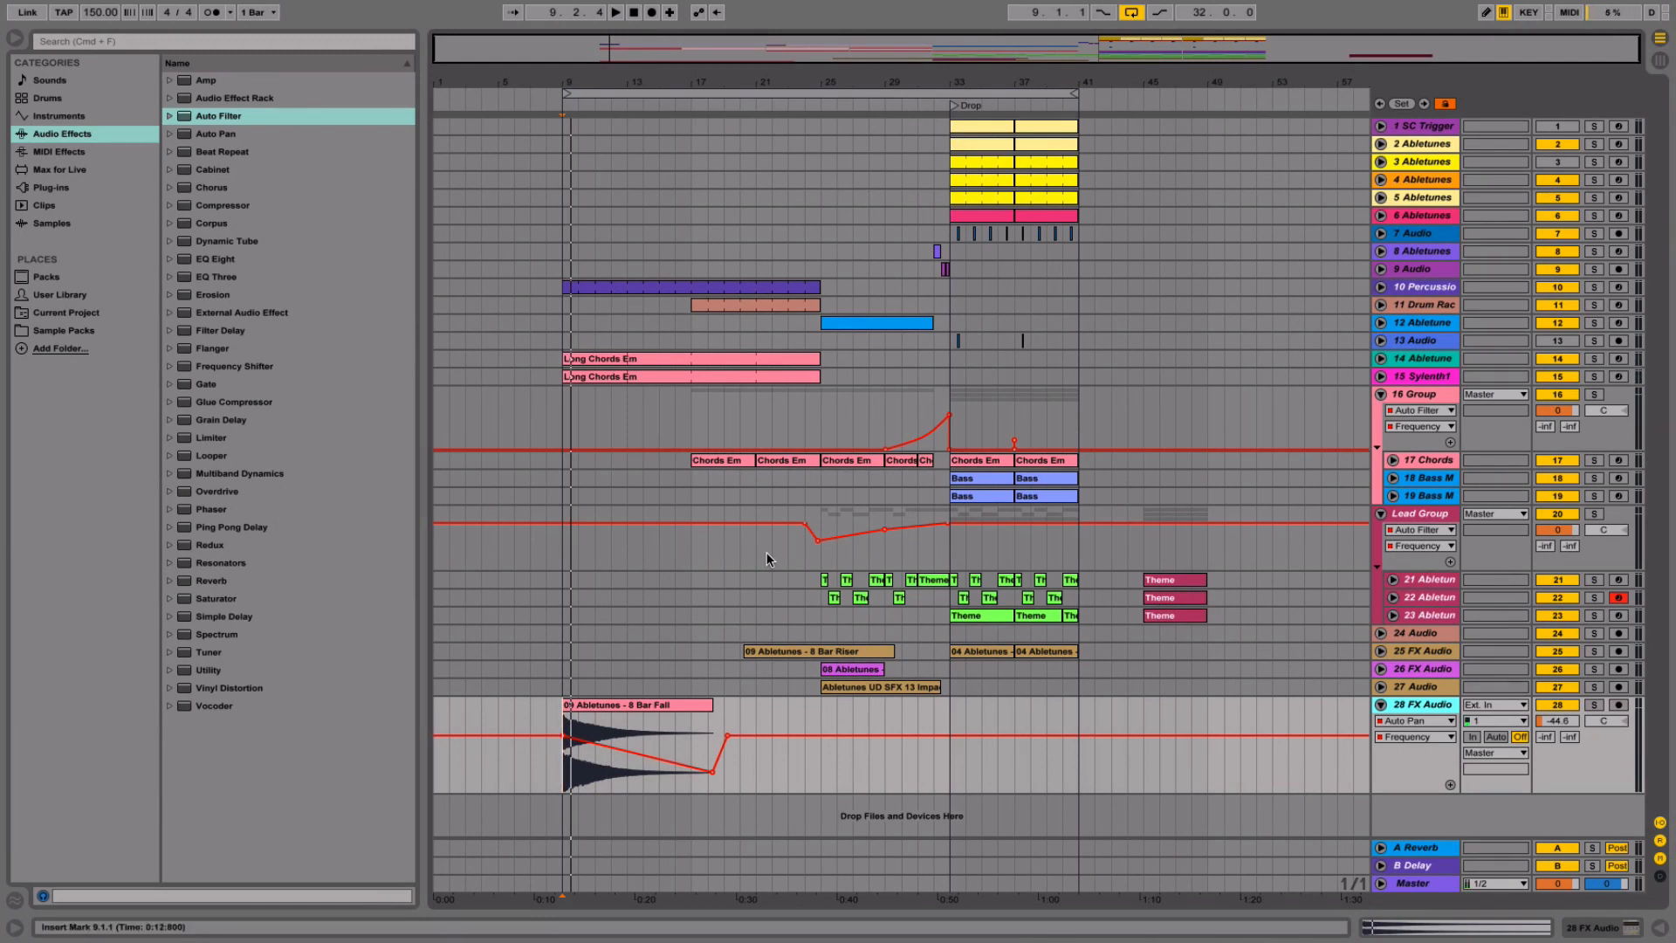
- Insert a new audio track and place the Birds Road Noises.WAV sample on it, running from bar 9 to bar 32
{"action": "right_click", "coordinate": [1437, 817]}
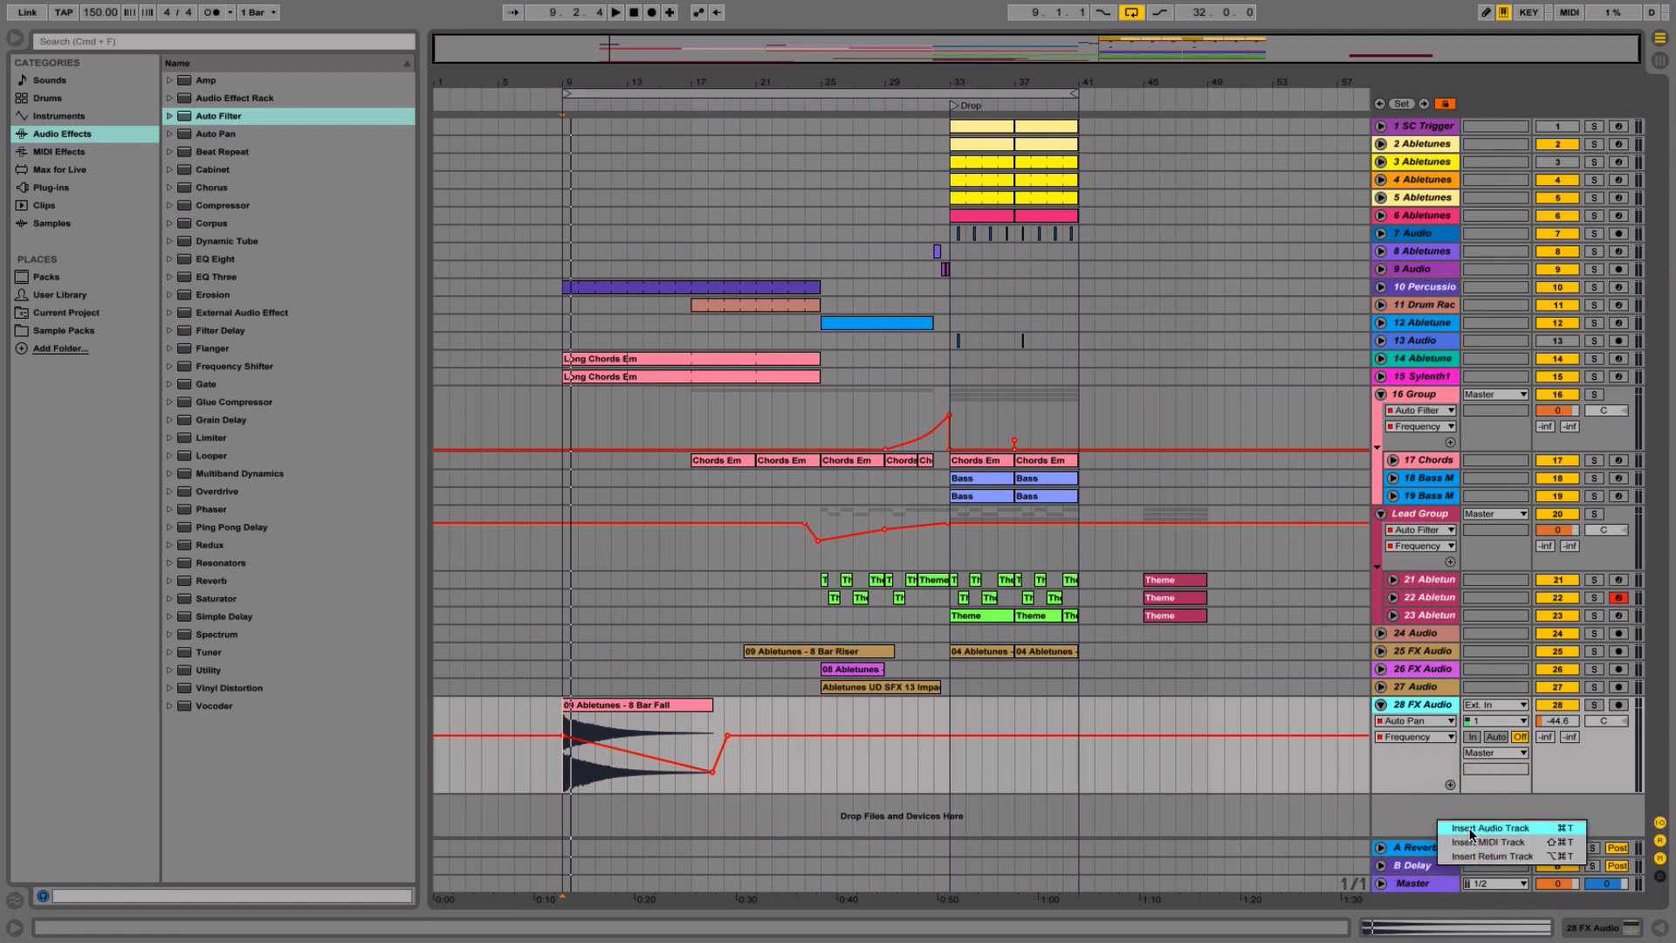
{"action": "left_click", "coordinate": [1472, 830]}
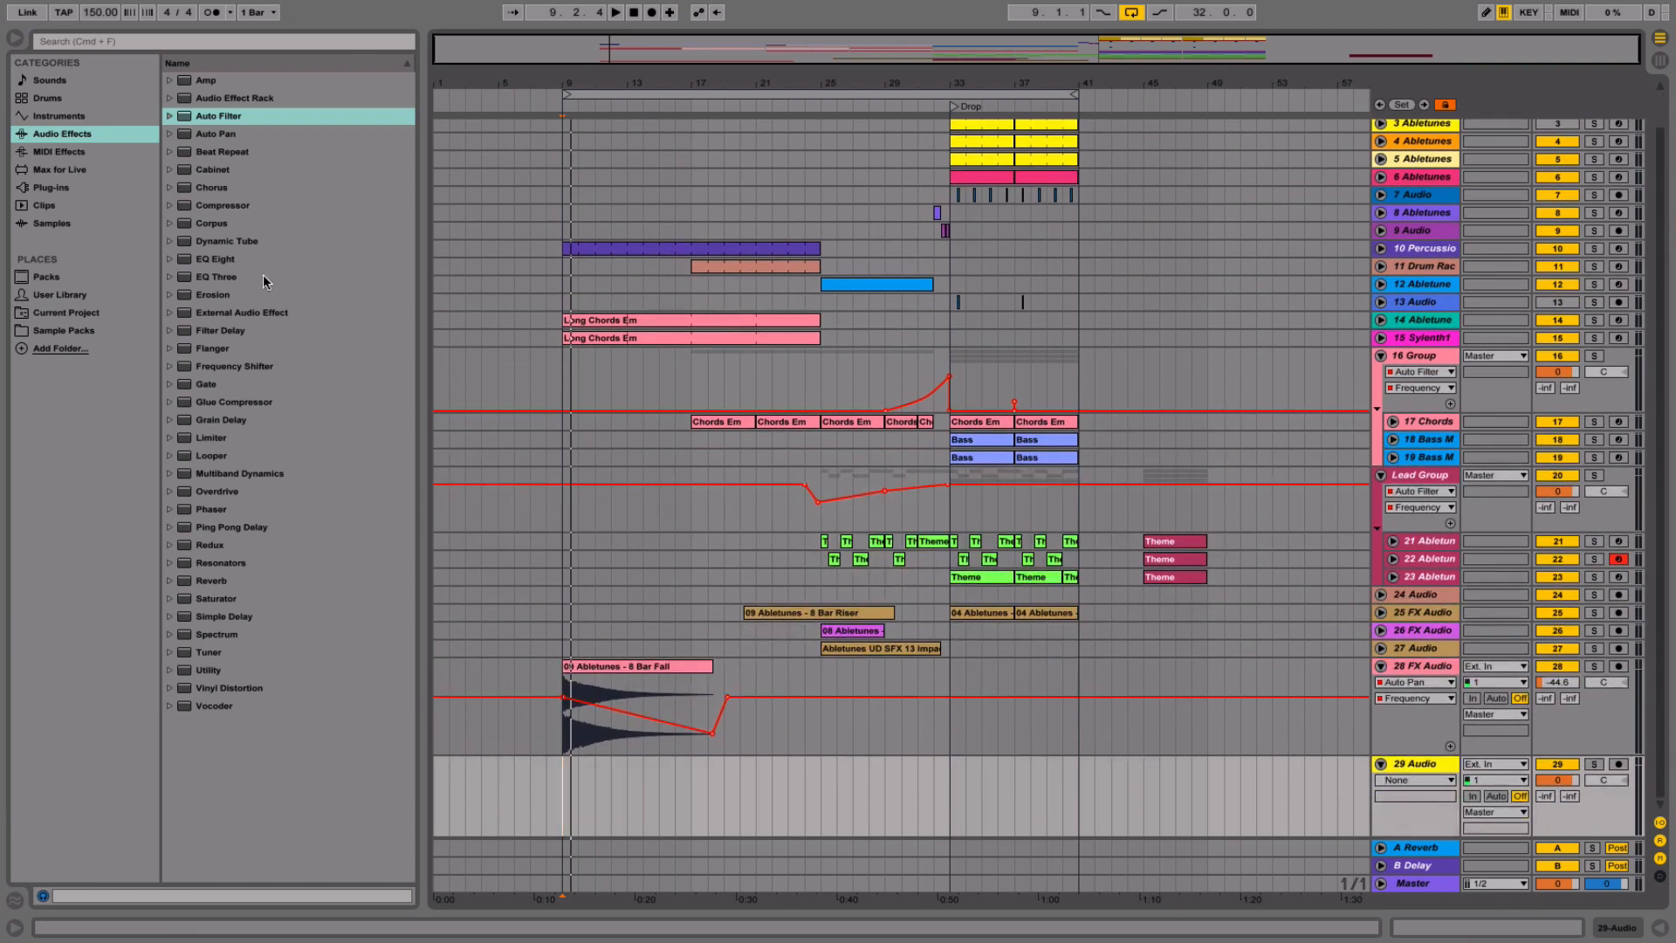
{"action": "left_click", "coordinate": [42, 330]}
{"action": "left_click", "coordinate": [169, 169]}
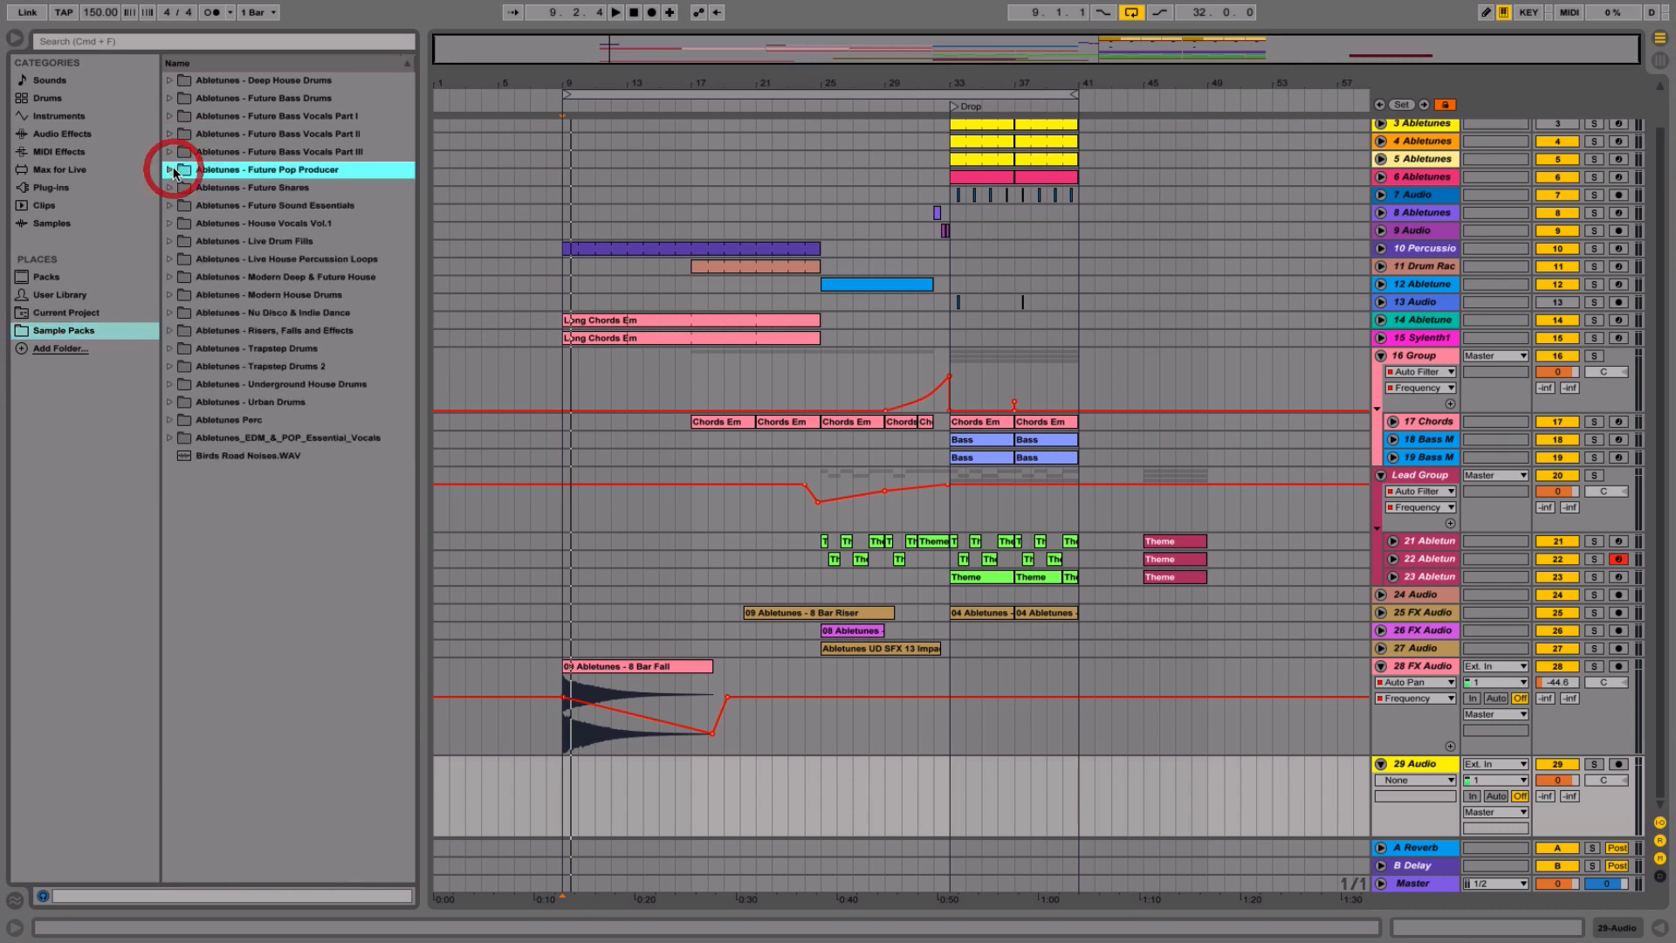
{"action": "left_click_drag", "start_coordinate": [212, 452], "coordinate": [565, 805]}
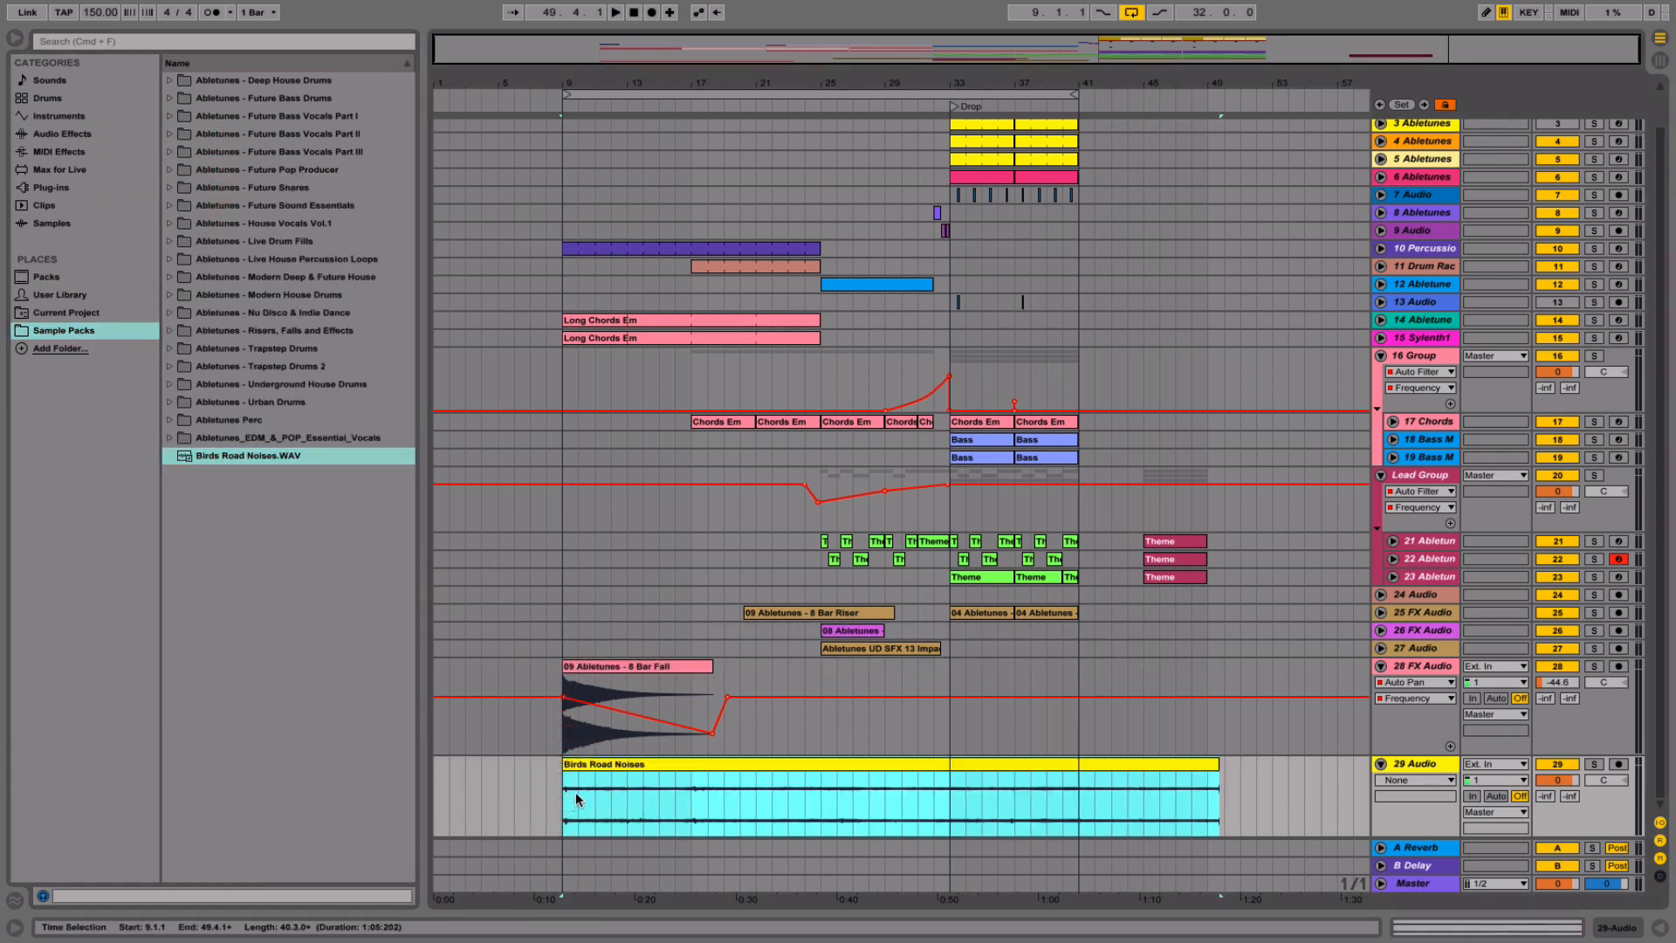
{"action": "left_click_drag", "start_coordinate": [1216, 767], "coordinate": [935, 781]}
- Add an EQ Eight to the 29 Audio track and turn off all filter bands except band 1
{"action": "double_click", "coordinate": [1433, 768]}
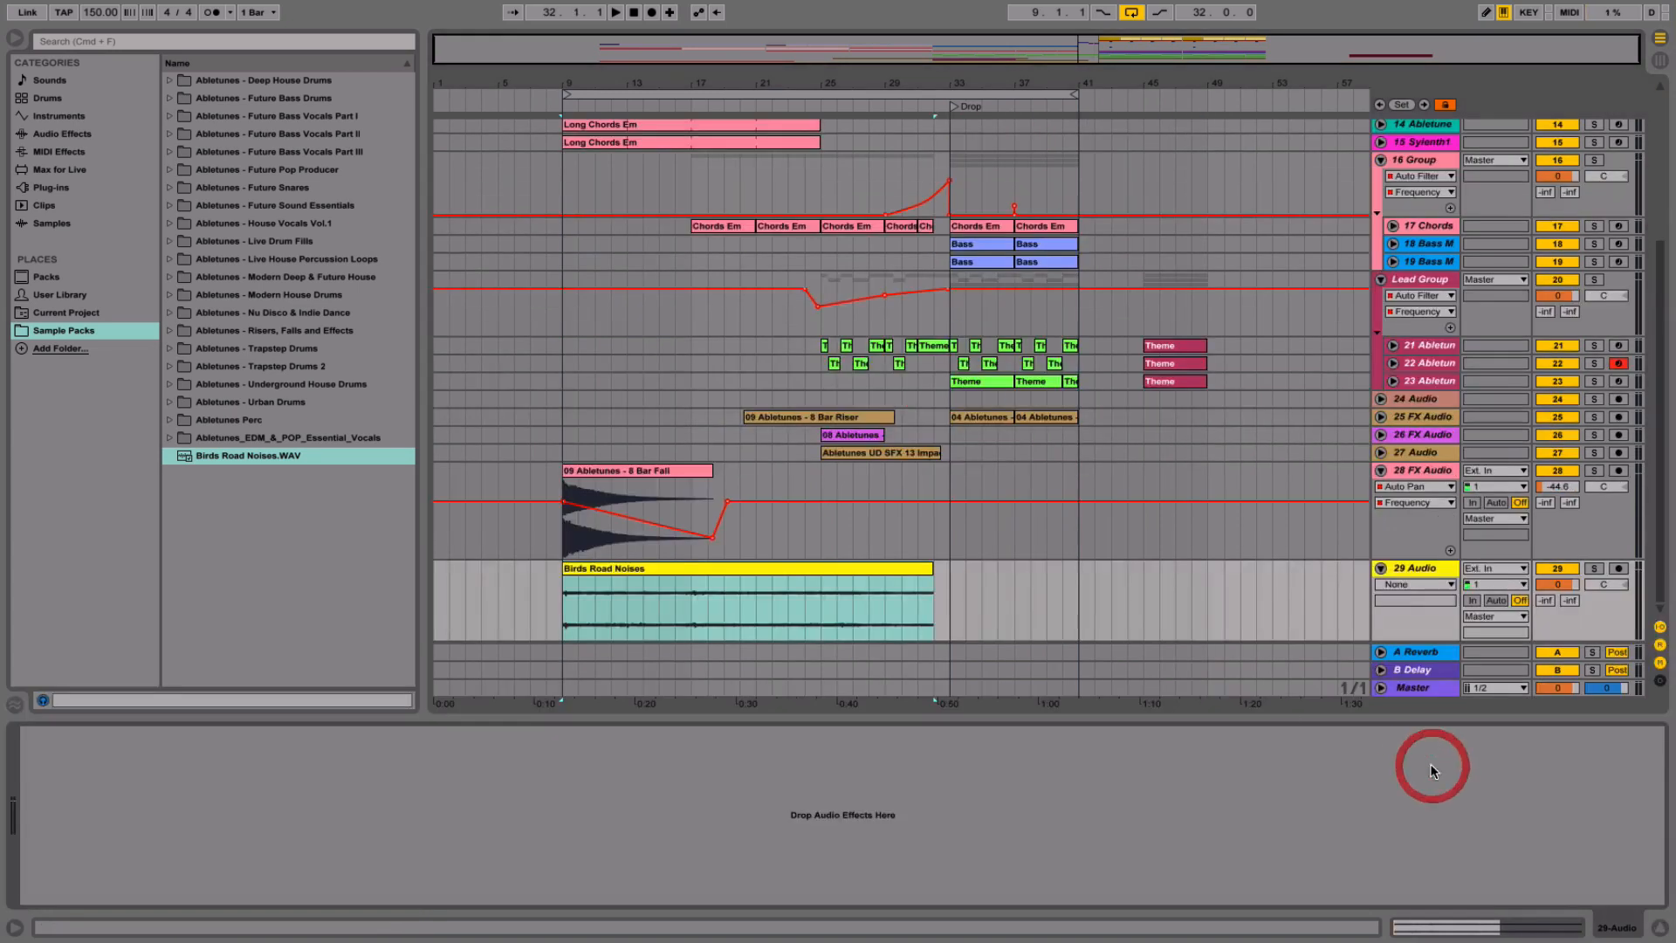
{"action": "left_click", "coordinate": [79, 135]}
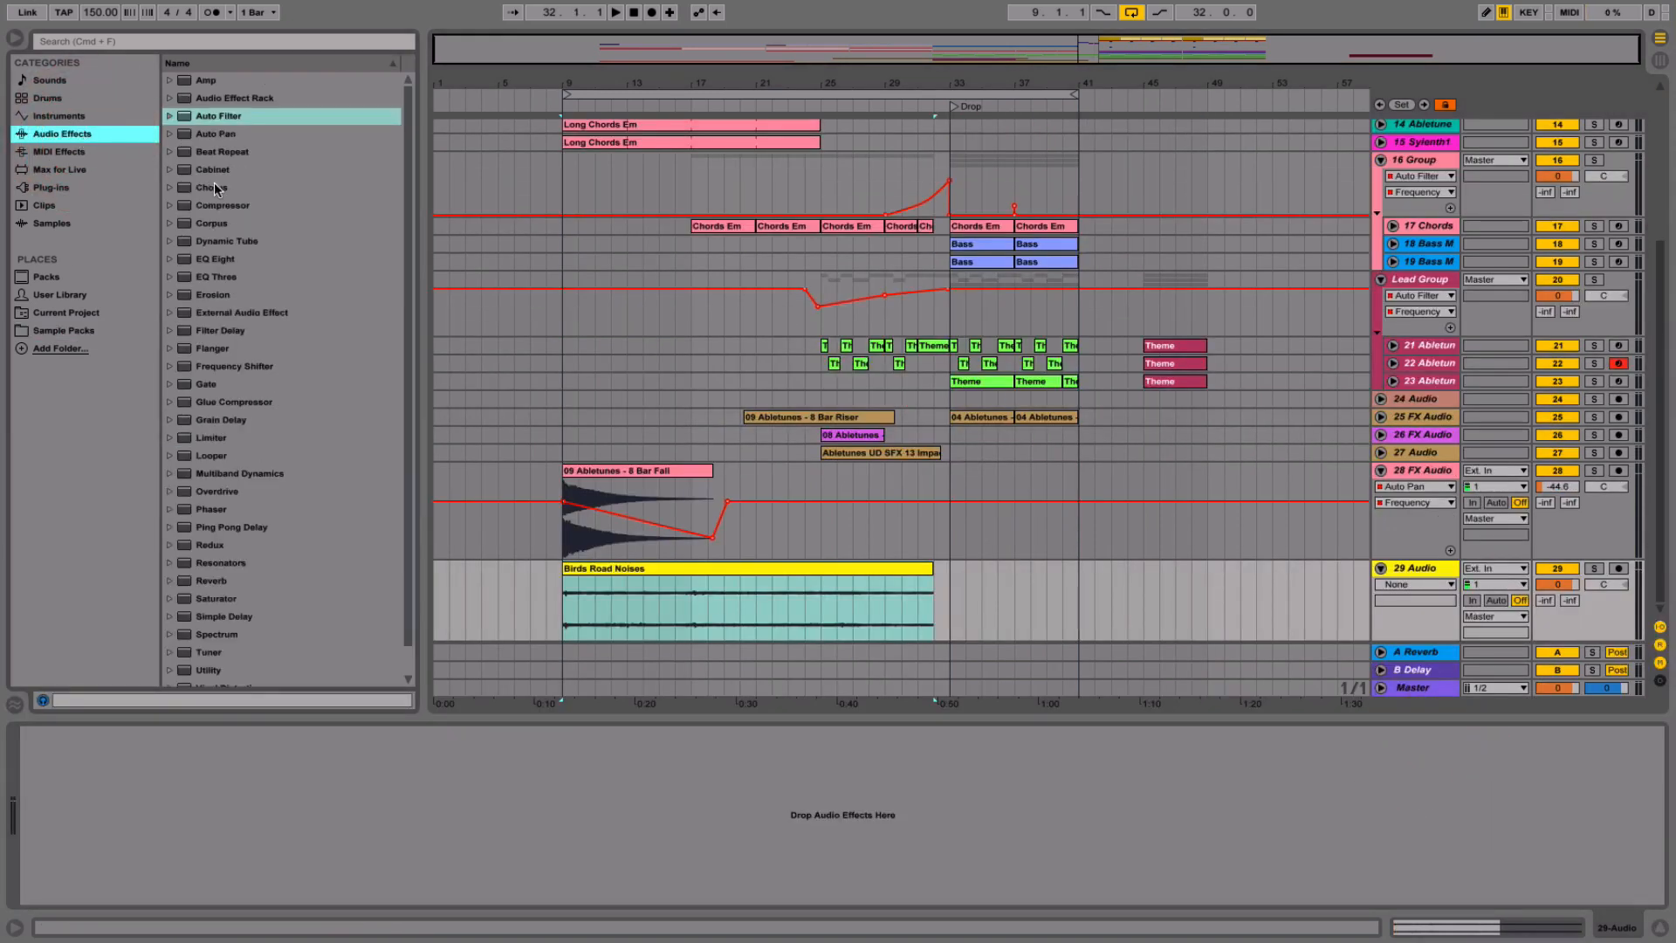
{"action": "double_click", "coordinate": [216, 259]}
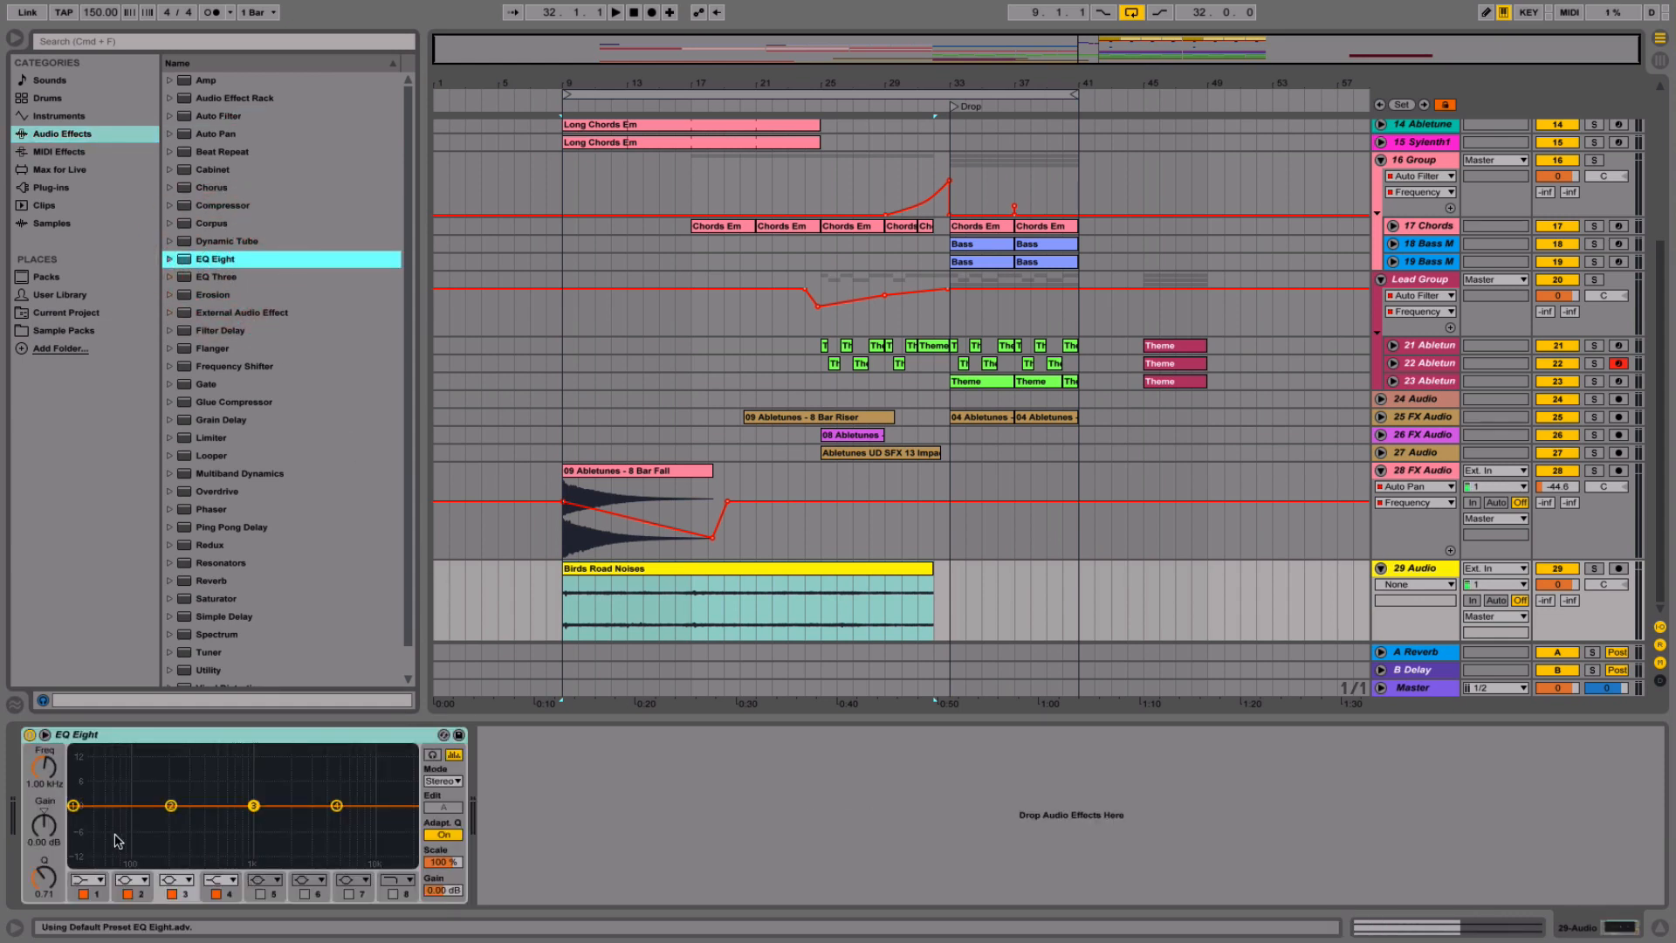
{"action": "left_click", "coordinate": [129, 894]}
{"action": "left_click", "coordinate": [172, 894]}
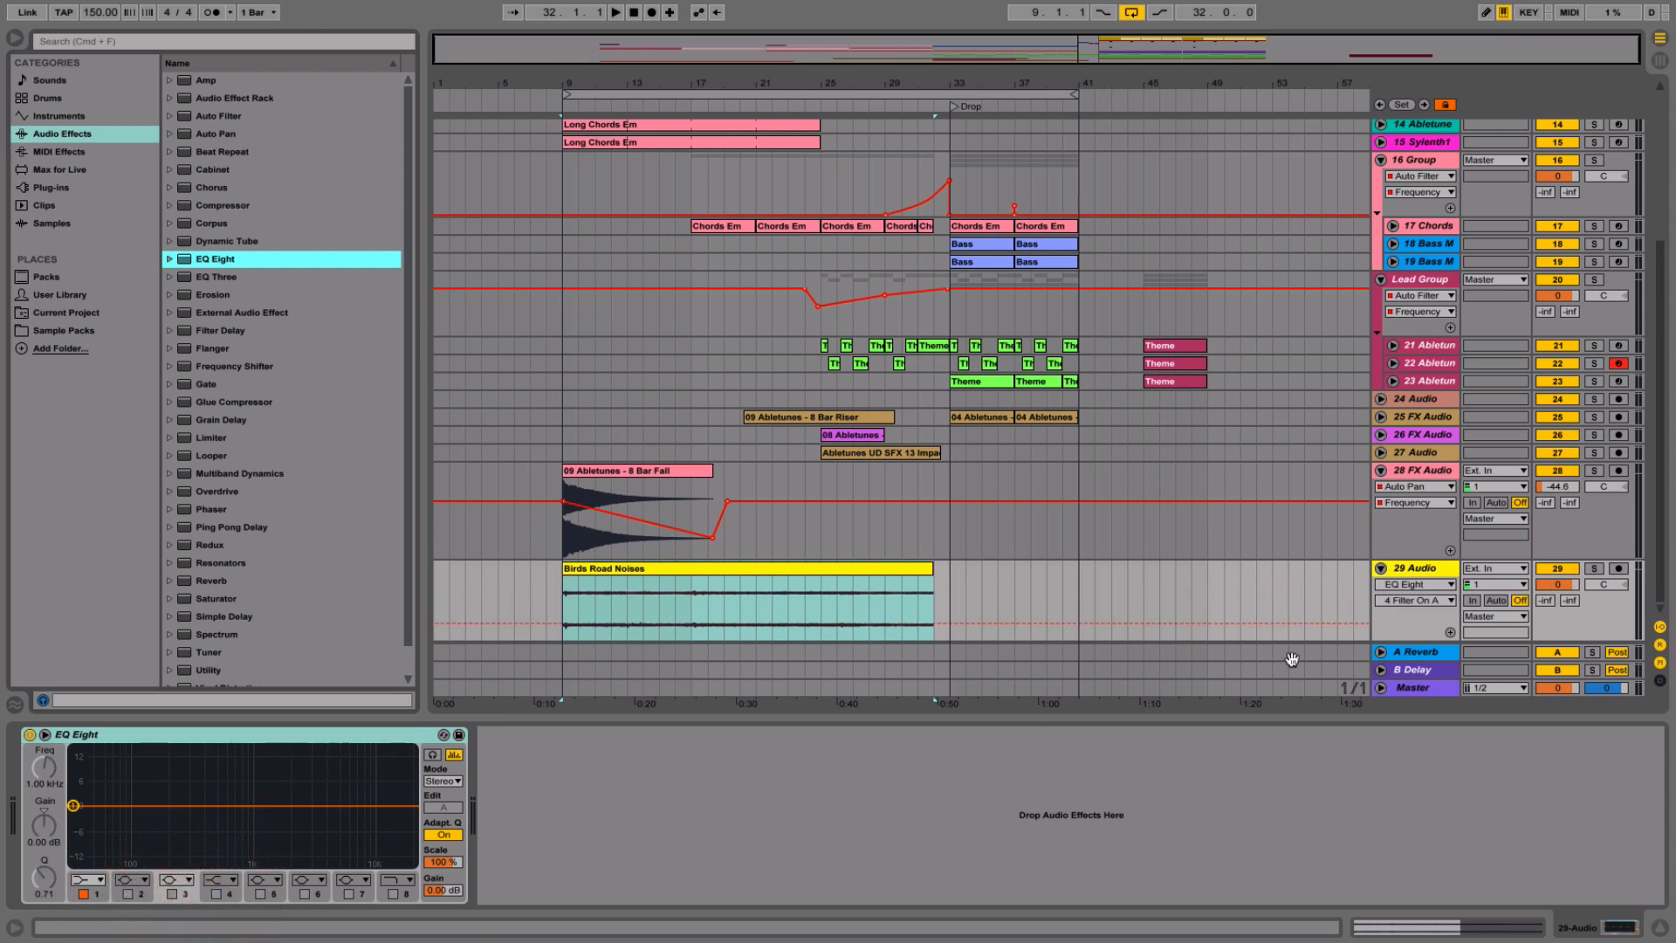
- Play the track soloed and set EQ band 1 to a low-cut filter at 173 Hz with a Q of 0.19
{"action": "left_click", "coordinate": [1596, 570]}
{"action": "key", "text": "space"}
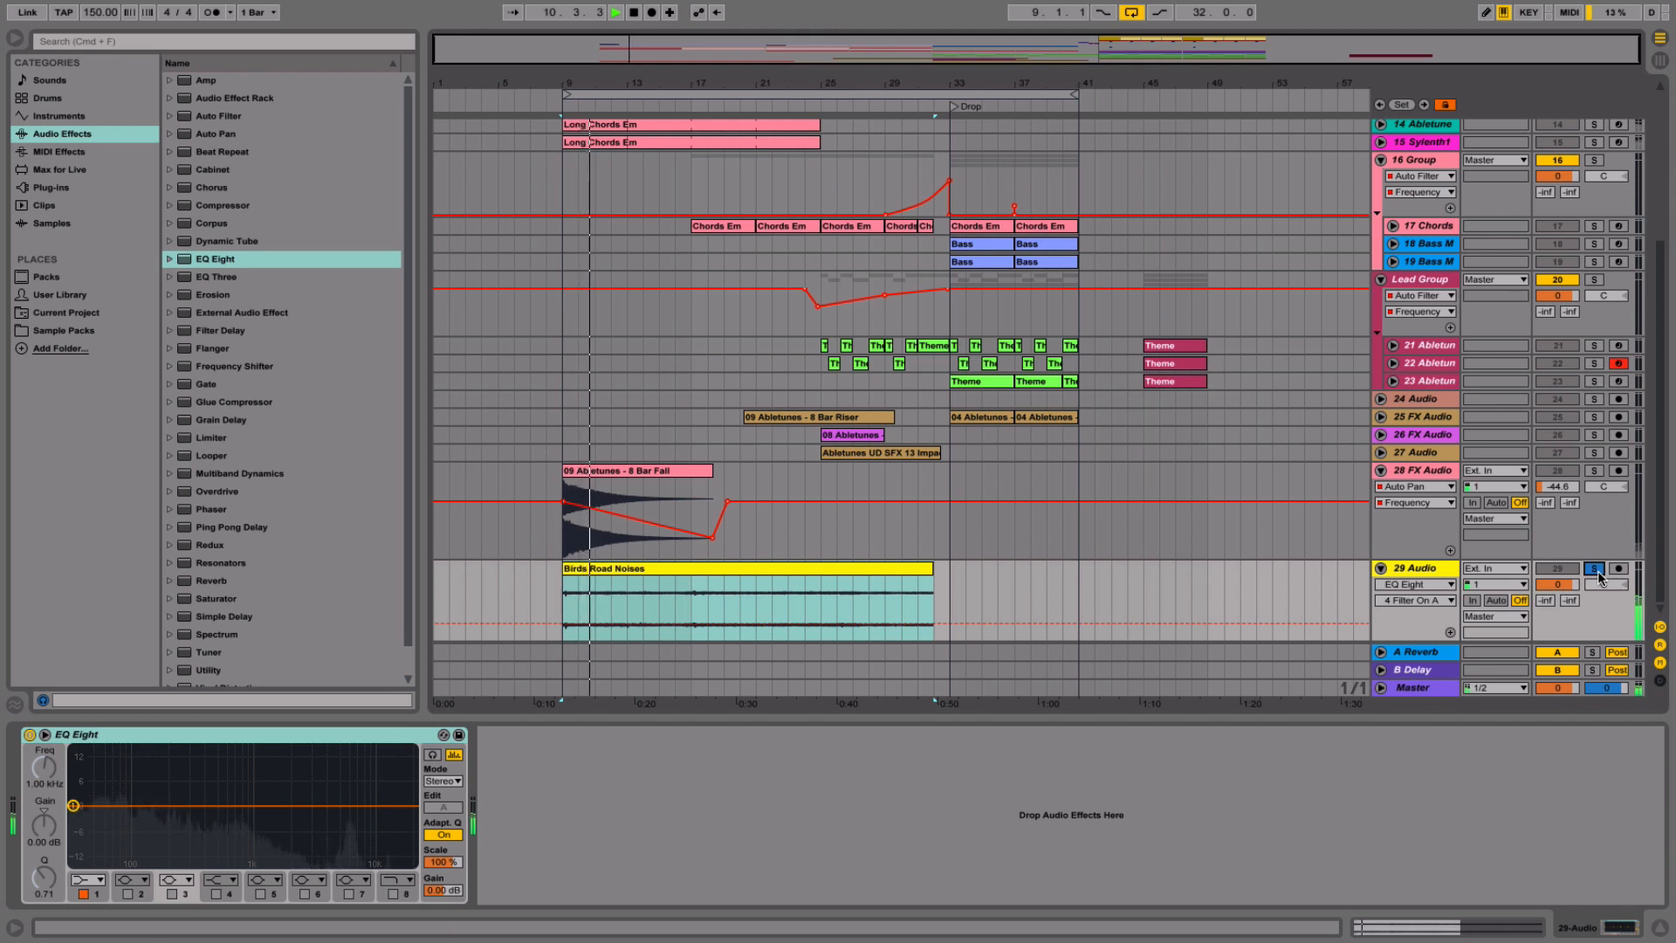
{"action": "left_click", "coordinate": [91, 882]}
{"action": "left_click", "coordinate": [93, 907]}
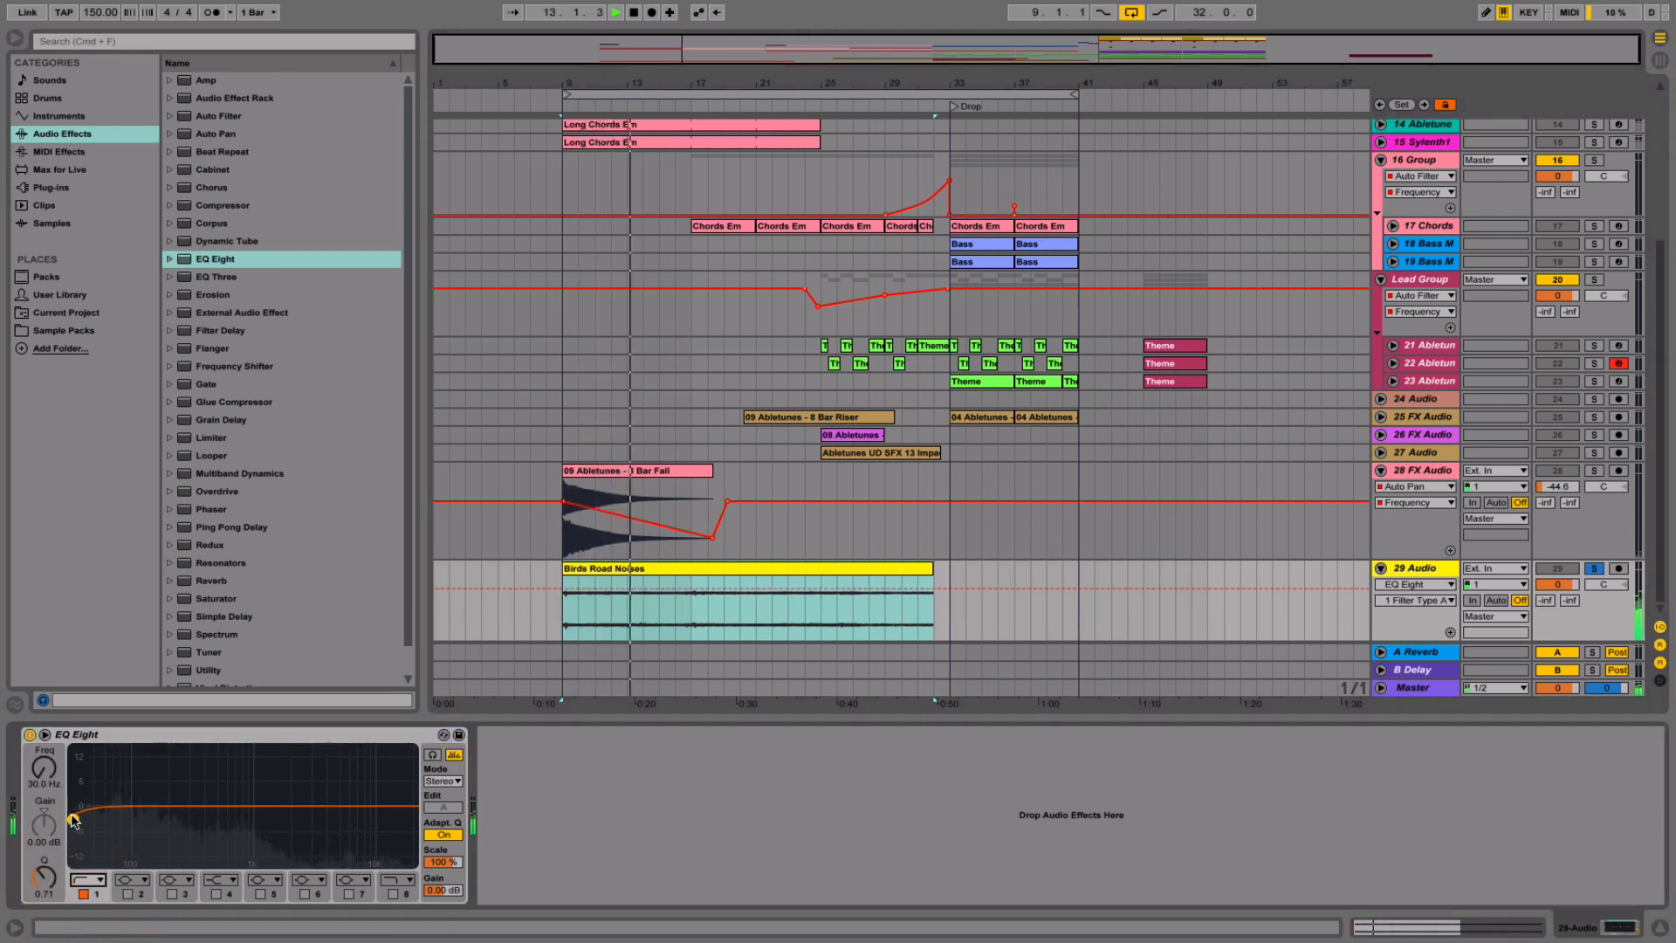
{"action": "left_click_drag", "start_coordinate": [73, 818], "coordinate": [162, 848]}
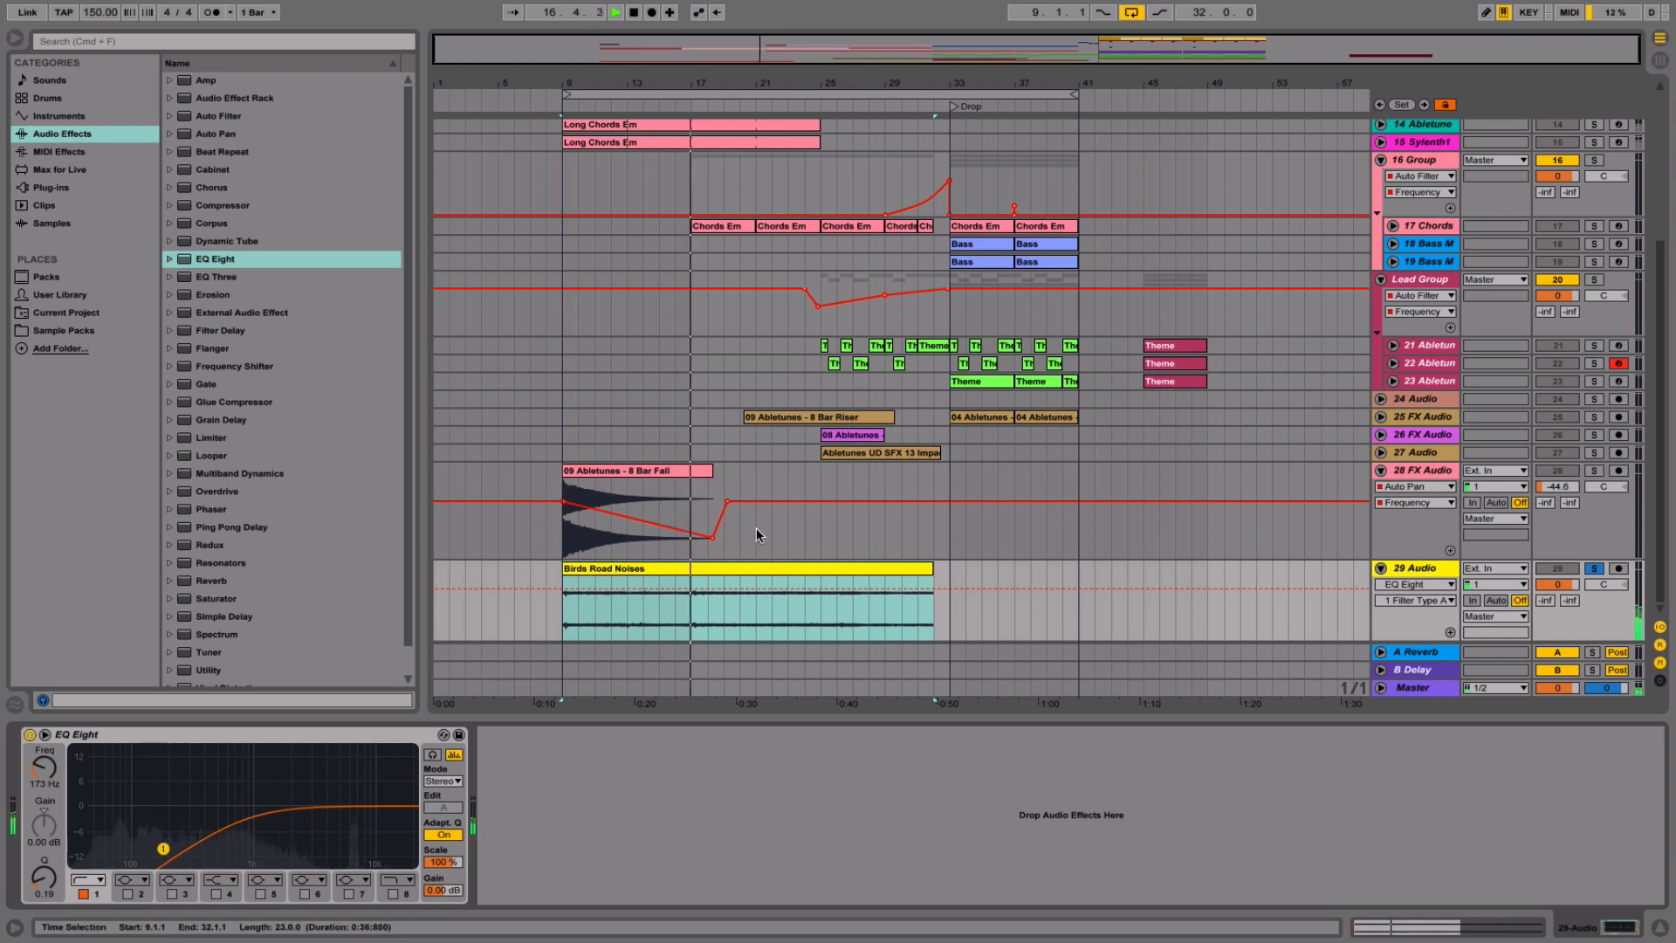
- Turn off warping for the Birds Road Noises clip, move its start to about 9.3 seconds, and extend its end back to bar 32
{"action": "double_click", "coordinate": [728, 568]}
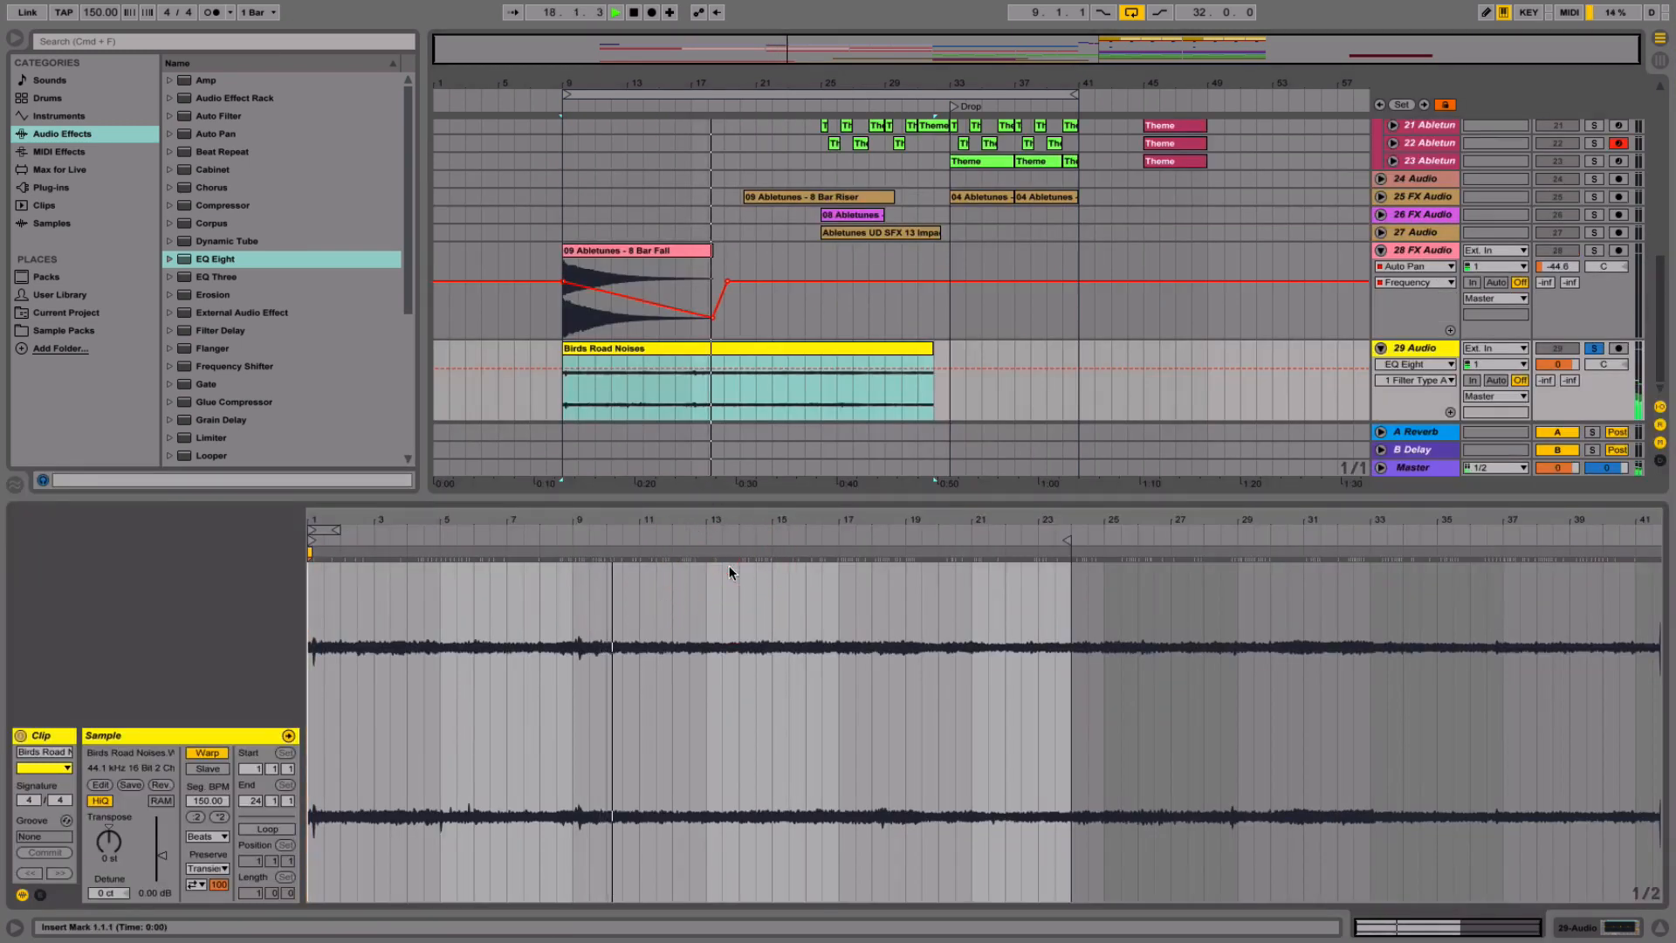
{"action": "left_click", "coordinate": [207, 753]}
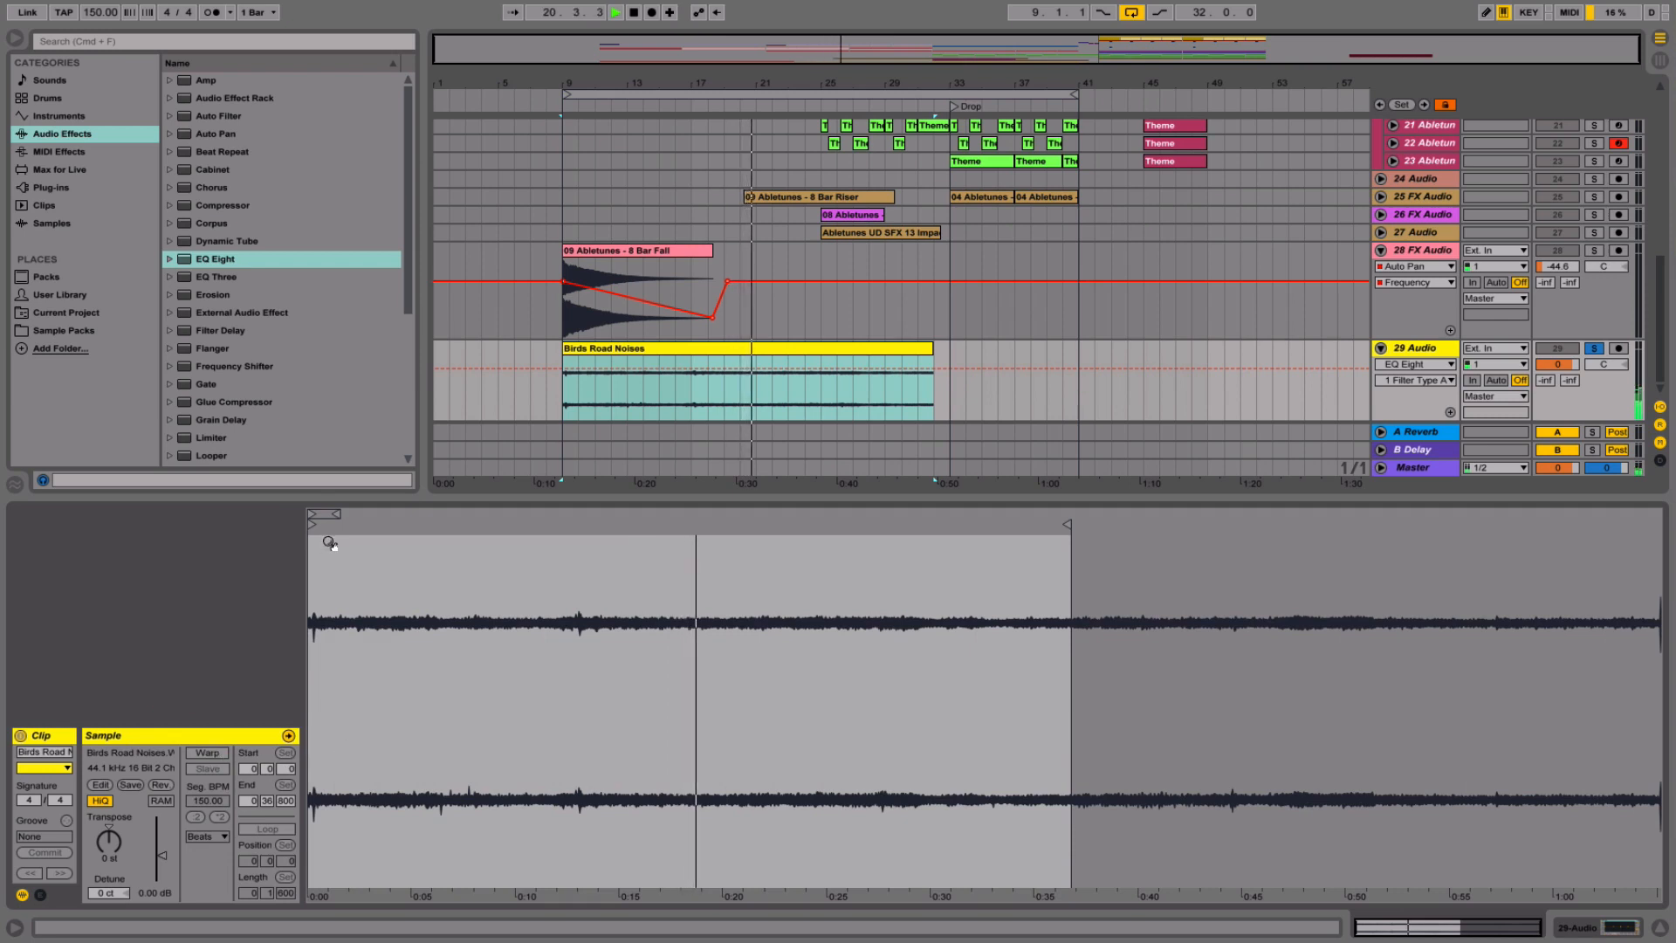
{"action": "left_click_drag", "start_coordinate": [310, 524], "coordinate": [502, 525]}
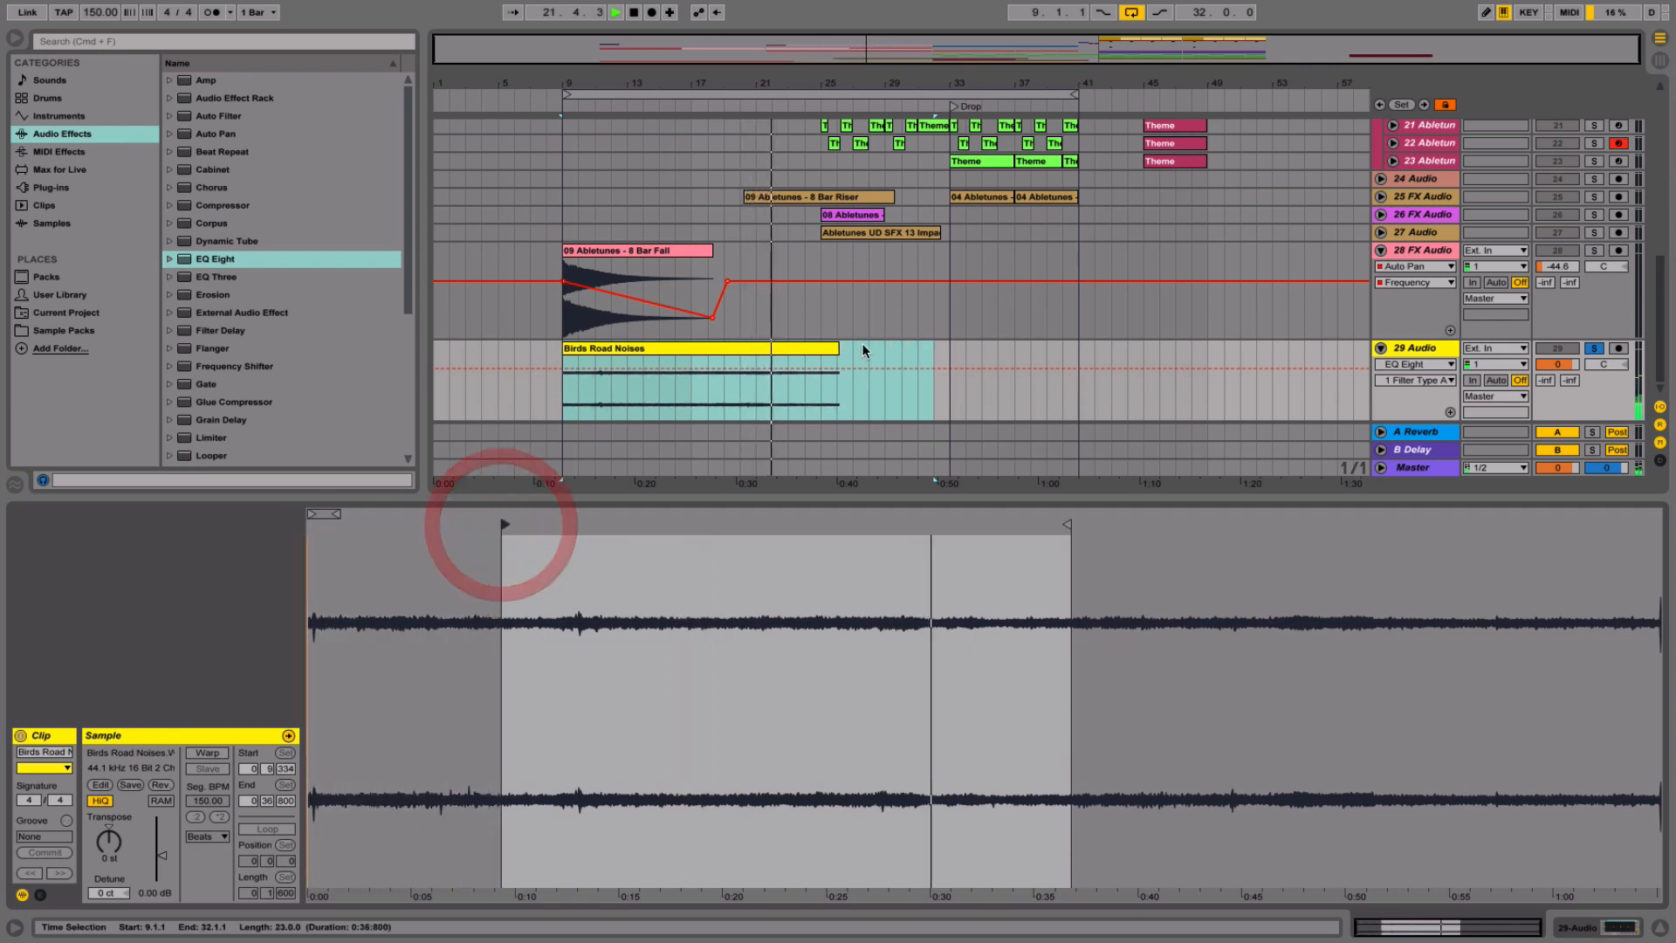
{"action": "left_click_drag", "start_coordinate": [839, 350], "coordinate": [927, 351]}
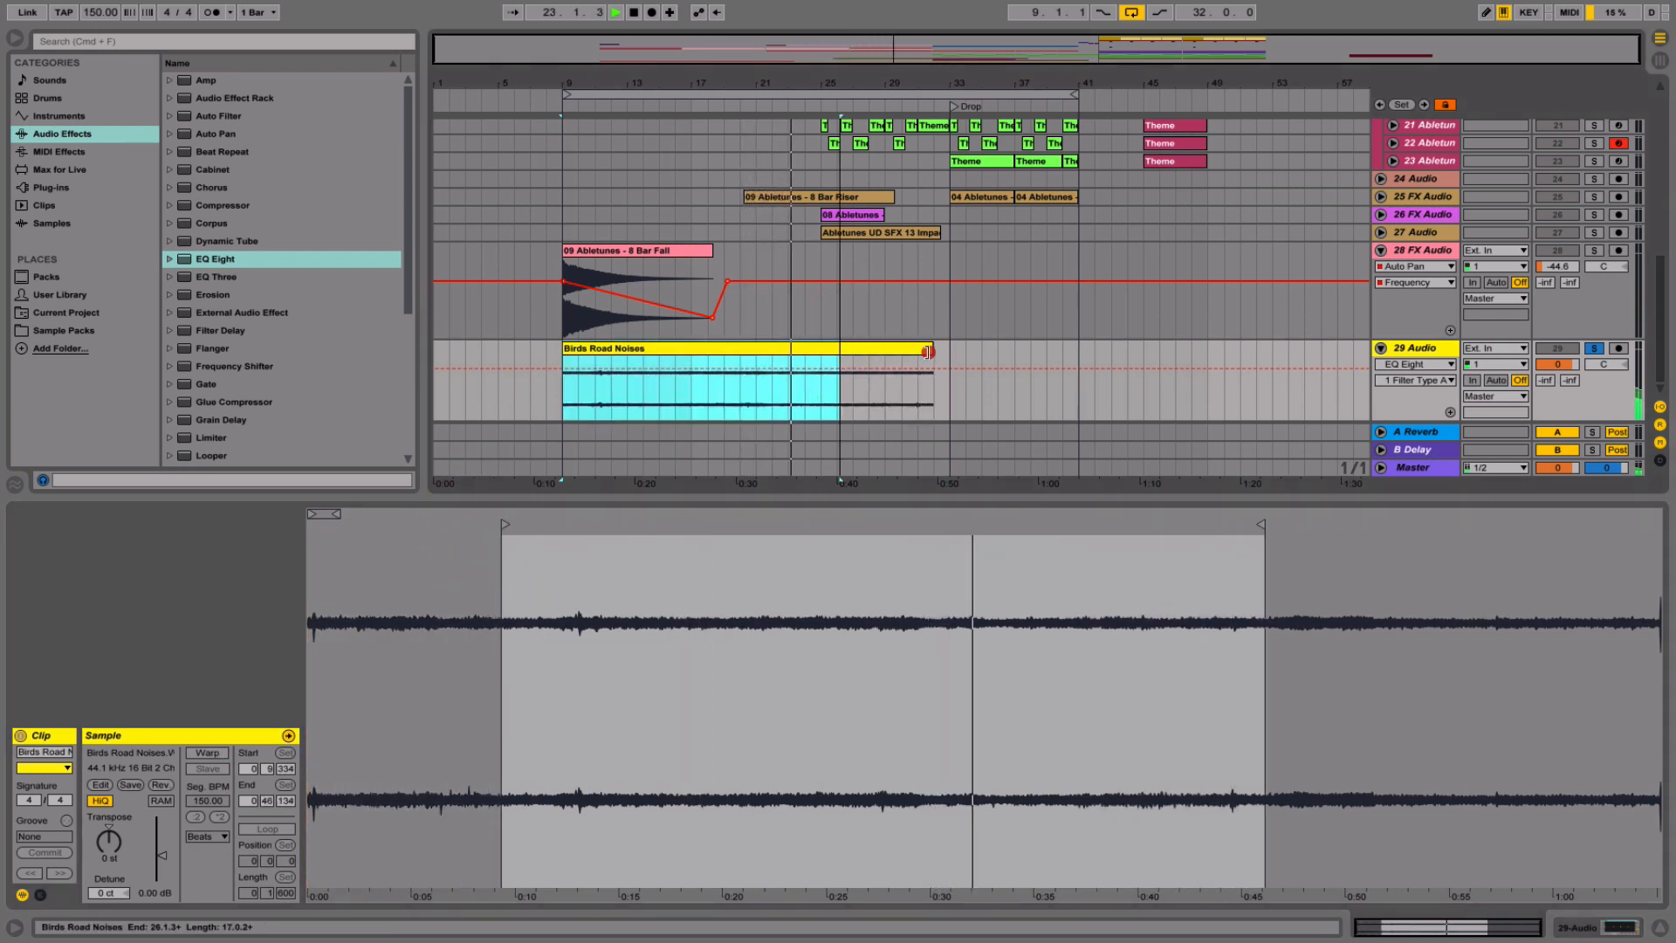
- Raise the Birds Road Noises clip gain to 5.13 dB and return to the track's devices
{"action": "left_click", "coordinate": [1434, 349]}
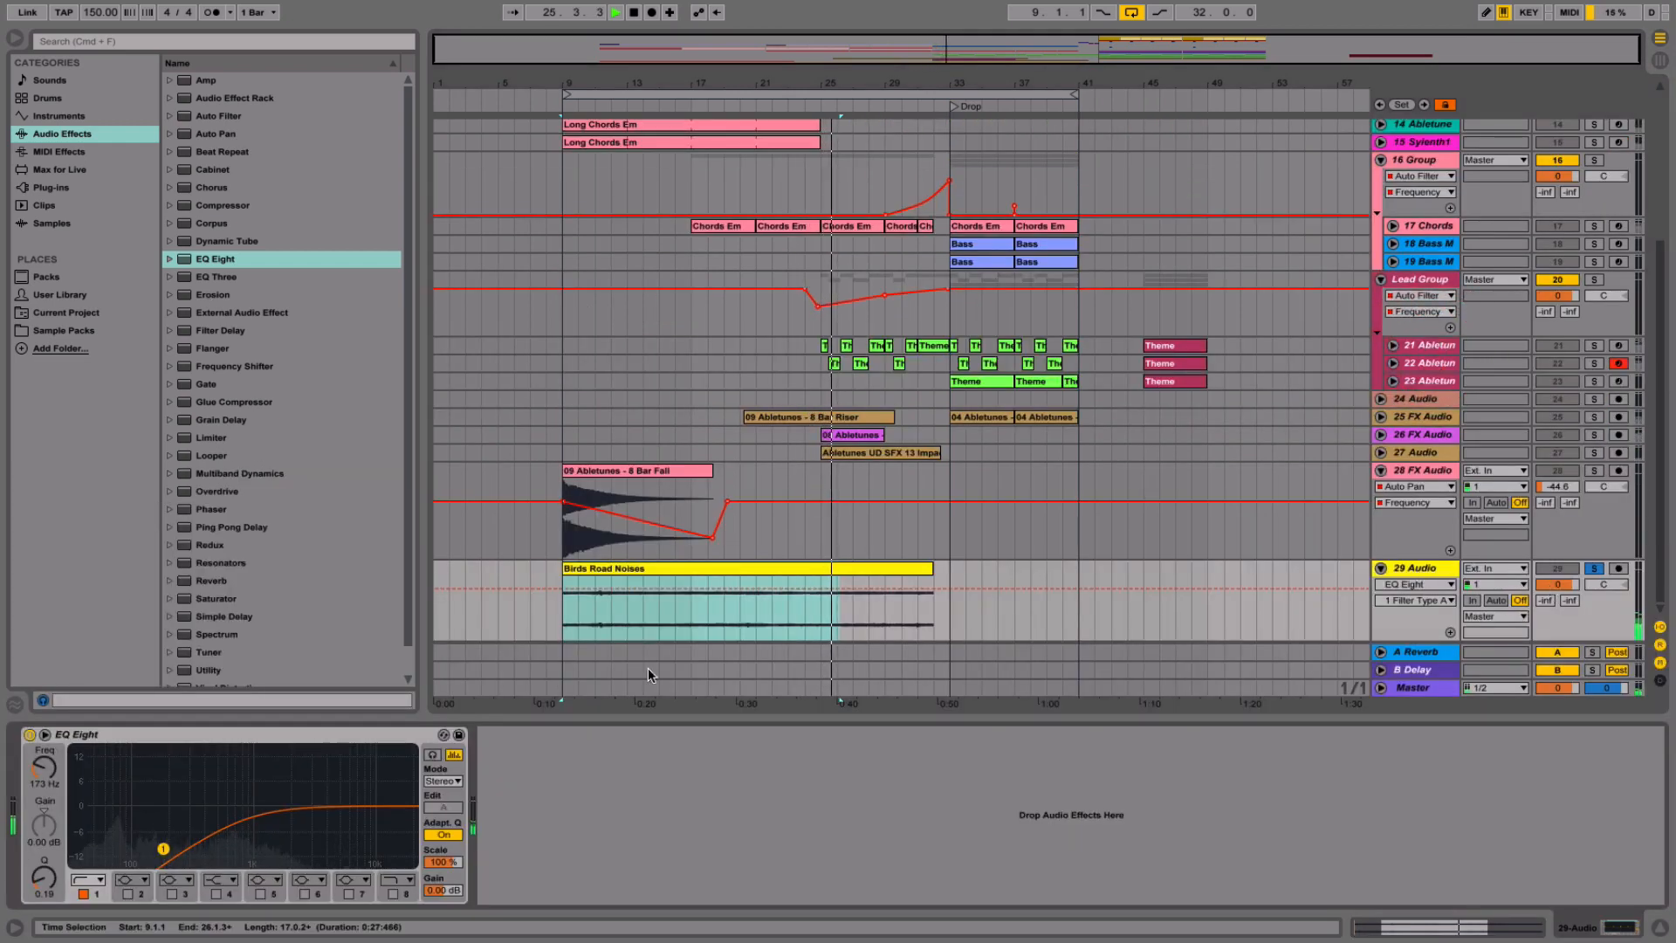
{"action": "double_click", "coordinate": [742, 566]}
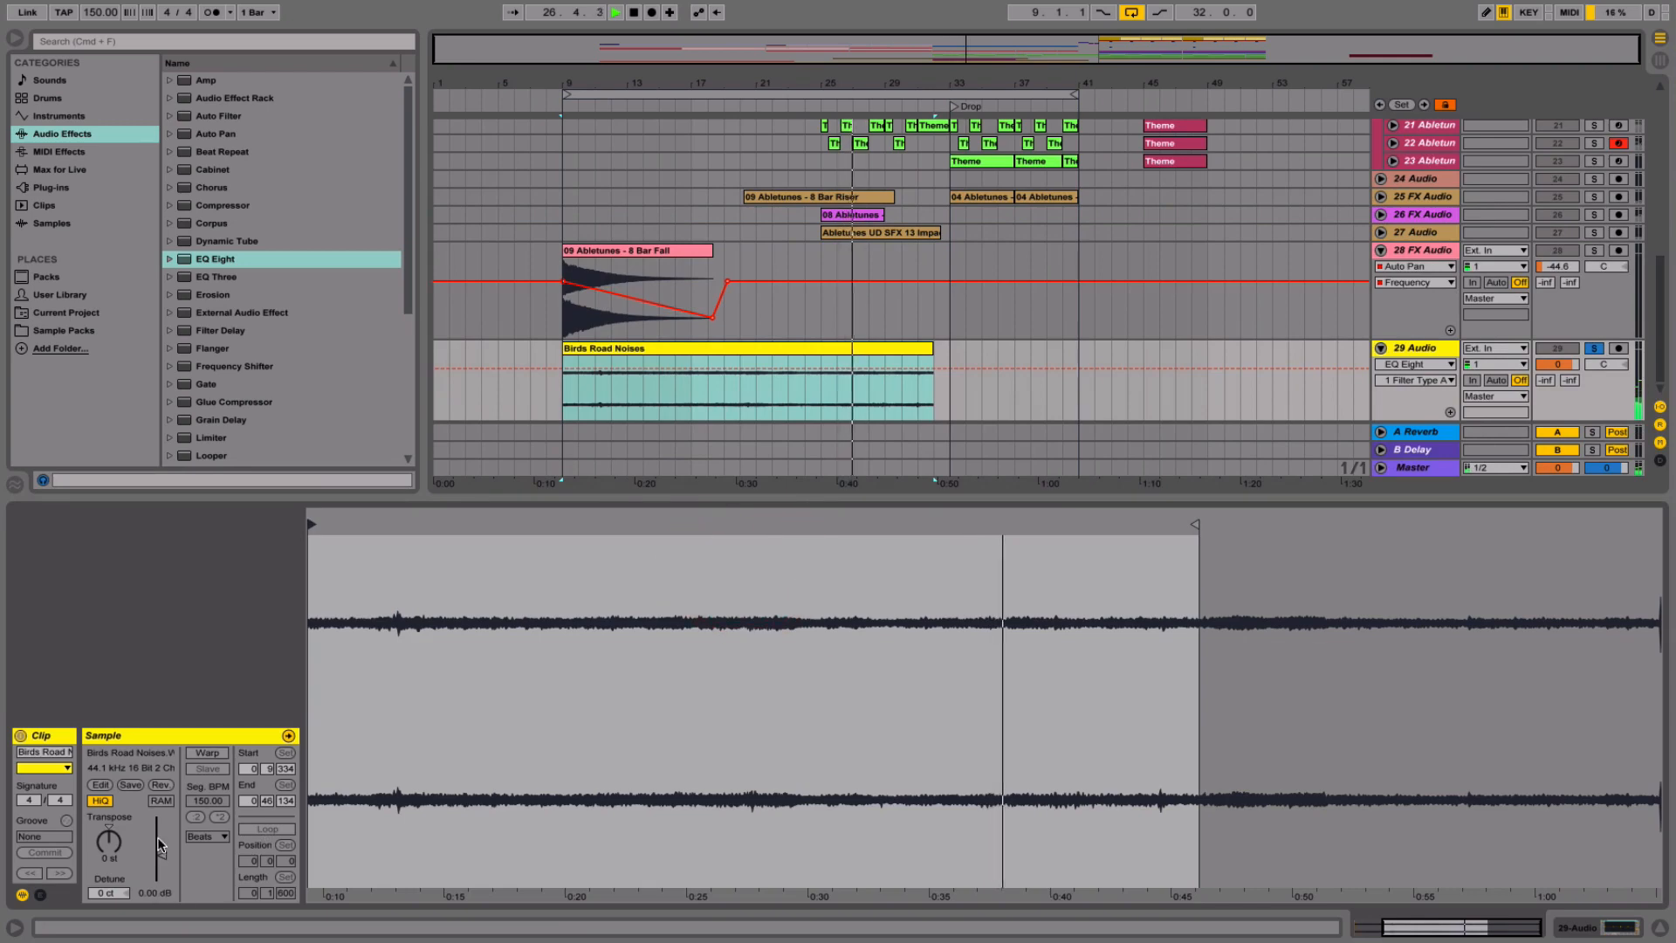
{"action": "left_click_drag", "start_coordinate": [161, 851], "coordinate": [161, 838]}
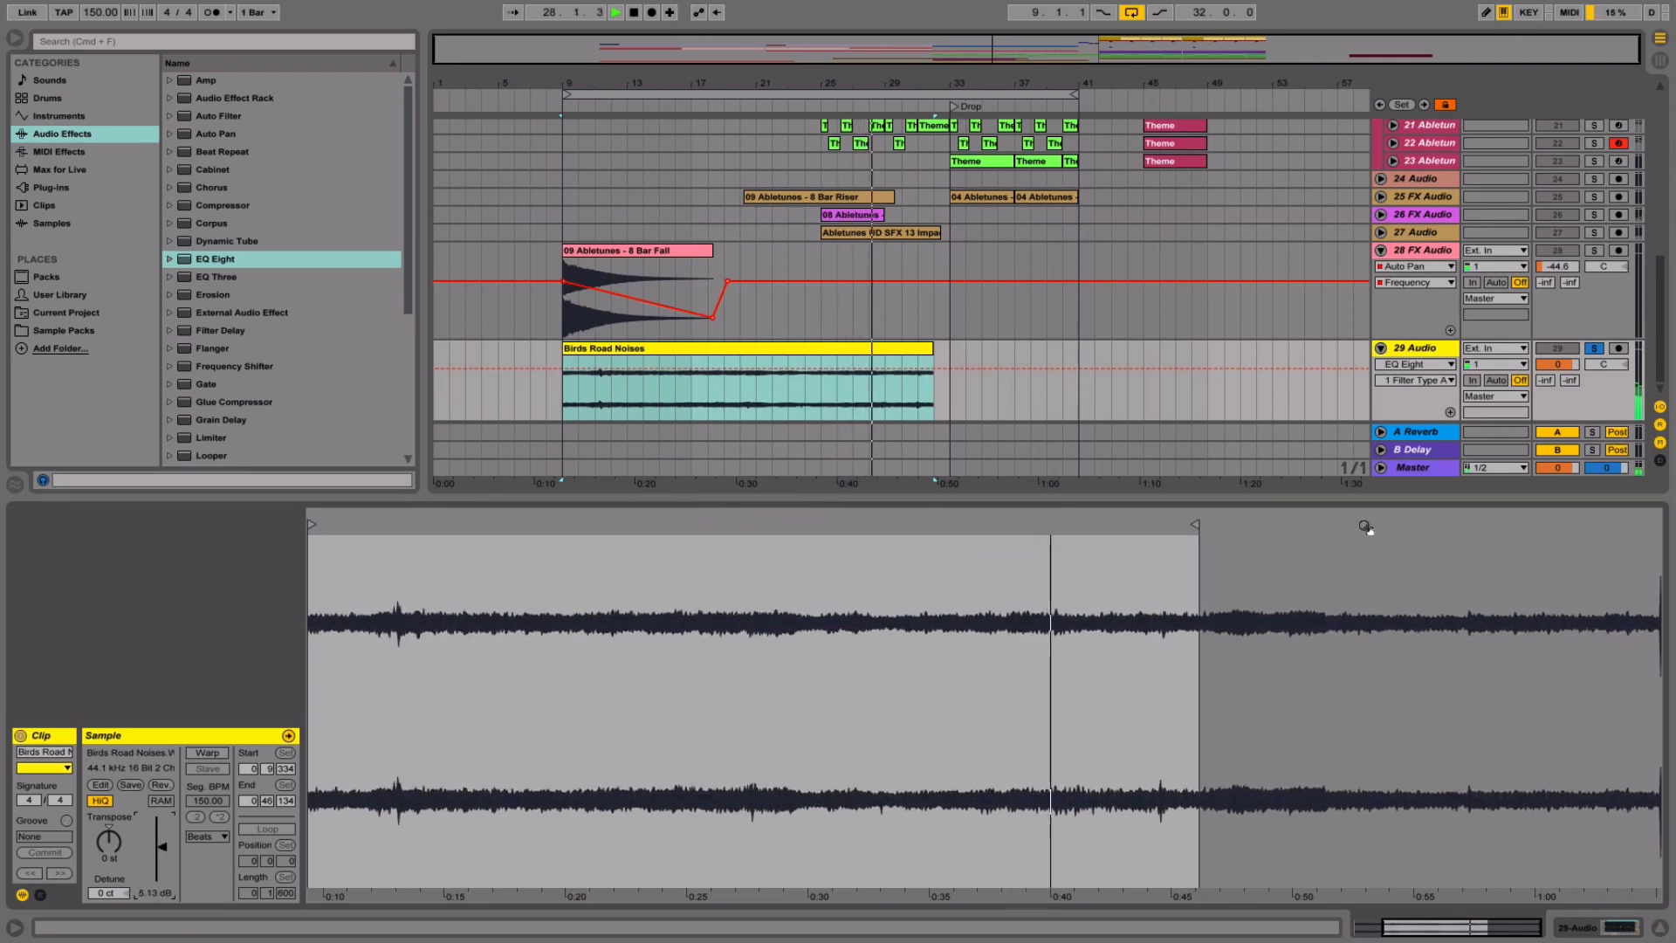
{"action": "left_click", "coordinate": [1414, 380]}
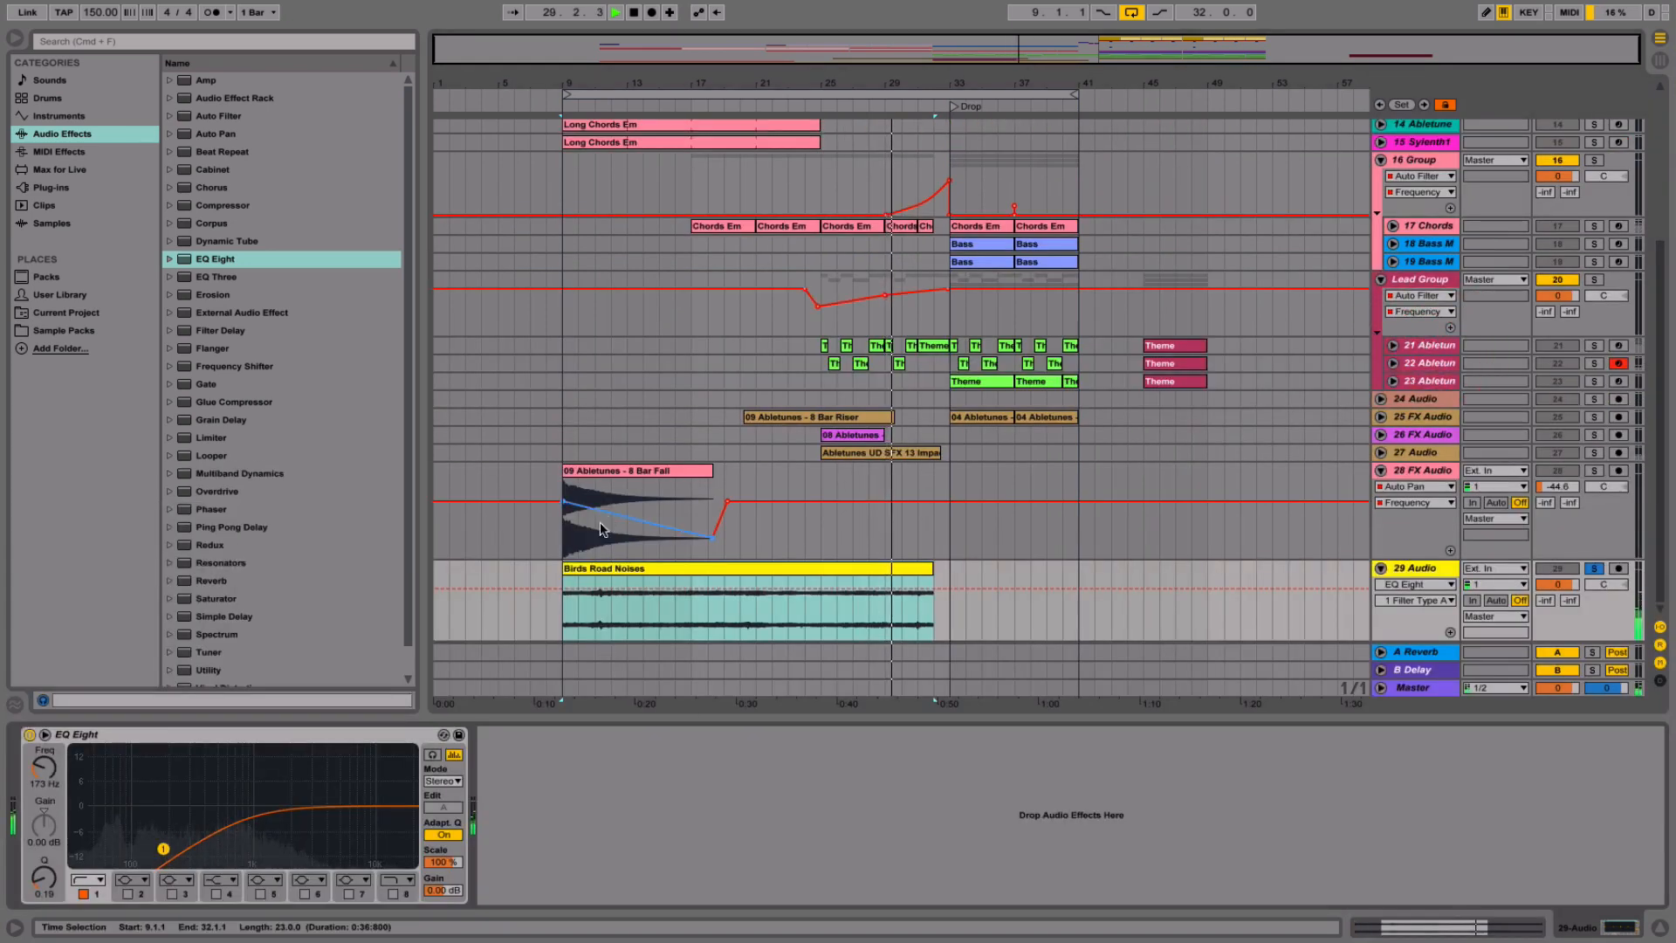
- Unsolo the bird noise track and, during playback, lower its volume to -13.0 dB and its EQ low cut to 132 Hz
{"action": "left_click", "coordinate": [585, 569]}
{"action": "key", "text": "space"}
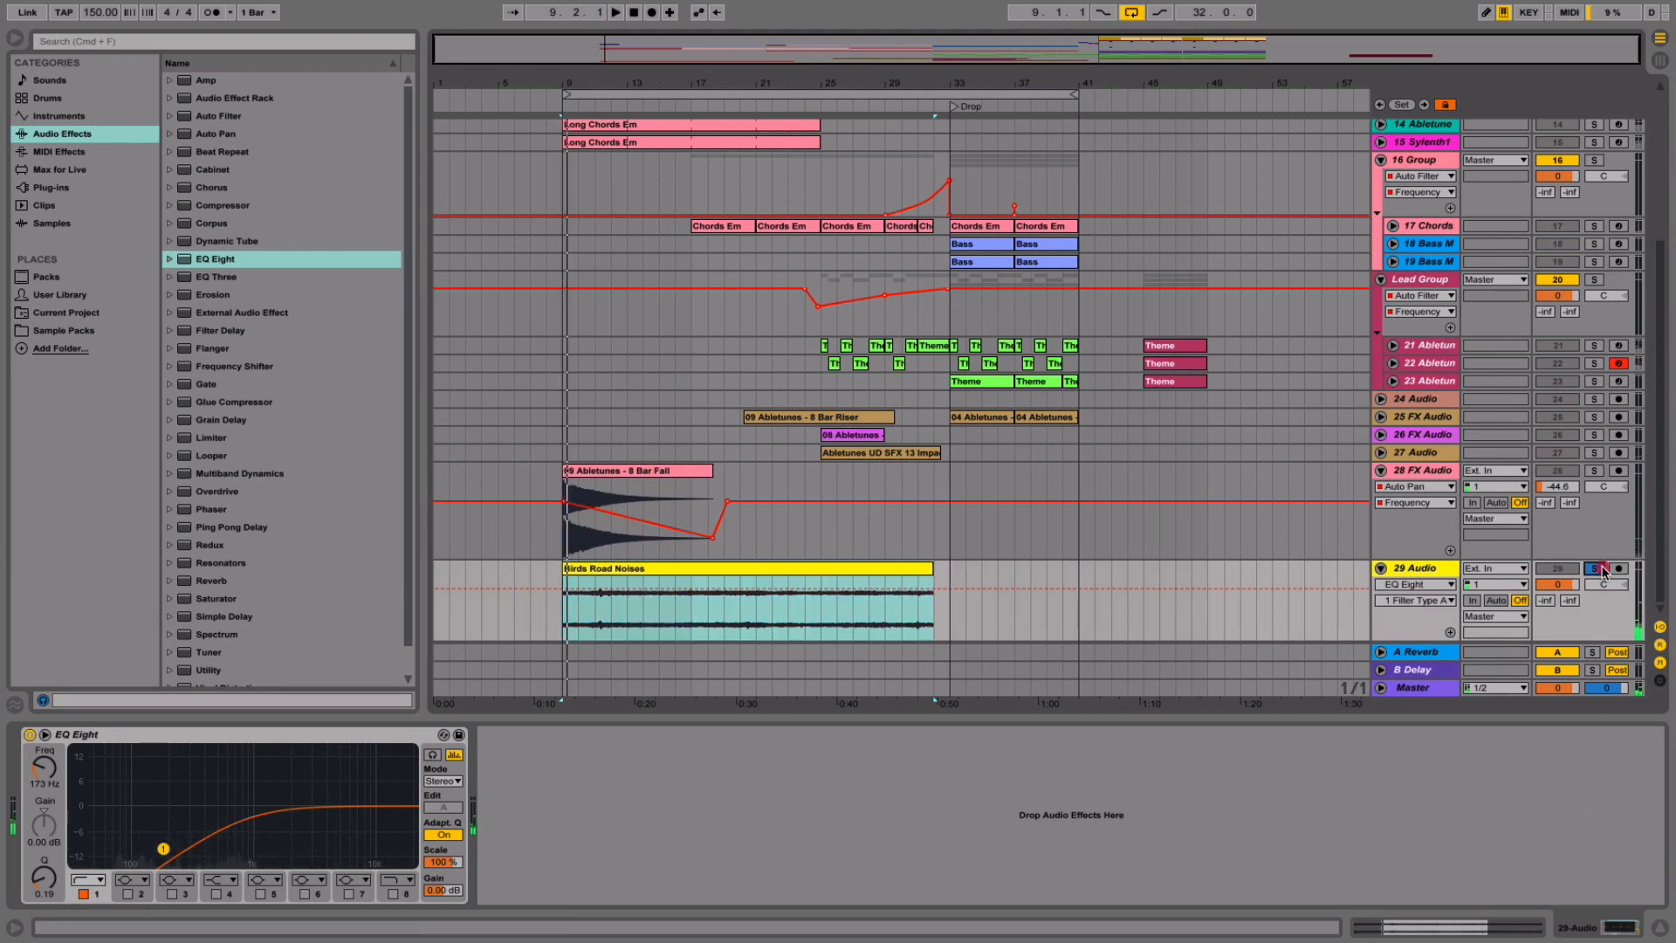
{"action": "left_click", "coordinate": [1594, 569]}
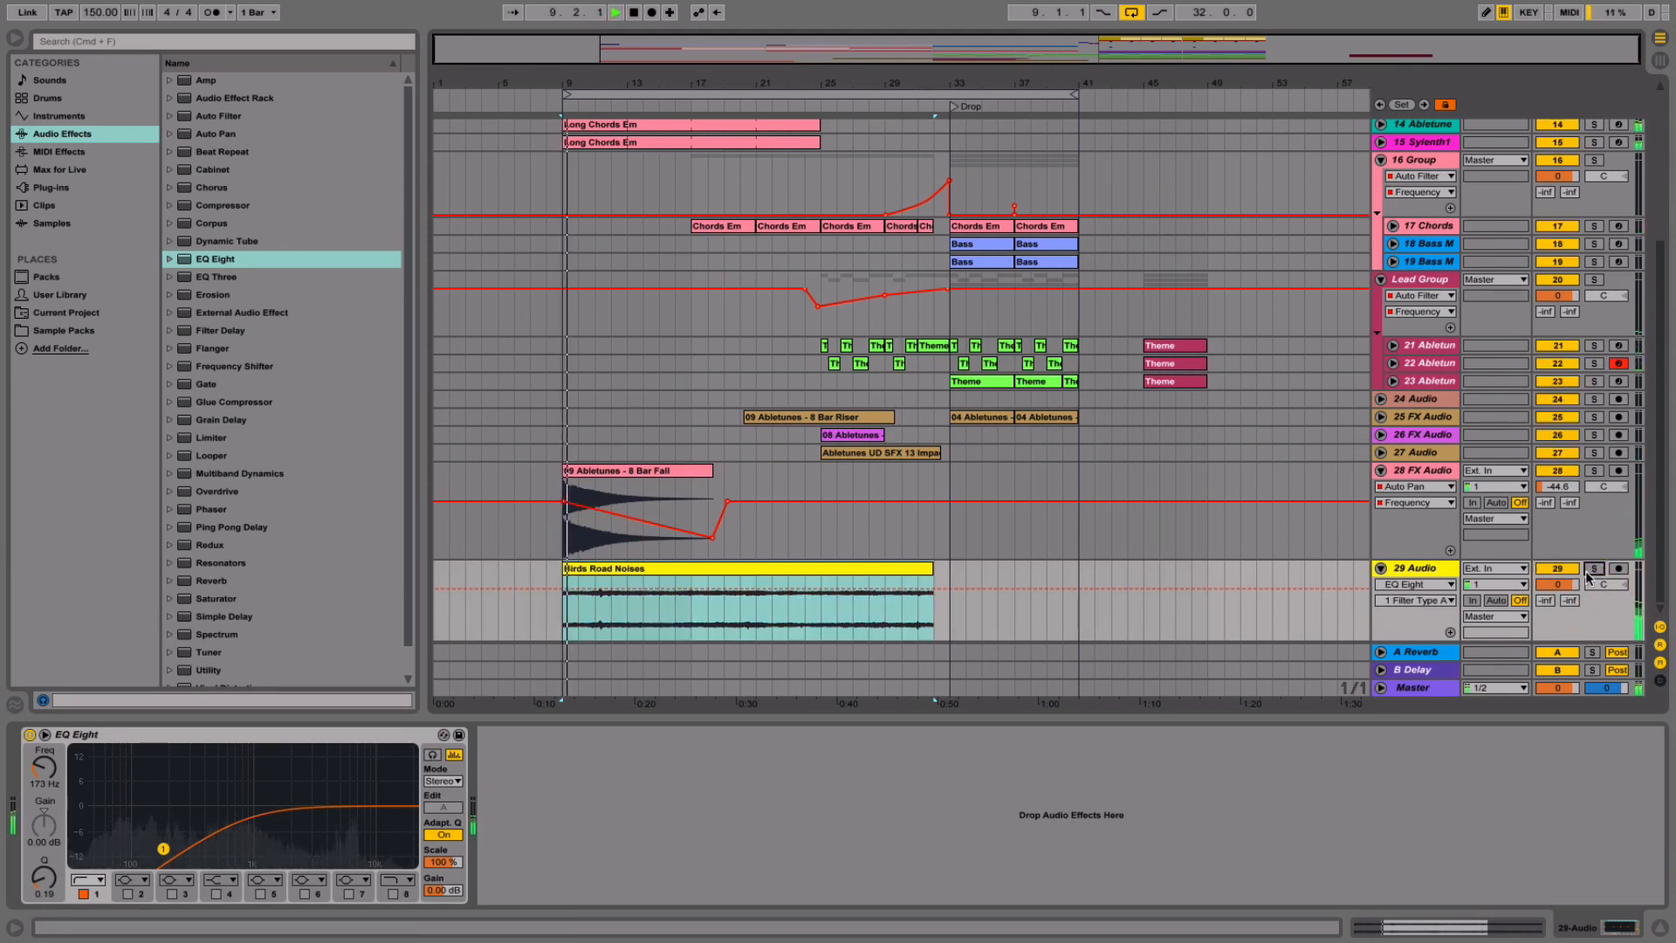
{"action": "left_click_drag", "start_coordinate": [1558, 584], "coordinate": [1558, 601]}
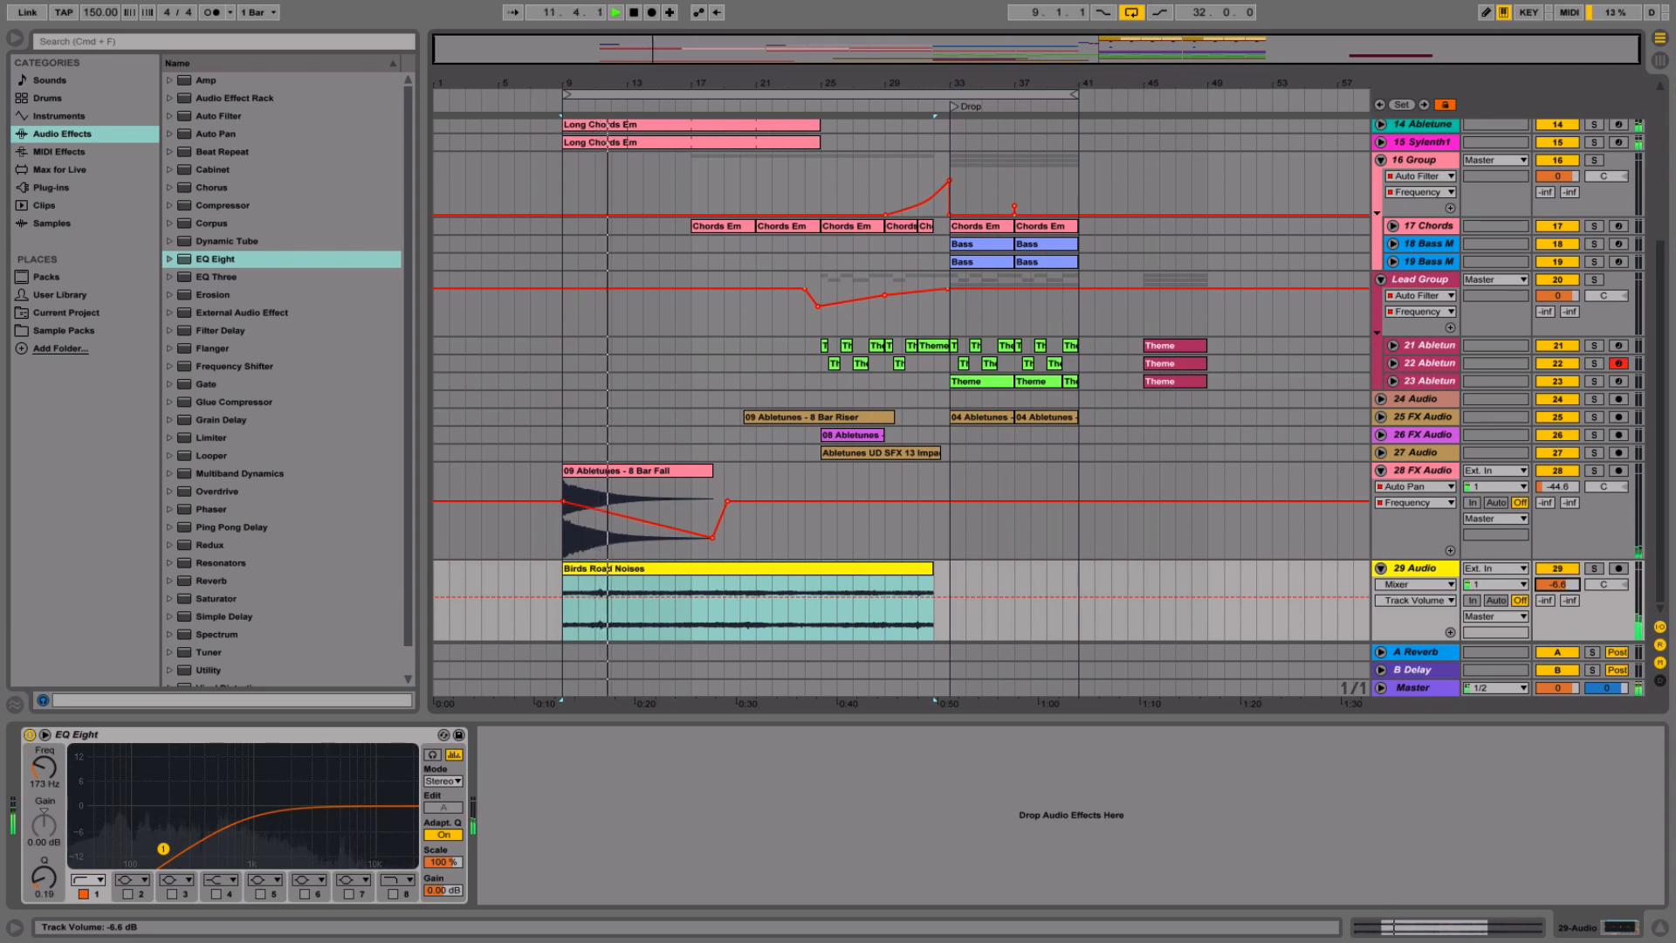
{"action": "left_click_drag", "start_coordinate": [1552, 588], "coordinate": [1553, 602]}
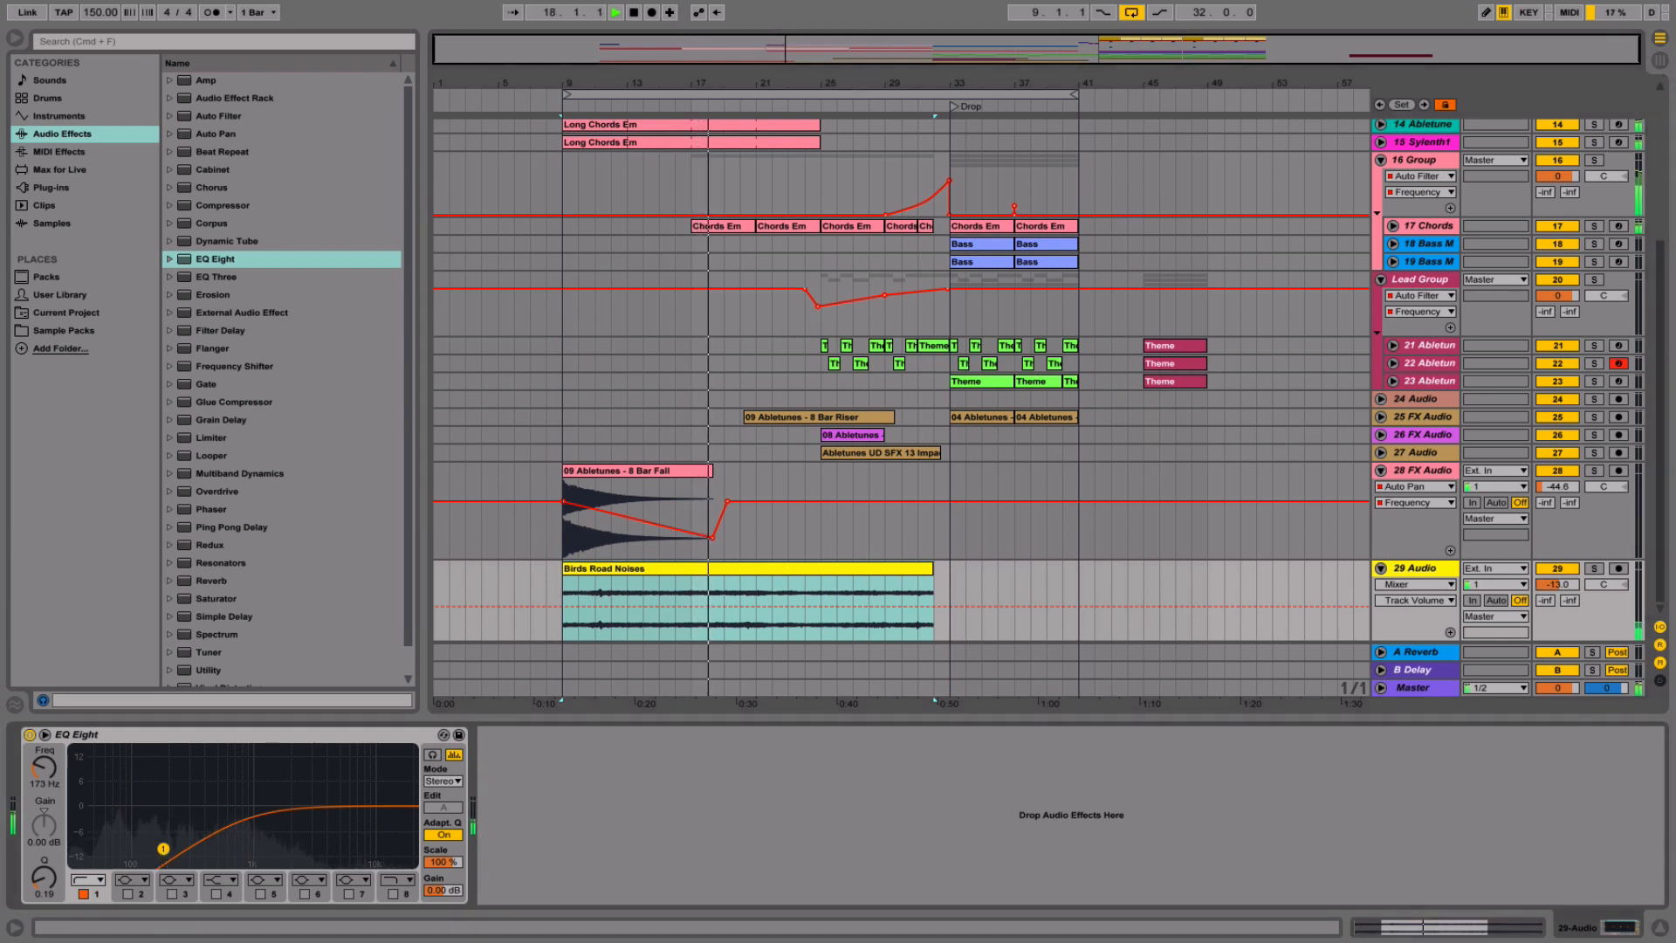
{"action": "left_click_drag", "start_coordinate": [159, 857], "coordinate": [146, 854]}
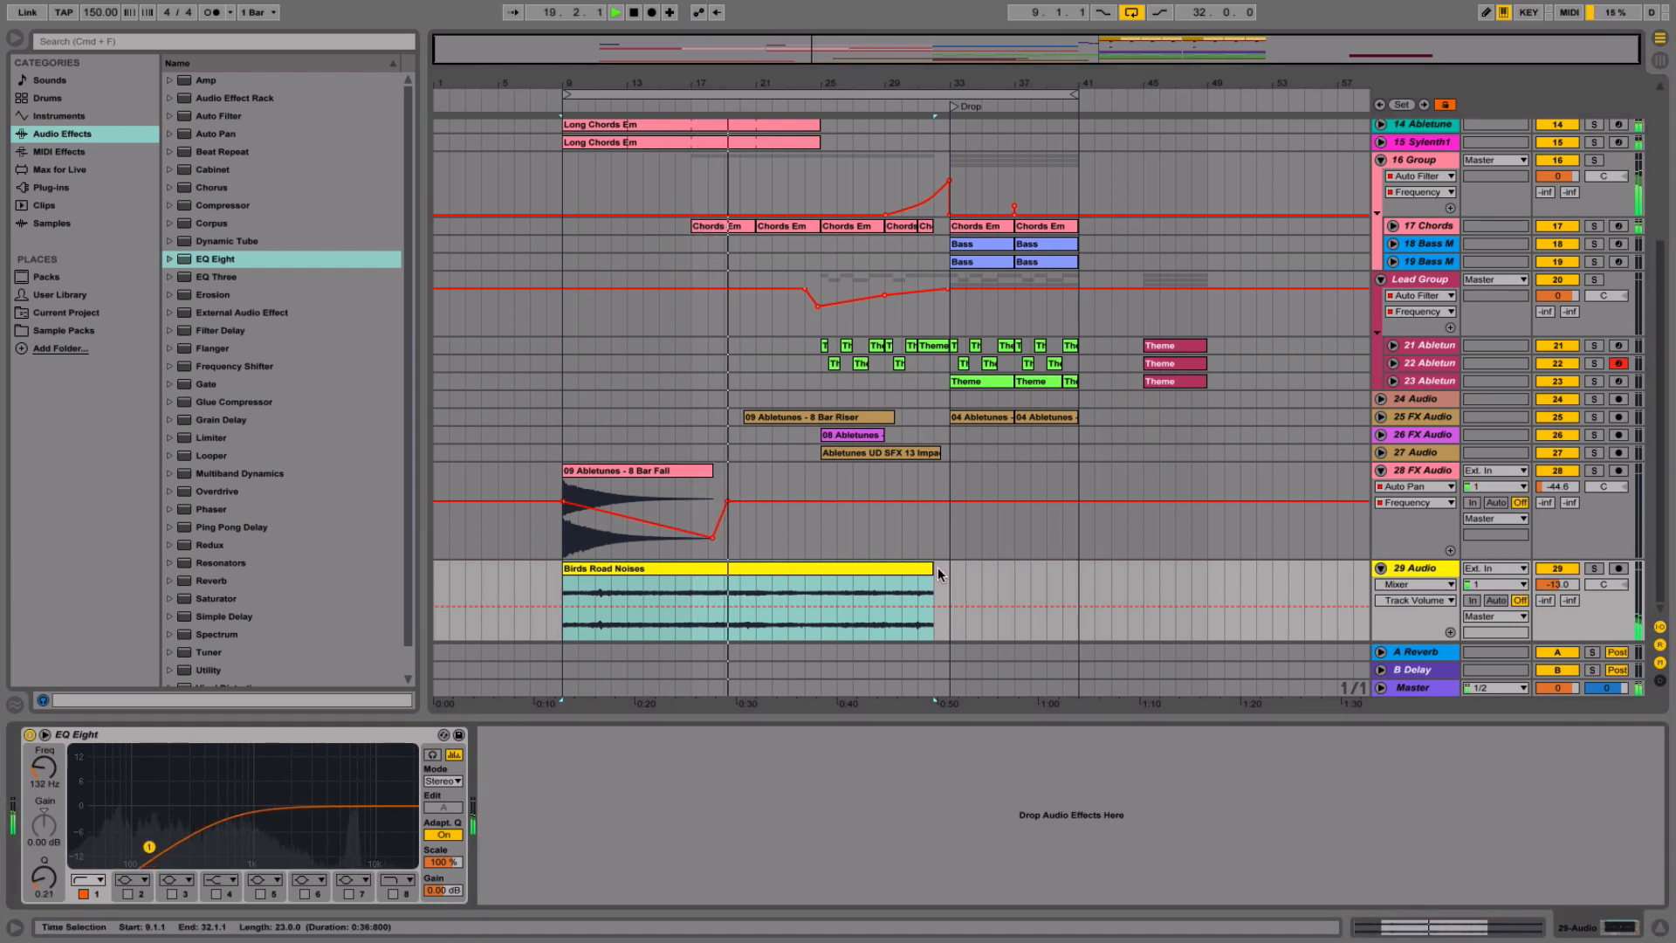
- Shorten the Birds Road Noises clip to end at bar 25 and stop playback
{"action": "left_click_drag", "start_coordinate": [933, 567], "coordinate": [825, 571]}
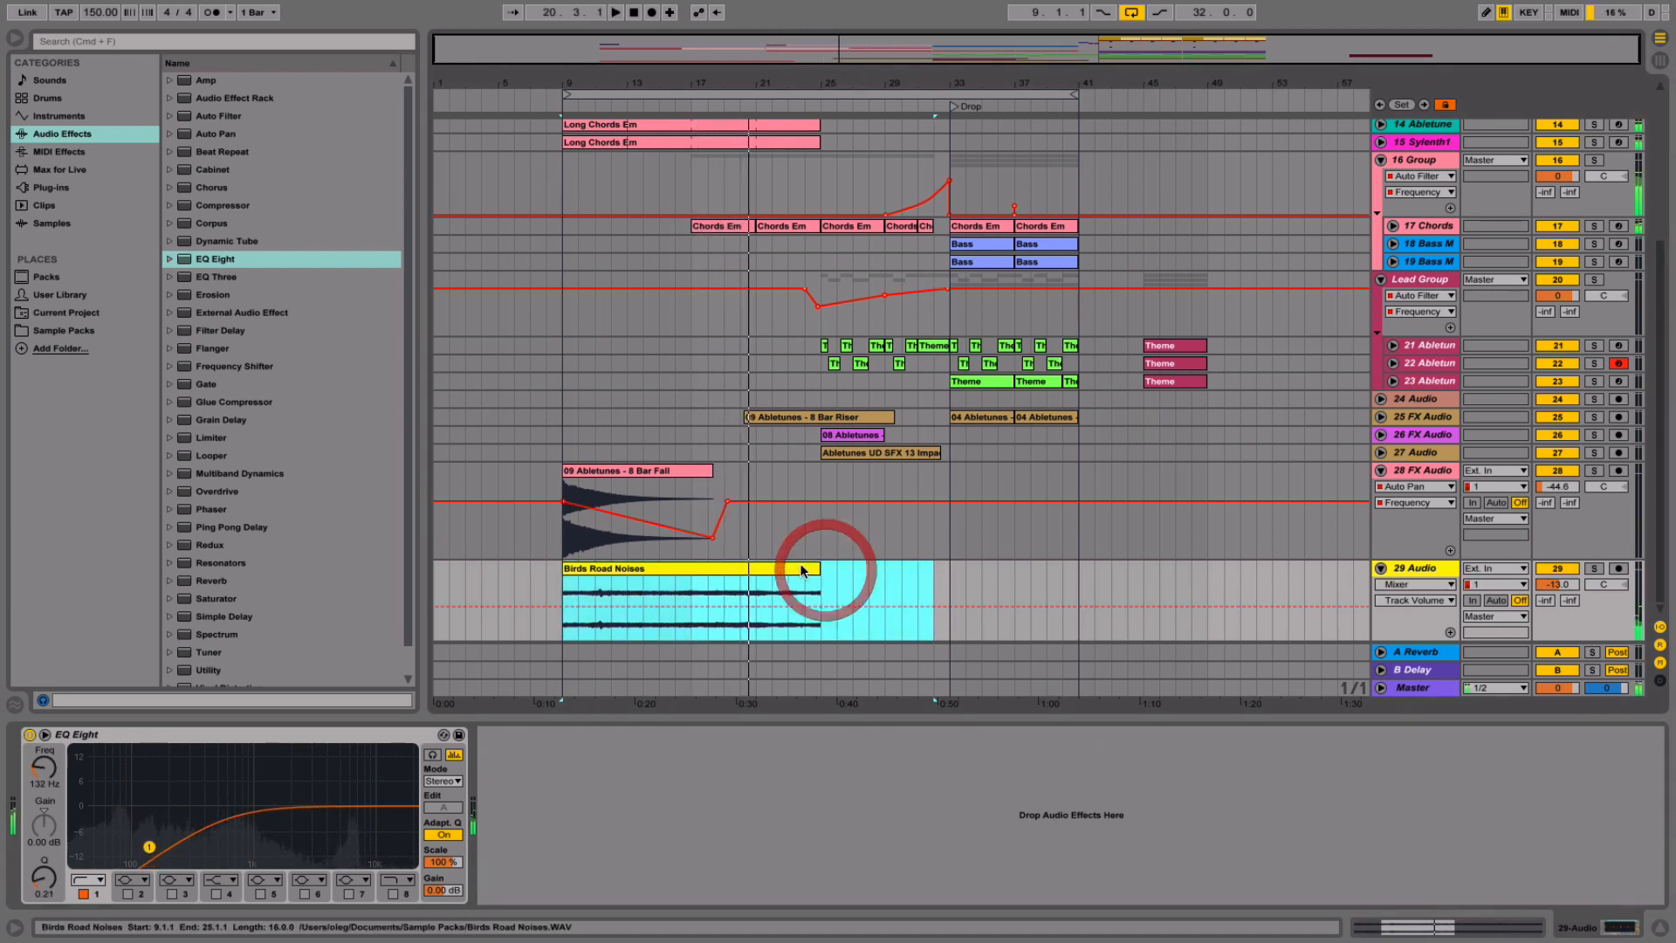
{"action": "left_click", "coordinate": [802, 566]}
{"action": "key", "text": "space"}
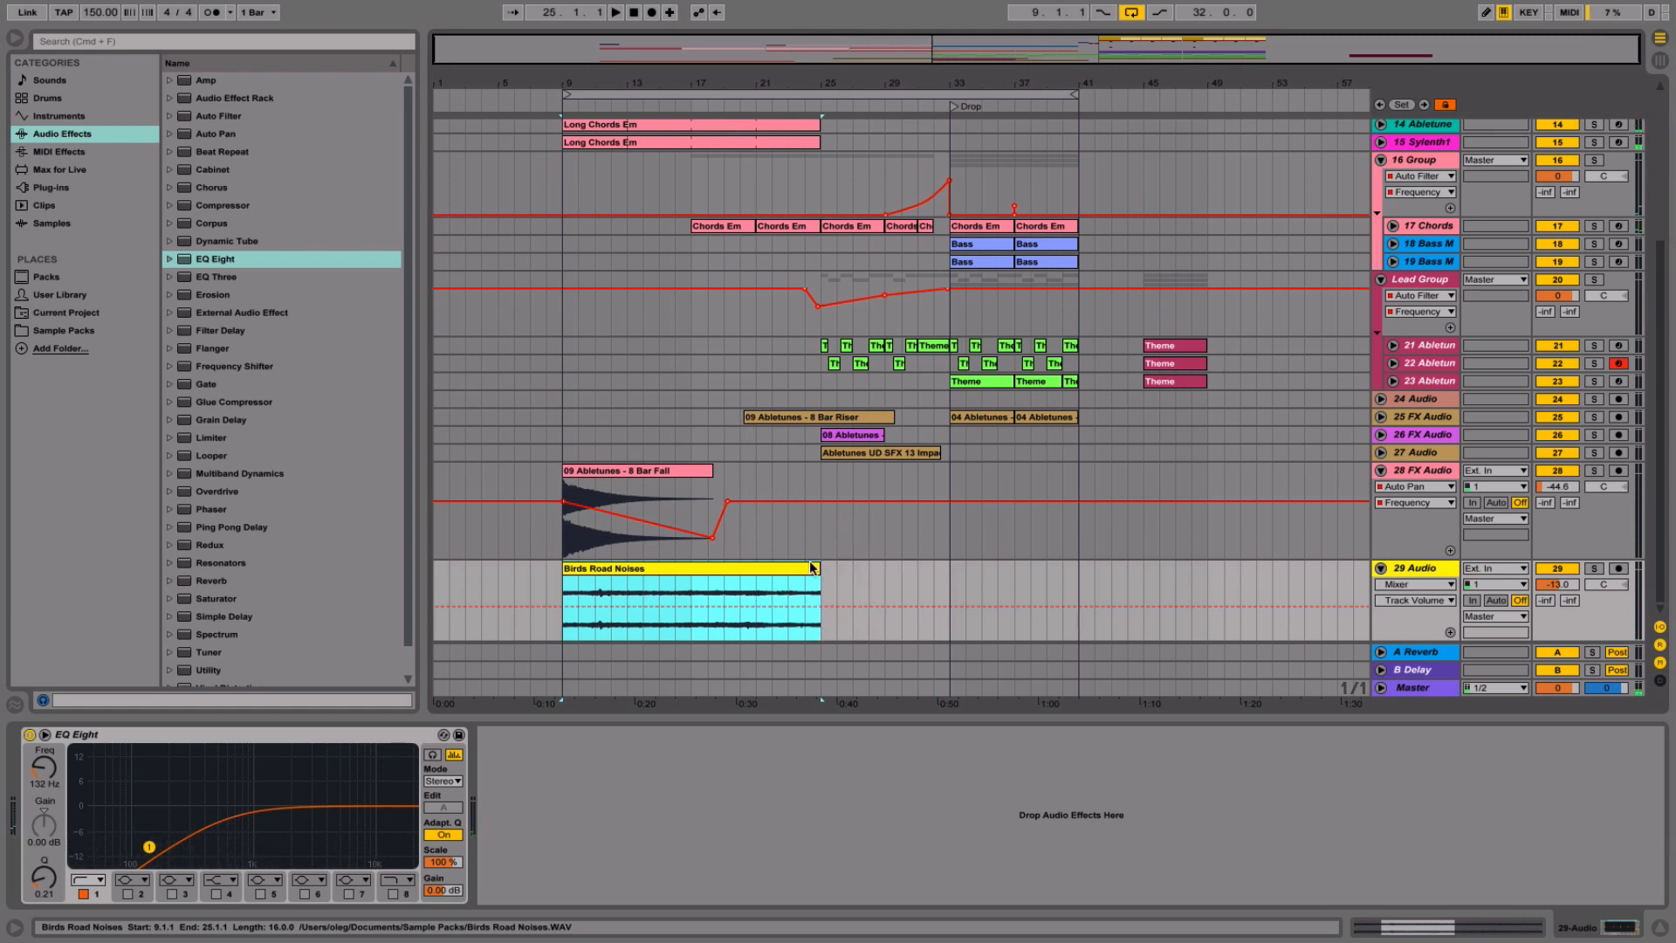
- Create a fade-out on the Birds Road Noises clip from bar 17 to its end at bar 25
{"action": "key", "text": "alt+super+f"}
{"action": "left_click", "coordinate": [766, 572]}
{"action": "left_click", "coordinate": [817, 580]}
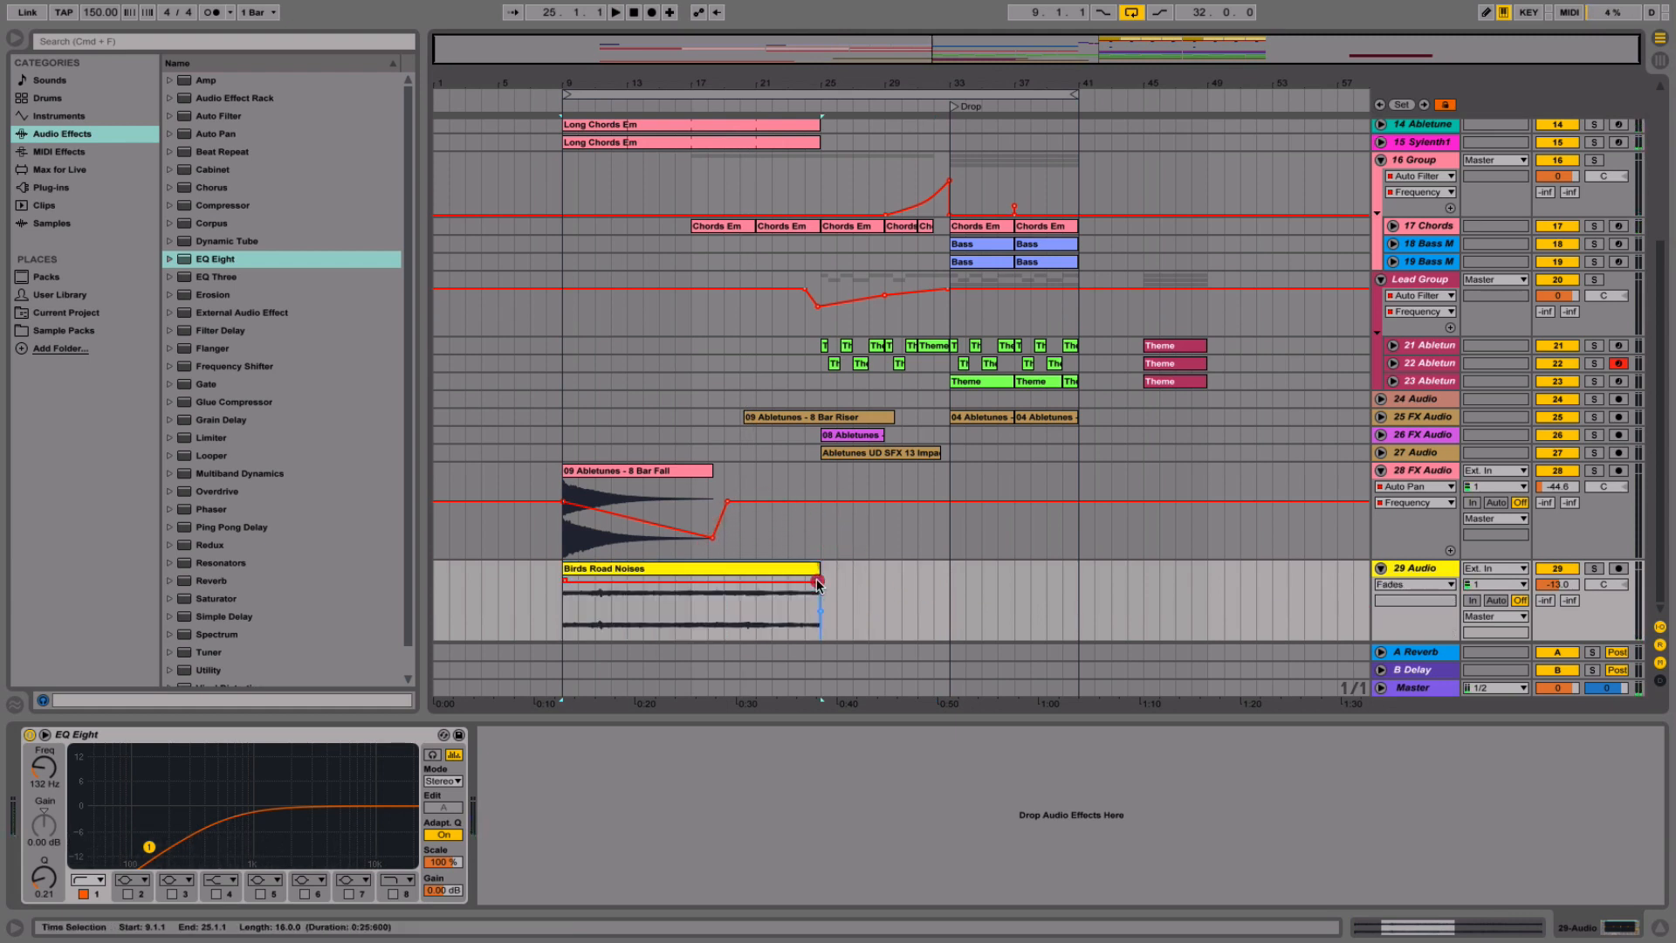
{"action": "left_click_drag", "start_coordinate": [690, 580], "coordinate": [692, 579]}
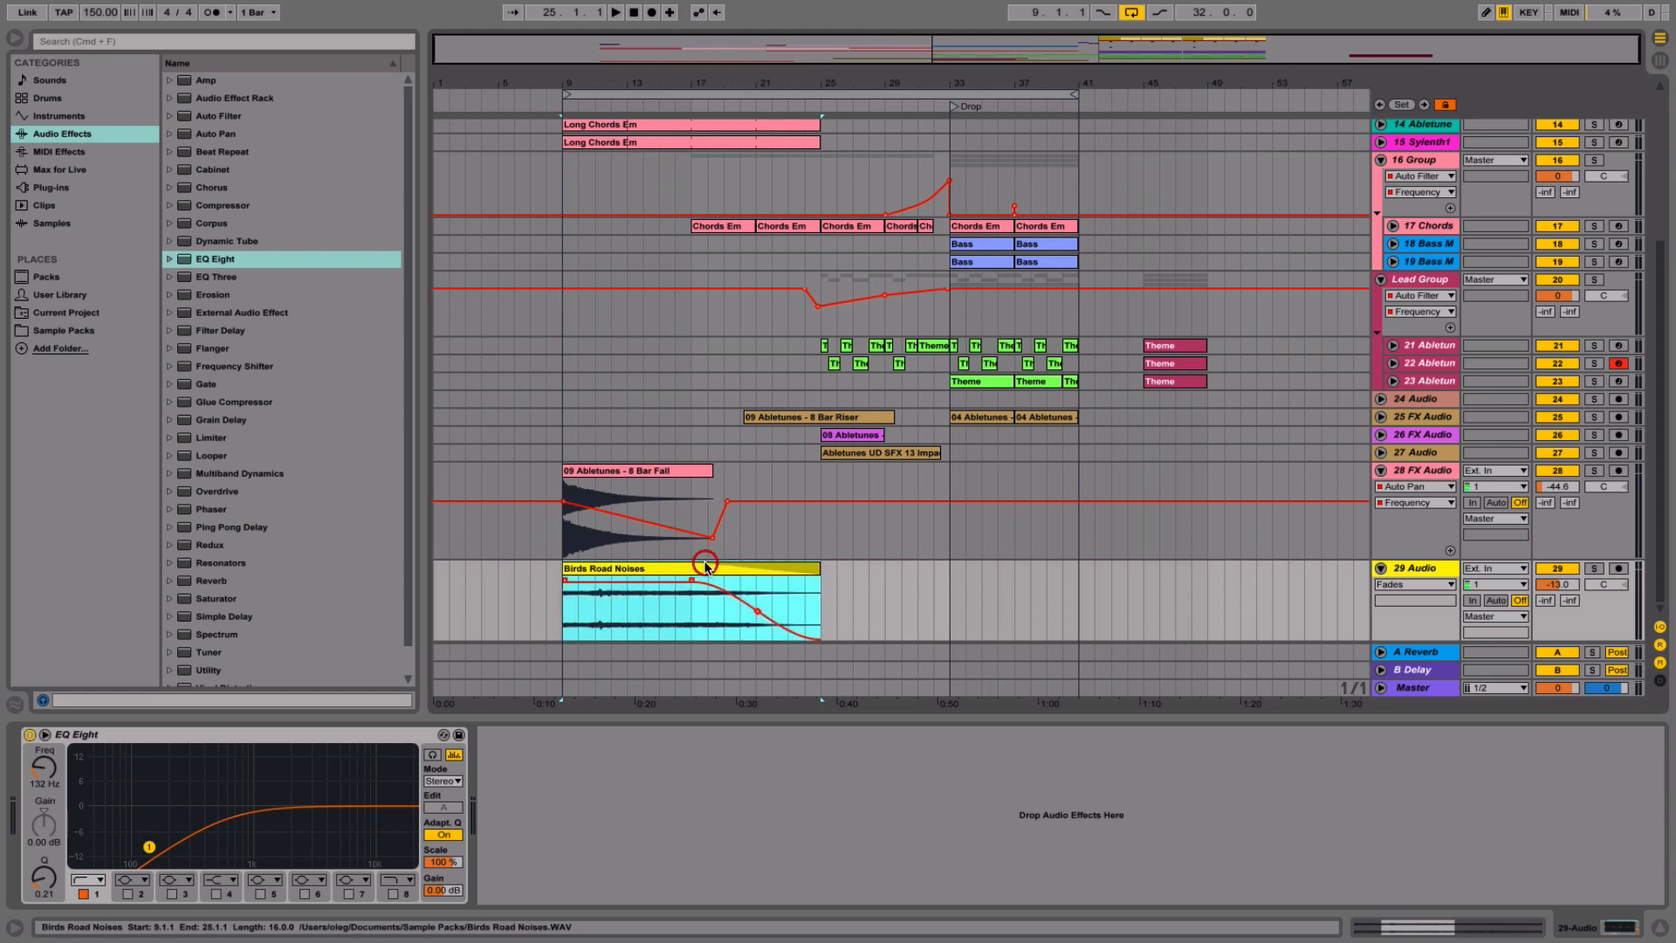
- Set the EQ low cut's Q to 0.23 and add a Reverb after the EQ Eight
{"action": "left_click", "coordinate": [147, 849]}
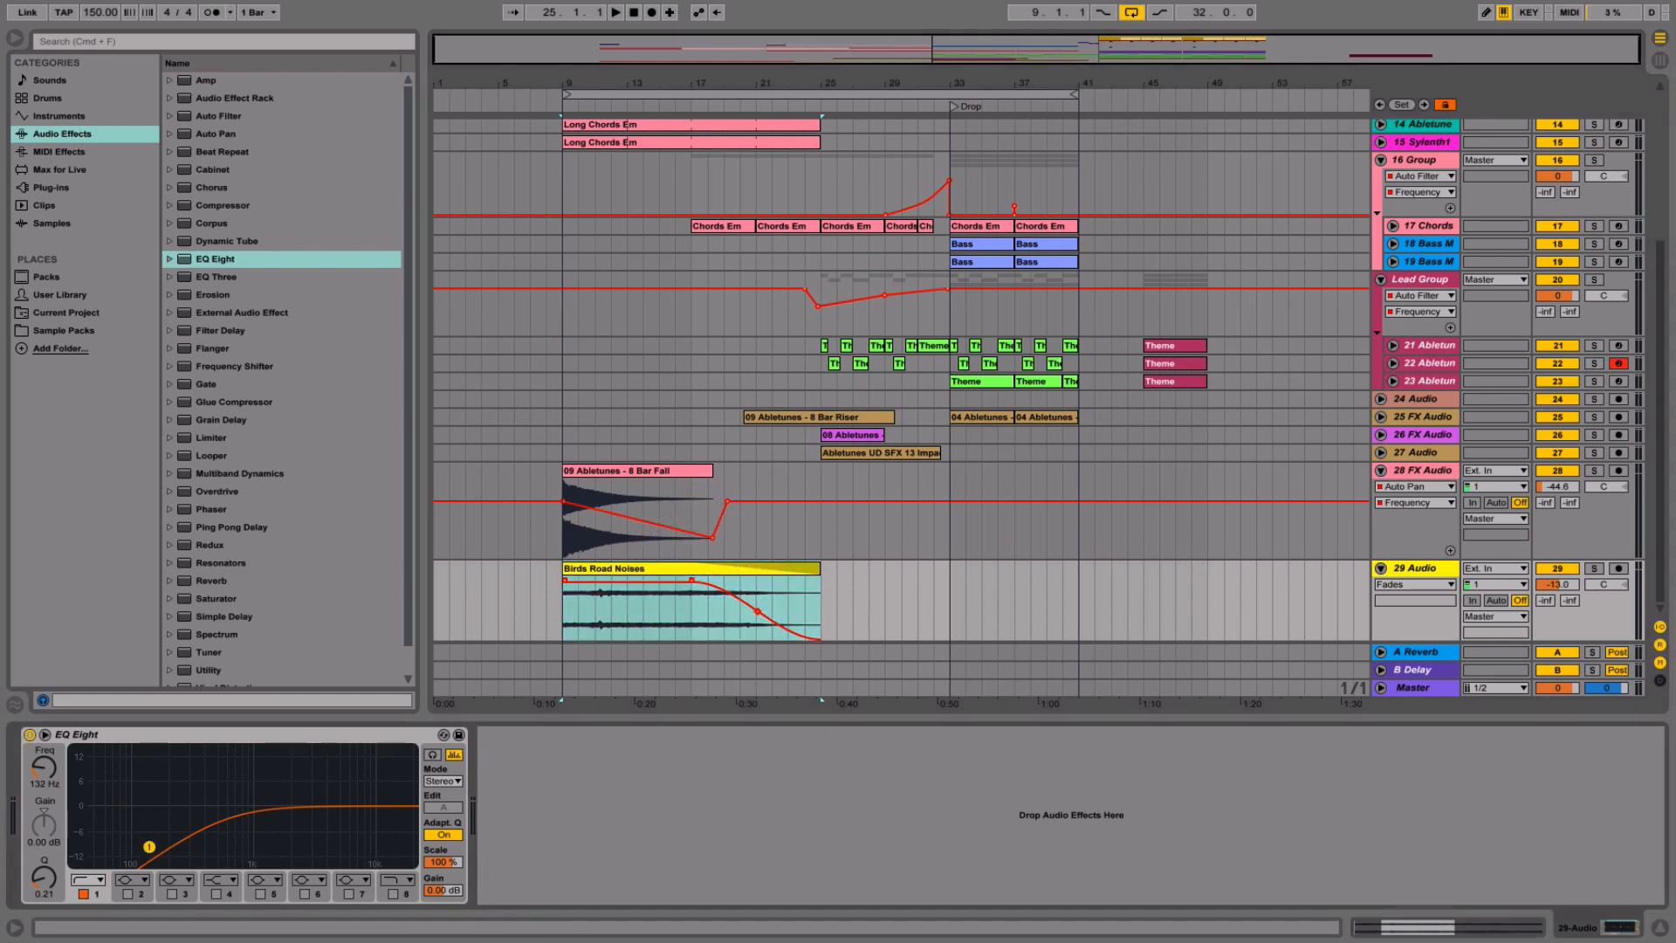
{"action": "left_click", "coordinate": [203, 580]}
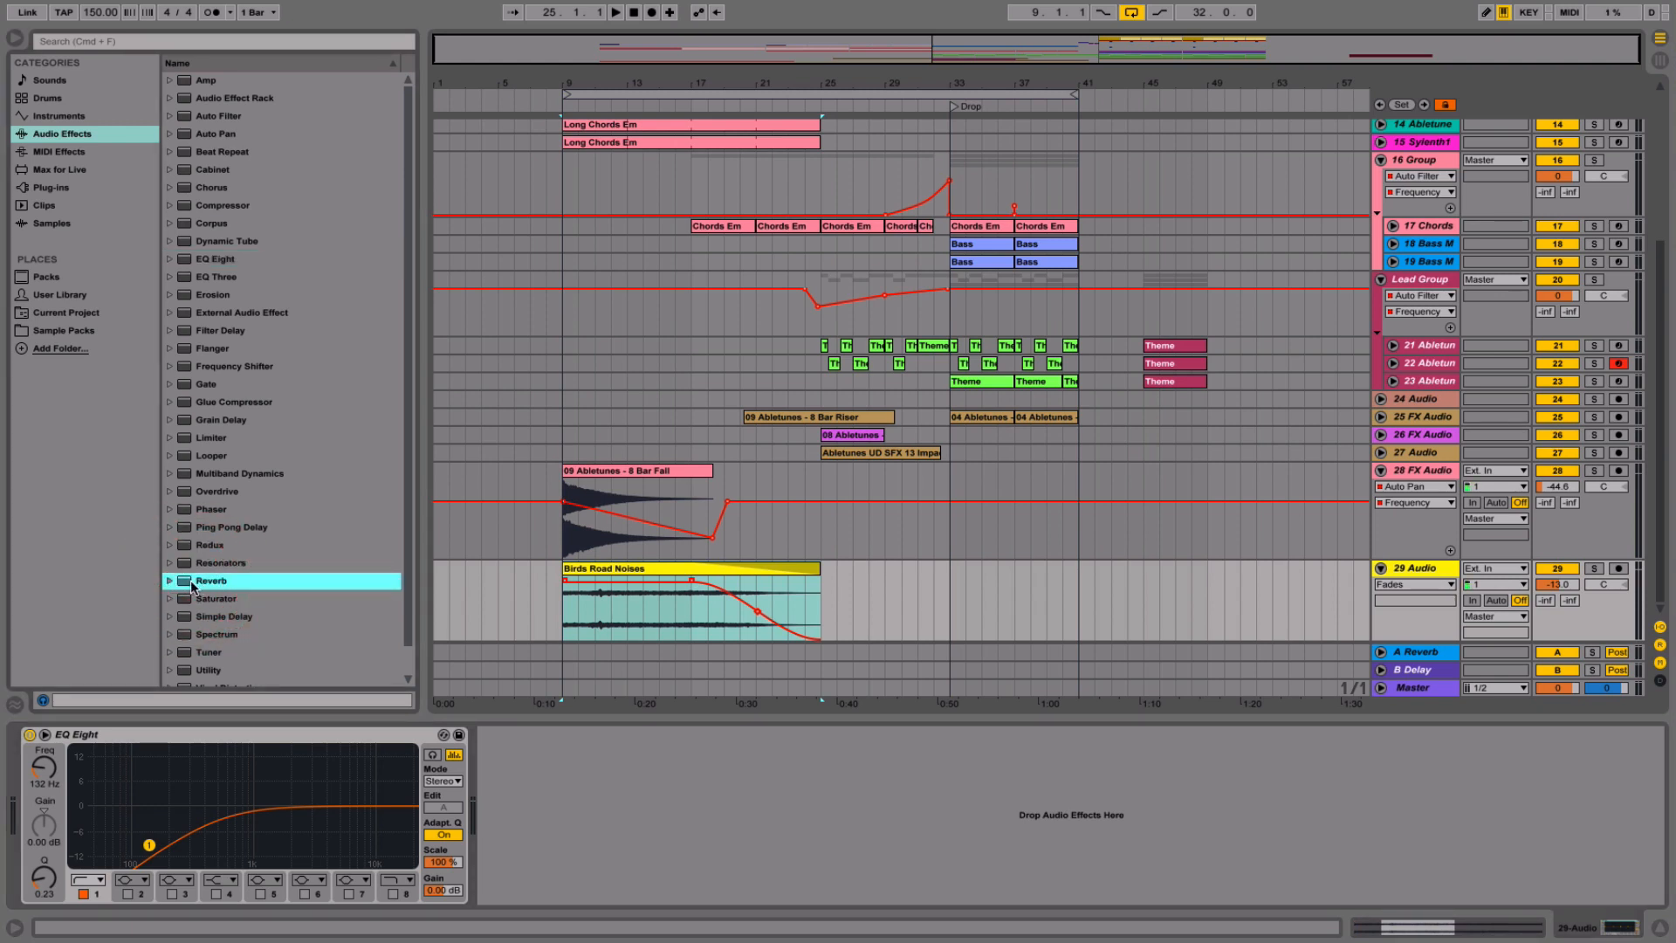
{"action": "left_click_drag", "start_coordinate": [192, 582], "coordinate": [820, 779]}
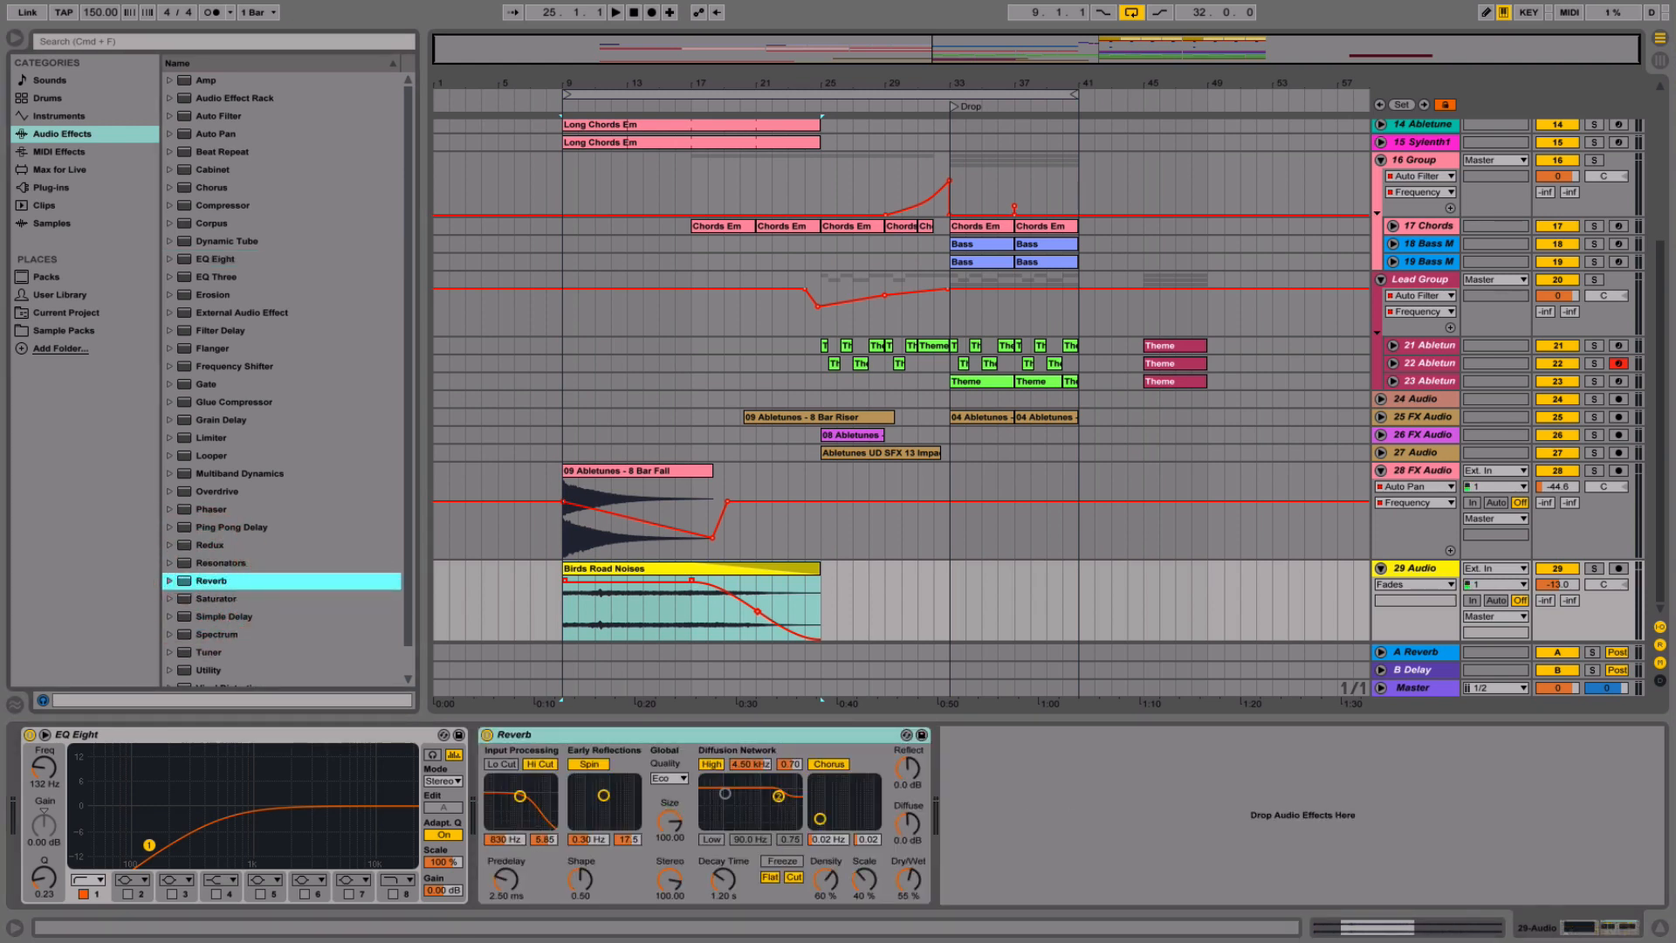
- Solo the track in playback and set the Reverb to 778 ms decay, input low cut on, input filter at 1.13 kHz, and 2.81 ms predelay
{"action": "left_click", "coordinate": [1592, 568]}
{"action": "key", "text": "space"}
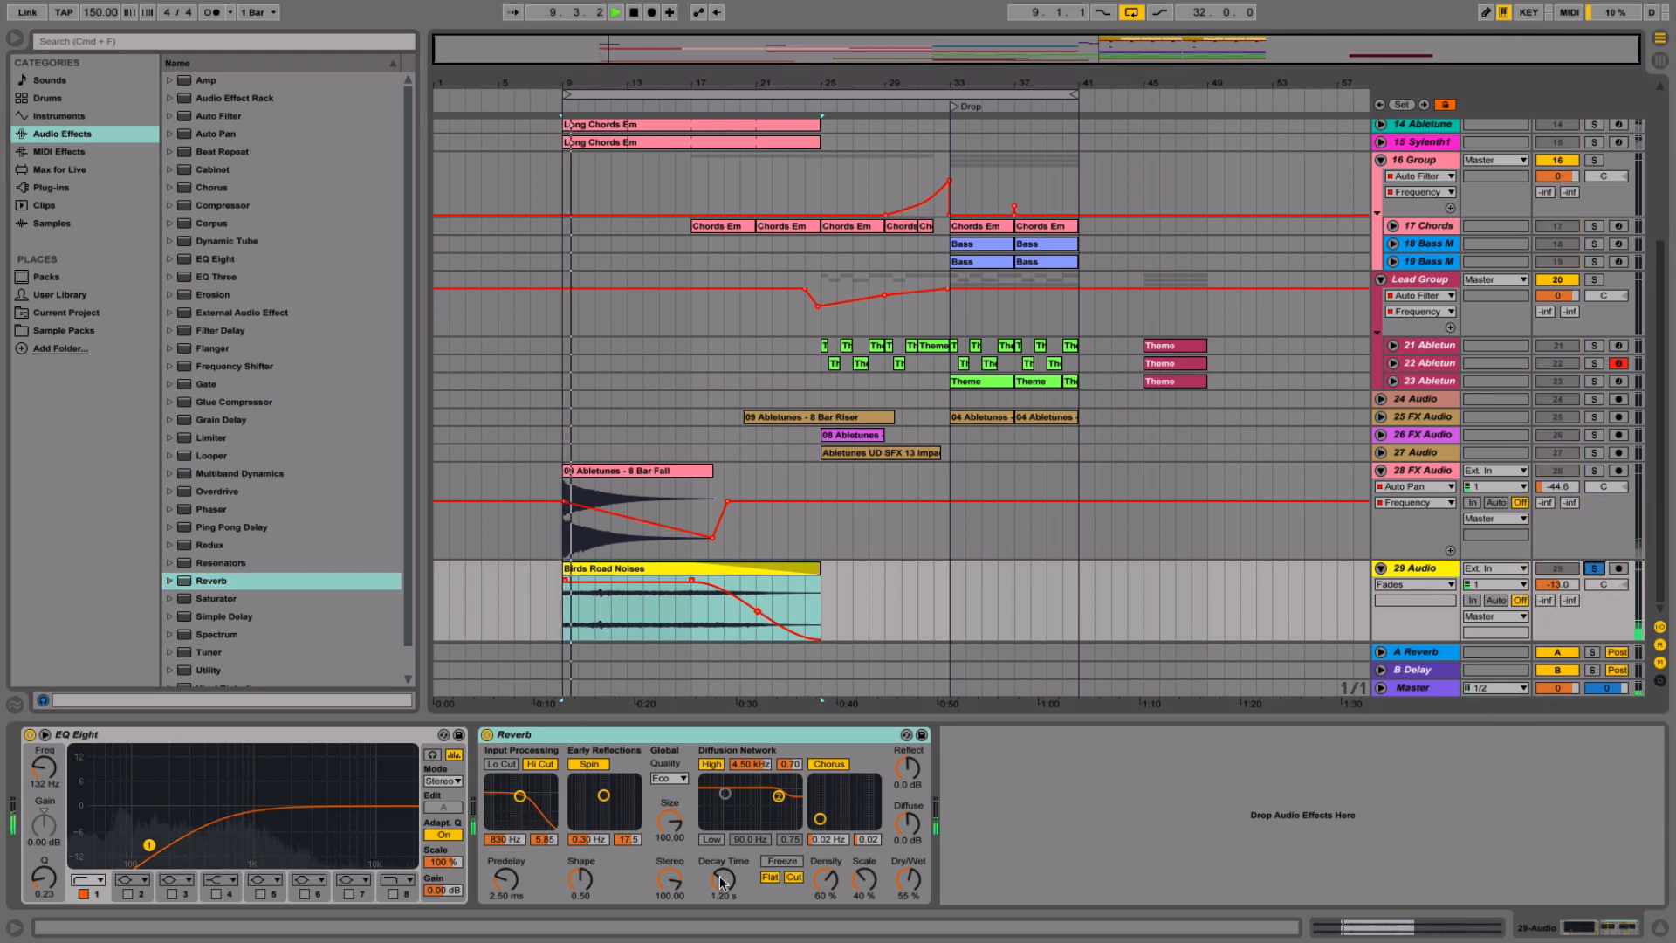
{"action": "left_click_drag", "start_coordinate": [723, 879], "coordinate": [724, 891]}
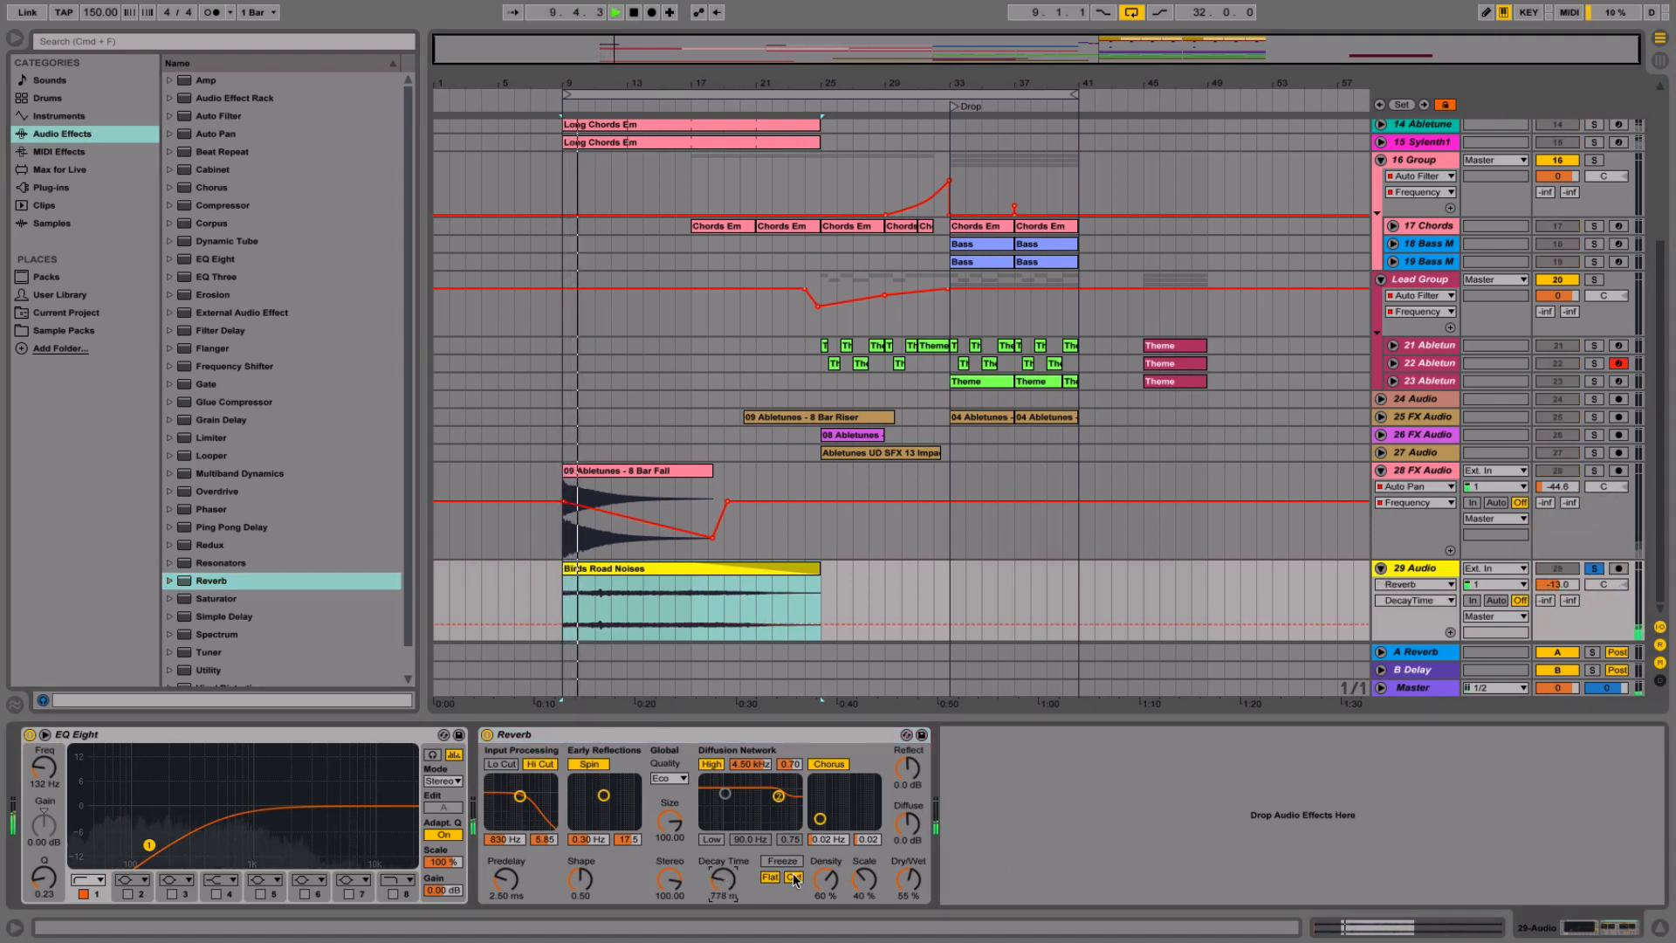
{"action": "left_click", "coordinate": [512, 765]}
{"action": "left_click_drag", "start_coordinate": [520, 796], "coordinate": [513, 786]}
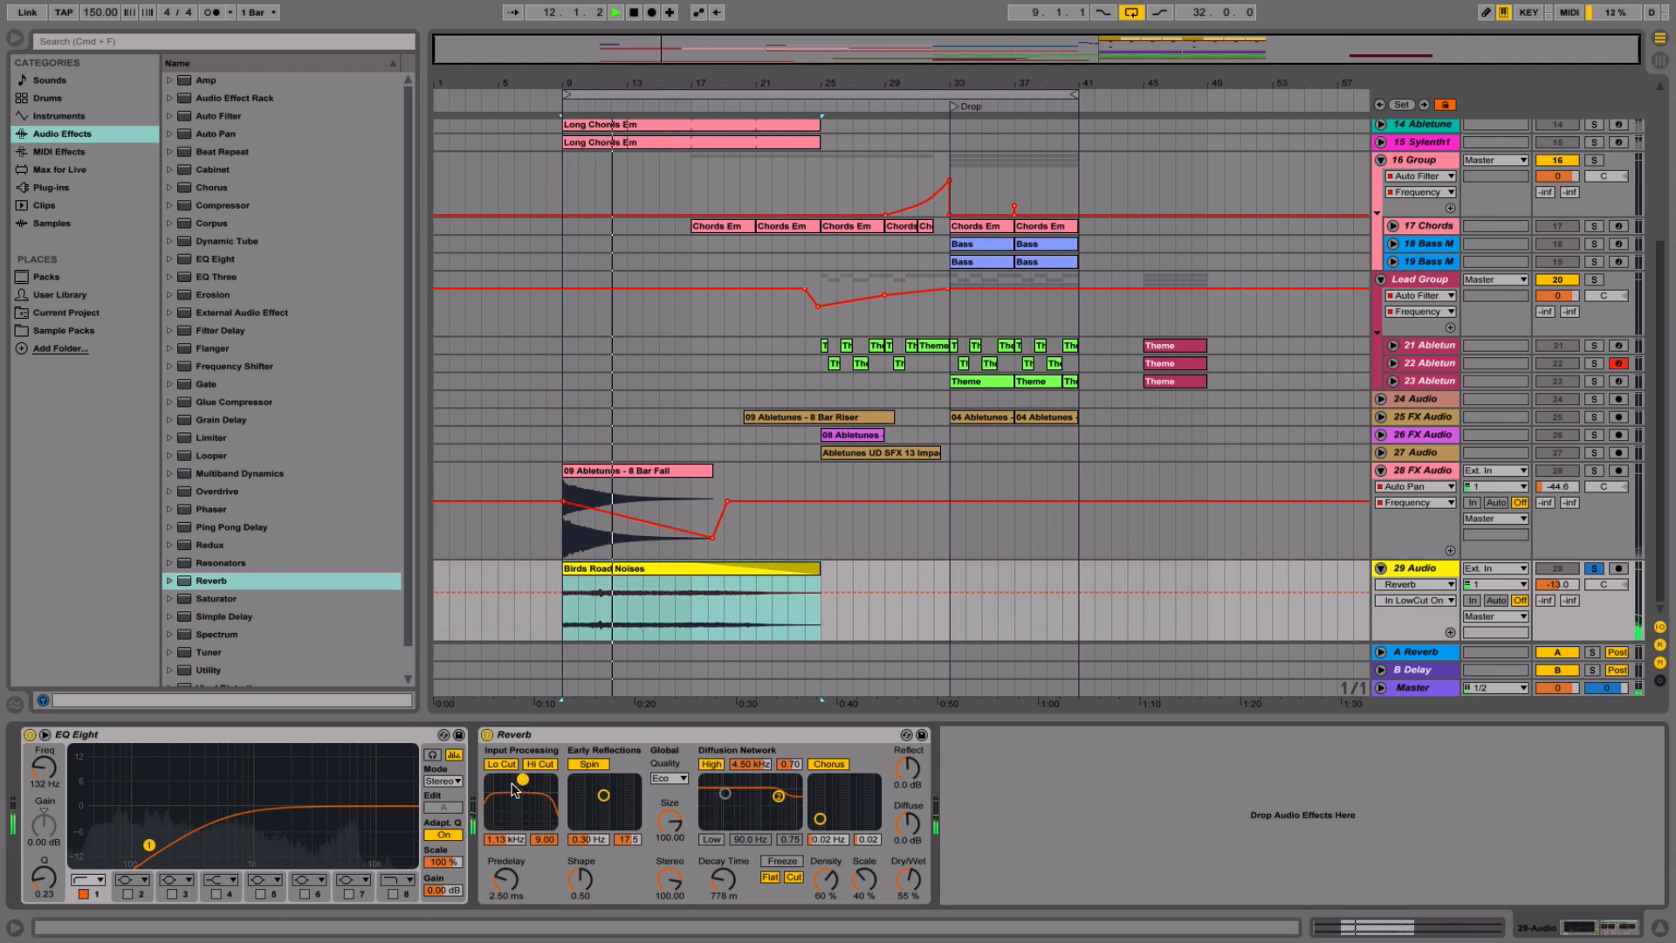
{"action": "left_click_drag", "start_coordinate": [513, 879], "coordinate": [588, 874]}
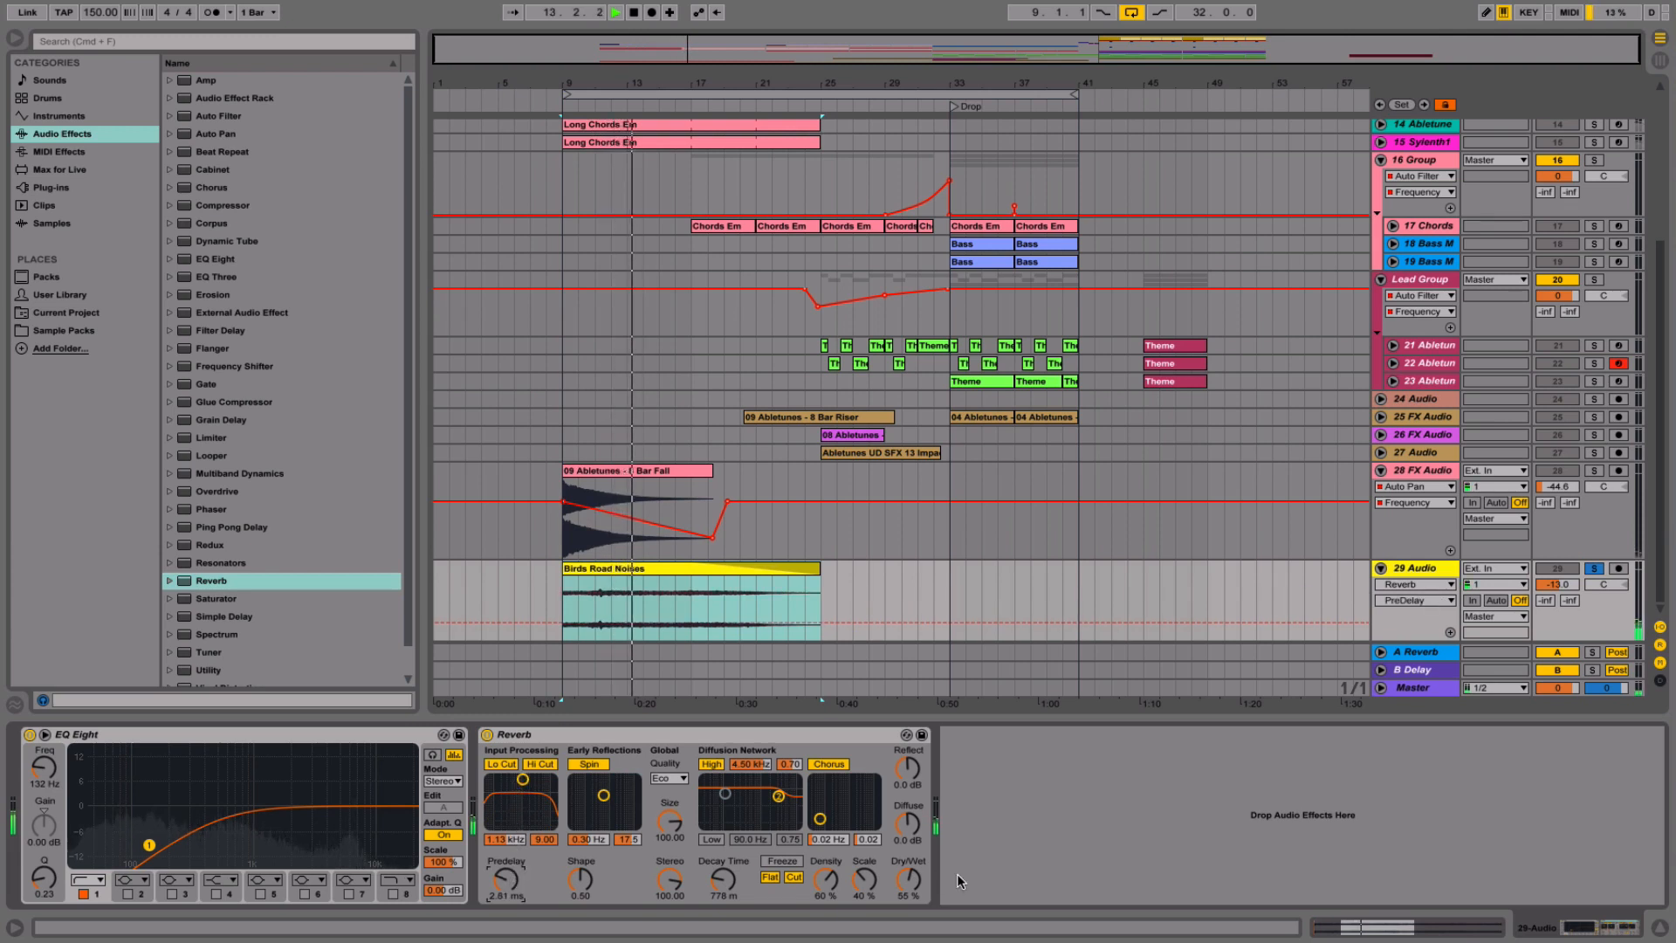
- Group the EQ Eight and Reverb into an Audio Effect Rack and set the Reverb's quality to High
{"action": "left_click", "coordinate": [537, 736]}
{"action": "key", "text": "super+a"}
{"action": "key", "text": "super+g"}
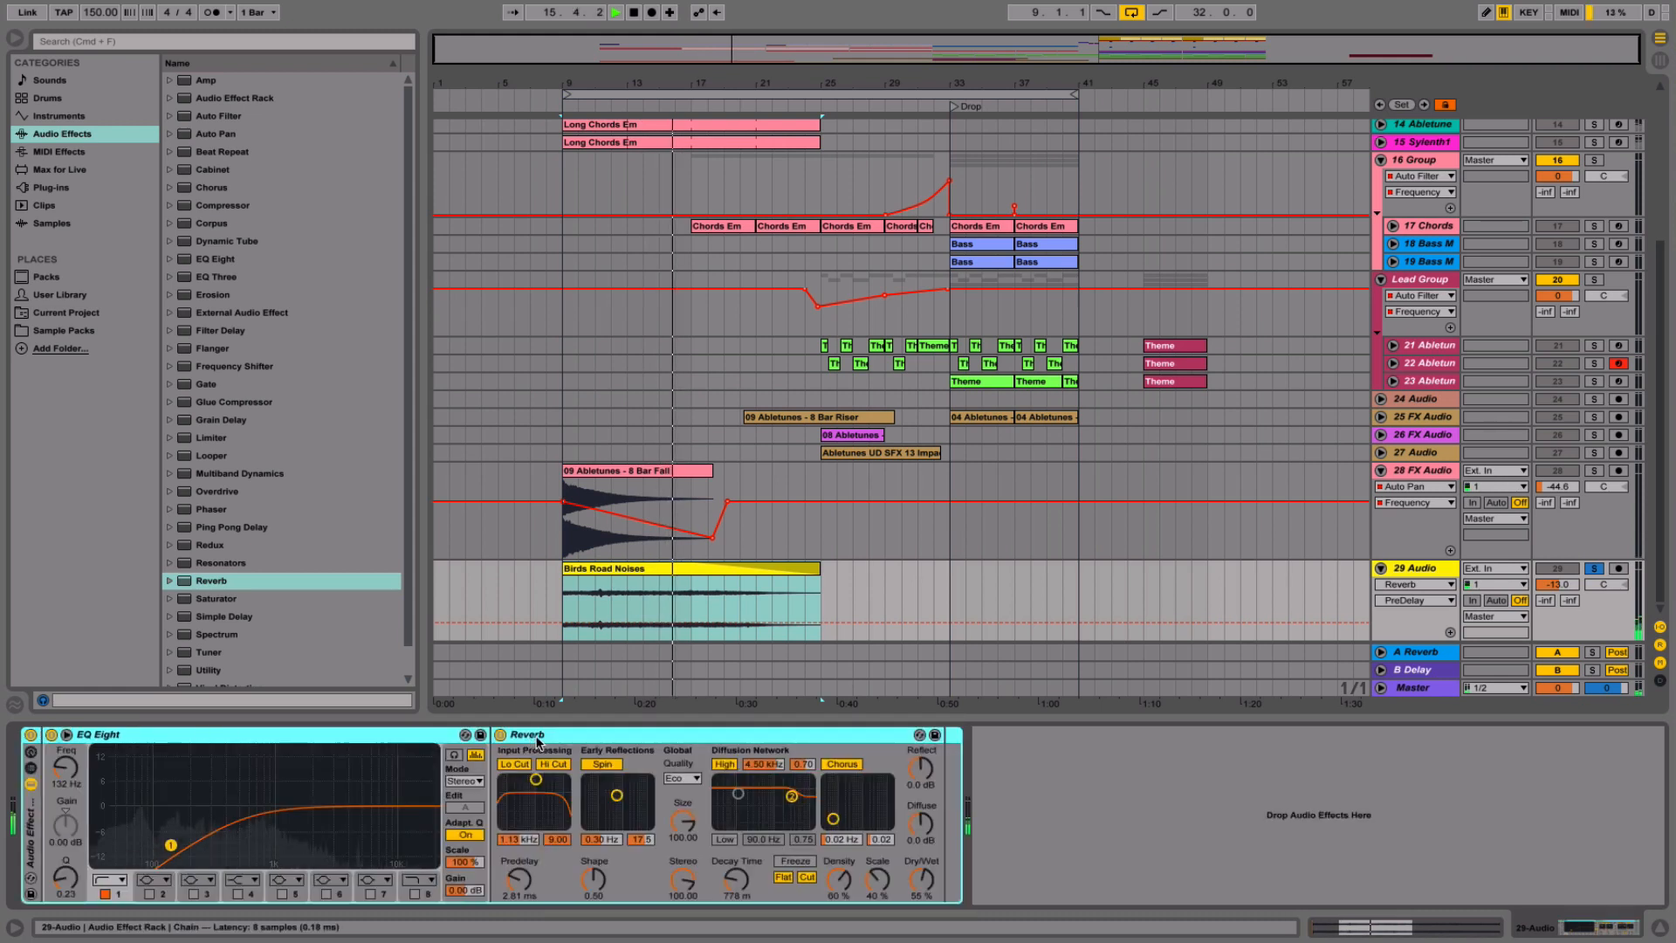
{"action": "left_click", "coordinate": [677, 778]}
{"action": "left_click", "coordinate": [678, 742]}
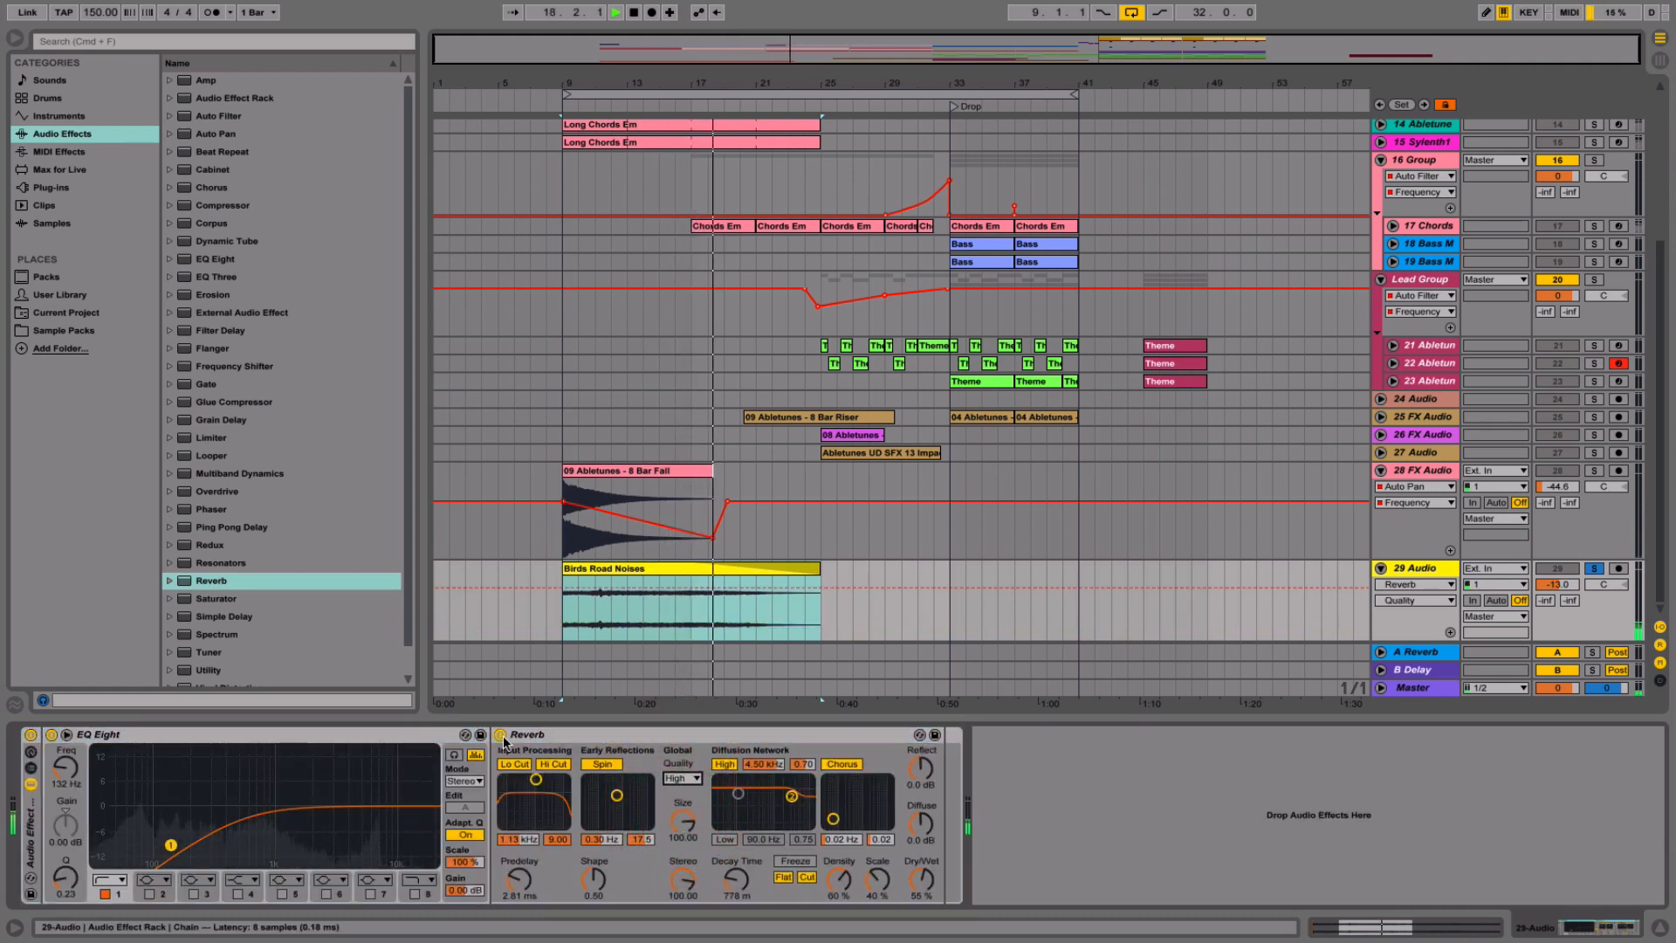
- Play the soloed ambience from bar 9 and set its track volume to -5.9 dB and the Reverb's Dry/Wet to 71%
{"action": "key", "text": "space"}
{"action": "key", "text": "space"}
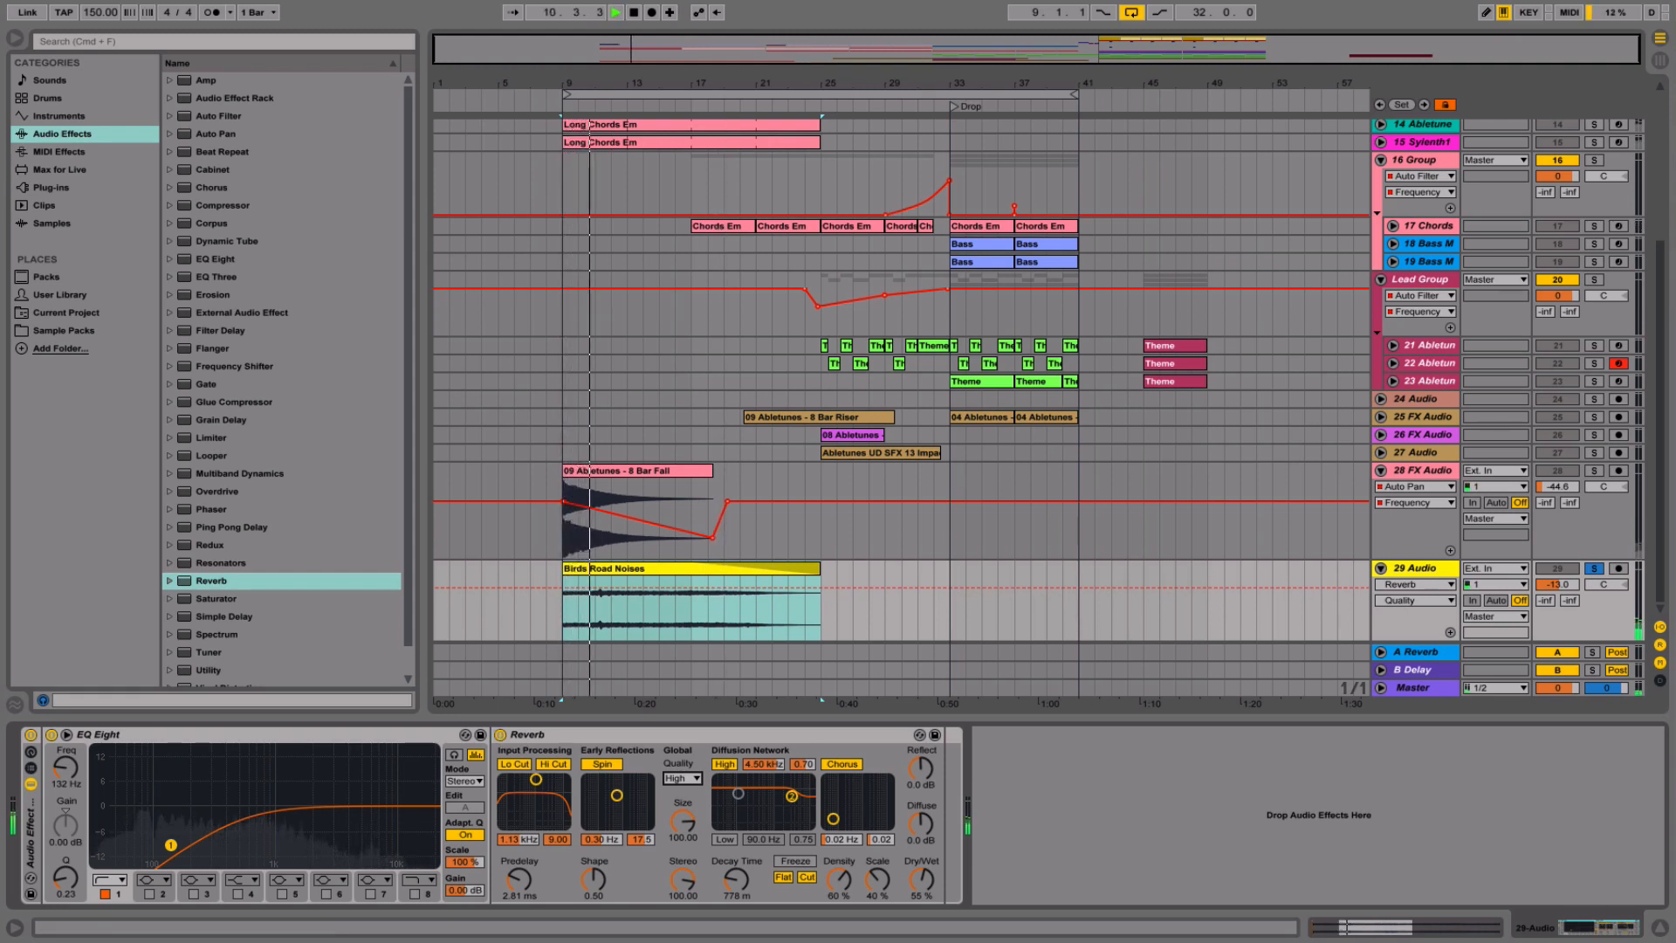
{"action": "left_click_drag", "start_coordinate": [1558, 585], "coordinate": [1557, 563]}
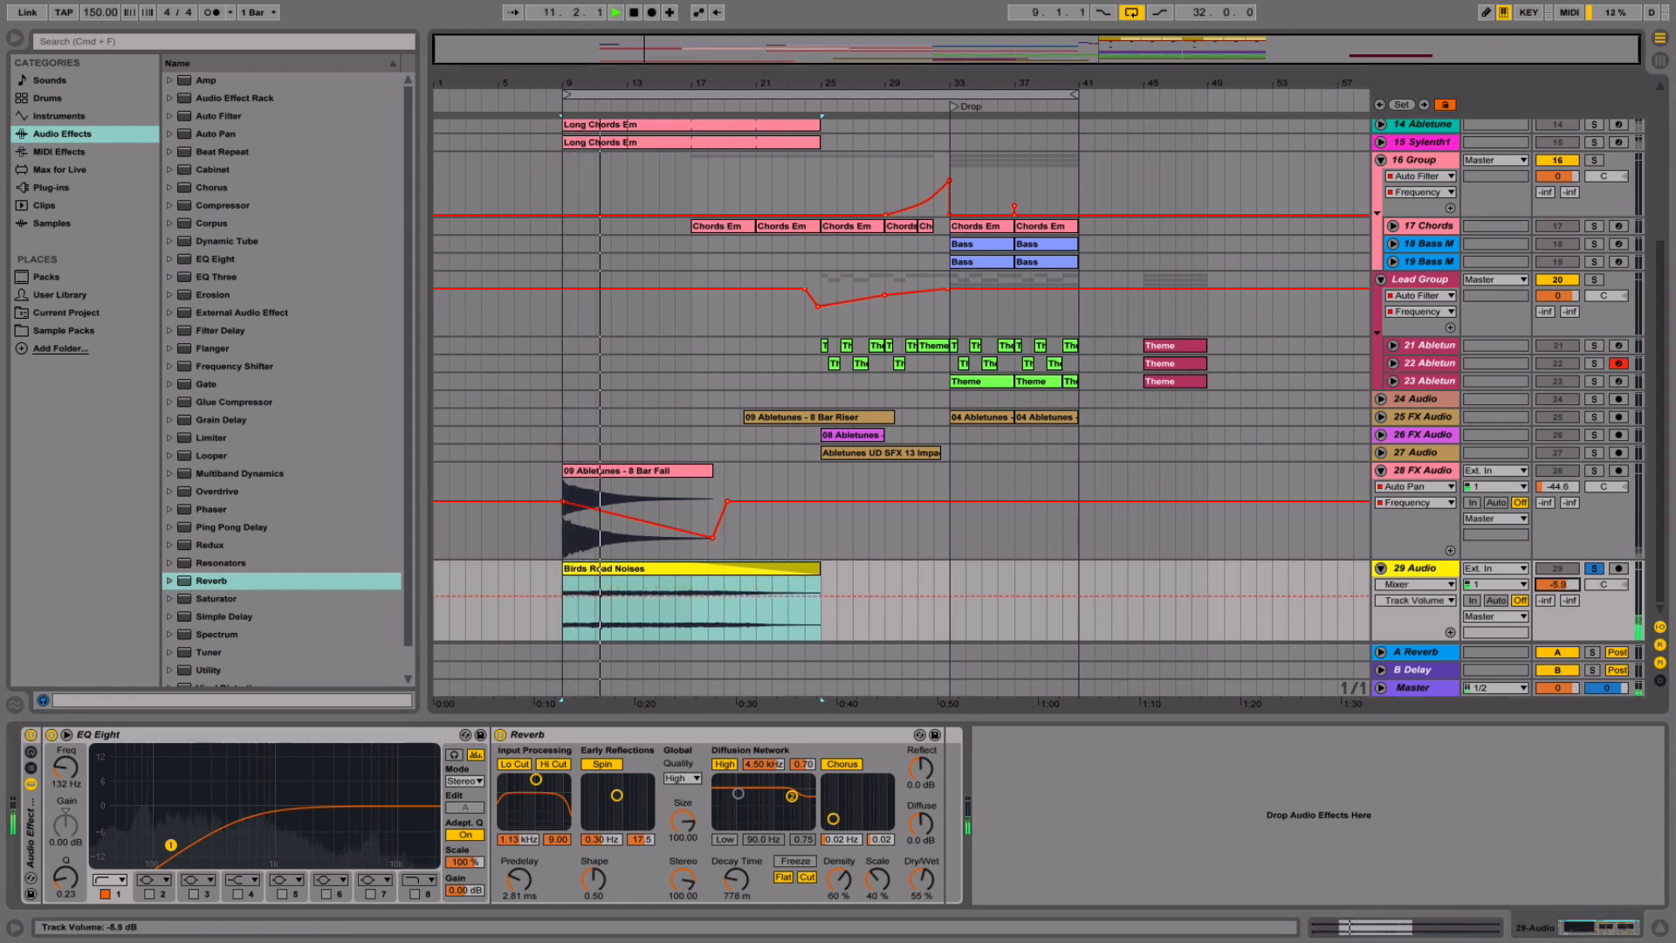
{"action": "left_click", "coordinate": [502, 735]}
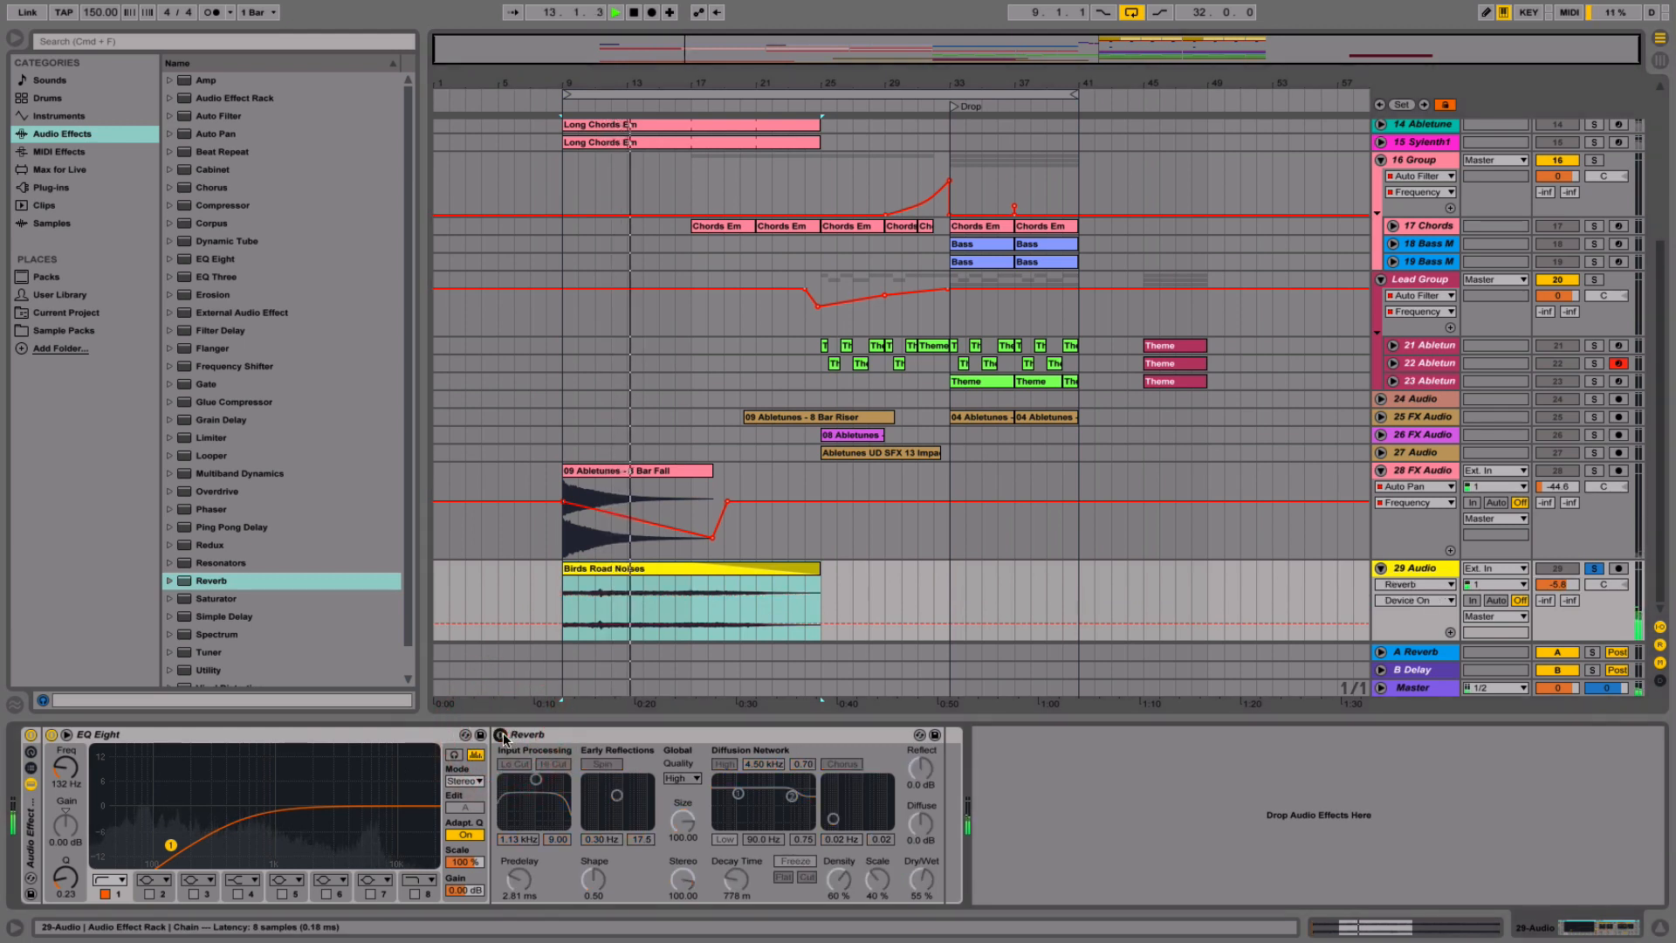
{"action": "left_click", "coordinate": [501, 736]}
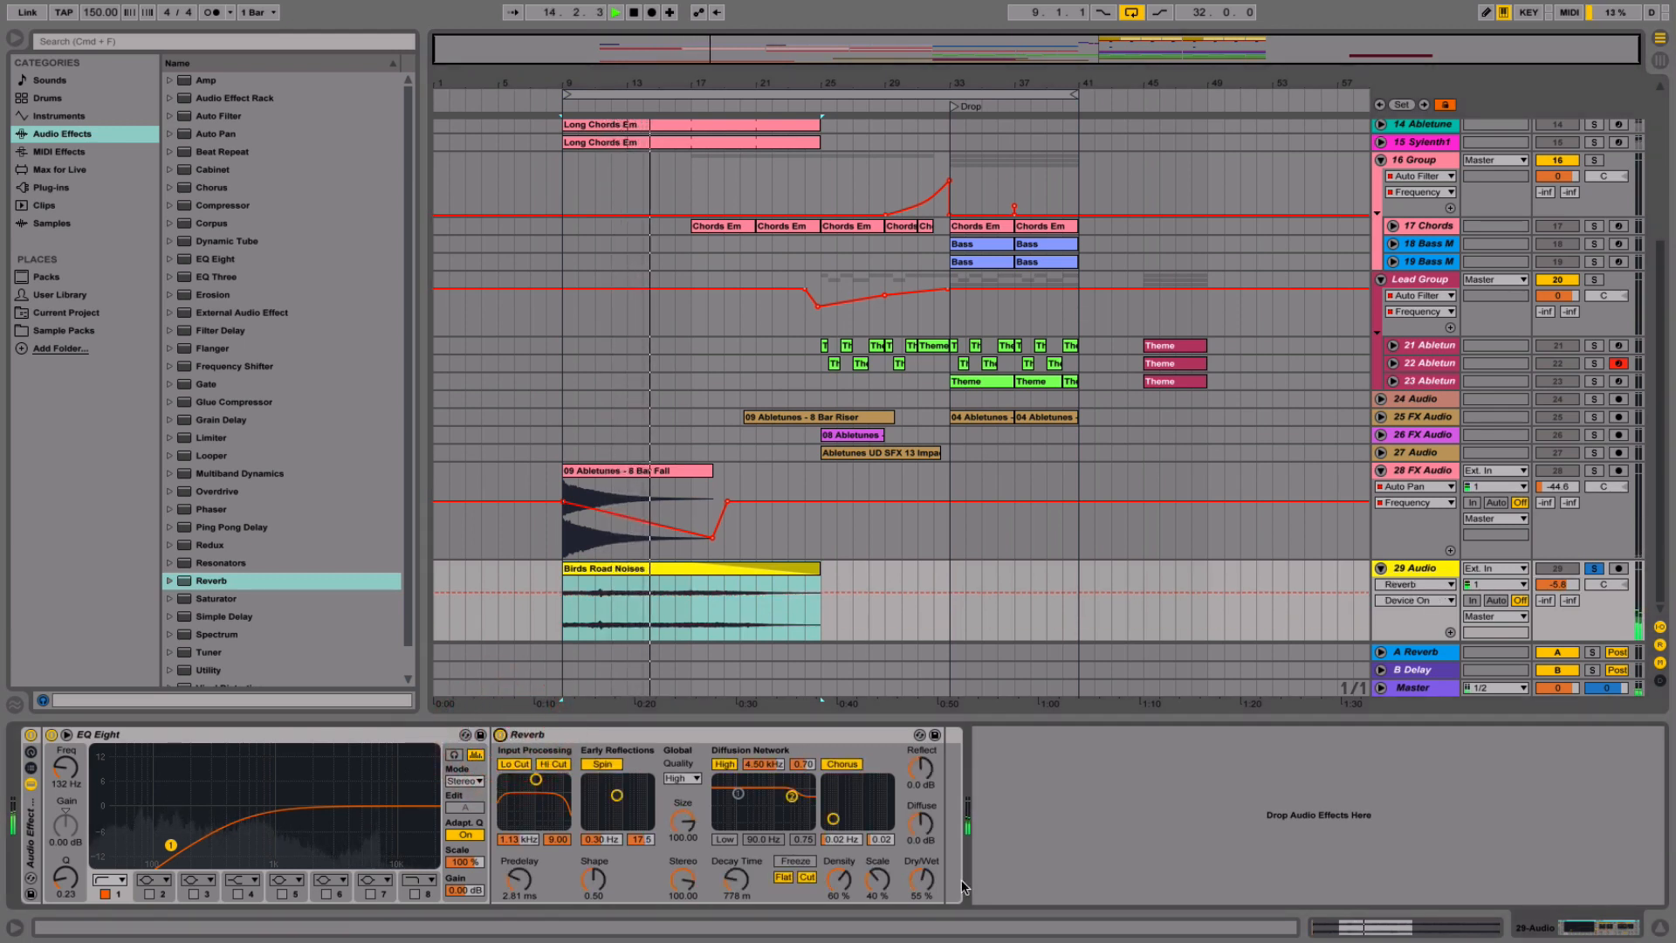
{"action": "left_click_drag", "start_coordinate": [935, 887], "coordinate": [935, 873]}
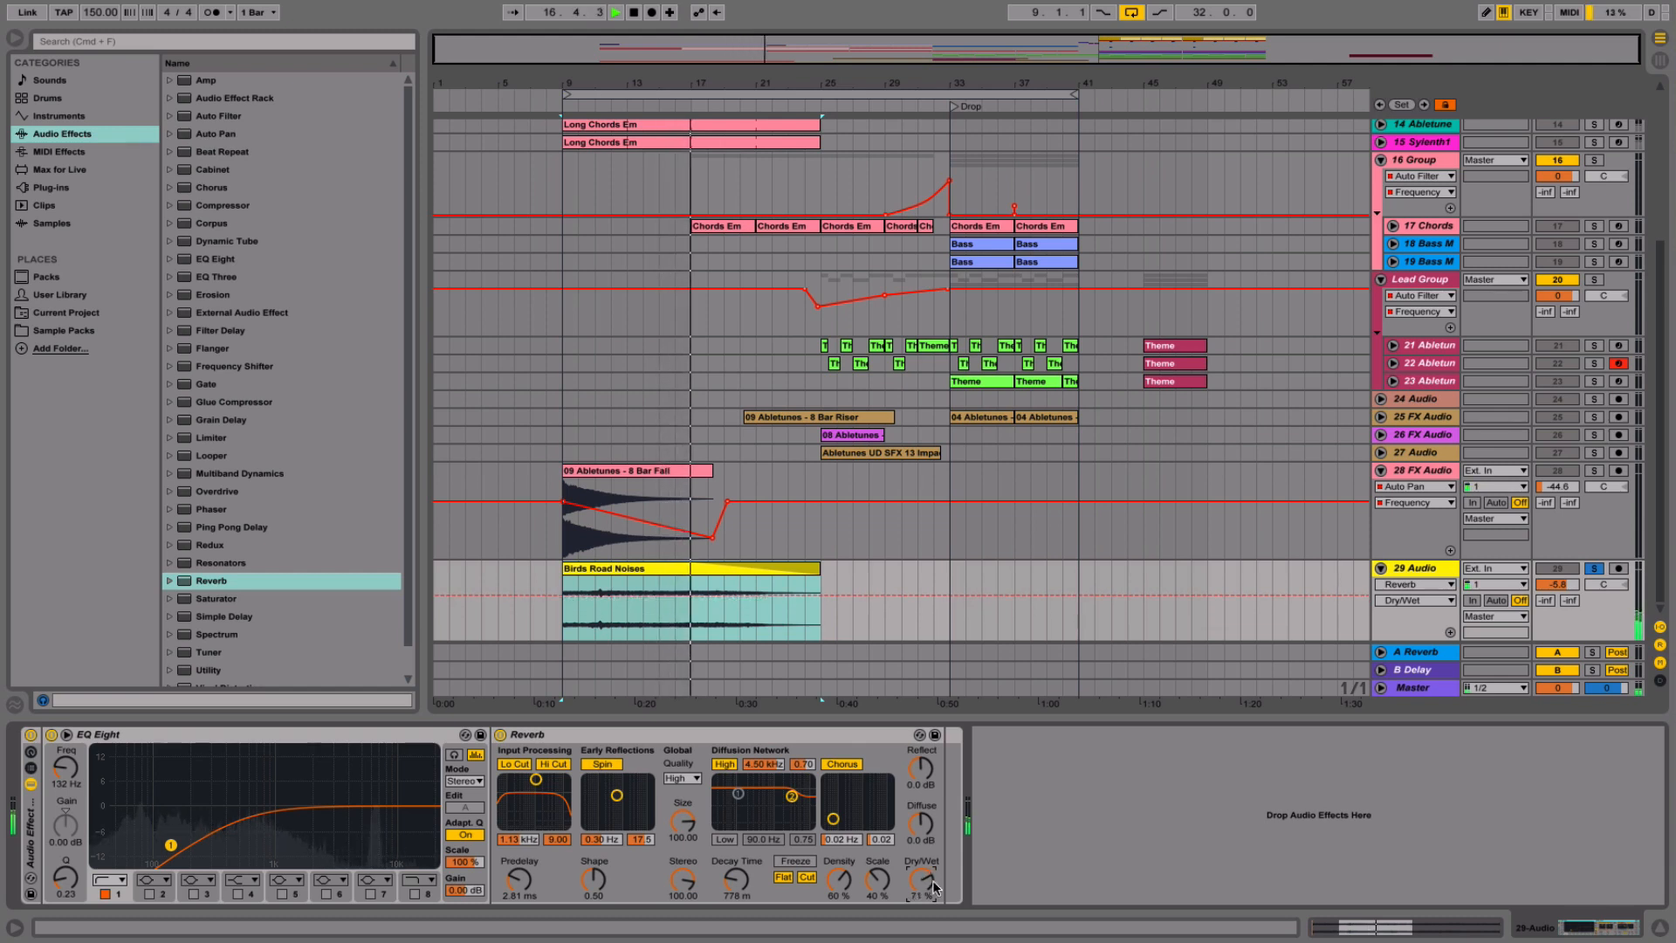
{"action": "key", "text": "space"}
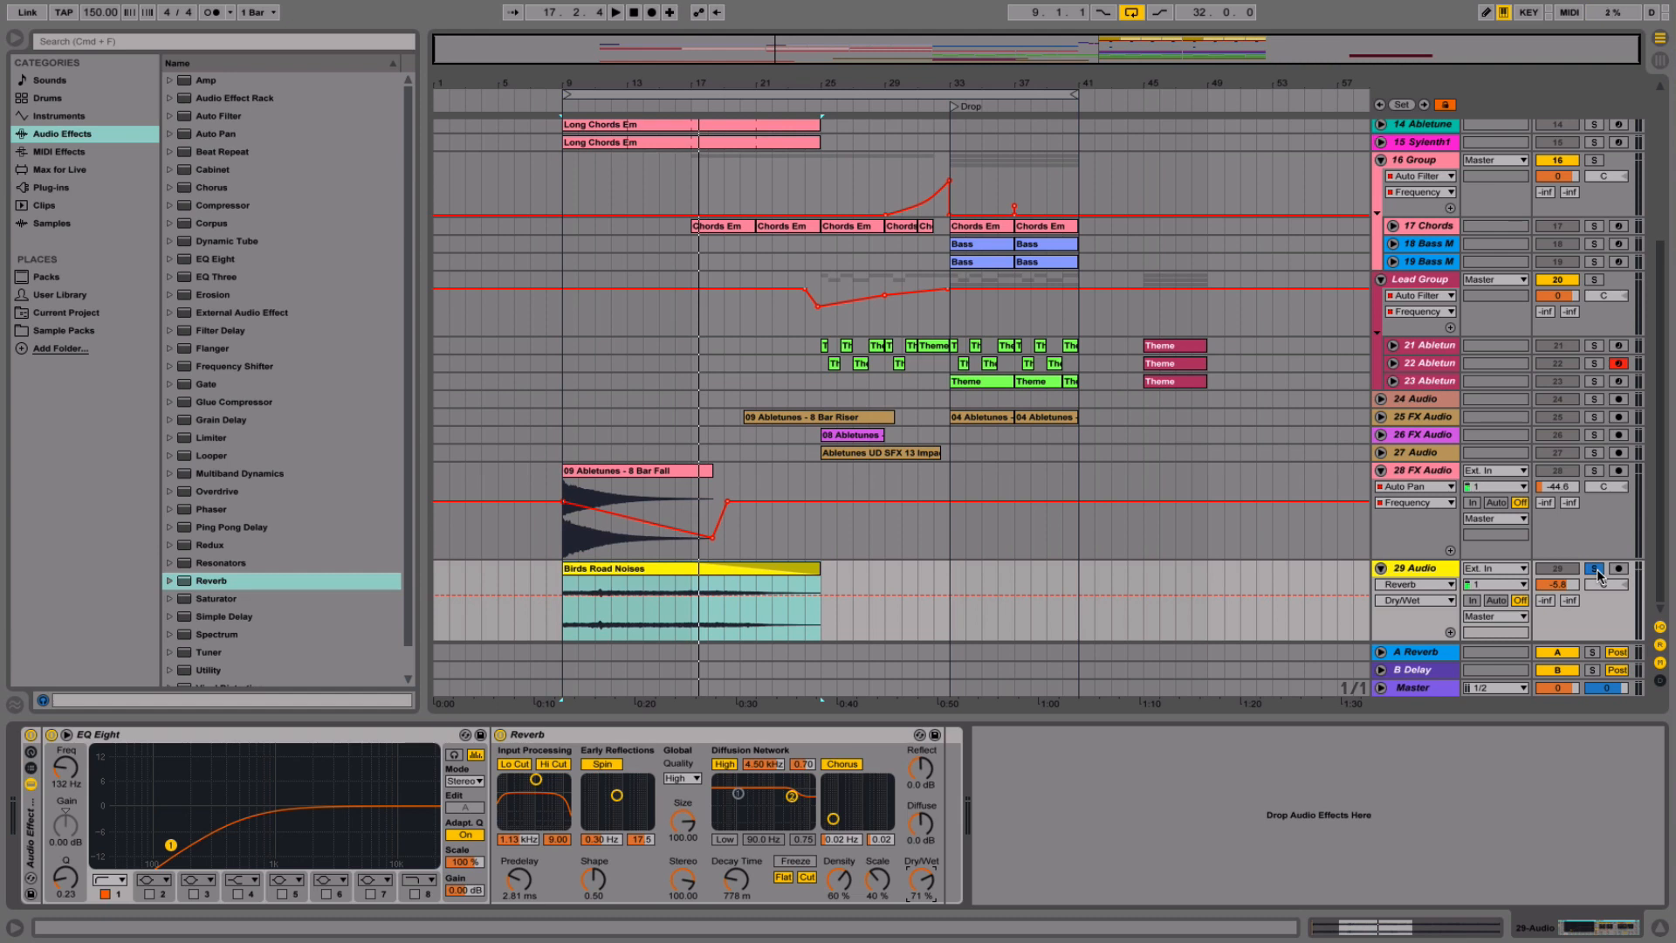
- Unsolo the 29 Audio track and lower its volume to -8.0 dB while playing the full mix
{"action": "left_click", "coordinate": [1596, 570]}
{"action": "left_click", "coordinate": [626, 600]}
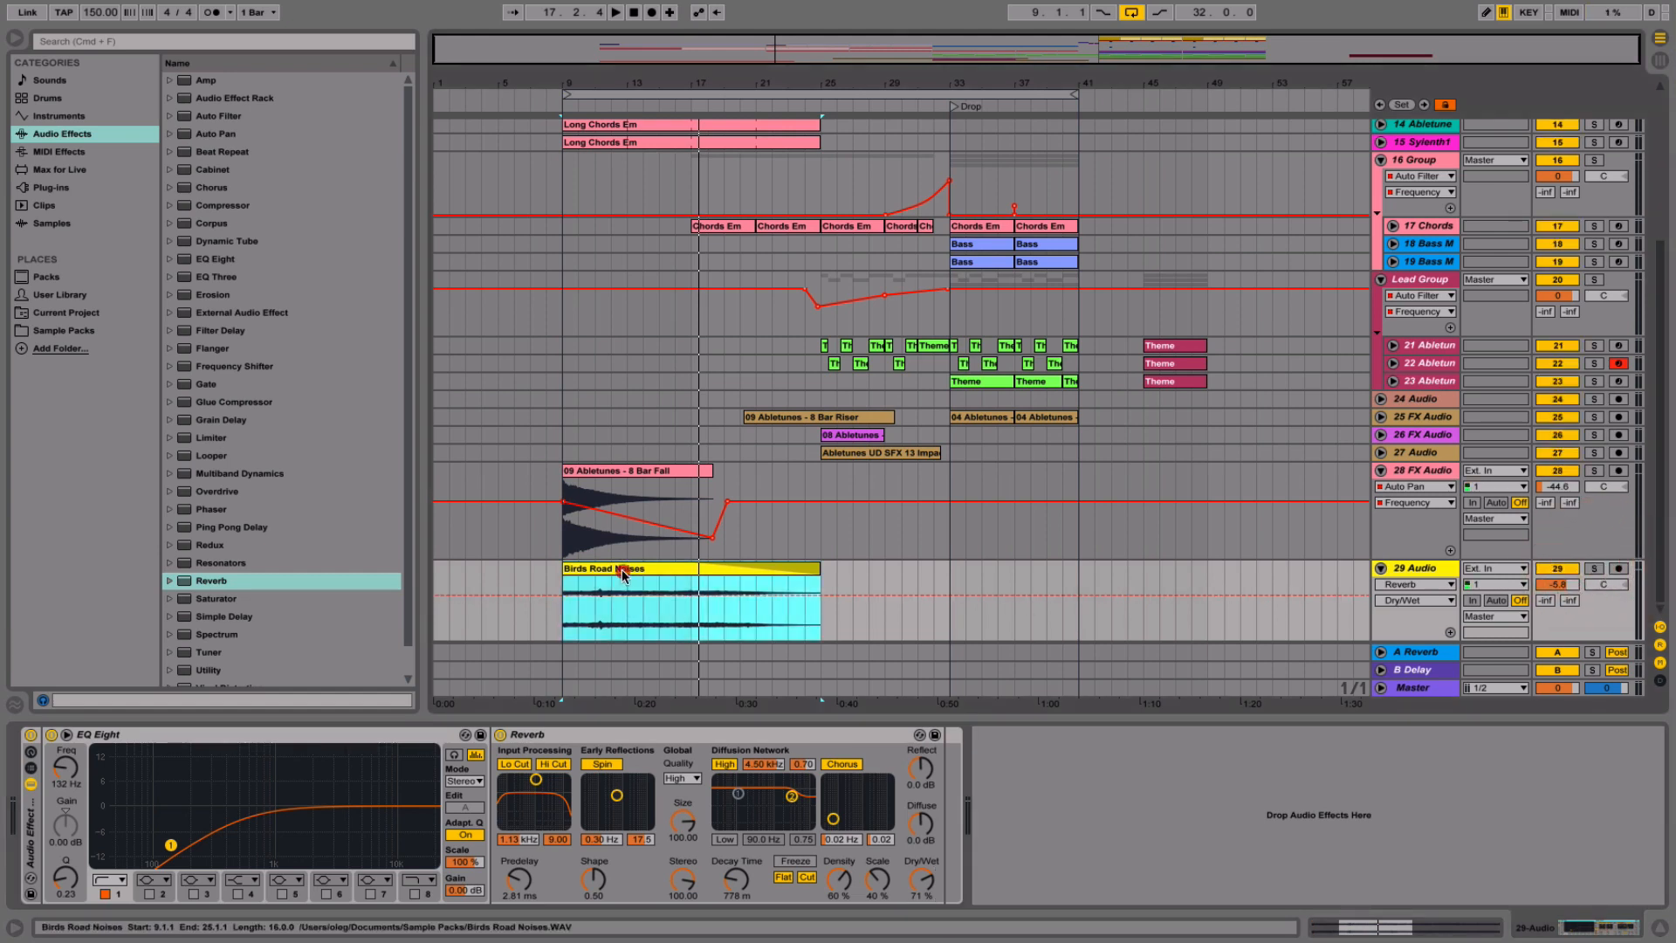
{"action": "key", "text": "space"}
{"action": "left_click_drag", "start_coordinate": [1558, 585], "coordinate": [1558, 594]}
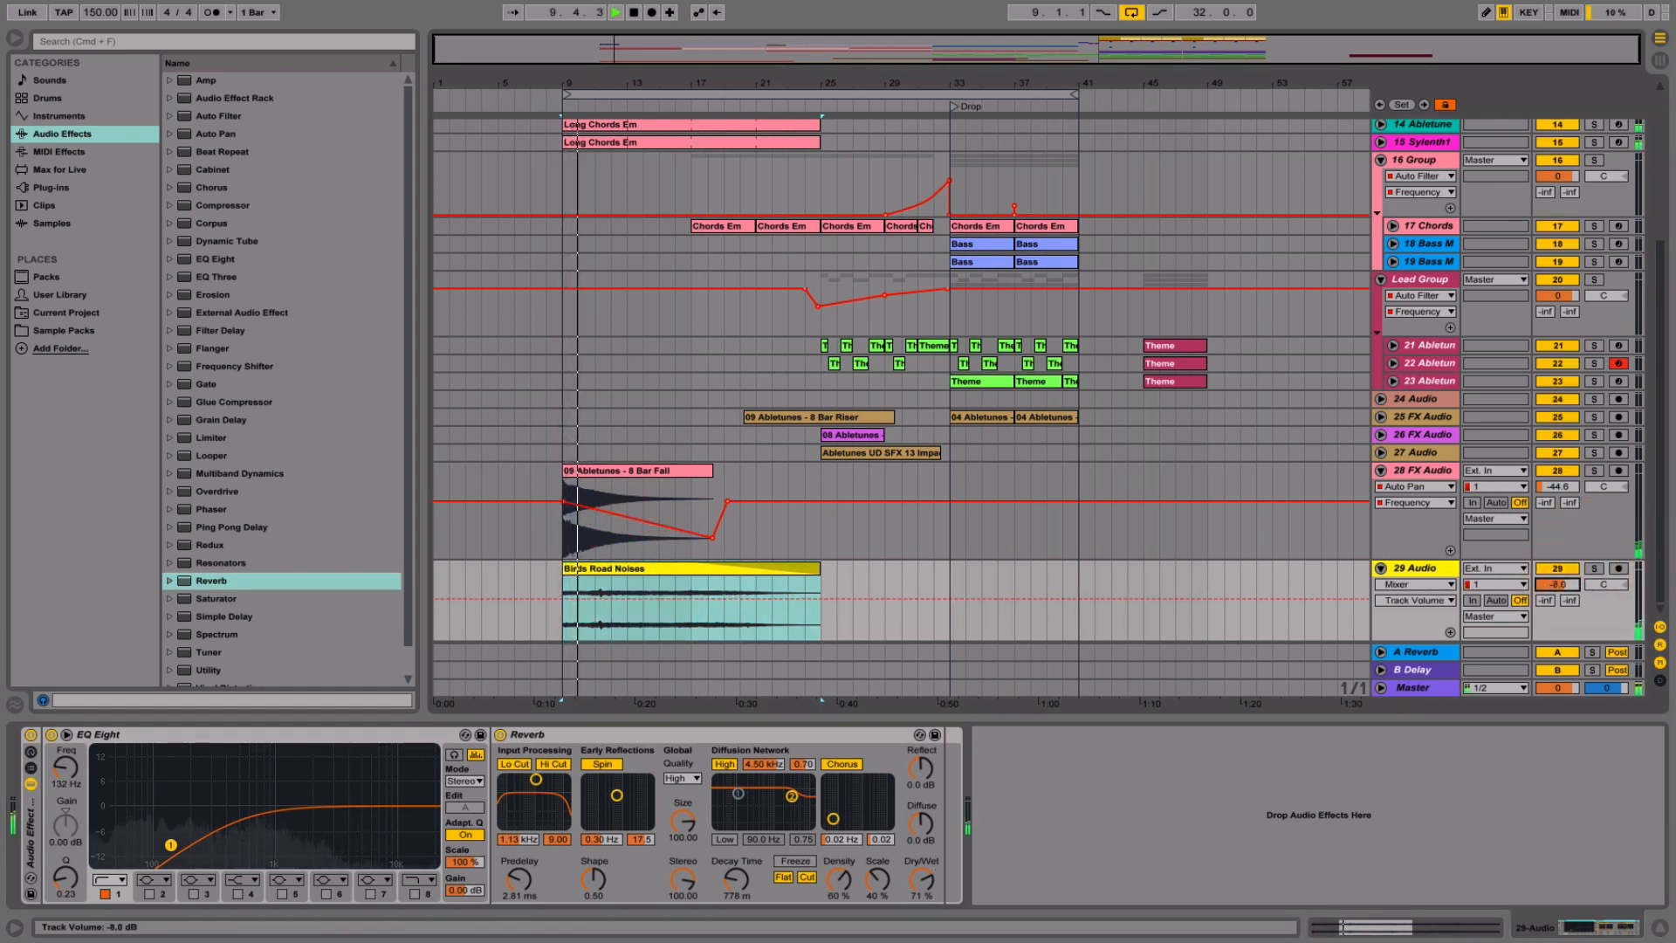
- Compare the intro with the 28 FX Audio track muted and unmuted
{"action": "left_click", "coordinate": [1553, 471]}
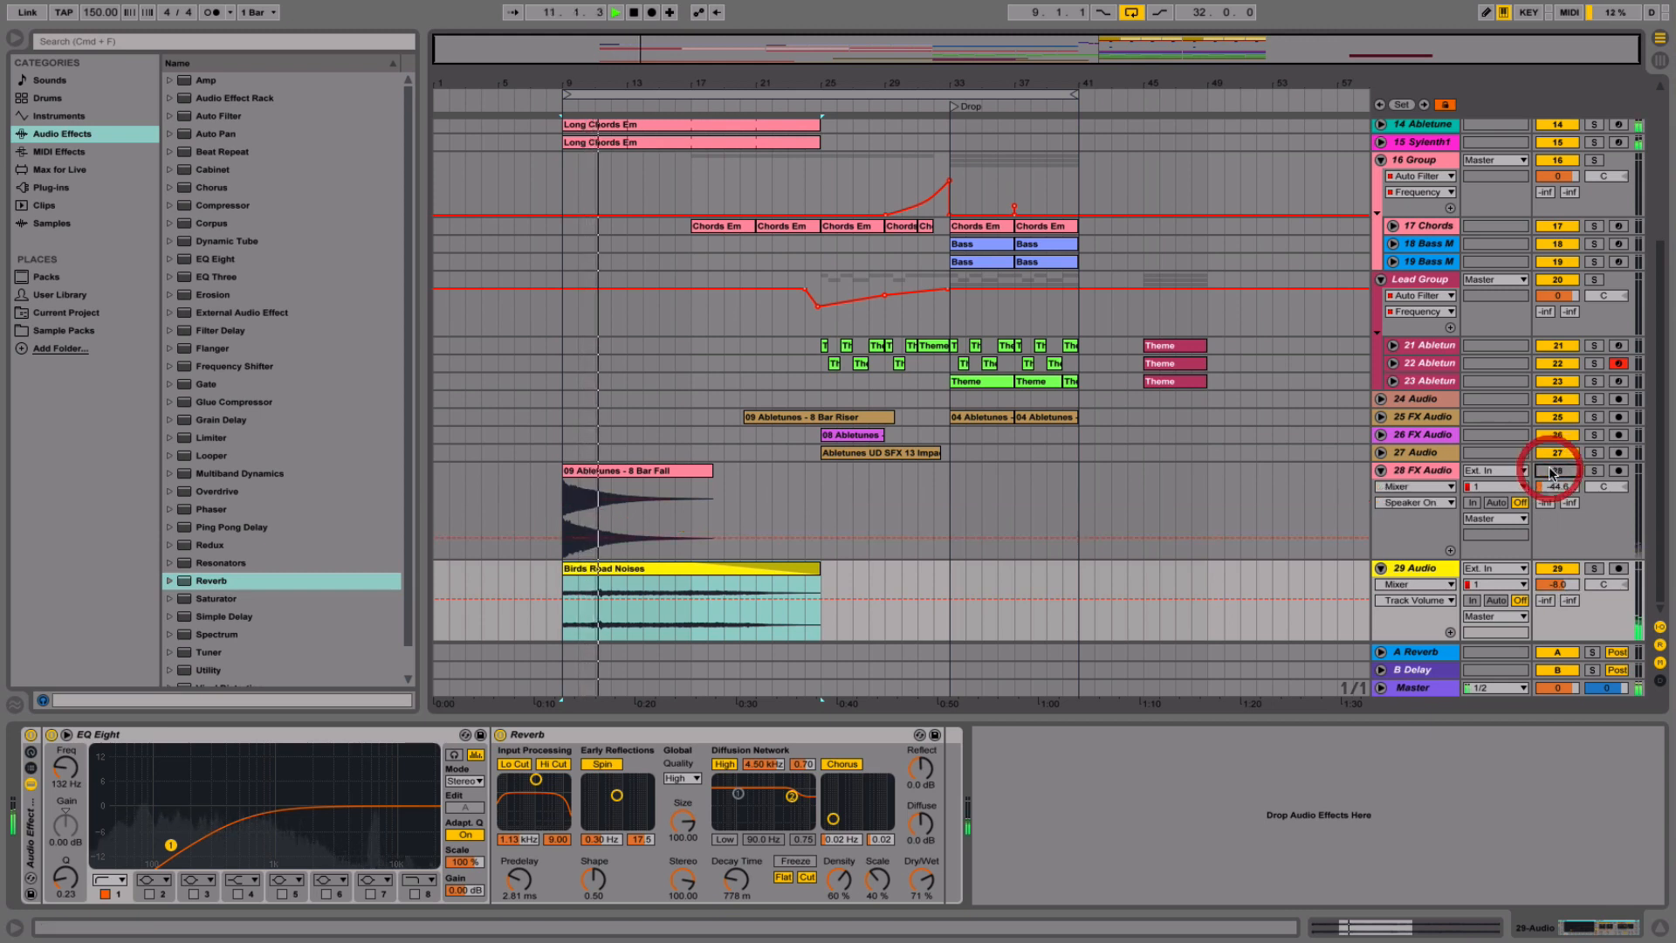
{"action": "left_click", "coordinate": [1555, 471]}
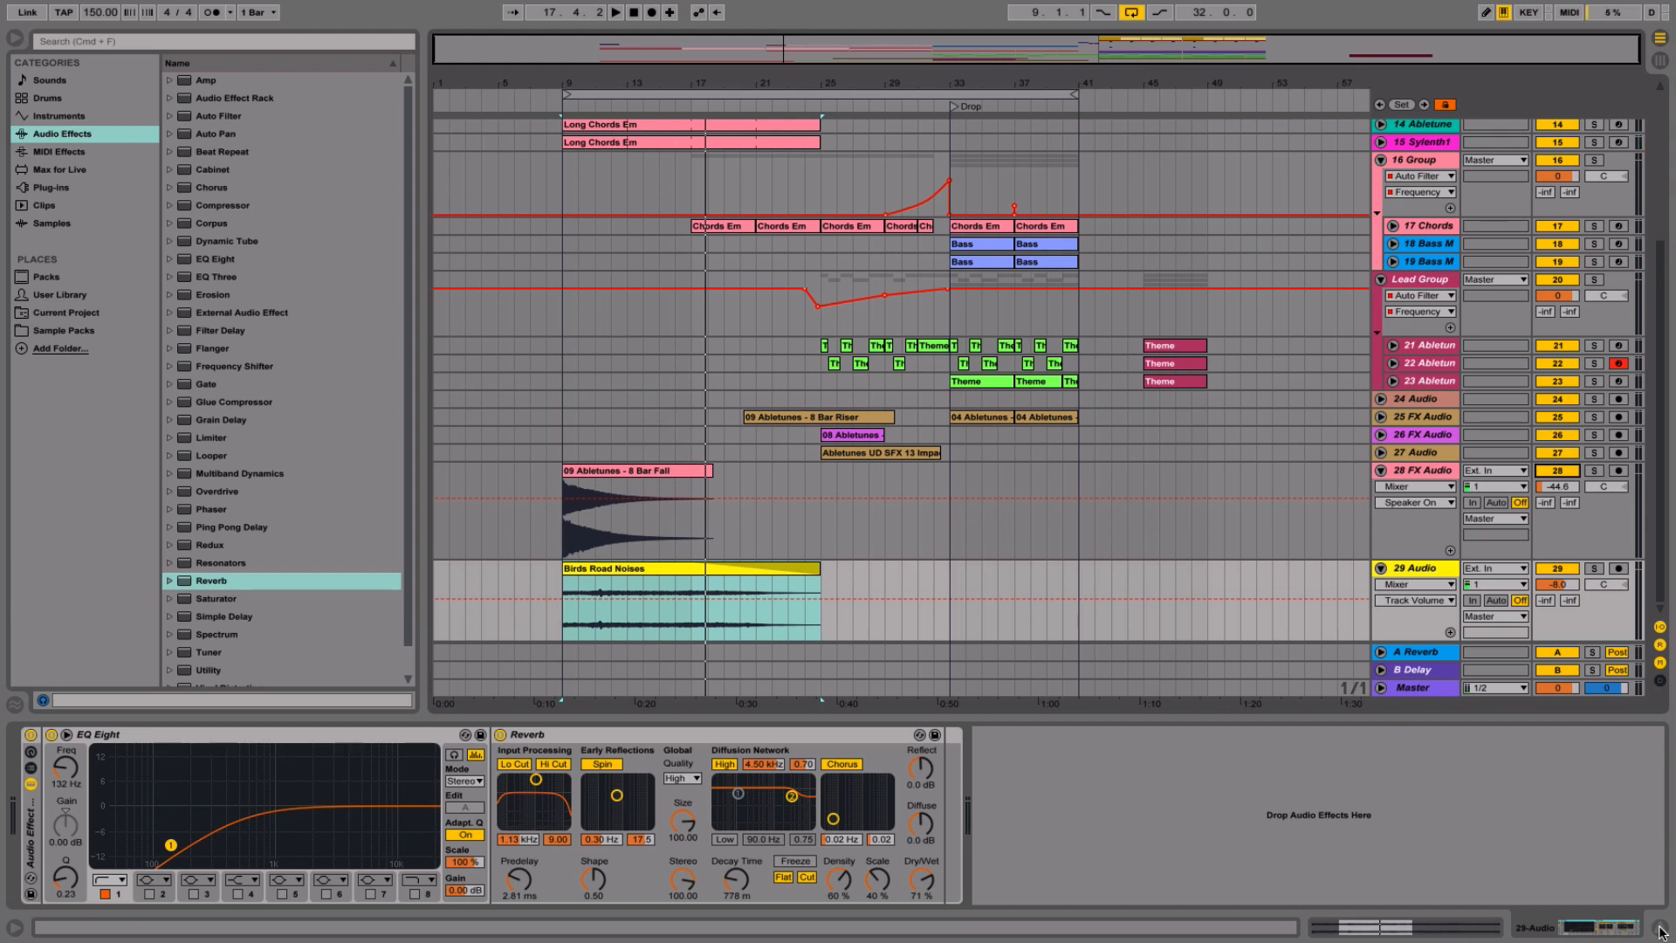
{"action": "key", "text": "space"}
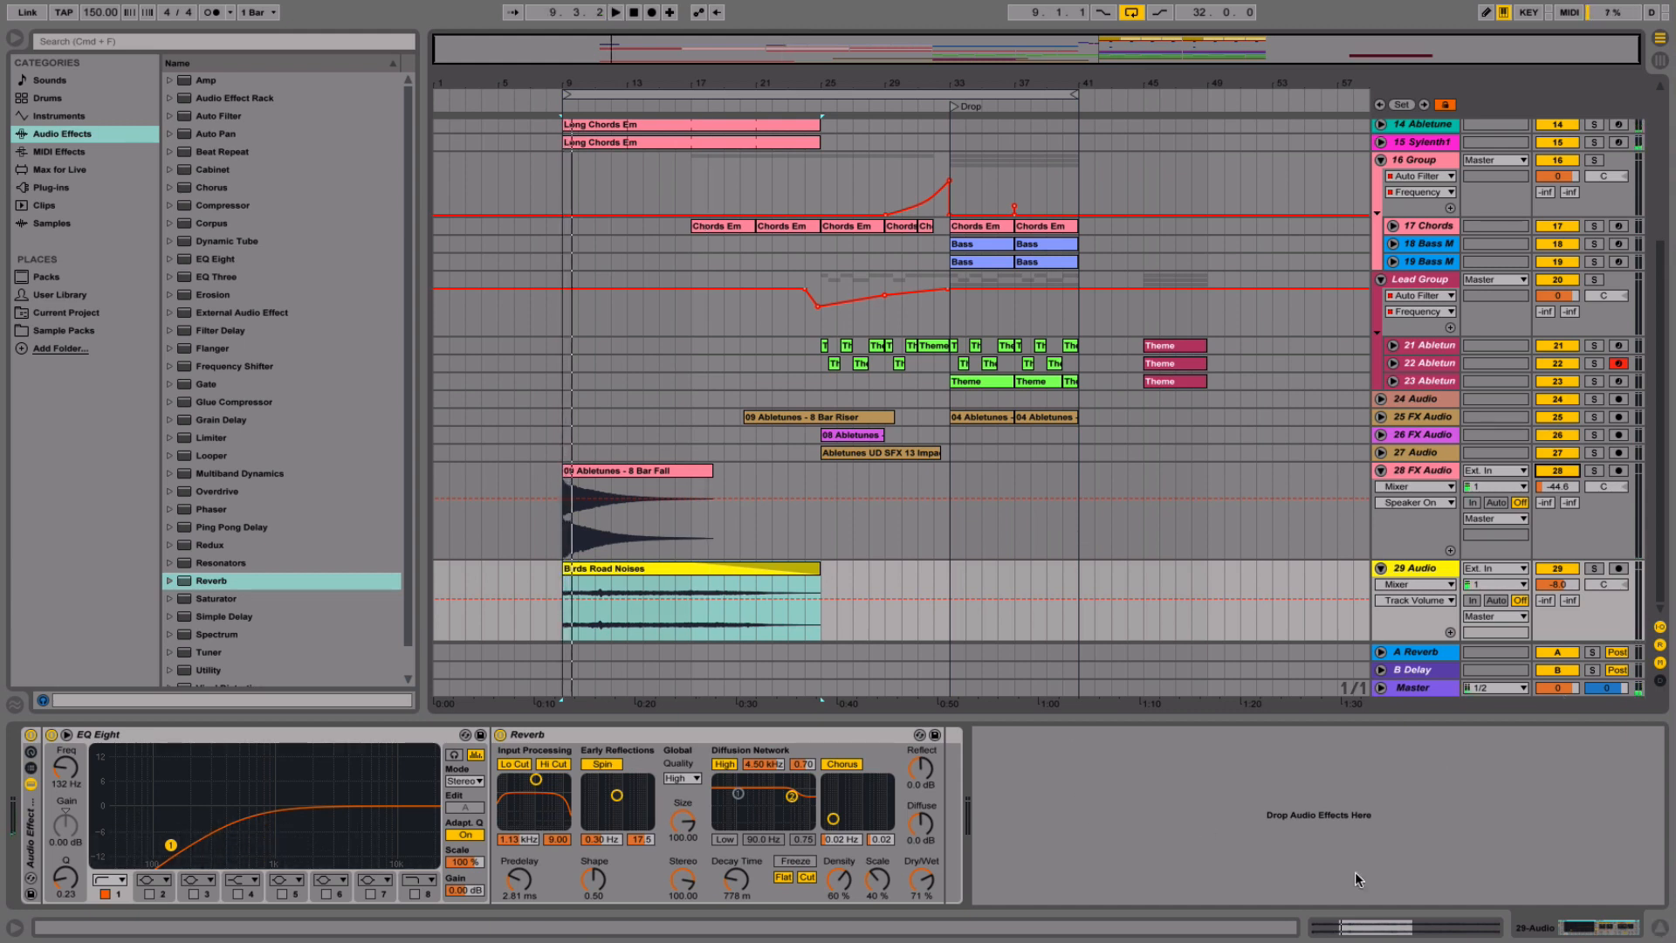
- Hide the device view and play the whole arrangement from bar 9
{"action": "left_click", "coordinate": [1663, 930]}
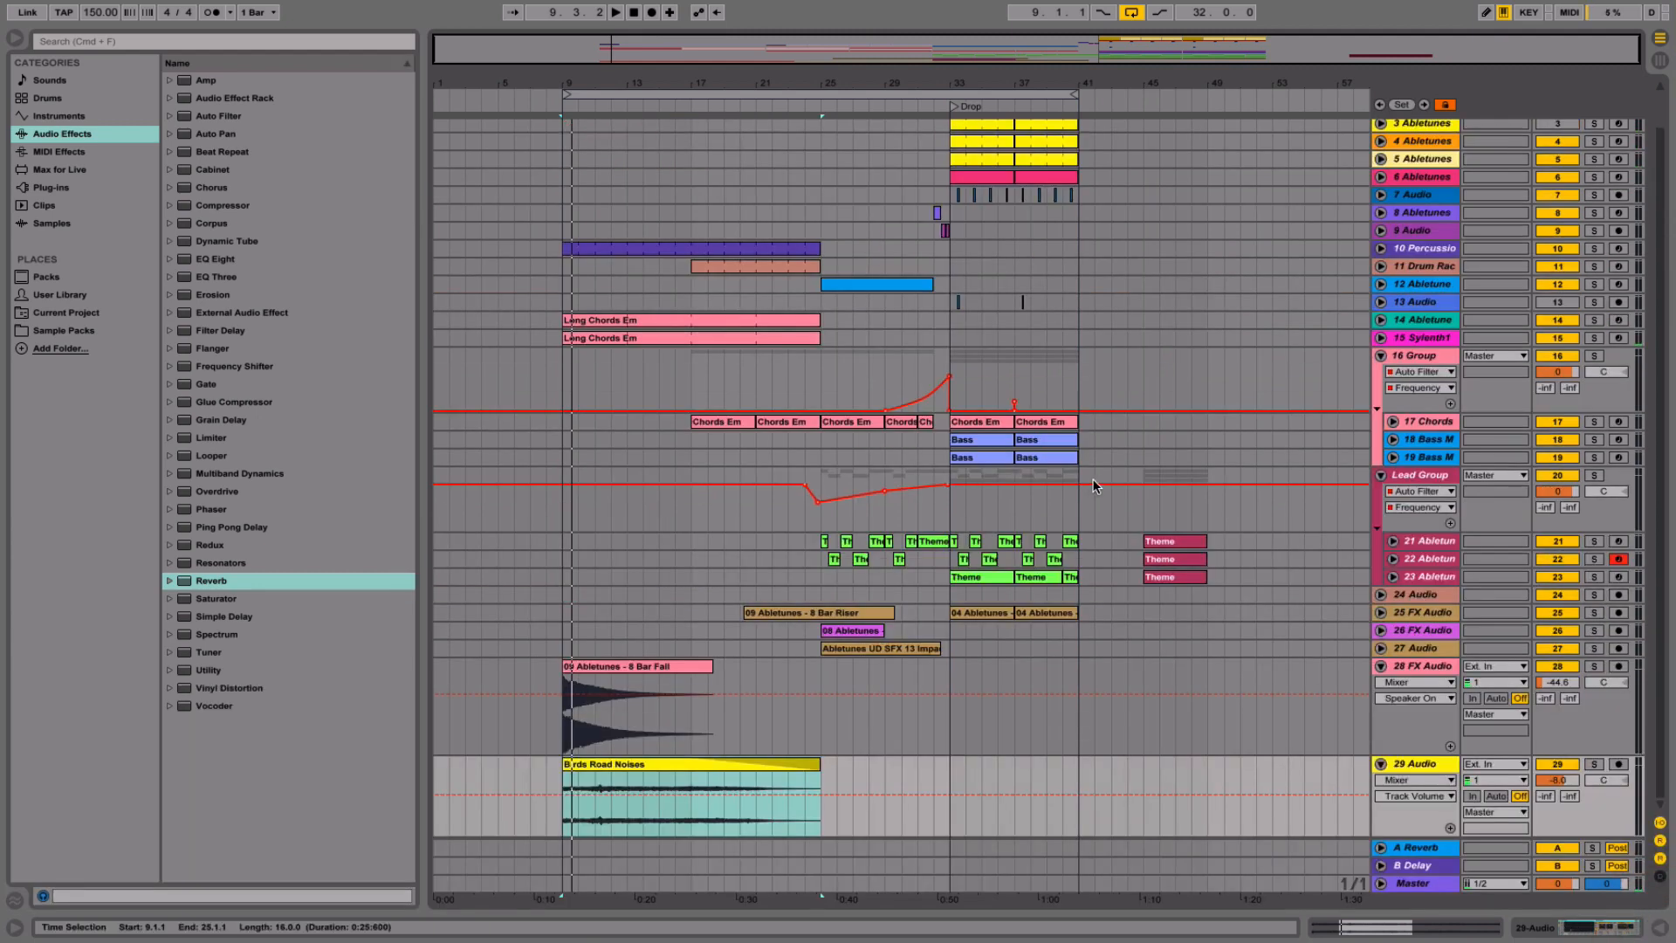
{"action": "left_click", "coordinate": [559, 612]}
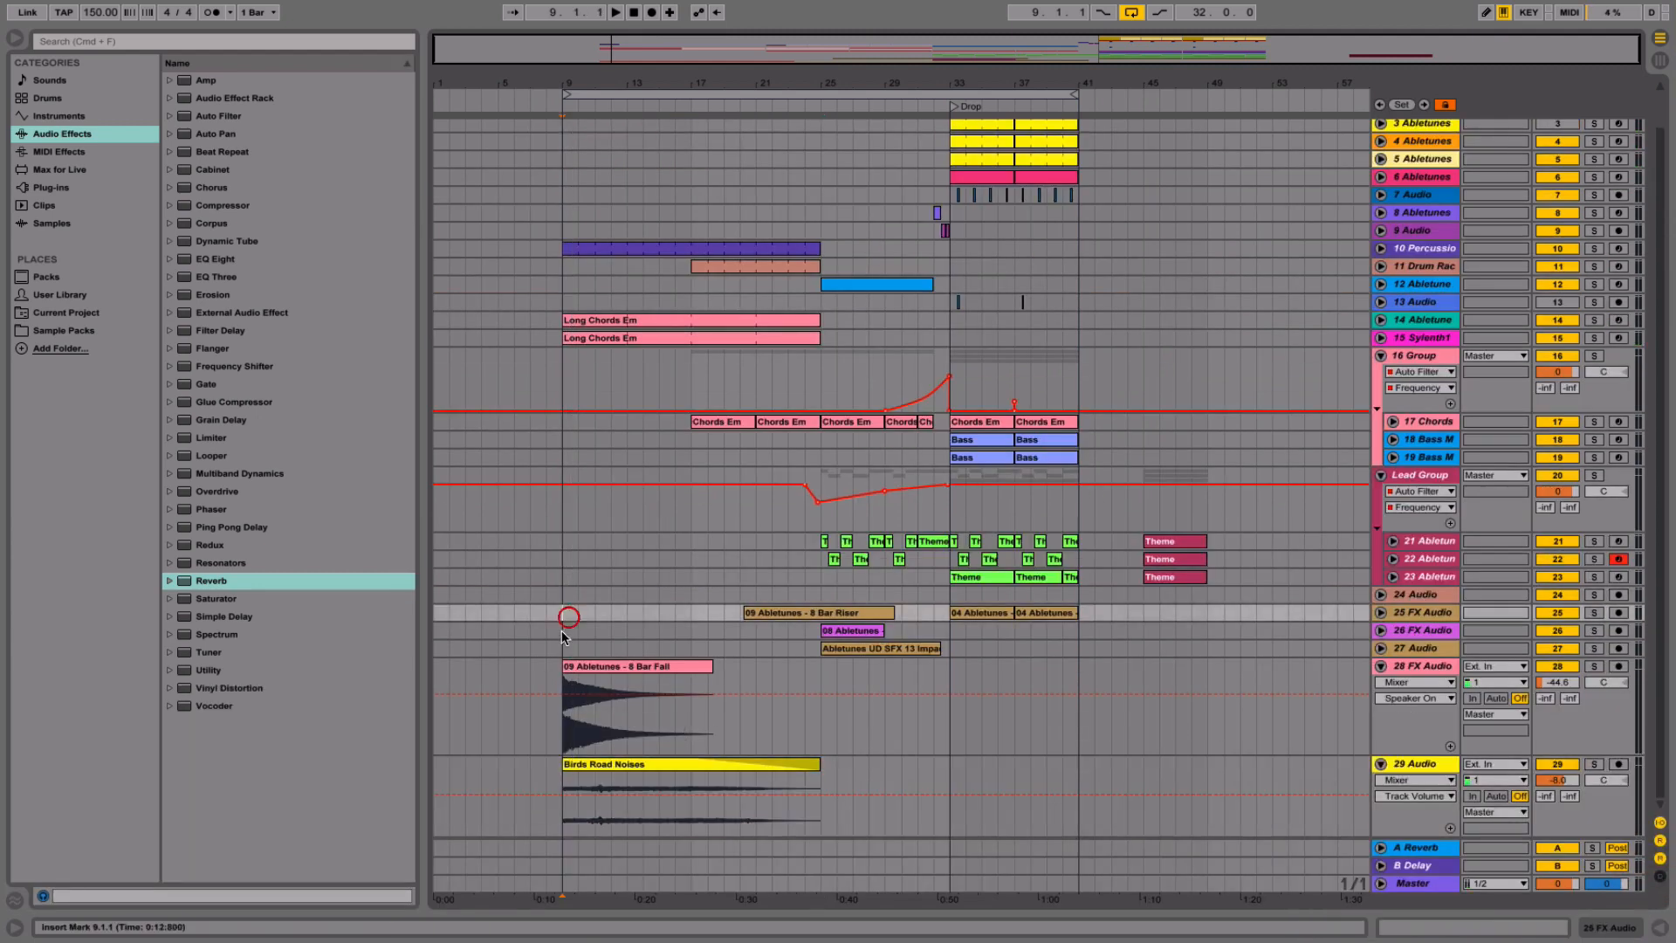
{"action": "key", "text": "space"}
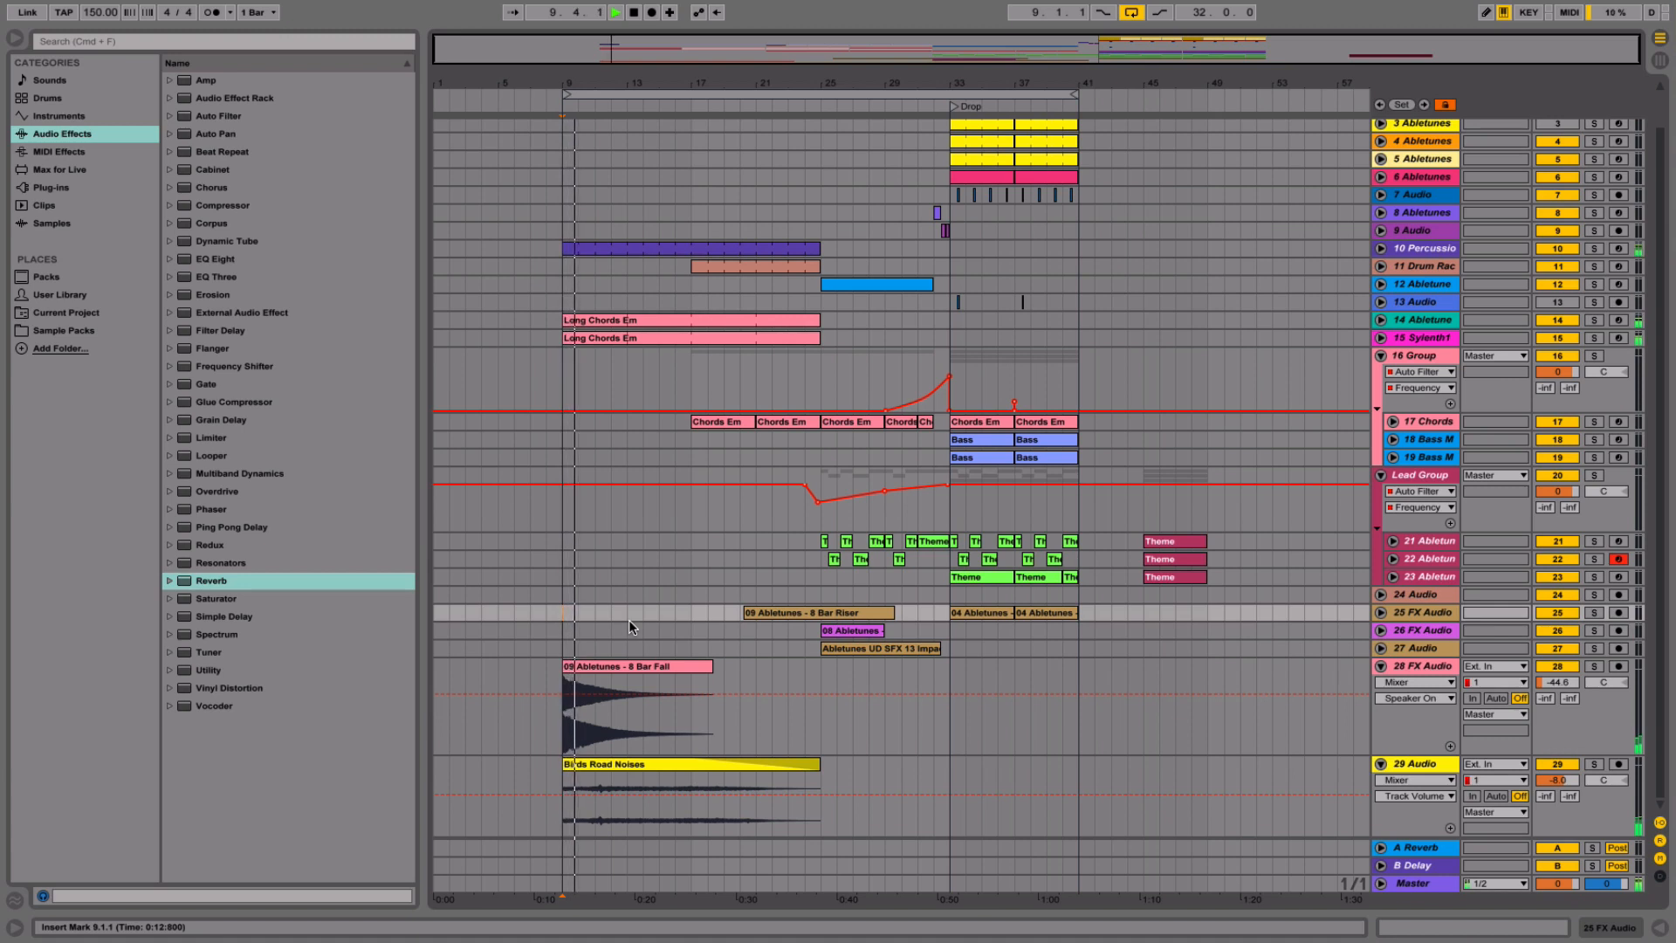
{"action": "scroll", "coordinate": [831, 543], "scroll_direction": "up", "scroll_amount": 2}
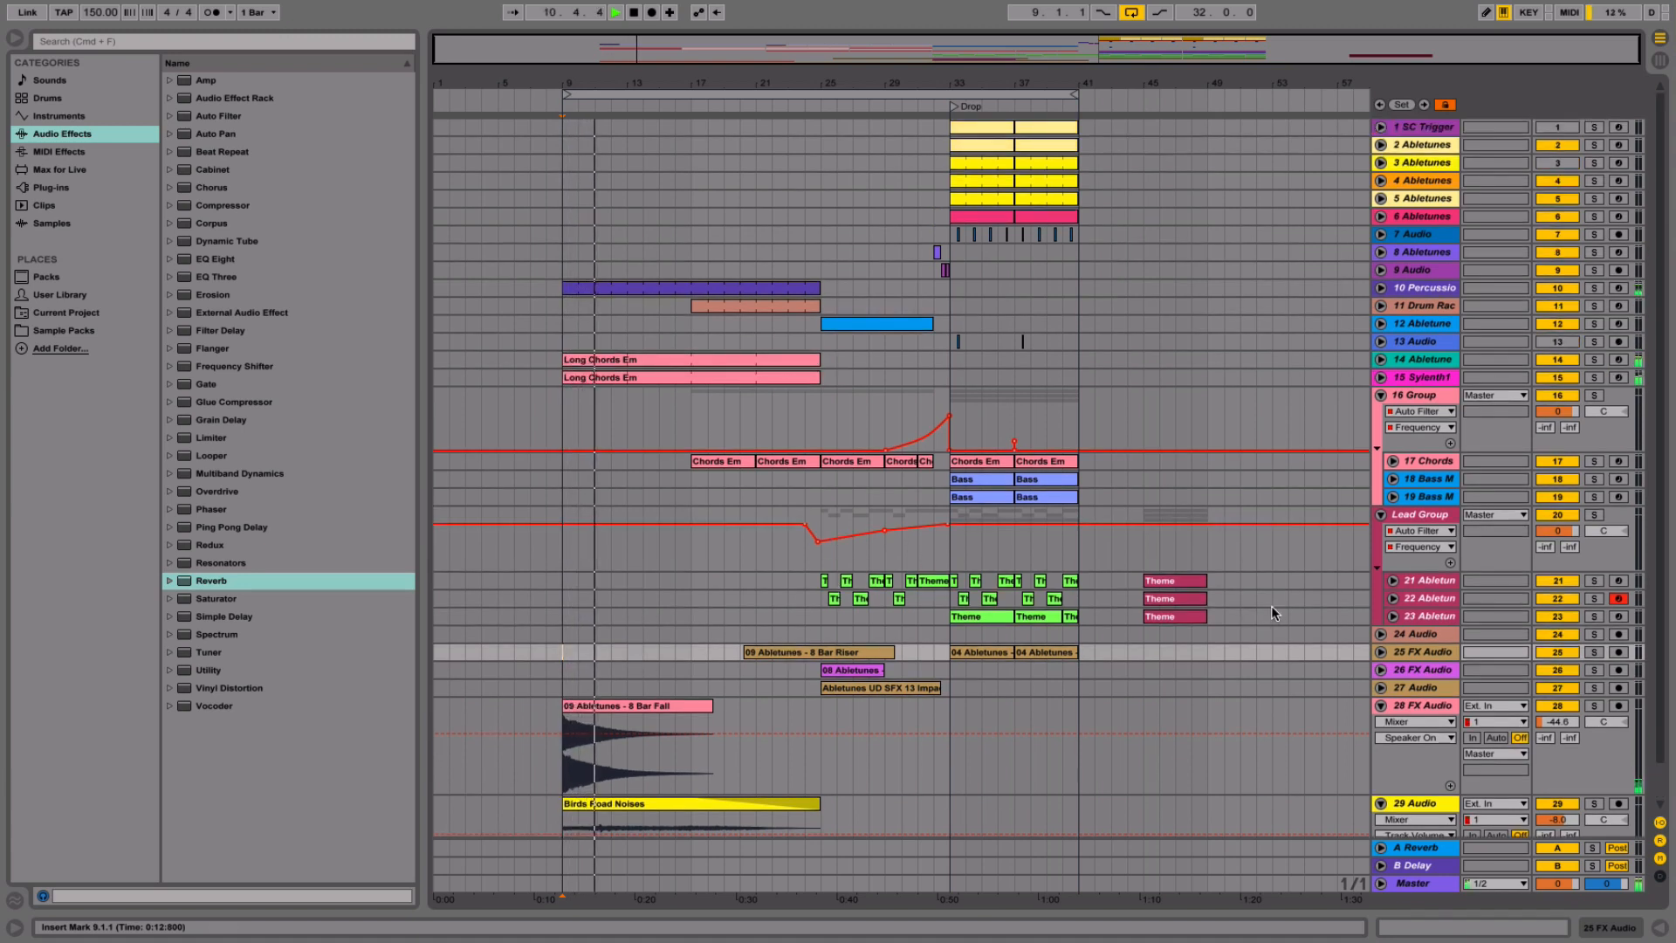
- Move the three spare Theme clips after the drop to bar 56, unfold the 25 FX Audio track, and stop playback
{"action": "left_click_drag", "start_coordinate": [1187, 615], "coordinate": [1339, 585]}
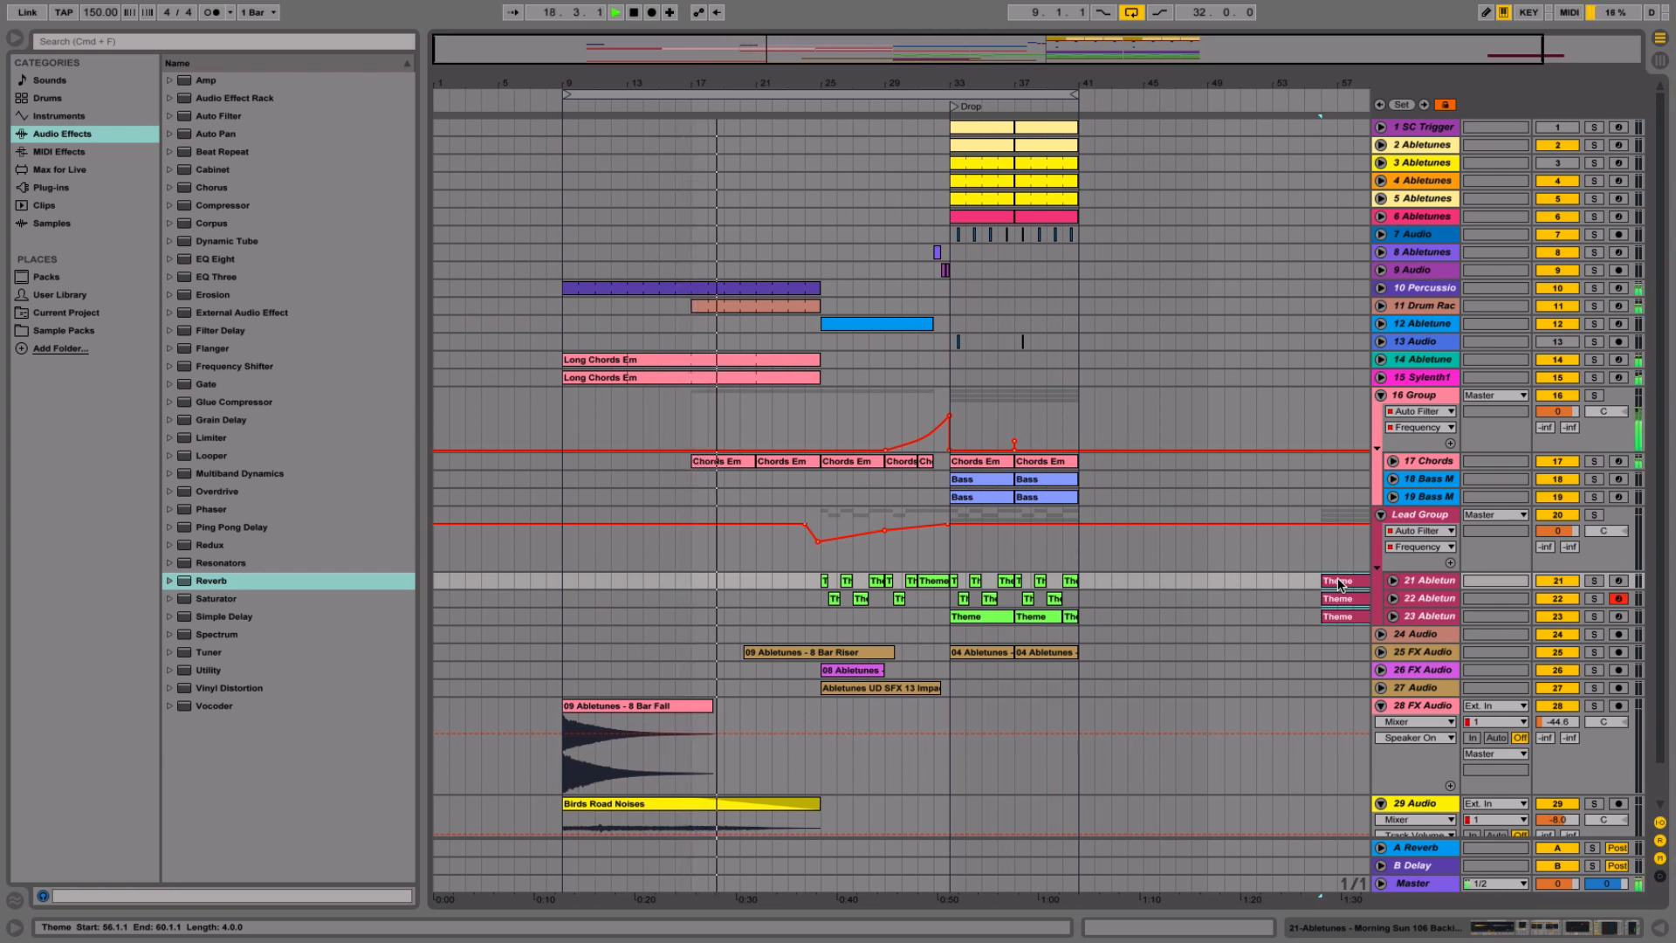
{"action": "left_click", "coordinate": [1399, 655]}
{"action": "left_click", "coordinate": [1381, 652]}
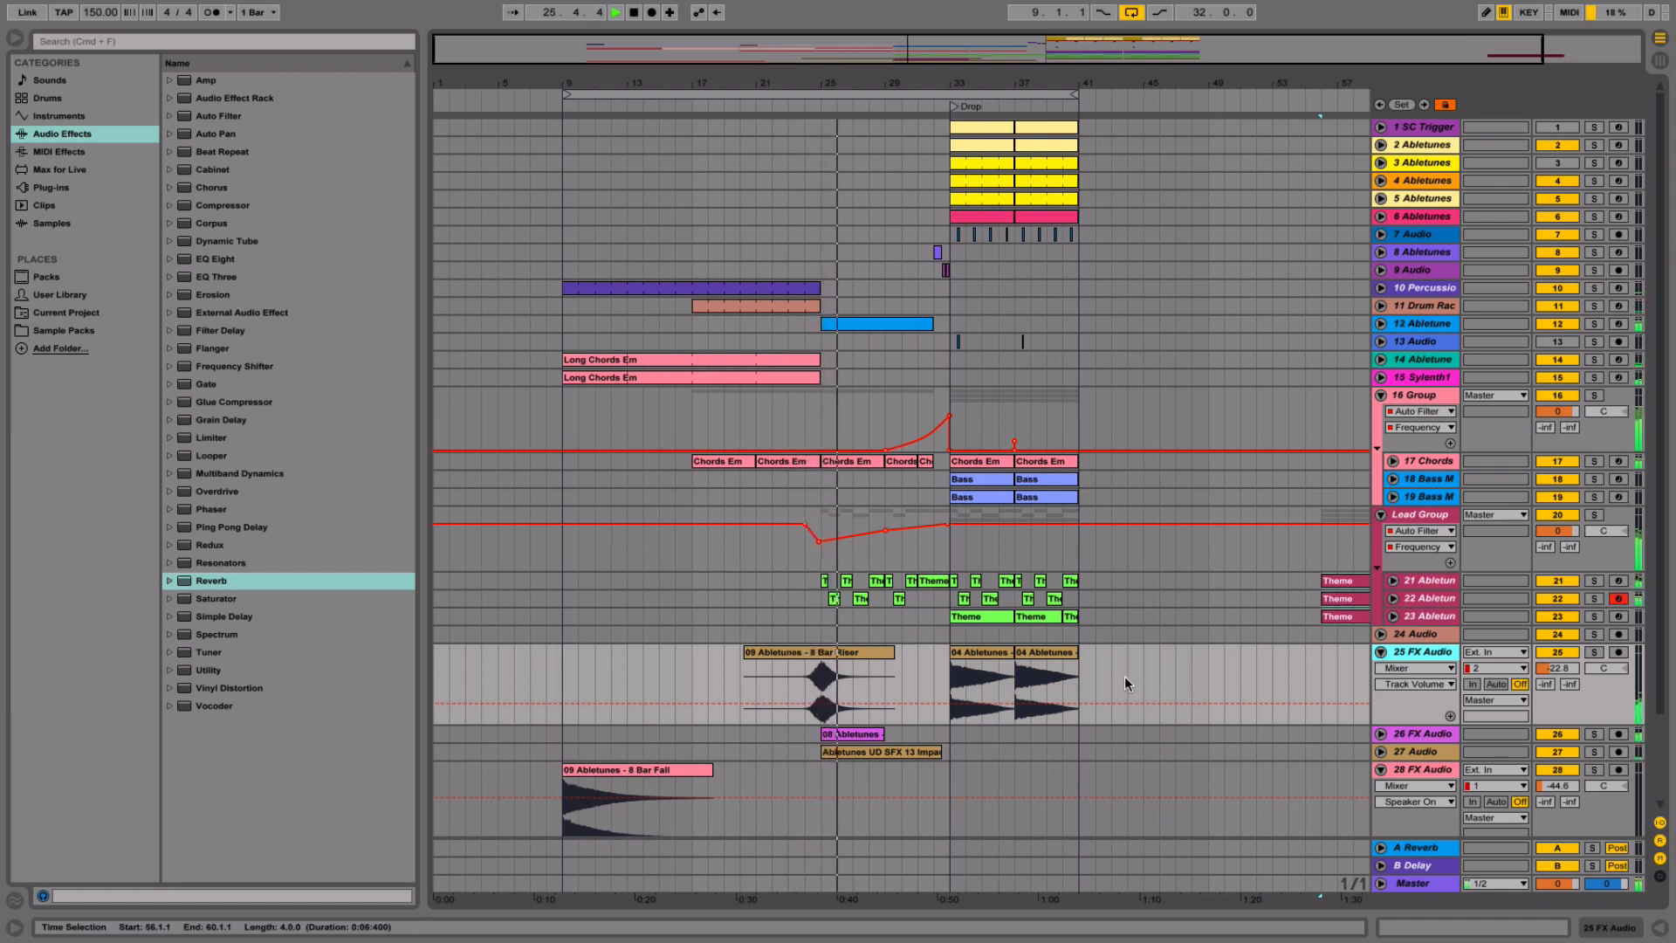
{"action": "scroll", "coordinate": [1124, 677], "scroll_direction": "right", "scroll_amount": 5}
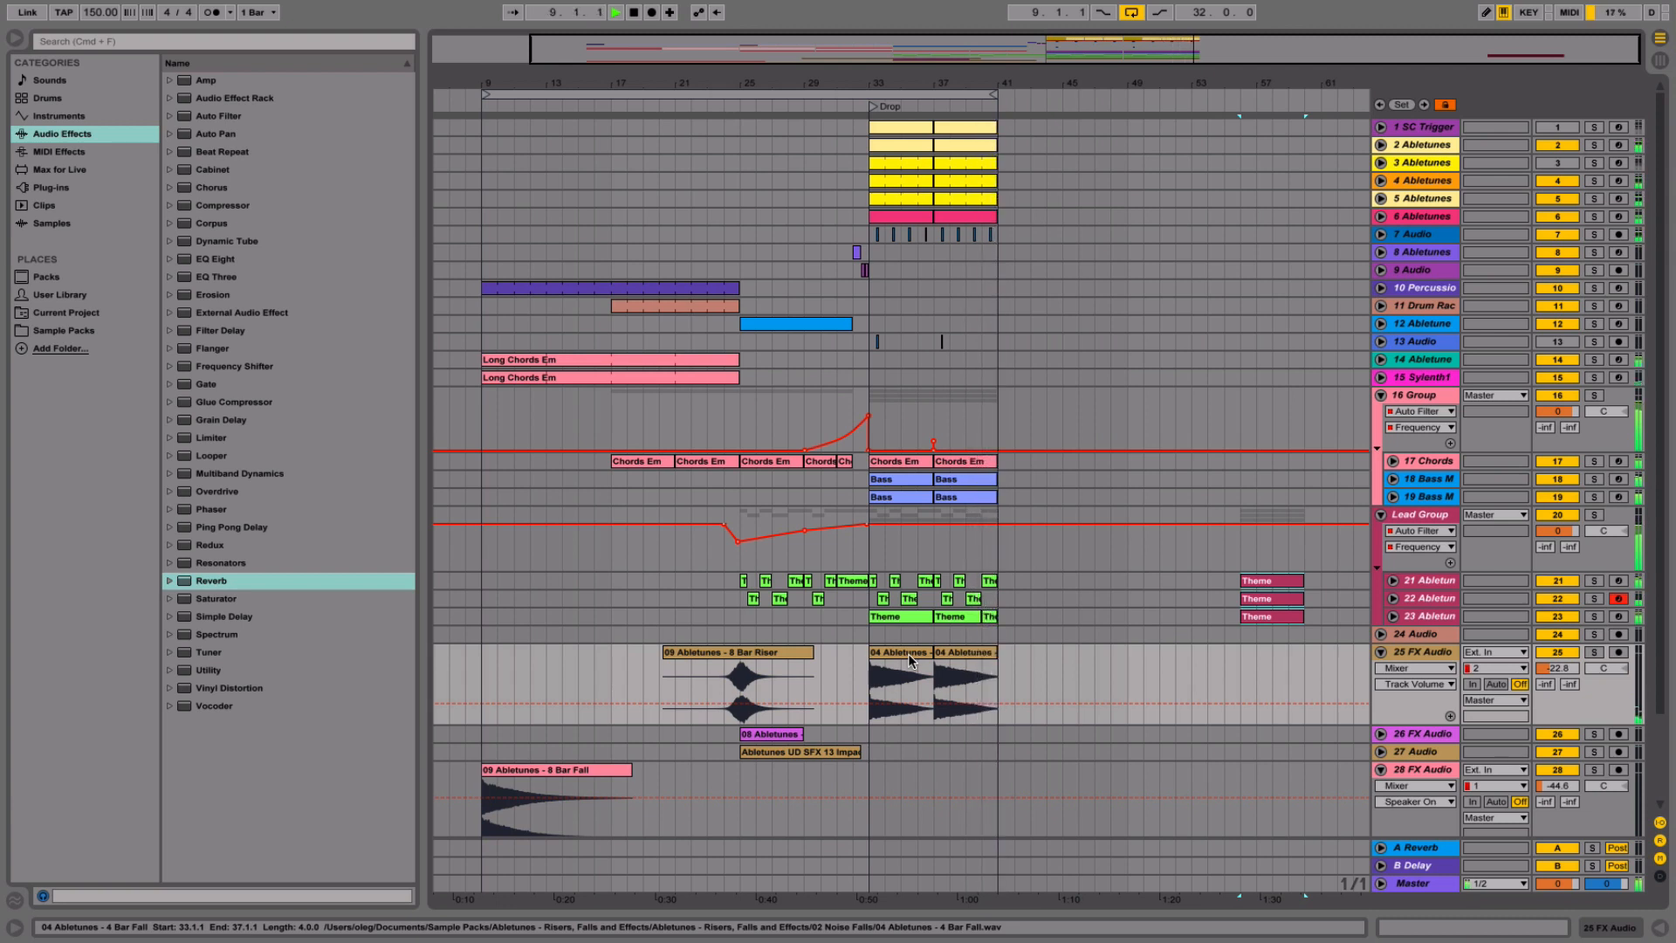
{"action": "key", "text": "space"}
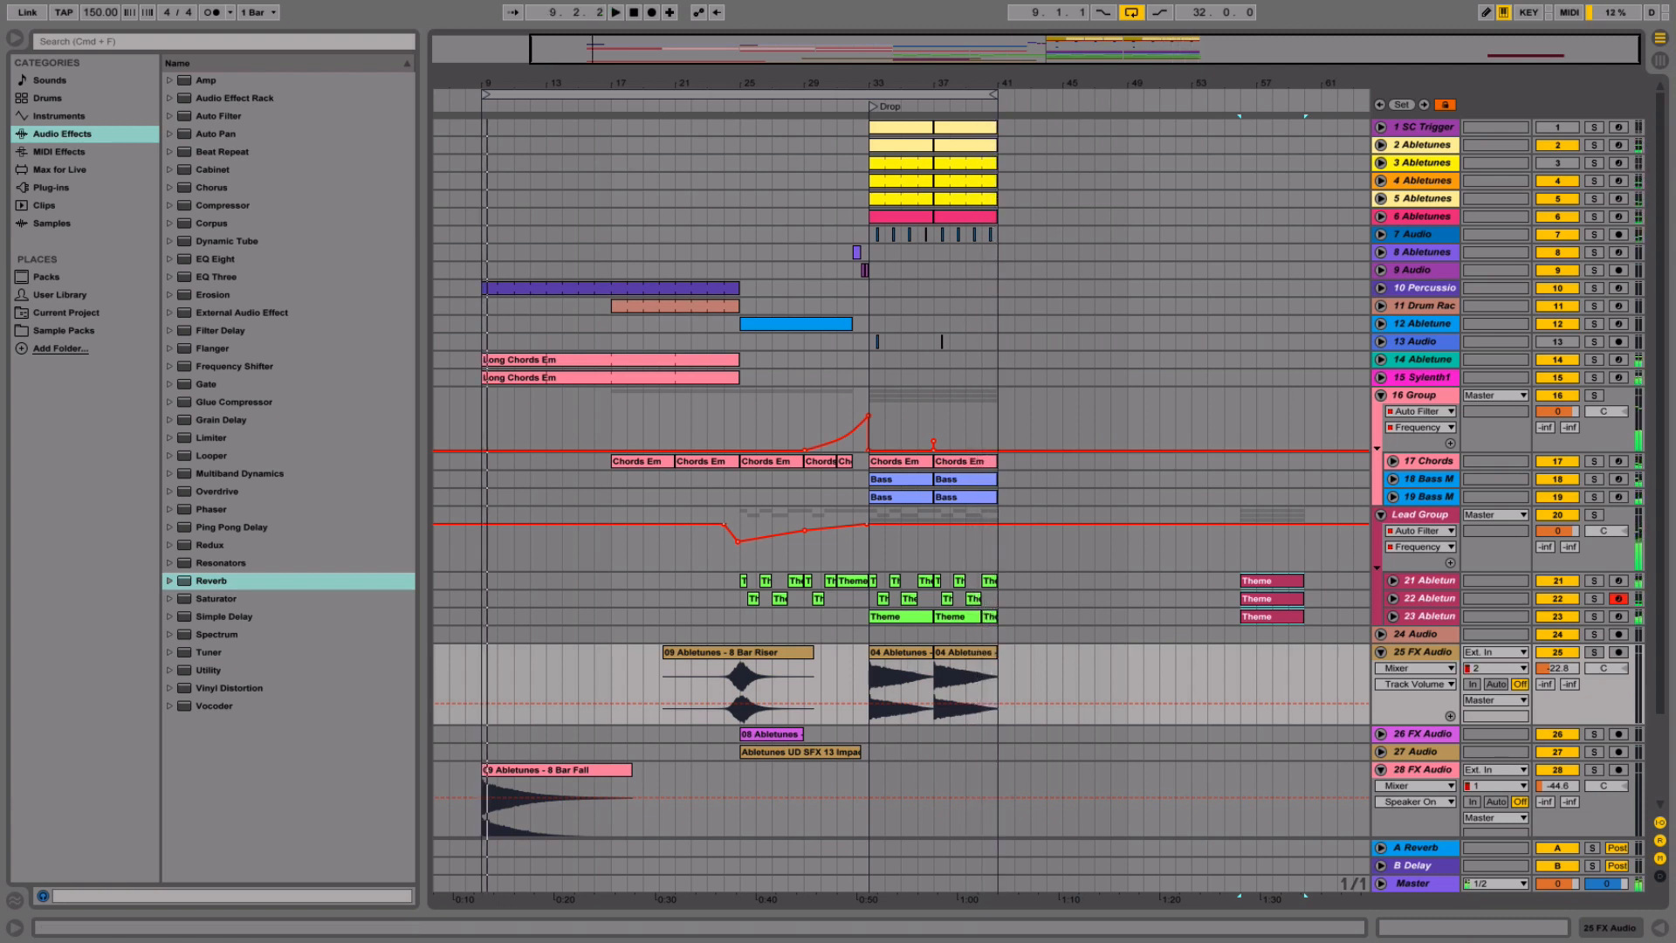
- Turn off the arrangement loop and duplicate the drop section from bar 33 to 41 across tracks 1 to 25
{"action": "left_click", "coordinate": [1133, 13]}
{"action": "left_click", "coordinate": [962, 652]}
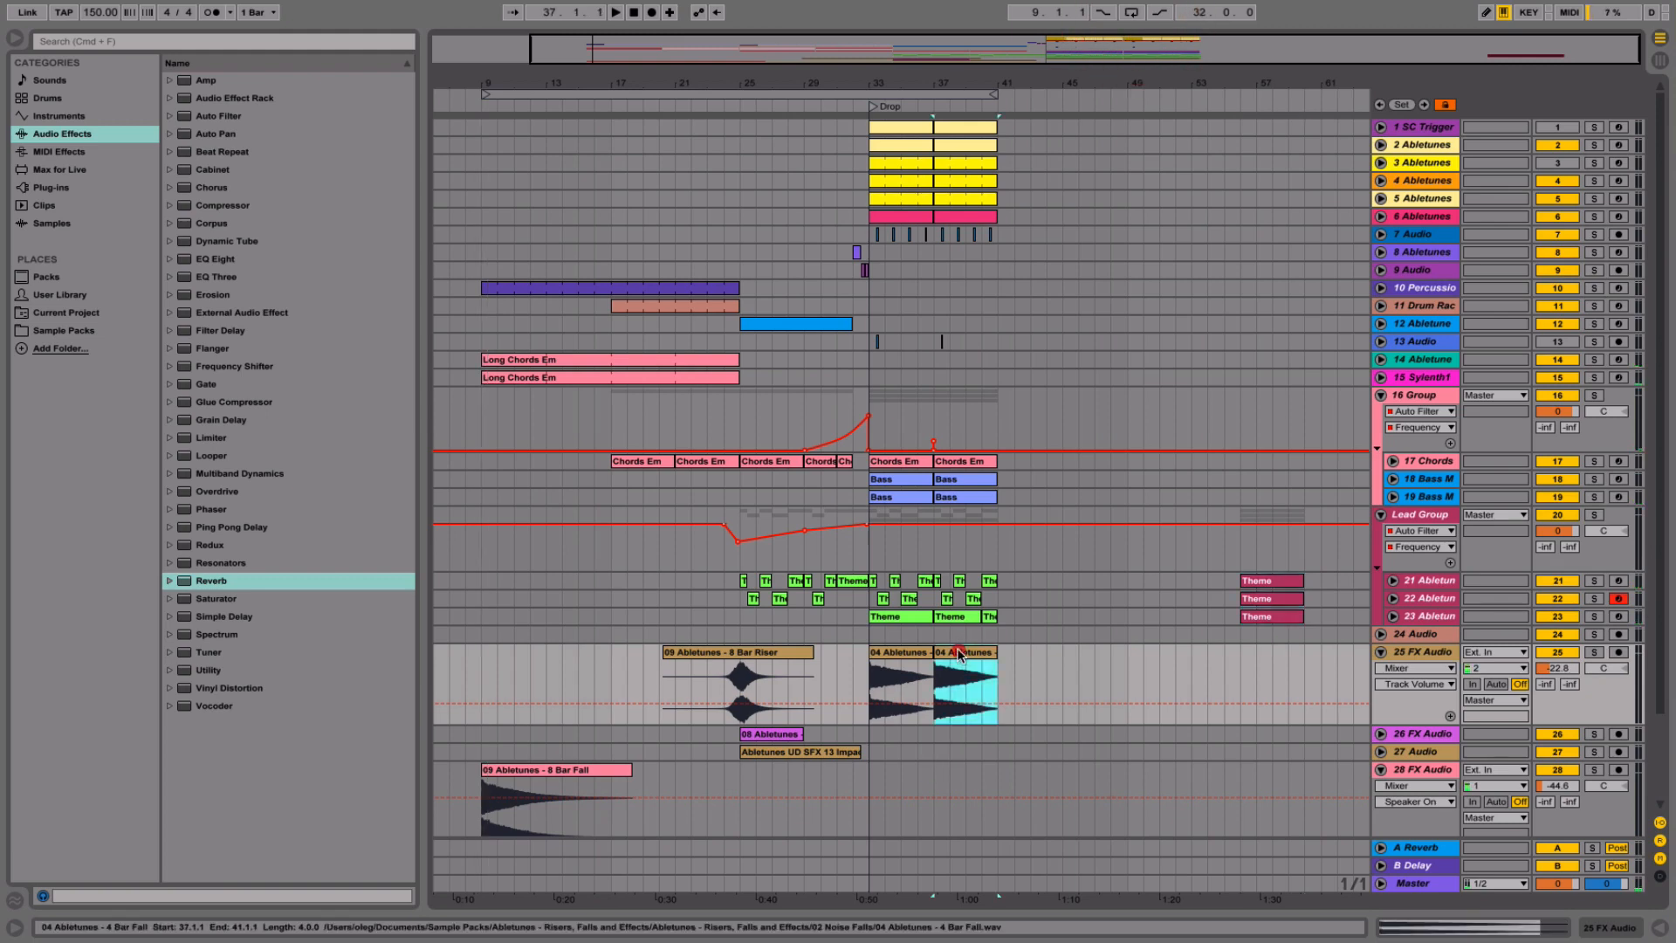
{"action": "scroll", "coordinate": [951, 161], "scroll_direction": "down", "scroll_amount": 3}
{"action": "scroll", "coordinate": [951, 150], "scroll_direction": "up", "scroll_amount": 3}
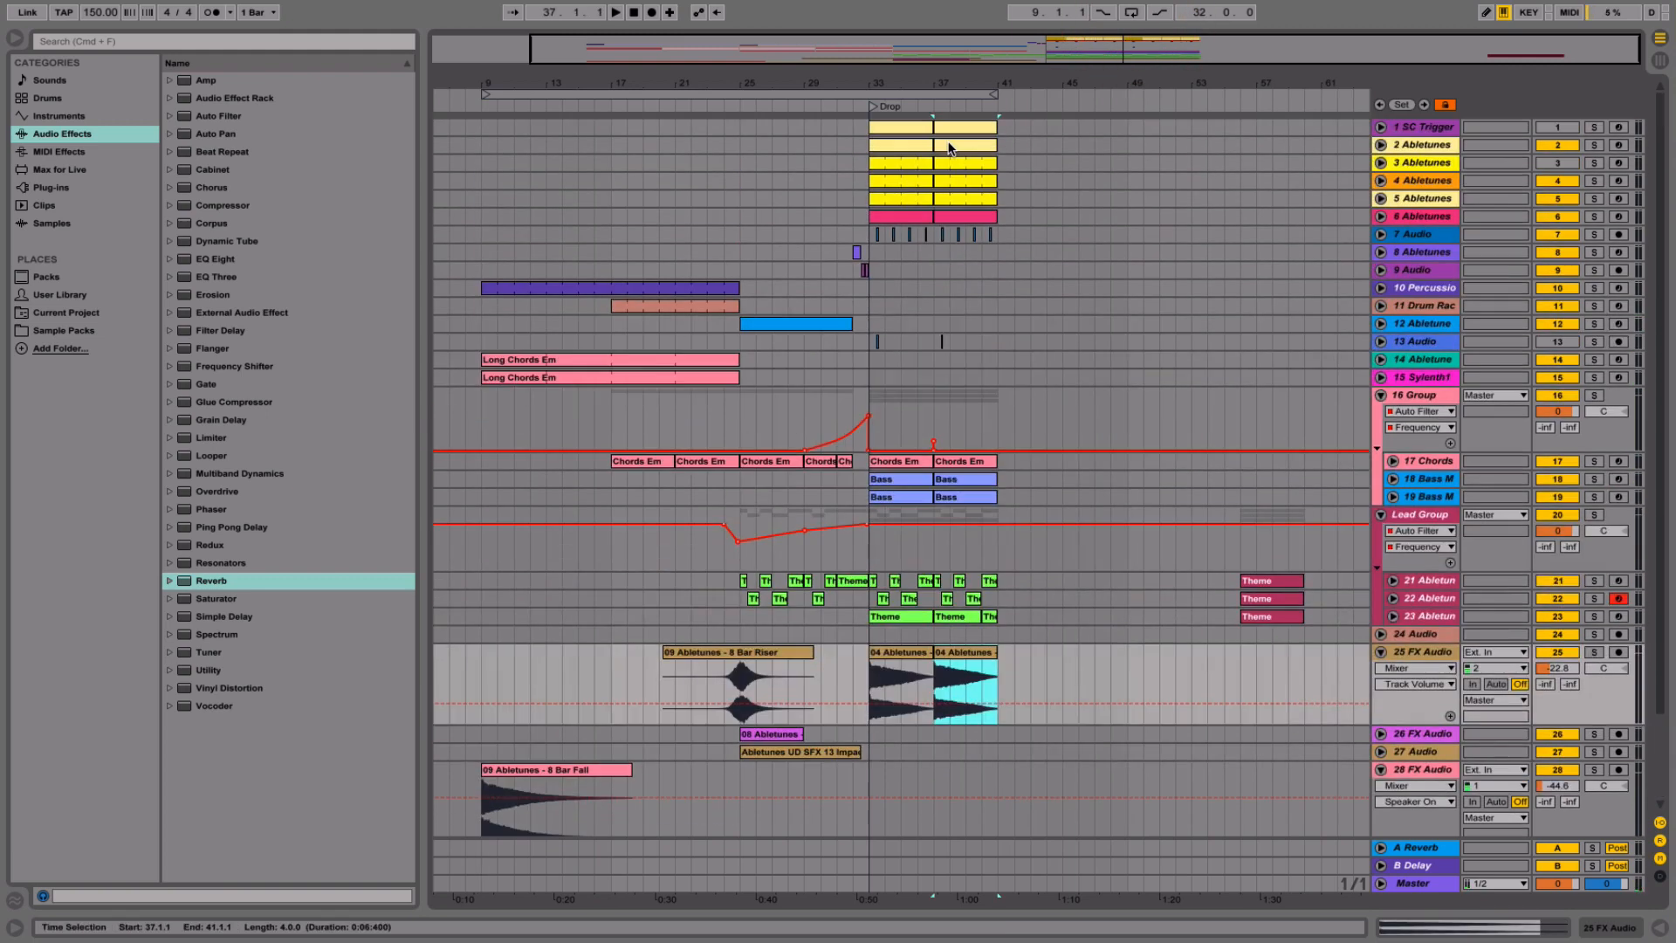
{"action": "left_click", "coordinate": [899, 130], "text": "shift"}
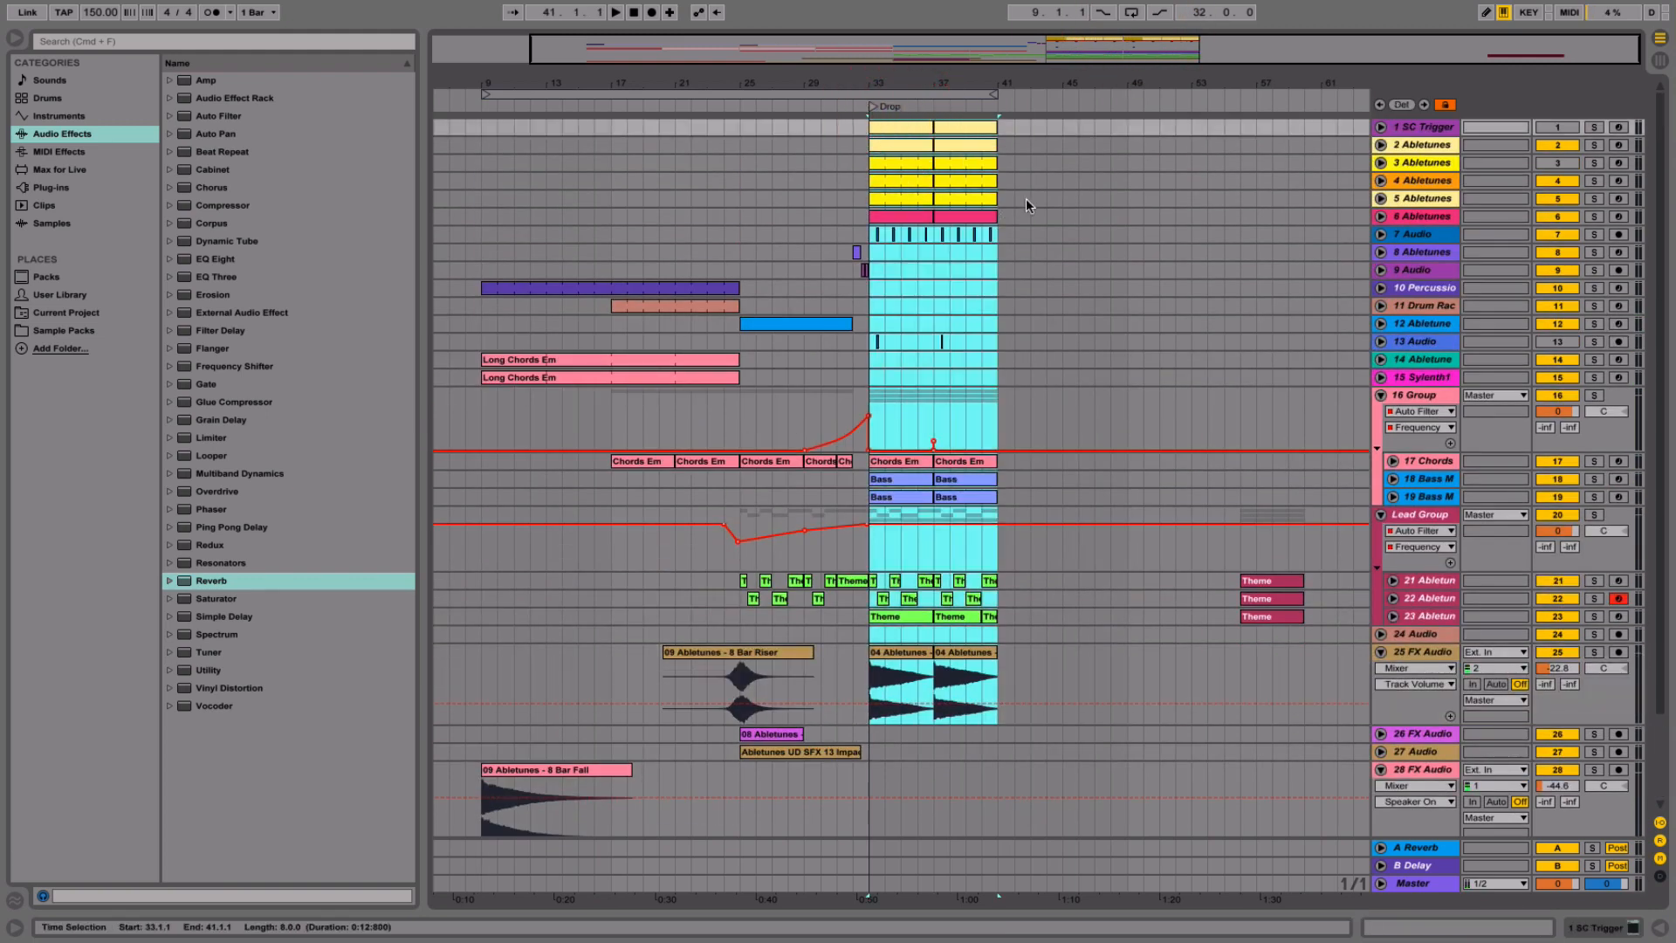
{"action": "key", "text": "super+d"}
- Place the insert marker at bar 41 and unfold the 17 Chords and the two Bass tracks
{"action": "key", "text": "plus"}
{"action": "key", "text": "plus"}
{"action": "key", "text": "plus"}
{"action": "key", "text": "plus"}
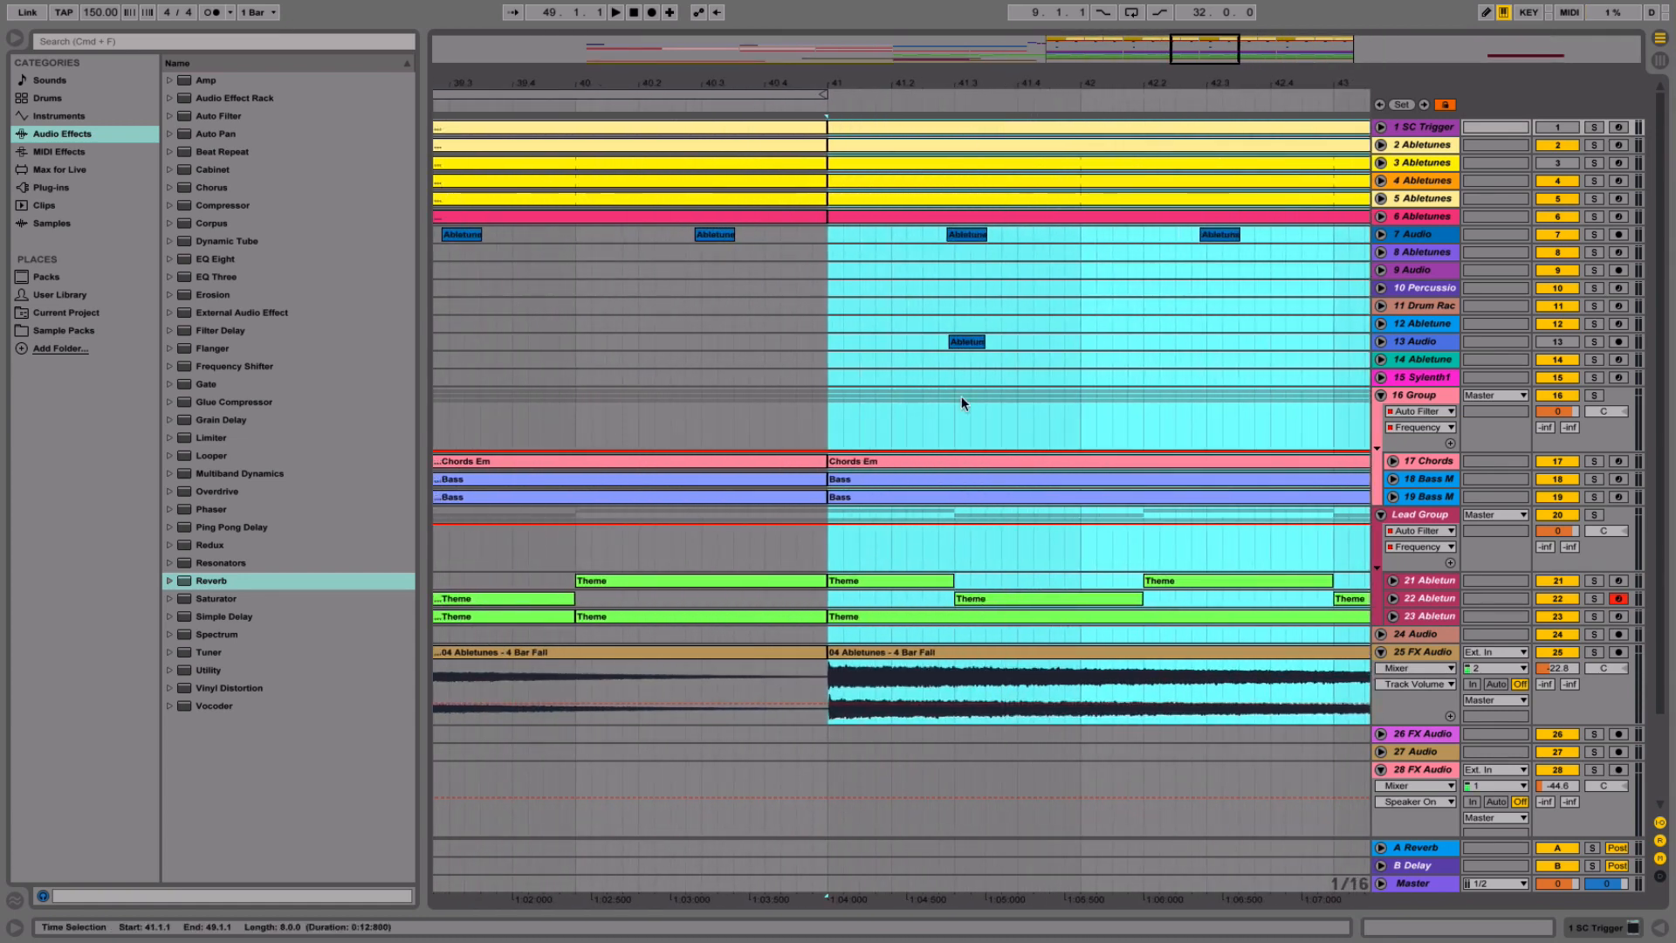
{"action": "key", "text": "minus"}
{"action": "key", "text": "minus"}
{"action": "key", "text": "minus"}
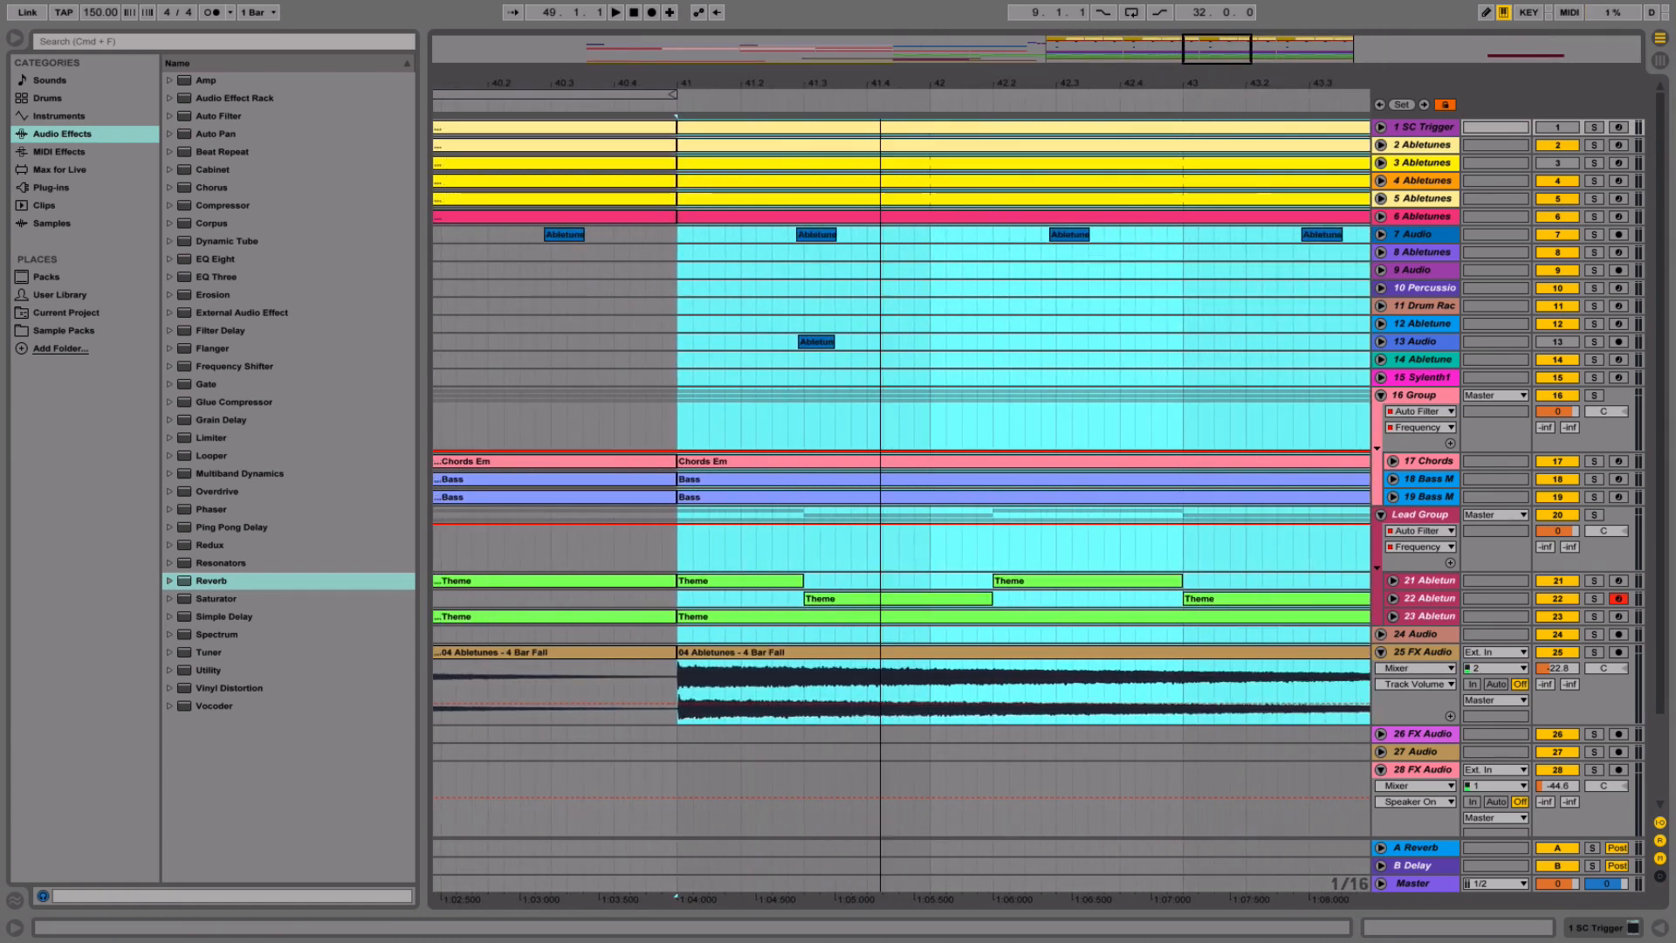
{"action": "left_click", "coordinate": [821, 420]}
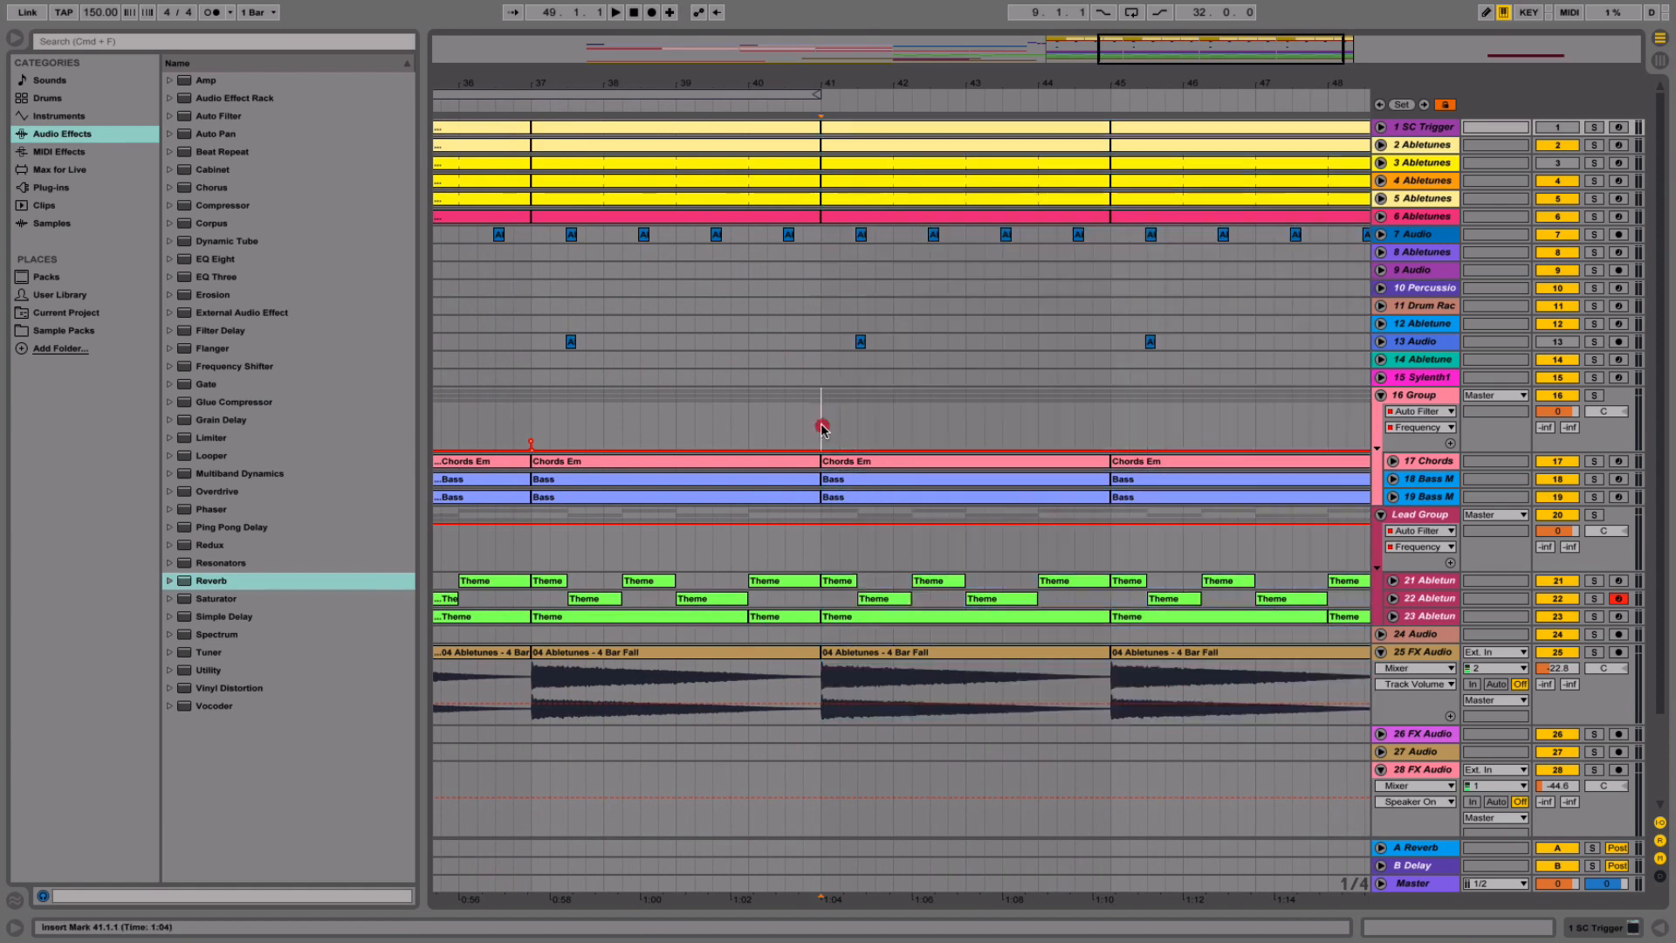
{"action": "left_click", "coordinate": [1391, 496]}
{"action": "left_click", "coordinate": [1392, 479]}
{"action": "left_click", "coordinate": [1393, 461]}
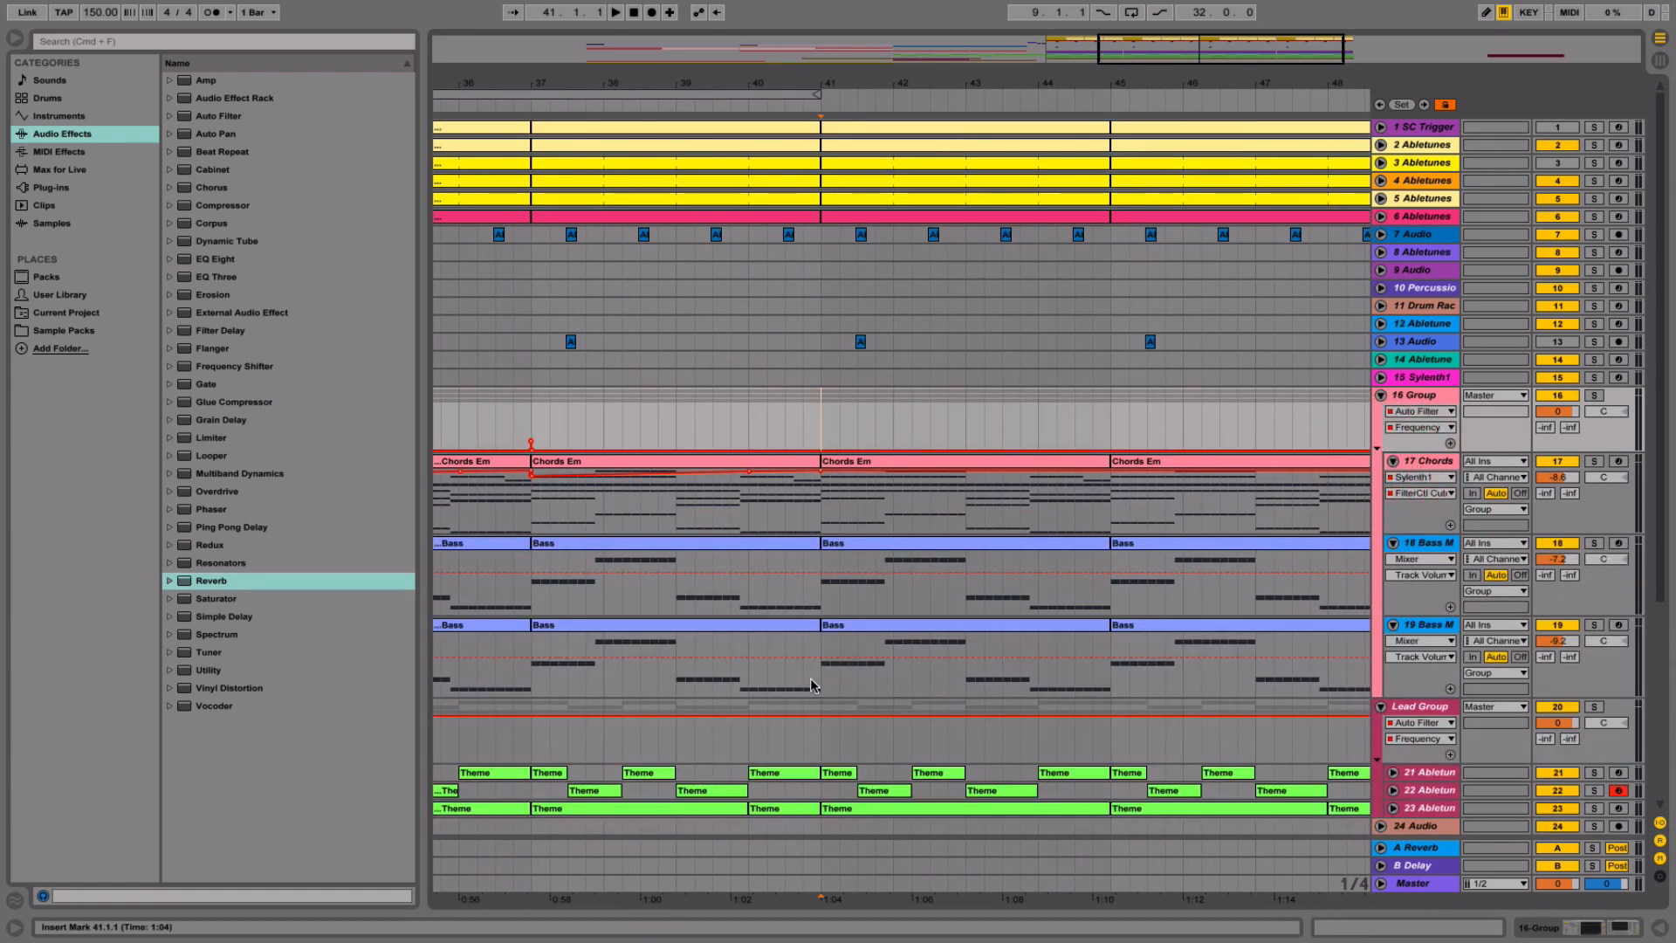
- Delete the first beat of bar 41 across tracks 1 to 19 and play the transition
{"action": "left_click_drag", "start_coordinate": [825, 679], "coordinate": [846, 117]}
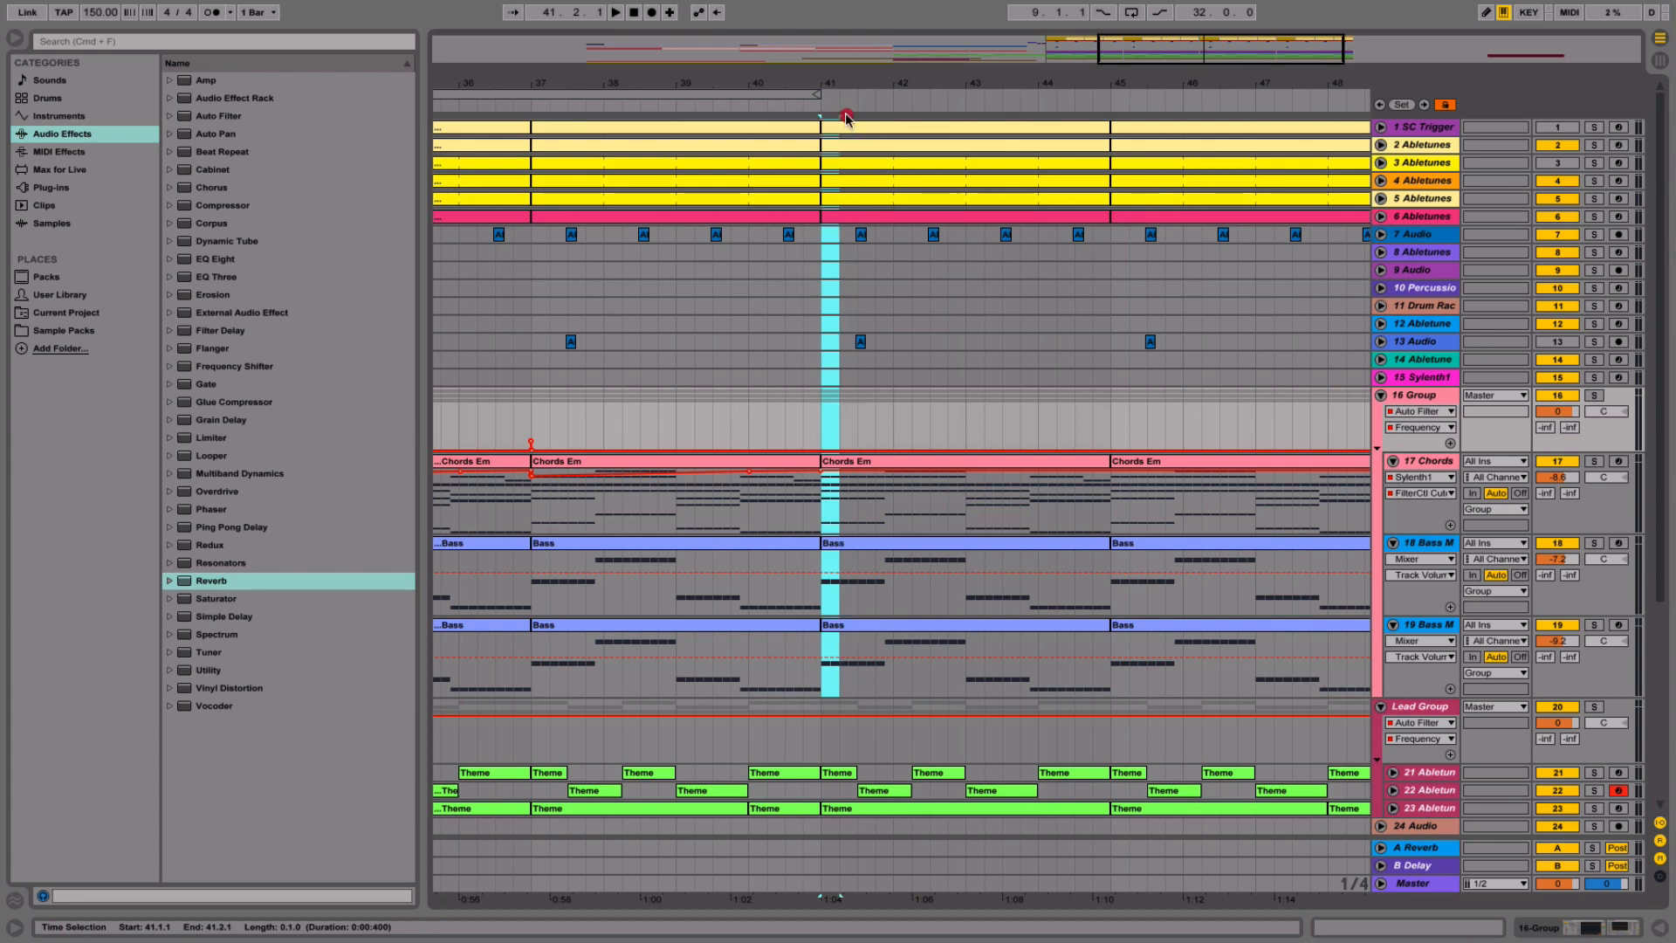
{"action": "scroll", "coordinate": [929, 403], "scroll_direction": "down", "scroll_amount": 2}
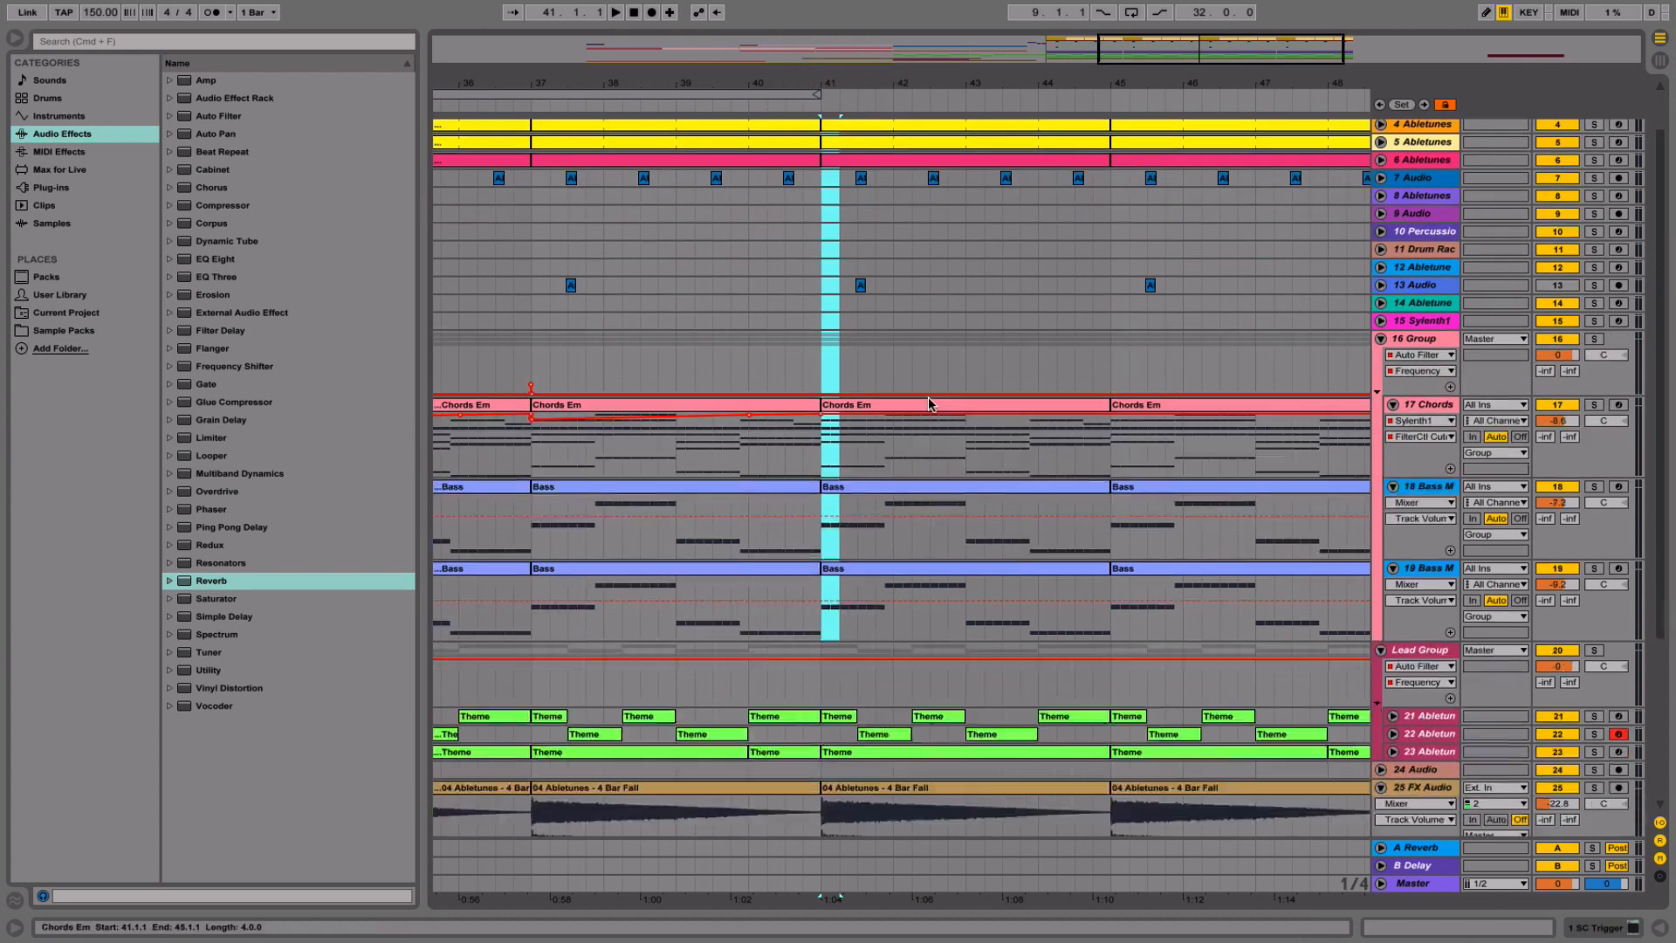
{"action": "scroll", "coordinate": [929, 403], "scroll_direction": "up", "scroll_amount": 2}
{"action": "key", "text": "super+e"}
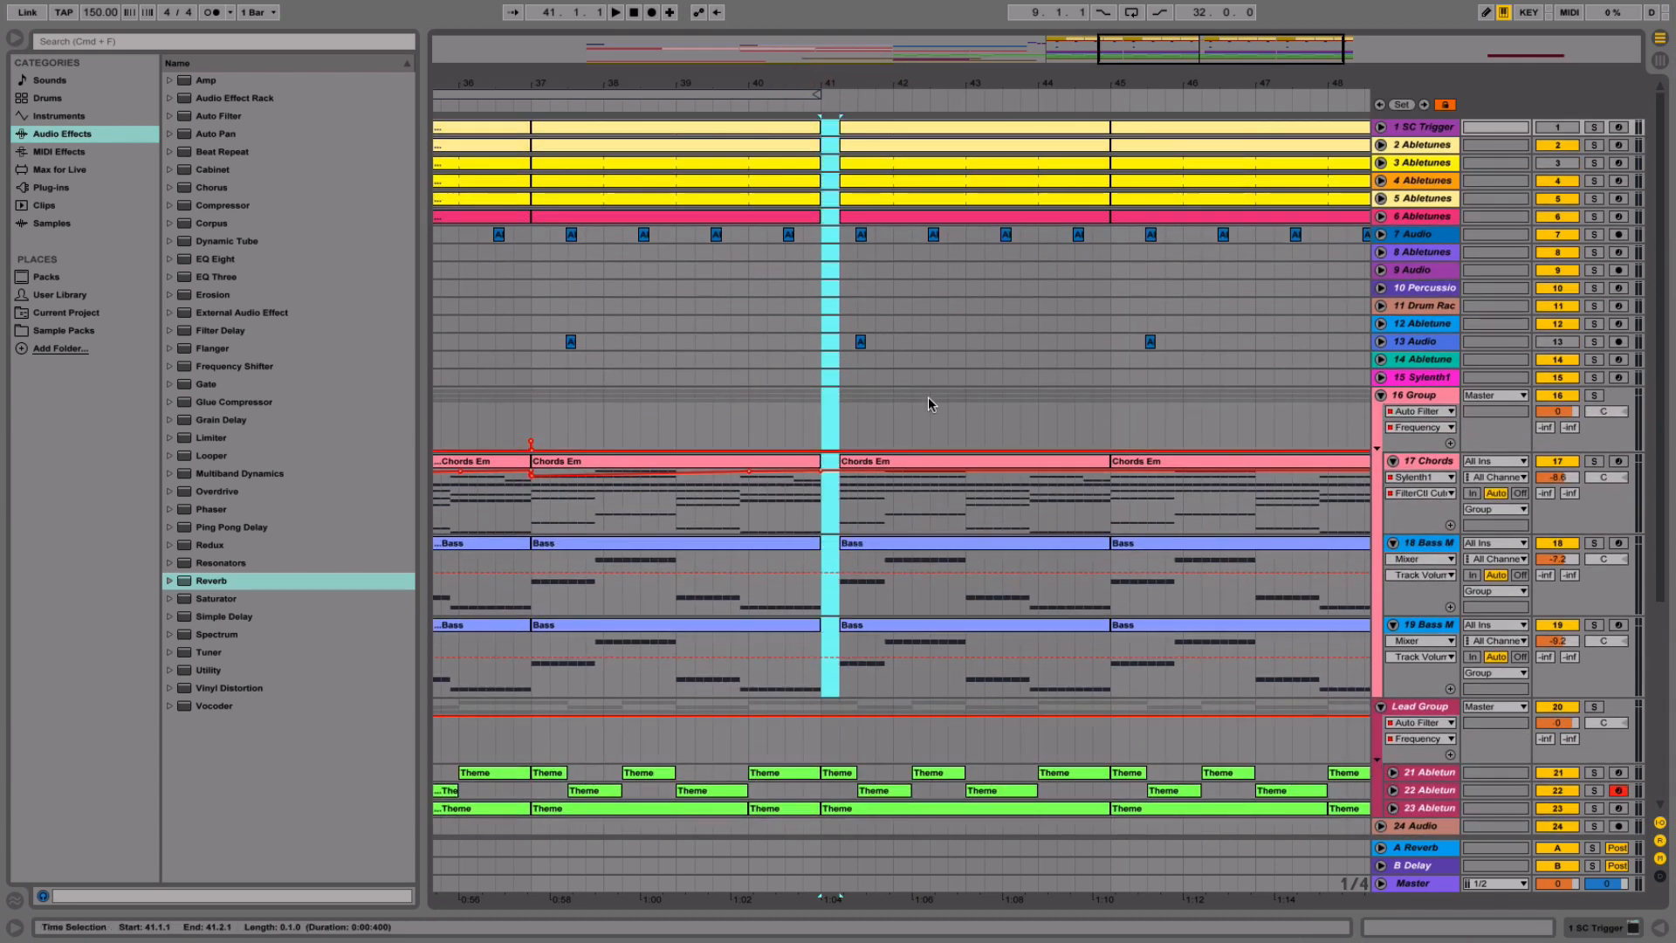
{"action": "left_click", "coordinate": [790, 104]}
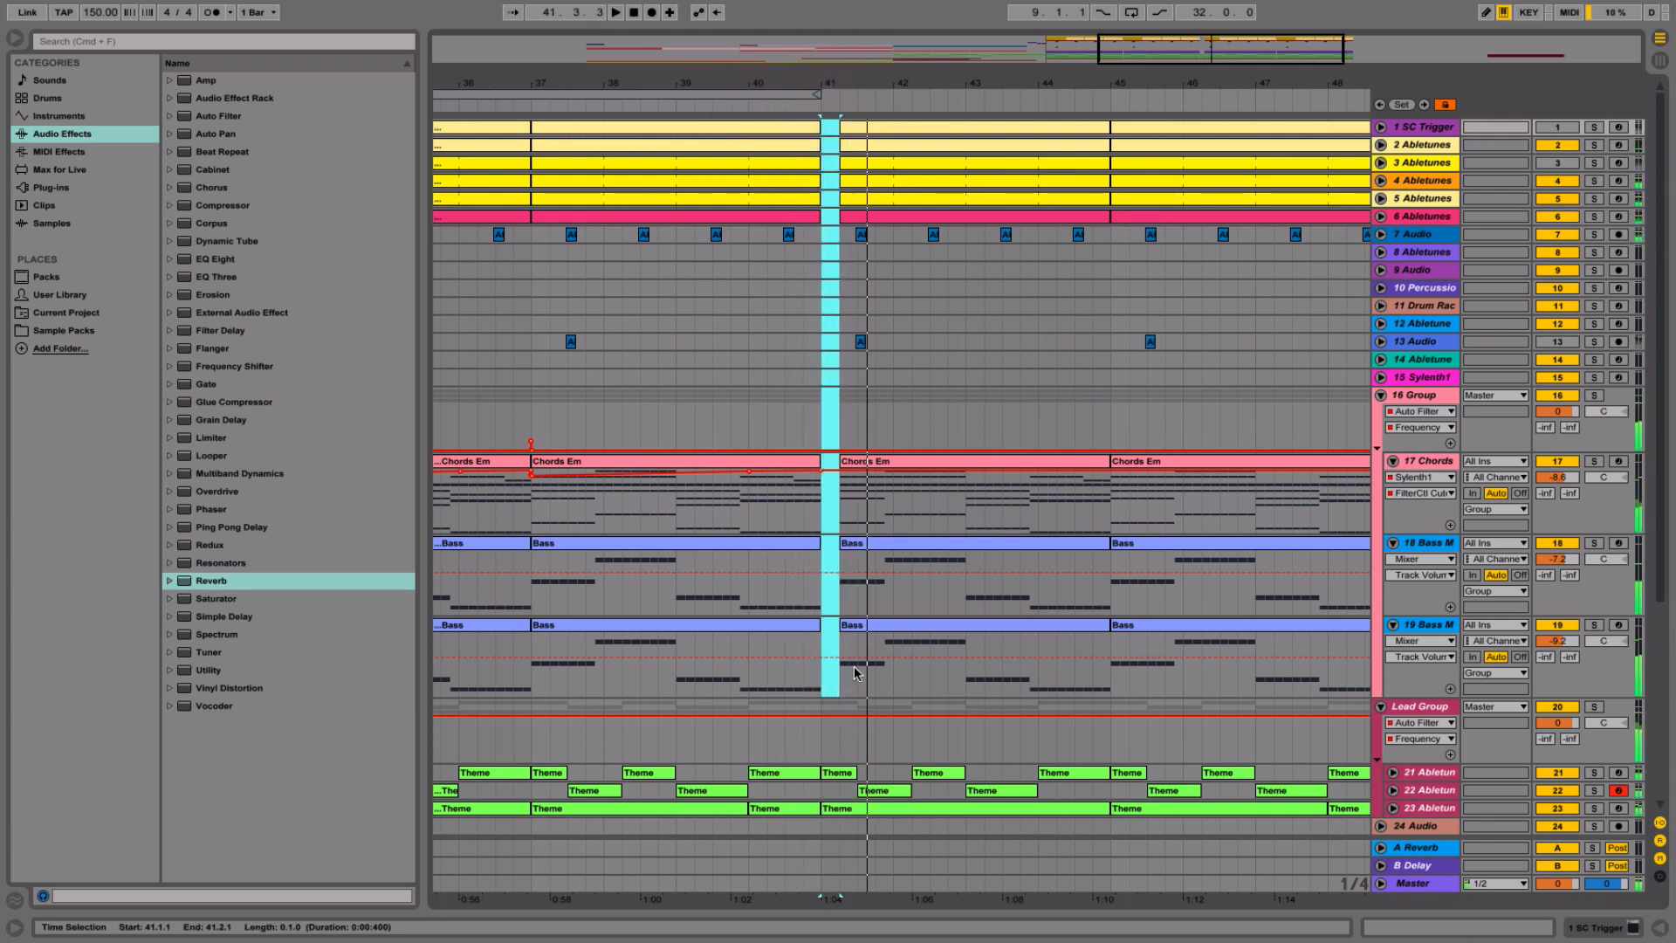
- Extend the gap on tracks 1 to 19 to the first two beats of bar 41 and play the transition again
{"action": "left_click_drag", "start_coordinate": [828, 687], "coordinate": [853, 252]}
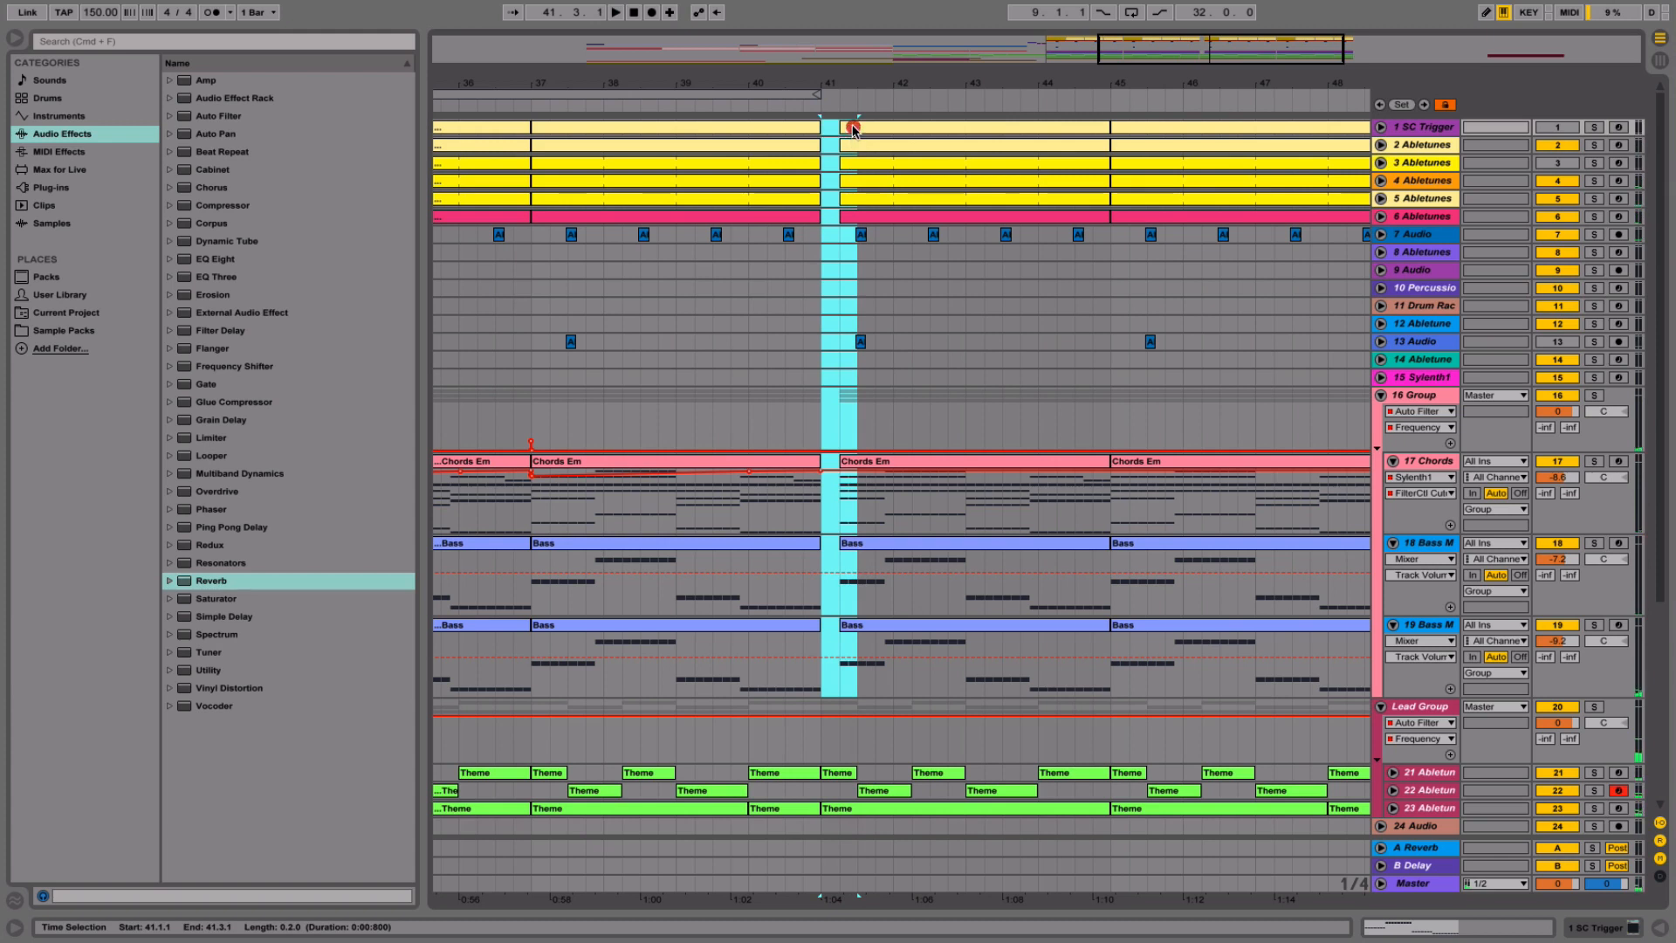
{"action": "key", "text": "Delete"}
{"action": "left_click", "coordinate": [768, 103]}
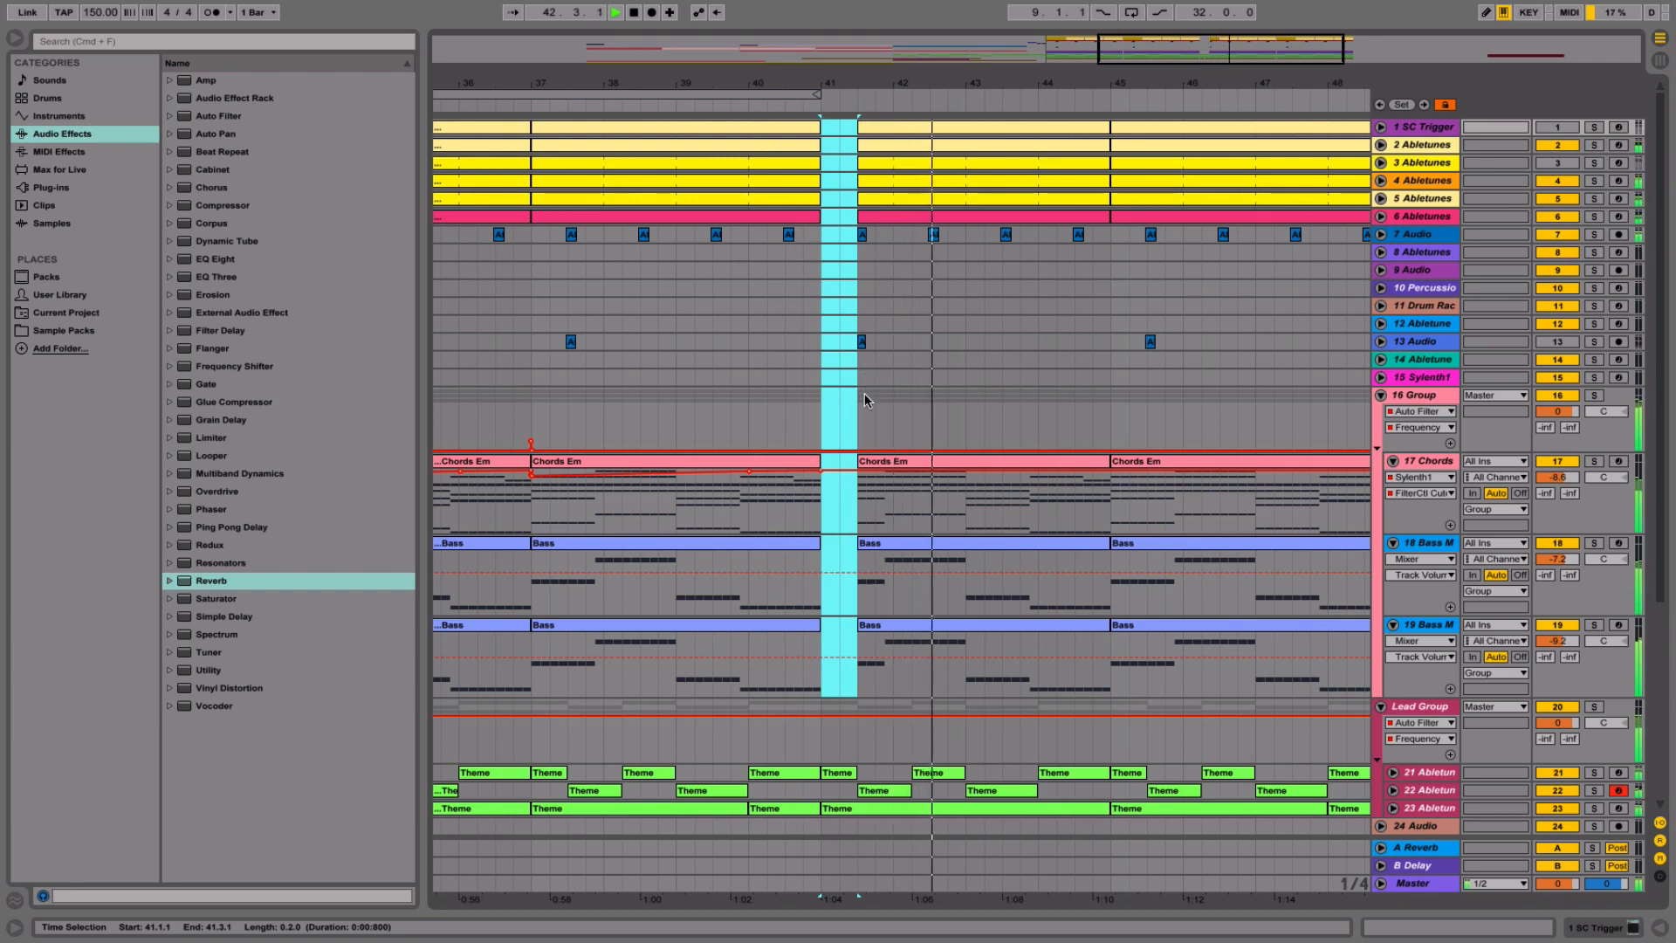
{"action": "scroll", "coordinate": [864, 397], "scroll_direction": "down", "scroll_amount": 5}
{"action": "key", "text": "space"}
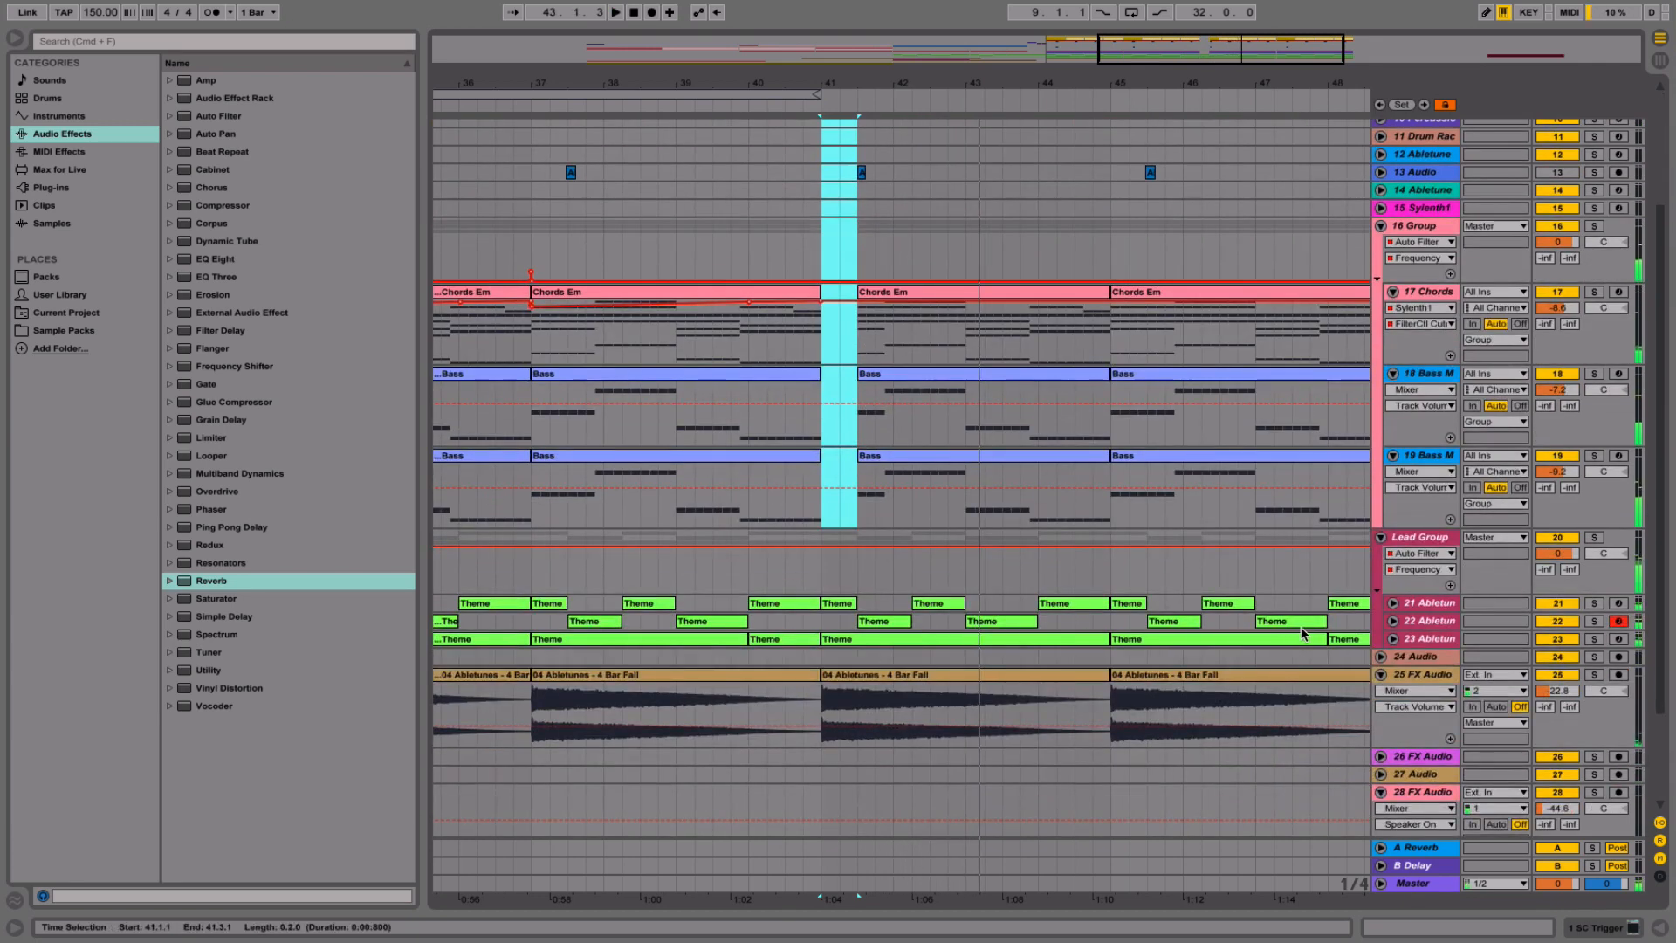
- Unfold lead tracks 21, 22 and 23 in the Lead Group to show their notes
{"action": "left_click", "coordinate": [1394, 640]}
{"action": "left_click", "coordinate": [1394, 553]}
{"action": "left_click", "coordinate": [1394, 535]}
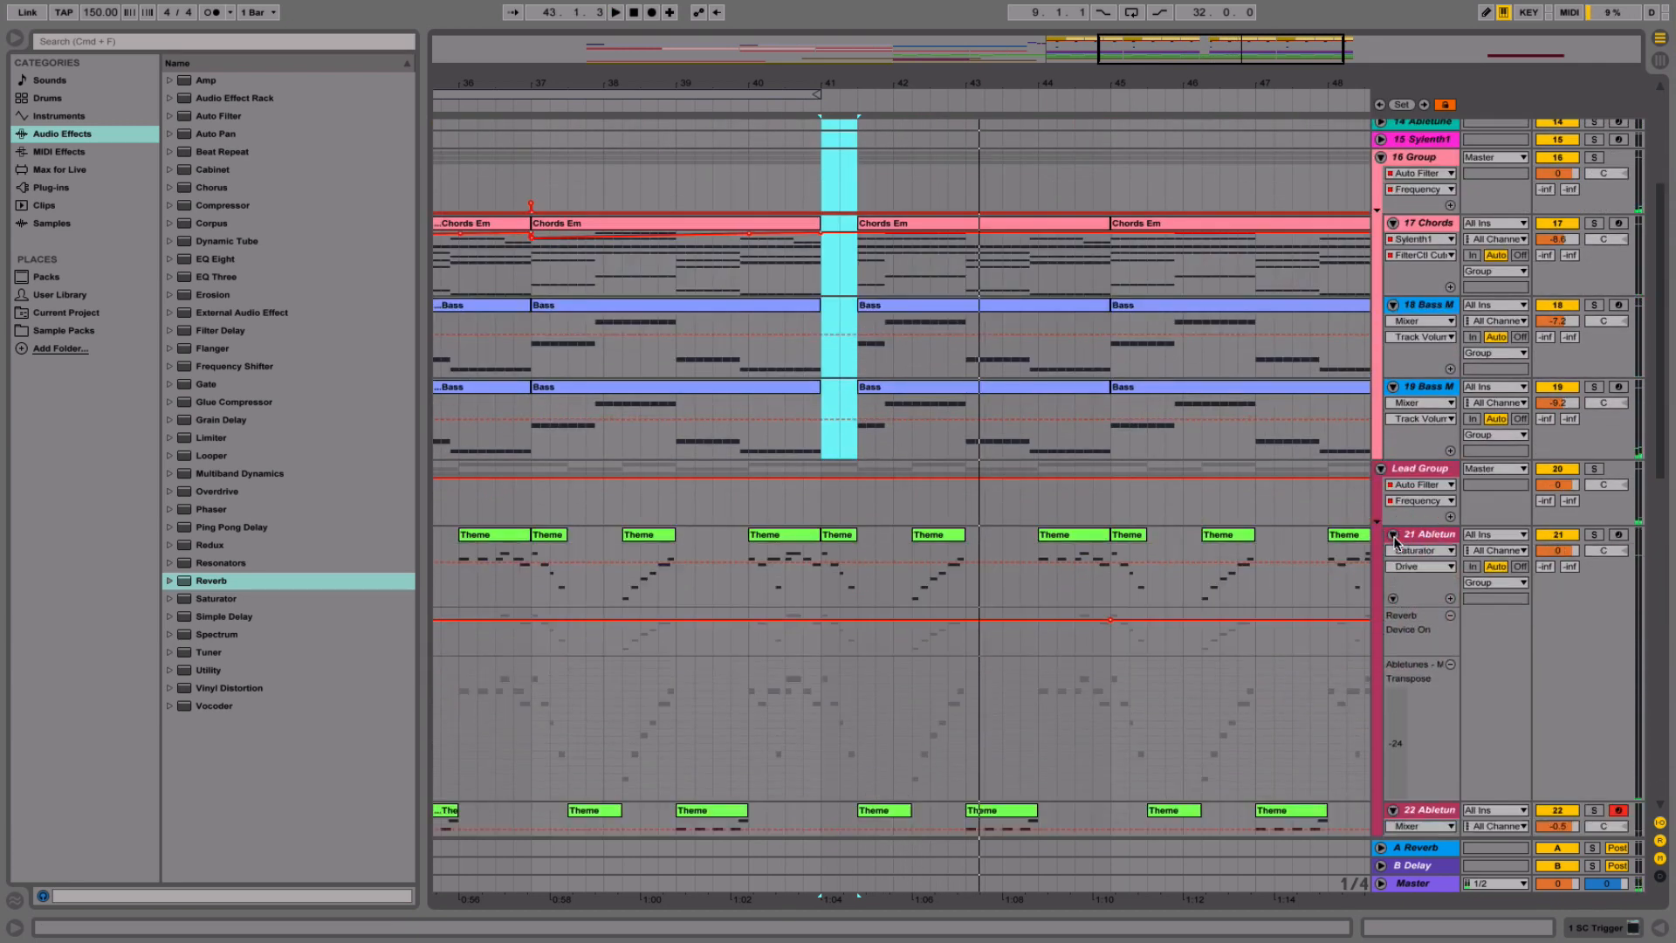
{"action": "scroll", "coordinate": [1009, 574], "scroll_direction": "down", "scroll_amount": 10}
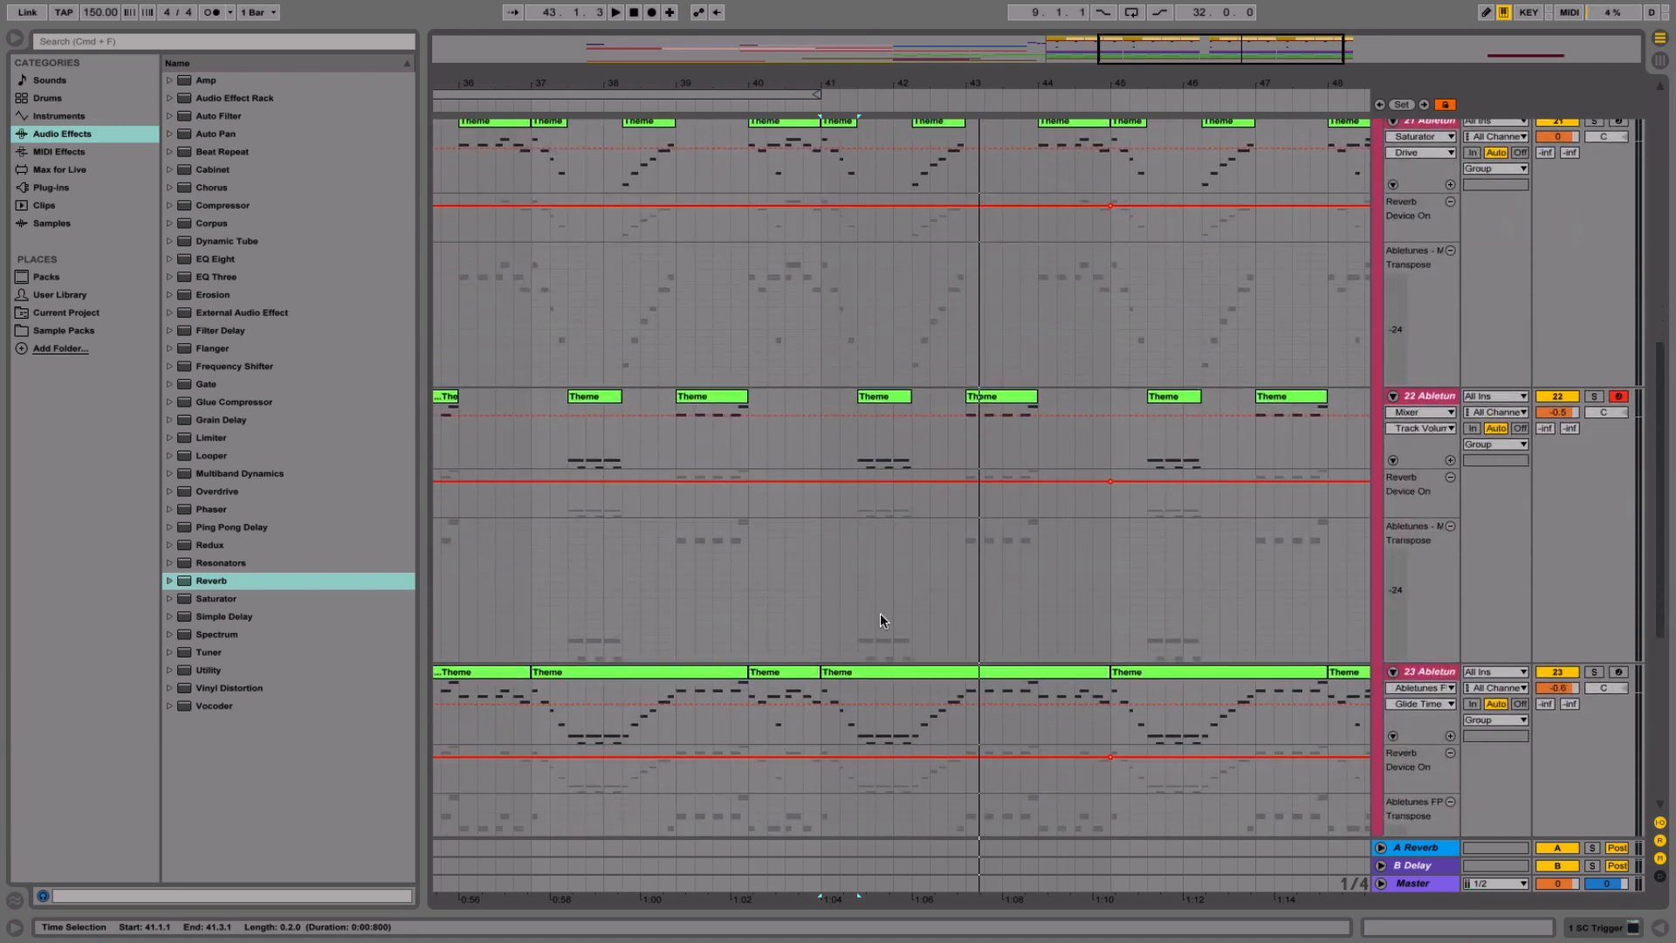
- Trim track 23's Theme clip at bar 41 so it starts on beat 3, and play the transition
{"action": "left_click_drag", "start_coordinate": [828, 665], "coordinate": [854, 671]}
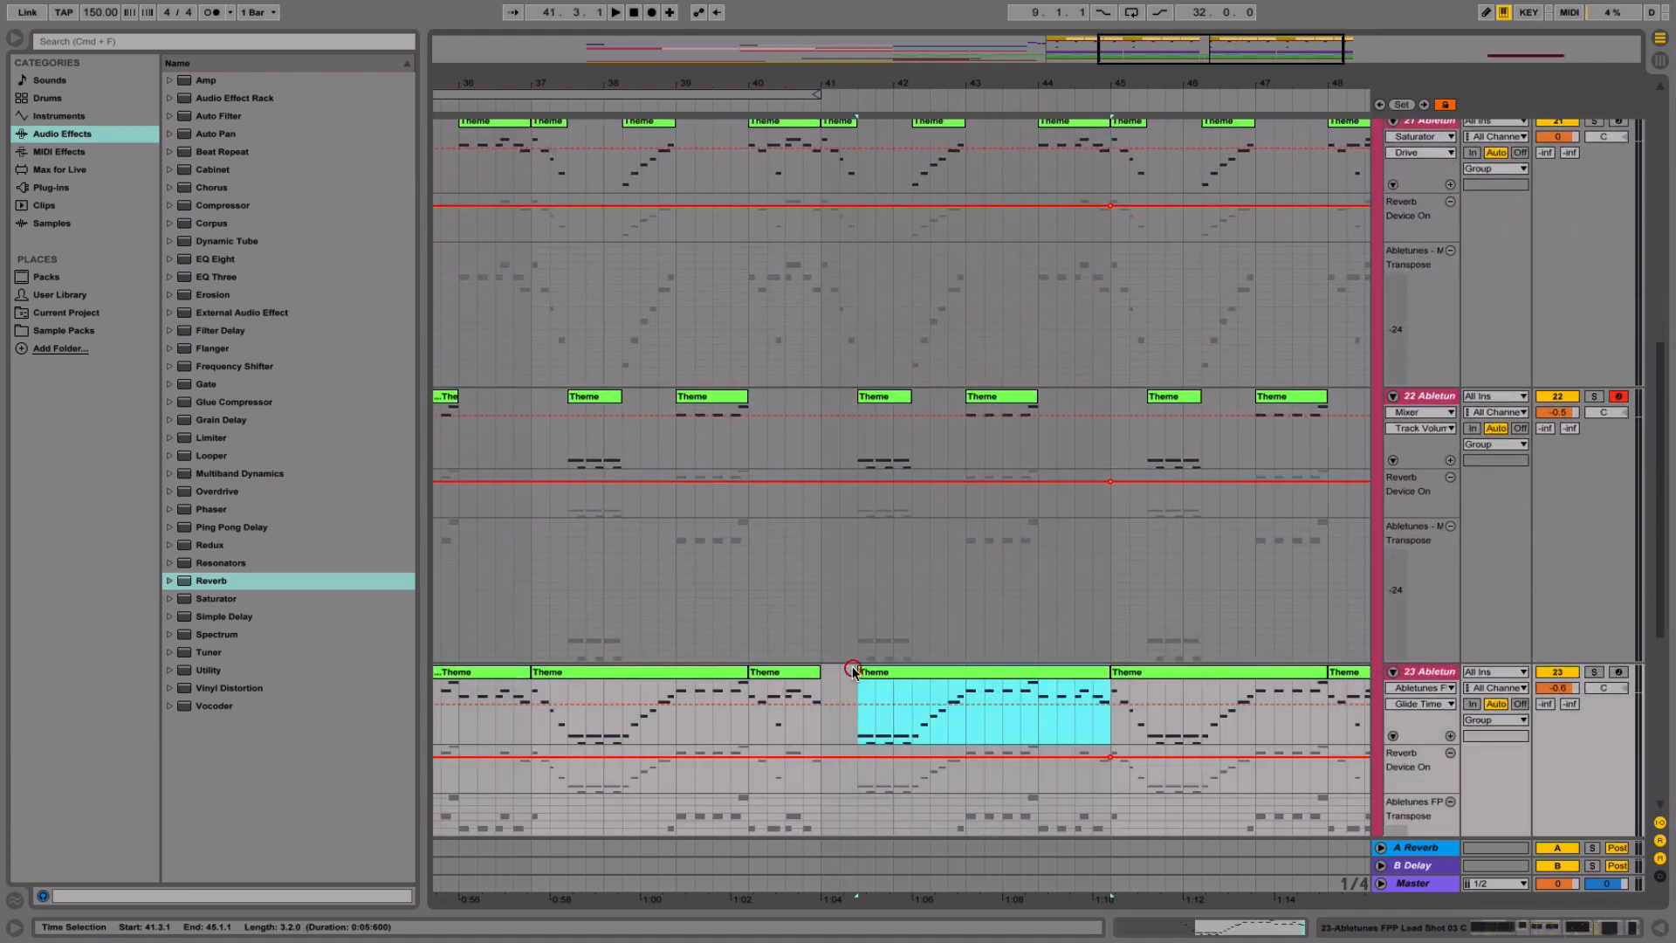
{"action": "left_click", "coordinate": [786, 655]}
{"action": "key", "text": "space"}
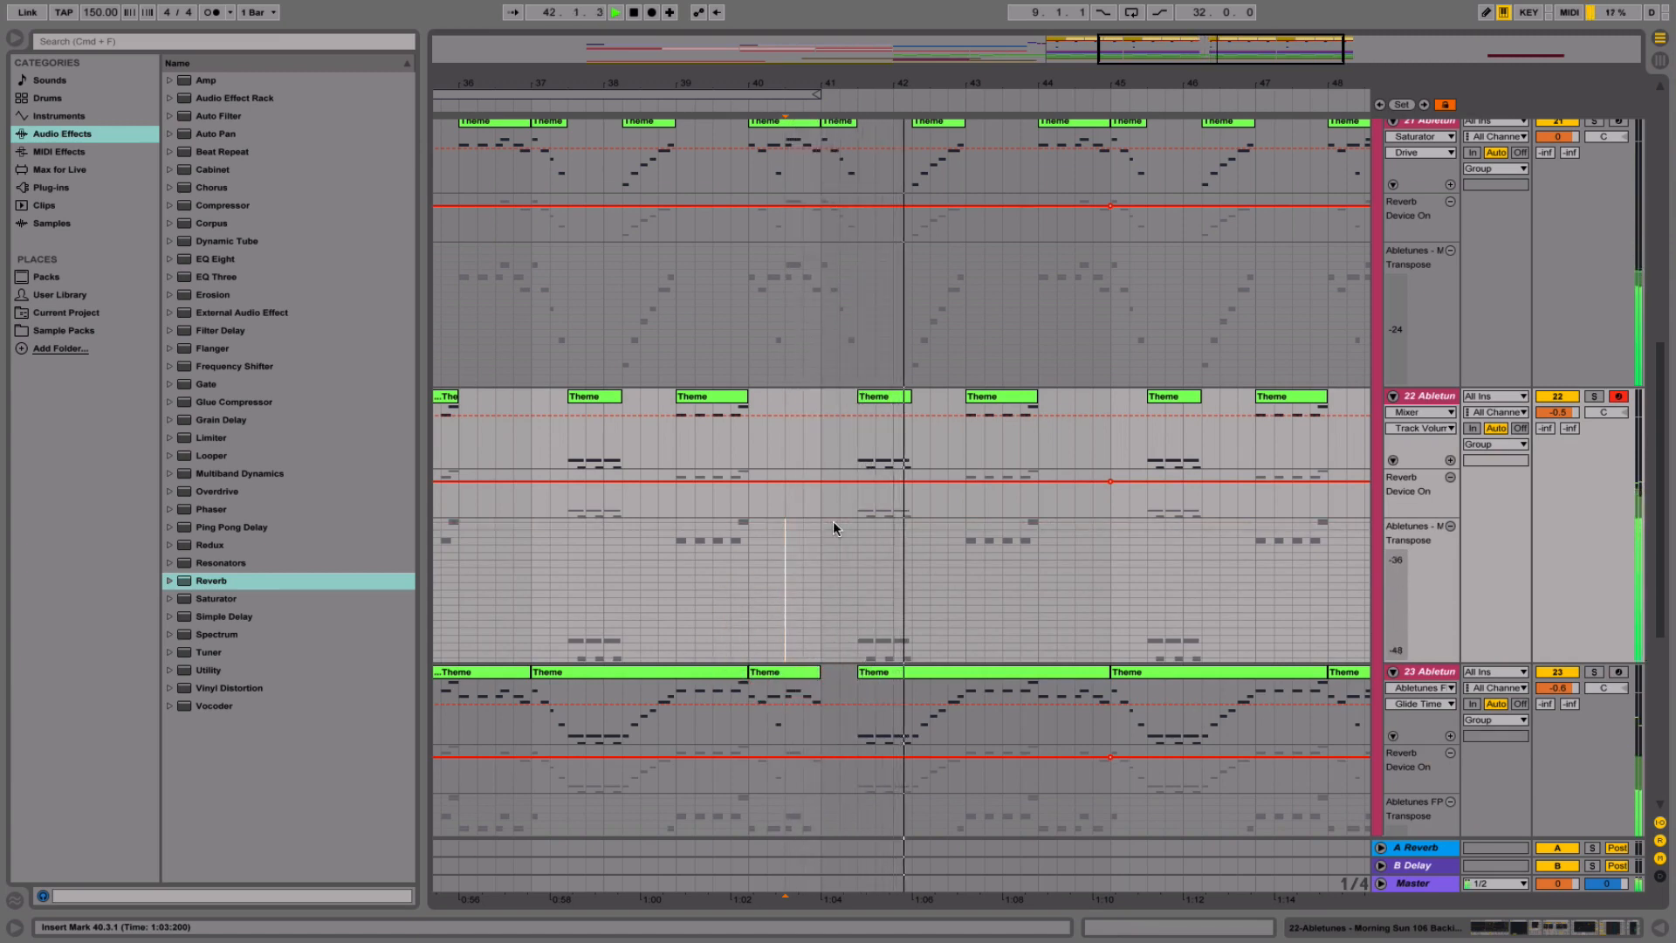
- Show the devices of lead track 21 and play the transition through its Theme clips around bar 41
{"action": "scroll", "coordinate": [843, 405], "scroll_direction": "up", "scroll_amount": 15}
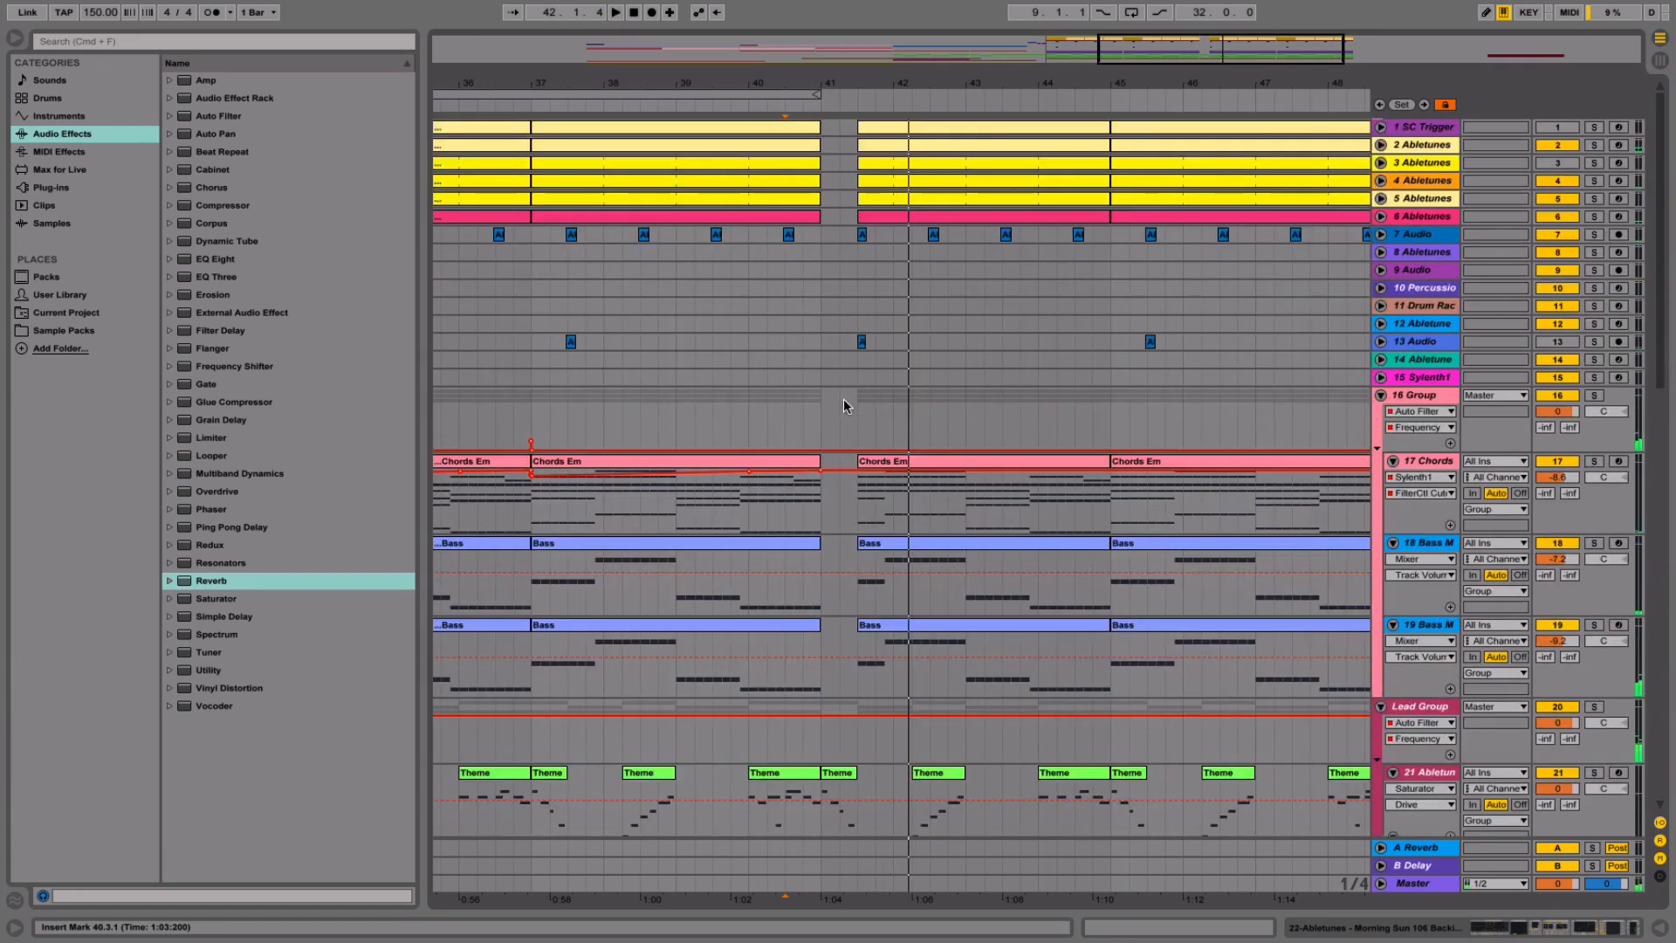
{"action": "scroll", "coordinate": [843, 405], "scroll_direction": "down", "scroll_amount": 5}
{"action": "double_click", "coordinate": [1425, 567]}
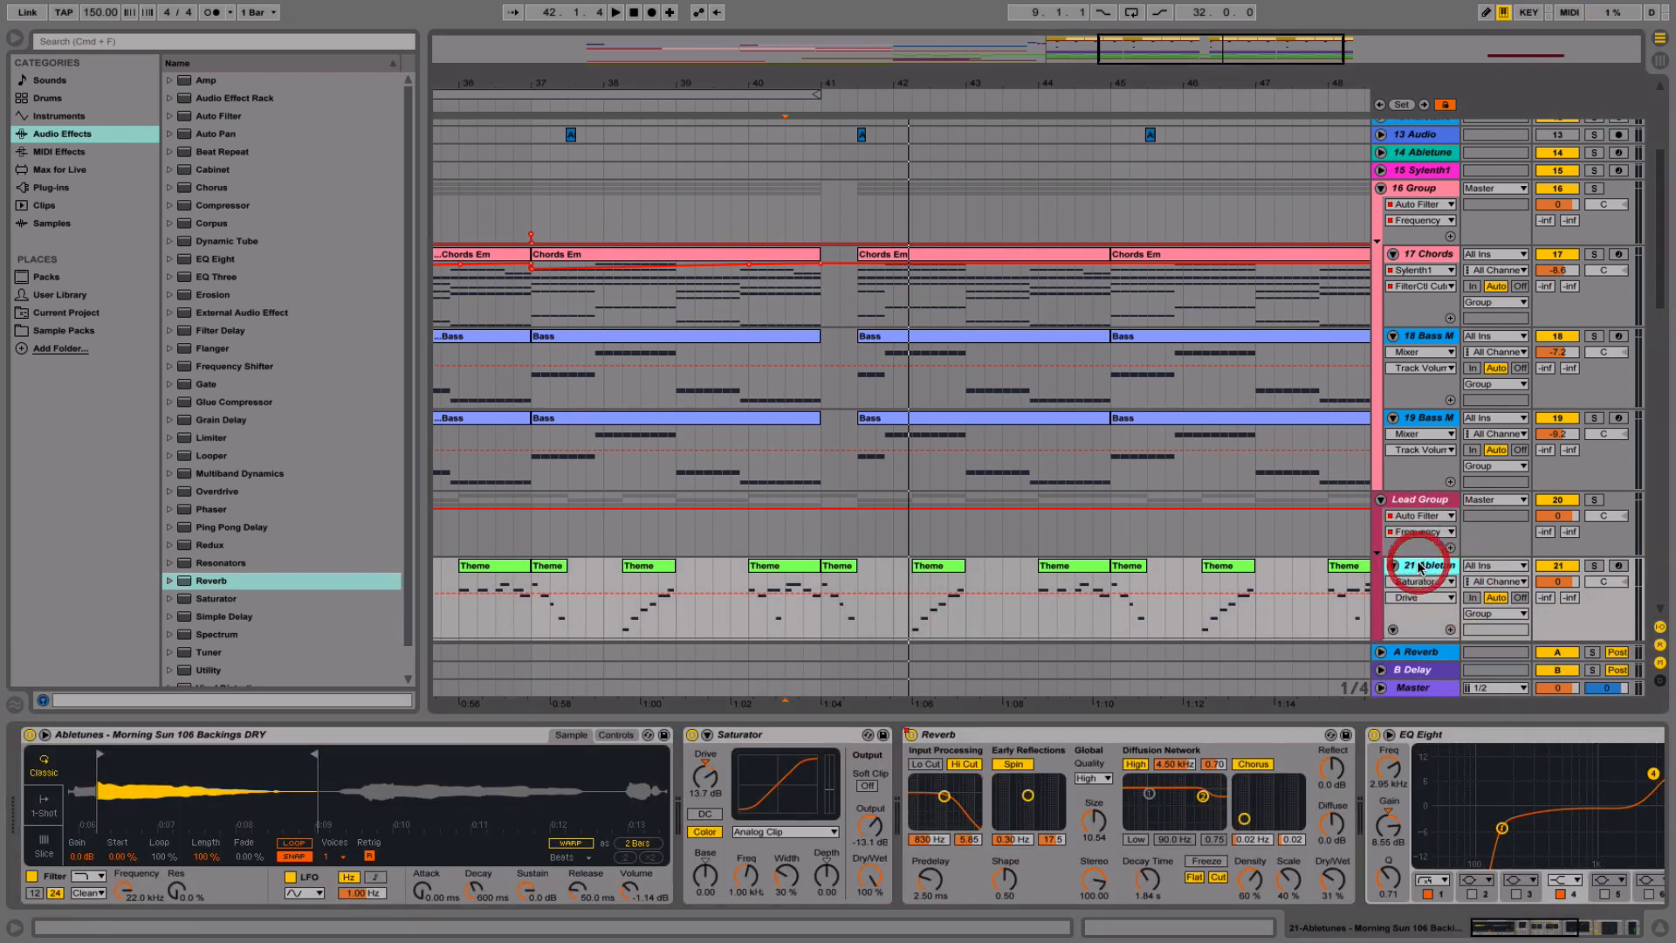
{"action": "left_click", "coordinate": [794, 564]}
{"action": "key", "text": "space"}
{"action": "left_click", "coordinate": [840, 565]}
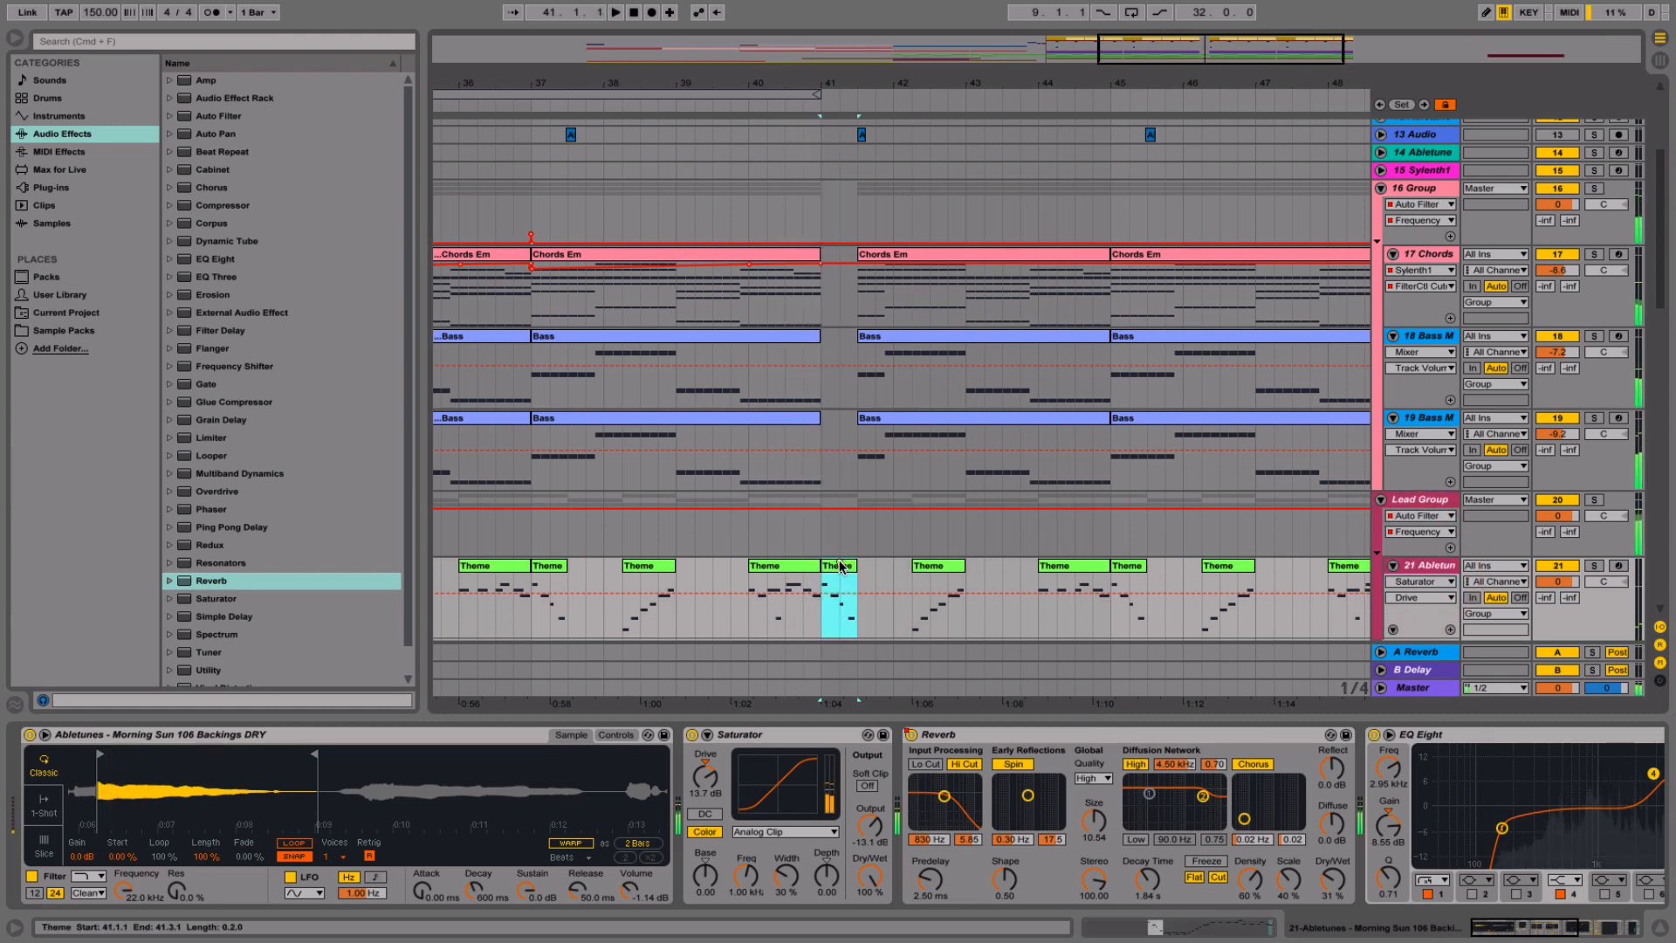
{"action": "key", "text": "space"}
- Show track 21's Reverb Device On automation and draw it off for the first two beats of bar 41
{"action": "scroll", "coordinate": [839, 565], "scroll_direction": "down", "scroll_amount": 2}
{"action": "scroll", "coordinate": [840, 563], "scroll_direction": "down", "scroll_amount": 4}
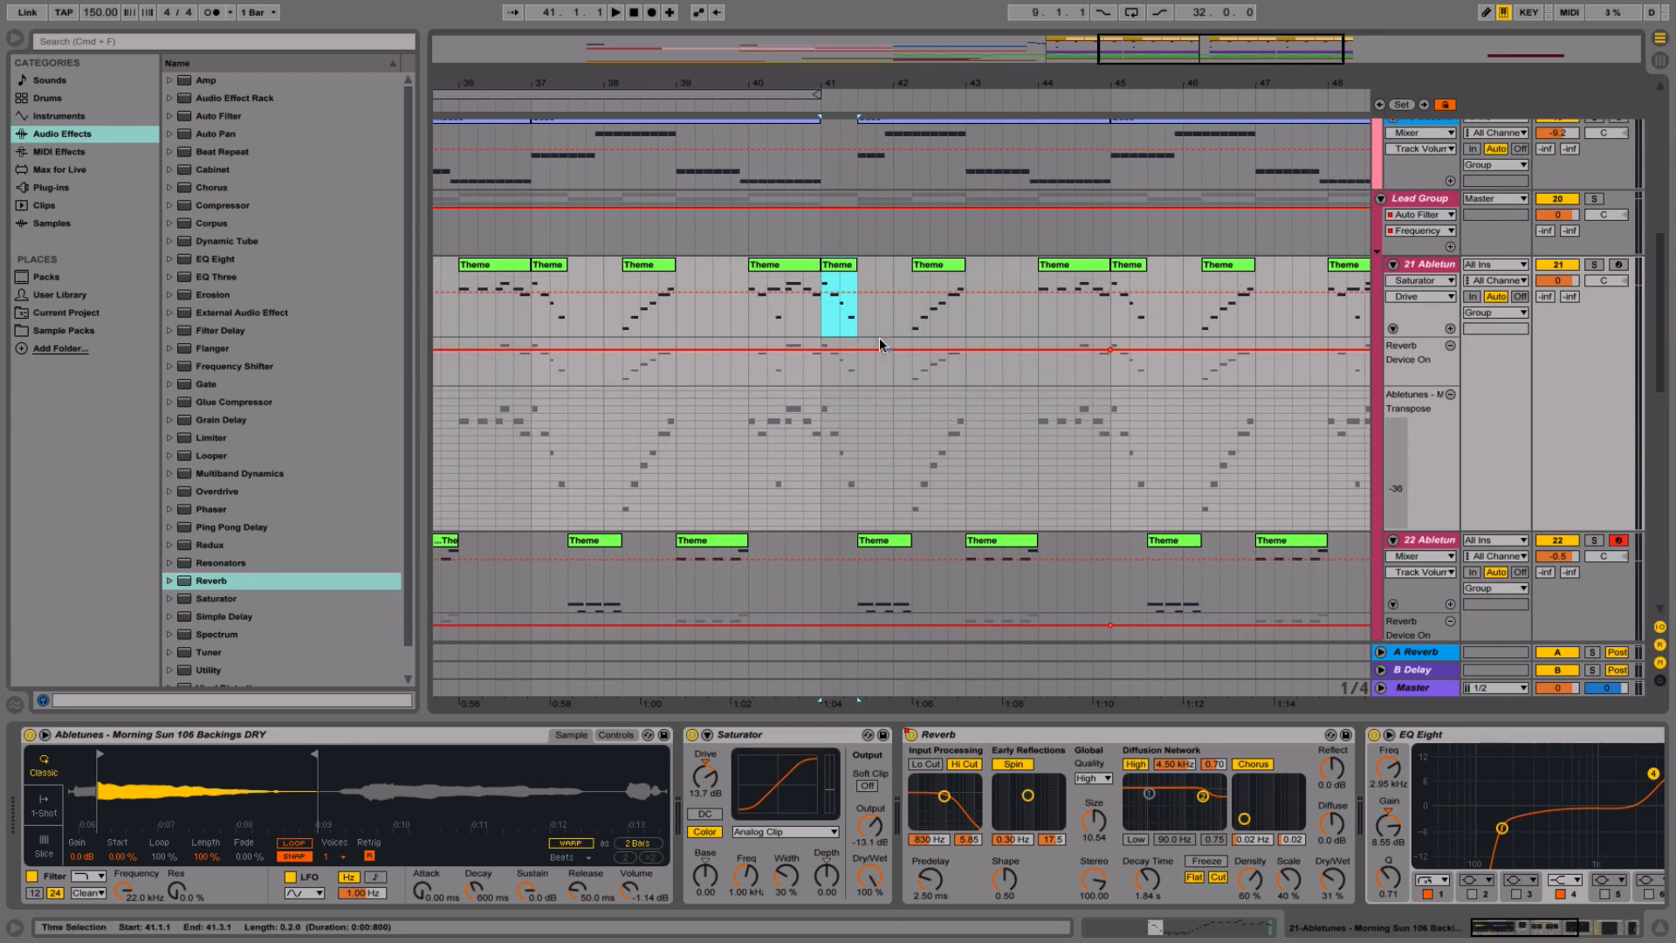
{"action": "left_click", "coordinate": [833, 269]}
{"action": "left_click", "coordinate": [1429, 265]}
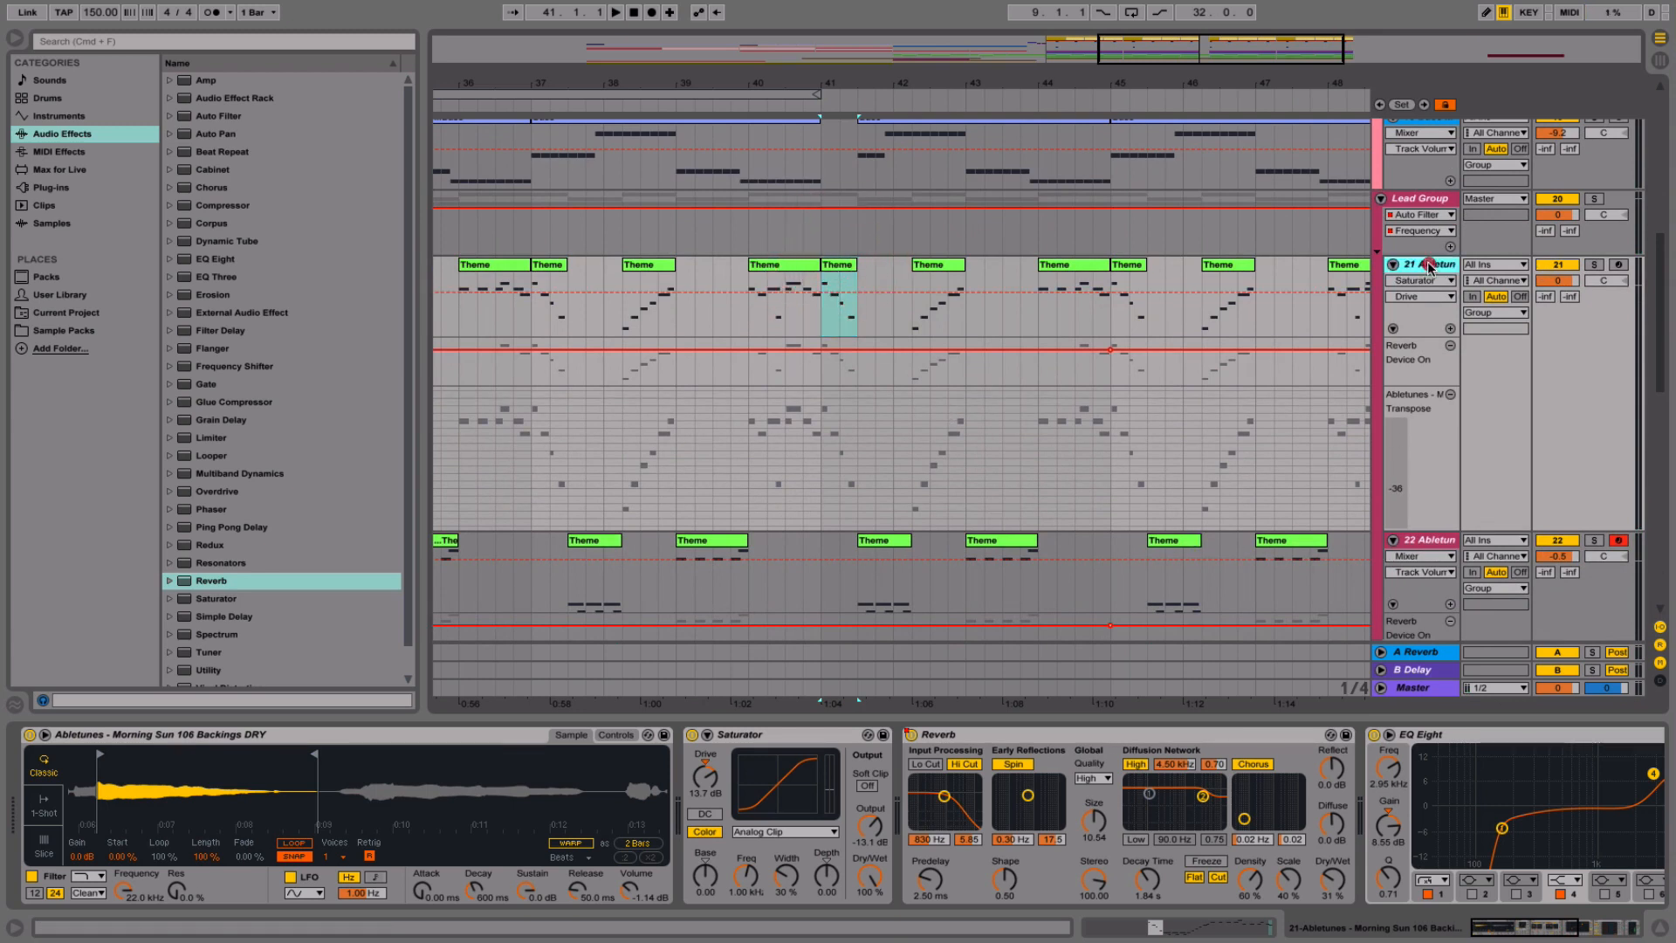
{"action": "right_click", "coordinate": [911, 738]}
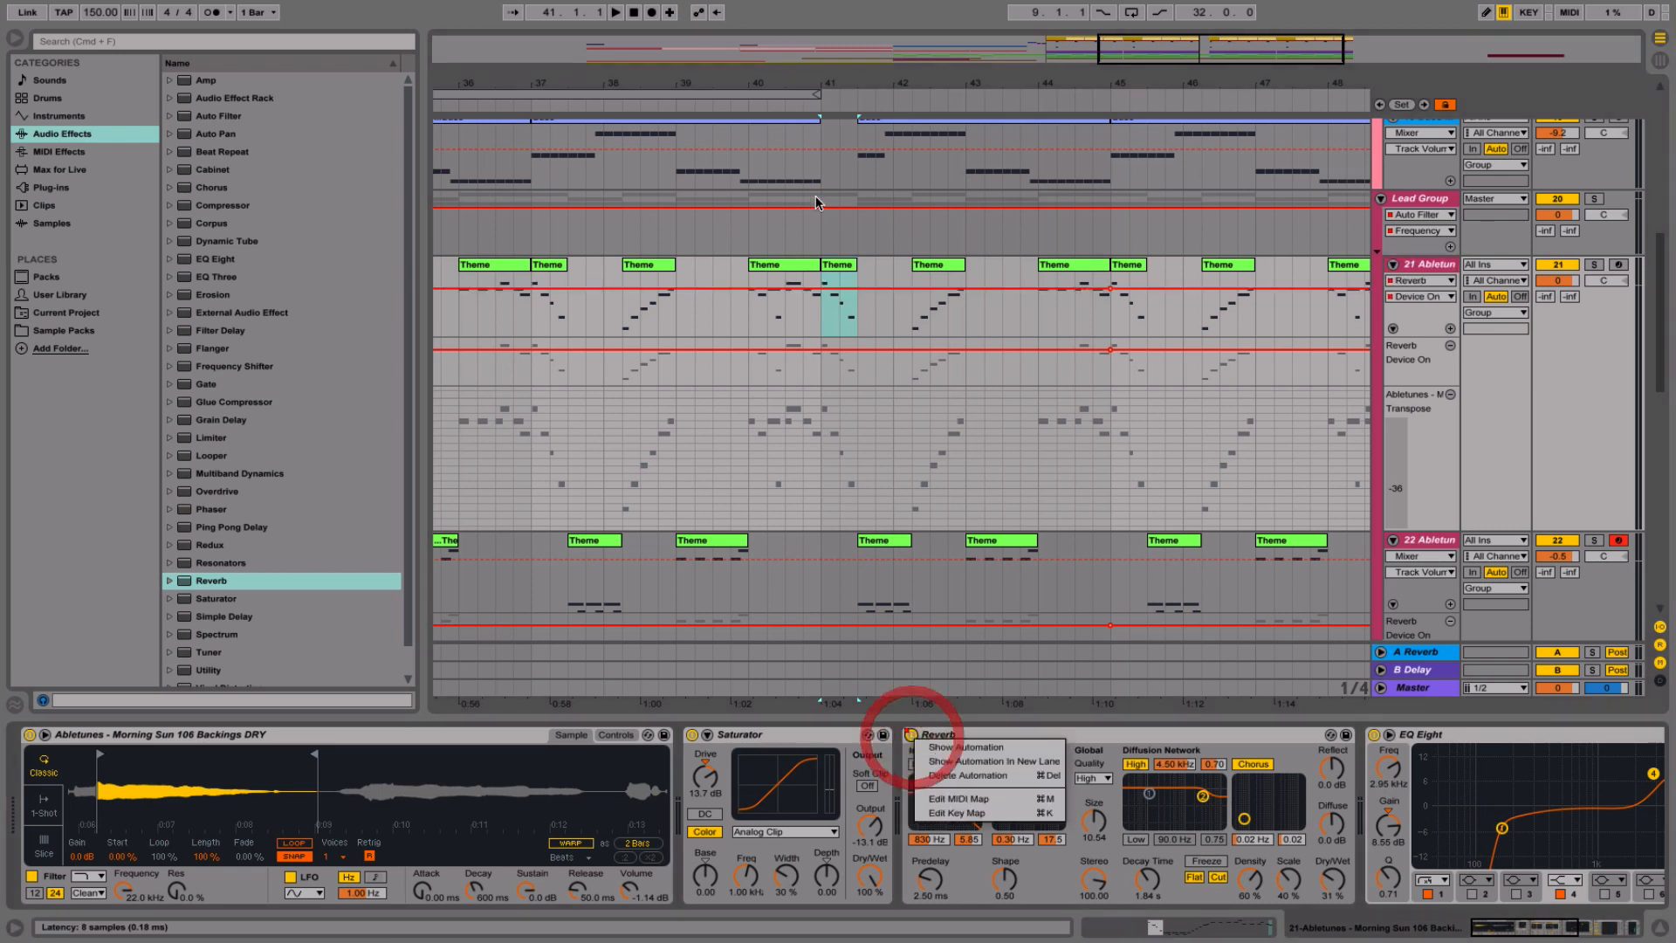
{"action": "left_click", "coordinate": [938, 743]}
{"action": "left_click", "coordinate": [821, 301]}
{"action": "key", "text": "b"}
{"action": "left_click", "coordinate": [834, 321]}
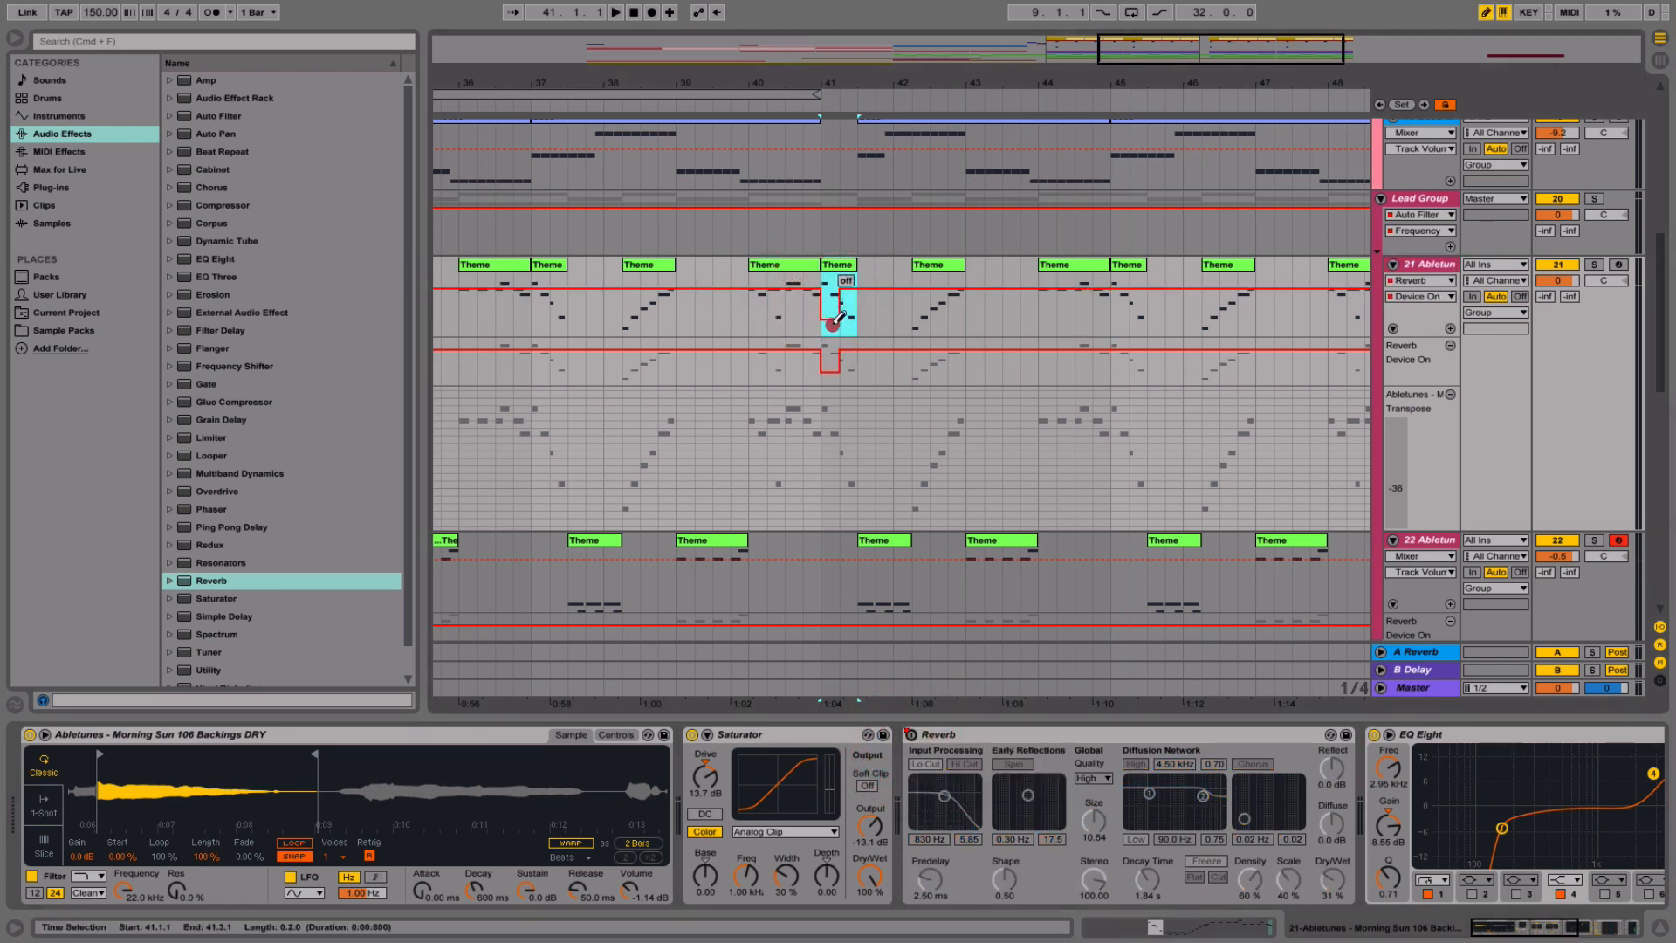
{"action": "key", "text": "b"}
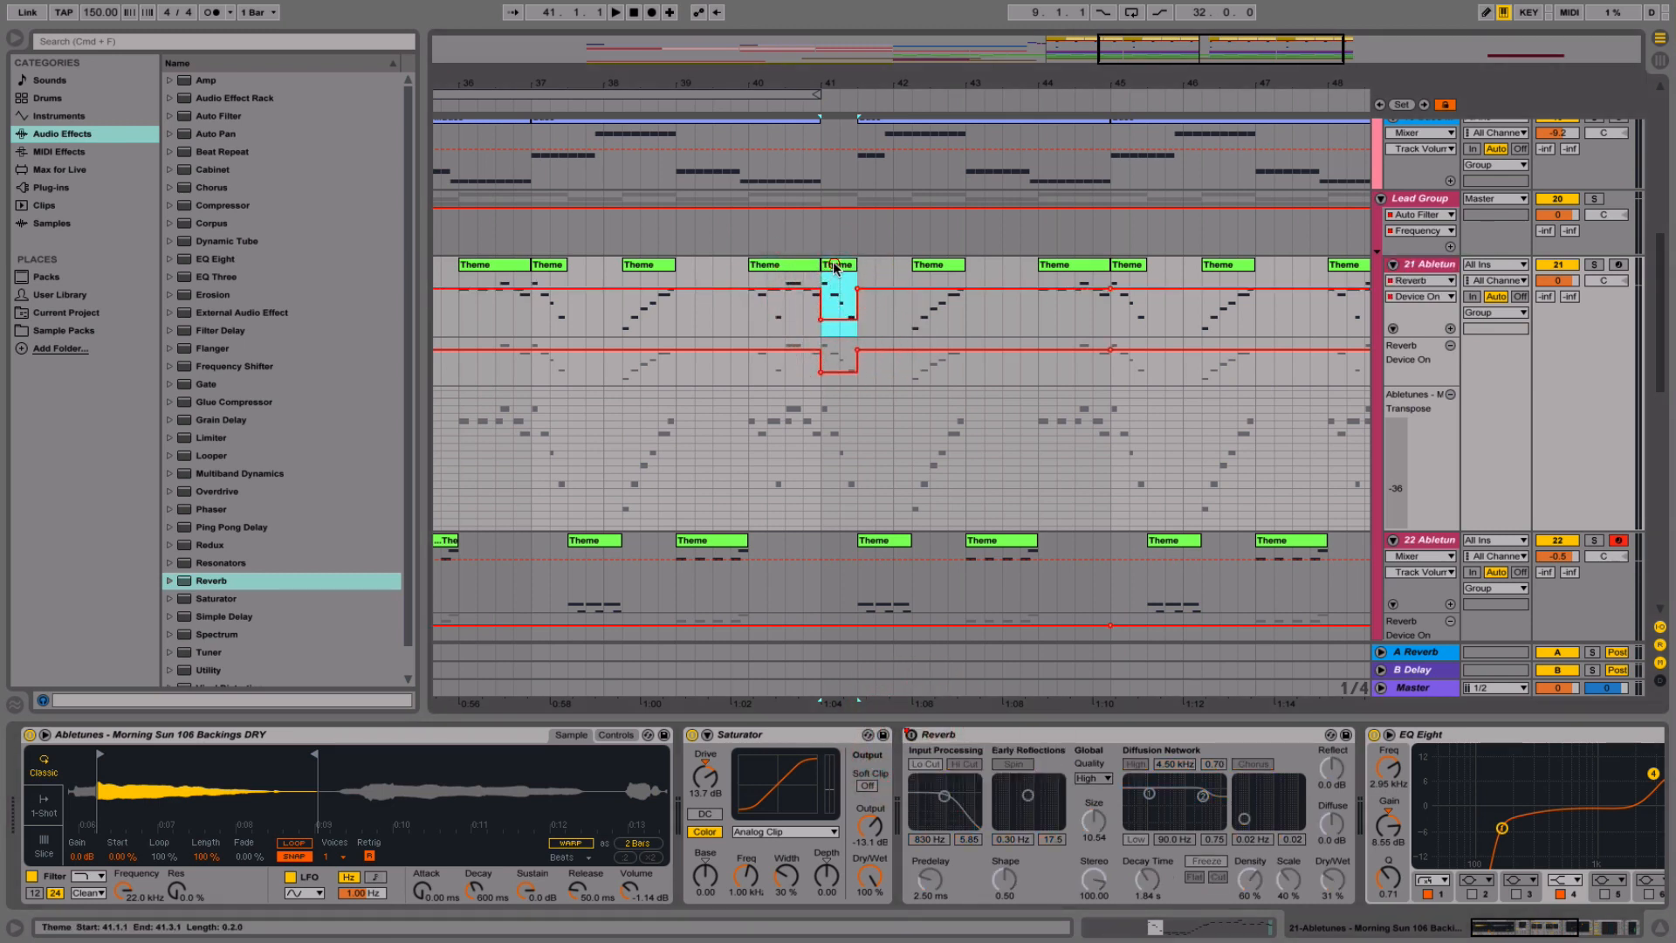
- Play from bar 40 to hear track 21's dry Theme notes in the break, and select its clip at bar 41
{"action": "key", "text": "space"}
{"action": "left_click", "coordinate": [790, 267]}
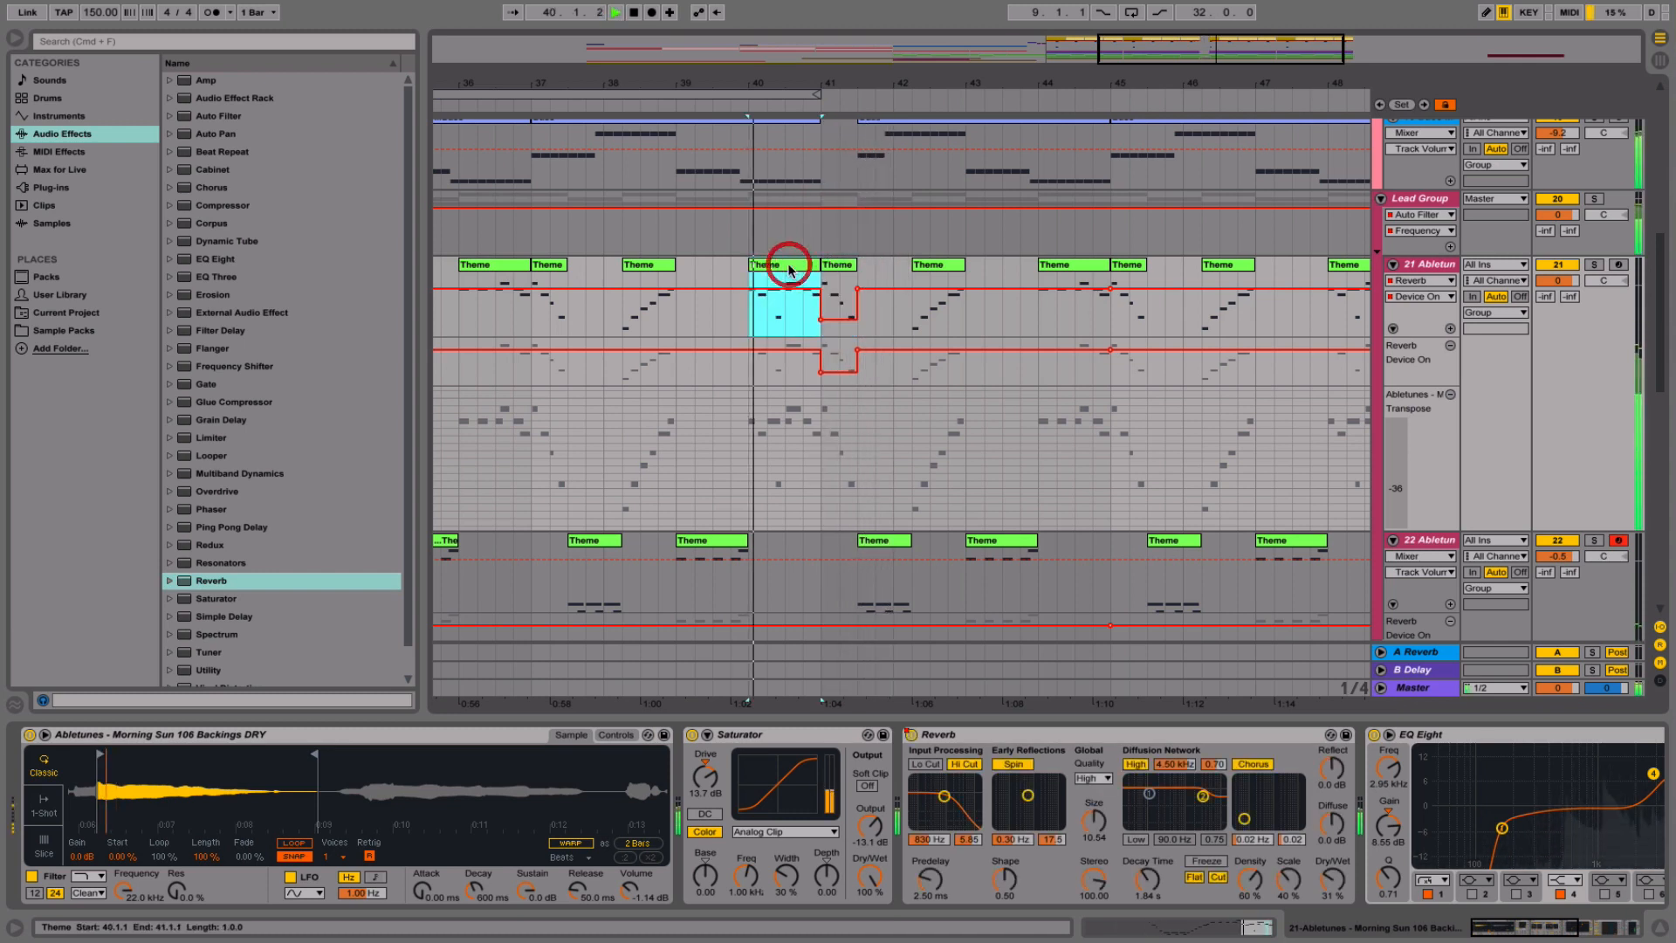
{"action": "left_click", "coordinate": [840, 267]}
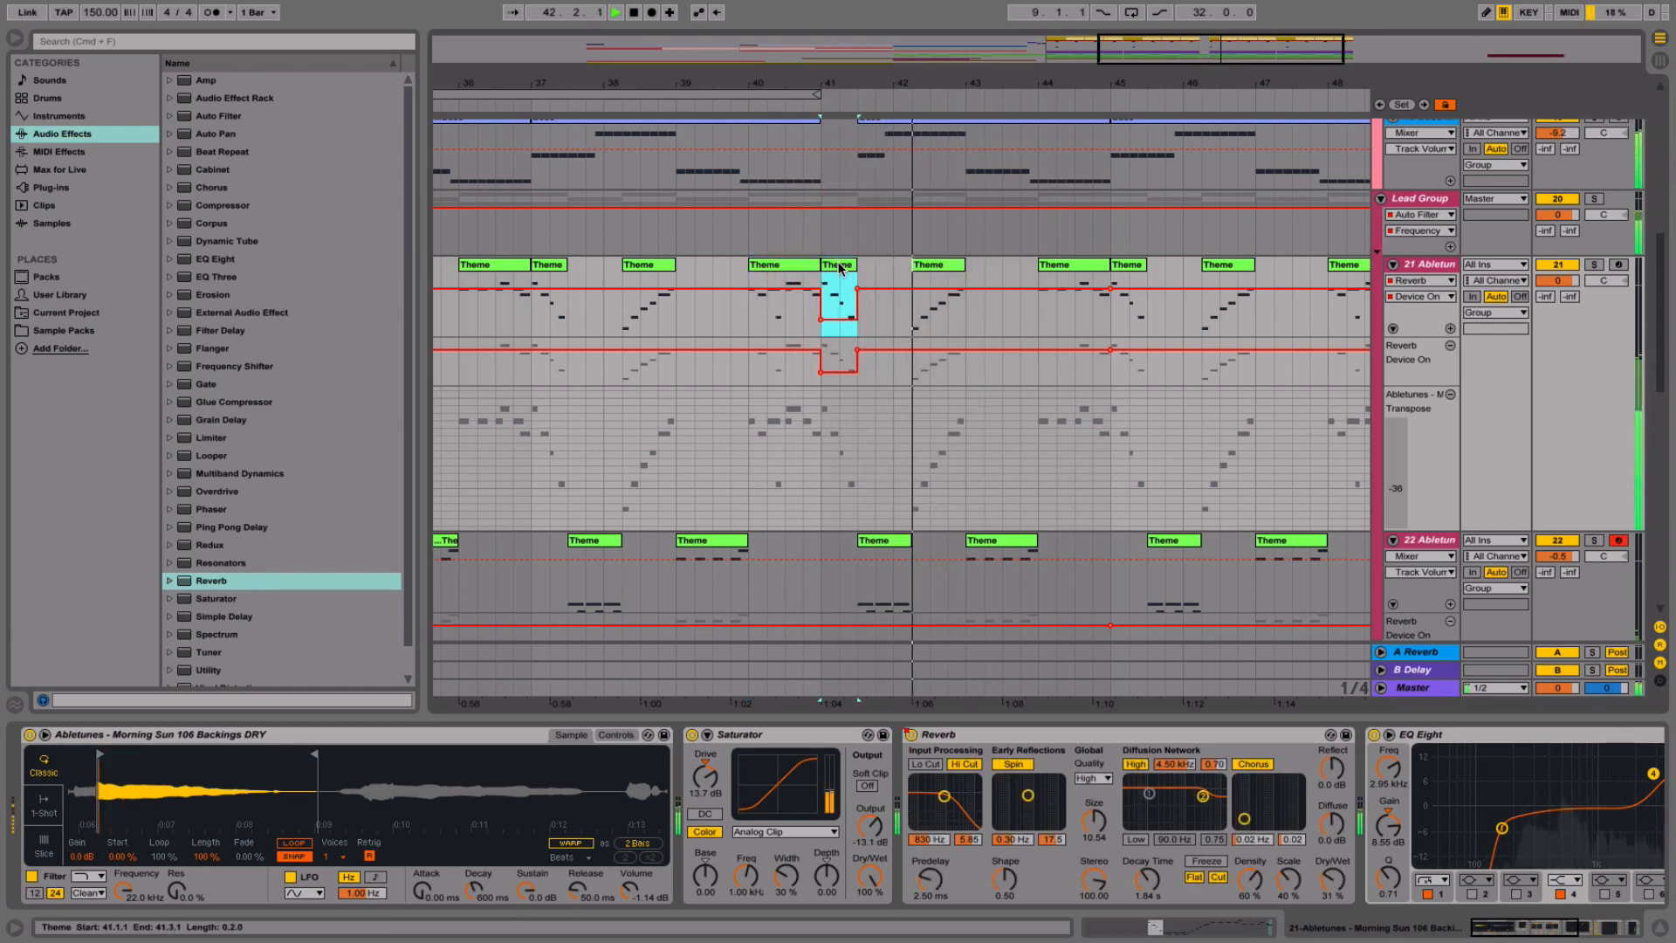
- Hide the device view and fold lead tracks 21, 22 and 23
{"action": "left_click", "coordinate": [1664, 932]}
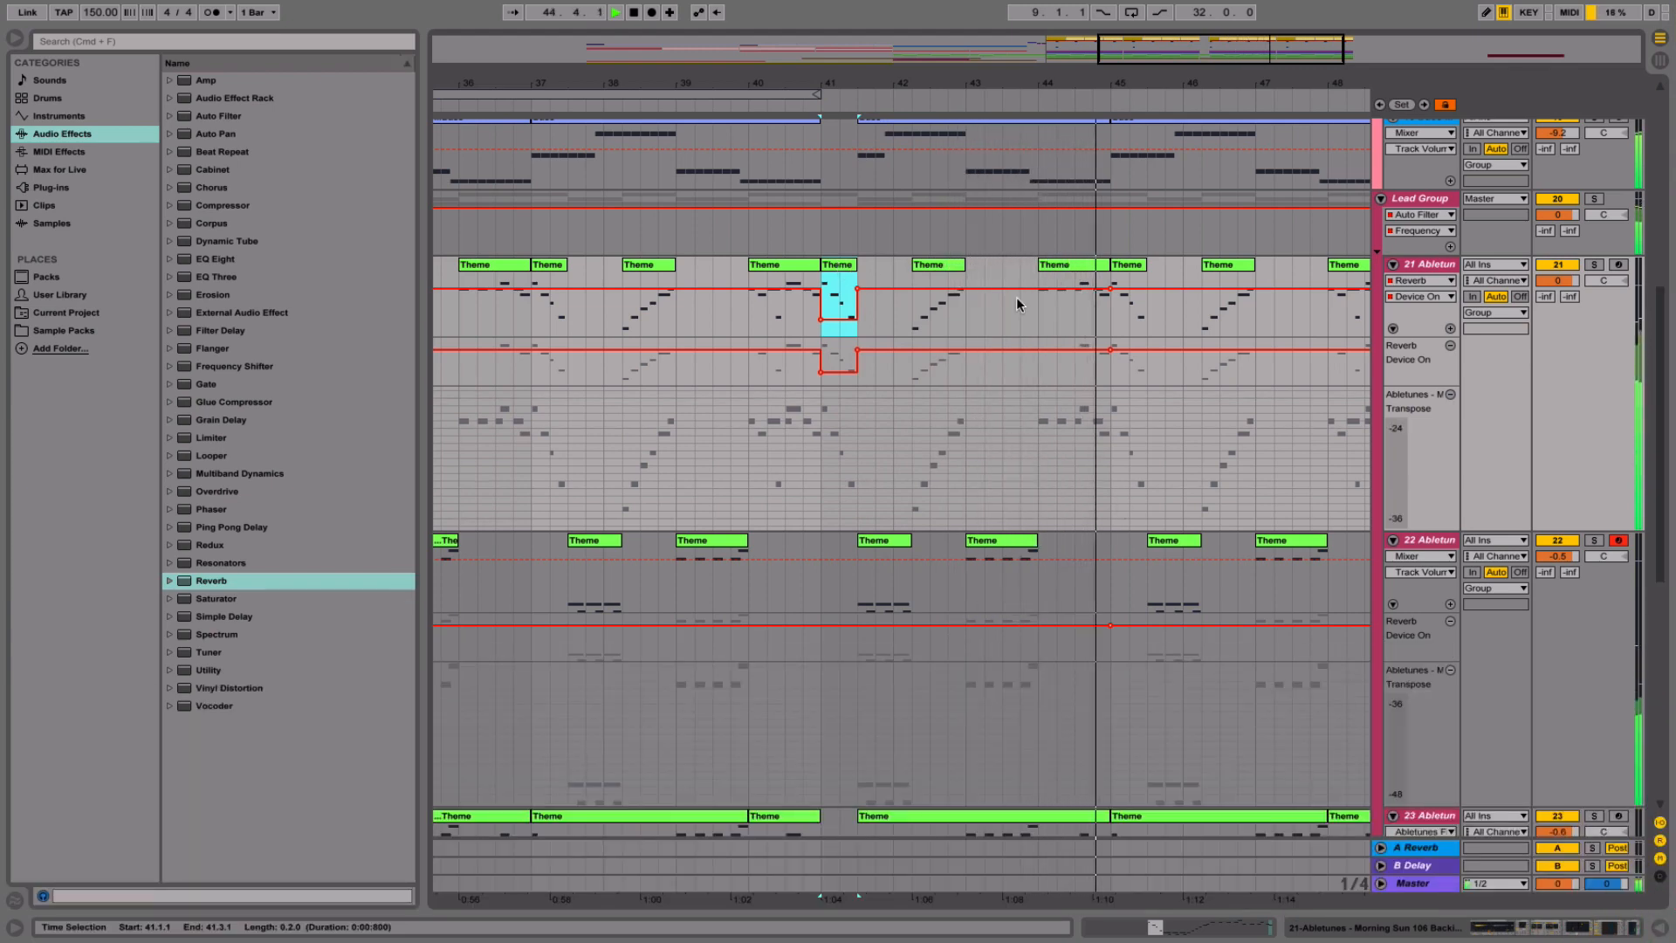
{"action": "scroll", "coordinate": [1016, 298], "scroll_direction": "down", "scroll_amount": 3}
{"action": "scroll", "coordinate": [1016, 298], "scroll_direction": "up", "scroll_amount": 4}
{"action": "left_click", "coordinate": [1394, 302]}
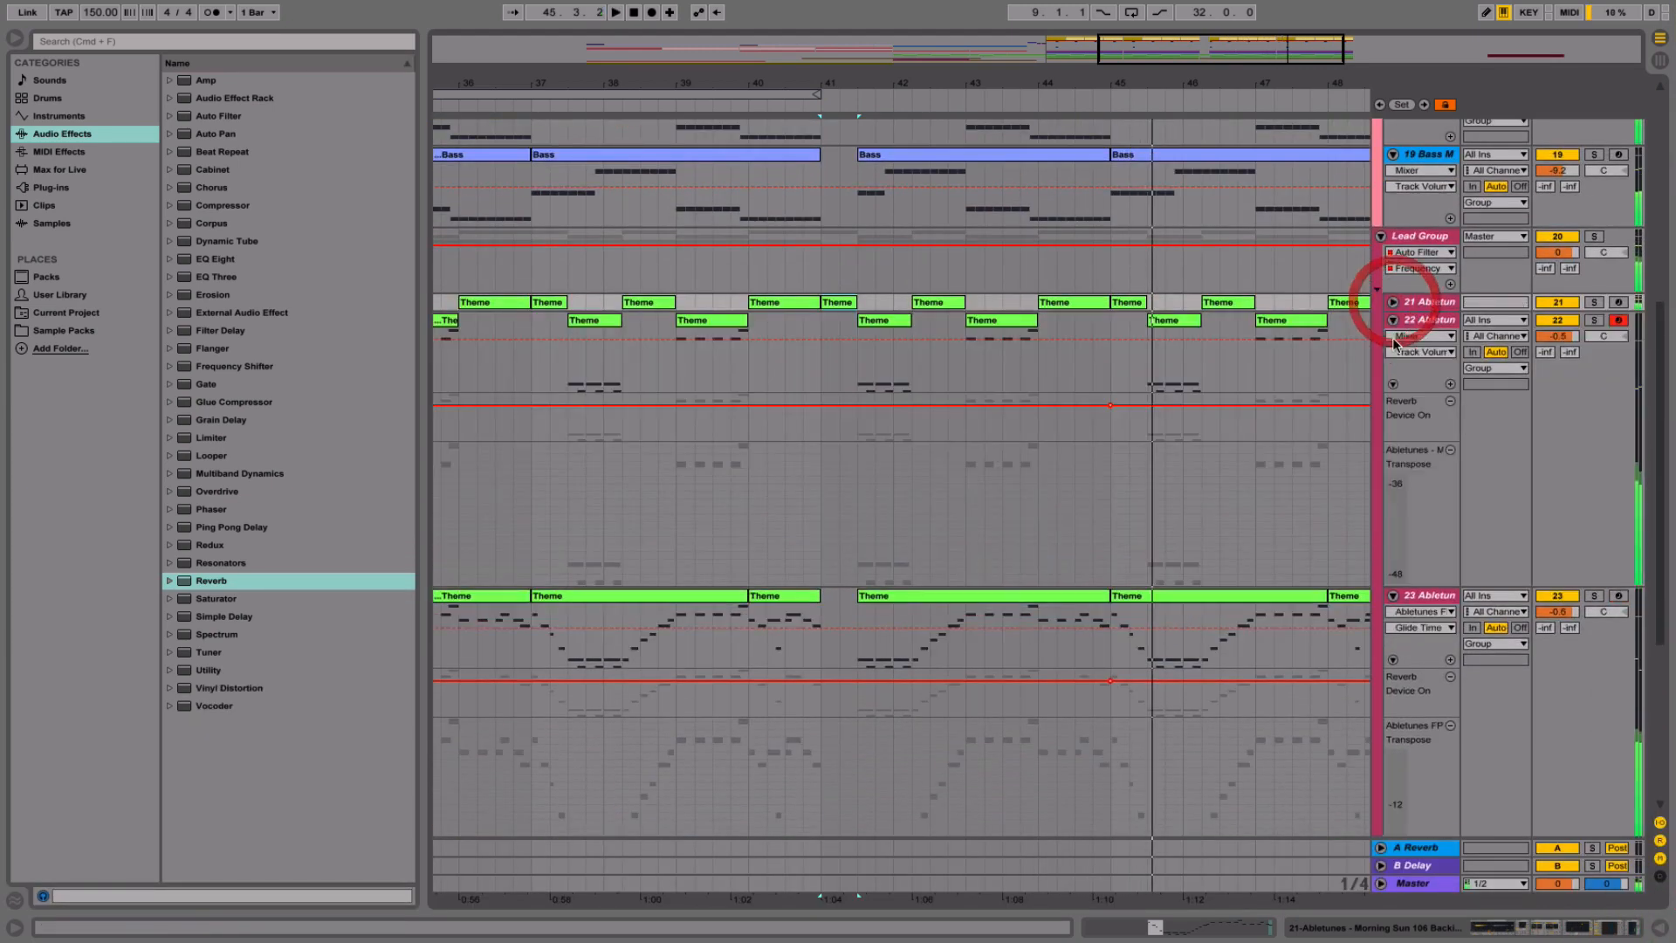
{"action": "left_click", "coordinate": [1394, 321]}
{"action": "left_click", "coordinate": [1394, 338]}
- Play the duplicated drop from bar 41, switching the 17 Chords track off and back on to compare
{"action": "scroll", "coordinate": [972, 328], "scroll_direction": "up", "scroll_amount": 8}
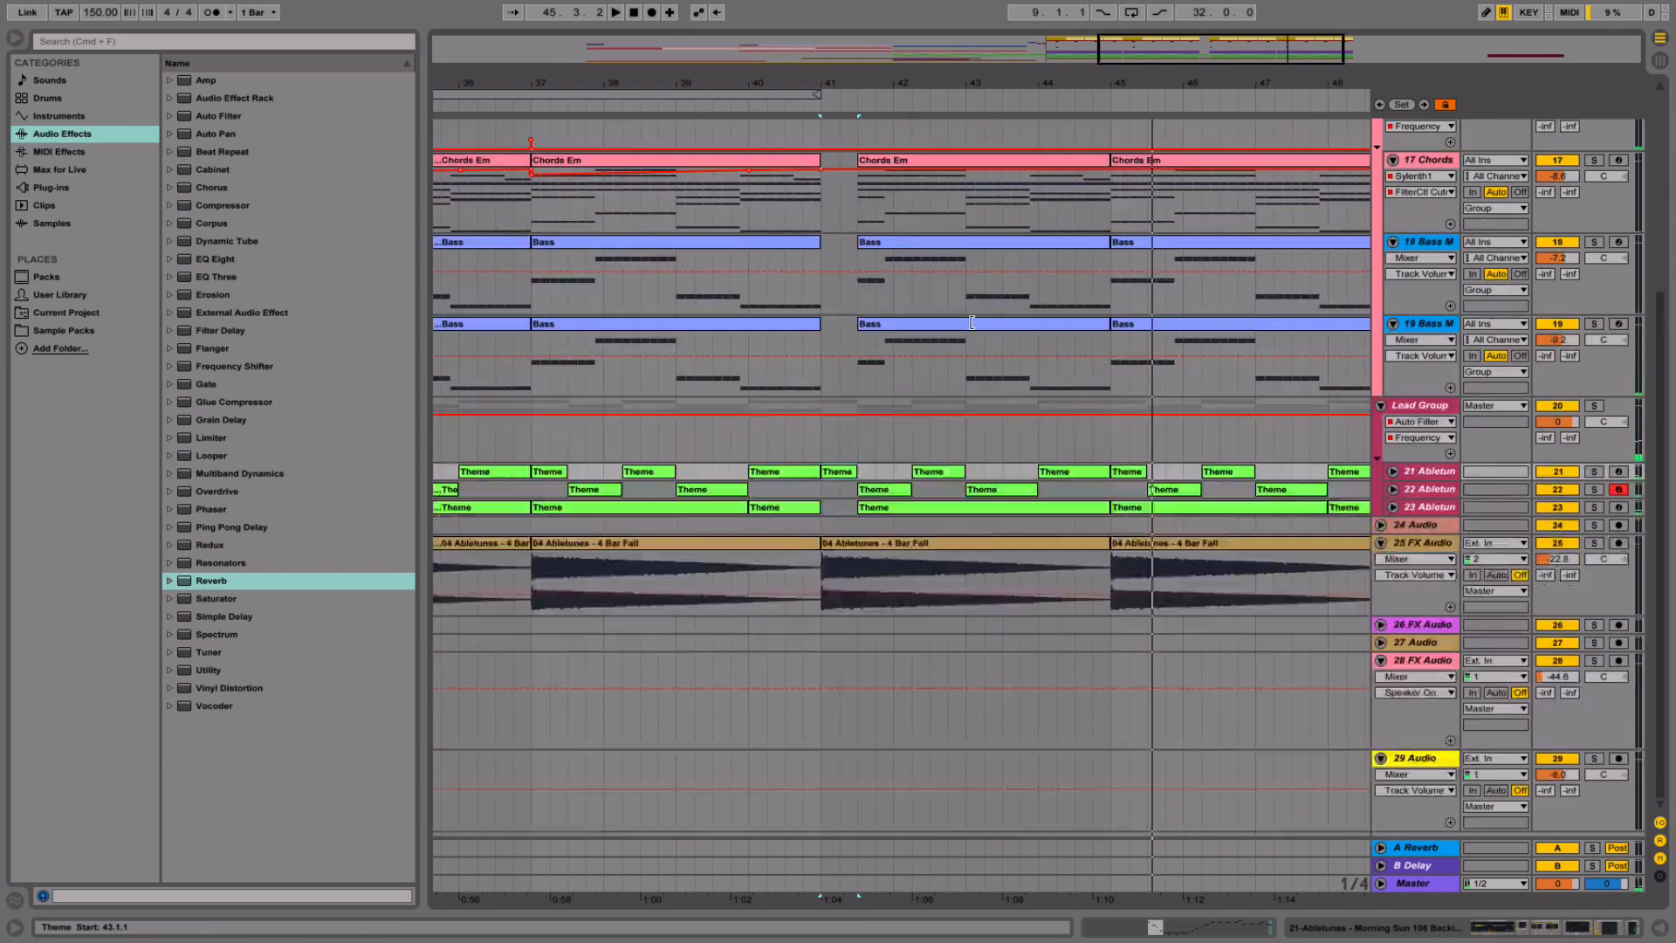
{"action": "scroll", "coordinate": [943, 402], "scroll_direction": "up", "scroll_amount": 1}
{"action": "scroll", "coordinate": [943, 402], "scroll_direction": "right", "scroll_amount": 2}
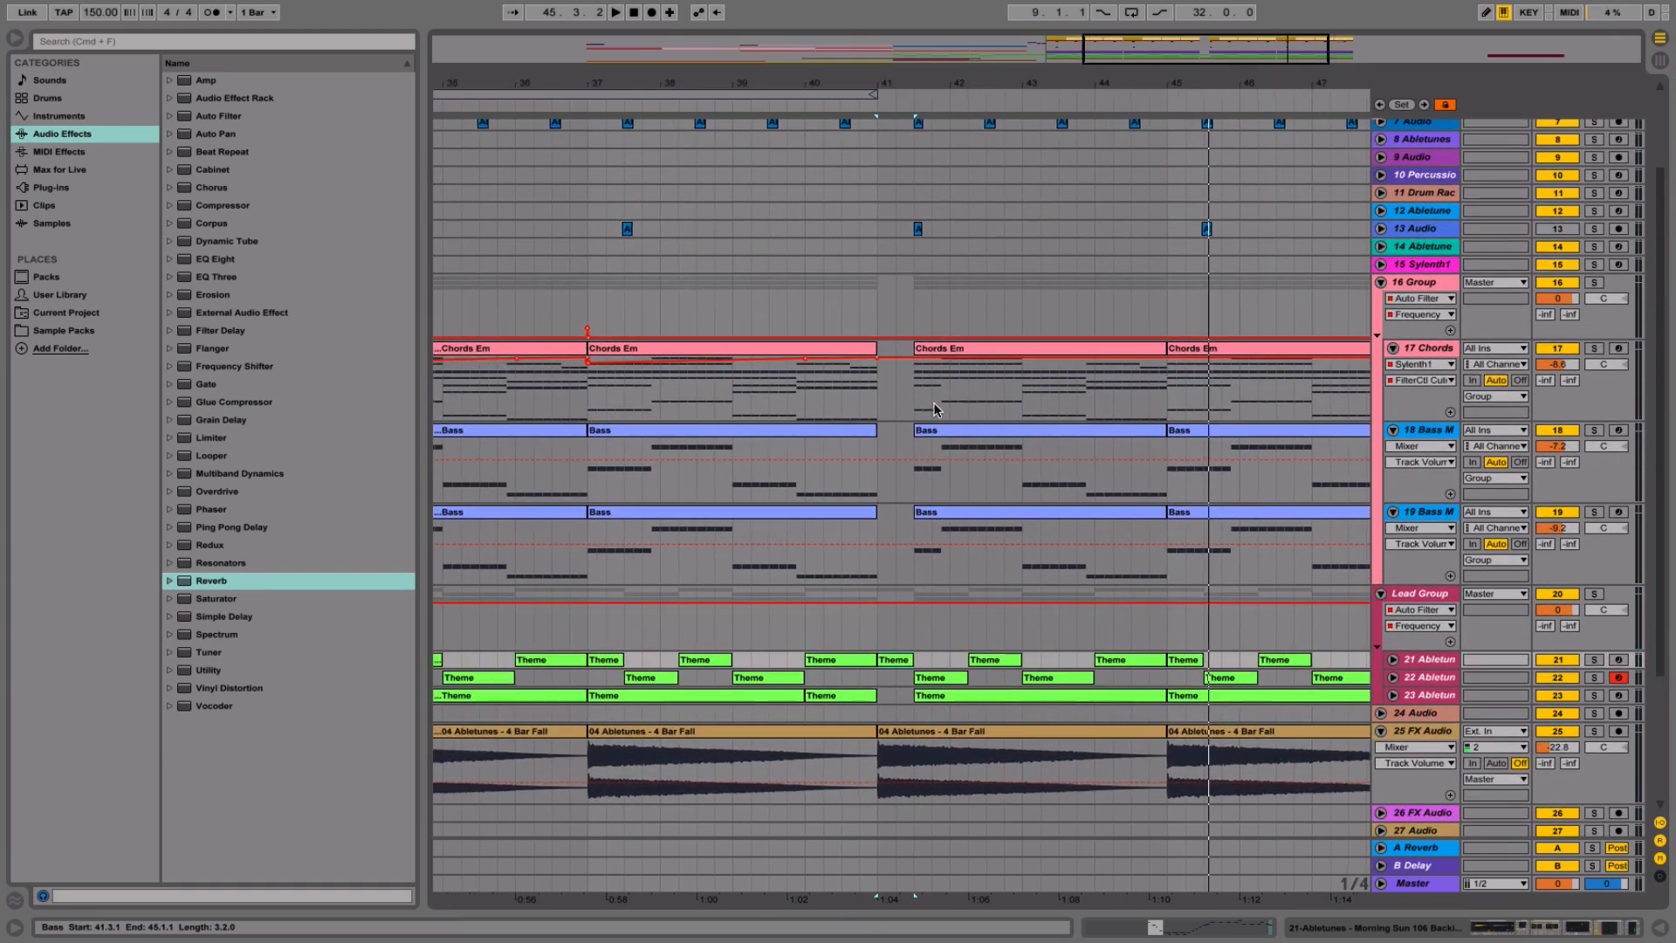
{"action": "scroll", "coordinate": [934, 411], "scroll_direction": "right", "scroll_amount": 1}
{"action": "scroll", "coordinate": [810, 434], "scroll_direction": "up", "scroll_amount": 5}
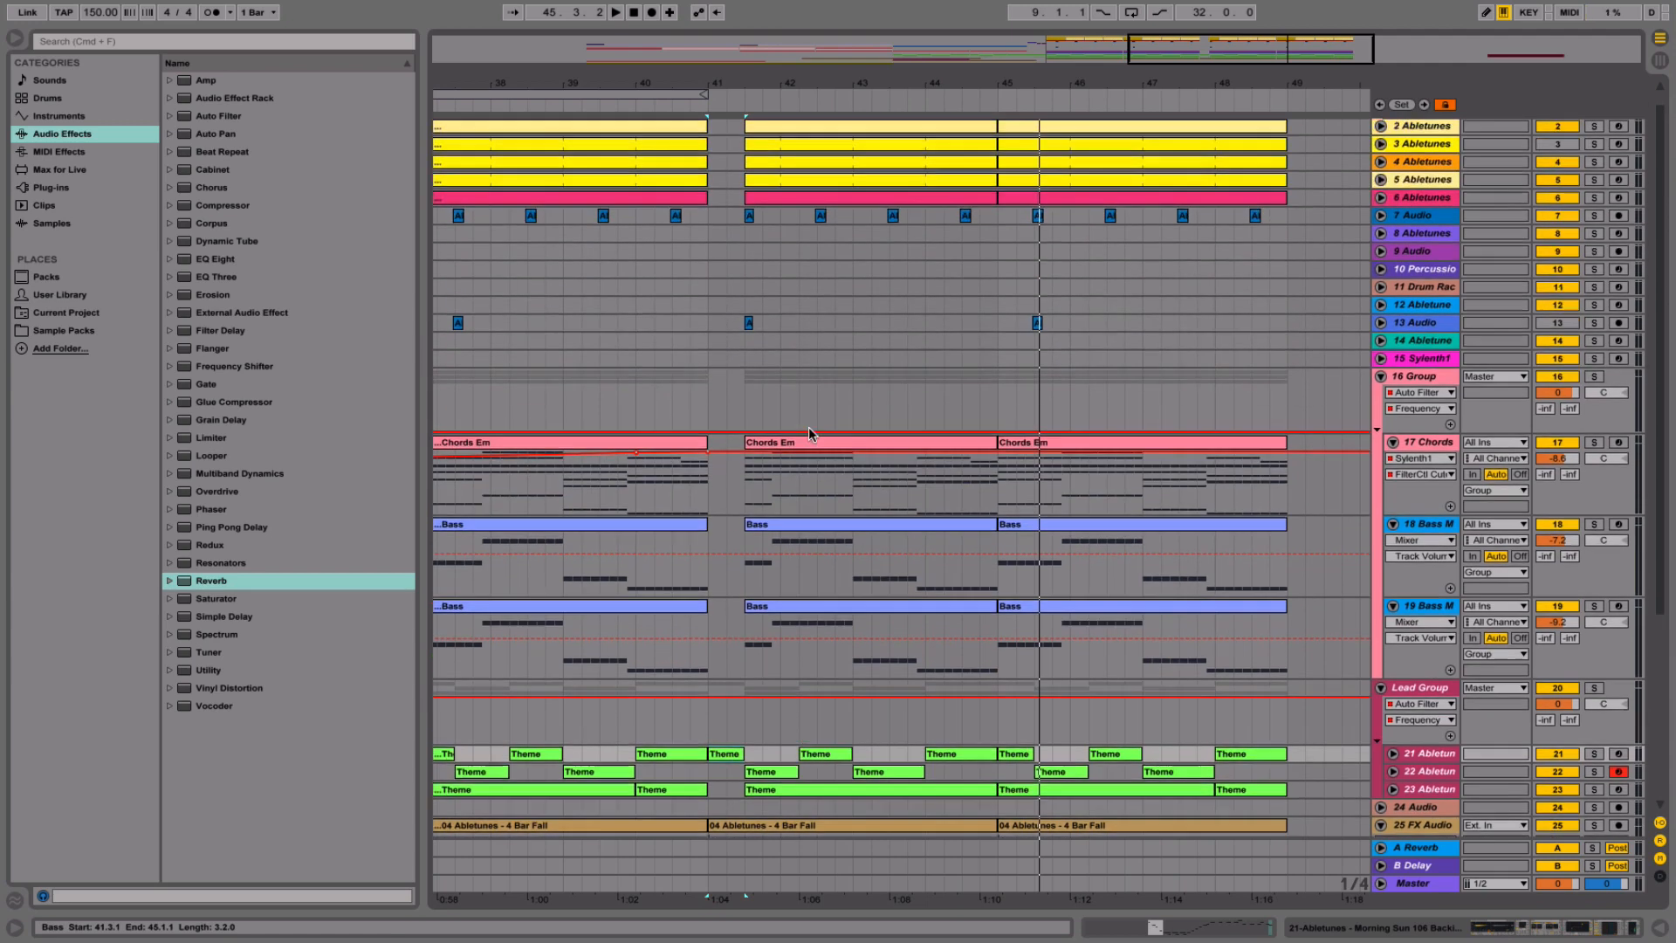
{"action": "left_click", "coordinate": [706, 506]}
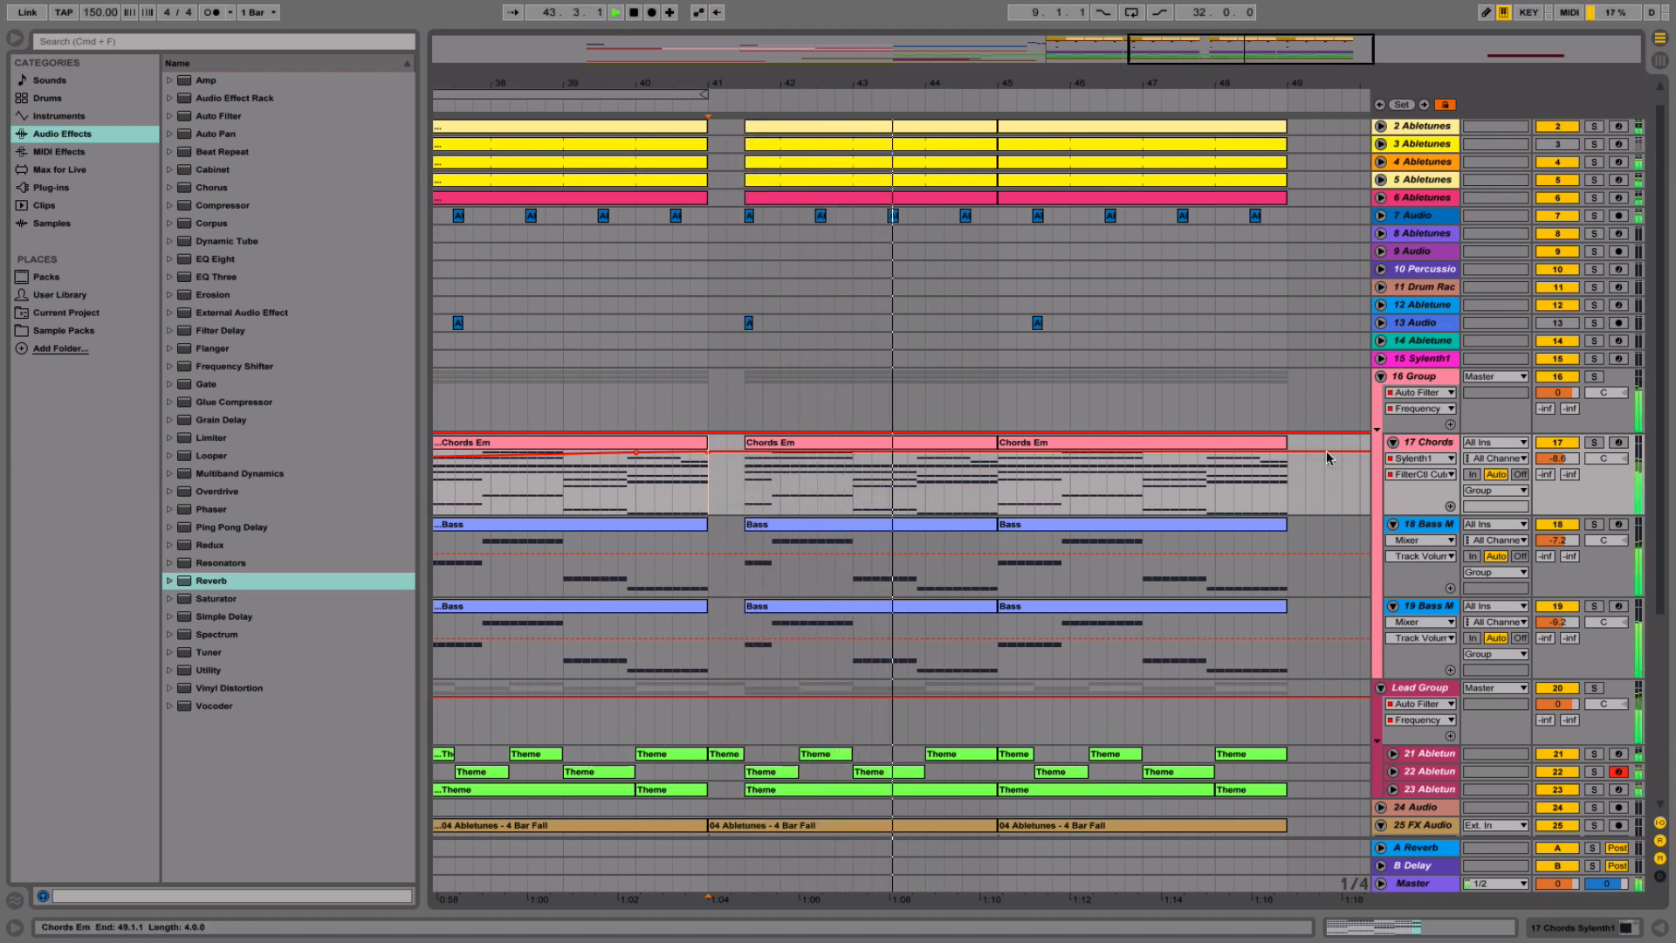
{"action": "left_click", "coordinate": [1565, 444]}
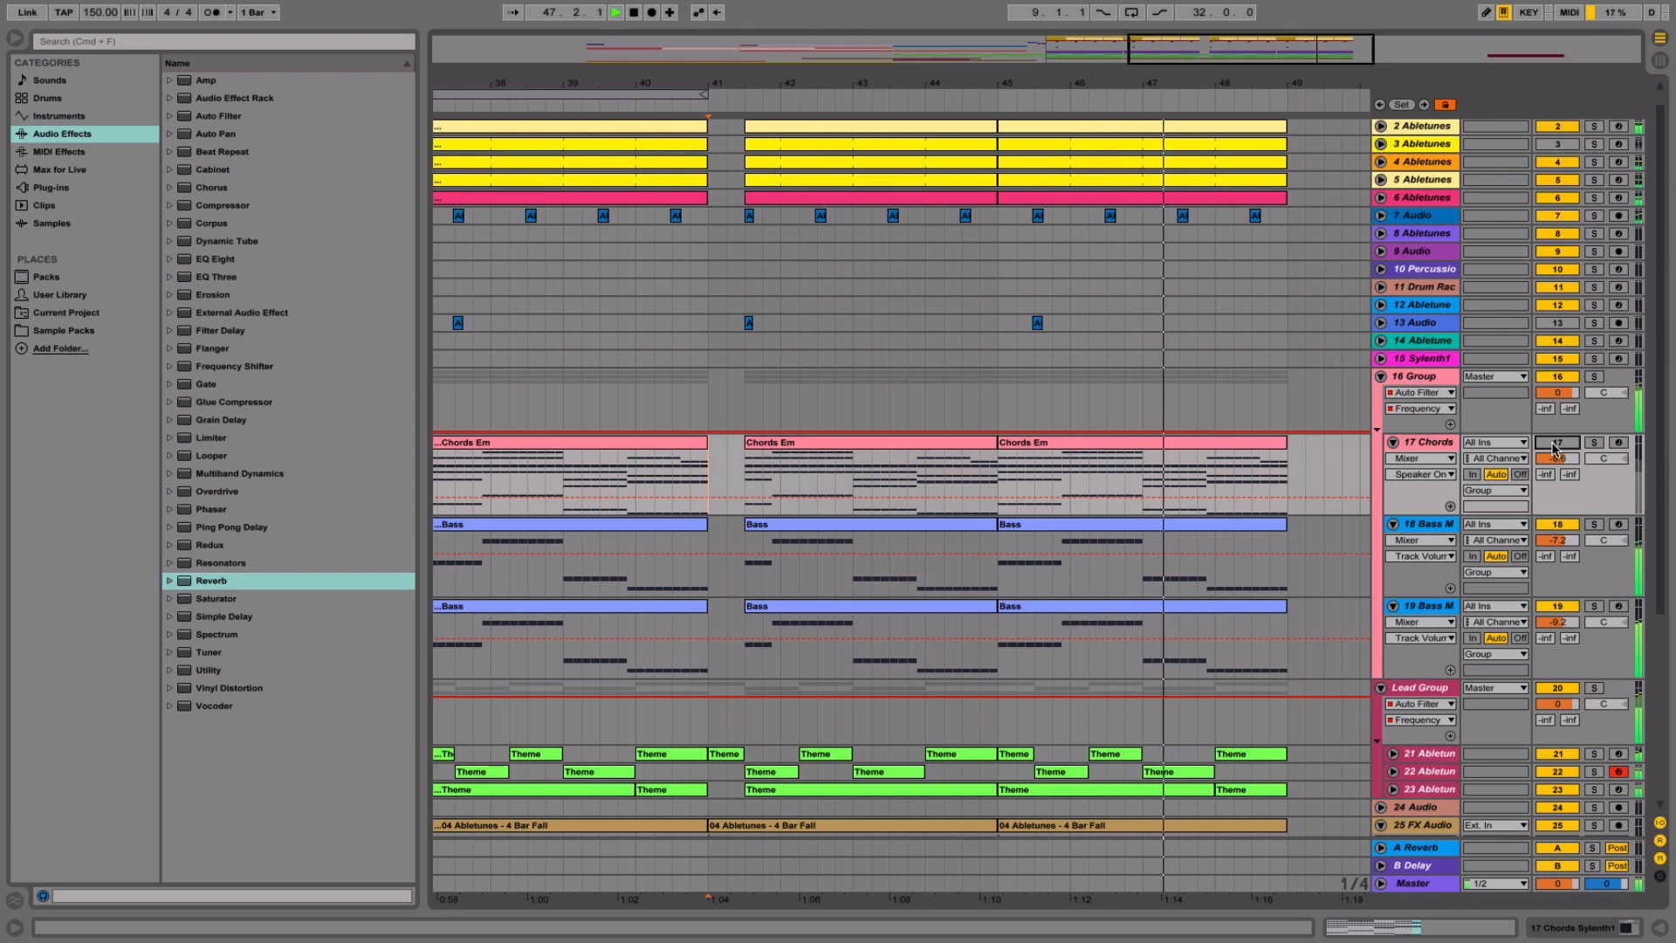
{"action": "left_click", "coordinate": [1555, 445]}
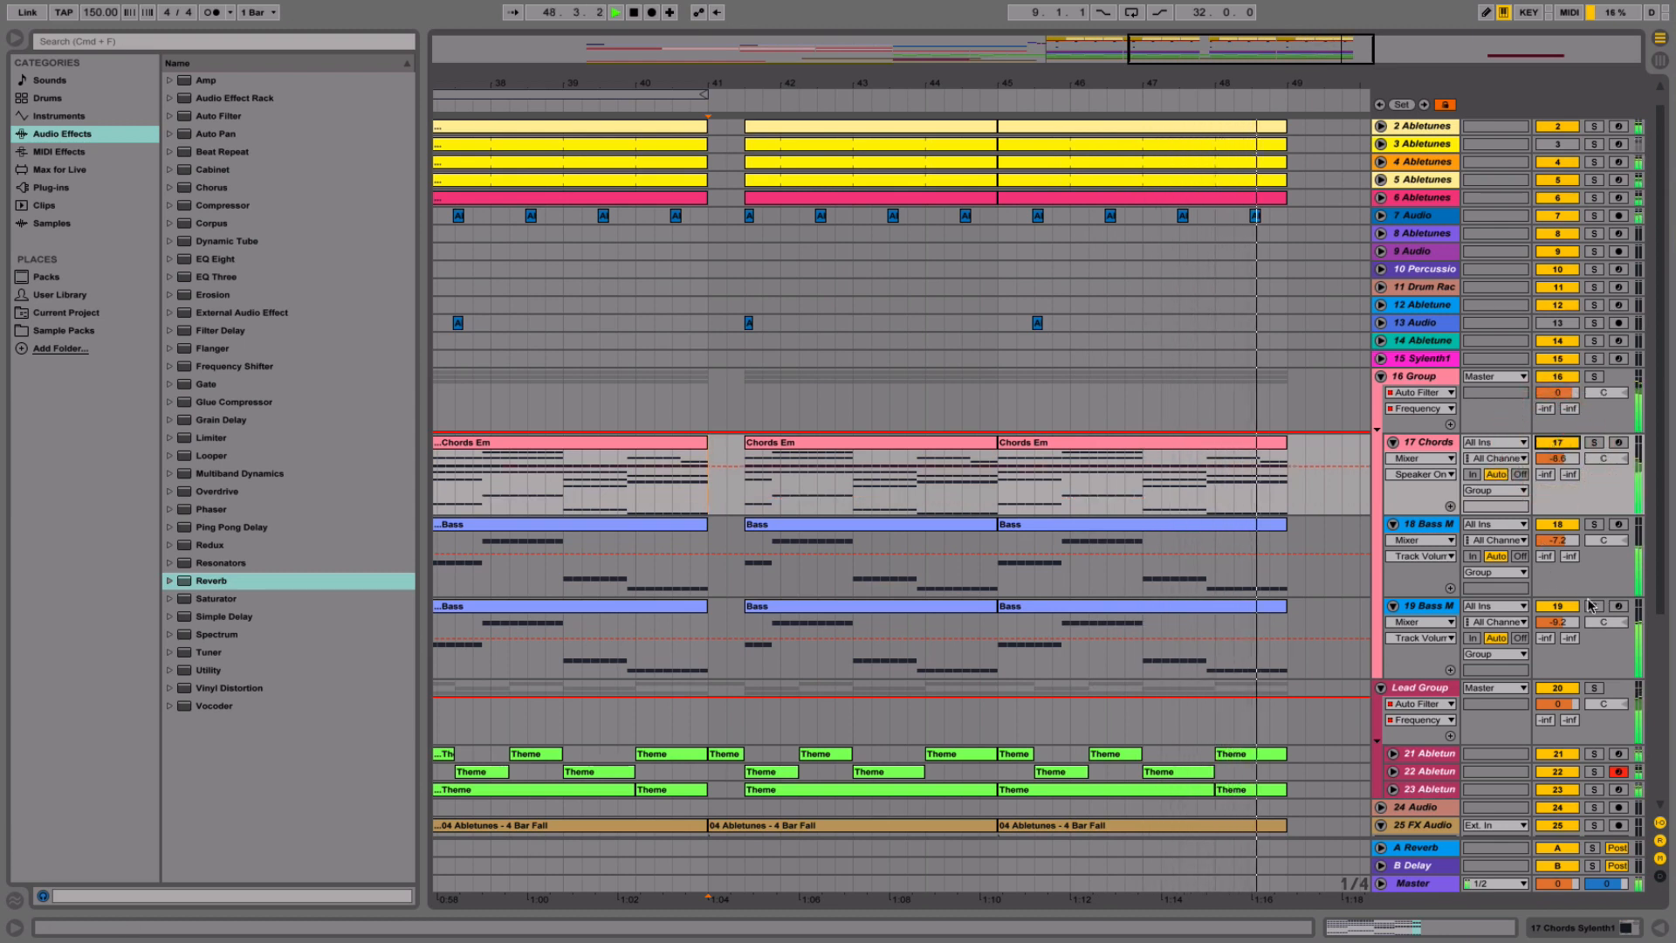
- Listen to Bass tracks 19 and 18 soloed in turn from beat 3 of bar 41, and clear the solo
{"action": "left_click", "coordinate": [1594, 606]}
{"action": "key", "text": "space"}
{"action": "left_click", "coordinate": [1428, 606]}
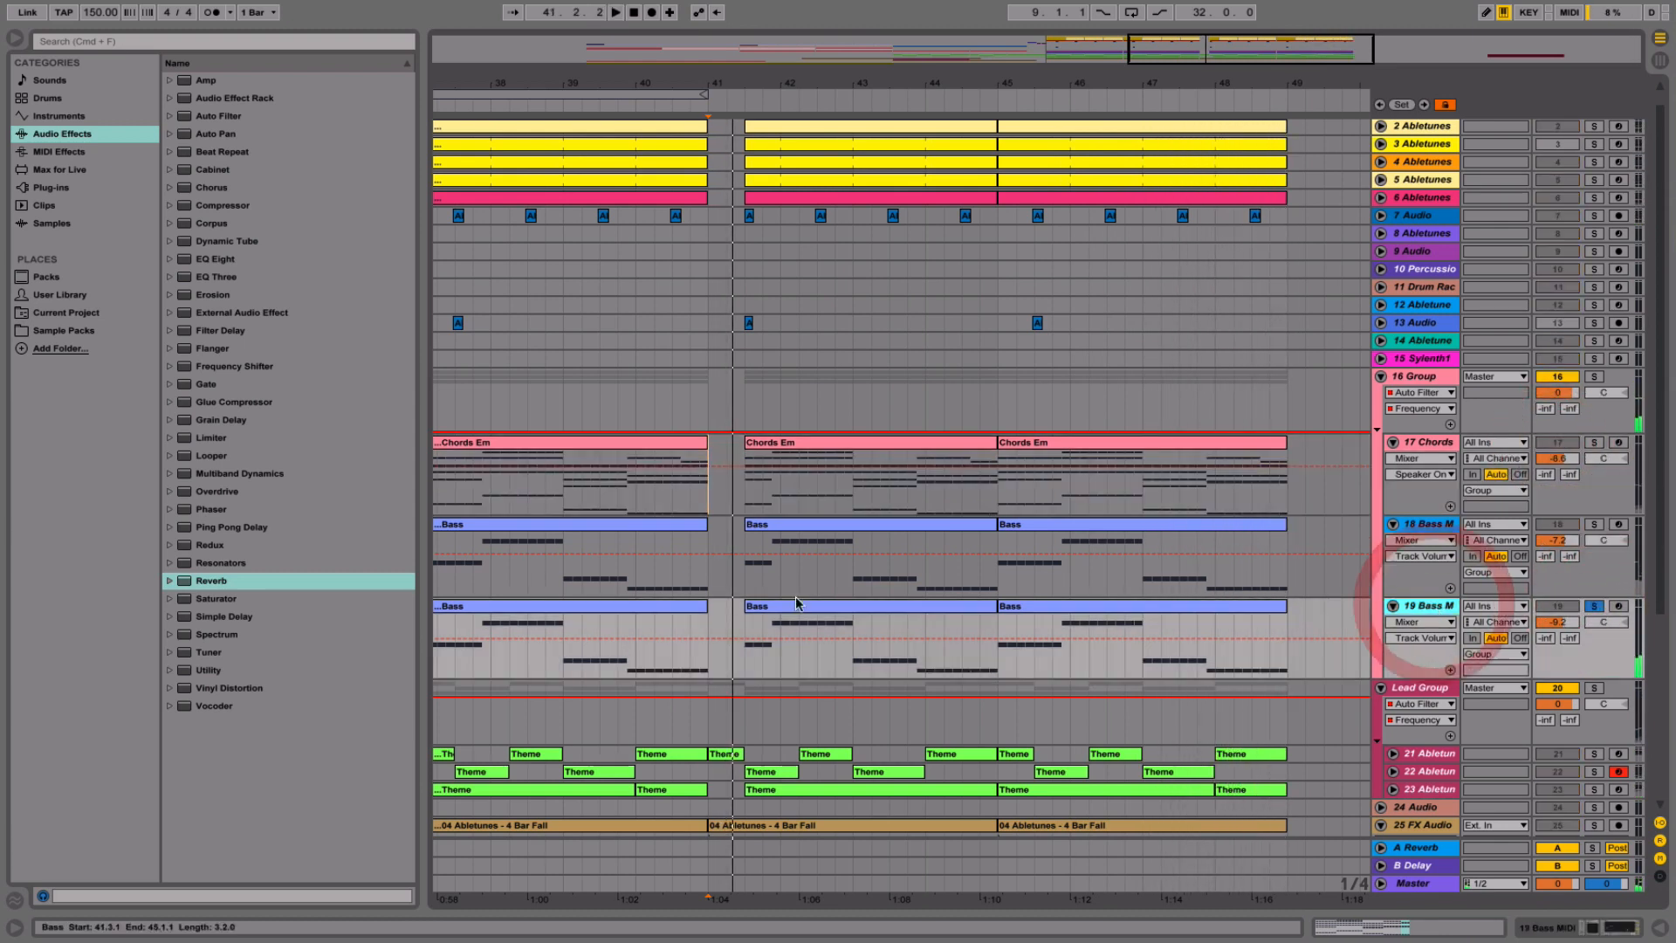
{"action": "left_click", "coordinate": [783, 605]}
{"action": "key", "text": "space"}
{"action": "left_click", "coordinate": [1595, 524]}
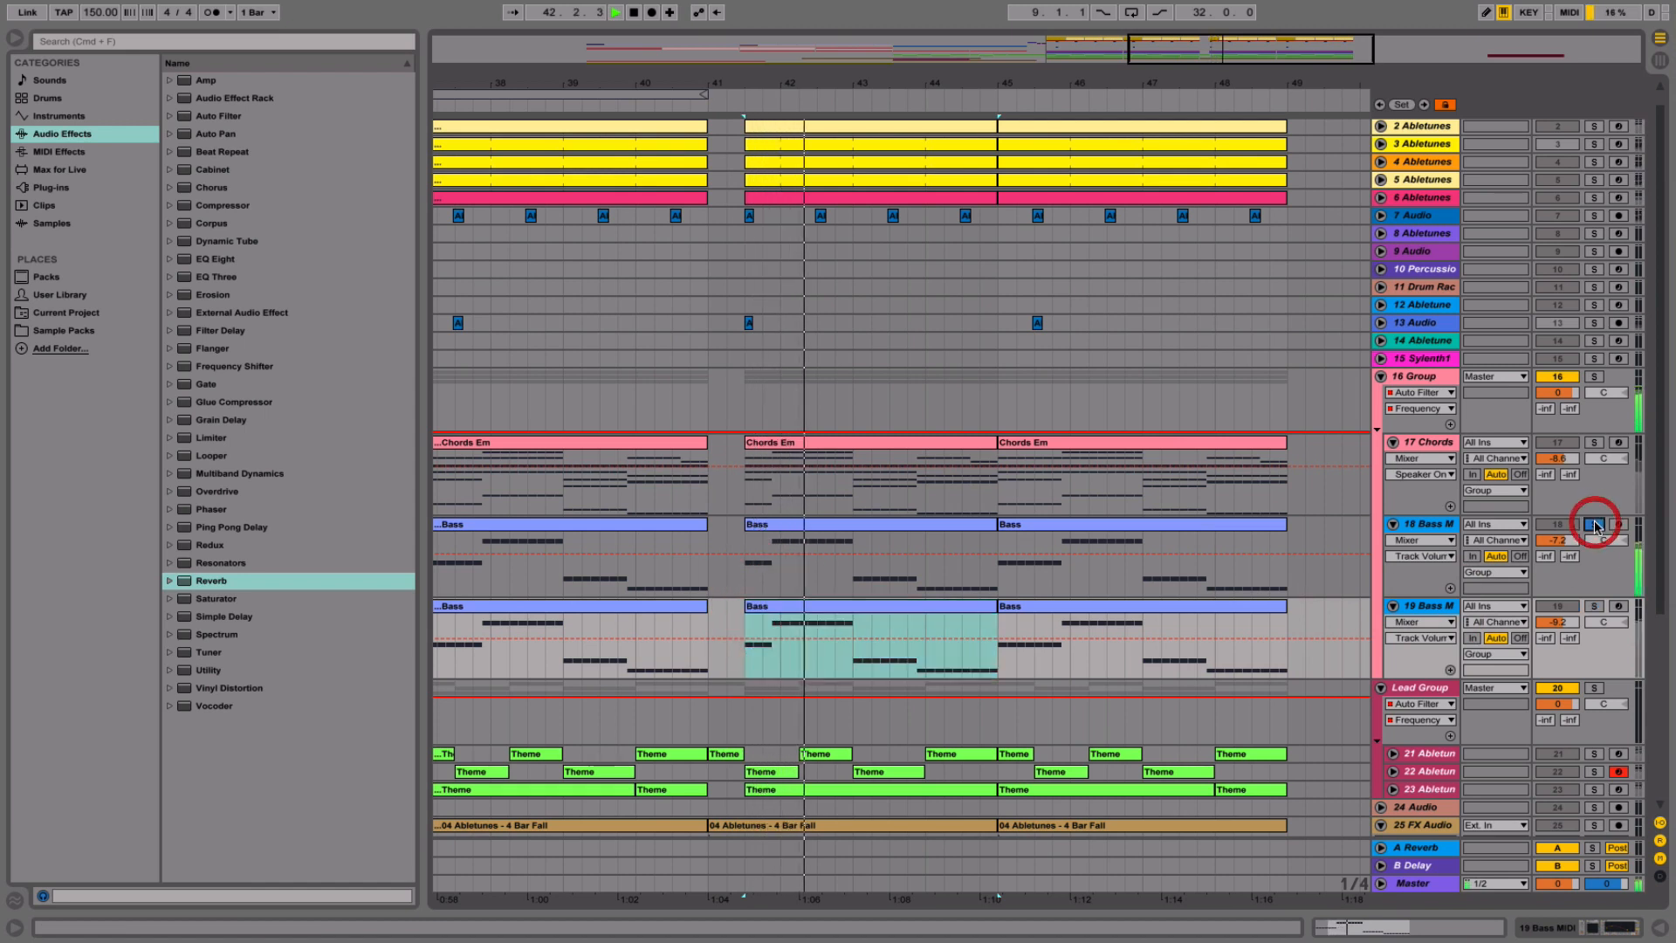
{"action": "left_click", "coordinate": [1595, 524]}
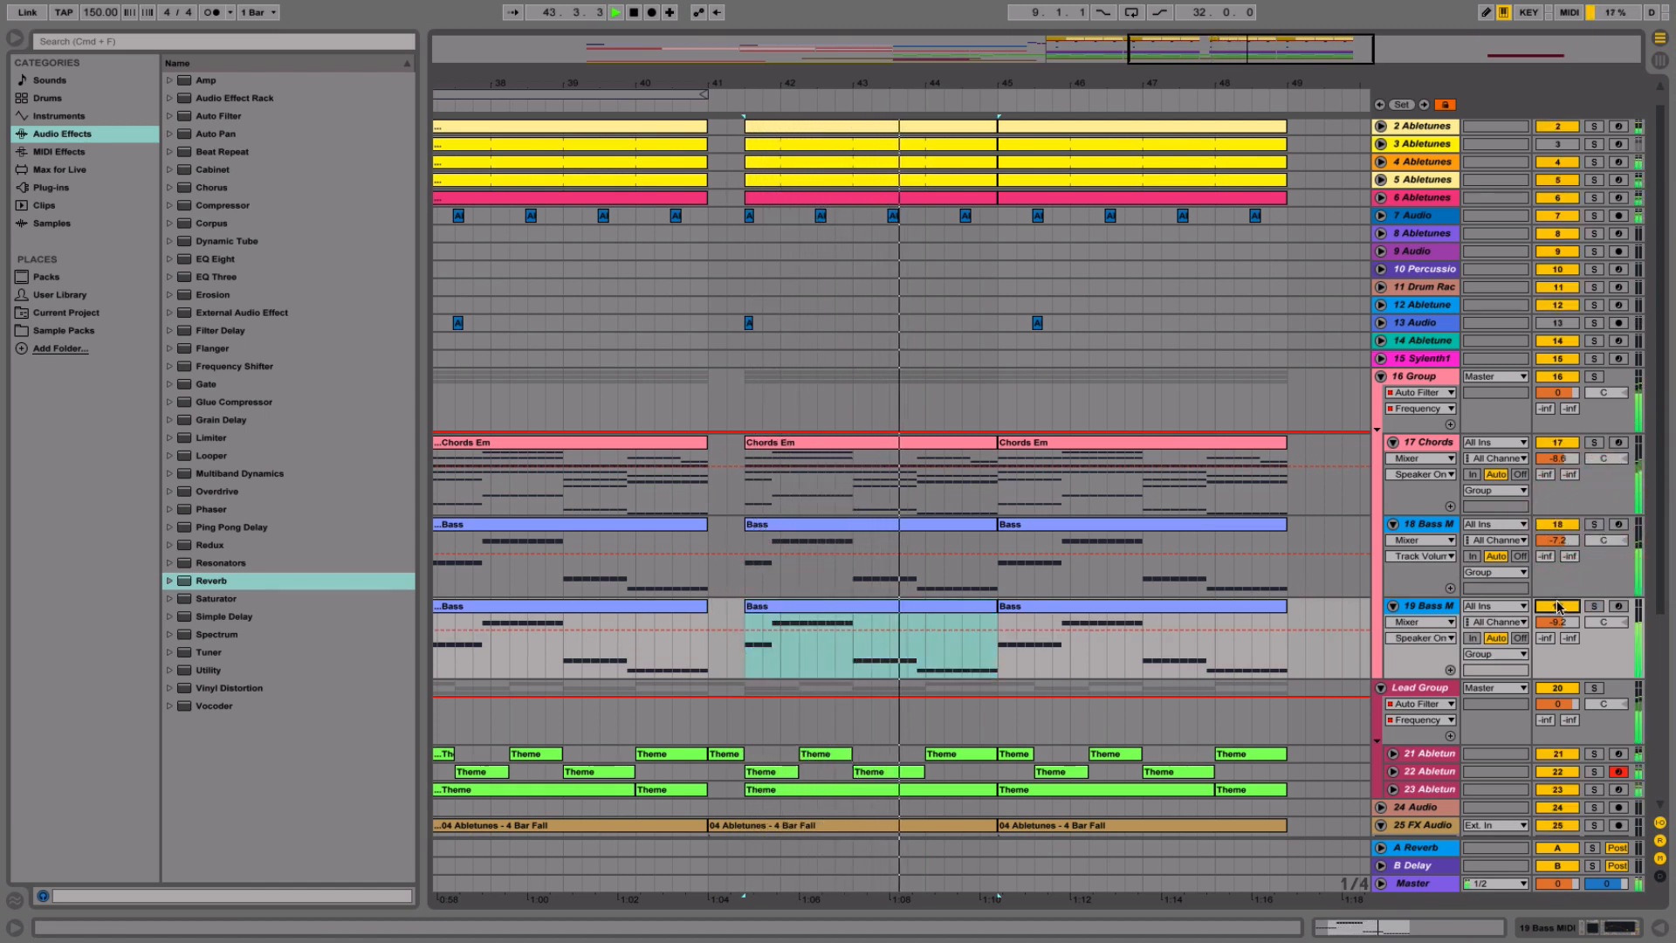
- Compare the drop with Bass track 19 off and on, and replay it from beat 3 of bar 41
{"action": "left_click", "coordinate": [1557, 606]}
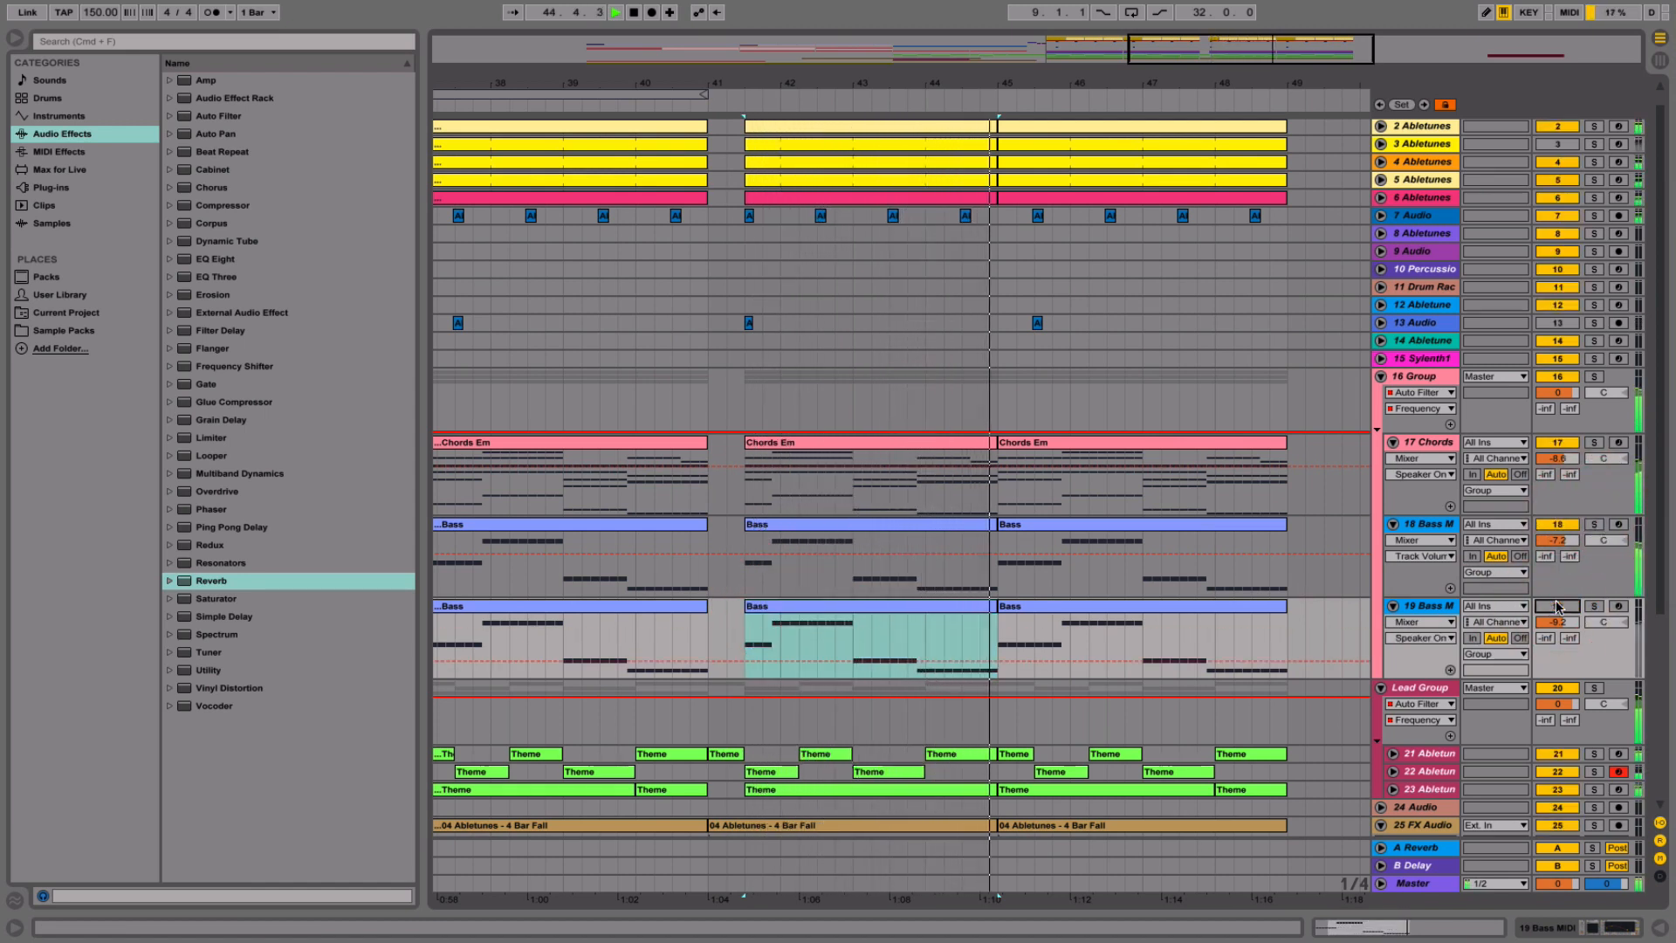
{"action": "left_click", "coordinate": [1558, 606]}
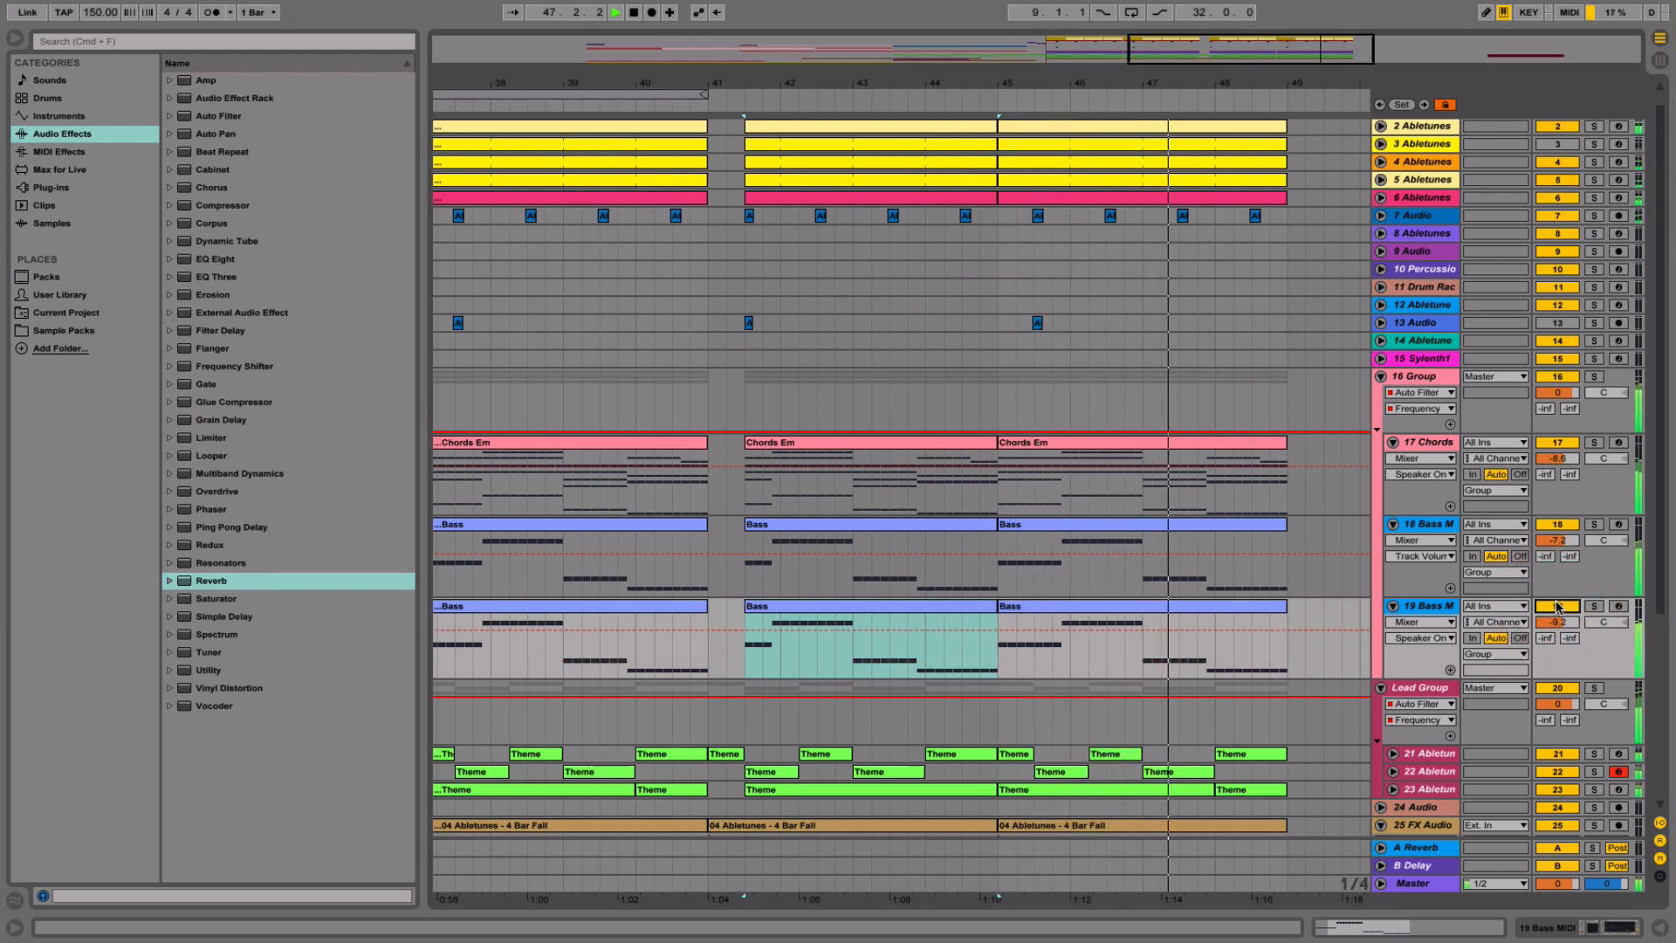
{"action": "left_click", "coordinate": [786, 610]}
{"action": "key", "text": "space"}
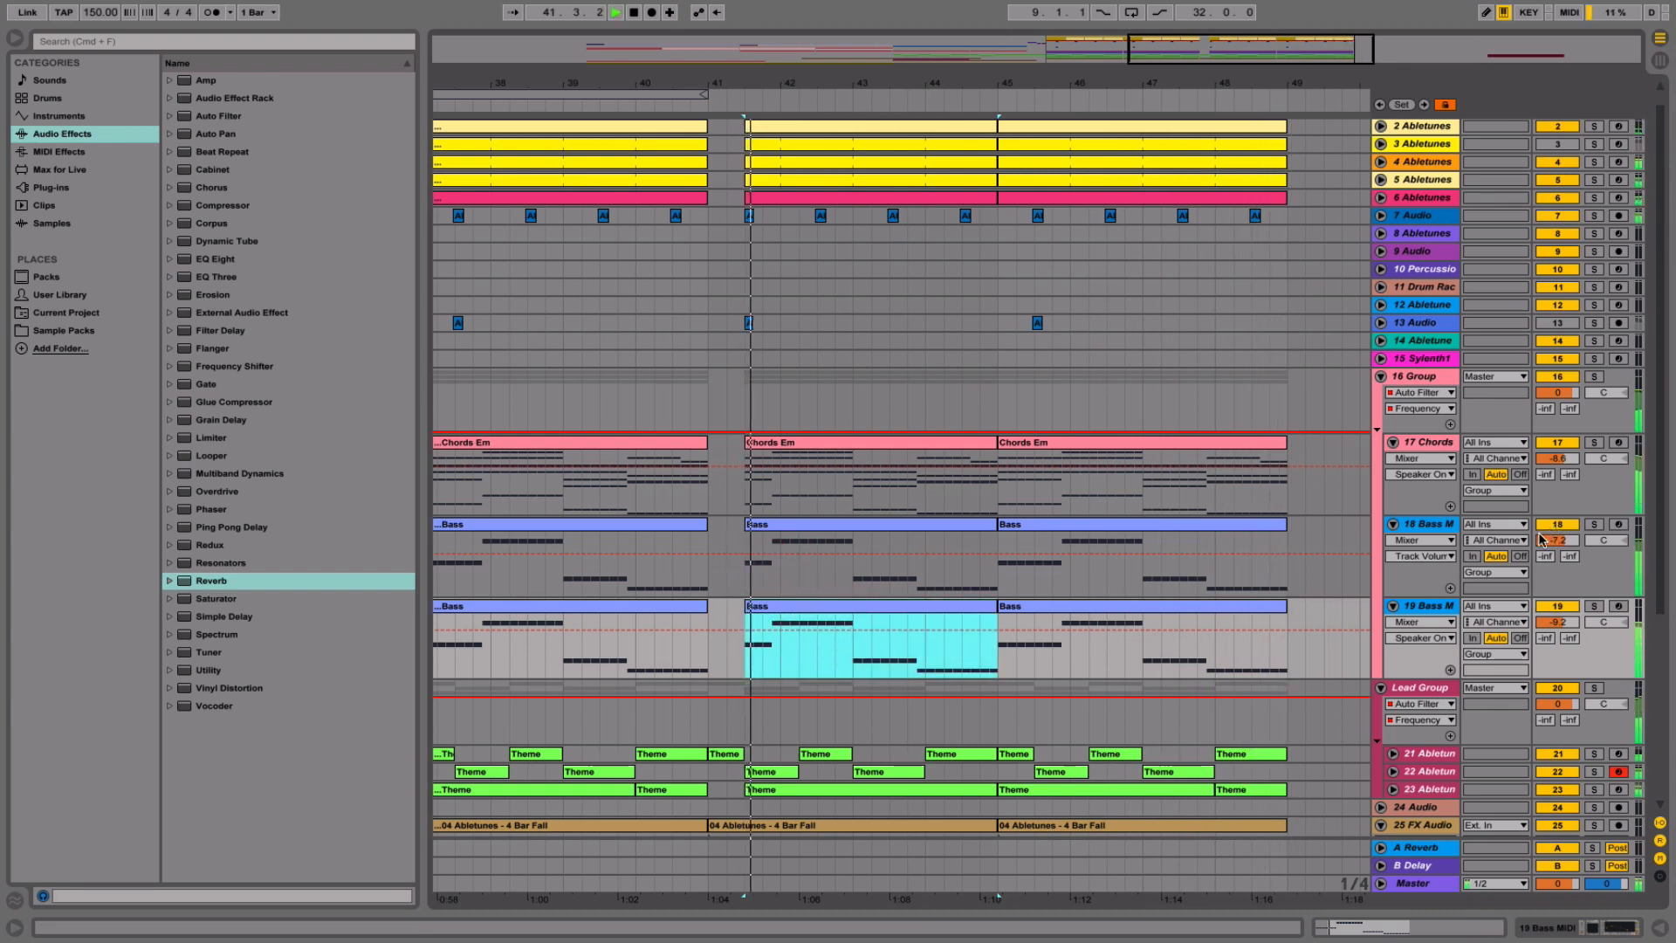
- Delete the start of the Bass clips on tracks 18 and 19 up to beat 4 of bar 41, and play from bar 41
{"action": "left_click", "coordinate": [707, 668]}
{"action": "key", "text": "space"}
{"action": "left_click_drag", "start_coordinate": [706, 668], "coordinate": [774, 555]}
{"action": "key", "text": "space"}
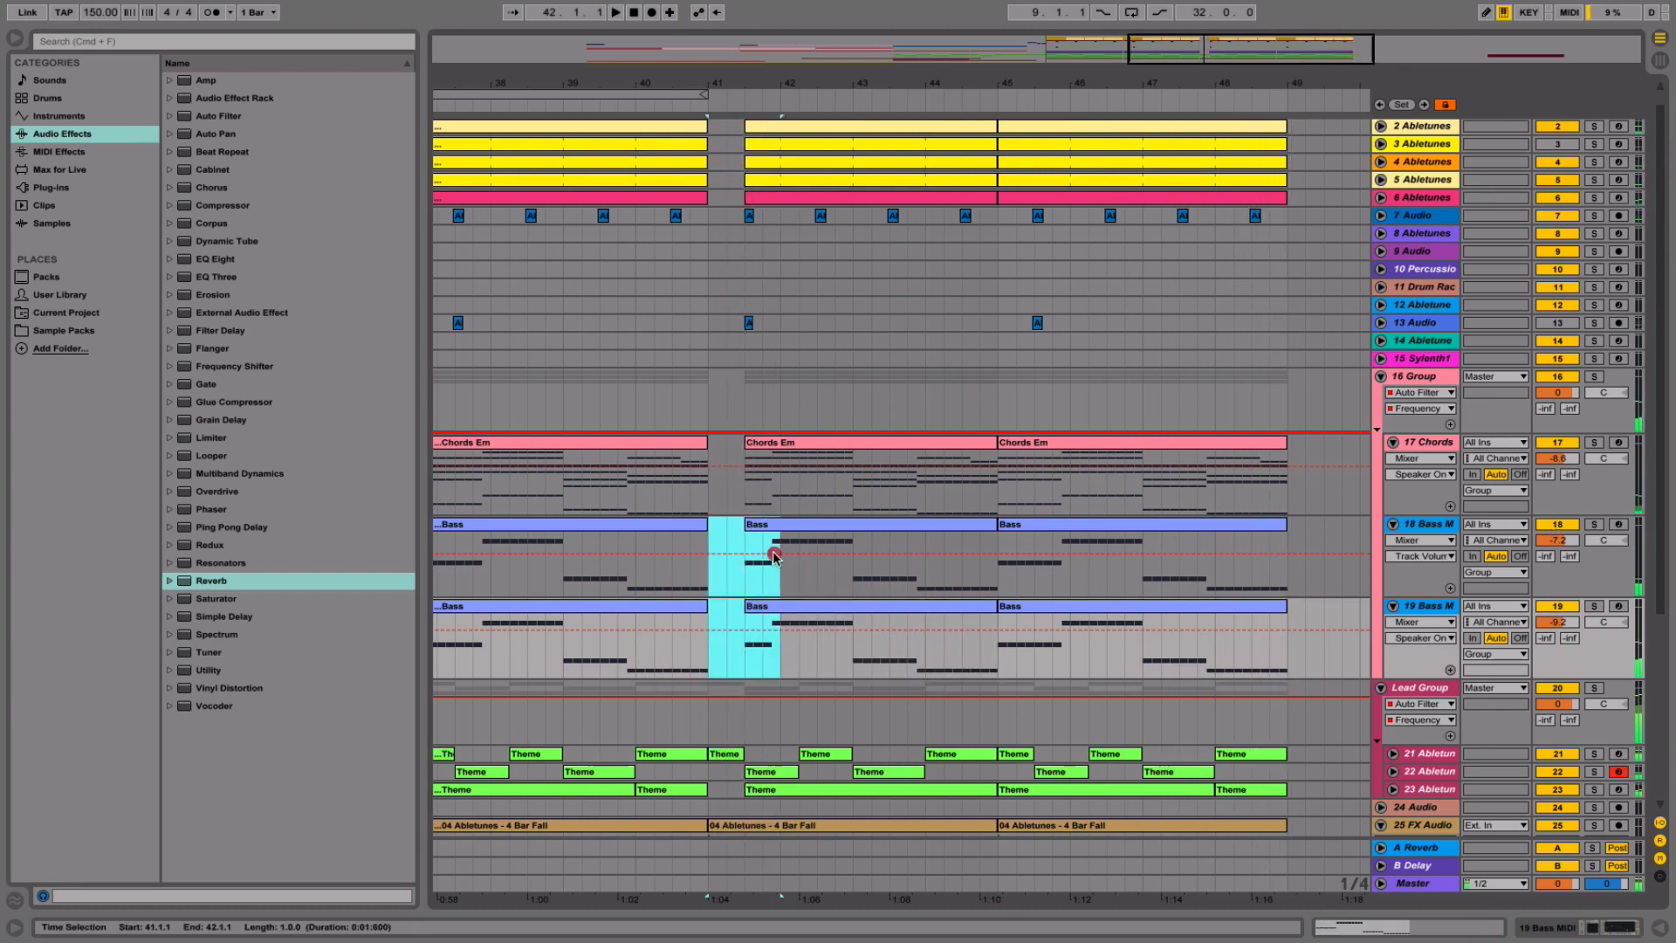
{"action": "key", "text": "Delete"}
{"action": "left_click", "coordinate": [706, 587]}
{"action": "key", "text": "space"}
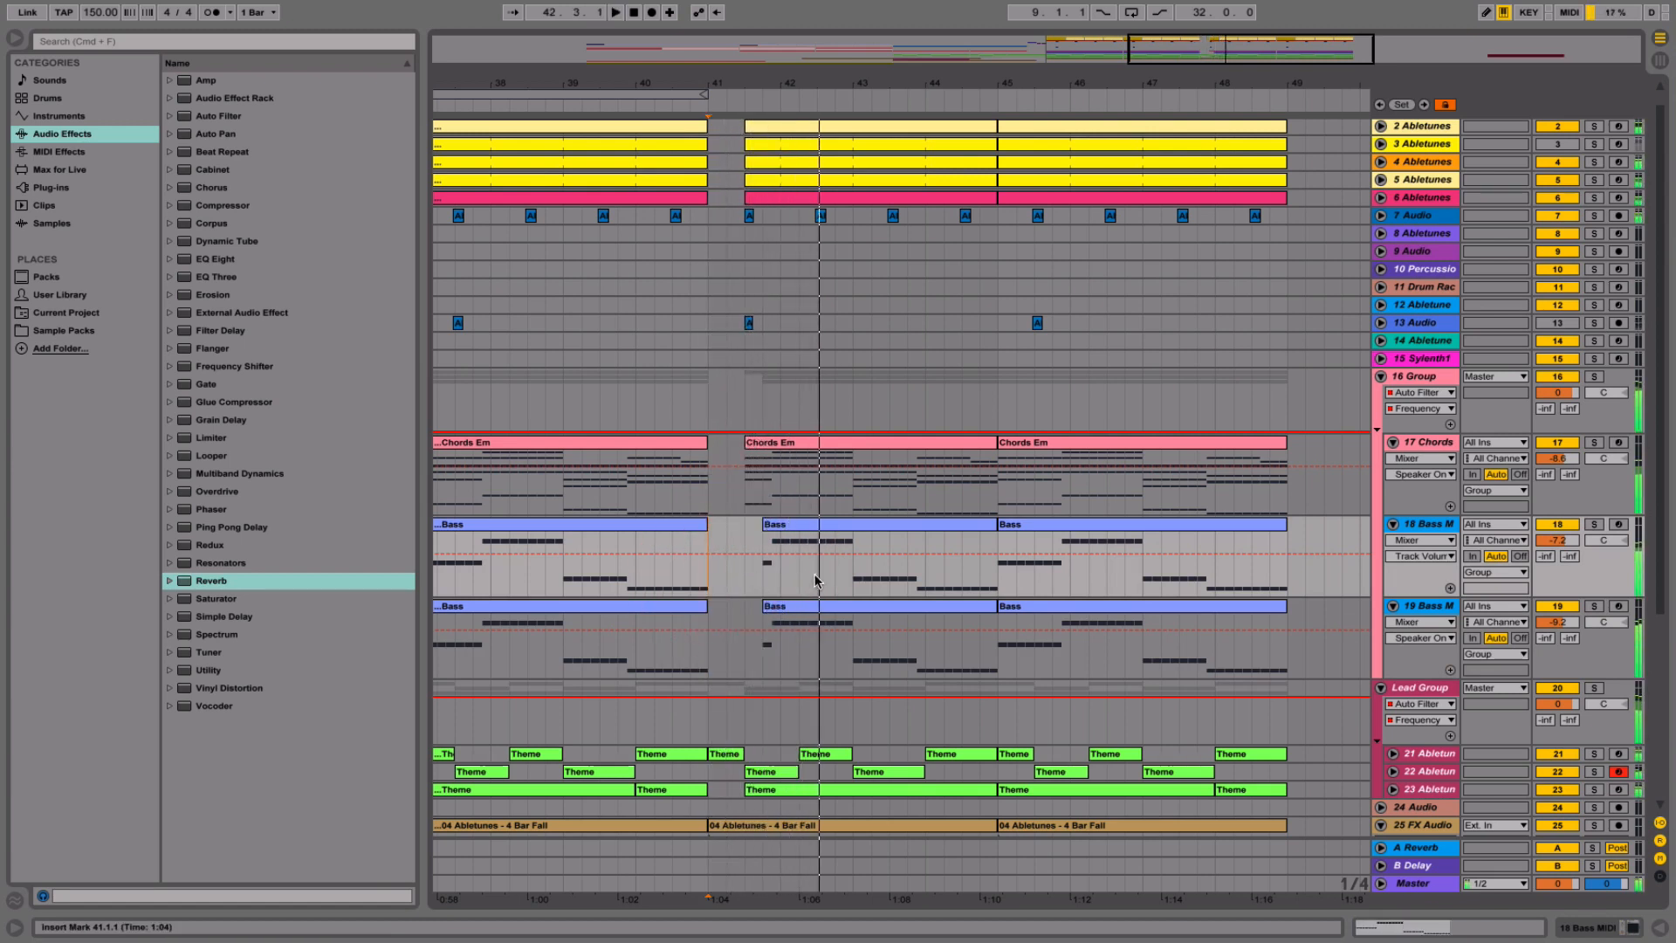
- Delete the last two beats of bar 42 on tracks 17 to 19 and play the section from bar 41
{"action": "key", "text": "space"}
{"action": "left_click_drag", "start_coordinate": [821, 572], "coordinate": [817, 486]}
{"action": "key", "text": "Delete"}
{"action": "left_click", "coordinate": [718, 498]}
{"action": "key", "text": "space"}
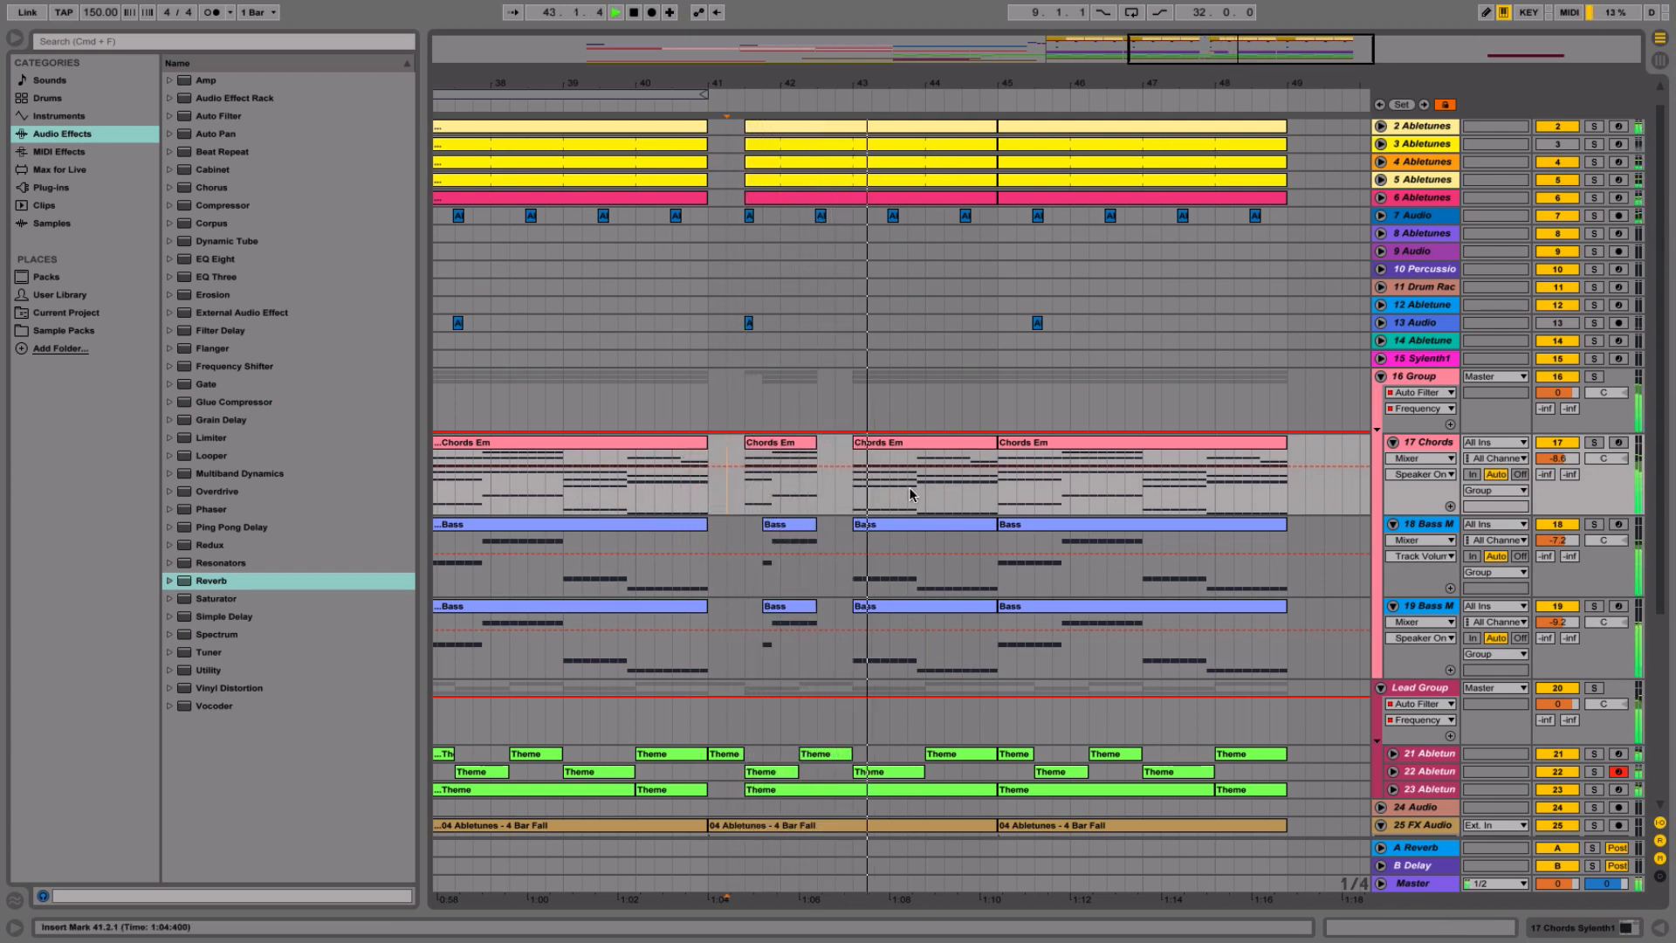
- Delete beat 3 of bar 43 and the last two beats of bar 44 on tracks 17 to 19
{"action": "left_click_drag", "start_coordinate": [892, 495], "coordinate": [902, 630]}
{"action": "key", "text": "Delete"}
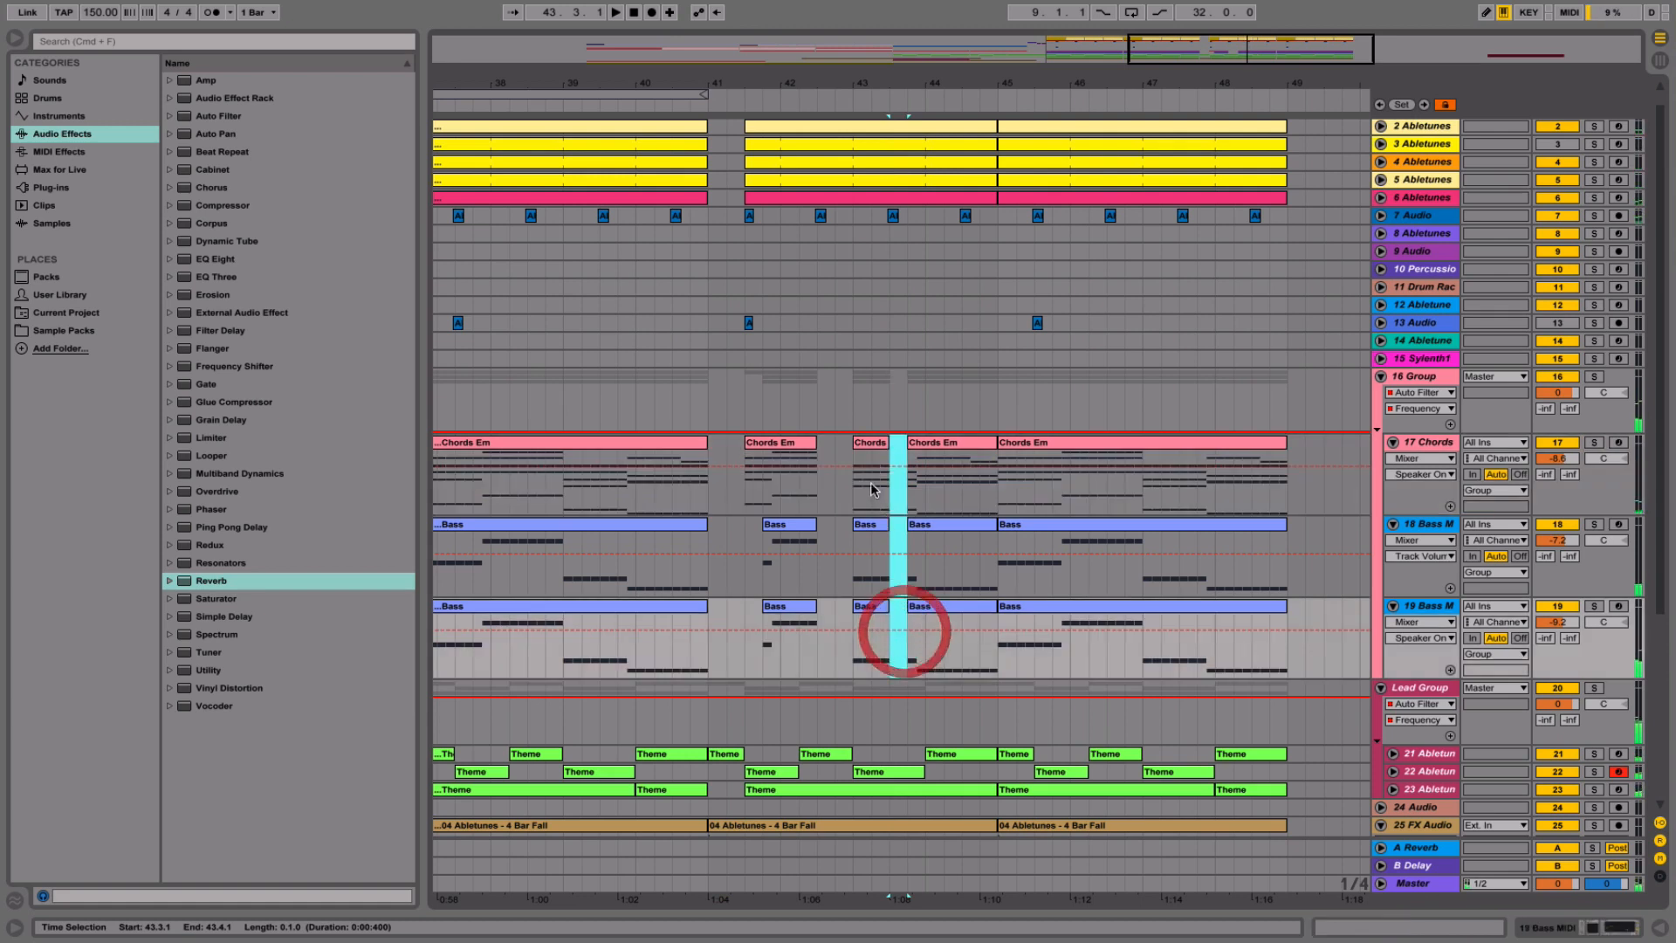
{"action": "left_click", "coordinate": [847, 498]}
{"action": "key", "text": "space"}
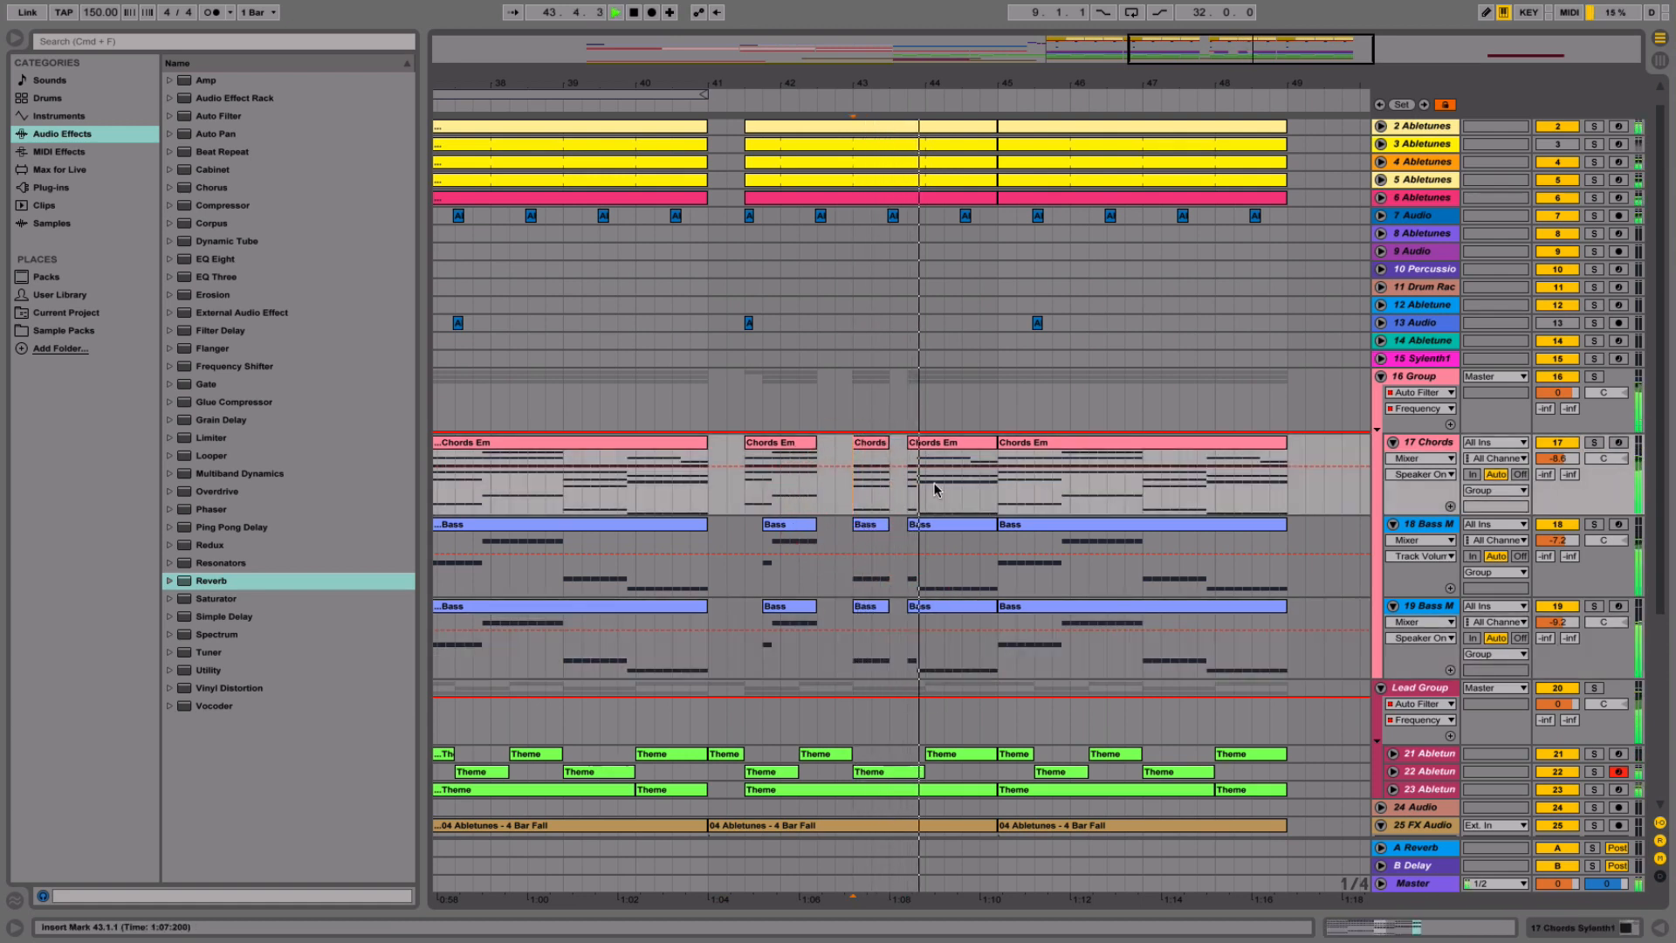
{"action": "key", "text": "space"}
{"action": "left_click_drag", "start_coordinate": [961, 504], "coordinate": [998, 628]}
- Loop the four bars from bar 41 to 45 and play them with the Lead Group muted
{"action": "left_click_drag", "start_coordinate": [720, 496], "coordinate": [998, 644]}
{"action": "key", "text": "super+l"}
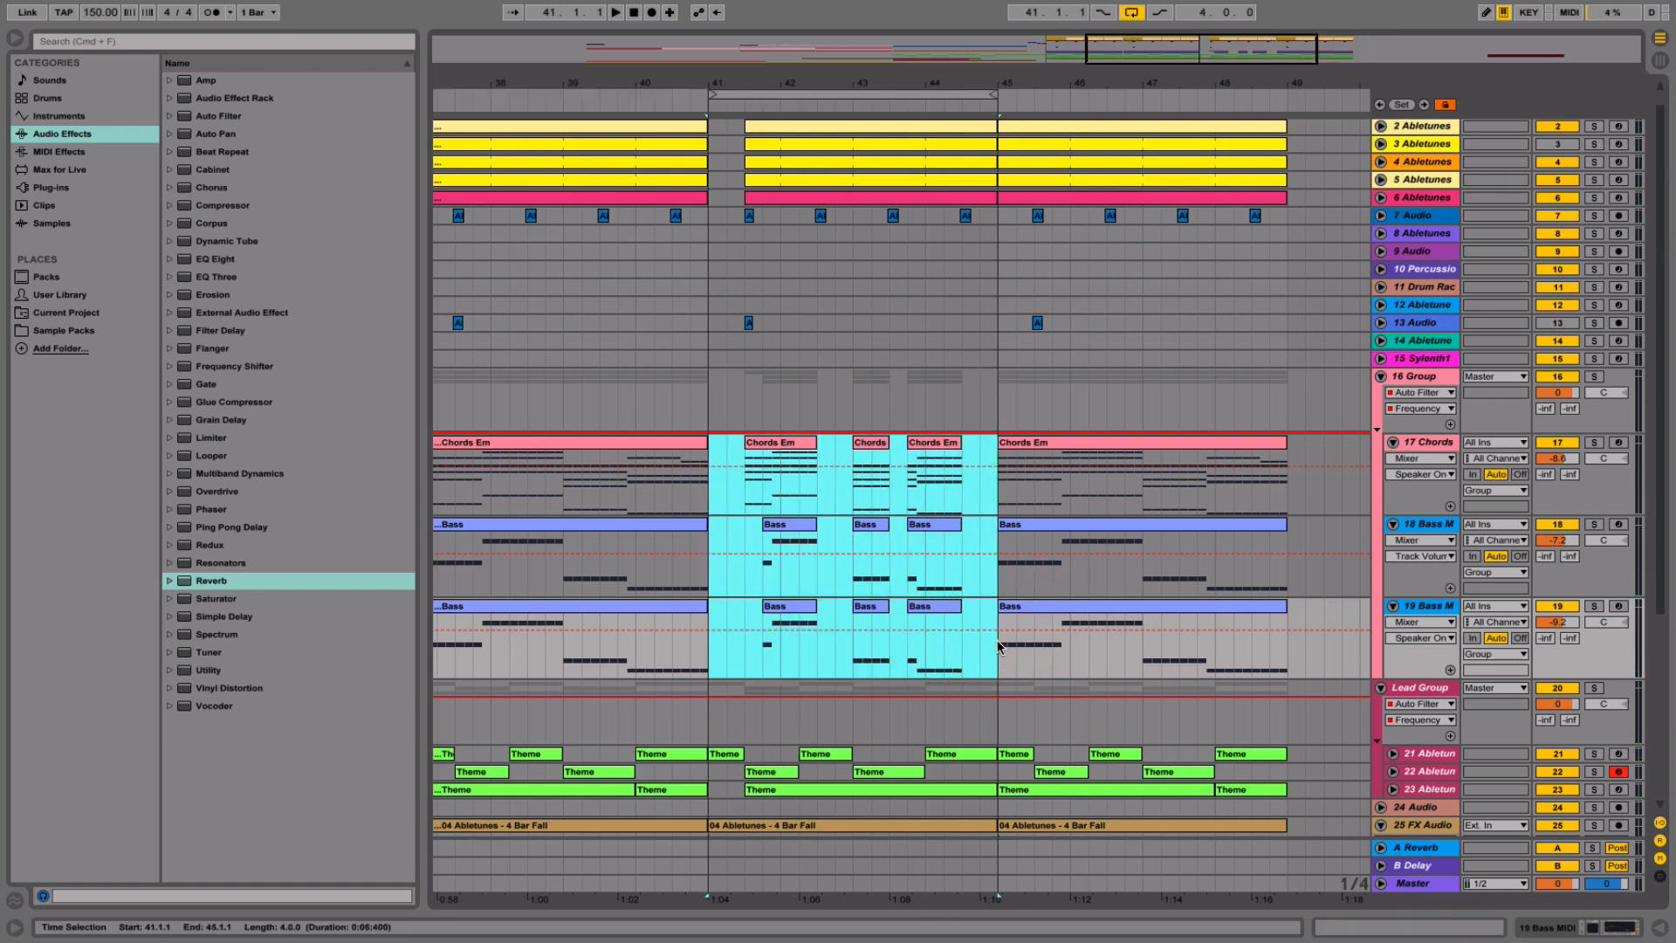
{"action": "left_click", "coordinate": [1557, 691]}
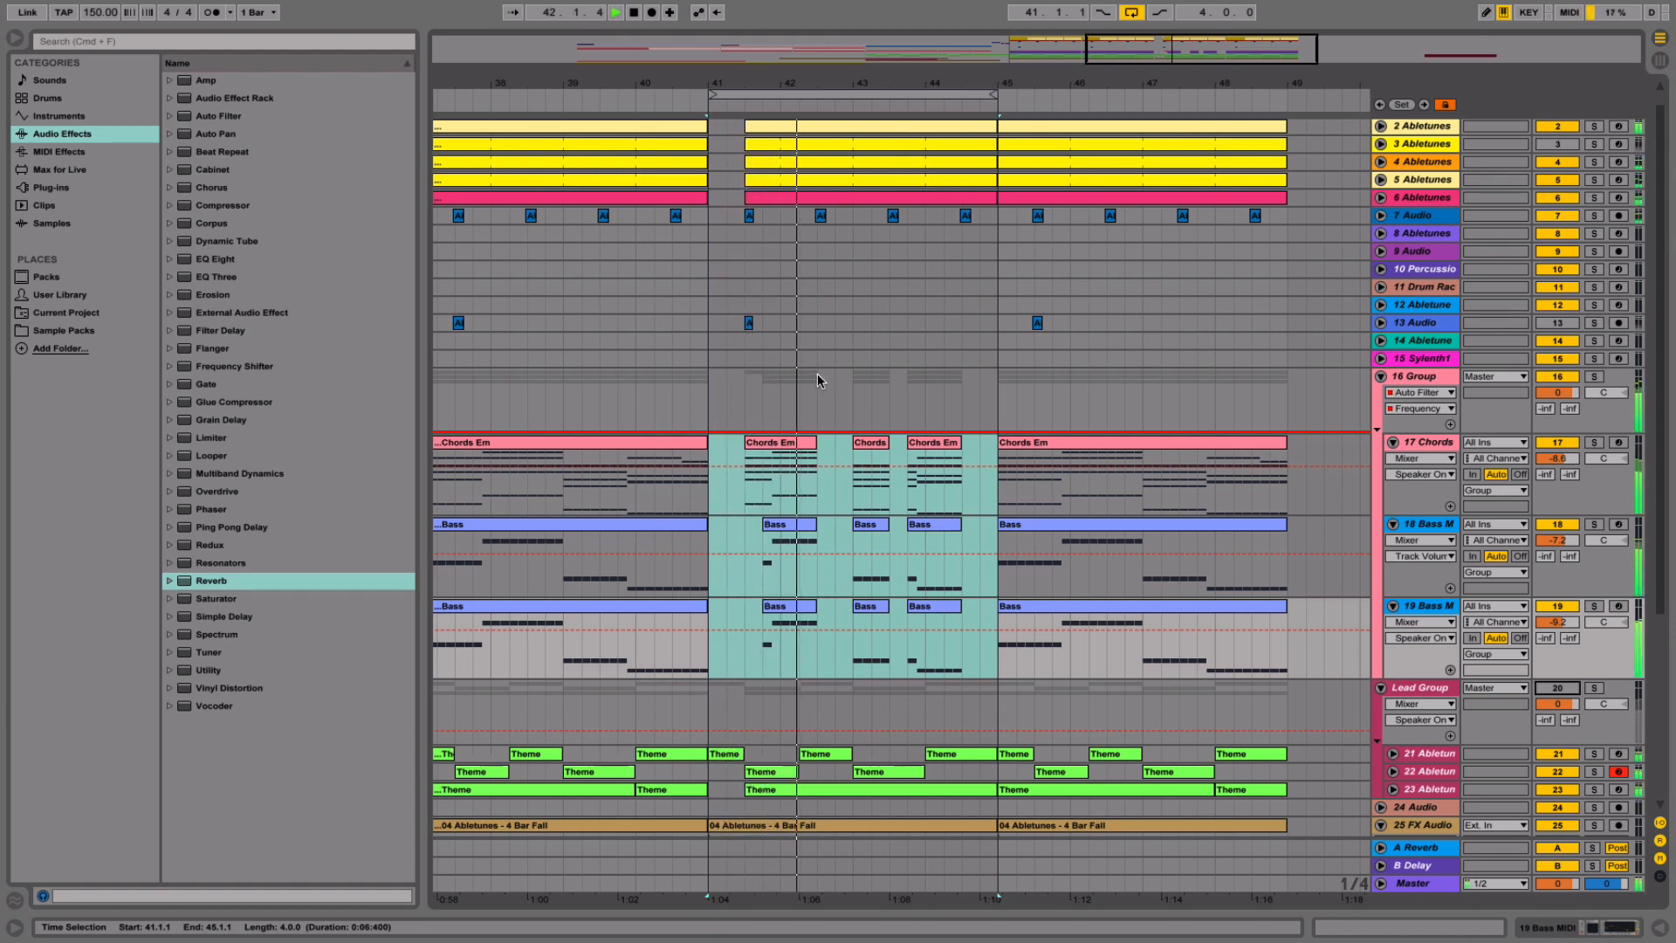
- Extend the start of the clips on tracks 1 to 6 back to the beginning of bar 41 and play the loop
{"action": "key", "text": "space"}
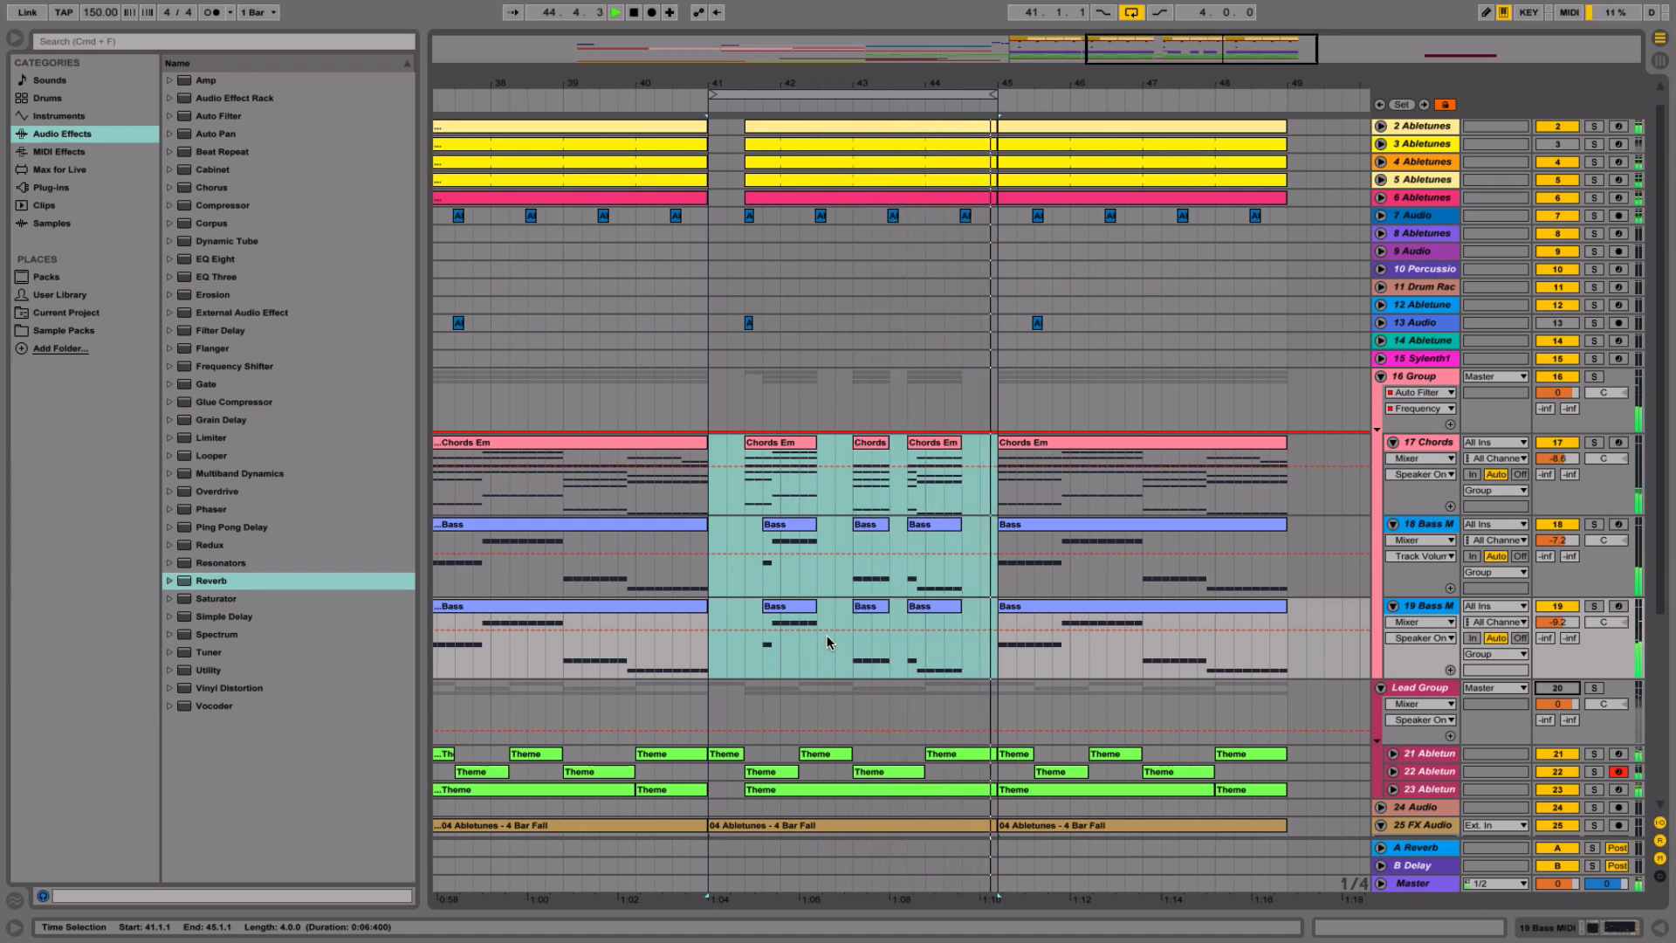
{"action": "scroll", "coordinate": [804, 456], "scroll_direction": "down", "scroll_amount": 5}
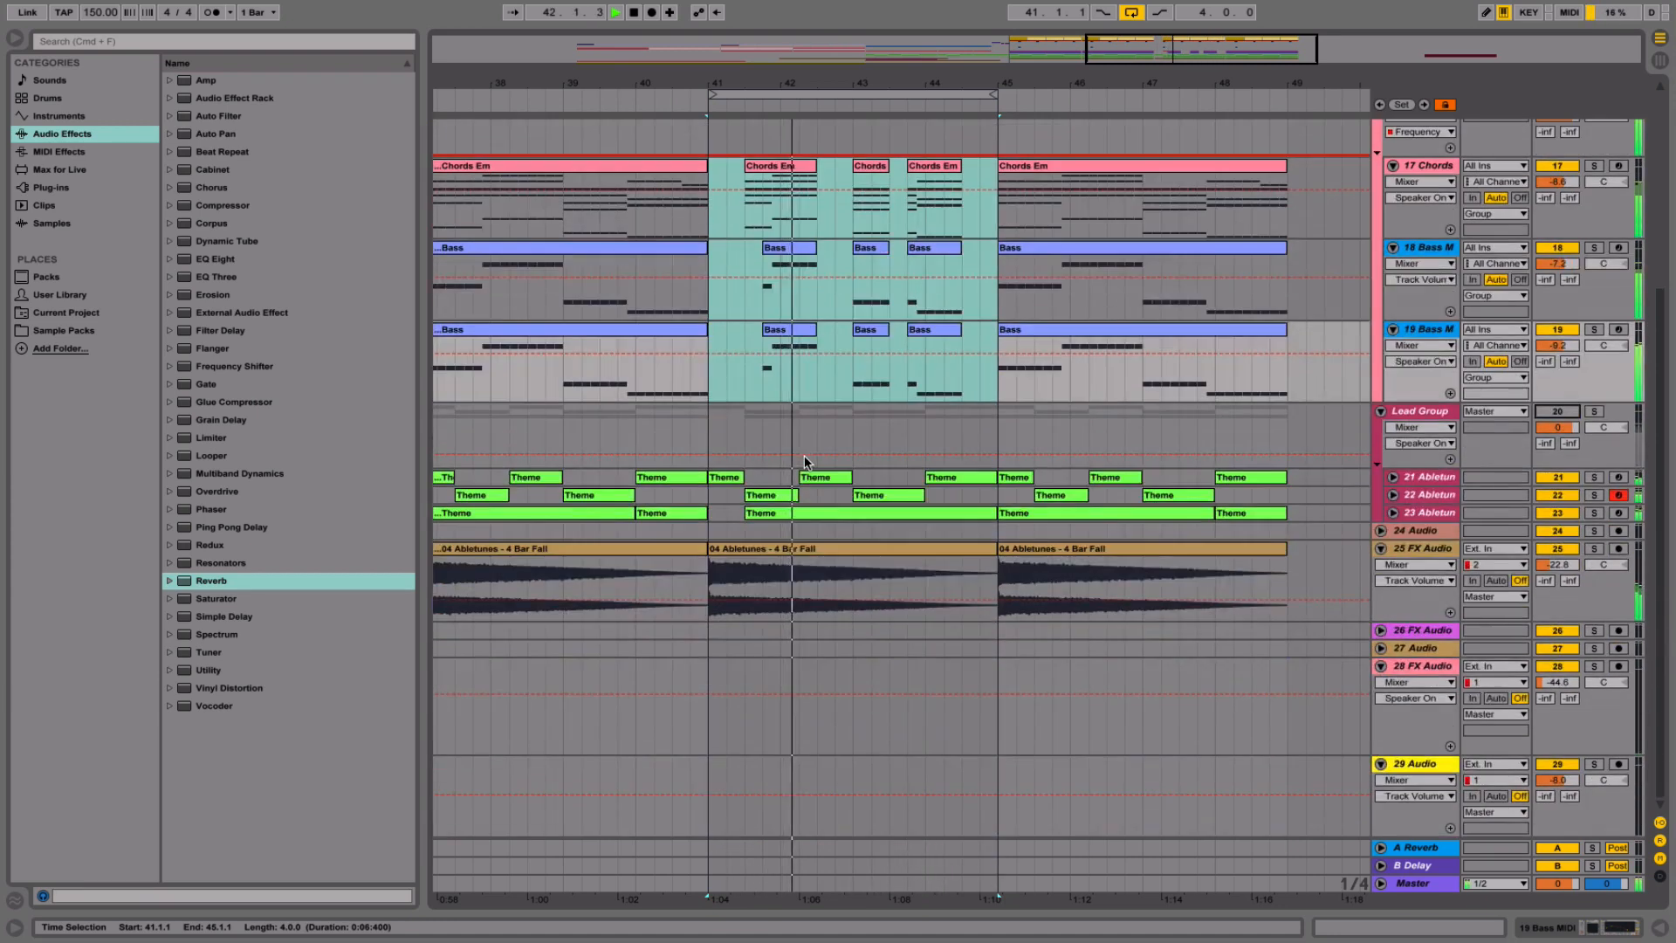
{"action": "scroll", "coordinate": [804, 460], "scroll_direction": "up", "scroll_amount": 5}
{"action": "left_click", "coordinate": [783, 153]}
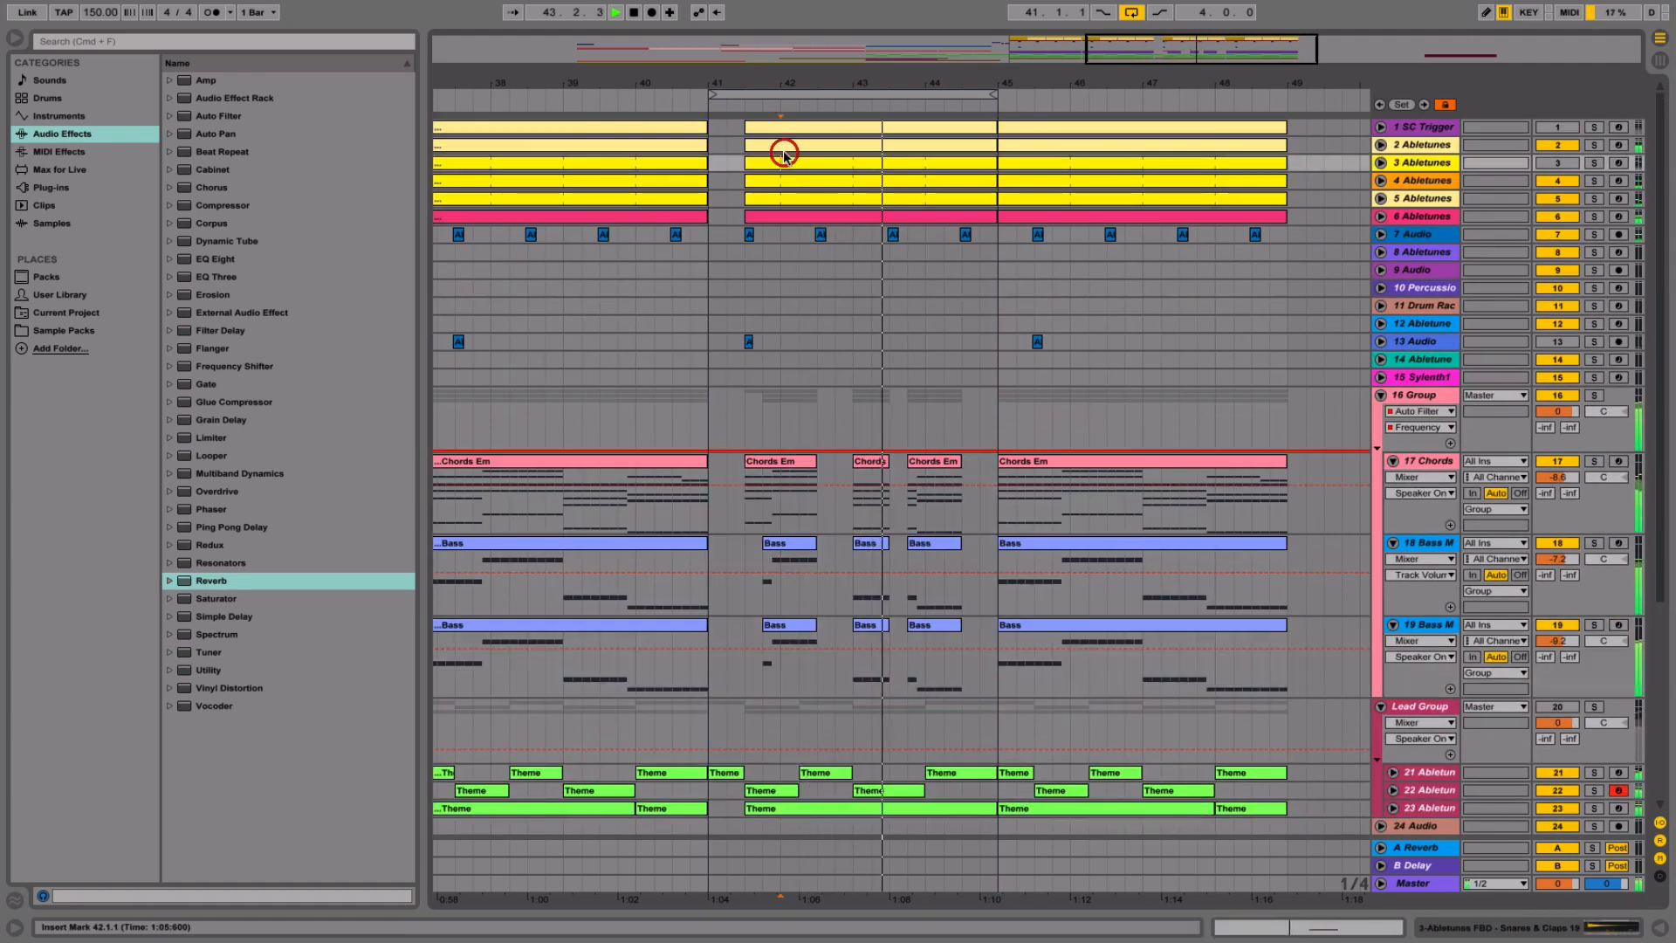
{"action": "left_click", "coordinate": [777, 214]}
{"action": "key", "text": "space"}
{"action": "left_click", "coordinate": [781, 130], "text": "shift"}
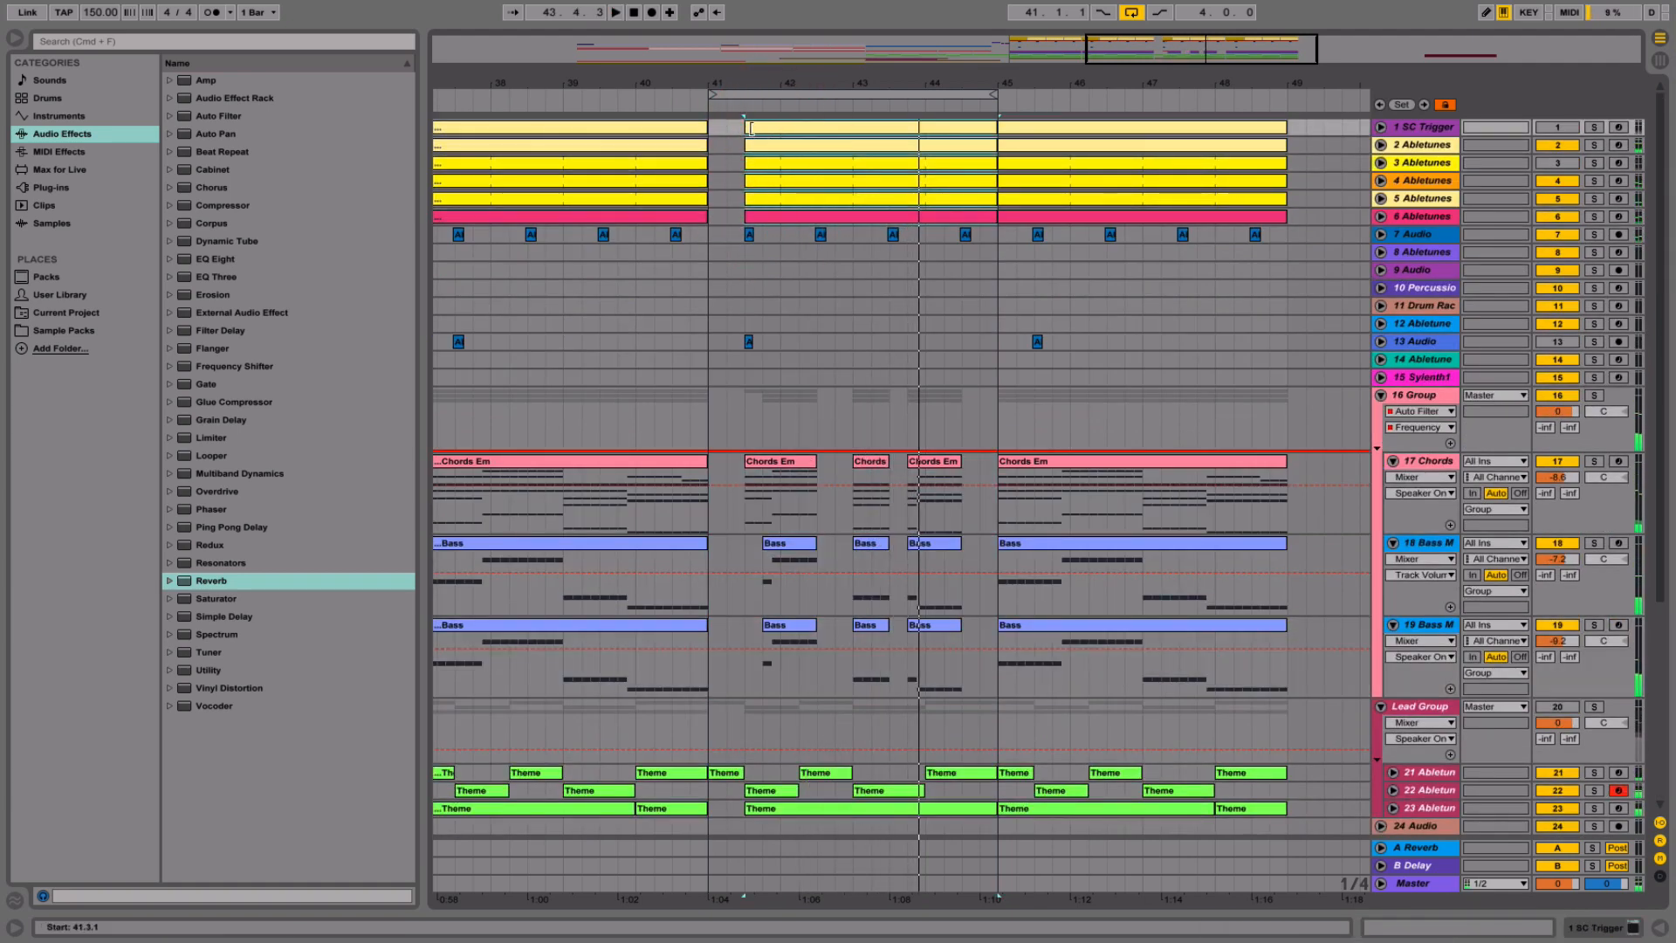
{"action": "left_click_drag", "start_coordinate": [752, 129], "coordinate": [715, 129]}
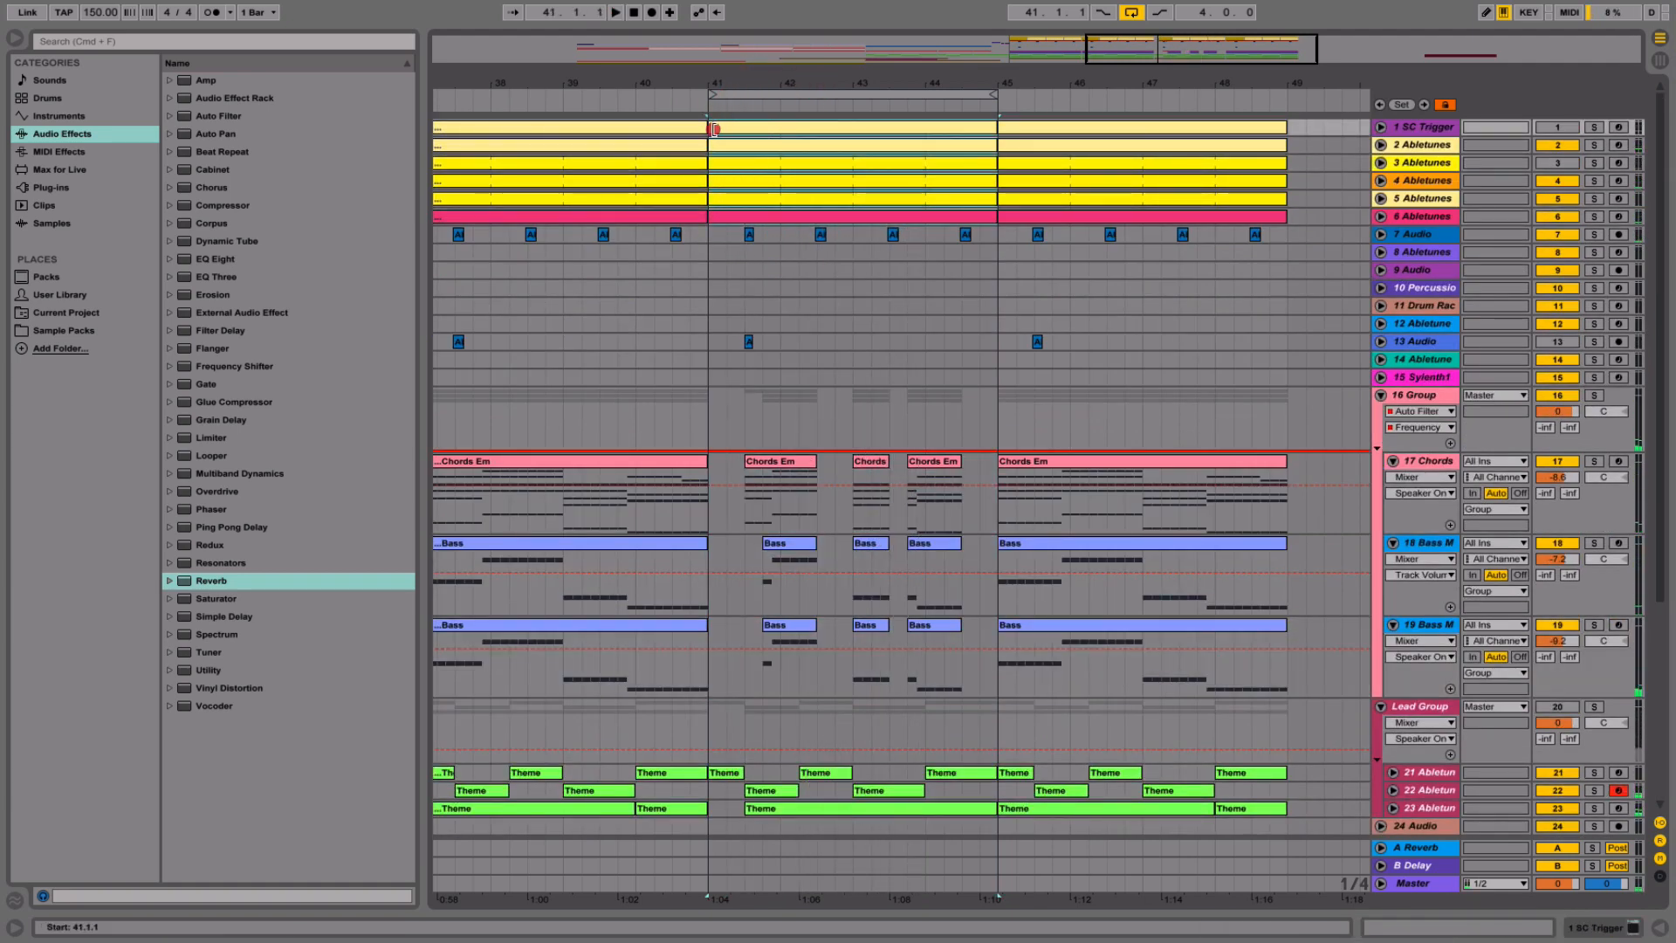
{"action": "left_click", "coordinate": [630, 99]}
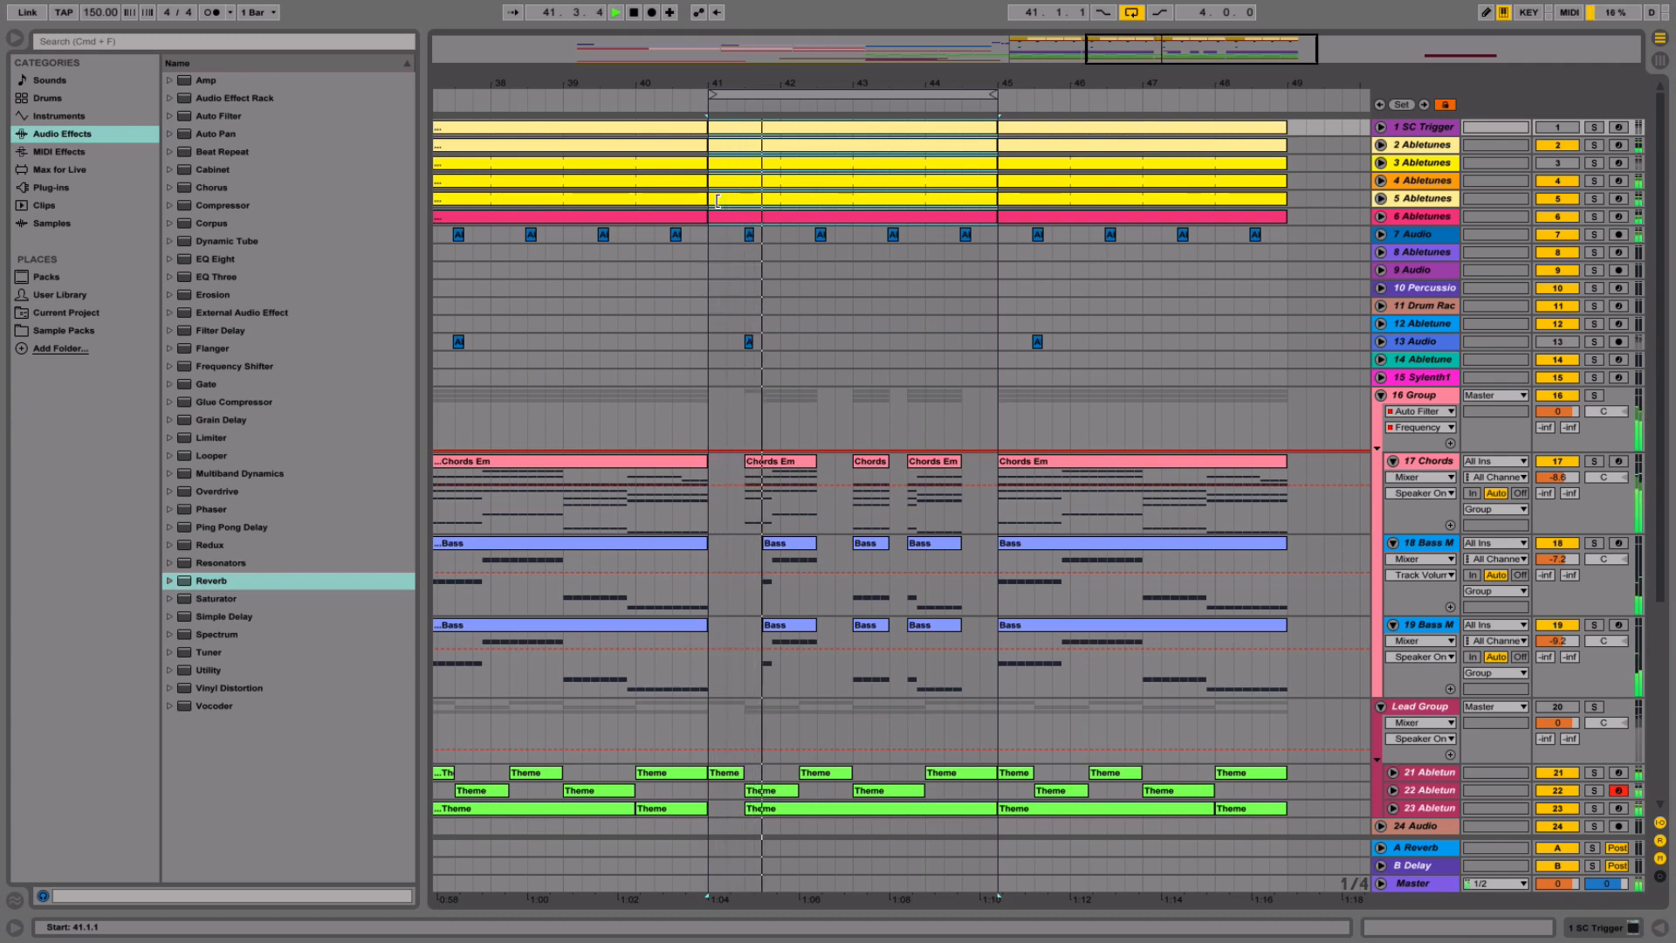
{"action": "key", "text": "space"}
- Move the 4 Bar Fall clip on the FX Audio track from the start of bar 41 to beat 3, and play the loop
{"action": "scroll", "coordinate": [728, 301], "scroll_direction": "down", "scroll_amount": 5}
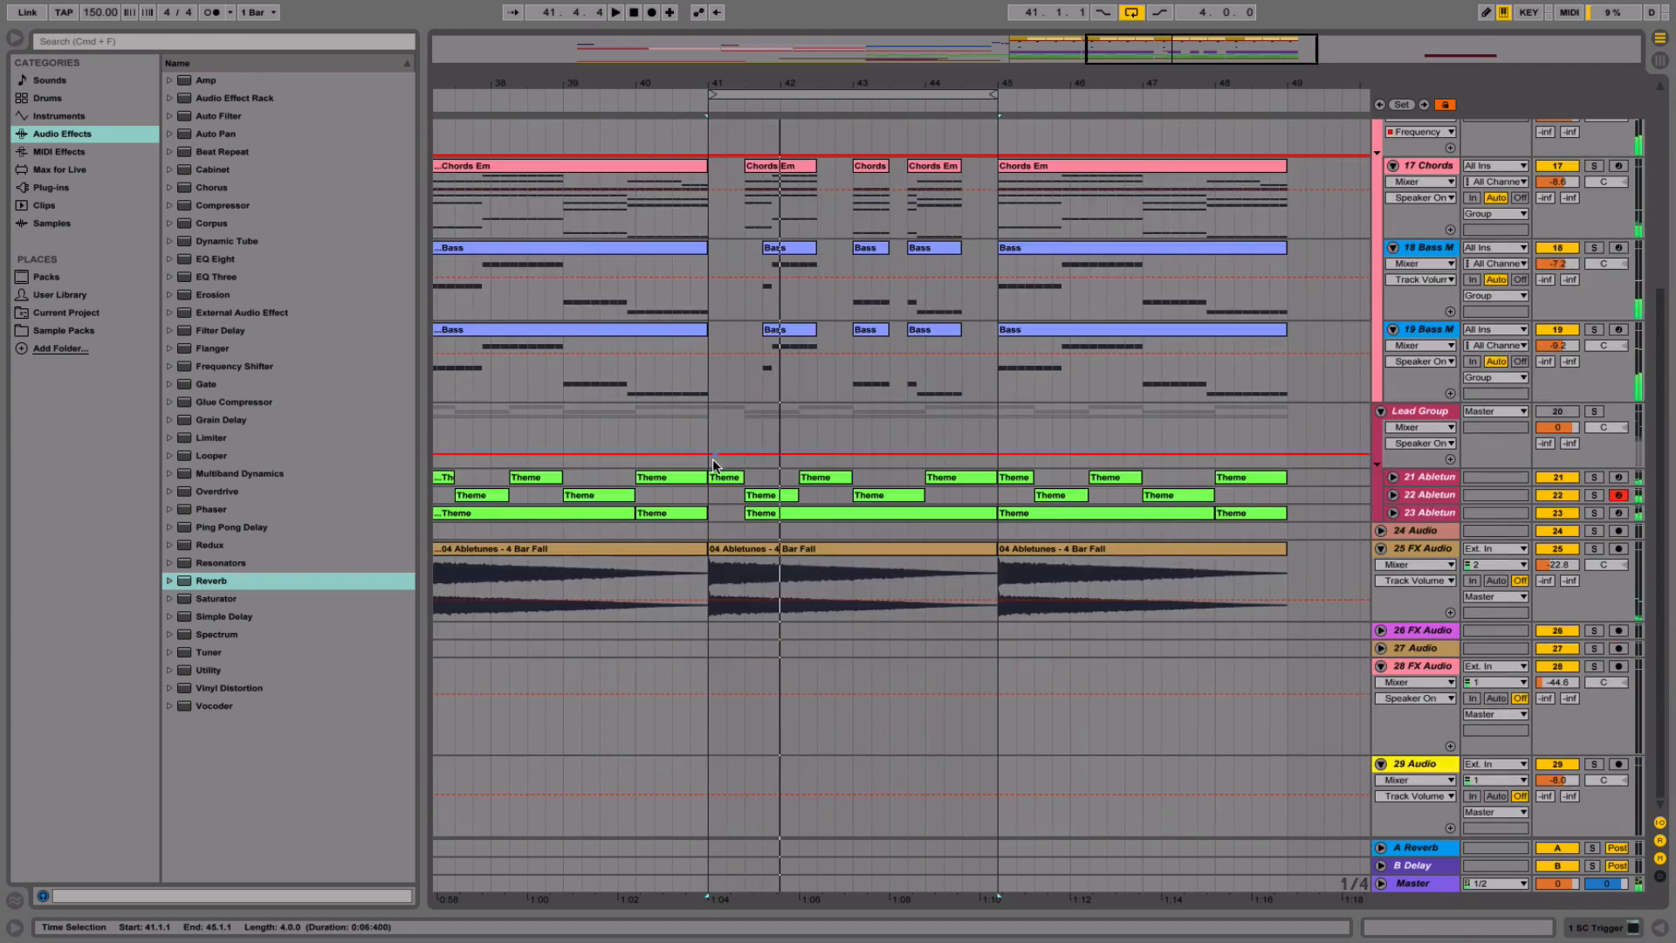
{"action": "left_click", "coordinate": [738, 550]}
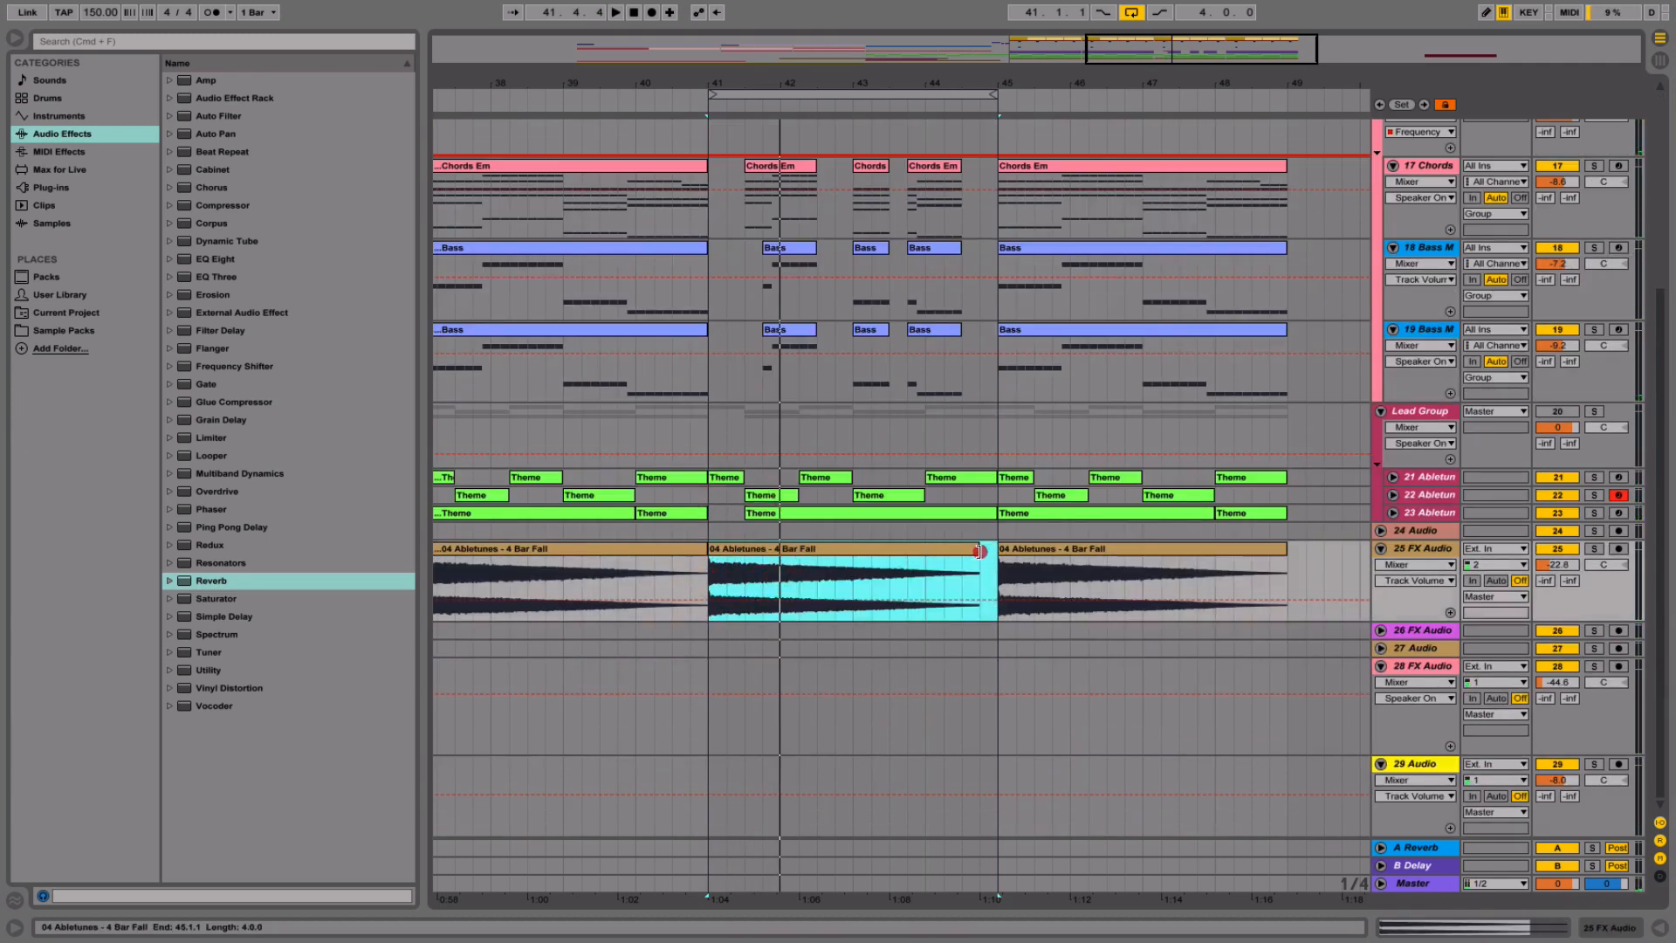
{"action": "left_click", "coordinate": [918, 545]}
{"action": "left_click_drag", "start_coordinate": [794, 548], "coordinate": [829, 548]}
{"action": "left_click", "coordinate": [618, 579]}
{"action": "key", "text": "space"}
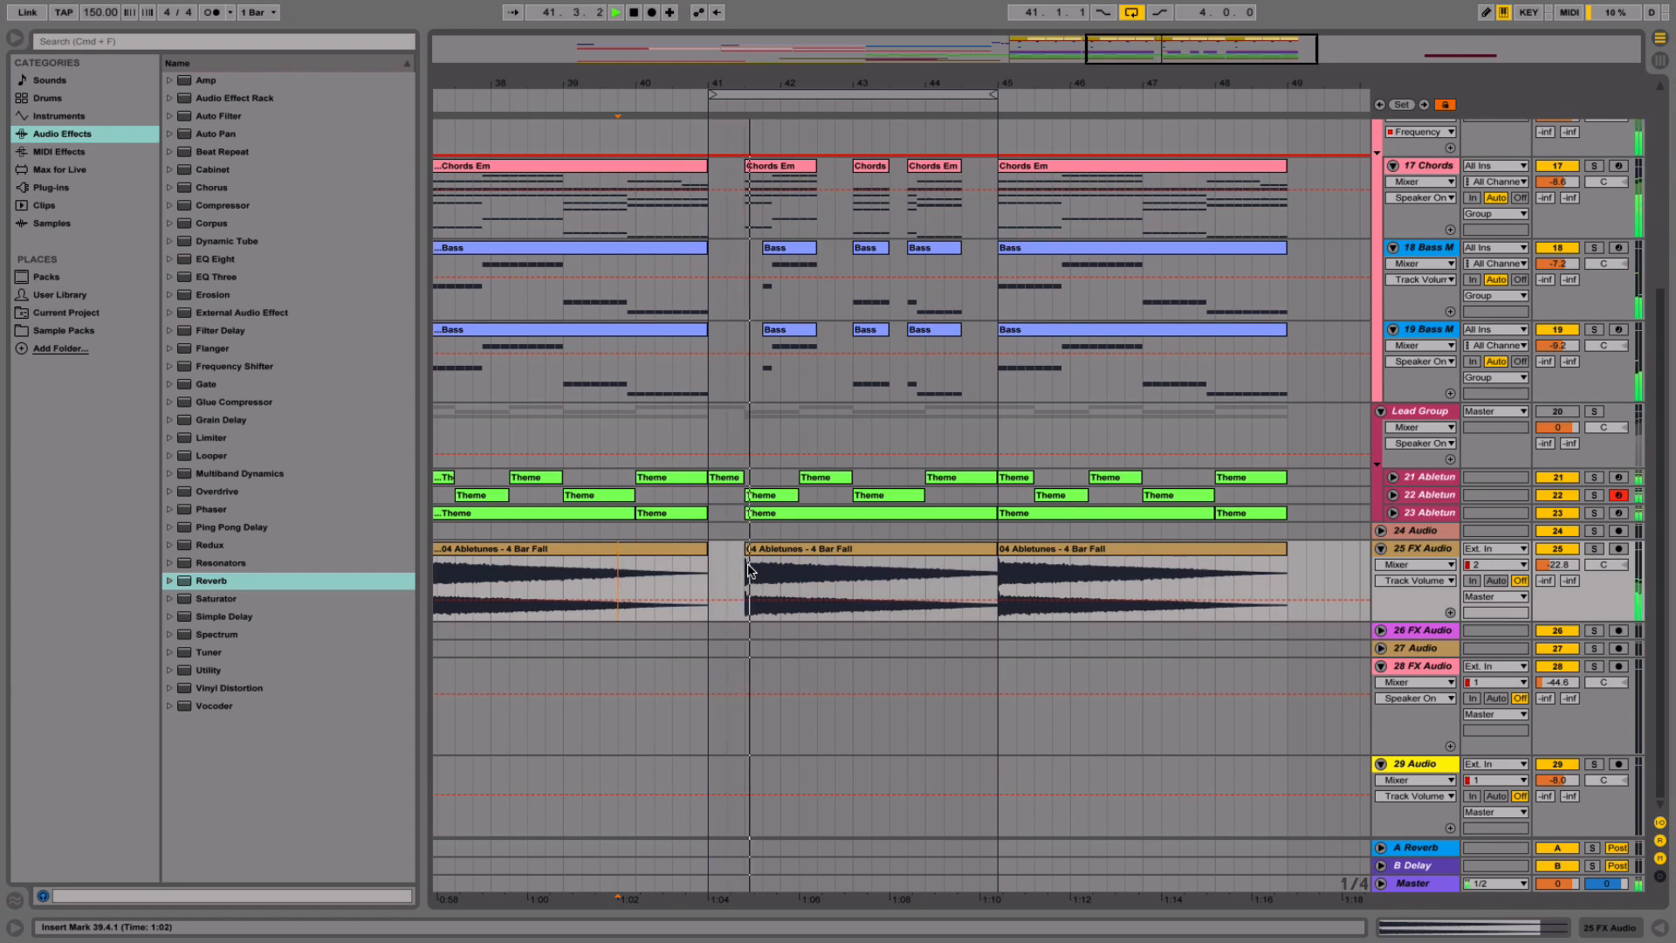
- Delete the first two beats of bar 41 on tracks 3 to 6 while the loop plays
{"action": "scroll", "coordinate": [749, 570], "scroll_direction": "up", "scroll_amount": 5}
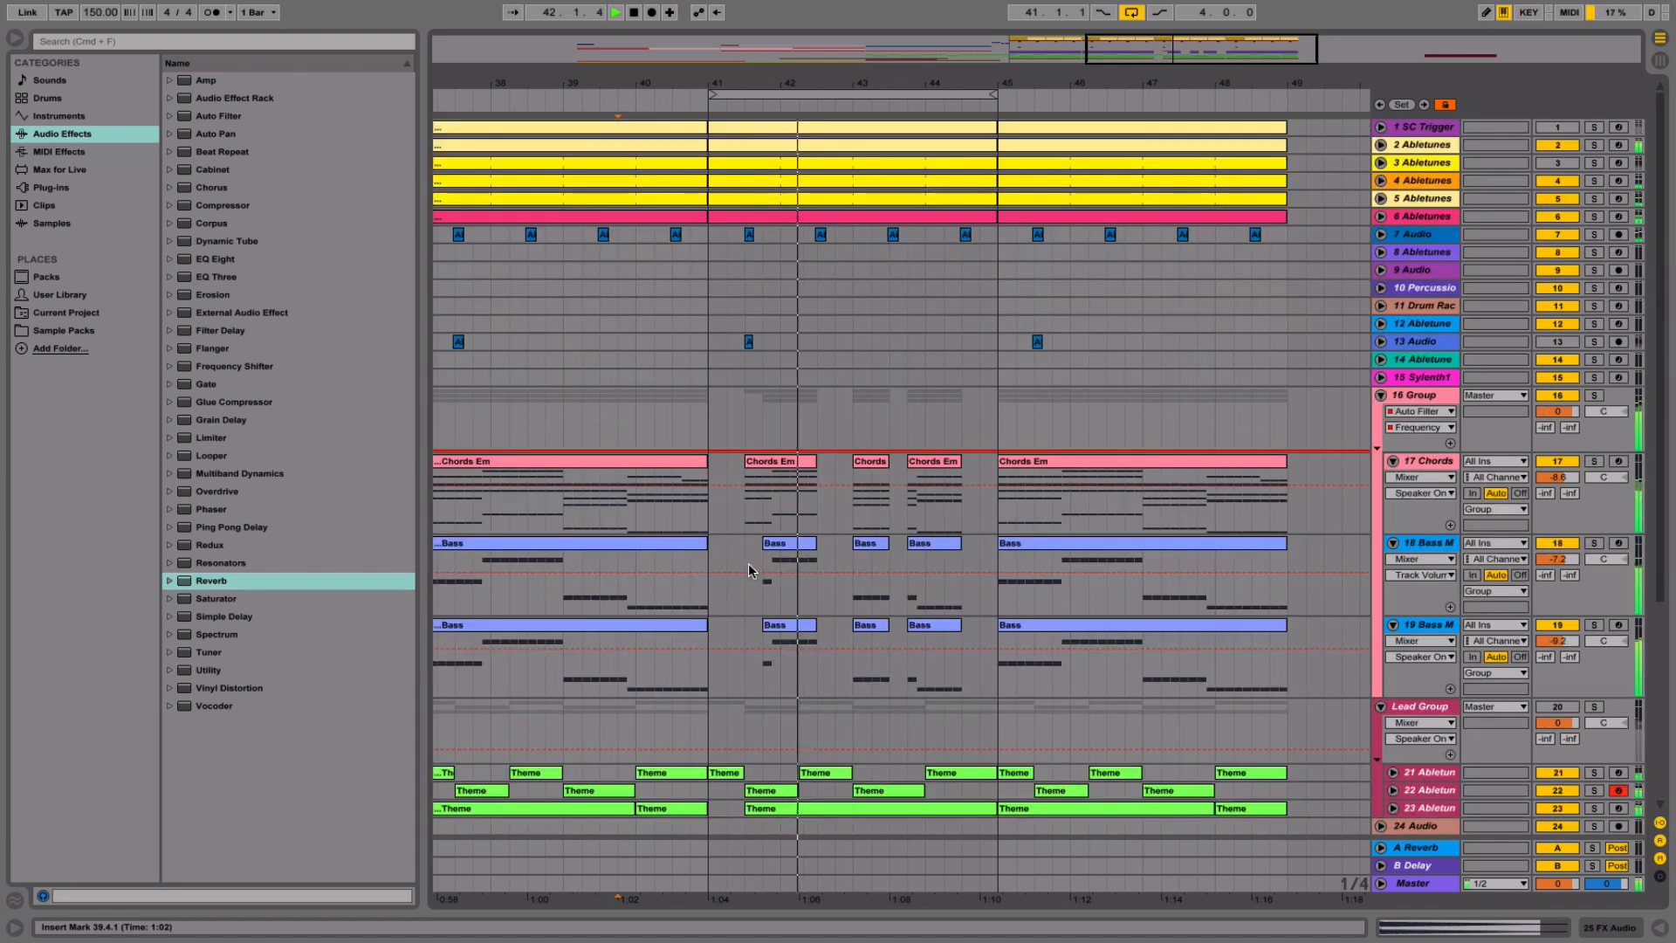
{"action": "left_click_drag", "start_coordinate": [710, 234], "coordinate": [745, 164]}
{"action": "key", "text": "Delete"}
{"action": "left_click", "coordinate": [712, 246]}
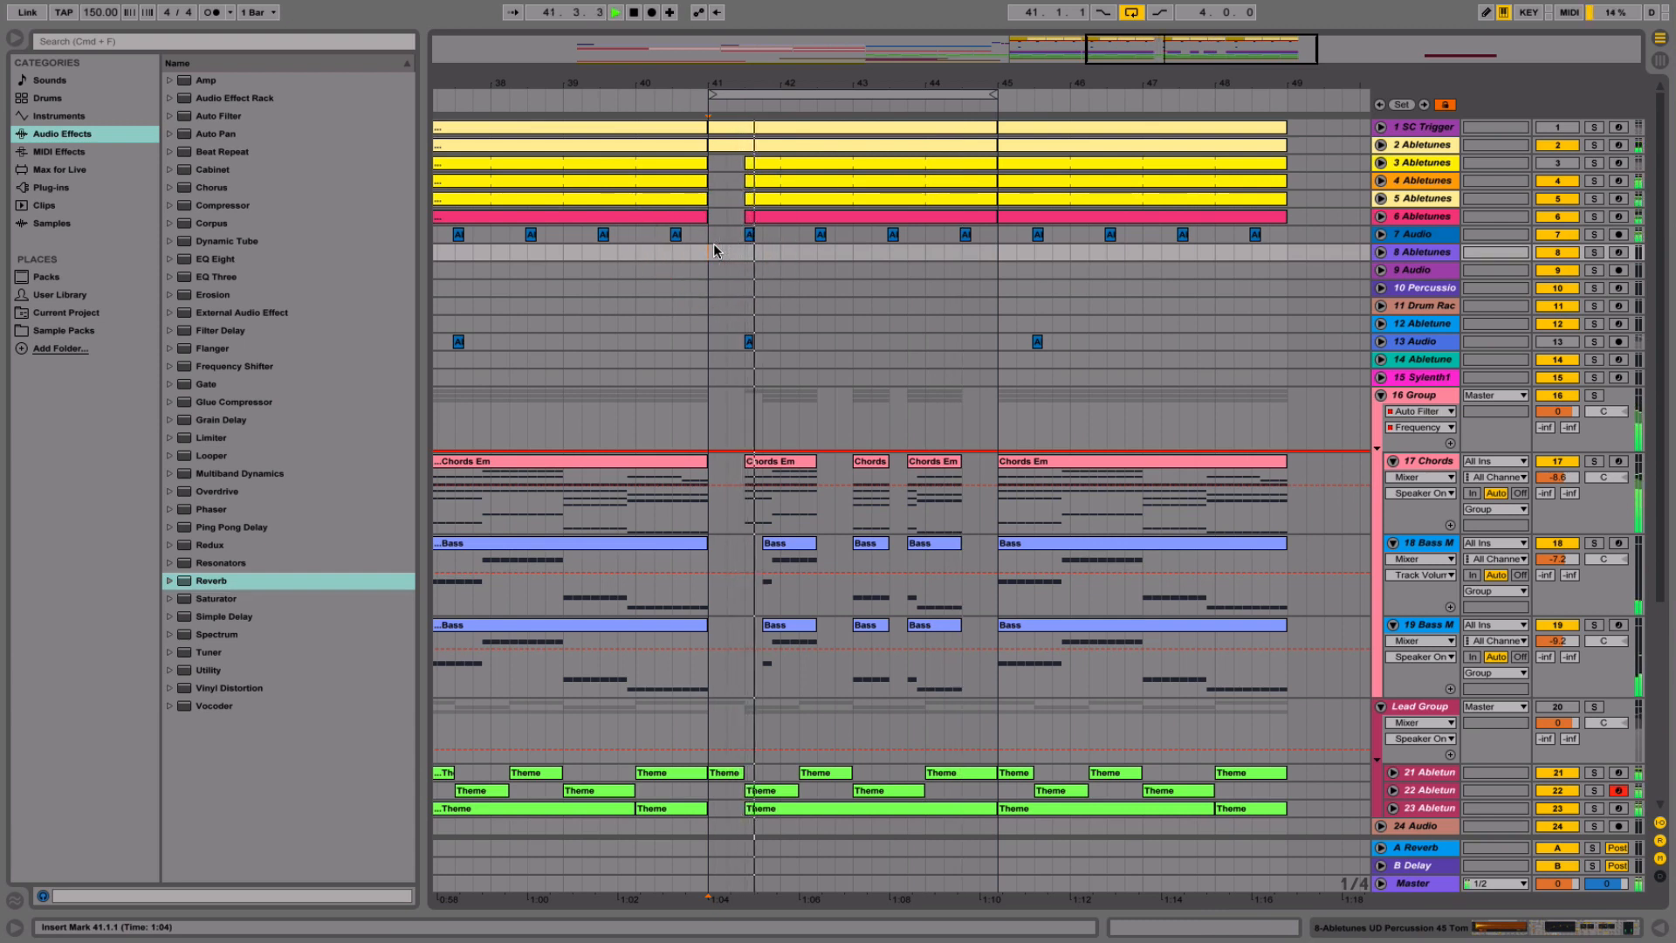
{"action": "left_click", "coordinate": [681, 256]}
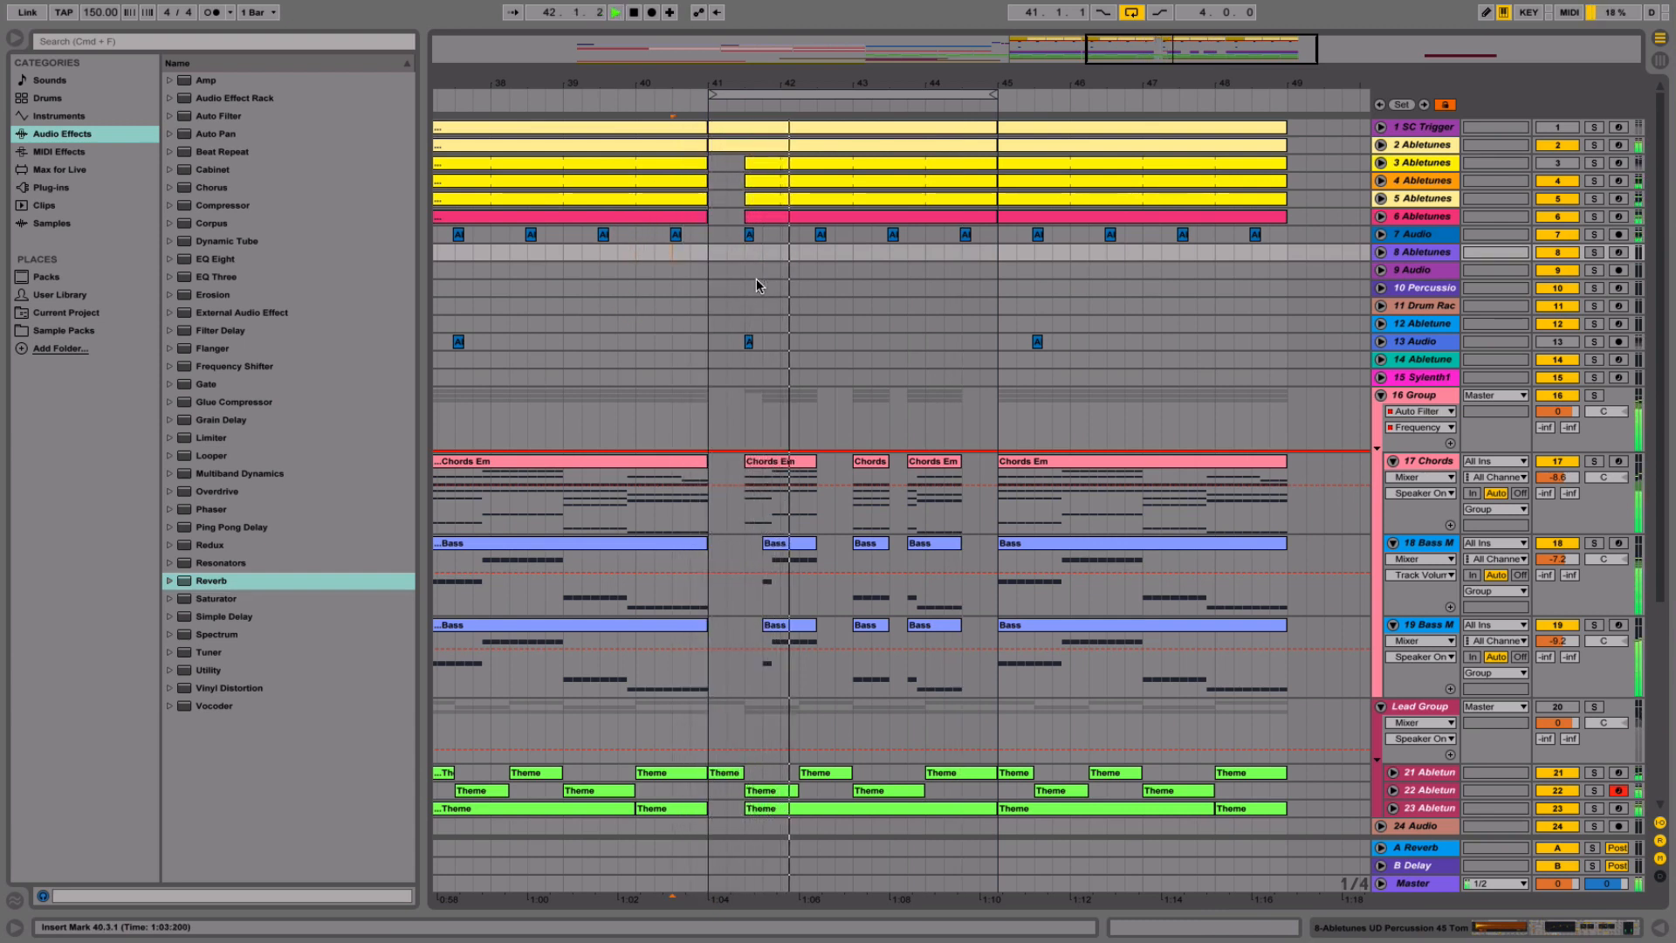
- Insert a new MIDI track below the Chords track inside the group
{"action": "scroll", "coordinate": [757, 285], "scroll_direction": "down", "scroll_amount": 4}
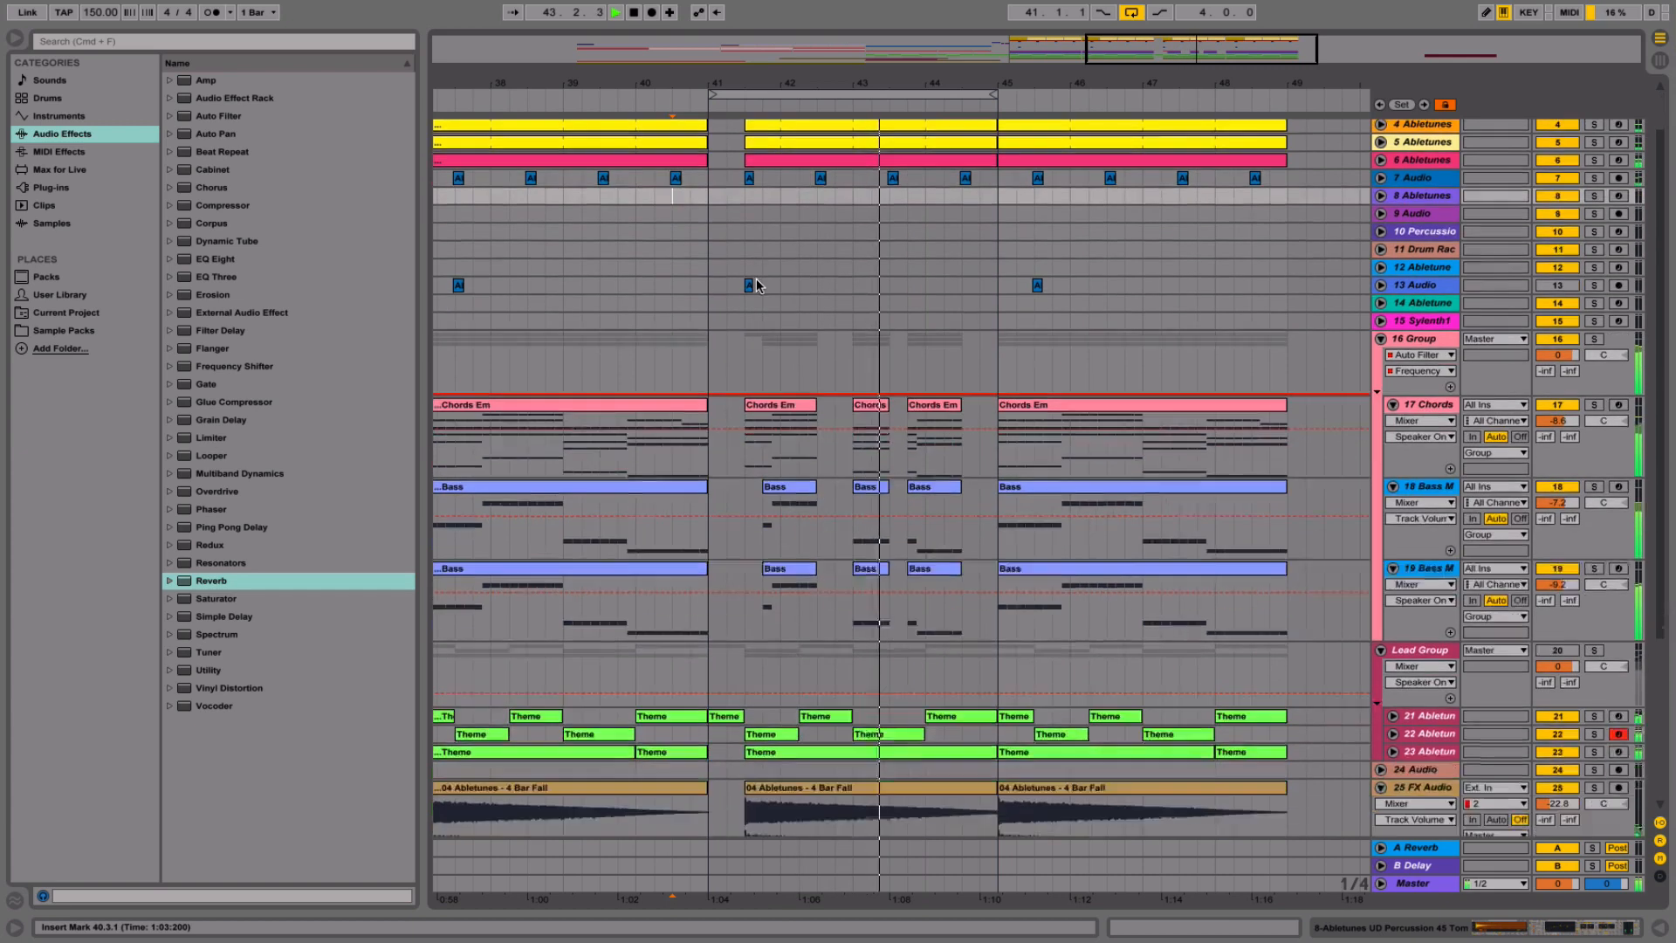
{"action": "left_click", "coordinate": [1410, 349]}
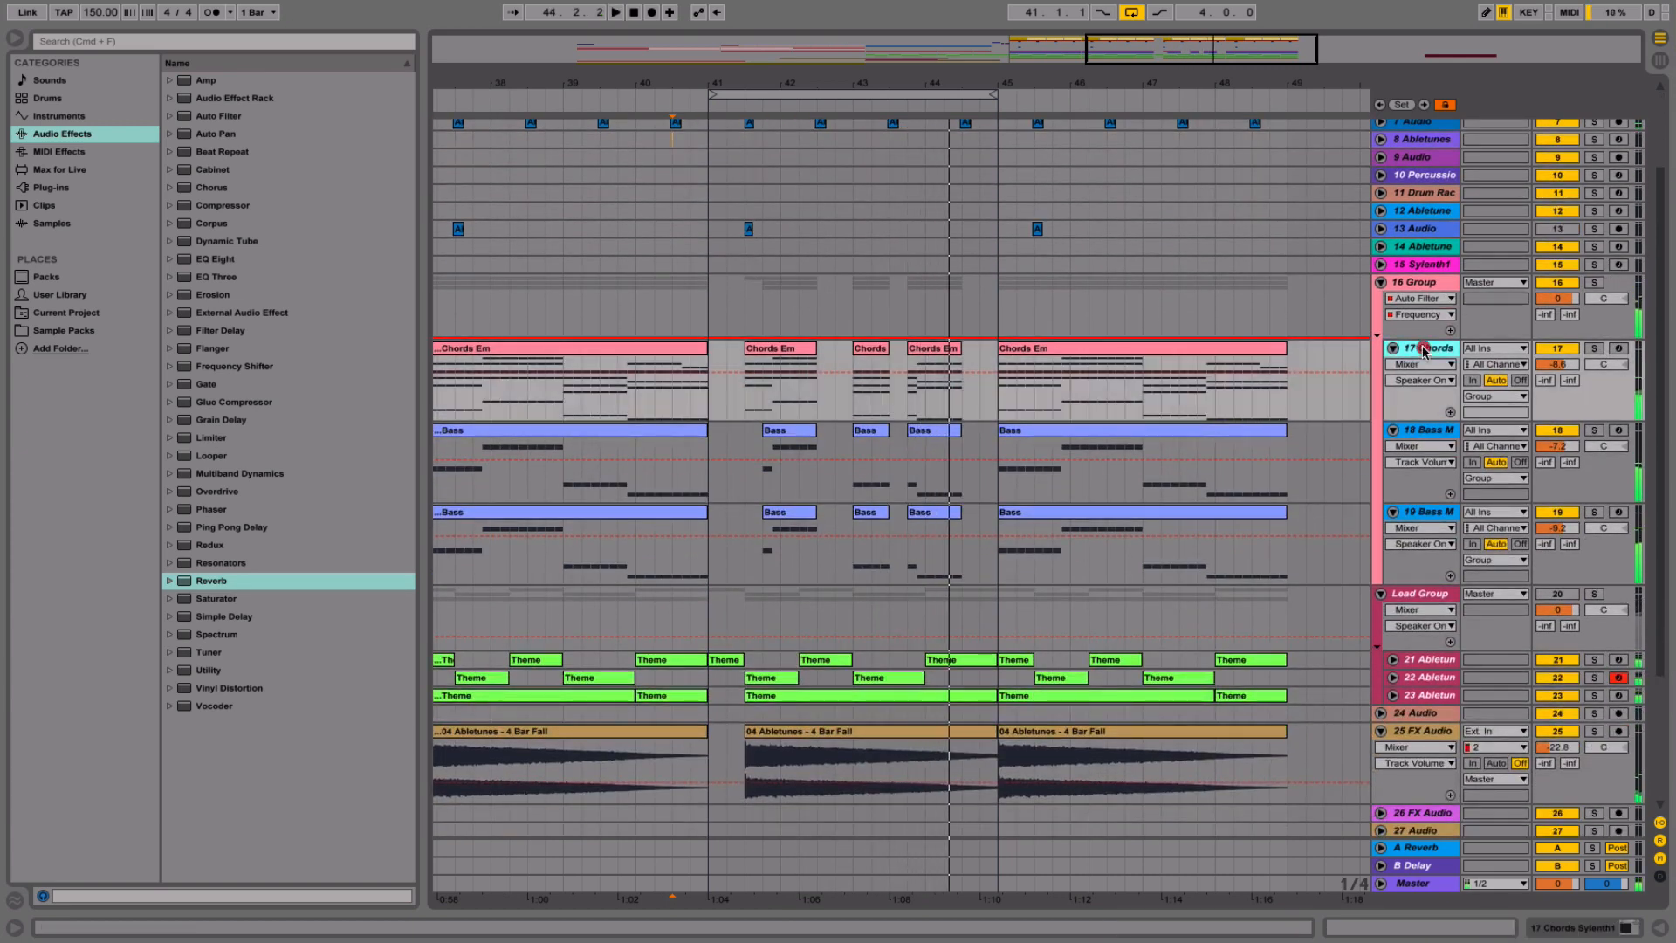
{"action": "left_click_drag", "start_coordinate": [1096, 84], "coordinate": [1096, 54]}
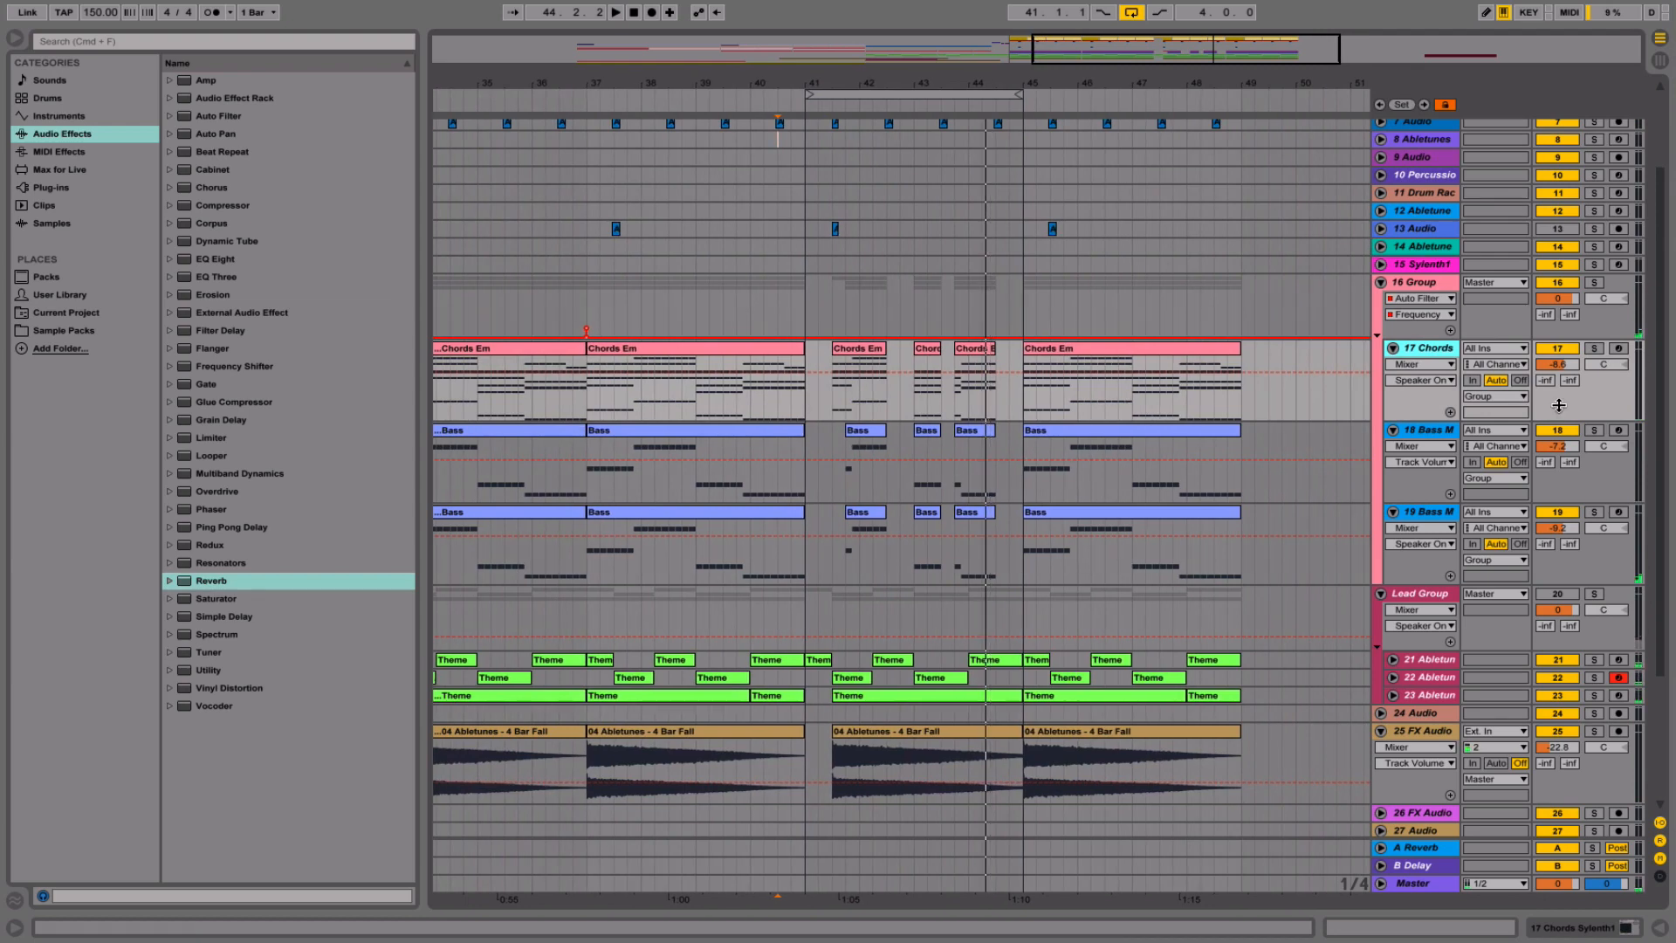
{"action": "right_click", "coordinate": [1432, 351]}
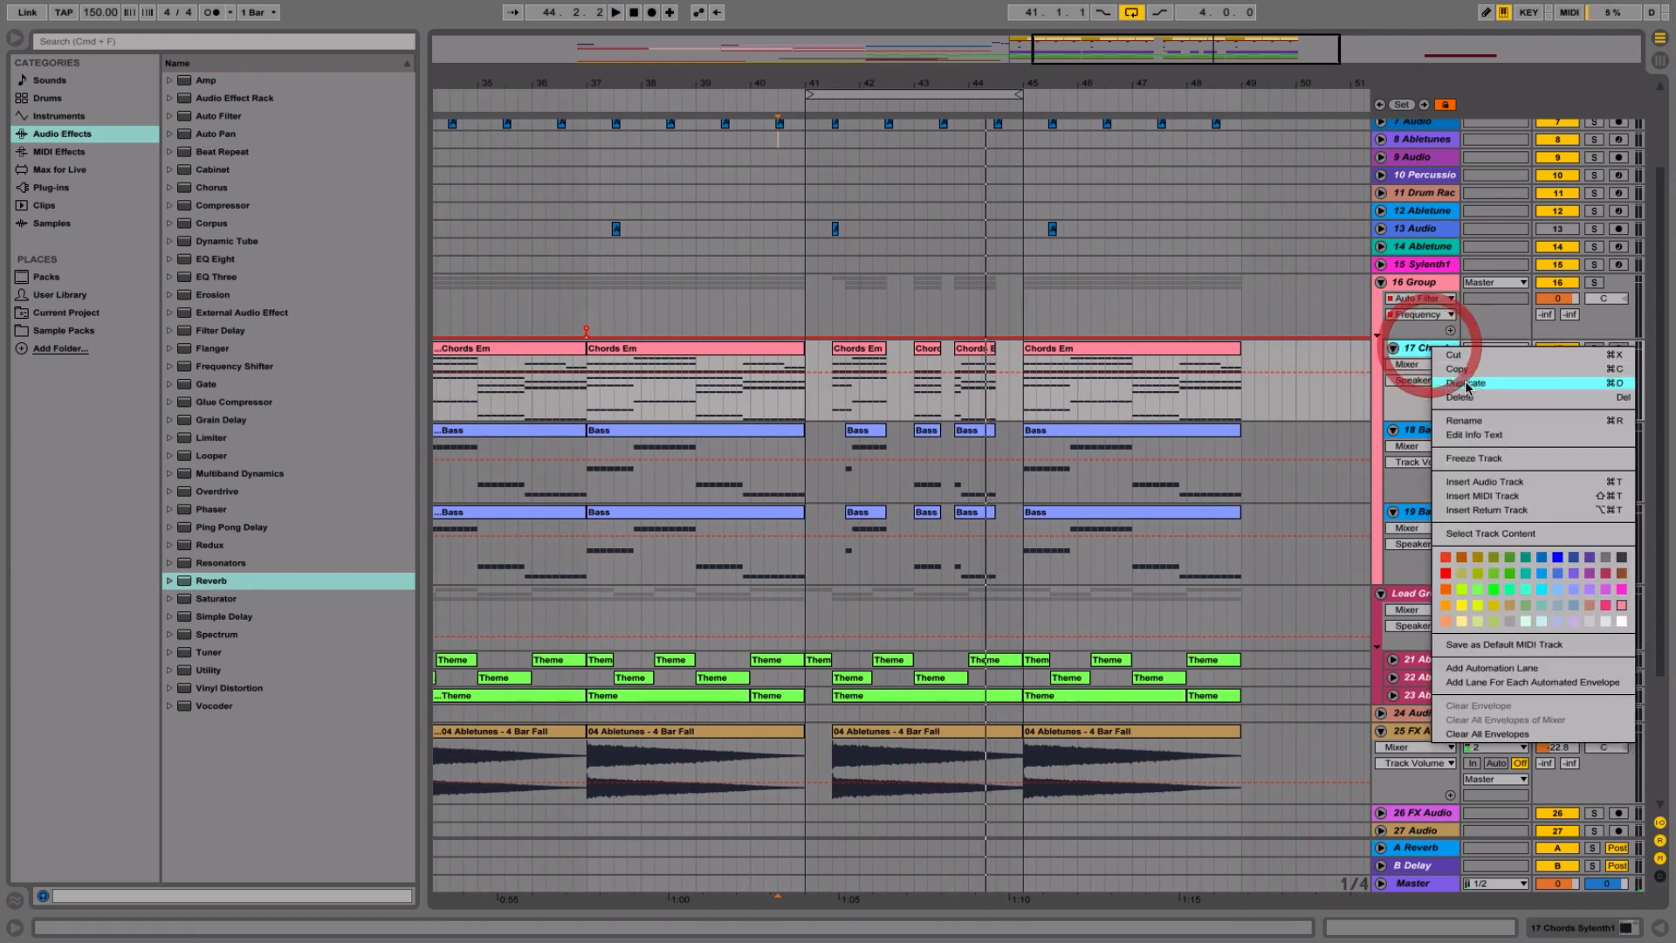
{"action": "left_click", "coordinate": [1470, 495]}
- Move the three short Chords Em clips between bars 41 and 45 from track 17 to the new MIDI track
{"action": "left_click", "coordinate": [1089, 362]}
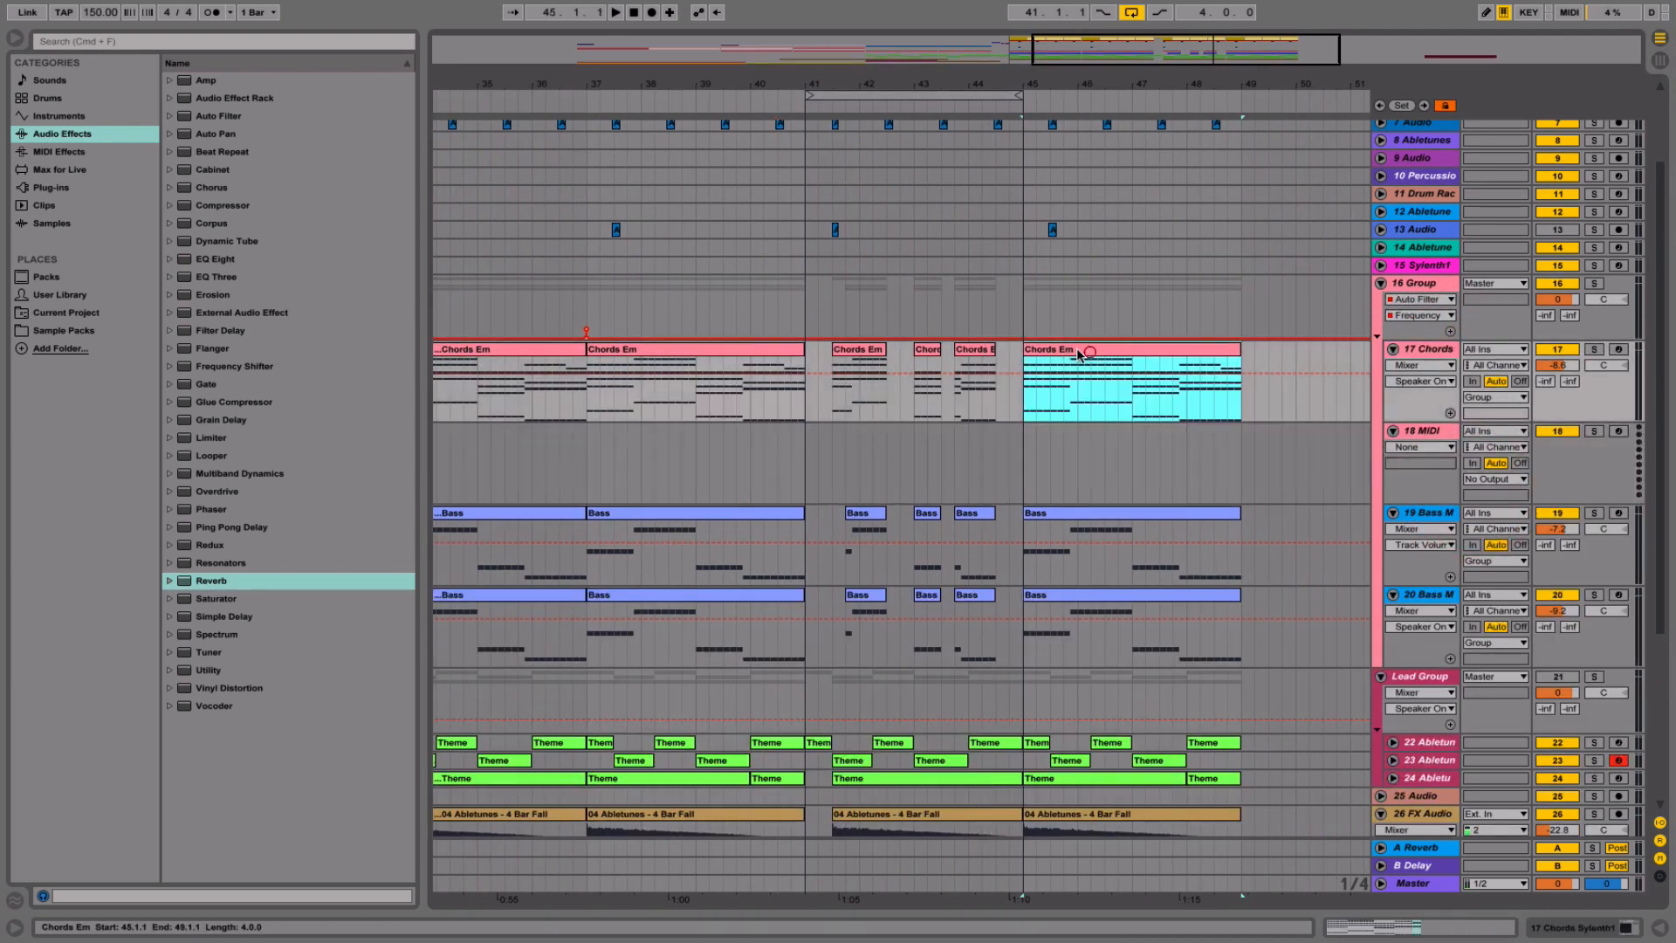
{"action": "left_click", "coordinate": [860, 355]}
{"action": "left_click", "coordinate": [984, 417], "text": "shift"}
{"action": "left_click_drag", "start_coordinate": [984, 417], "coordinate": [984, 448]}
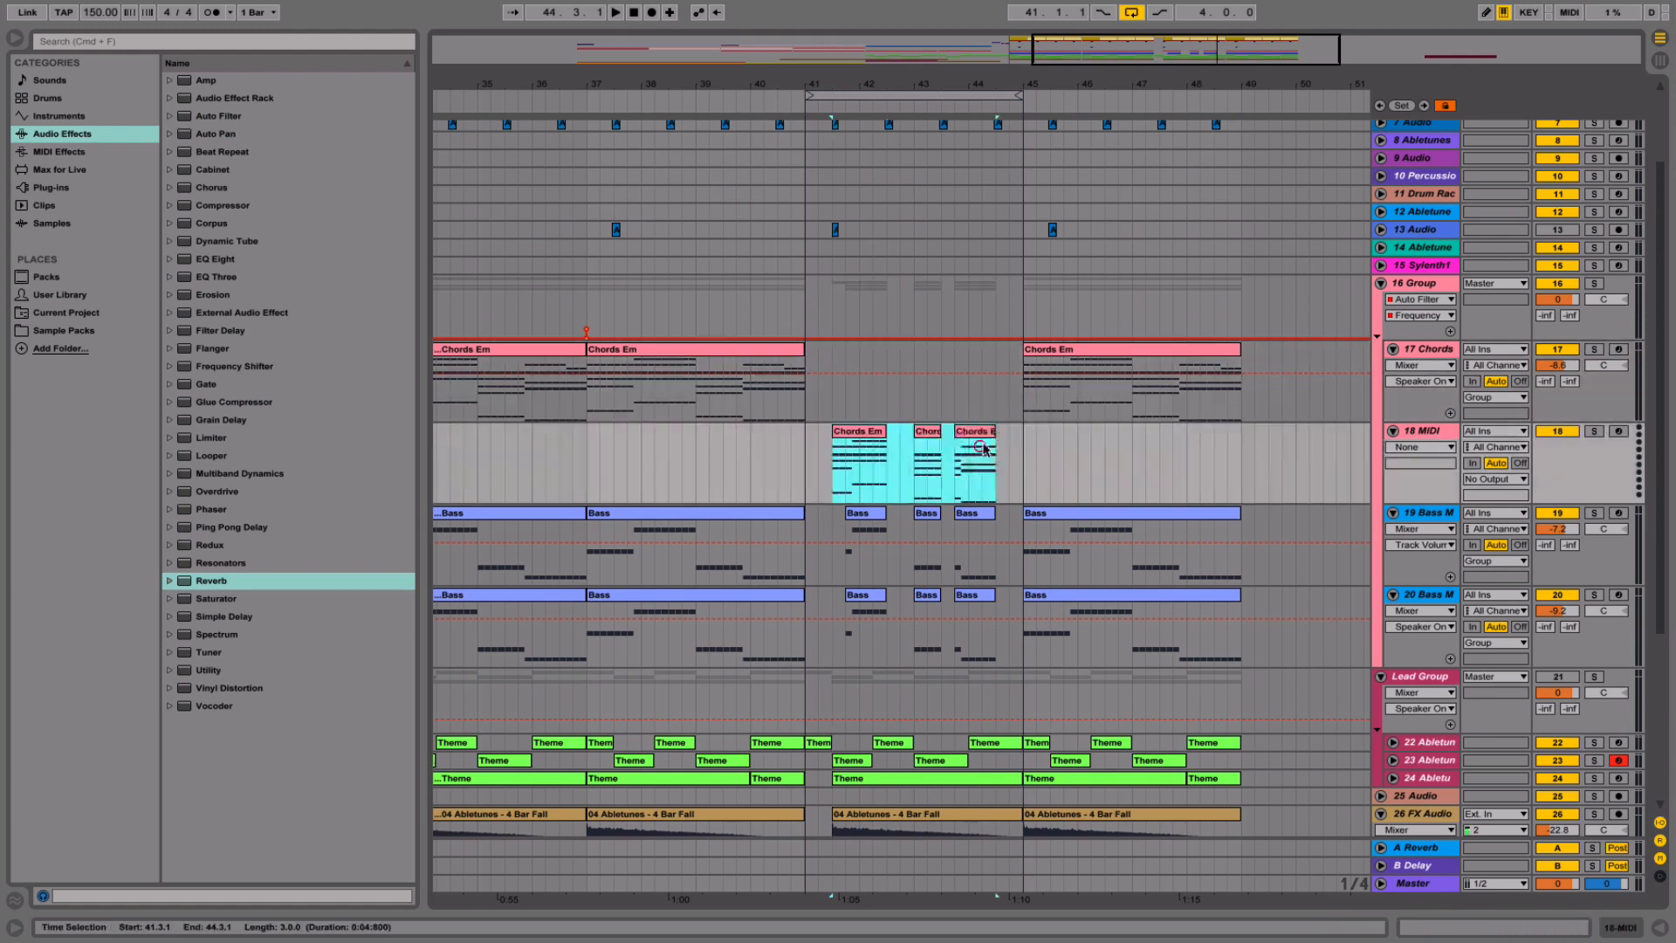
- Open the Future Pop Producer pack, preview Lead Shot 07 C and show the device chain of the 18 MIDI track
{"action": "left_click", "coordinate": [1436, 430]}
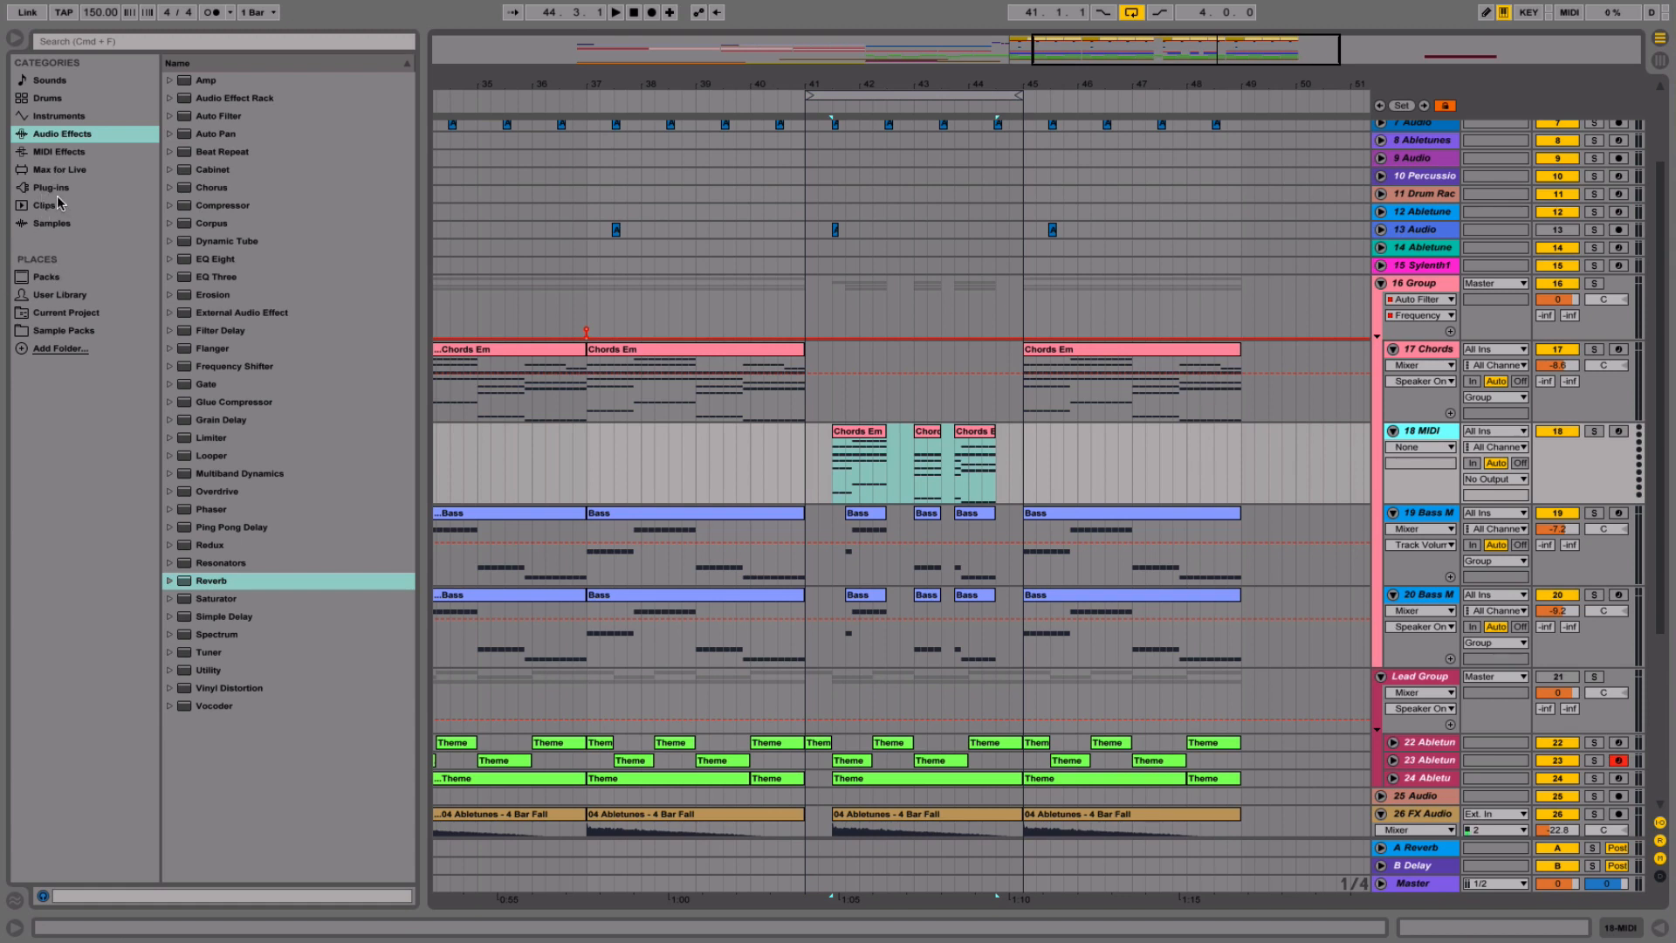
{"action": "left_click", "coordinate": [50, 330]}
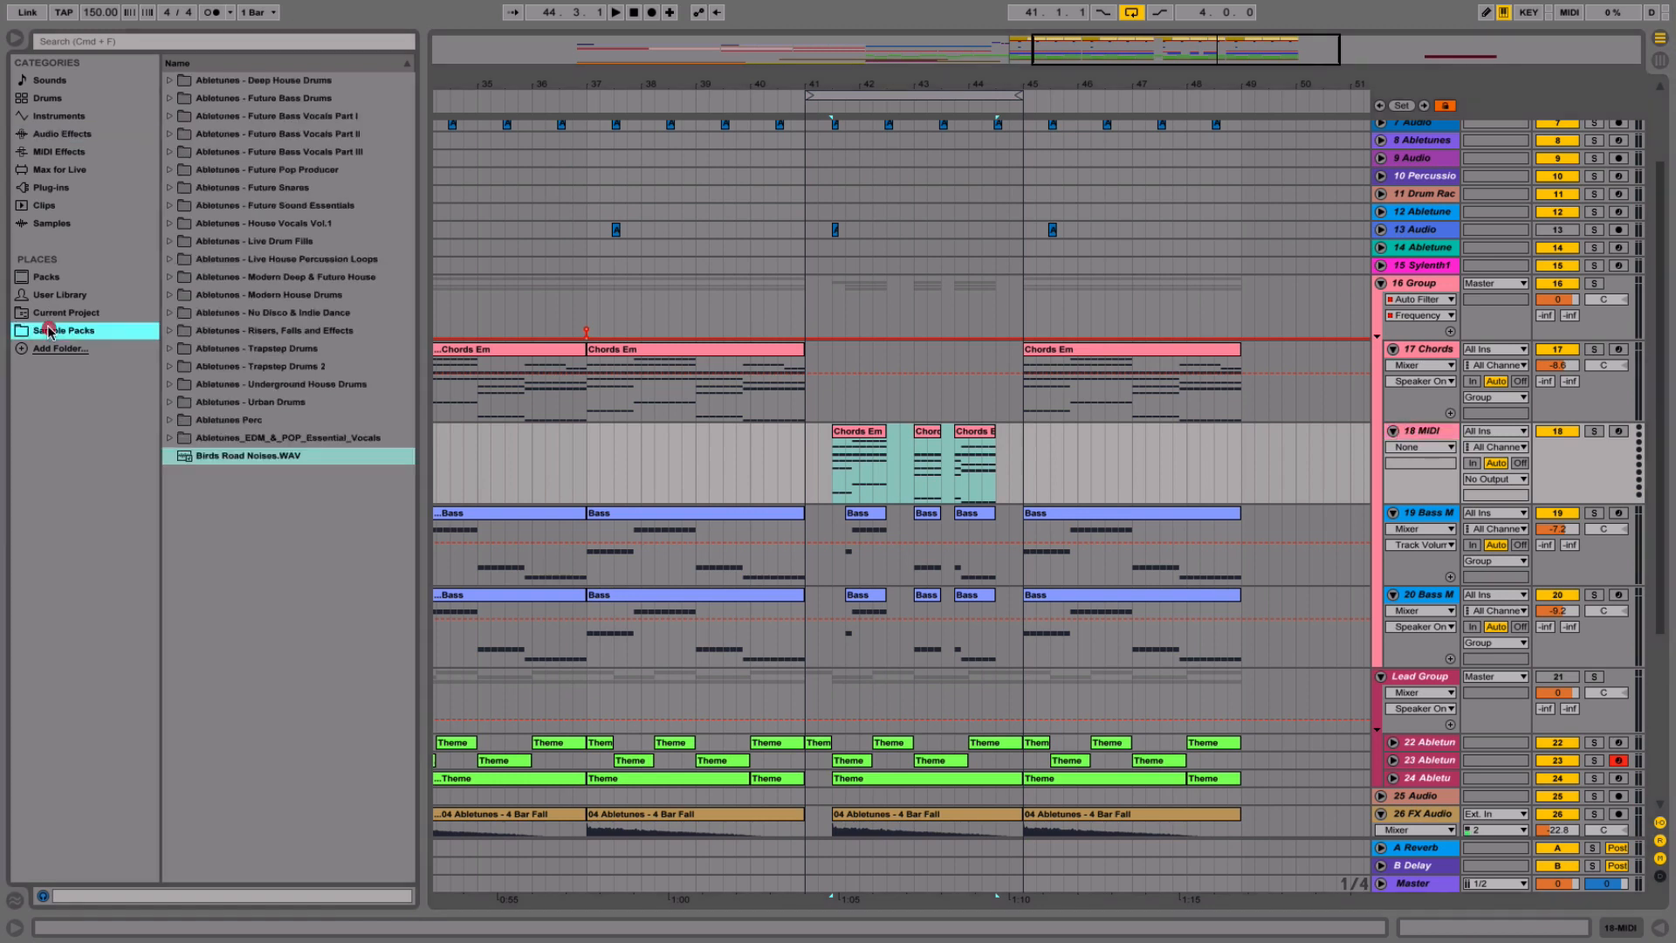
{"action": "left_click", "coordinate": [171, 170]}
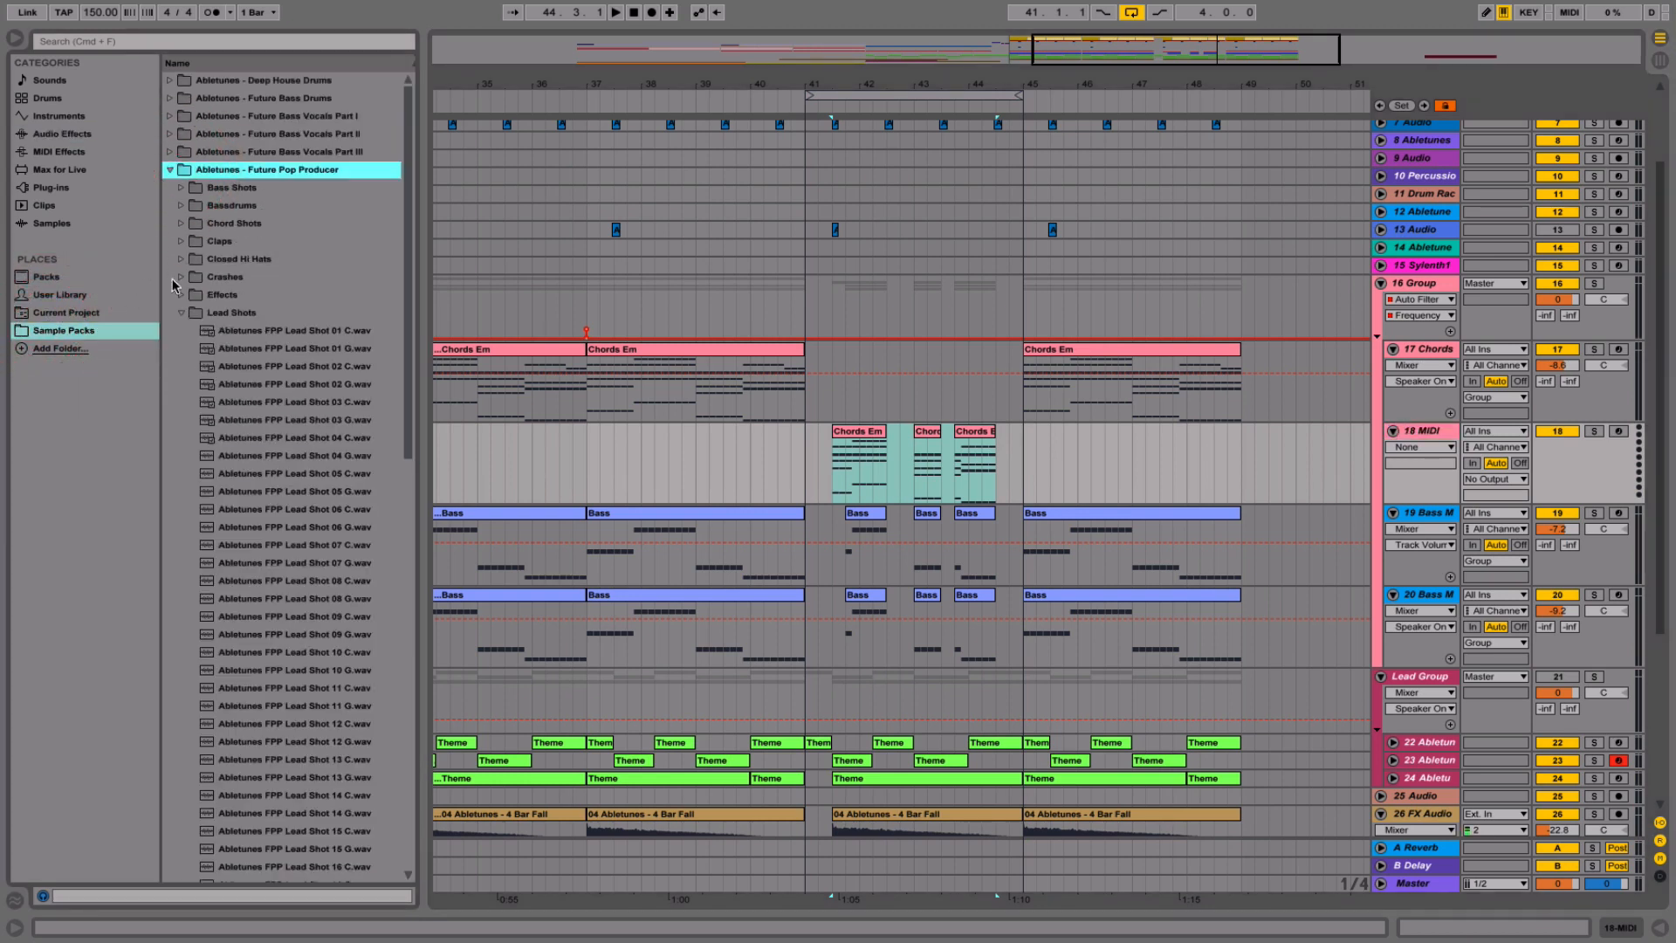
{"action": "left_click", "coordinate": [279, 547]}
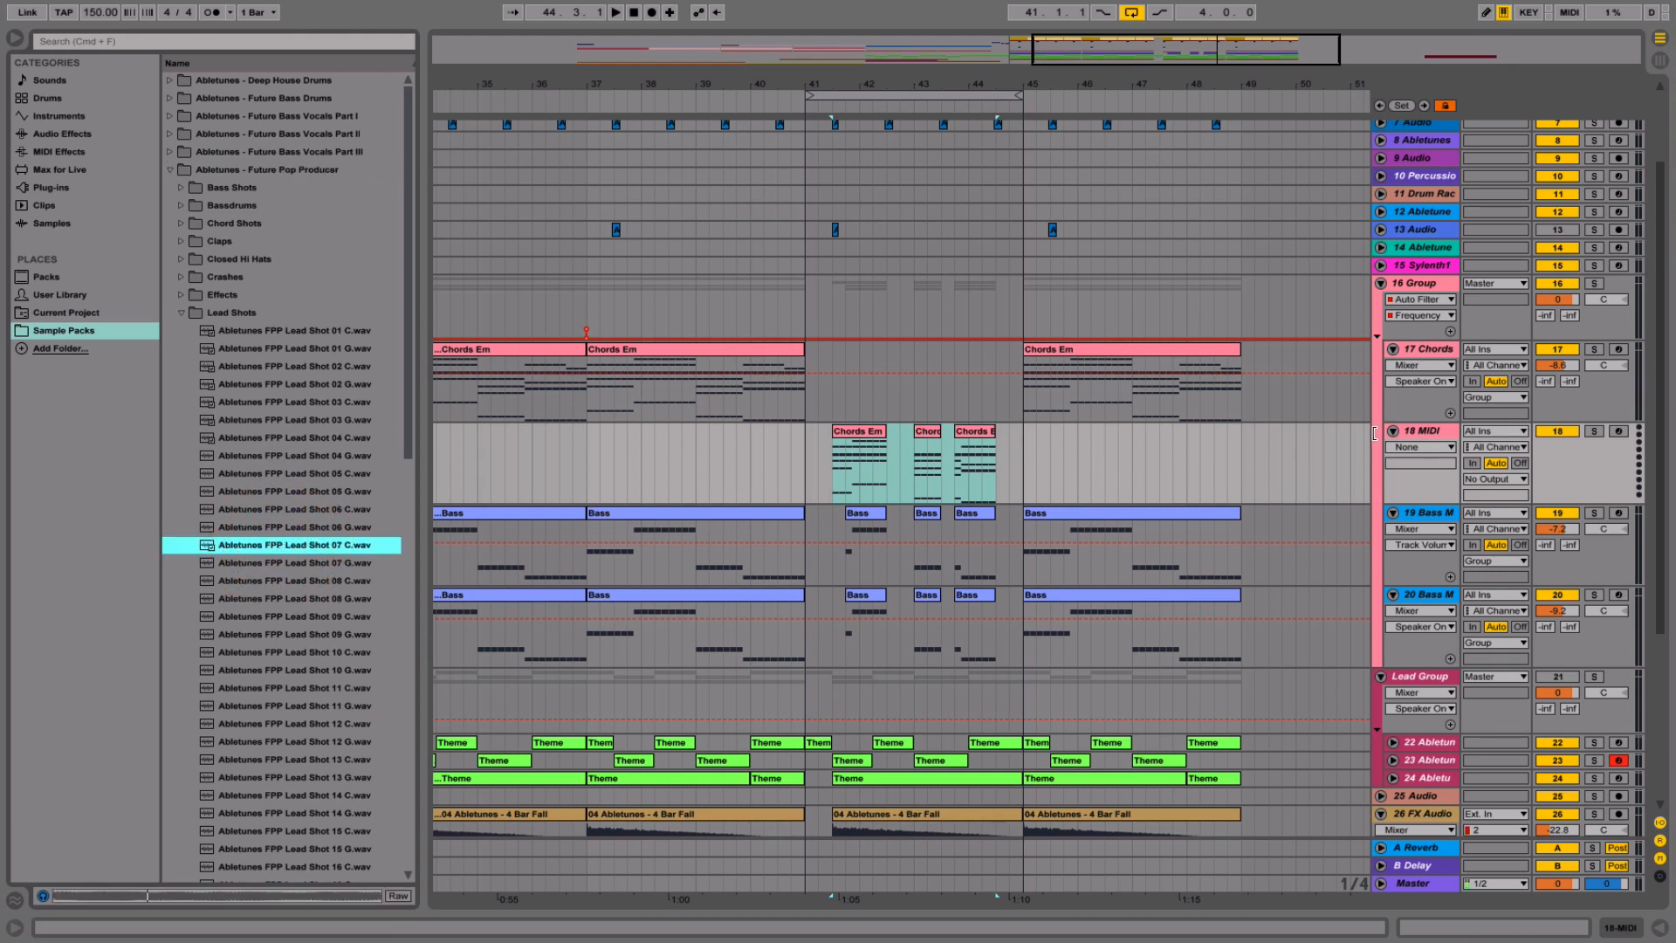
{"action": "double_click", "coordinate": [1420, 431]}
- Audition the Lead Shot samples from 08 C through 15 C in the Future Pop Producer pack
{"action": "left_click", "coordinate": [287, 583]}
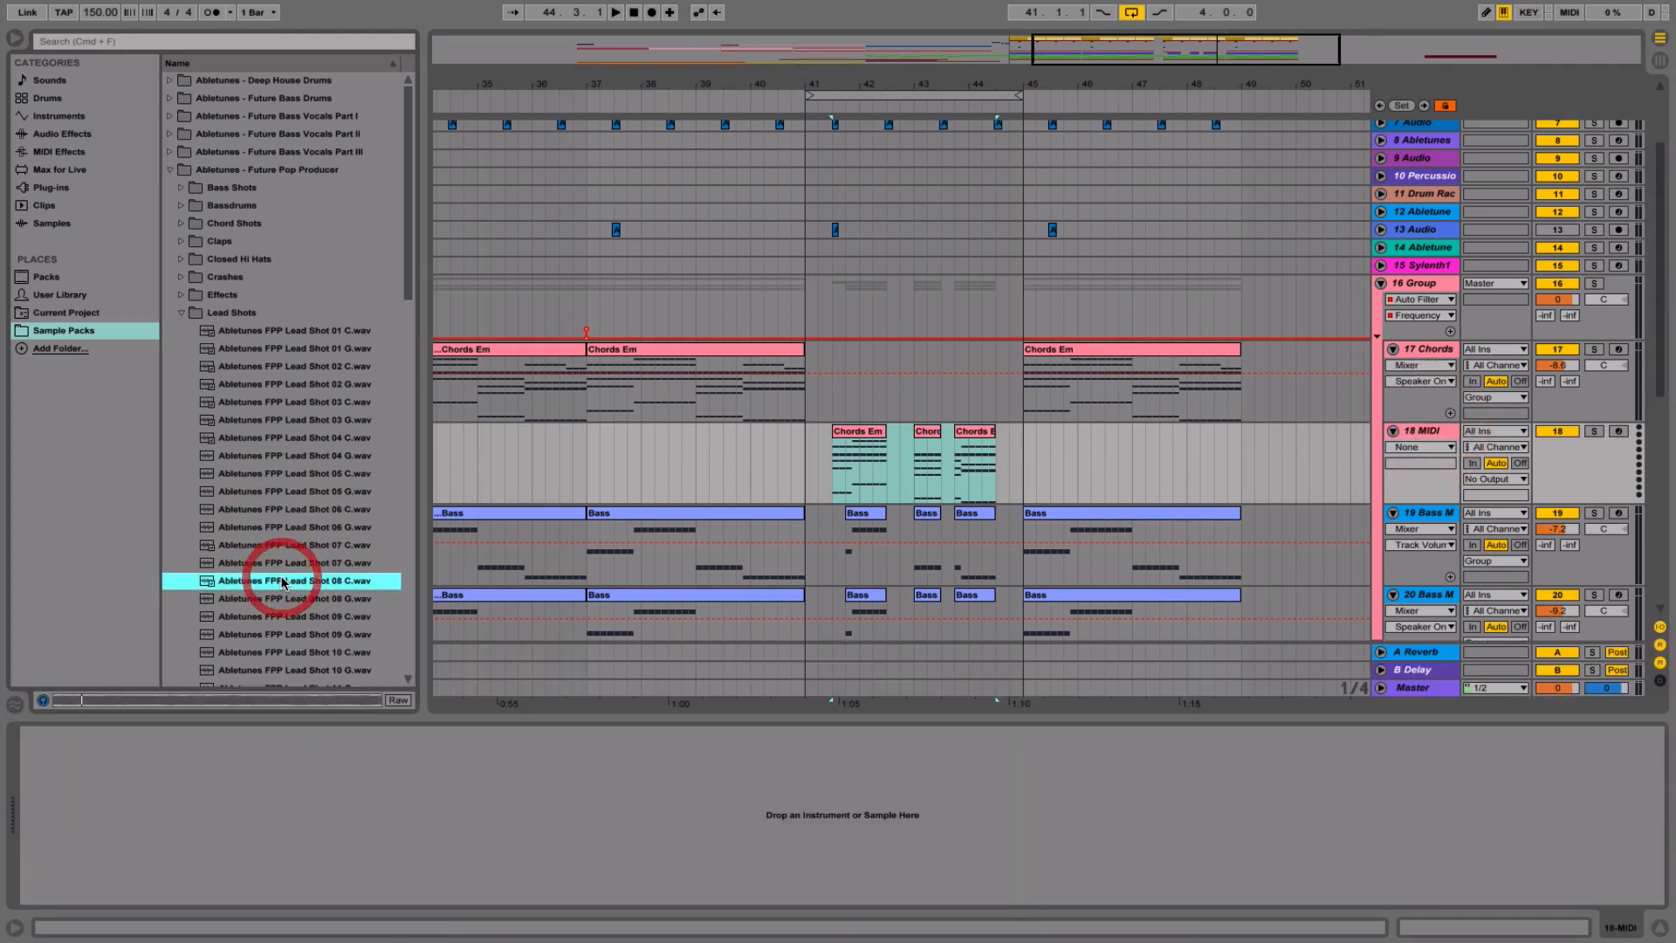
{"action": "left_click", "coordinate": [286, 615]}
{"action": "scroll", "coordinate": [288, 593], "scroll_direction": "down", "scroll_amount": 3}
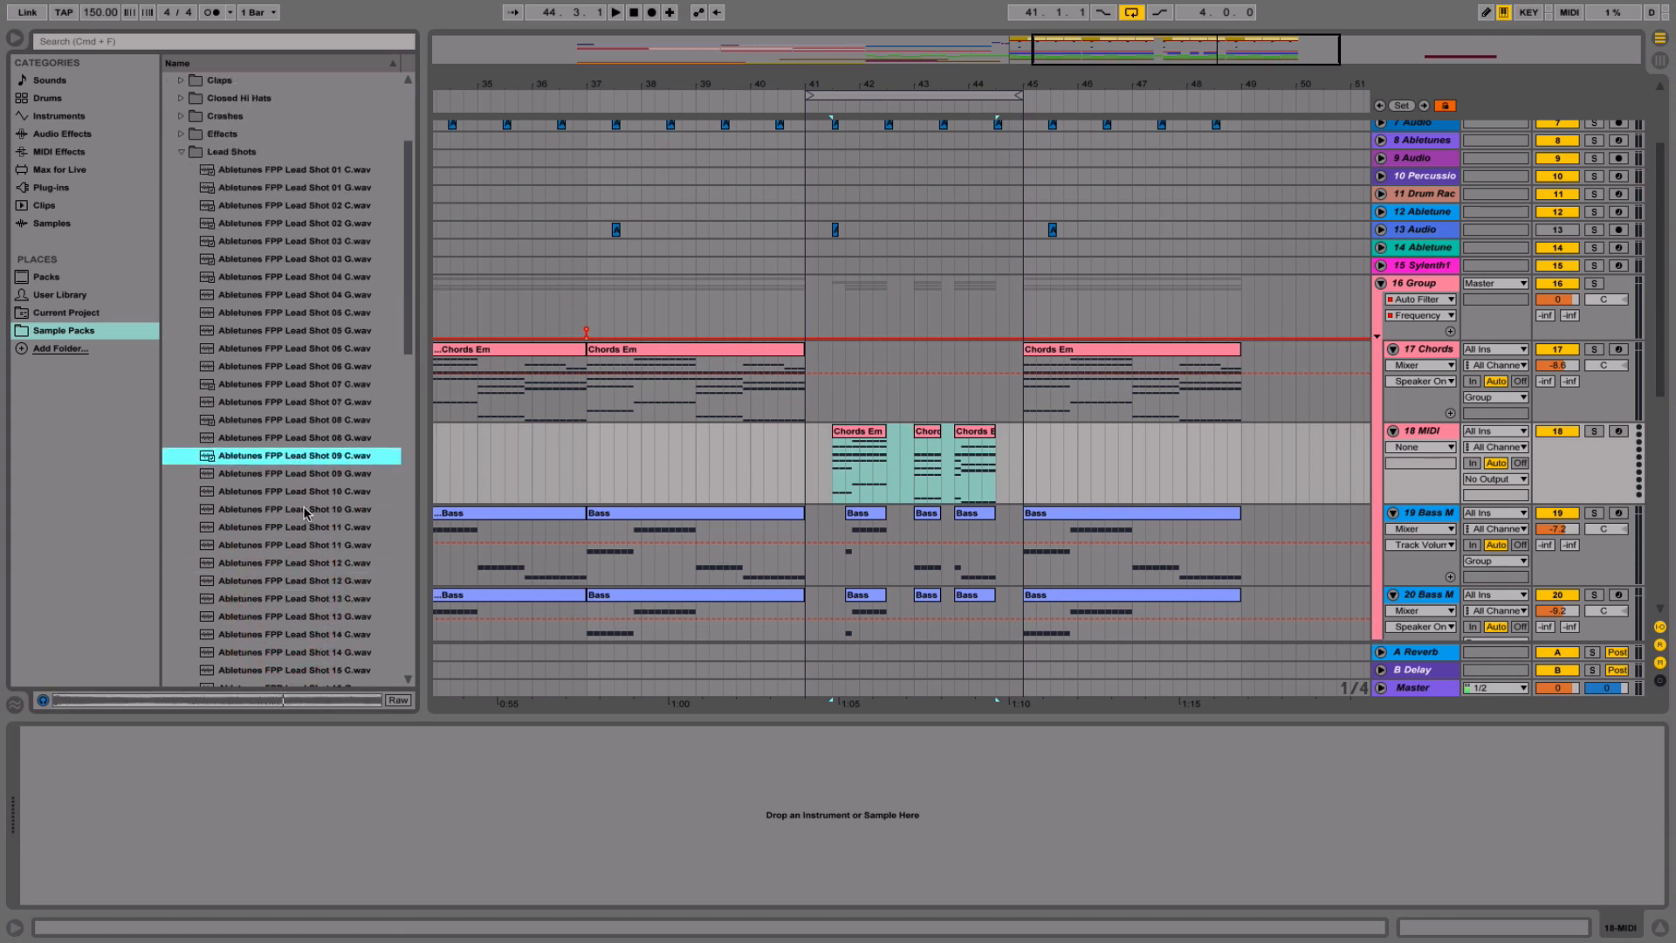
{"action": "left_click", "coordinate": [305, 492]}
{"action": "left_click", "coordinate": [281, 527]}
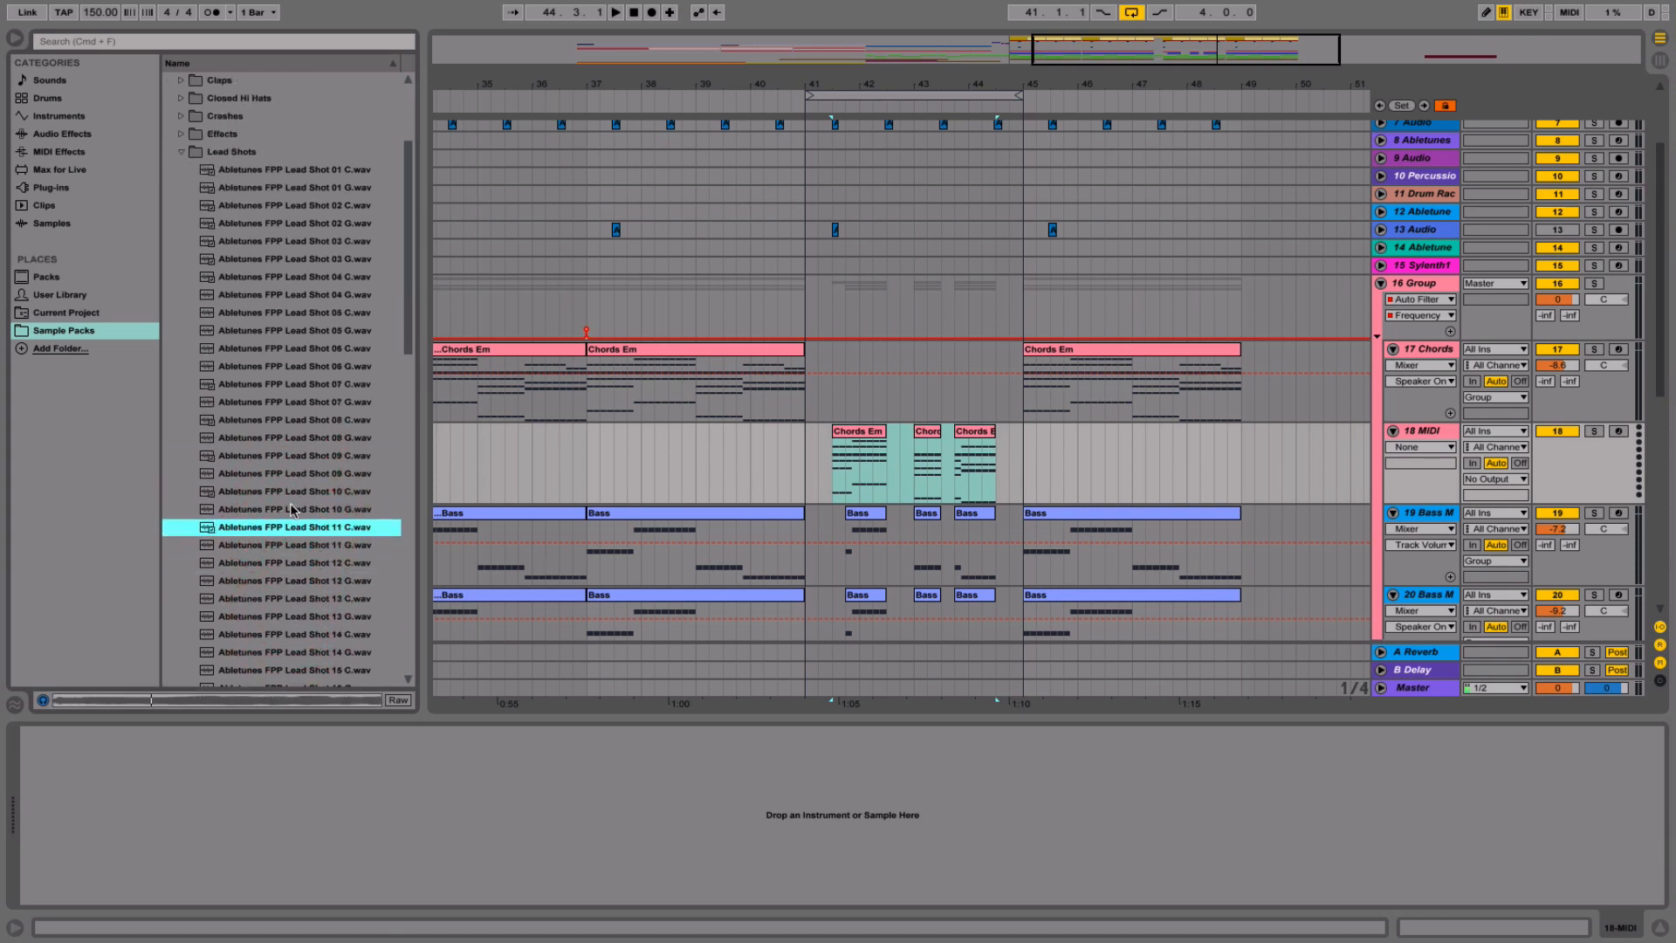
{"action": "left_click", "coordinate": [294, 494]}
{"action": "left_click", "coordinate": [290, 545]}
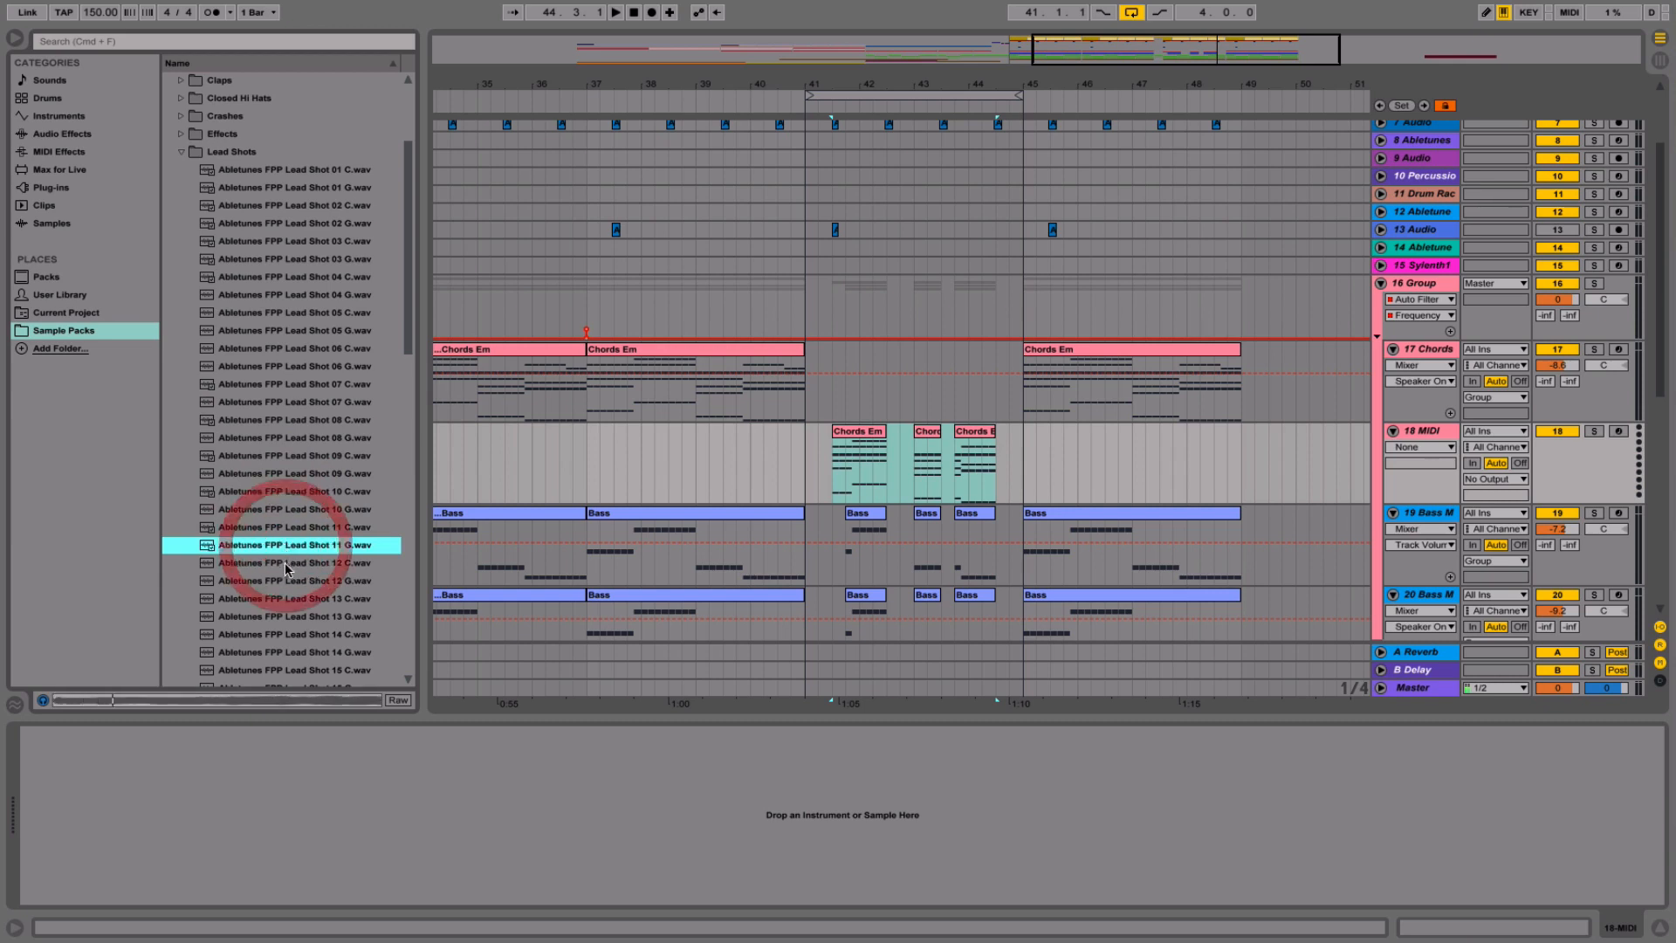
{"action": "left_click", "coordinate": [281, 565]}
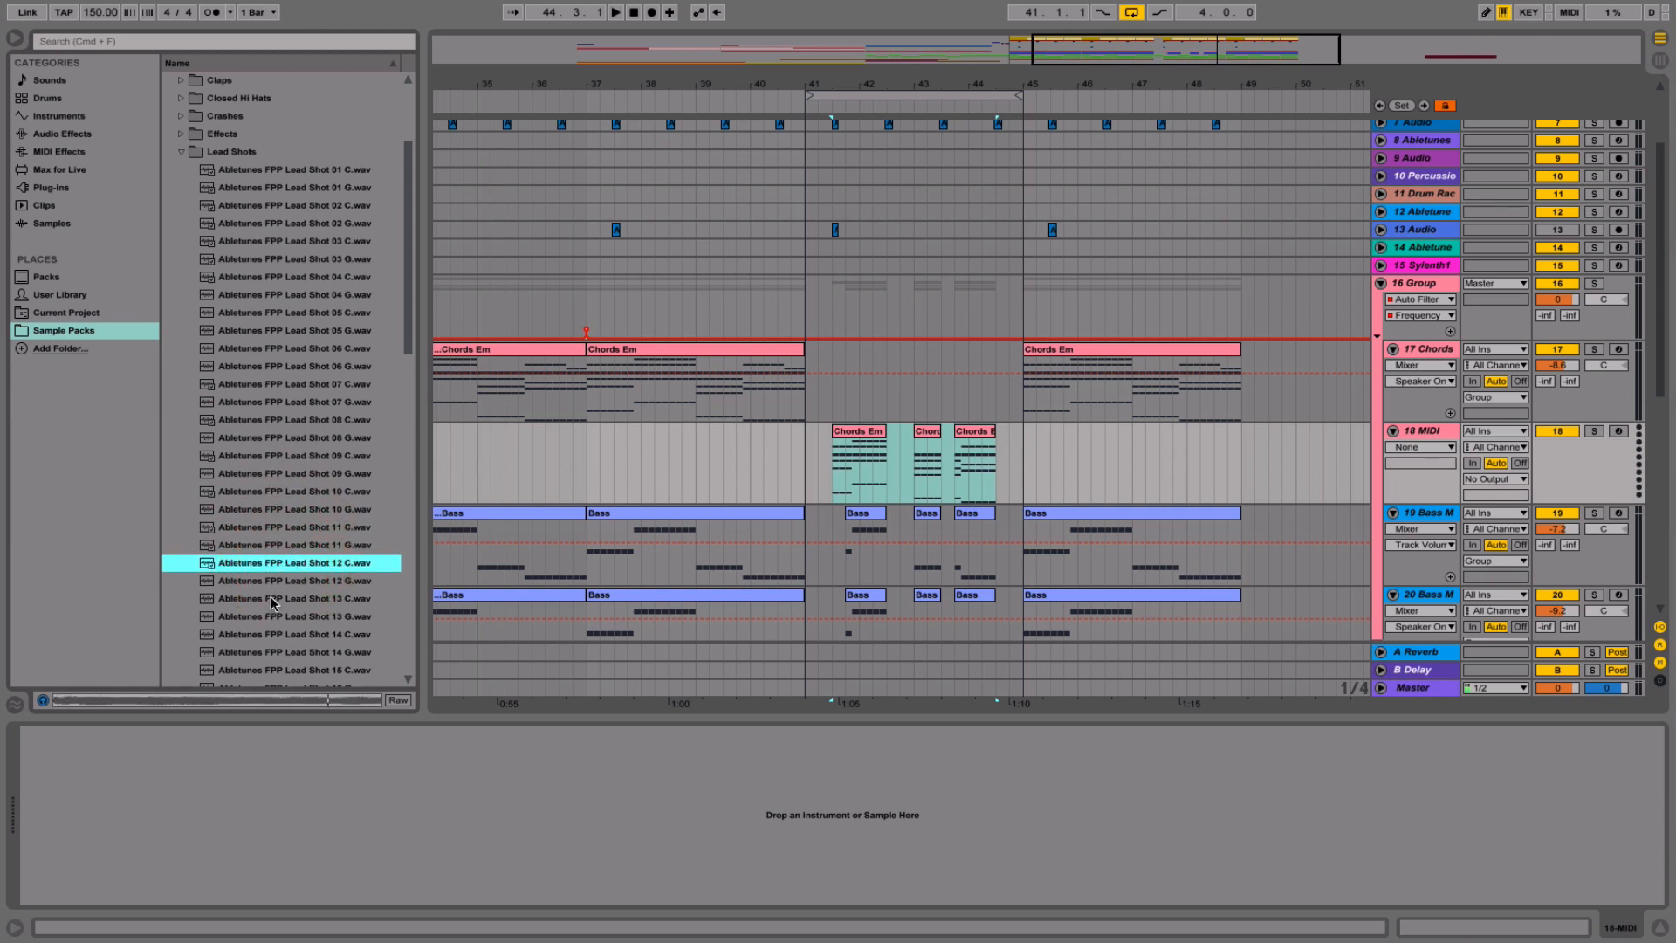
{"action": "left_click", "coordinate": [273, 598]}
{"action": "scroll", "coordinate": [273, 603], "scroll_direction": "down", "scroll_amount": 1}
{"action": "left_click", "coordinate": [278, 599]}
{"action": "scroll", "coordinate": [271, 587], "scroll_direction": "down", "scroll_amount": 3}
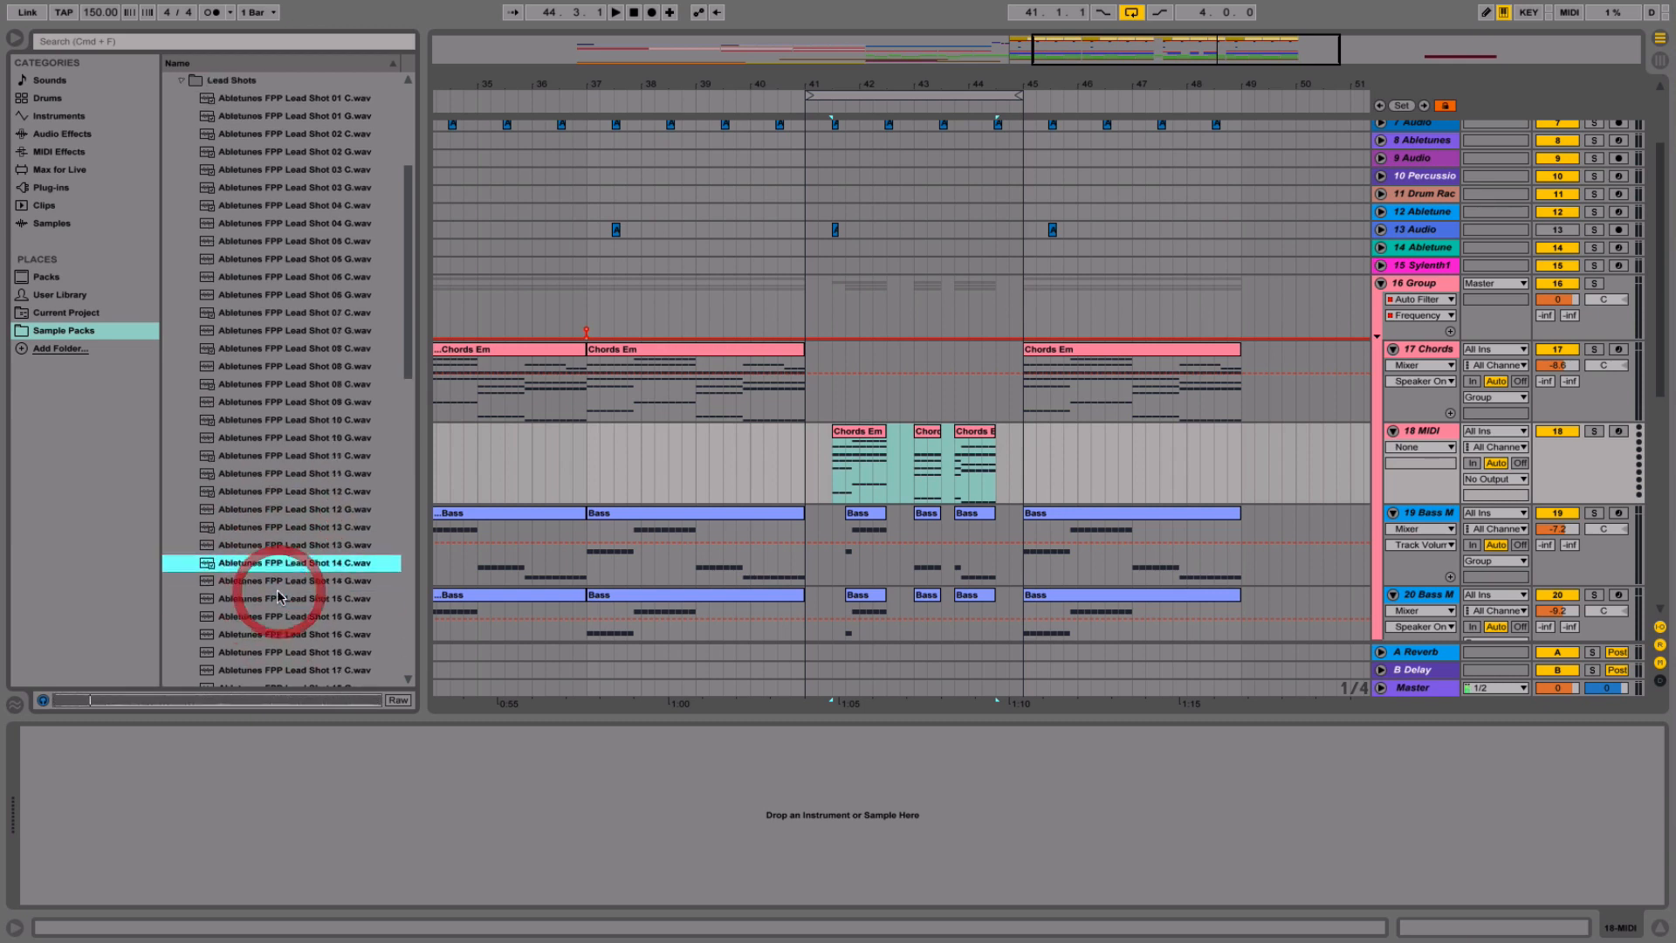
{"action": "left_click", "coordinate": [282, 529]}
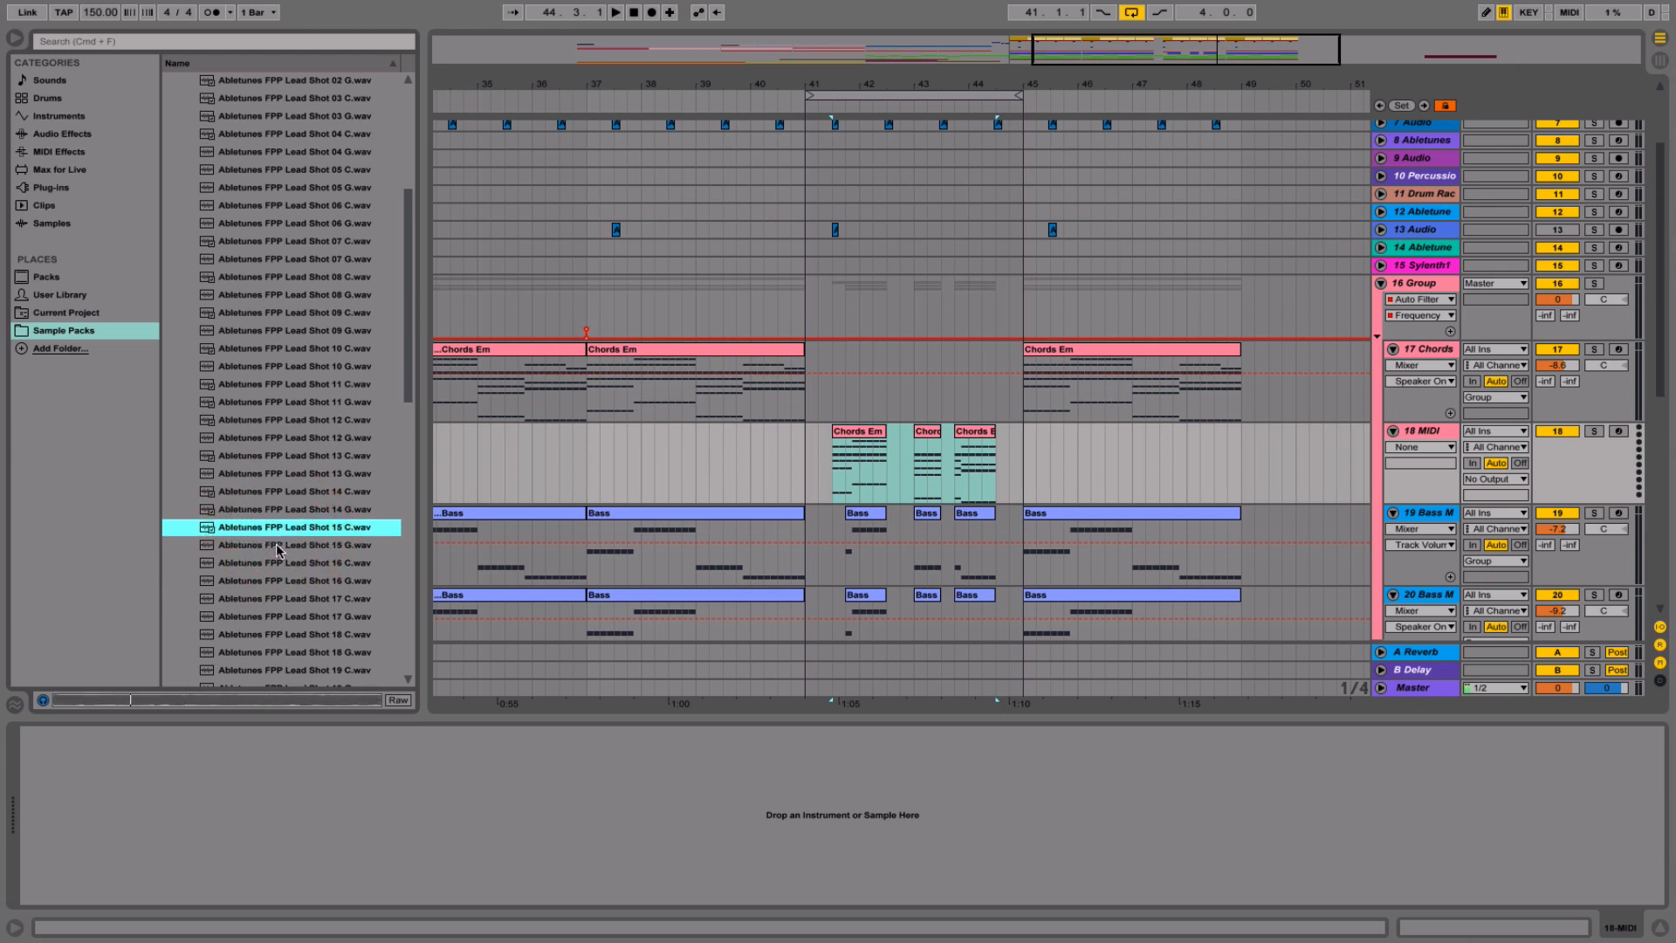
- Load Abletunes FPP Lead Shot 15 C as the instrument on track 18 and set the track's volume to -8.7
{"action": "left_click_drag", "start_coordinate": [369, 773], "coordinate": [369, 776]}
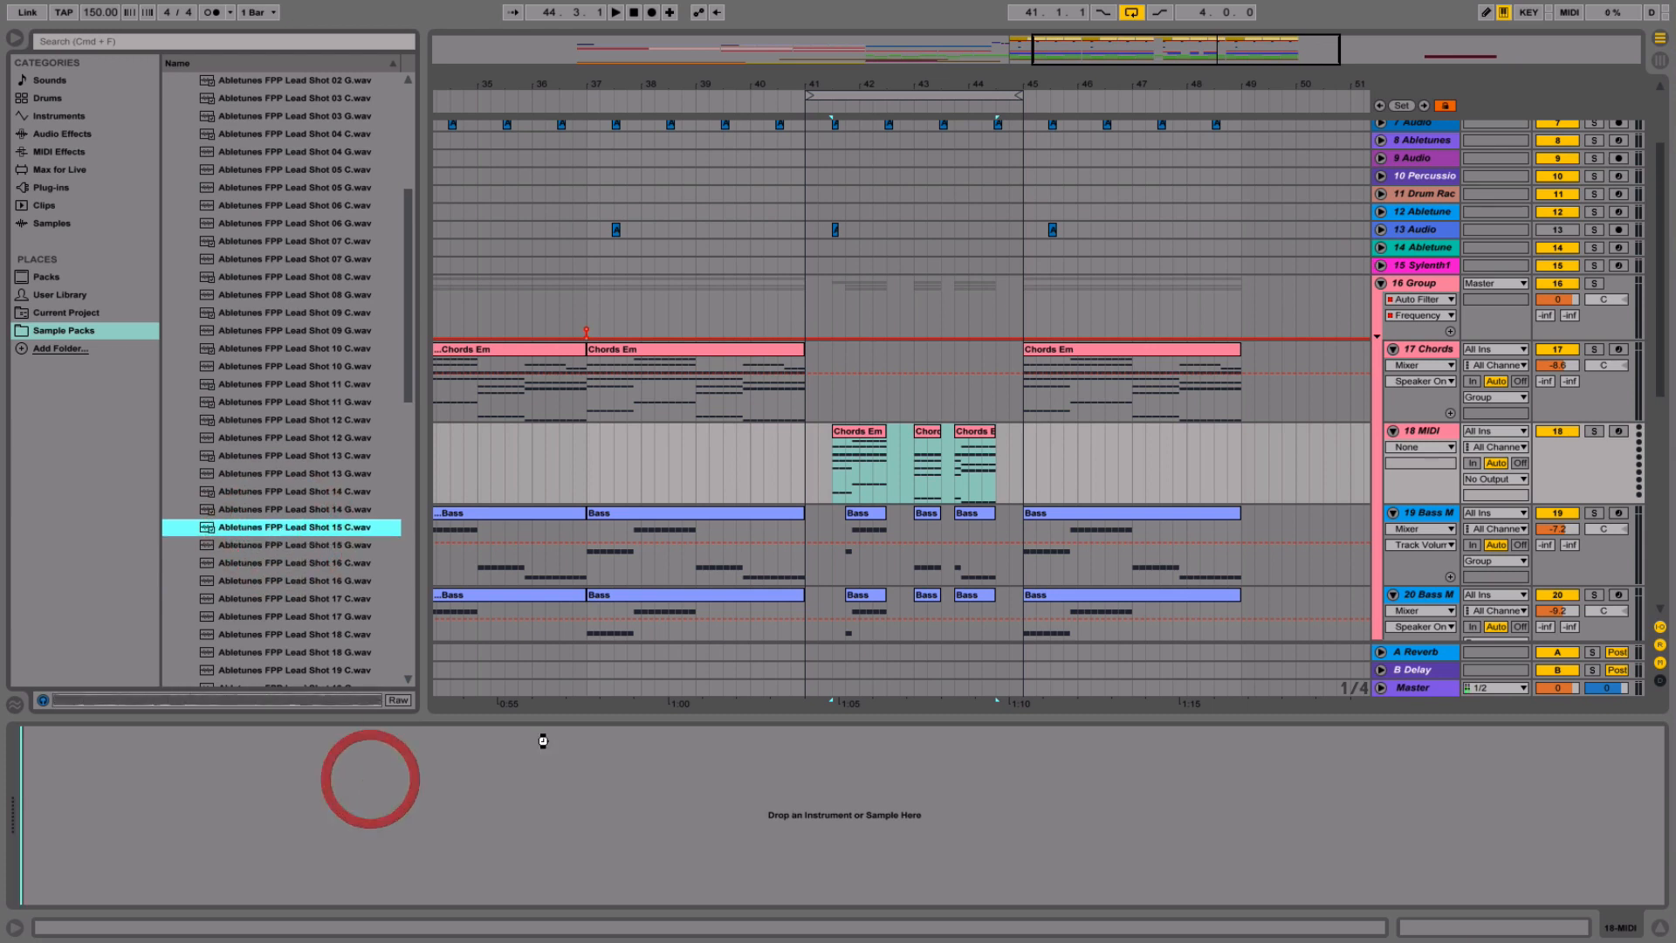
{"action": "left_click", "coordinate": [880, 439]}
{"action": "mouse_move", "coordinate": [1562, 451]}
{"action": "left_mouse_down"}
{"action": "mouse_move", "coordinate": [1563, 482]}
{"action": "mouse_move", "coordinate": [1563, 434]}
{"action": "left_mouse_up"}
- Solo track 18 and listen to its chord clips played with the Lead Shot sample
{"action": "key", "text": "space"}
{"action": "left_click", "coordinate": [1595, 431]}
{"action": "key", "text": "space"}
{"action": "key", "text": "space"}
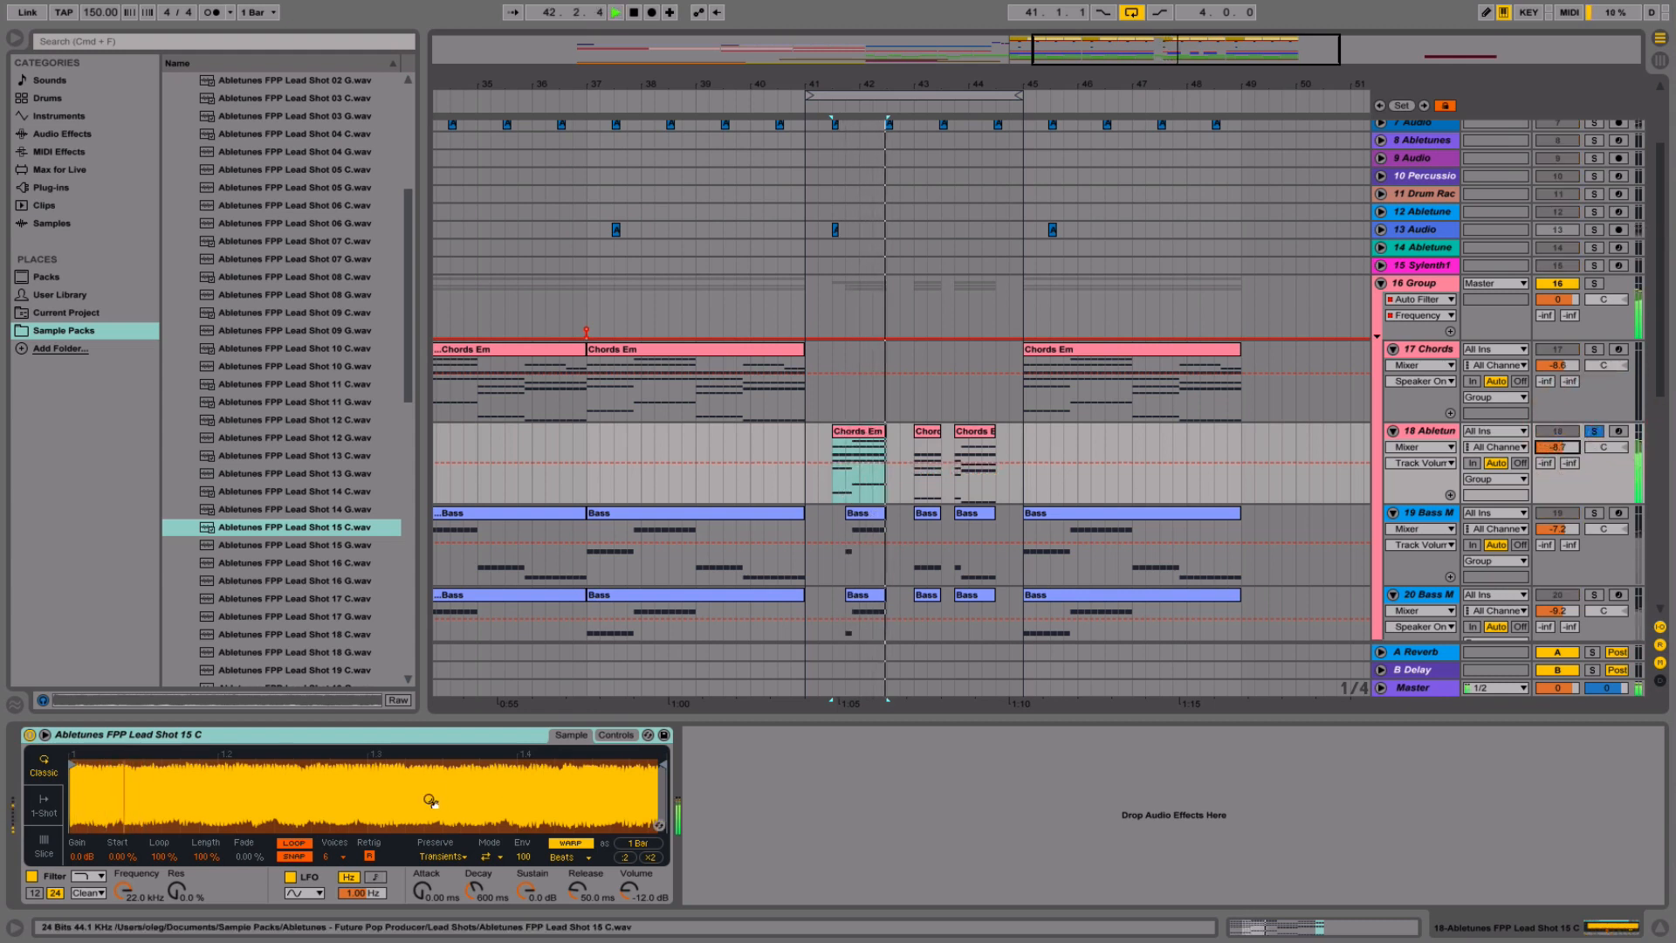
{"action": "key", "text": "space"}
- Turn off Warp for the Lead Shot 15 C sample and set its Transpose to -12
{"action": "left_click", "coordinate": [570, 843]}
{"action": "left_click", "coordinate": [615, 734]}
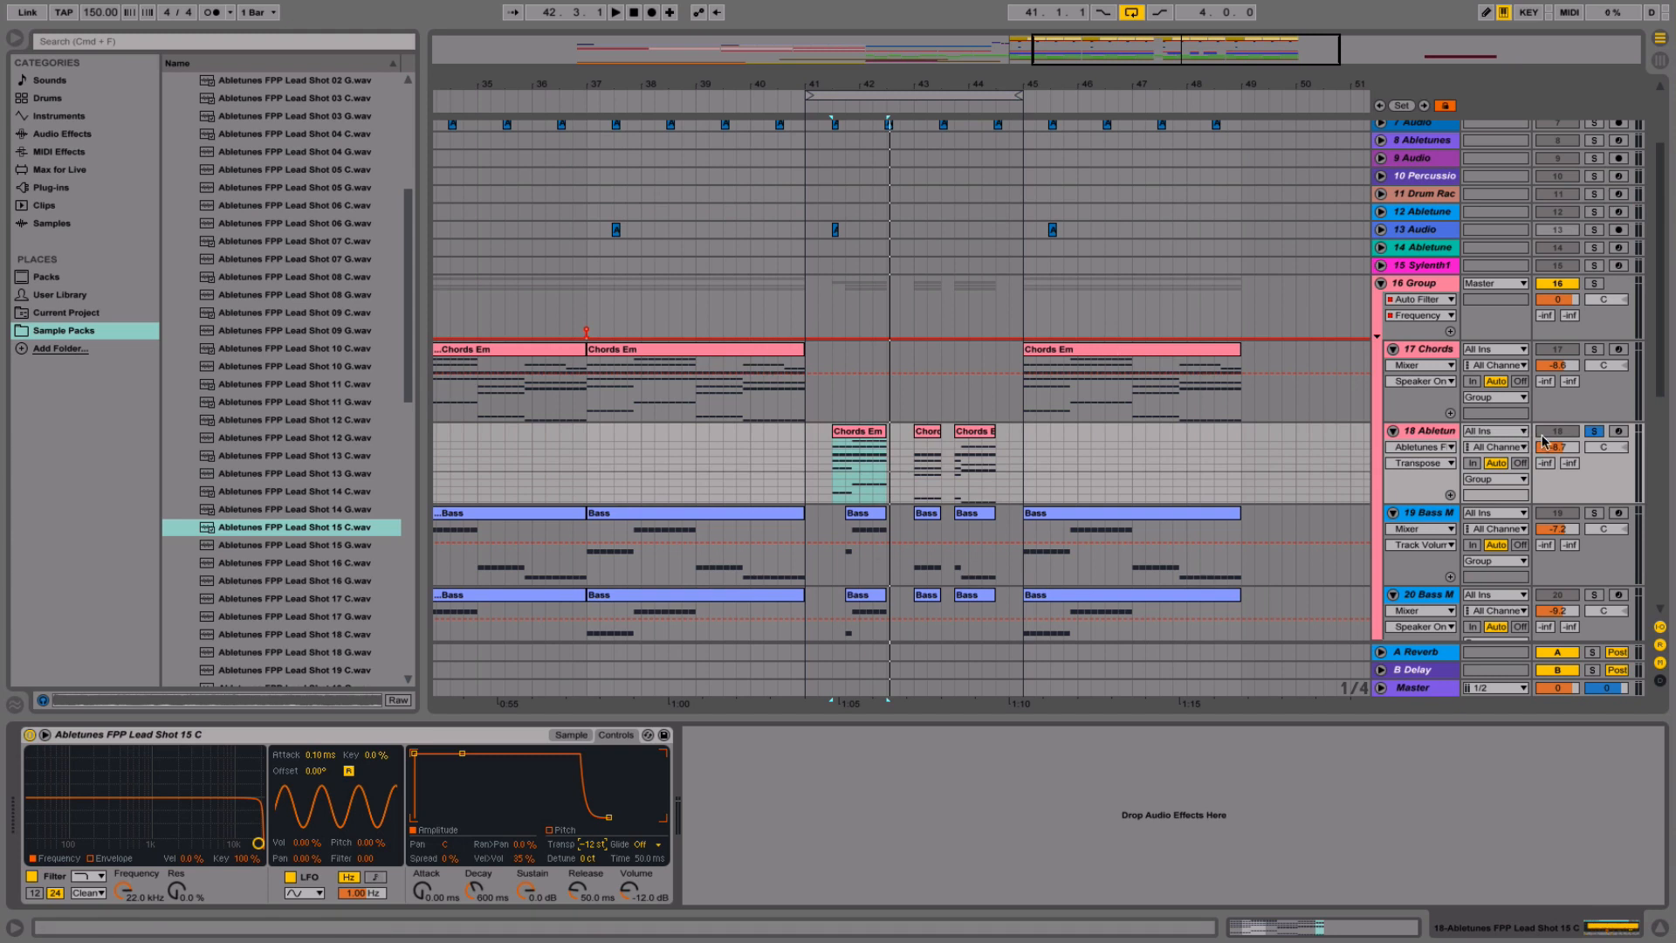
- Play the loop and compare track 18 soloed and within the full mix
{"action": "left_click", "coordinate": [1594, 434]}
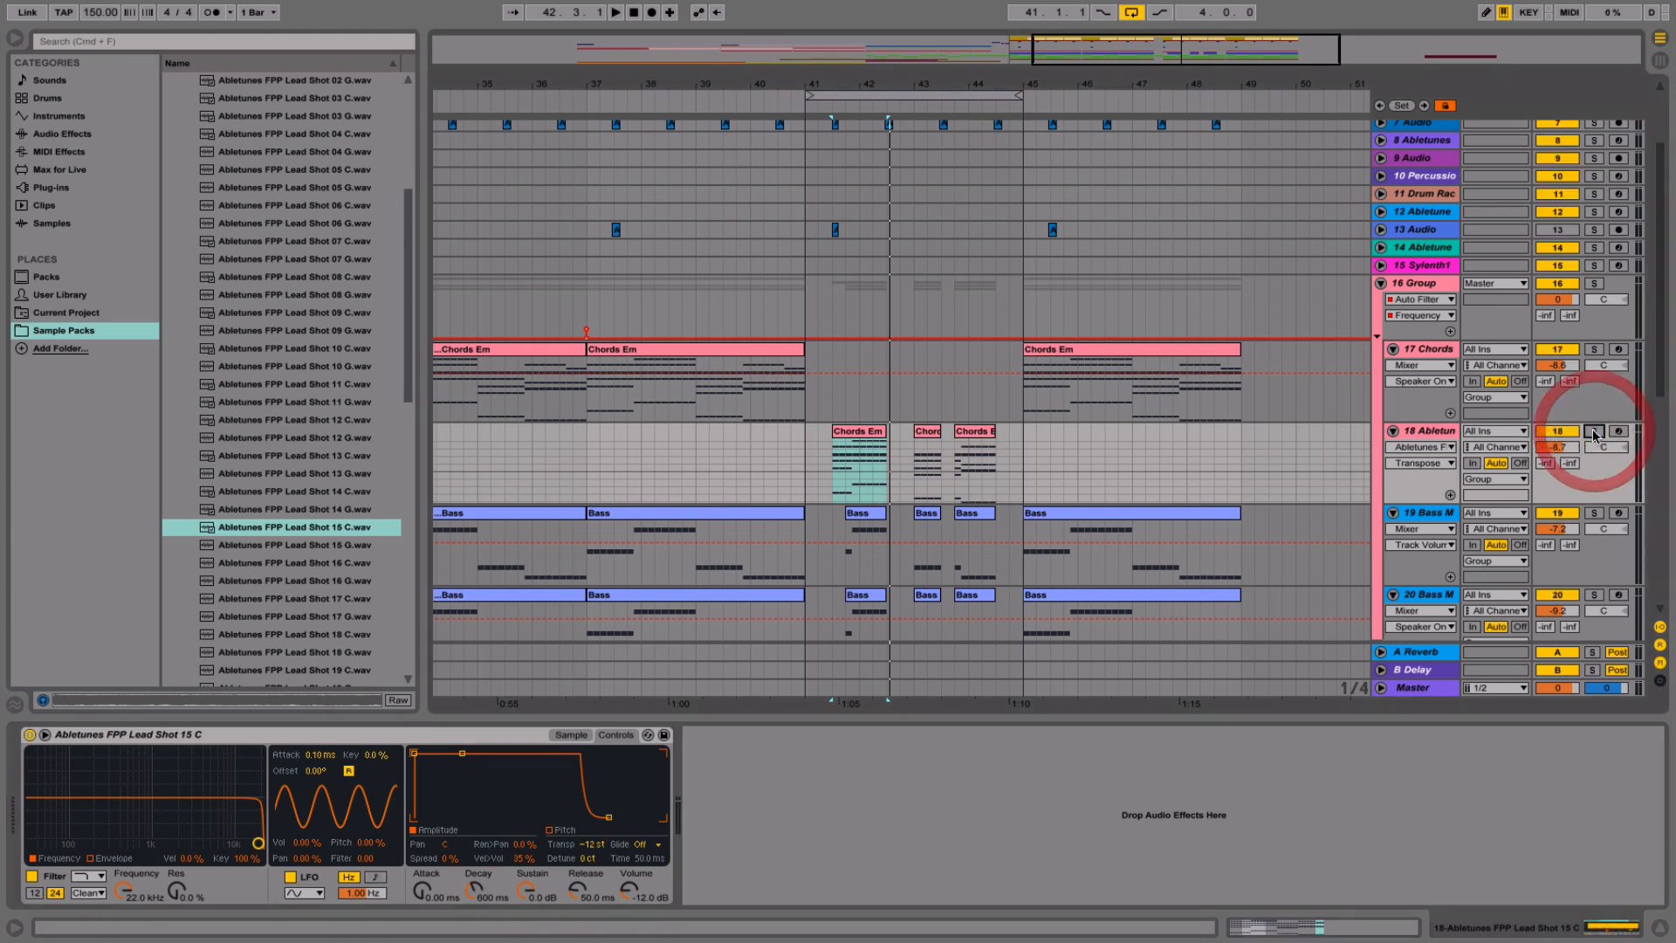
{"action": "key", "text": "space"}
{"action": "left_click", "coordinate": [1594, 434]}
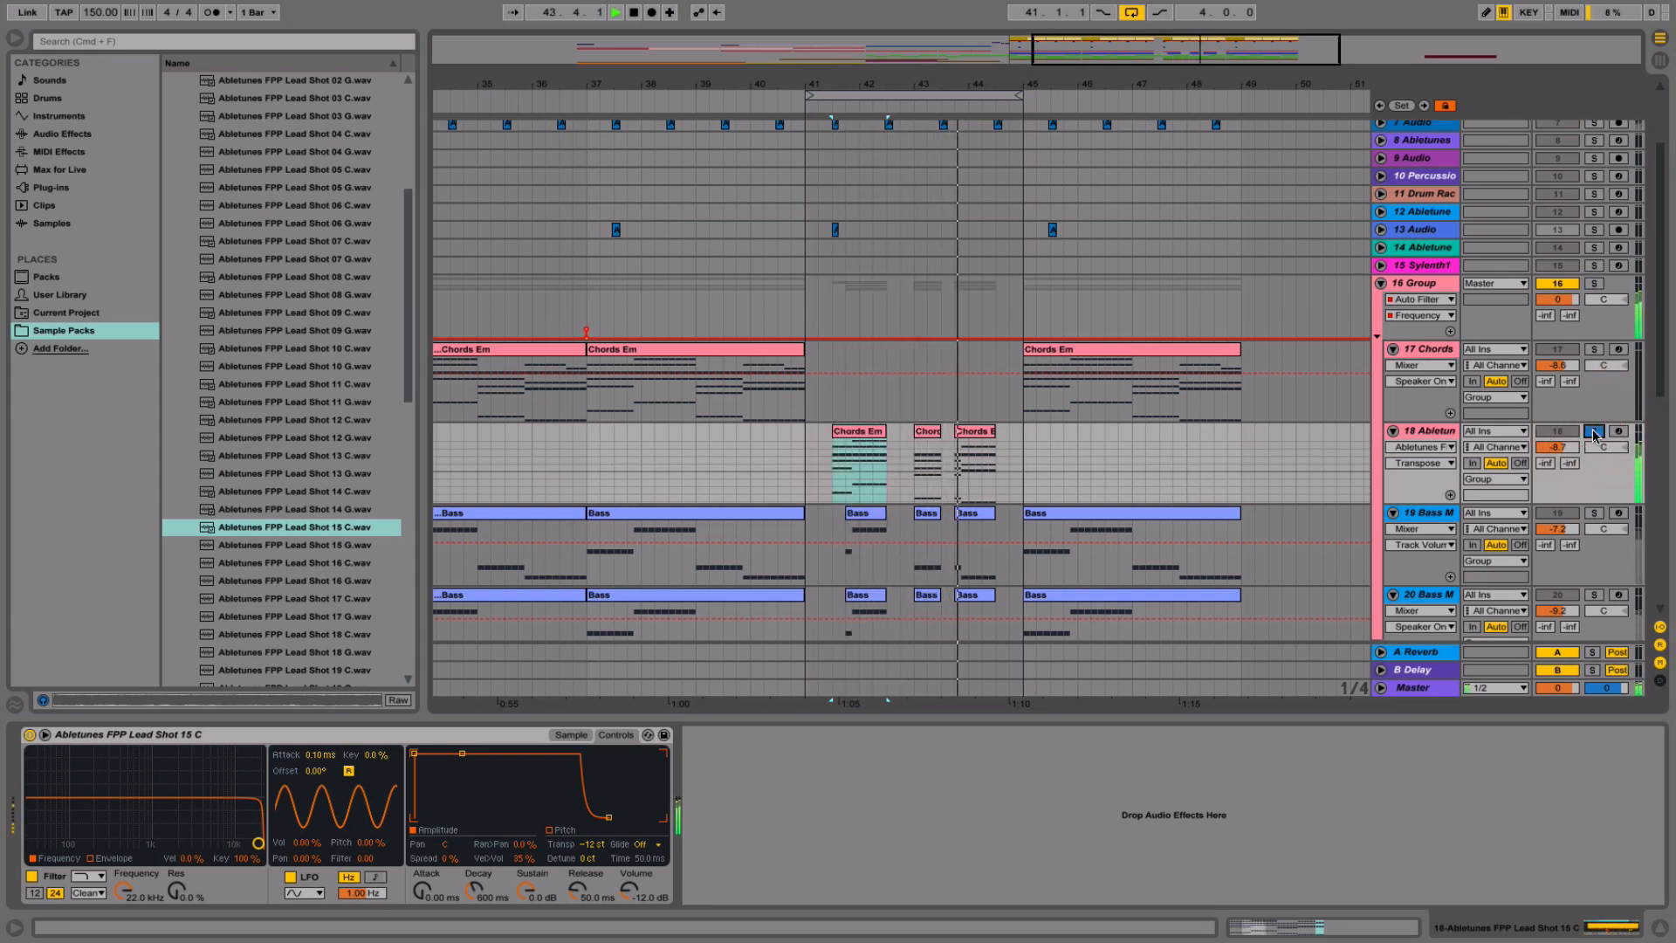
{"action": "left_click", "coordinate": [1594, 434]}
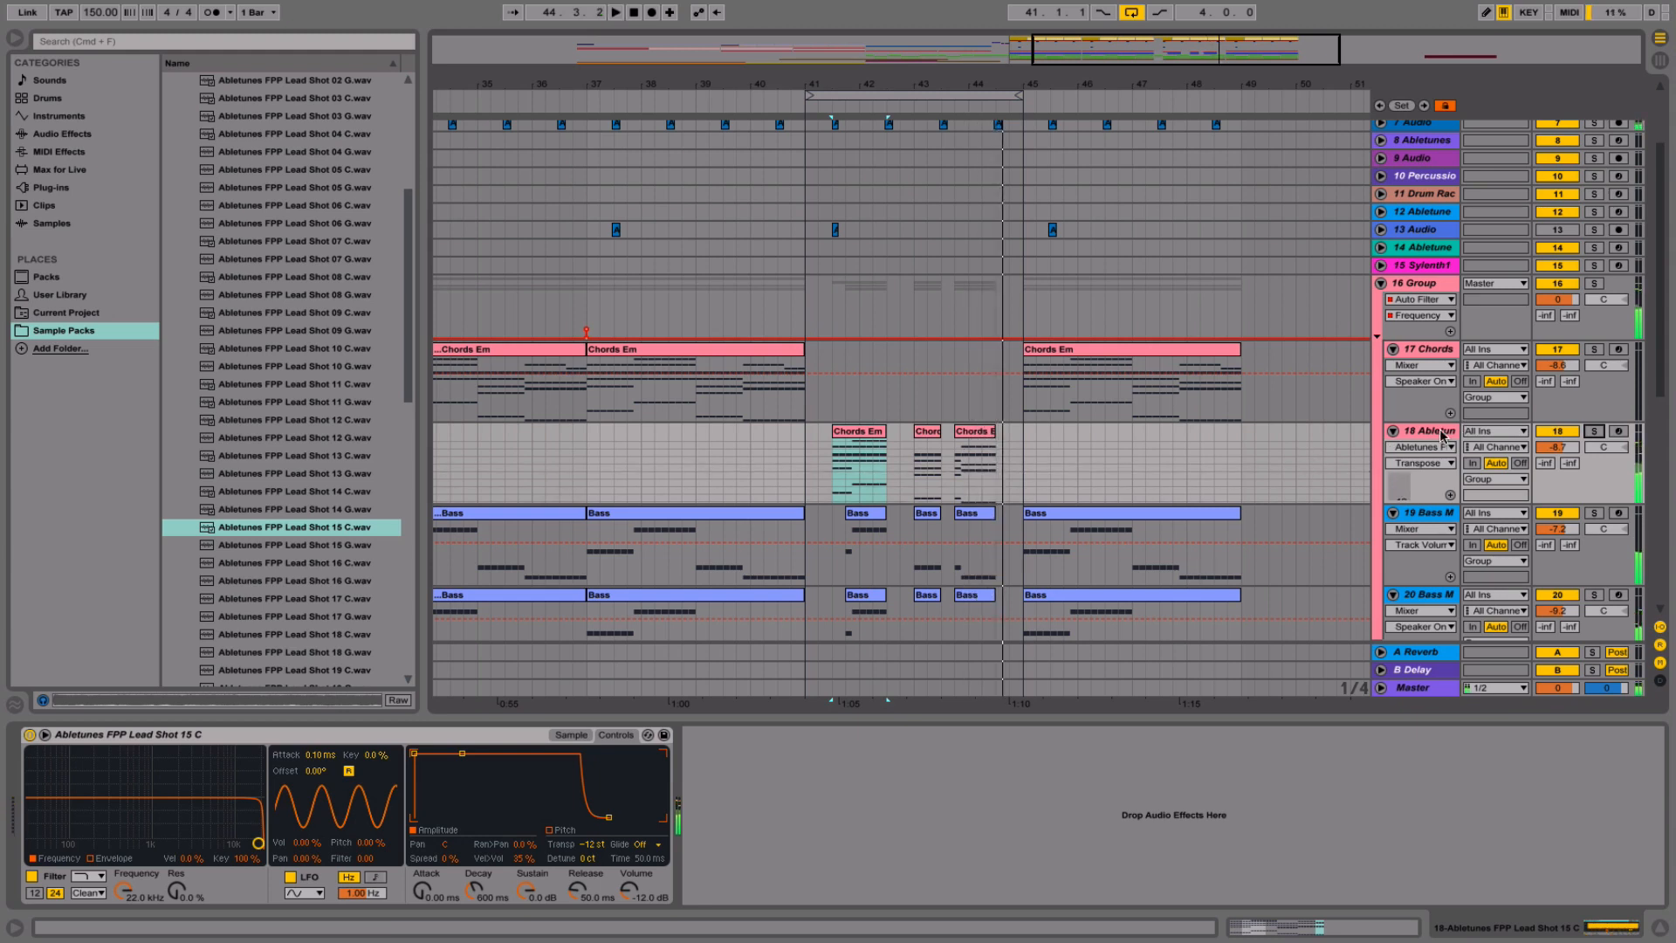
- Add EQ Eight to track 18 with band 1 as a low cut at about 55.8 Hz and Q 0.10, and band 2 off
{"action": "left_click", "coordinate": [58, 134]}
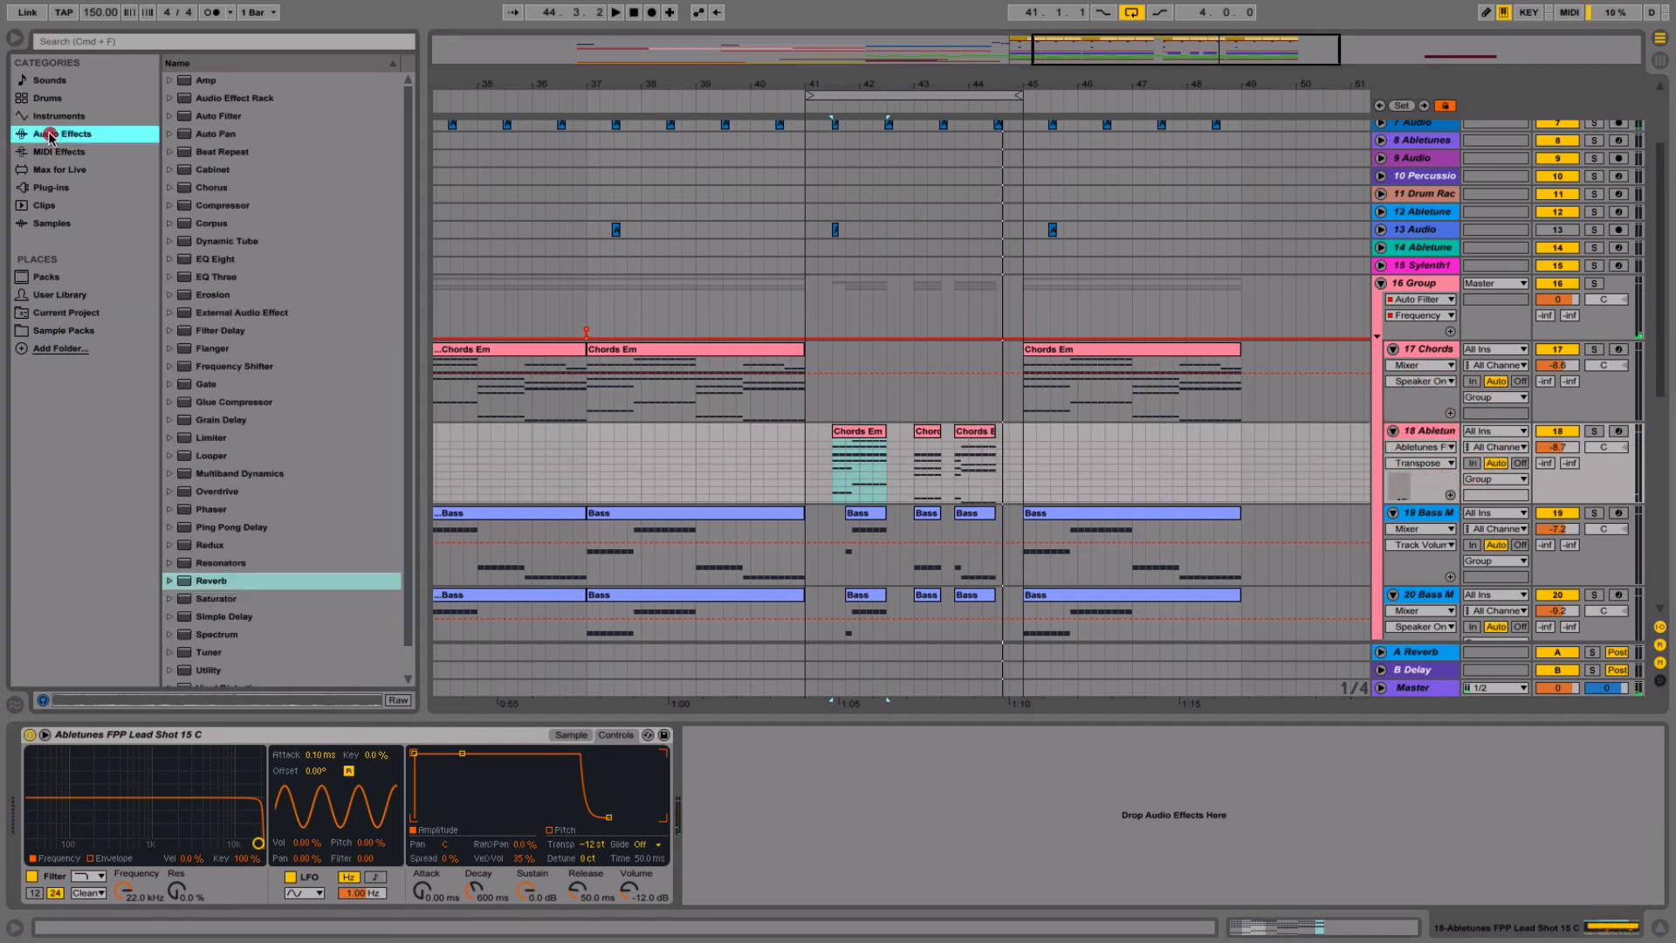
{"action": "left_click", "coordinate": [206, 259]}
{"action": "left_click_drag", "start_coordinate": [207, 259], "coordinate": [1027, 883]}
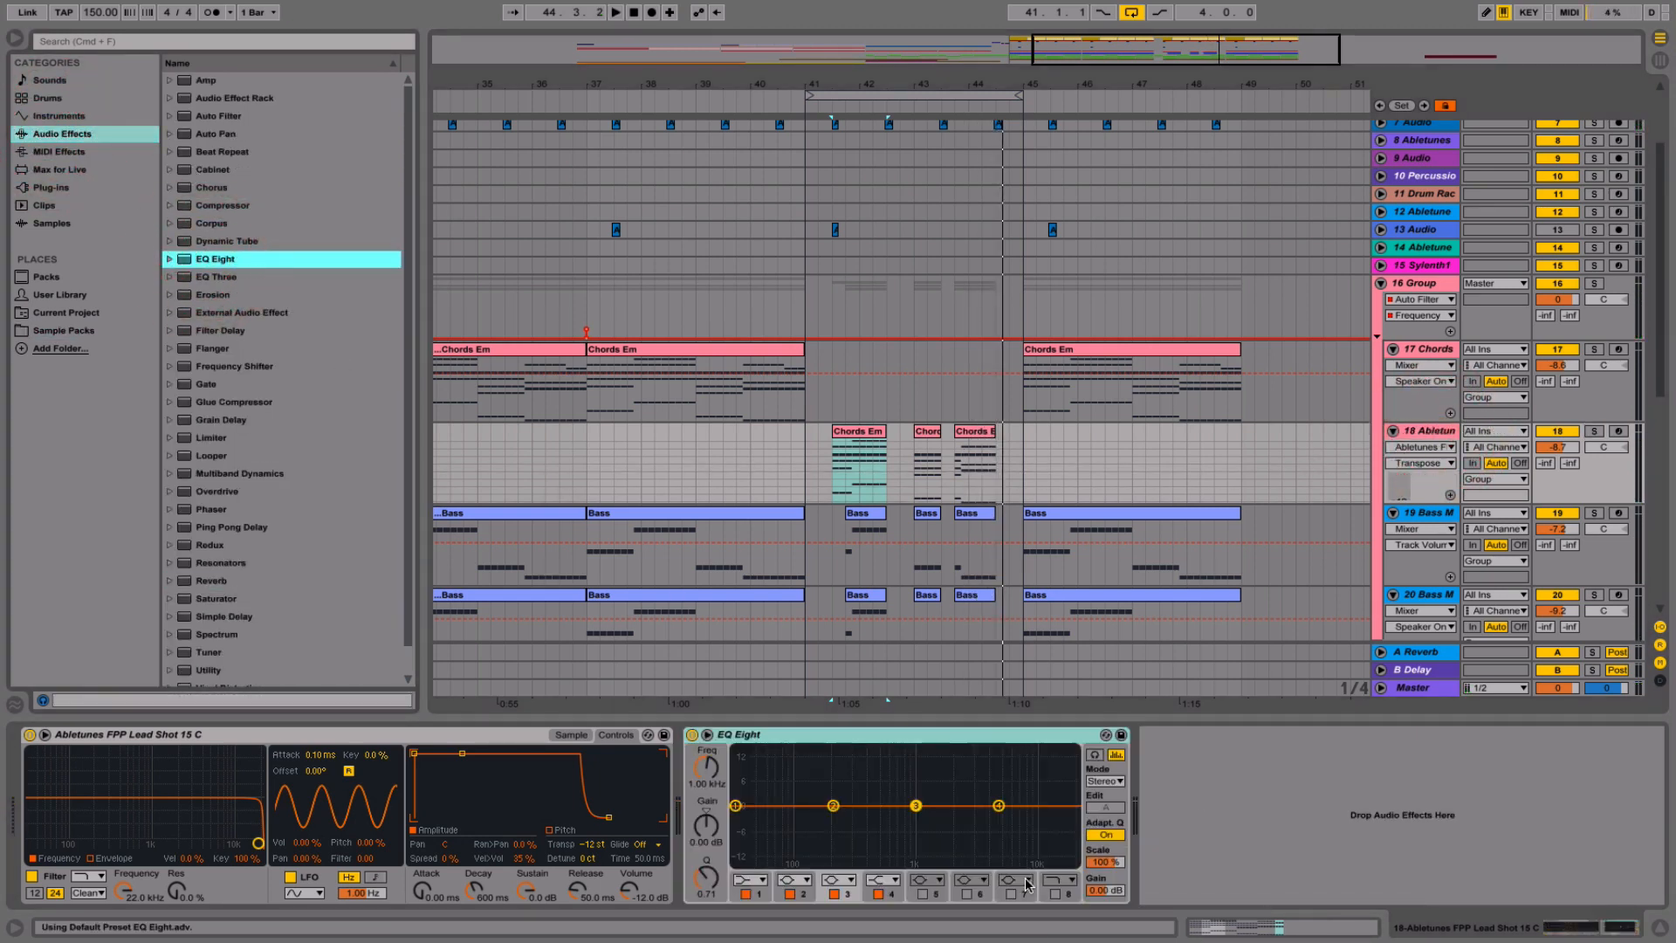
{"action": "left_click", "coordinate": [758, 880]}
{"action": "left_click", "coordinate": [758, 890]}
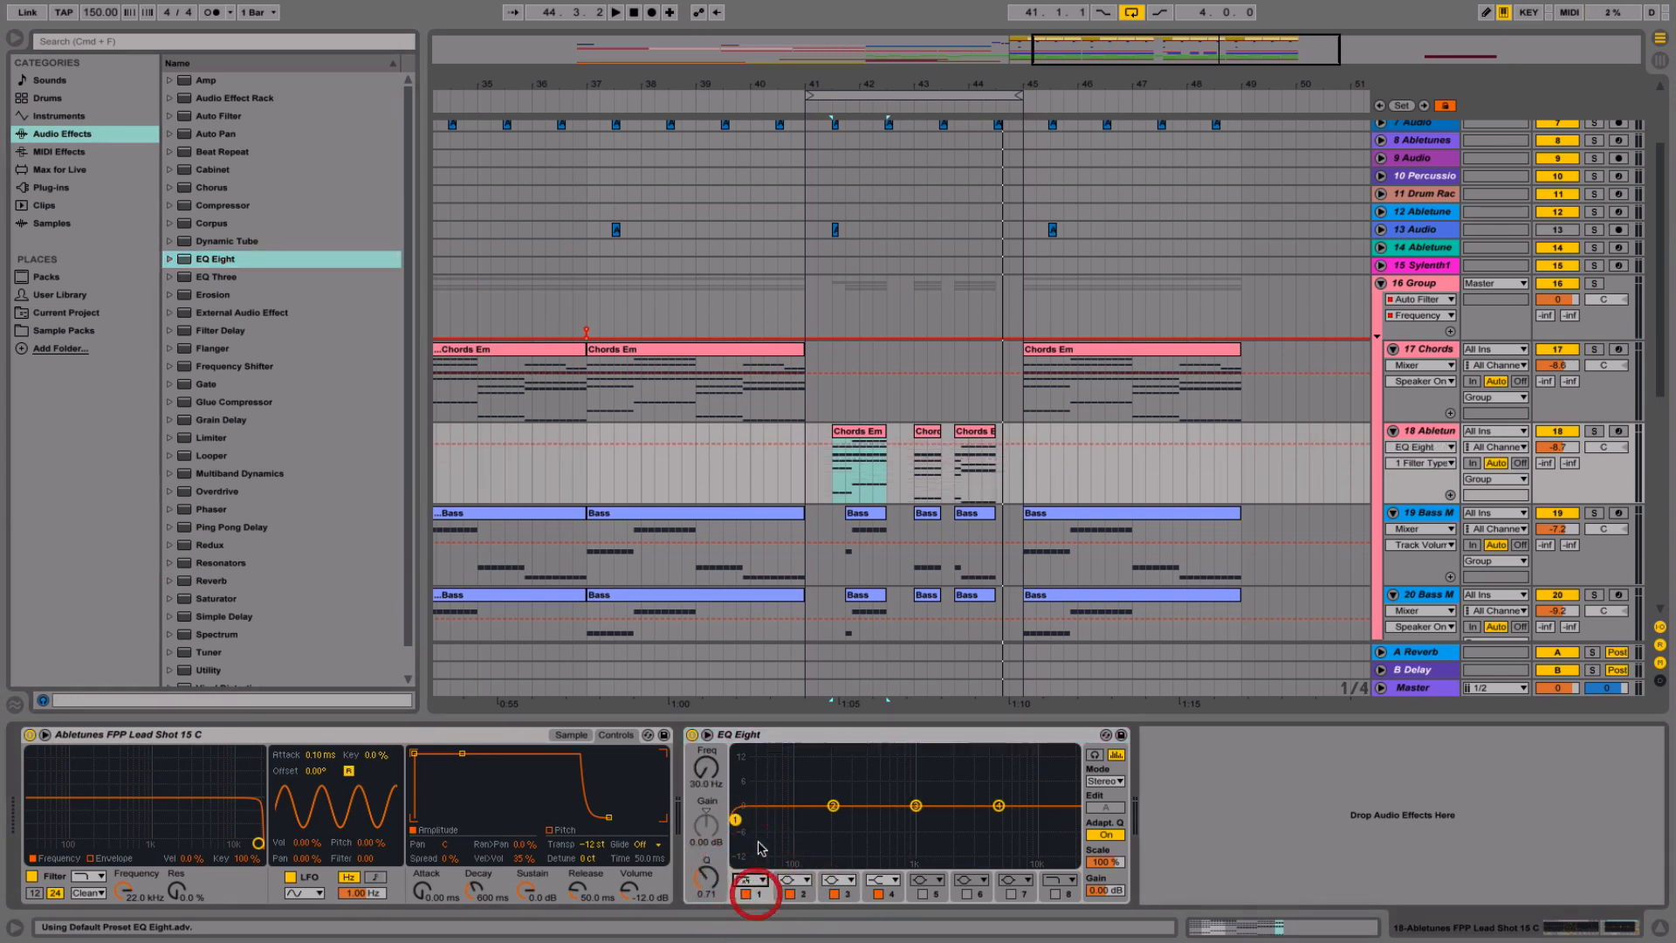
{"action": "left_click", "coordinate": [790, 894]}
{"action": "key", "text": "space"}
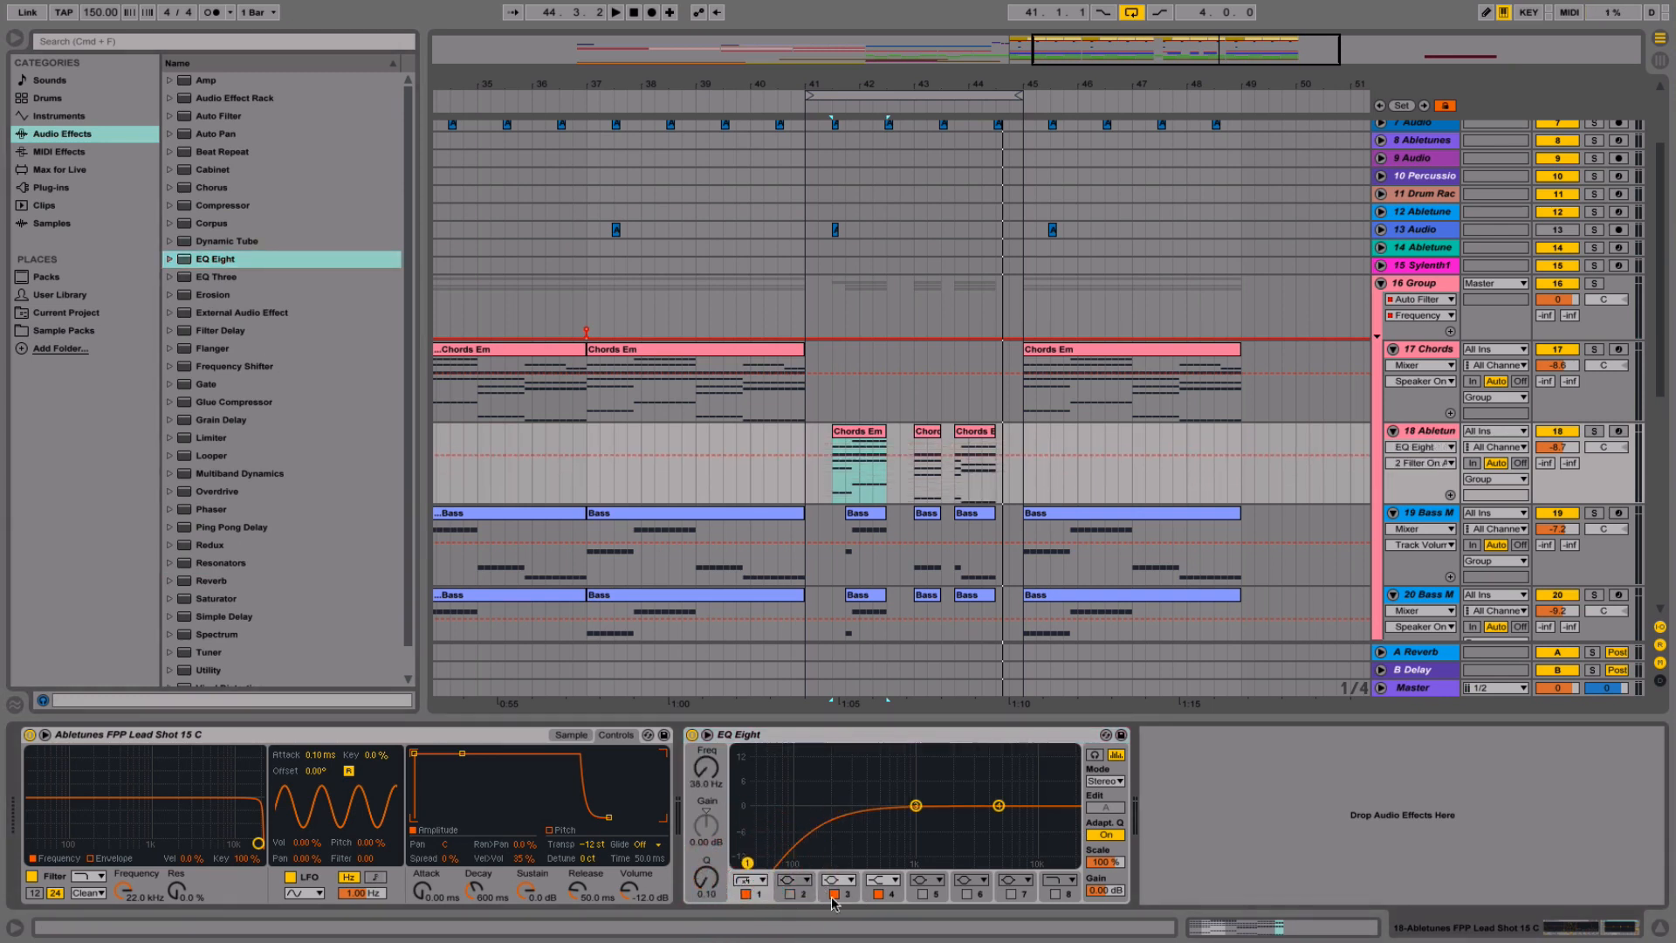
{"action": "left_click_drag", "start_coordinate": [751, 867], "coordinate": [768, 863]}
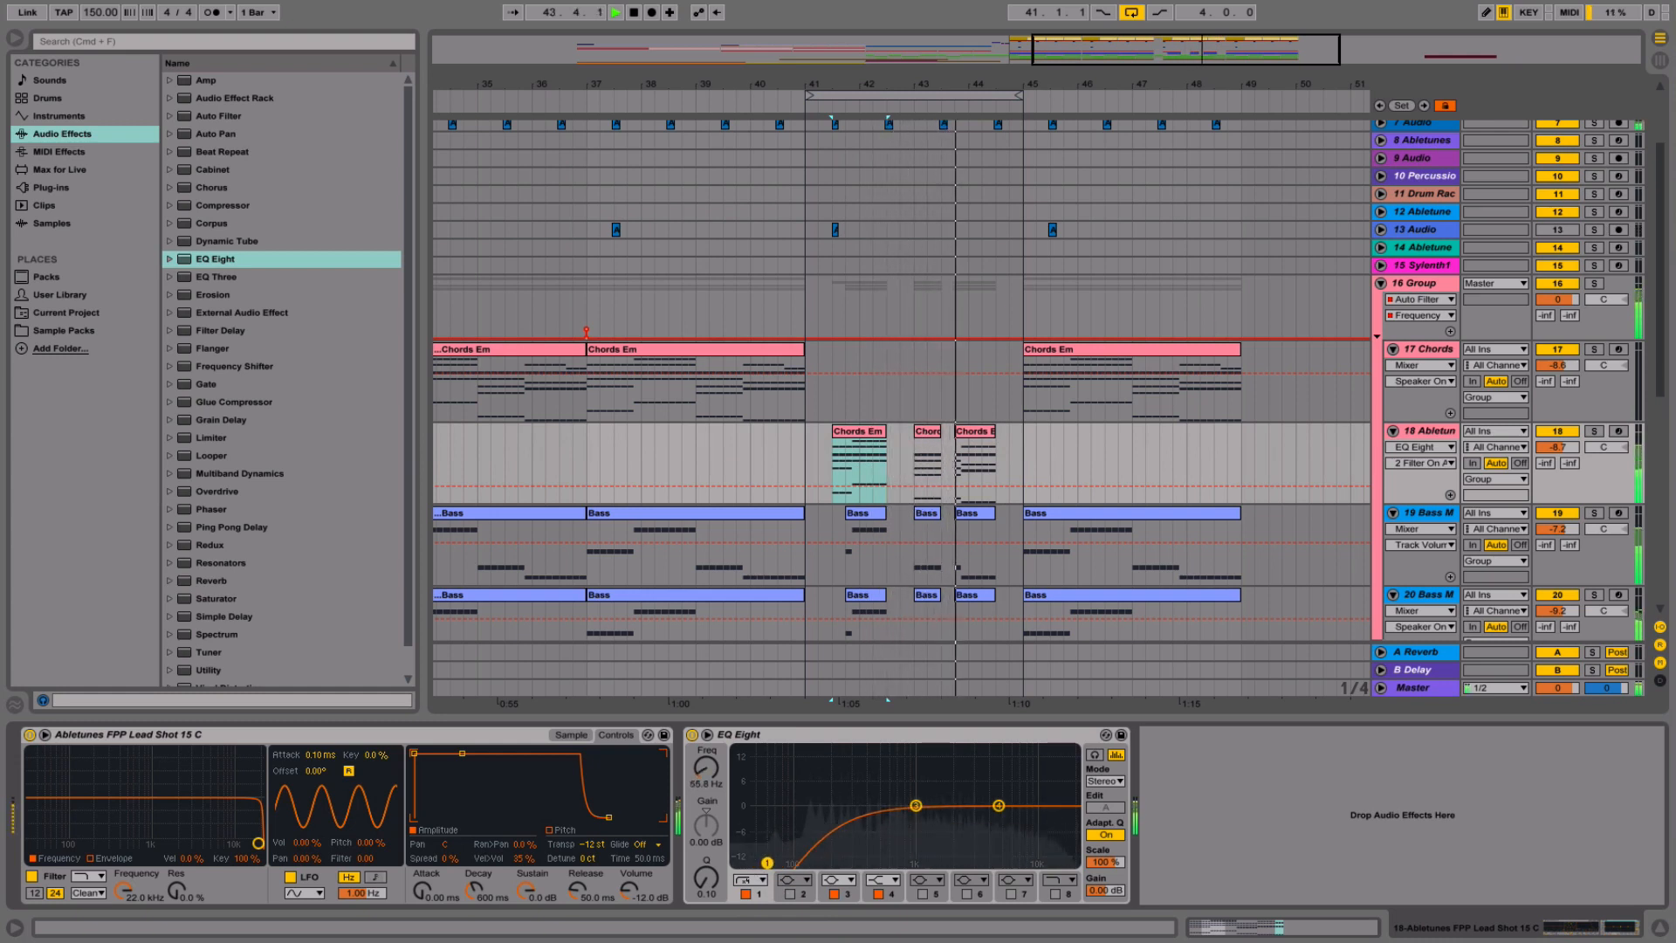
- Duplicate track 18 with its chord clips and devices, and deactivate the original track
{"action": "left_click", "coordinate": [1424, 437]}
{"action": "key", "text": "space"}
{"action": "right_click", "coordinate": [1424, 437]}
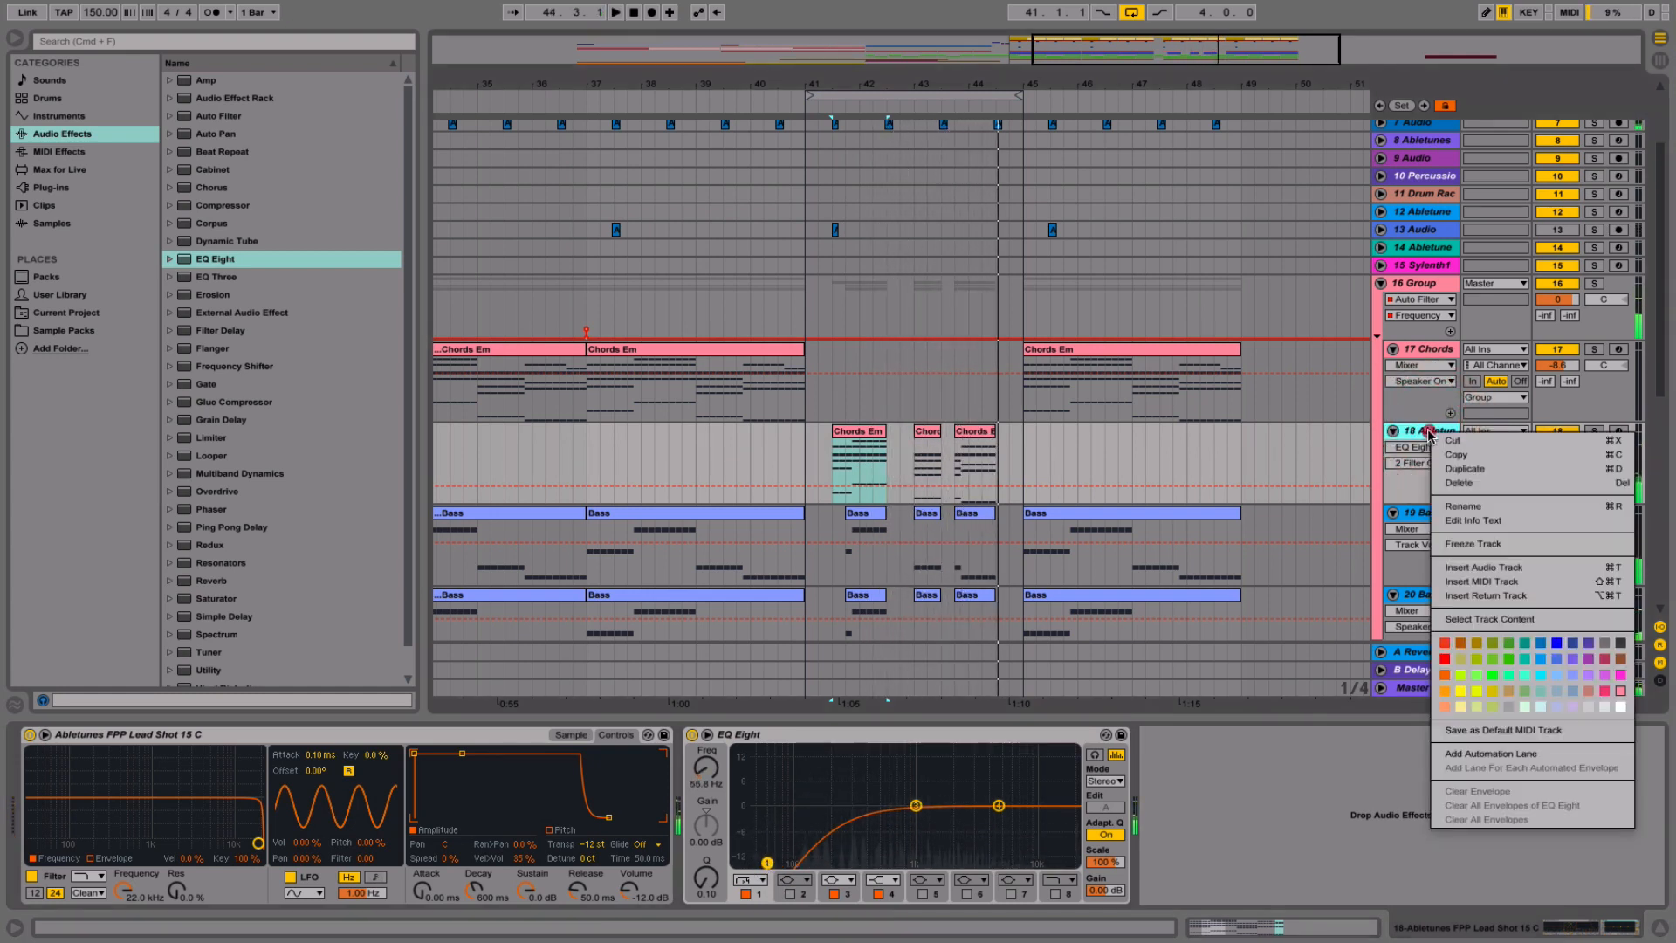
{"action": "left_click", "coordinate": [1437, 462]}
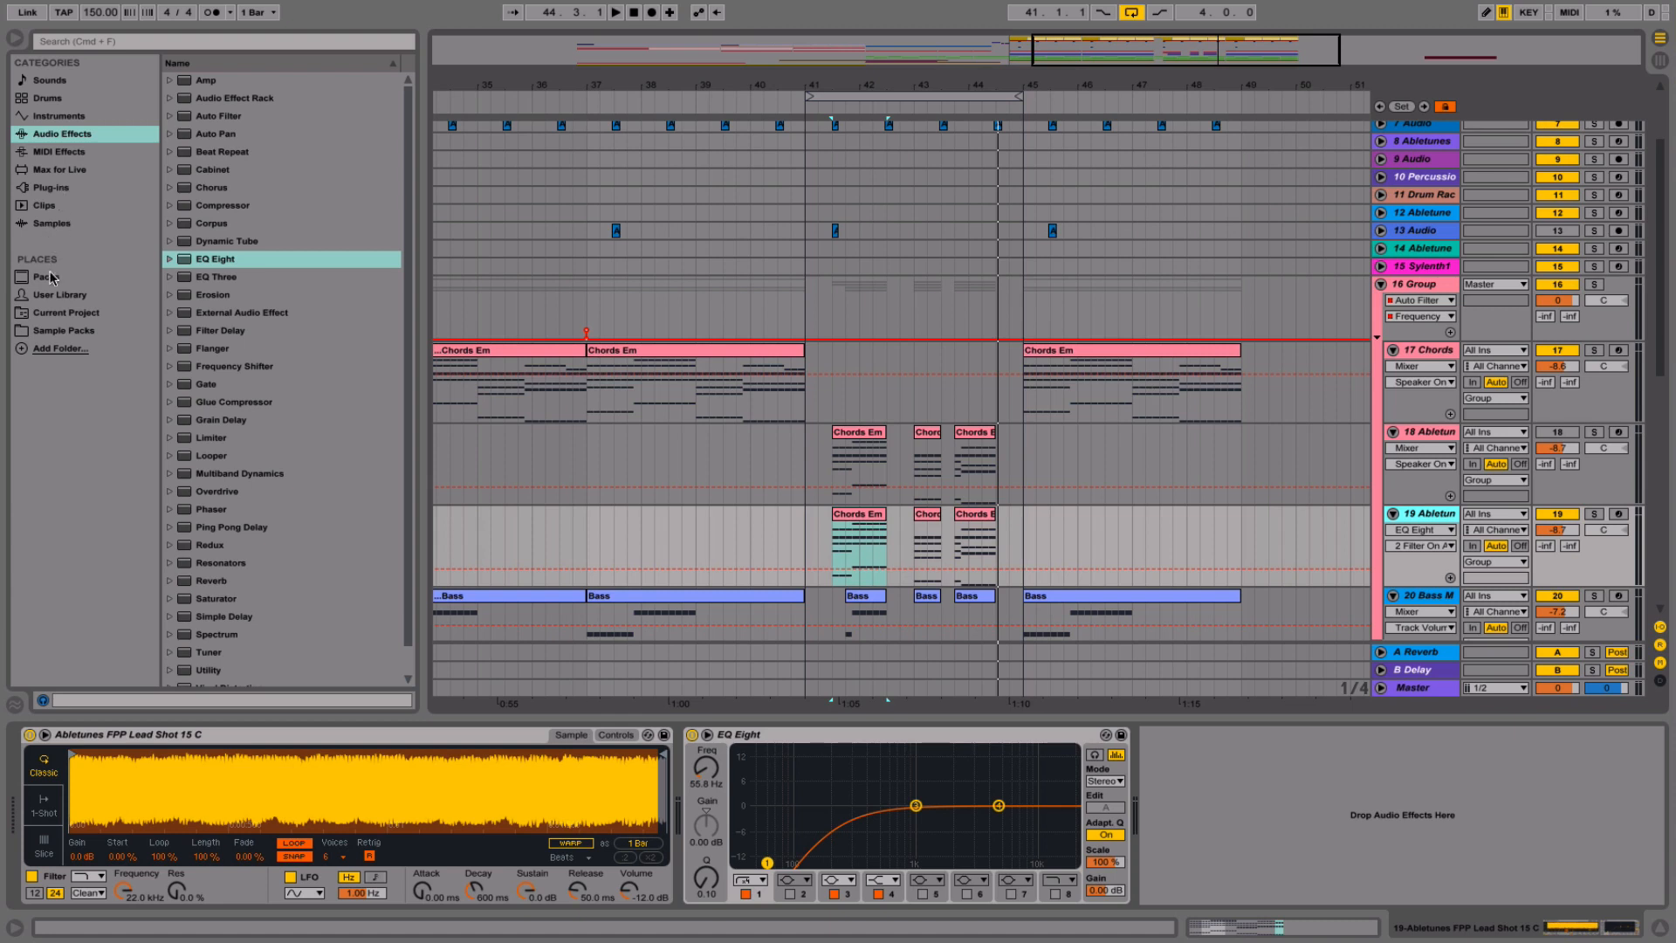
- Preview the Future Pop Producer lead shots from 15 G through 30 G in the sample packs as candidates for track 19
{"action": "left_click", "coordinate": [54, 331]}
{"action": "left_click", "coordinate": [291, 550]}
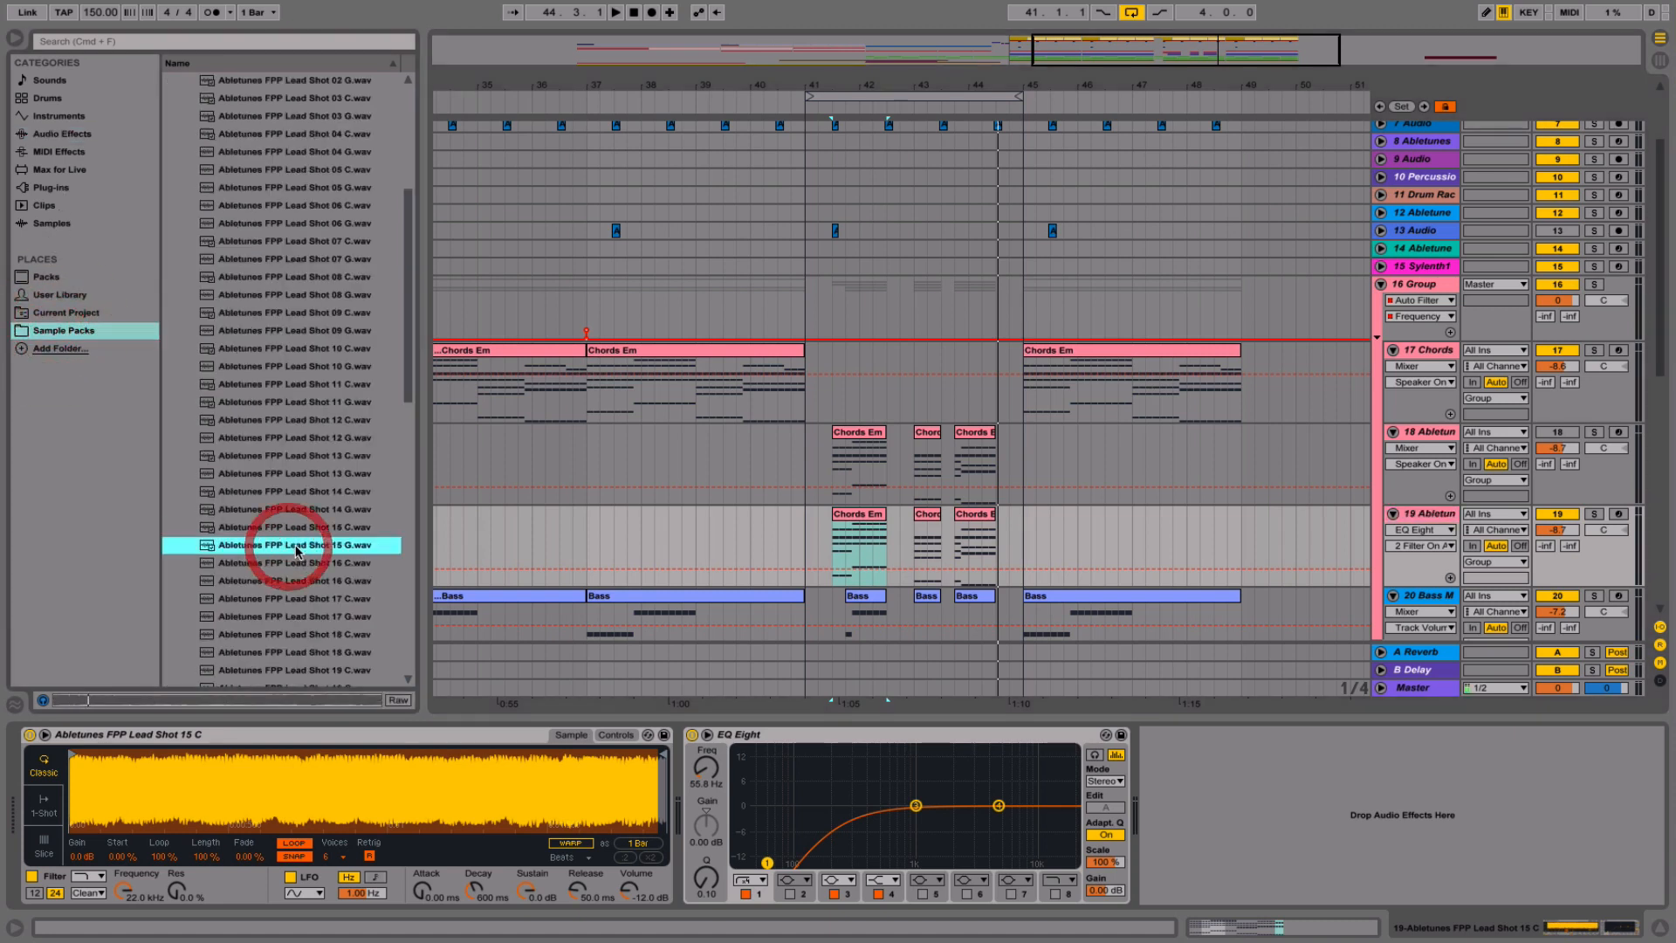
{"action": "key", "text": "Down"}
{"action": "key", "text": "Down"}
{"action": "key", "text": "Down"}
{"action": "key", "text": "Down"}
{"action": "key", "text": "Down"}
{"action": "key", "text": "Down"}
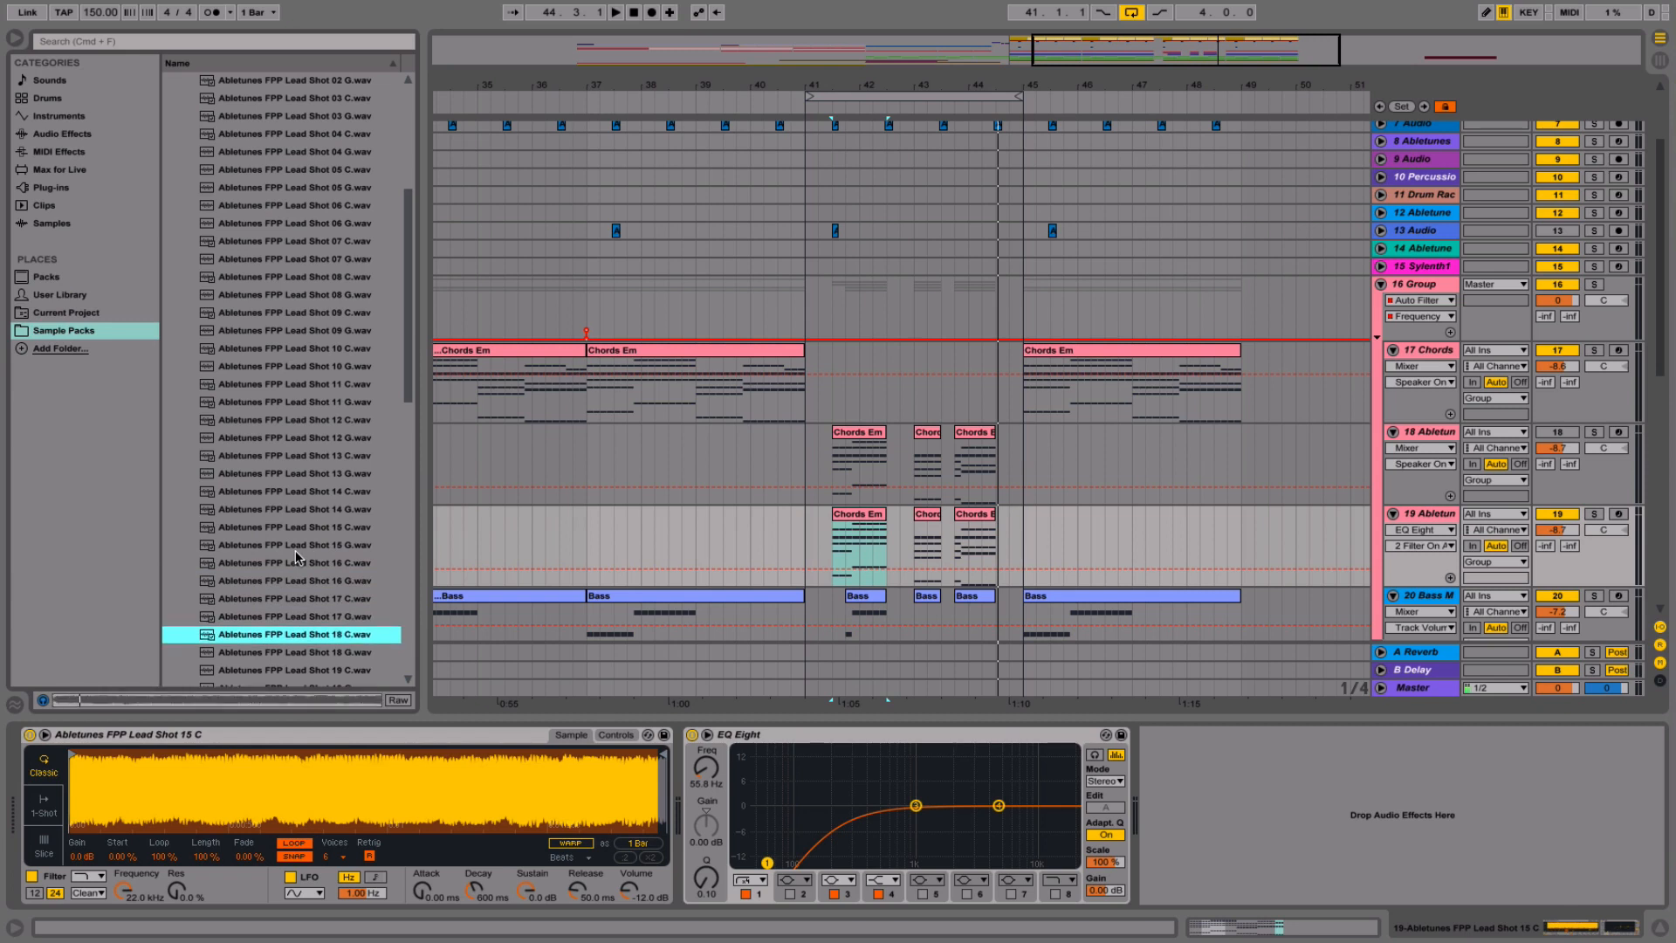
{"action": "key", "text": "Down"}
{"action": "key", "text": "Down"}
{"action": "key", "text": "Down"}
{"action": "key", "text": "Down"}
{"action": "key", "text": "Down"}
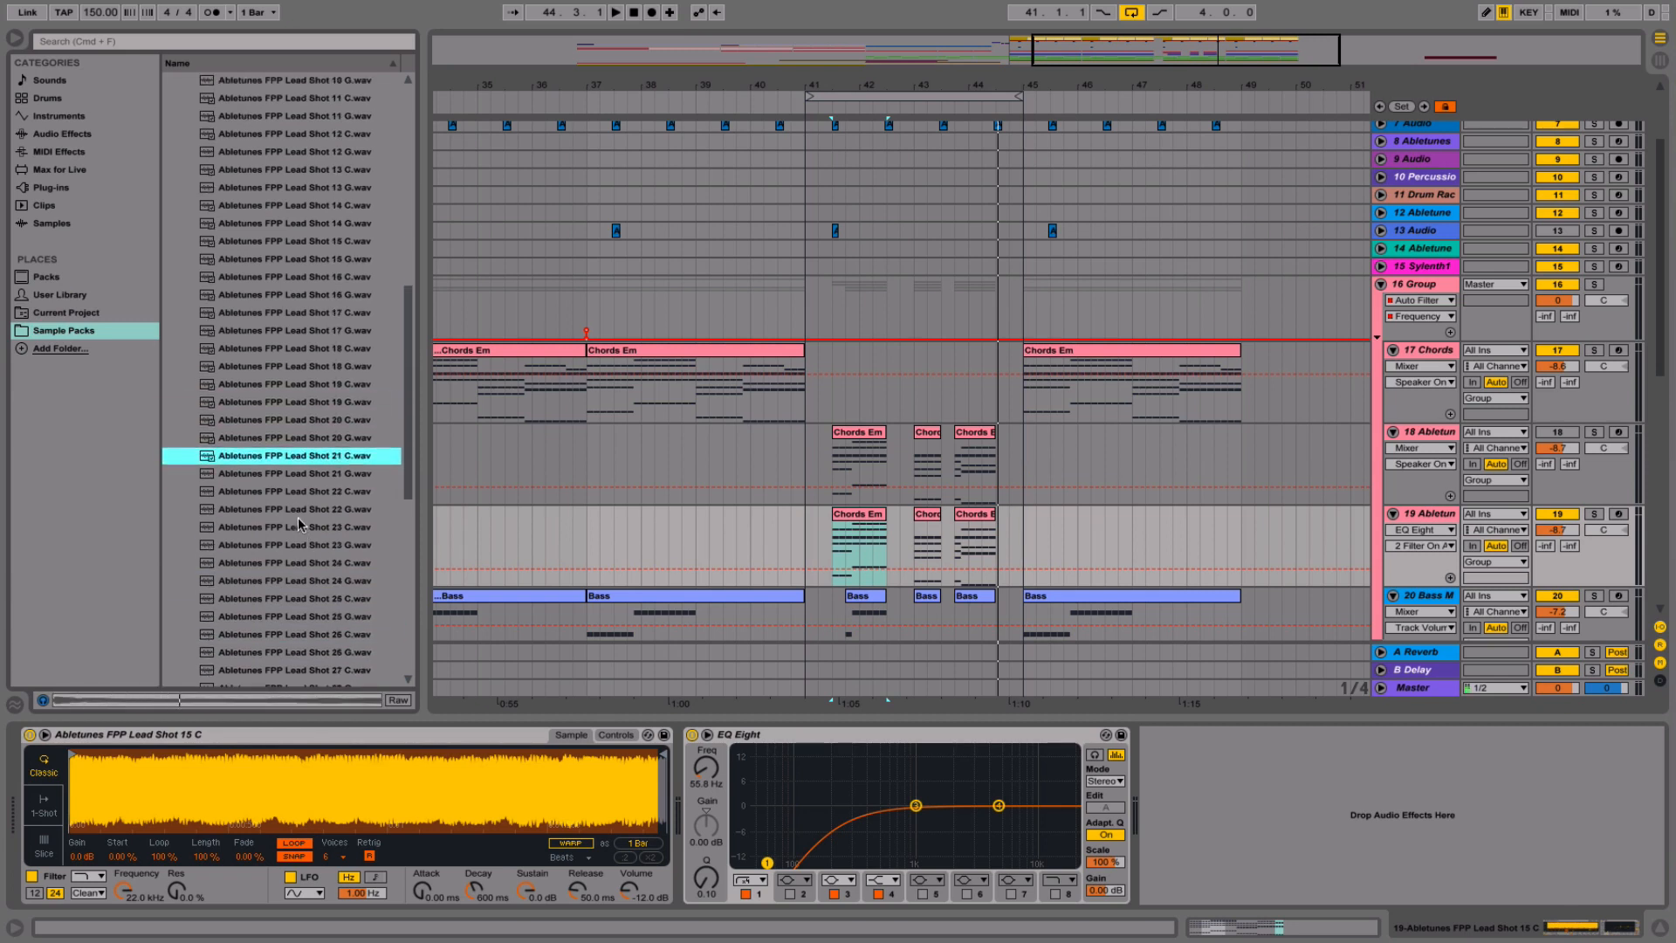
{"action": "key", "text": "Down"}
{"action": "key", "text": "Down"}
{"action": "key", "text": "Down"}
{"action": "key", "text": "Down"}
{"action": "key", "text": "Down"}
{"action": "key", "text": "Down"}
{"action": "key", "text": "Down"}
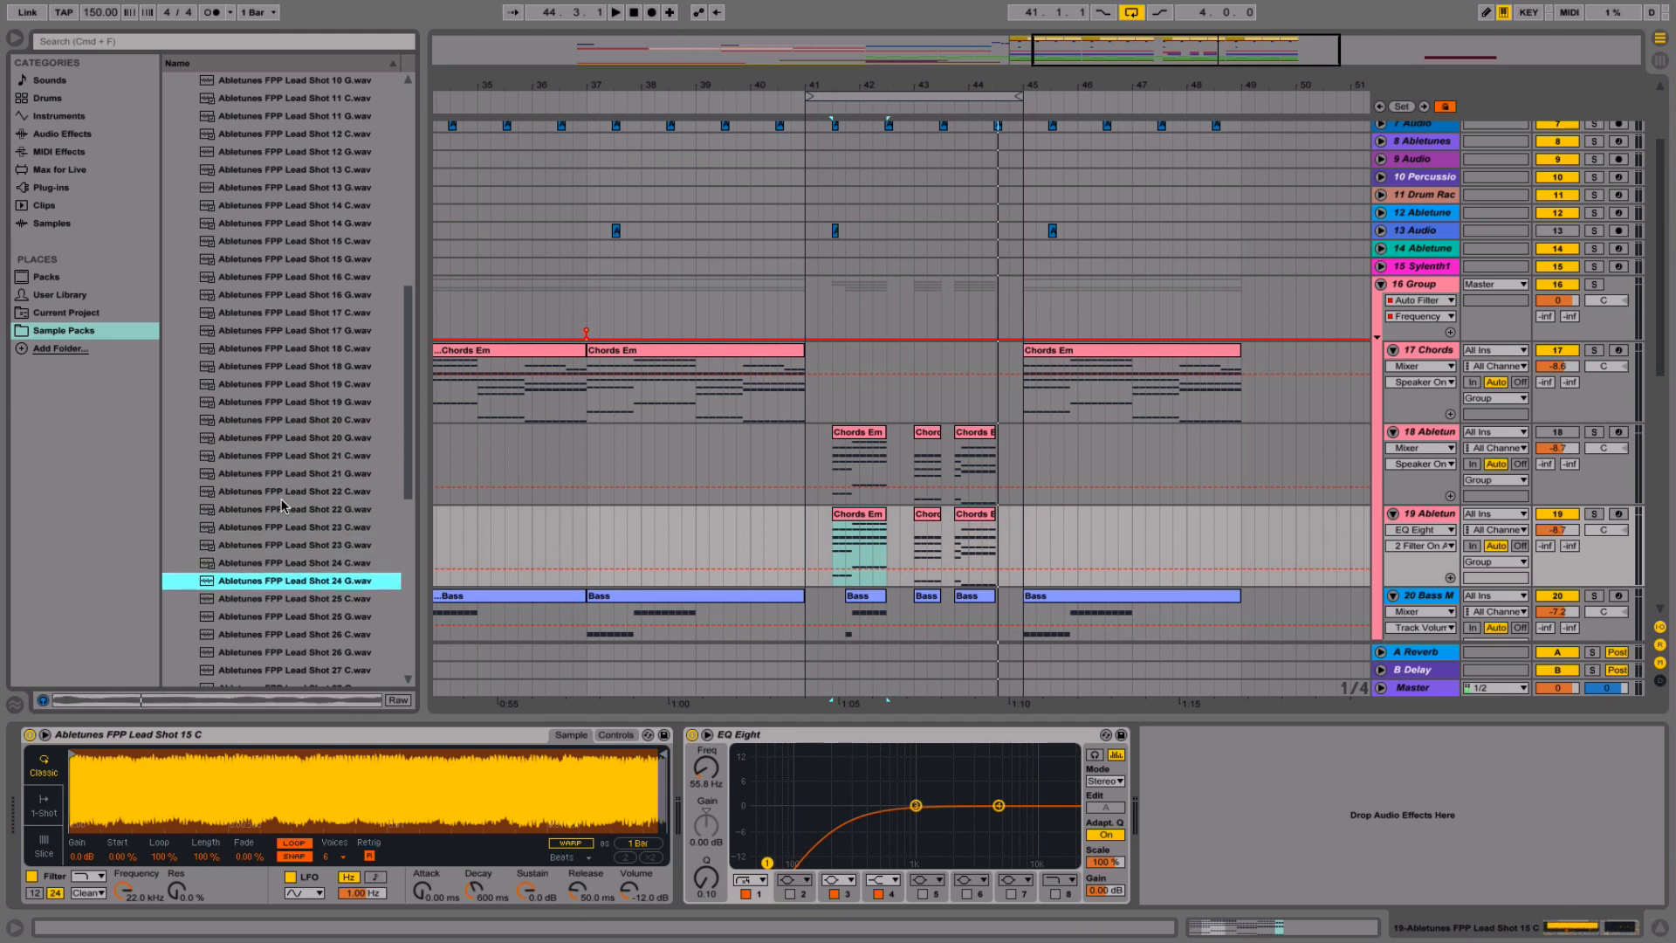
{"action": "key", "text": "Down"}
{"action": "key", "text": "Down"}
{"action": "key", "text": "Down"}
{"action": "key", "text": "Down"}
{"action": "key", "text": "Down"}
{"action": "key", "text": "Down"}
{"action": "key", "text": "Down"}
{"action": "key", "text": "Down"}
{"action": "key", "text": "Down"}
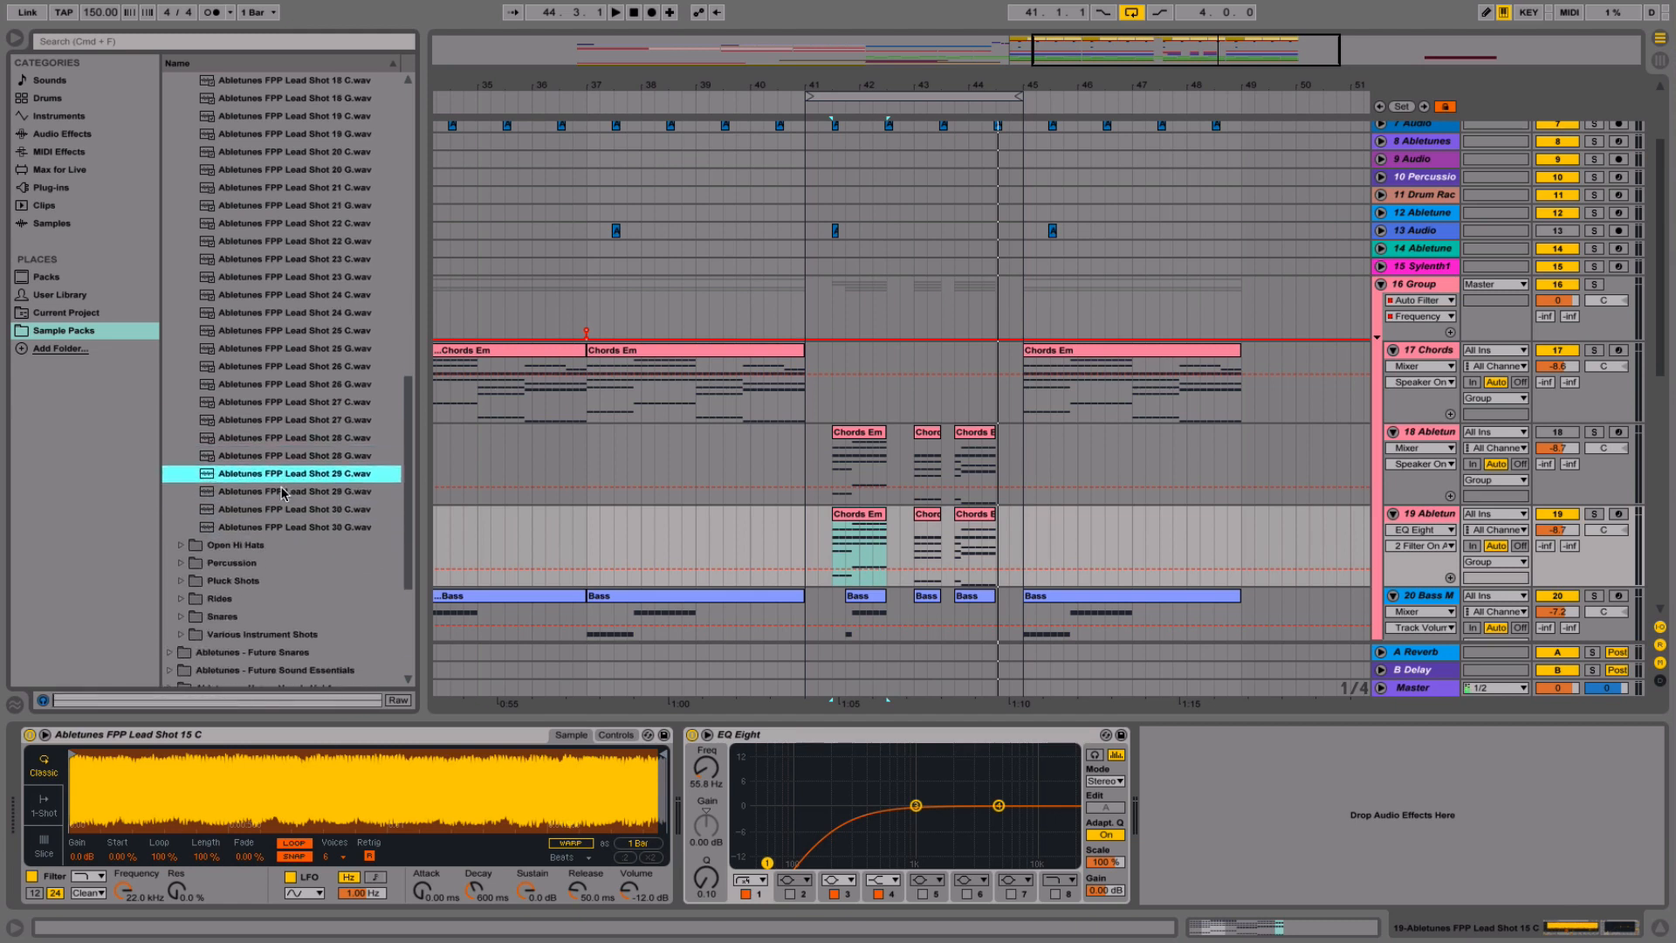
{"action": "key", "text": "Down"}
{"action": "key", "text": "Down"}
{"action": "key", "text": "Up"}
{"action": "key", "text": "Up"}
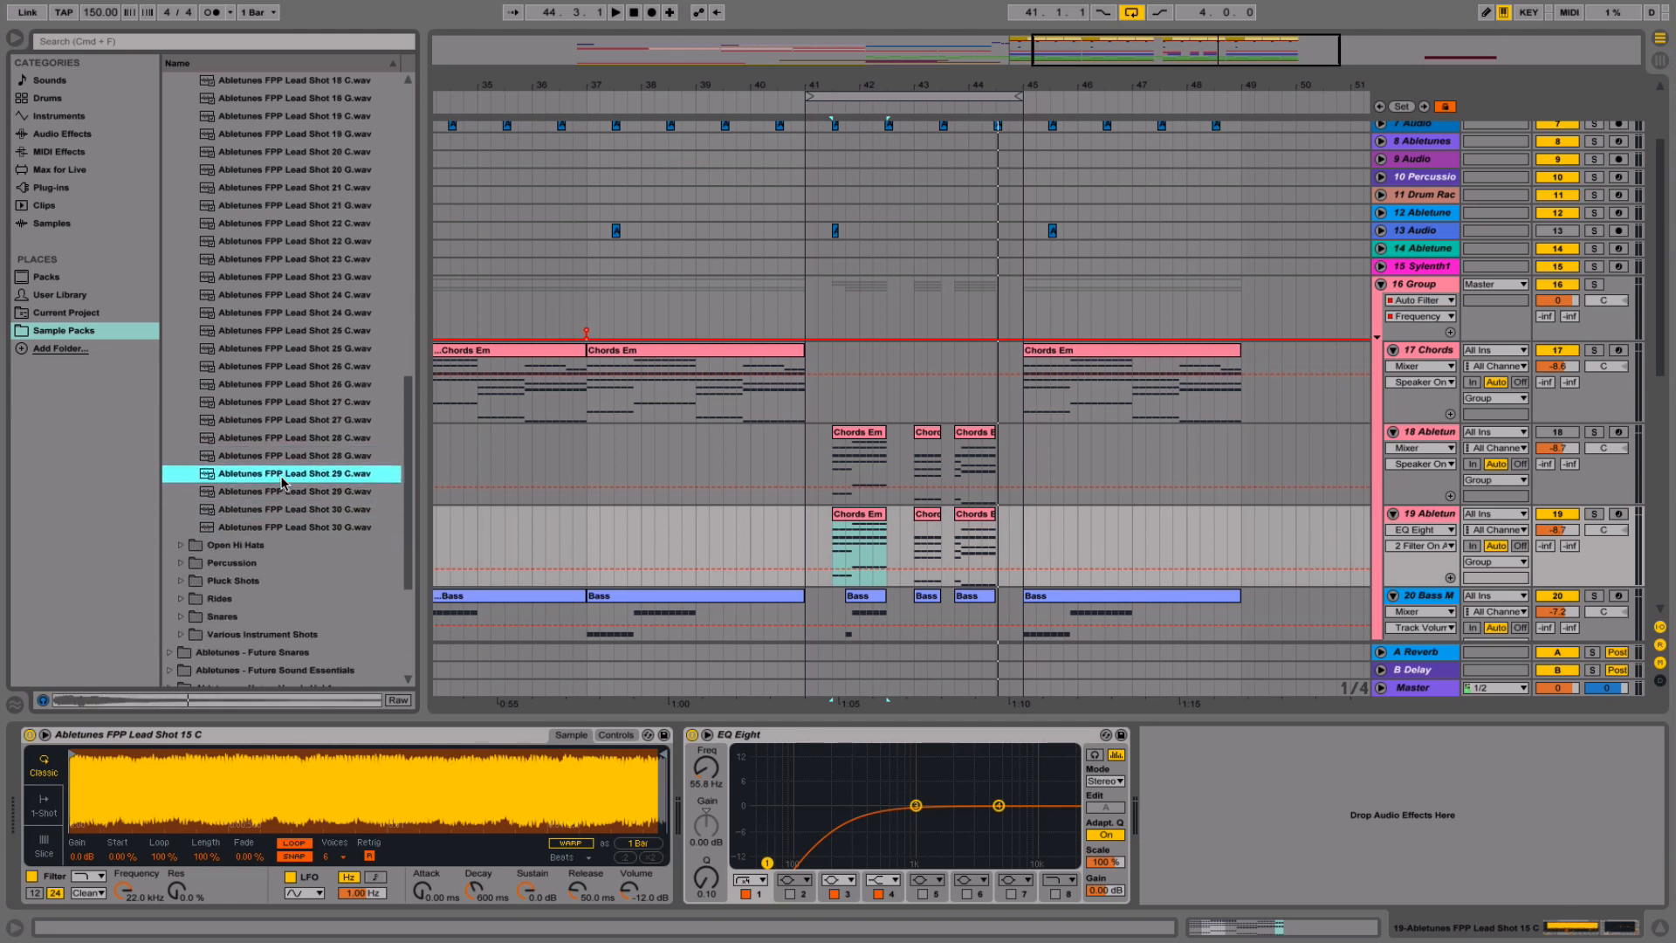
{"action": "scroll", "coordinate": [281, 477], "scroll_direction": "up", "scroll_amount": 1}
{"action": "scroll", "coordinate": [281, 478], "scroll_direction": "down", "scroll_amount": 5}
{"action": "scroll", "coordinate": [281, 477], "scroll_direction": "up", "scroll_amount": 20}
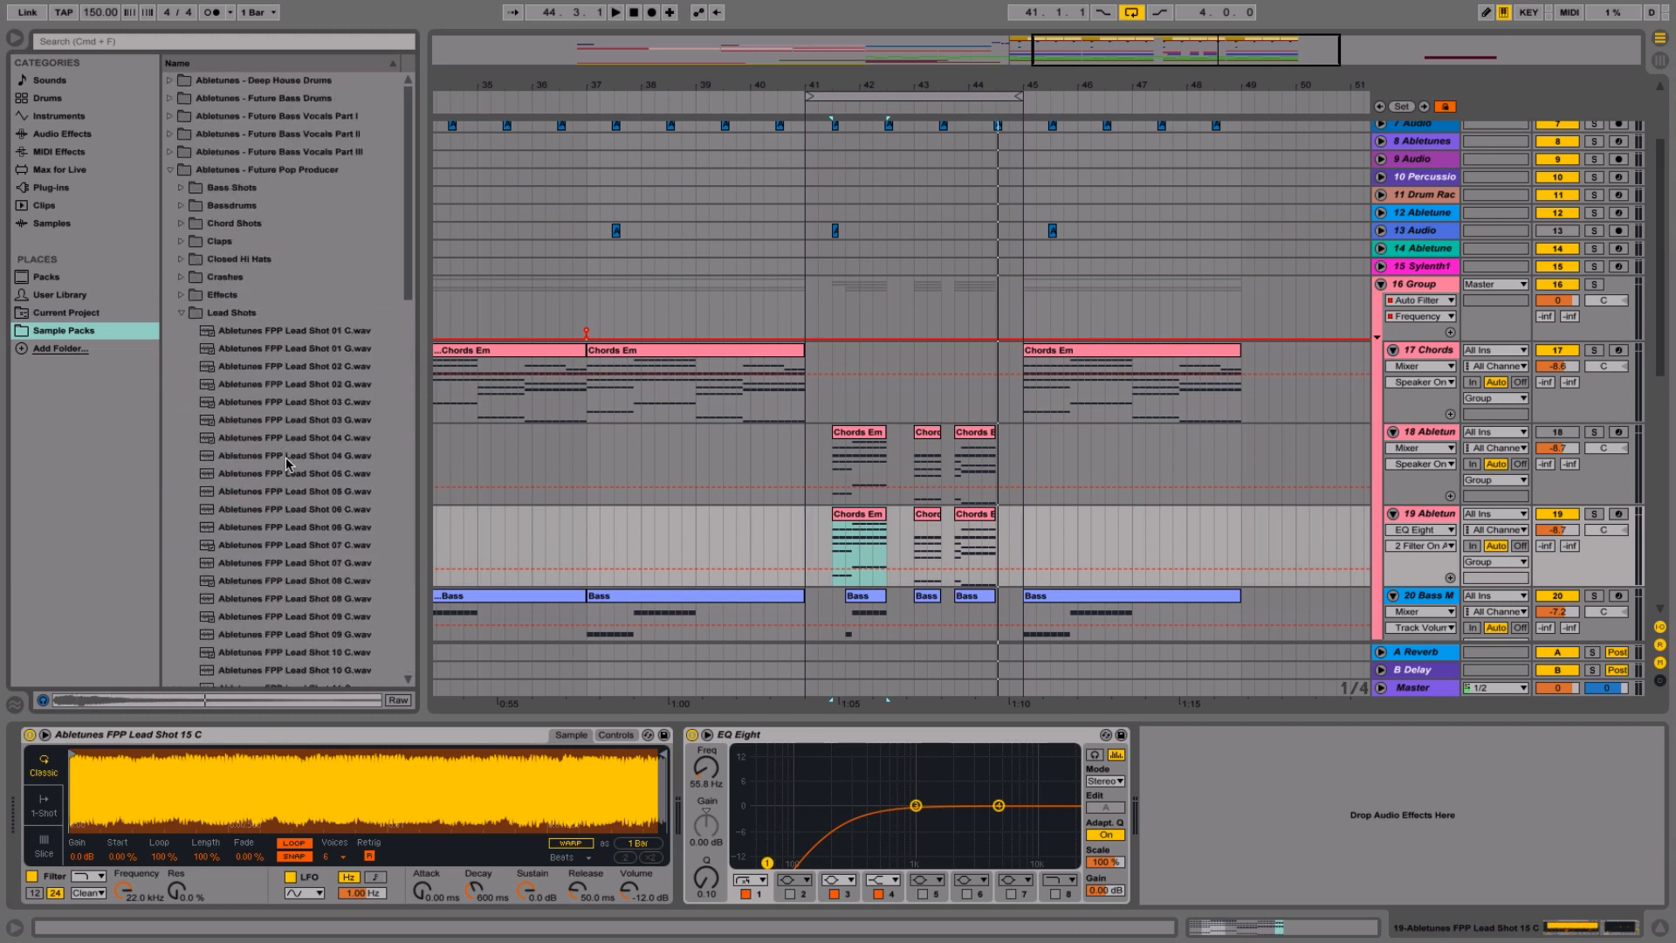
- Preview the earlier Future Pop Producer lead shots, from 01 C through 09 C
{"action": "left_click", "coordinate": [281, 399]}
{"action": "left_click", "coordinate": [279, 366]}
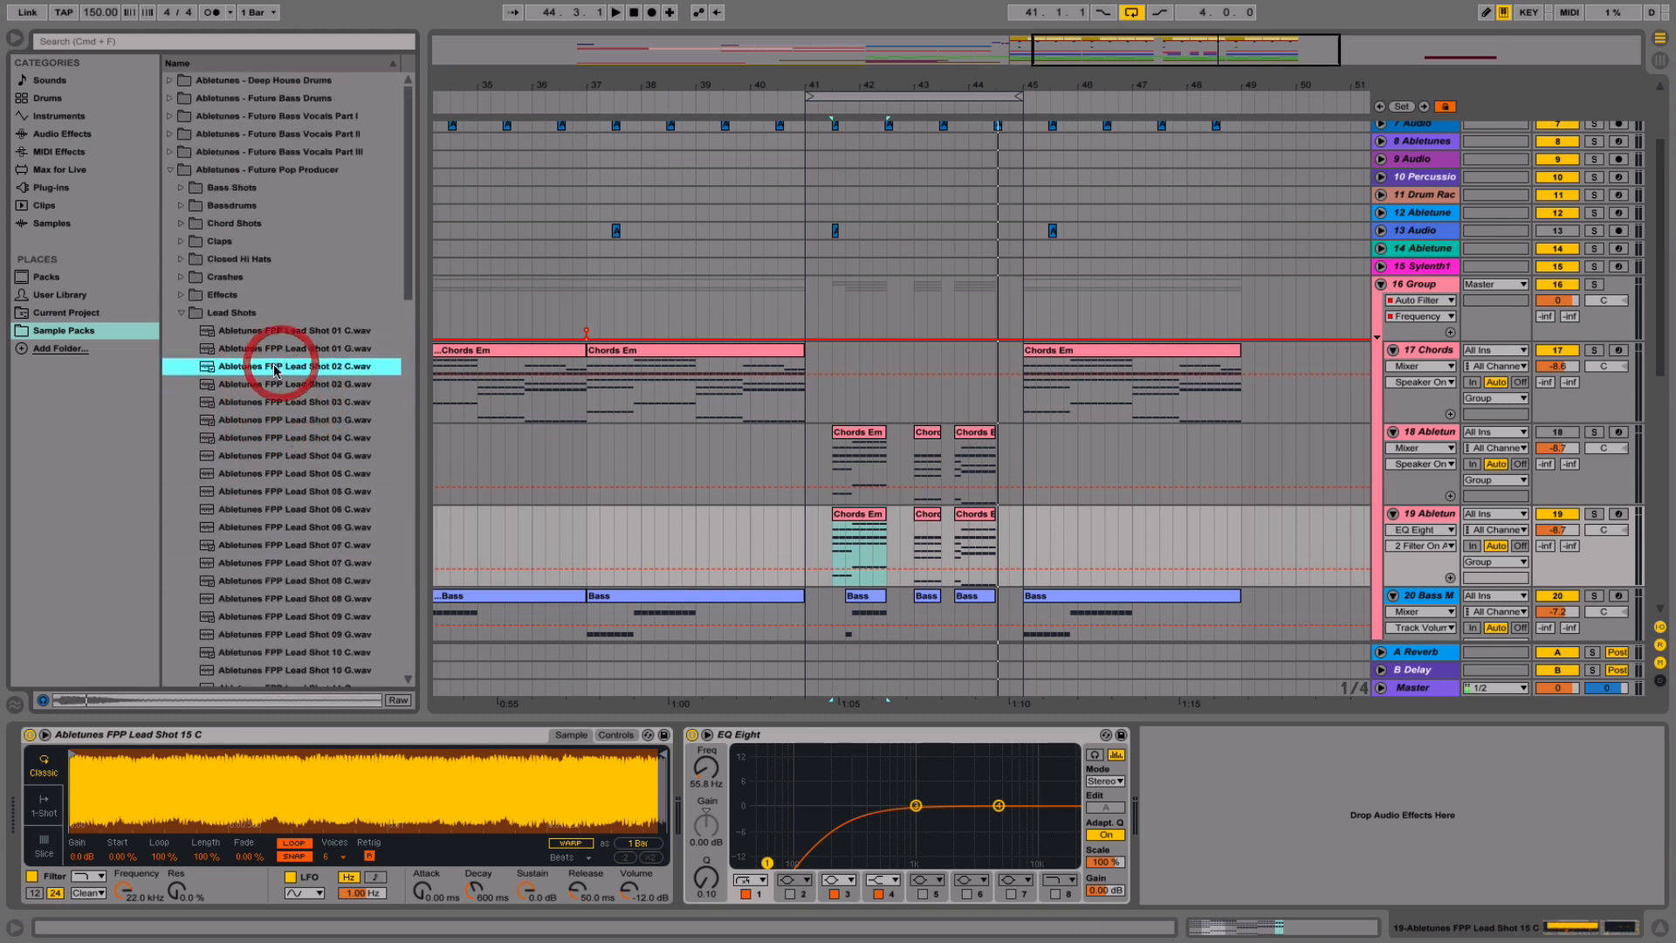
{"action": "left_click", "coordinate": [271, 330]}
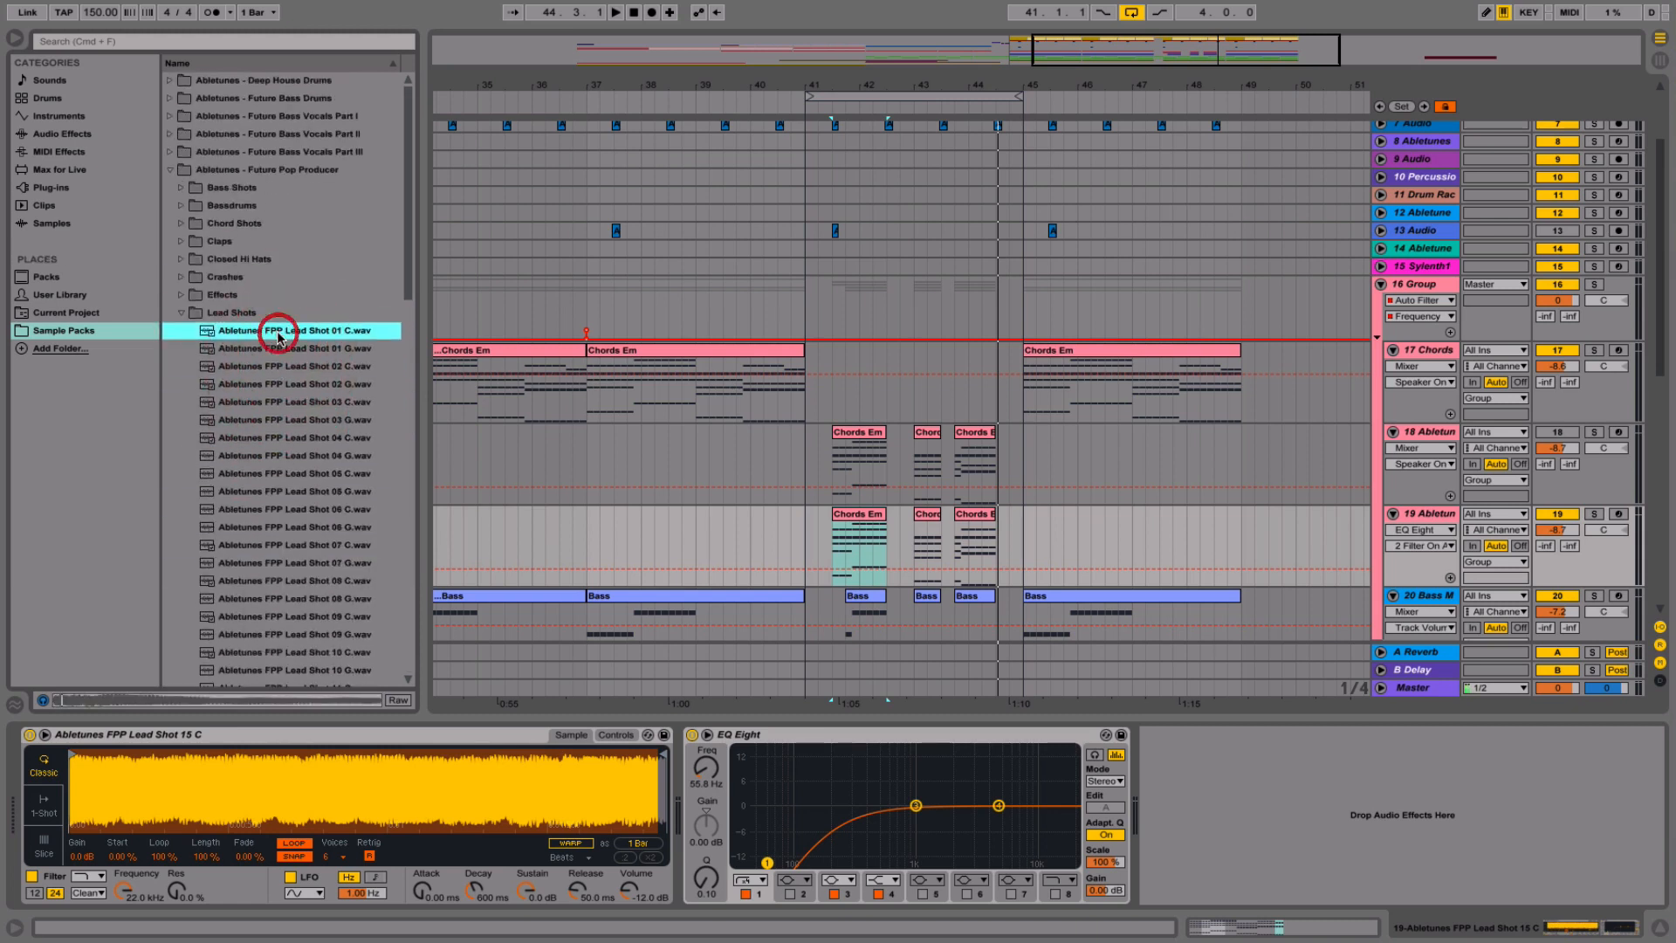
{"action": "left_click", "coordinate": [271, 439]}
{"action": "left_click", "coordinate": [267, 476]}
{"action": "left_click", "coordinate": [267, 512]}
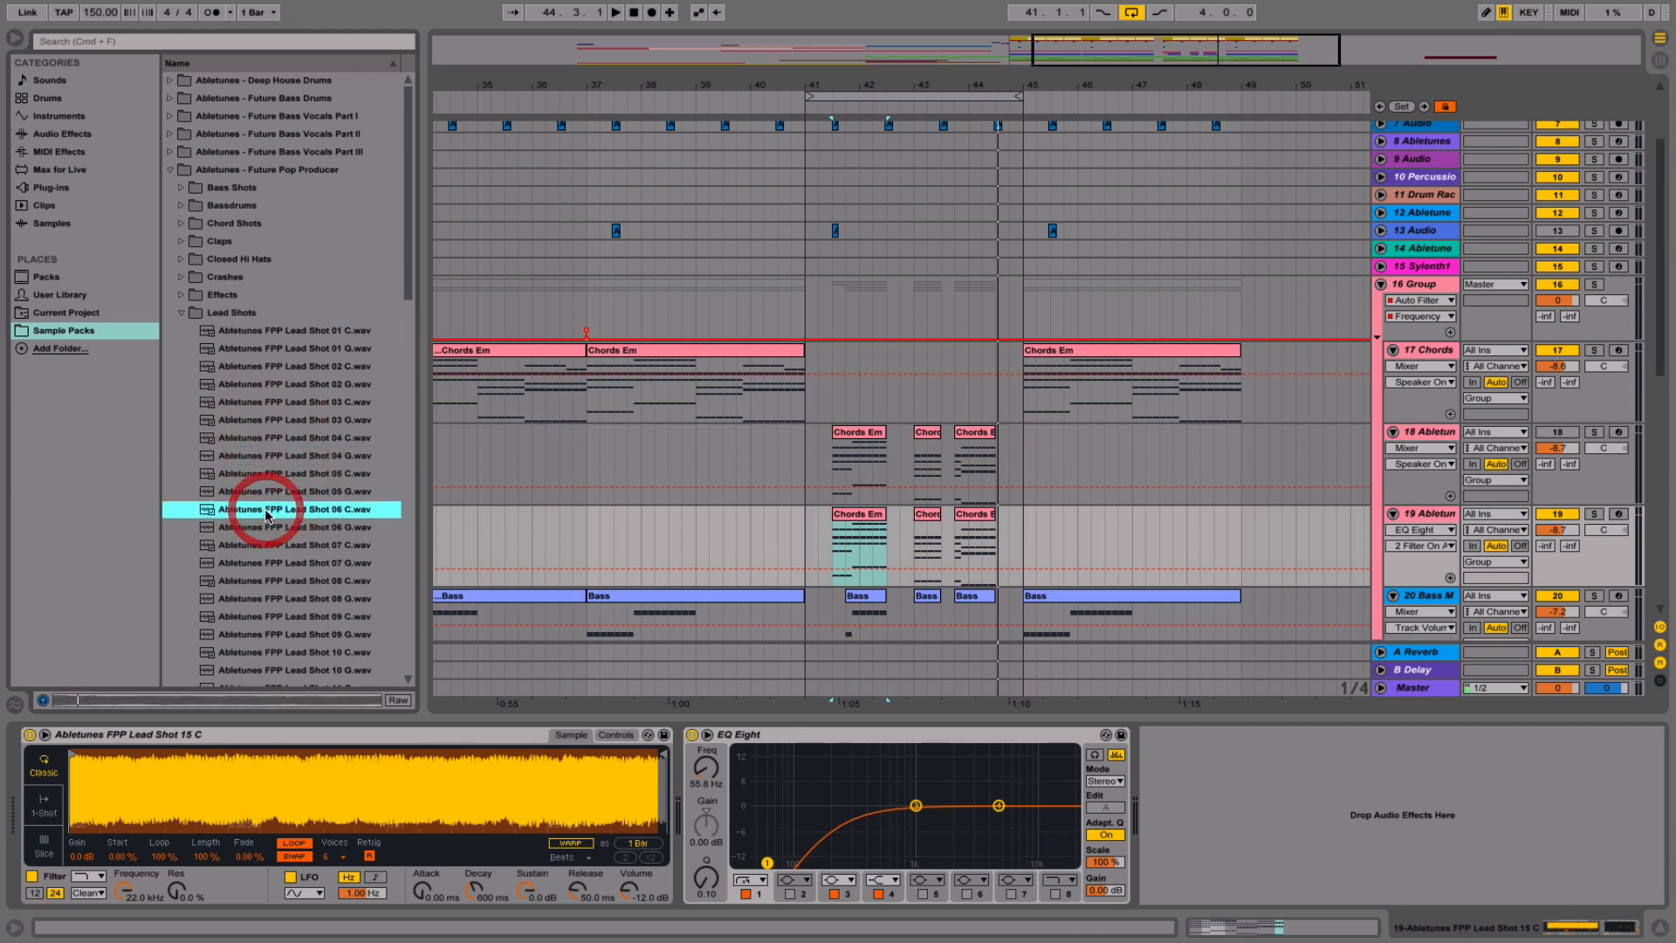
{"action": "key", "text": "Down"}
{"action": "key", "text": "Down"}
{"action": "key", "text": "Down"}
{"action": "key", "text": "Down"}
{"action": "key", "text": "Down"}
{"action": "key", "text": "Down"}
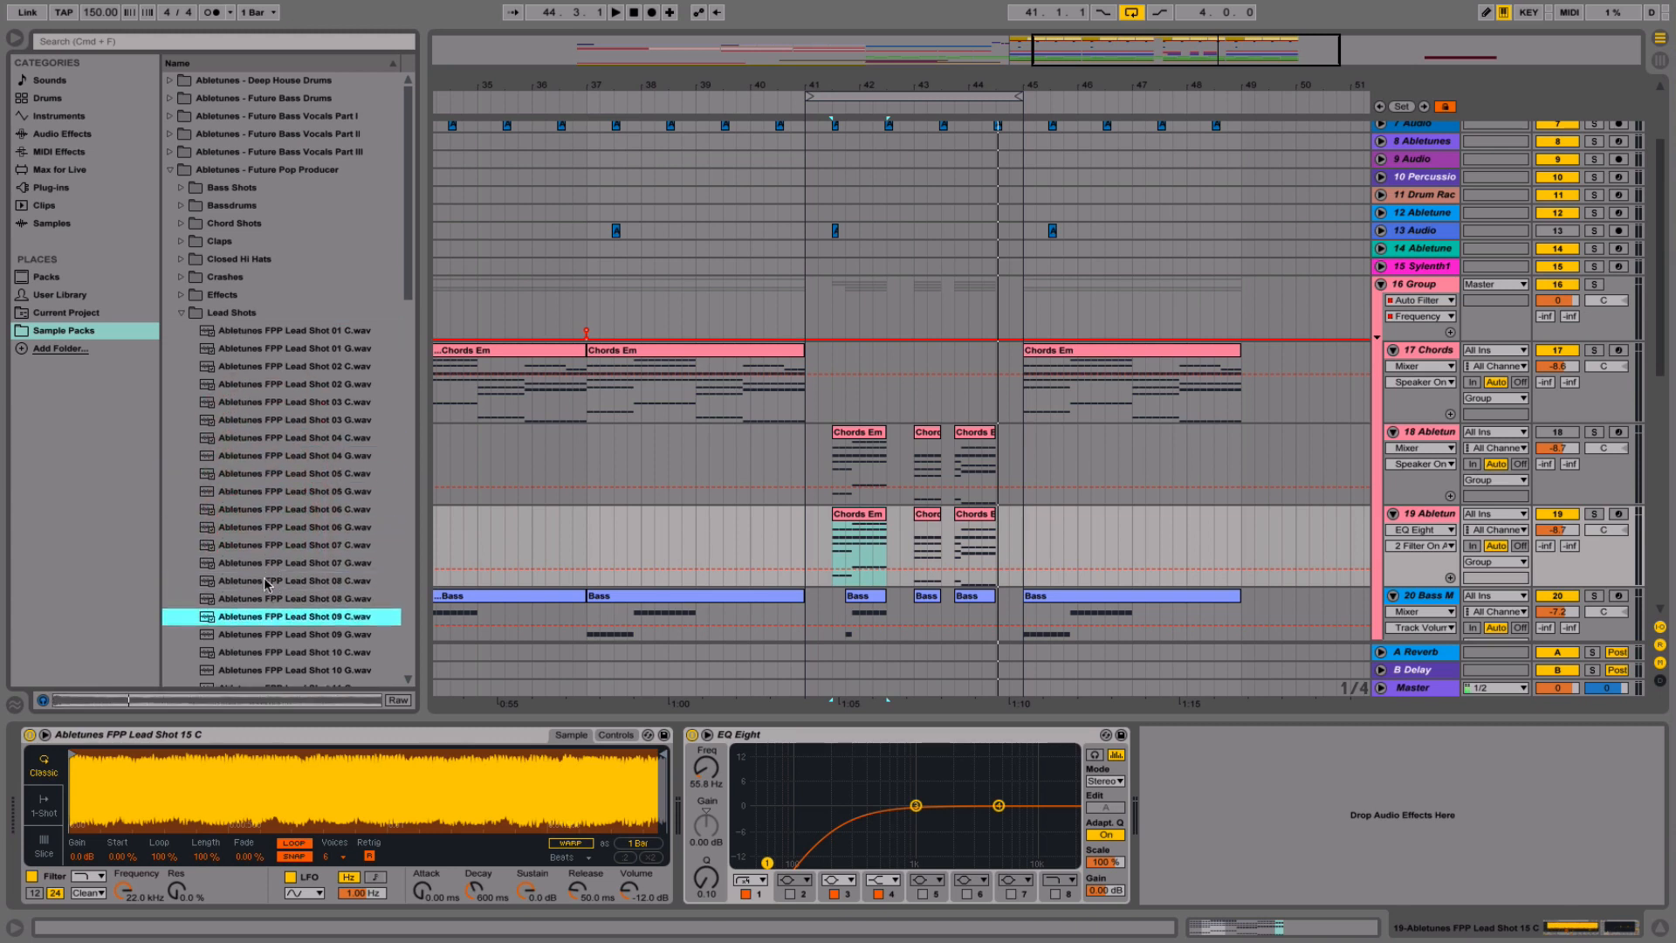
- Try Abletunes FPP Lead Shot 09 C as the sample on track 19, listen to the loop, and undo the replacement
{"action": "left_click_drag", "start_coordinate": [260, 834], "coordinate": [269, 787]}
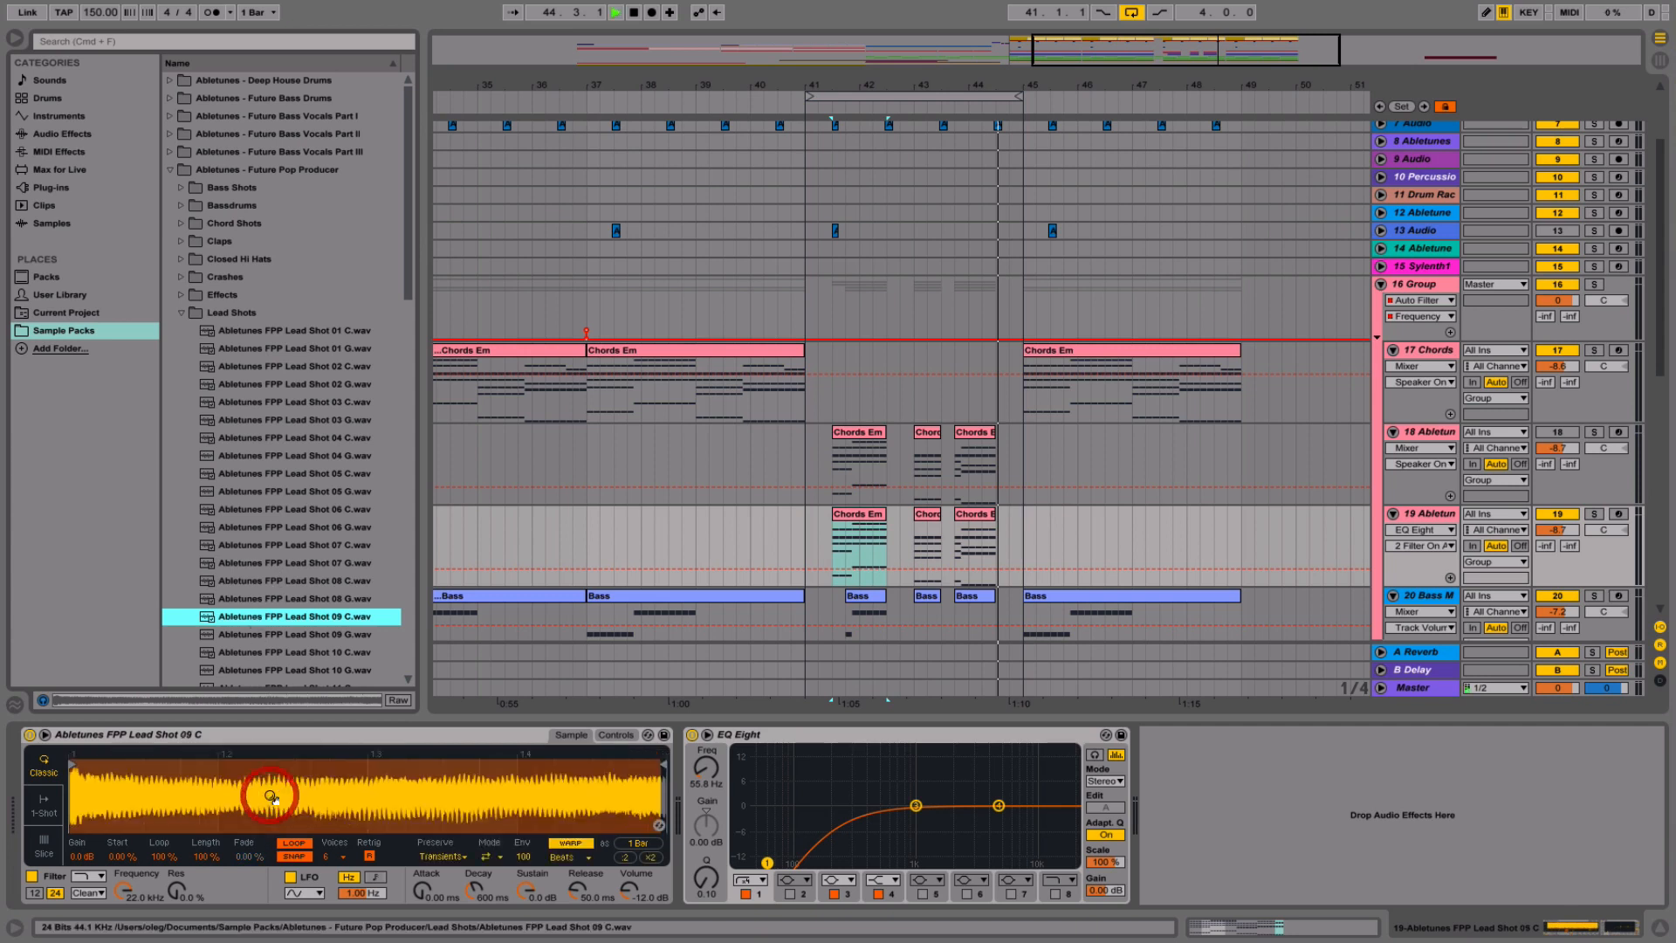
{"action": "key", "text": "space"}
{"action": "key", "text": "space"}
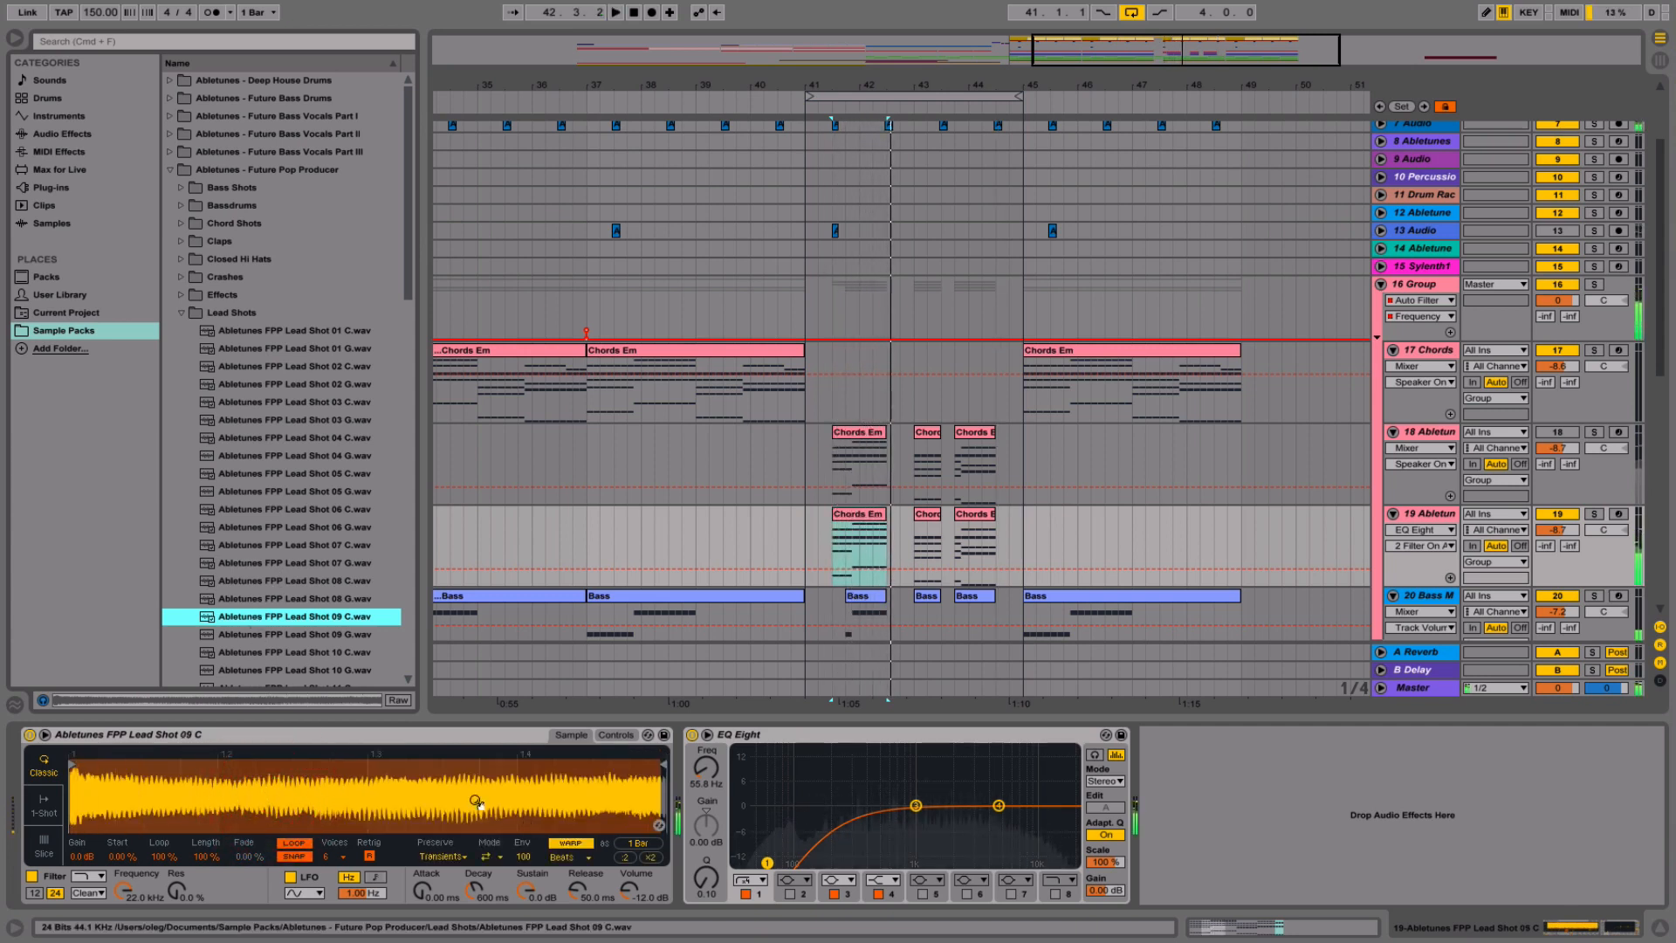
{"action": "key", "text": "super+z"}
- Load Abletunes FSE Lead 01 C from the Future Sound Essentials Lead Shots folder as track 19's sample
{"action": "left_click", "coordinate": [174, 171]}
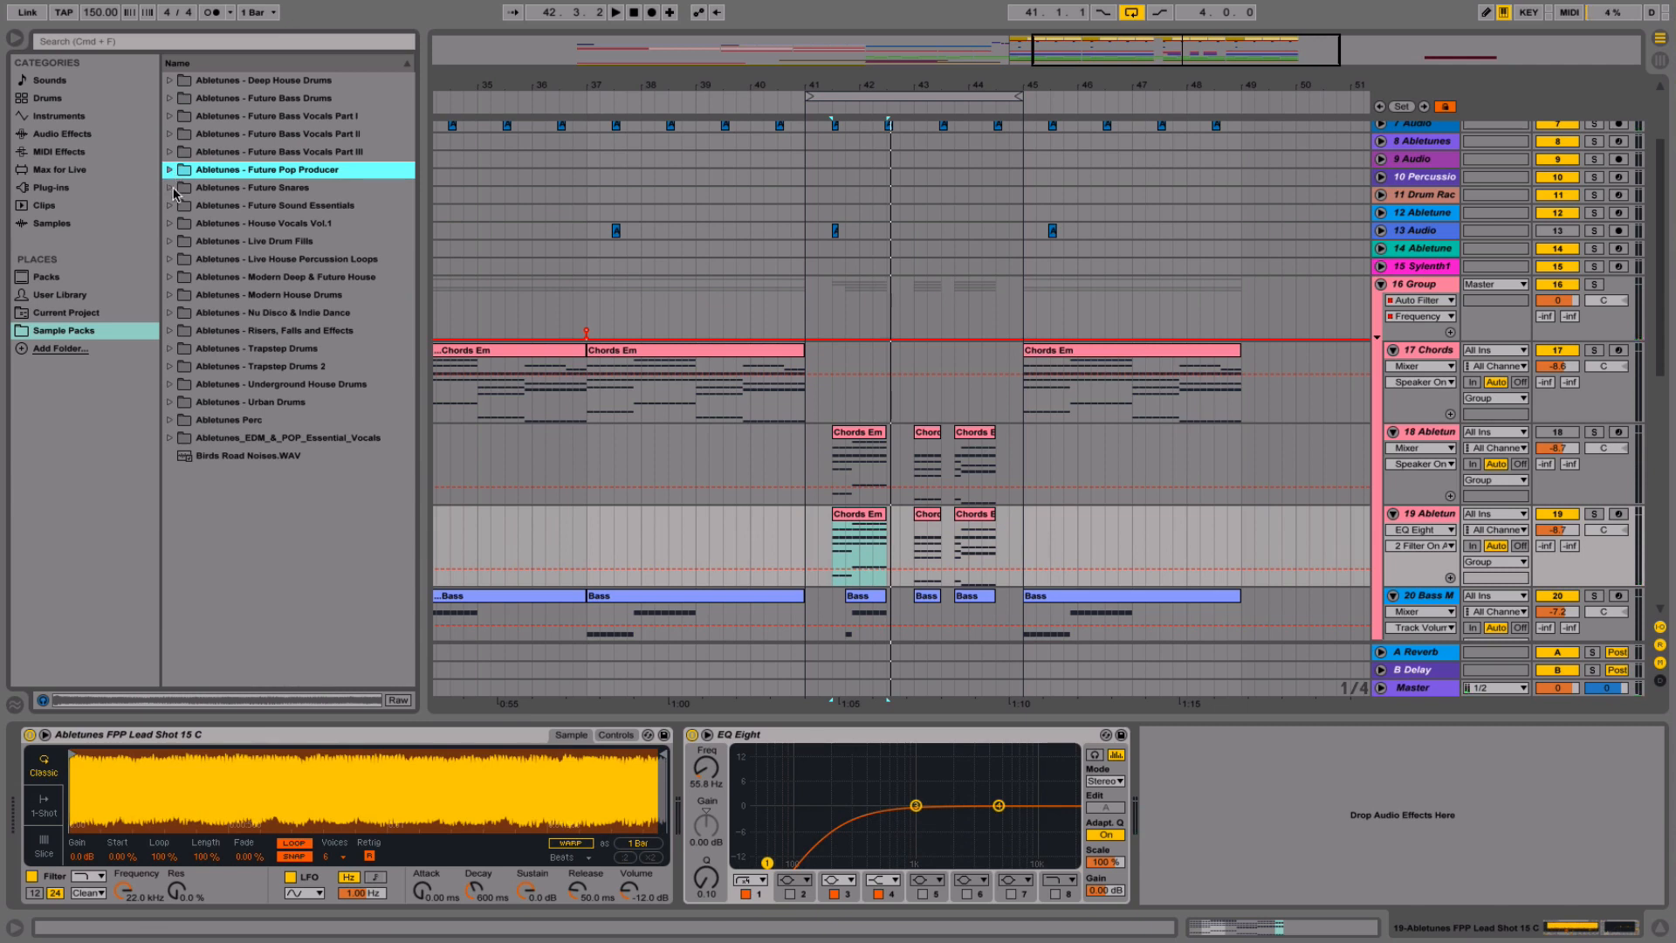
{"action": "left_click", "coordinate": [172, 206]}
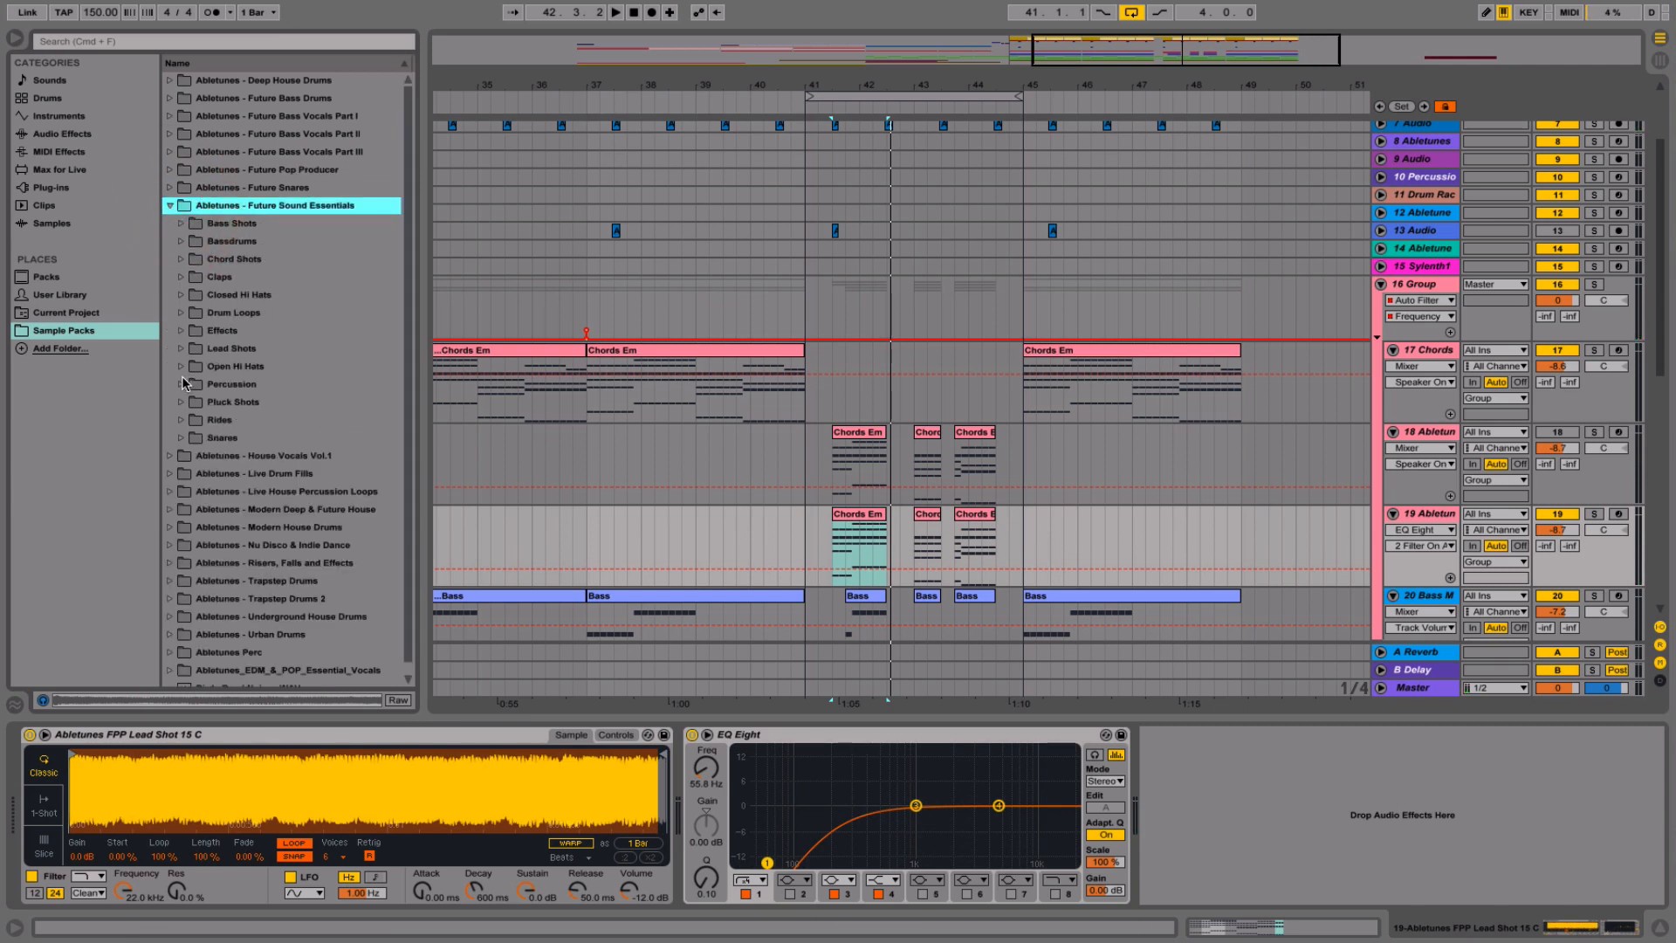
{"action": "left_click", "coordinate": [181, 349]}
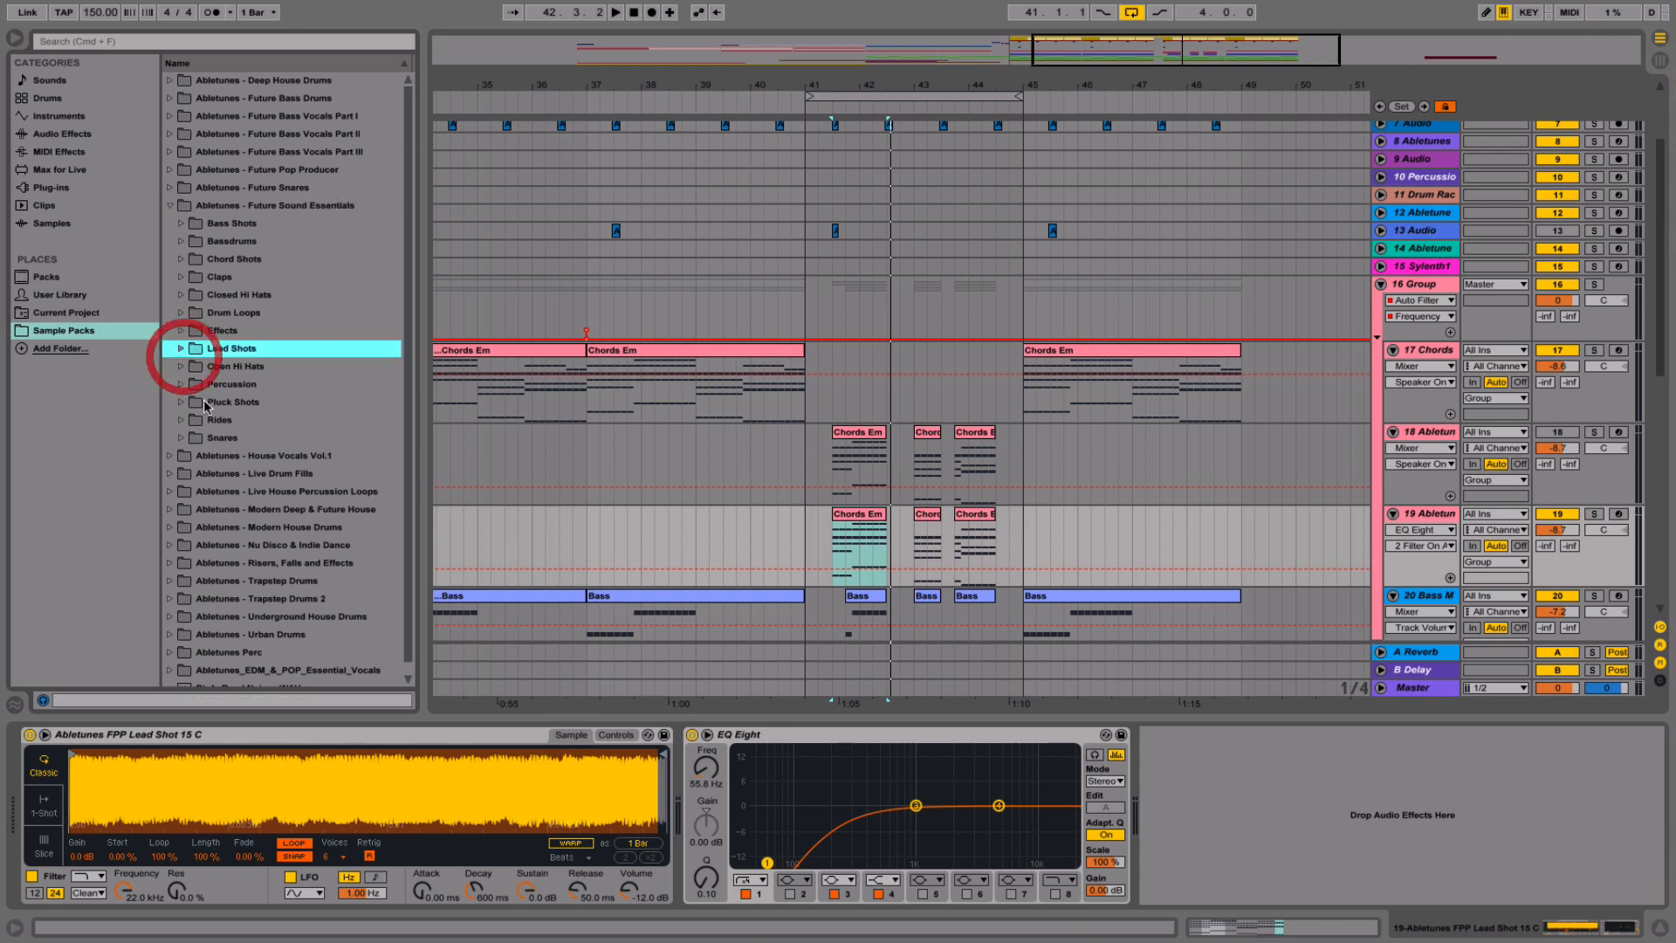
{"action": "left_click", "coordinate": [207, 381]}
{"action": "left_click", "coordinate": [224, 368]}
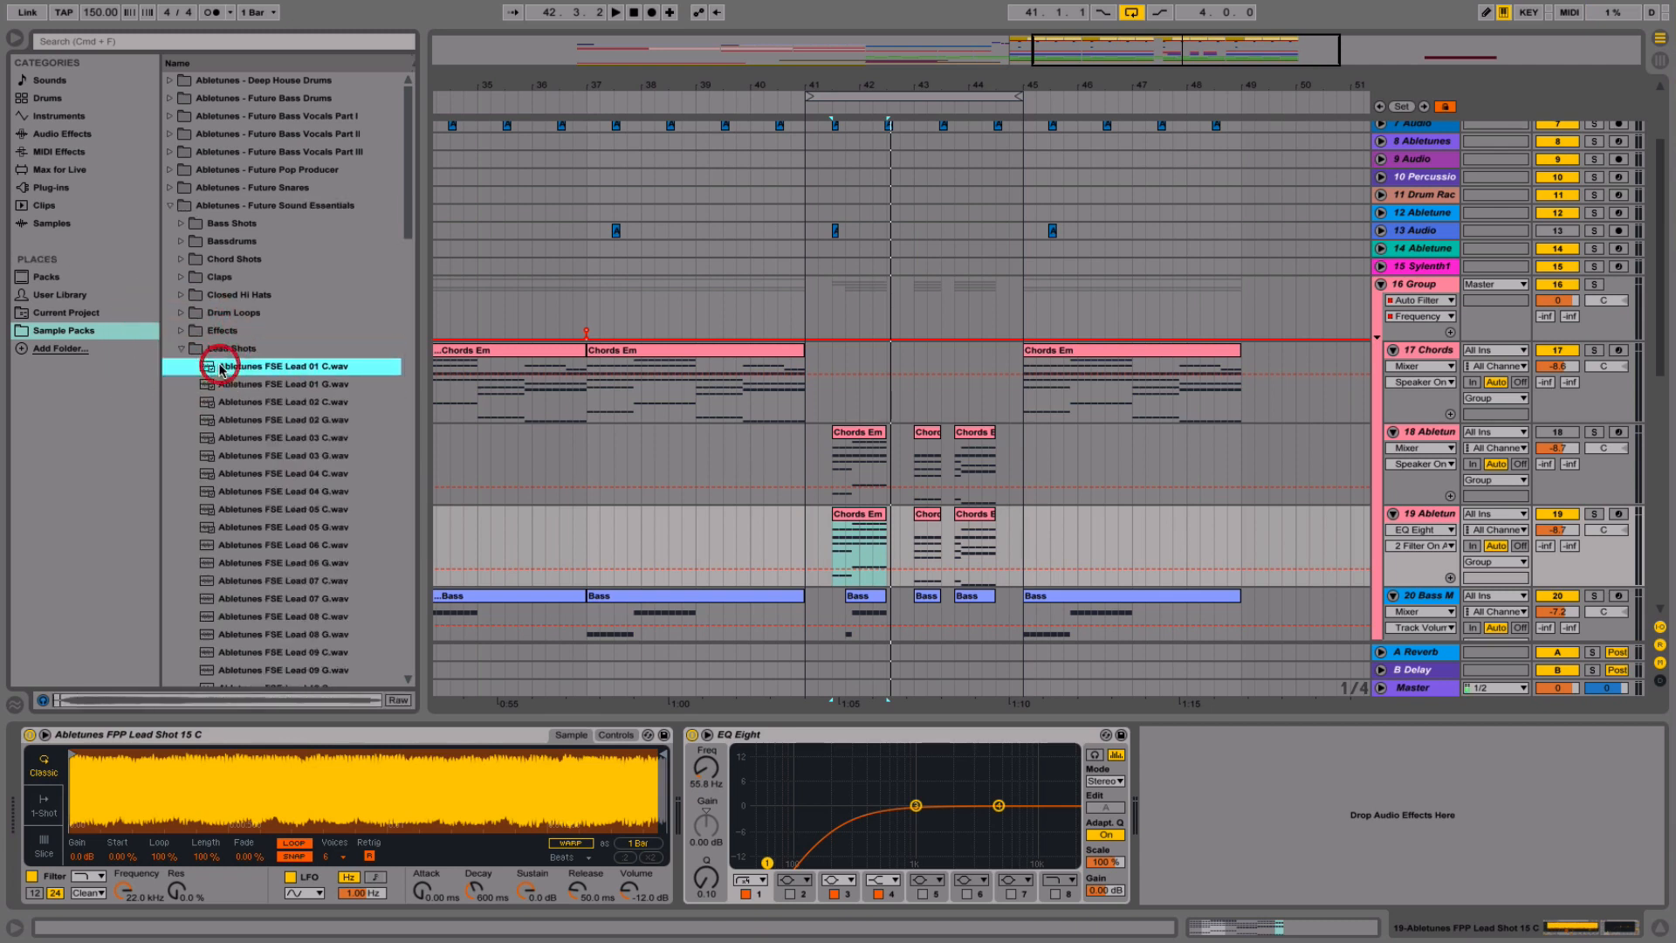
{"action": "left_click_drag", "start_coordinate": [276, 796], "coordinate": [275, 796]}
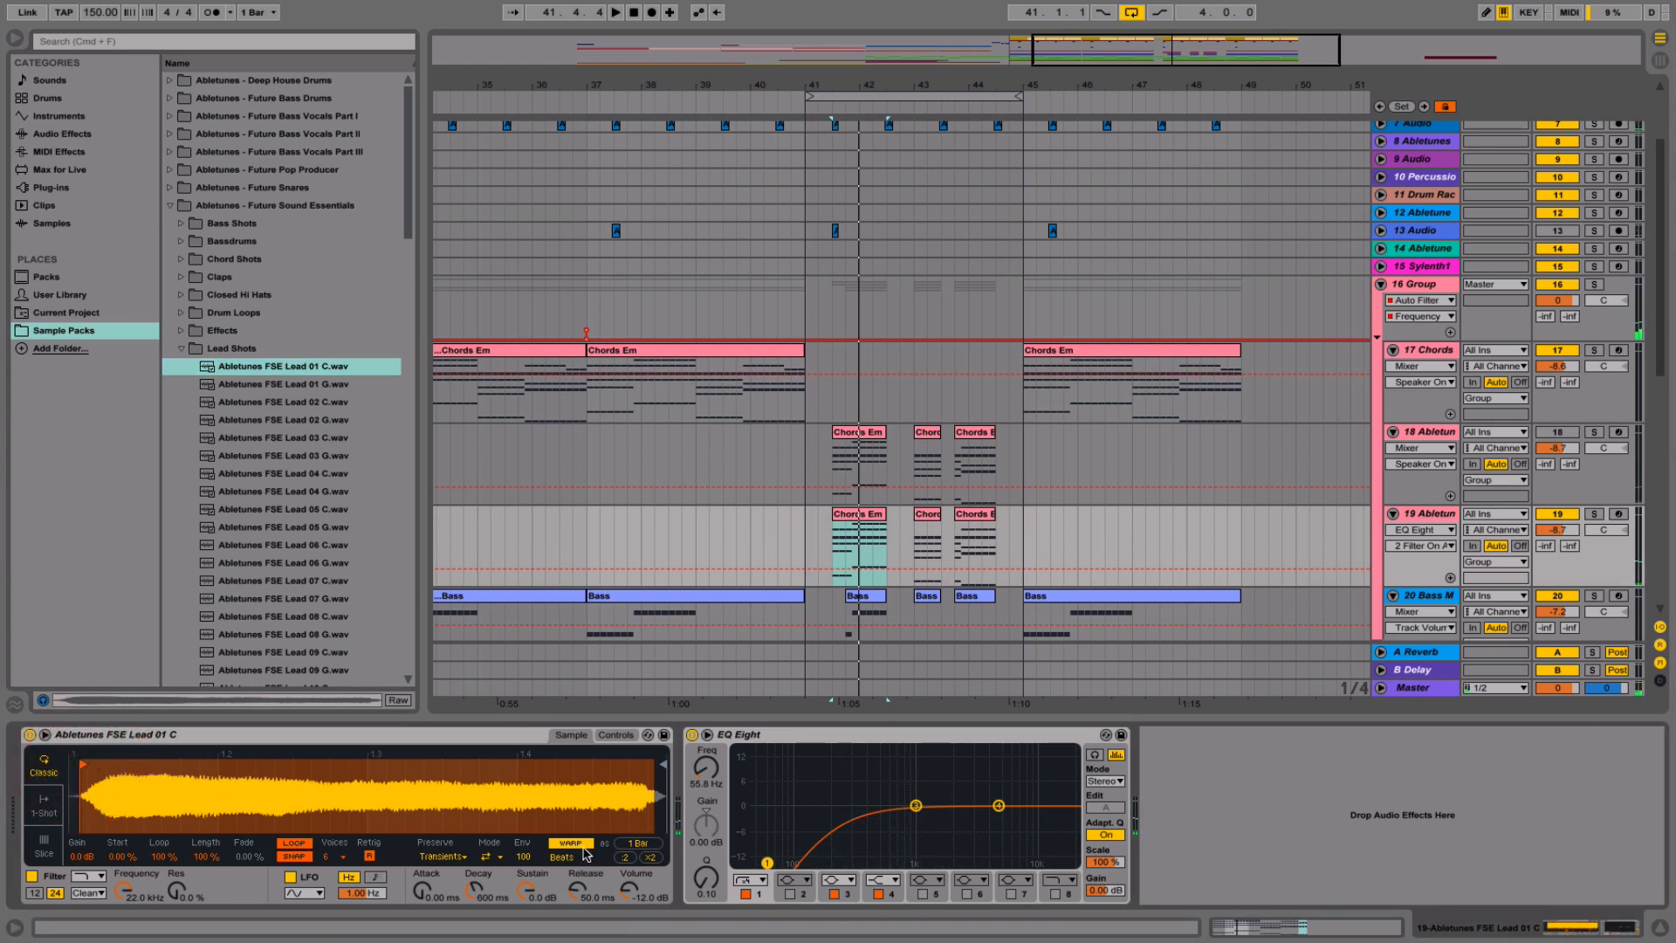
- Turn off Warp for the FSE Lead 01 C sample and set its Transpose to 0 while the loop plays
{"action": "left_click", "coordinate": [571, 843]}
{"action": "key", "text": "space"}
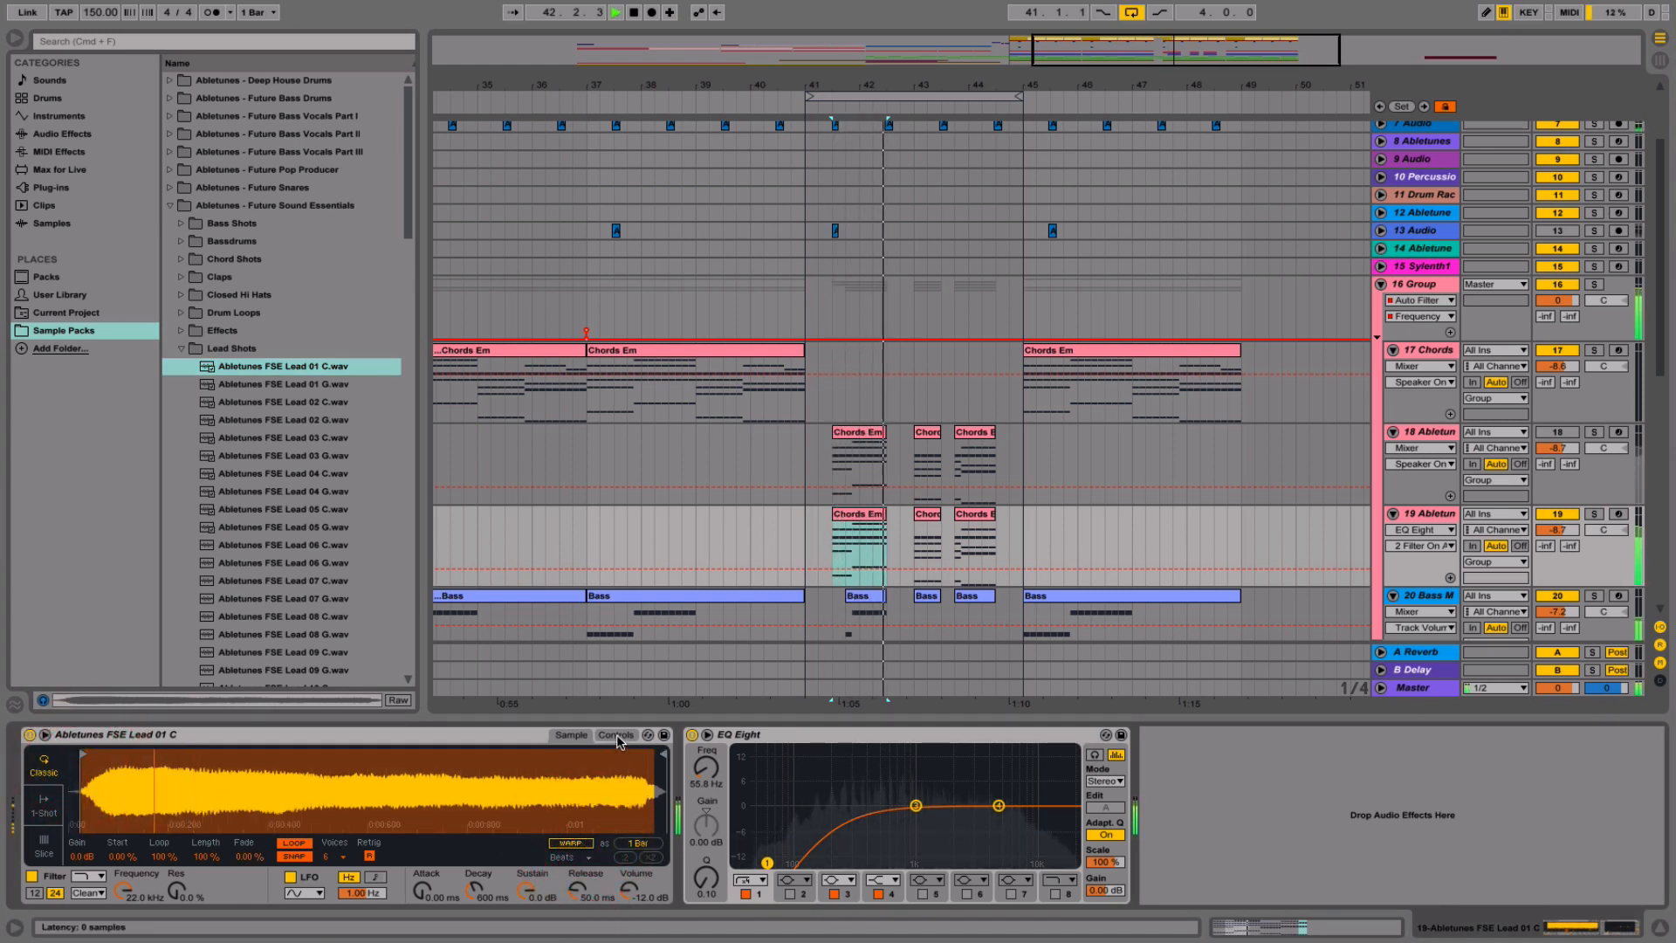
{"action": "left_click", "coordinate": [616, 735]}
{"action": "left_click", "coordinate": [590, 845]}
{"action": "left_click_drag", "start_coordinate": [590, 851], "coordinate": [576, 773]}
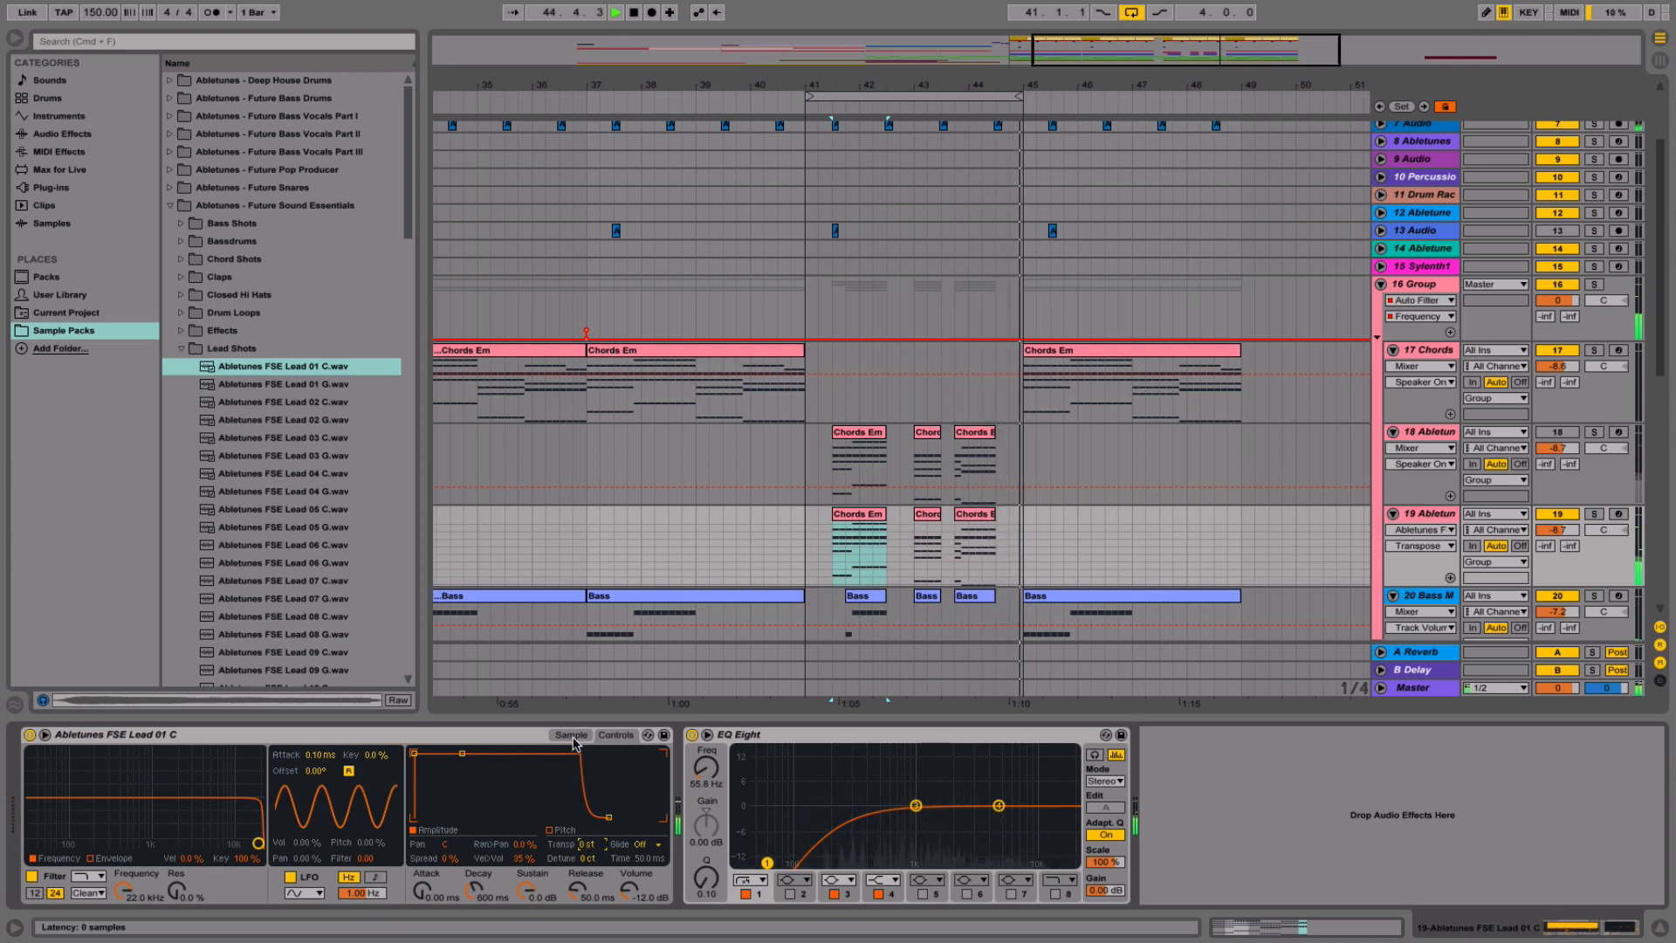
- Move the FSE Lead 01 C sample's start point slightly later, past its soft attack, and stop playback
{"action": "left_click", "coordinate": [571, 735]}
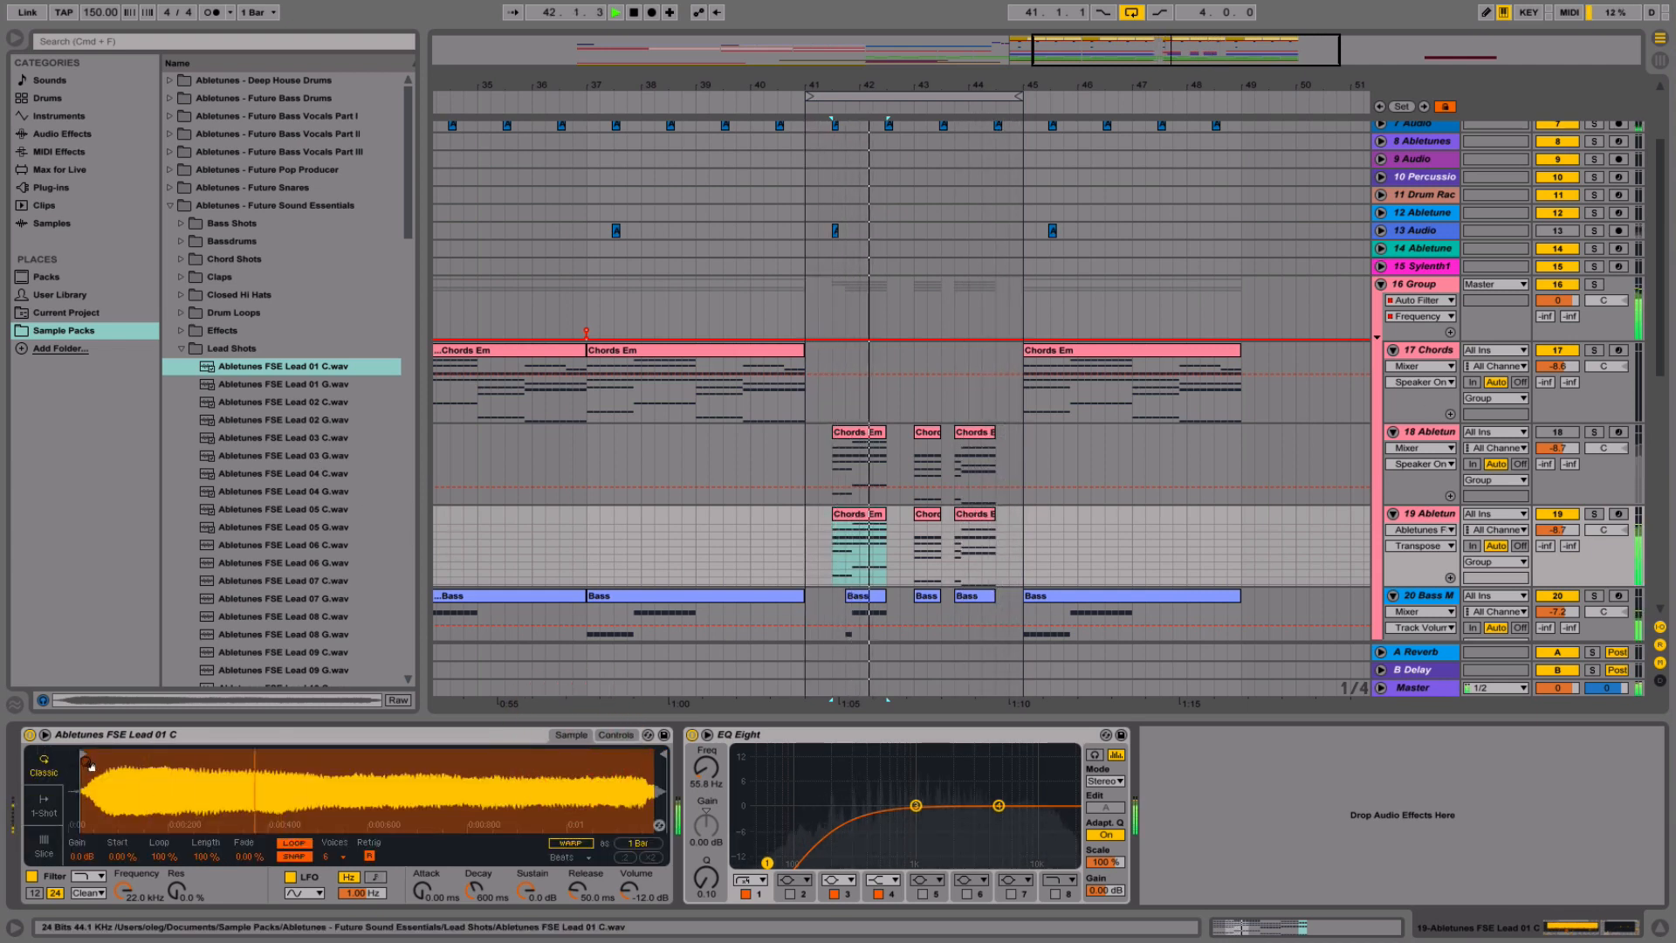
{"action": "left_click_drag", "start_coordinate": [85, 753], "coordinate": [101, 753]}
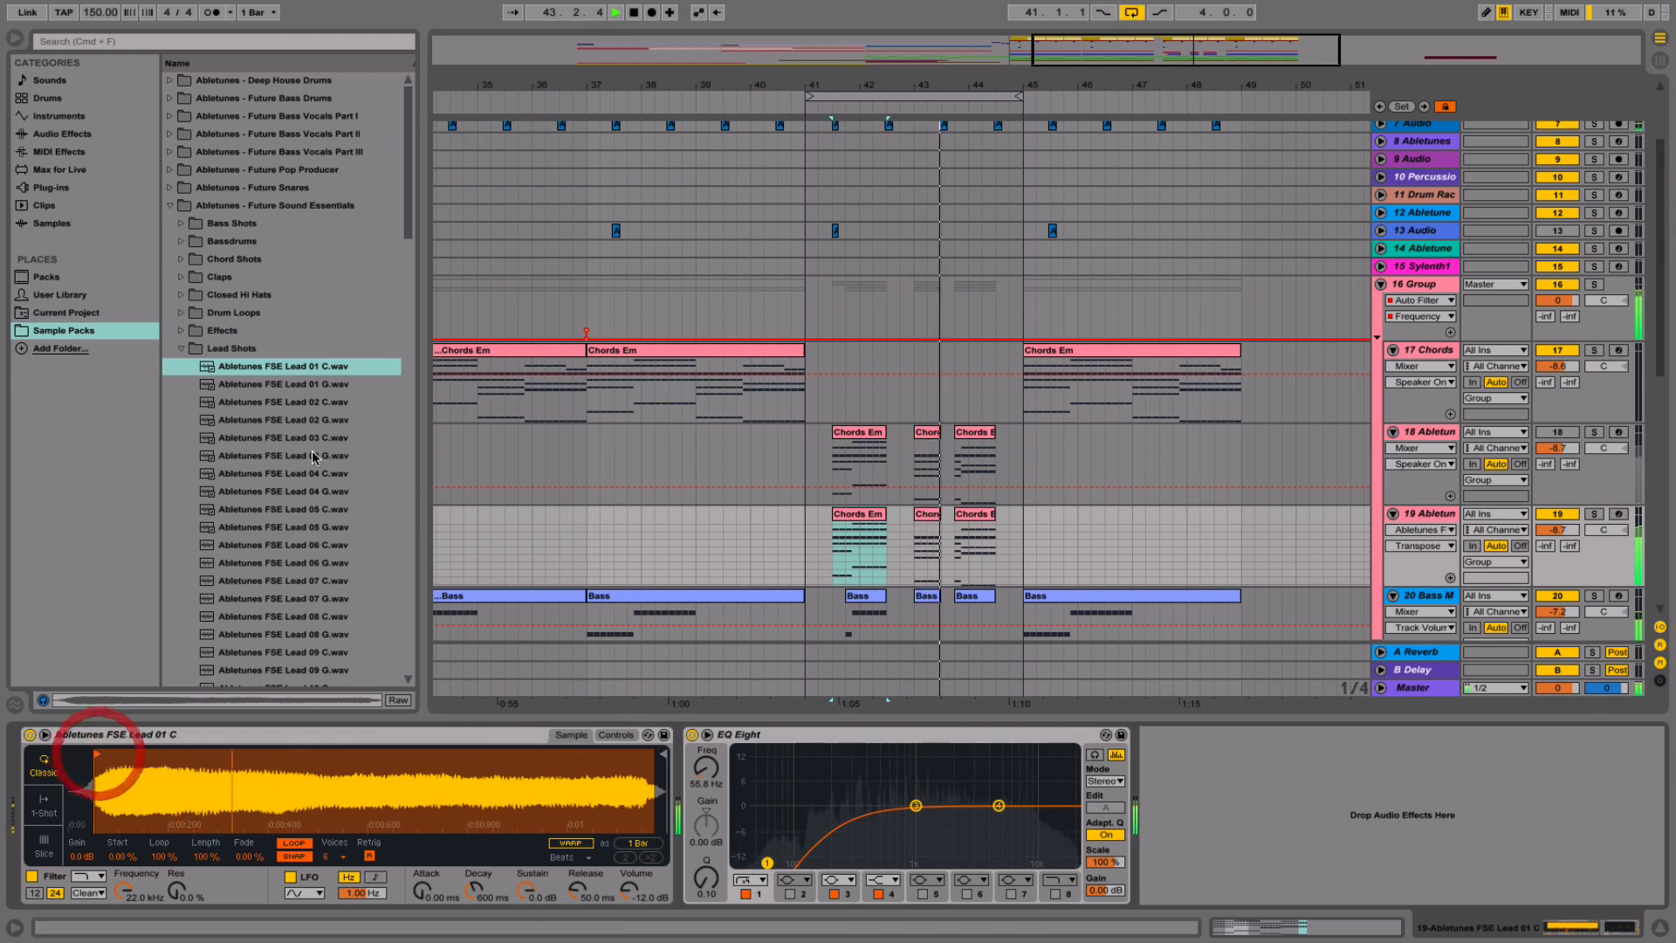
{"action": "key", "text": "space"}
- Preview the Future Sound Essentials lead shots from 02 C through 08 C
{"action": "left_click", "coordinate": [271, 402]}
{"action": "left_click", "coordinate": [284, 437]}
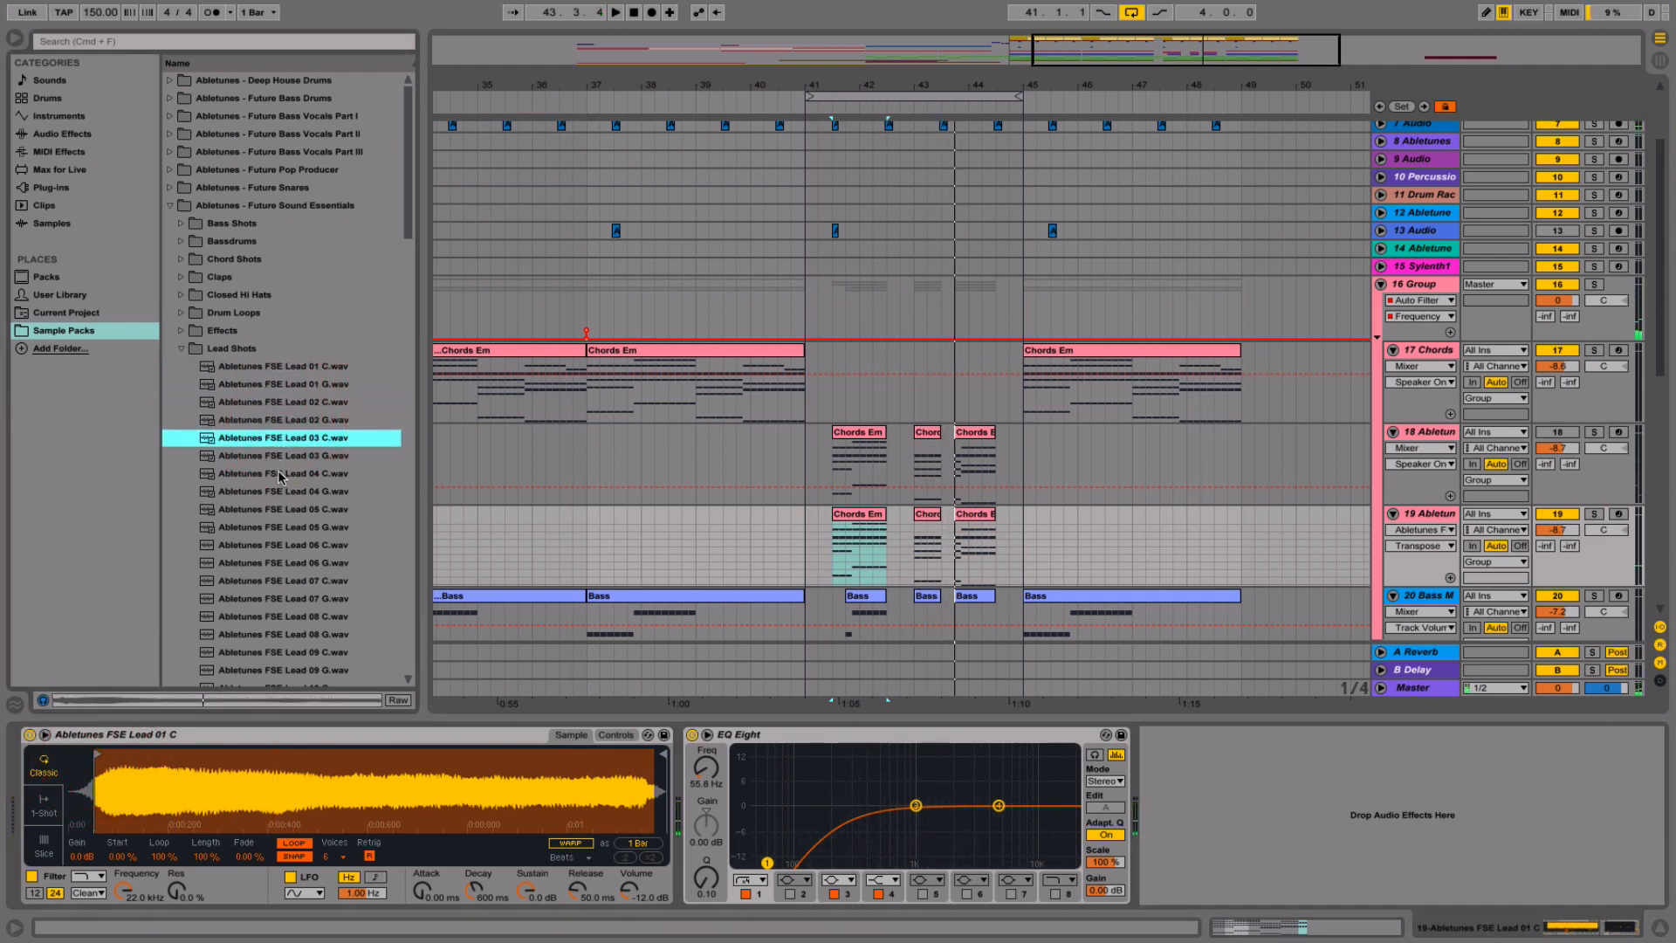
{"action": "left_click", "coordinate": [283, 473]}
{"action": "left_click", "coordinate": [284, 513]}
{"action": "left_click", "coordinate": [281, 545]}
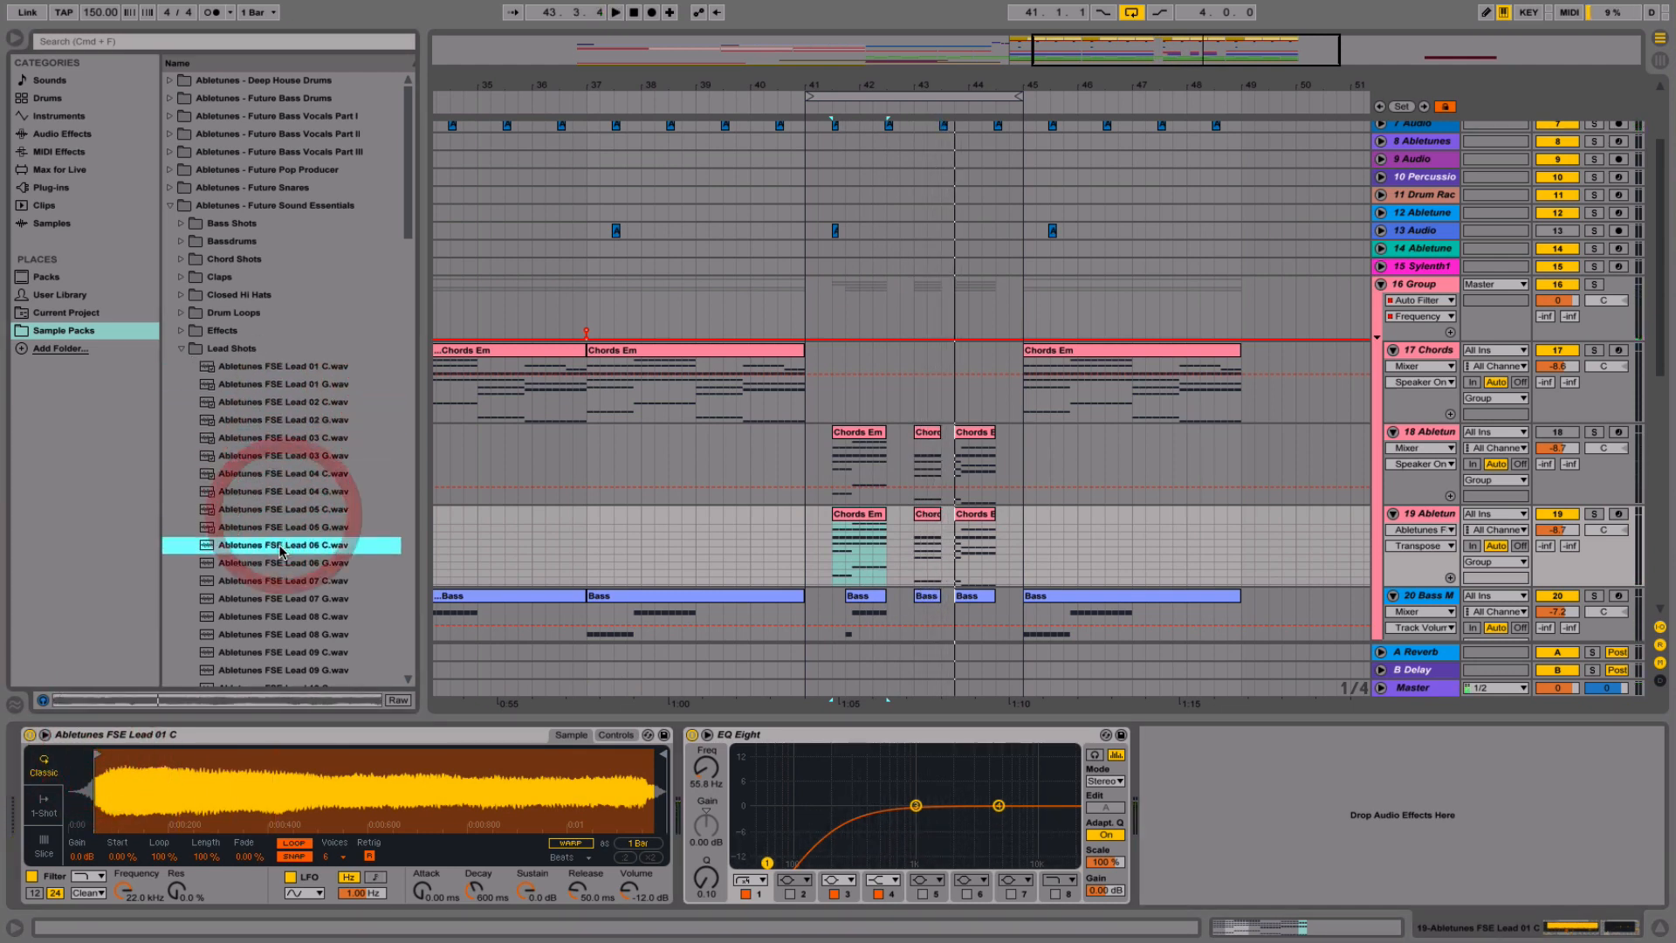
{"action": "left_click", "coordinate": [278, 581]}
{"action": "left_click", "coordinate": [277, 616]}
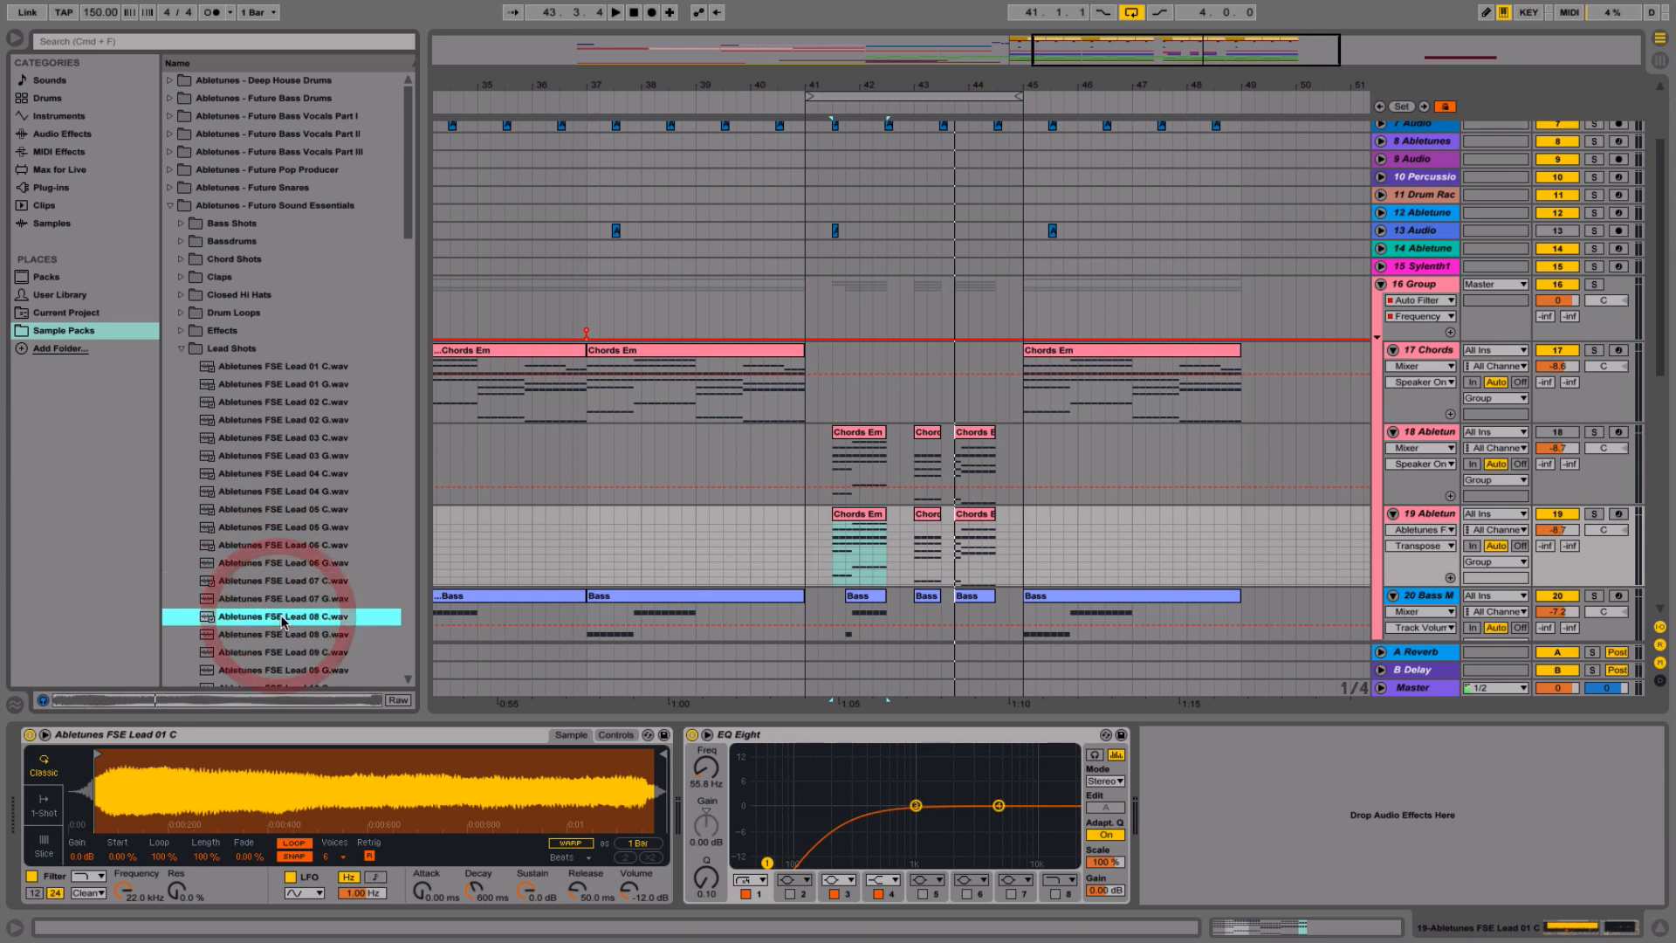
{"action": "scroll", "coordinate": [288, 583], "scroll_direction": "down", "scroll_amount": 3}
- Replace track 19's sample with Abletunes FSE Lead 09 C, play the loop, and turn off Warp
{"action": "left_click_drag", "start_coordinate": [296, 504], "coordinate": [299, 805]}
{"action": "key", "text": "space"}
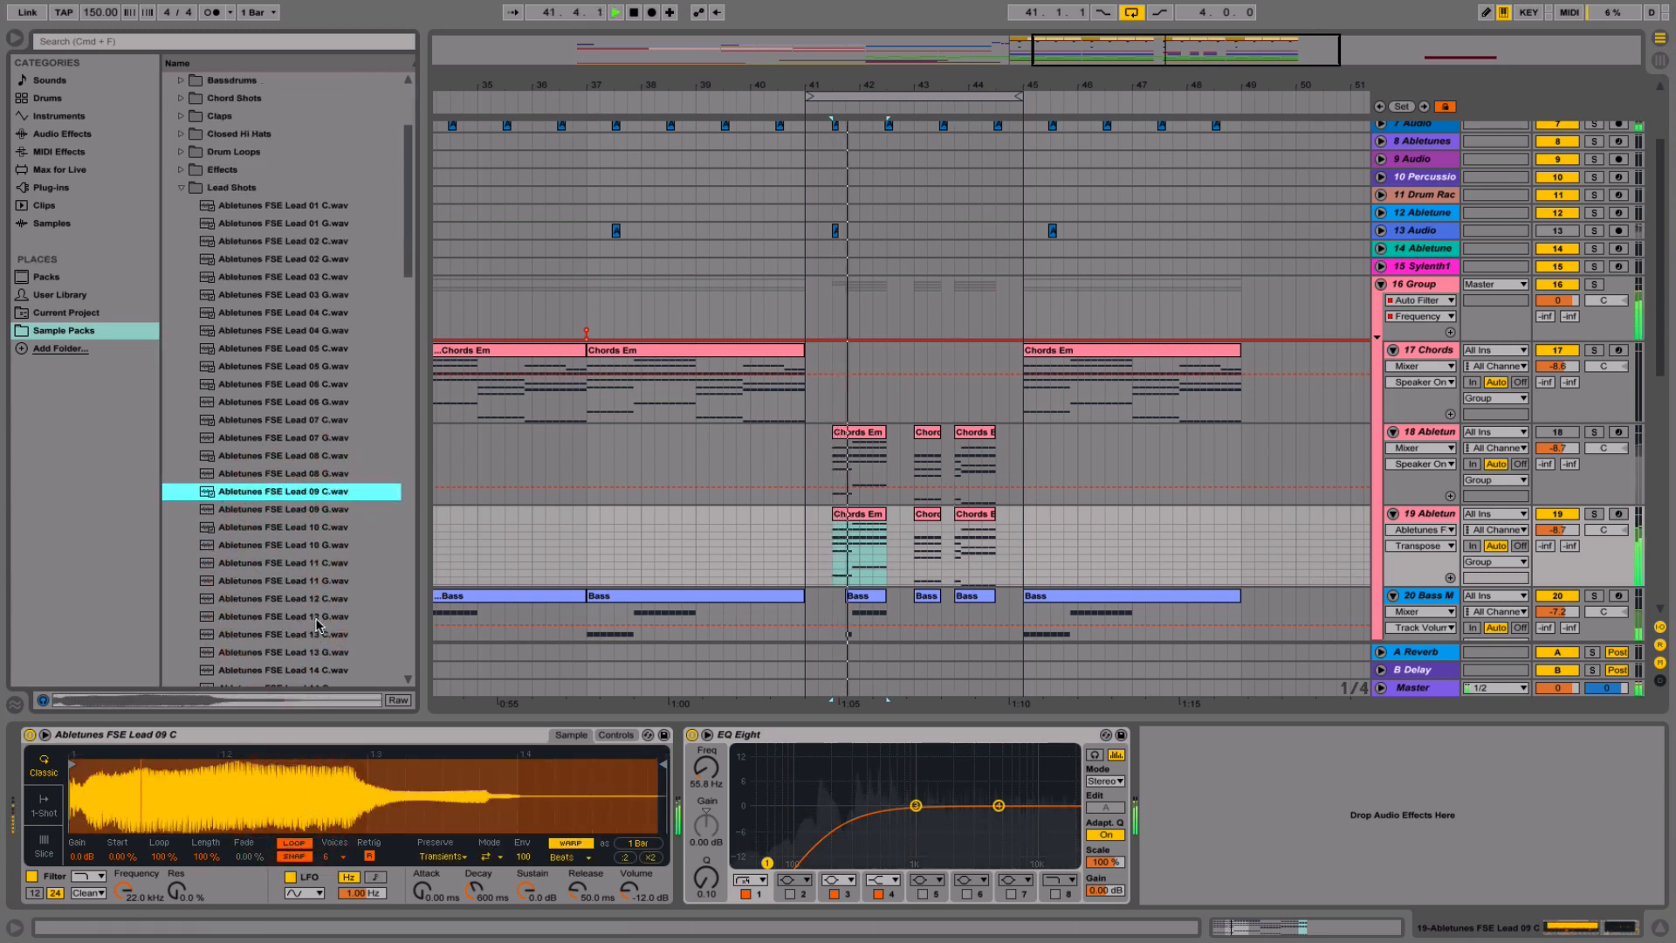
{"action": "left_click", "coordinate": [570, 843]}
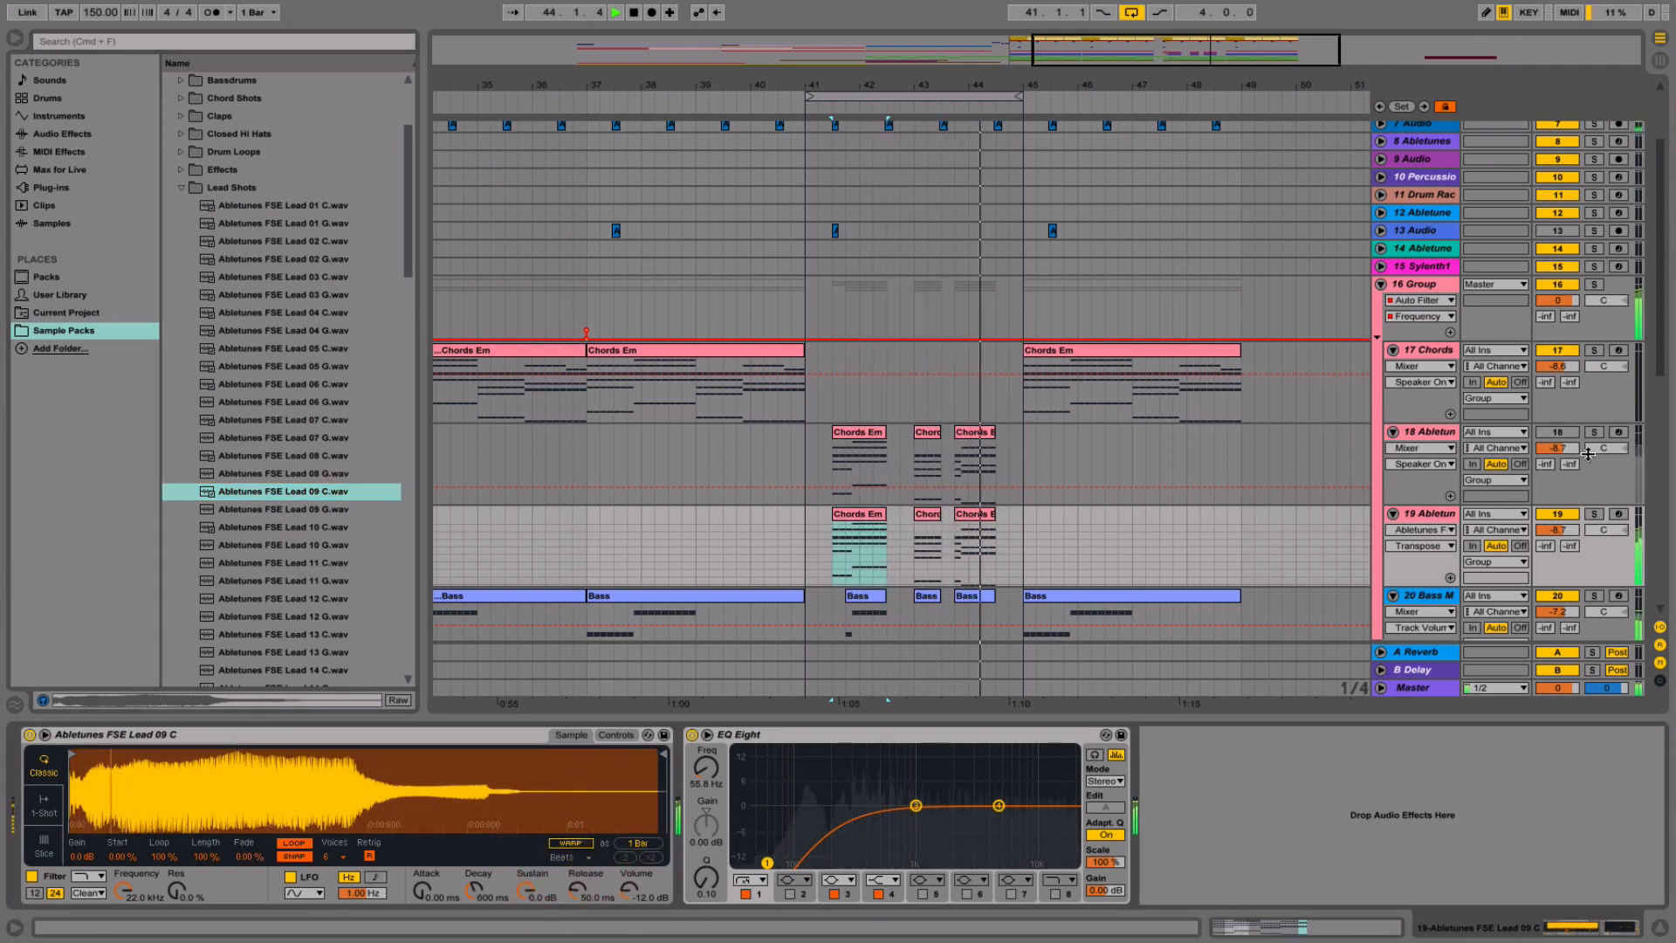
- Solo track 18 briefly to hear it alone, unsolo it, and raise track 19's volume to about -5.5 dB
{"action": "left_click", "coordinate": [1593, 433]}
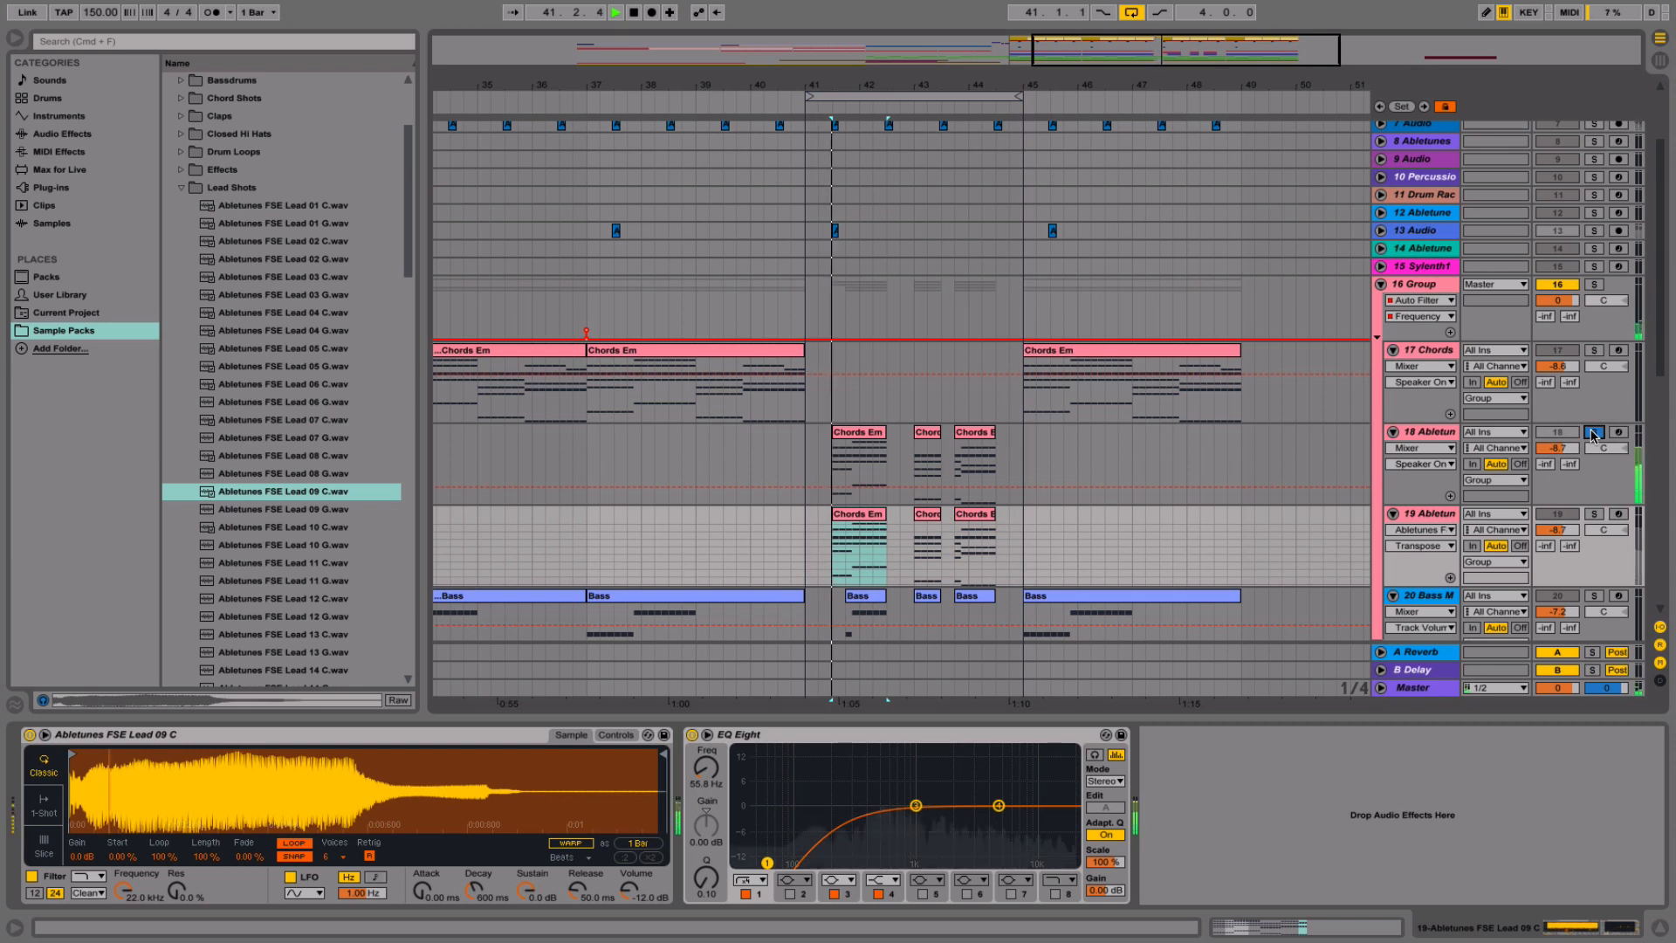
{"action": "left_click", "coordinate": [1593, 432]}
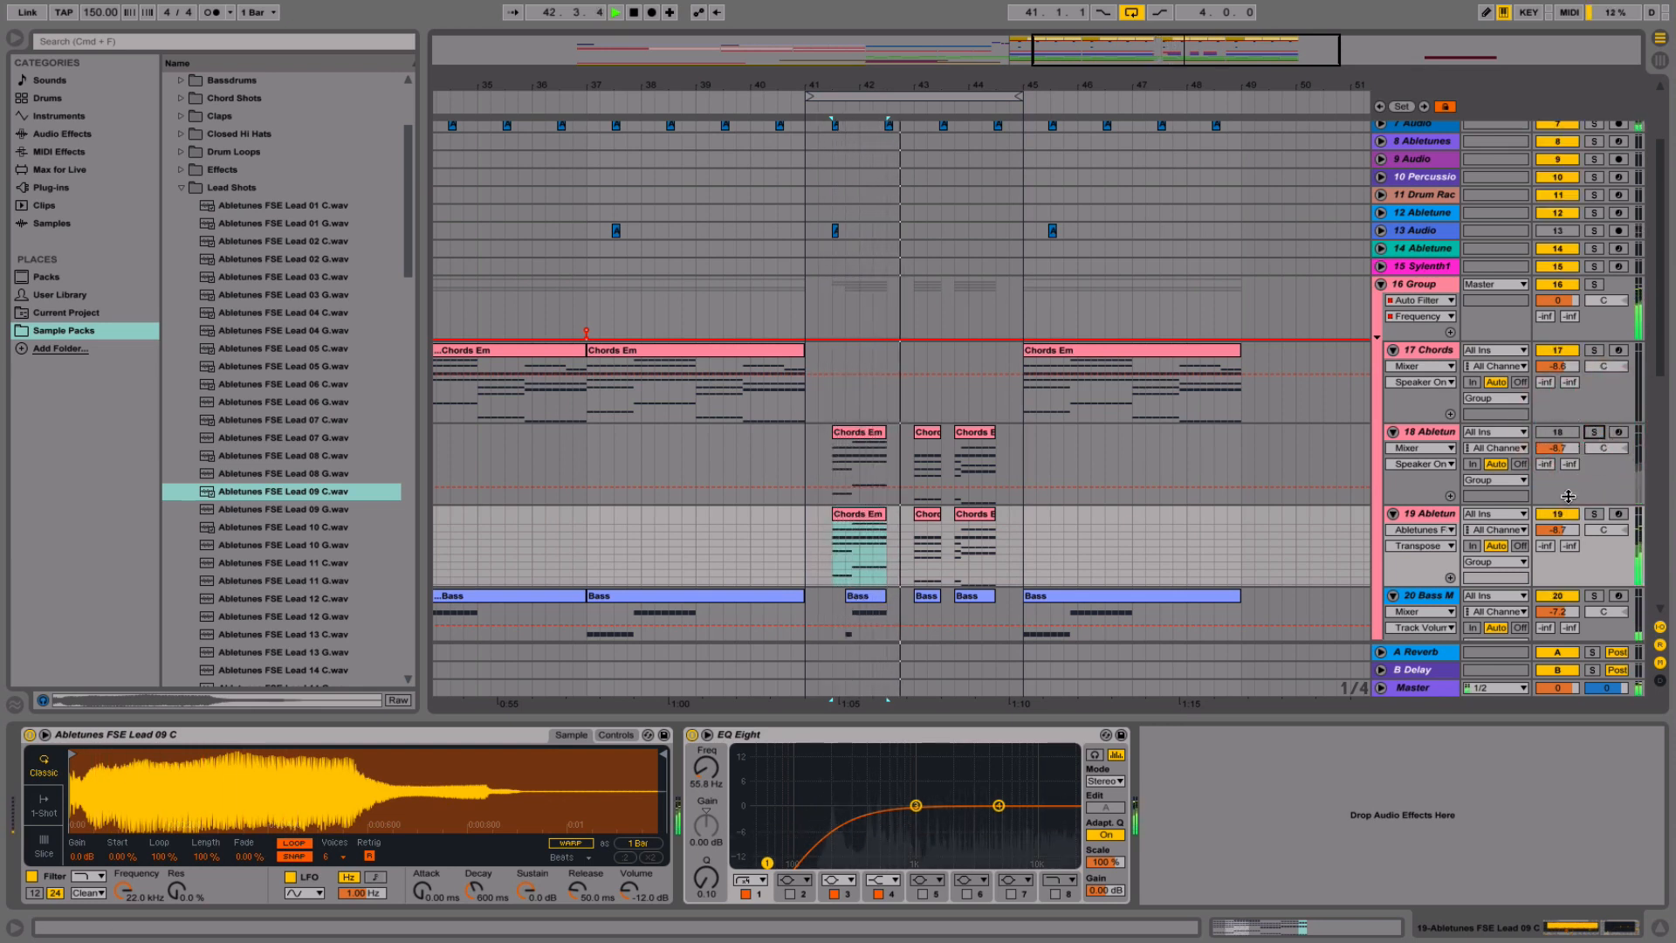
{"action": "left_click_drag", "start_coordinate": [1565, 534], "coordinate": [1565, 515]}
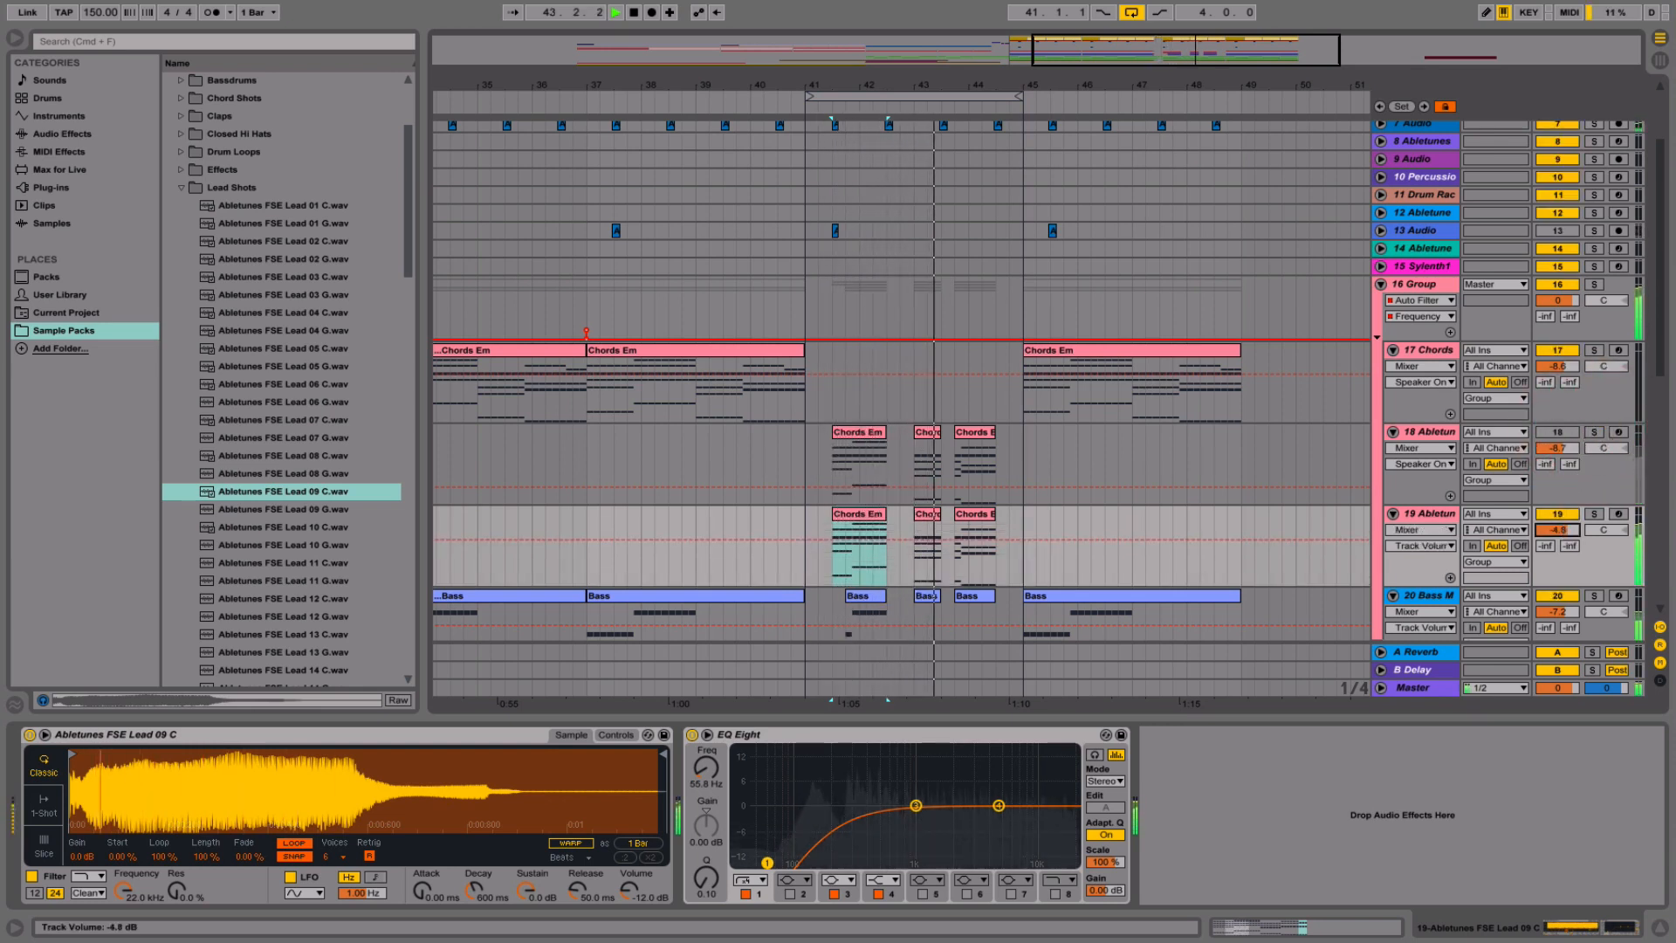
- Set the Transpose of track 19's FSE Lead 09 C sample to -12 and return to its waveform
{"action": "left_click", "coordinate": [609, 736]}
{"action": "left_click", "coordinate": [584, 846]}
{"action": "type", "text": "-12"}
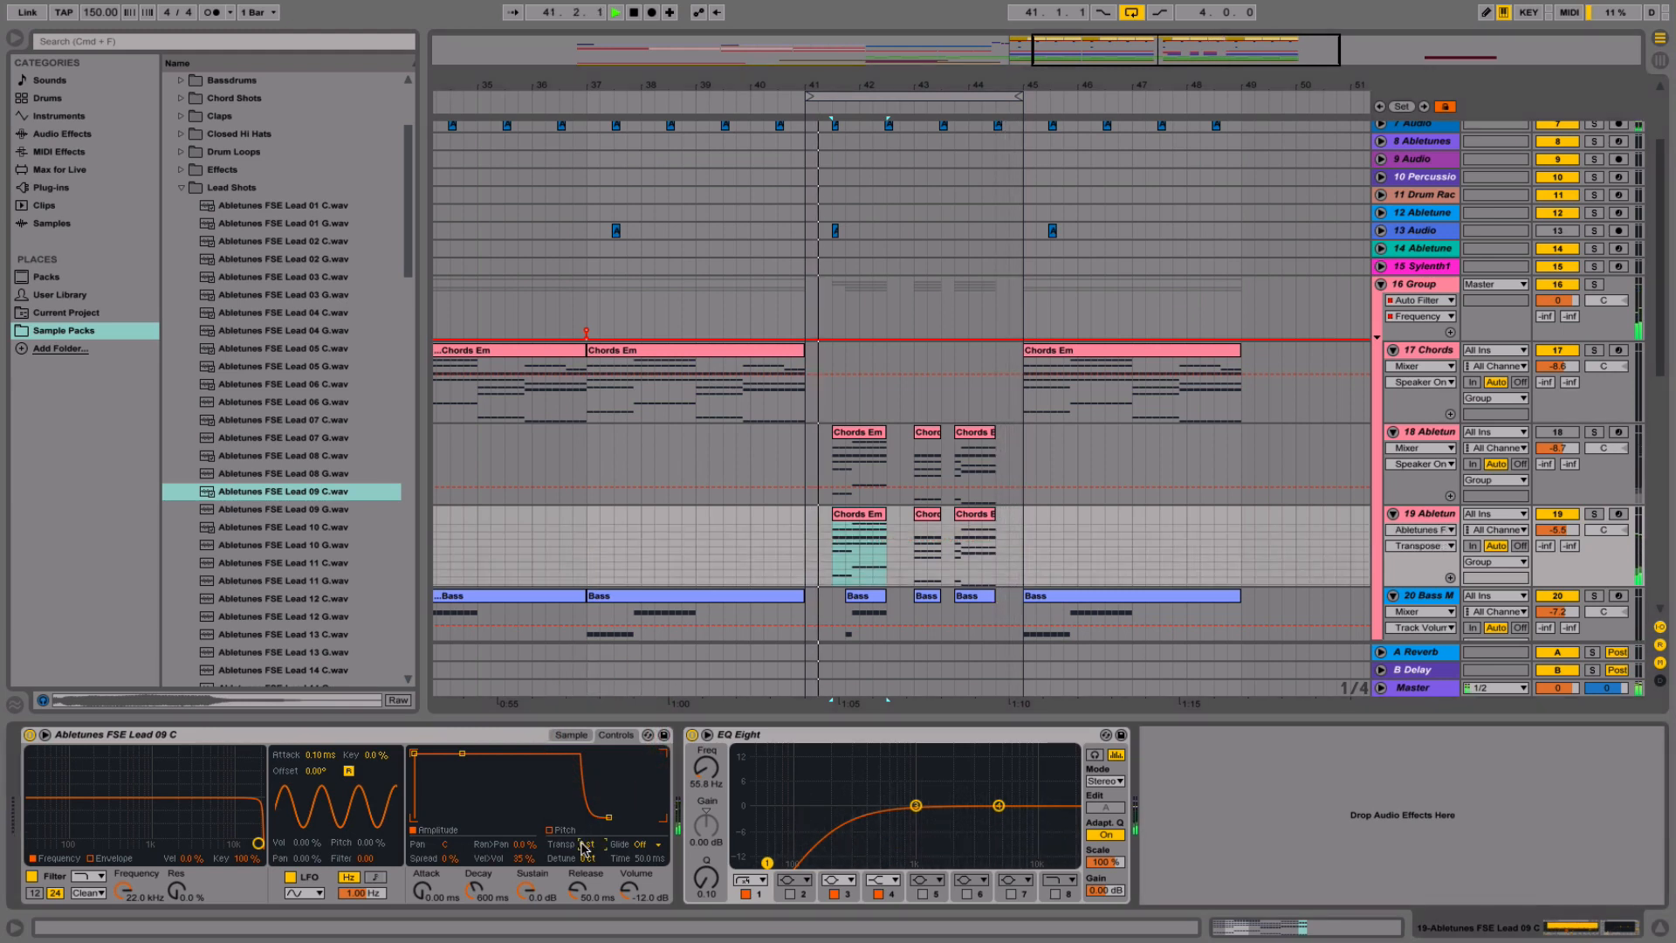
{"action": "key", "text": "Return"}
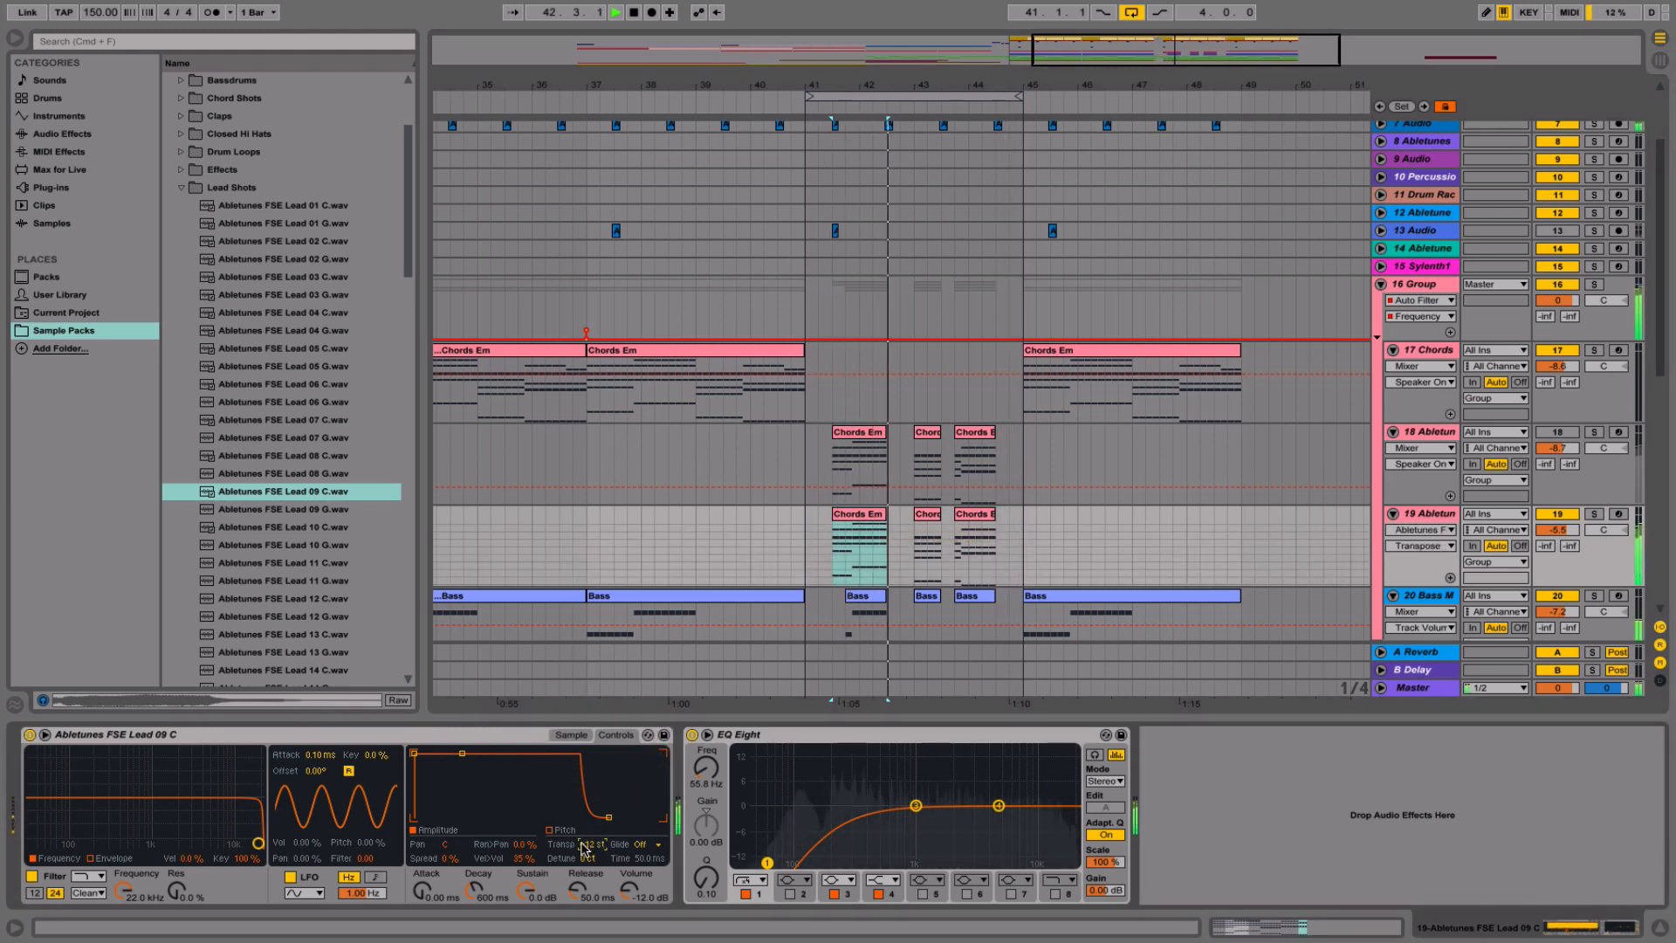
{"action": "left_click", "coordinate": [572, 734]}
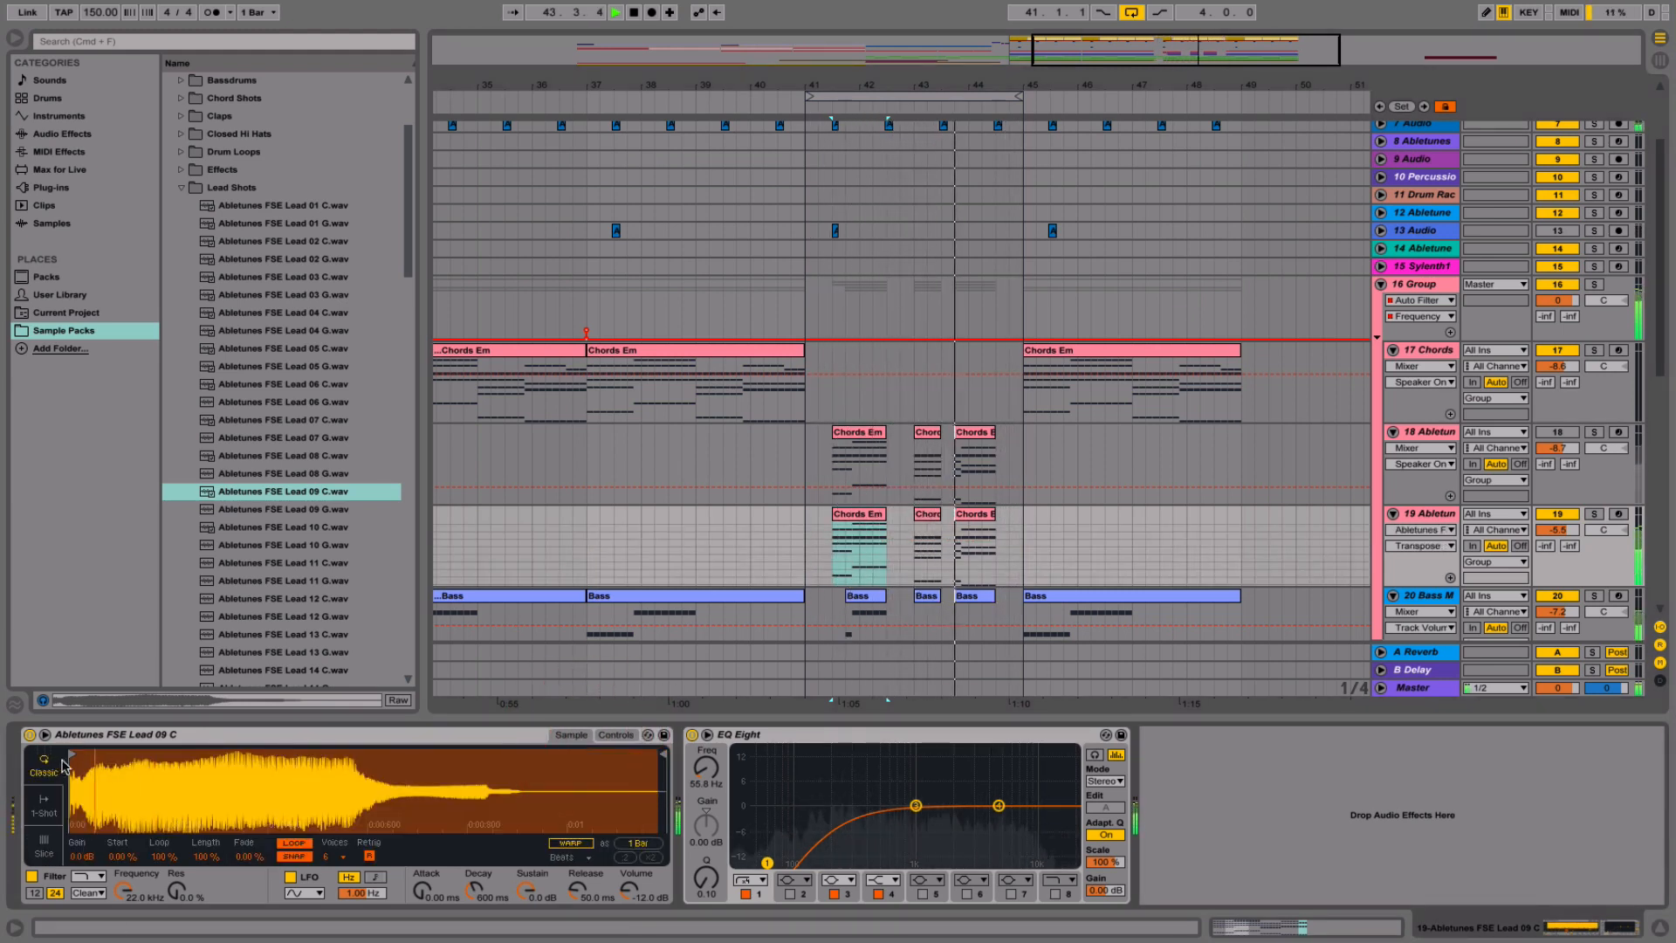
- Move the FSE Lead 09 C sample's start point well past its attack, fine-tune it slightly earlier while the loop plays, and stop playback
{"action": "left_click_drag", "start_coordinate": [72, 749], "coordinate": [154, 748]}
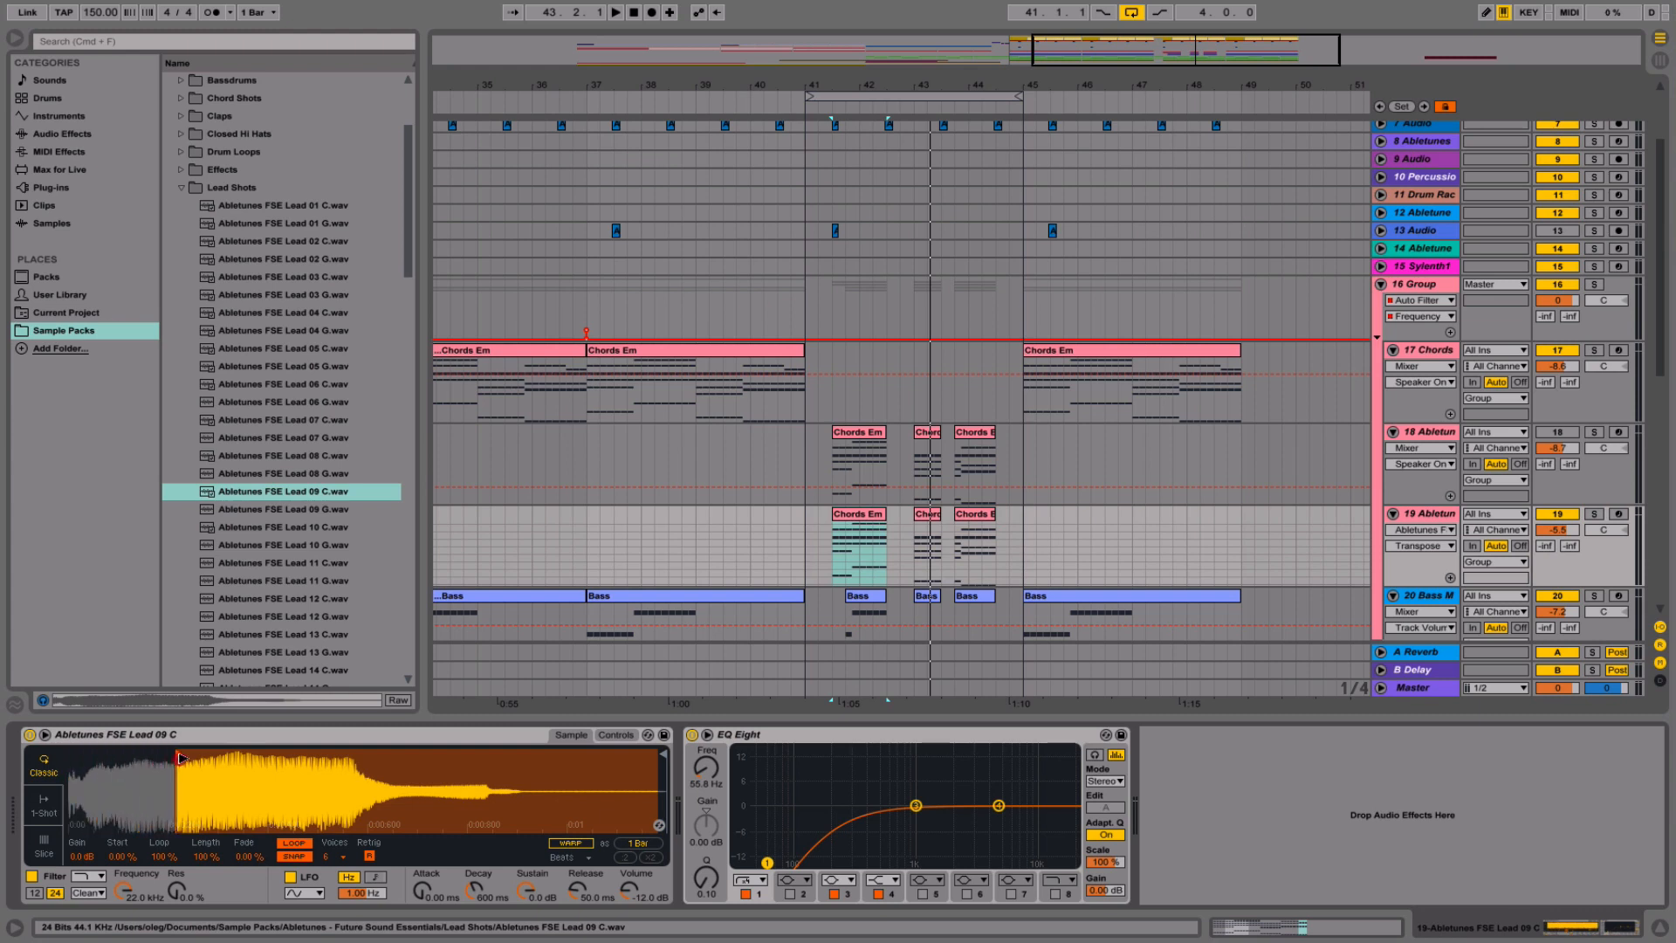
{"action": "mouse_move", "coordinate": [181, 759]}
{"action": "left_mouse_down"}
{"action": "mouse_move", "coordinate": [370, 741]}
{"action": "mouse_move", "coordinate": [178, 758]}
{"action": "mouse_move", "coordinate": [305, 744]}
{"action": "mouse_move", "coordinate": [268, 742]}
{"action": "left_mouse_up"}
{"action": "key", "text": "space"}
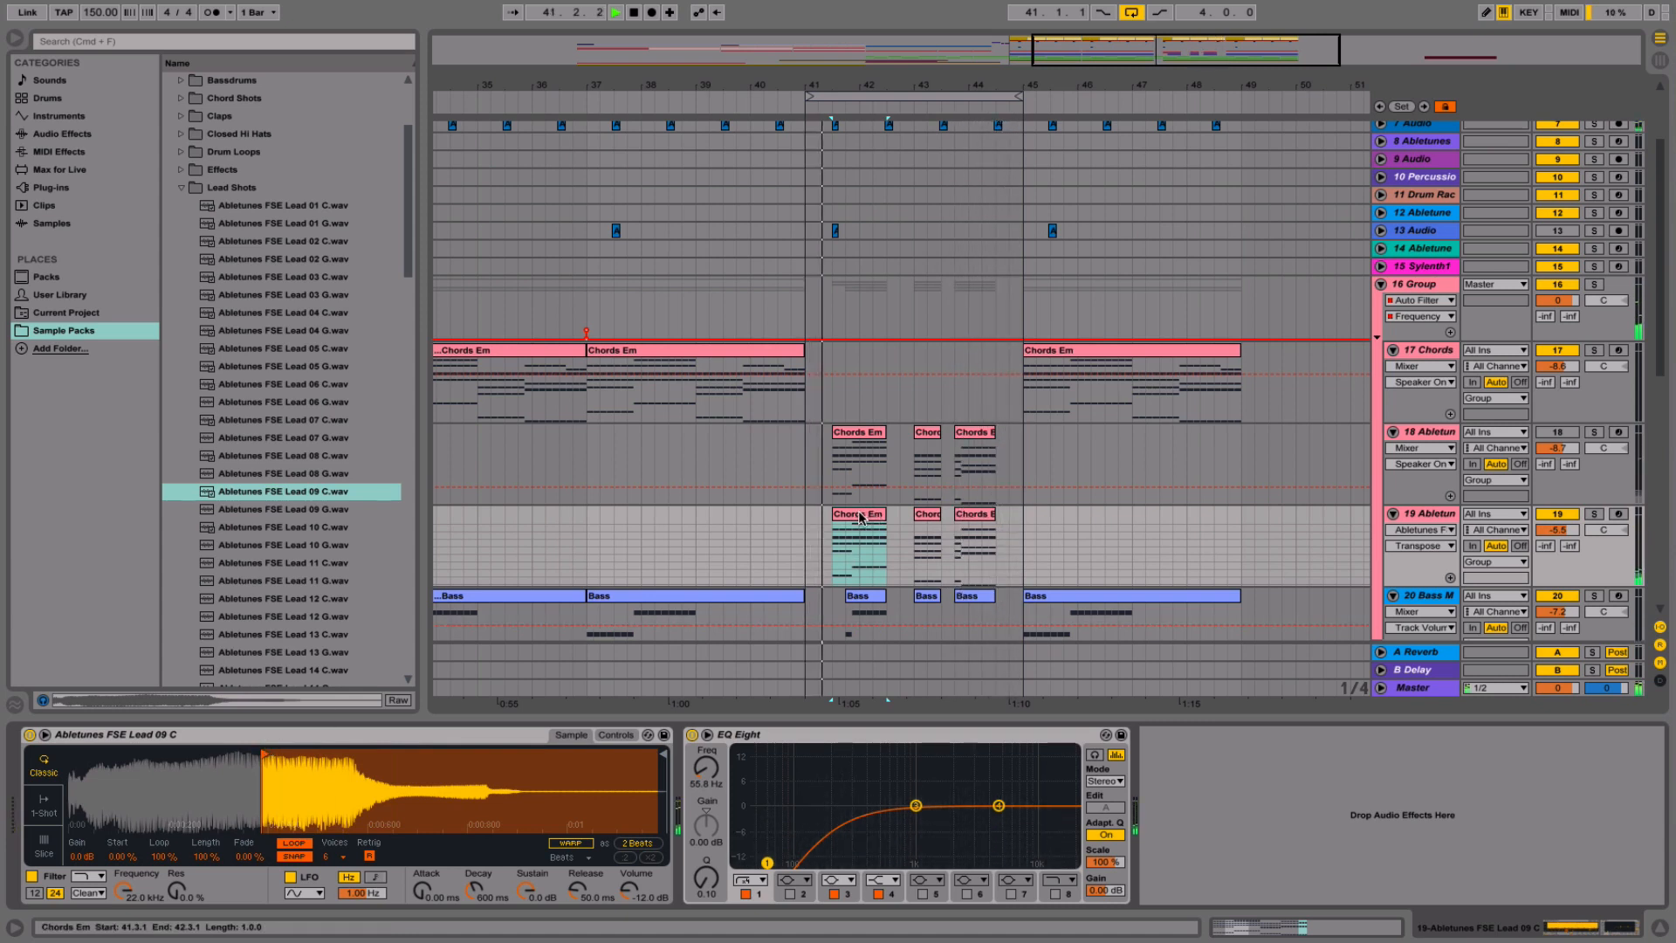
{"action": "left_click", "coordinate": [607, 738]}
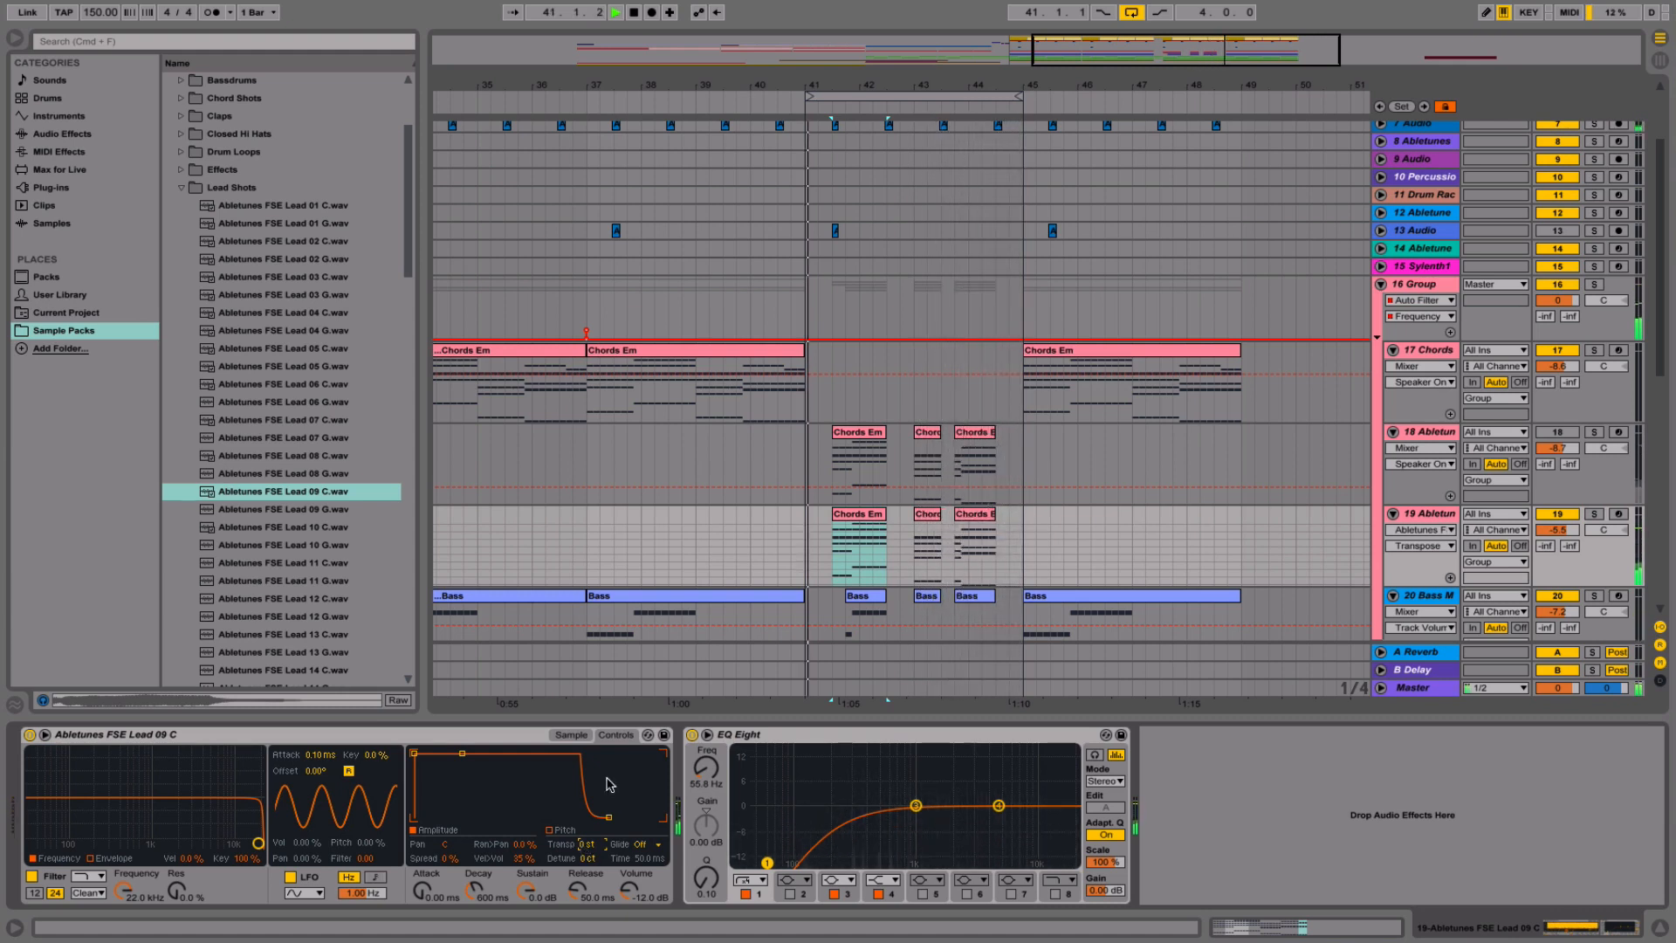
{"action": "left_click", "coordinate": [571, 735]}
{"action": "mouse_move", "coordinate": [265, 755]}
{"action": "left_mouse_down"}
{"action": "mouse_move", "coordinate": [281, 756]}
{"action": "mouse_move", "coordinate": [259, 756]}
{"action": "left_mouse_up"}
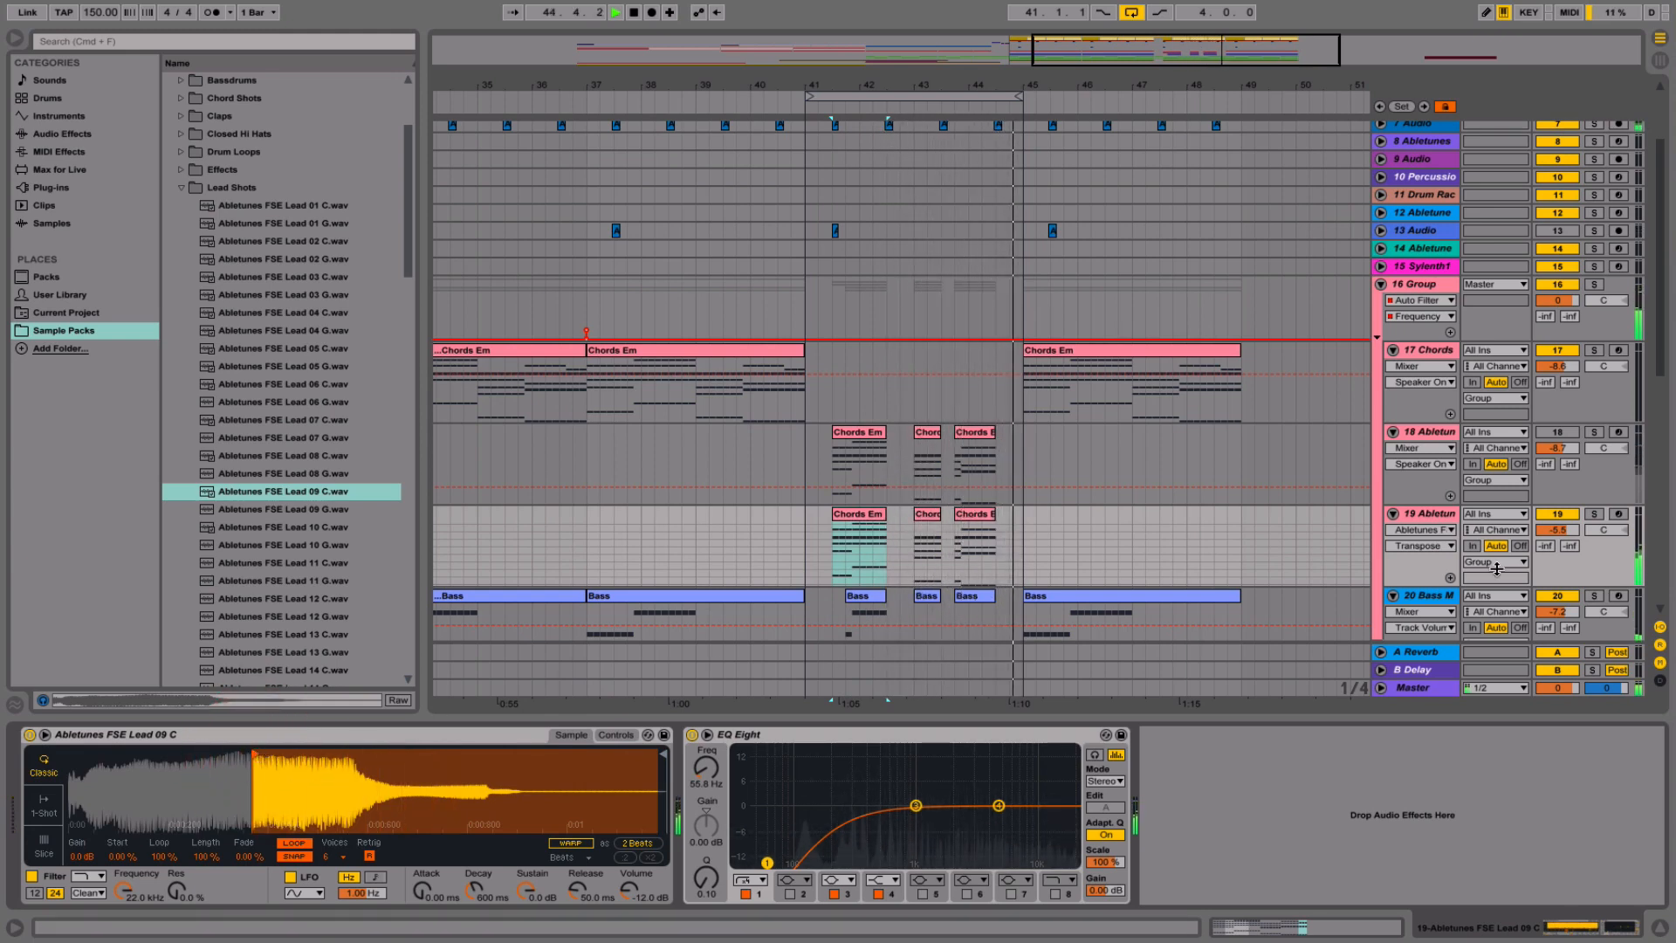
{"action": "key", "text": "space"}
- Unmute the Lead Group and play the arrangement from bar 40 into the break
{"action": "left_click", "coordinate": [1660, 928]}
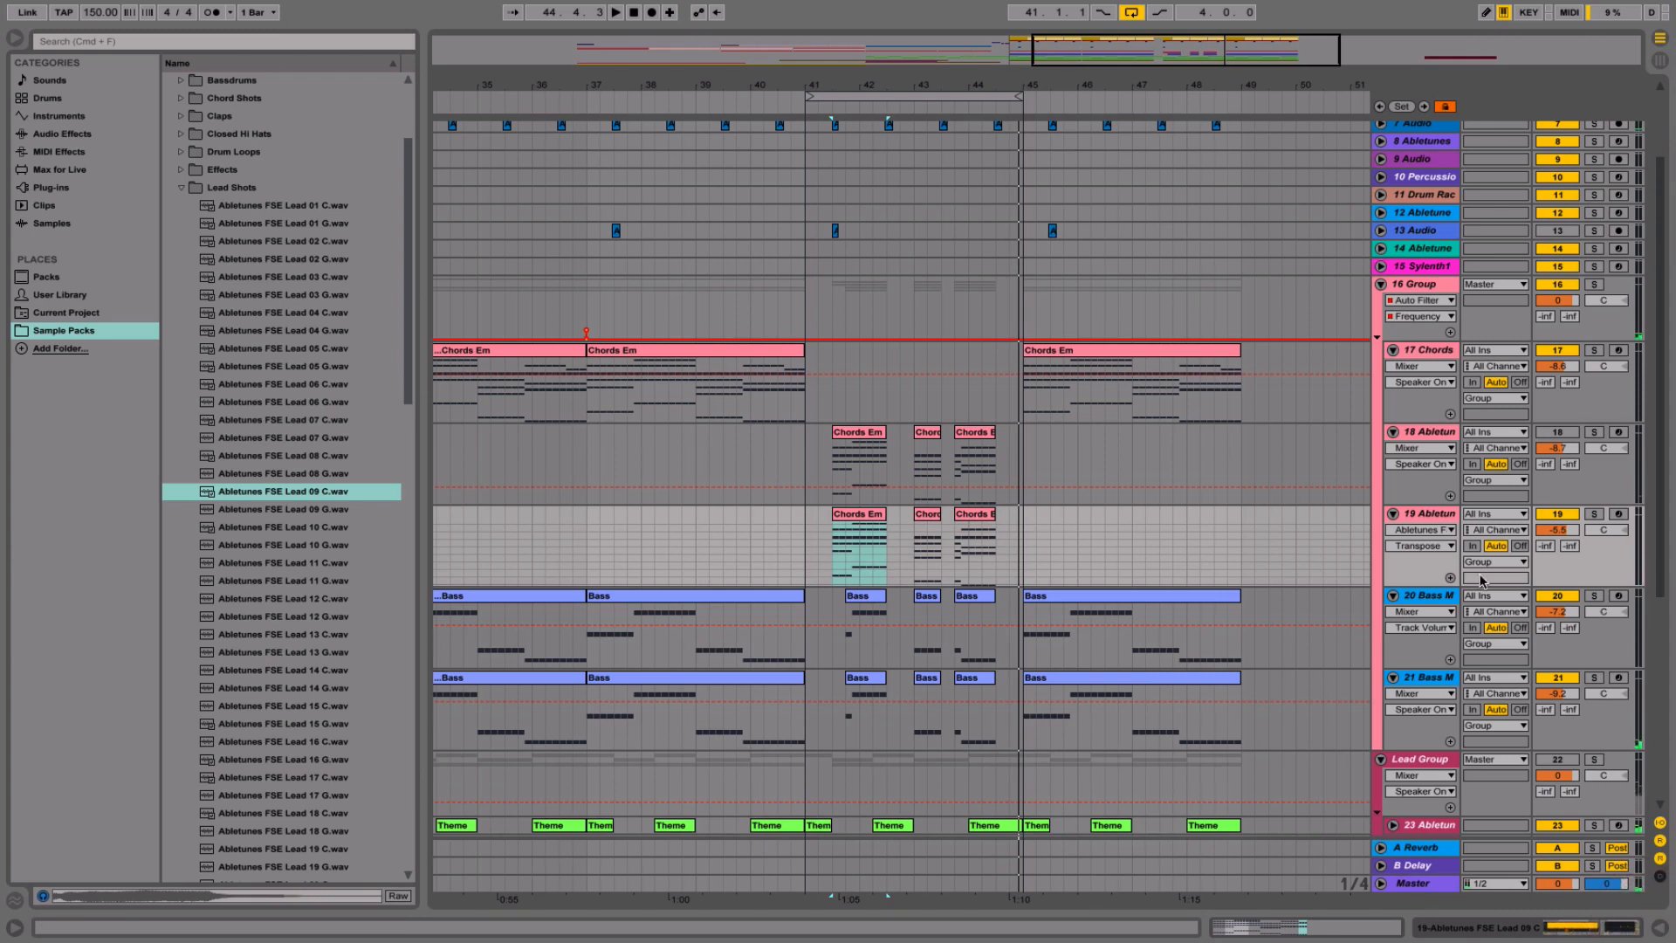
{"action": "scroll", "coordinate": [1480, 581], "scroll_direction": "down", "scroll_amount": 5}
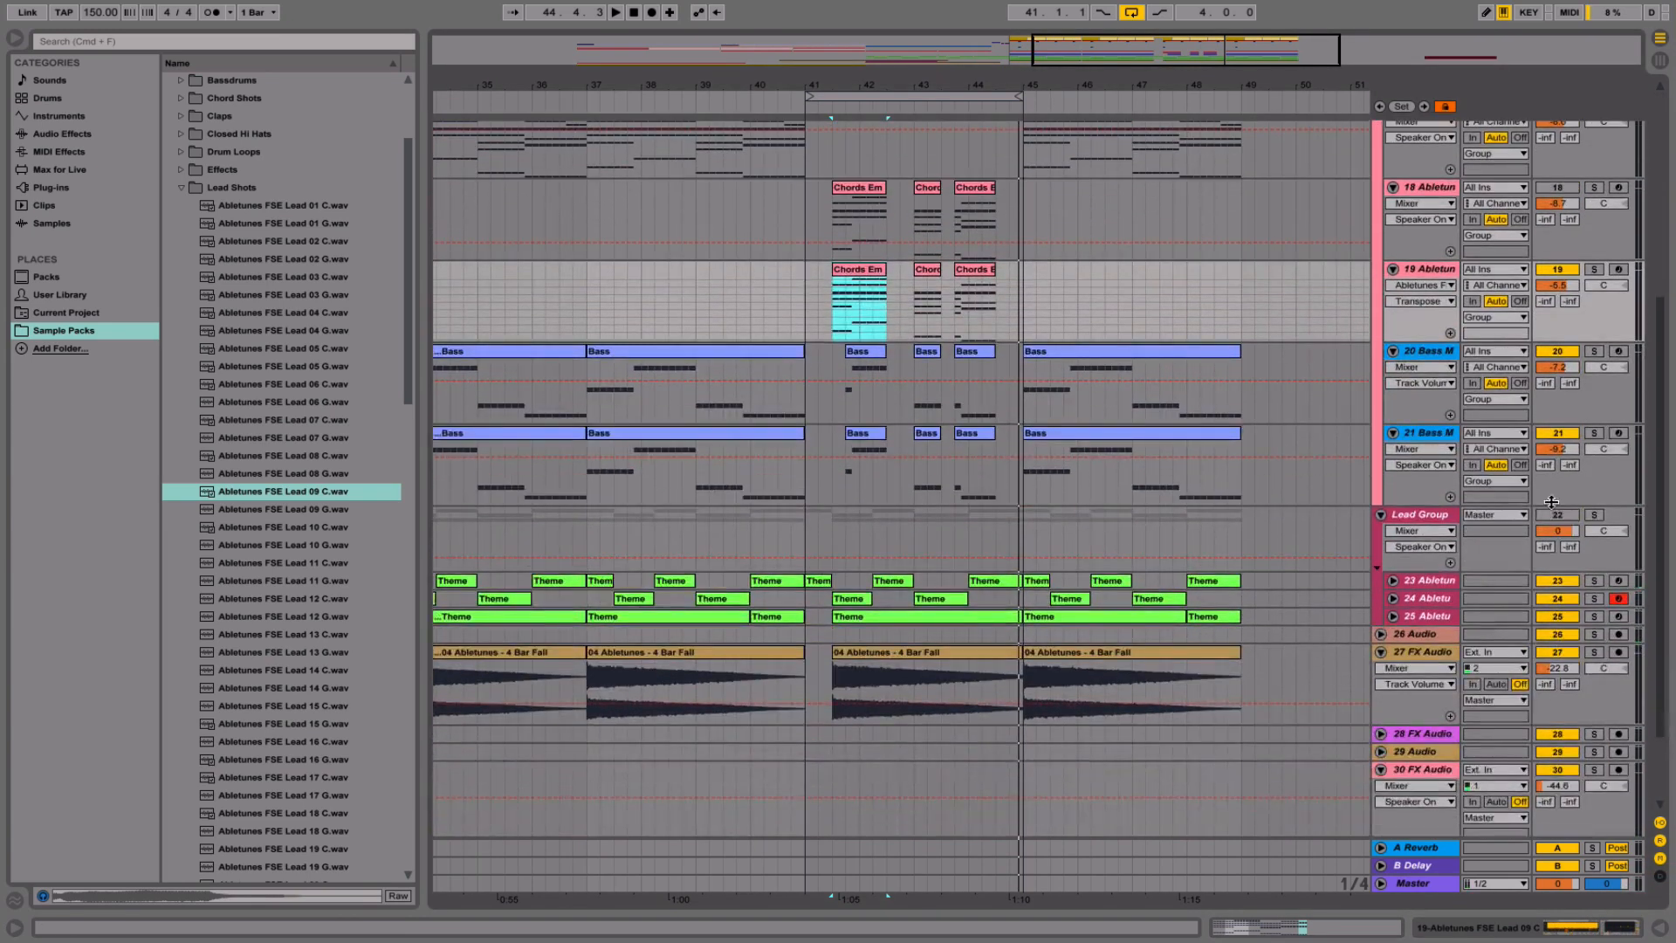
{"action": "left_click", "coordinate": [1557, 515]}
{"action": "left_click", "coordinate": [767, 554]}
{"action": "key", "text": "space"}
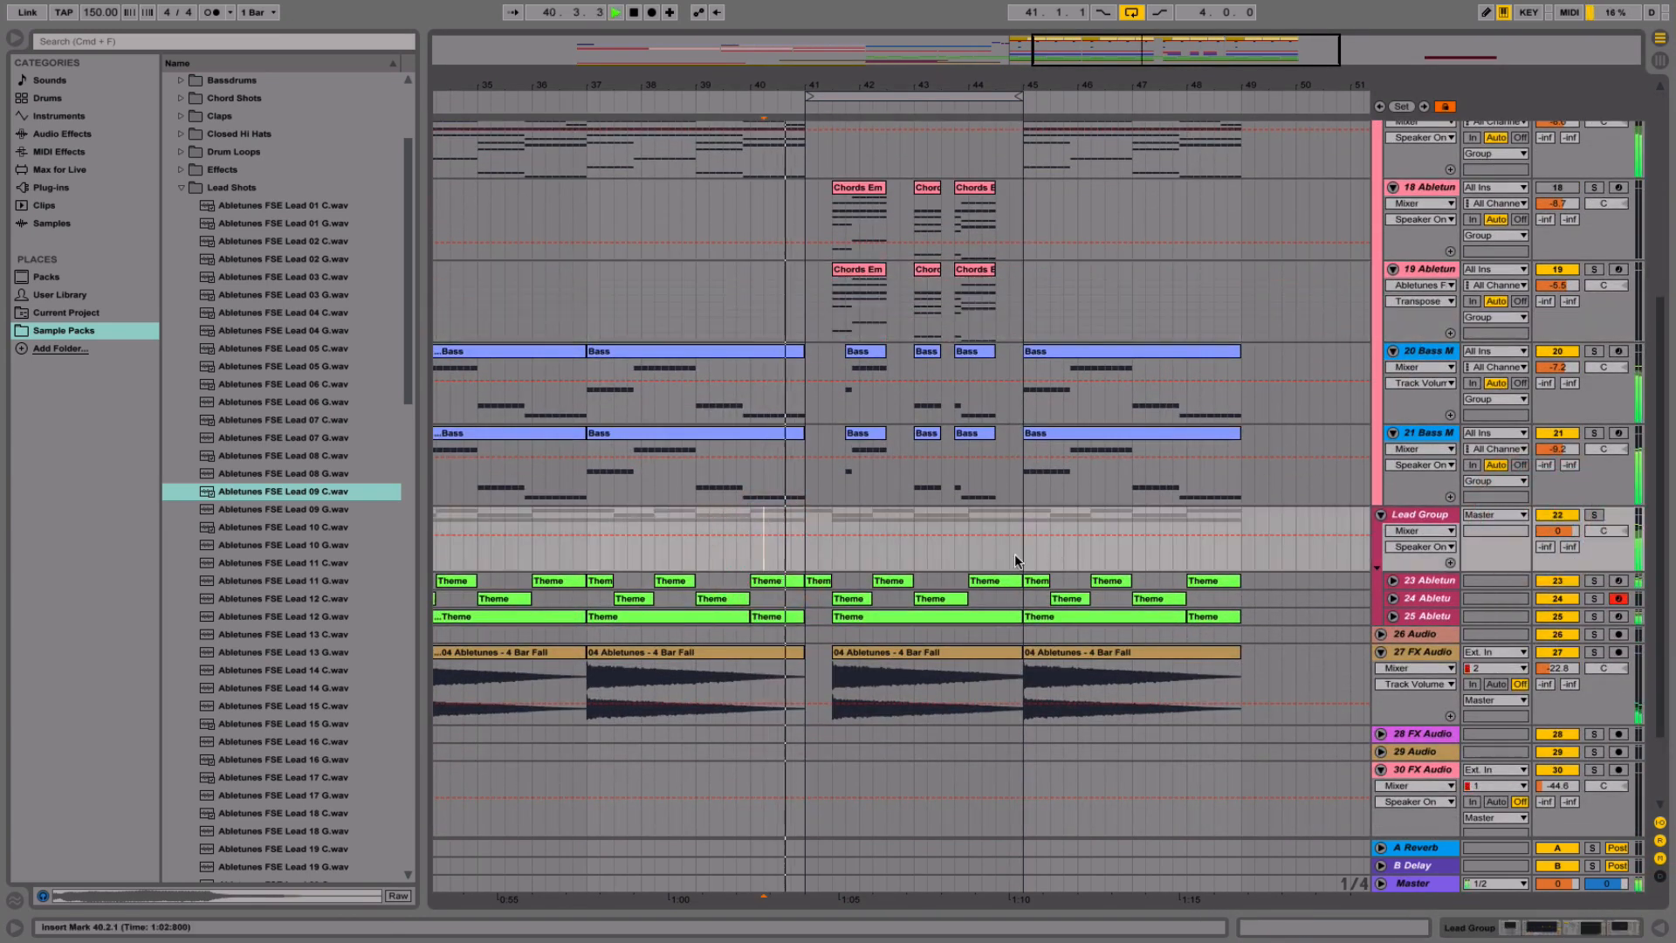
{"action": "scroll", "coordinate": [878, 539], "scroll_direction": "up", "scroll_amount": 3}
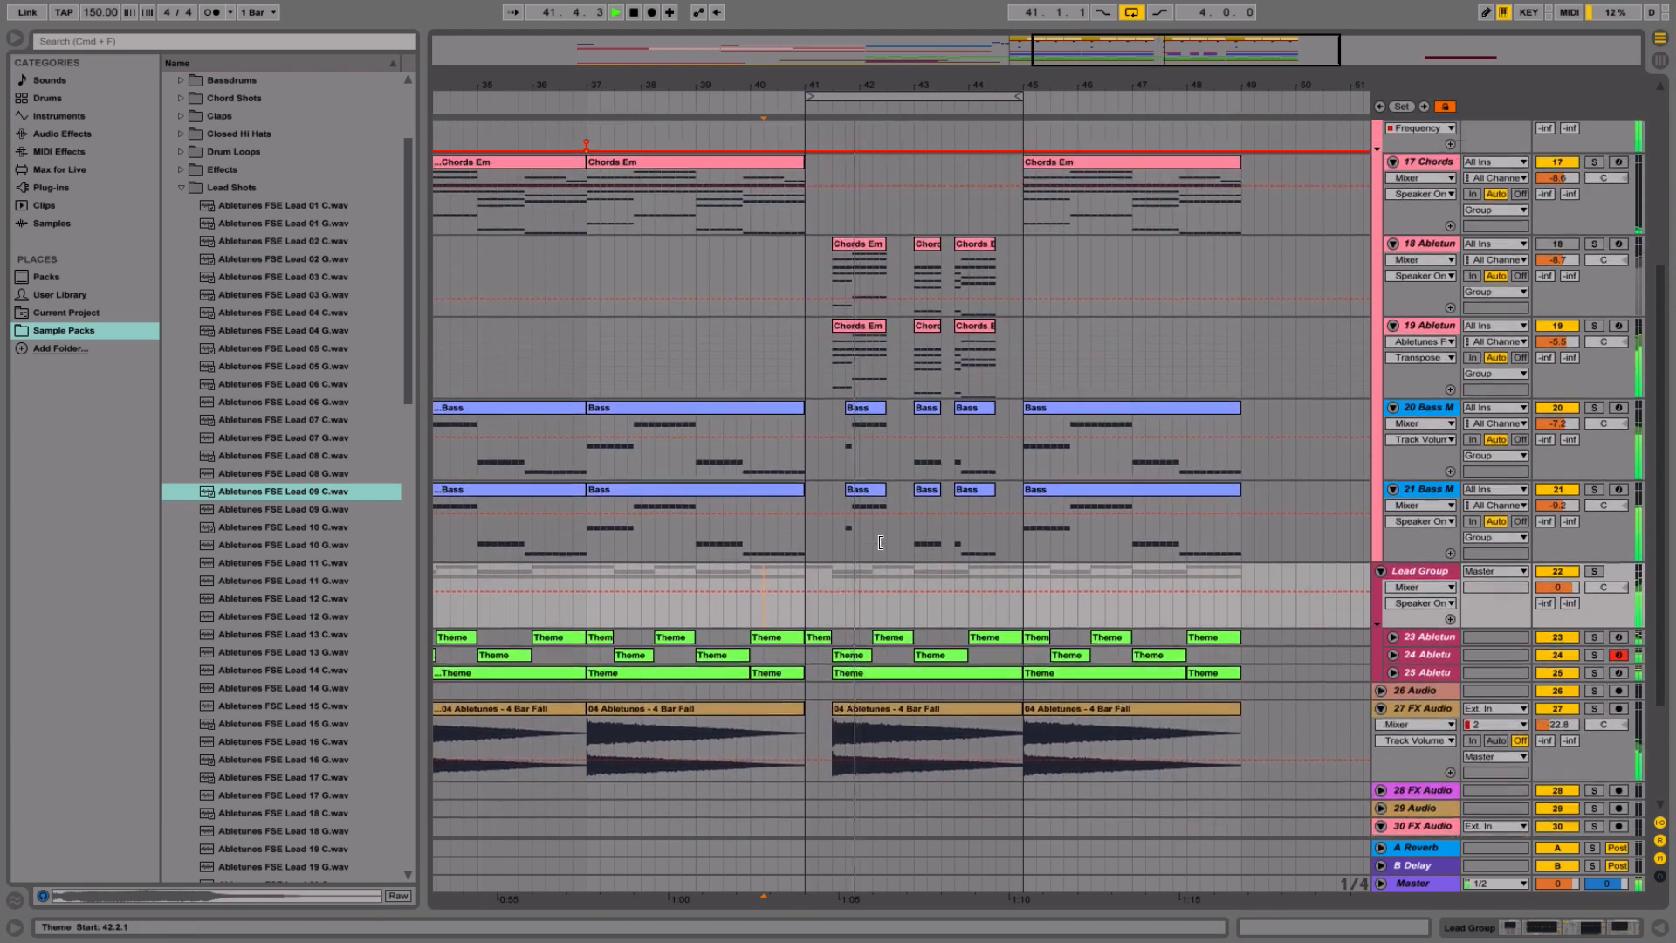
{"action": "scroll", "coordinate": [878, 540], "scroll_direction": "up", "scroll_amount": 3}
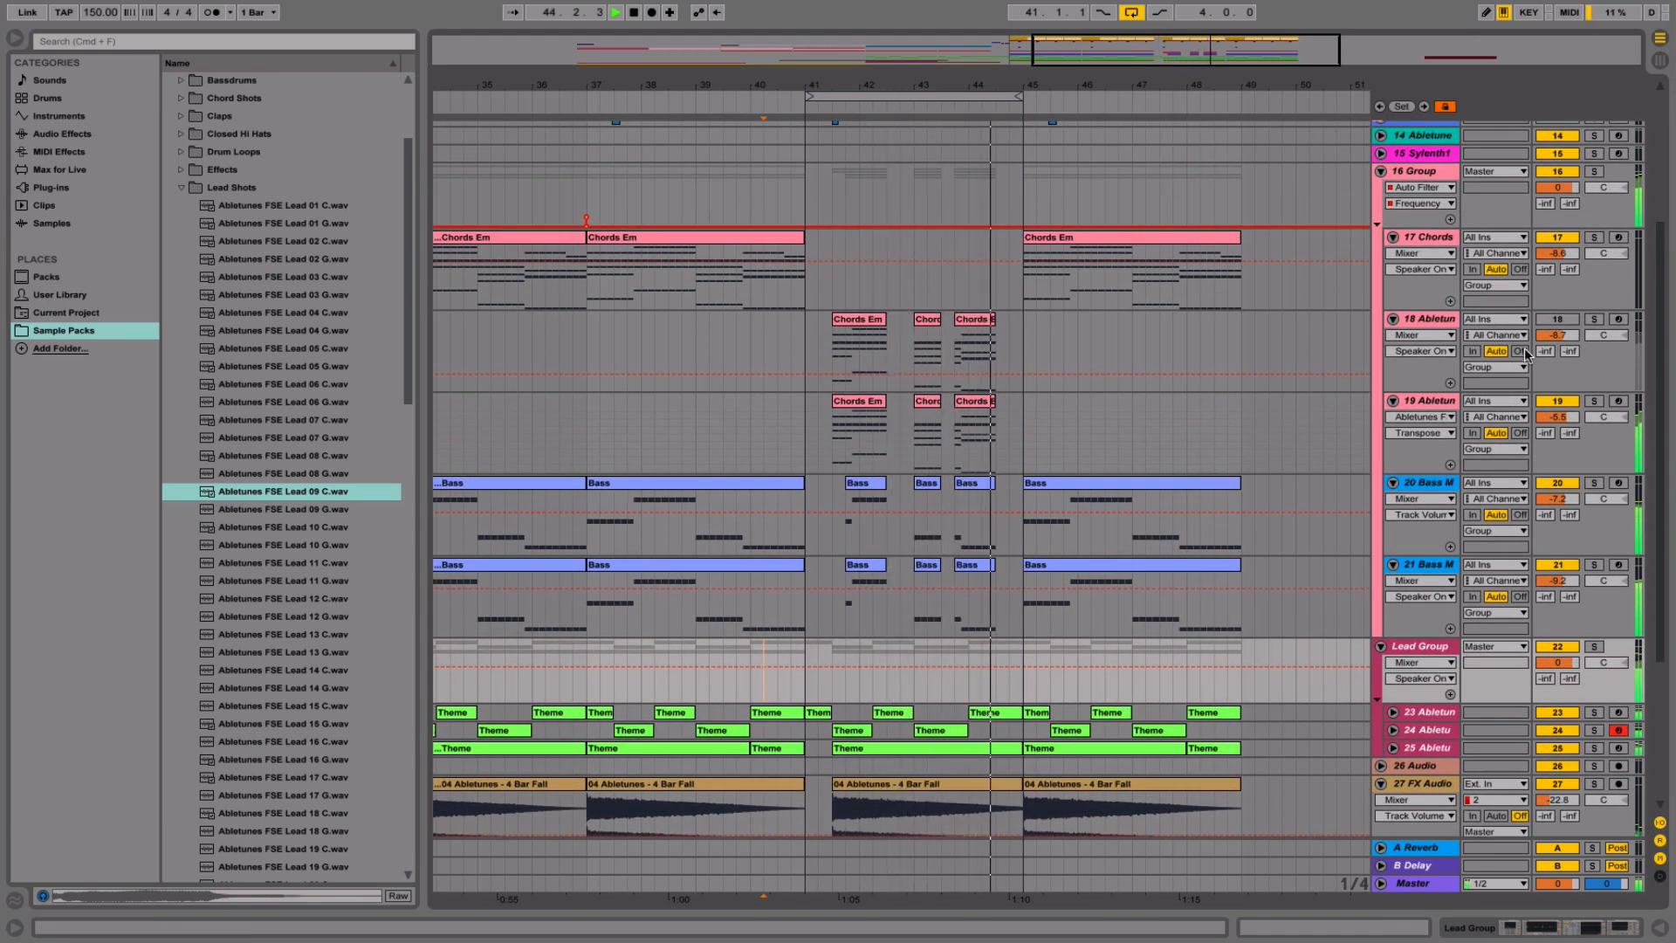
- Enable band 8 as a high cut in track 19's EQ Eight and sweep its cutoff between about 232 Hz and 1.37 kHz
{"action": "left_click", "coordinate": [1546, 408]}
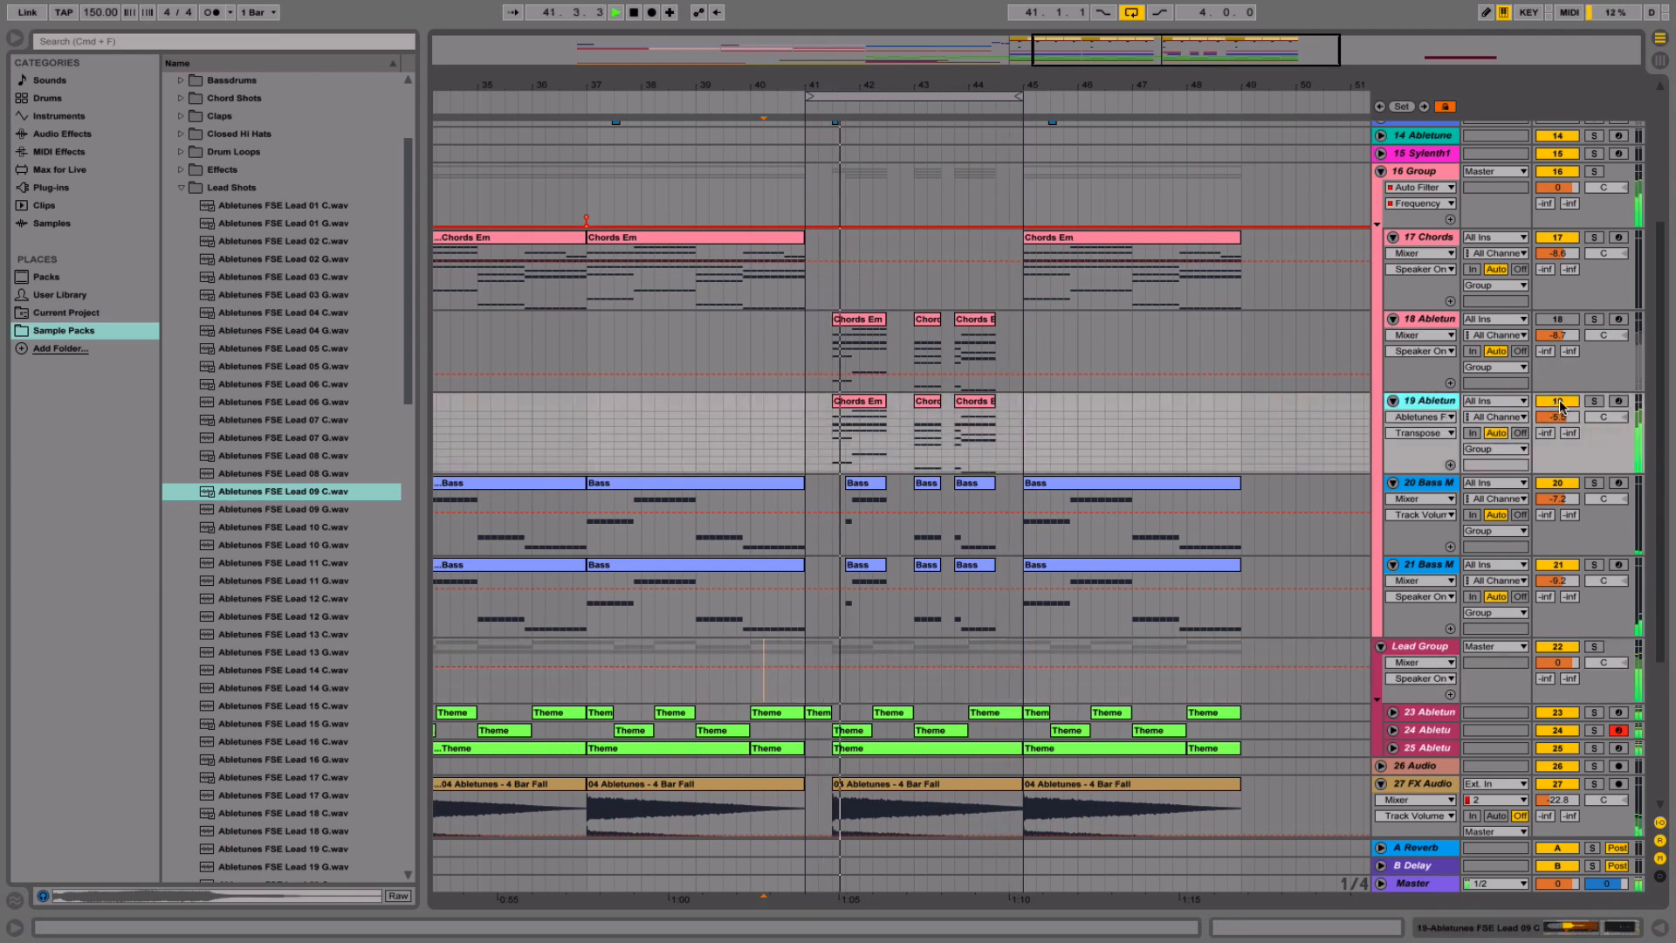
{"action": "double_click", "coordinate": [1429, 403]}
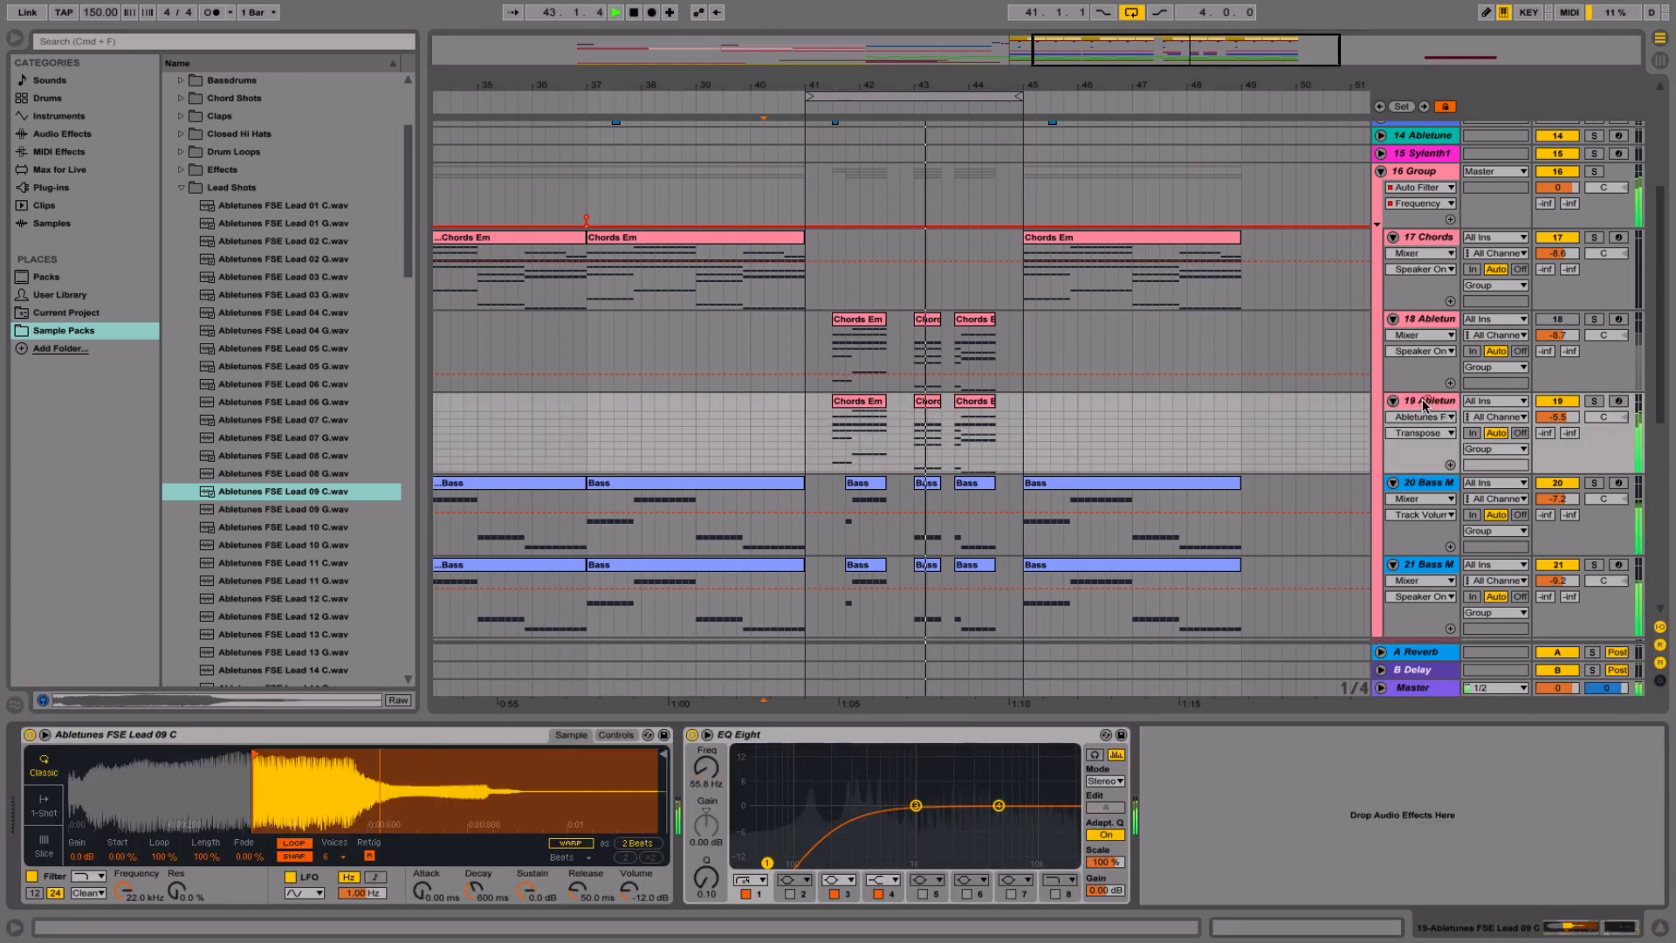
{"action": "left_click", "coordinate": [616, 734]}
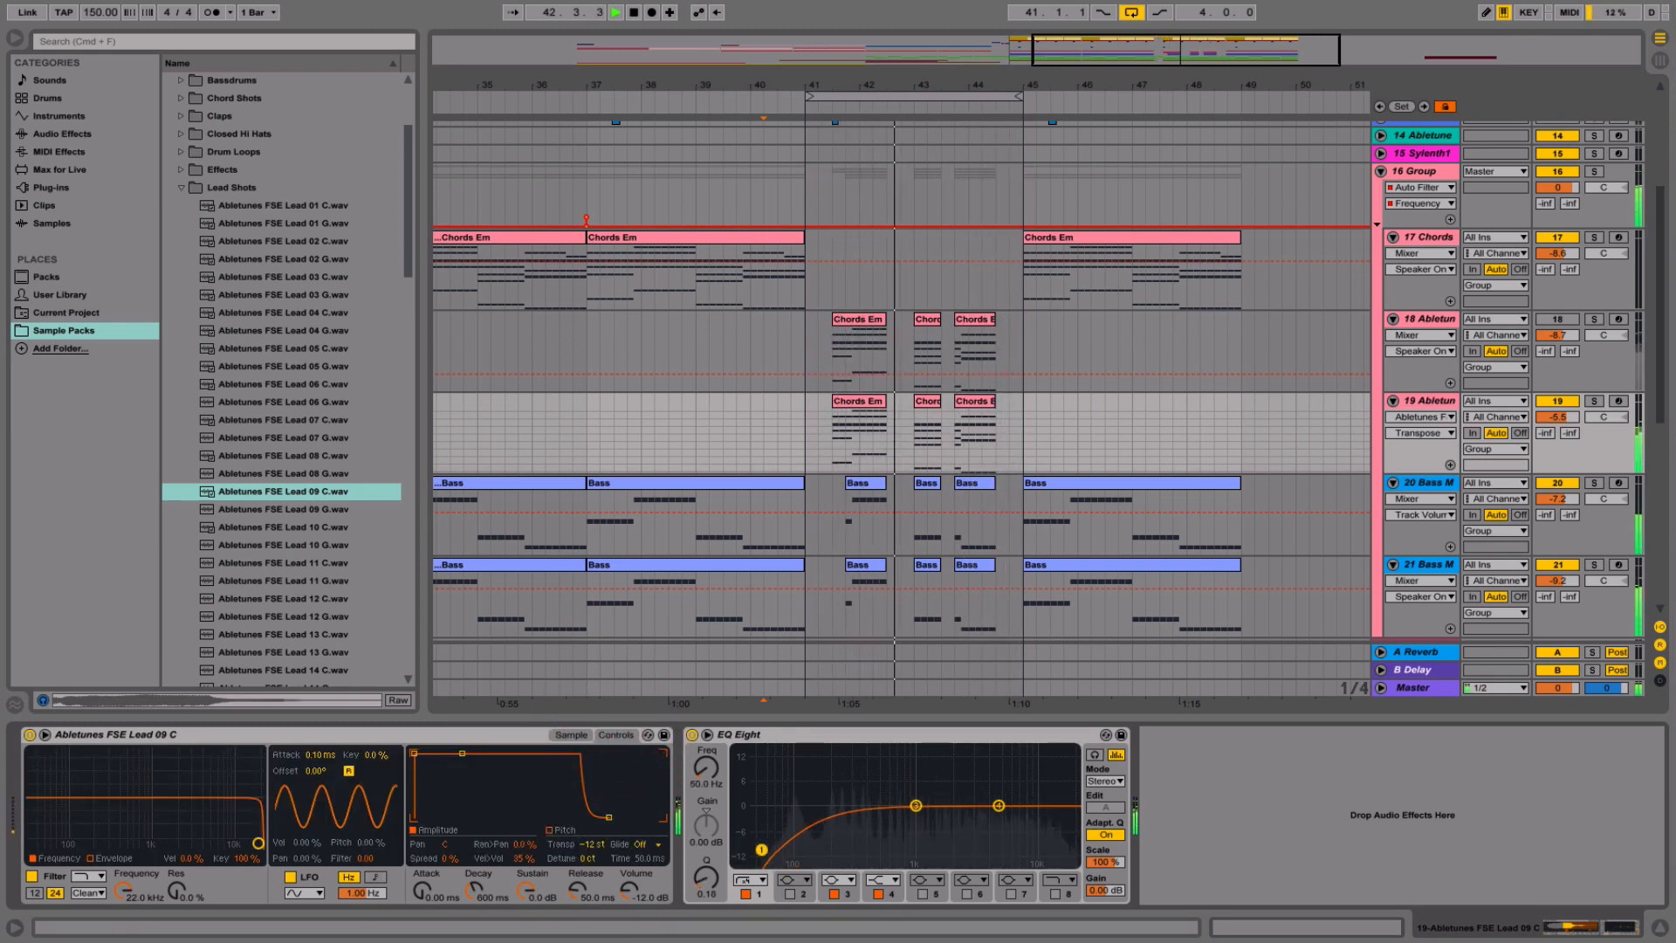
{"action": "left_click", "coordinate": [1055, 894]}
{"action": "left_click_drag", "start_coordinate": [1064, 820], "coordinate": [843, 809]}
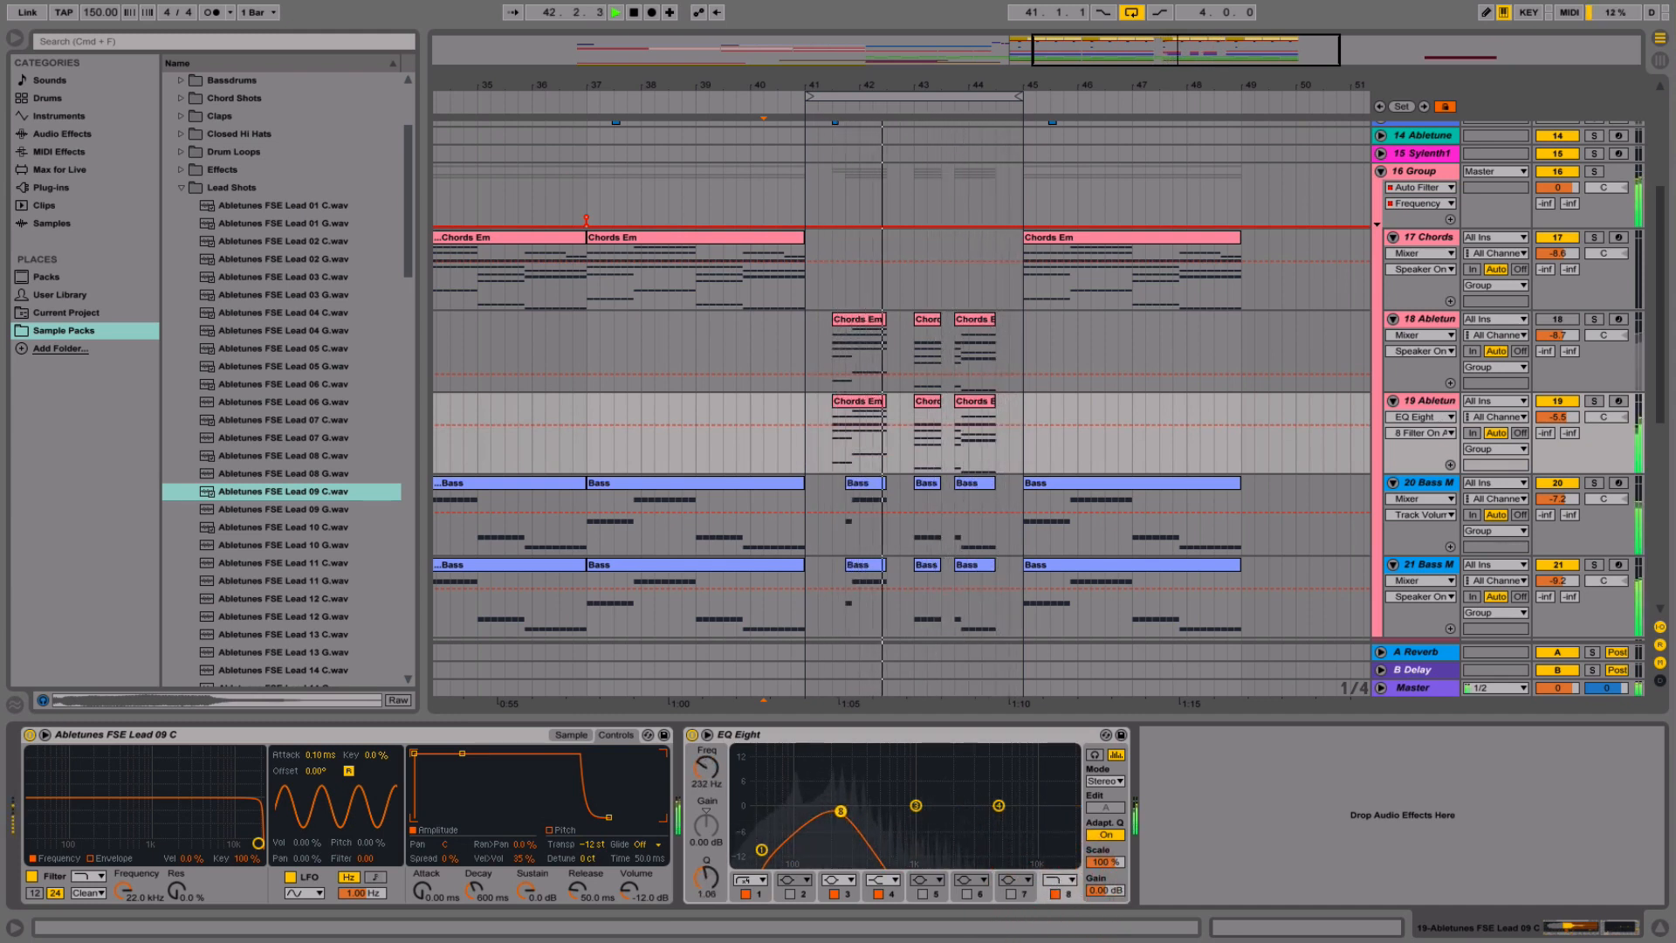
{"action": "left_click_drag", "start_coordinate": [840, 811], "coordinate": [877, 812]}
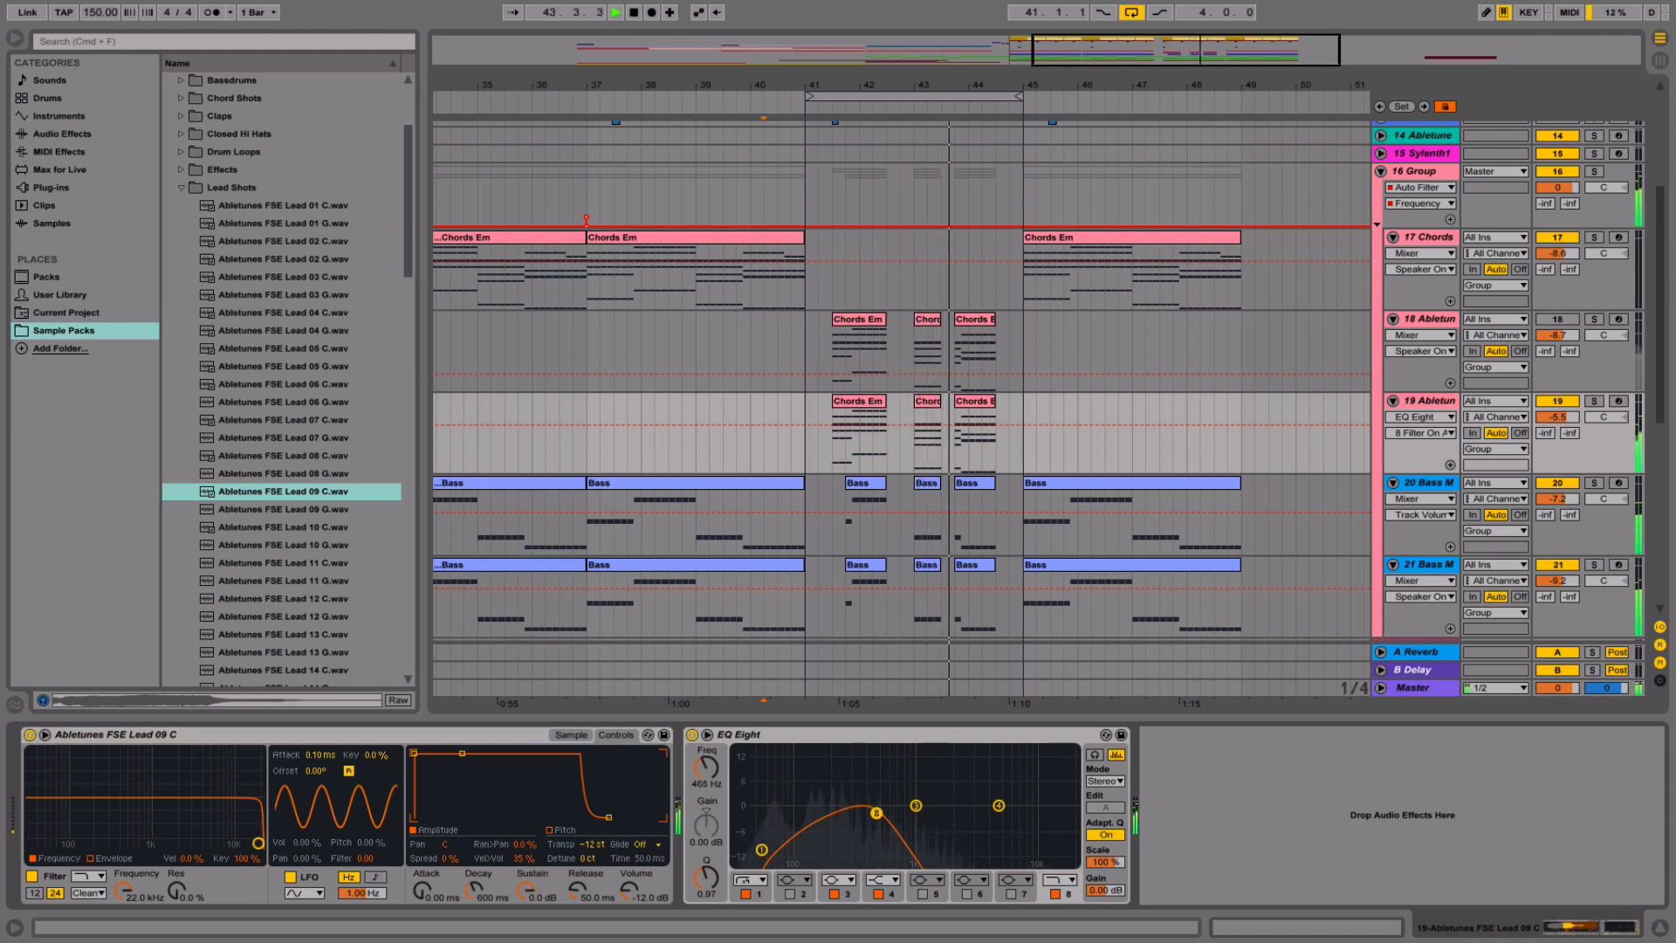
{"action": "left_click_drag", "start_coordinate": [968, 816], "coordinate": [917, 816]}
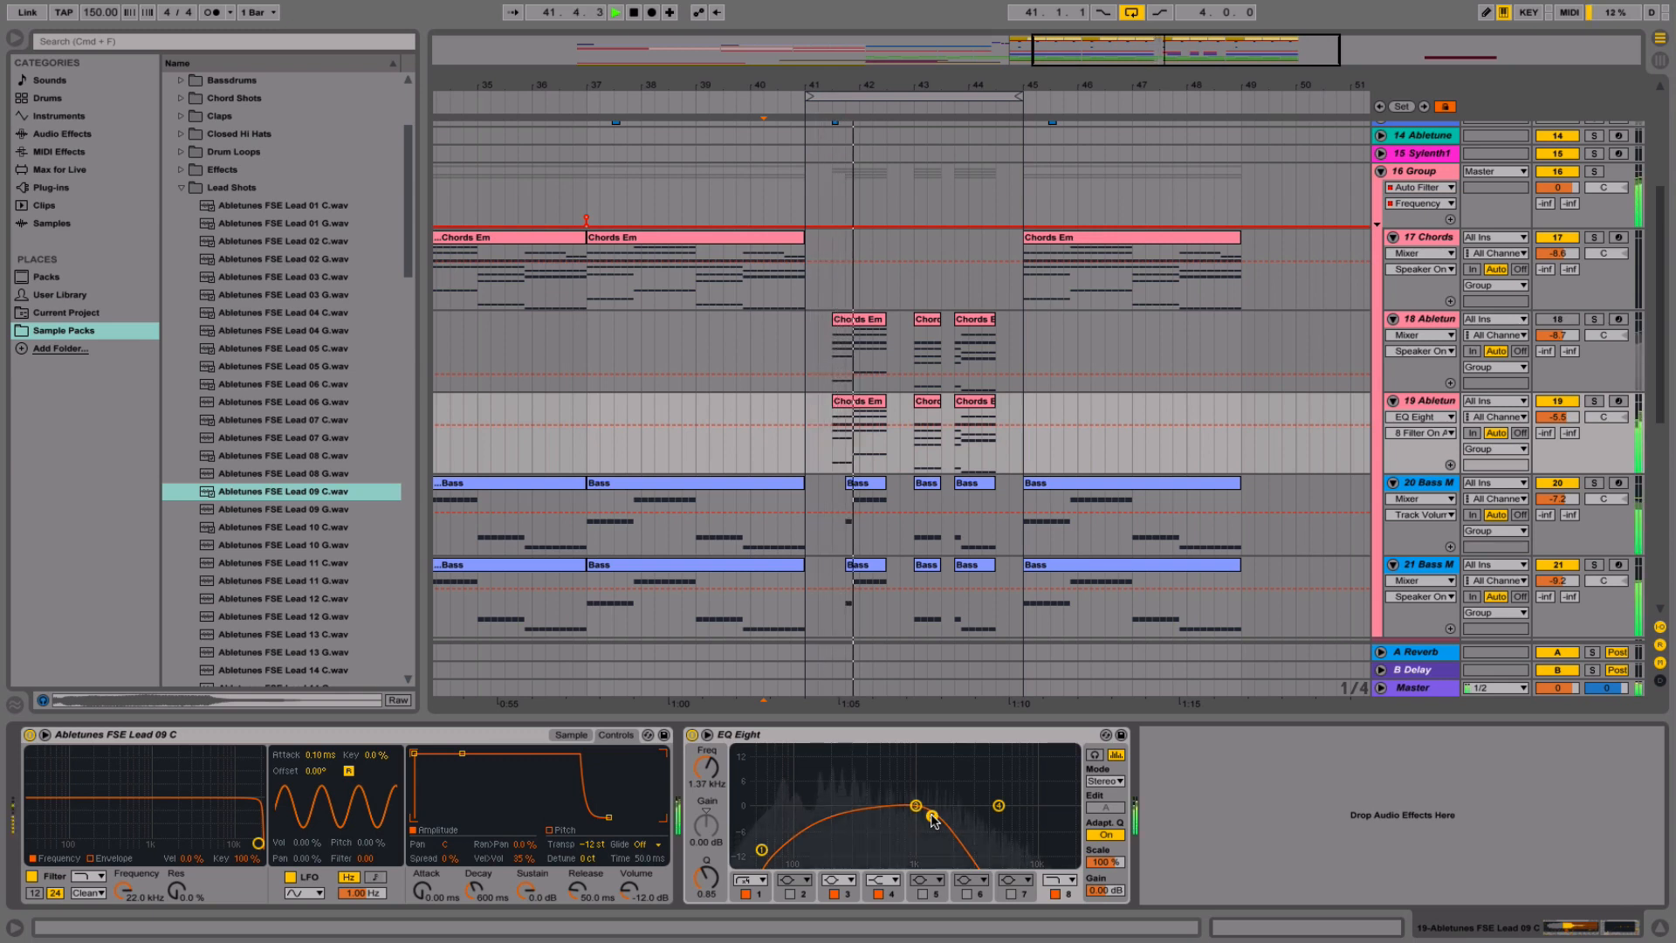
- Cut EQ Eight band 3 by about 9 dB at 5.79 kHz with Q 0.36, and set the band 8 high cut to about 15.6 kHz
{"action": "left_click_drag", "start_coordinate": [932, 819], "coordinate": [1013, 852]}
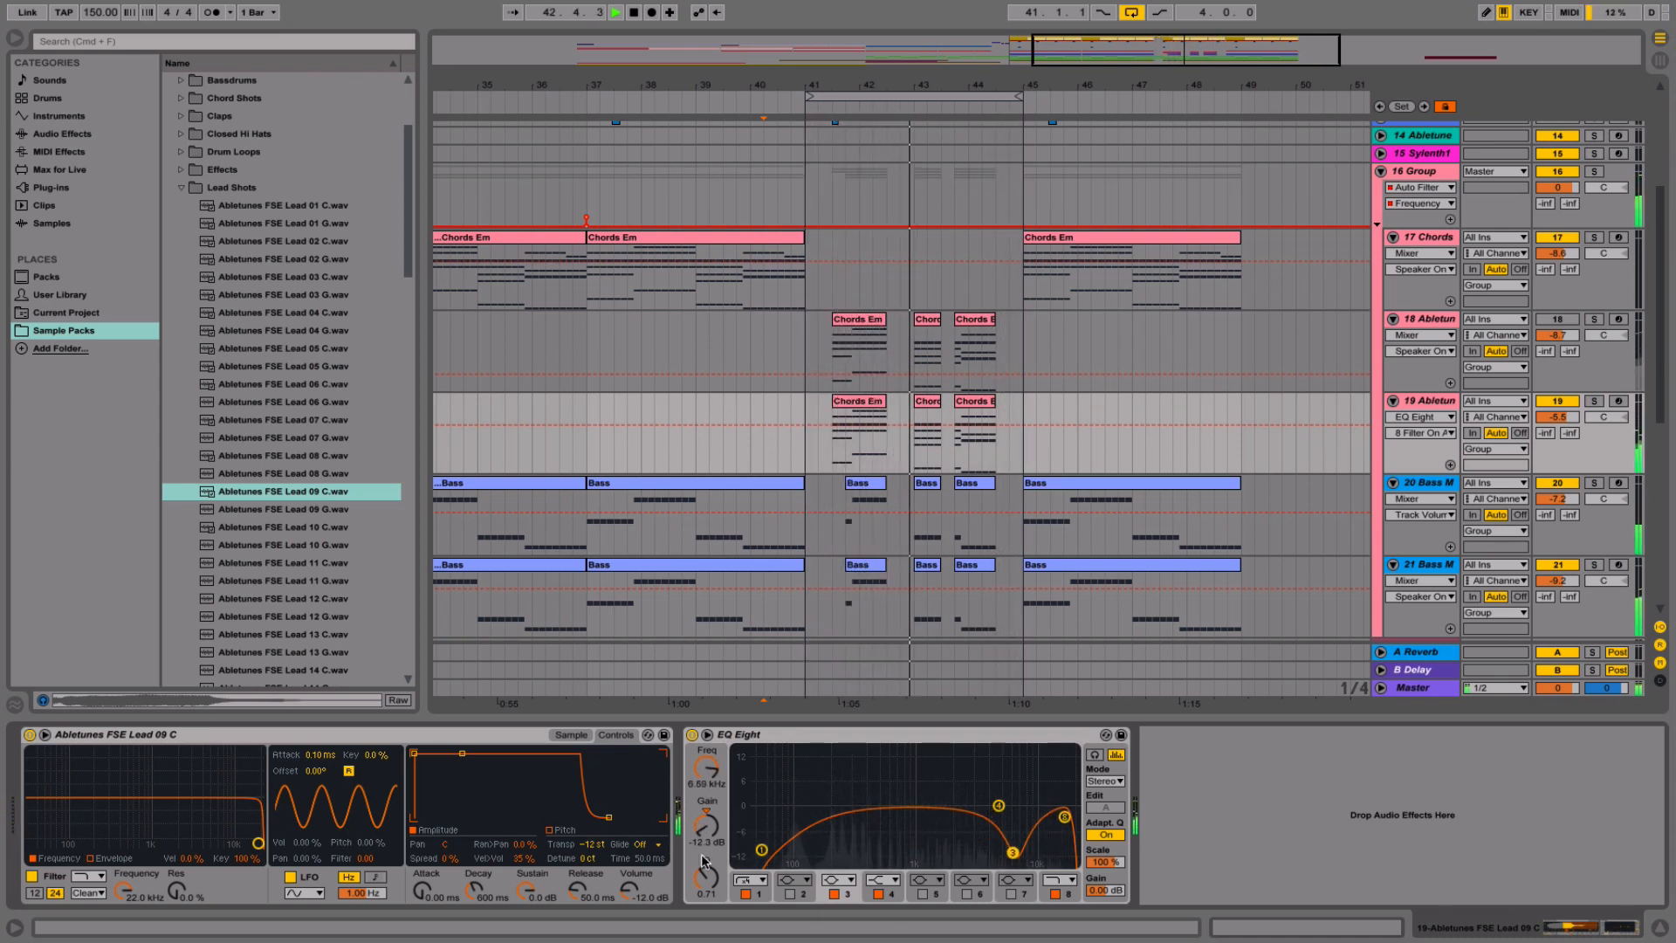
{"action": "left_click_drag", "start_coordinate": [706, 877], "coordinate": [706, 902]}
{"action": "left_click_drag", "start_coordinate": [1013, 852], "coordinate": [1007, 840]}
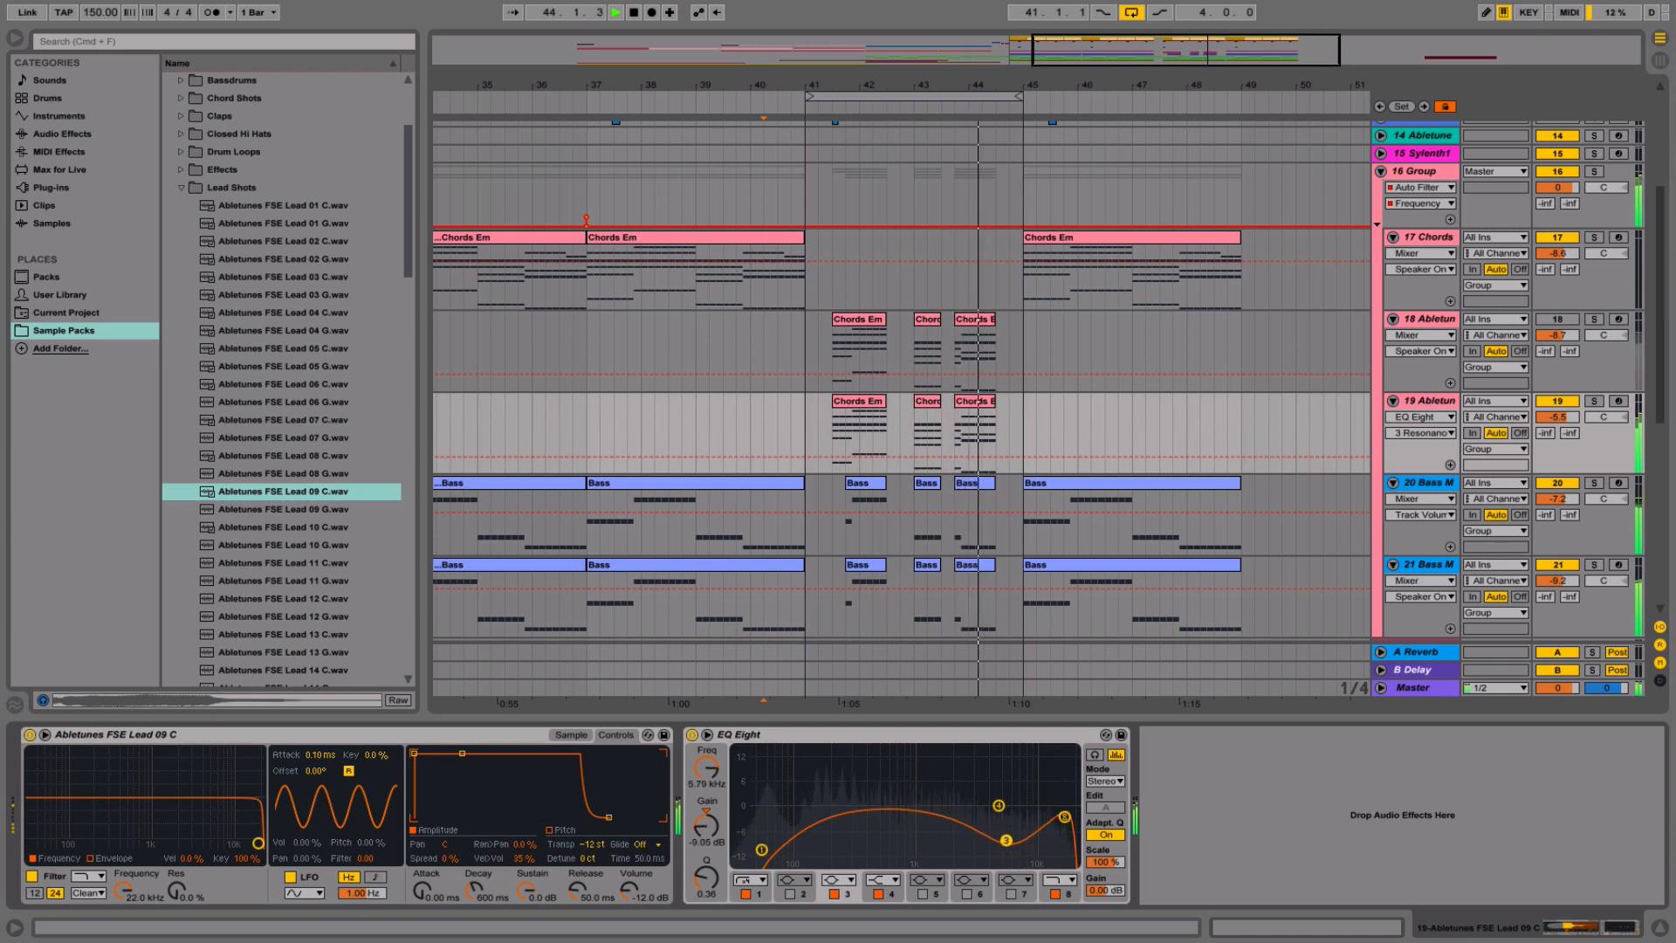
{"action": "key", "text": "space"}
{"action": "left_click", "coordinate": [1065, 817]}
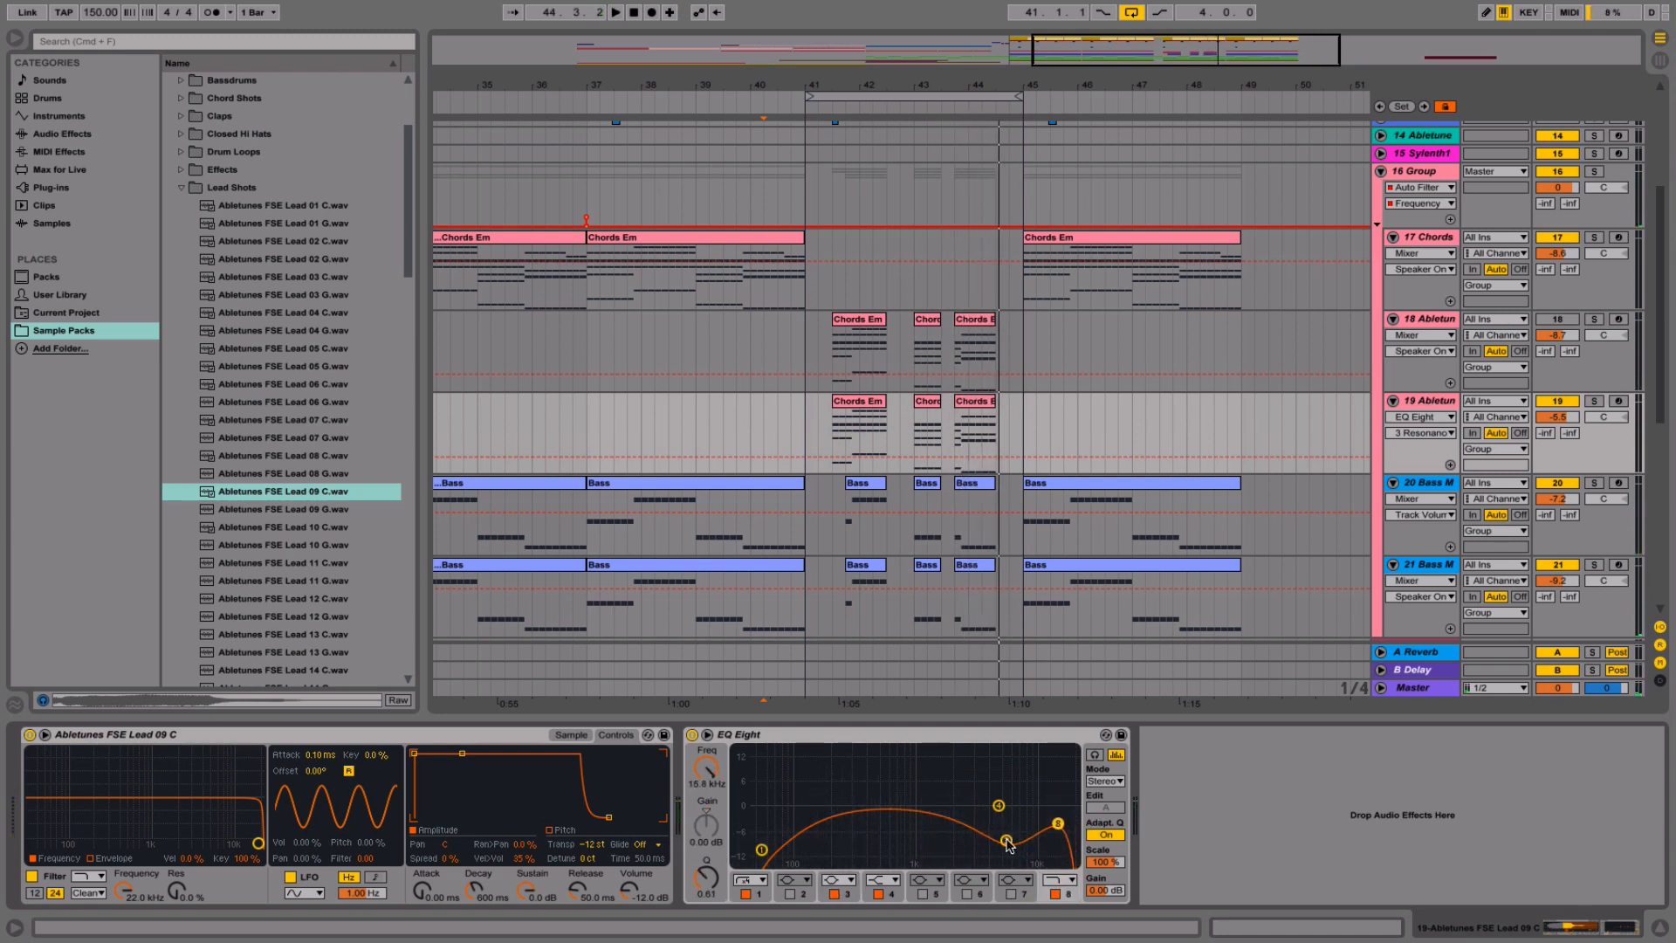
- Compare the EQ curve of track 19 with band 3 switched off, and turn off band 4
{"action": "left_click_drag", "start_coordinate": [999, 806], "coordinate": [1003, 816]}
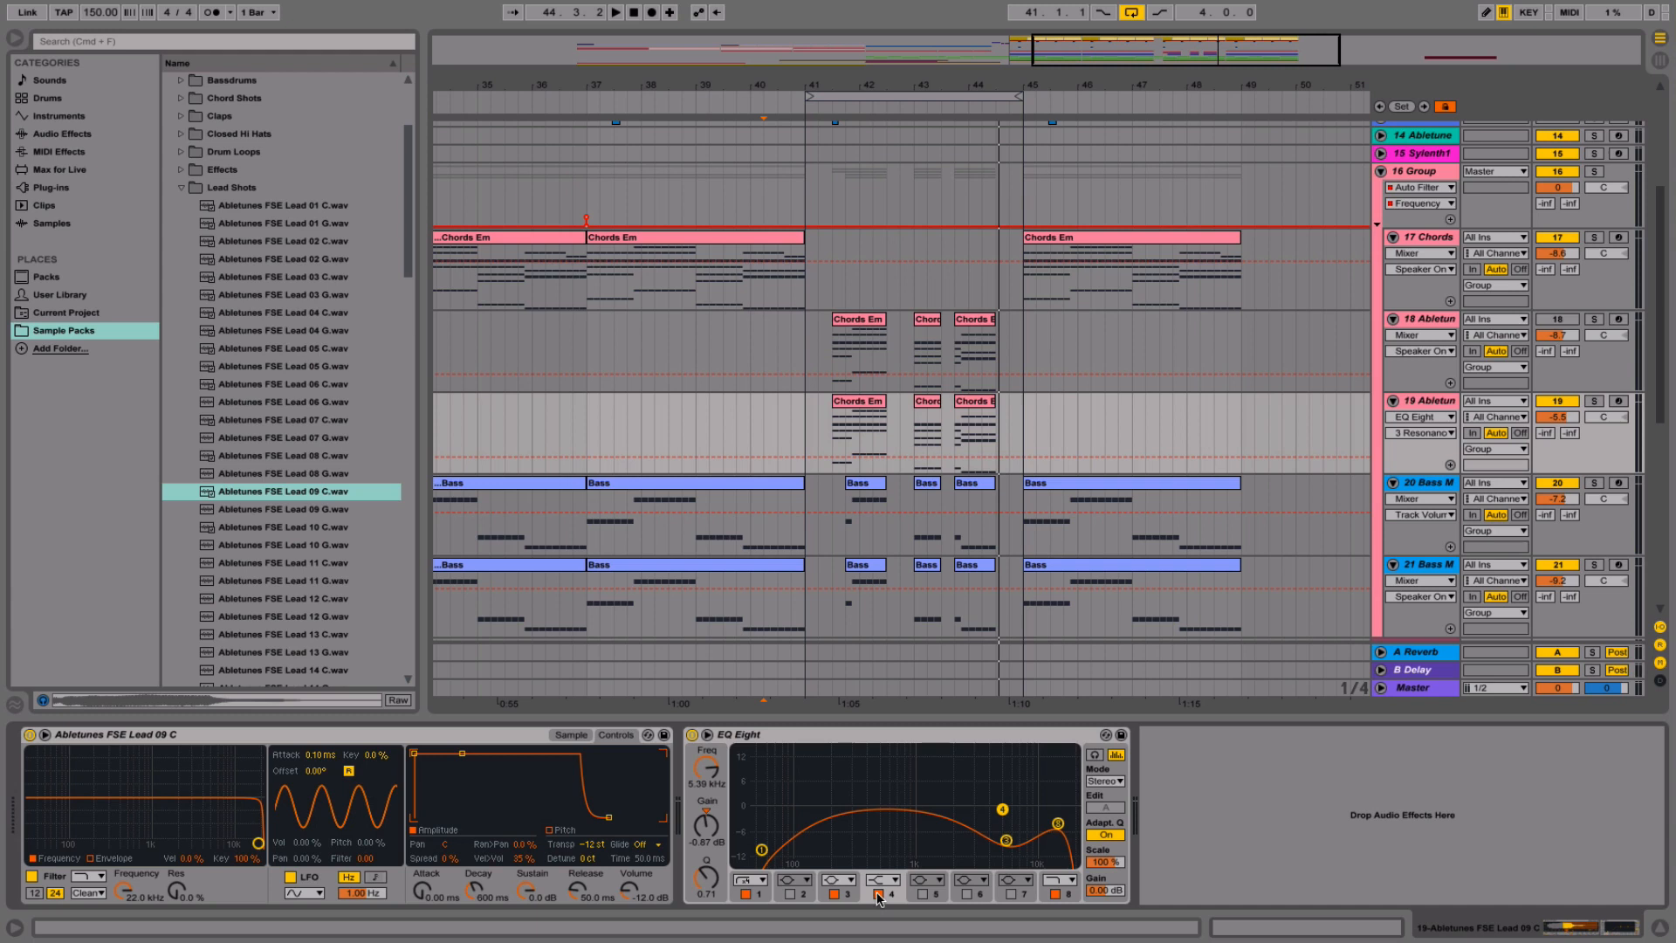
{"action": "left_click", "coordinate": [836, 895]}
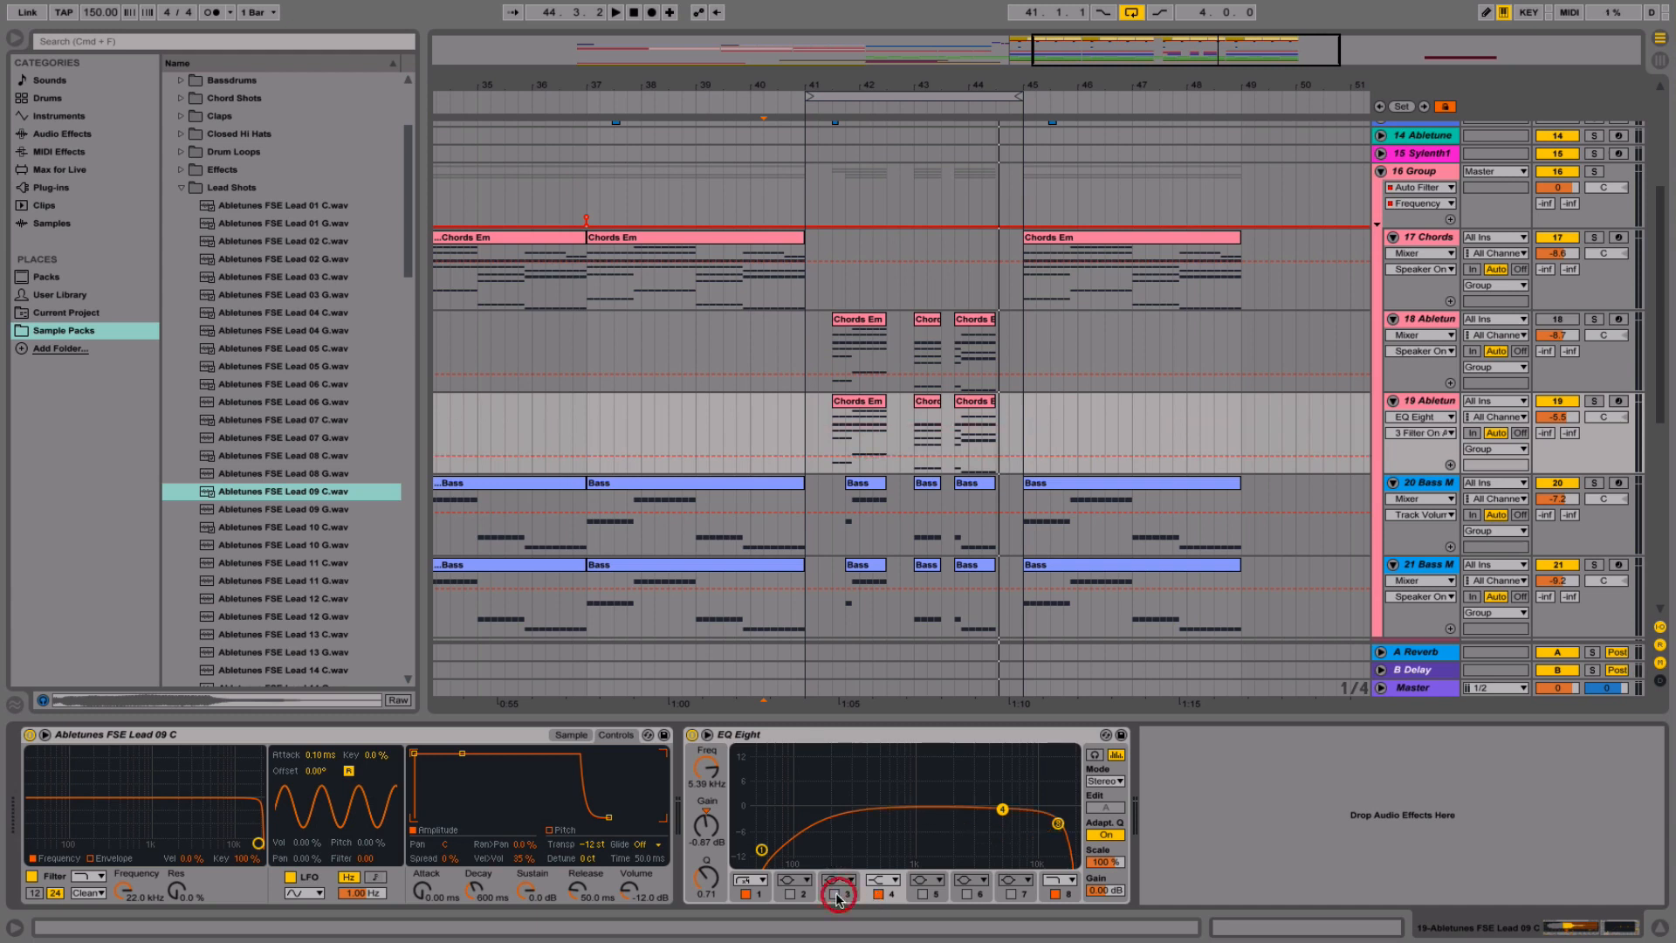
{"action": "left_click", "coordinate": [880, 894]}
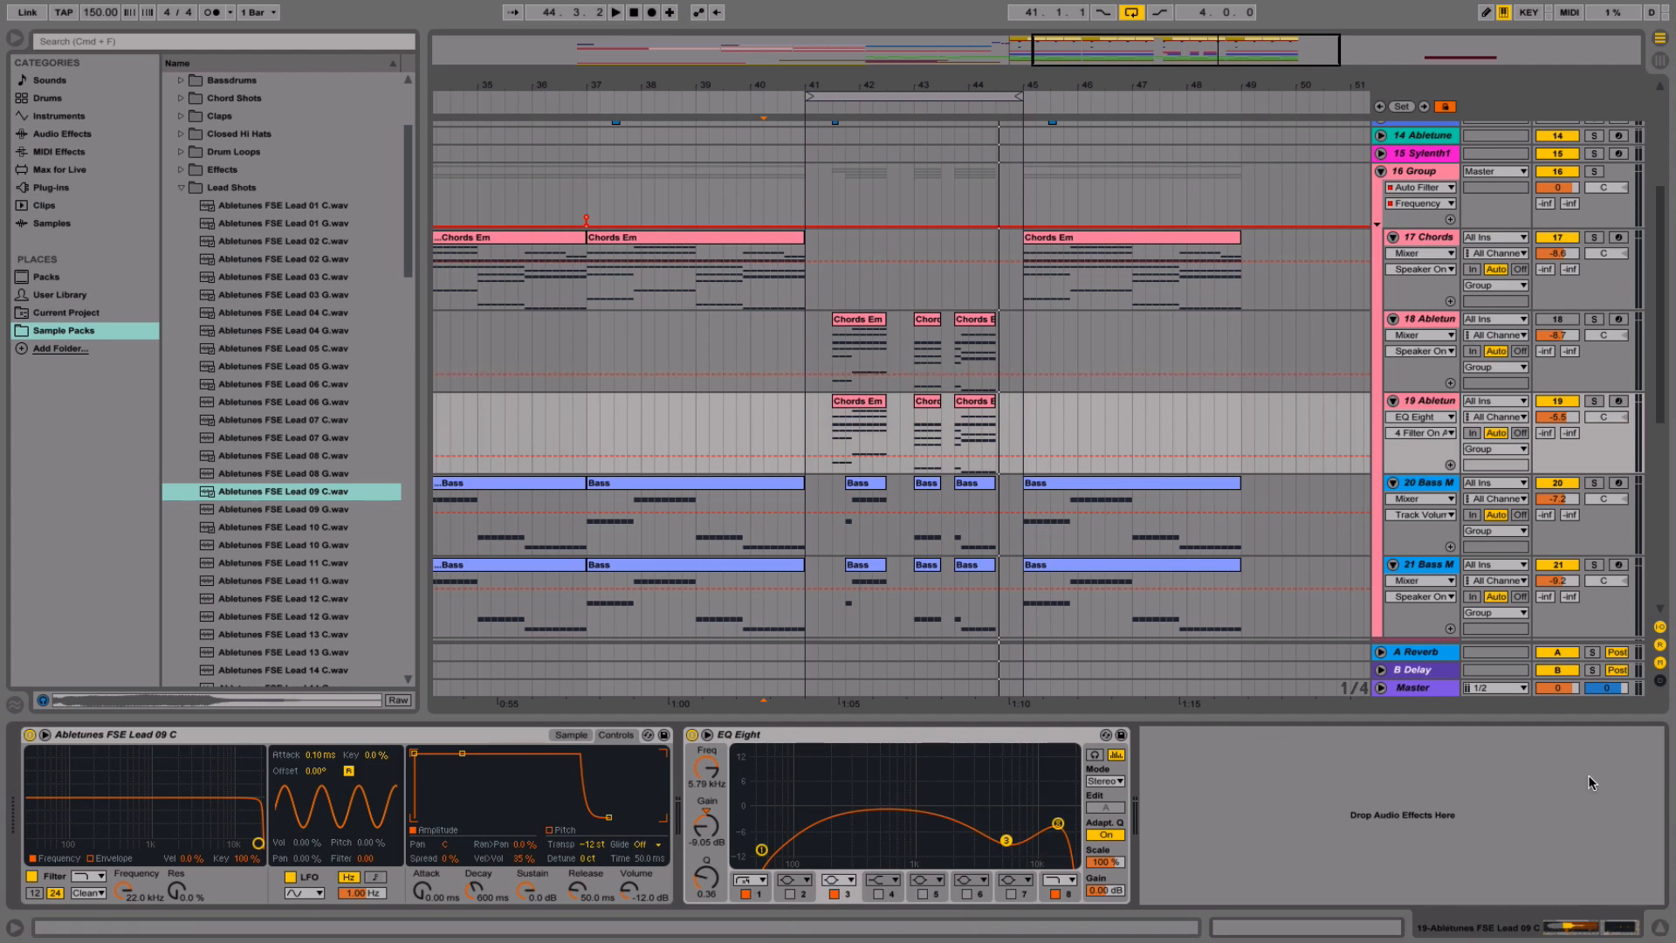
- Play the break from bar 41 with all layers, and mute and unmute track 19 to judge its contribution
{"action": "left_click", "coordinate": [1663, 929]}
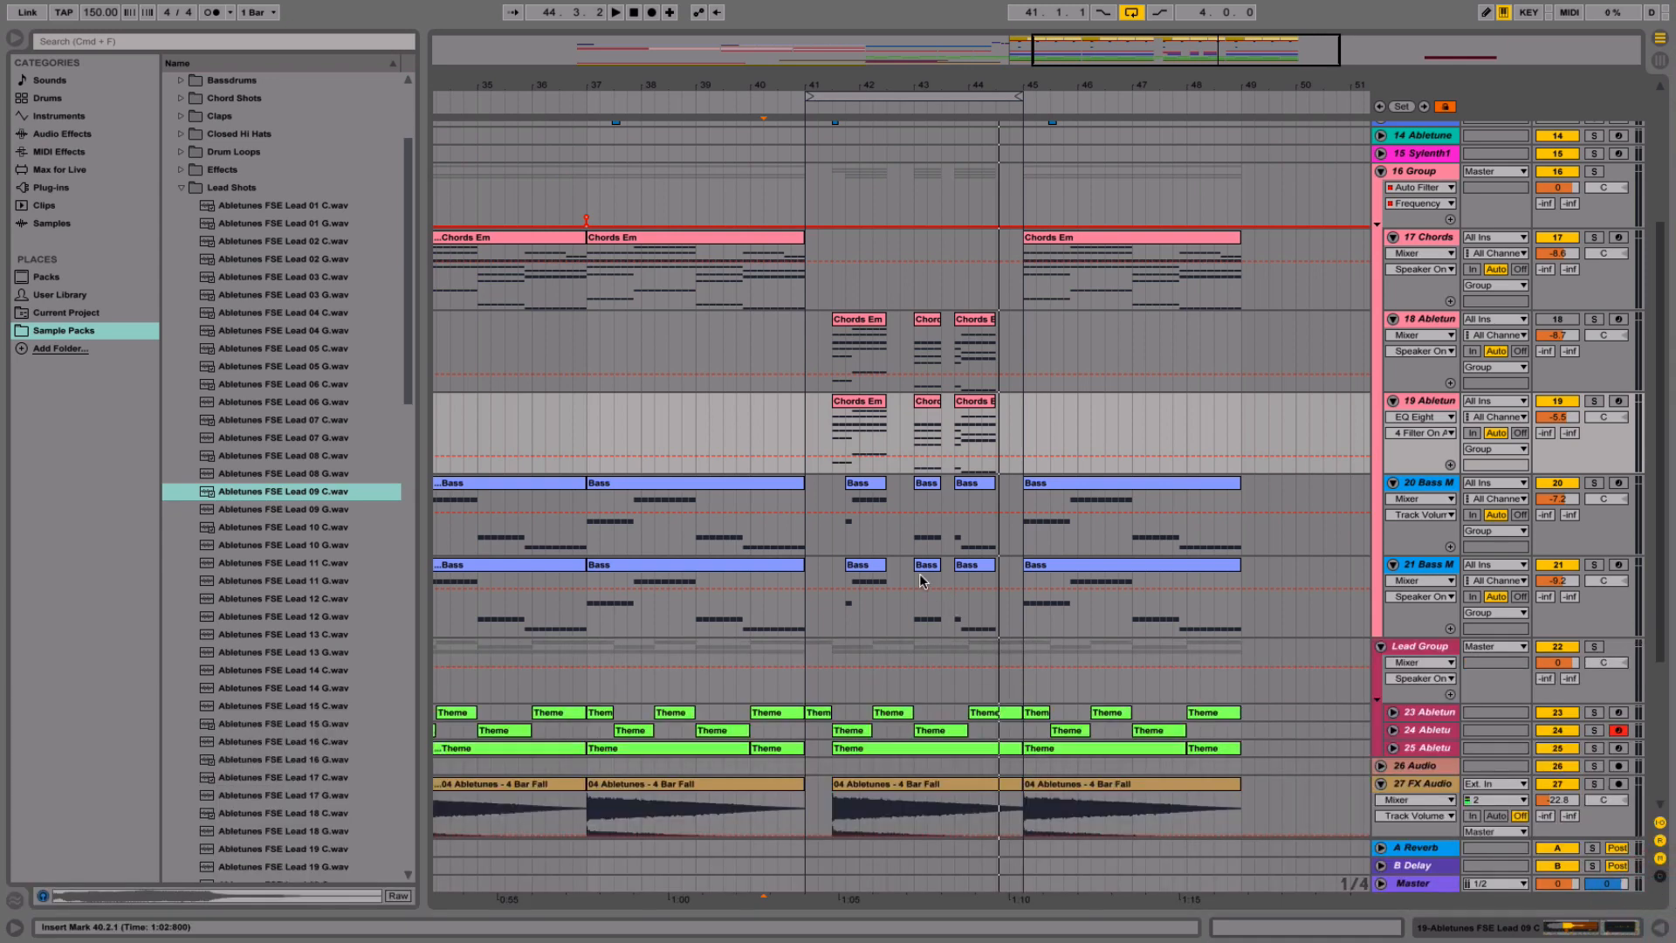
{"action": "left_click", "coordinate": [804, 575]}
{"action": "scroll", "coordinate": [804, 574], "scroll_direction": "down", "scroll_amount": 5}
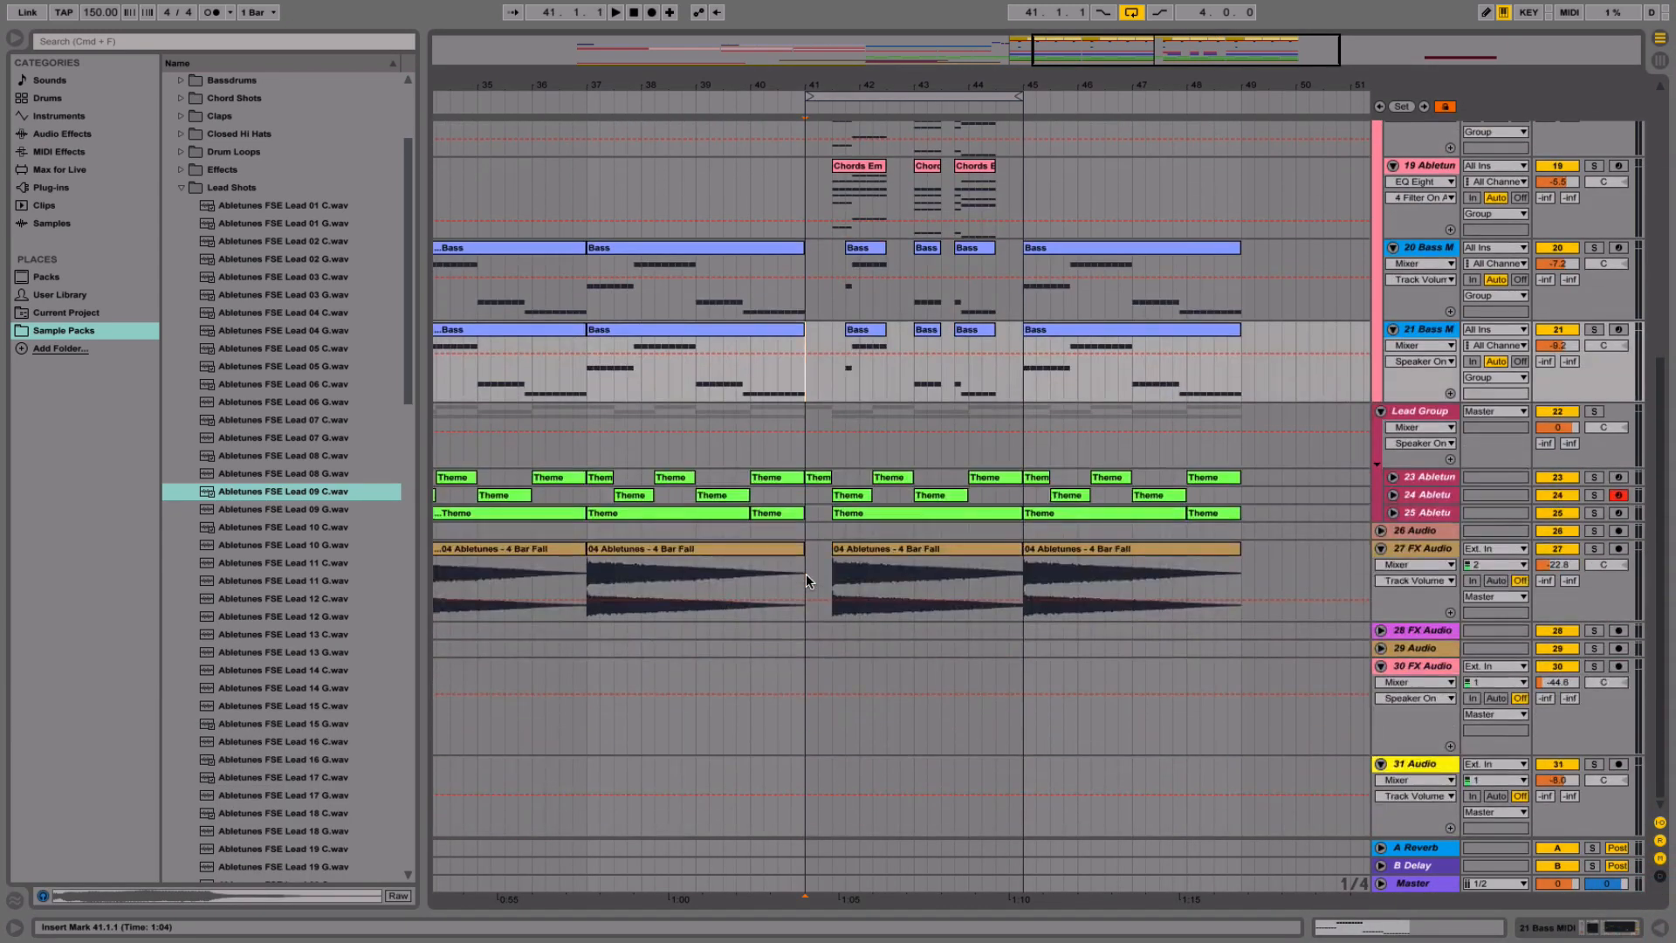
{"action": "scroll", "coordinate": [805, 575], "scroll_direction": "up", "scroll_amount": 10}
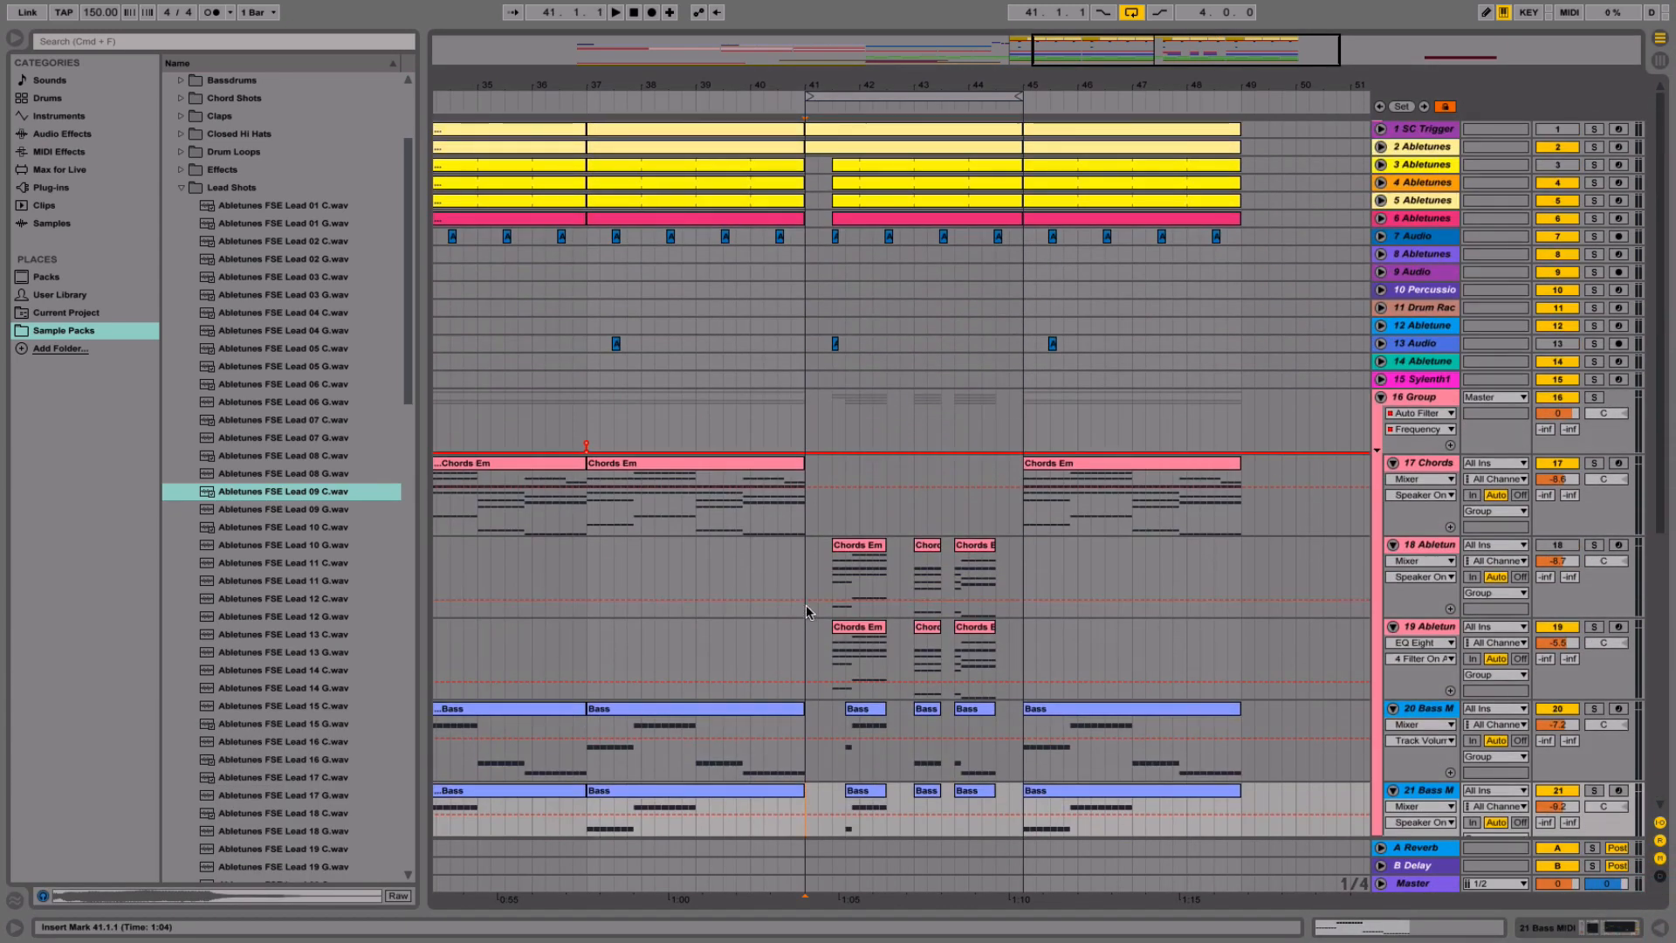
{"action": "left_click", "coordinate": [807, 611]}
{"action": "key", "text": "space"}
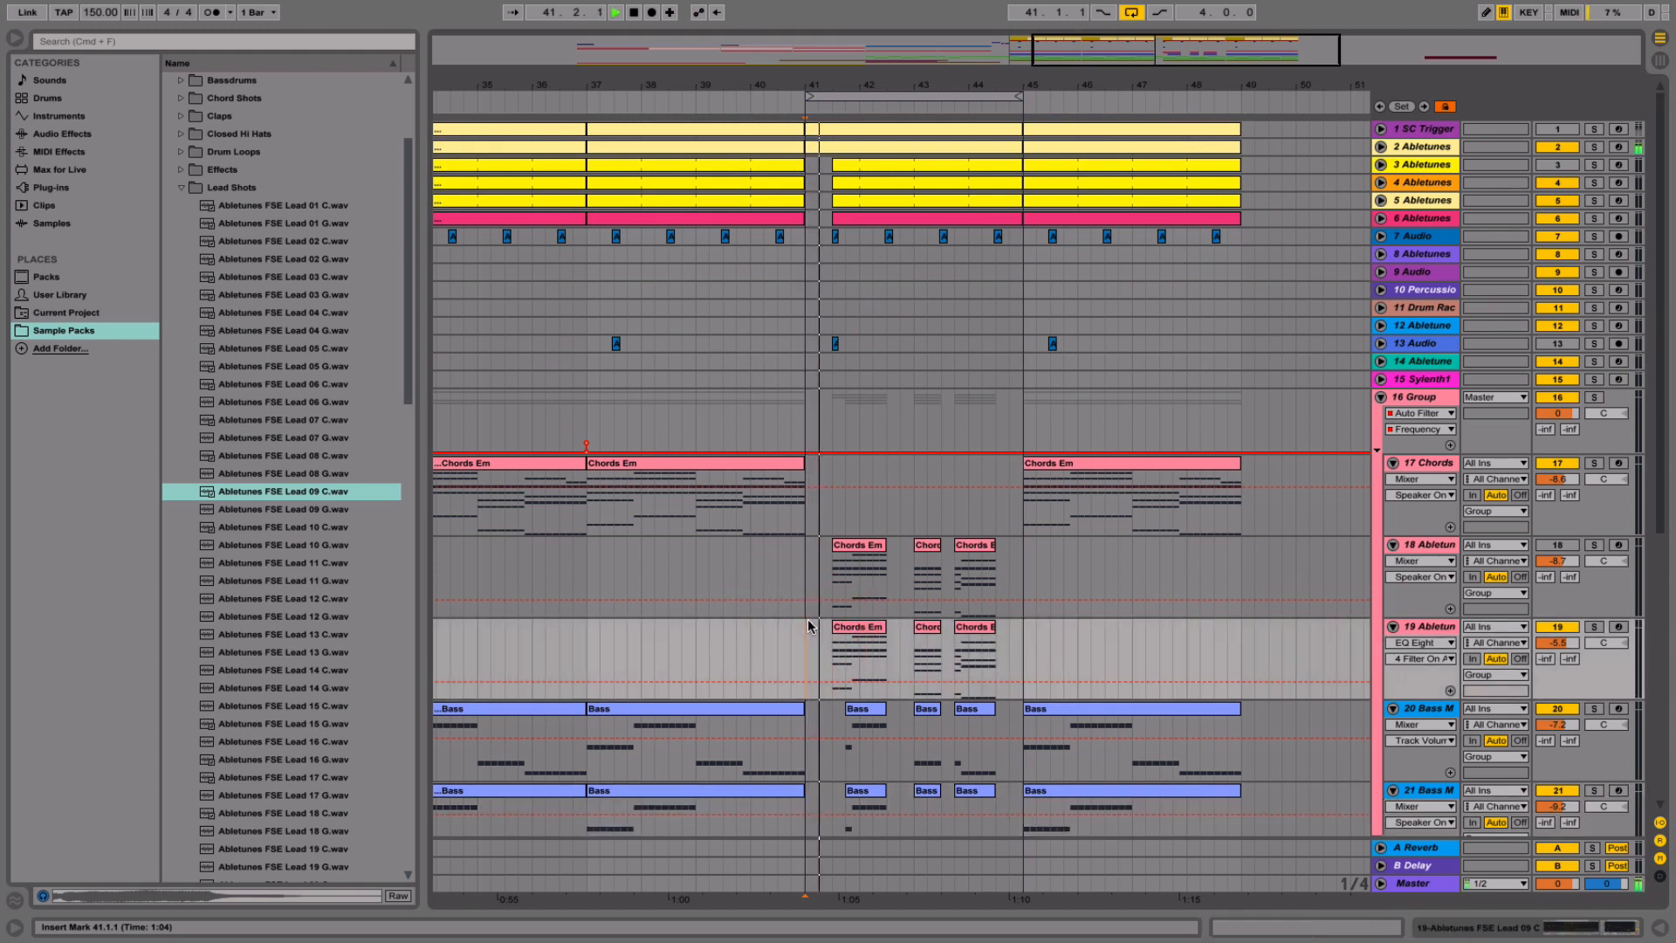
{"action": "left_click", "coordinate": [1567, 628]}
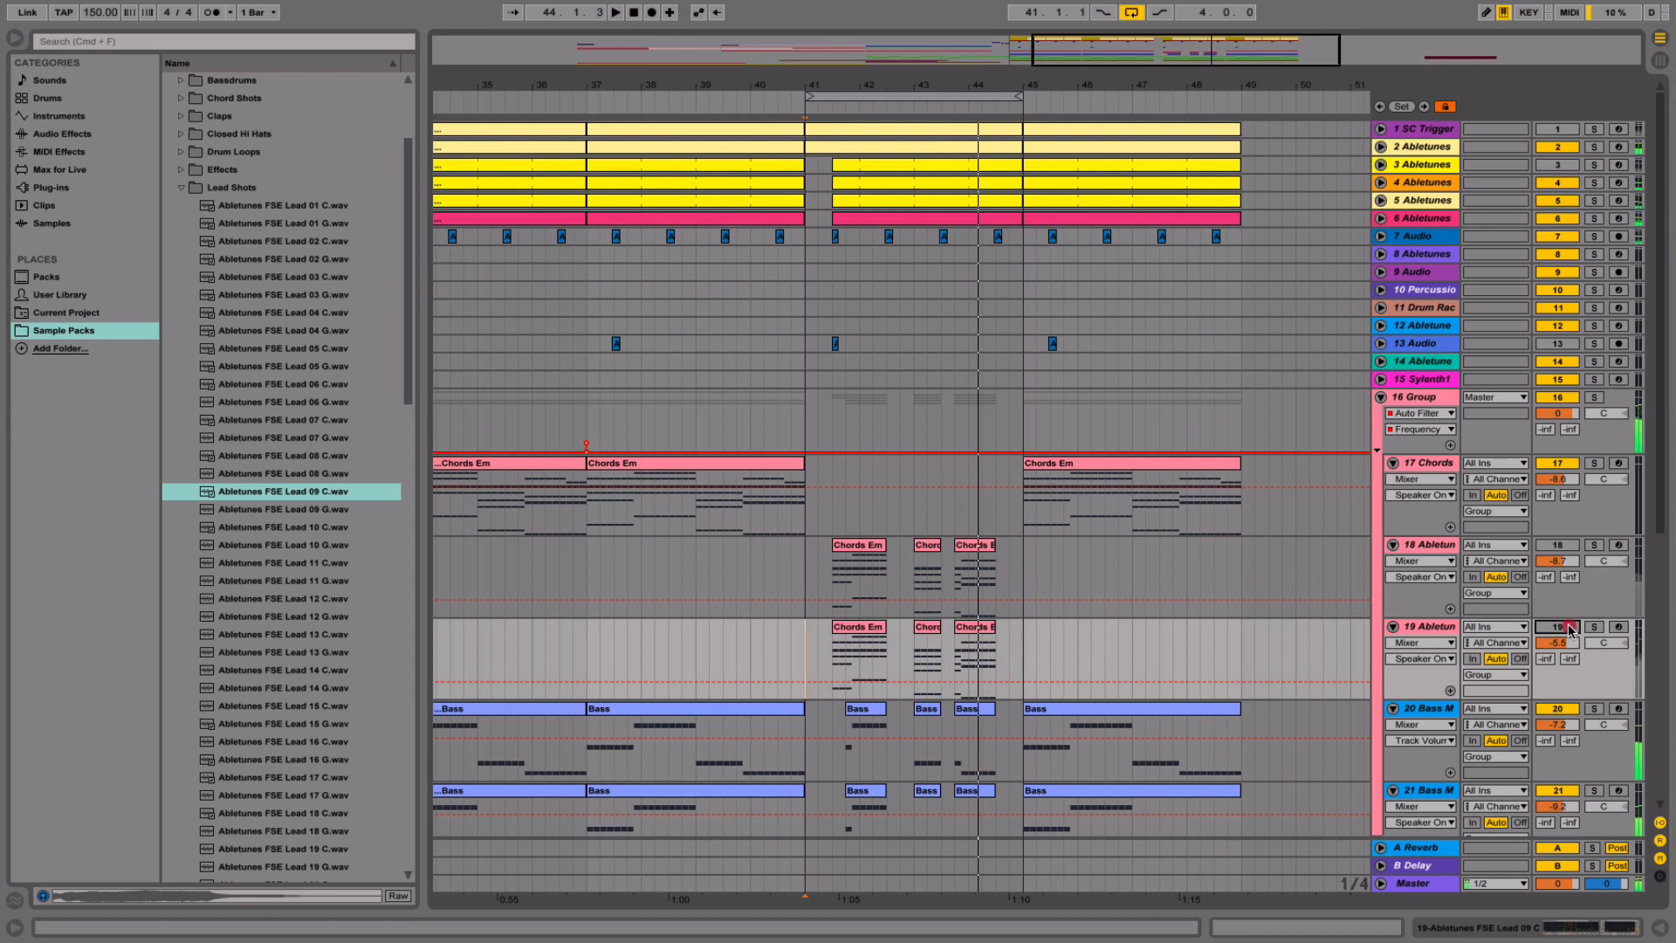
{"action": "left_click", "coordinate": [1569, 628]}
{"action": "scroll", "coordinate": [1091, 594], "scroll_direction": "down", "scroll_amount": 4}
{"action": "scroll", "coordinate": [1127, 581], "scroll_direction": "up", "scroll_amount": 4}
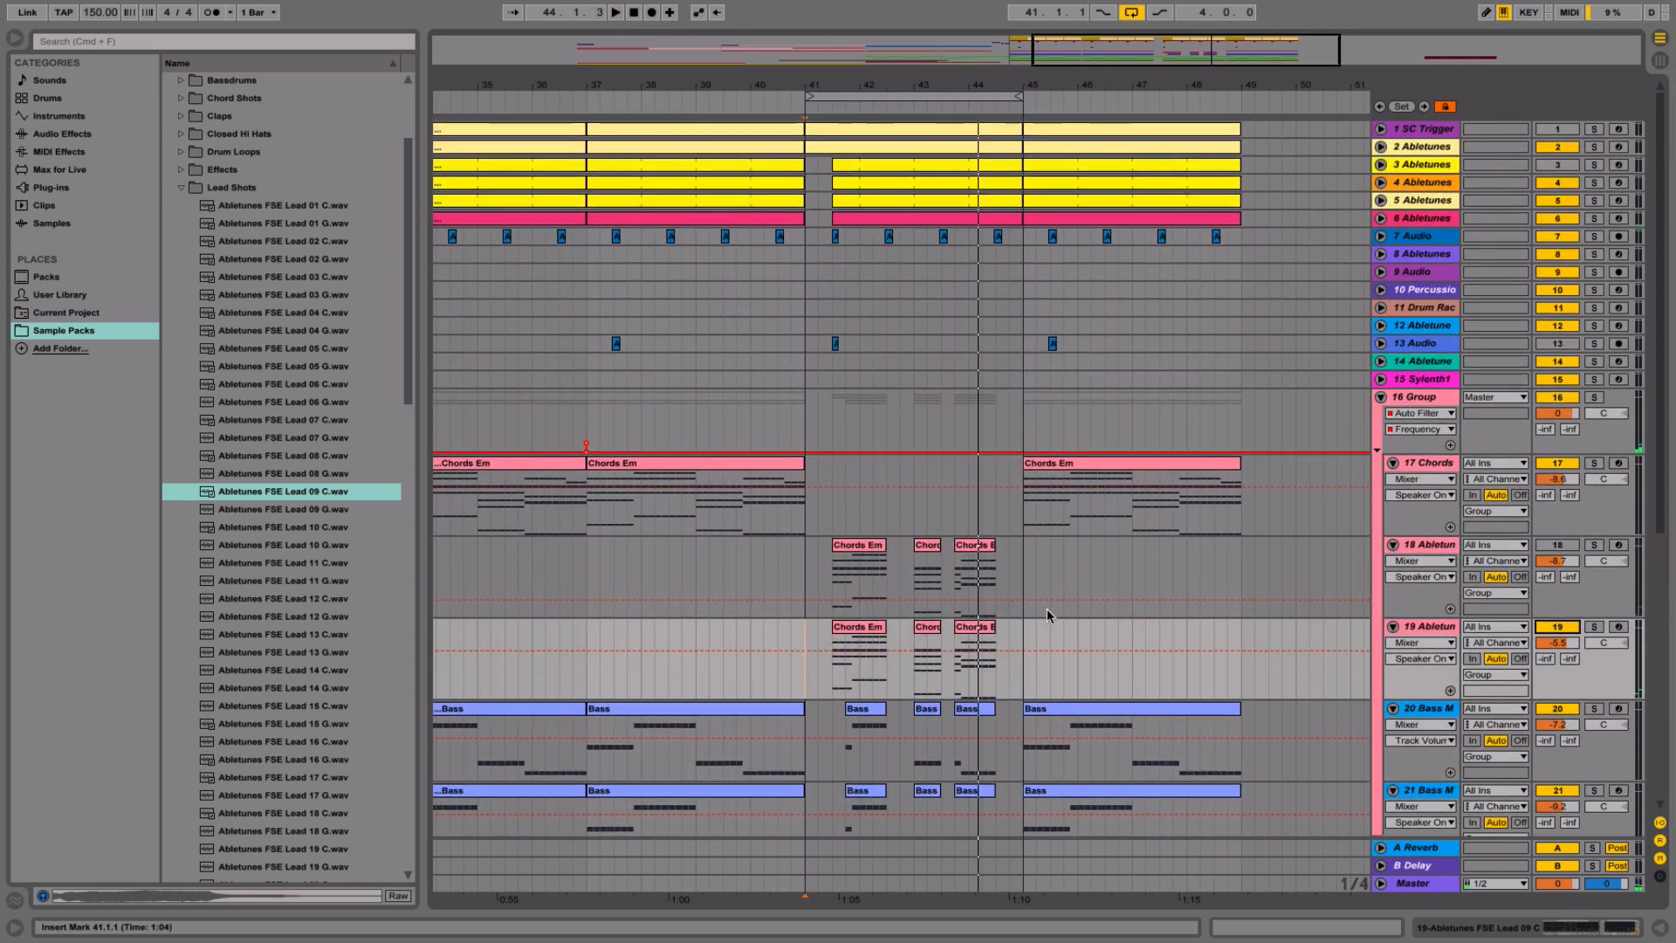
- Select track 19's chopped chord section from 41.3.1 to 45.1.1 and mute the track
{"action": "left_click_drag", "start_coordinate": [1028, 672], "coordinate": [848, 667]}
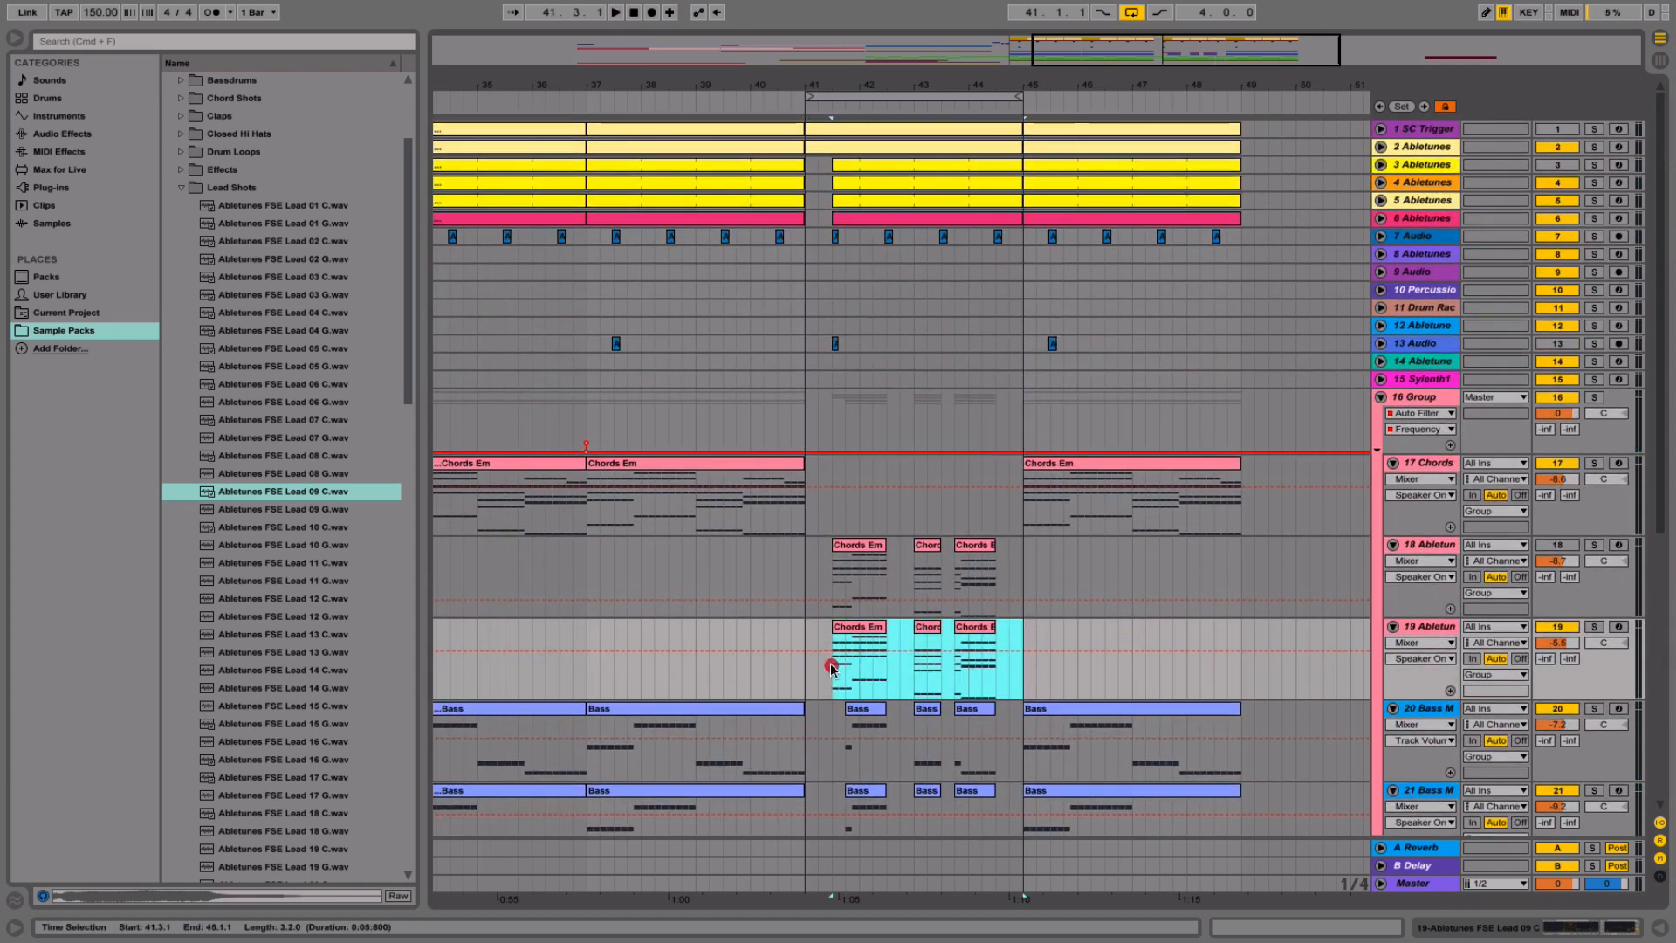
{"action": "left_click", "coordinate": [1558, 627]}
{"action": "scroll", "coordinate": [1002, 617], "scroll_direction": "down", "scroll_amount": 2}
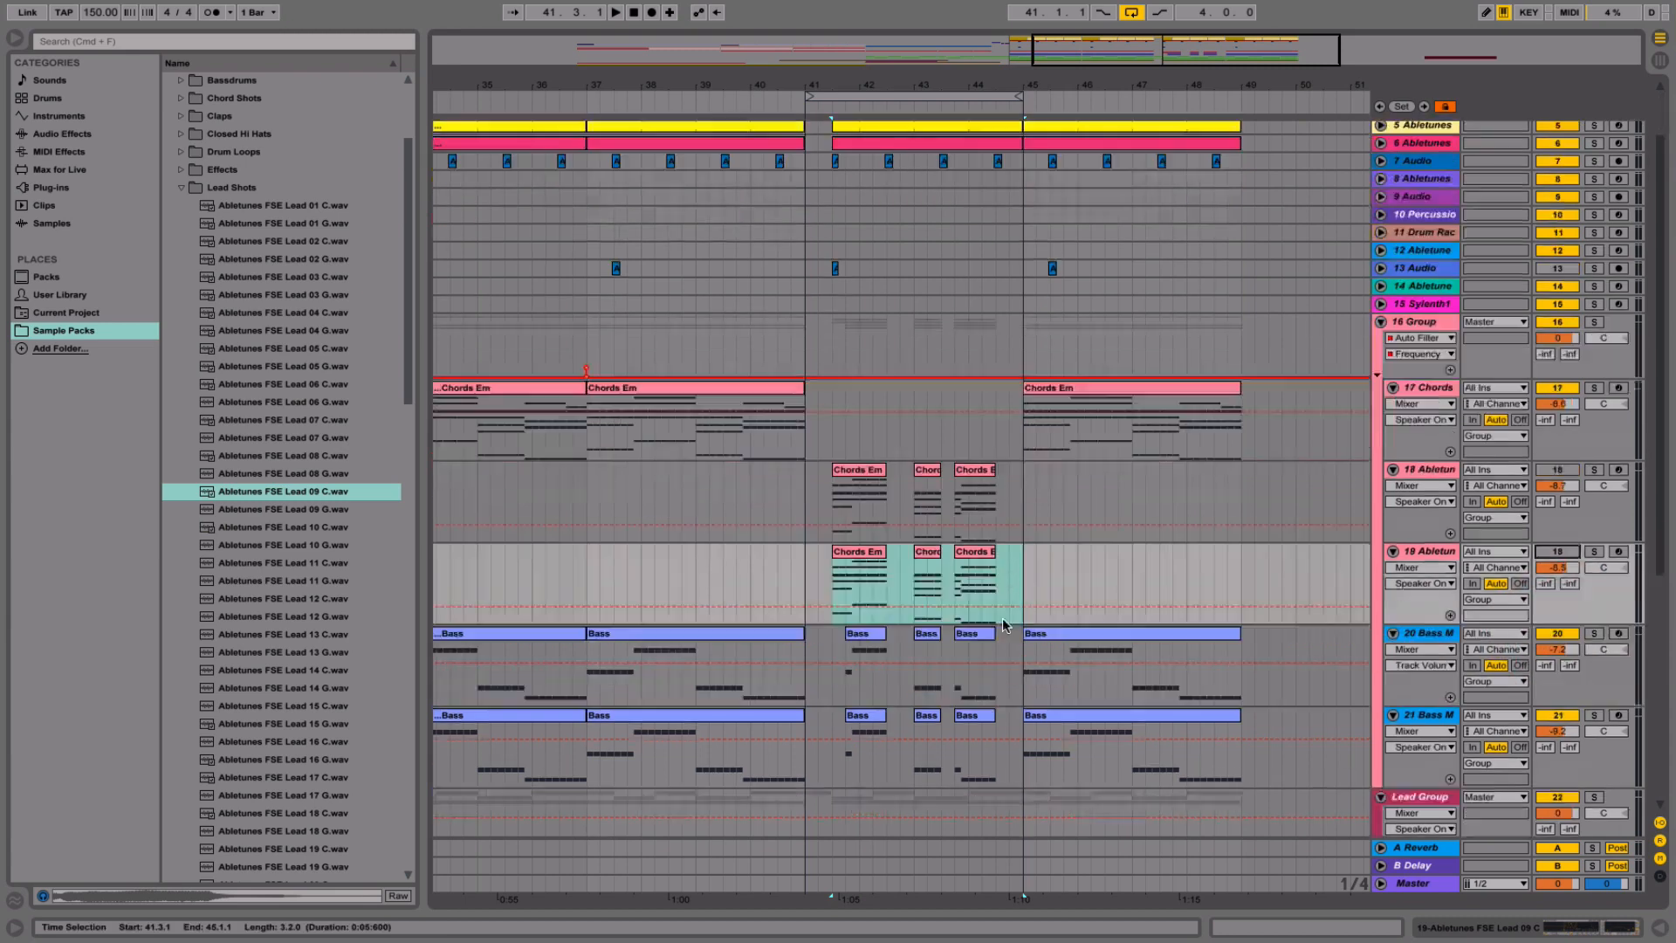
- Delete the three chopped bass clips between 41.4.1 and 44.3.1 on track 21
{"action": "scroll", "coordinate": [1002, 617], "scroll_direction": "down", "scroll_amount": 5}
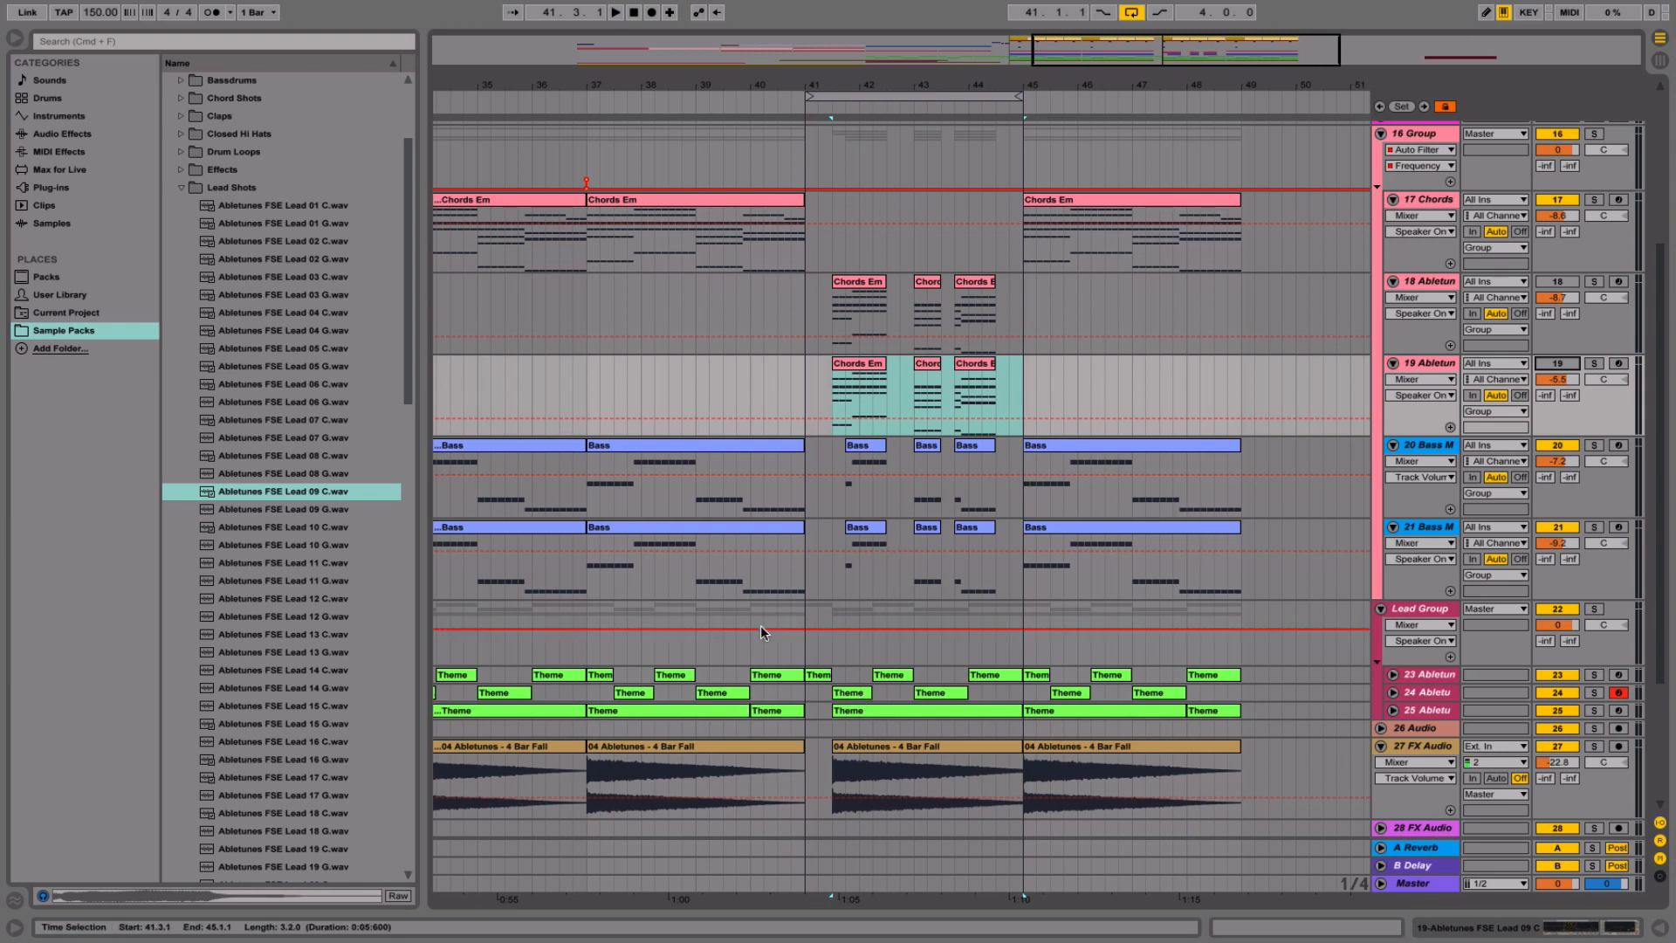
{"action": "left_click", "coordinate": [874, 524]}
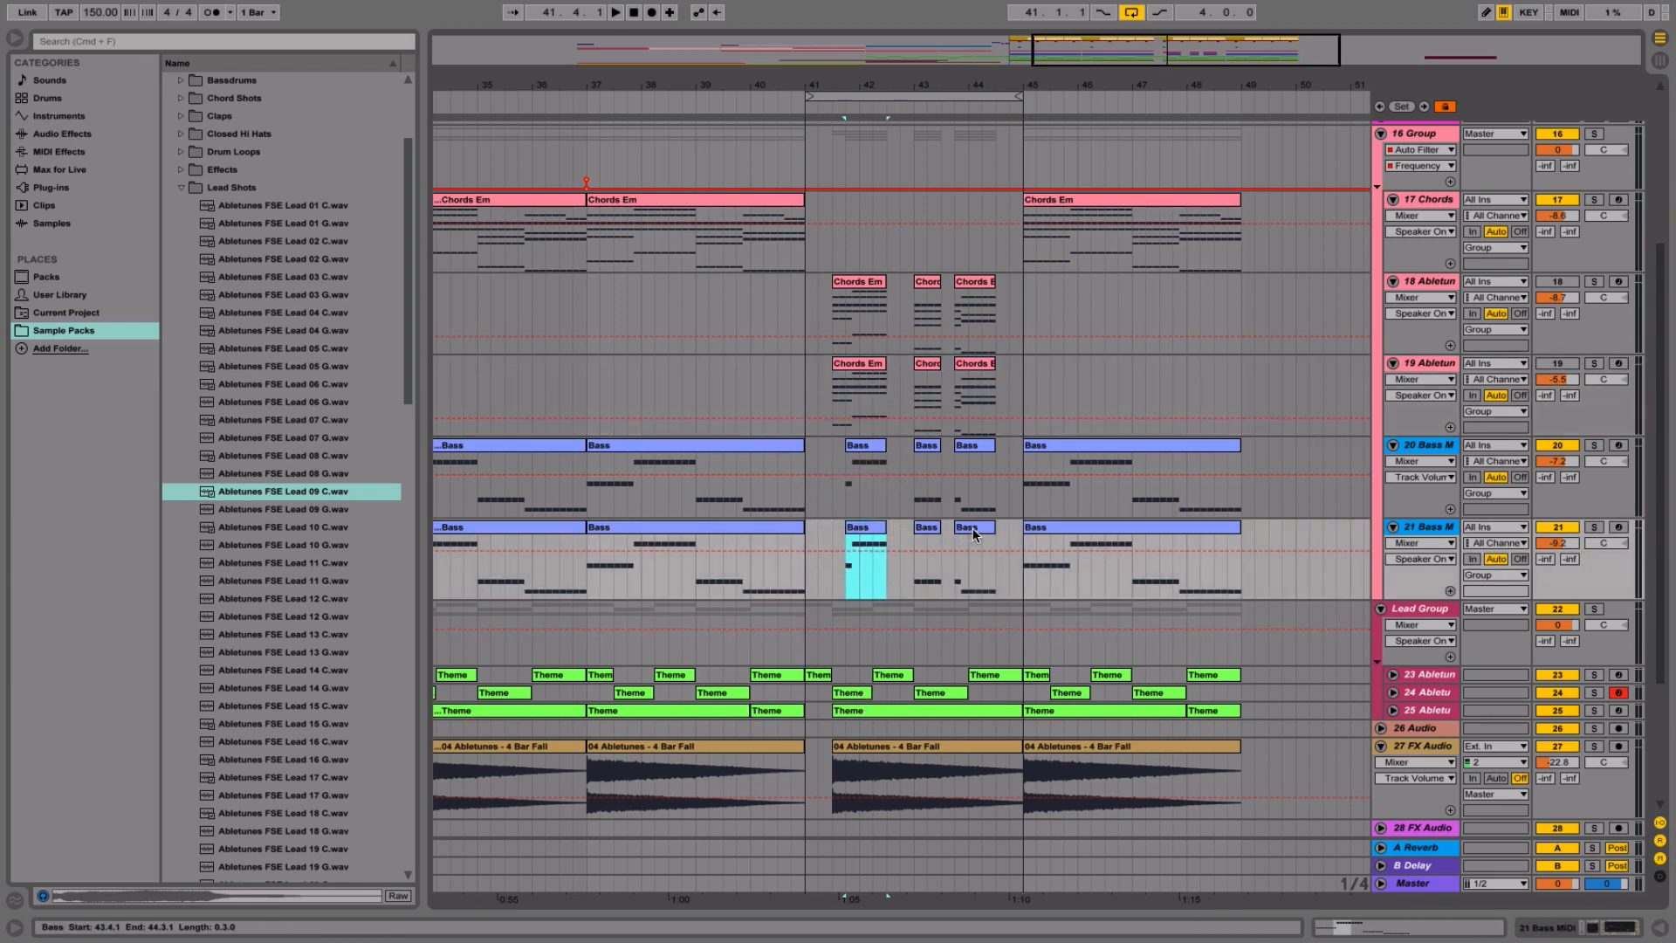
{"action": "left_click", "coordinate": [967, 527], "text": "shift"}
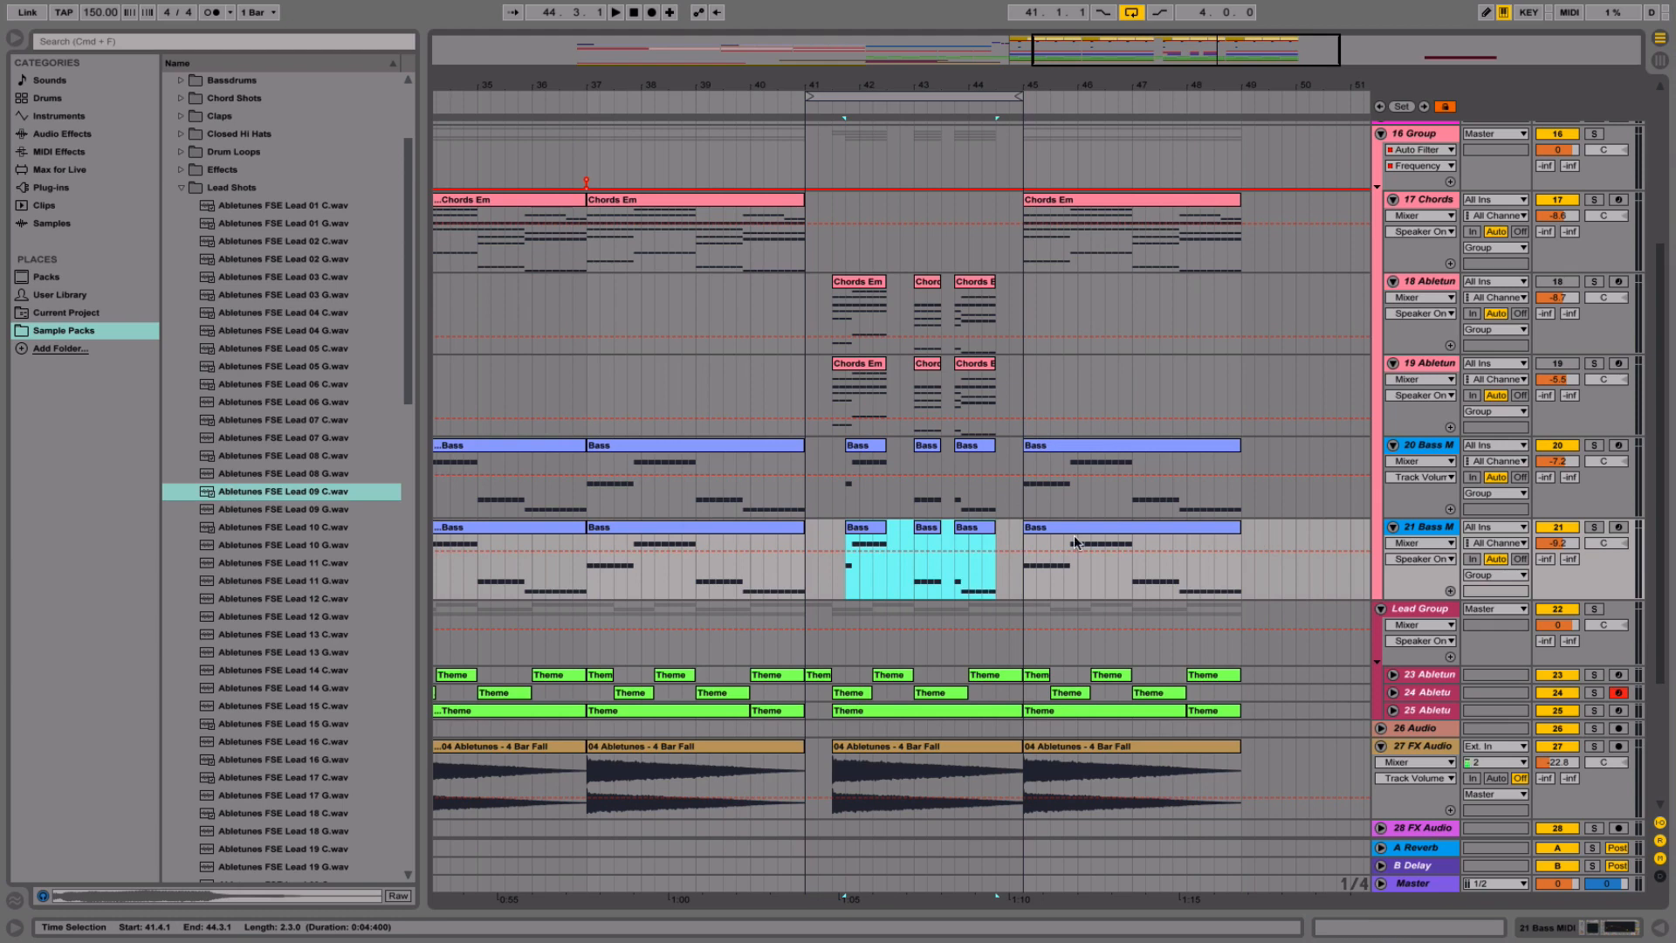
{"action": "key", "text": "Delete"}
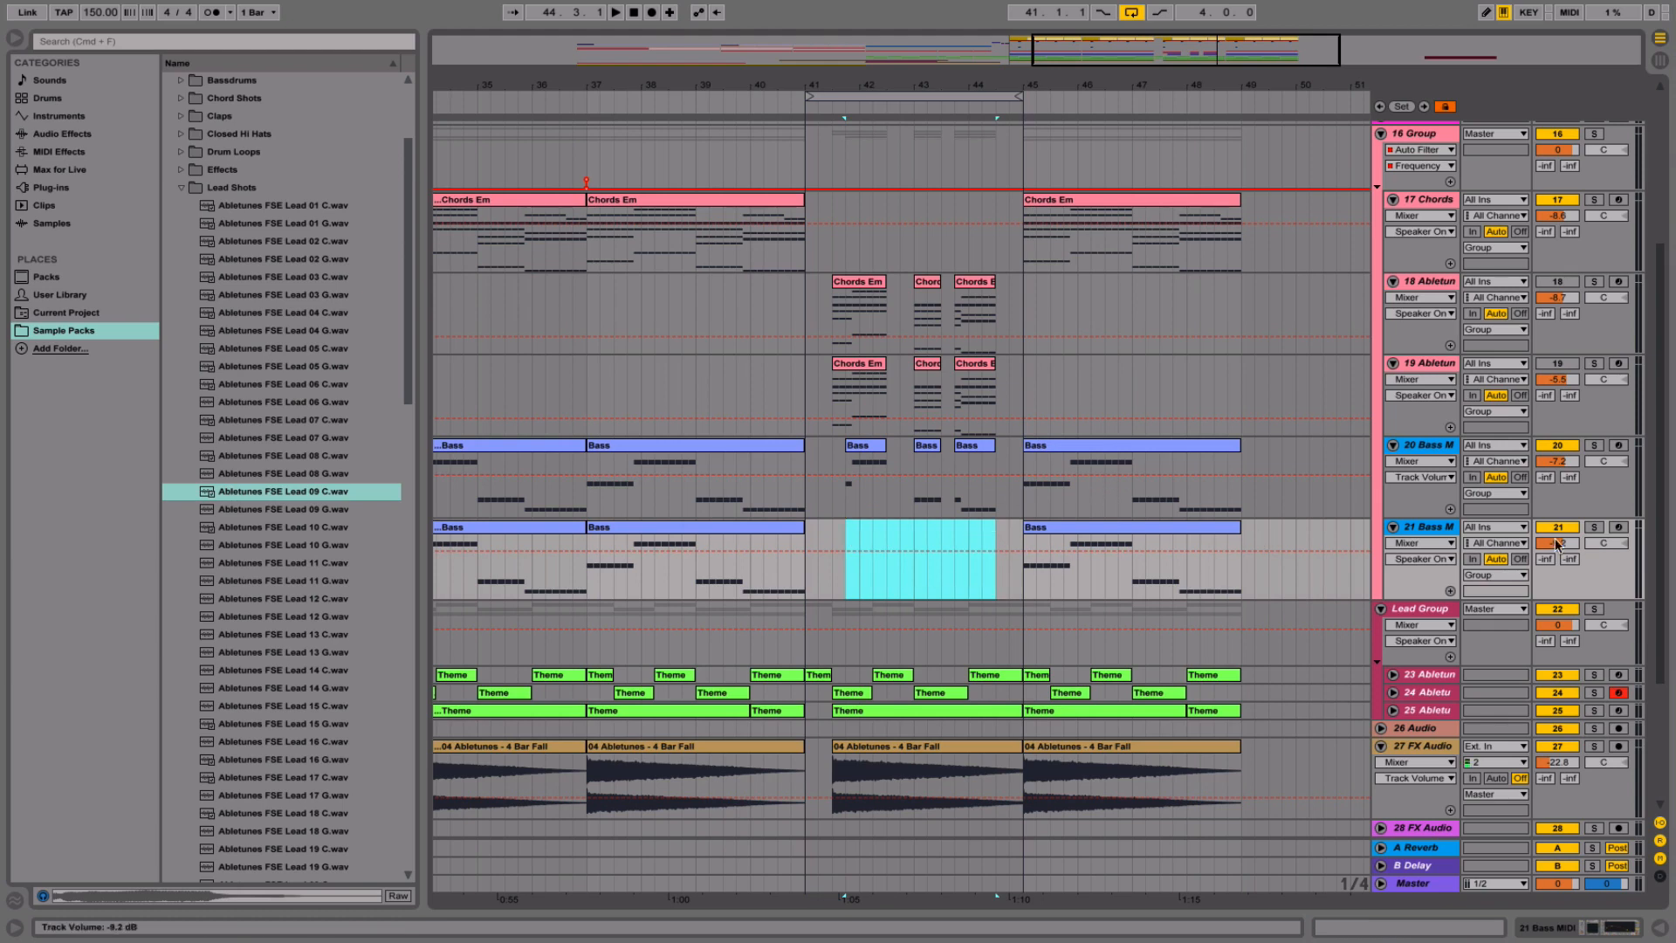
- Insert a new MIDI track below track 20 and copy track 20's three chopped bass clips onto it
{"action": "right_click", "coordinate": [1430, 451]}
{"action": "left_click", "coordinate": [1504, 598]}
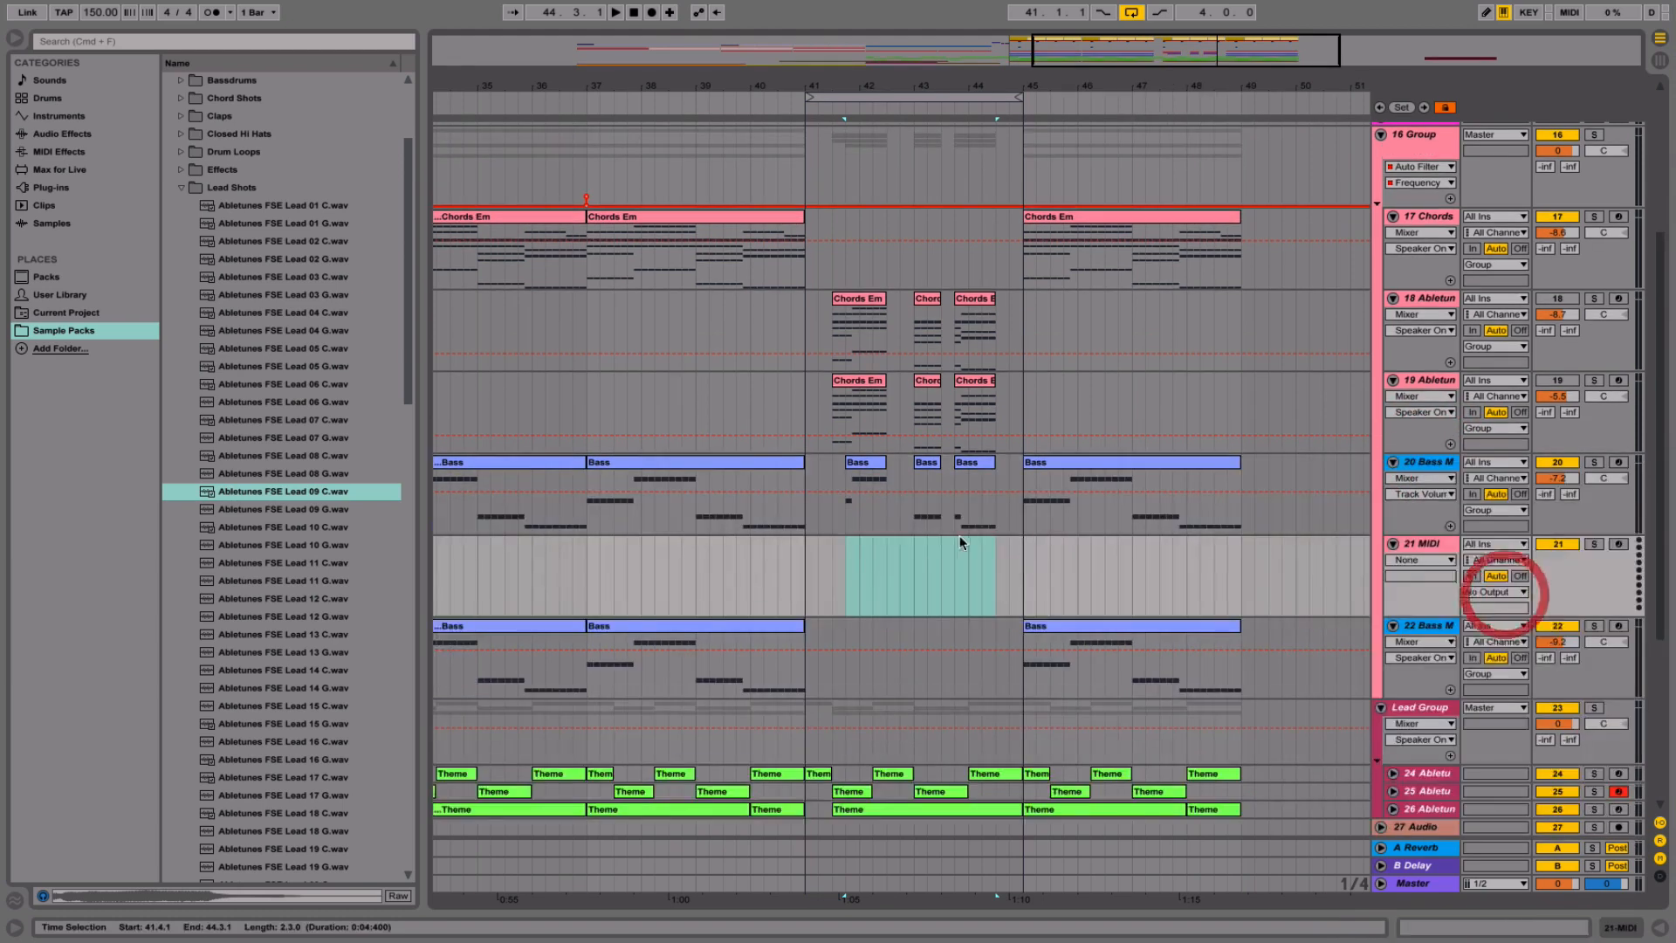
{"action": "left_click", "coordinate": [985, 459]}
{"action": "left_click", "coordinate": [876, 463], "text": "shift"}
{"action": "left_click_drag", "start_coordinate": [876, 464], "coordinate": [871, 554]}
{"action": "left_click", "coordinate": [1421, 543]}
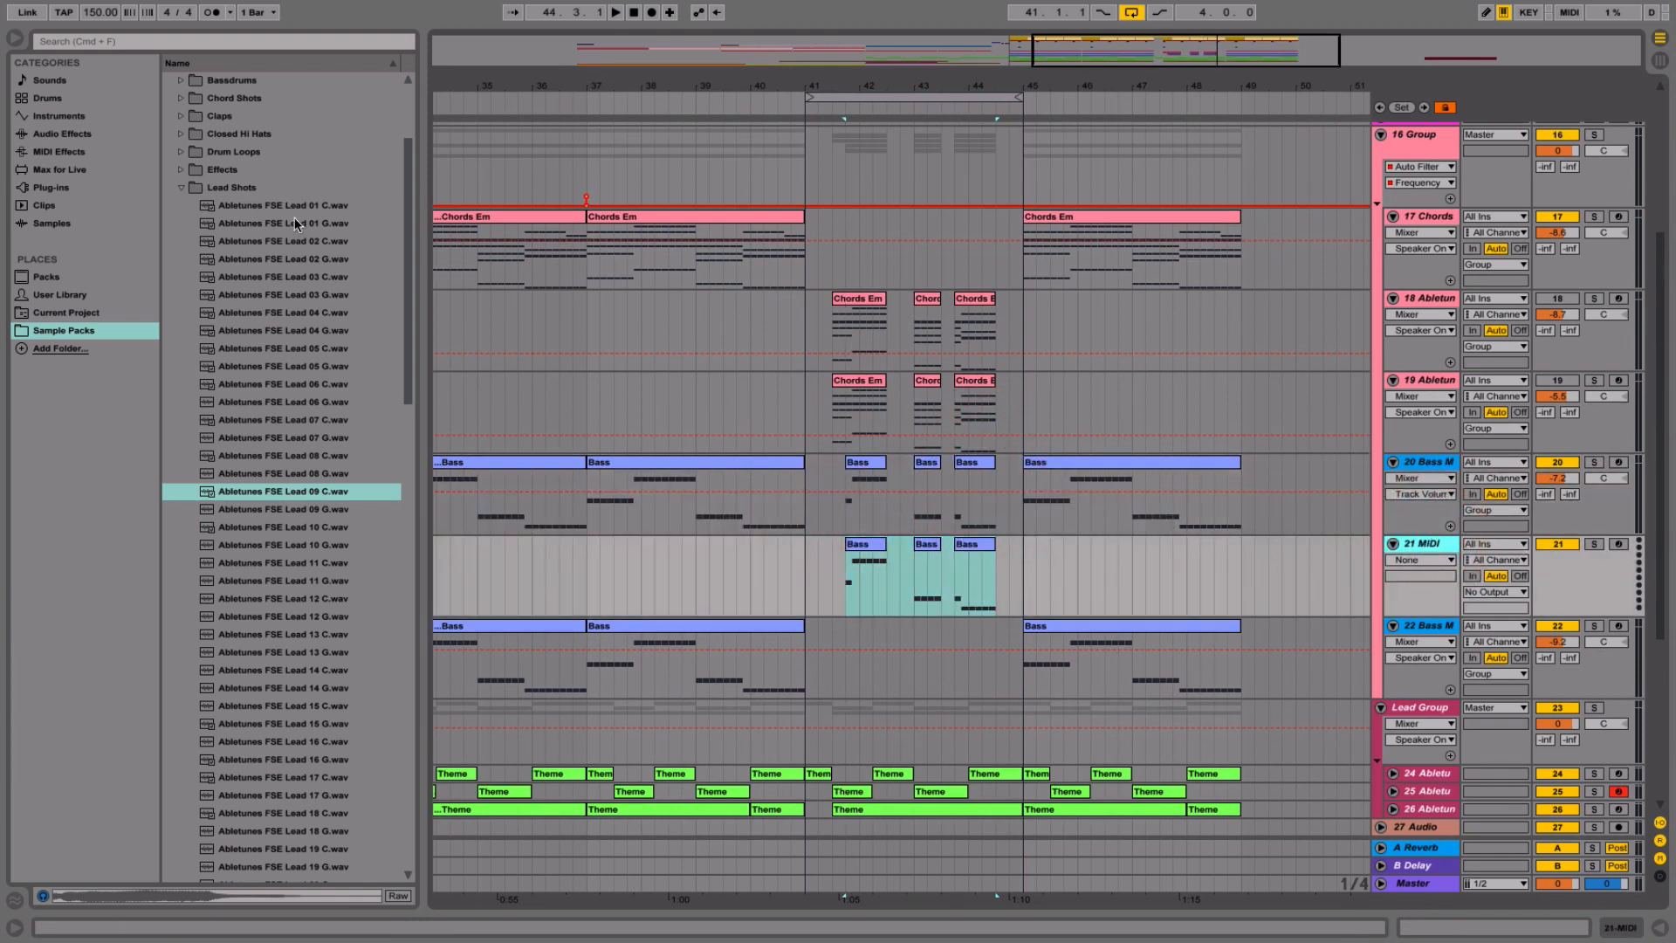
- Collapse the Lead Shots folder, open Bass Shots in Future Sound Essentials, and audition its samples up to Bass Shot 03 C
{"action": "left_click", "coordinate": [187, 186]}
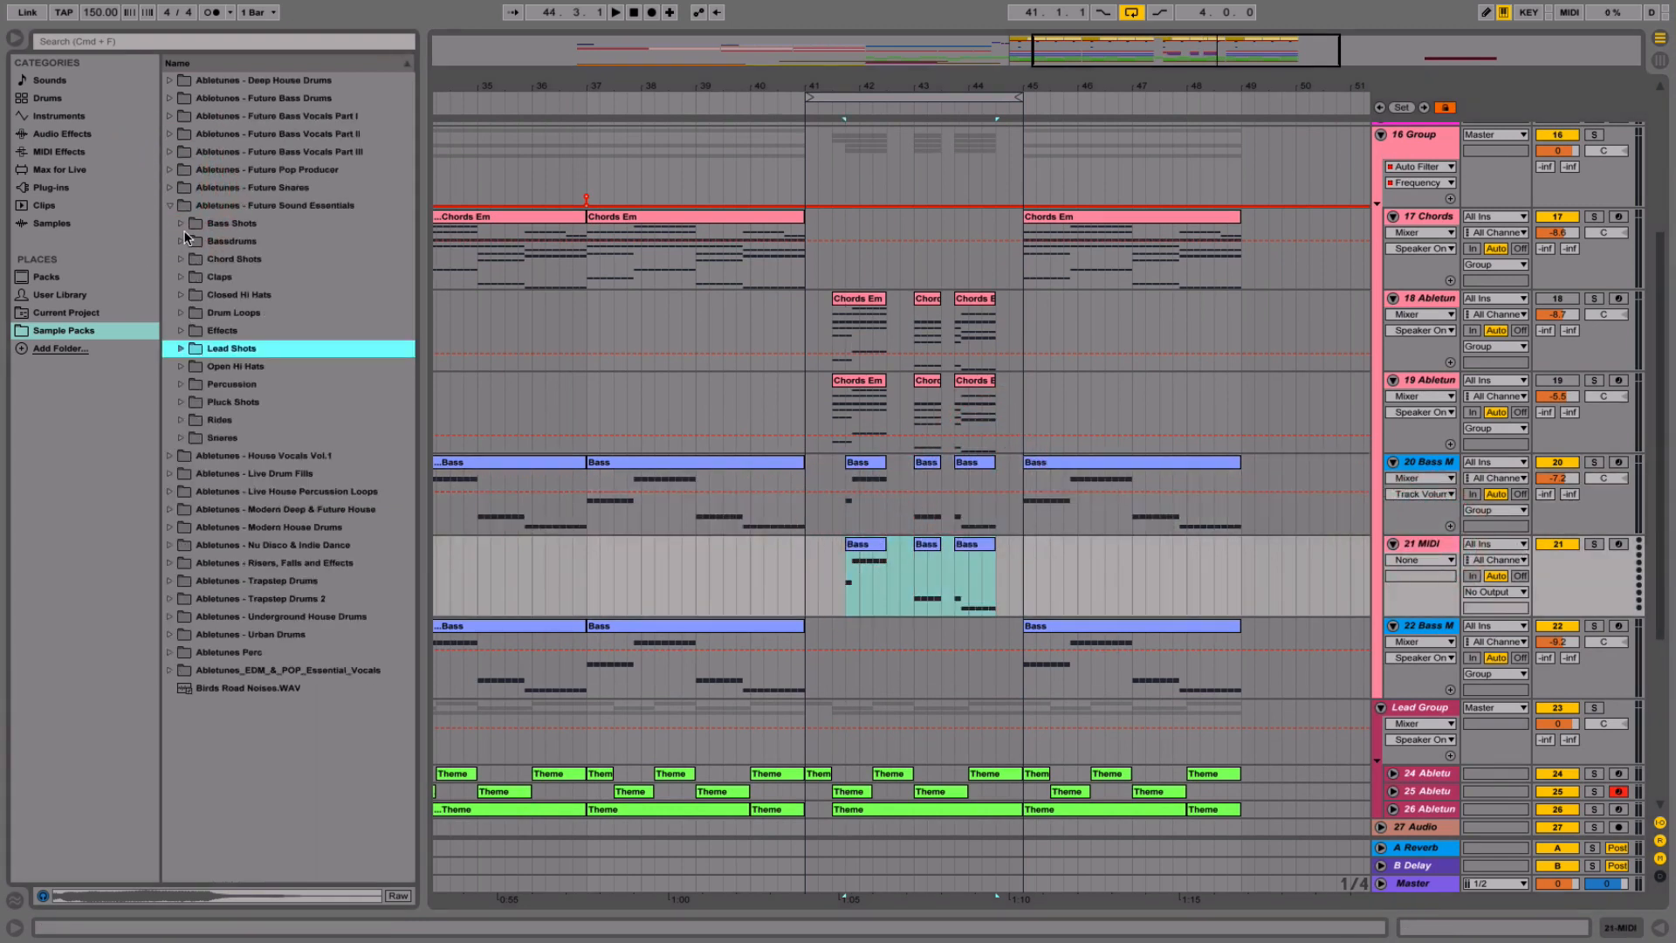
{"action": "left_click", "coordinate": [182, 224]}
{"action": "key", "text": "Down"}
{"action": "key", "text": "Down"}
{"action": "key", "text": "Down"}
{"action": "key", "text": "Down"}
{"action": "key", "text": "Down"}
{"action": "key", "text": "Down"}
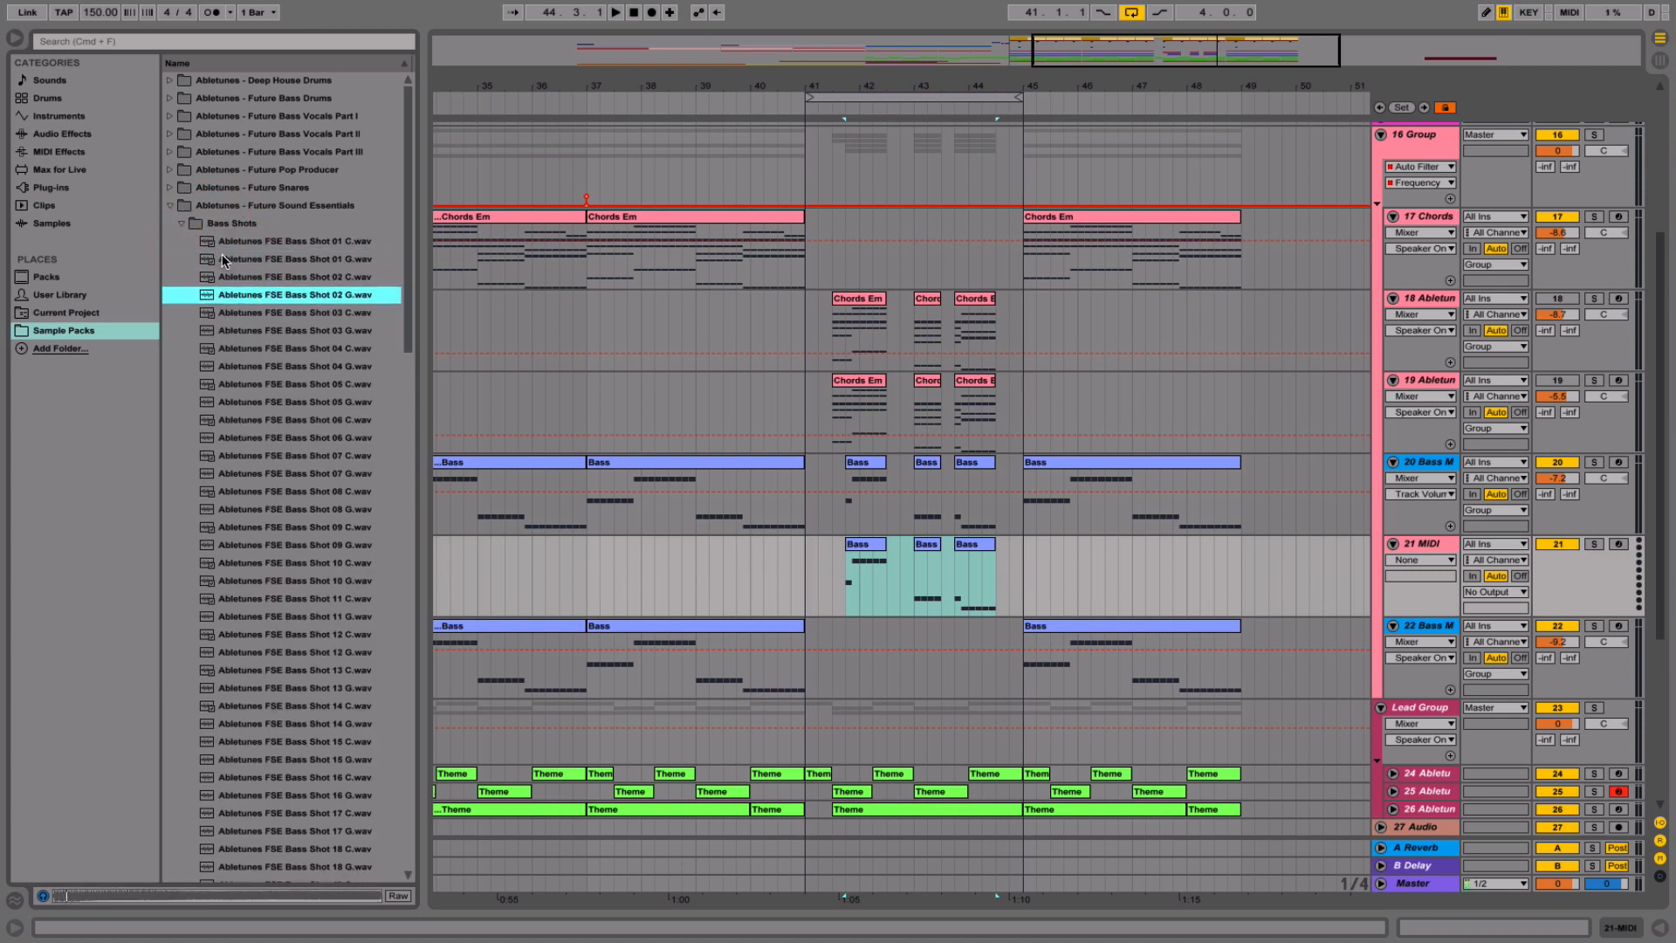
{"action": "key", "text": "Up"}
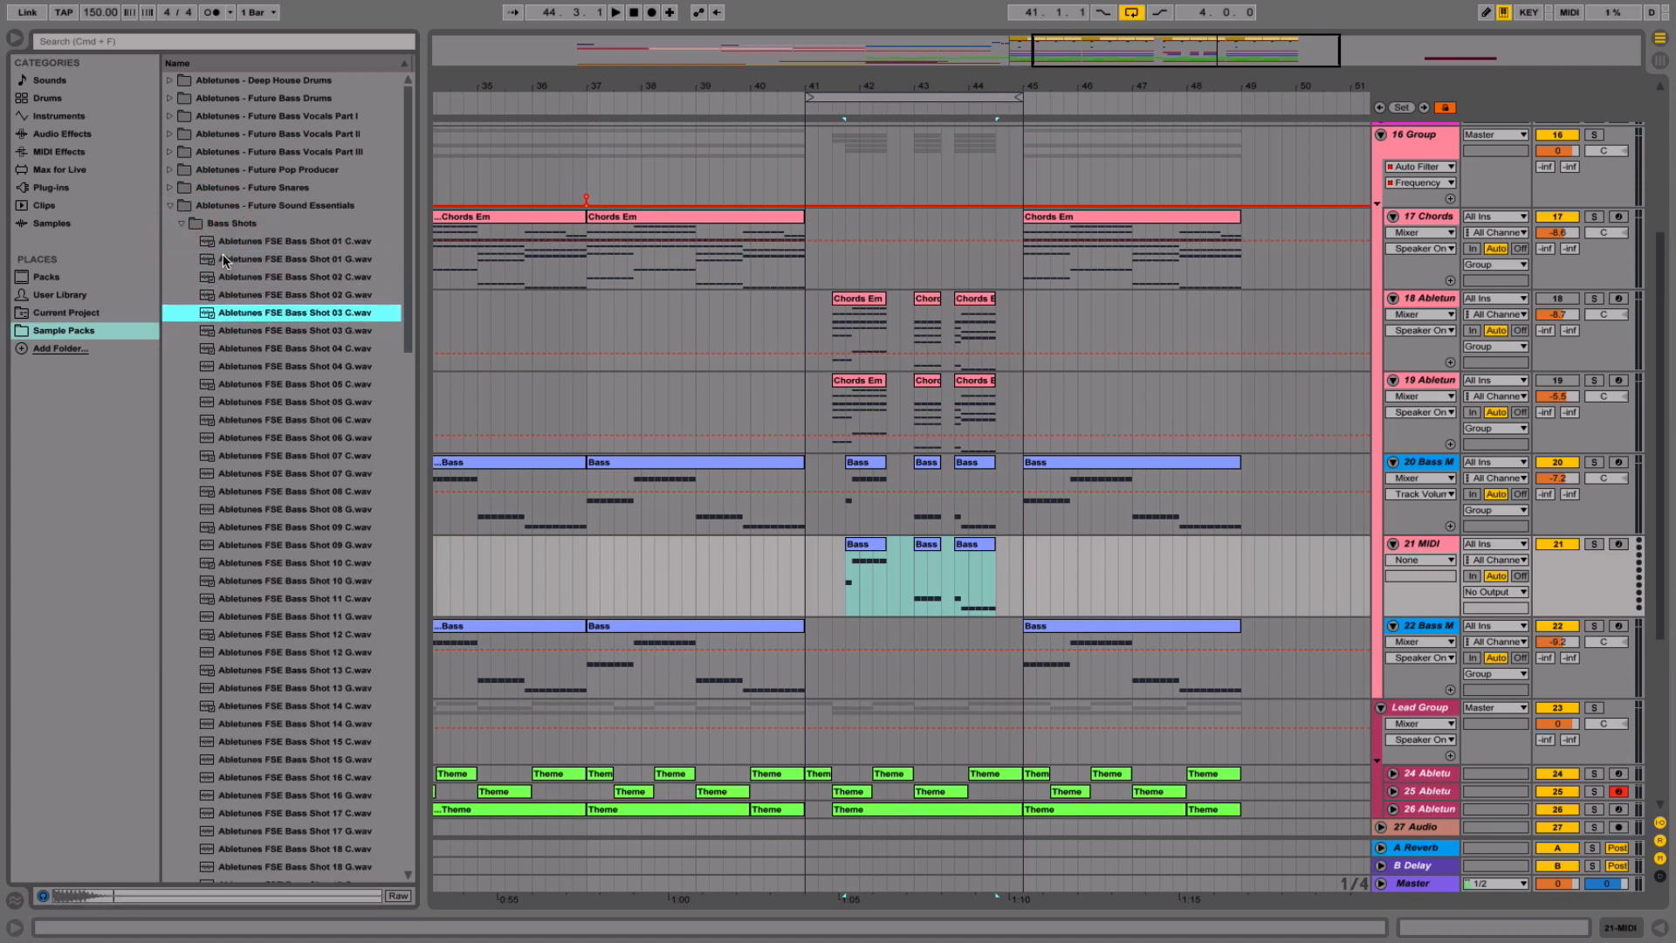
{"action": "key", "text": "Down"}
{"action": "key", "text": "Up"}
- Audition Bass Shots 04 C to 07 C and load Abletunes FSE Bass Shot 07 C as the instrument of the new track 21
{"action": "double_click", "coordinate": [1423, 543]}
{"action": "left_click", "coordinate": [304, 349]}
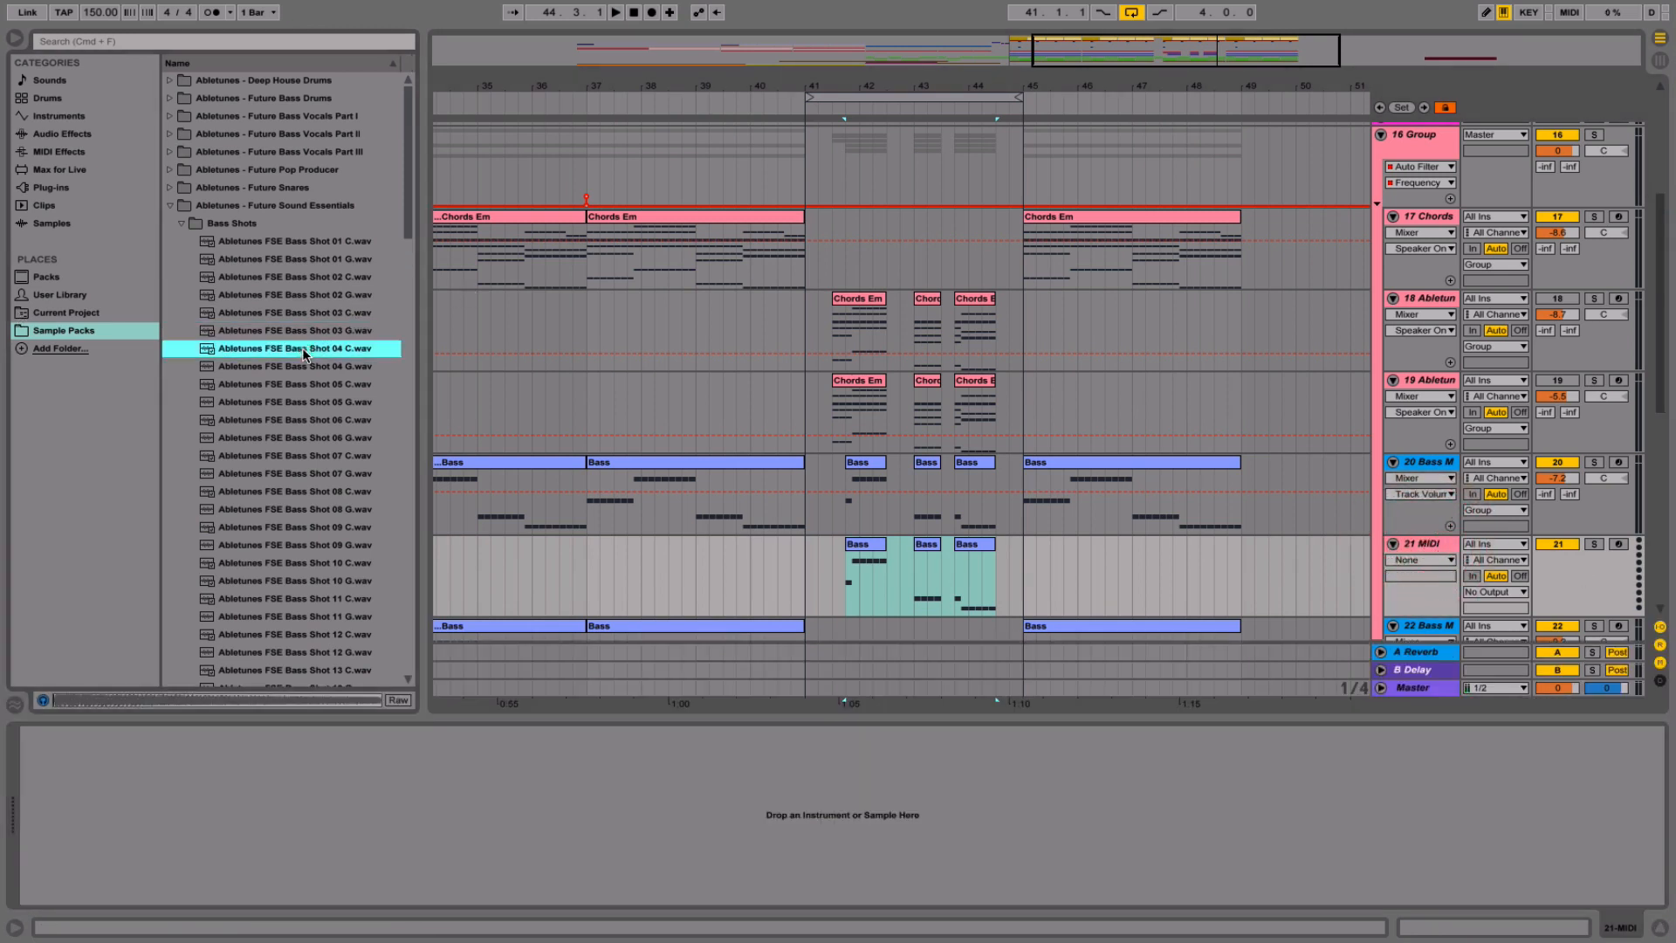
{"action": "left_click", "coordinate": [301, 383]}
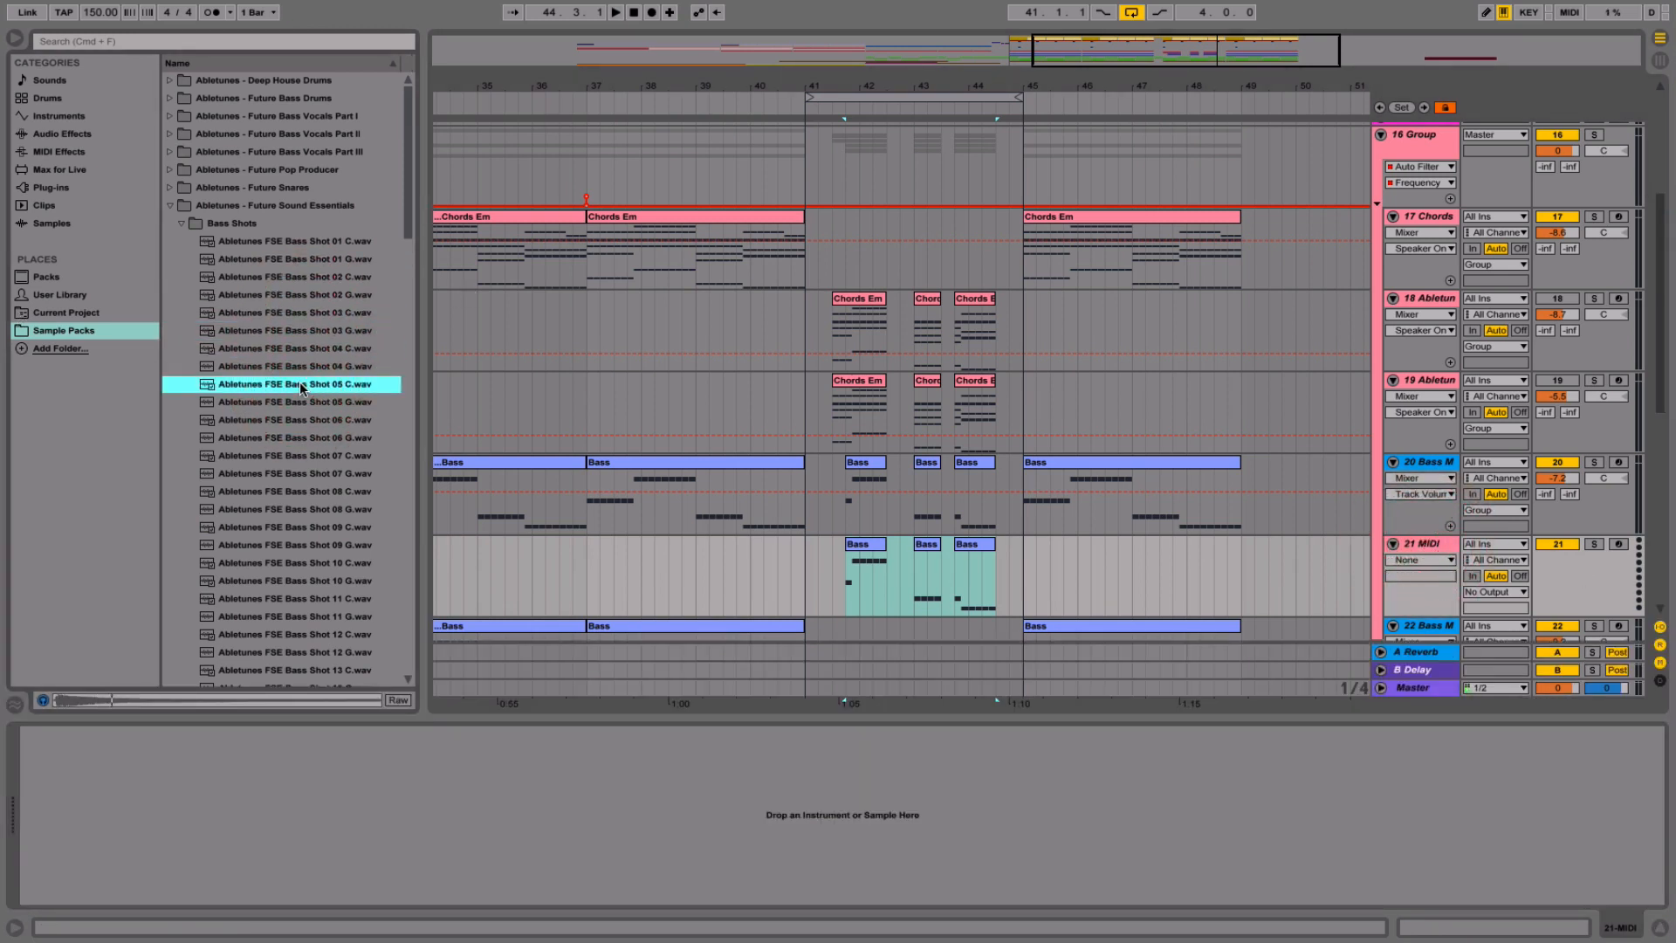
{"action": "left_click", "coordinate": [278, 420]}
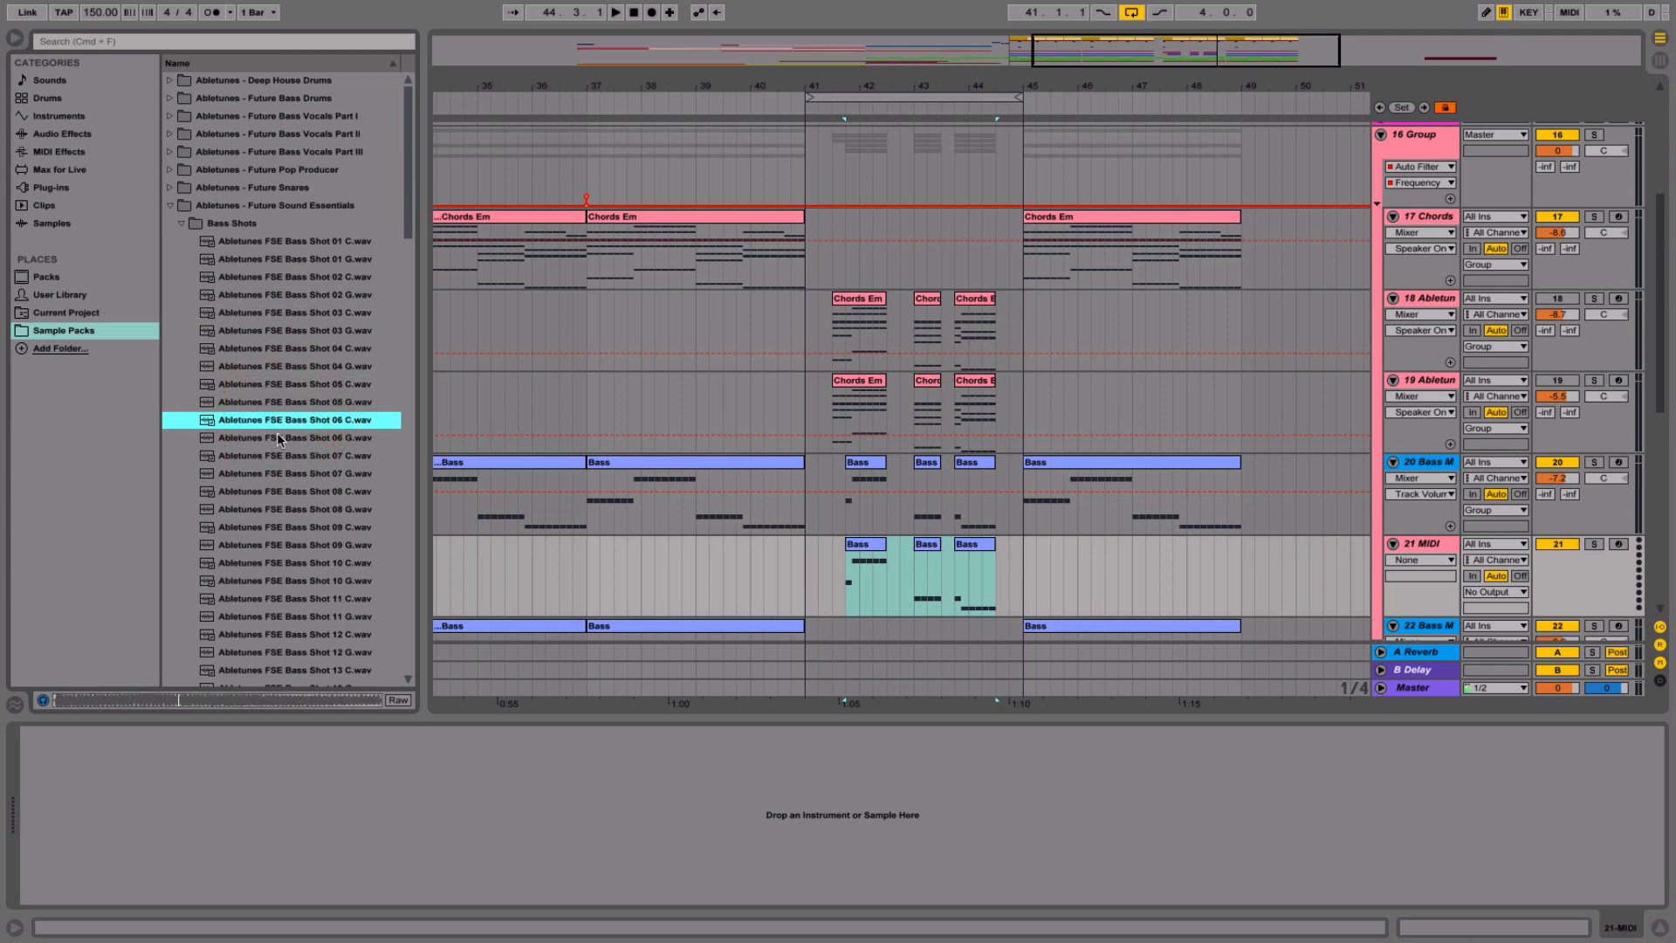
{"action": "left_click", "coordinate": [259, 454]}
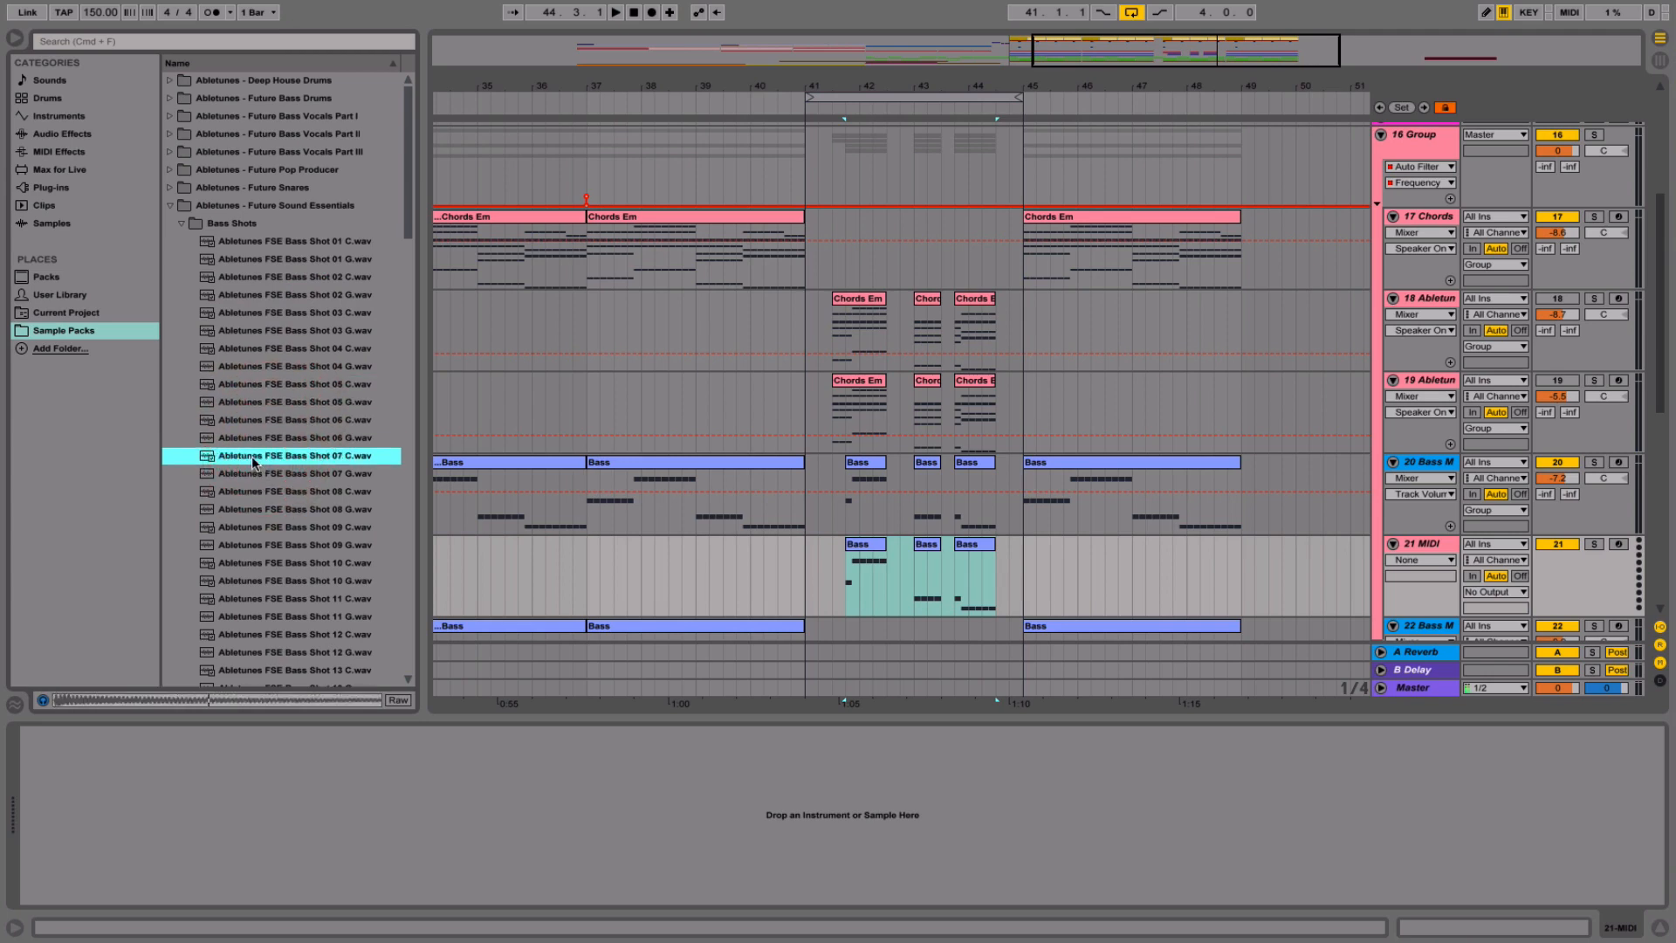
{"action": "left_click_drag", "start_coordinate": [251, 455], "coordinate": [375, 842]}
{"action": "scroll", "coordinate": [1051, 542], "scroll_direction": "down", "scroll_amount": 3}
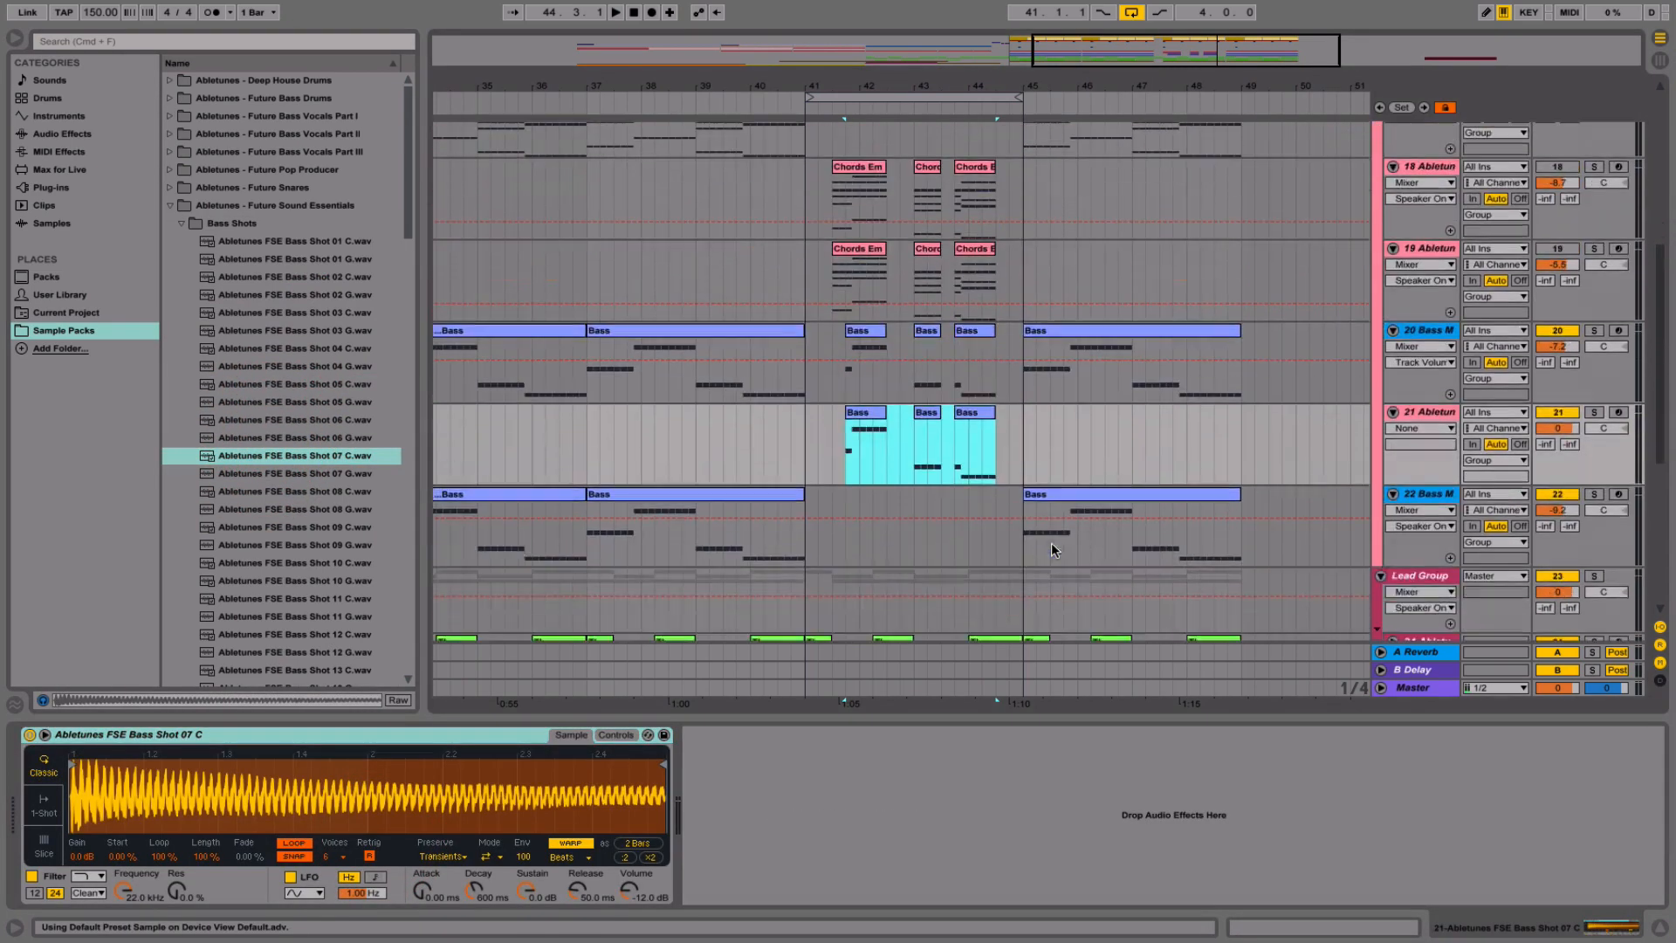
- Set track 21's volume to -9.3 dB and play it soloed
{"action": "mouse_move", "coordinate": [1560, 429]}
{"action": "left_mouse_down"}
{"action": "mouse_move", "coordinate": [1560, 450]}
{"action": "mouse_move", "coordinate": [1562, 422]}
{"action": "left_mouse_up"}
{"action": "left_click", "coordinate": [1594, 413]}
{"action": "key", "text": "space"}
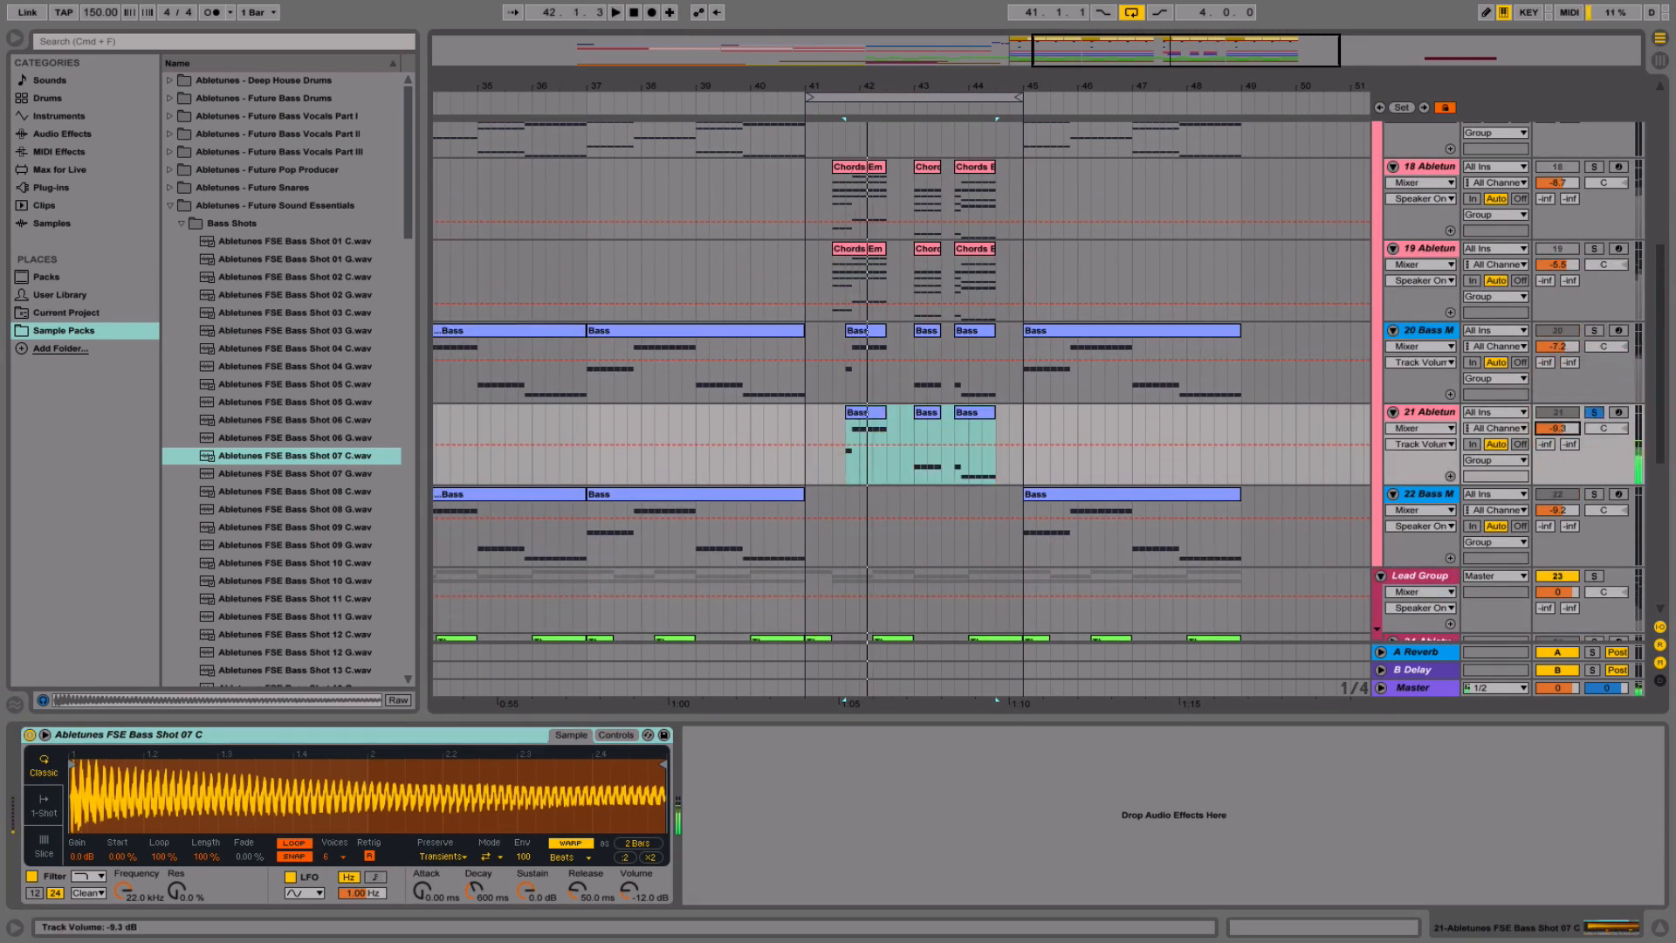
- Transpose the Bass Shot 07 C sampler by +12 st and resume playback of the break
{"action": "left_click", "coordinate": [570, 843]}
{"action": "left_click", "coordinate": [584, 844]}
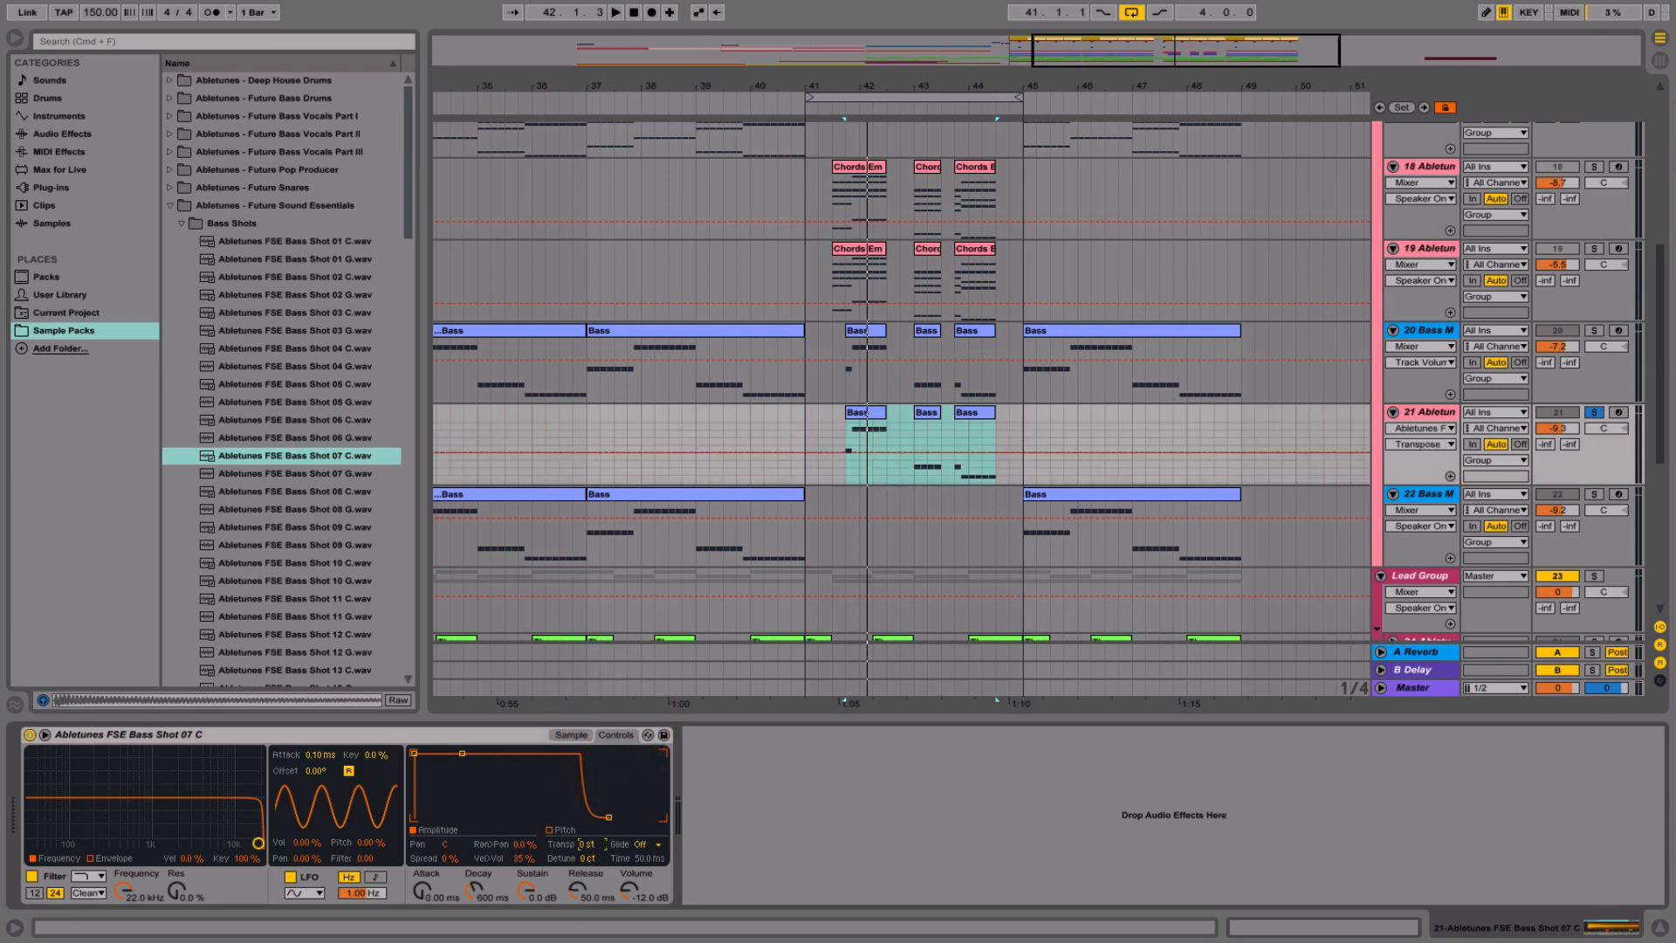
{"action": "key", "text": "space"}
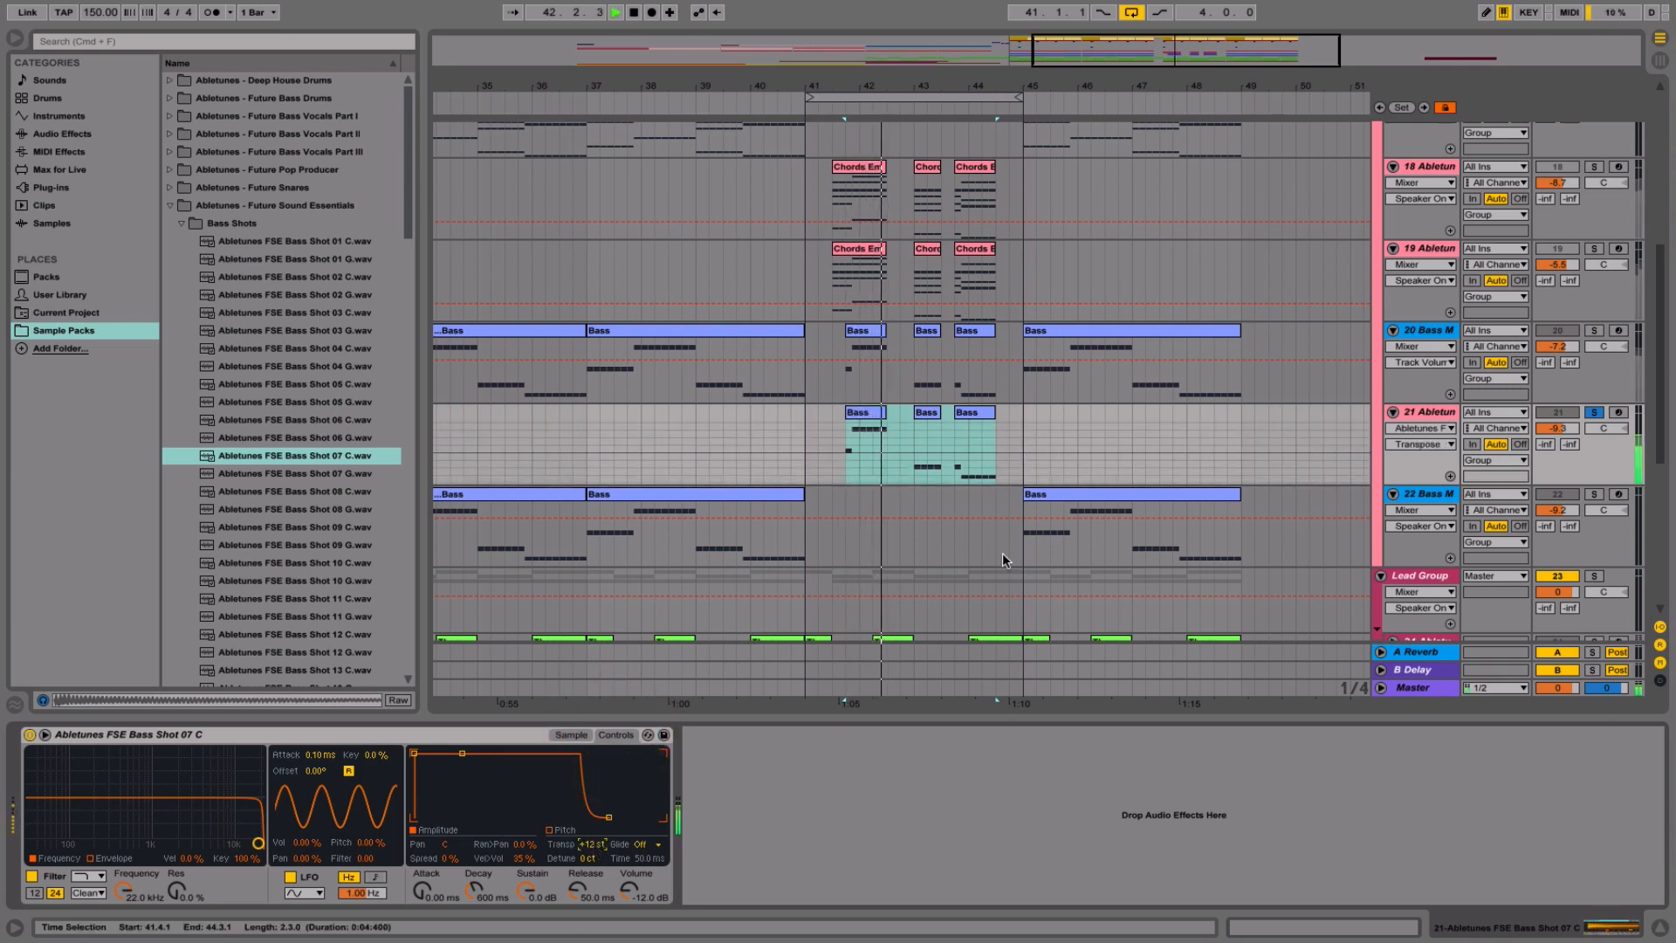
- Raise track 21's volume to -6.1 dB, then unsolo it and mute track 20 to hear the new bass in context
{"action": "left_click_drag", "start_coordinate": [1558, 429], "coordinate": [1558, 415]}
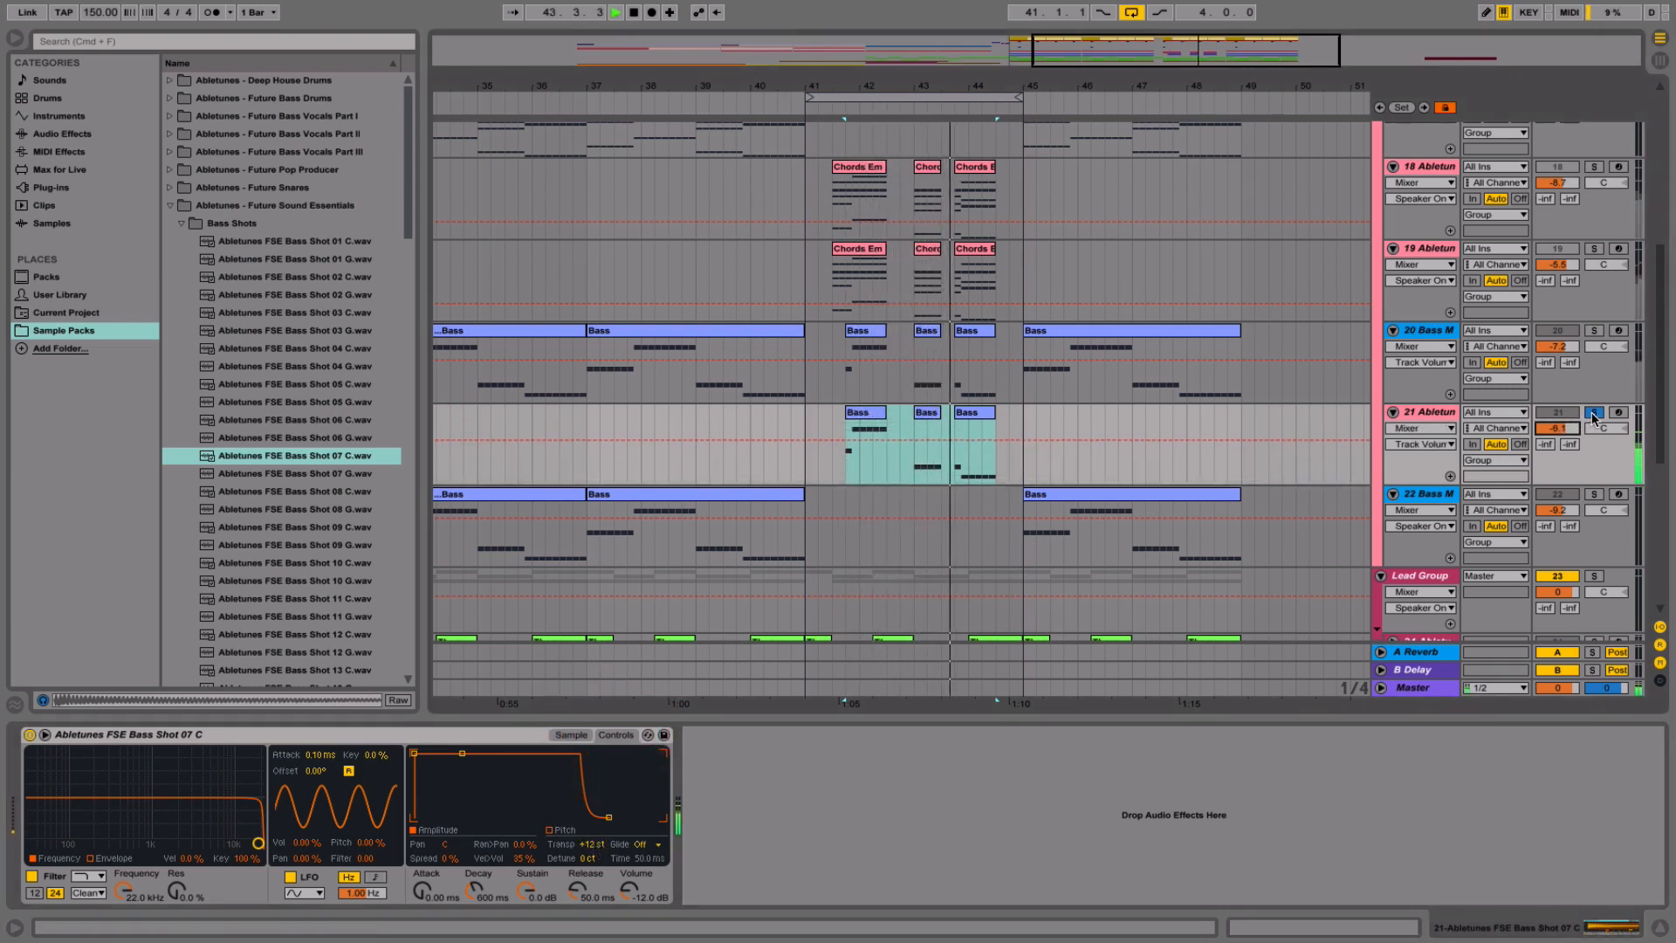
{"action": "left_click", "coordinate": [1593, 412]}
{"action": "left_click", "coordinate": [1560, 332]}
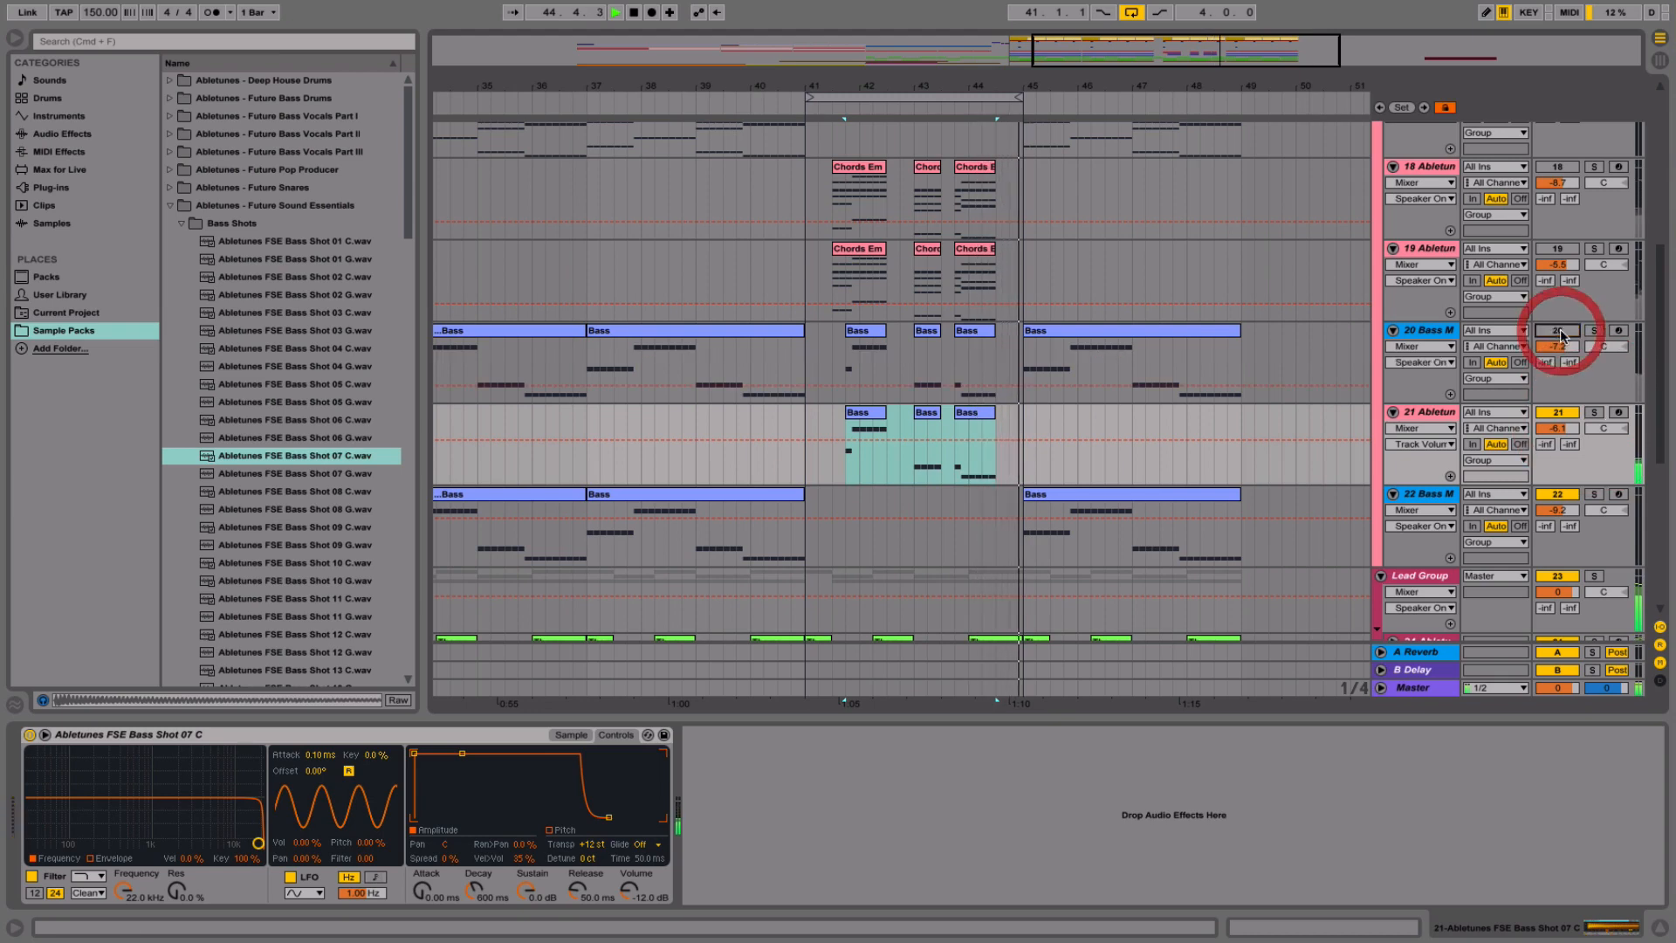
- View the notes of track 21's first bass clip, raise the track's volume to -4.1 dB, and return to its sampler
{"action": "double_click", "coordinate": [864, 412]}
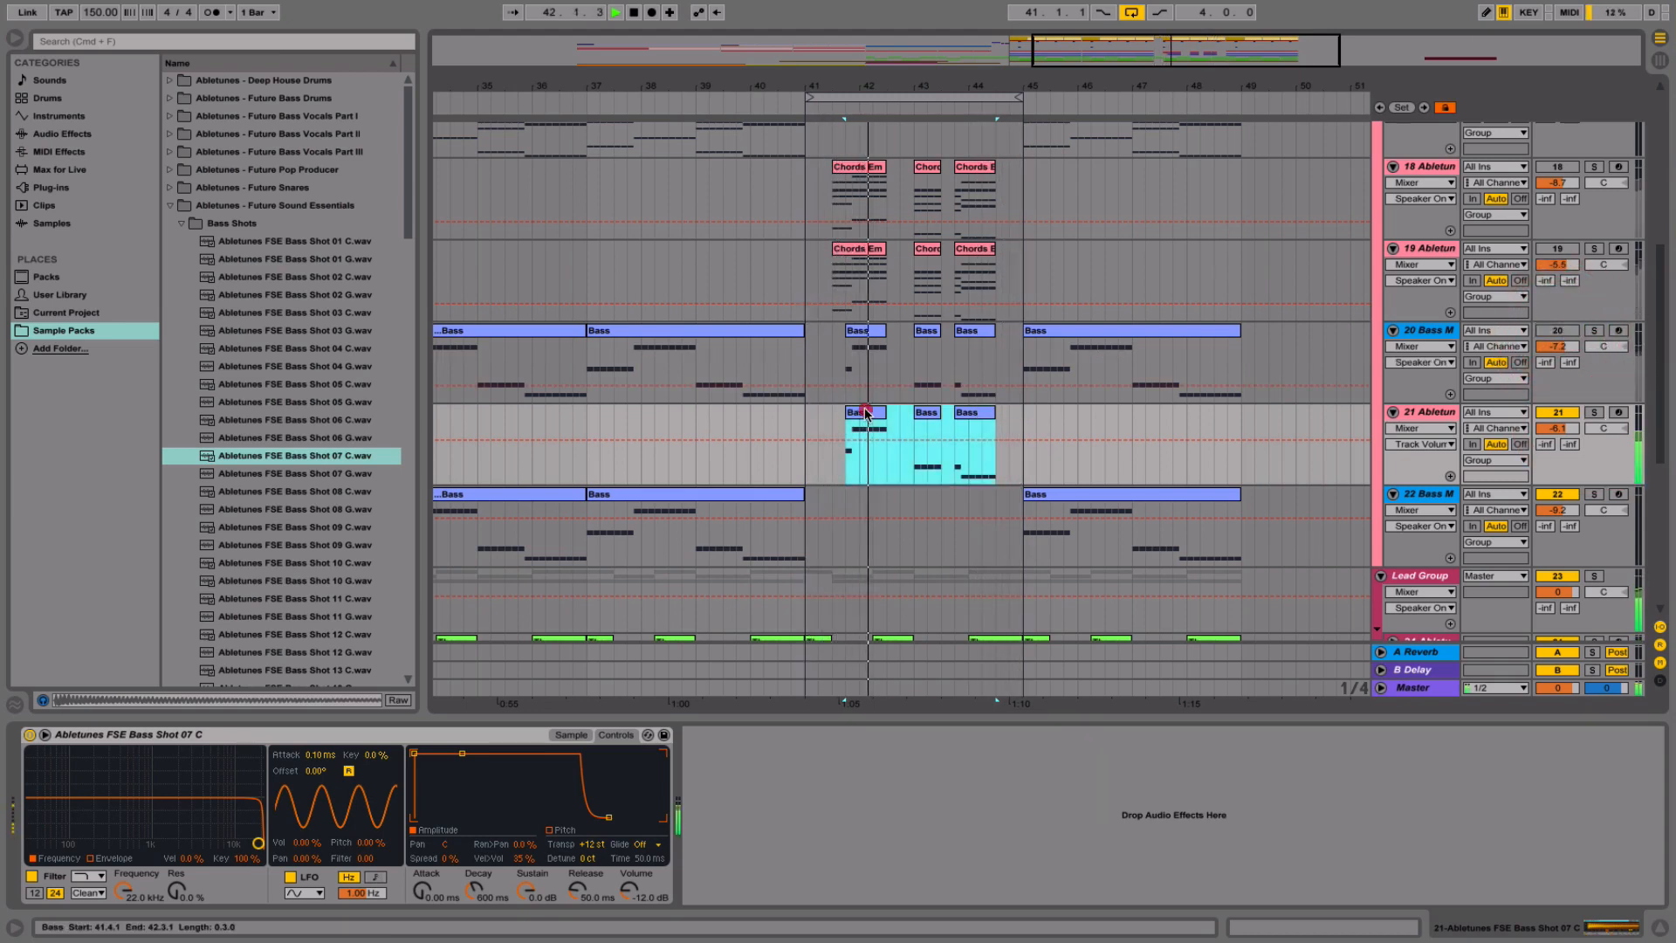
{"action": "left_click_drag", "start_coordinate": [1558, 364], "coordinate": [1558, 347]}
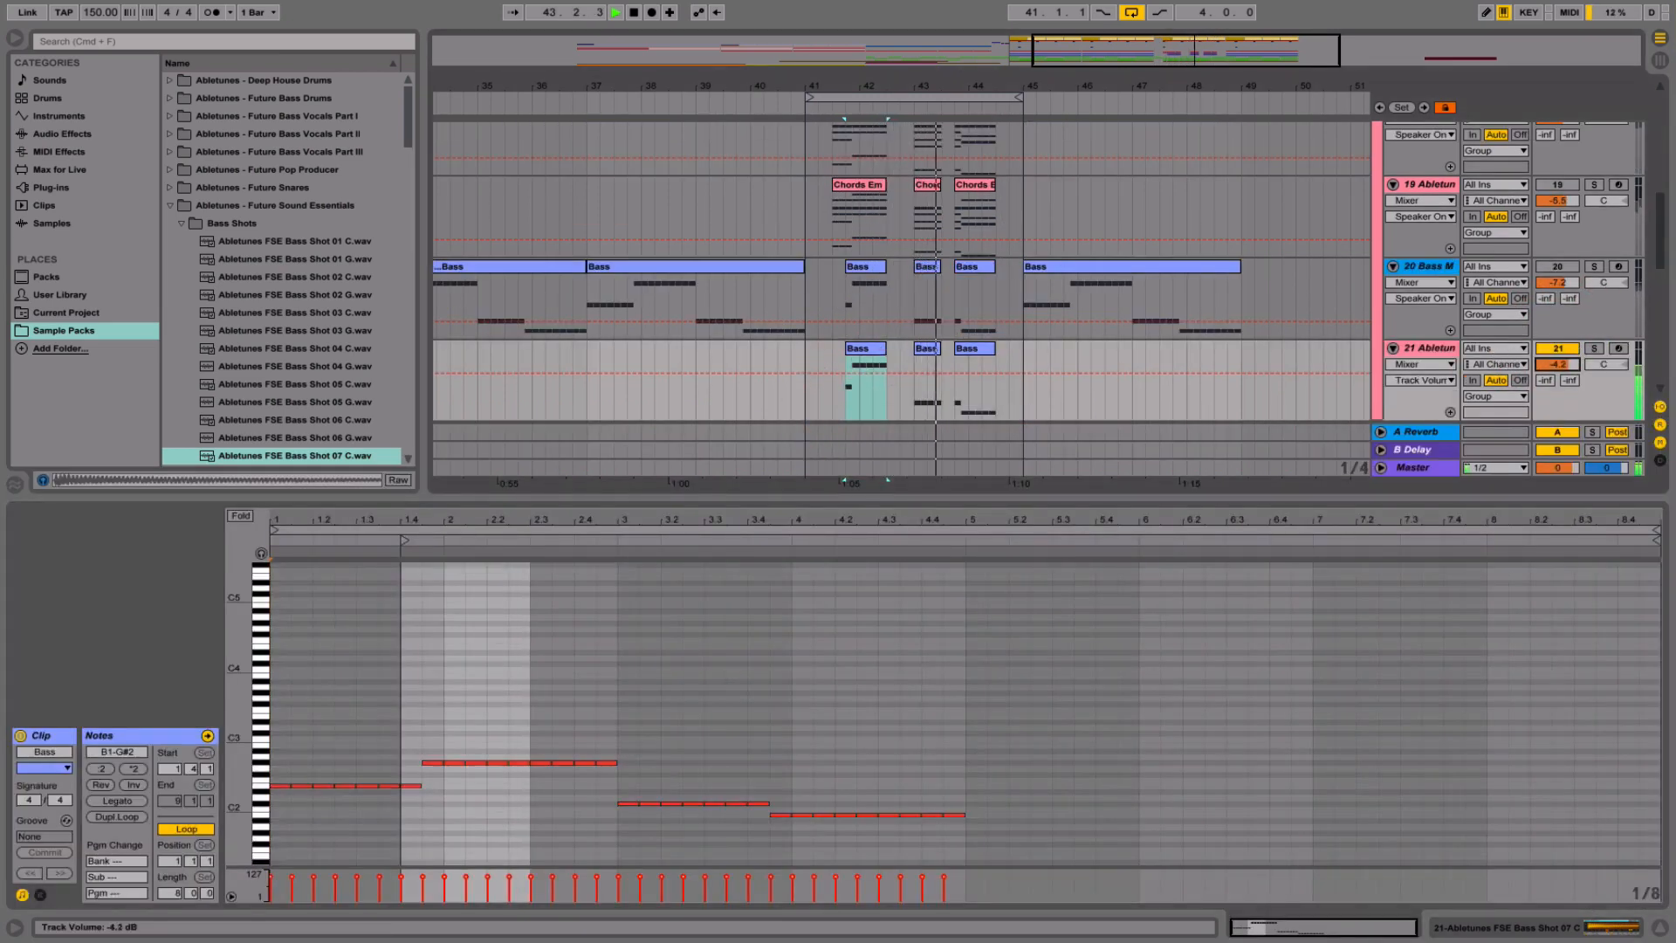
{"action": "left_click", "coordinate": [1458, 353]}
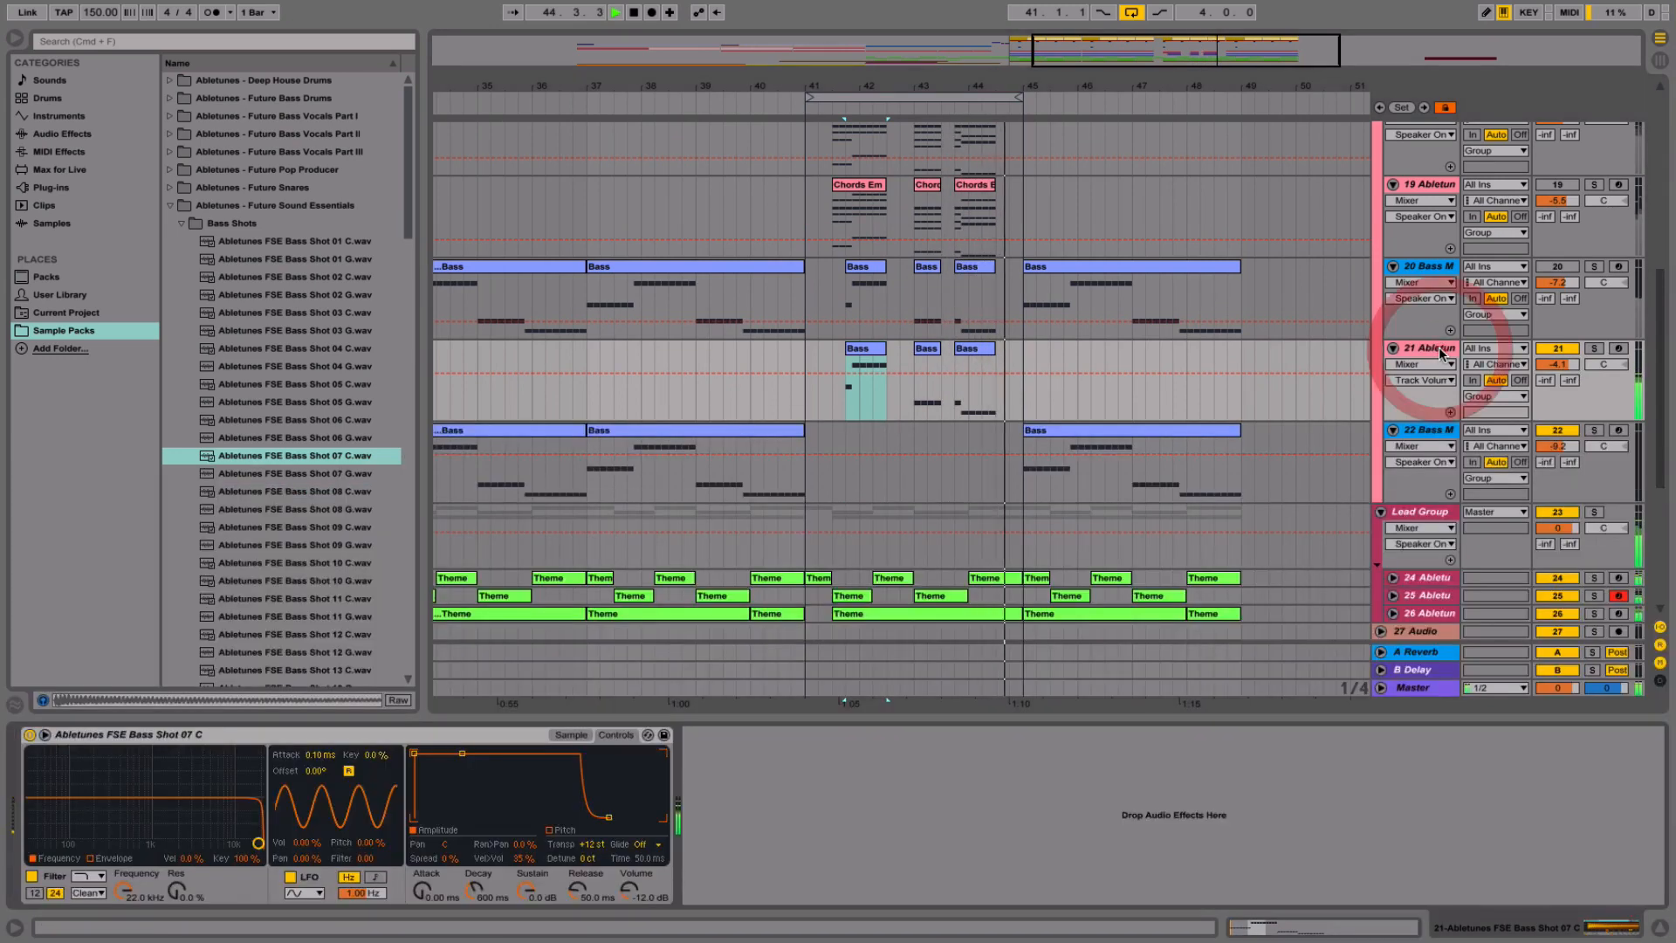
{"action": "scroll", "coordinate": [1109, 428], "scroll_direction": "down", "scroll_amount": 2}
{"action": "scroll", "coordinate": [1109, 428], "scroll_direction": "up", "scroll_amount": 4}
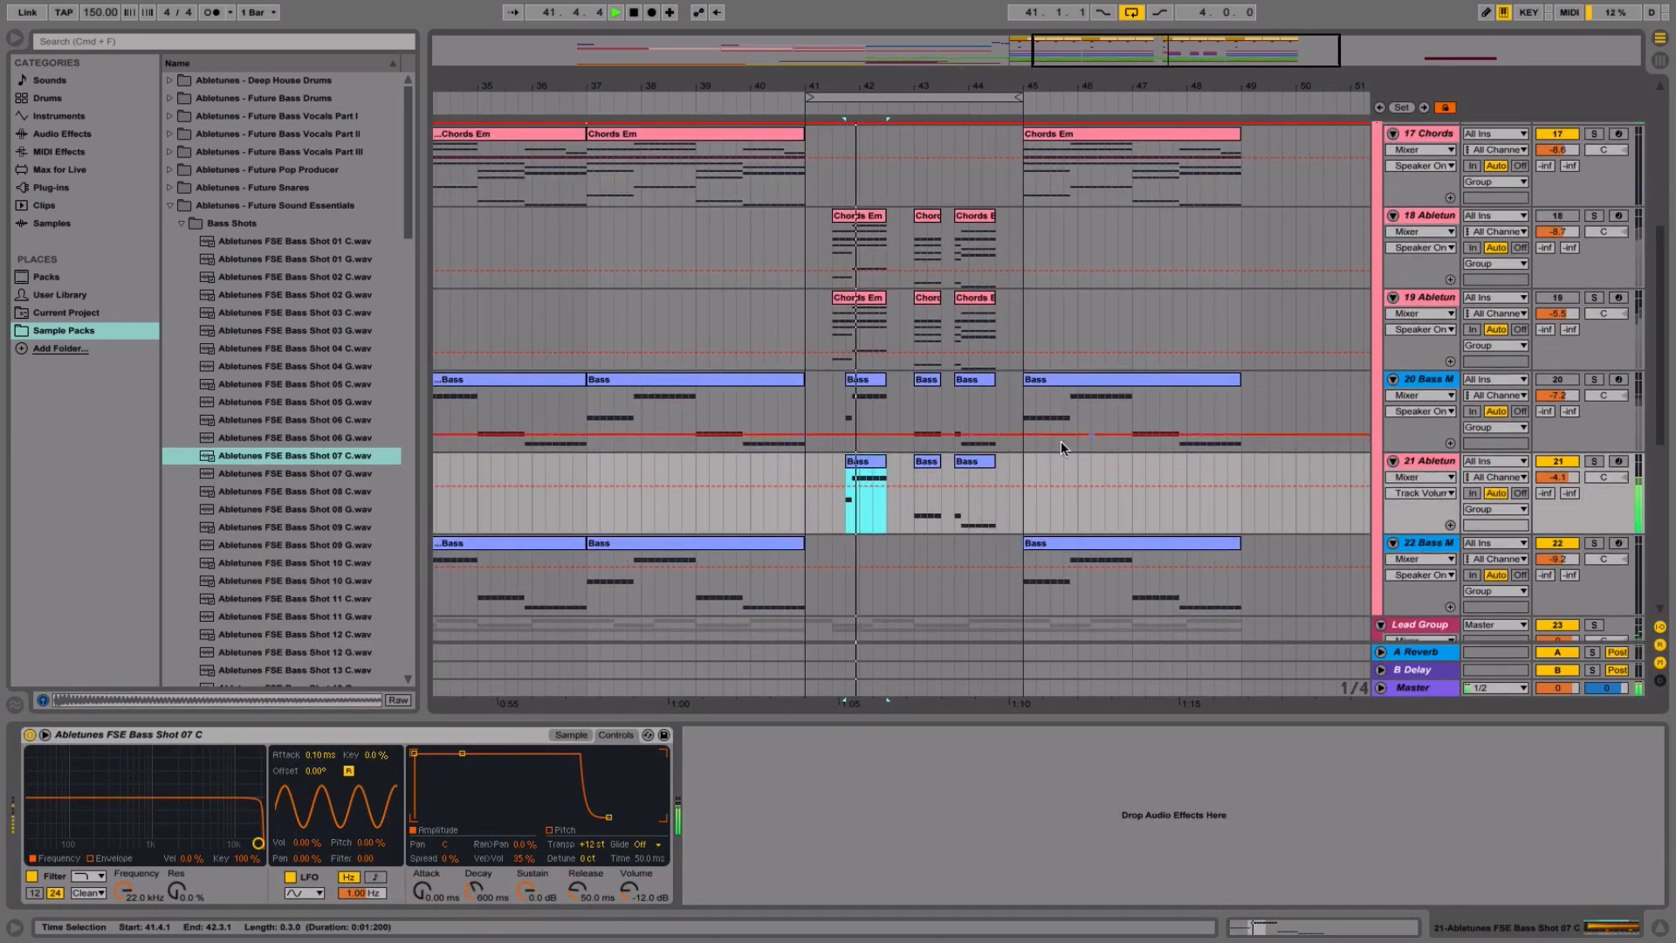
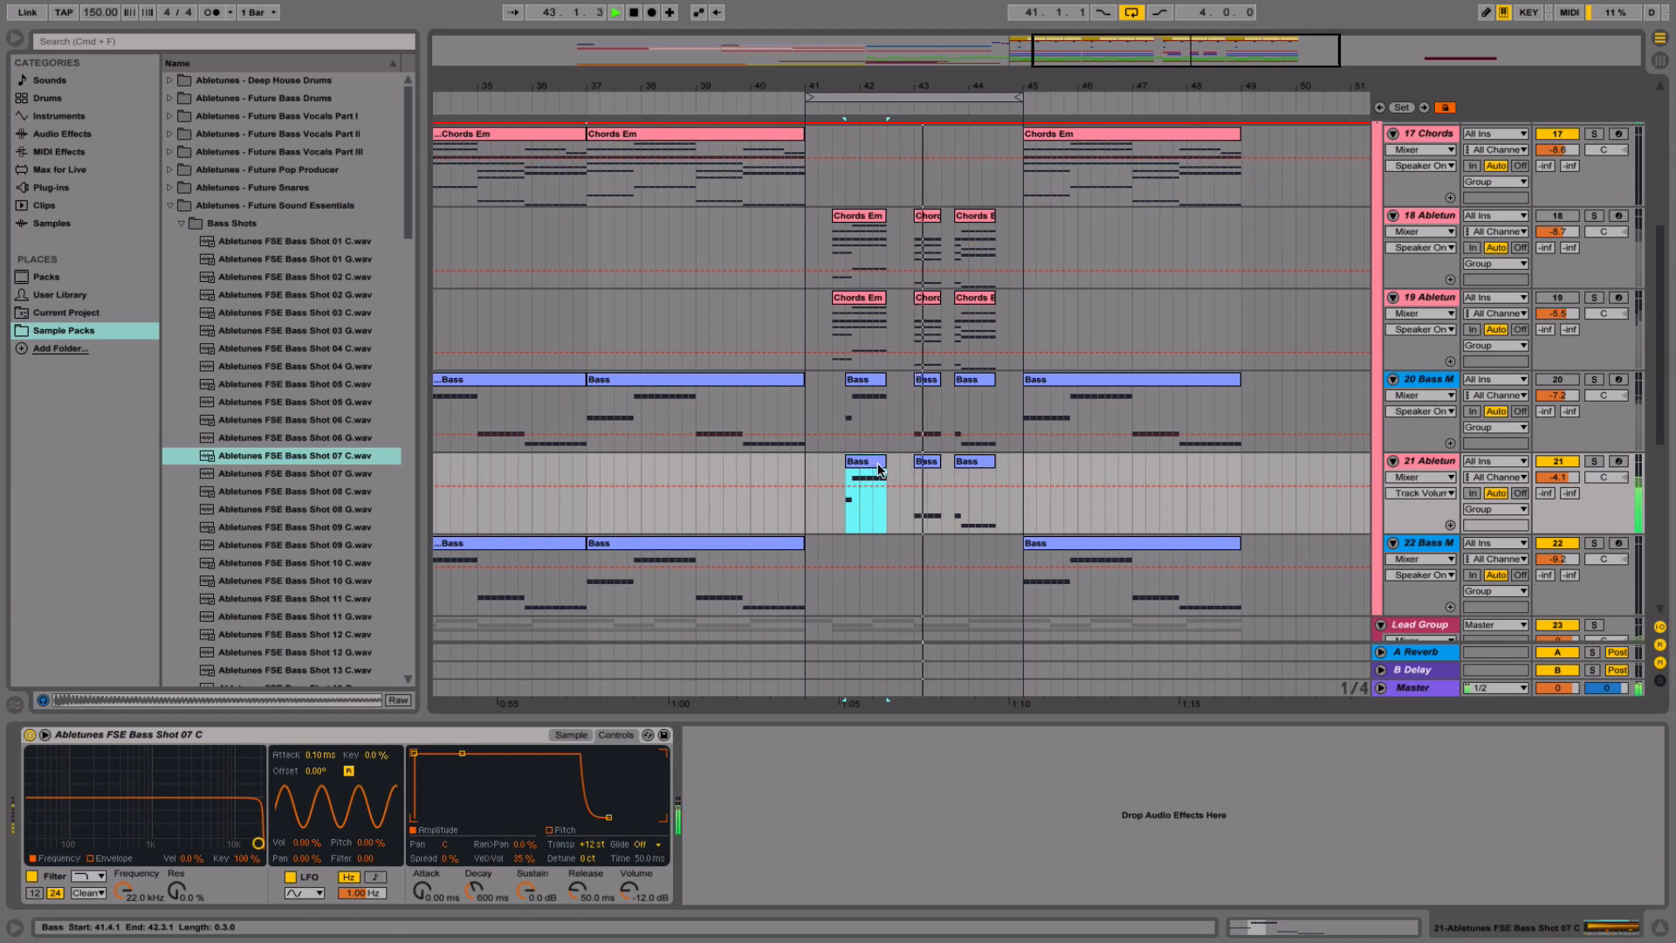
- Stop playback, solo track 21, and audition alternative bass shots, including 09 C and 10 C to 13 C
{"action": "key", "text": "space"}
{"action": "left_click", "coordinate": [1593, 461]}
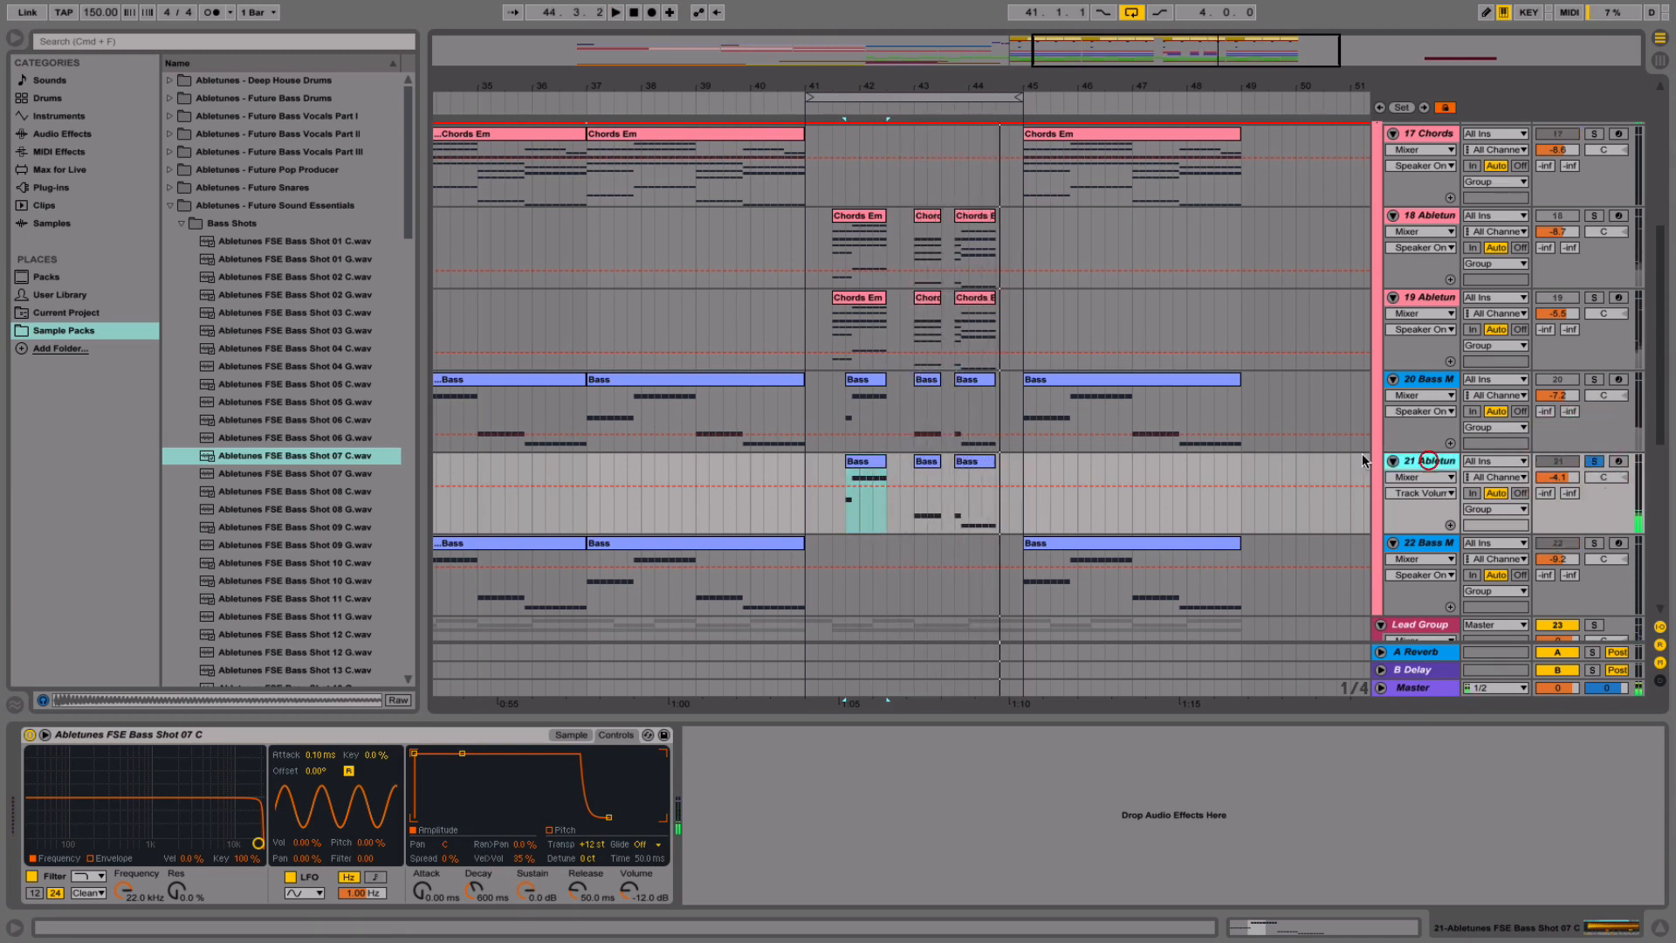
{"action": "left_click", "coordinate": [288, 478]}
{"action": "left_click", "coordinate": [283, 533]}
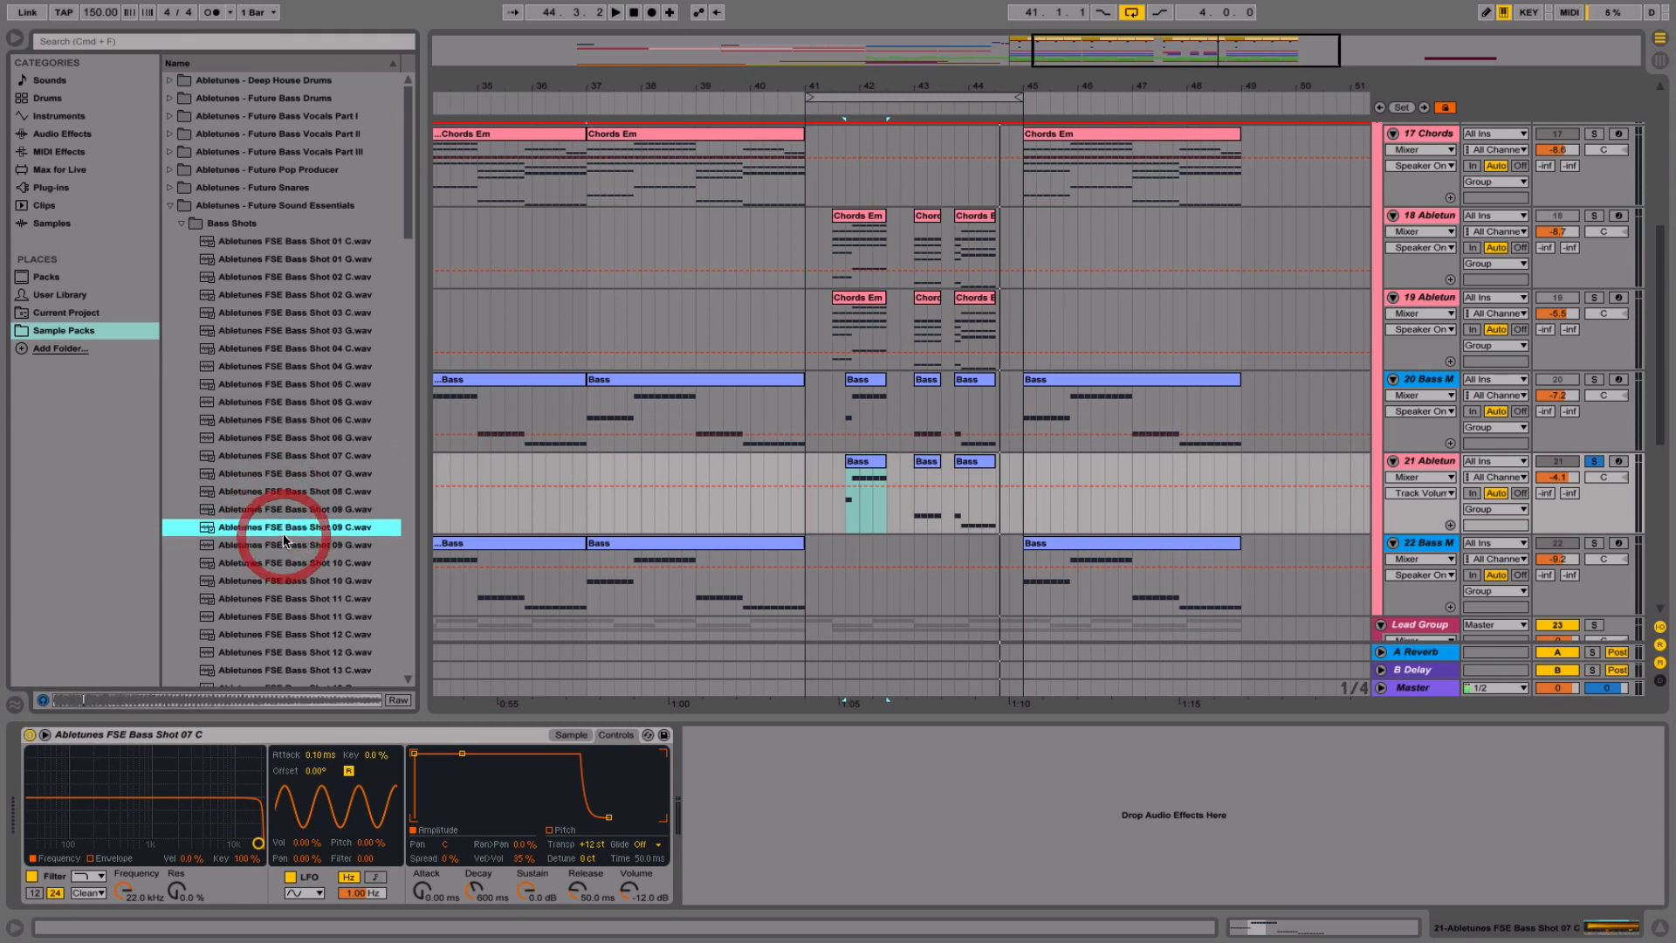
{"action": "scroll", "coordinate": [288, 541], "scroll_direction": "down", "scroll_amount": 5}
{"action": "left_click", "coordinate": [303, 490]}
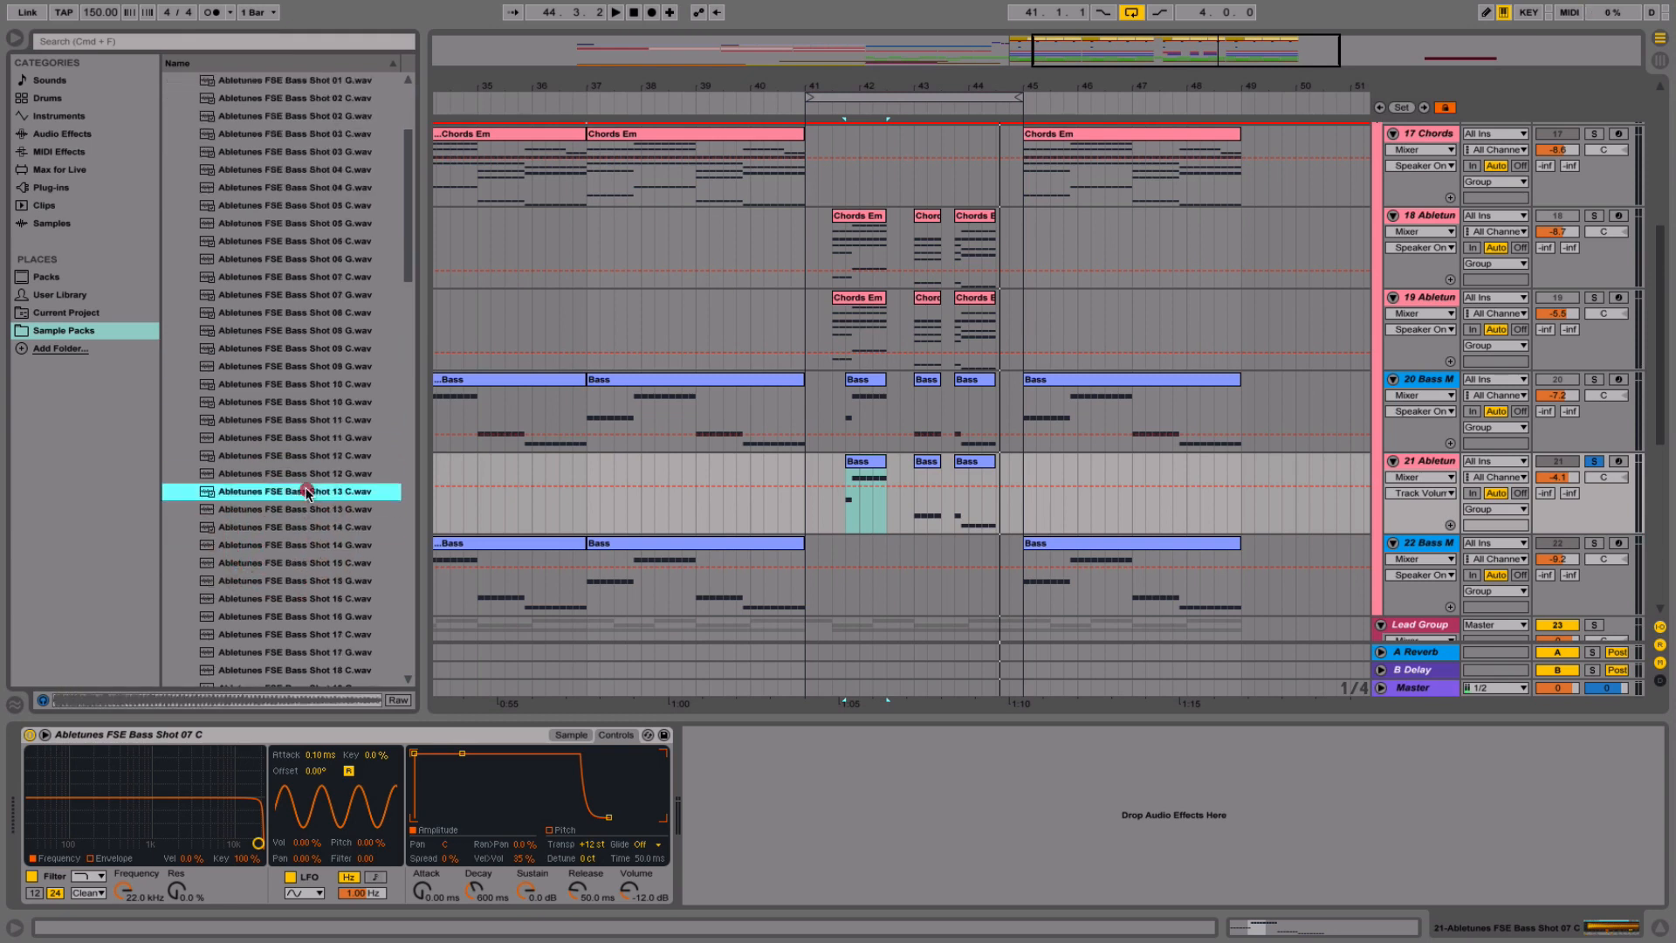
{"action": "left_click", "coordinate": [307, 455]}
{"action": "left_click", "coordinate": [309, 420]}
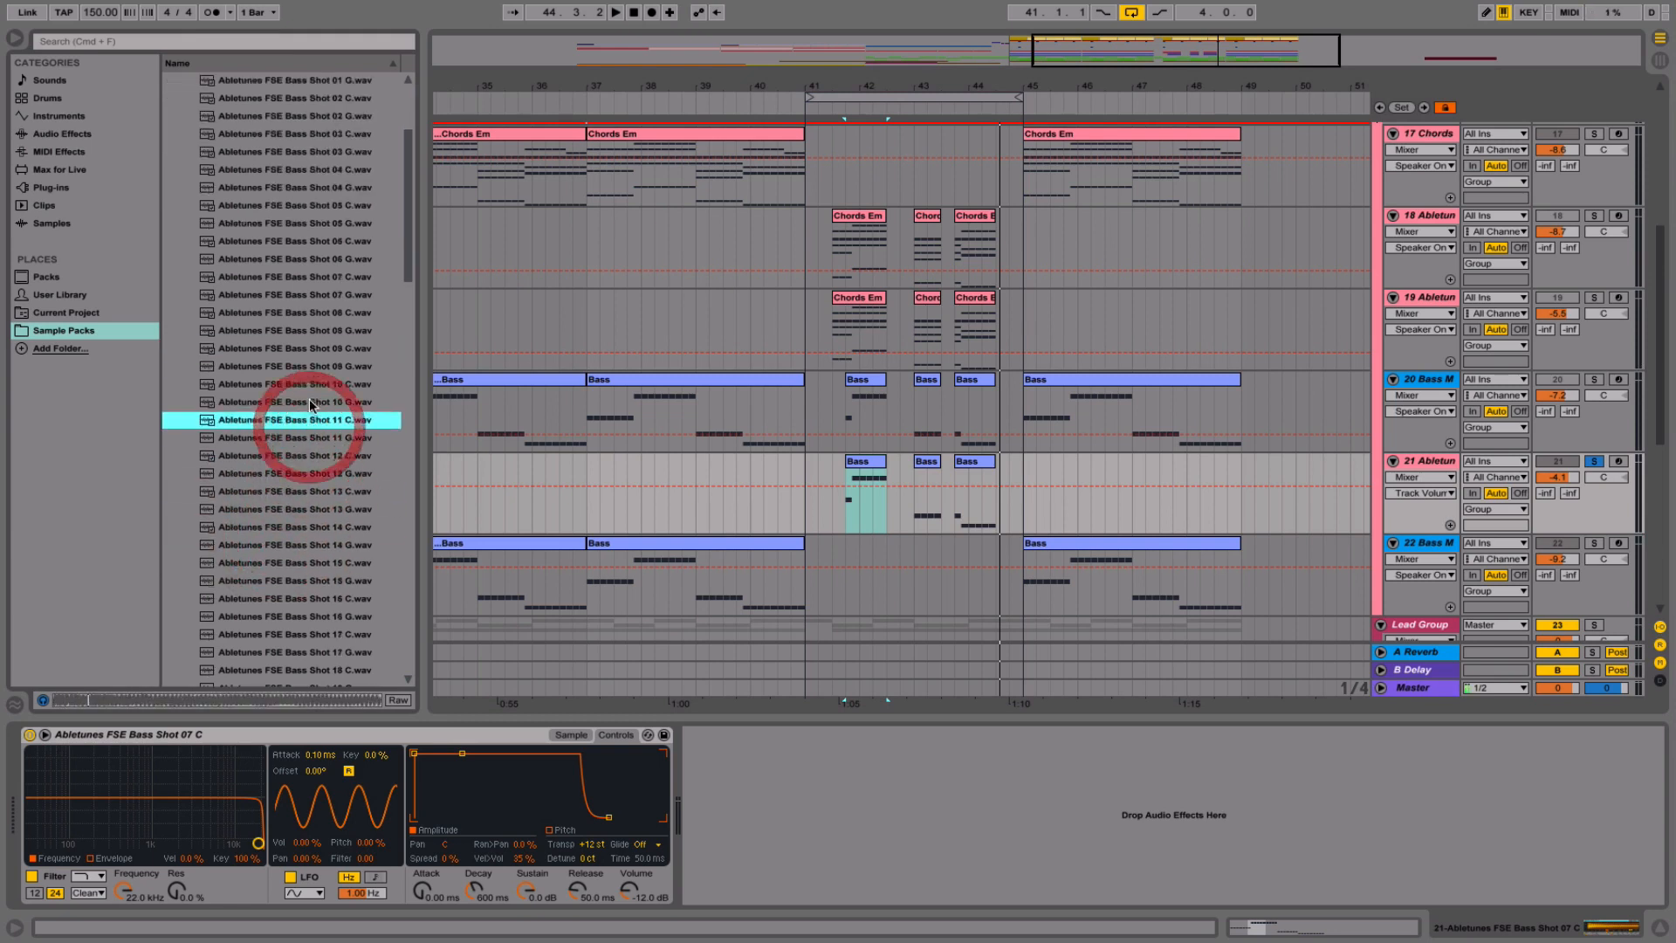
{"action": "left_click", "coordinate": [309, 384]}
- Audition the bass shots from 13 C to 17 C
{"action": "left_click", "coordinate": [305, 491]}
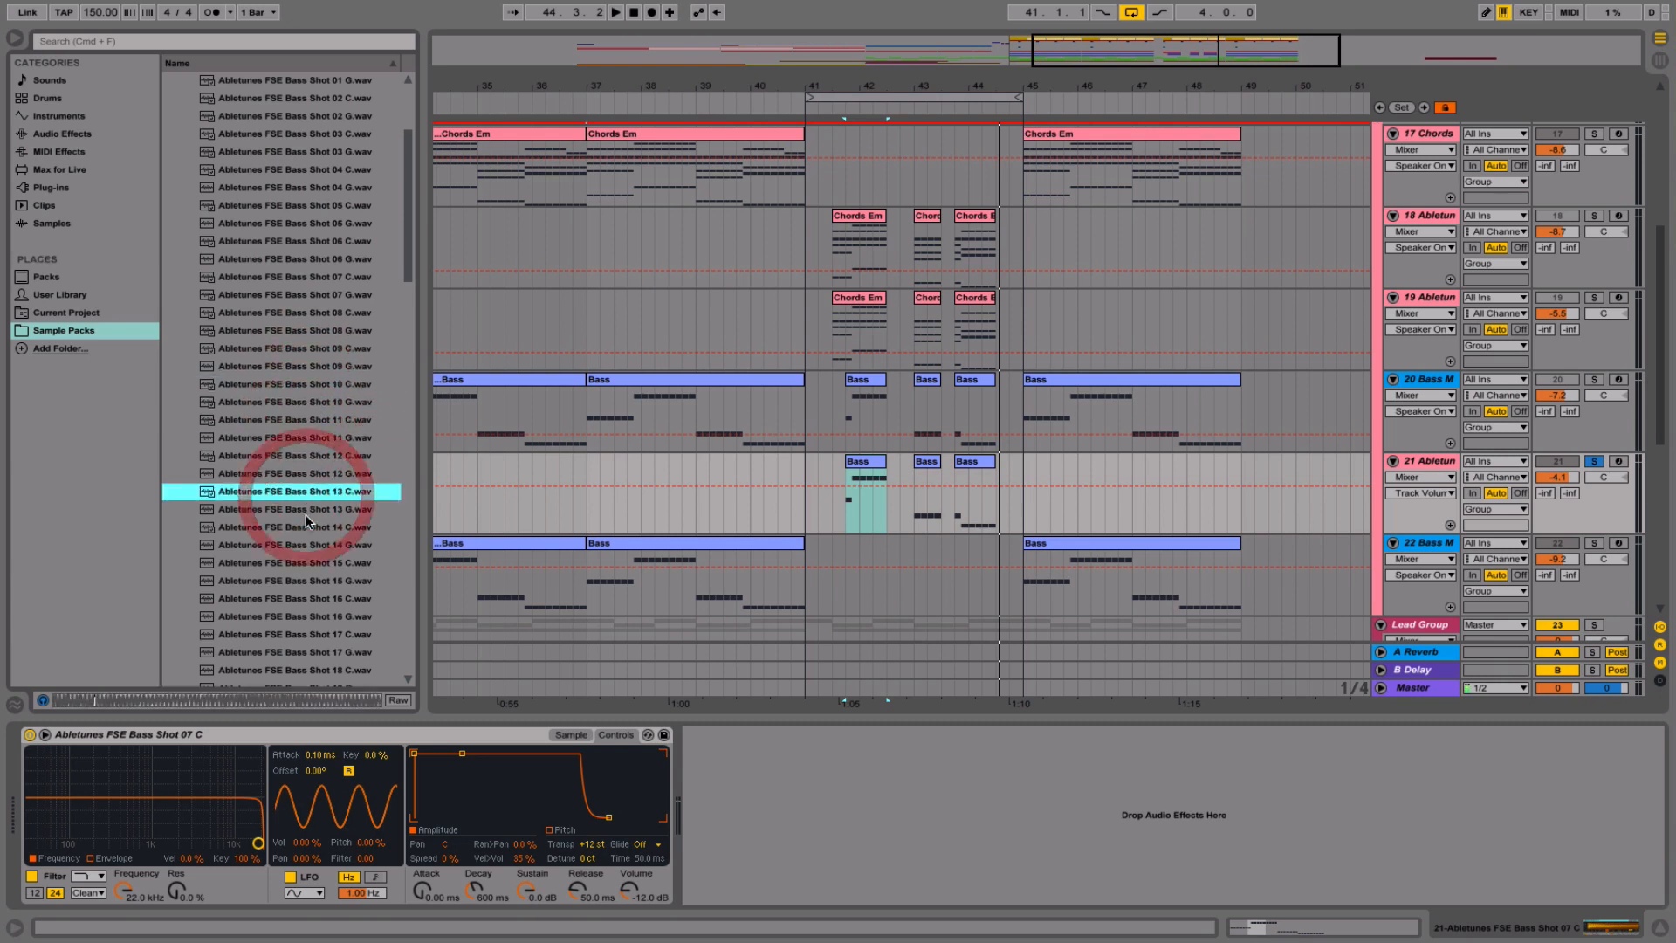
{"action": "left_click", "coordinate": [305, 509]}
{"action": "left_click", "coordinate": [306, 527]}
{"action": "left_click", "coordinate": [308, 563]}
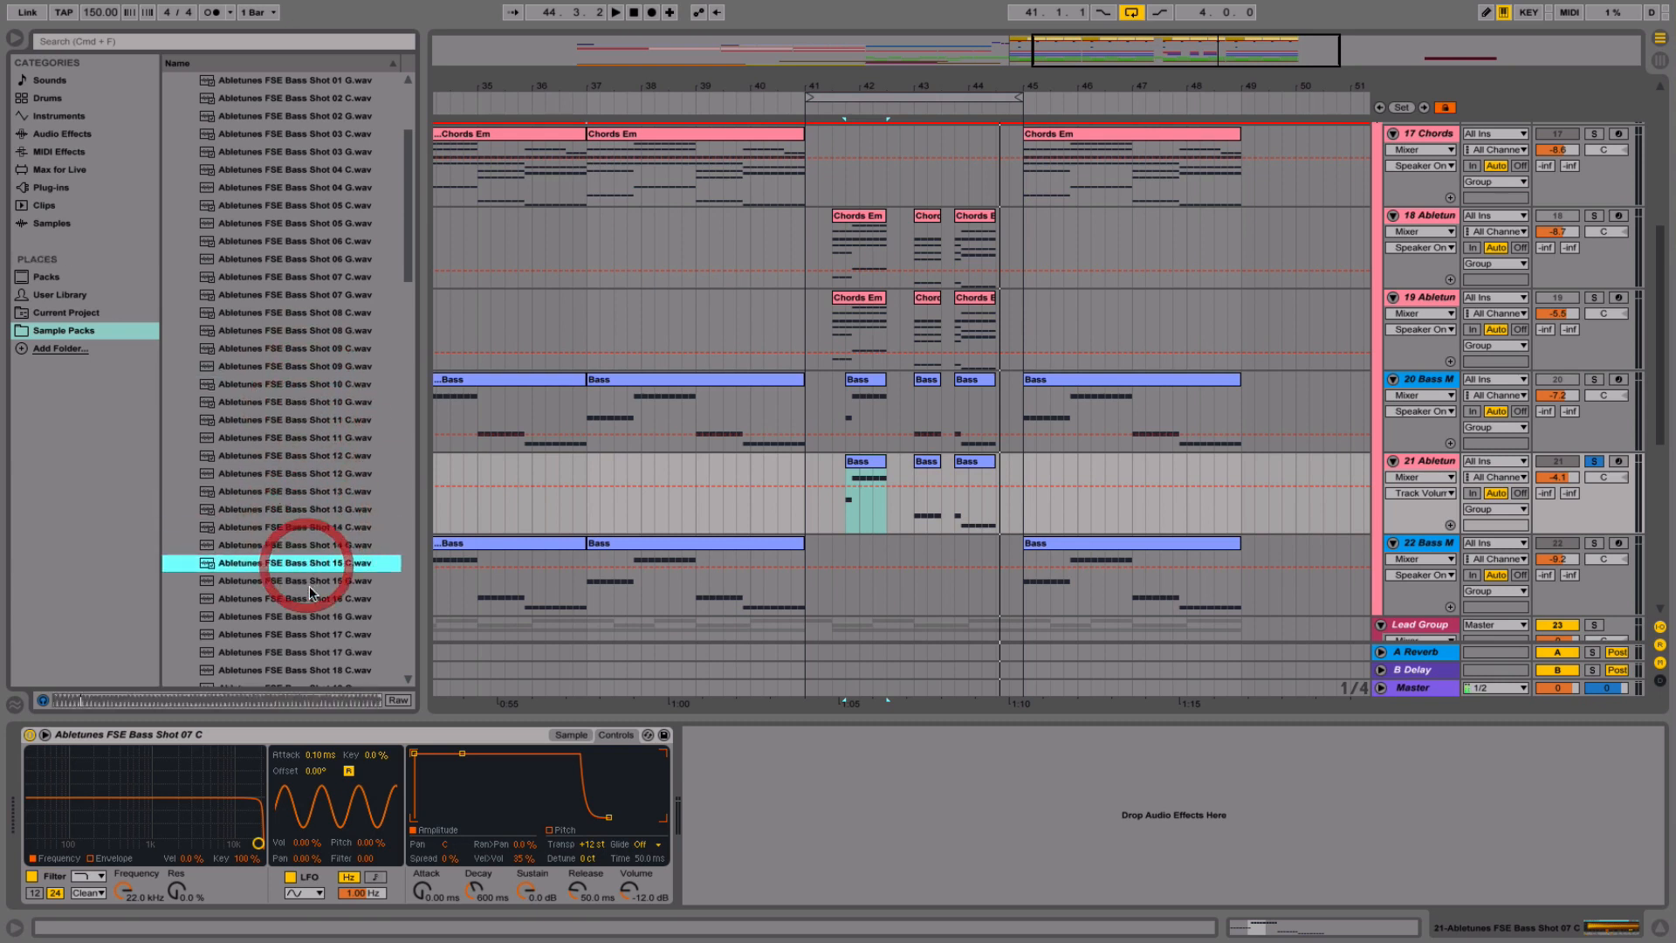
{"action": "left_click", "coordinate": [307, 594]}
{"action": "left_click", "coordinate": [307, 632]}
{"action": "scroll", "coordinate": [307, 611], "scroll_direction": "down", "scroll_amount": 4}
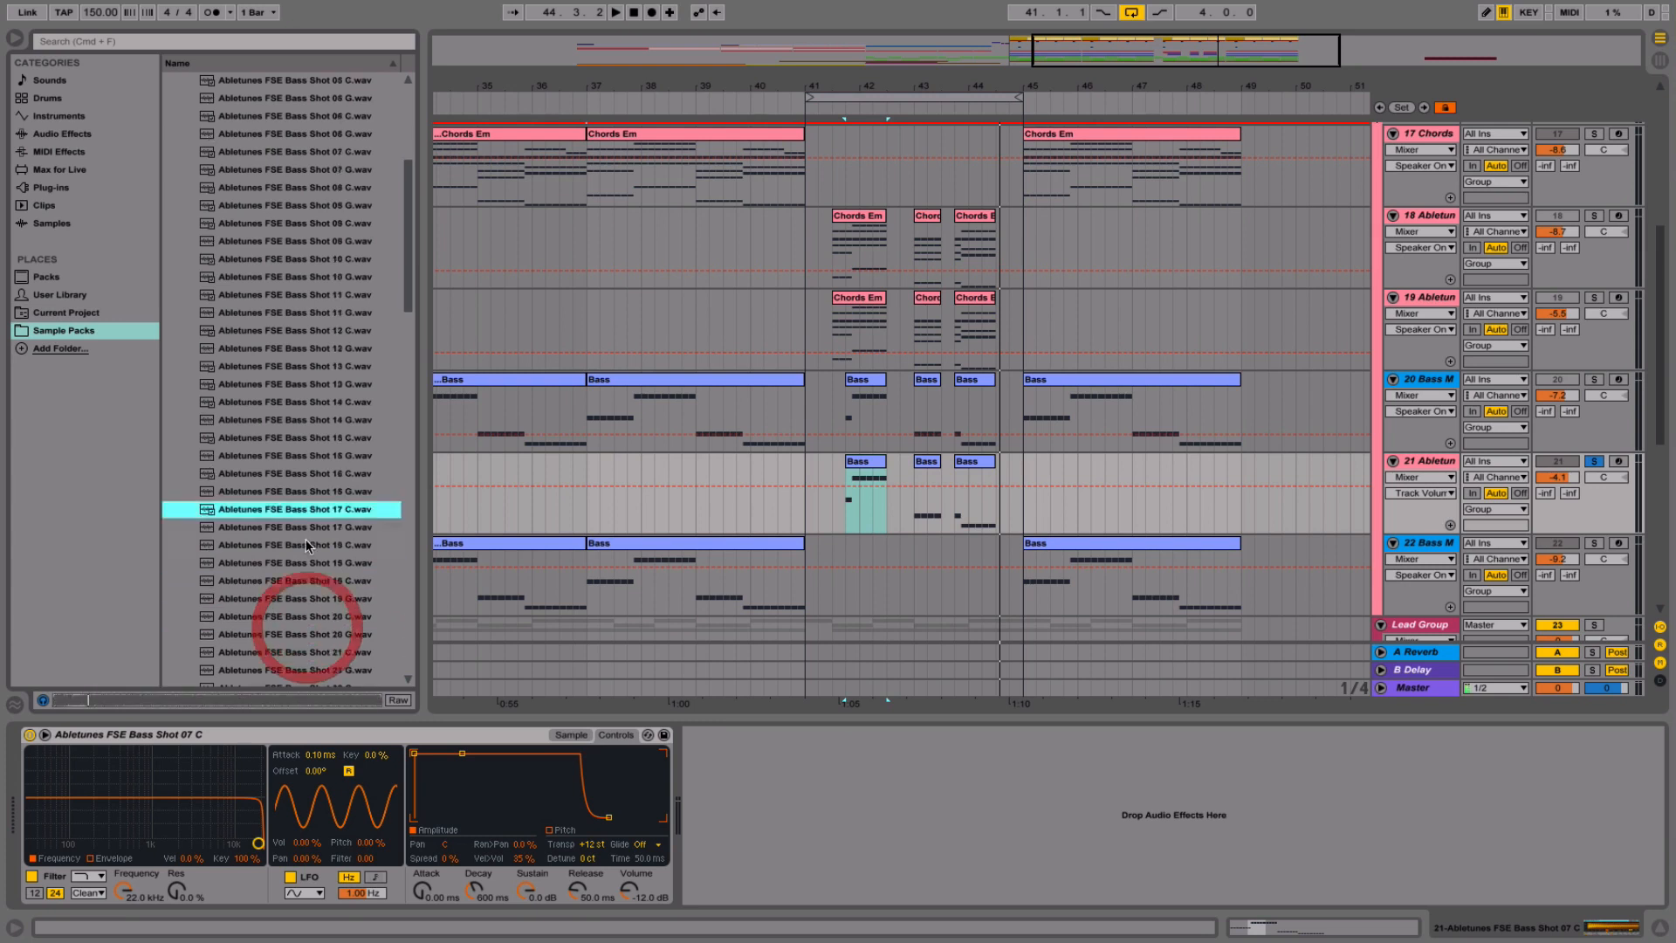
- Audition bass shots up to 21 C and replace the sample in track 21's sampler with Abletunes FSE Bass Shot 21 C
{"action": "left_click", "coordinate": [314, 474]}
{"action": "left_click", "coordinate": [307, 510]}
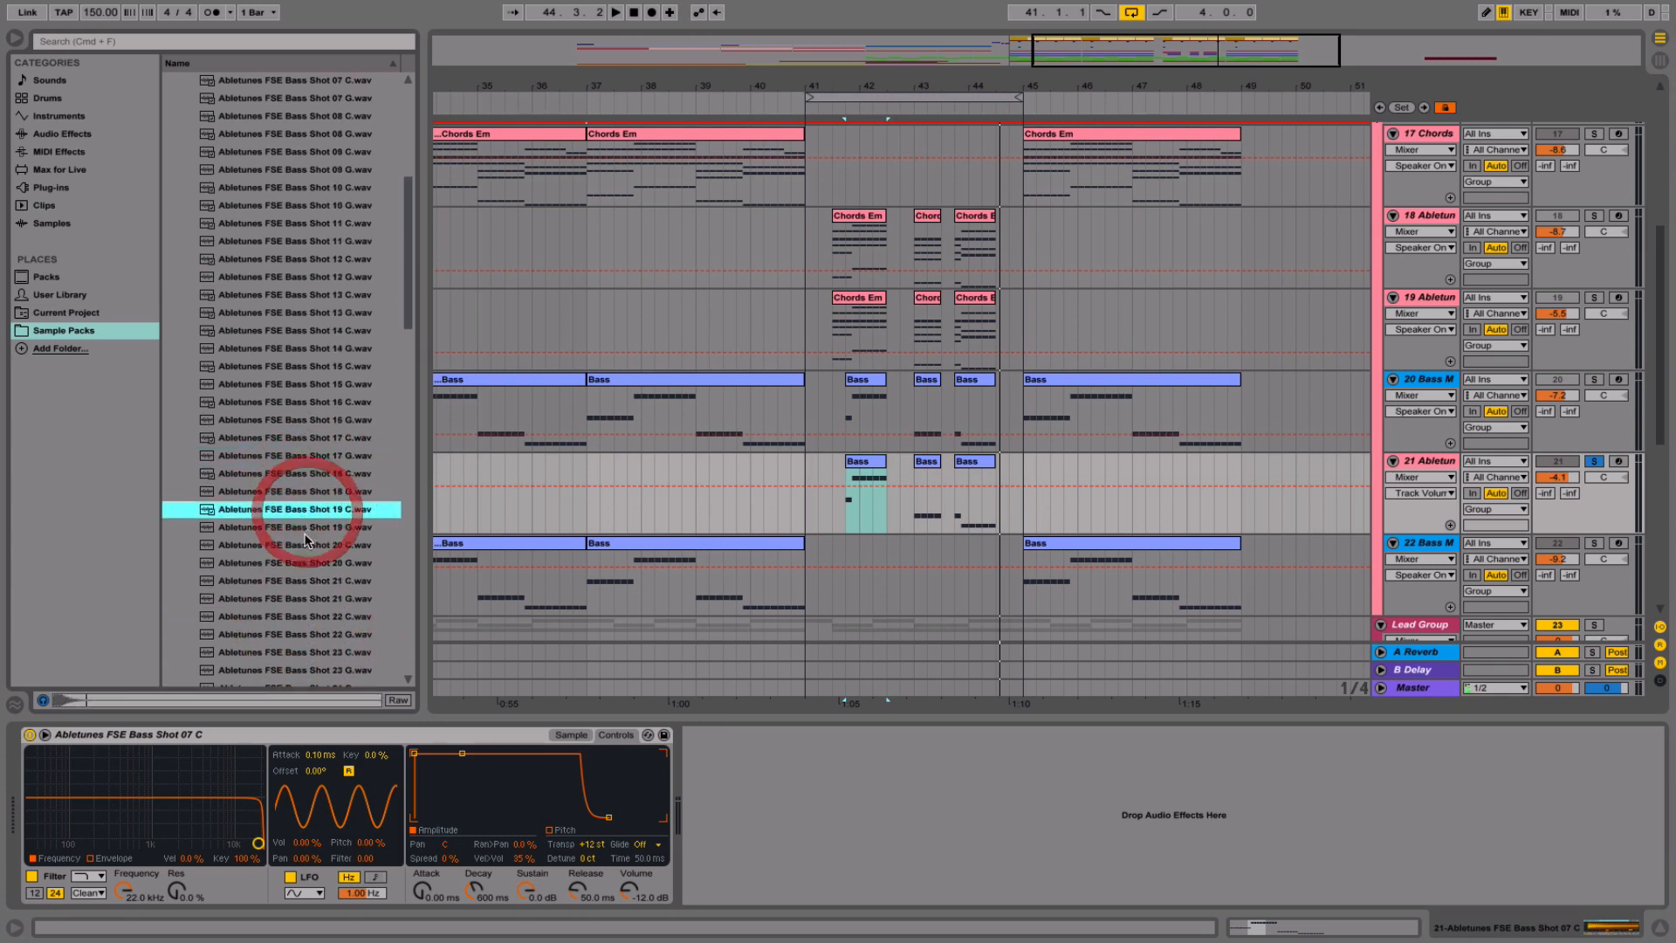
{"action": "left_click", "coordinate": [303, 545]}
{"action": "left_click", "coordinate": [298, 580]}
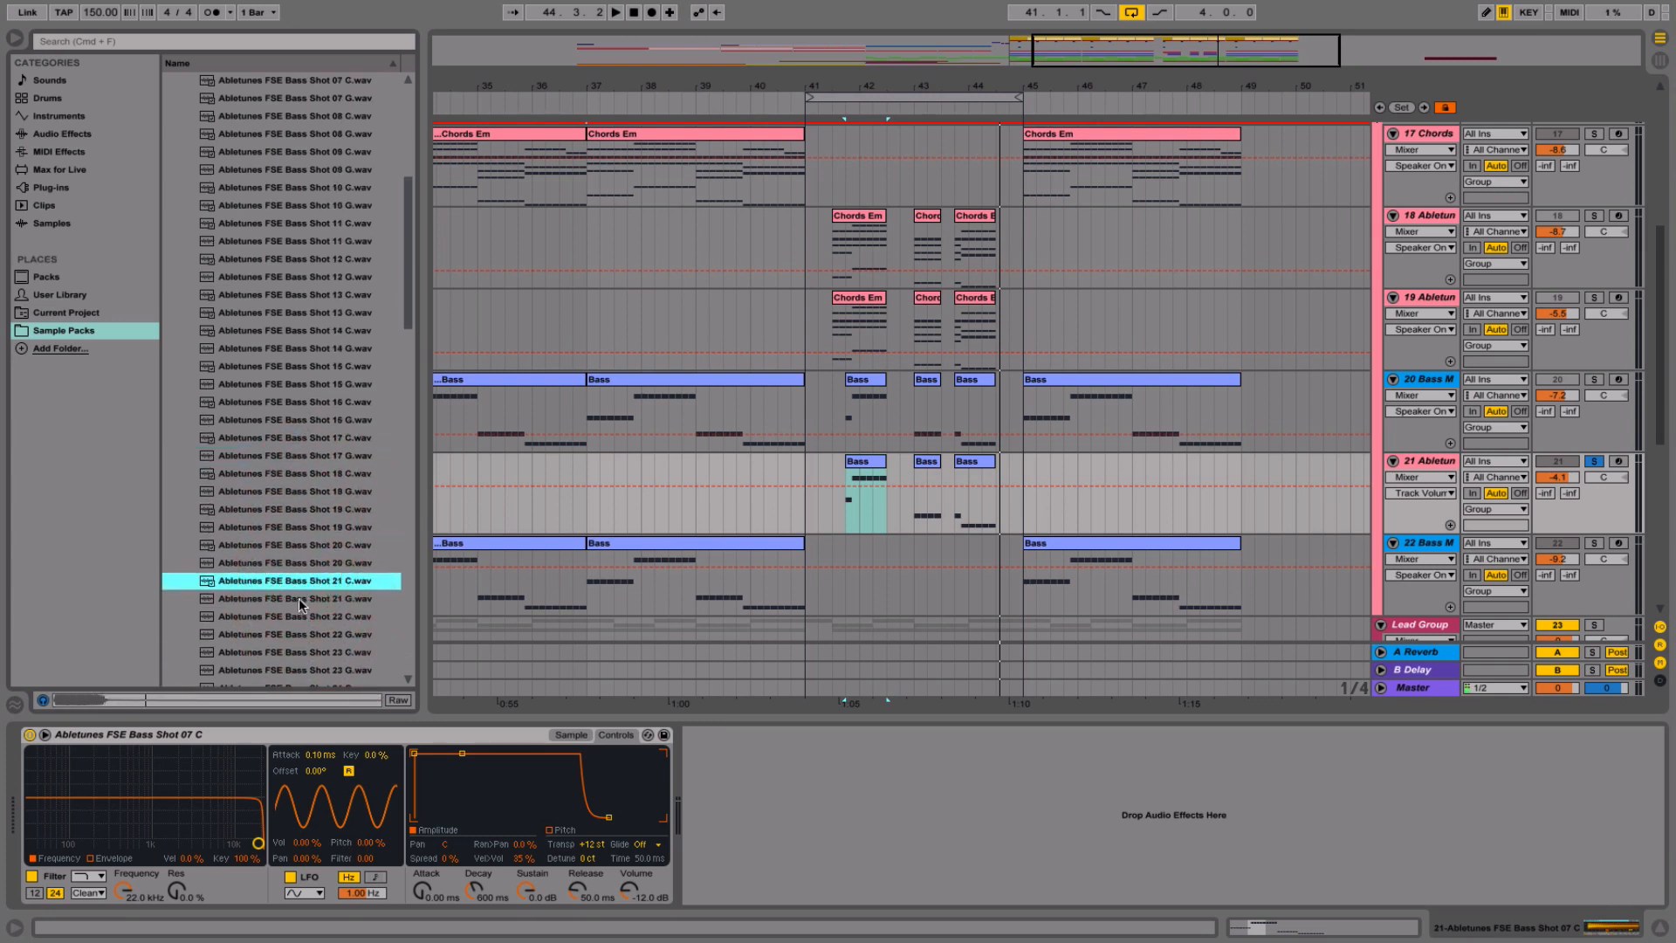
{"action": "left_click", "coordinate": [570, 734]}
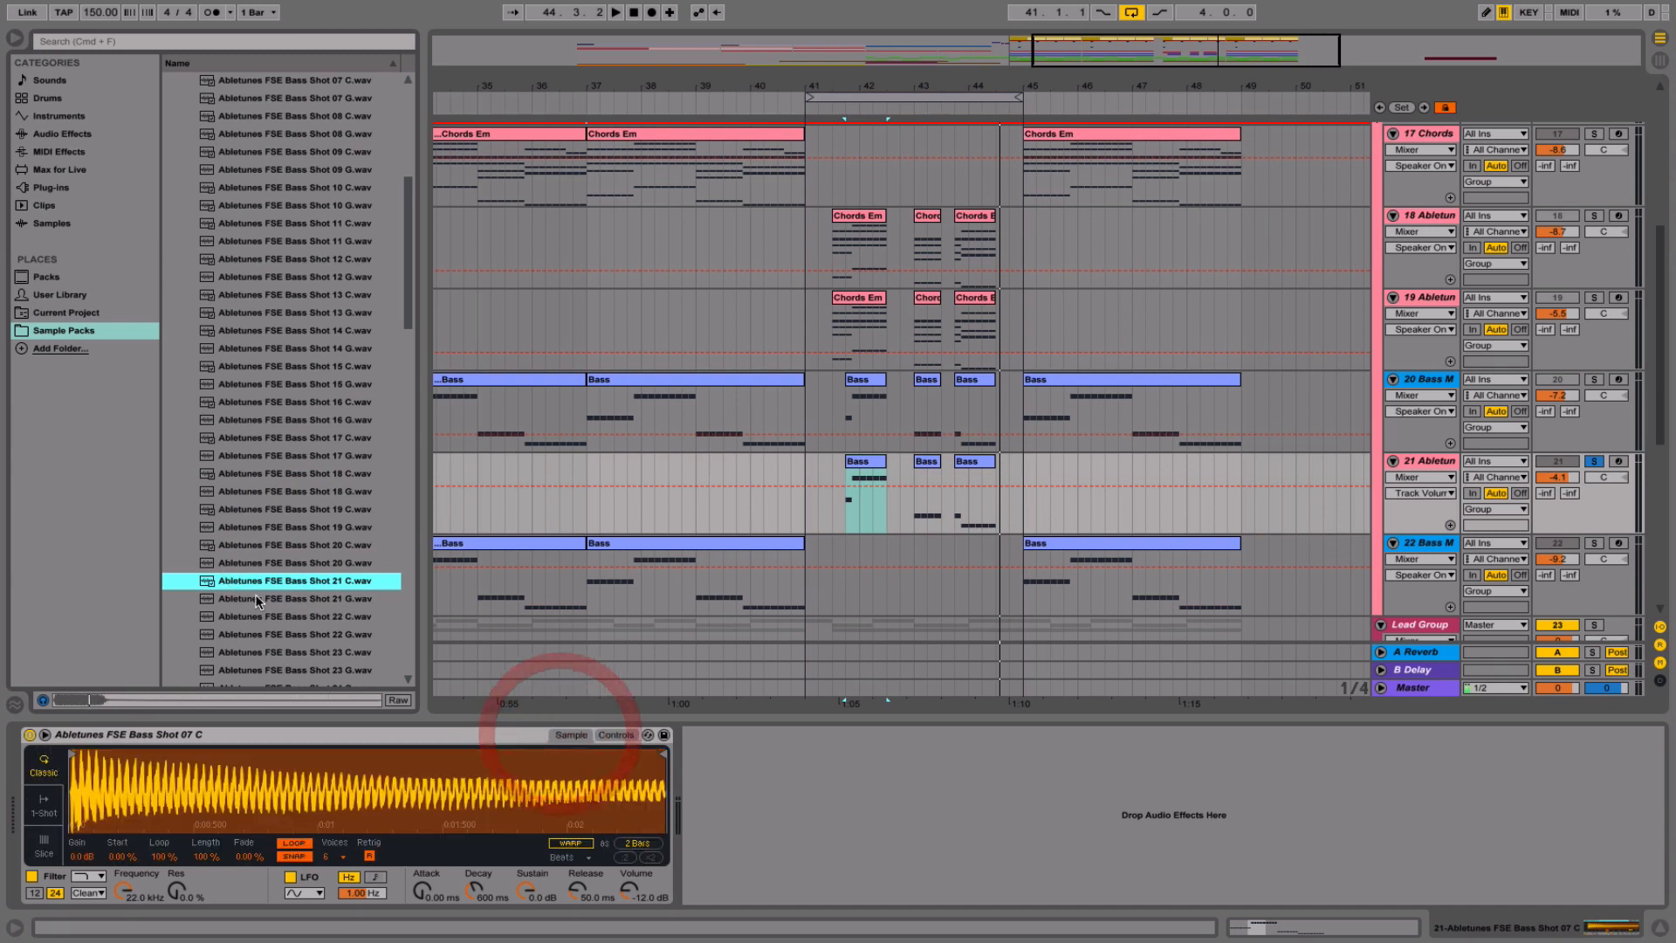
{"action": "left_click_drag", "start_coordinate": [287, 749], "coordinate": [295, 788]}
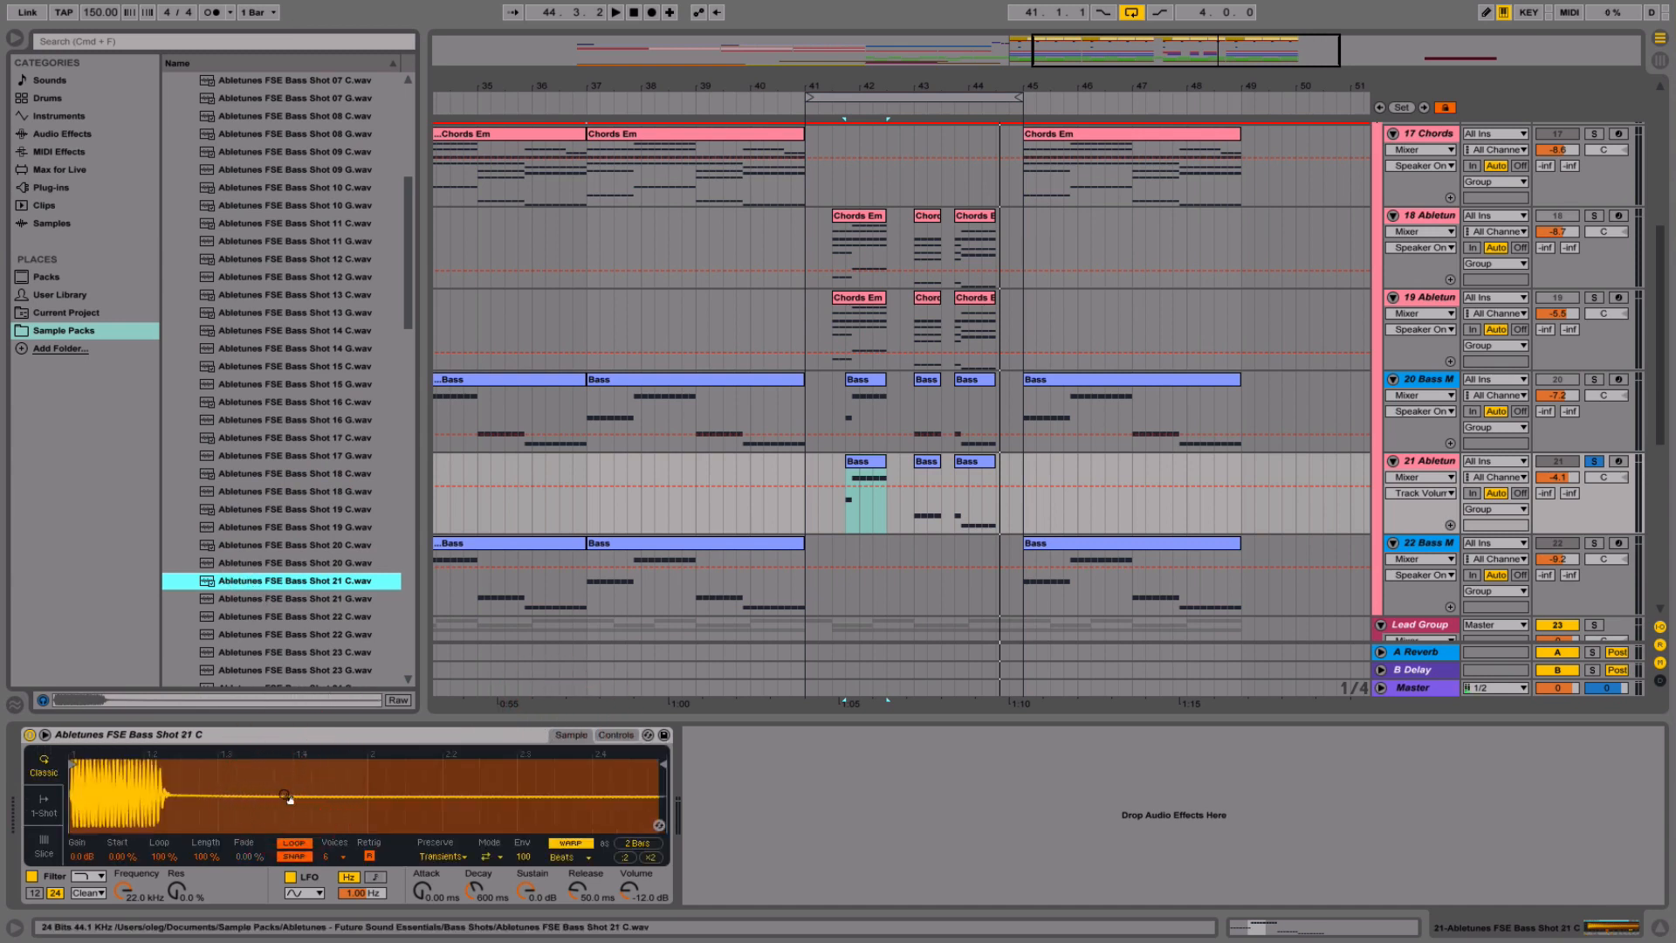
- Disable Warp for Bass Shot 21 C in track 21's sampler and play the break from bar 41
{"action": "left_click", "coordinate": [570, 844]}
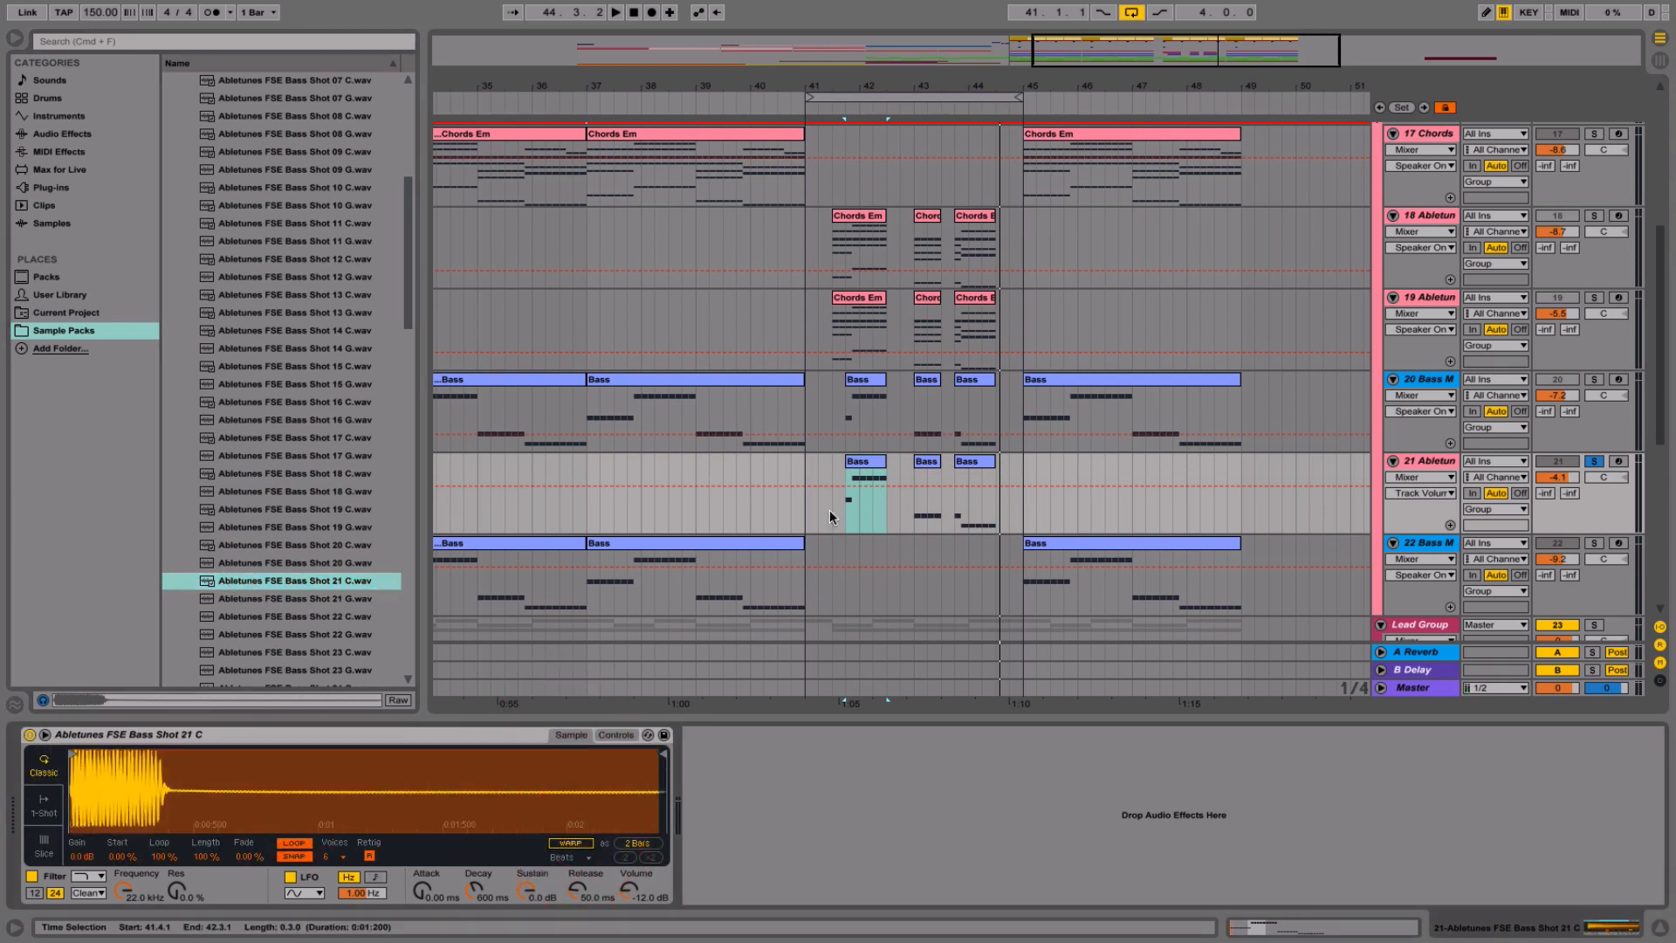
{"action": "left_click", "coordinate": [805, 511]}
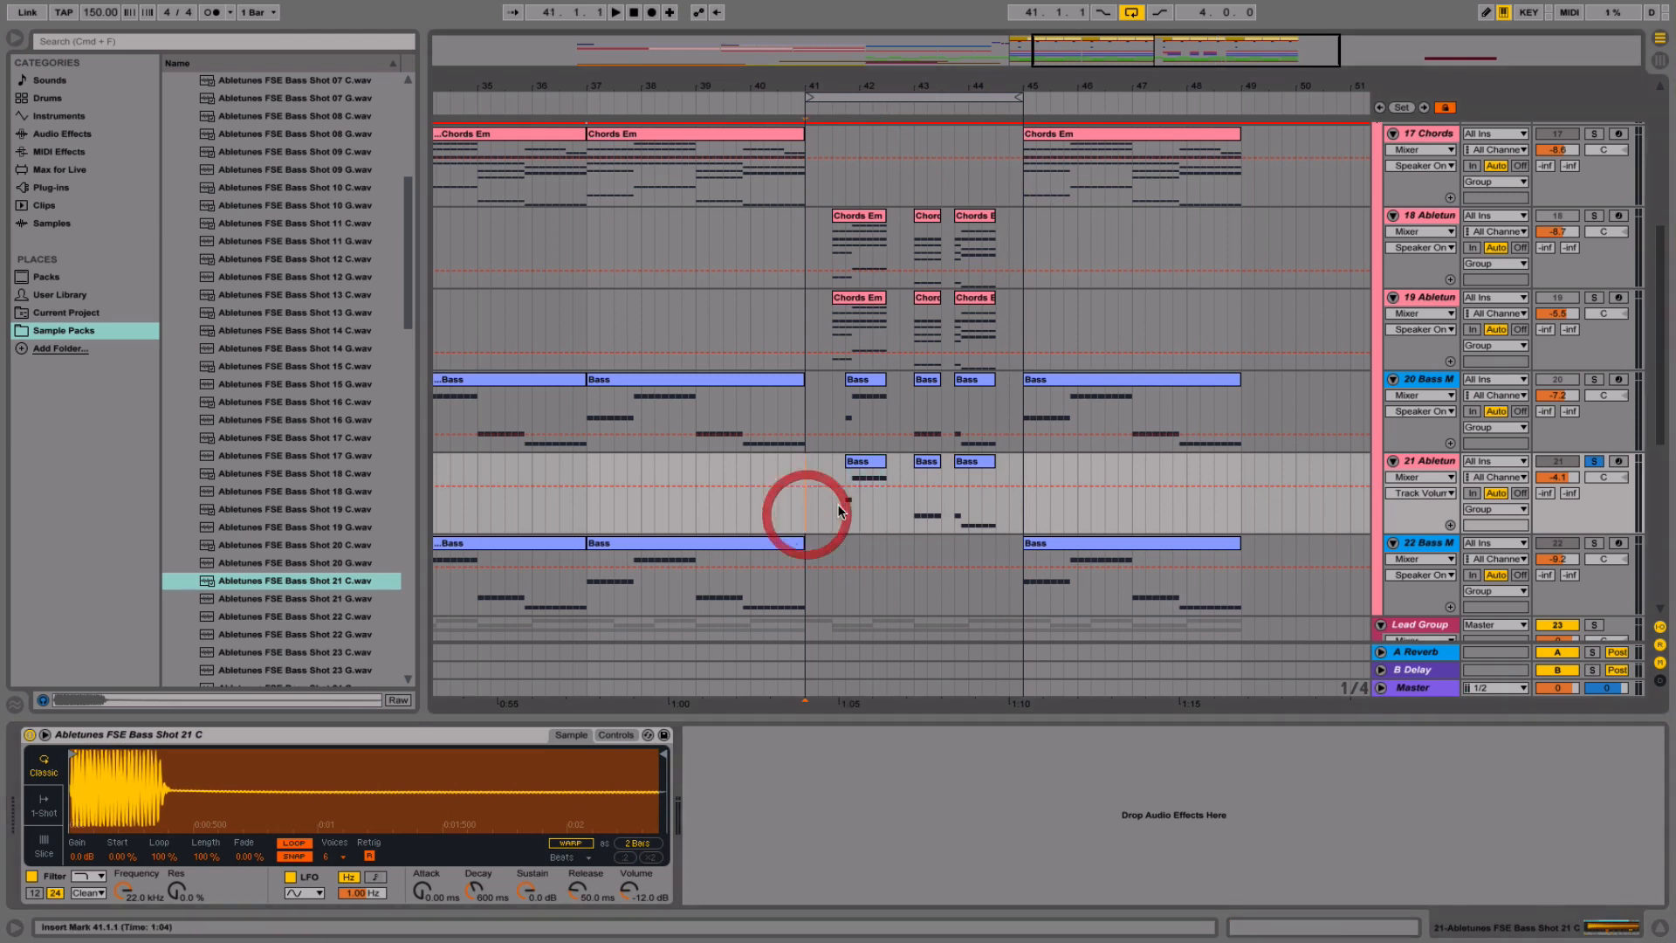
{"action": "key", "text": "space"}
{"action": "left_click", "coordinate": [859, 462]}
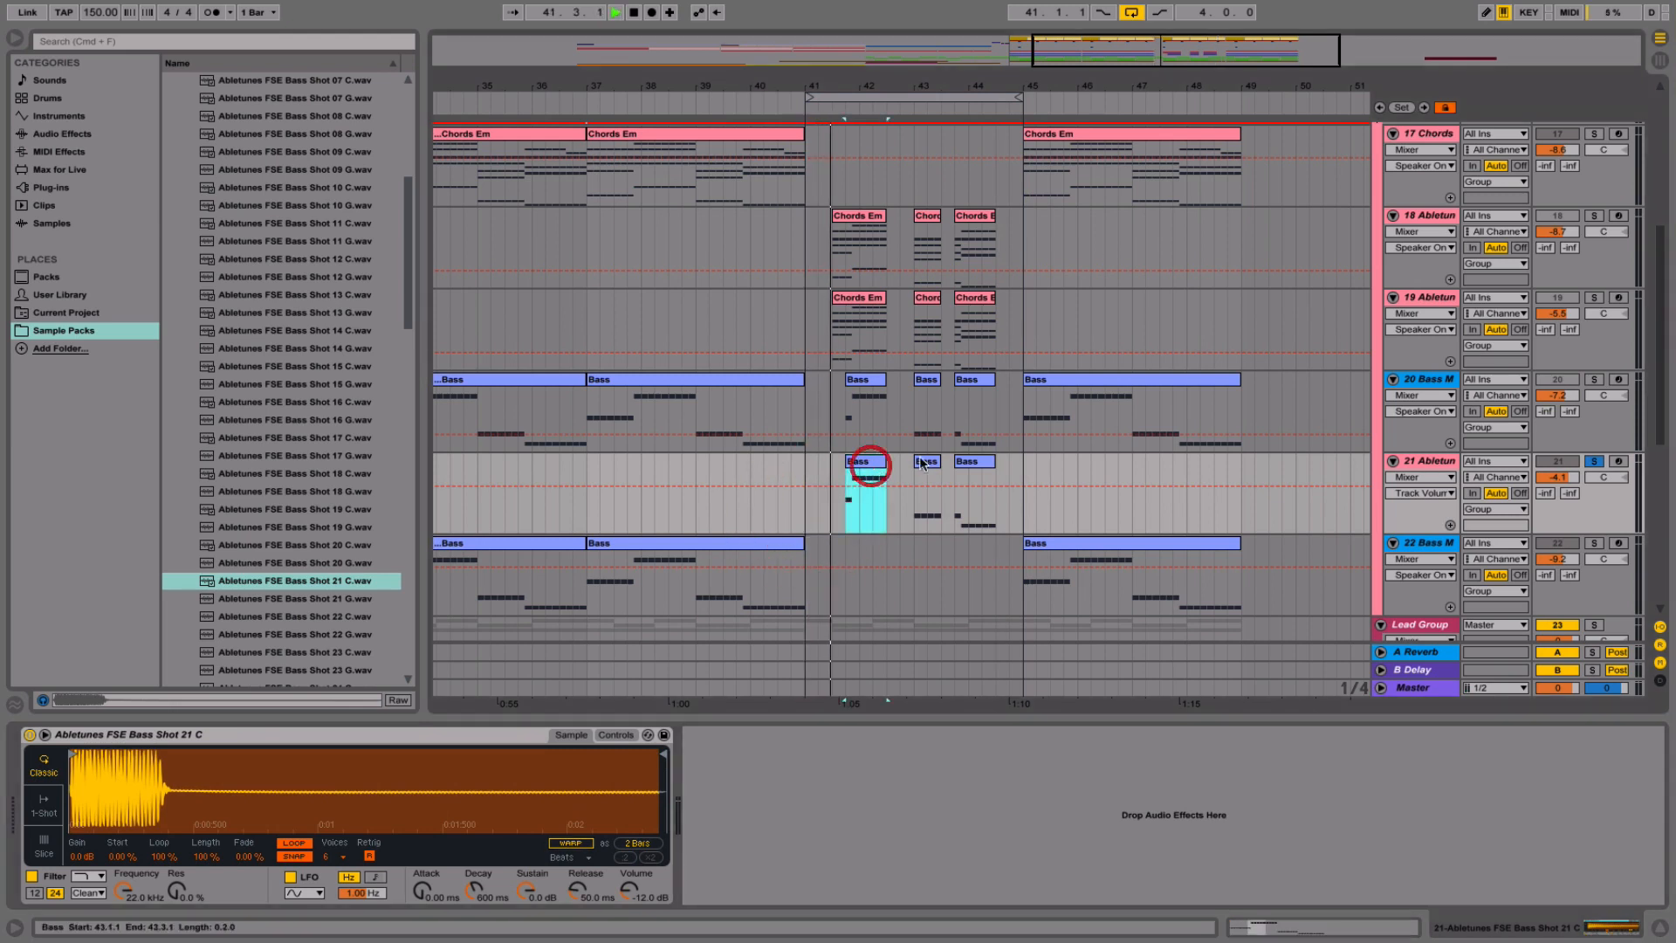
- Reset the Transpose value to 0 semitones in track 21's sampler controls
{"action": "left_click", "coordinate": [1416, 461]}
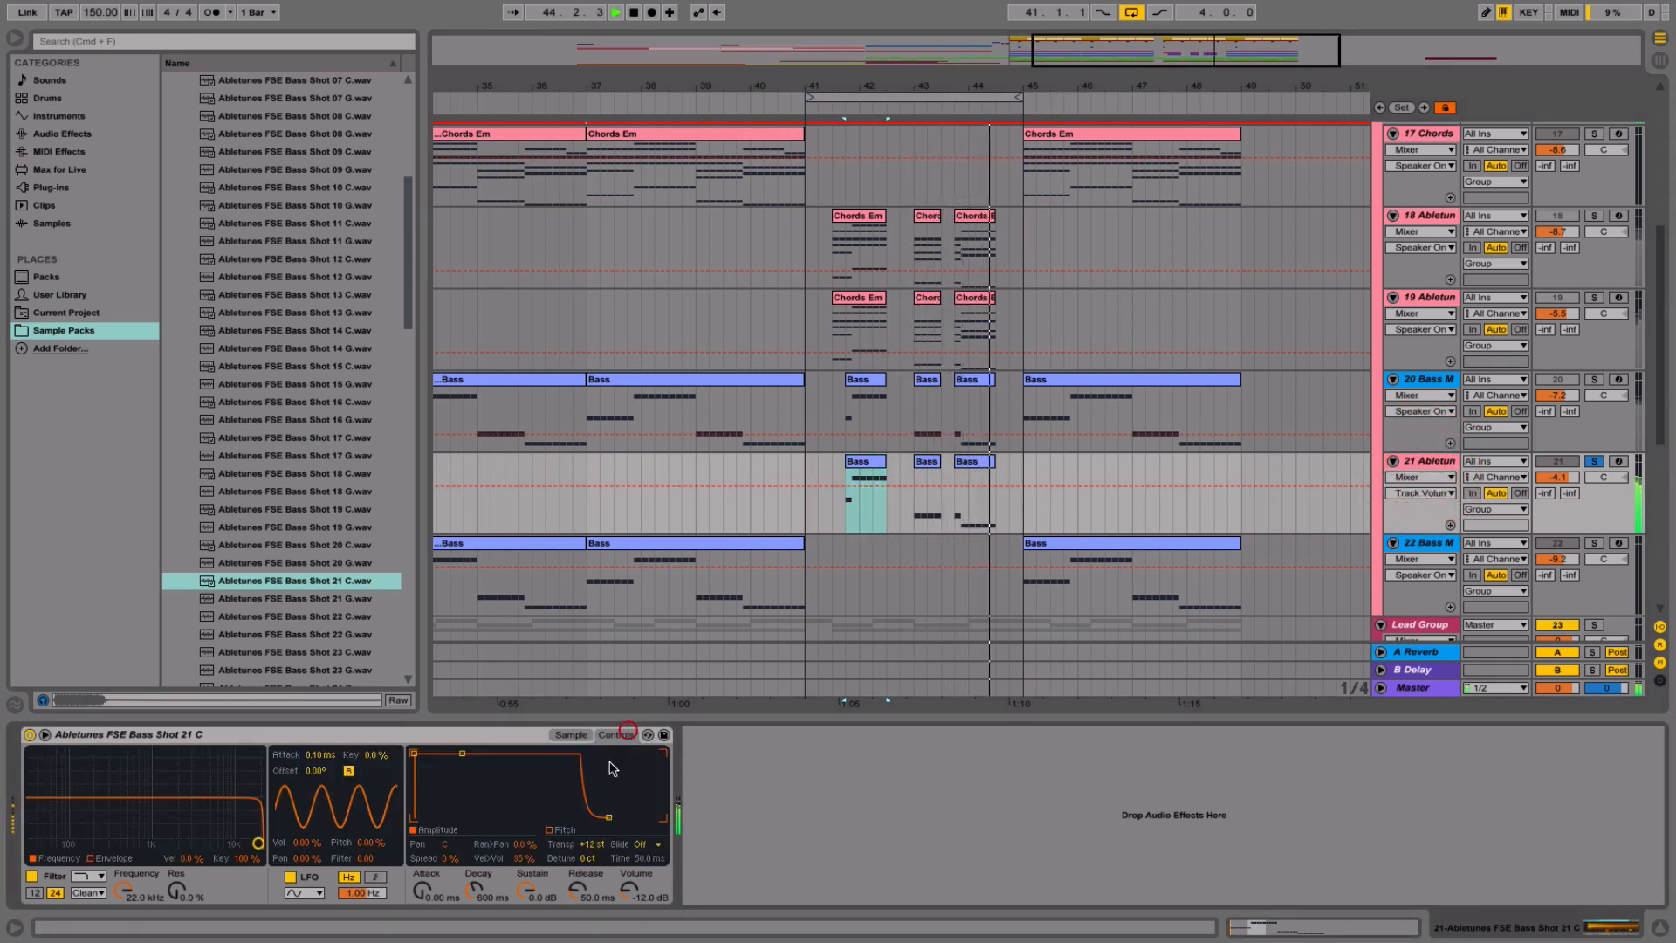
{"action": "left_click", "coordinate": [616, 735]}
{"action": "left_click", "coordinate": [591, 846]}
{"action": "key", "text": "Delete"}
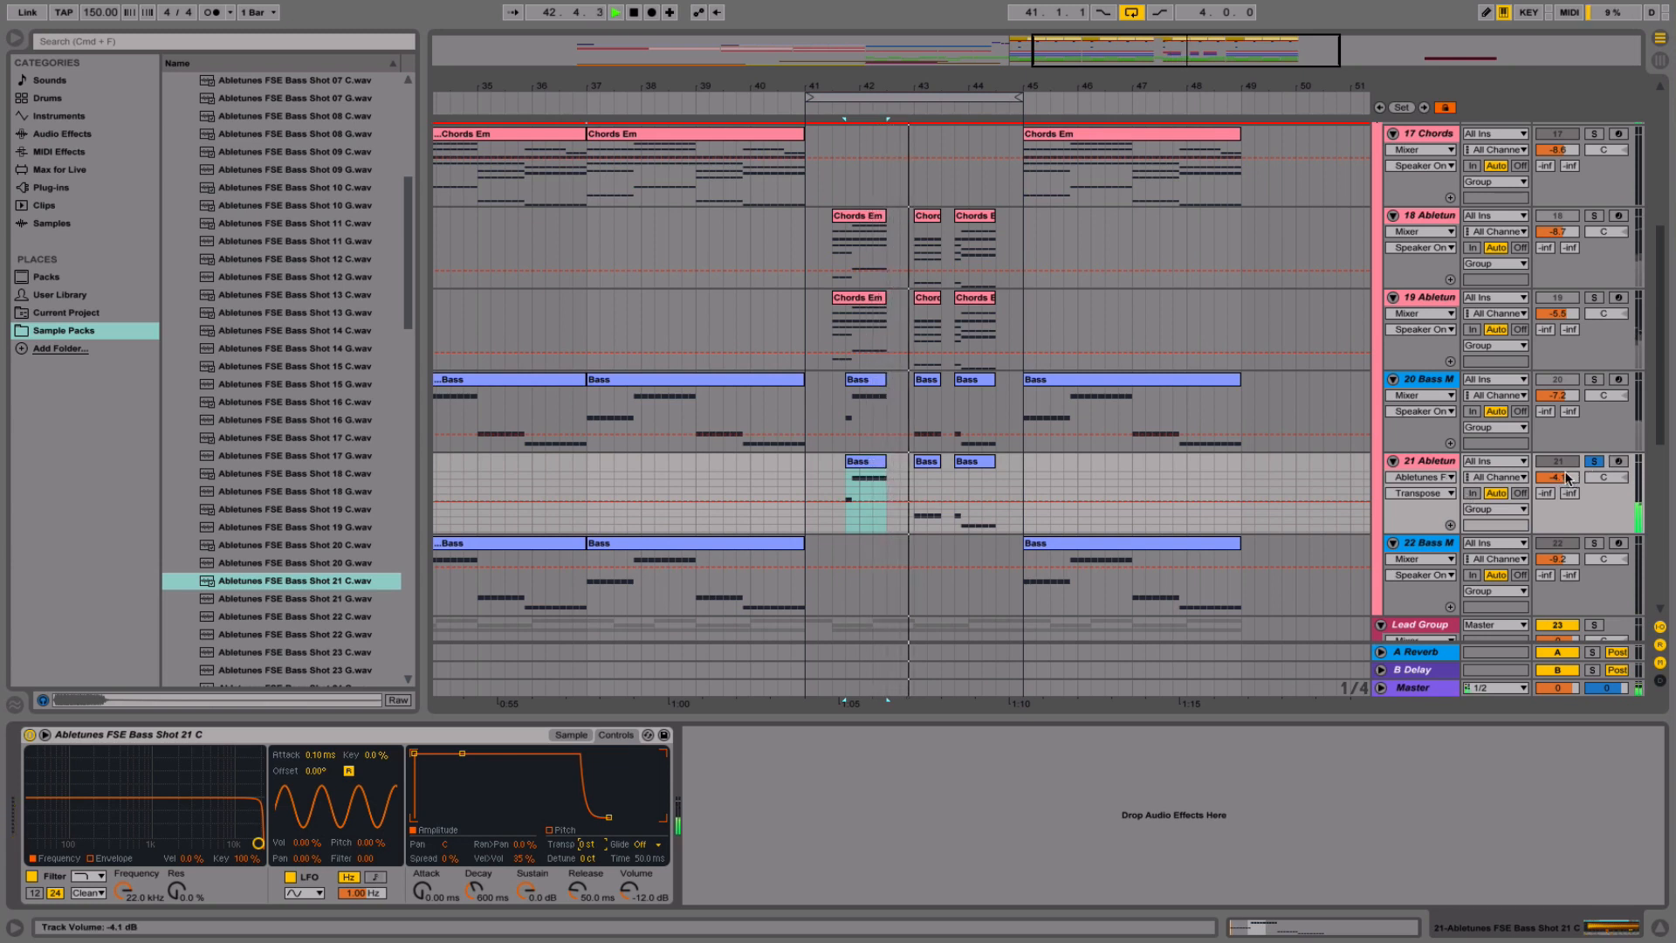
- Raise track 21's volume to -3.7 dB, unsolo it, and reactivate bass track 20 to hear both together
{"action": "left_click_drag", "start_coordinate": [1559, 479], "coordinate": [1560, 473]}
{"action": "left_click", "coordinate": [1593, 461]}
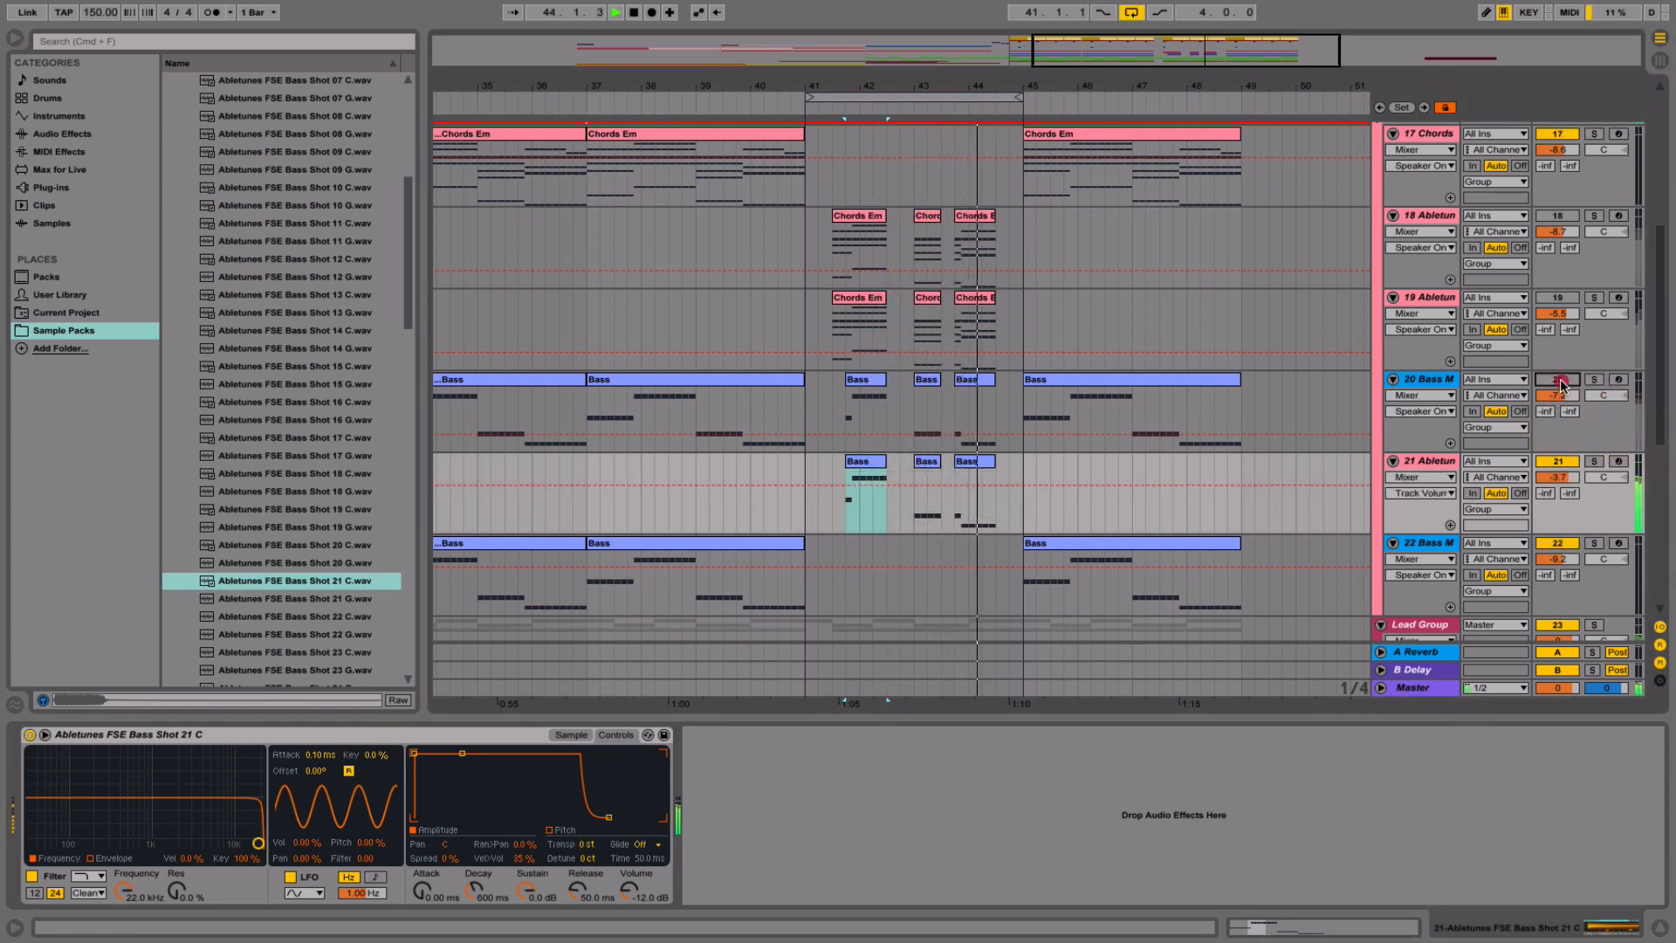
{"action": "left_click", "coordinate": [1561, 381]}
- Magnify the beginning of Bass Shot 21 C's waveform in track 21's sampler, adjust the sample start, and play the break
{"action": "left_click", "coordinate": [1426, 462]}
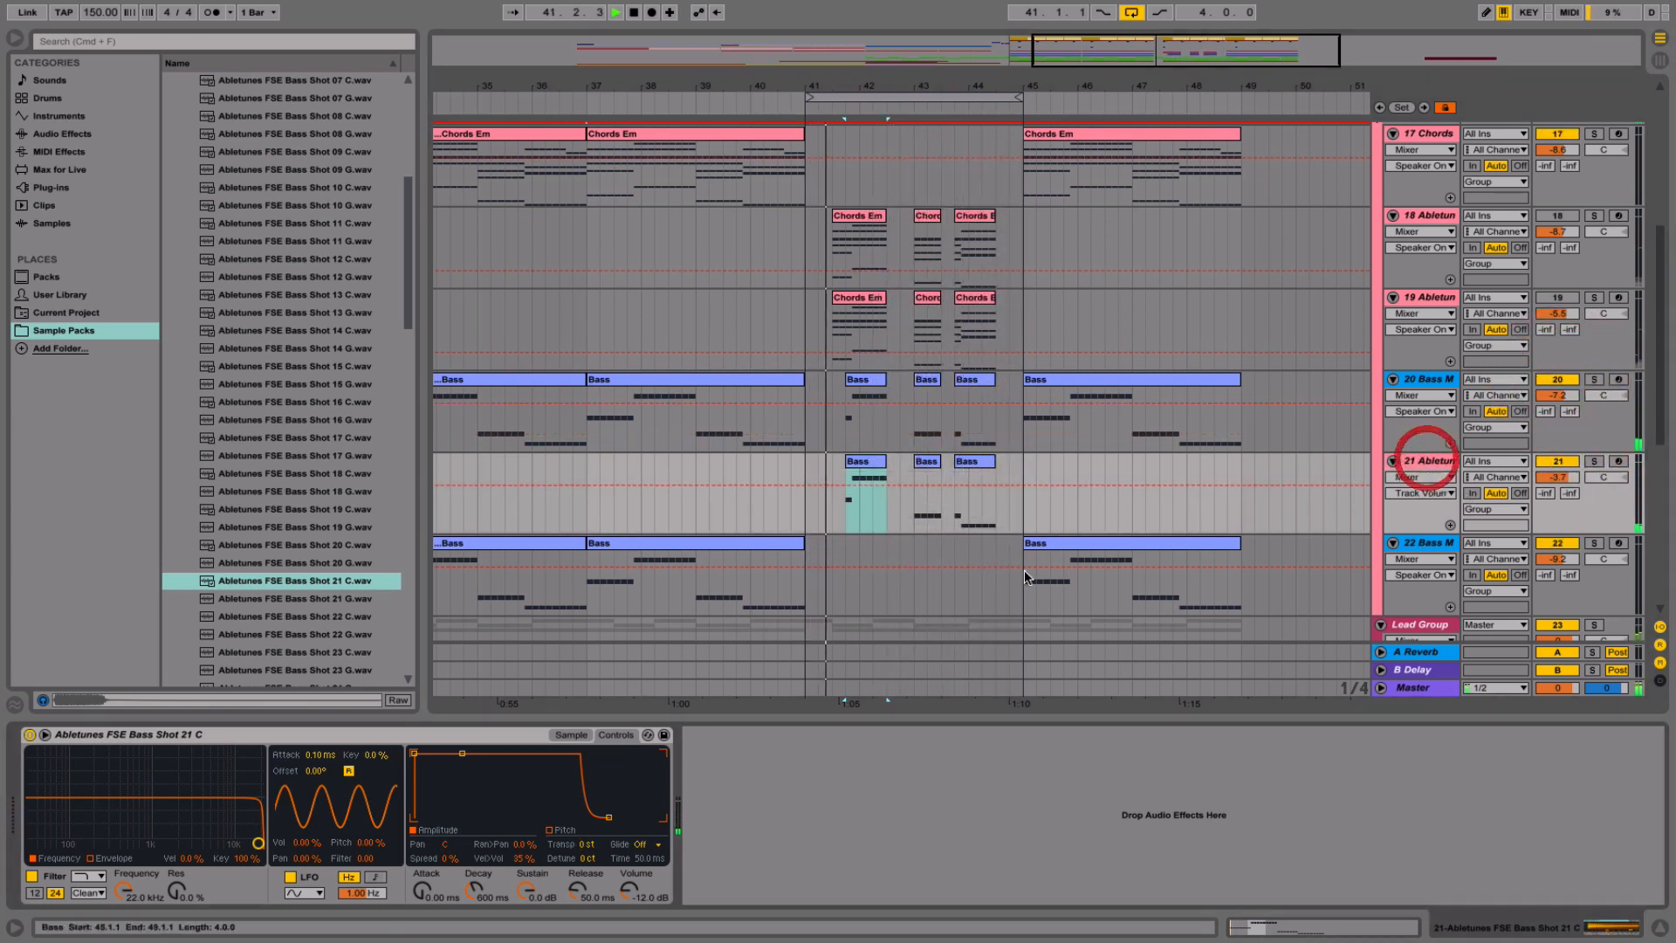
{"action": "left_click", "coordinate": [572, 734]}
{"action": "left_click_drag", "start_coordinate": [91, 762], "coordinate": [77, 776]}
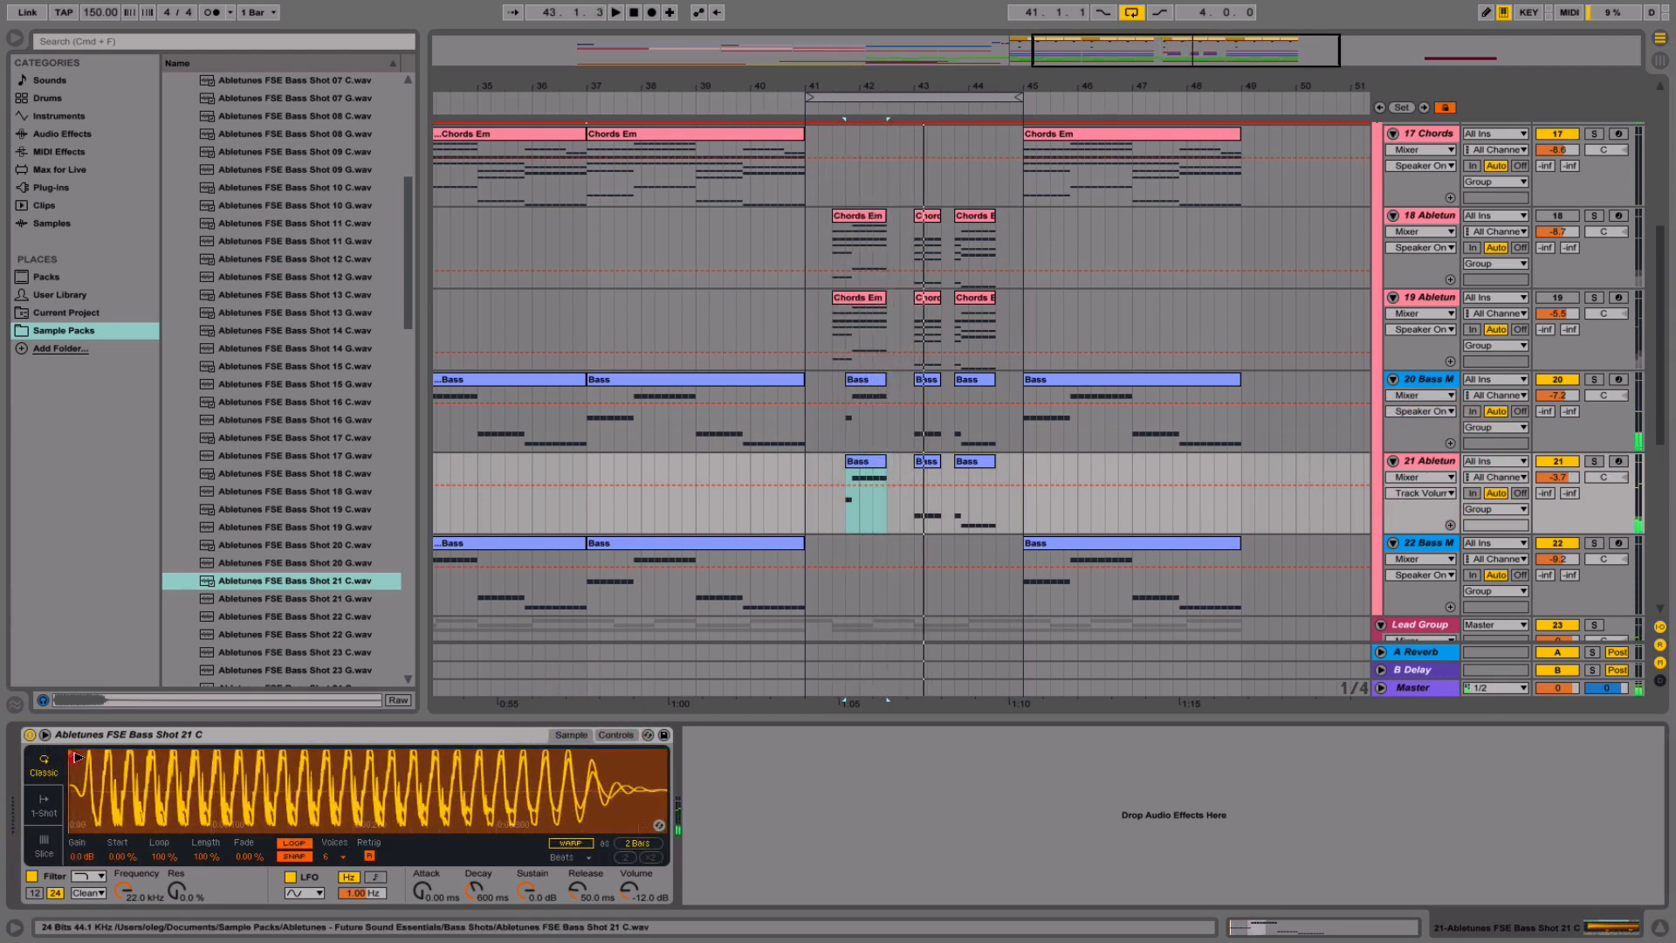
{"action": "key", "text": "space"}
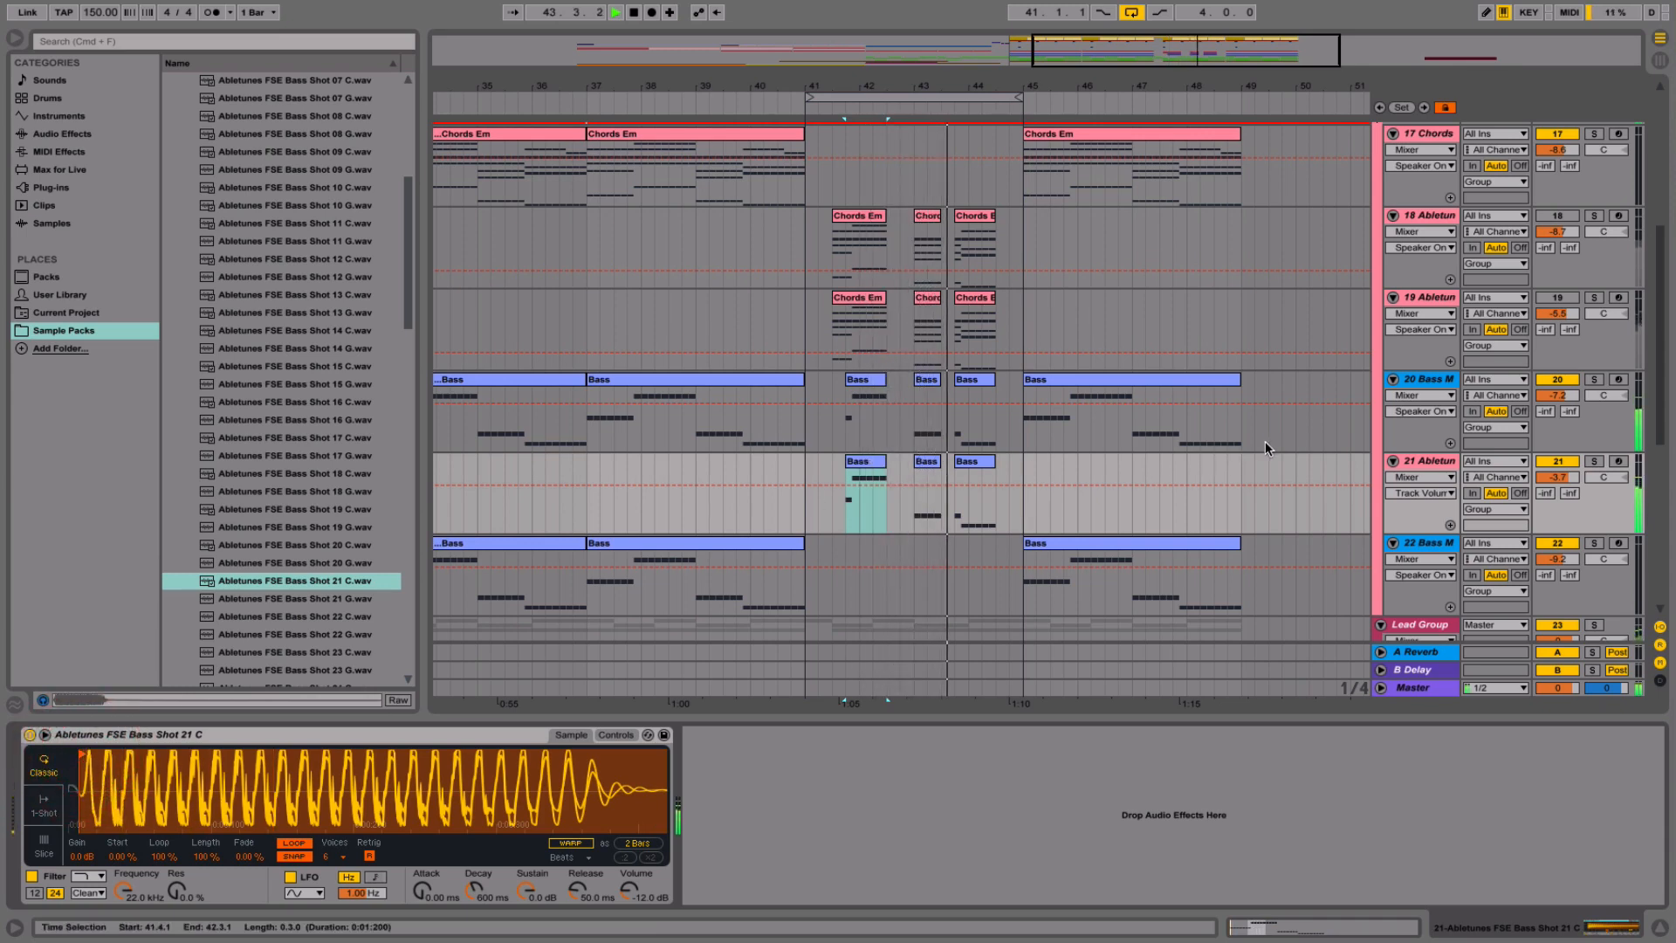
- Unfold track 26, open its Theme clip starting at 41.3, and check the clip's envelopes and notes
{"action": "scroll", "coordinate": [1036, 419], "scroll_direction": "up", "scroll_amount": 5}
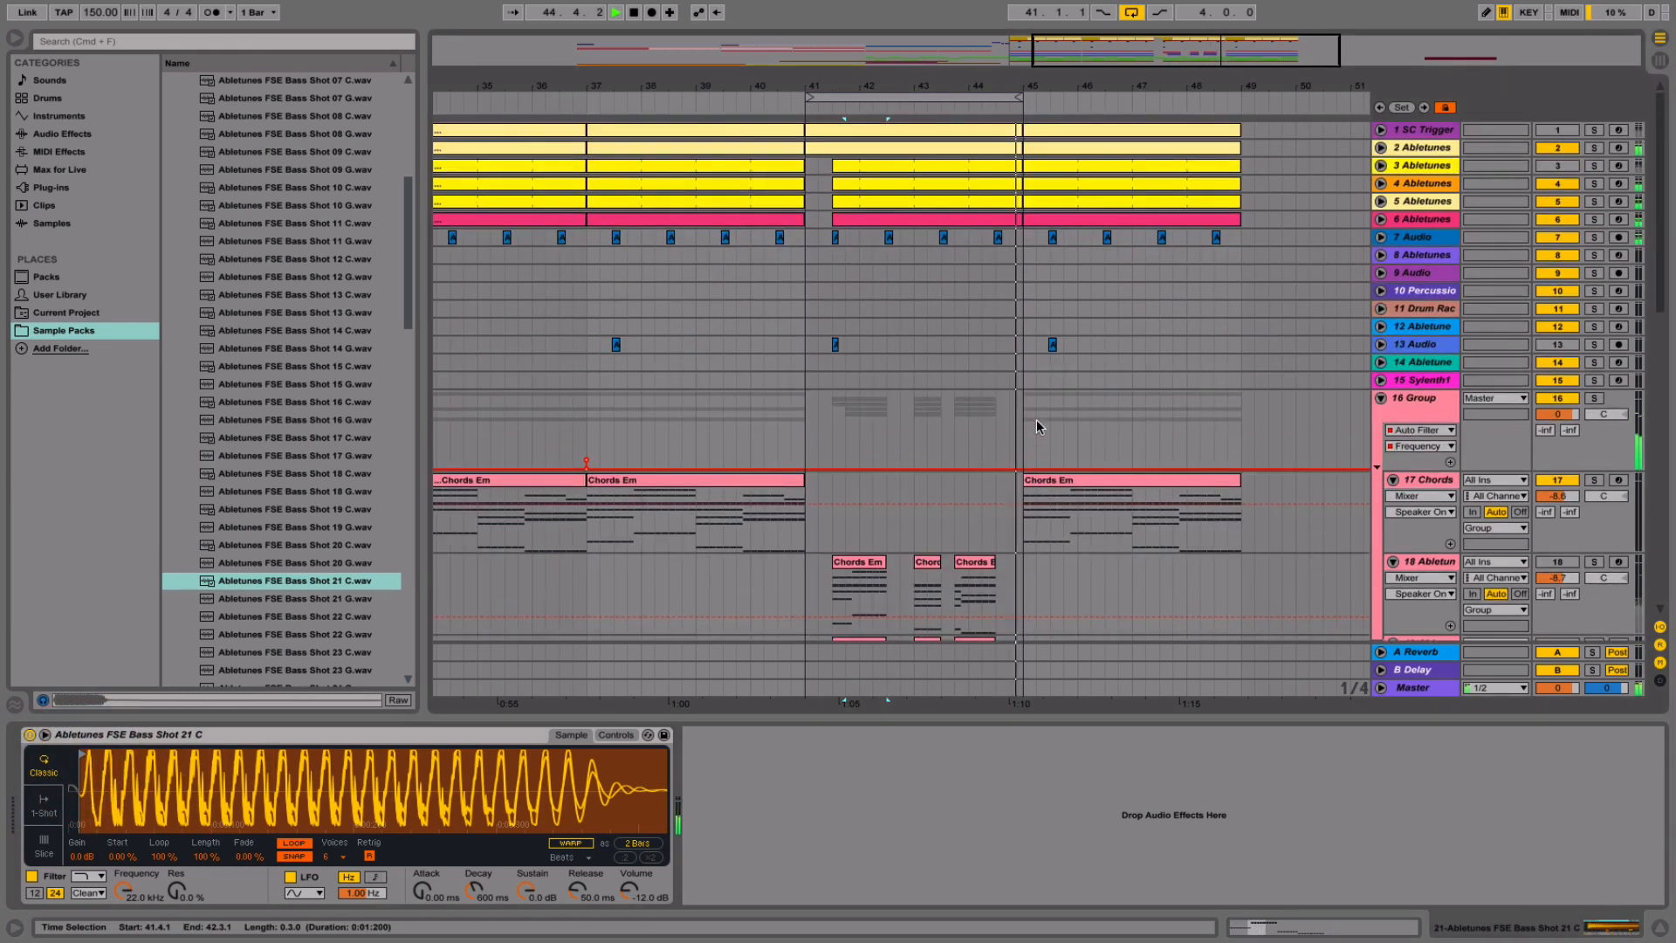
{"action": "scroll", "coordinate": [1037, 422], "scroll_direction": "down", "scroll_amount": 10}
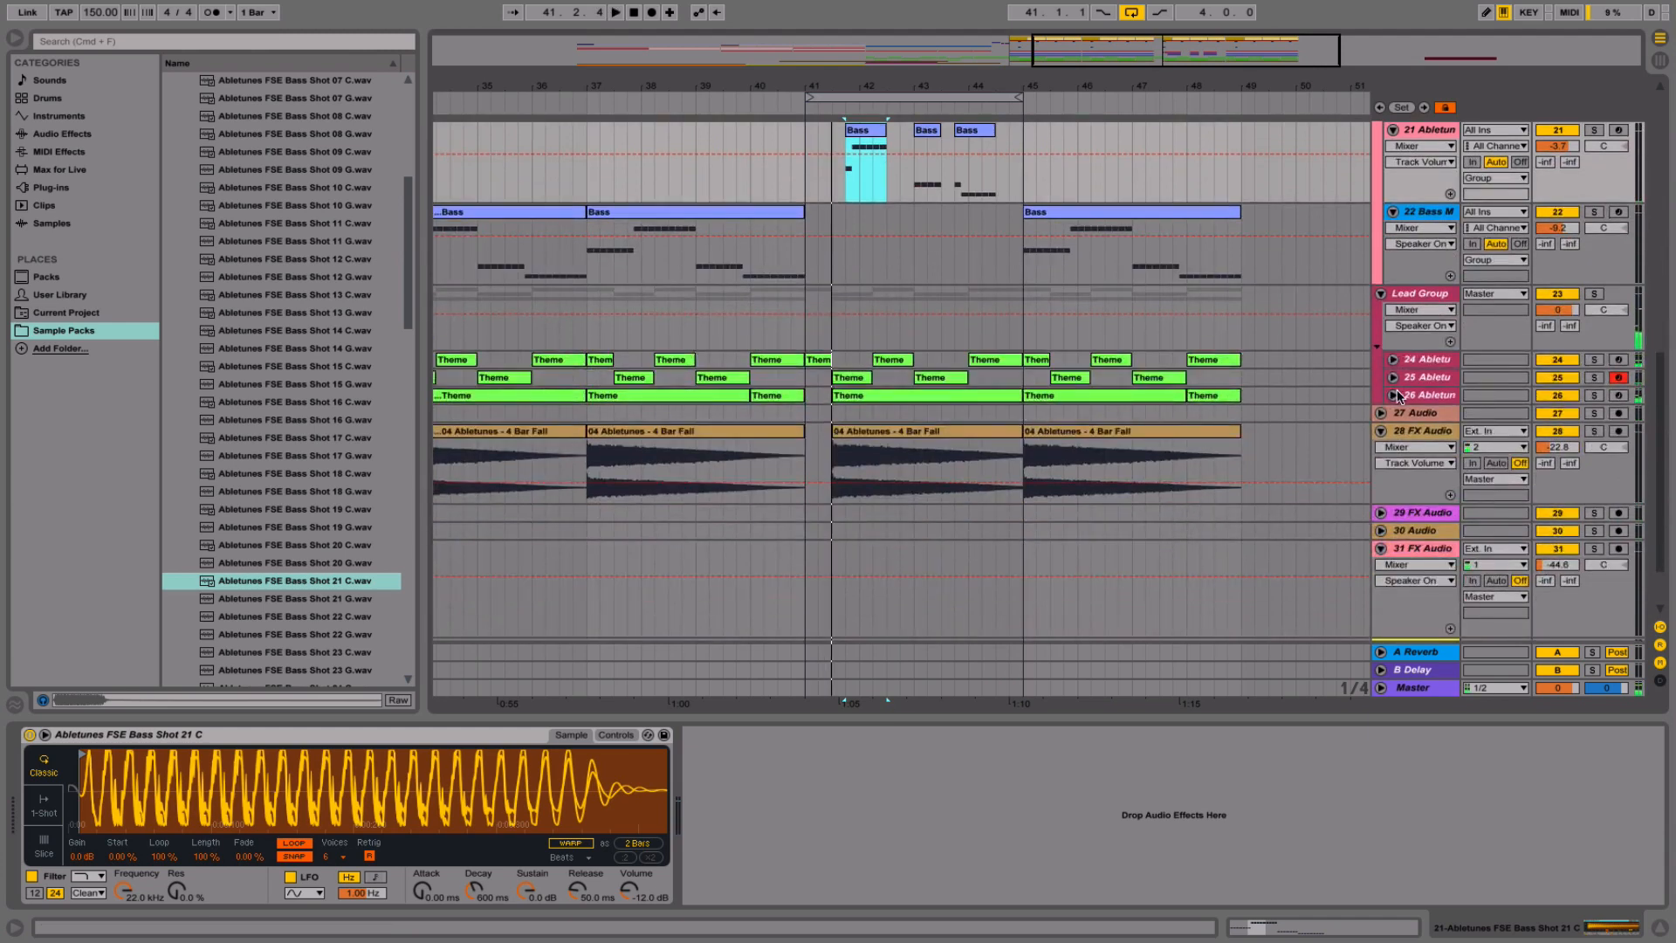
{"action": "left_click", "coordinate": [1394, 395]}
{"action": "left_click", "coordinate": [919, 375]}
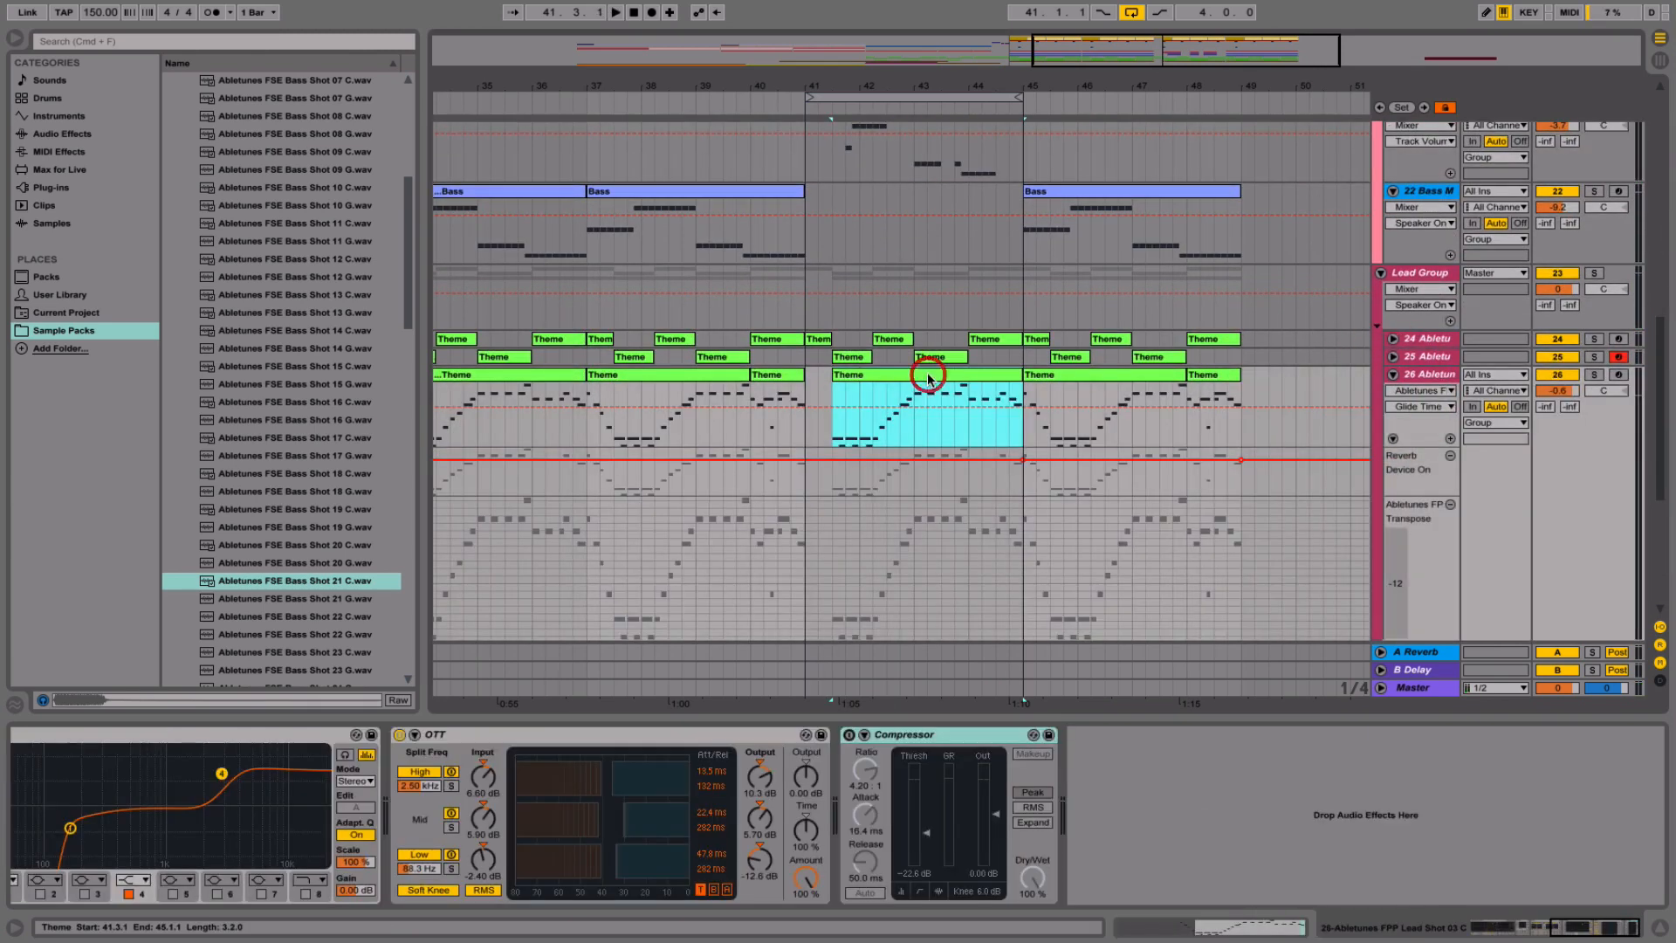
{"action": "double_click", "coordinate": [921, 375]}
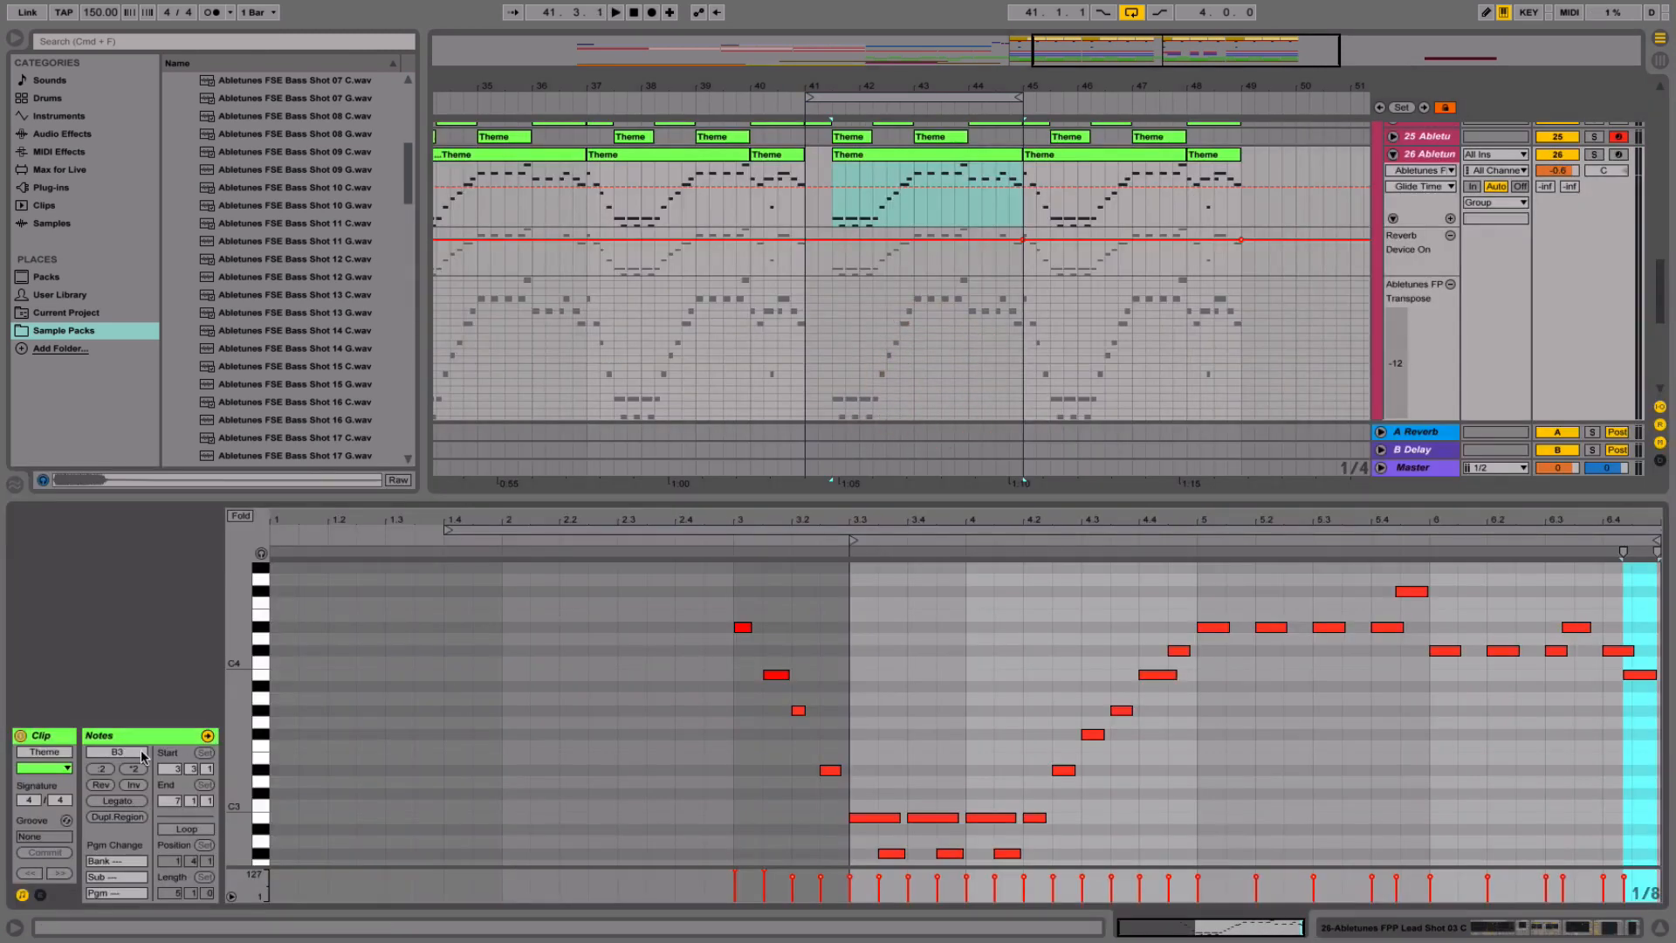
{"action": "left_click", "coordinate": [39, 894]}
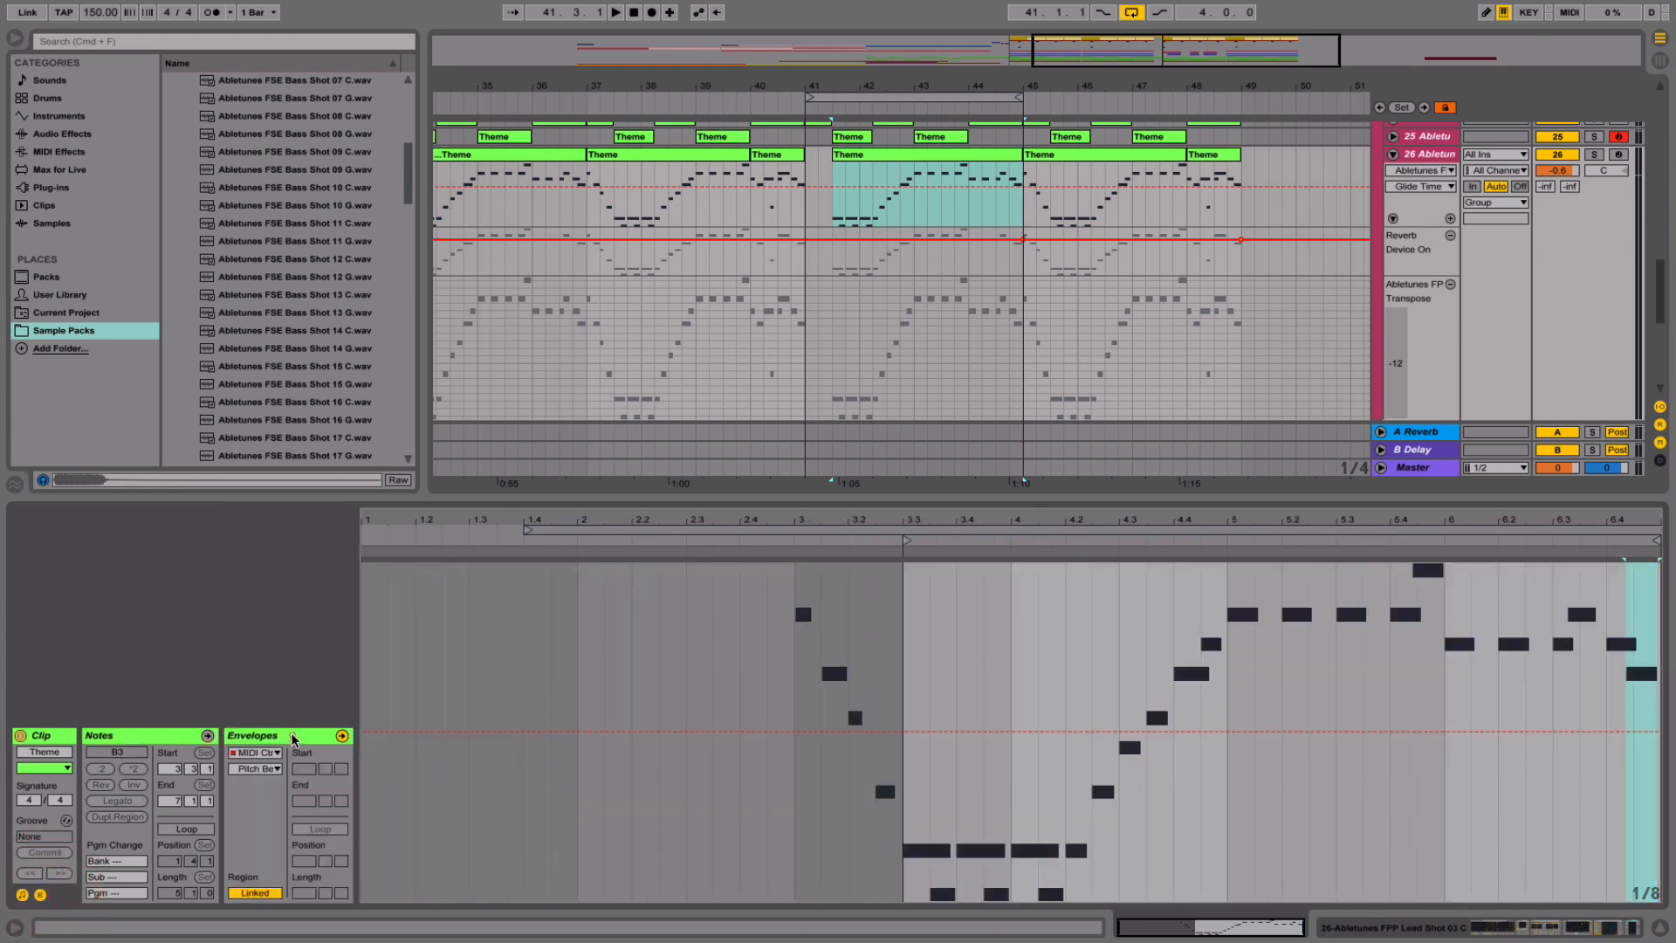
{"action": "left_click", "coordinate": [175, 734]}
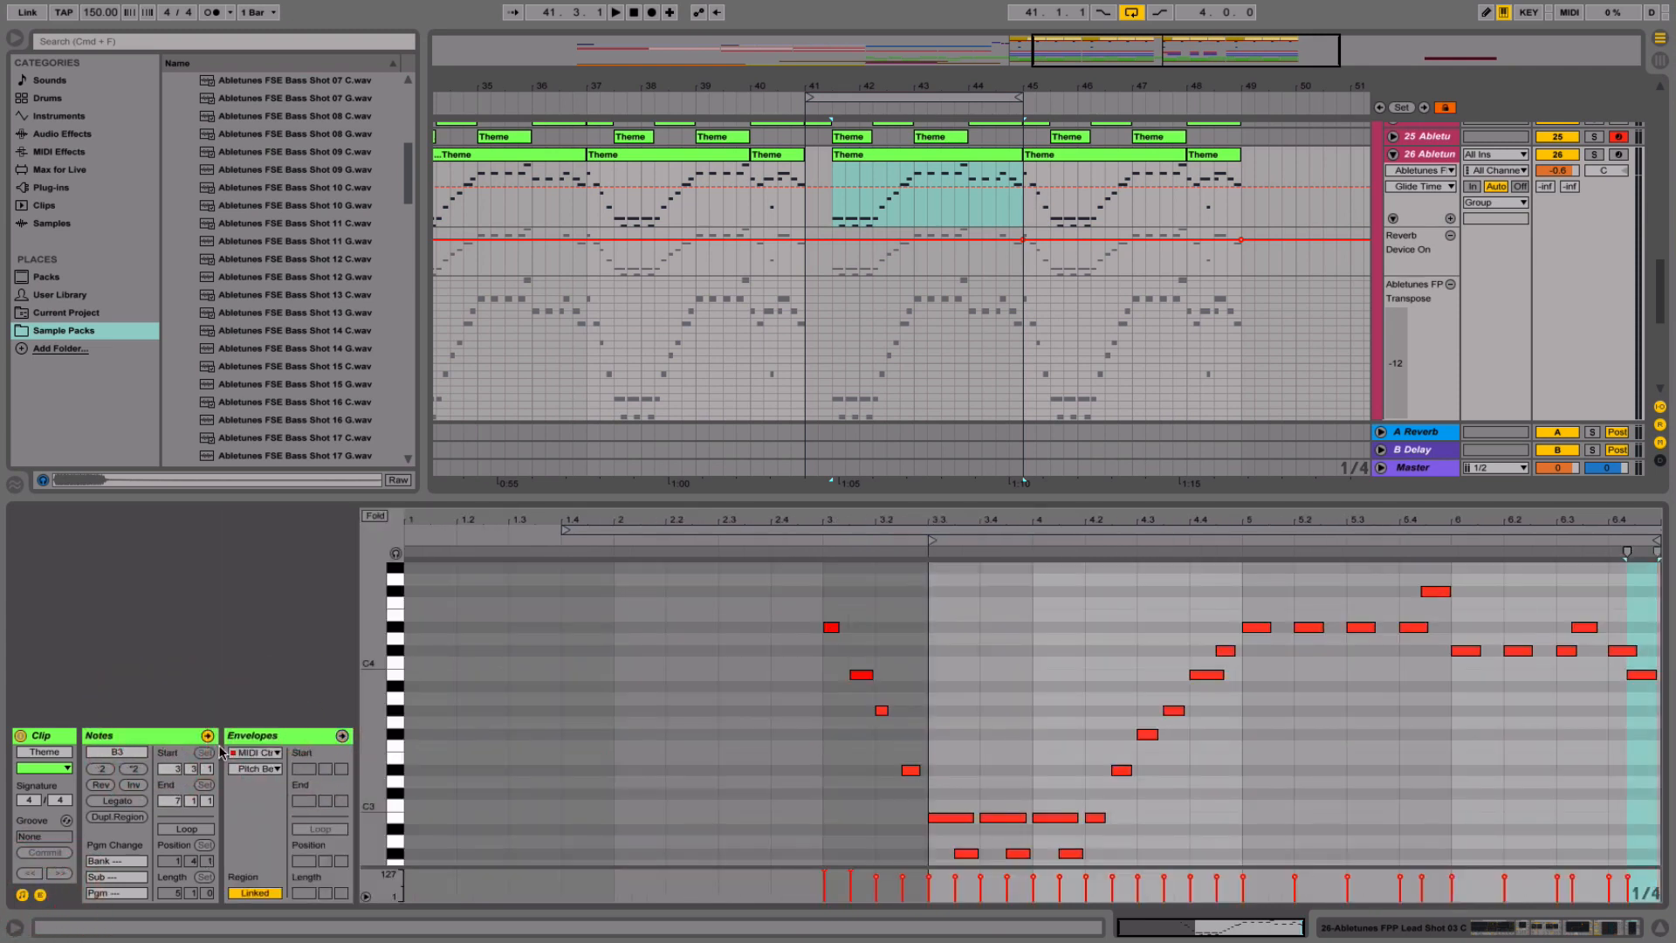
{"action": "left_click", "coordinate": [274, 735]}
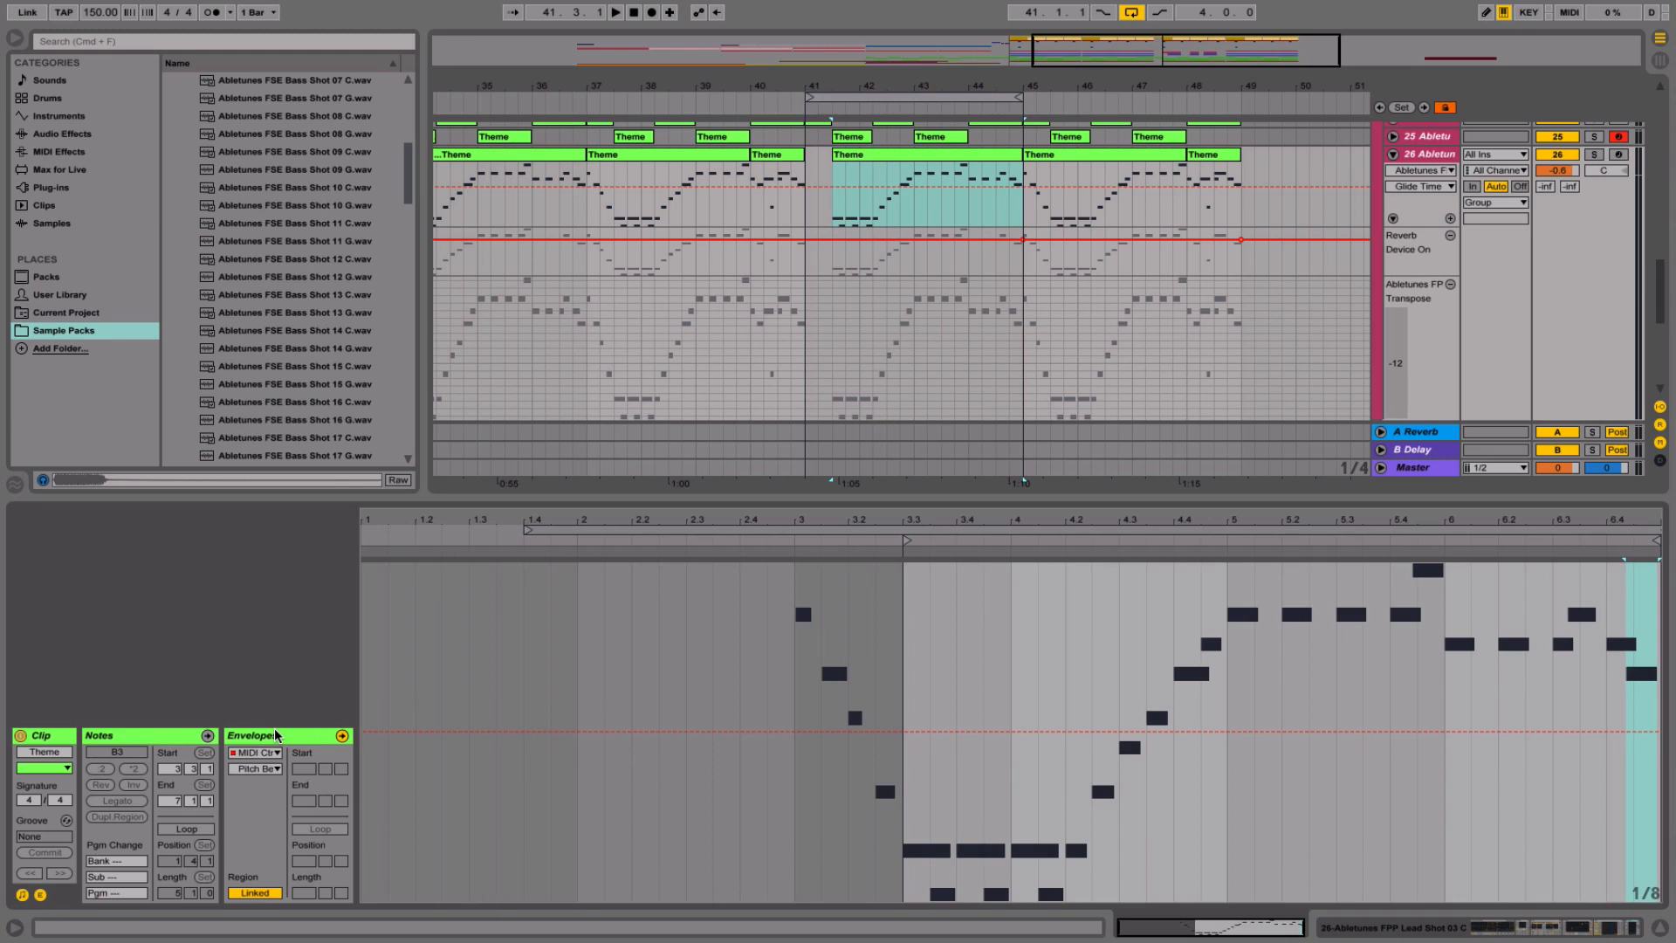
{"action": "left_click", "coordinate": [180, 736]}
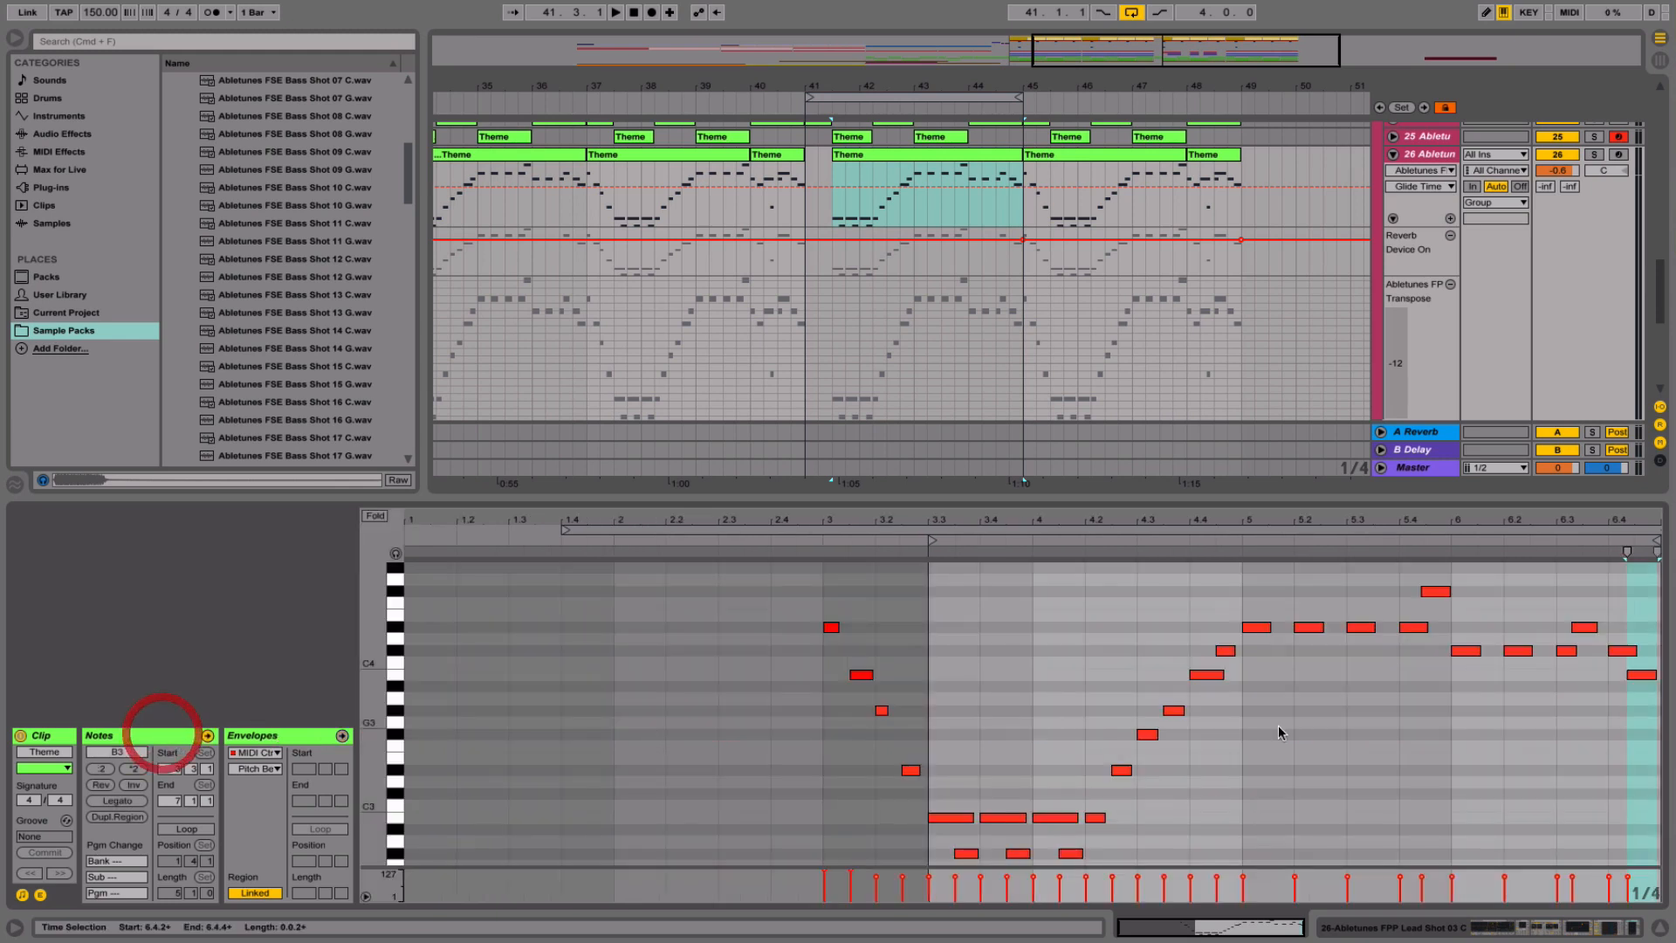
- Transpose all notes of track 26's Theme clip down one octave and play the result
{"action": "left_click", "coordinate": [1279, 726]}
{"action": "key", "text": "super+a"}
{"action": "key", "text": "shift+Down"}
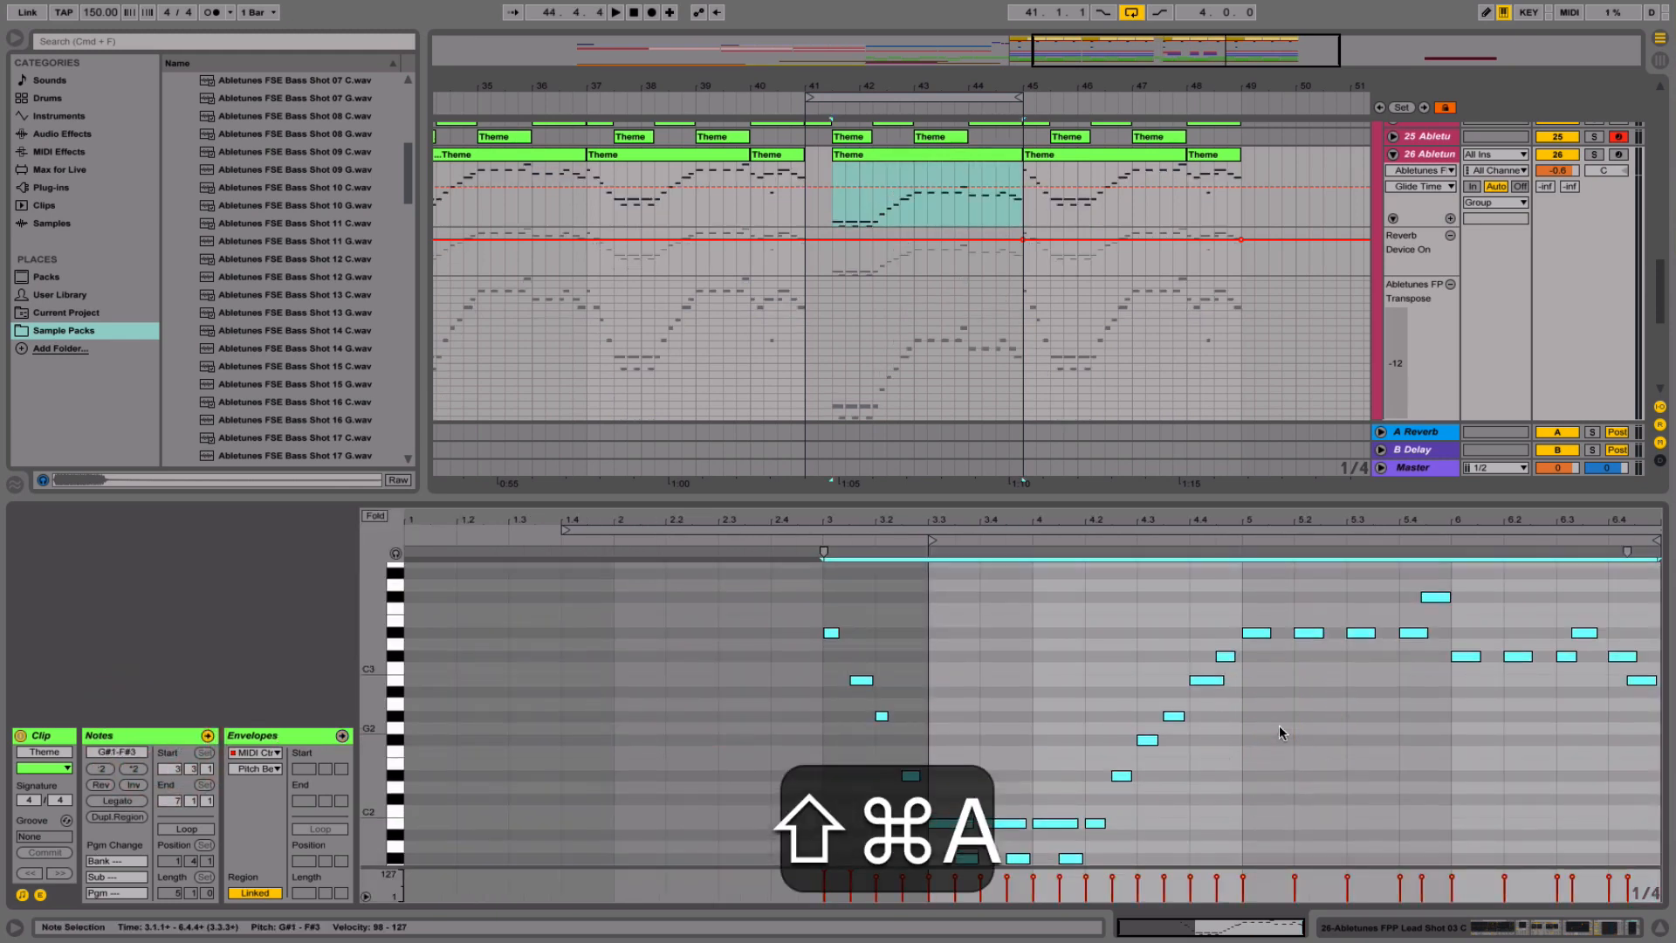
{"action": "key", "text": "space"}
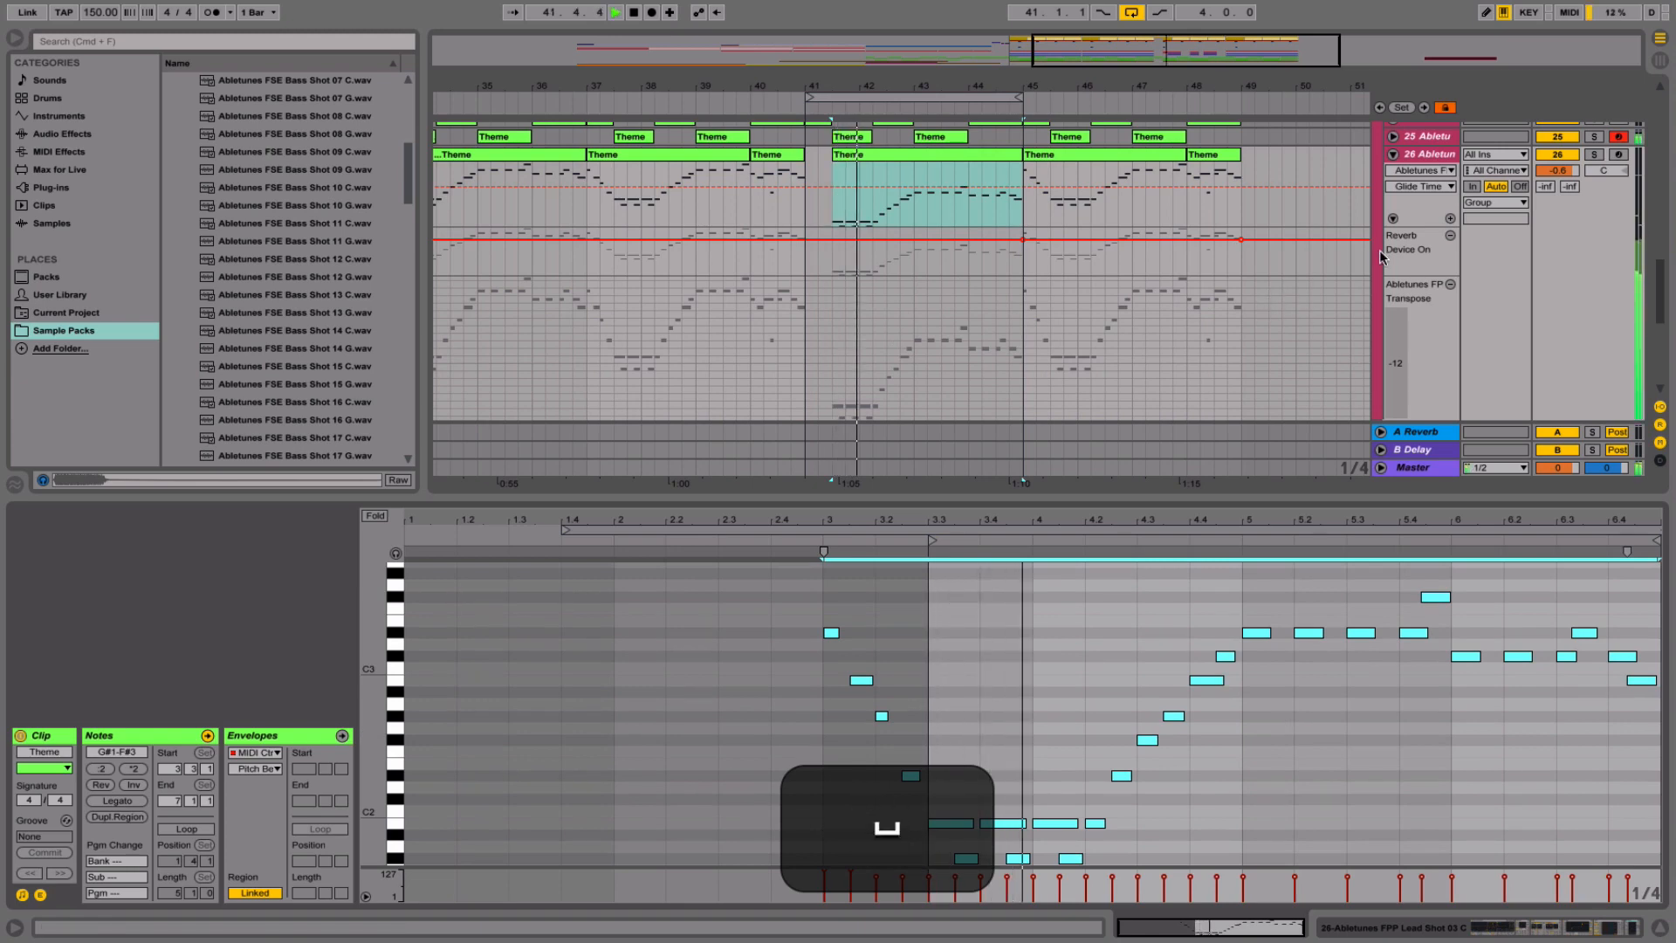
- Hide the clip editor, unfold lead tracks 25 and 24, and stop playback
{"action": "left_click", "coordinate": [1656, 930]}
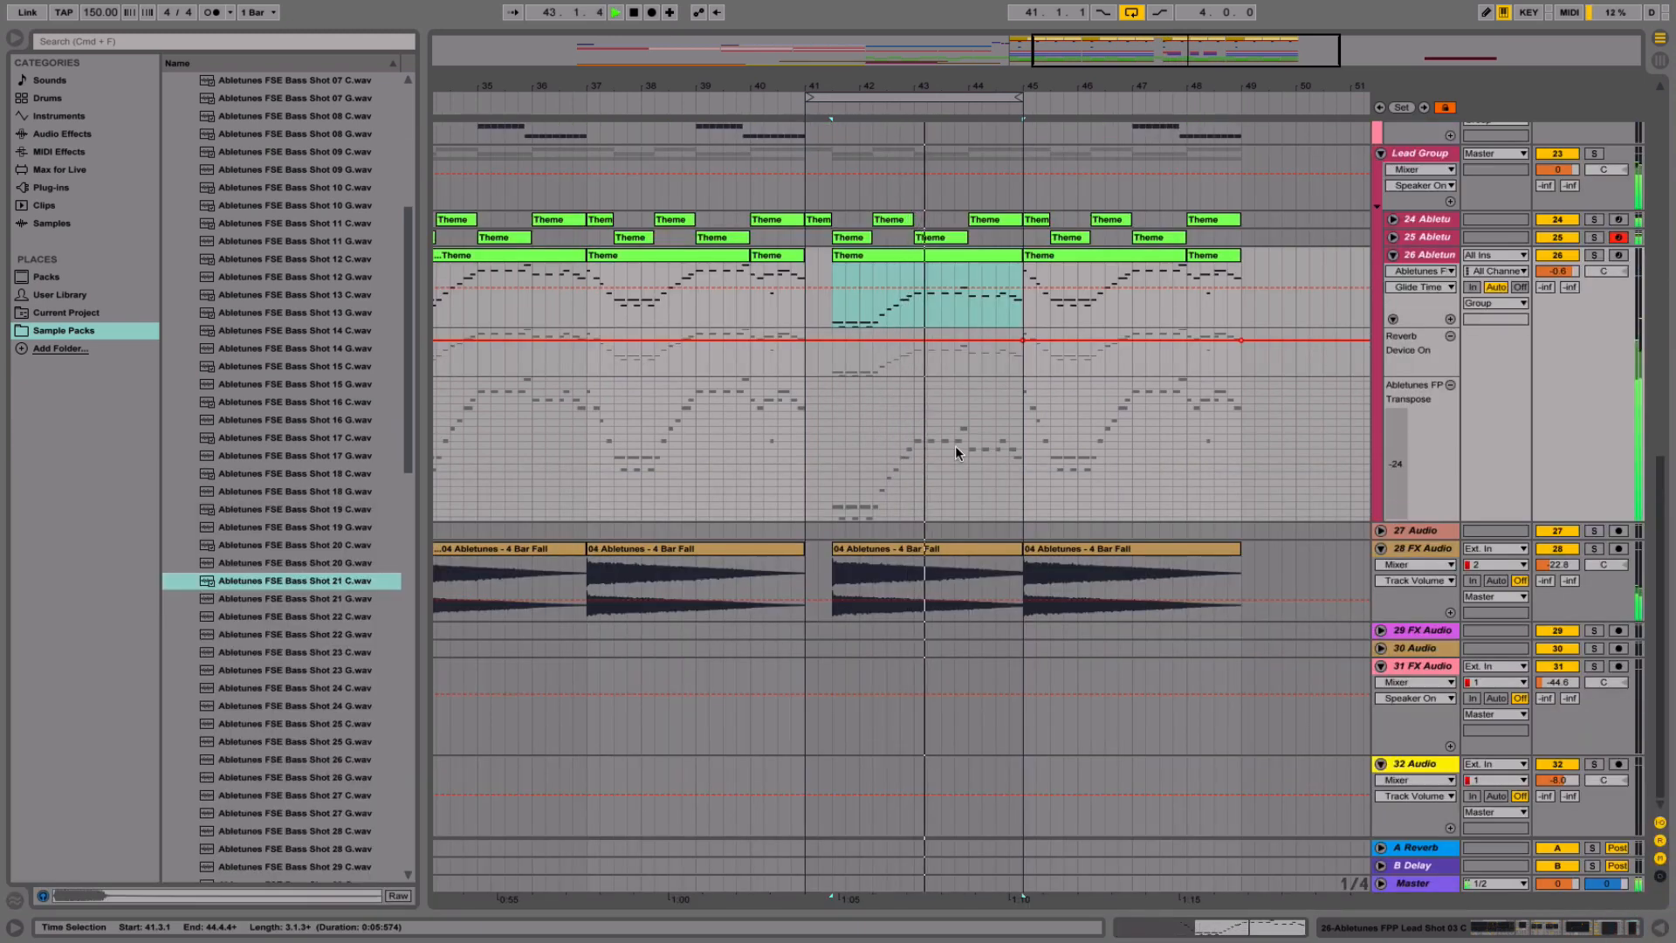
{"action": "left_click", "coordinate": [1393, 239]}
{"action": "left_click", "coordinate": [1393, 219]}
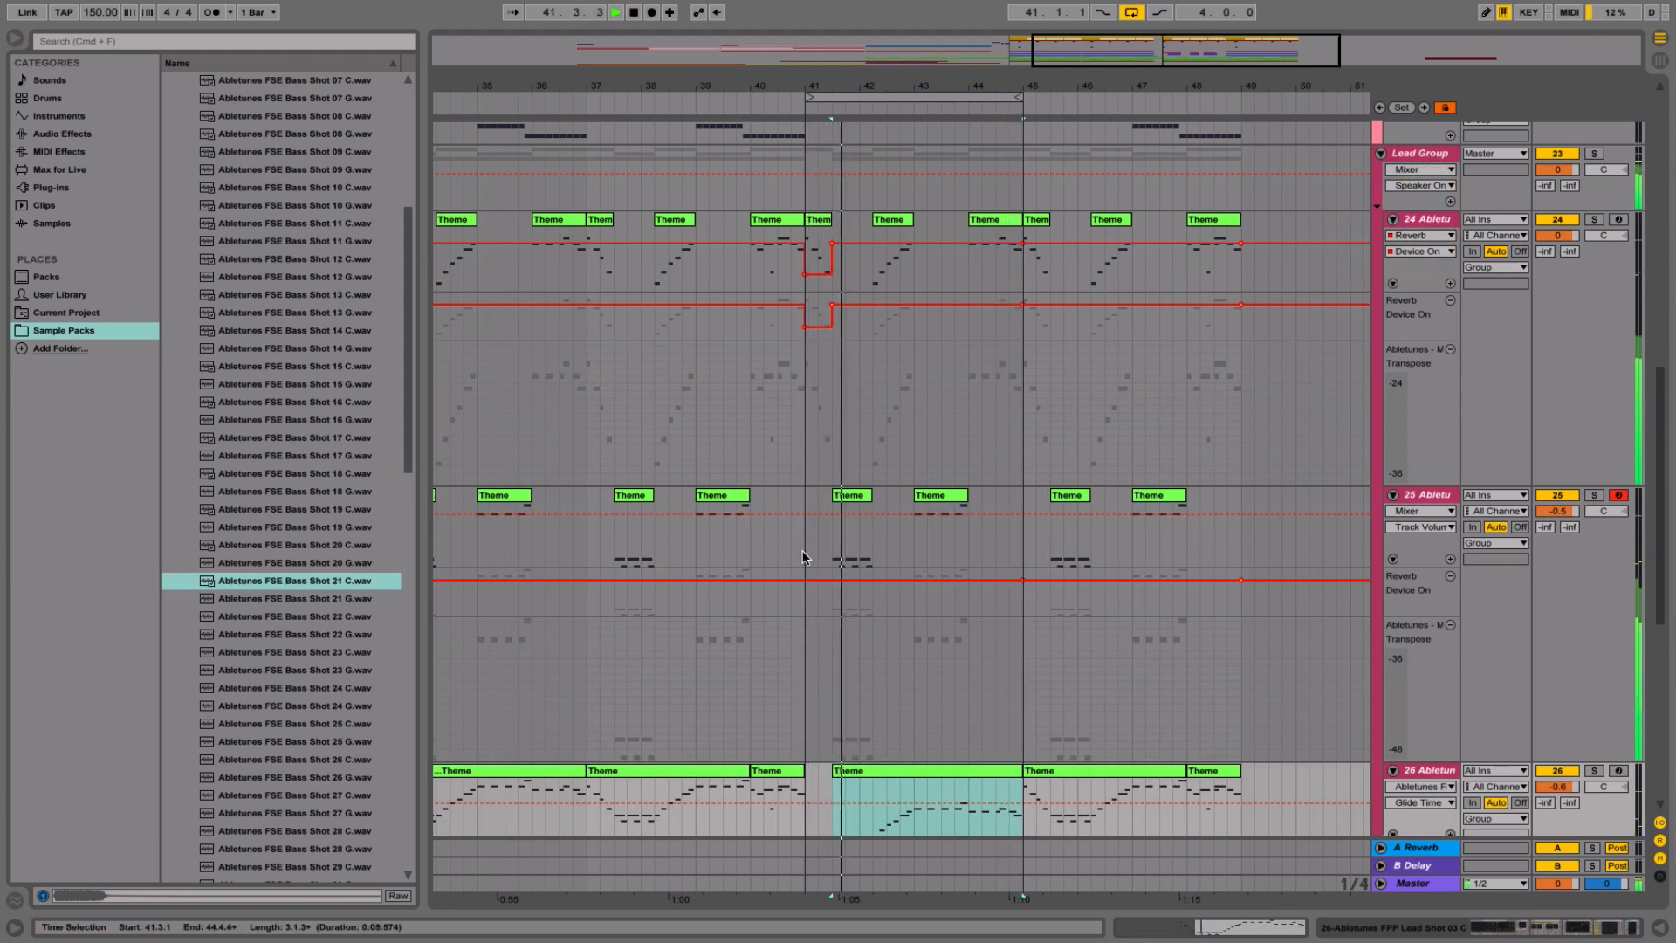
{"action": "key", "text": "space"}
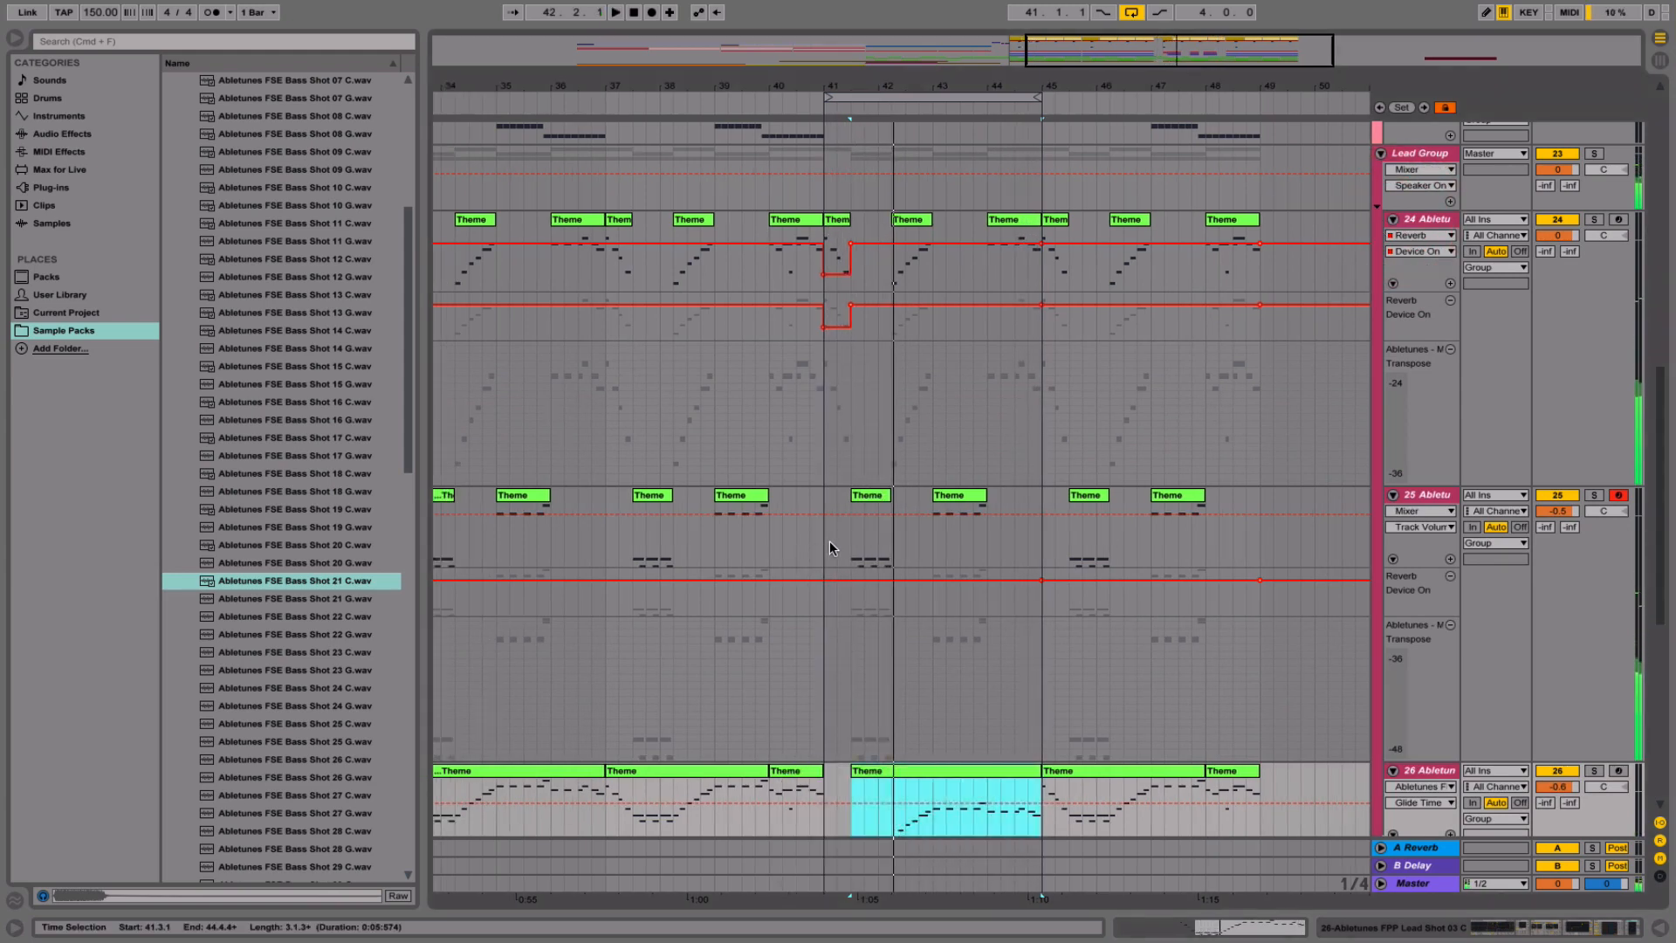
- Show track 26's device chain, play the break, and display the Reverb's Device On automation on the track
{"action": "scroll", "coordinate": [829, 542], "scroll_direction": "down", "scroll_amount": 5}
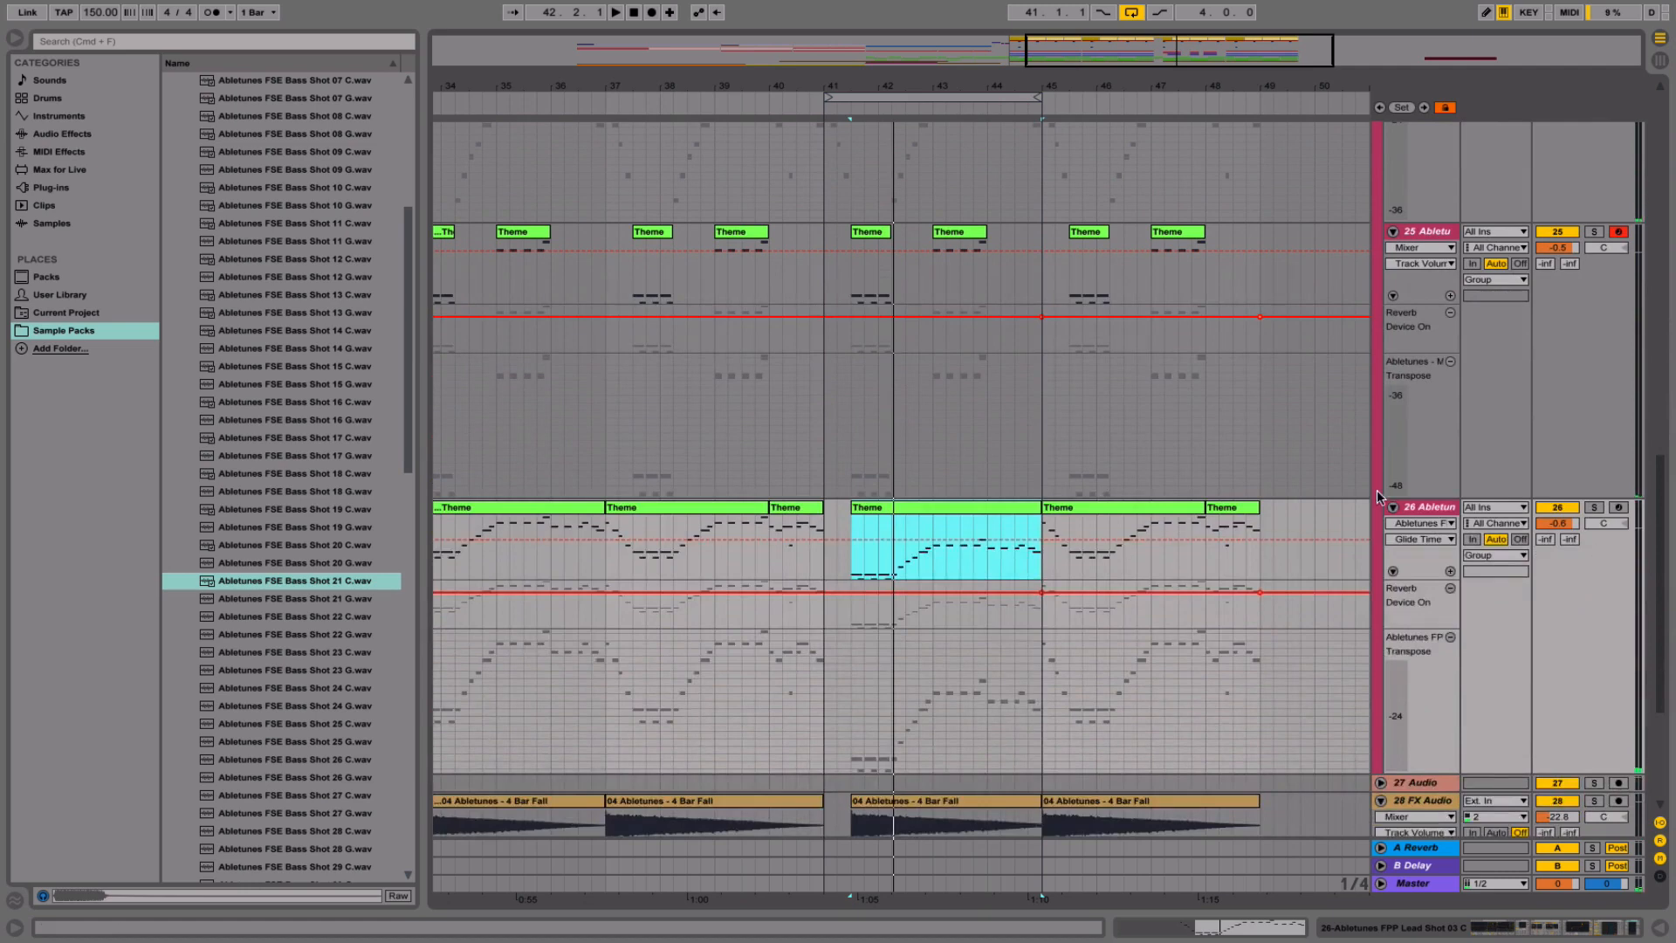
{"action": "left_click", "coordinate": [1437, 508]}
{"action": "left_click", "coordinate": [1437, 507]}
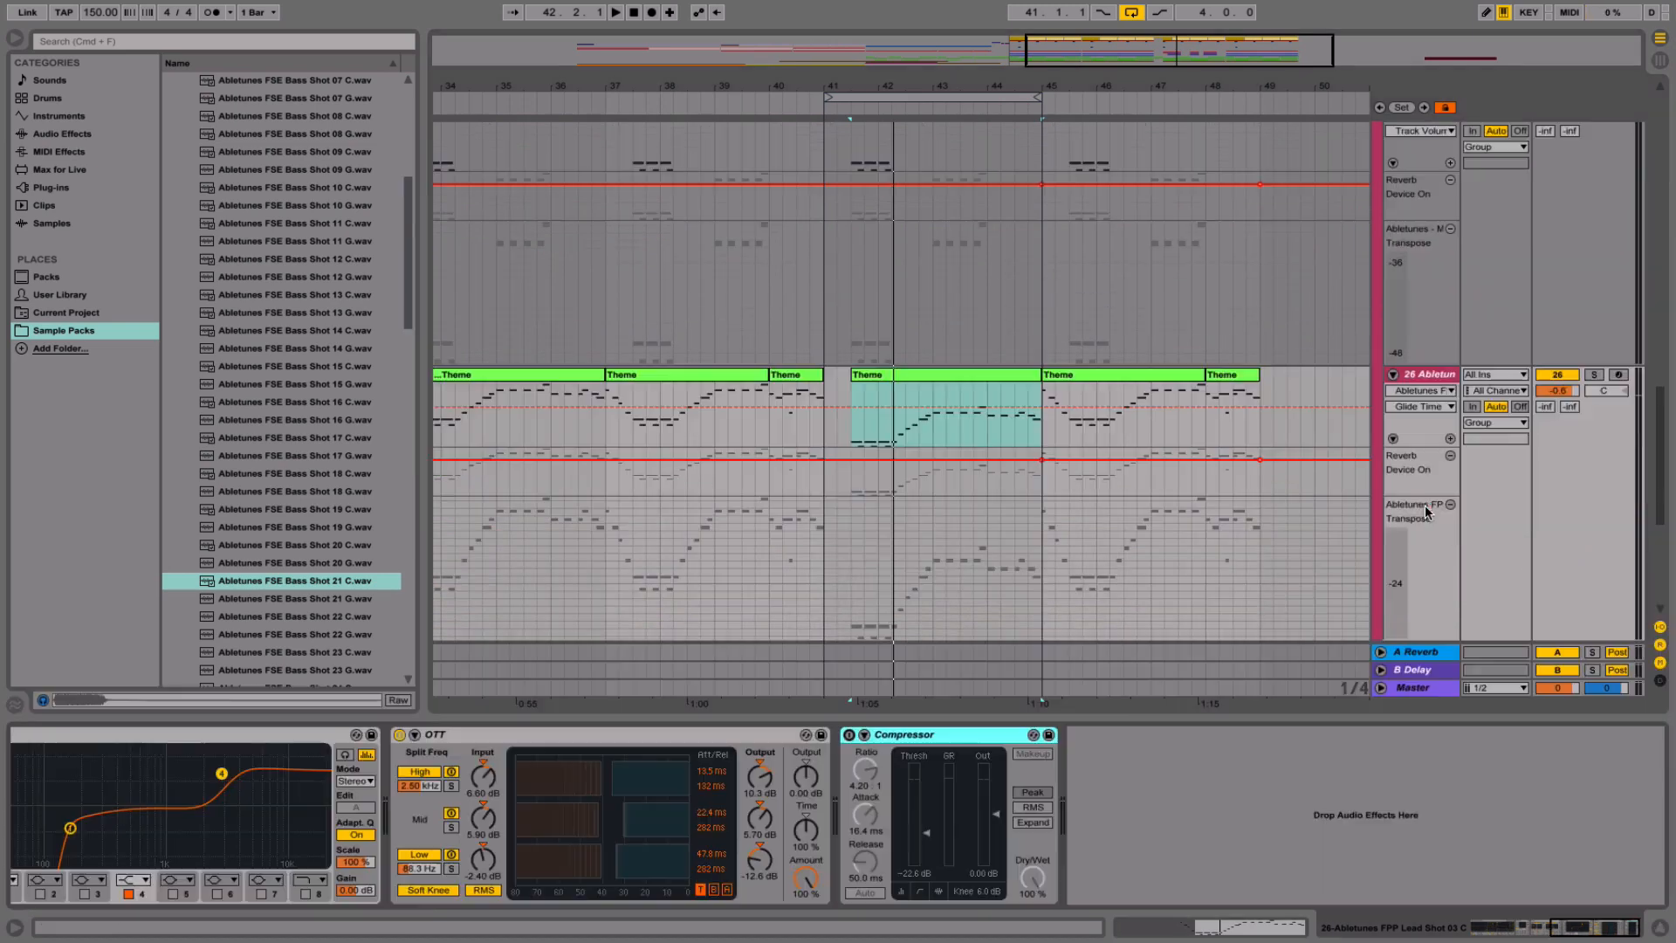
{"action": "key", "text": "space"}
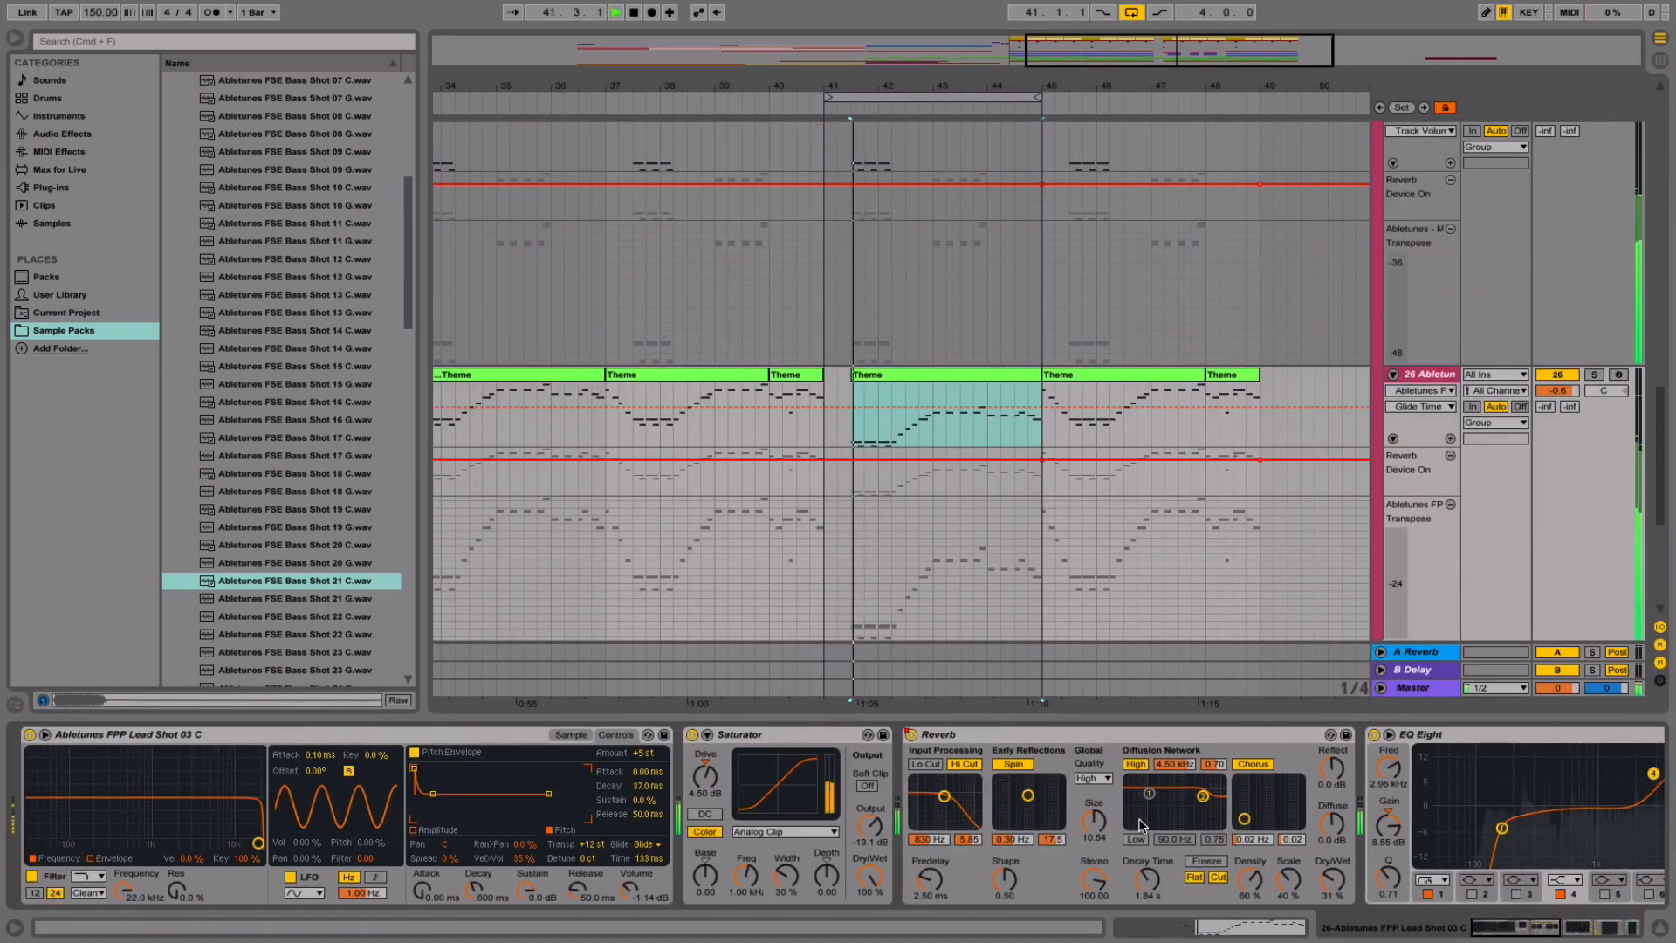
{"action": "right_click", "coordinate": [914, 736]}
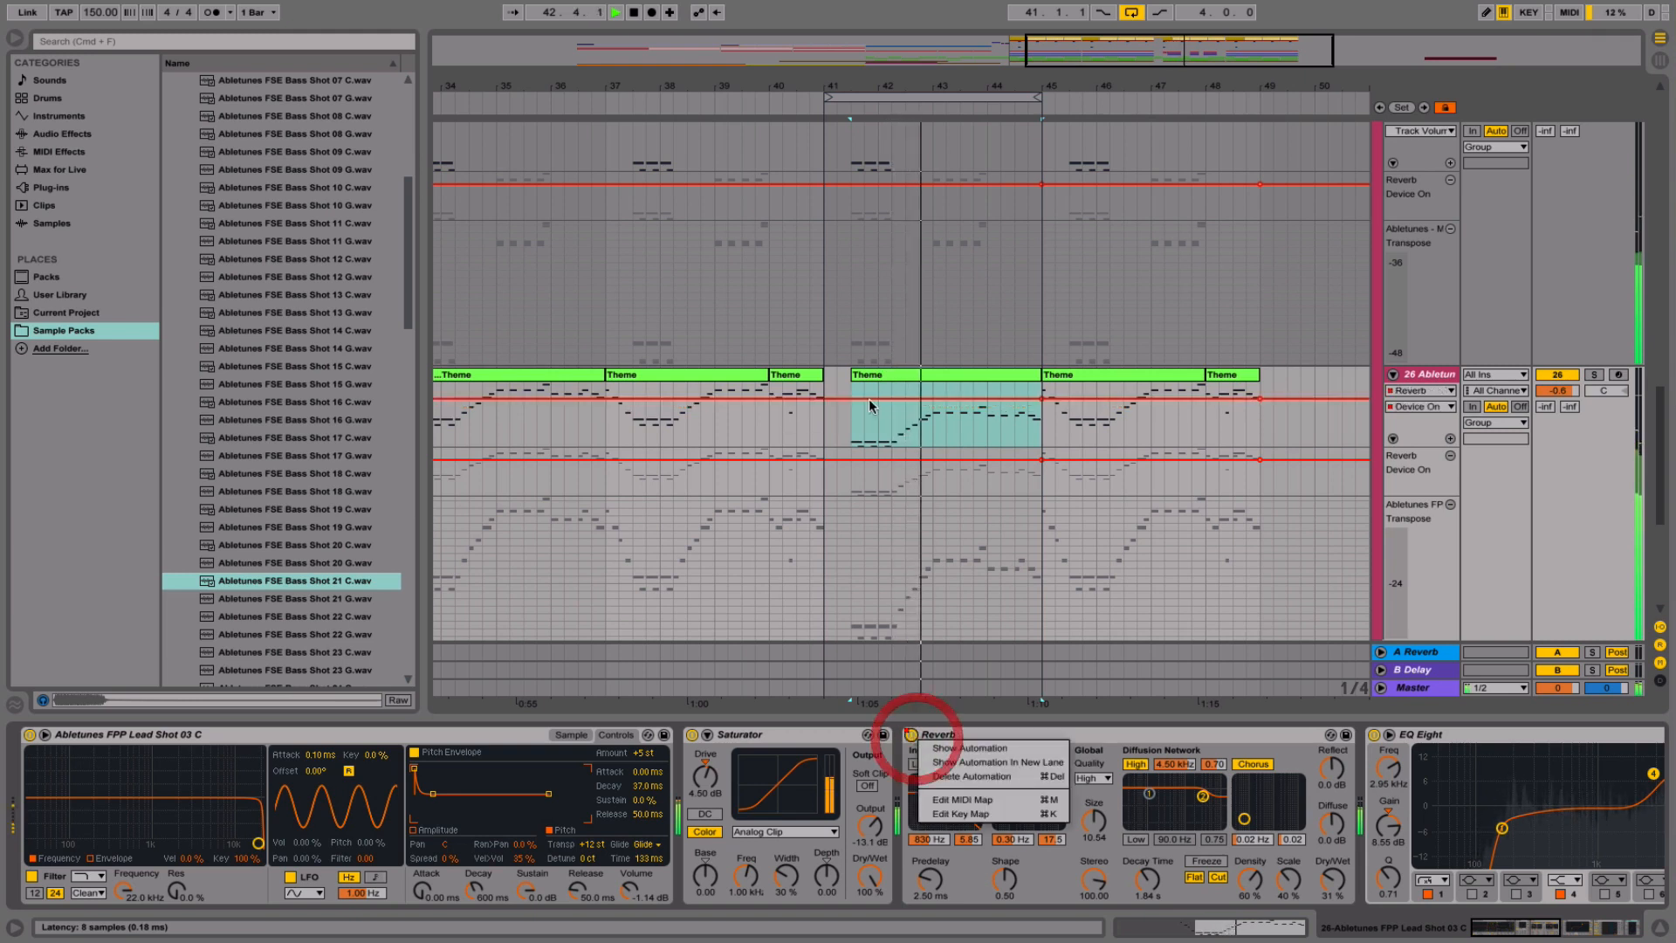
{"action": "left_click", "coordinate": [863, 399]}
- Draw automation switching track 26's Reverb off from bar 41 to bar 49, and hide the device chain
{"action": "key", "text": "b"}
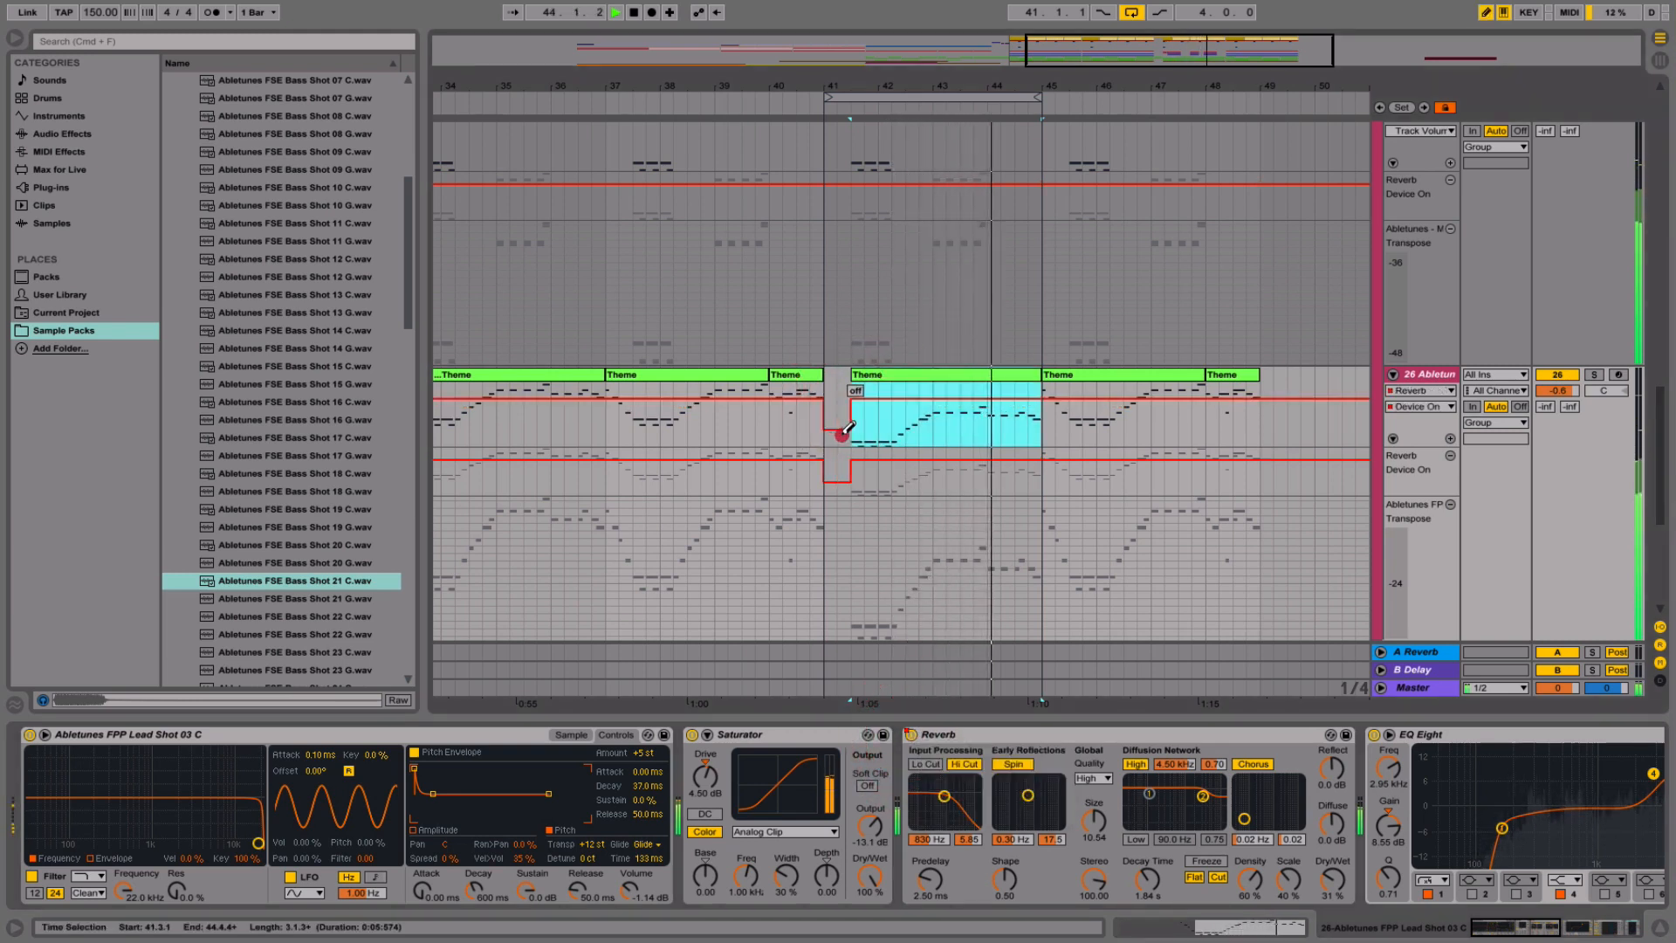
{"action": "left_click", "coordinate": [840, 433]}
{"action": "left_click_drag", "start_coordinate": [869, 427], "coordinate": [1052, 432]}
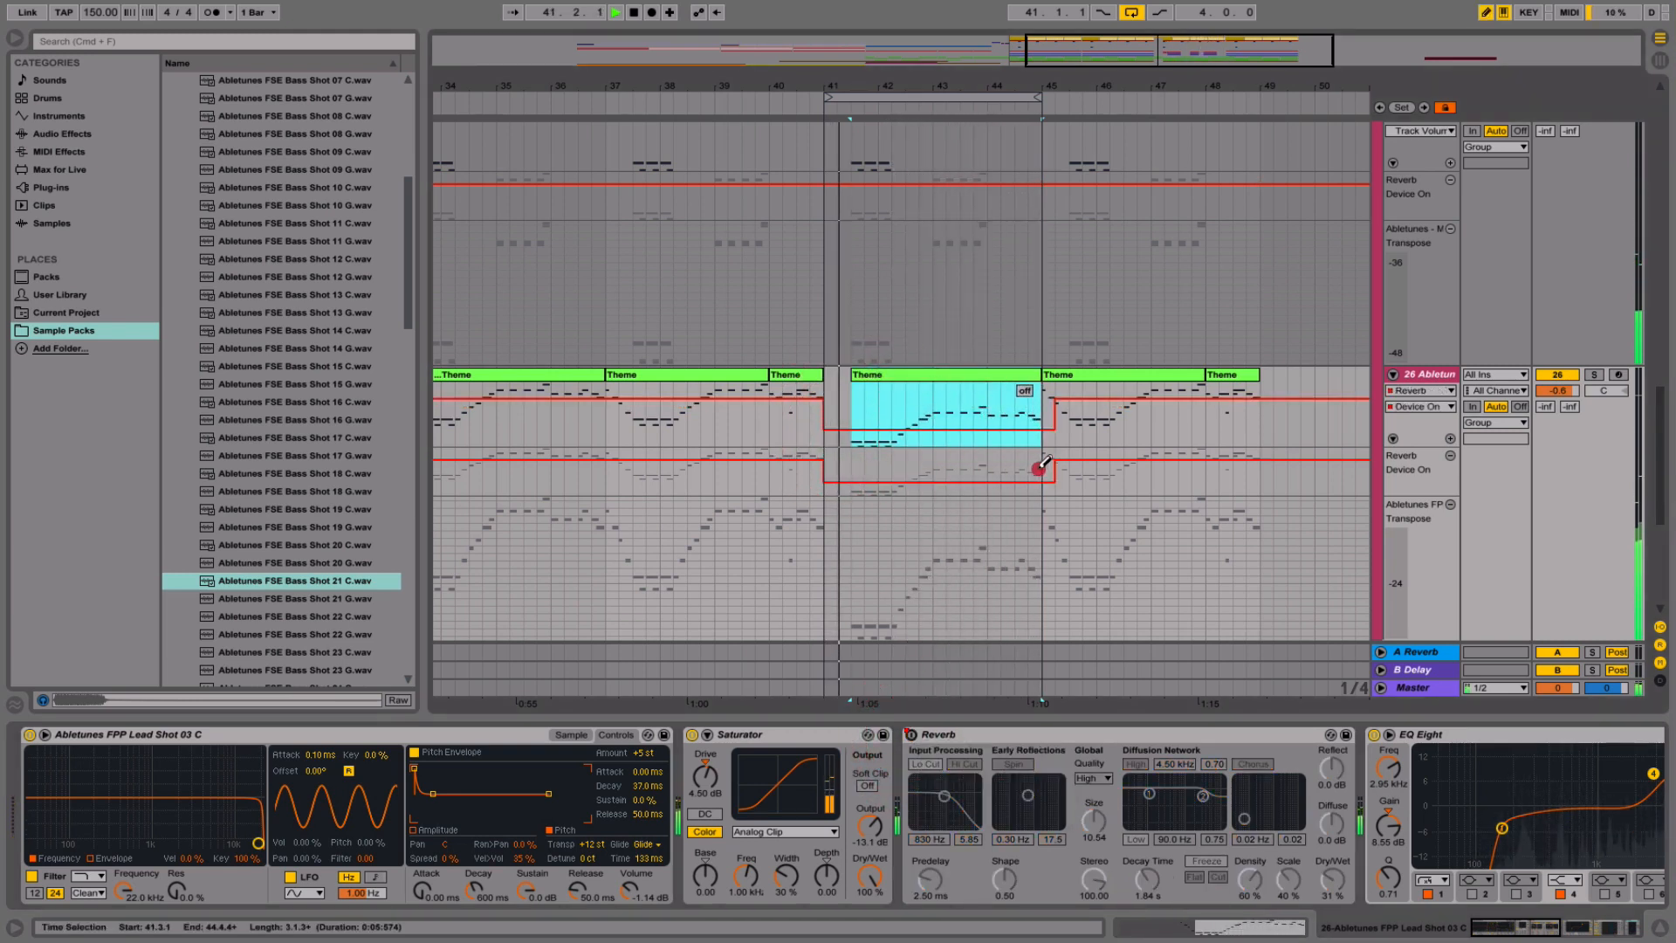
{"action": "left_click", "coordinate": [1053, 390]}
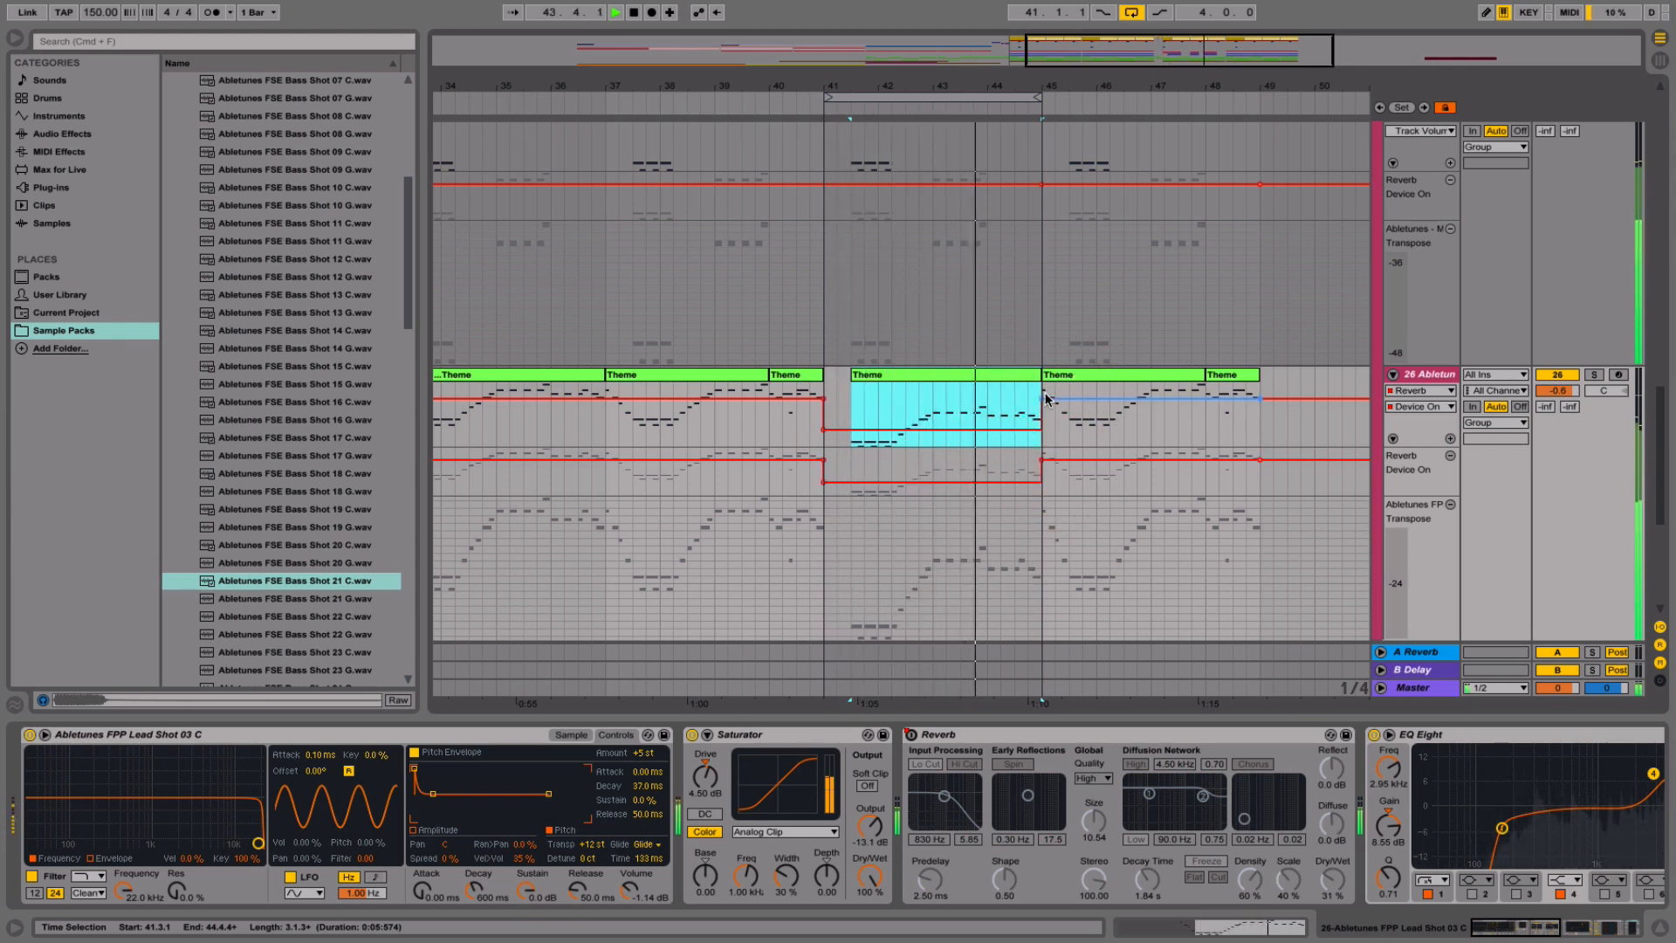
{"action": "left_click_drag", "start_coordinate": [1048, 434], "coordinate": [1259, 447]}
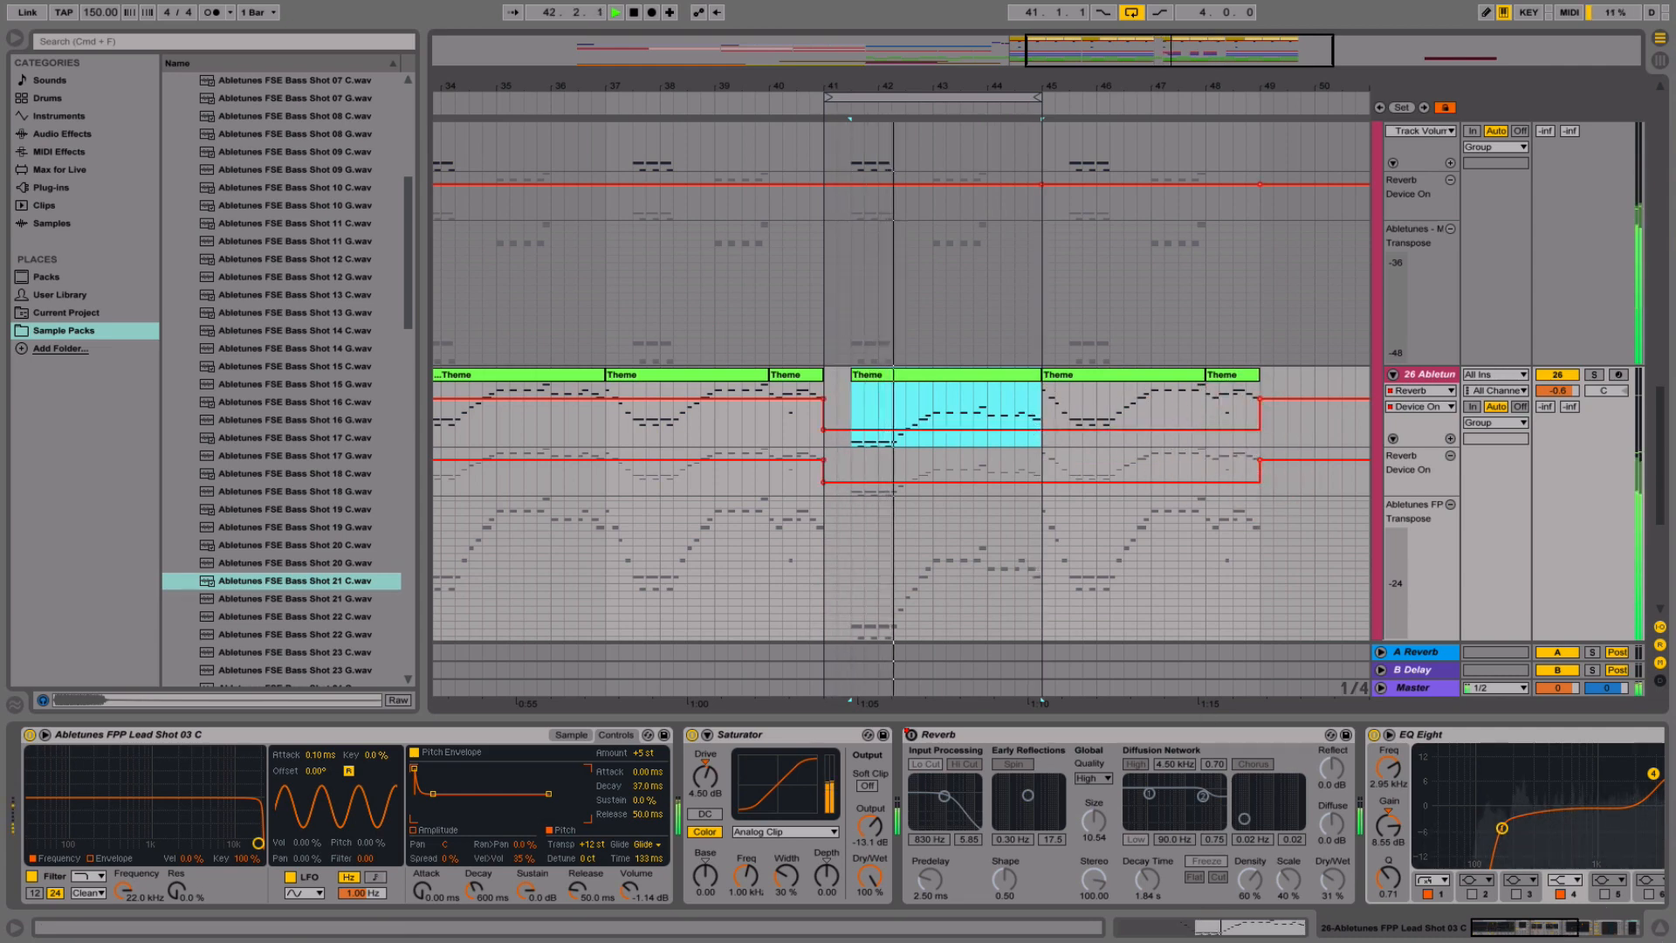
{"action": "left_click", "coordinate": [1661, 930]}
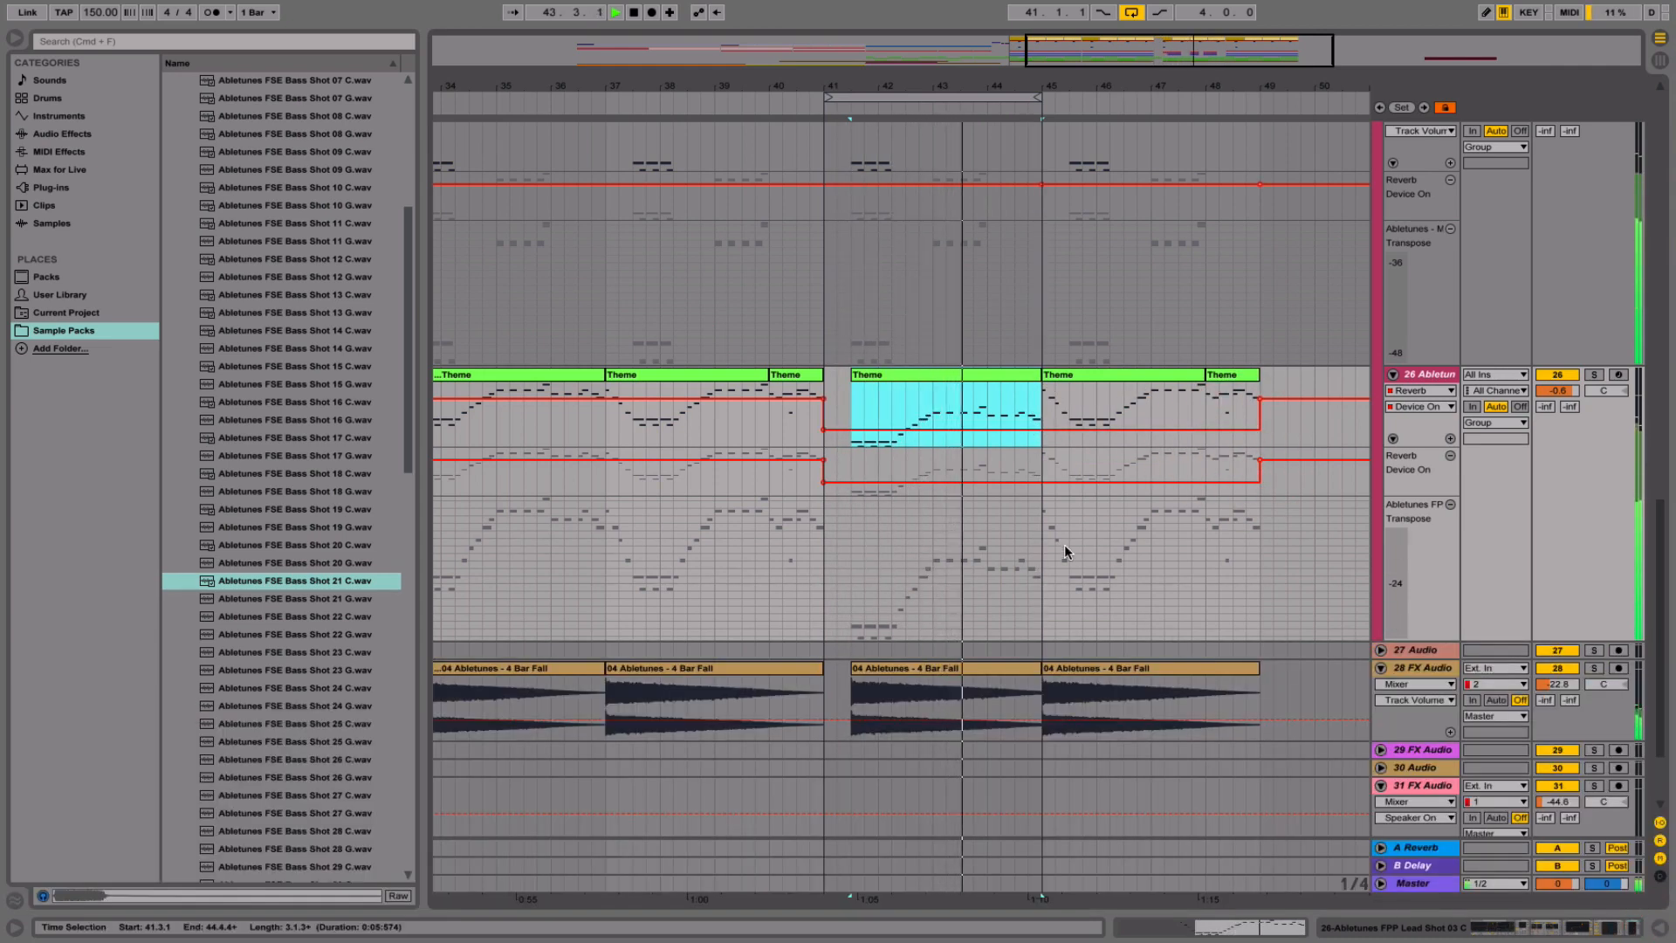
- Solo track 21 and select its first bass clip in the break
{"action": "scroll", "coordinate": [913, 221], "scroll_direction": "up", "scroll_amount": 5}
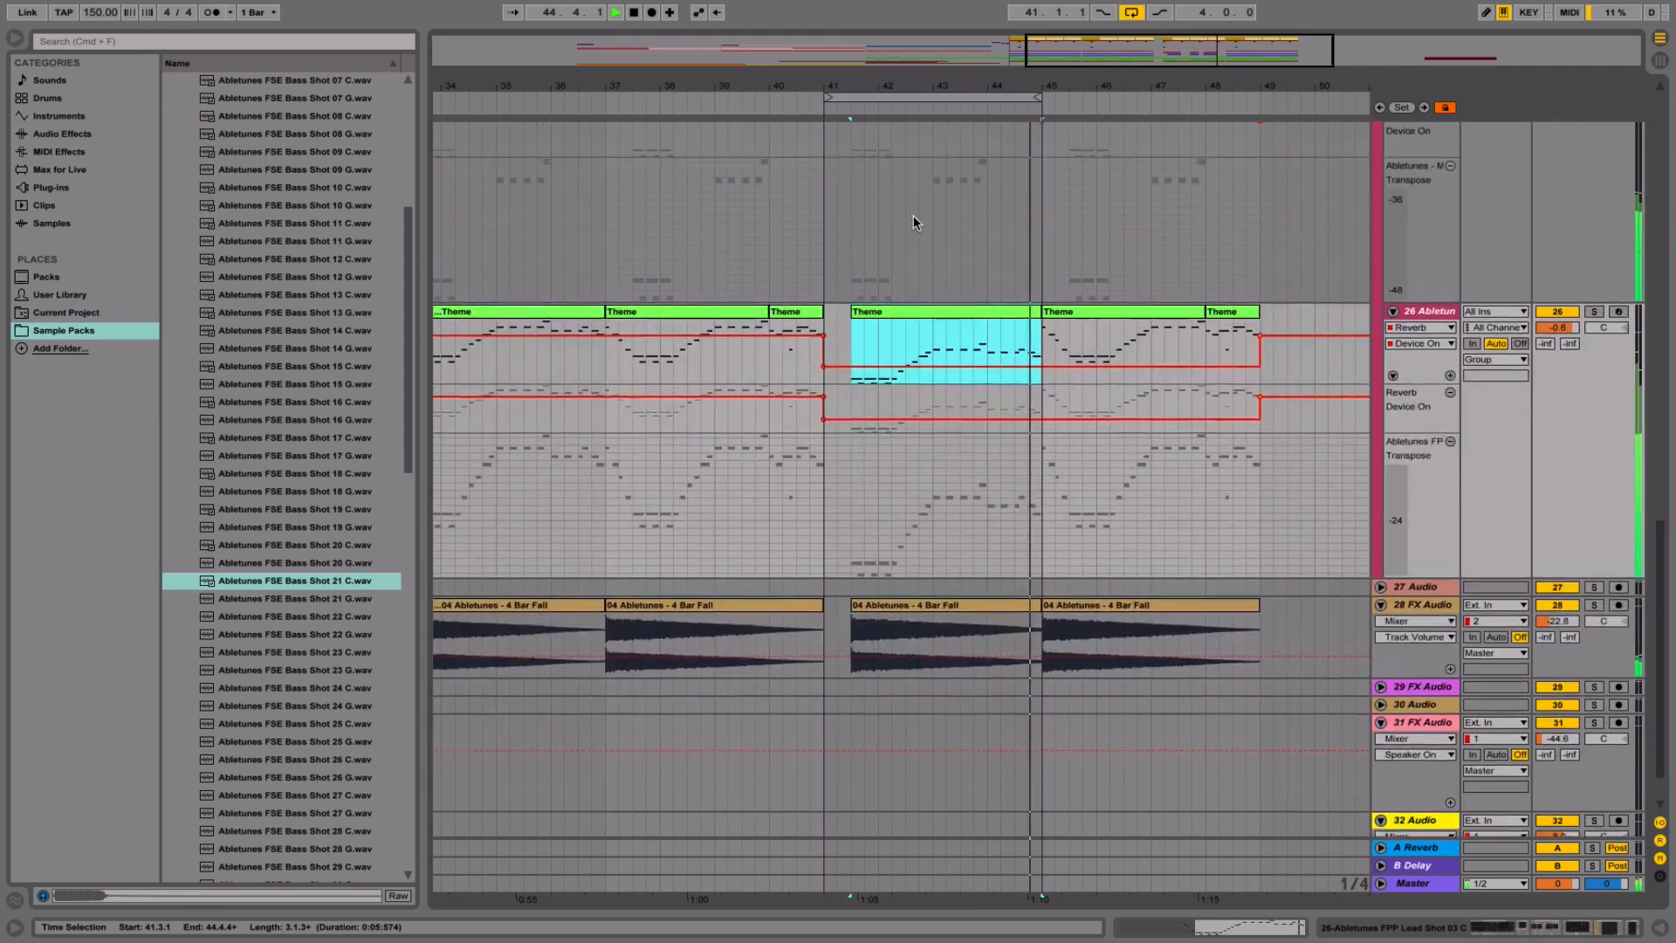
{"action": "scroll", "coordinate": [913, 216], "scroll_direction": "up", "scroll_amount": 15}
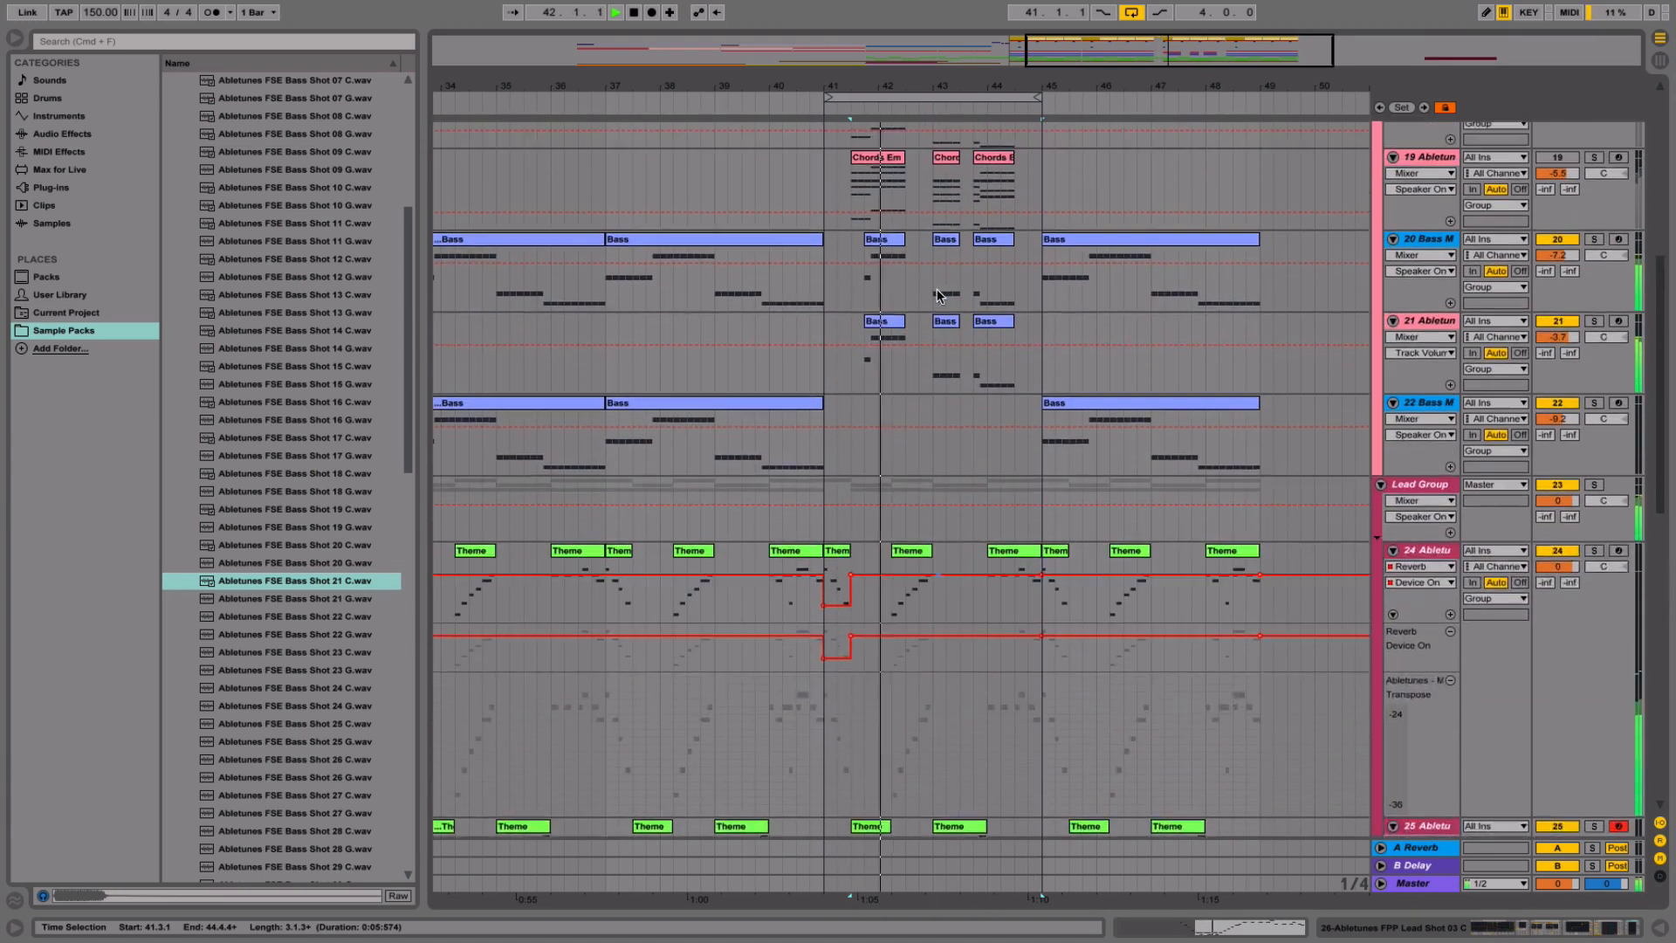
{"action": "left_click", "coordinate": [1430, 340]}
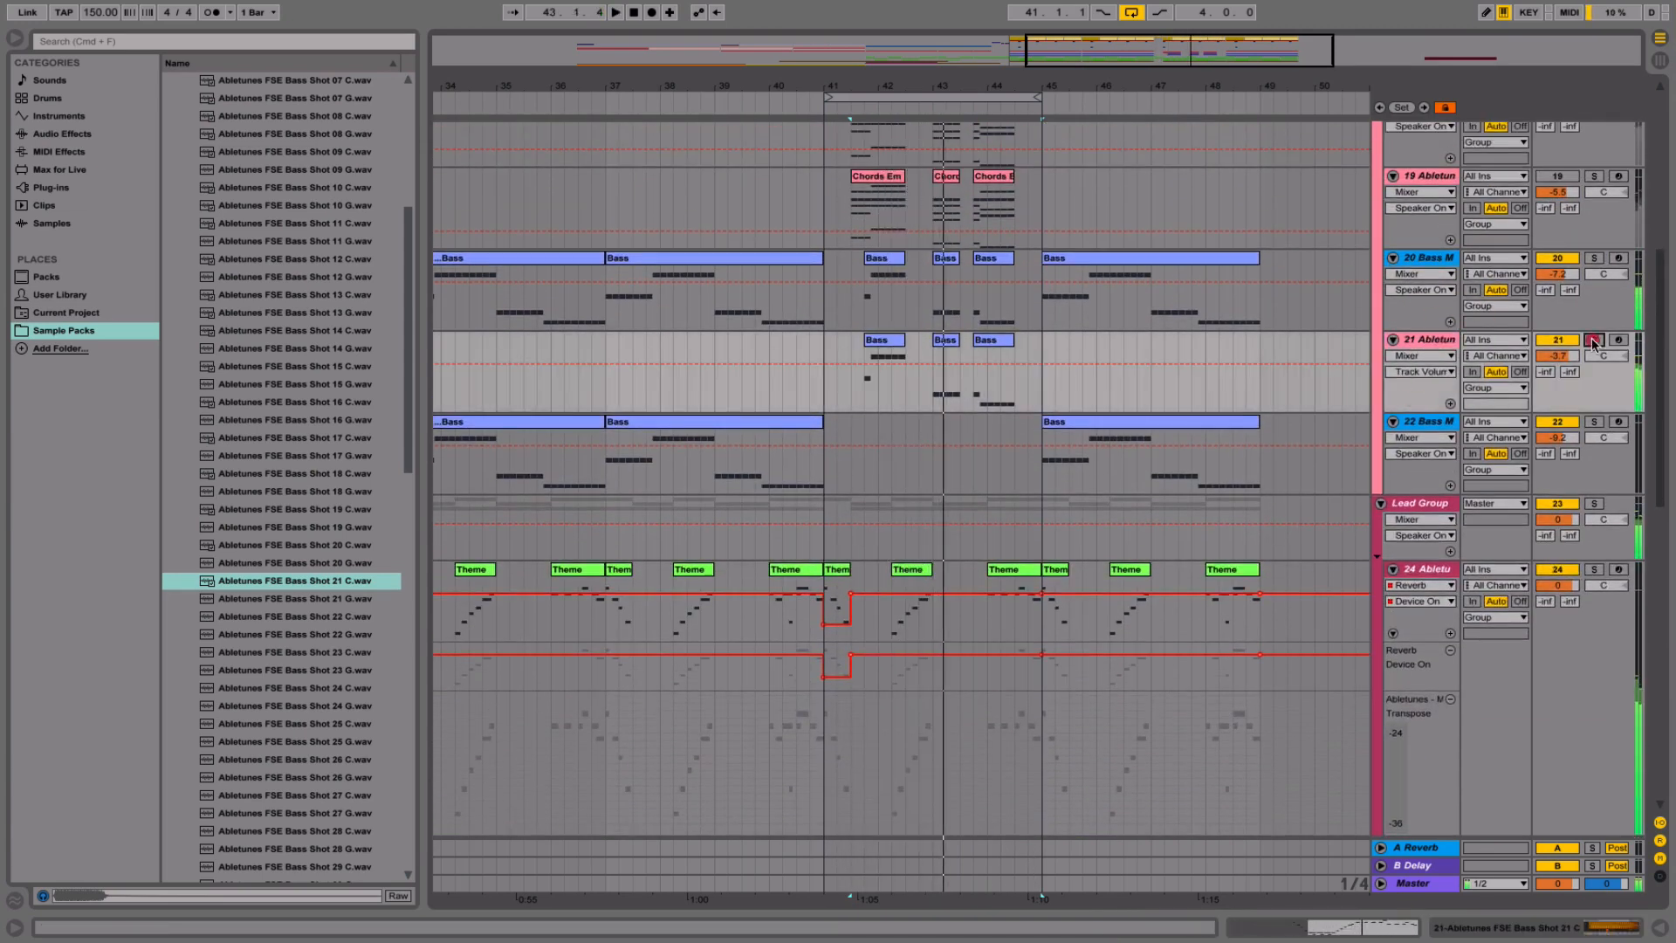
{"action": "left_click", "coordinate": [1594, 340]}
{"action": "left_click", "coordinate": [877, 340]}
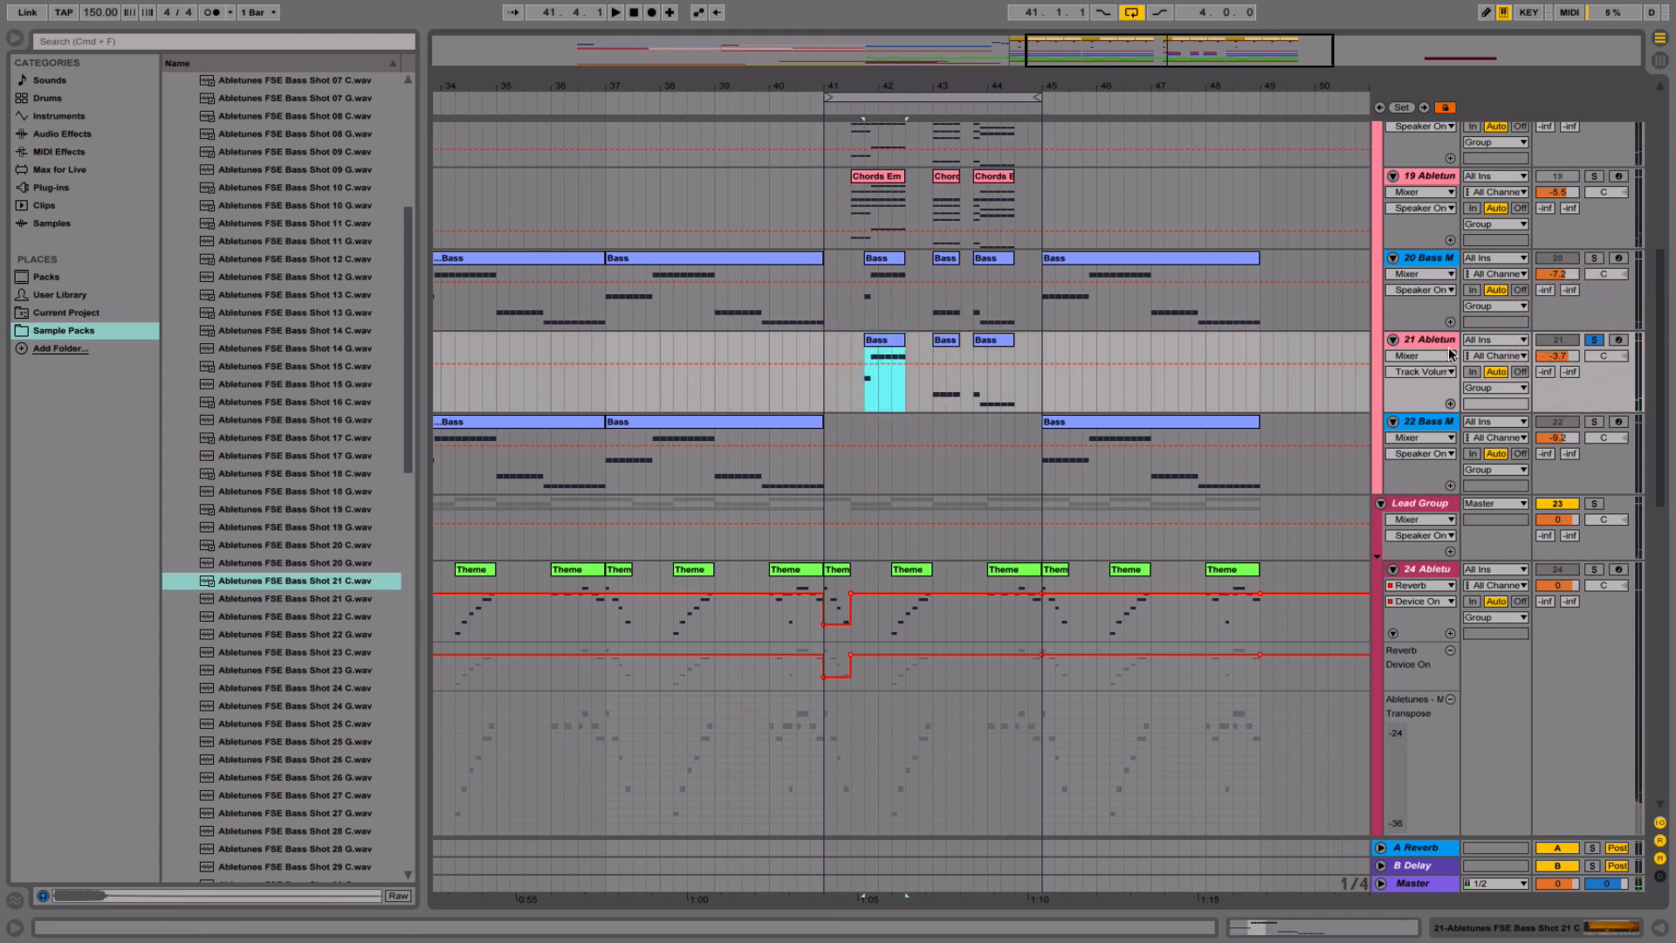
- Play lead track 26 from just before bar 41 and clear the solo
{"action": "scroll", "coordinate": [1181, 438], "scroll_direction": "down", "scroll_amount": 10}
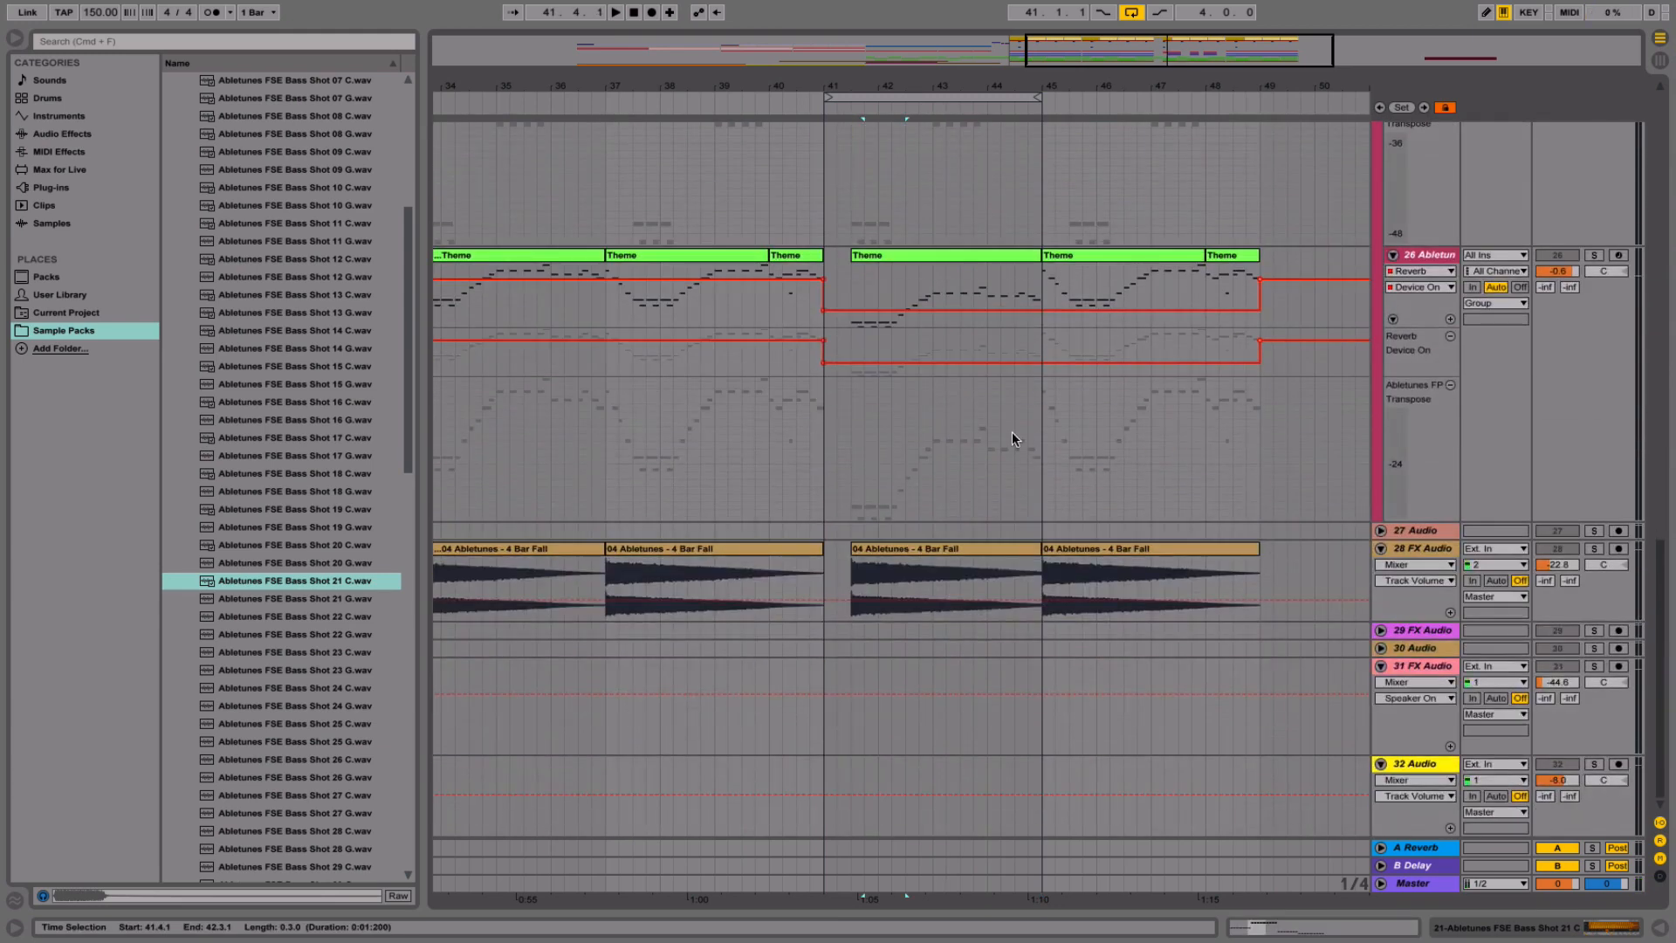
{"action": "left_click", "coordinate": [864, 363]}
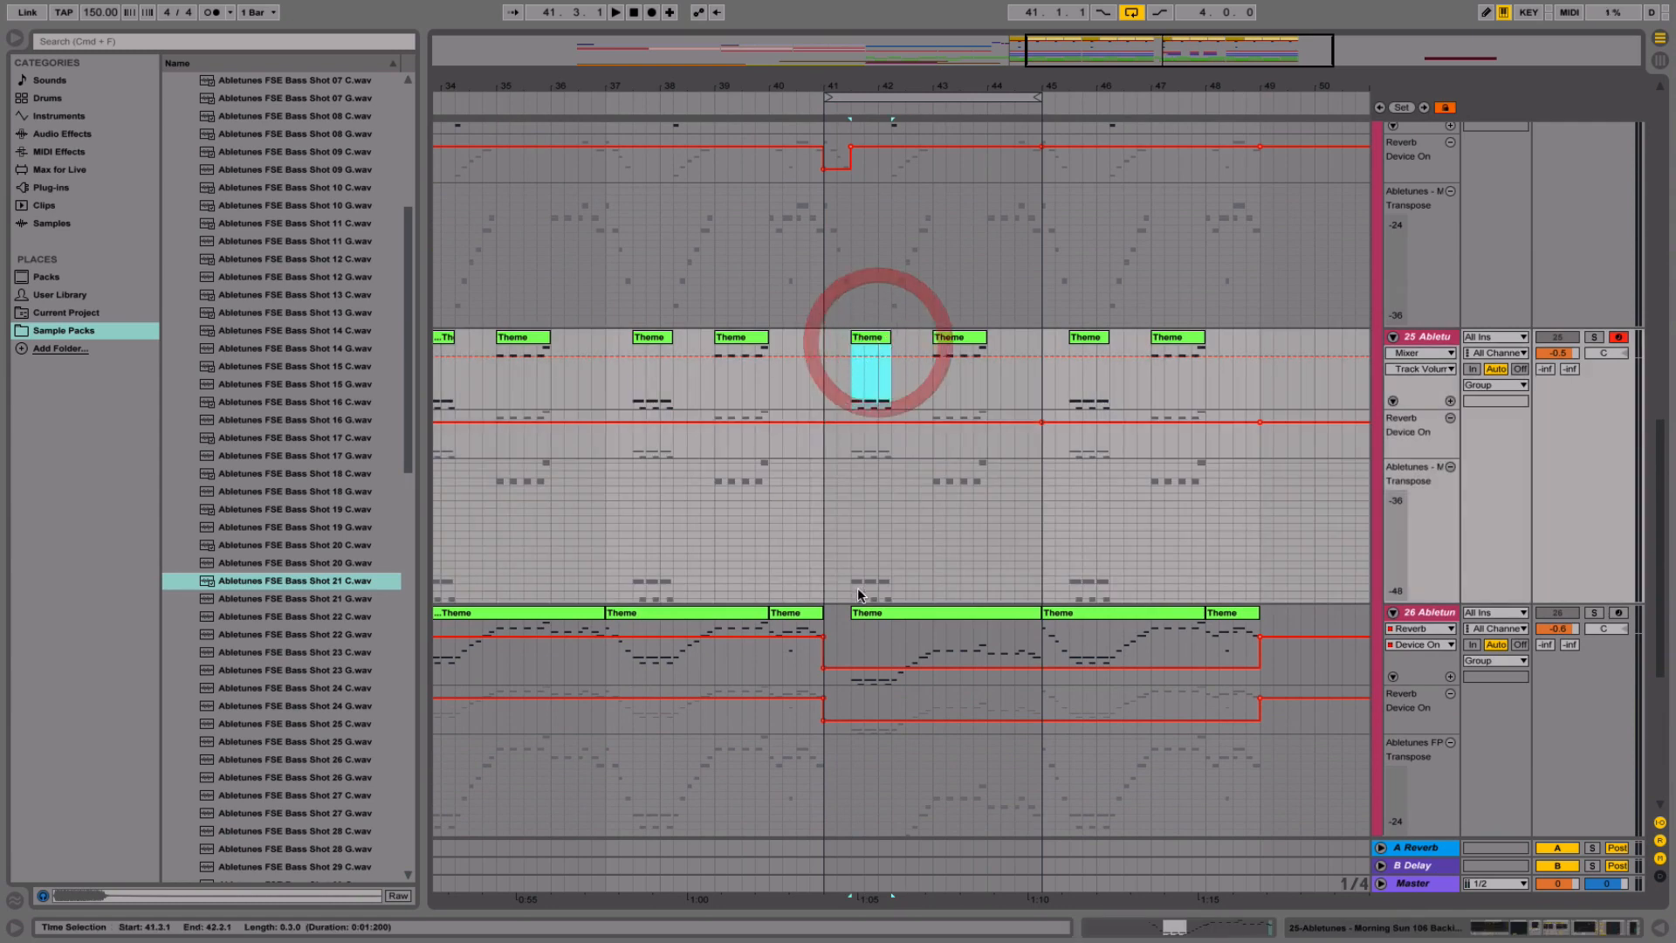
{"action": "left_click", "coordinate": [826, 619]}
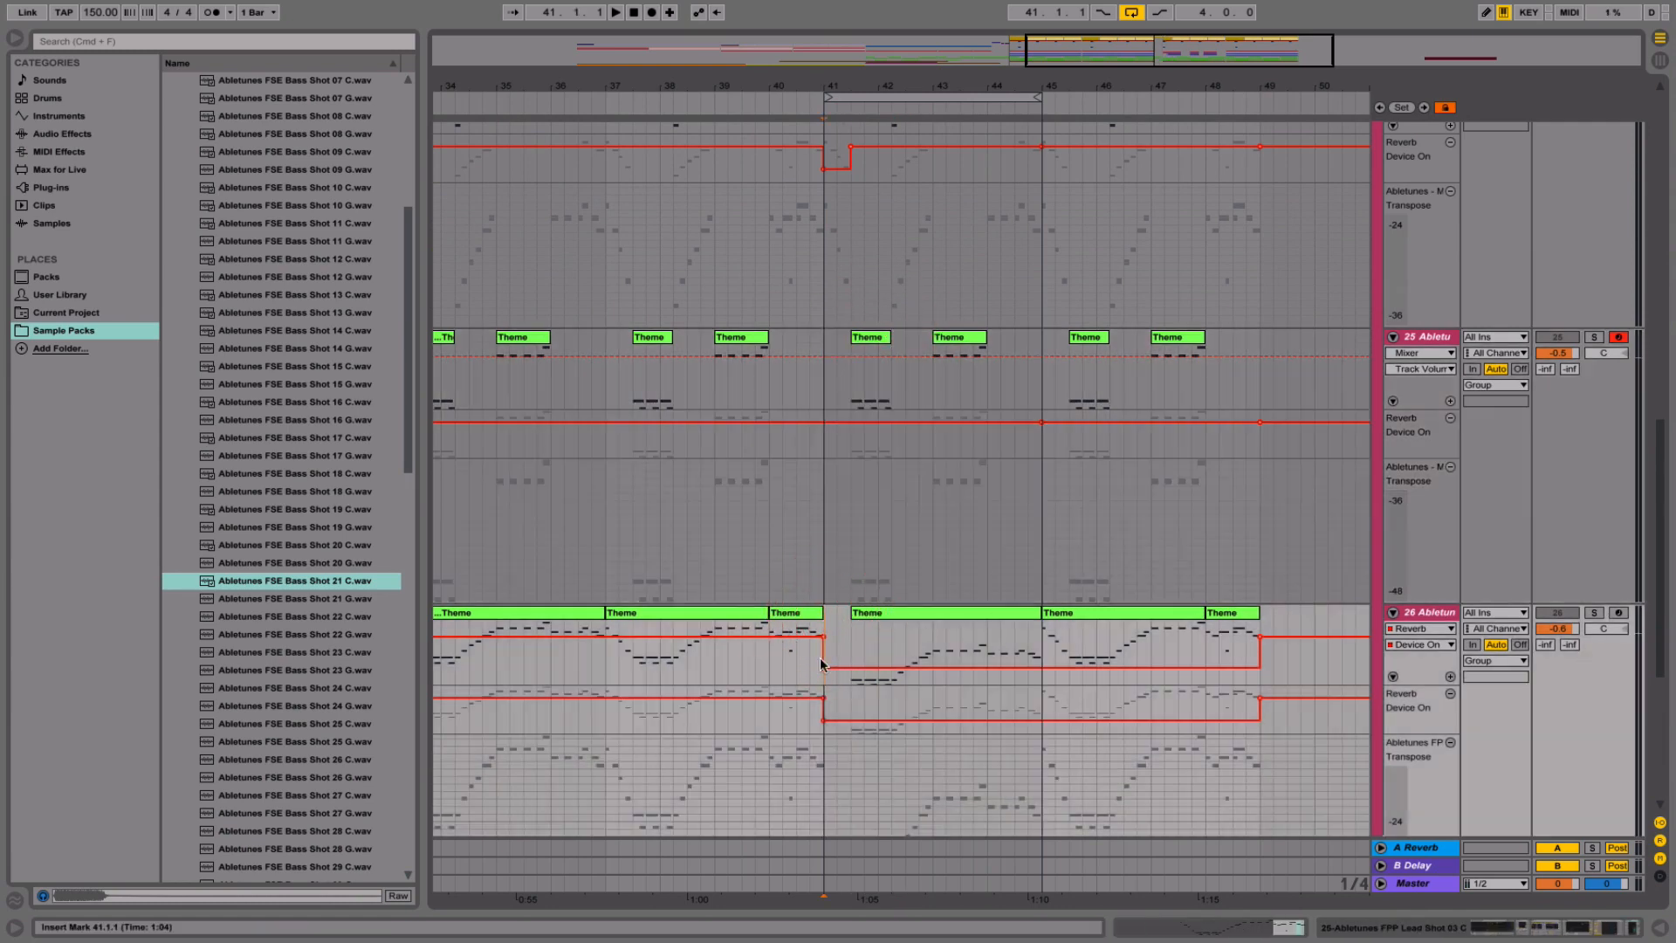
{"action": "left_click", "coordinate": [788, 674]}
{"action": "key", "text": "space"}
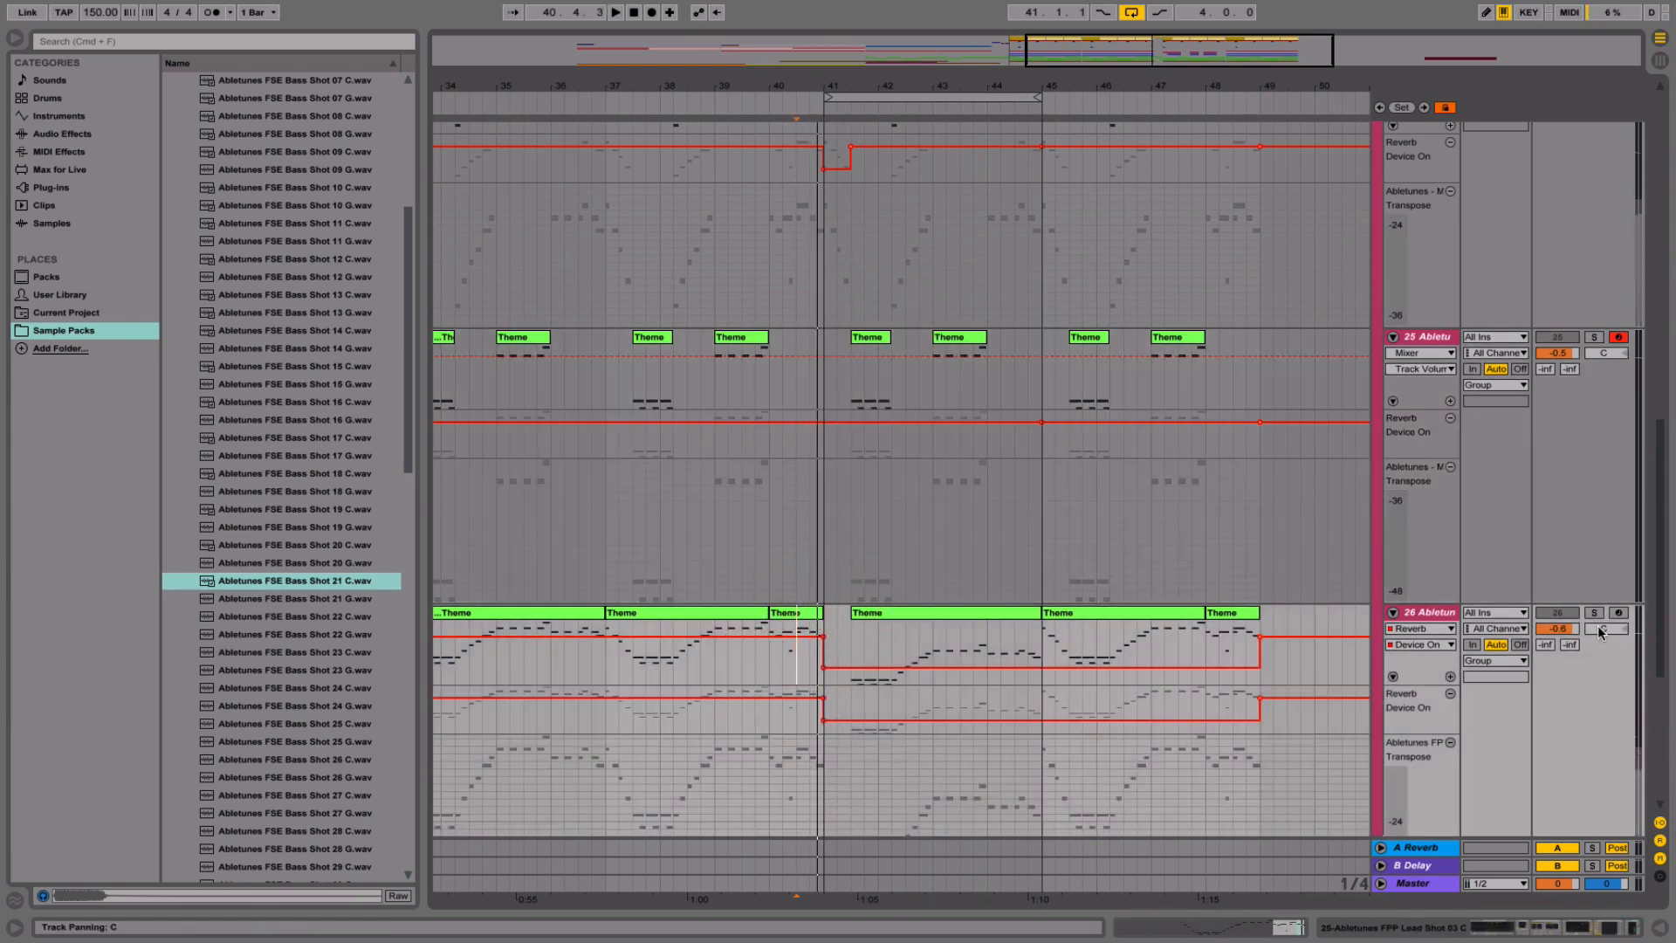
{"action": "left_click", "coordinate": [1594, 613]}
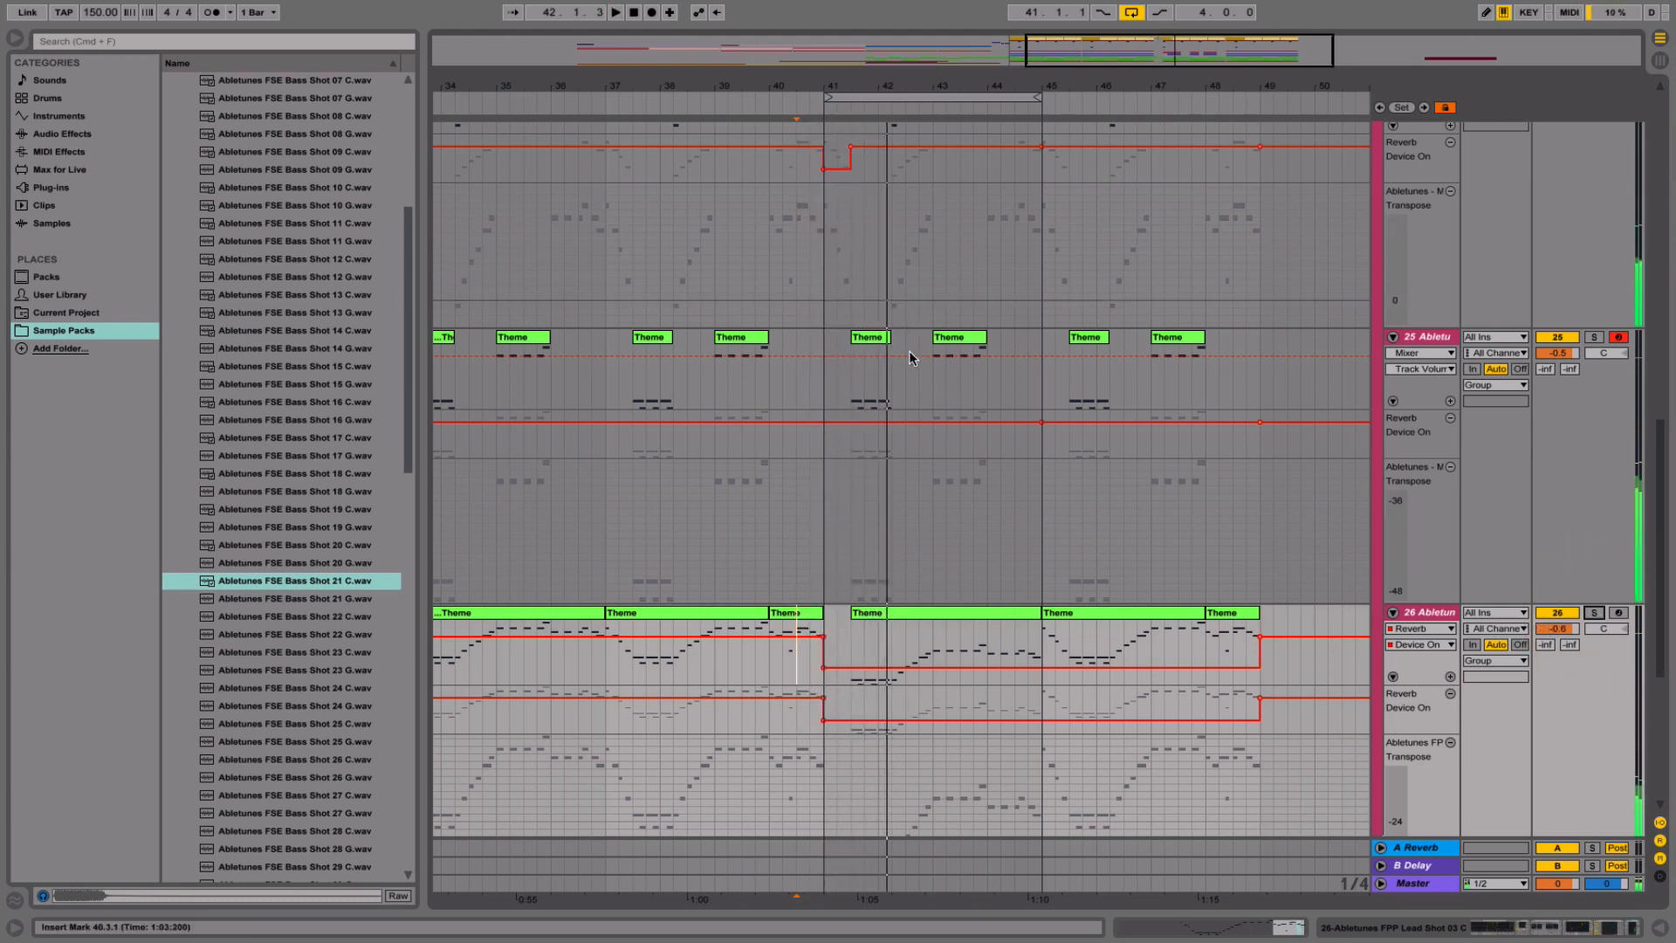
- Select track 21's first bass clip in the break and replace the Simpler's sample with Abletunes FSE Bass Shot 22 C.wav
{"action": "scroll", "coordinate": [911, 361], "scroll_direction": "up", "scroll_amount": 4}
{"action": "scroll", "coordinate": [911, 360], "scroll_direction": "up", "scroll_amount": 8}
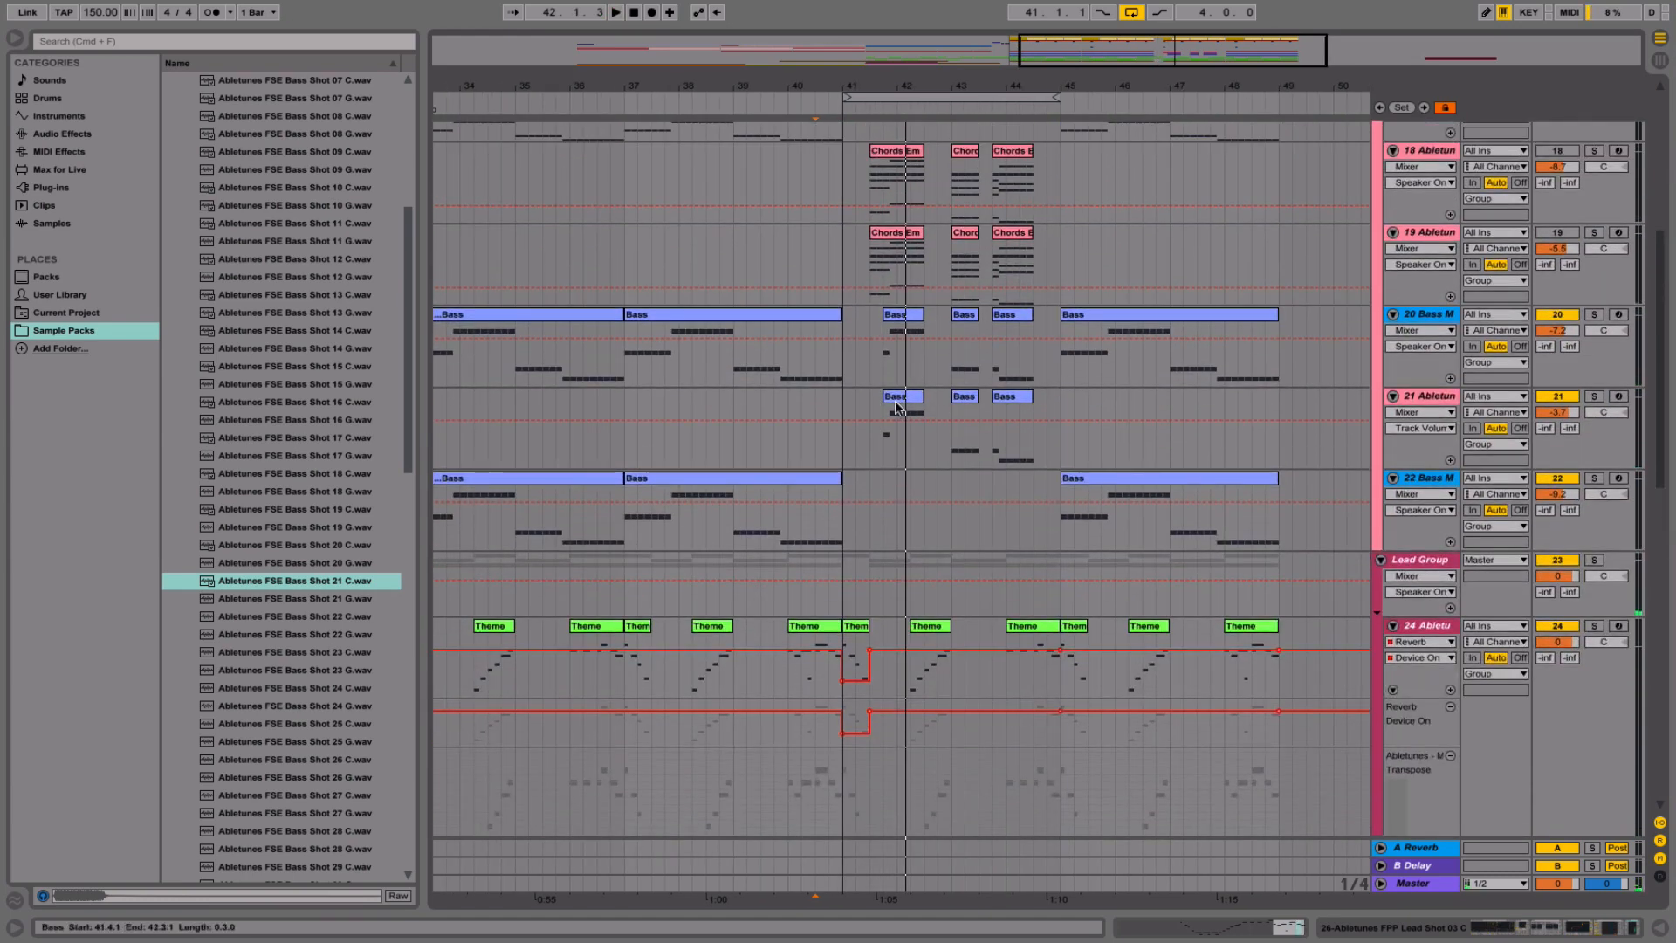
{"action": "left_click", "coordinate": [897, 403]}
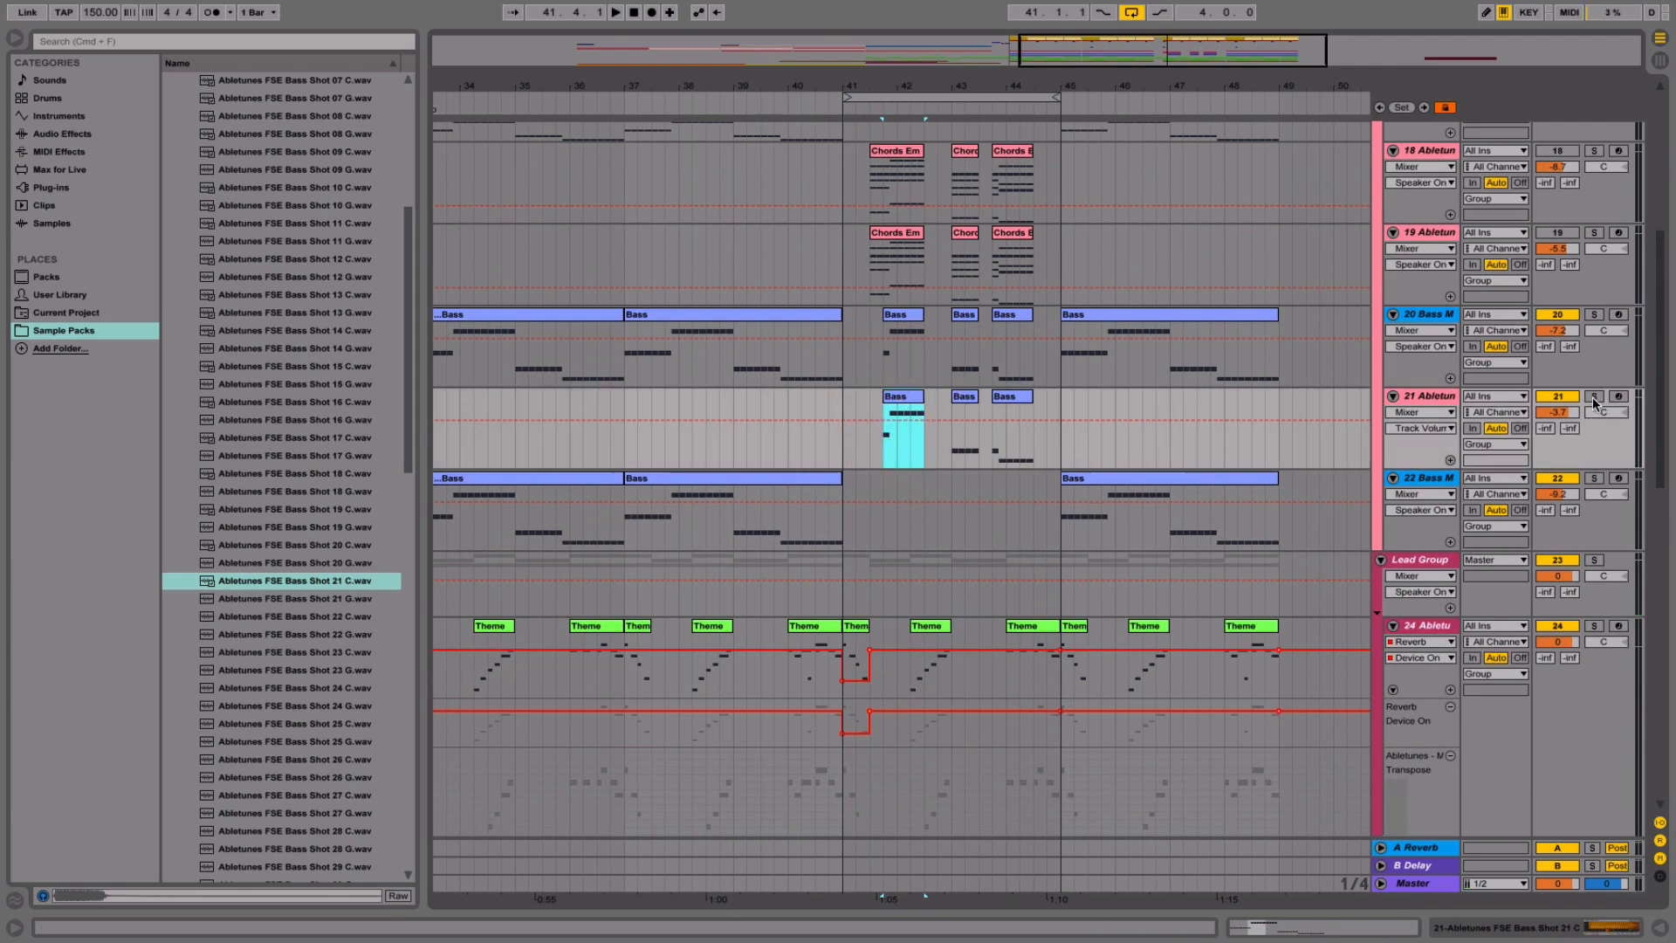
{"action": "scroll", "coordinate": [1594, 404], "scroll_direction": "up", "scroll_amount": 1}
{"action": "double_click", "coordinate": [1436, 415]}
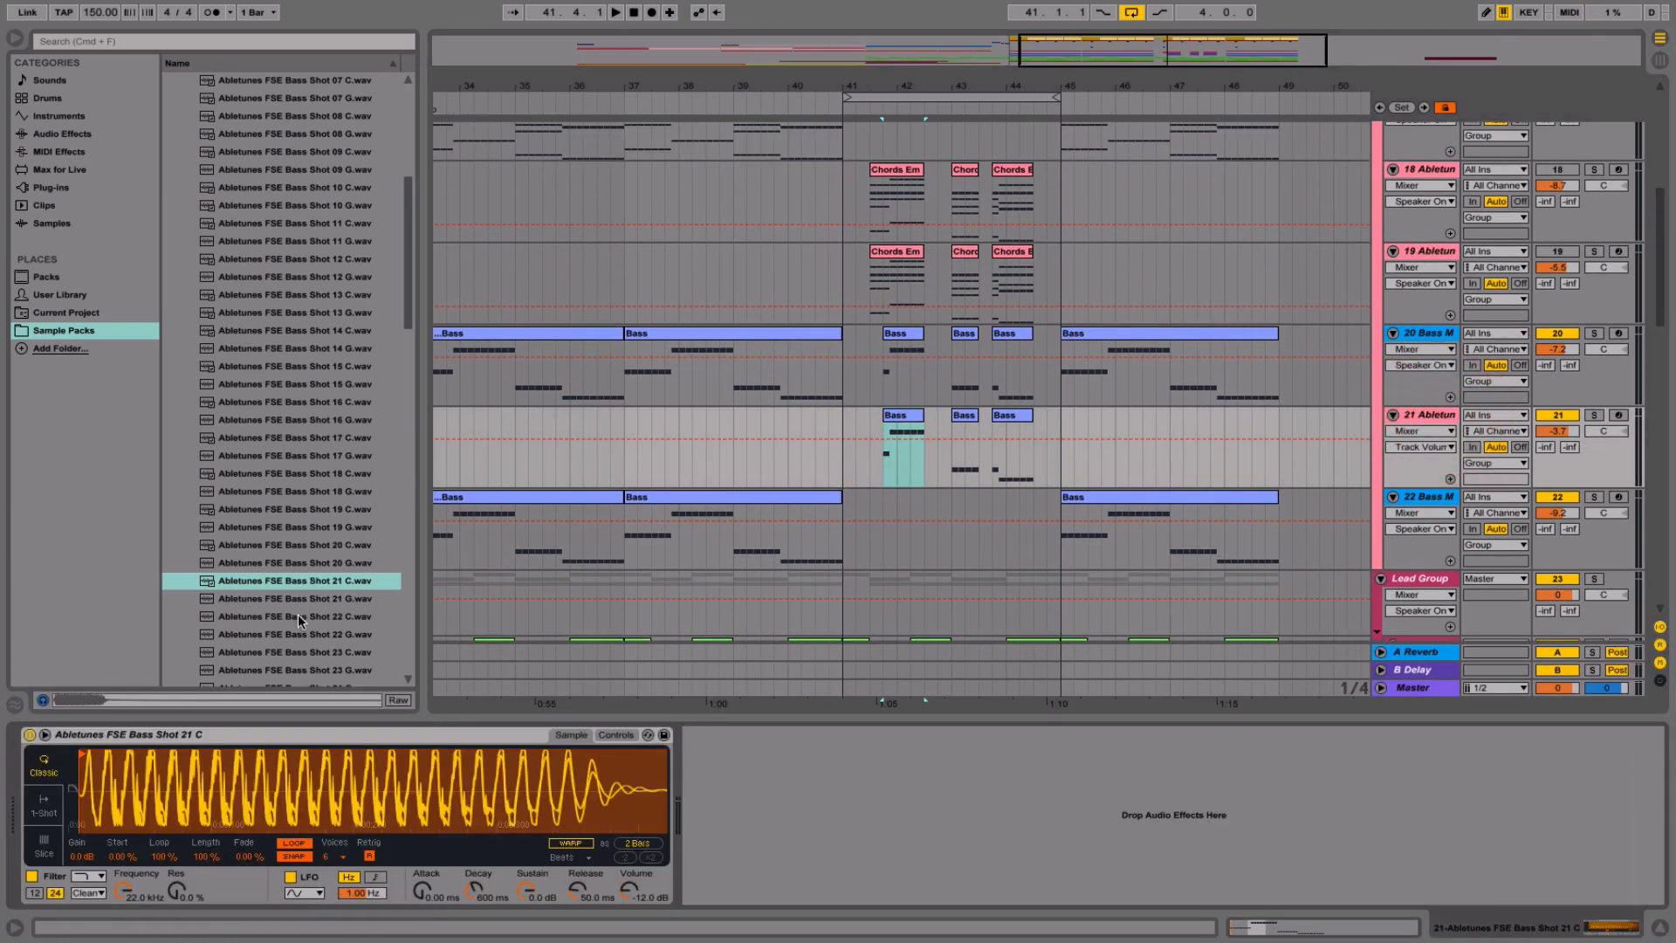
{"action": "left_click", "coordinate": [297, 615]}
{"action": "left_click_drag", "start_coordinate": [291, 618], "coordinate": [340, 792]}
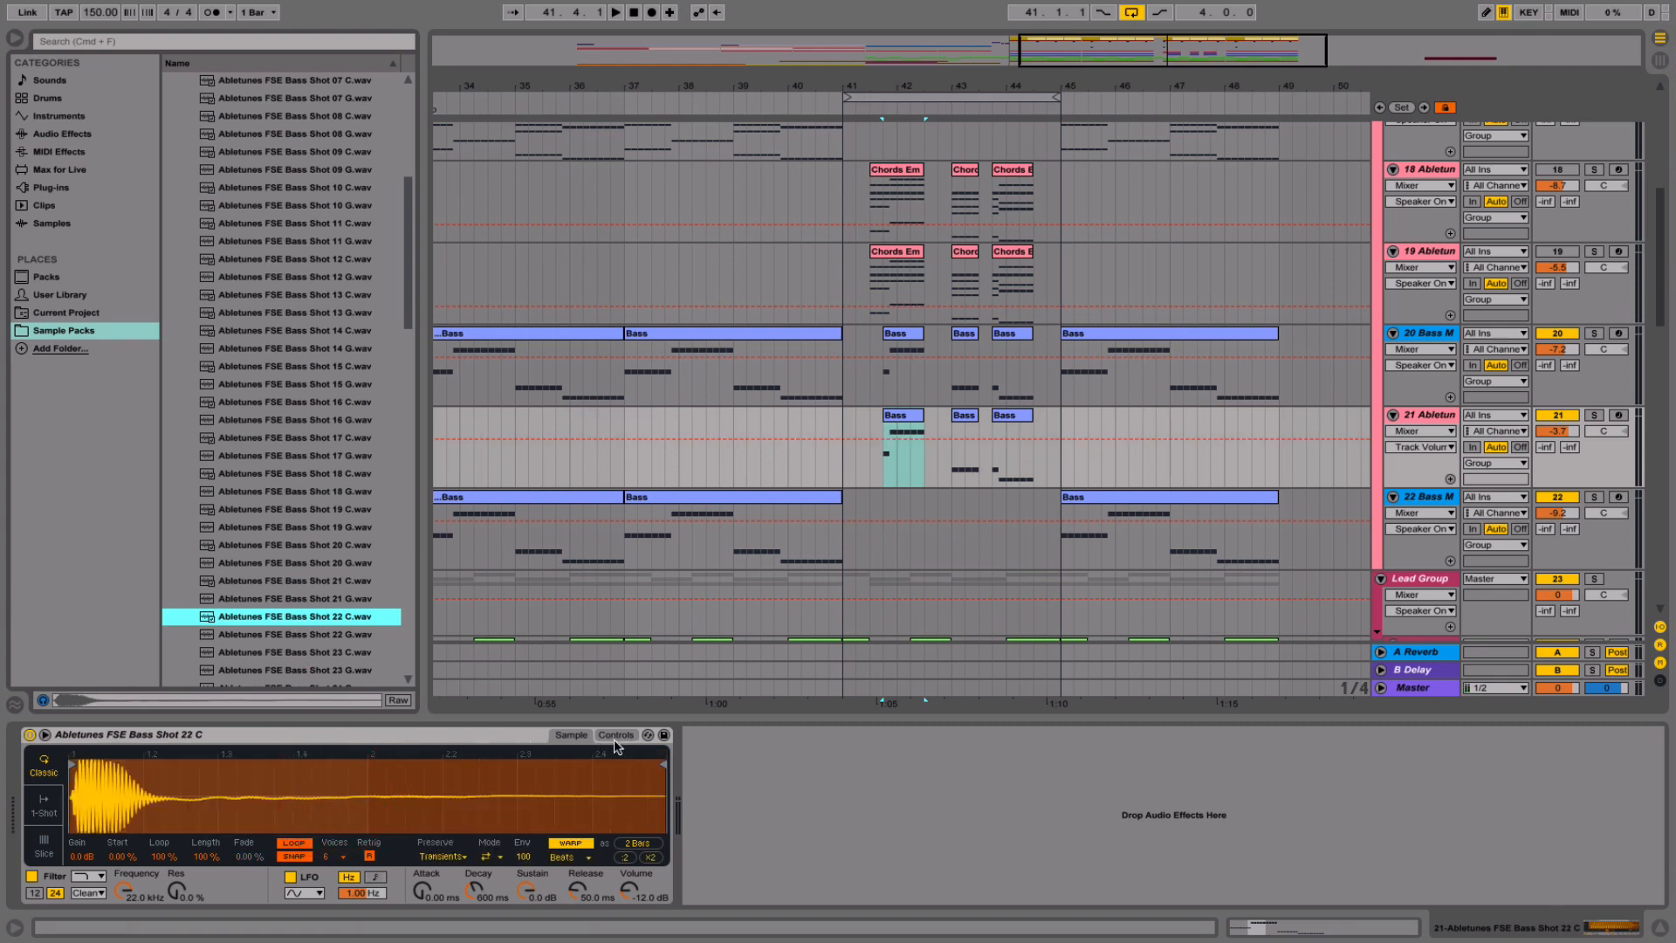
- Transpose the new bass shot on track 21 to +12 st while listening in solo, and turn the solo off
{"action": "left_click", "coordinate": [1594, 415]}
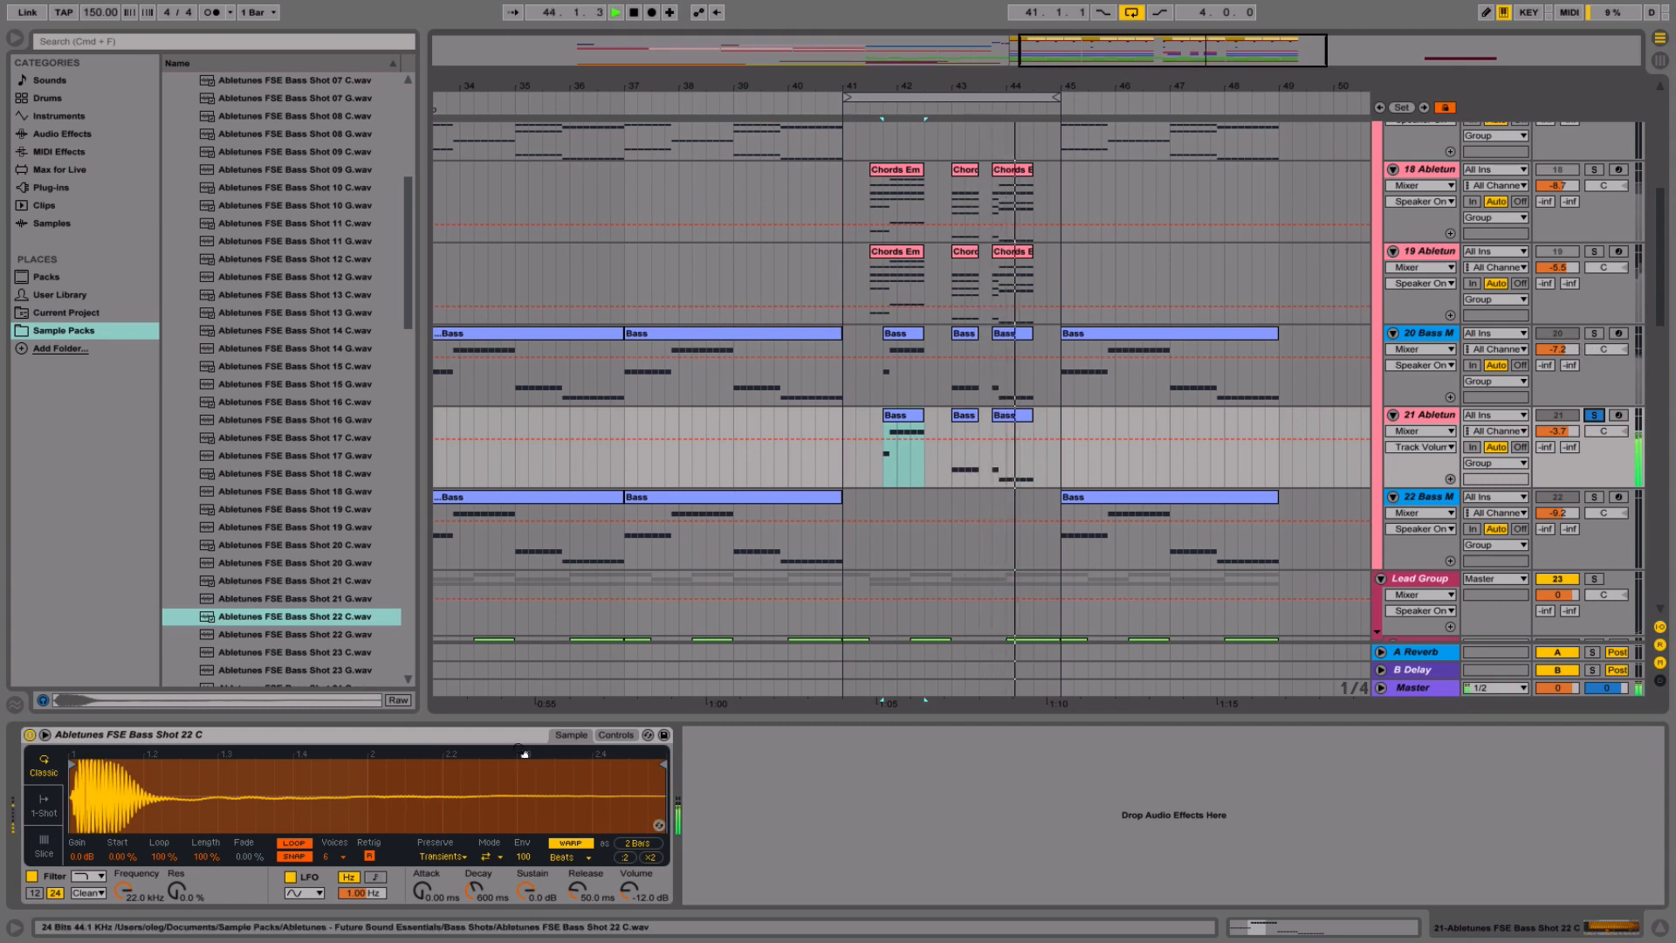
{"action": "left_click", "coordinate": [615, 734]}
{"action": "left_click", "coordinate": [588, 844]}
{"action": "type", "text": "12"}
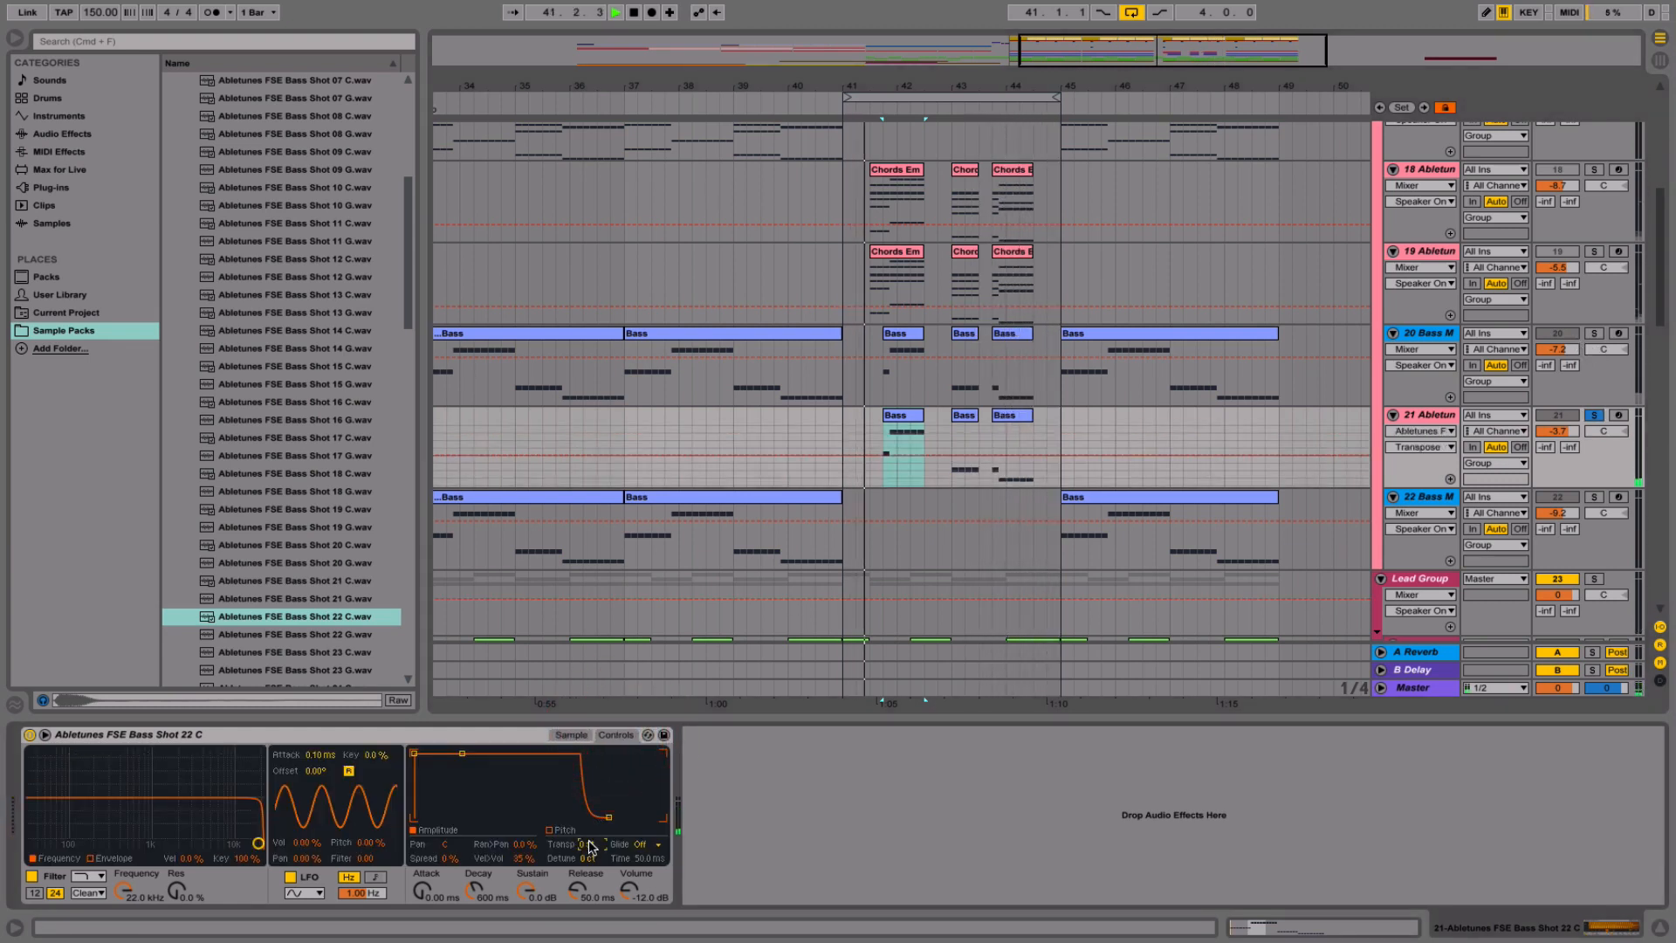
{"action": "key", "text": "Return"}
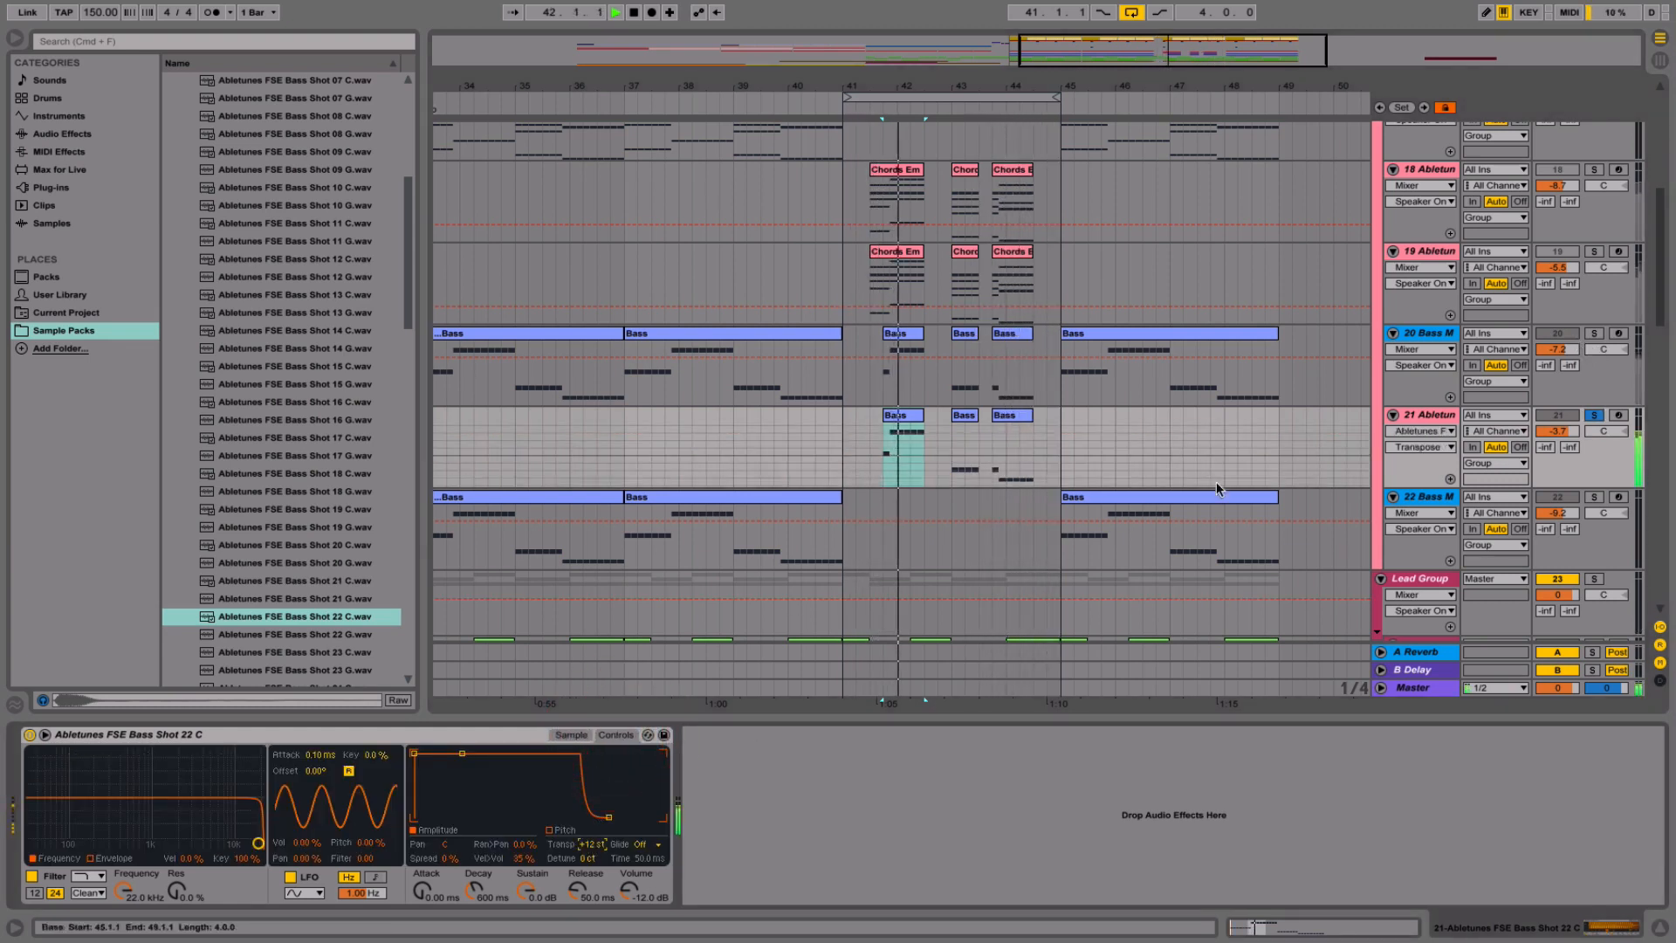
{"action": "left_click", "coordinate": [1594, 416]}
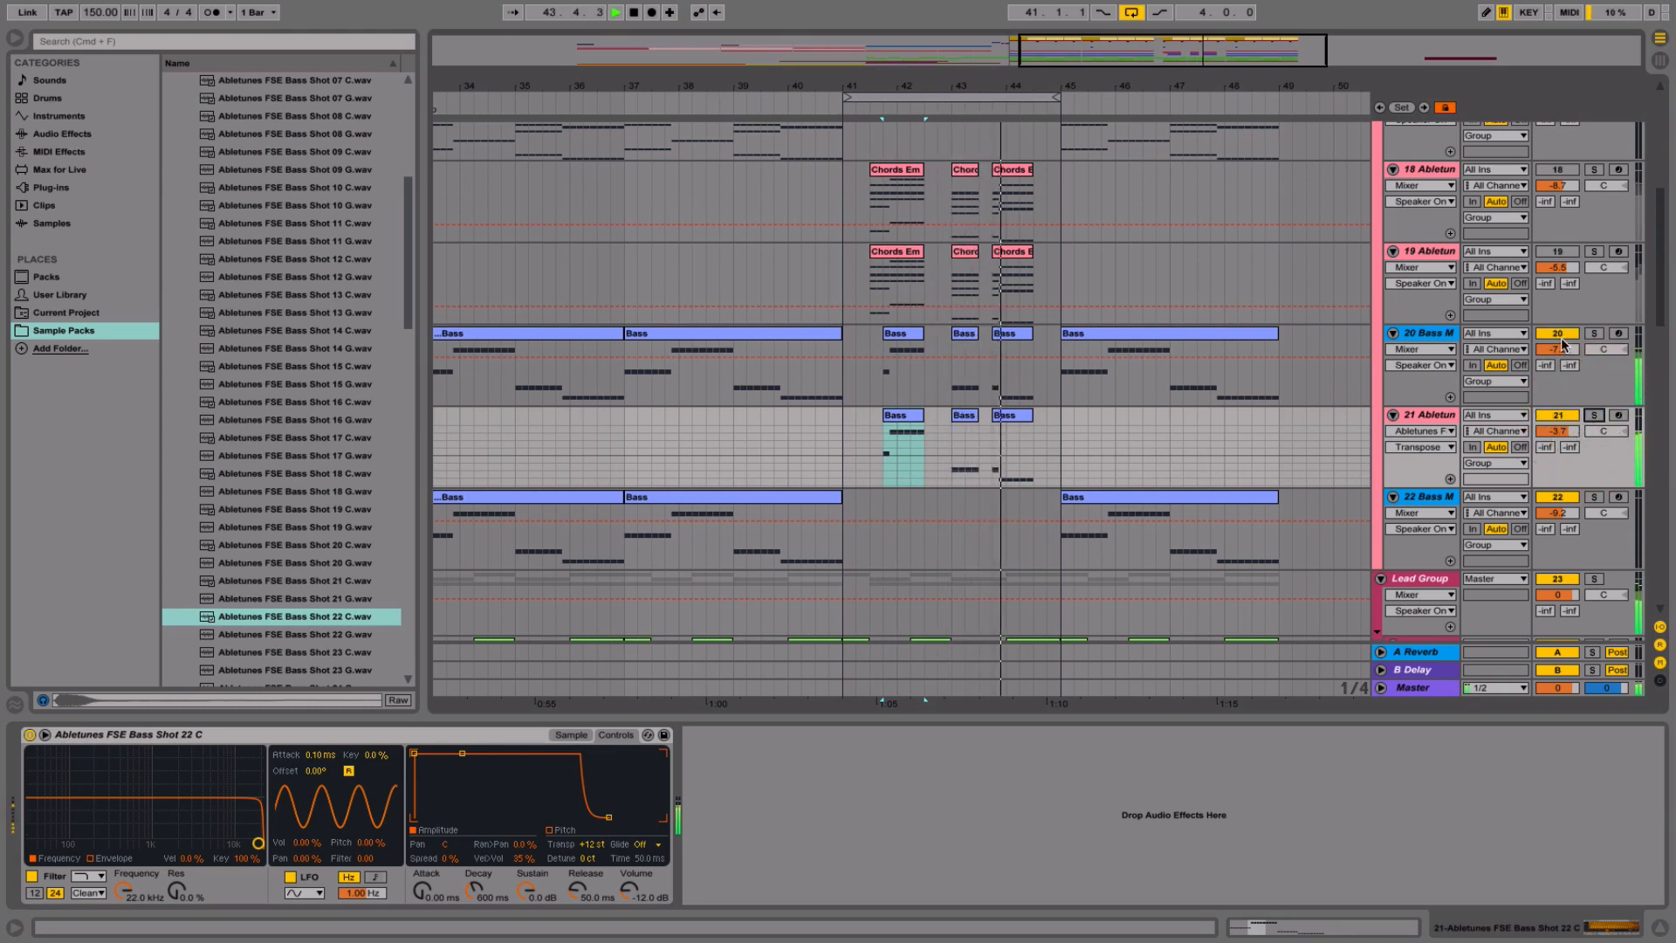
- Deactivate bass track 20 and delete its bass clips in the break between 41.3.1 and 44.4.1
{"action": "left_click", "coordinate": [1558, 333]}
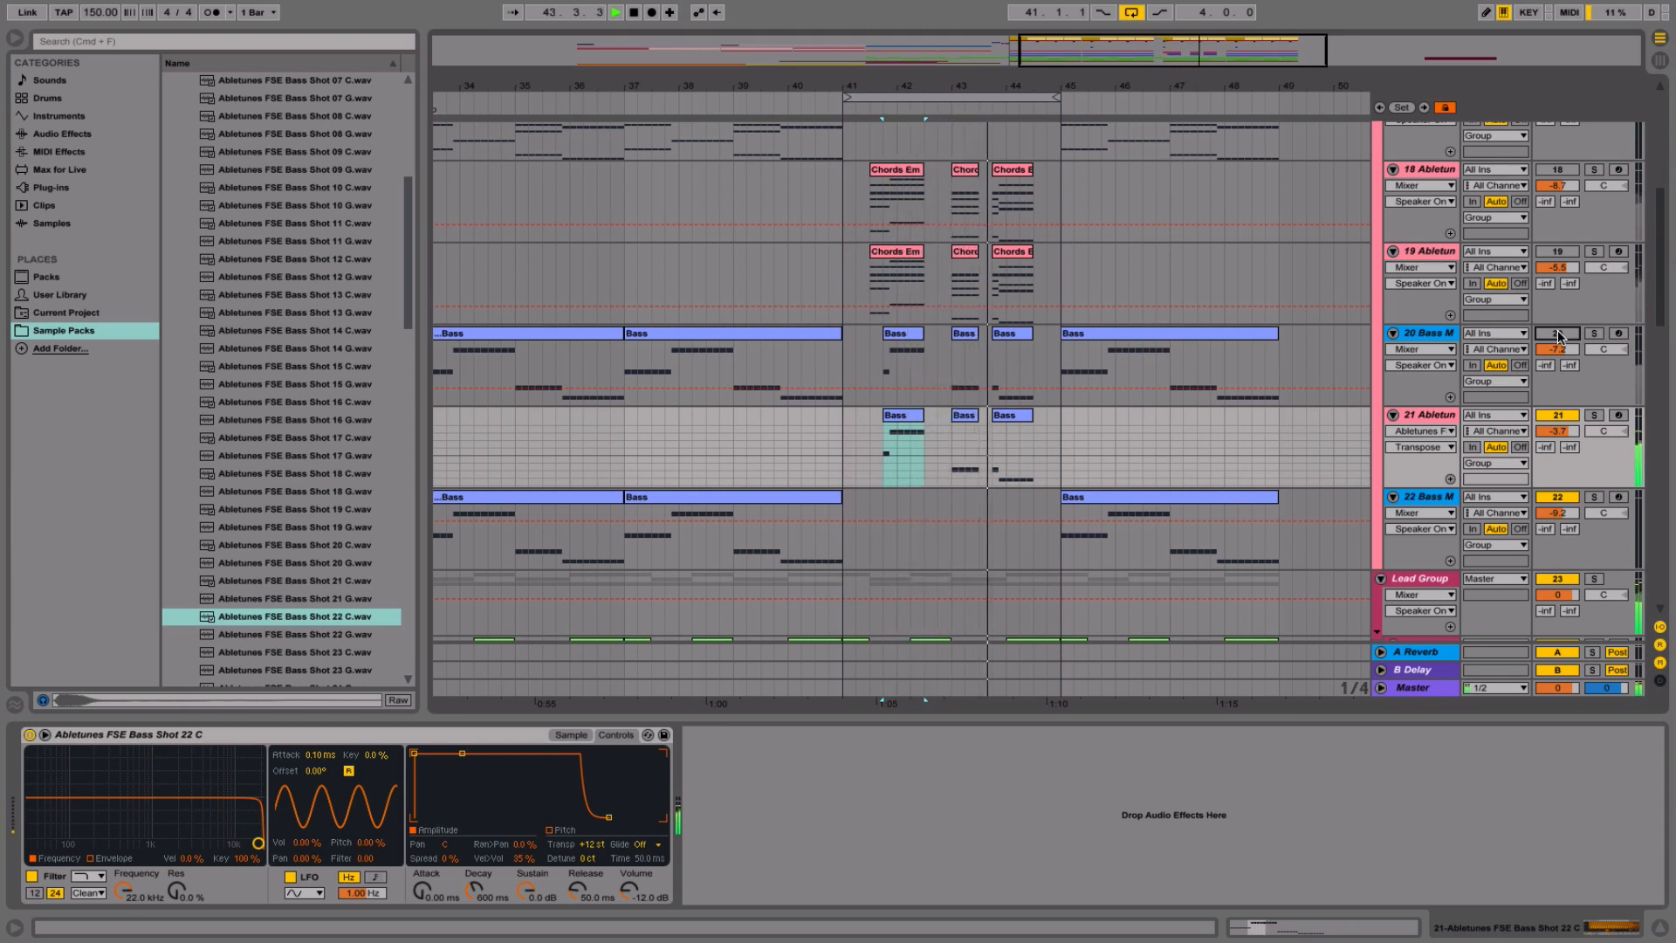
{"action": "left_click", "coordinate": [1558, 333]}
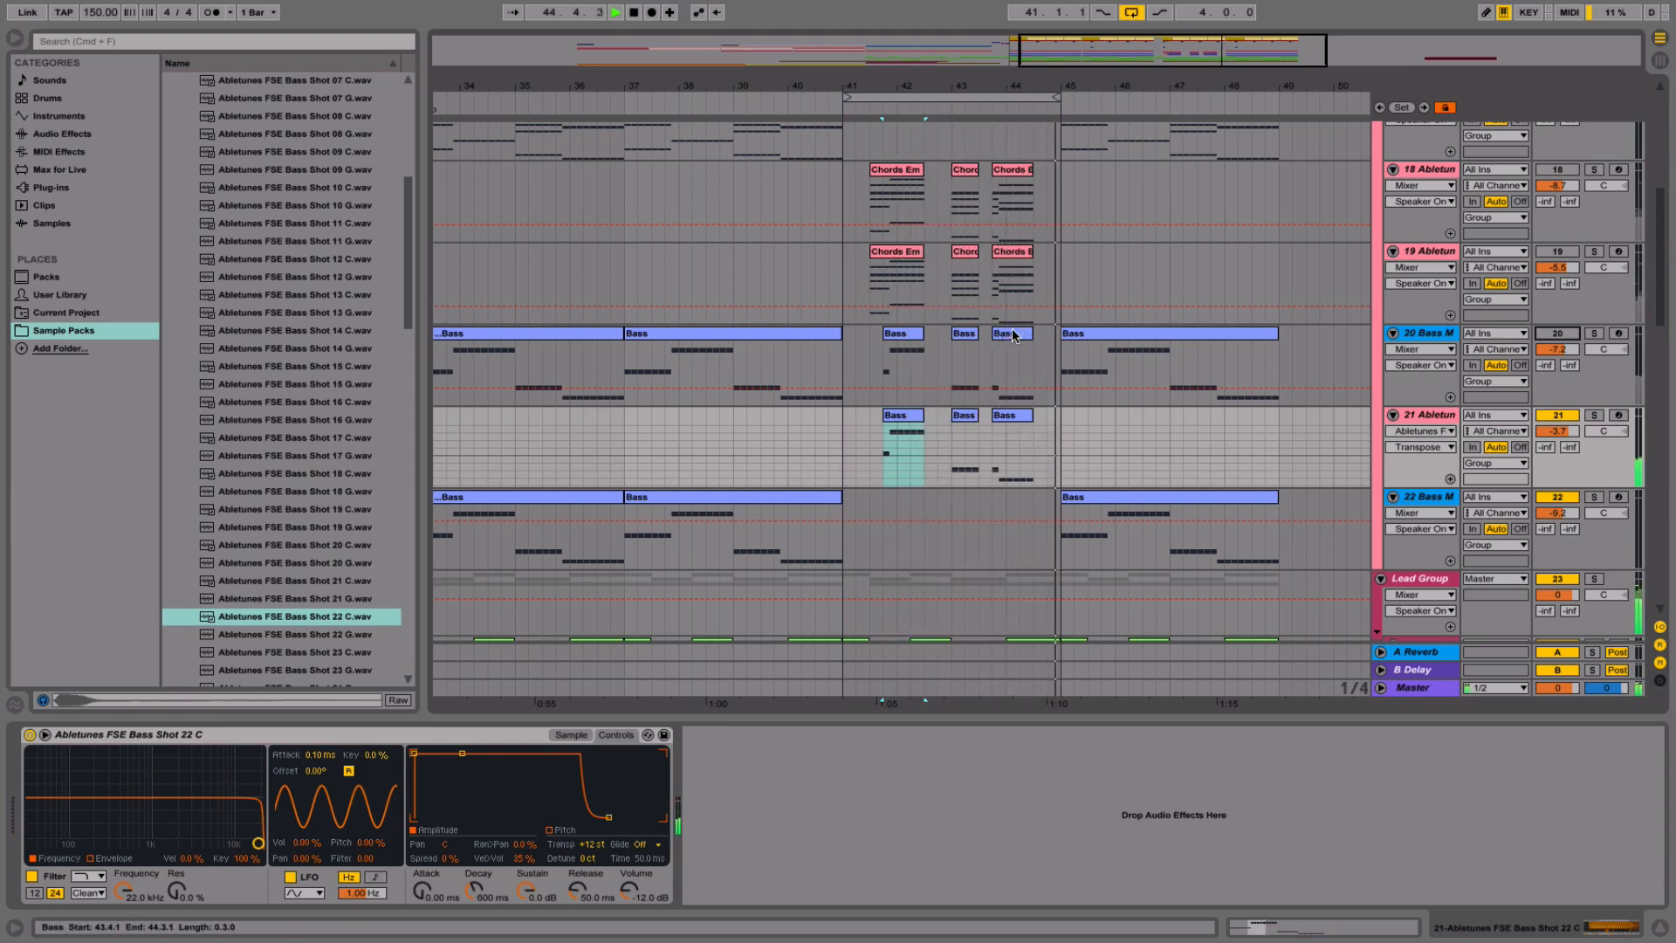
{"action": "left_click_drag", "start_coordinate": [1049, 340], "coordinate": [869, 356]}
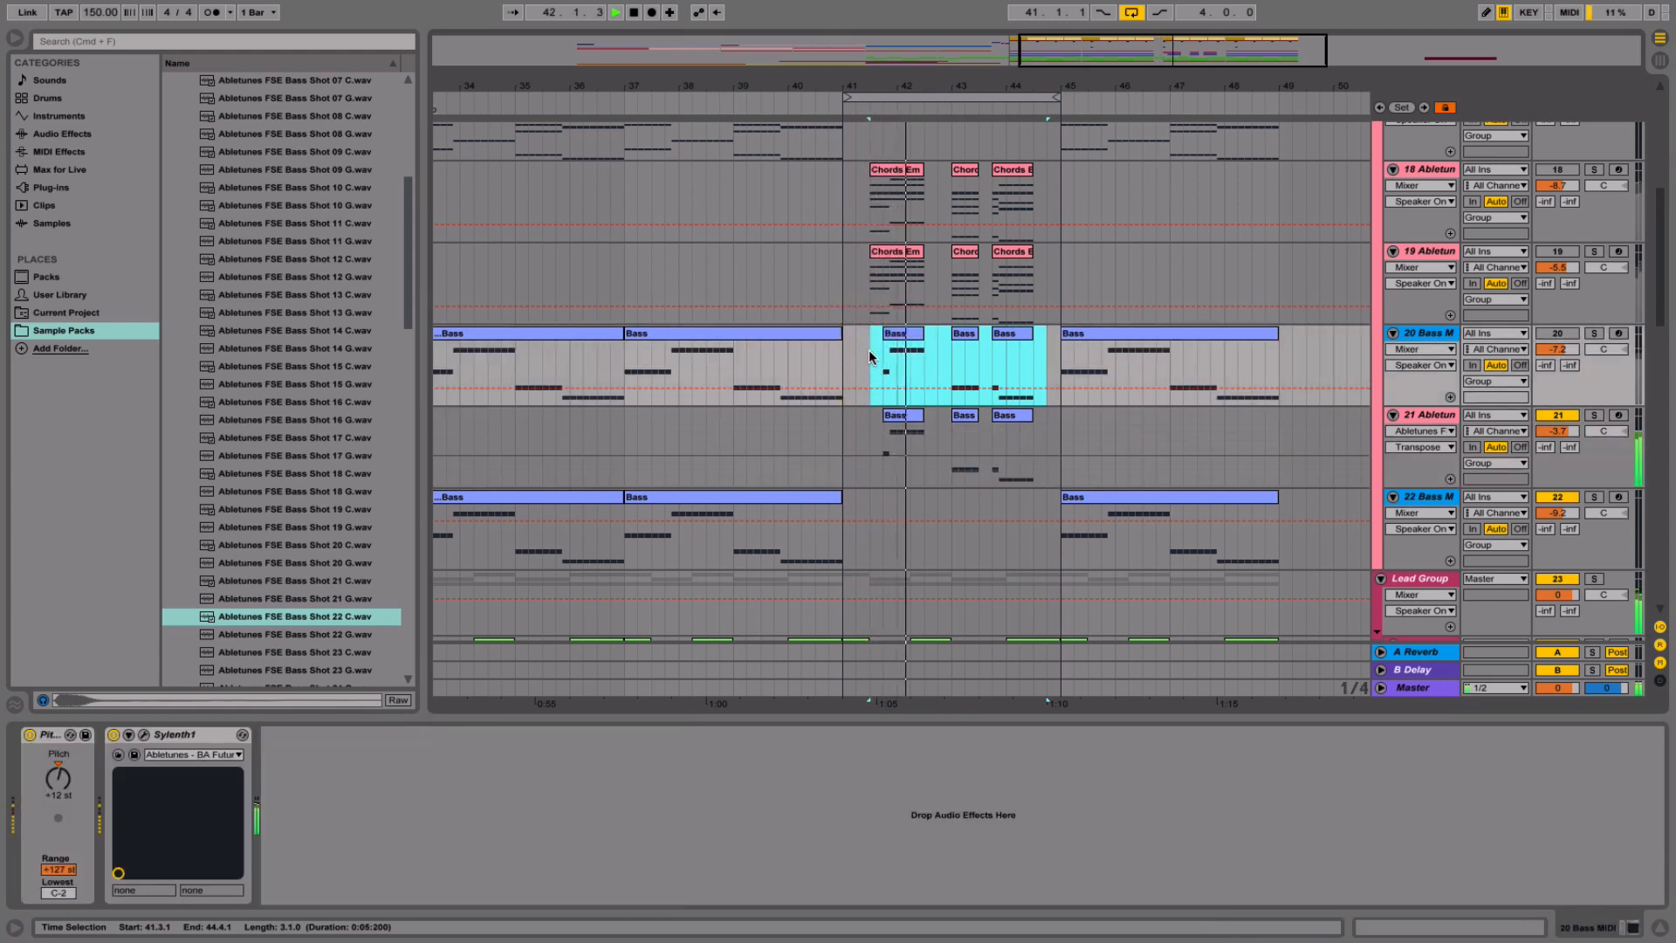
{"action": "key", "text": "Delete"}
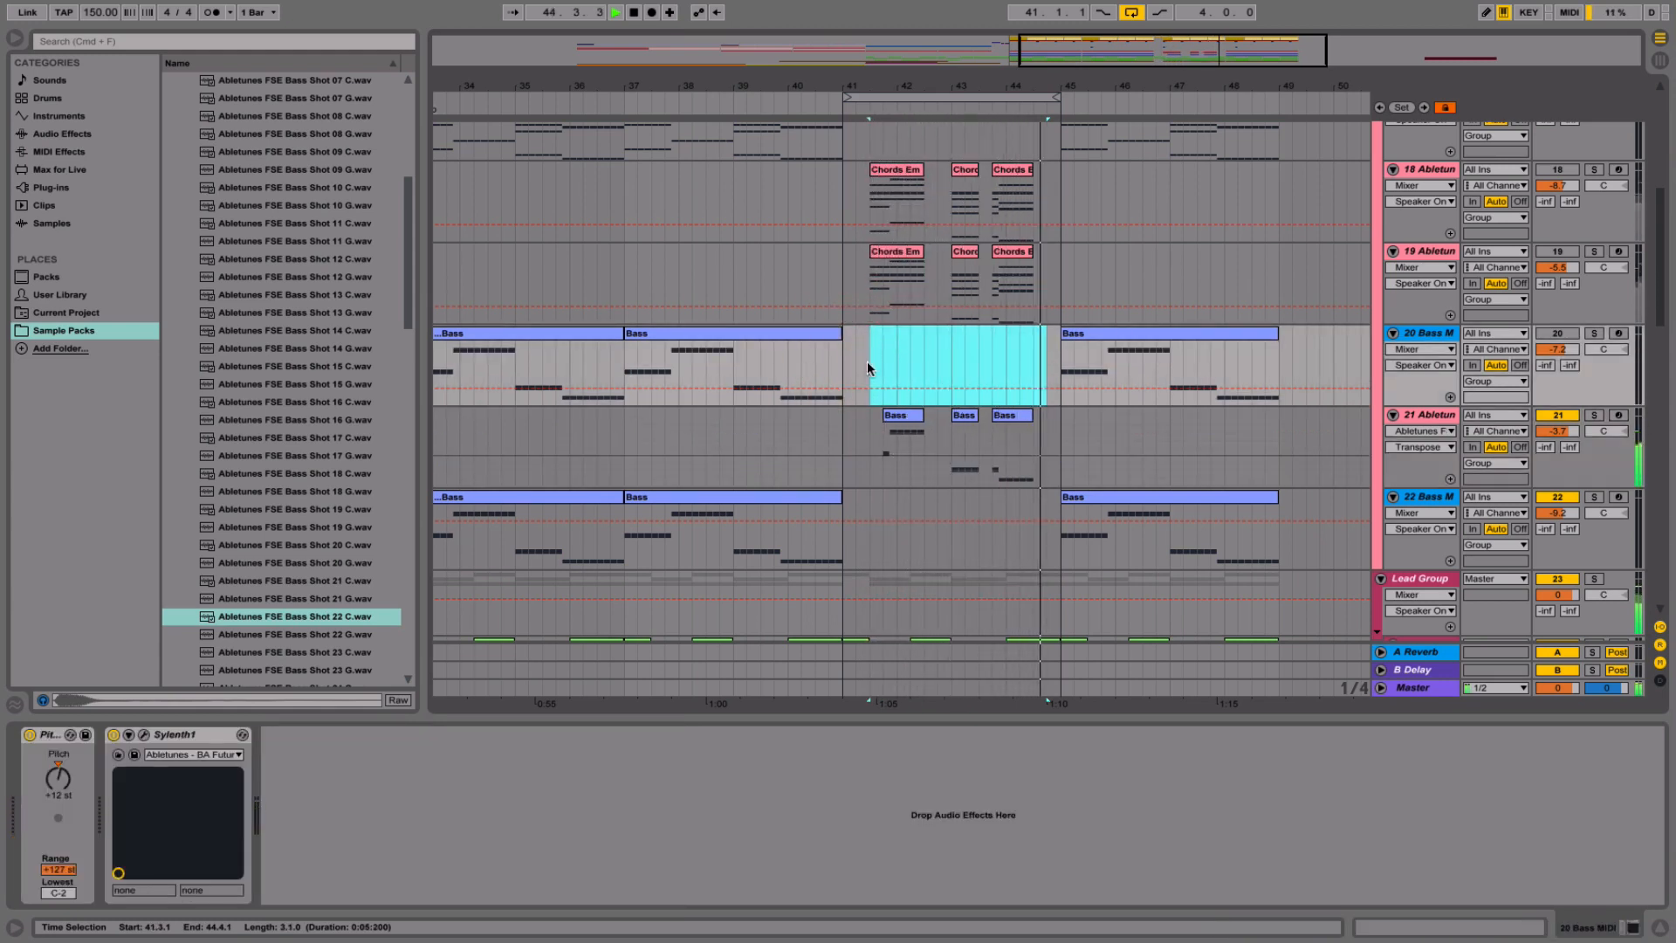
- Solo track 19, show its Simpler's sample view, and select the track's first chord clip in the break
{"action": "scroll", "coordinate": [867, 360], "scroll_direction": "down", "scroll_amount": 2}
{"action": "scroll", "coordinate": [867, 360], "scroll_direction": "up", "scroll_amount": 7}
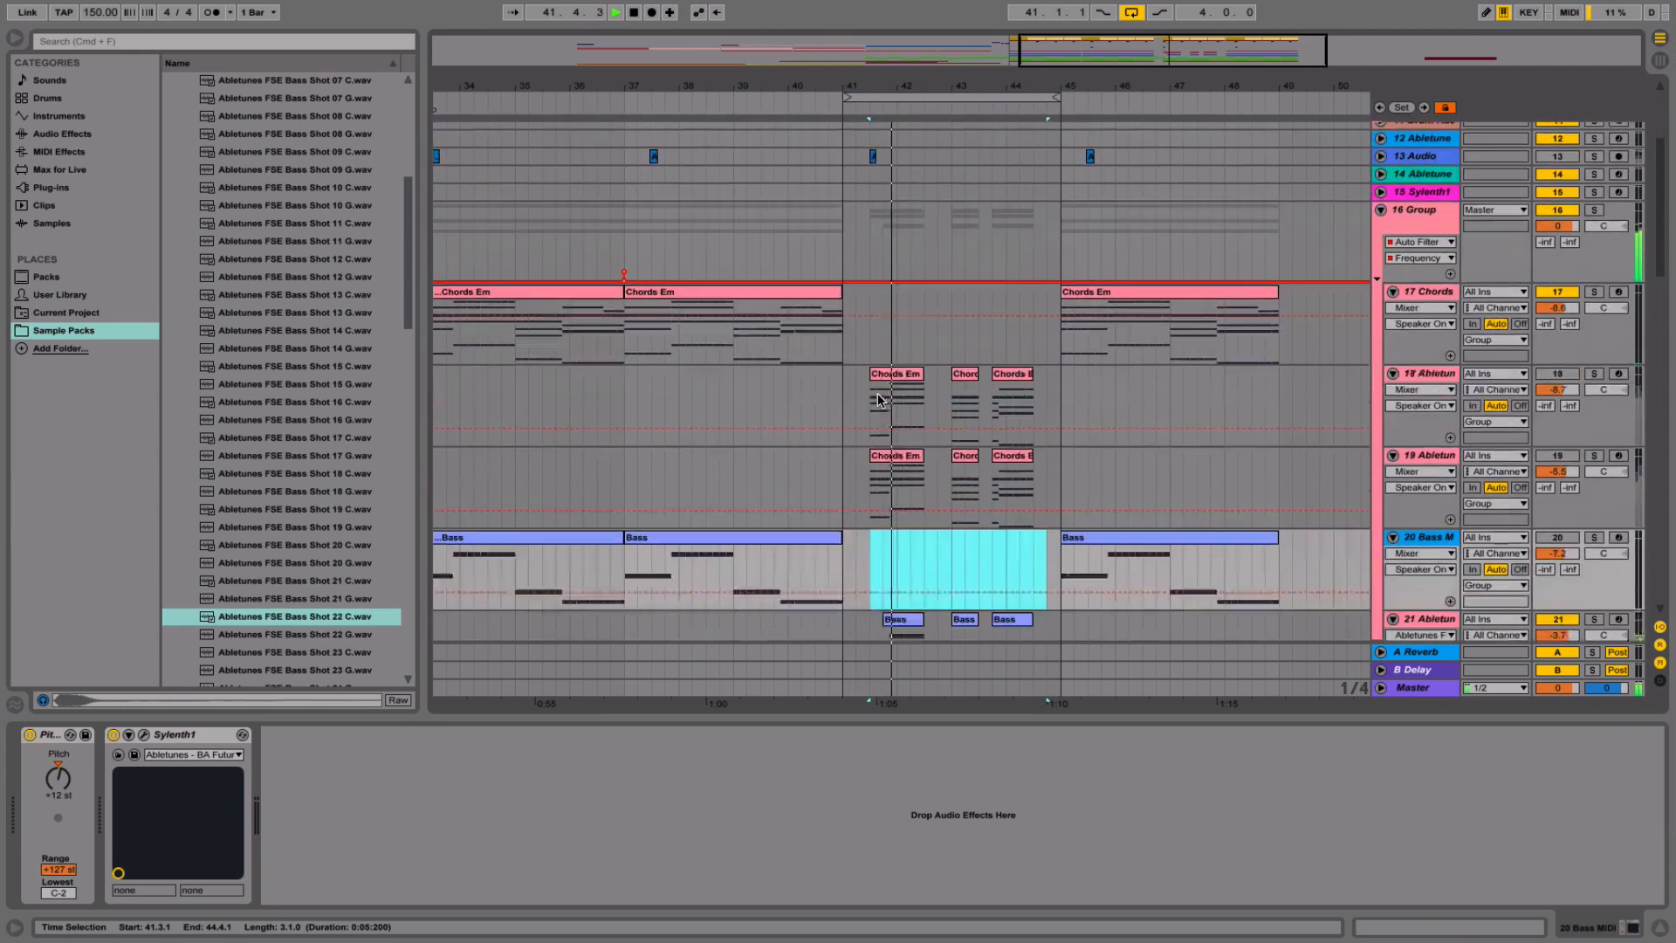
{"action": "scroll", "coordinate": [1079, 445], "scroll_direction": "down", "scroll_amount": 1}
{"action": "left_click", "coordinate": [1593, 418]}
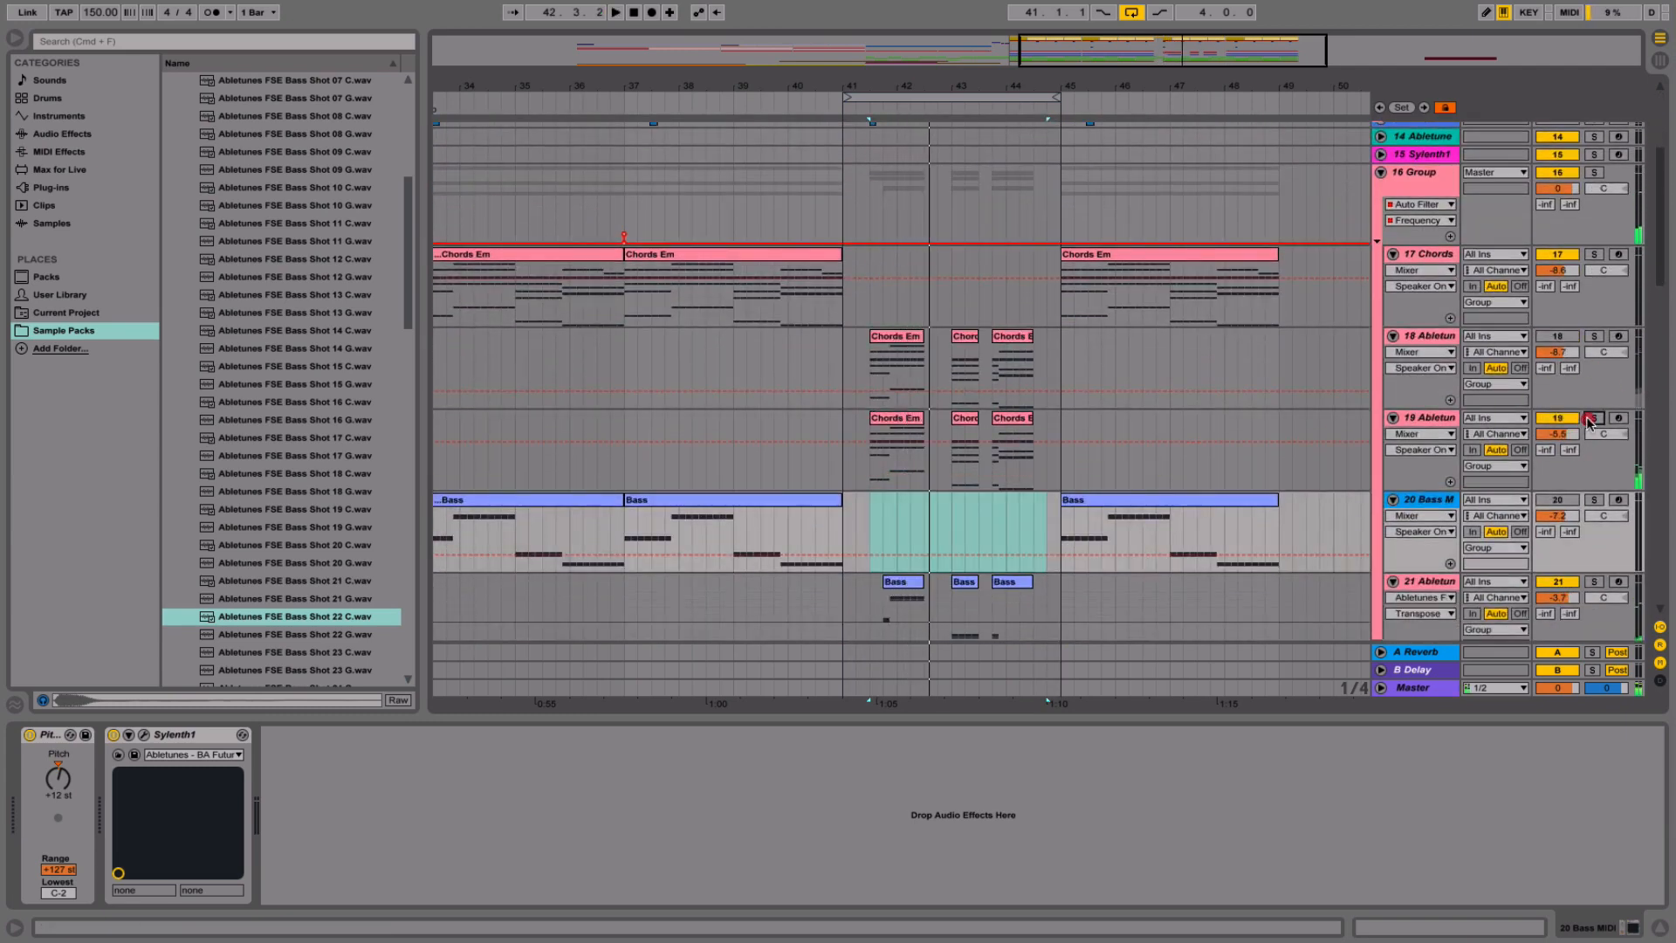
{"action": "left_click", "coordinate": [1416, 416]}
{"action": "key", "text": "space"}
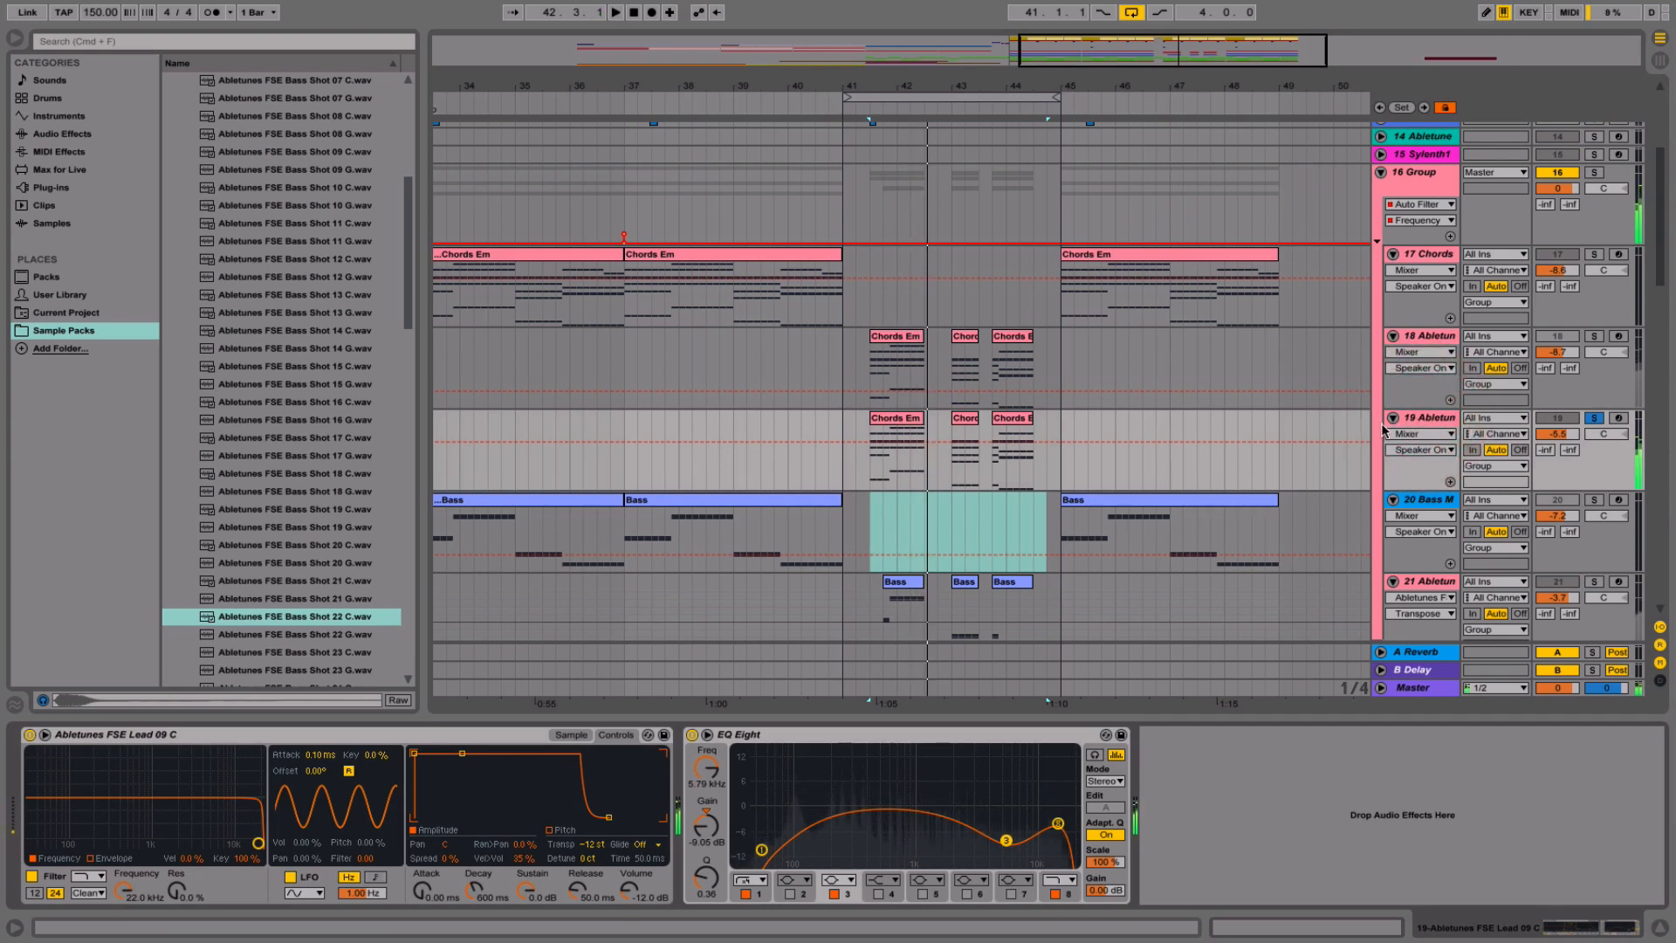
{"action": "left_click", "coordinate": [570, 736]}
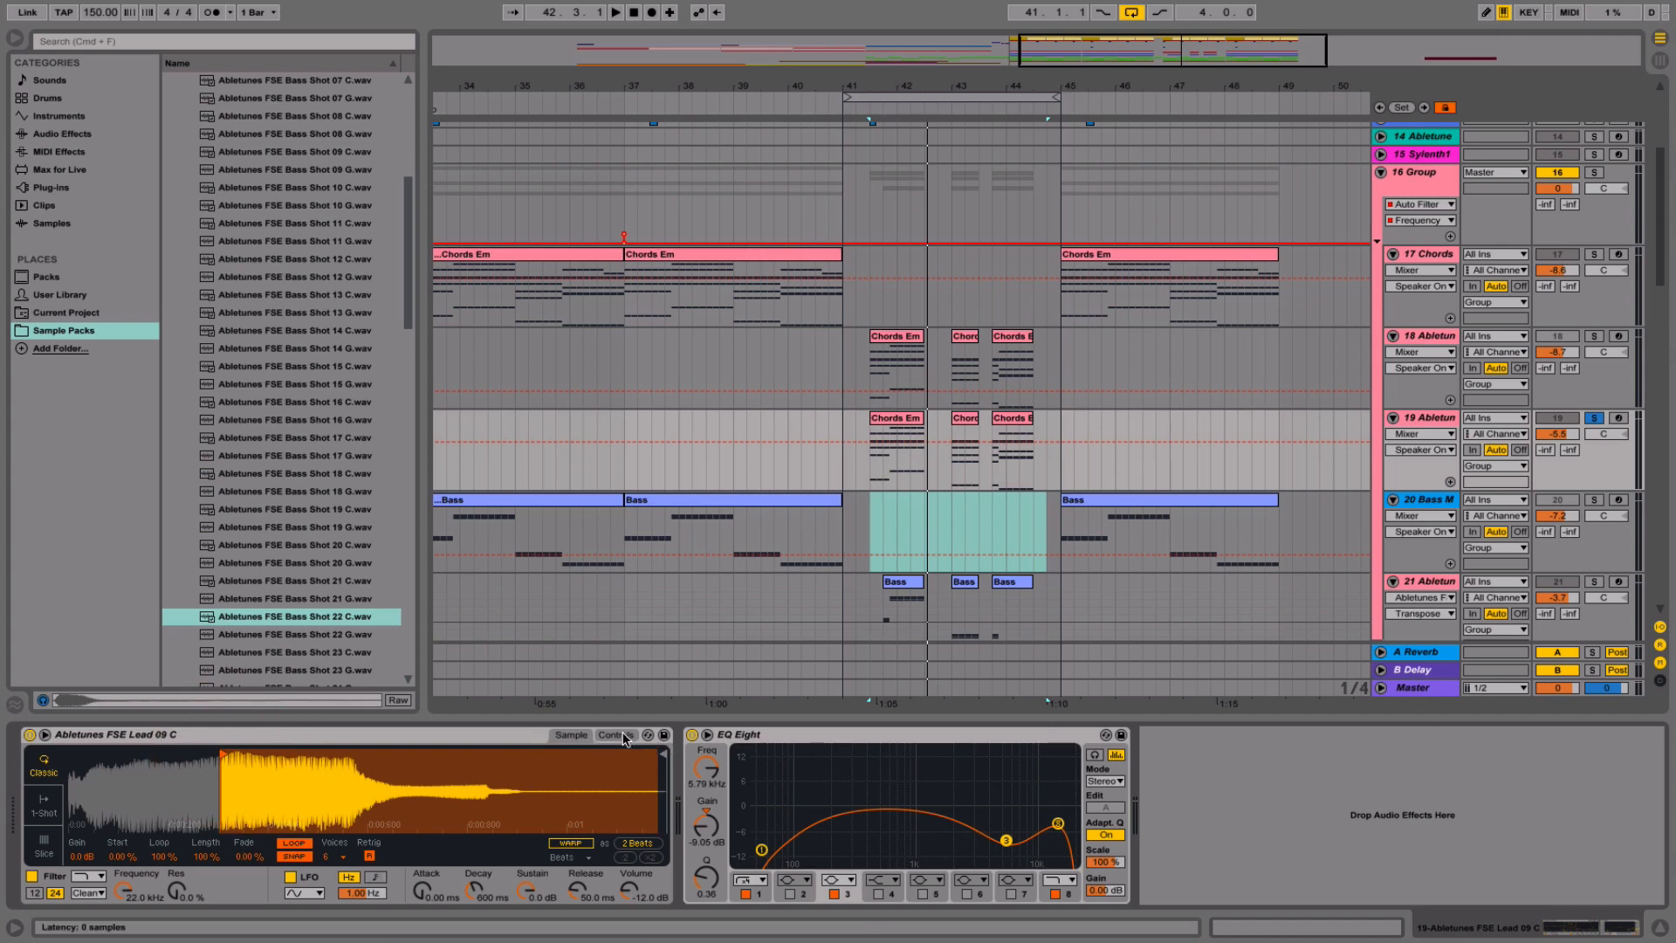
{"action": "scroll", "coordinate": [980, 388], "scroll_direction": "down", "scroll_amount": 6}
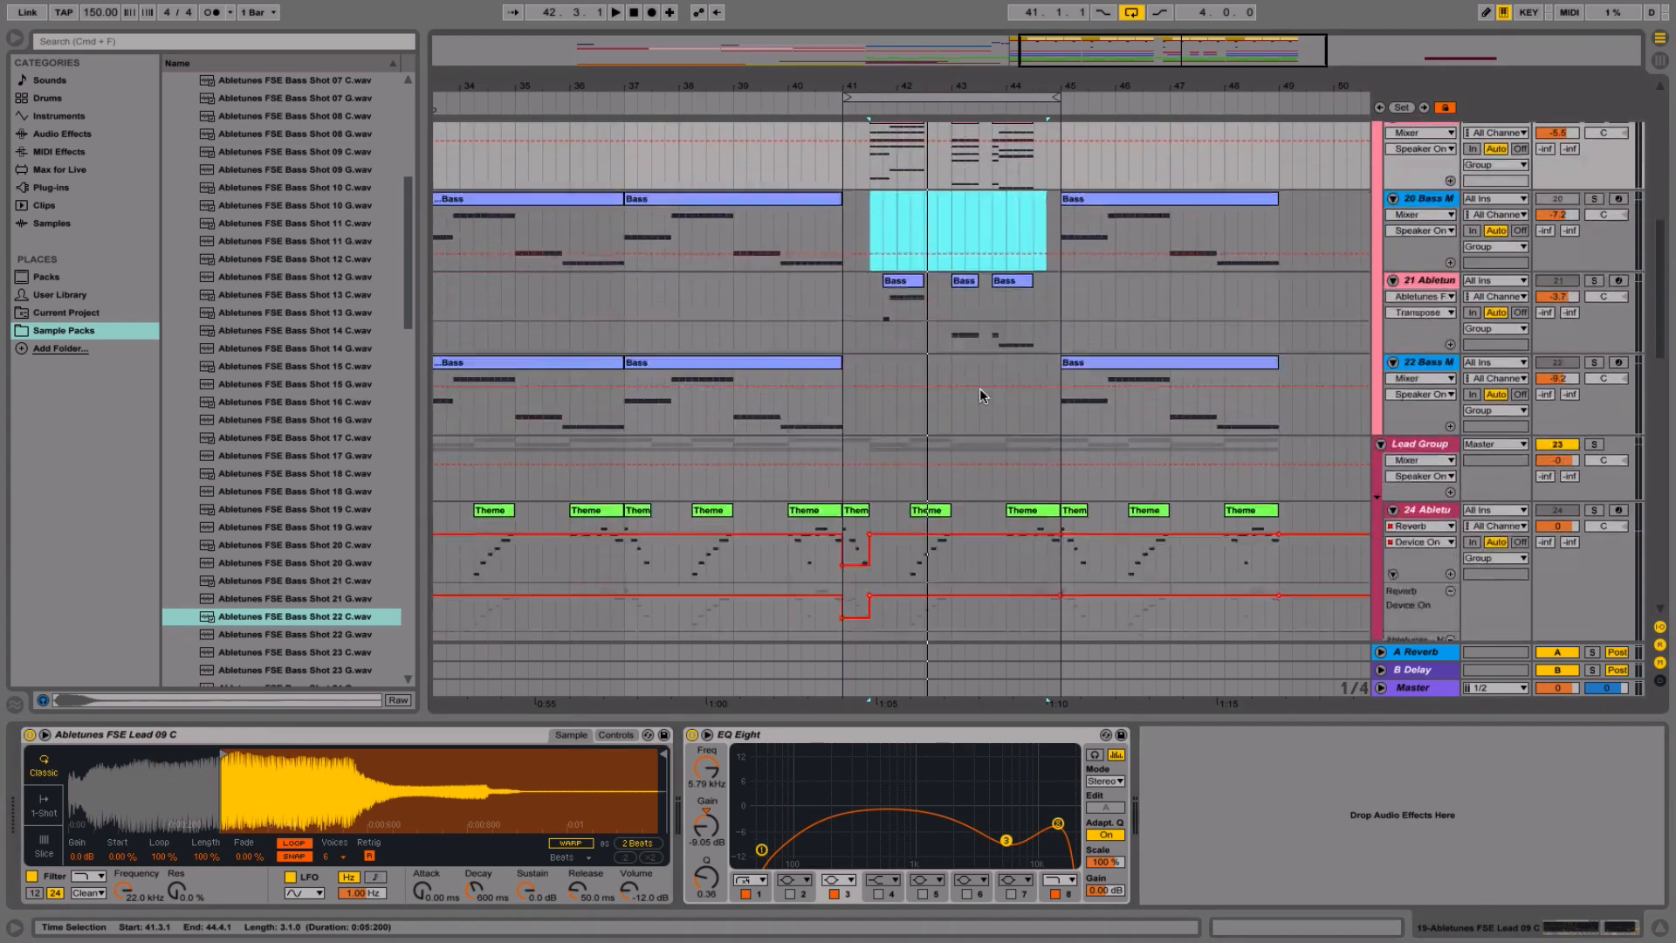
{"action": "scroll", "coordinate": [980, 387], "scroll_direction": "up", "scroll_amount": 4}
{"action": "left_click", "coordinate": [897, 323]}
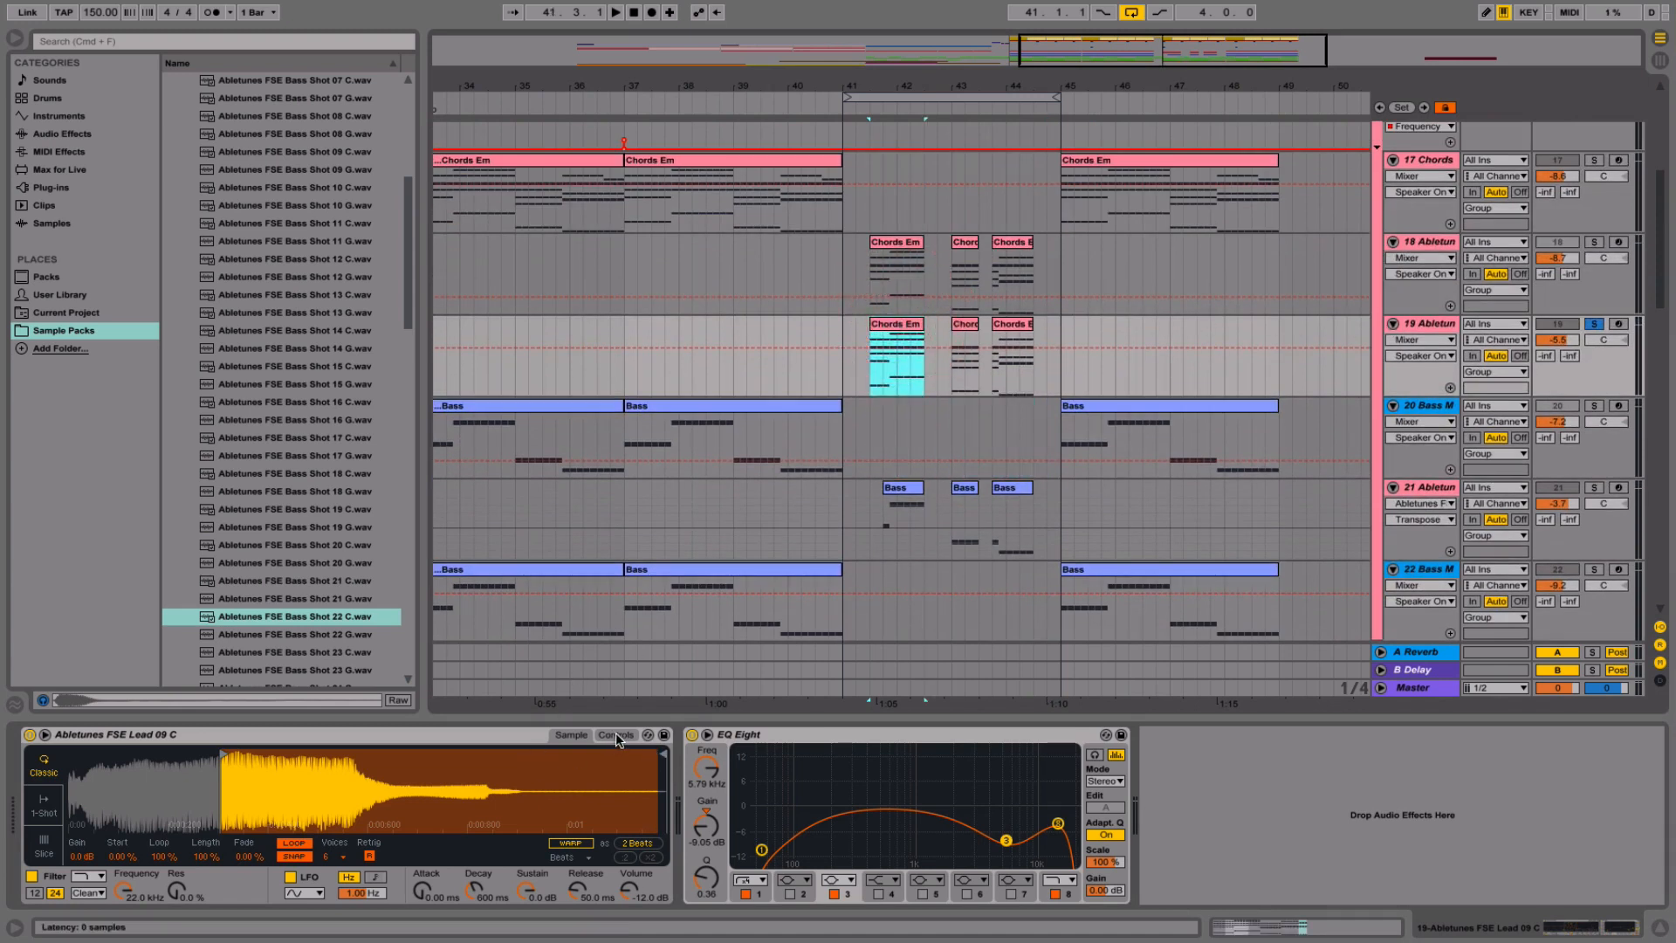
- Lower the filter frequency of track 19's Simpler to 771 Hz and enable its filter envelope
{"action": "left_click", "coordinate": [123, 890]}
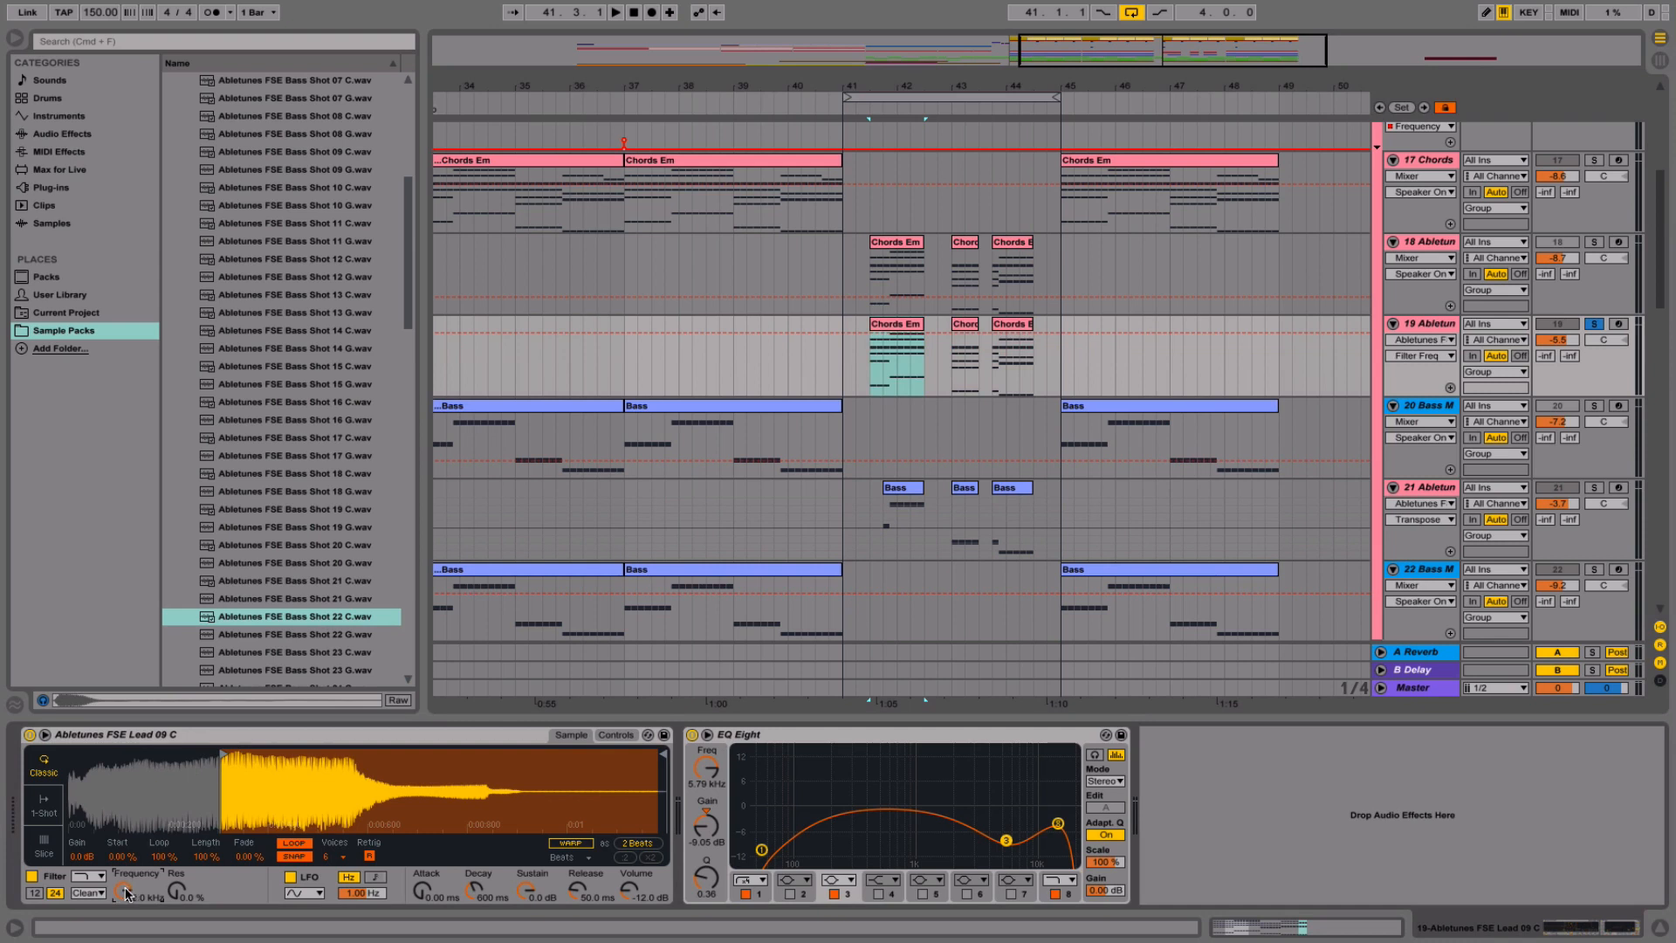
{"action": "key", "text": "space"}
{"action": "left_click_drag", "start_coordinate": [127, 890], "coordinate": [127, 926]}
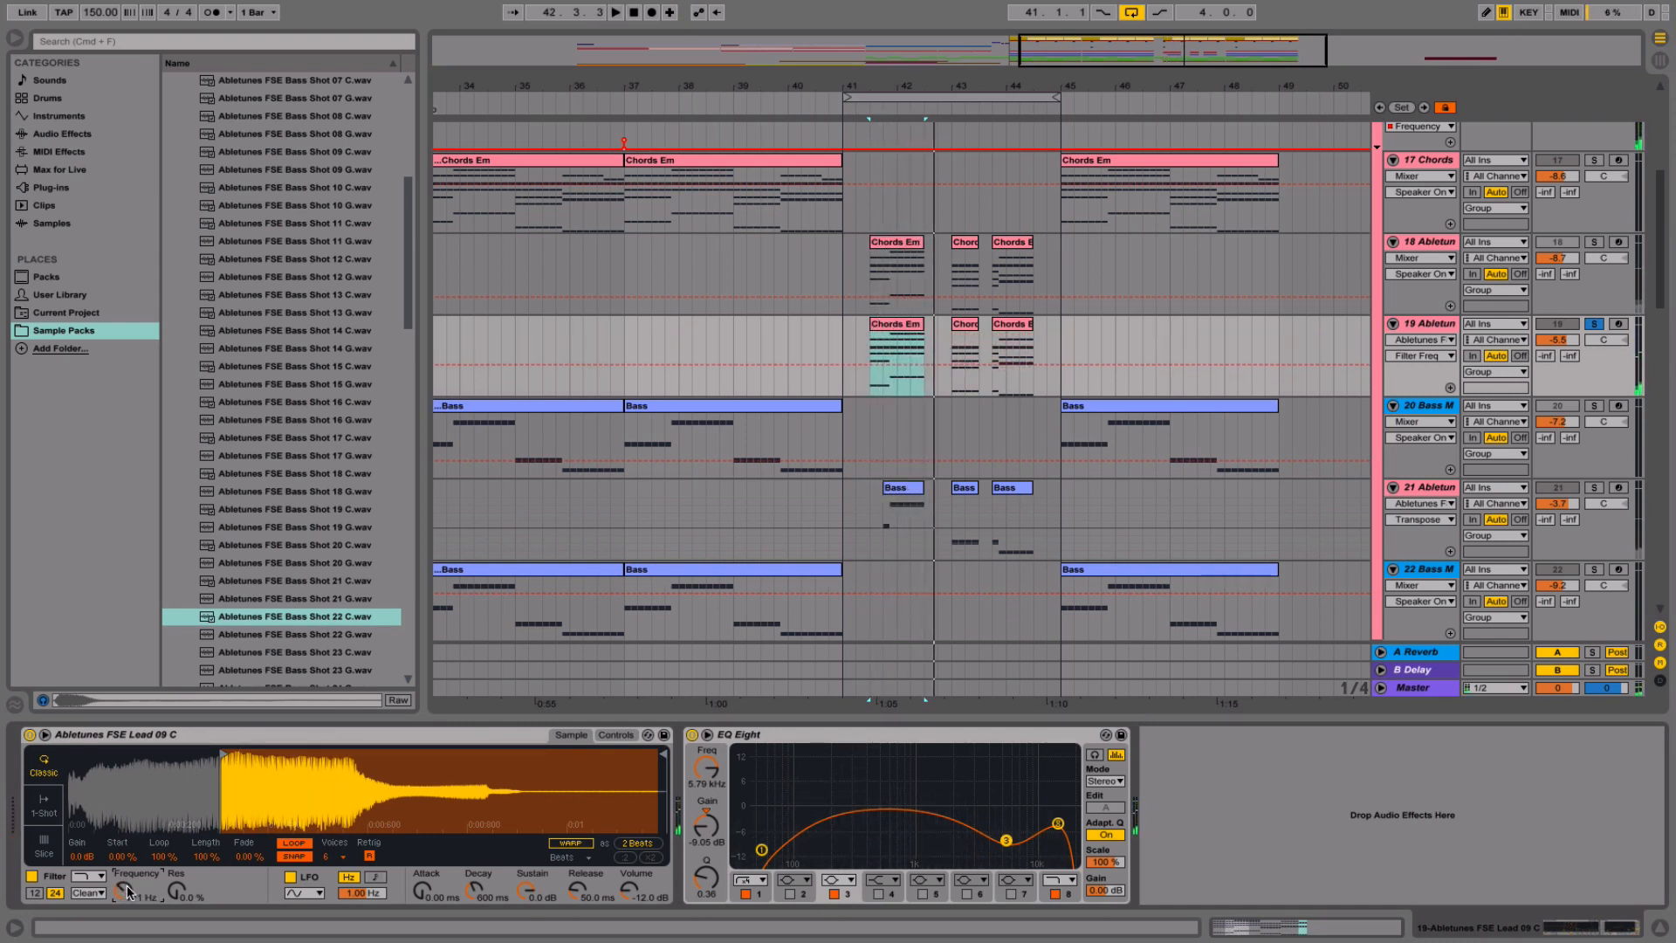
{"action": "left_click", "coordinate": [604, 736]}
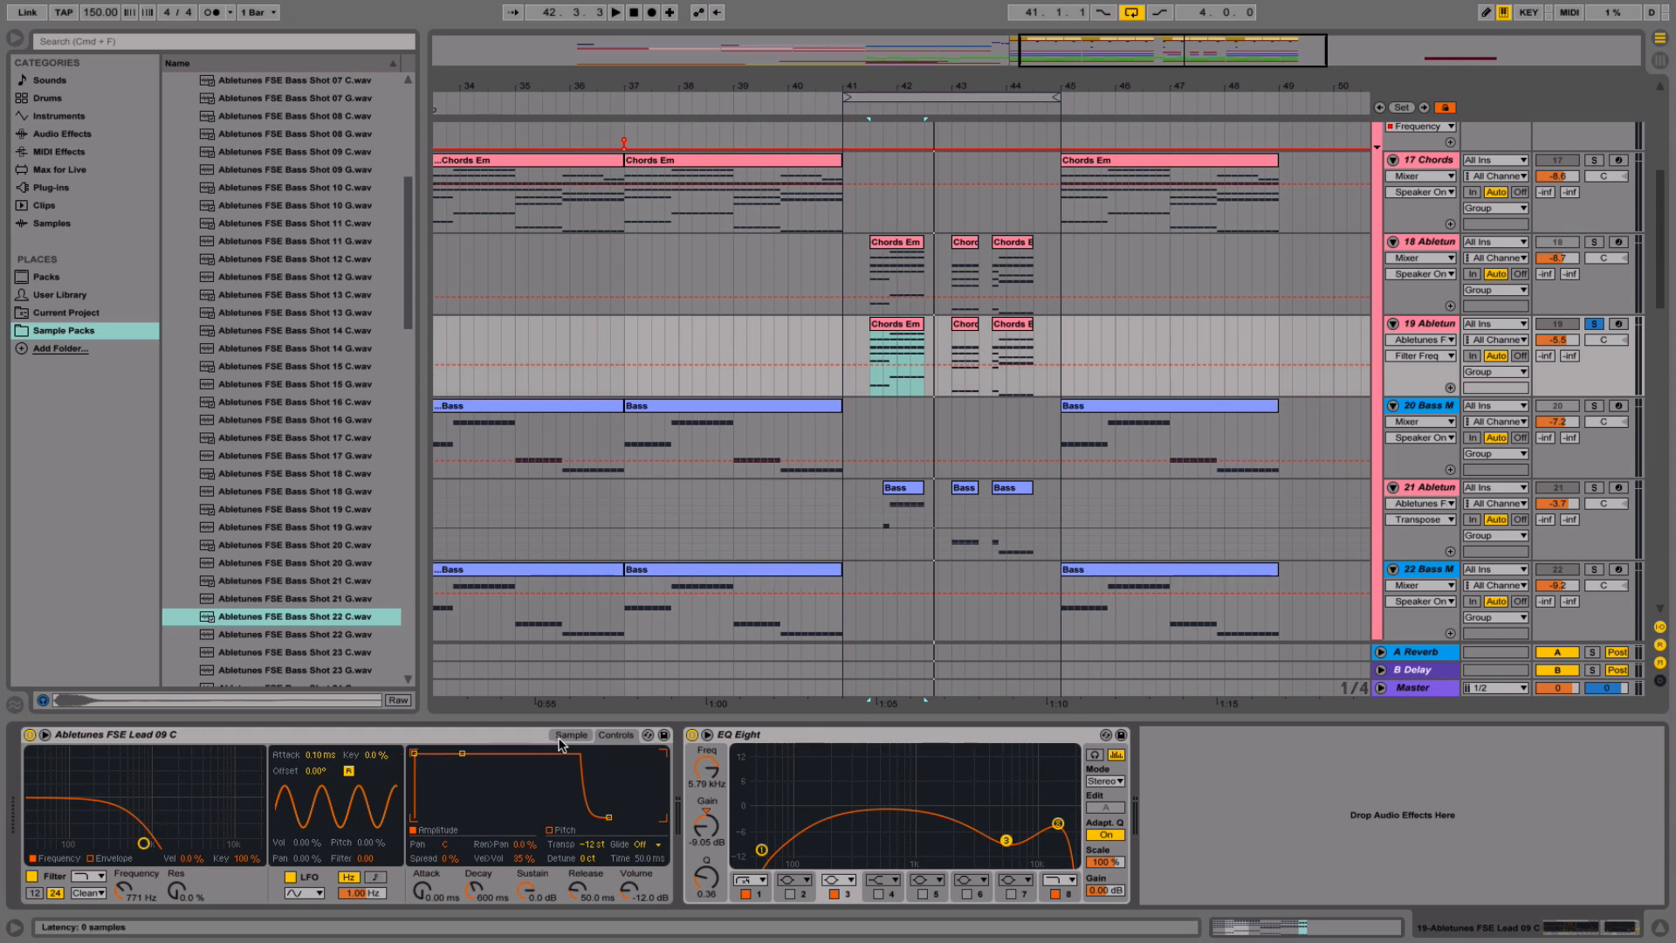
{"action": "left_click", "coordinate": [90, 858]}
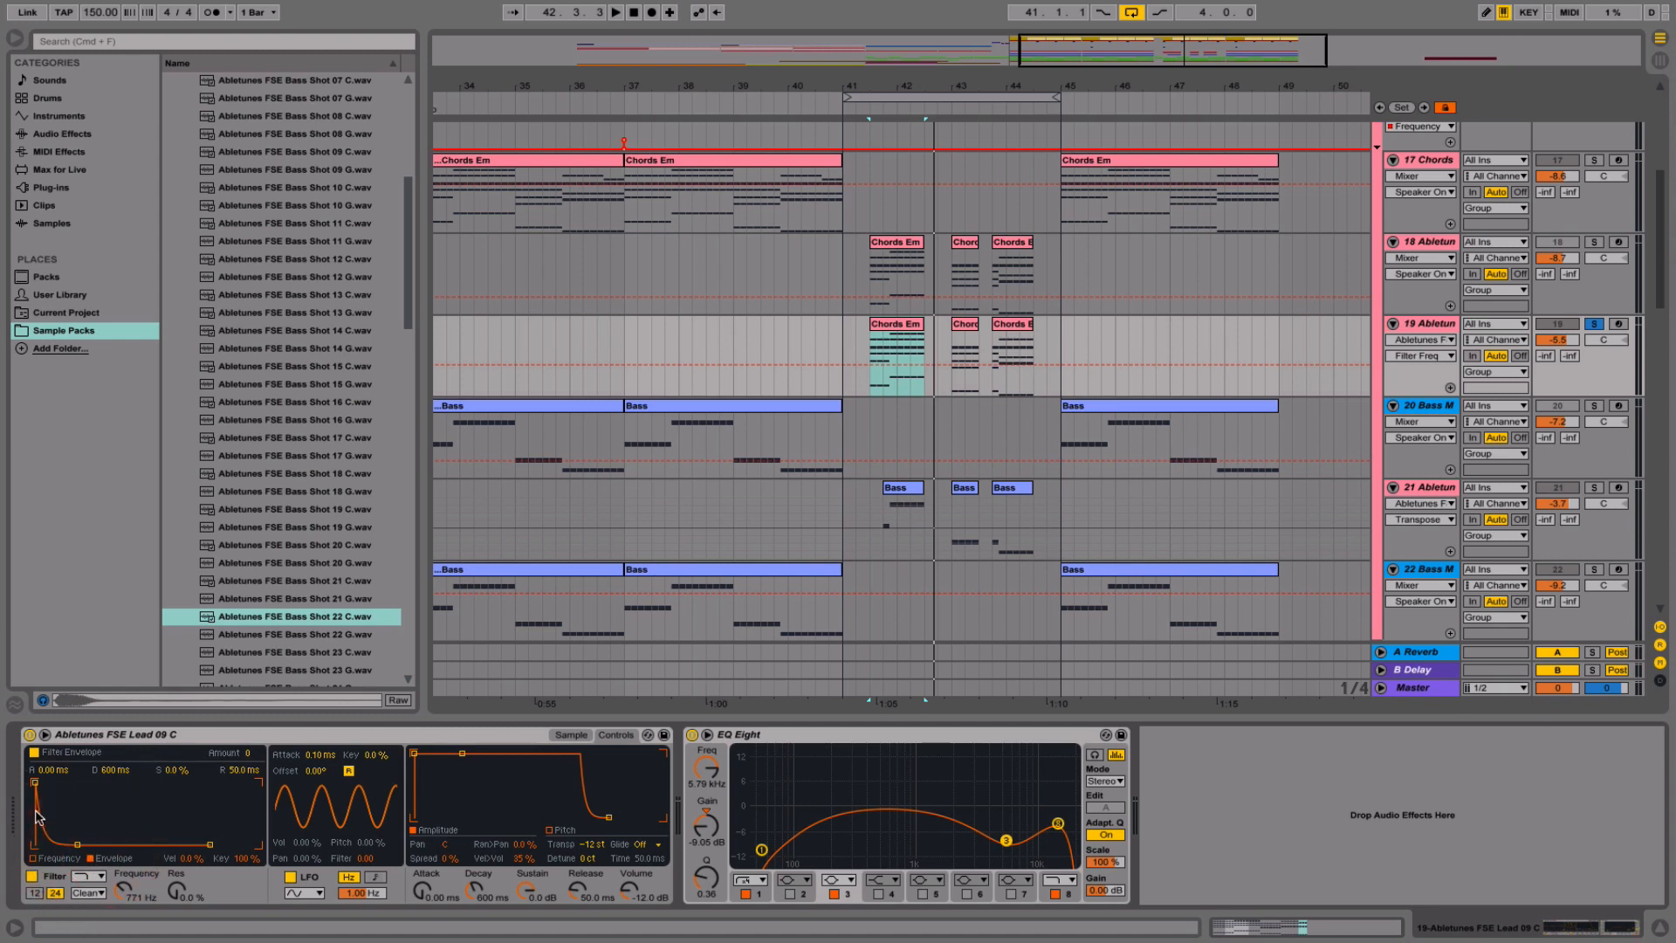
- Set the filter envelope to amount 67, attack 41.4 ms, decay 527 ms and release 96.2 ms, and lower the filter frequency to about 219 Hz
{"action": "key", "text": "space"}
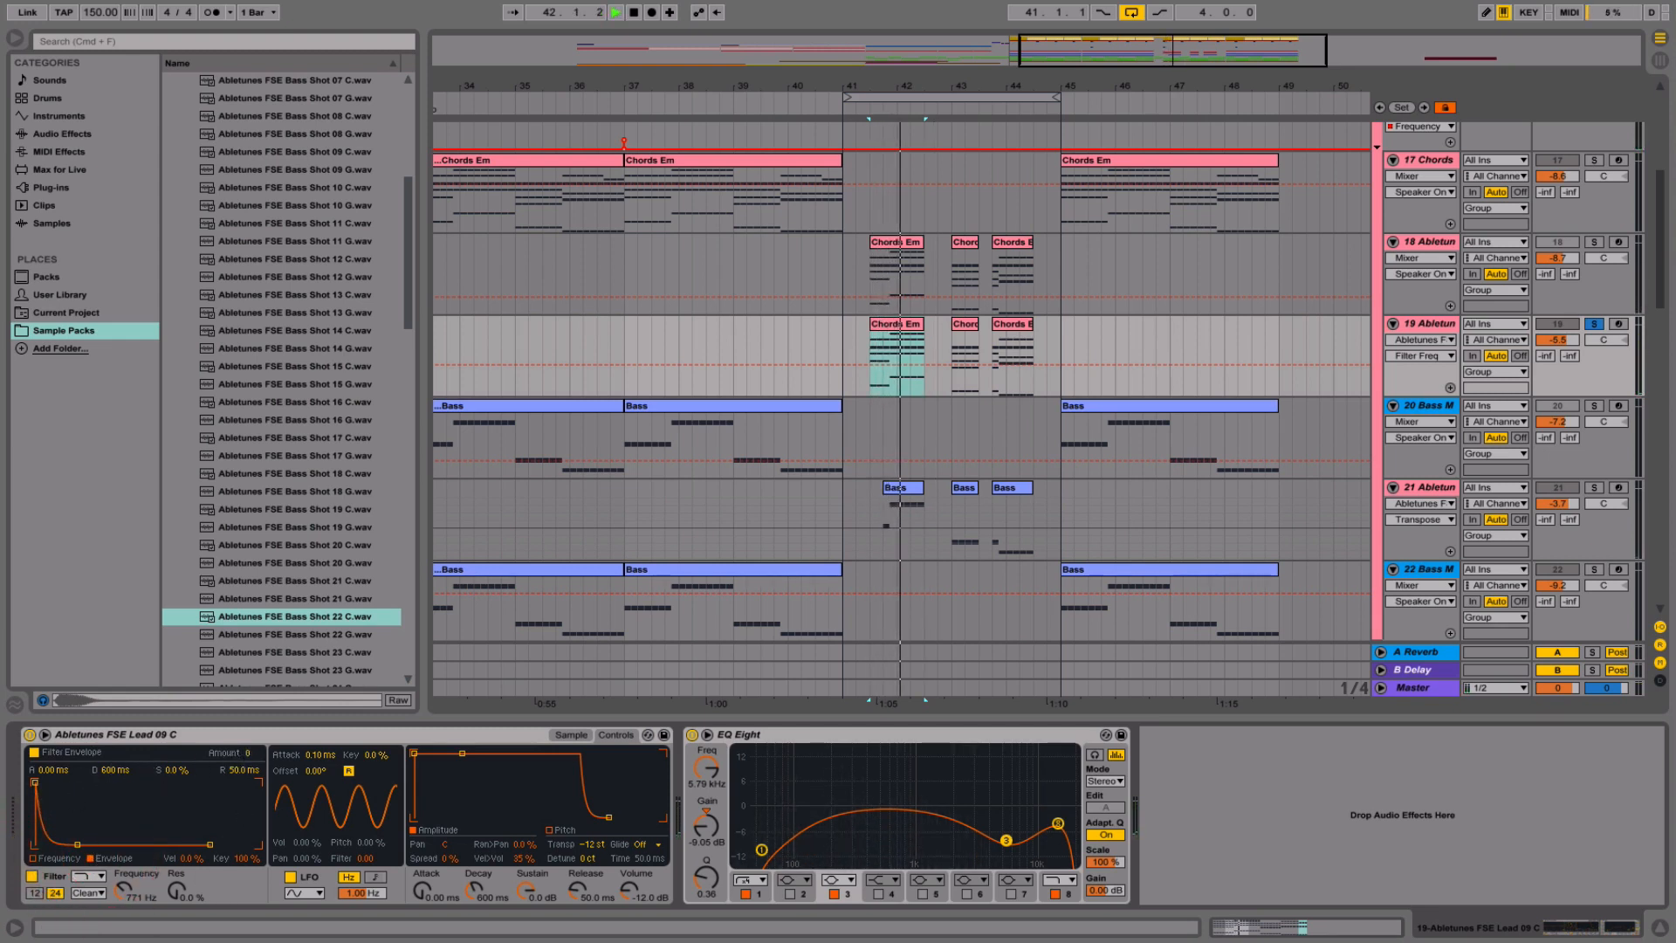
{"action": "left_click_drag", "start_coordinate": [251, 753], "coordinate": [250, 718]}
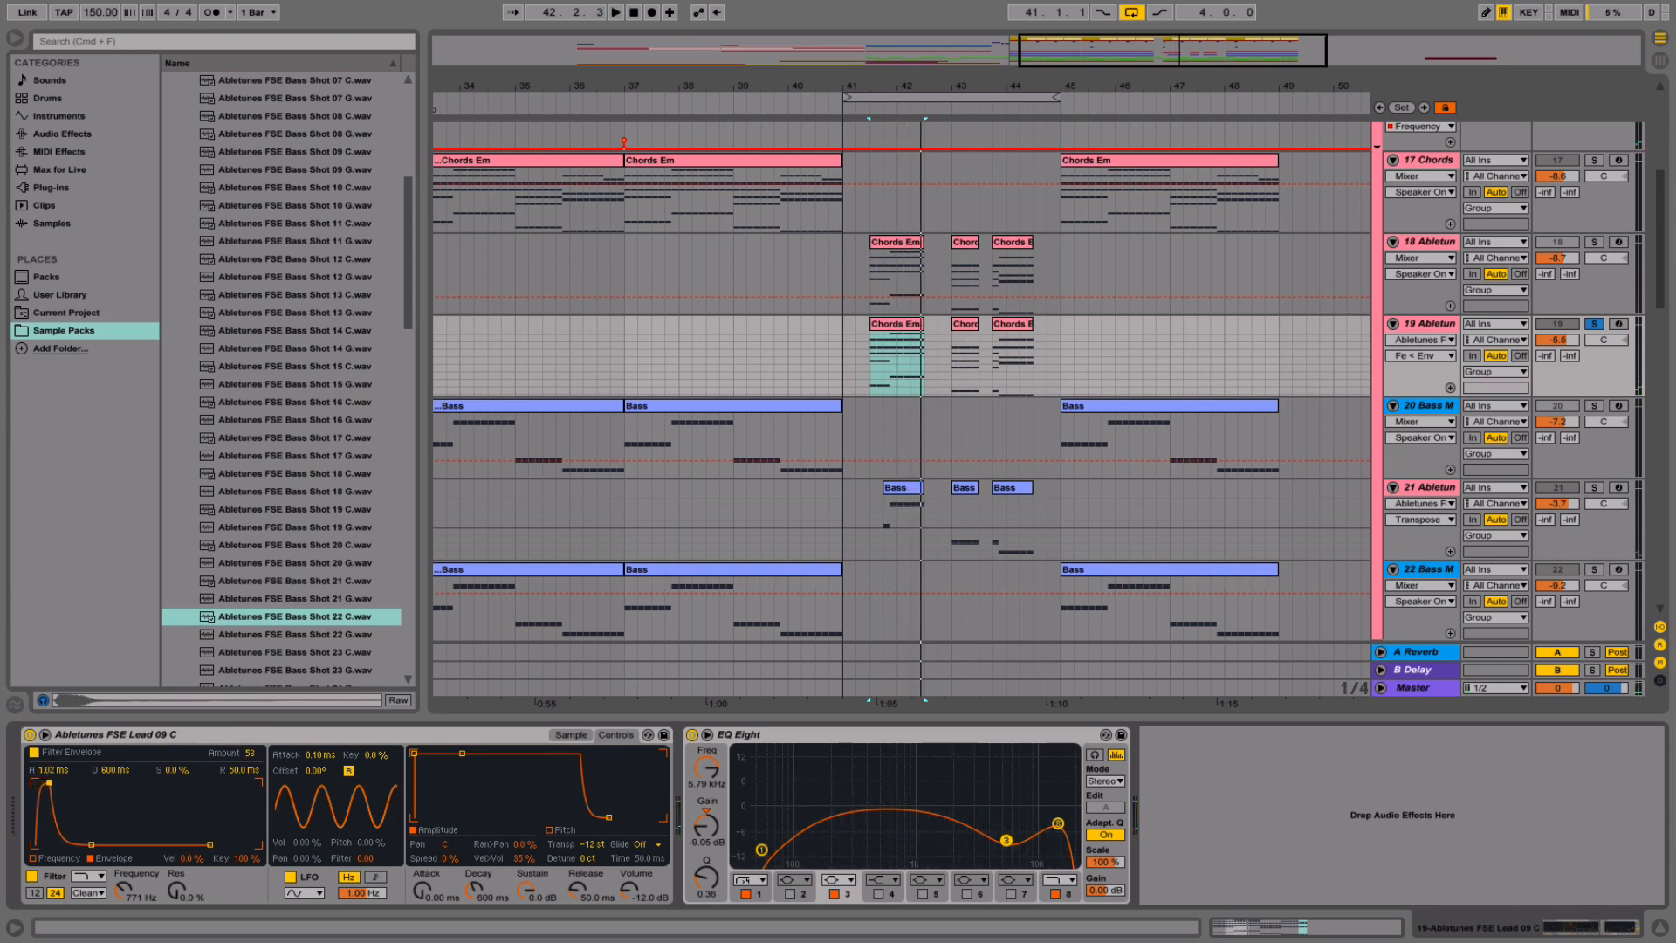
{"action": "key", "text": "space"}
{"action": "left_click_drag", "start_coordinate": [54, 770], "coordinate": [54, 742]}
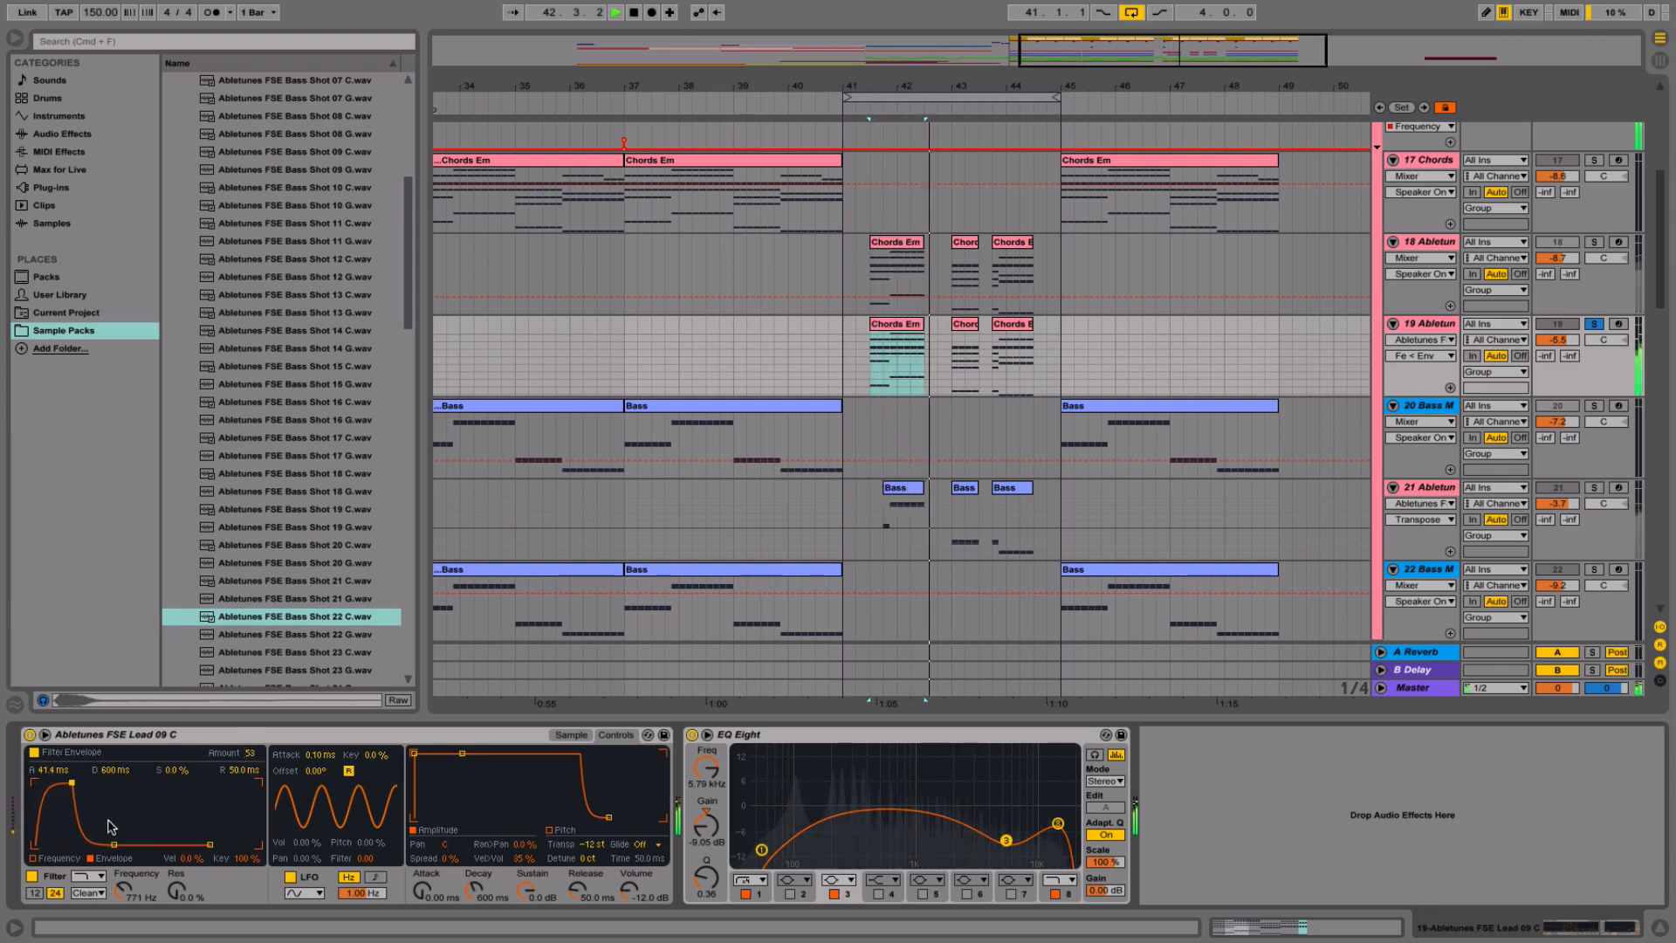
{"action": "left_click_drag", "start_coordinate": [114, 844], "coordinate": [212, 842]}
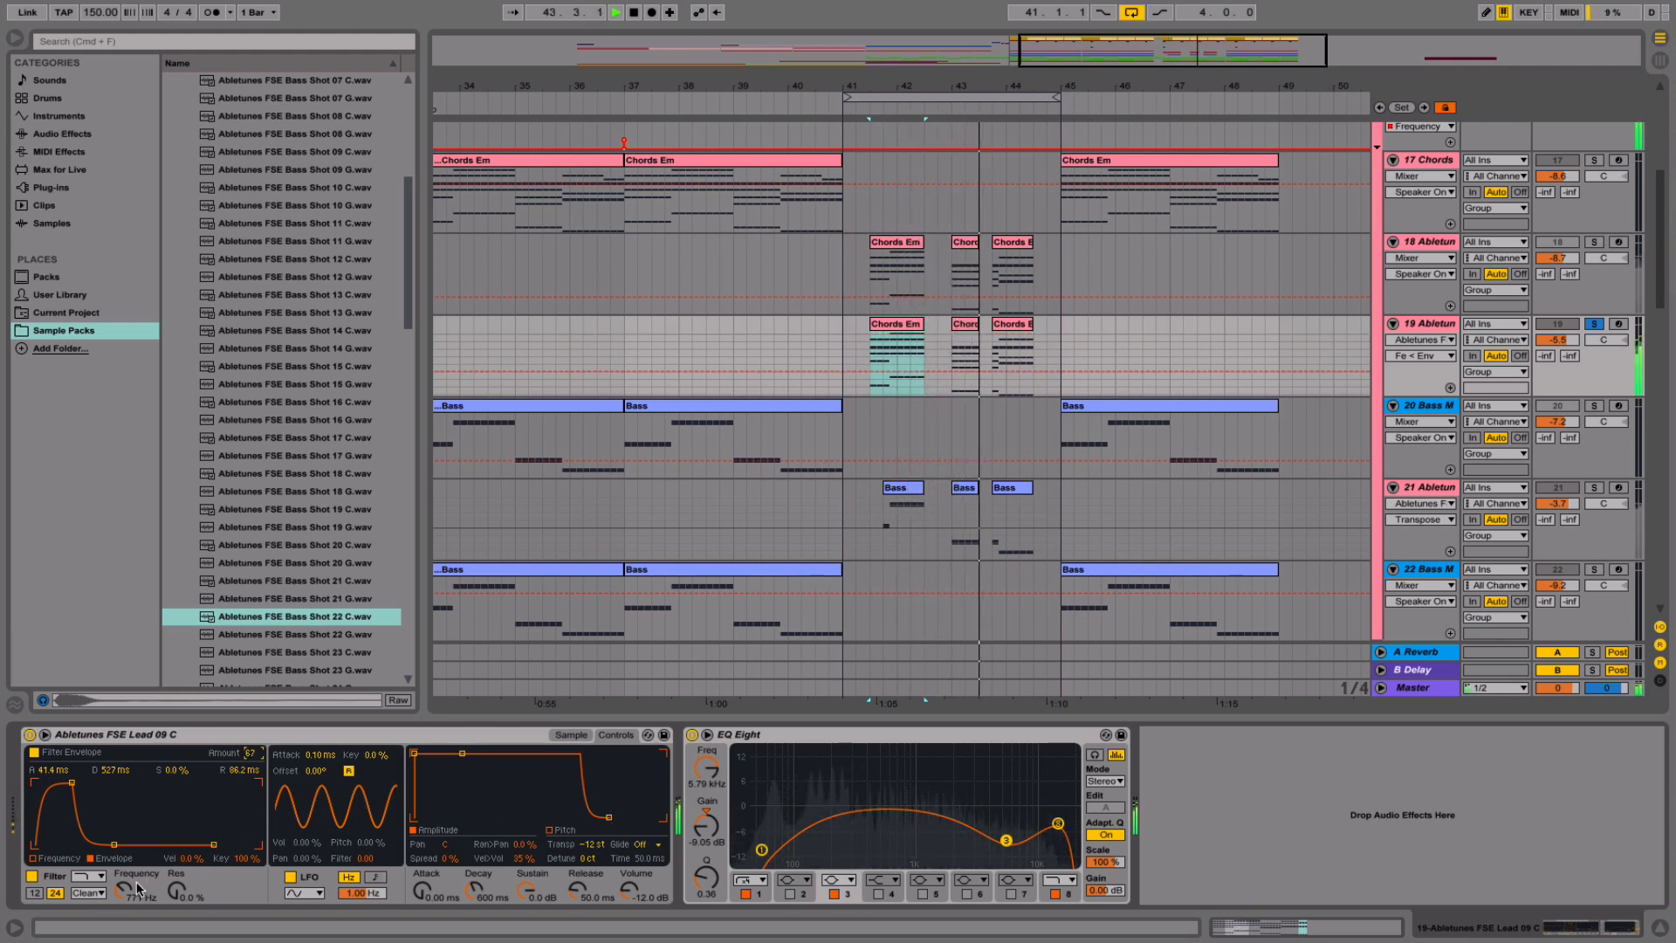
{"action": "left_click_drag", "start_coordinate": [127, 890], "coordinate": [111, 895]}
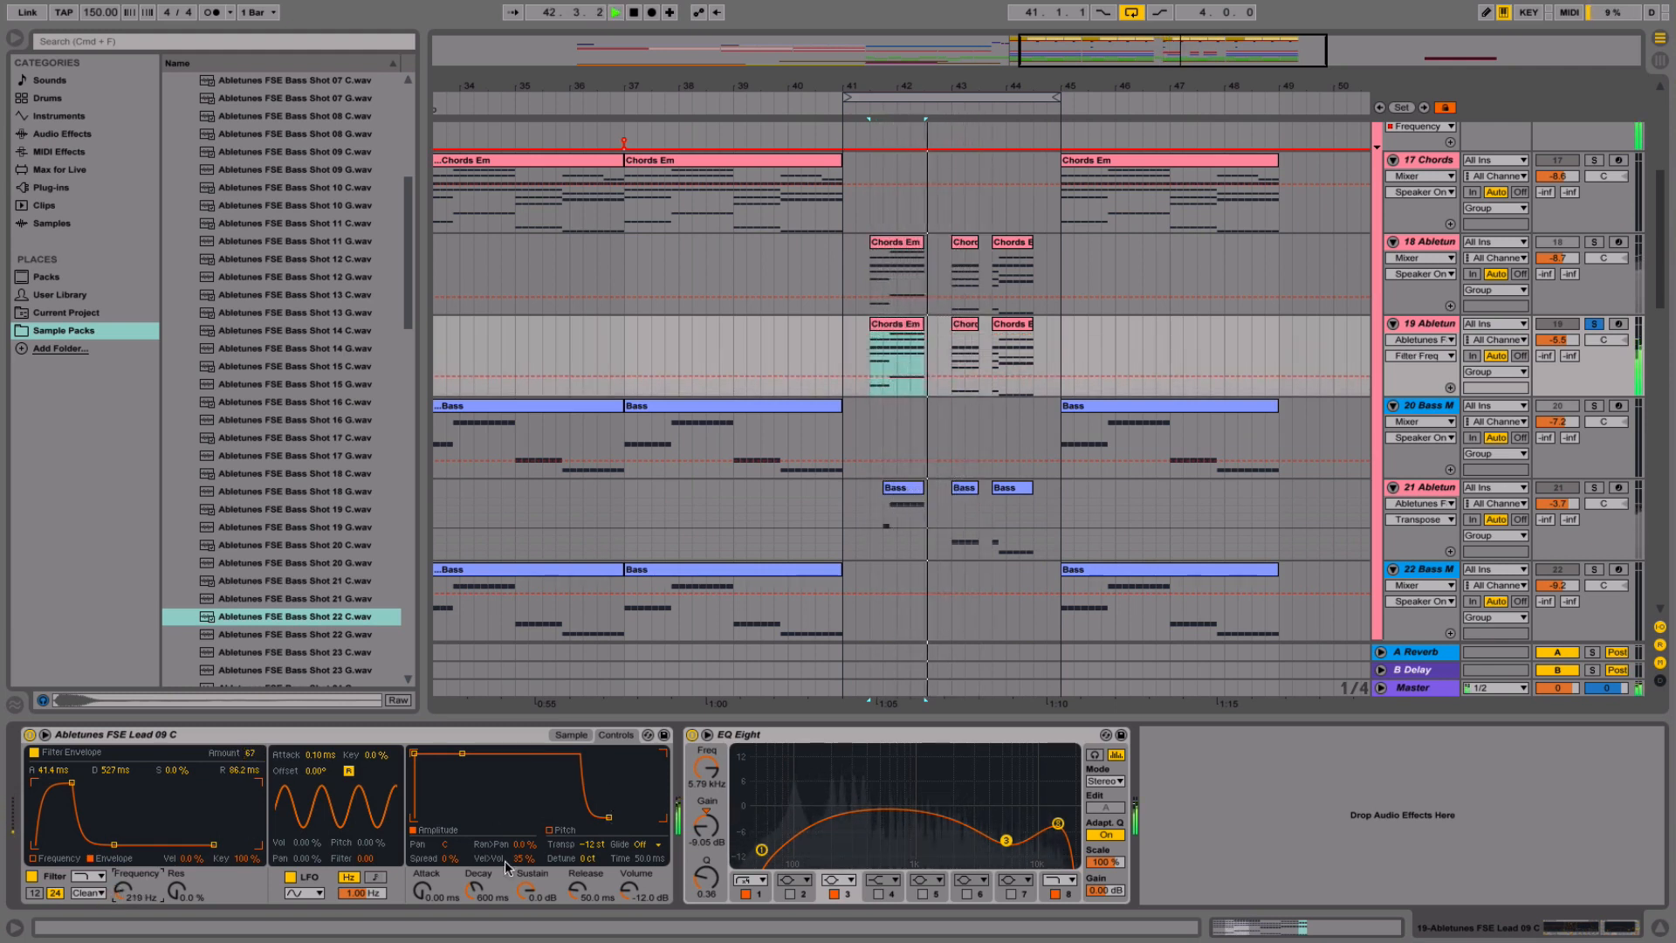
- Adjust track 19's EQ Eight with band 3 at 5.49 kHz, -4.34 dB and band 1 at 70.8 Hz, and turn off the solo
{"action": "left_click_drag", "start_coordinate": [1005, 840], "coordinate": [1003, 822]}
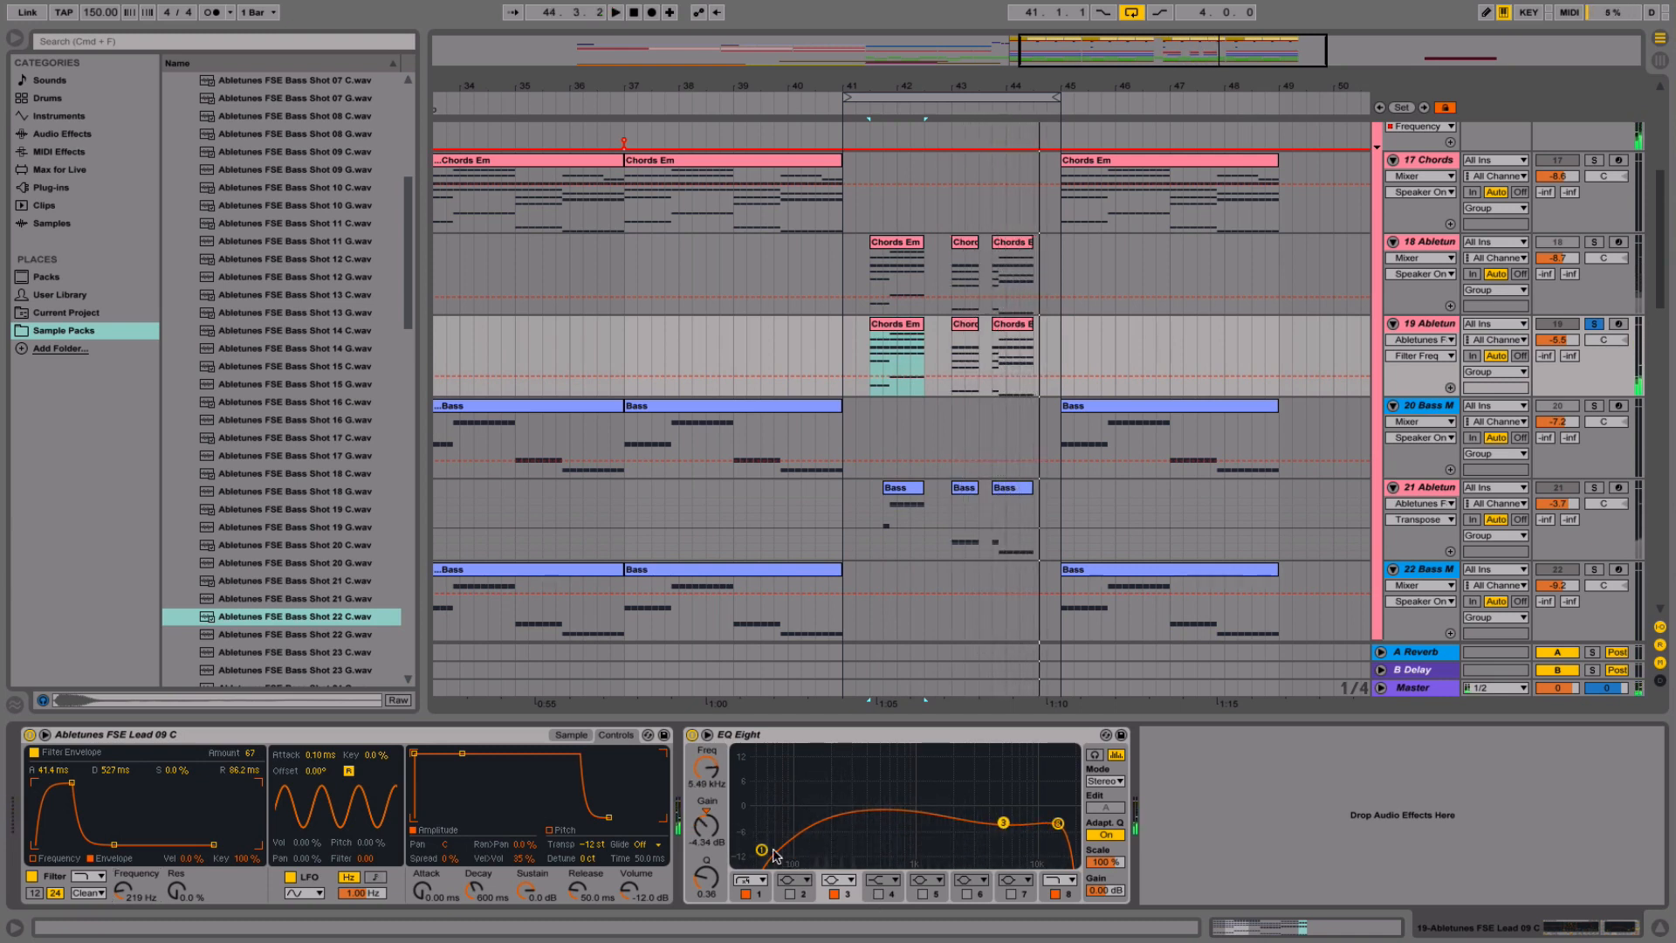
{"action": "key", "text": "space"}
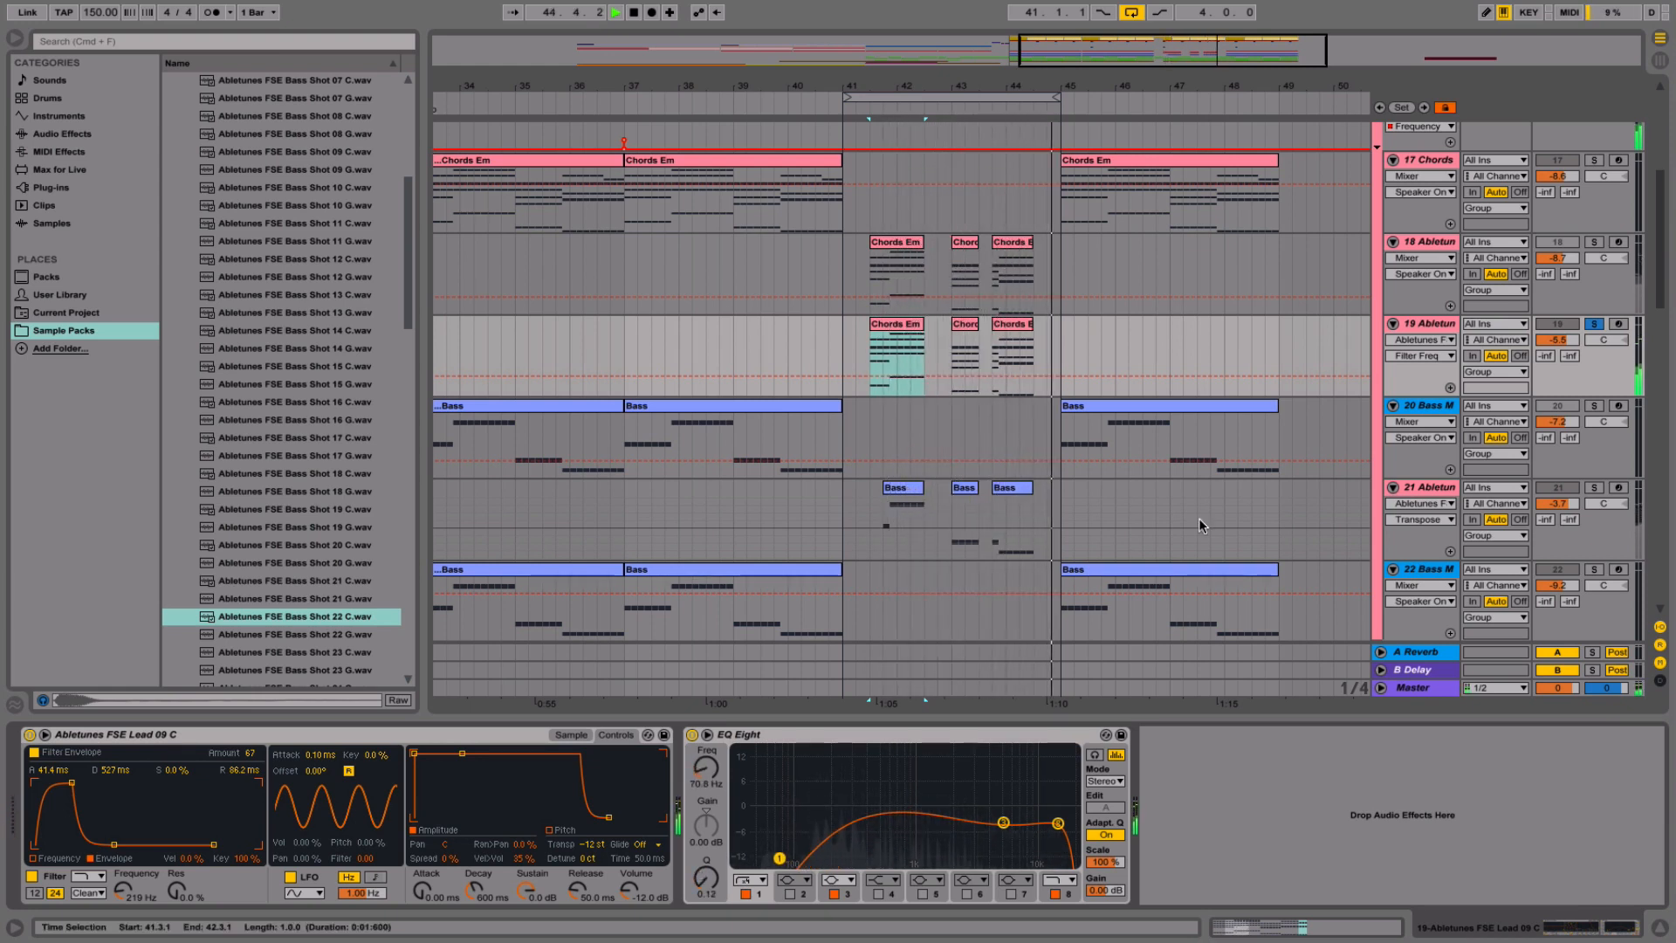
{"action": "left_click", "coordinate": [1594, 324]}
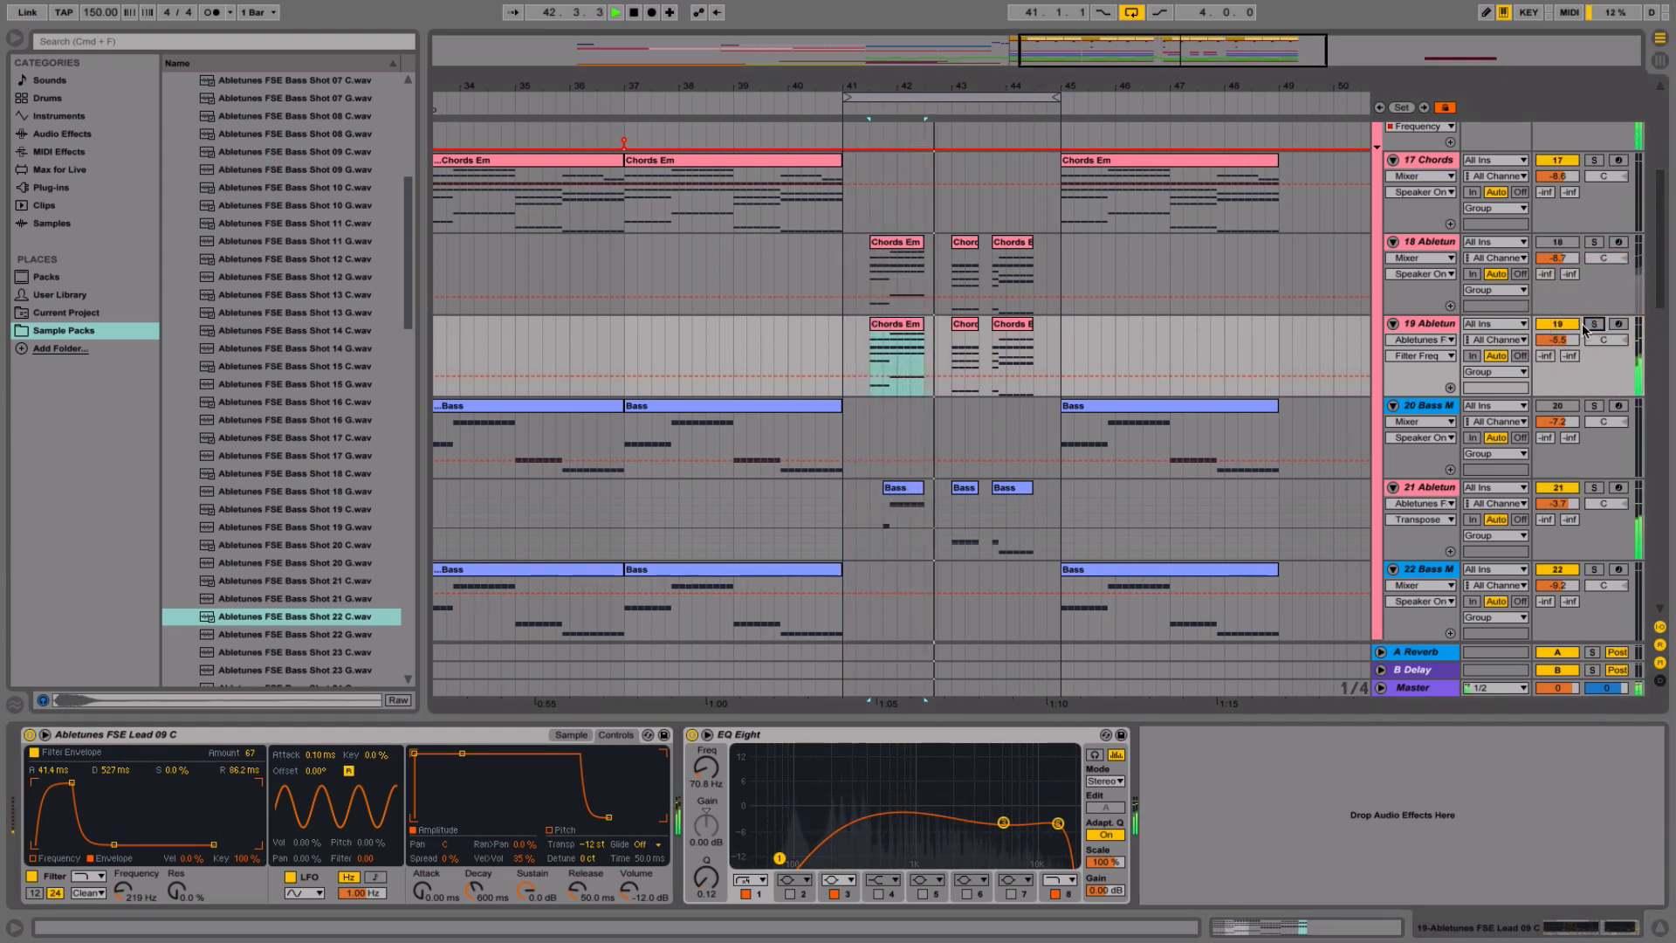
- Set track 19's volume to -1.8, solo the track and play it from its first chord clip in the break
{"action": "left_click_drag", "start_coordinate": [1556, 342], "coordinate": [1554, 350]}
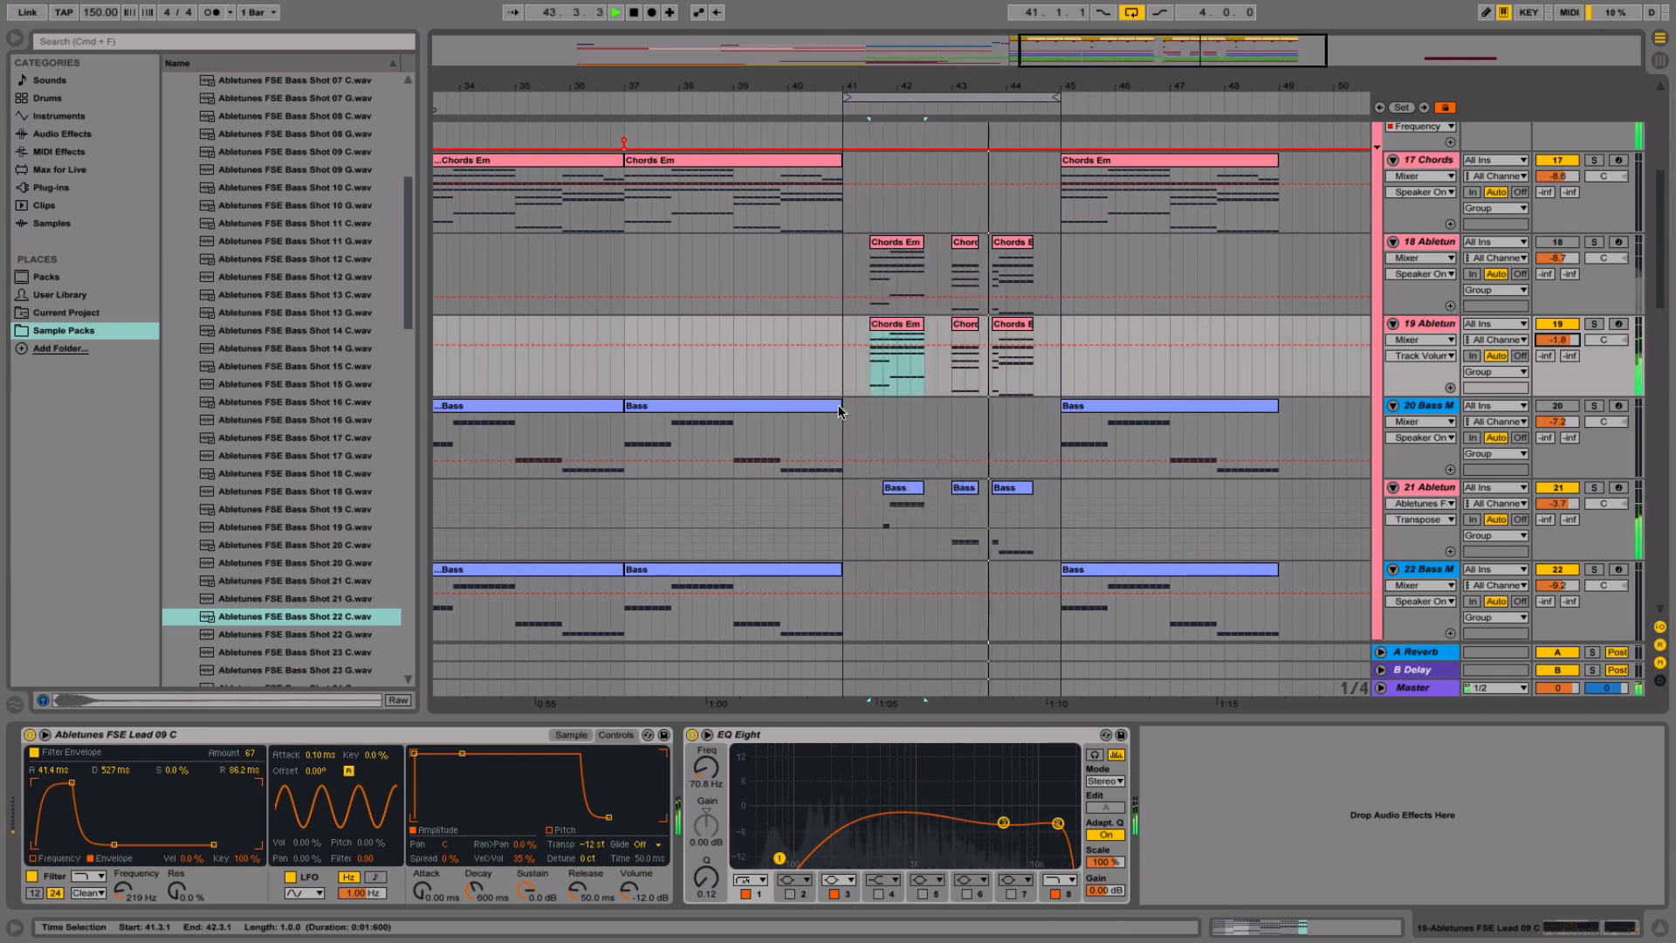
{"action": "key", "text": "space"}
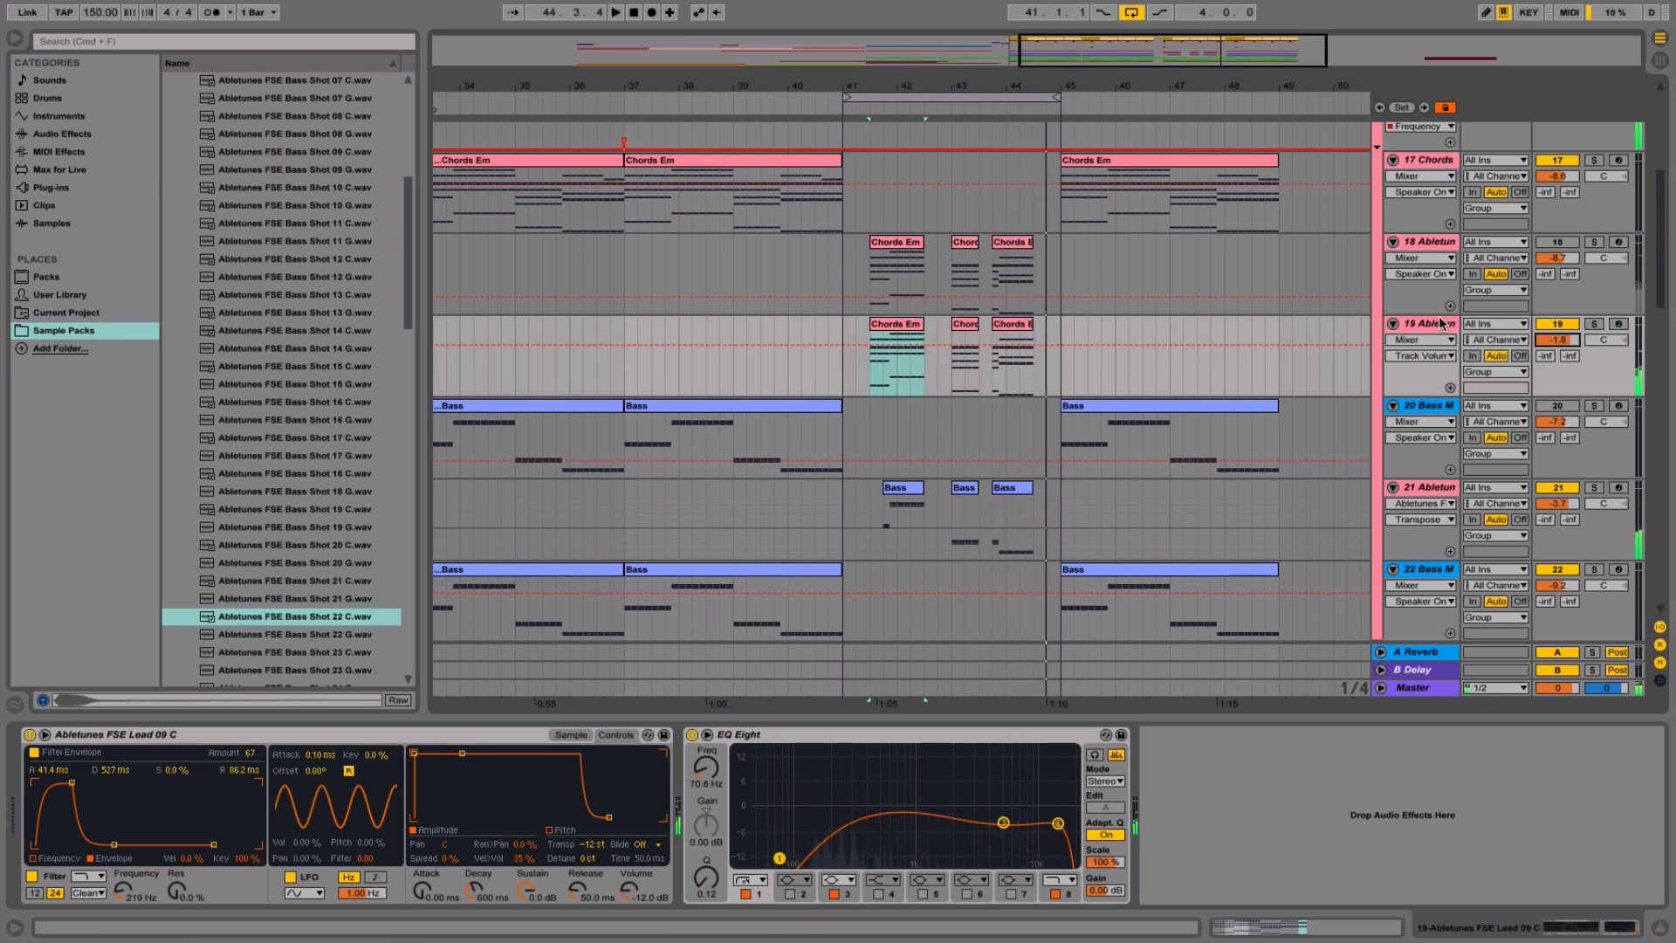
{"action": "left_click", "coordinate": [1439, 321]}
{"action": "left_click", "coordinate": [897, 322]}
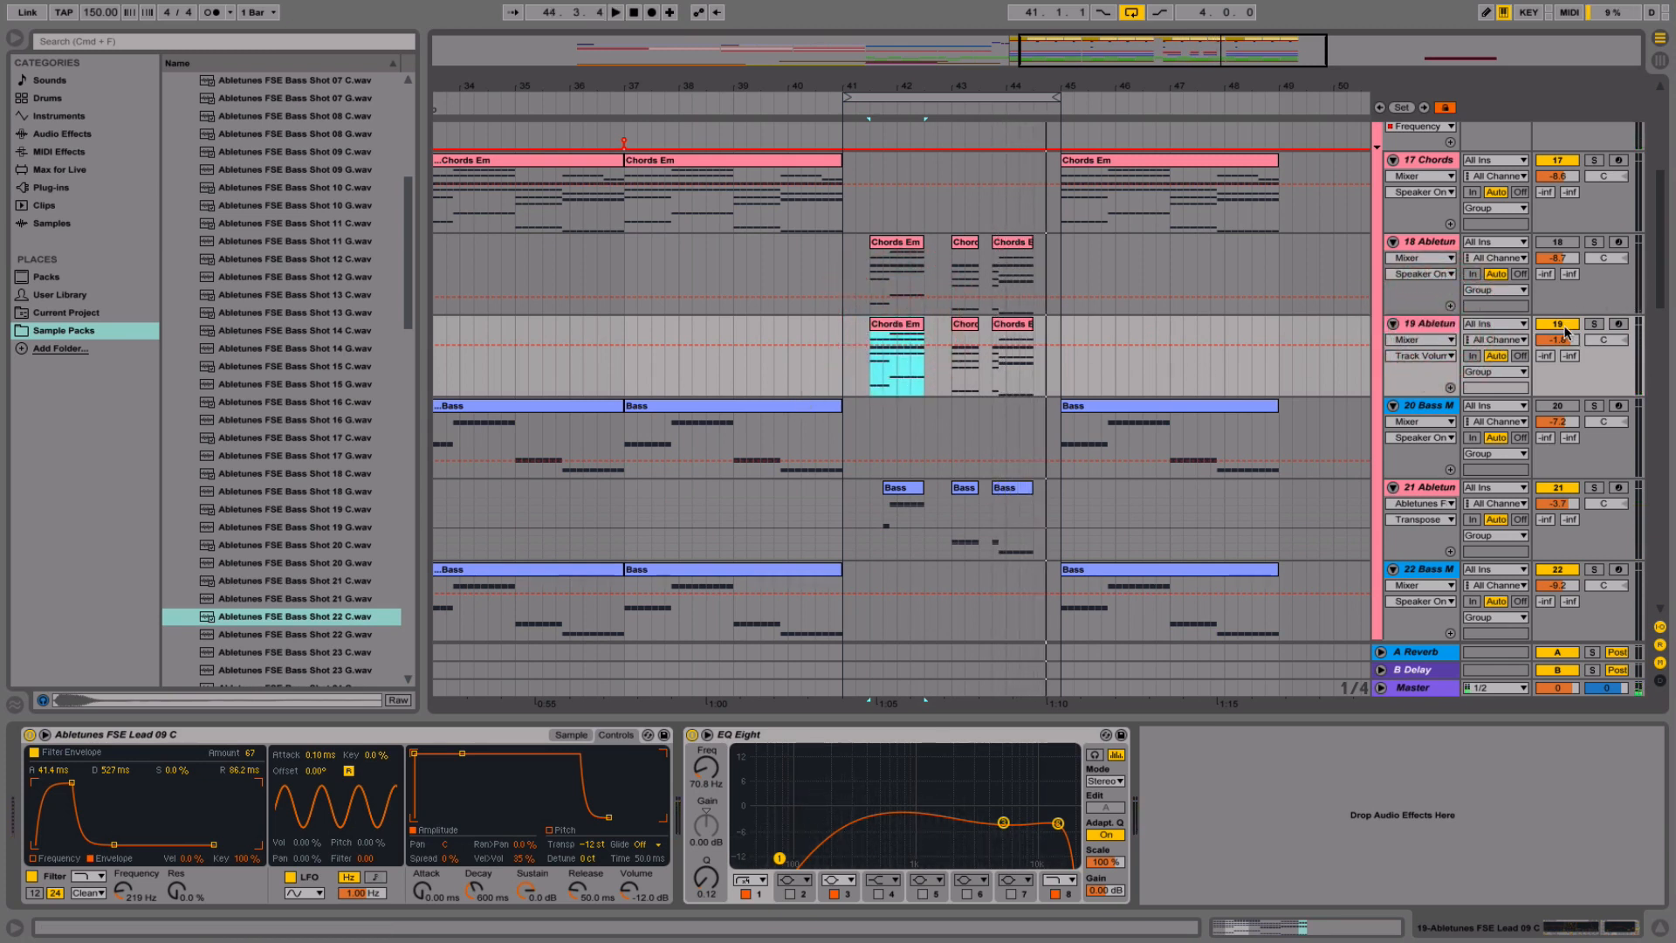
{"action": "left_click", "coordinate": [1594, 324]}
{"action": "key", "text": "space"}
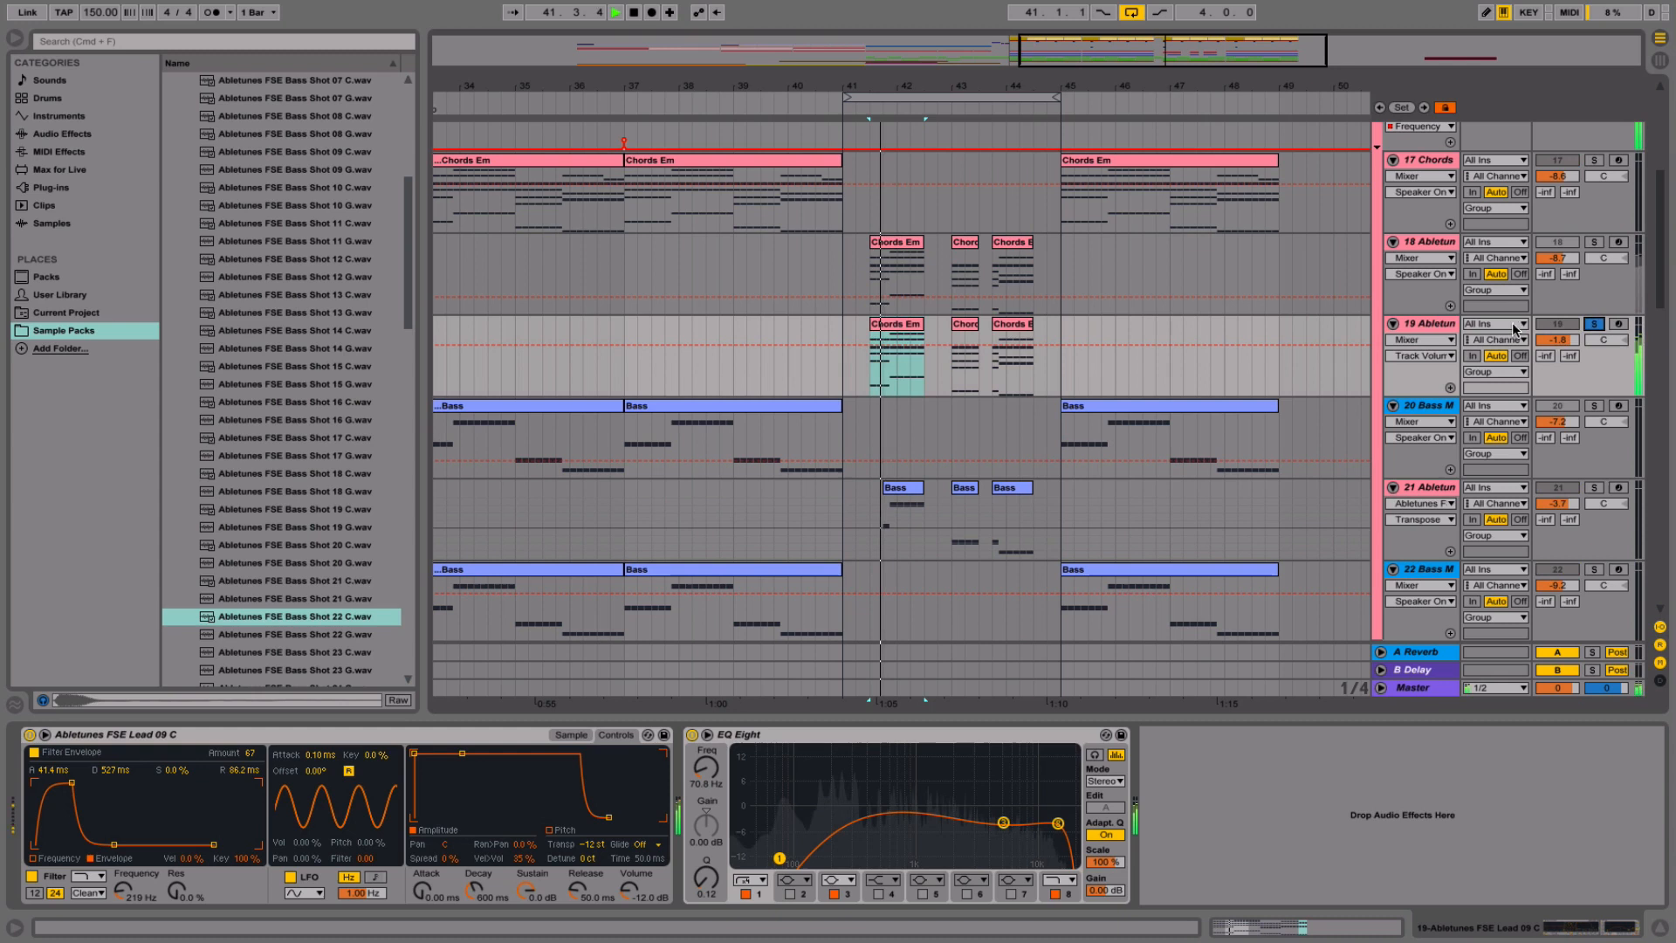
{"action": "left_click", "coordinate": [1441, 325]}
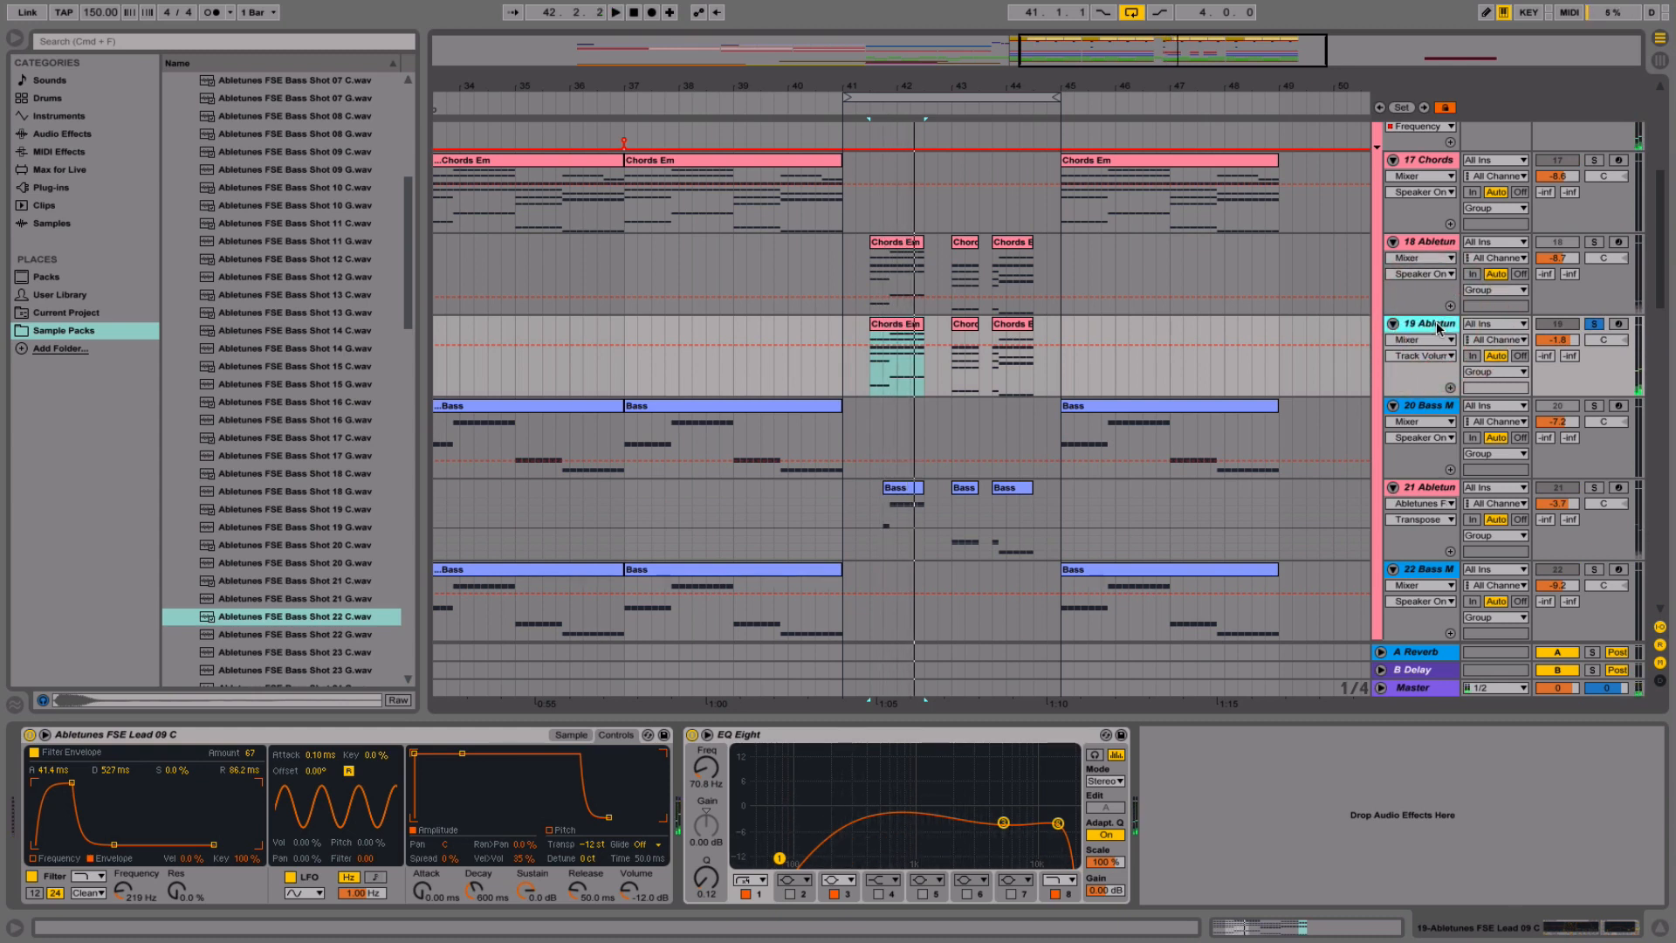
- Insert the stereo.adv Simple Delay preset before track 19's EQ Eight and set its right delay time to 19.7 ms
{"action": "left_click", "coordinate": [65, 133]}
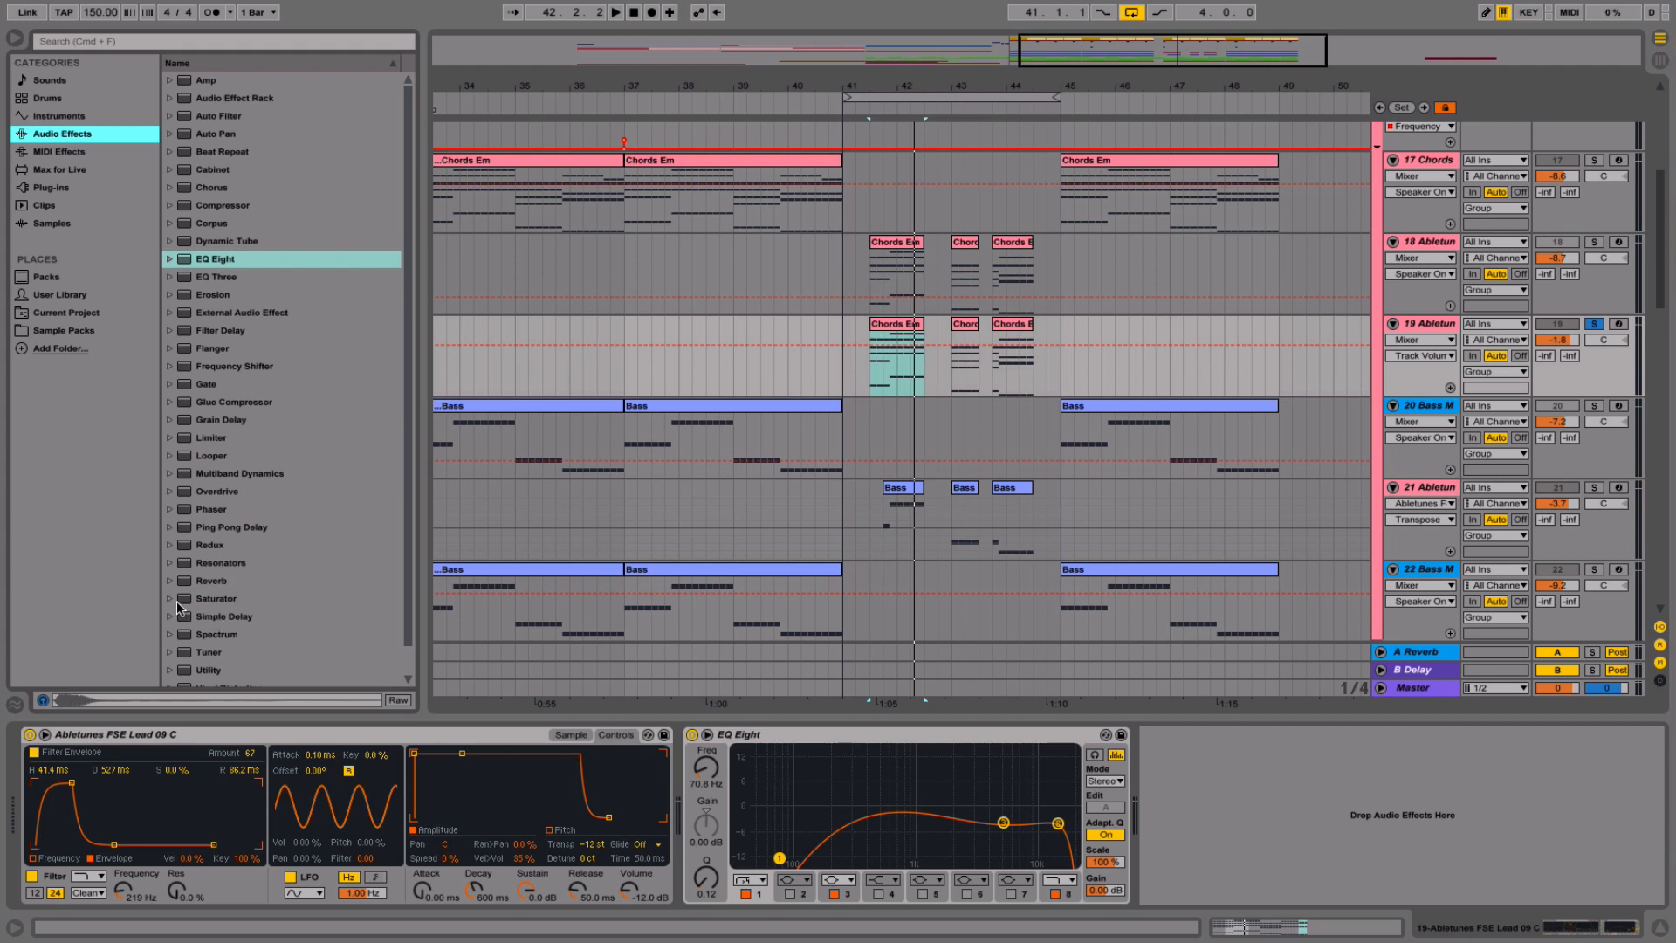
{"action": "scroll", "coordinate": [174, 604], "scroll_direction": "down", "scroll_amount": 2}
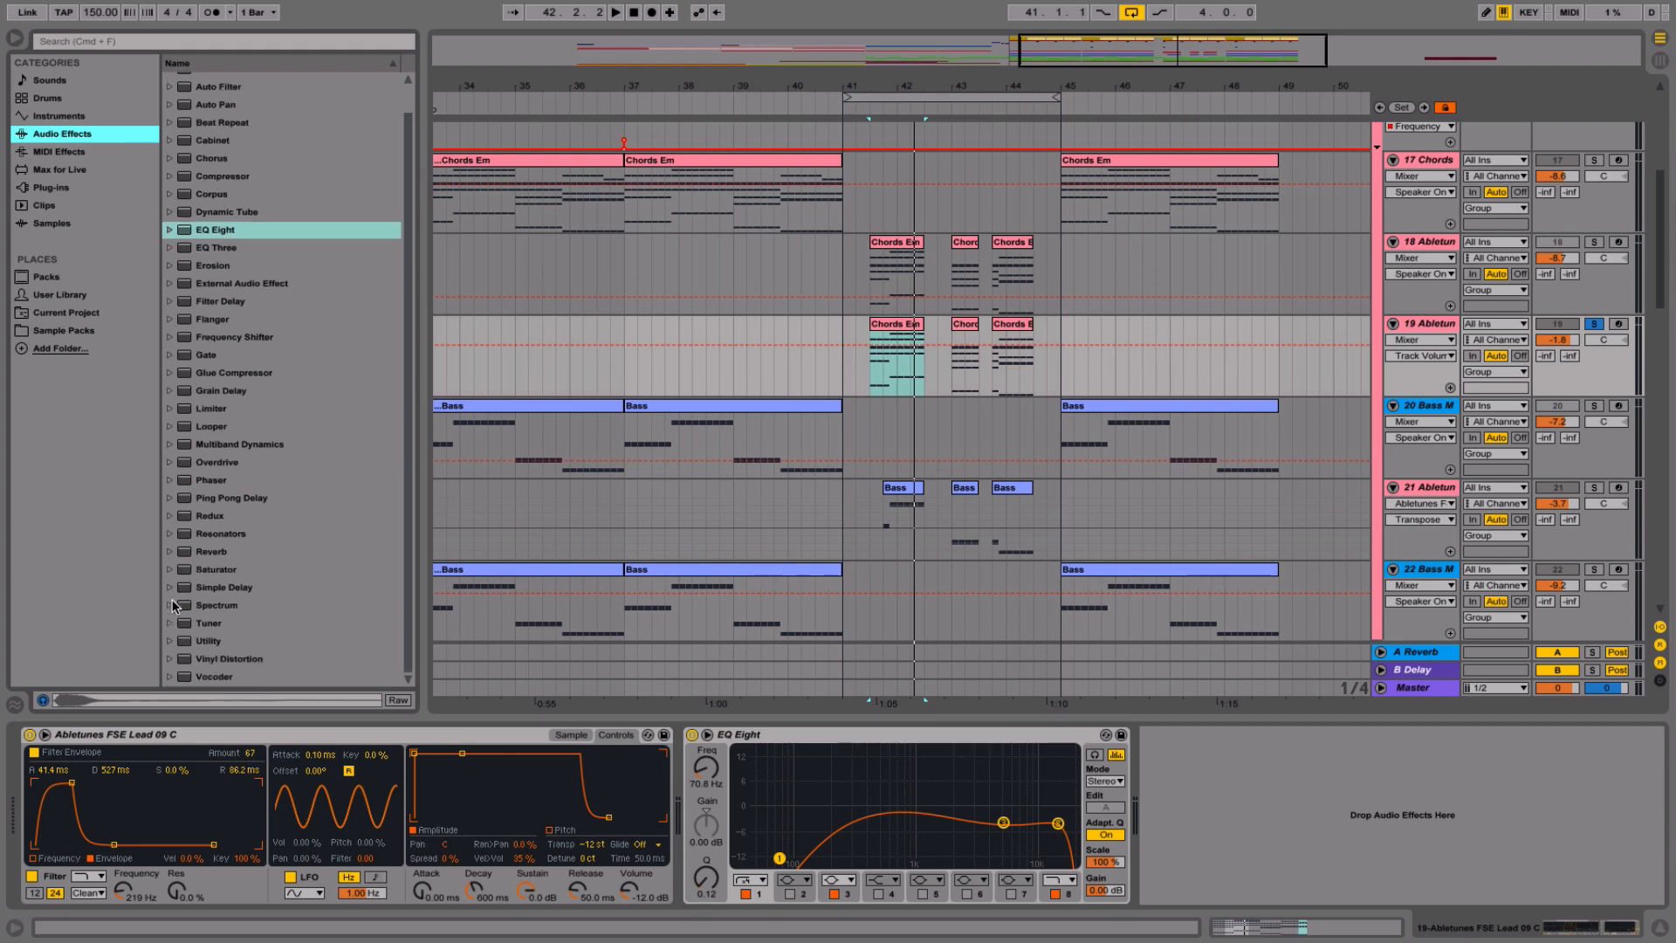
{"action": "left_click", "coordinate": [169, 588]}
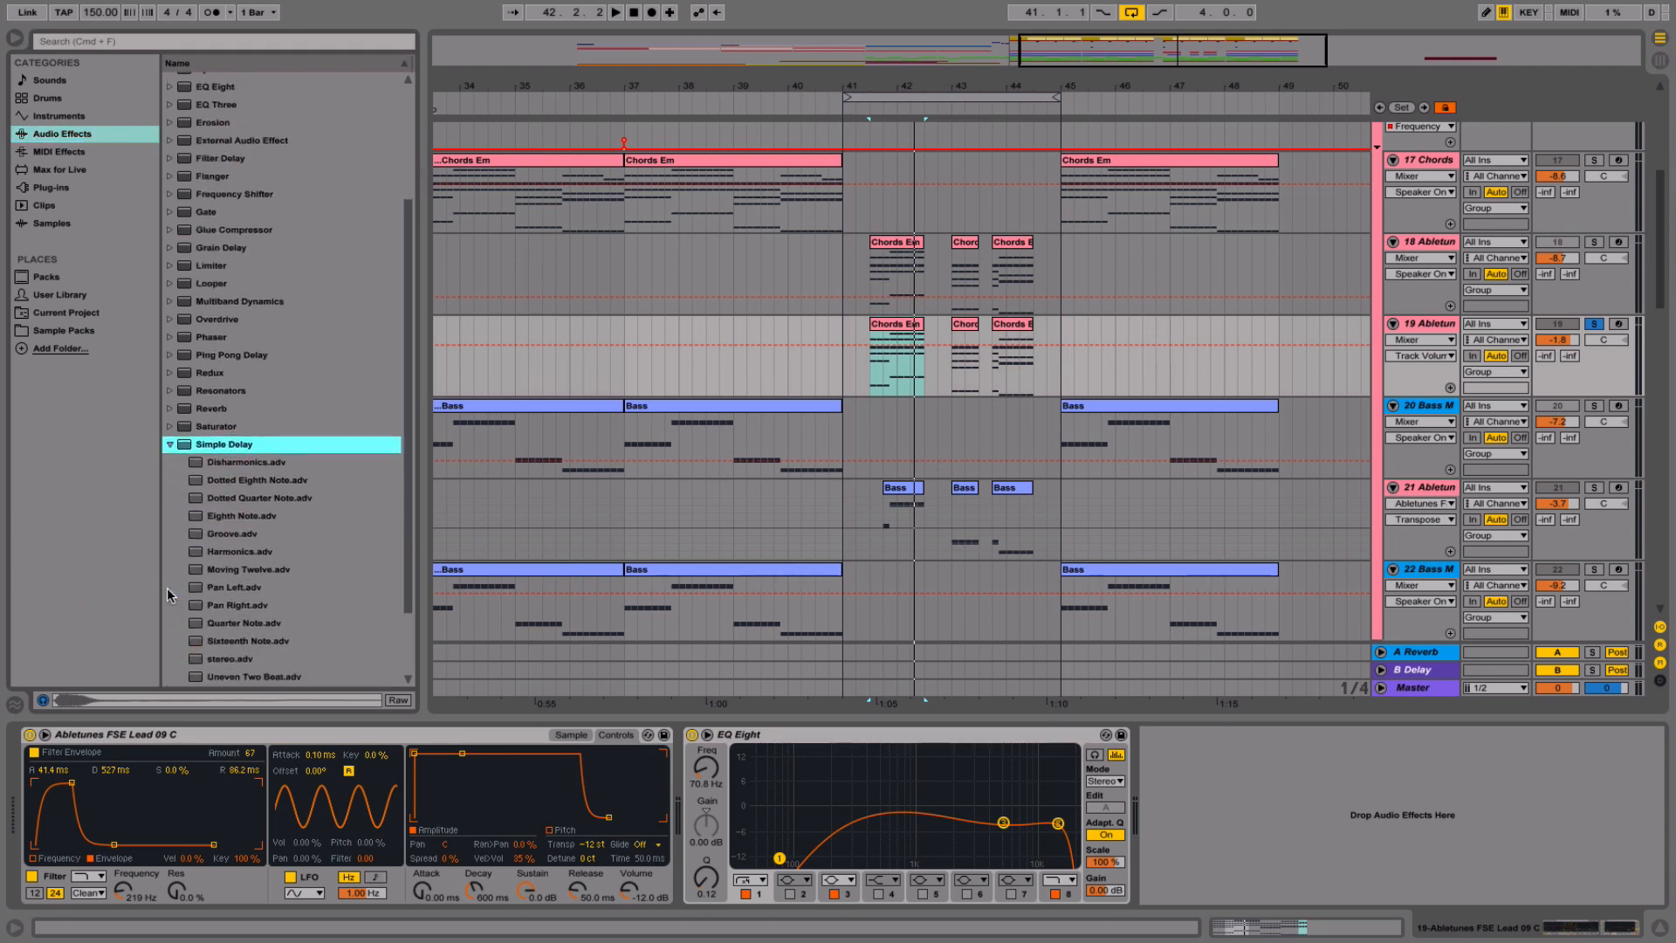
{"action": "left_click_drag", "start_coordinate": [204, 587], "coordinate": [725, 838]}
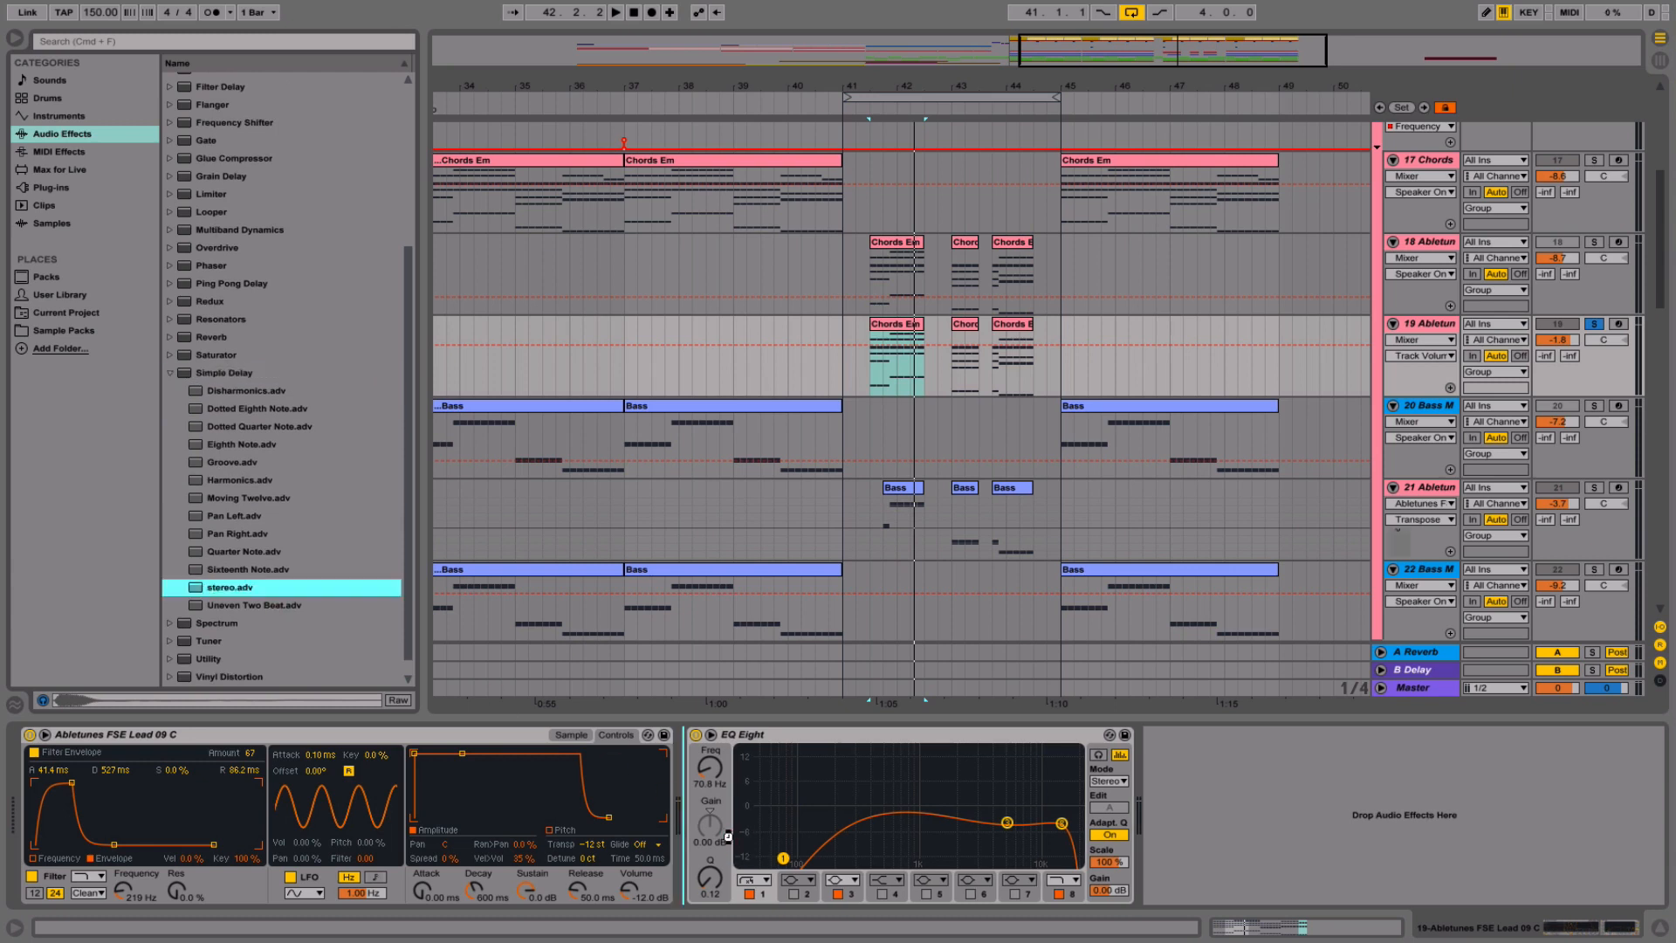
{"action": "key", "text": "space"}
{"action": "left_click", "coordinate": [773, 878]}
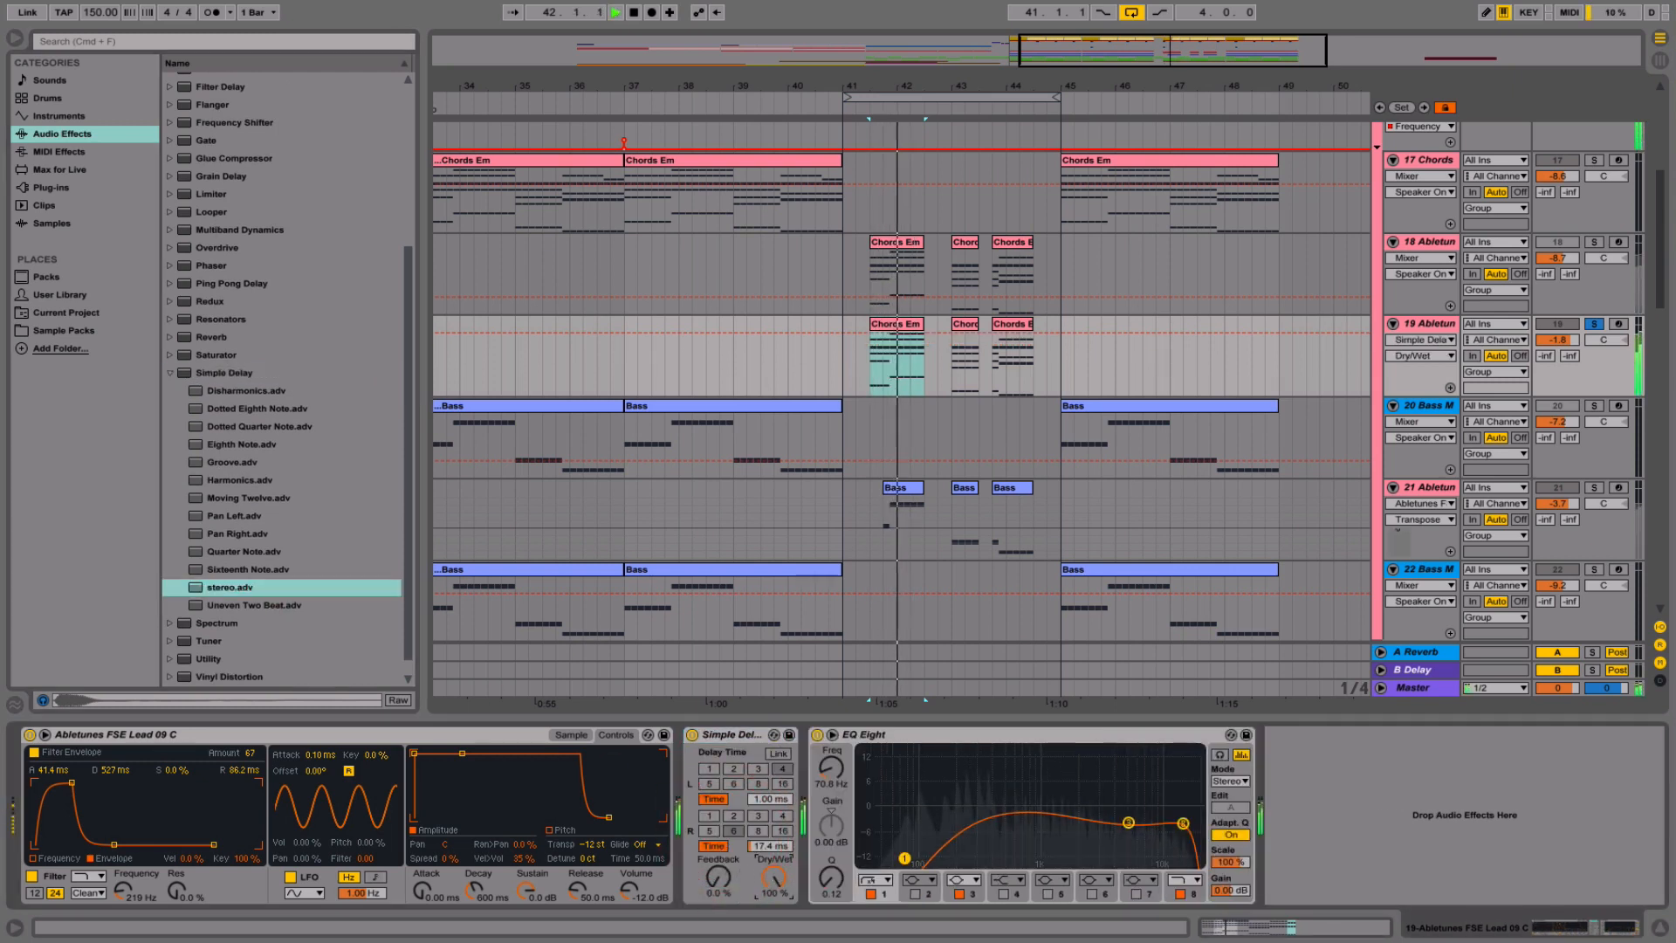
{"action": "left_click_drag", "start_coordinate": [771, 846], "coordinate": [756, 853]}
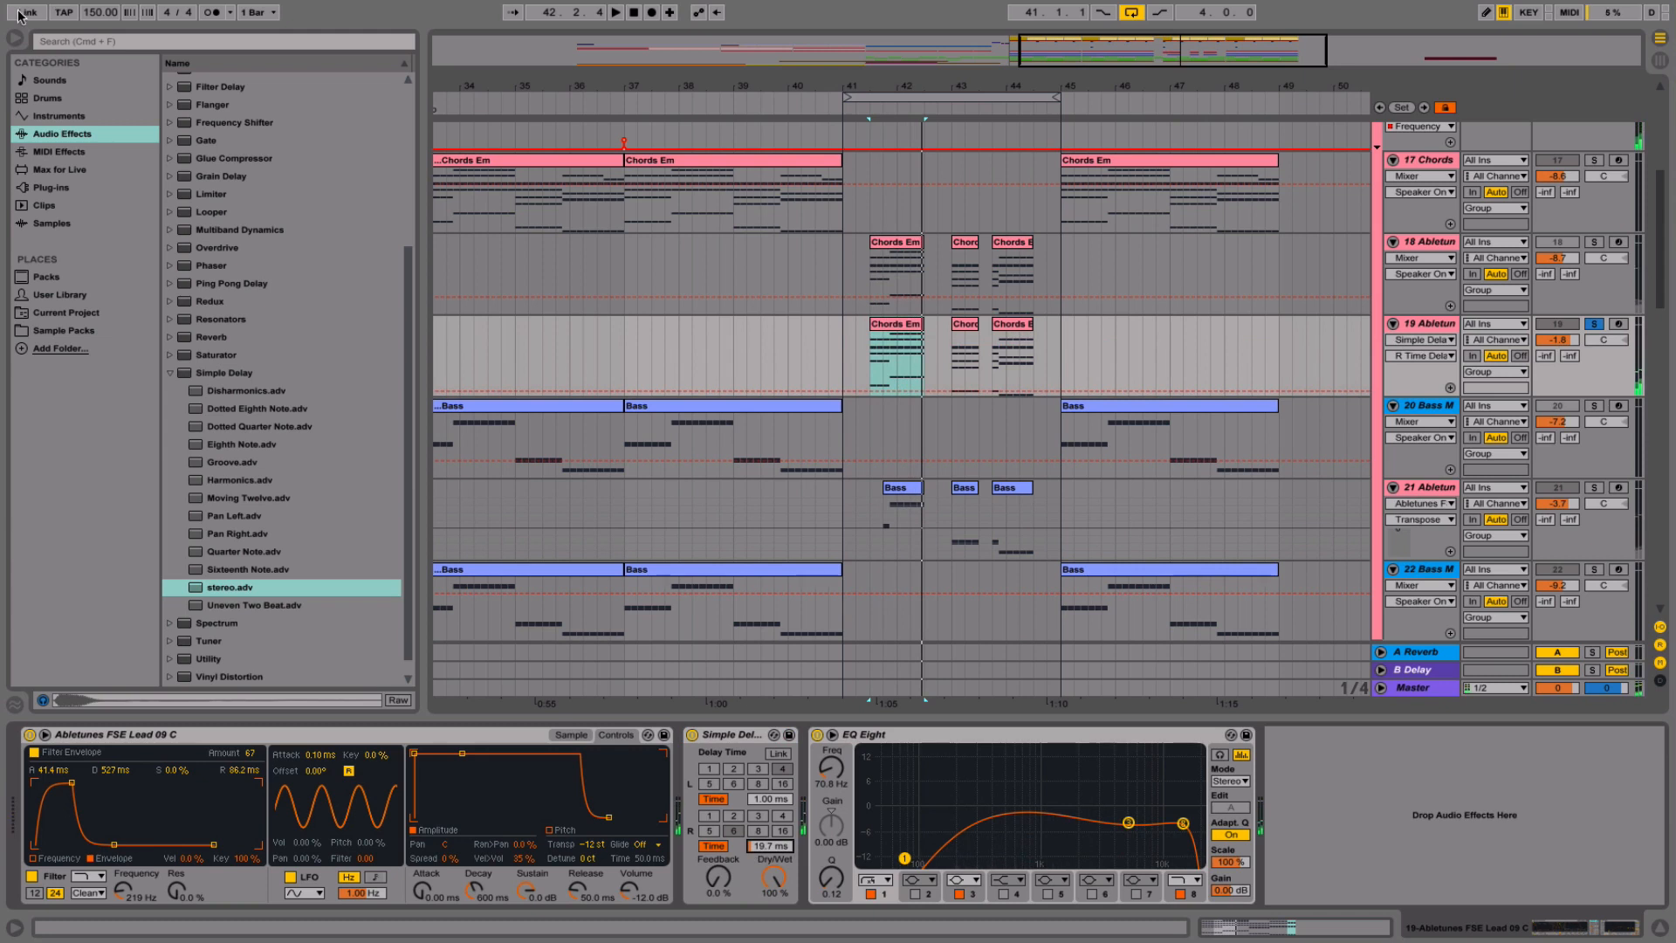
- Insert a Chorus after track 19's Simple Delay with modulation amount 1.88 ms, rate 1.14 Hz and dry/wet 52%
{"action": "left_click", "coordinate": [169, 373]}
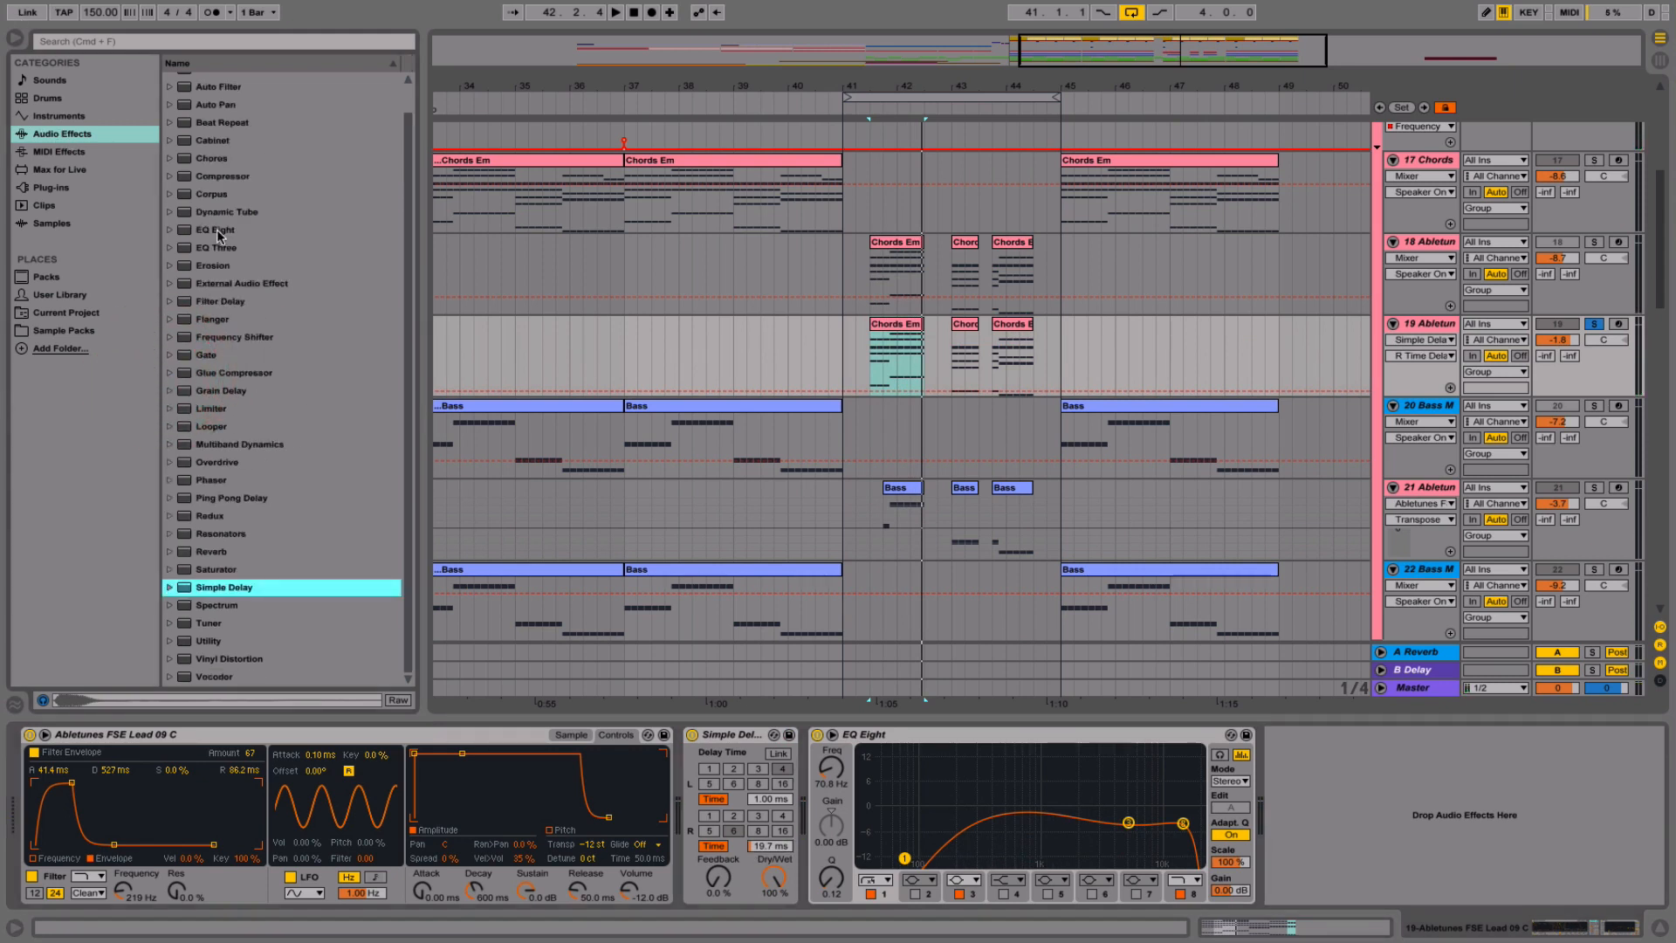
{"action": "mouse_move", "coordinate": [212, 163]}
{"action": "left_mouse_down"}
{"action": "mouse_move", "coordinate": [725, 816]}
{"action": "mouse_move", "coordinate": [790, 801]}
{"action": "left_mouse_up"}
{"action": "key", "text": "space"}
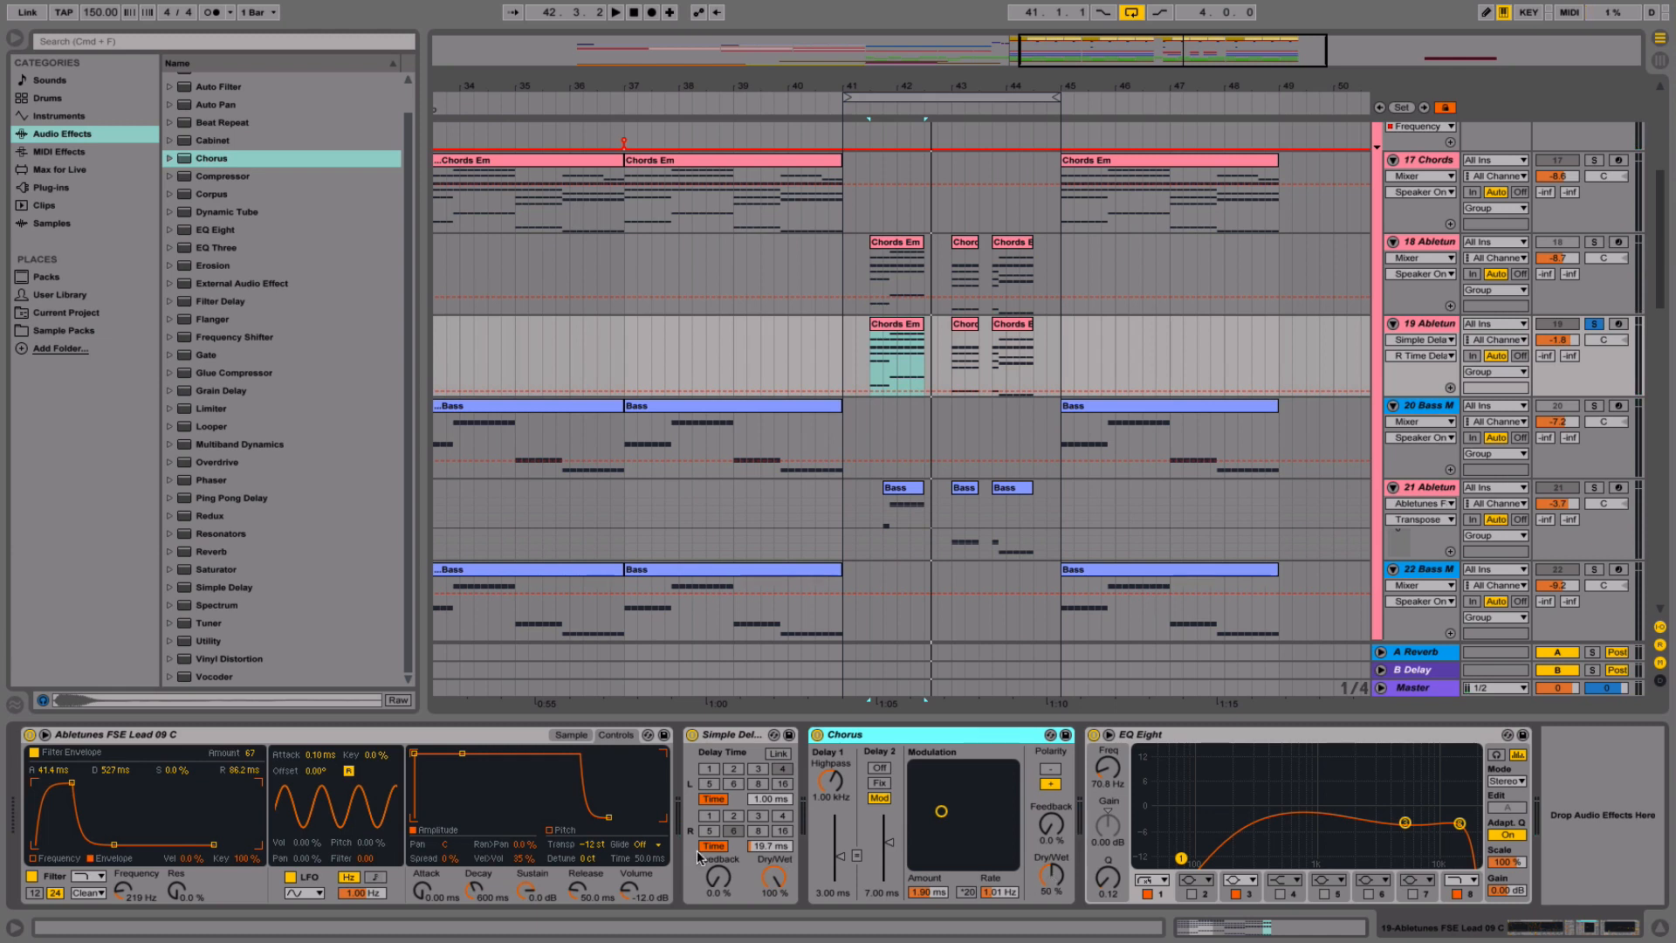
{"action": "left_click", "coordinate": [941, 813]}
{"action": "key", "text": "space"}
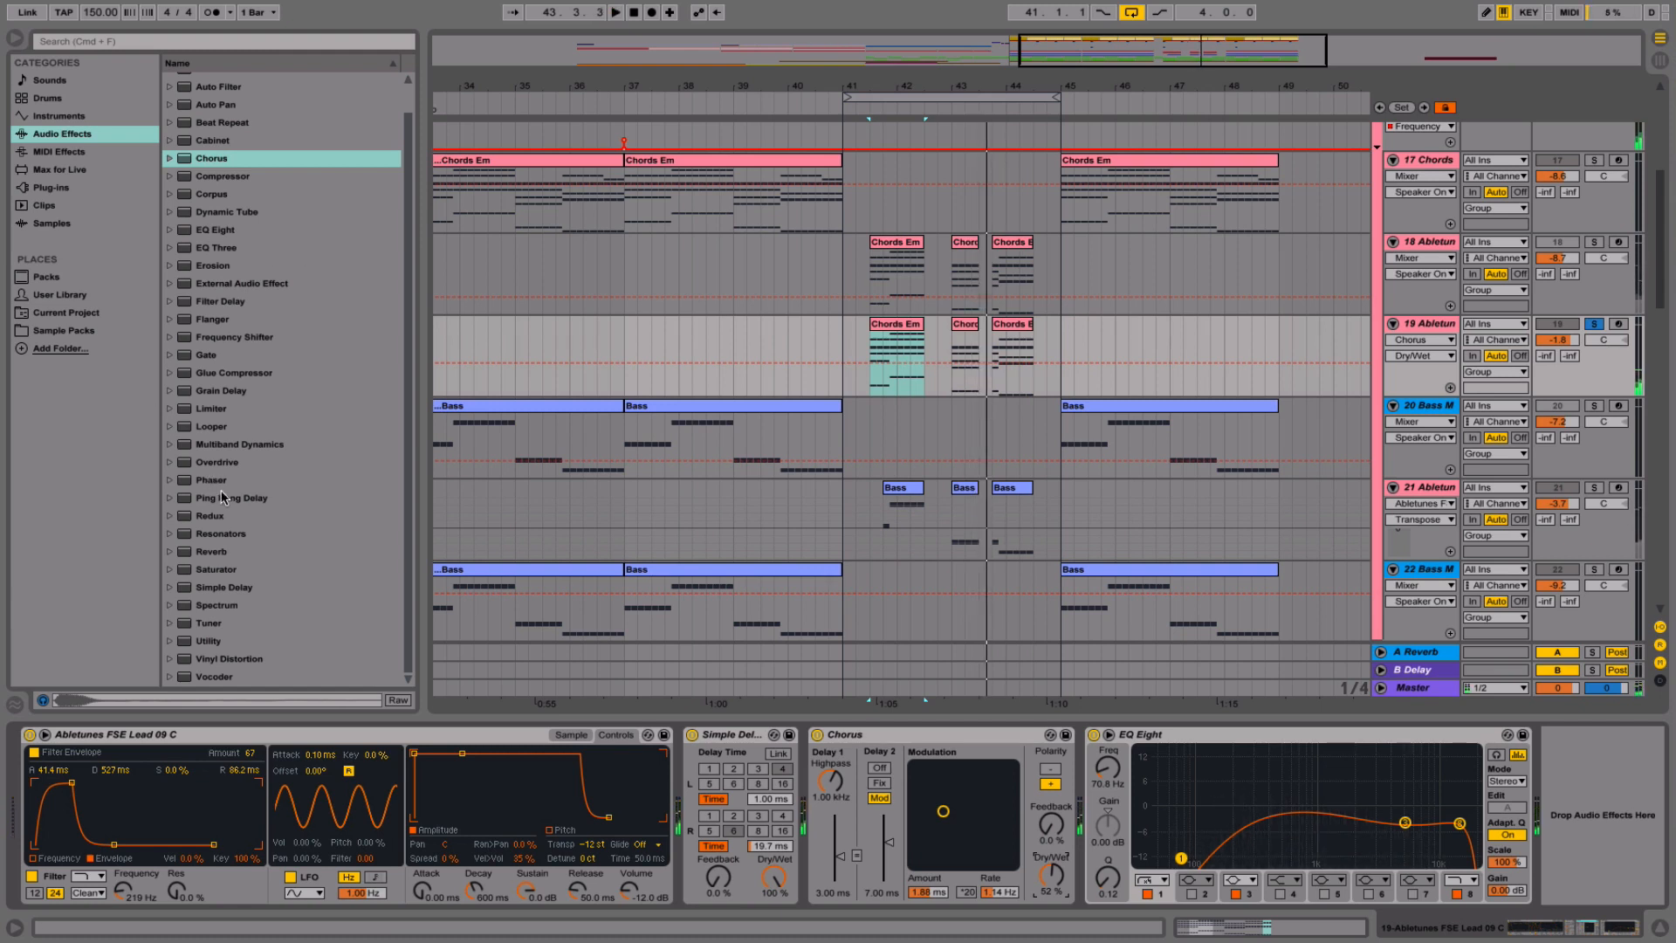
- Insert a Reverb between track 19's Chorus and EQ Eight, with decay time 473 ms and dry/wet 48%
{"action": "scroll", "coordinate": [221, 492], "scroll_direction": "up", "scroll_amount": 2}
{"action": "scroll", "coordinate": [222, 491], "scroll_direction": "down", "scroll_amount": 2}
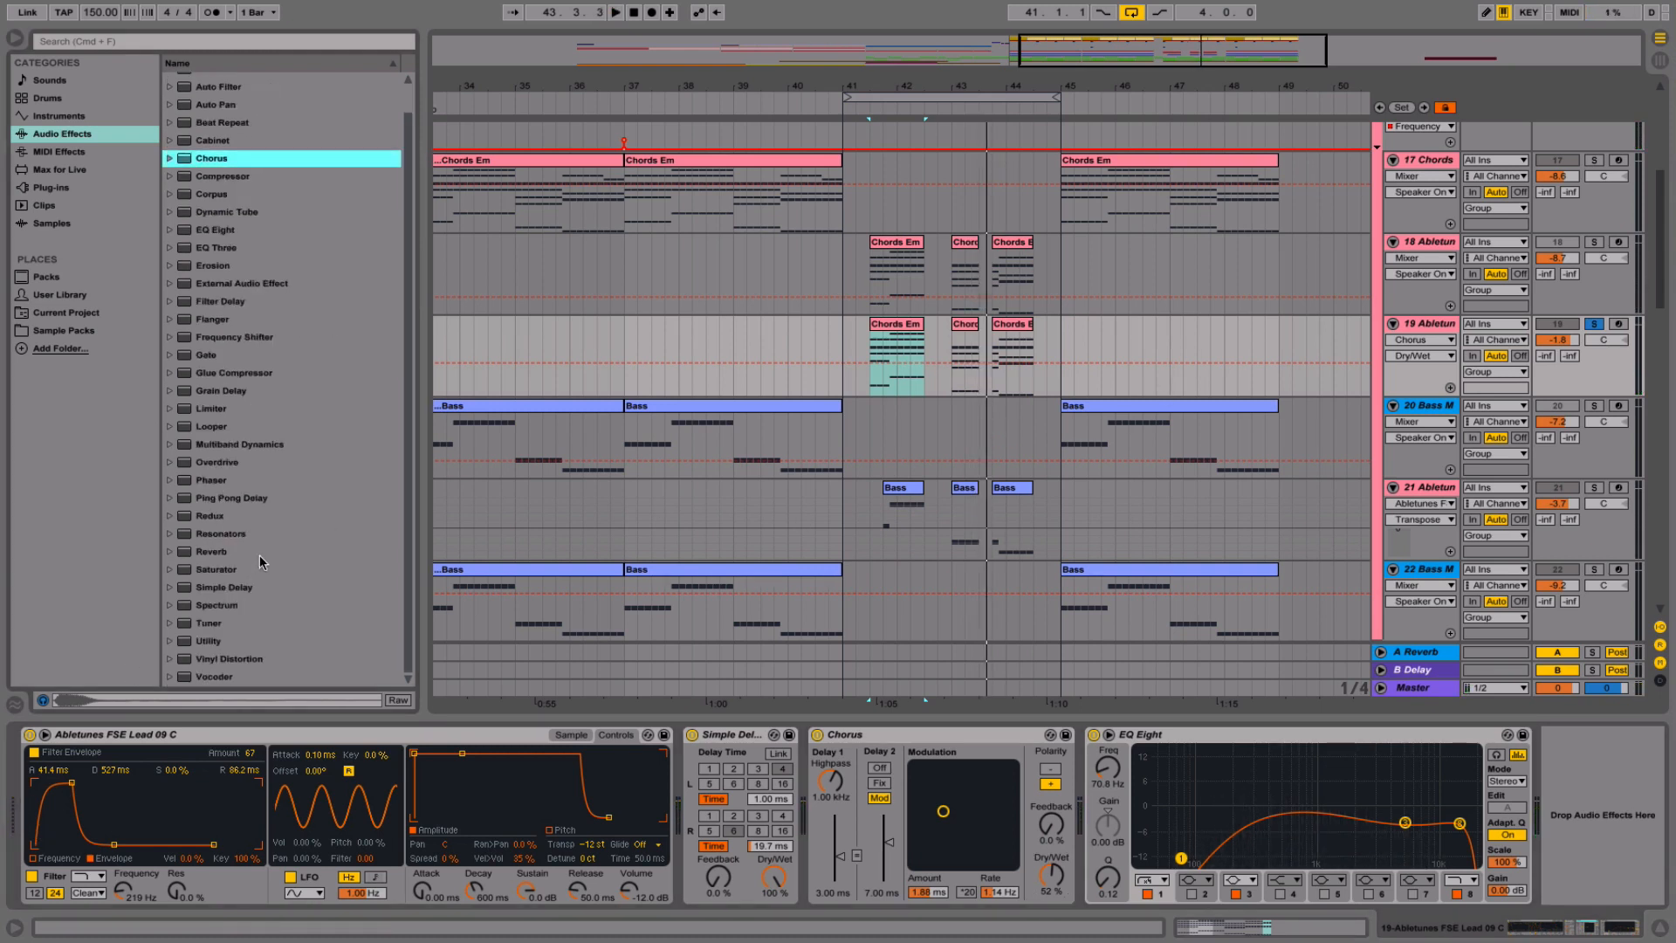
{"action": "left_click", "coordinate": [186, 557]}
{"action": "left_click", "coordinate": [171, 556]}
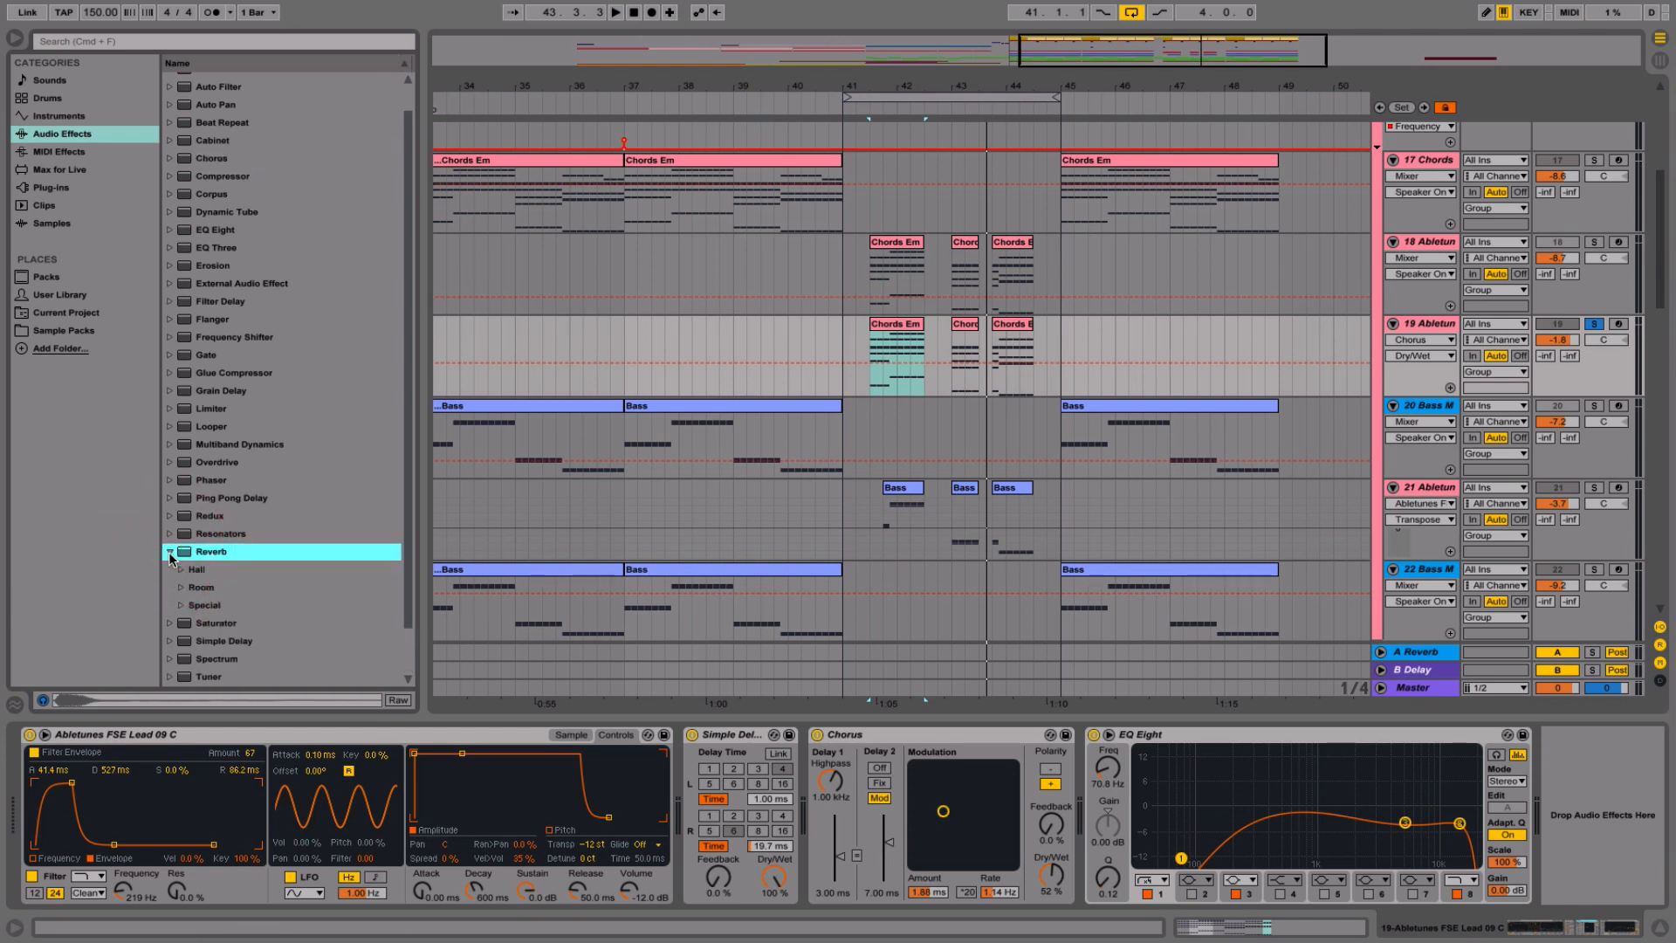
{"action": "left_click_drag", "start_coordinate": [194, 555], "coordinate": [1212, 825]}
{"action": "left_click_drag", "start_coordinate": [1342, 877], "coordinate": [1342, 908]}
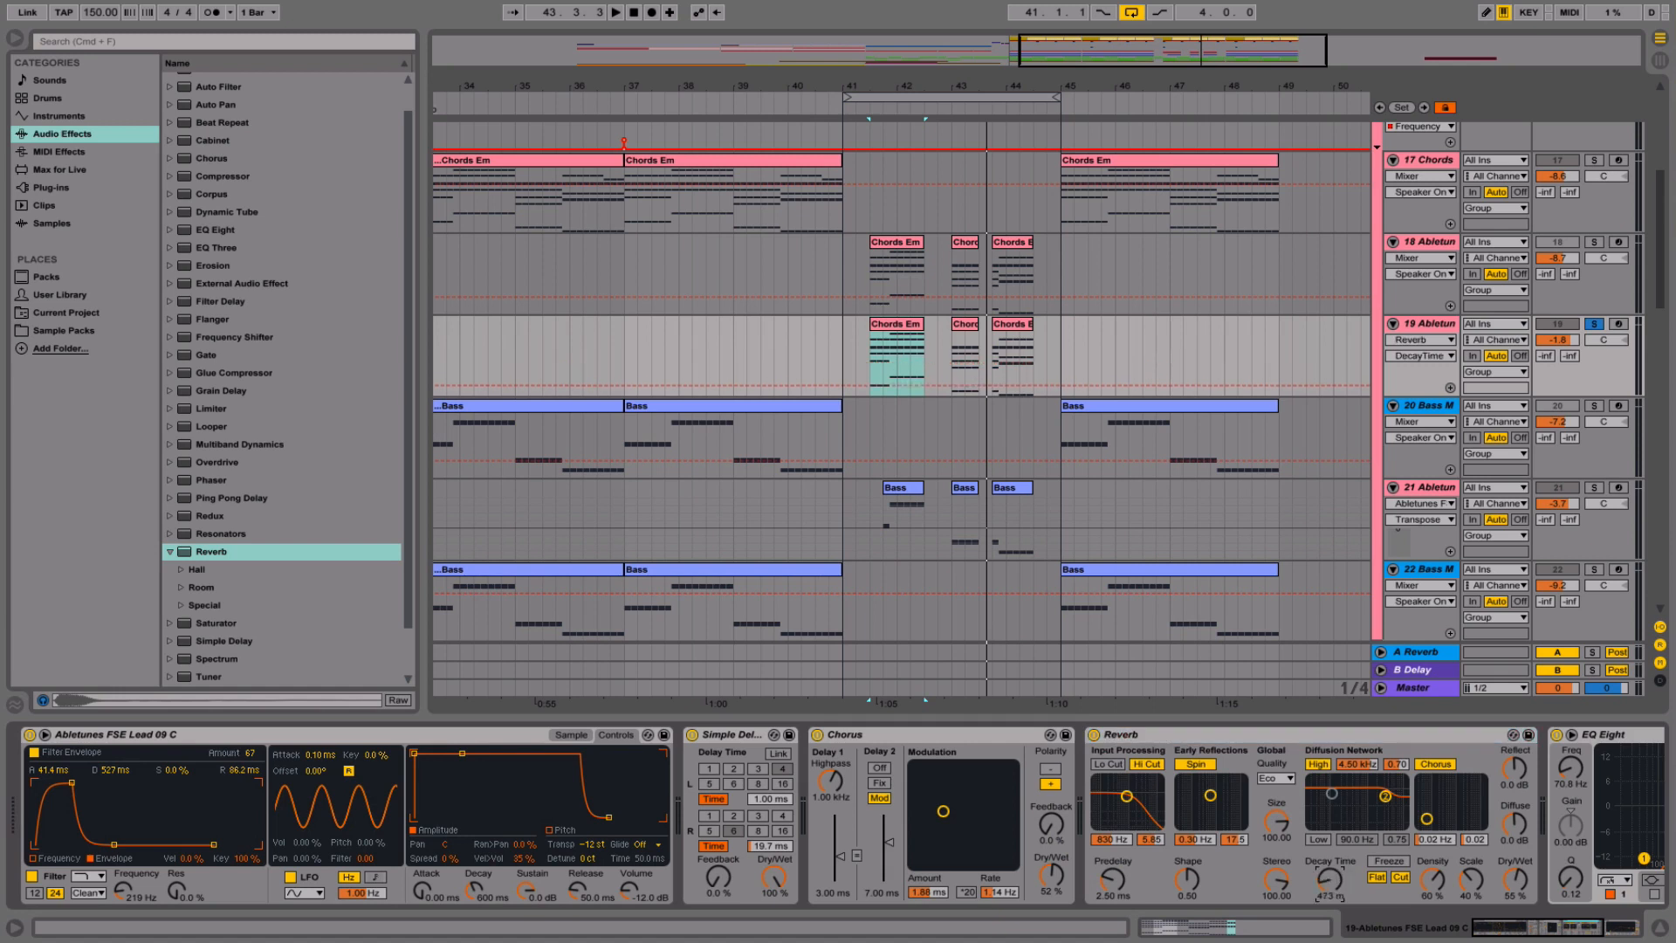
{"action": "left_click_drag", "start_coordinate": [1520, 887], "coordinate": [1520, 896]}
- Set track 19's Reverb to High quality, size 1.68, decay time 452 ms and dry/wet 35%
{"action": "left_click", "coordinate": [1280, 779]}
{"action": "left_click", "coordinate": [1270, 821]}
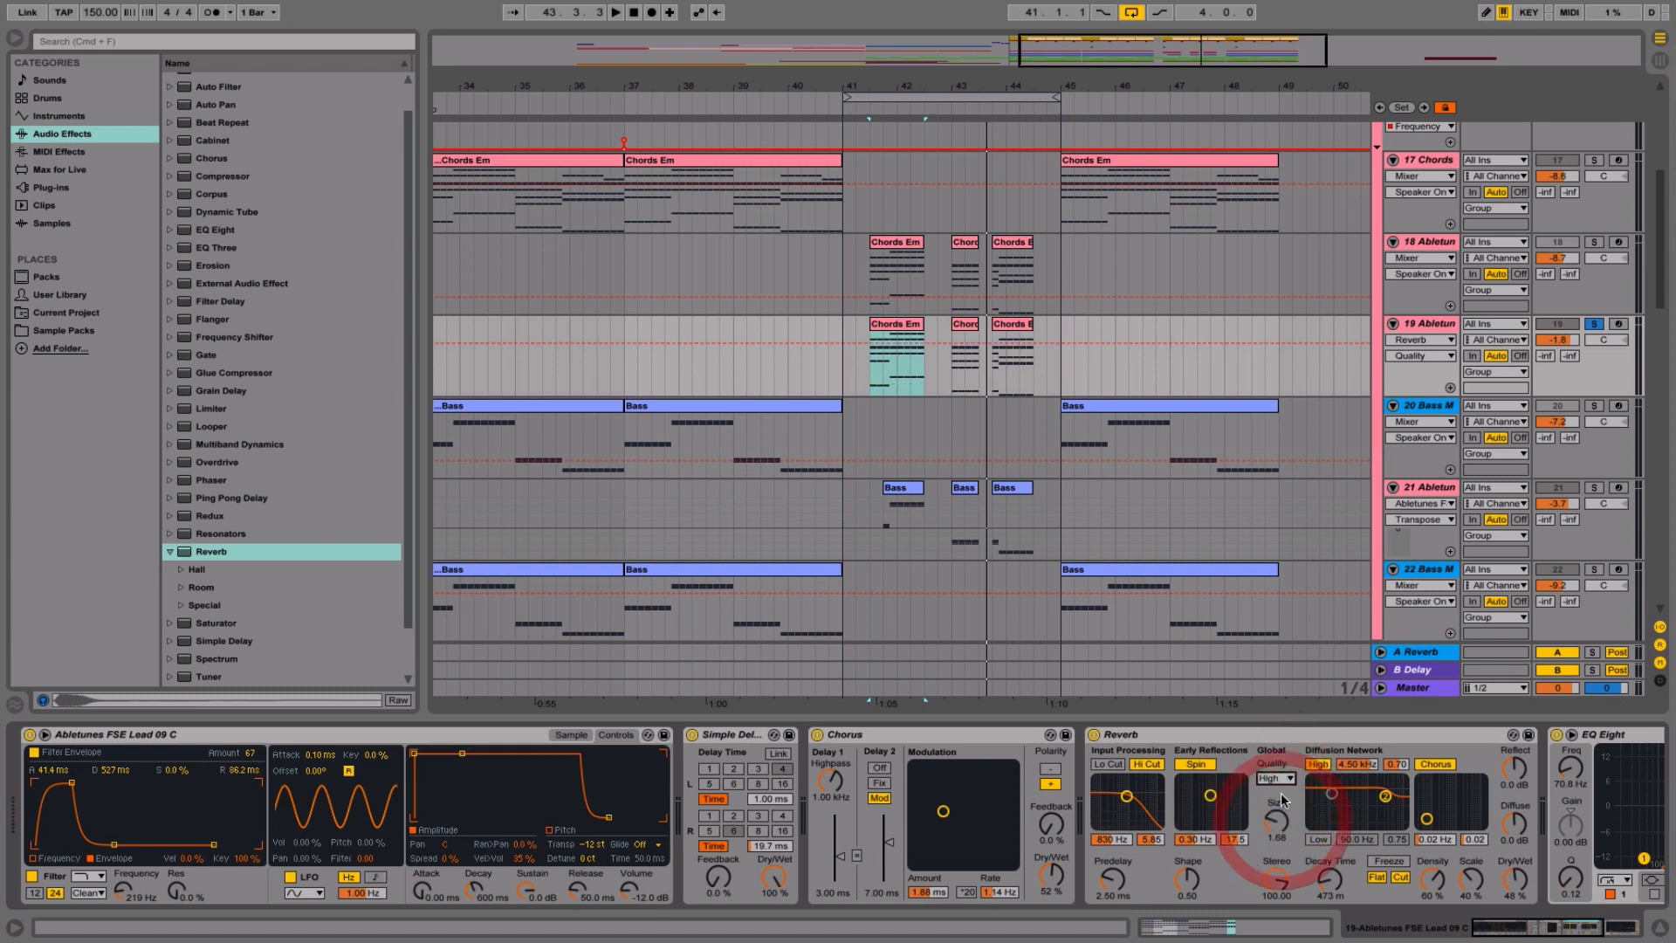
{"action": "key", "text": "space"}
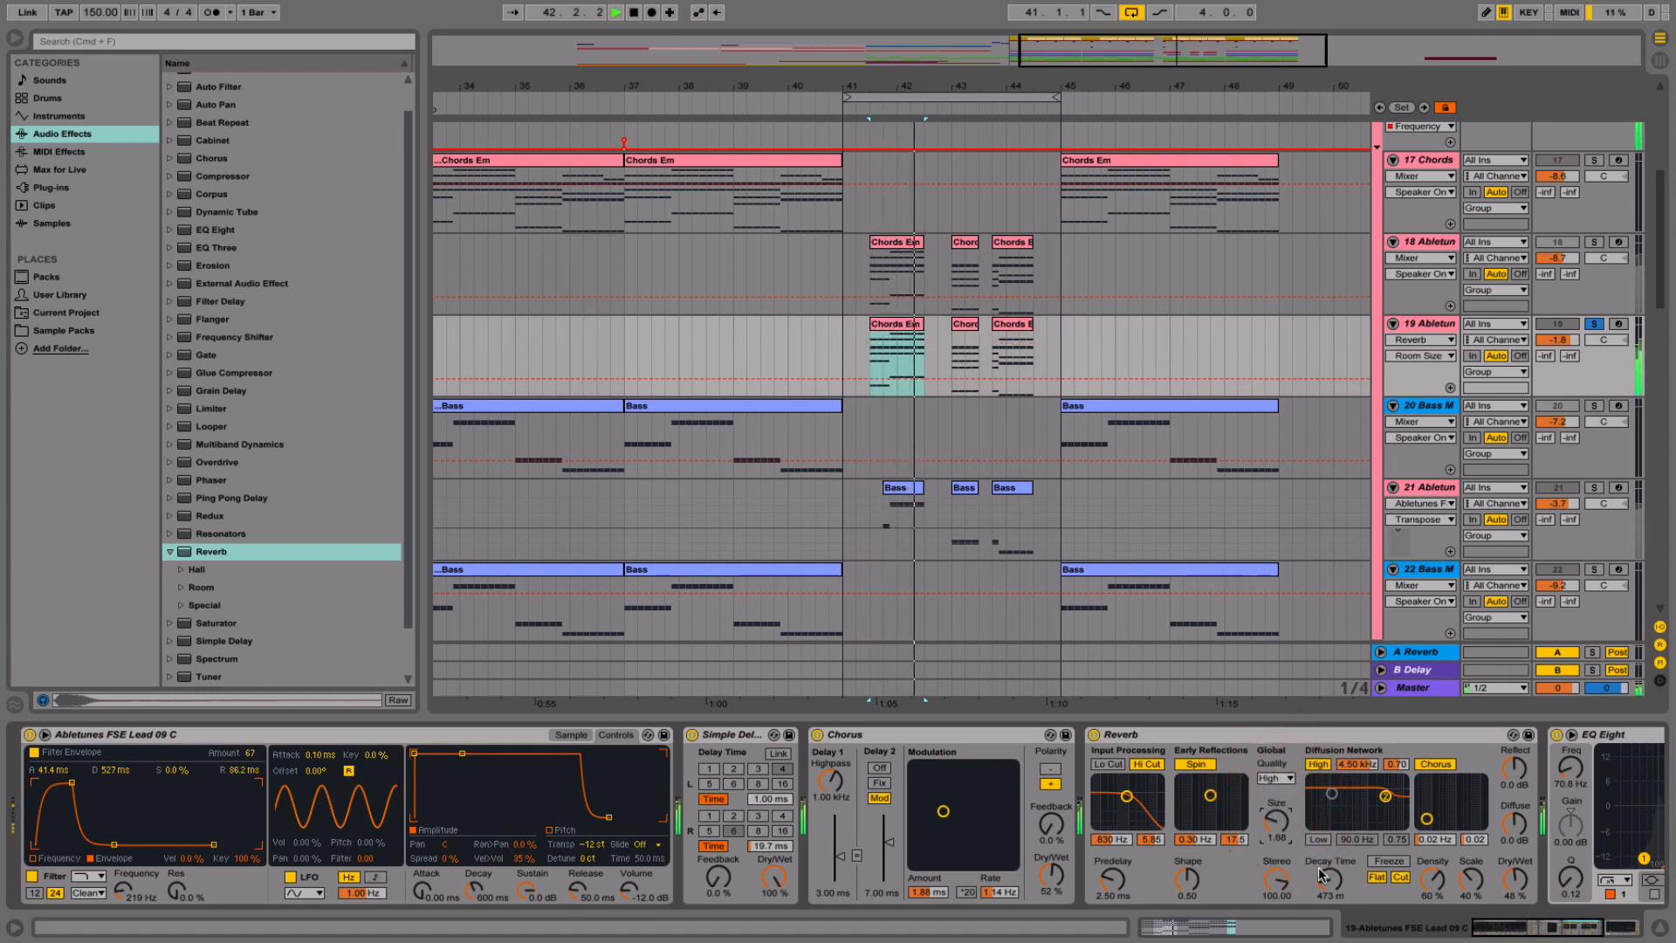
{"action": "left_click_drag", "start_coordinate": [1317, 873], "coordinate": [1318, 863]}
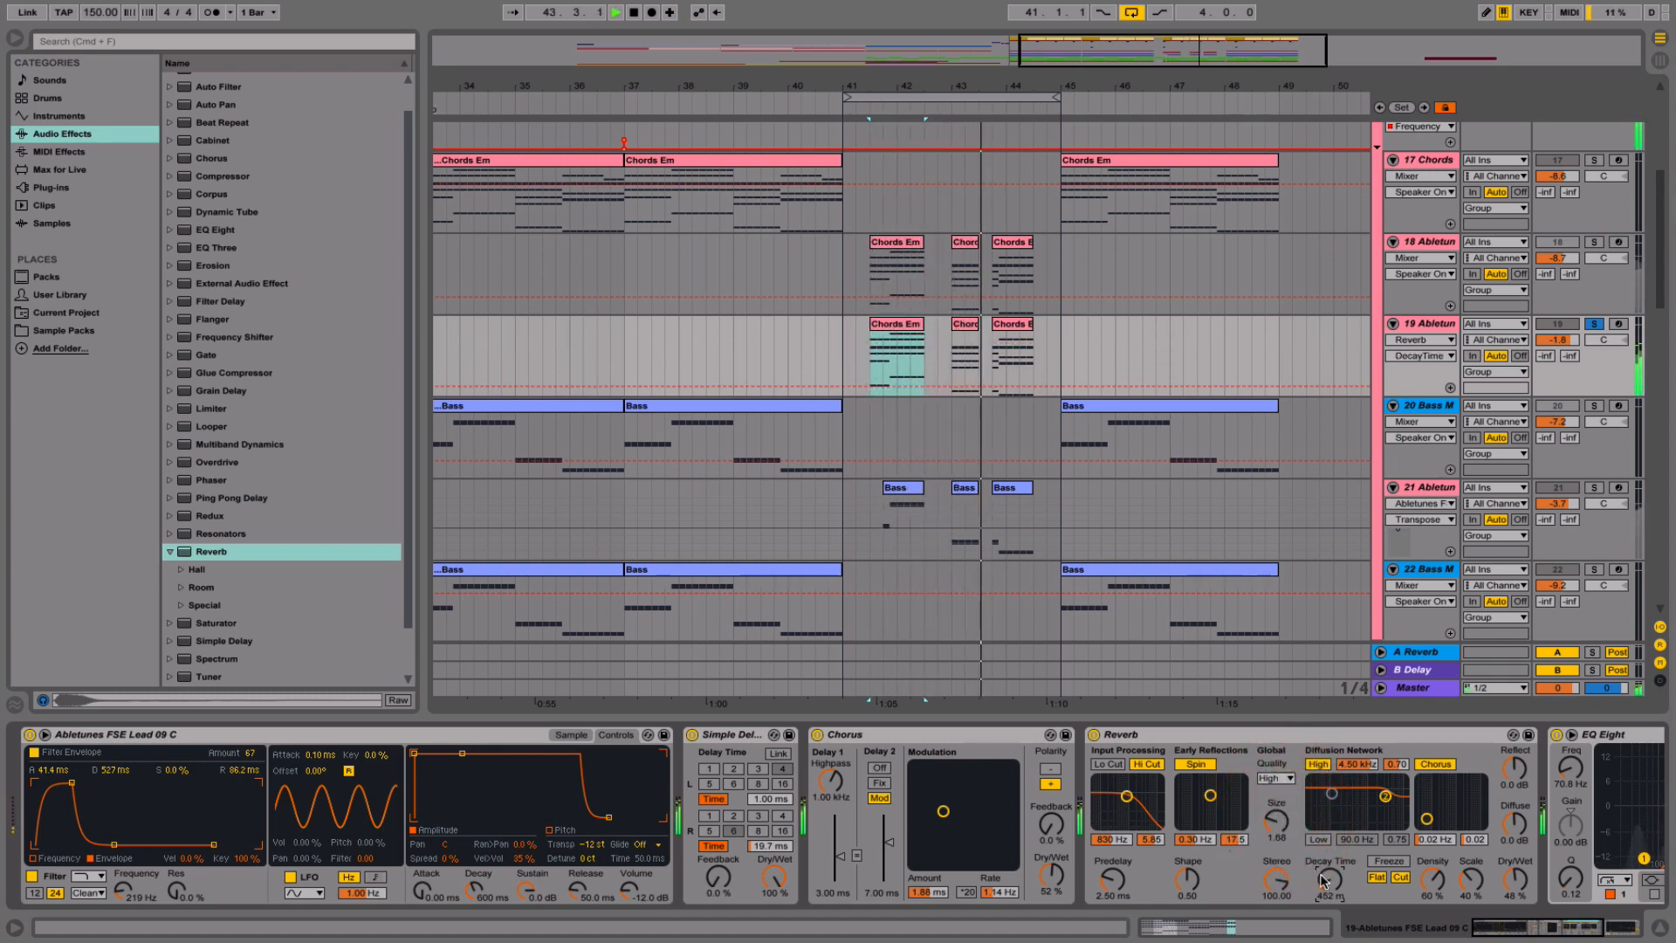
{"action": "left_click_drag", "start_coordinate": [1513, 886], "coordinate": [1513, 897]}
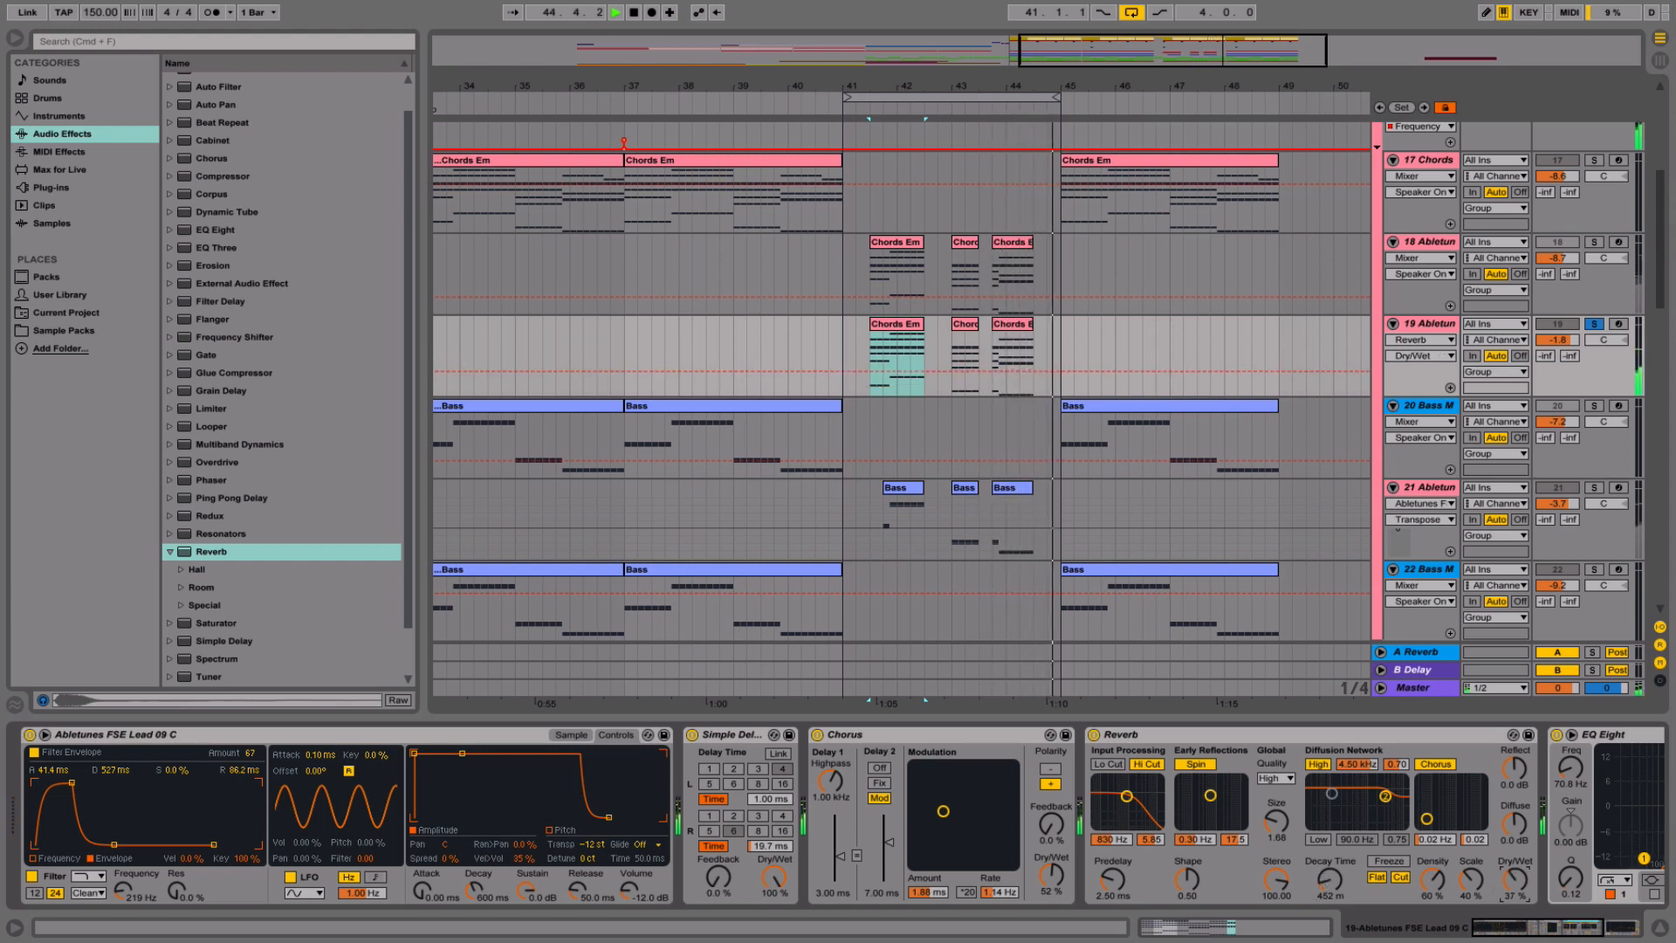
{"action": "key", "text": "space"}
- Compare track 19's sound with the Reverb bypassed and enabled, and turn off the track's solo
{"action": "left_click", "coordinate": [1147, 736]}
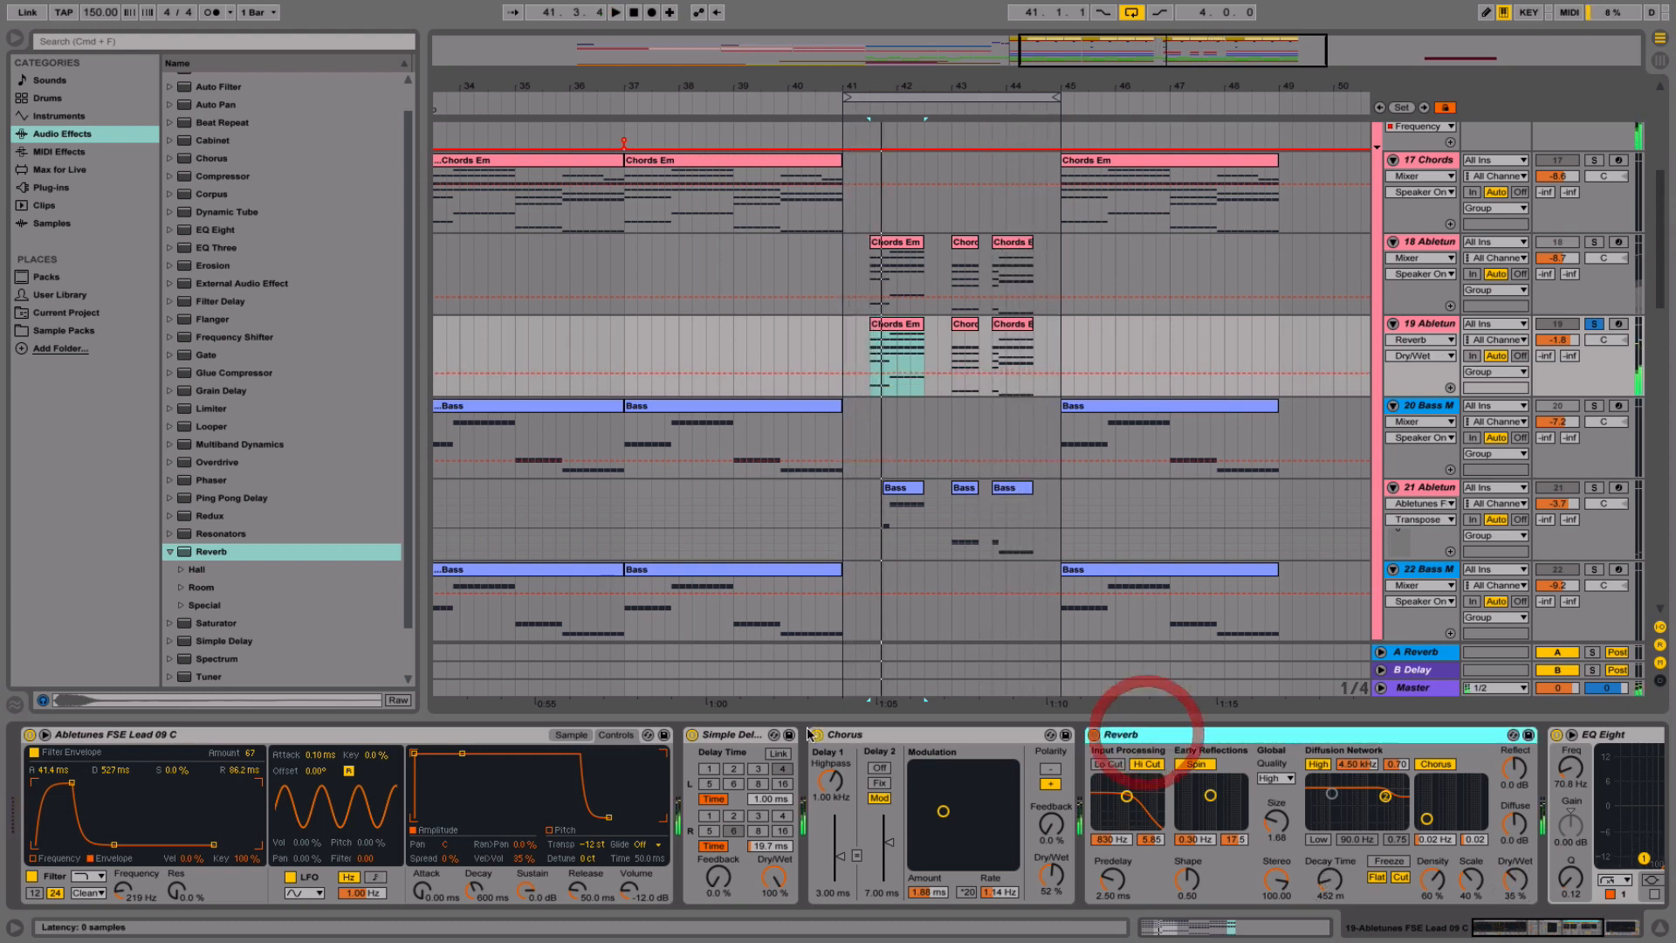
{"action": "key", "text": "space"}
{"action": "left_click", "coordinate": [1094, 736]}
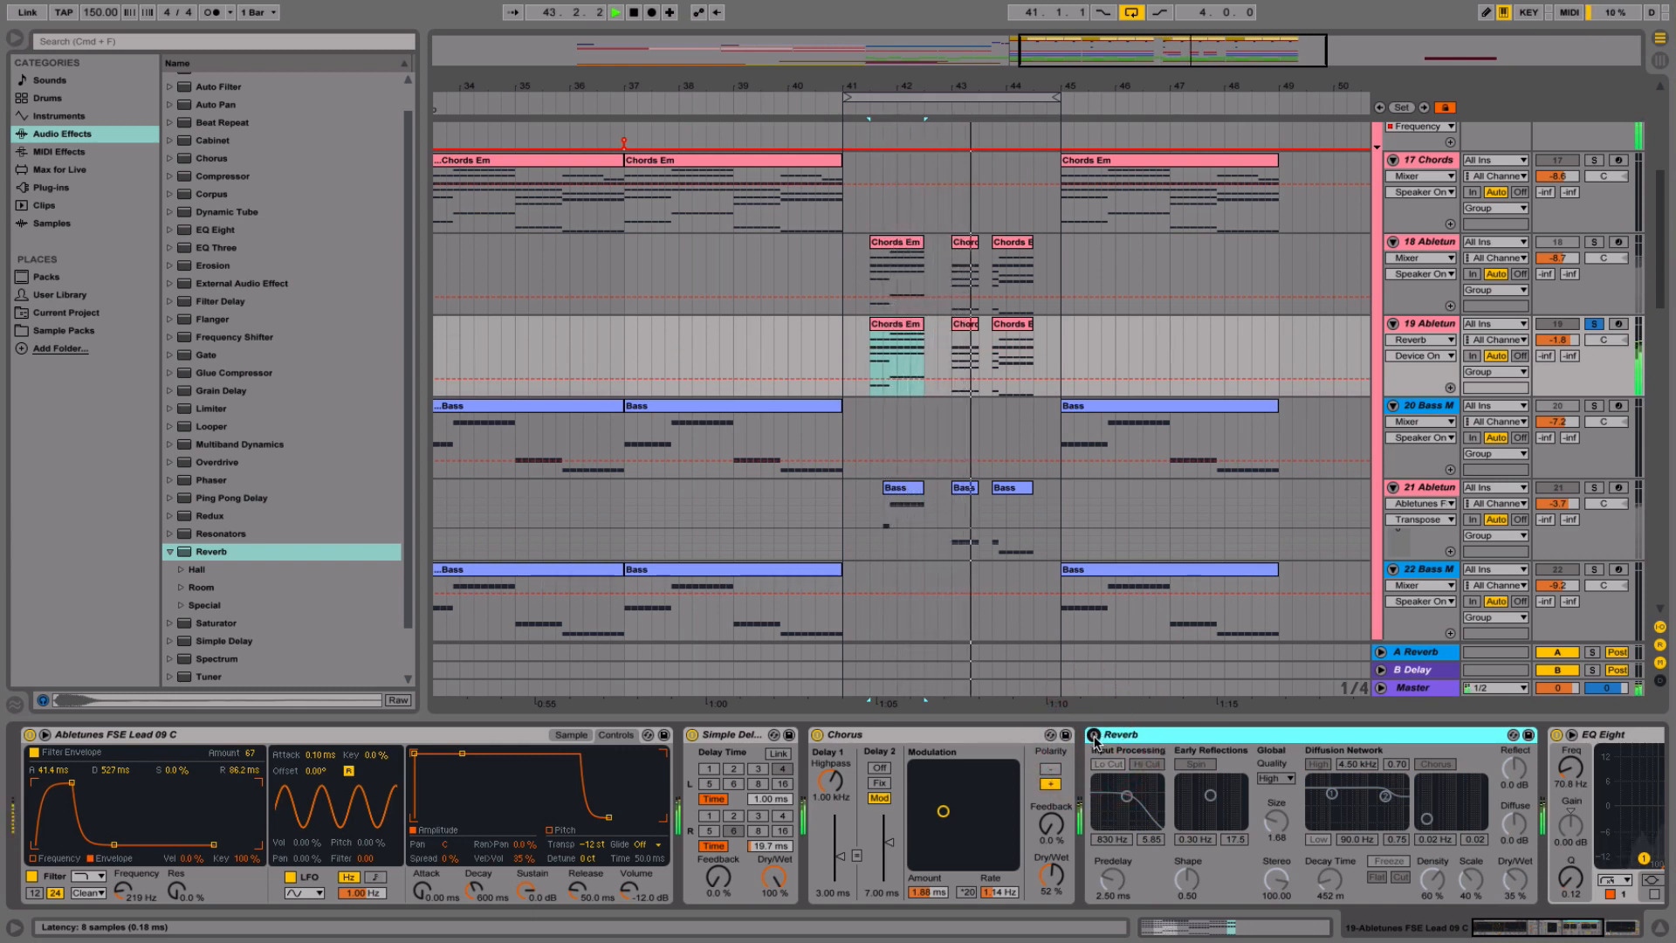
{"action": "left_click", "coordinate": [1094, 736]}
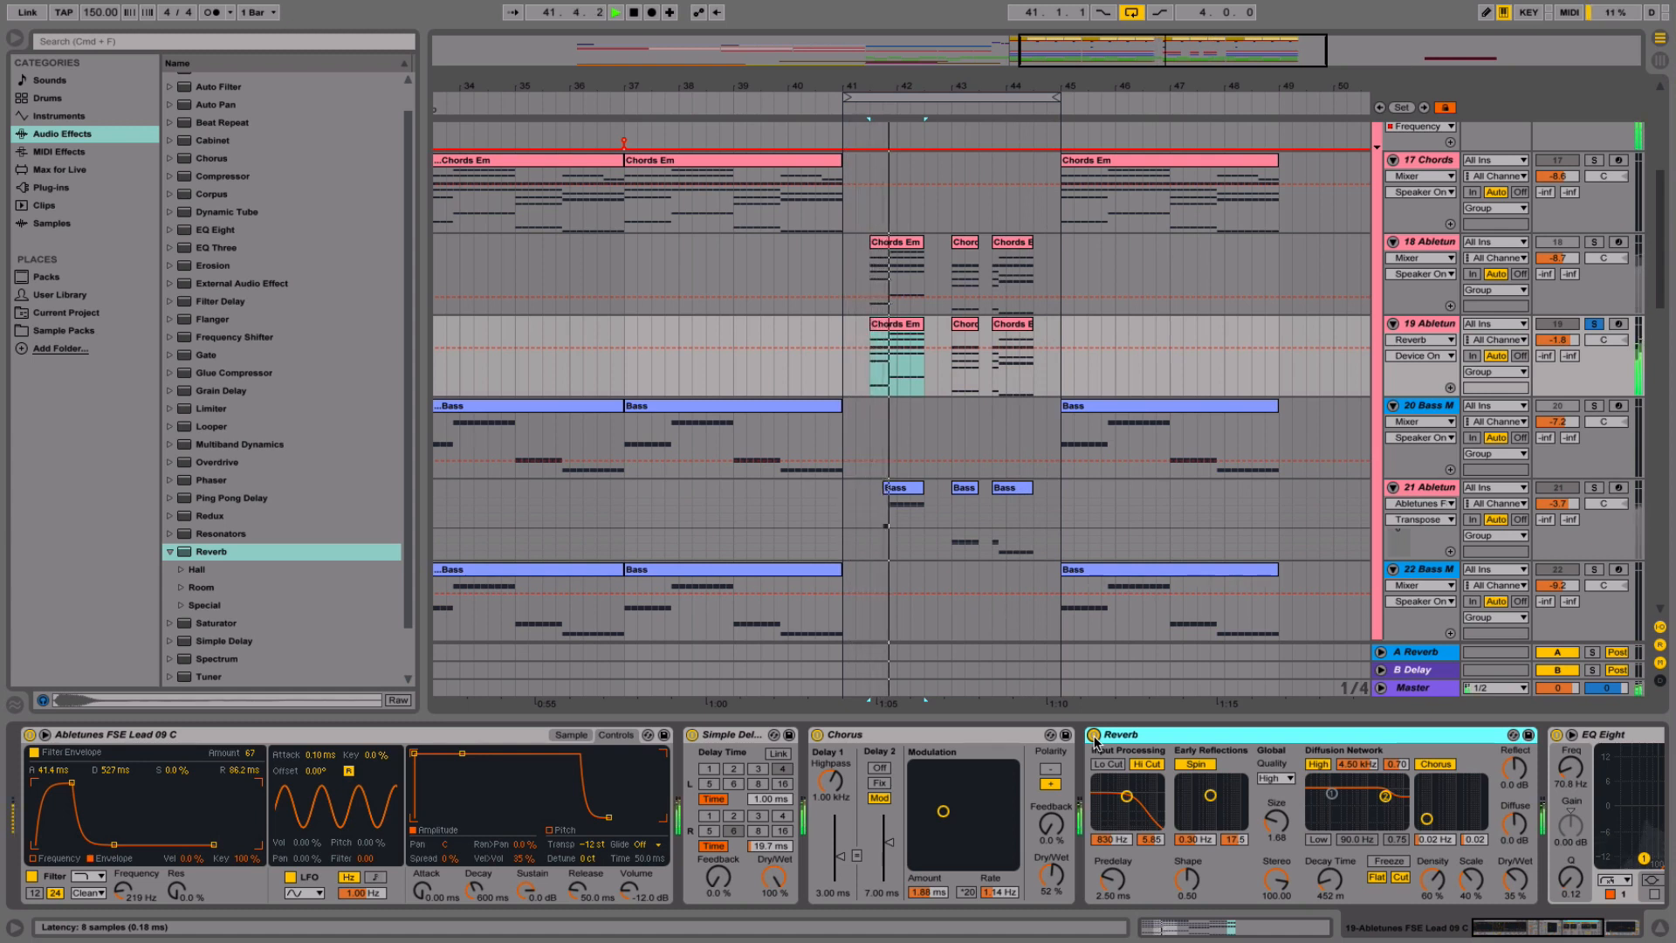
{"action": "left_click", "coordinate": [1598, 325]}
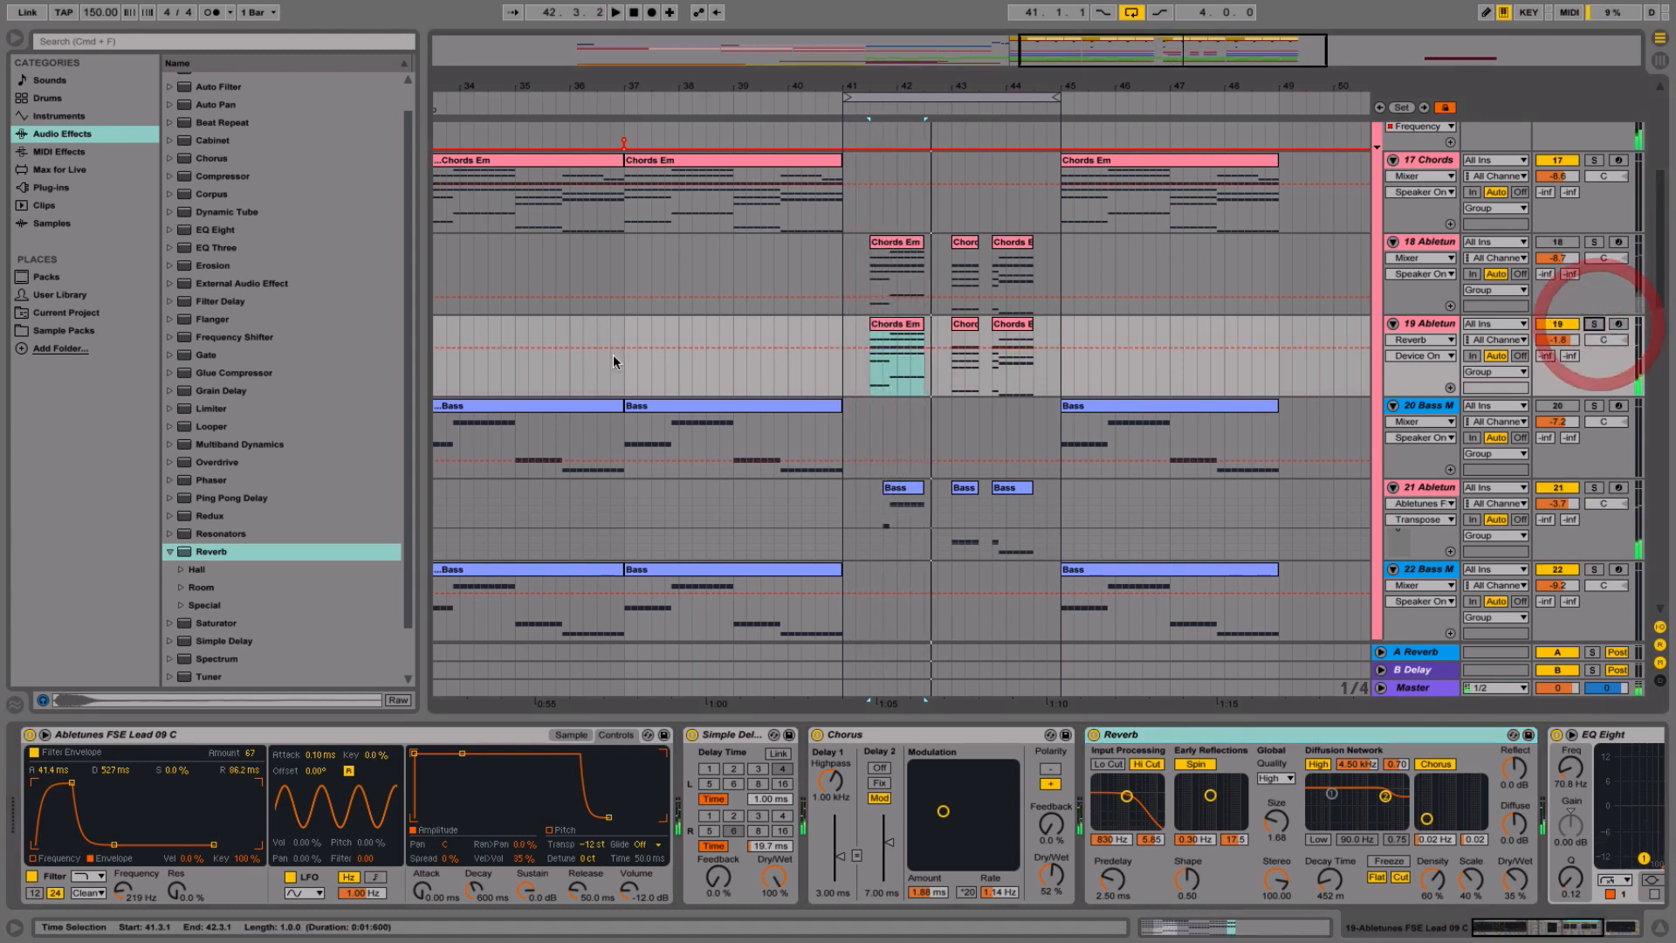
- Set the right time of track 19's Simple Delay to 8.01 ms and audition the first break chord clip soloed and unsoloed
{"action": "left_click", "coordinate": [726, 356]}
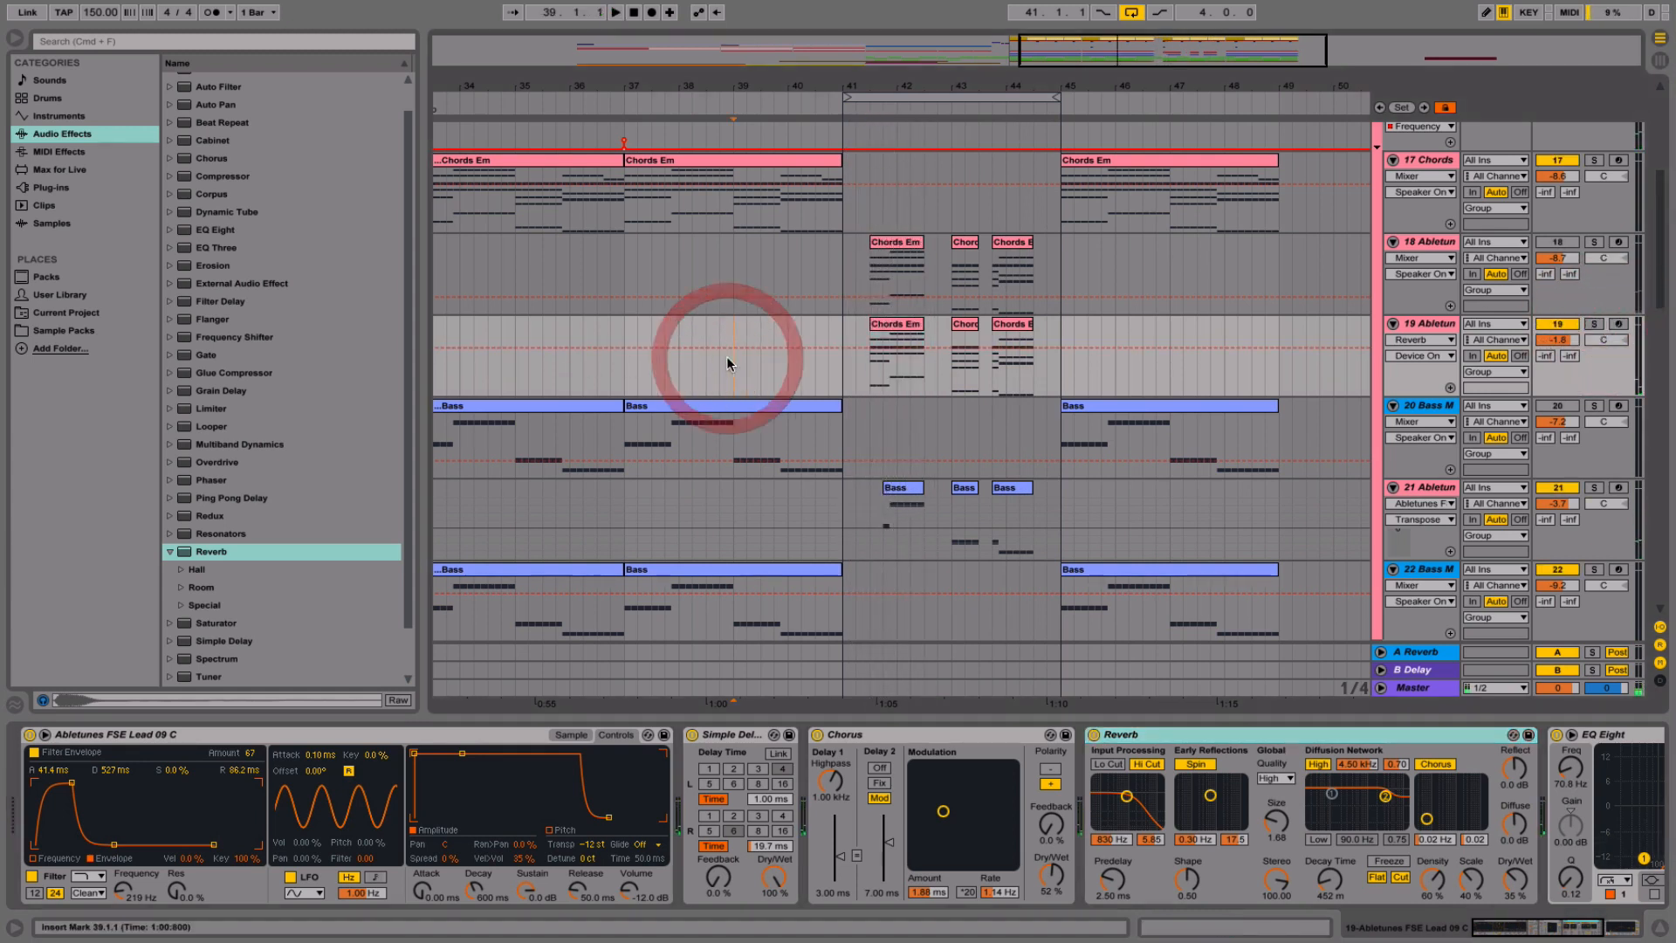
{"action": "left_click", "coordinate": [769, 848]}
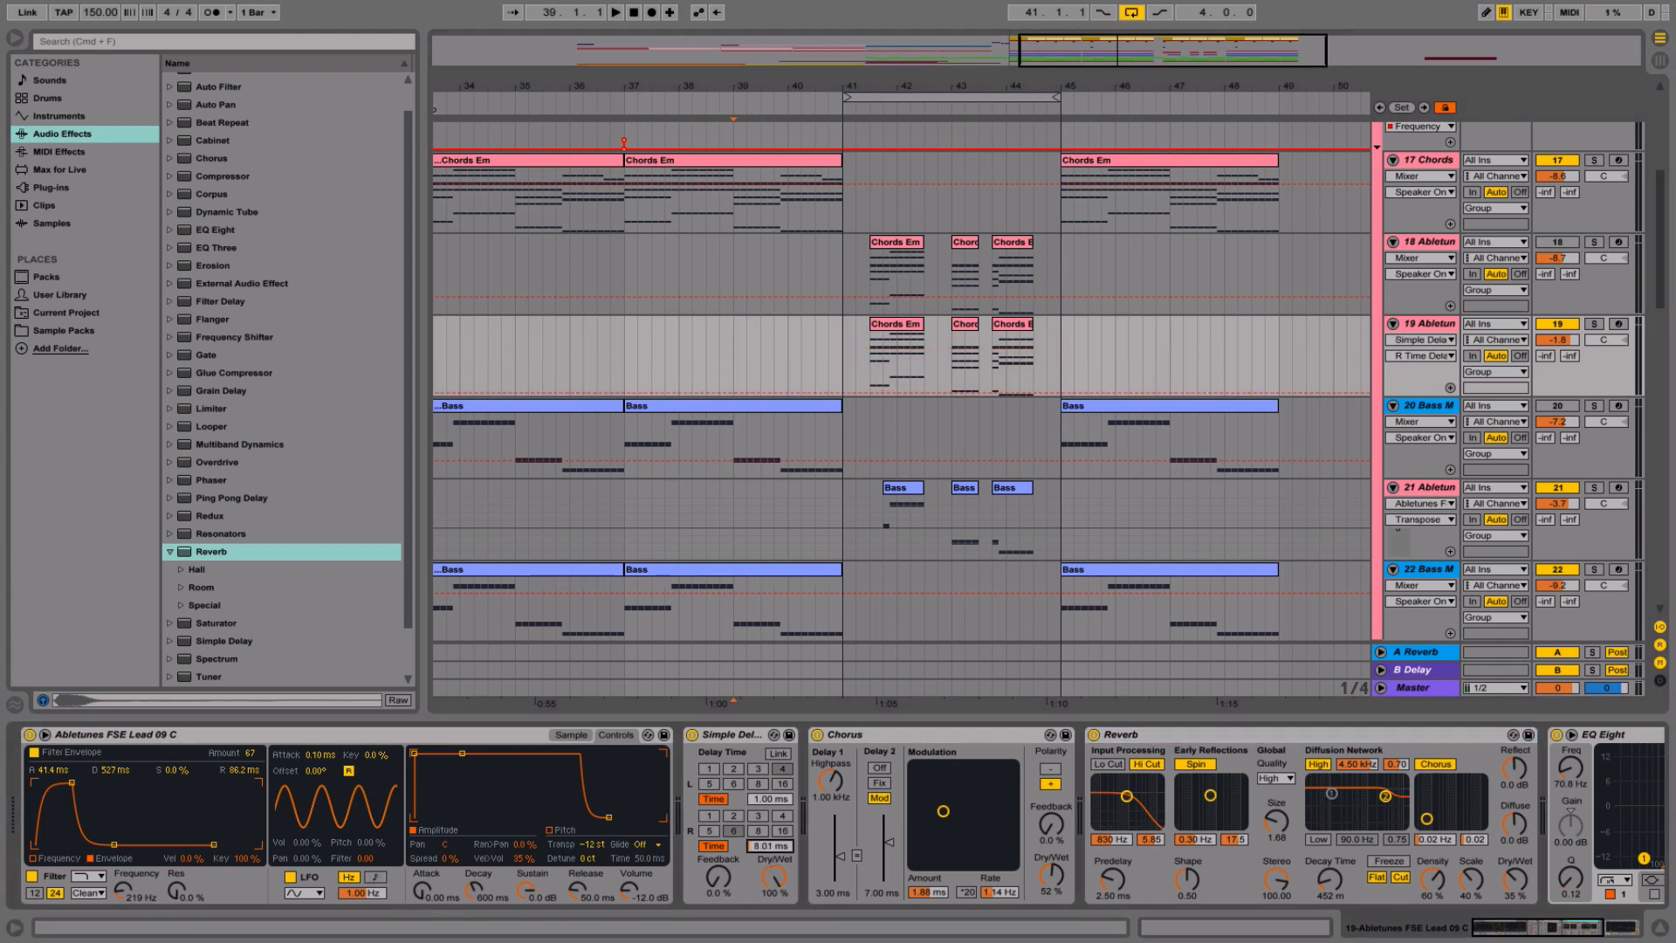
{"action": "left_click", "coordinate": [913, 324]}
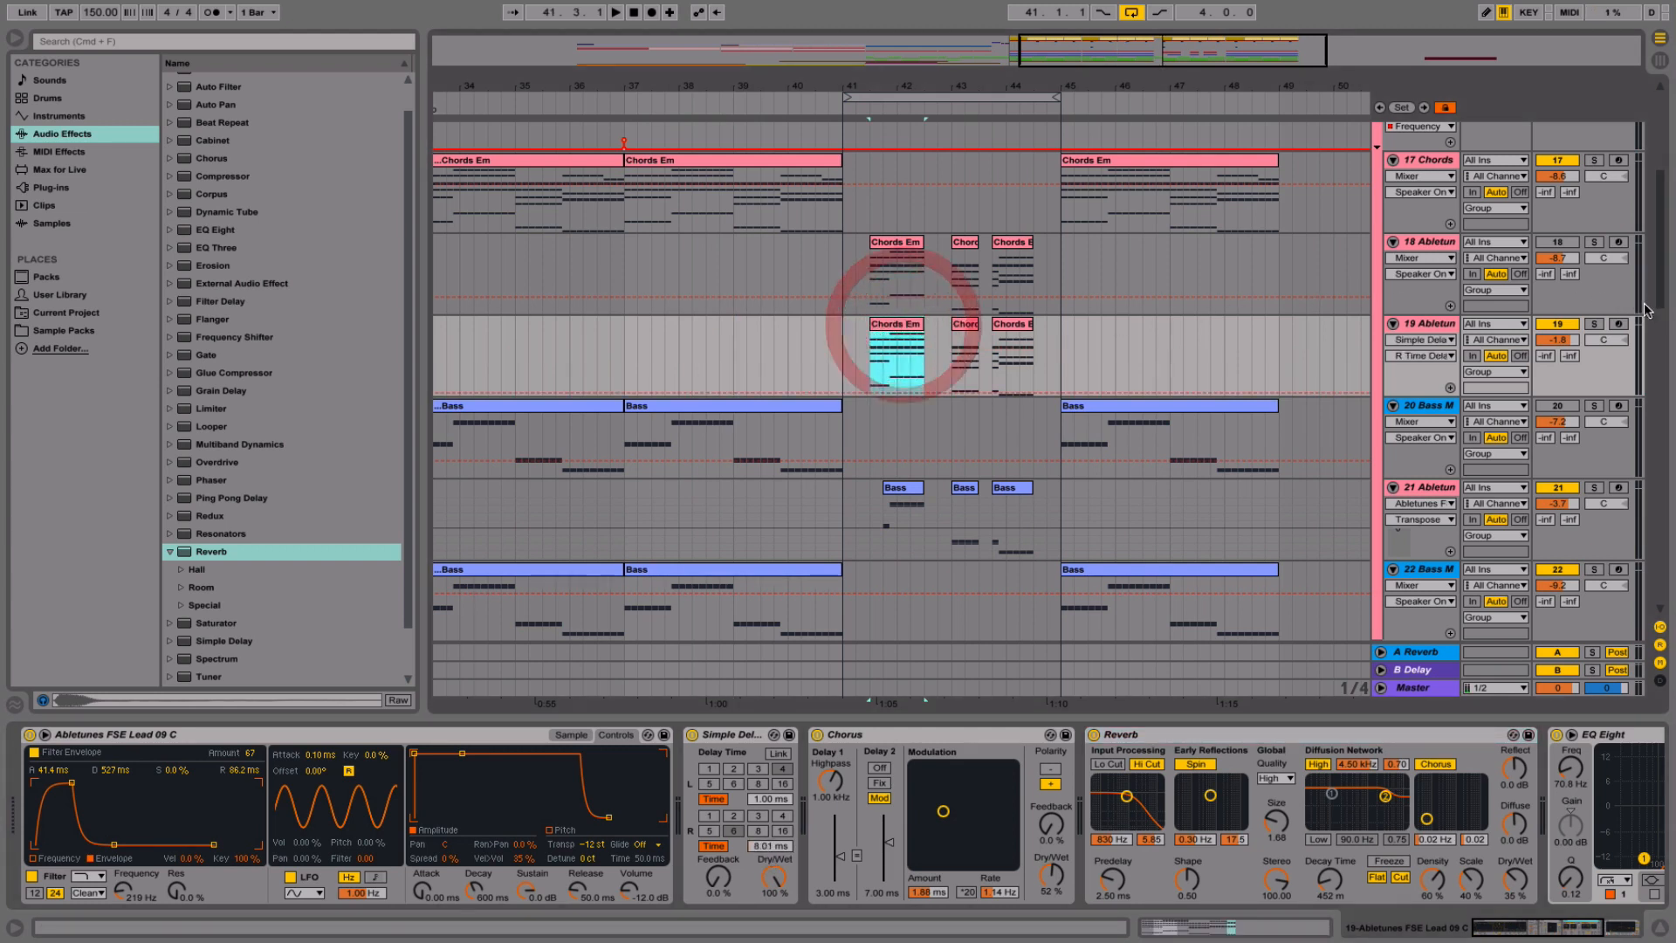
{"action": "left_click", "coordinate": [1594, 325]}
{"action": "key", "text": "space"}
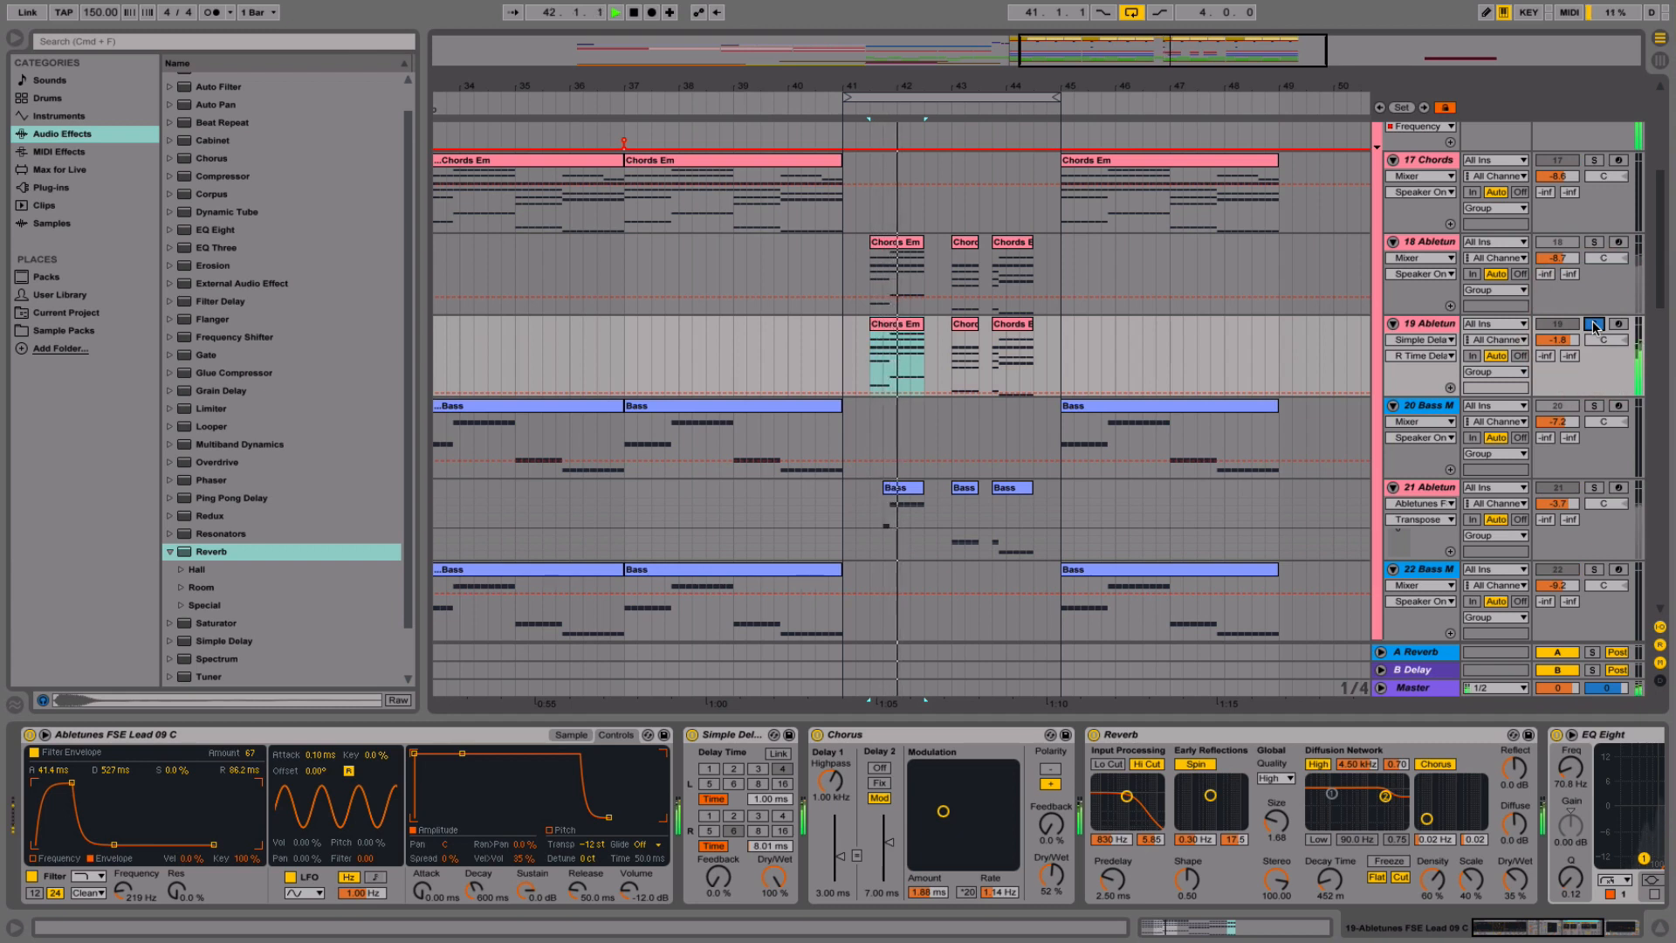
{"action": "left_click", "coordinate": [1594, 325]}
{"action": "key", "text": "space"}
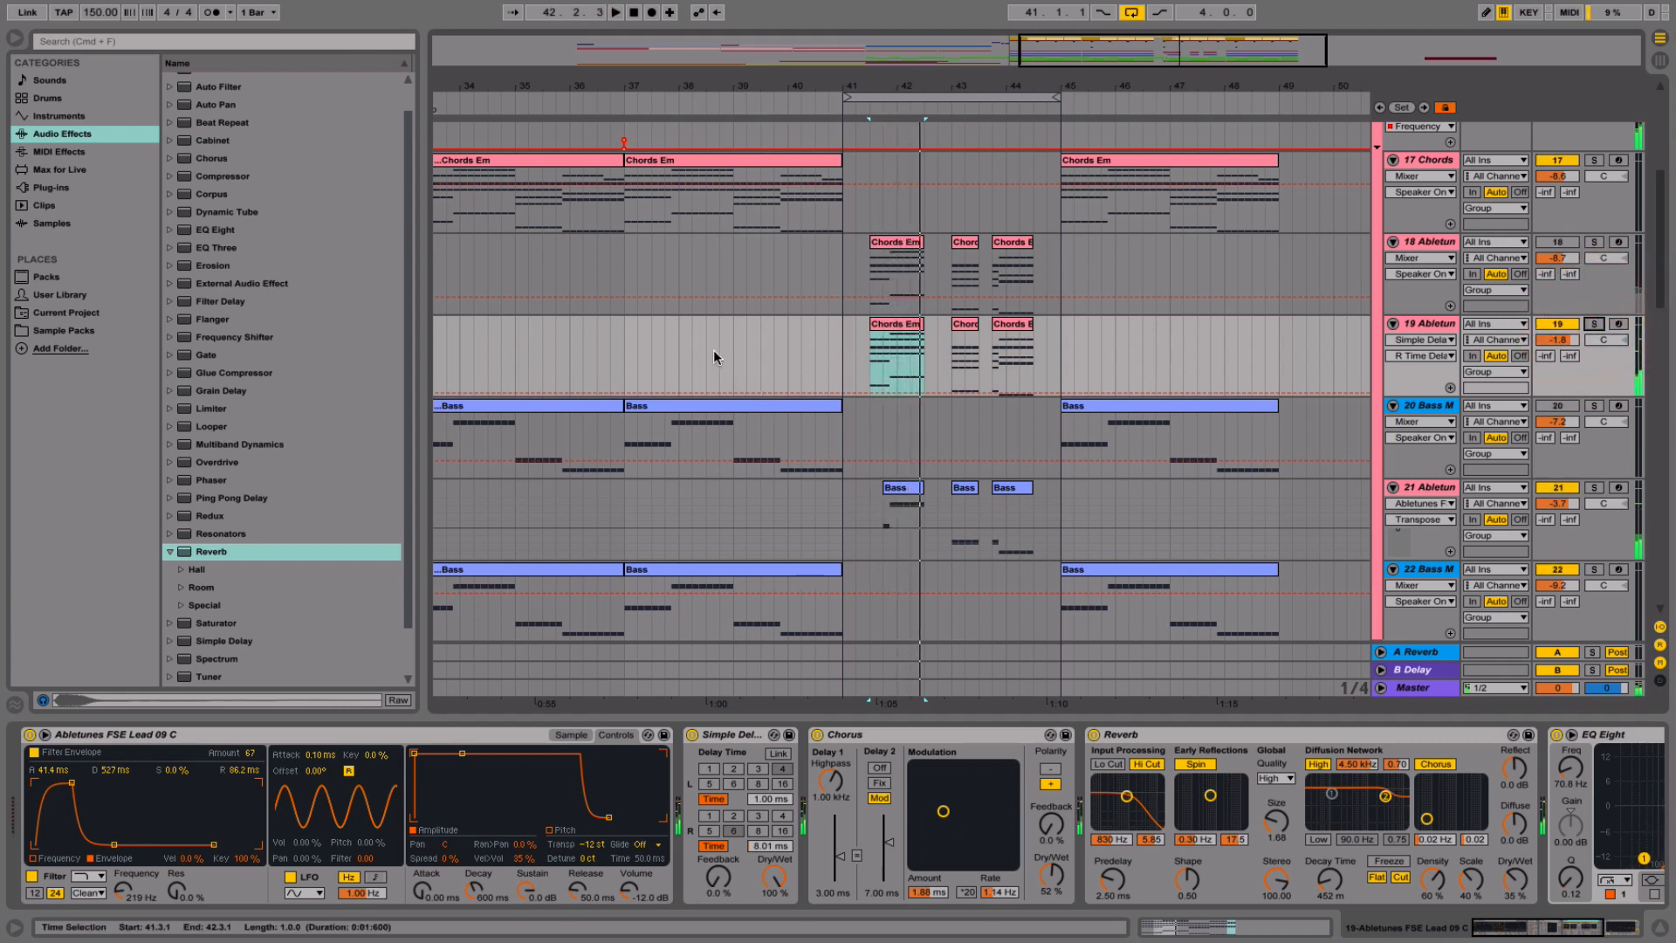
- Listen to the arrangement from bar 37 through the break, and show the Theme clips on tracks 24 and 25
{"action": "left_click", "coordinate": [626, 363]}
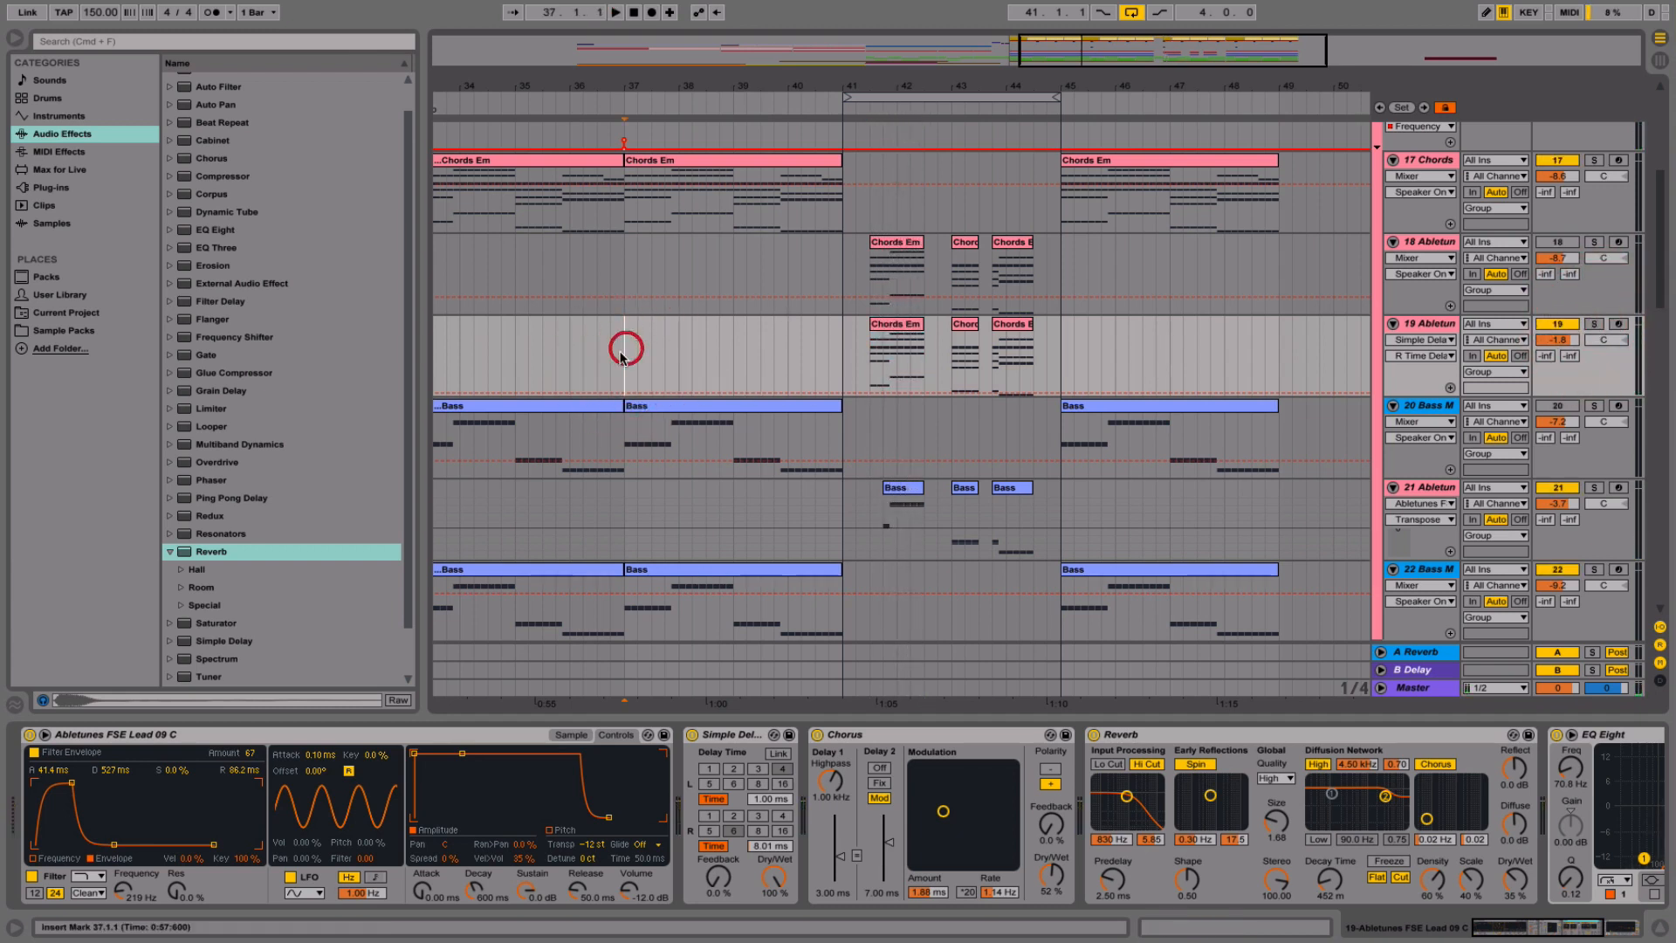
{"action": "left_click", "coordinate": [621, 357]}
{"action": "key", "text": "space"}
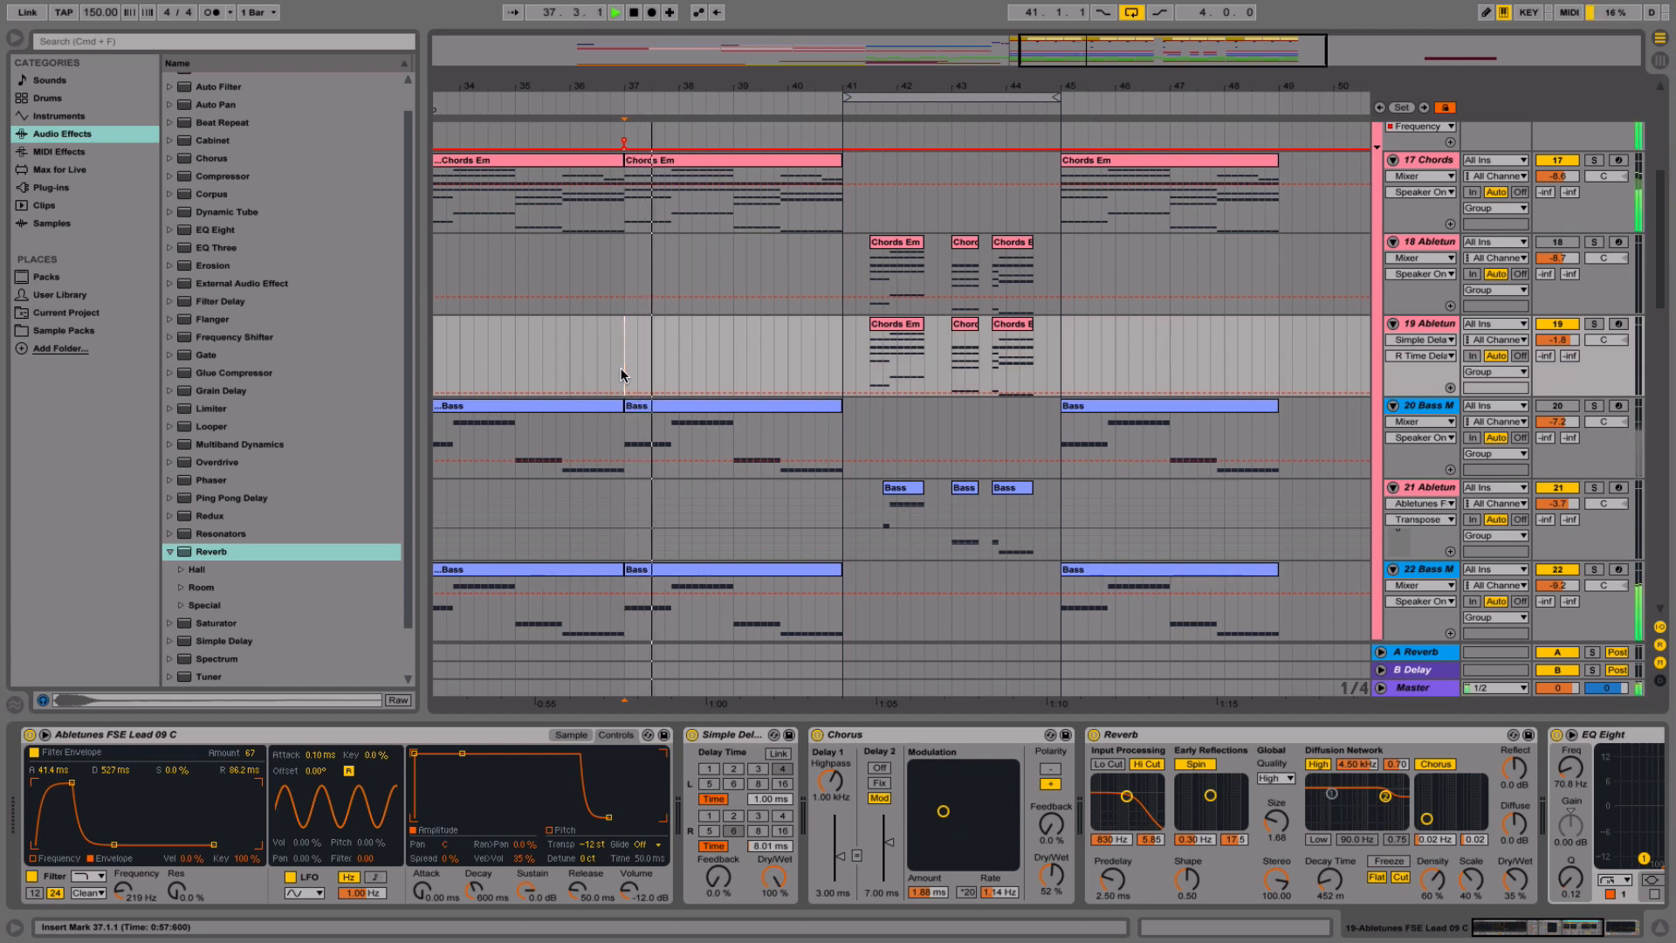
{"action": "left_click", "coordinate": [1412, 328]}
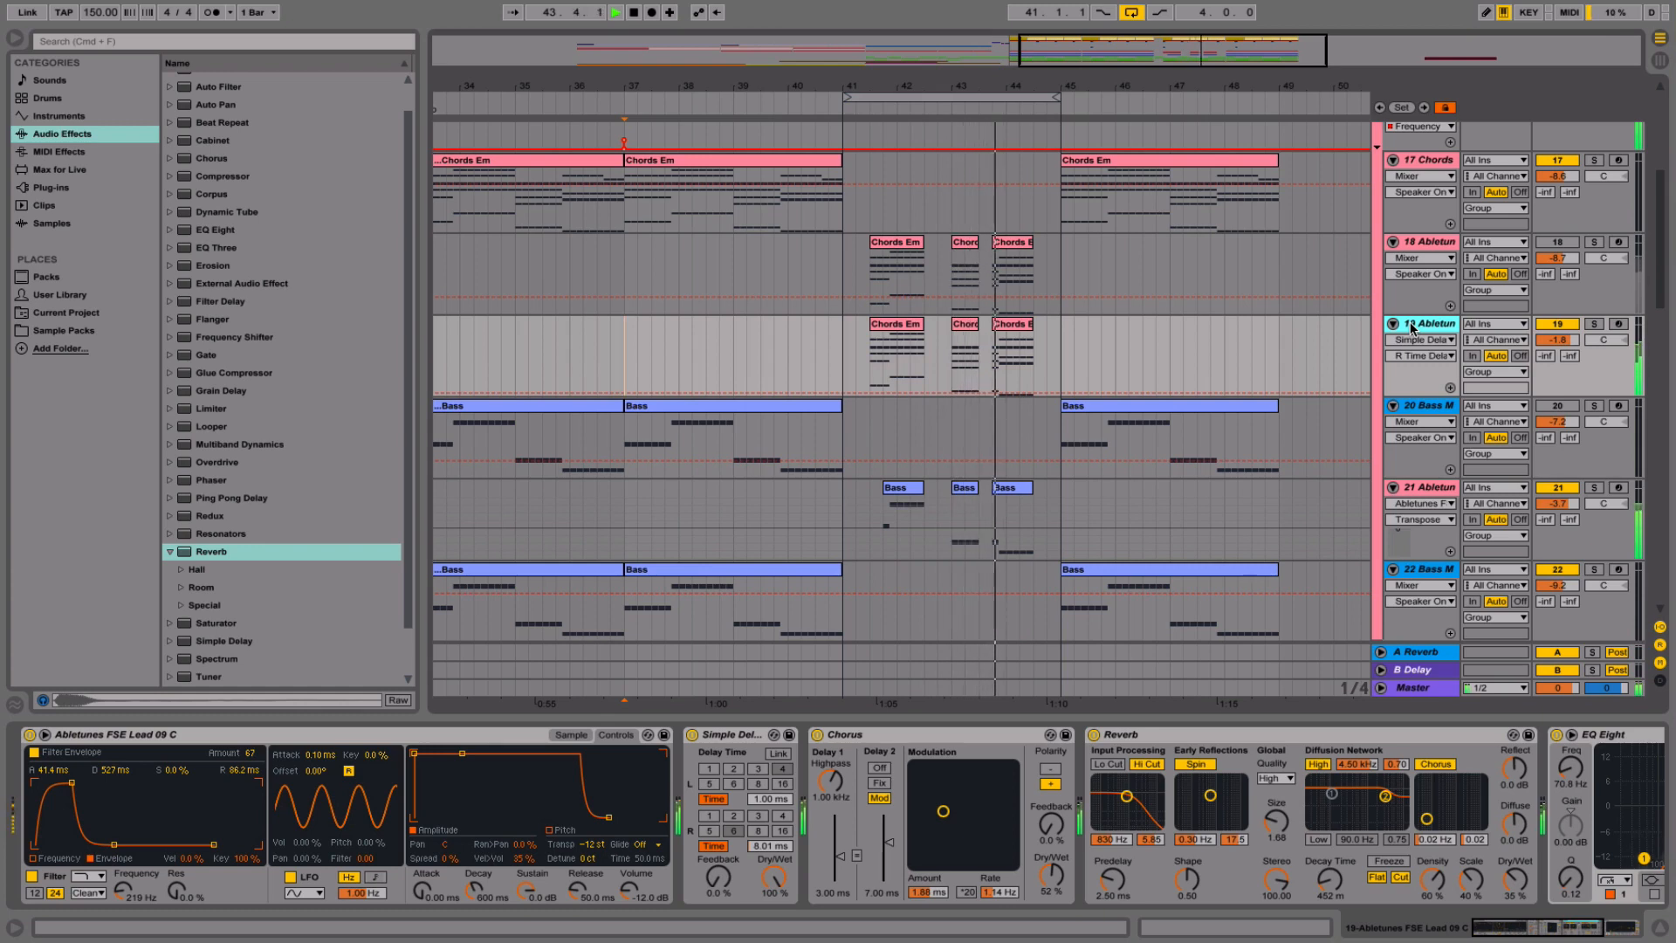
{"action": "key", "text": "space"}
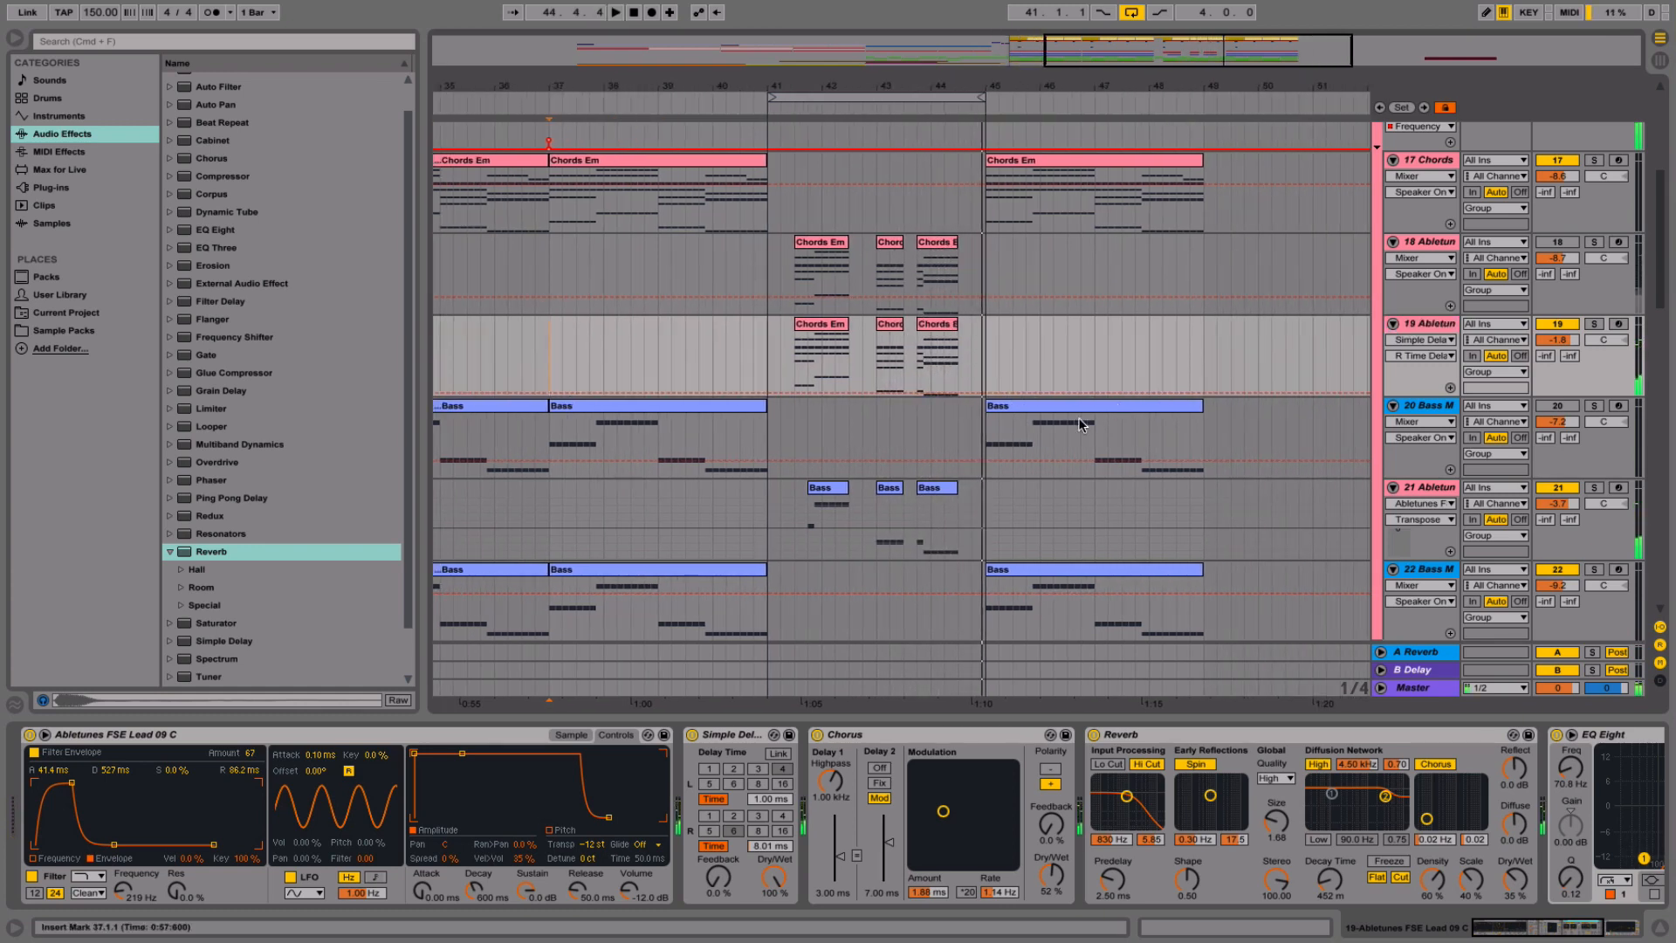
{"action": "scroll", "coordinate": [1079, 418], "scroll_direction": "up", "scroll_amount": 5}
{"action": "scroll", "coordinate": [1079, 418], "scroll_direction": "down", "scroll_amount": 10}
{"action": "scroll", "coordinate": [1079, 424], "scroll_direction": "down", "scroll_amount": 6}
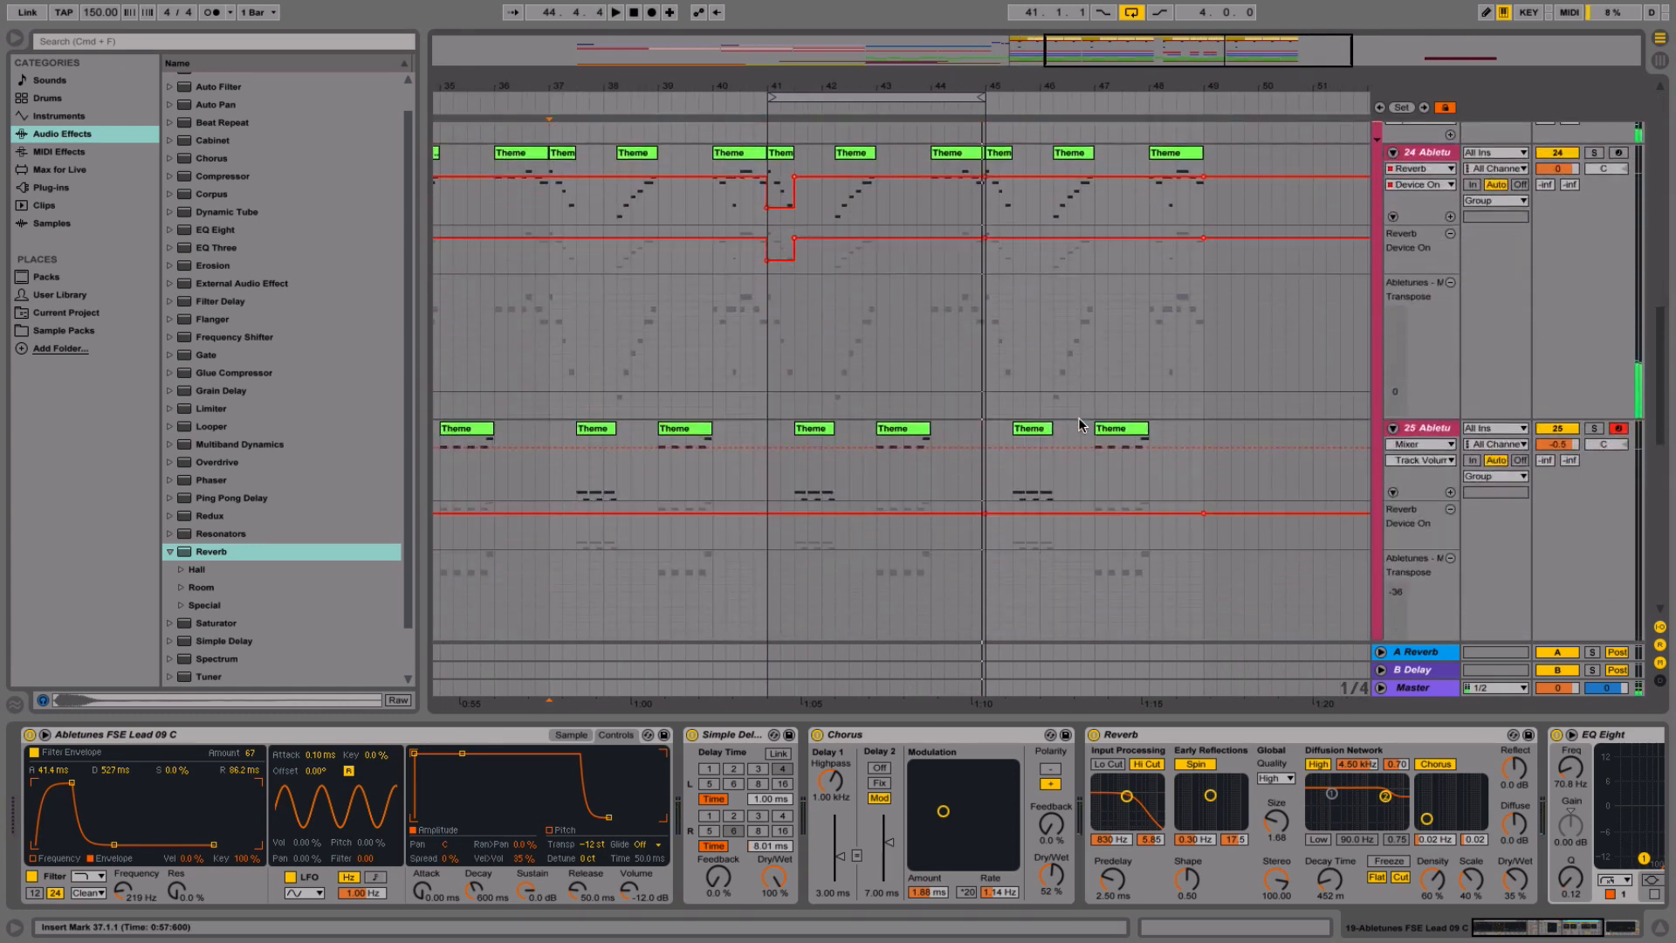
- Select the break's first Theme clip on track 26 and audition the track soloed, leaving it unsoloed
{"action": "left_click", "coordinate": [922, 403]}
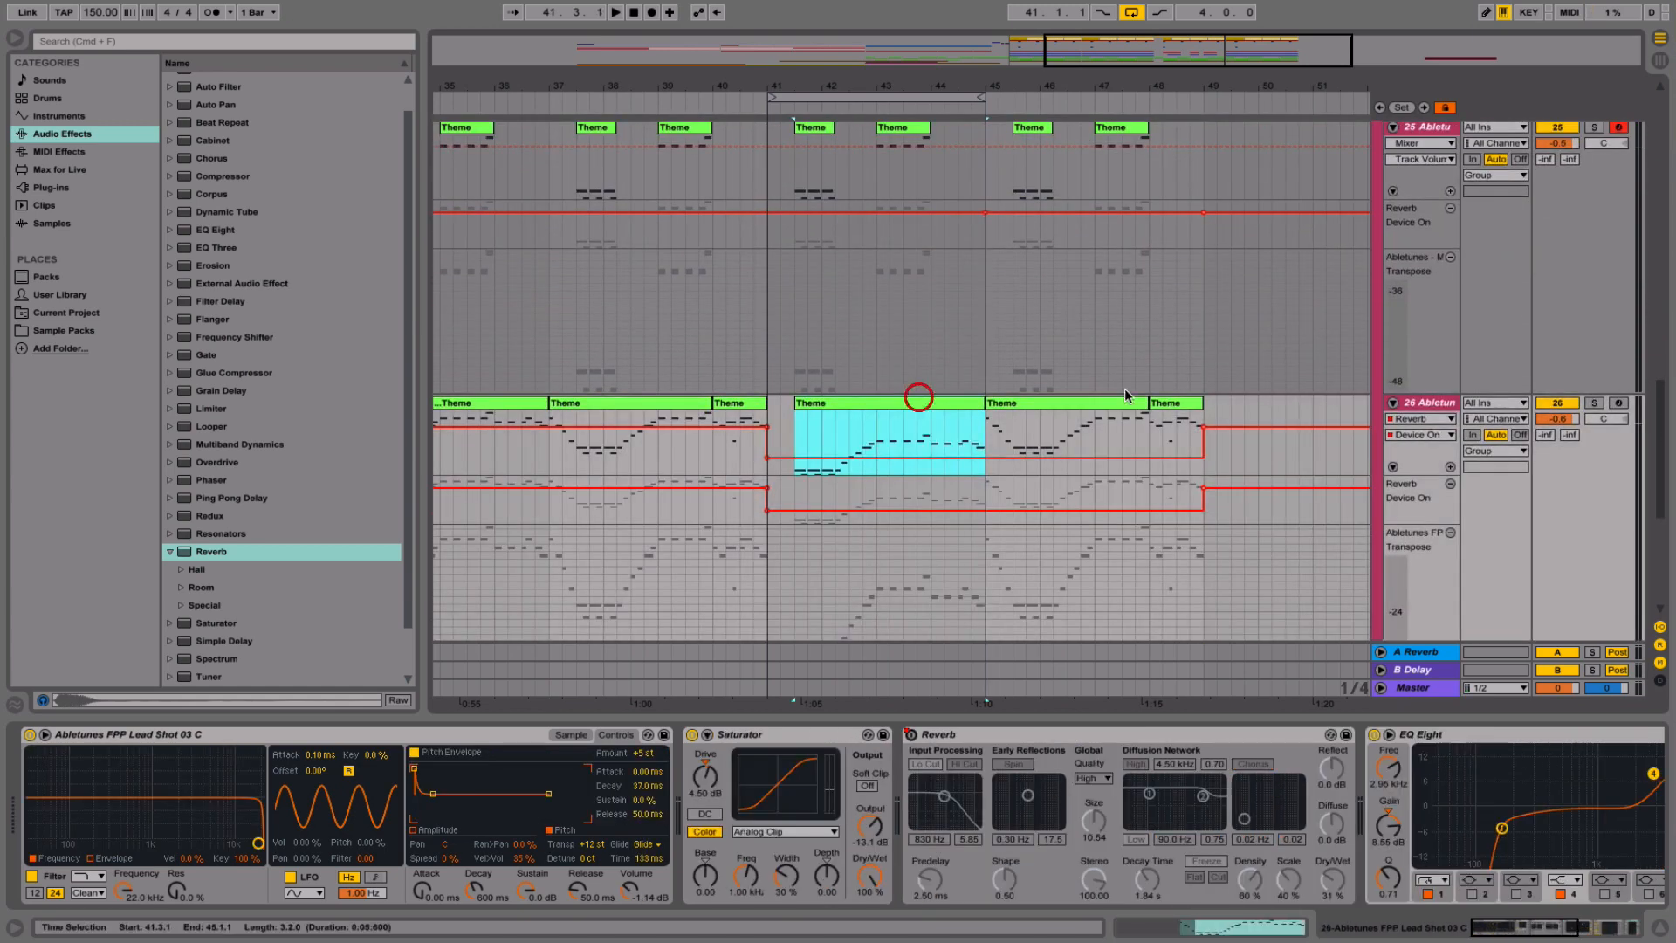
{"action": "left_click", "coordinate": [1594, 402]}
{"action": "key", "text": "space"}
{"action": "key", "text": "space"}
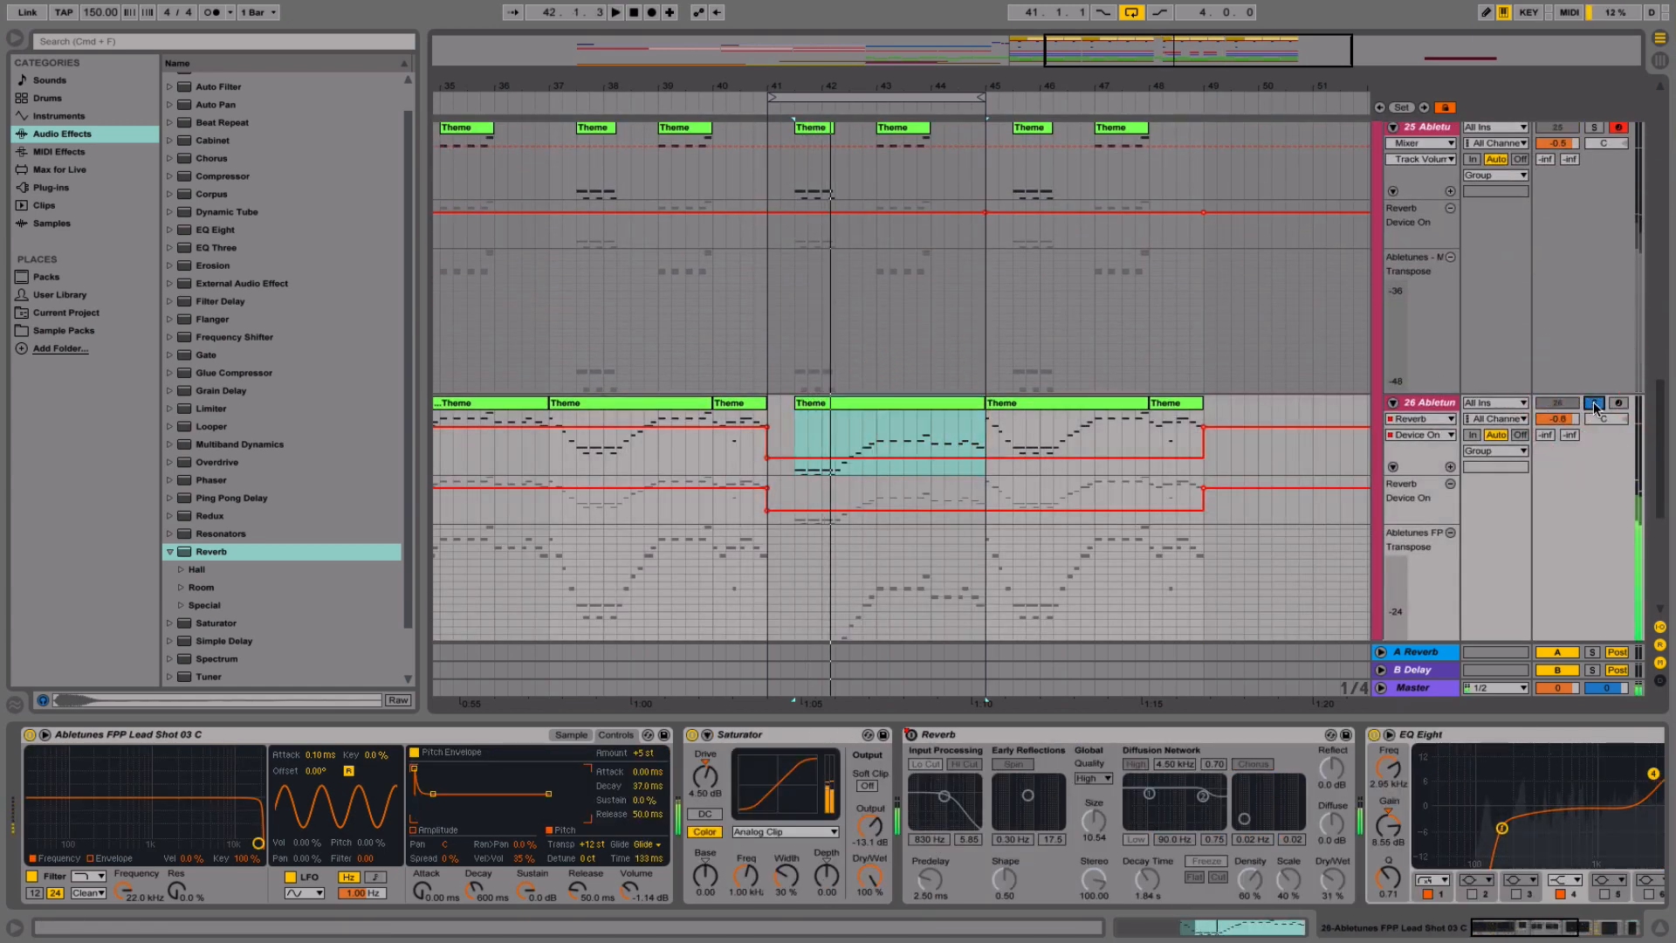
{"action": "left_click", "coordinate": [1594, 402]}
- Audition track 25 soloed from the start of its first Theme clip in the break and show its device chain
{"action": "scroll", "coordinate": [1594, 401], "scroll_direction": "up", "scroll_amount": 4}
{"action": "scroll", "coordinate": [1594, 408], "scroll_direction": "up", "scroll_amount": 4}
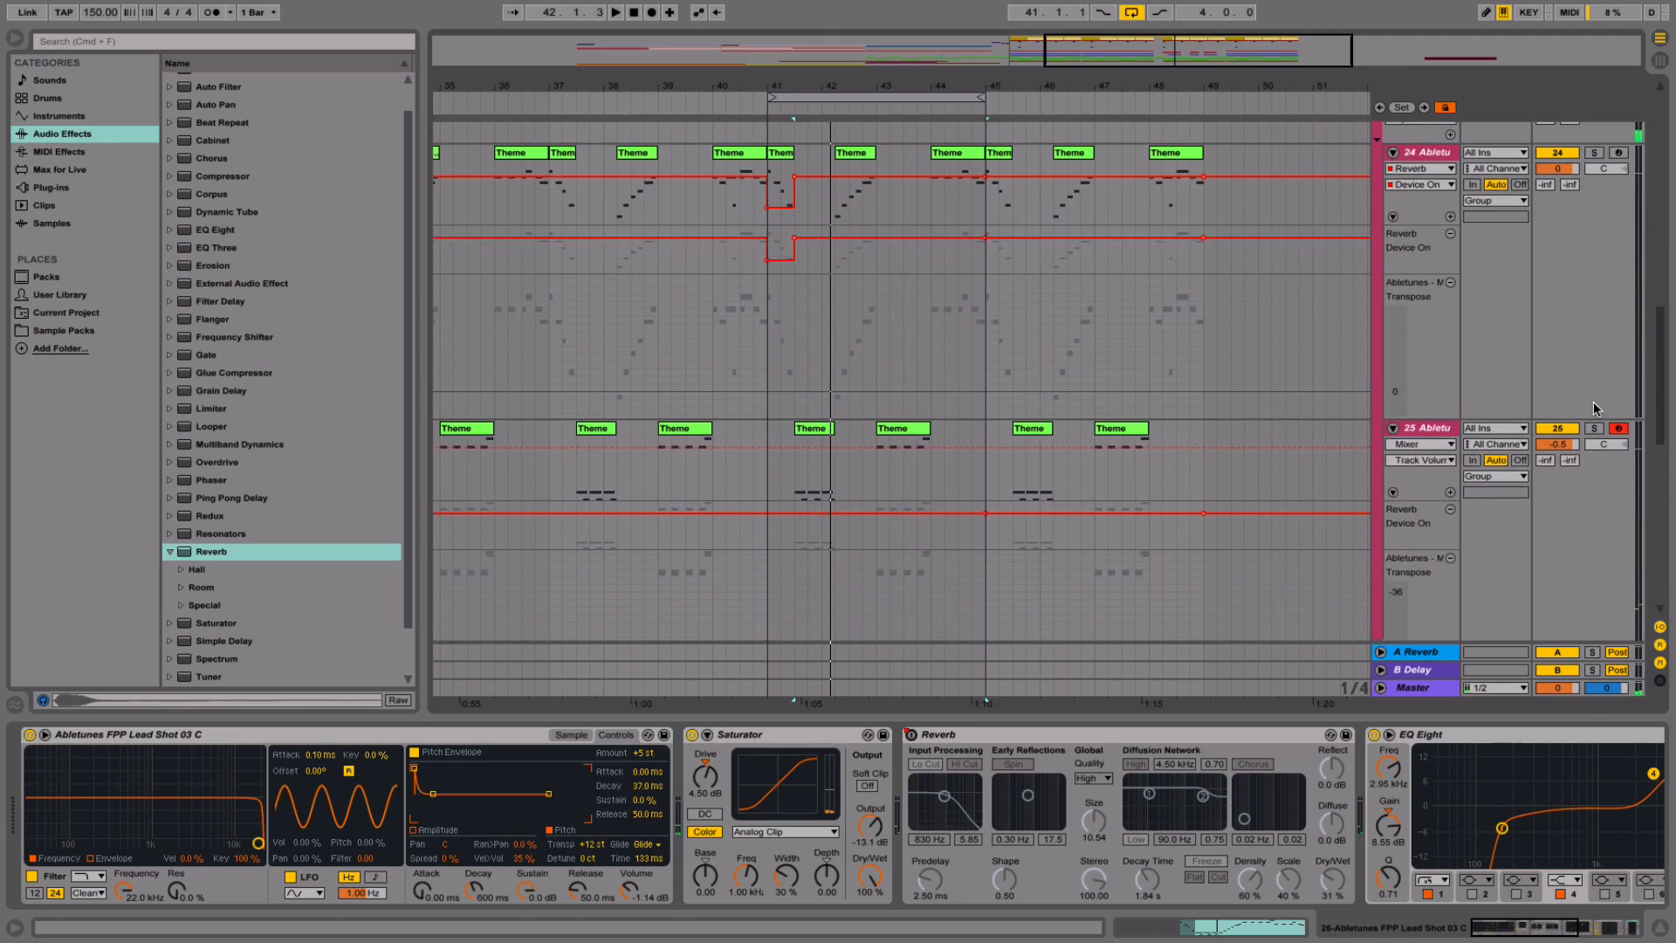
{"action": "left_click", "coordinate": [1594, 485]}
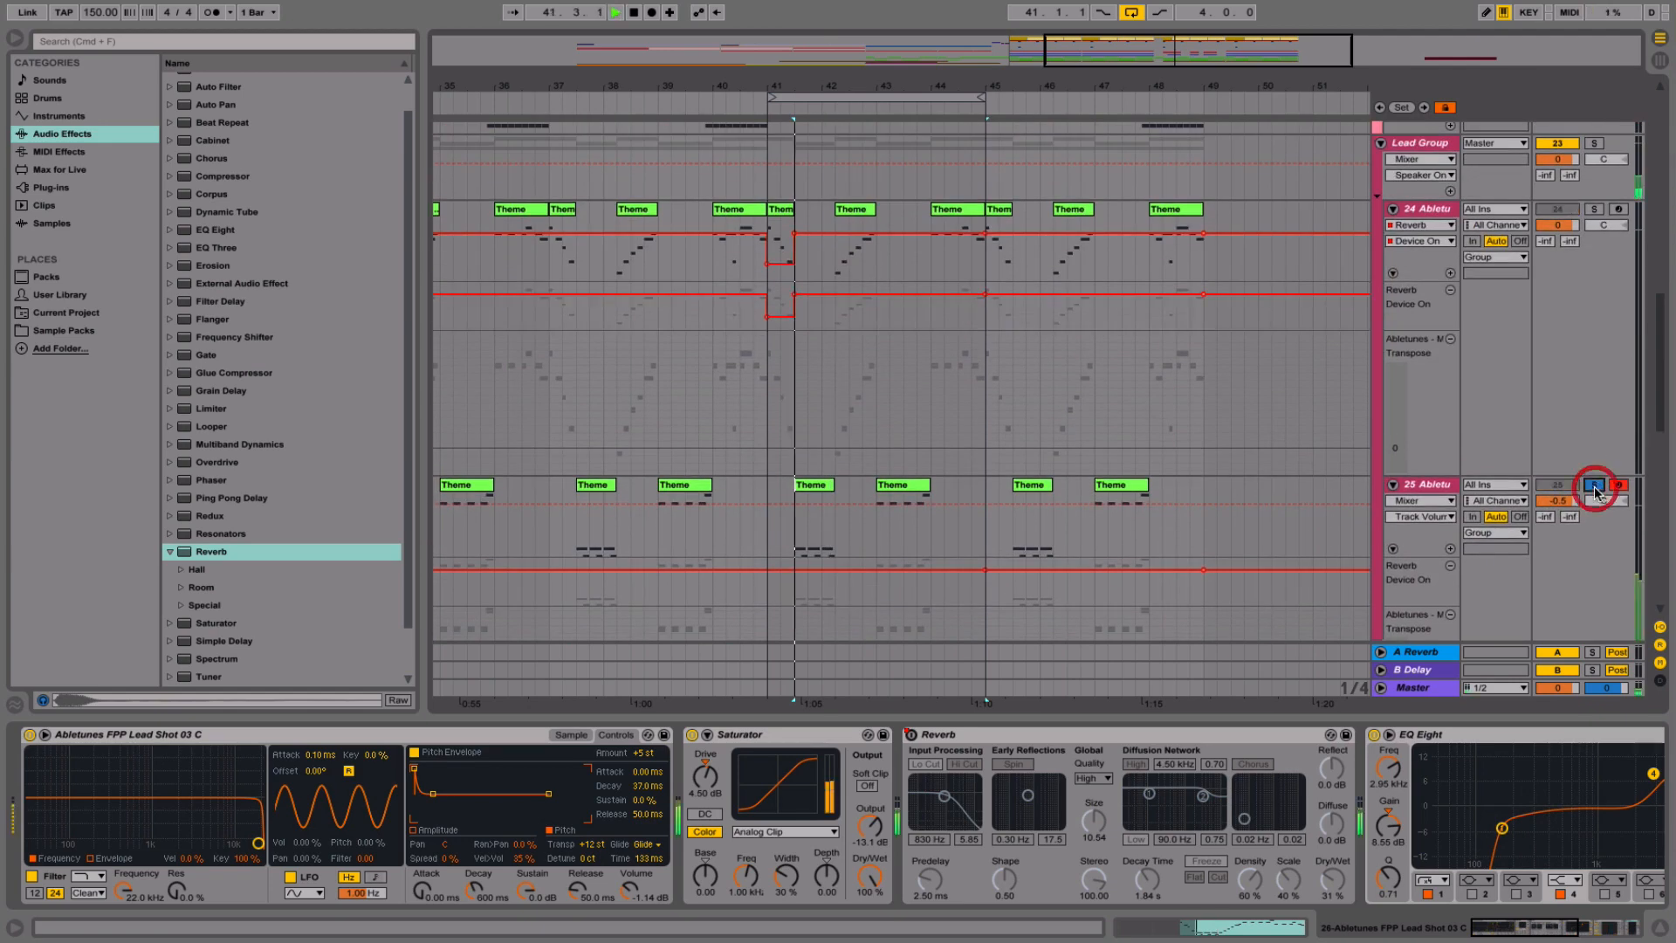
{"action": "key", "text": "space"}
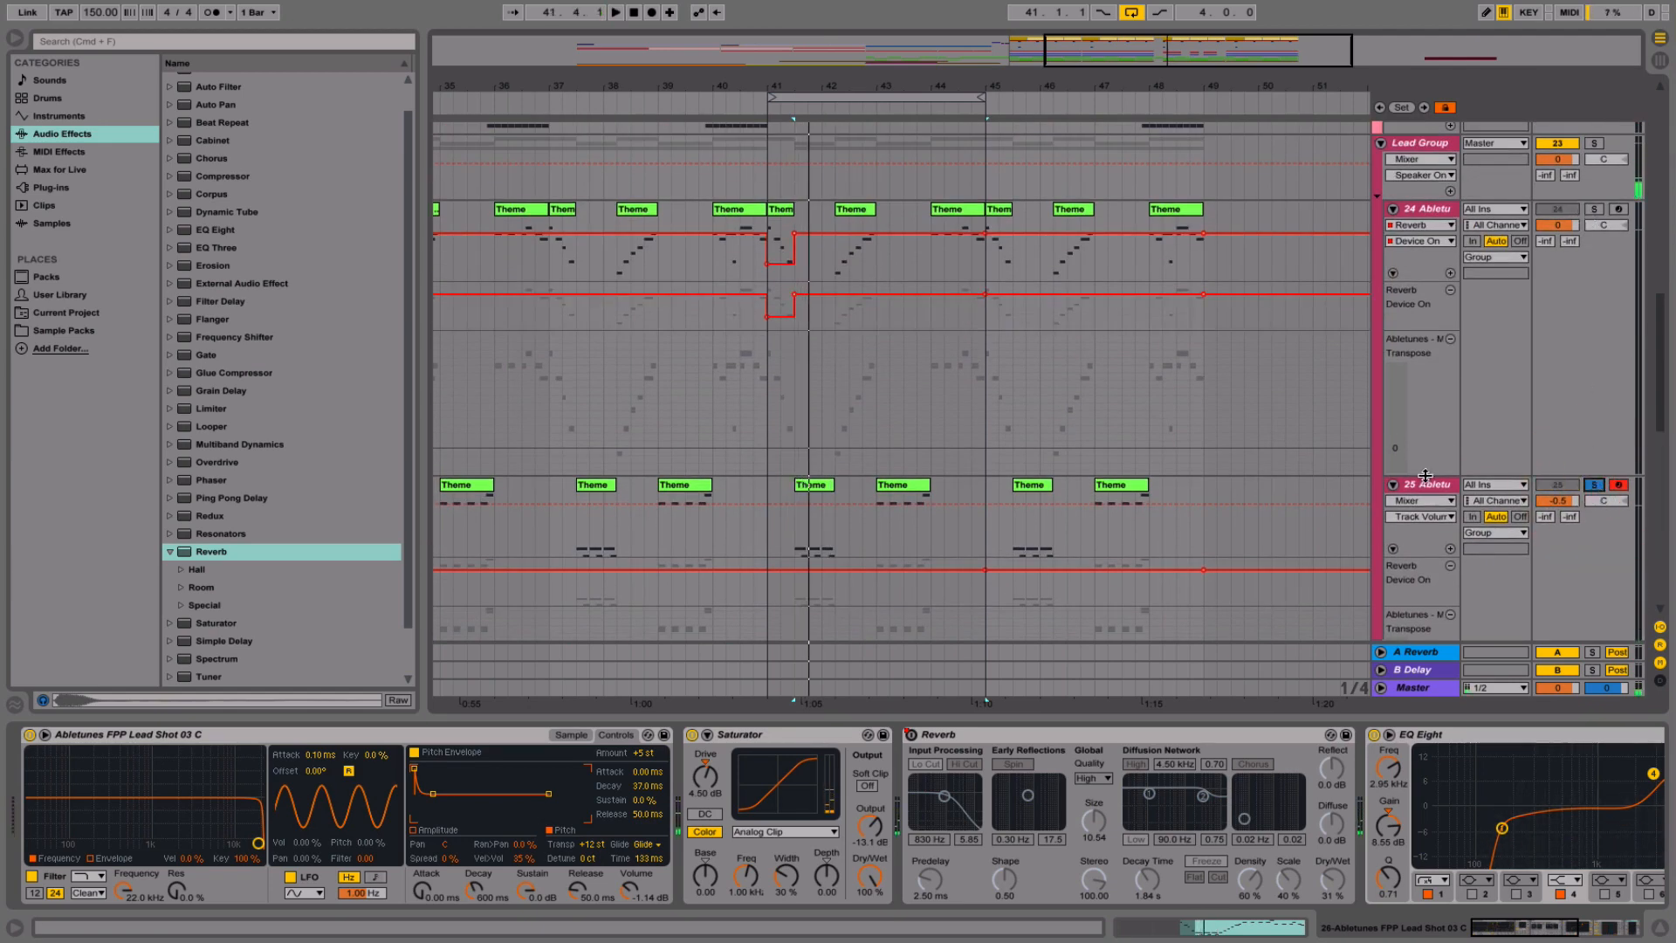
{"action": "left_click", "coordinate": [1425, 480]}
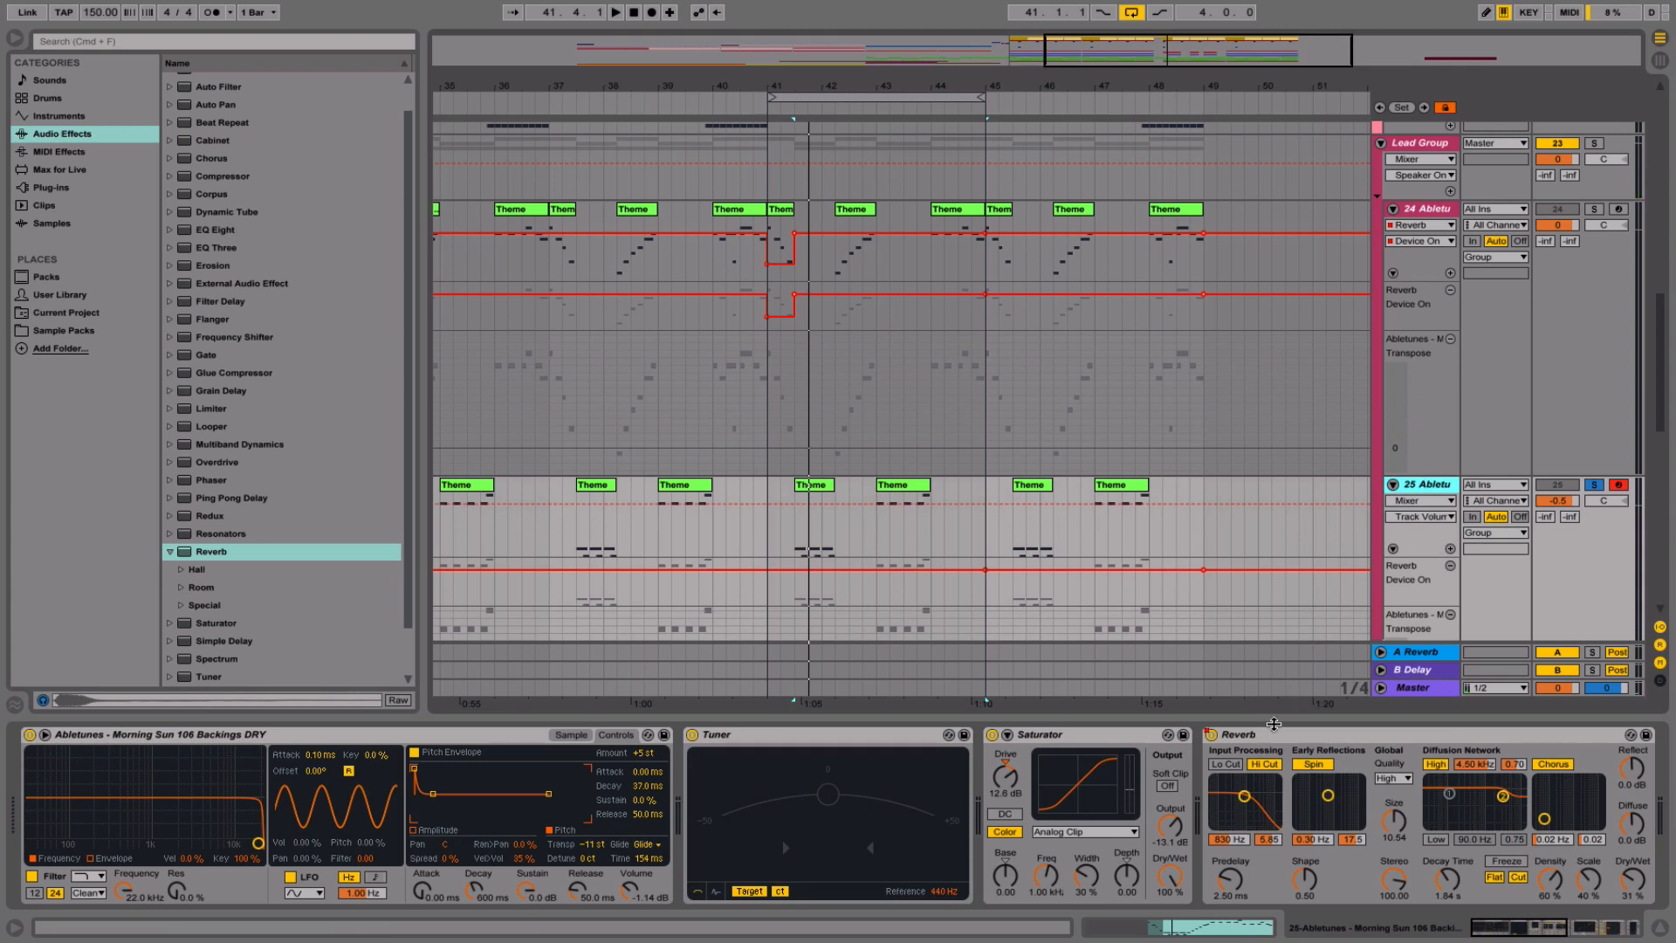
- Audition track 24 soloed through the break, turn its solo off and stop playback
{"action": "left_click", "coordinate": [1596, 210]}
{"action": "key", "text": "space"}
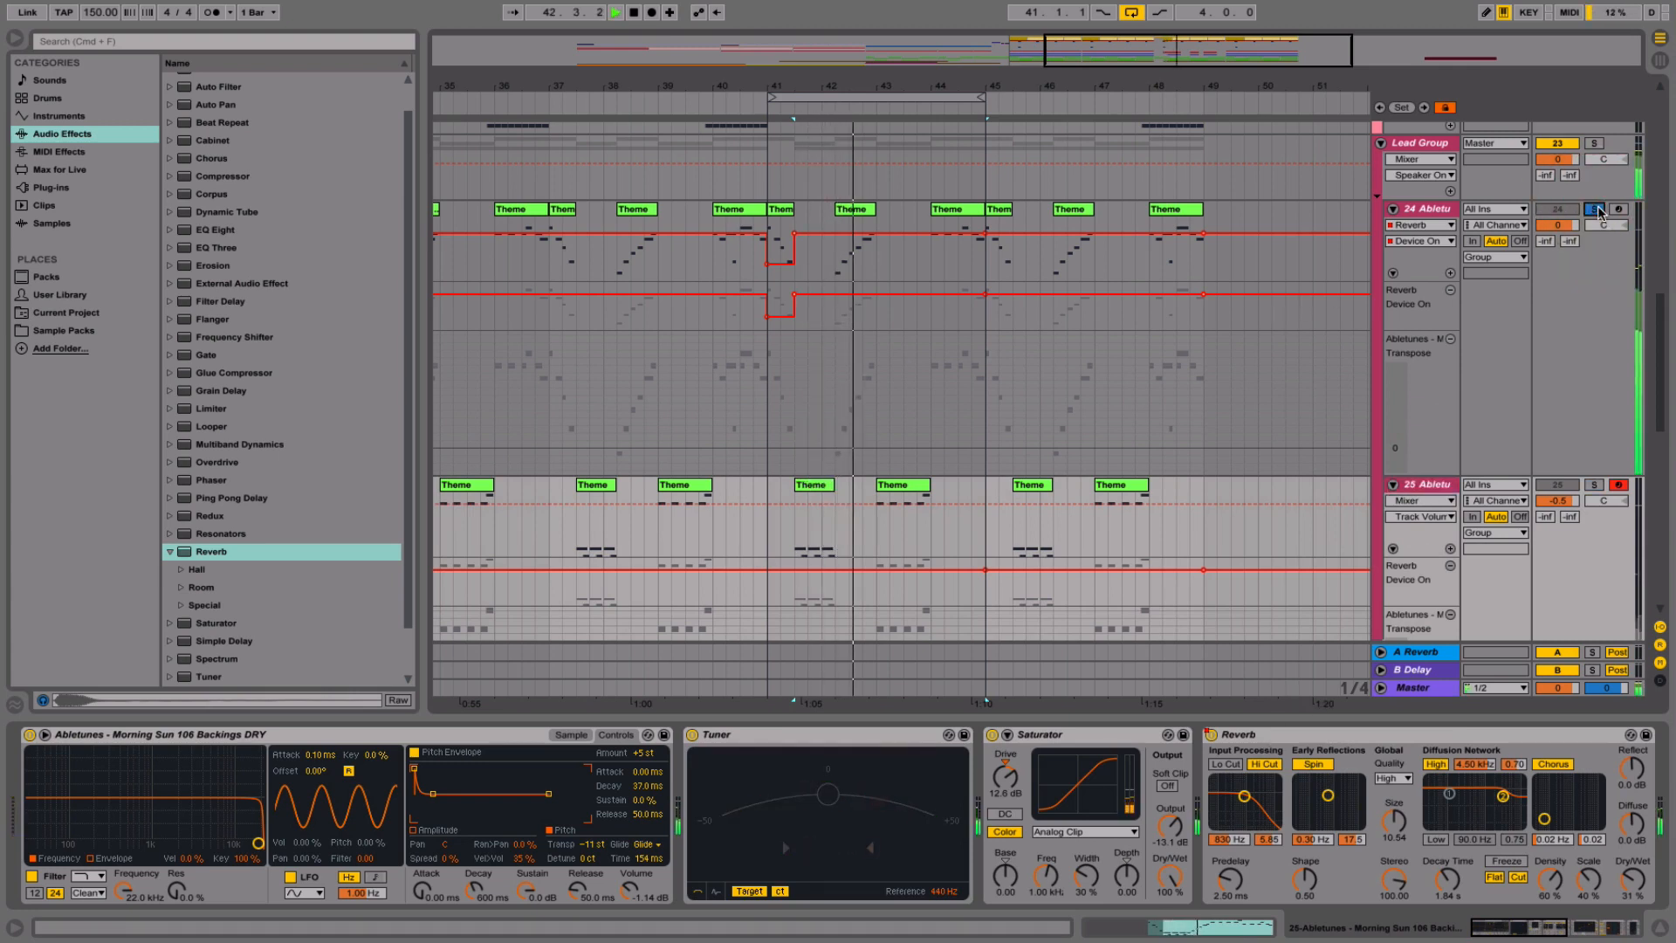
{"action": "left_click", "coordinate": [1596, 210]}
{"action": "key", "text": "space"}
- Select the time range from 41.2.1 to 44.4.1 across the Theme clips on track 25
{"action": "left_click_drag", "start_coordinate": [782, 524], "coordinate": [967, 515]}
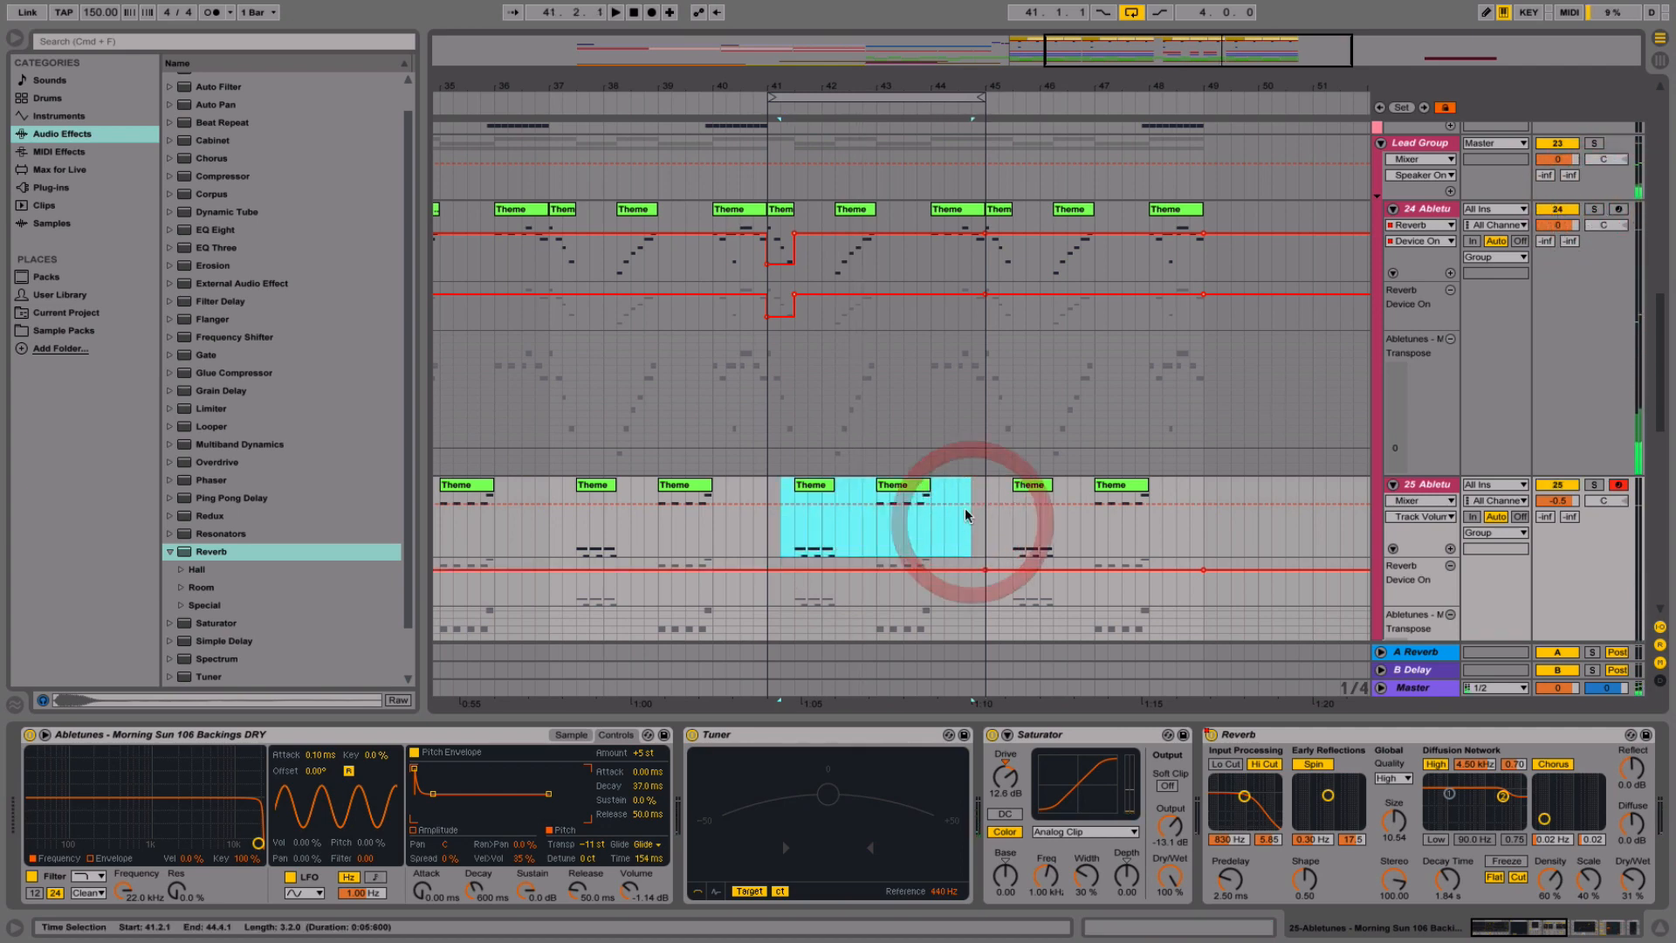
- Delete track 25's Theme clips between bars 41 and 45 and consolidate track 24's Theme into one clip spanning those four bars
{"action": "key", "text": "Delete"}
{"action": "left_click_drag", "start_coordinate": [791, 225], "coordinate": [989, 209]}
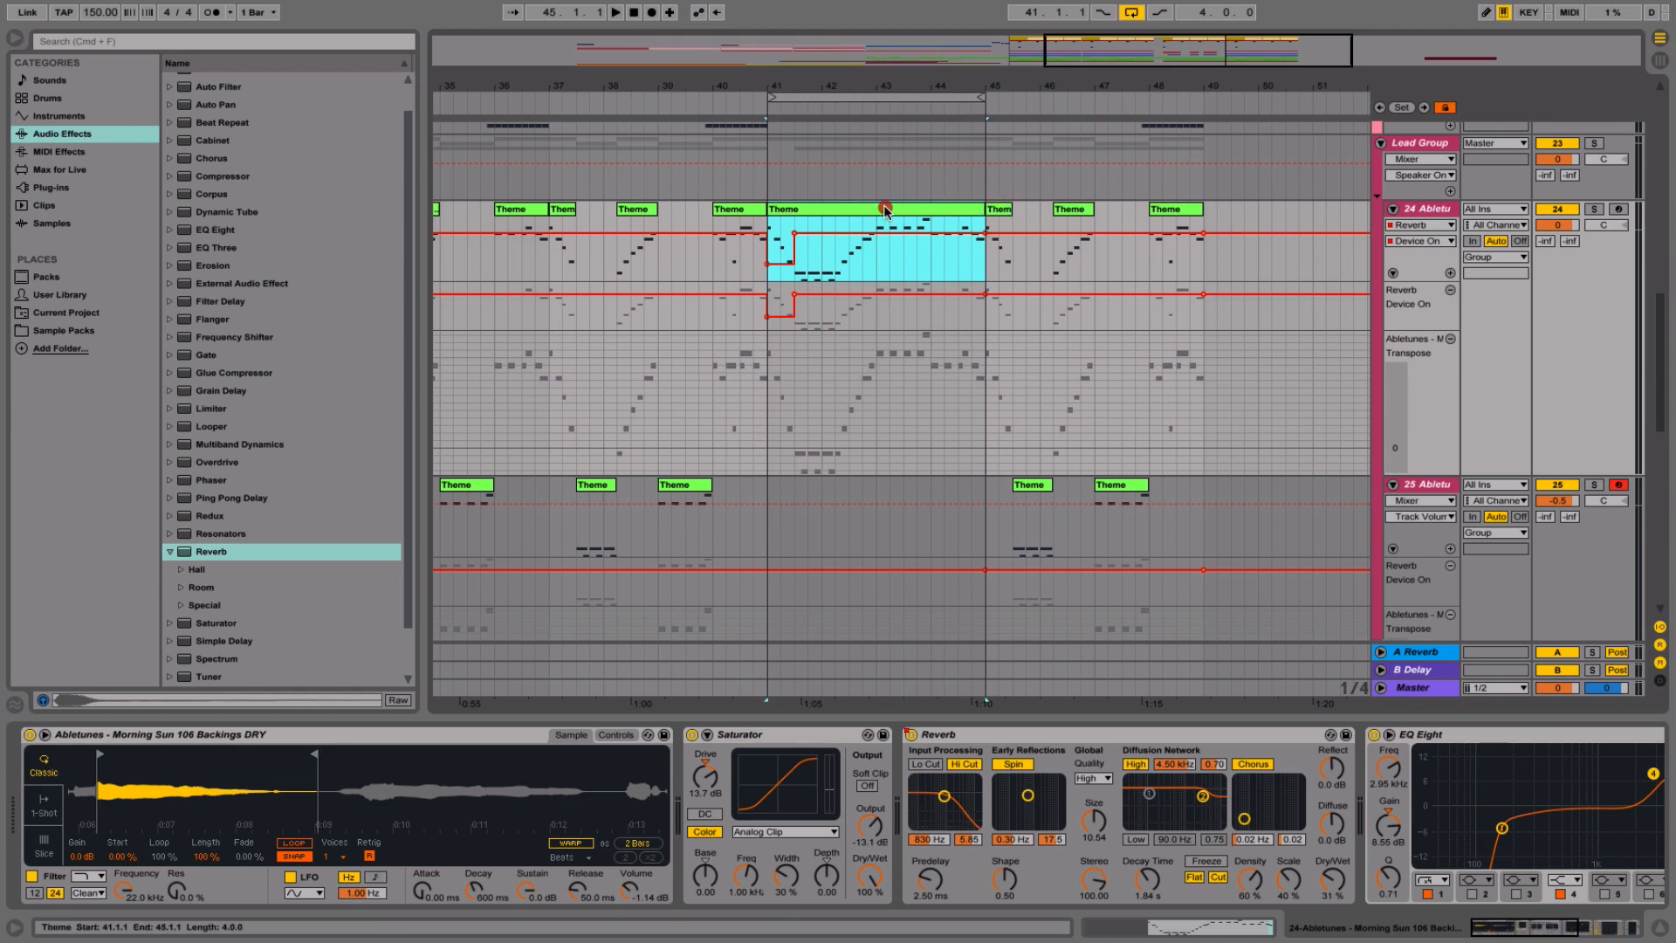
- Play the bar 41–45 loop and audition lead tracks 24 and 26 by soloing and muting them
{"action": "key", "text": "space"}
{"action": "left_click", "coordinate": [1594, 210]}
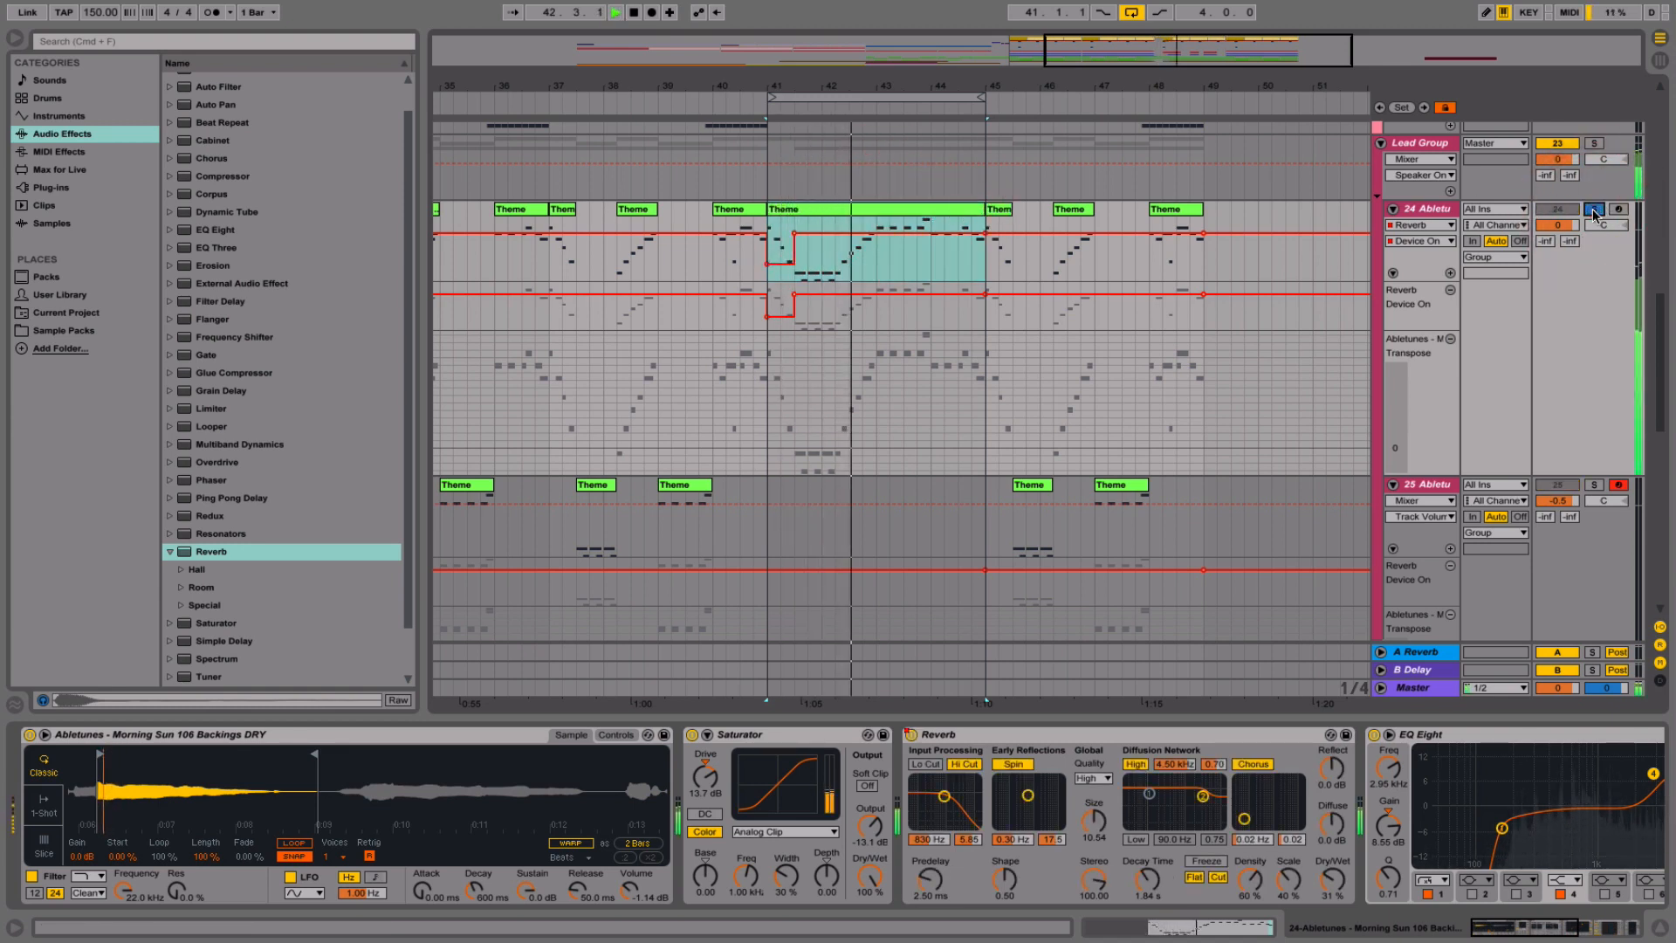
{"action": "left_click", "coordinate": [1594, 211]}
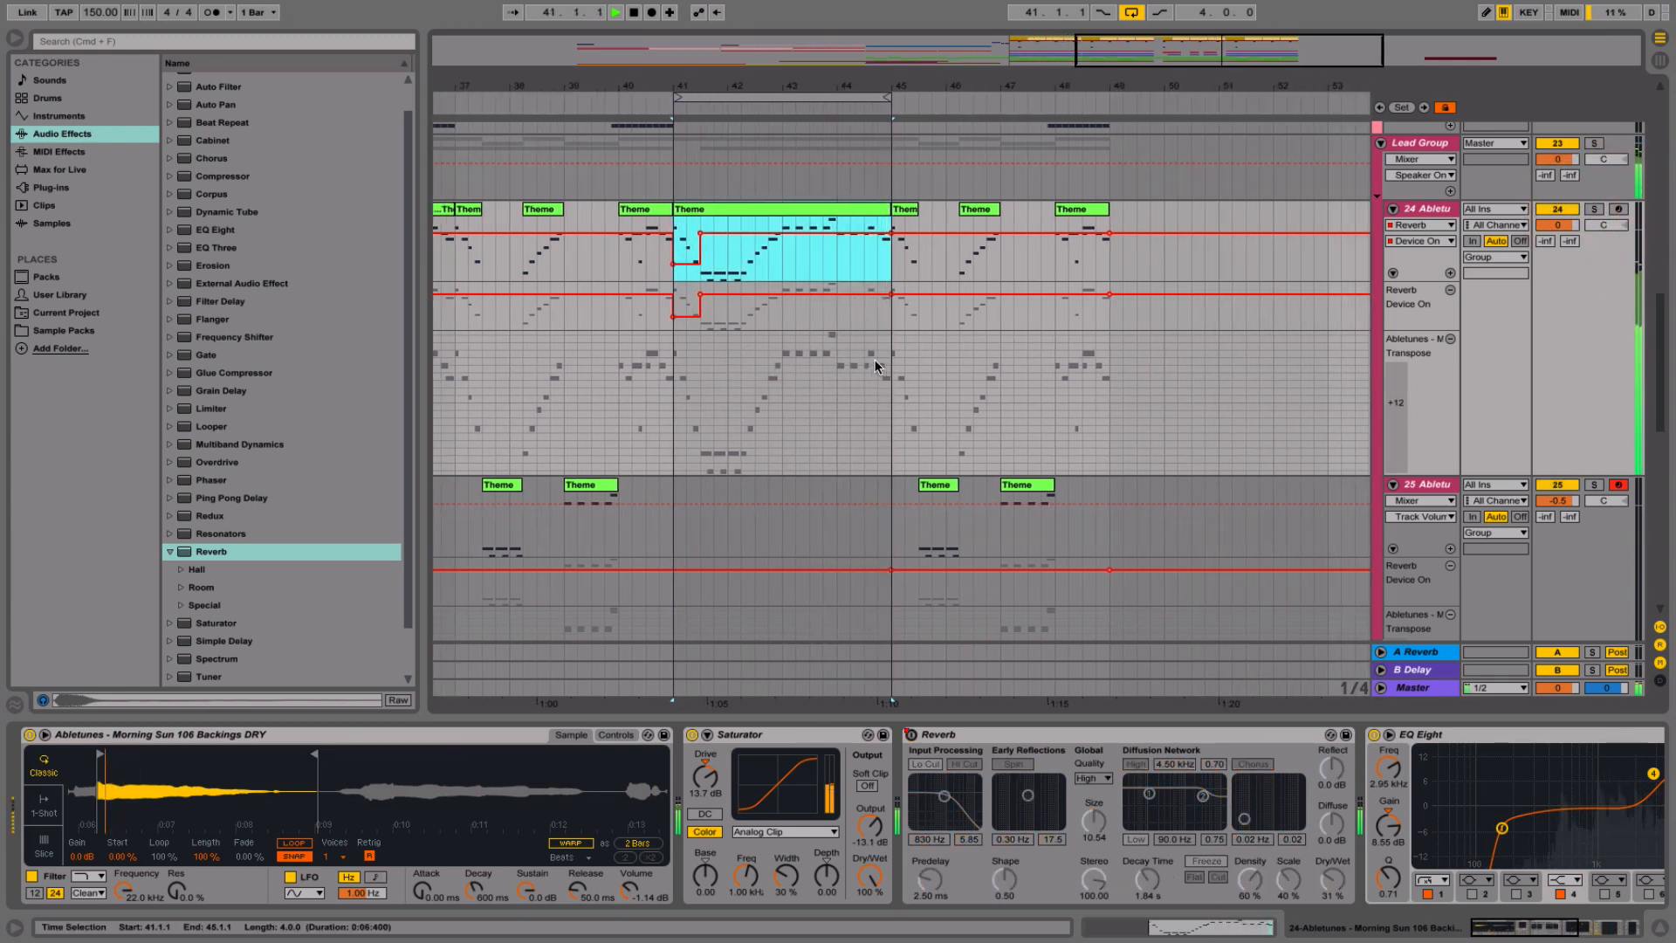
{"action": "left_click", "coordinate": [796, 207]}
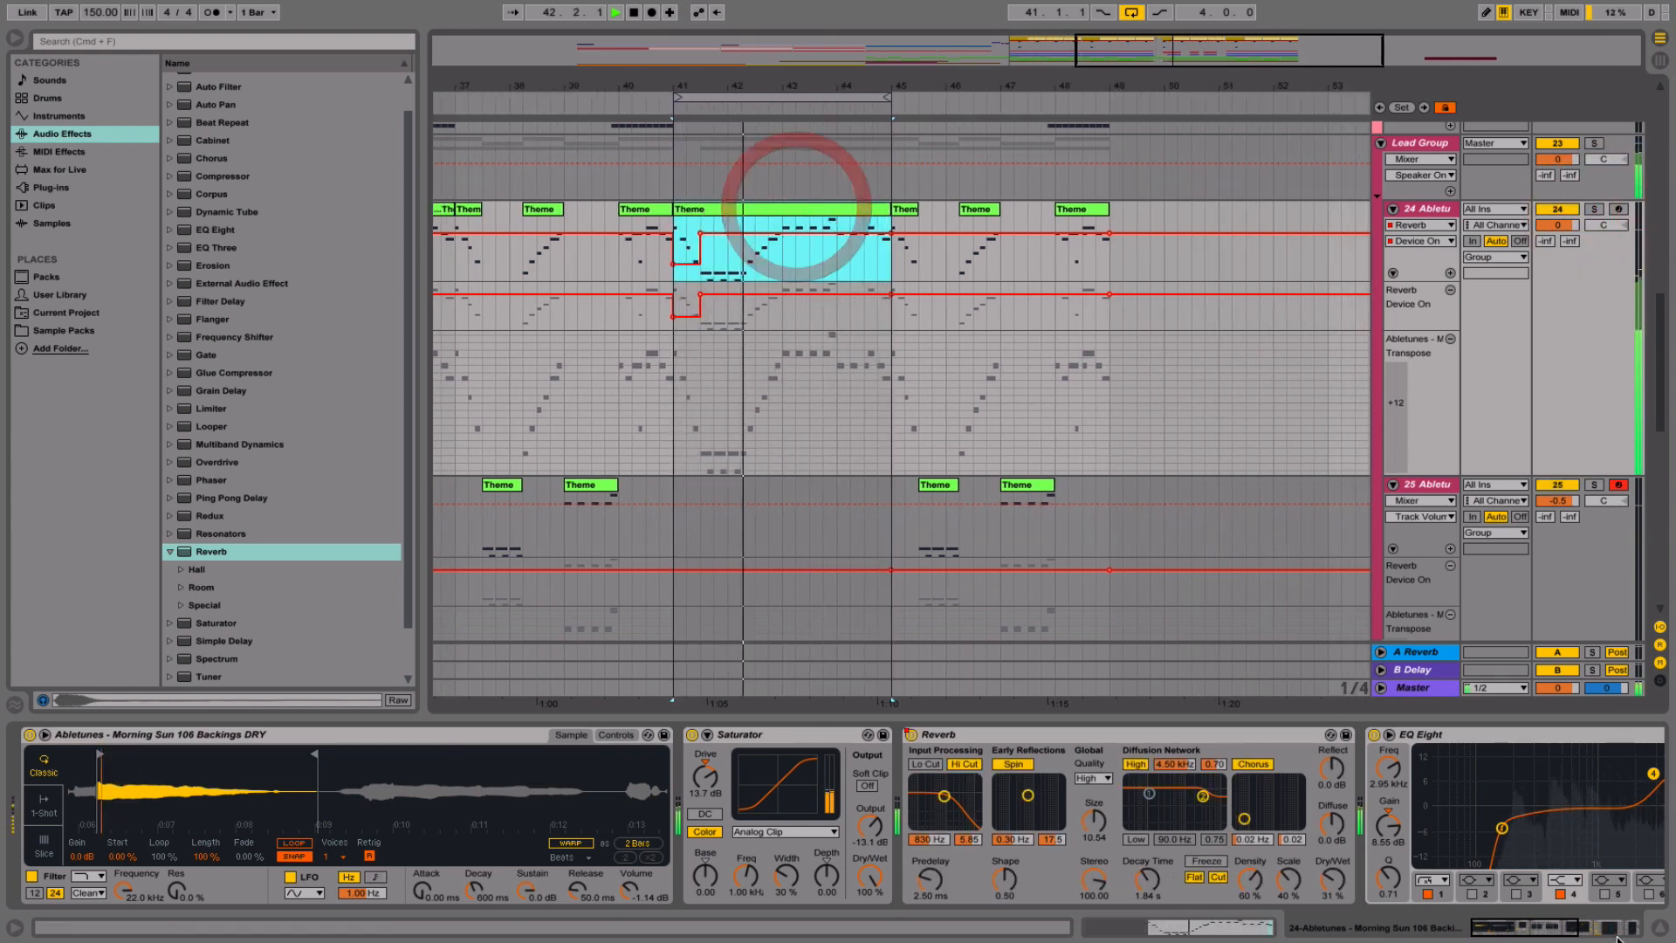
{"action": "left_click", "coordinate": [1661, 930]}
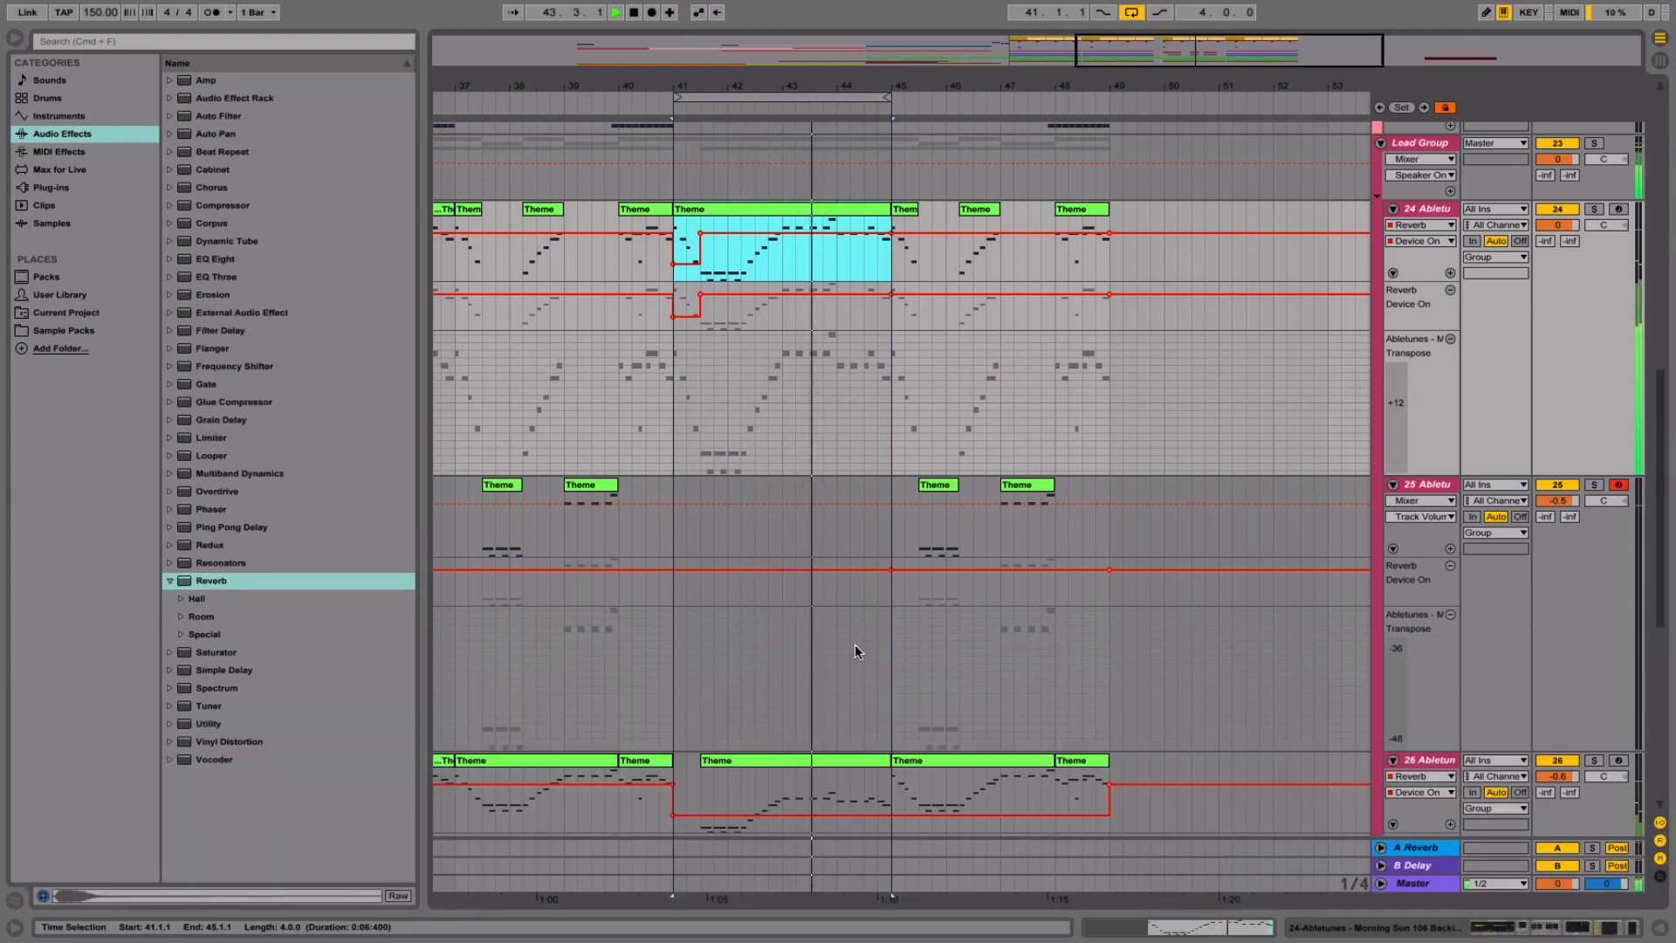
{"action": "scroll", "coordinate": [766, 650], "scroll_direction": "left", "scroll_amount": 2}
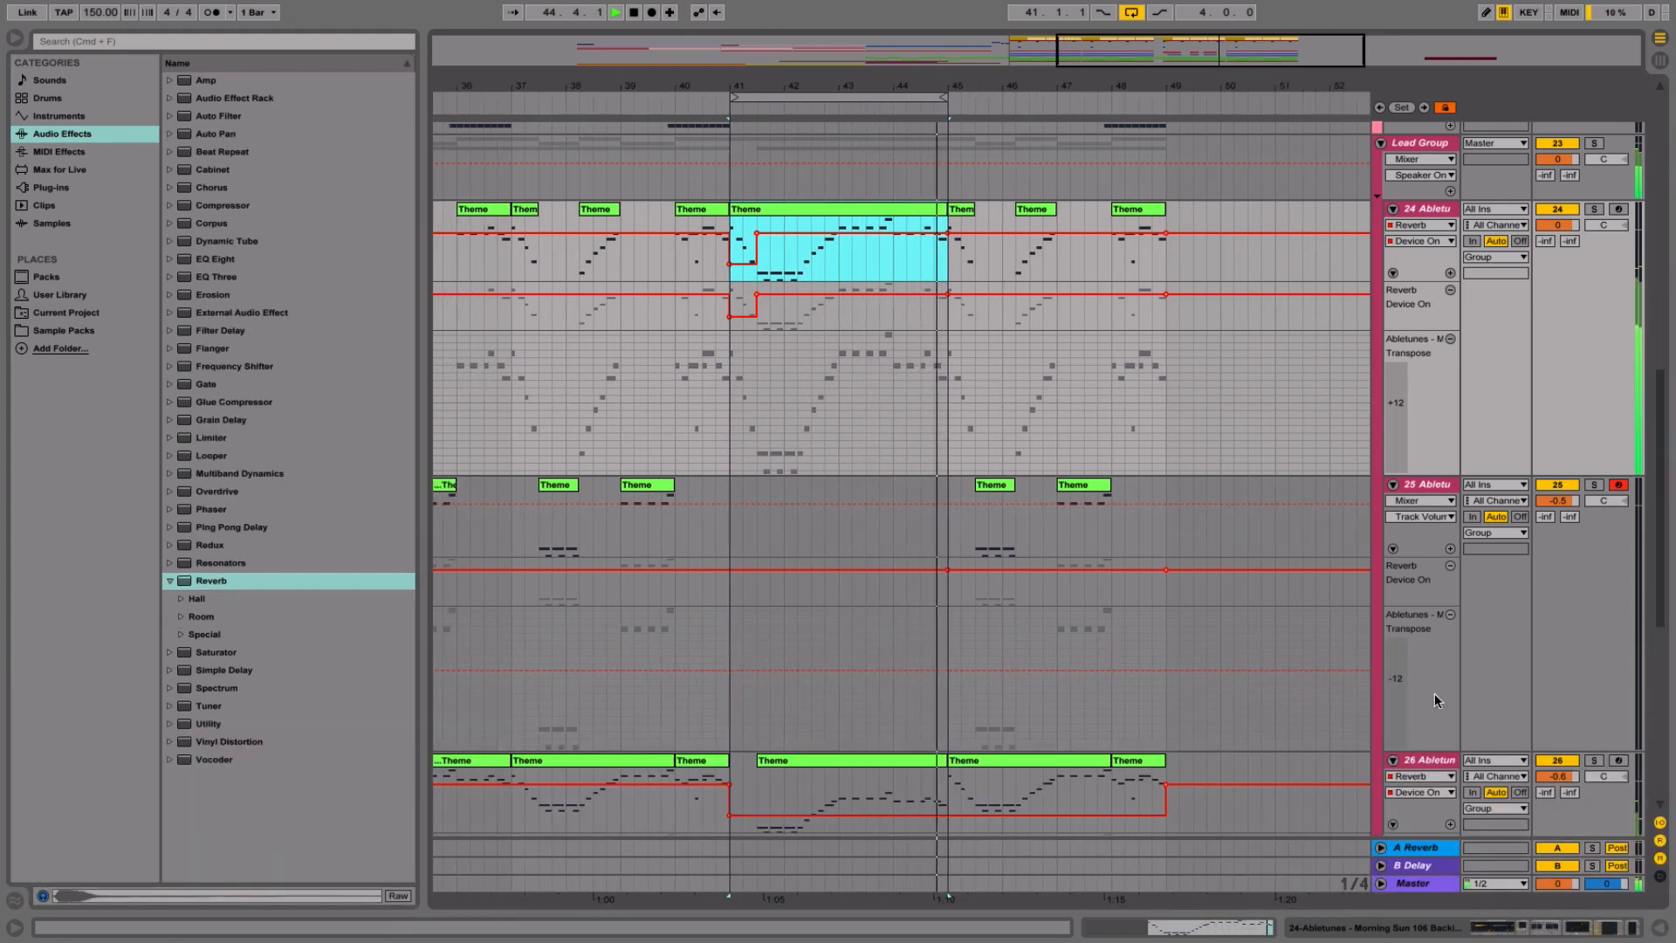
{"action": "left_click", "coordinate": [1567, 761]}
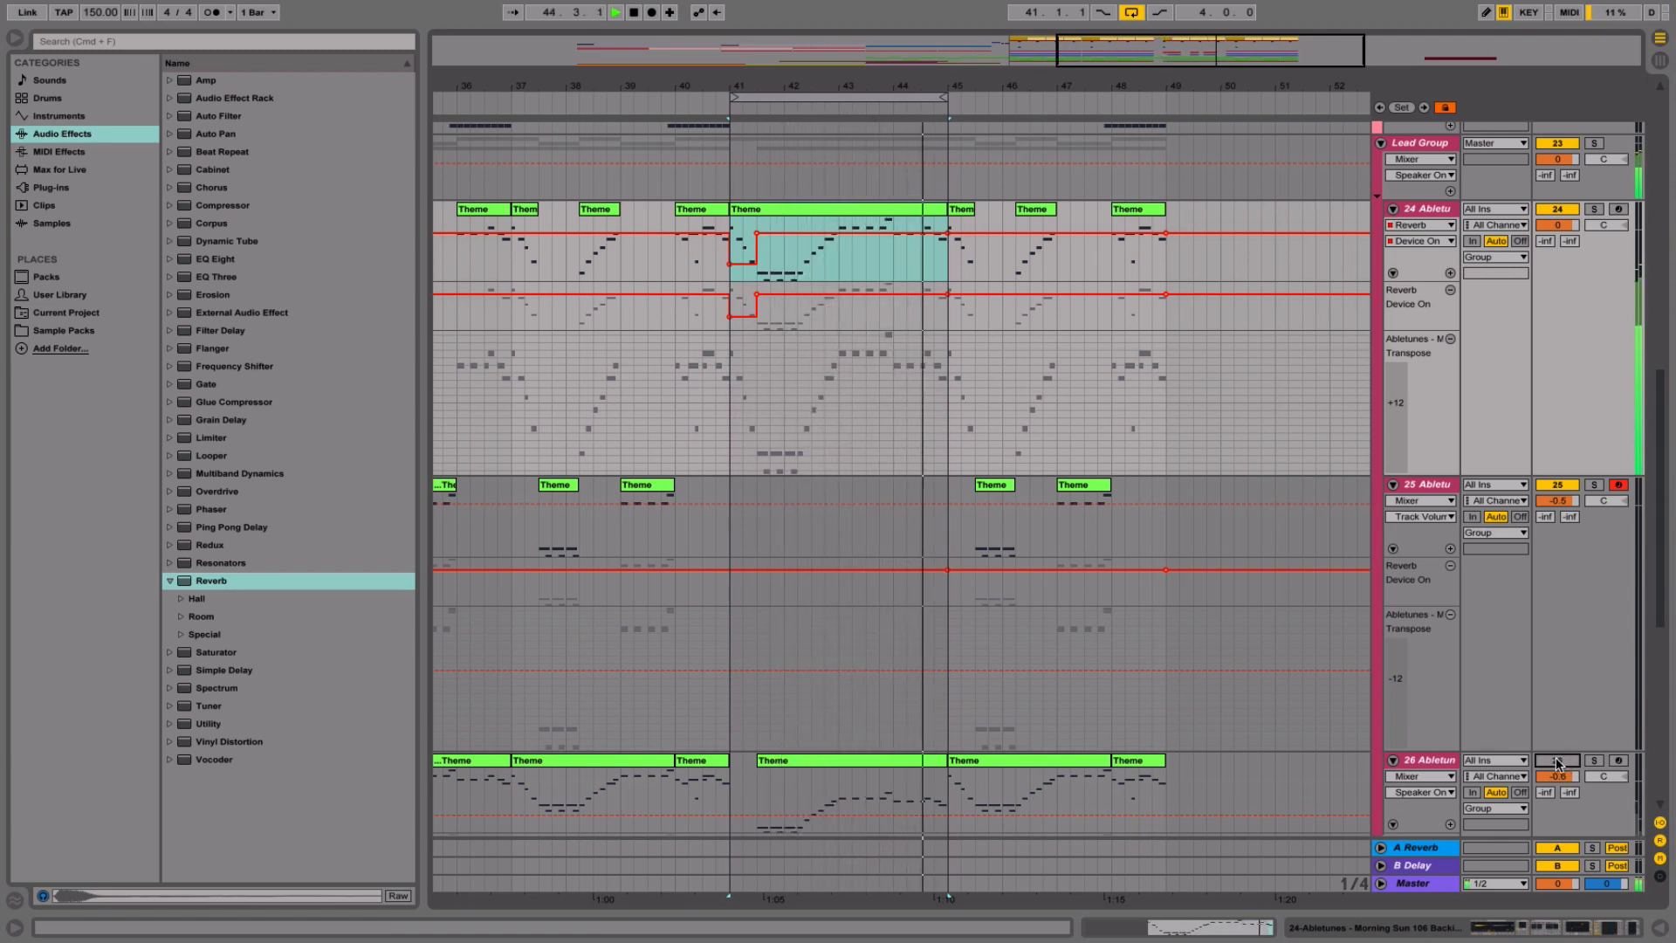
{"action": "left_click", "coordinate": [1558, 765]}
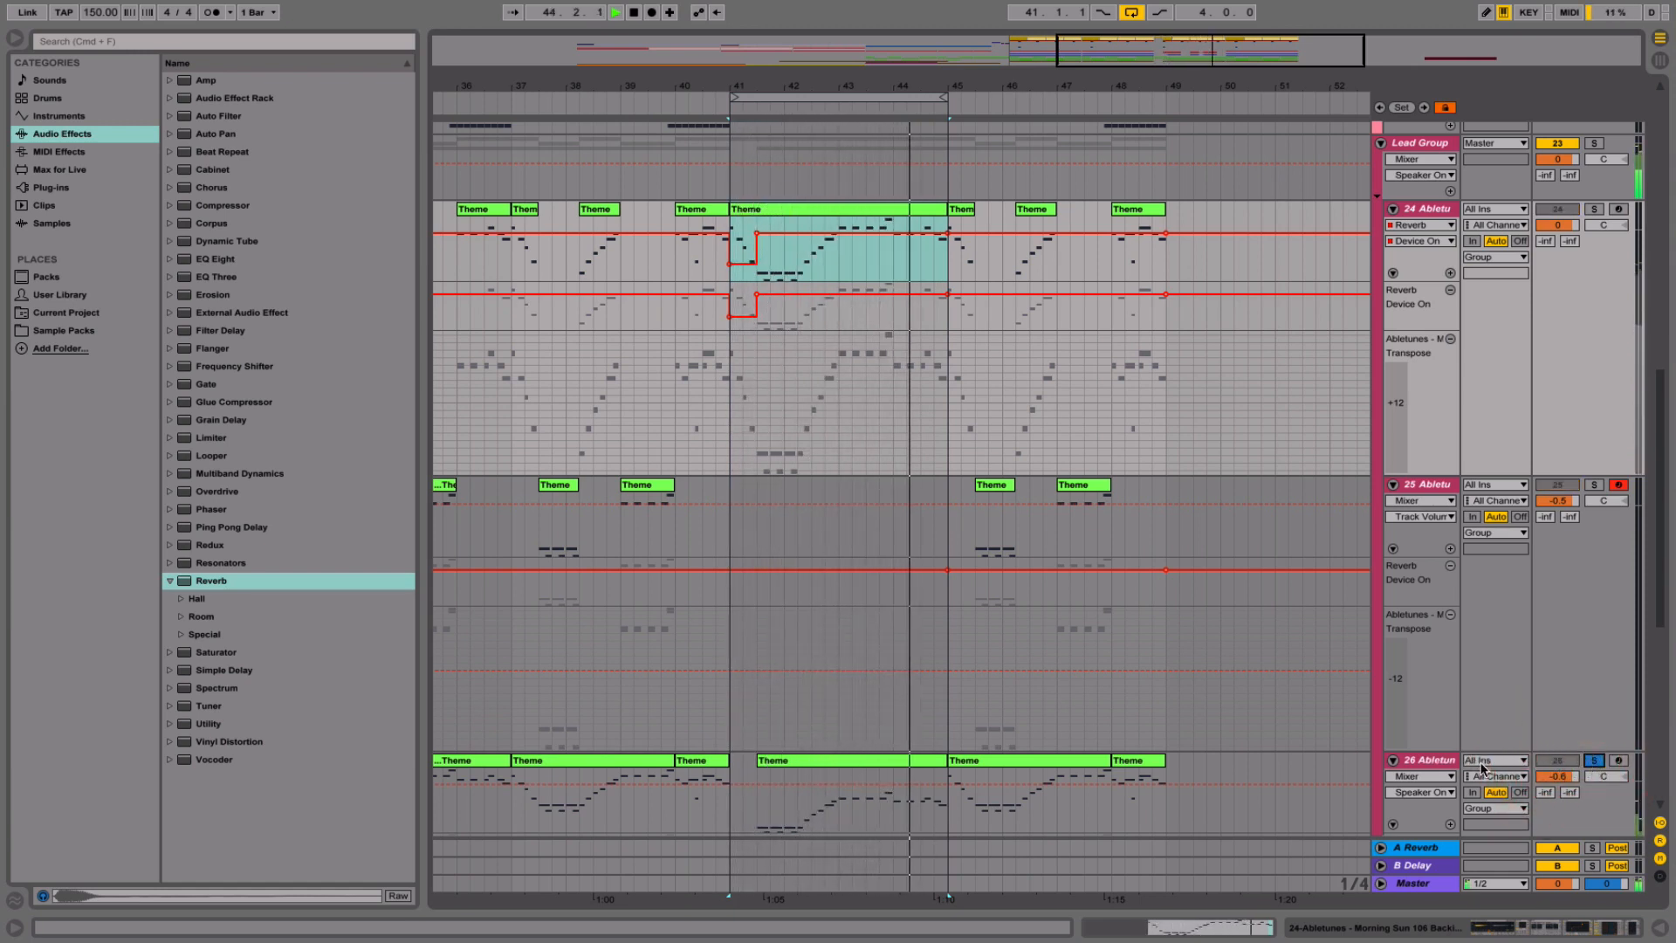
- Add an Auto Filter at the end of track 26's device chain and raise its filter frequency to 19.9 kHz
{"action": "left_click", "coordinate": [1419, 760]}
{"action": "double_click", "coordinate": [1419, 761]}
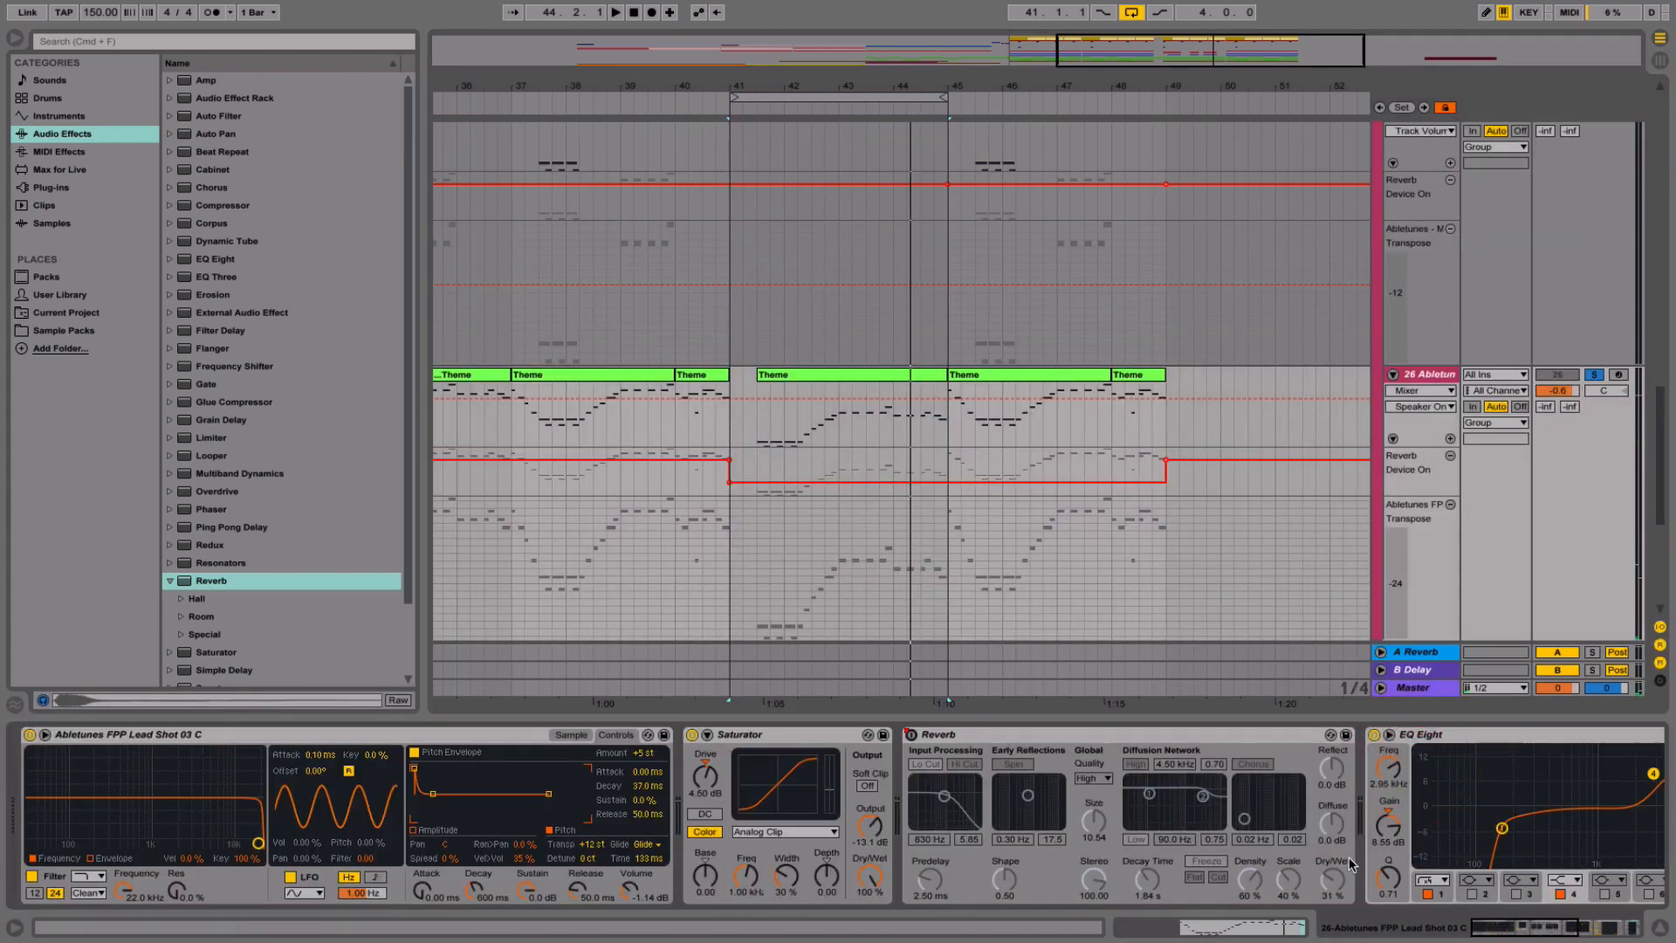
{"action": "scroll", "coordinate": [1351, 865], "scroll_direction": "right", "scroll_amount": 10}
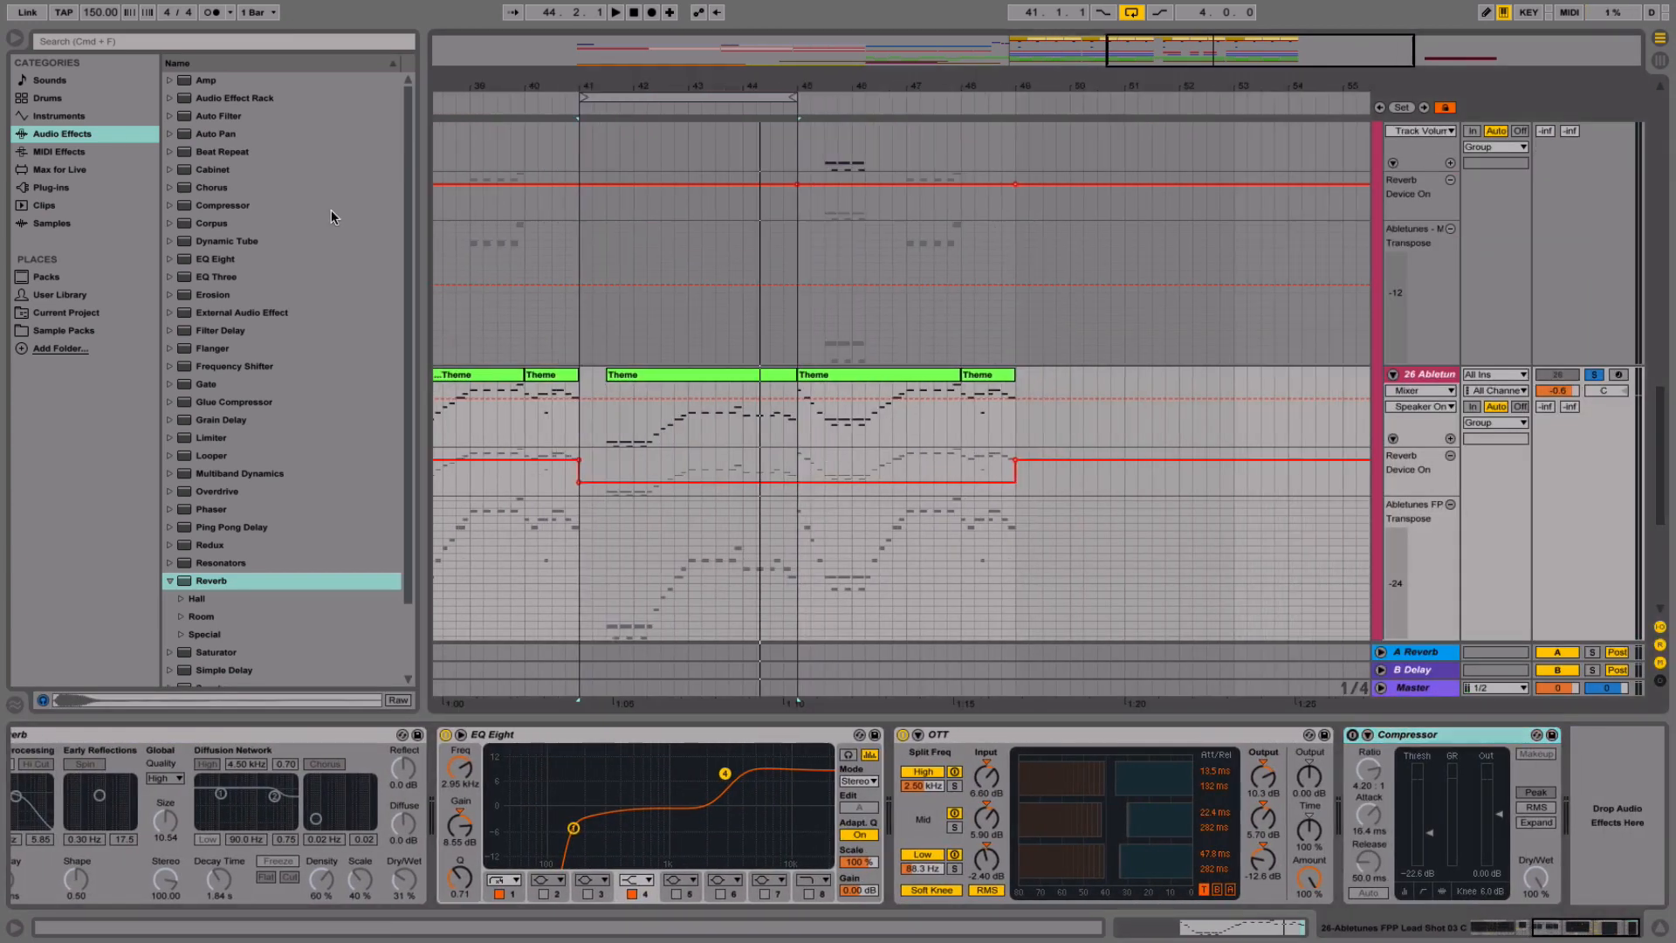
{"action": "left_click_drag", "start_coordinate": [210, 118], "coordinate": [1580, 848]}
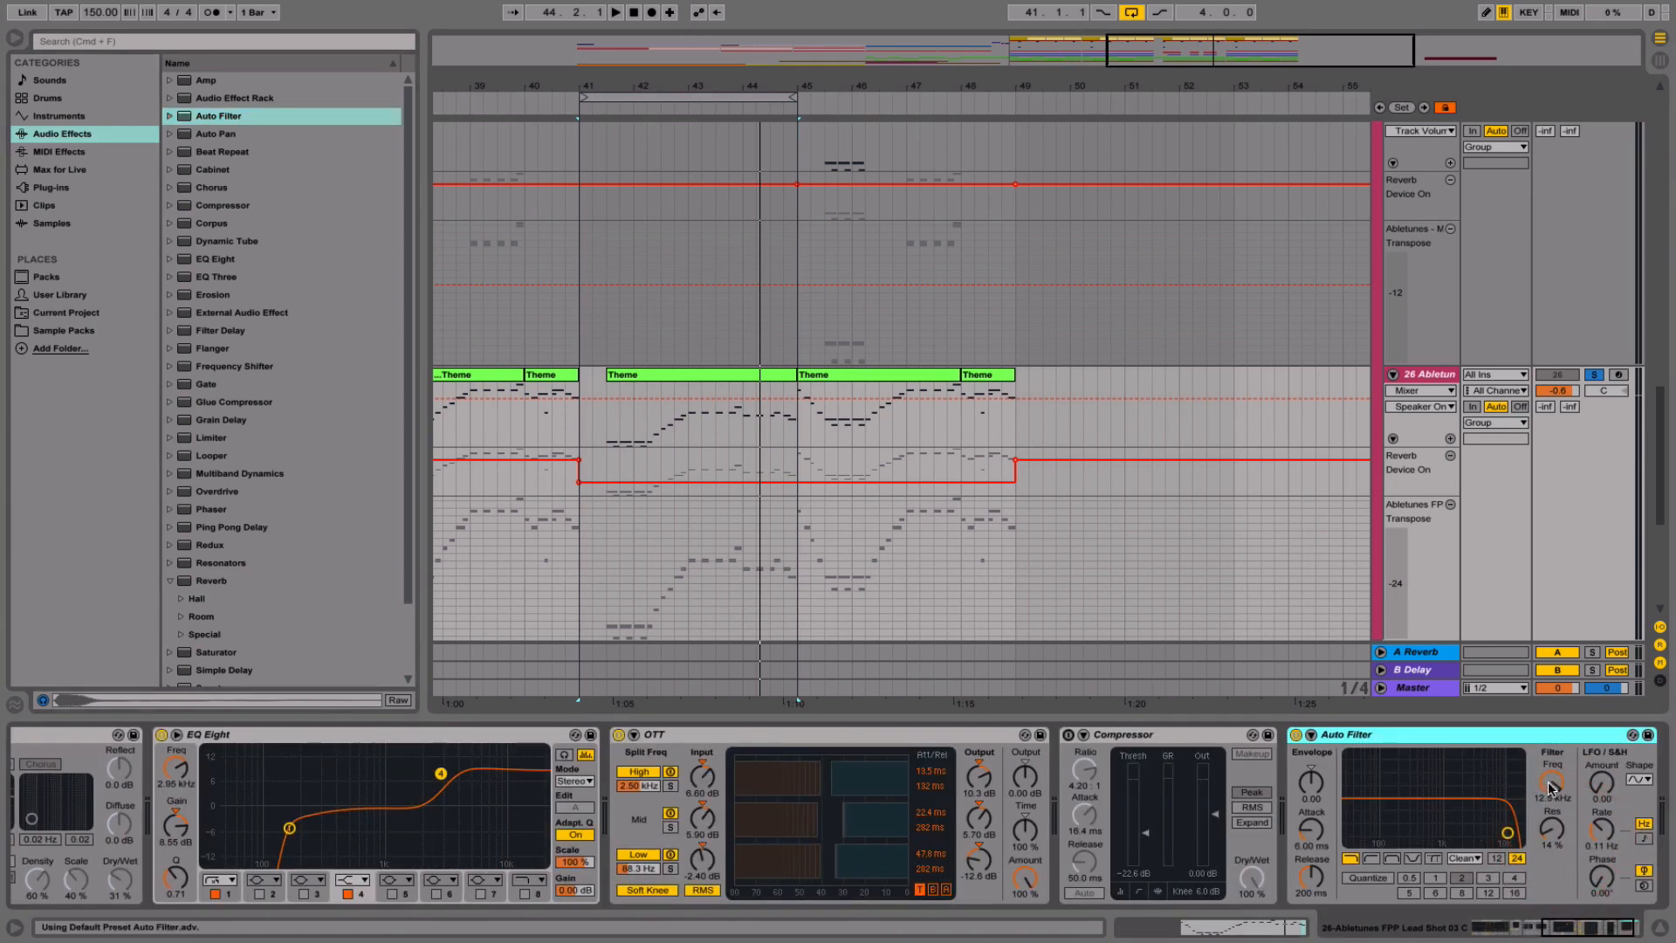
{"action": "left_click_drag", "start_coordinate": [1549, 788], "coordinate": [1550, 751]}
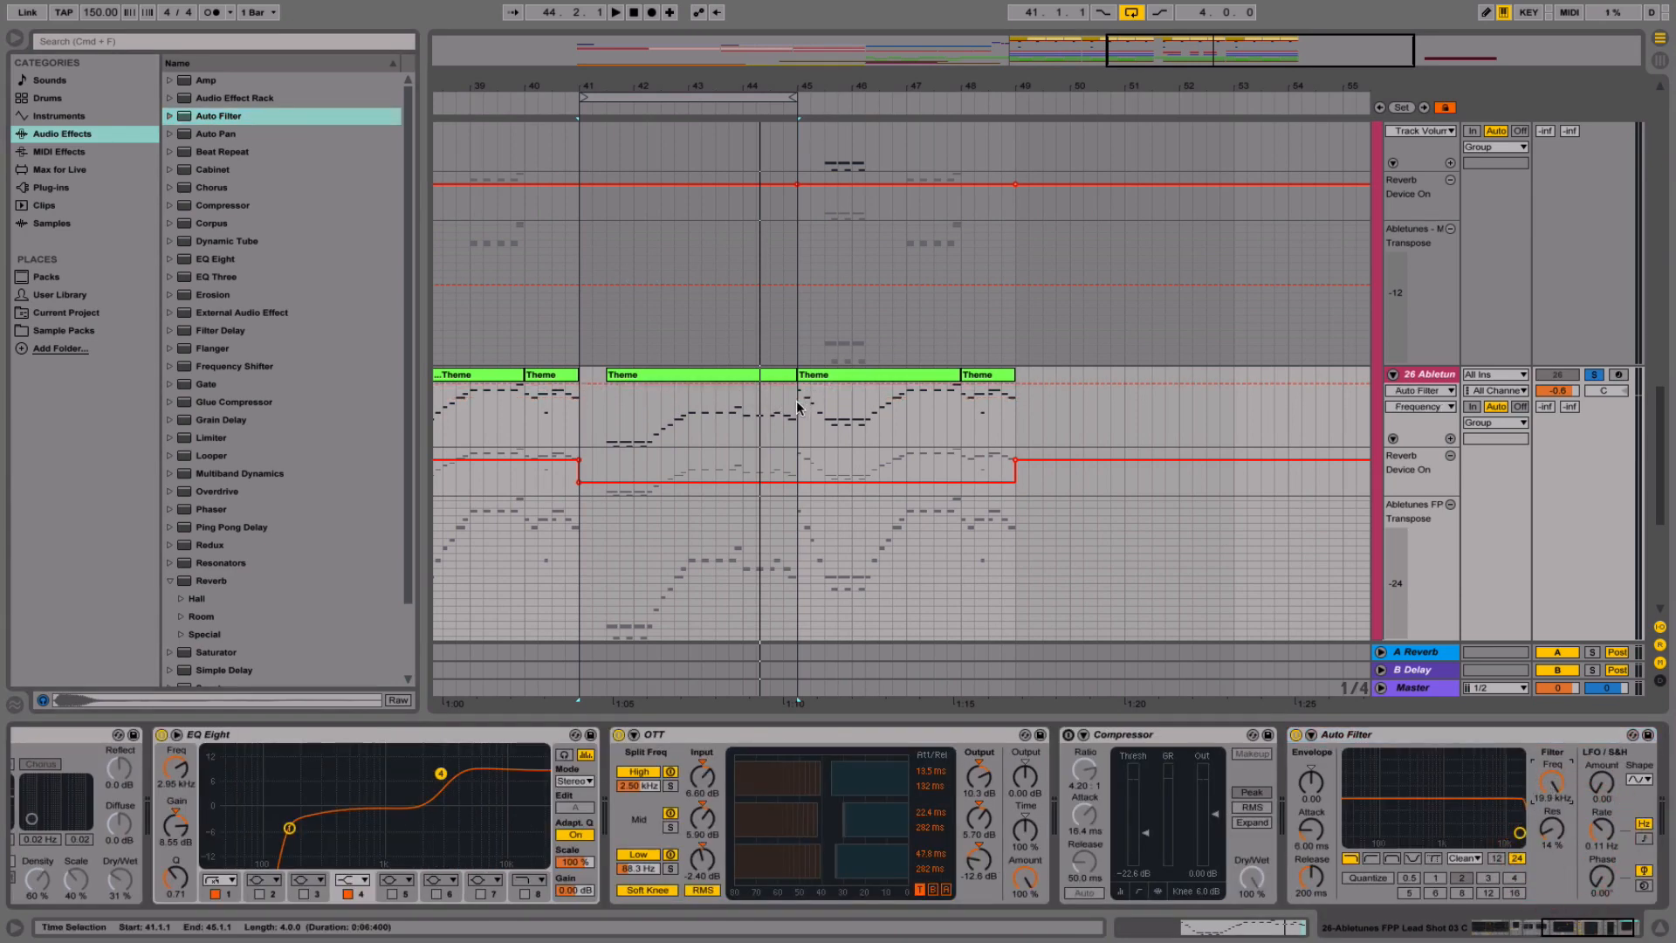
- Automate track 26's filter frequency to dip to about 393 Hz near 41.3 and rise until bar 45, and audition it with the other tracks
{"action": "left_click_drag", "start_coordinate": [797, 406], "coordinate": [580, 401]}
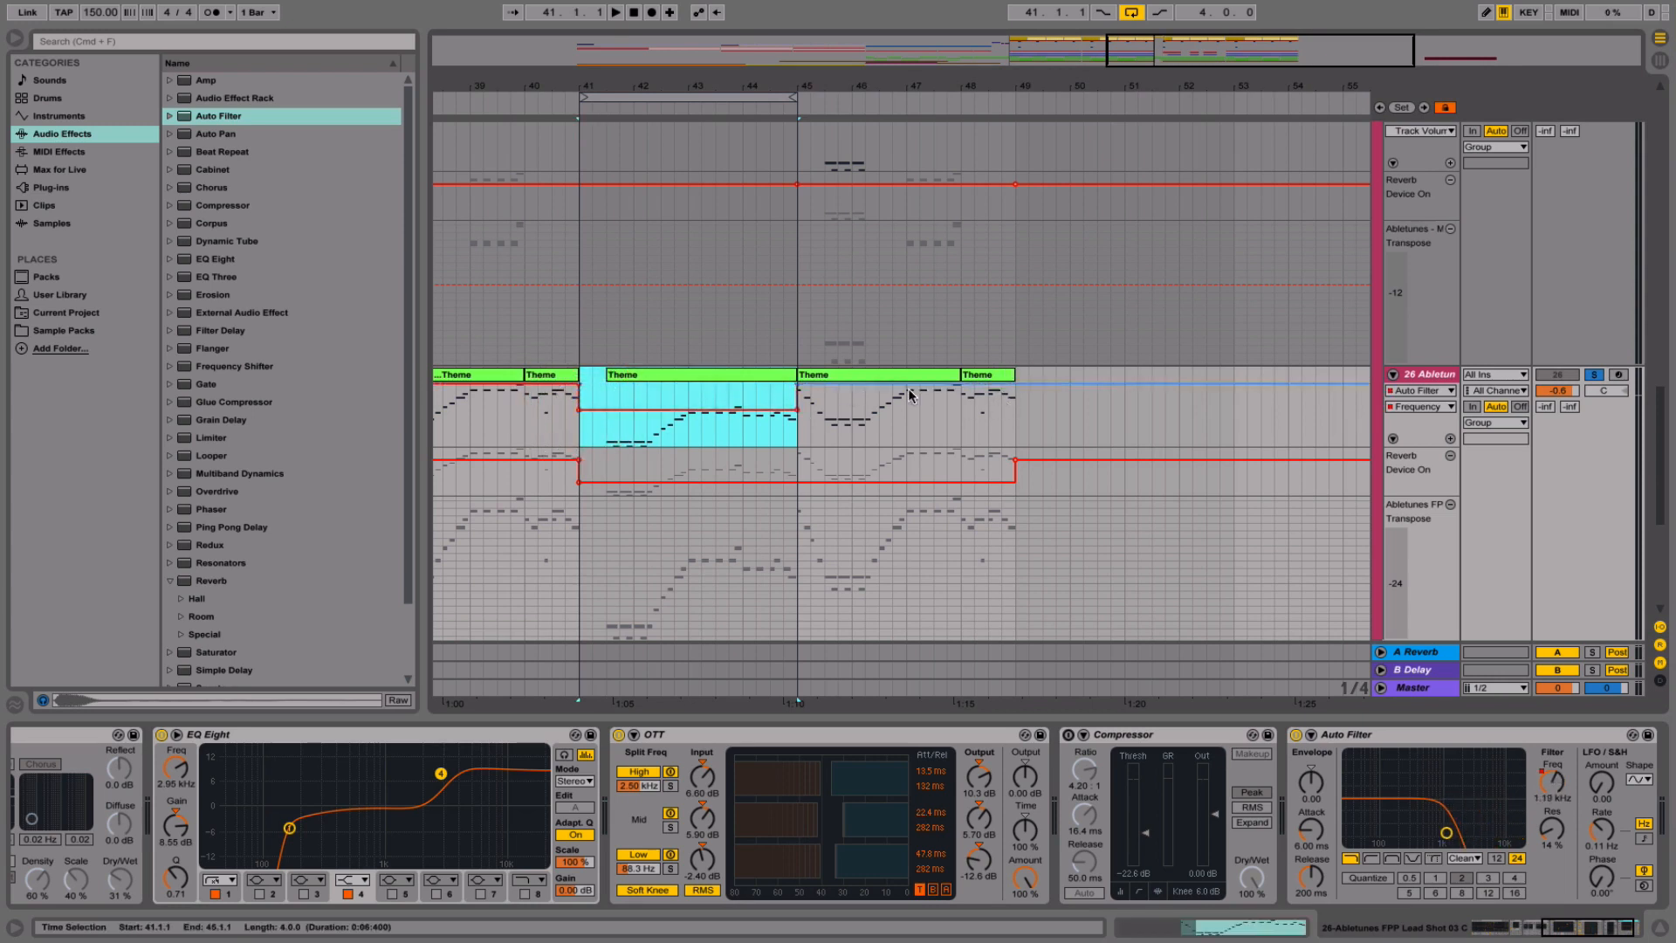
{"action": "left_click", "coordinate": [808, 404]}
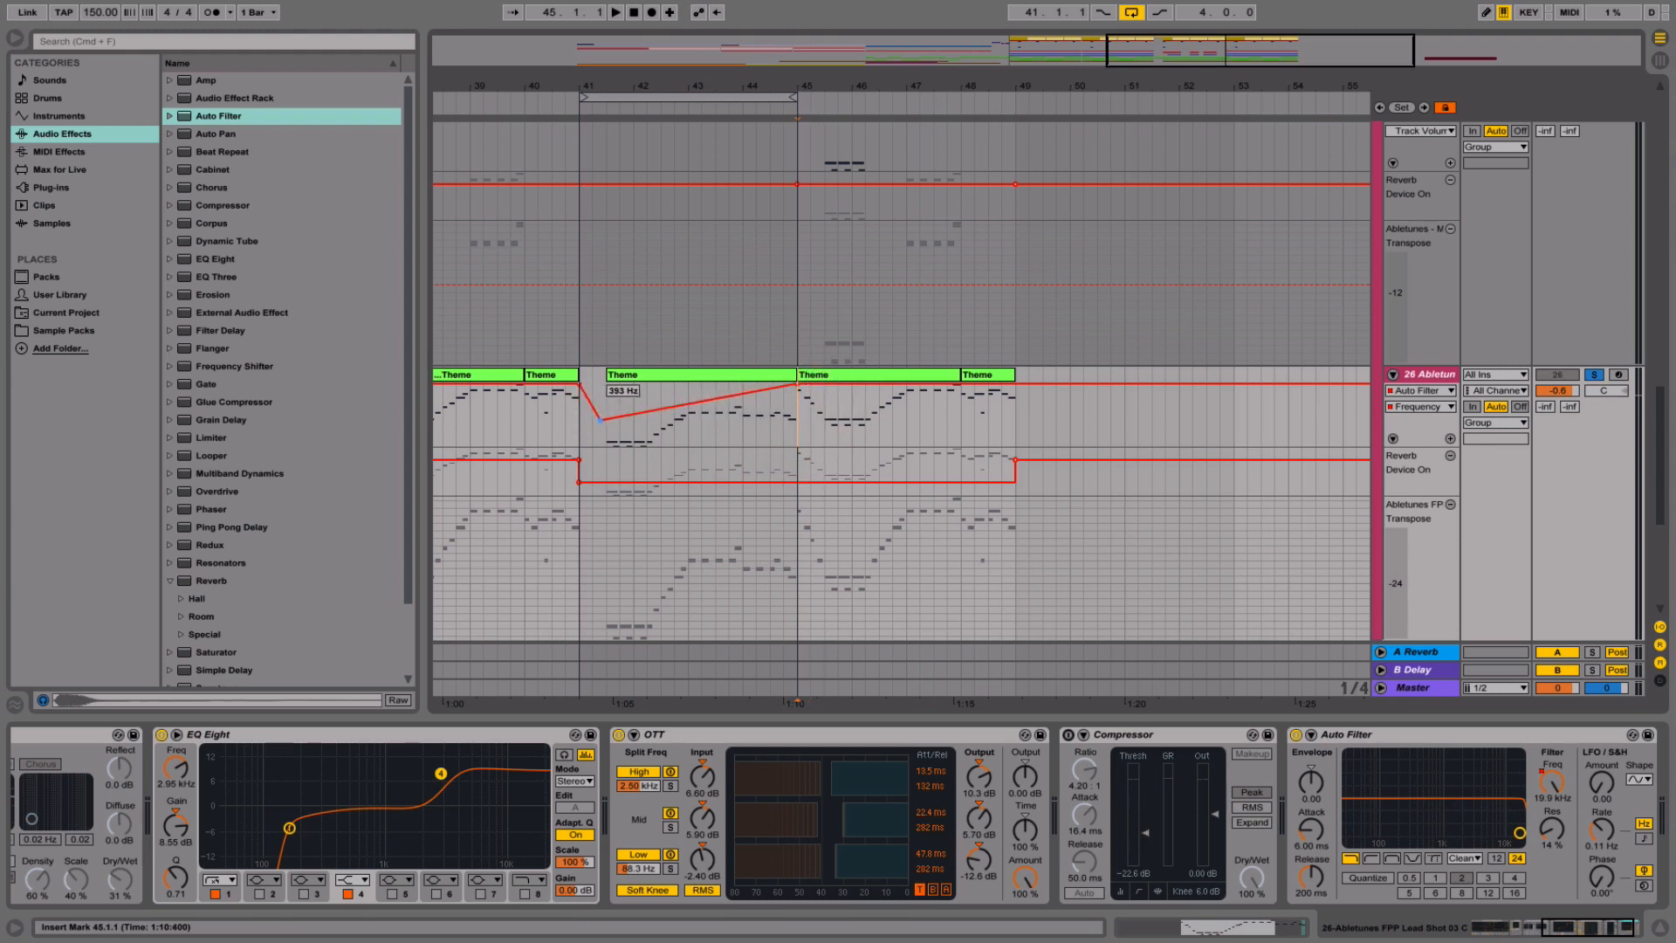
{"action": "left_click", "coordinate": [537, 434]}
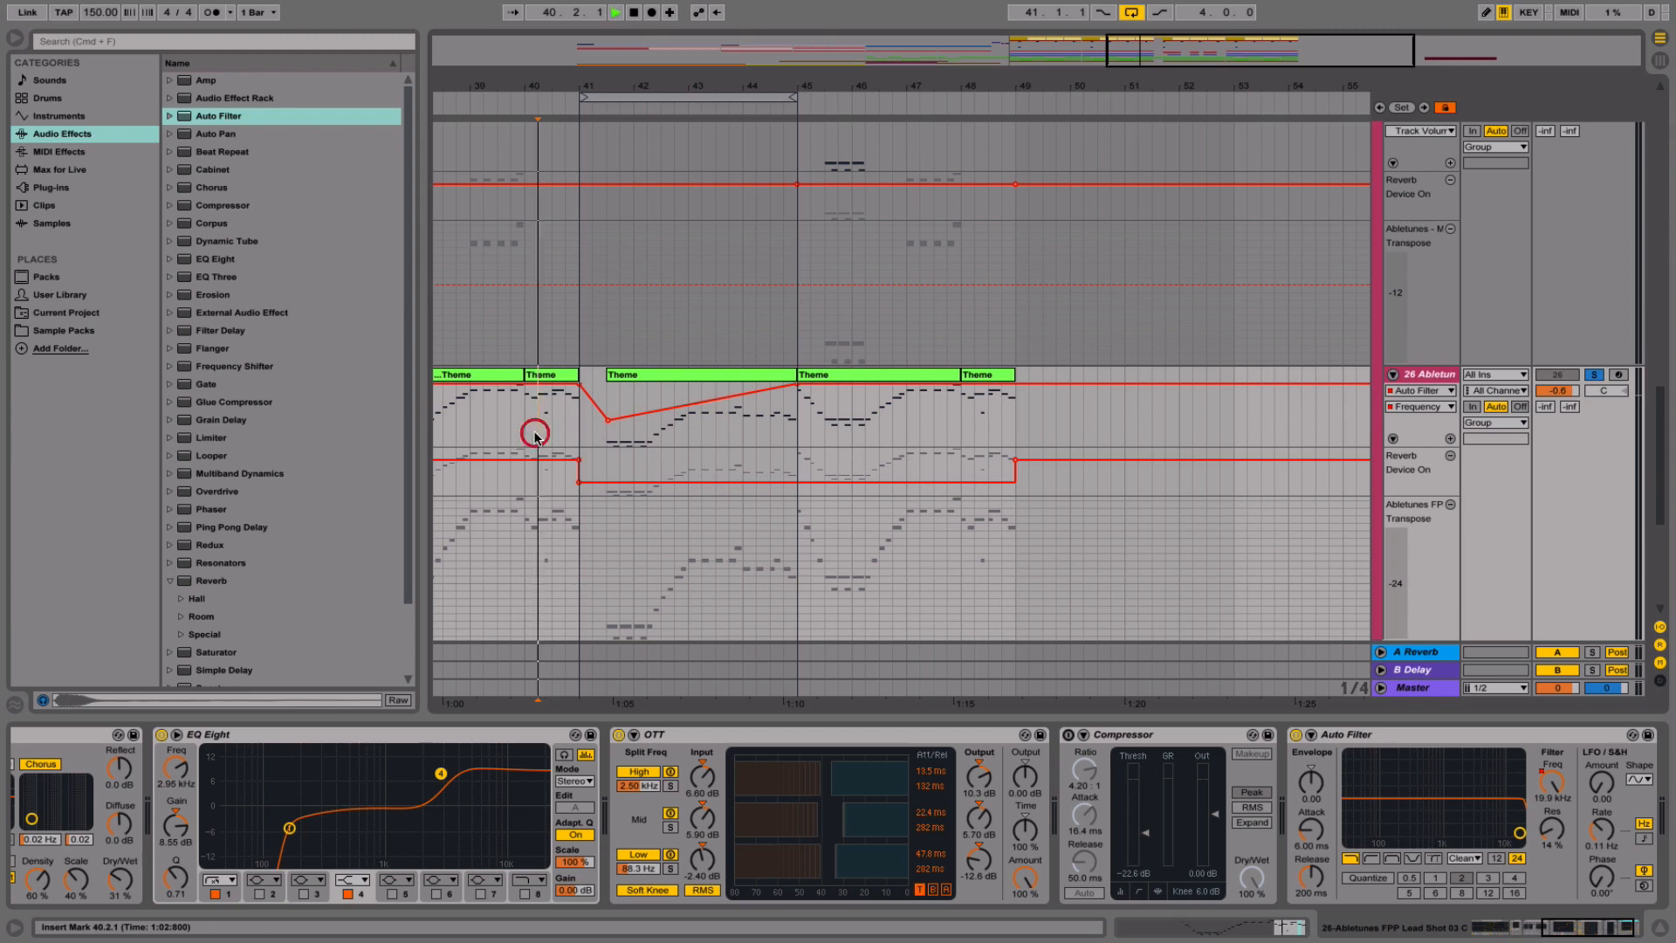
{"action": "left_click", "coordinate": [1594, 375]}
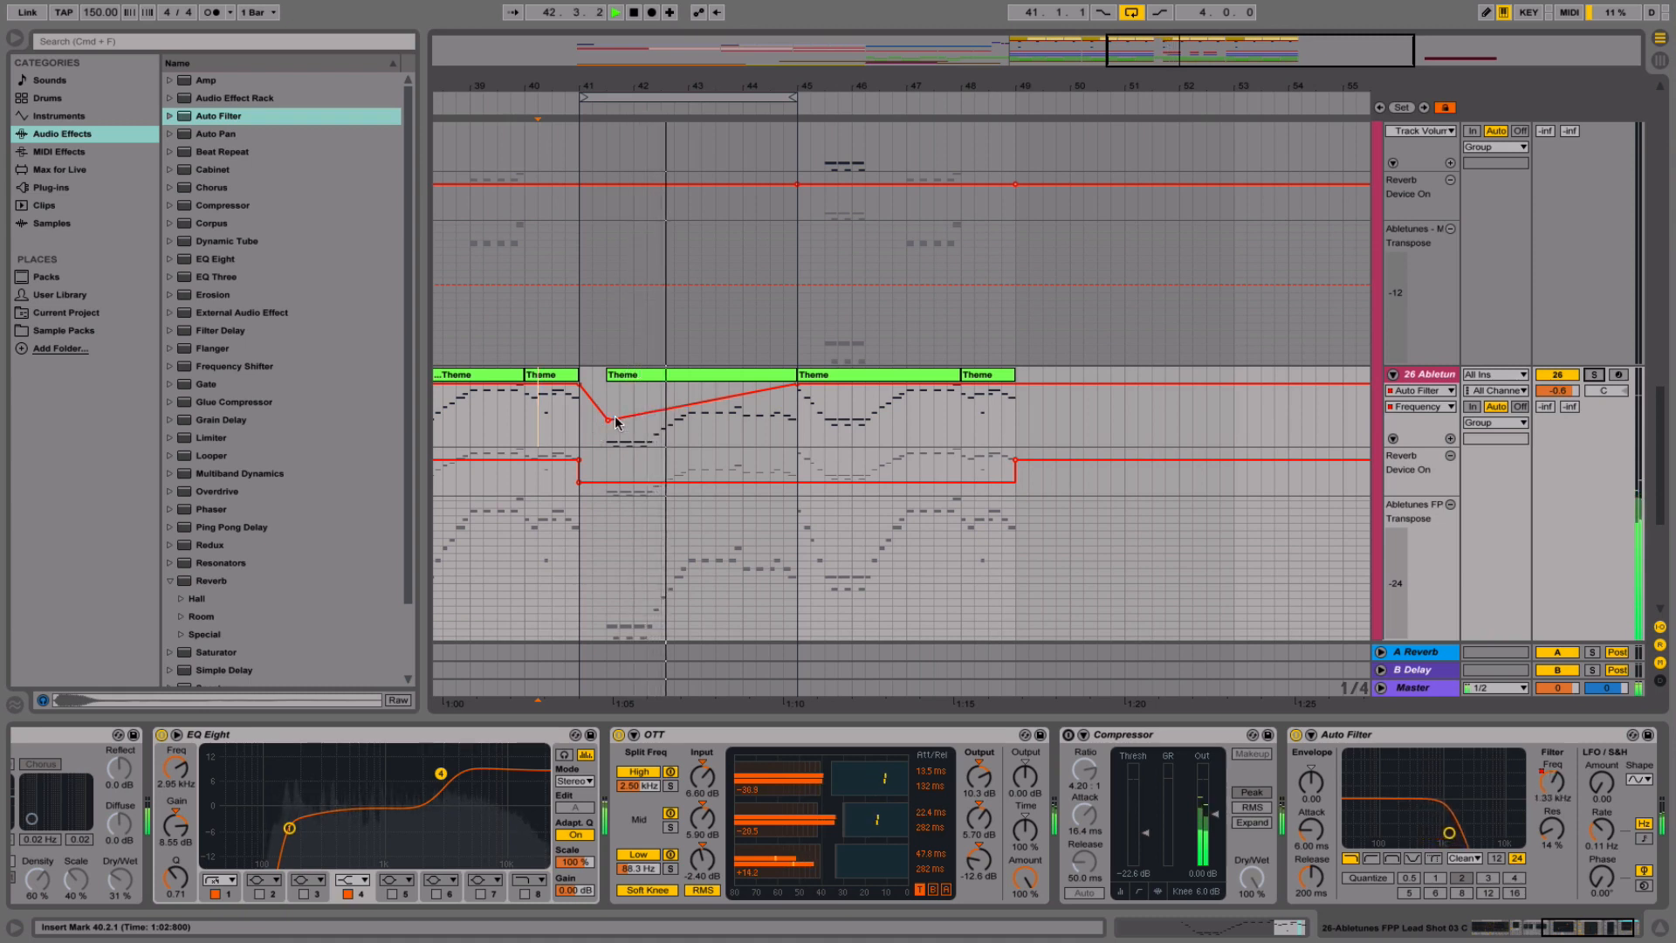
- Reshape the filter automation to about 720 Hz at 41.3 and 1.08 kHz just before bar 45, audition it, and remove the bar 45 breakpoint
{"action": "left_click_drag", "start_coordinate": [616, 422], "coordinate": [703, 404]}
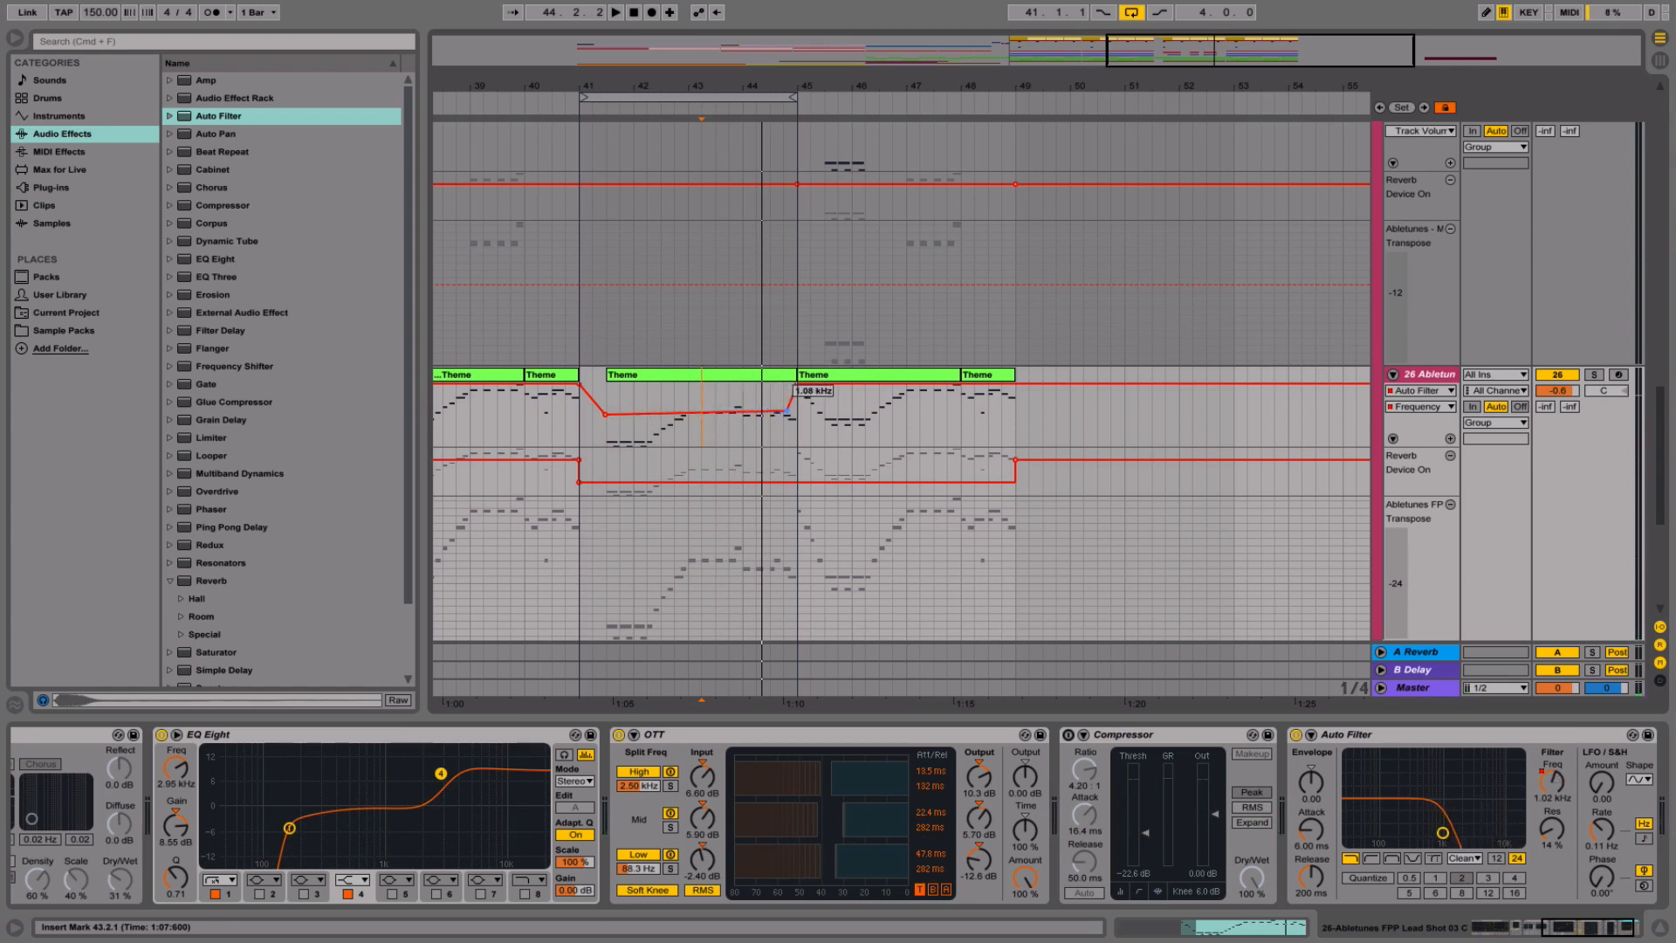
{"action": "left_click", "coordinate": [617, 378]}
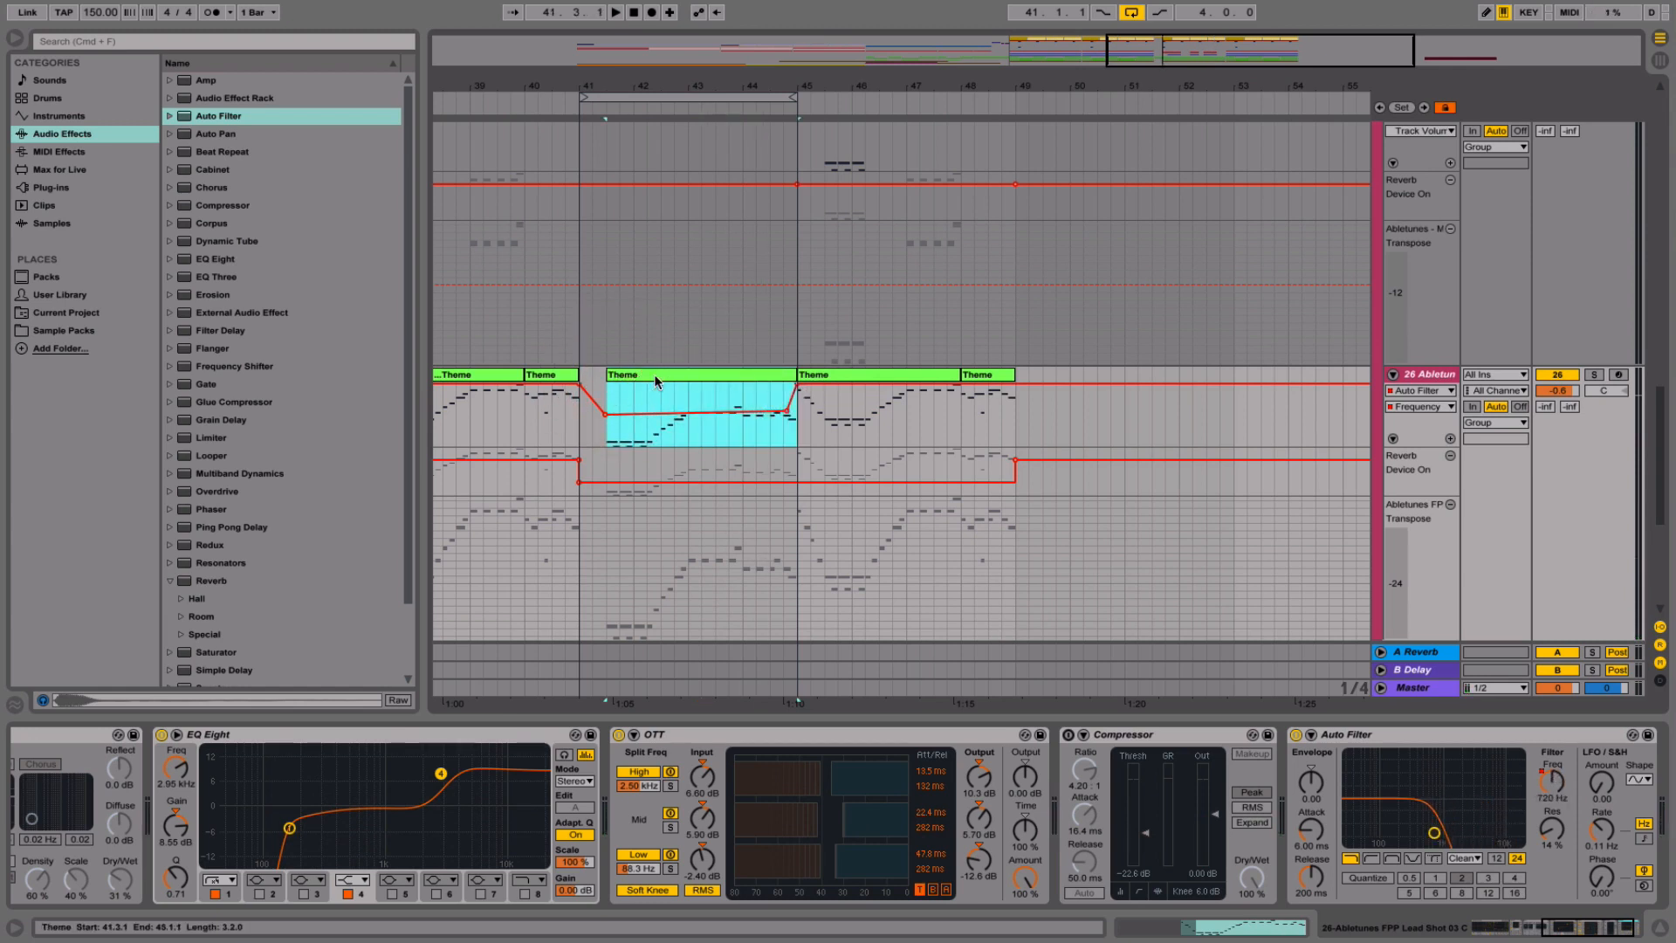
{"action": "key", "text": "space"}
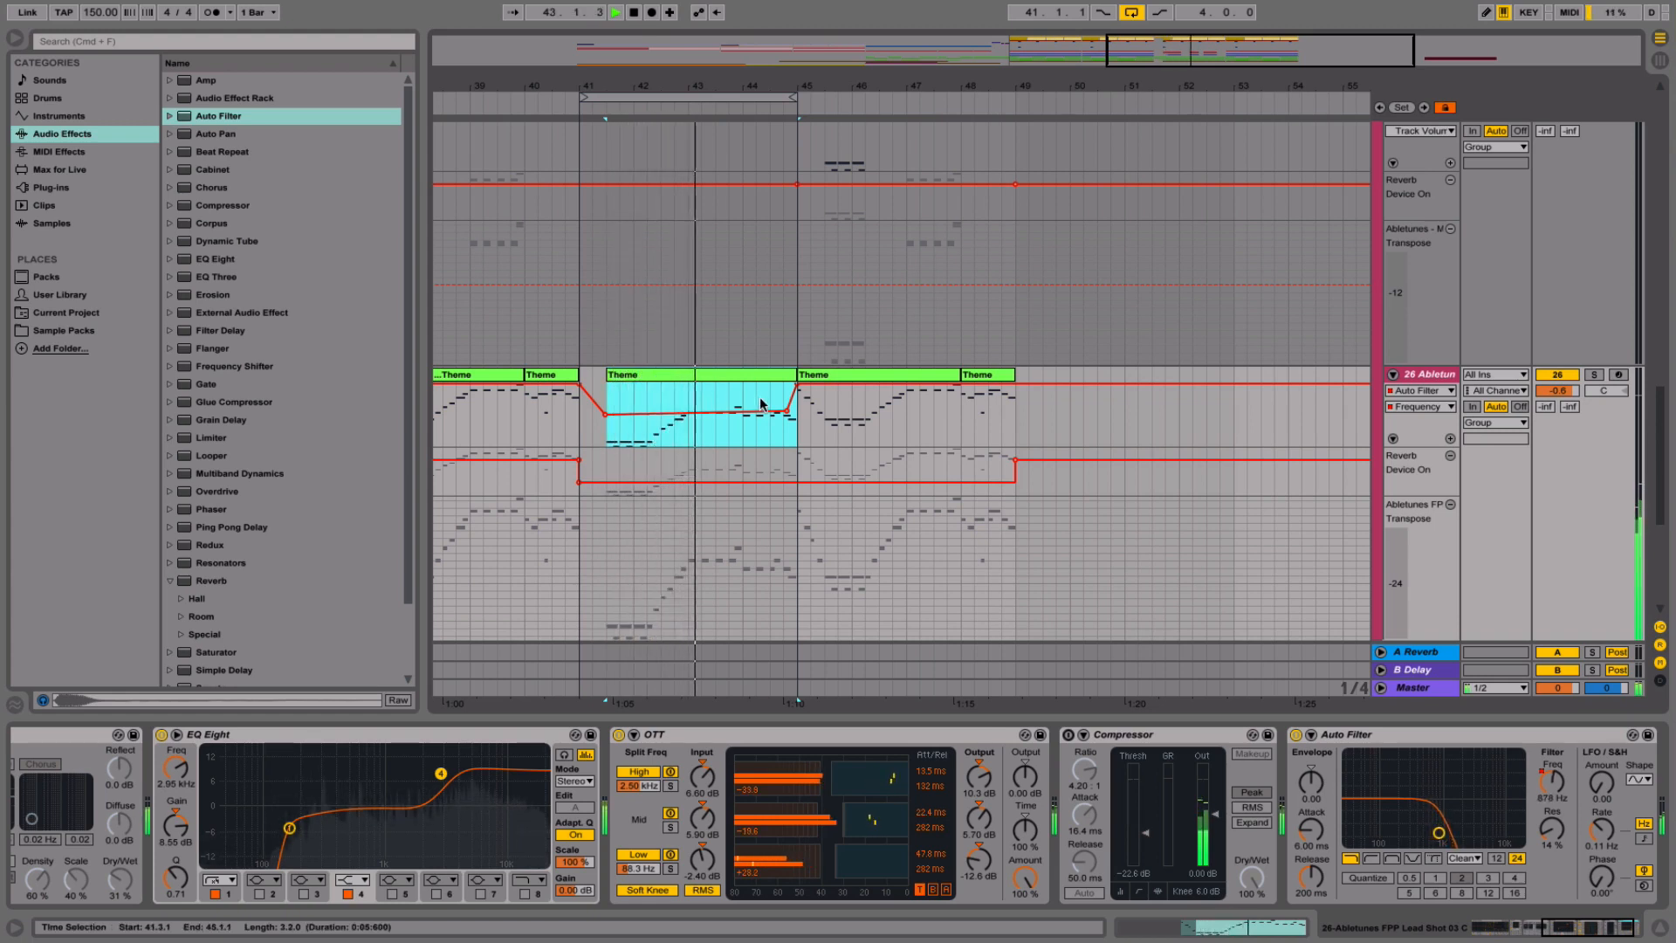
{"action": "left_click", "coordinate": [798, 385]}
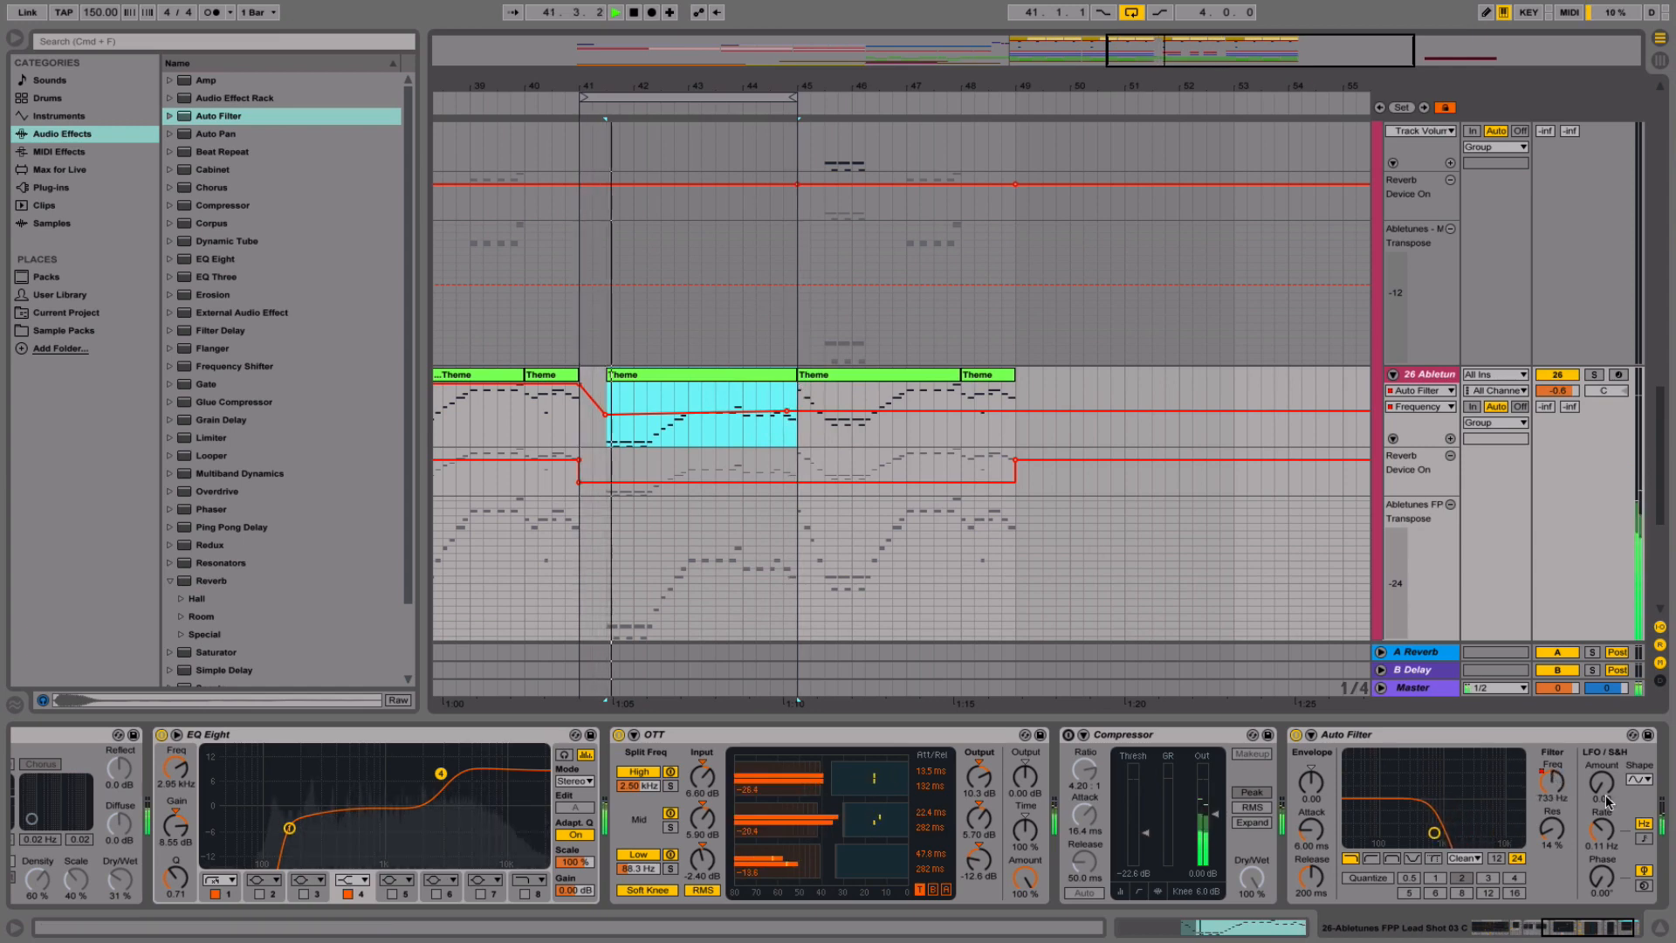
- Stop playback, unfold drum tracks 3 through 6, and delete track 6's hi-hat clip between 41.3 and bar 45
{"action": "left_click", "coordinate": [1661, 928]}
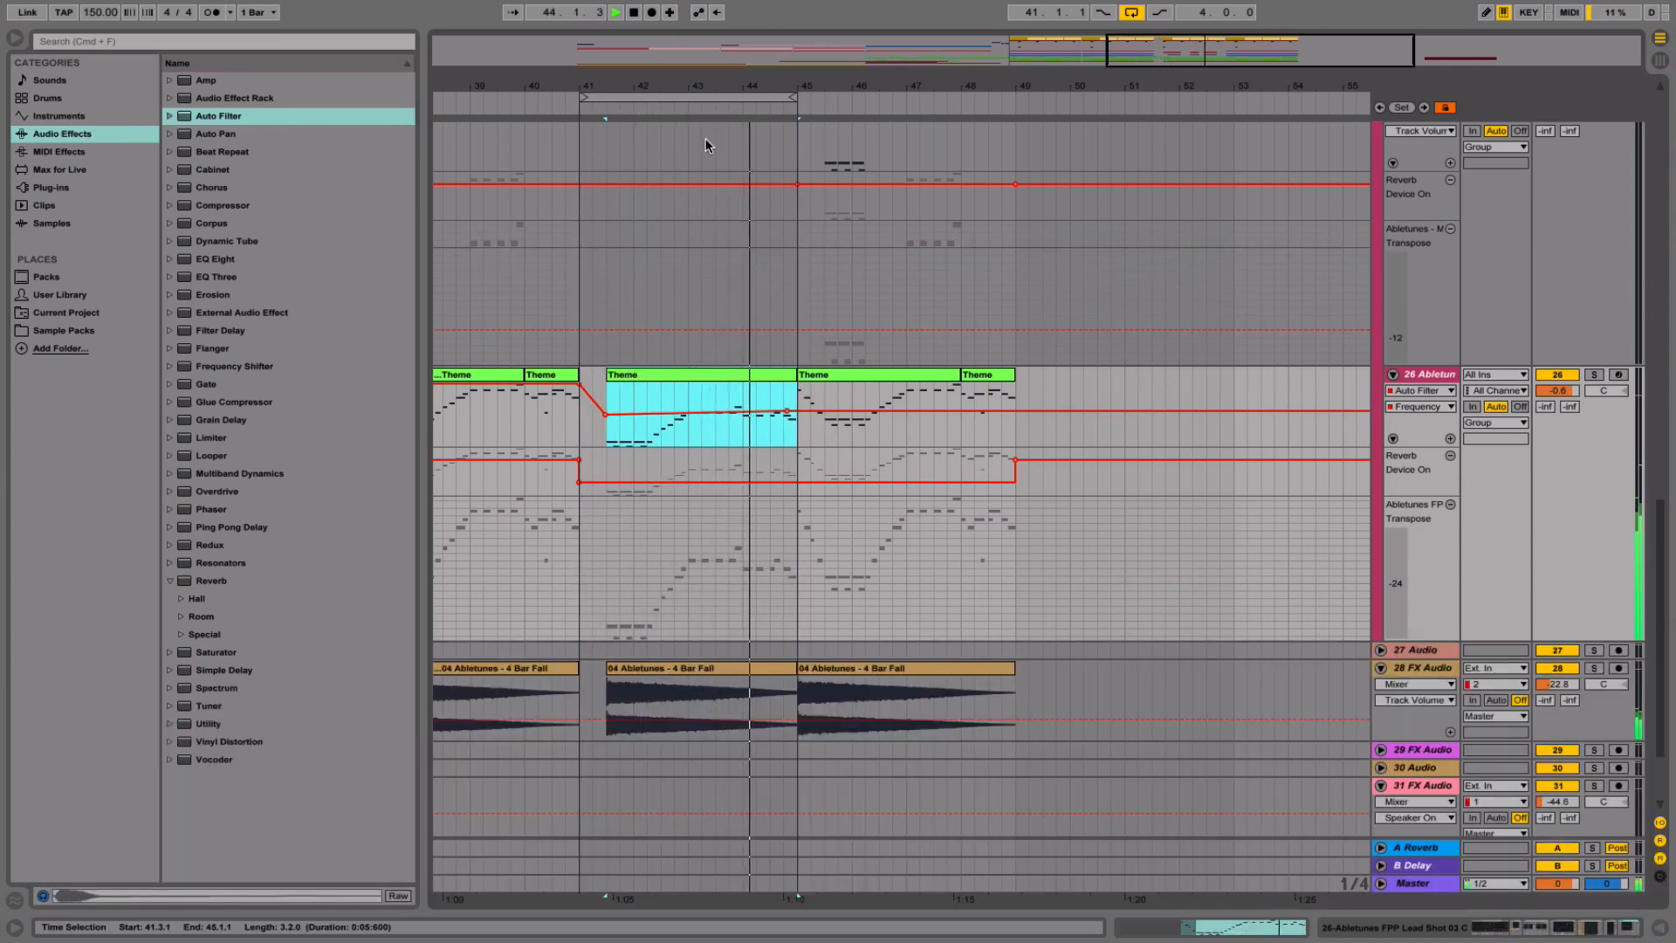
{"action": "scroll", "coordinate": [706, 145], "scroll_direction": "up", "scroll_amount": 3}
{"action": "scroll", "coordinate": [705, 145], "scroll_direction": "up", "scroll_amount": 15}
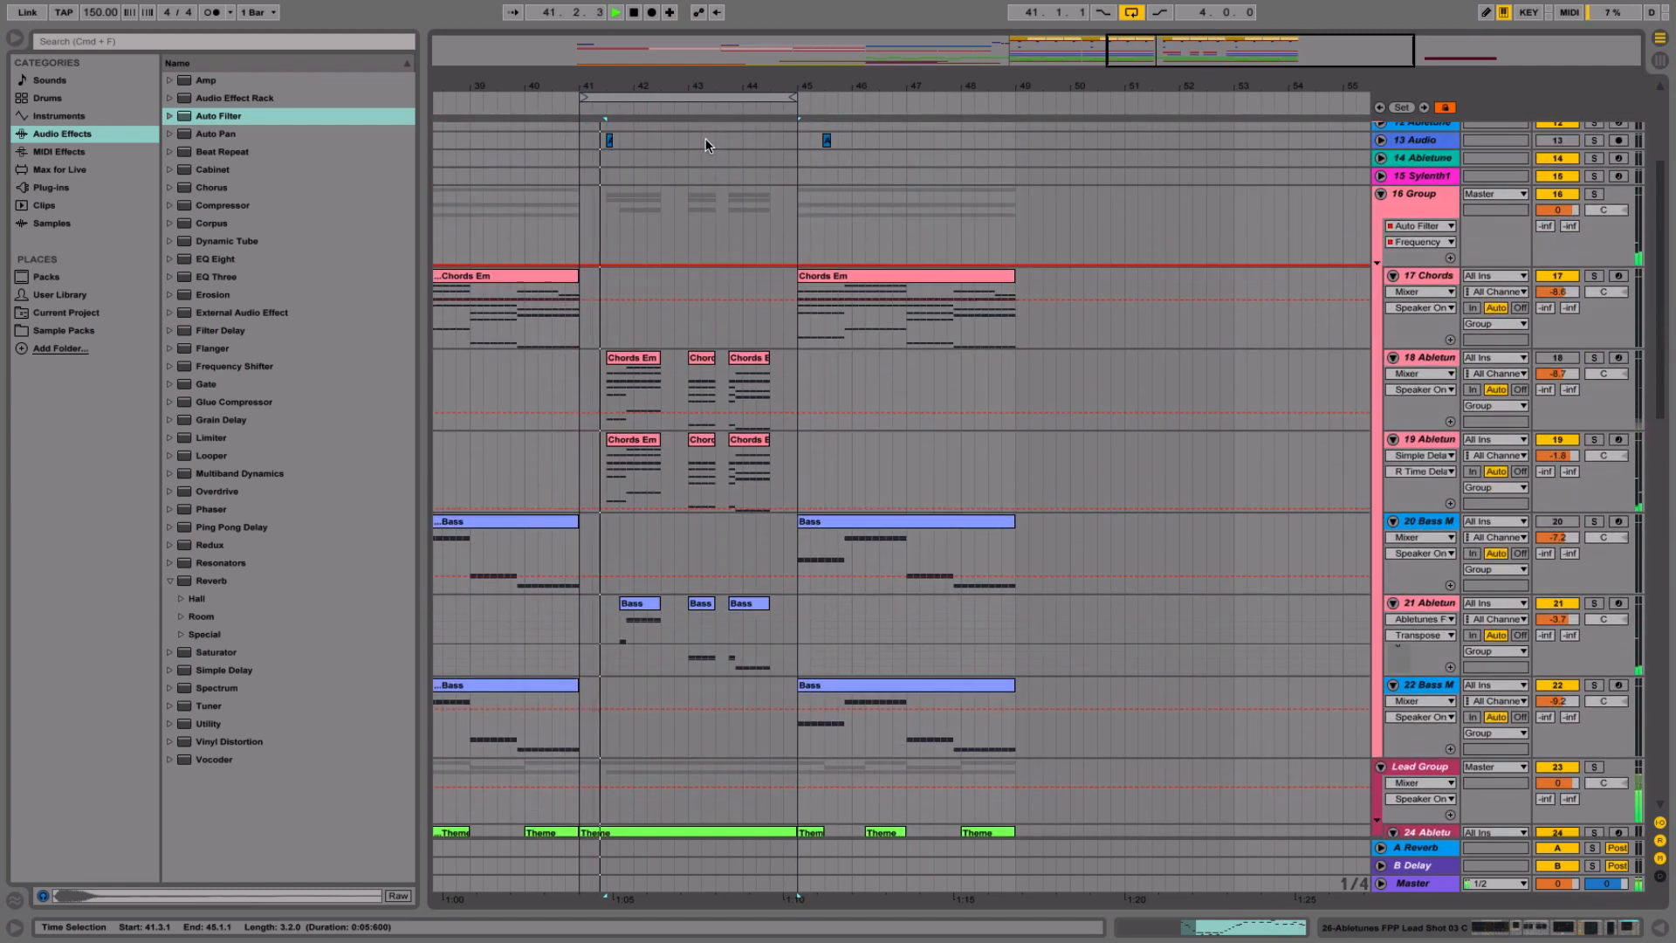
{"action": "left_click_drag", "start_coordinate": [635, 86], "coordinate": [920, 90]}
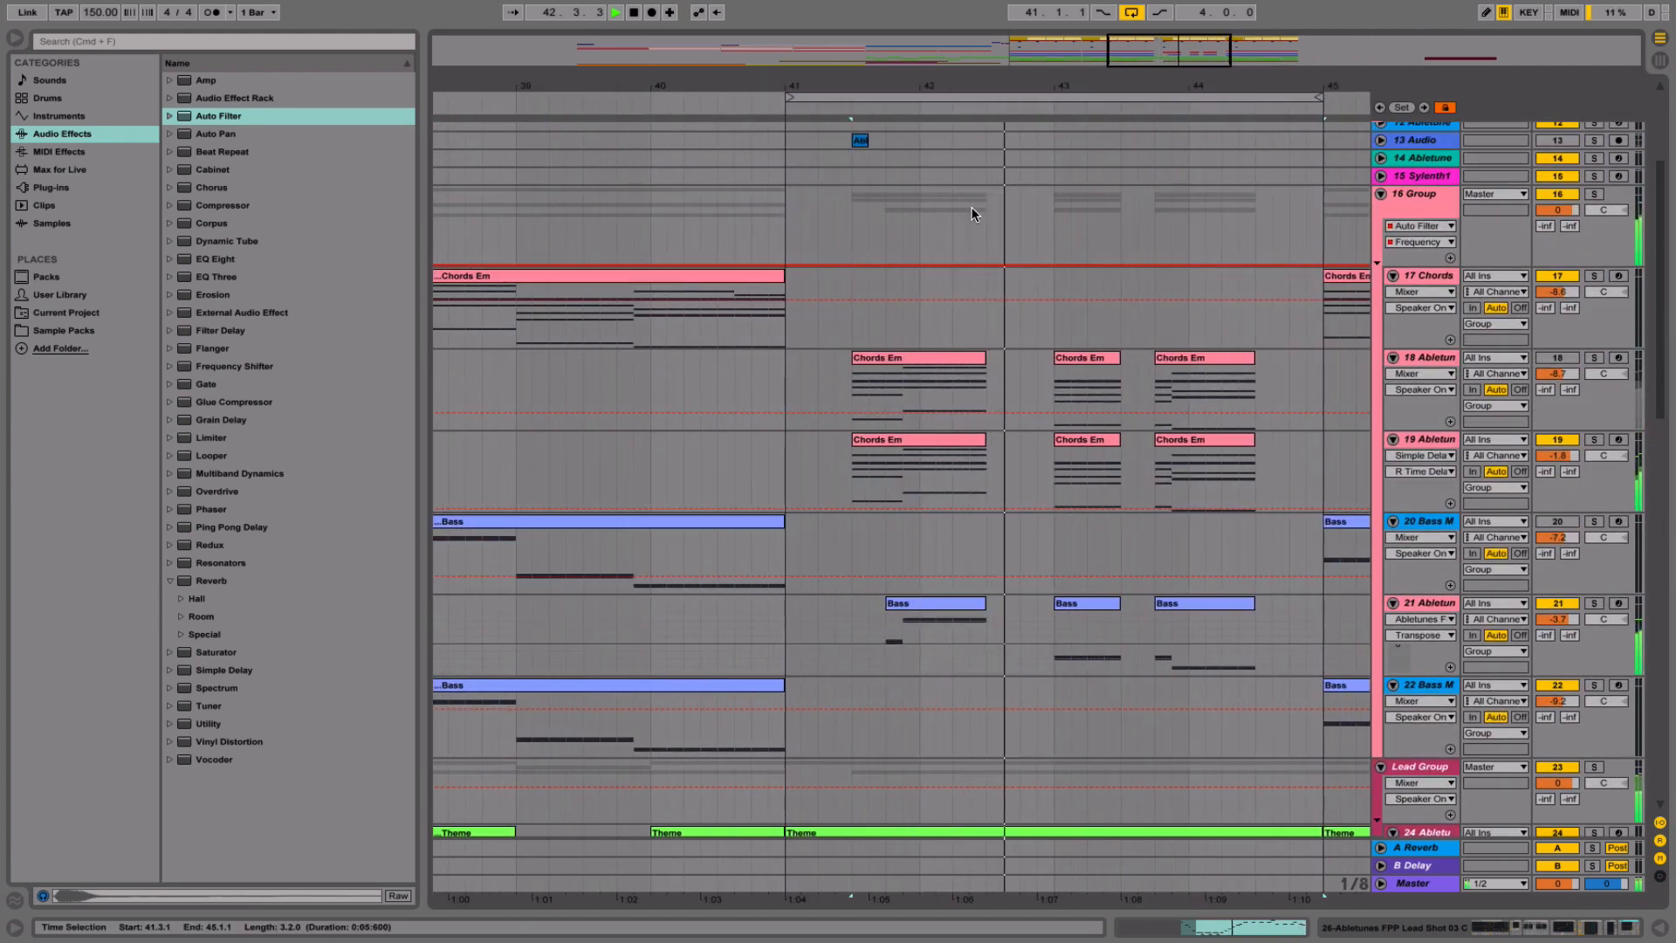
{"action": "scroll", "coordinate": [972, 210], "scroll_direction": "up", "scroll_amount": 6}
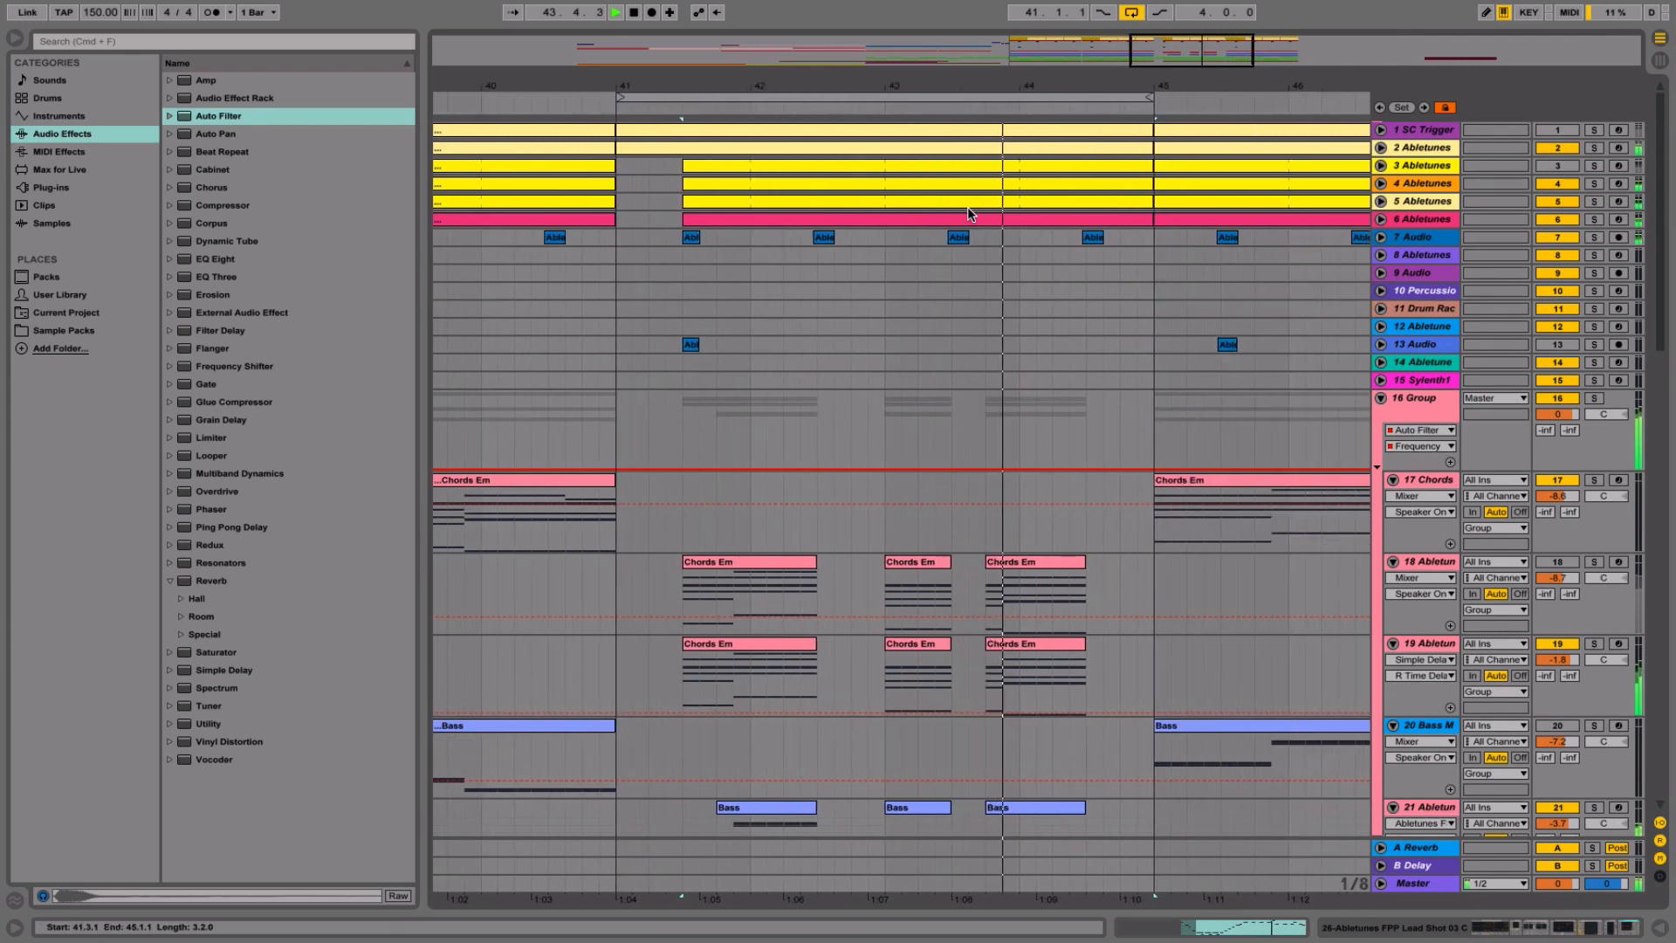
{"action": "key", "text": "space"}
{"action": "left_click", "coordinate": [1401, 217]}
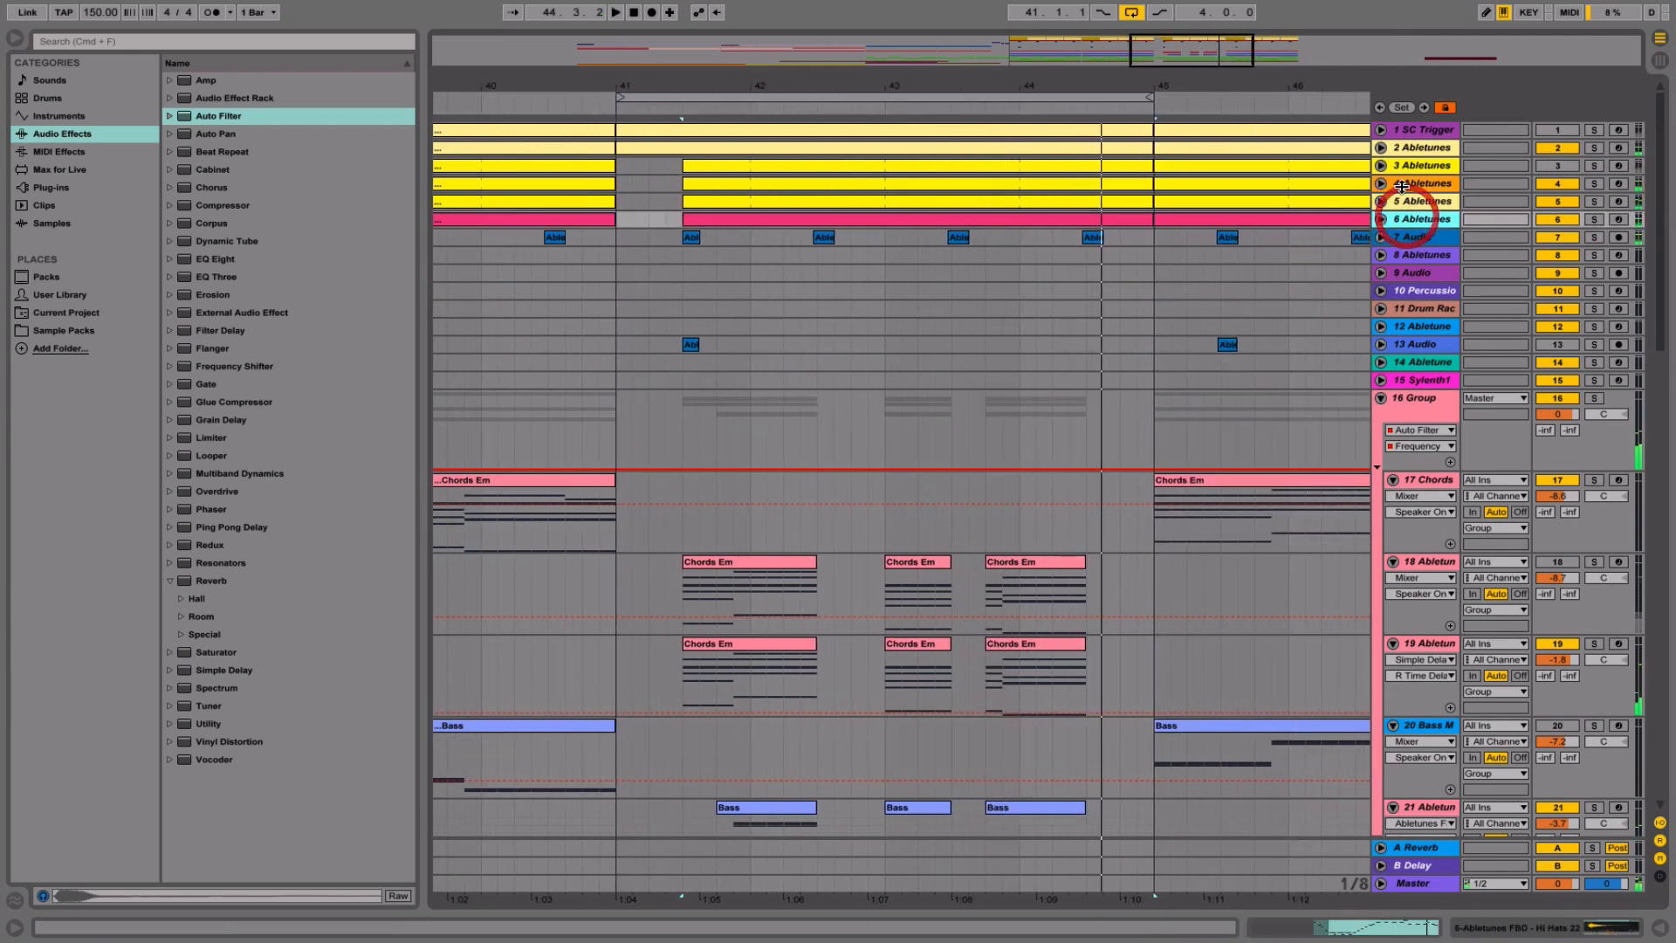
{"action": "left_click", "coordinate": [1396, 165], "text": "shift"}
{"action": "left_click", "coordinate": [1382, 165]}
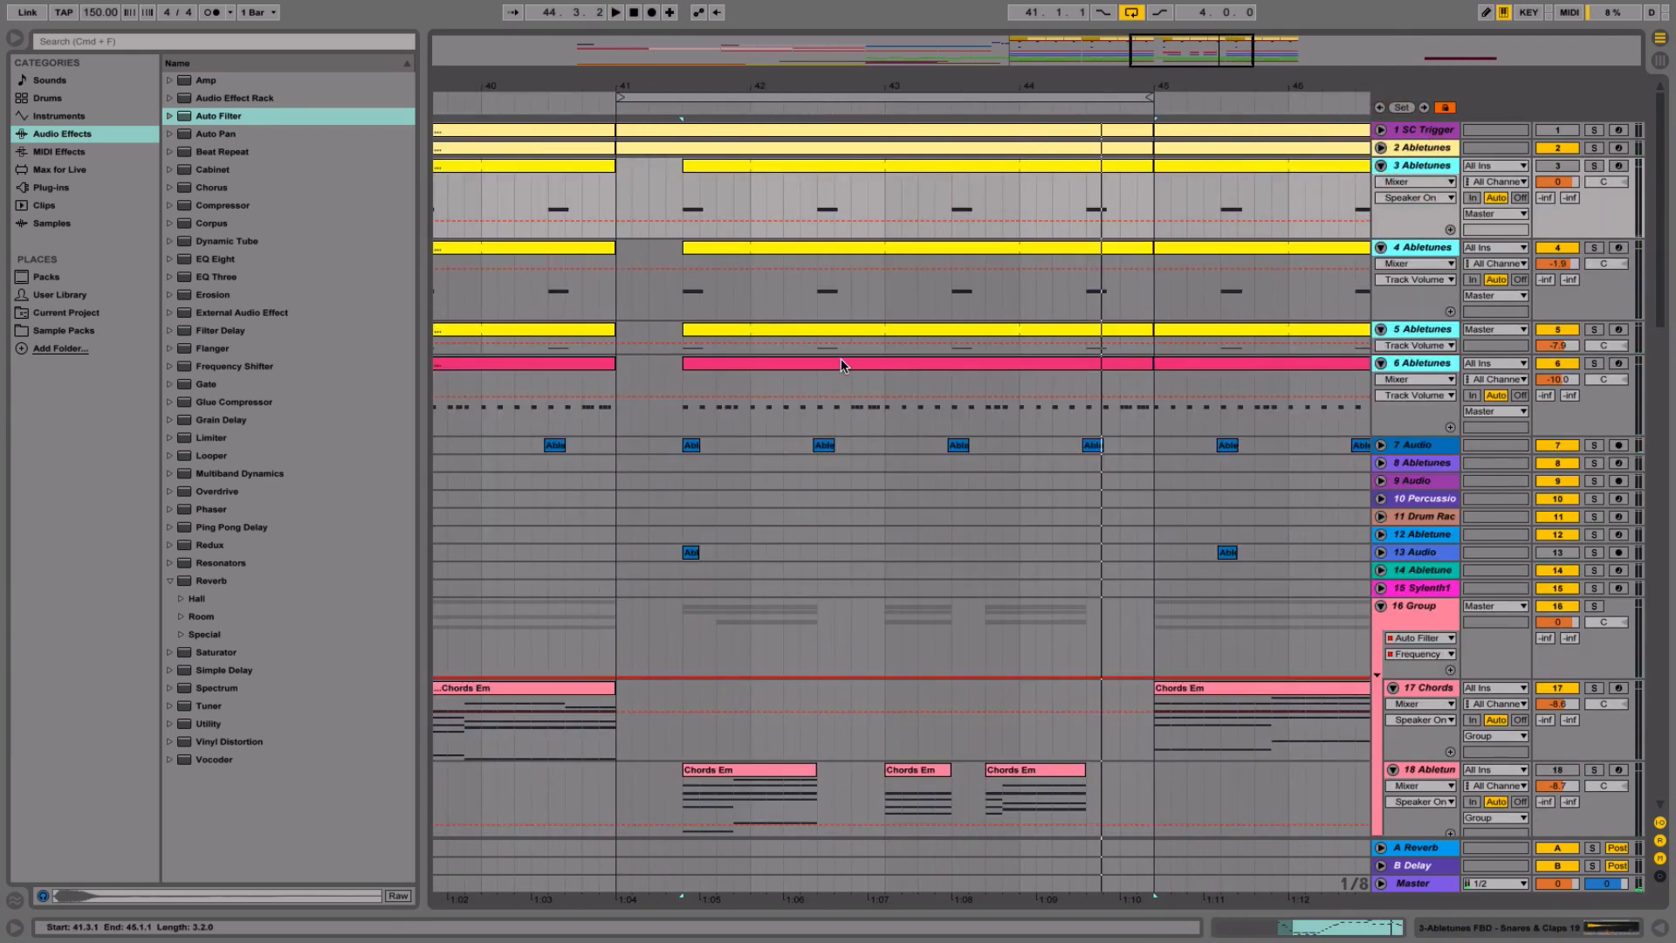
{"action": "left_click", "coordinate": [841, 364]}
- Enlarge track 5's lane and shorten the track's name to Ride 17
{"action": "left_click_drag", "start_coordinate": [842, 363], "coordinate": [797, 332]}
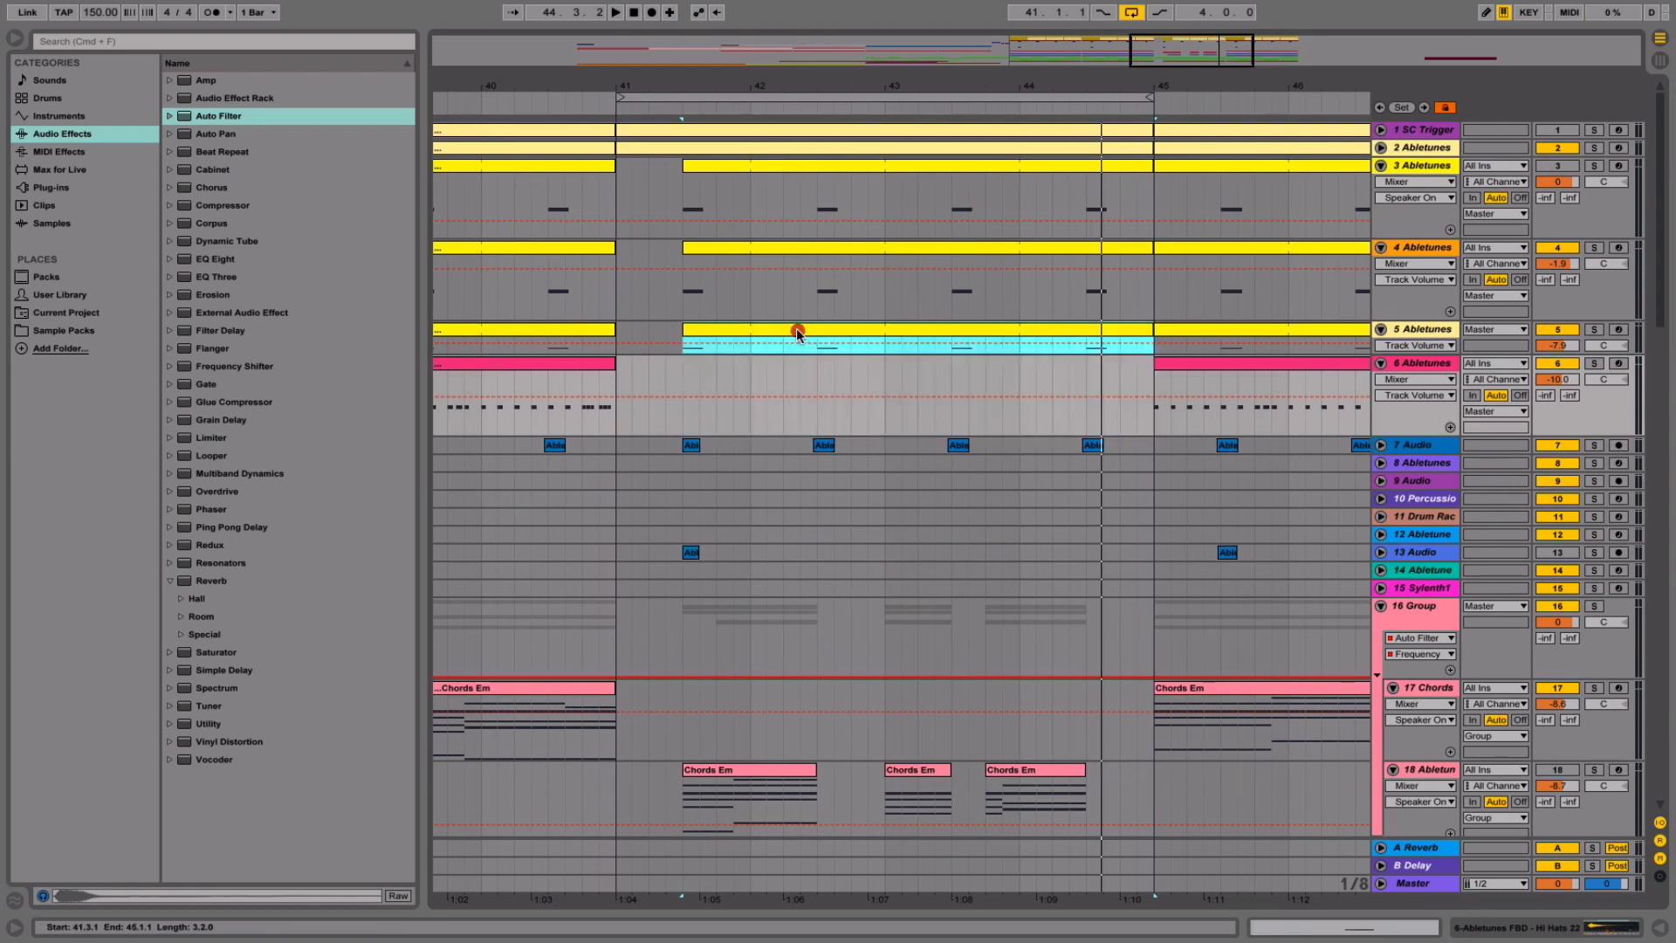
{"action": "left_click_drag", "start_coordinate": [1397, 355], "coordinate": [1397, 436]}
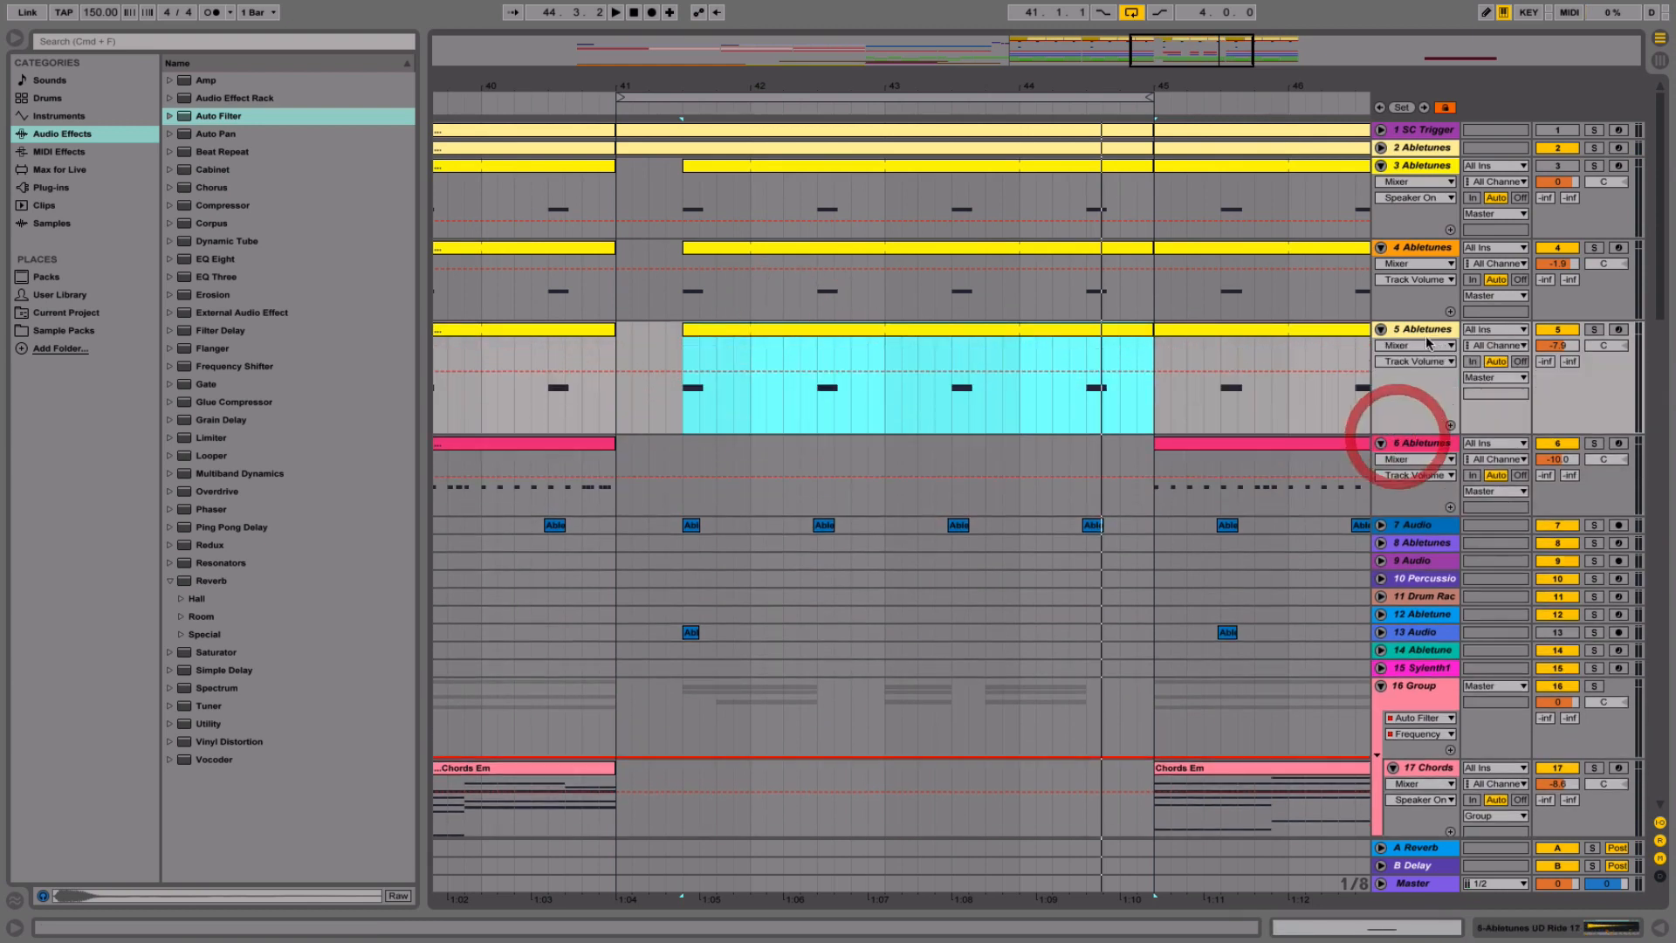
{"action": "double_click", "coordinate": [1423, 330]}
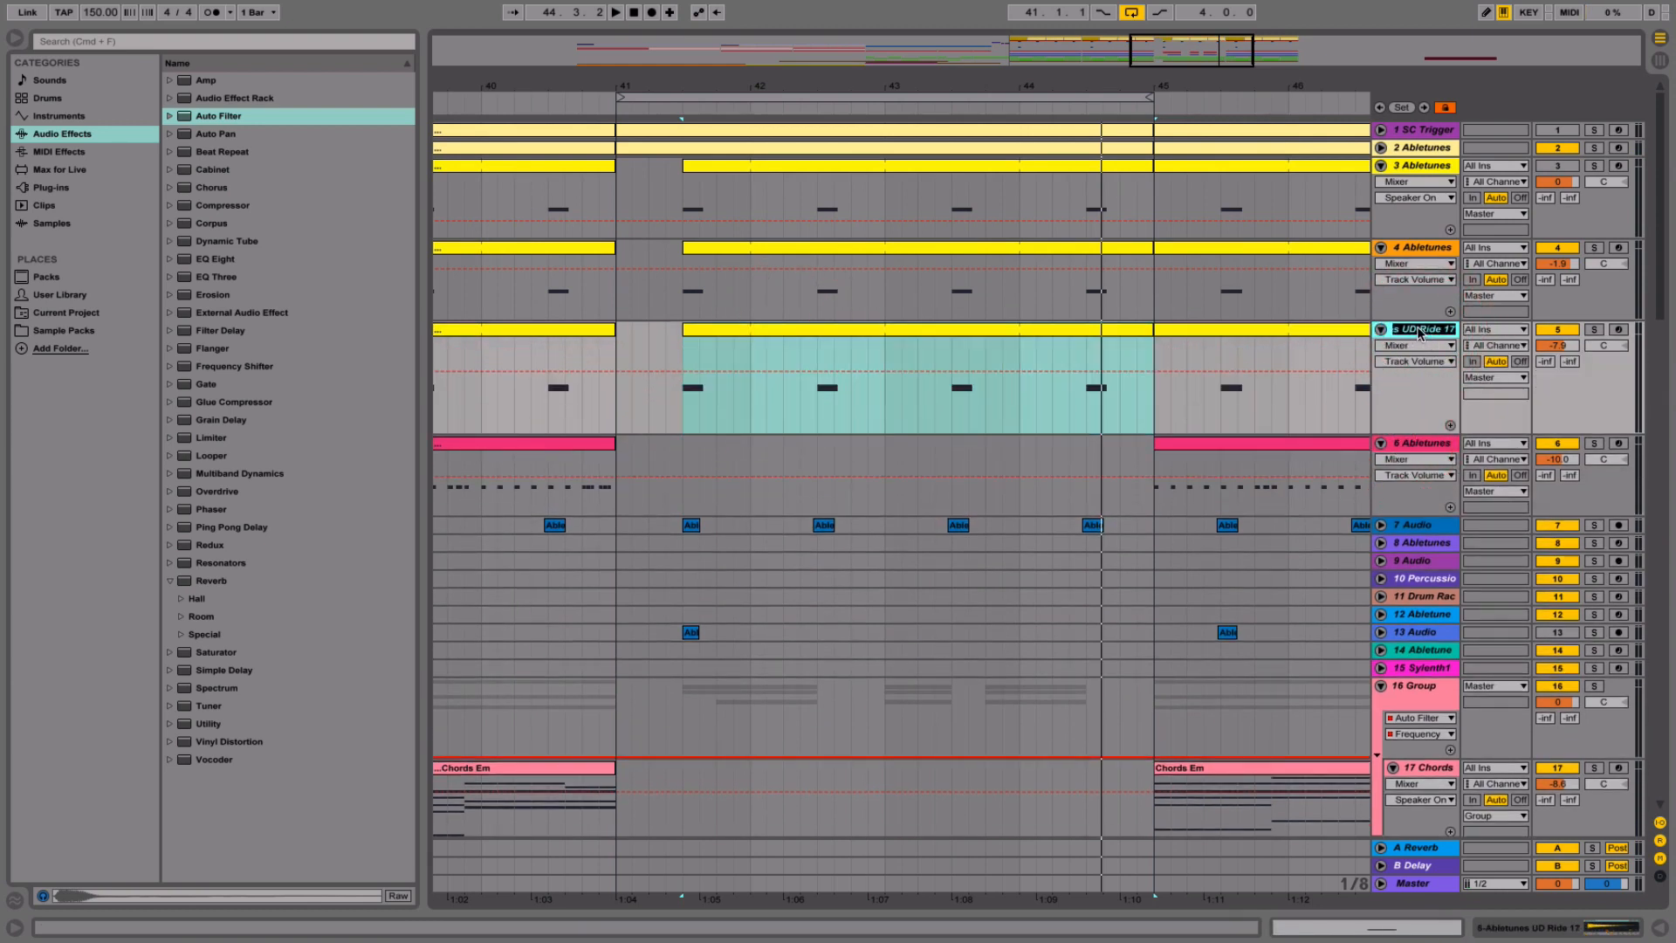
{"action": "key", "text": "BackSpace"}
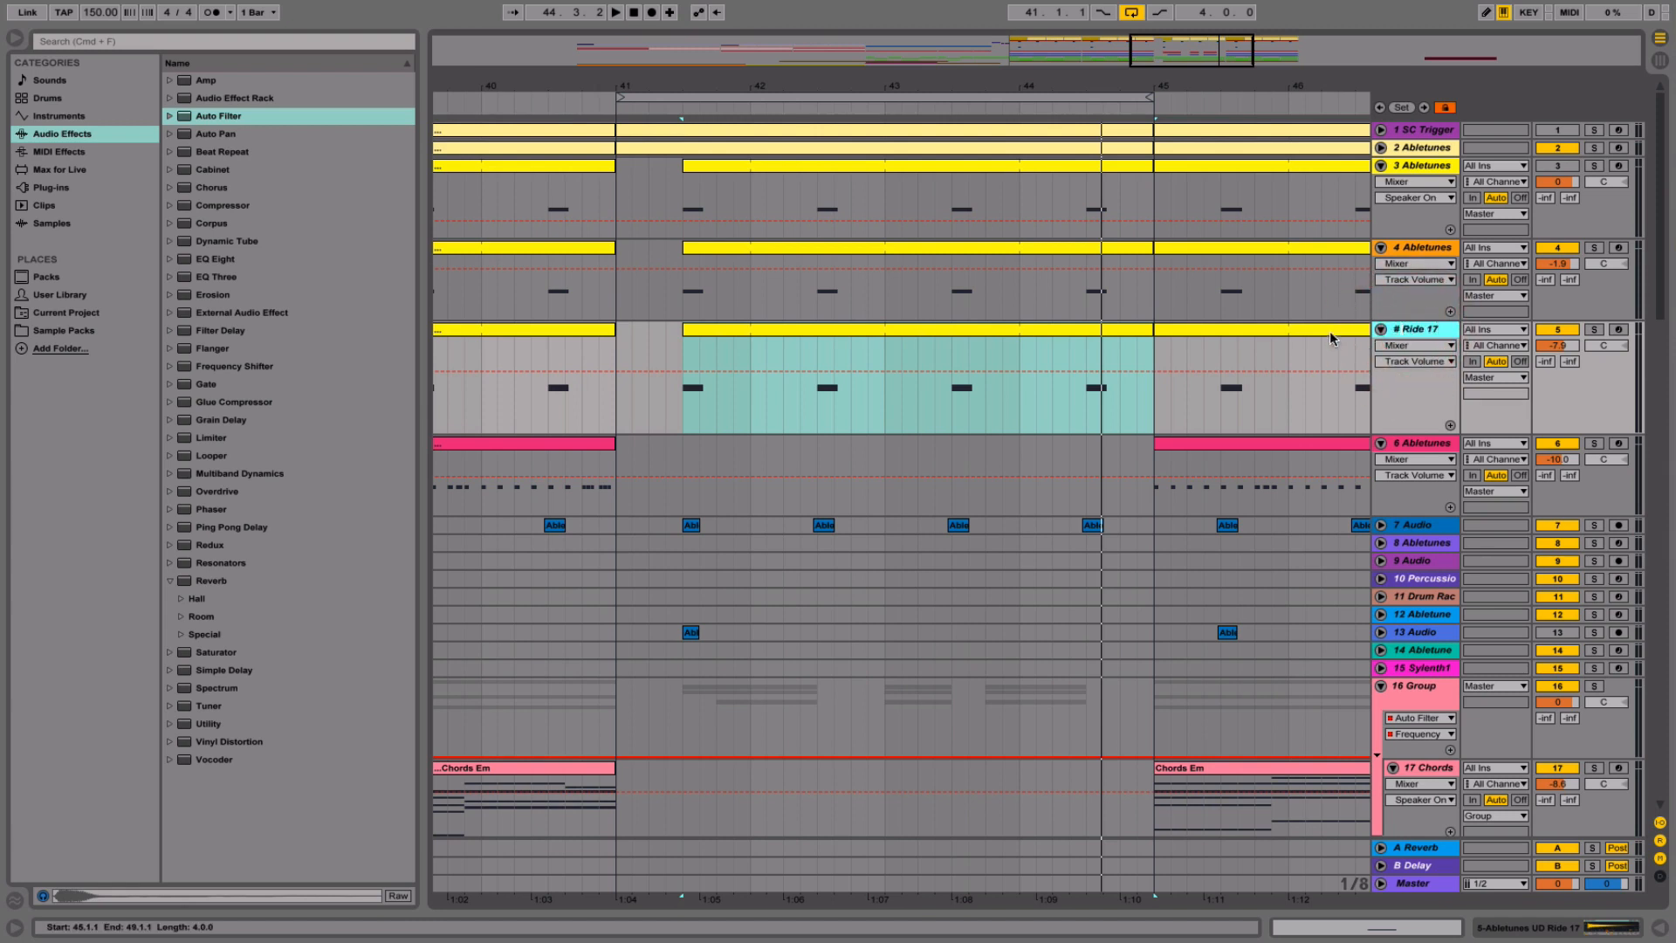
- Delete the Ride 17 clip between 41.3 and bar 45
{"action": "left_click", "coordinate": [1107, 329]}
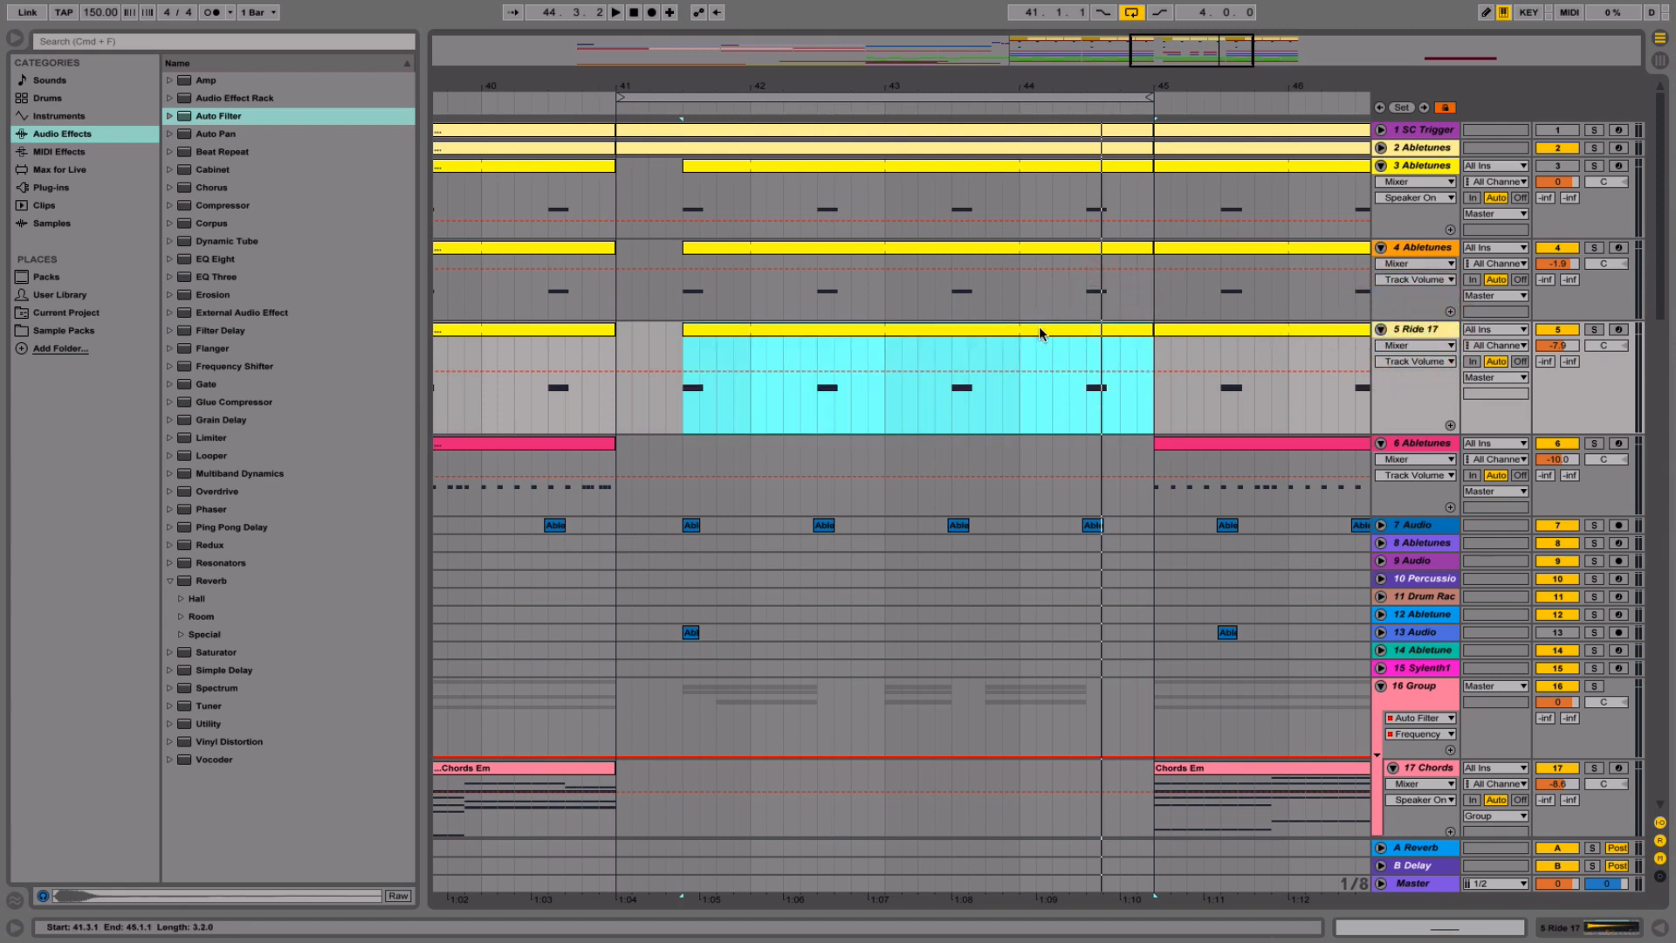
{"action": "key", "text": "Delete"}
- Play the arrangement from bar 37 to review the transition into the section starting at bar 41
{"action": "left_click", "coordinate": [612, 409]}
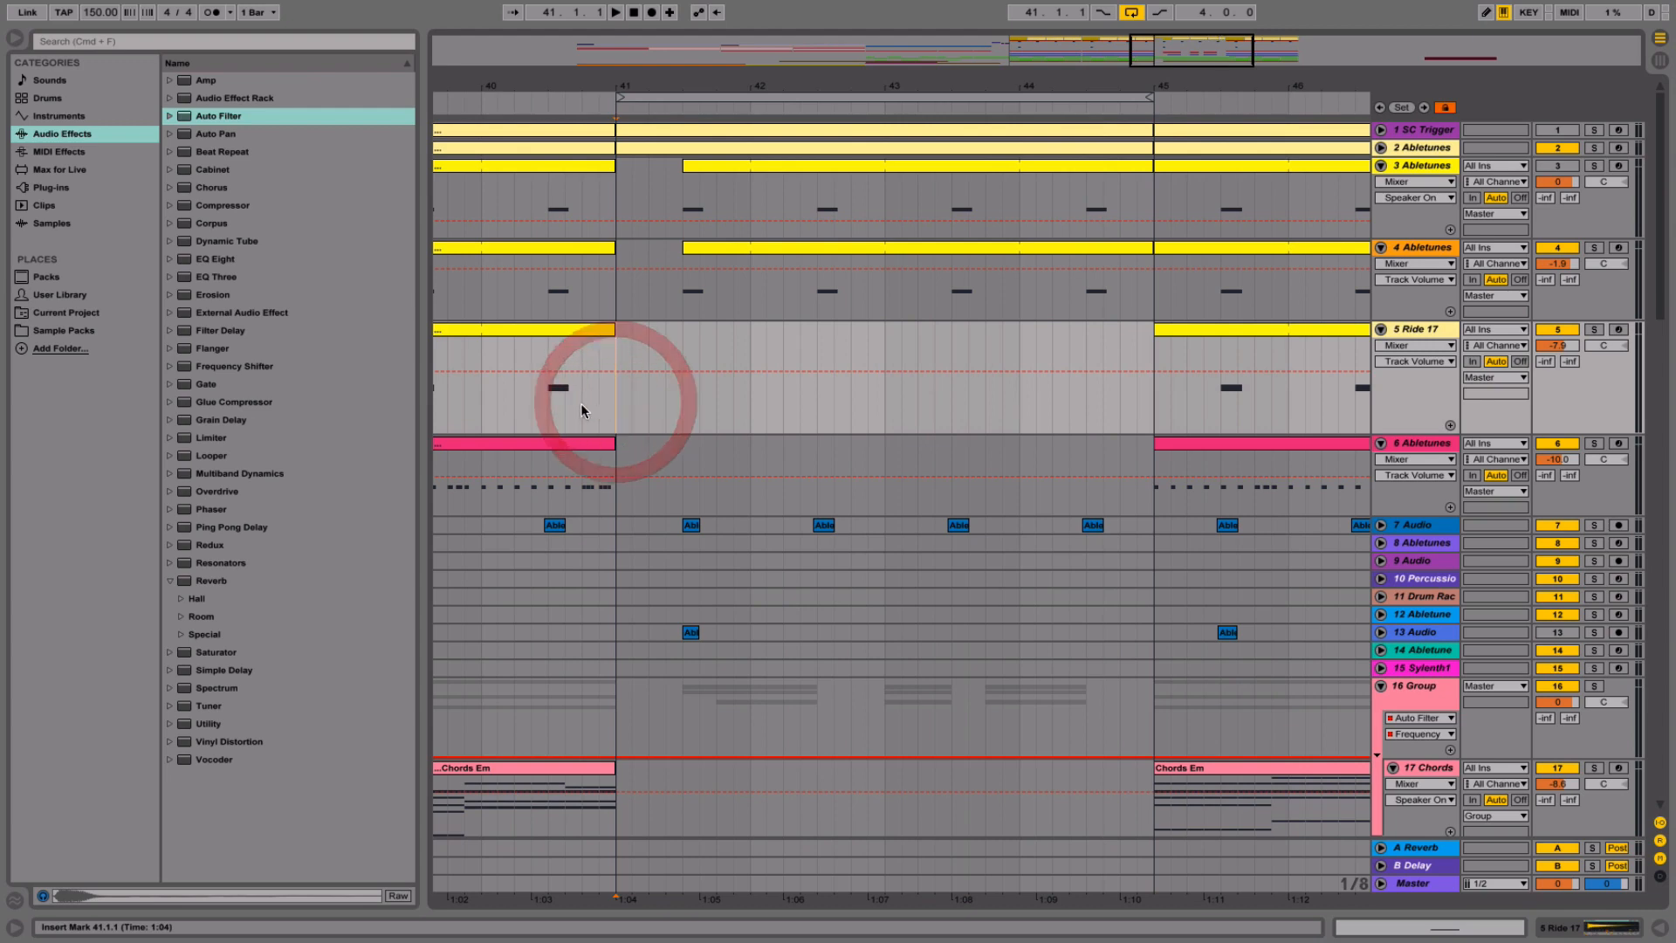
{"action": "left_click", "coordinate": [547, 408]}
{"action": "left_click_drag", "start_coordinate": [752, 92], "coordinate": [937, 22]}
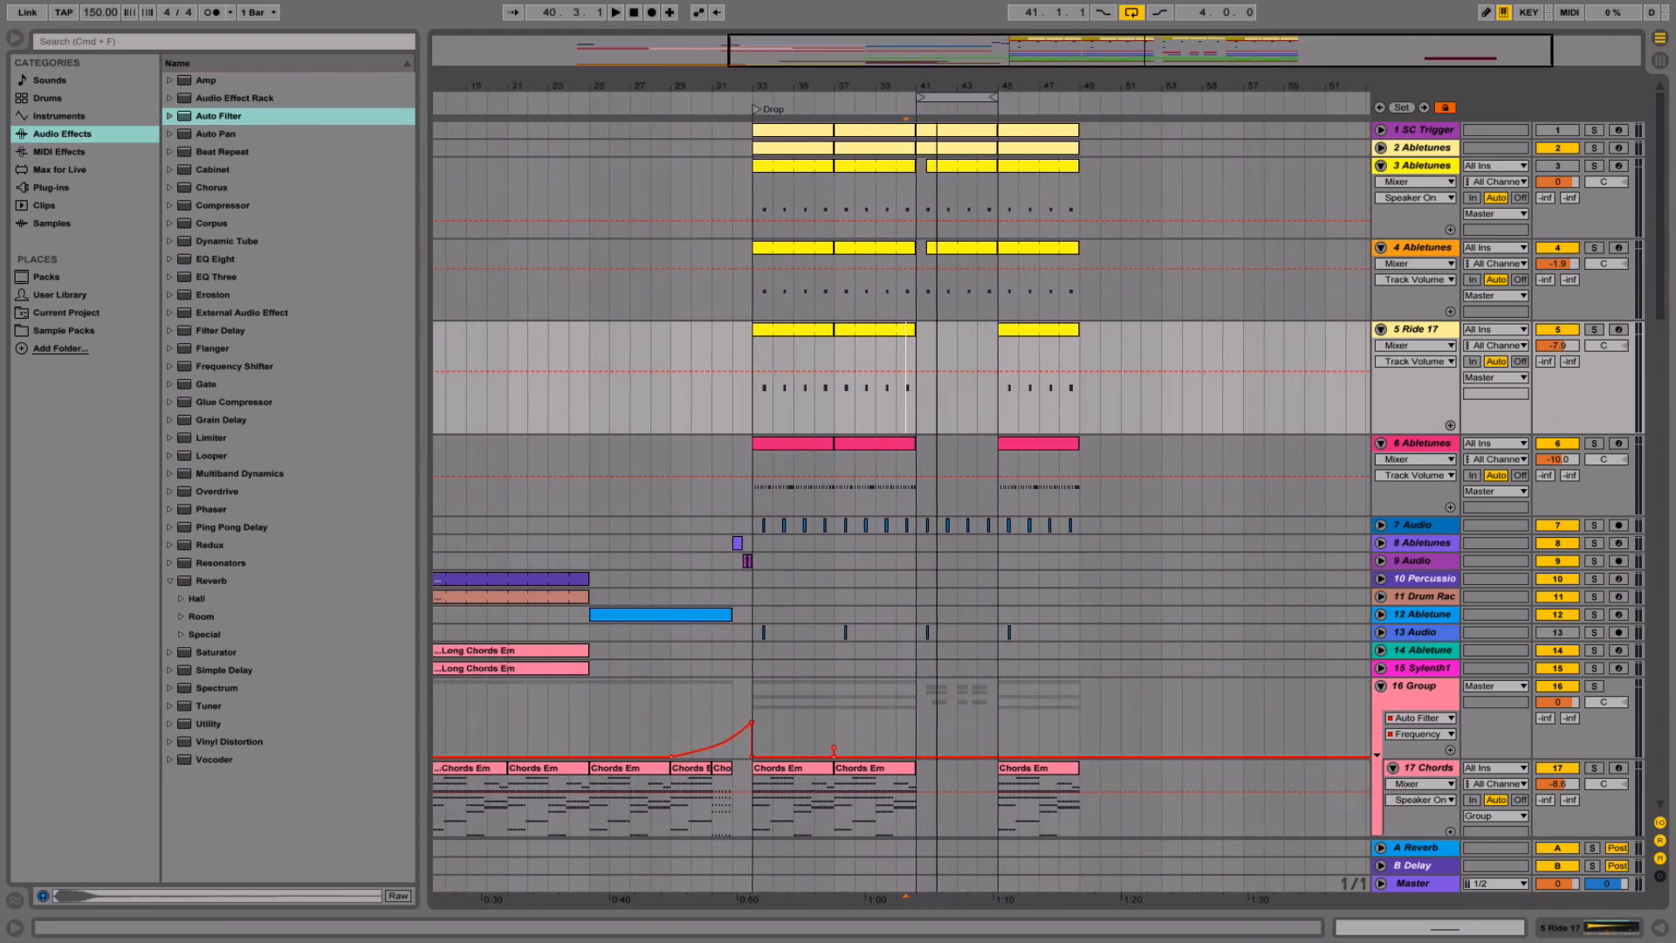
{"action": "left_click", "coordinate": [834, 414]}
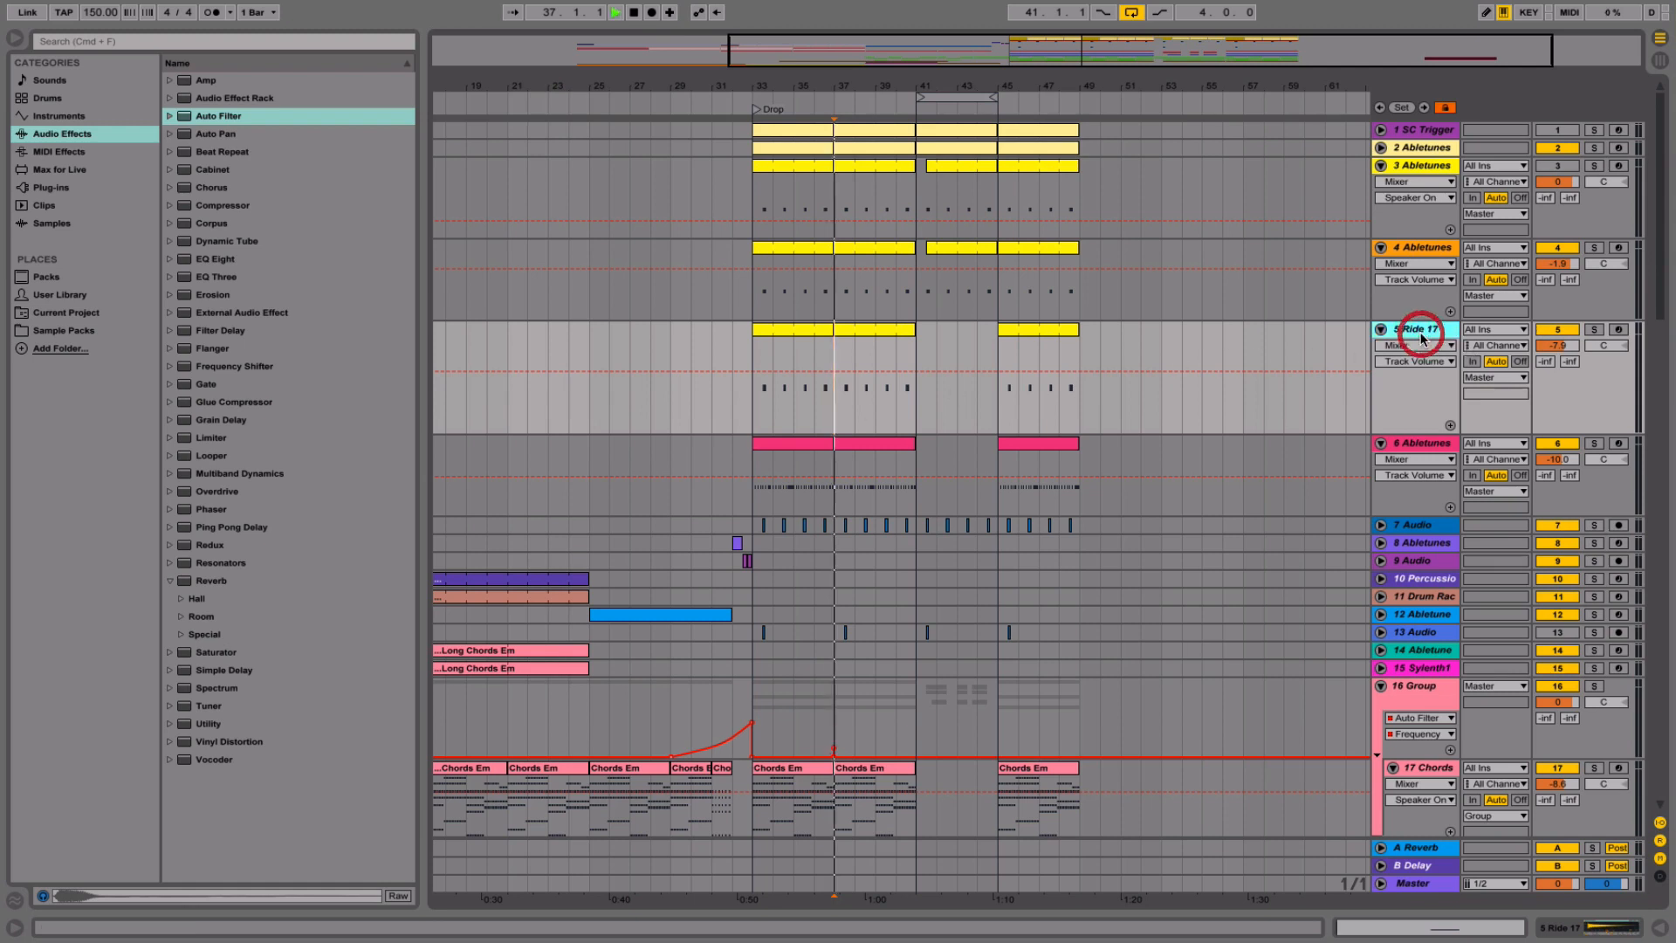
{"action": "key", "text": "space"}
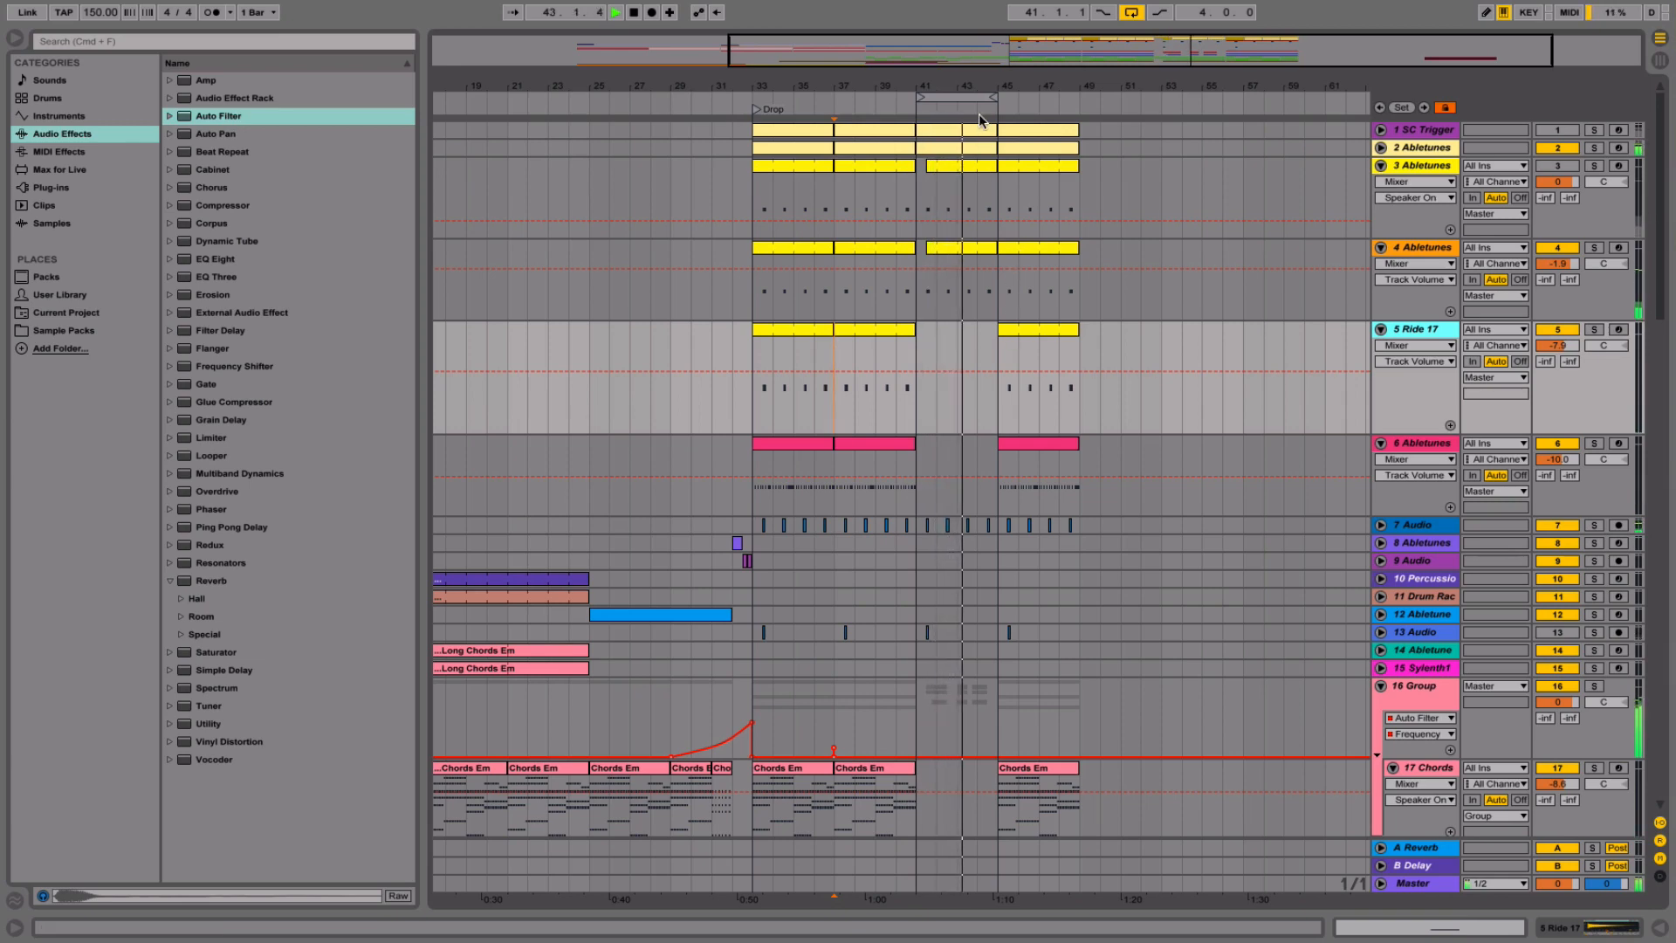
- Unfold the SC Trigger track and track 2's bass drum lane to show their notes in bars 41–45
{"action": "left_click", "coordinate": [1381, 147]}
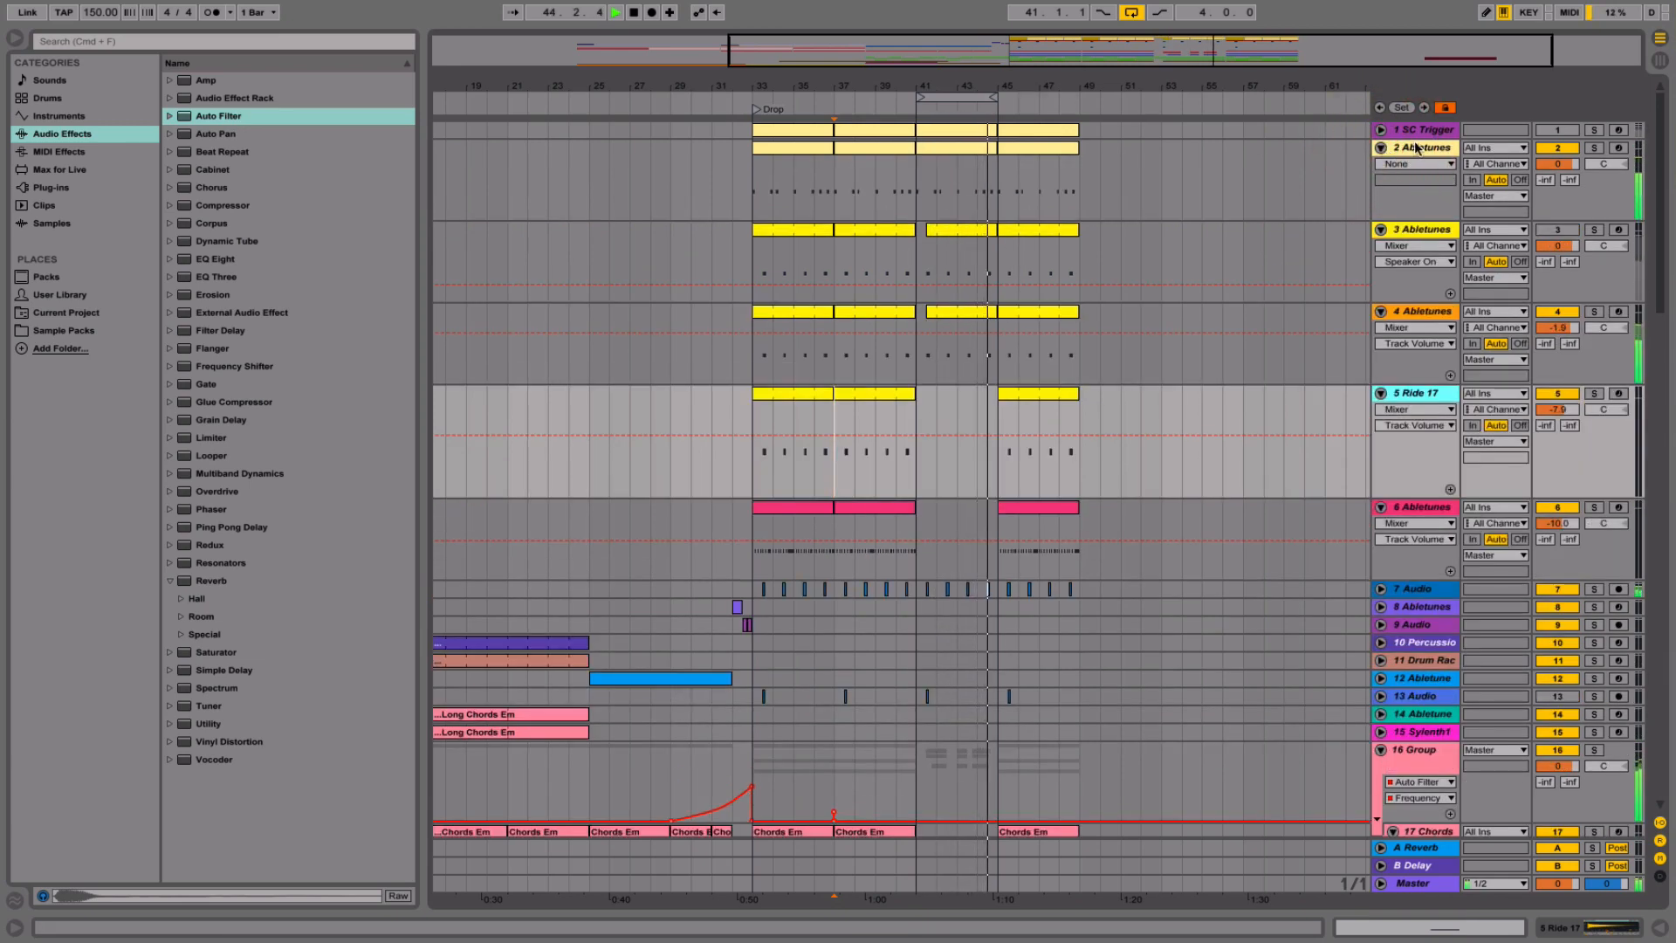
{"action": "left_click", "coordinate": [1381, 130]}
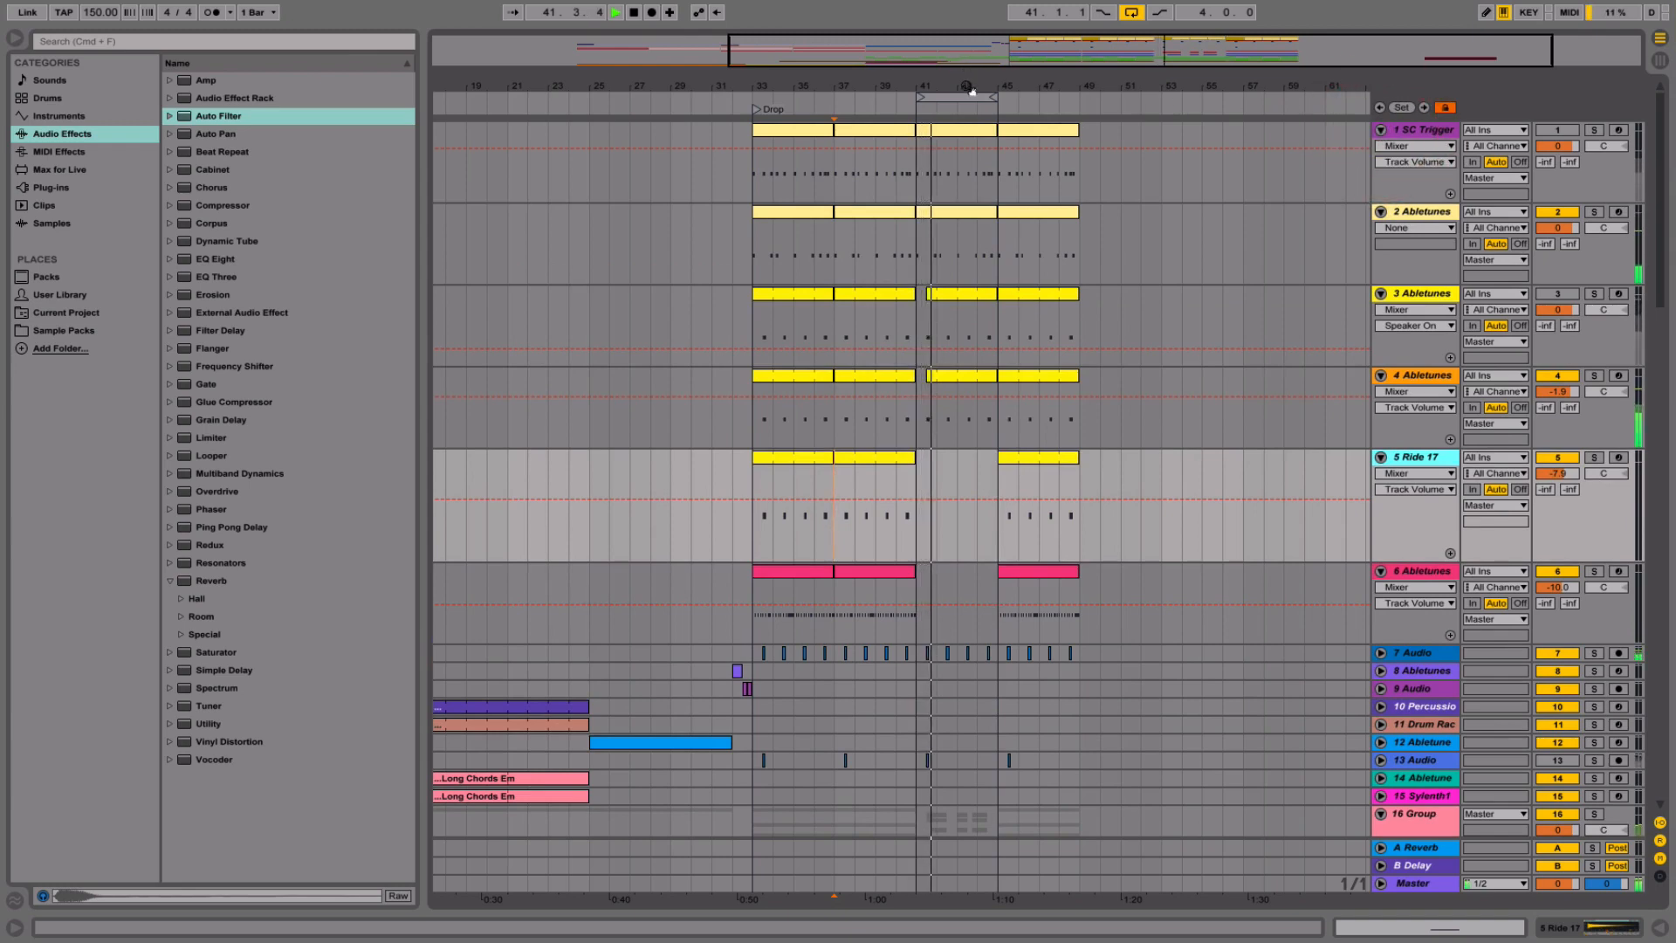
{"action": "left_click_drag", "start_coordinate": [964, 70], "coordinate": [1019, 186]}
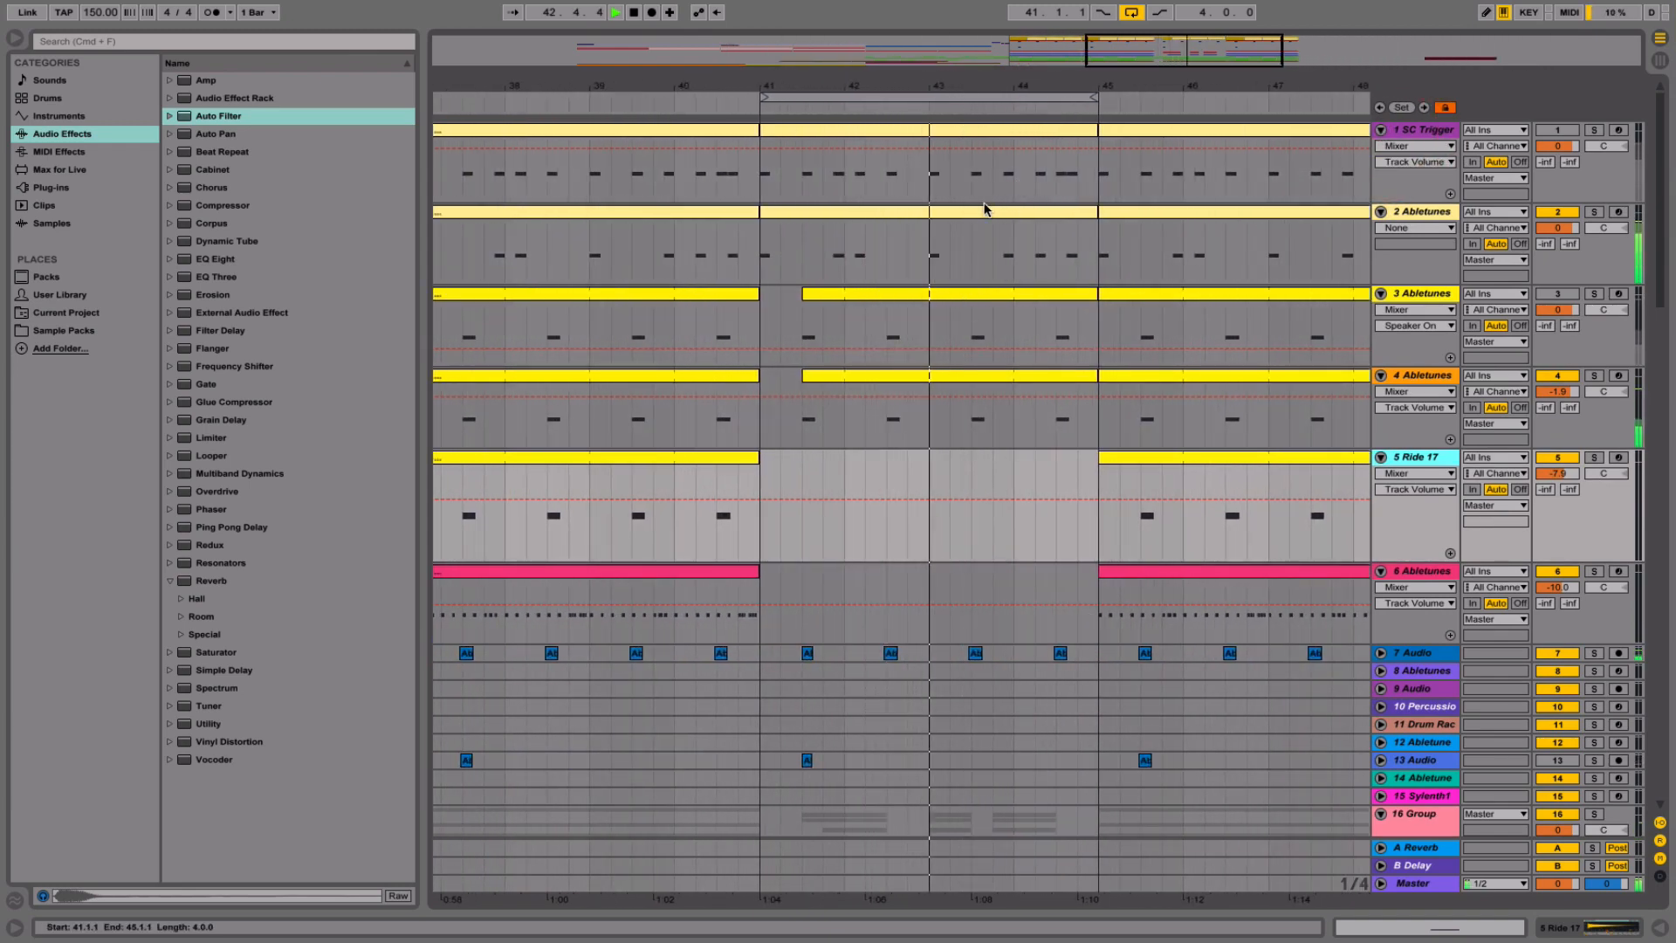
- Open the bass drum clip at bars 41–45 on track 2 and copy its first C3 kick to 1.2.3
{"action": "left_click", "coordinate": [881, 211]}
{"action": "key", "text": "space"}
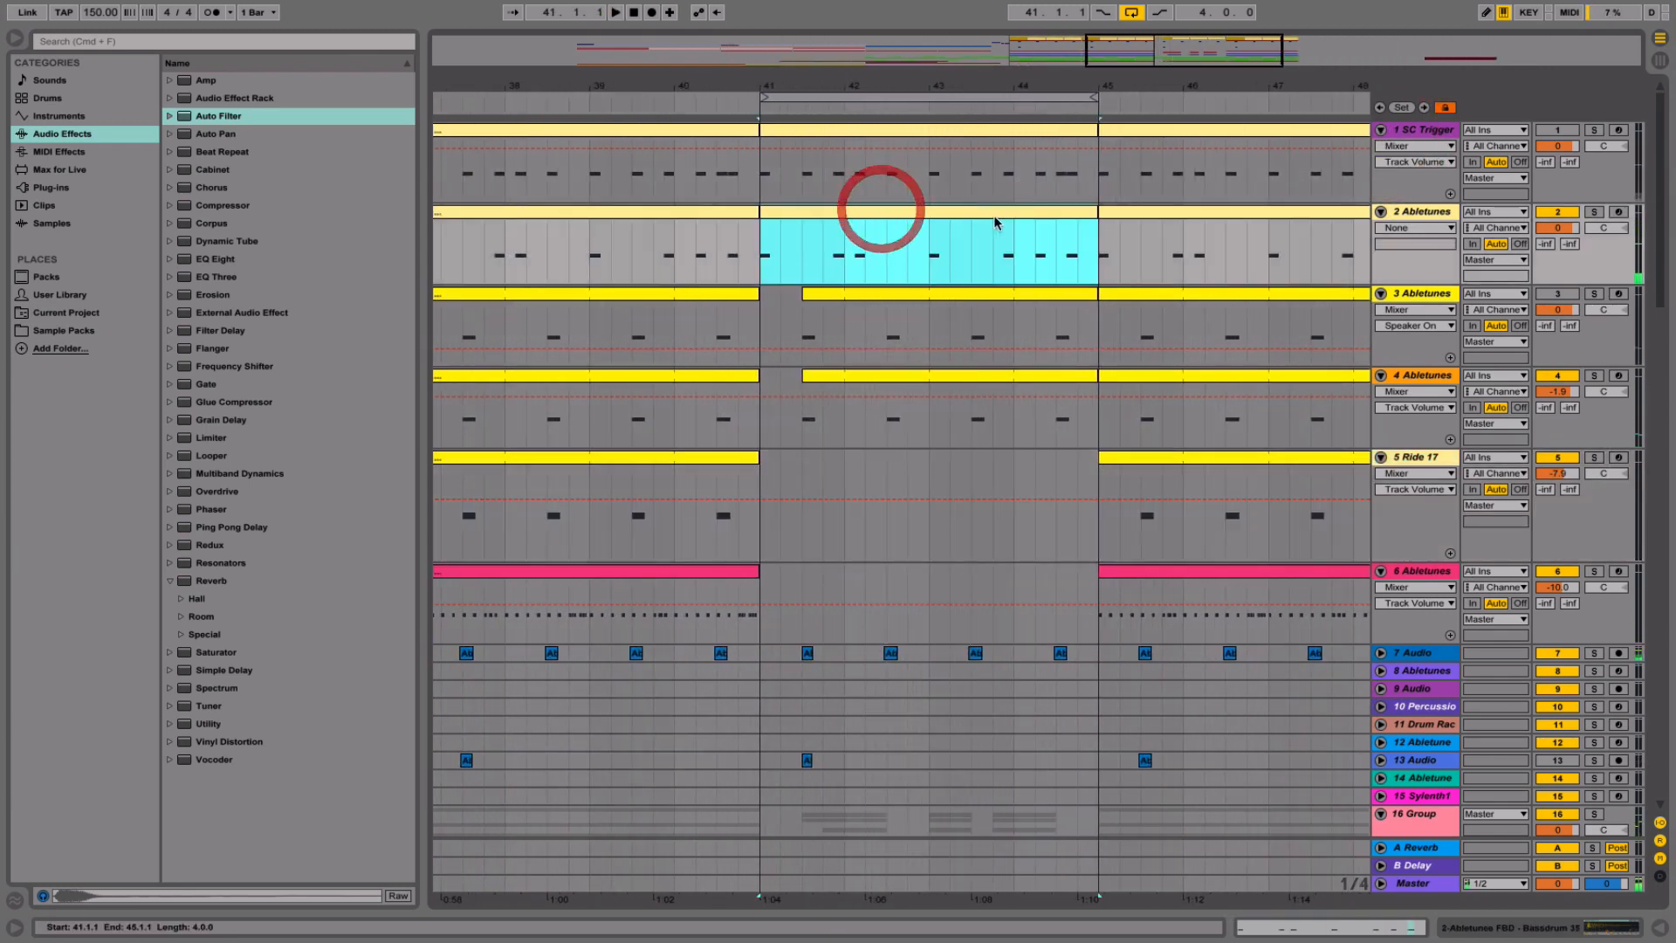
{"action": "double_click", "coordinate": [922, 215]}
{"action": "left_click", "coordinate": [565, 775]}
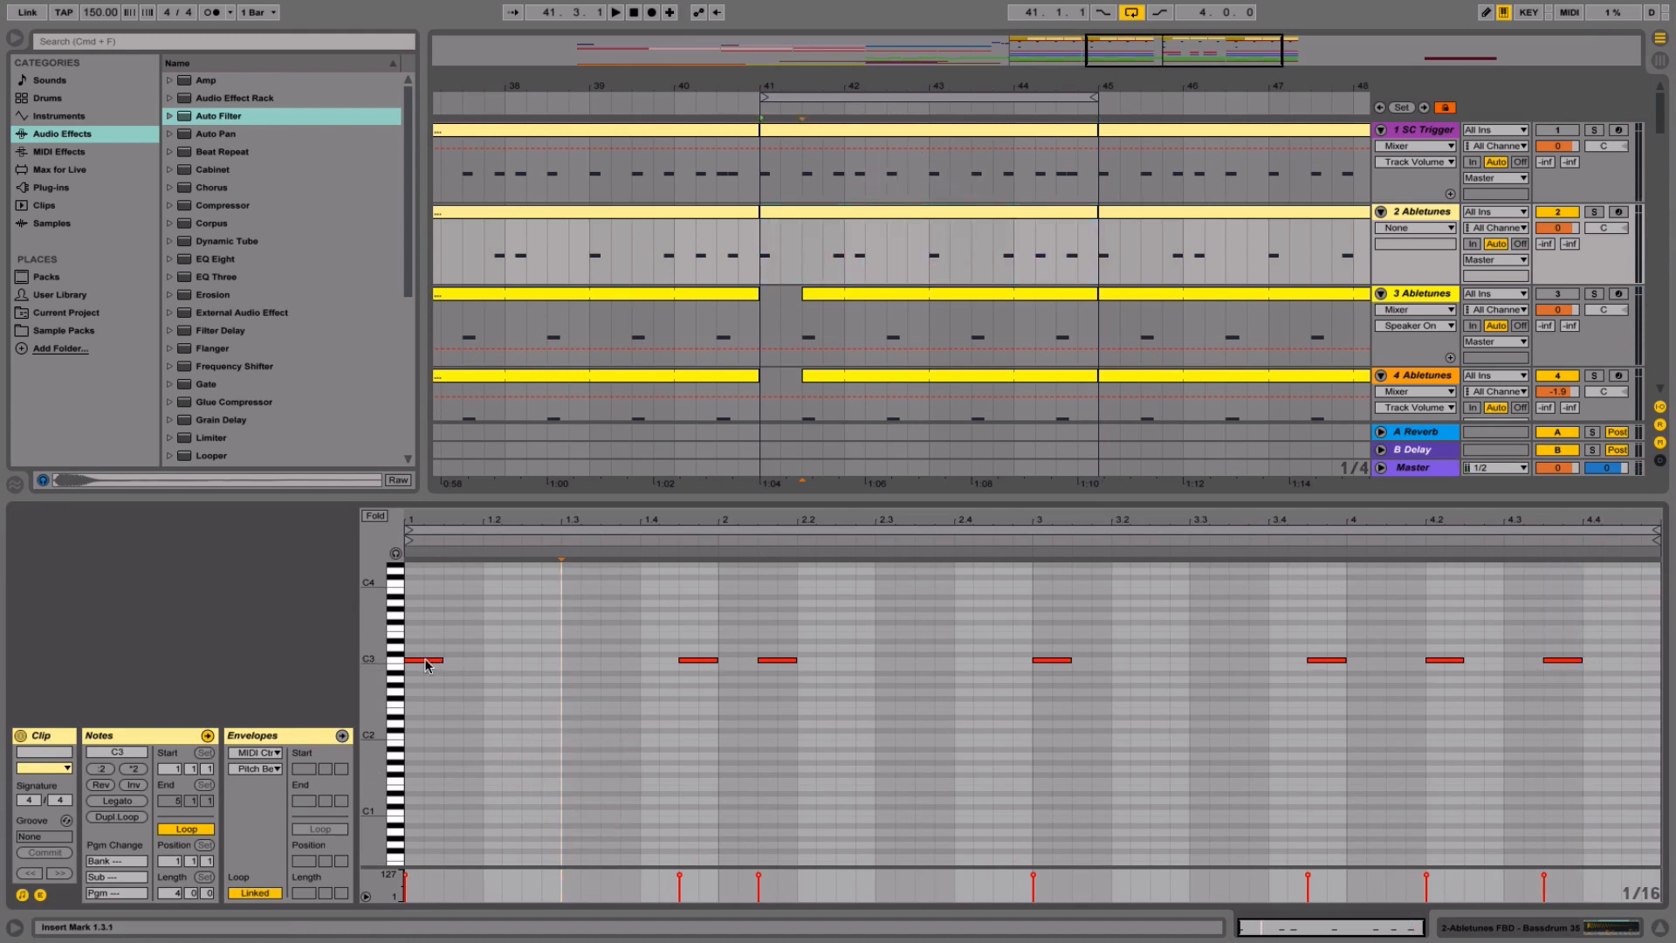
{"action": "left_click_drag", "start_coordinate": [433, 661], "coordinate": [555, 665]}
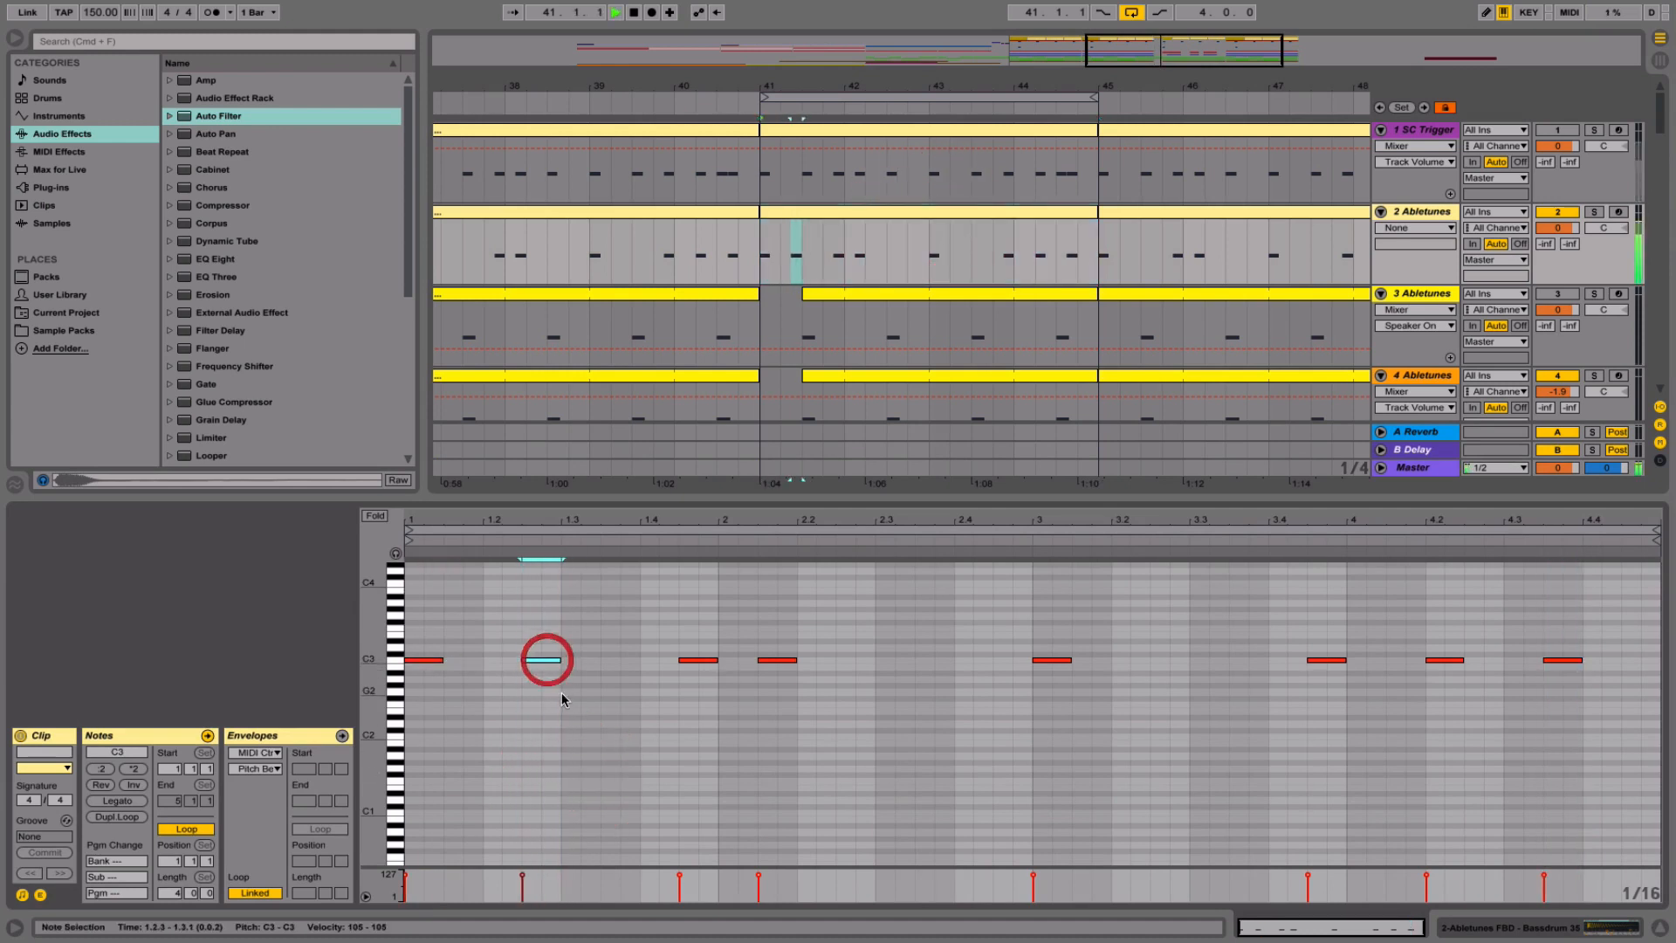
{"action": "left_click", "coordinate": [563, 699]}
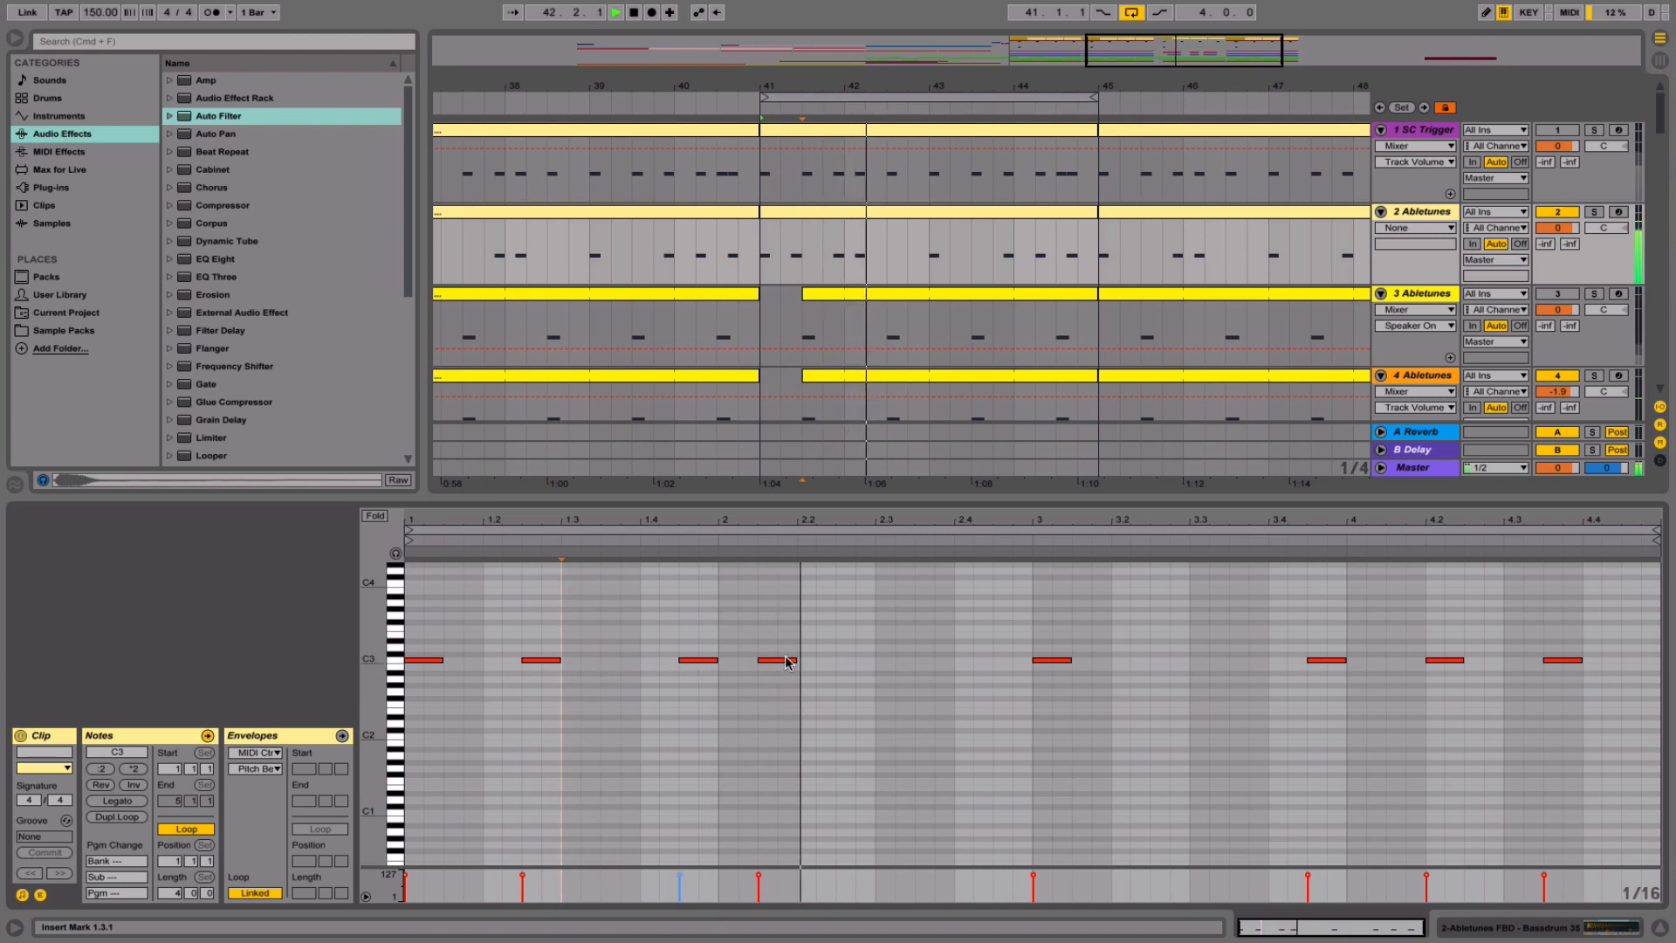
- Copy the kick at 2.1.3 to 2.2.3 in the bass drum clip and play the pattern
{"action": "key", "text": "space"}
{"action": "left_click_drag", "start_coordinate": [788, 663], "coordinate": [853, 661]}
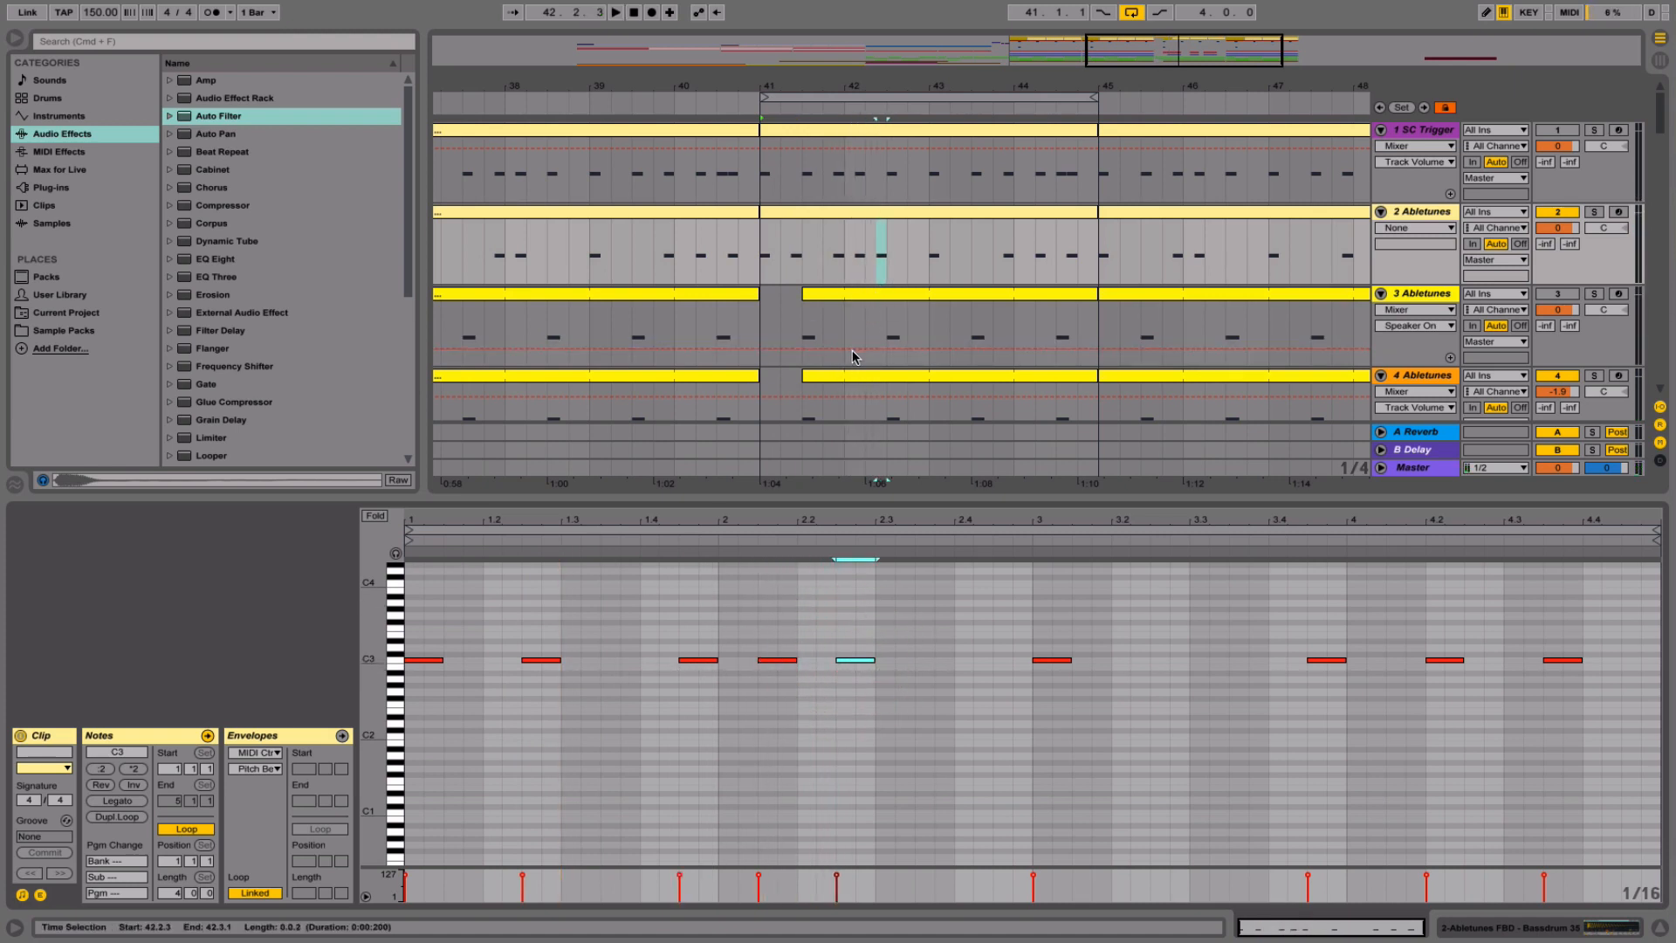
{"action": "scroll", "coordinate": [877, 335], "scroll_direction": "down", "scroll_amount": 20}
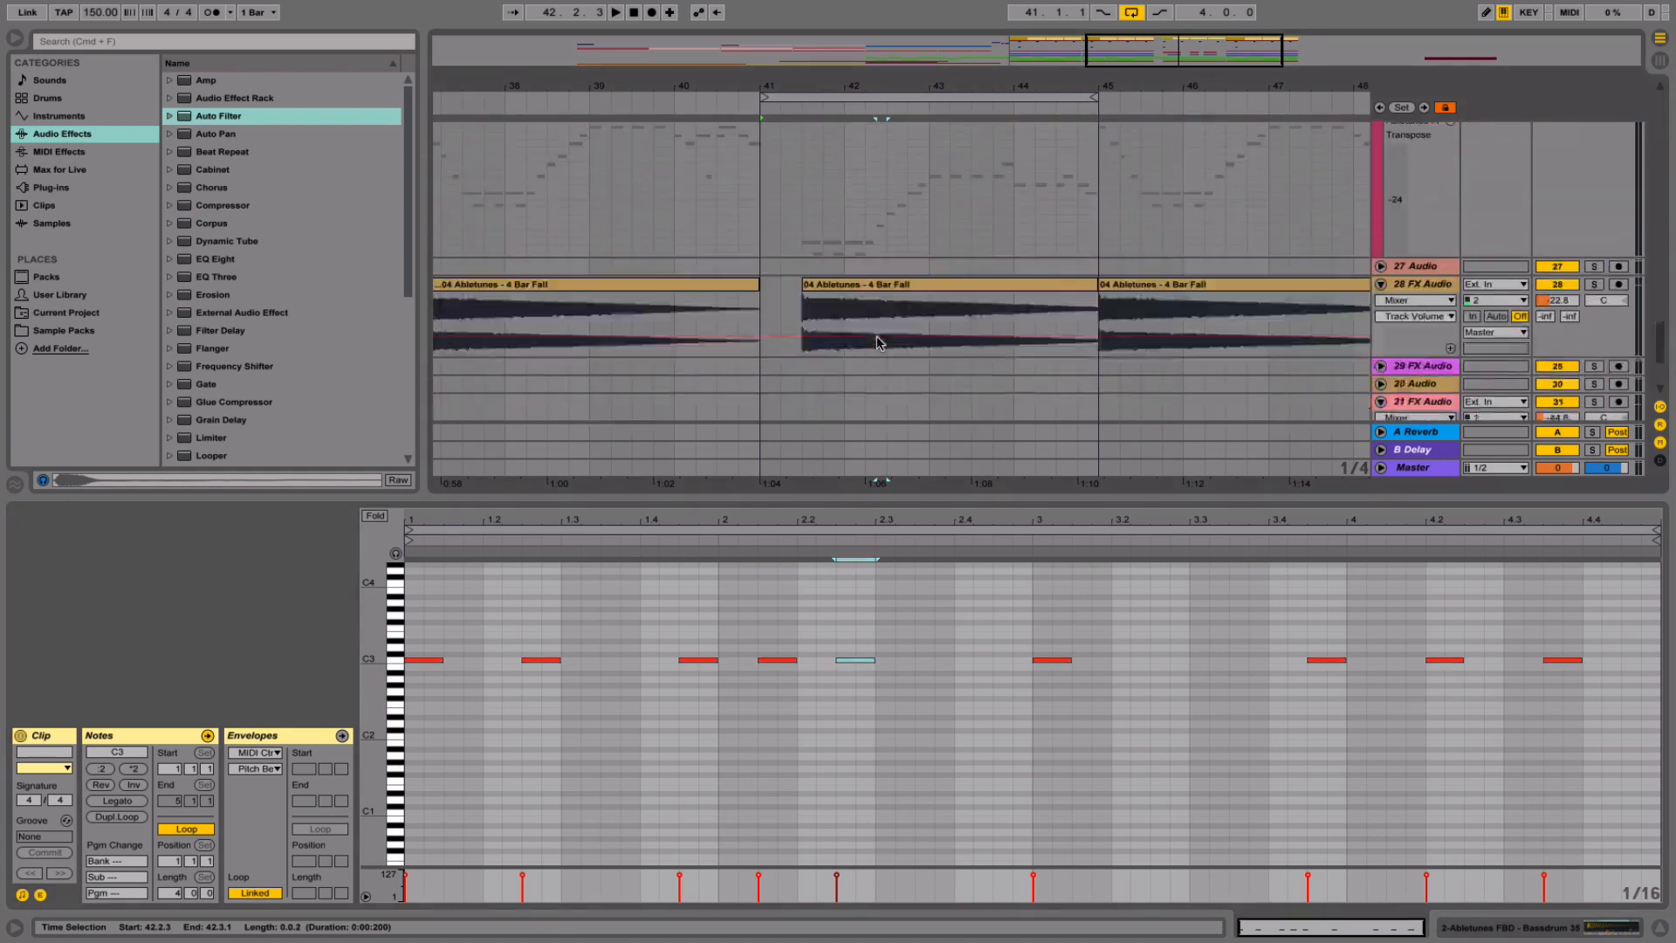
{"action": "scroll", "coordinate": [876, 335], "scroll_direction": "up", "scroll_amount": 20}
{"action": "scroll", "coordinate": [781, 722], "scroll_direction": "up", "scroll_amount": 1}
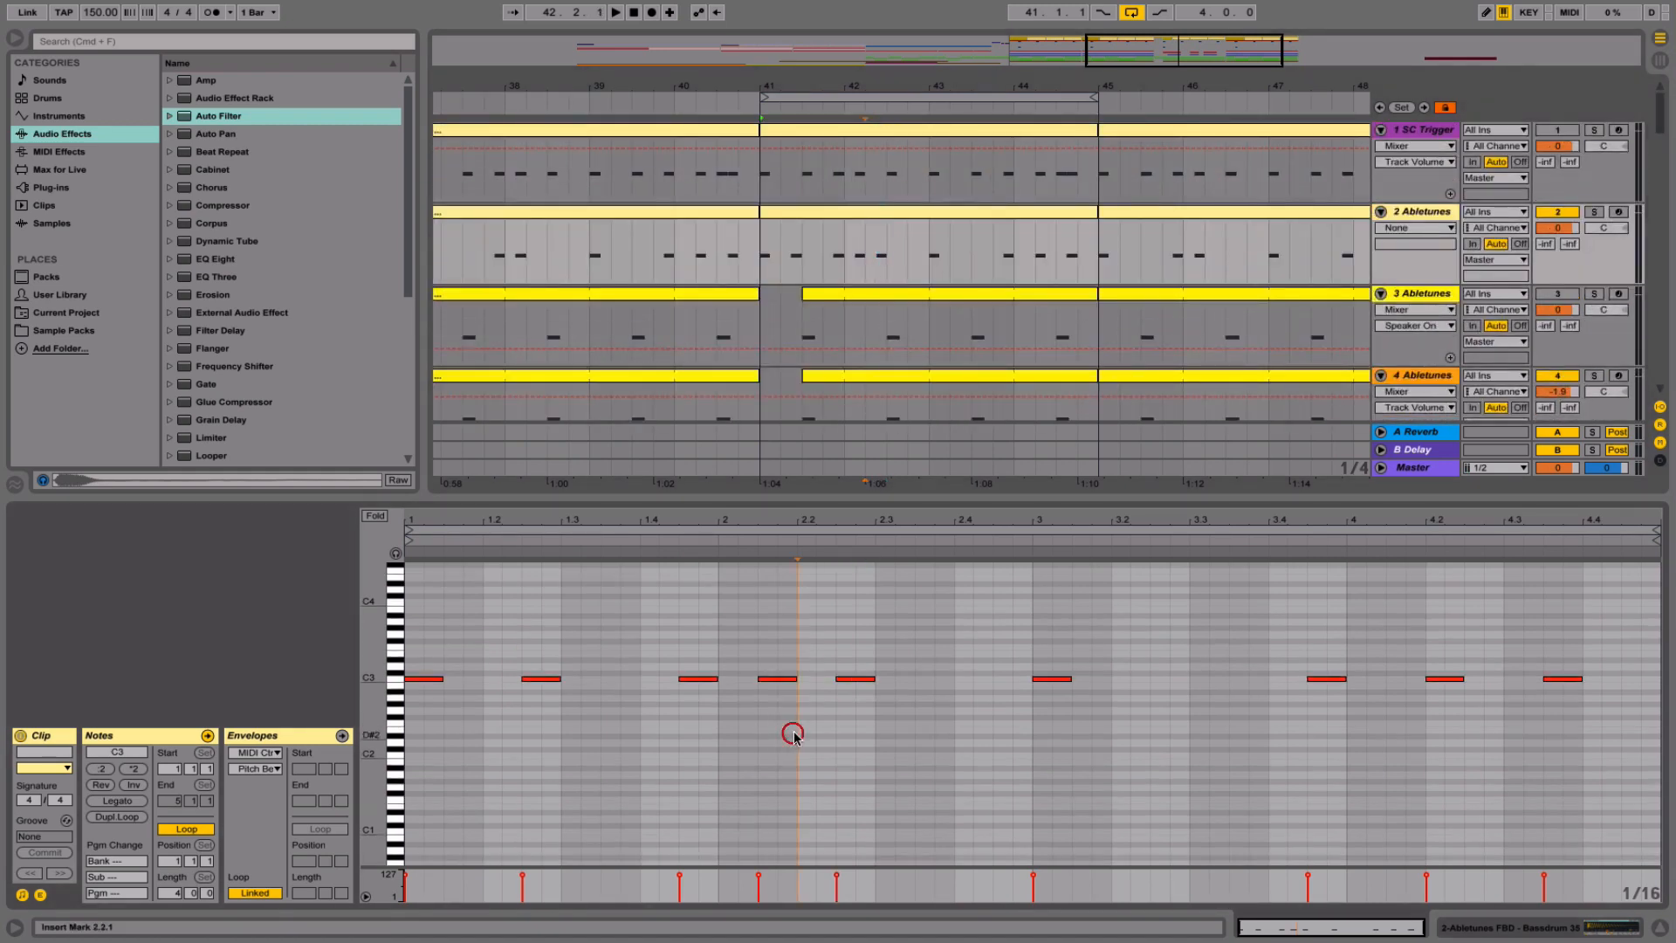
{"action": "key", "text": "space"}
{"action": "left_click", "coordinate": [927, 687]}
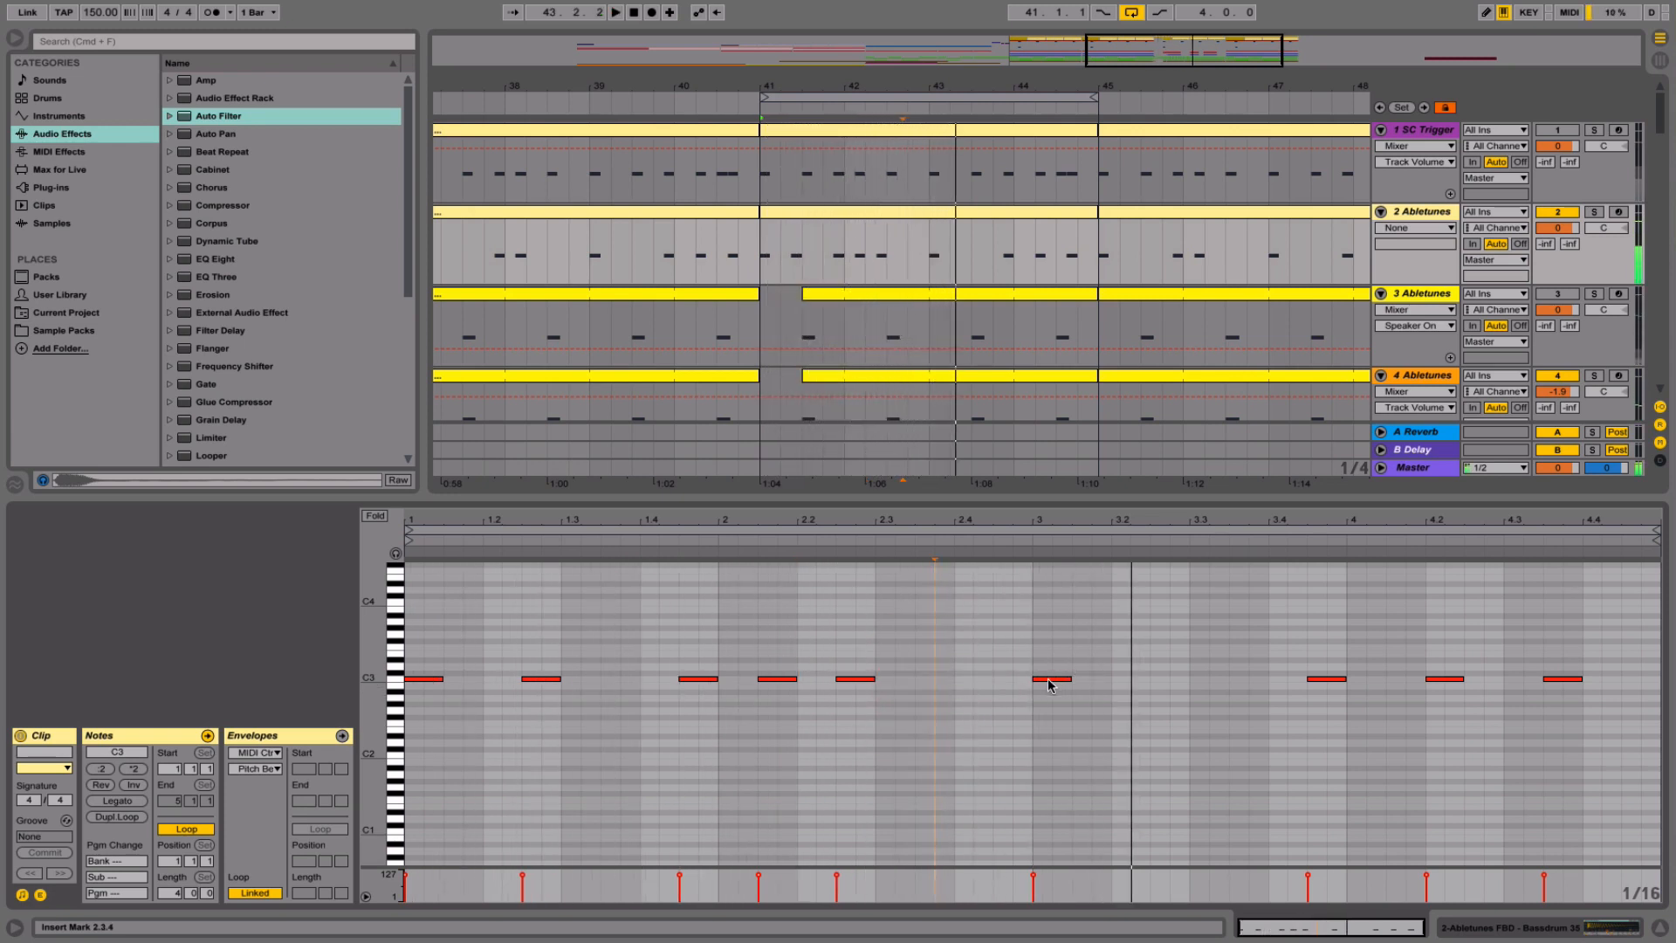
- Copy the kick at the start of the clip's third bar to 3.2.3 and audition the second half
{"action": "left_click_drag", "start_coordinate": [1051, 685], "coordinate": [1163, 682]}
{"action": "left_click", "coordinate": [1010, 538]}
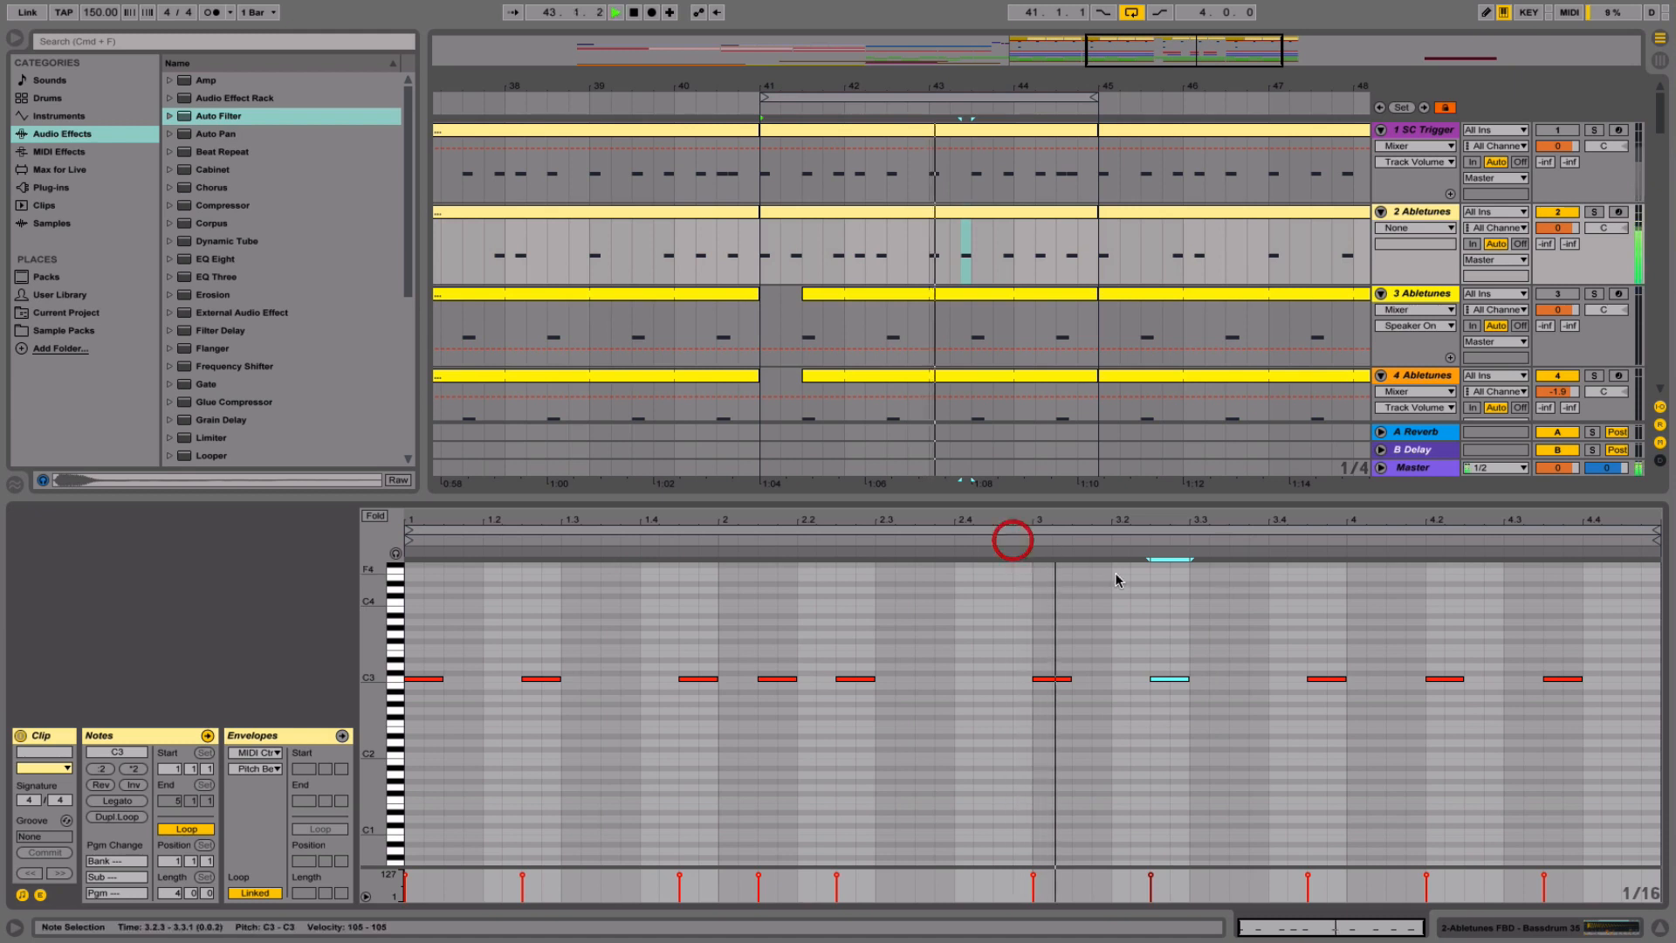
{"action": "left_click", "coordinate": [1126, 573]}
{"action": "left_click", "coordinate": [1340, 721]}
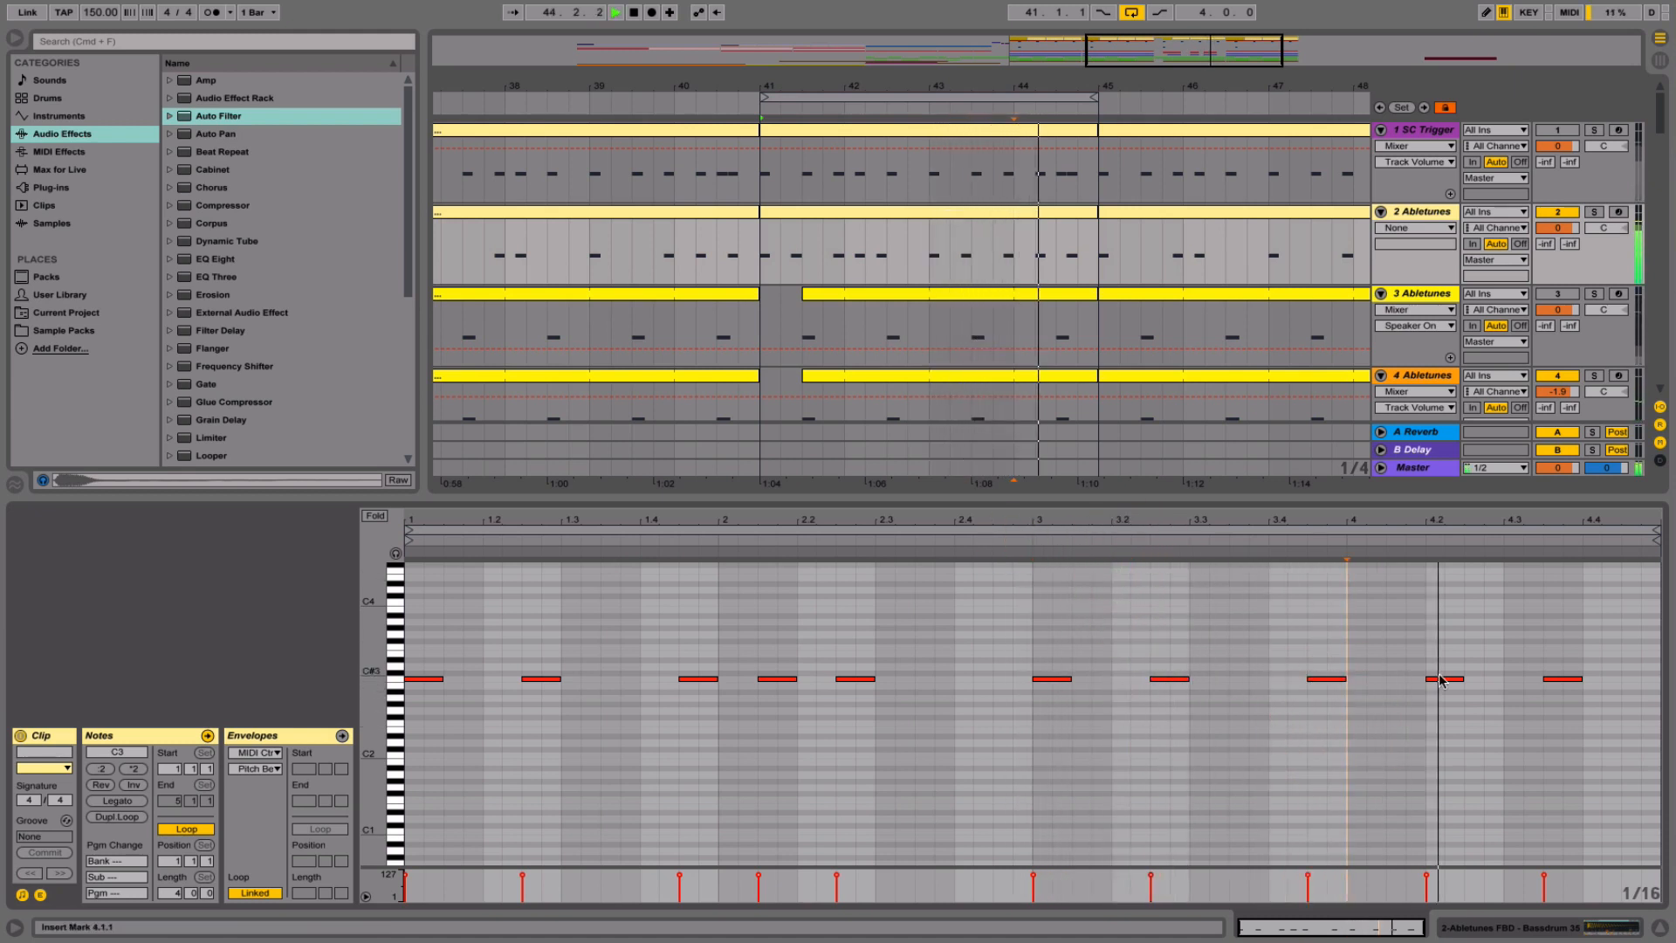
- Try moving the kick at 4.3.3 to 4.3.1 and audition the clip's last bar
{"action": "left_click_drag", "start_coordinate": [1558, 681], "coordinate": [1524, 682]}
{"action": "key", "text": "space"}
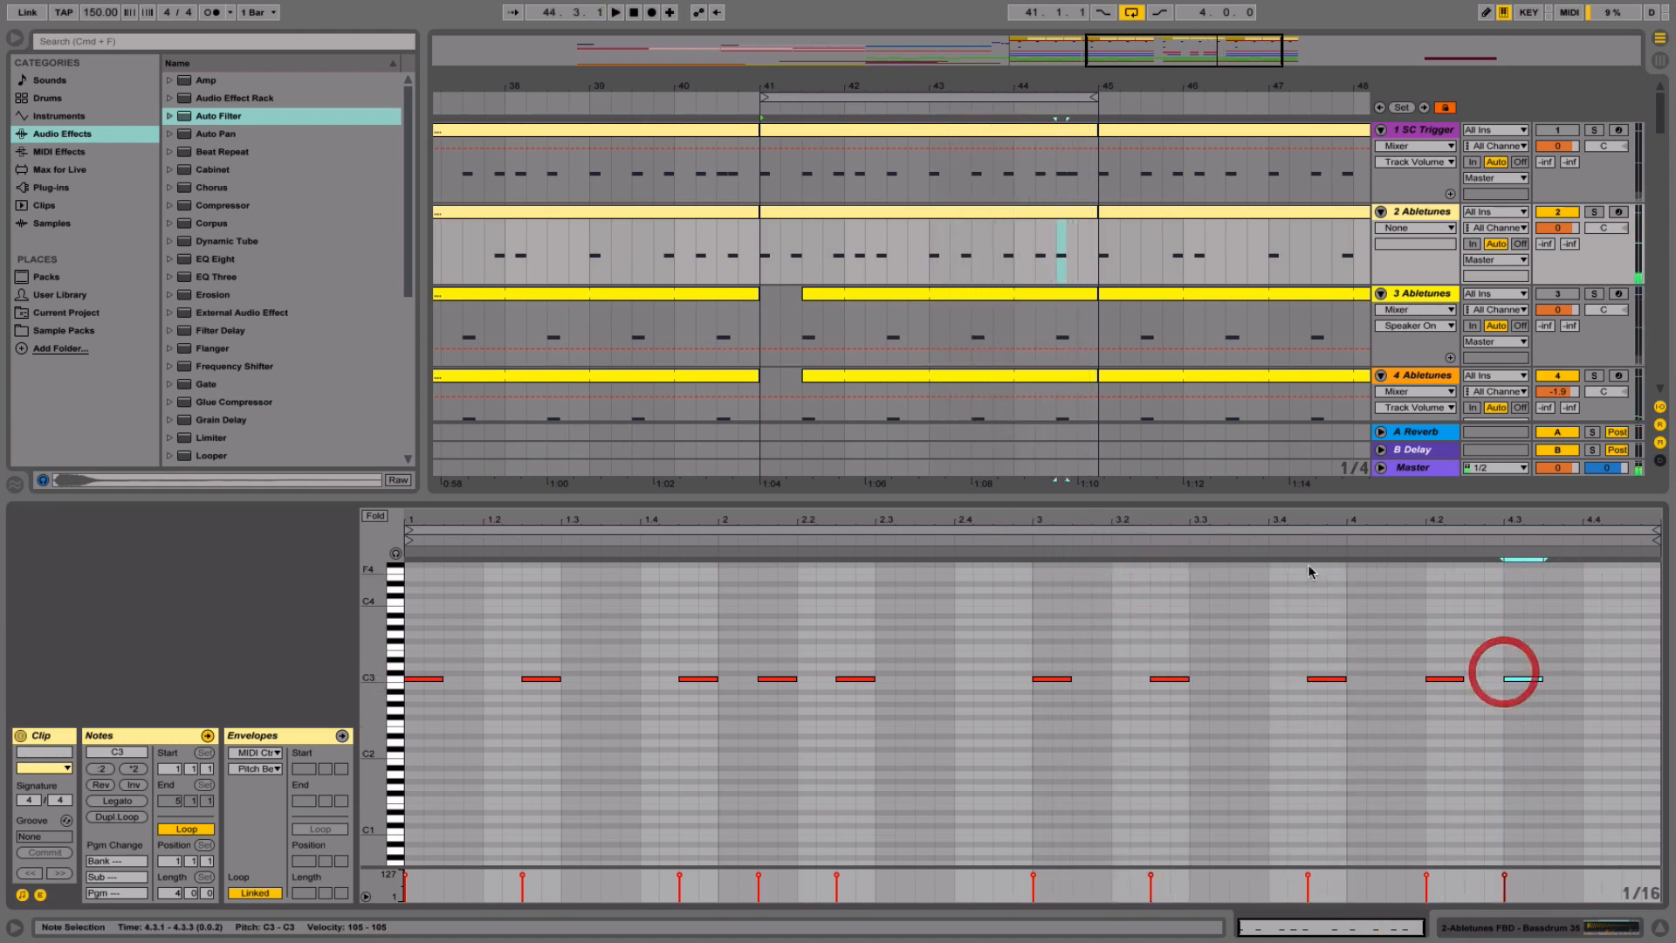
{"action": "left_click", "coordinate": [1279, 543]}
{"action": "left_click", "coordinate": [1486, 748]}
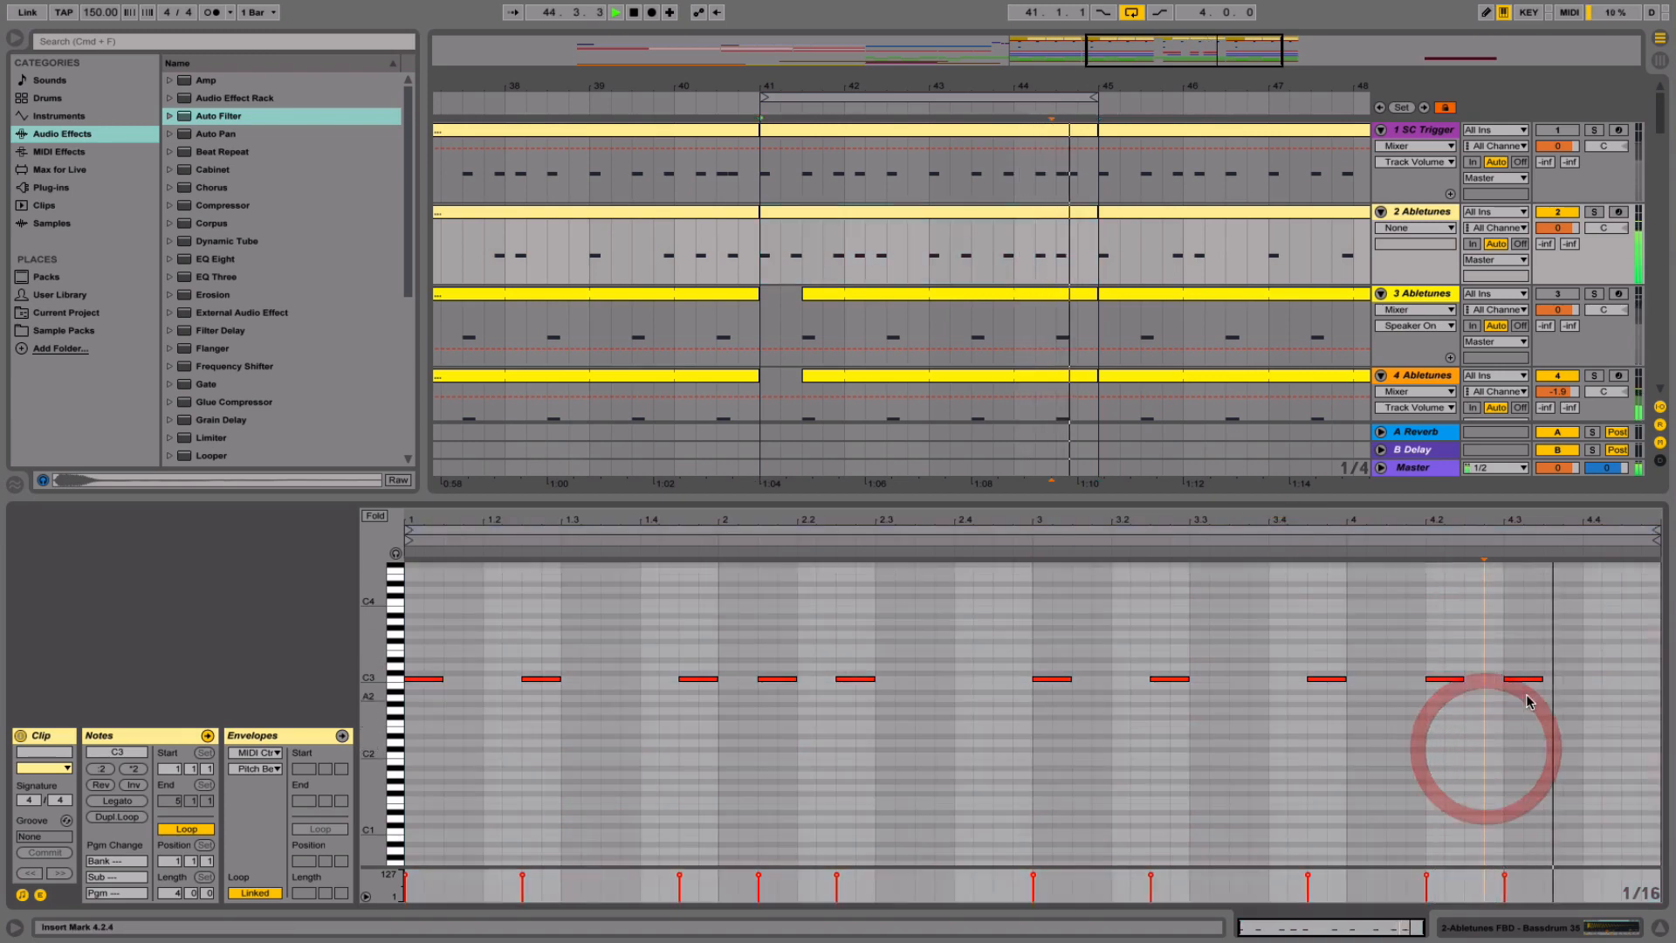
- Add a closing kick at 4.4.3 in the bass drum clip, audition the ending, and hide the clip editor
{"action": "left_click_drag", "start_coordinate": [1522, 681], "coordinate": [1599, 680]}
{"action": "key", "text": "space"}
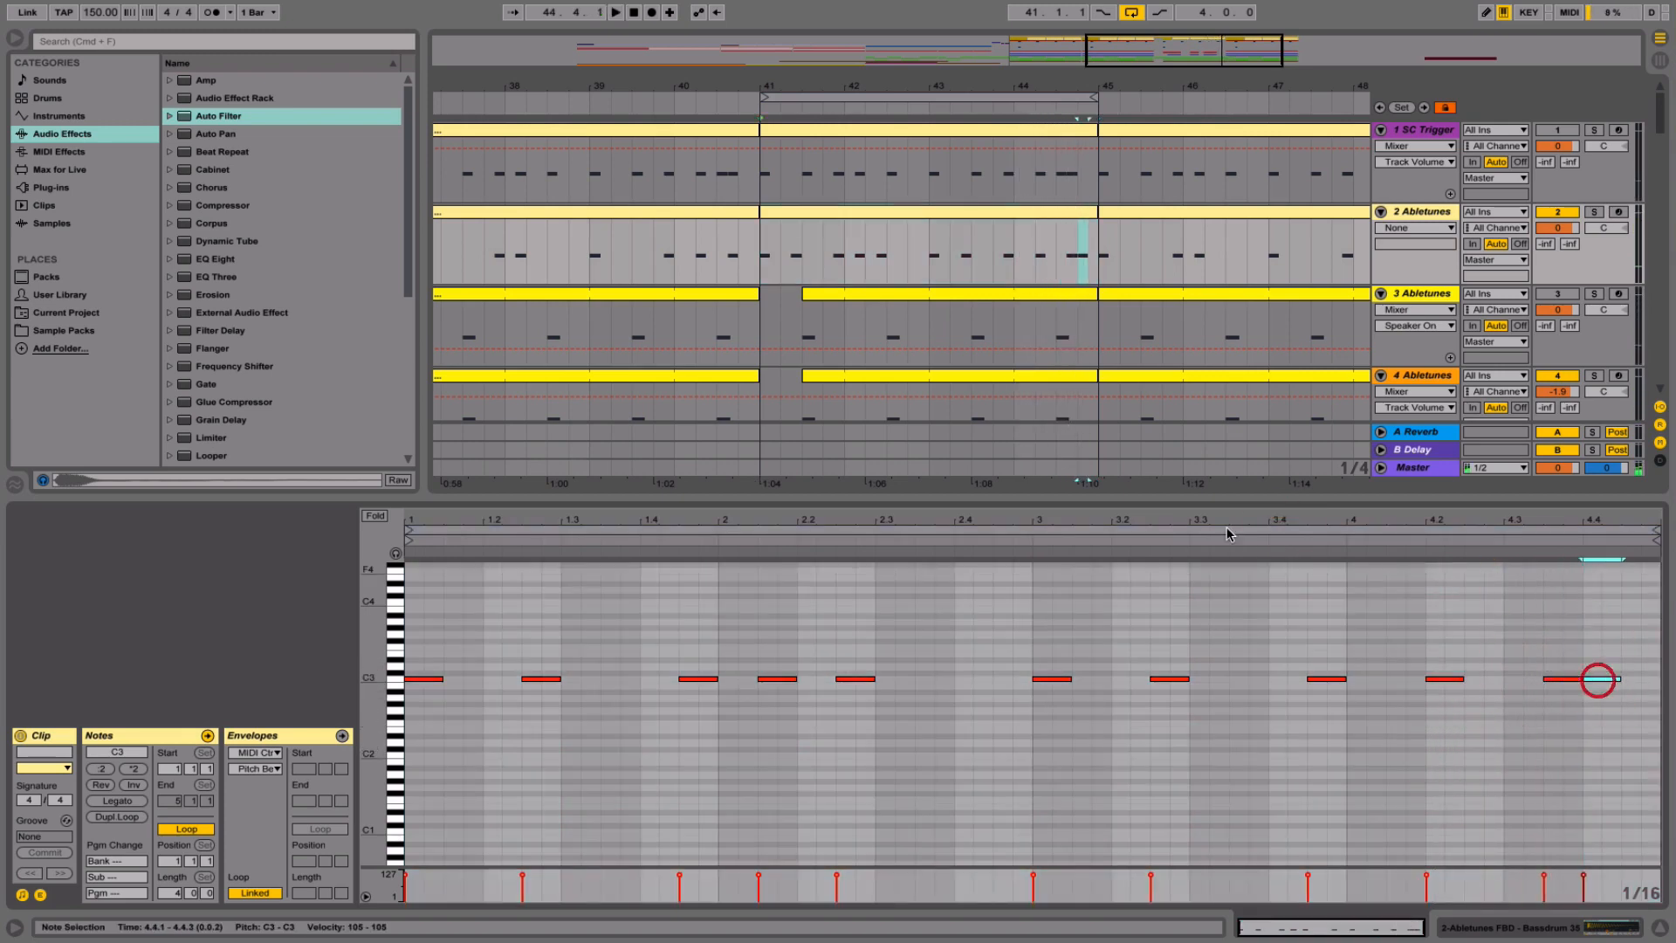
{"action": "left_click", "coordinate": [1287, 534]}
{"action": "left_click", "coordinate": [1478, 642]}
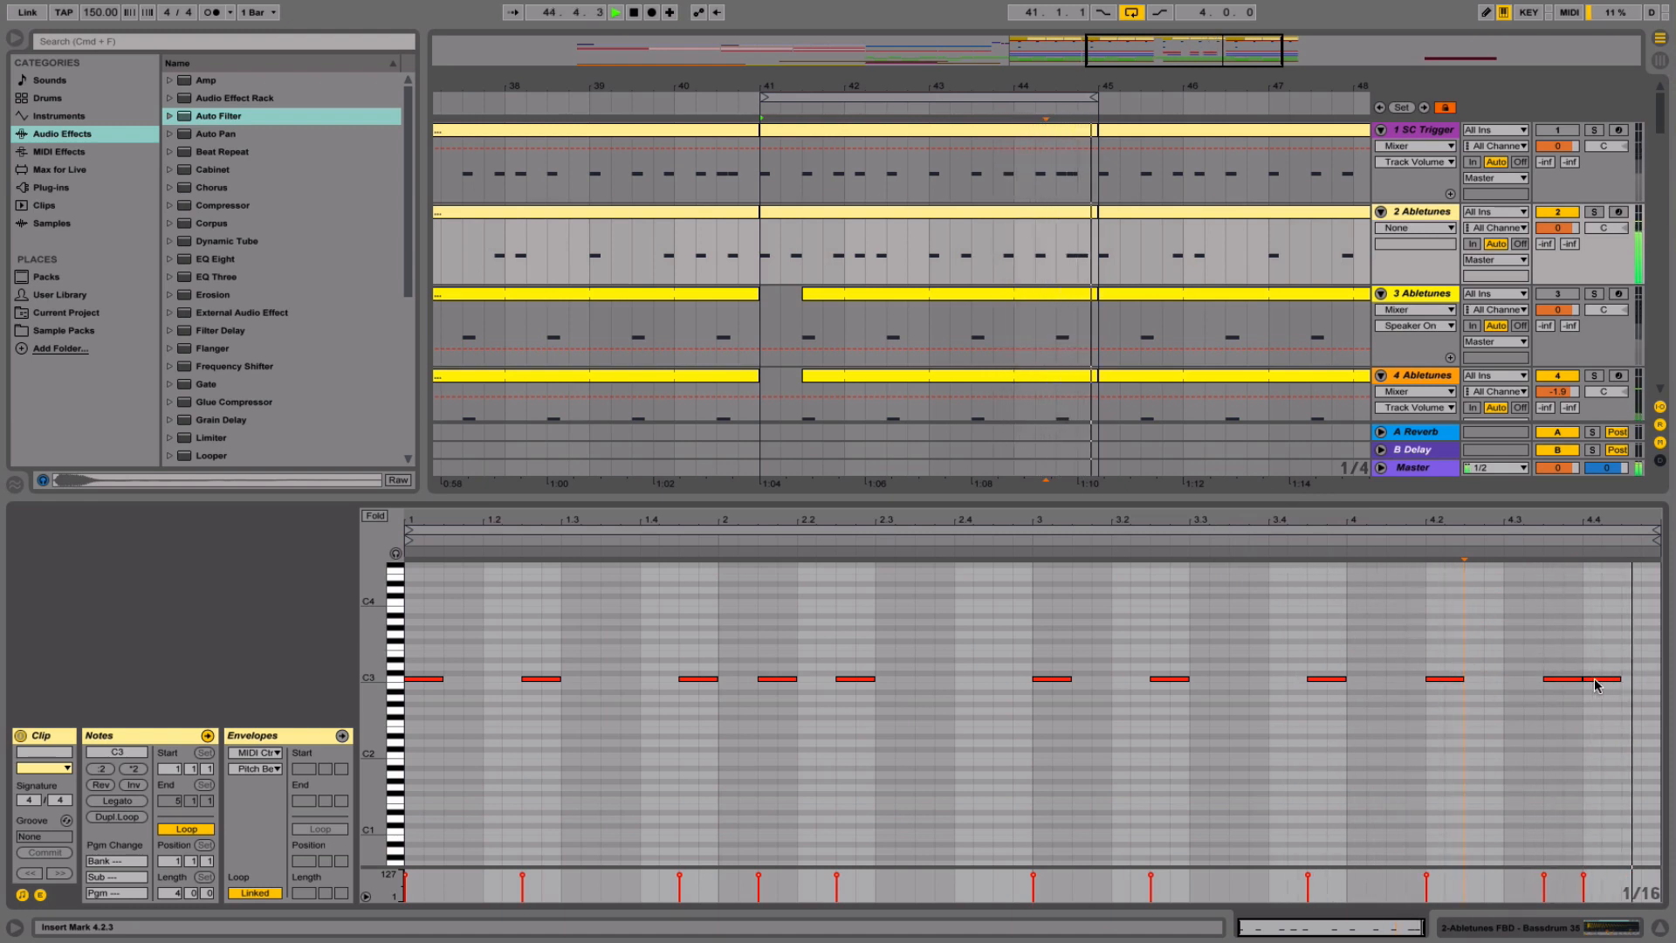
{"action": "left_click_drag", "start_coordinate": [1594, 685], "coordinate": [1628, 680]}
{"action": "left_click", "coordinate": [1442, 539]}
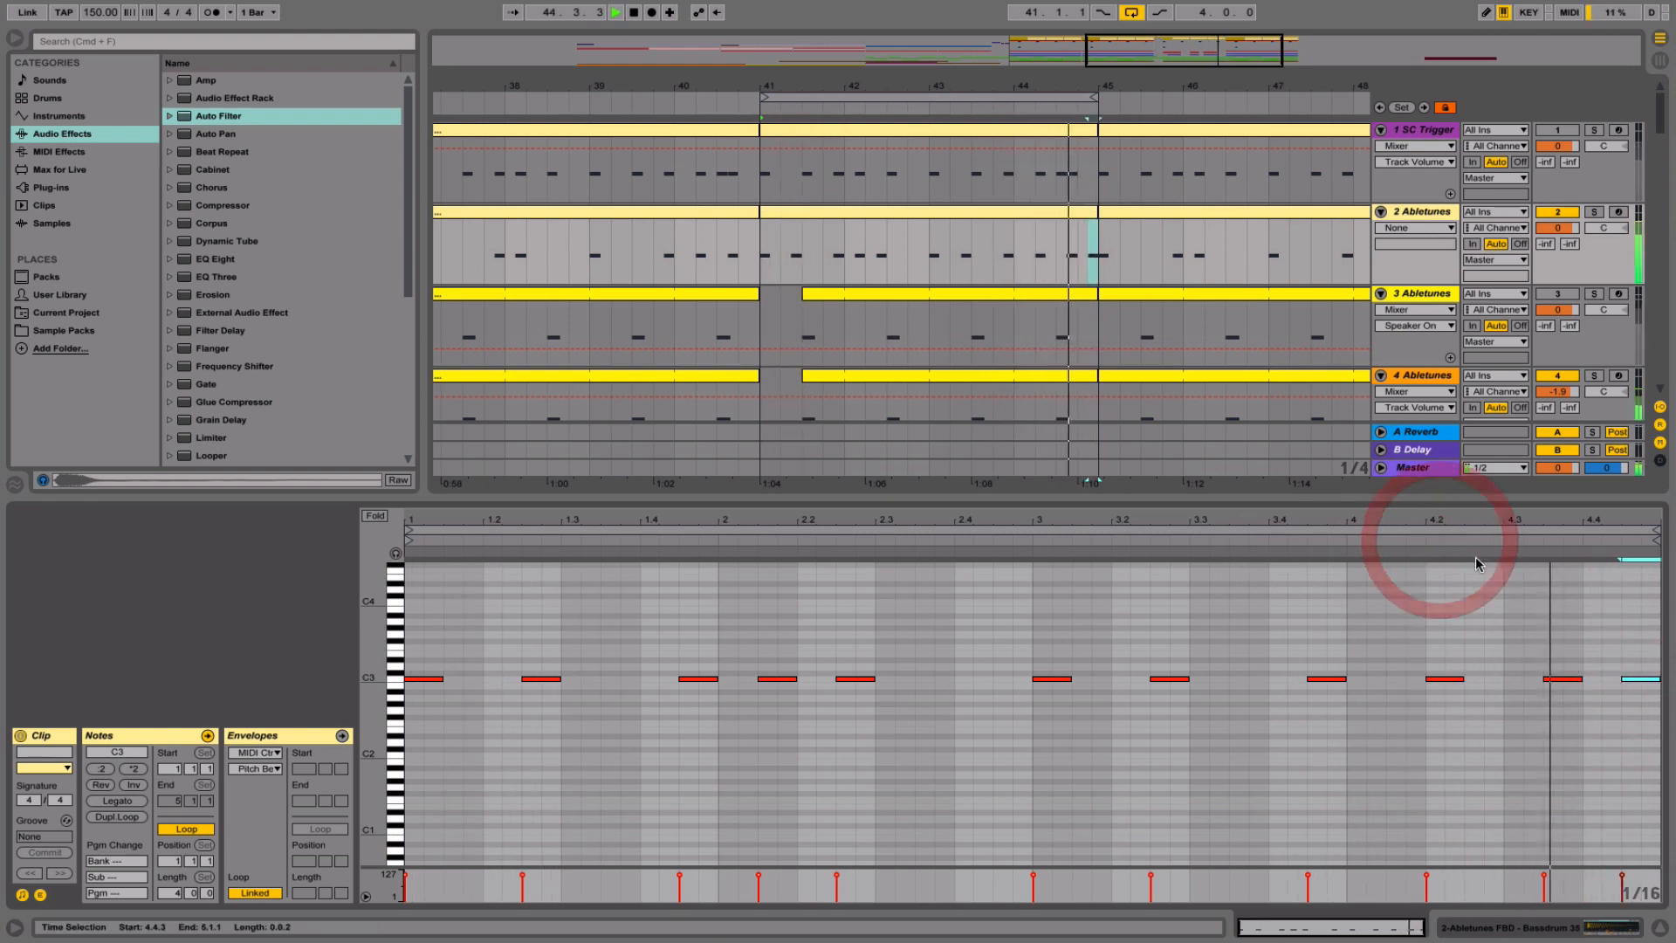
{"action": "key", "text": "space"}
{"action": "left_click", "coordinate": [1653, 930]}
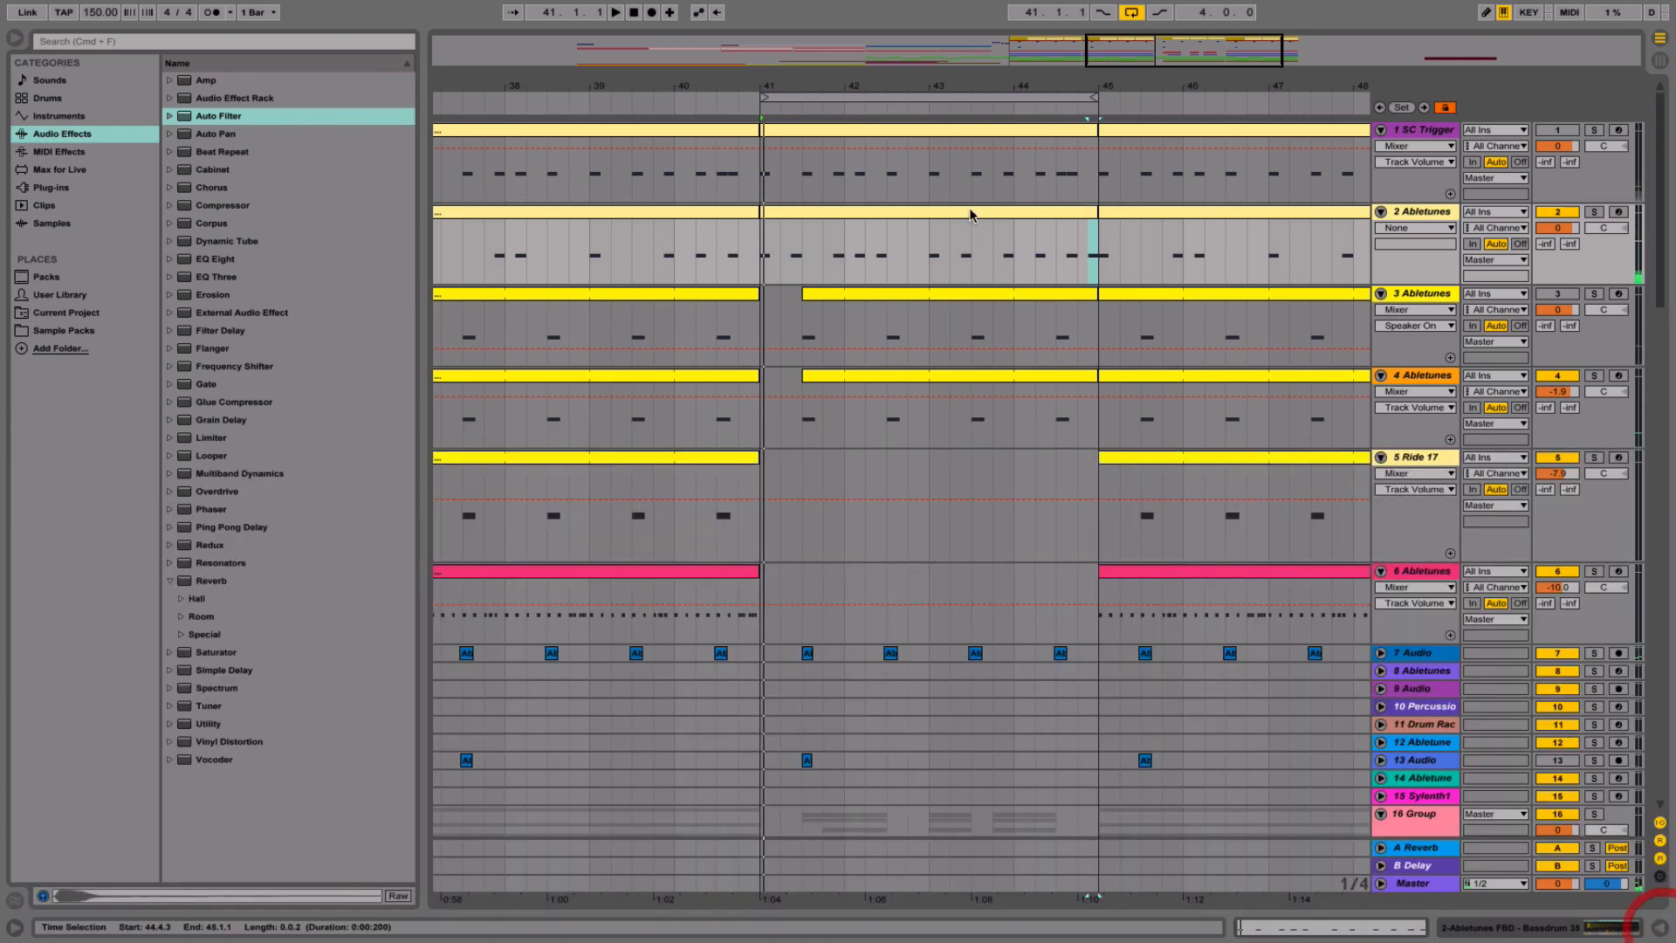
- Replace the SC Trigger clip at bars 41–45 with a copy of the edited bass drum clip
{"action": "left_click", "coordinate": [960, 213]}
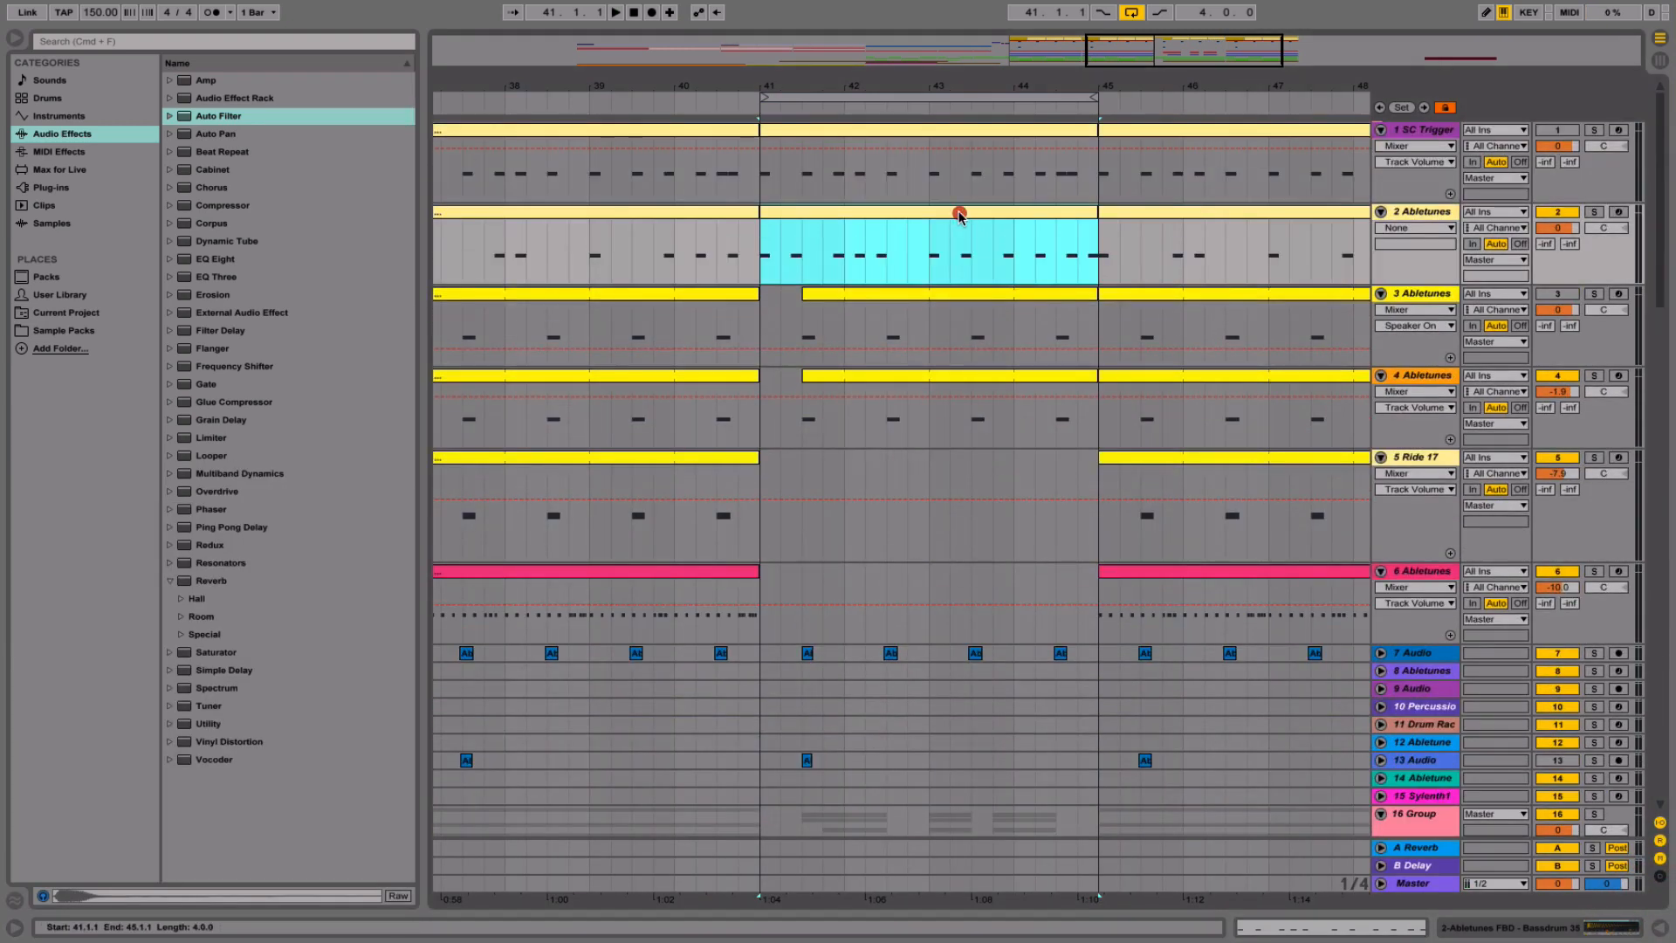
{"action": "left_click", "coordinate": [960, 170]}
{"action": "left_click", "coordinate": [940, 144]}
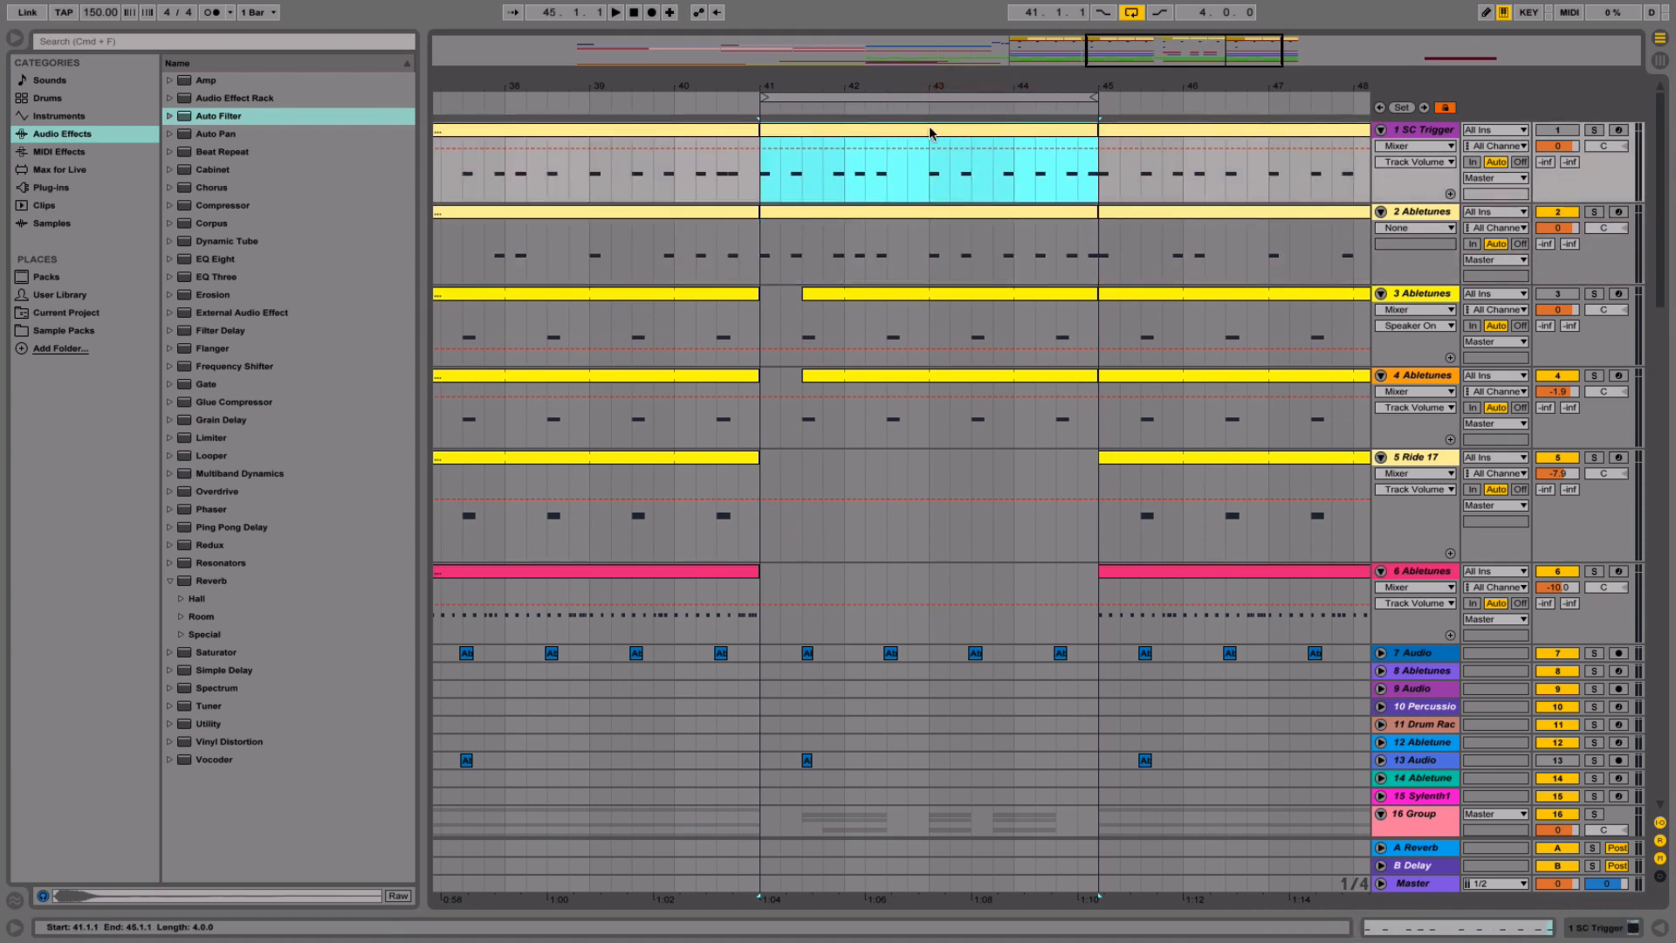
- Color the SC Trigger and bass drum clips at bars 41–45 purple
{"action": "right_click", "coordinate": [930, 131]}
{"action": "left_click", "coordinate": [882, 213], "text": "shift"}
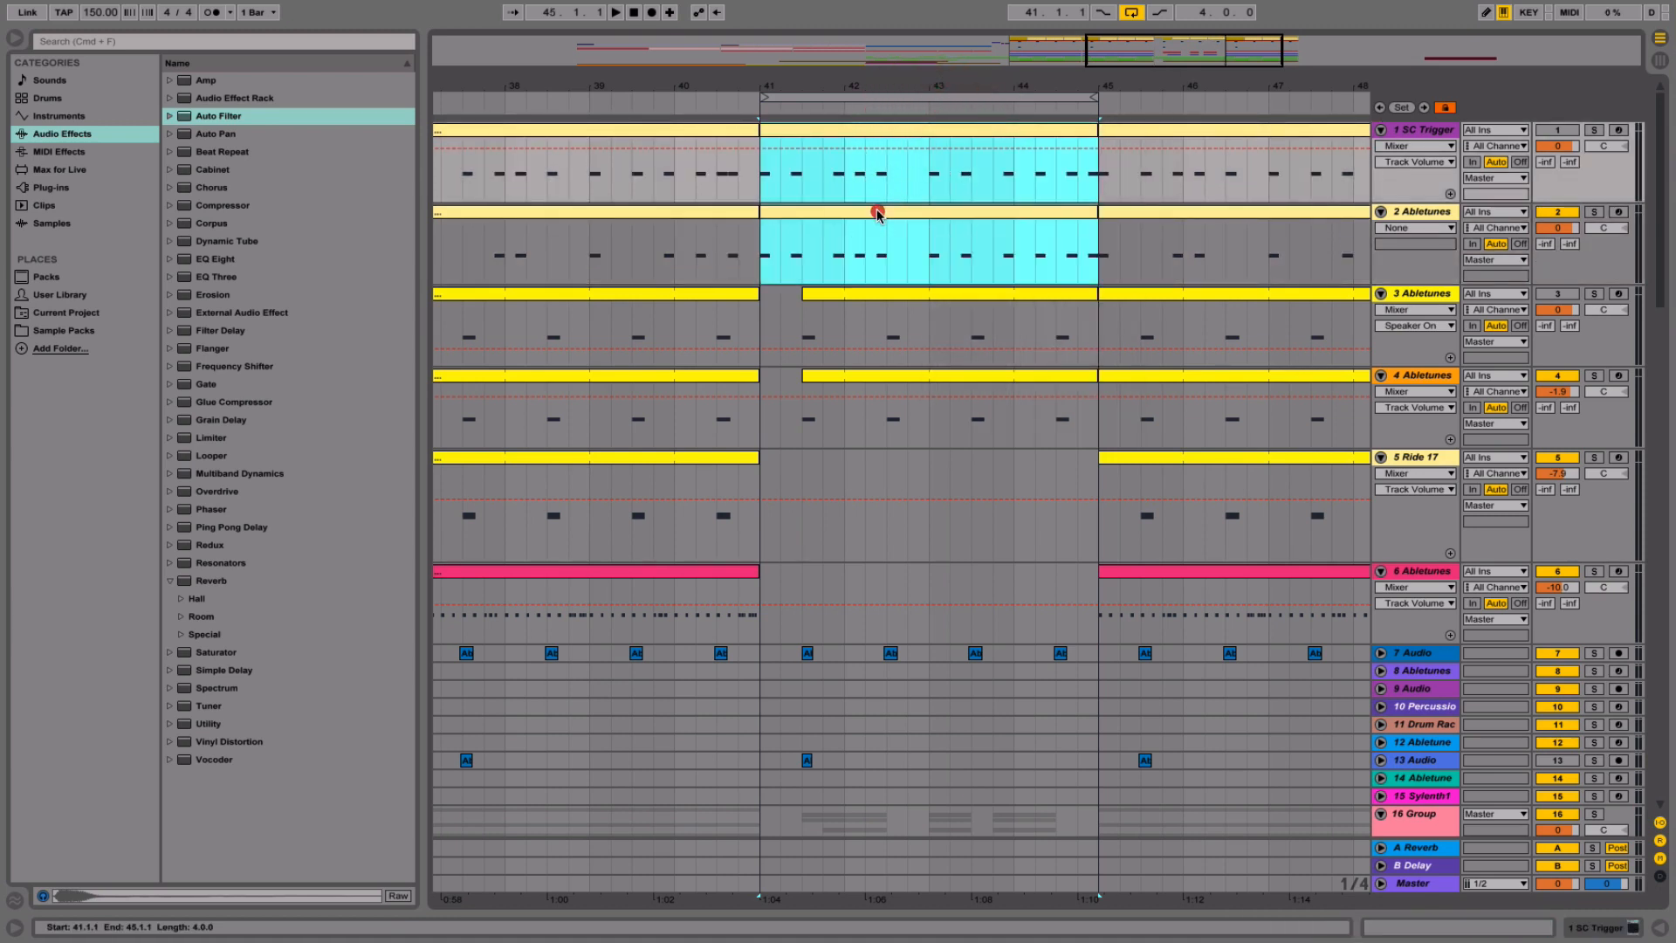
{"action": "right_click", "coordinate": [877, 214]}
{"action": "left_click", "coordinate": [1021, 416]}
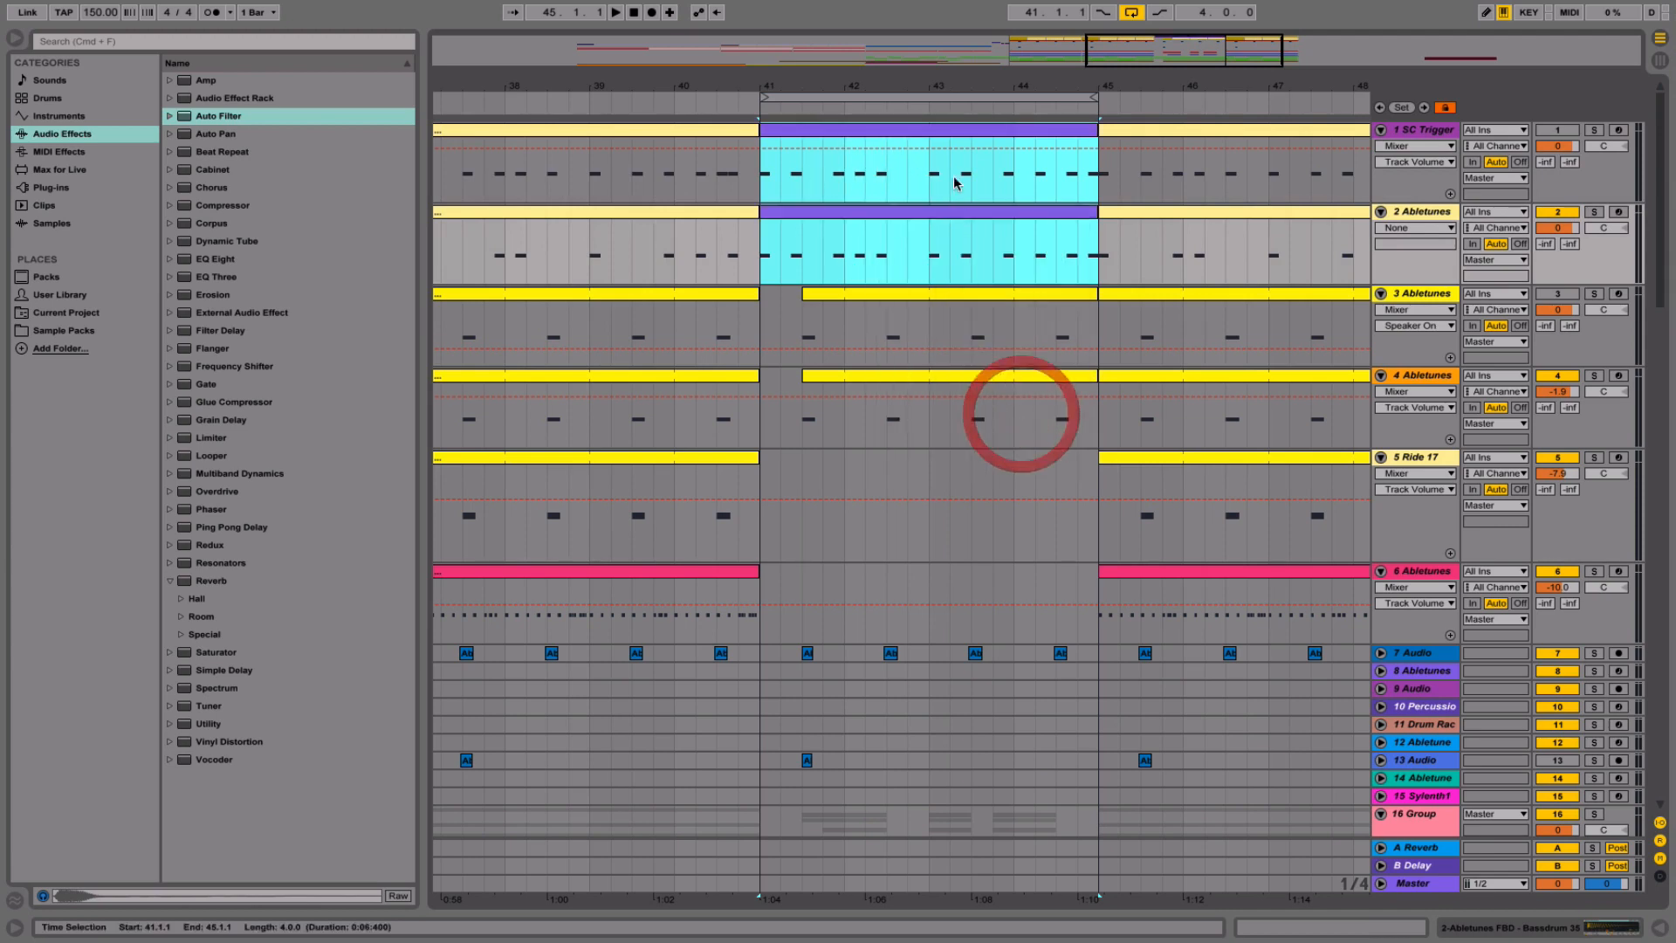
- Add extra C3 trigger notes at 1.3.1, 2.3.1, 3.3.1 and 4.3.1 in the purple SC Trigger clip and play it
{"action": "double_click", "coordinate": [946, 133]}
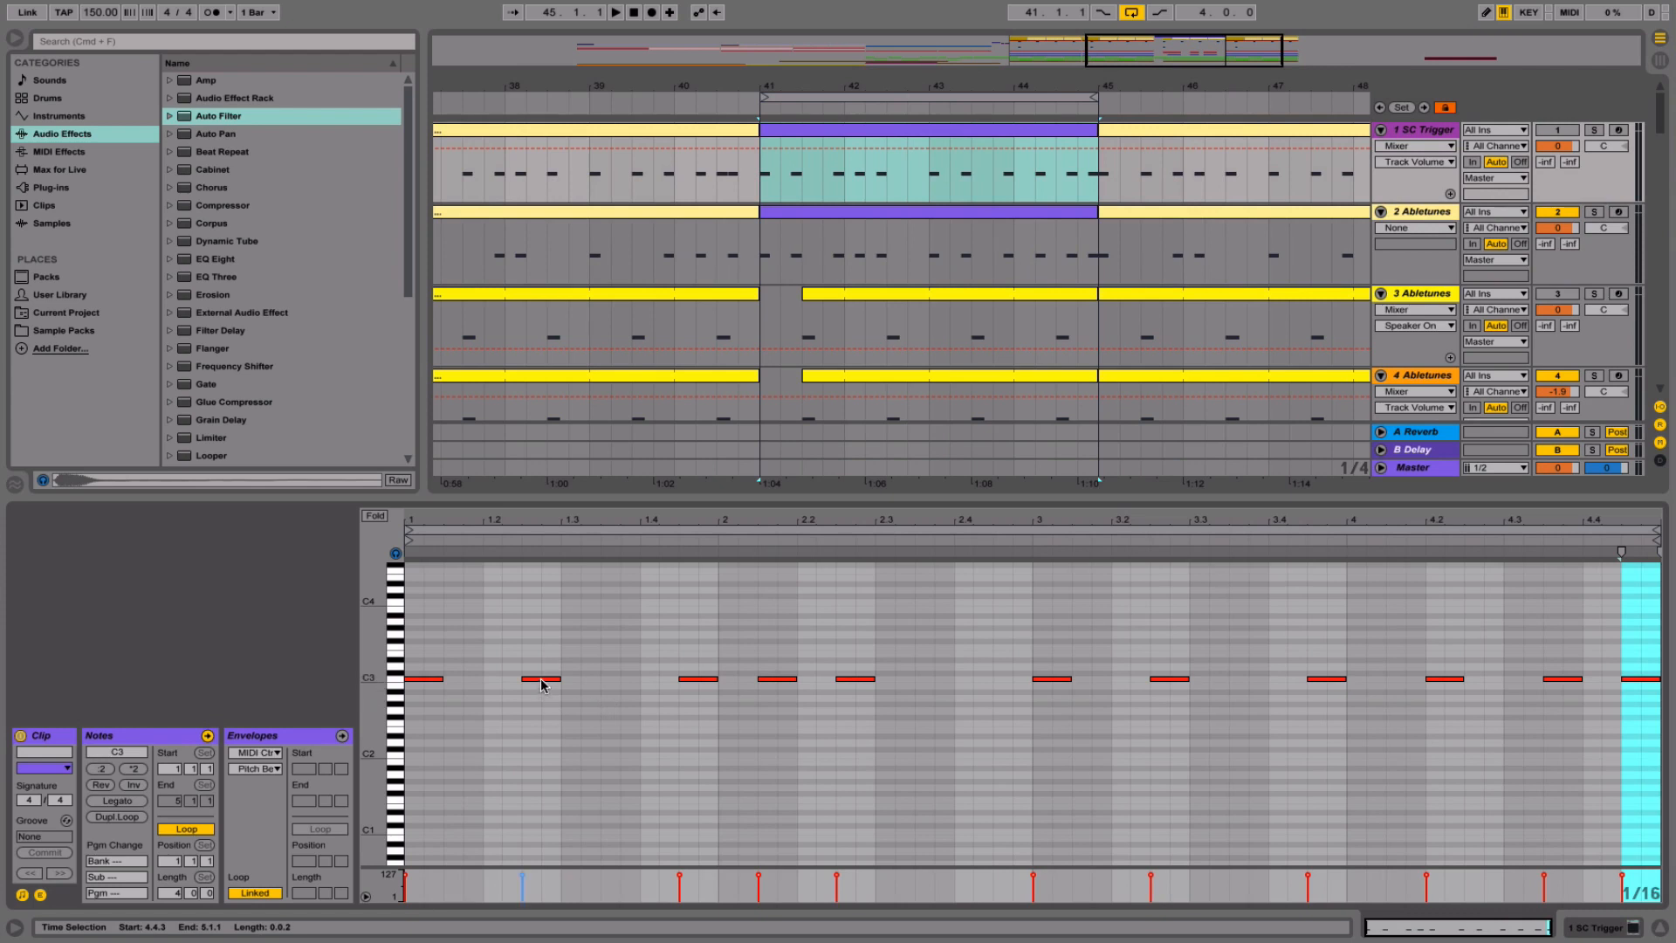
{"action": "left_click_drag", "start_coordinate": [542, 683], "coordinate": [1526, 677]}
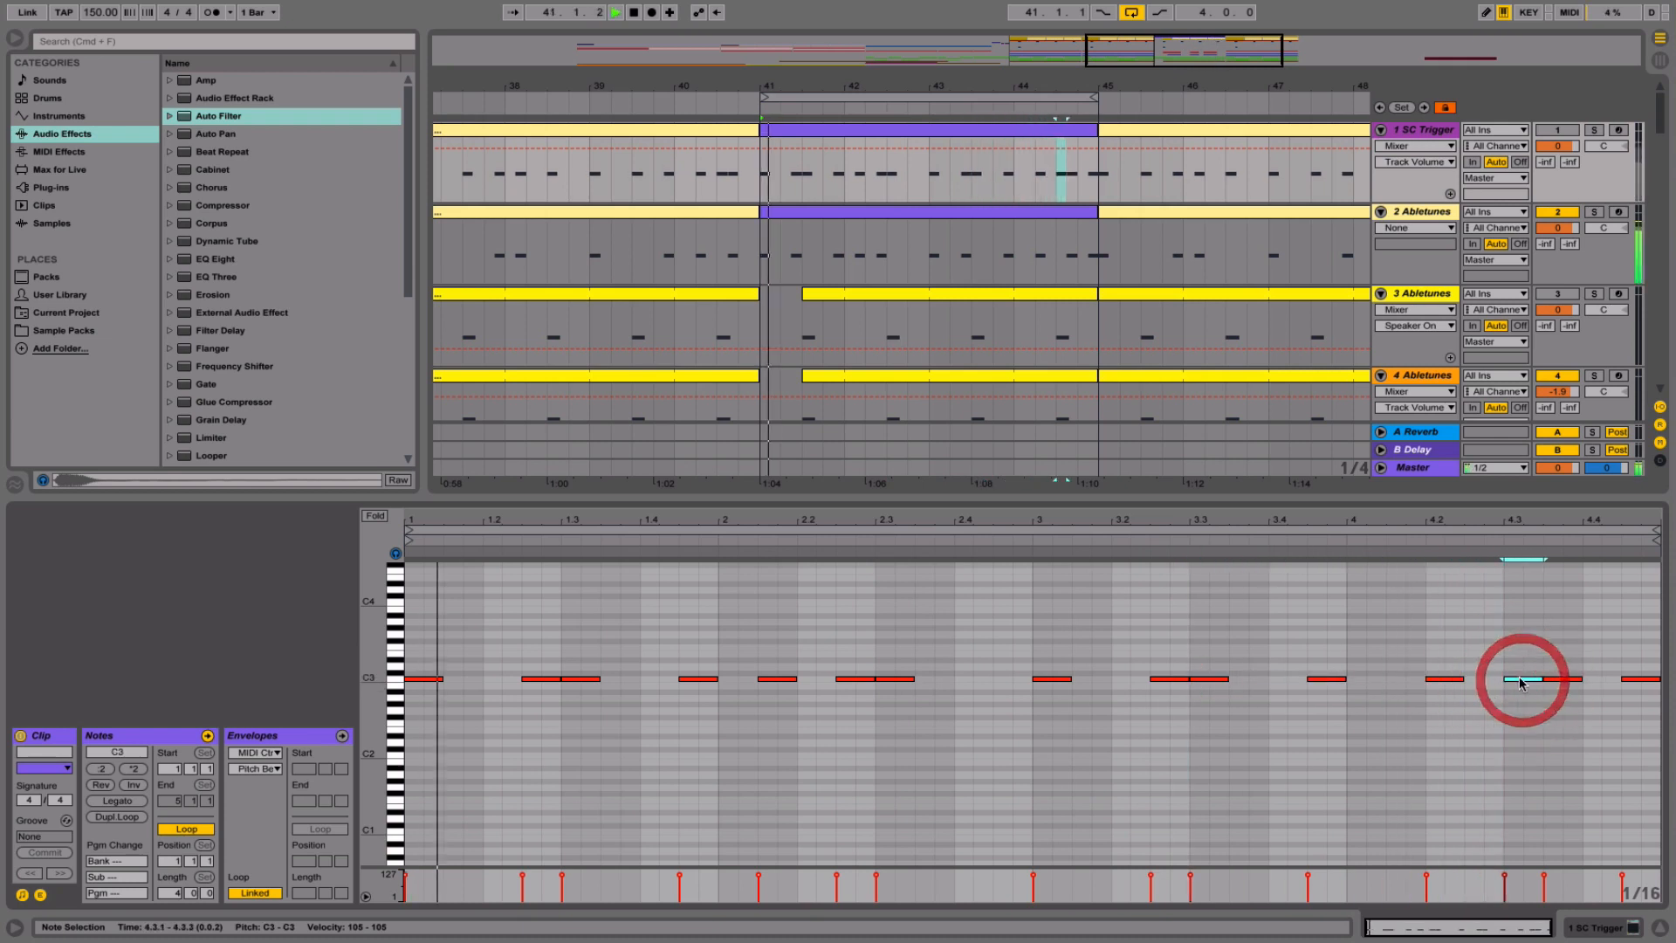
{"action": "key", "text": "space"}
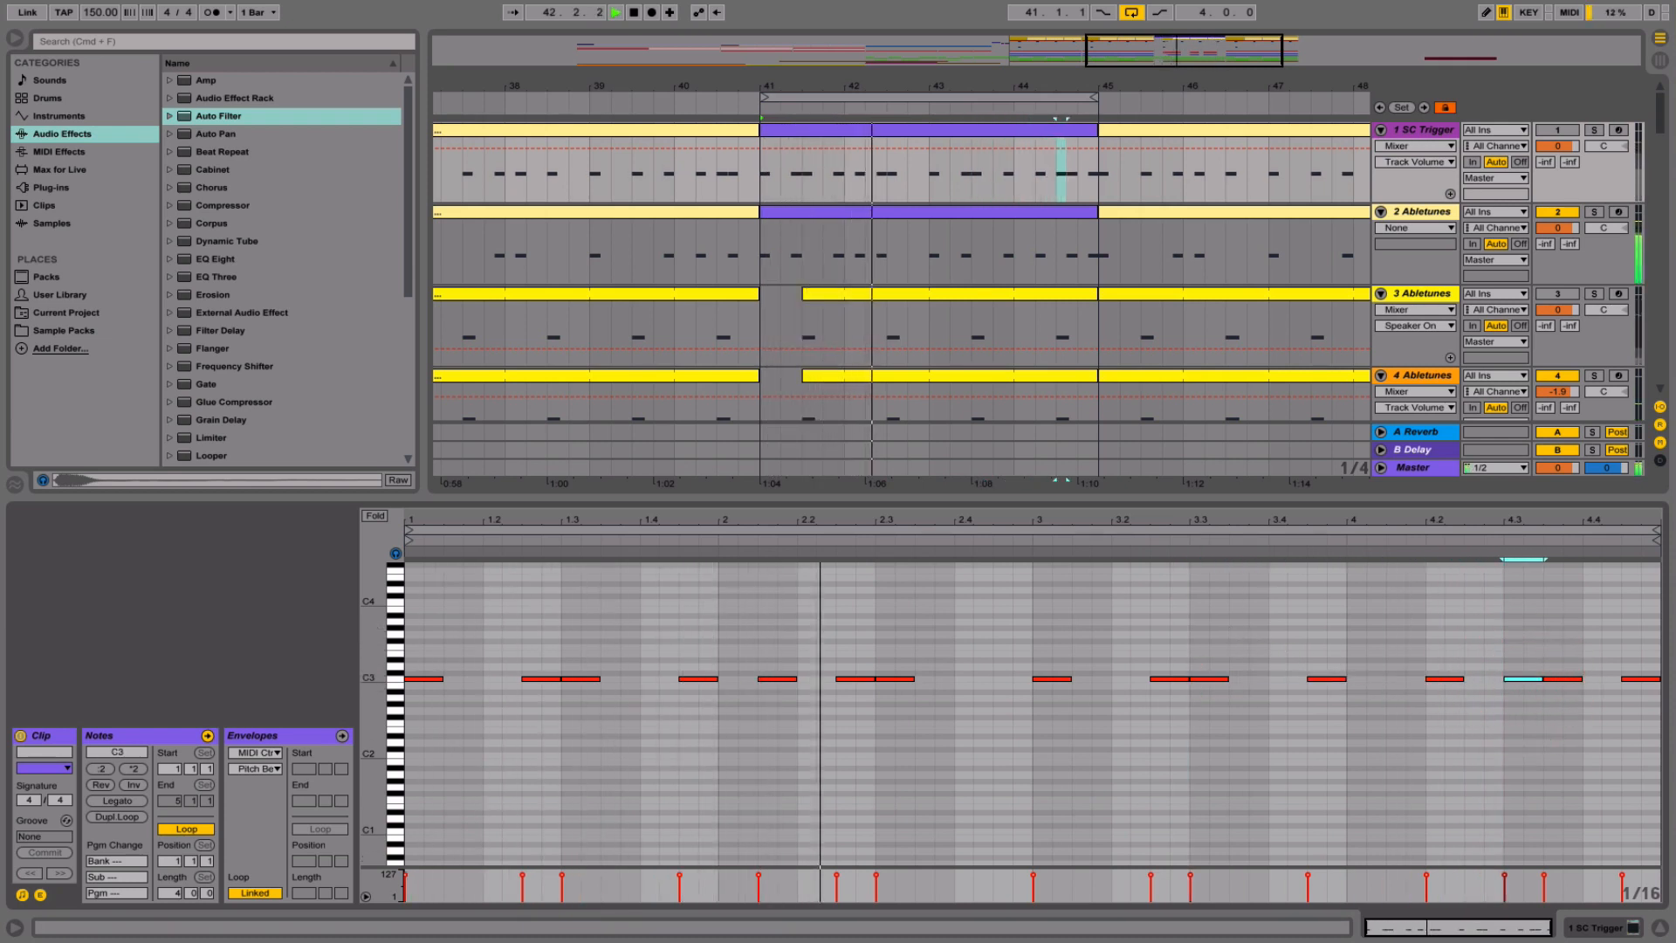
- Unfold track 7's audio lane and toggle track 4's activator while the loop plays
{"action": "key", "text": "super+alt+l"}
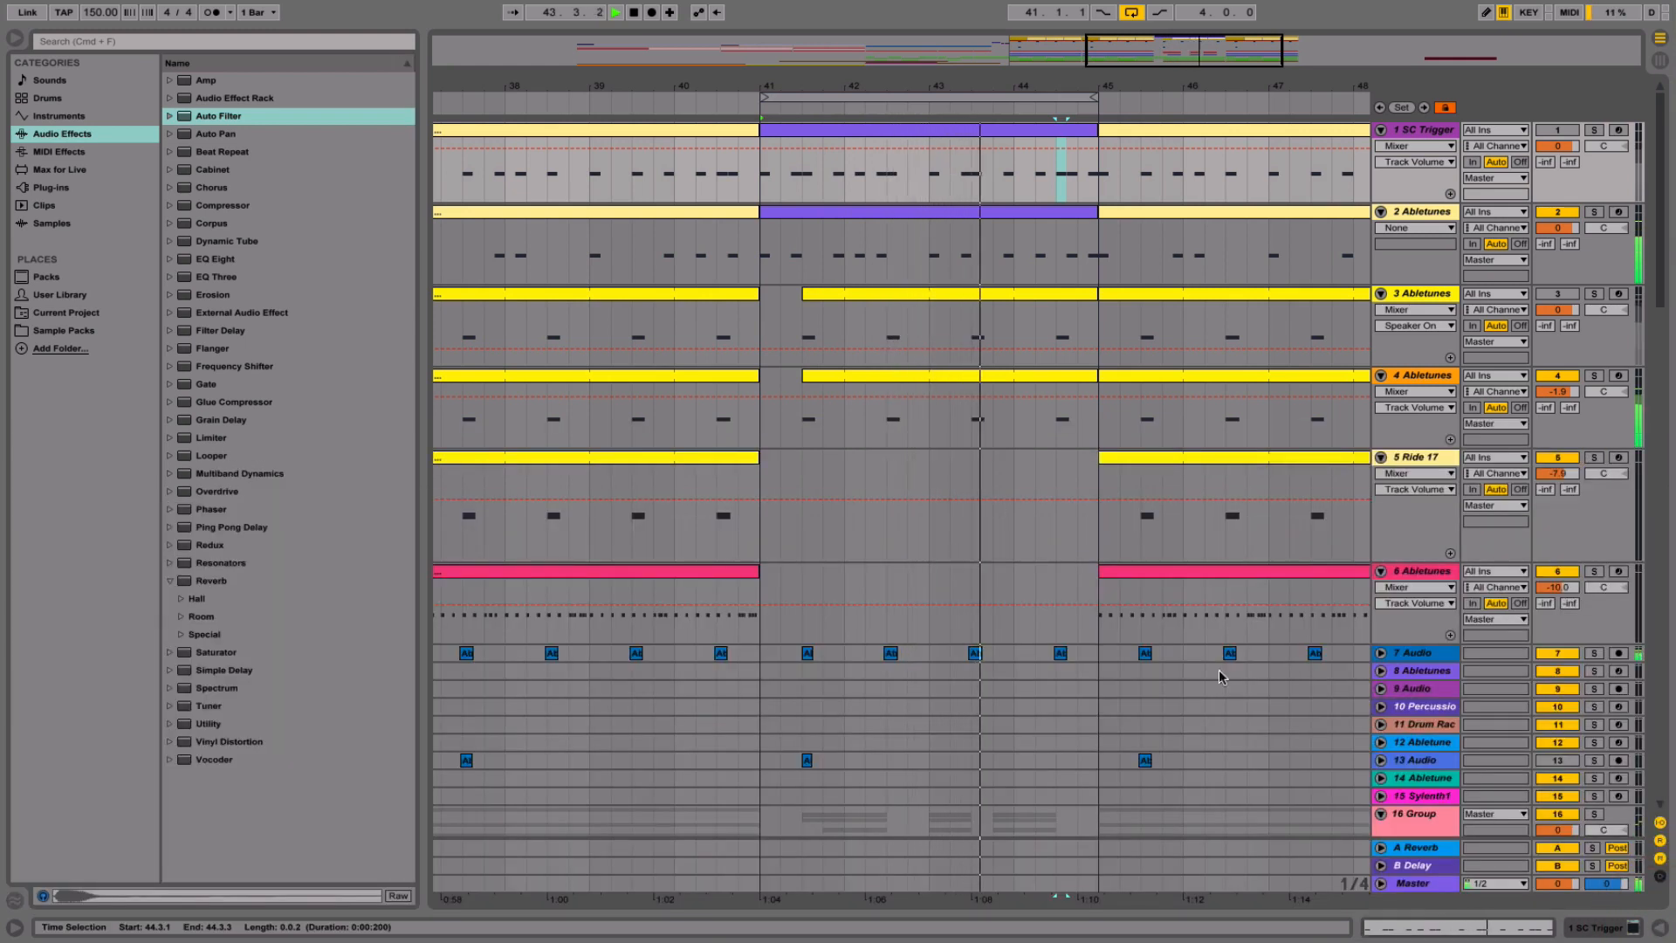
{"action": "left_click", "coordinate": [1381, 656]}
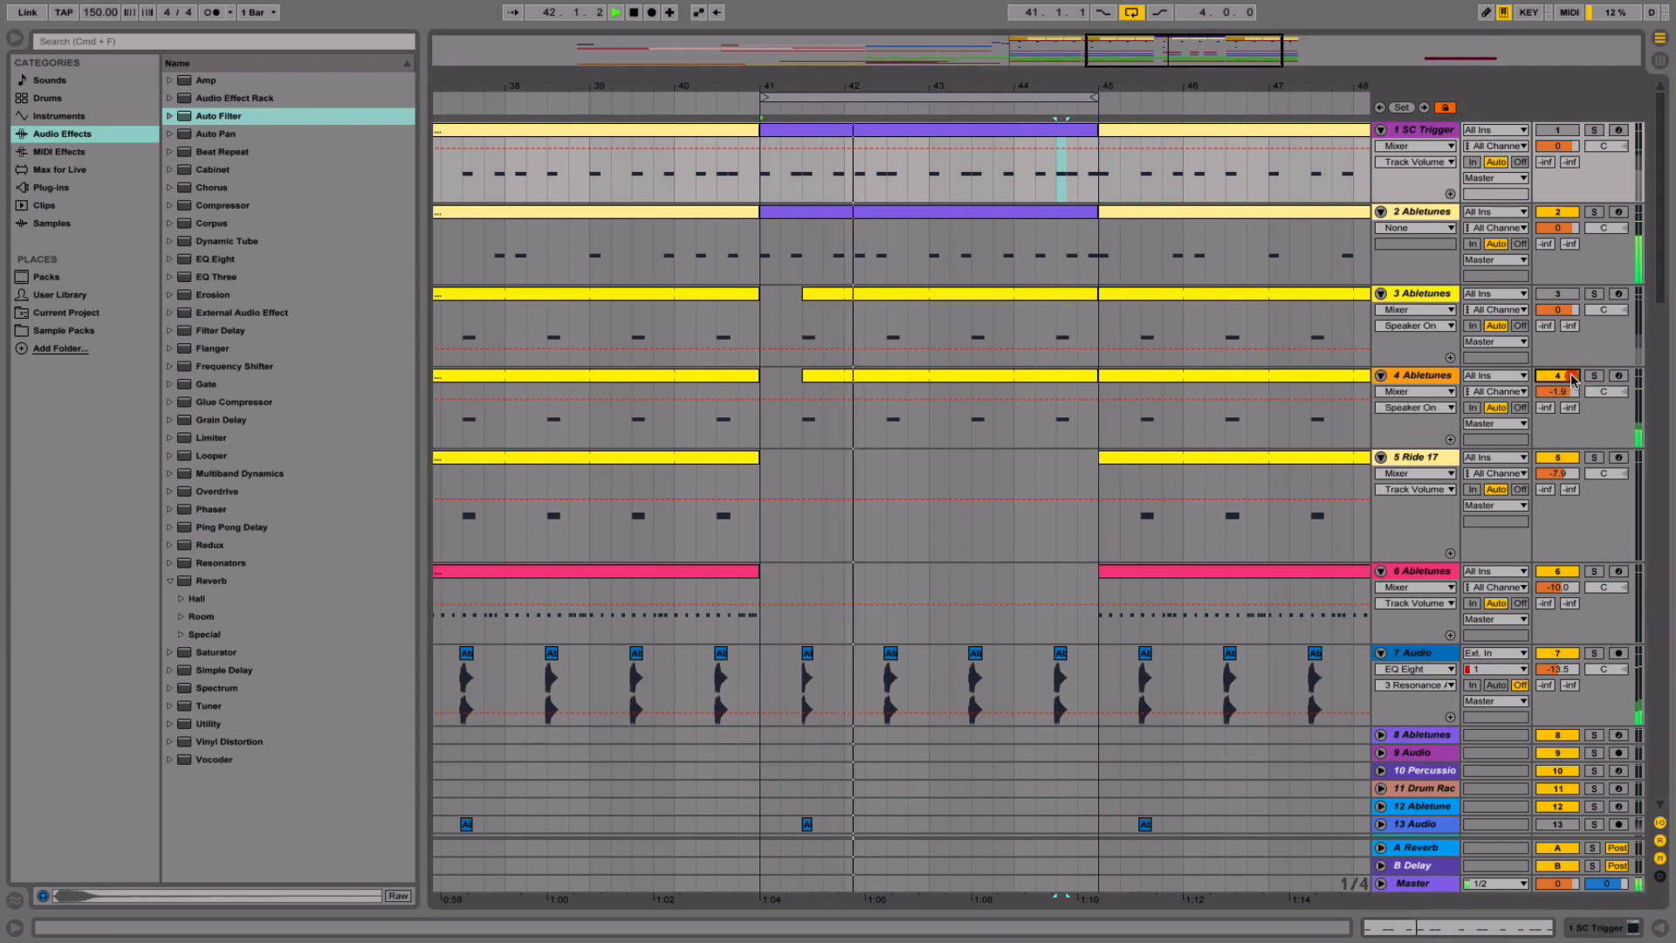
{"action": "left_click", "coordinate": [1570, 378]}
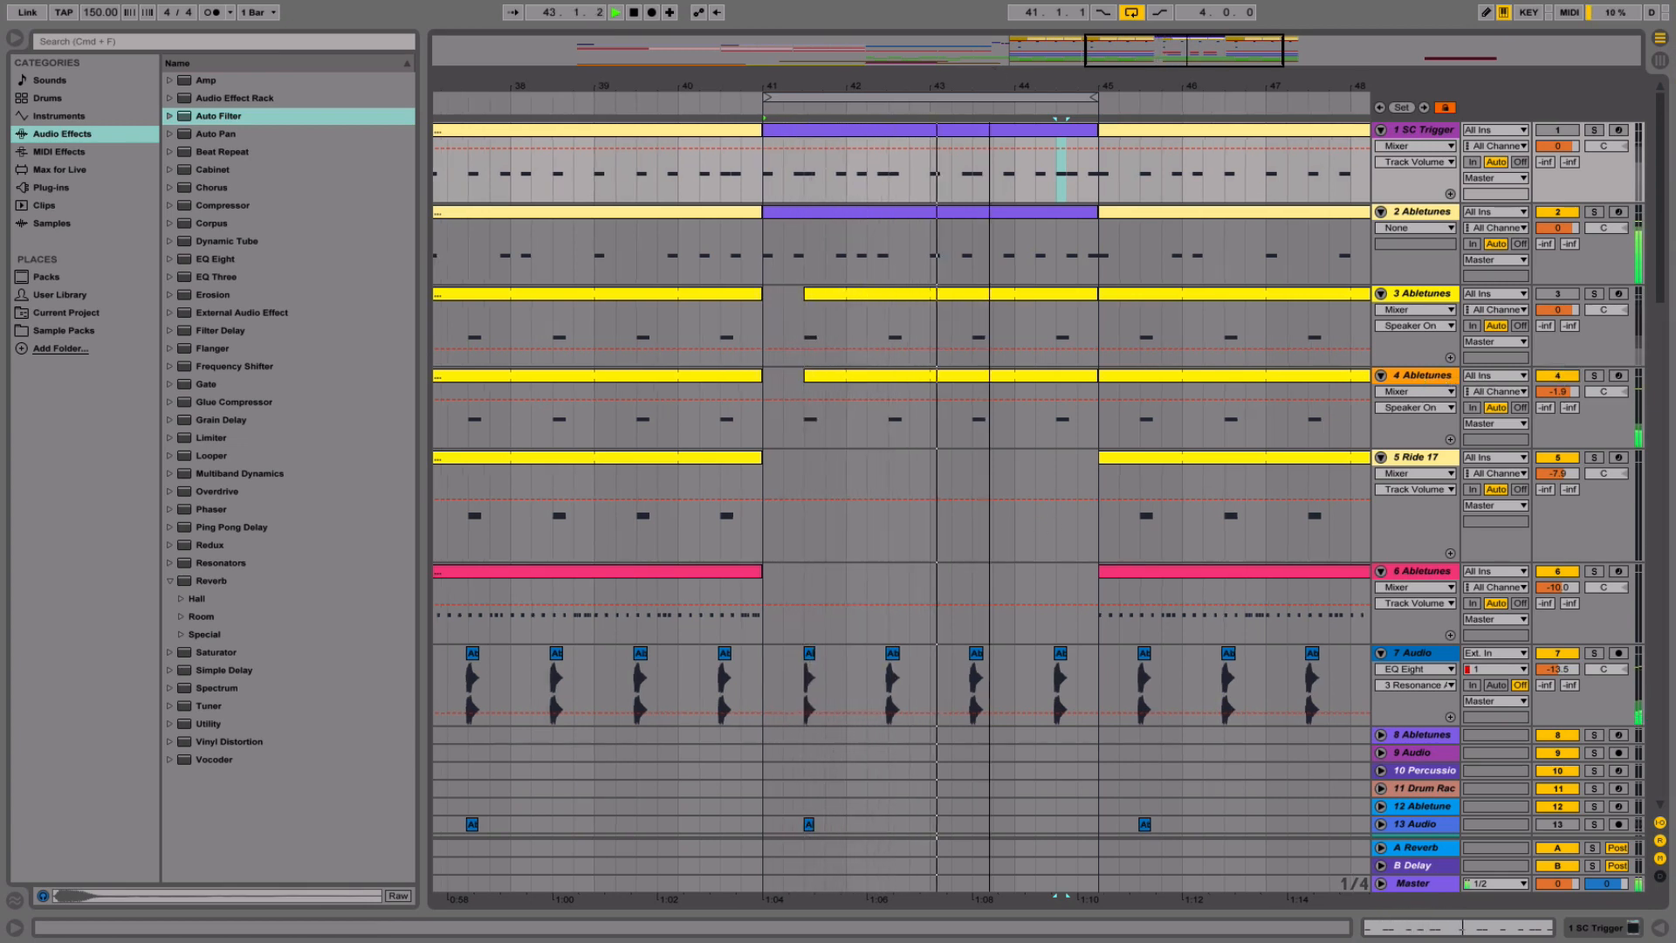
- Delete the Ride 17 clip at bars 45–49
{"action": "left_click_drag", "start_coordinate": [990, 85], "coordinate": [990, 26]}
{"action": "left_click_drag", "start_coordinate": [1023, 543], "coordinate": [1362, 589]}
{"action": "left_click_drag", "start_coordinate": [1156, 530], "coordinate": [980, 520]}
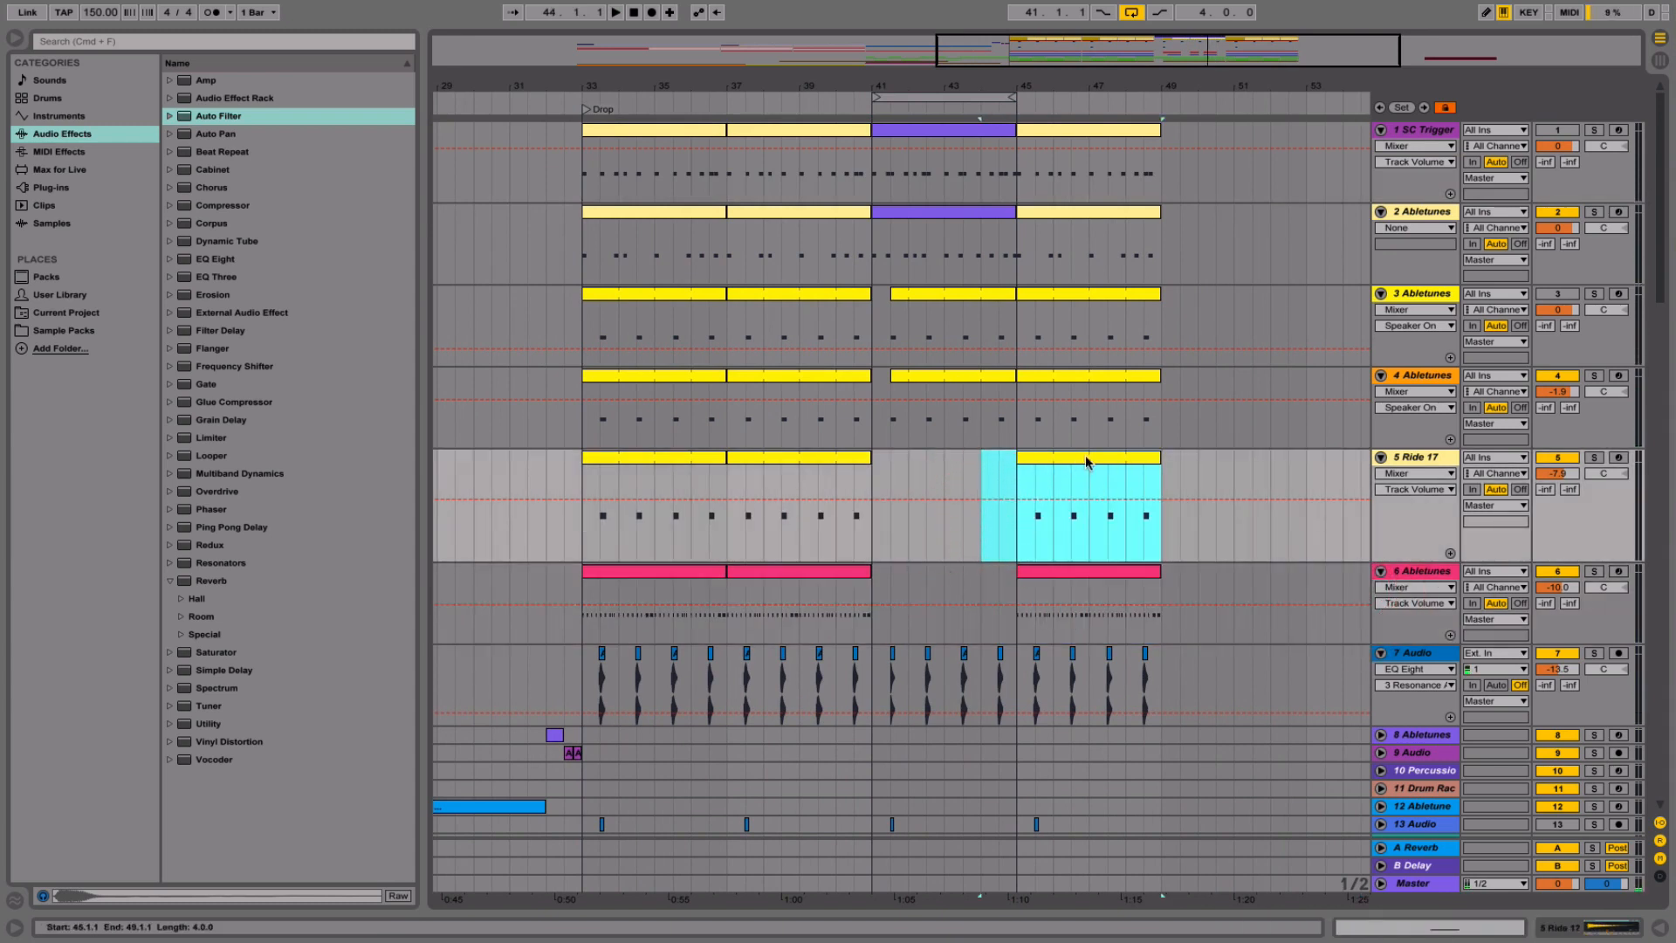
{"action": "key", "text": "Delete"}
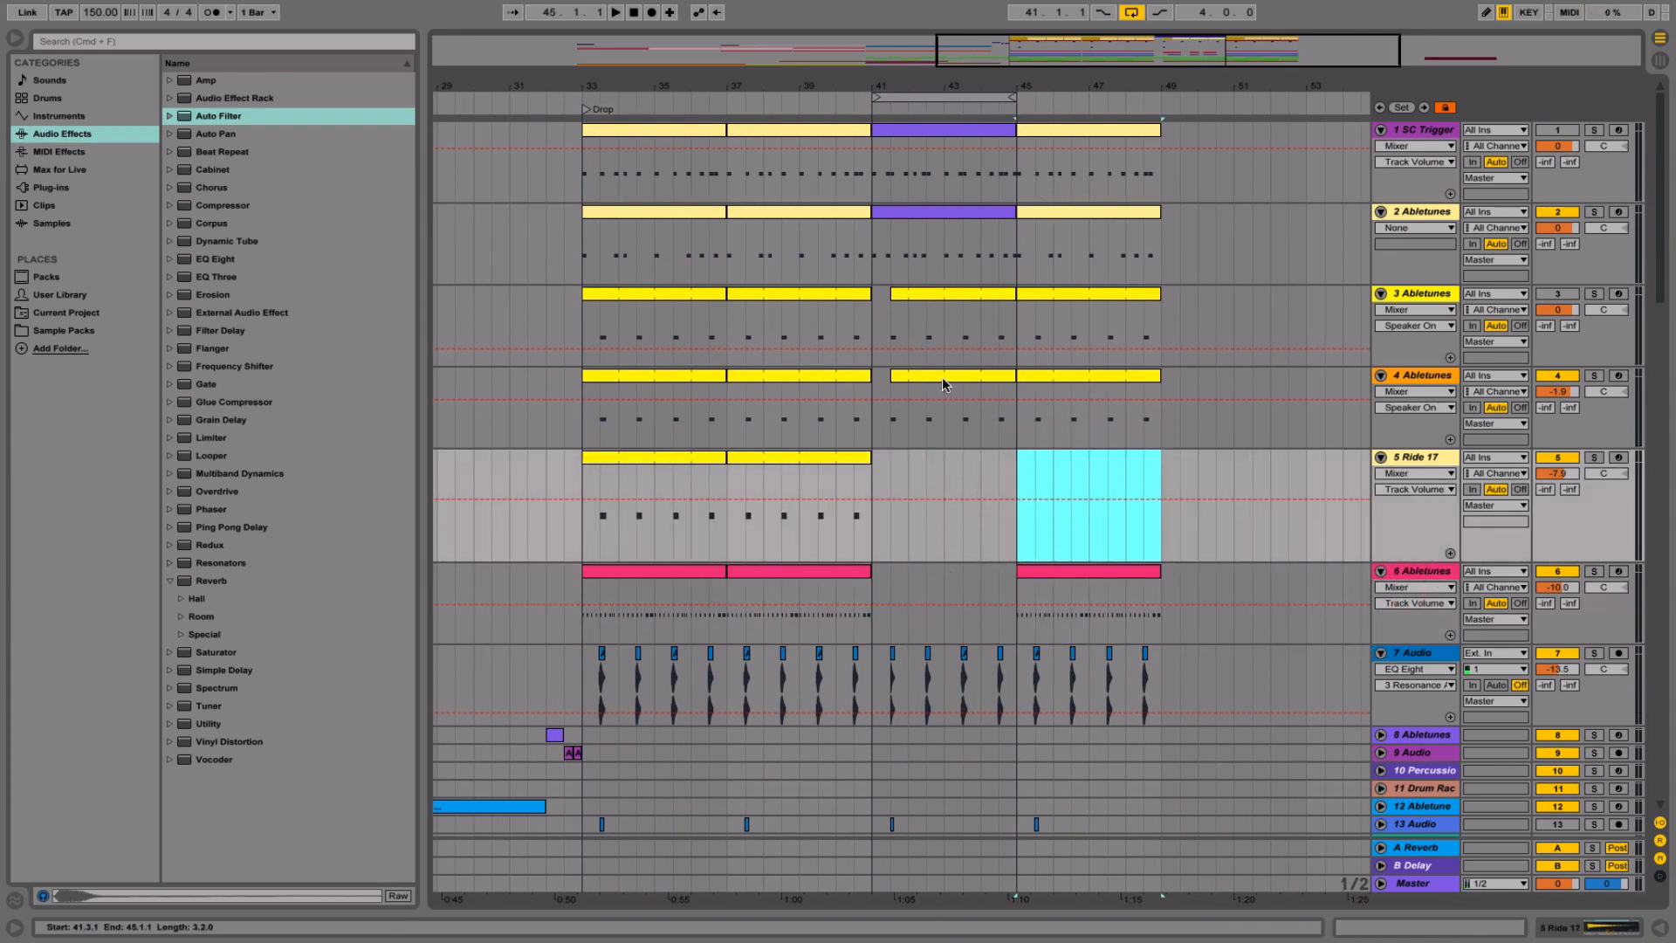
- Duplicate the purple SC Trigger and bass drum clips to bars 45–49 and extend the loop to eight bars
{"action": "left_click", "coordinate": [943, 379]}
{"action": "left_click", "coordinate": [963, 211]}
{"action": "left_click", "coordinate": [971, 139], "text": "shift"}
{"action": "left_click", "coordinate": [972, 132], "text": "shift"}
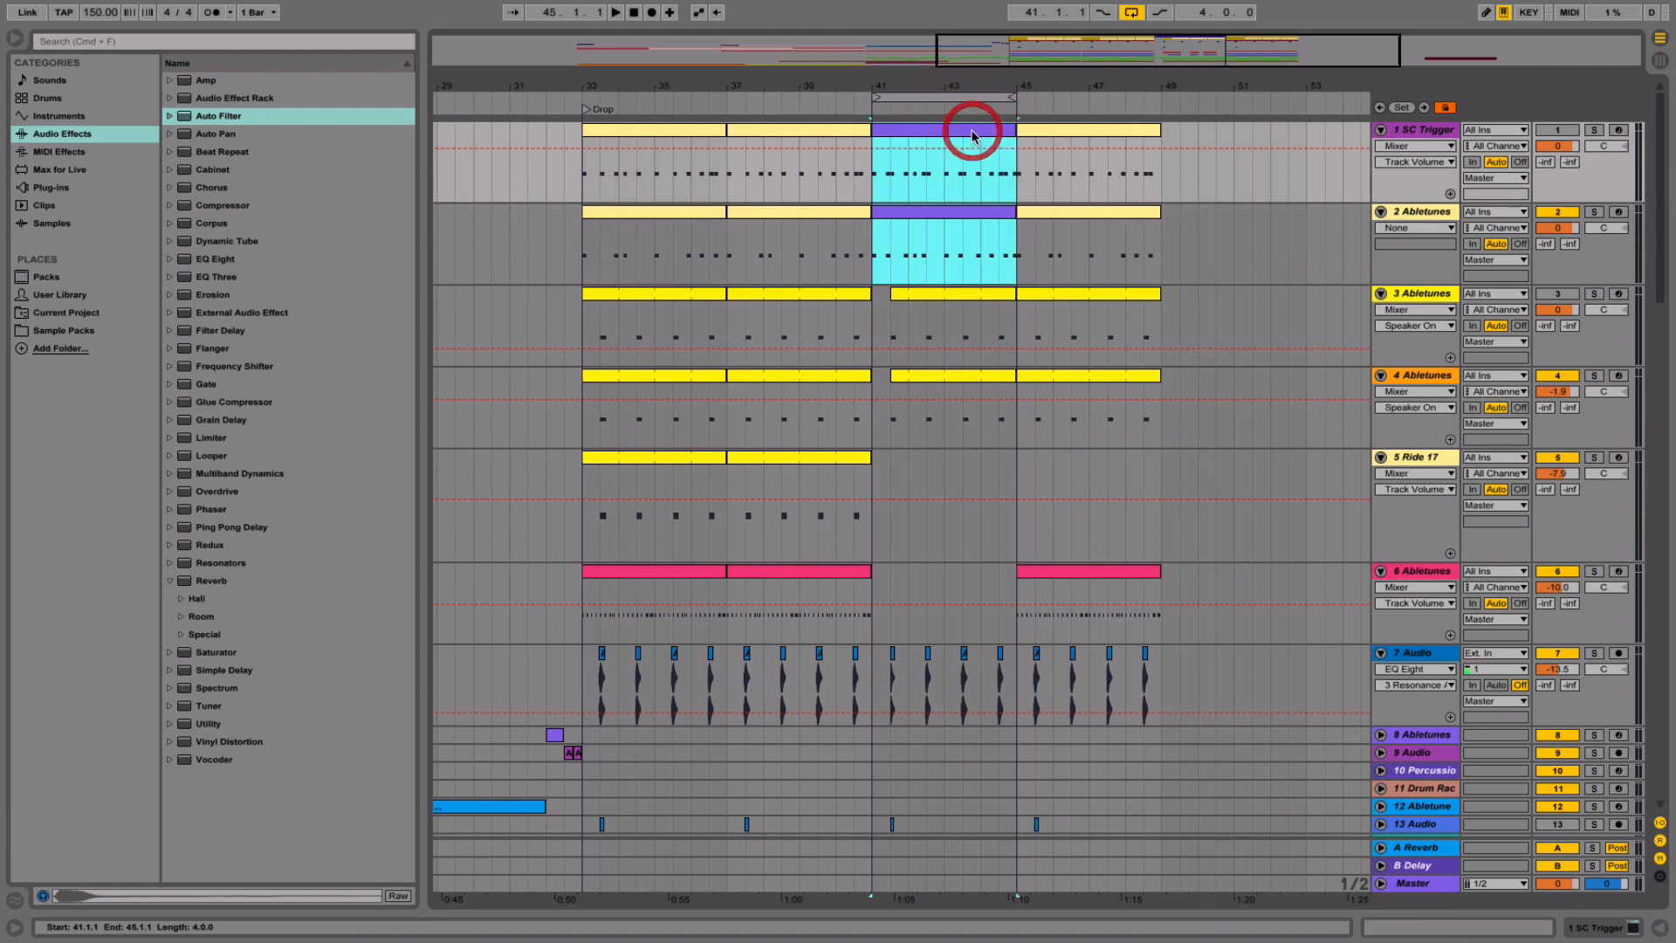
{"action": "key", "text": "super+d"}
{"action": "left_click_drag", "start_coordinate": [1012, 101], "coordinate": [1161, 98]}
- Delete the Chords Em clip at bars 45–49 on track 17
{"action": "scroll", "coordinate": [1156, 467], "scroll_direction": "down", "scroll_amount": 5}
{"action": "scroll", "coordinate": [1155, 462], "scroll_direction": "down", "scroll_amount": 5}
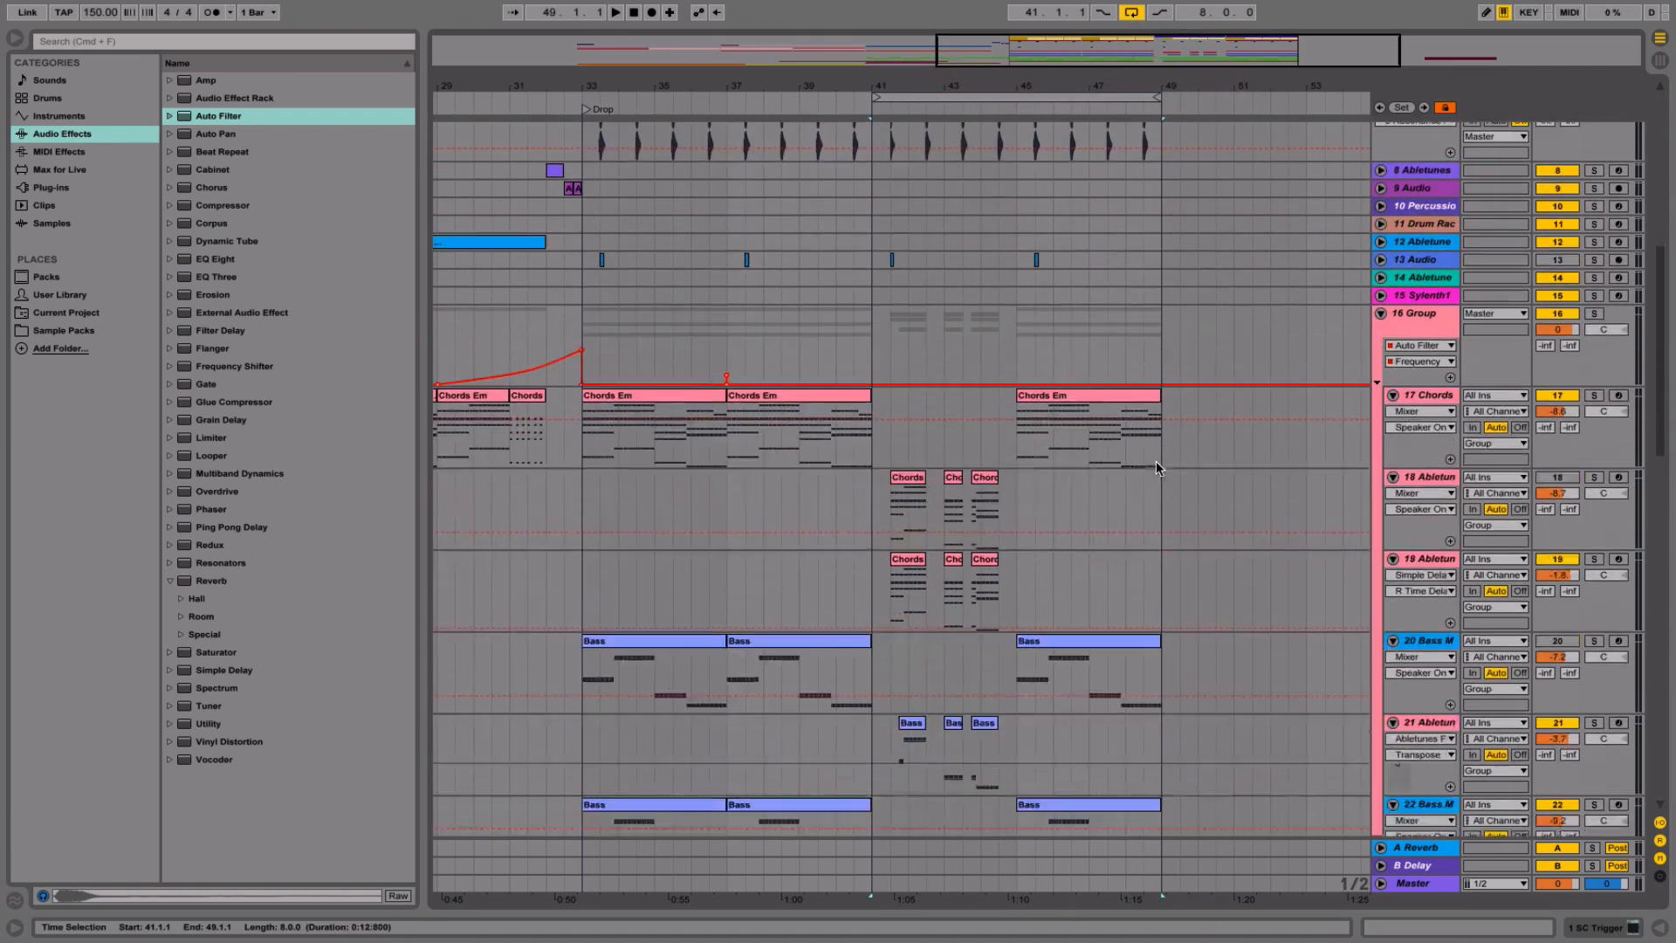
{"action": "left_click", "coordinate": [1059, 394]}
{"action": "key", "text": "Delete"}
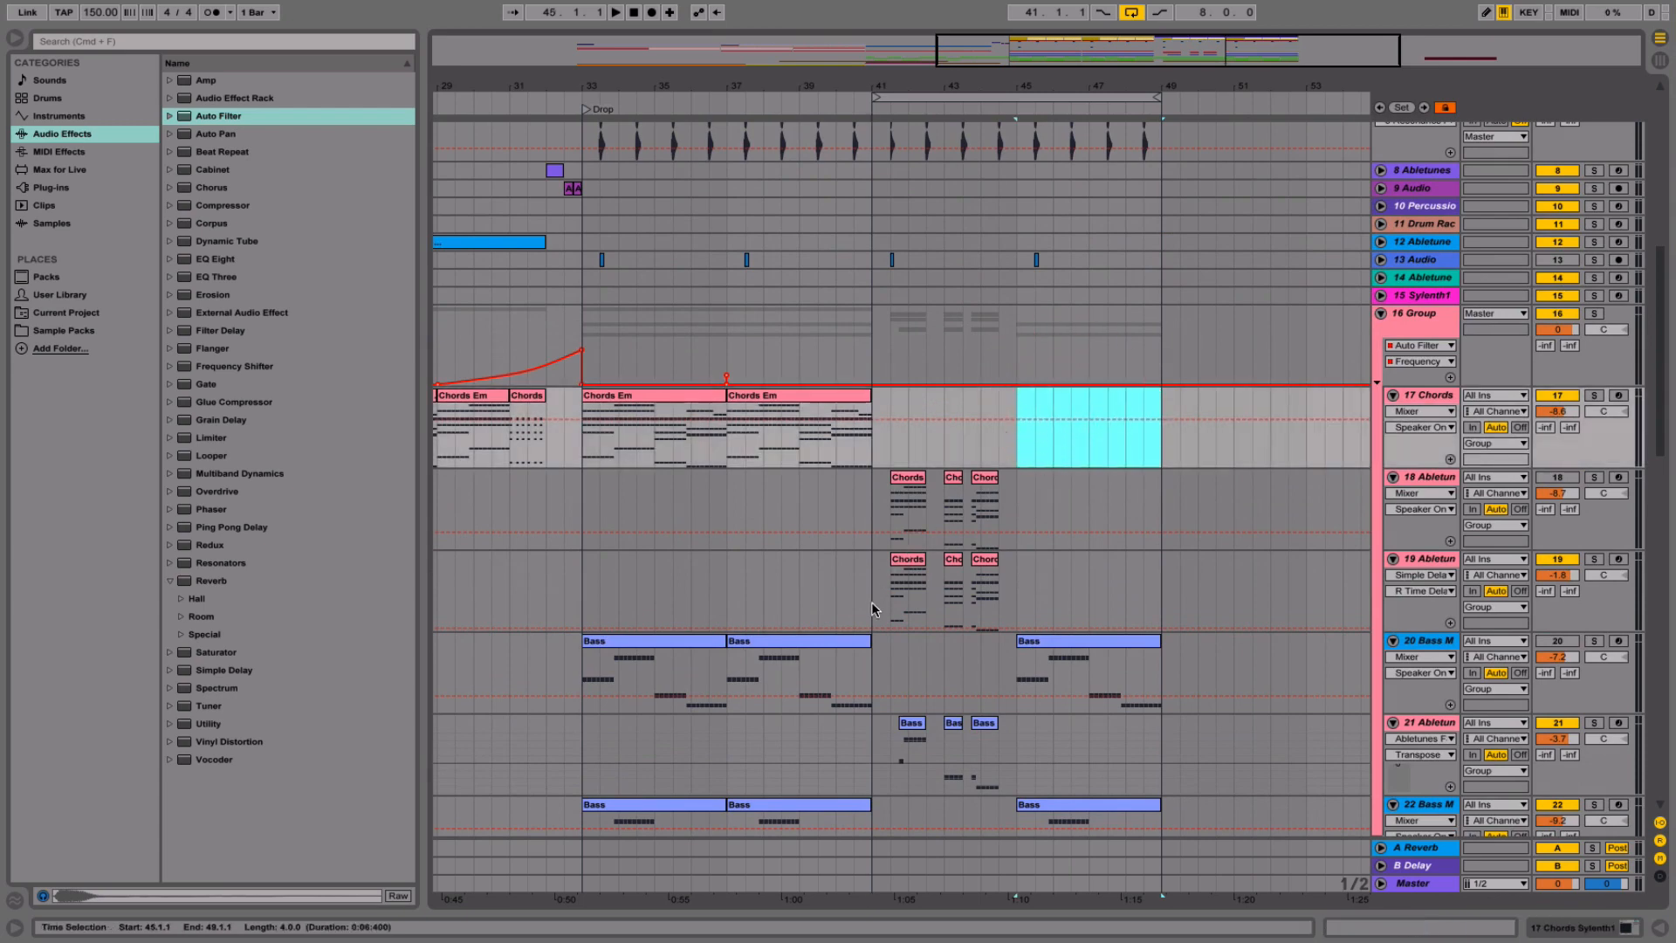
- Copy track 19's three chord clips from bars 41–45 and paste them at bar 45
{"action": "left_click_drag", "start_coordinate": [871, 602], "coordinate": [961, 604]}
{"action": "left_click", "coordinate": [1023, 611]}
{"action": "key", "text": "super+v"}
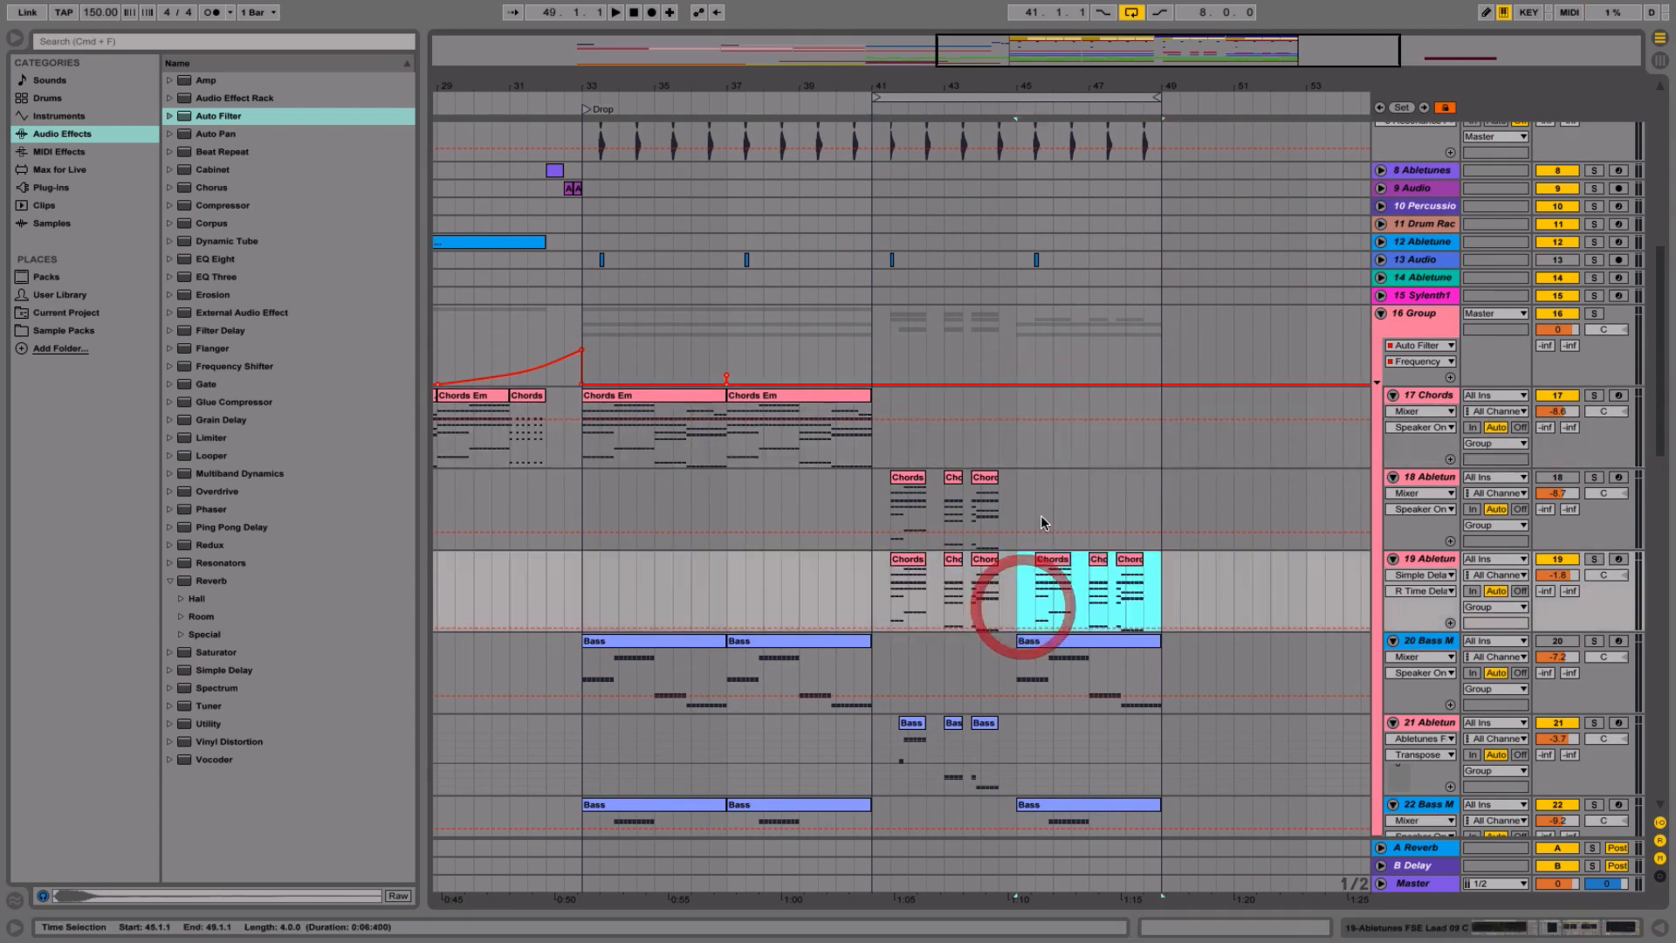
- Name the three pink clips on track 6 between bars 33 and 49 "HiHat"
{"action": "scroll", "coordinate": [1045, 454], "scroll_direction": "down", "scroll_amount": 5}
{"action": "scroll", "coordinate": [1045, 454], "scroll_direction": "up", "scroll_amount": 10}
{"action": "left_click", "coordinate": [1061, 572]}
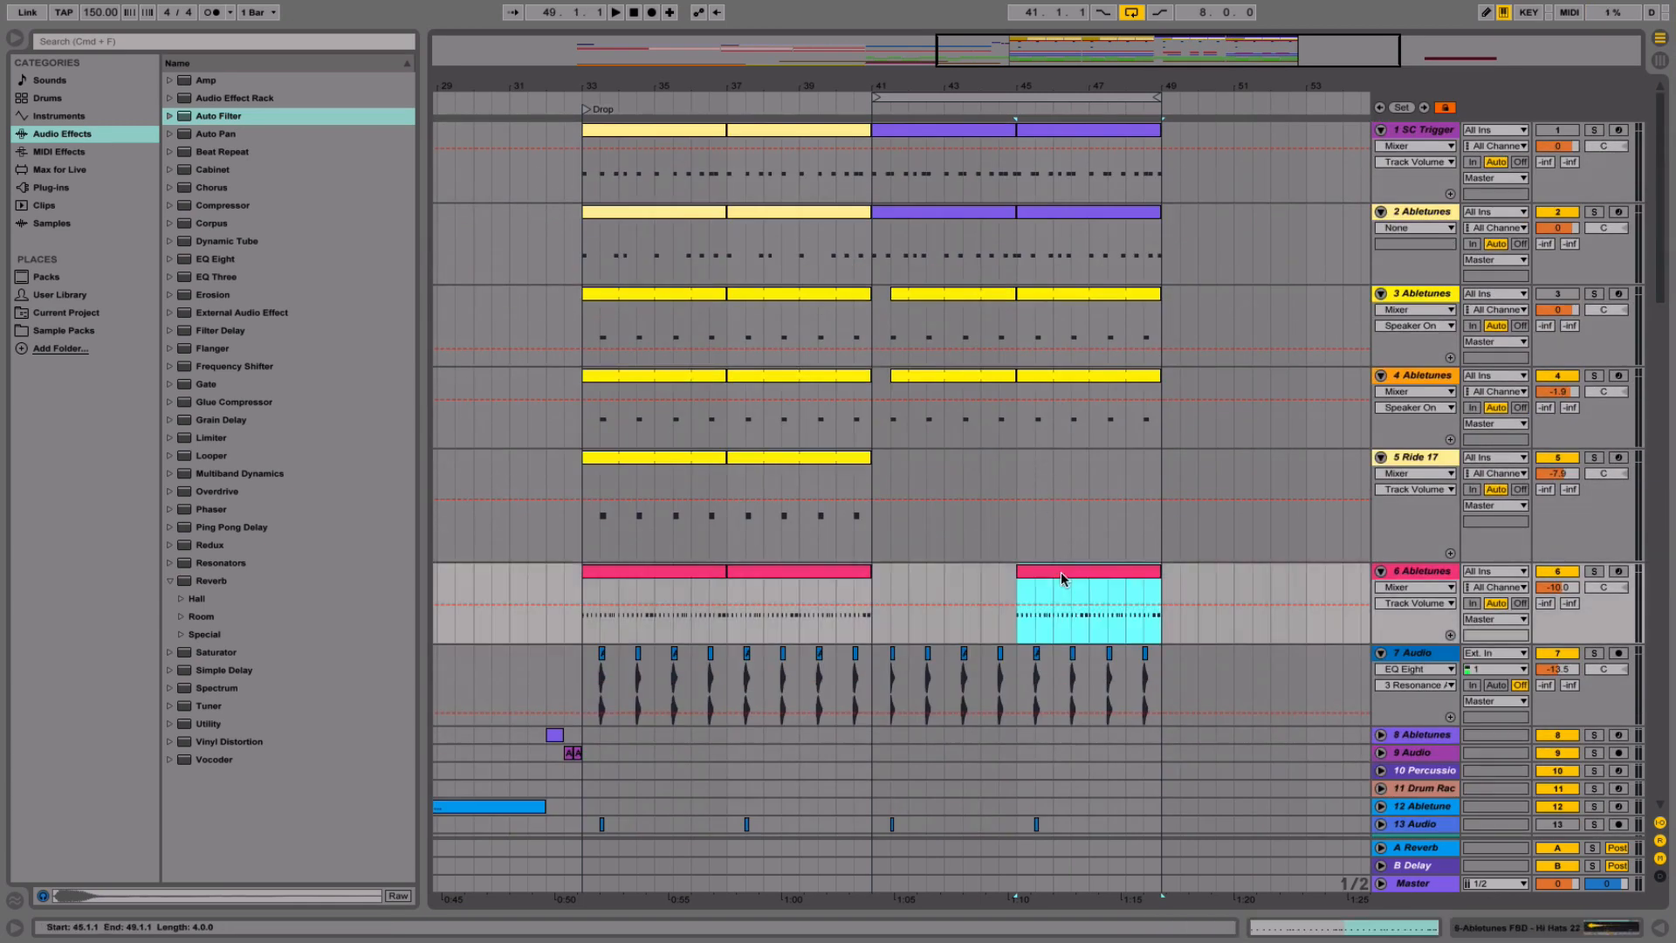
{"action": "left_click", "coordinate": [694, 573], "text": "shift"}
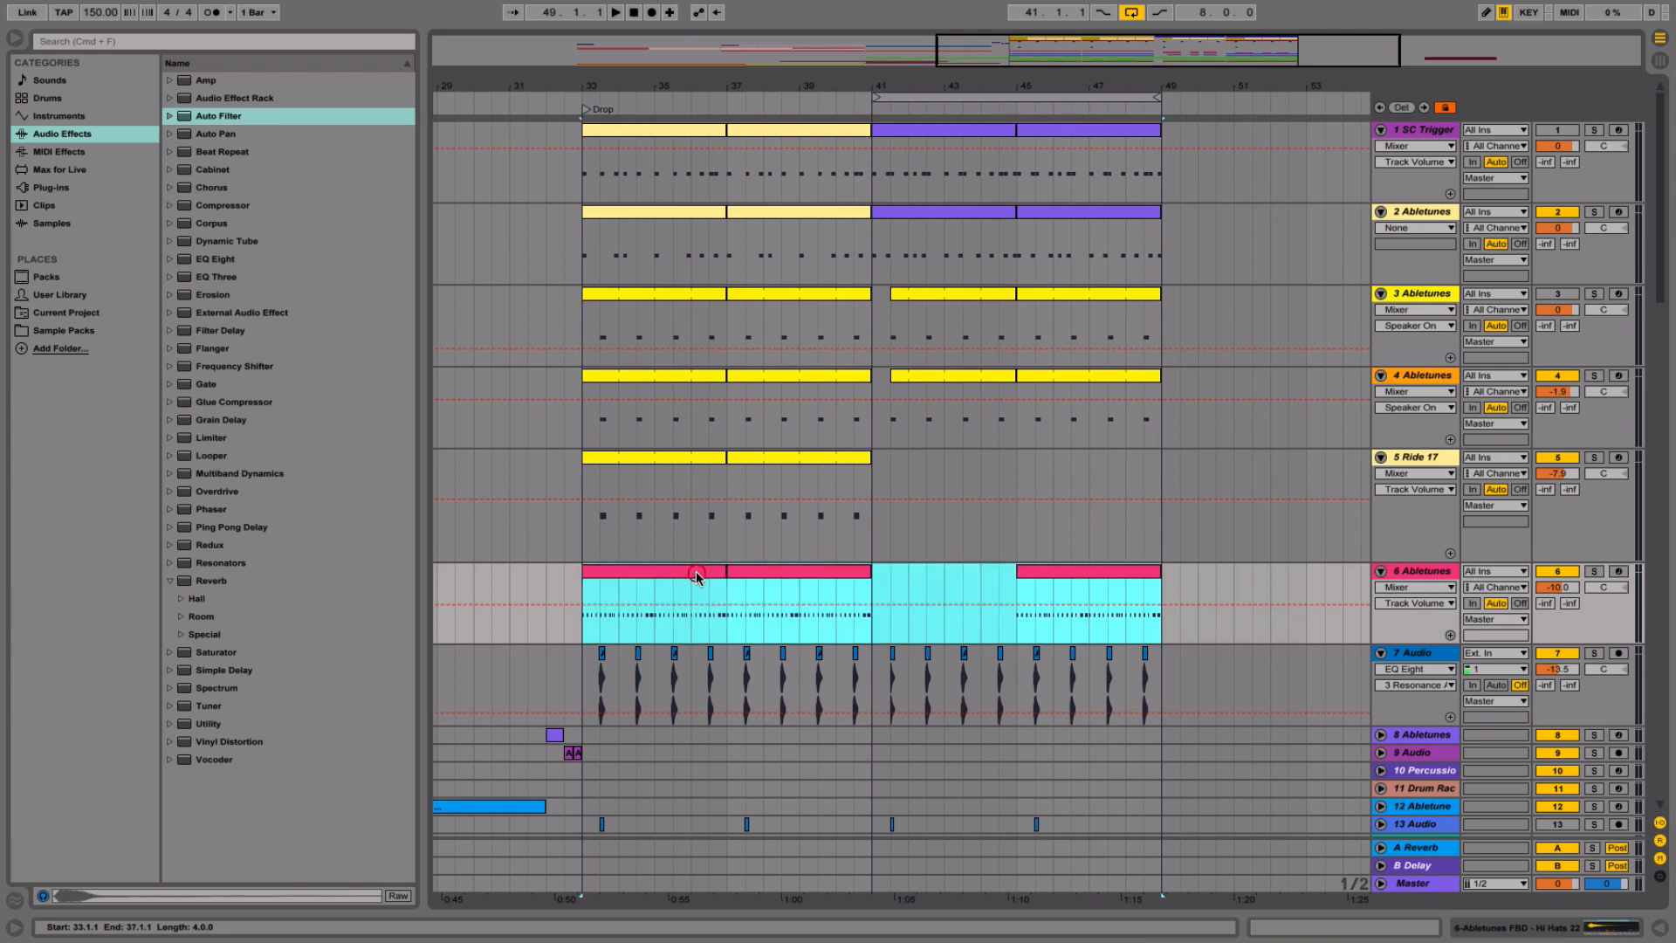
{"action": "left_click", "coordinate": [1323, 928]}
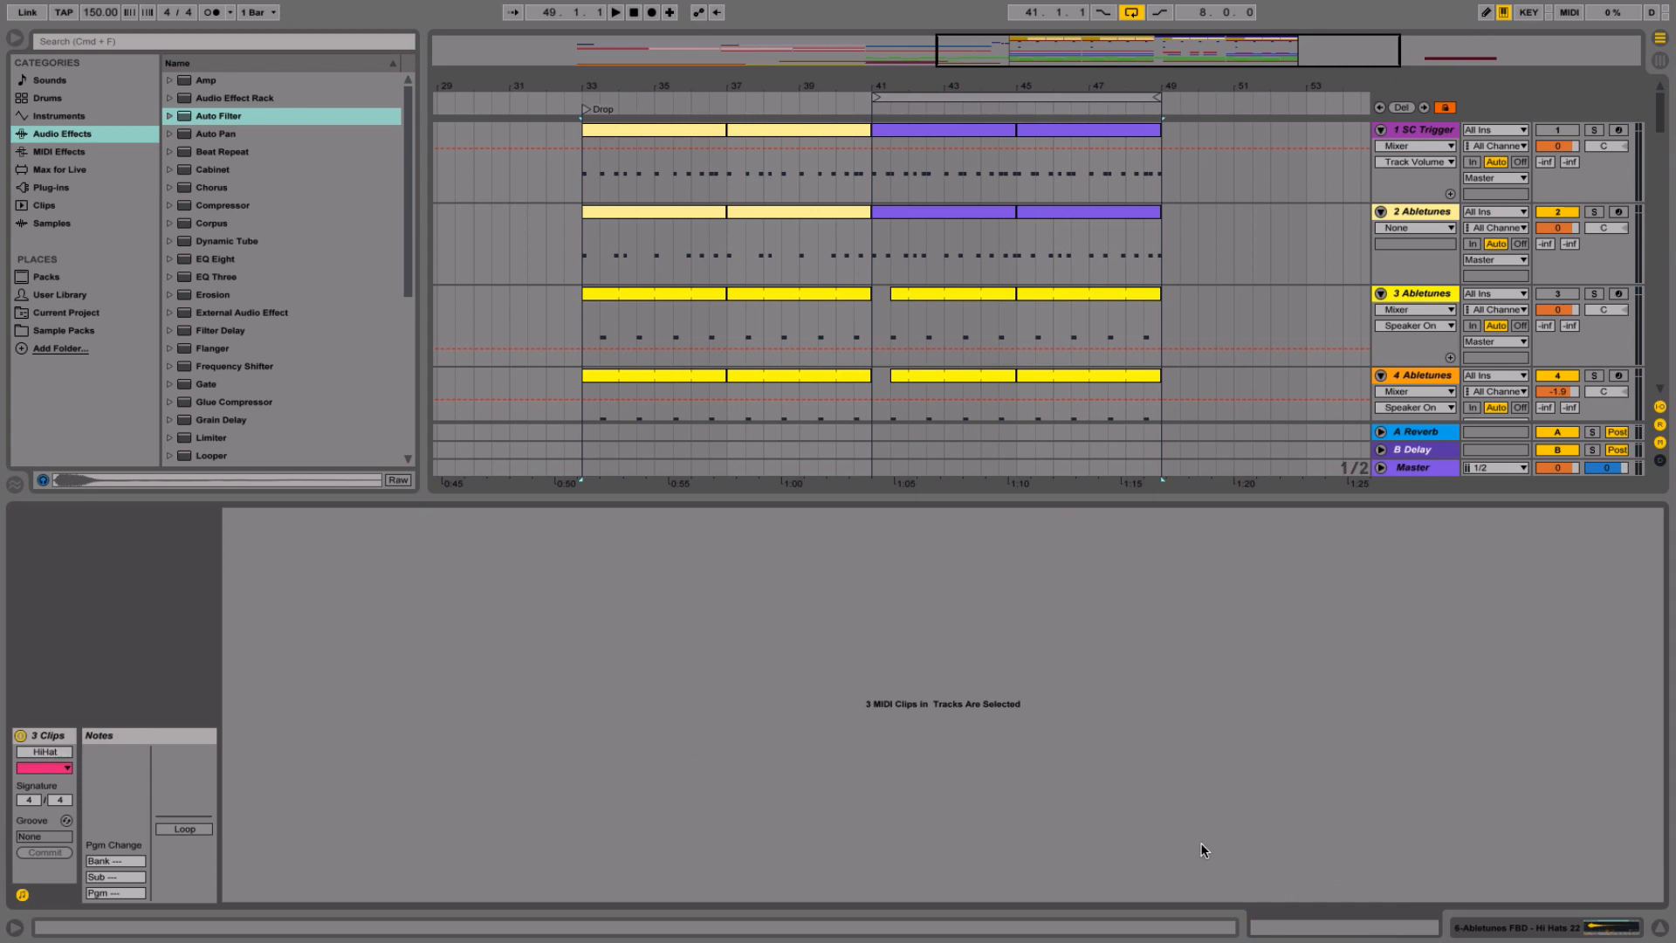
{"action": "left_click", "coordinate": [1661, 932]}
- Play back the drop from bar 33, then its second half from bar 41
{"action": "key", "text": "space"}
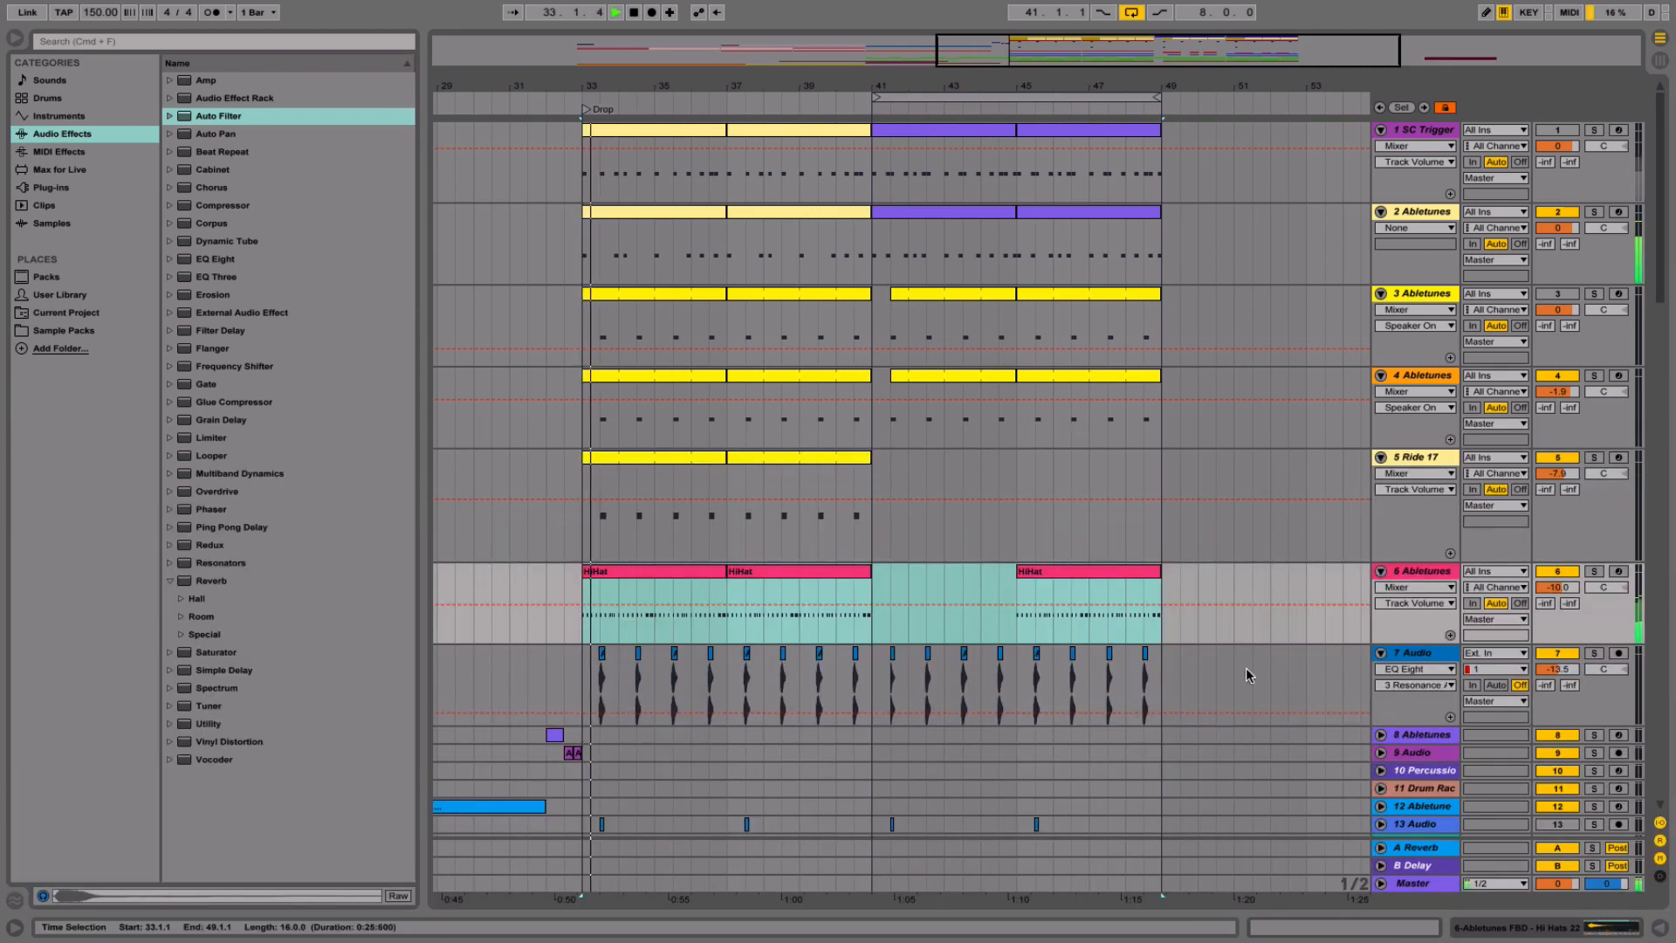
{"action": "left_click", "coordinate": [876, 630]}
{"action": "left_click", "coordinate": [877, 629]}
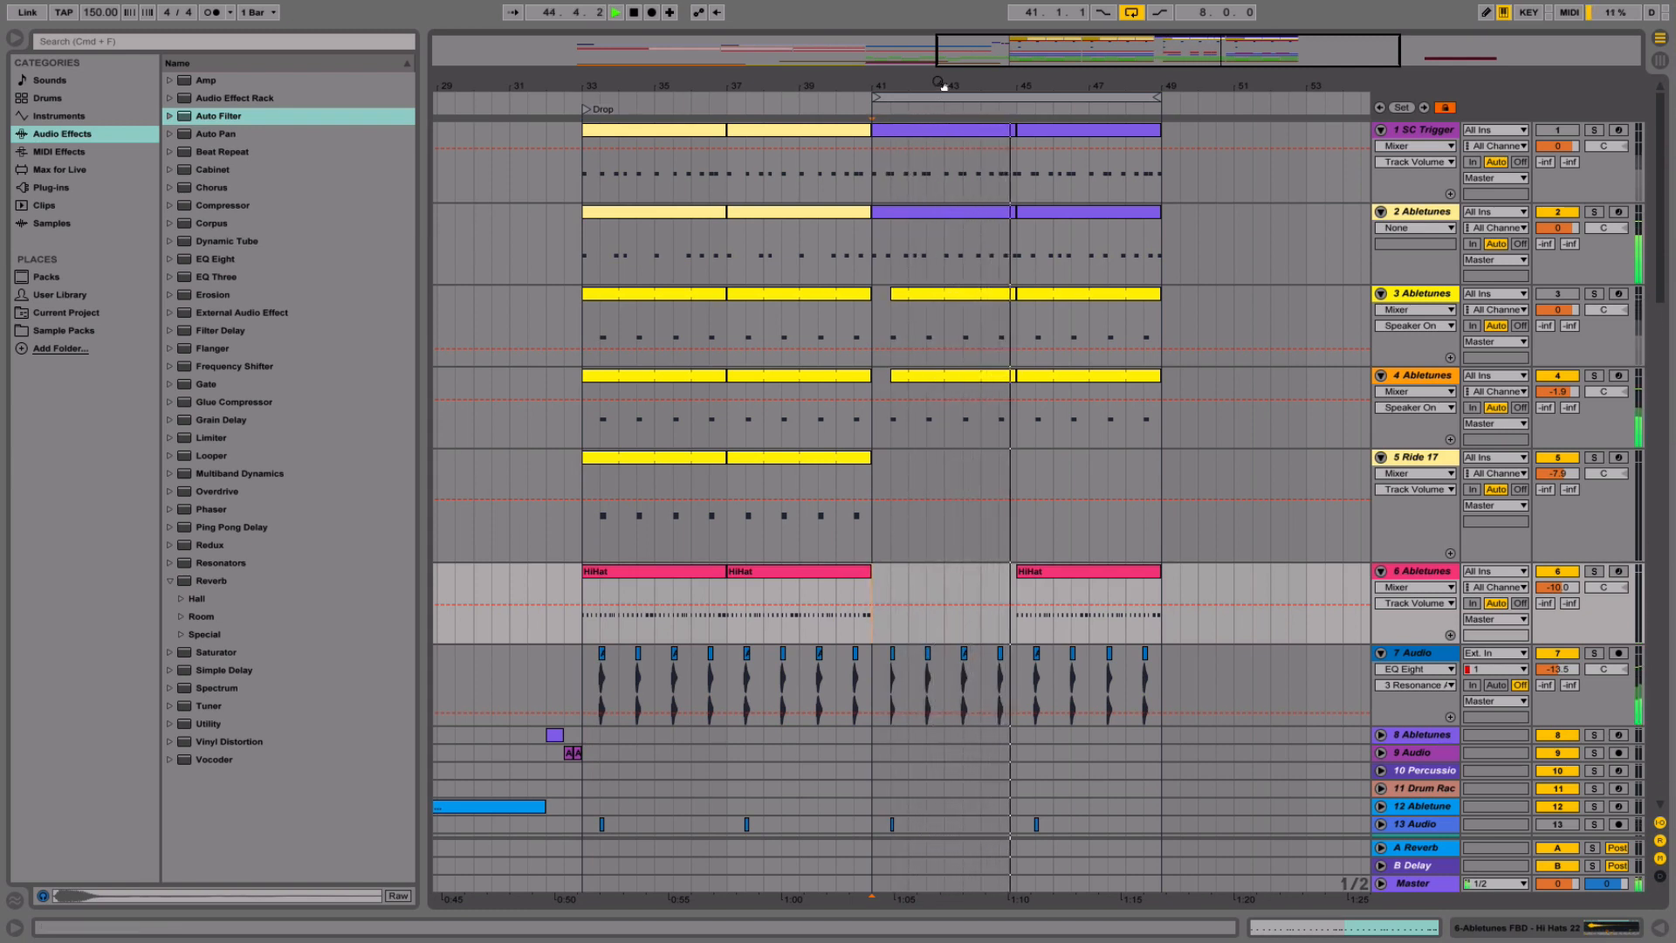
{"action": "key", "text": "space"}
{"action": "left_click_drag", "start_coordinate": [943, 84], "coordinate": [870, 145]}
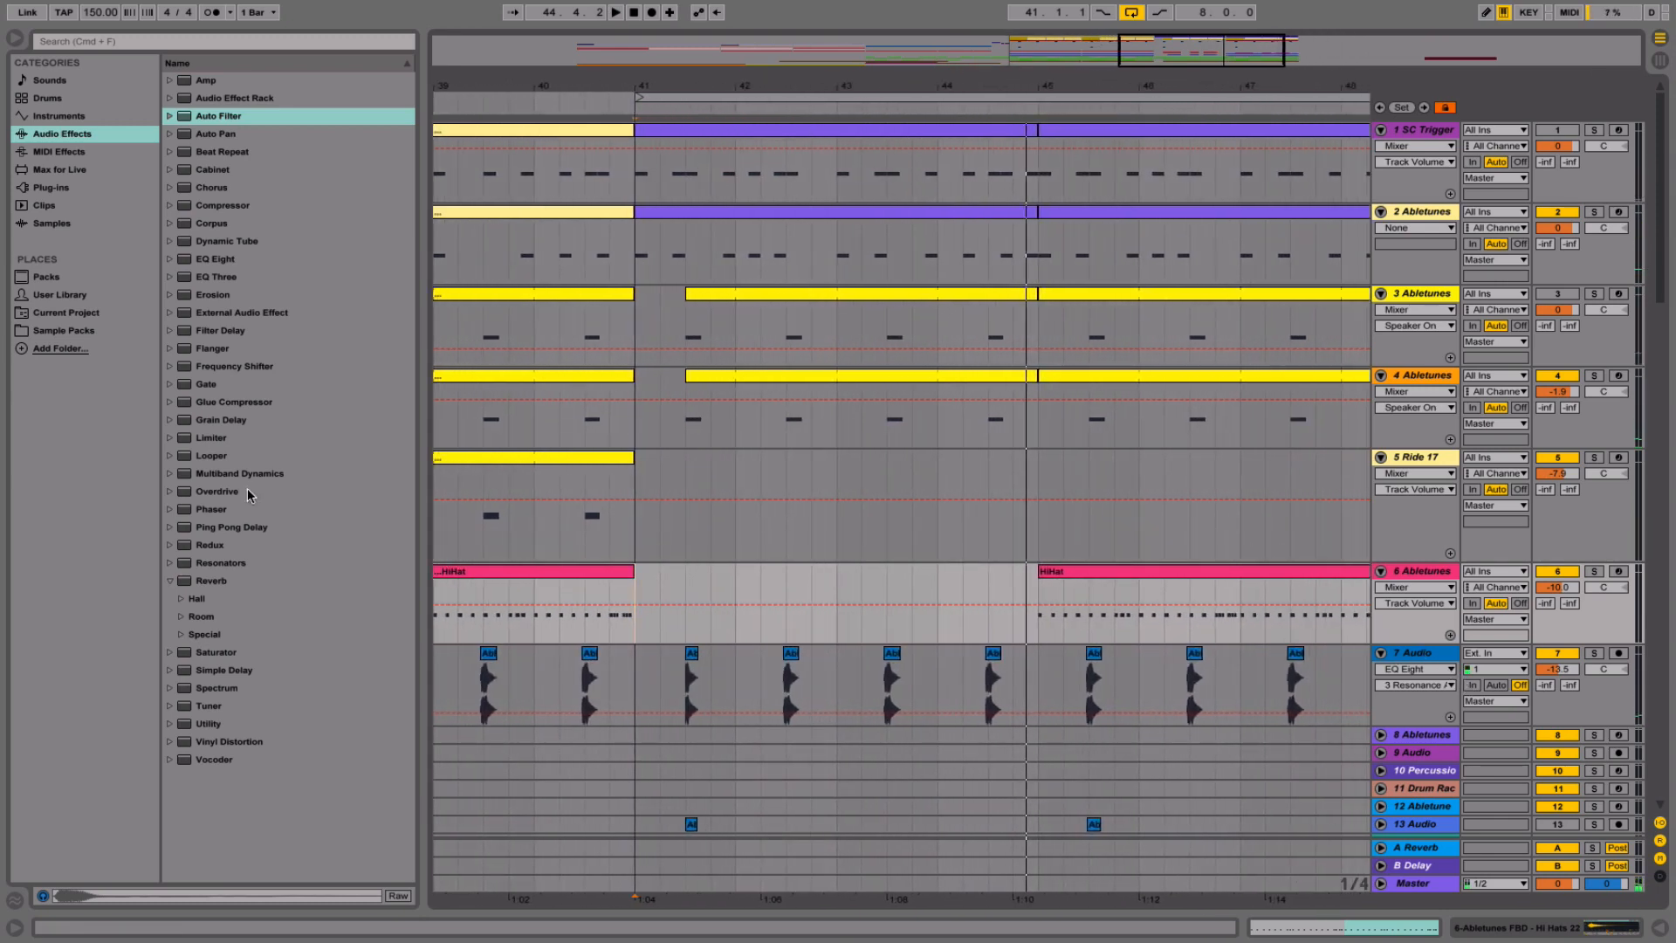
- Open the Percussion folder of the Future Sound Essentials sample pack and audition its samples up to Percussion 10
{"action": "left_click", "coordinate": [54, 329]}
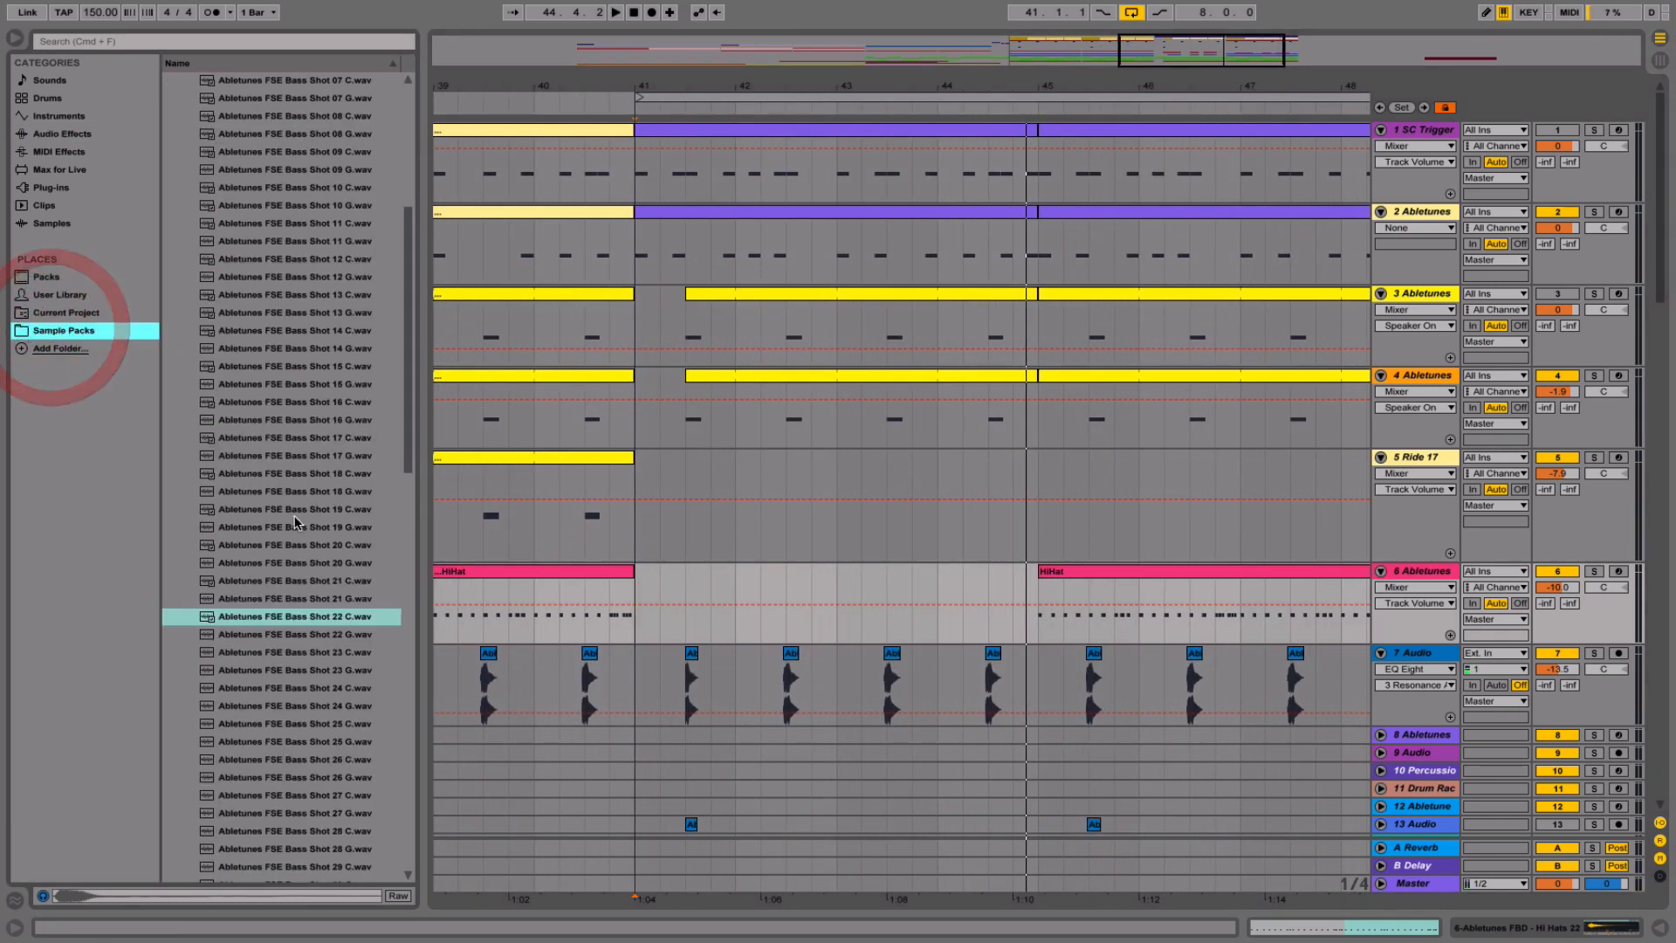
{"action": "scroll", "coordinate": [294, 517], "scroll_direction": "up", "scroll_amount": 3}
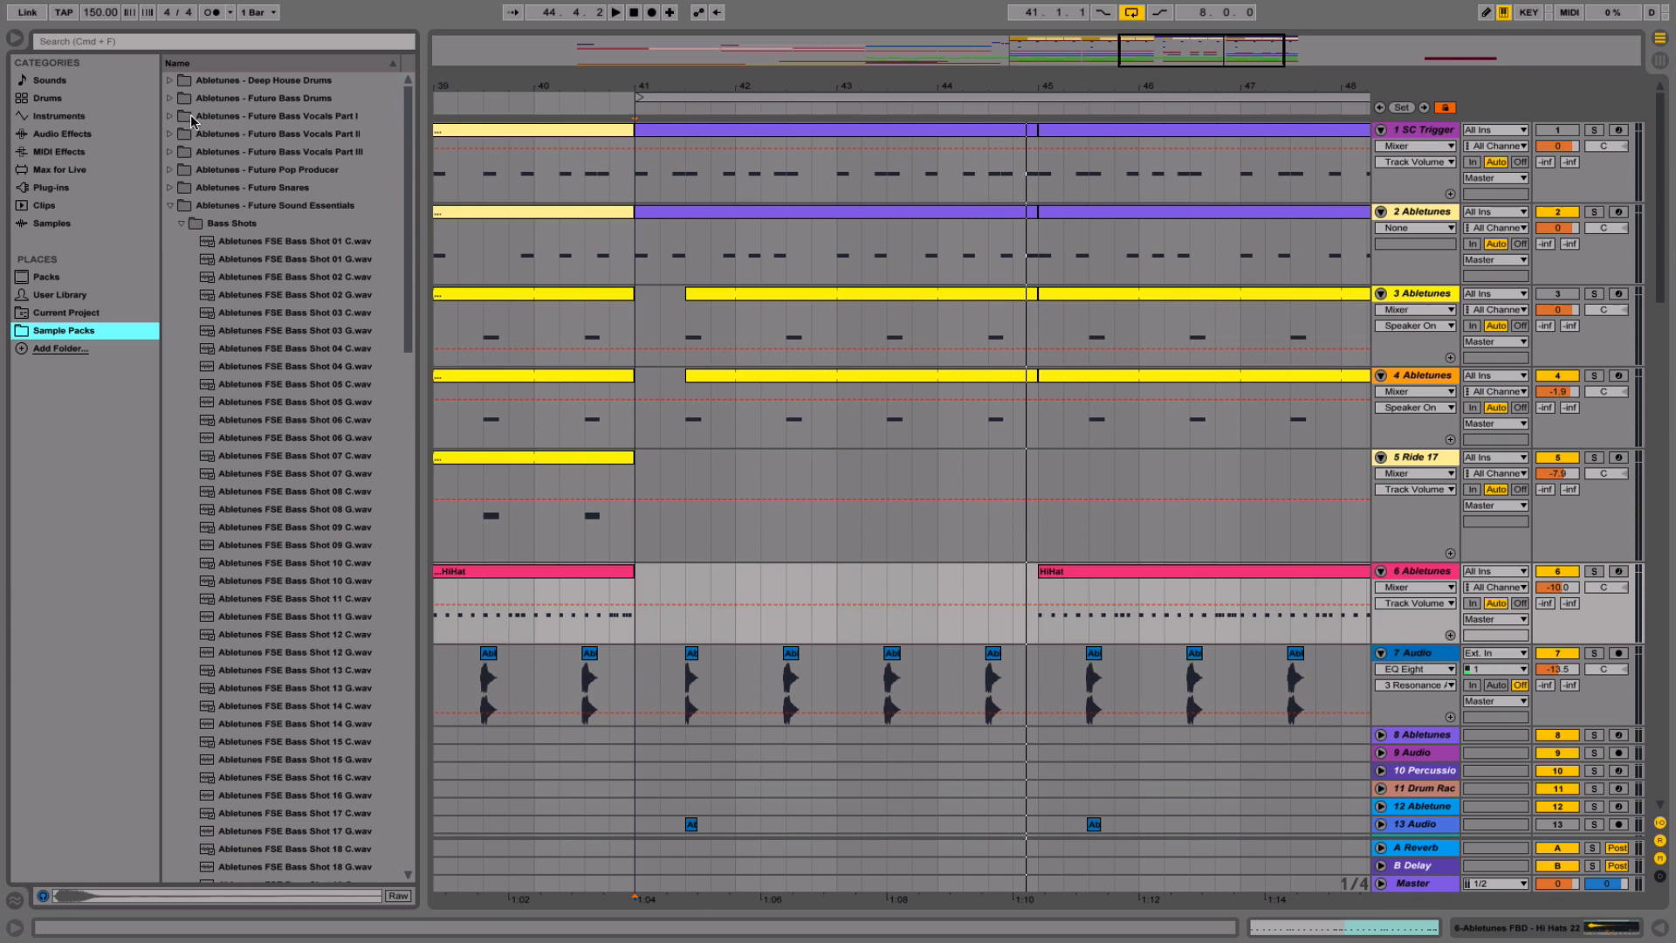
{"action": "left_click", "coordinate": [181, 224]}
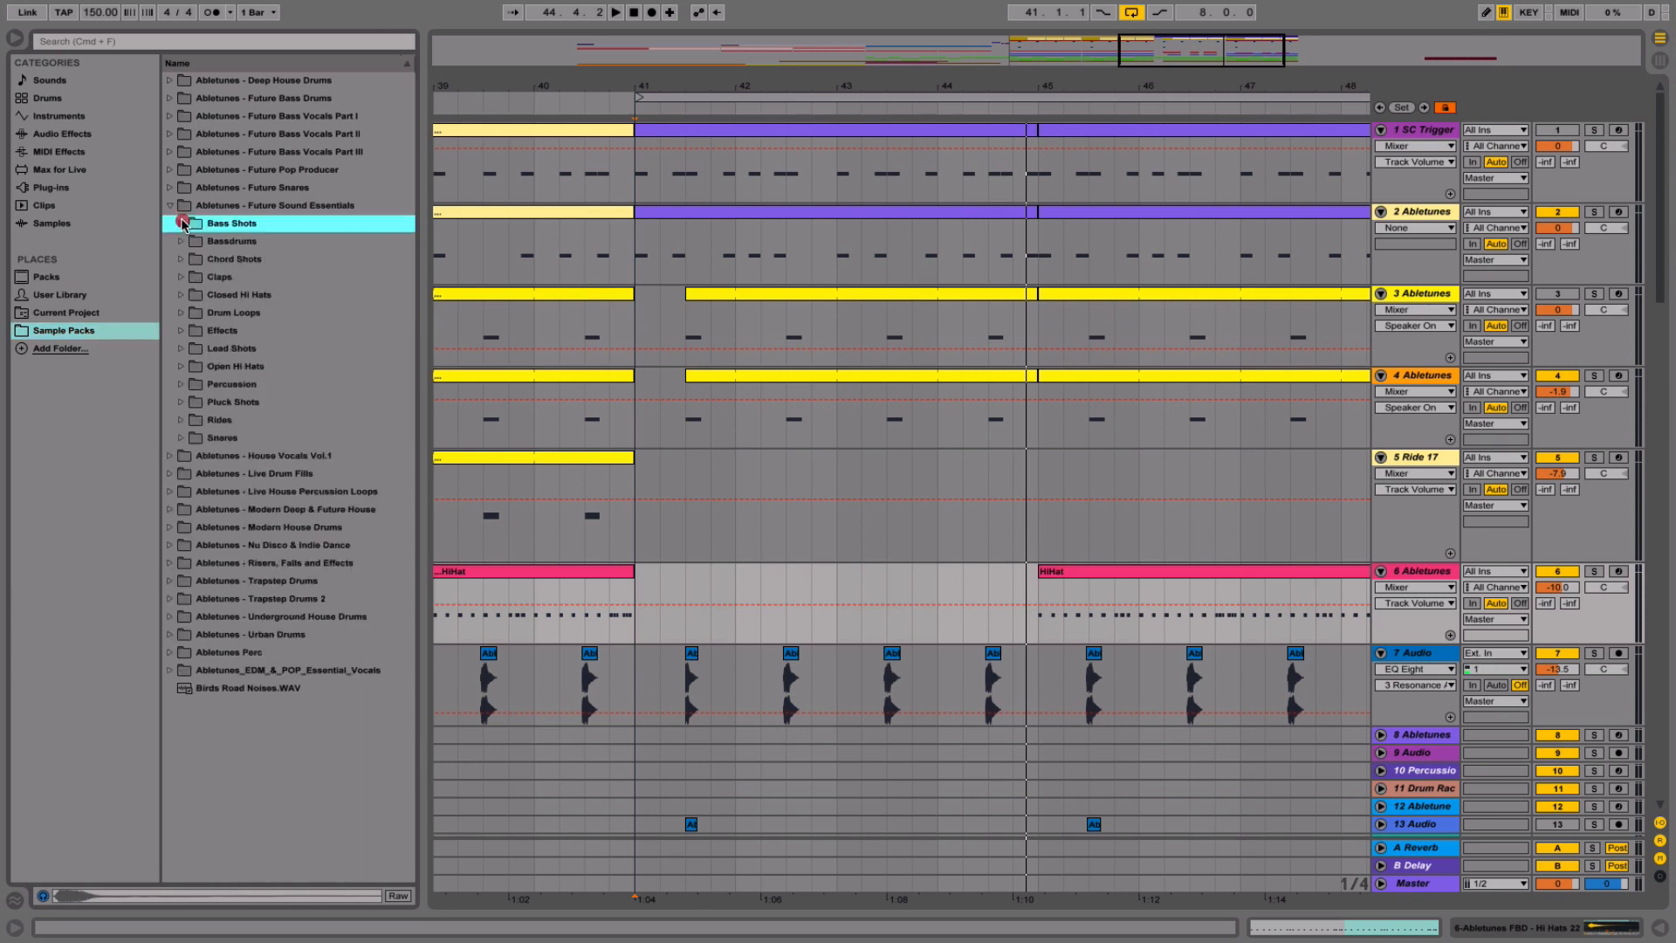
{"action": "left_click", "coordinate": [183, 384]}
{"action": "left_click", "coordinate": [247, 508]}
{"action": "key", "text": "Down"}
{"action": "key", "text": "Down"}
{"action": "key", "text": "Down"}
{"action": "key", "text": "Down"}
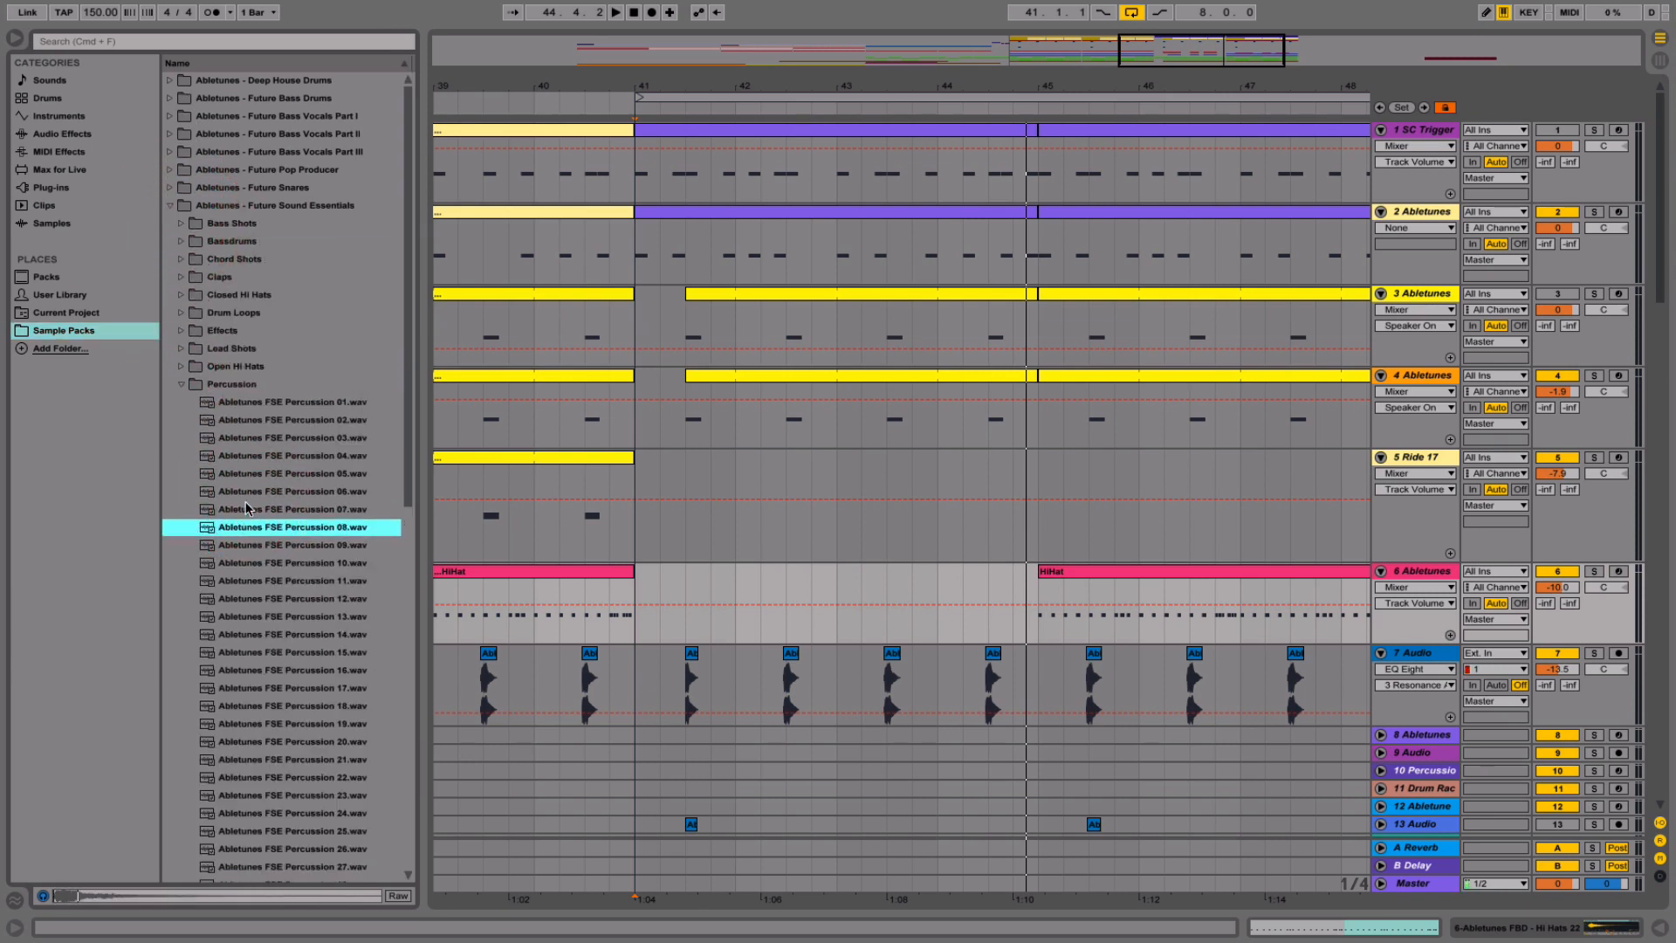
{"action": "key", "text": "Up"}
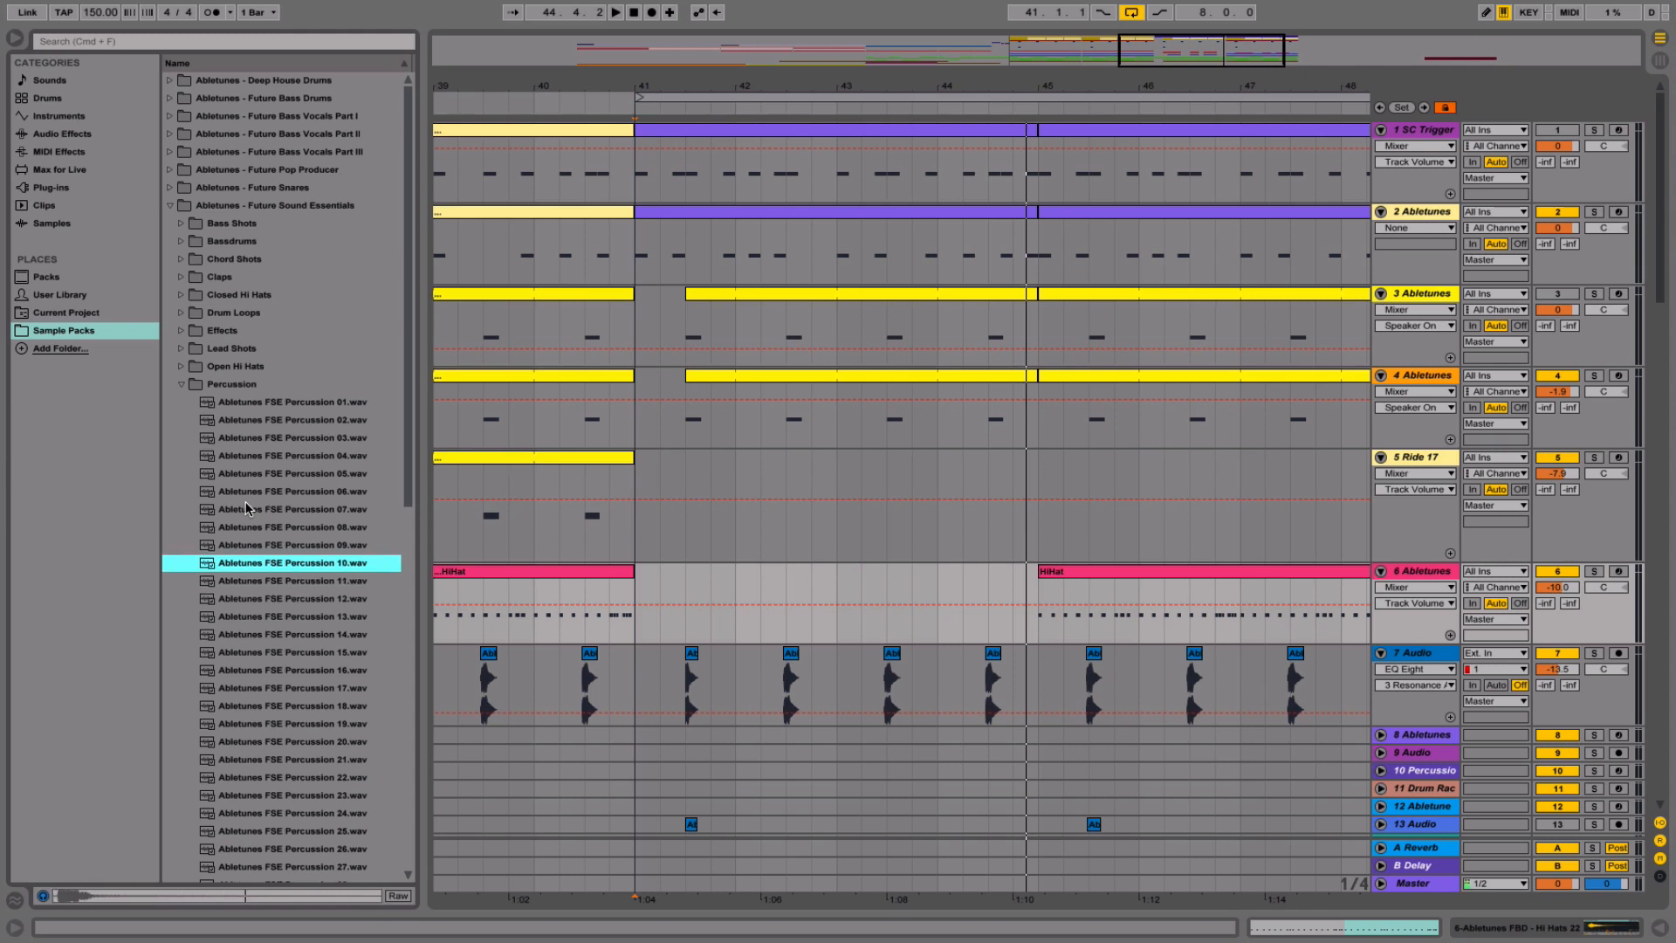
- Play the loop from bar 41 for reference and audition the percussion samples from 12 upwards, comparing 13 to 15
{"action": "key", "text": "space"}
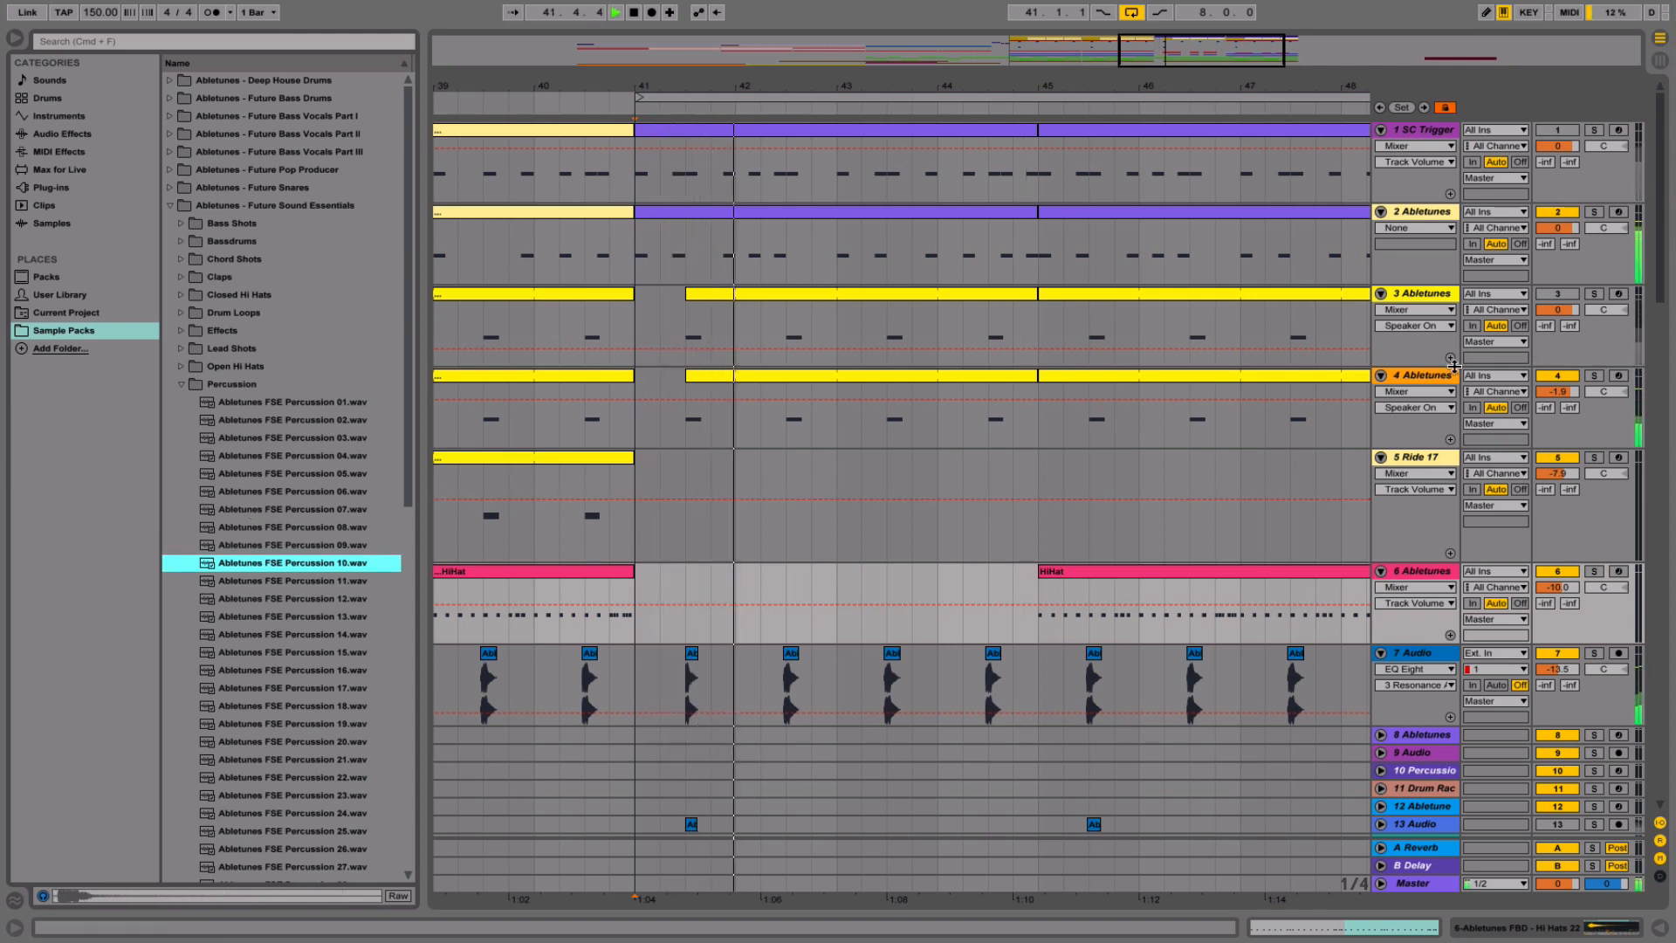
{"action": "left_click", "coordinate": [289, 599]}
{"action": "key", "text": "Down"}
{"action": "key", "text": "Down"}
{"action": "key", "text": "Down"}
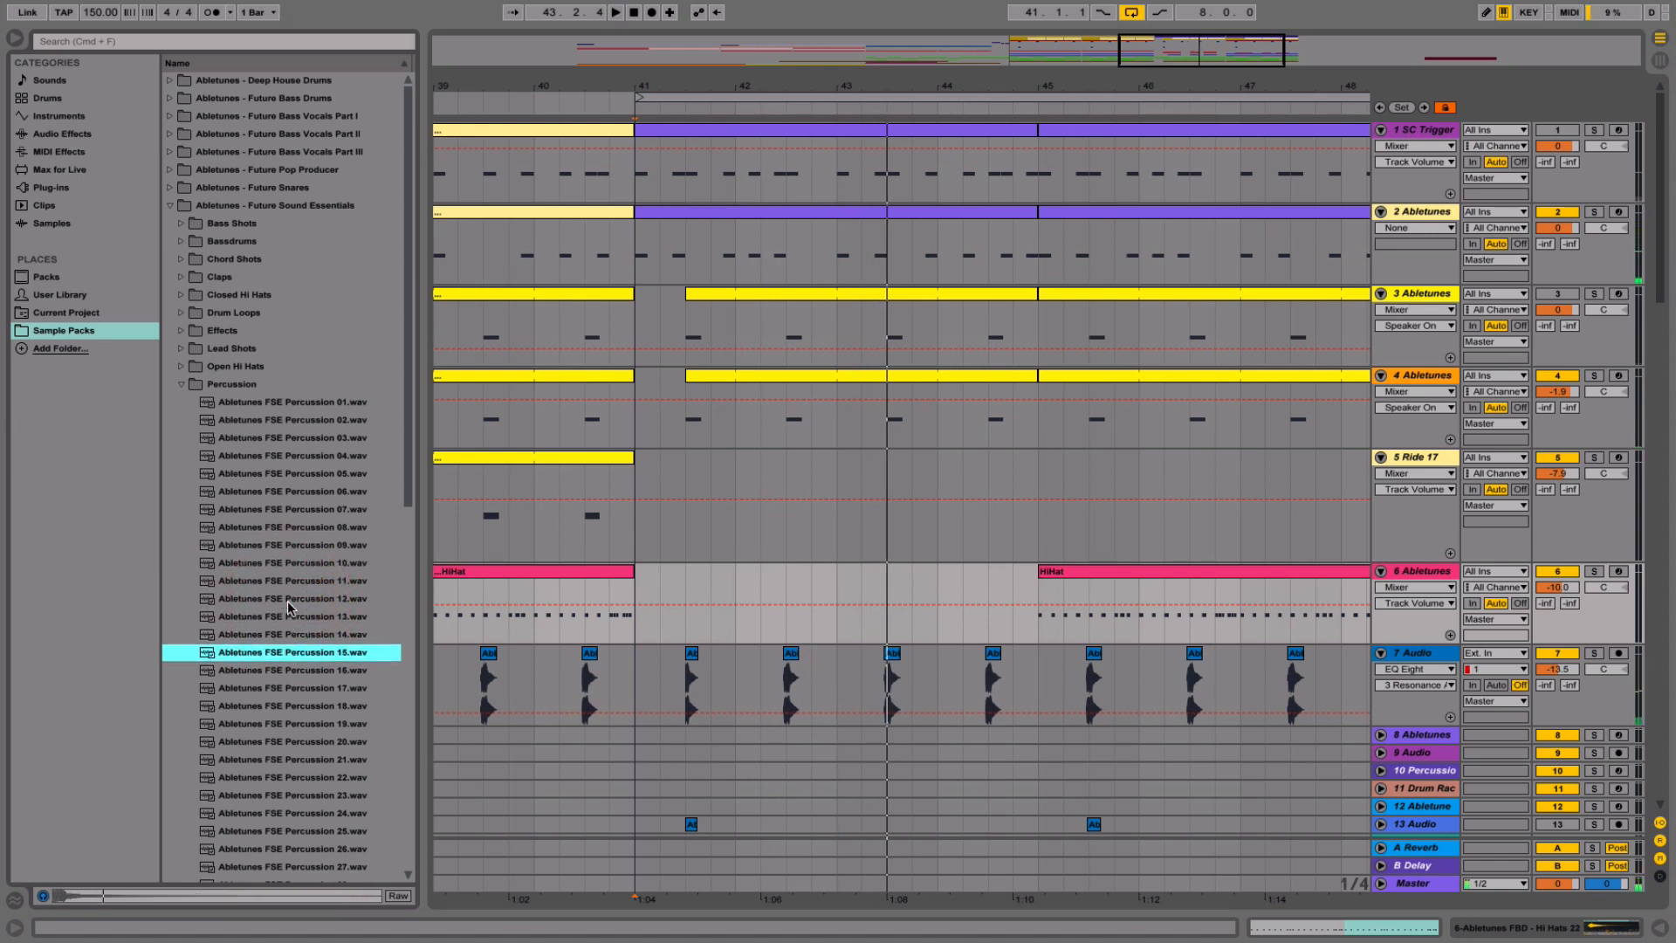
{"action": "key", "text": "Up"}
{"action": "key", "text": "Up"}
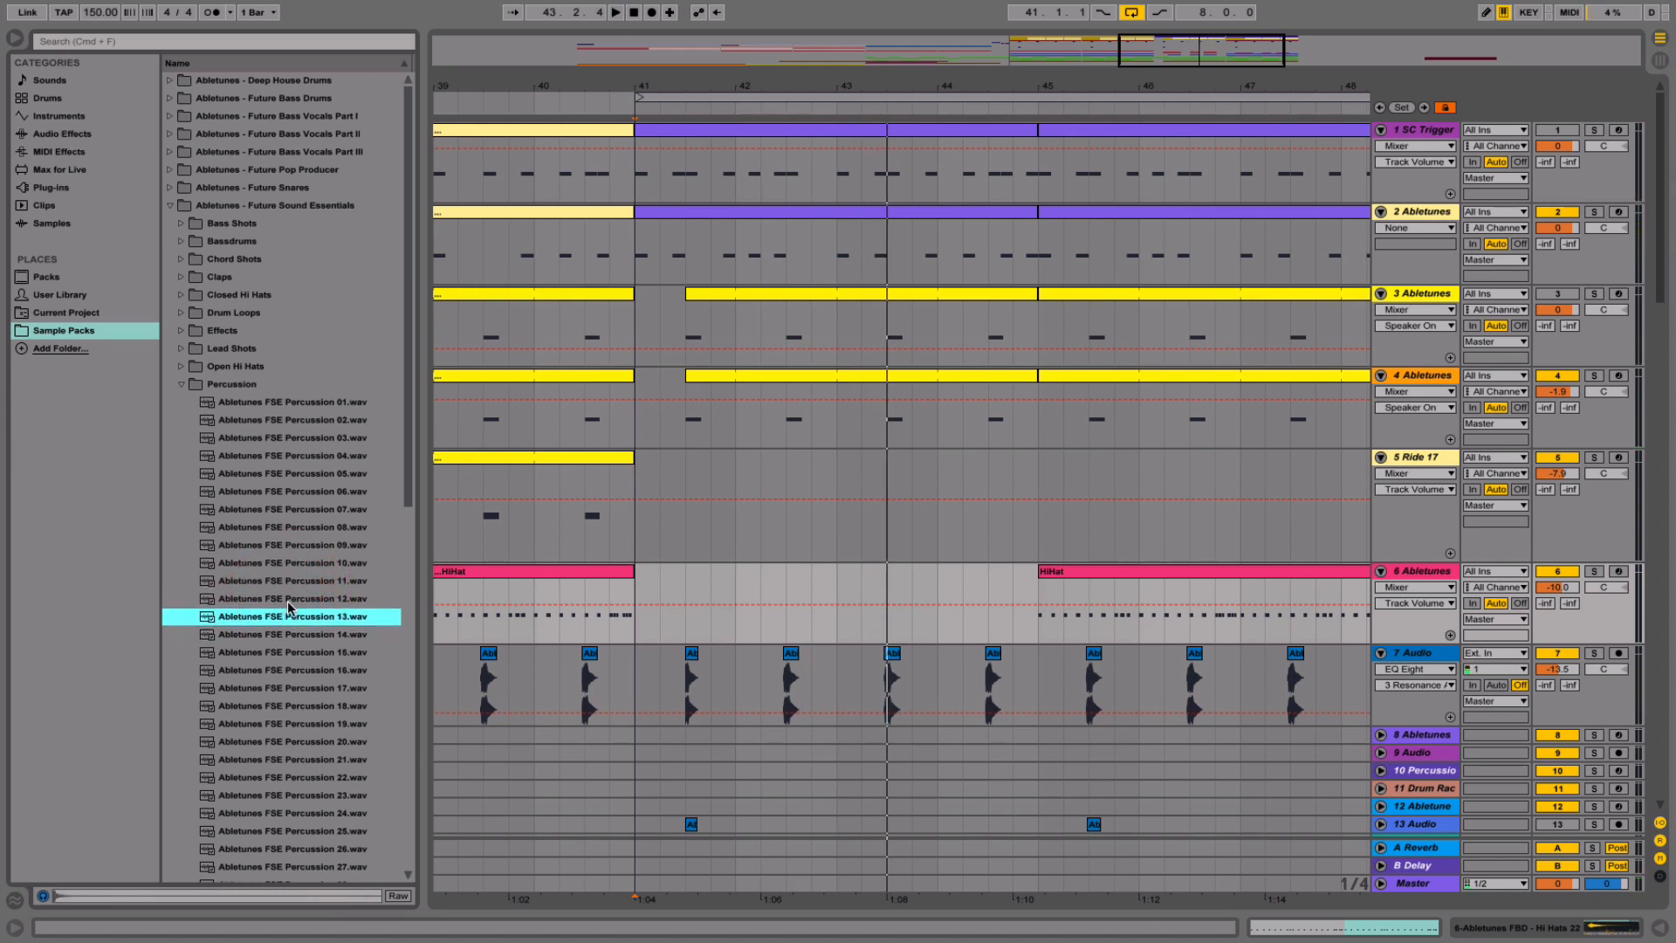
{"action": "key", "text": "Down"}
{"action": "key", "text": "Down"}
{"action": "key", "text": "Down"}
{"action": "key", "text": "Up"}
{"action": "key", "text": "Down"}
{"action": "key", "text": "Up"}
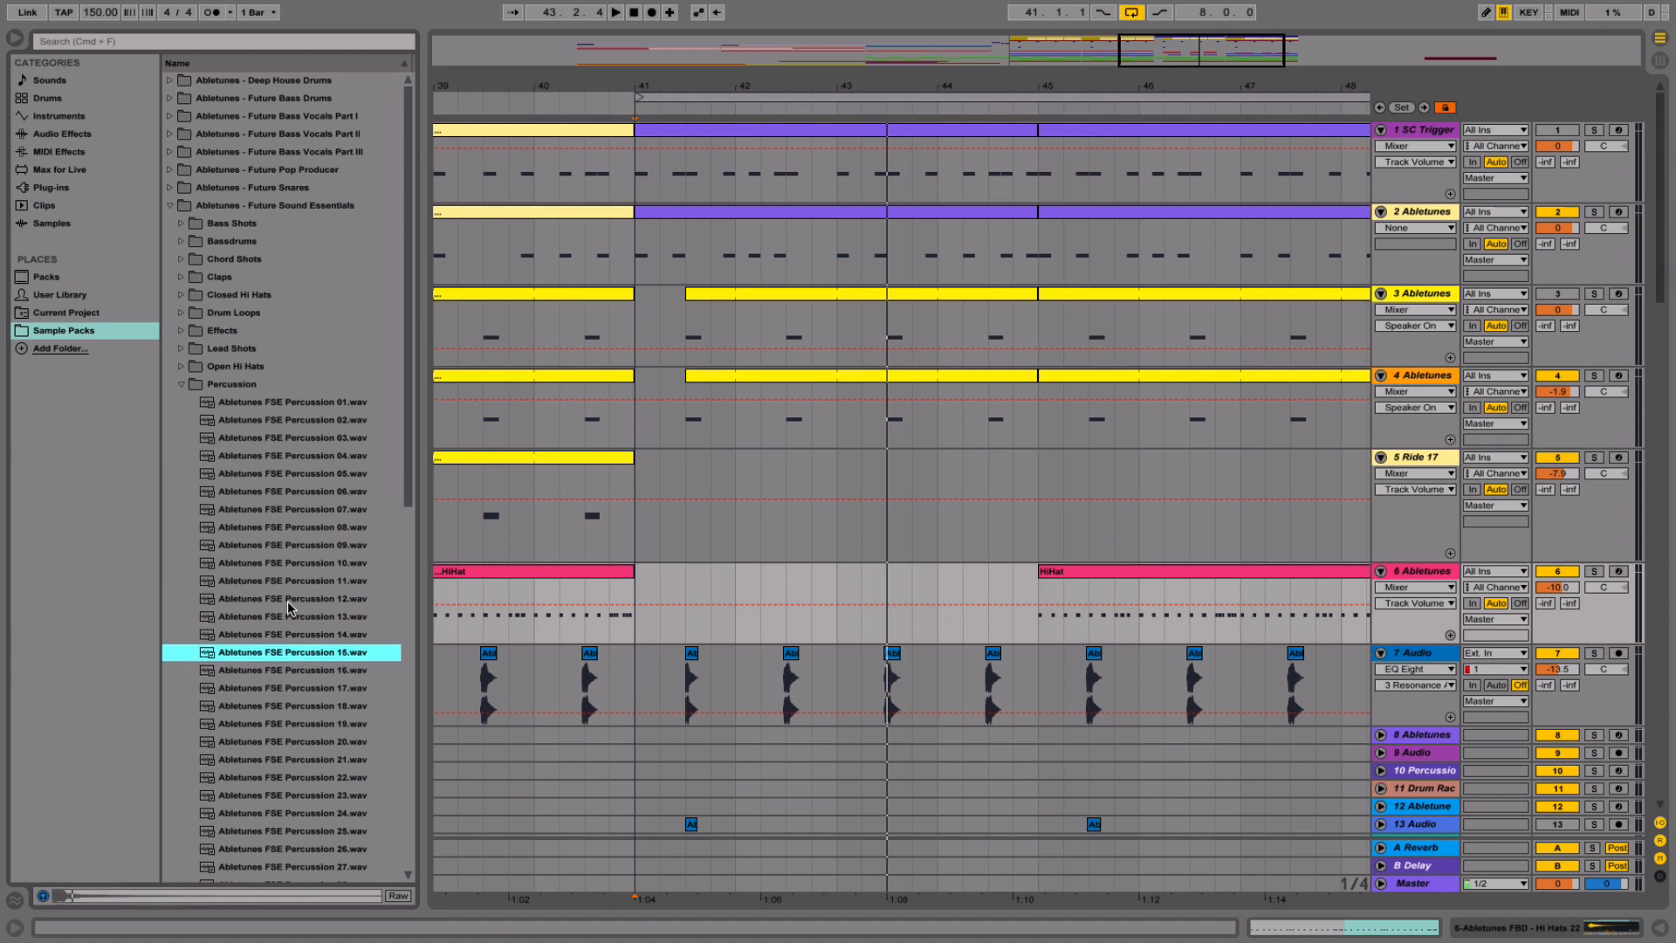
{"action": "key", "text": "Up"}
{"action": "key", "text": "Up"}
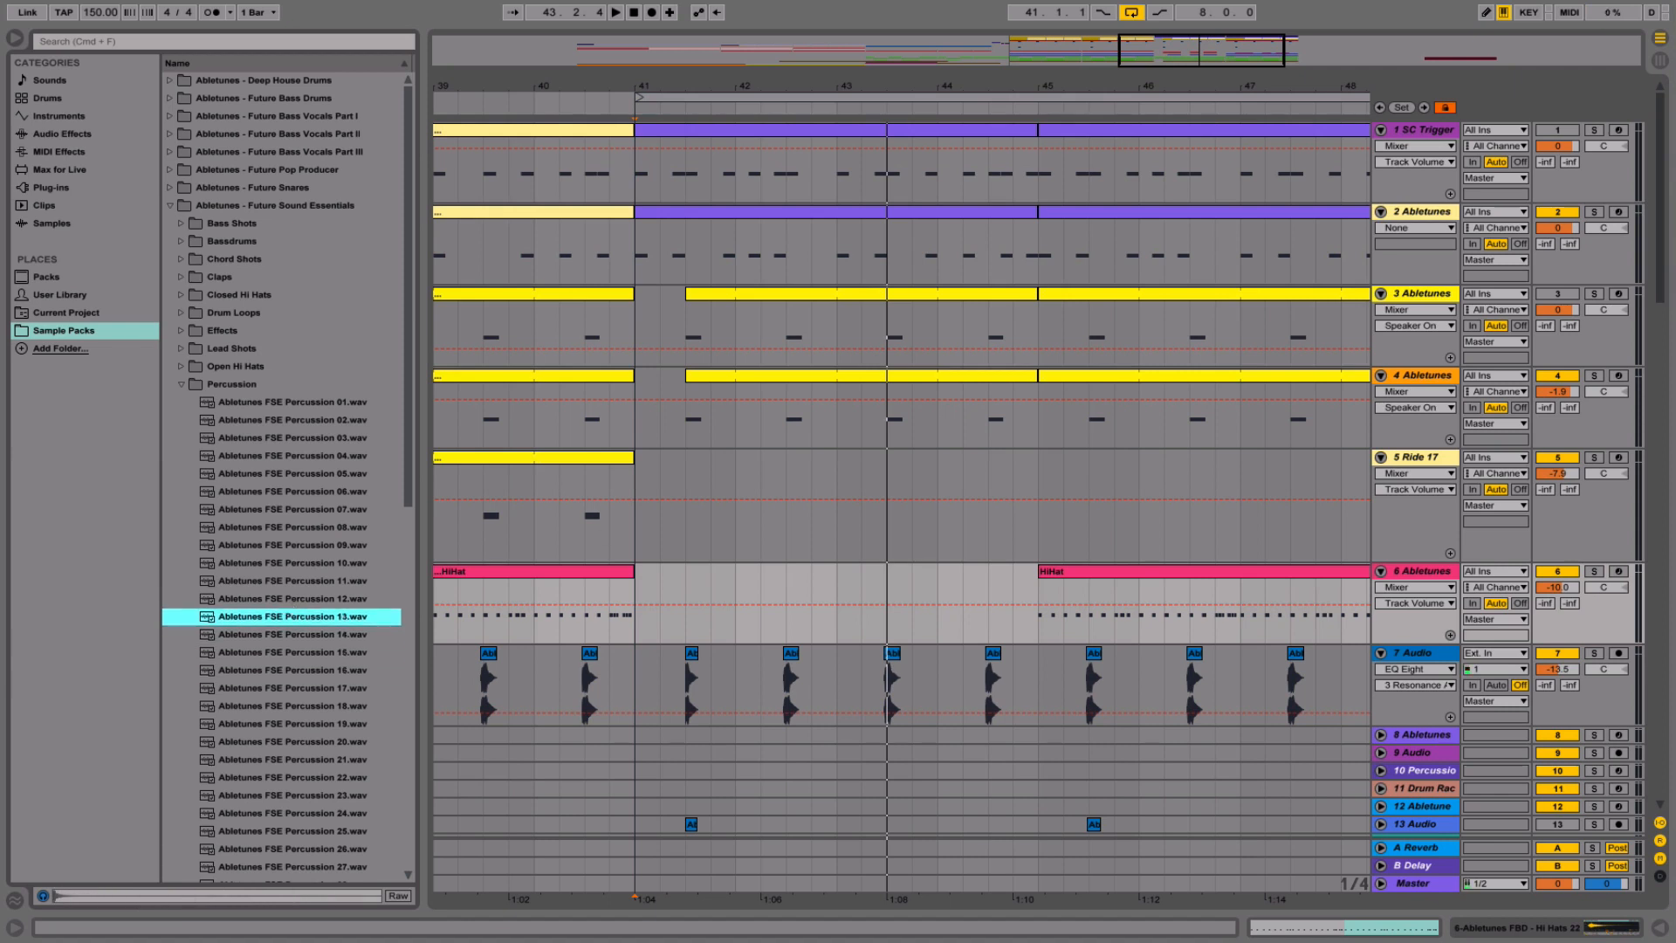
- Insert a MIDI track below track 4, load Abletunes FSE Percussion 13 on it and test its sound
{"action": "right_click", "coordinate": [1421, 375]}
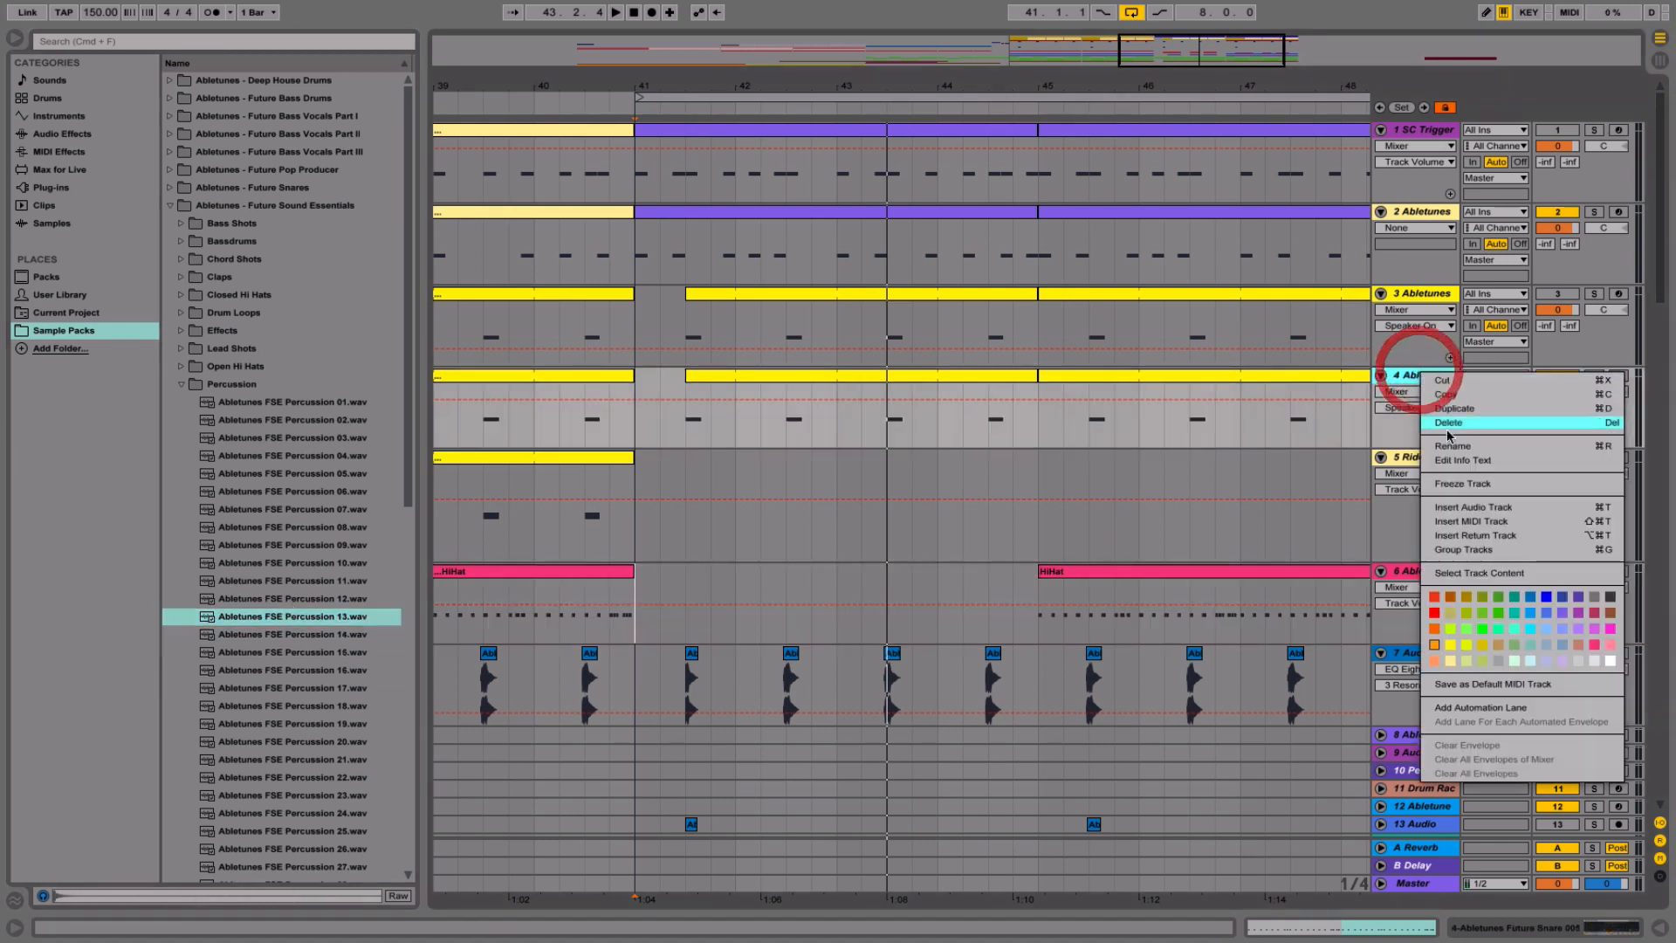
{"action": "left_click", "coordinate": [1469, 522]}
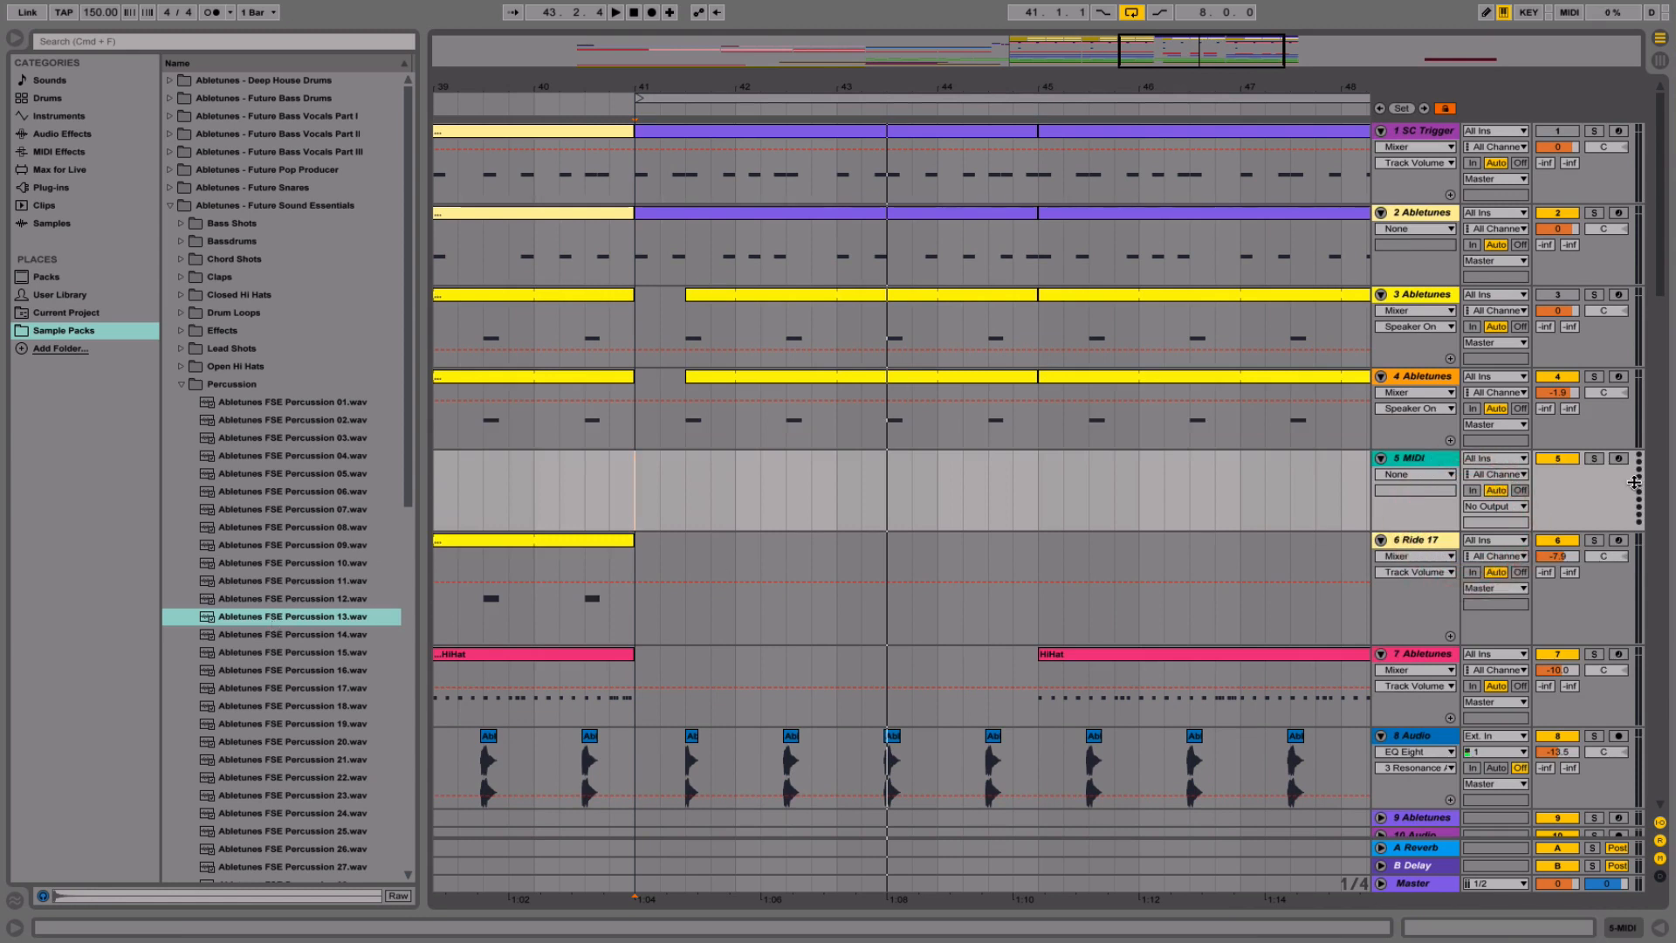
{"action": "double_click", "coordinate": [1397, 454]}
{"action": "left_click_drag", "start_coordinate": [269, 620], "coordinate": [511, 838]}
{"action": "key", "text": "a"}
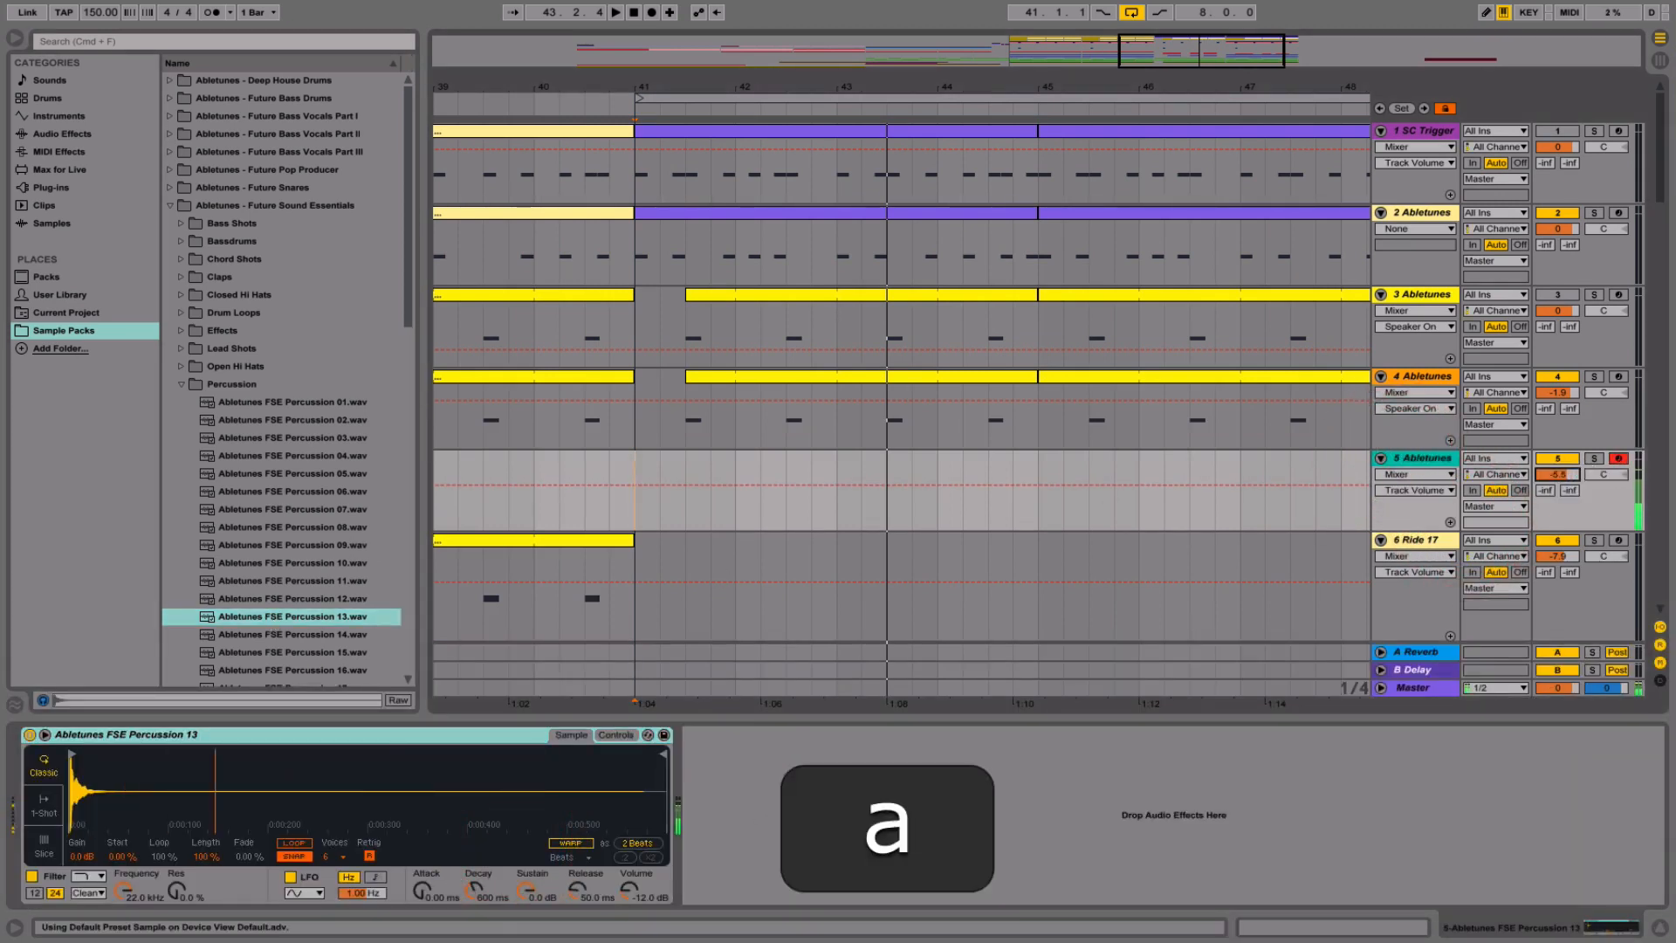
- Play the percussion sample over the loop and set track 5's volume to -4.4
{"action": "key", "text": "space"}
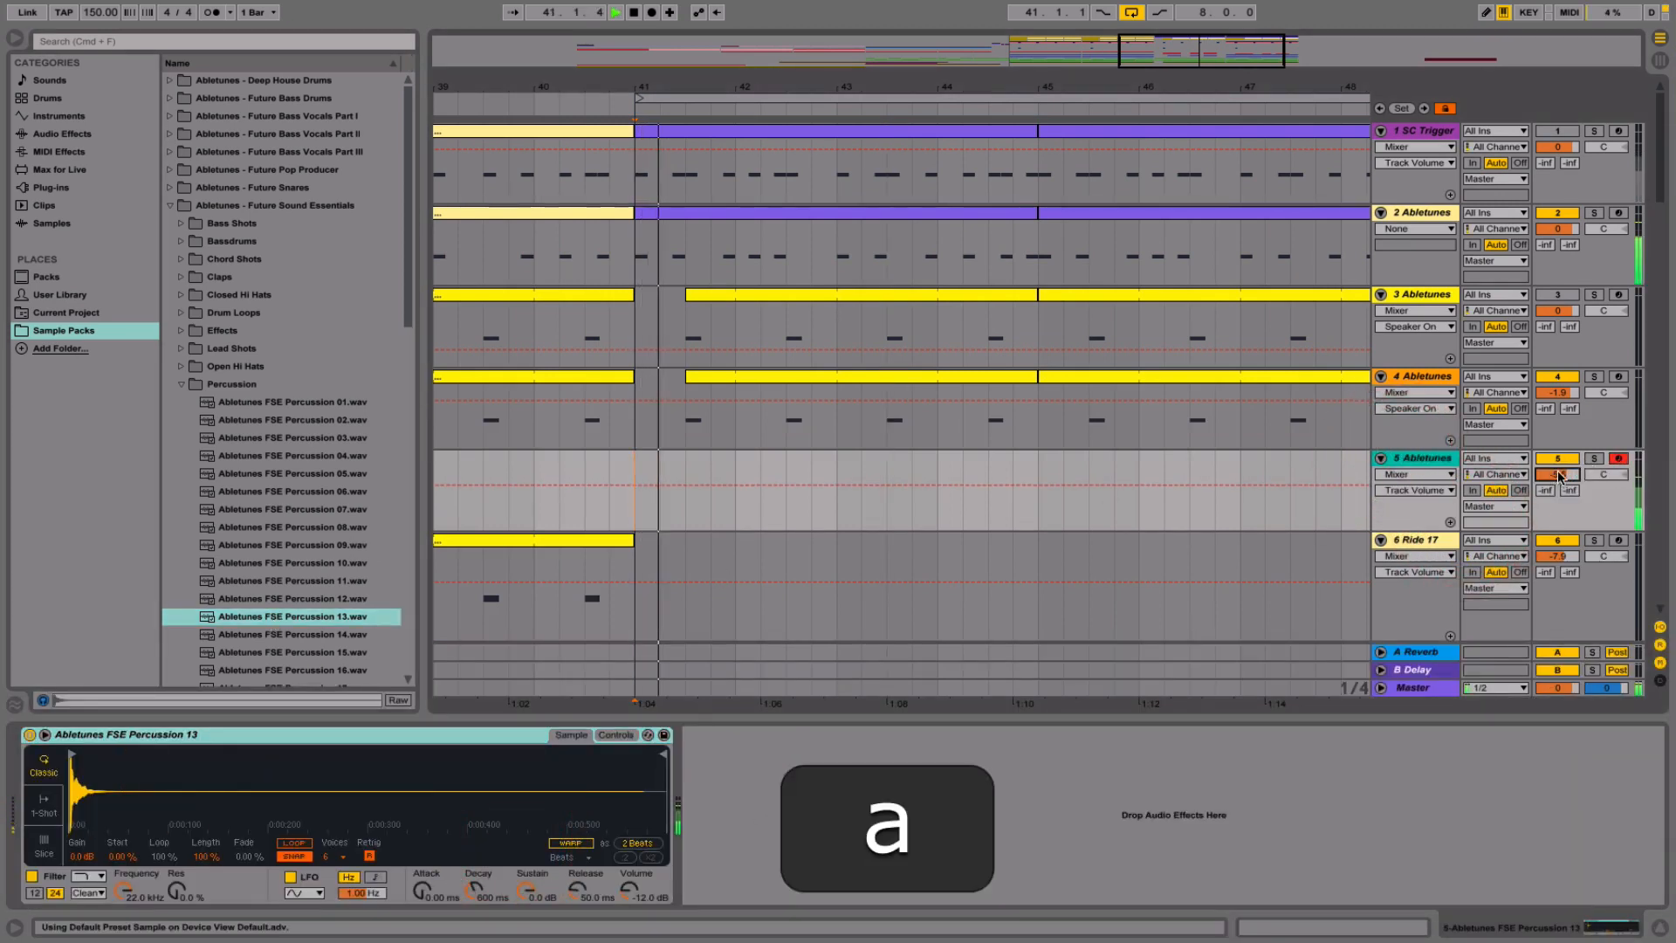
{"action": "key", "text": "a"}
{"action": "left_click_drag", "start_coordinate": [1557, 474], "coordinate": [1557, 470]}
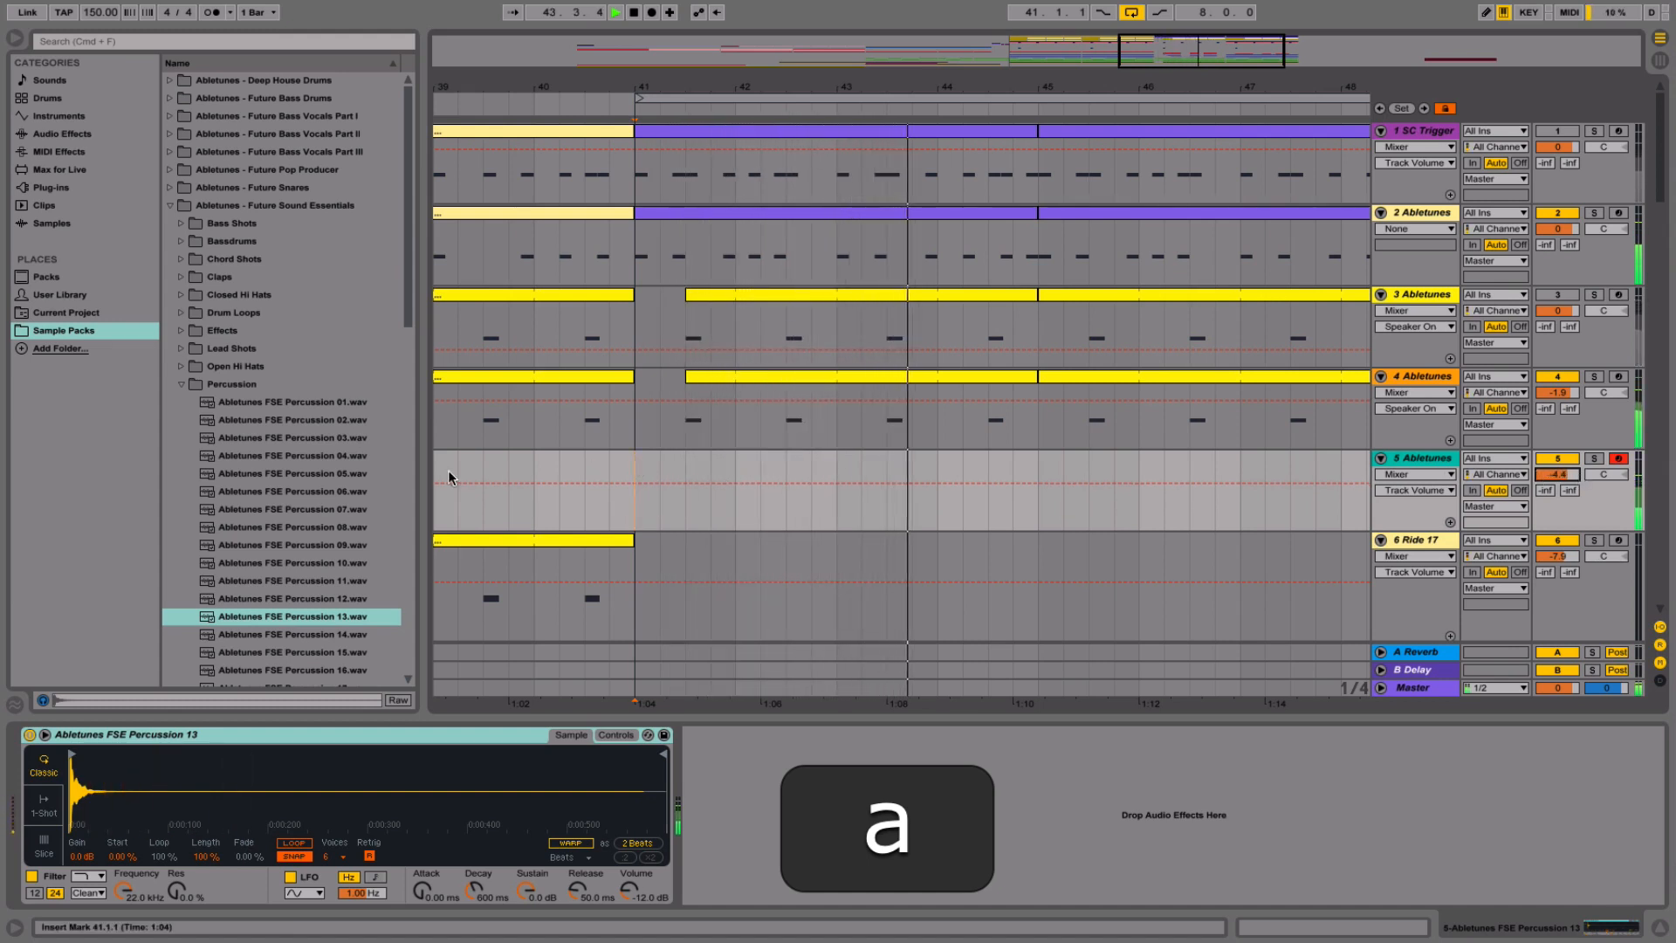
- Audition further percussion samples, replace track 5's sample with Abletunes FSE Percussion 21 and test it over the loop
{"action": "scroll", "coordinate": [345, 495], "scroll_direction": "down", "scroll_amount": 3}
{"action": "key", "text": "space"}
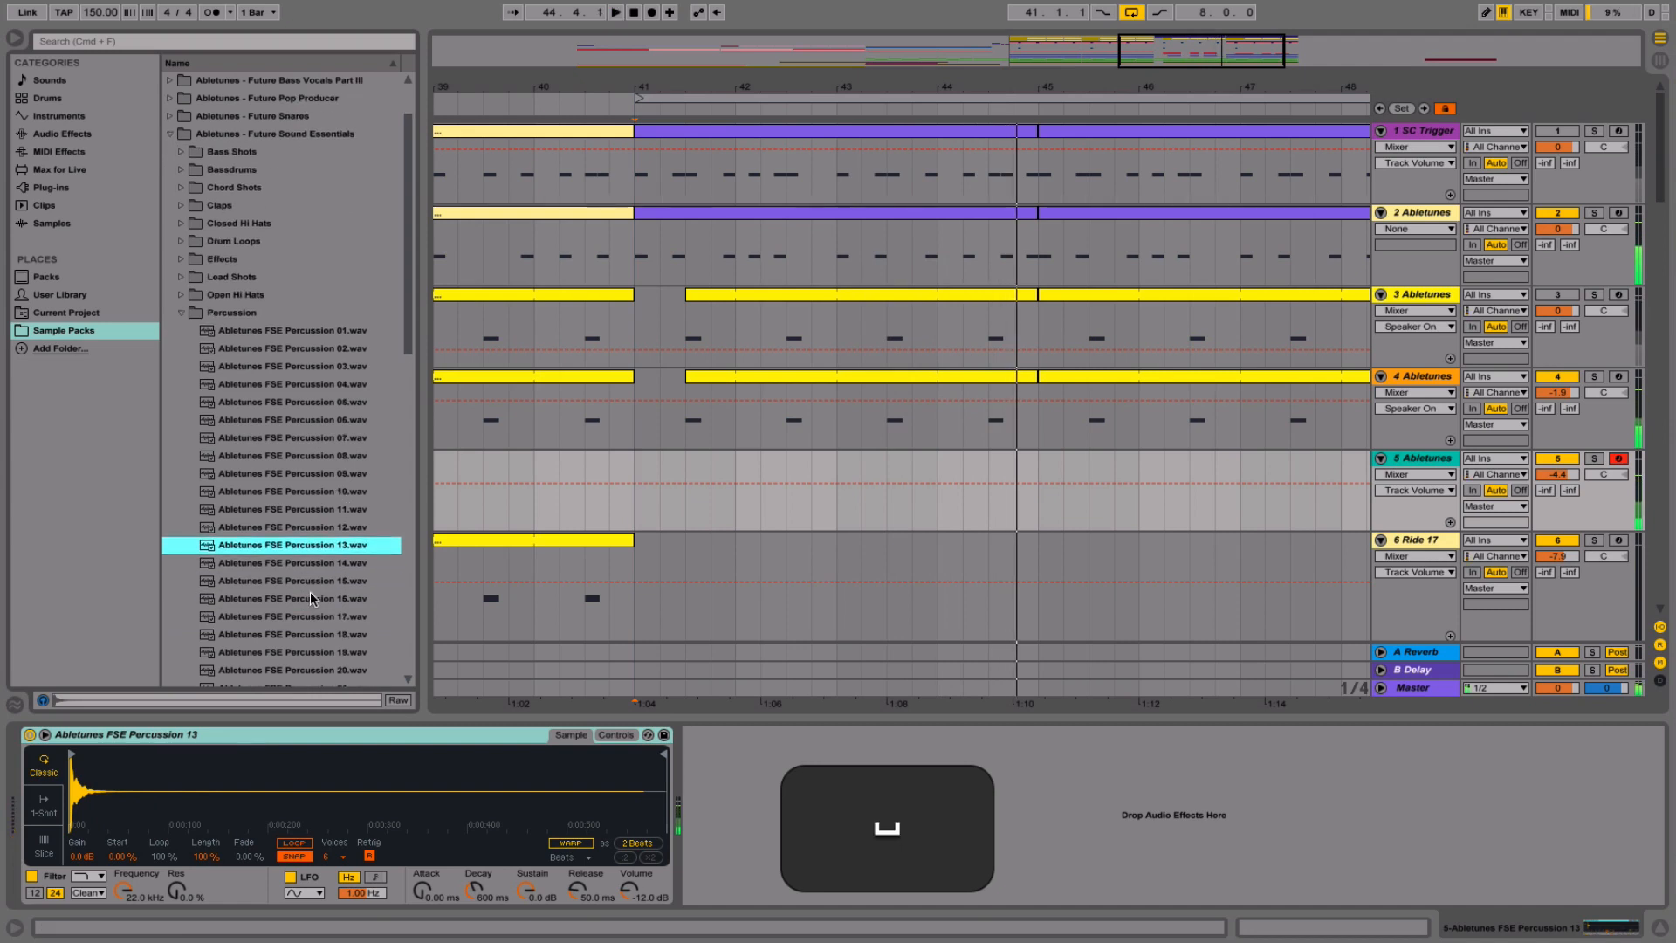
{"action": "left_click", "coordinate": [311, 594]}
{"action": "scroll", "coordinate": [320, 563], "scroll_direction": "down", "scroll_amount": 8}
{"action": "left_click", "coordinate": [321, 558]}
{"action": "left_click", "coordinate": [315, 459]}
{"action": "left_click", "coordinate": [311, 476]}
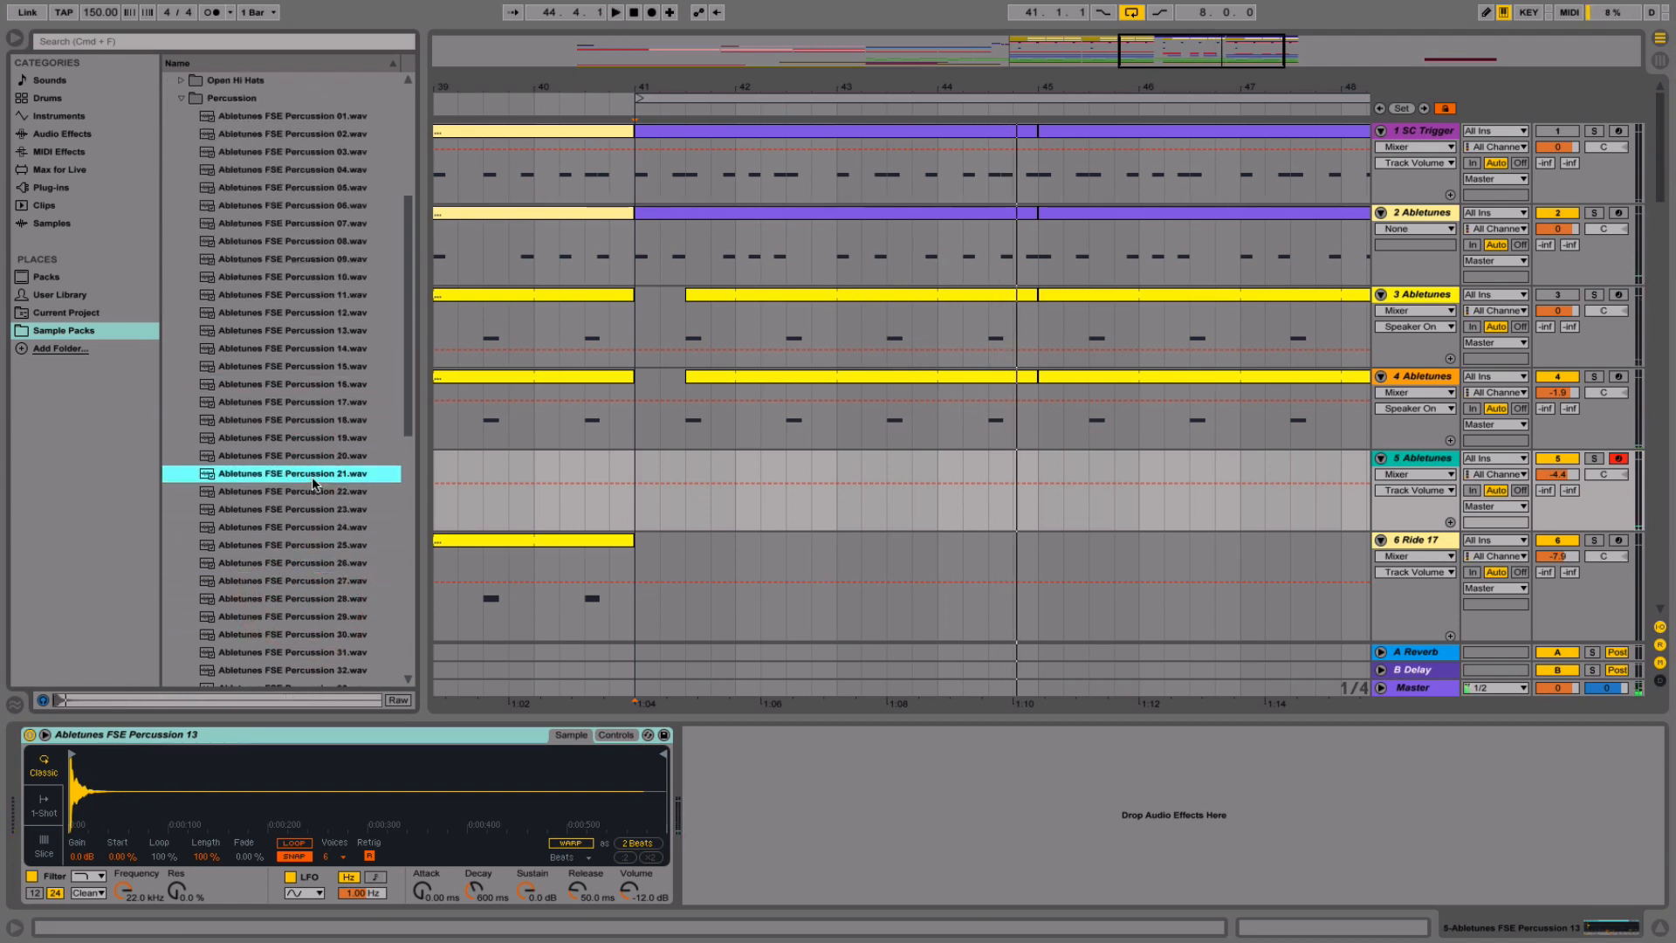
{"action": "left_click", "coordinate": [323, 441]}
{"action": "left_click", "coordinate": [305, 463]}
{"action": "left_click", "coordinate": [264, 477]}
{"action": "left_click_drag", "start_coordinate": [285, 790], "coordinate": [285, 790]}
{"action": "key", "text": "space"}
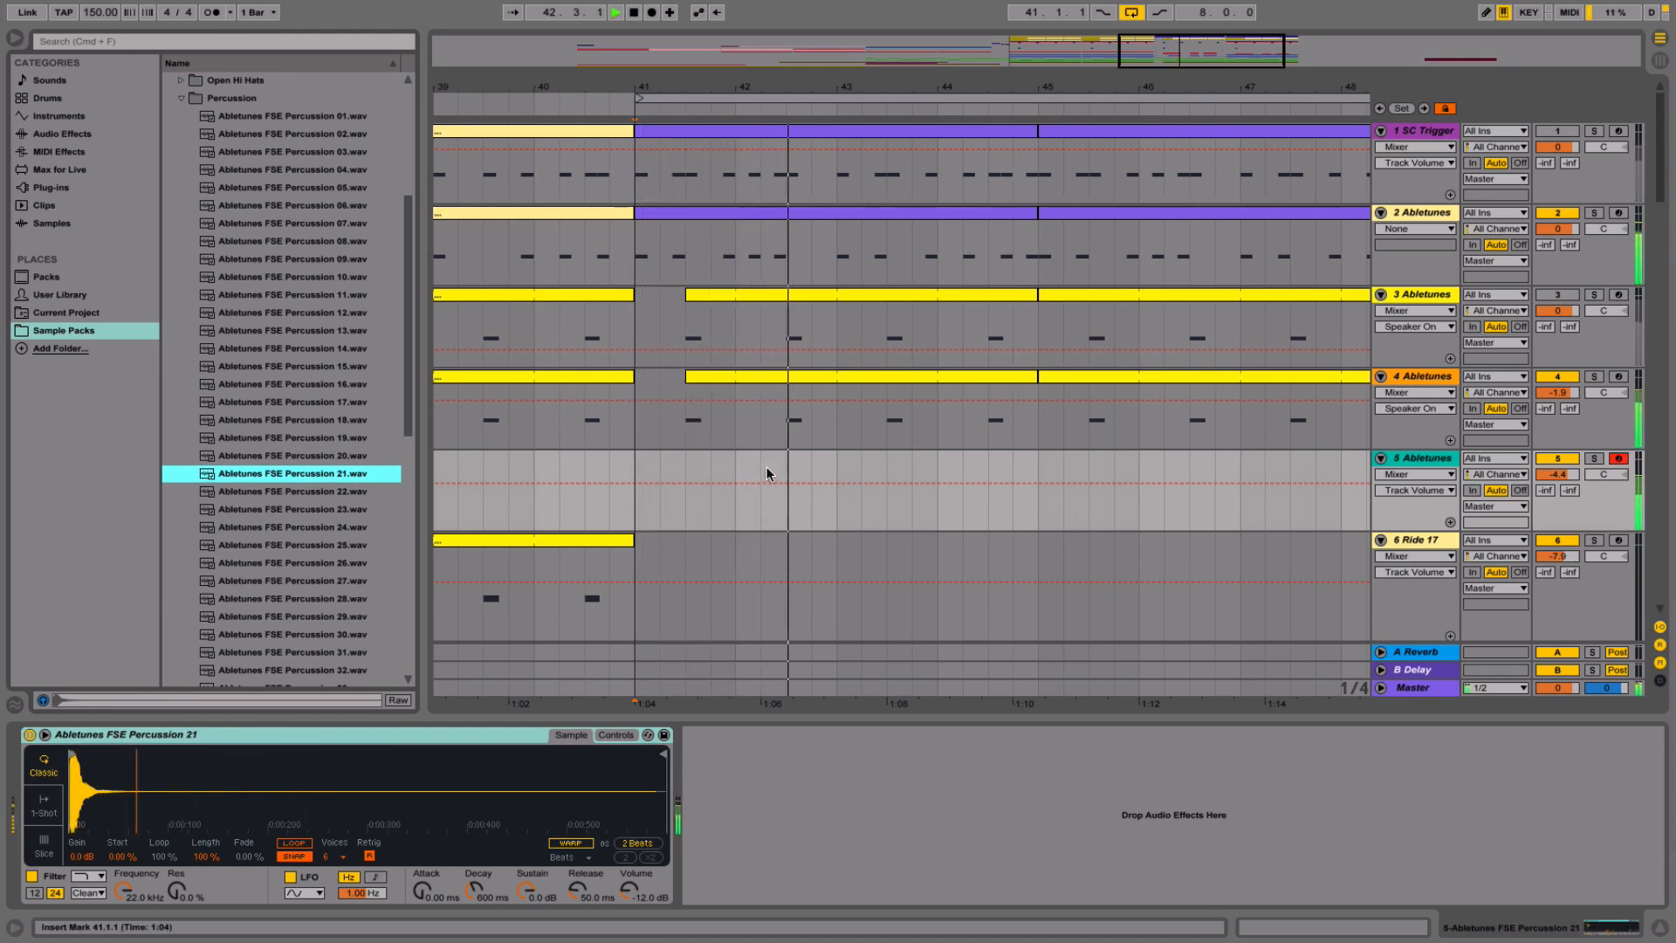
- Insert an empty half-bar MIDI clip on track 5, from 41.1.1 to 41.3
{"action": "left_click", "coordinate": [636, 466]}
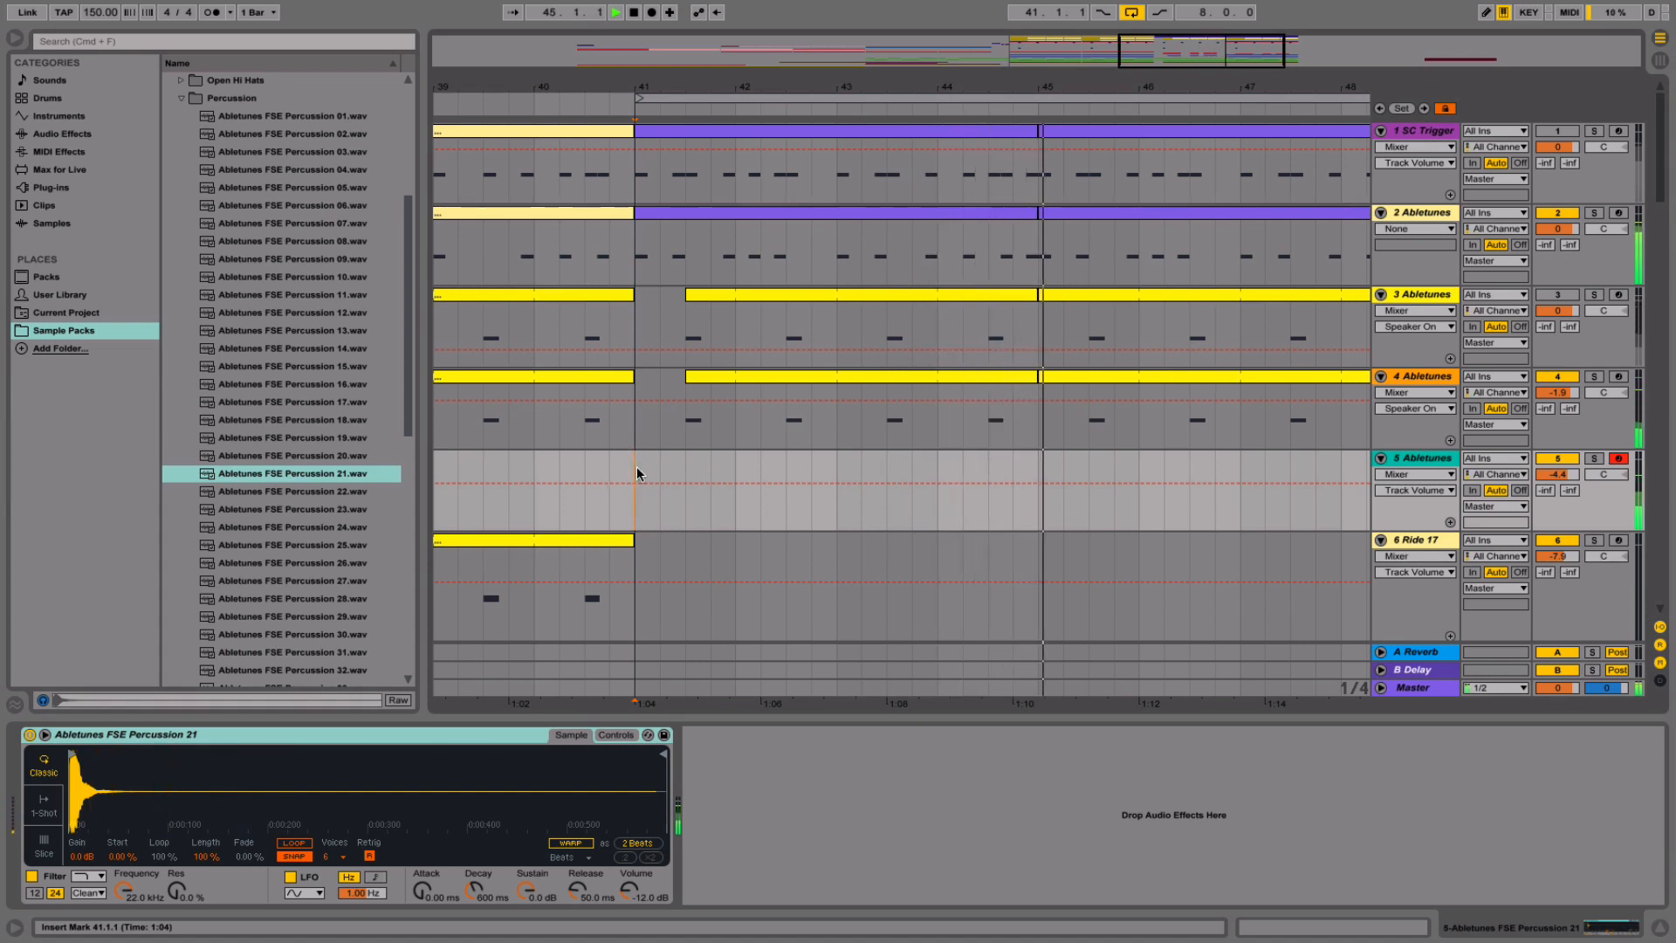
{"action": "left_click_drag", "start_coordinate": [636, 468], "coordinate": [672, 461]}
{"action": "right_click", "coordinate": [664, 462]}
{"action": "left_click", "coordinate": [740, 578]}
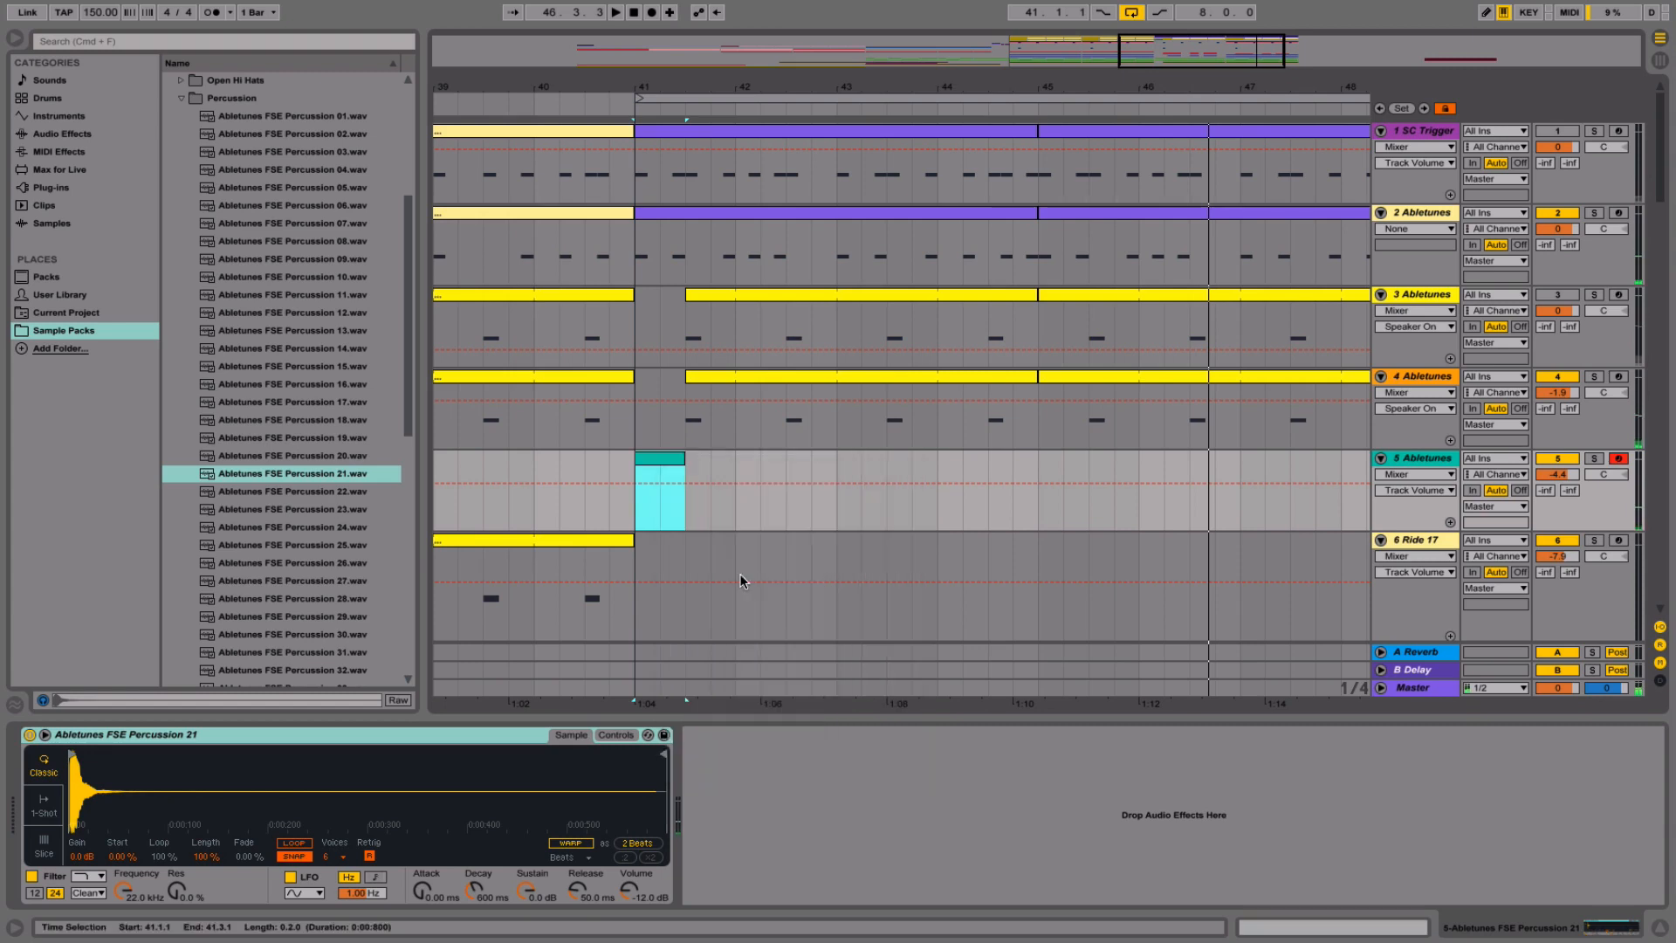
- Add two C3 notes to the new clip at 1.2 and 1.2.3, with velocity 127
{"action": "double_click", "coordinate": [658, 456]}
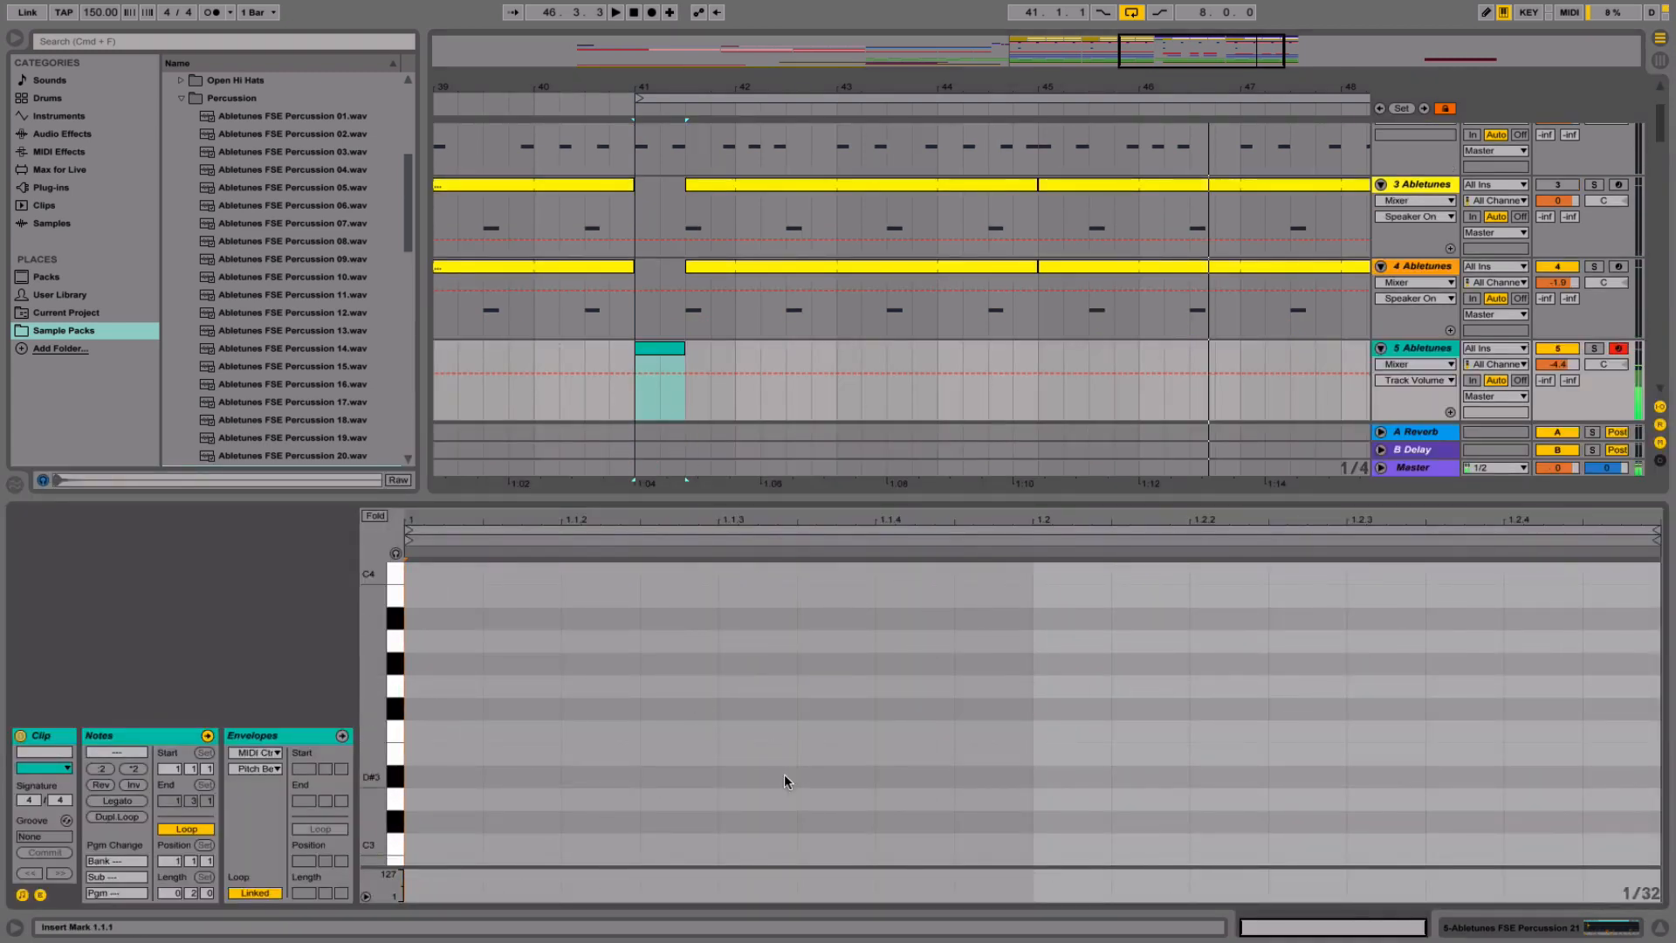
{"action": "double_click", "coordinate": [796, 845]}
{"action": "left_click_drag", "start_coordinate": [777, 848], "coordinate": [778, 553]}
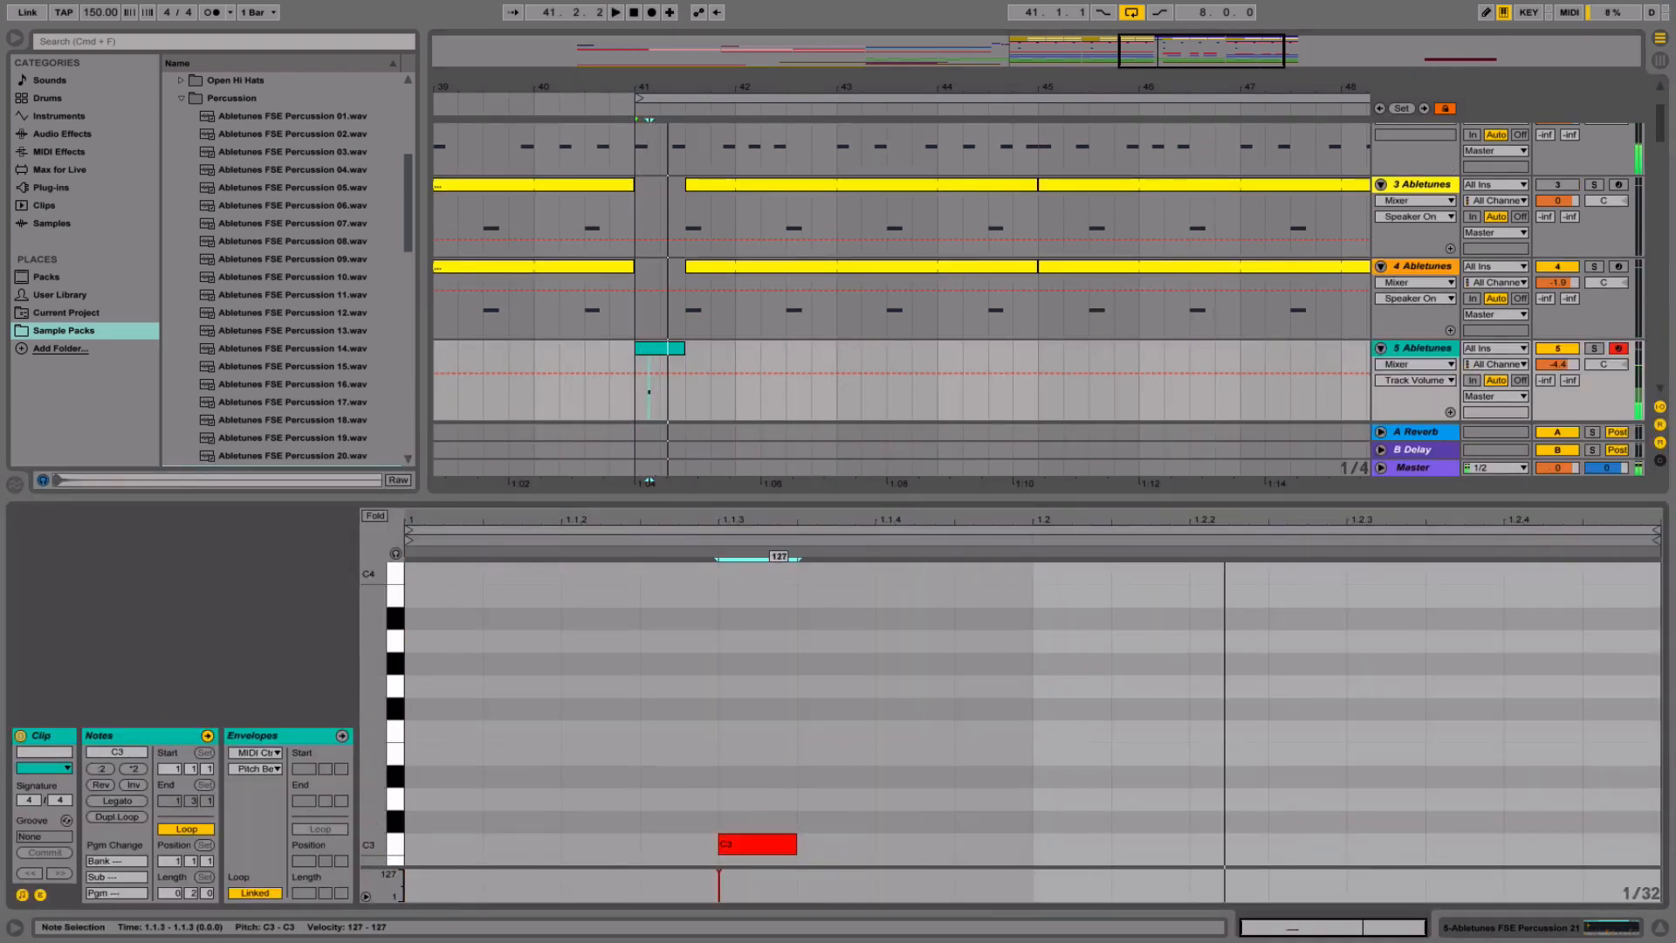
{"action": "key", "text": "space"}
{"action": "left_click_drag", "start_coordinate": [758, 849], "coordinate": [1391, 845]}
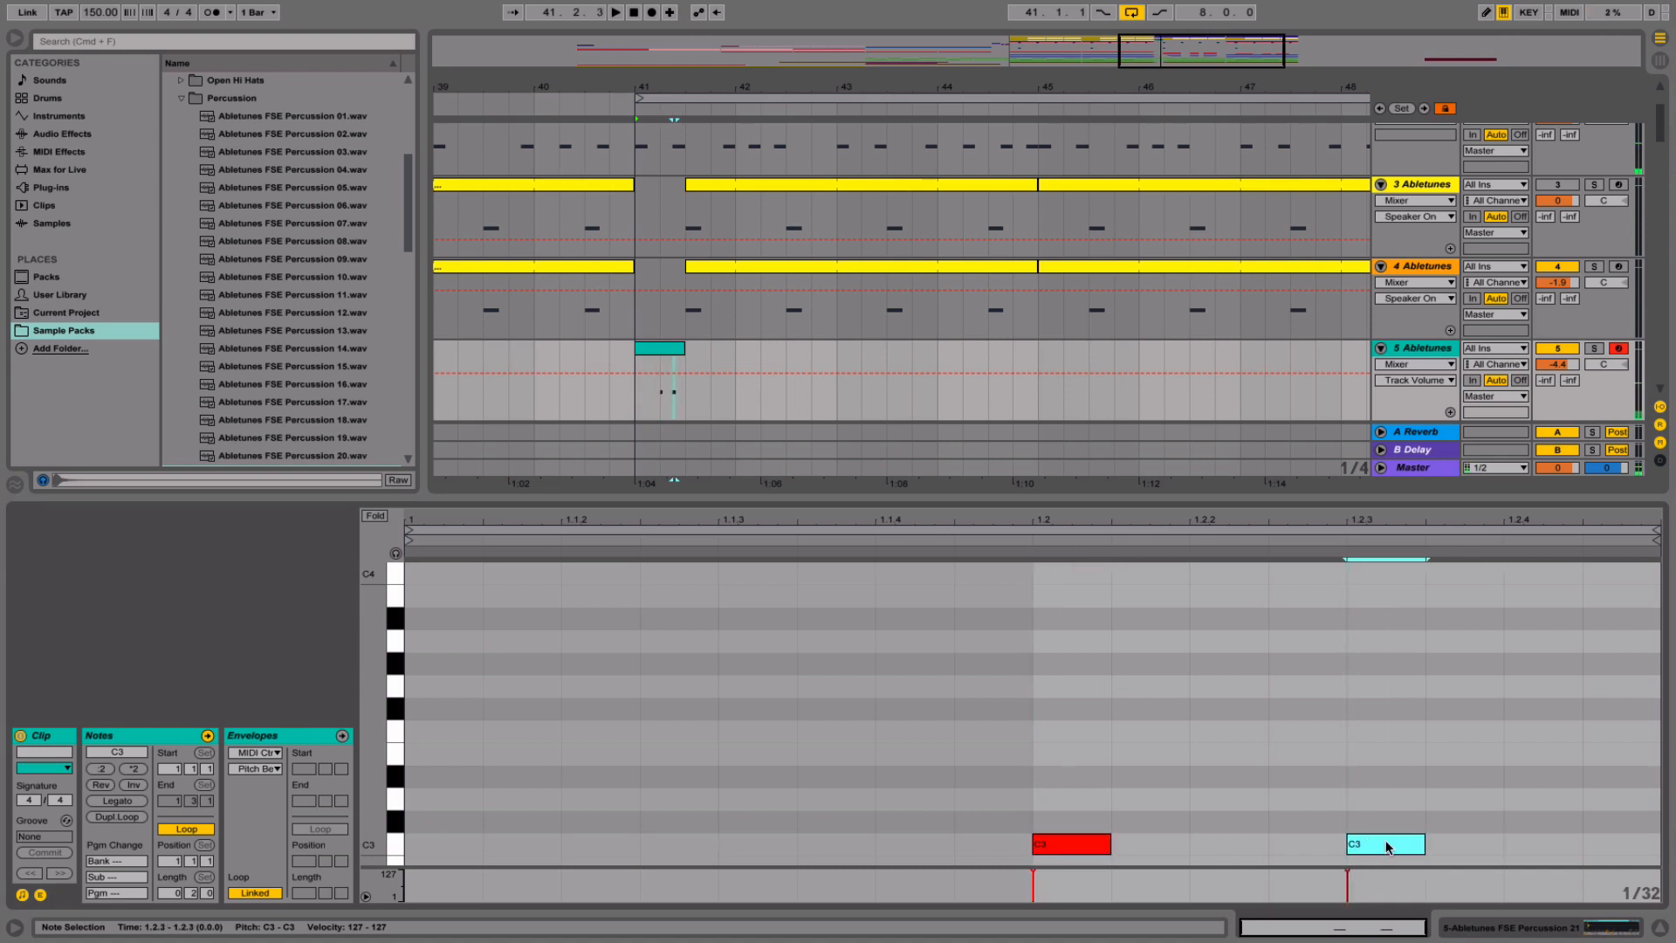
- Extend the percussion clip on track 5 to bar 49 and set the track's volume to -11.6
{"action": "key", "text": "space"}
{"action": "left_click_drag", "start_coordinate": [685, 353], "coordinate": [1038, 353]}
{"action": "left_click_drag", "start_coordinate": [1559, 364], "coordinate": [1559, 393]}
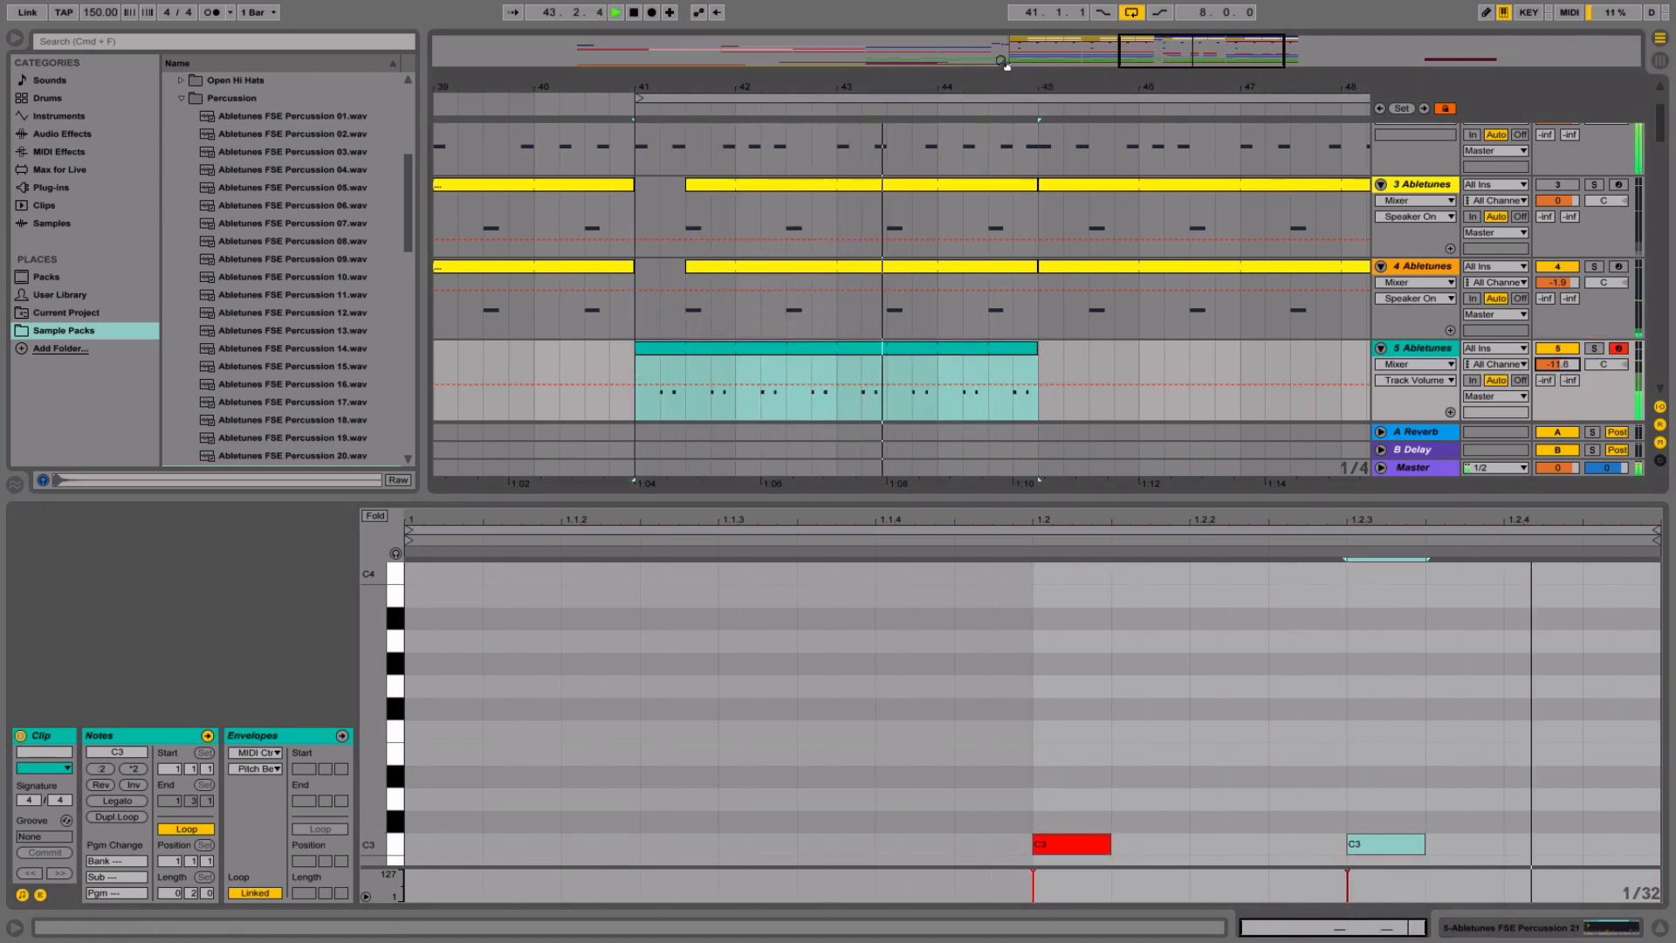
{"action": "left_click_drag", "start_coordinate": [1044, 87], "coordinate": [847, 77]}
{"action": "left_click_drag", "start_coordinate": [827, 343], "coordinate": [1002, 345]}
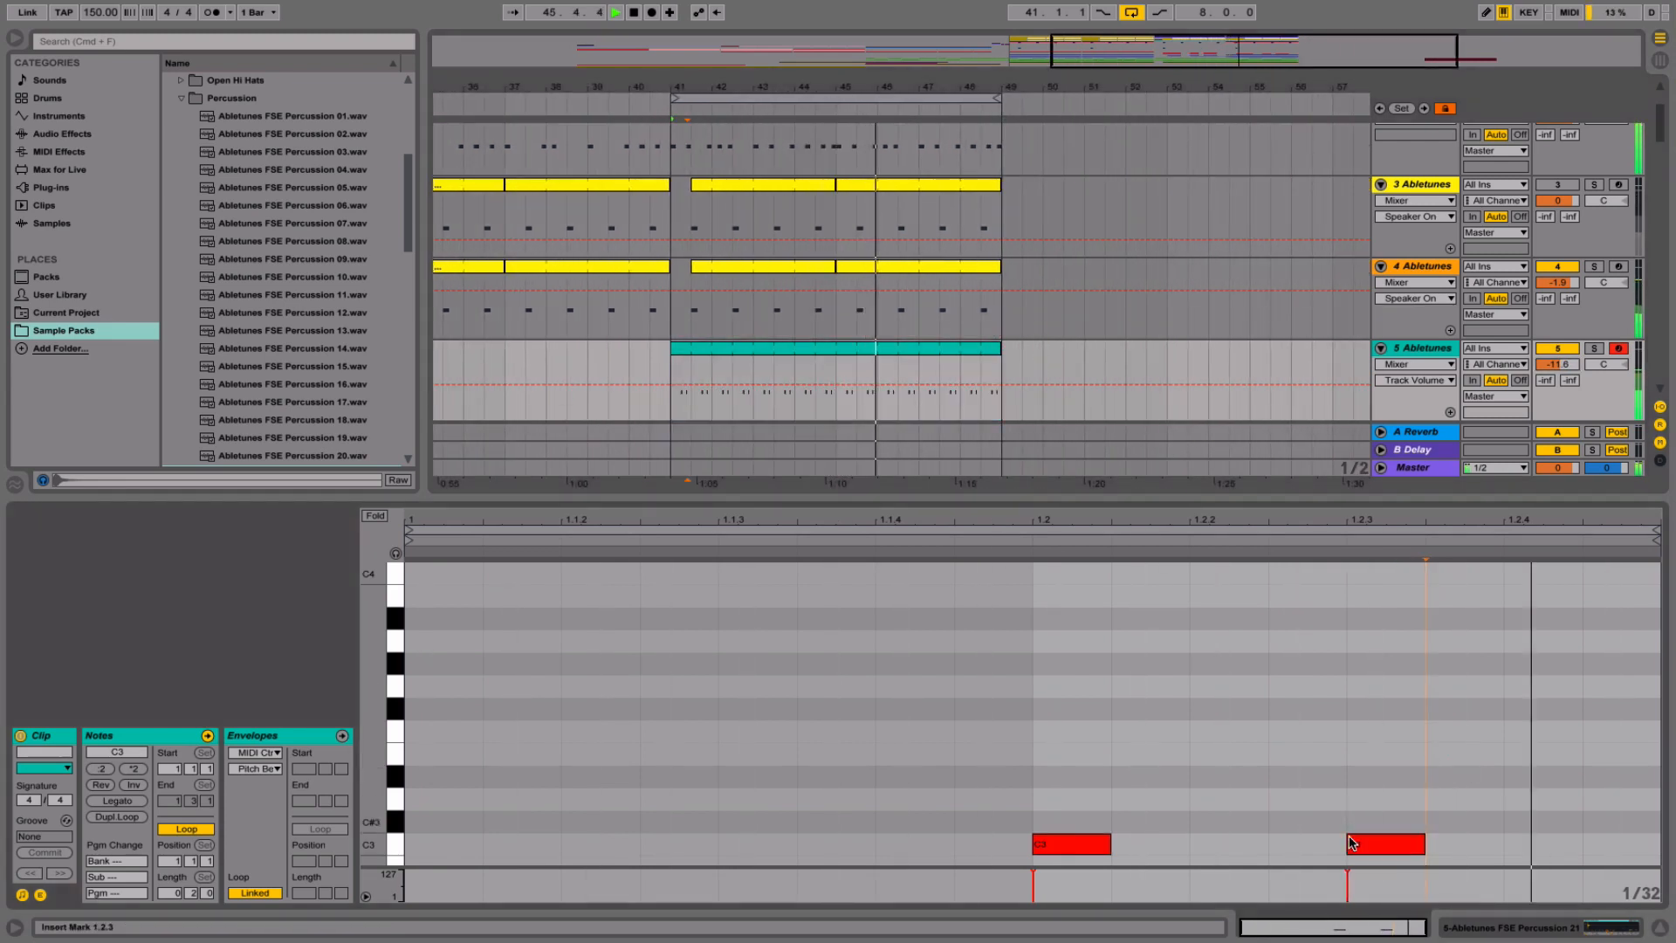
- Move the second C3 note slightly later than 1.2.3, then shift both notes a little later and show the track's Simpler
{"action": "left_click_drag", "start_coordinate": [1359, 845], "coordinate": [1388, 847]}
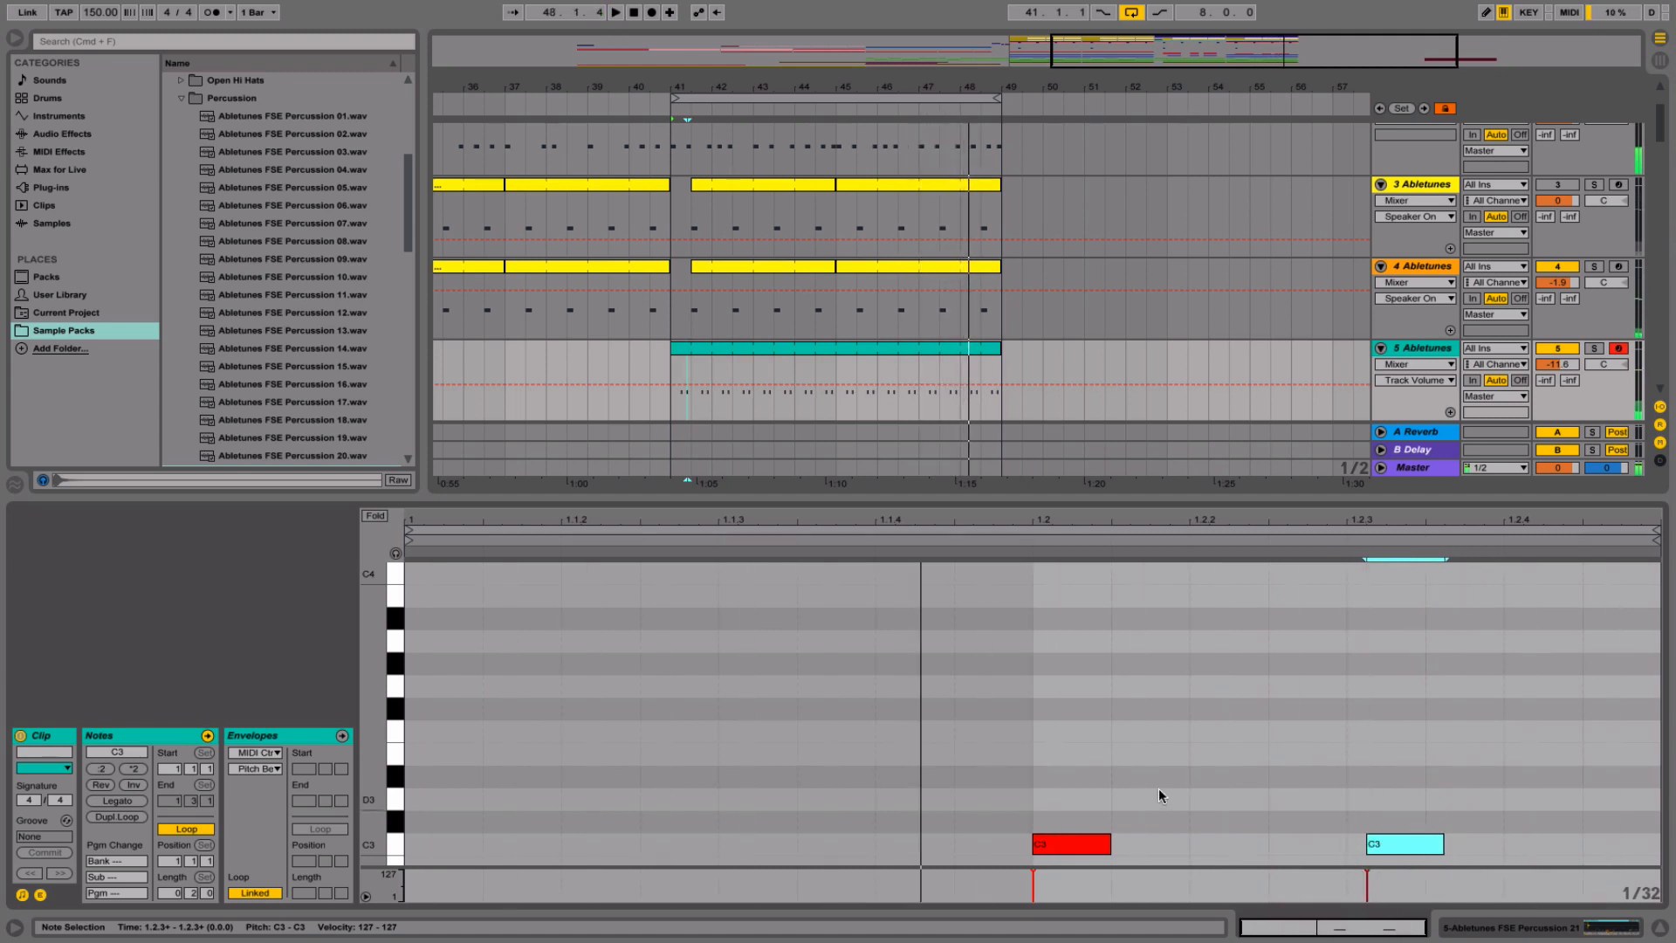
{"action": "left_click_drag", "start_coordinate": [1547, 721], "coordinate": [1073, 843]}
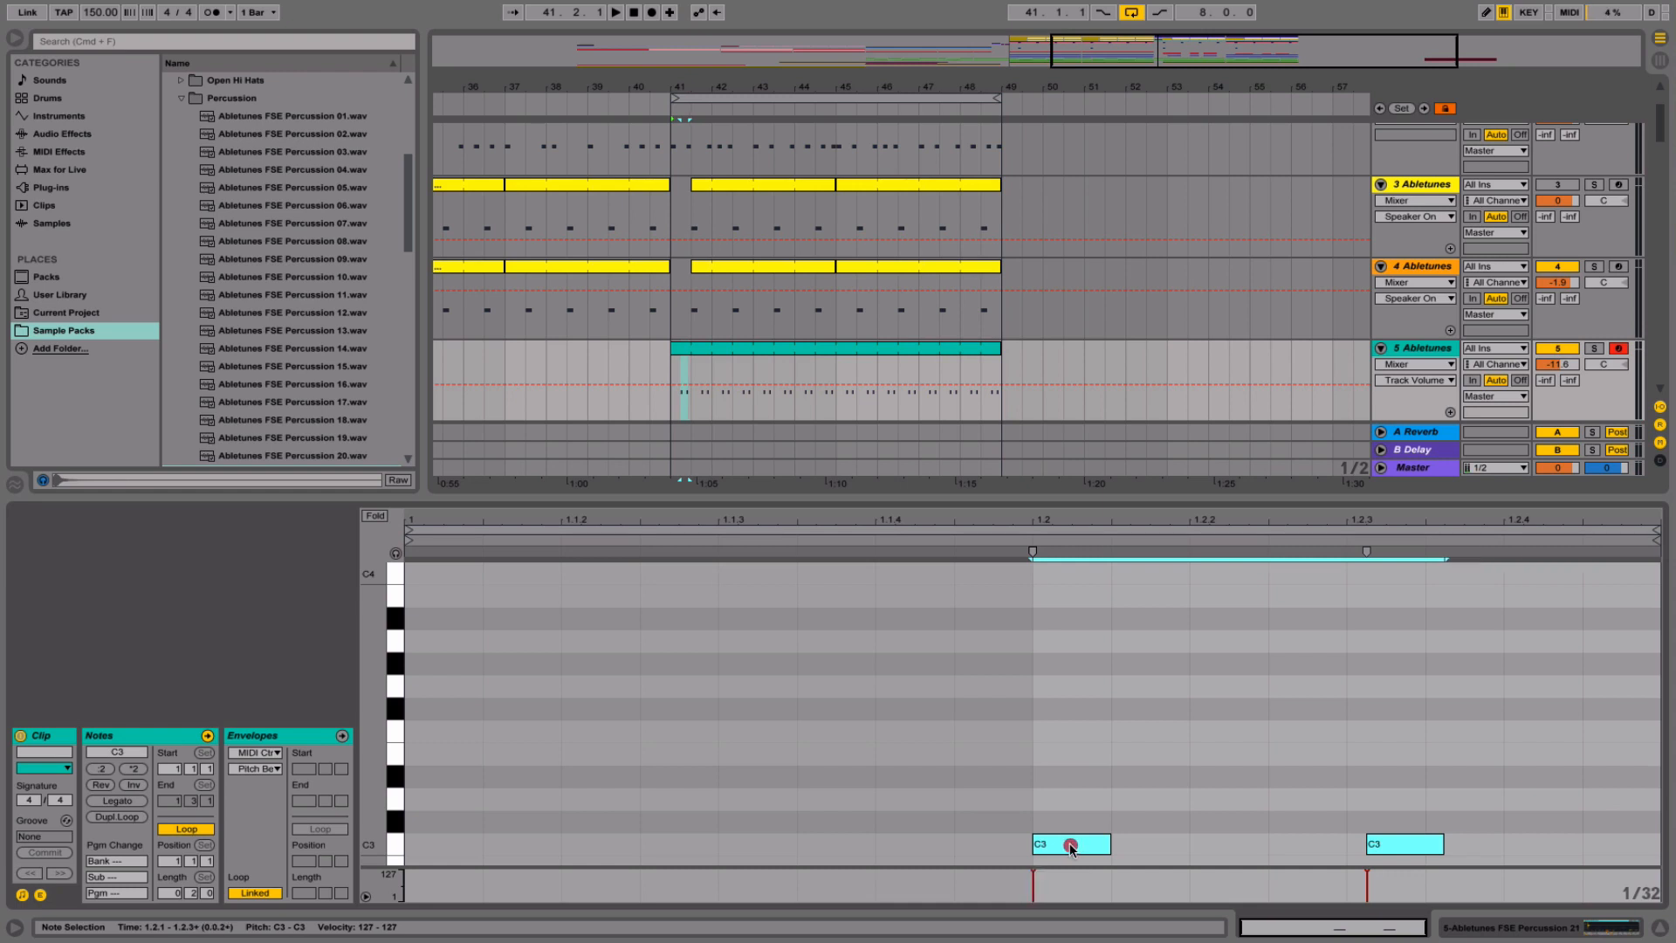
{"action": "left_click_drag", "start_coordinate": [1072, 844], "coordinate": [1081, 846]}
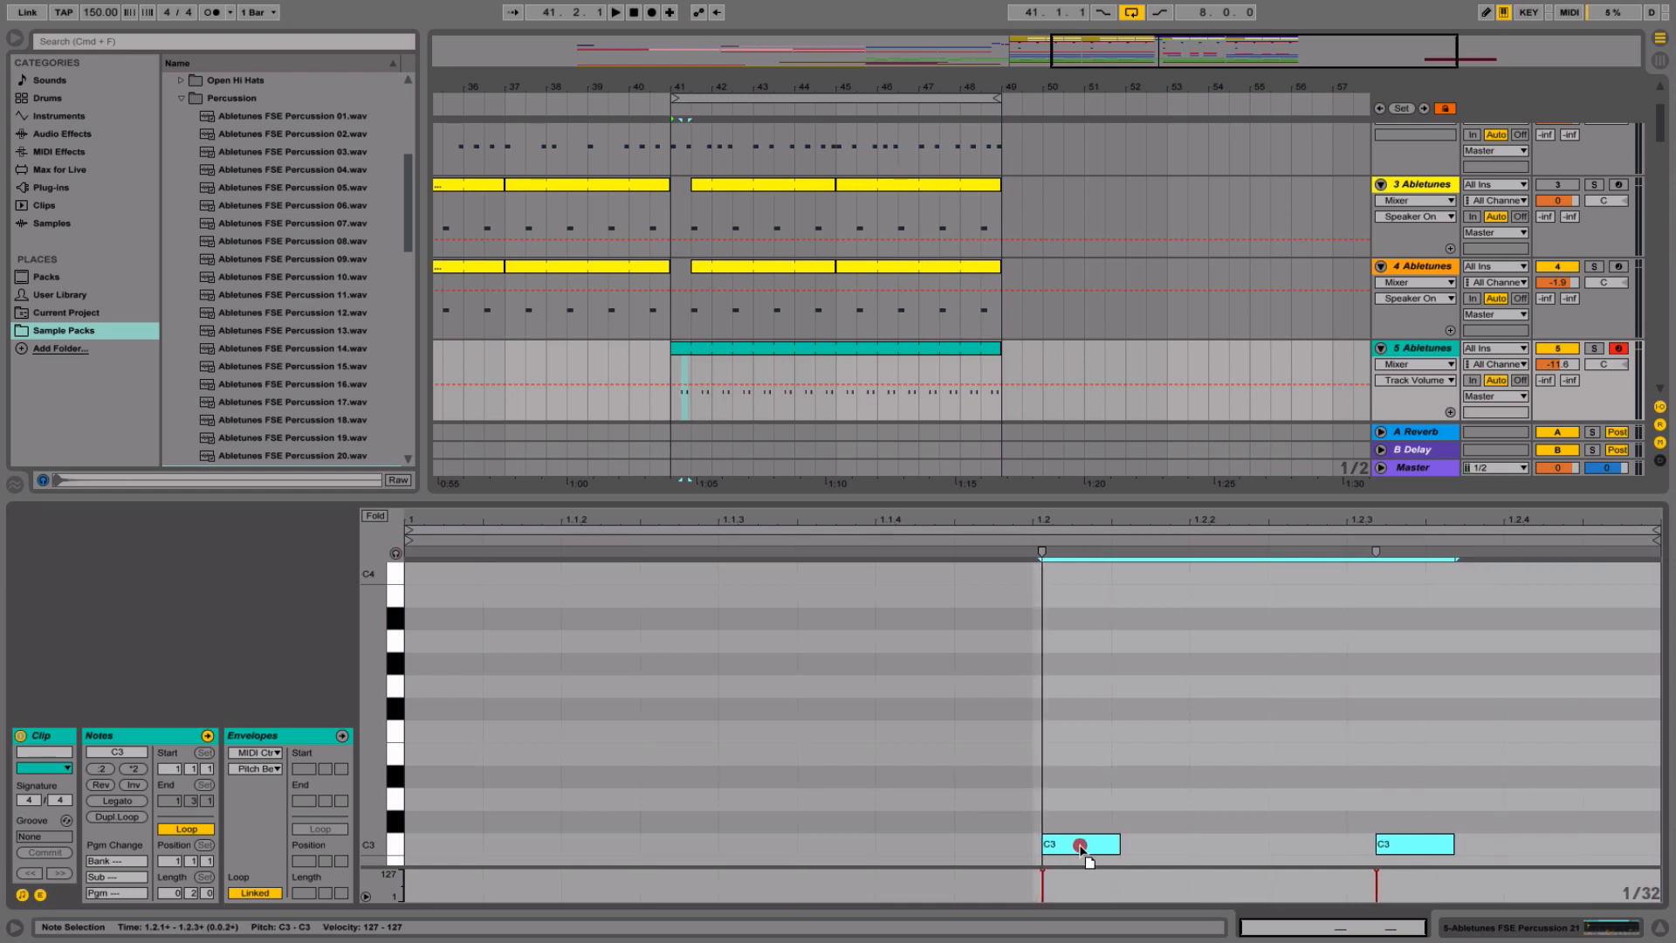
{"action": "left_click", "coordinate": [1419, 357]}
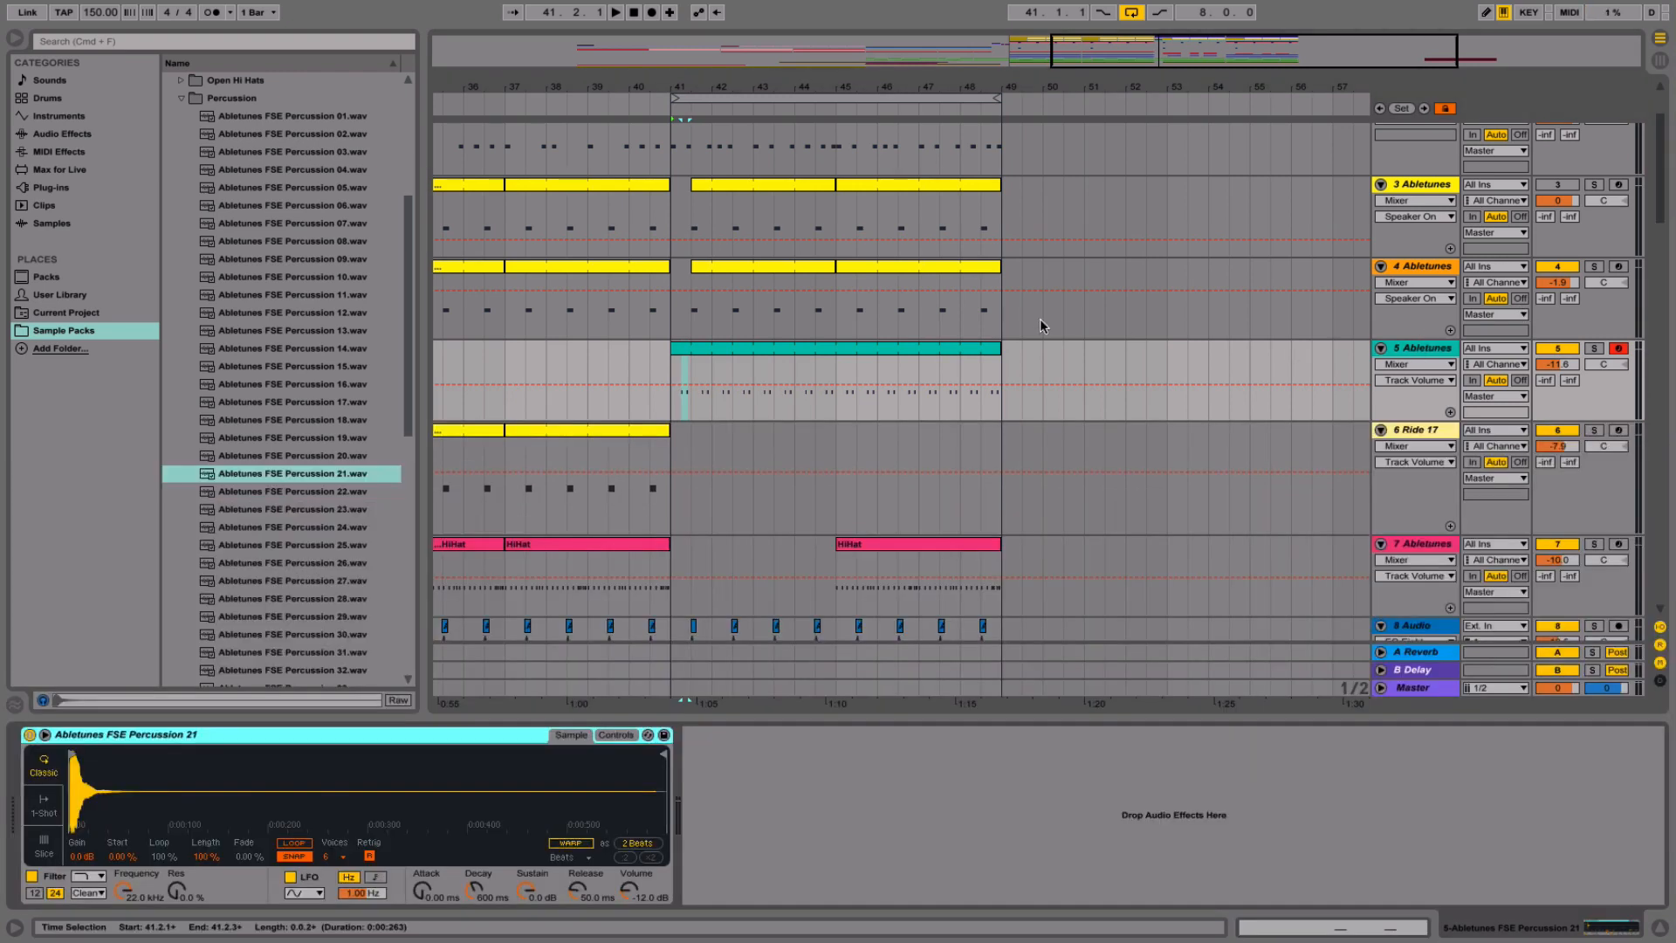
- Audition further samples in the Future Sound Essentials Percussion folder, up to number 41
{"action": "scroll", "coordinate": [876, 232], "scroll_direction": "right", "scroll_amount": 2}
{"action": "left_click_drag", "start_coordinate": [709, 67], "coordinate": [721, 157]}
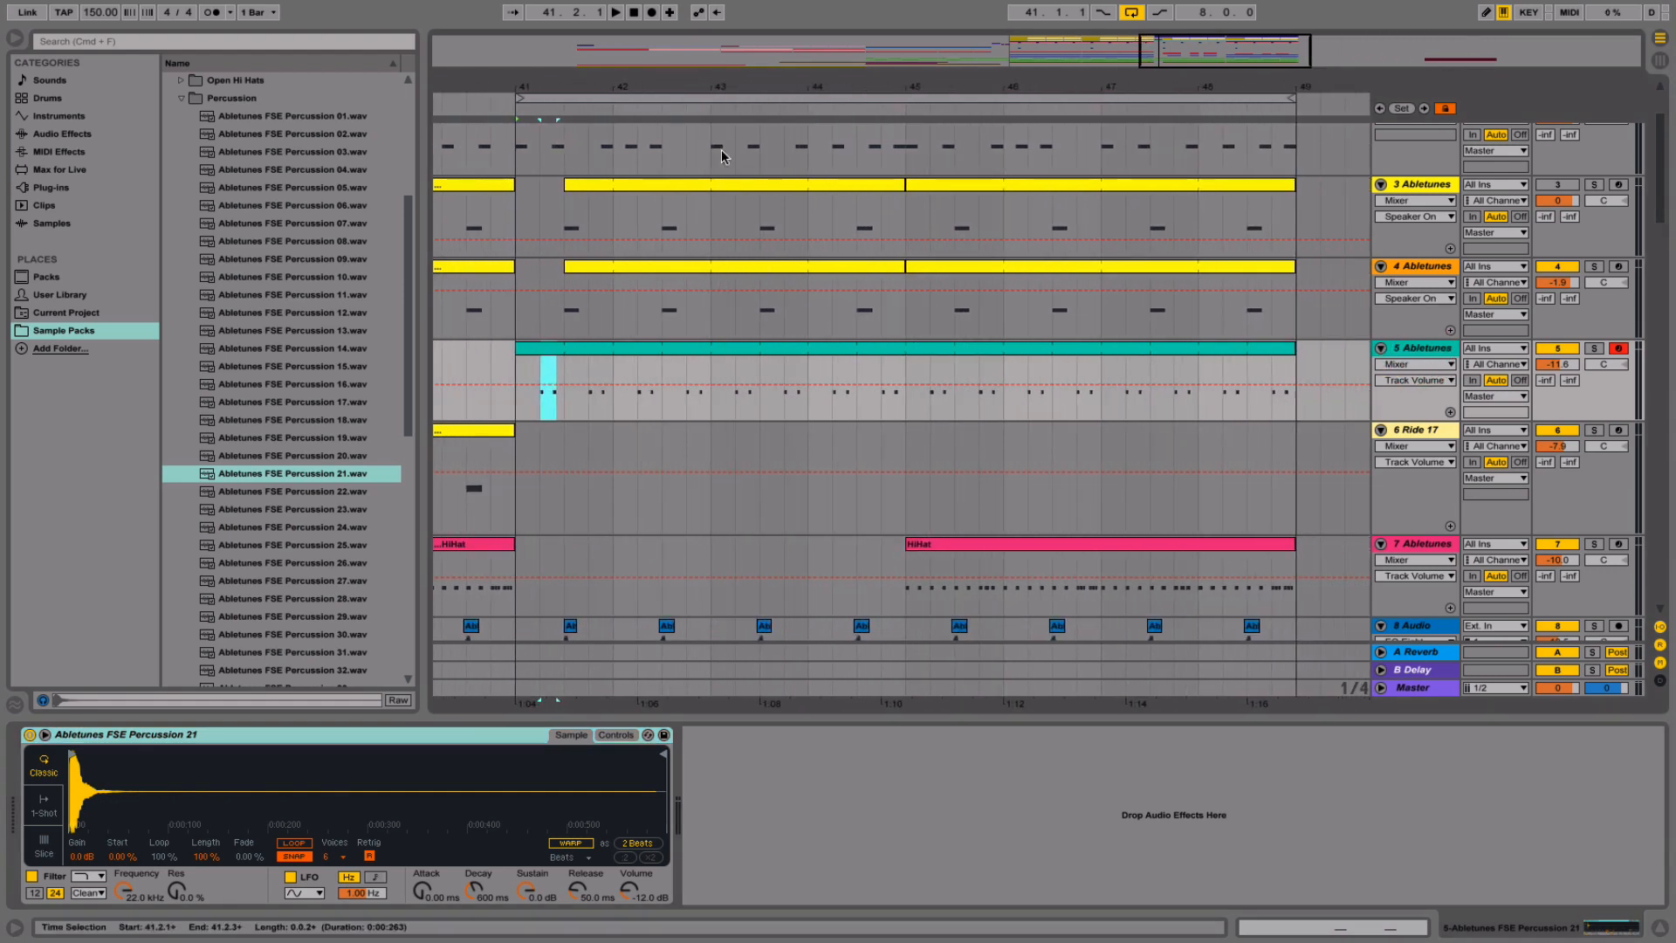
{"action": "left_click", "coordinate": [295, 491]}
{"action": "left_click", "coordinate": [290, 581]}
{"action": "left_click", "coordinate": [291, 546]}
{"action": "key", "text": "Down"}
{"action": "key", "text": "Down"}
{"action": "key", "text": "Down"}
{"action": "key", "text": "Down"}
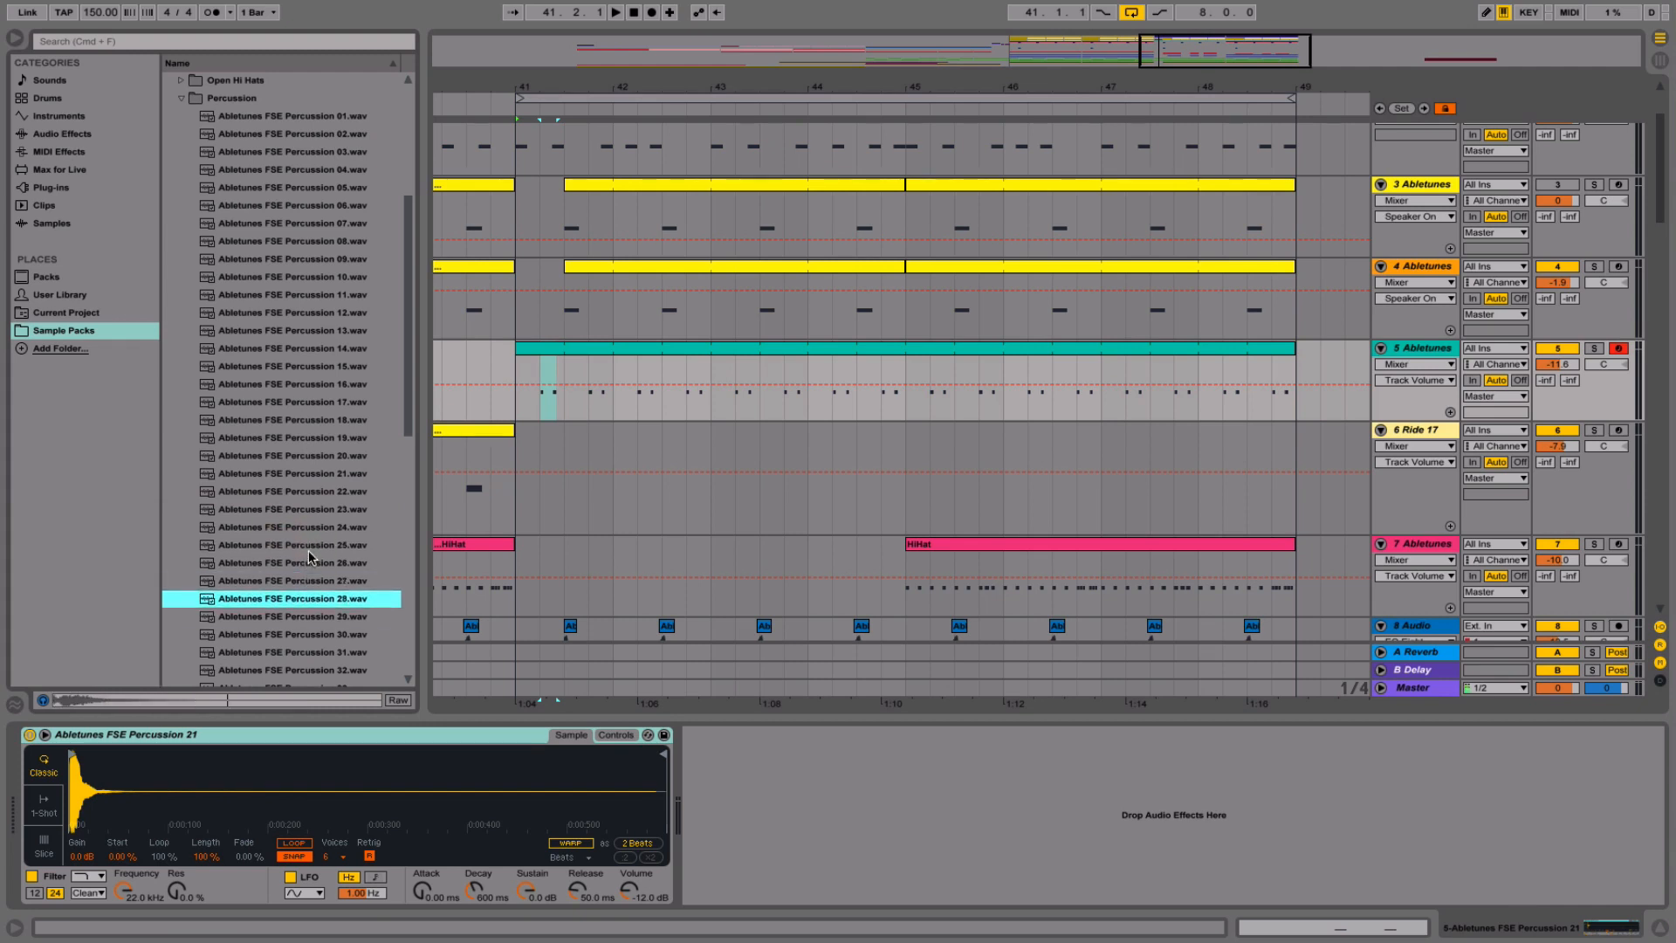
{"action": "key", "text": "Down"}
{"action": "key", "text": "Down"}
{"action": "key", "text": "Down"}
{"action": "key", "text": "Down"}
{"action": "key", "text": "Down"}
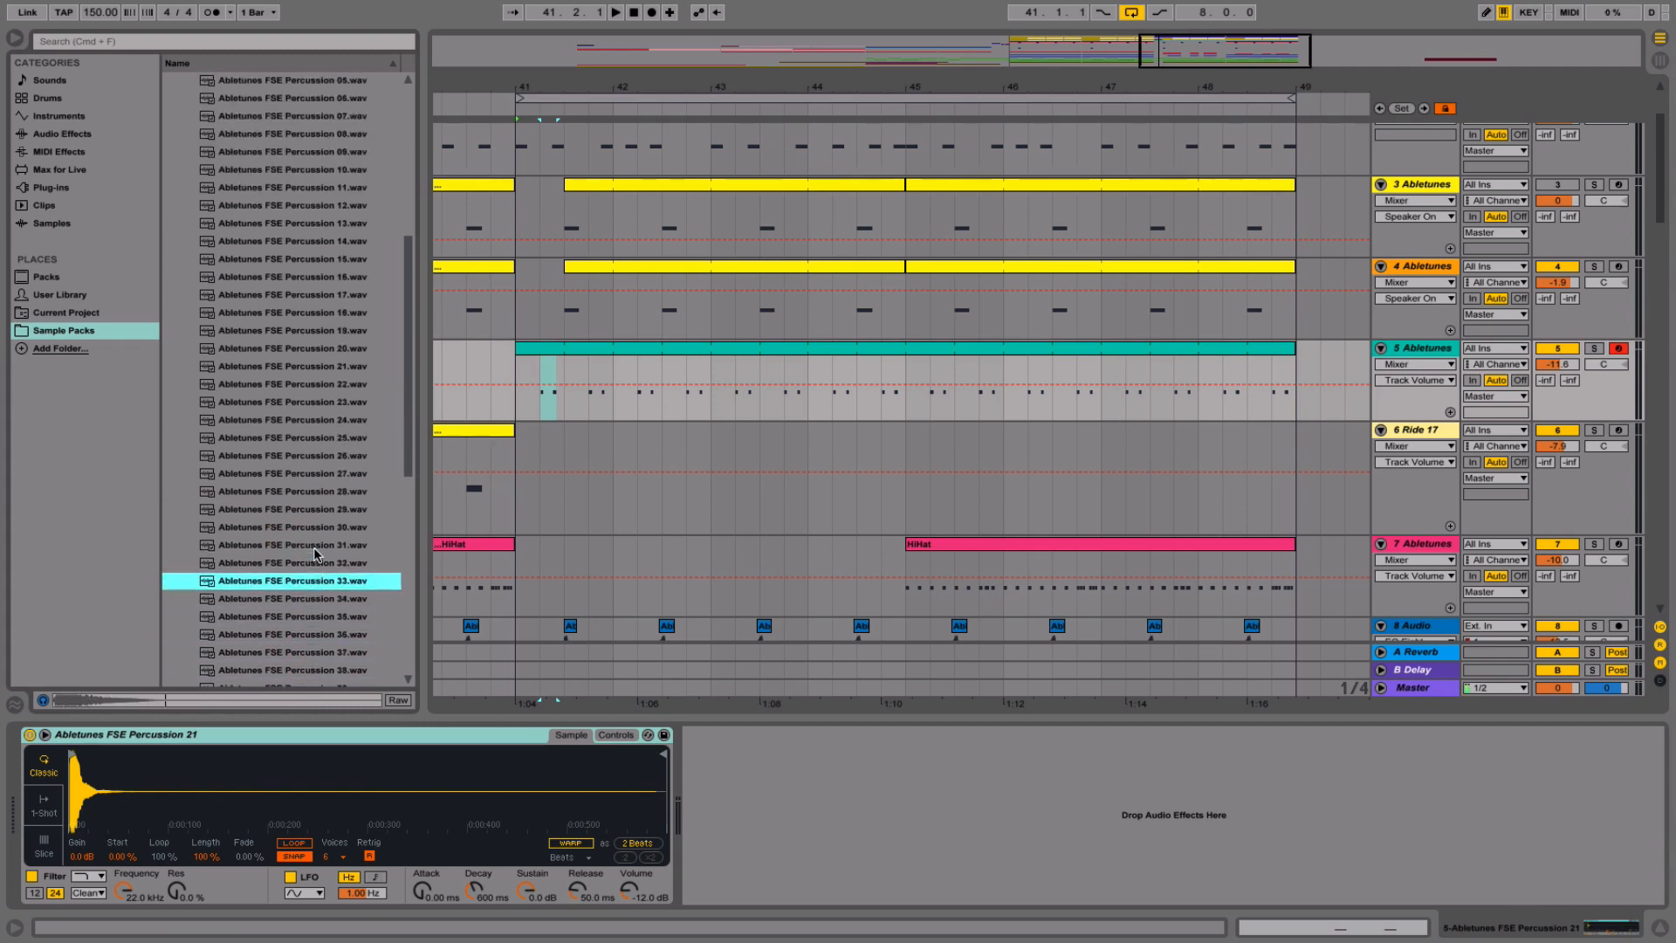
{"action": "key", "text": "Down"}
{"action": "key", "text": "Down"}
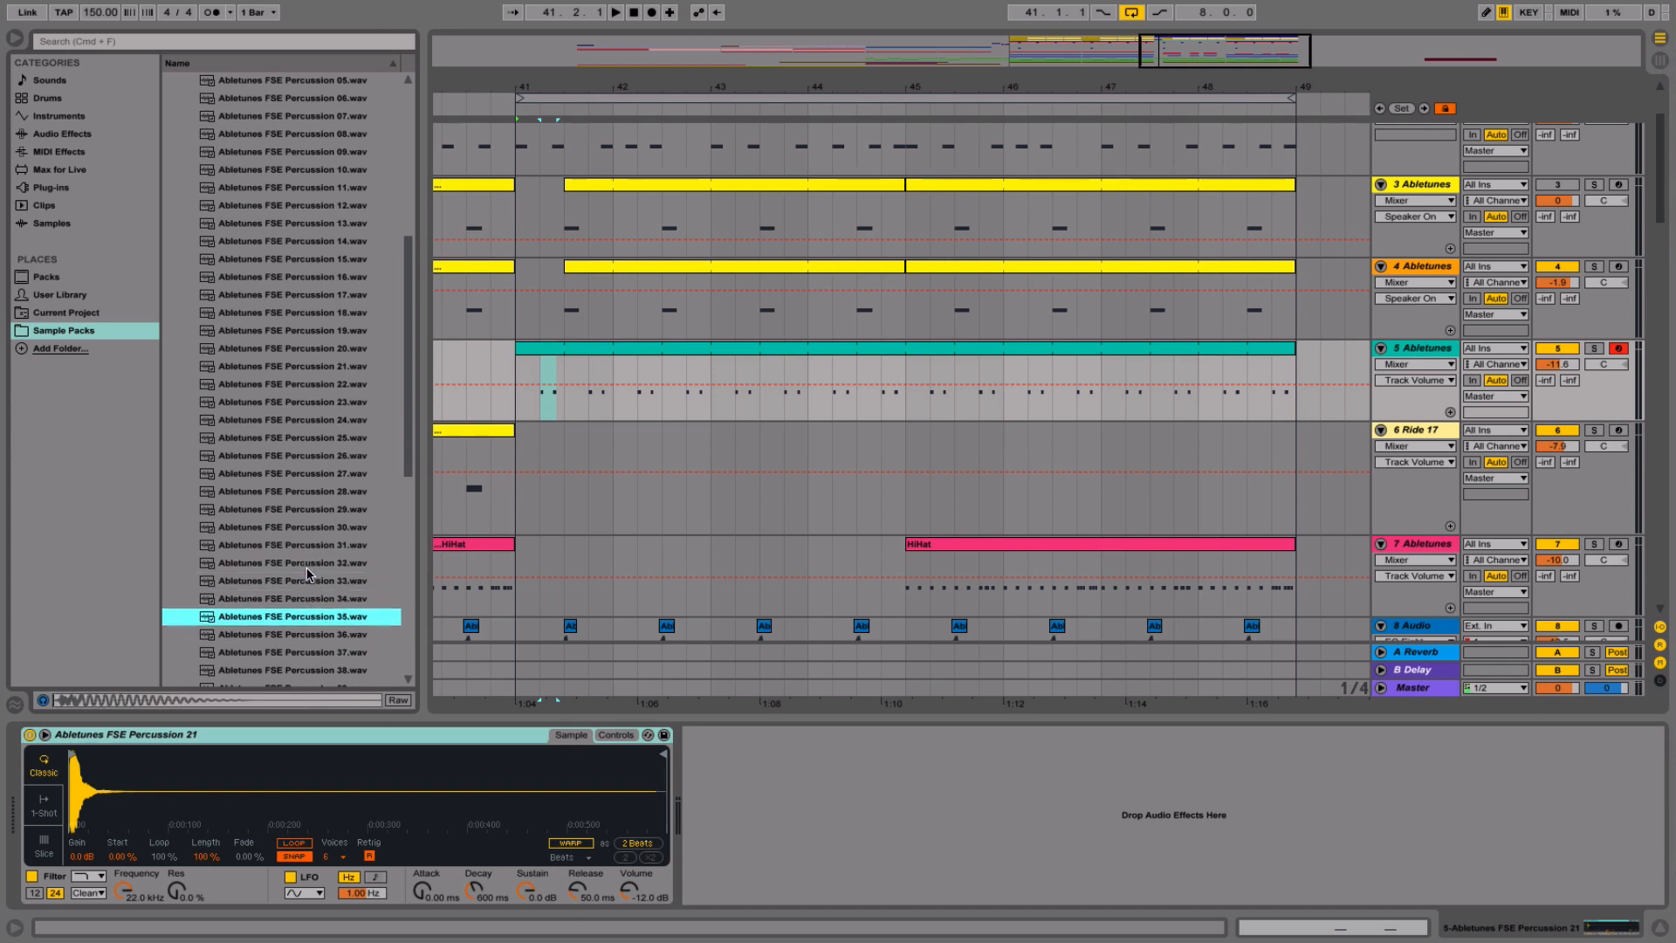
{"action": "key", "text": "Down"}
{"action": "key", "text": "Down"}
{"action": "key", "text": "Down"}
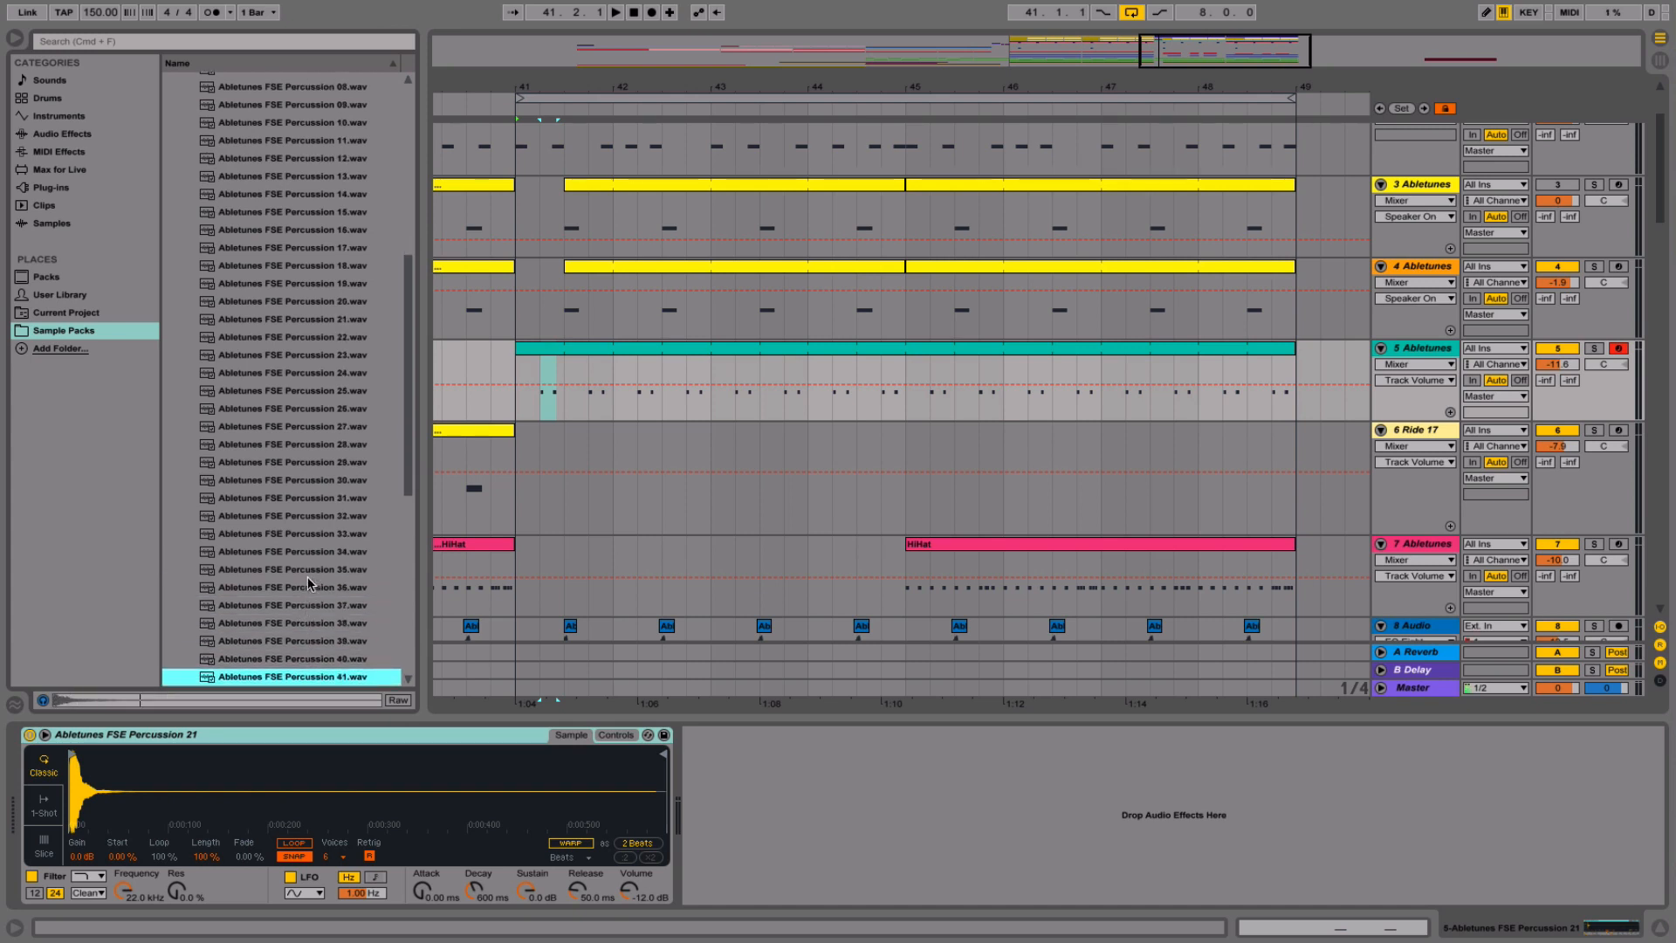
- Try Abletunes FSE Percussion 41 in track 5's Simpler during playback, and undo the sample swap
{"action": "key", "text": "Up"}
{"action": "key", "text": "space"}
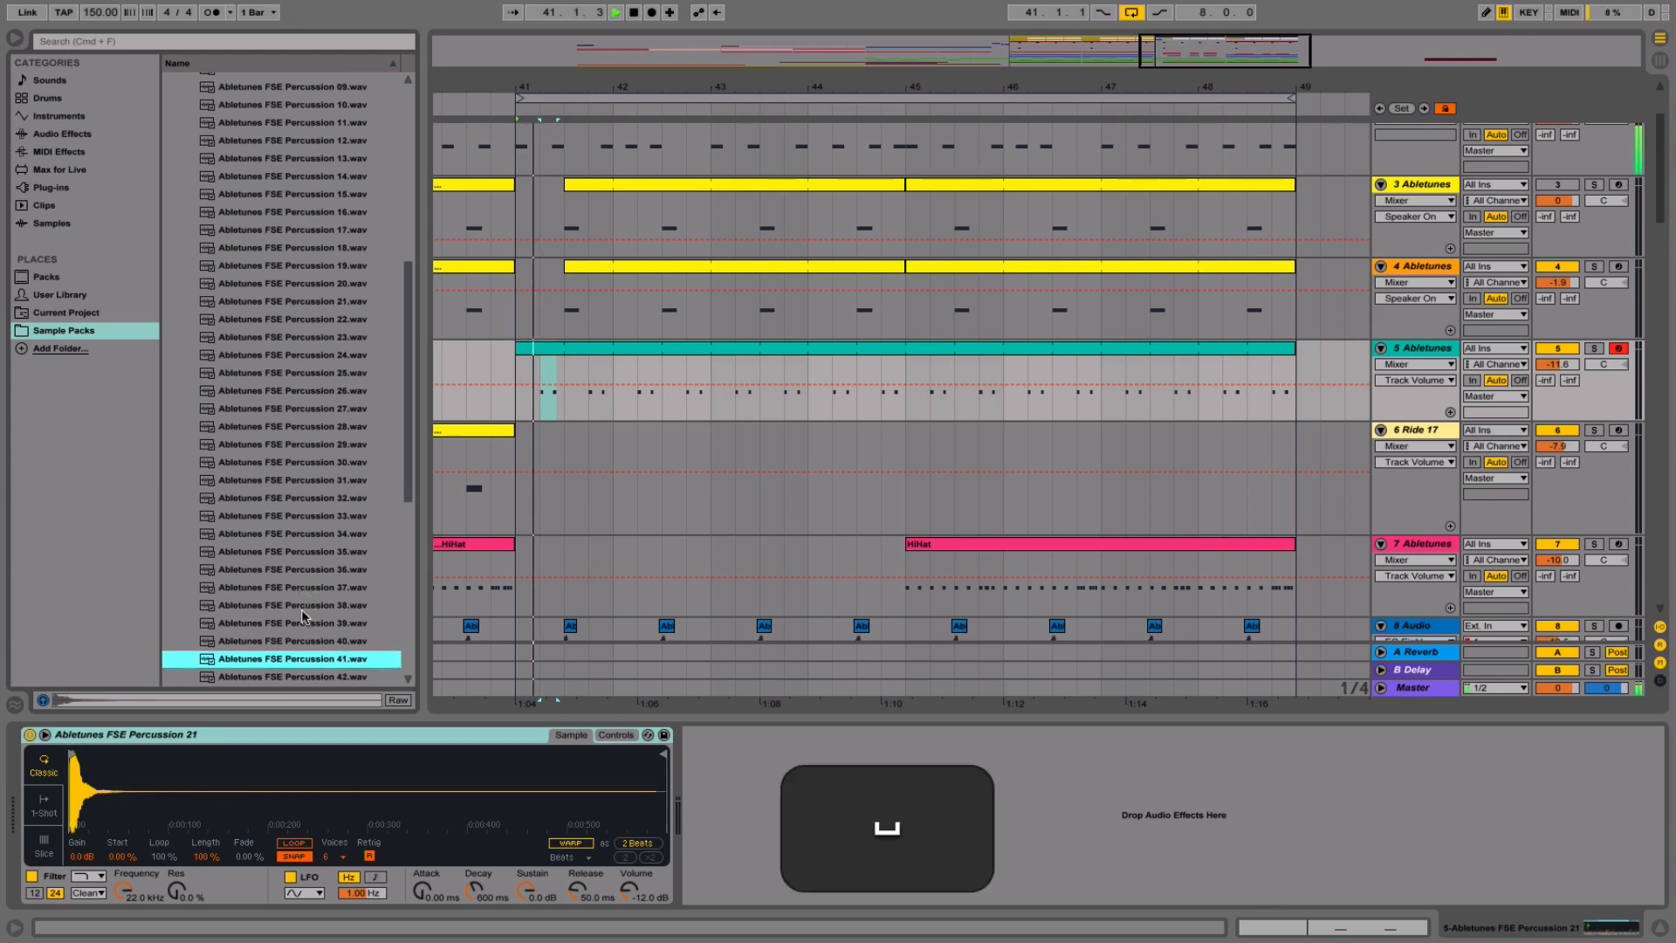
{"action": "left_click_drag", "start_coordinate": [268, 661], "coordinate": [298, 759]}
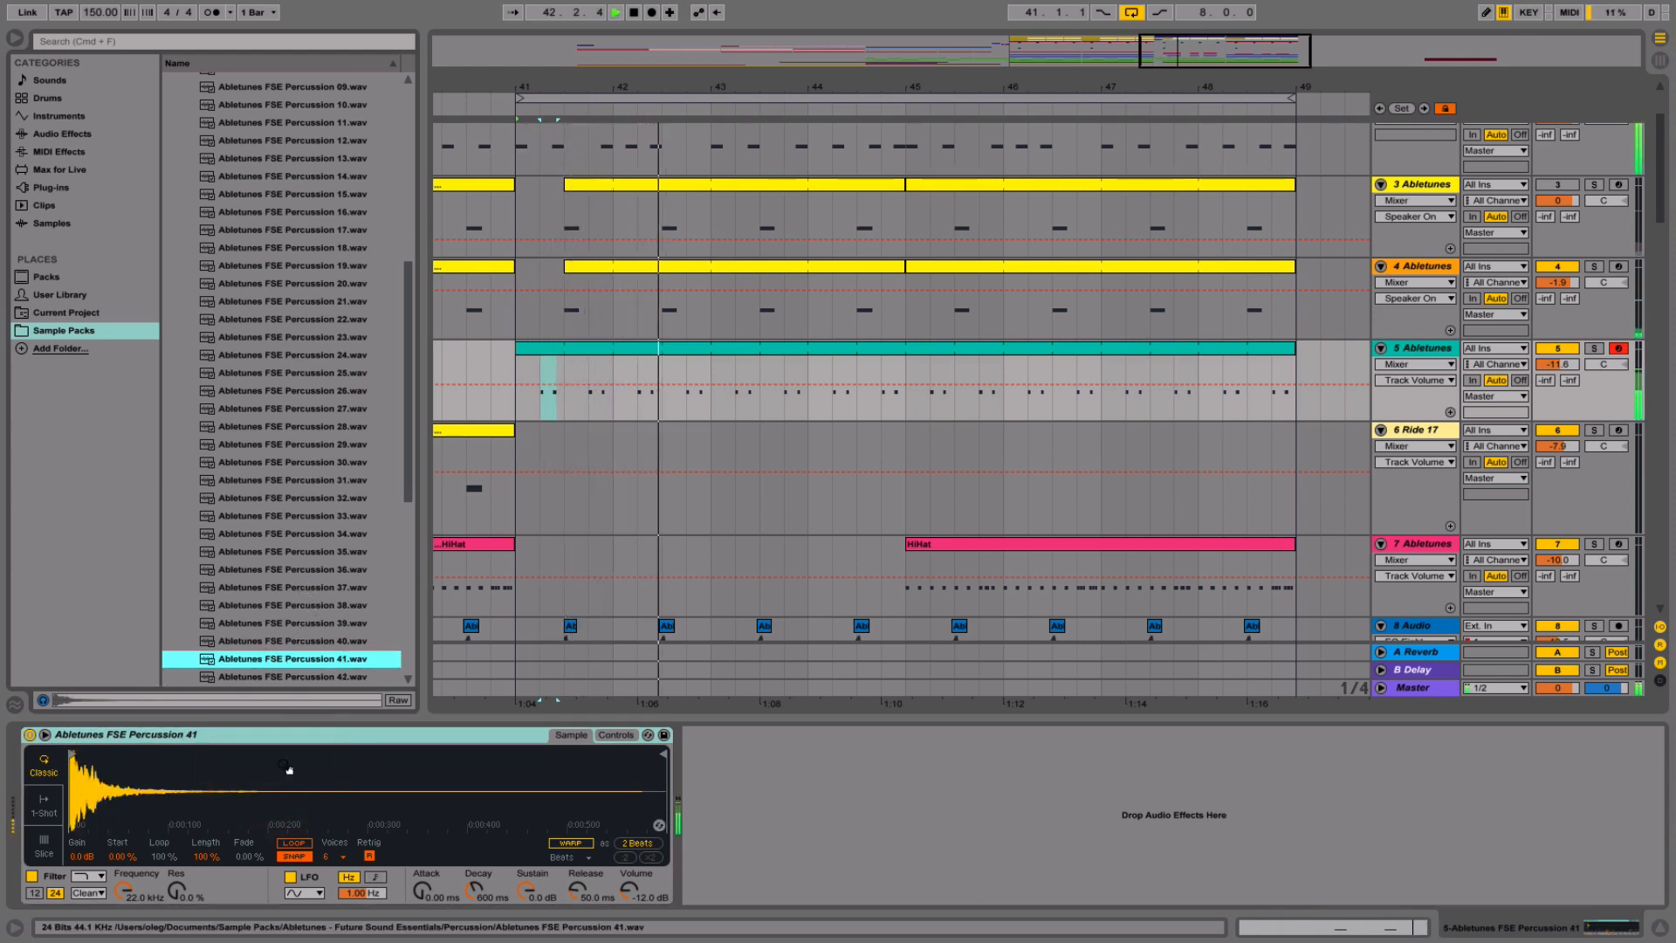
{"action": "key", "text": "super+z"}
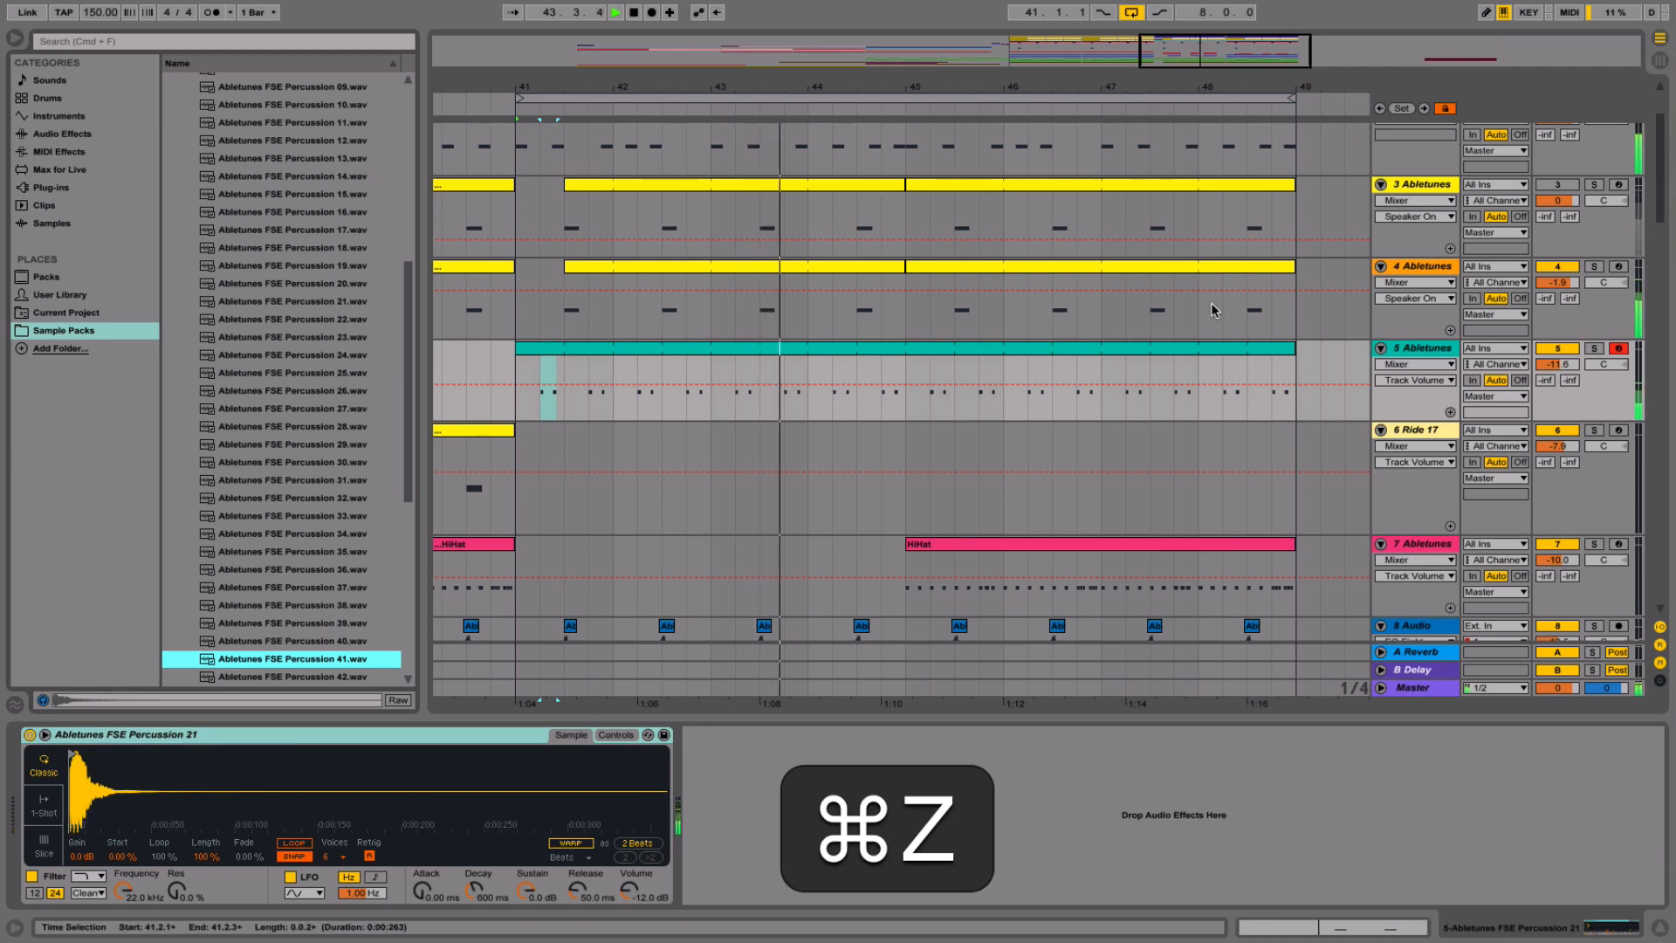
- Shift both C3 notes in track 5's percussion clip slightly later and set the track's volume to -12.7
{"action": "double_click", "coordinate": [943, 353]}
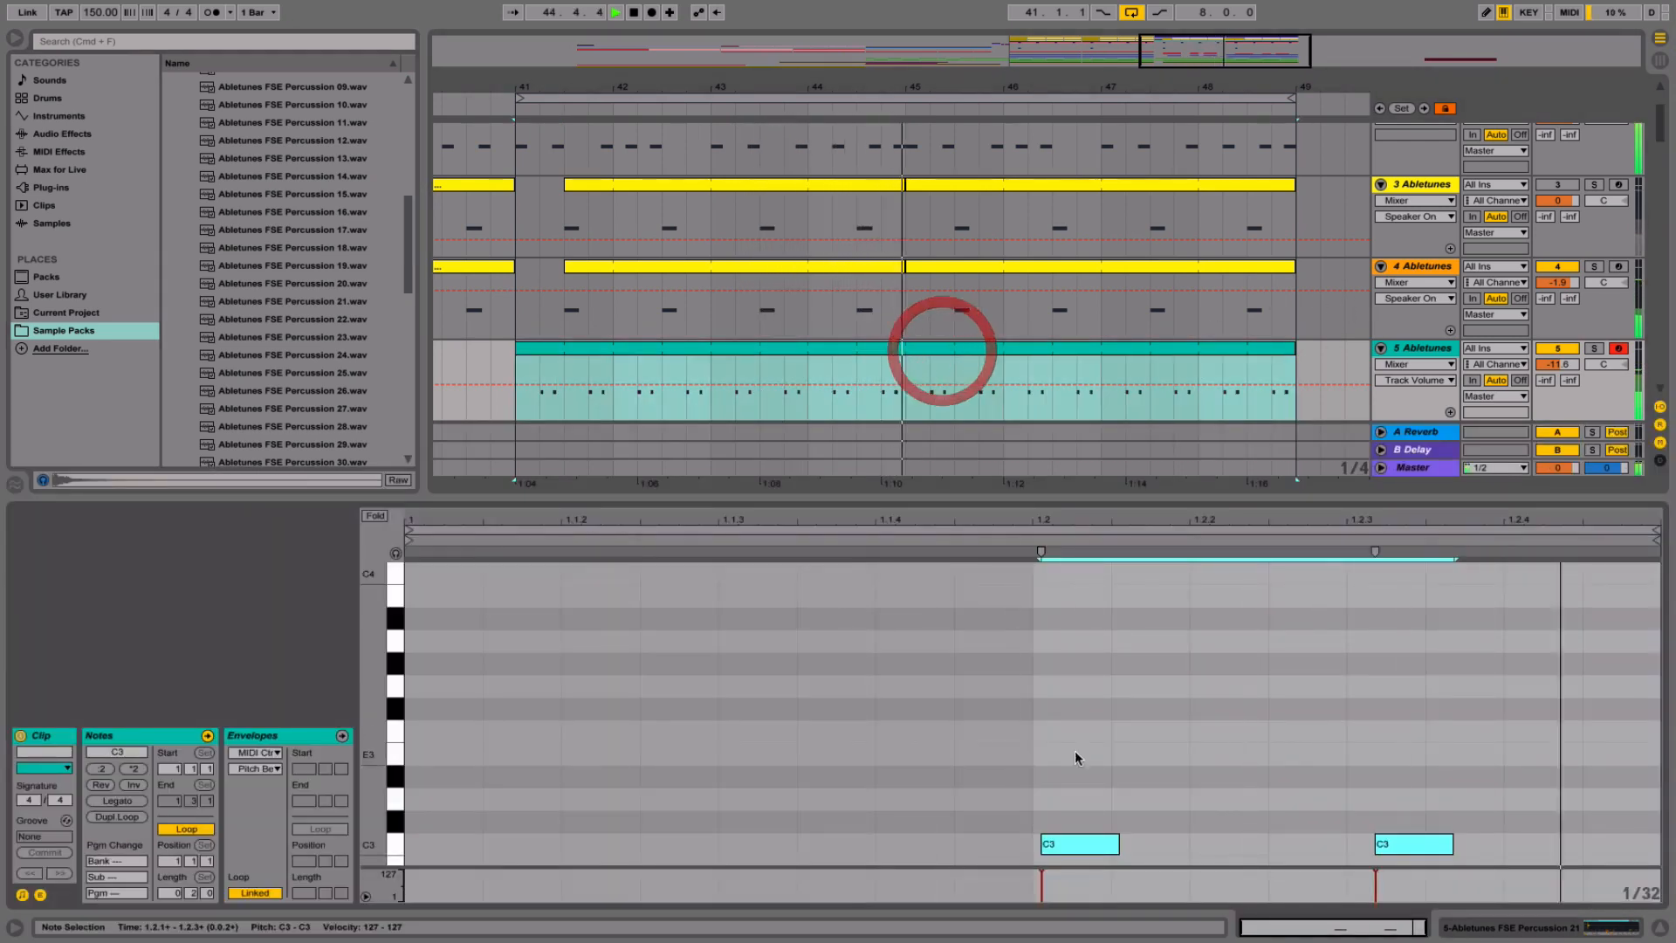
{"action": "left_click", "coordinate": [1077, 755]}
{"action": "key", "text": "super+a"}
{"action": "left_click_drag", "start_coordinate": [1066, 846], "coordinate": [1076, 848]}
{"action": "left_click", "coordinate": [1090, 808]}
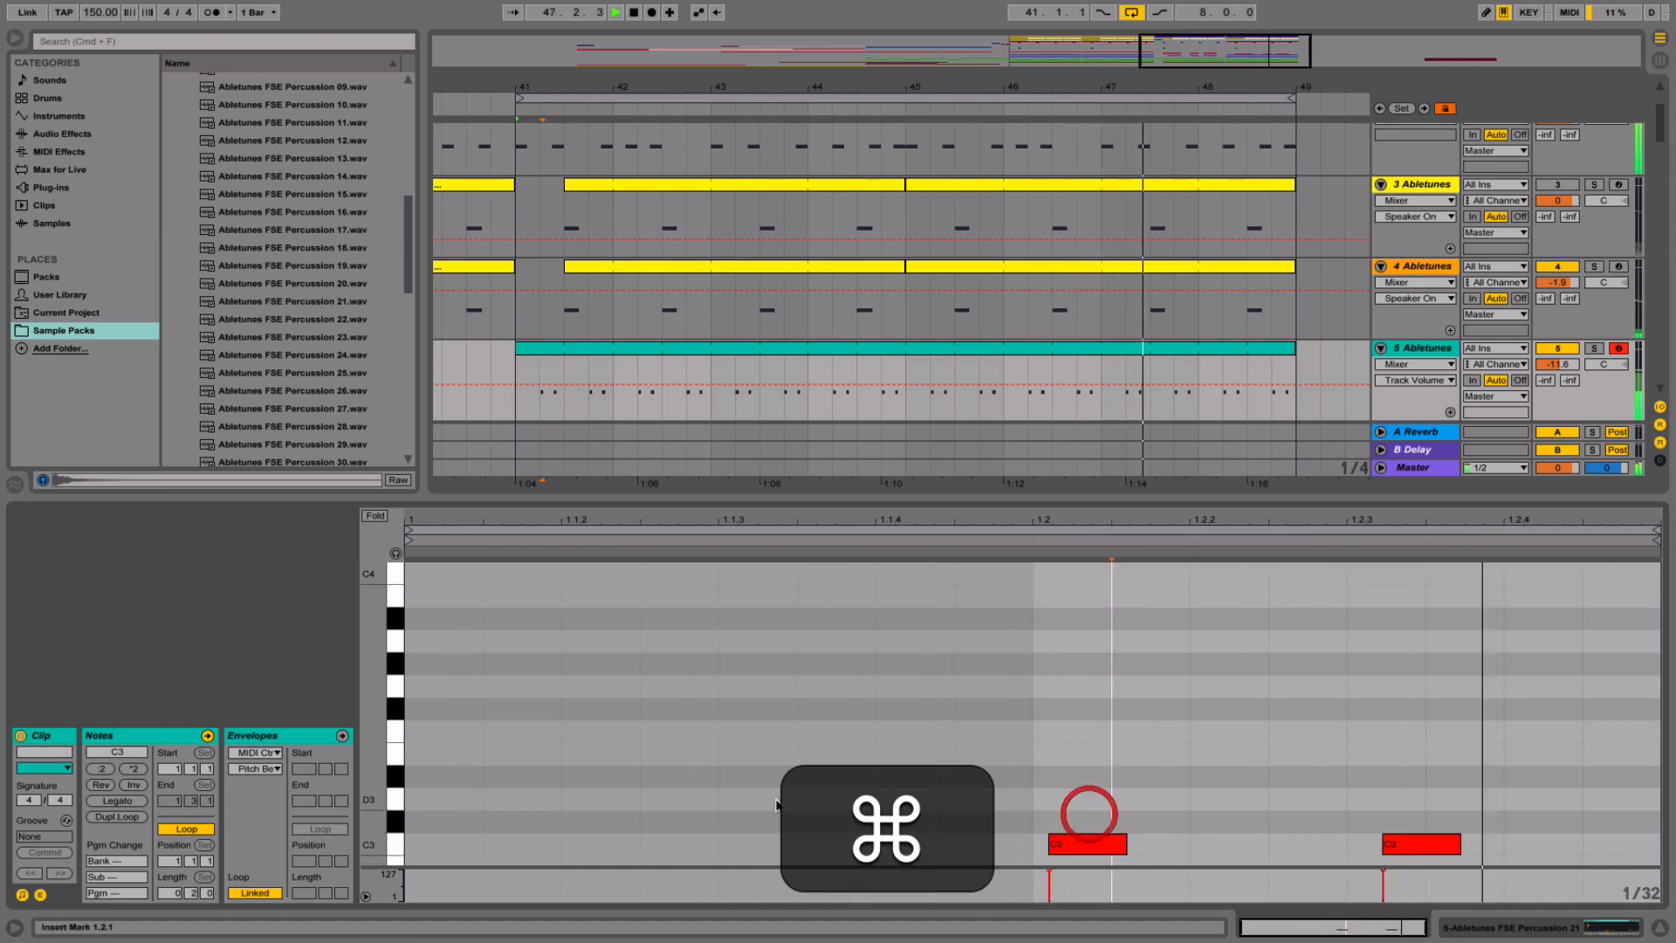
{"action": "left_click", "coordinate": [856, 774]}
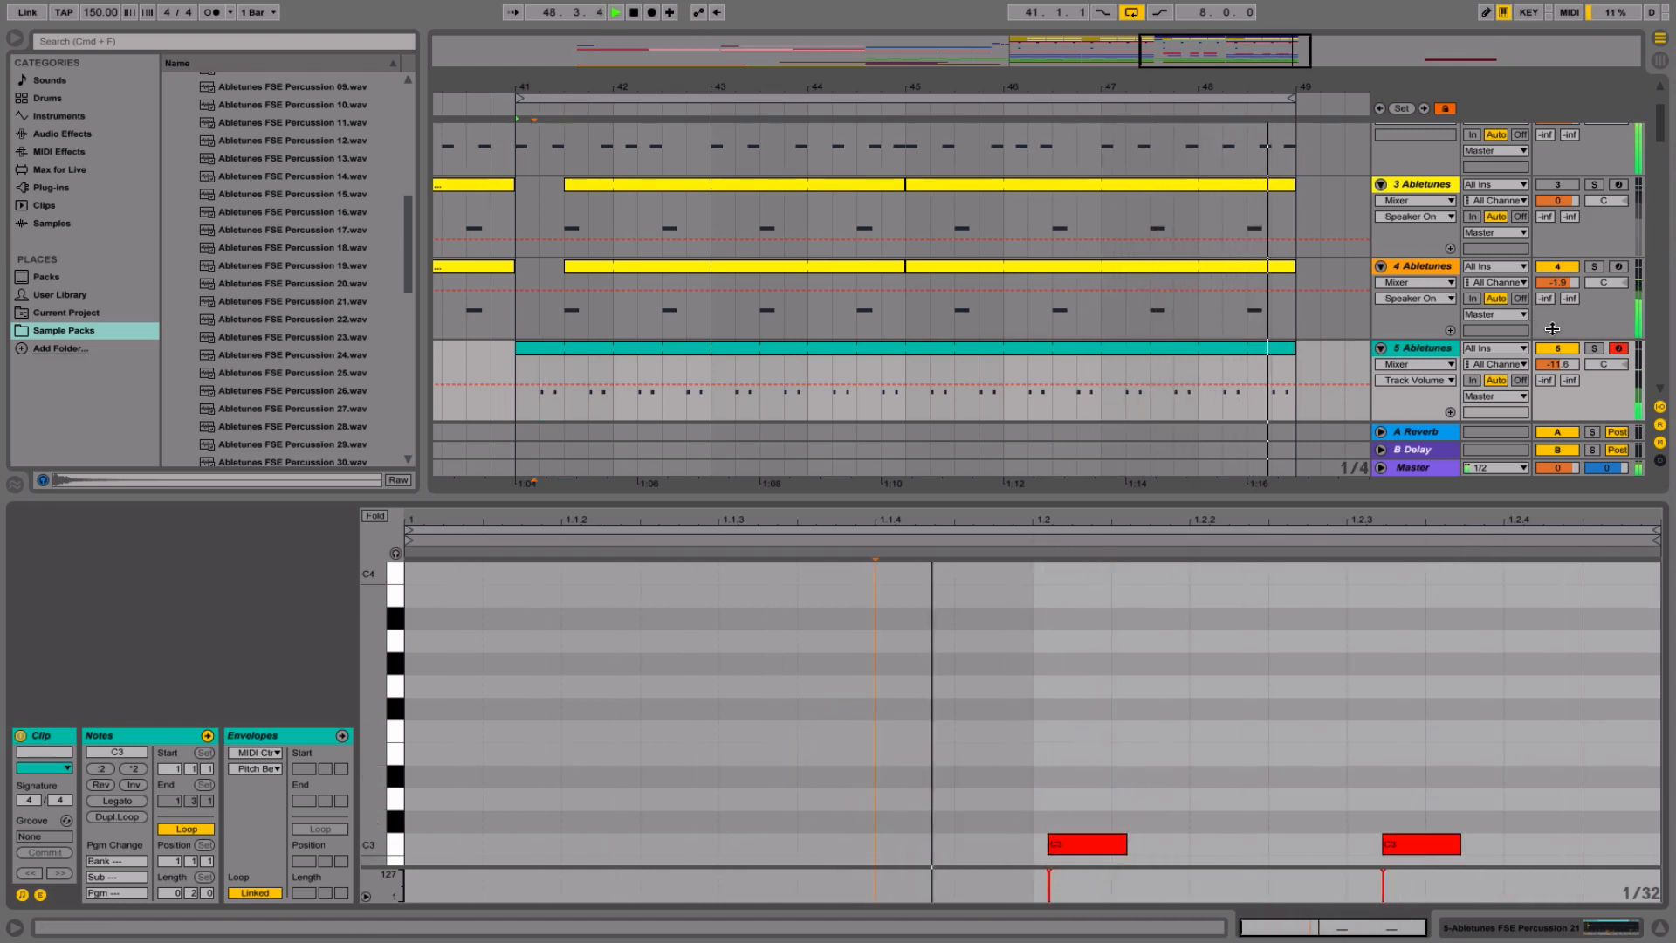
{"action": "left_click", "coordinate": [1659, 927]}
- Stop playback, audition Abletunes FSE Percussion 47 Tom and collapse the Future Sound Essentials folder
{"action": "scroll", "coordinate": [930, 407], "scroll_direction": "down", "scroll_amount": 2}
{"action": "scroll", "coordinate": [930, 407], "scroll_direction": "up", "scroll_amount": 5}
{"action": "scroll", "coordinate": [931, 406], "scroll_direction": "right", "scroll_amount": 8}
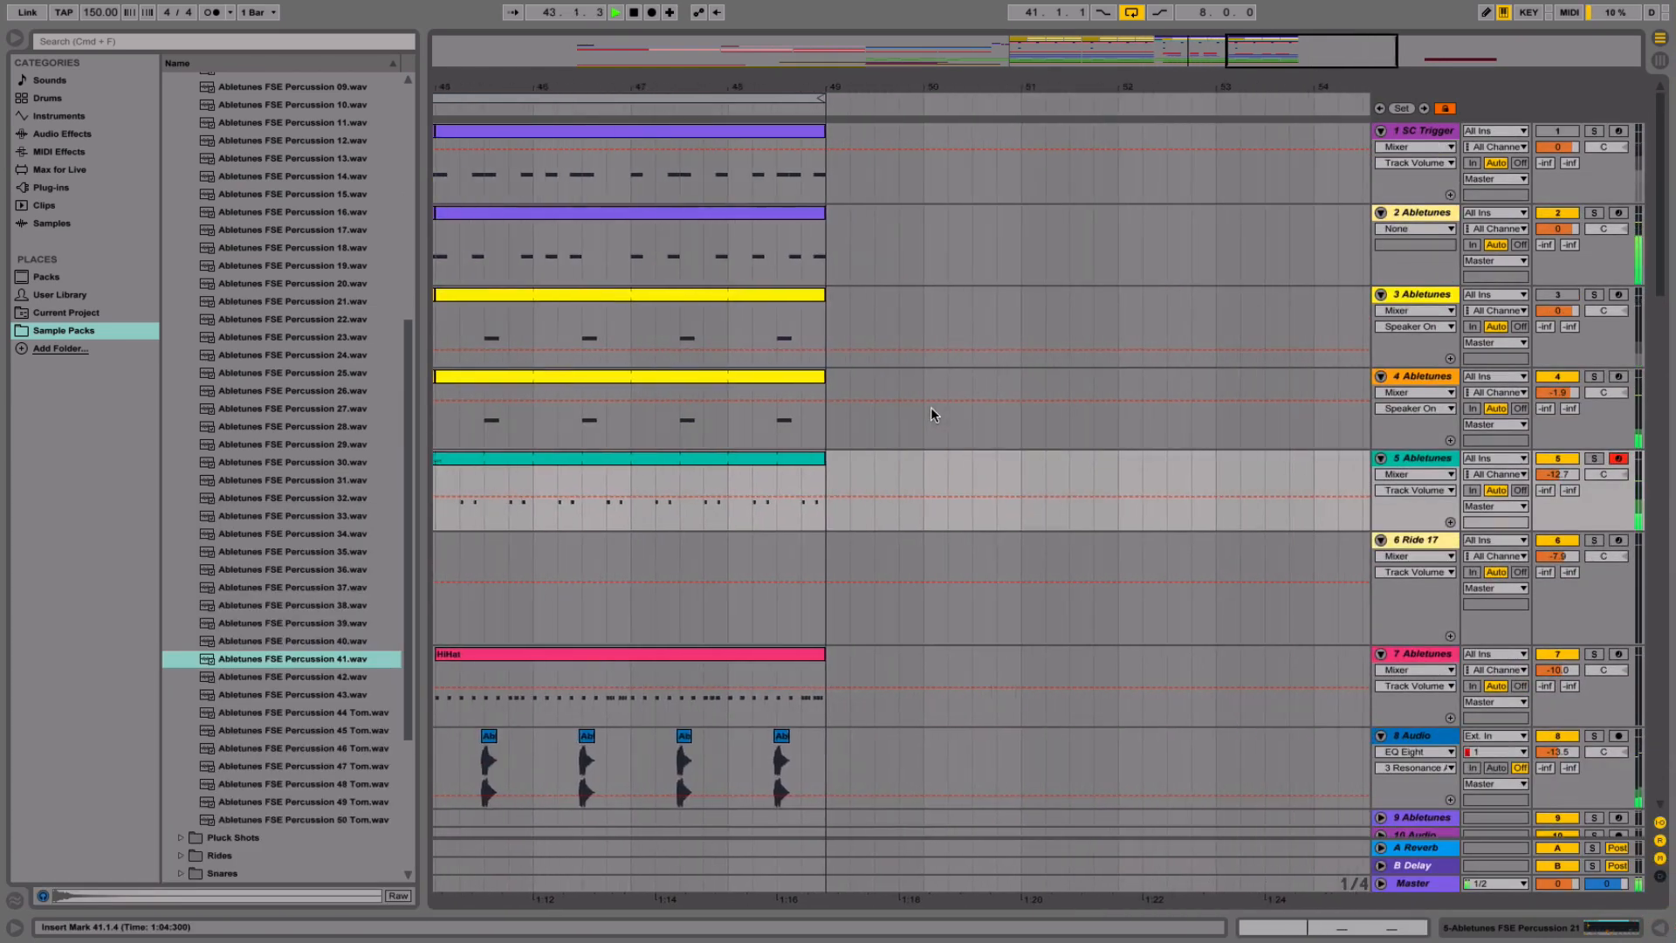
{"action": "scroll", "coordinate": [931, 407], "scroll_direction": "left", "scroll_amount": 7}
{"action": "scroll", "coordinate": [930, 407], "scroll_direction": "left", "scroll_amount": 4}
{"action": "key", "text": "space"}
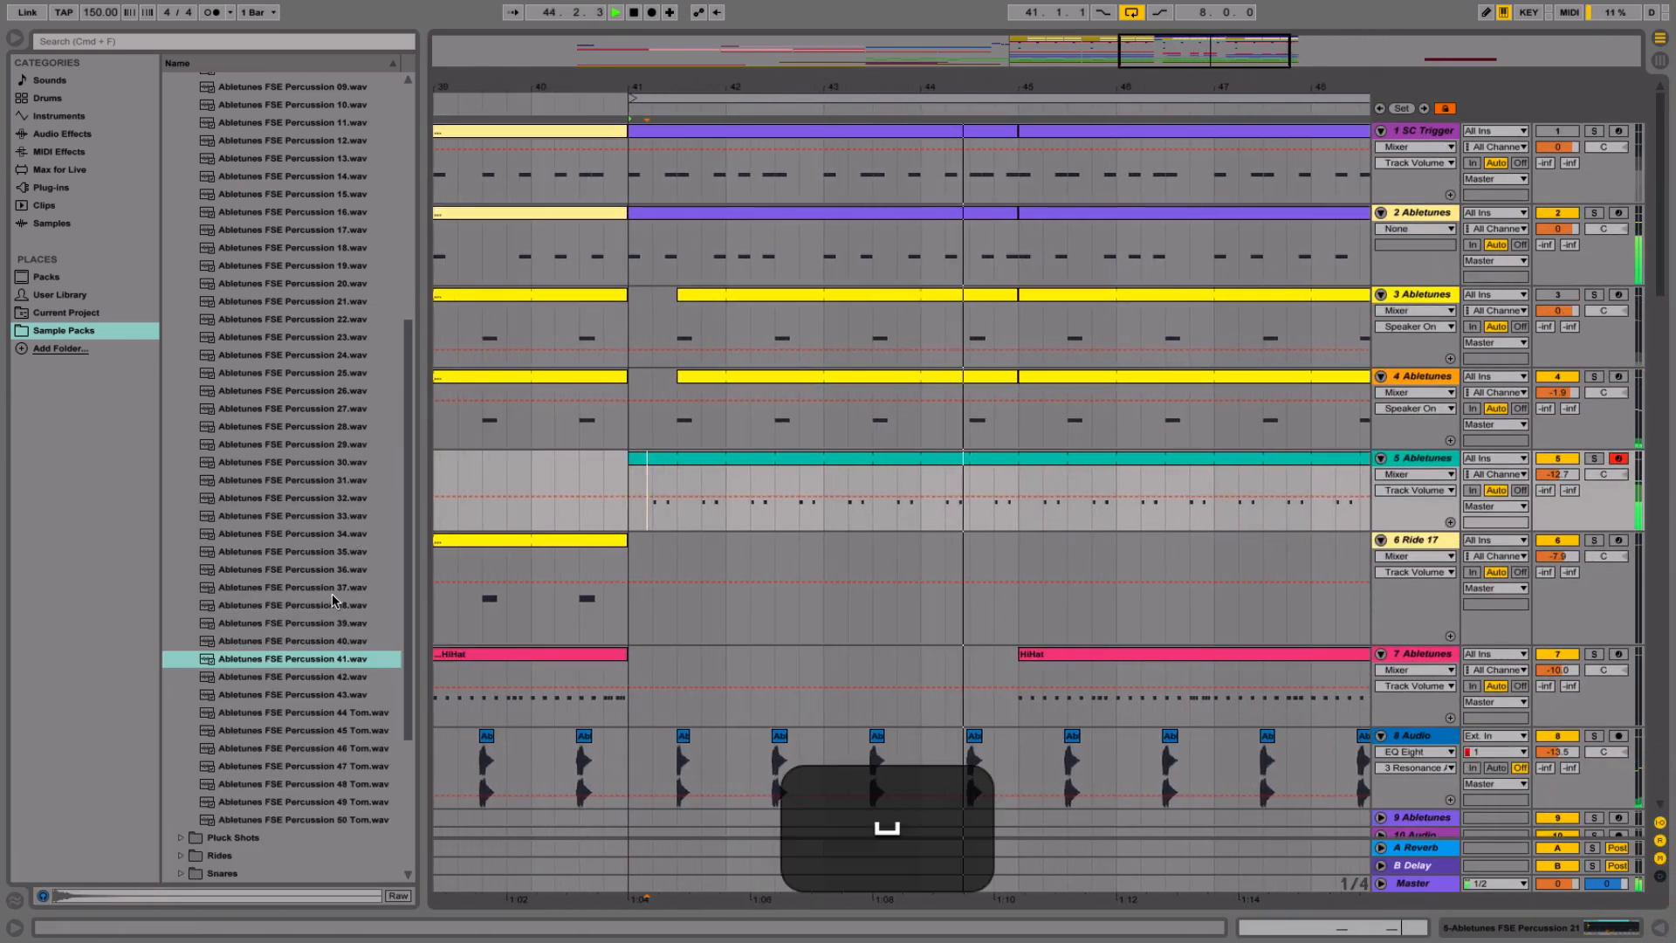
{"action": "left_click", "coordinate": [246, 772]}
{"action": "scroll", "coordinate": [245, 779], "scroll_direction": "down", "scroll_amount": 1}
{"action": "scroll", "coordinate": [246, 779], "scroll_direction": "up", "scroll_amount": 3}
{"action": "scroll", "coordinate": [243, 779], "scroll_direction": "down", "scroll_amount": 4}
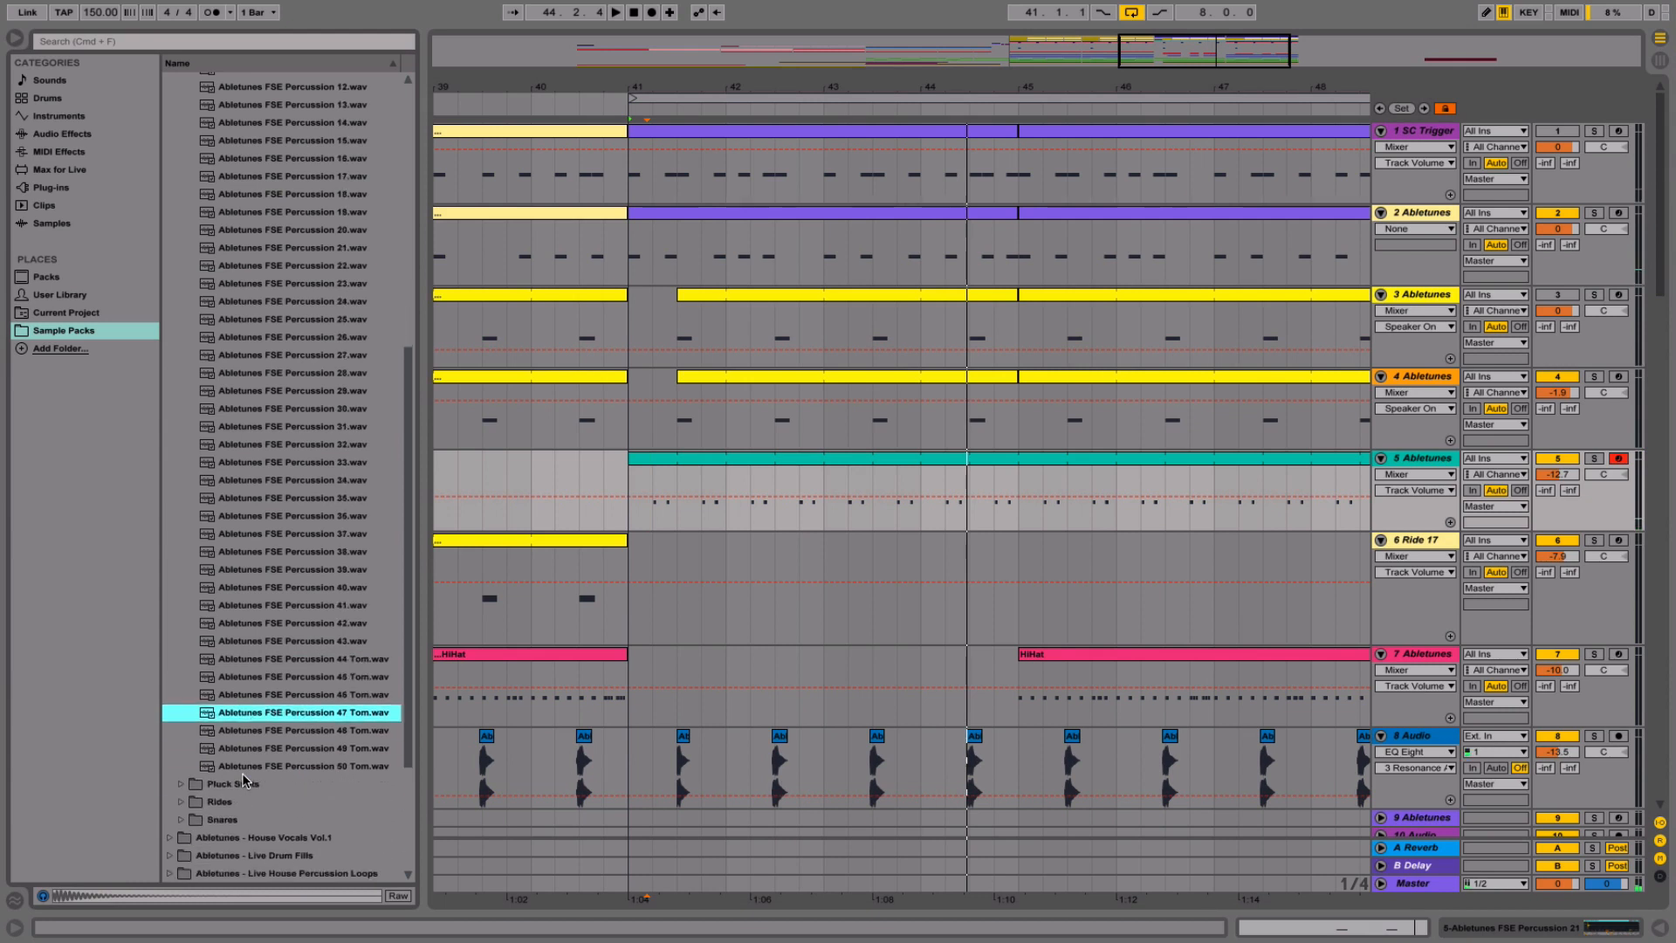
{"action": "scroll", "coordinate": [206, 367], "scroll_direction": "up", "scroll_amount": 9}
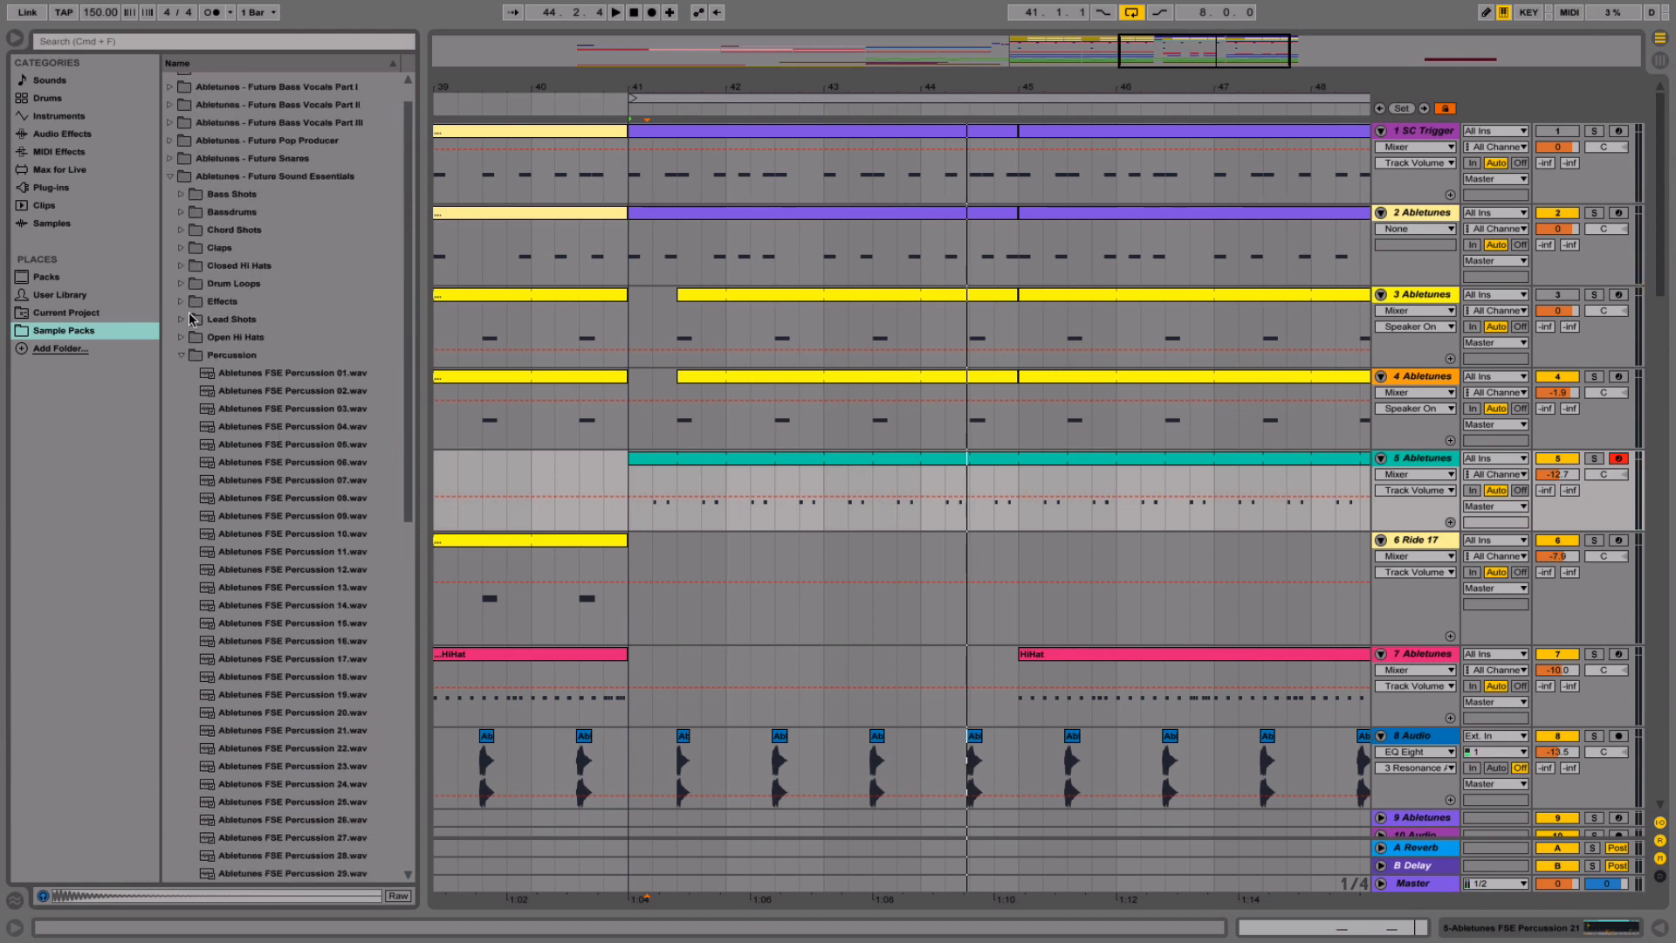
{"action": "left_click", "coordinate": [175, 359]}
{"action": "scroll", "coordinate": [175, 361], "scroll_direction": "up", "scroll_amount": 1}
{"action": "left_click", "coordinate": [183, 375]}
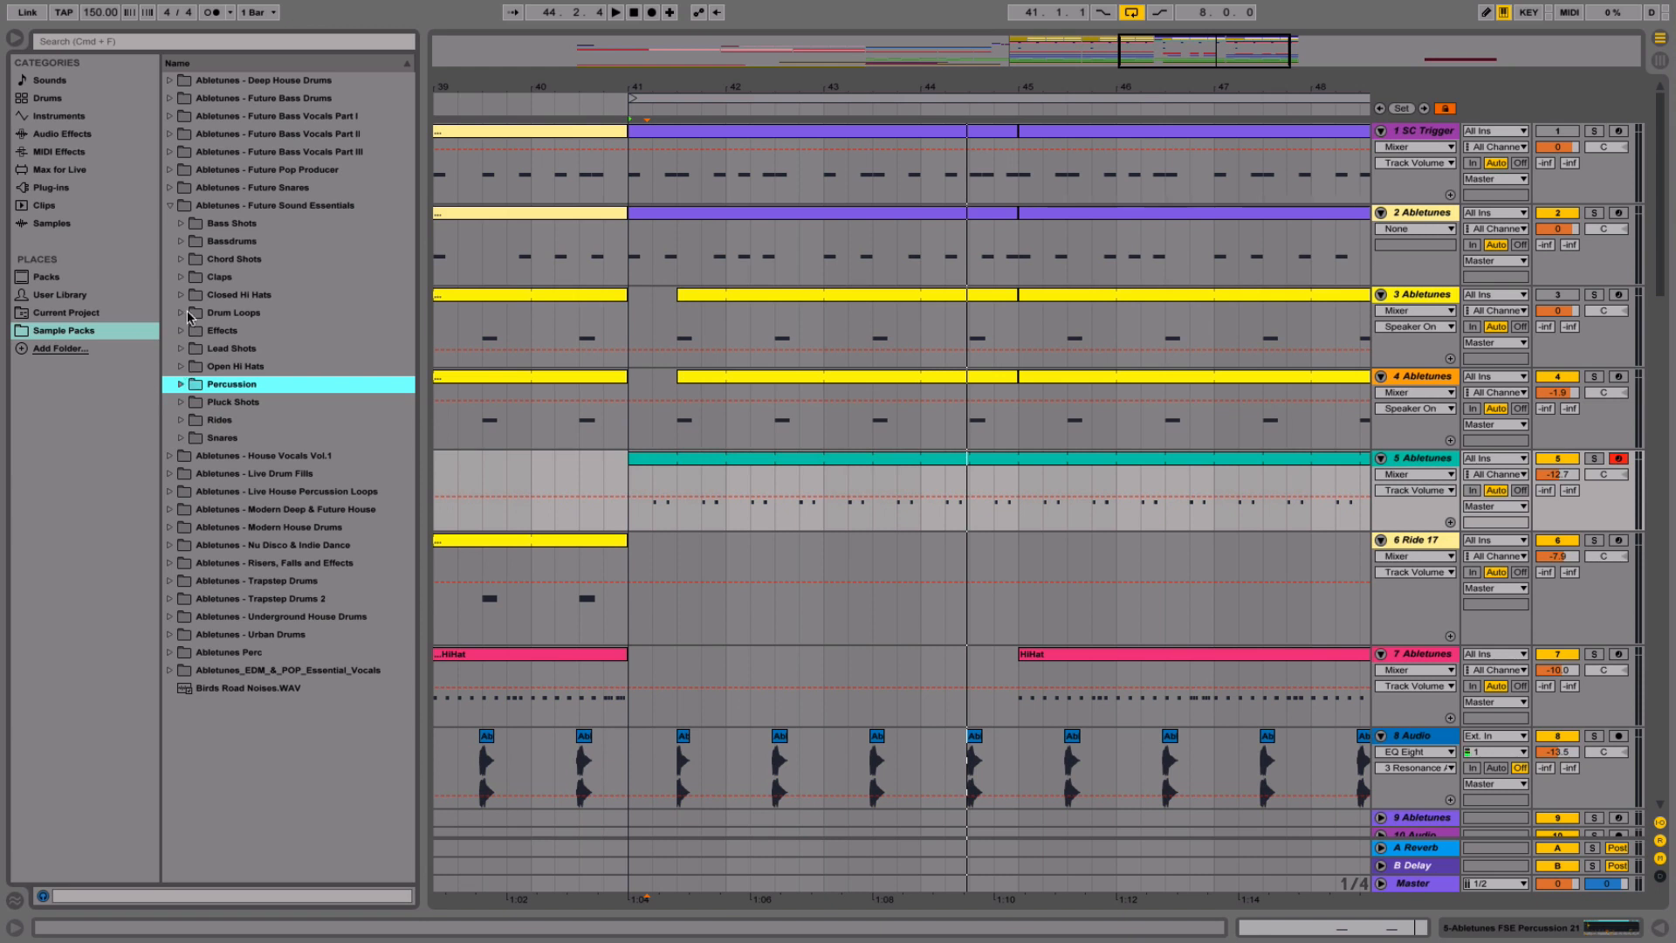
{"action": "left_click", "coordinate": [169, 206]}
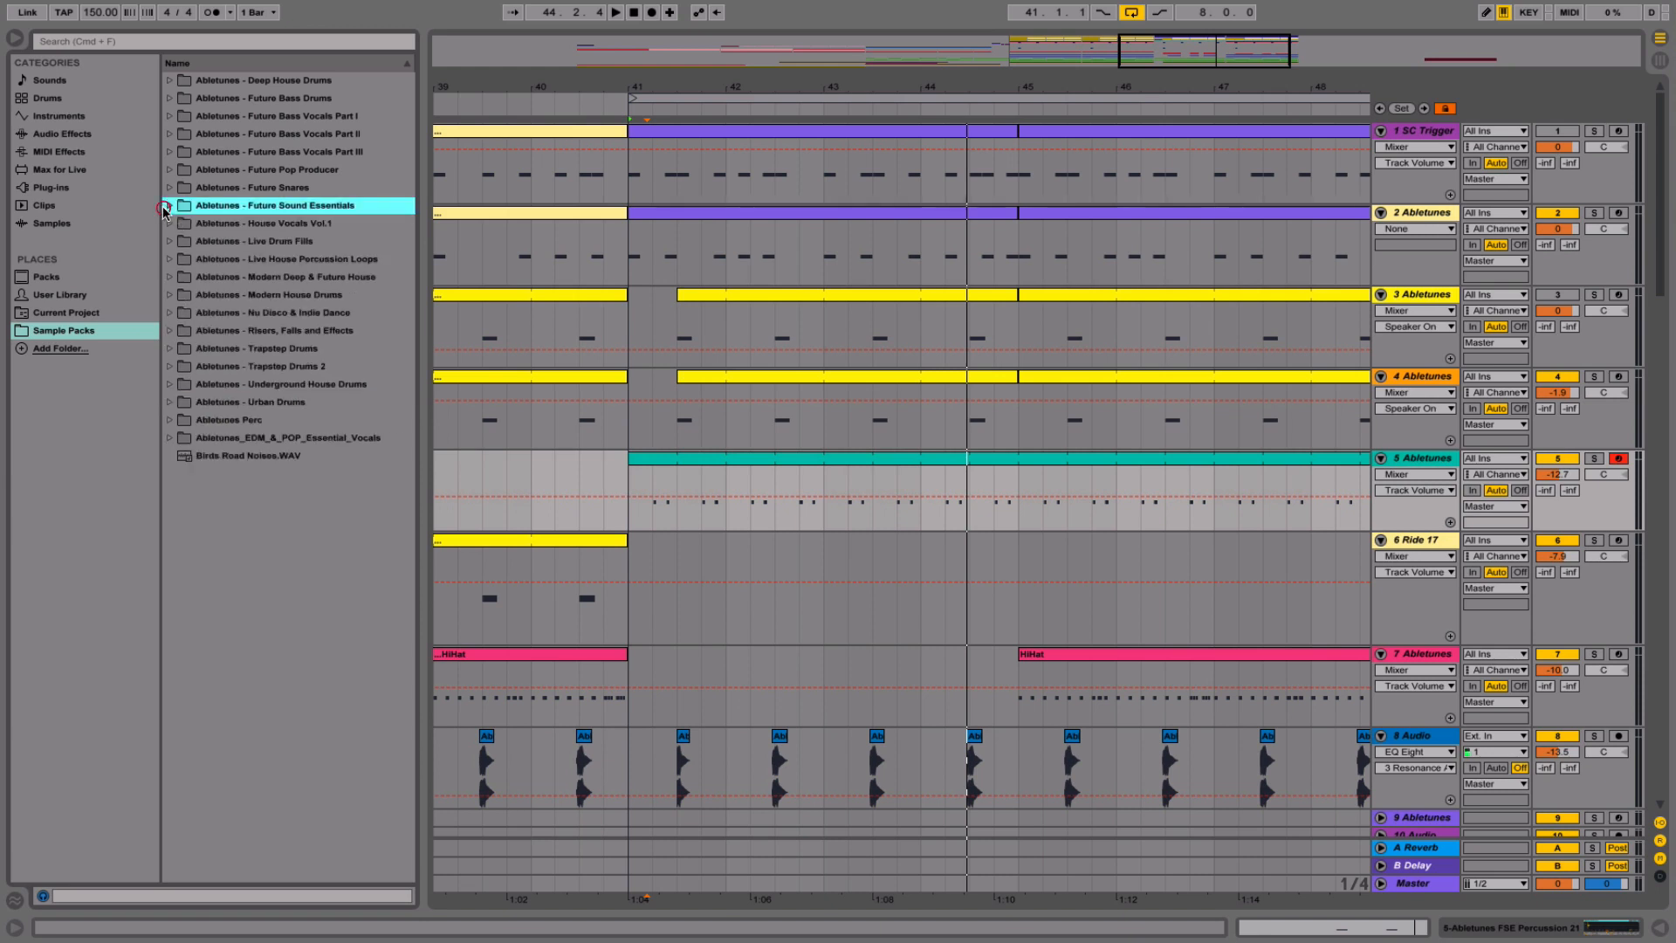
- Audition a few samples in the Percussion folder of Abletunes - Future Bass Drums and collapse that folder
{"action": "left_click", "coordinate": [171, 99]}
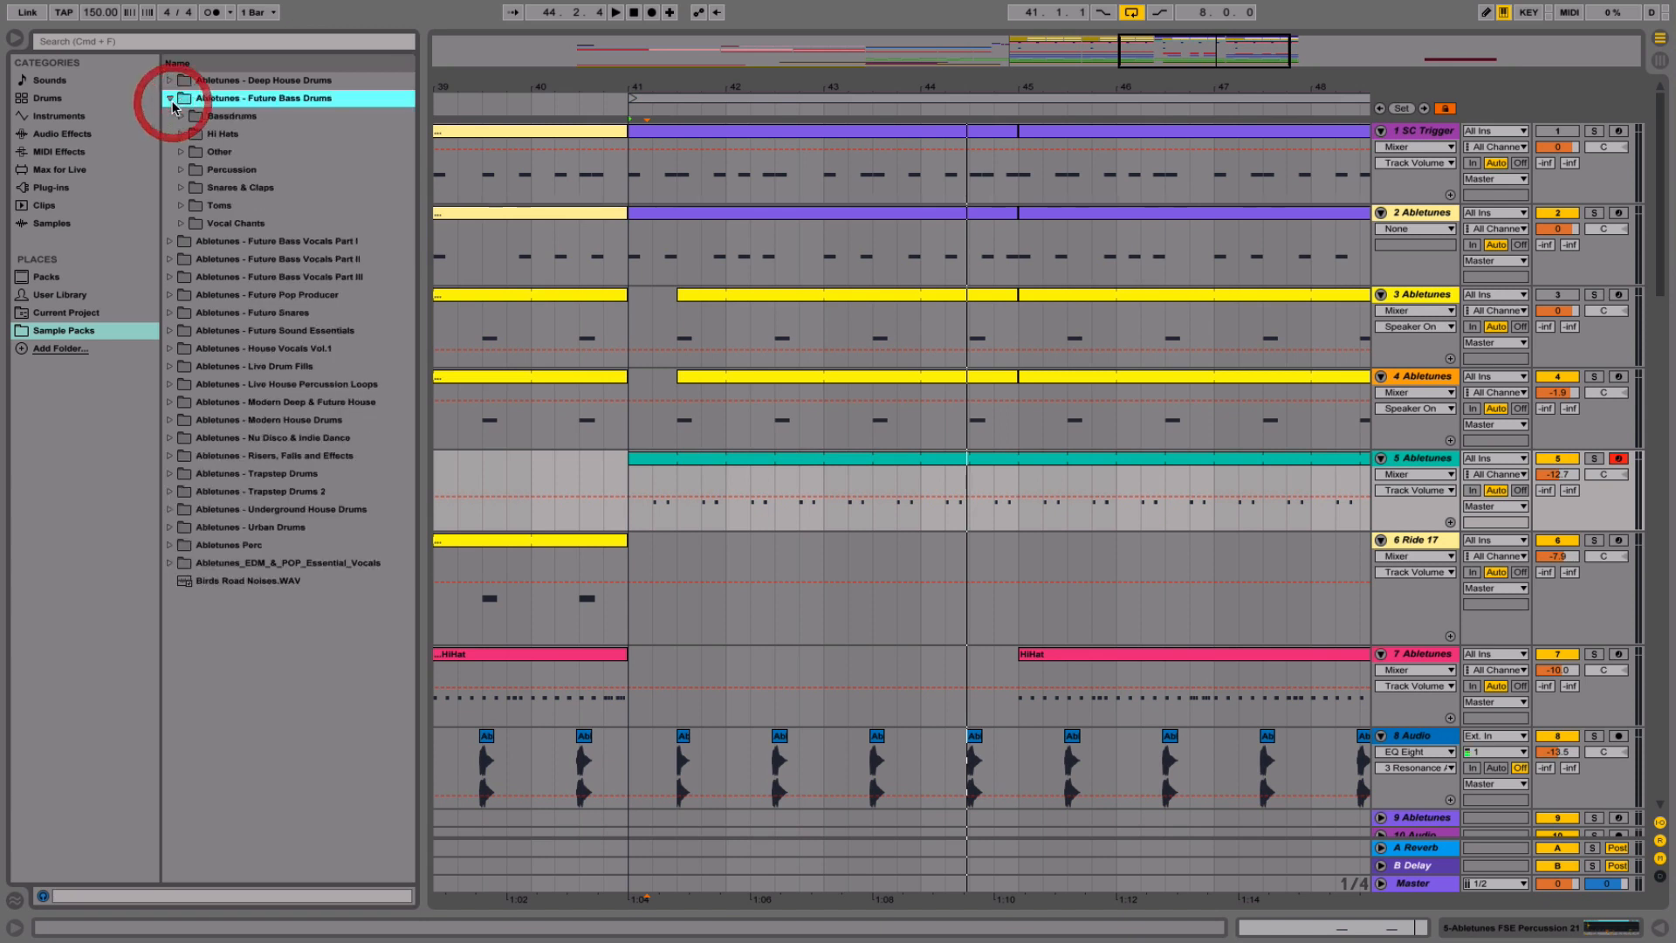
{"action": "left_click", "coordinate": [180, 167]}
{"action": "left_click", "coordinate": [196, 225]}
{"action": "left_click", "coordinate": [202, 257]}
{"action": "left_click", "coordinate": [222, 241]}
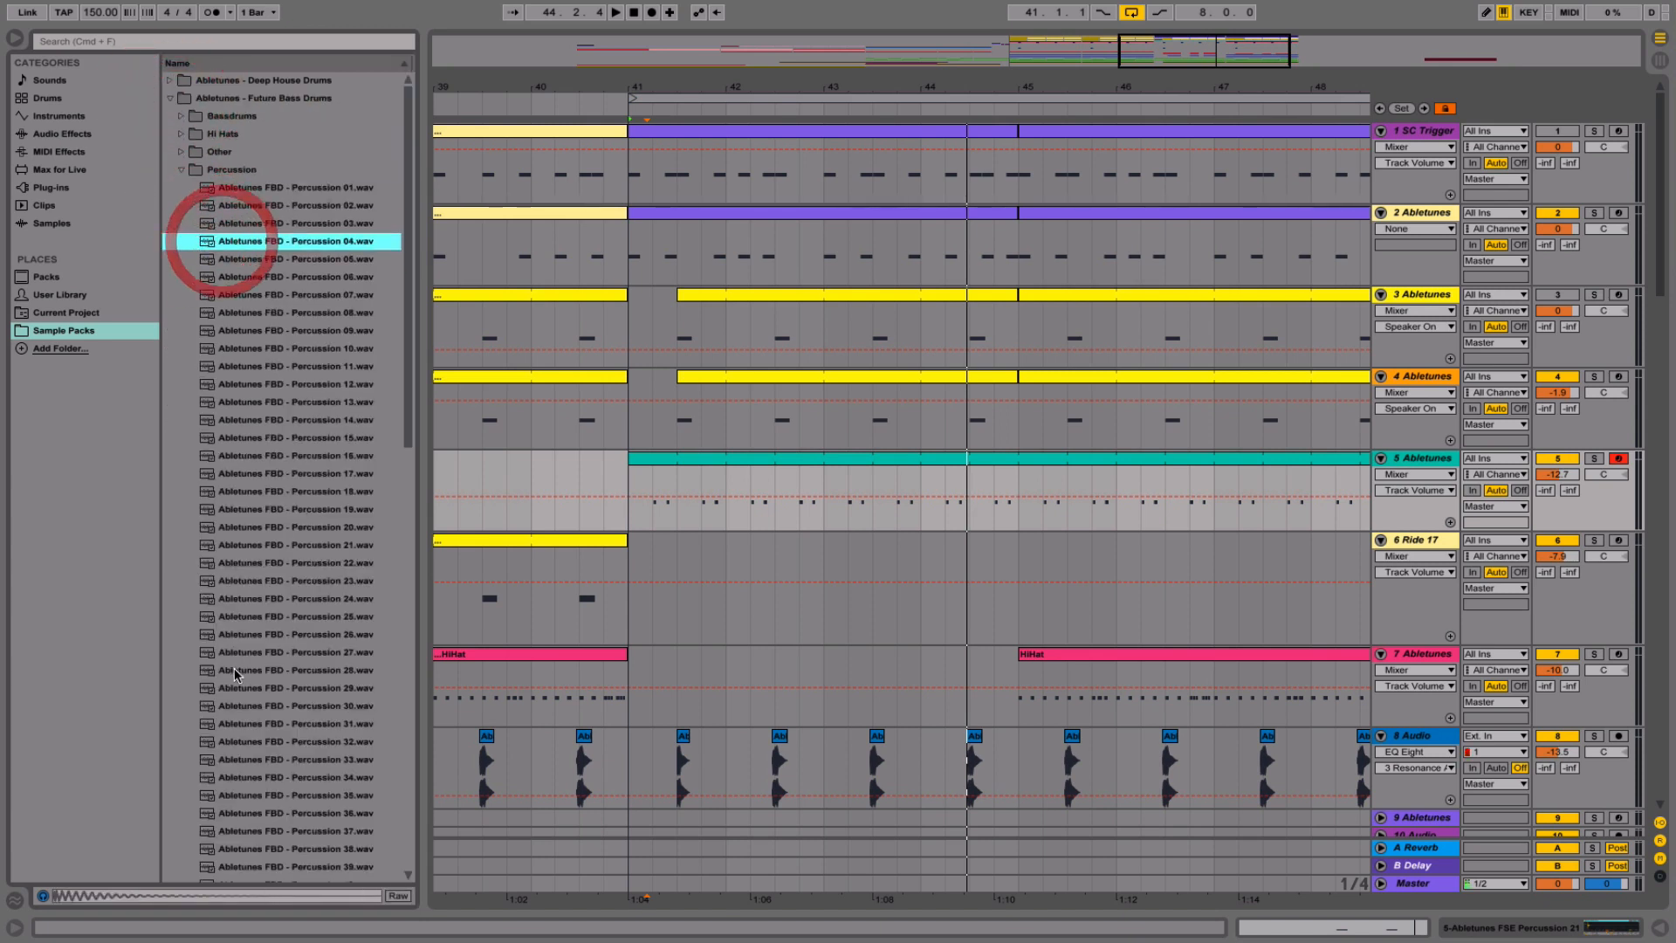
{"action": "left_click", "coordinate": [180, 168]}
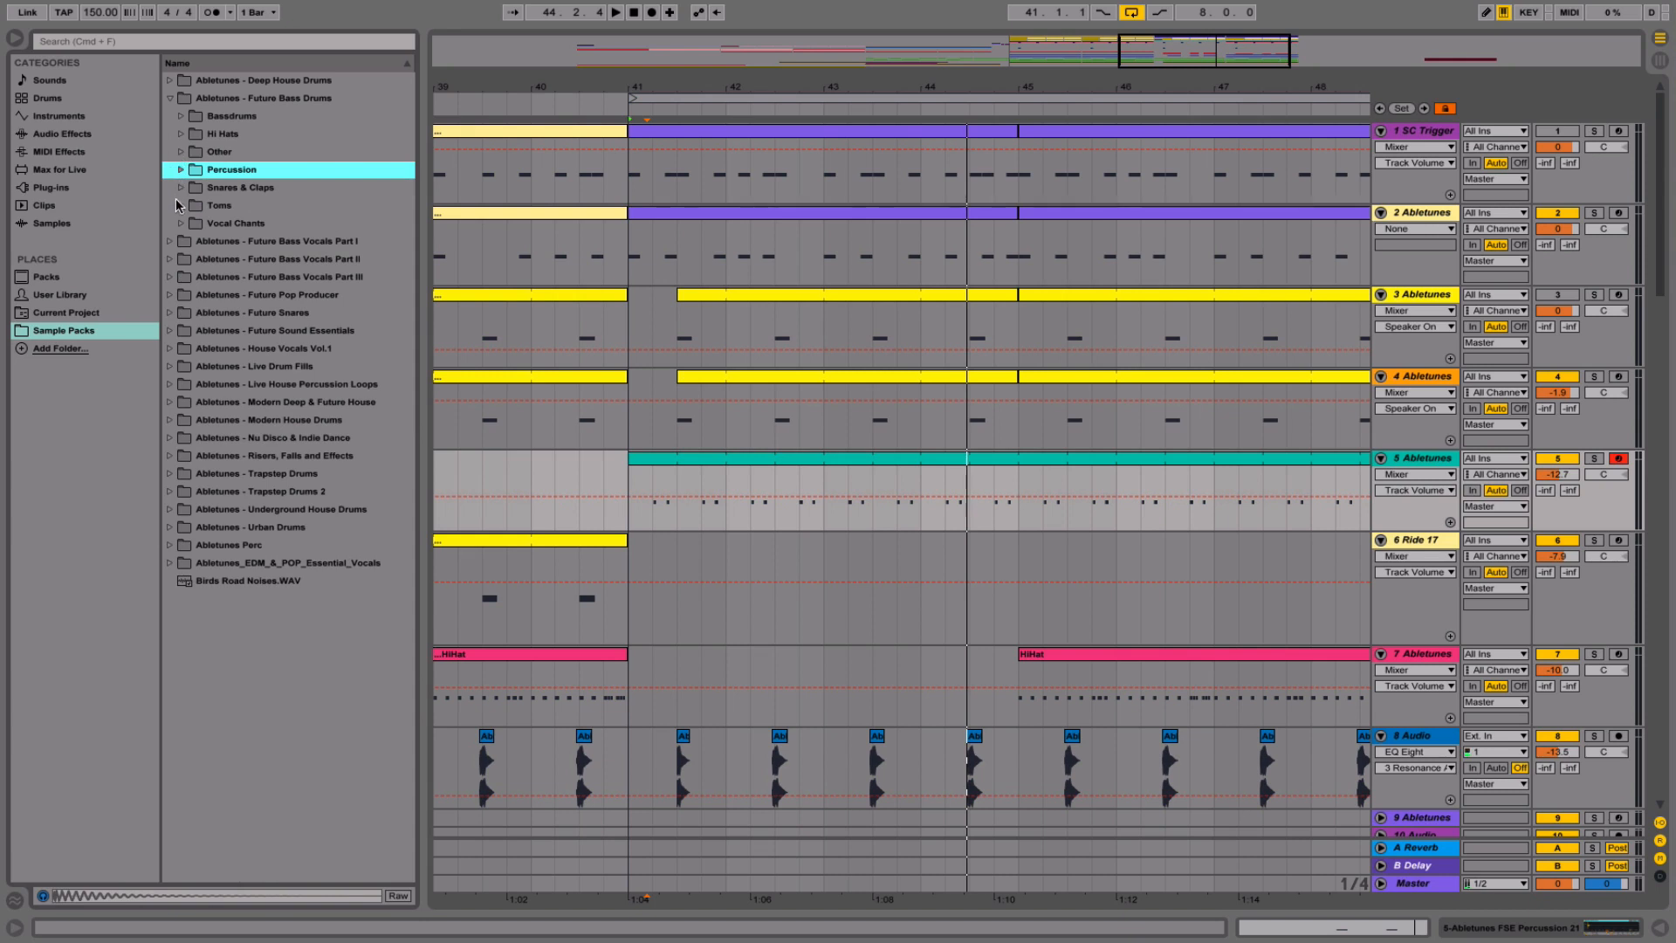
- Audition the samples in the Snares & Claps folder of Future Bass Drums, up to Snares & Claps 88
{"action": "left_click", "coordinate": [180, 187]}
{"action": "left_click", "coordinate": [236, 438]}
{"action": "left_click", "coordinate": [241, 473]}
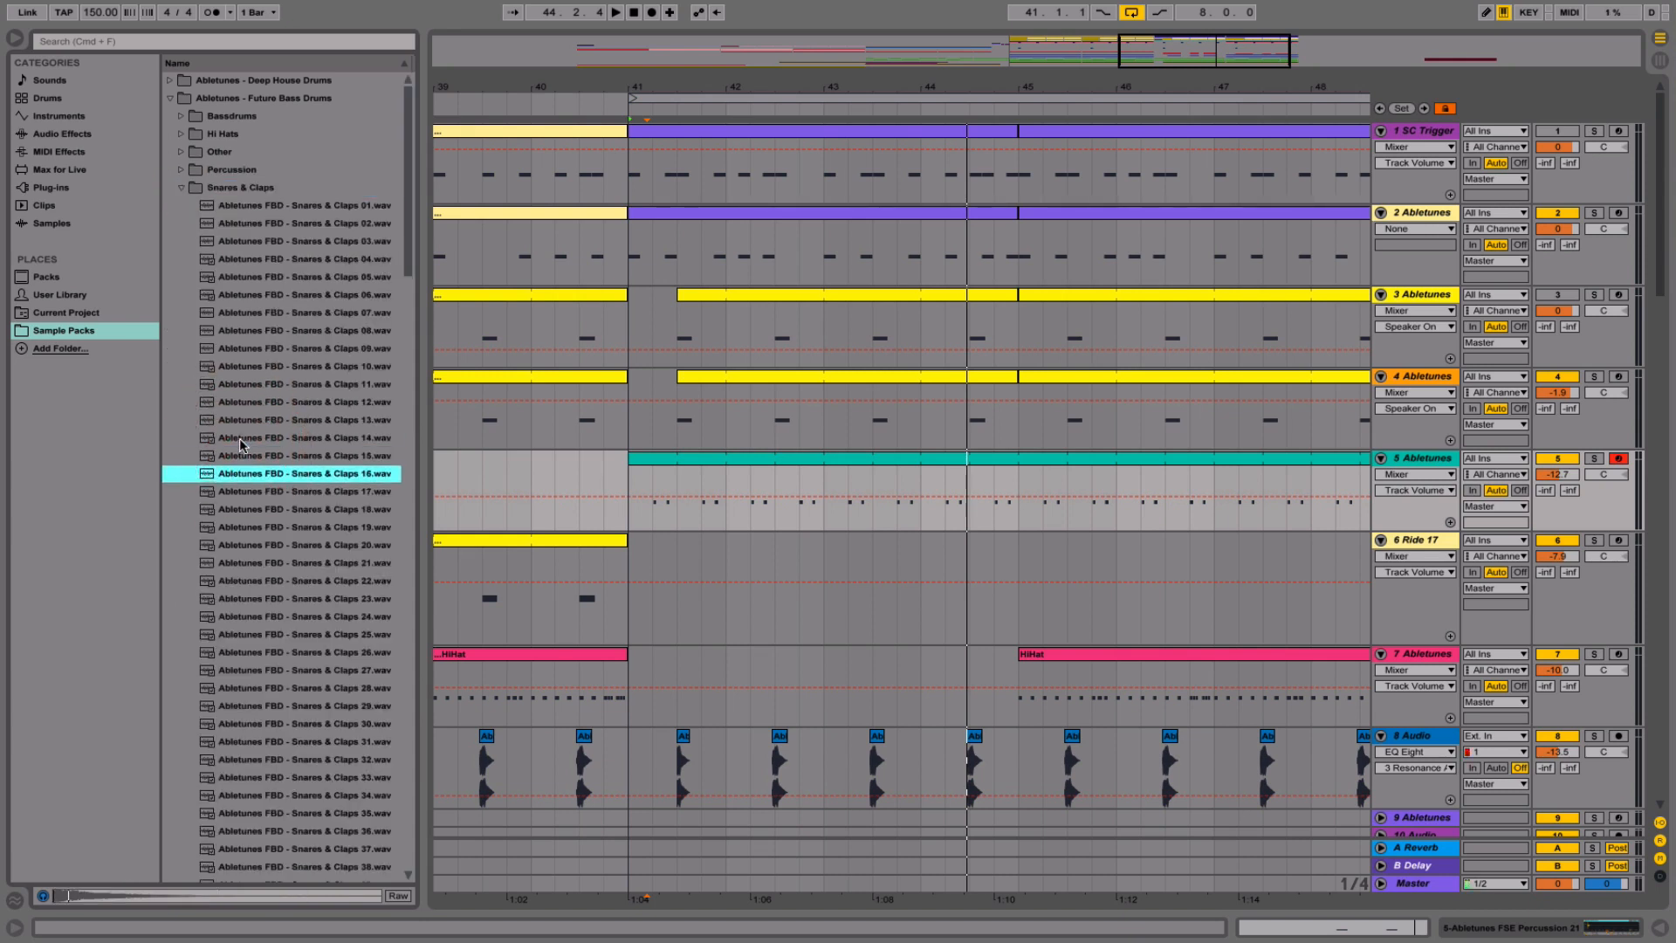
{"action": "left_click", "coordinate": [262, 491]}
{"action": "scroll", "coordinate": [333, 684], "scroll_direction": "down", "scroll_amount": 10}
{"action": "left_click", "coordinate": [334, 687]}
{"action": "key", "text": "Down"}
{"action": "key", "text": "Down"}
{"action": "key", "text": "Down"}
{"action": "key", "text": "Down"}
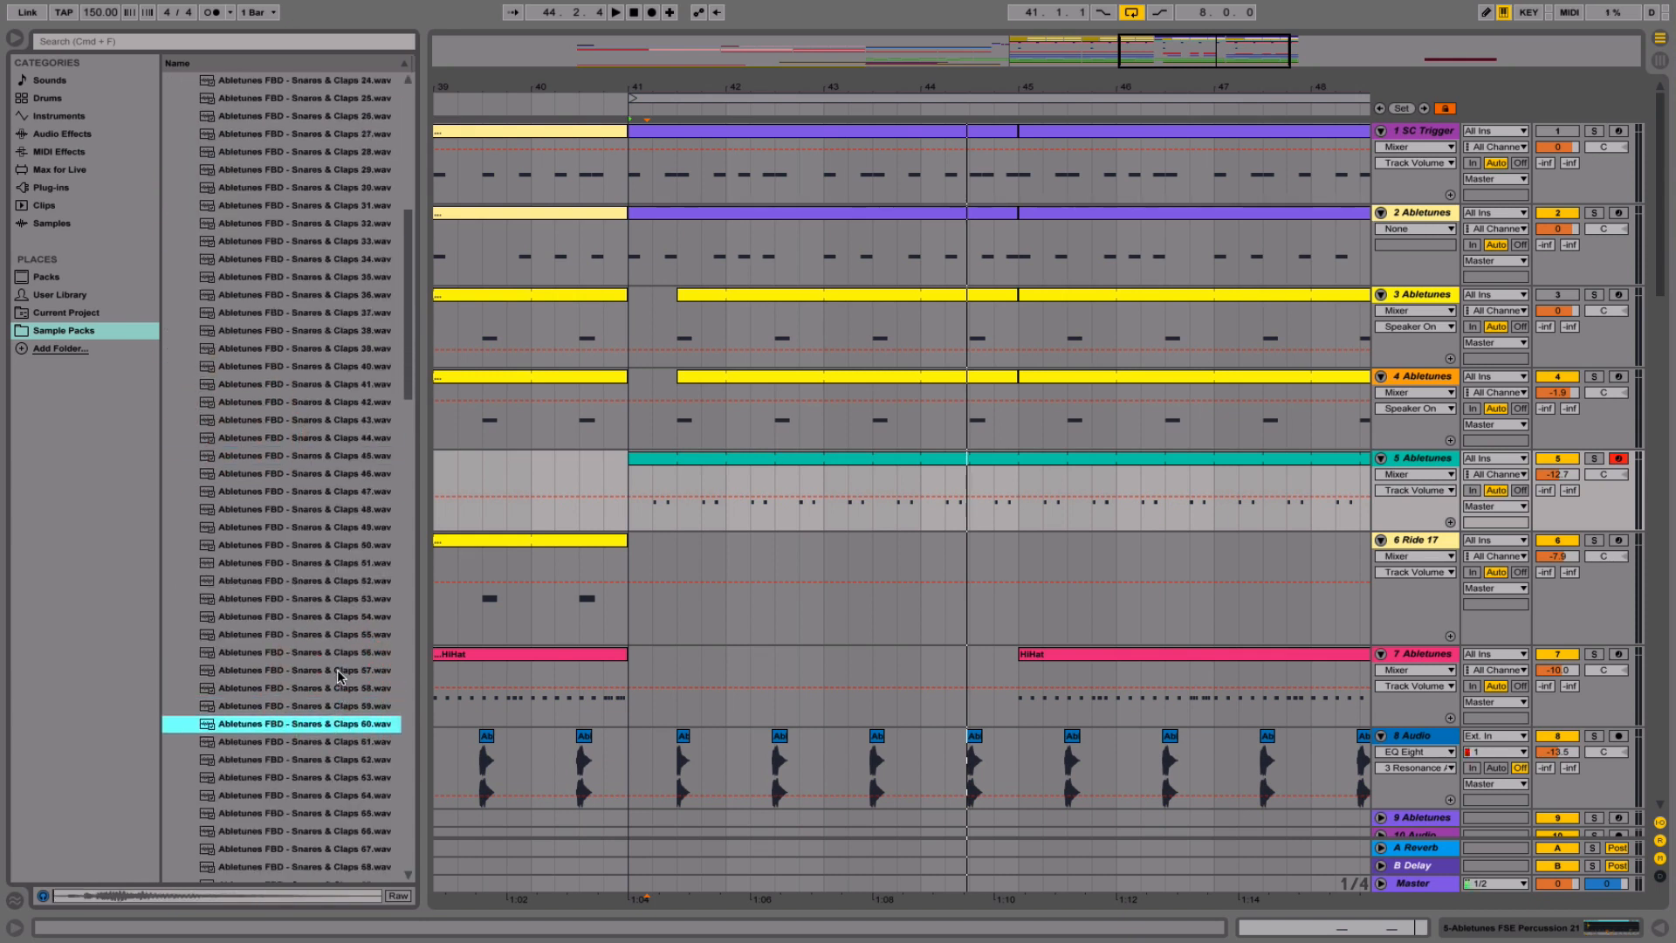
{"action": "key", "text": "Down"}
{"action": "key", "text": "Down"}
{"action": "key", "text": "Down"}
{"action": "key", "text": "Down"}
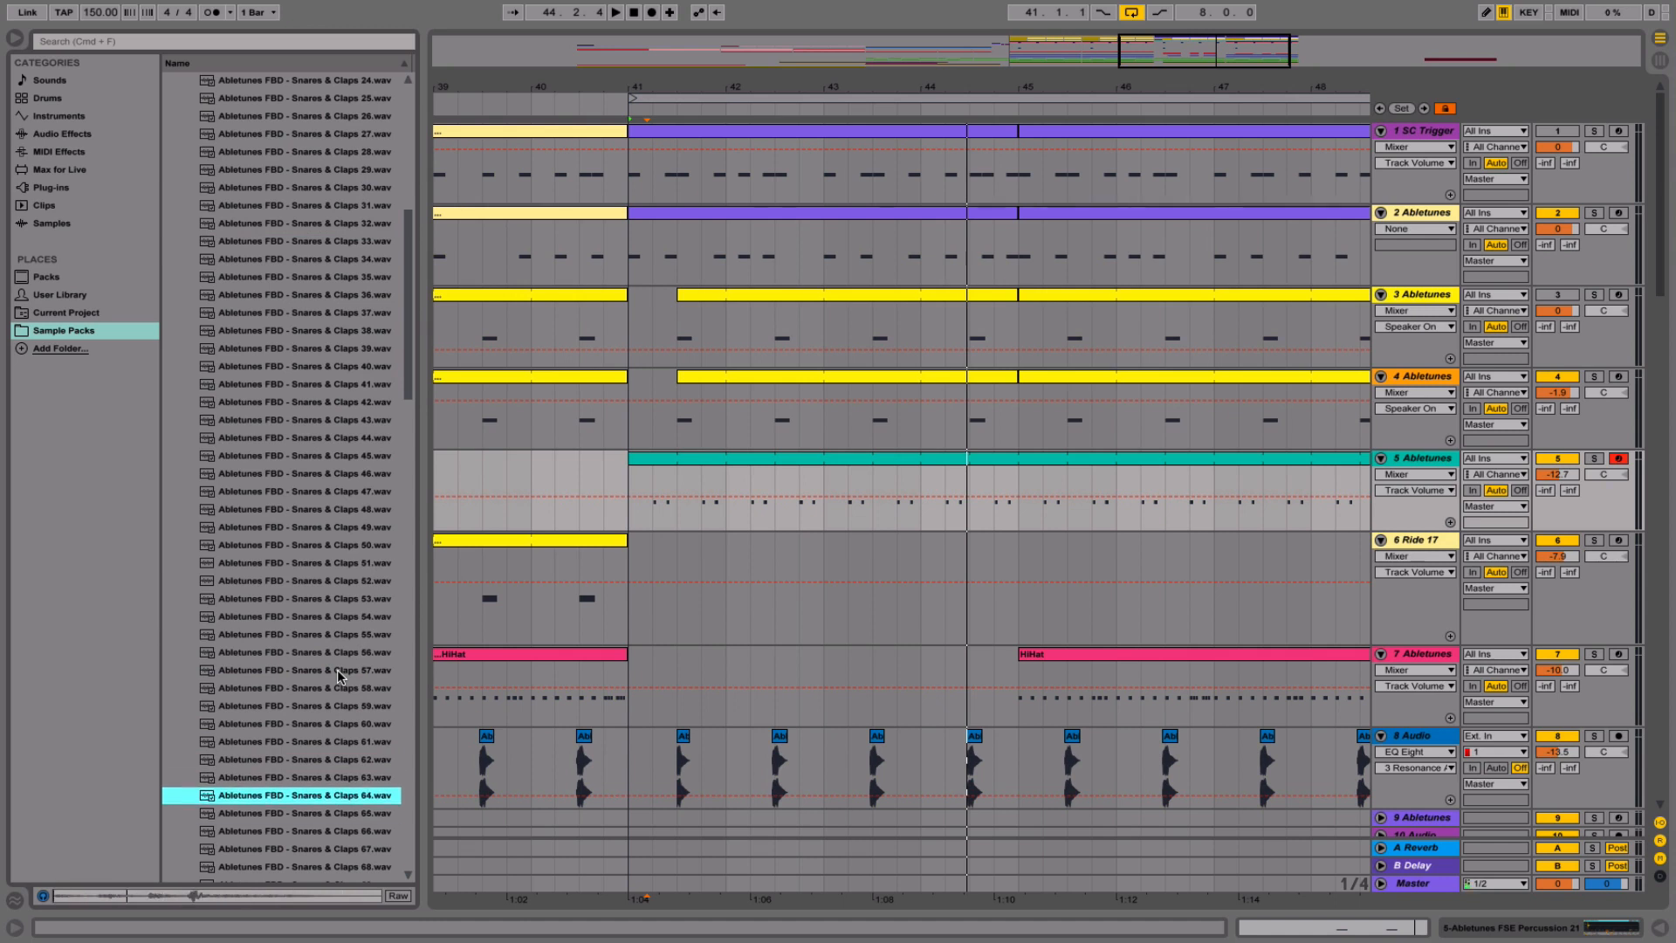
{"action": "key", "text": "Down"}
{"action": "key", "text": "Down"}
{"action": "key", "text": "Down"}
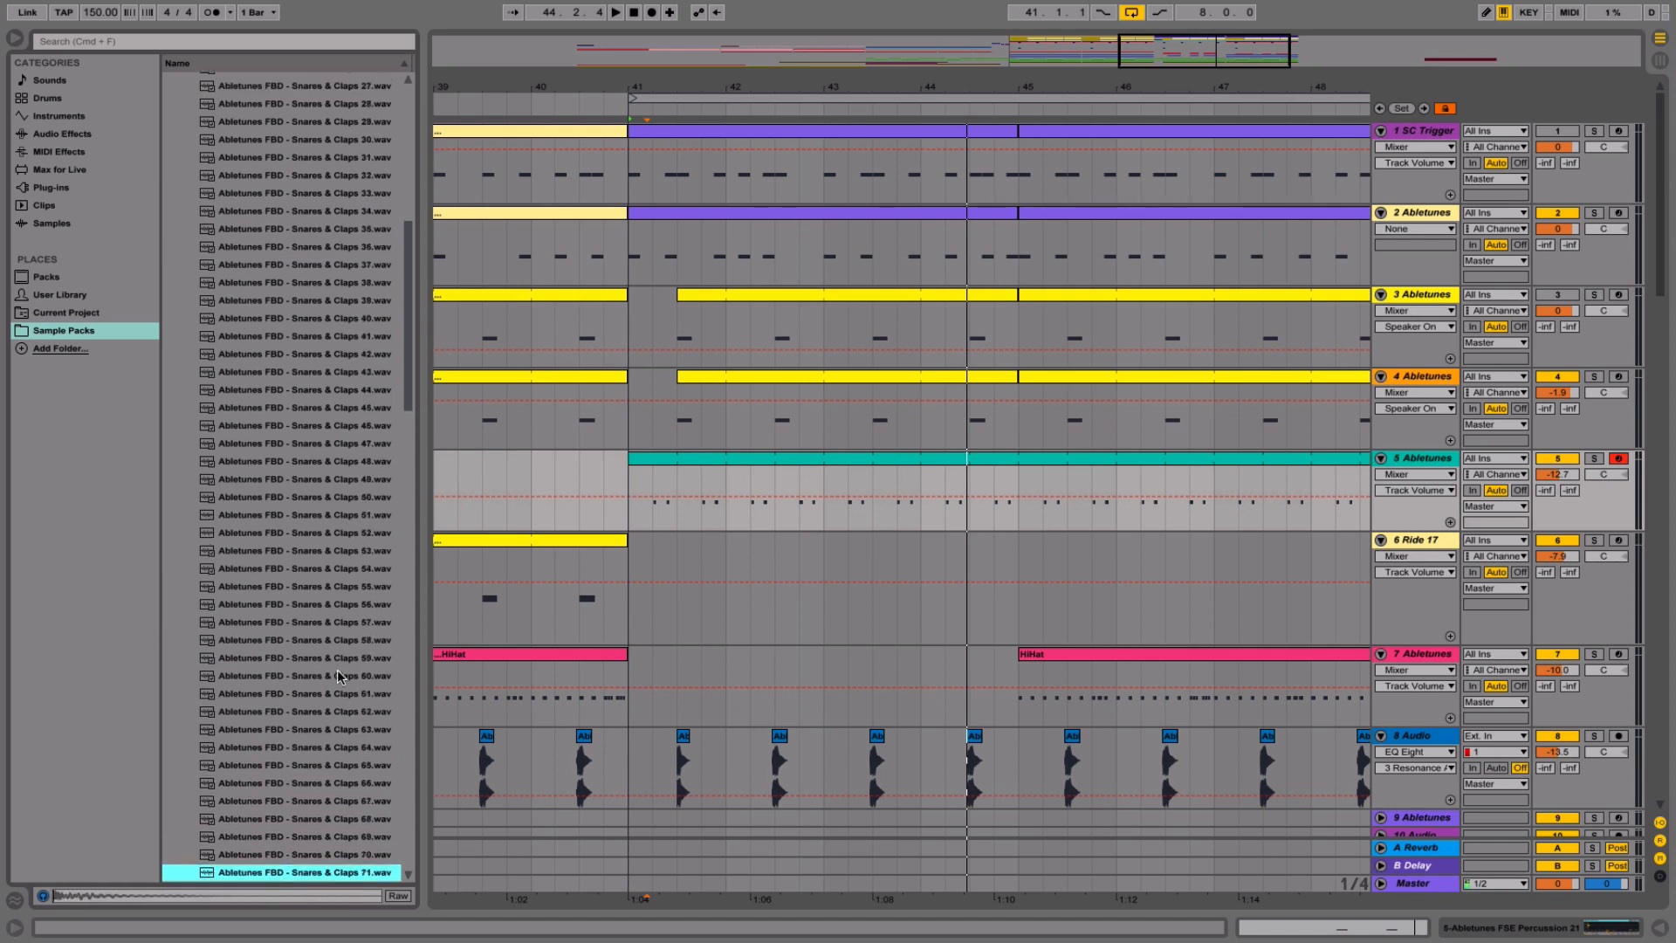
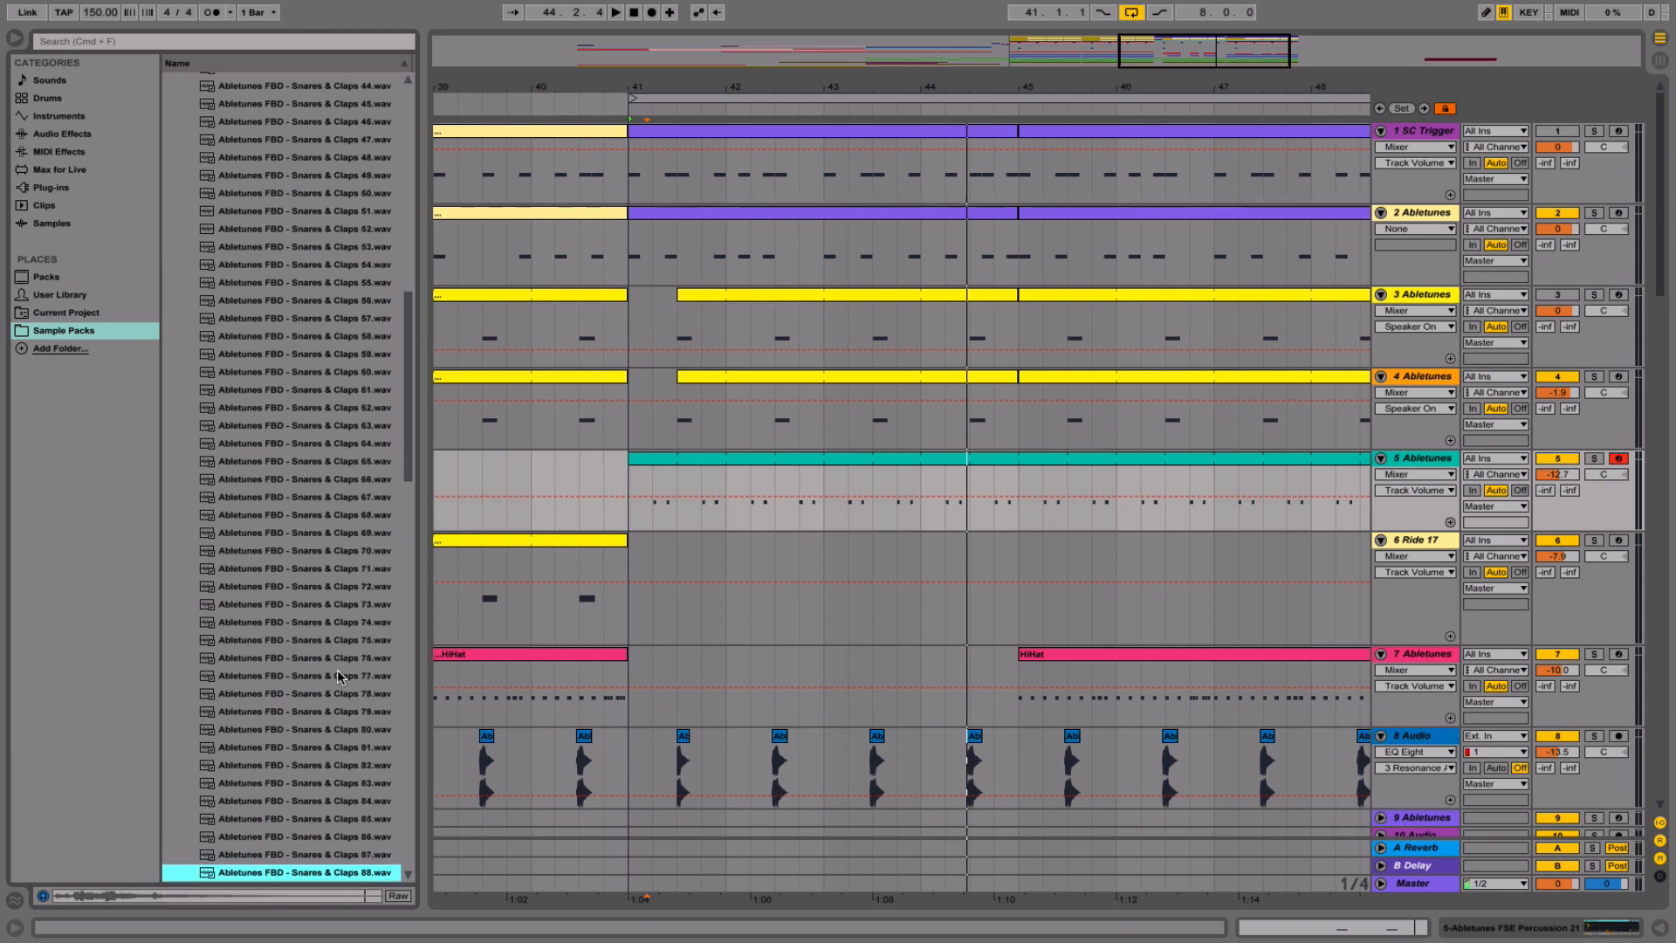
- Insert a new audio track below track 8 and place Abletunes FBD - Snares & Claps 88 on it in bar 41
{"action": "scroll", "coordinate": [341, 677], "scroll_direction": "down", "scroll_amount": 3}
{"action": "key", "text": "space"}
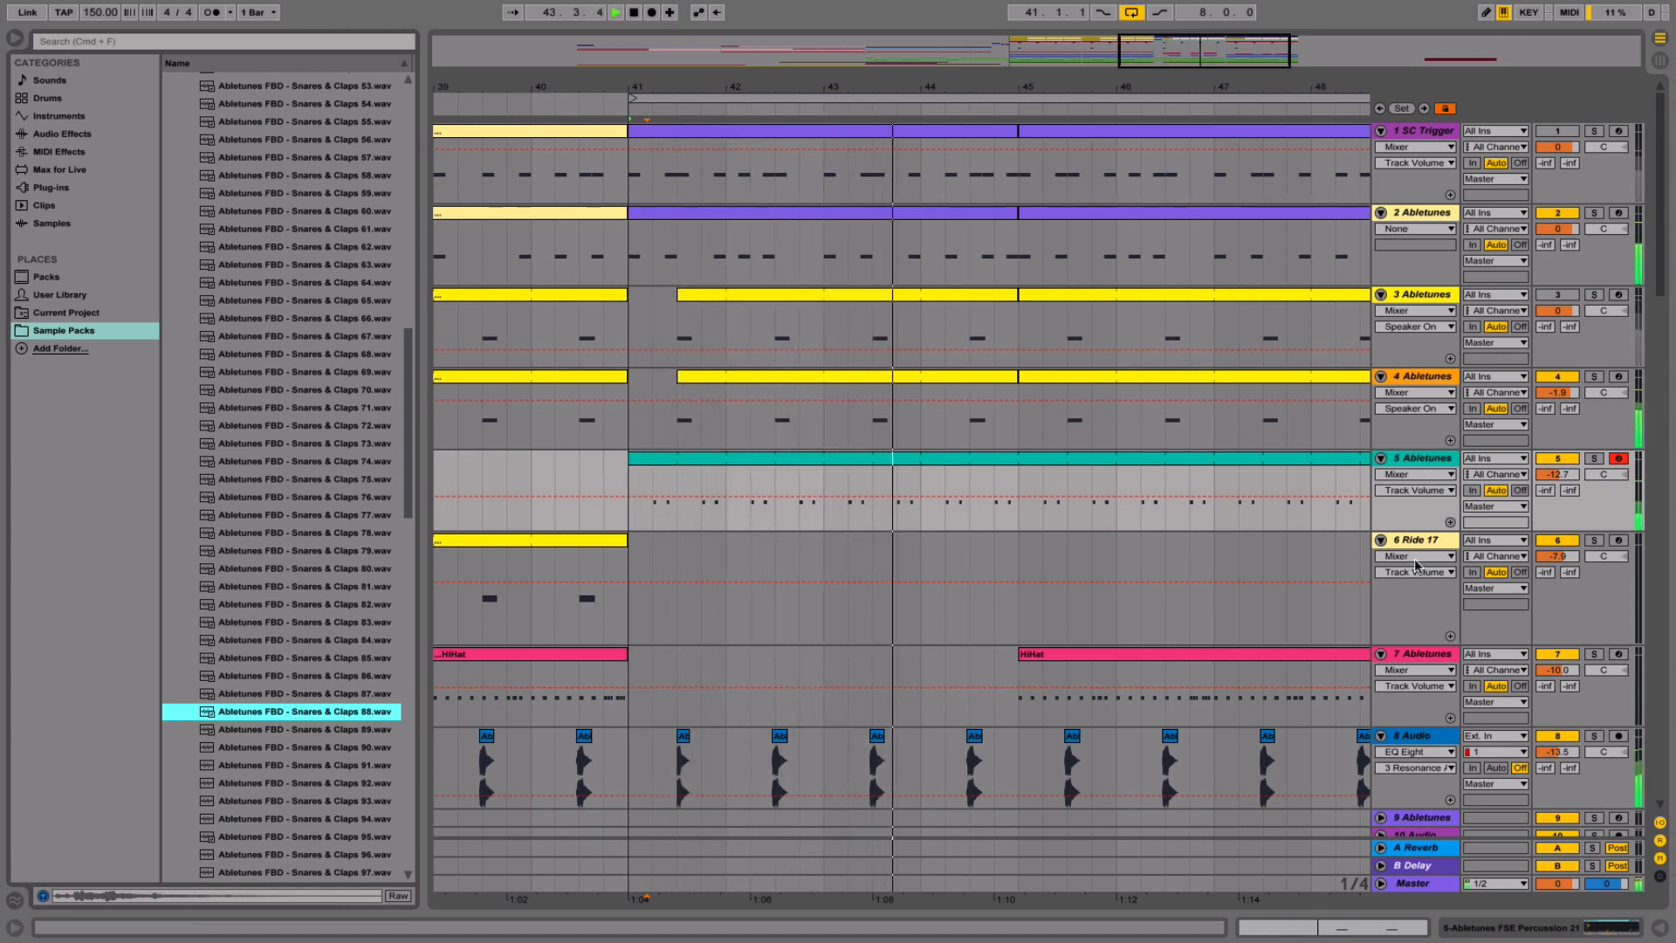
{"action": "left_click", "coordinate": [1410, 736]}
{"action": "key", "text": "super+t"}
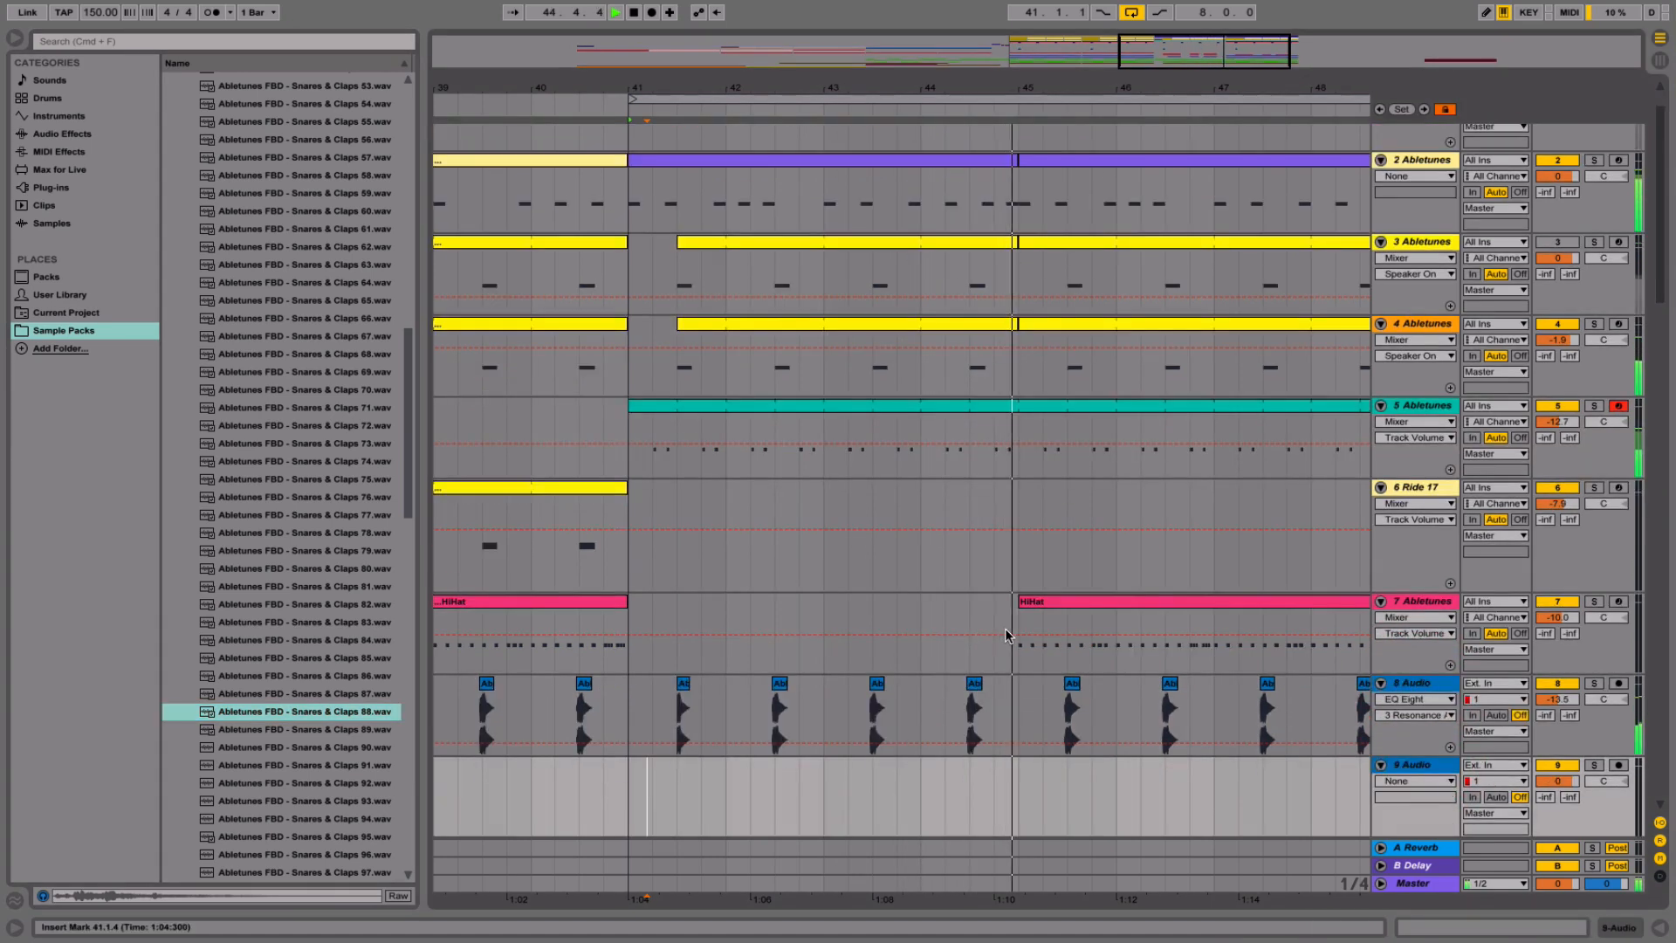
{"action": "key", "text": "space"}
{"action": "scroll", "coordinate": [1006, 627], "scroll_direction": "up", "scroll_amount": 1}
{"action": "scroll", "coordinate": [1007, 630], "scroll_direction": "down", "scroll_amount": 7}
{"action": "mouse_move", "coordinate": [288, 711]}
{"action": "left_mouse_down"}
{"action": "mouse_move", "coordinate": [384, 677]}
{"action": "mouse_move", "coordinate": [680, 447]}
{"action": "mouse_move", "coordinate": [669, 478]}
{"action": "left_mouse_up"}
{"action": "left_click", "coordinate": [365, 712]}
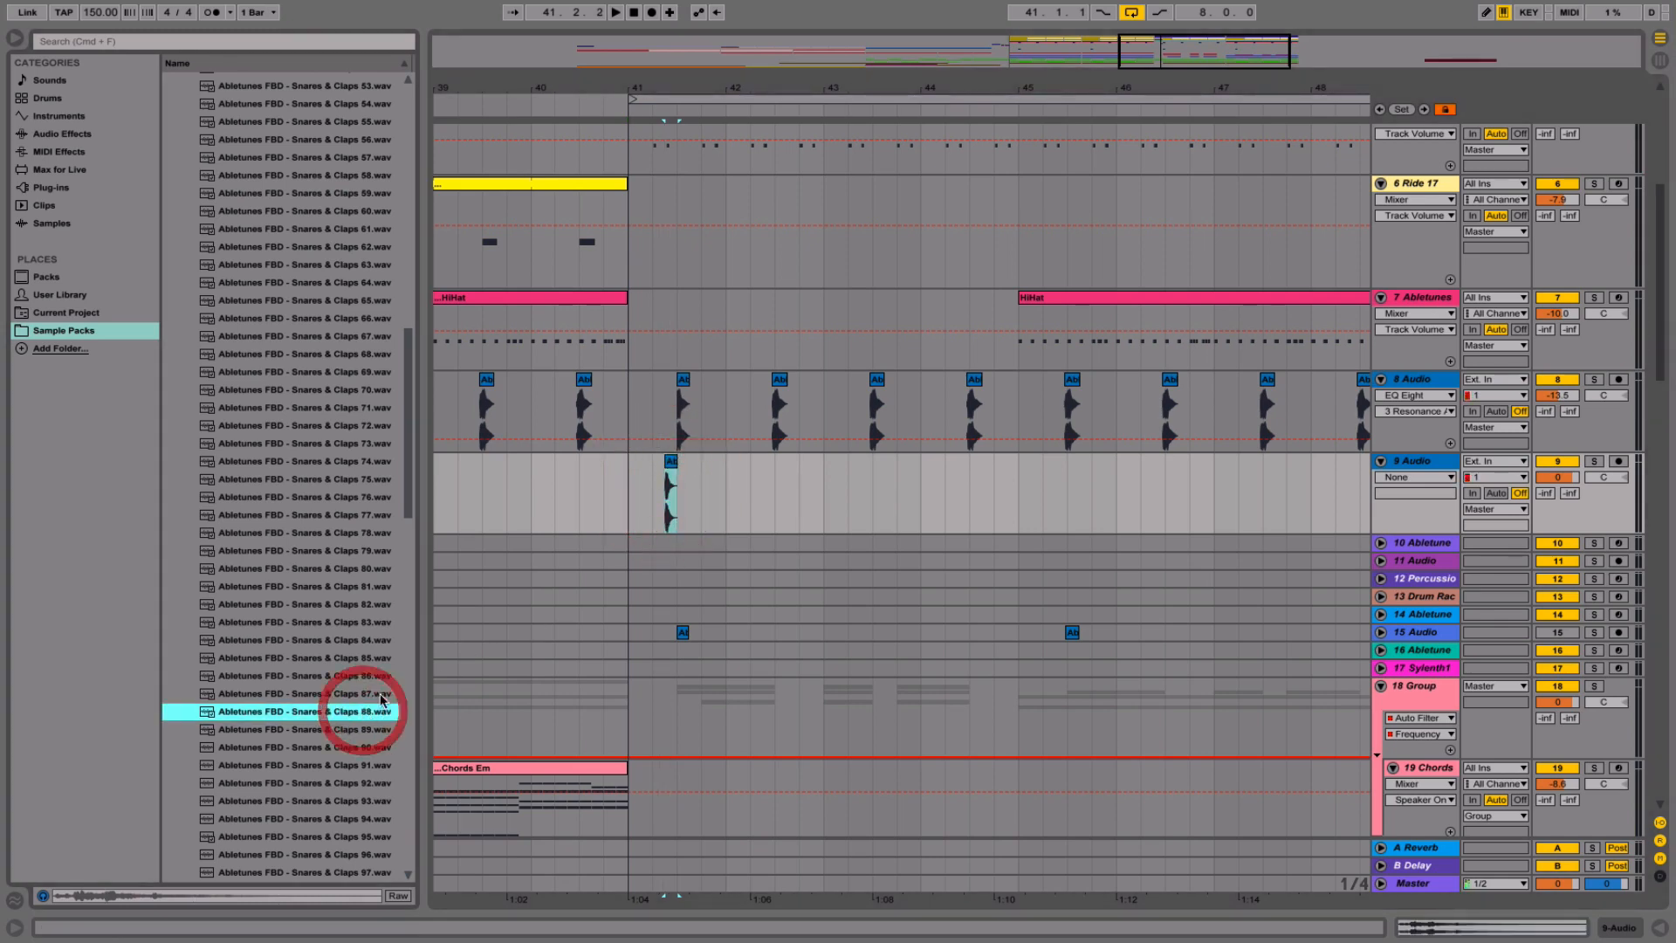
- Reverse the Snares & Claps 88 clip on track 9 and transpose it by -9 st
{"action": "double_click", "coordinate": [669, 460]}
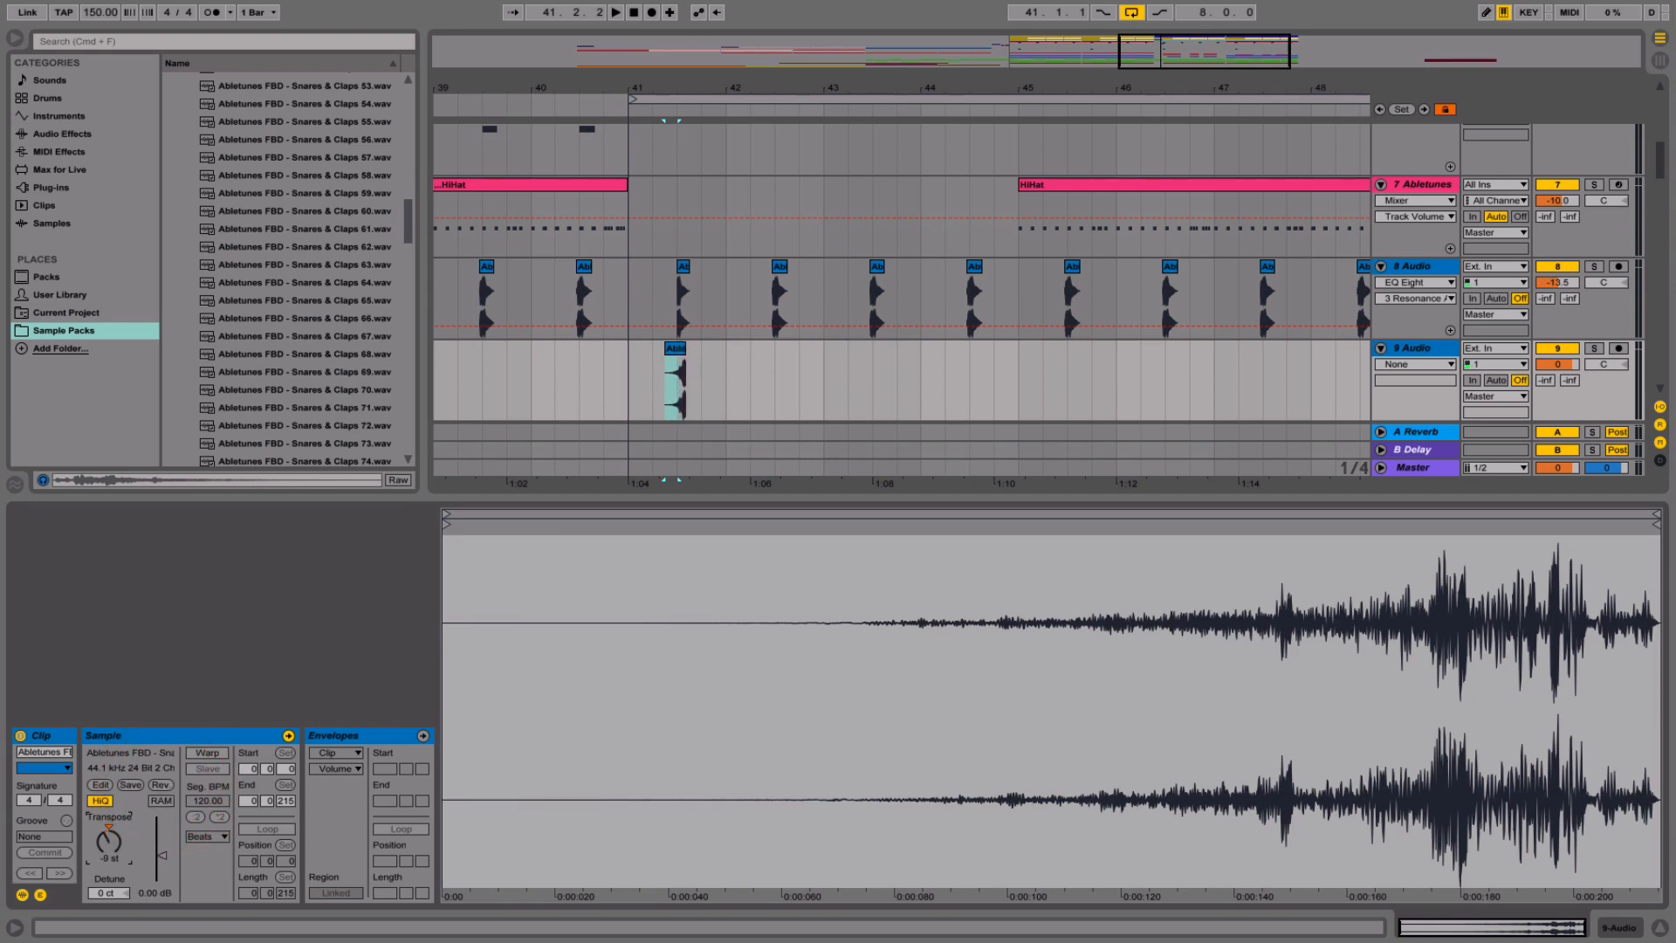
{"action": "left_click", "coordinate": [678, 351]}
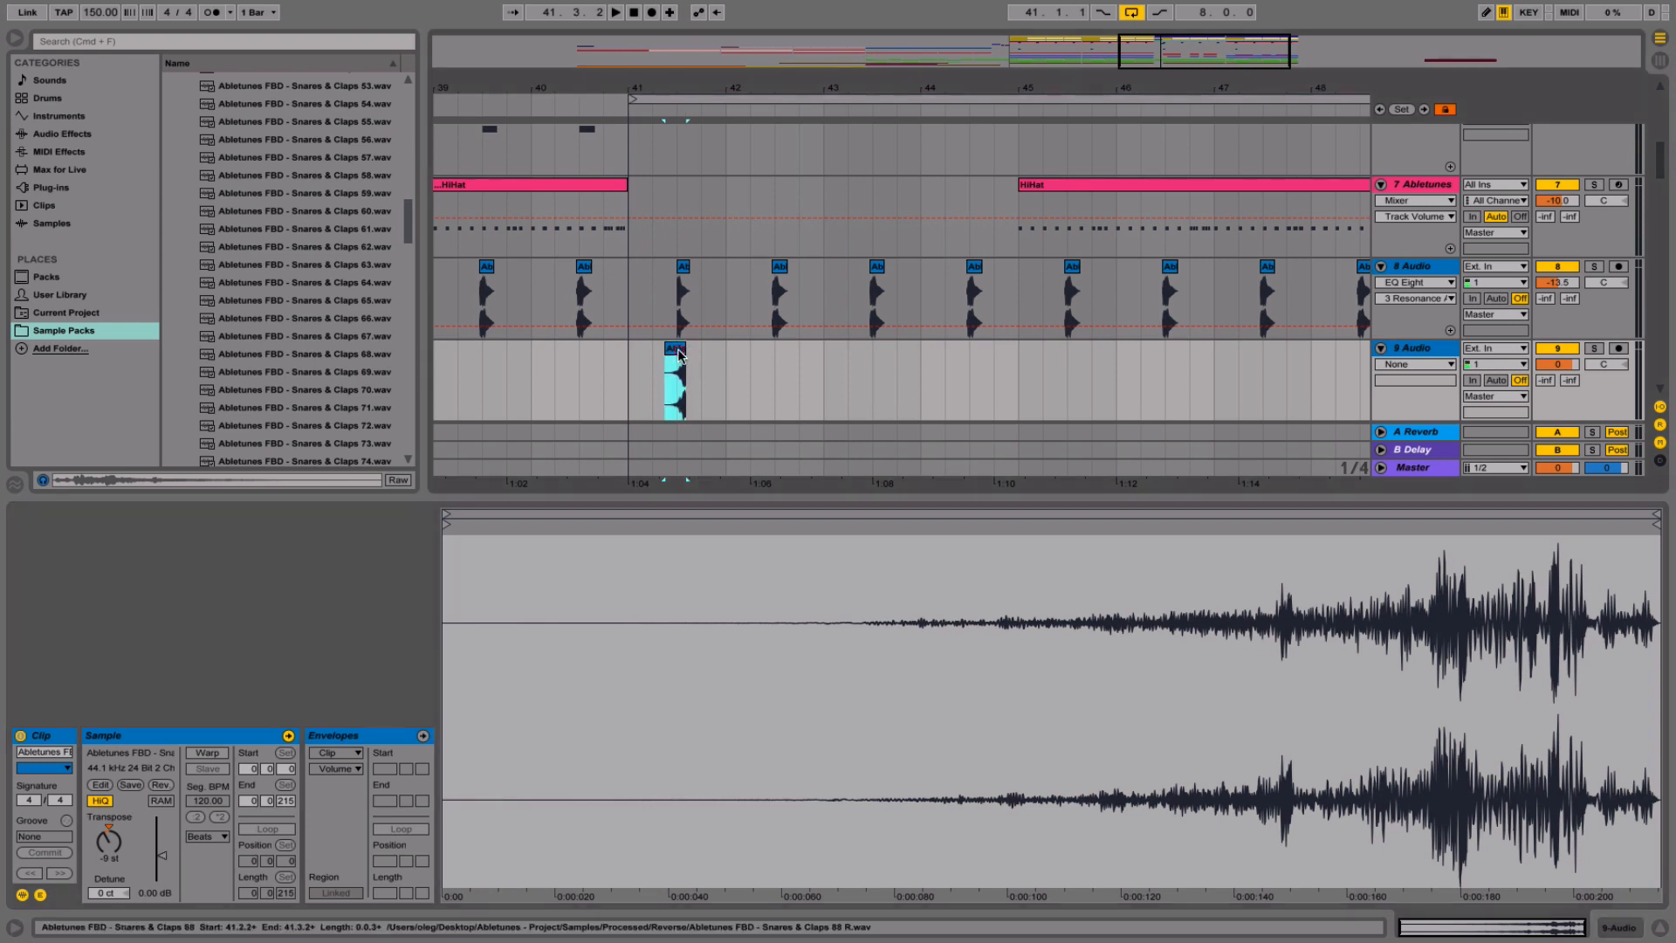
- Move the reversed snare clip on track 9 to just after 42.2.1, leading into the track 8 hit
{"action": "left_click_drag", "start_coordinate": [677, 353], "coordinate": [764, 368]}
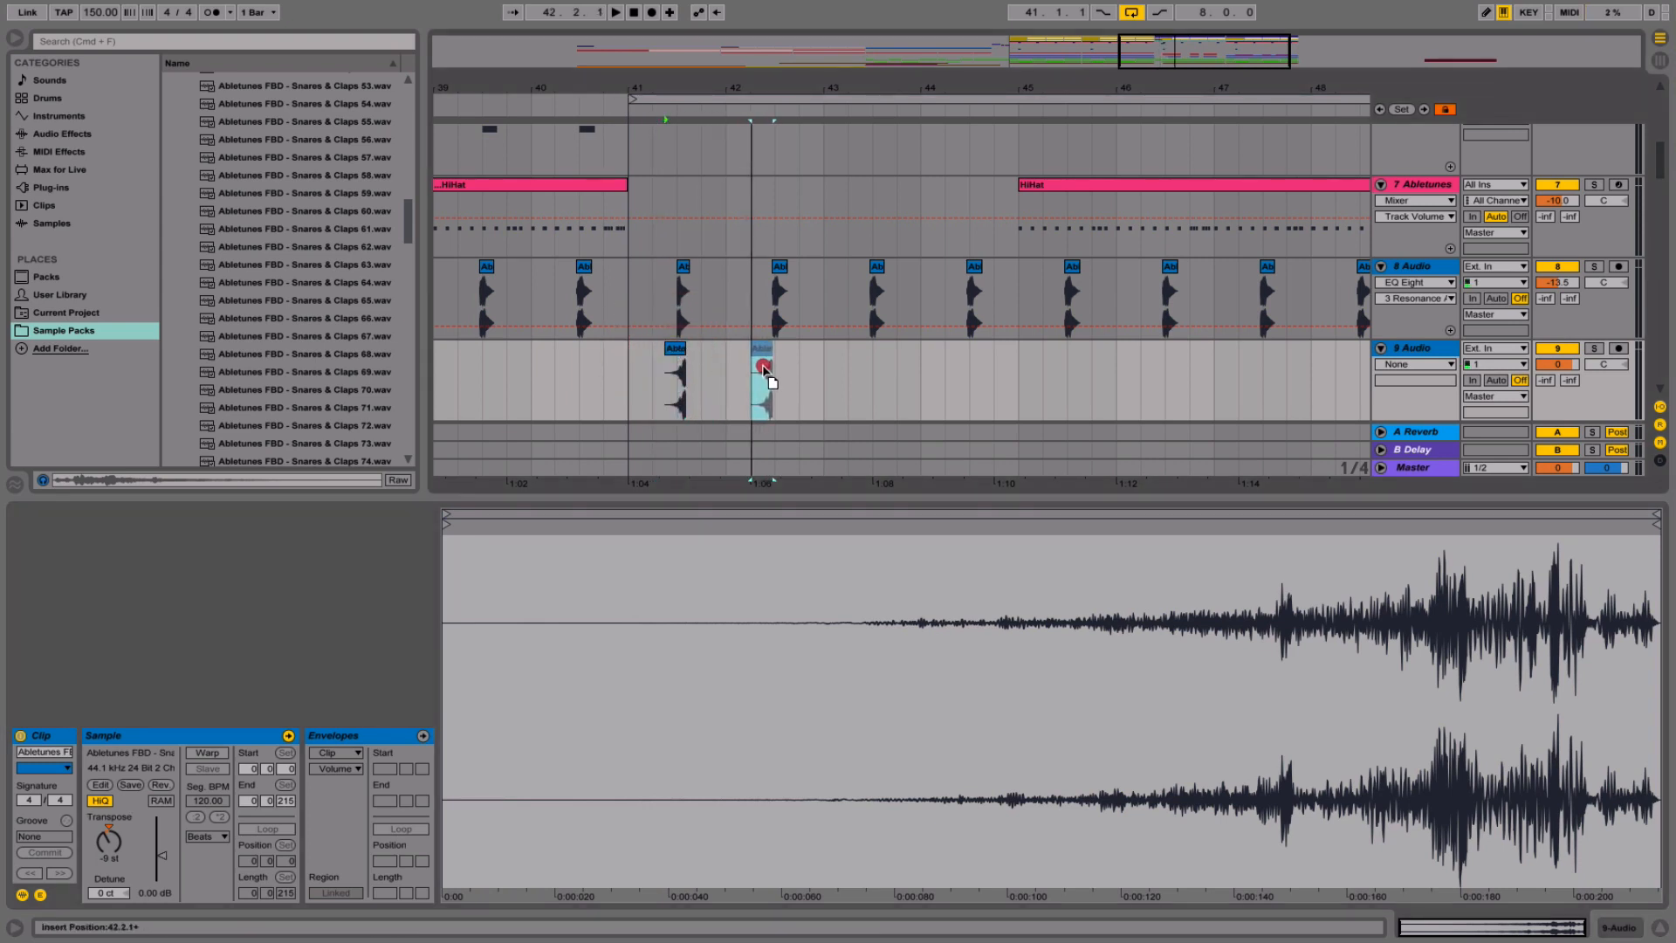
{"action": "left_click_drag", "start_coordinate": [765, 365], "coordinate": [765, 365]}
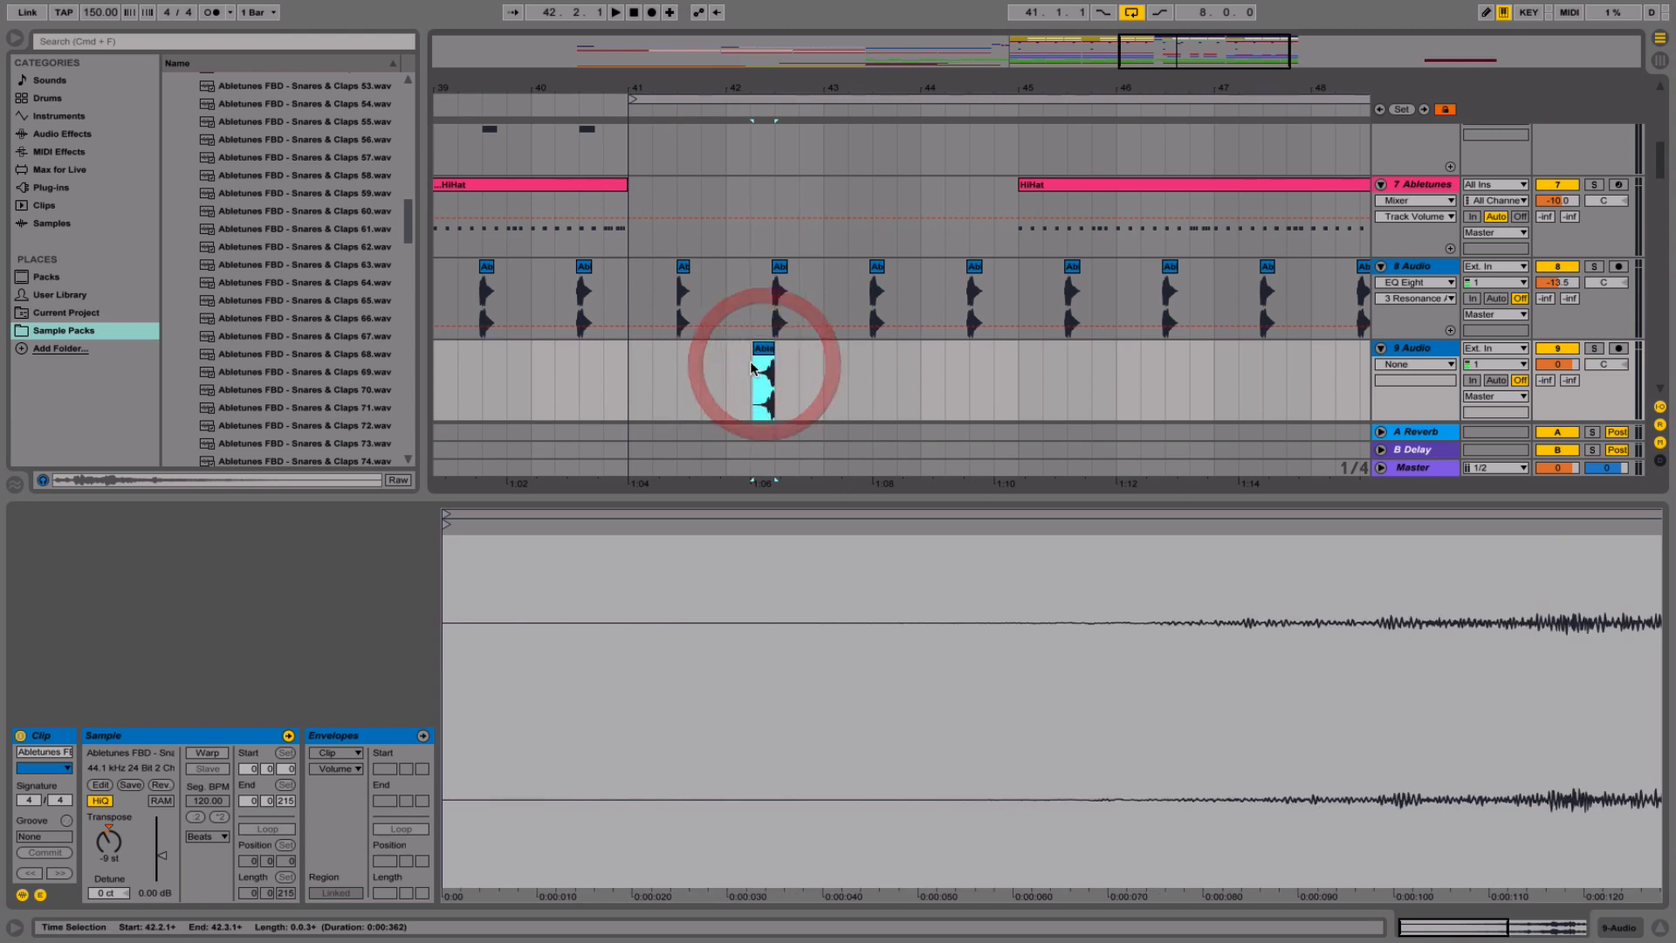
{"action": "left_click", "coordinate": [740, 366]}
{"action": "left_click", "coordinate": [718, 365]}
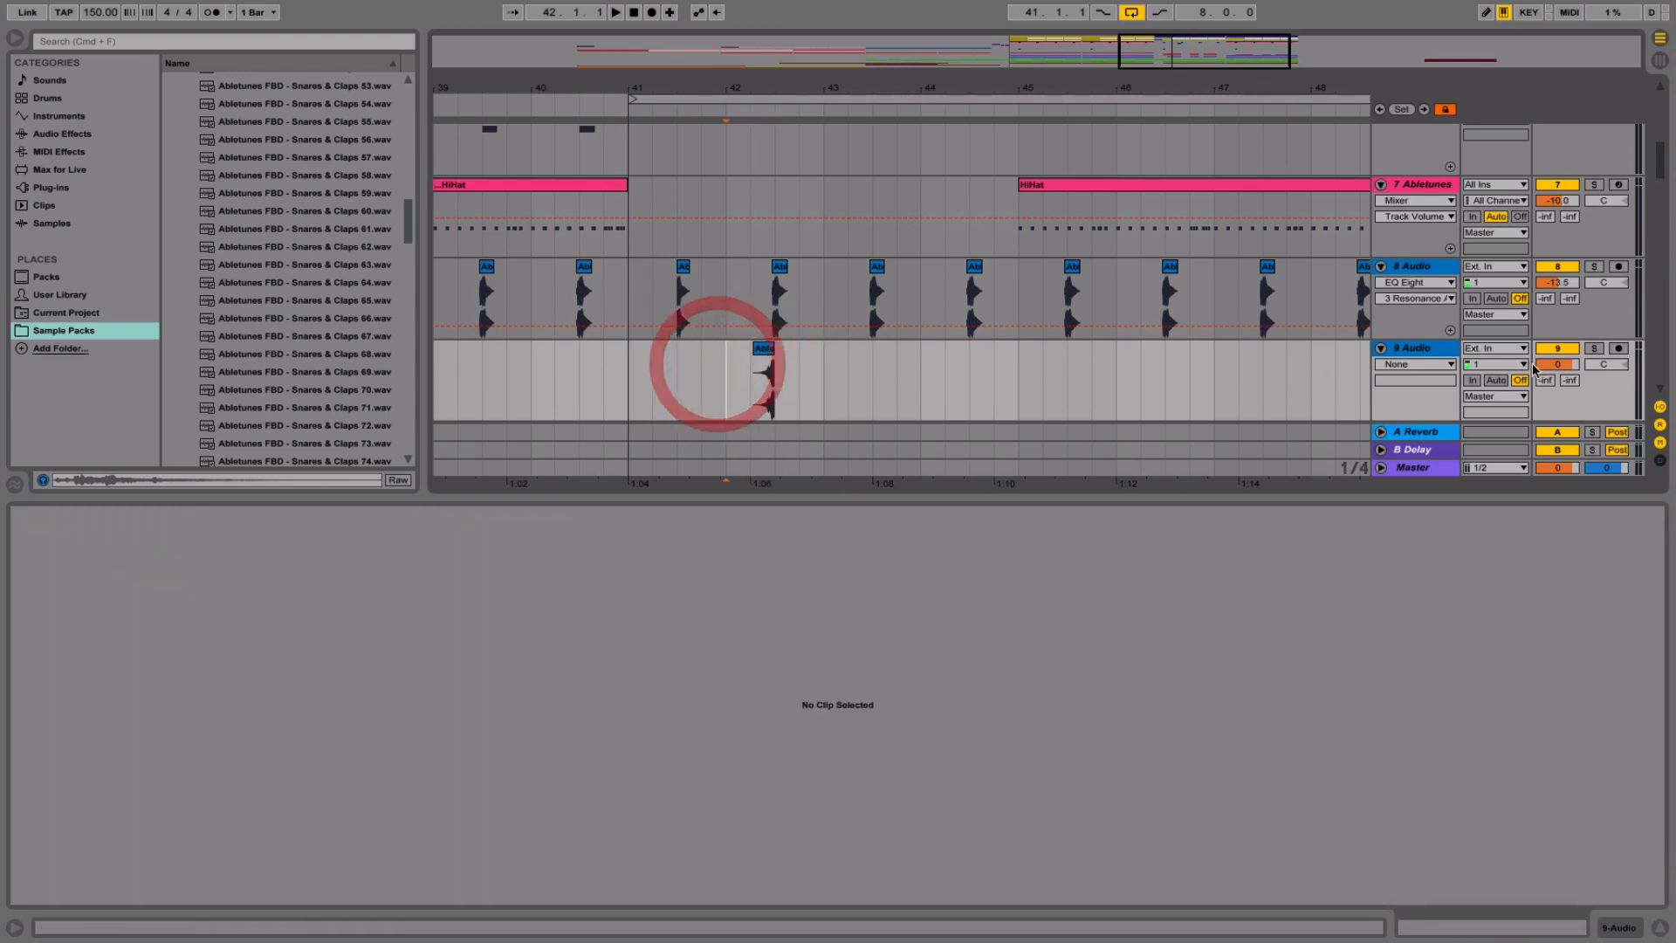
- Play the reversed snare briefly with track 9 soloed, and lower the track's volume to about -6
{"action": "key", "text": "space"}
{"action": "left_click", "coordinate": [1594, 348]}
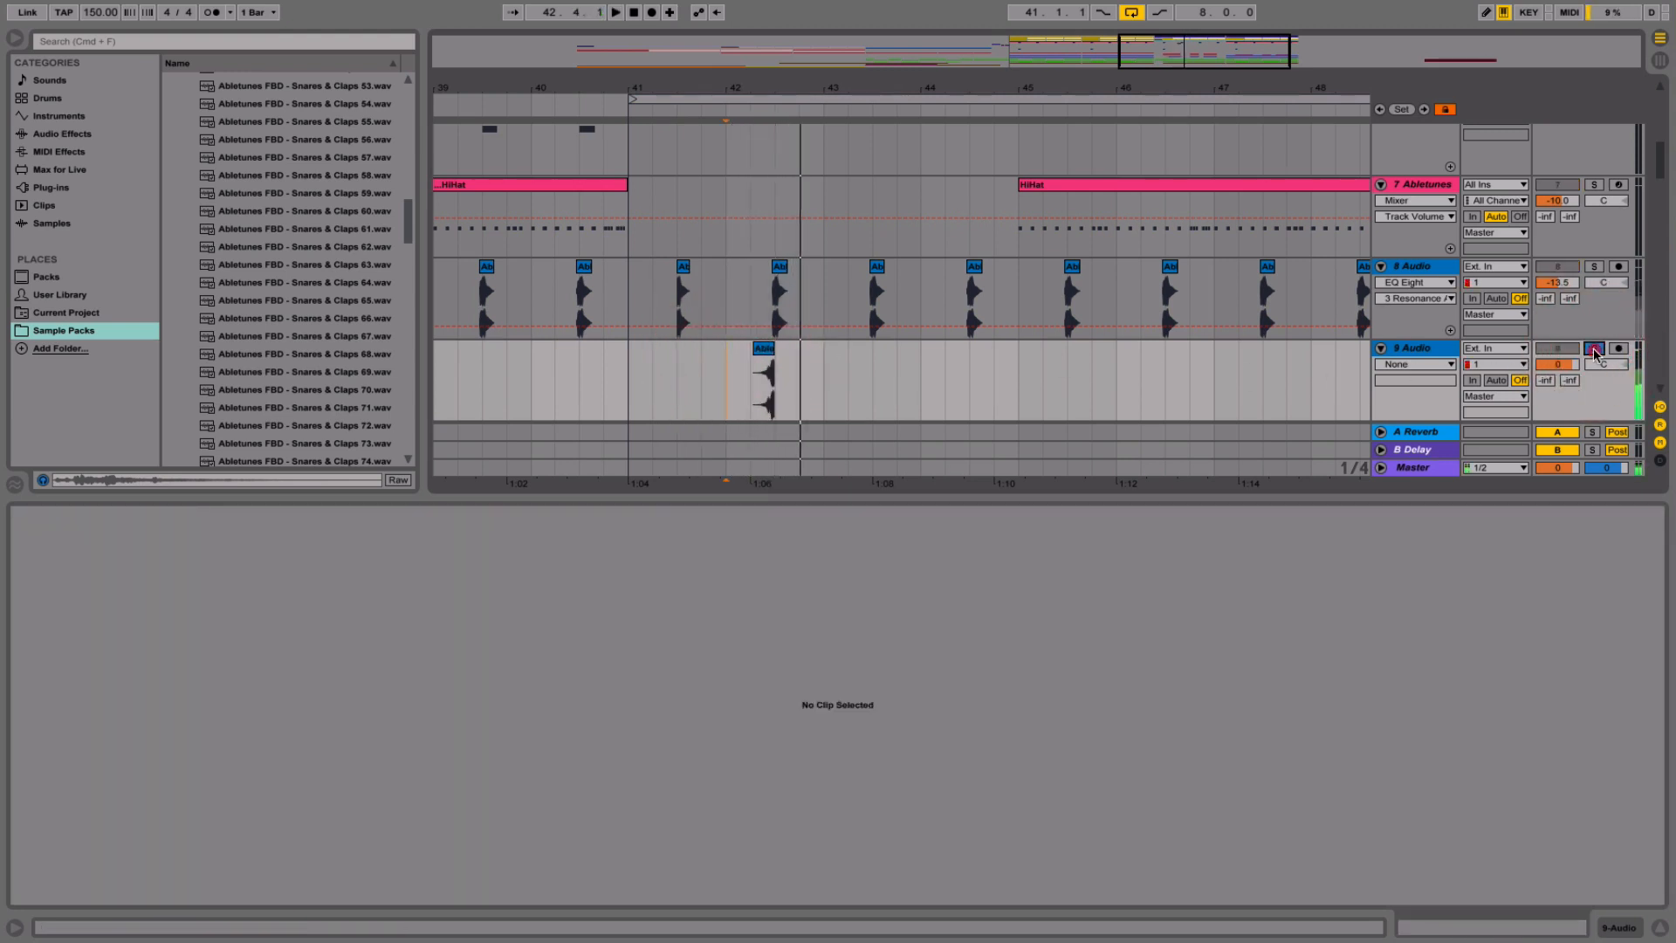
{"action": "left_click", "coordinate": [1594, 348]}
{"action": "left_click_drag", "start_coordinate": [1558, 364], "coordinate": [1557, 384]}
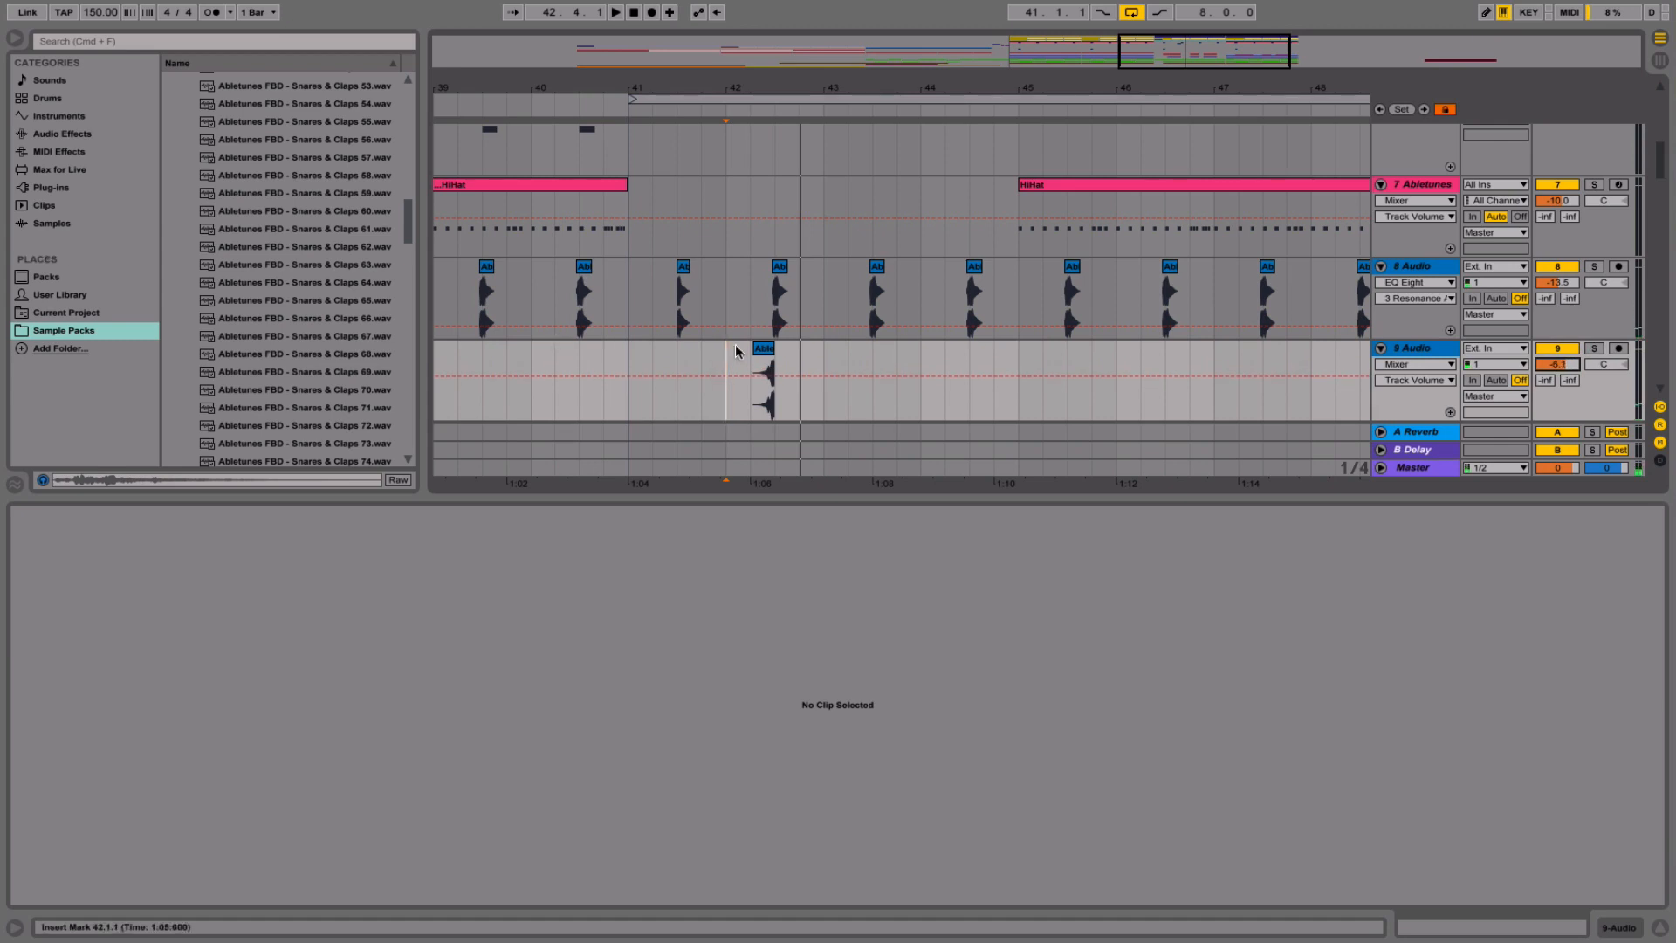
- Lower track 9's volume to about -10 dB during playback and repeat the reversed snare every two bars up to bar 49
{"action": "key", "text": "space"}
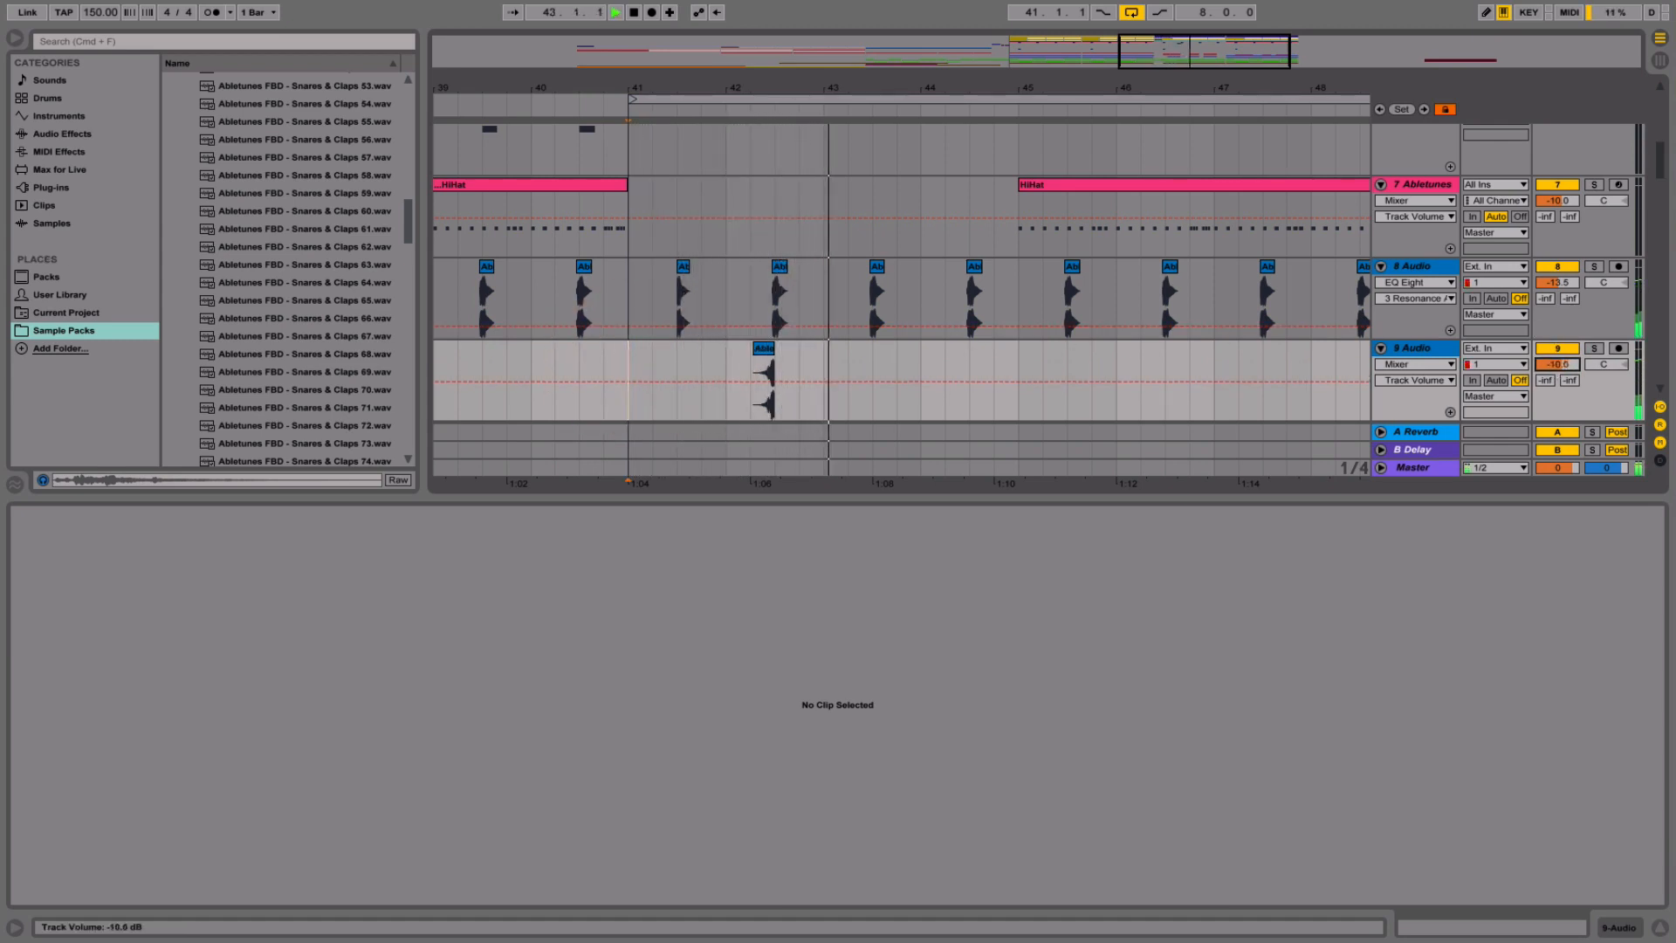
{"action": "left_click_drag", "start_coordinate": [628, 370], "coordinate": [972, 357]}
{"action": "key", "text": "super+d"}
{"action": "key", "text": "super+z"}
{"action": "left_click_drag", "start_coordinate": [1011, 89], "coordinate": [822, 52]}
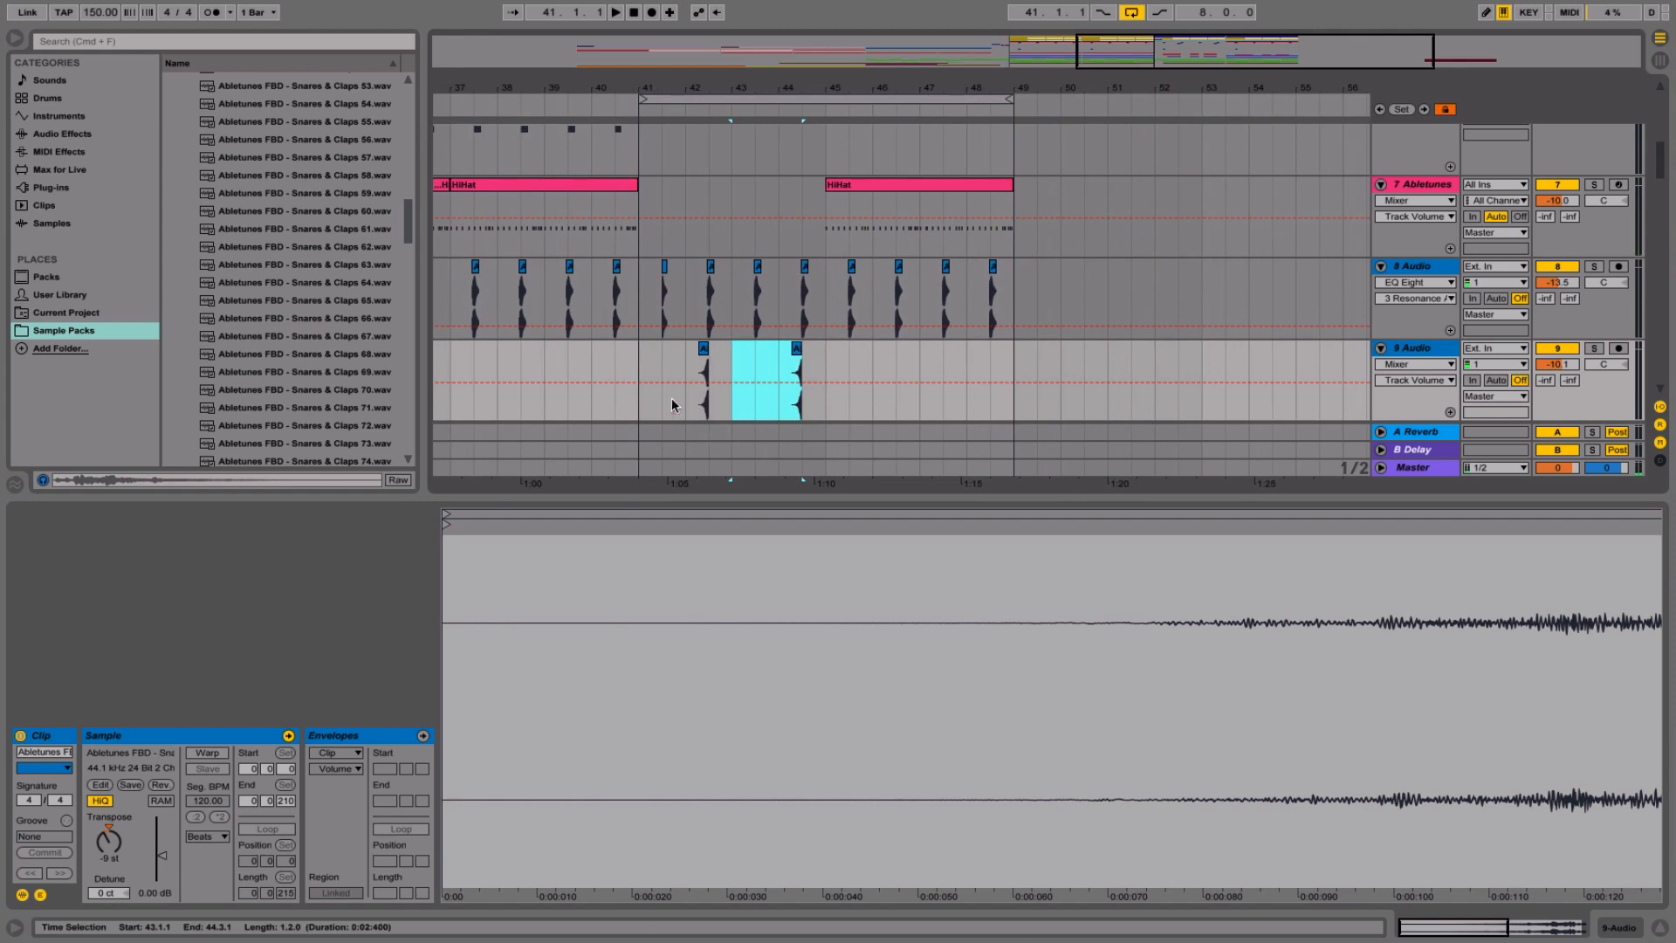
{"action": "left_click_drag", "start_coordinate": [642, 366], "coordinate": [838, 352]}
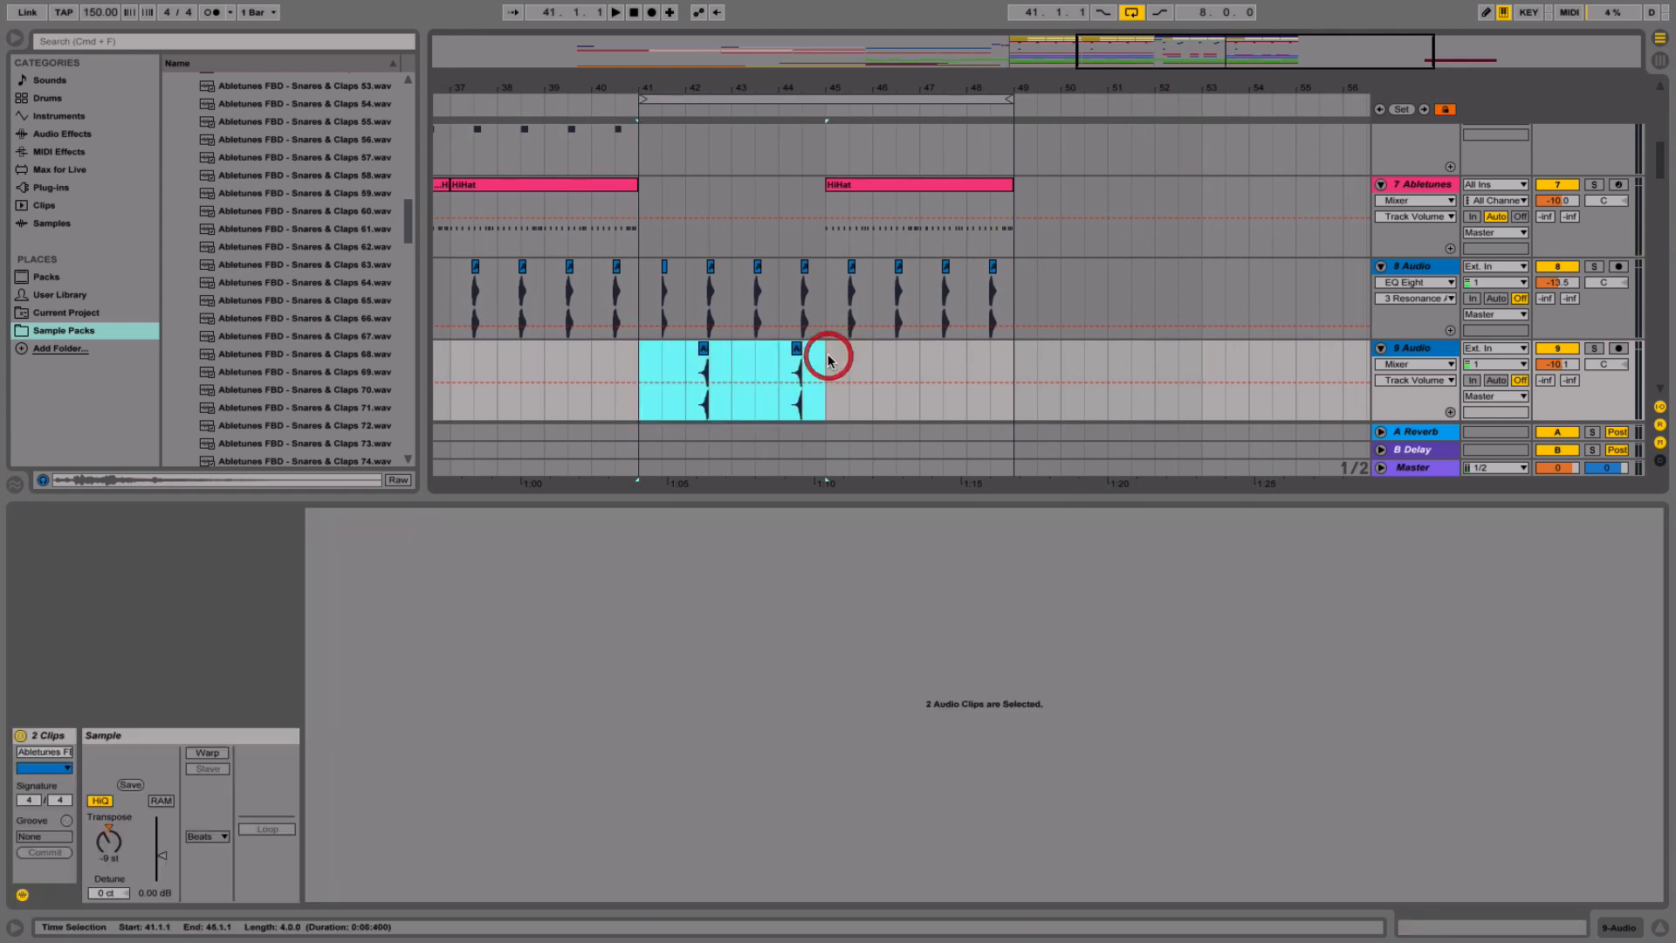
{"action": "key", "text": "super+d"}
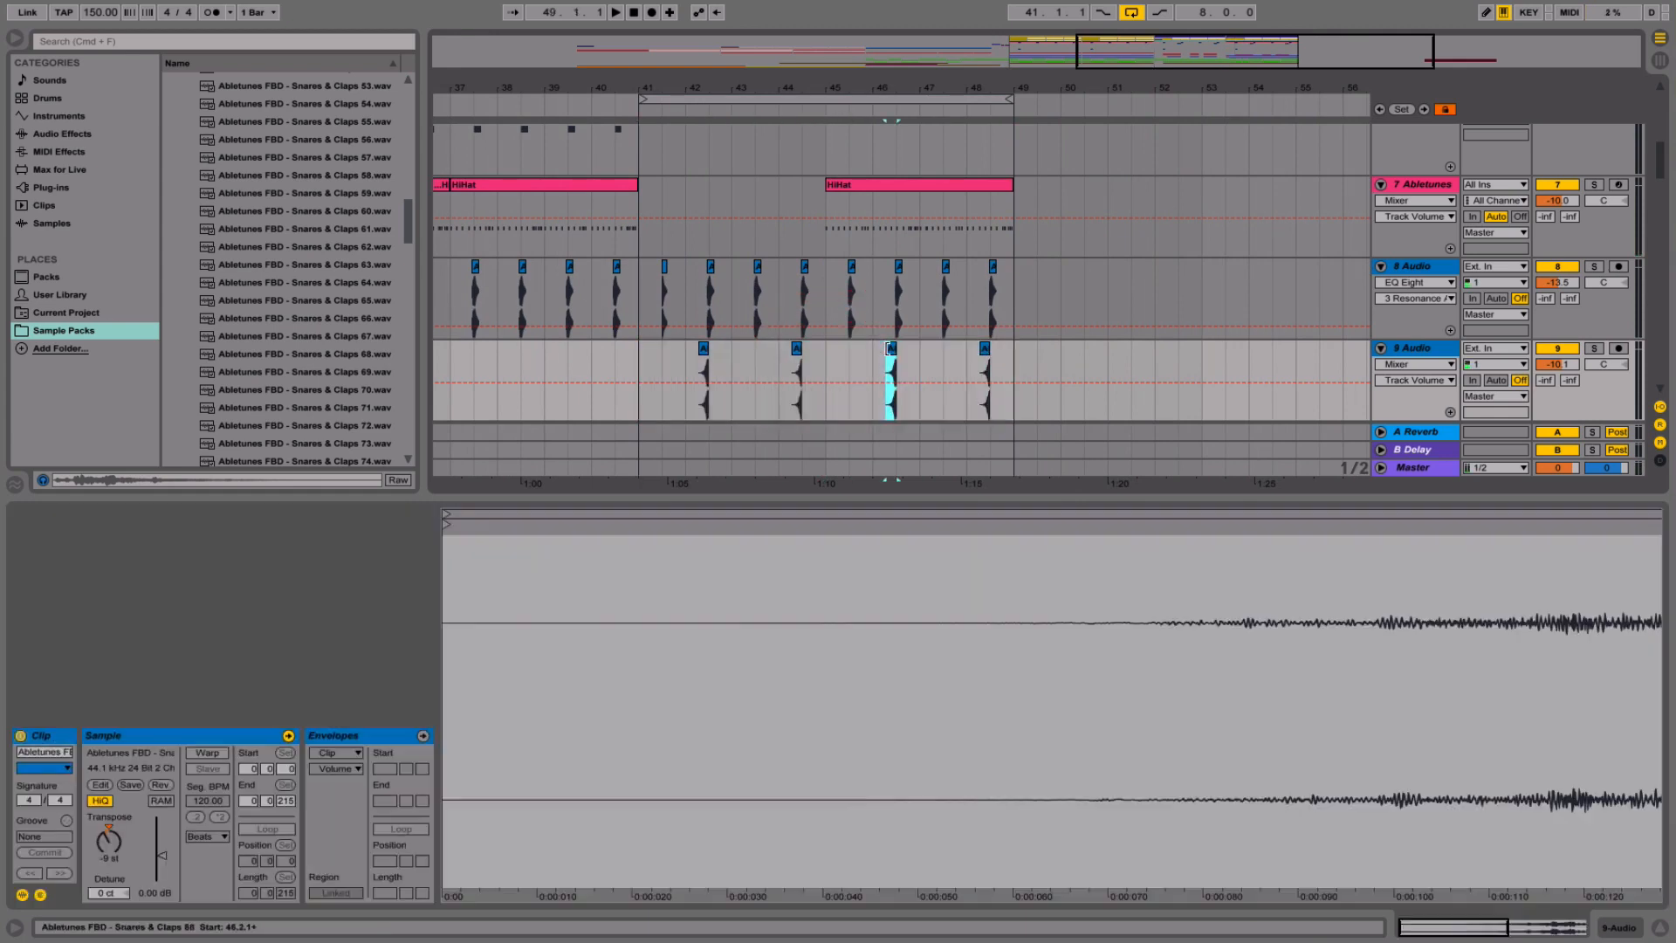
- Play the drop's second half from bar 41 to check the repeated reversed snares in the mix
{"action": "left_click", "coordinate": [872, 364]}
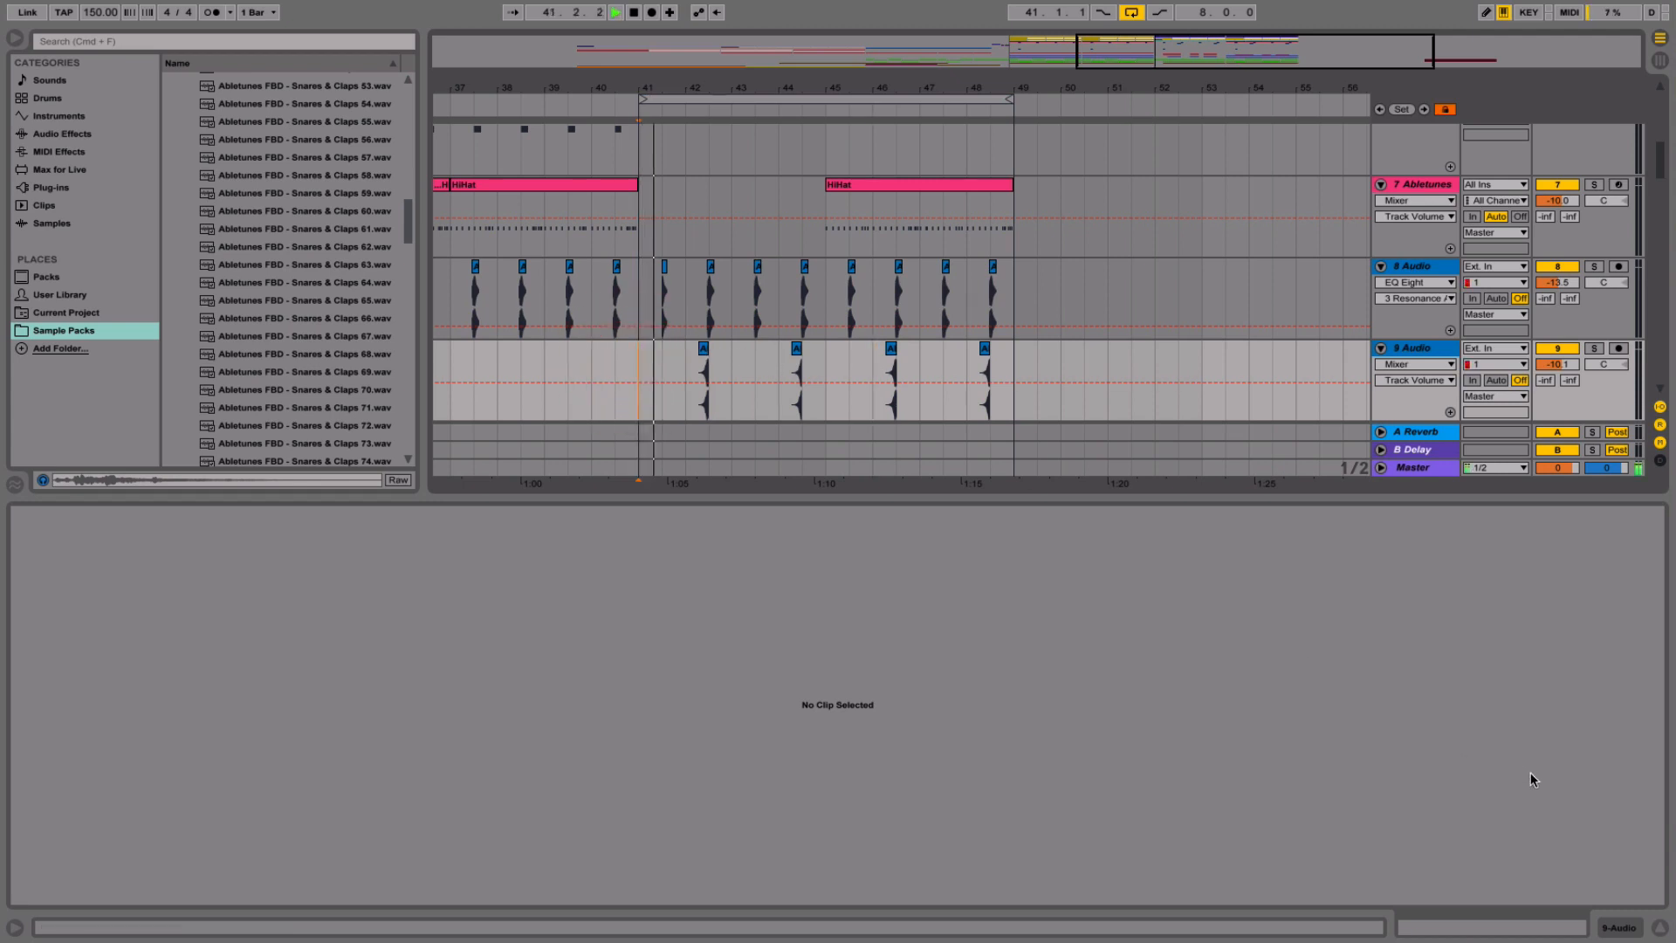
{"action": "left_click", "coordinate": [1654, 931]}
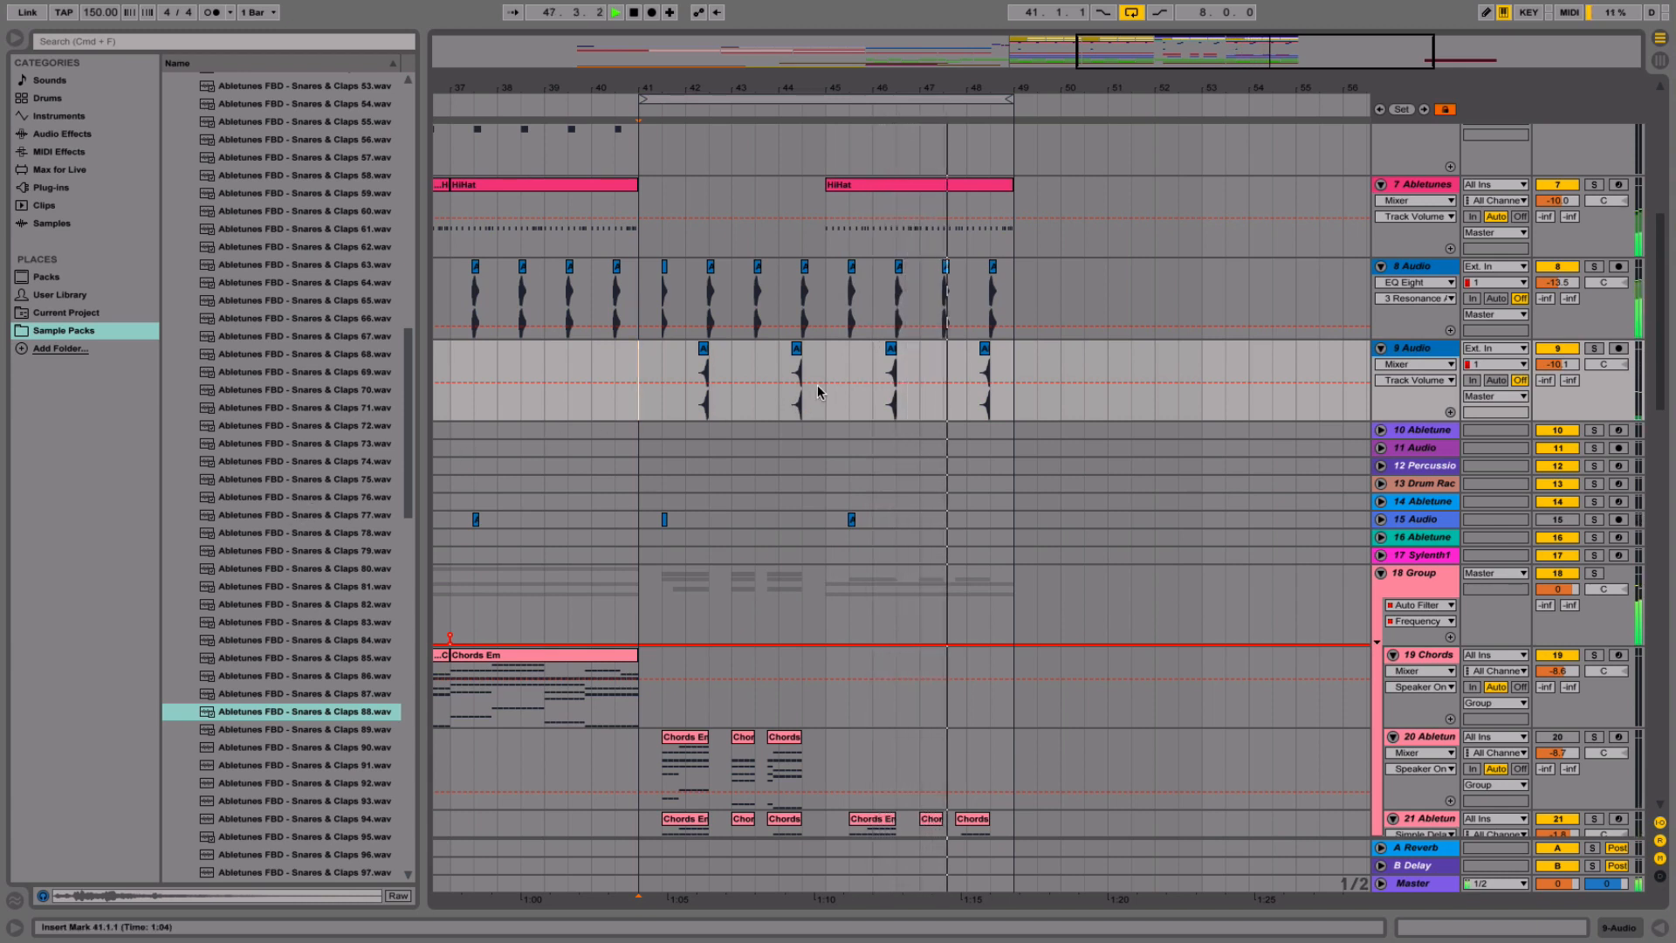
{"action": "left_click", "coordinate": [1416, 349]}
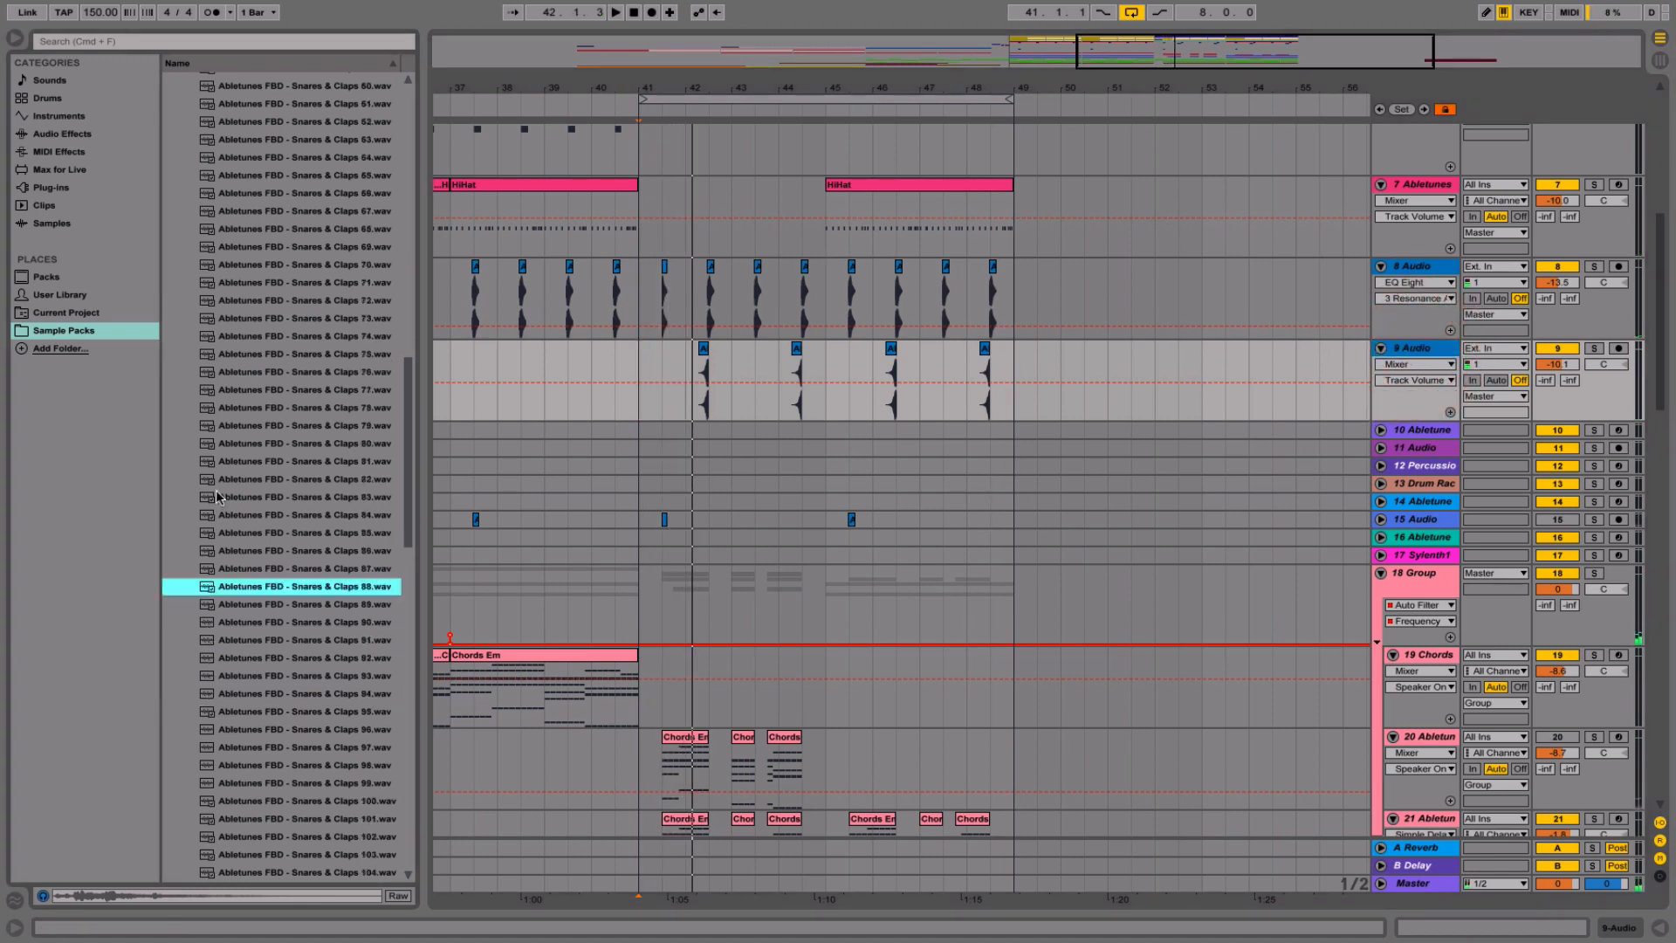
- Preview several Vocal Chants samples from the Abletunes Future Bass Drums pack, including Vocal Chant 01, 21, 03 and 05
{"action": "scroll", "coordinate": [216, 496], "scroll_direction": "up", "scroll_amount": 15}
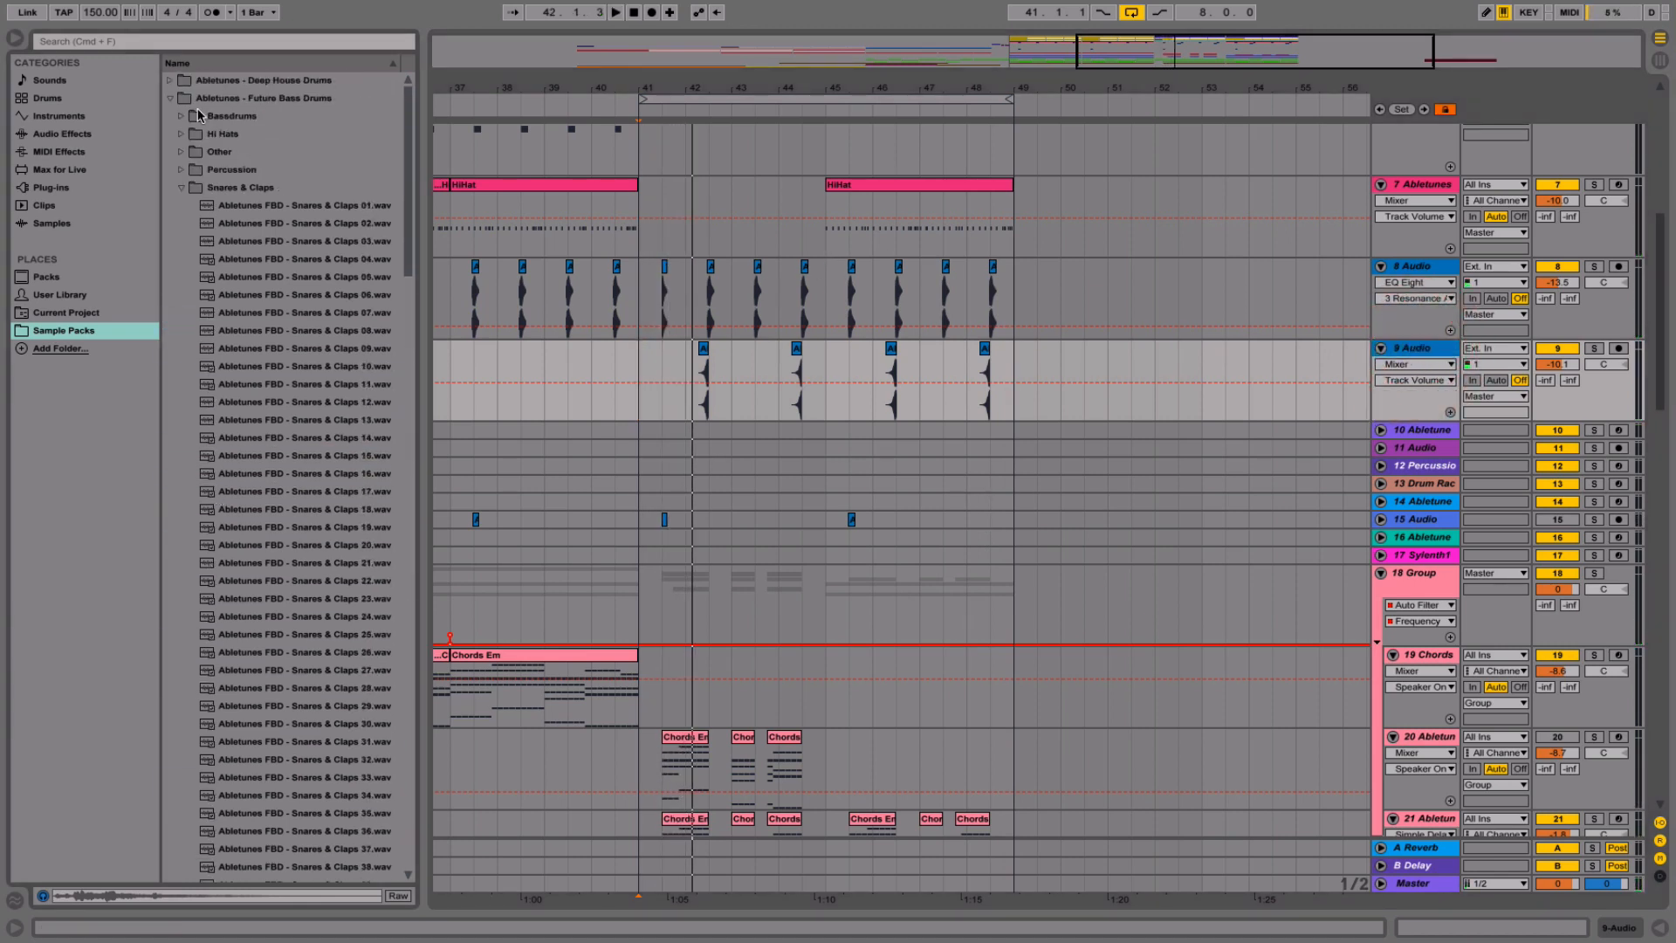
{"action": "left_click", "coordinate": [179, 187]}
{"action": "left_click", "coordinate": [182, 223]}
{"action": "left_click", "coordinate": [199, 247]}
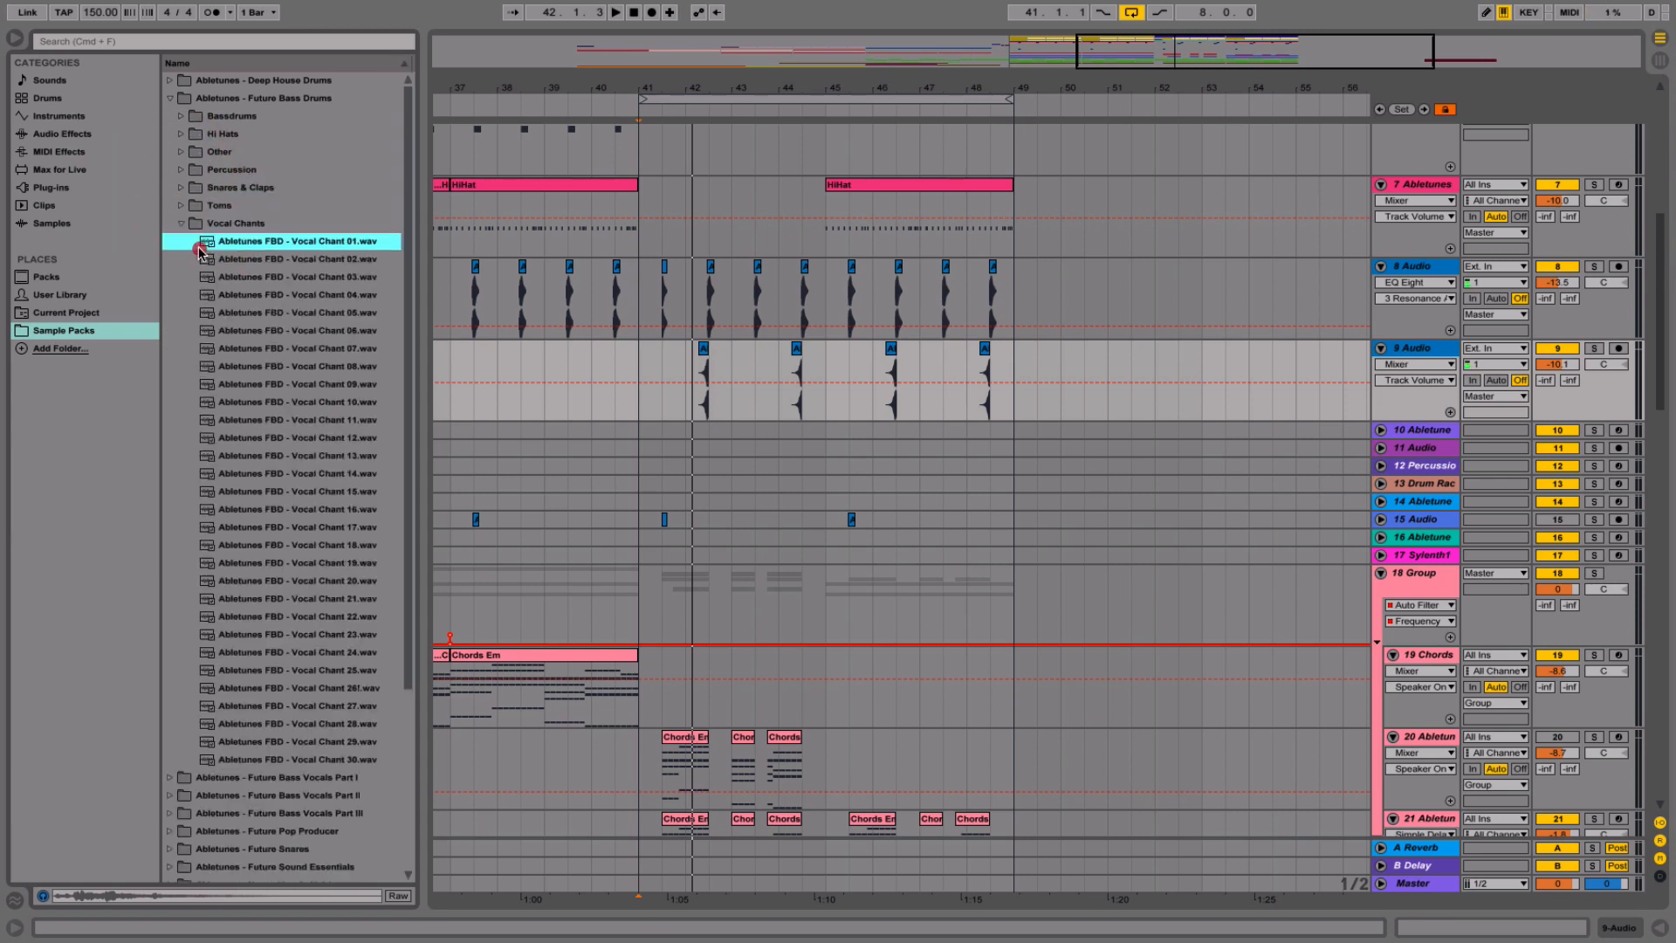
{"action": "left_click", "coordinate": [220, 254]}
{"action": "left_click", "coordinate": [261, 280]}
{"action": "left_click", "coordinate": [269, 314]}
{"action": "left_click", "coordinate": [291, 603]}
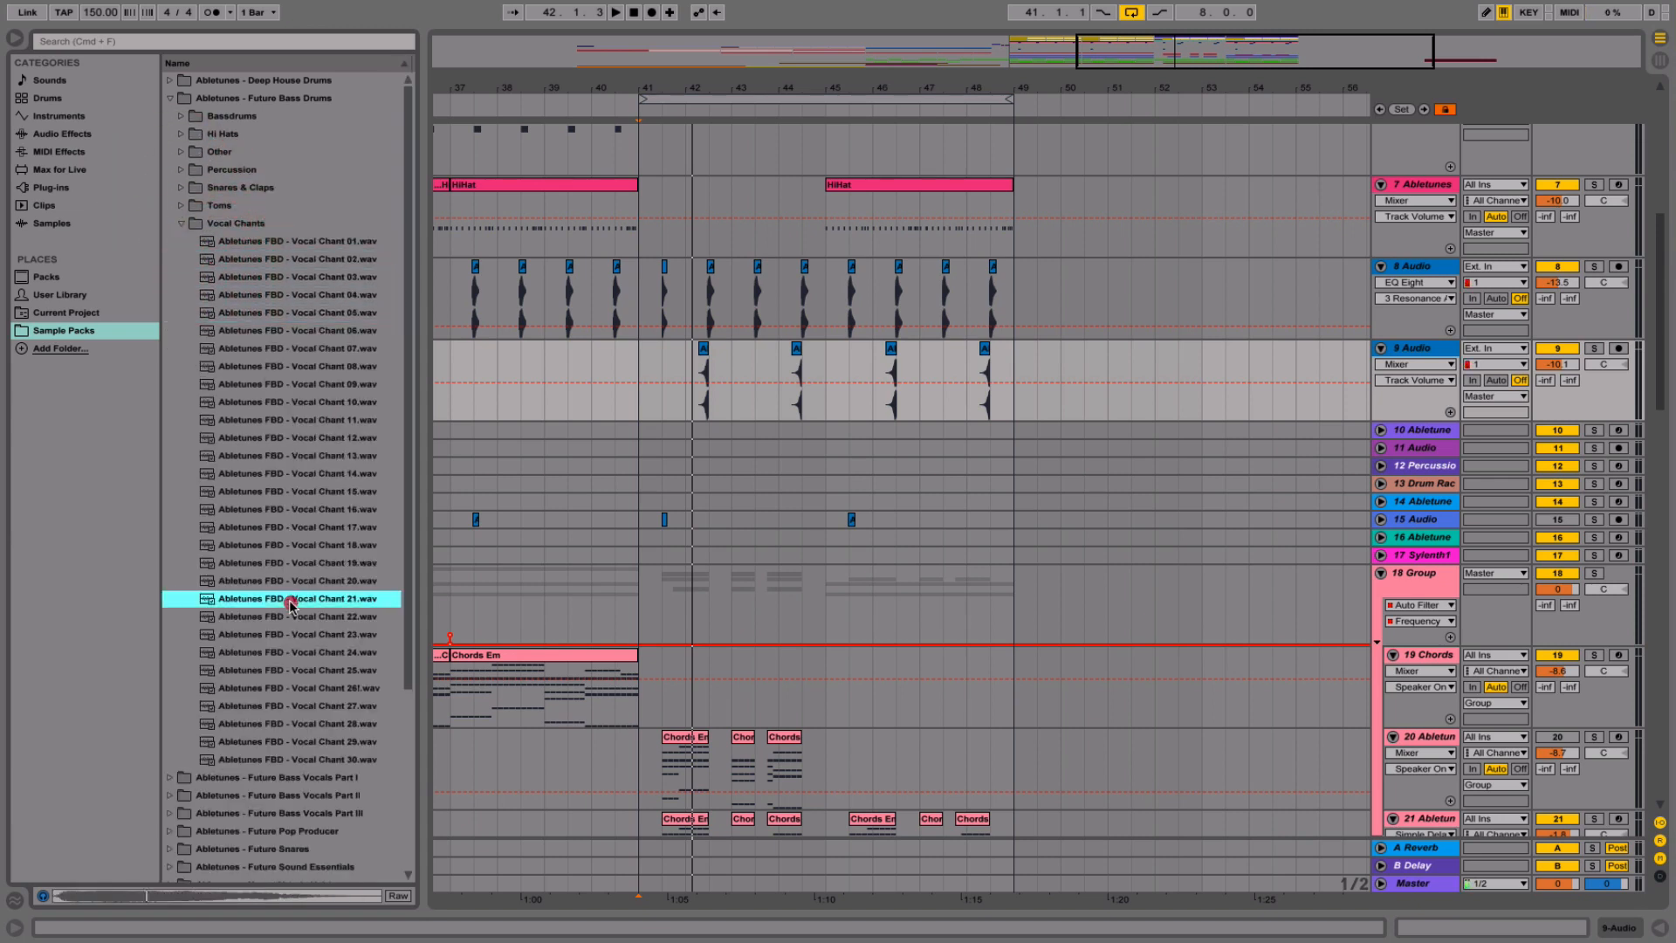
{"action": "left_click", "coordinate": [315, 325]}
{"action": "left_click", "coordinate": [304, 300]}
{"action": "left_click", "coordinate": [308, 277]}
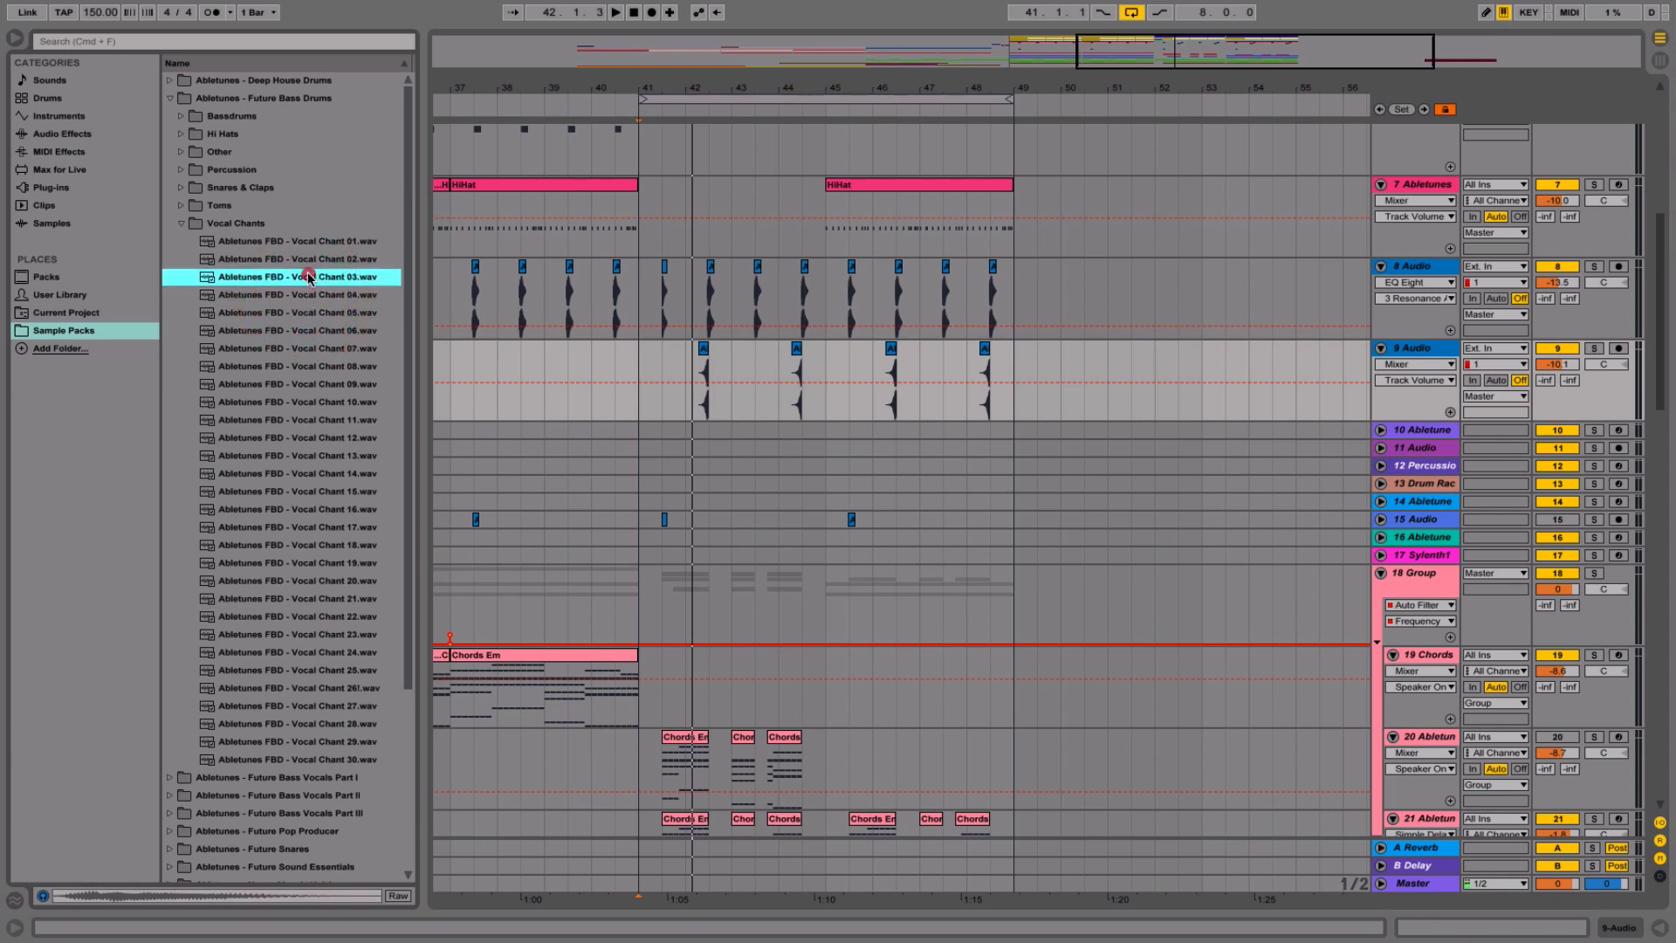
{"action": "left_click", "coordinate": [298, 318]}
- Insert a new audio track below track 9 and place Abletunes FBD - Vocal Chant 05 on it at 41.2
{"action": "left_click_drag", "start_coordinate": [664, 88], "coordinate": [642, 110]}
{"action": "left_click", "coordinate": [569, 404]}
{"action": "key", "text": "space"}
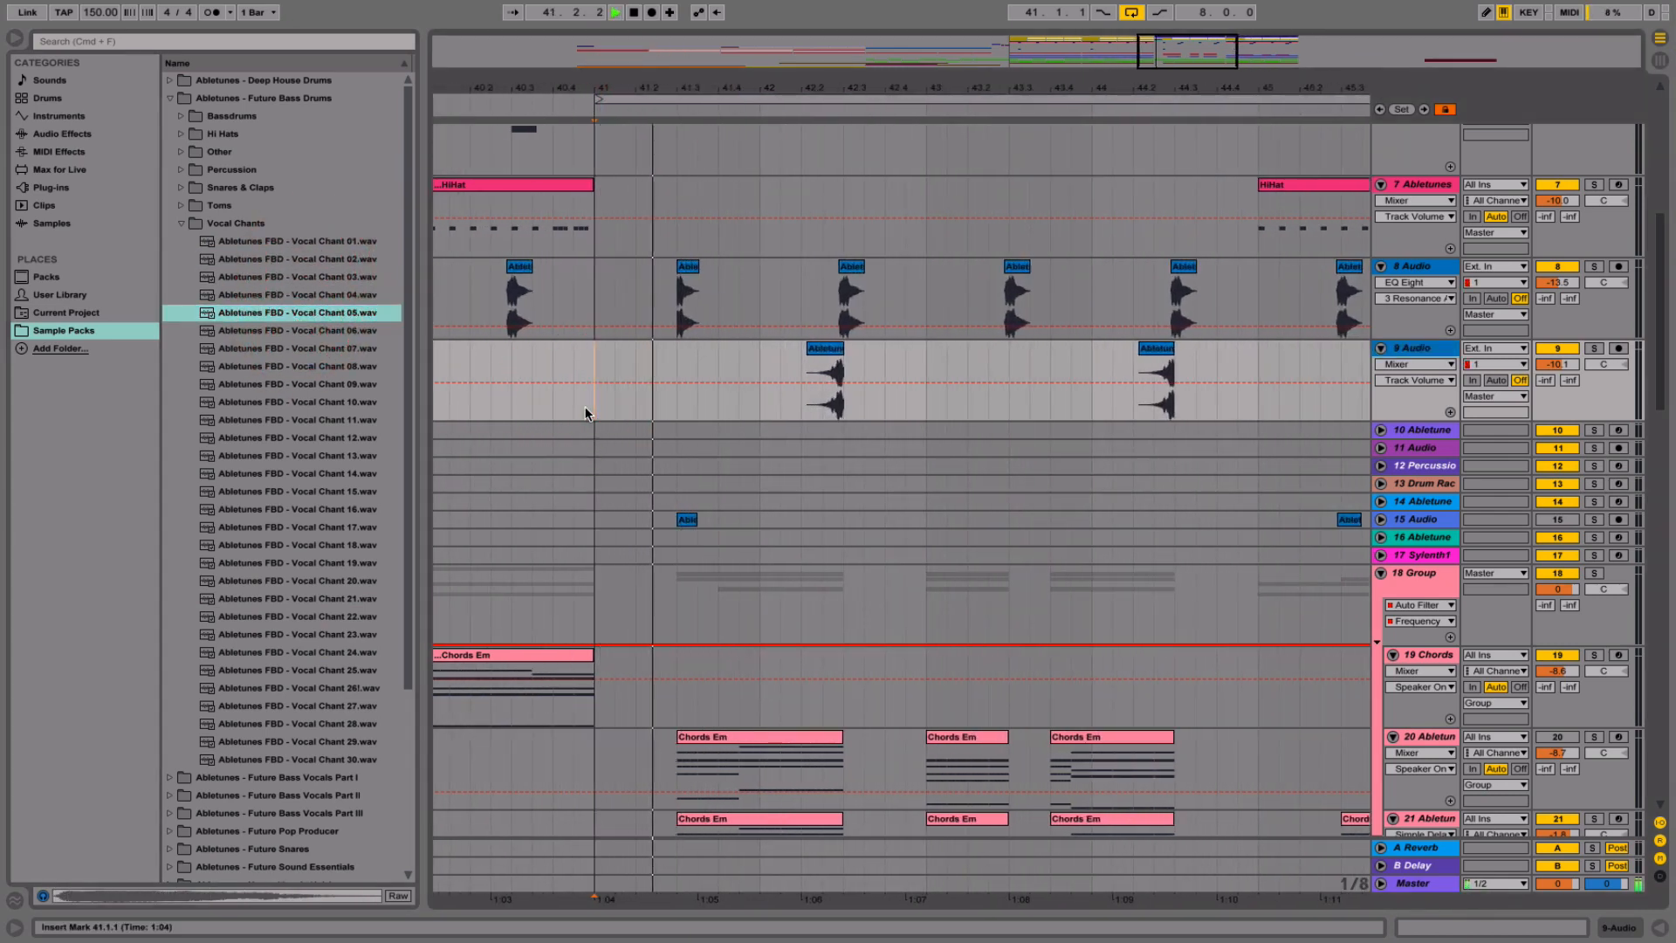
{"action": "left_click", "coordinate": [1435, 354]}
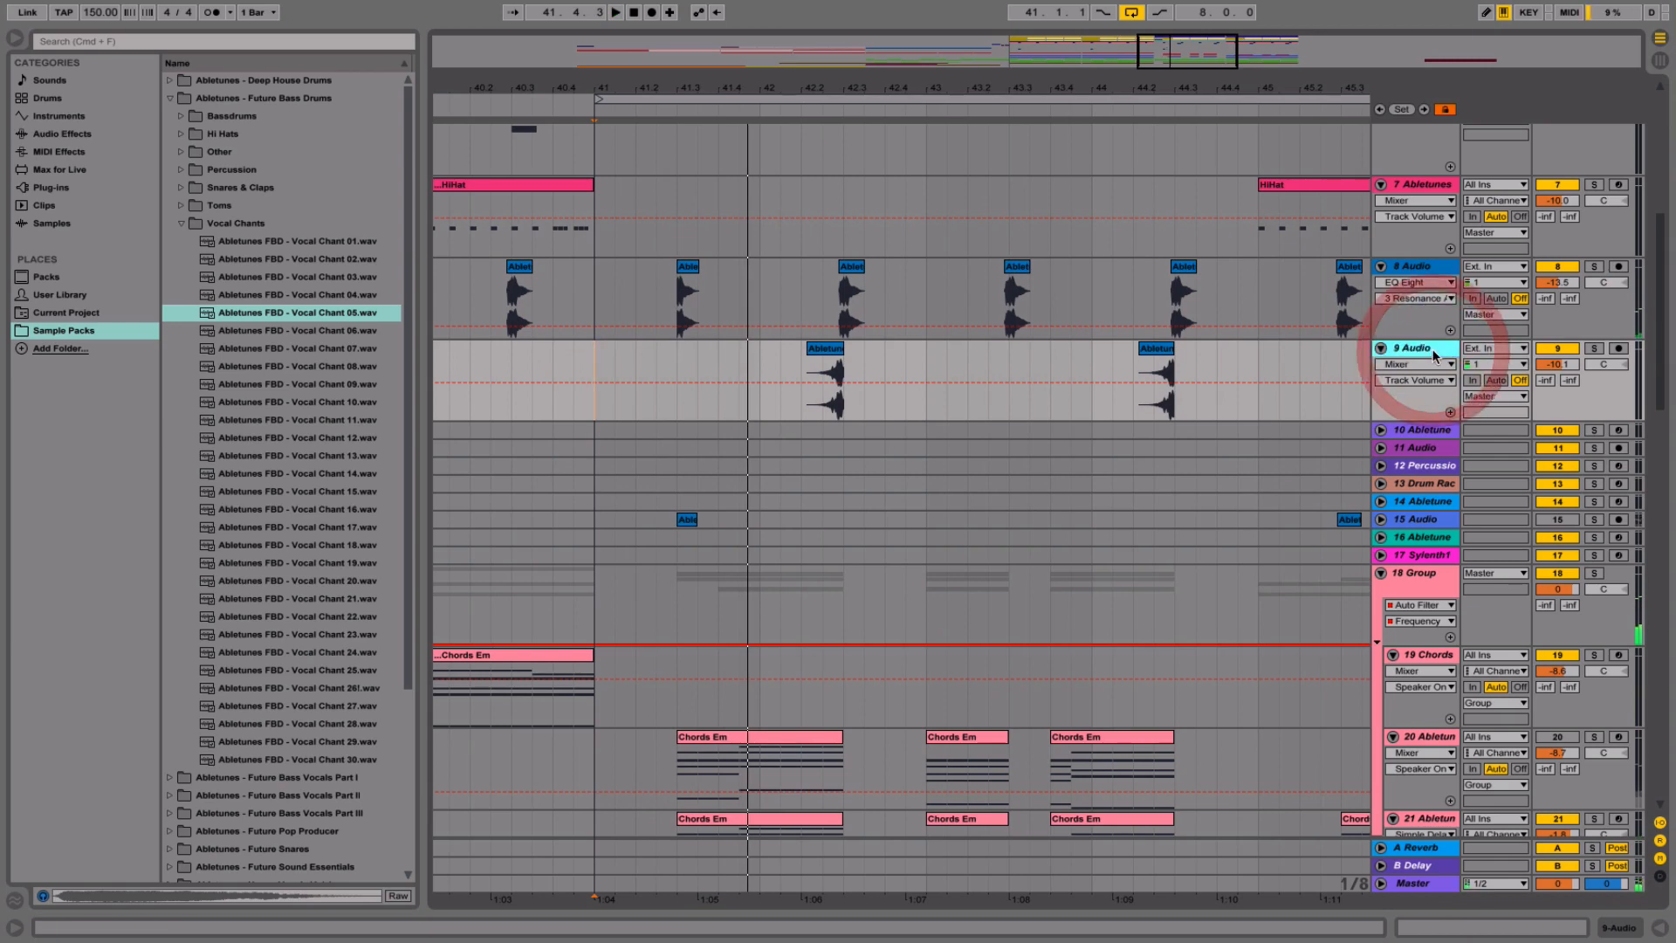
{"action": "key", "text": "super+t"}
{"action": "left_click_drag", "start_coordinate": [297, 312], "coordinate": [644, 448]}
{"action": "double_click", "coordinate": [646, 450]}
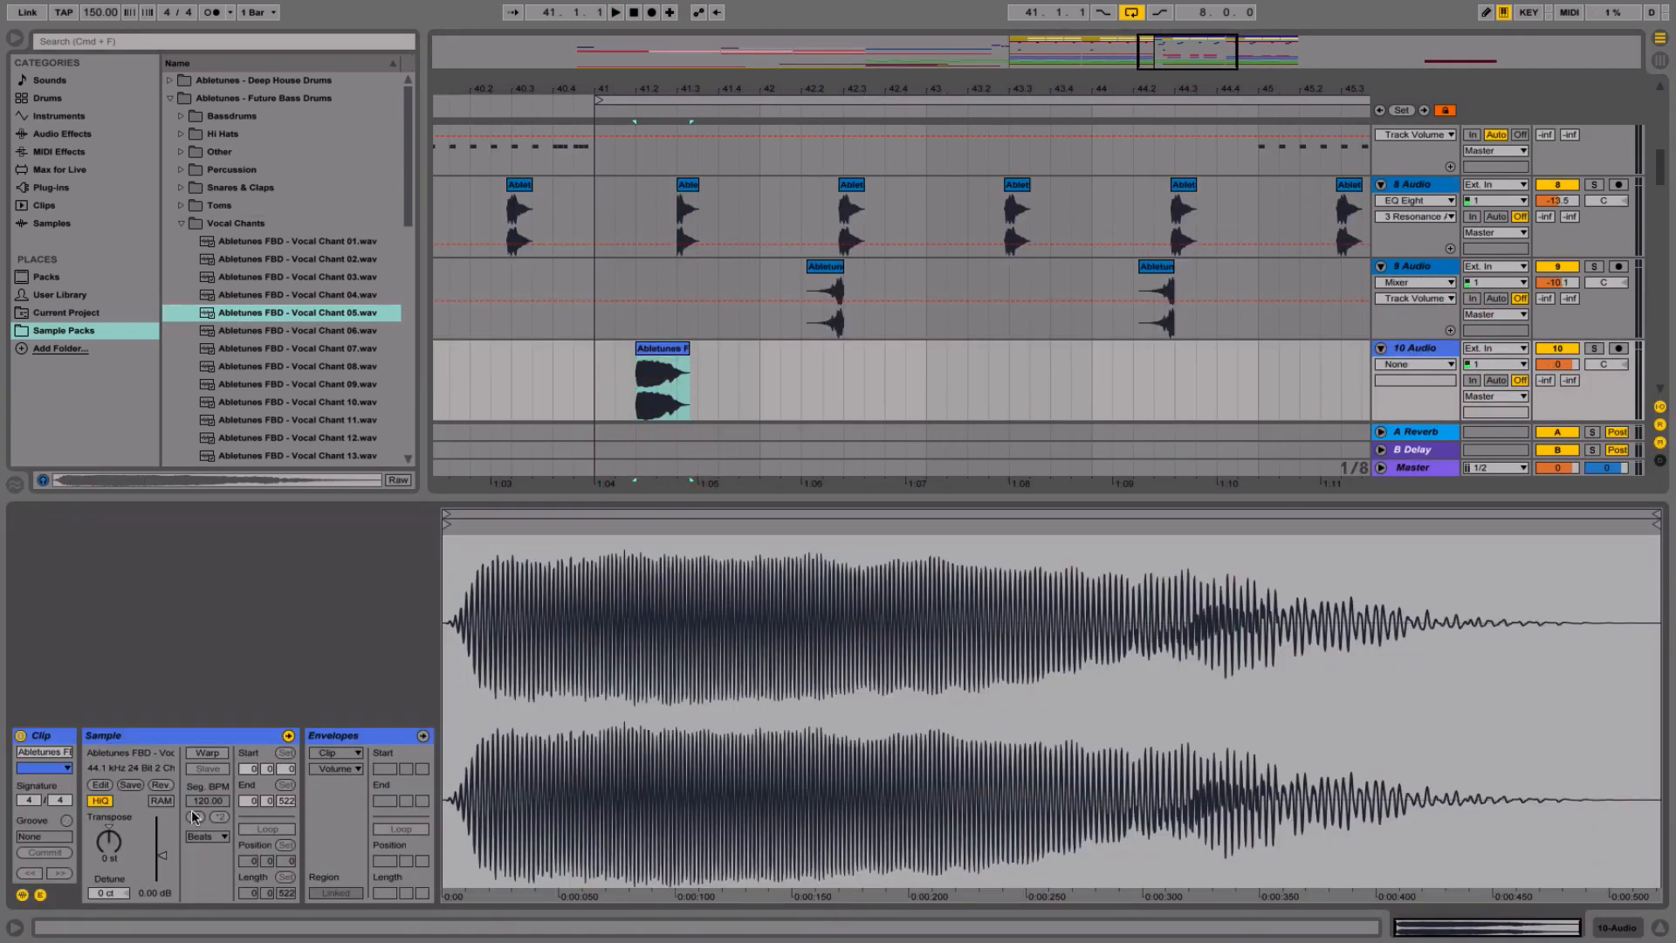
- Transpose the vocal chant clip to 3 st and lower track 10's volume to -17.6 dB while auditioning it soloed
{"action": "left_click_drag", "start_coordinate": [112, 852], "coordinate": [111, 834]}
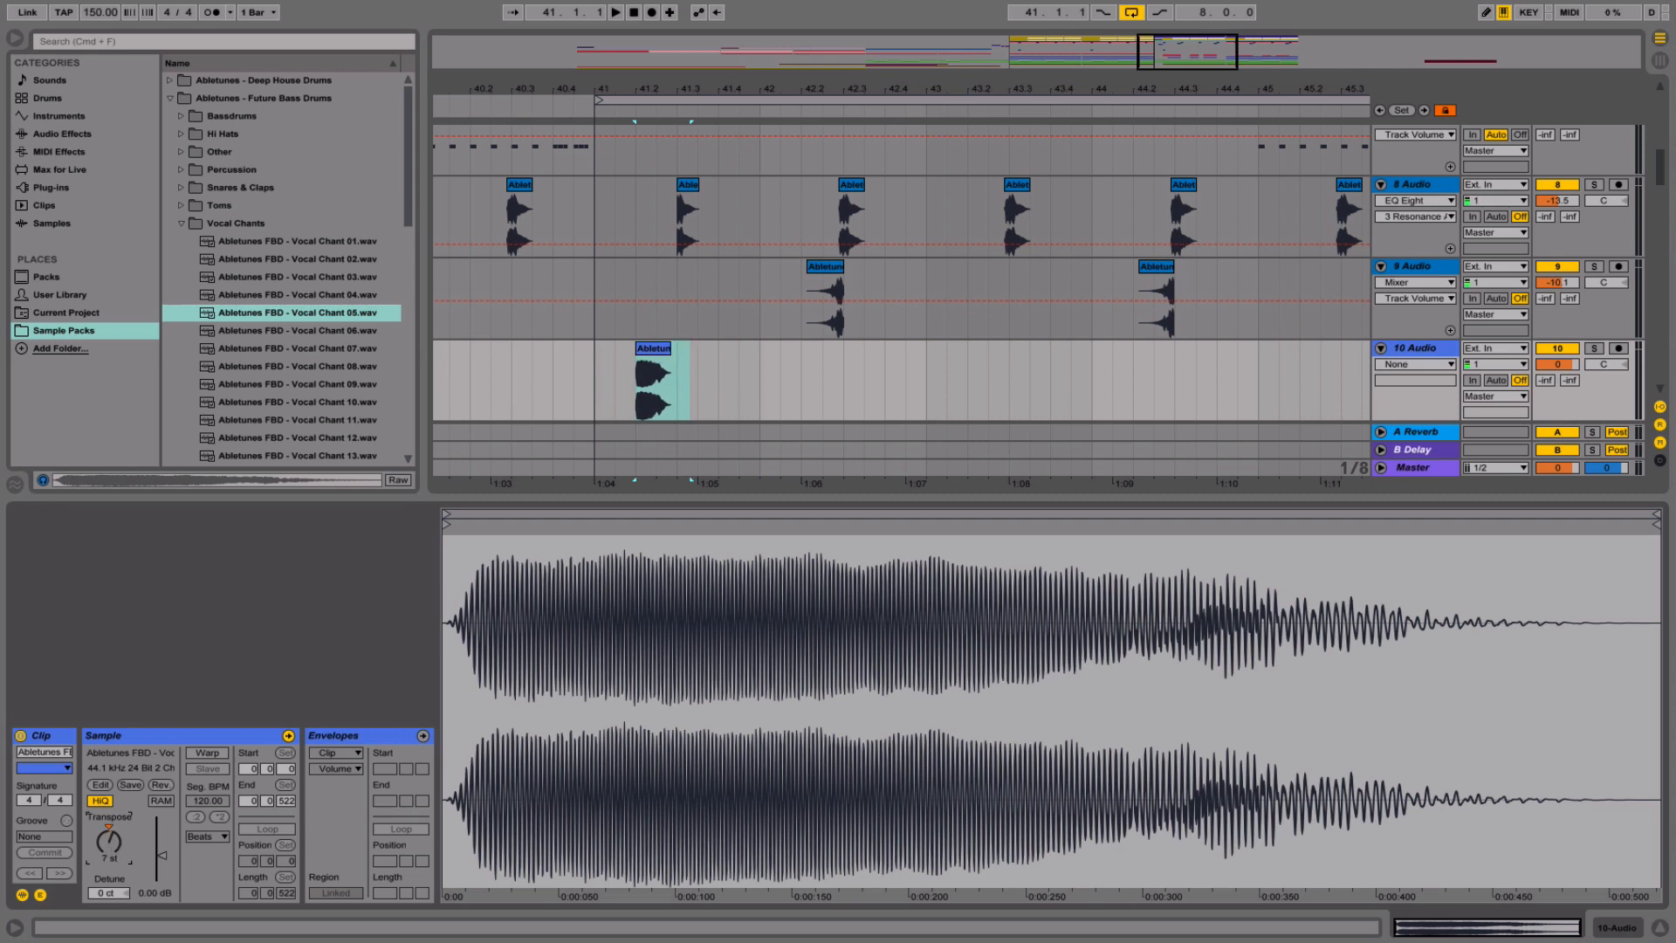
{"action": "left_click", "coordinate": [1591, 352]}
{"action": "key", "text": "space"}
{"action": "left_click_drag", "start_coordinate": [1557, 364], "coordinate": [1557, 397]}
{"action": "key", "text": "space"}
{"action": "left_click_drag", "start_coordinate": [103, 836], "coordinate": [120, 831]}
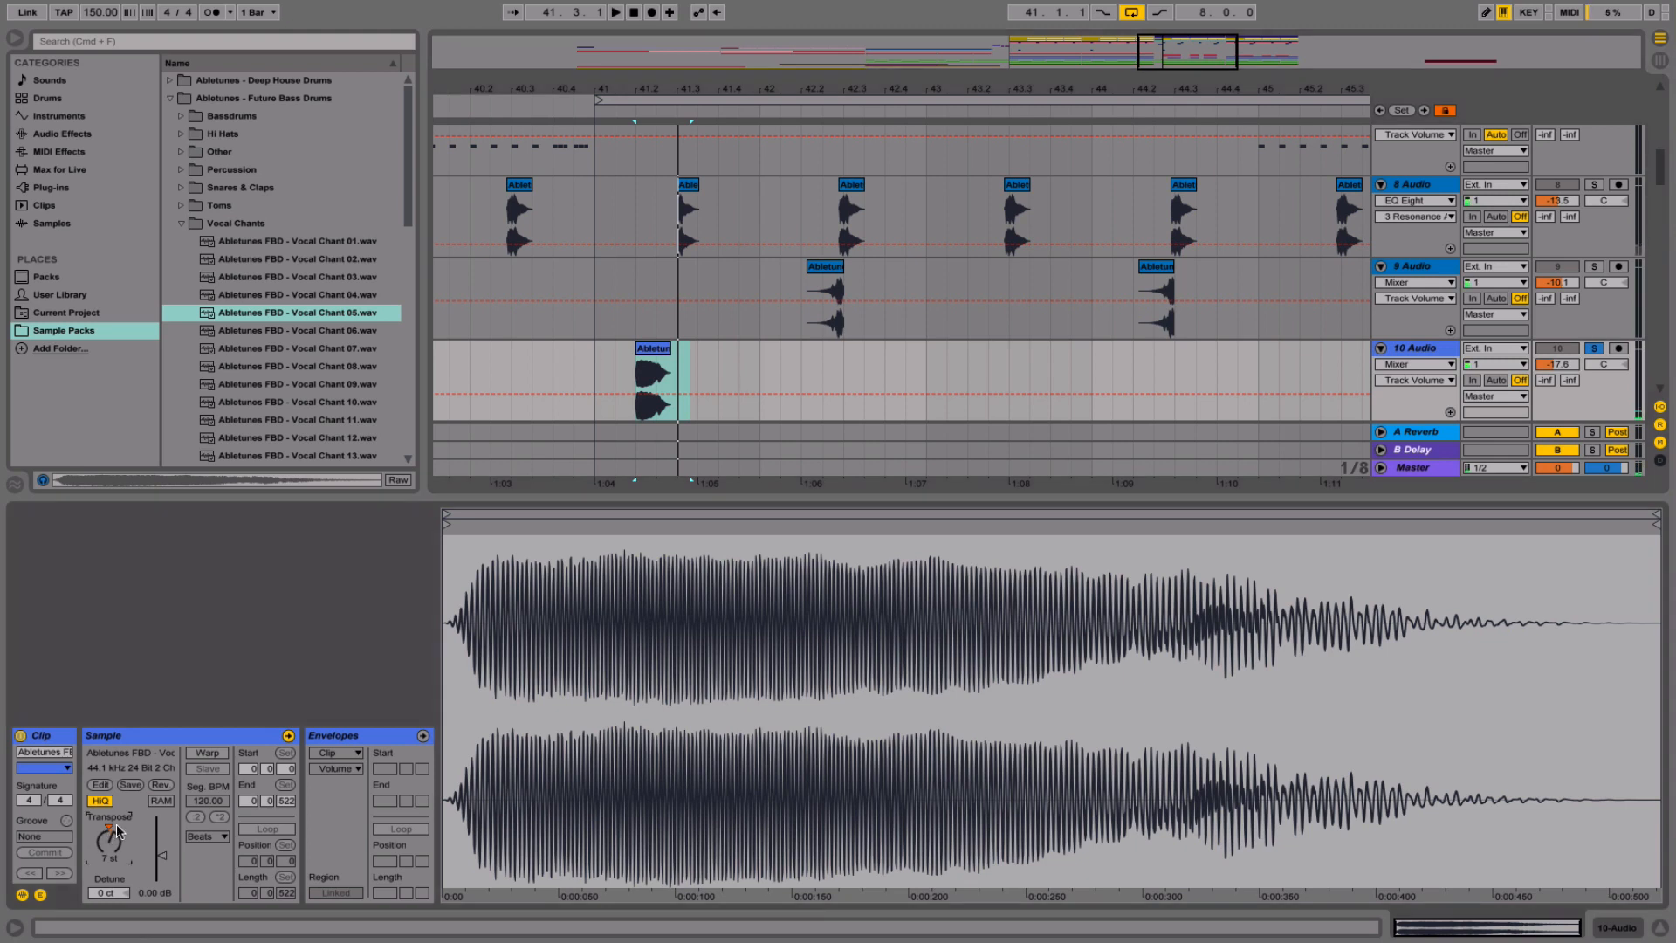
{"action": "key", "text": "space"}
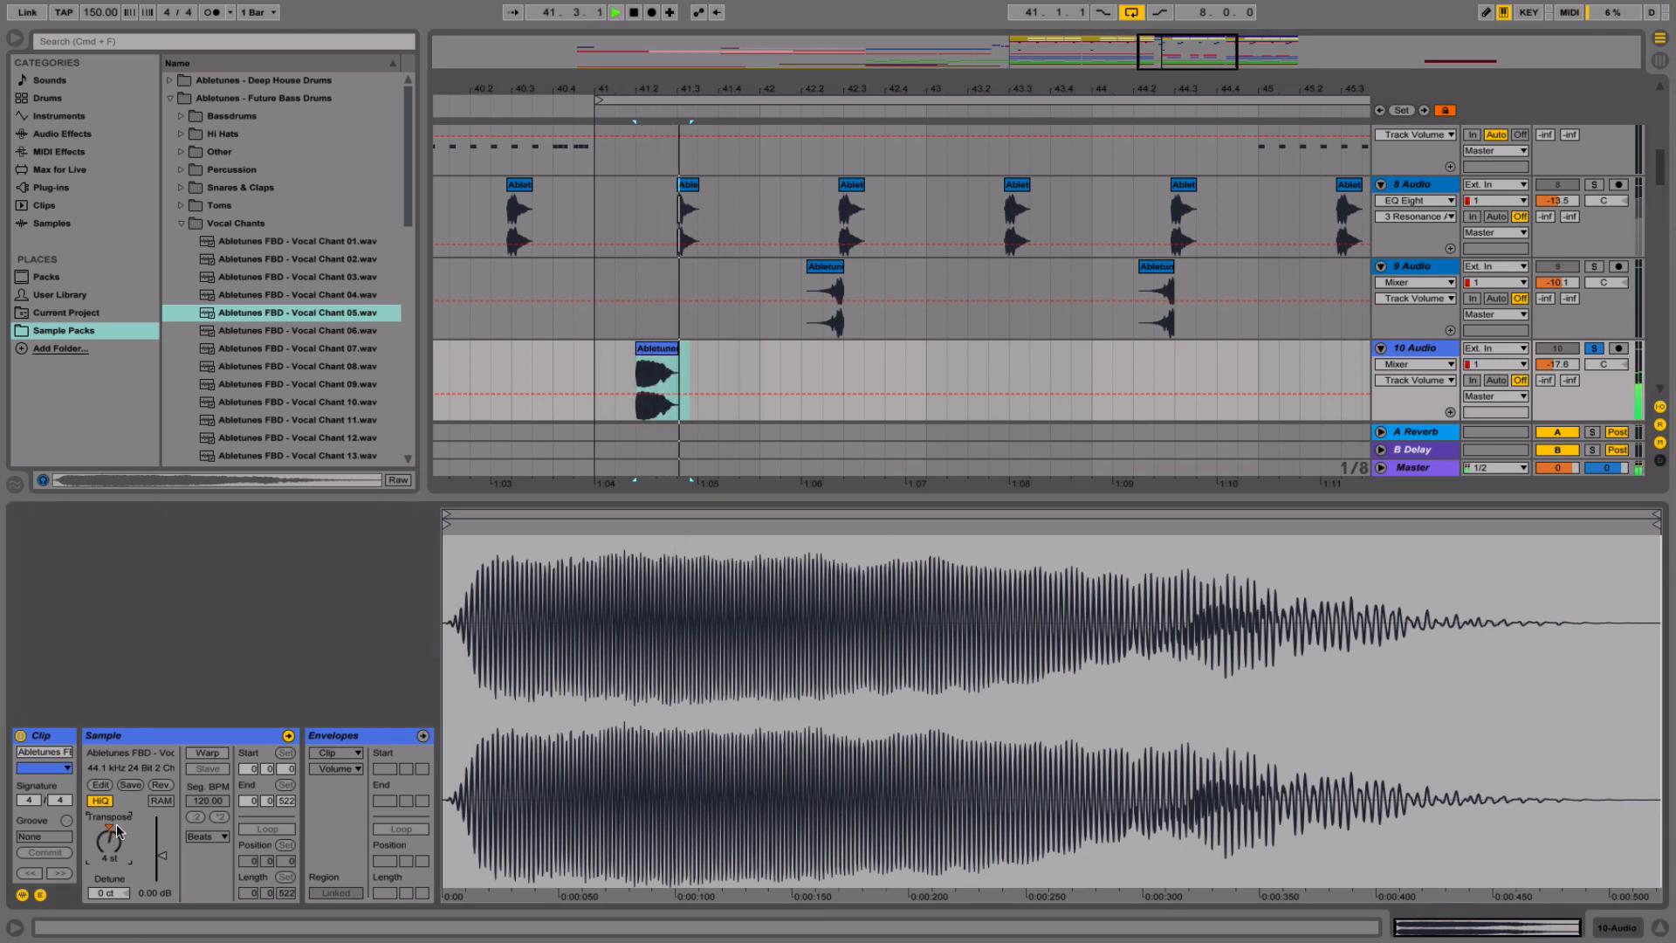
{"action": "left_click_drag", "start_coordinate": [117, 831], "coordinate": [118, 838]}
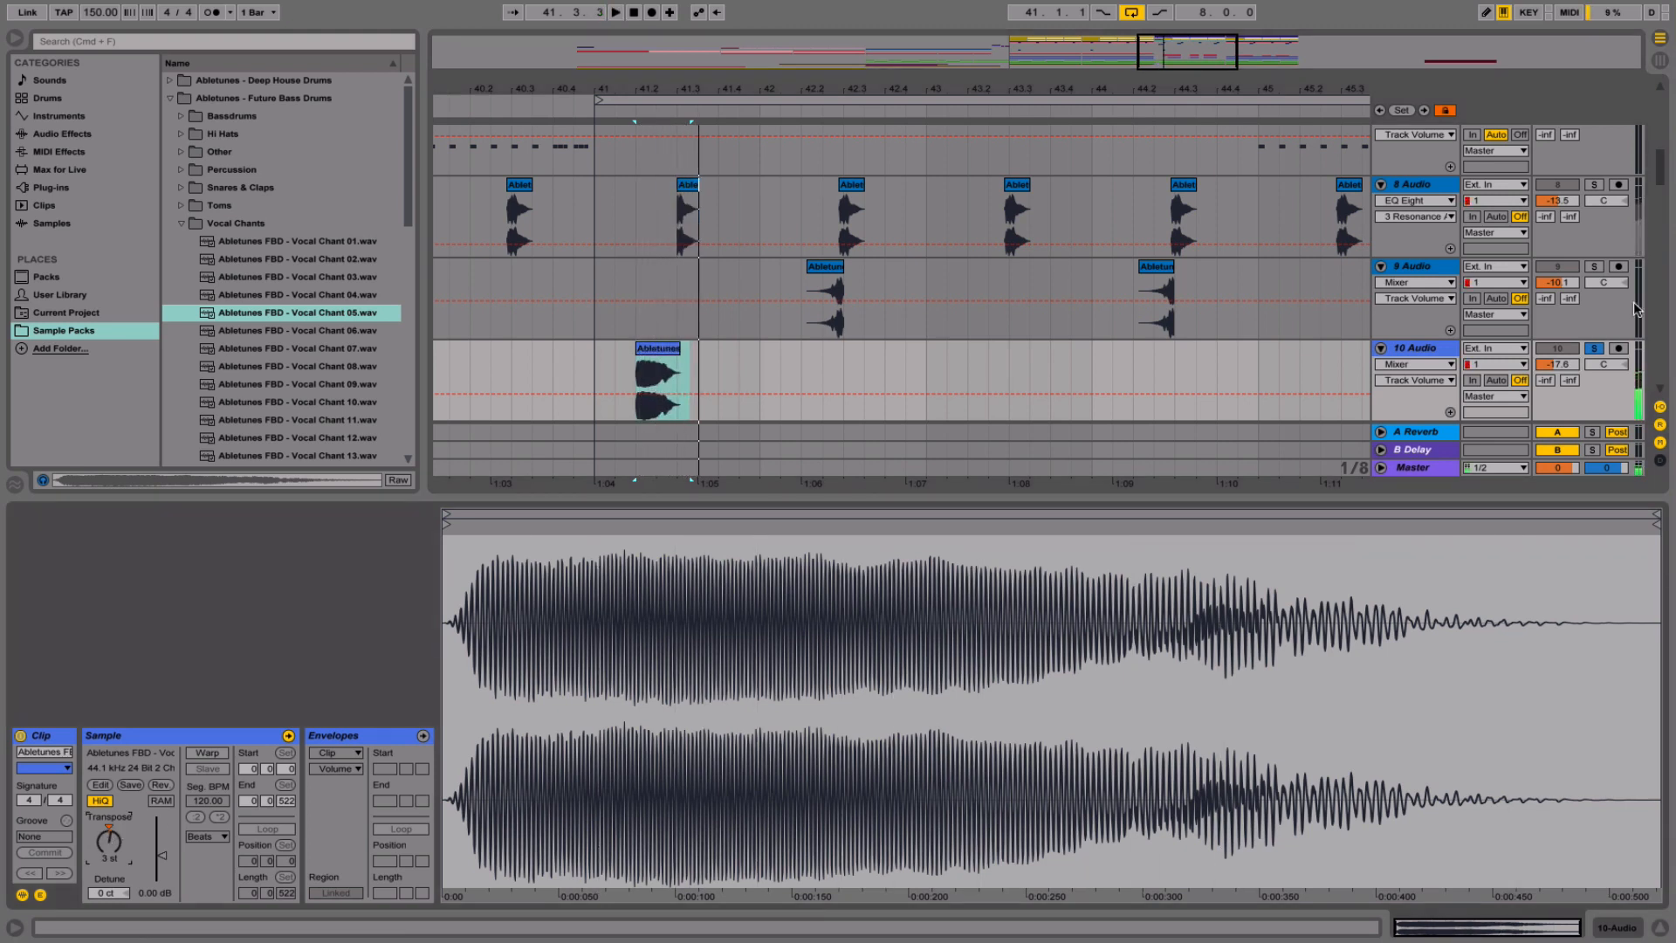
{"action": "left_click", "coordinate": [1557, 348]}
- Play the arrangement from 40.2.1 and again from bar 45 to judge the vocal chant in the full mix
{"action": "left_click", "coordinate": [468, 367]}
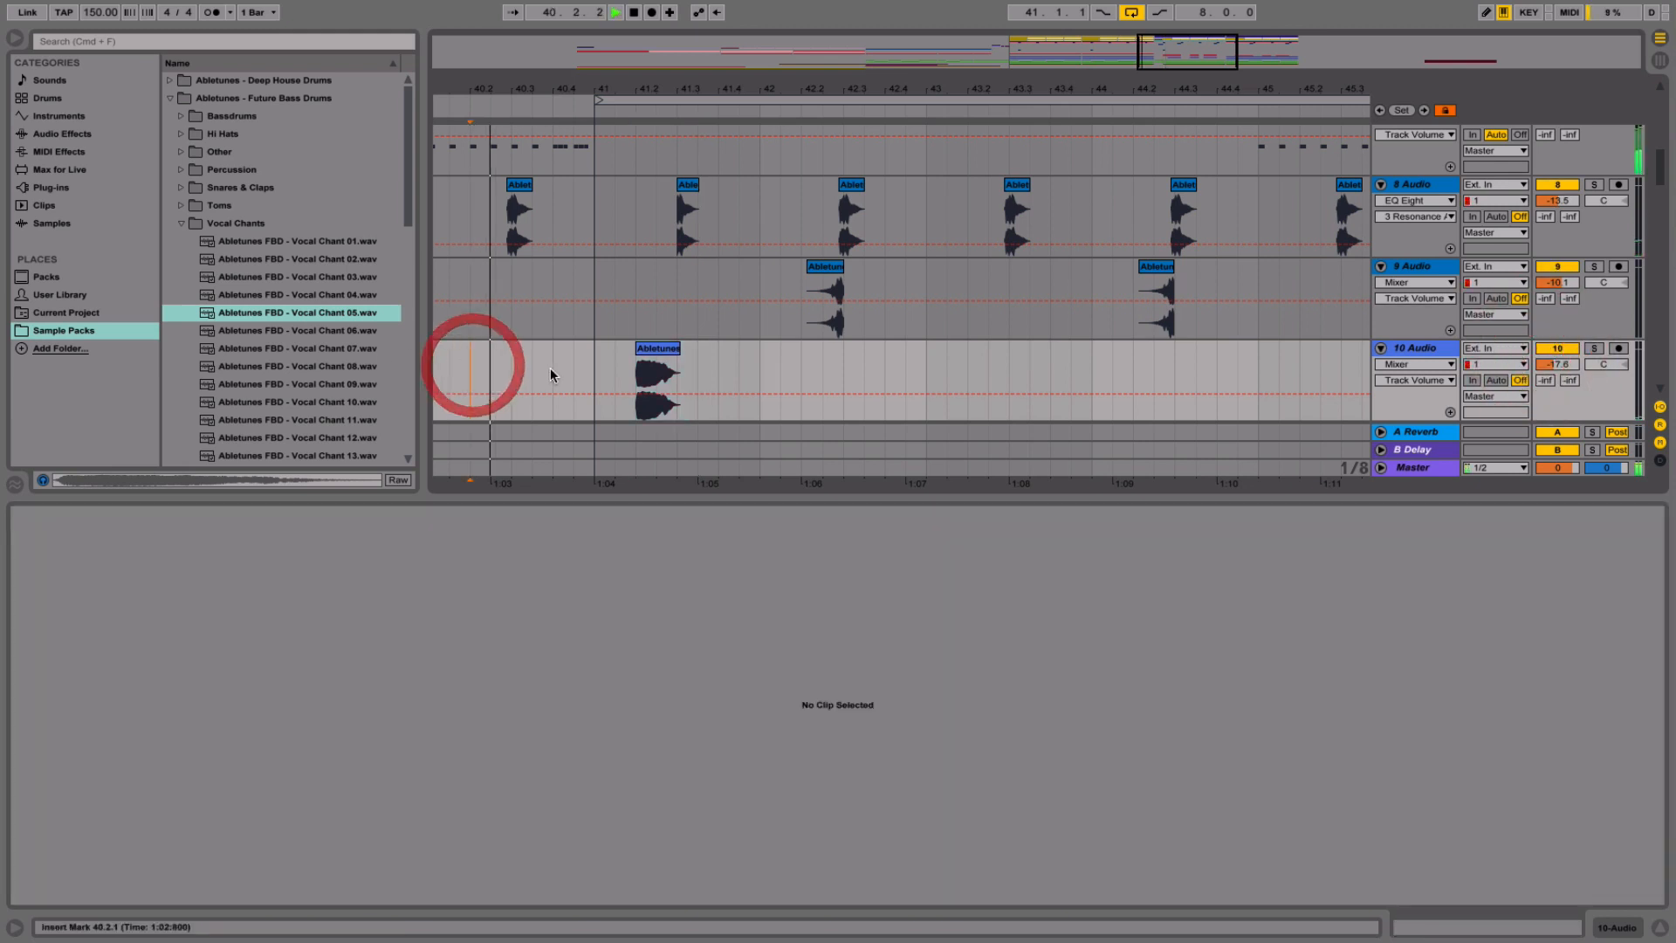
{"action": "key", "text": "space"}
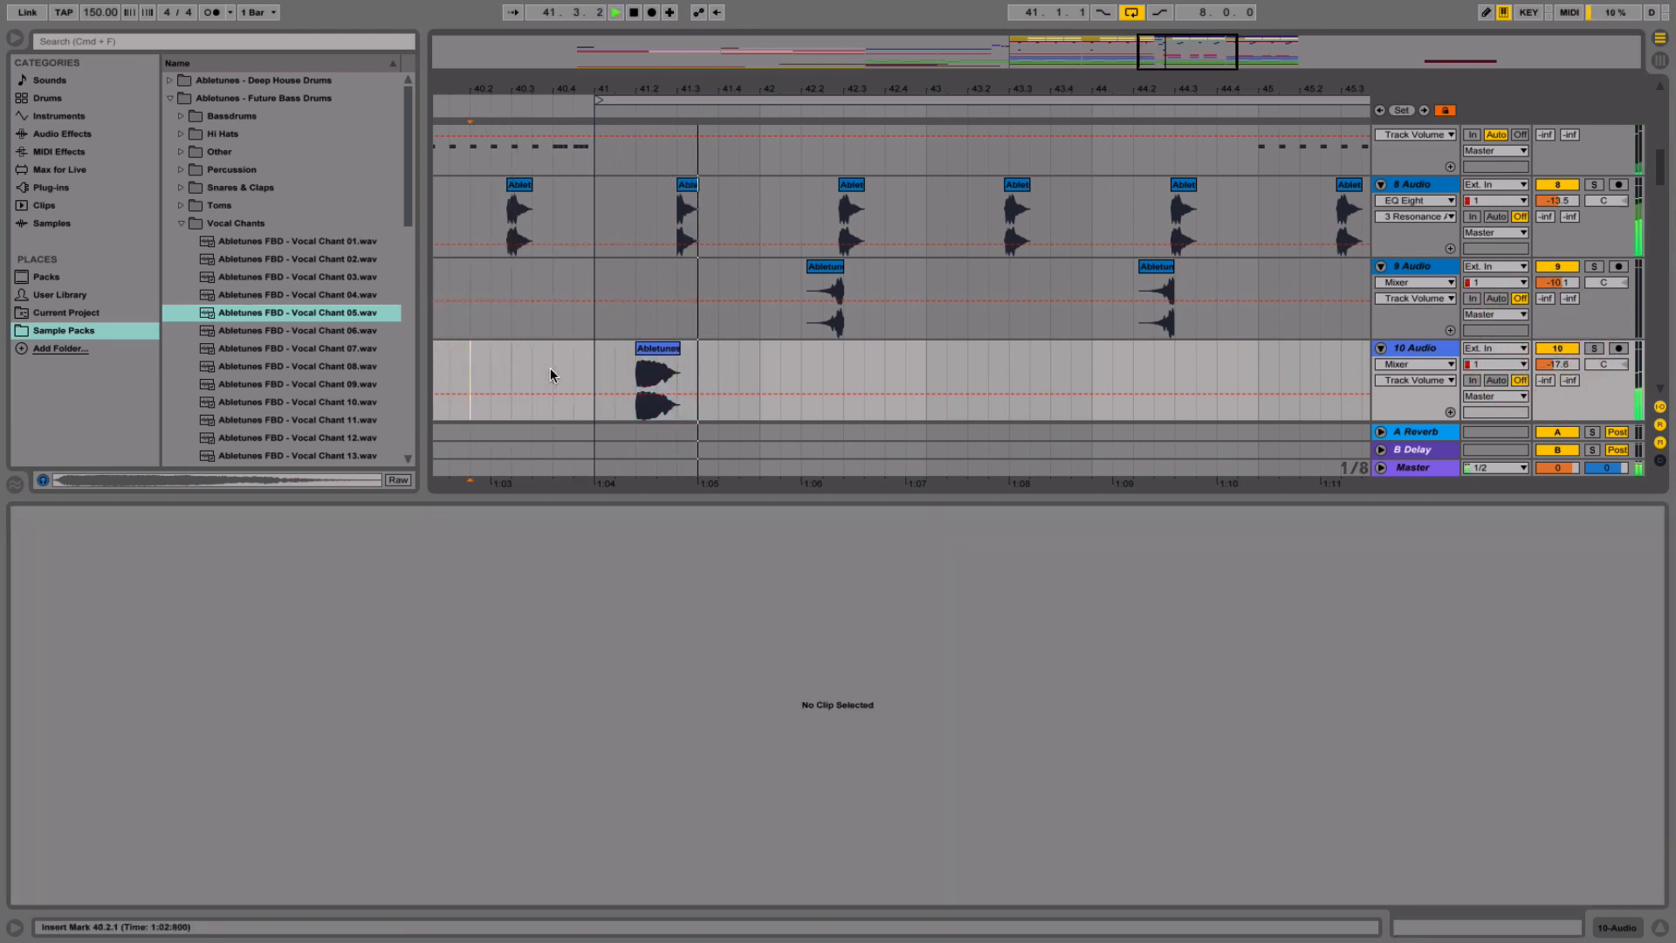
{"action": "left_click_drag", "start_coordinate": [751, 90], "coordinate": [717, 26]}
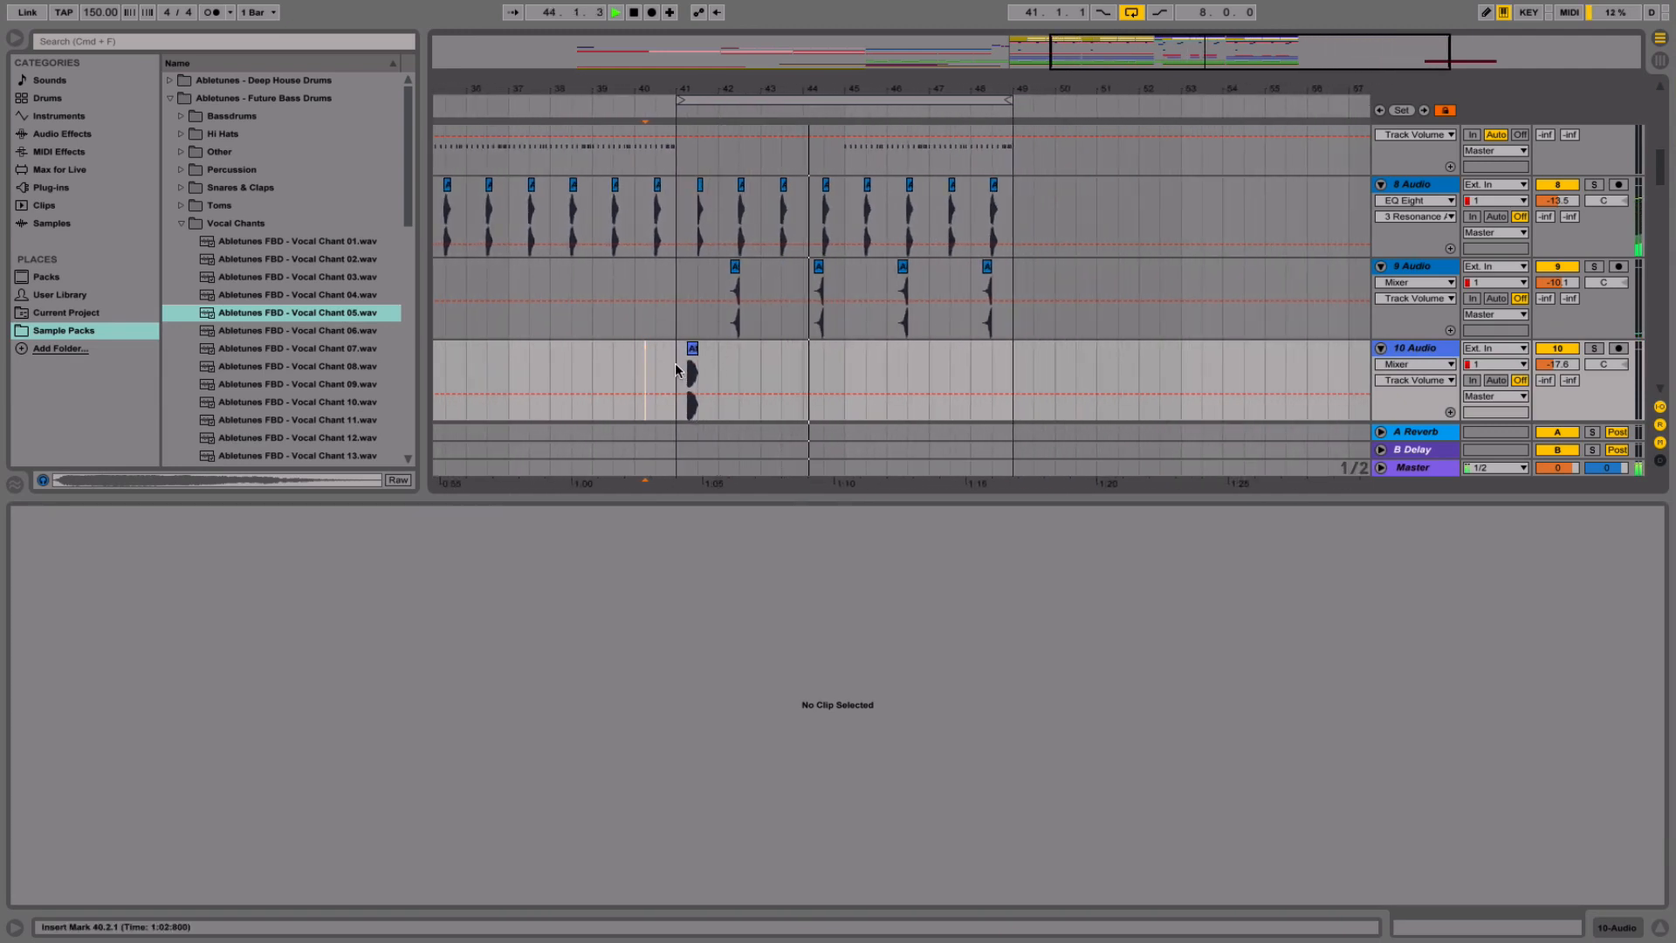
{"action": "left_click", "coordinate": [845, 353]}
{"action": "key", "text": "space"}
- Delete the Bass clips in bars 45–49 on tracks 25 and 23
{"action": "key", "text": "alt+super+l"}
{"action": "scroll", "coordinate": [1224, 625], "scroll_direction": "down", "scroll_amount": 10}
{"action": "scroll", "coordinate": [1213, 628], "scroll_direction": "up", "scroll_amount": 15}
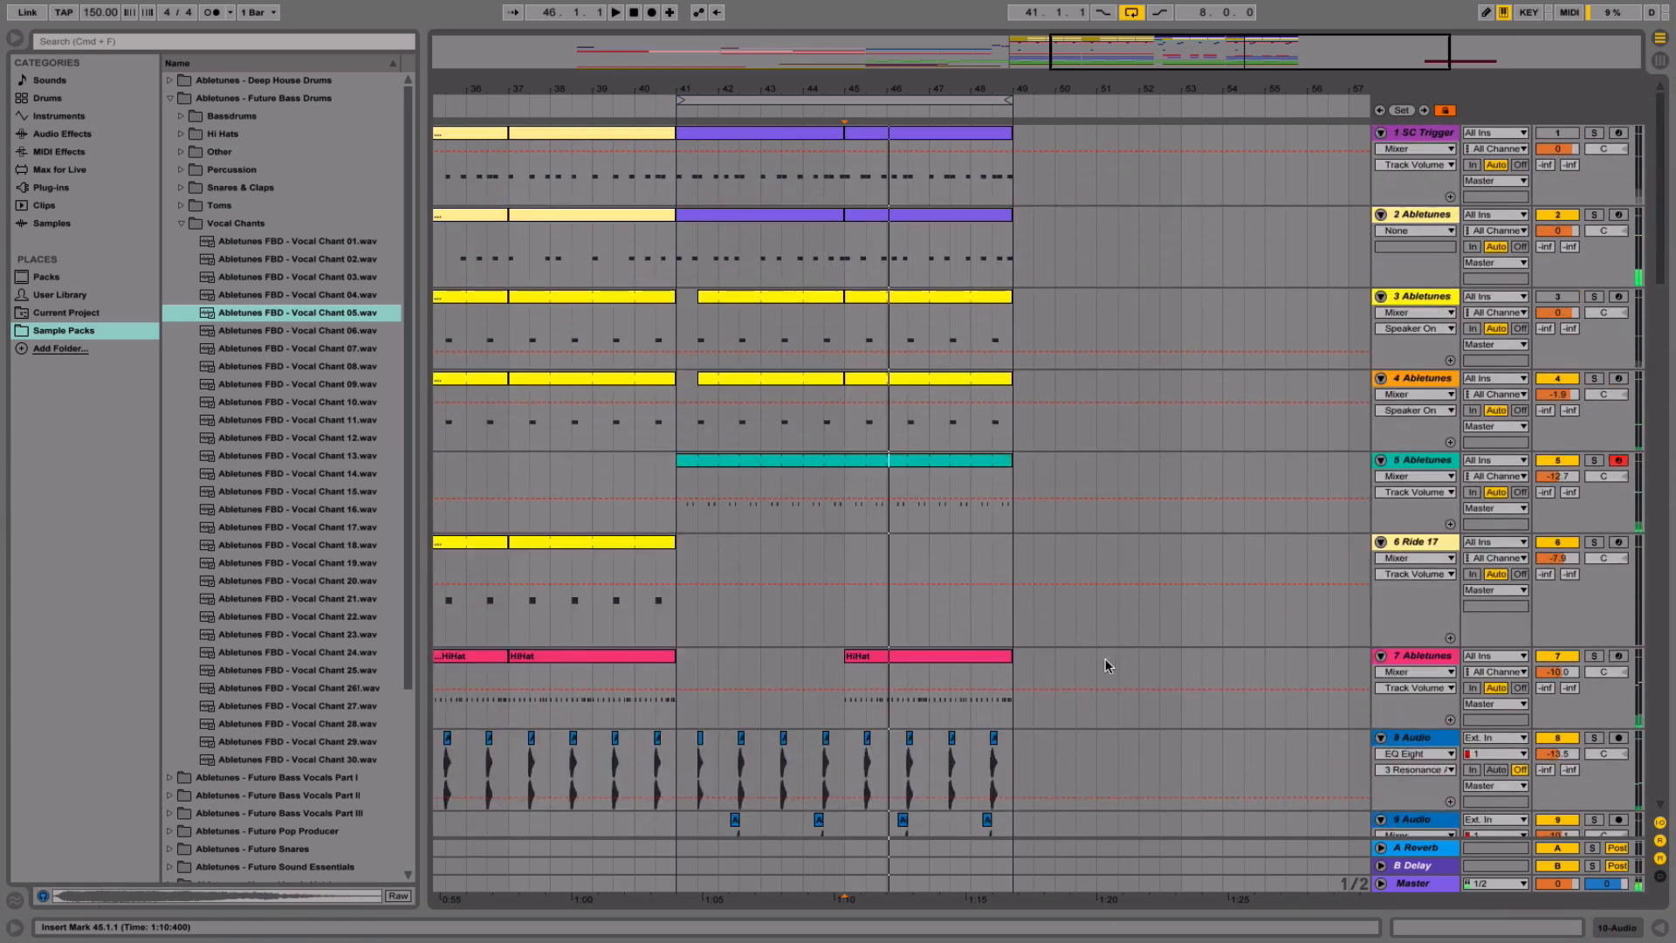
{"action": "scroll", "coordinate": [1078, 660], "scroll_direction": "down", "scroll_amount": 1}
{"action": "scroll", "coordinate": [1078, 665], "scroll_direction": "down", "scroll_amount": 12}
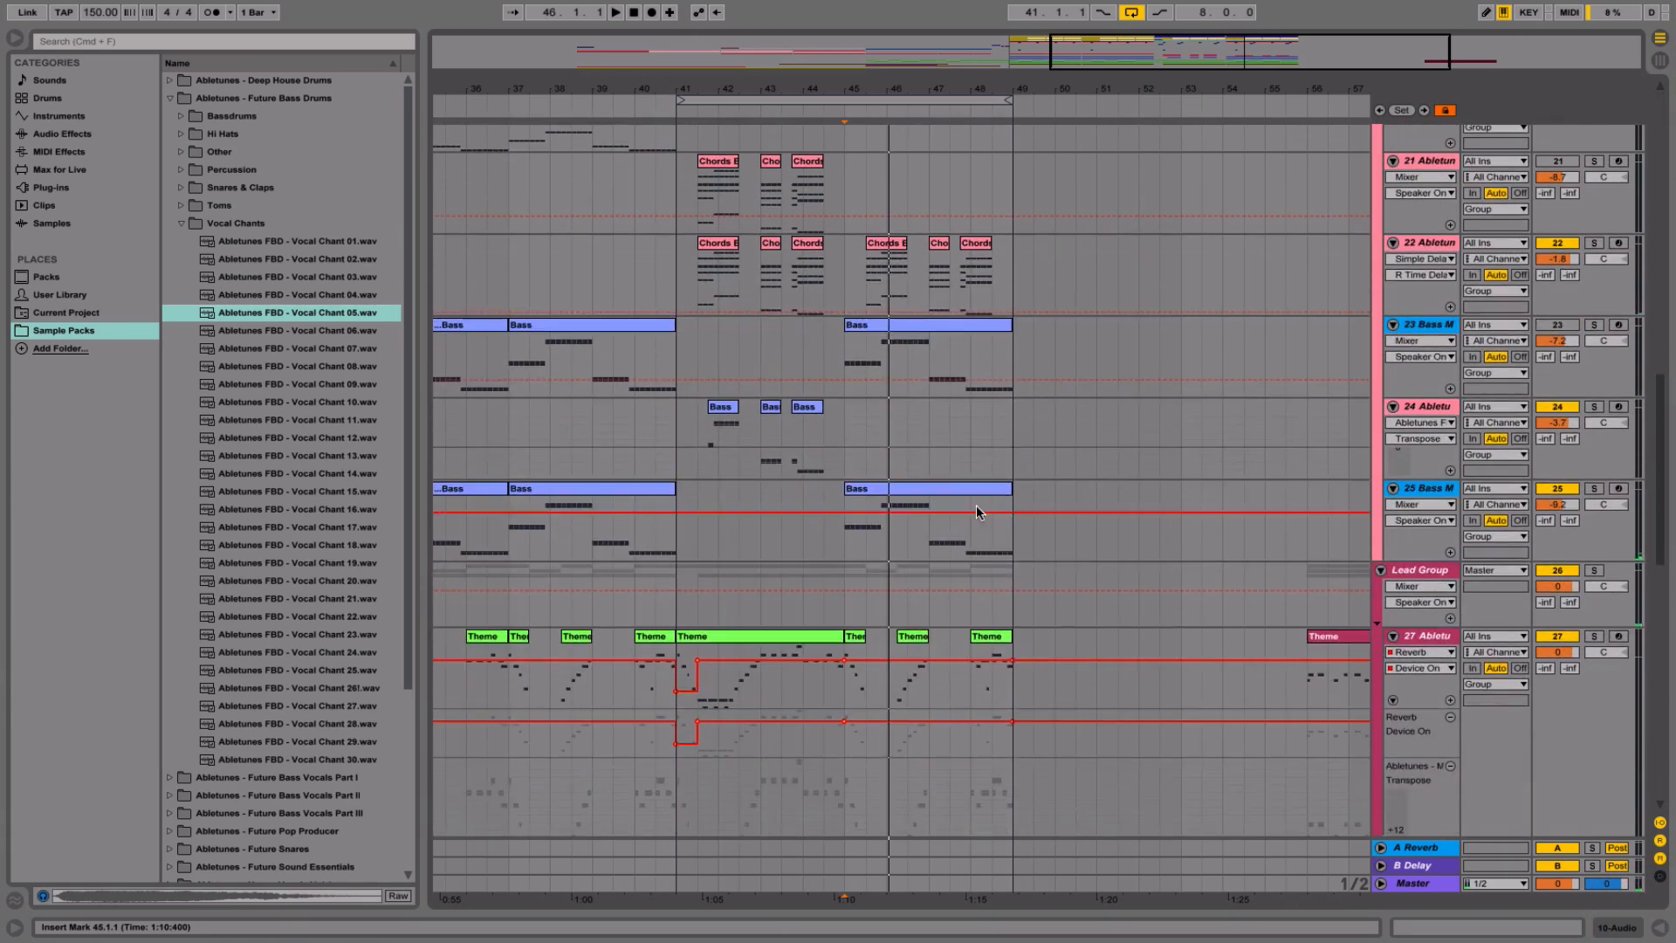
{"action": "left_click", "coordinate": [965, 489]}
{"action": "key", "text": "Delete"}
{"action": "left_click", "coordinate": [913, 325]}
{"action": "key", "text": "Delete"}
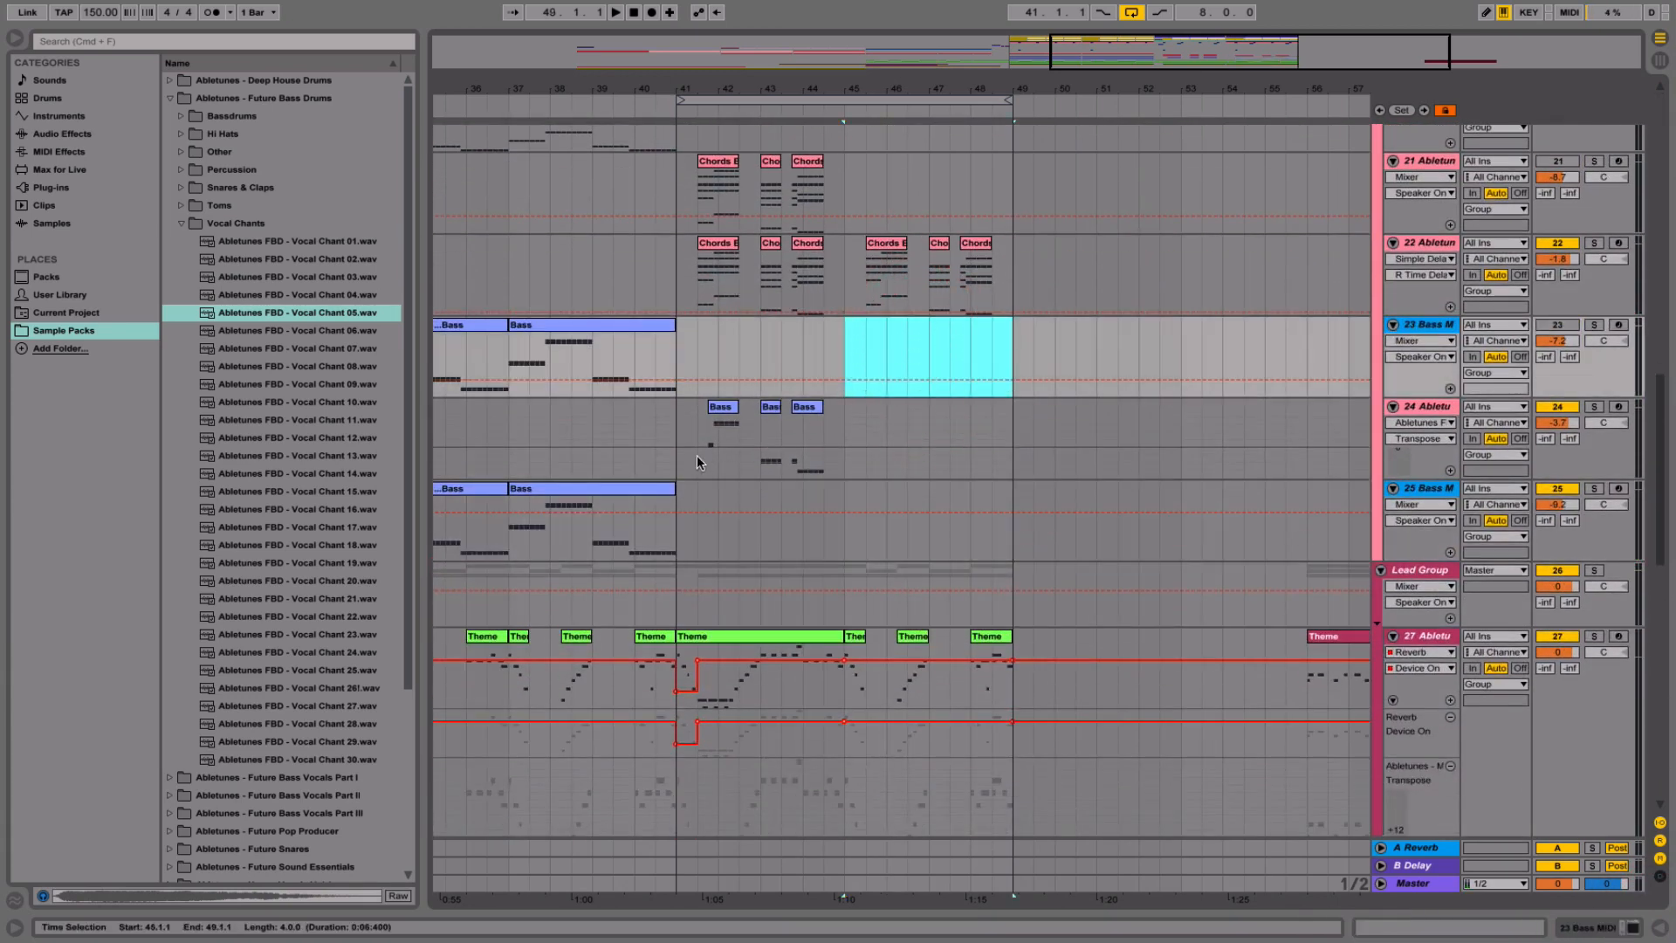
- Duplicate track 24's Bass clips from bars 41–45 into bars 45–49 and play the result from bar 45
{"action": "left_click_drag", "start_coordinate": [681, 463], "coordinate": [846, 453]}
{"action": "key", "text": "super+d"}
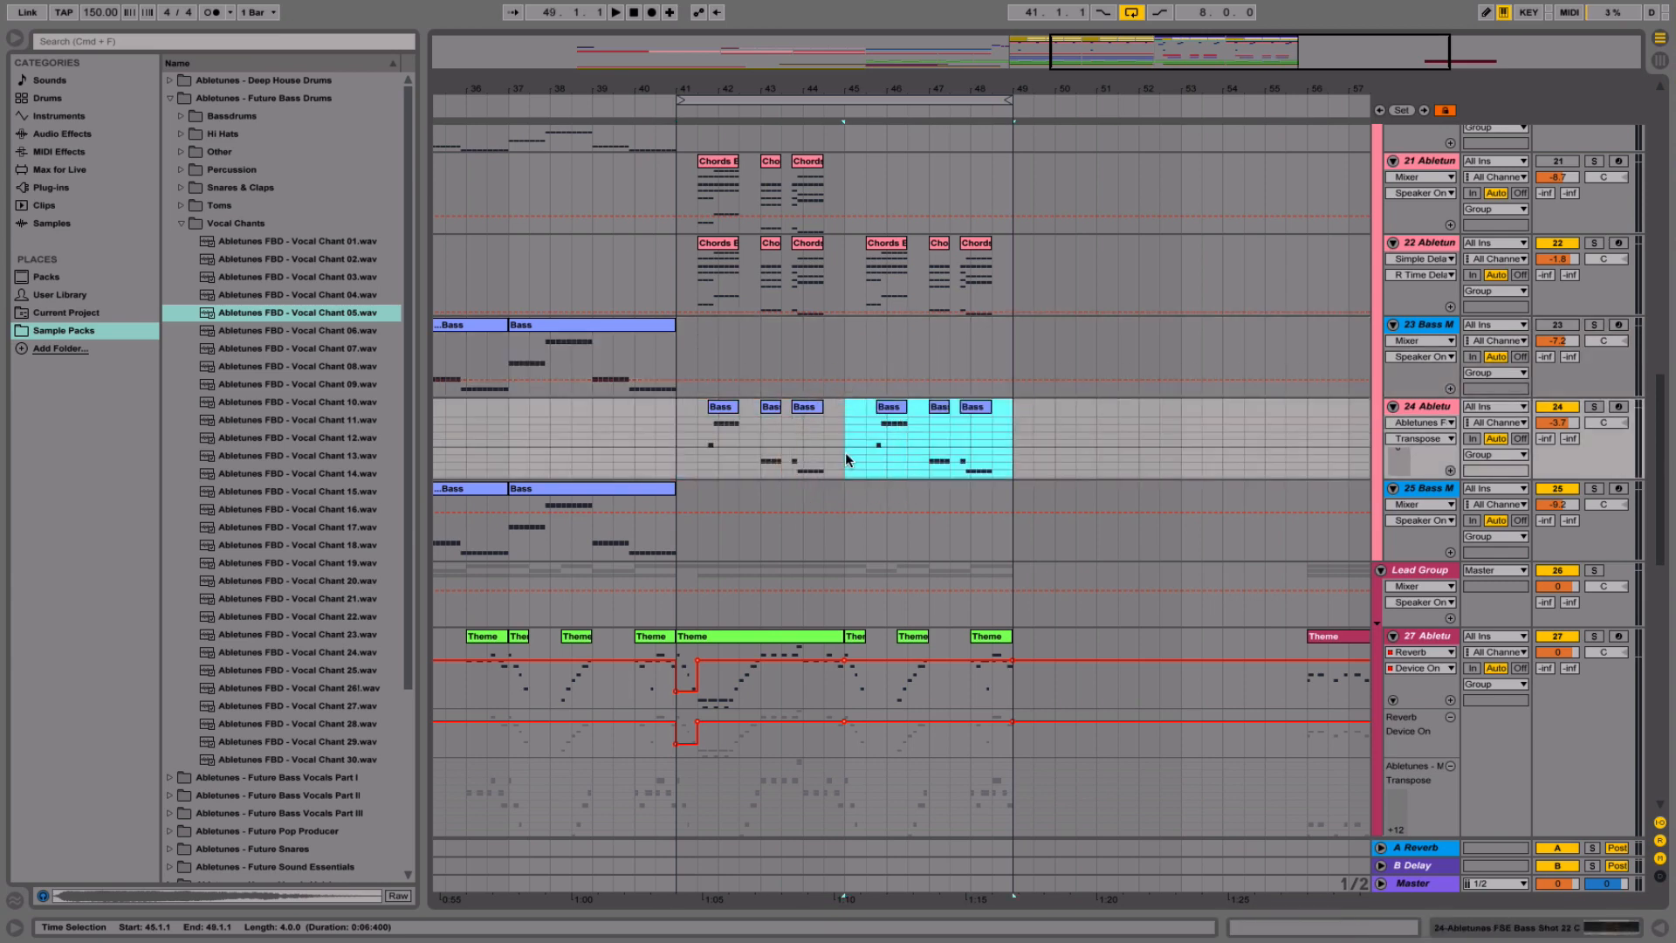
{"action": "left_click", "coordinate": [846, 458]}
{"action": "key", "text": "space"}
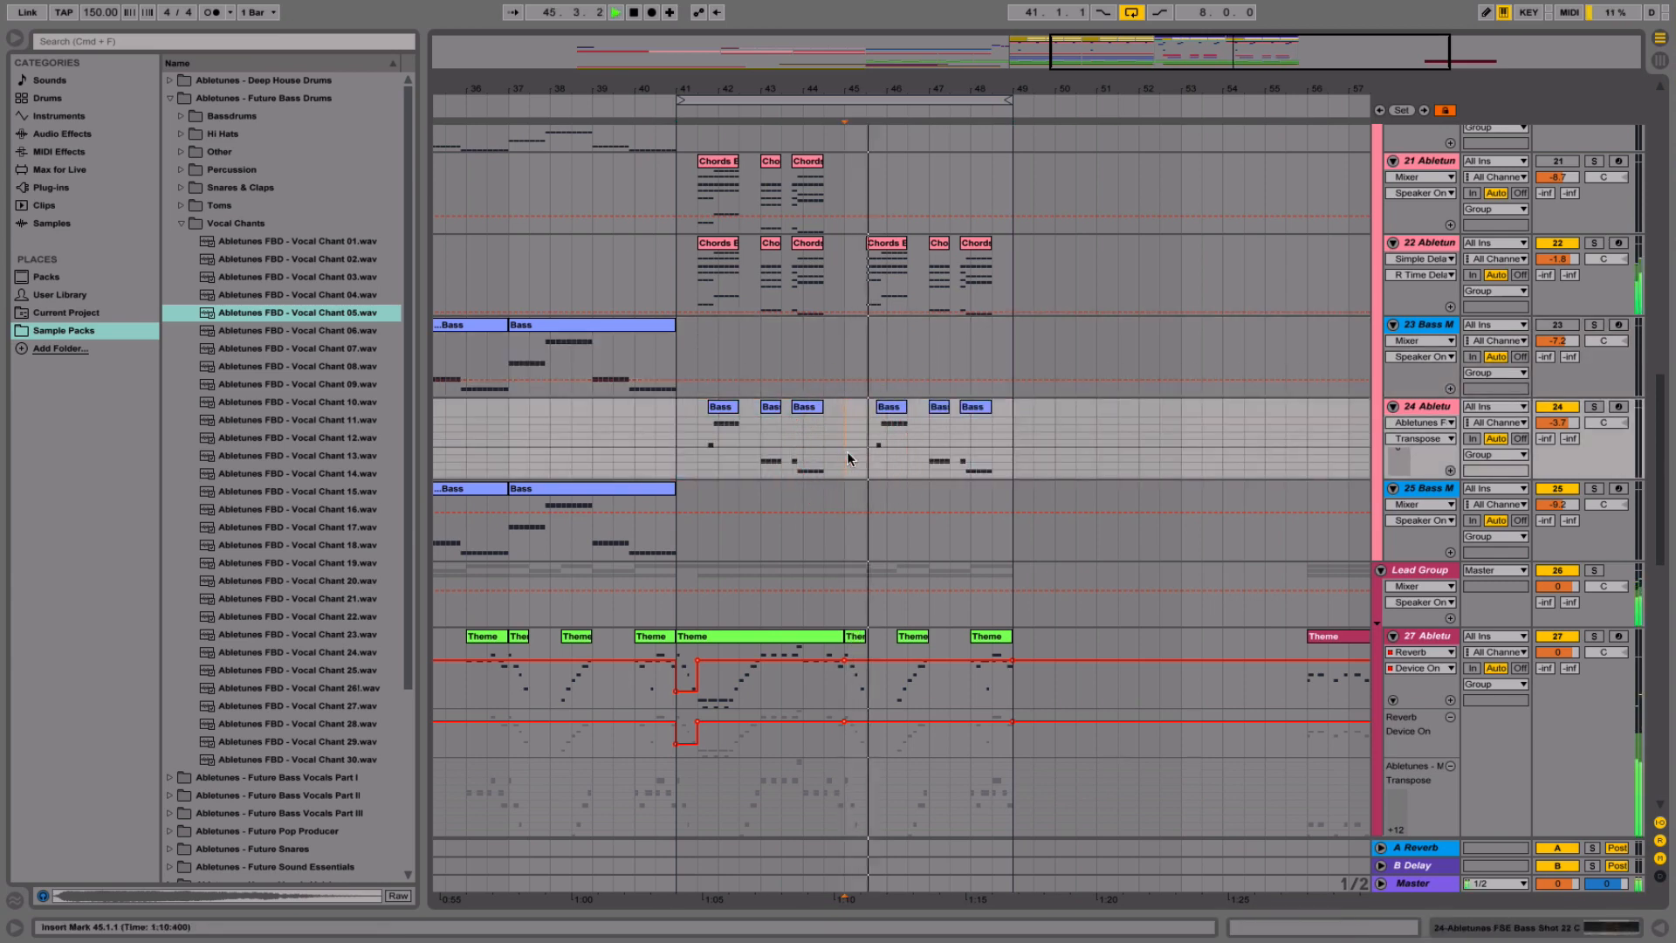
{"action": "scroll", "coordinate": [868, 482], "scroll_direction": "down", "scroll_amount": 7}
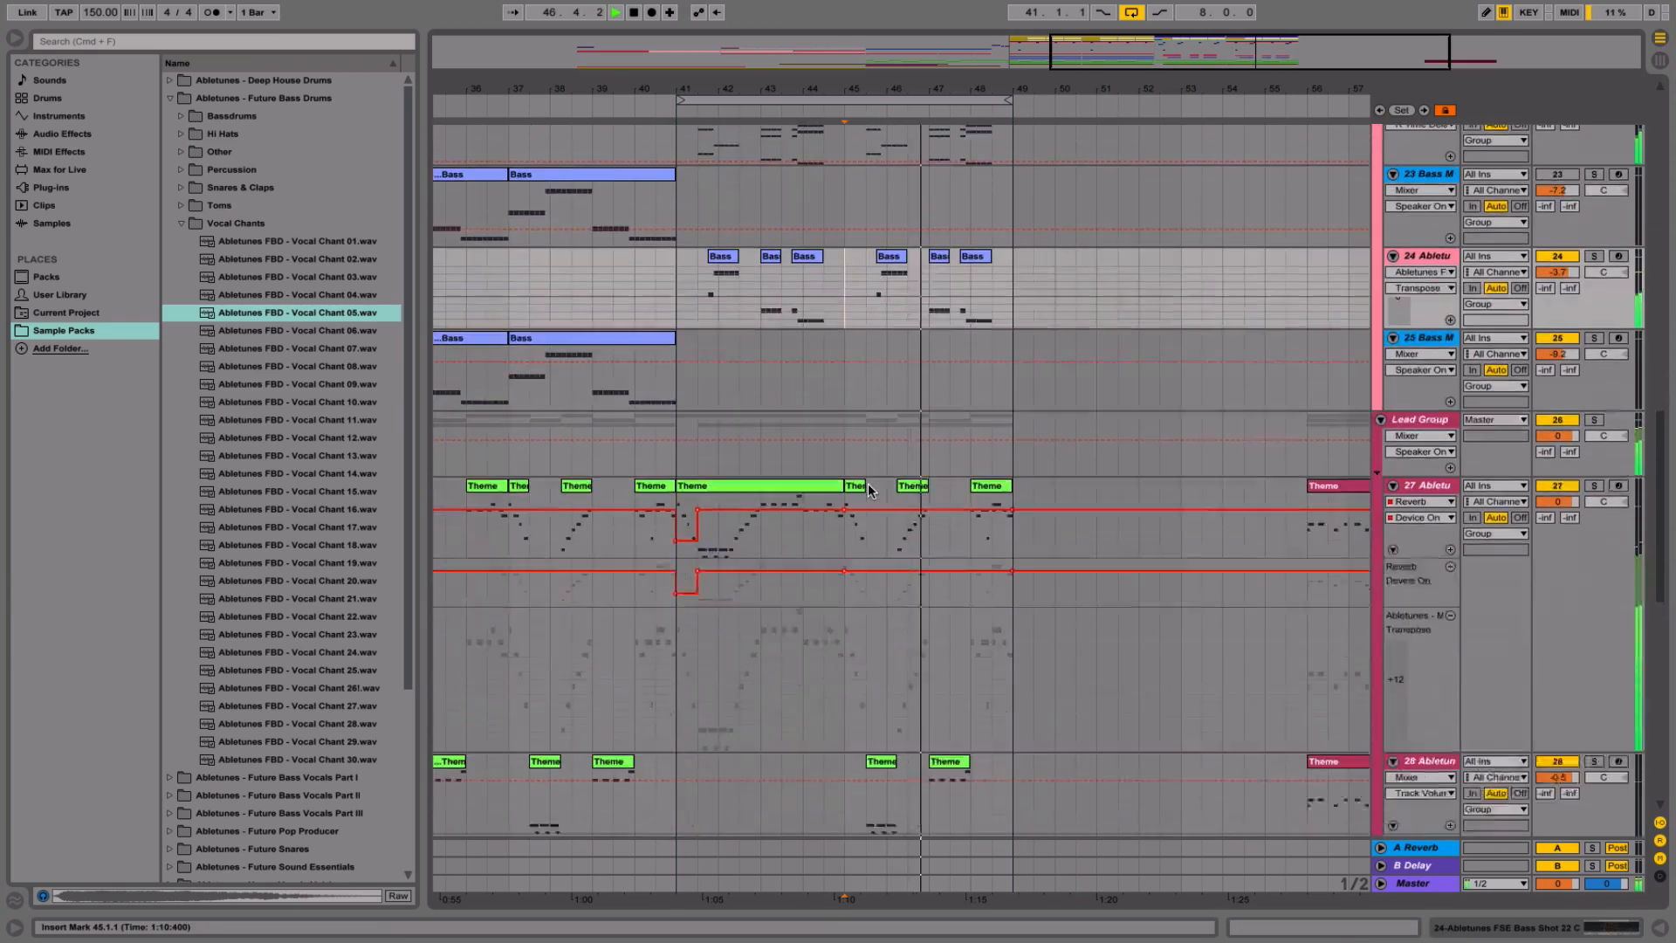
{"action": "key", "text": "space"}
- Replace the Theme clips in bars 45–49 on lead tracks 27 and 28 with a duplicate of track 27's bar 41–45 Theme clip
{"action": "left_click_drag", "start_coordinate": [846, 678], "coordinate": [842, 742]}
{"action": "left_click", "coordinate": [1002, 407]}
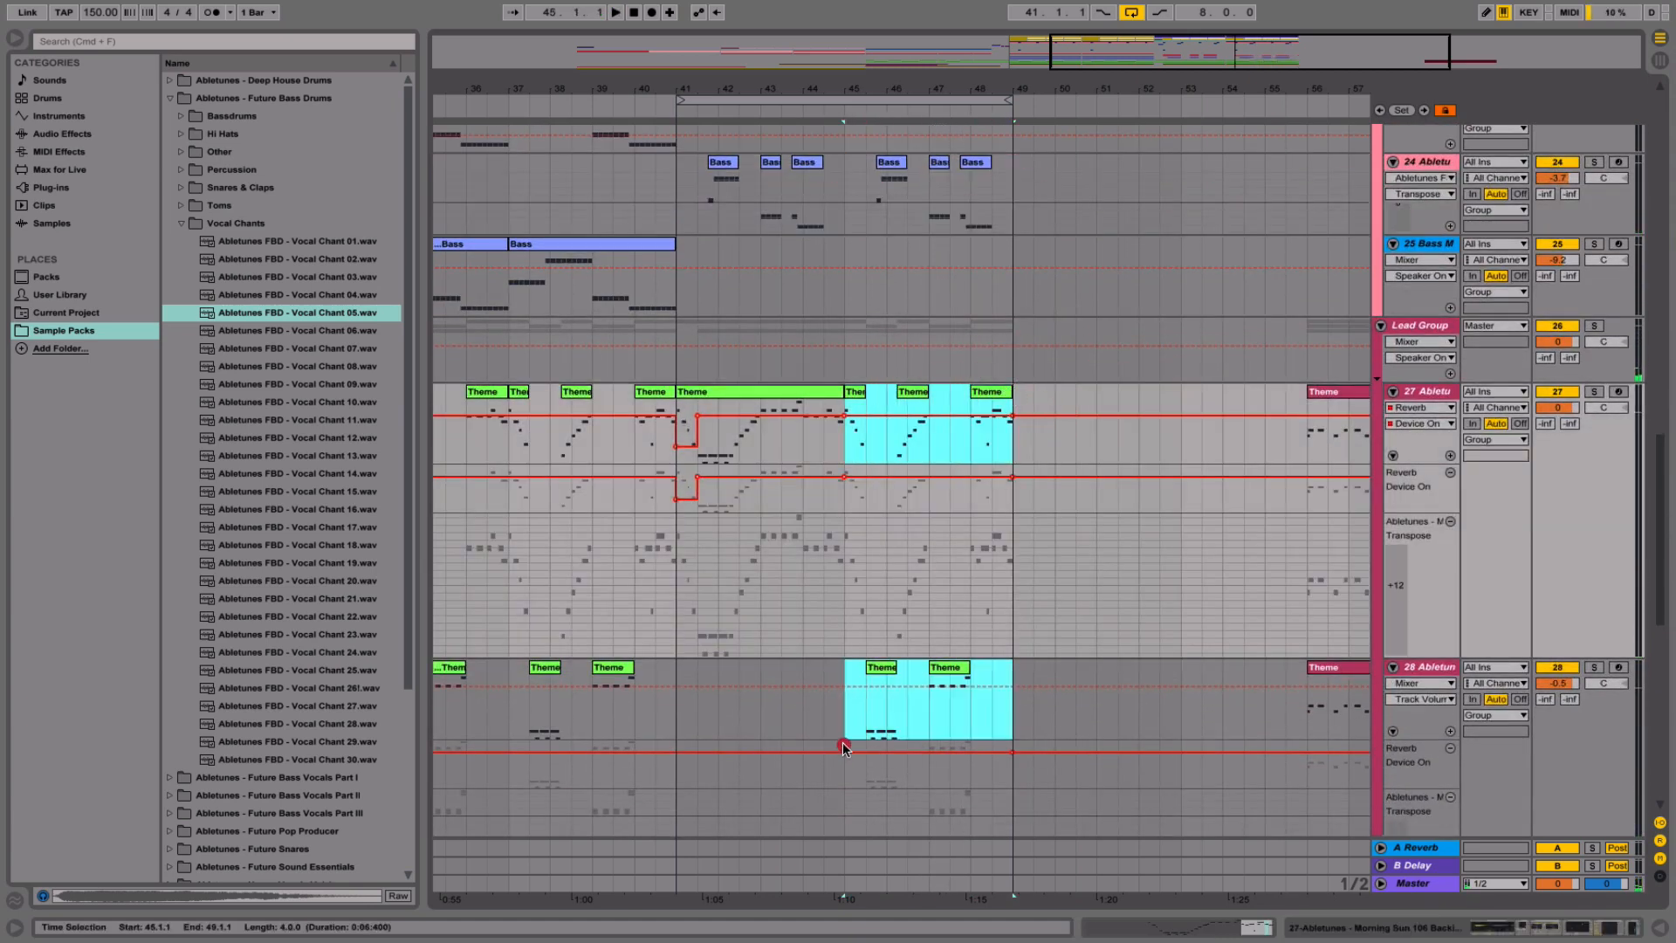
{"action": "key", "text": "Delete"}
{"action": "left_click", "coordinate": [742, 391]}
{"action": "key", "text": "super+d"}
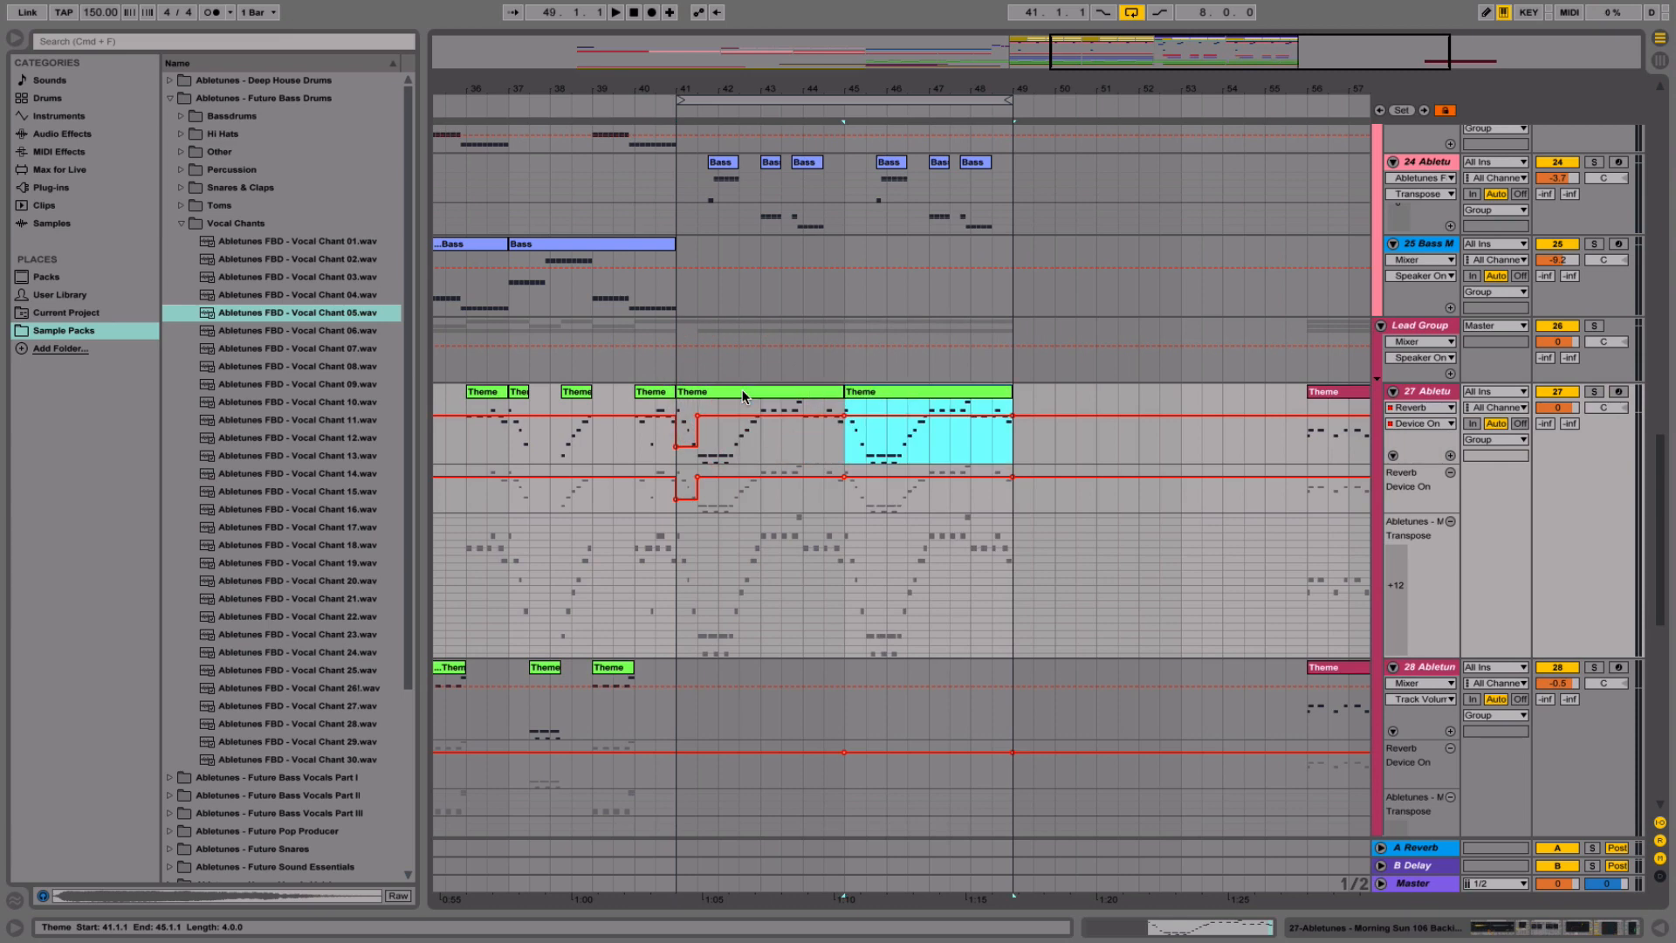
- Consolidate track 29's two Theme clips in bars 45–49 and transpose all their notes down one octave
{"action": "scroll", "coordinate": [891, 501], "scroll_direction": "down", "scroll_amount": 3}
{"action": "scroll", "coordinate": [890, 502], "scroll_direction": "down", "scroll_amount": 5}
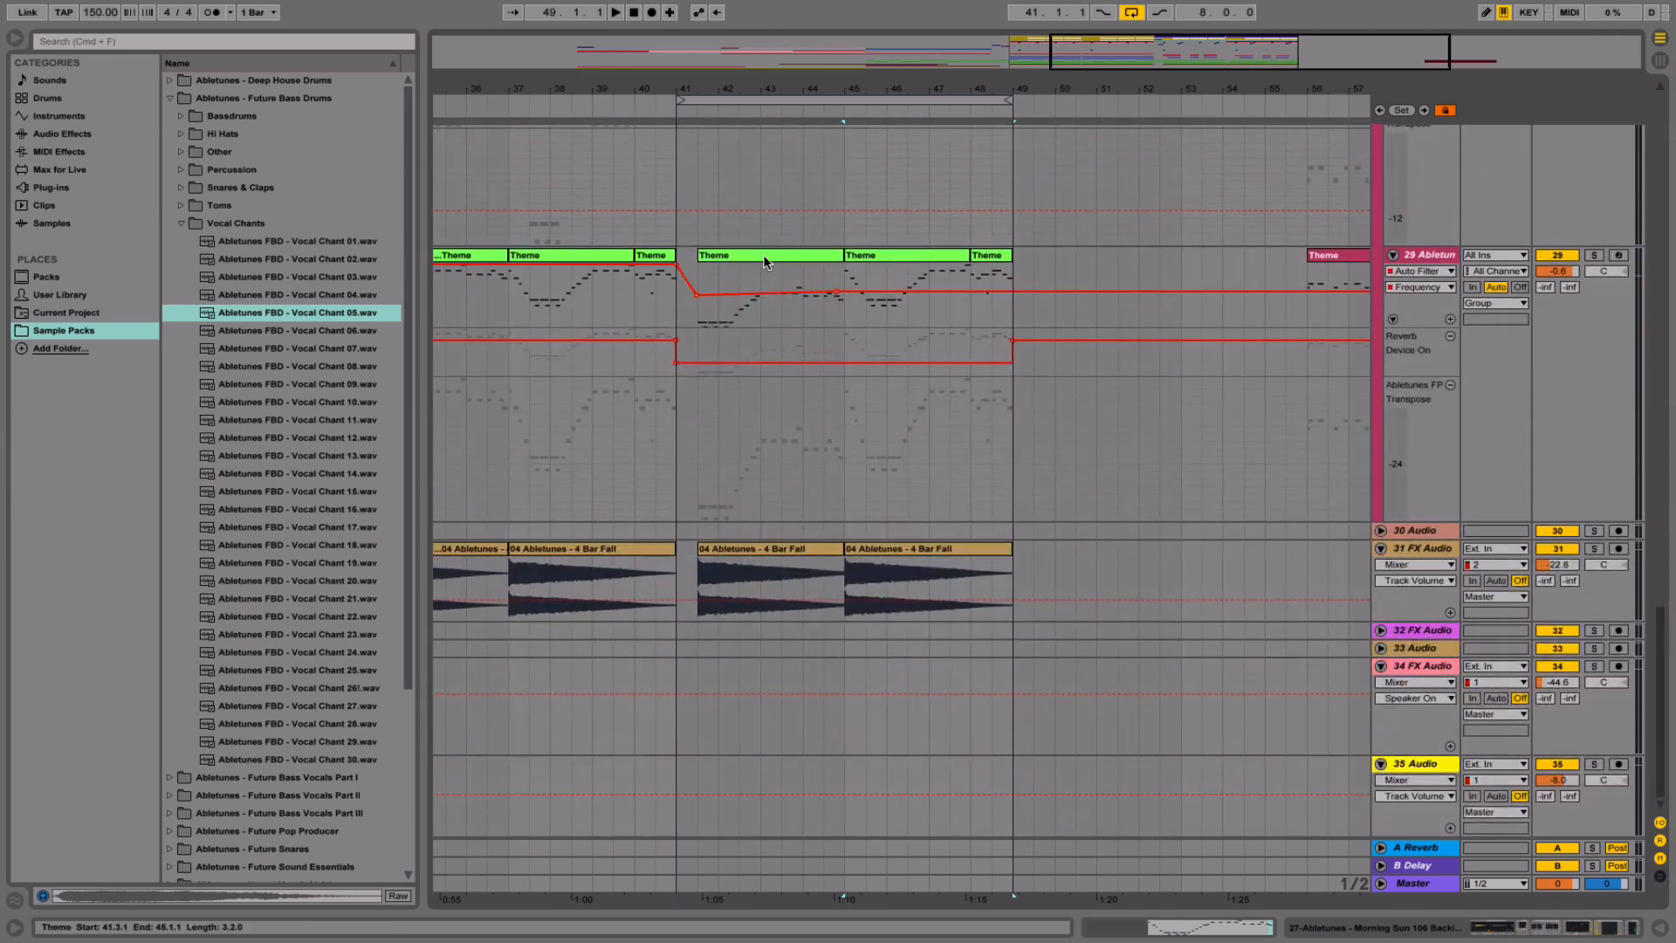
{"action": "left_click", "coordinate": [894, 254]}
{"action": "left_click", "coordinate": [998, 253], "text": "shift"}
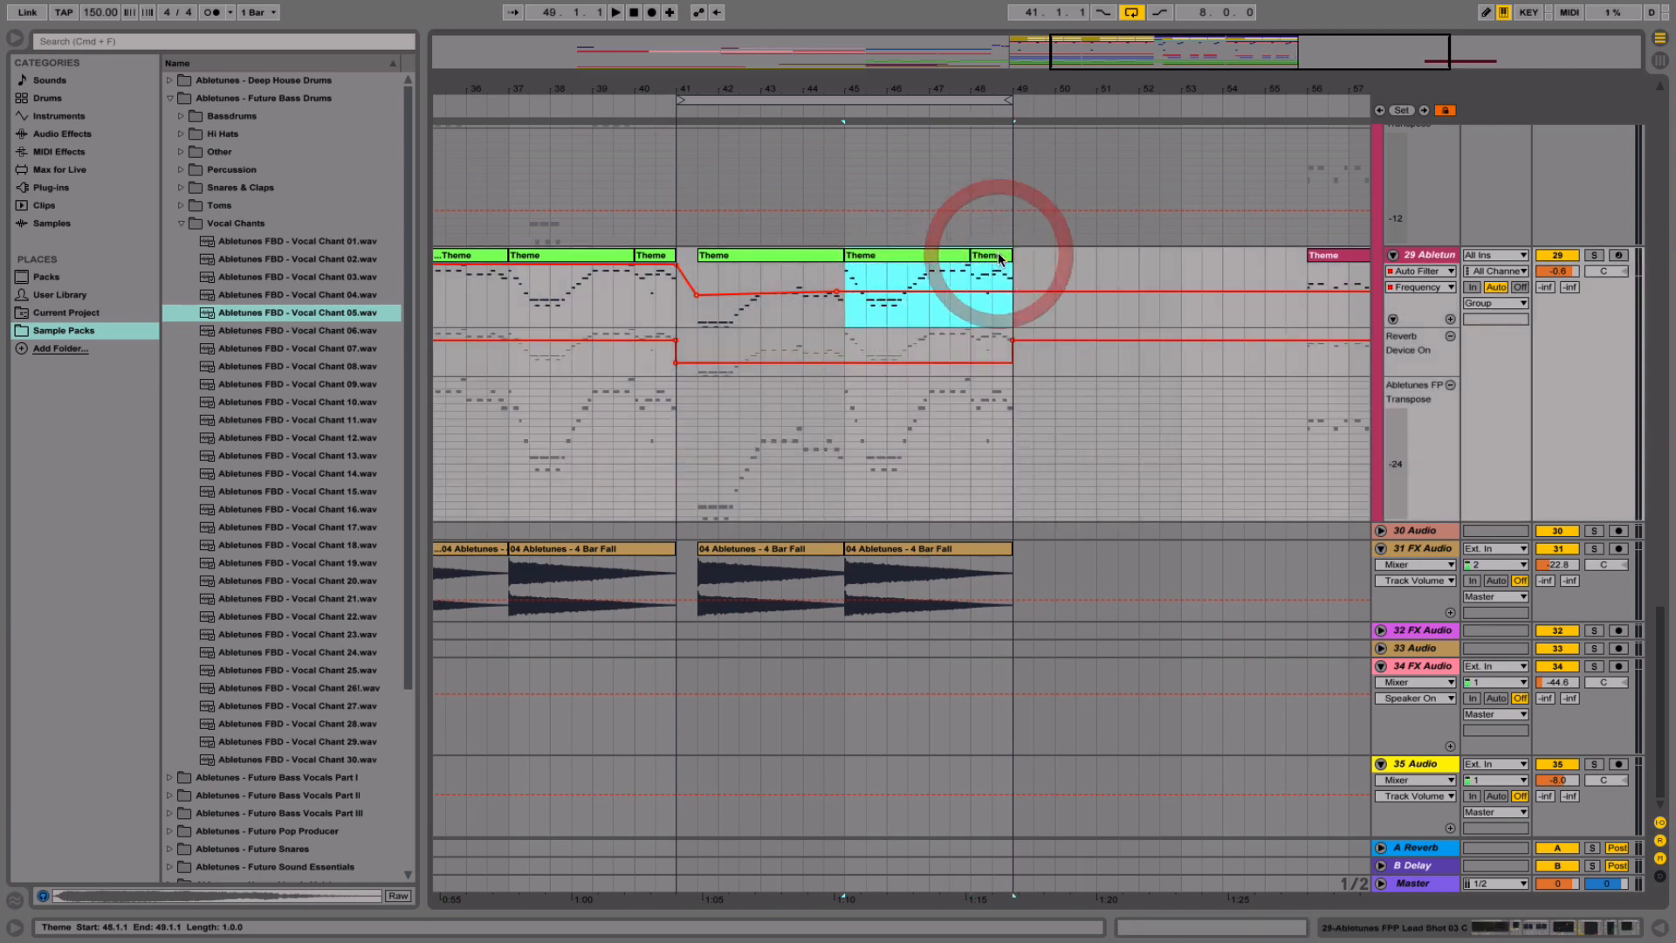
{"action": "key", "text": "super+j"}
{"action": "double_click", "coordinate": [972, 255]}
{"action": "left_click", "coordinate": [1041, 742]}
{"action": "key", "text": "super+a"}
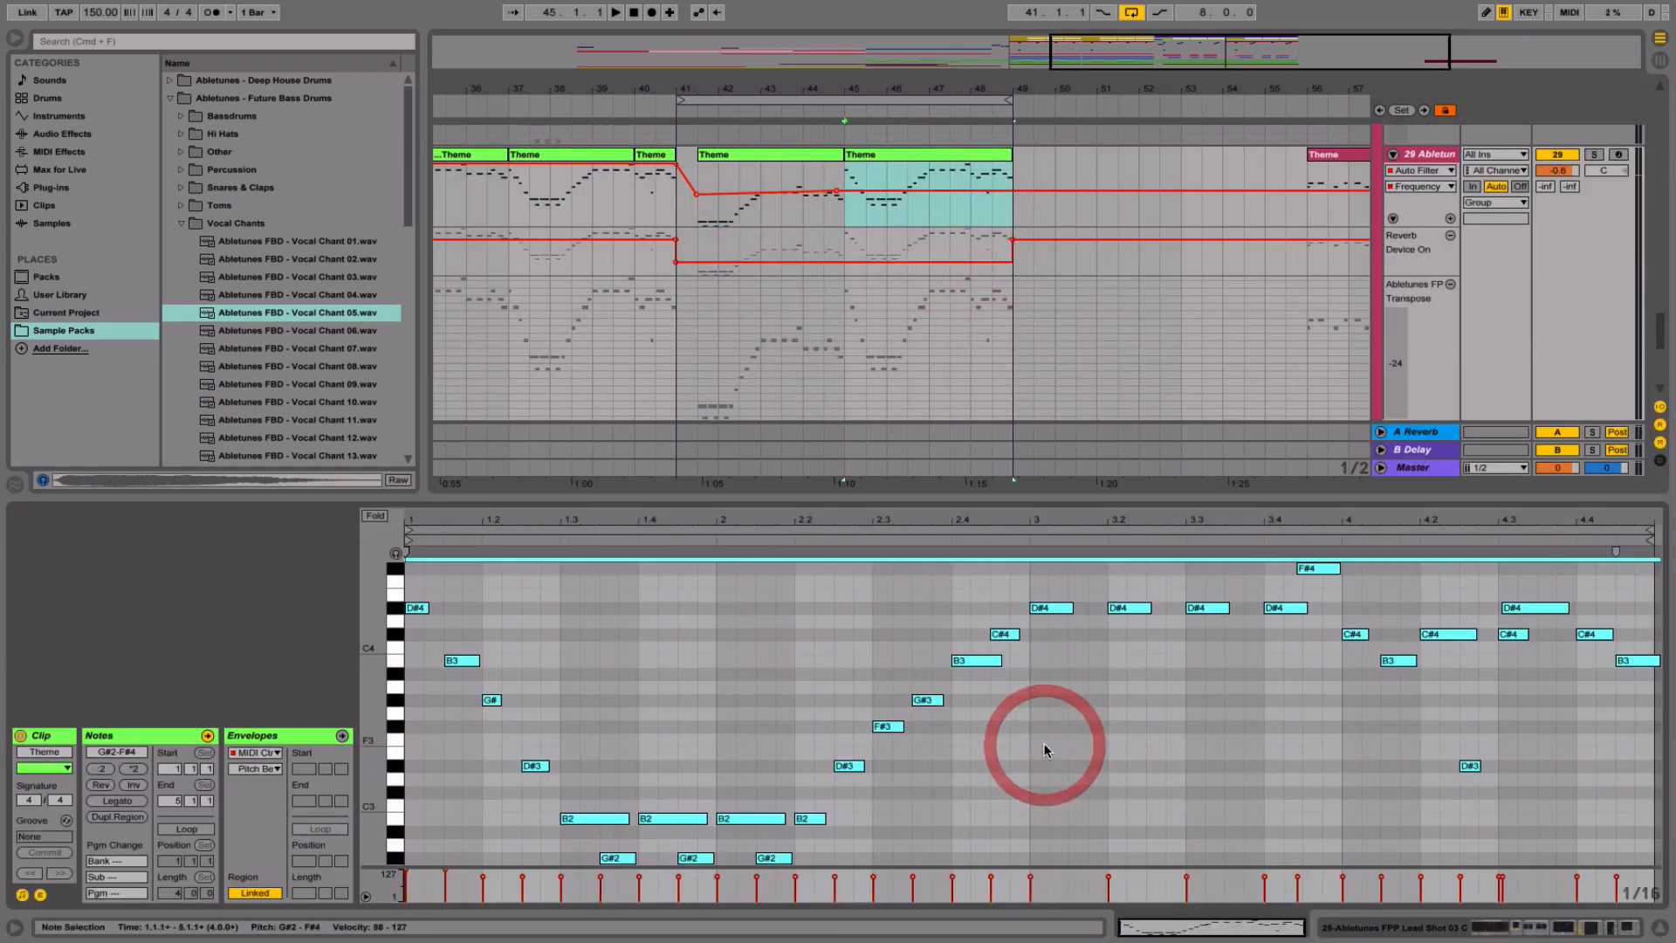
- Raise track 29's Auto Filter frequency automation point at bar 49 to about 18.9 kHz, ramping up from bar 45
{"action": "left_click", "coordinate": [1042, 198]}
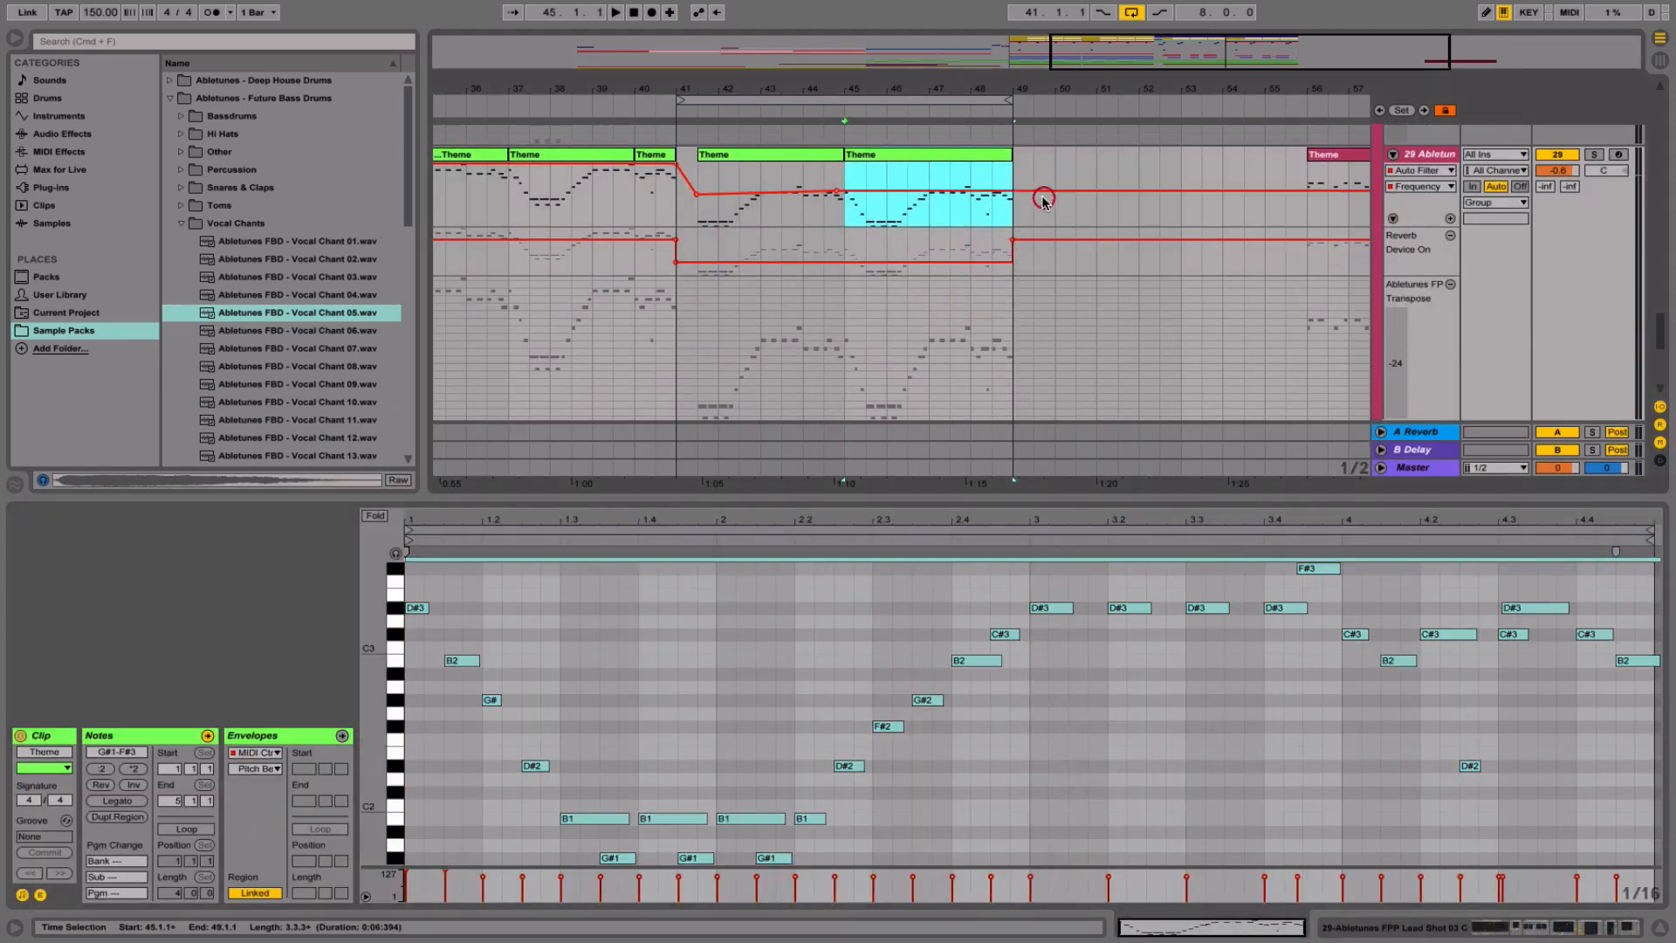
{"action": "left_click", "coordinate": [1075, 204]}
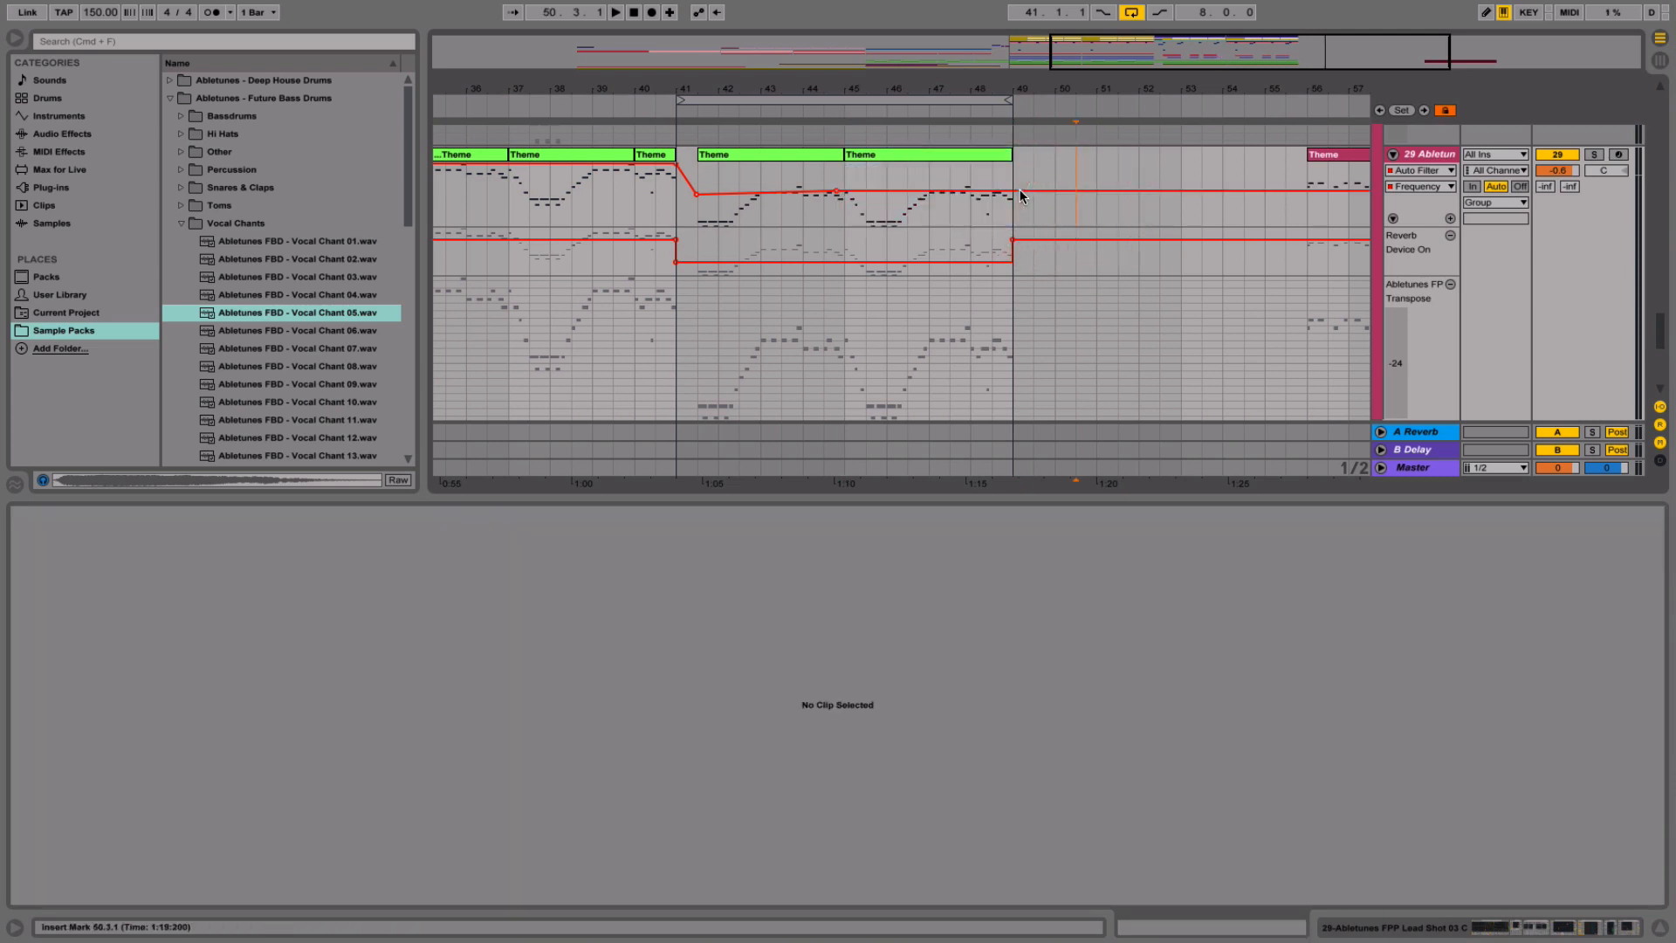
{"action": "left_click_drag", "start_coordinate": [1014, 191], "coordinate": [1013, 166]}
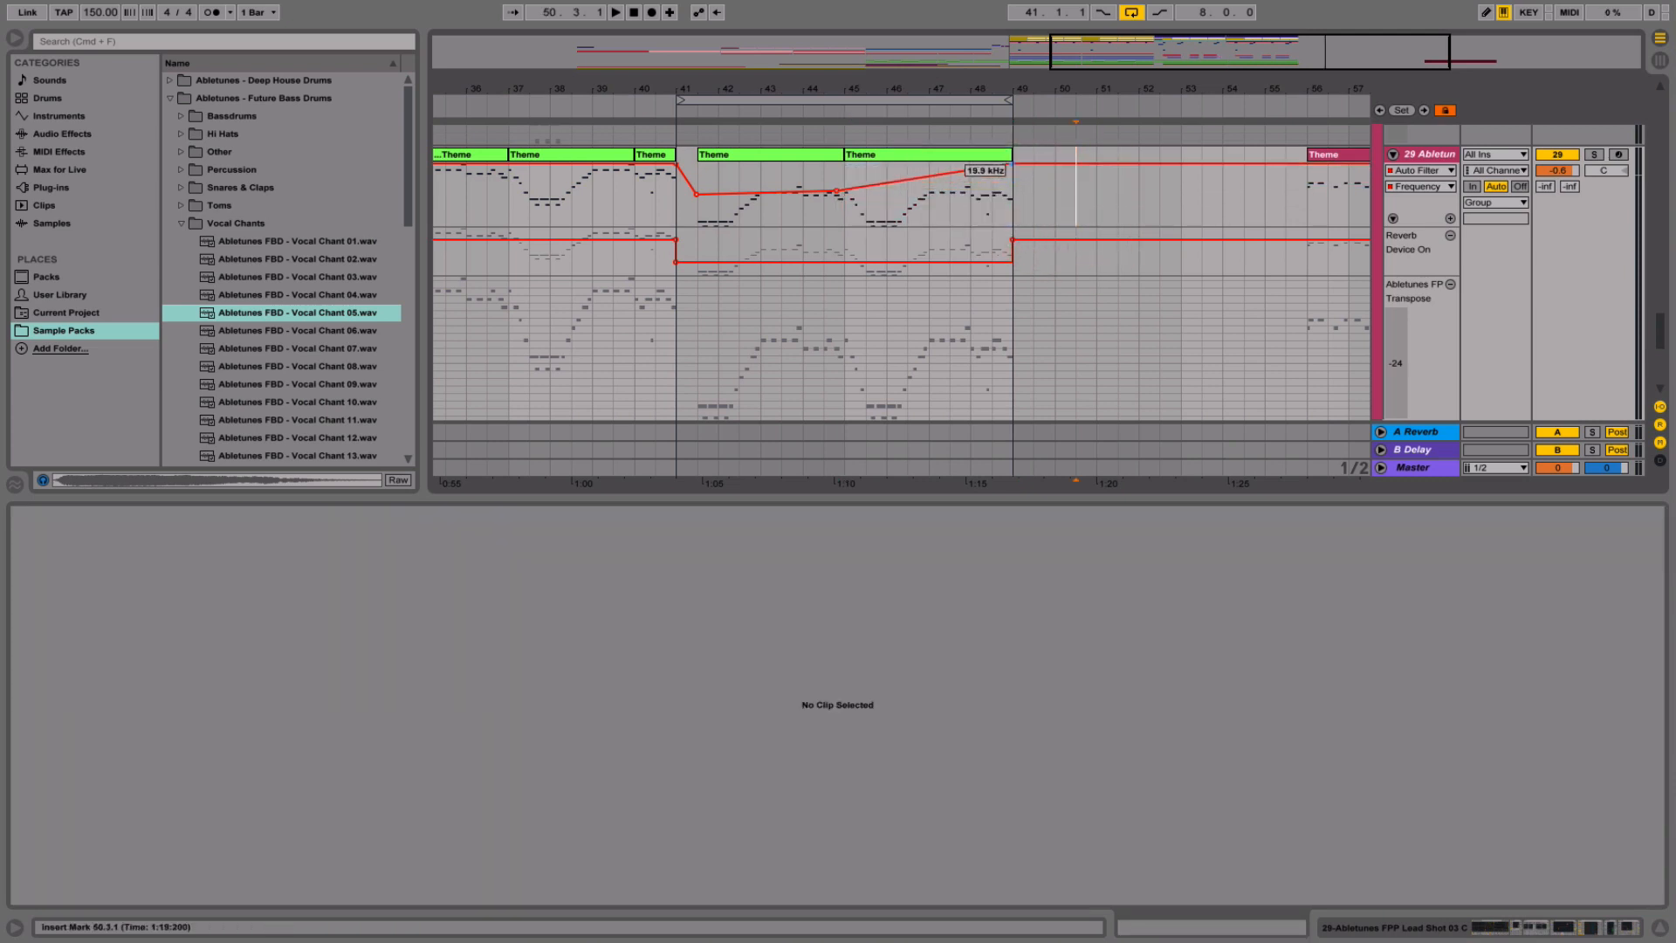
- Show track 29's devices and play its Auto Filter frequency automation from bar 45
{"action": "left_click", "coordinate": [1421, 157]}
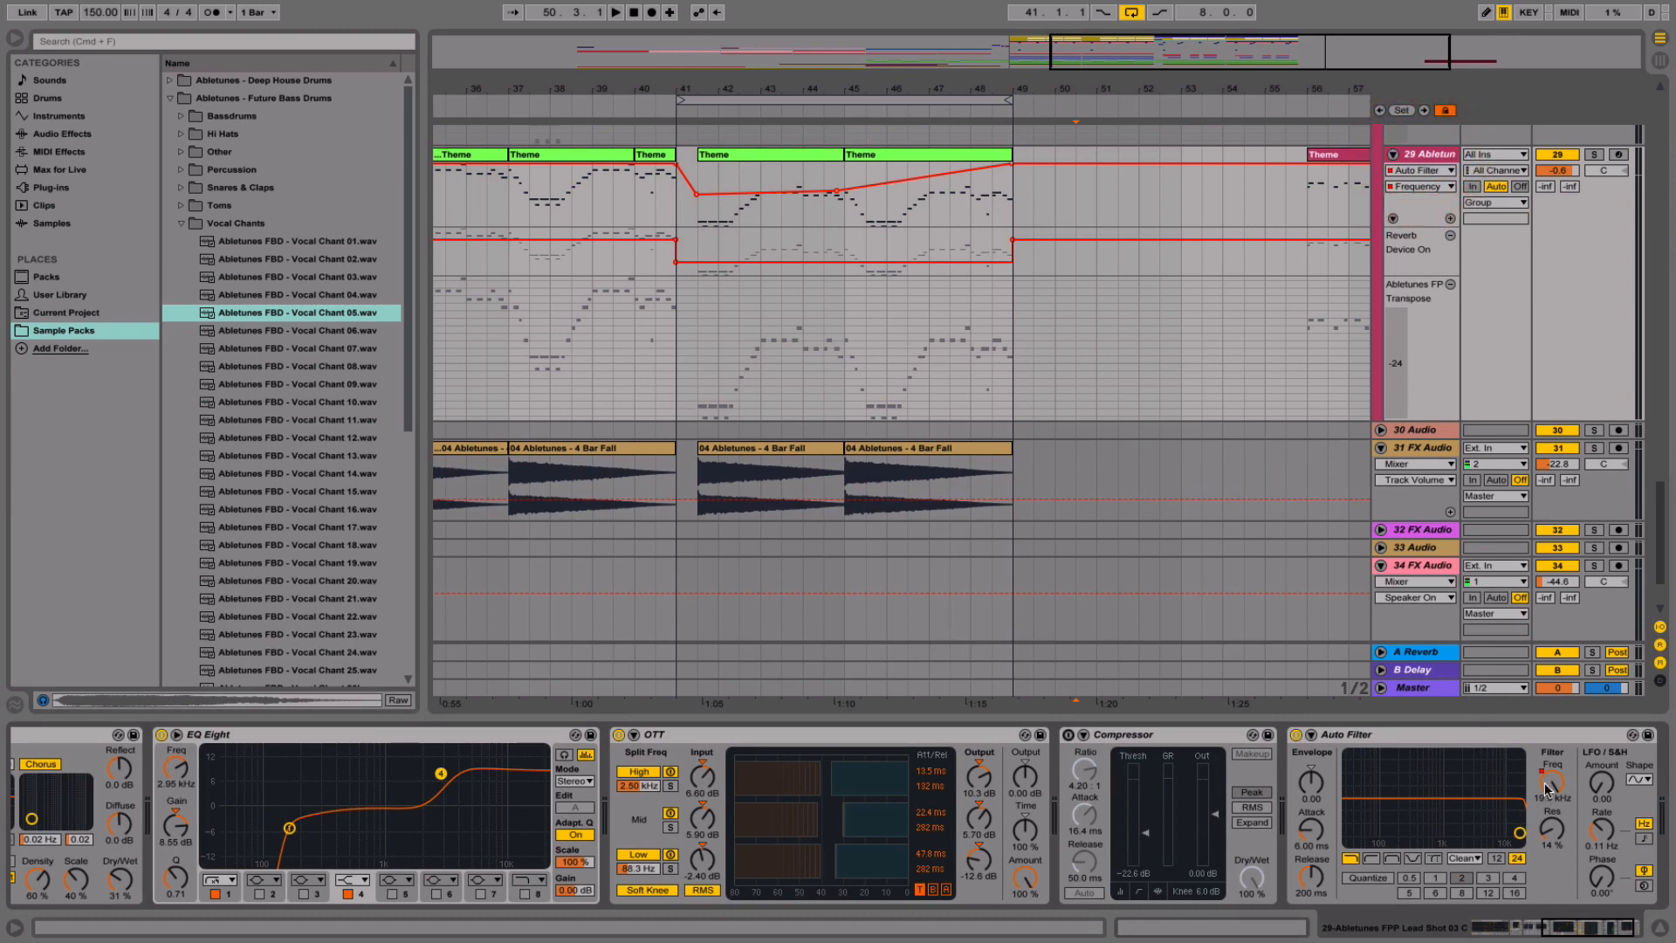
{"action": "left_click", "coordinate": [1099, 500]}
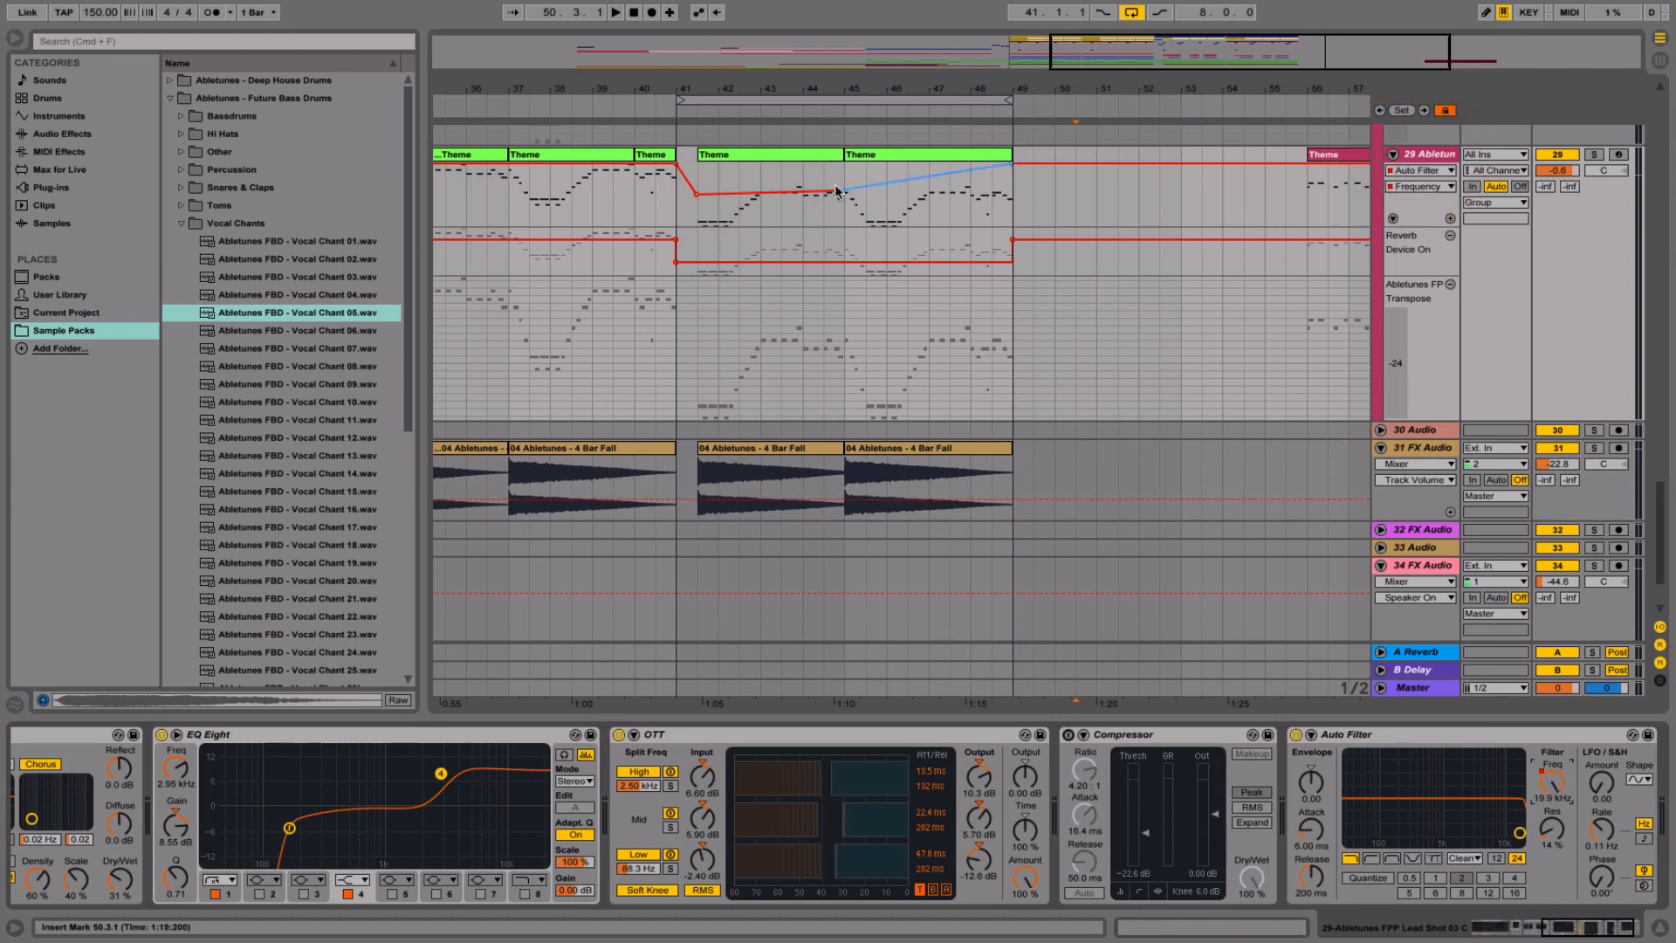
{"action": "left_click", "coordinate": [851, 217]}
{"action": "key", "text": "space"}
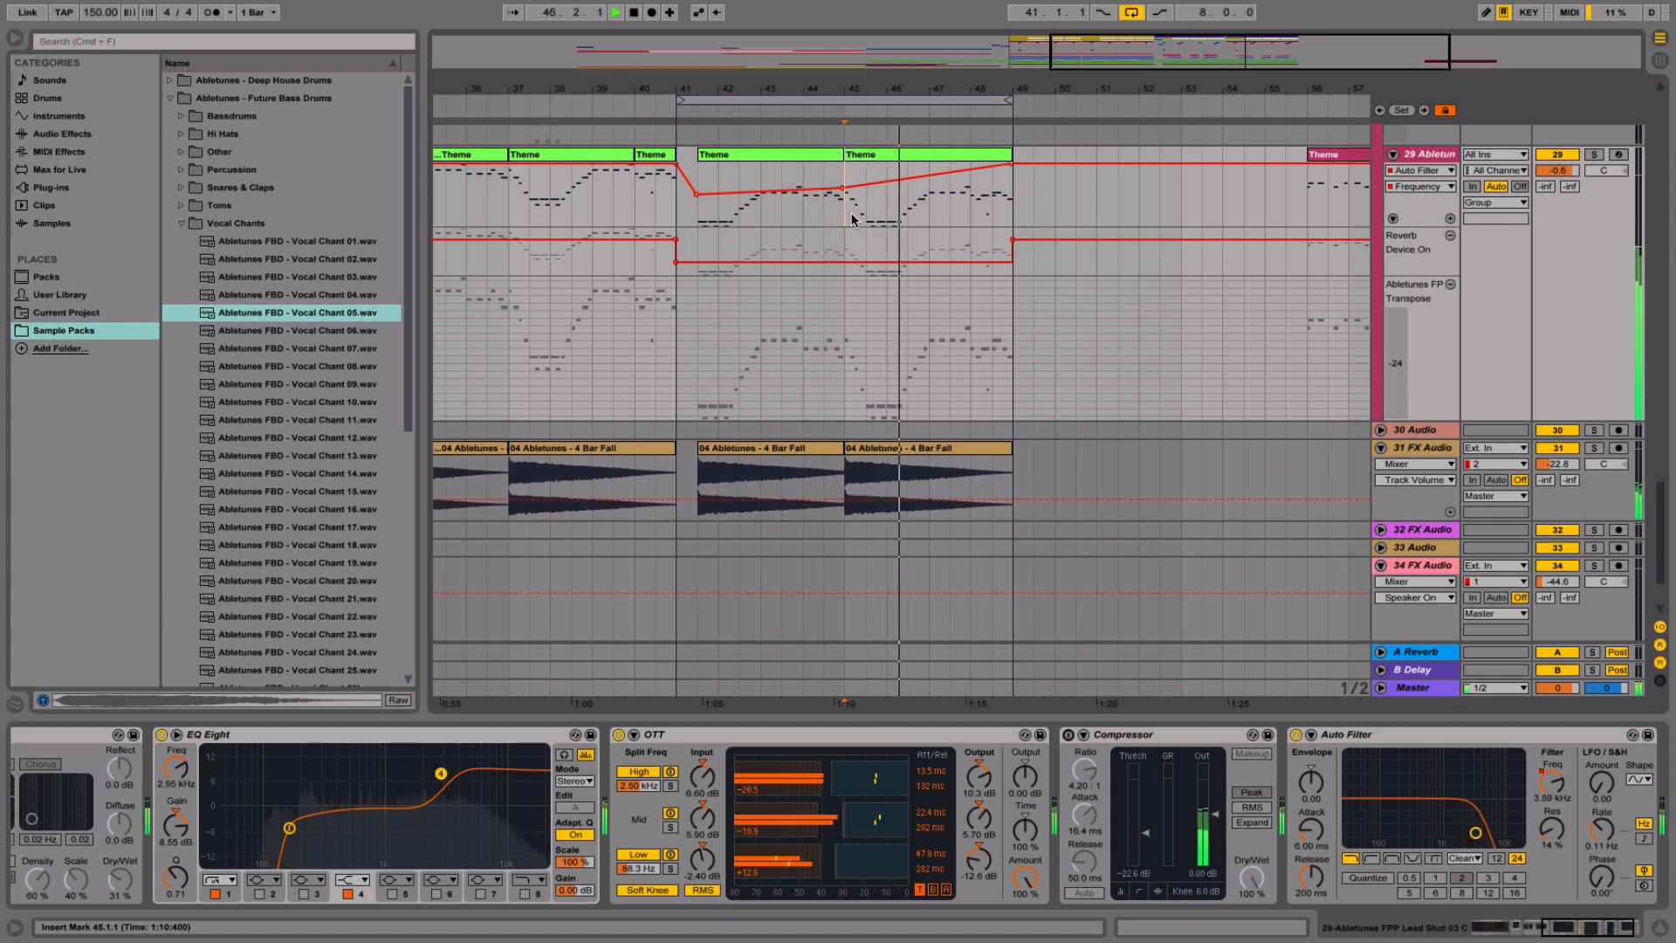
- Reverse the 4 Bar Fall clip in bars 45–49 on track 31 FX Audio
{"action": "left_click", "coordinate": [910, 452]}
{"action": "key", "text": "space"}
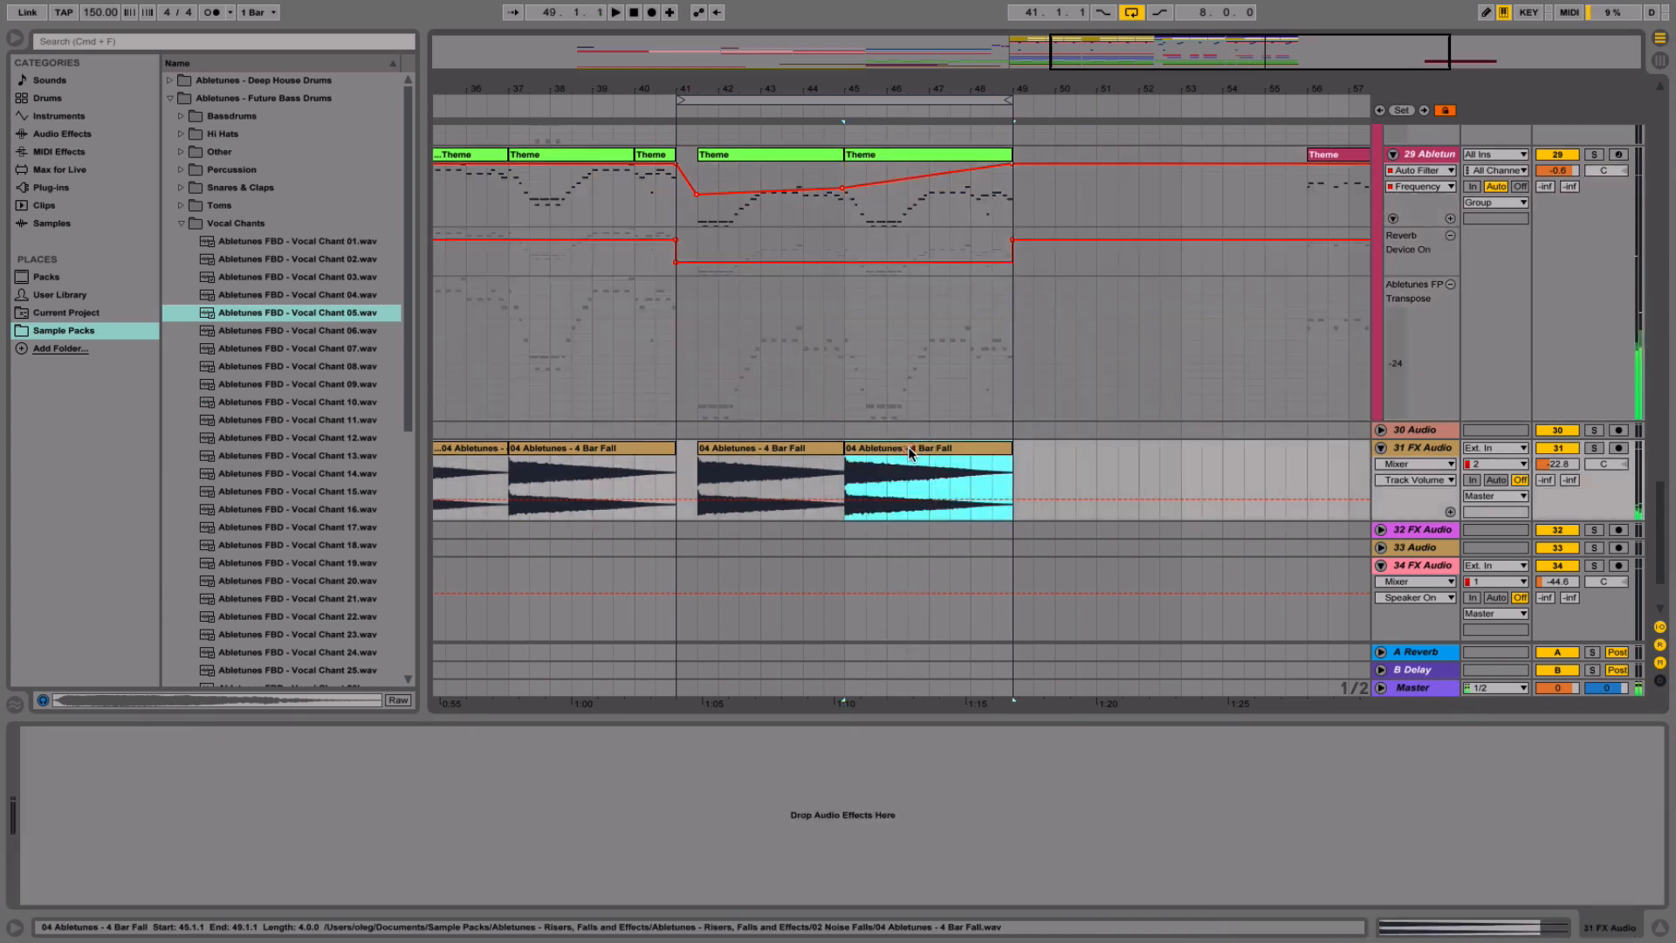
{"action": "double_click", "coordinate": [869, 458]}
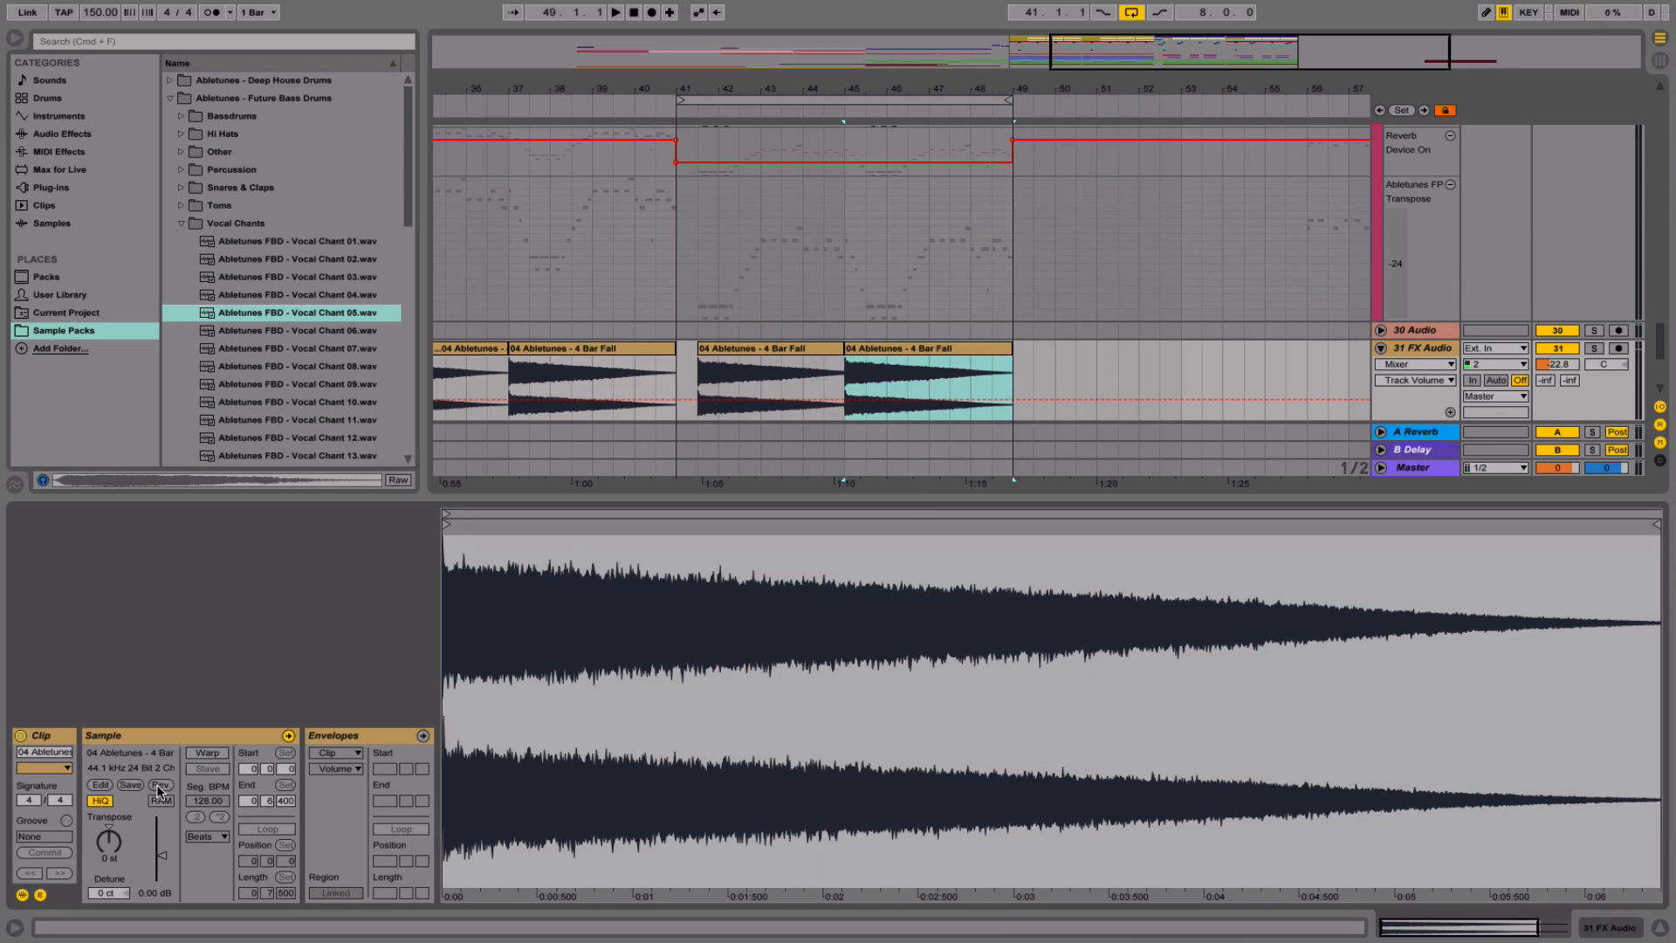
{"action": "left_click", "coordinate": [159, 787]}
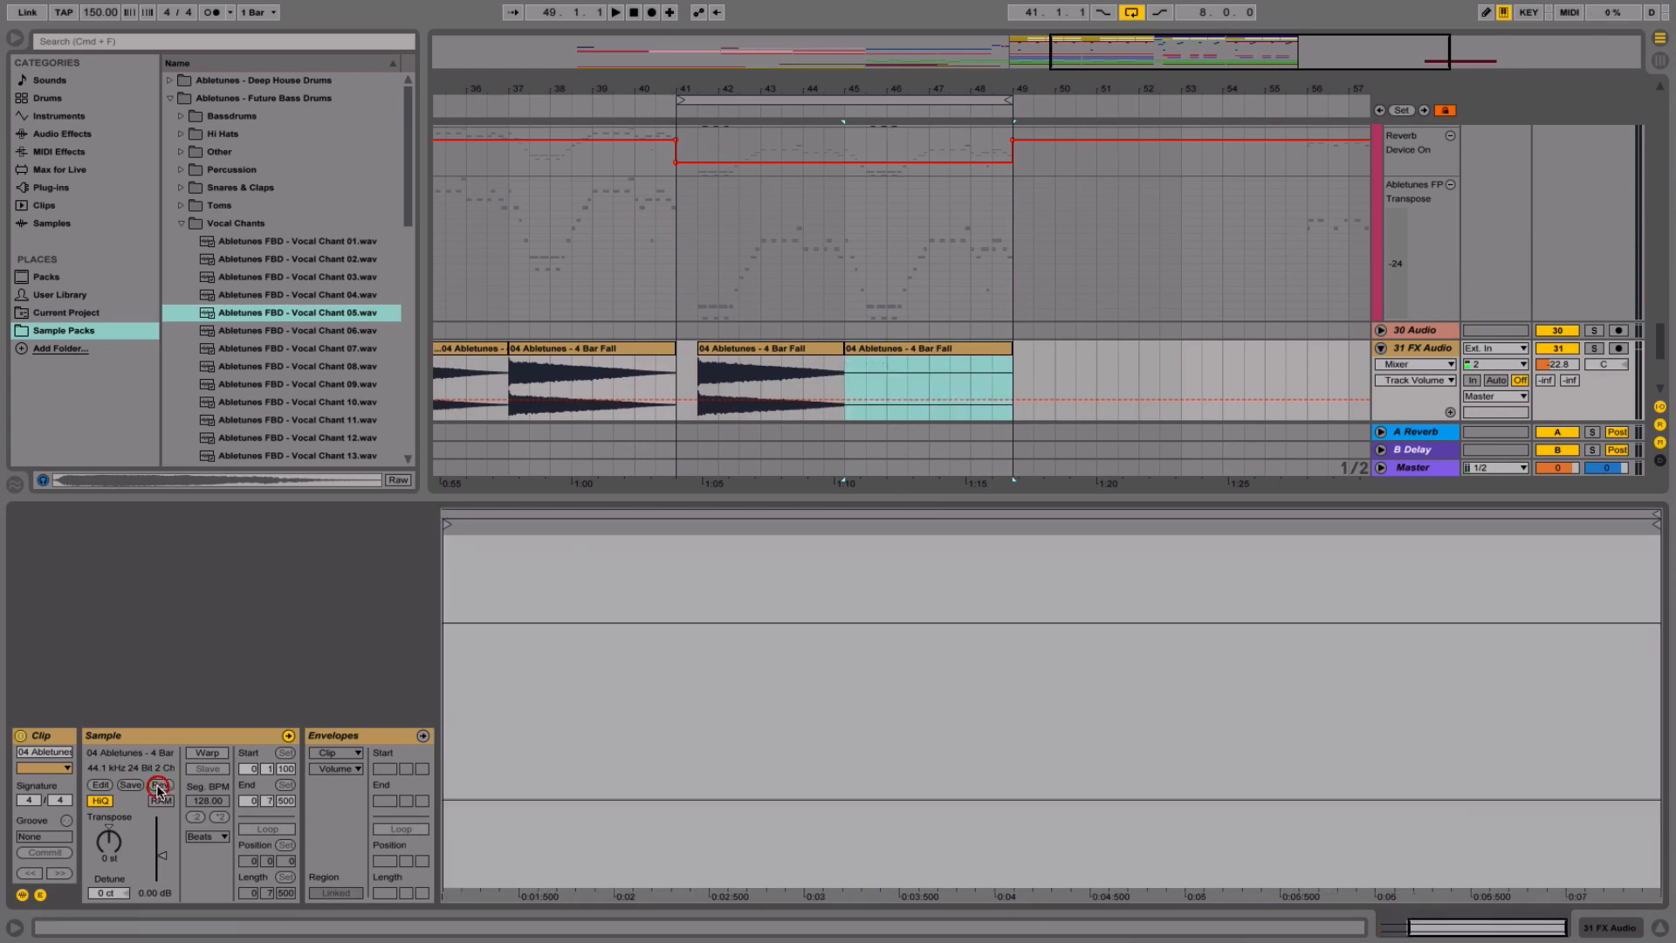
{"action": "left_click", "coordinate": [951, 381]}
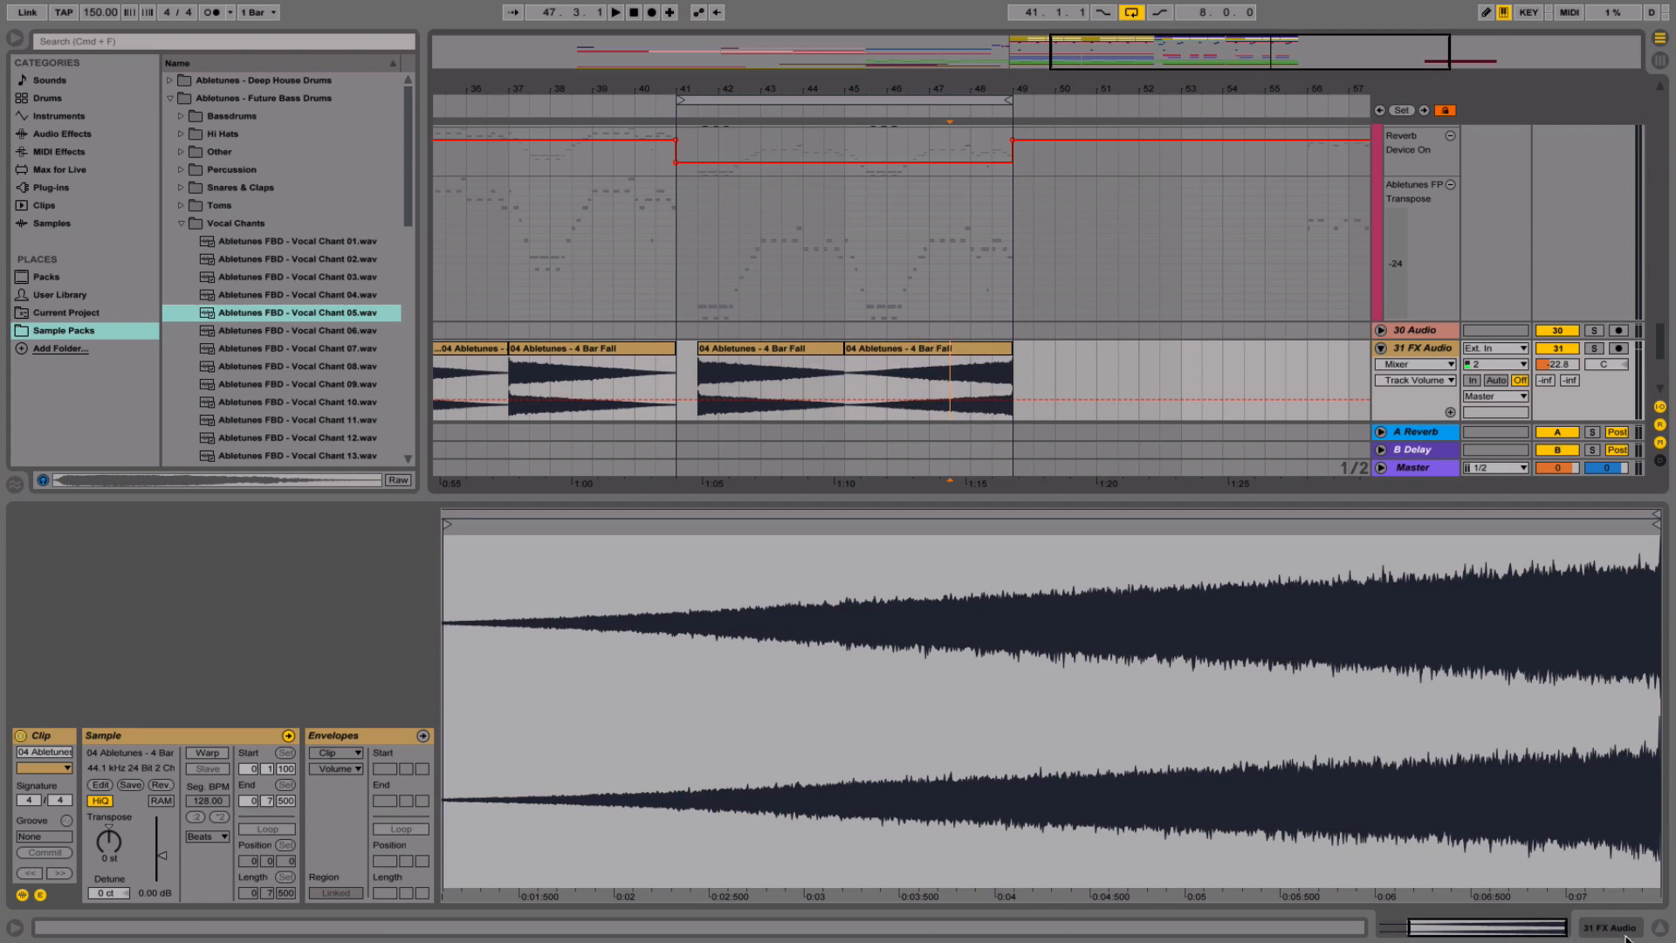
- Play the drop's second half from 40.3 while reviewing its tracks, stopping near bar 43
{"action": "left_click", "coordinate": [1659, 927]}
{"action": "left_click", "coordinate": [651, 578]}
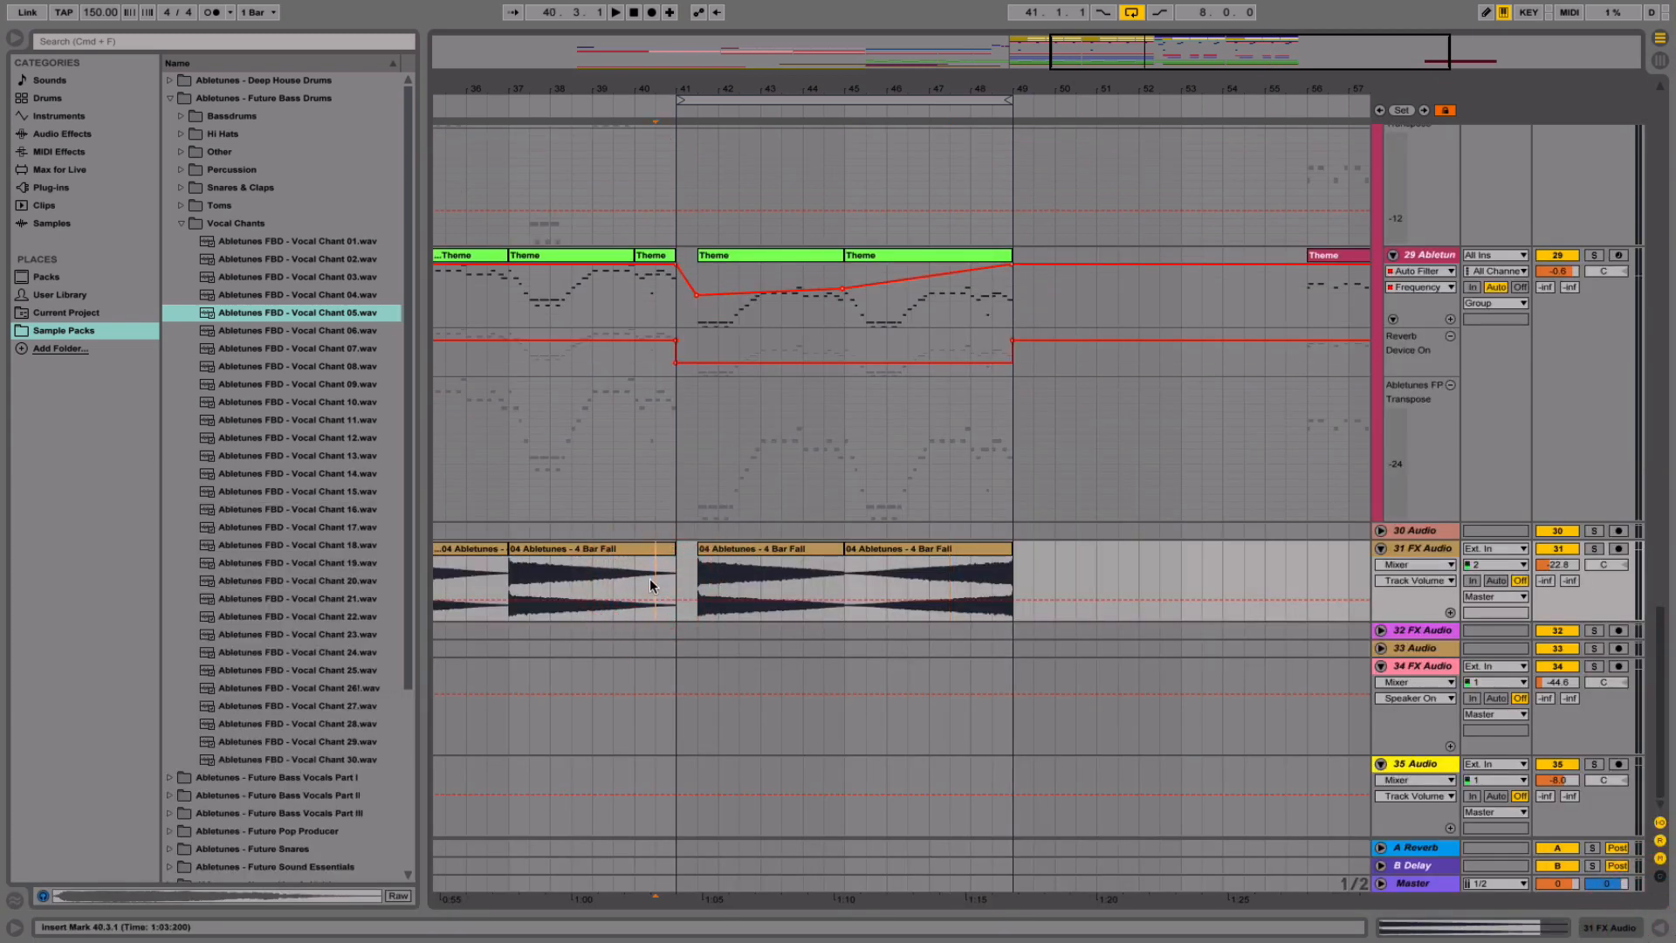
{"action": "key", "text": "space"}
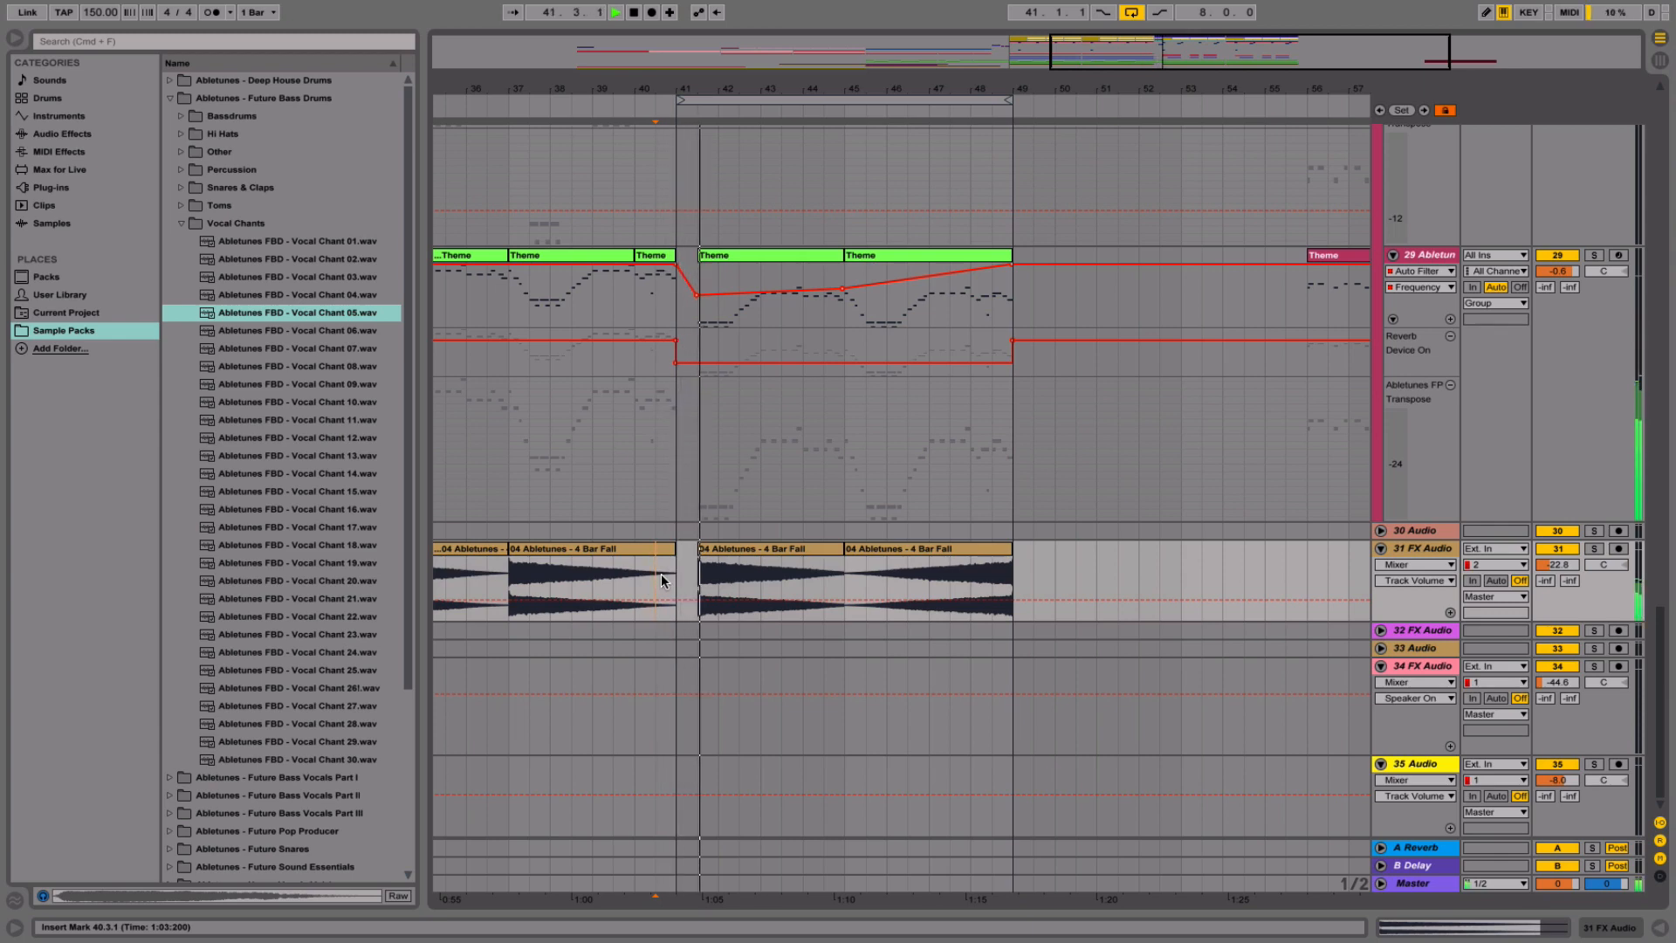
{"action": "scroll", "coordinate": [713, 526], "scroll_direction": "up", "scroll_amount": 15}
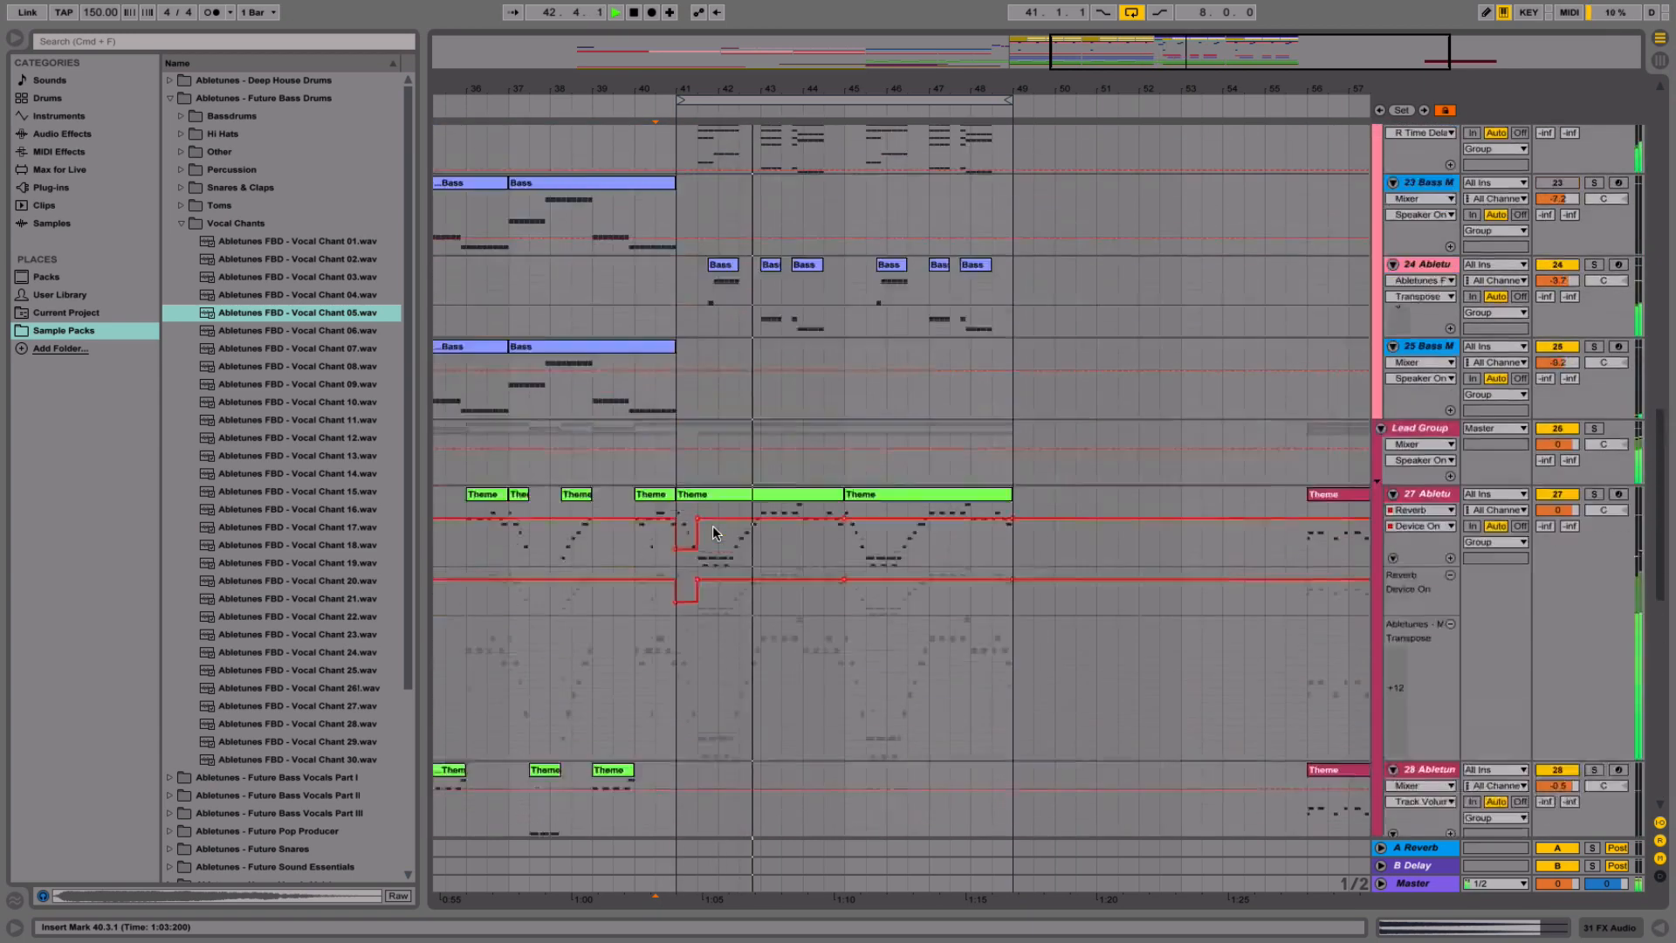
{"action": "scroll", "coordinate": [712, 525], "scroll_direction": "up", "scroll_amount": 3}
{"action": "key", "text": "space"}
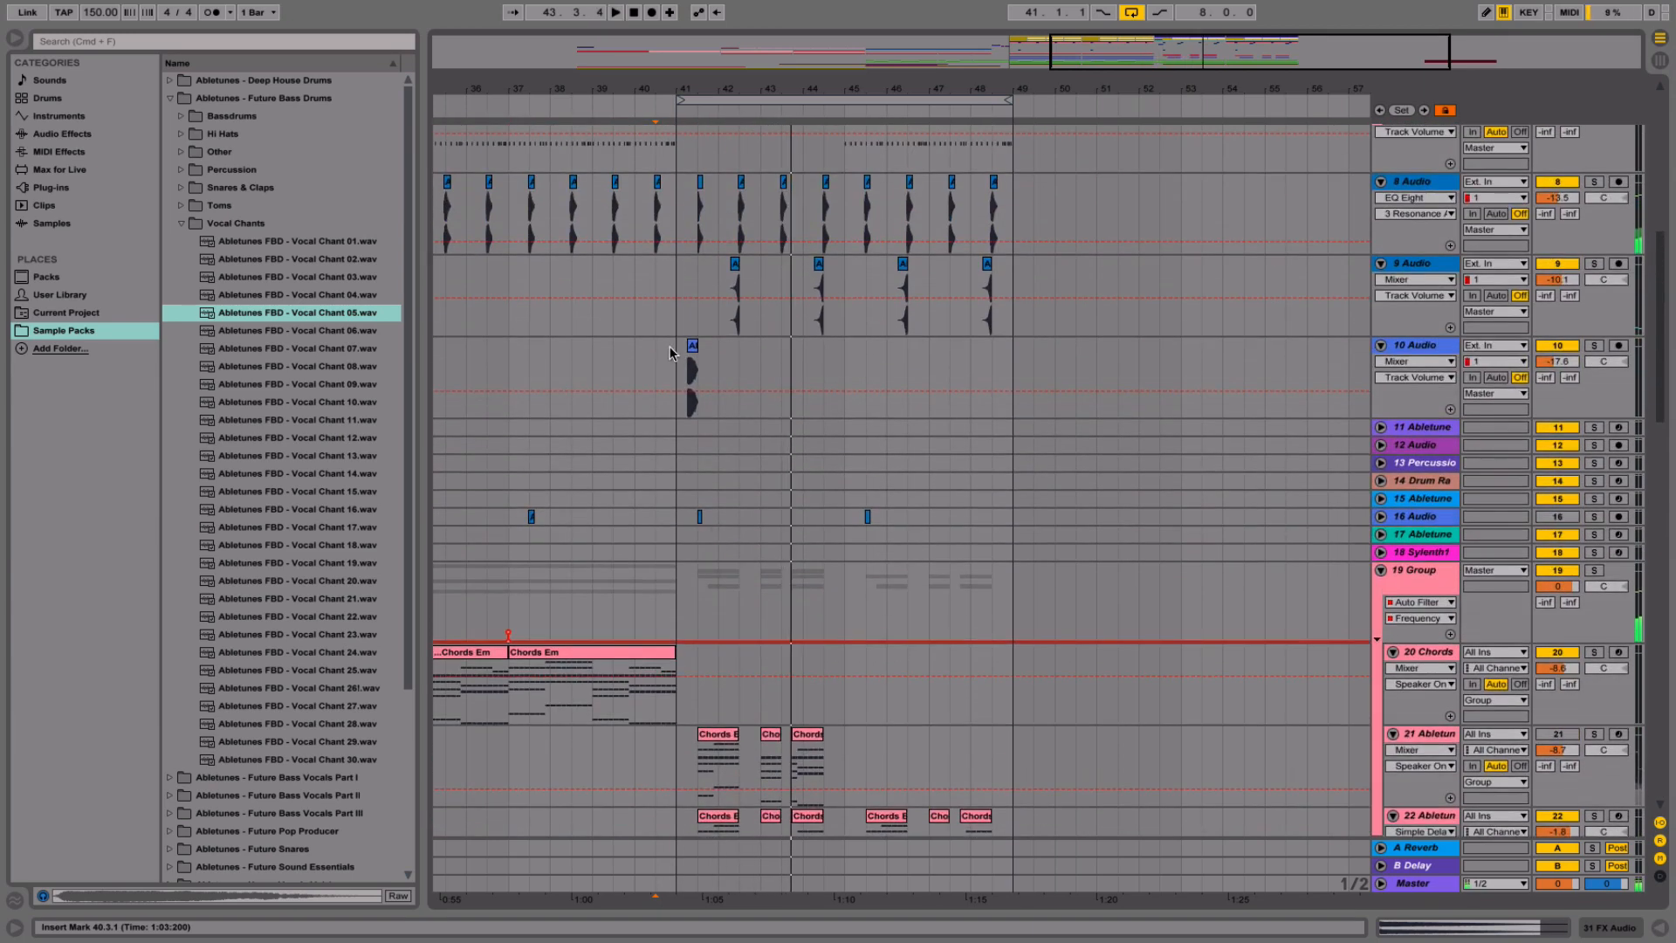
- Set the vocal chant clip's transpose on track 10 to 7 semitones and play the clip
{"action": "double_click", "coordinate": [684, 371]}
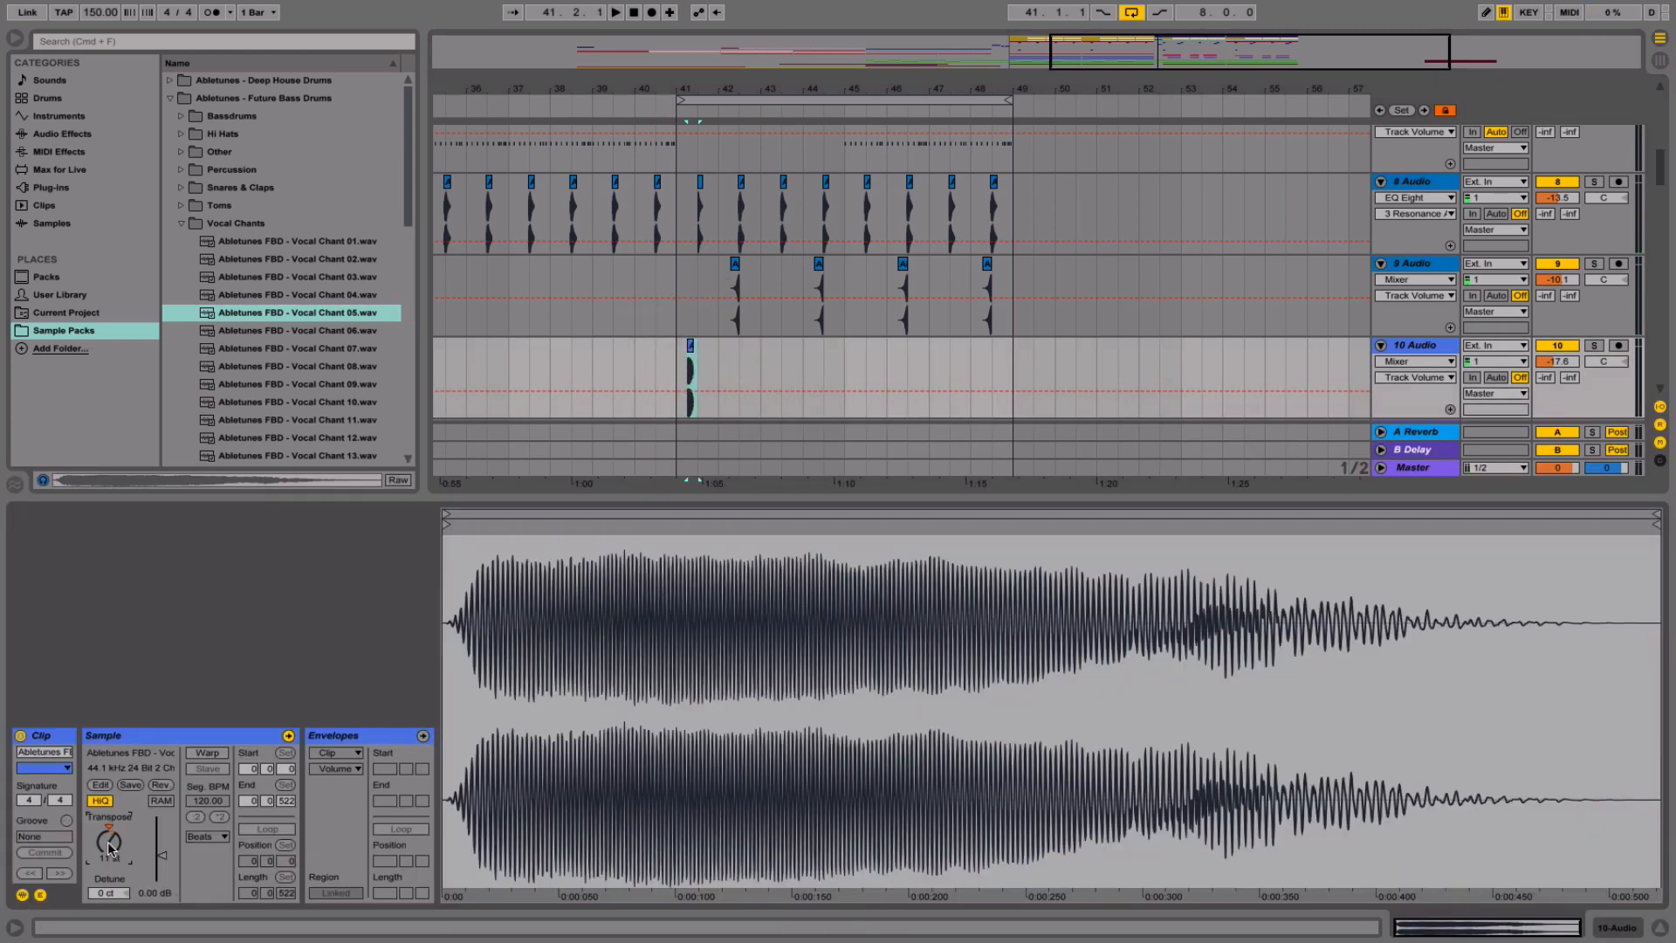
{"action": "key", "text": "space"}
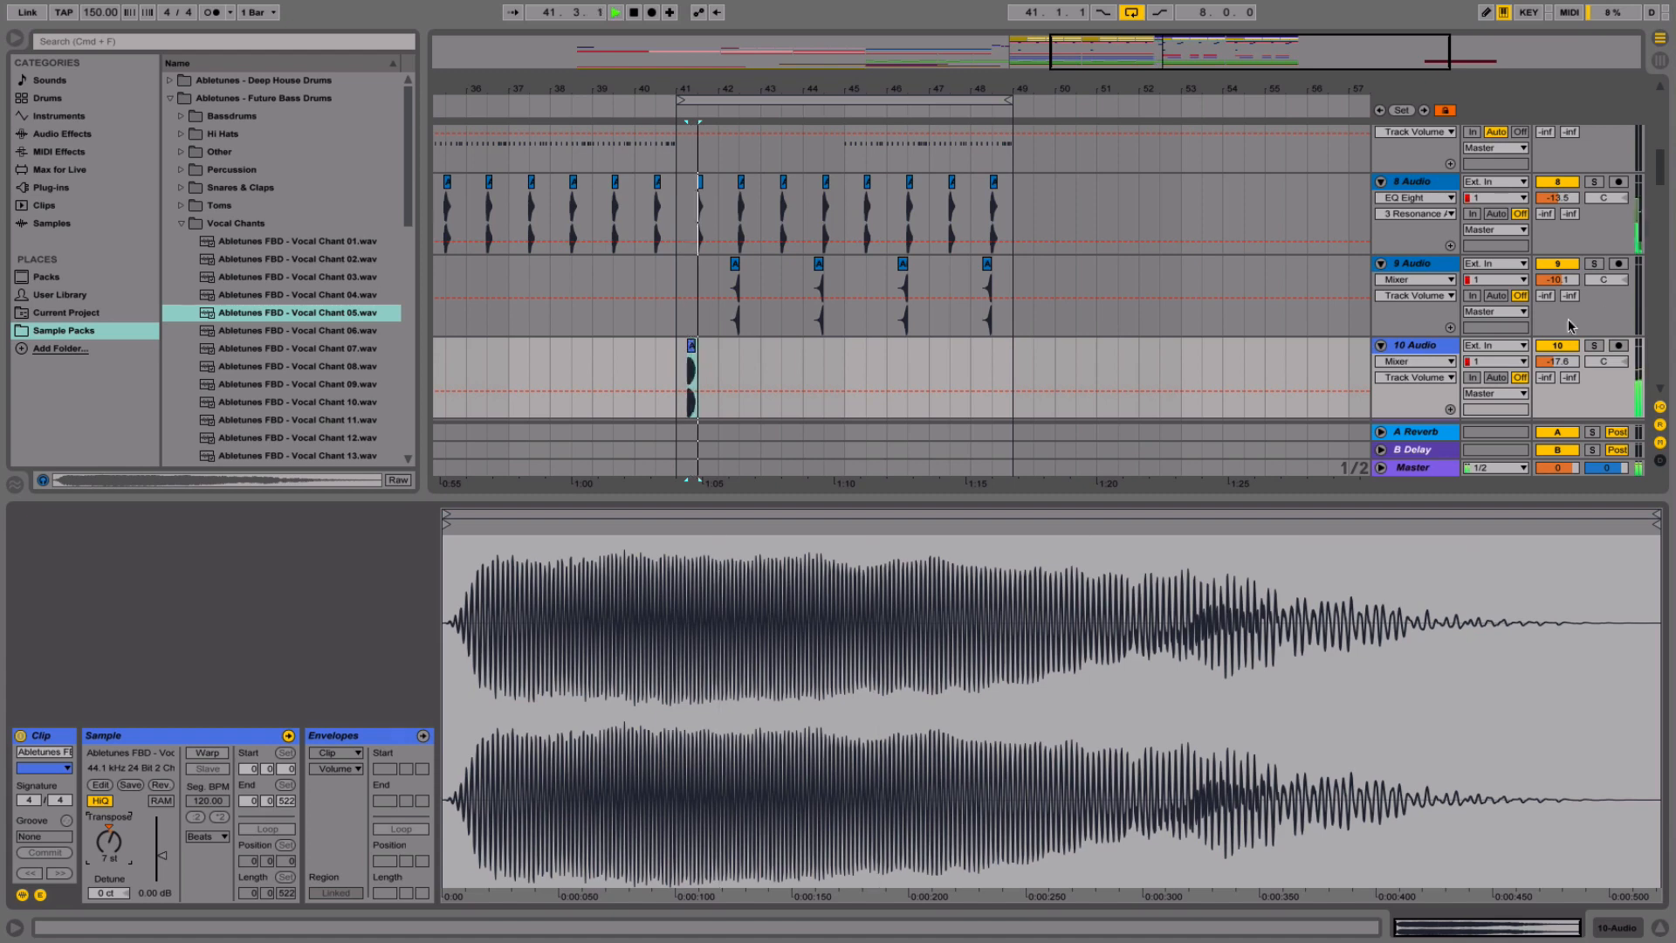
- Add a Phaser audio effect to track 10
{"action": "left_click", "coordinate": [1410, 344]}
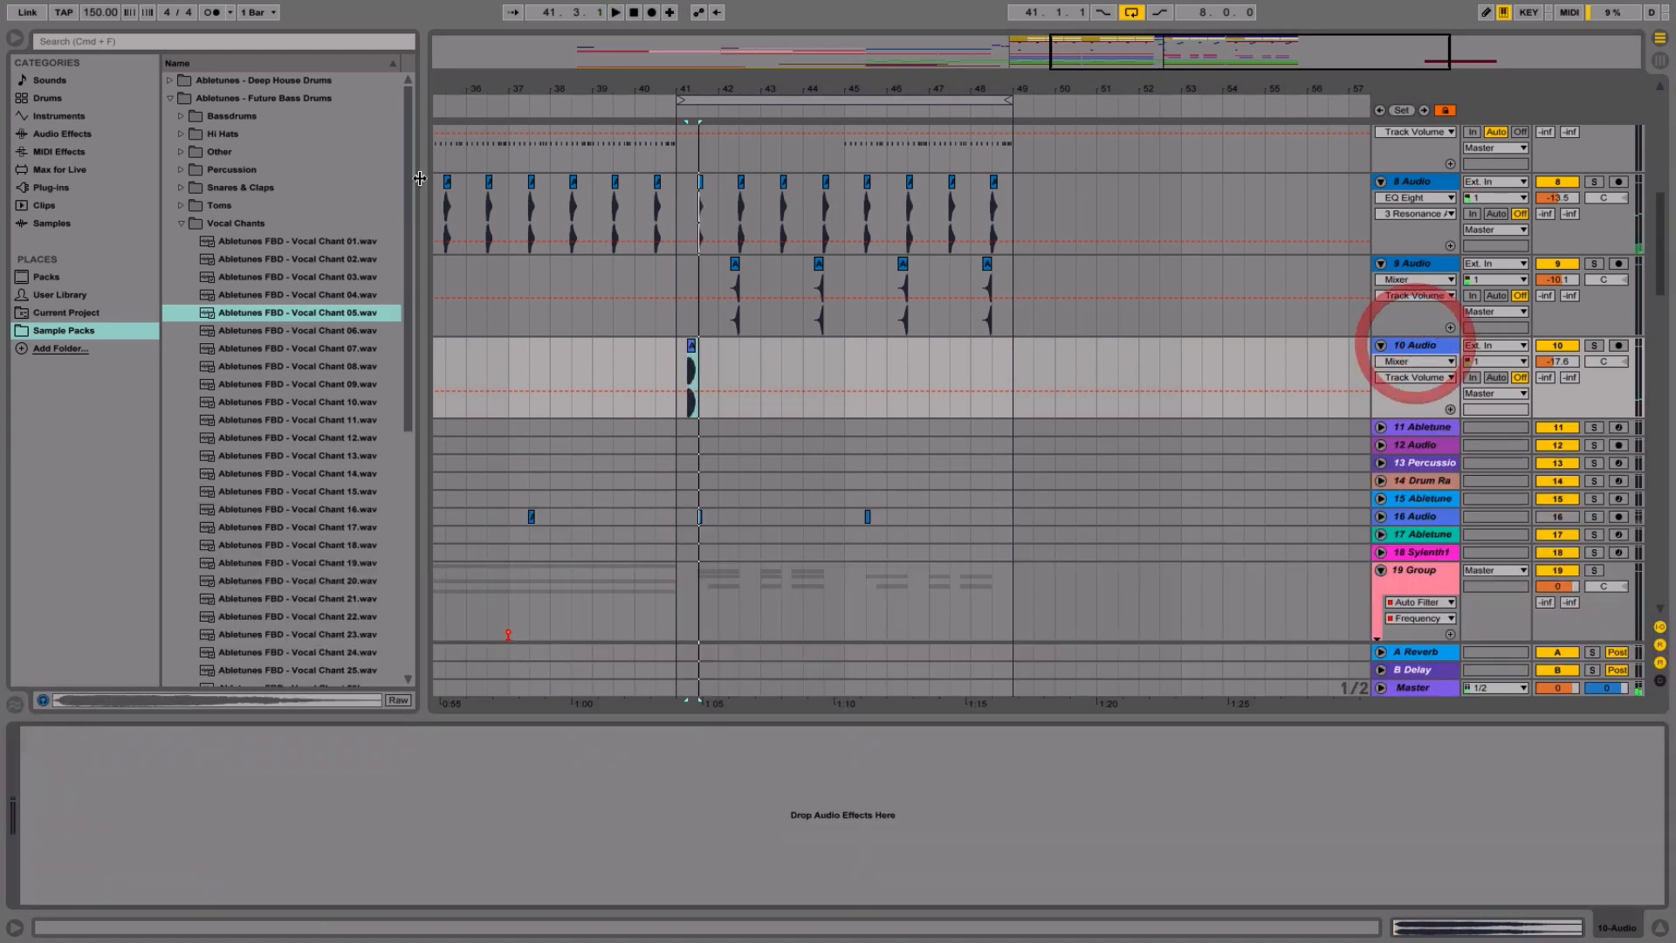
{"action": "left_click", "coordinate": [58, 134]}
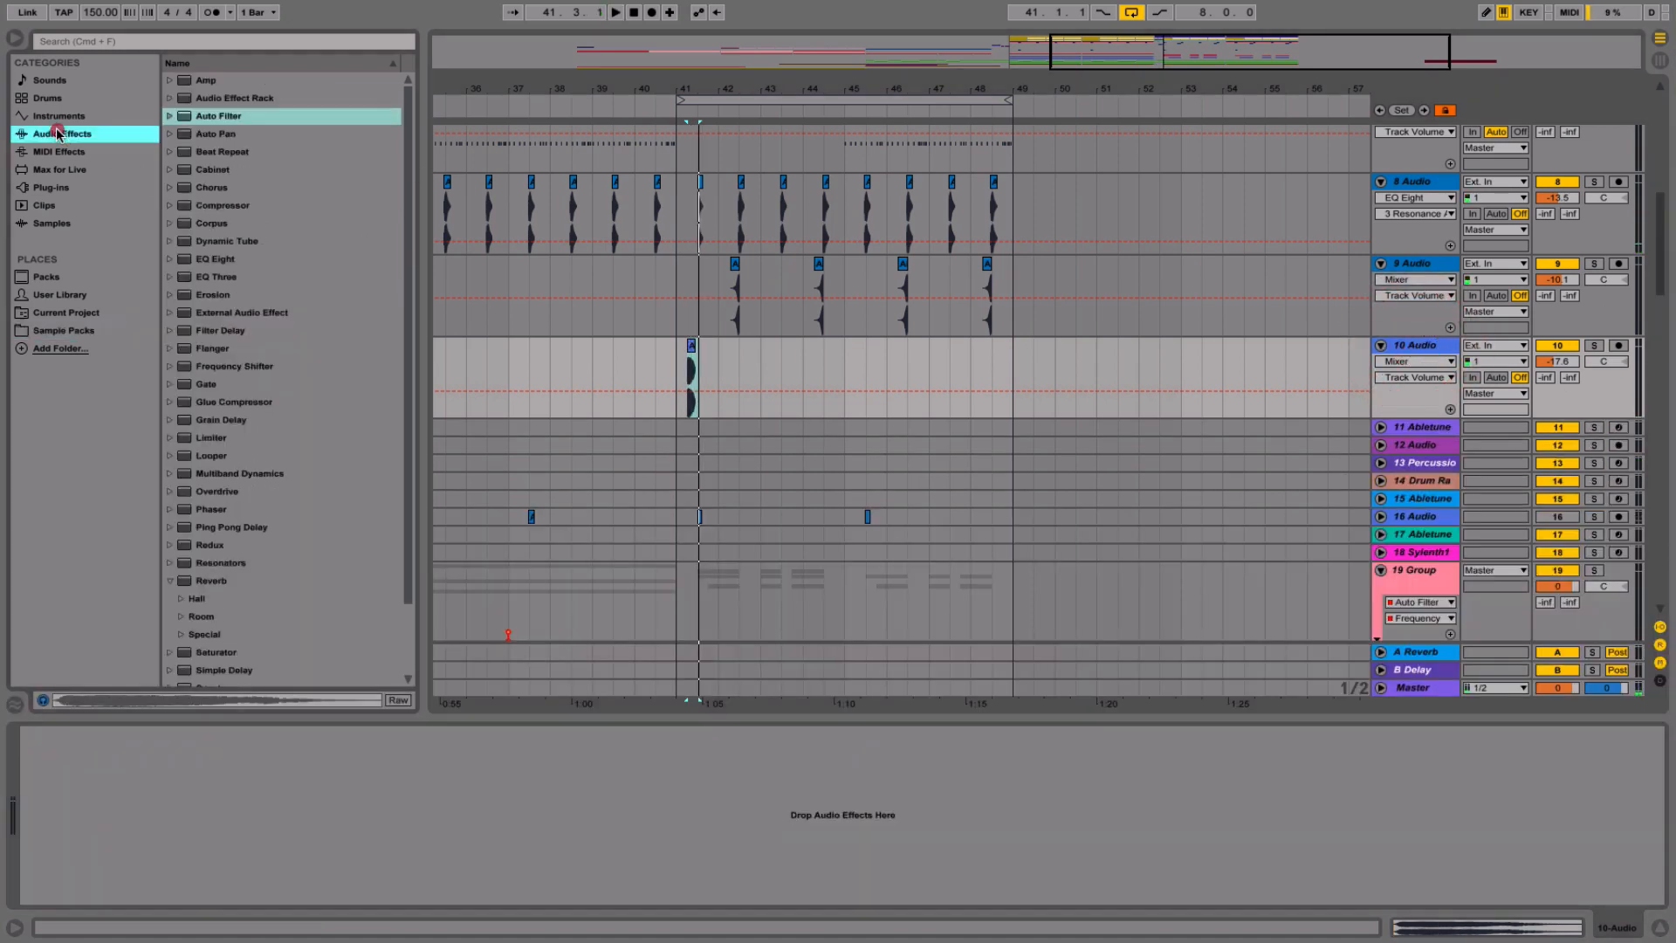
{"action": "left_click", "coordinate": [171, 581]}
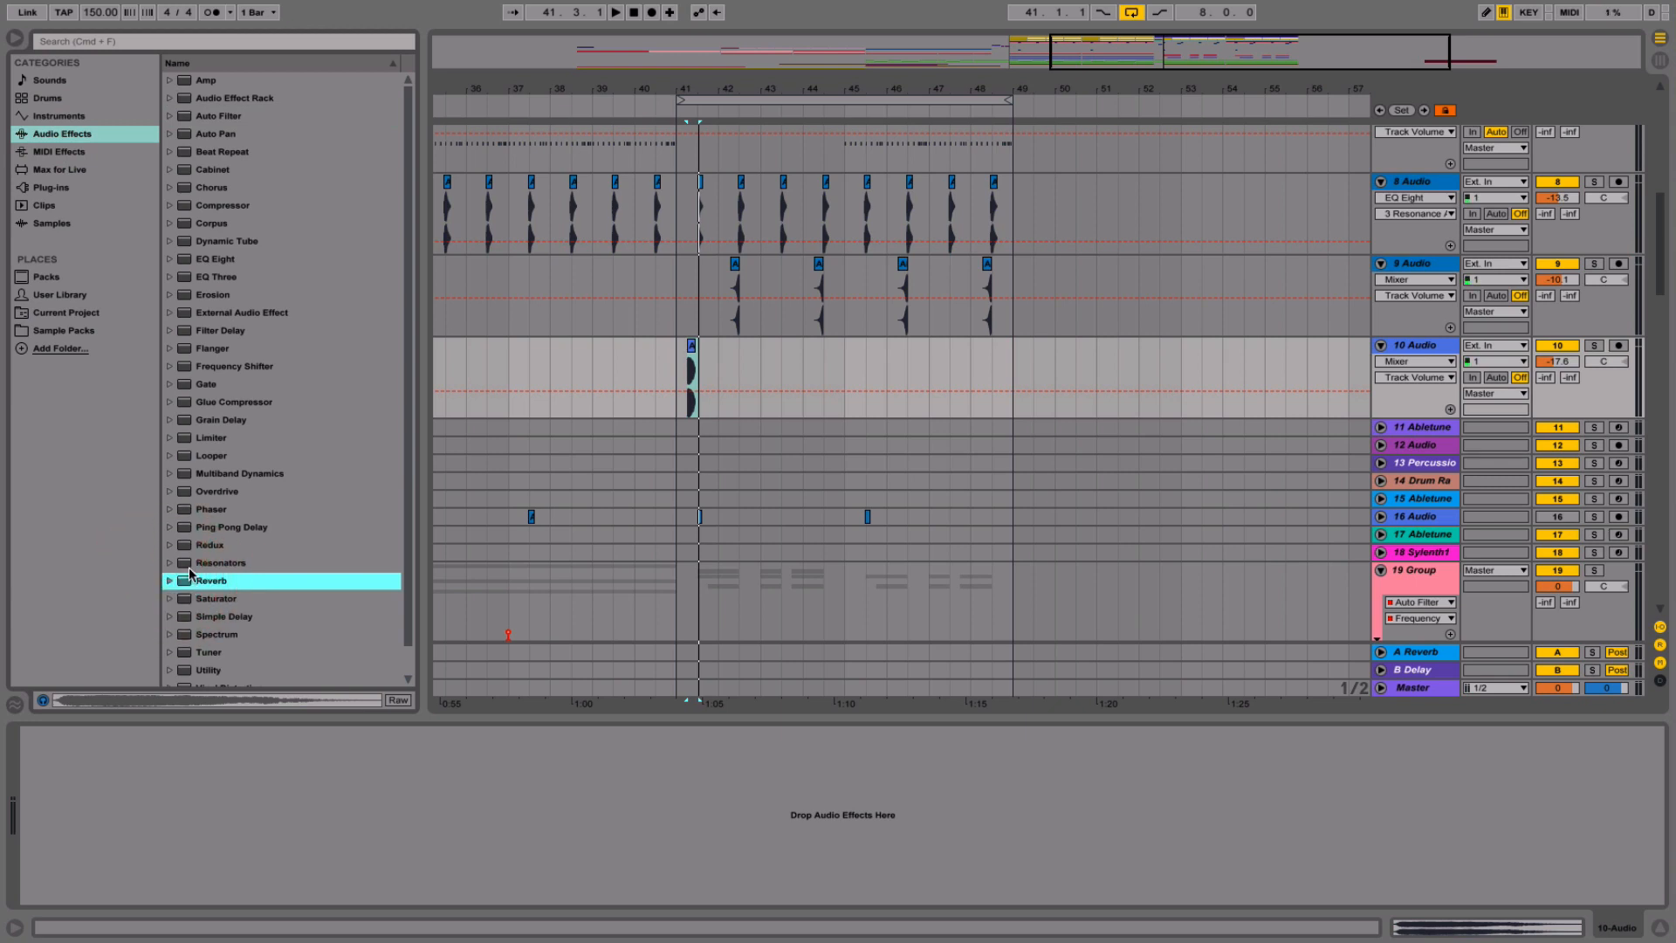
{"action": "double_click", "coordinate": [210, 511]}
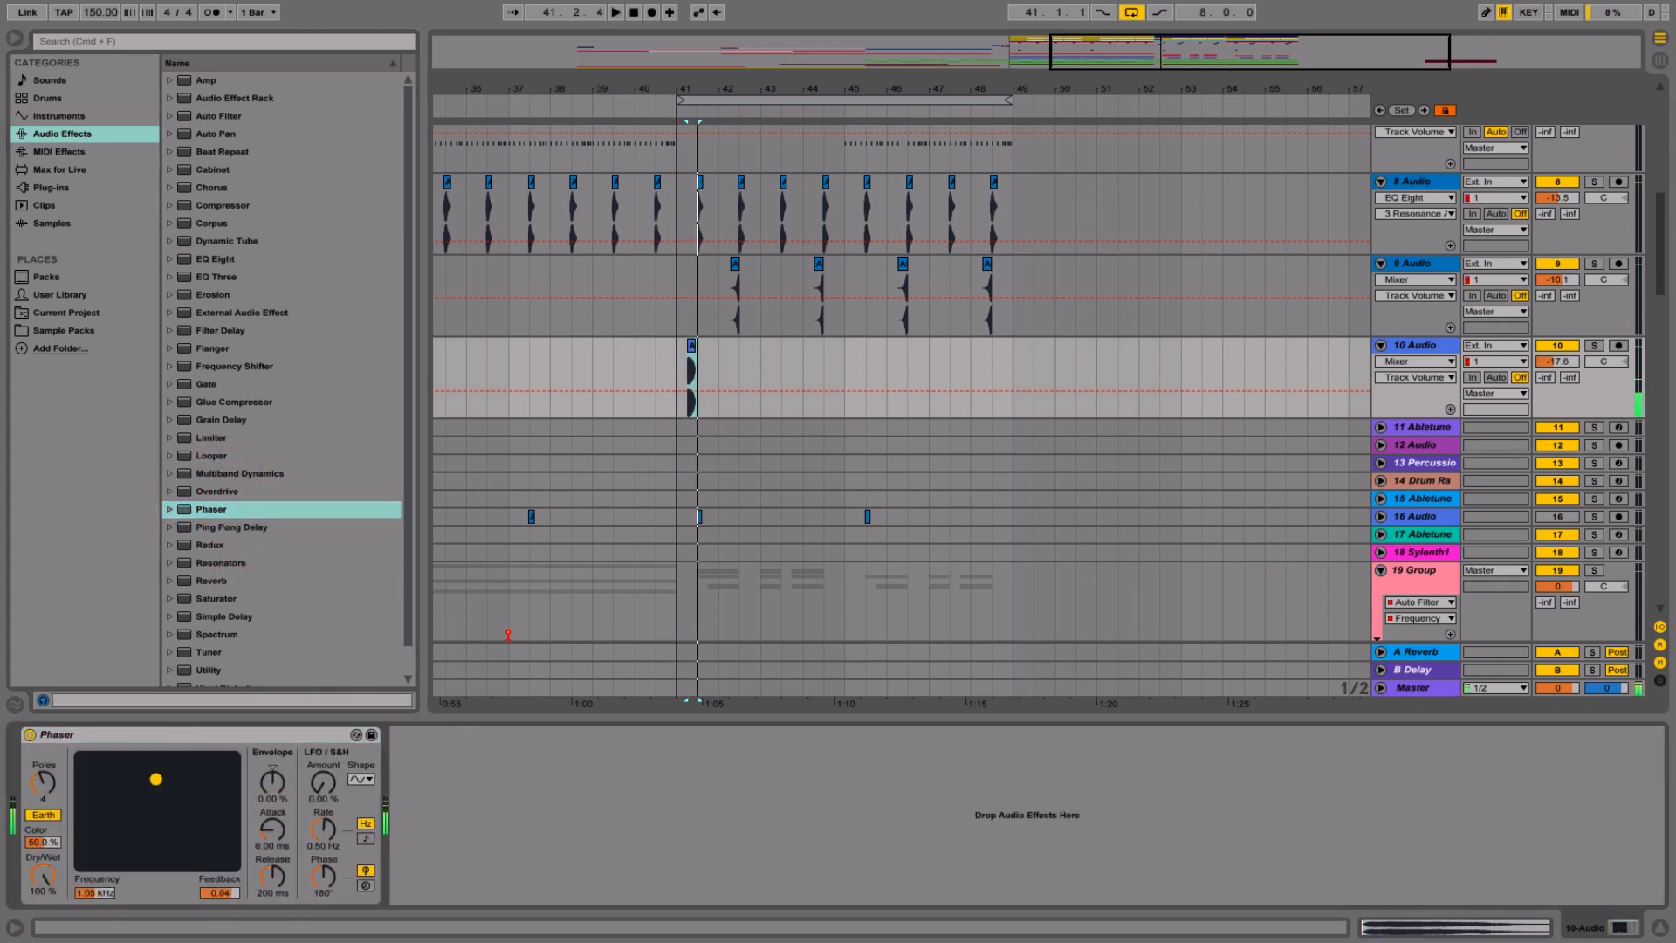
- Raise track 10's Phaser frequency to about 9.10 kHz with feedback of 0.93 while repeatedly auditioning the vocal chant
{"action": "key", "text": "space"}
{"action": "key", "text": "space"}
{"action": "key", "text": "space"}
{"action": "key", "text": "space"}
{"action": "key", "text": "space"}
{"action": "key", "text": "space"}
{"action": "key", "text": "space"}
{"action": "mouse_move", "coordinate": [155, 778]}
{"action": "left_mouse_down"}
{"action": "mouse_move", "coordinate": [168, 756]}
{"action": "mouse_move", "coordinate": [221, 756]}
{"action": "mouse_move", "coordinate": [103, 756]}
{"action": "mouse_move", "coordinate": [182, 772]}
{"action": "left_mouse_up"}
{"action": "key", "text": "space"}
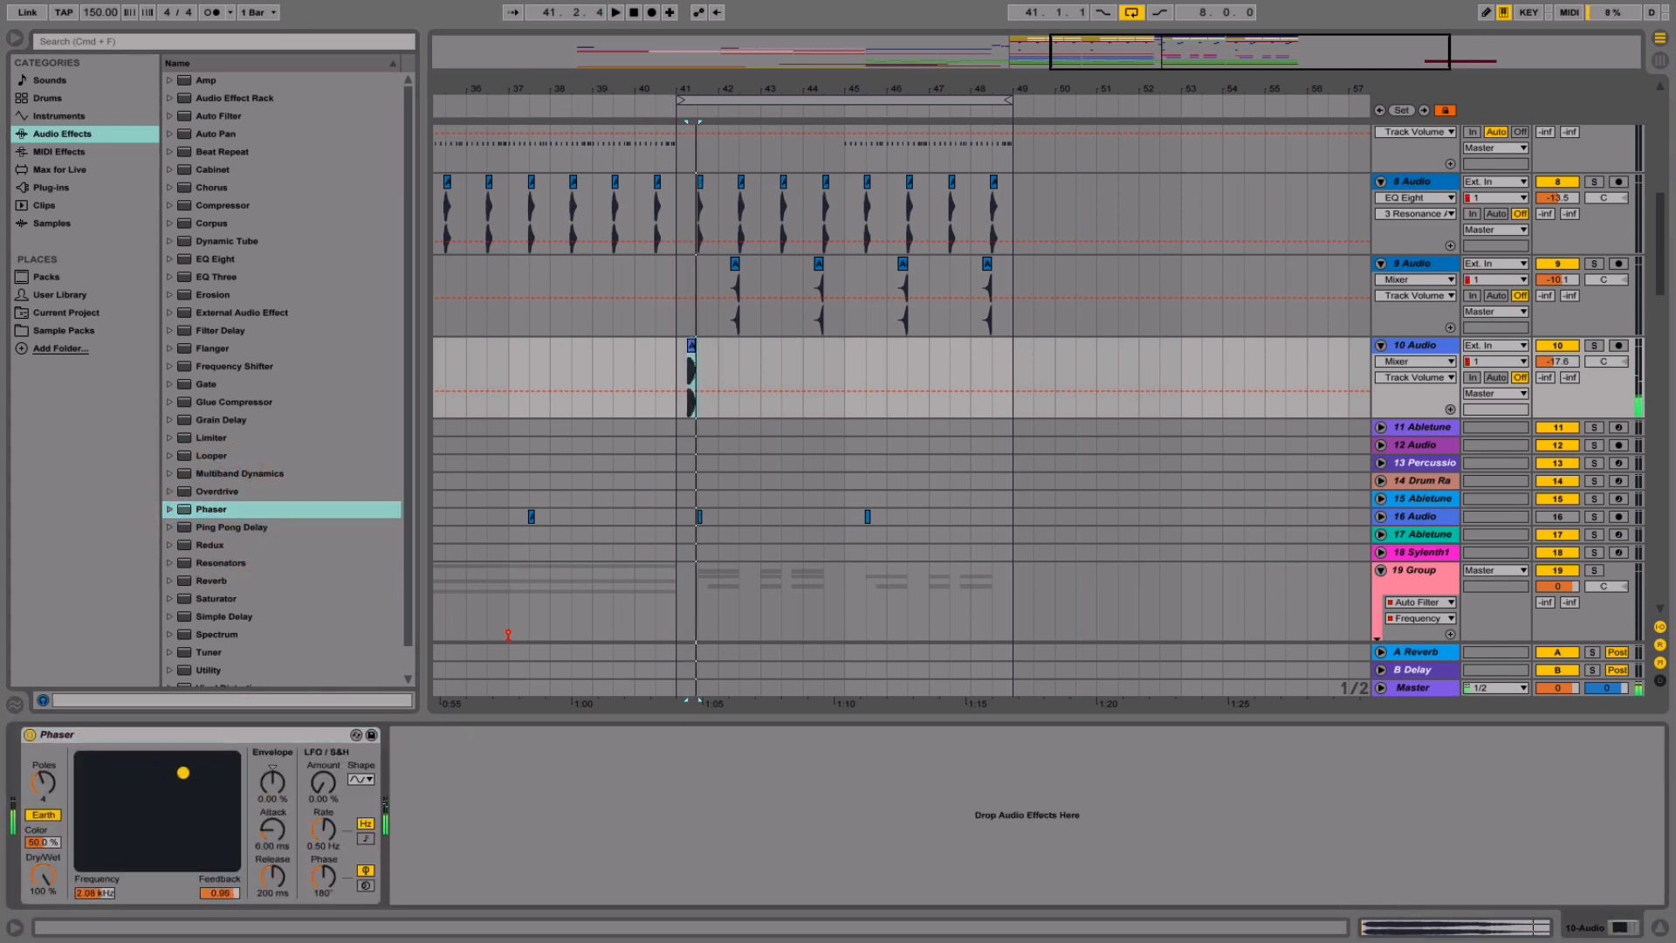
- Add a Saturator after the Phaser on track 10, raise its Drive to about 6.86 dB and play from 40.3
{"action": "double_click", "coordinate": [209, 598]}
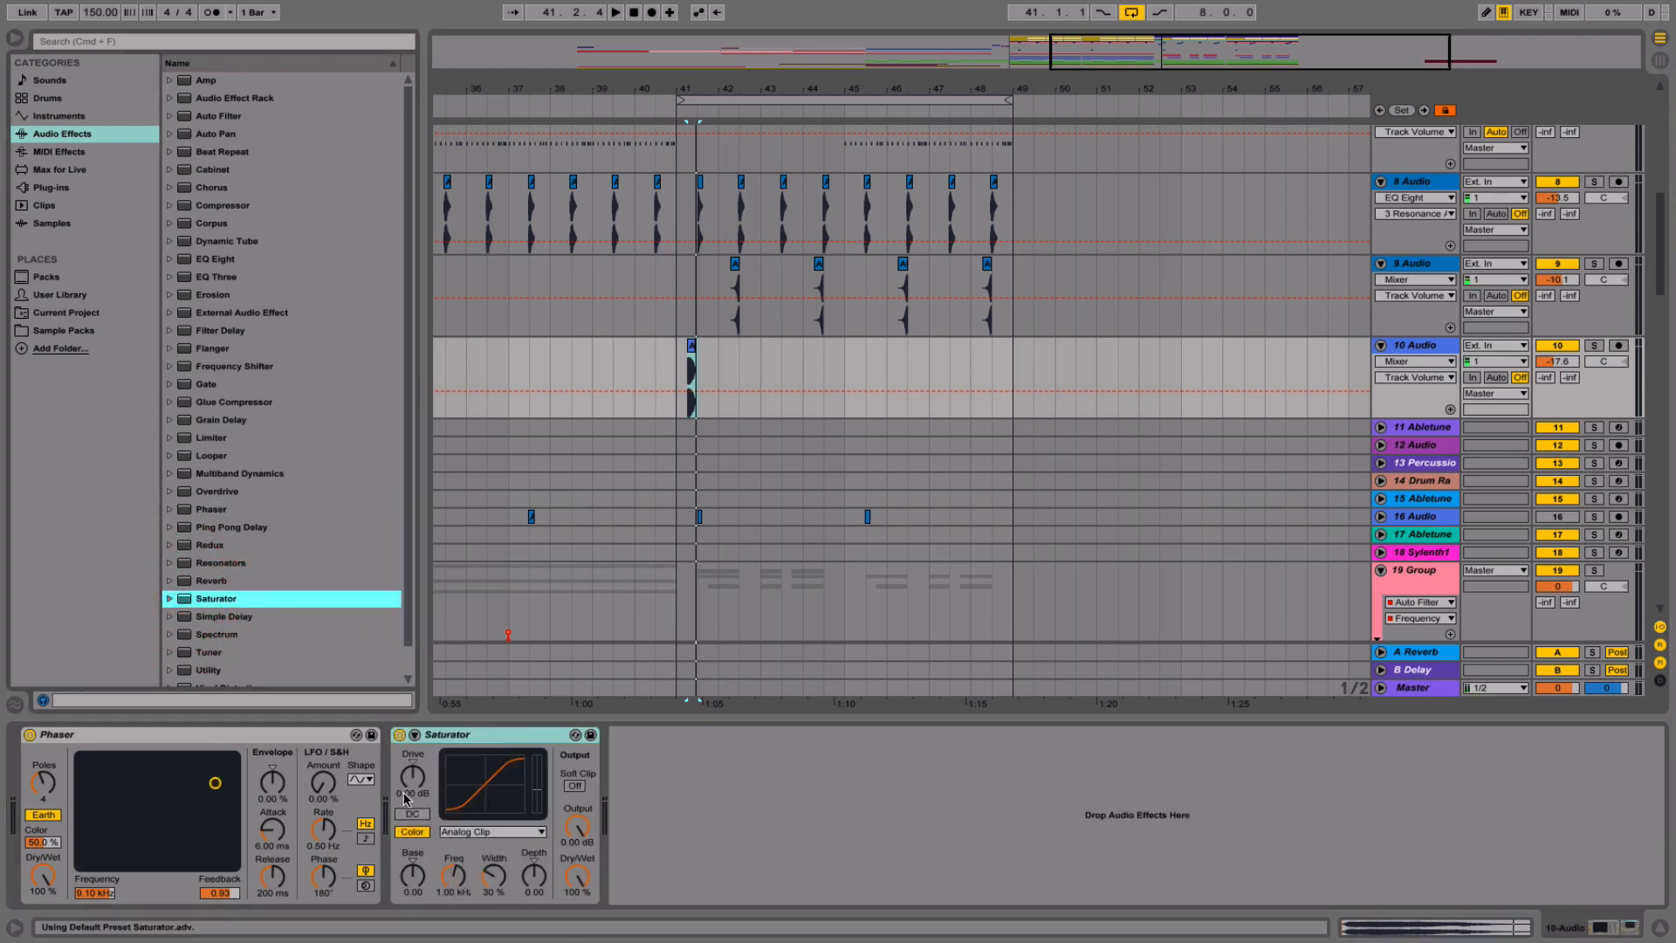
{"action": "key", "text": "space"}
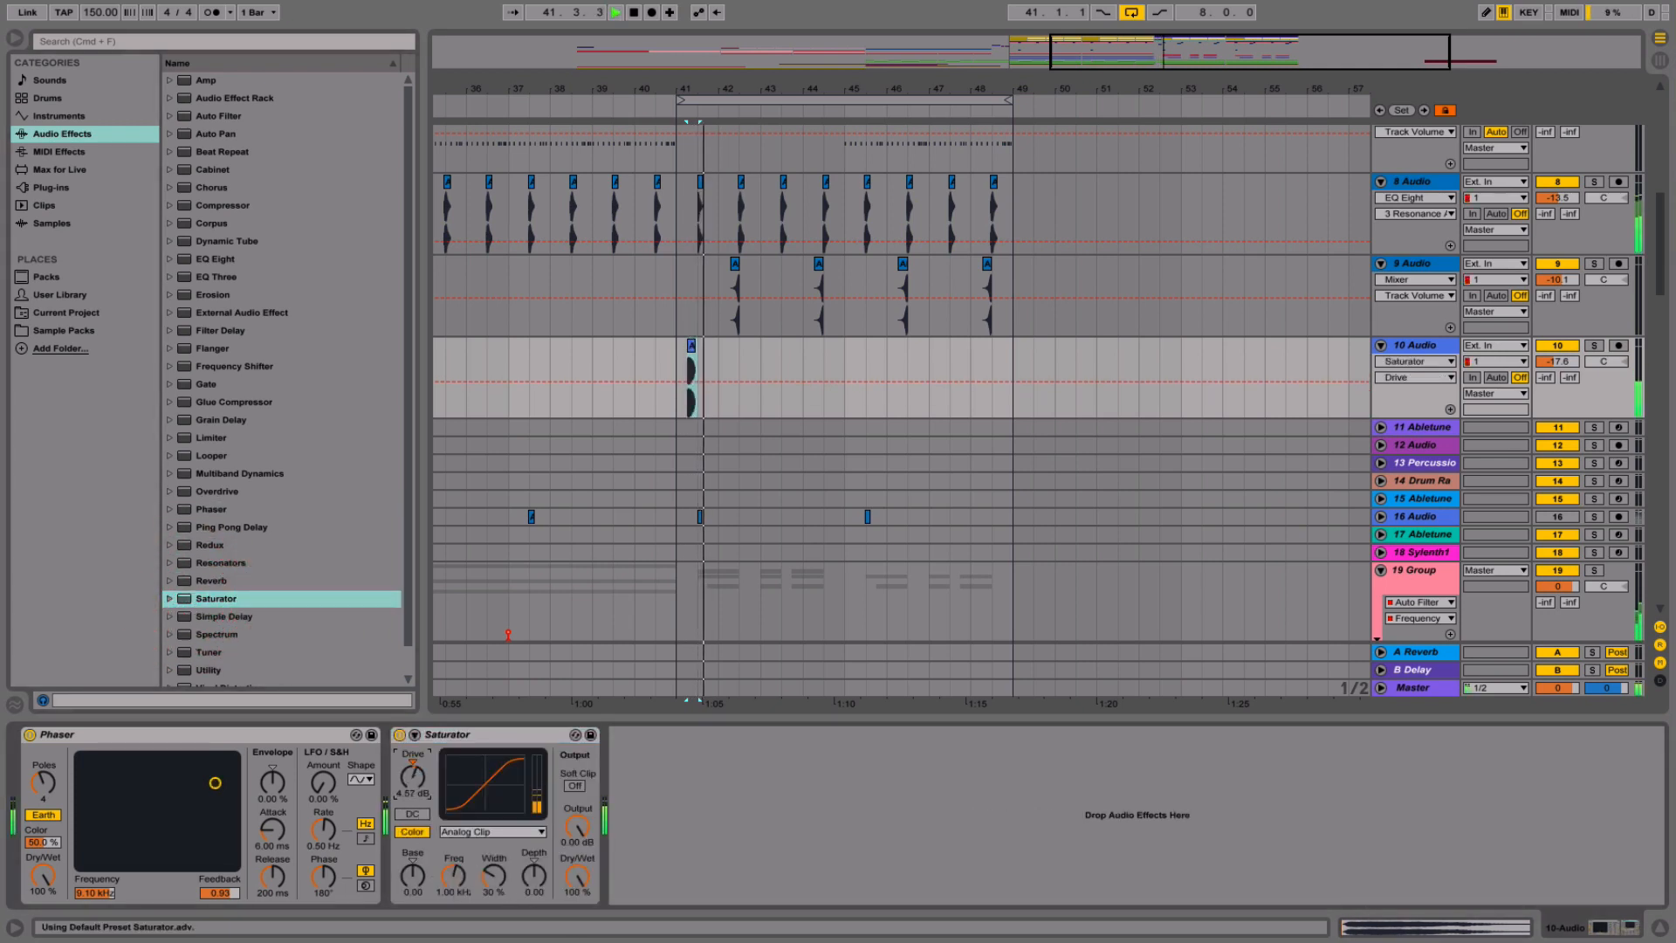
{"action": "left_click", "coordinate": [662, 359]}
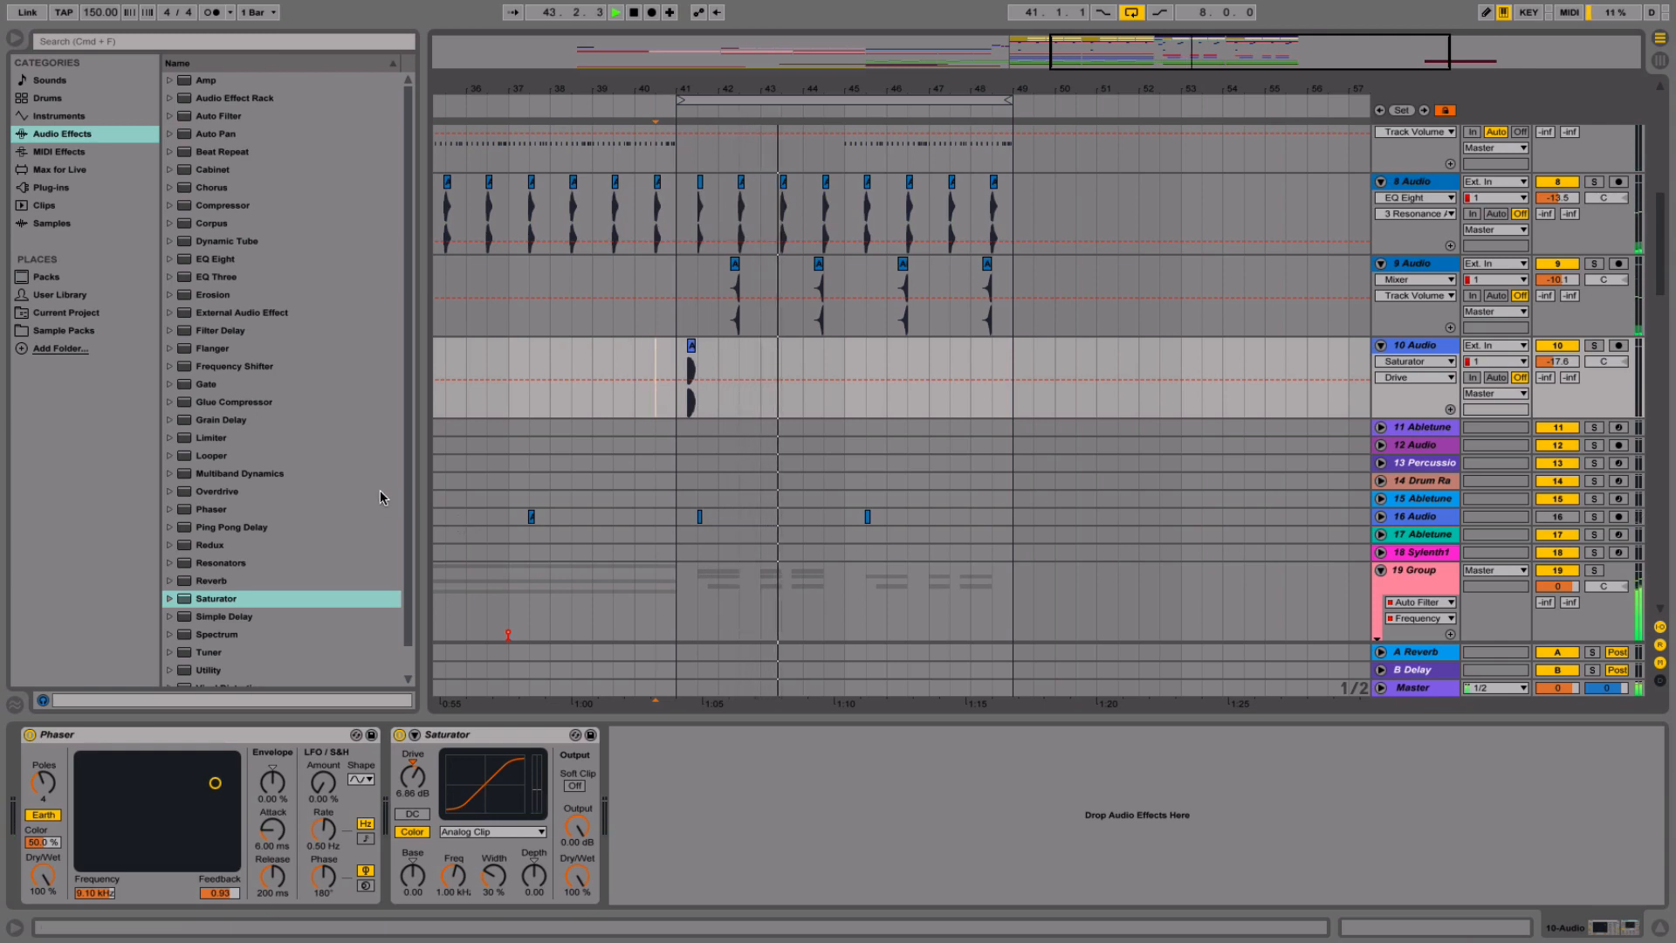
{"action": "left_click", "coordinate": [1655, 930]}
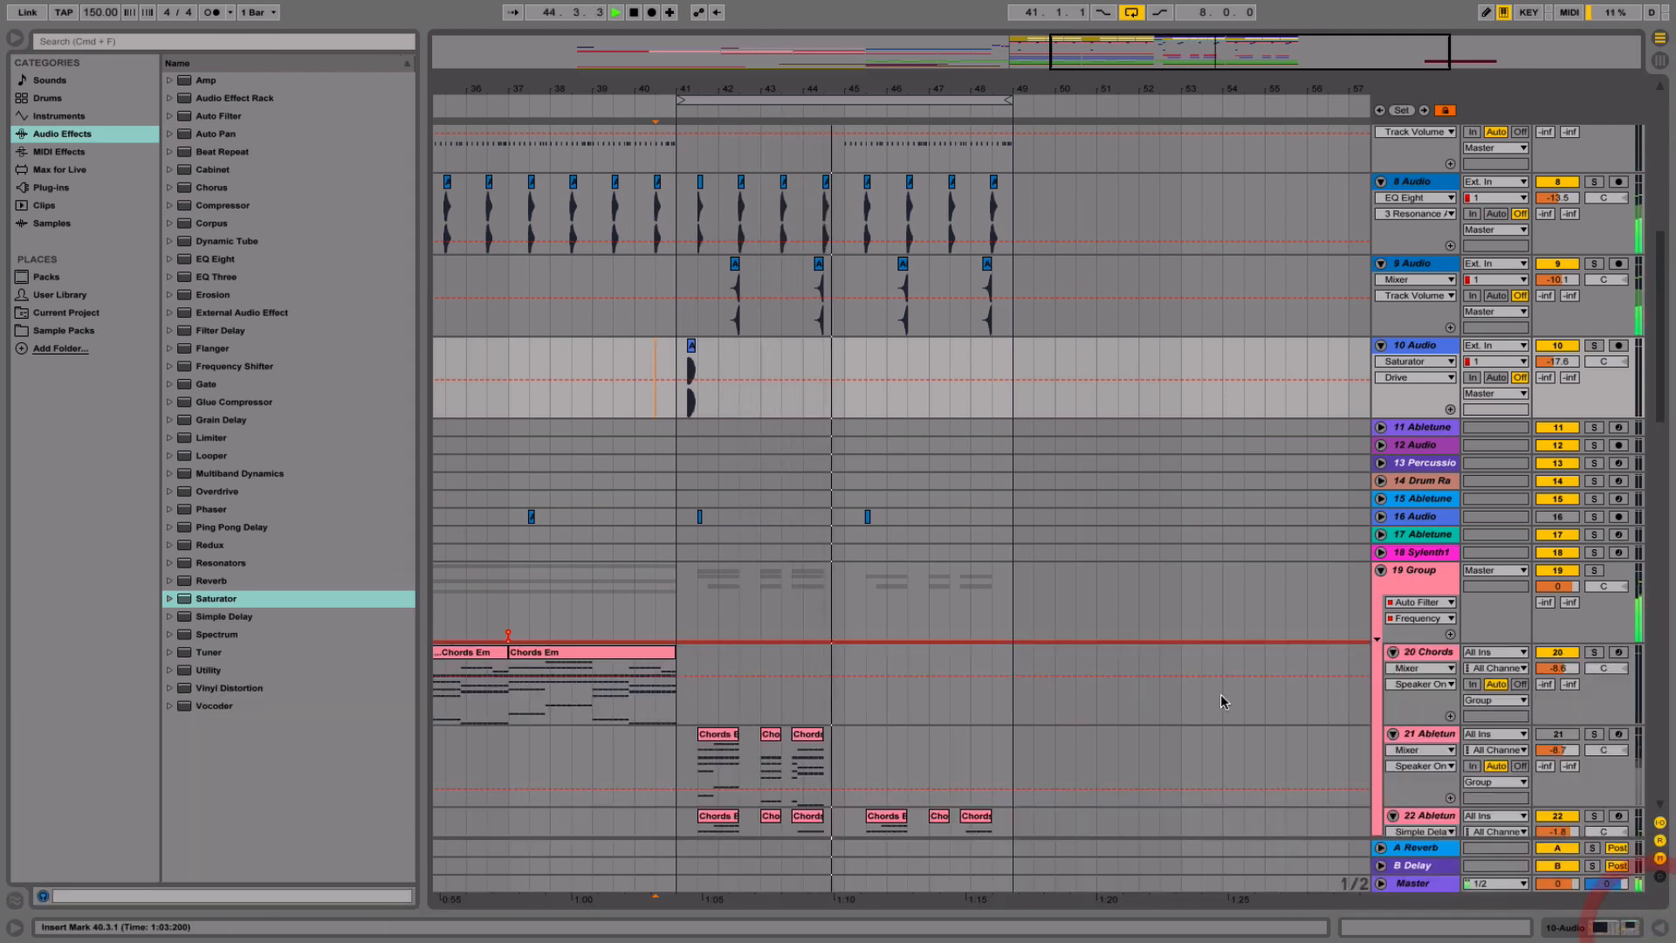
- Solo chord track 22 and inspect its Simpler's sample and envelope controls
{"action": "scroll", "coordinate": [936, 646], "scroll_direction": "down", "scroll_amount": 5}
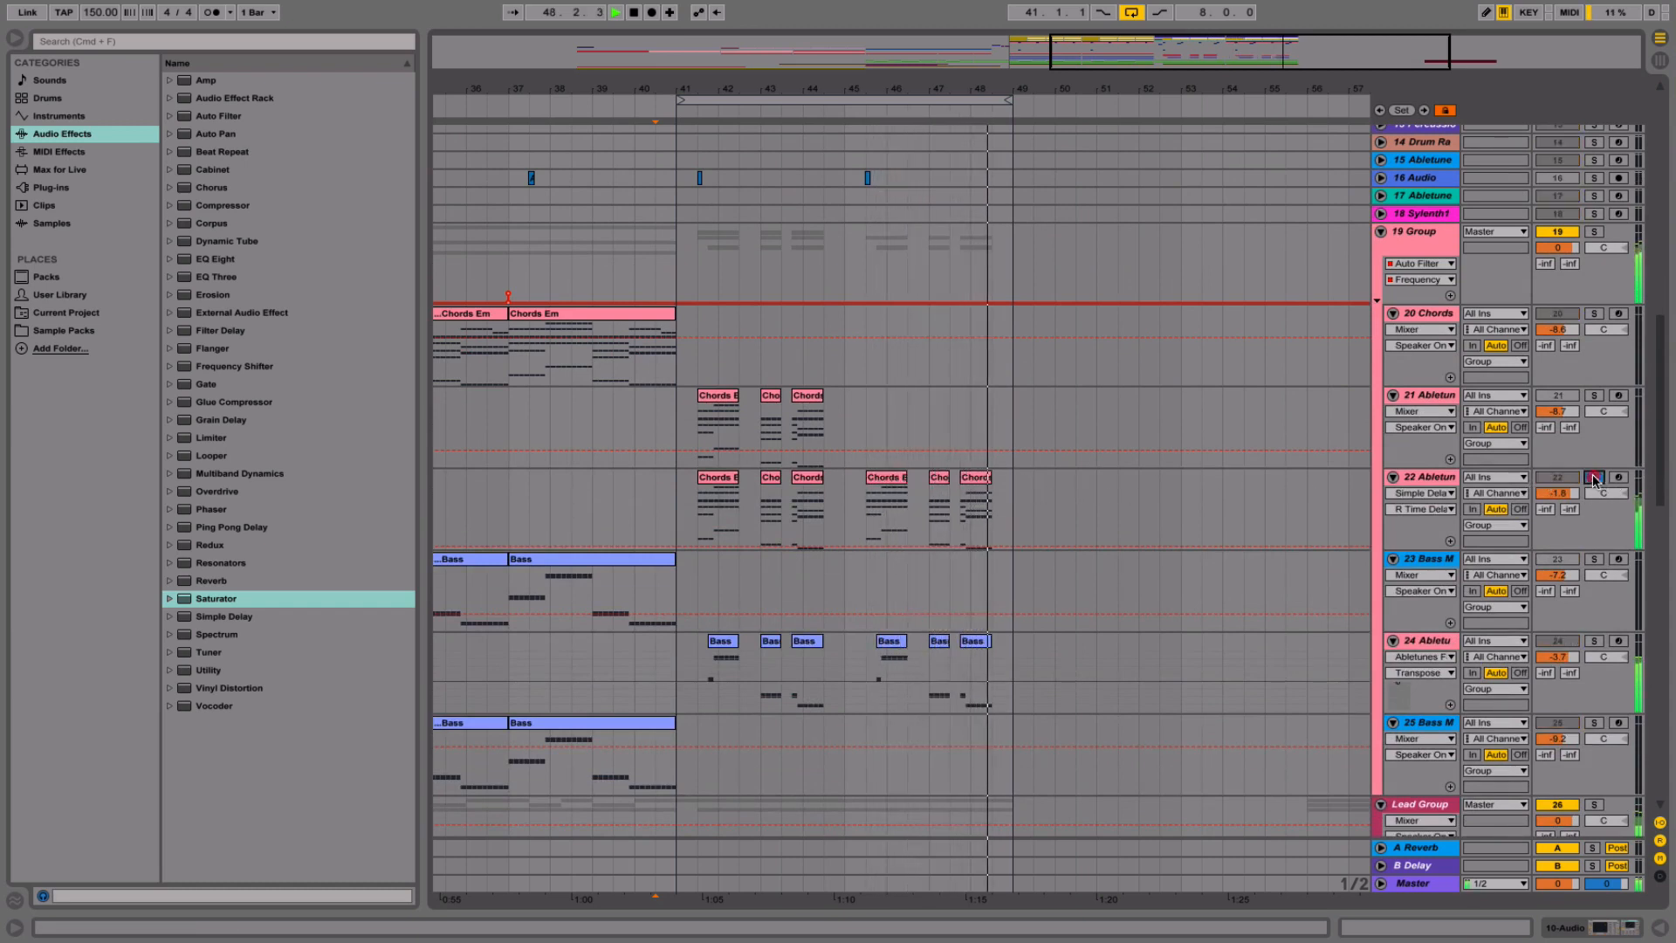
{"action": "left_click", "coordinate": [1594, 478]}
{"action": "left_click", "coordinate": [887, 479]}
{"action": "double_click", "coordinate": [1436, 482]}
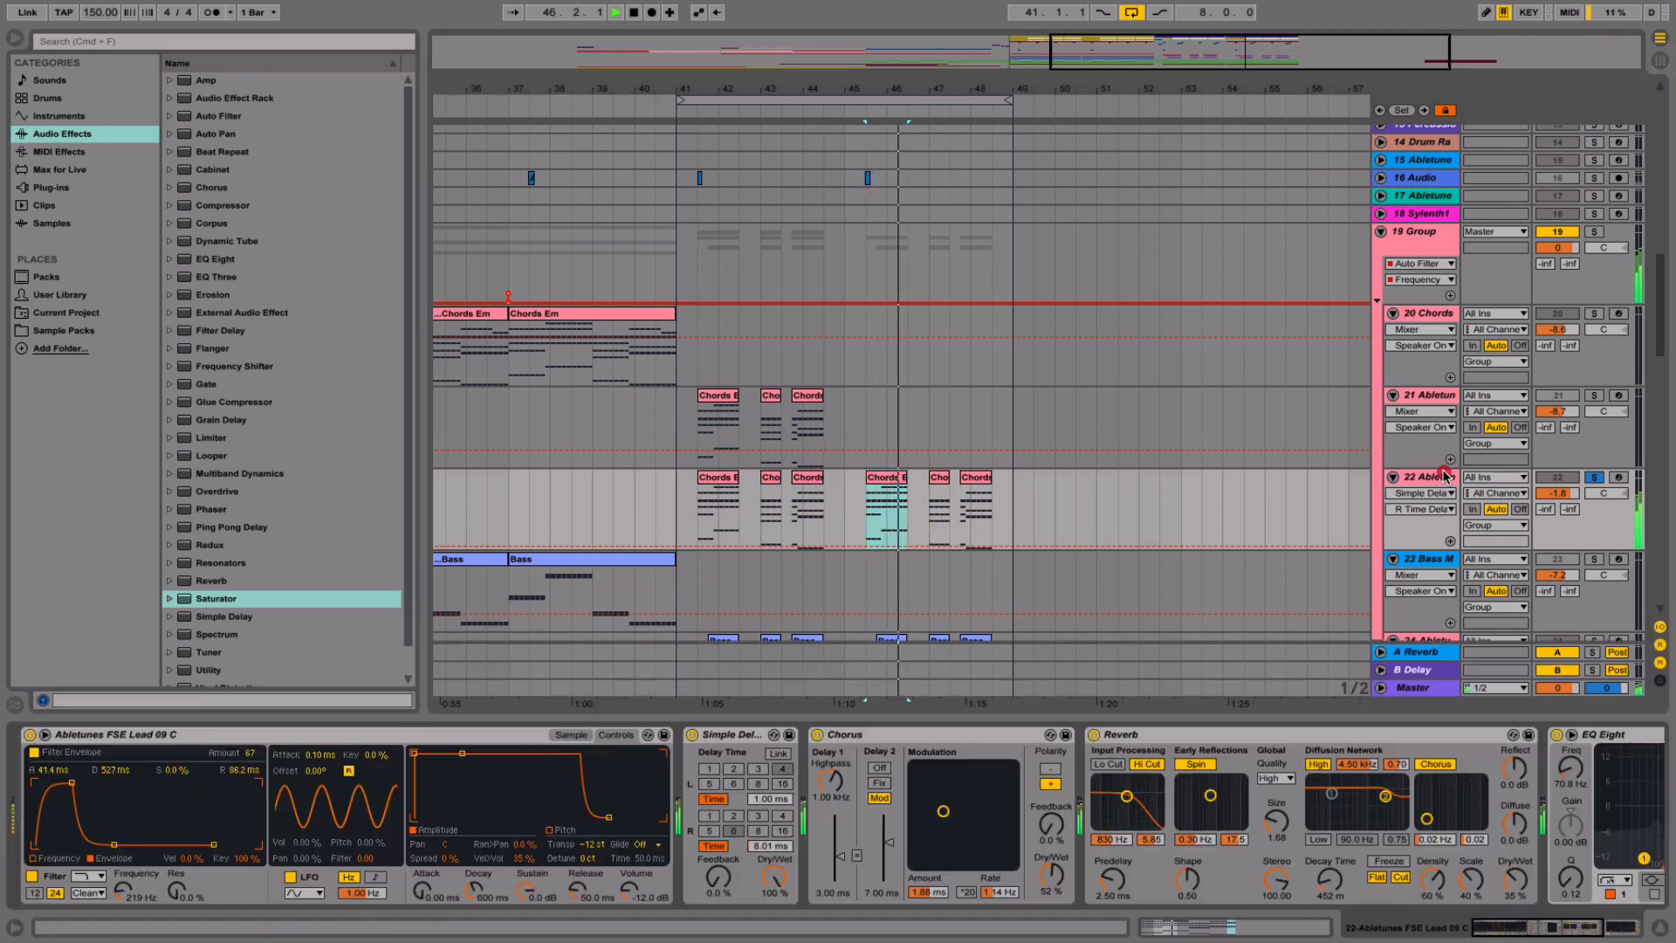
{"action": "key", "text": "space"}
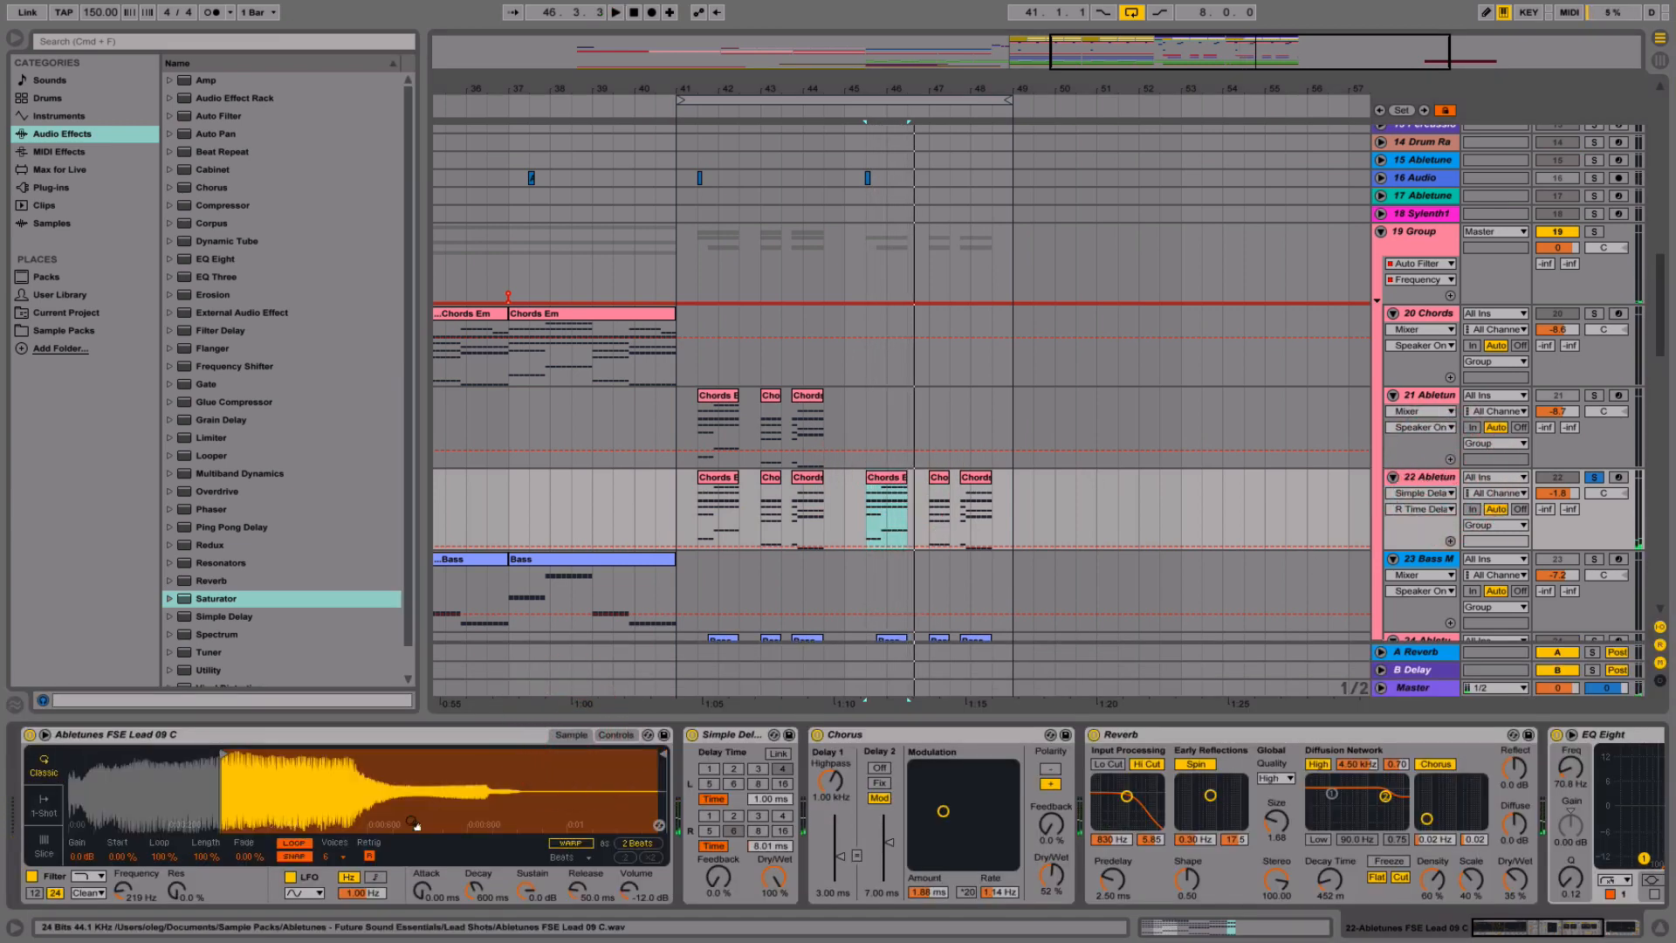
{"action": "left_click", "coordinate": [611, 735]}
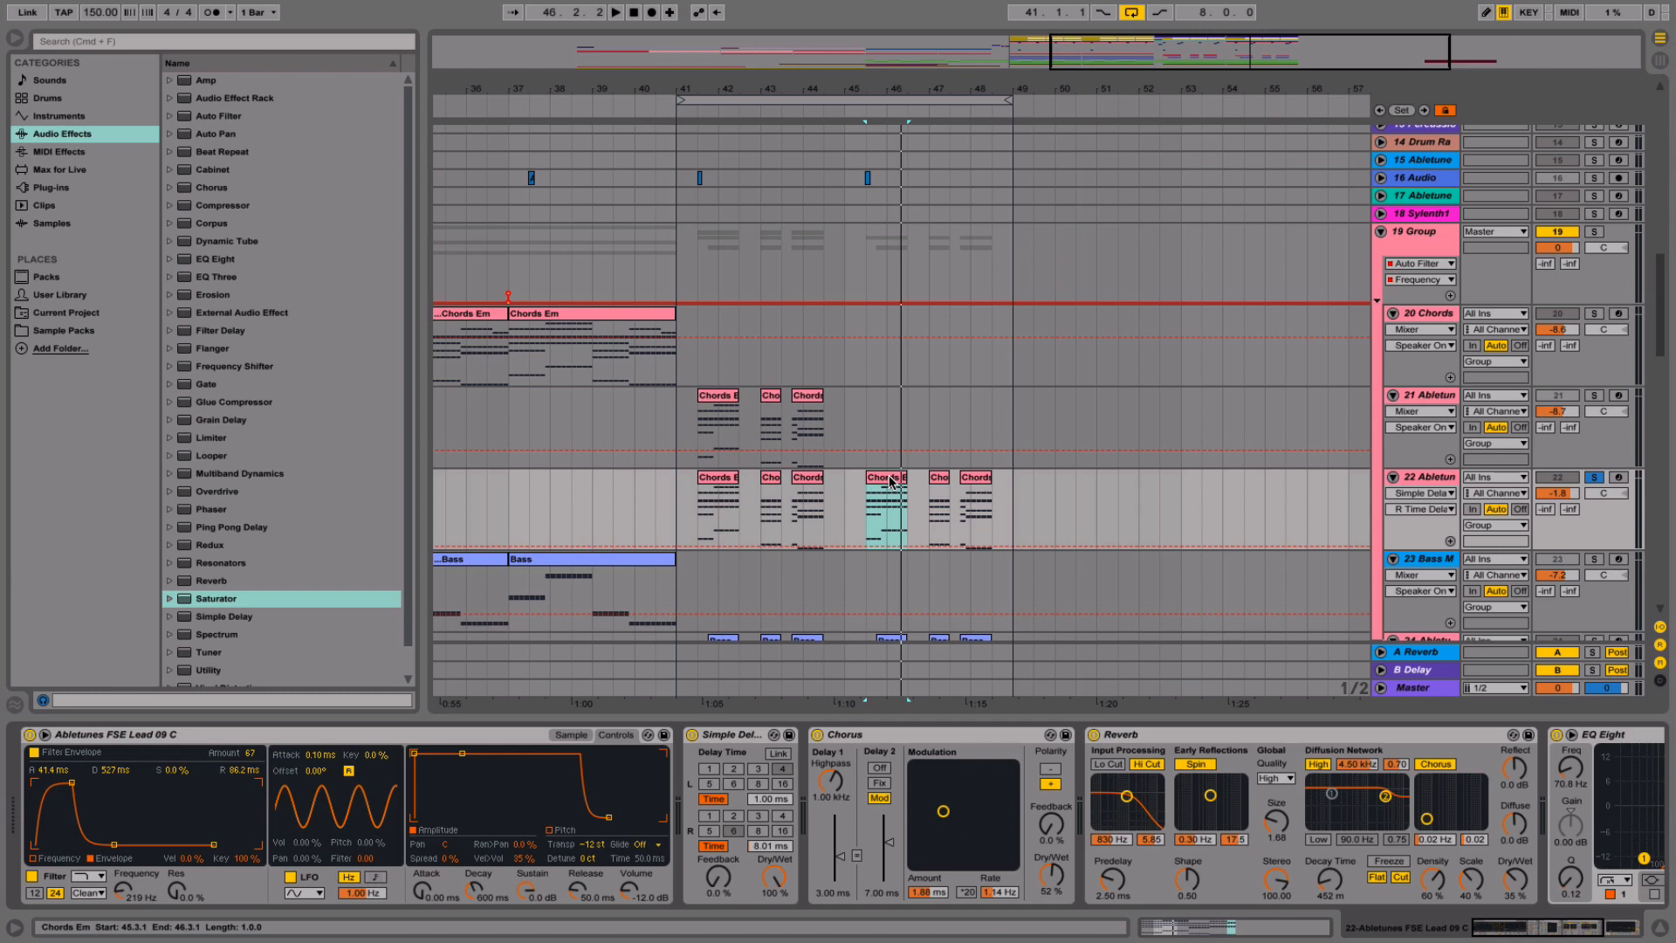
{"action": "scroll", "coordinate": [889, 478], "scroll_direction": "down", "scroll_amount": 10}
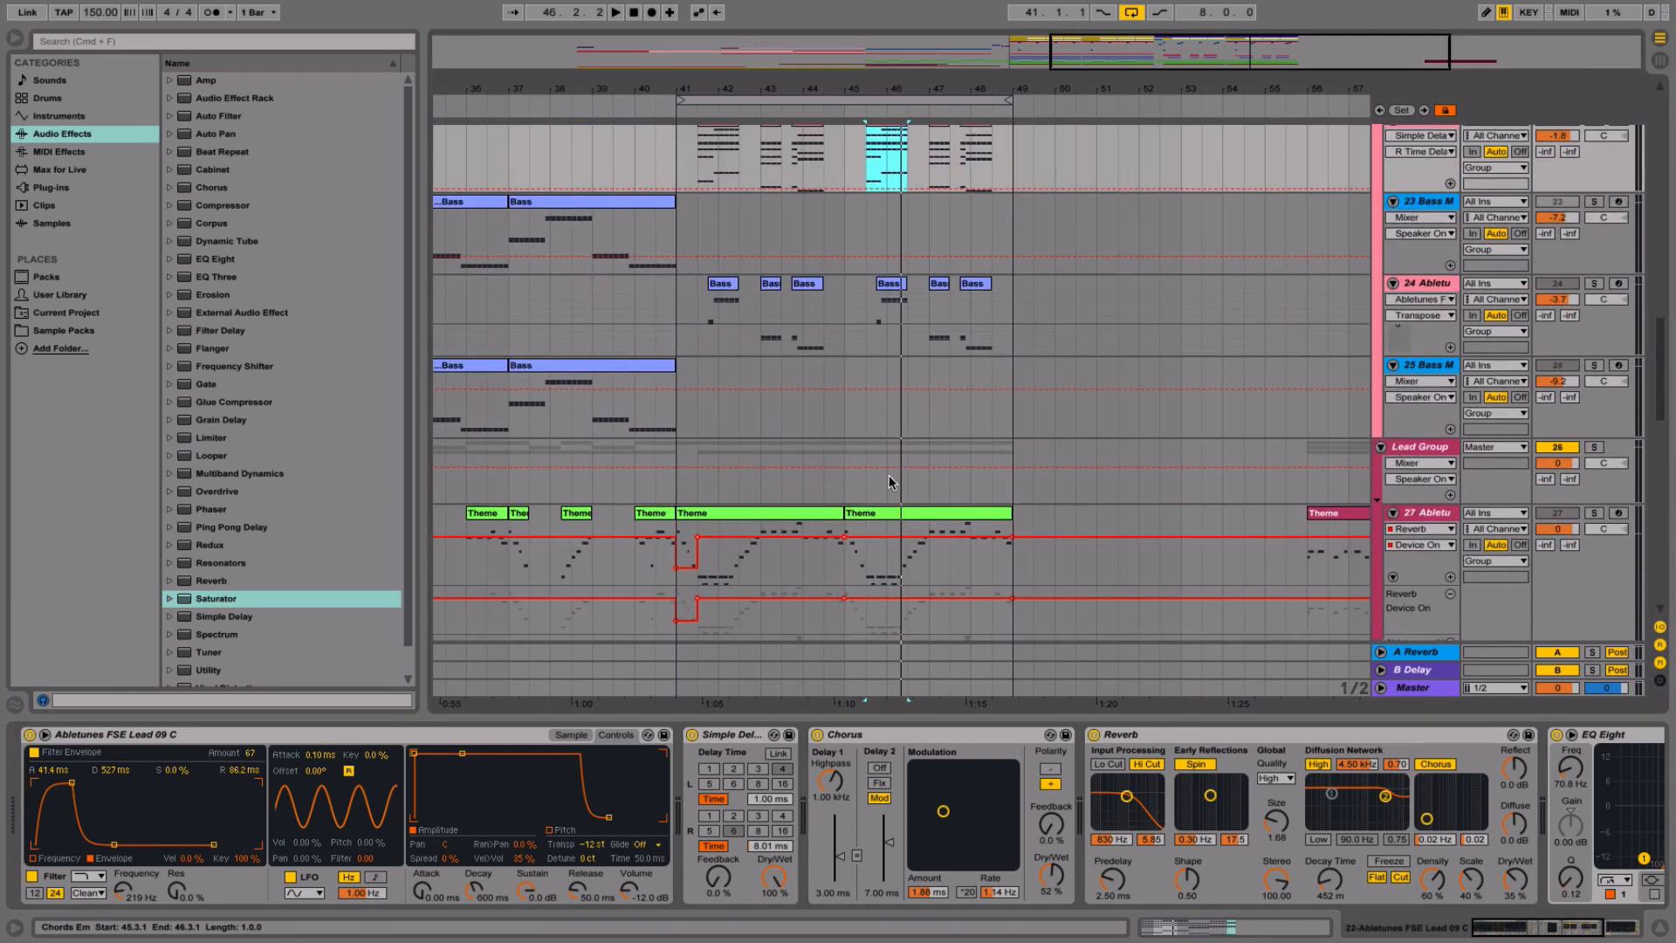
{"action": "scroll", "coordinate": [889, 478], "scroll_direction": "down", "scroll_amount": 8}
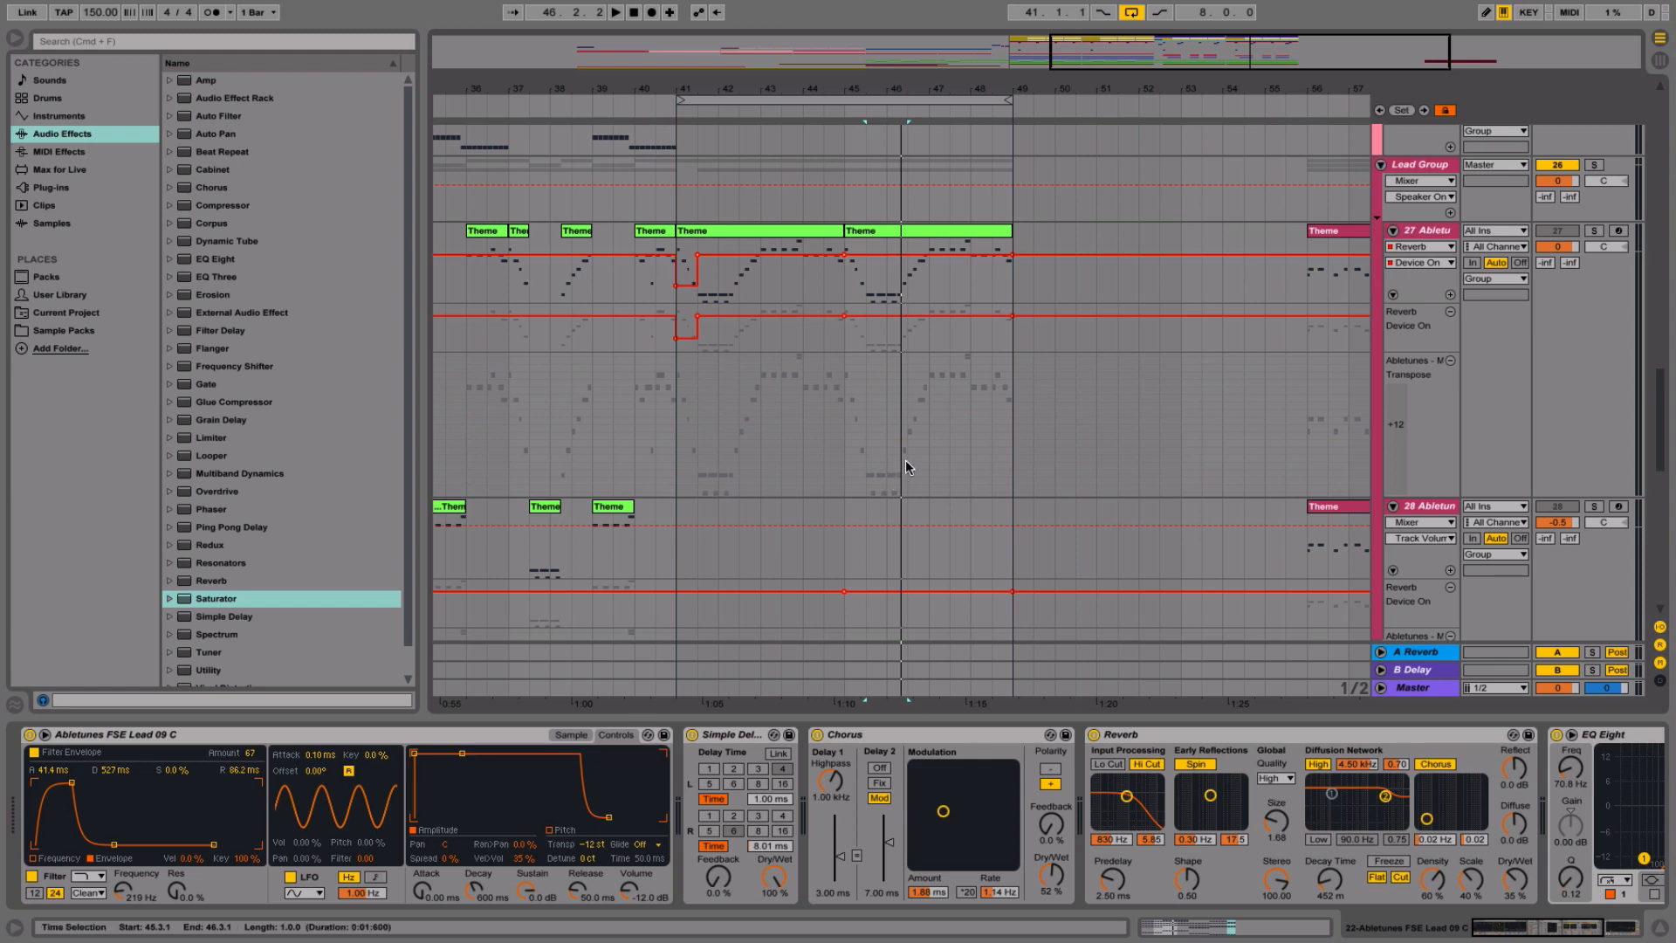
{"action": "scroll", "coordinate": [845, 527], "scroll_direction": "down", "scroll_amount": 15}
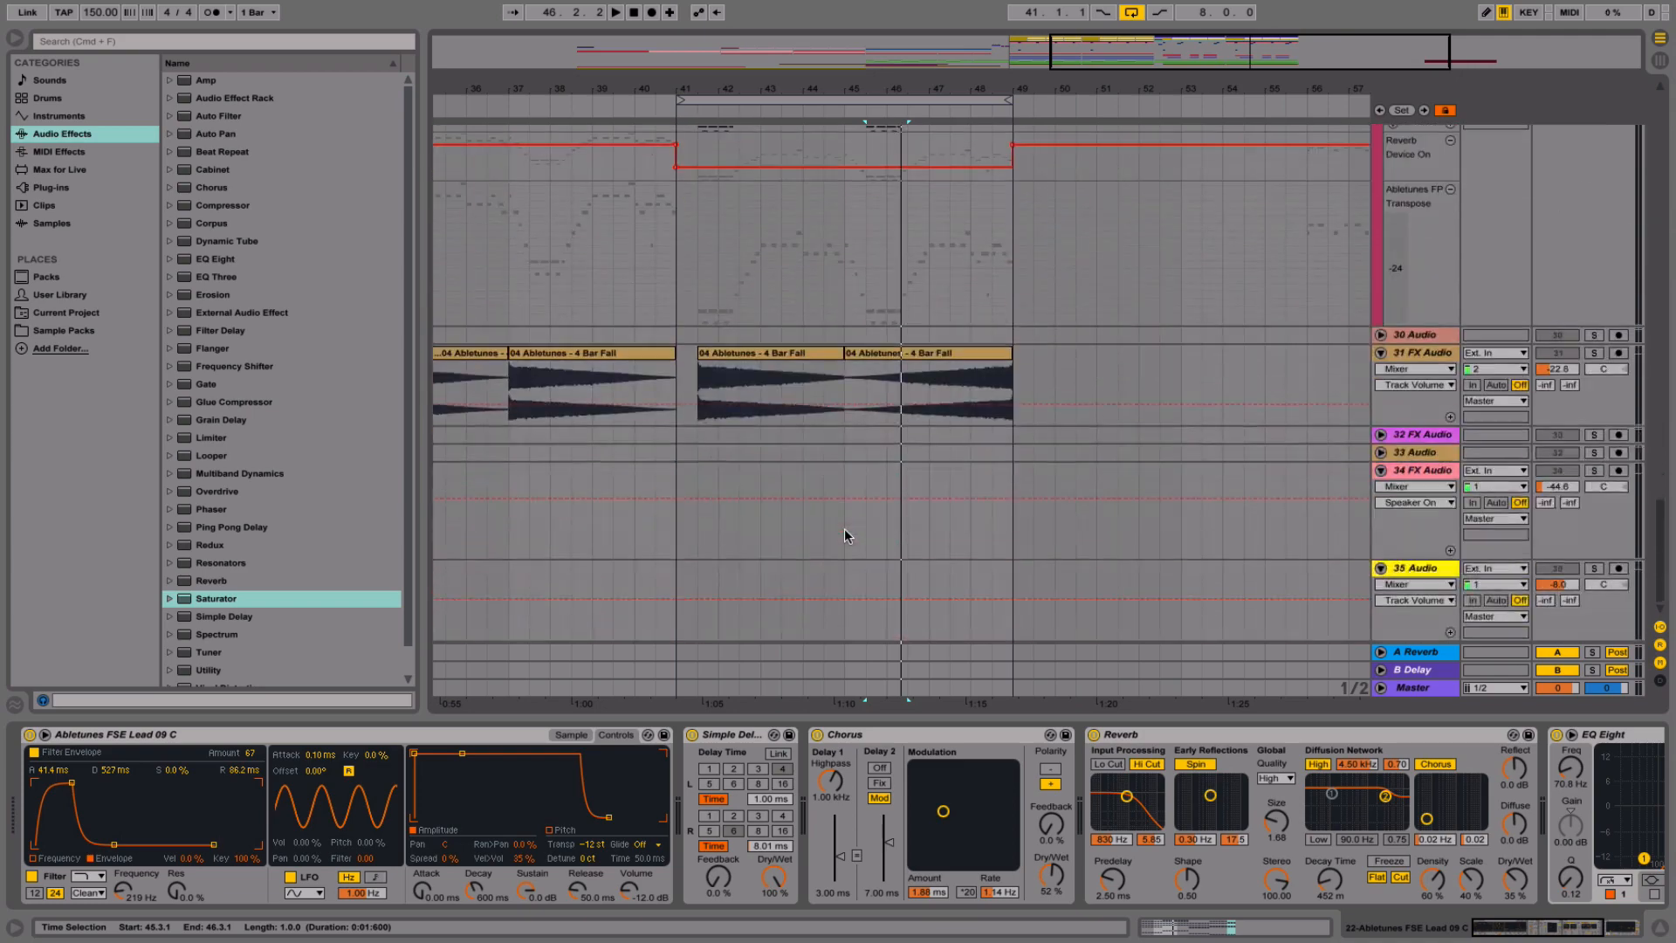
{"action": "scroll", "coordinate": [845, 528], "scroll_direction": "up", "scroll_amount": 15}
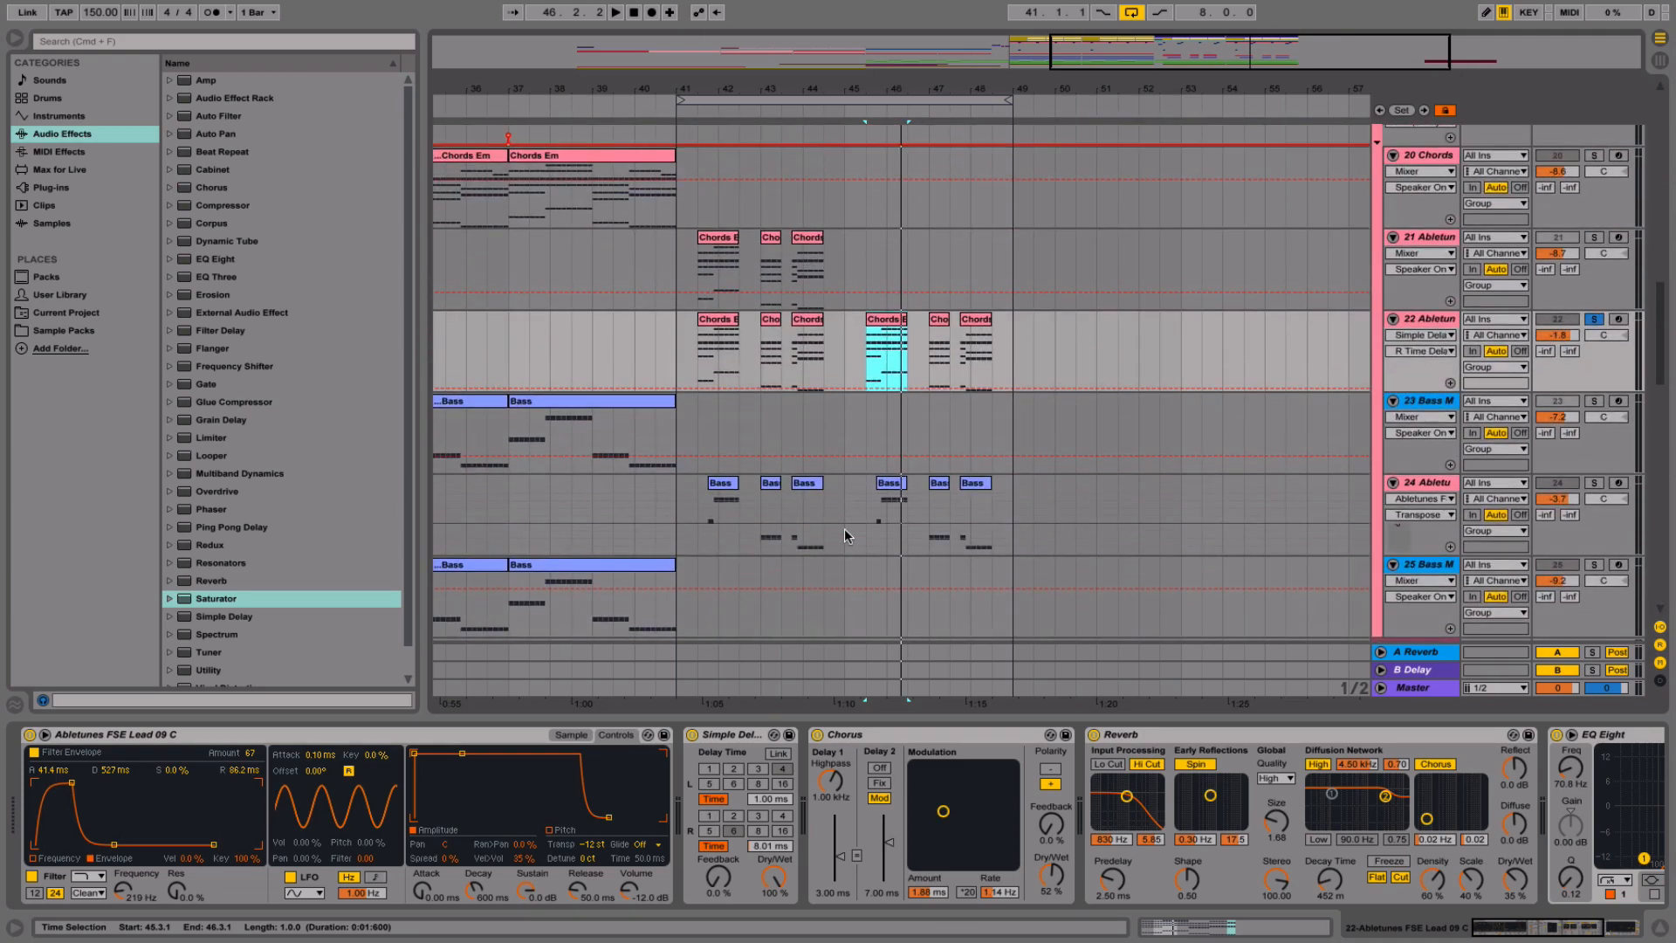
{"action": "scroll", "coordinate": [845, 531], "scroll_direction": "down", "scroll_amount": 8}
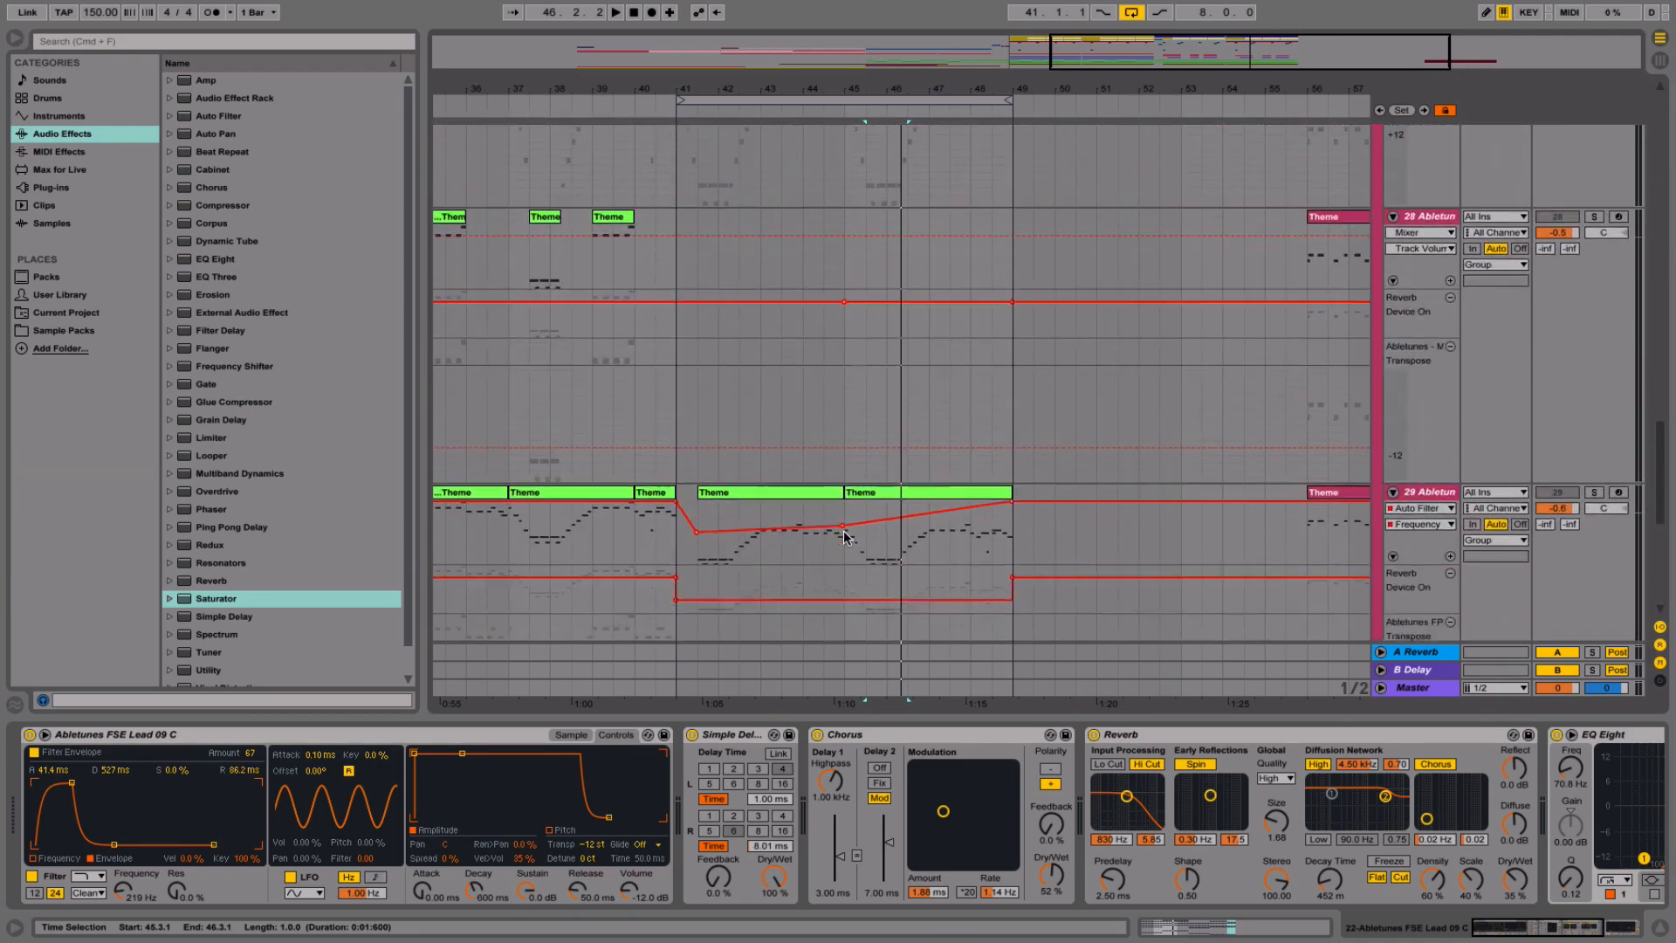
{"action": "scroll", "coordinate": [843, 531], "scroll_direction": "up", "scroll_amount": 12}
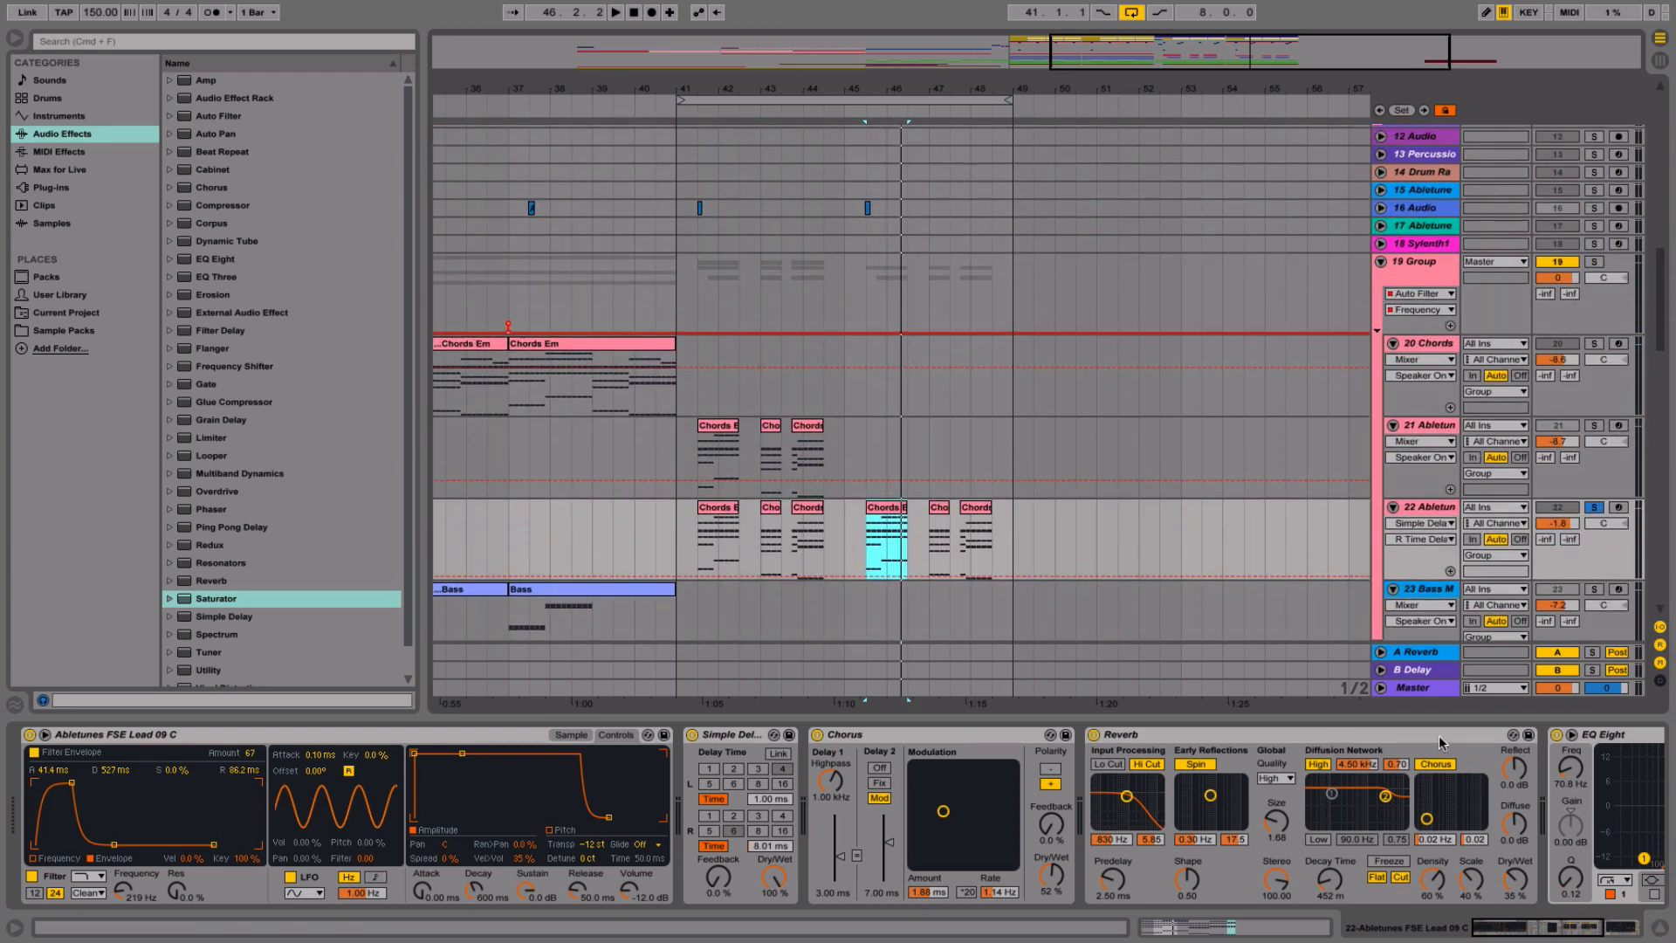
- Play soloed track 22 from 45.3 and show the sample waveform in its Simpler
{"action": "left_click", "coordinate": [1448, 508]}
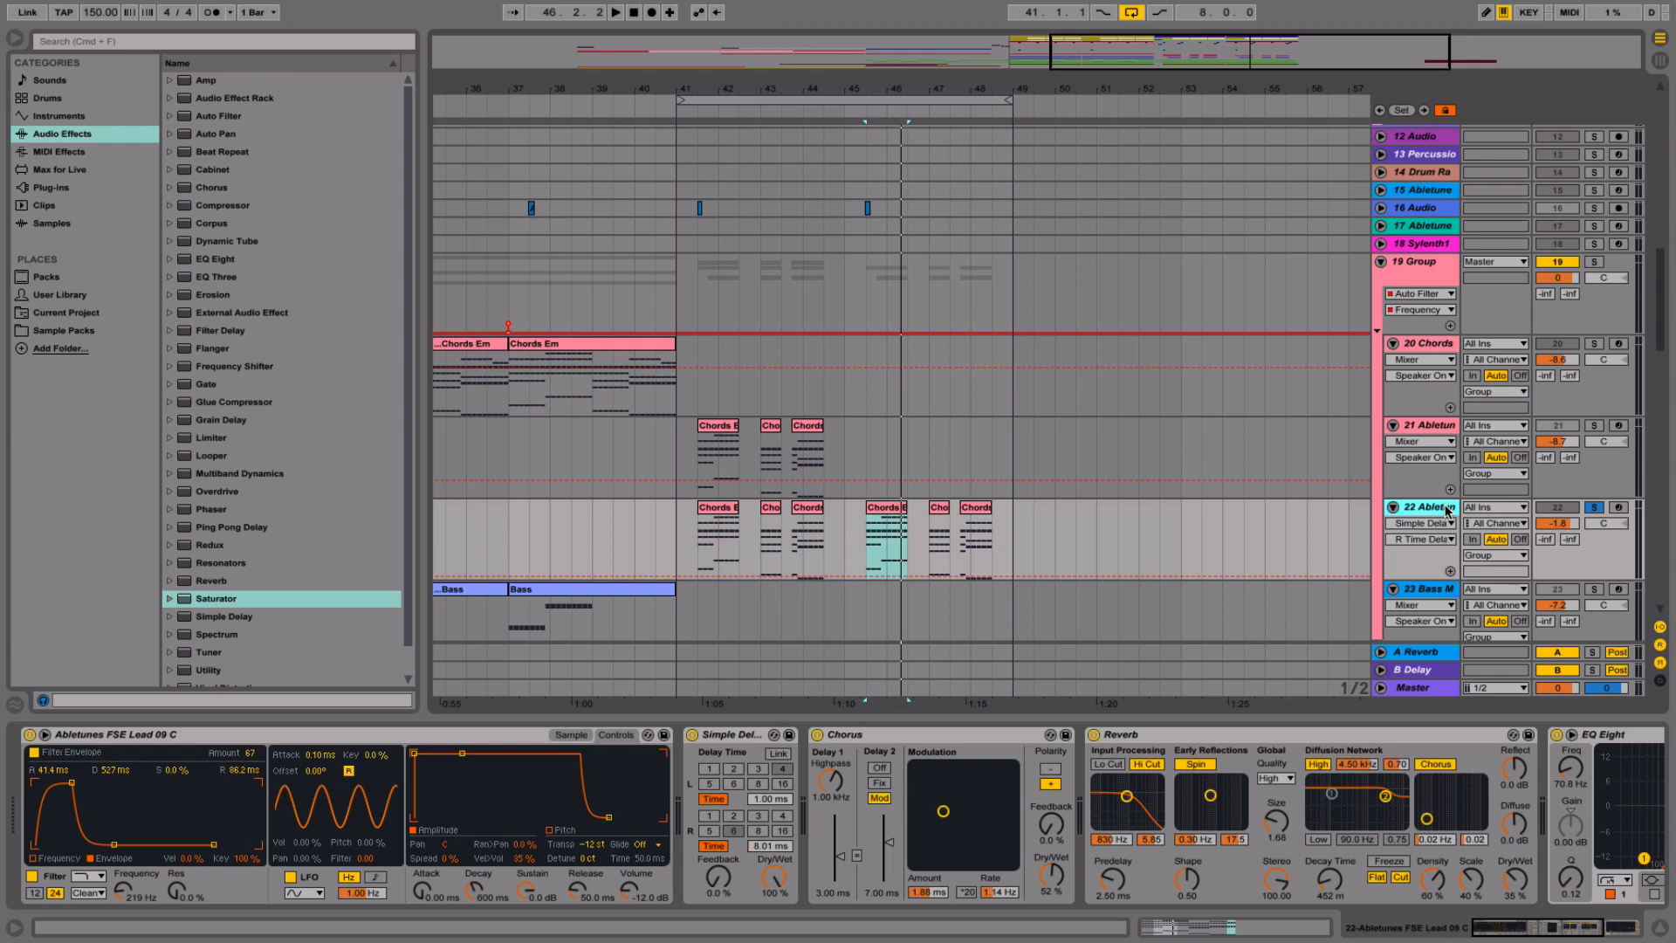
{"action": "key", "text": "space"}
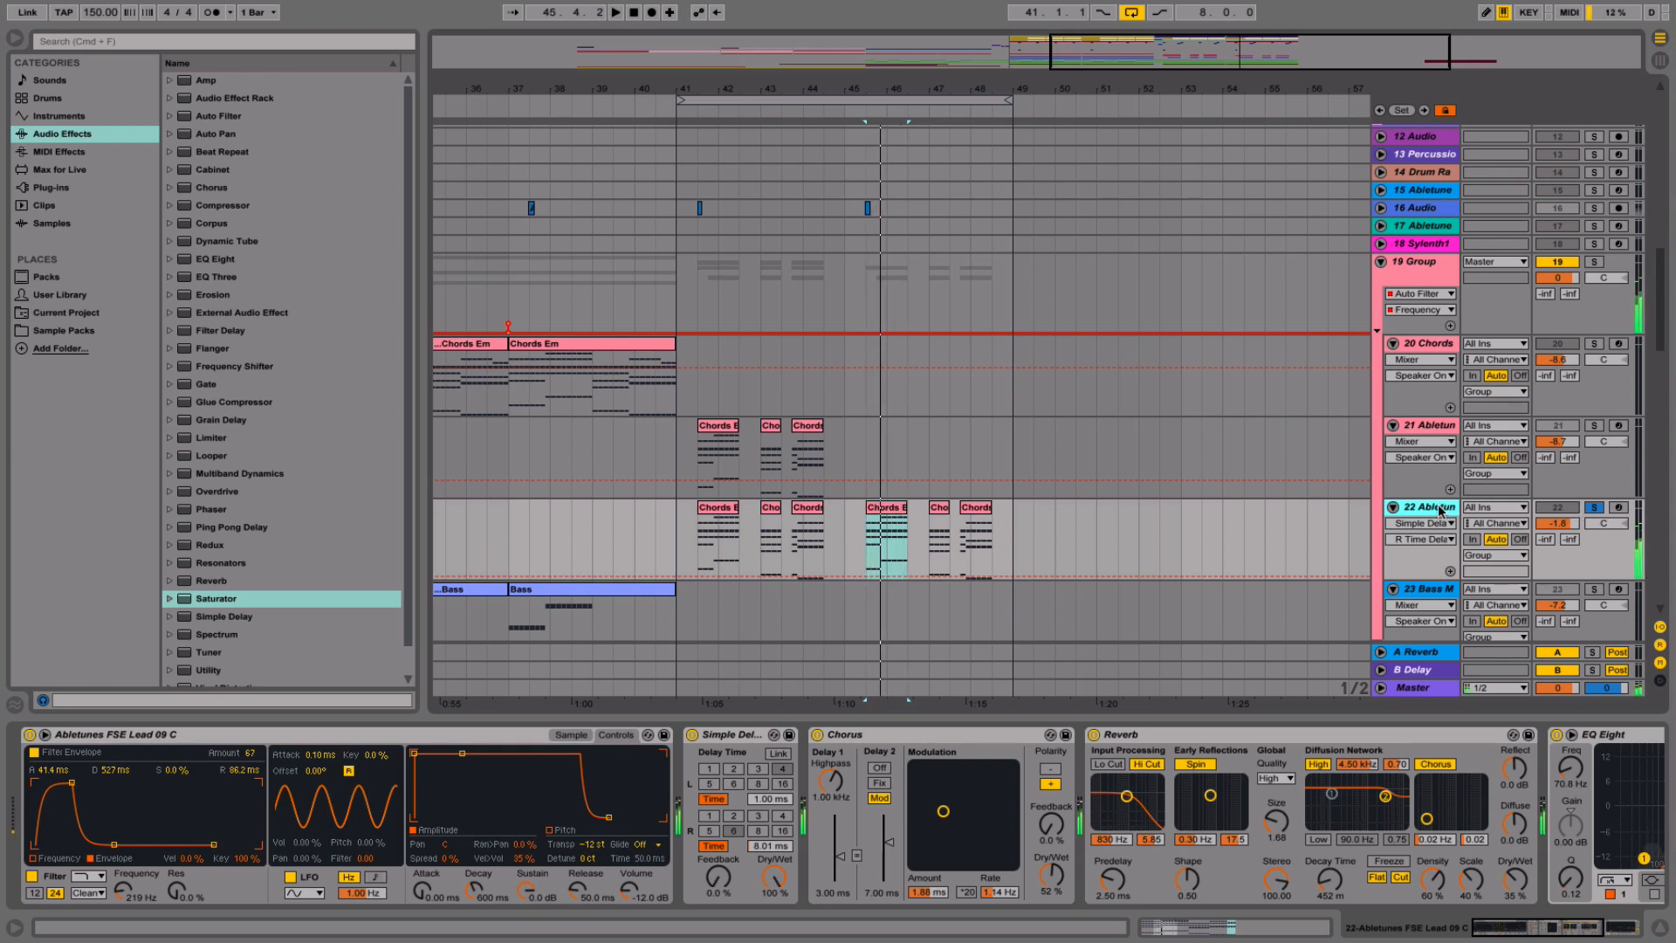
{"action": "left_click", "coordinate": [572, 737]}
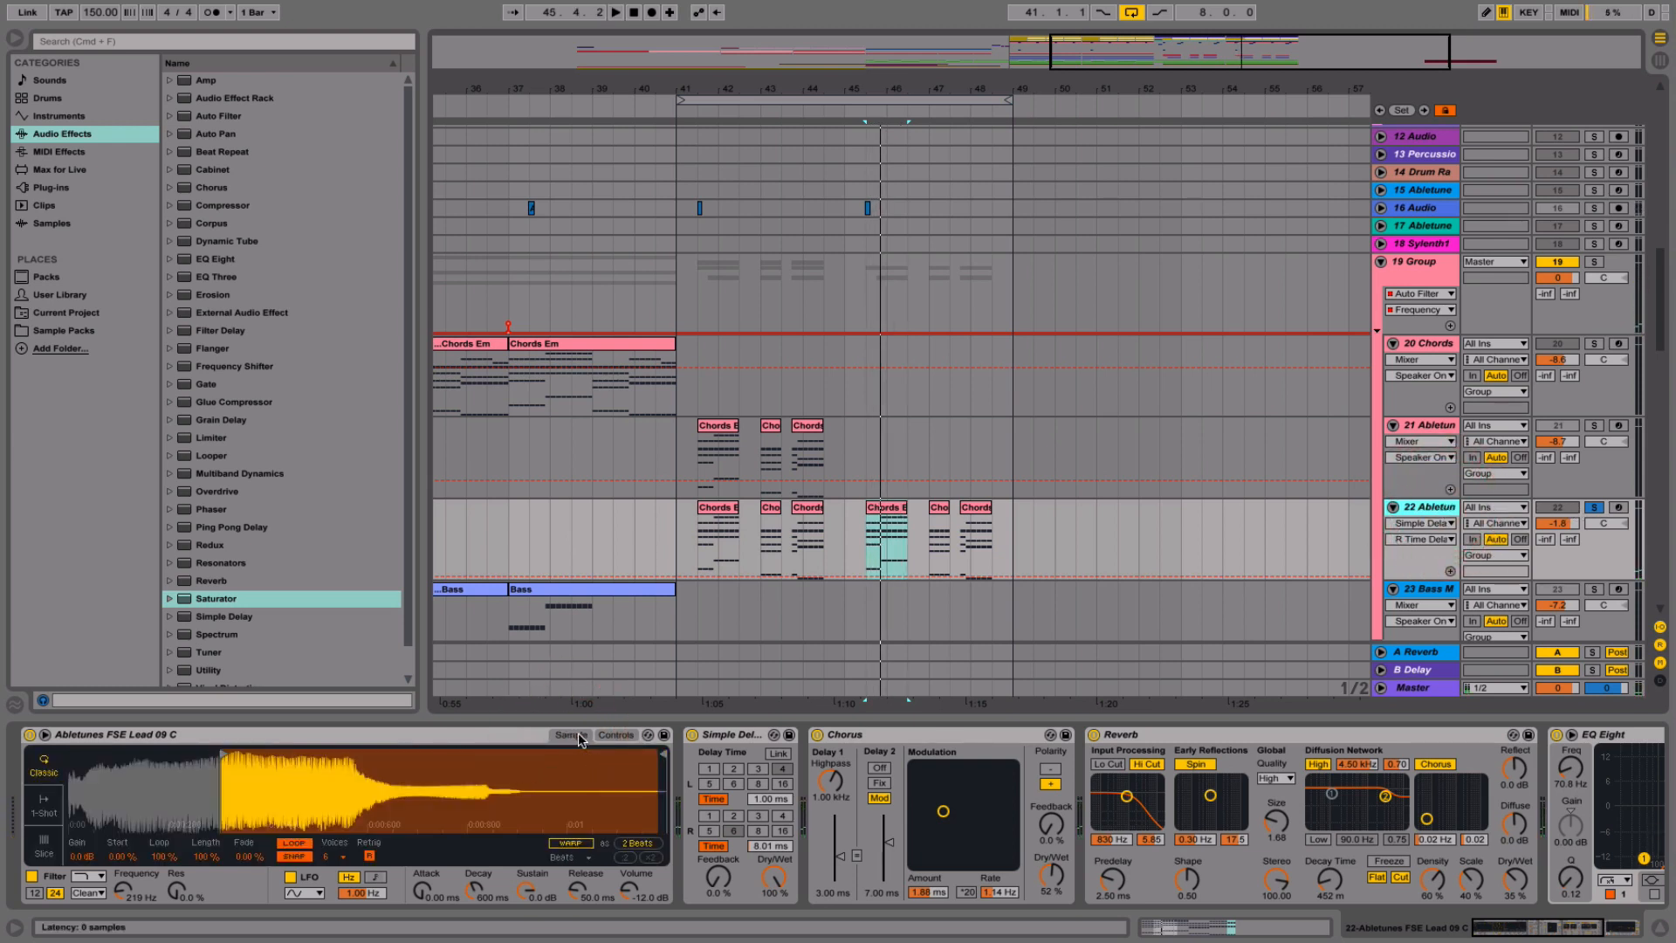
- Compare the envelope controls and the sample waveform in track 22's Simpler
{"action": "left_click", "coordinate": [632, 737]}
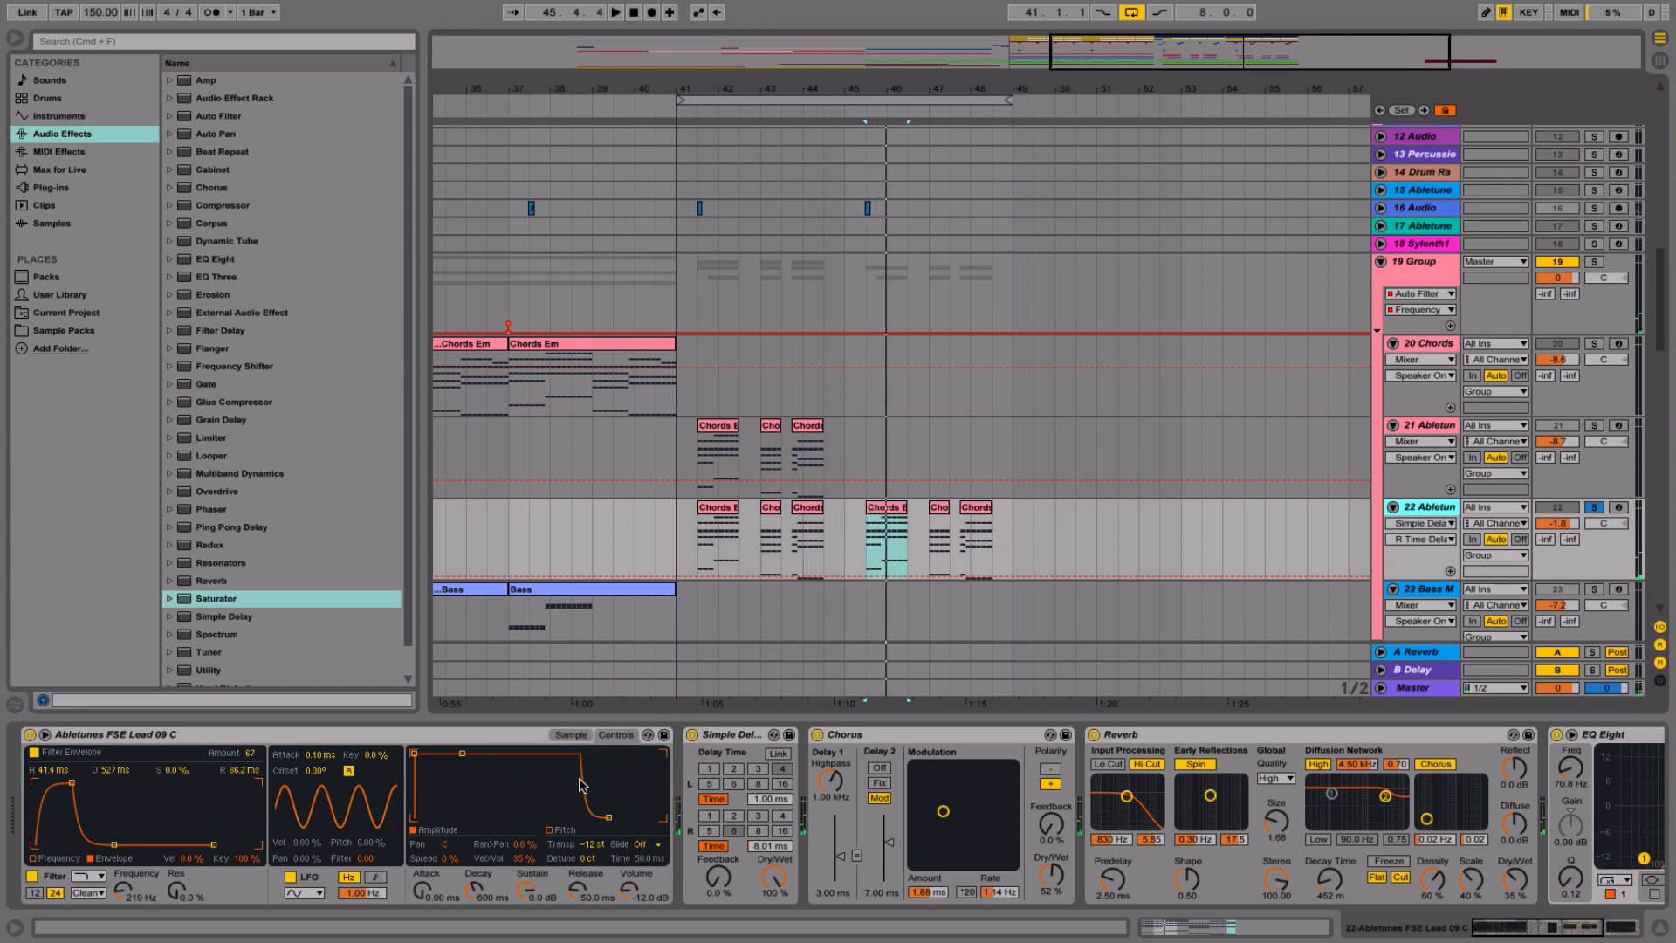
{"action": "left_click", "coordinate": [576, 735]}
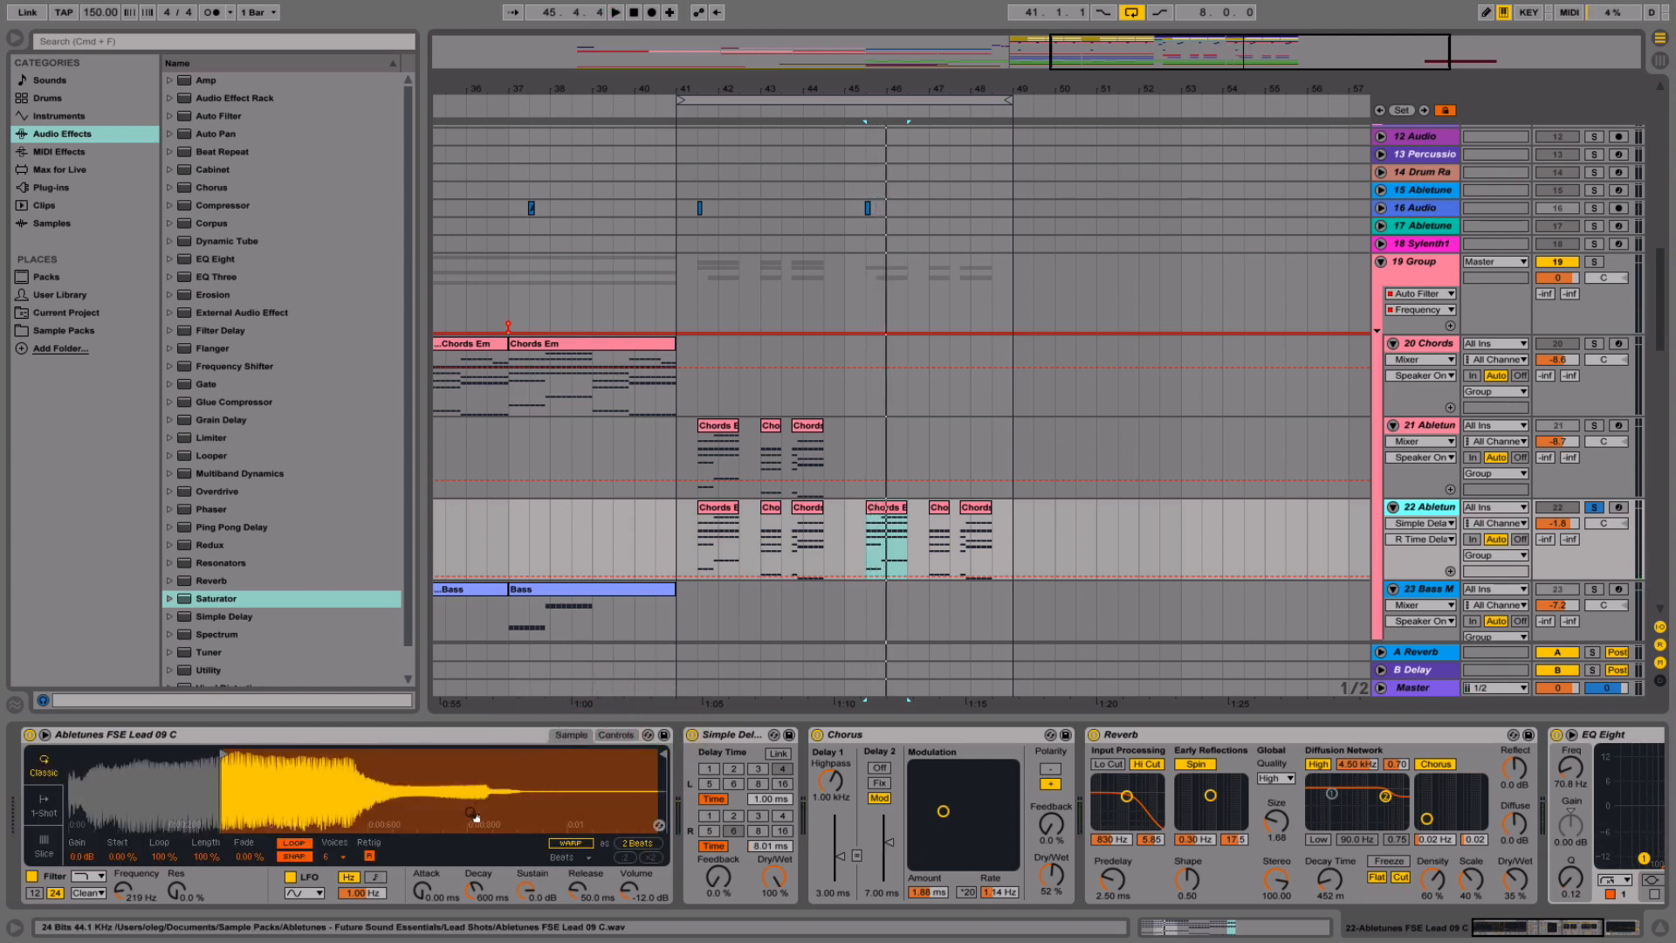
{"action": "left_click", "coordinate": [615, 735]}
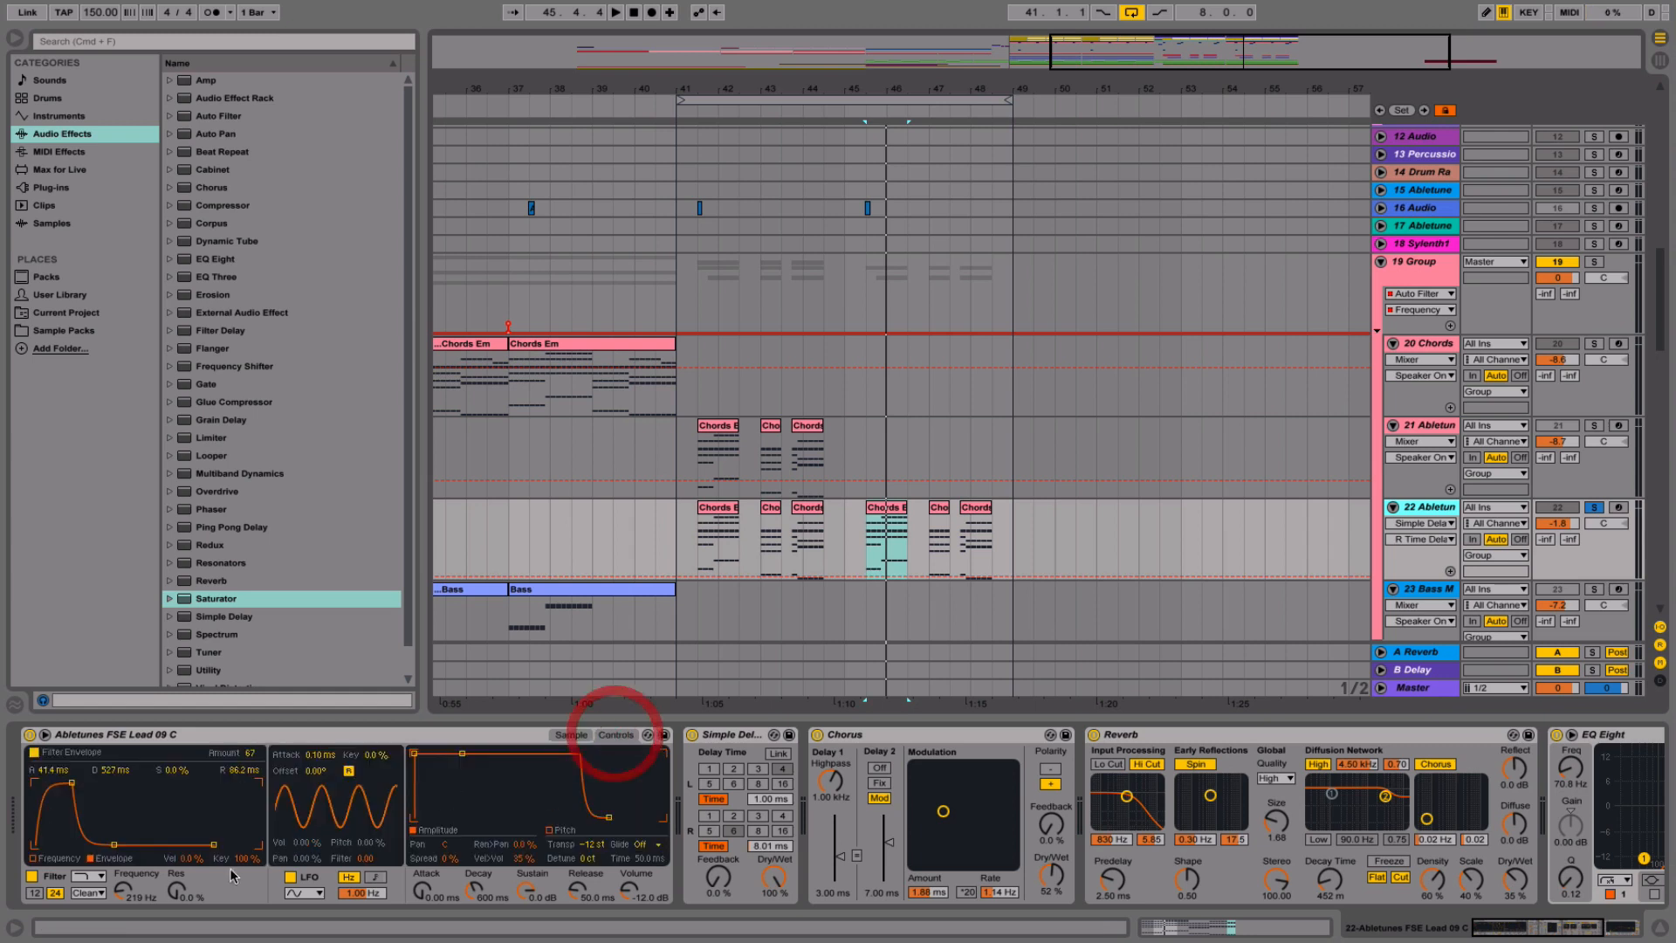
- Lower track 22's Simpler filter frequency automation to about 90.1 Hz across bars 41–45 and play it unsoloed from 41.3
{"action": "left_click", "coordinate": [124, 893]}
{"action": "mouse_move", "coordinate": [856, 541]}
{"action": "left_mouse_down"}
{"action": "mouse_move", "coordinate": [677, 541]}
{"action": "mouse_move", "coordinate": [691, 568]}
{"action": "left_mouse_up"}
{"action": "left_click", "coordinate": [695, 543]}
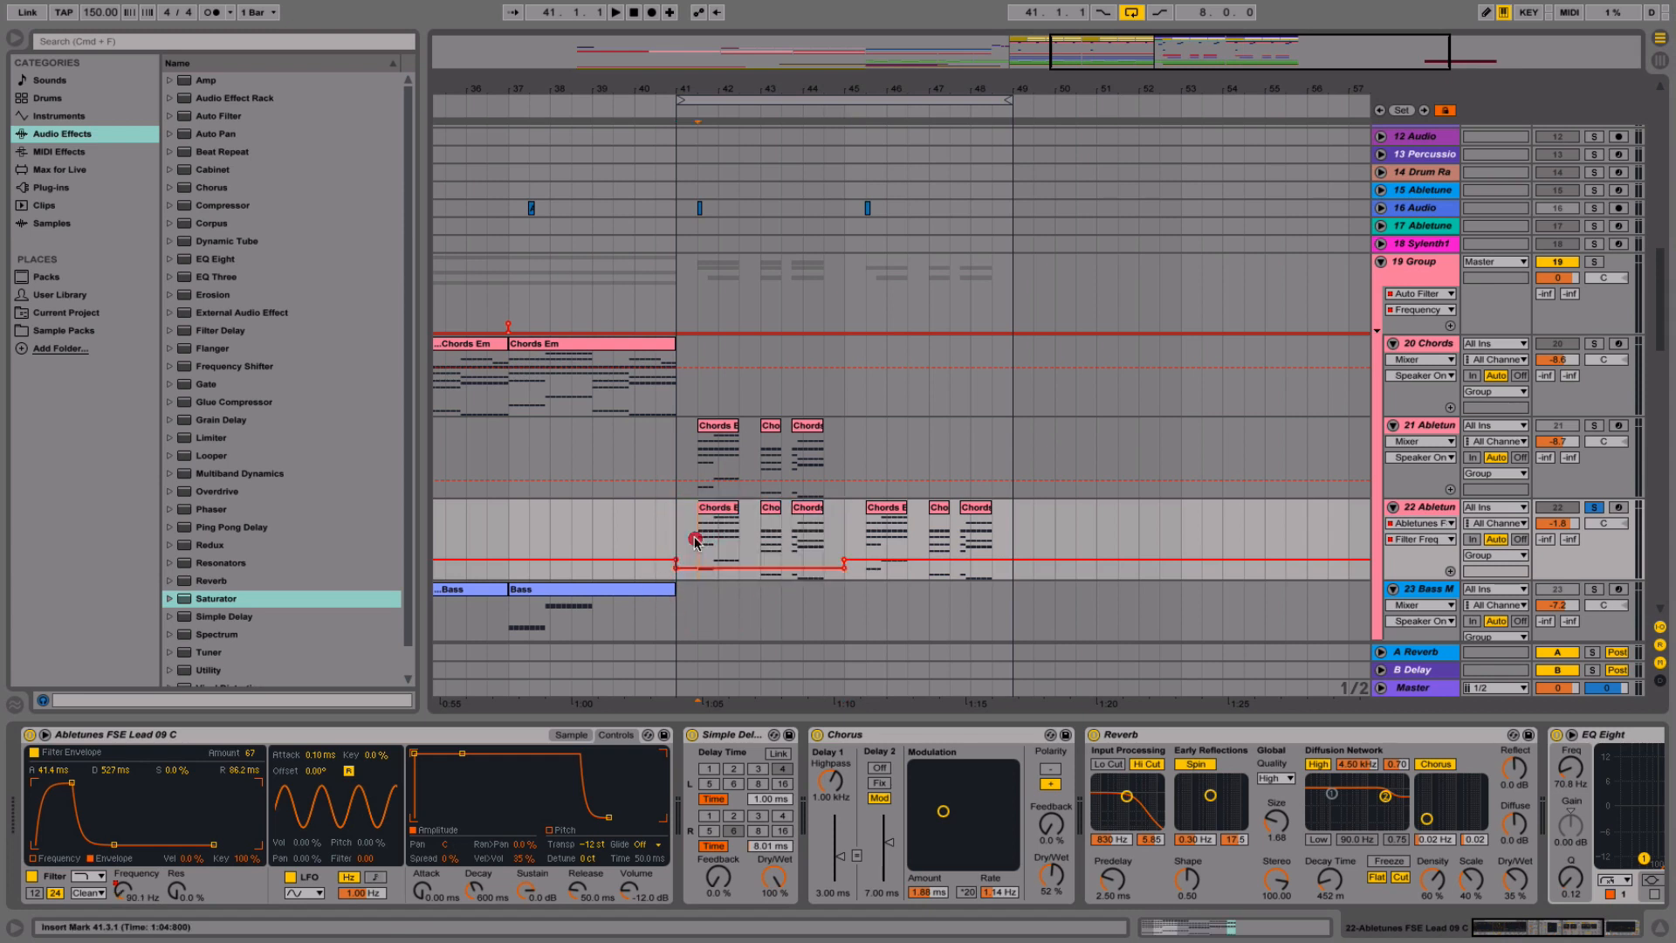
{"action": "key", "text": "space"}
{"action": "left_click", "coordinate": [1595, 509]}
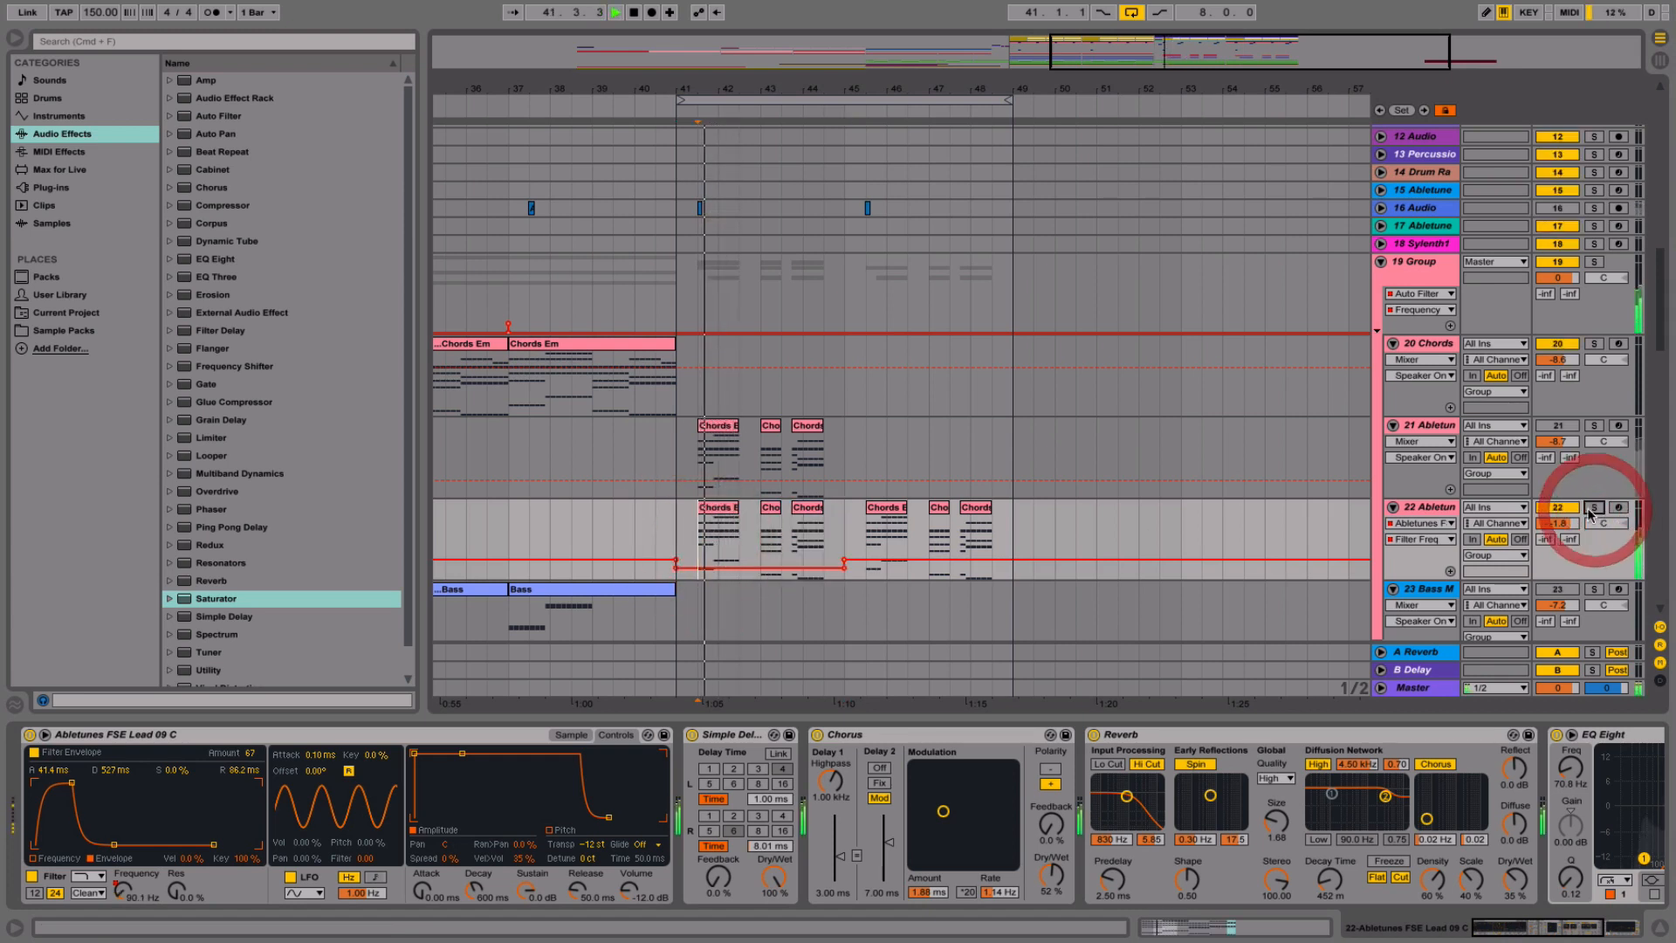
- Reshape track 22's filter frequency automation into a slow rise over bars 41–45, followed by a jump to about 1.10 kHz
{"action": "left_click", "coordinate": [843, 568]}
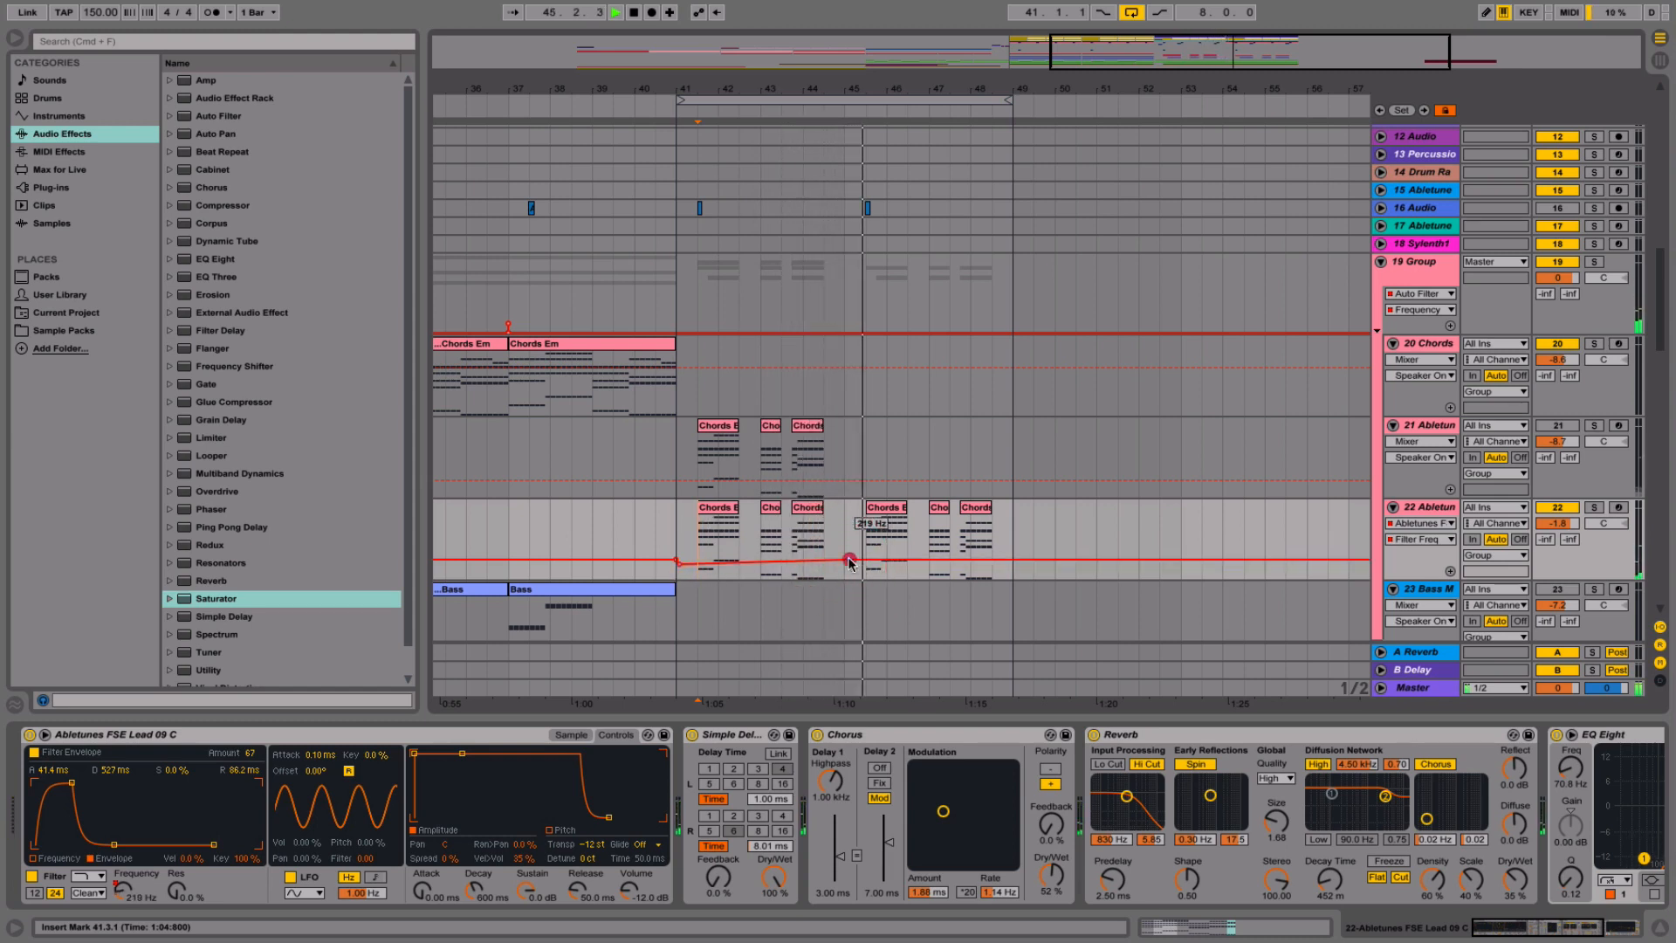
{"action": "mouse_move", "coordinate": [850, 561]}
{"action": "left_mouse_down"}
{"action": "mouse_move", "coordinate": [852, 522]}
{"action": "mouse_move", "coordinate": [854, 544]}
{"action": "left_mouse_up"}
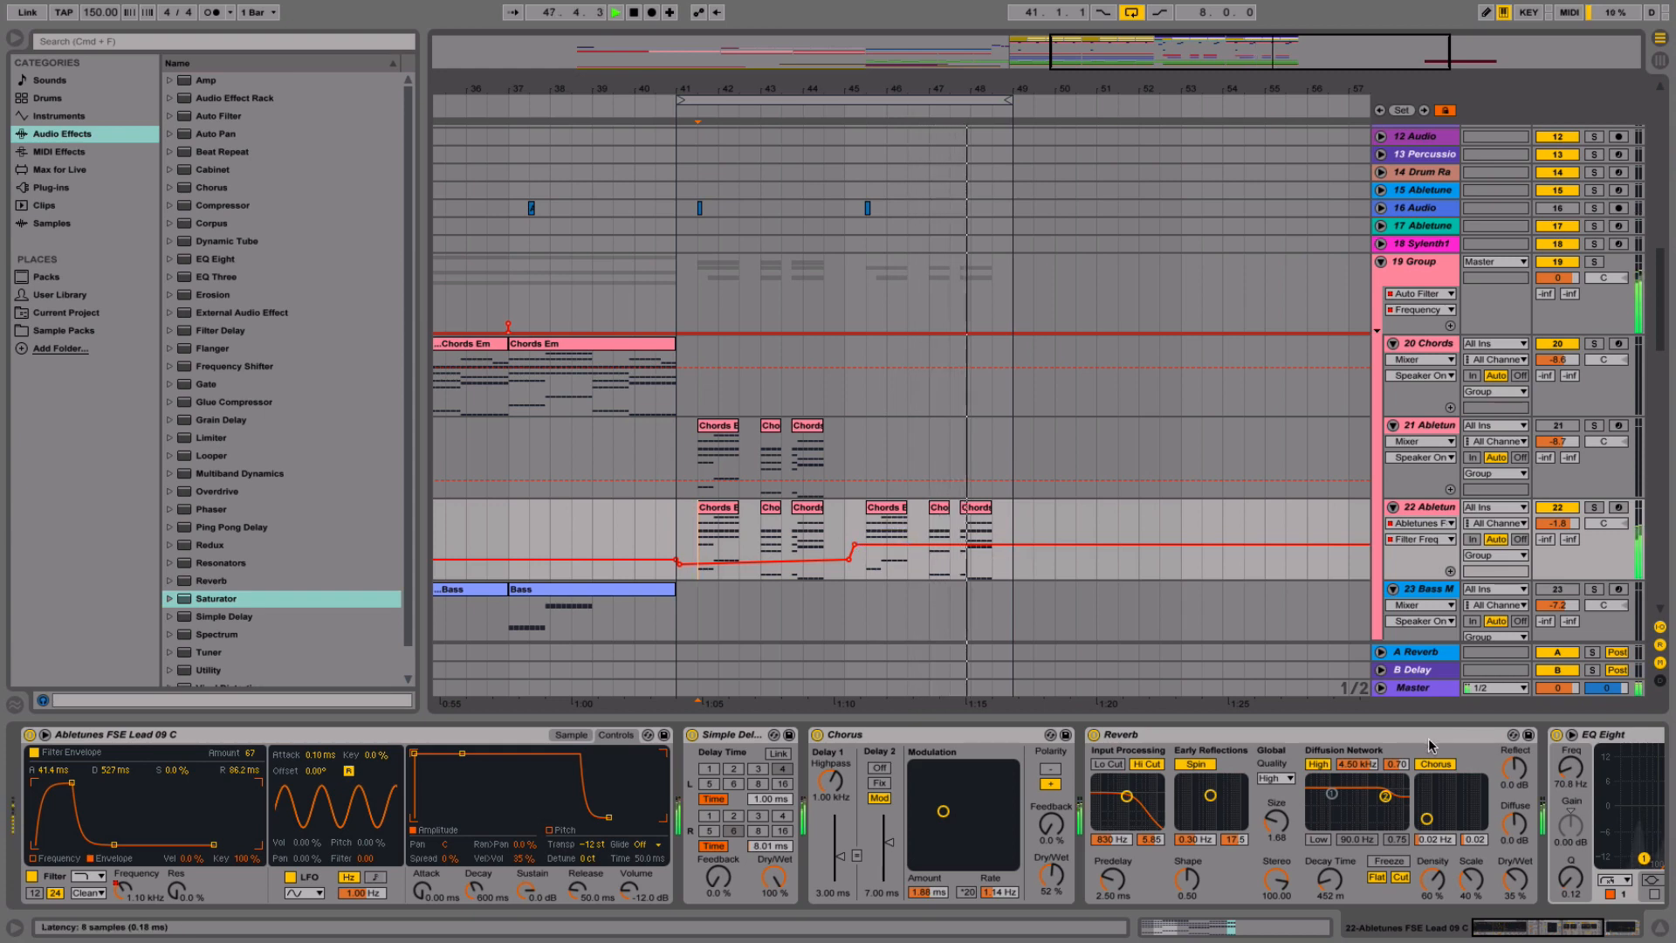
{"action": "left_click", "coordinate": [1661, 932]}
- Add an Auto Pan after the Saturator on vocal chant track 10 and set its Amount to 100%
{"action": "scroll", "coordinate": [1038, 353], "scroll_direction": "down", "scroll_amount": 10}
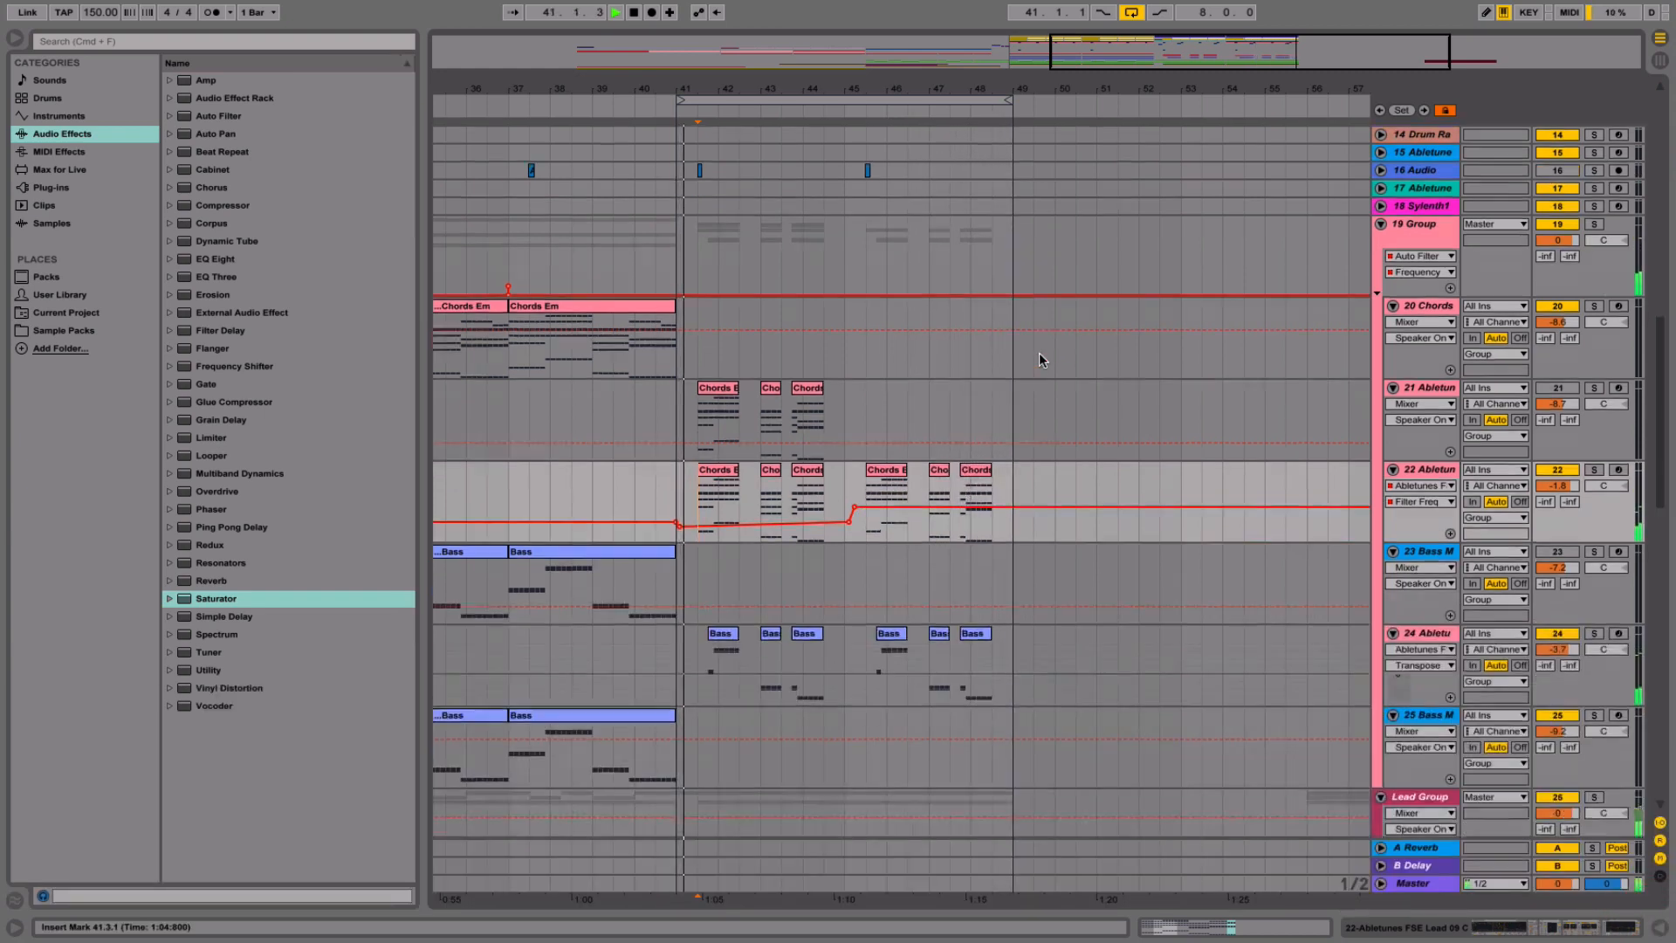
{"action": "scroll", "coordinate": [1039, 353], "scroll_direction": "up", "scroll_amount": 12}
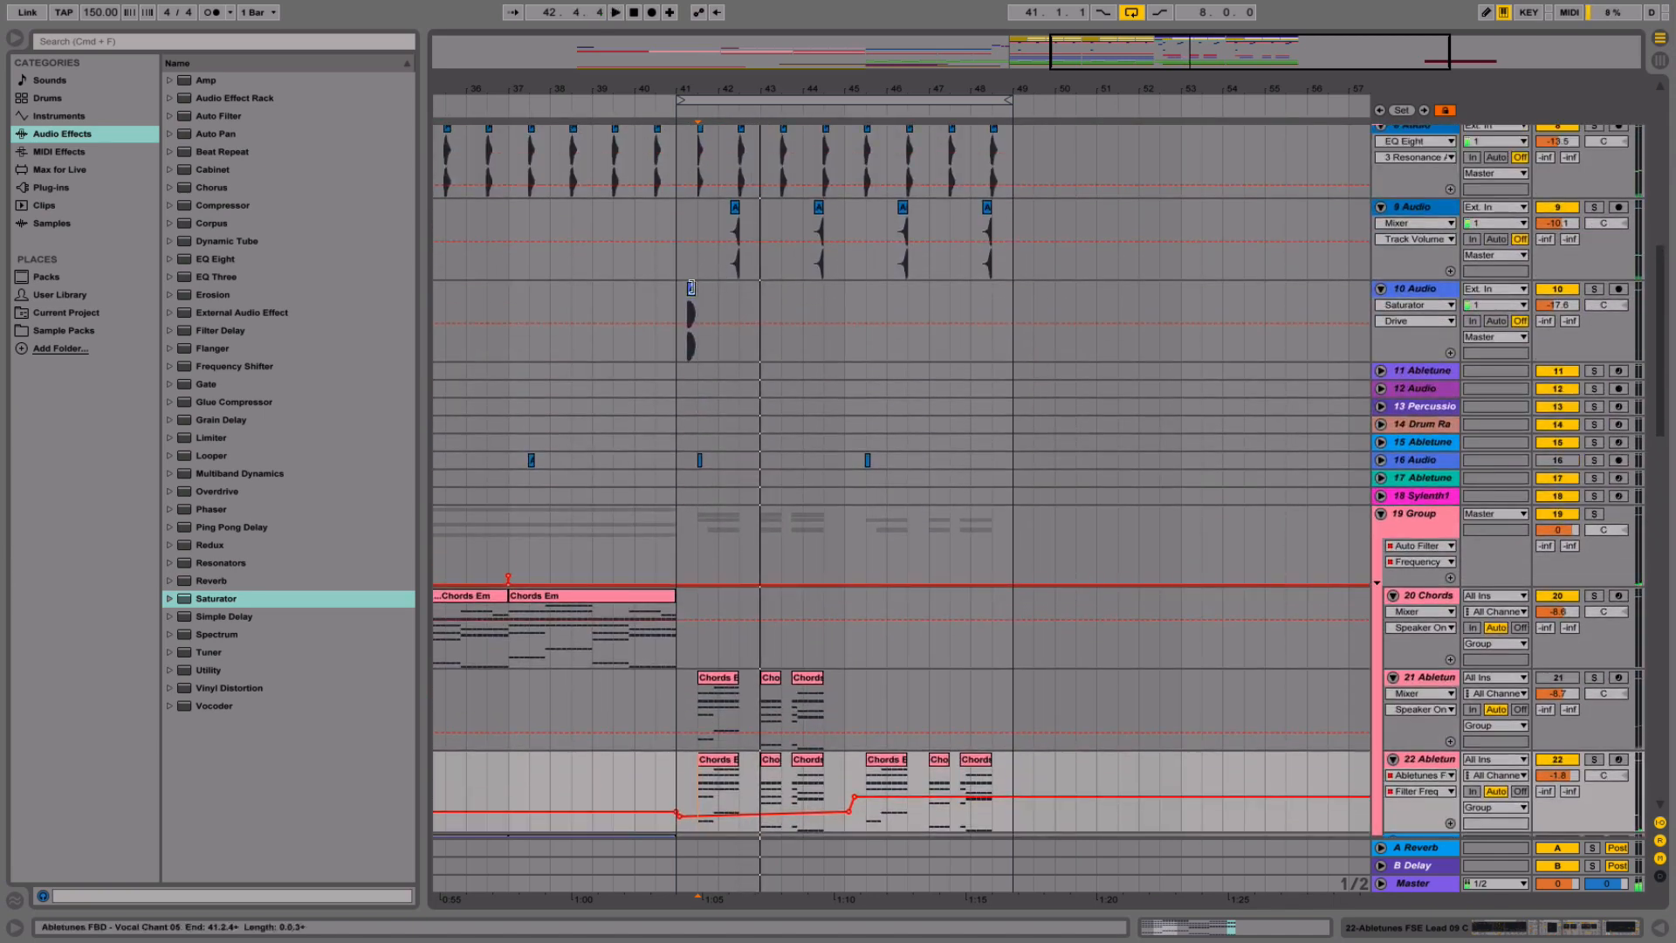
{"action": "left_click", "coordinate": [690, 288]}
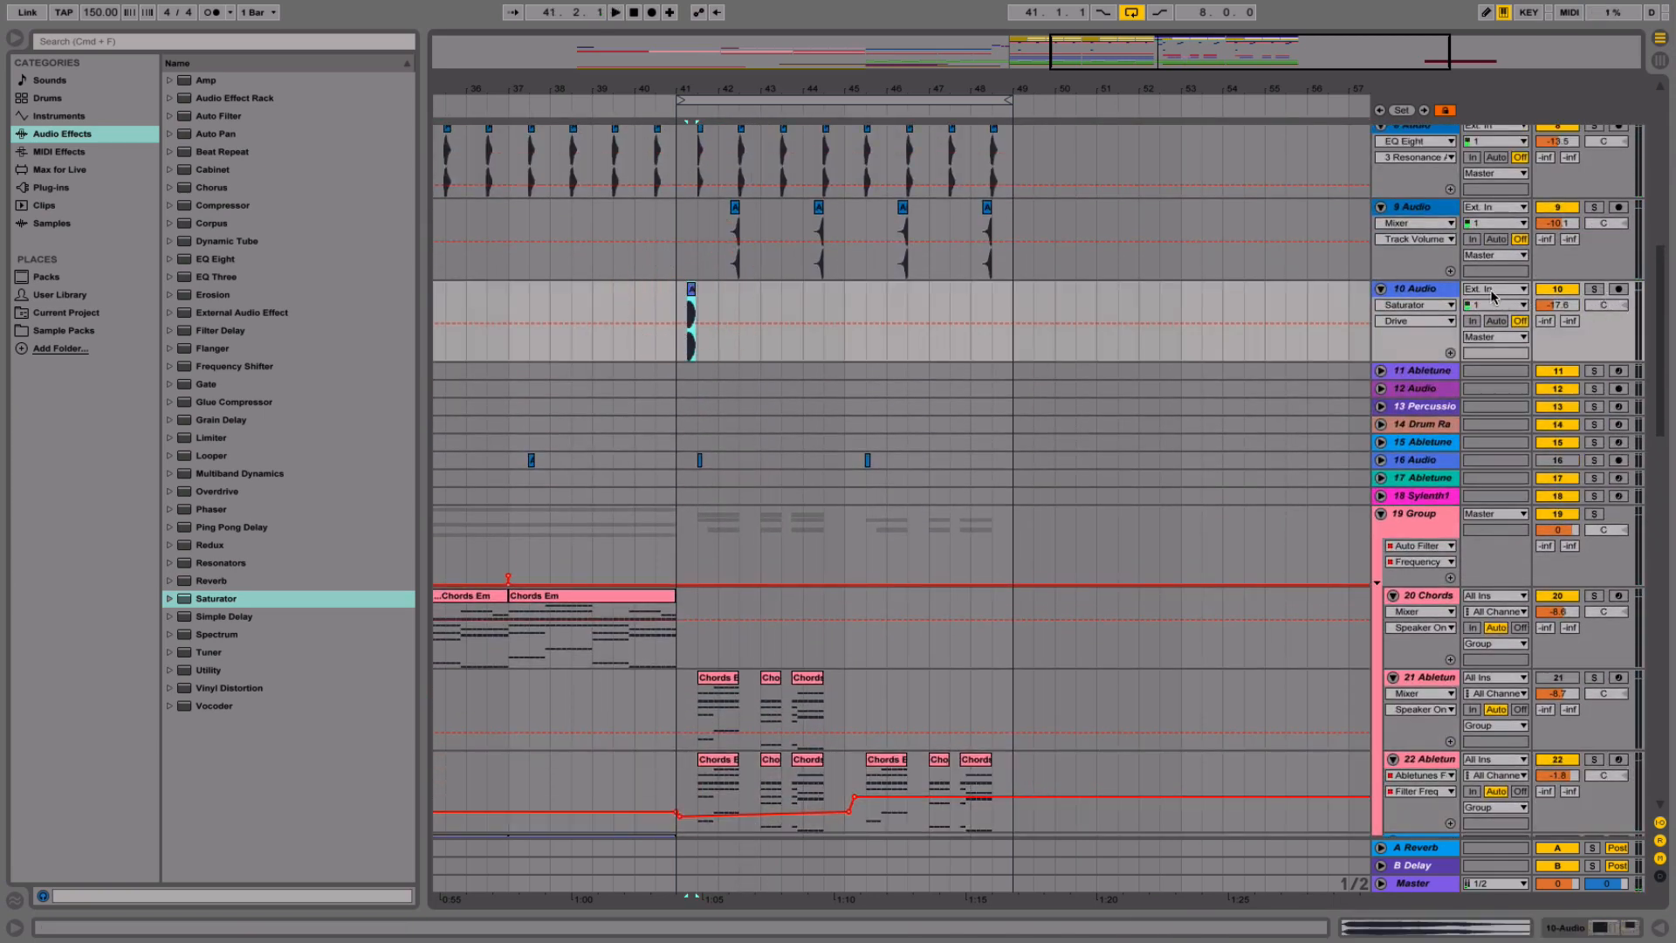
{"action": "double_click", "coordinate": [1432, 286]}
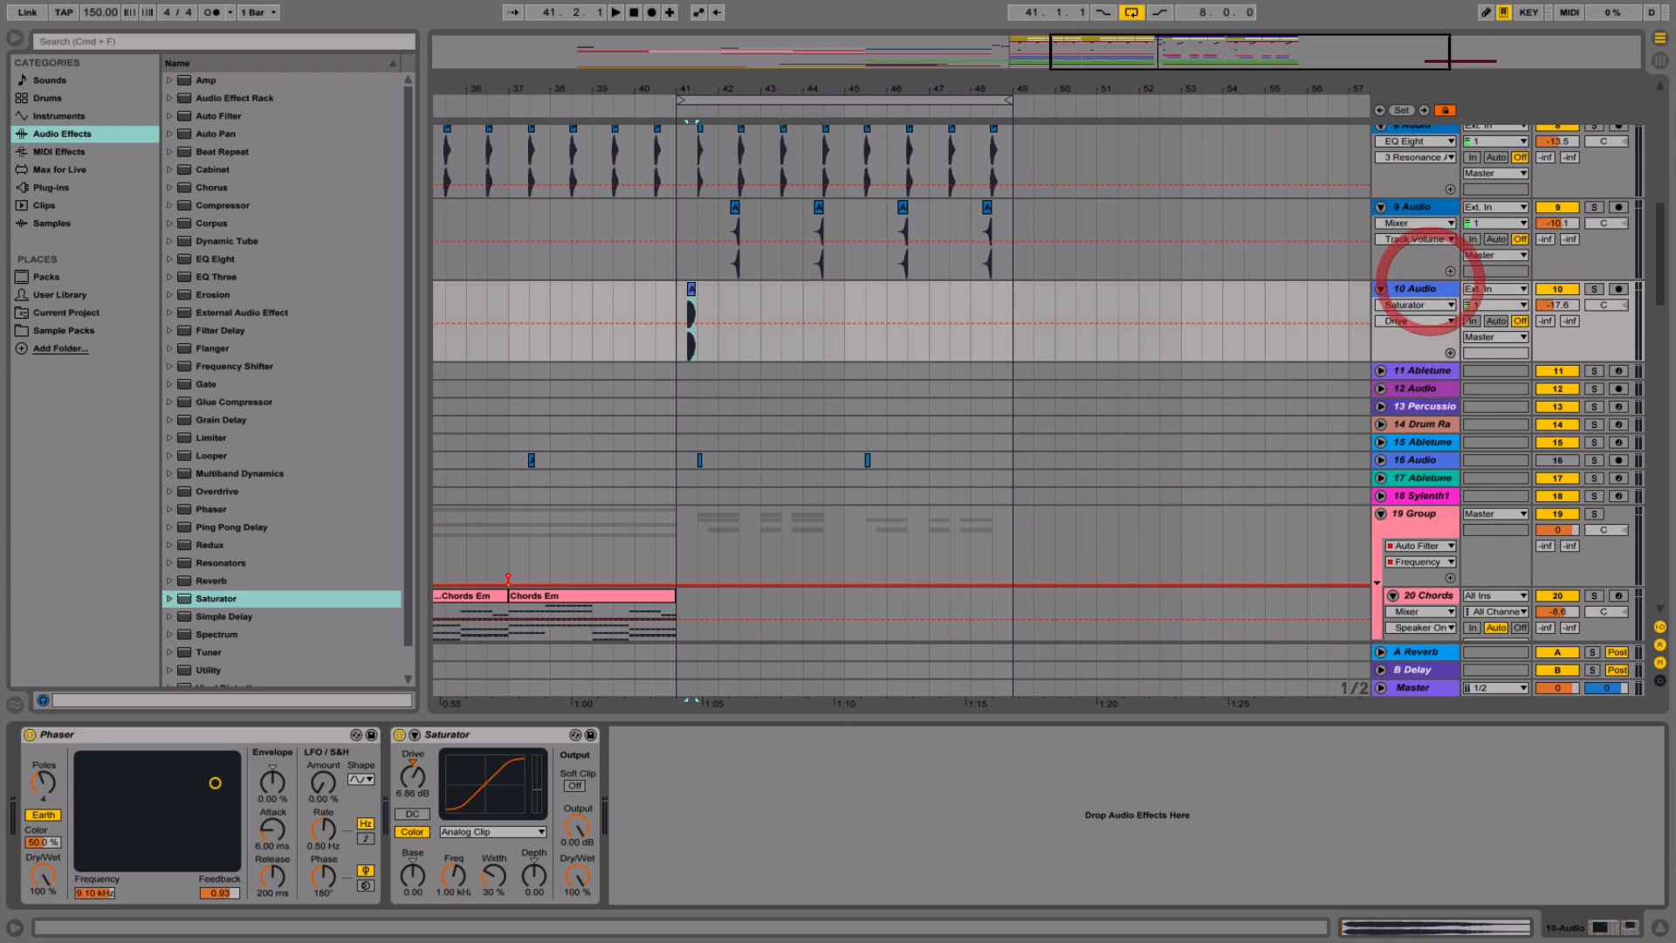
{"action": "double_click", "coordinate": [227, 137]}
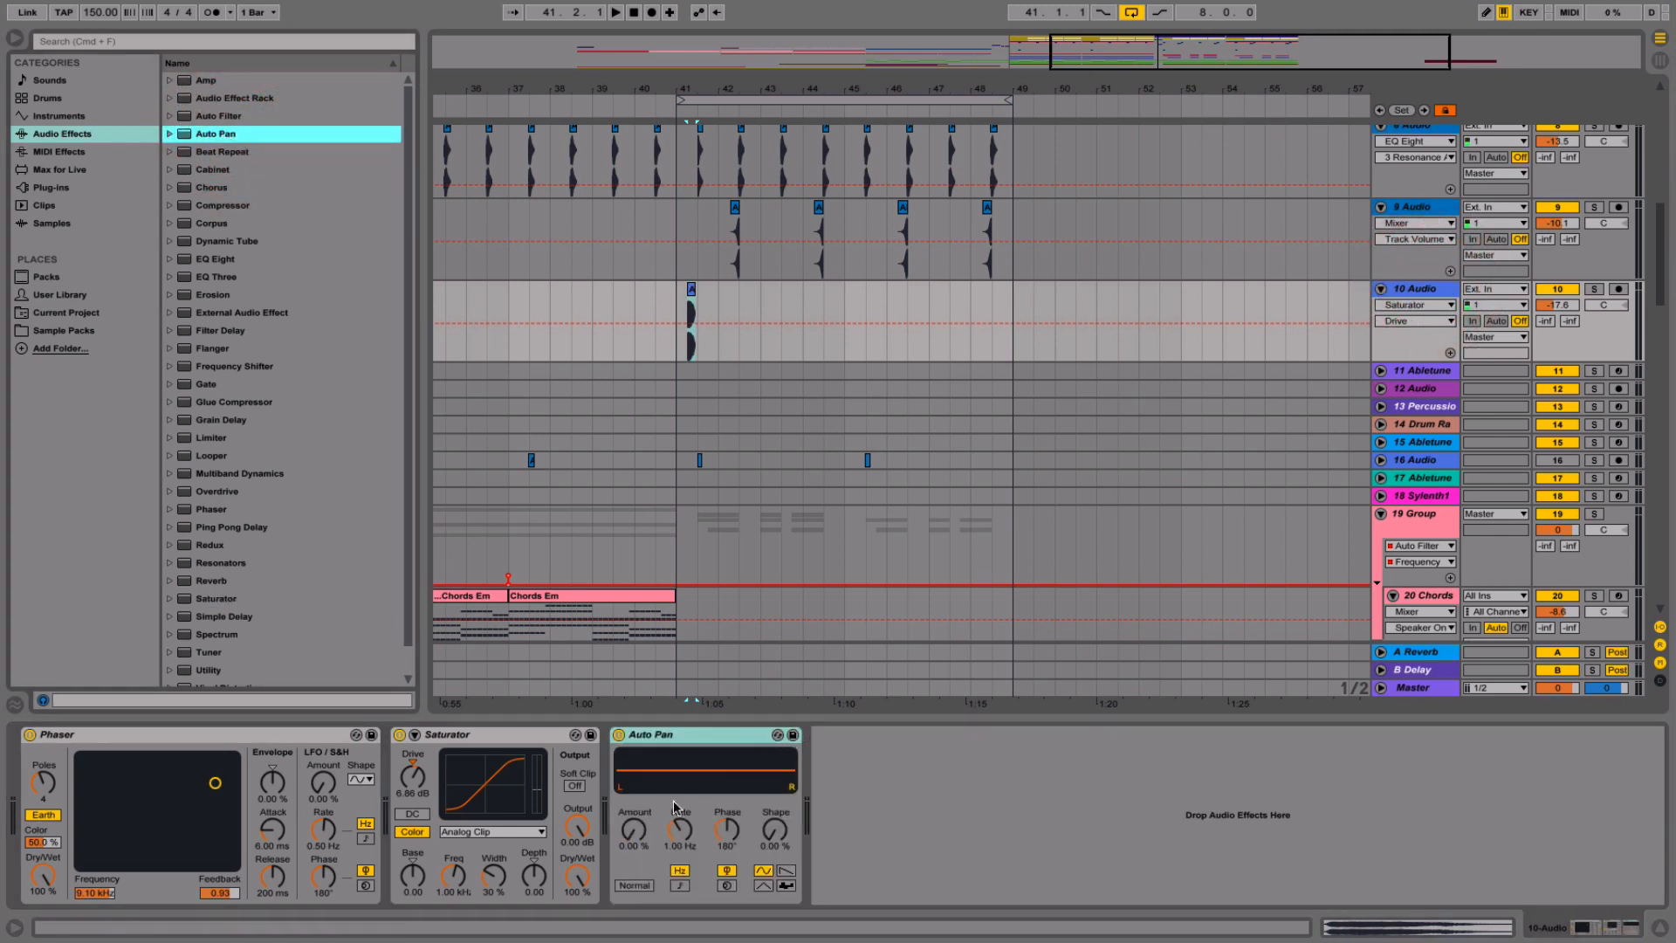
{"action": "left_click_drag", "start_coordinate": [633, 830], "coordinate": [634, 768]}
- Set the Auto Pan's rate on track 10 to about 4.08 Hz while repeatedly auditioning the vocal chant
{"action": "key", "text": "space"}
{"action": "mouse_move", "coordinate": [674, 834]}
{"action": "left_mouse_down"}
{"action": "mouse_move", "coordinate": [674, 807]}
{"action": "mouse_move", "coordinate": [674, 860]}
{"action": "mouse_move", "coordinate": [634, 798]}
{"action": "mouse_move", "coordinate": [693, 821]}
{"action": "mouse_move", "coordinate": [693, 785]}
{"action": "mouse_move", "coordinate": [691, 843]}
{"action": "left_mouse_up"}
{"action": "key", "text": "space"}
{"action": "key", "text": "space"}
{"action": "key", "text": "space"}
{"action": "key", "text": "space"}
{"action": "key", "text": "space"}
{"action": "key", "text": "space"}
{"action": "key", "text": "space"}
{"action": "key", "text": "space"}
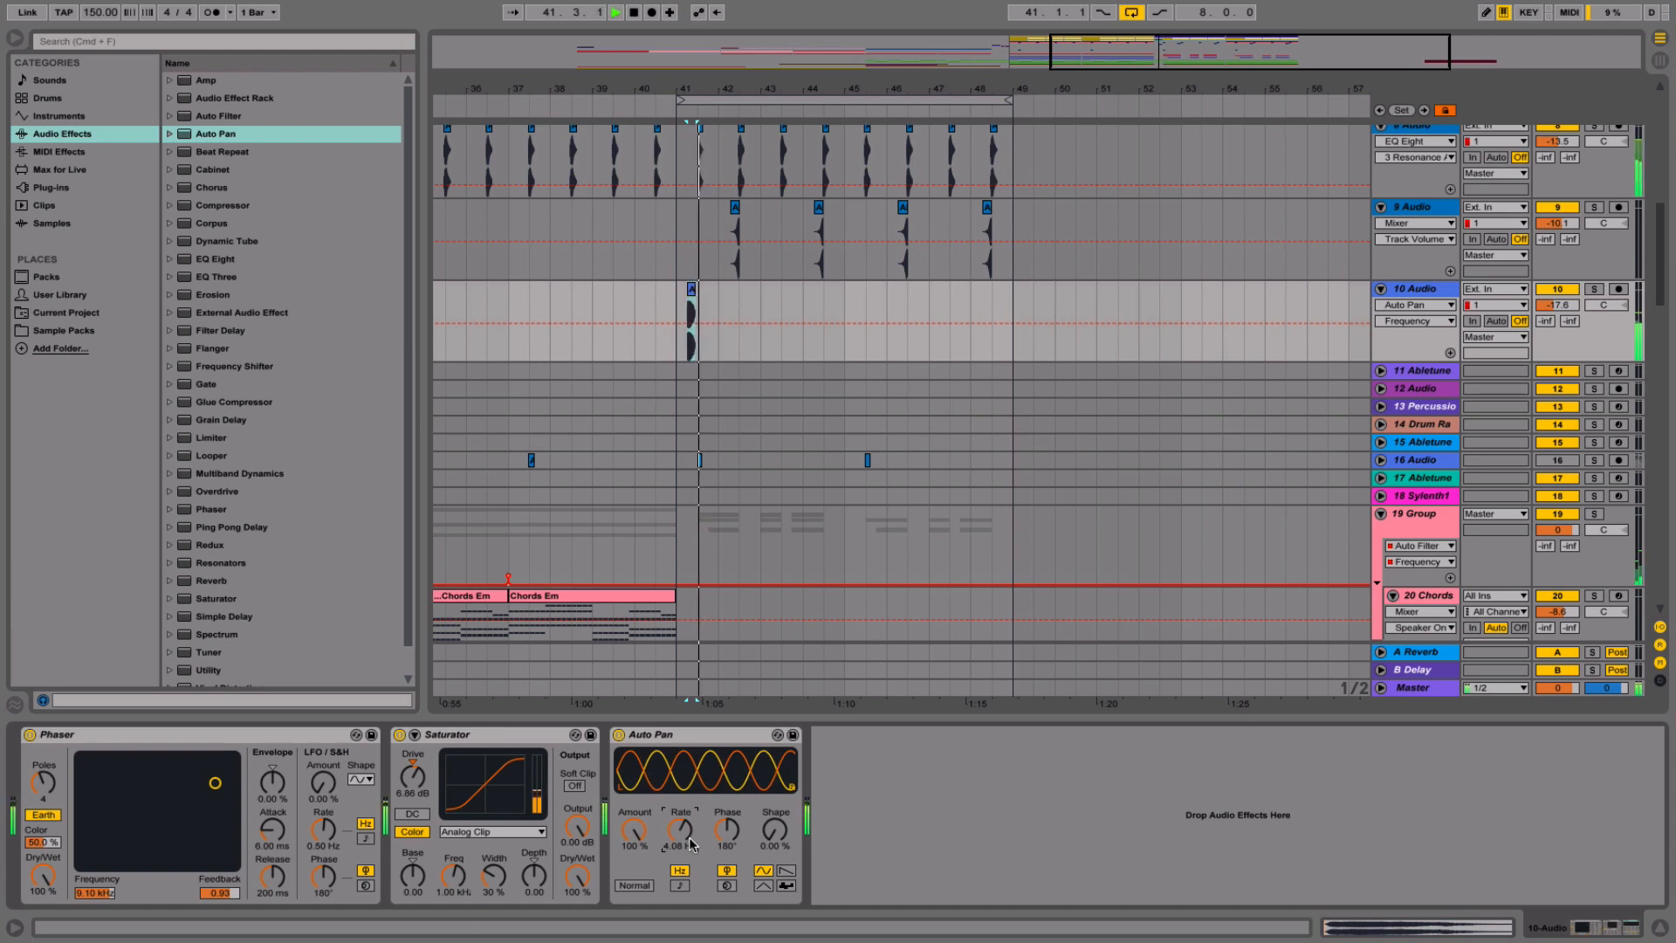
{"action": "key", "text": "space"}
{"action": "key", "text": "space"}
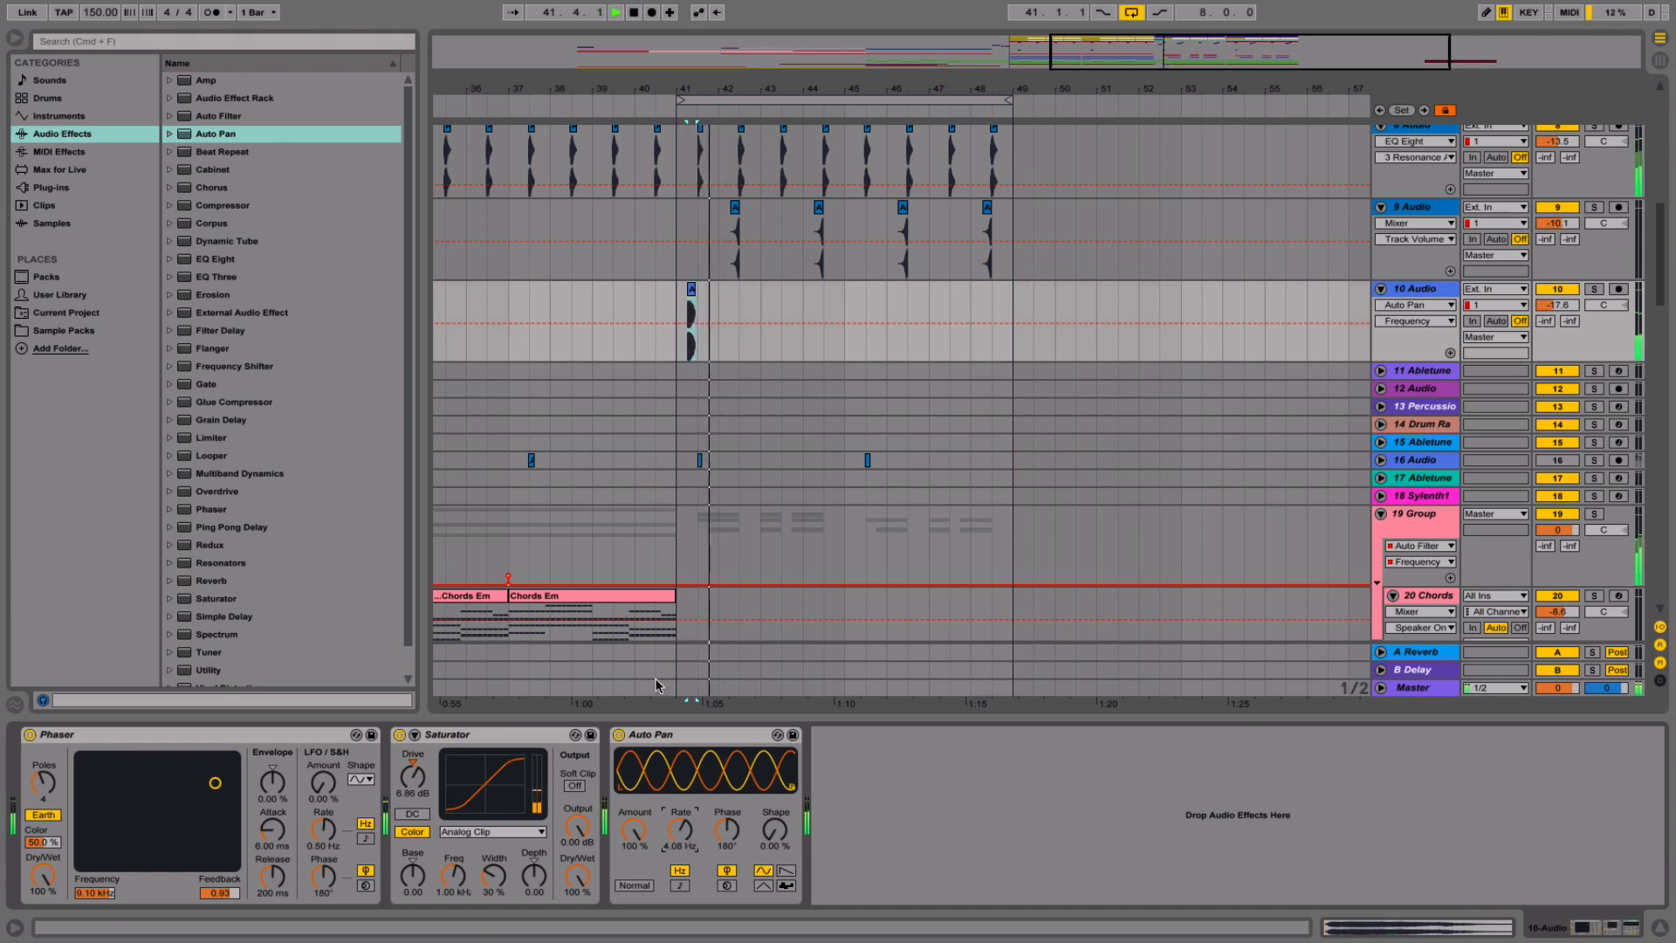
{"action": "key", "text": "space"}
- Set track 10's volume to -16.3 dB, then bypass and delete its Auto Pan while auditioning the chant
{"action": "left_click", "coordinate": [1557, 305]}
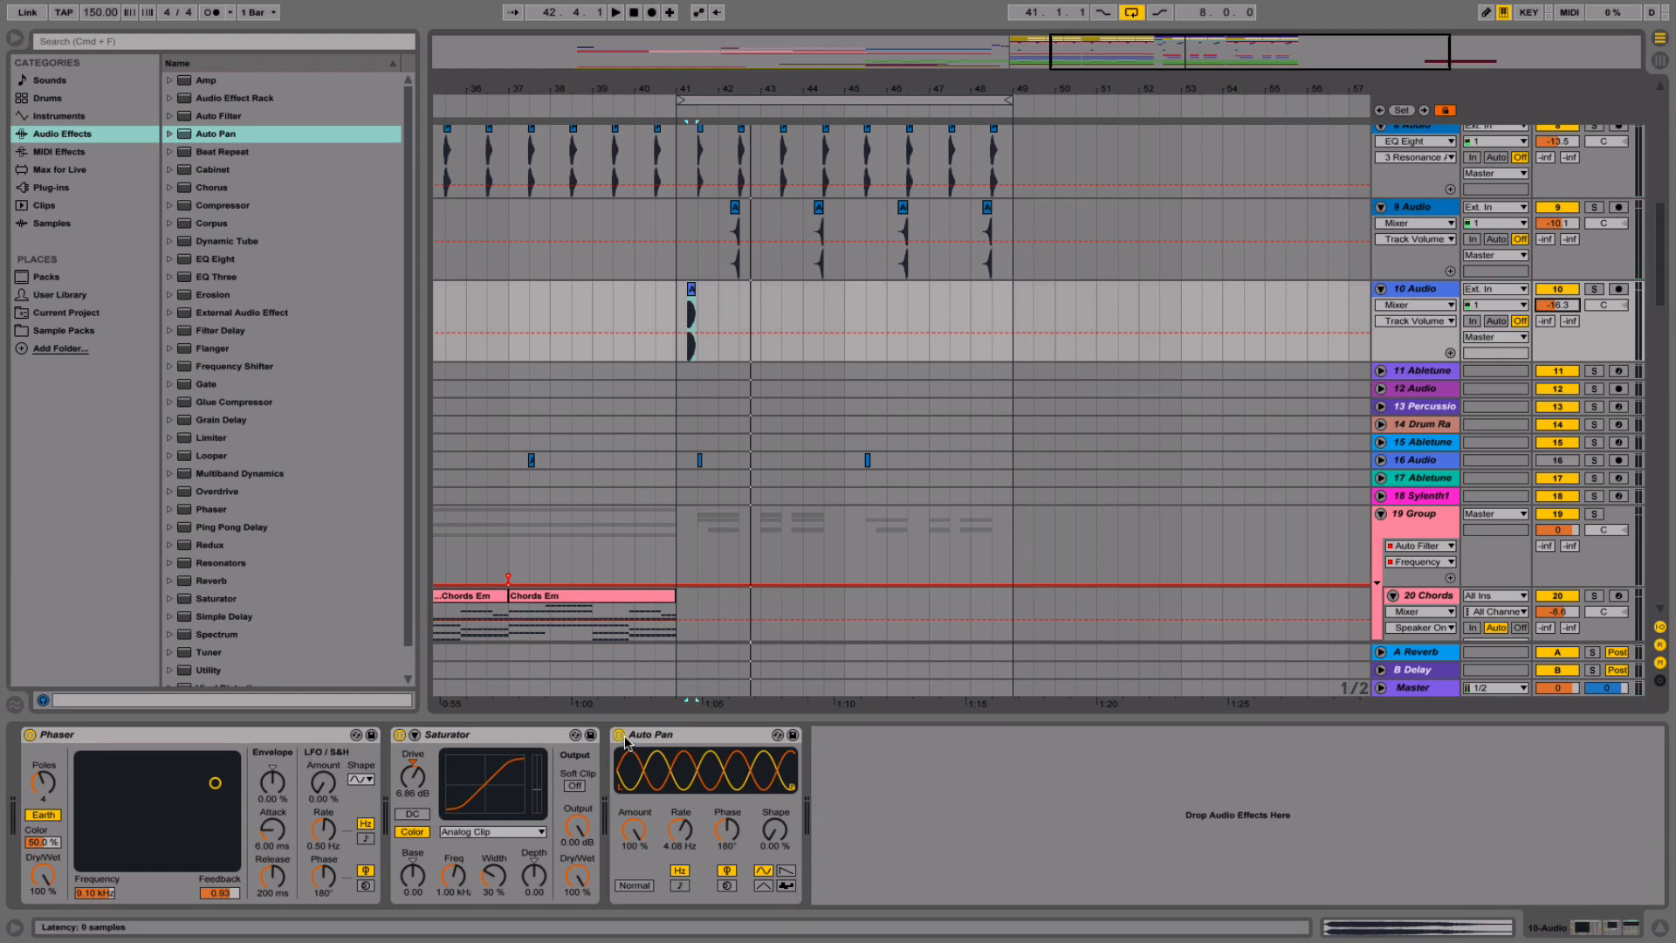
{"action": "key", "text": "space"}
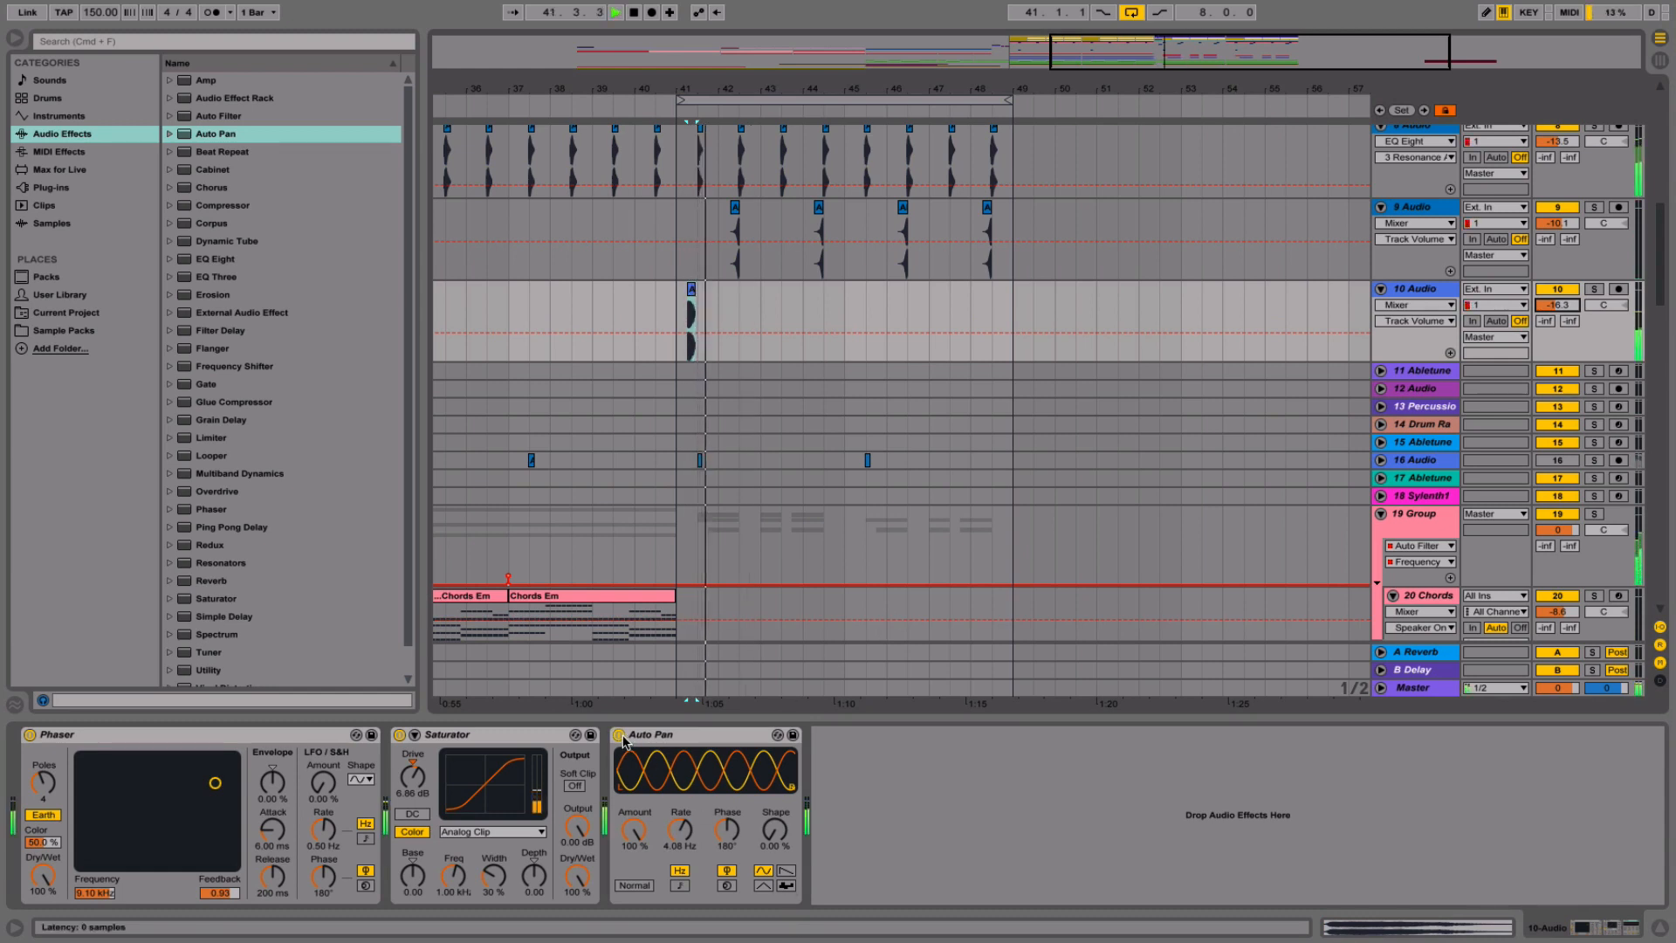
{"action": "left_click", "coordinate": [620, 736]}
{"action": "key", "text": "space"}
{"action": "left_click", "coordinate": [656, 732]}
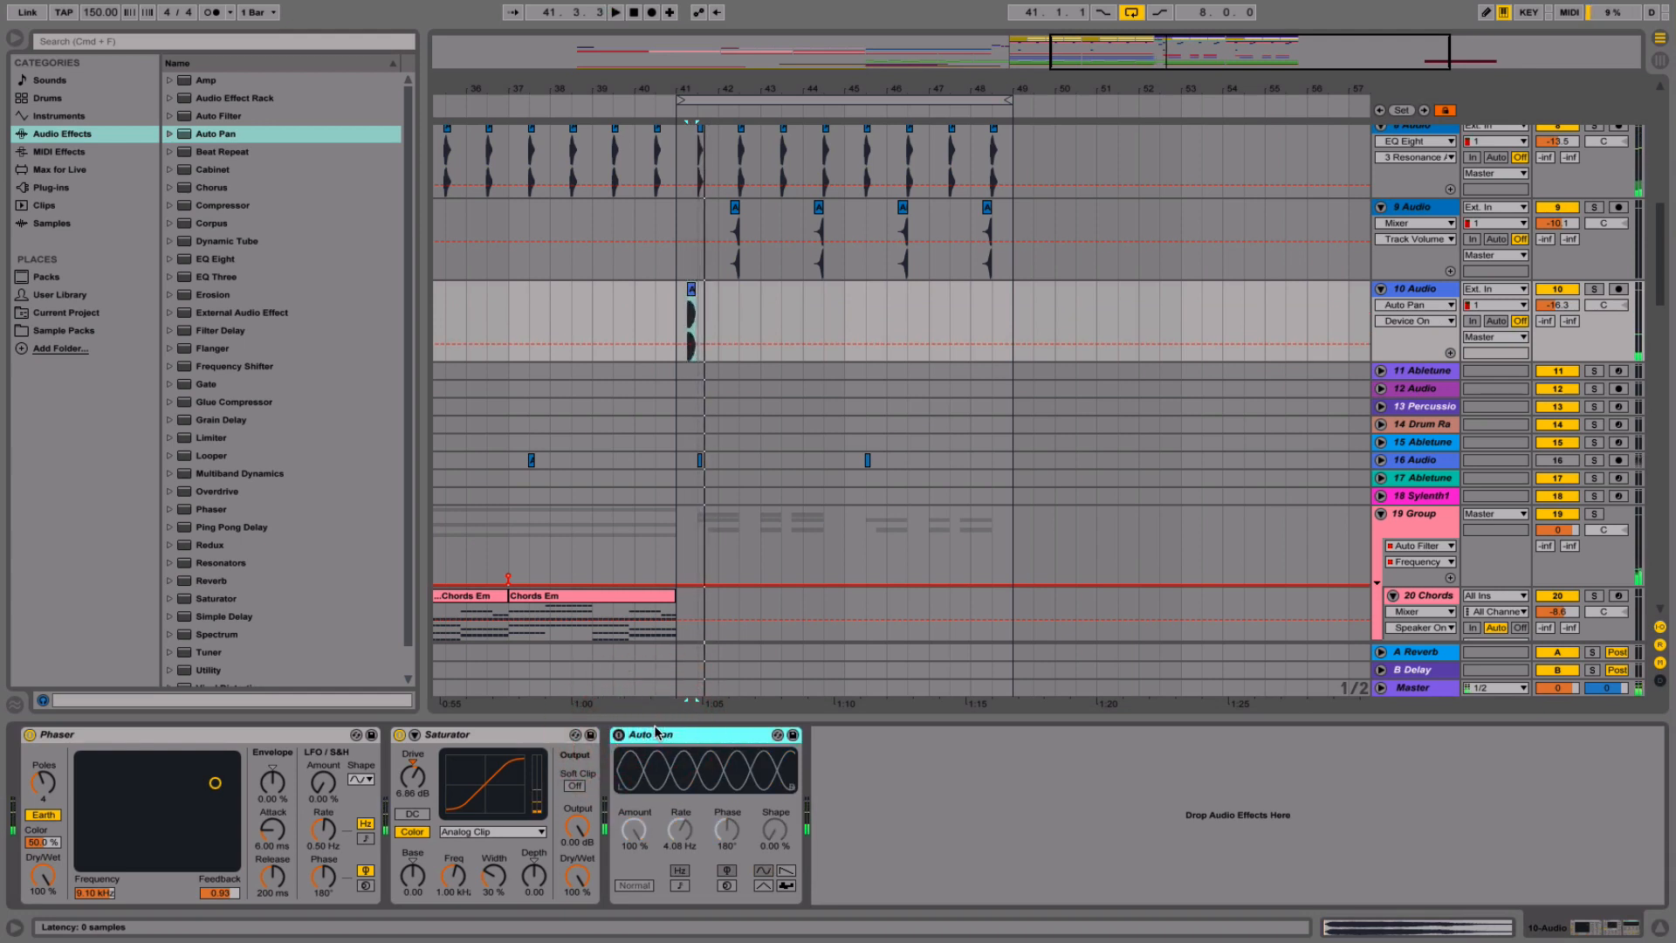
{"action": "key", "text": "Delete"}
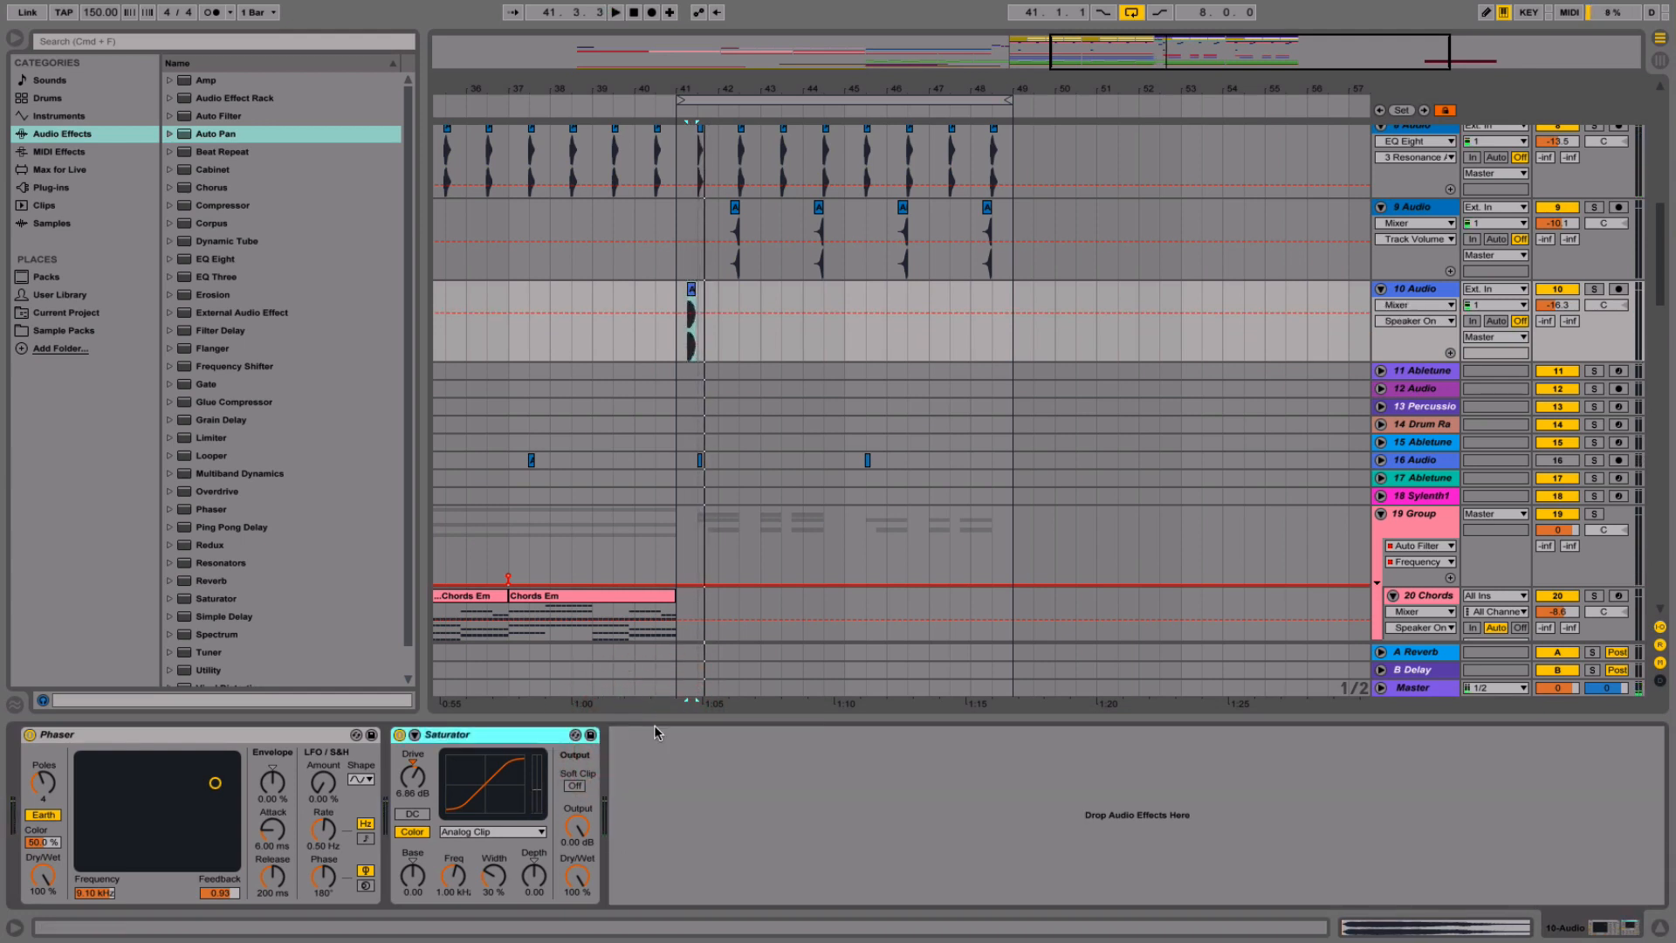
- Place the insert marker at bar 40 and set track 10's volume to -17.1 dB
{"action": "left_click", "coordinate": [637, 327]}
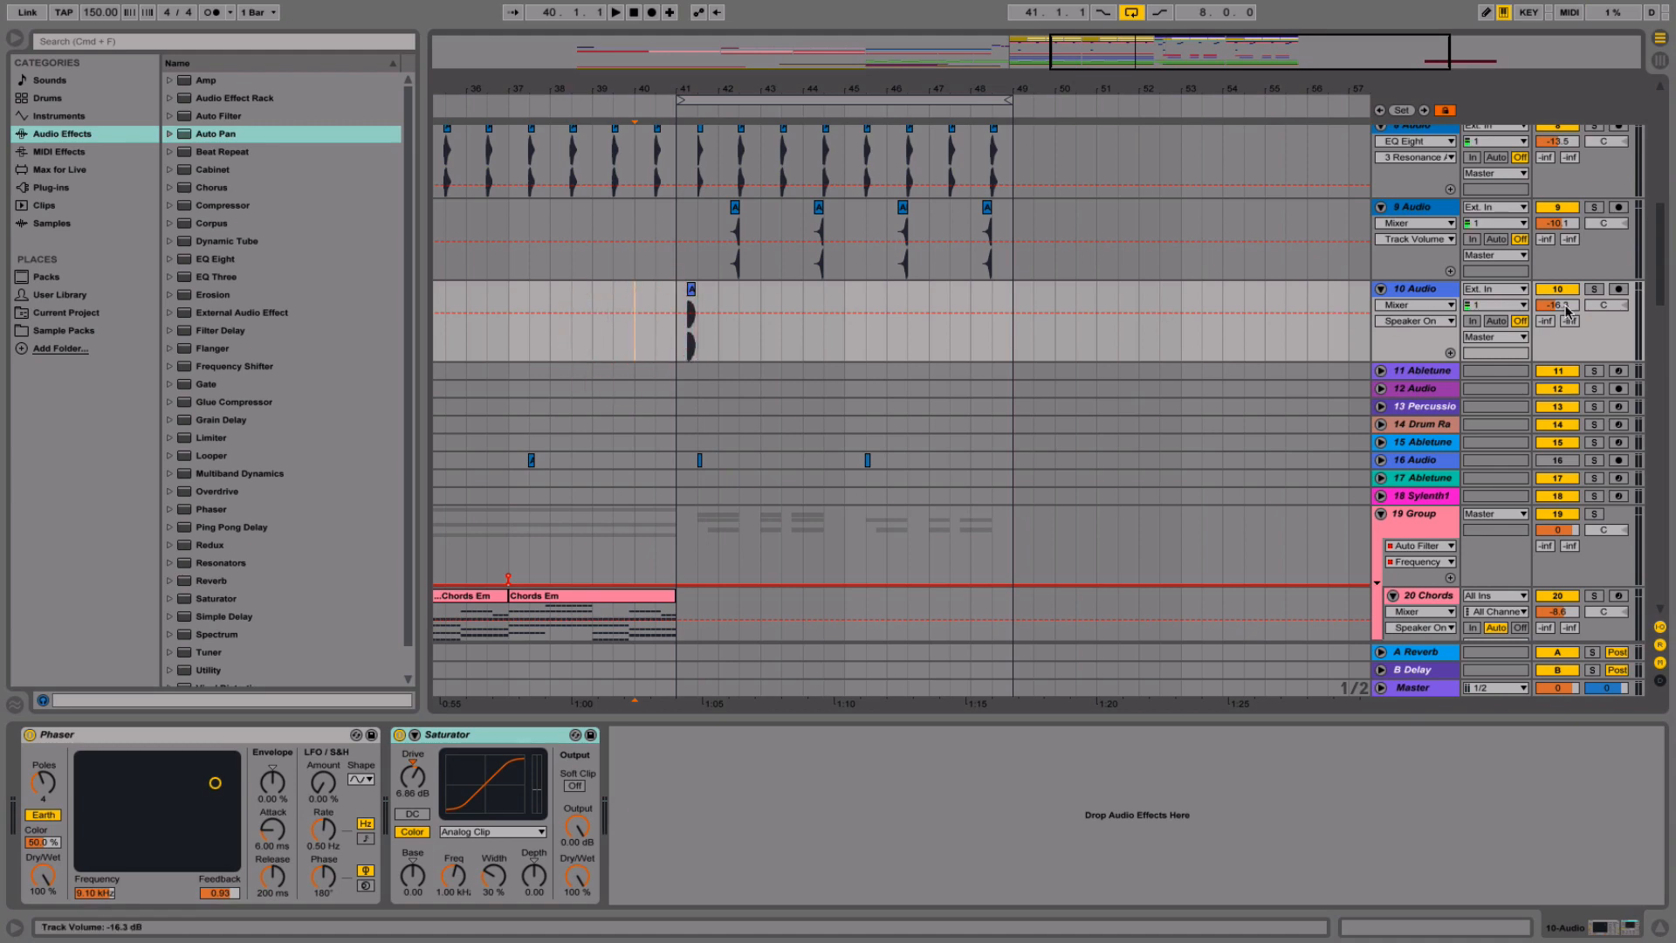
{"action": "left_click_drag", "start_coordinate": [1558, 305], "coordinate": [1557, 309]}
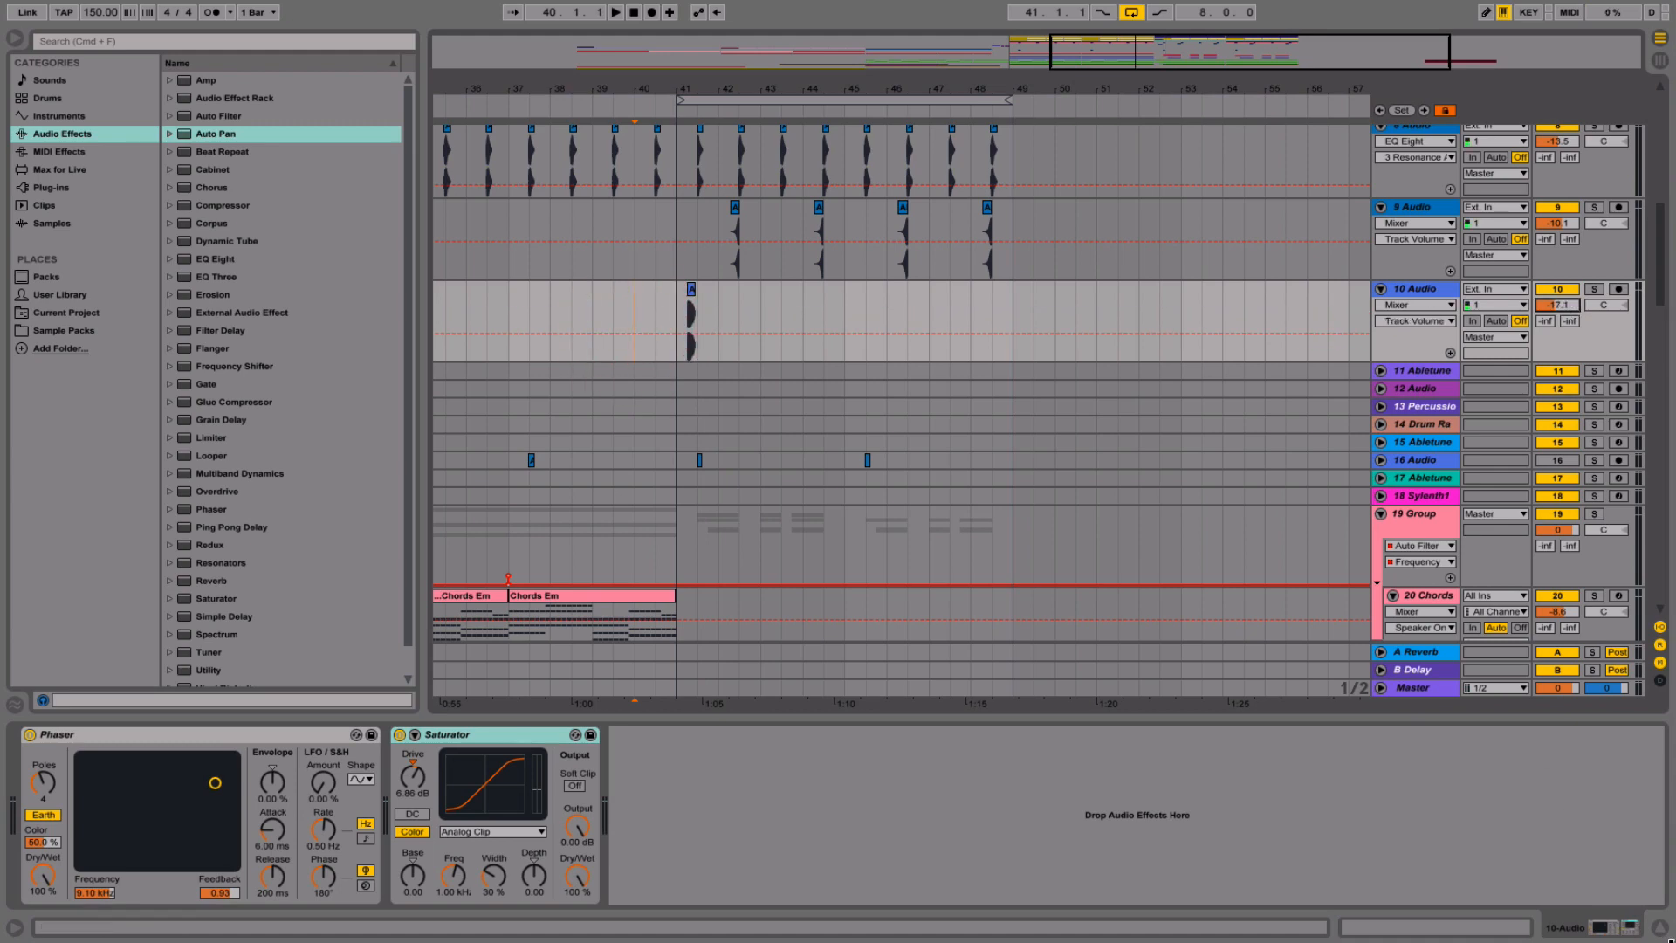
{"action": "left_click", "coordinate": [1663, 929]}
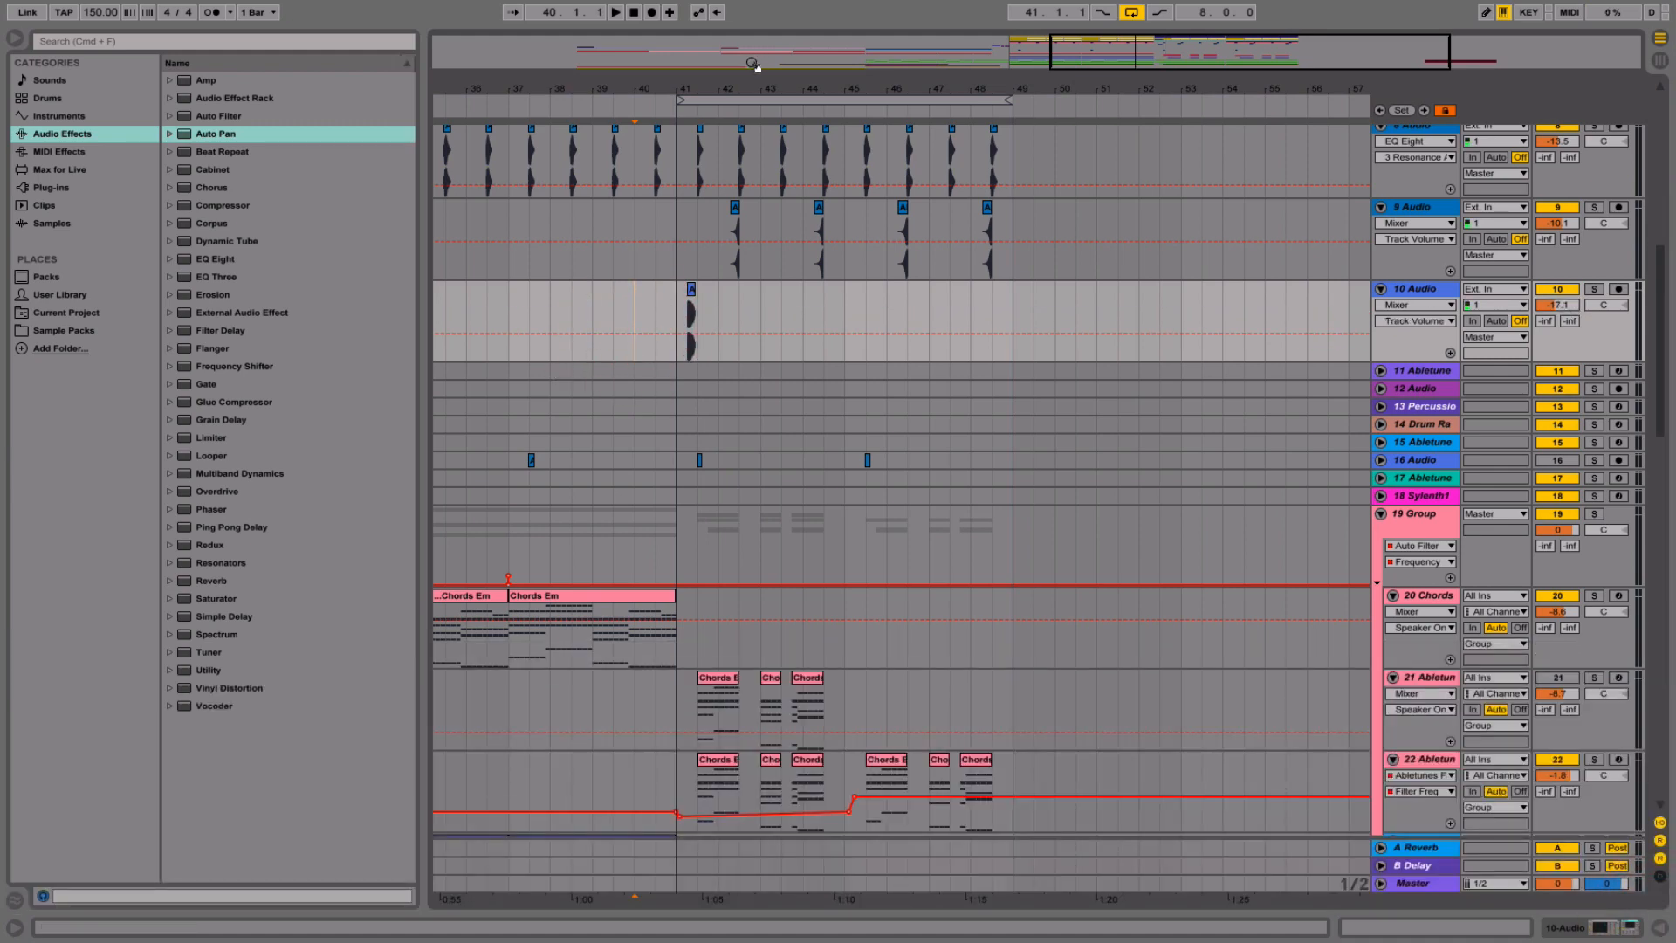
- Turn off arrangement looping and delete the spare Theme clips at bars 56–60 on lead tracks 28 and 29
{"action": "left_click_drag", "start_coordinate": [753, 63], "coordinate": [1151, 48]}
{"action": "left_click", "coordinate": [1130, 16]}
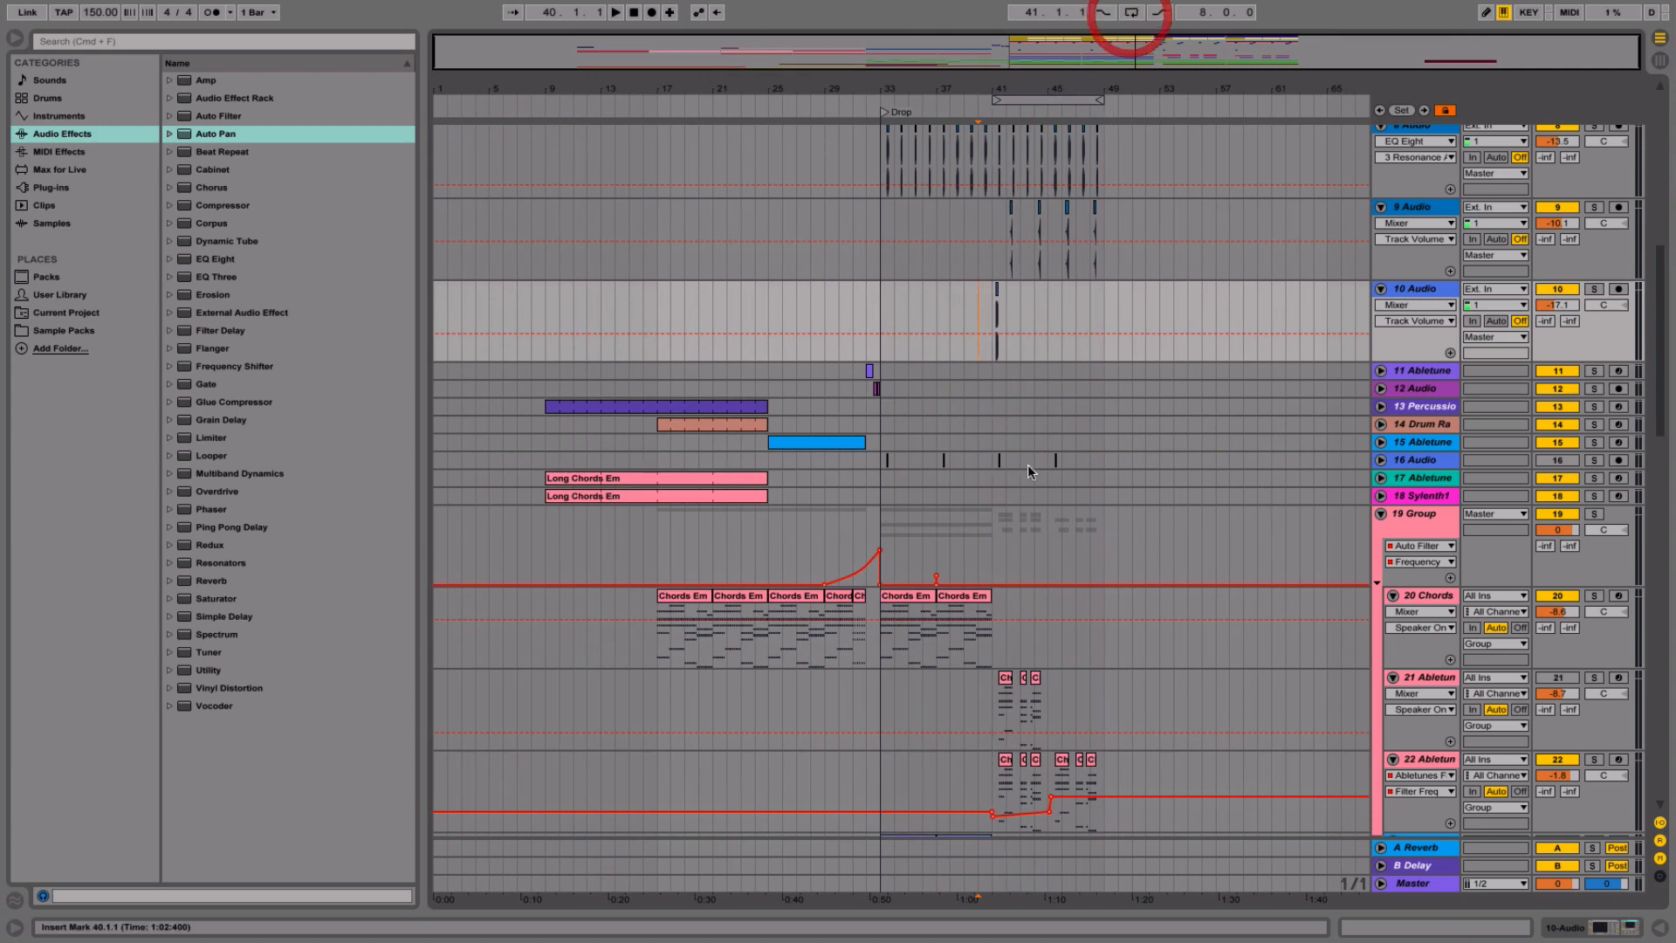
{"action": "scroll", "coordinate": [1029, 465], "scroll_direction": "down", "scroll_amount": 10}
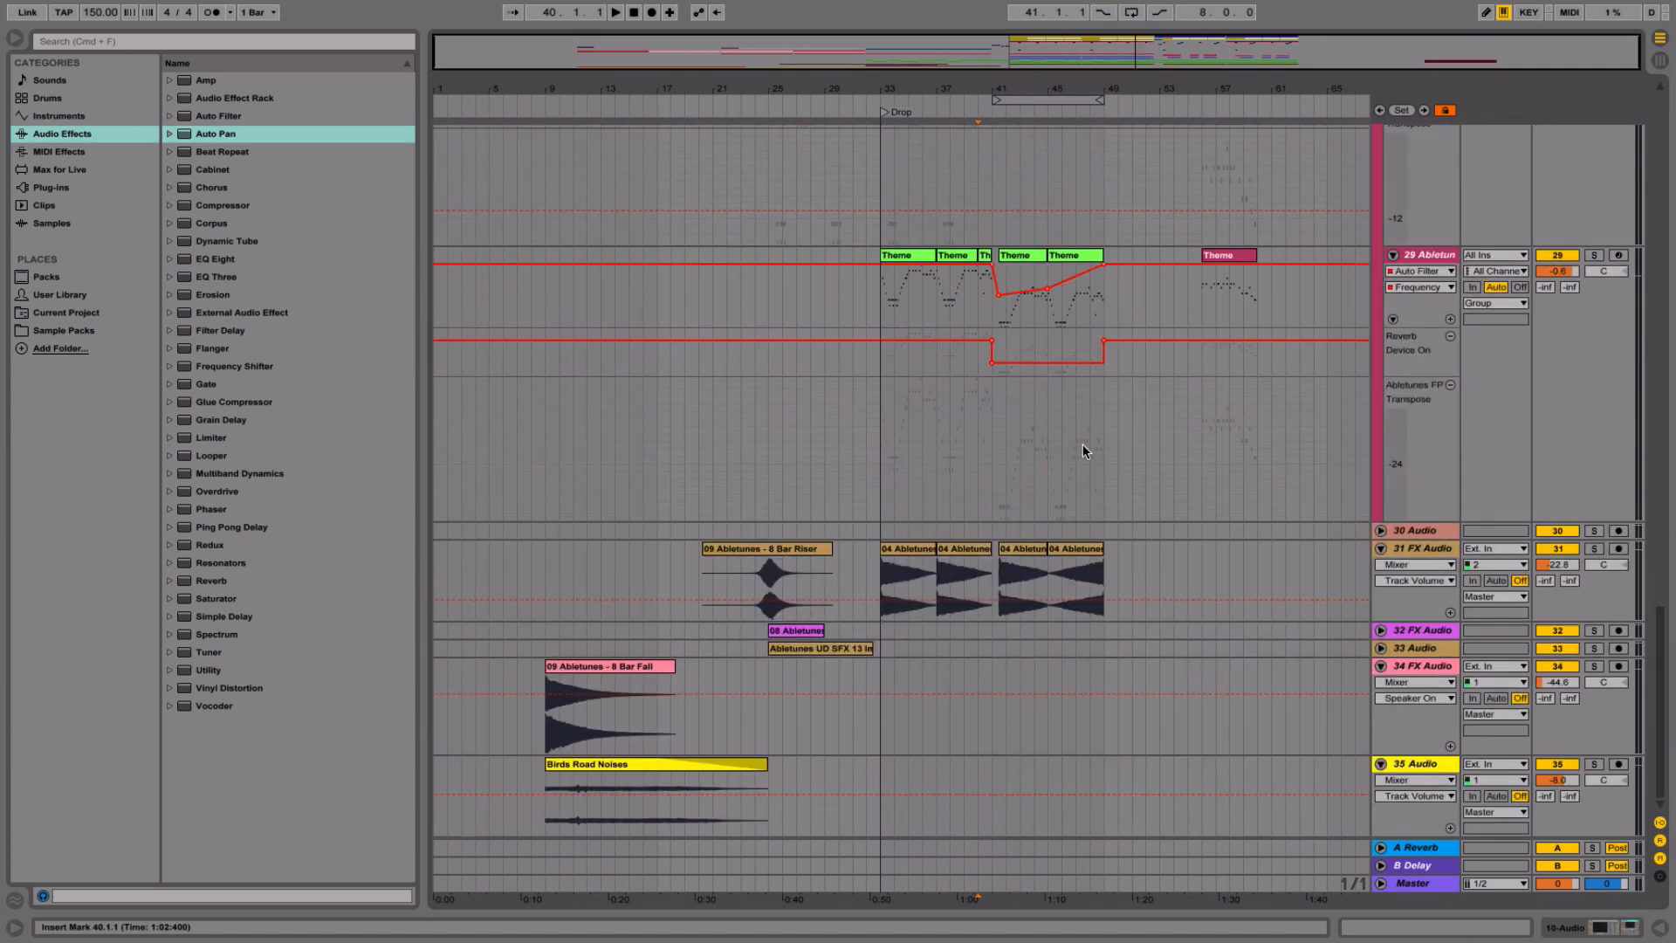
{"action": "scroll", "coordinate": [1192, 281], "scroll_direction": "up", "scroll_amount": 4}
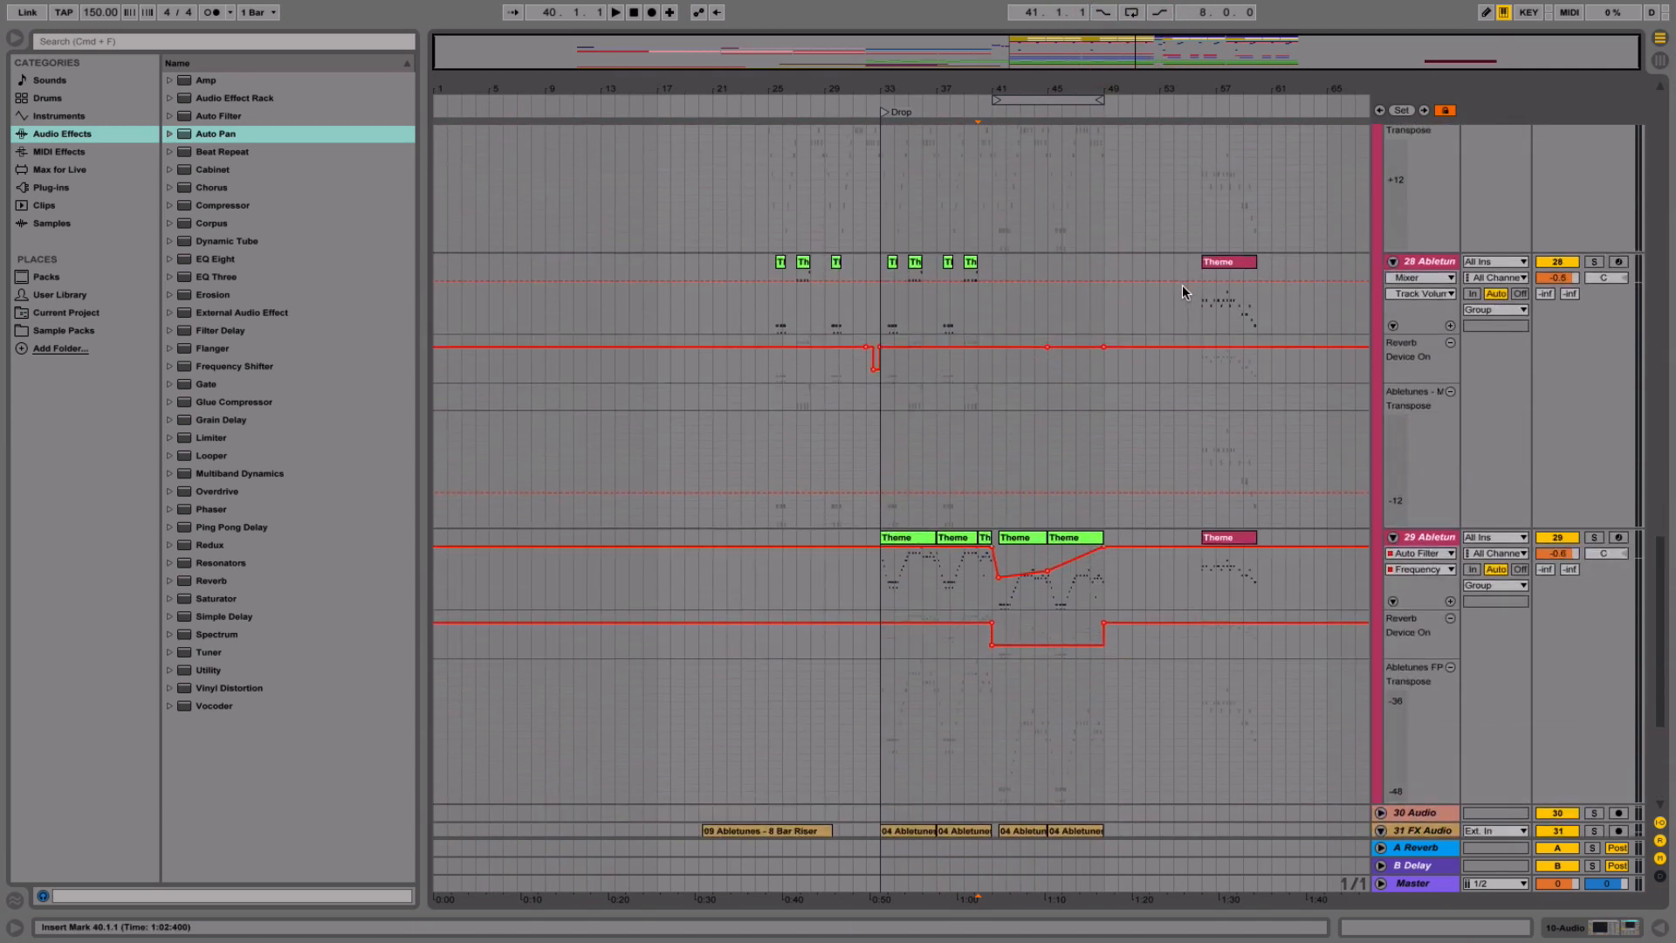
{"action": "mouse_move", "coordinate": [1182, 284]}
{"action": "left_mouse_down"}
{"action": "mouse_move", "coordinate": [1218, 297]}
{"action": "mouse_move", "coordinate": [1327, 594]}
{"action": "left_mouse_up"}
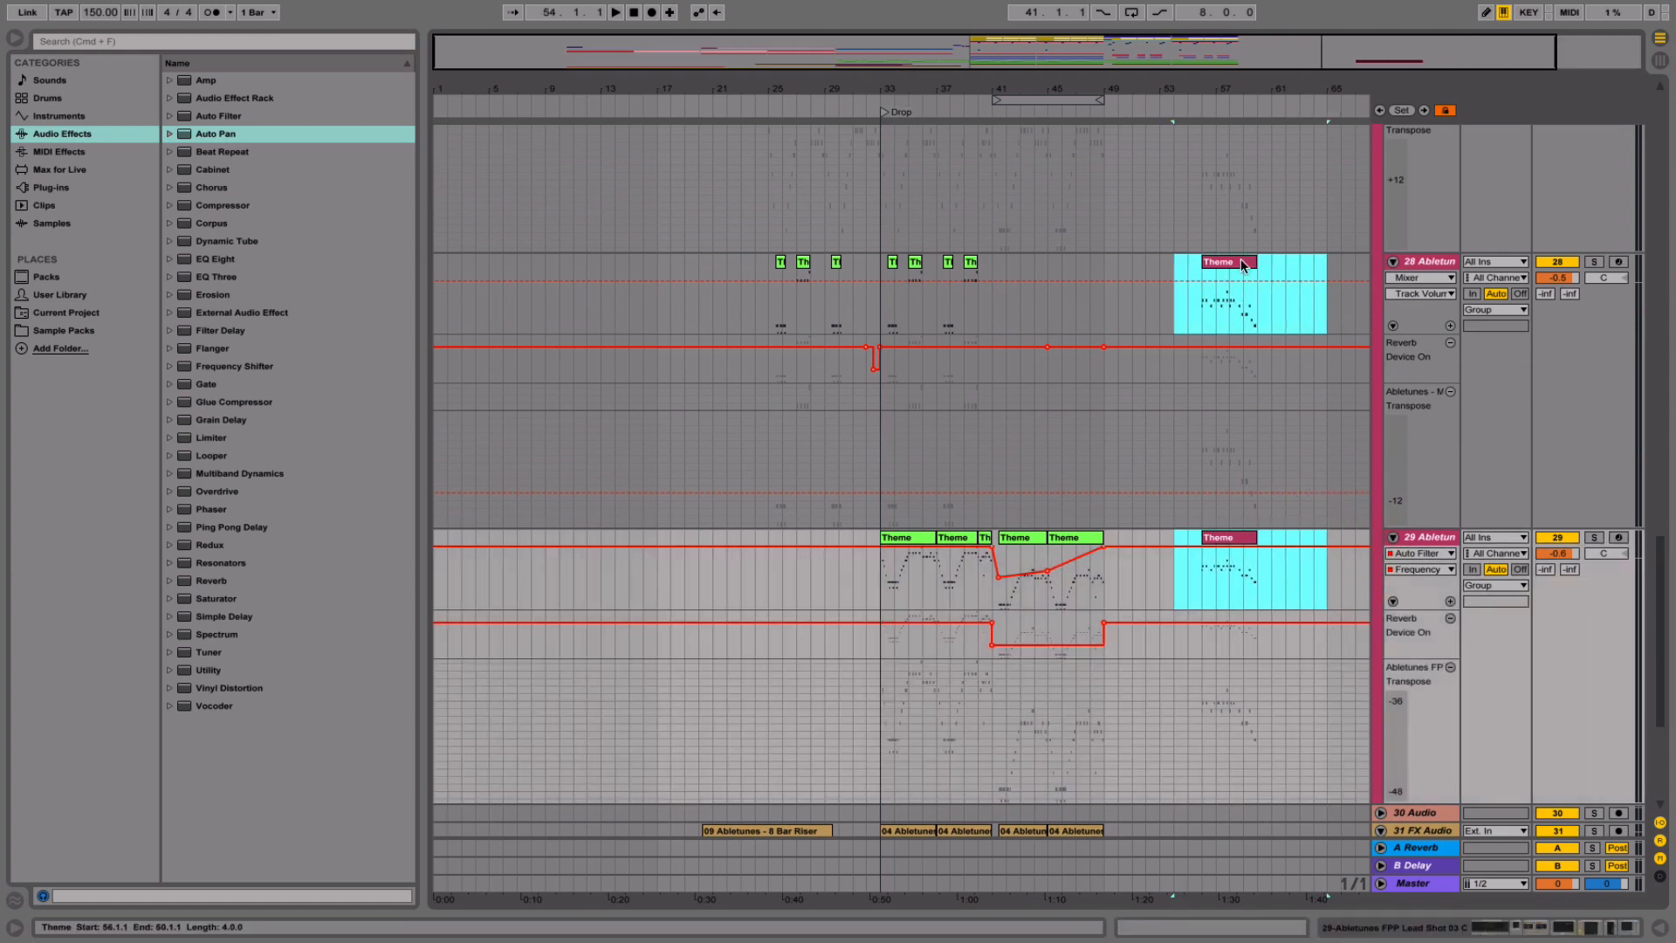
{"action": "key", "text": "Delete"}
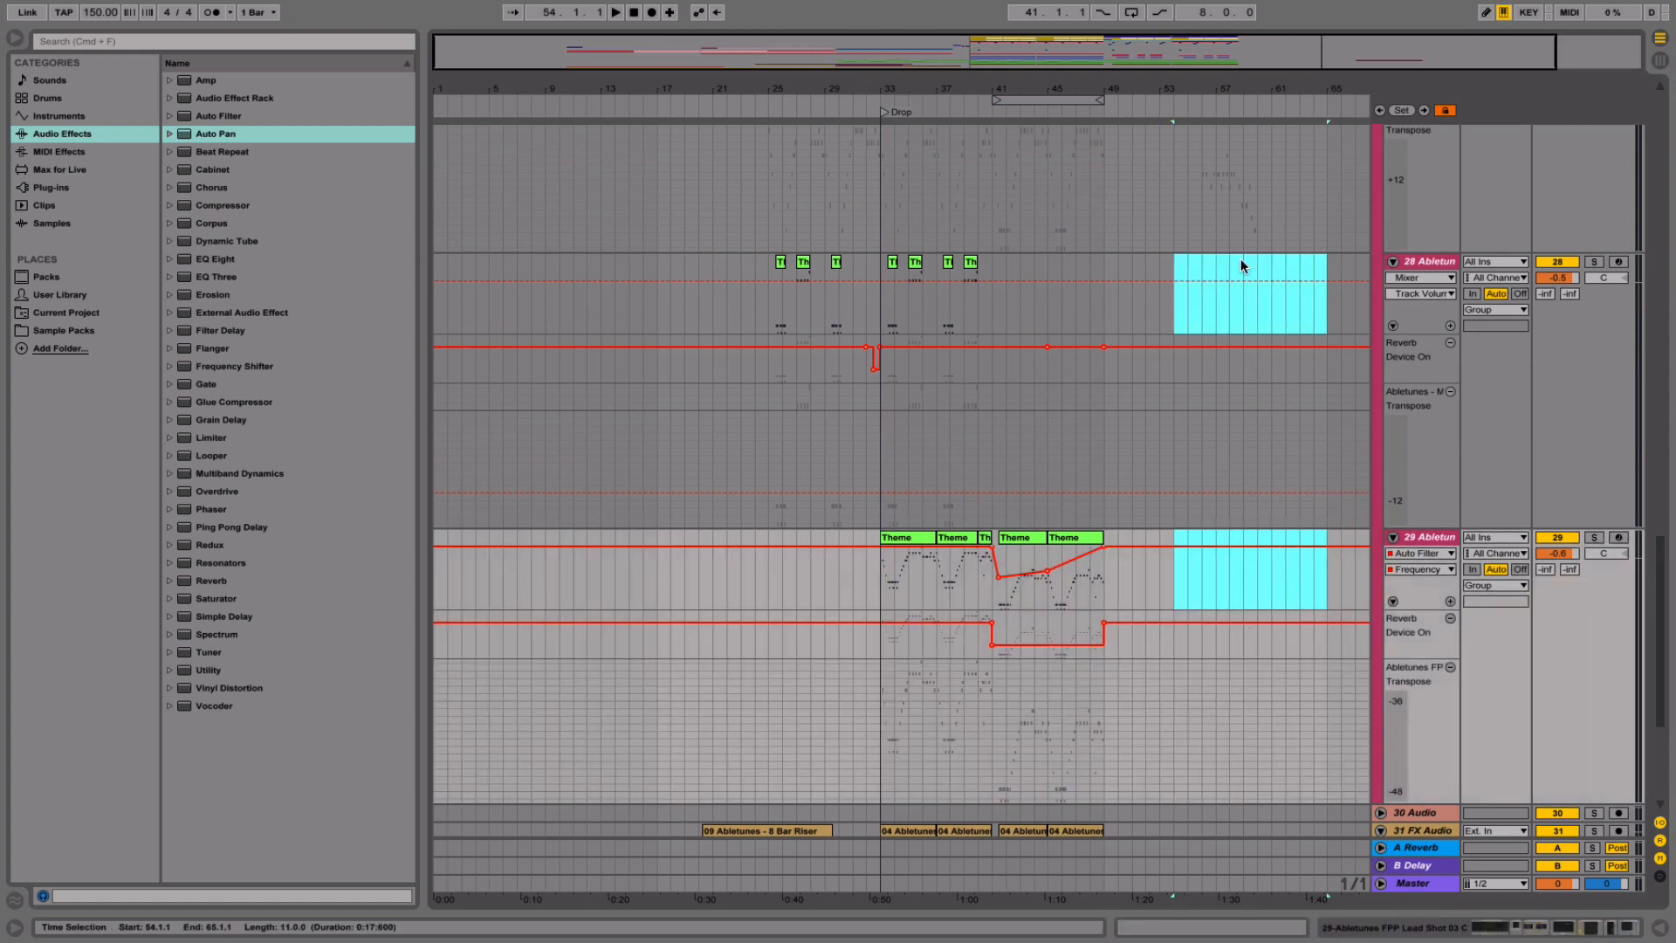
- Play the drop from bar 33 through its second half while reviewing the drum, chord, bass, lead and effect tracks
{"action": "key", "text": "minus"}
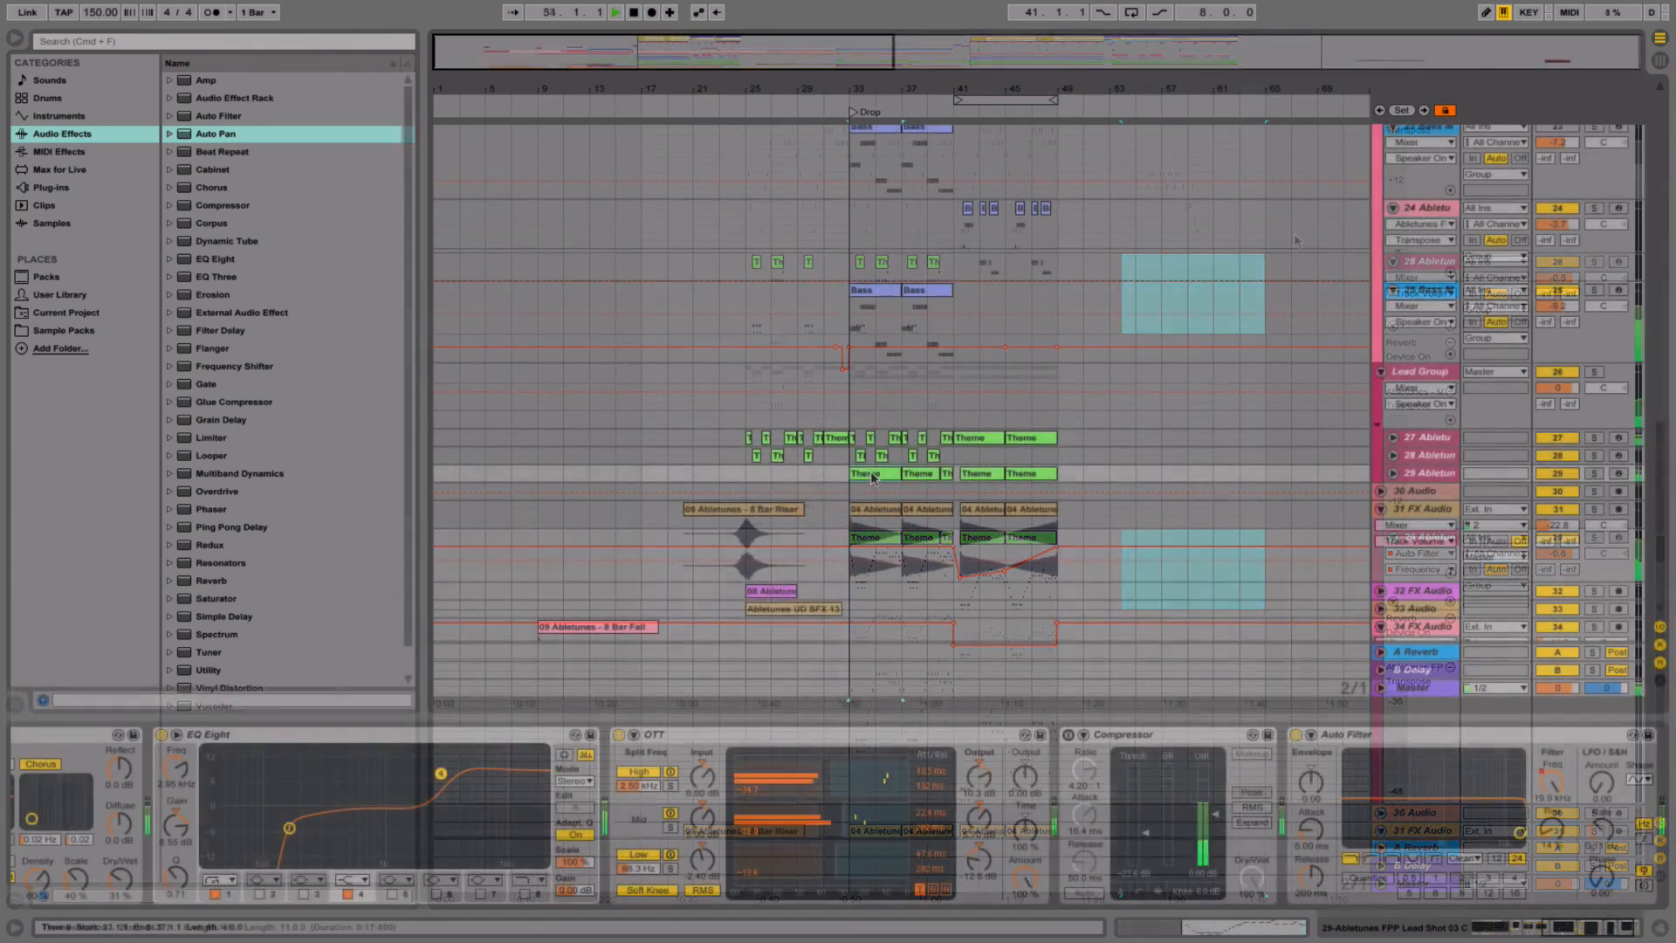
{"action": "left_click", "coordinate": [1661, 931]}
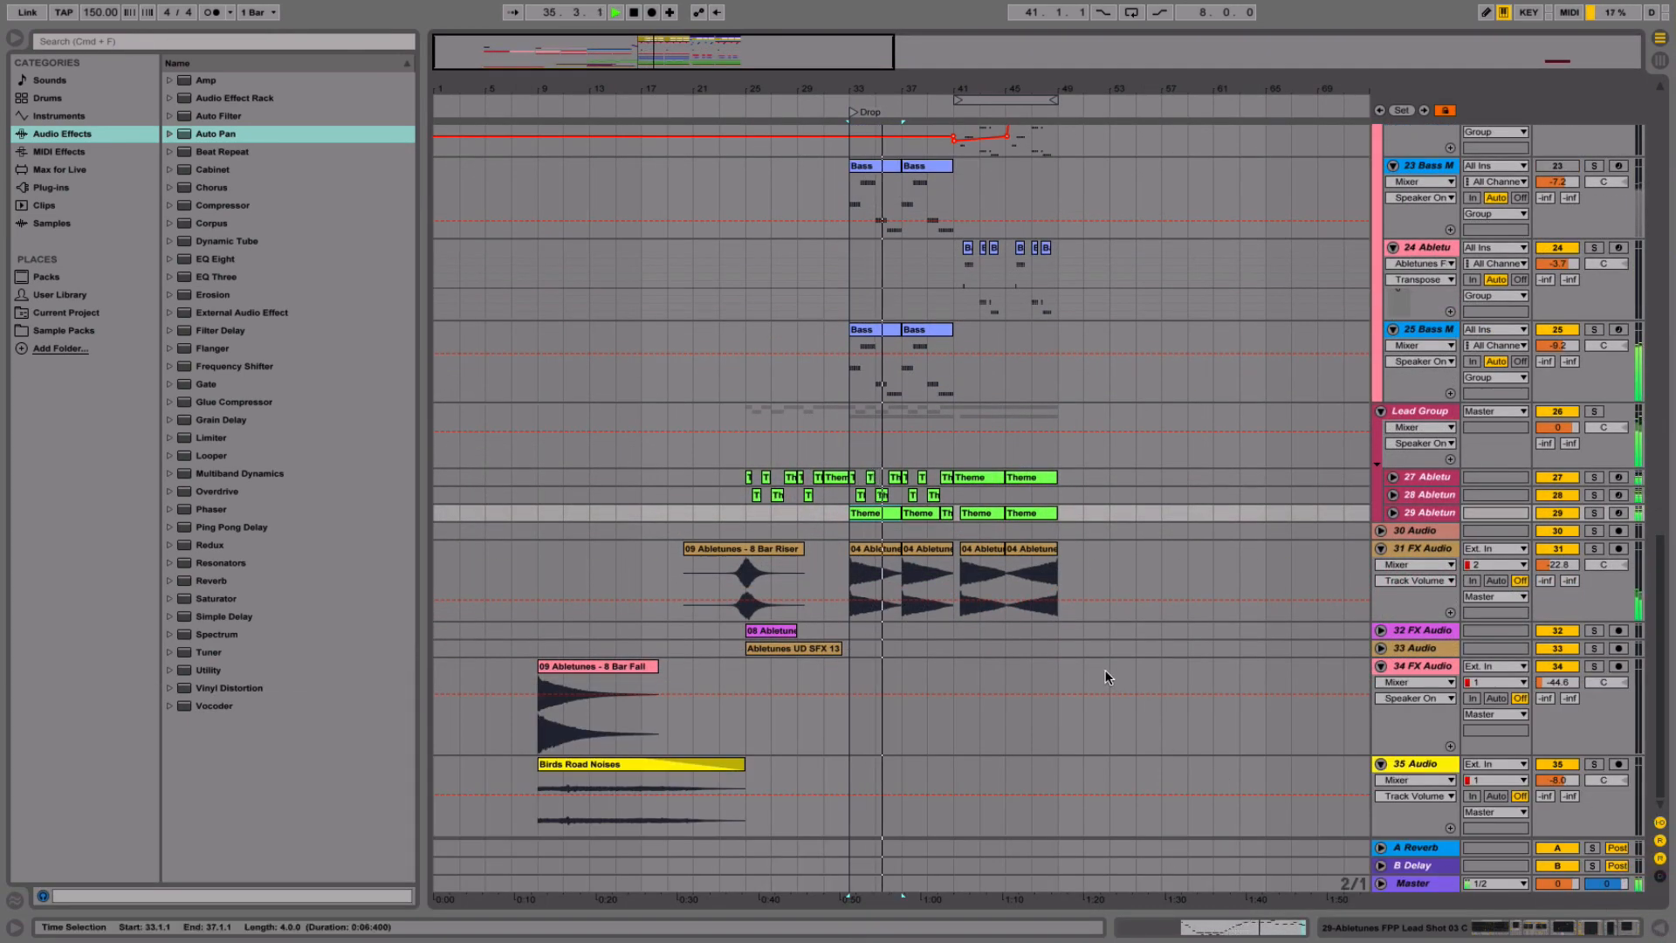
{"action": "scroll", "coordinate": [915, 491], "scroll_direction": "up", "scroll_amount": 4}
{"action": "scroll", "coordinate": [915, 491], "scroll_direction": "up", "scroll_amount": 8}
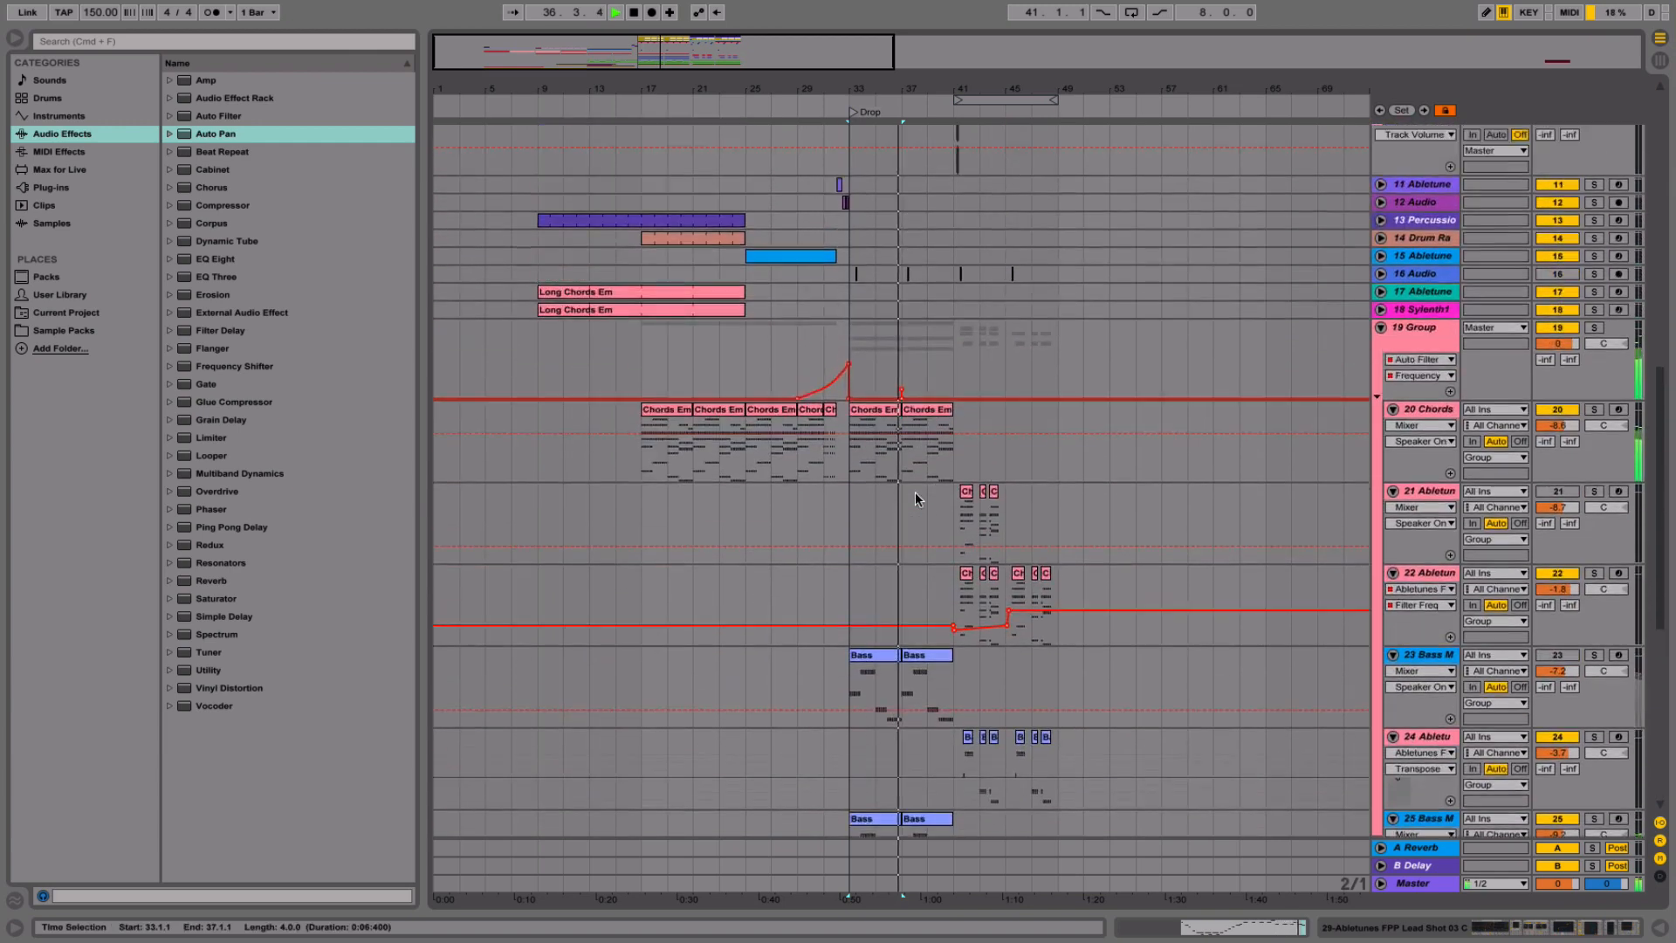
{"action": "scroll", "coordinate": [1040, 264], "scroll_direction": "up", "scroll_amount": 10}
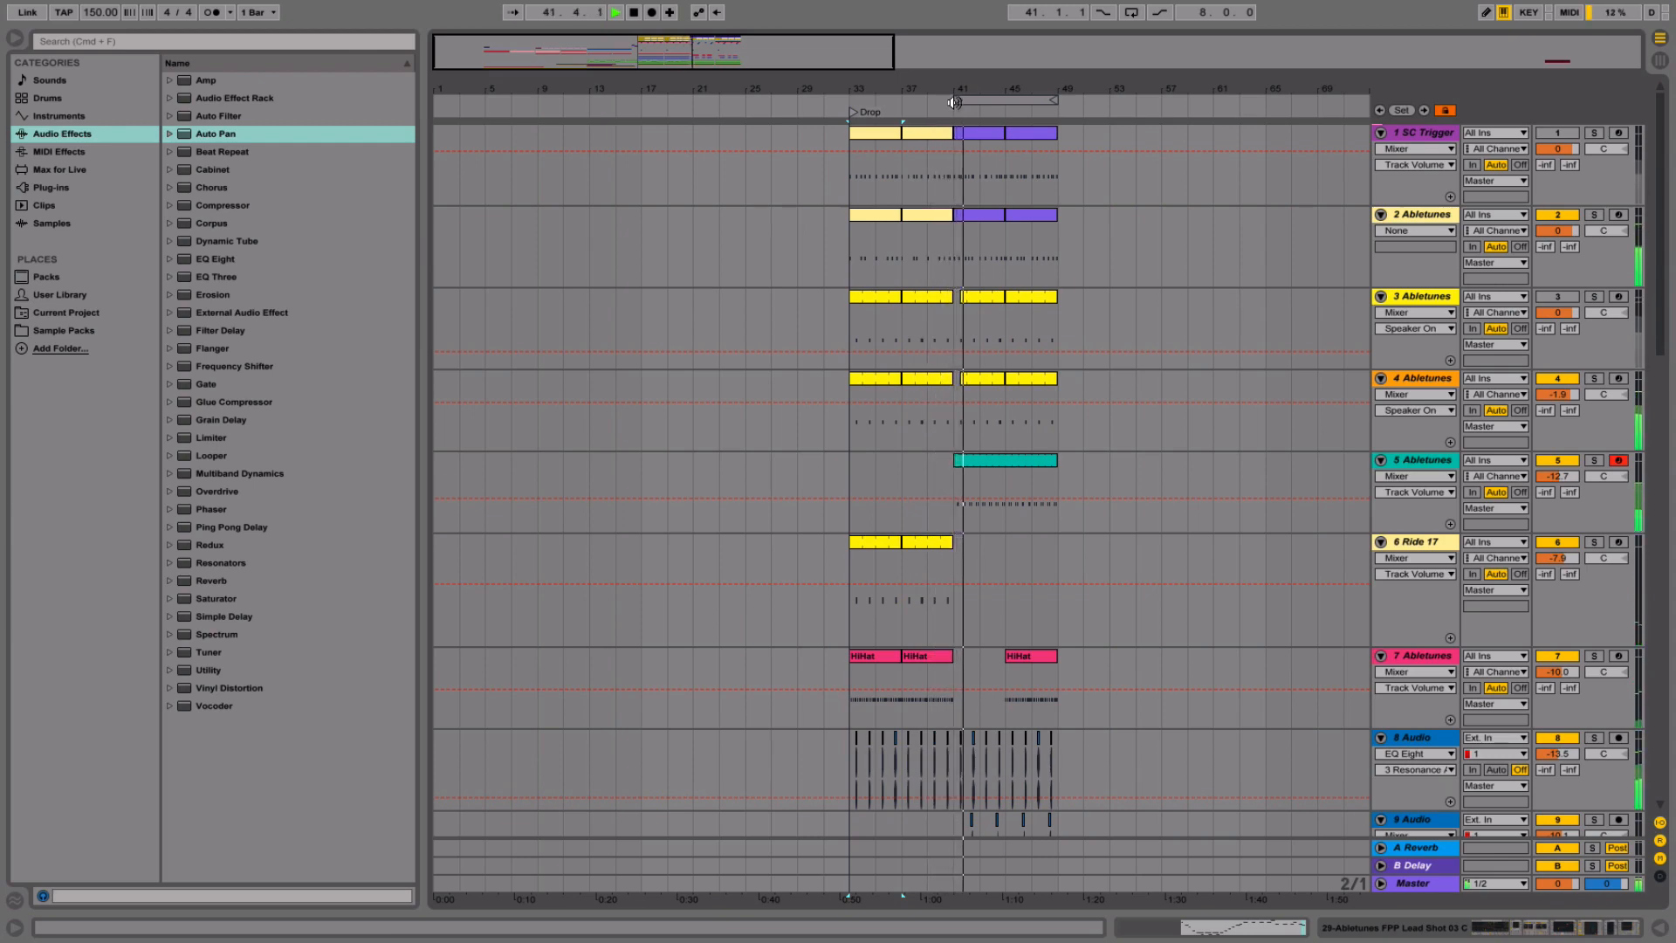
{"action": "left_click_drag", "start_coordinate": [954, 90], "coordinate": [720, 128]}
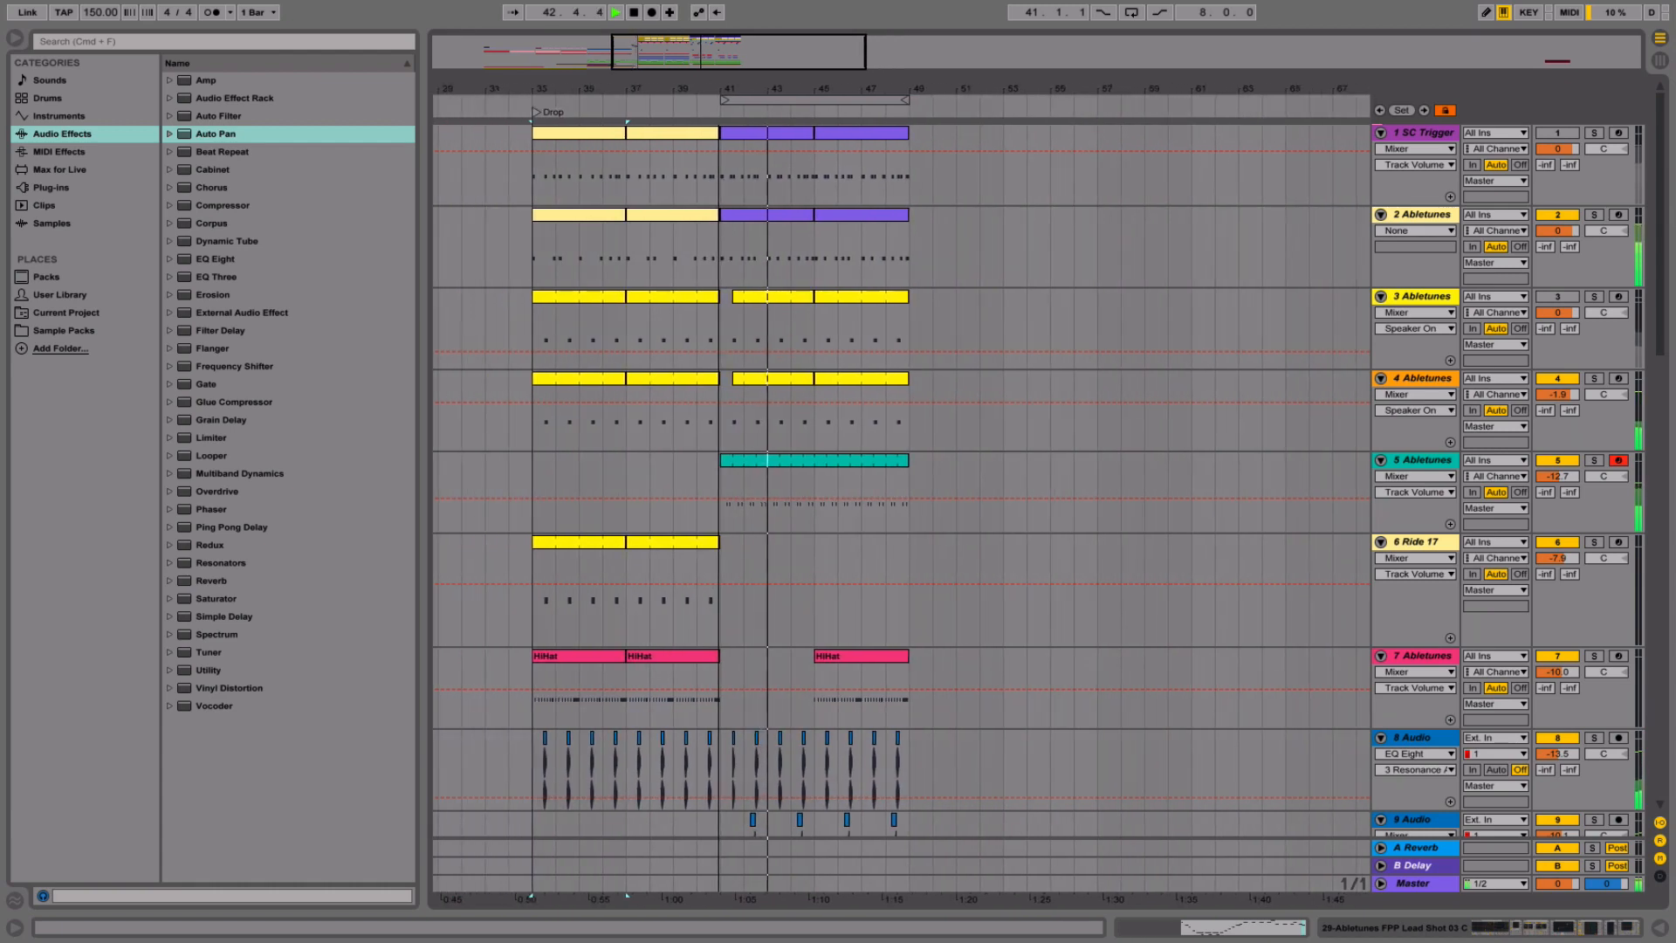
{"action": "scroll", "coordinate": [857, 330], "scroll_direction": "down", "scroll_amount": 15}
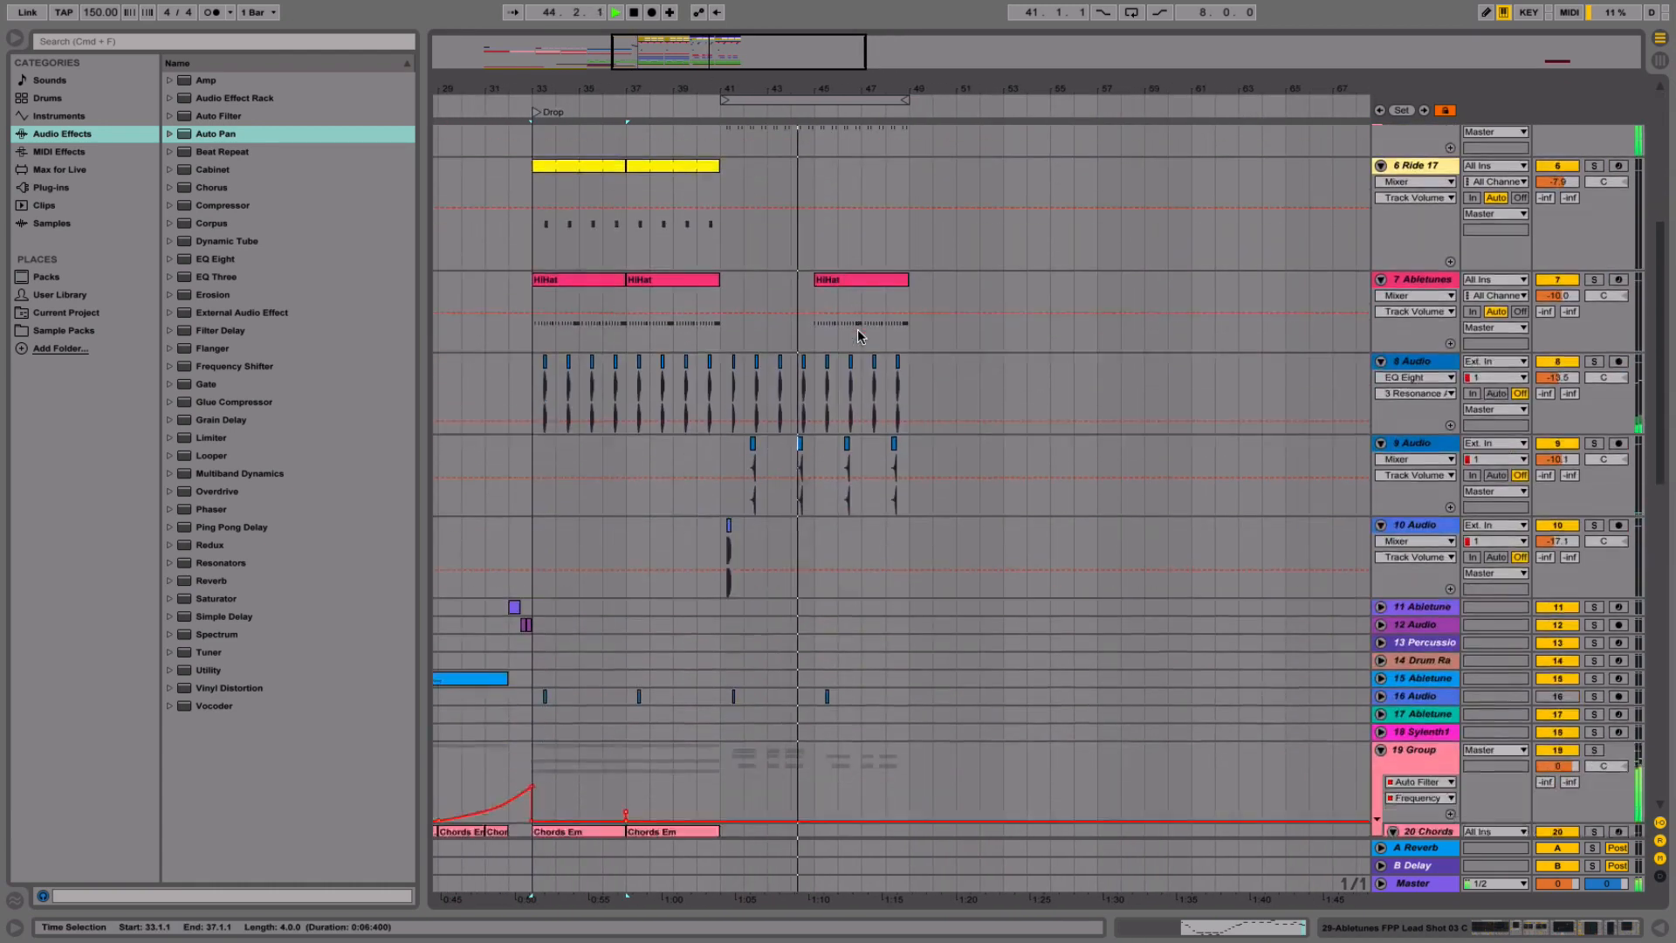
{"action": "scroll", "coordinate": [852, 474], "scroll_direction": "down", "scroll_amount": 10}
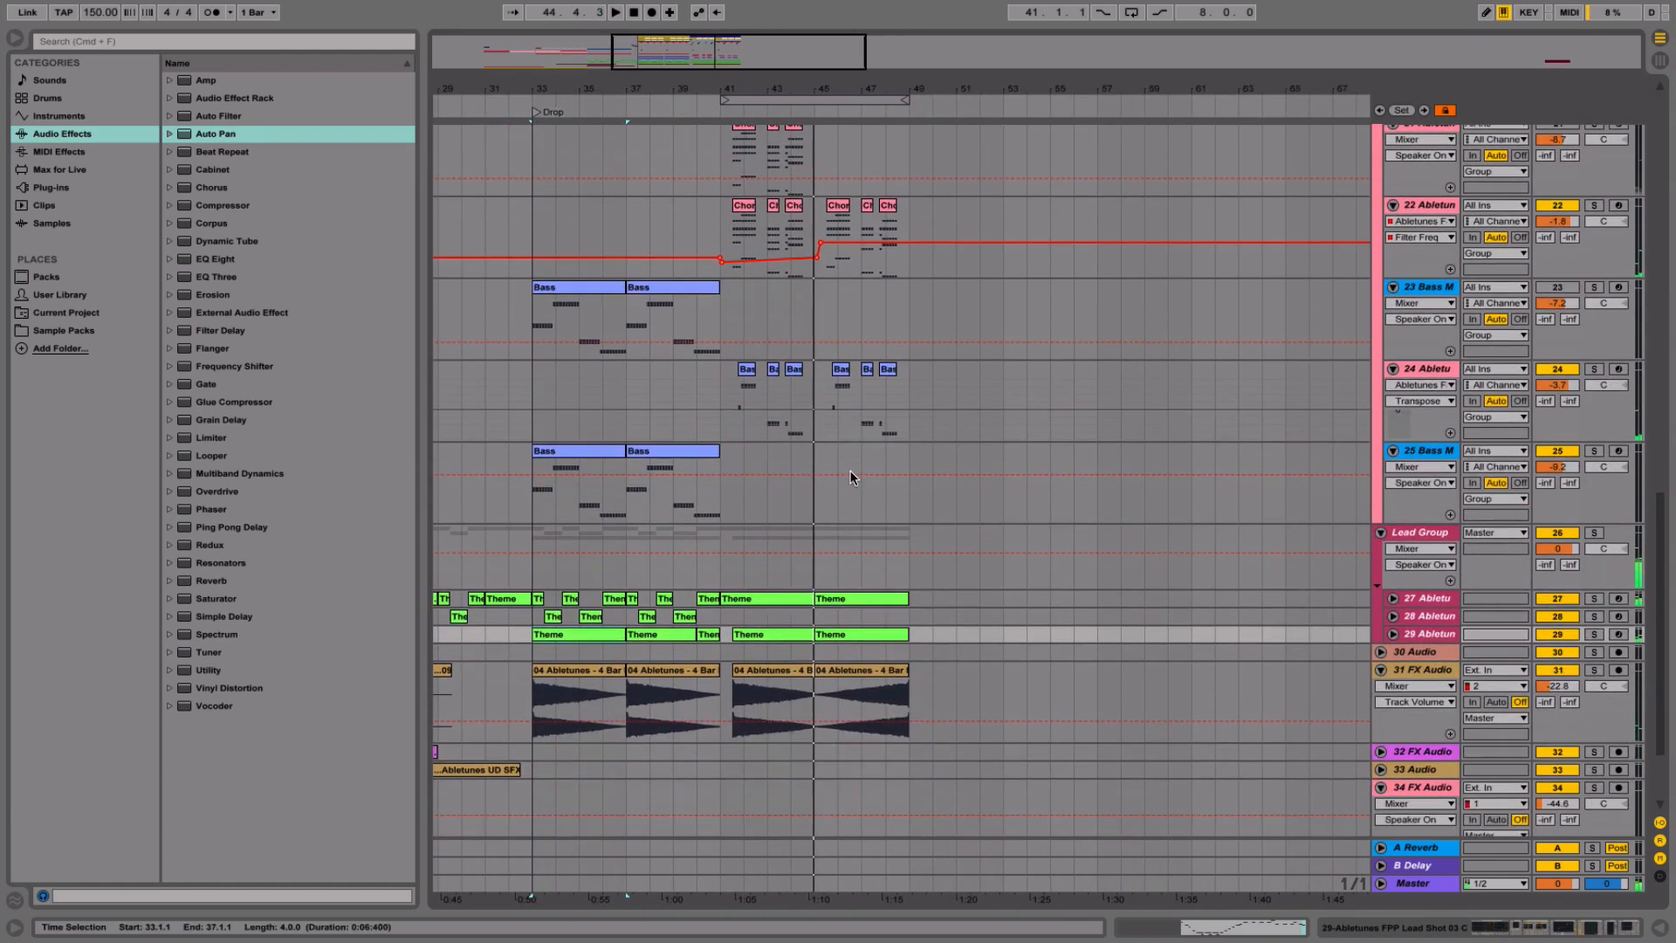
- Transpose all notes of the Theme clip at bars 41–45 on lead track 27 down one octave, then play it
{"action": "double_click", "coordinate": [771, 477]}
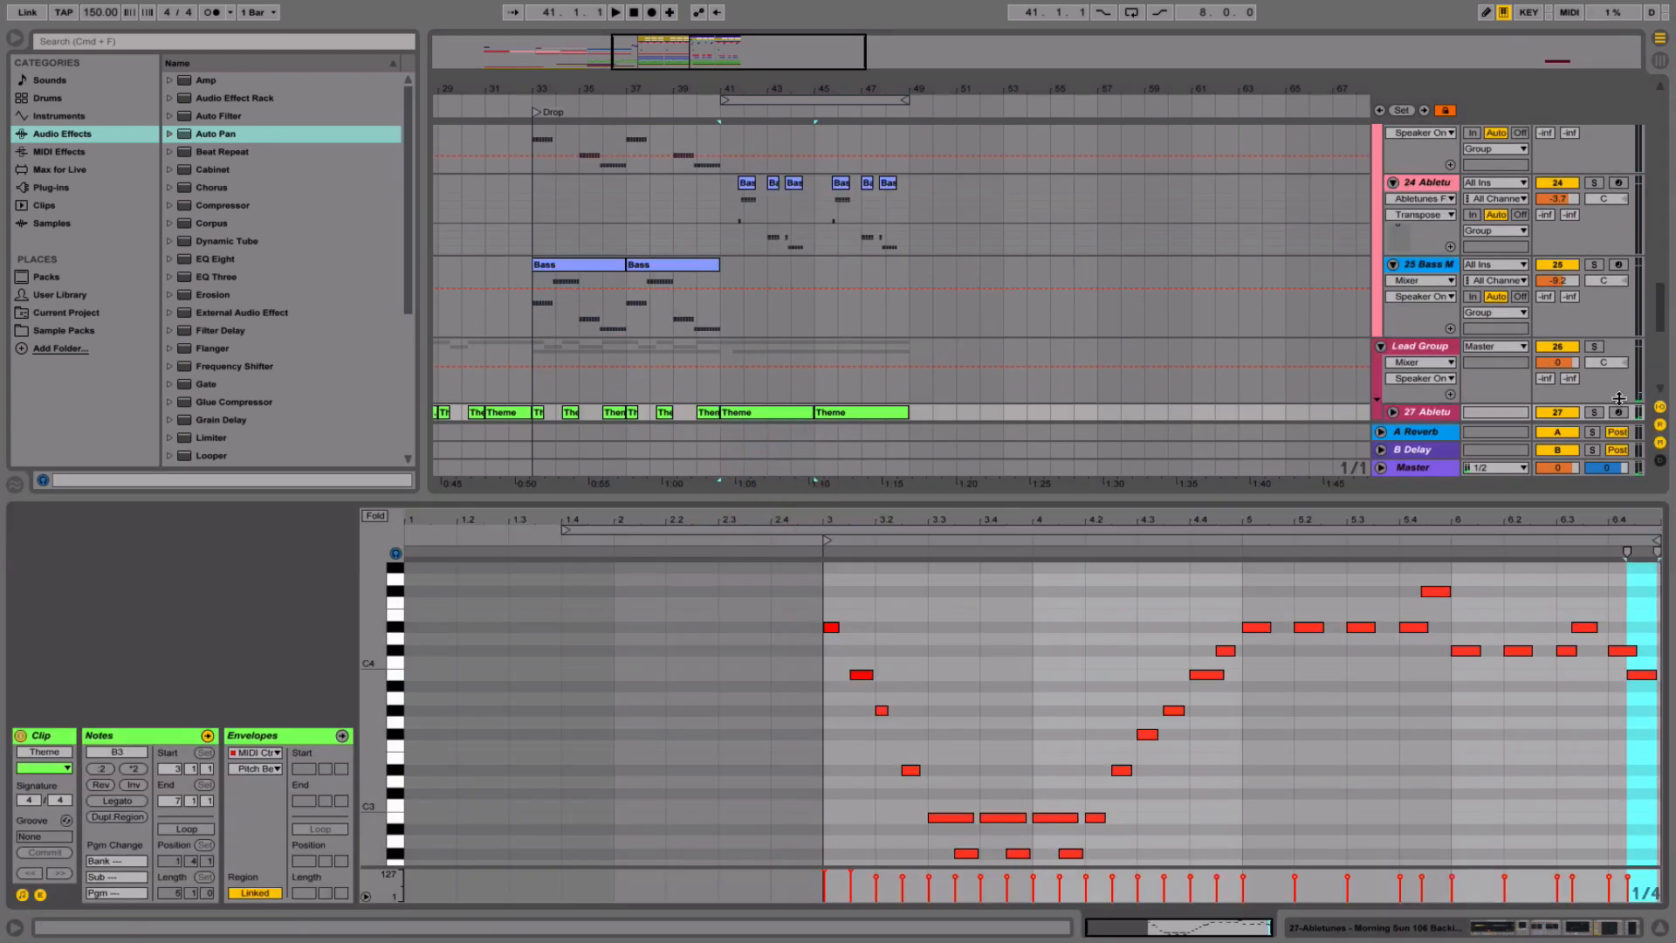
{"action": "scroll", "coordinate": [1161, 411], "scroll_direction": "down", "scroll_amount": 6}
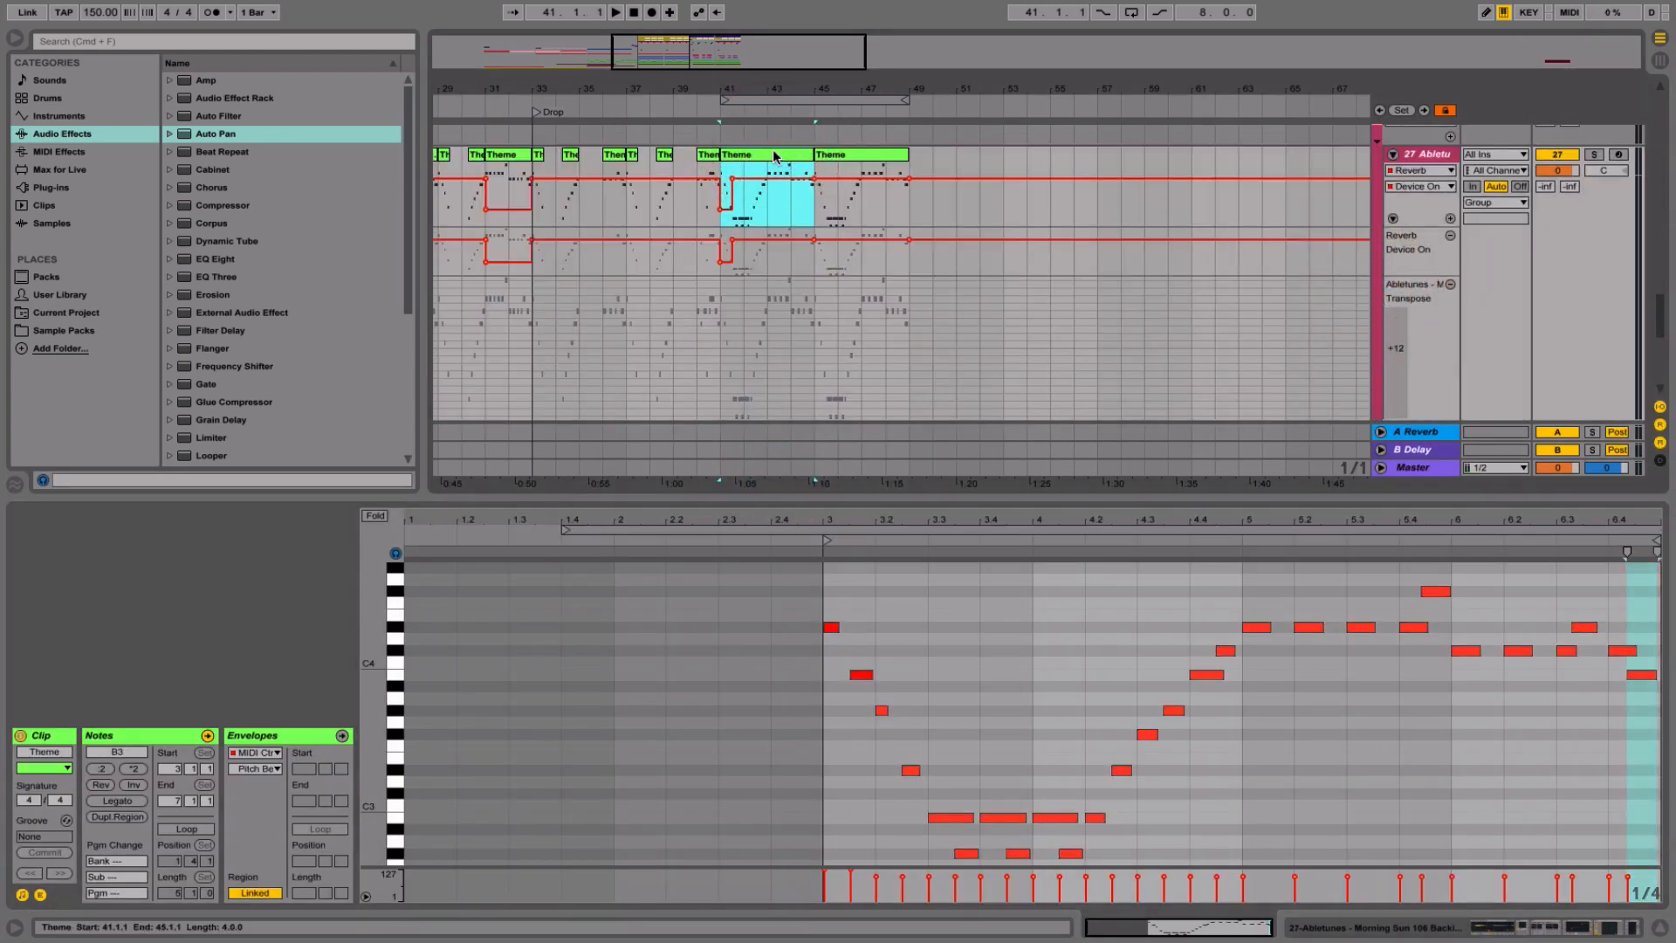
{"action": "left_click", "coordinate": [775, 158]}
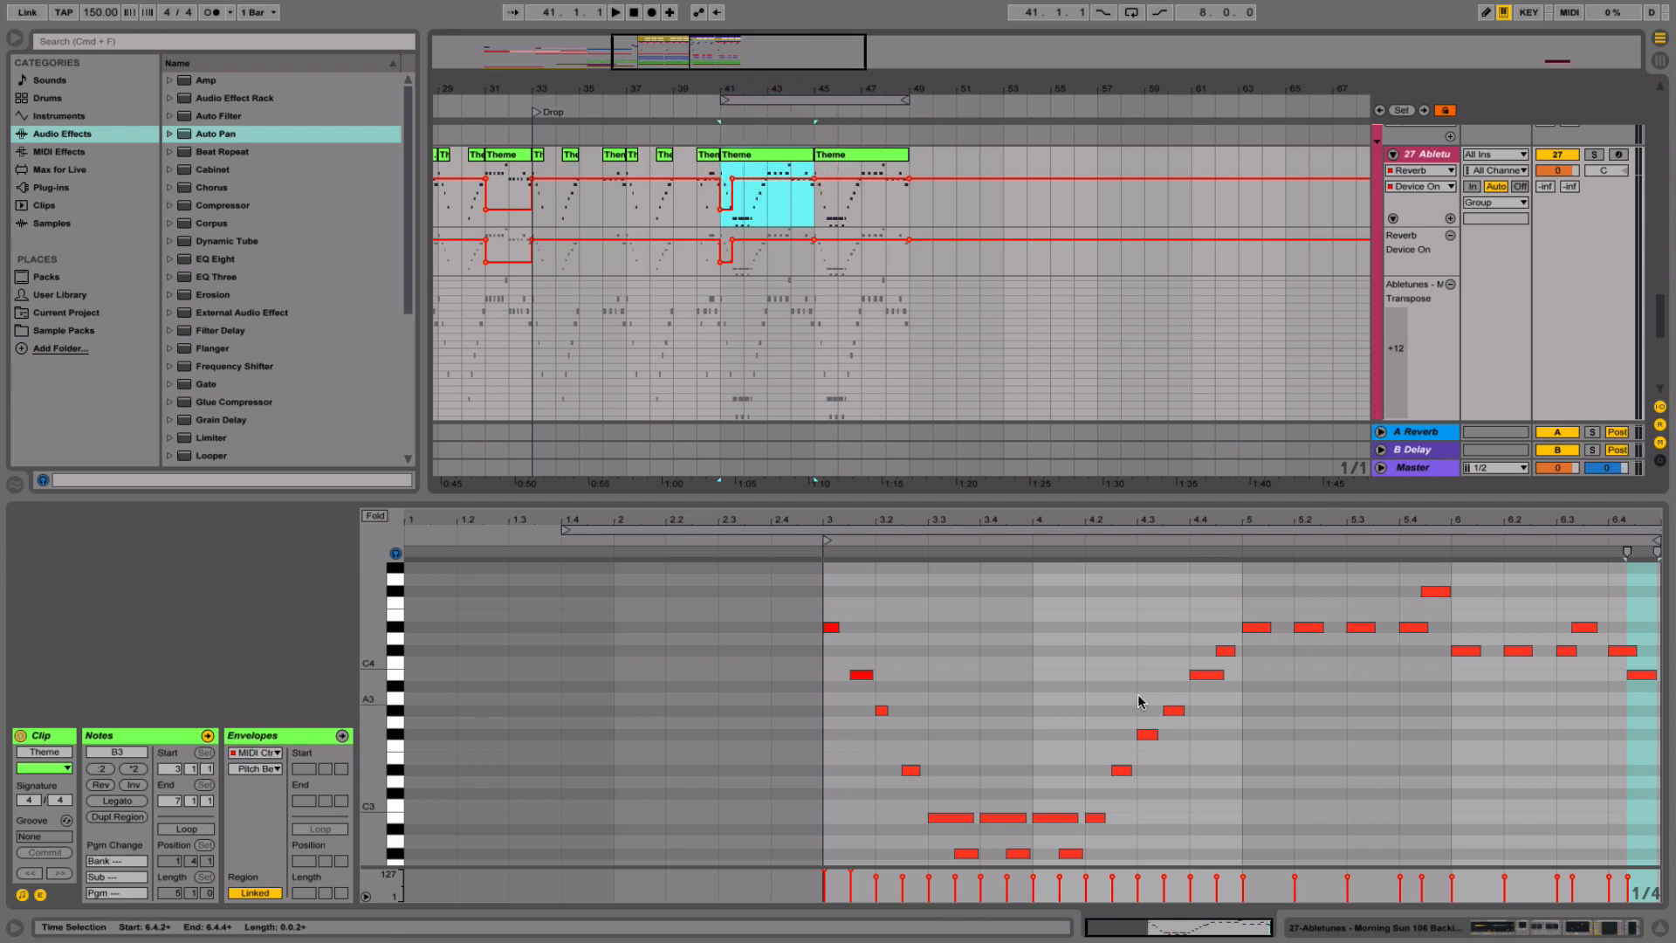
{"action": "left_click", "coordinate": [1155, 677]}
{"action": "key", "text": "super+a"}
{"action": "key", "text": "shift+Down"}
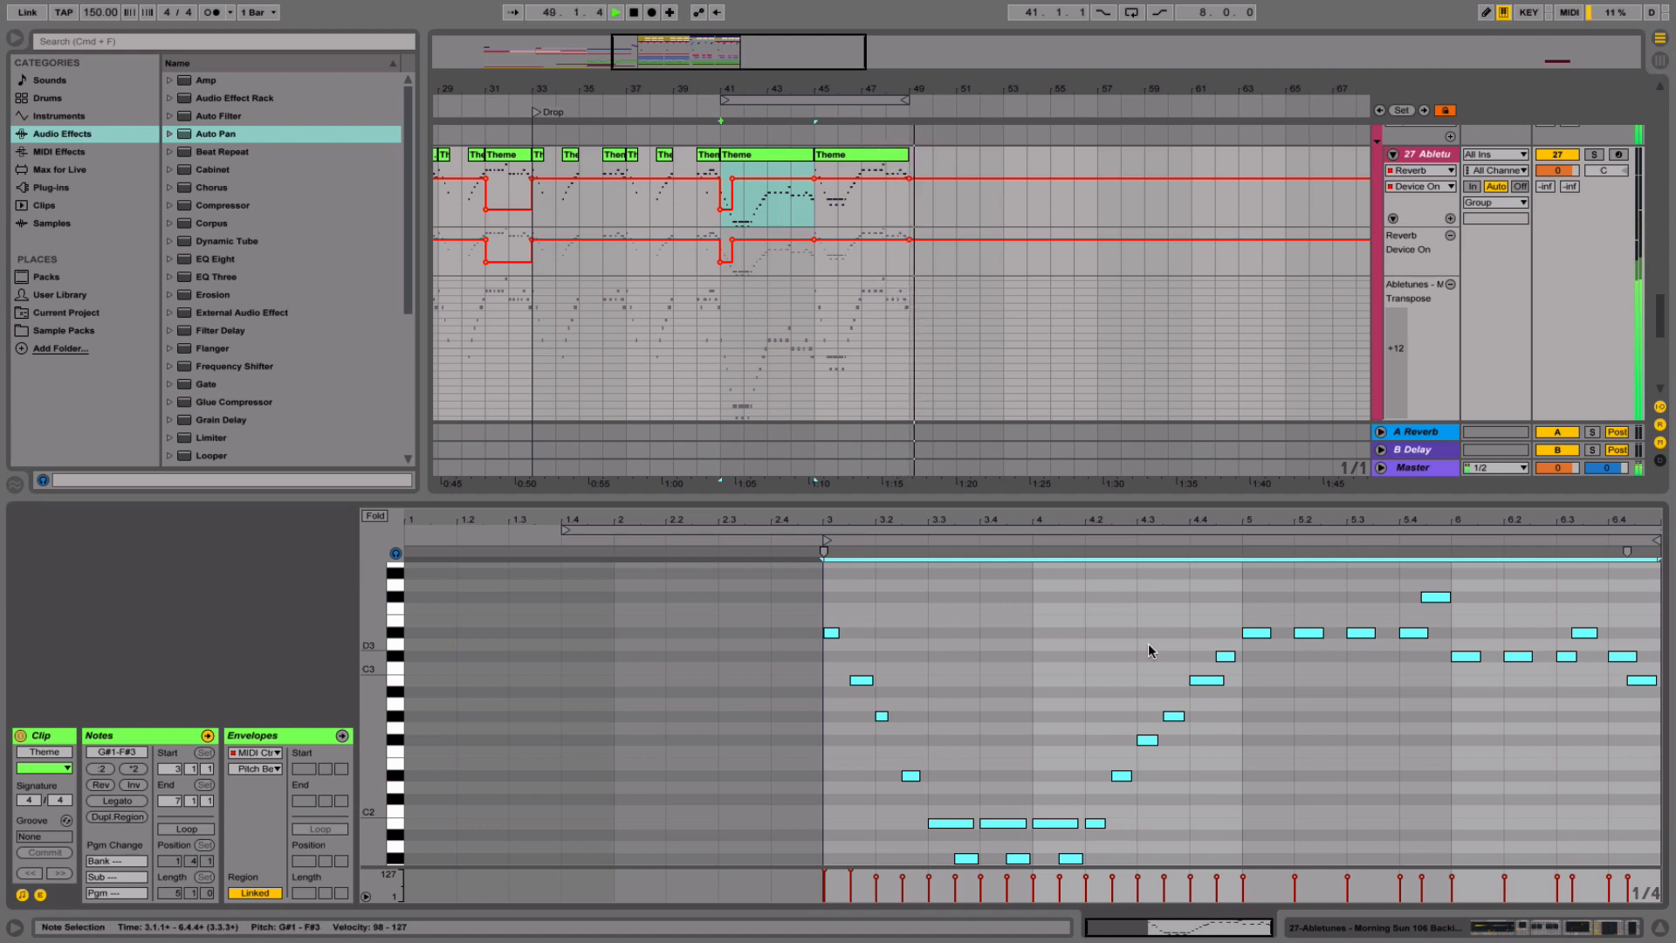
{"action": "left_click", "coordinate": [1660, 930]}
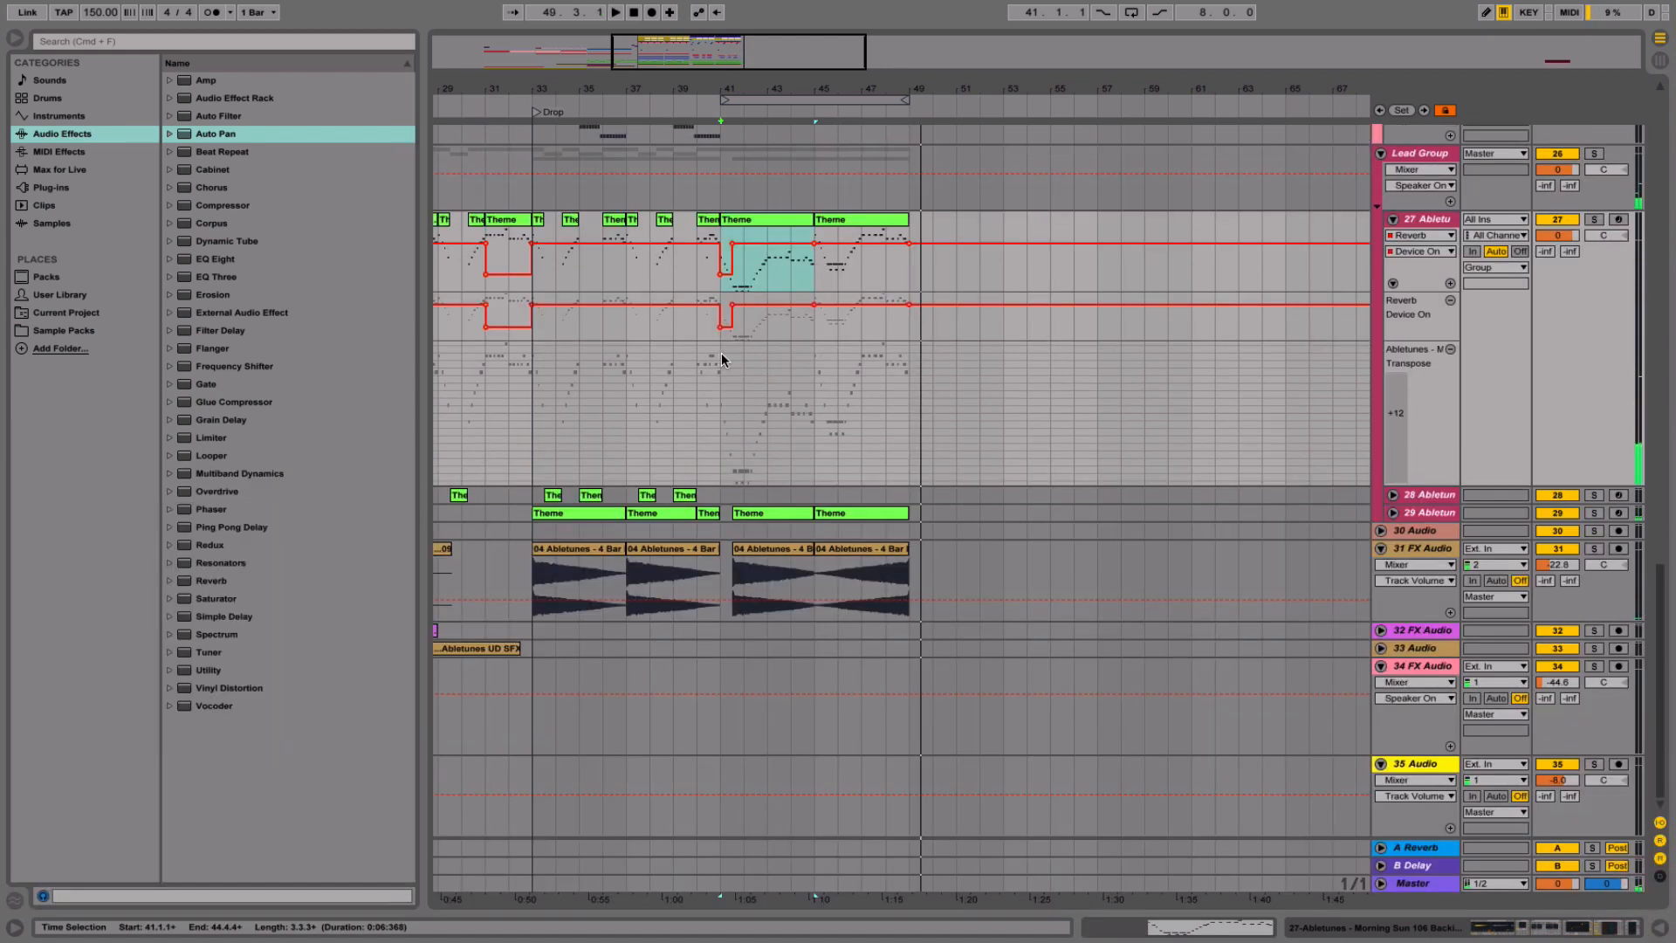
- Audition the one-bar Theme clip at bar 40 on lead track 27
{"action": "left_click", "coordinate": [706, 219]}
{"action": "key", "text": "space"}
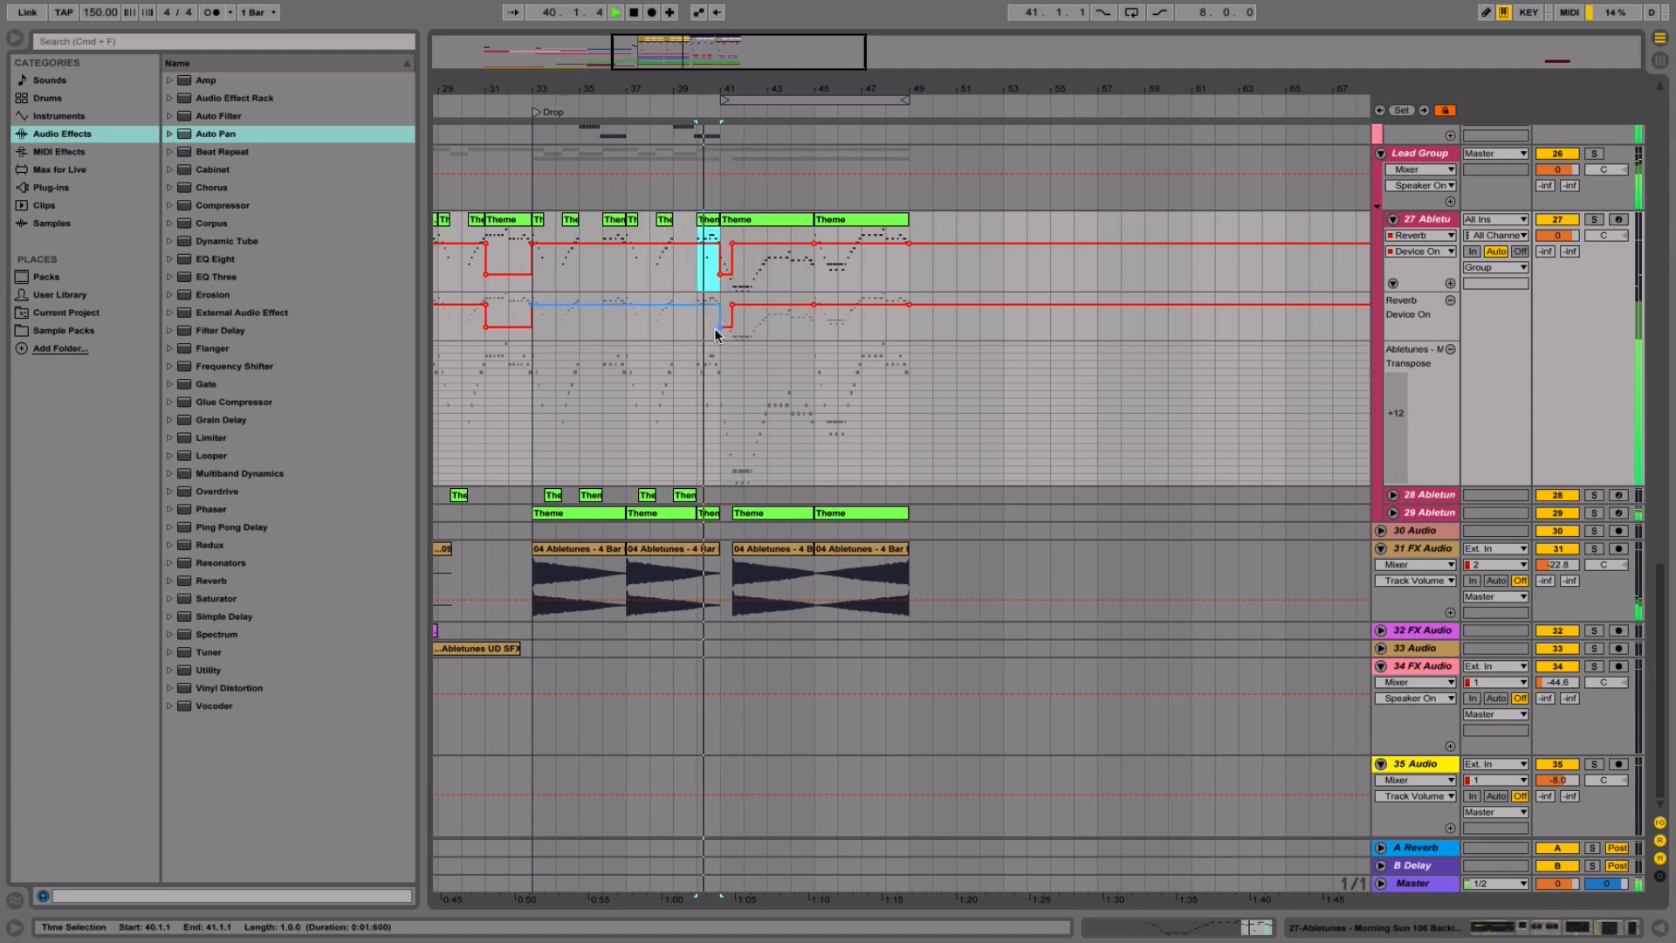
{"action": "key", "text": "space"}
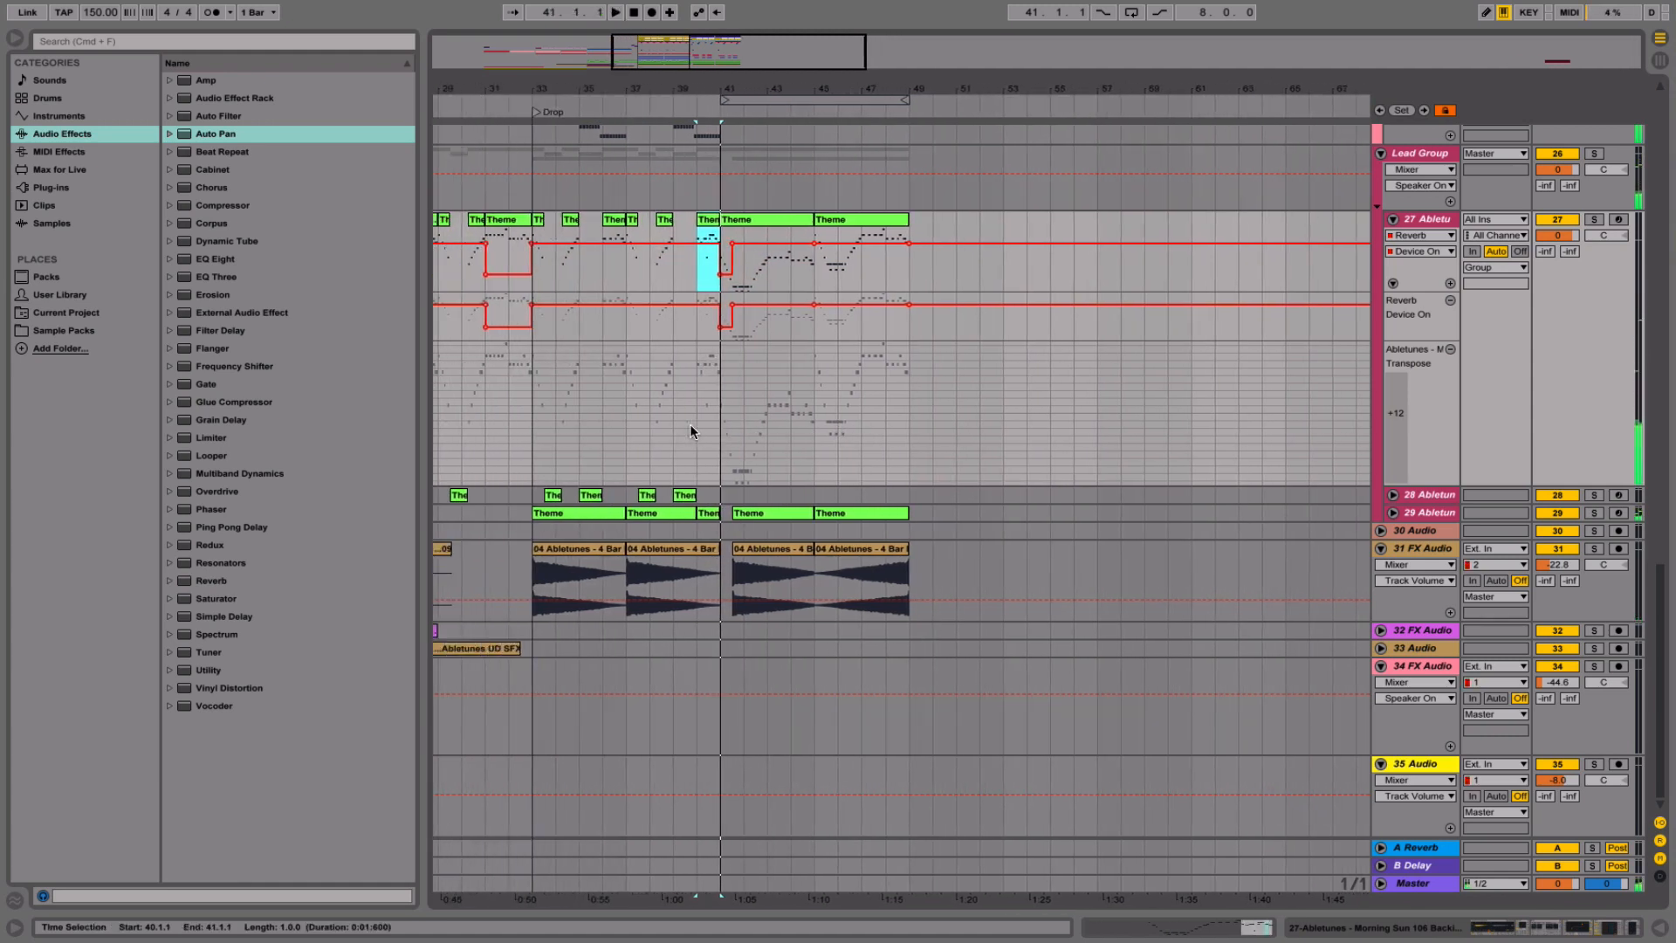
{"action": "scroll", "coordinate": [690, 430], "scroll_direction": "left", "scroll_amount": 1}
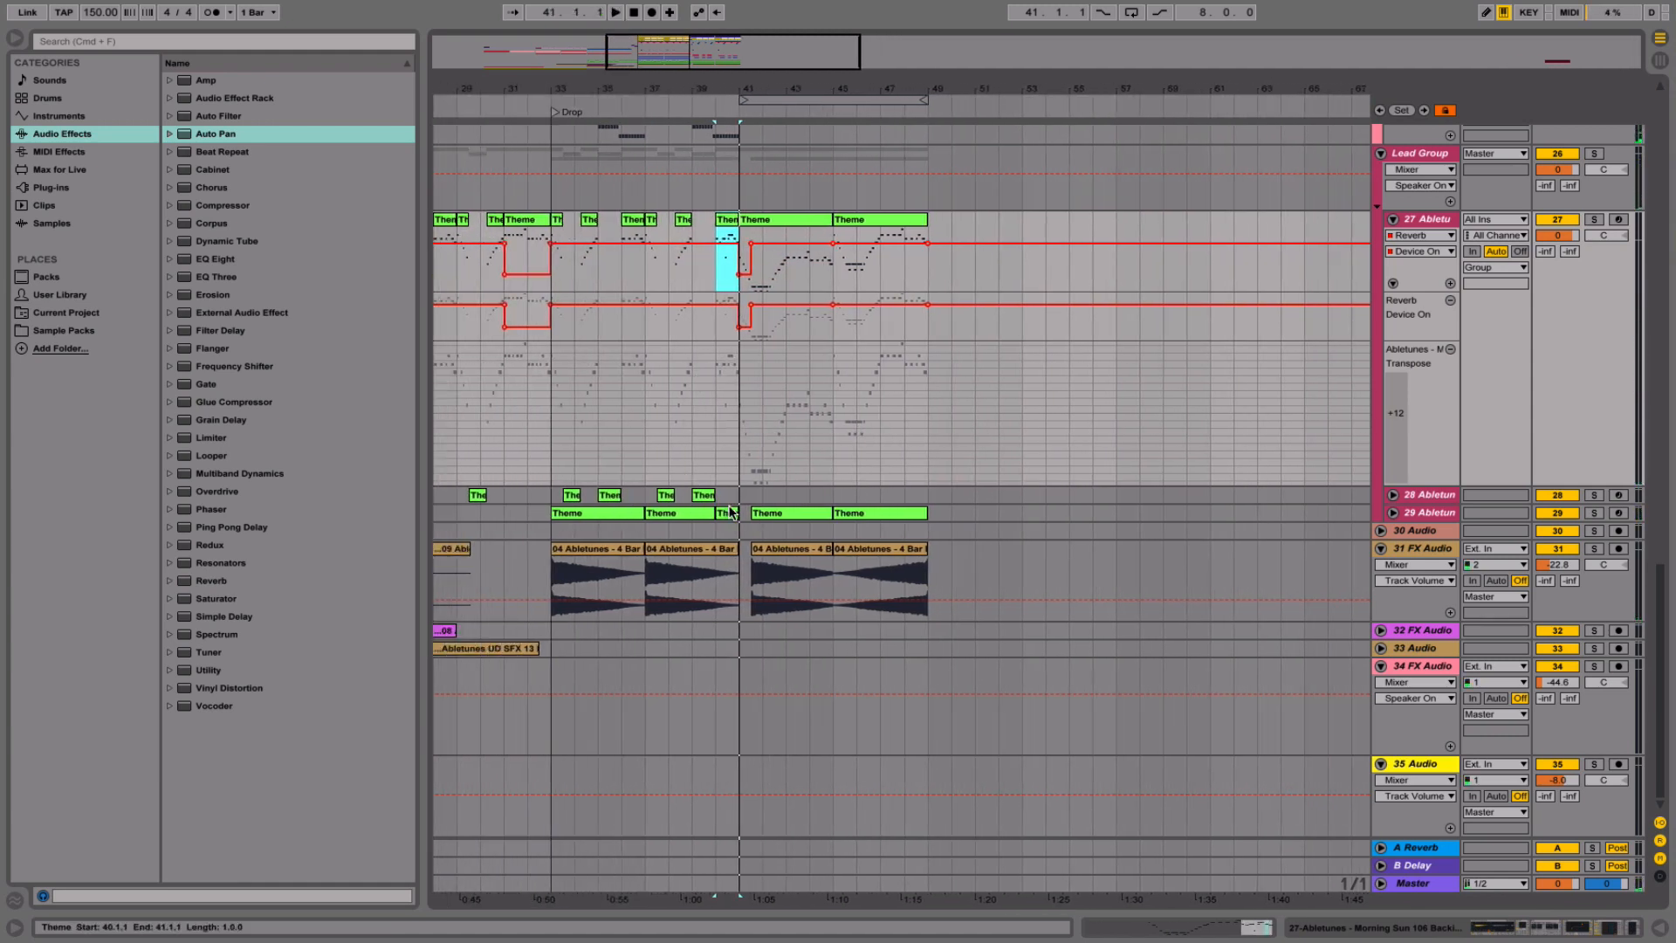
{"action": "left_click_drag", "start_coordinate": [725, 218], "coordinate": [919, 224]}
{"action": "key", "text": "space"}
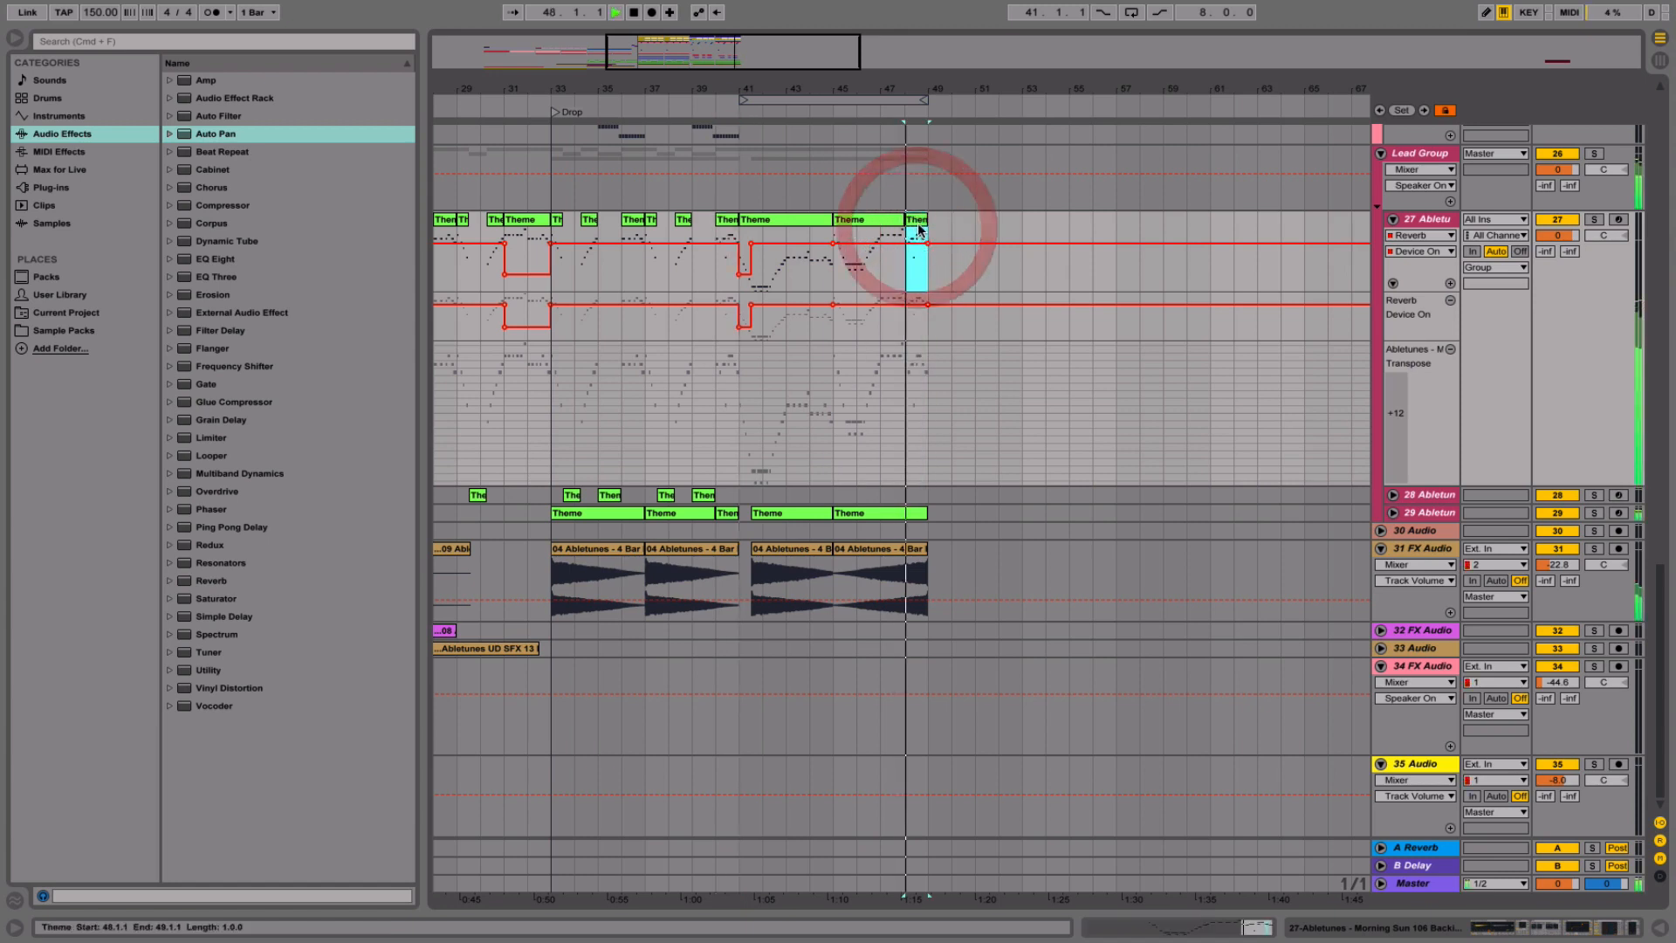
{"action": "double_click", "coordinate": [918, 222]}
{"action": "key", "text": "space"}
{"action": "left_click", "coordinate": [1130, 588]}
{"action": "key", "text": "super+a"}
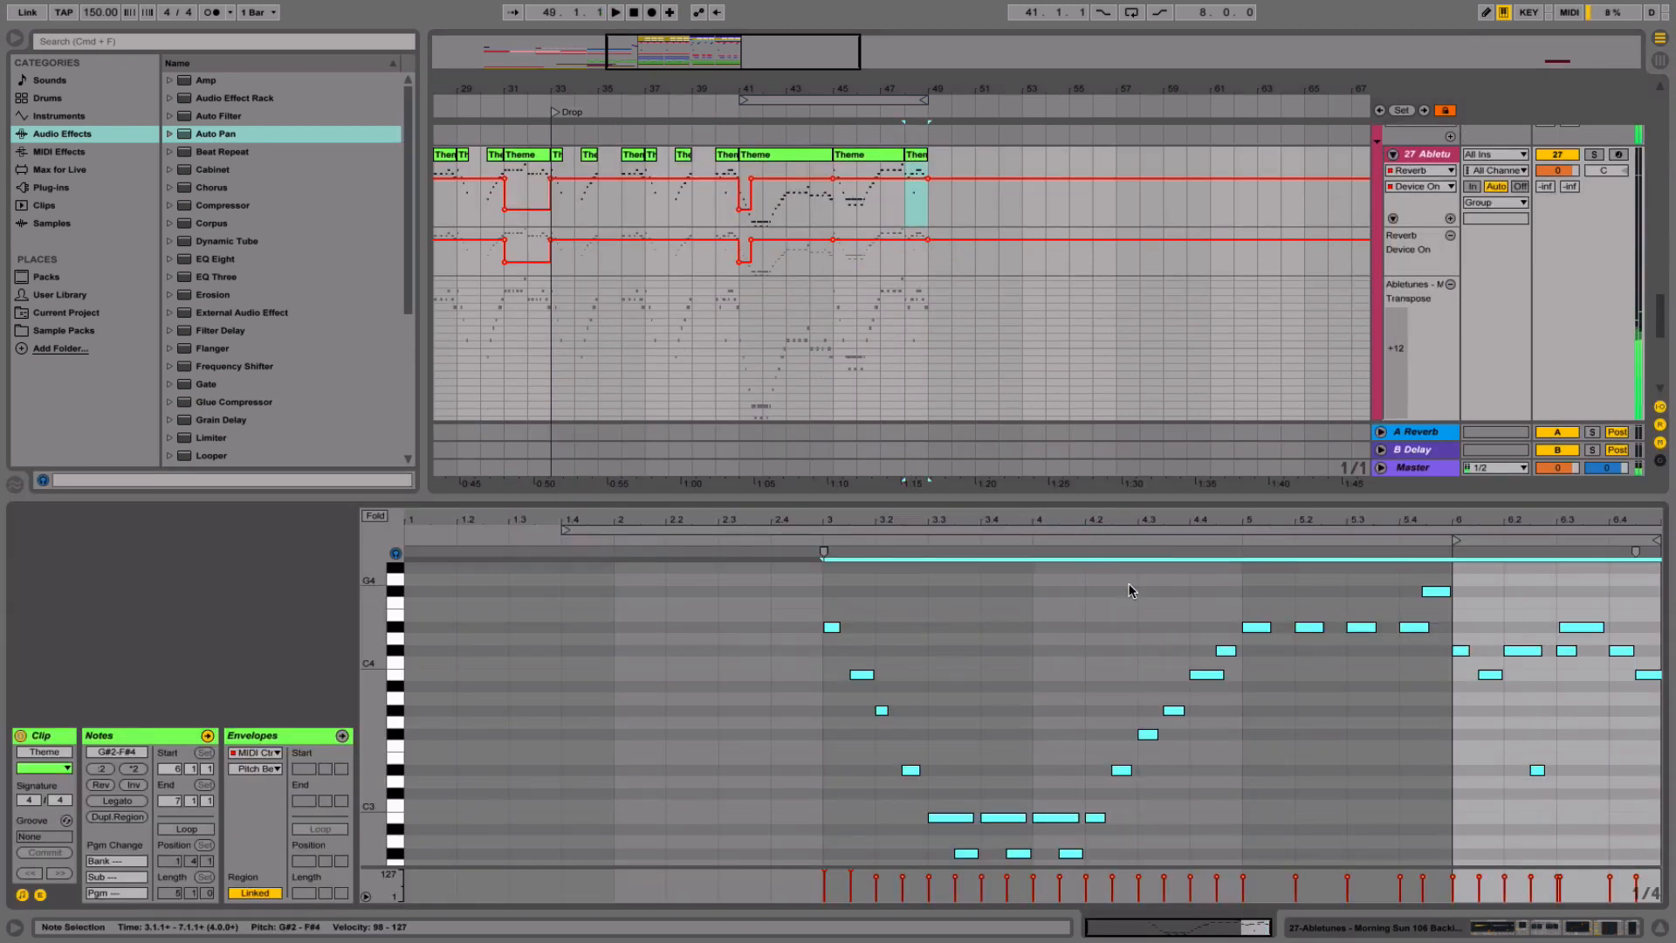
{"action": "key", "text": "super+z"}
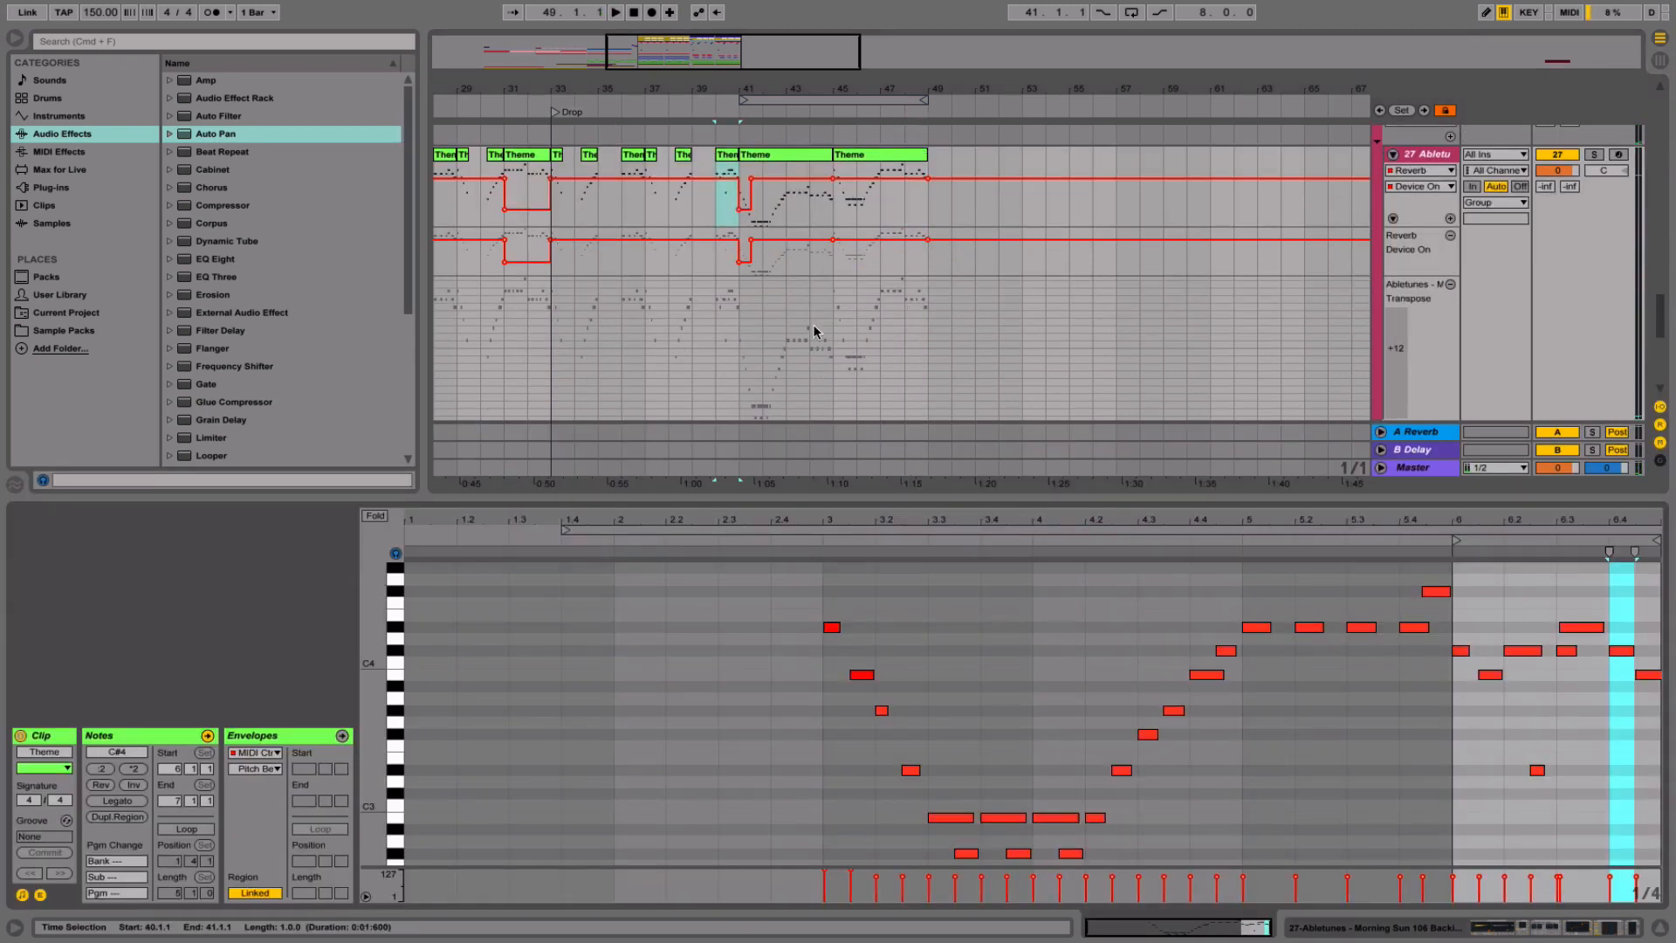
- Copy track 27's bar 40 Theme clip to bar 48, transpose its notes down one octave and play it
{"action": "left_click_drag", "start_coordinate": [728, 156], "coordinate": [909, 161]}
{"action": "left_click", "coordinate": [1370, 708]}
{"action": "key", "text": "super+a"}
{"action": "key", "text": "shift+Down"}
{"action": "key", "text": "space"}
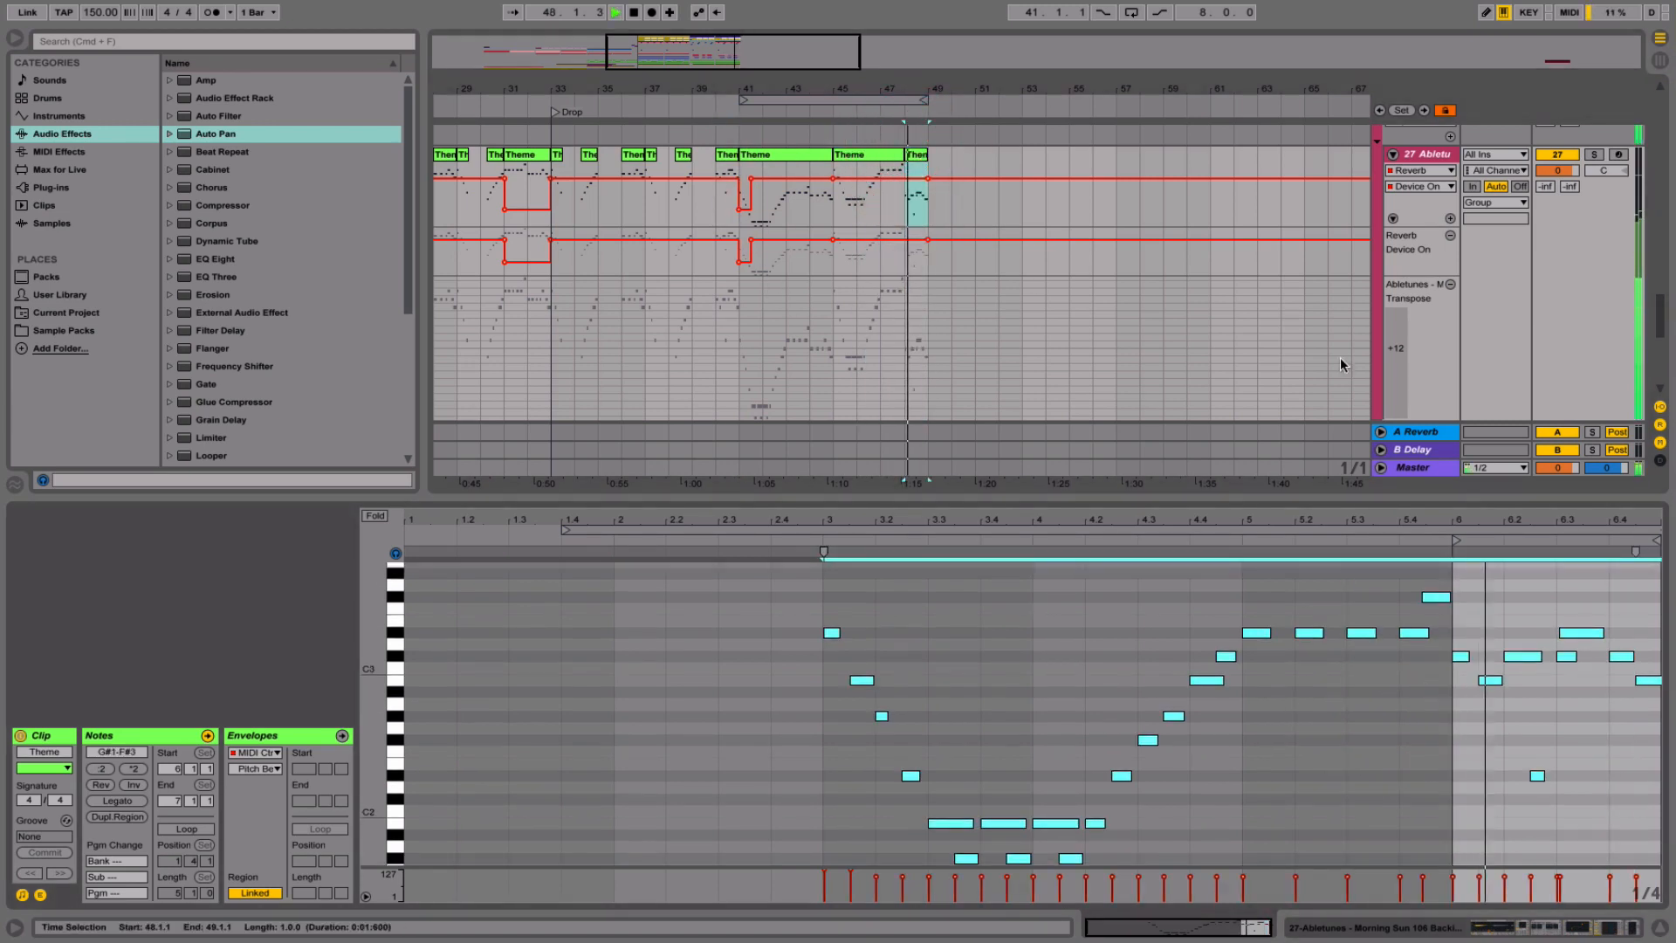
{"action": "key", "text": "super+alt+l"}
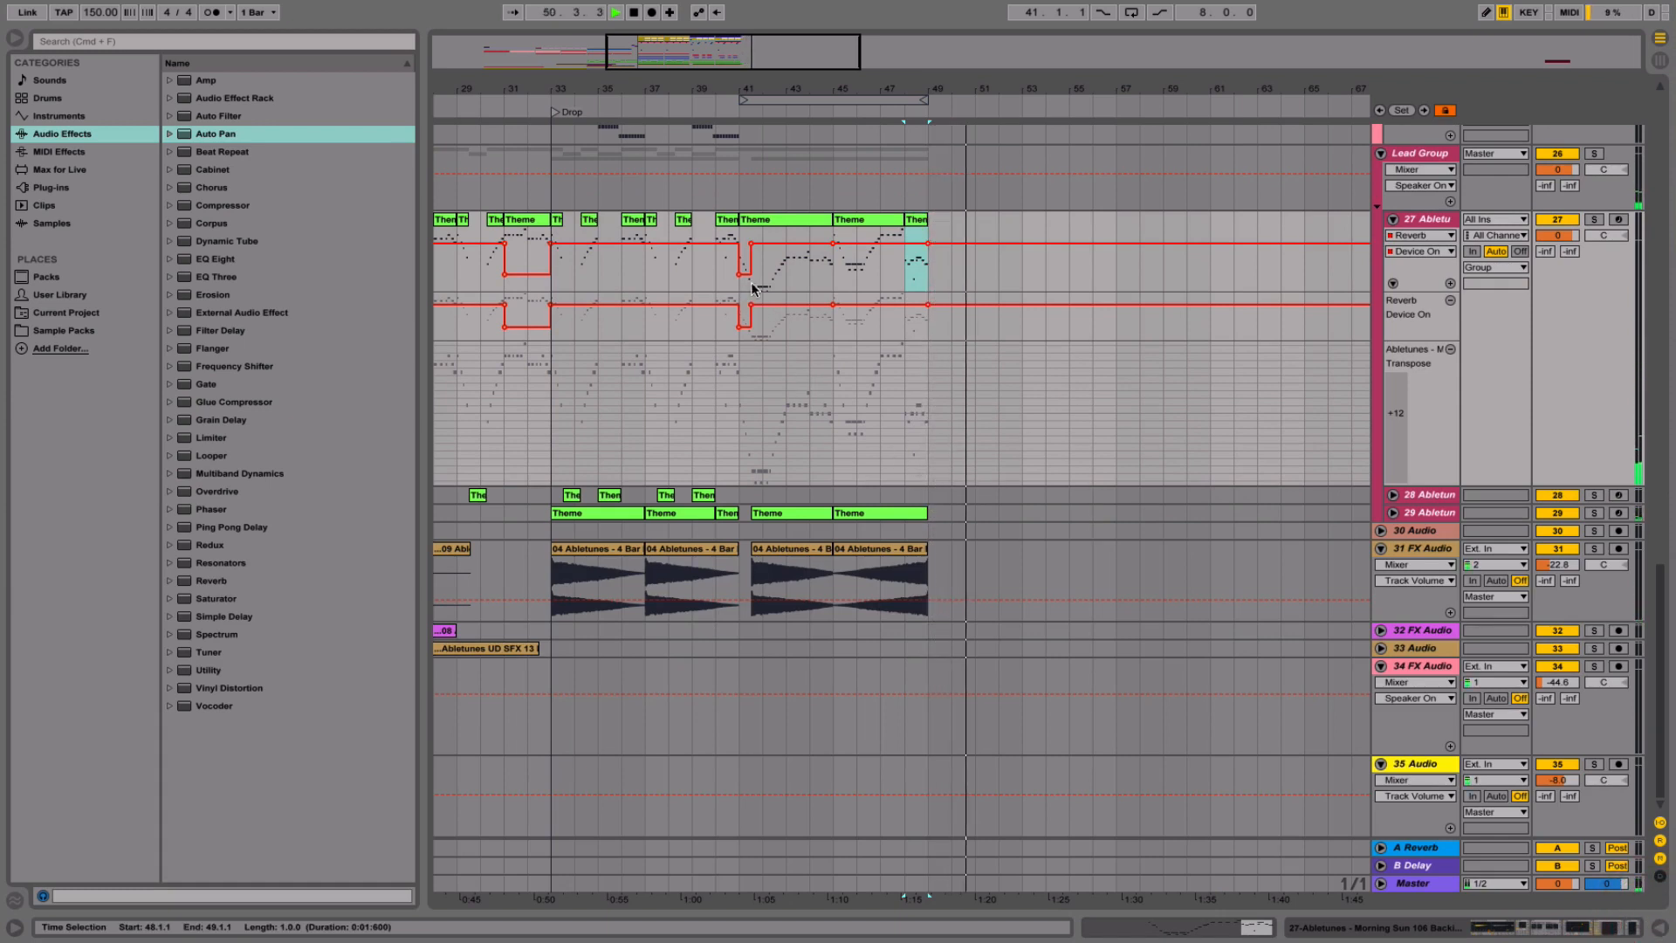
- Expand lead track 29, then play bar 48 and the drop's second half from bar 41 to check the leads
{"action": "left_click", "coordinate": [879, 261]}
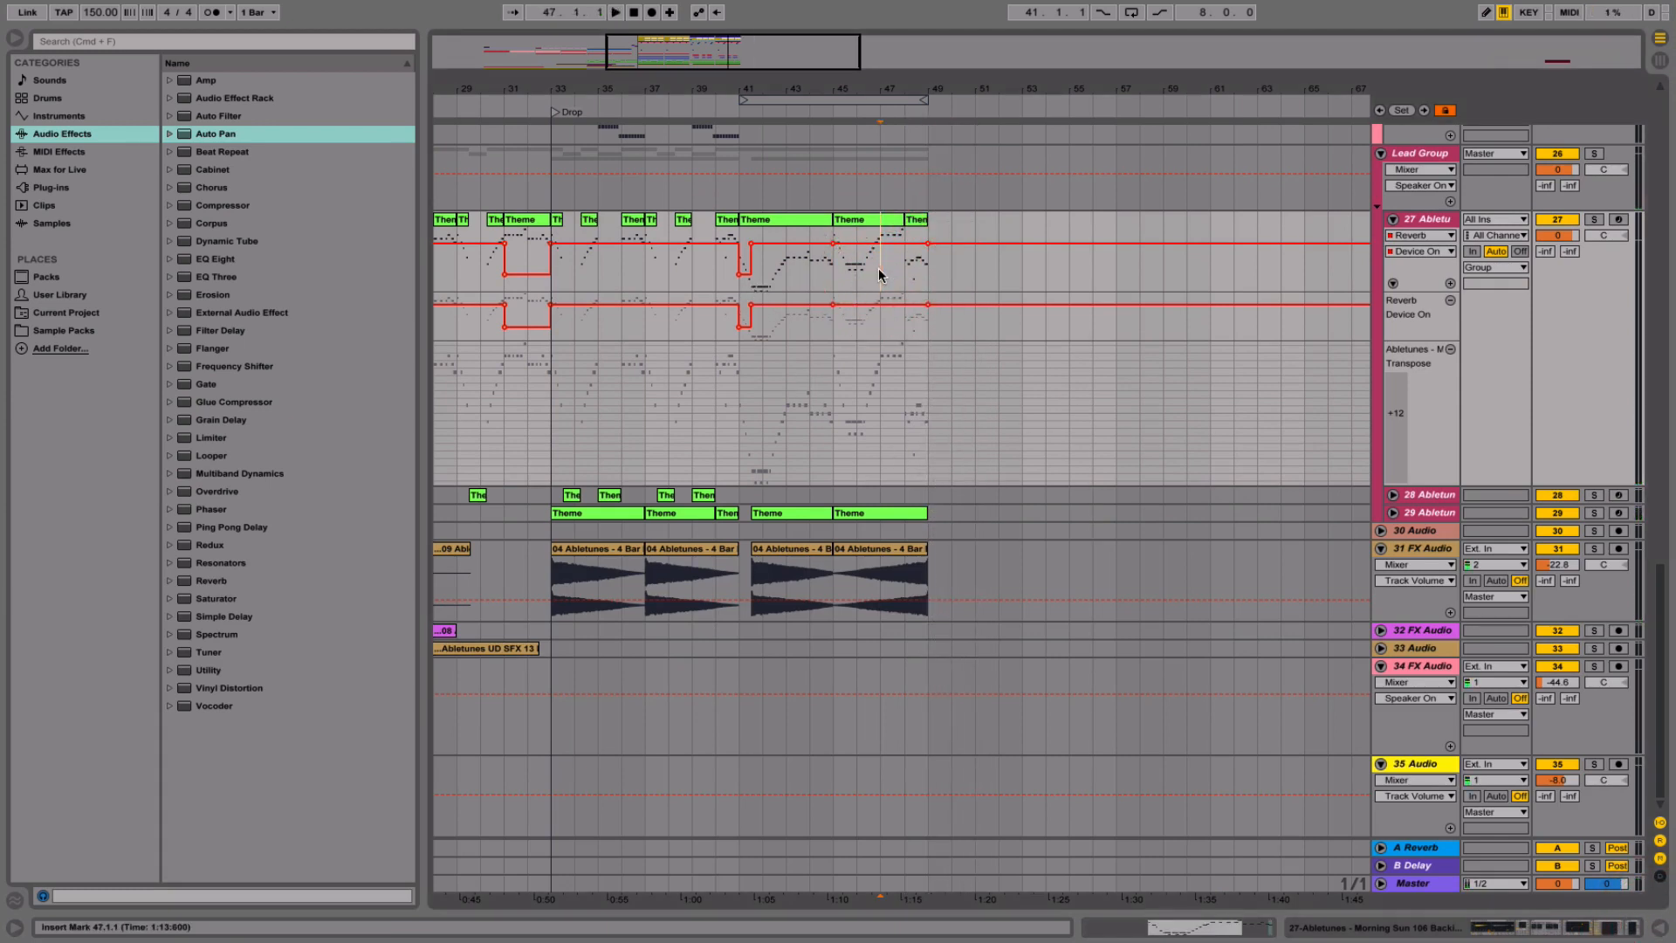
{"action": "left_click", "coordinate": [1393, 514]}
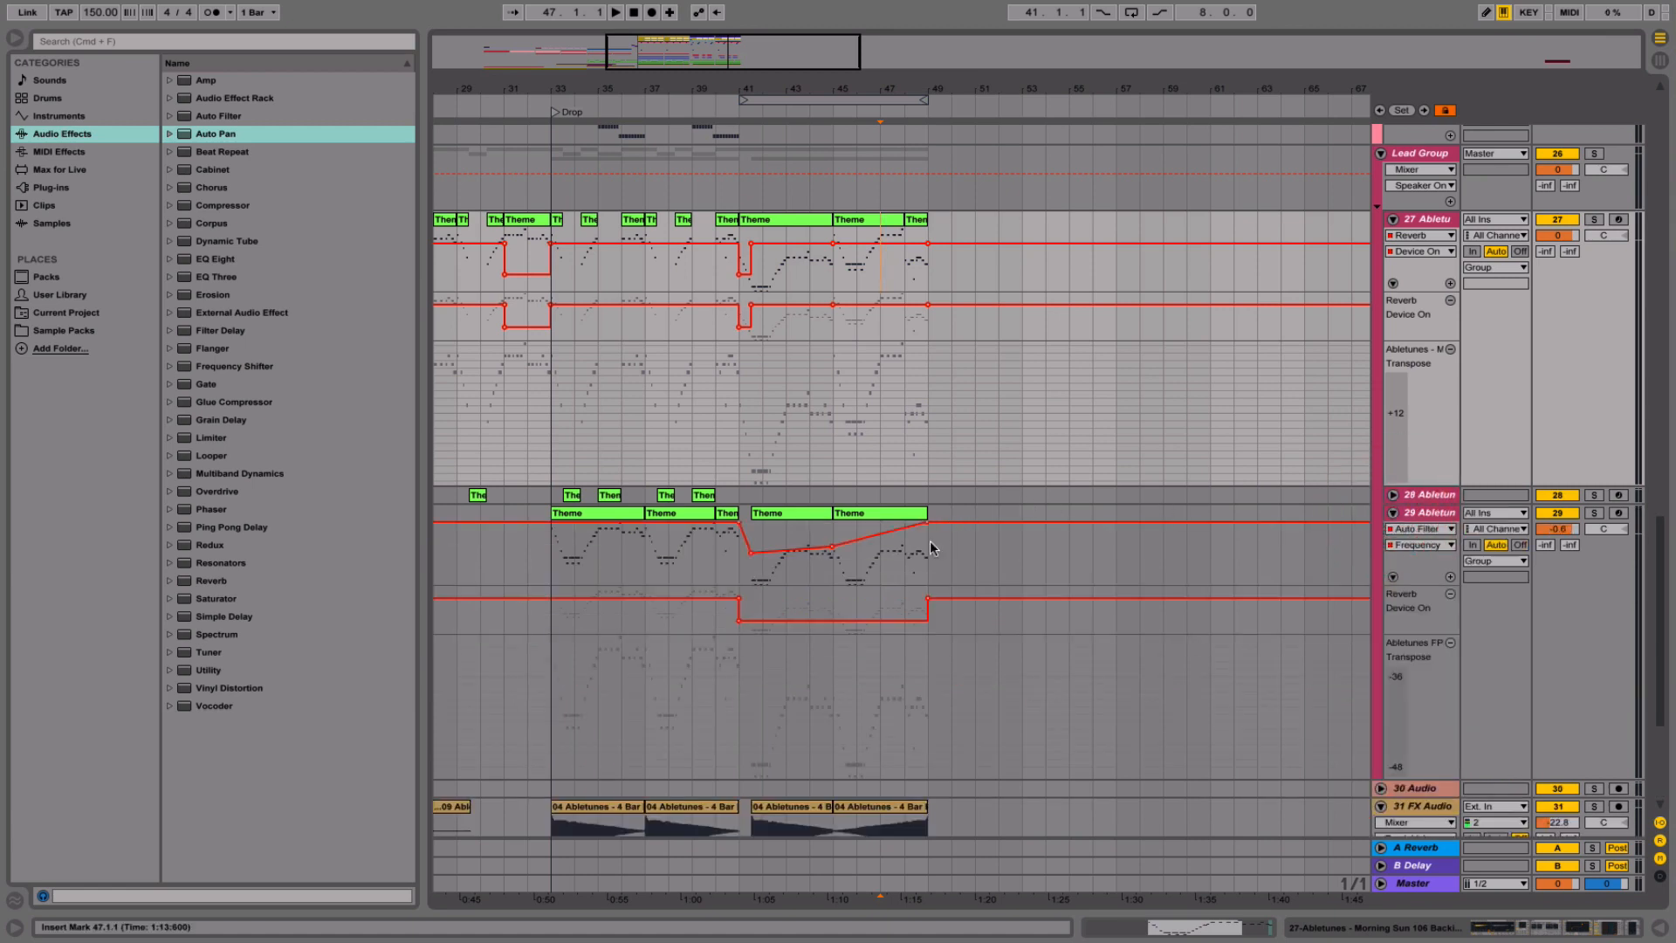
{"action": "left_click_drag", "start_coordinate": [902, 568], "coordinate": [928, 530]}
{"action": "key", "text": "space"}
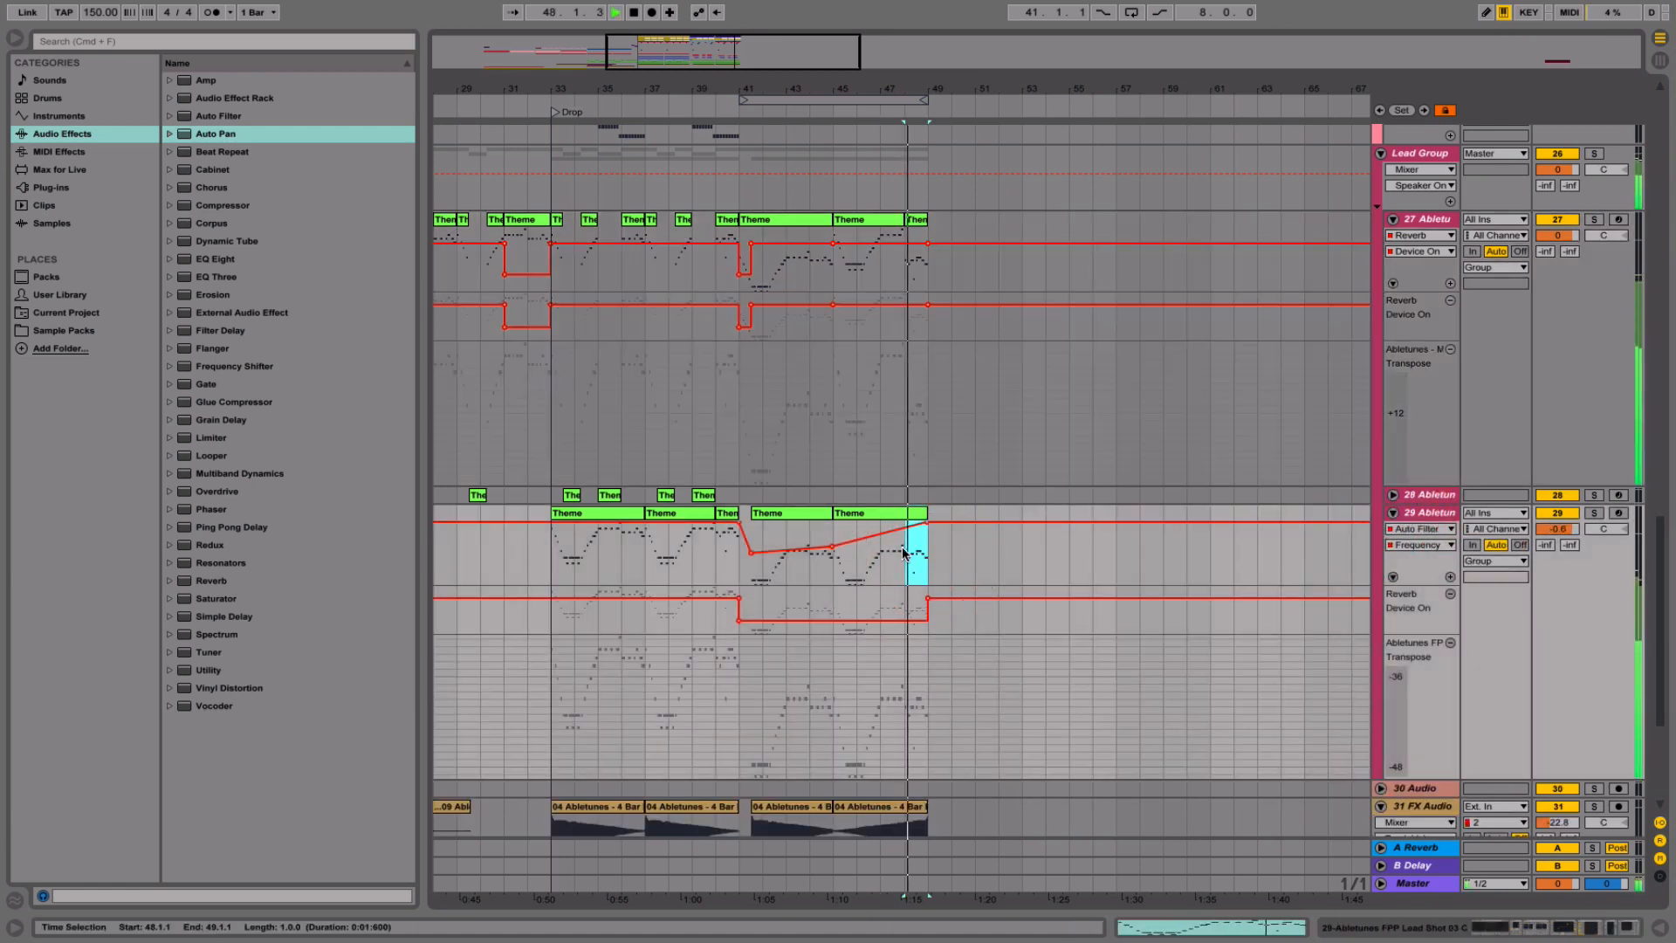
{"action": "left_click", "coordinate": [731, 459]}
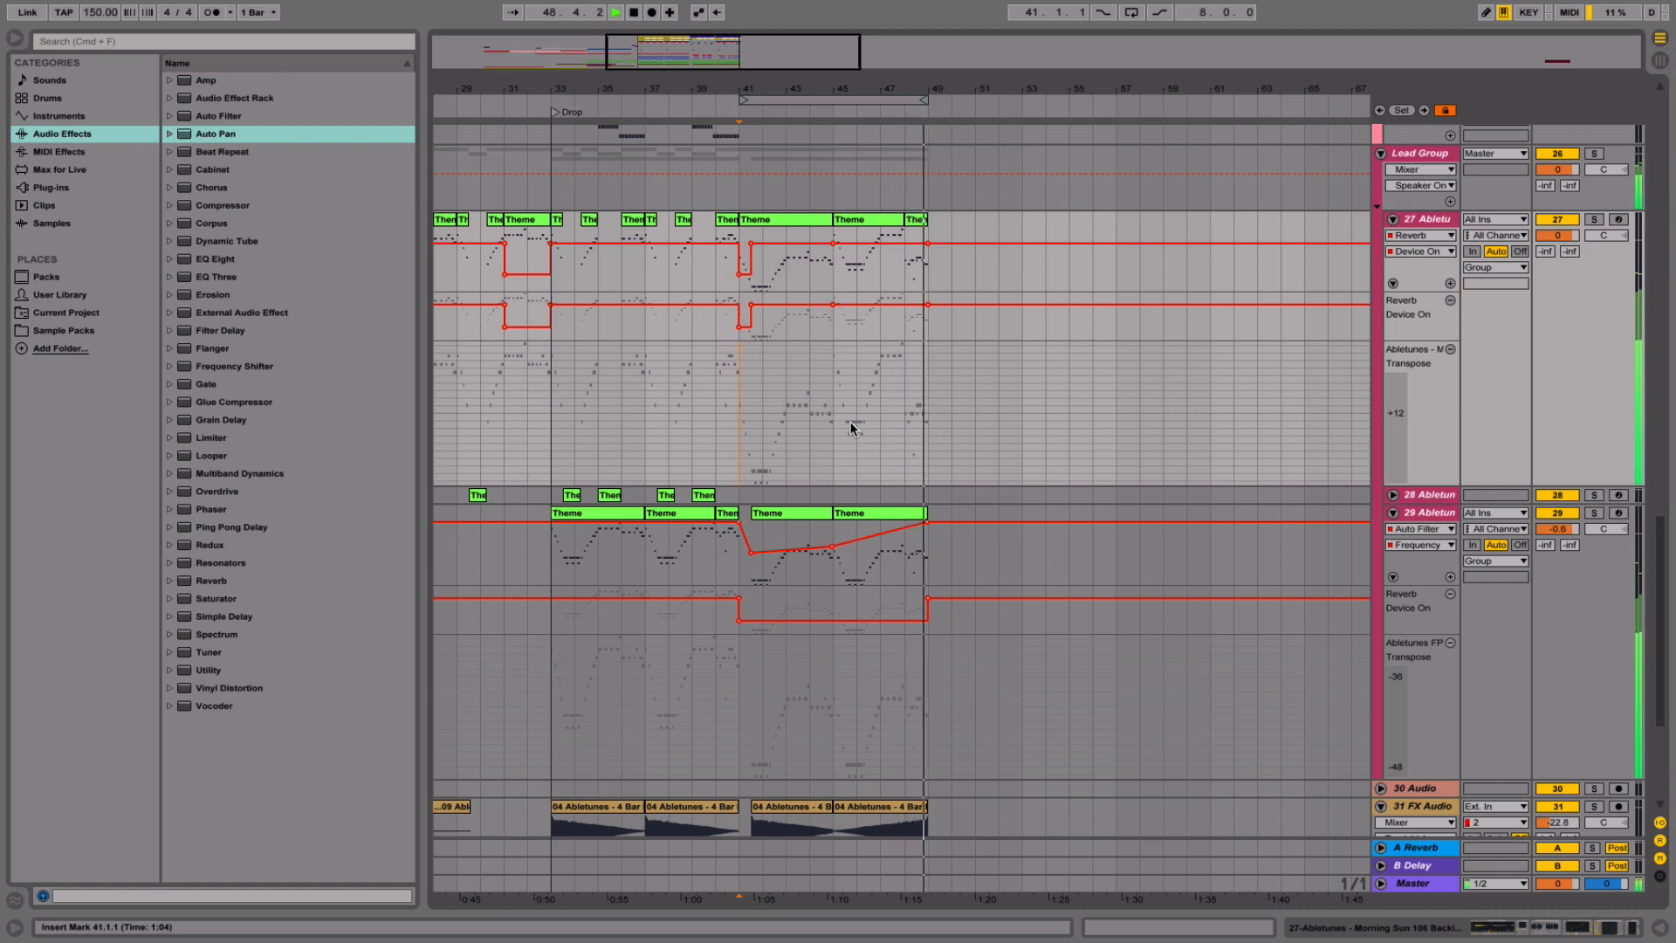
{"action": "key", "text": "space"}
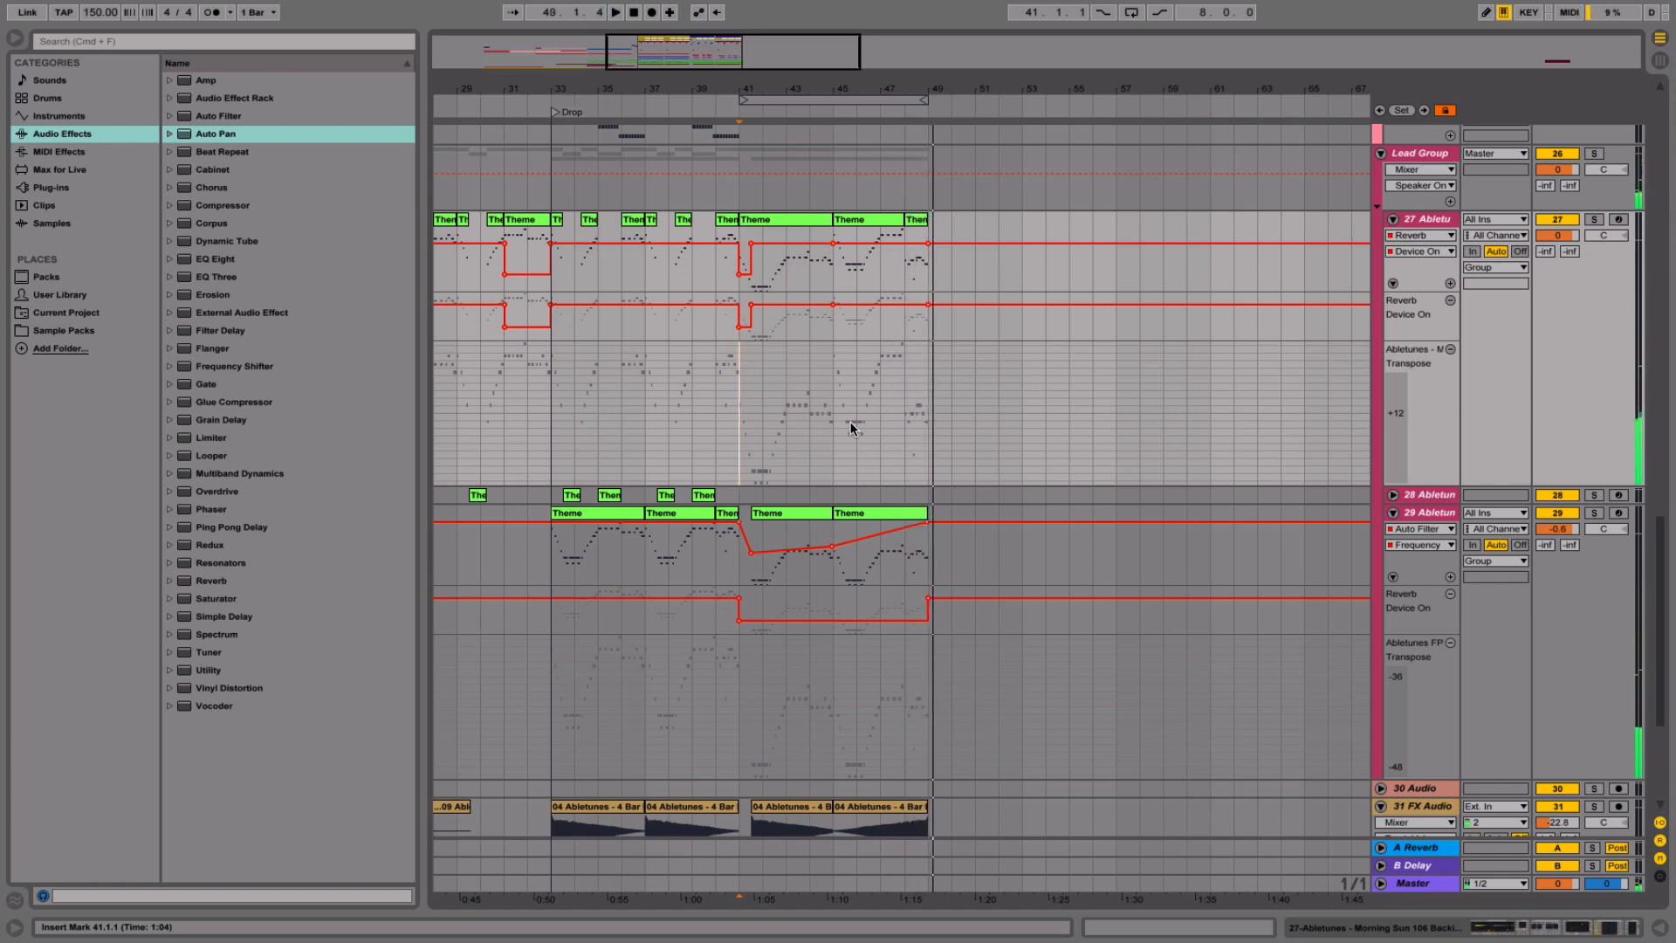
- Copy the reversed SFX 13 Impact clip on track 33 and the 08 Impact clip on track 32 to bar 49, then play
{"action": "scroll", "coordinate": [851, 421], "scroll_direction": "left", "scroll_amount": 3}
{"action": "scroll", "coordinate": [850, 421], "scroll_direction": "right", "scroll_amount": 5}
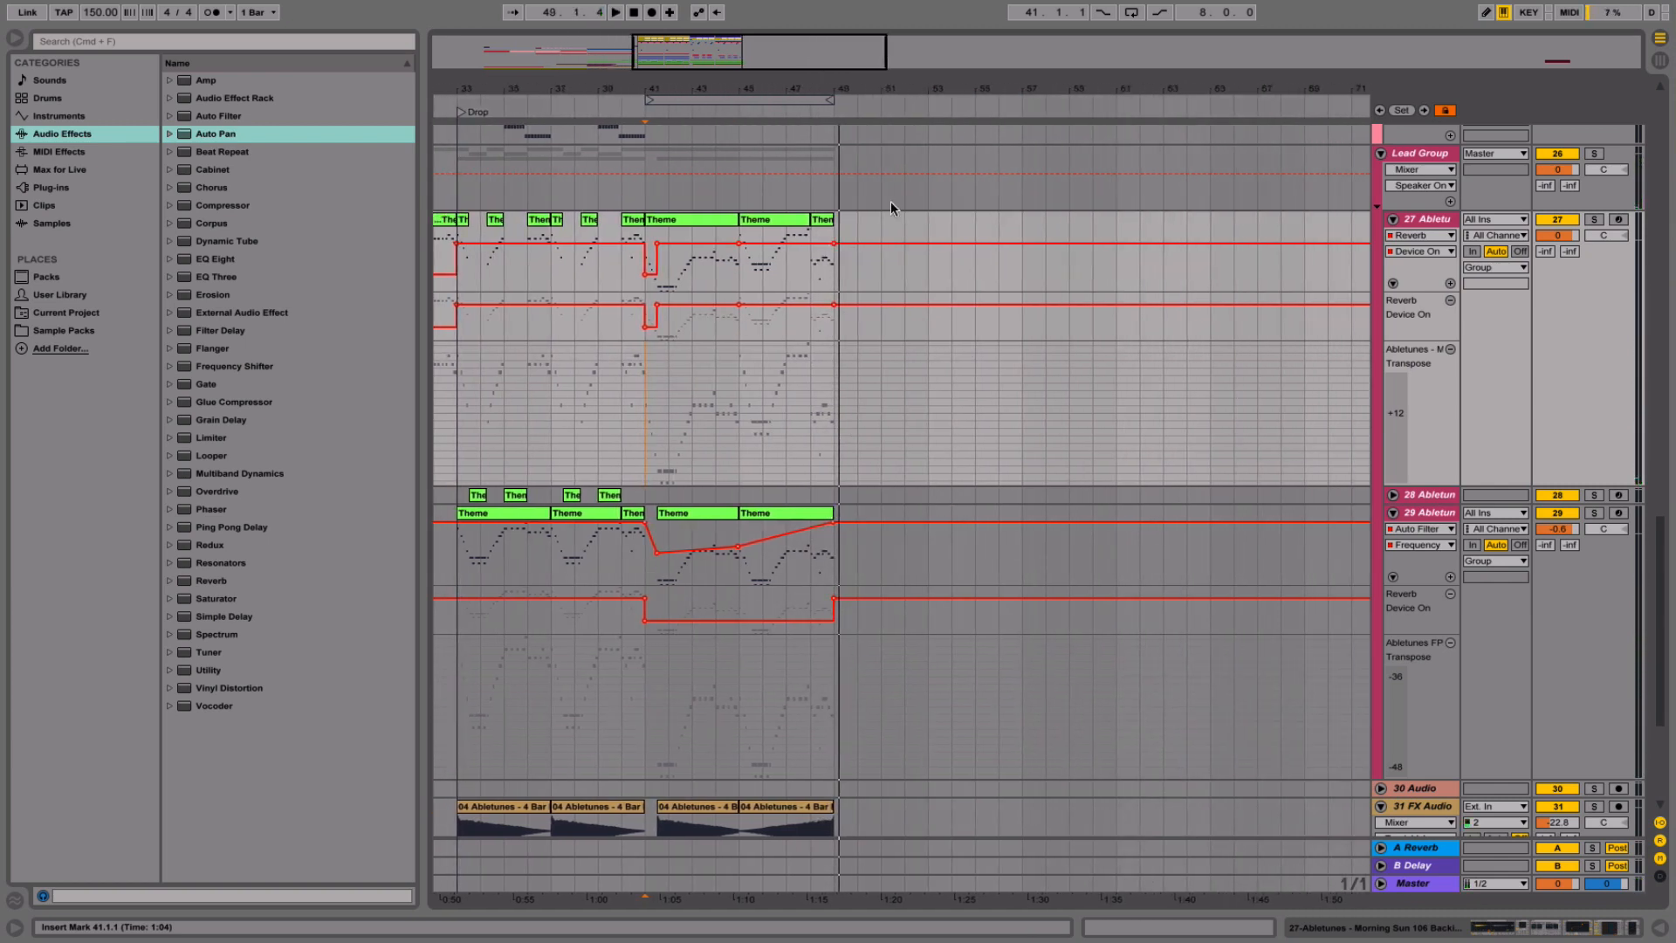
{"action": "left_click_drag", "start_coordinate": [912, 89], "coordinate": [959, 39]}
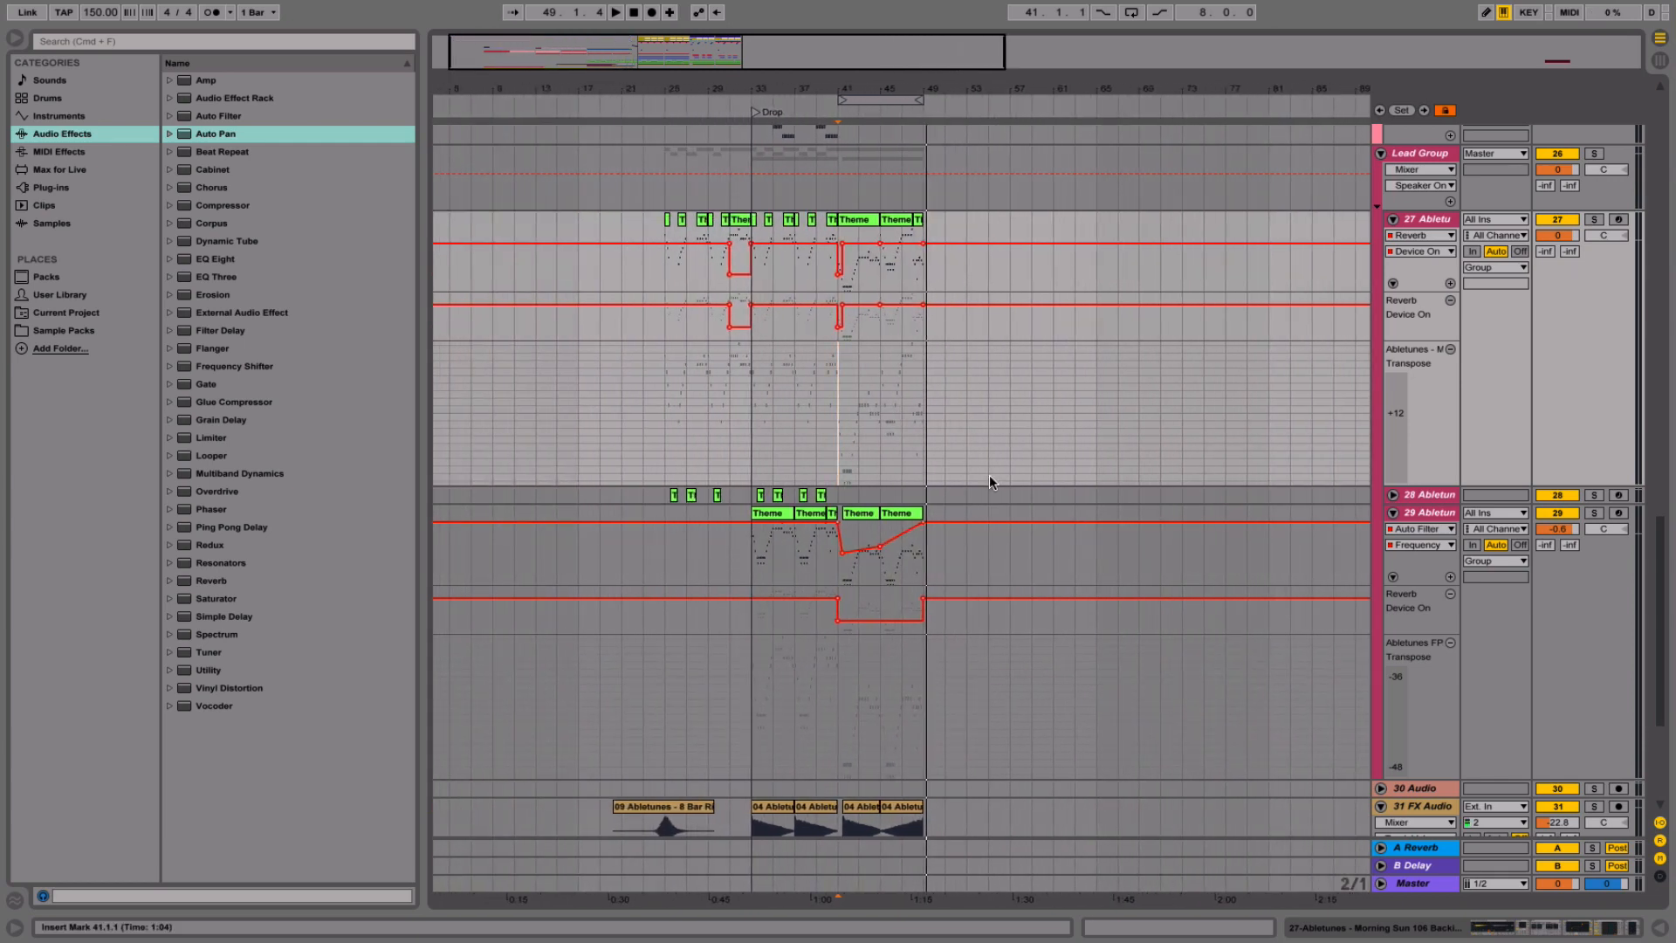
{"action": "scroll", "coordinate": [873, 690], "scroll_direction": "up", "scroll_amount": 3}
{"action": "scroll", "coordinate": [790, 751], "scroll_direction": "down", "scroll_amount": 6}
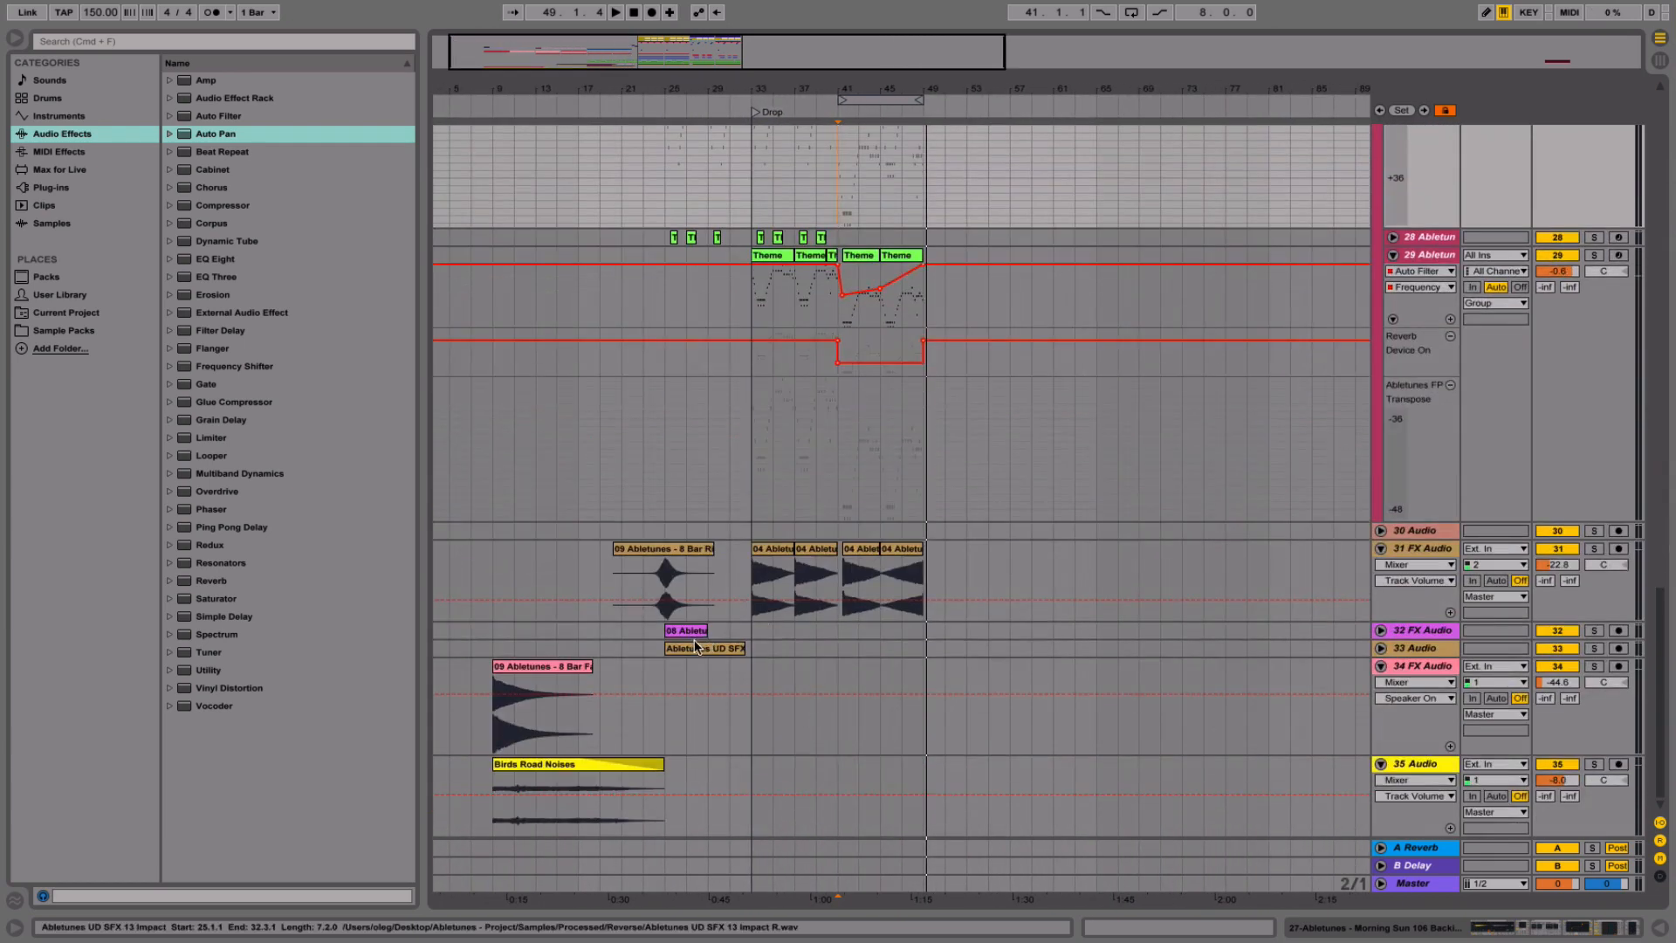
{"action": "left_click_drag", "start_coordinate": [697, 646], "coordinate": [947, 615]}
{"action": "left_click_drag", "start_coordinate": [952, 635], "coordinate": [949, 633]}
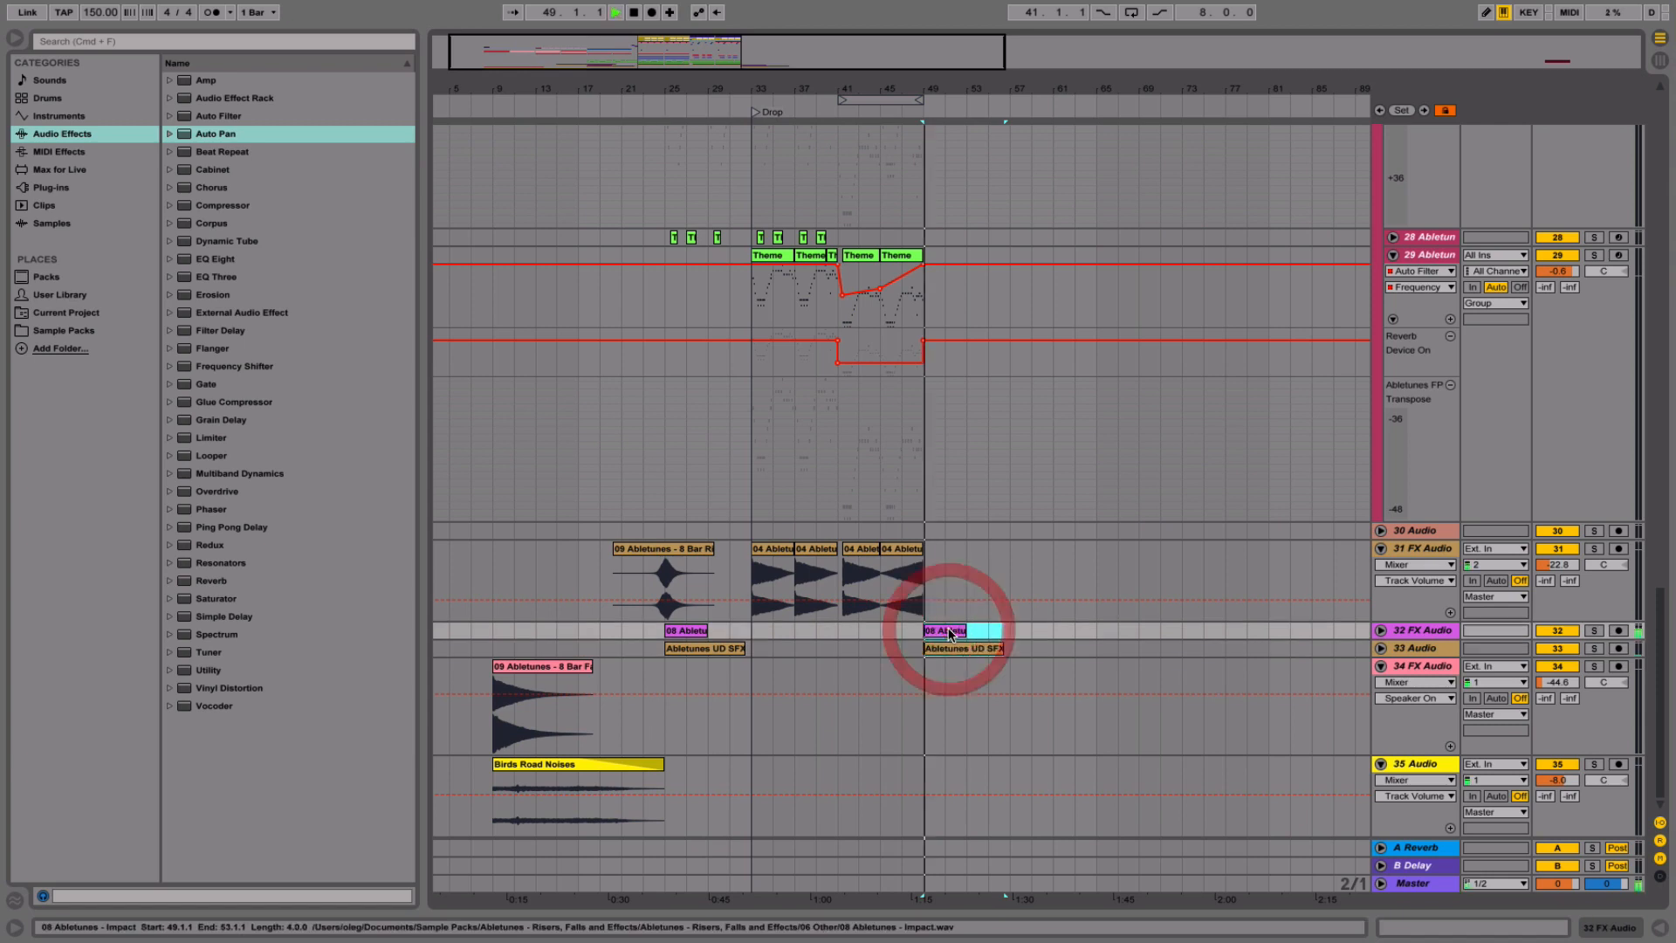
{"action": "key", "text": "space"}
- Copy the Birds Road Noises clip to bar 49 on track 35 and delete track 33's SFX 13 Impact copy at bar 49
{"action": "left_click_drag", "start_coordinate": [552, 765], "coordinate": [986, 766]}
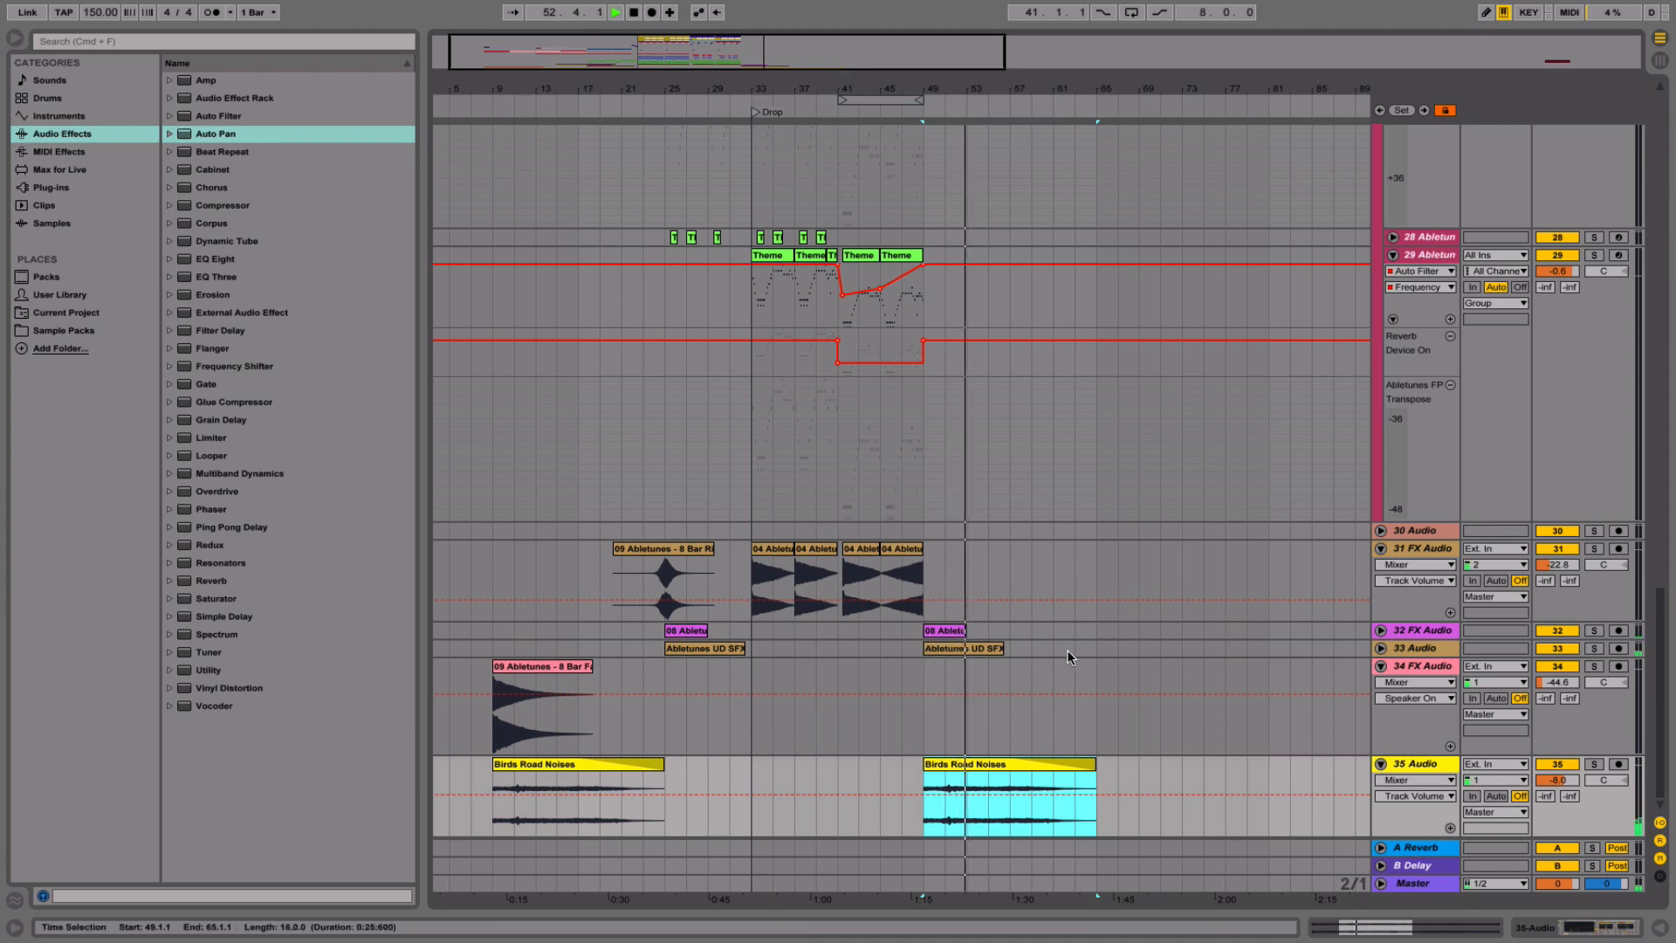
{"action": "left_click", "coordinate": [964, 649]}
{"action": "key", "text": "Delete"}
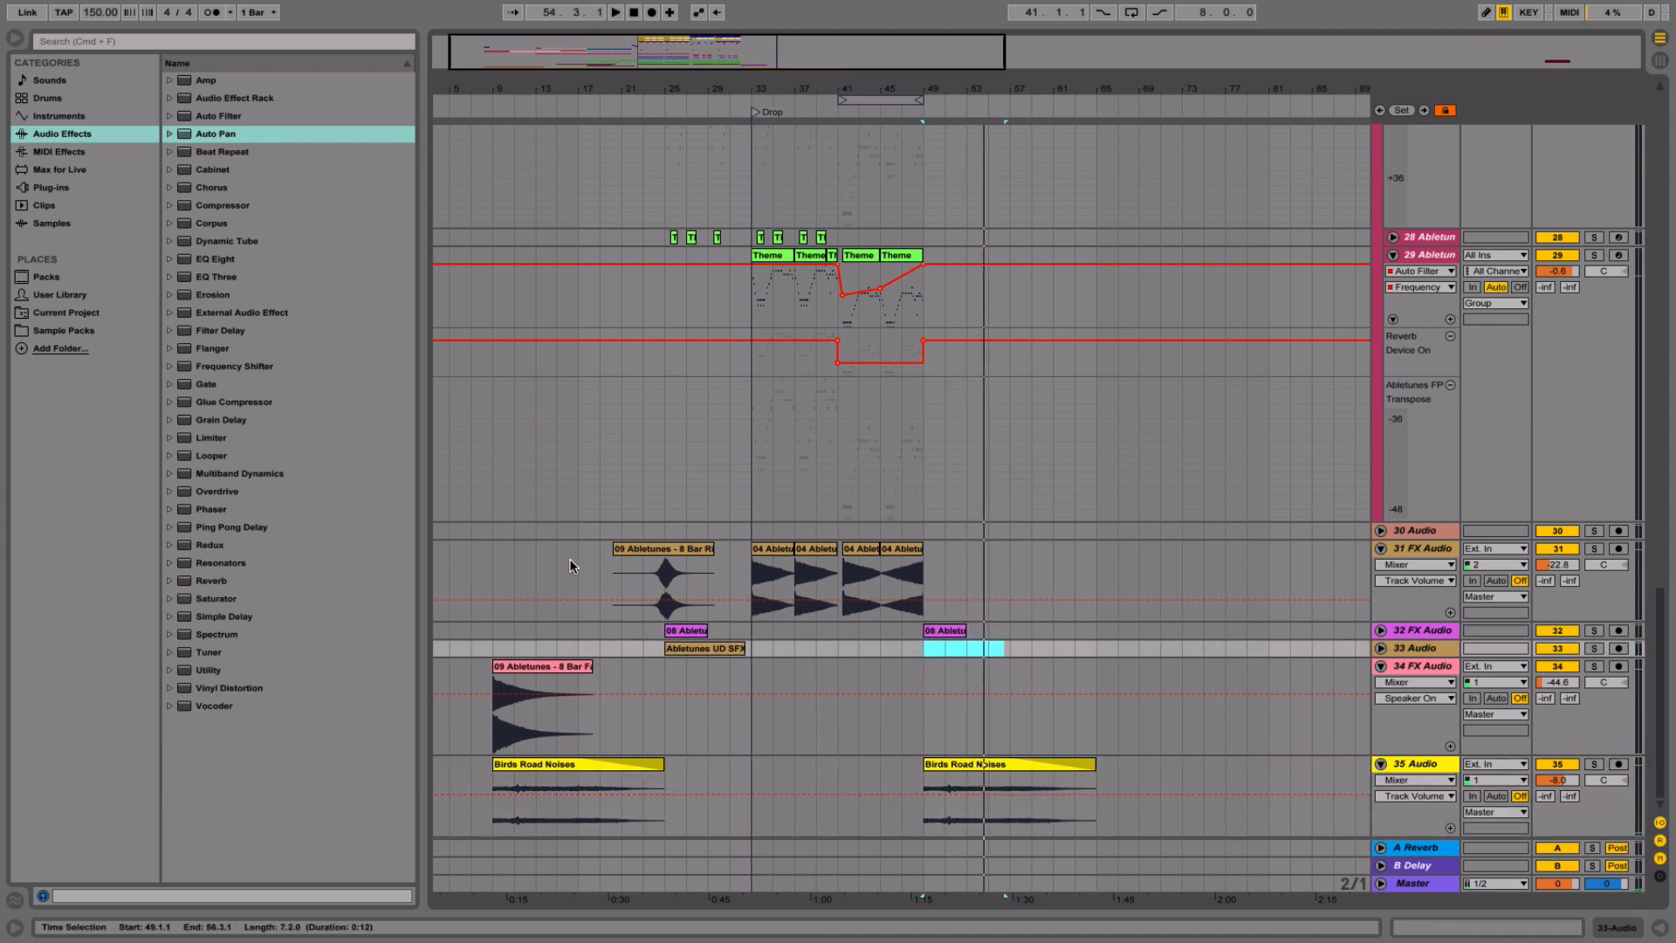
{"action": "scroll", "coordinate": [570, 565], "scroll_direction": "up", "scroll_amount": 15}
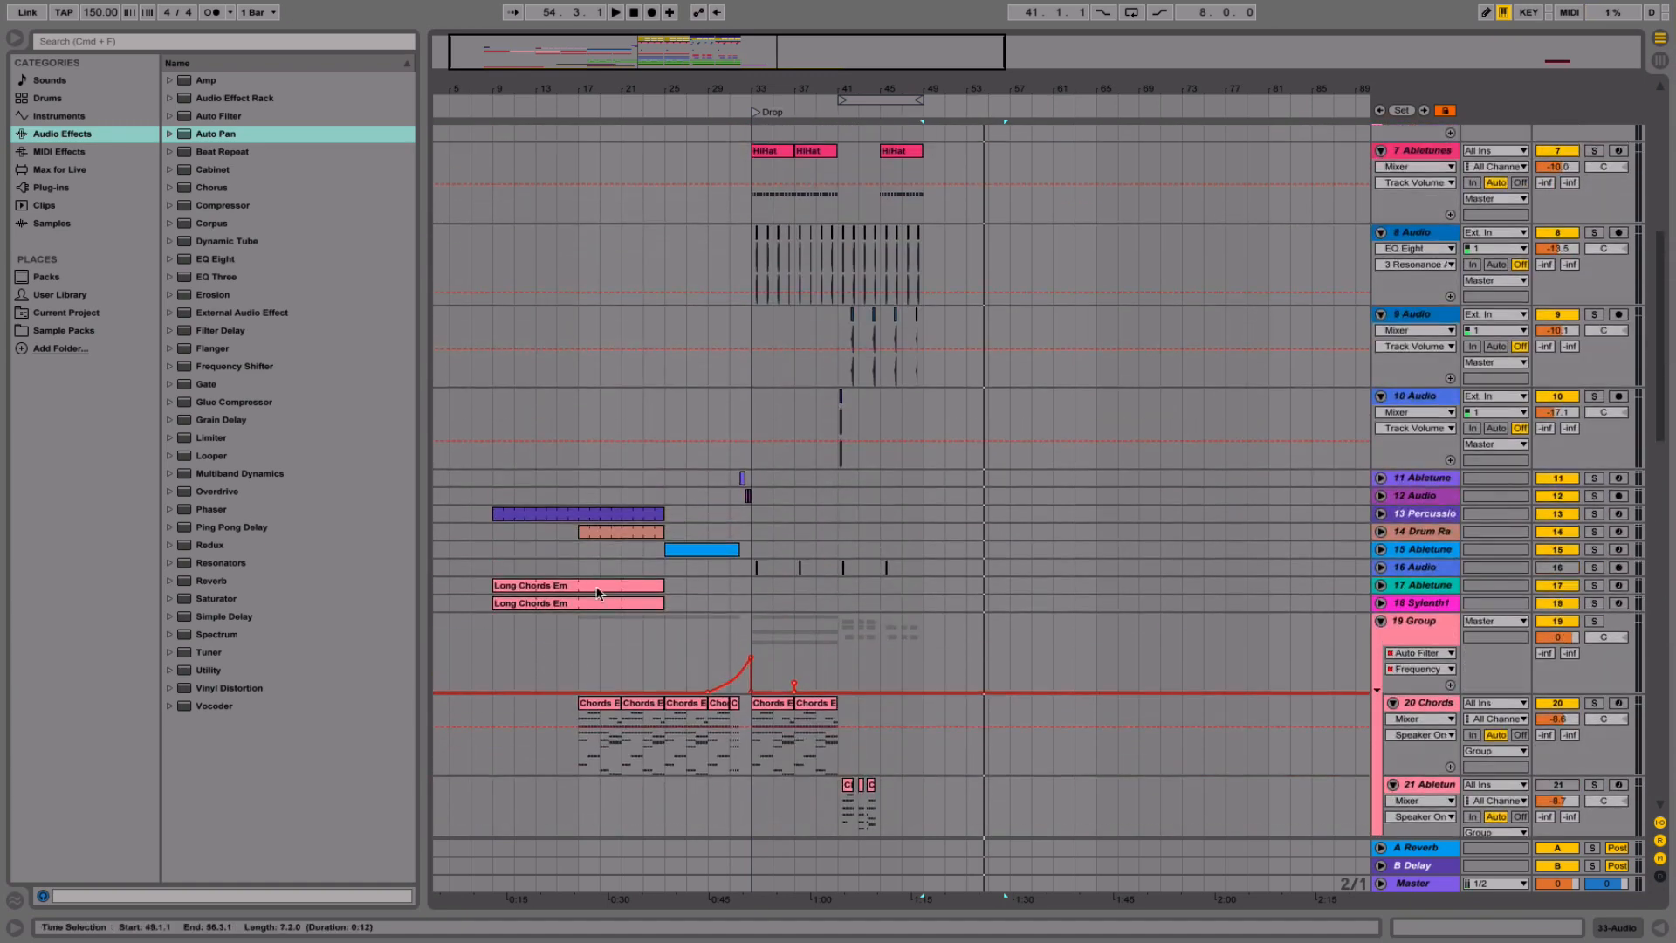
{"action": "key", "text": "space"}
{"action": "left_click", "coordinate": [491, 793]}
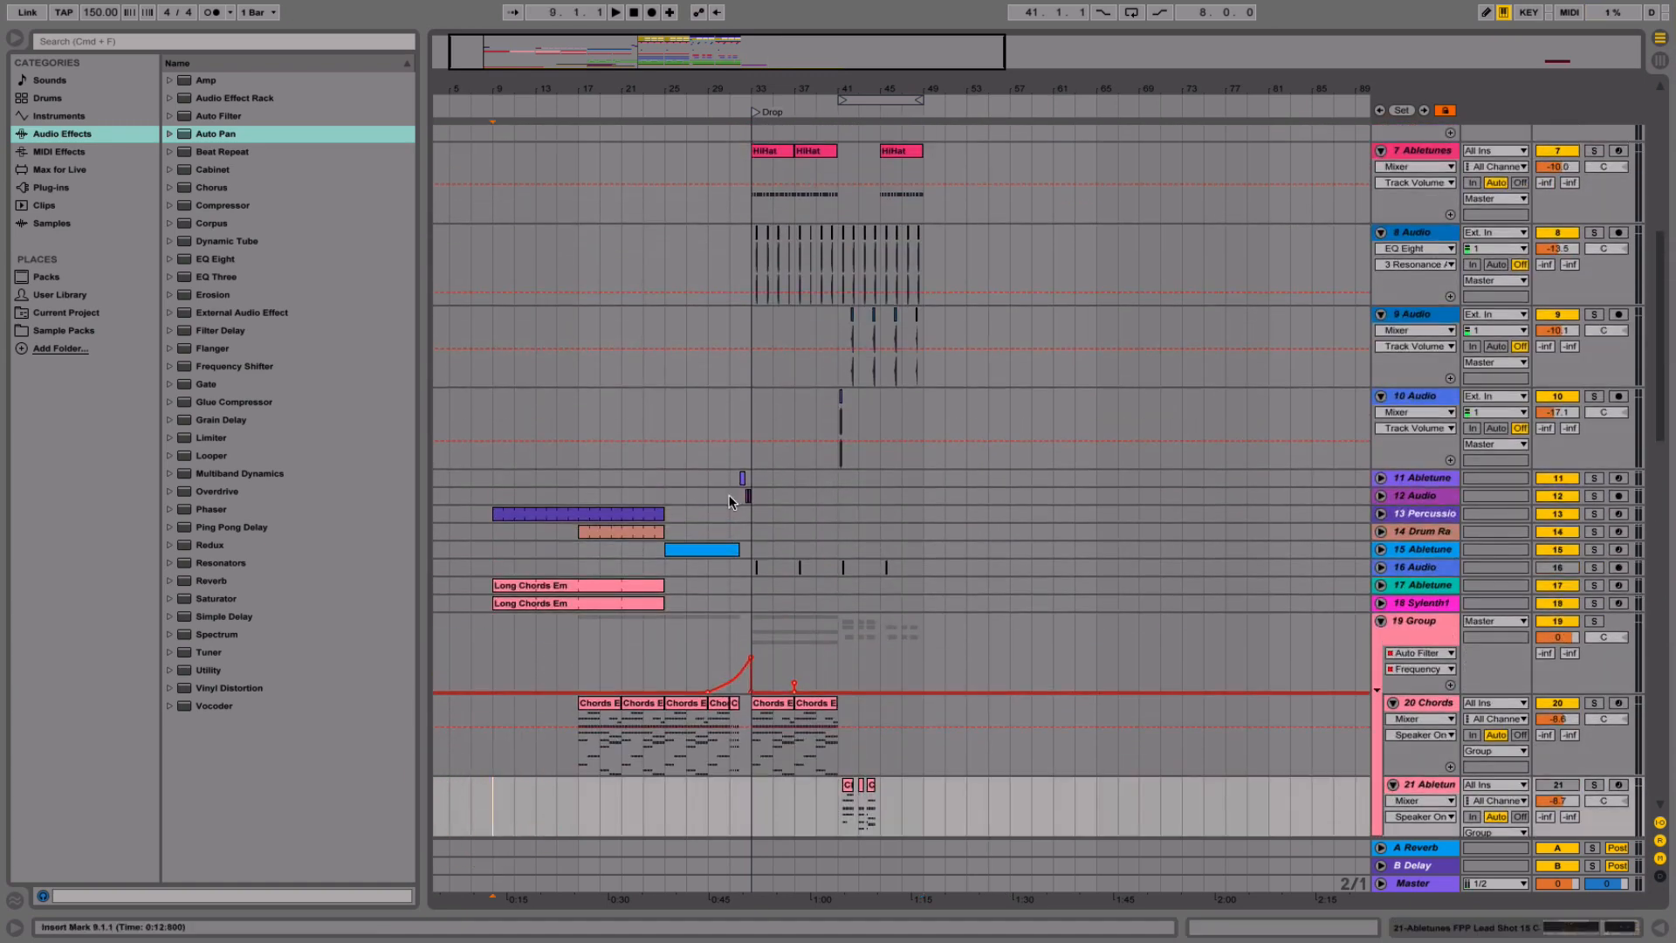
{"action": "scroll", "coordinate": [731, 502], "scroll_direction": "up", "scroll_amount": 6}
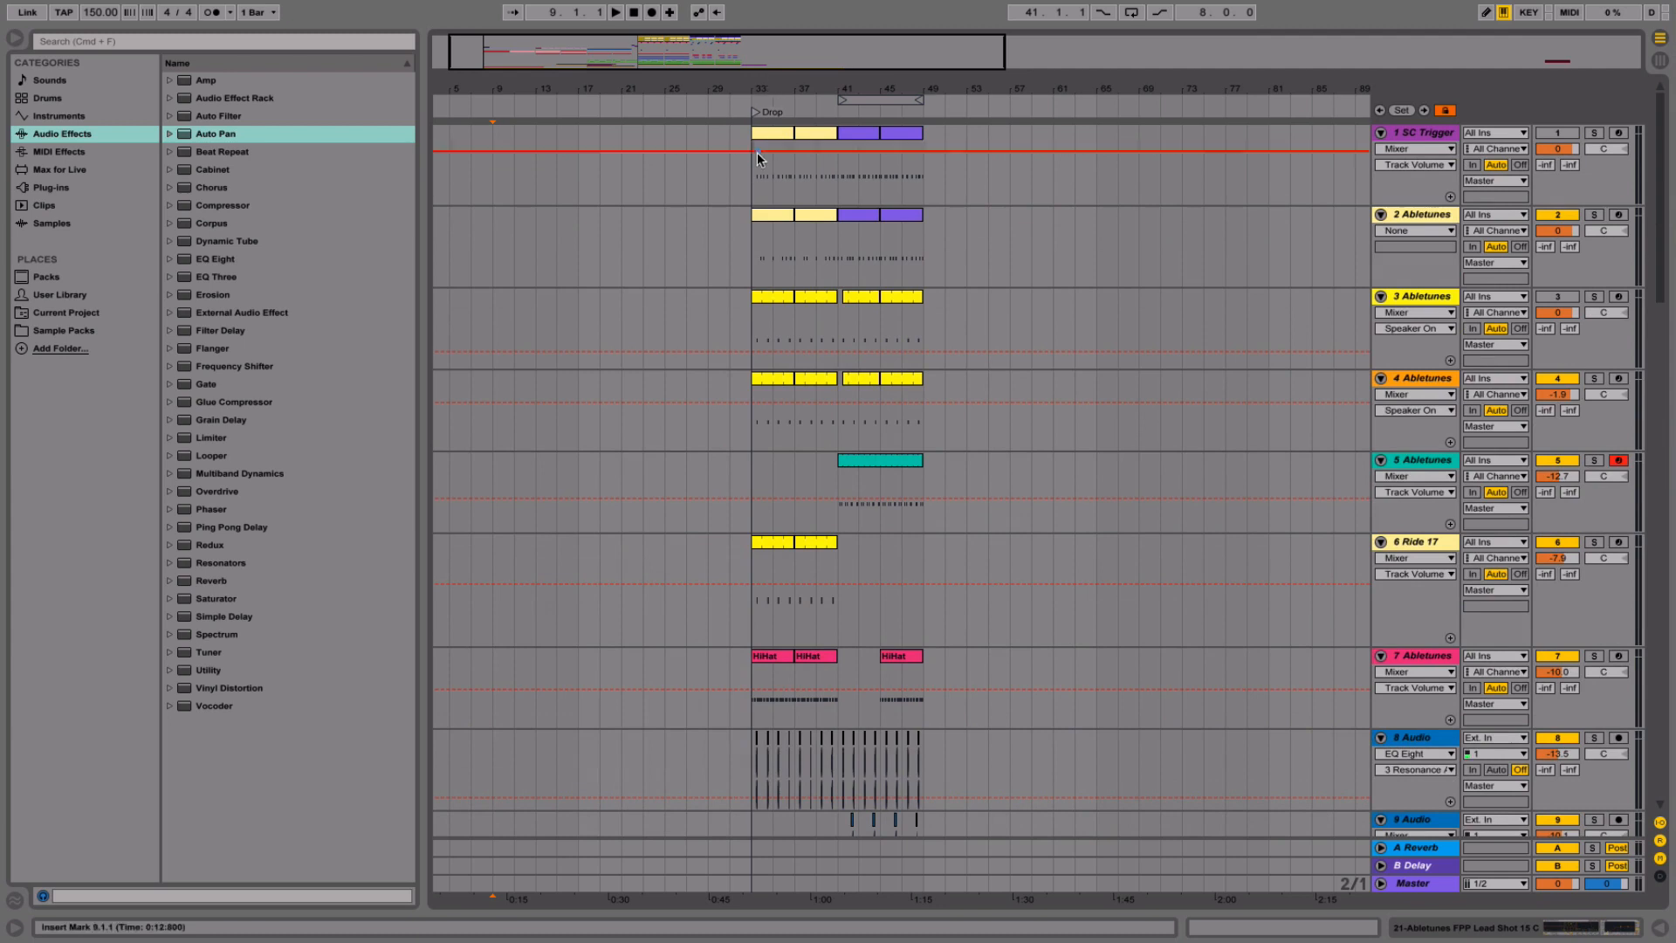
{"action": "left_click", "coordinate": [754, 170], "text": "shift"}
{"action": "left_click", "coordinate": [752, 171], "text": "shift"}
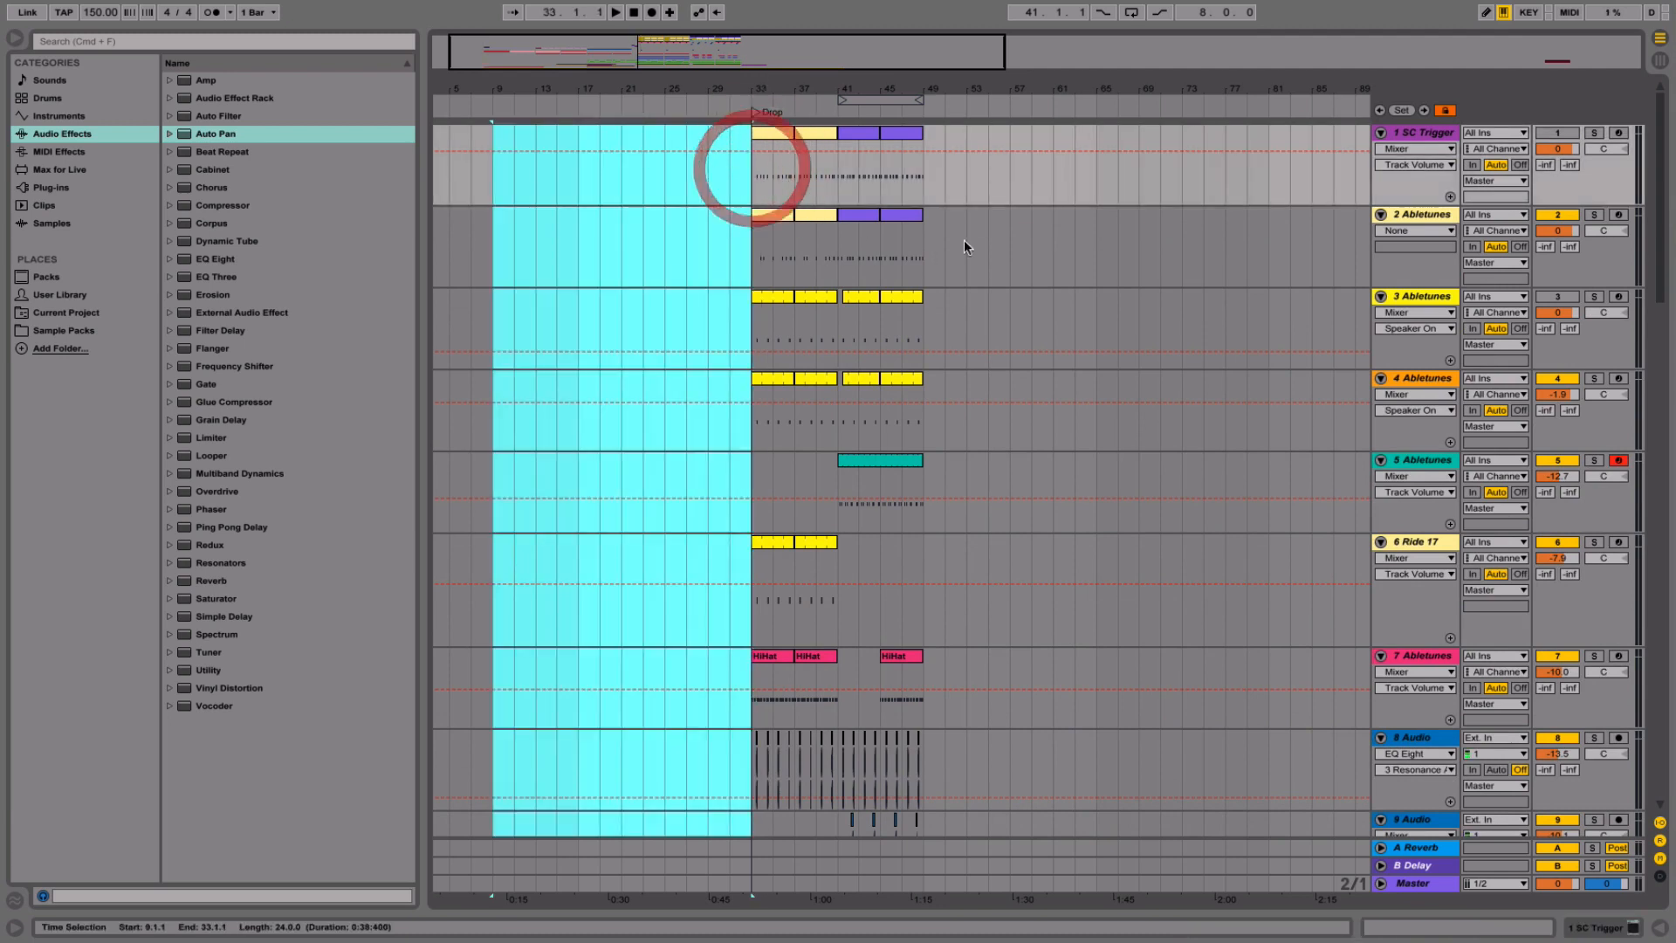
{"action": "left_click", "coordinate": [948, 171]}
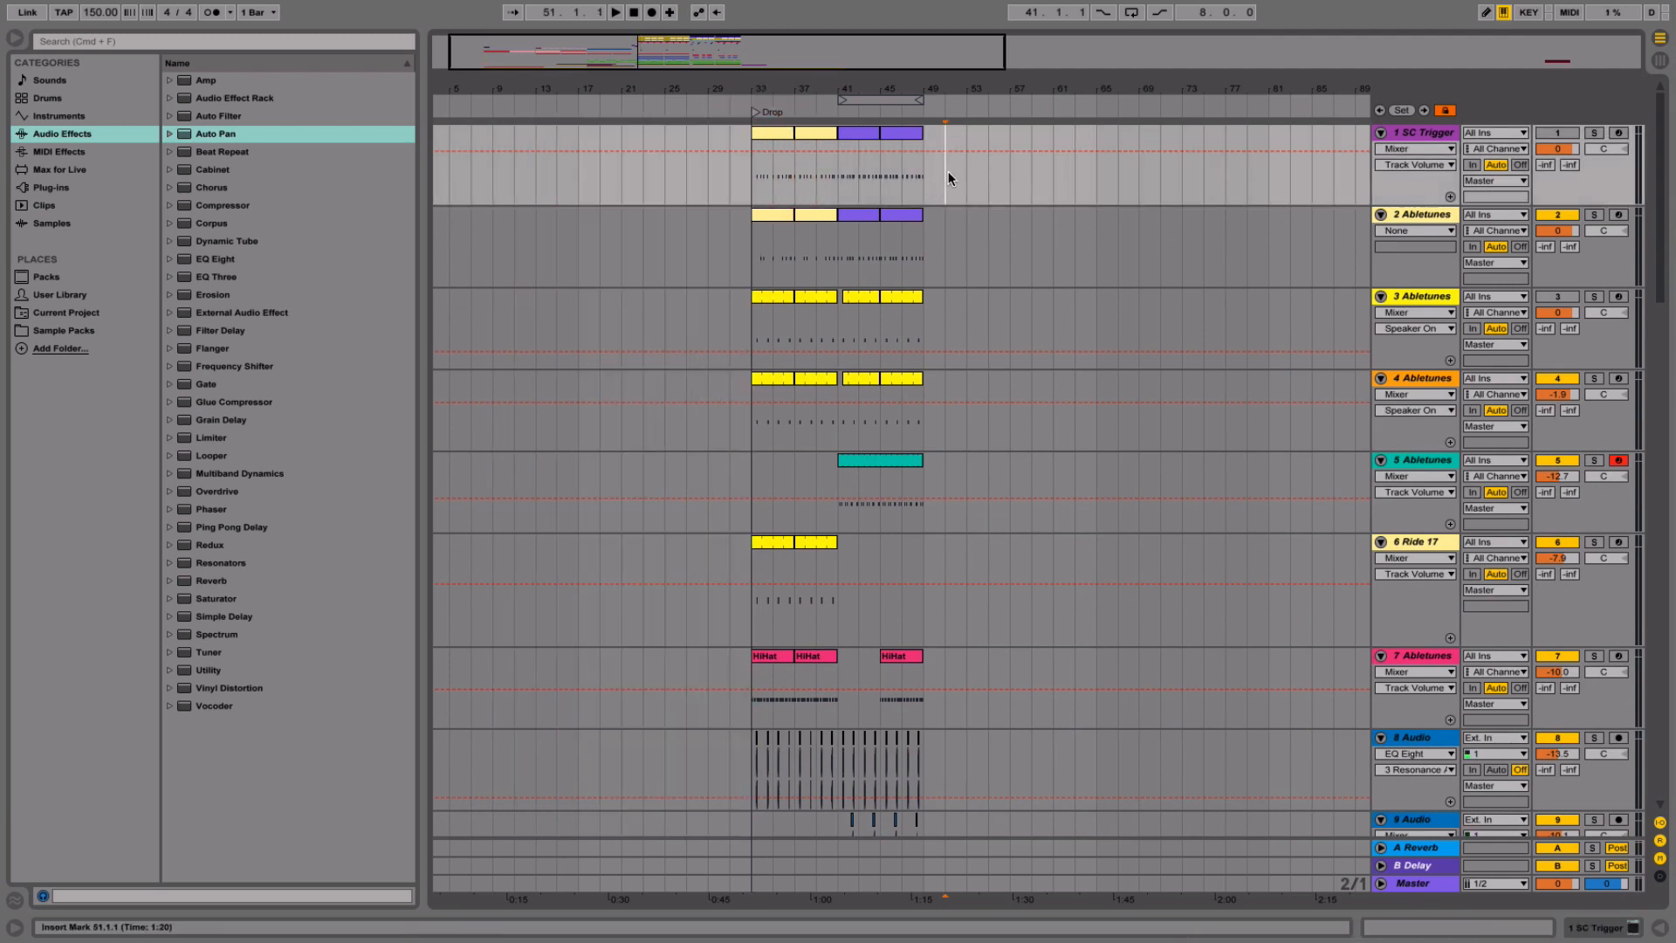
- Unlock the automation envelopes and copy bars 9–33 of all tracks to bar 51
{"action": "left_click", "coordinate": [1446, 110]}
{"action": "scroll", "coordinate": [648, 453], "scroll_direction": "down", "scroll_amount": 20}
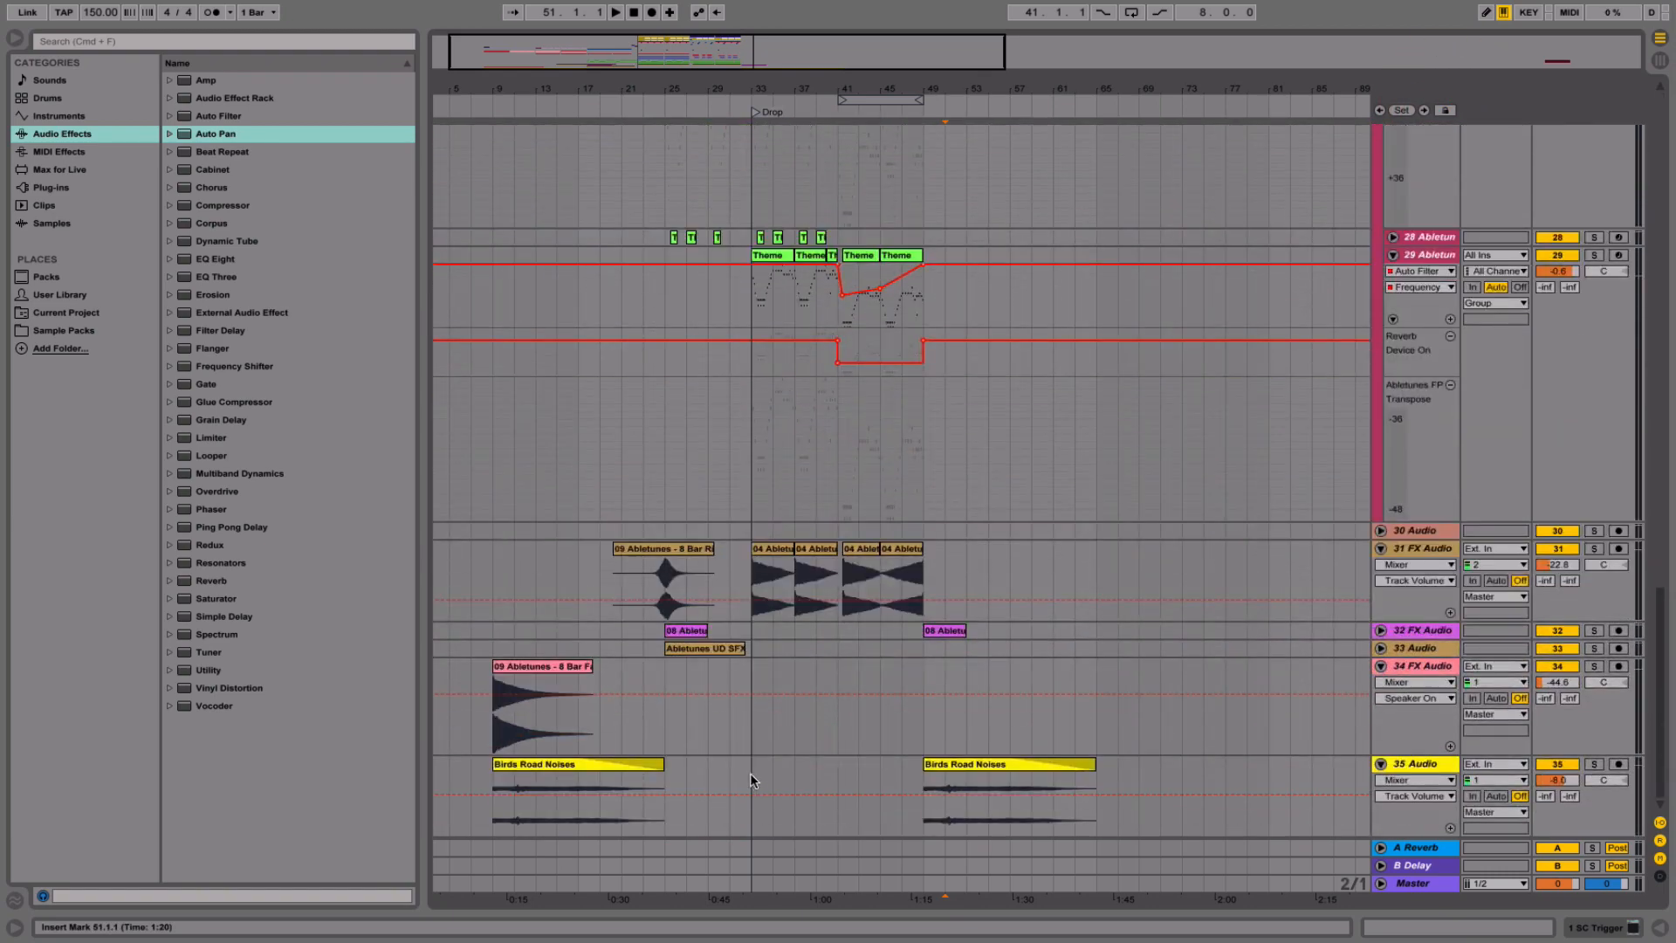
{"action": "left_click", "coordinate": [751, 779]}
{"action": "scroll", "coordinate": [593, 223], "scroll_direction": "up", "scroll_amount": 15}
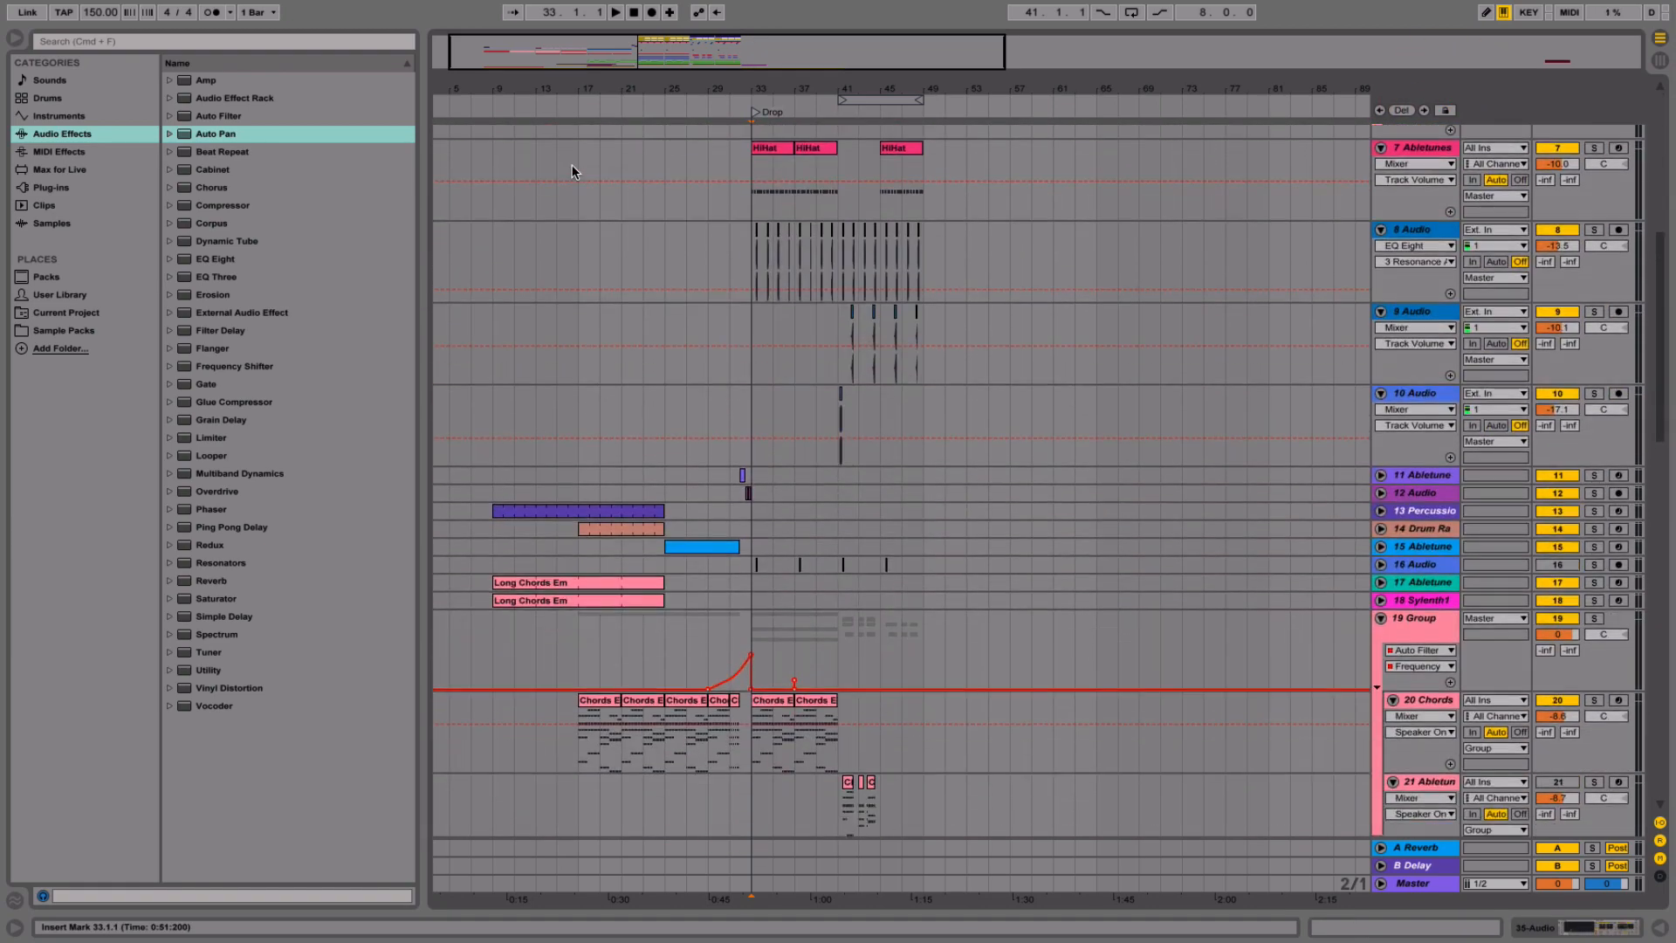
{"action": "scroll", "coordinate": [572, 171], "scroll_direction": "up", "scroll_amount": 6}
{"action": "left_click", "coordinate": [492, 137]}
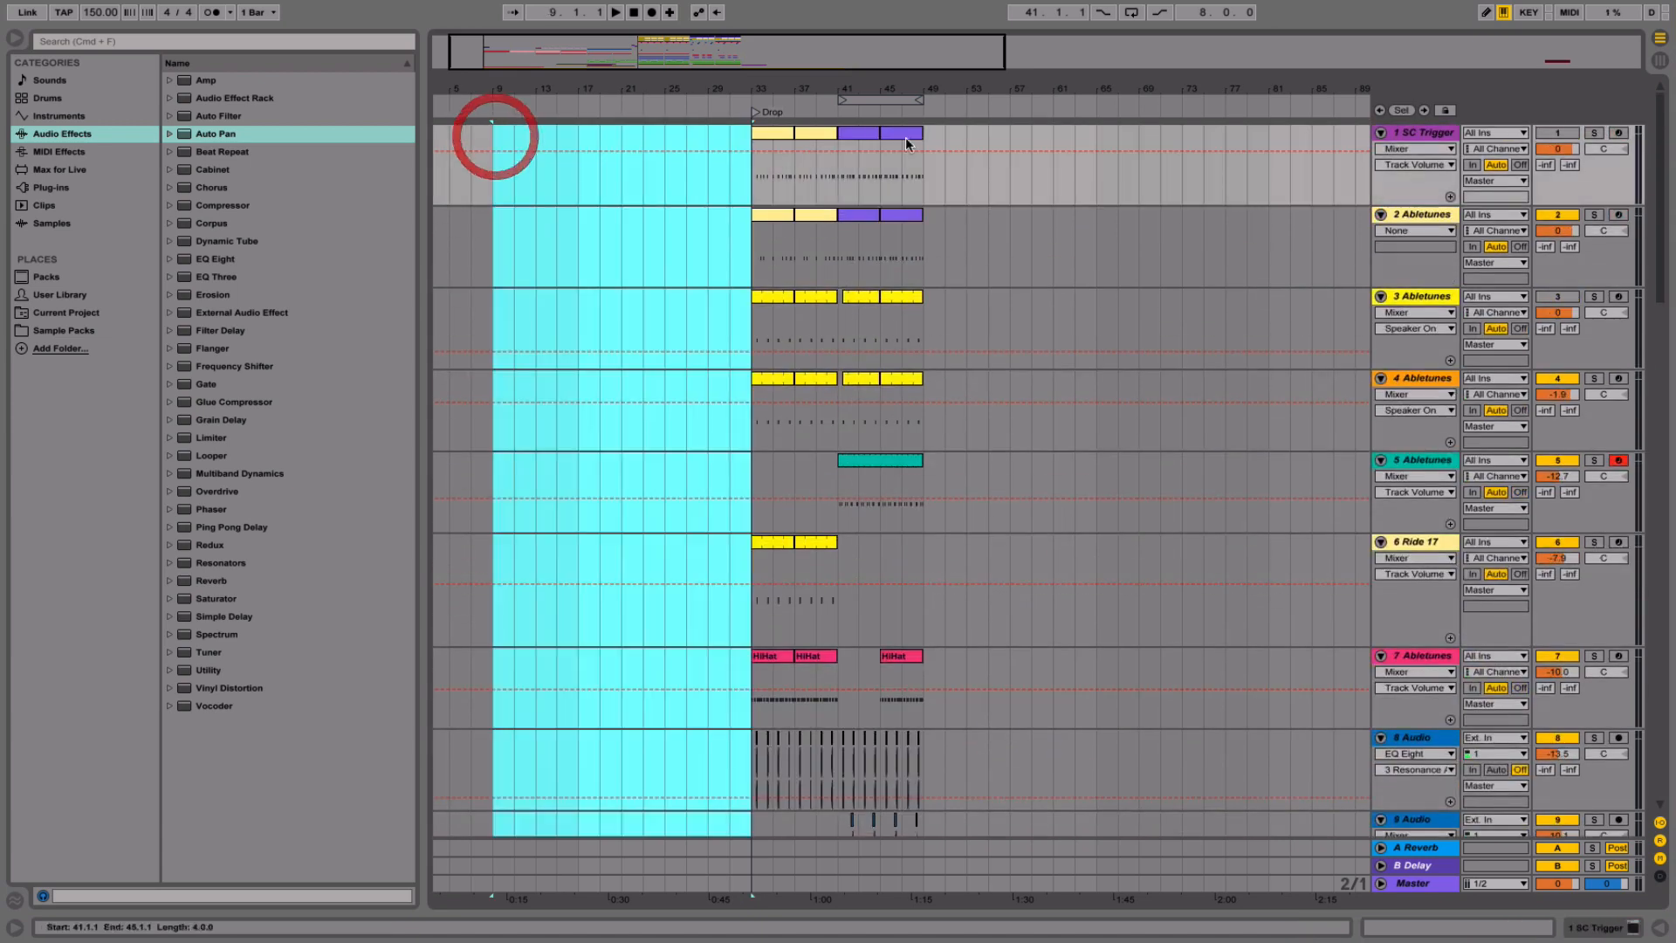
{"action": "left_click", "coordinate": [946, 137]}
{"action": "key", "text": "super+v"}
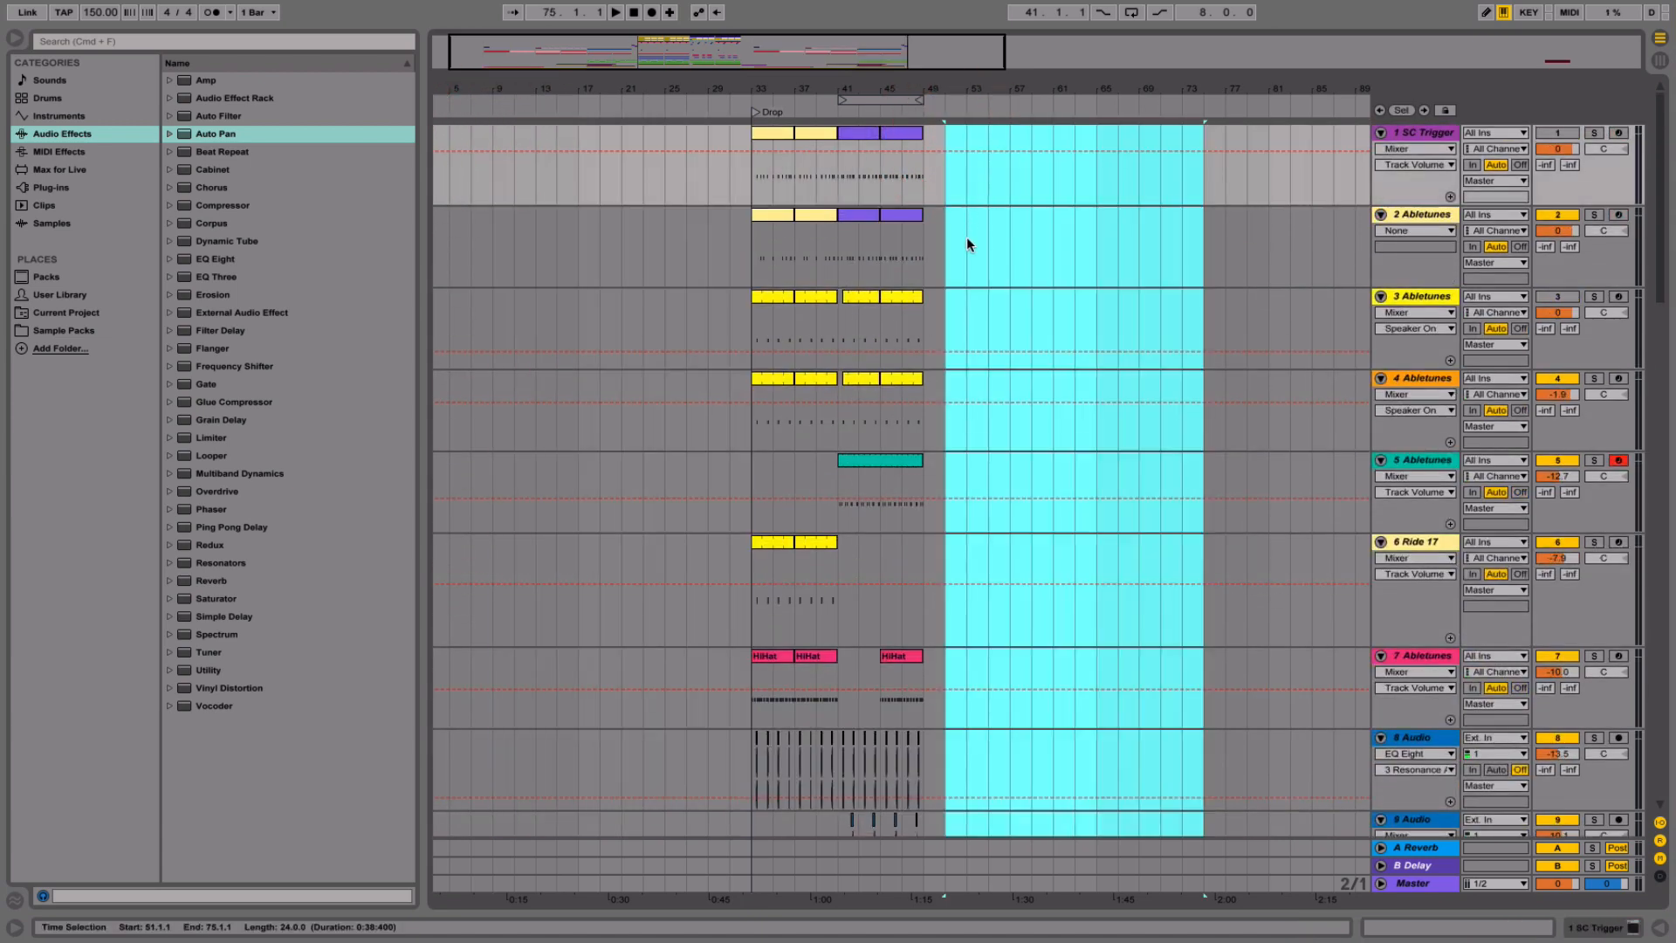
- Move the pasted Birds Road Noises clip on track 35 to bar 49 and play the transition from bar 47
{"action": "scroll", "coordinate": [966, 238], "scroll_direction": "down", "scroll_amount": 10}
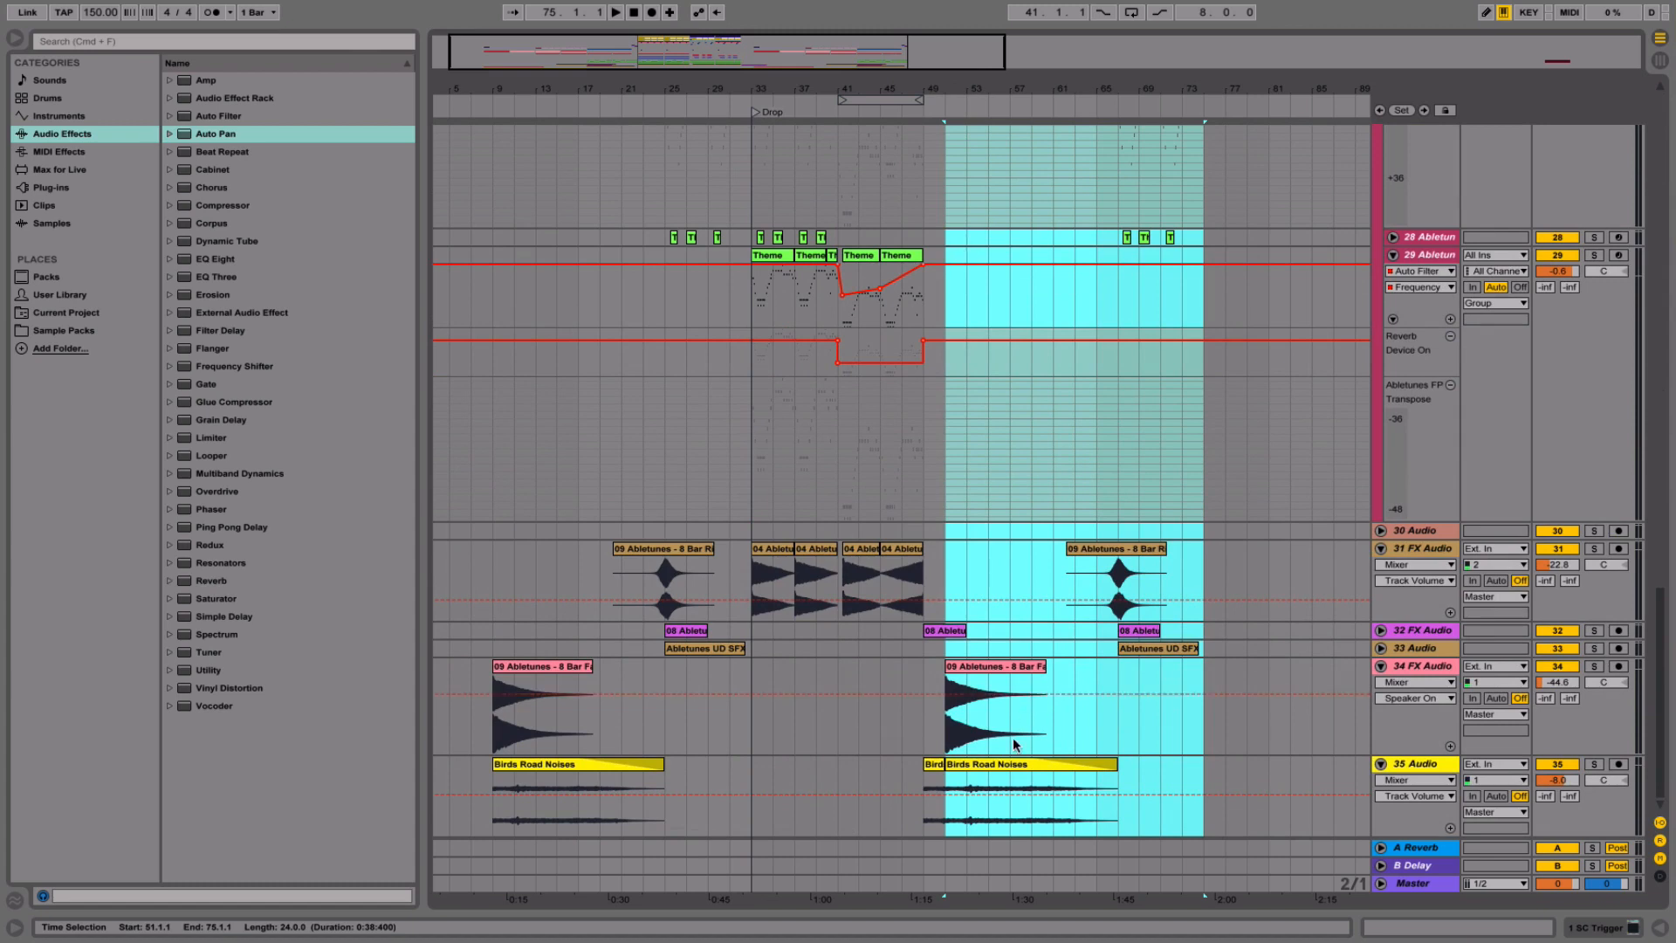
{"action": "left_click", "coordinate": [1001, 765]}
{"action": "left_click_drag", "start_coordinate": [994, 765], "coordinate": [981, 765]}
{"action": "left_click", "coordinate": [903, 781]}
{"action": "key", "text": "space"}
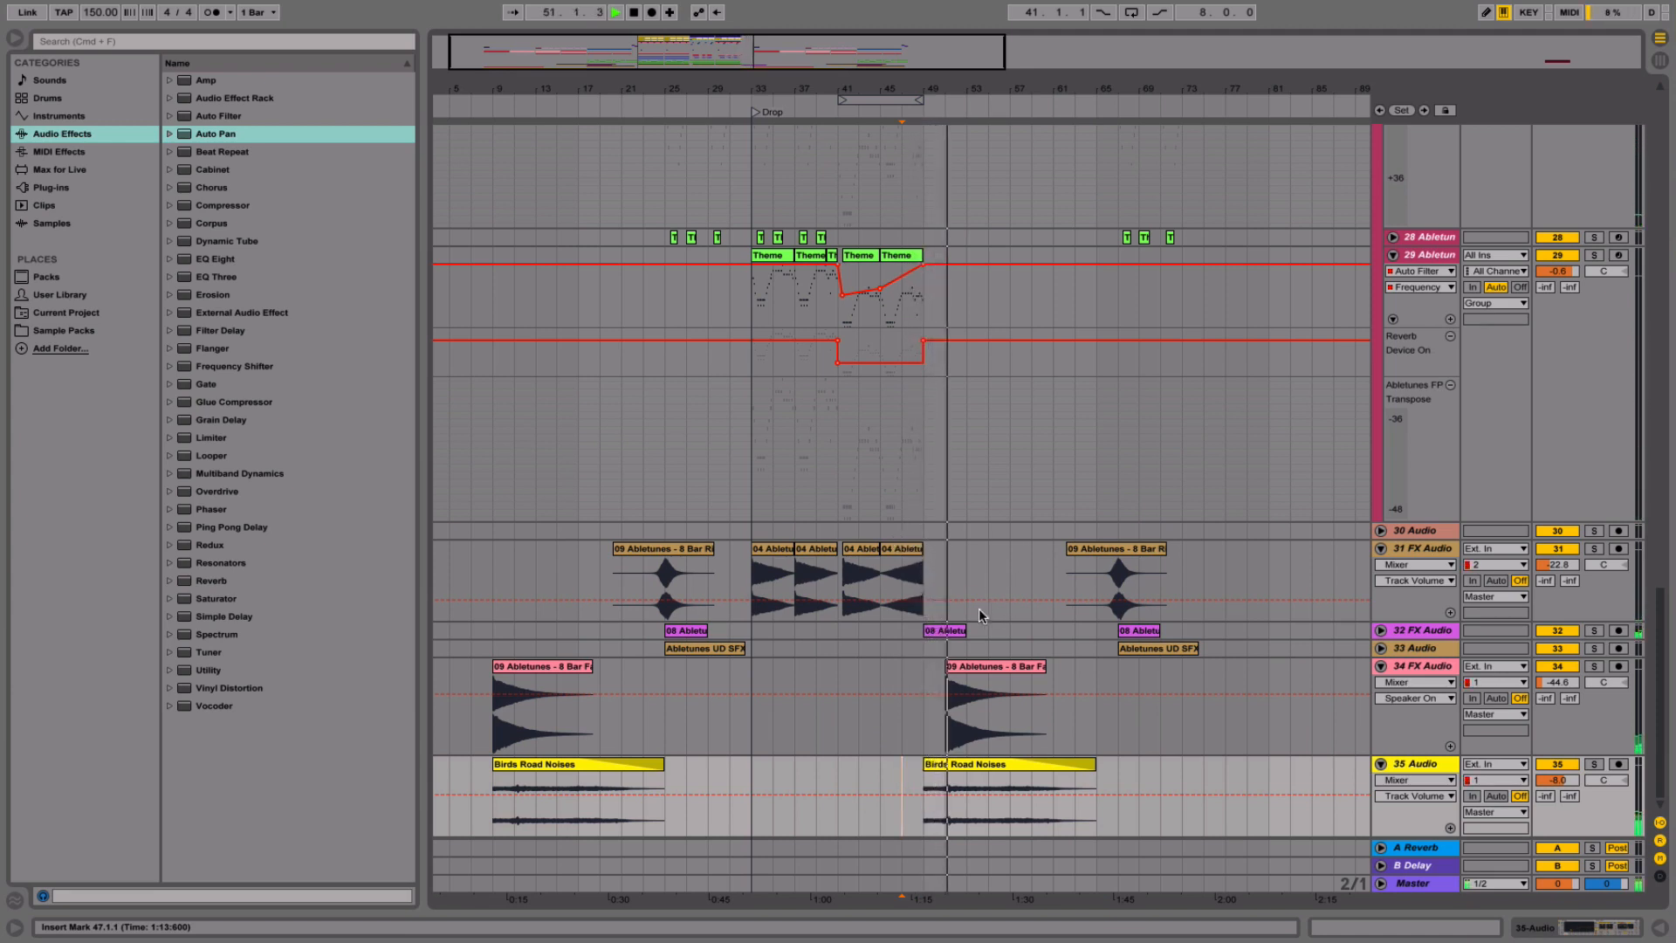
- Delete the copied 09 Abletunes 8 Bar Fall clip at bar 51 on track 34
{"action": "left_click", "coordinate": [973, 665]}
{"action": "key", "text": "Delete"}
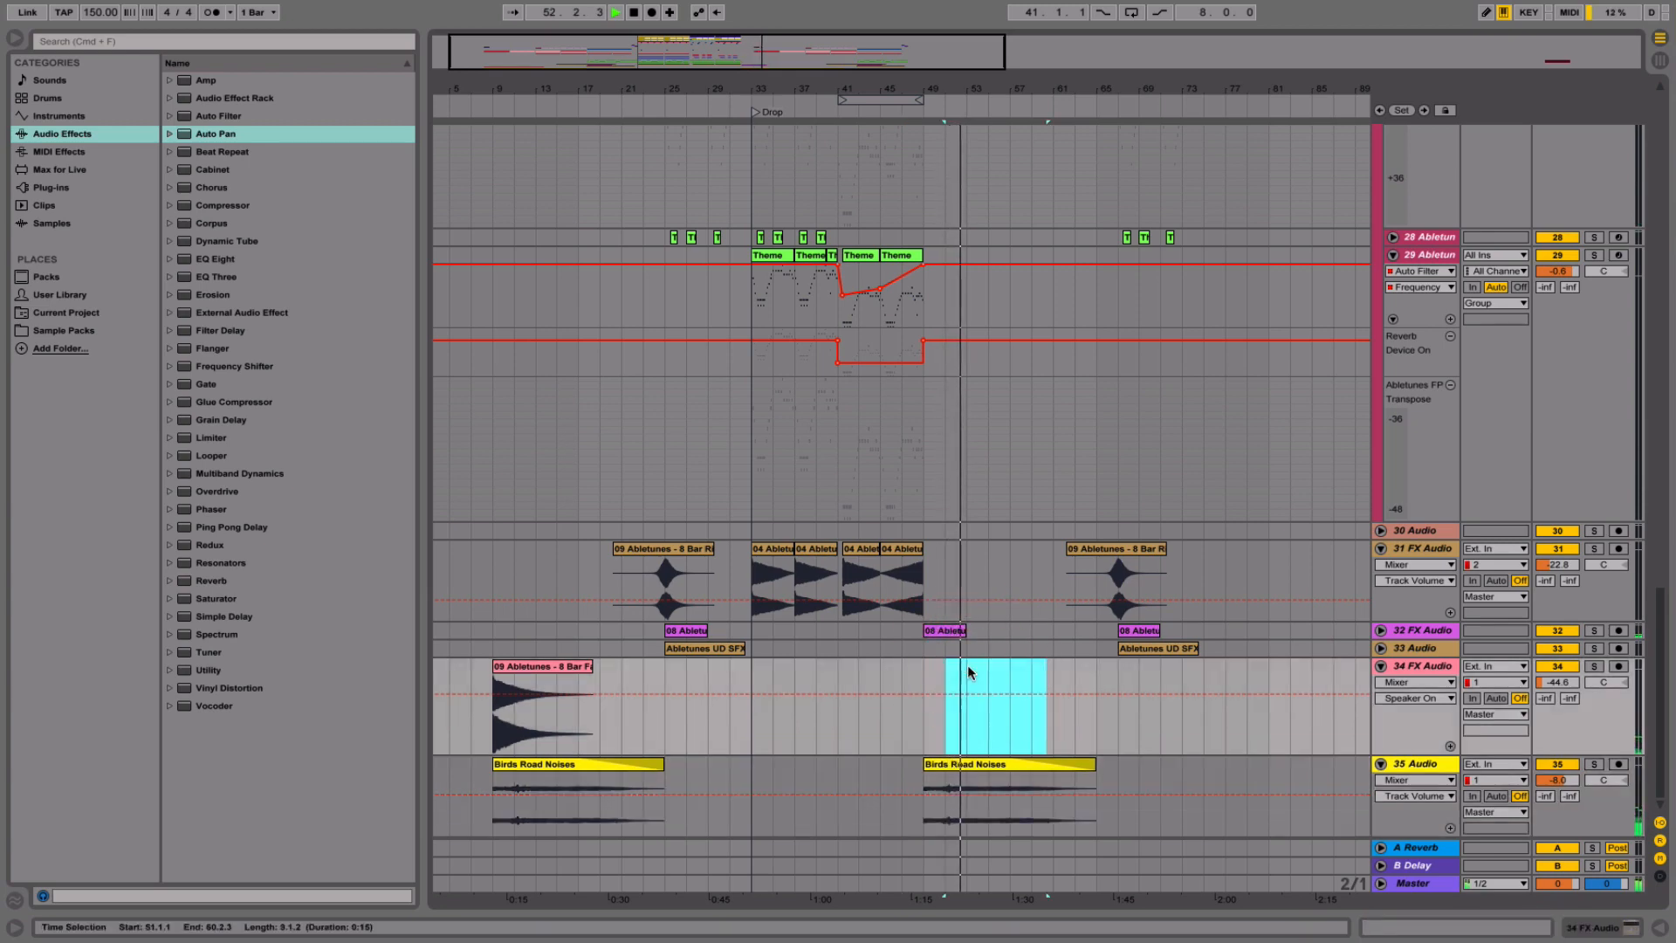
- Unfold track 17 and toggle its activator during playback to compare the breakdown with and without it
{"action": "scroll", "coordinate": [994, 625], "scroll_direction": "up", "scroll_amount": 10}
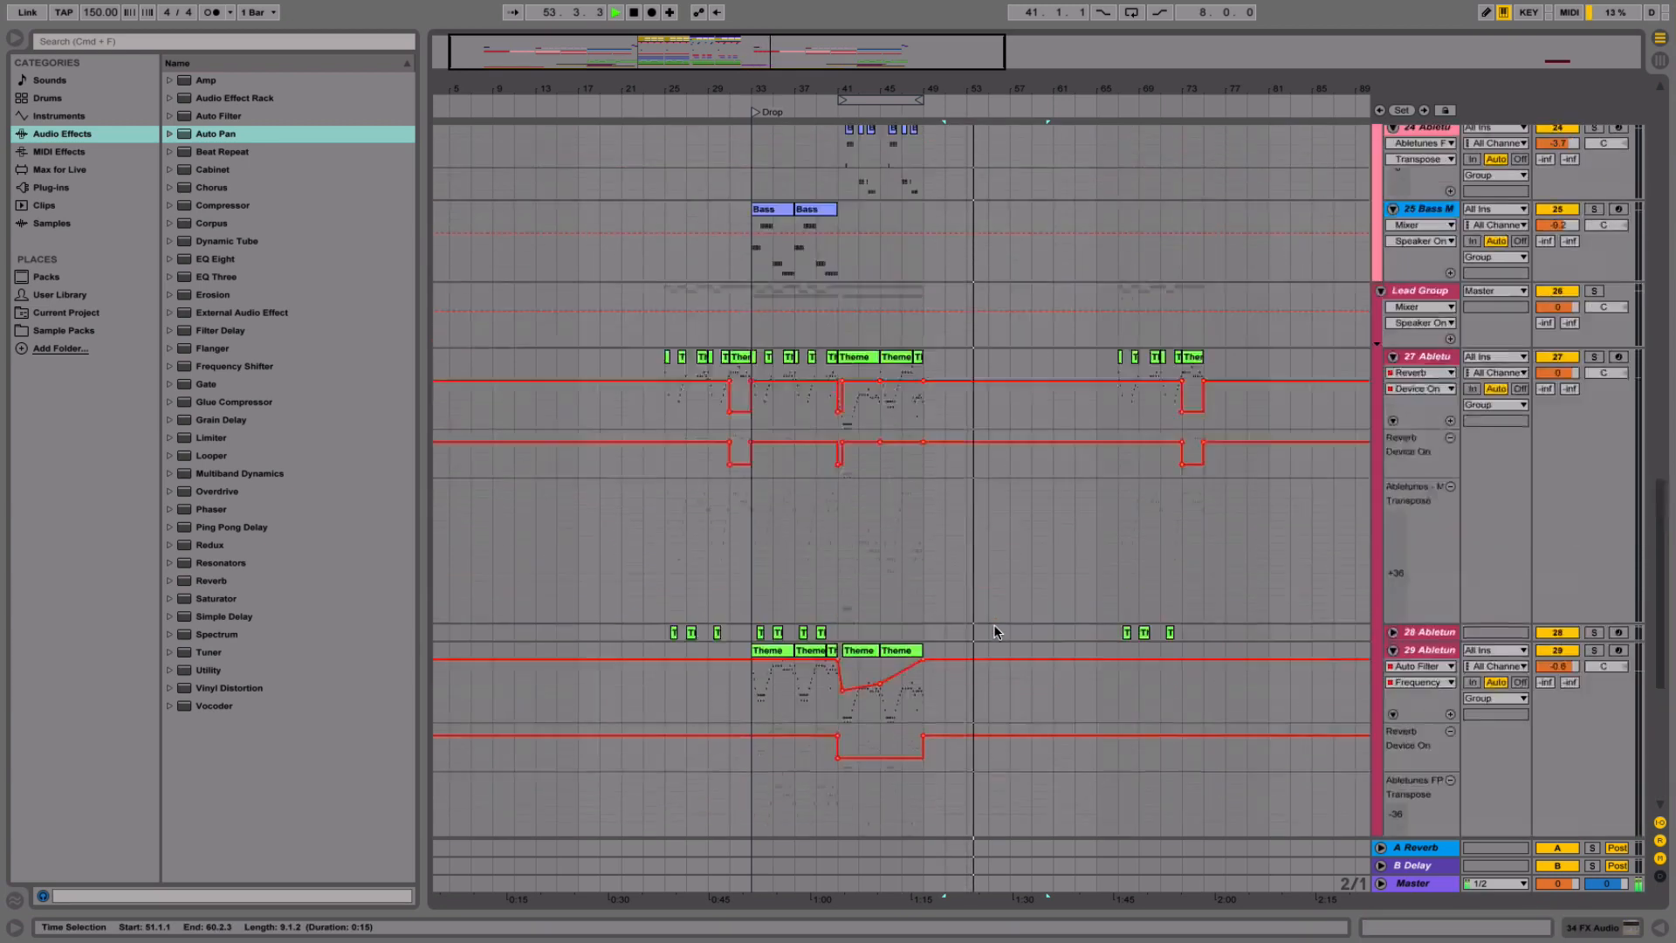
{"action": "scroll", "coordinate": [994, 625], "scroll_direction": "up", "scroll_amount": 5}
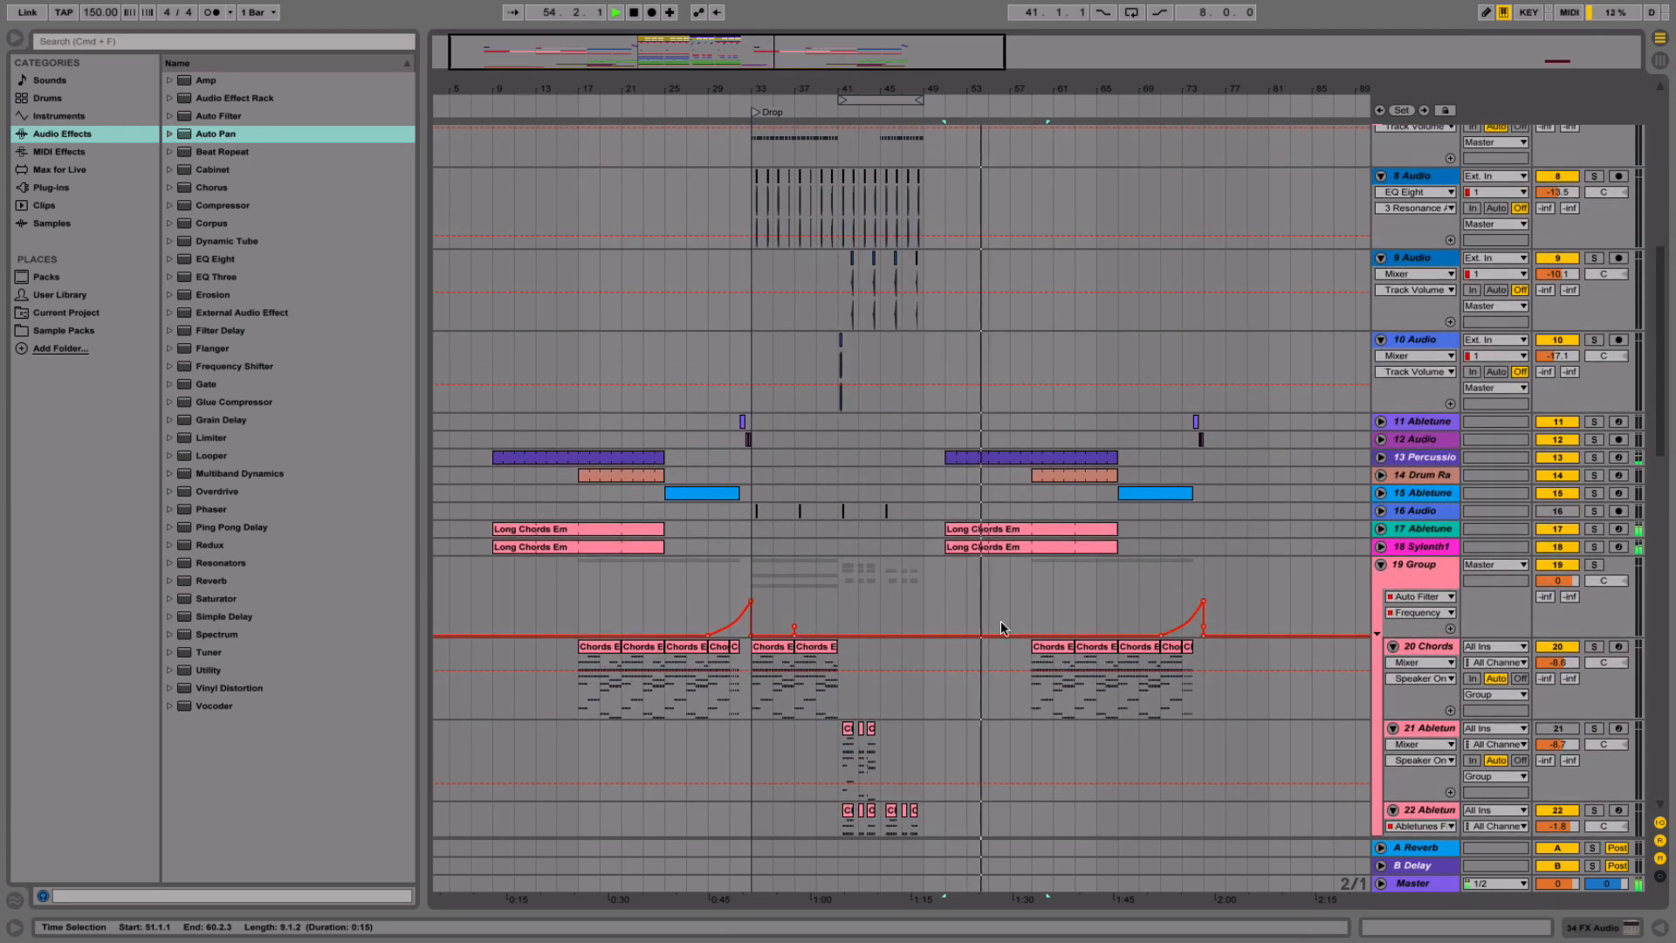
{"action": "left_click", "coordinate": [1567, 529]}
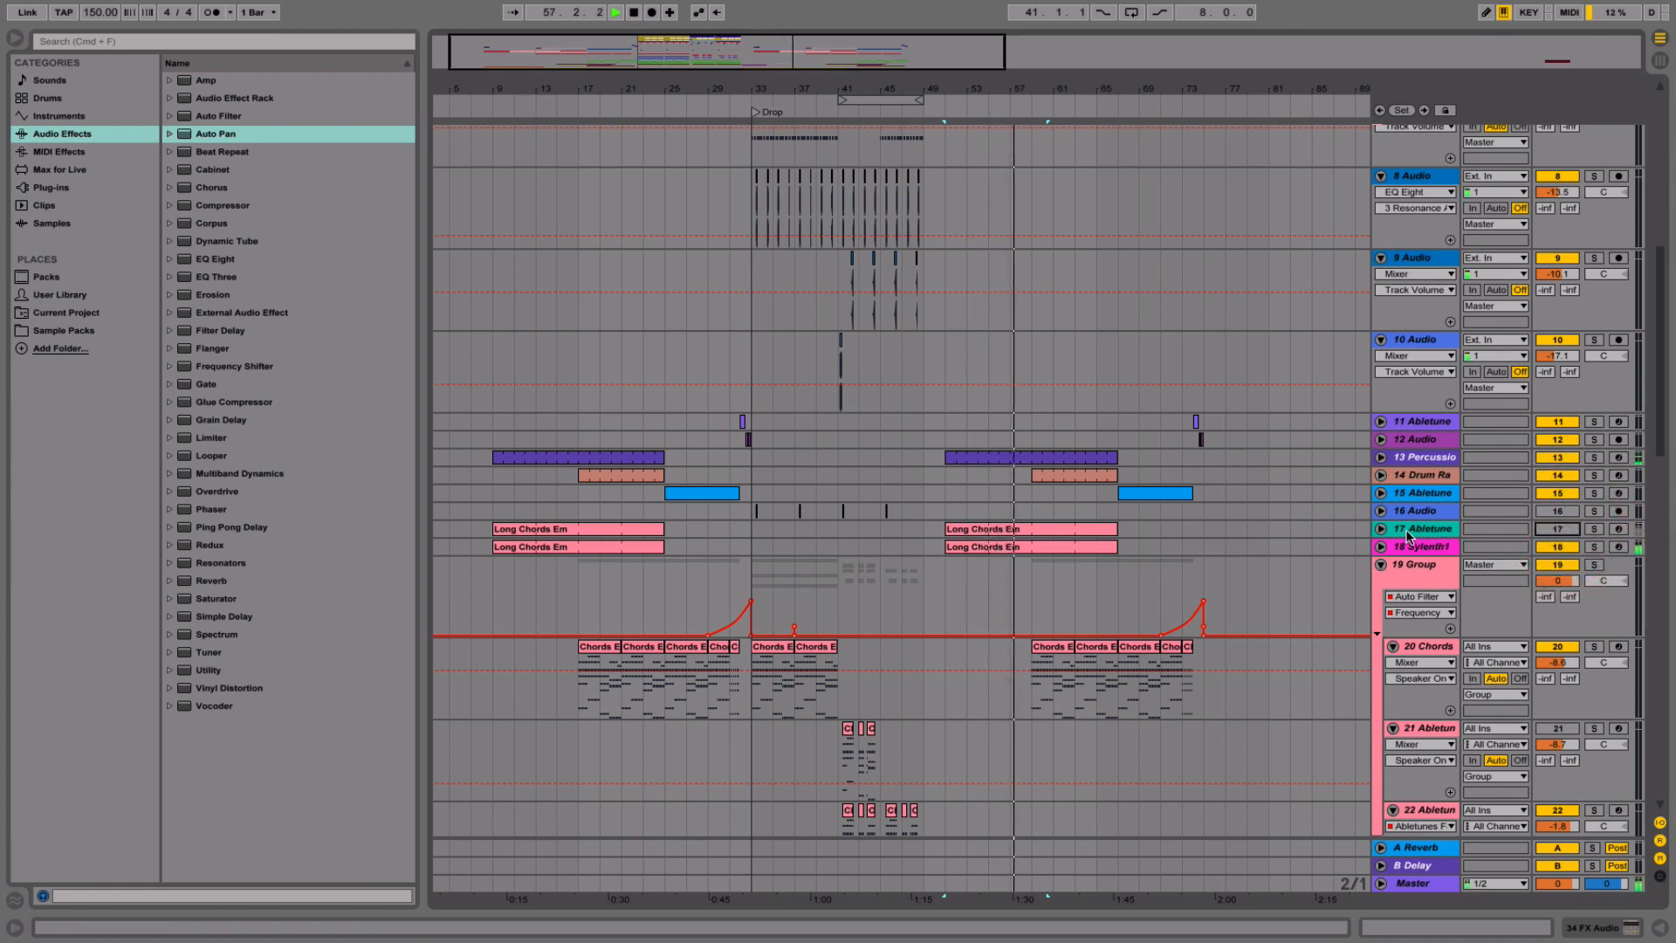
{"action": "left_click", "coordinate": [1381, 529]}
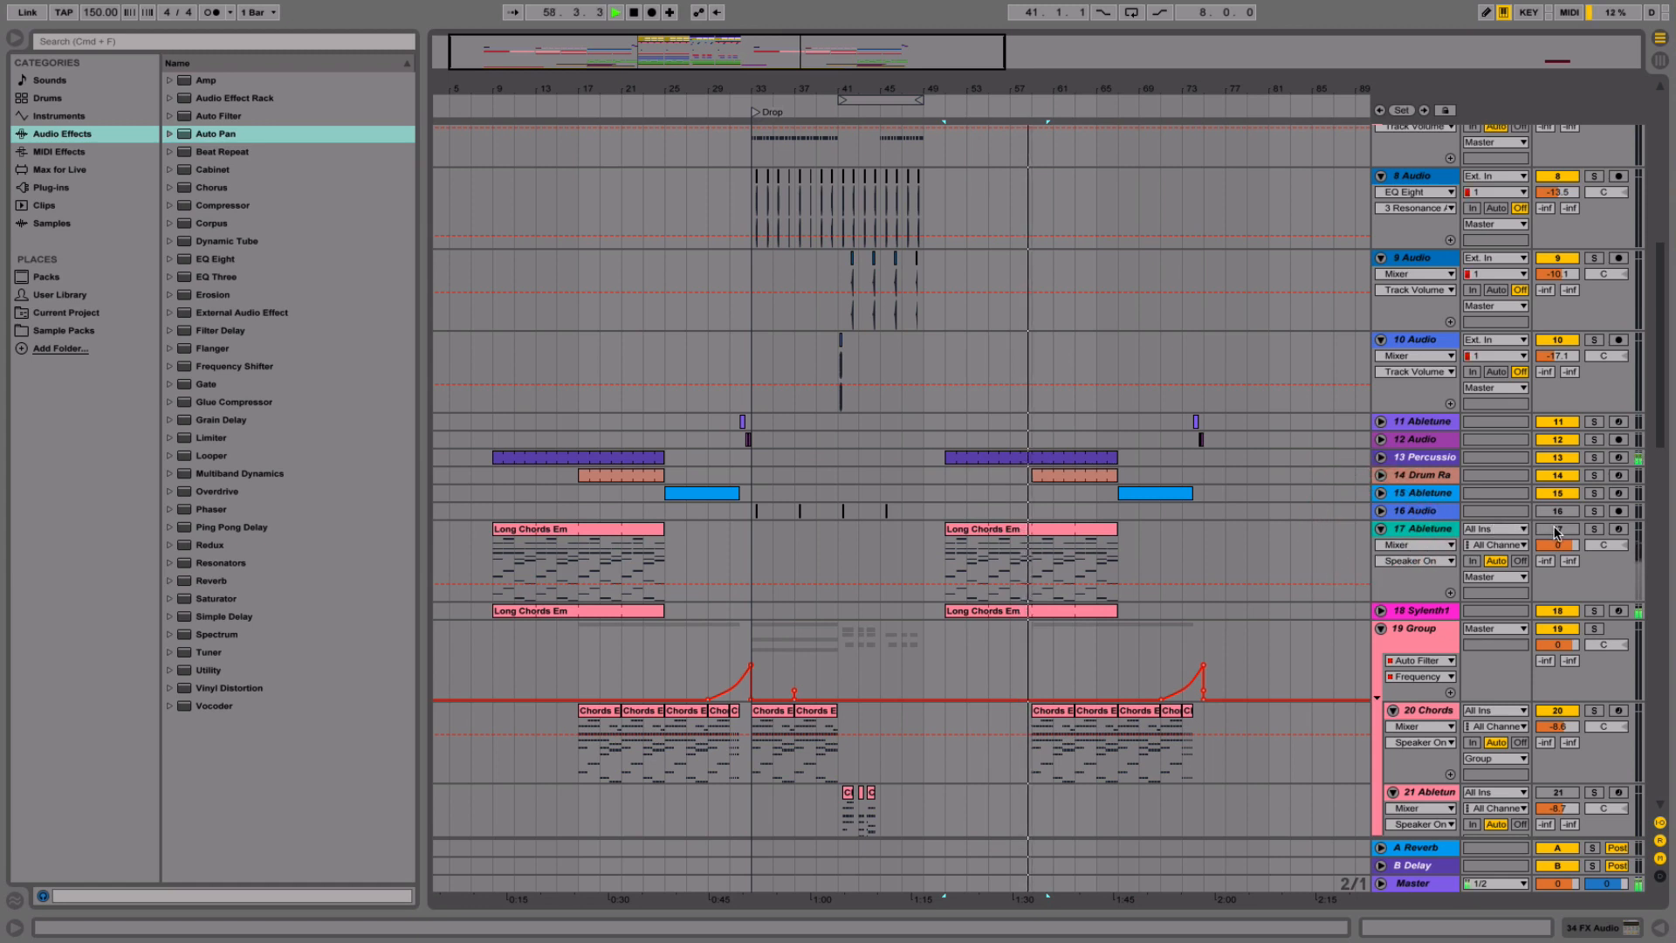
{"action": "left_click", "coordinate": [1555, 530]}
{"action": "left_click", "coordinate": [1551, 531]}
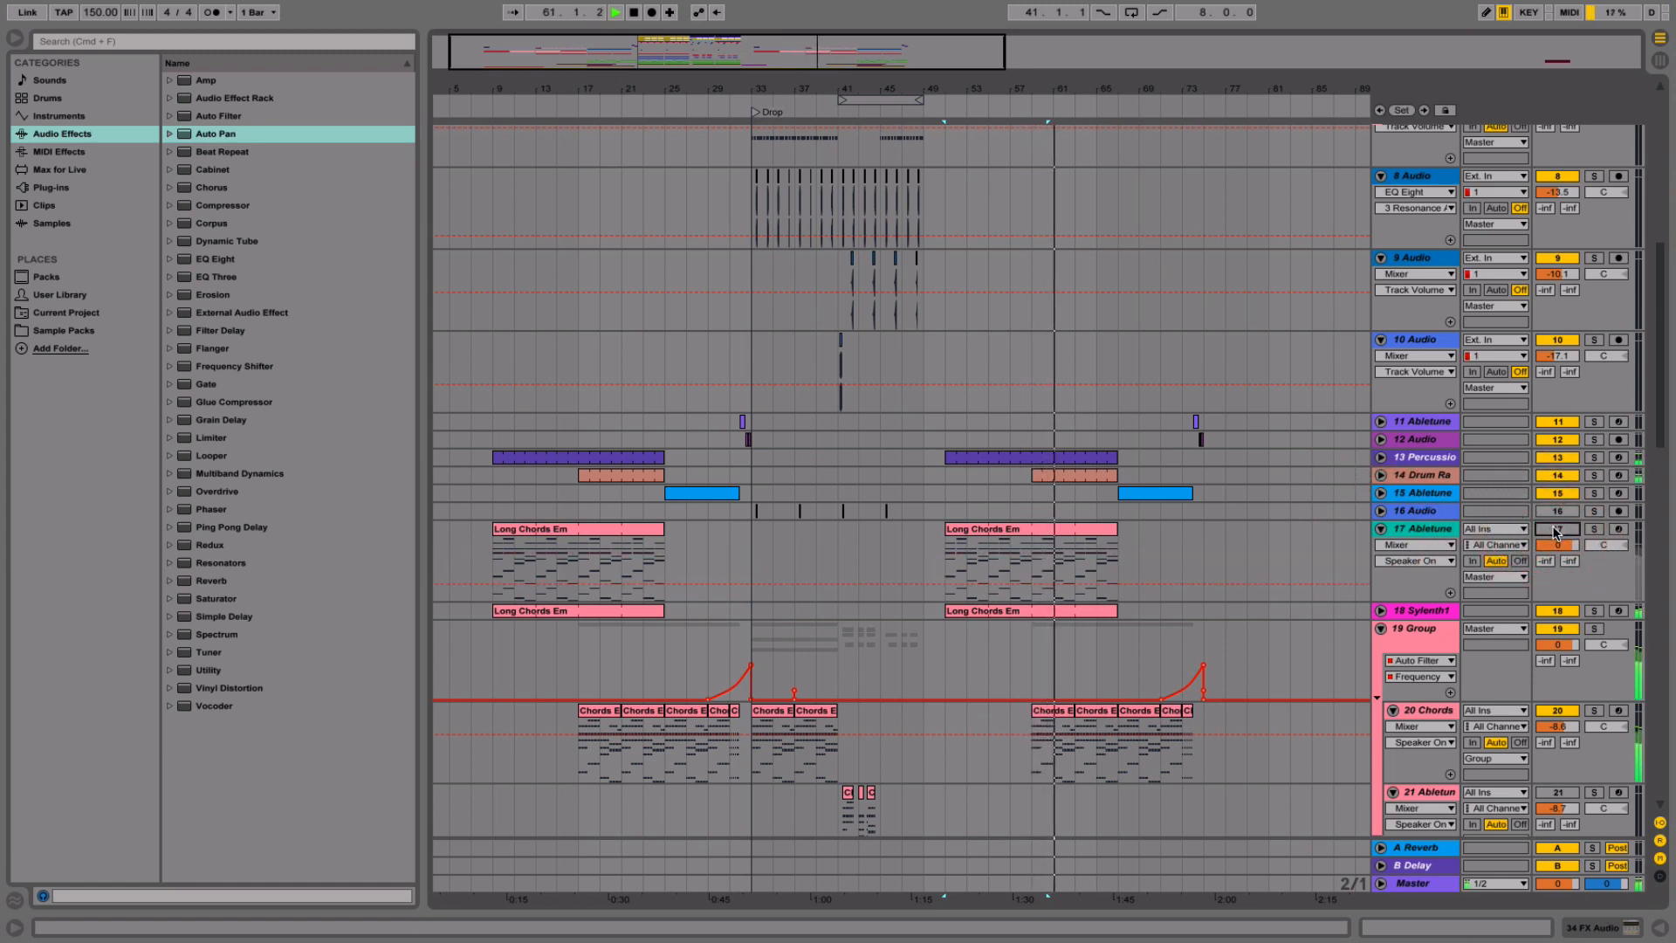
{"action": "left_click", "coordinate": [1555, 529]}
- Lower track 17's Auto Filter Frequency automation at bar 51 so it ramps up to bar 67, and play from bar 51
{"action": "double_click", "coordinate": [1423, 529]}
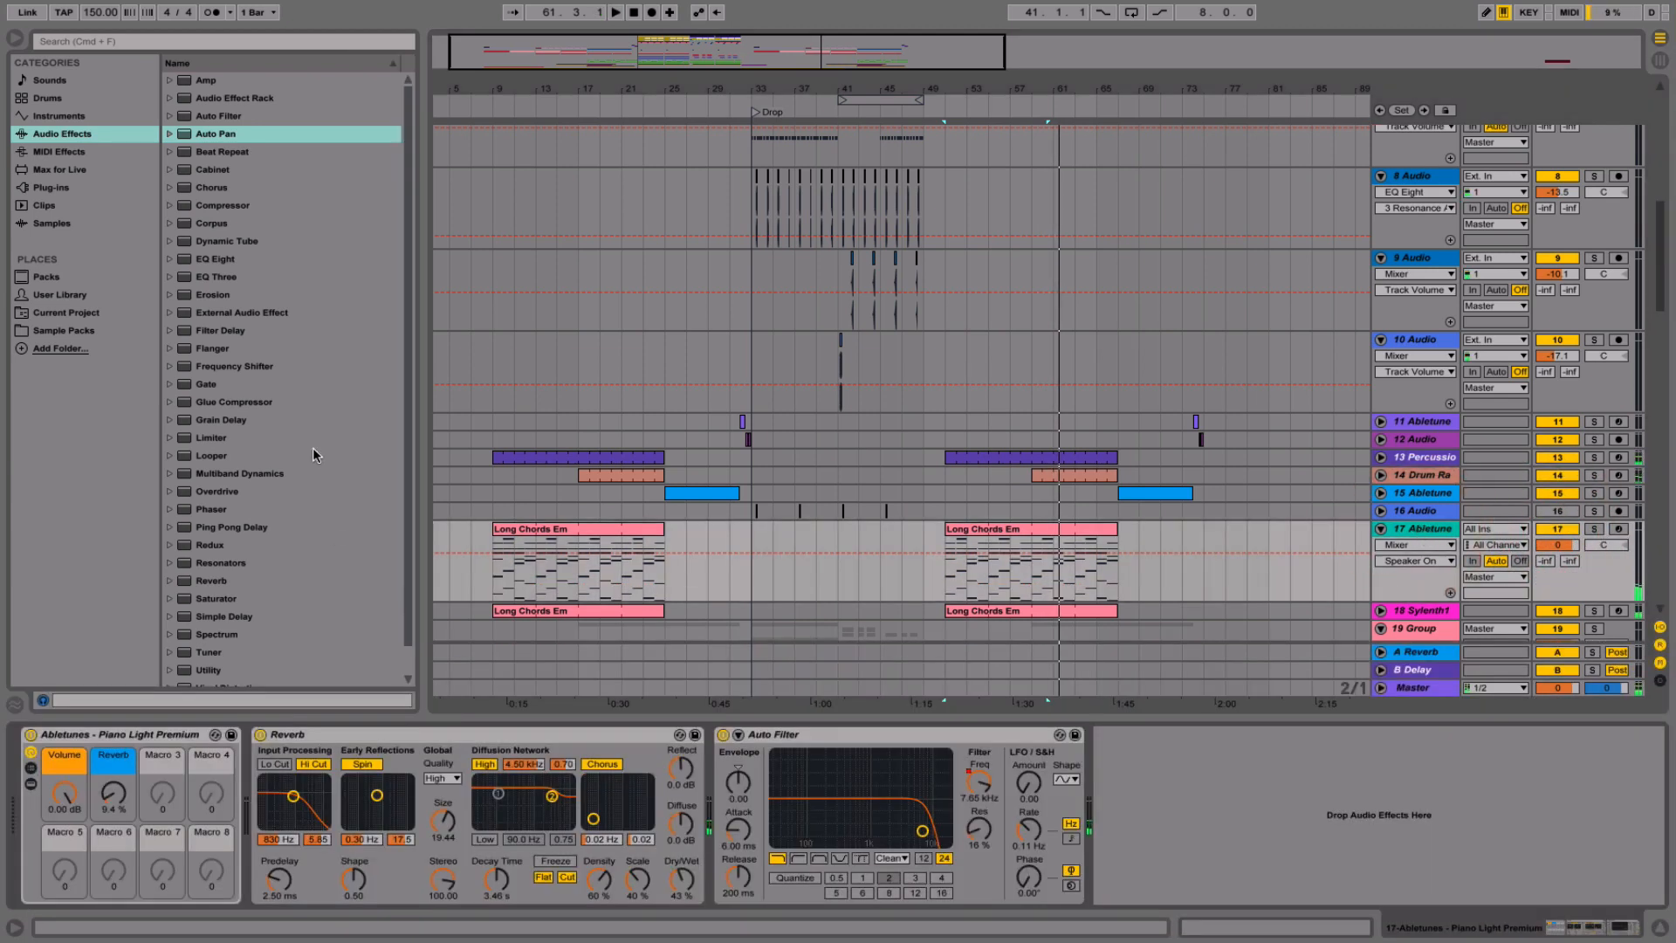
{"action": "left_click", "coordinate": [978, 782]}
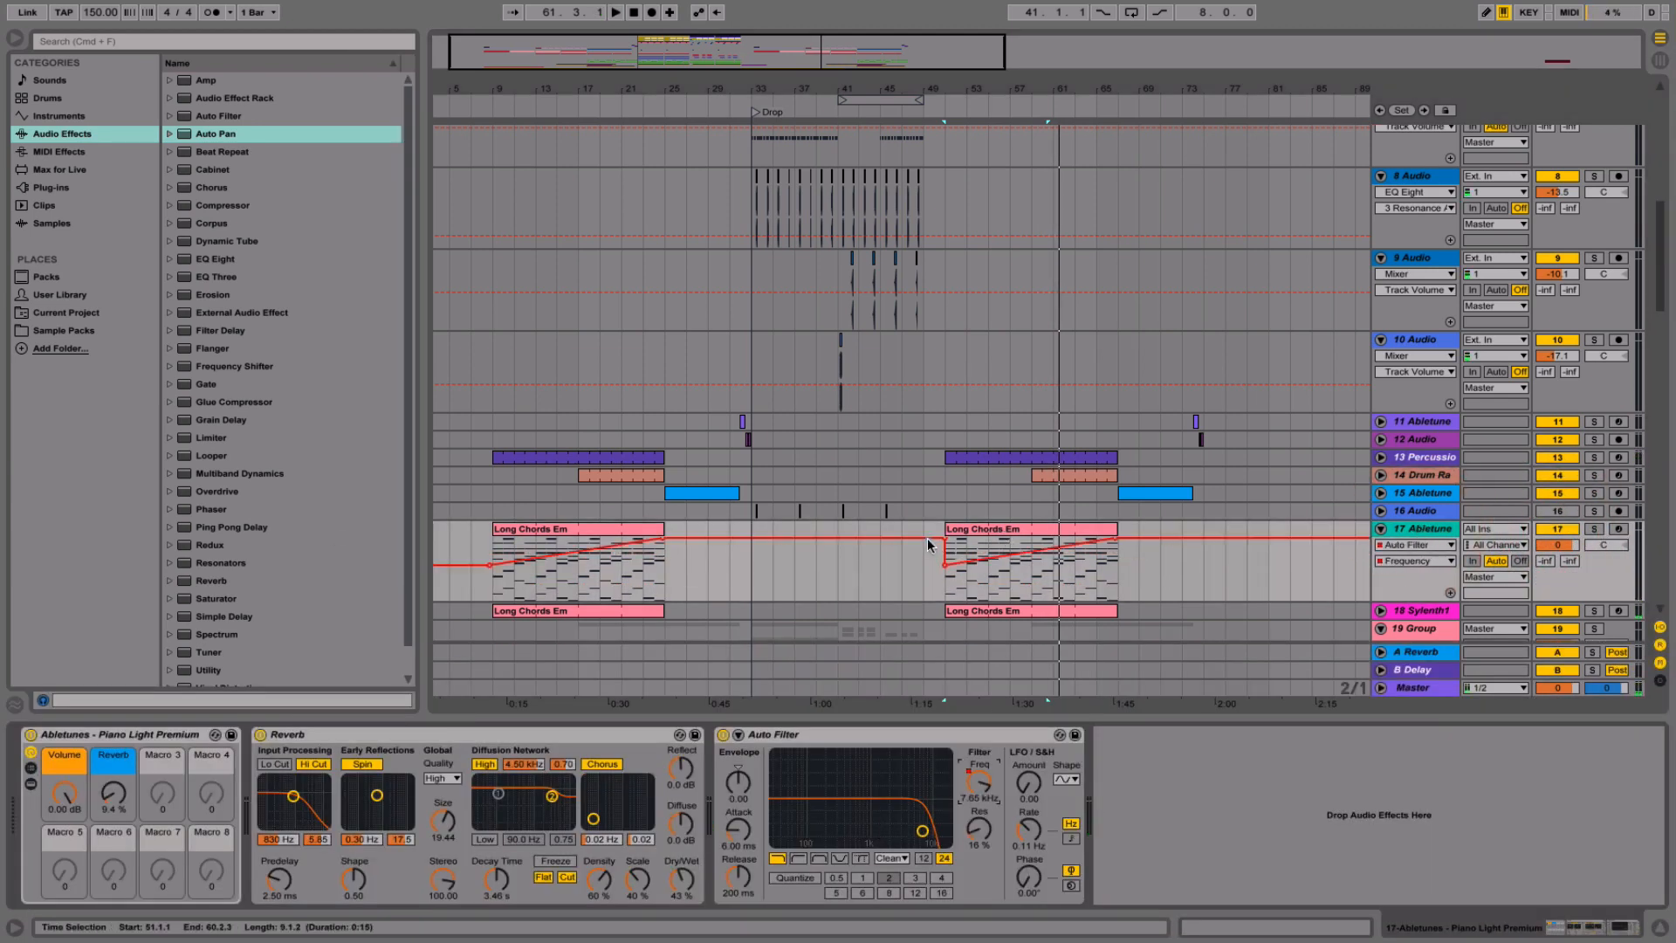
{"action": "left_click", "coordinate": [929, 539]}
{"action": "left_click_drag", "start_coordinate": [944, 538], "coordinate": [944, 589]}
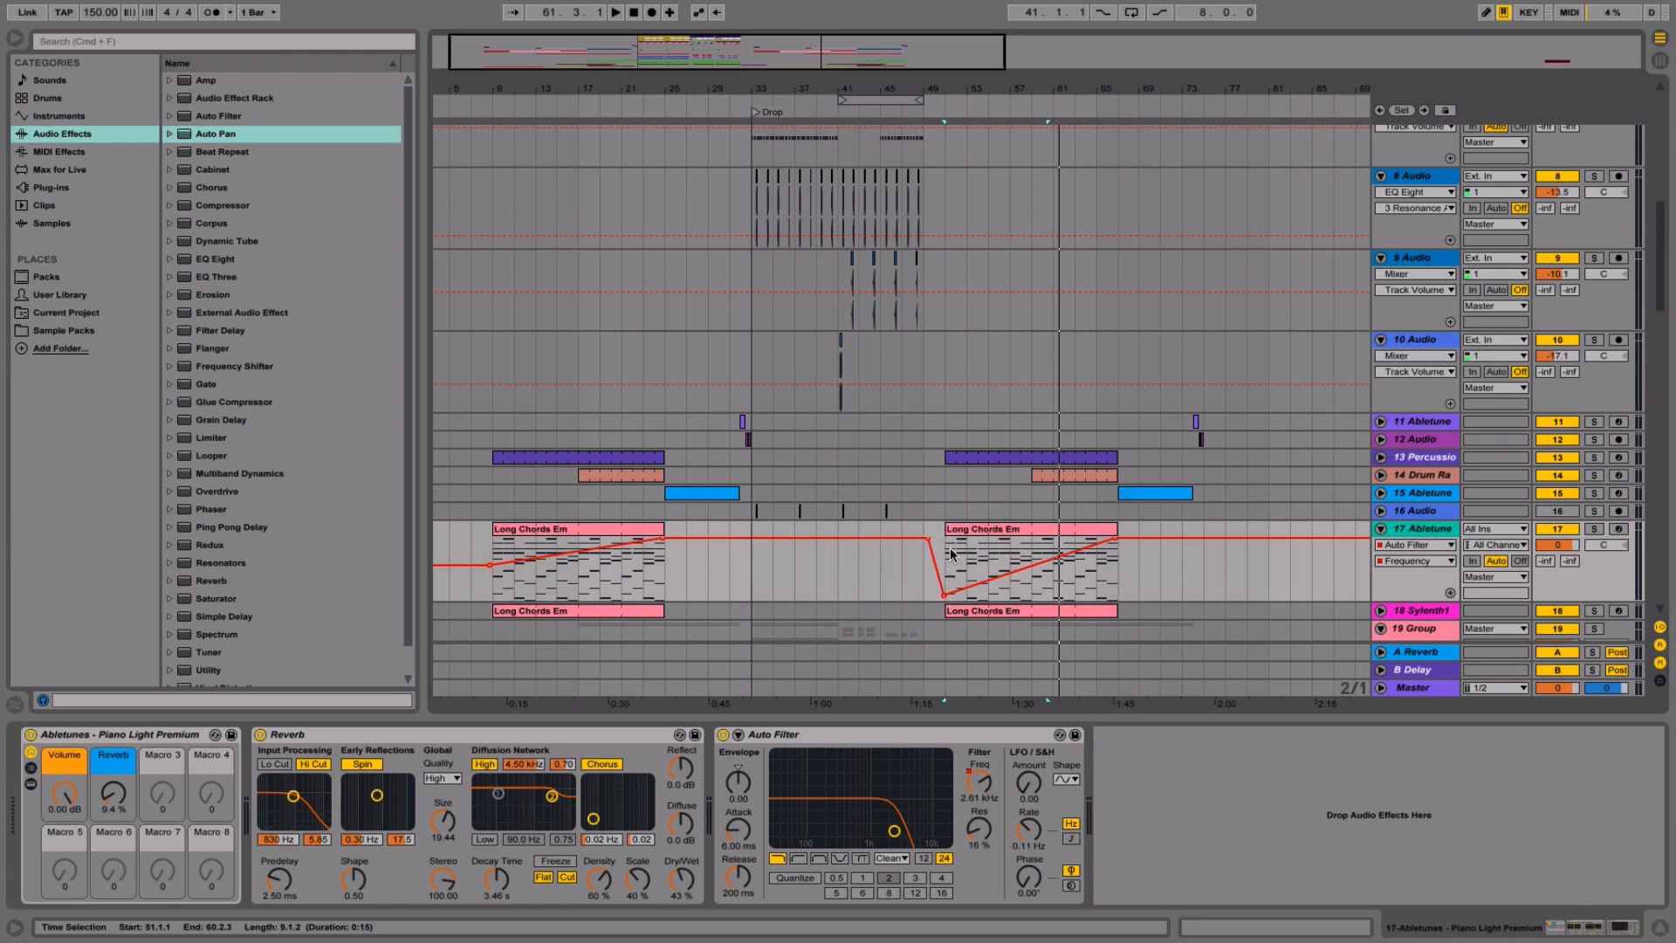
{"action": "left_click", "coordinate": [1003, 542]}
{"action": "key", "text": "space"}
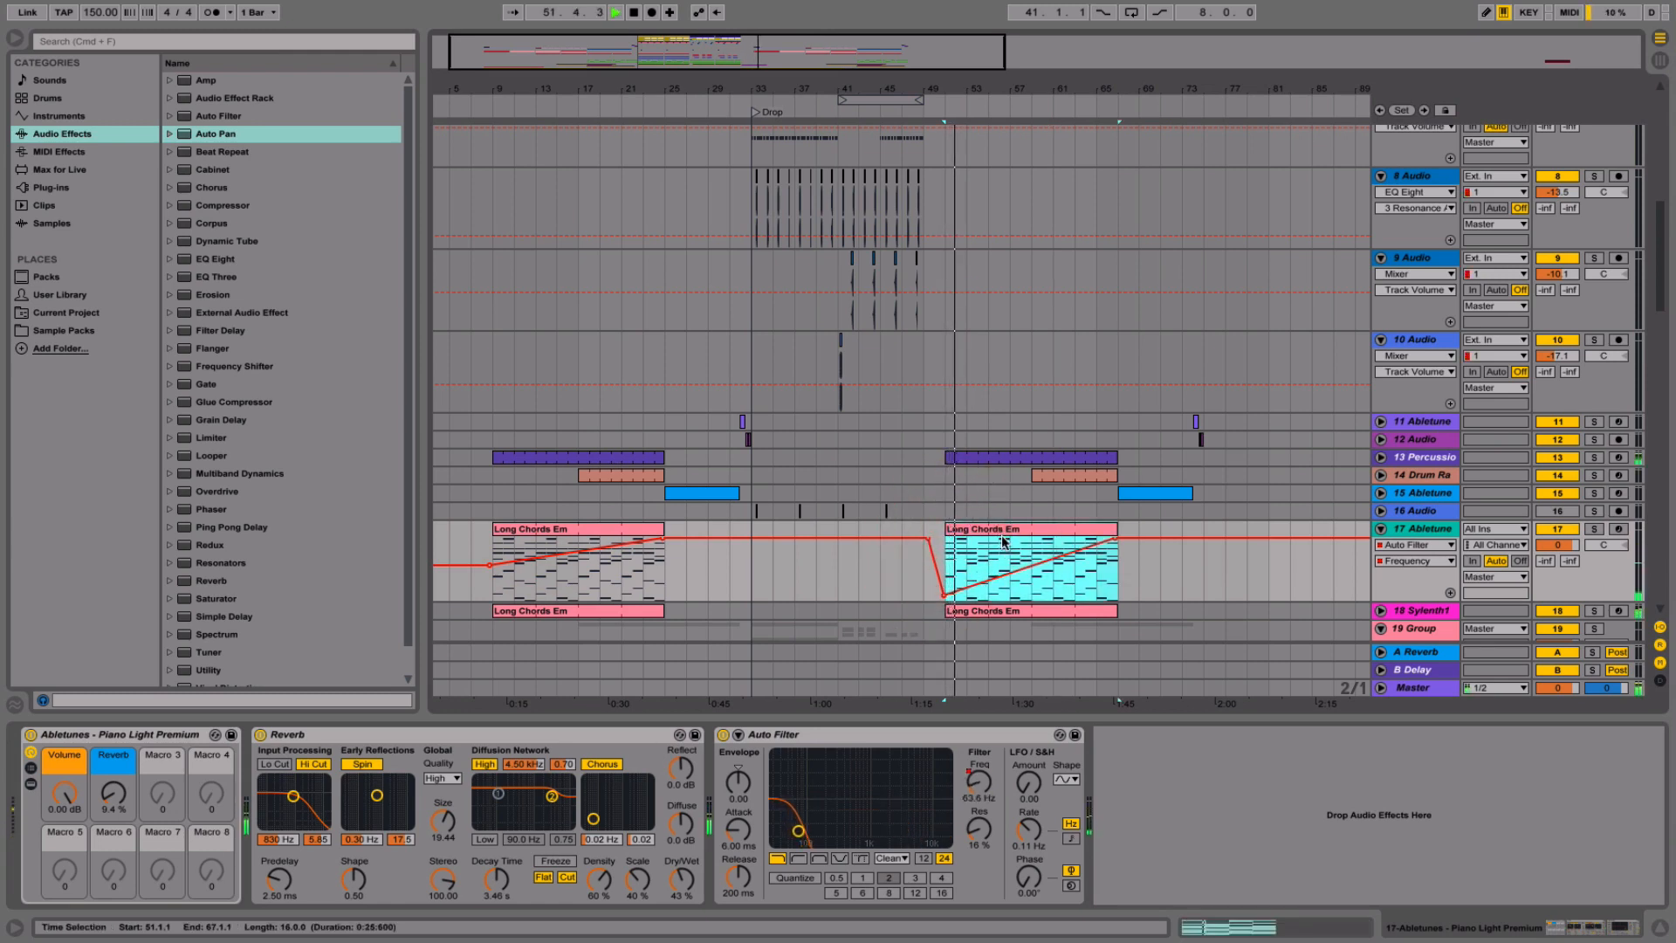
{"action": "left_click", "coordinate": [1659, 928]}
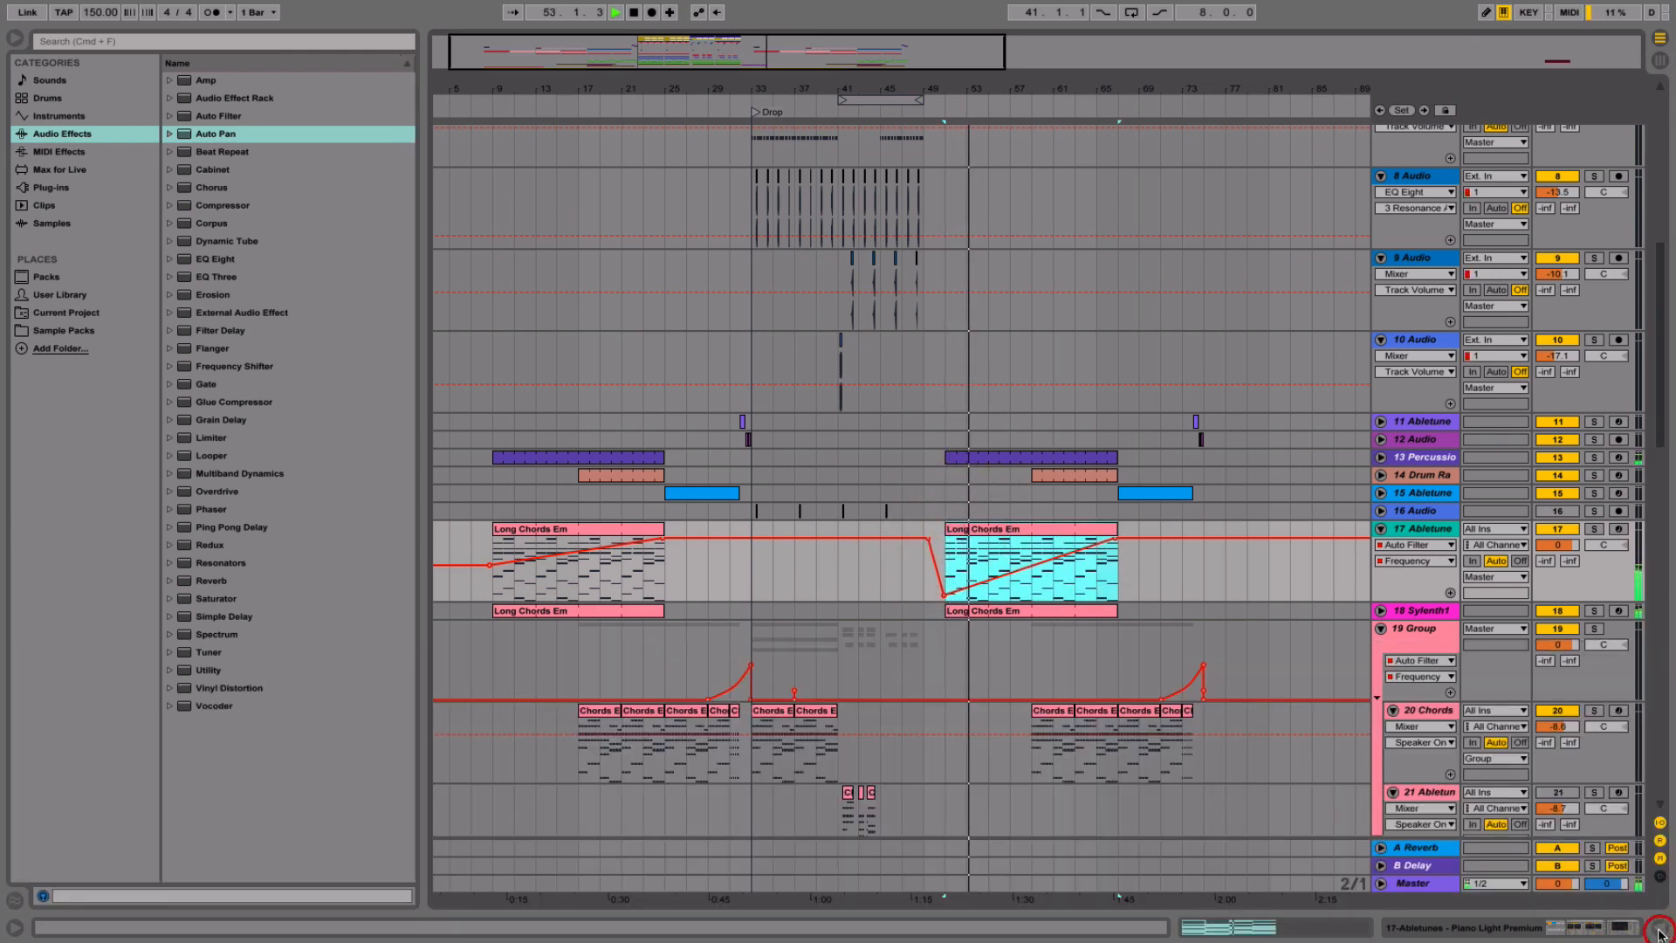
- Unfold track 18, stop playback and copy the two Chords Em clips from bar 59 on track 20 to bar 51
{"action": "left_click", "coordinate": [1381, 611]}
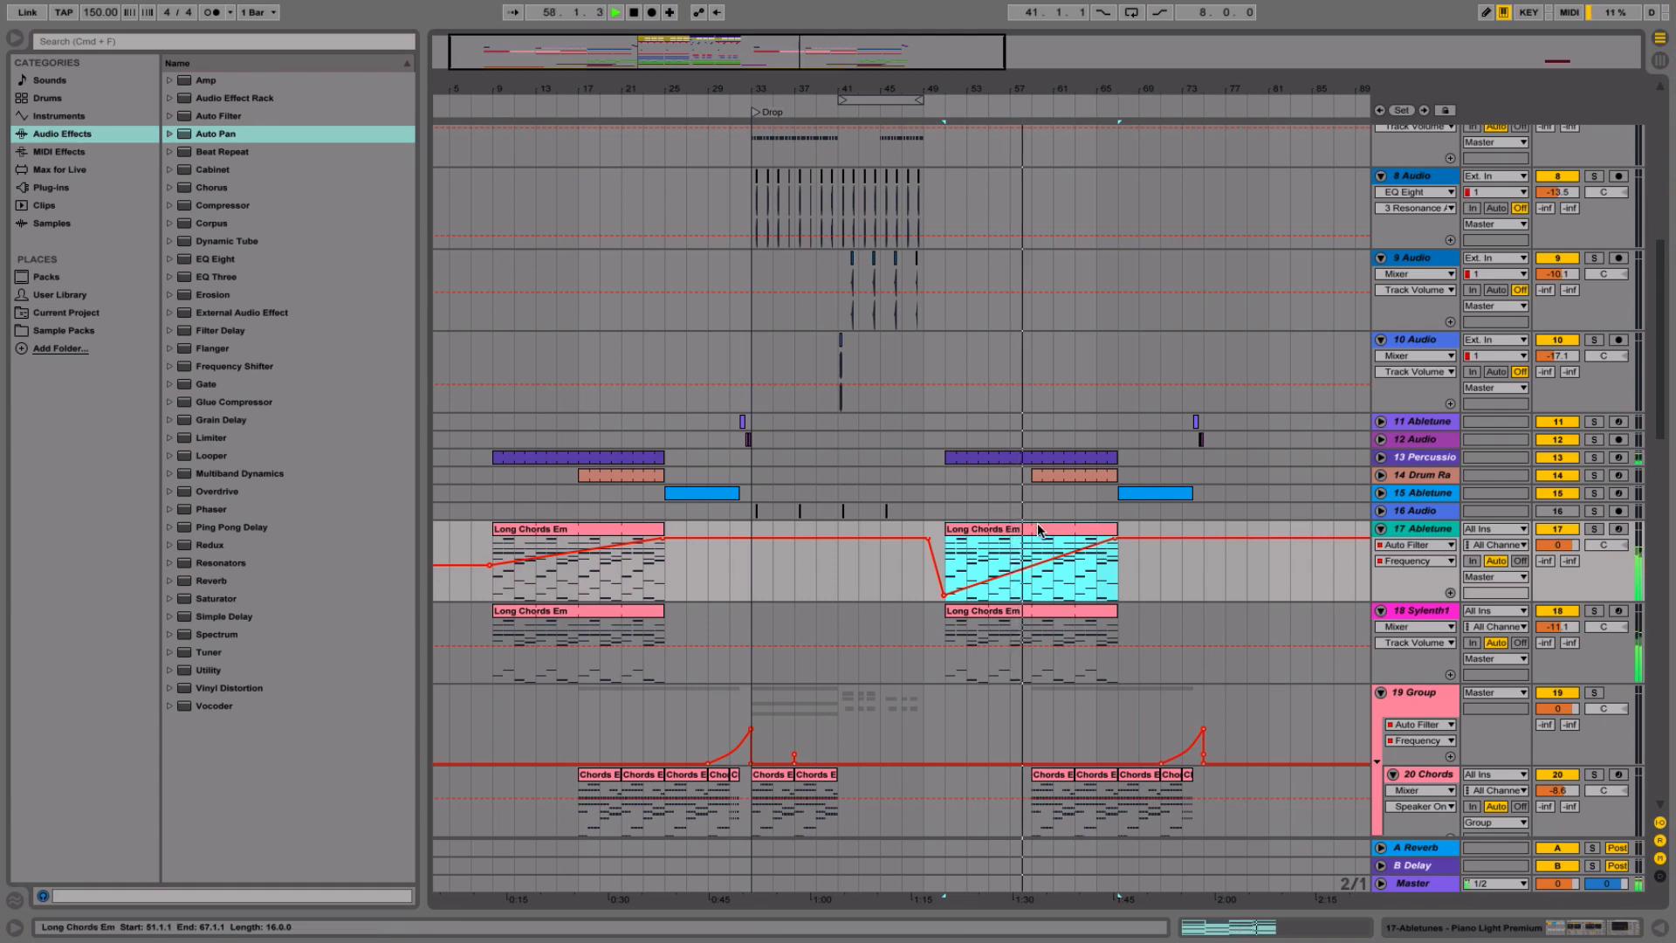
{"action": "scroll", "coordinate": [1105, 586], "scroll_direction": "down", "scroll_amount": 10}
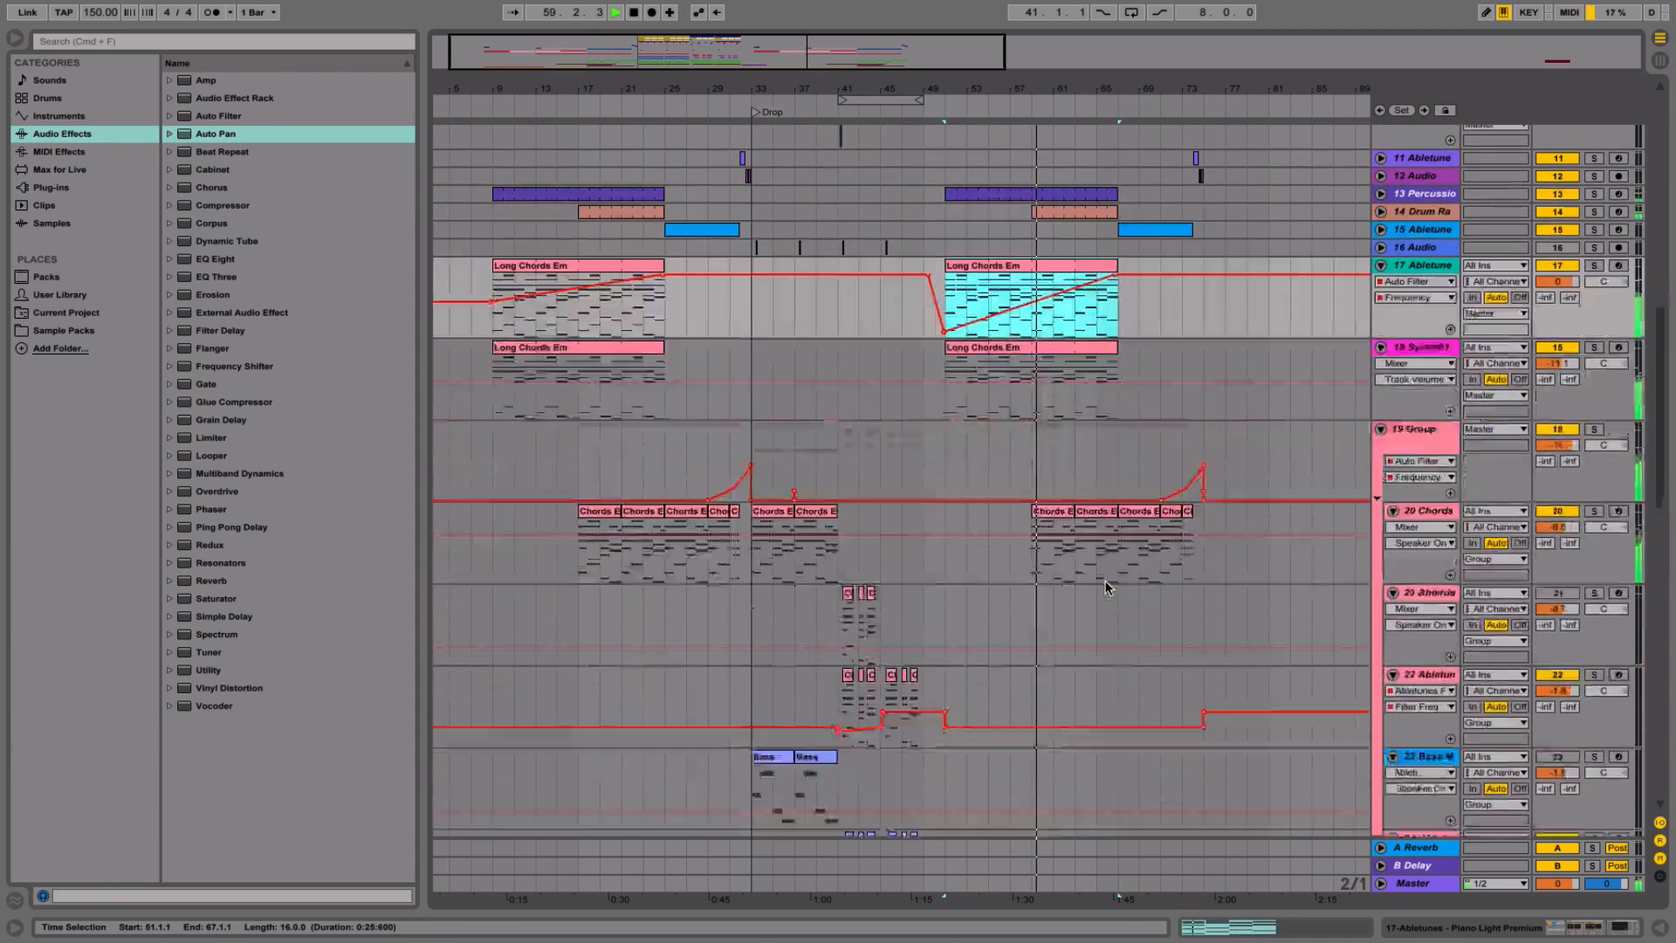
{"action": "scroll", "coordinate": [1105, 587], "scroll_direction": "up", "scroll_amount": 5}
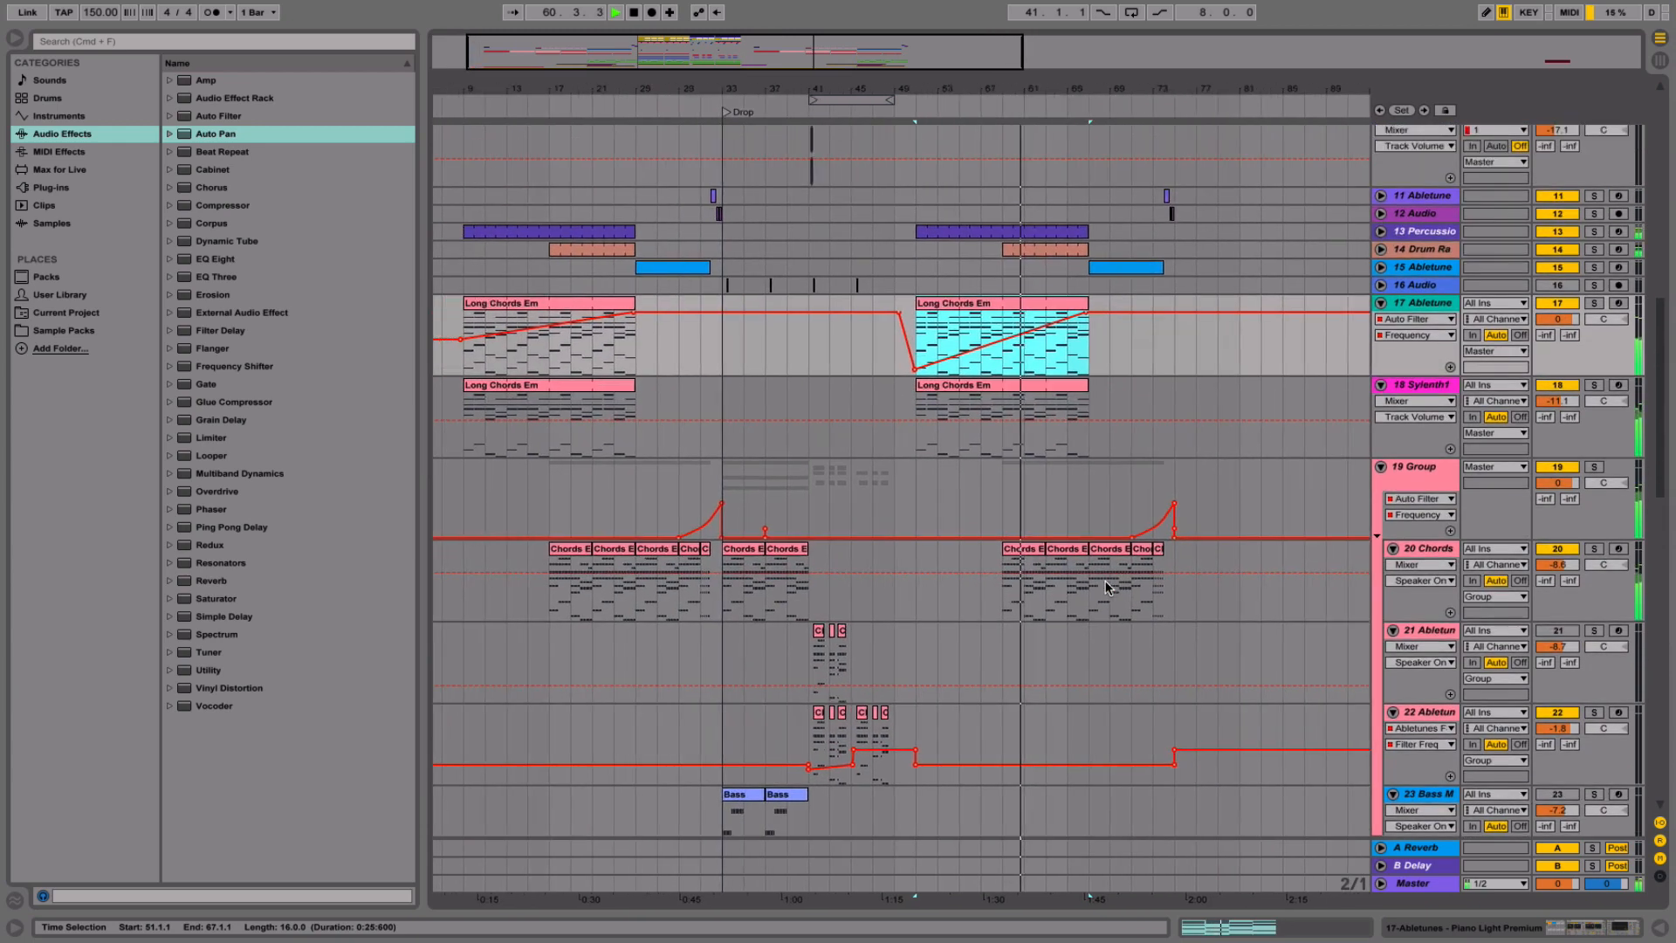
{"action": "key", "text": "space"}
{"action": "left_click", "coordinate": [1020, 549]}
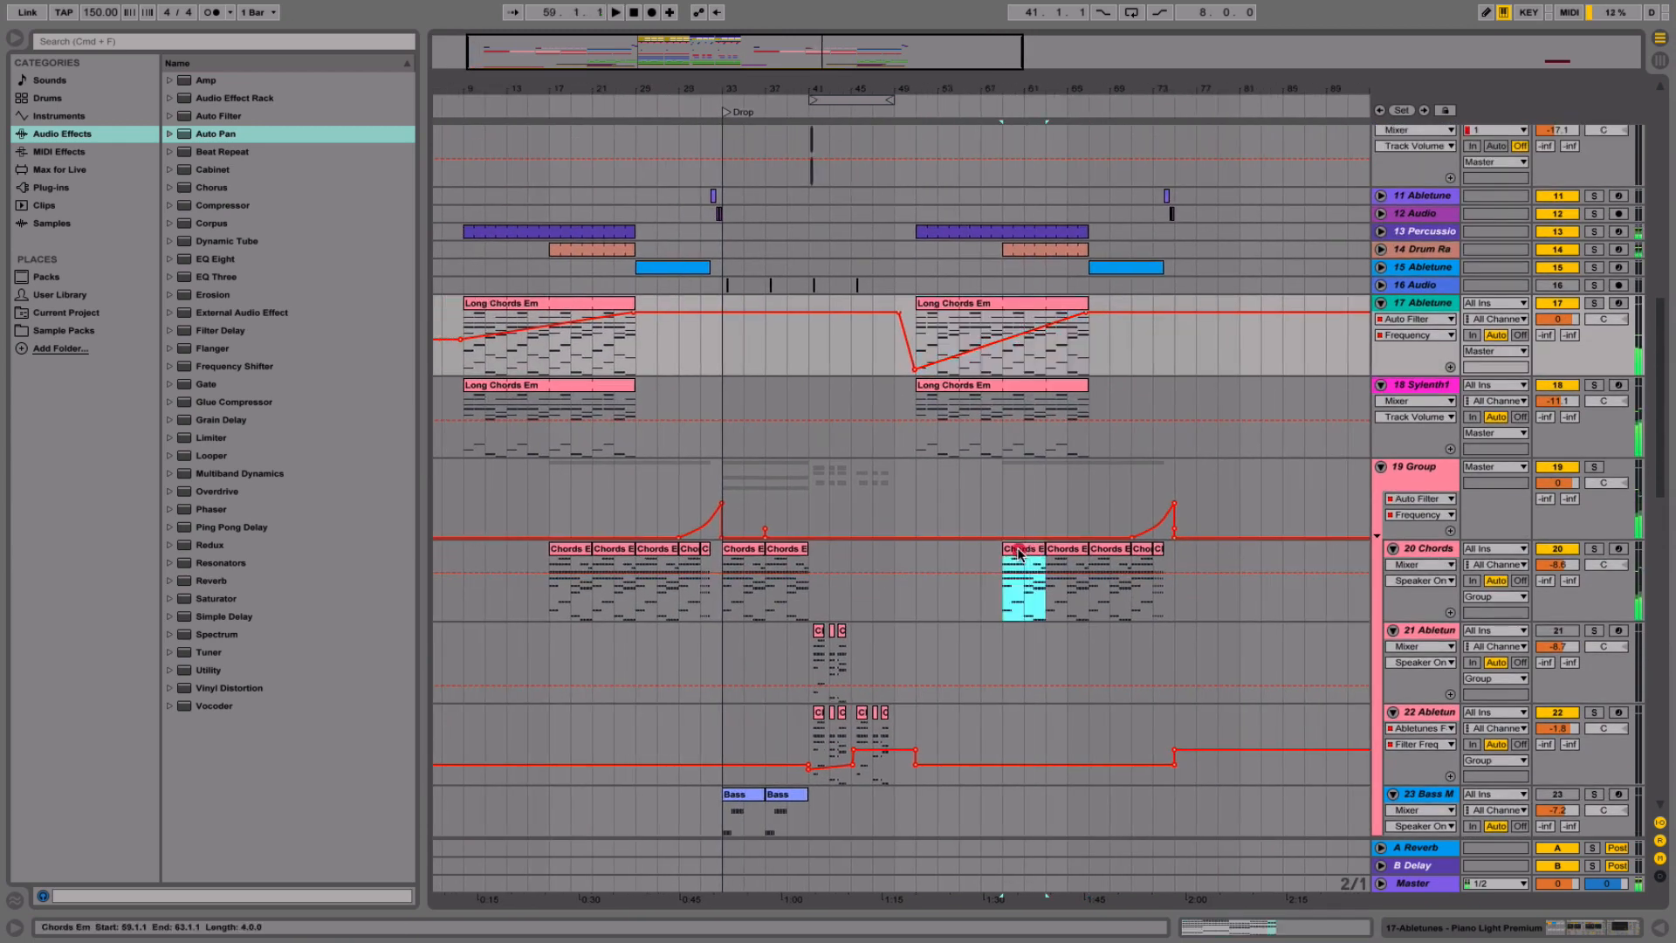
{"action": "left_click", "coordinate": [1091, 549], "text": "shift"}
{"action": "left_click", "coordinate": [1075, 549]}
{"action": "left_click_drag", "start_coordinate": [1027, 550], "coordinate": [935, 553]}
- Add a Utility device after Sylenth1 on the track 20 Chords and show its Gain automation
{"action": "double_click", "coordinate": [1425, 554]}
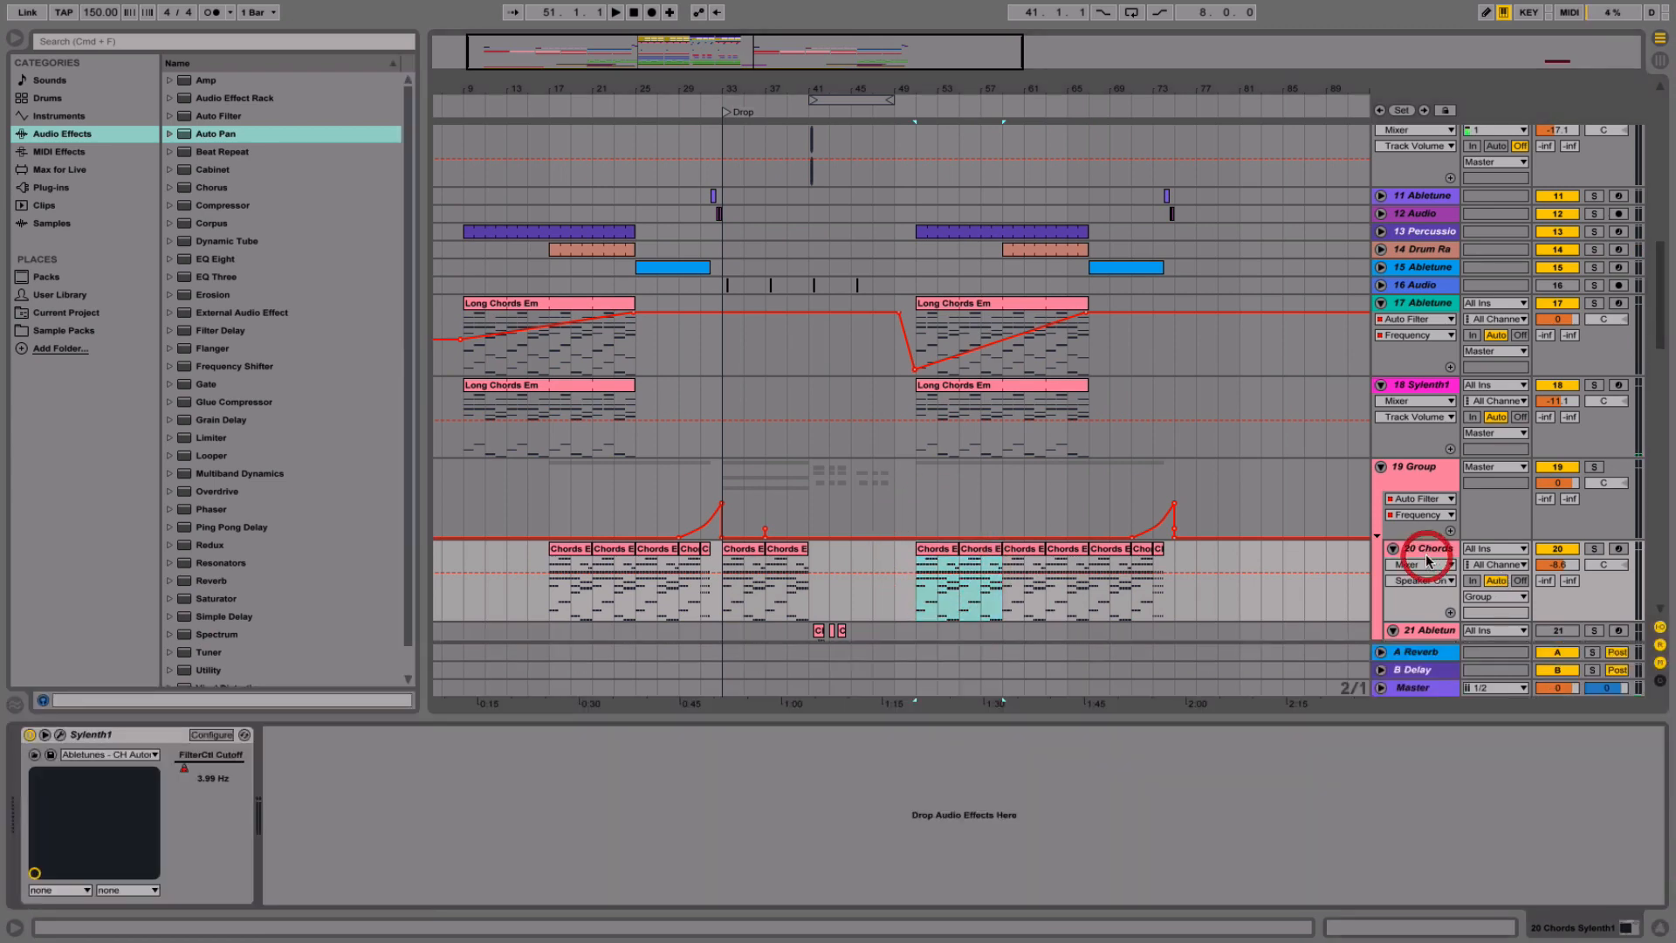
{"action": "scroll", "coordinate": [870, 494], "scroll_direction": "down", "scroll_amount": 3}
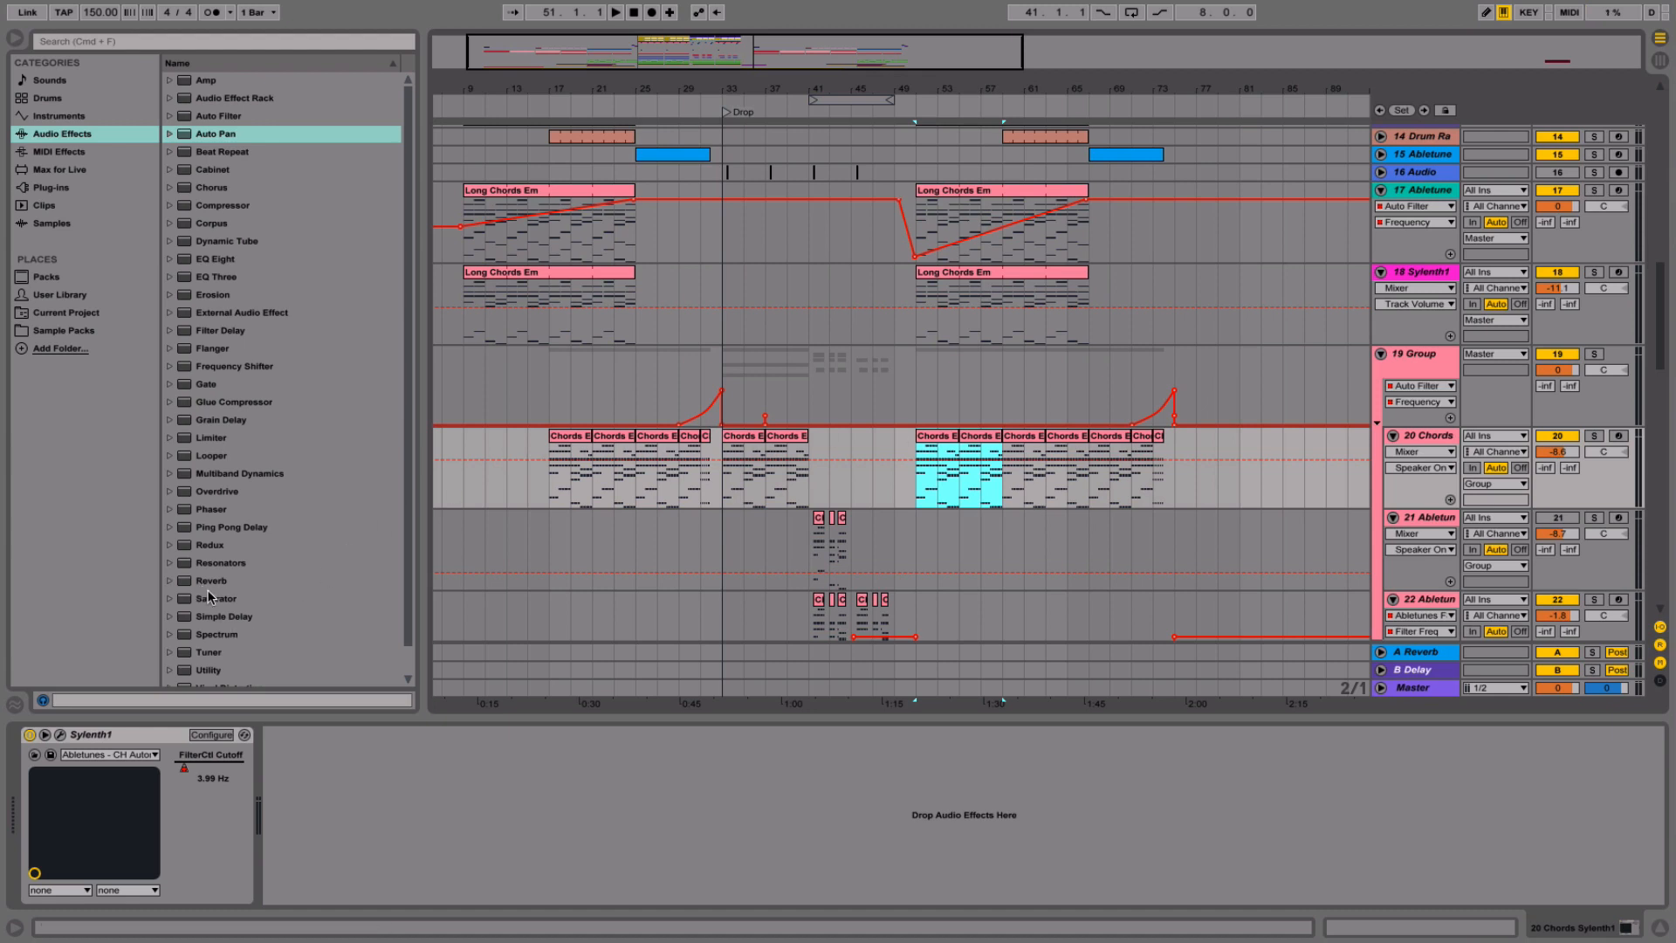
{"action": "scroll", "coordinate": [212, 583], "scroll_direction": "down", "scroll_amount": 1}
{"action": "left_click_drag", "start_coordinate": [209, 641], "coordinate": [305, 793]}
{"action": "left_click", "coordinate": [305, 790]}
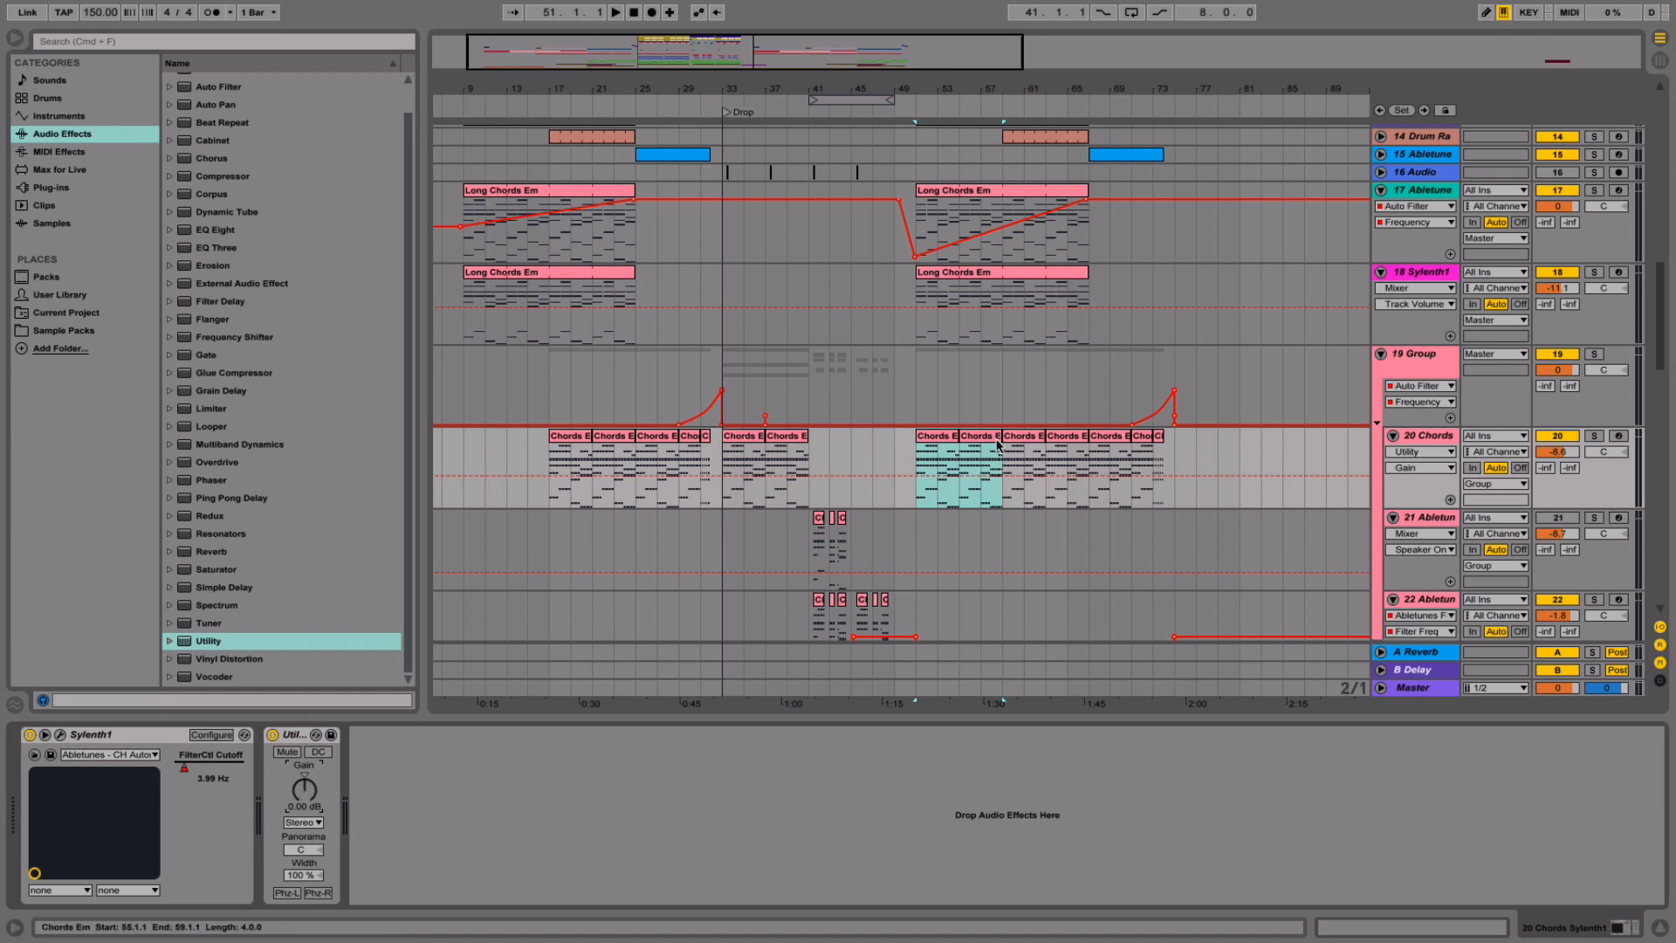
- Draw Utility Gain automation on track 20 that dips at bar 51 and rises back around bar 62, playing from bar 51
{"action": "left_click", "coordinate": [1035, 478]}
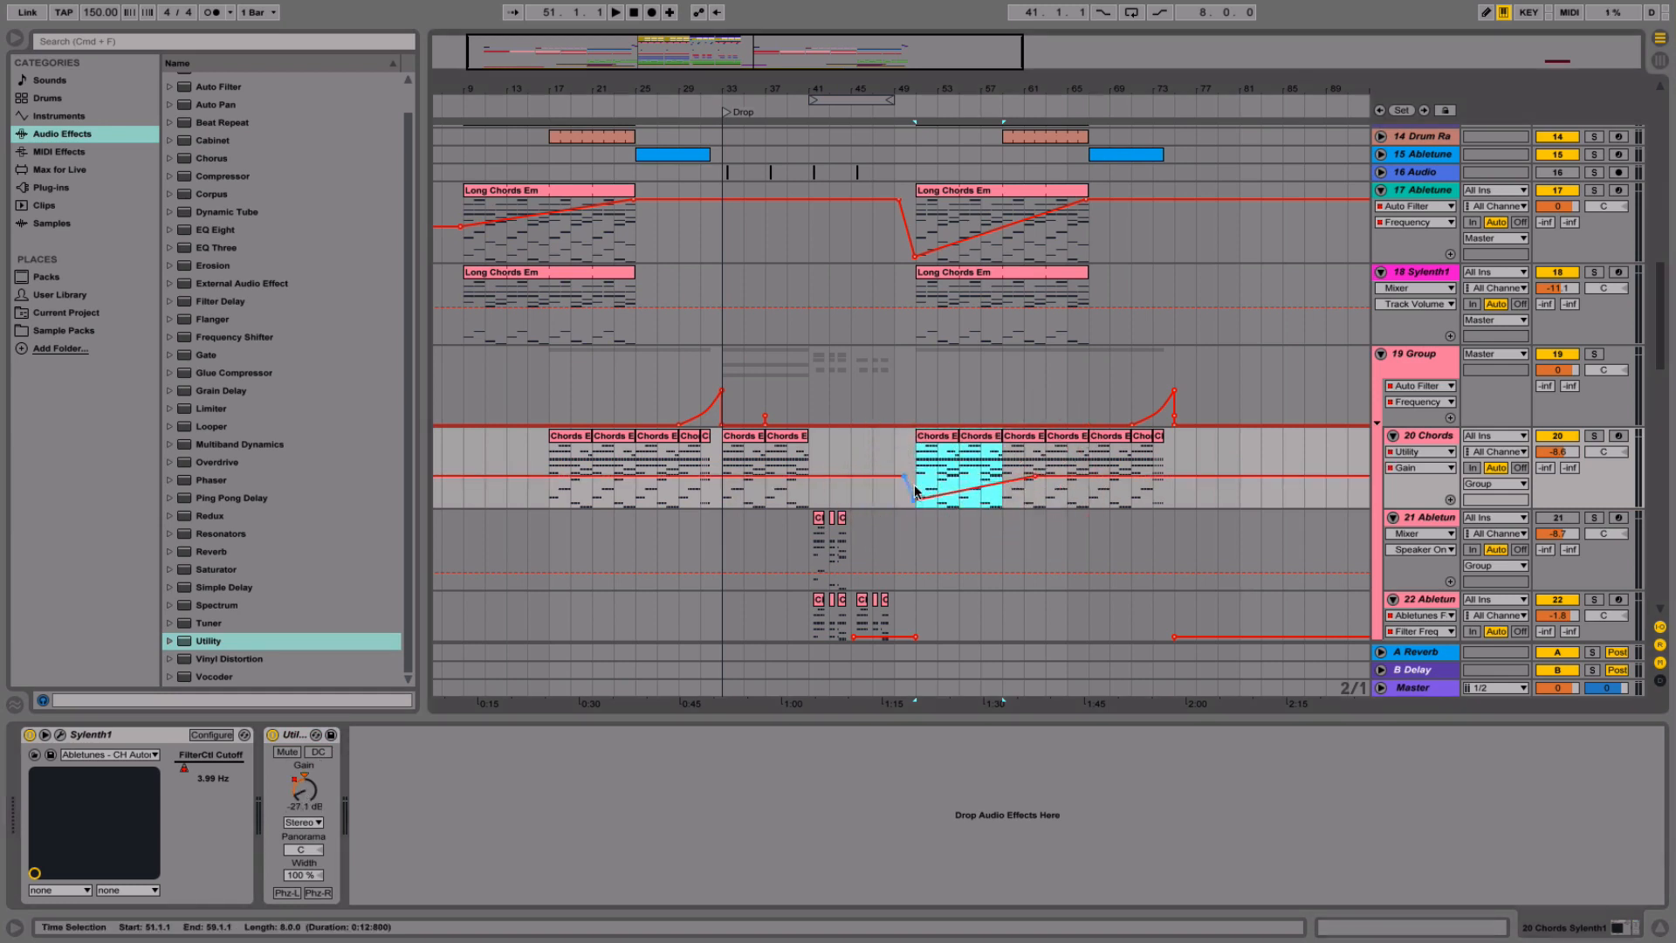
{"action": "left_click", "coordinate": [917, 478]}
{"action": "key", "text": "space"}
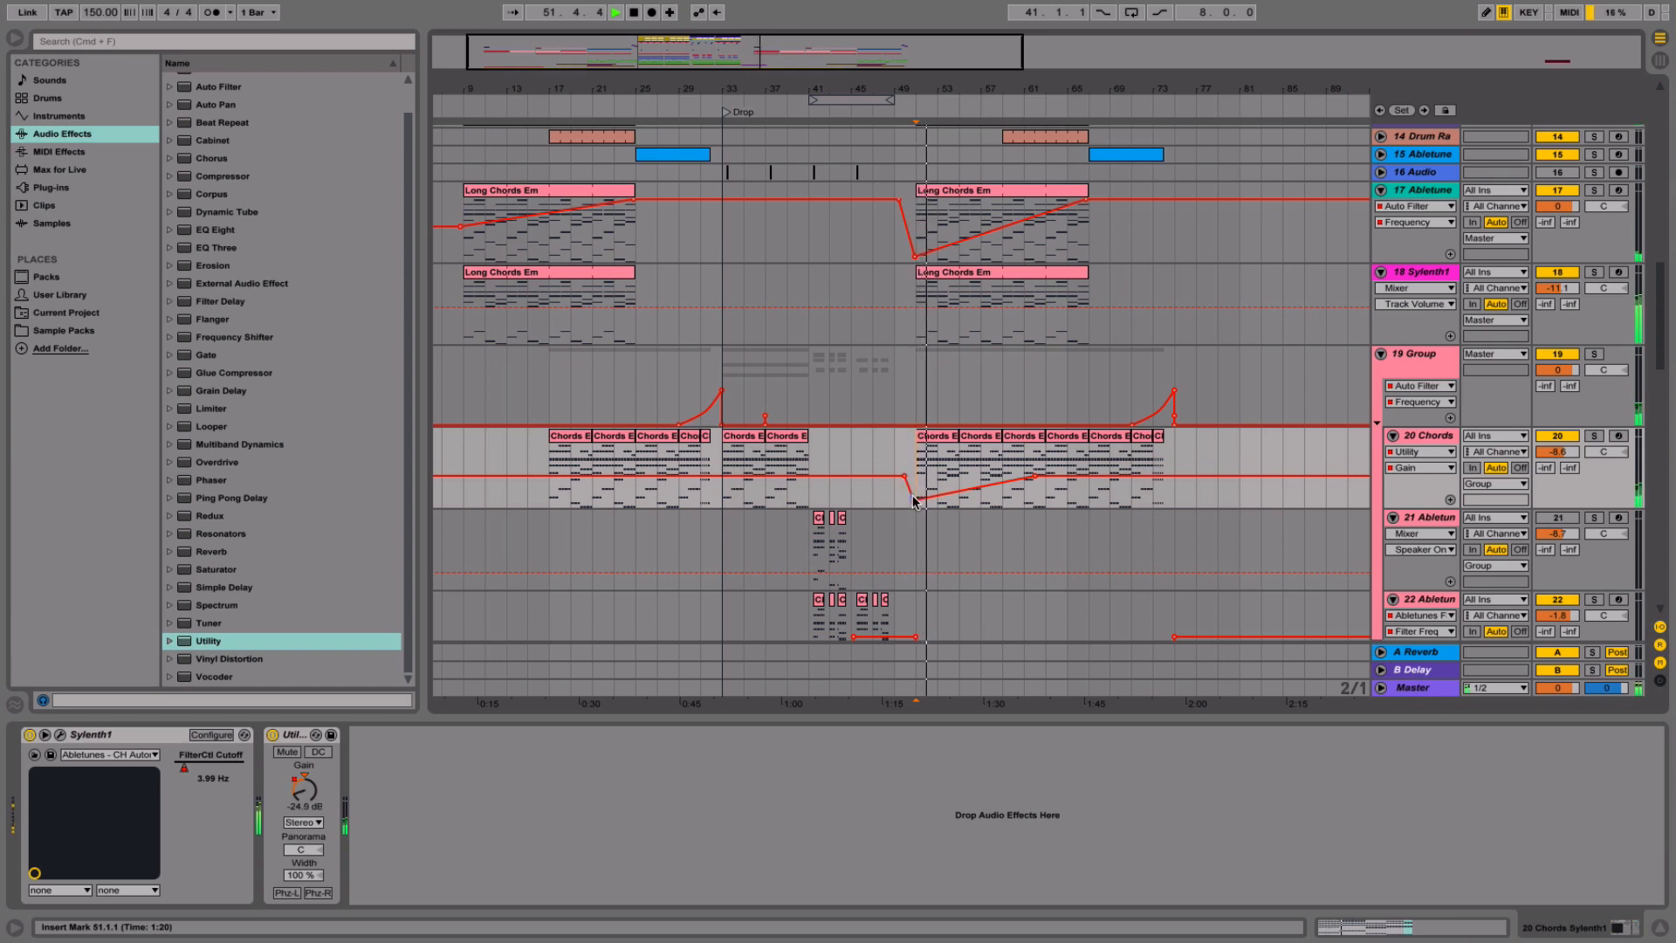
{"action": "left_click_drag", "start_coordinate": [914, 499], "coordinate": [914, 506]}
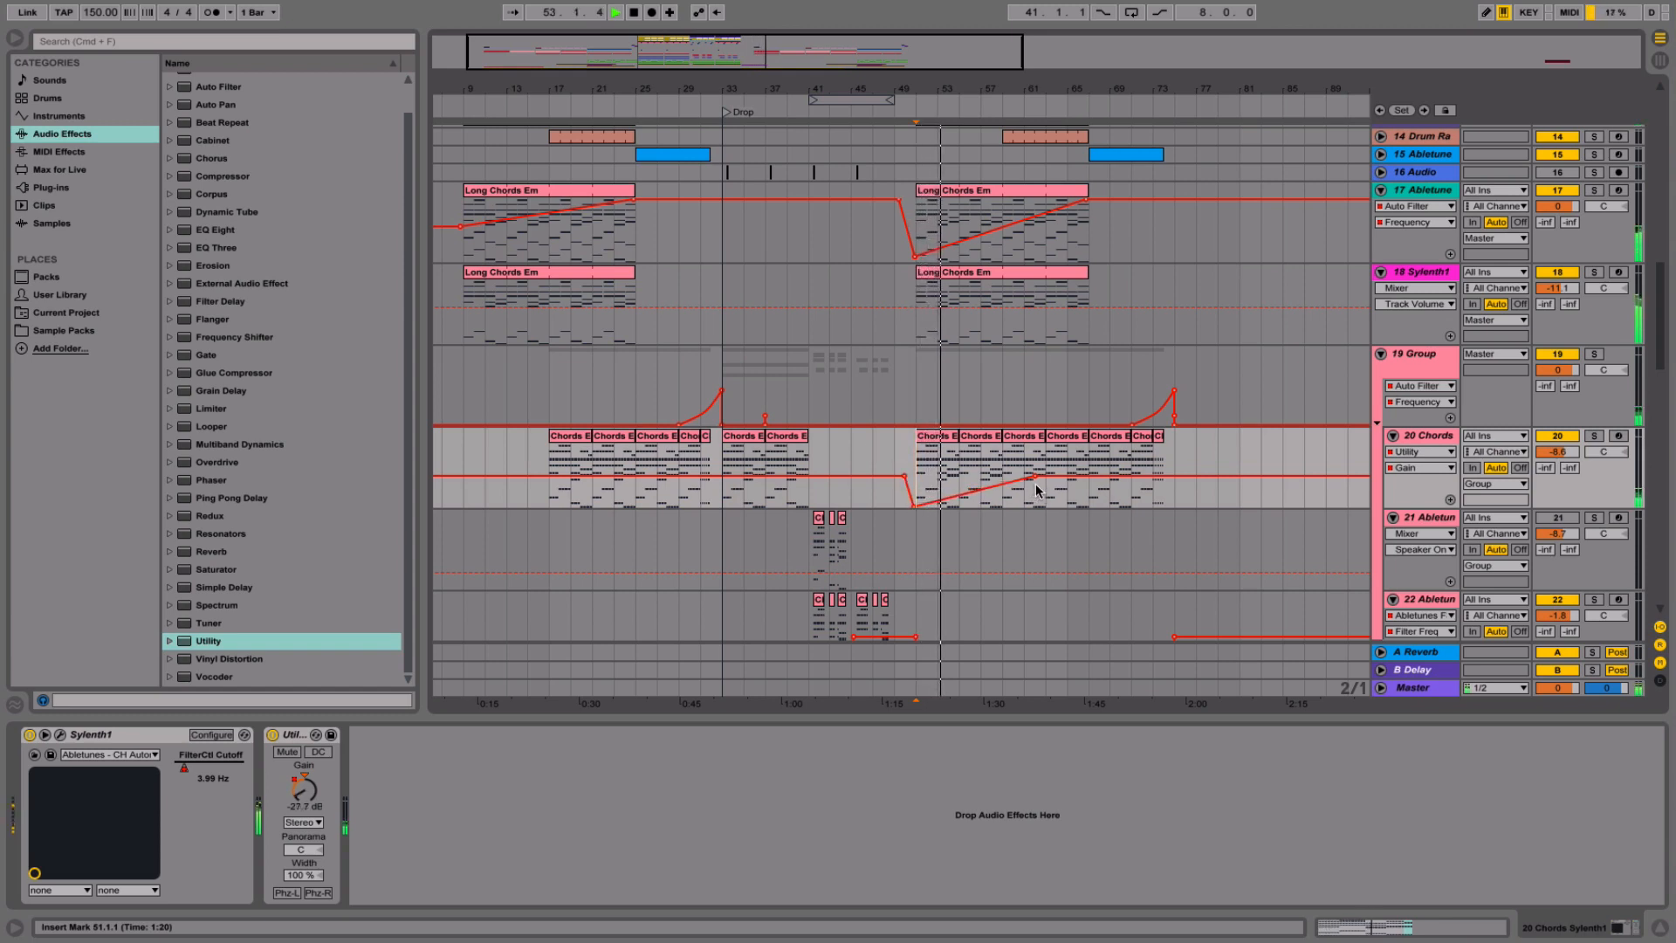
{"action": "left_click", "coordinate": [1661, 927]}
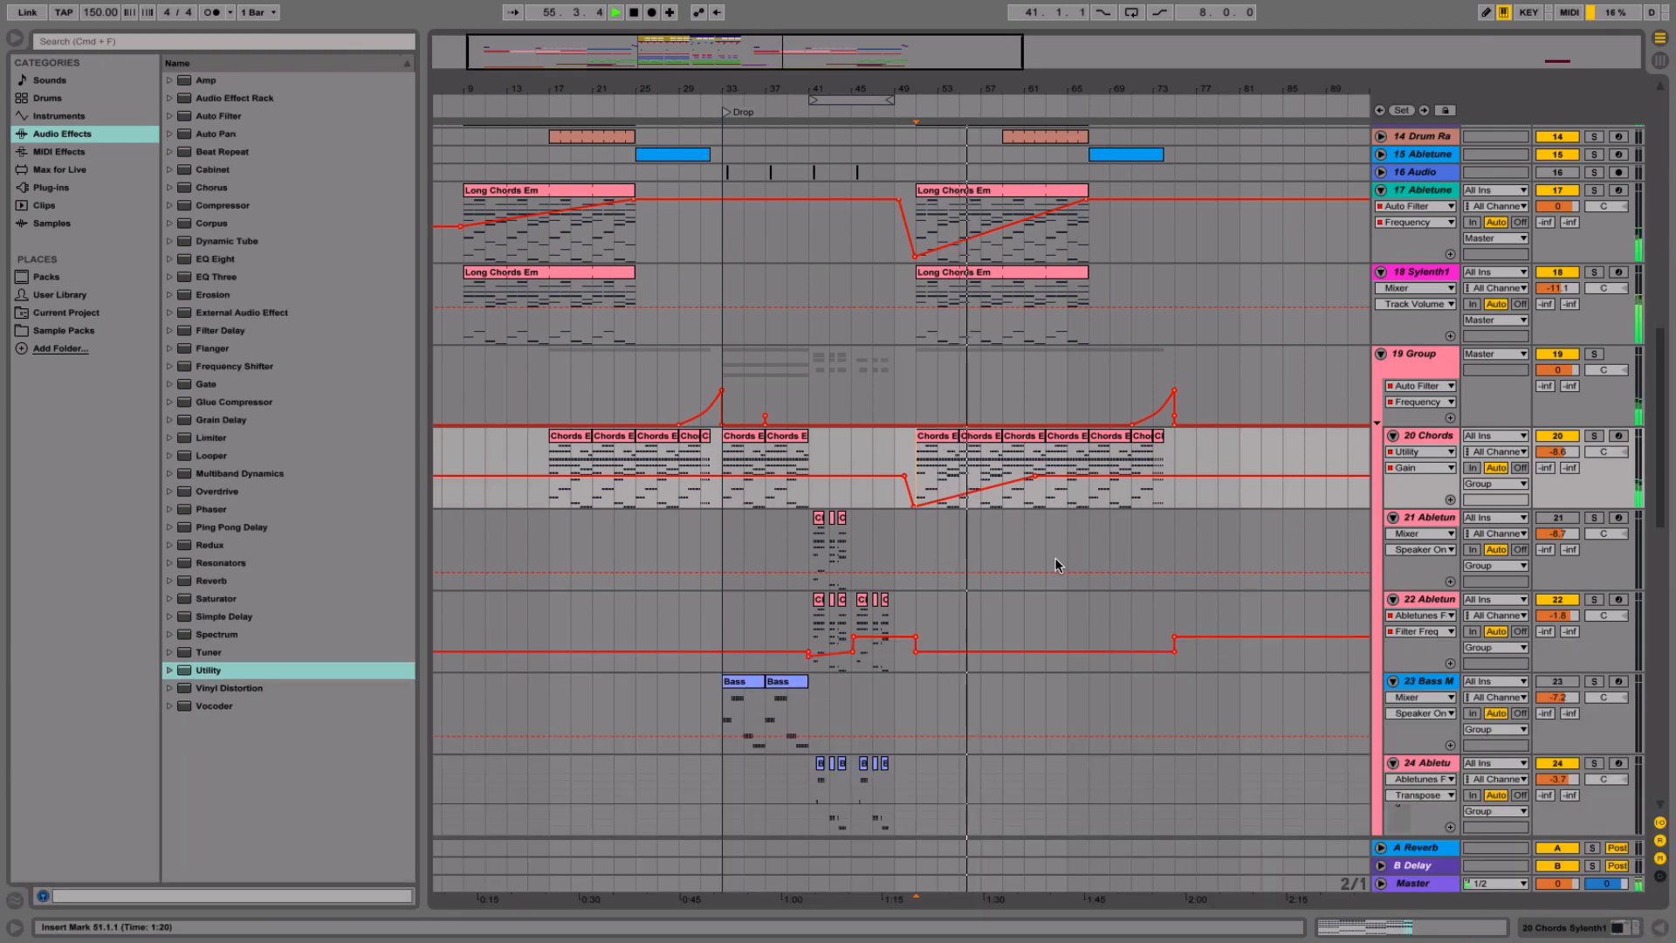
- Review the clips and automation across all tracks while the breakdown and build-up play
{"action": "scroll", "coordinate": [1056, 565], "scroll_direction": "down", "scroll_amount": 10}
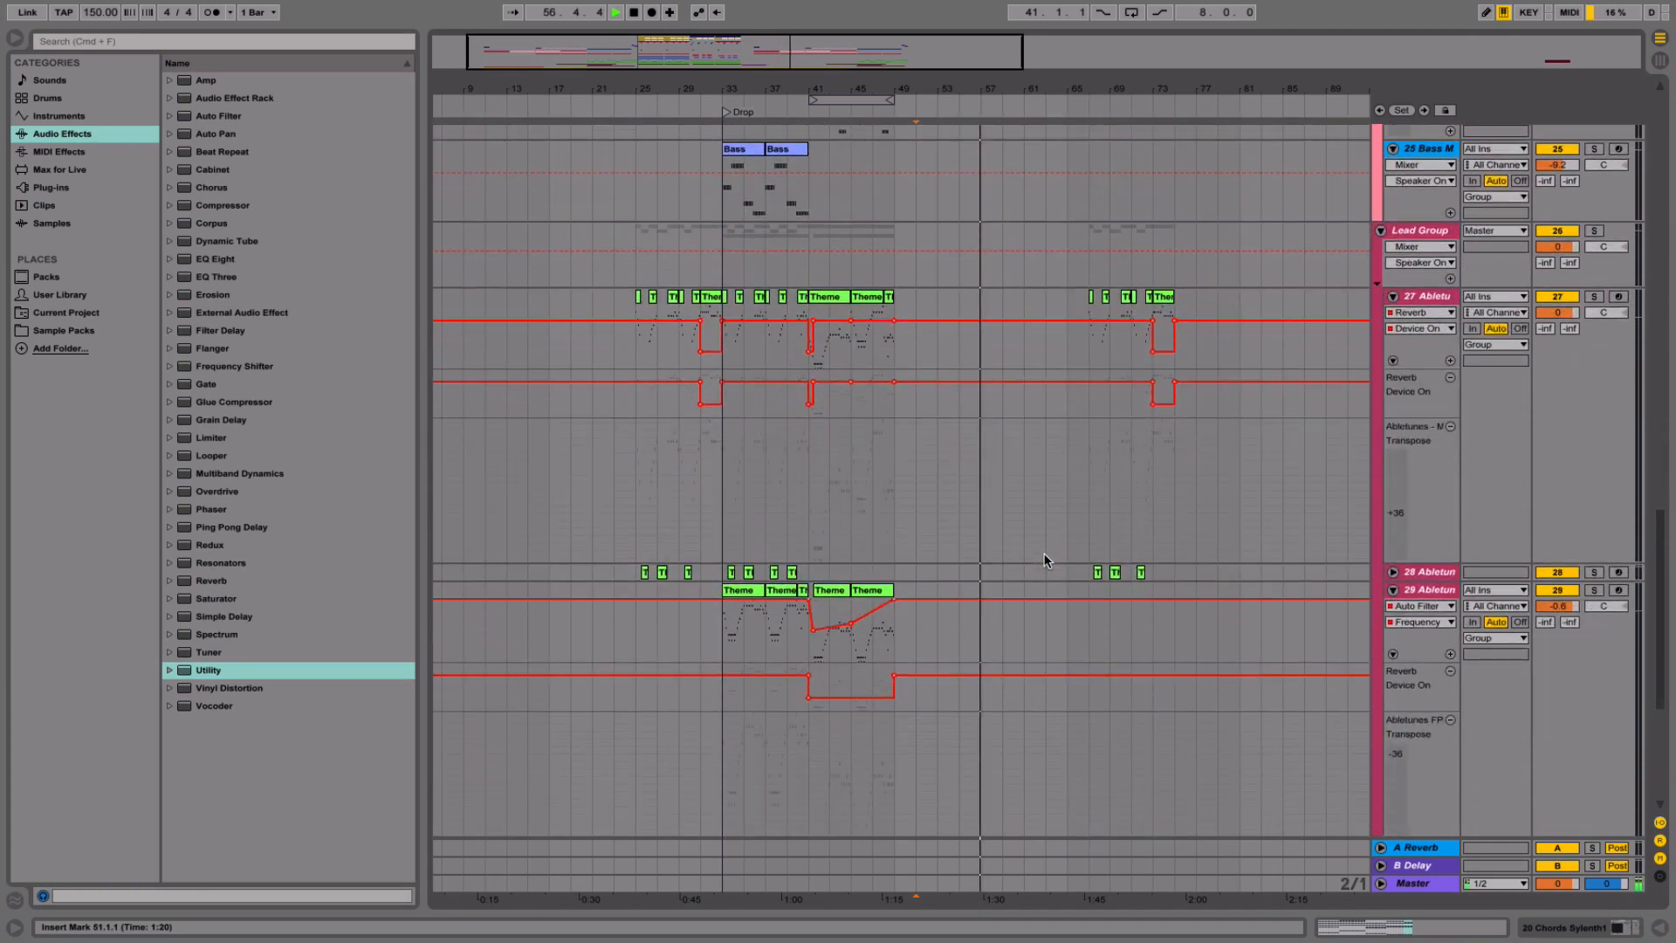
{"action": "scroll", "coordinate": [1047, 560], "scroll_direction": "up", "scroll_amount": 8}
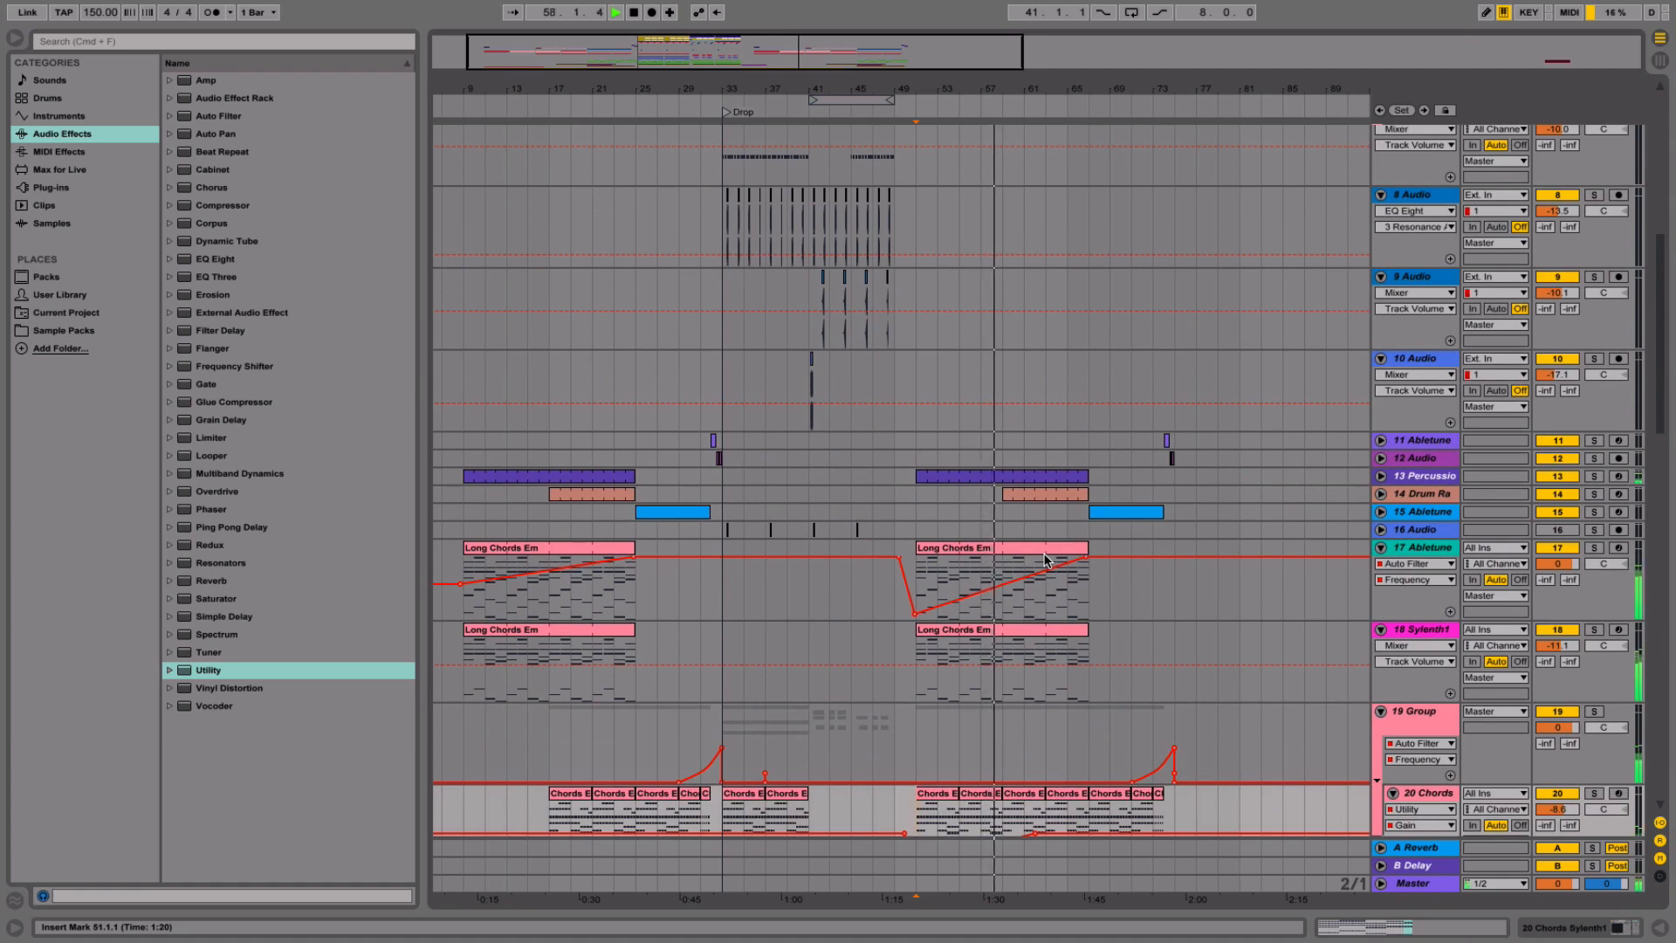
{"action": "scroll", "coordinate": [1044, 554], "scroll_direction": "up", "scroll_amount": 3}
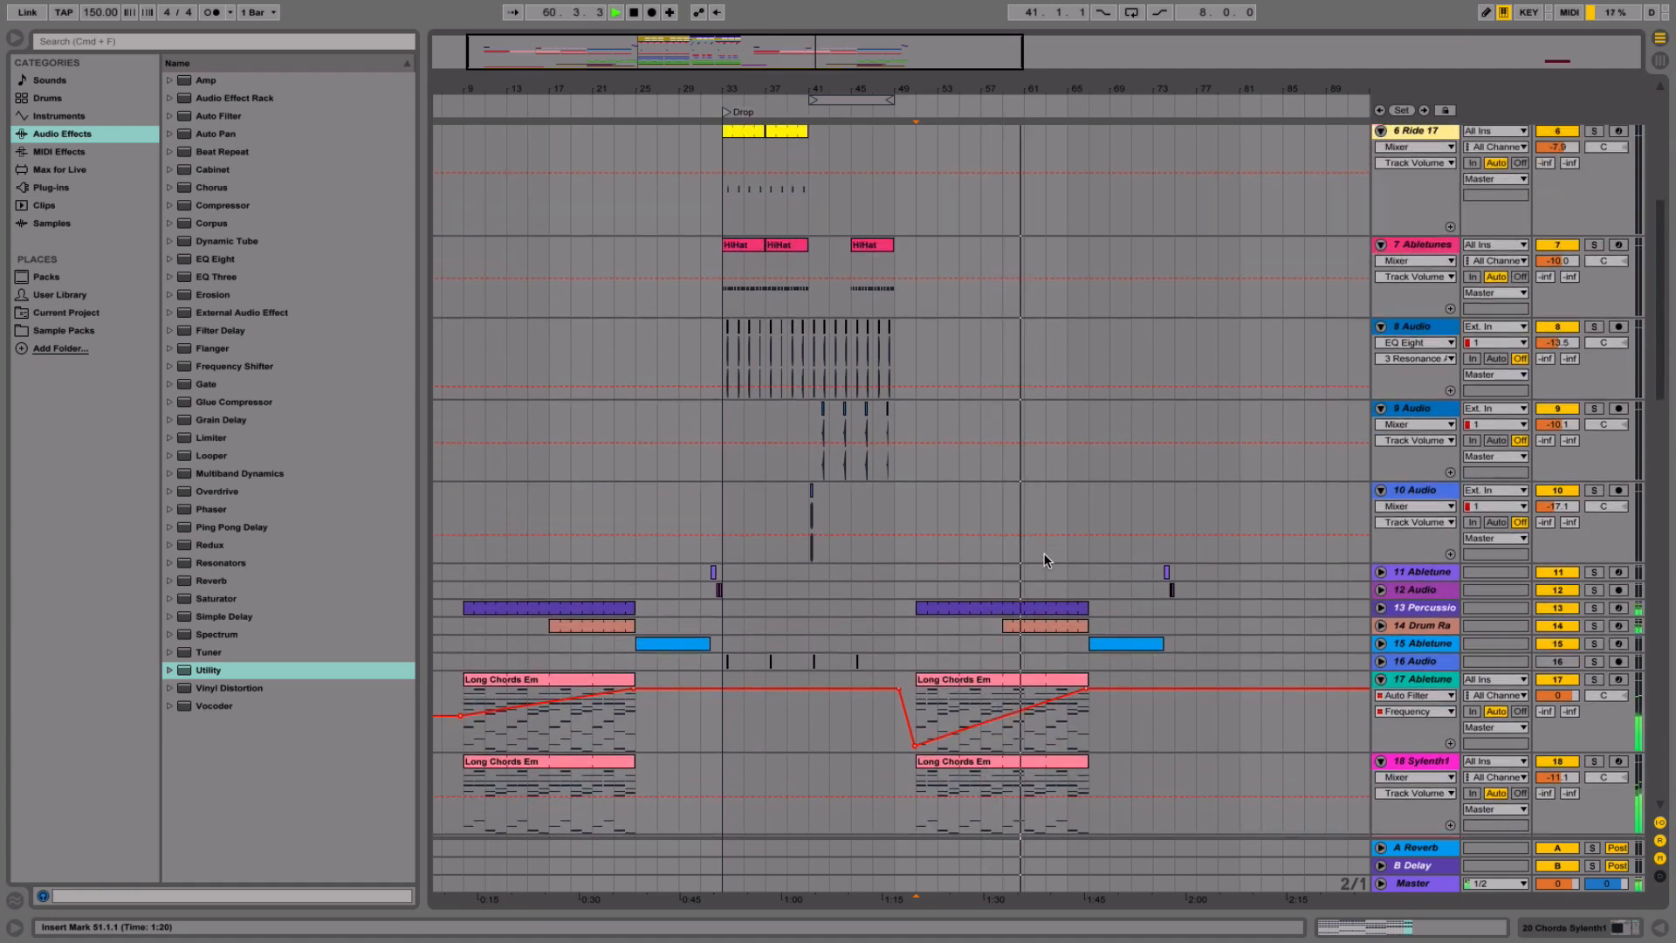
{"action": "scroll", "coordinate": [1044, 552], "scroll_direction": "down", "scroll_amount": 10}
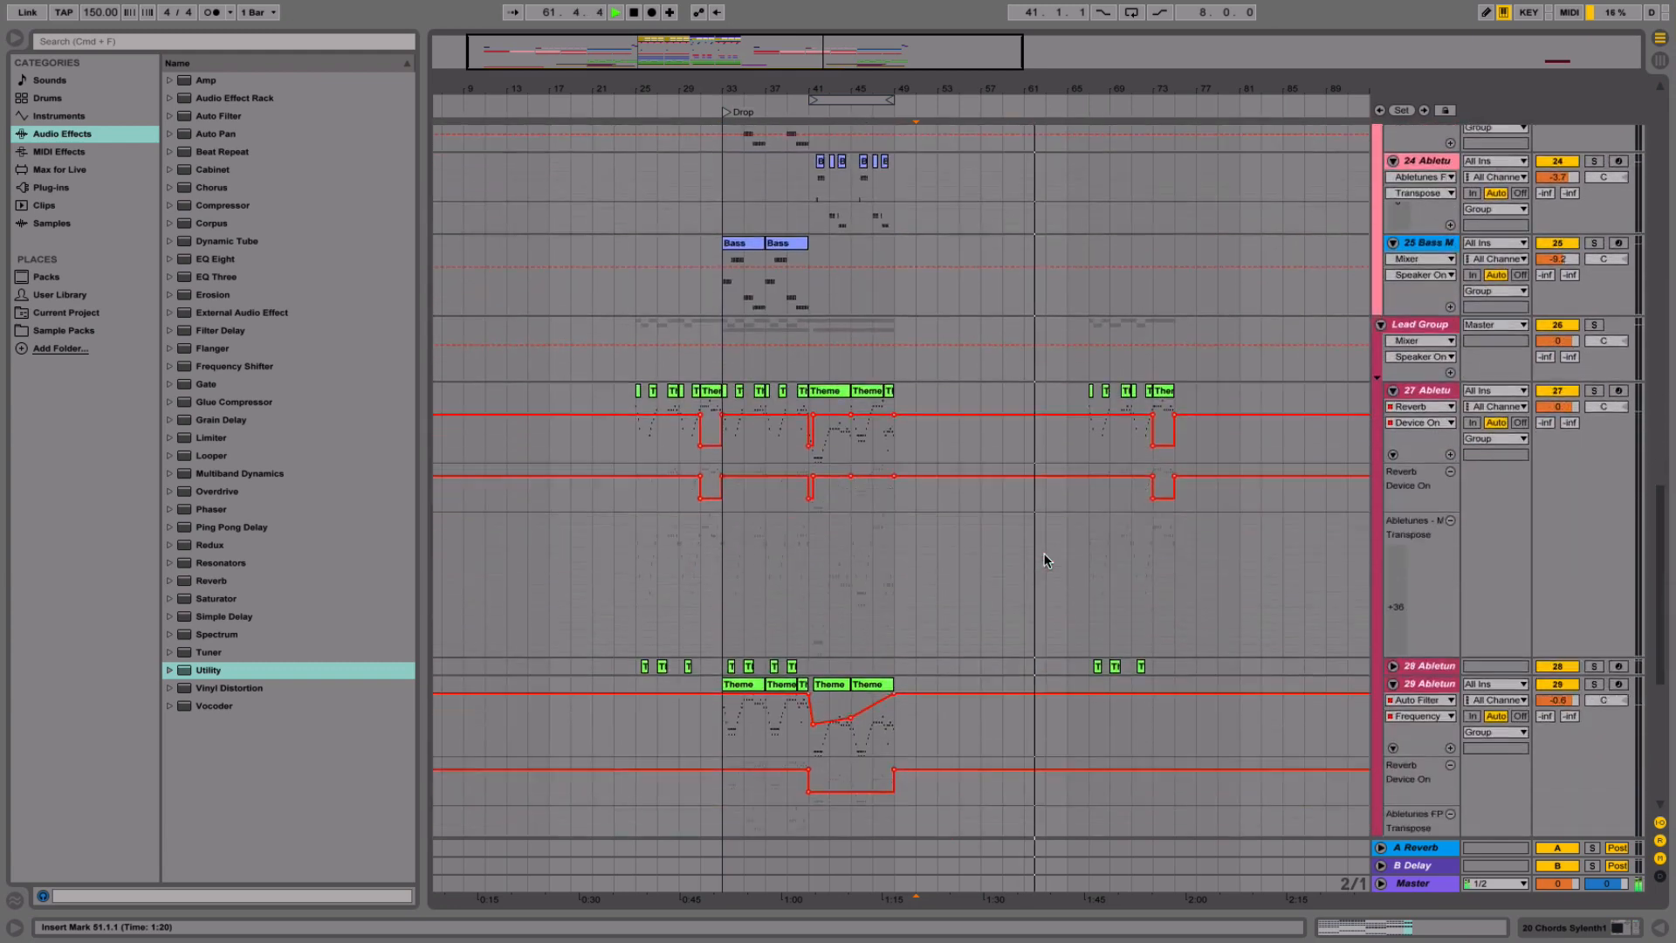
{"action": "scroll", "coordinate": [1044, 554], "scroll_direction": "down", "scroll_amount": 10}
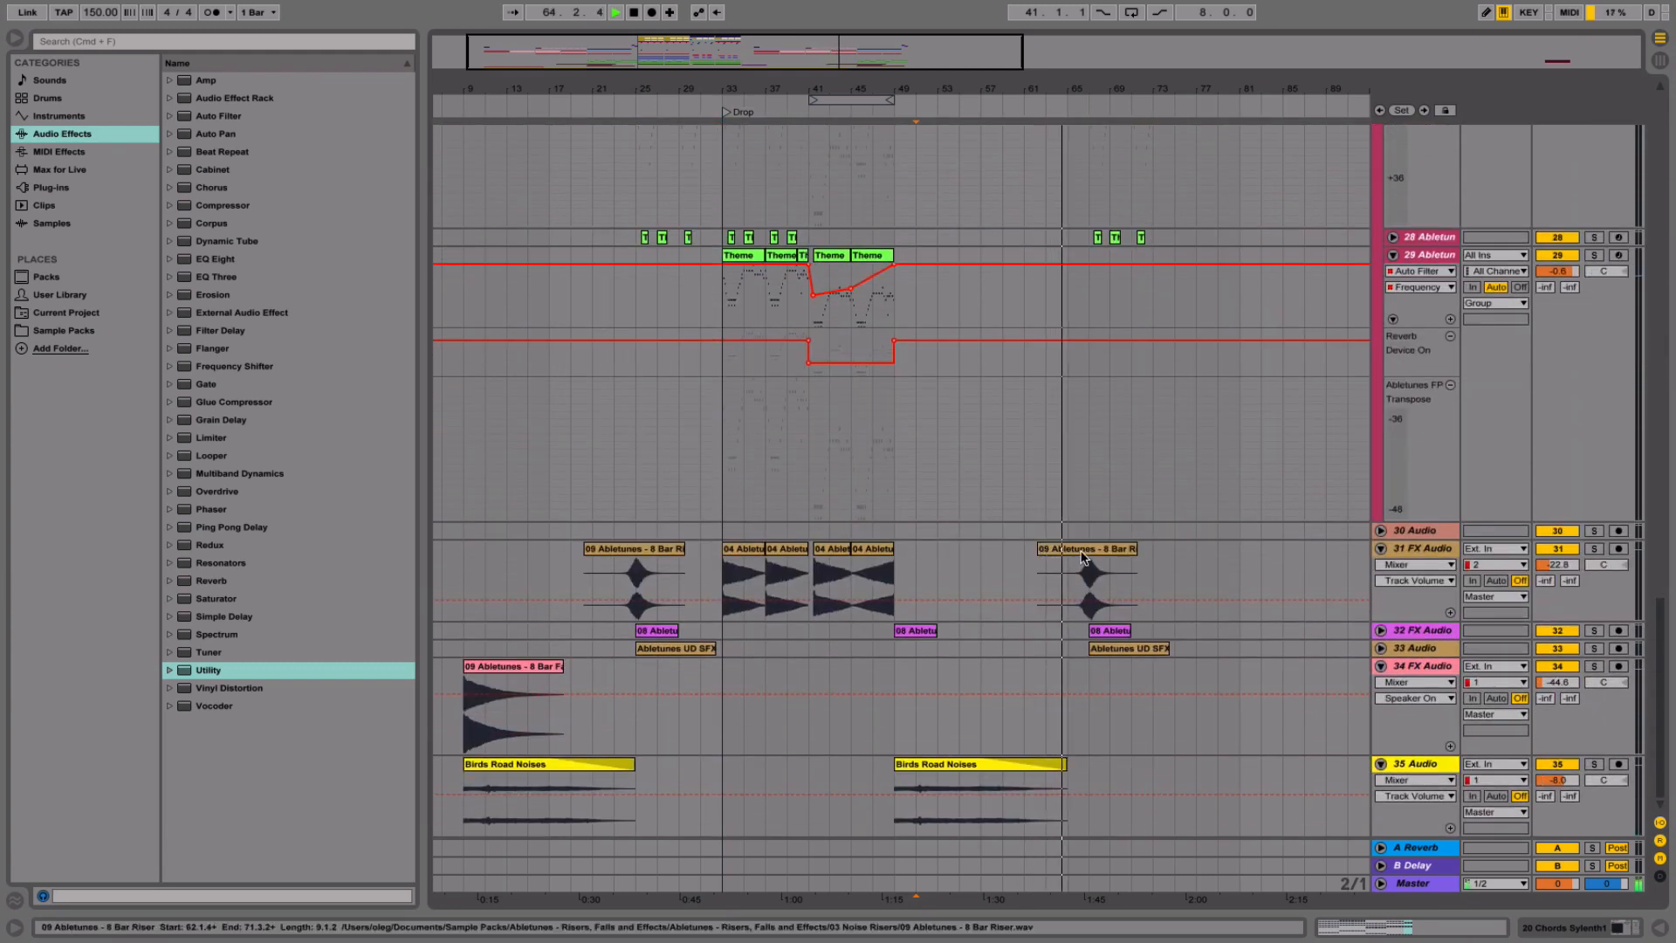
{"action": "scroll", "coordinate": [1080, 552], "scroll_direction": "right", "scroll_amount": 4}
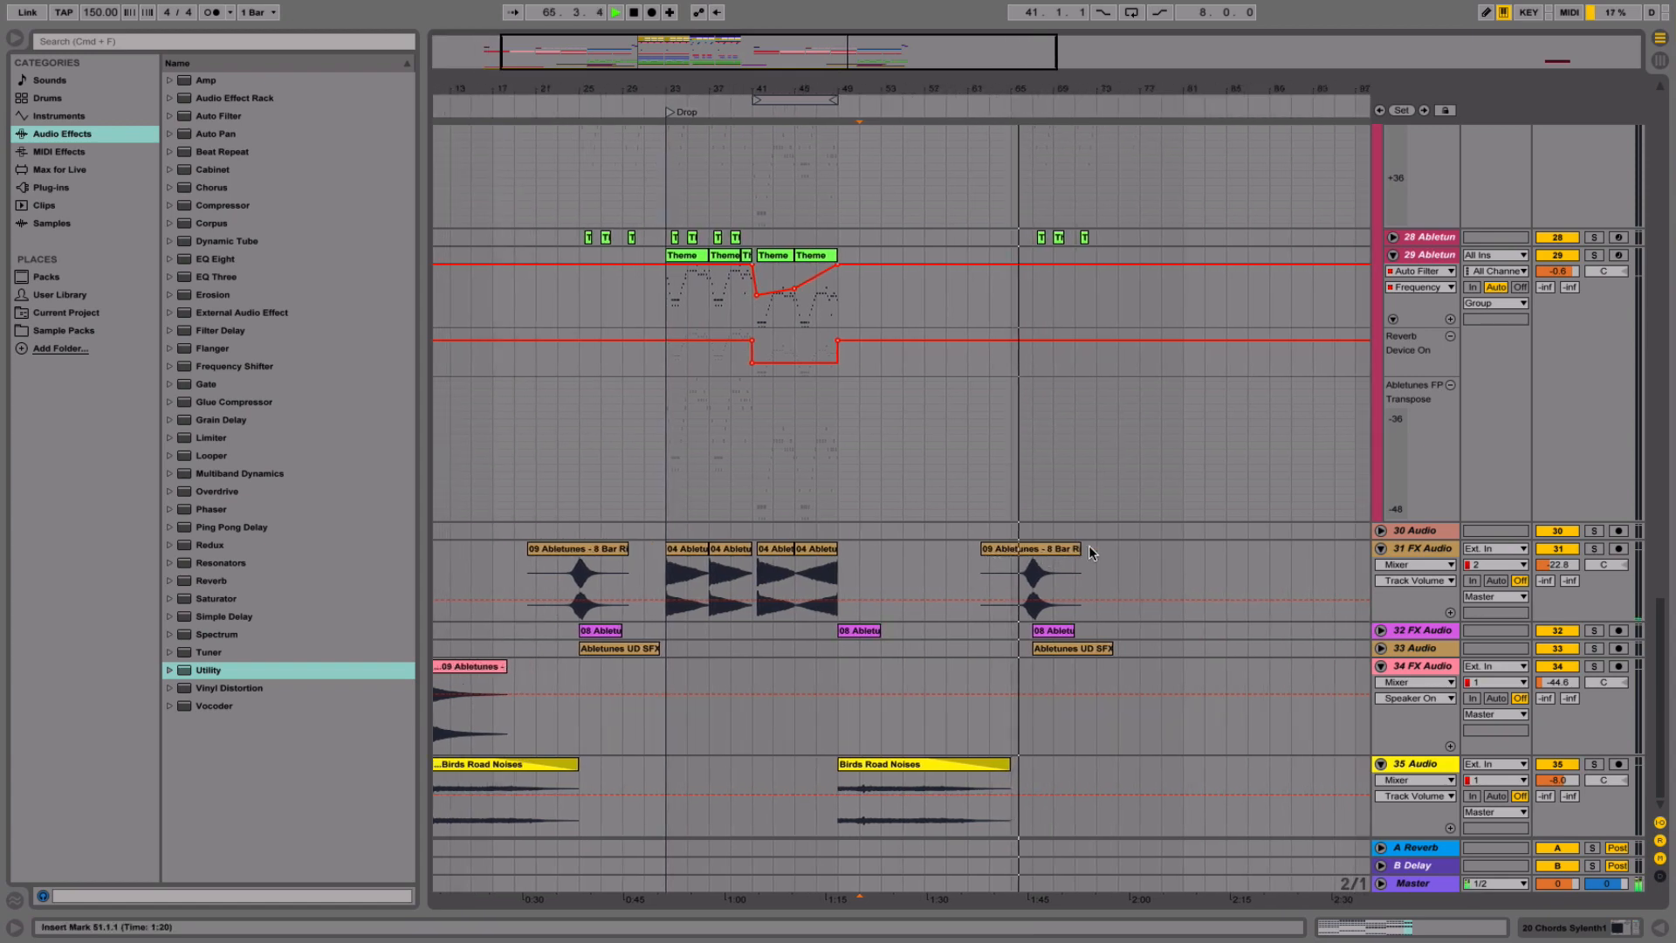
{"action": "scroll", "coordinate": [1092, 548], "scroll_direction": "up", "scroll_amount": 10}
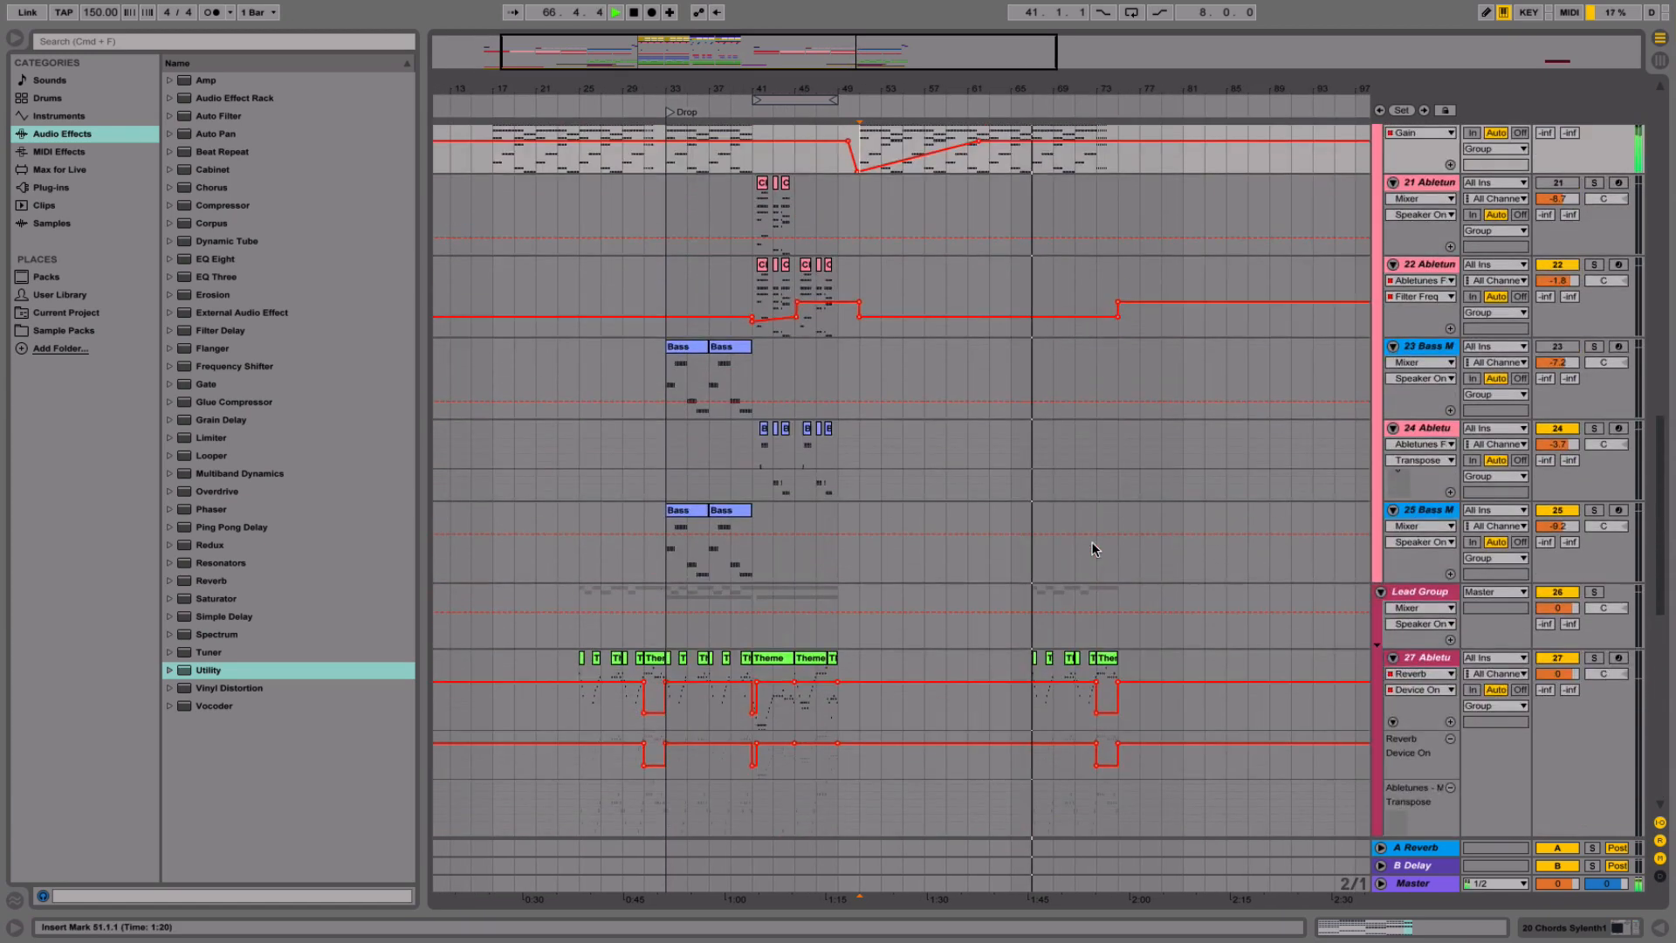
{"action": "scroll", "coordinate": [1094, 548], "scroll_direction": "up", "scroll_amount": 2}
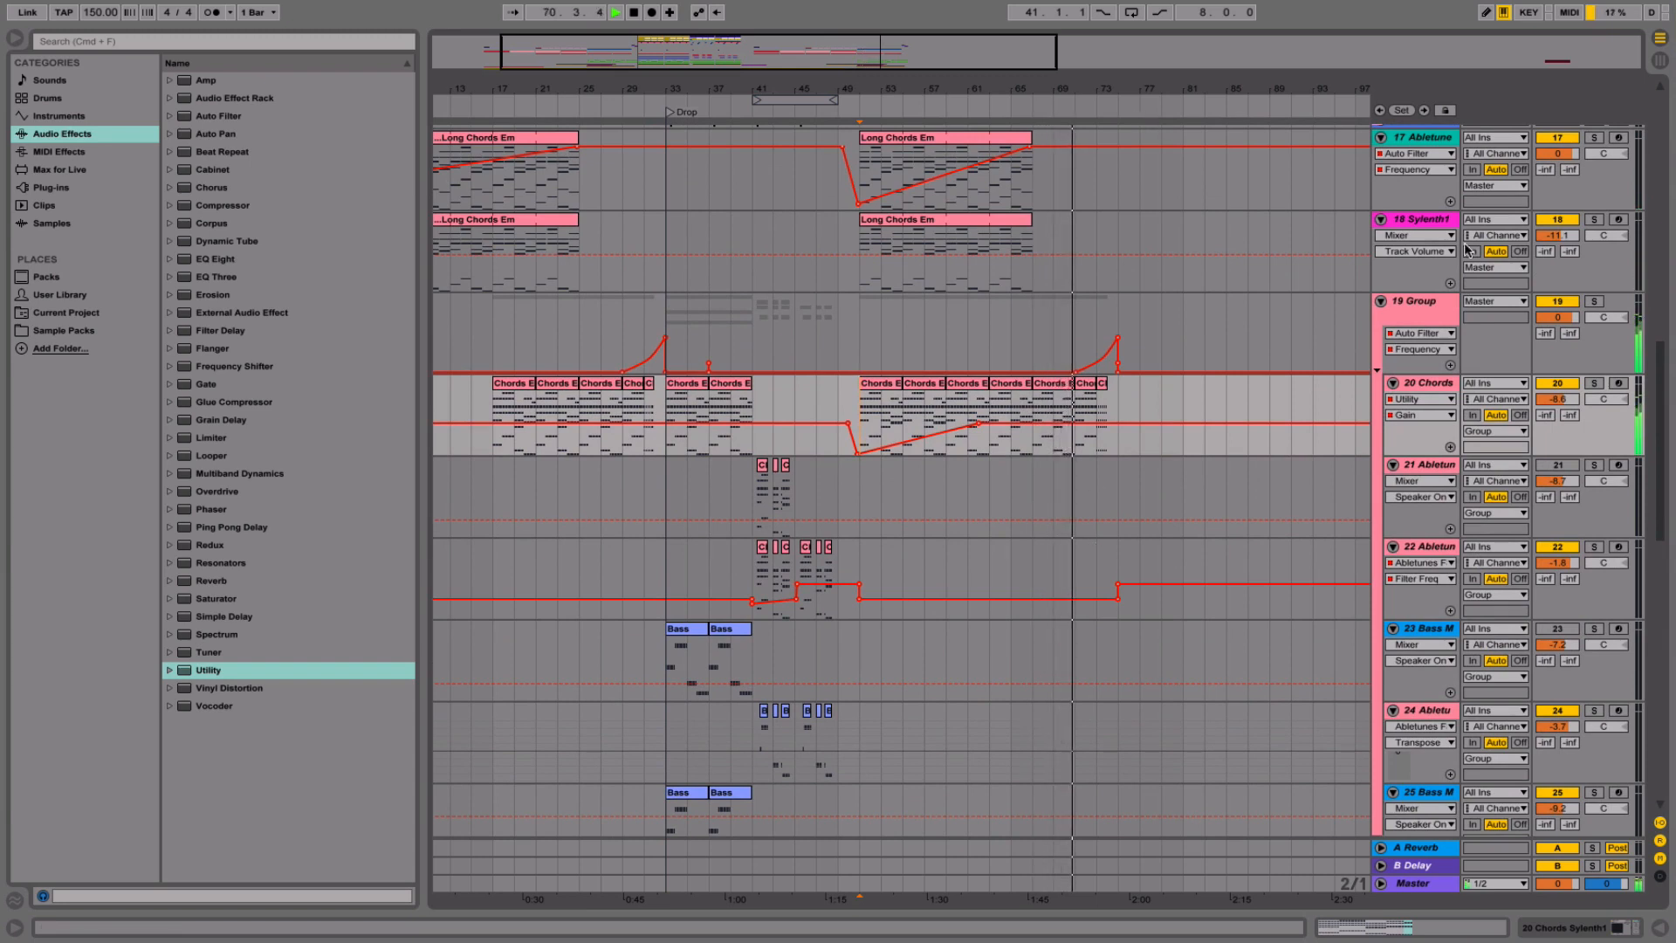
- Fold all tracks at once and fit the whole arrangement in view
{"action": "left_click", "coordinate": [1403, 220]}
{"action": "key", "text": "super+a"}
{"action": "left_click", "coordinate": [1382, 220]}
{"action": "left_click", "coordinate": [1222, 282]}
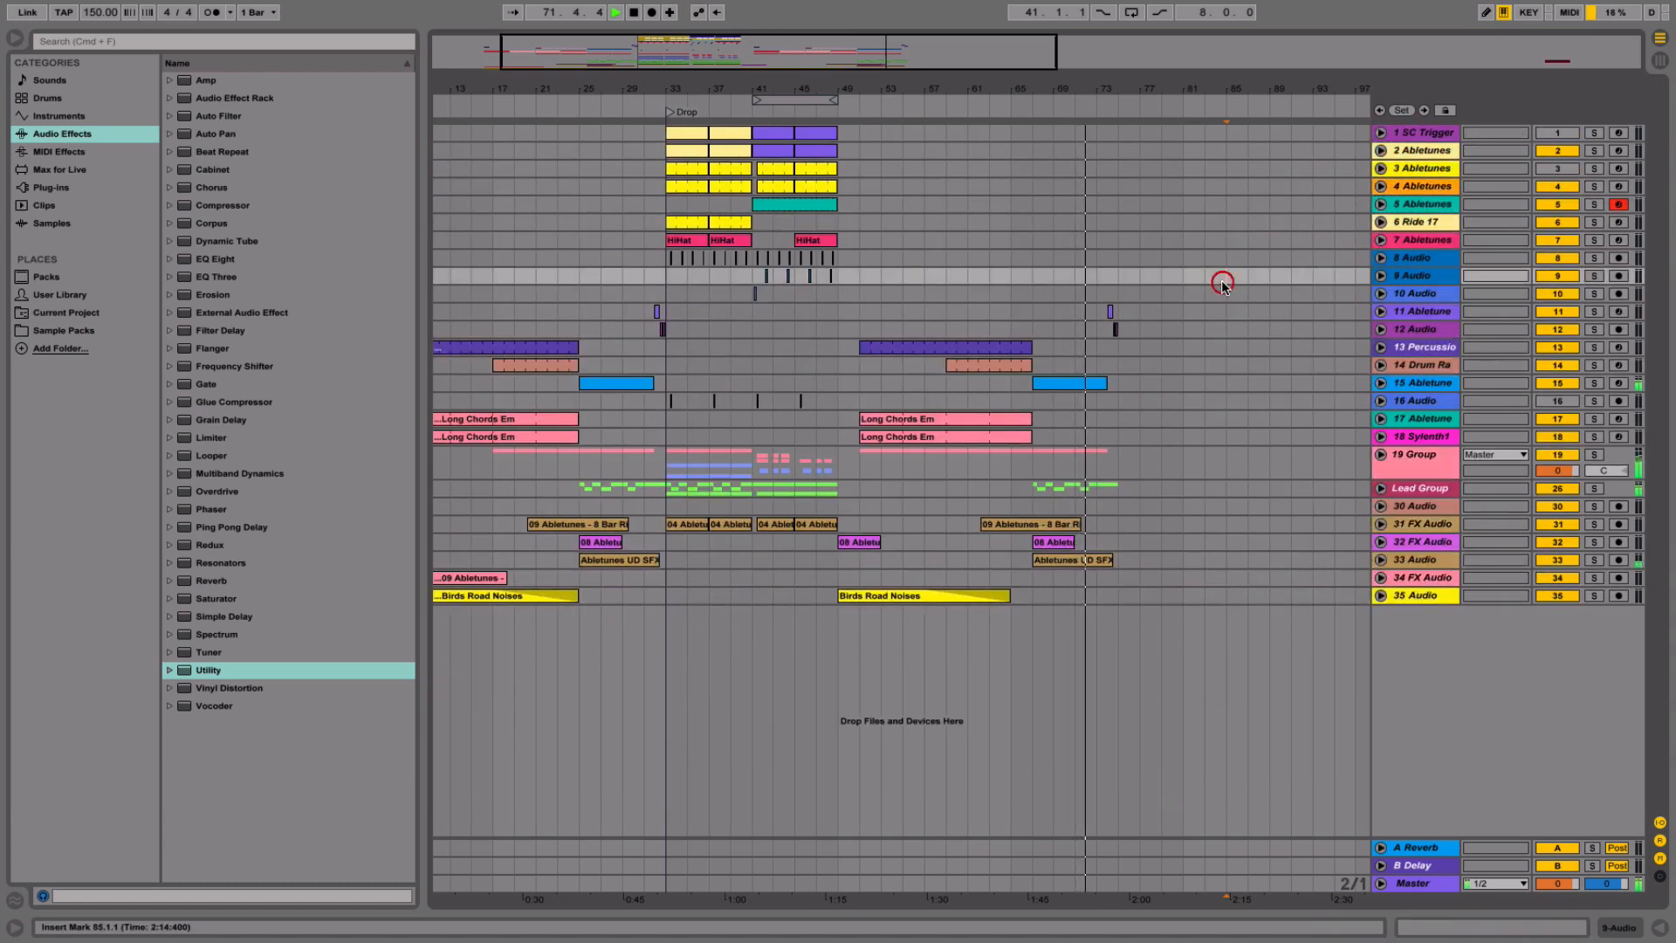
{"action": "left_click_drag", "start_coordinate": [1142, 91], "coordinate": [1105, 90]}
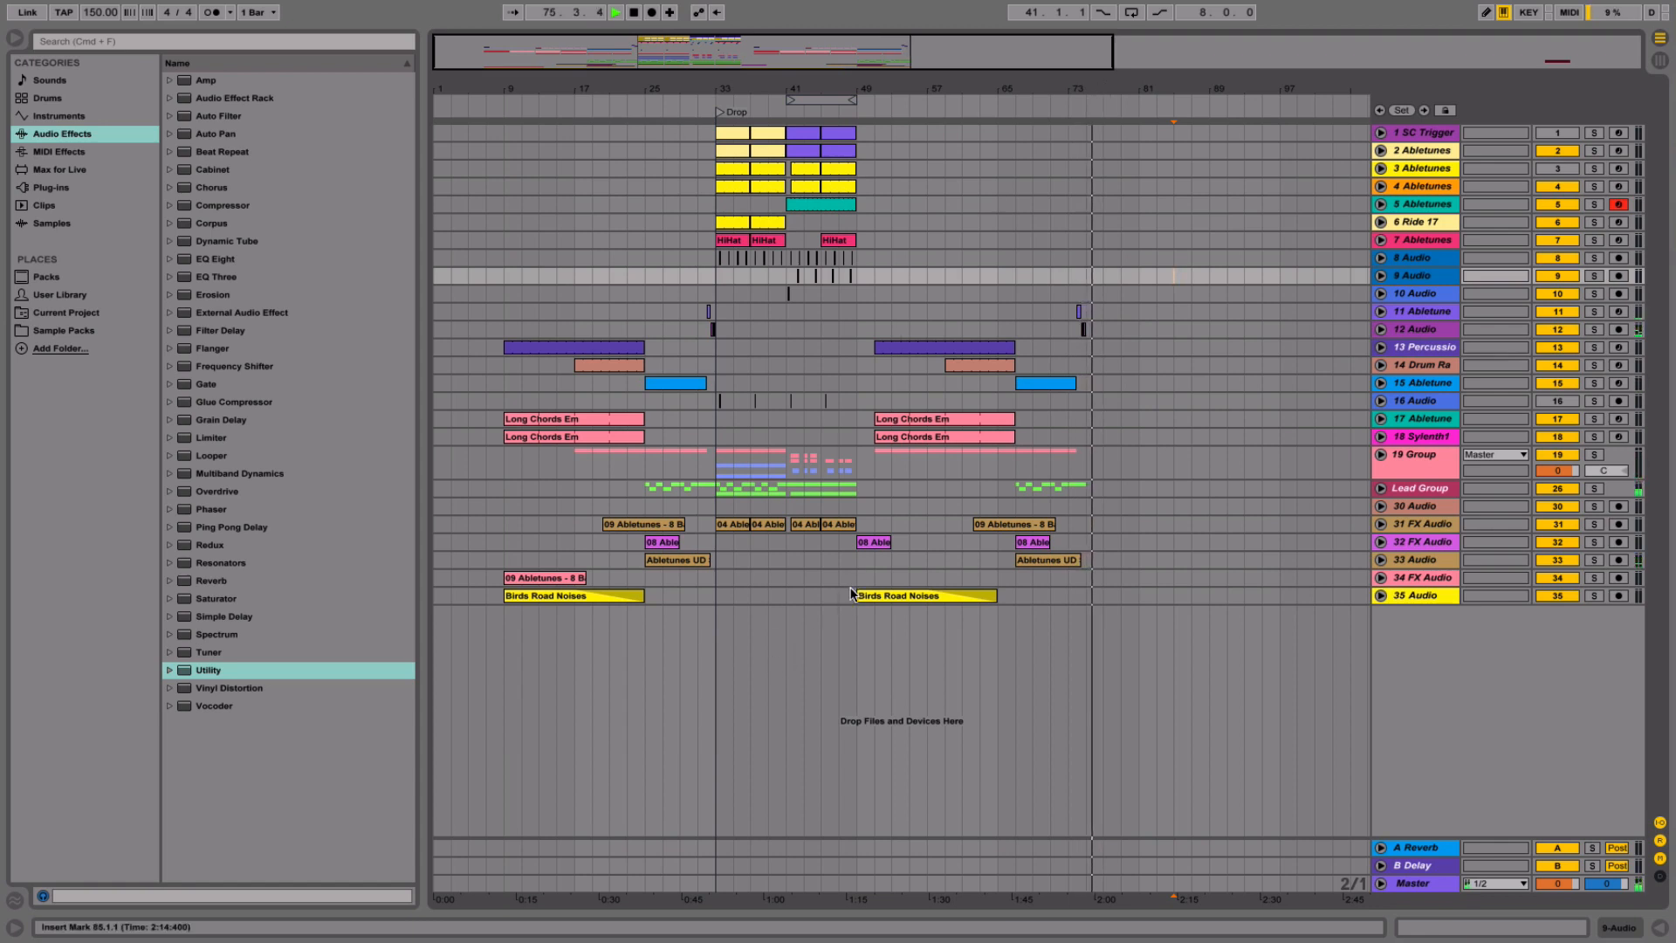
- Copy the drop section up to bar 49 on all tracks to the second build-up's end near bar 75, and play from bar 73
{"action": "left_click_drag", "start_coordinate": [856, 598], "coordinate": [721, 84]}
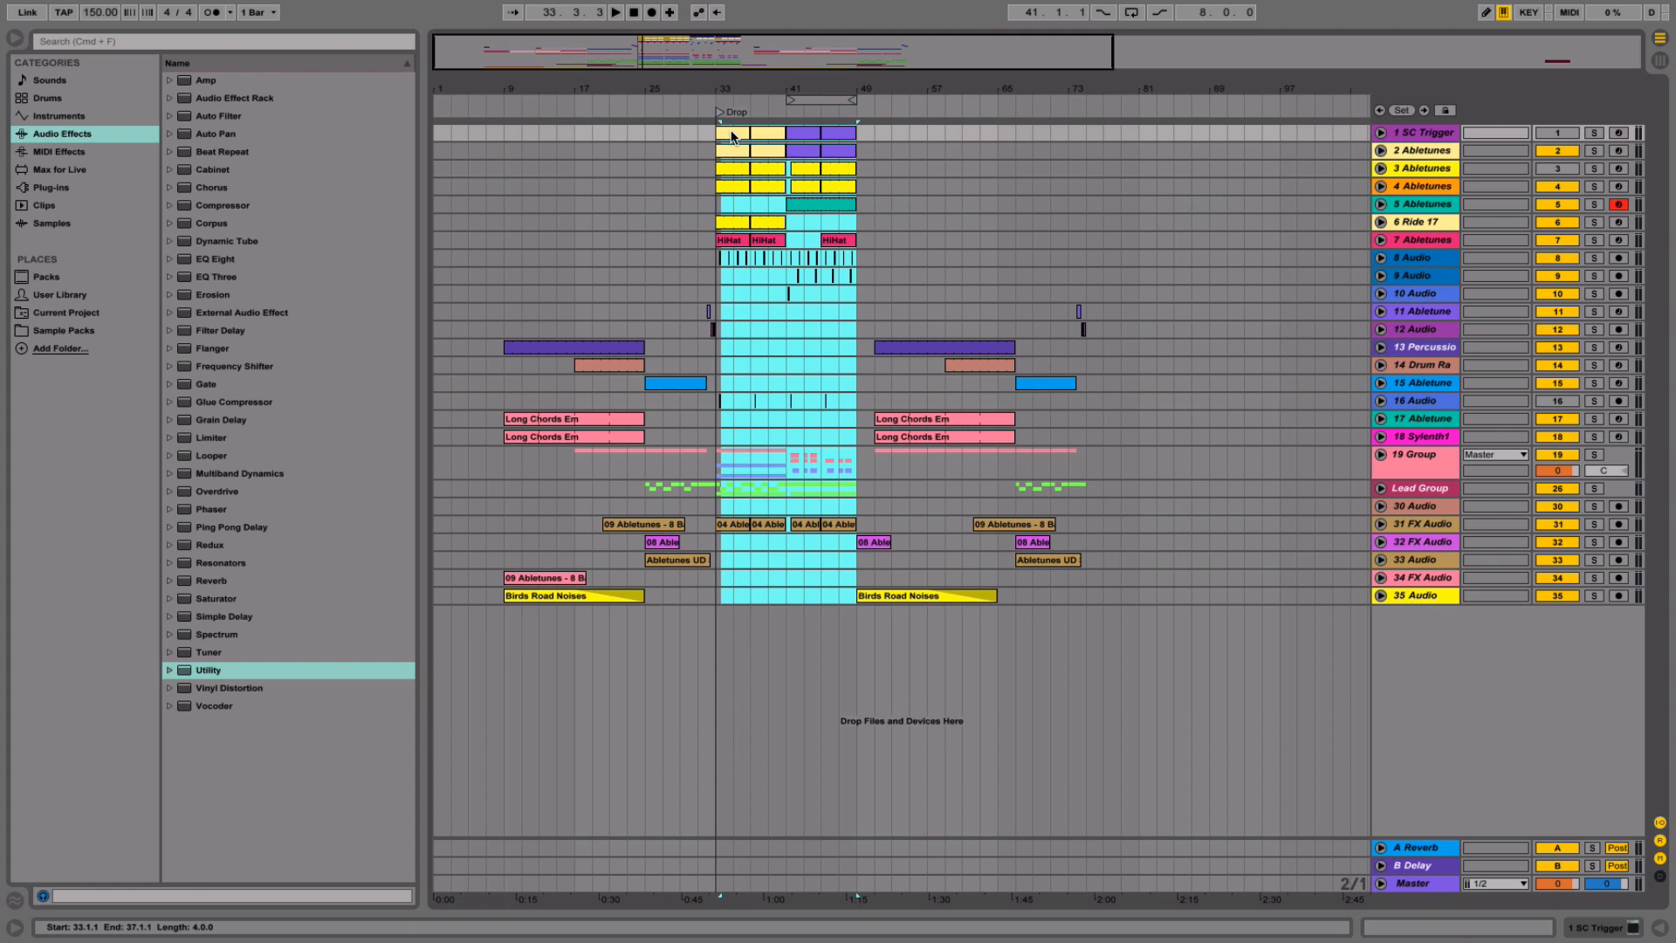
{"action": "left_click_drag", "start_coordinate": [1084, 124], "coordinate": [1101, 135]}
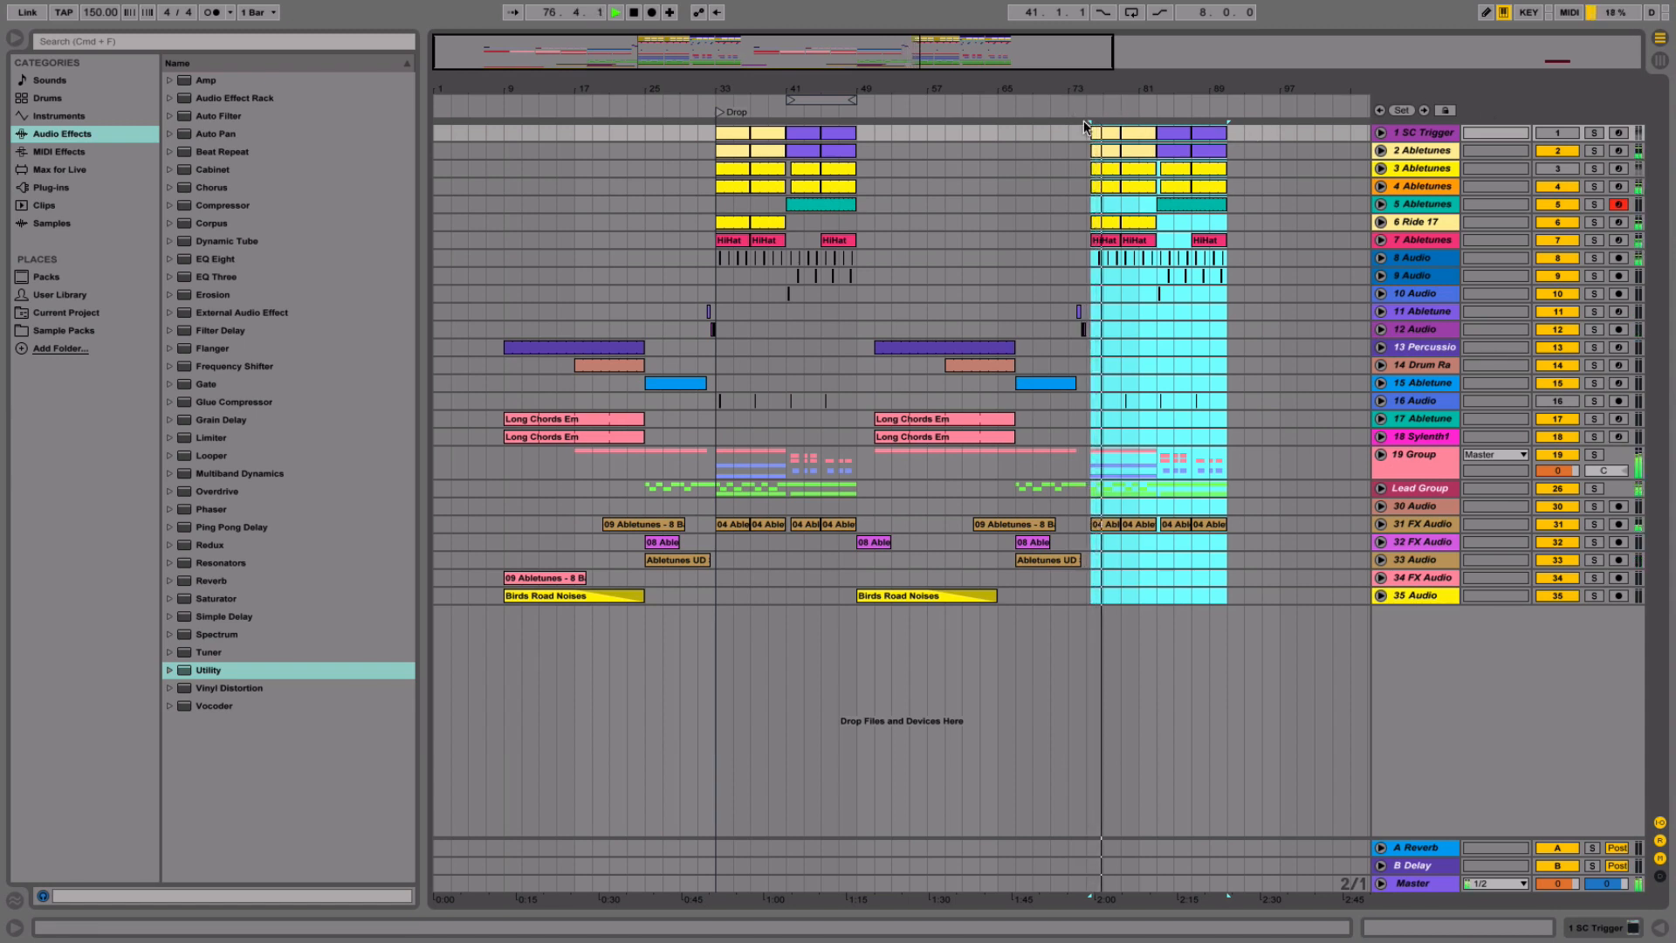
{"action": "left_click", "coordinate": [1064, 102]}
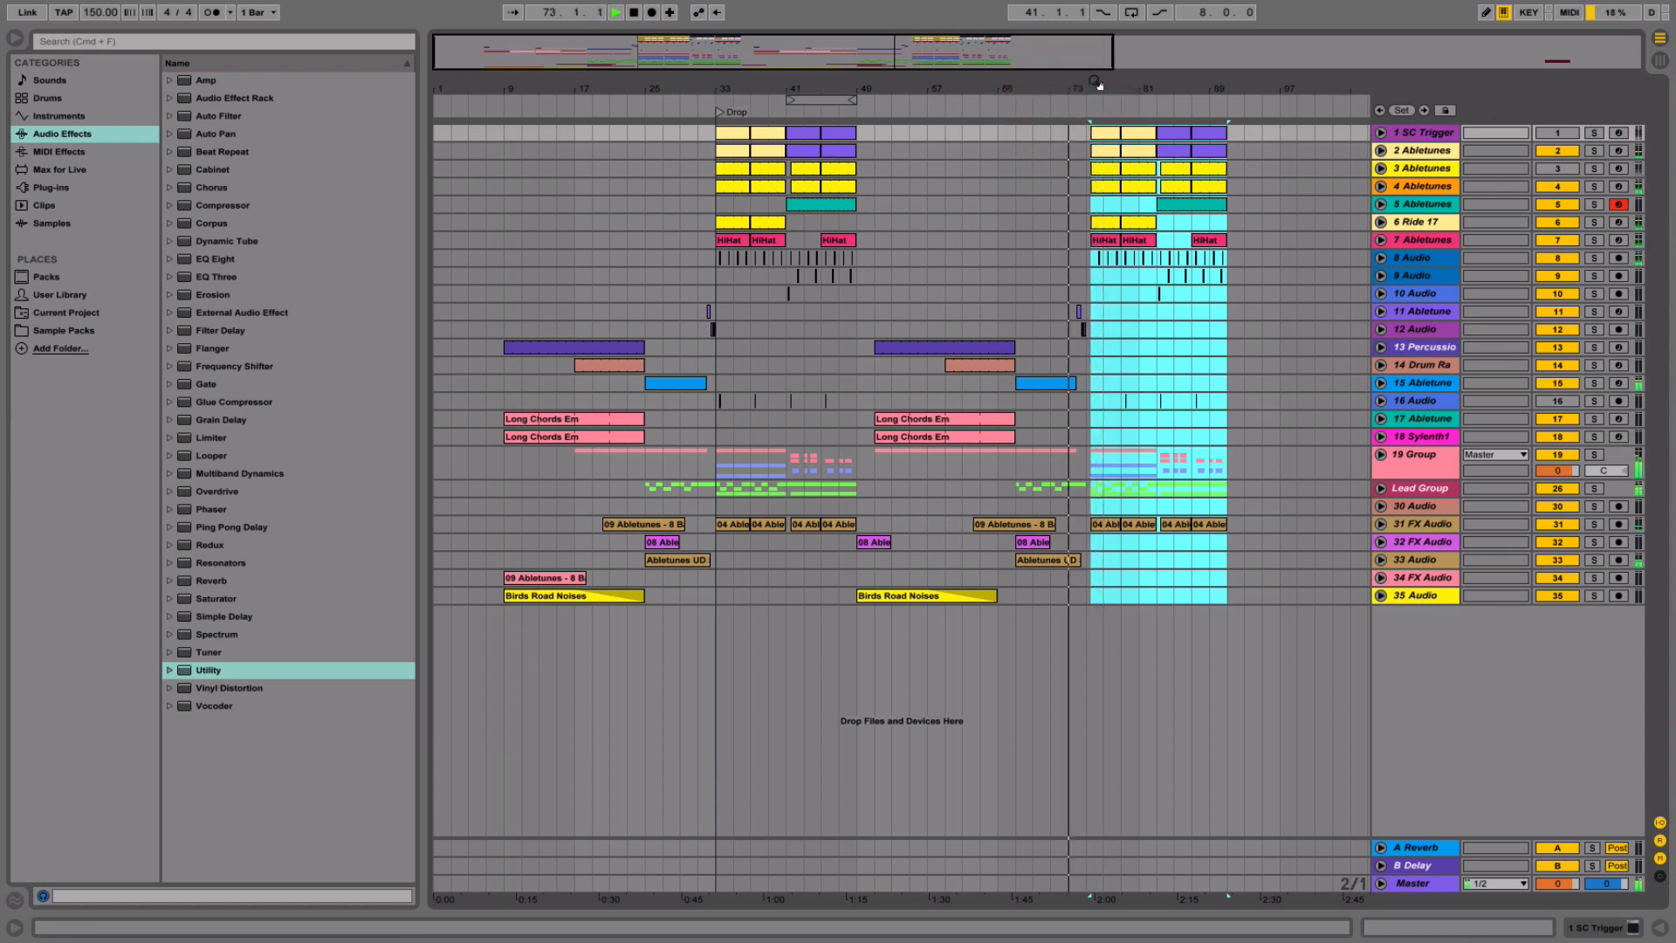
- Undo the misaligned drop copy and copy the drop from bars 33 to 49 on all tracks to bar 75
{"action": "left_click_drag", "start_coordinate": [1094, 85], "coordinate": [1092, 86]}
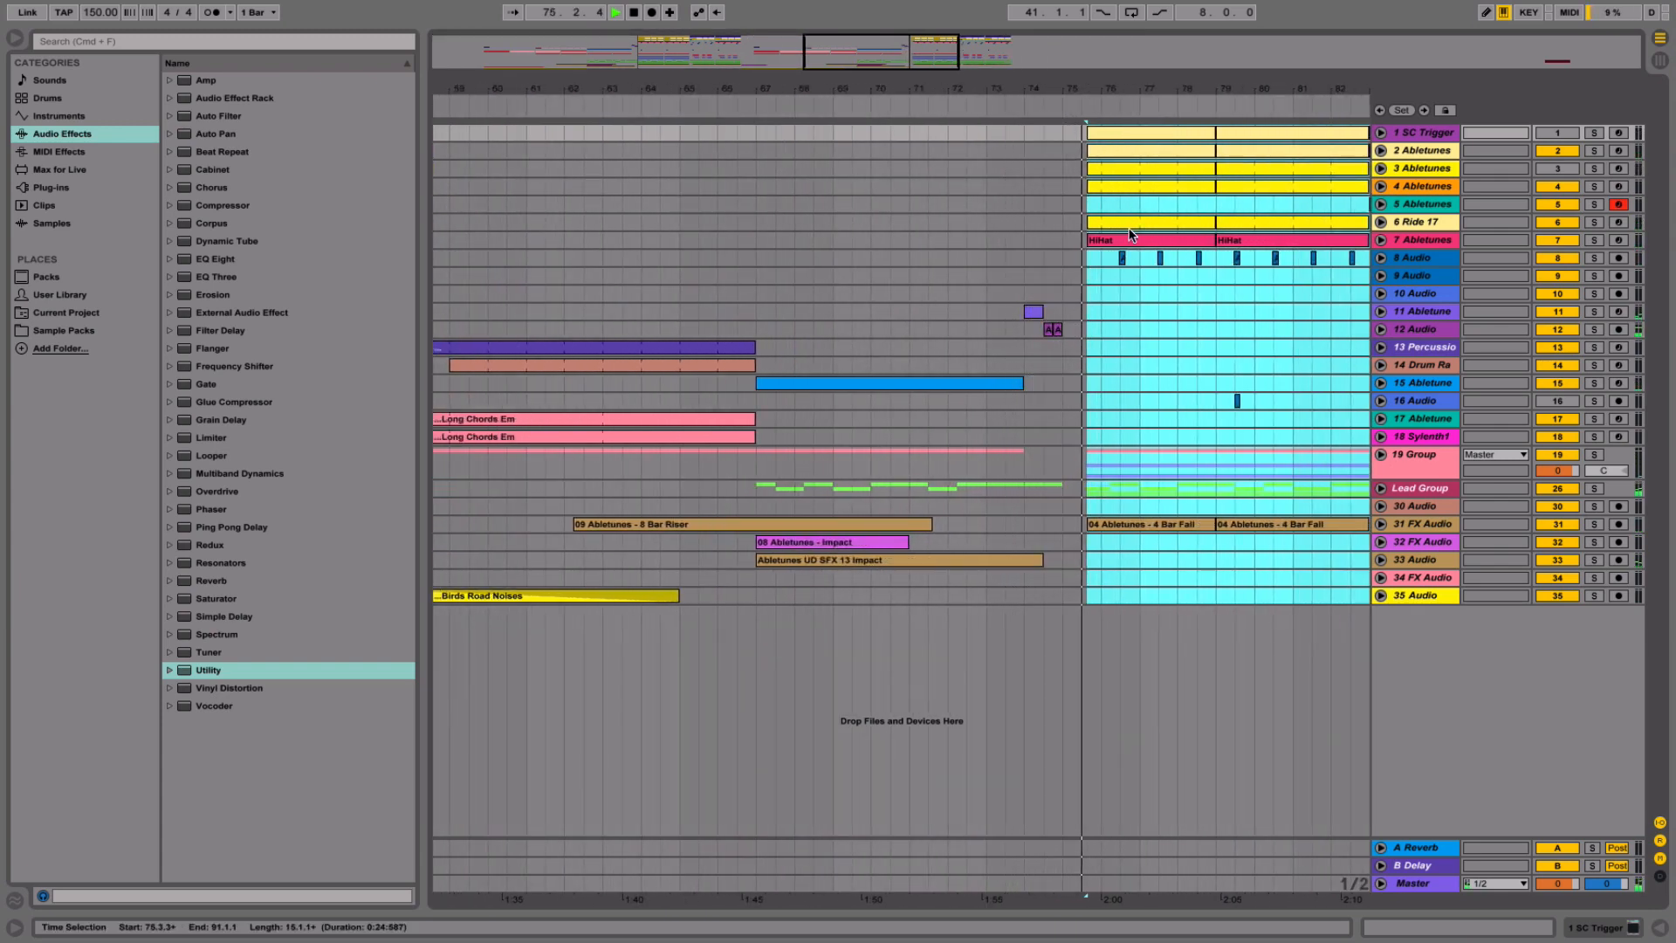
{"action": "key", "text": "super+z"}
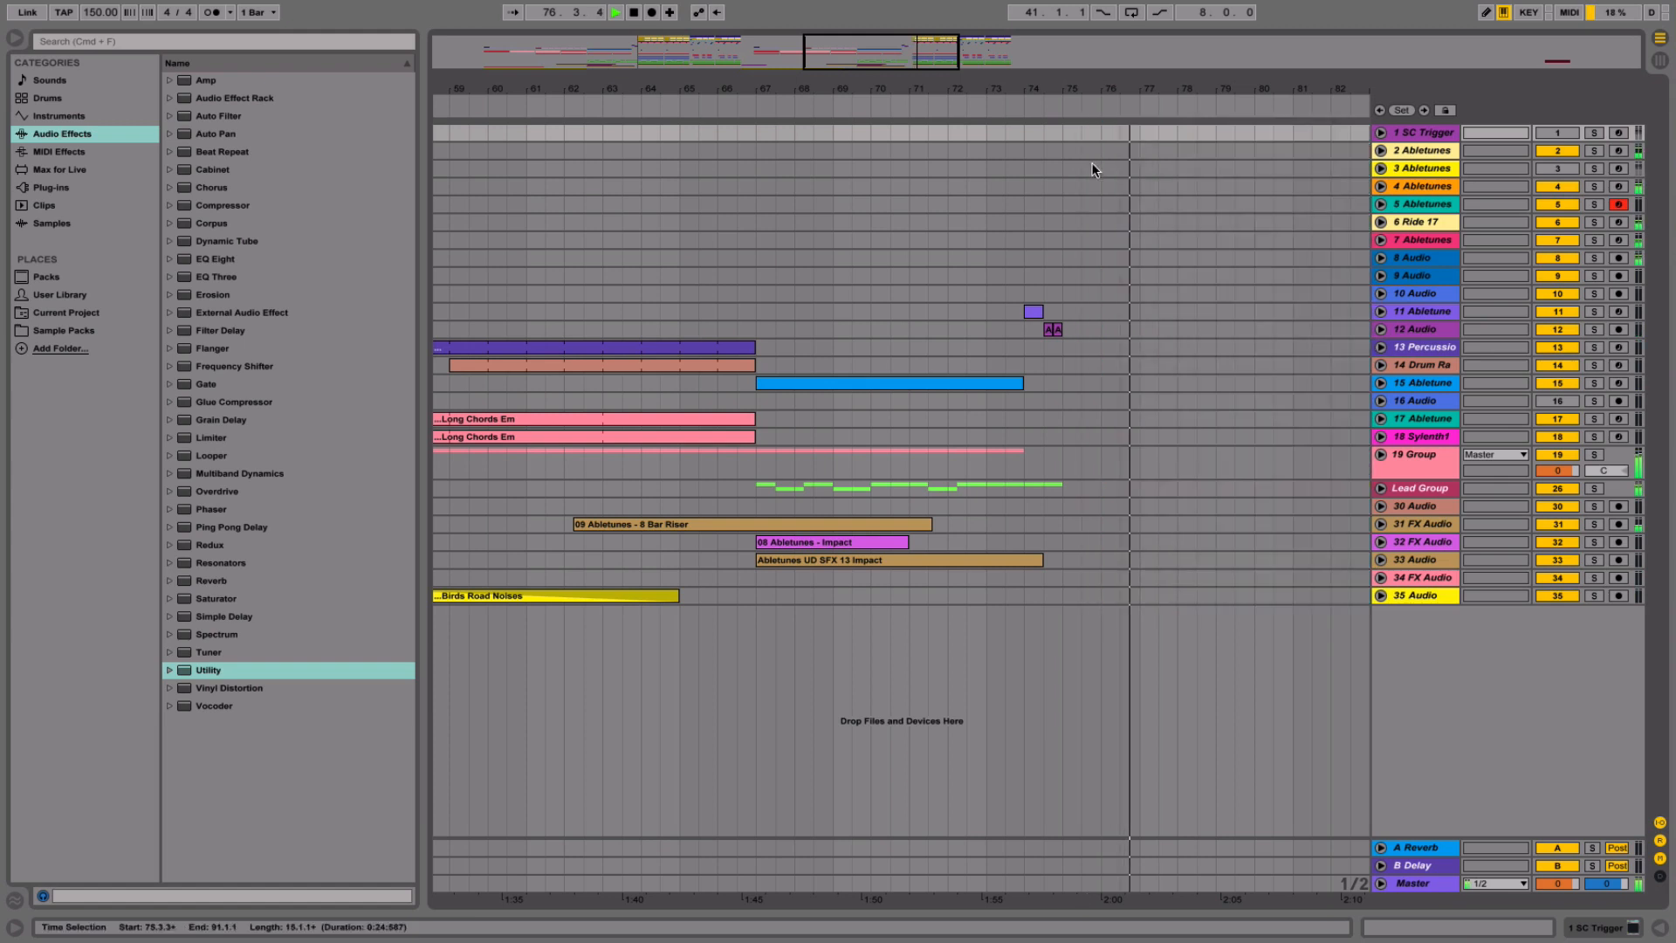
{"action": "key", "text": "space"}
{"action": "left_click_drag", "start_coordinate": [1099, 82], "coordinate": [1099, 26]}
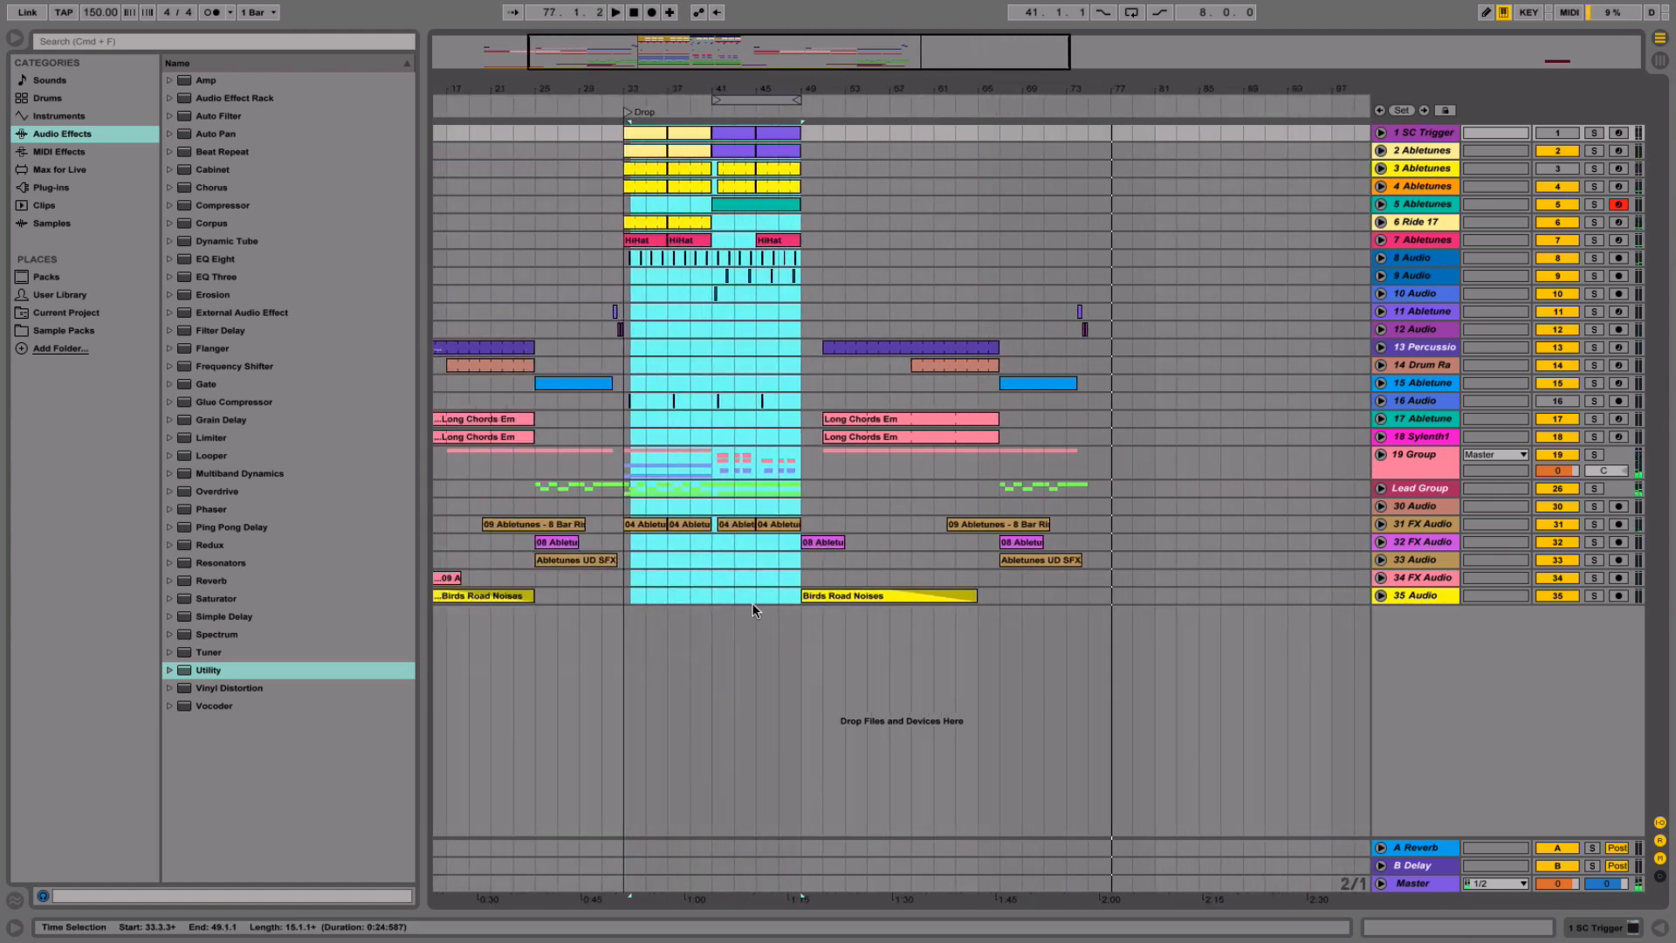
{"action": "left_click_drag", "start_coordinate": [798, 597], "coordinate": [1067, 295]}
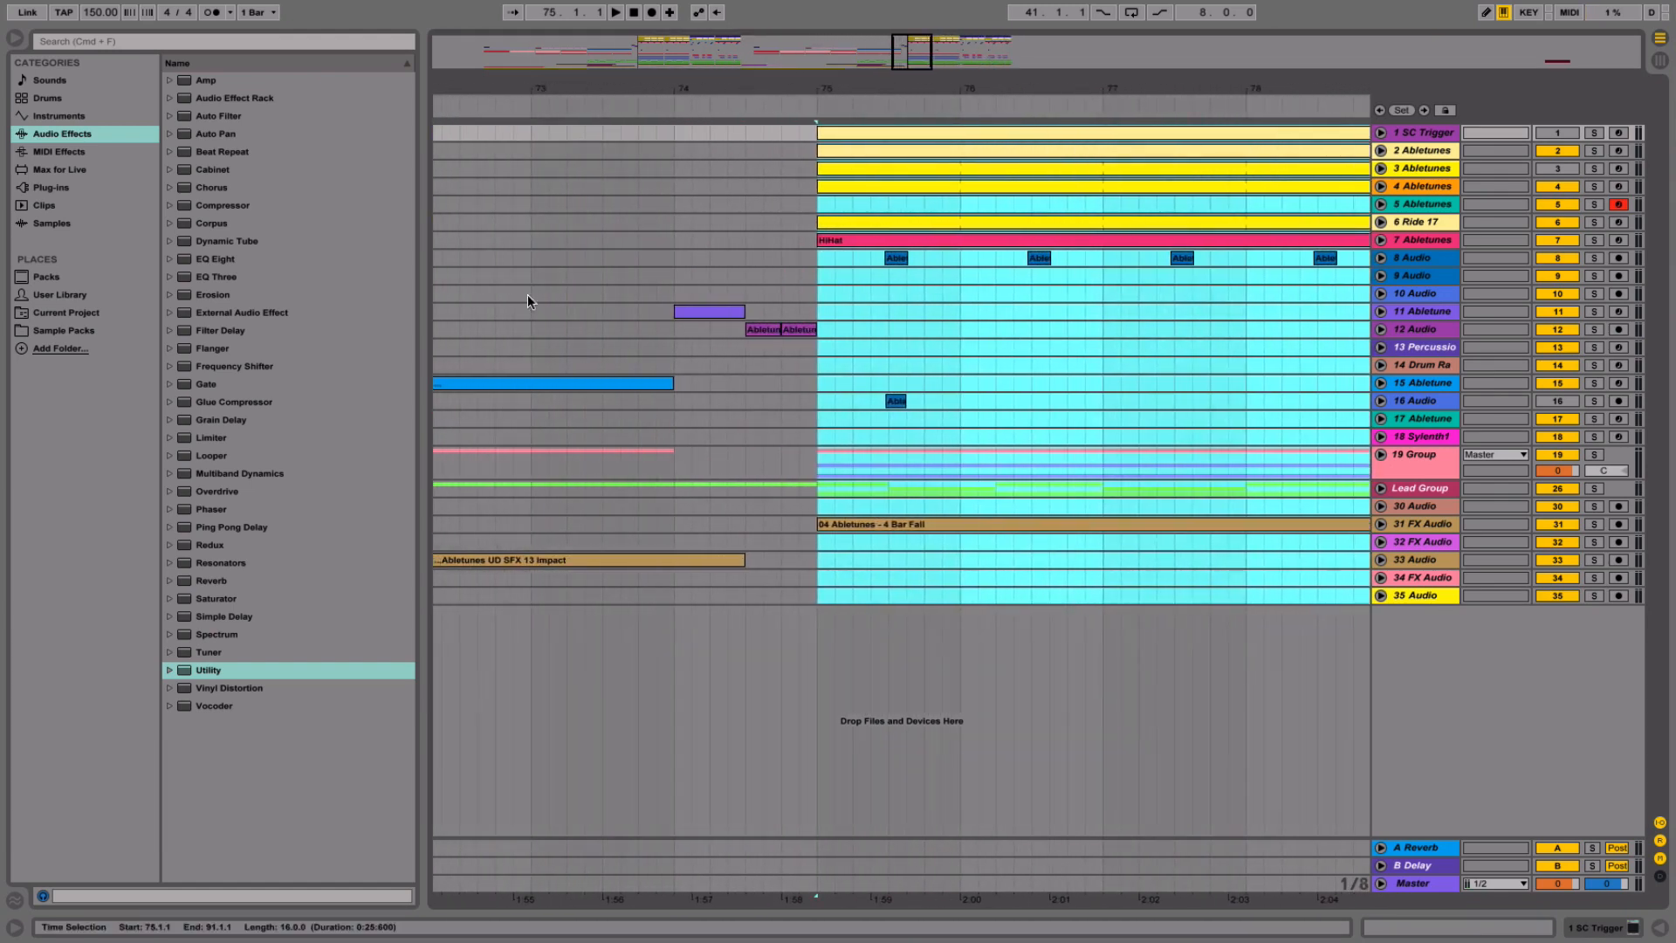
- Clear the first two beats of the copied drop at bar 75 on all tracks, playing the transition from around bar 74
{"action": "left_click", "coordinate": [668, 205]}
{"action": "key", "text": "space"}
{"action": "left_click_drag", "start_coordinate": [895, 90], "coordinate": [986, 63]}
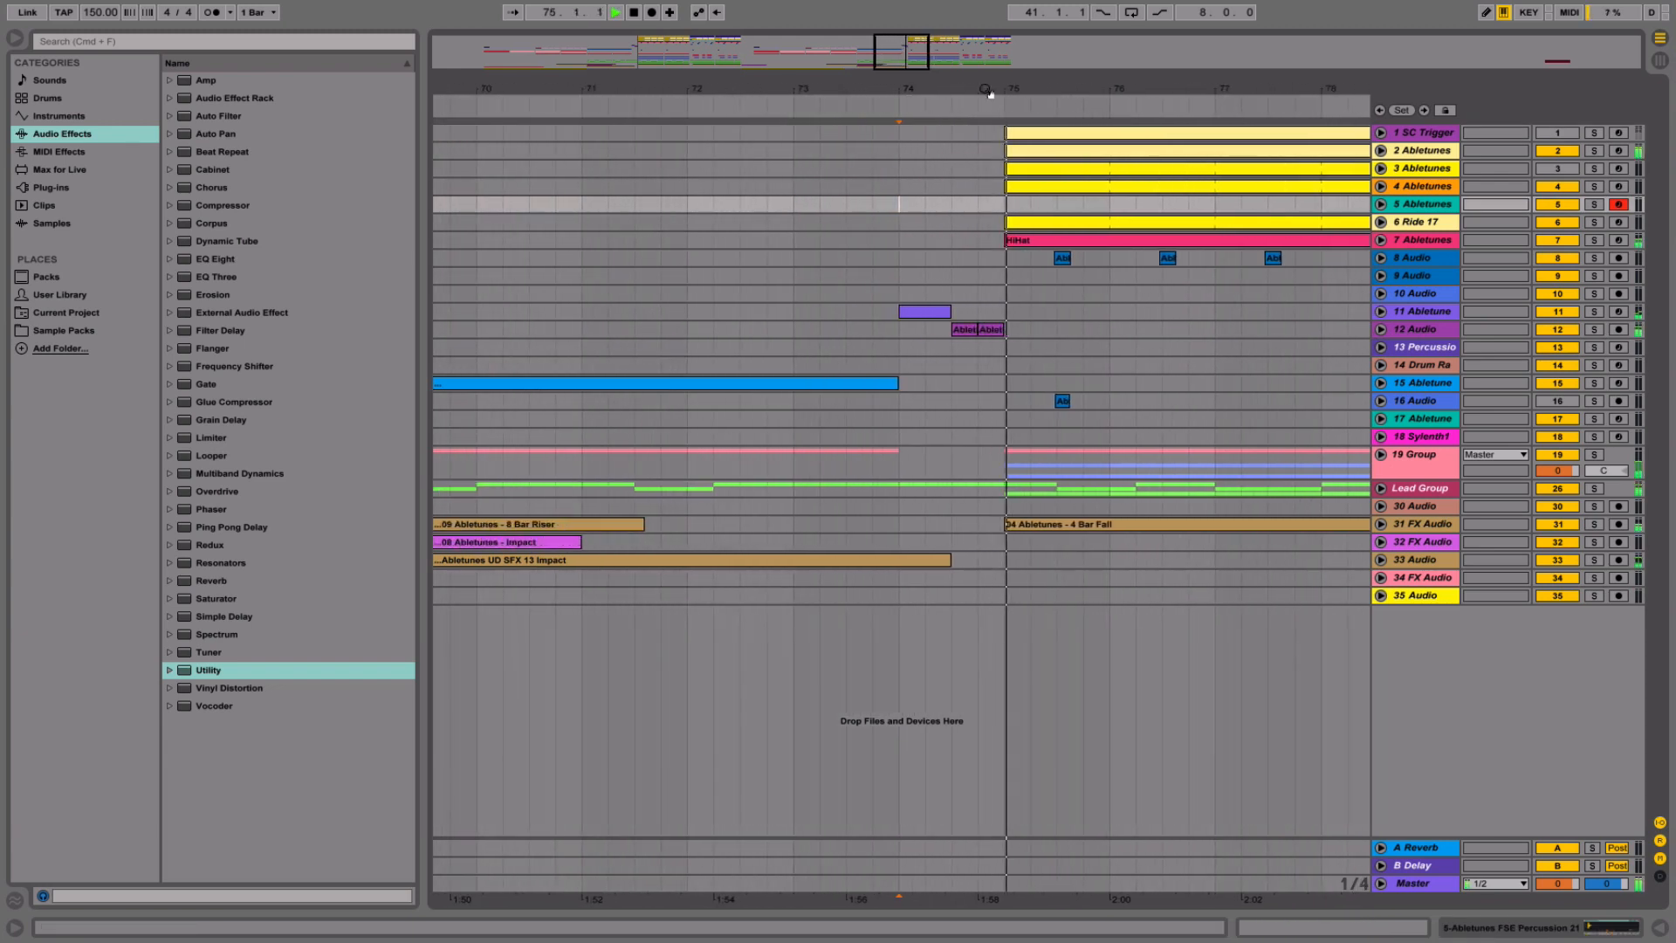
{"action": "left_click_drag", "start_coordinate": [1005, 596], "coordinate": [1028, 38]}
{"action": "left_click", "coordinate": [874, 109]}
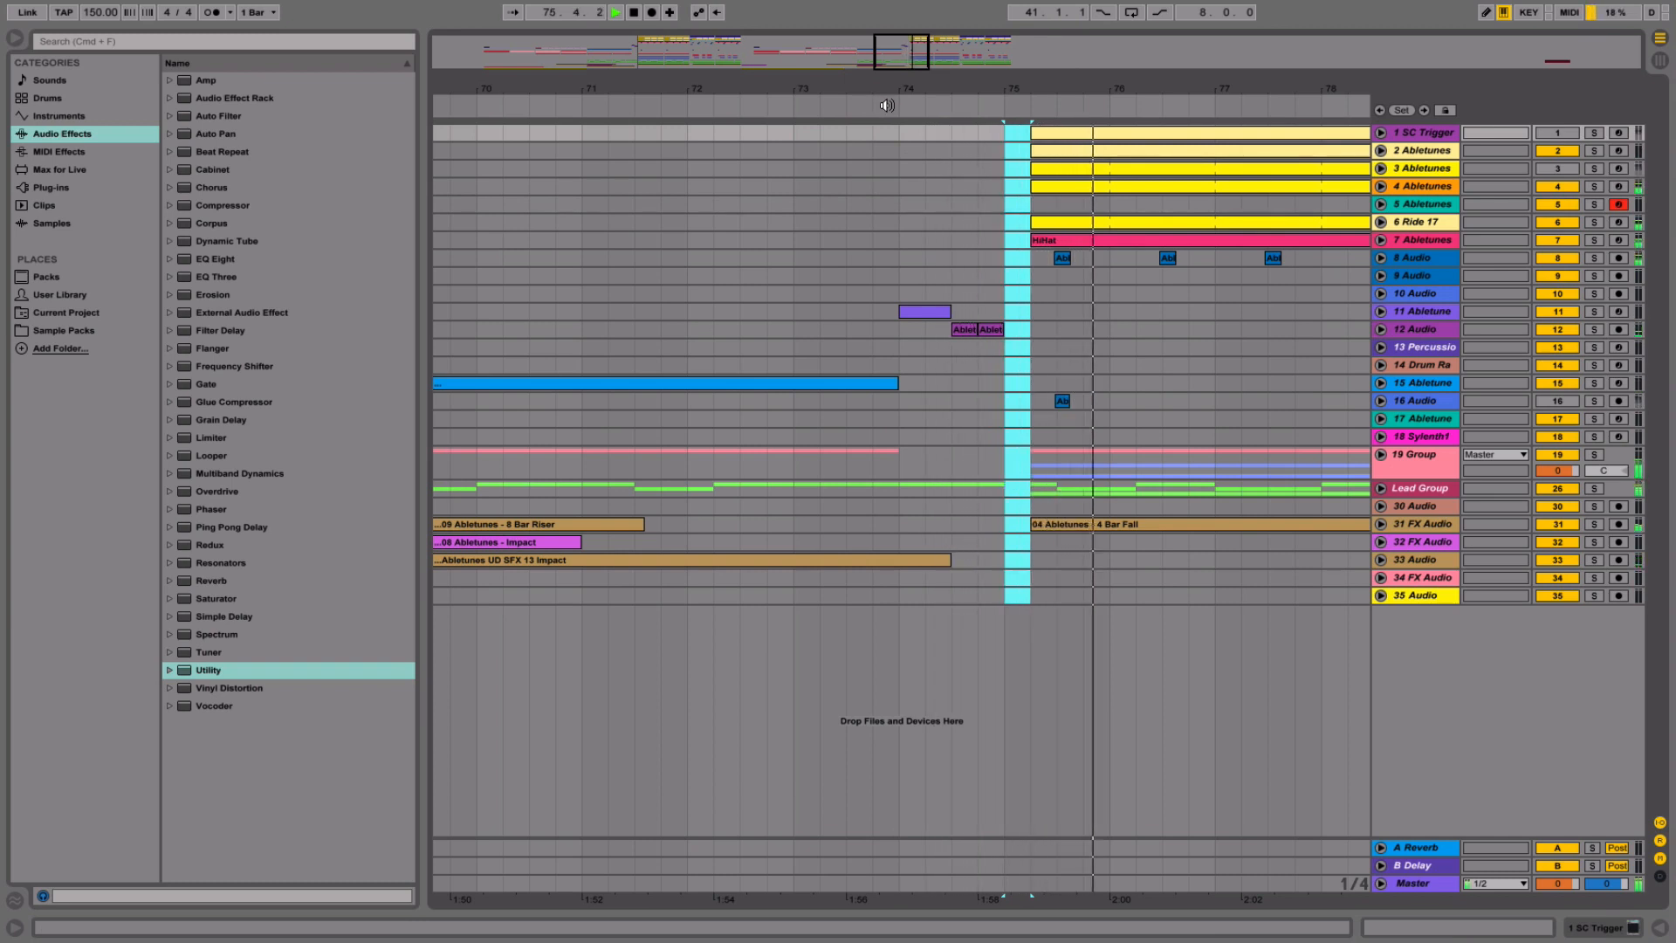
{"action": "left_click", "coordinate": [1033, 599]}
{"action": "left_click_drag", "start_coordinate": [1032, 599], "coordinate": [1051, 53]}
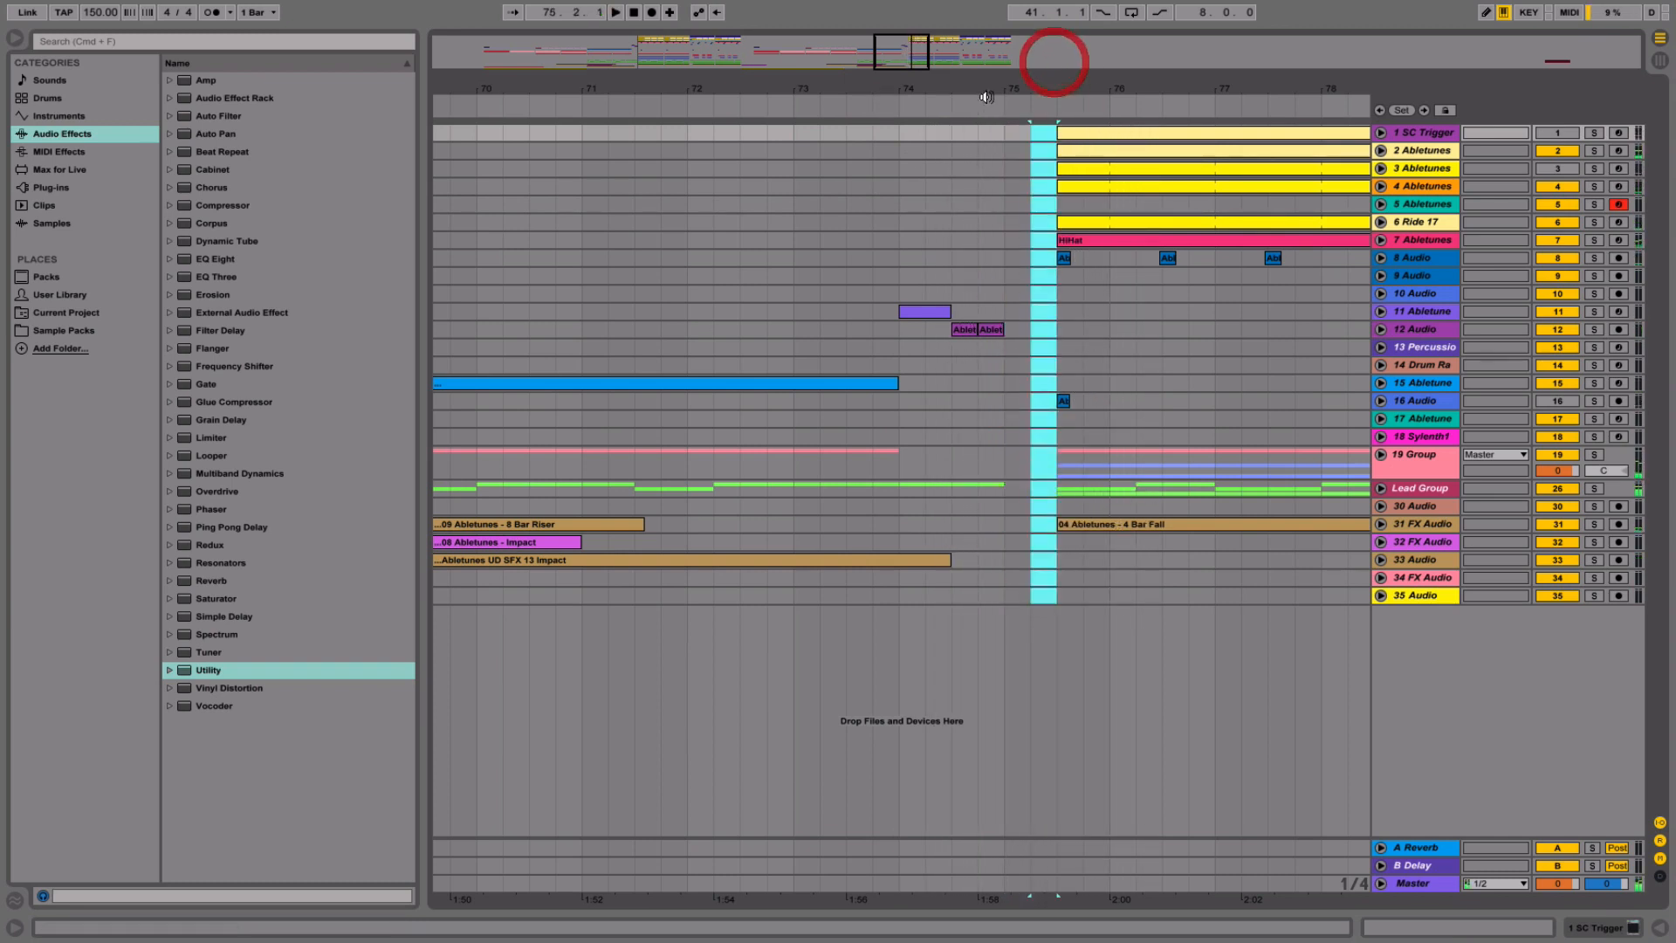
{"action": "left_click", "coordinate": [921, 108]}
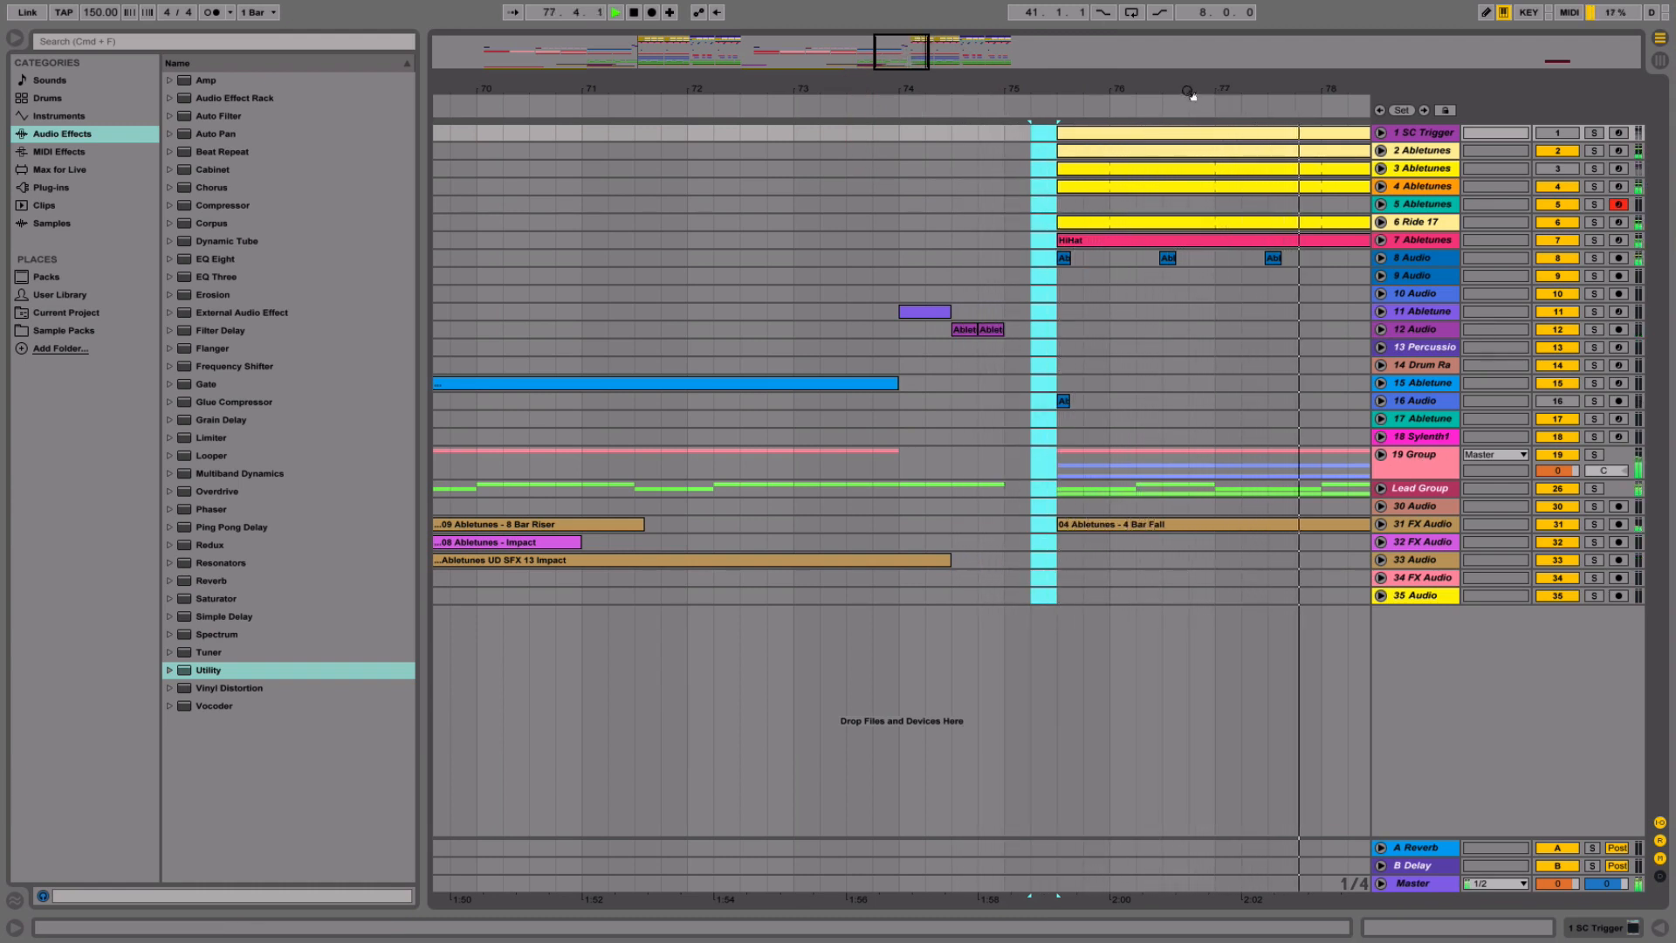
{"action": "left_click_drag", "start_coordinate": [1190, 92], "coordinate": [1189, 2]}
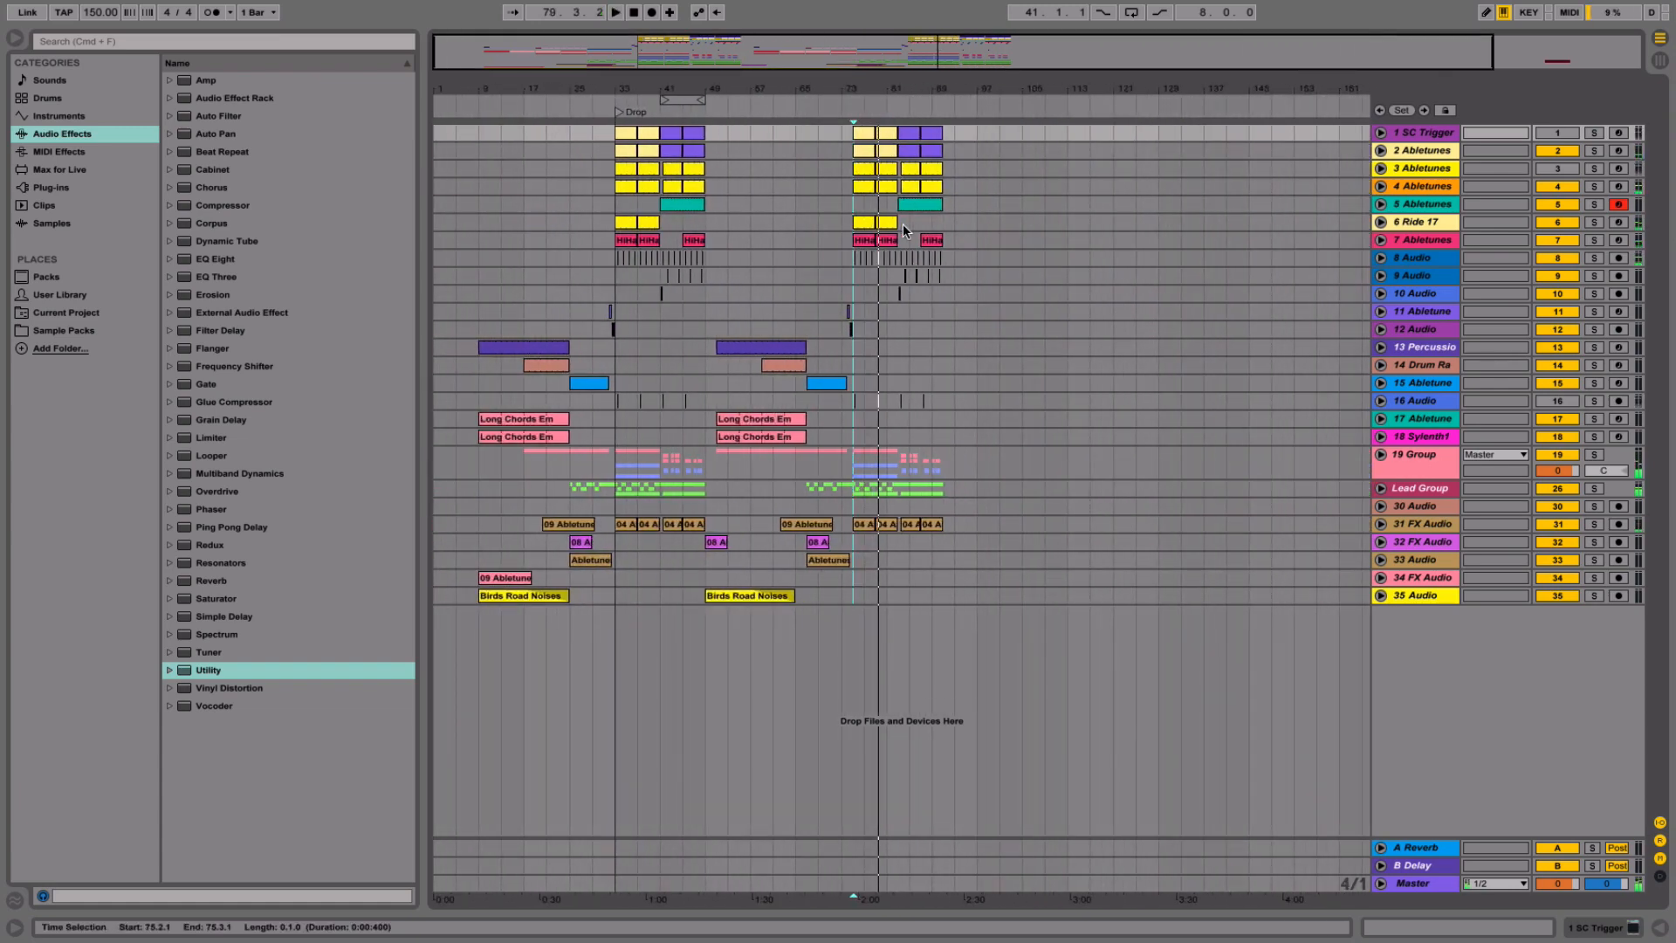
- Undo the drop copy and copy bars 25 to 49, including the build-up, on all tracks to bar 67
{"action": "key", "text": "super+z"}
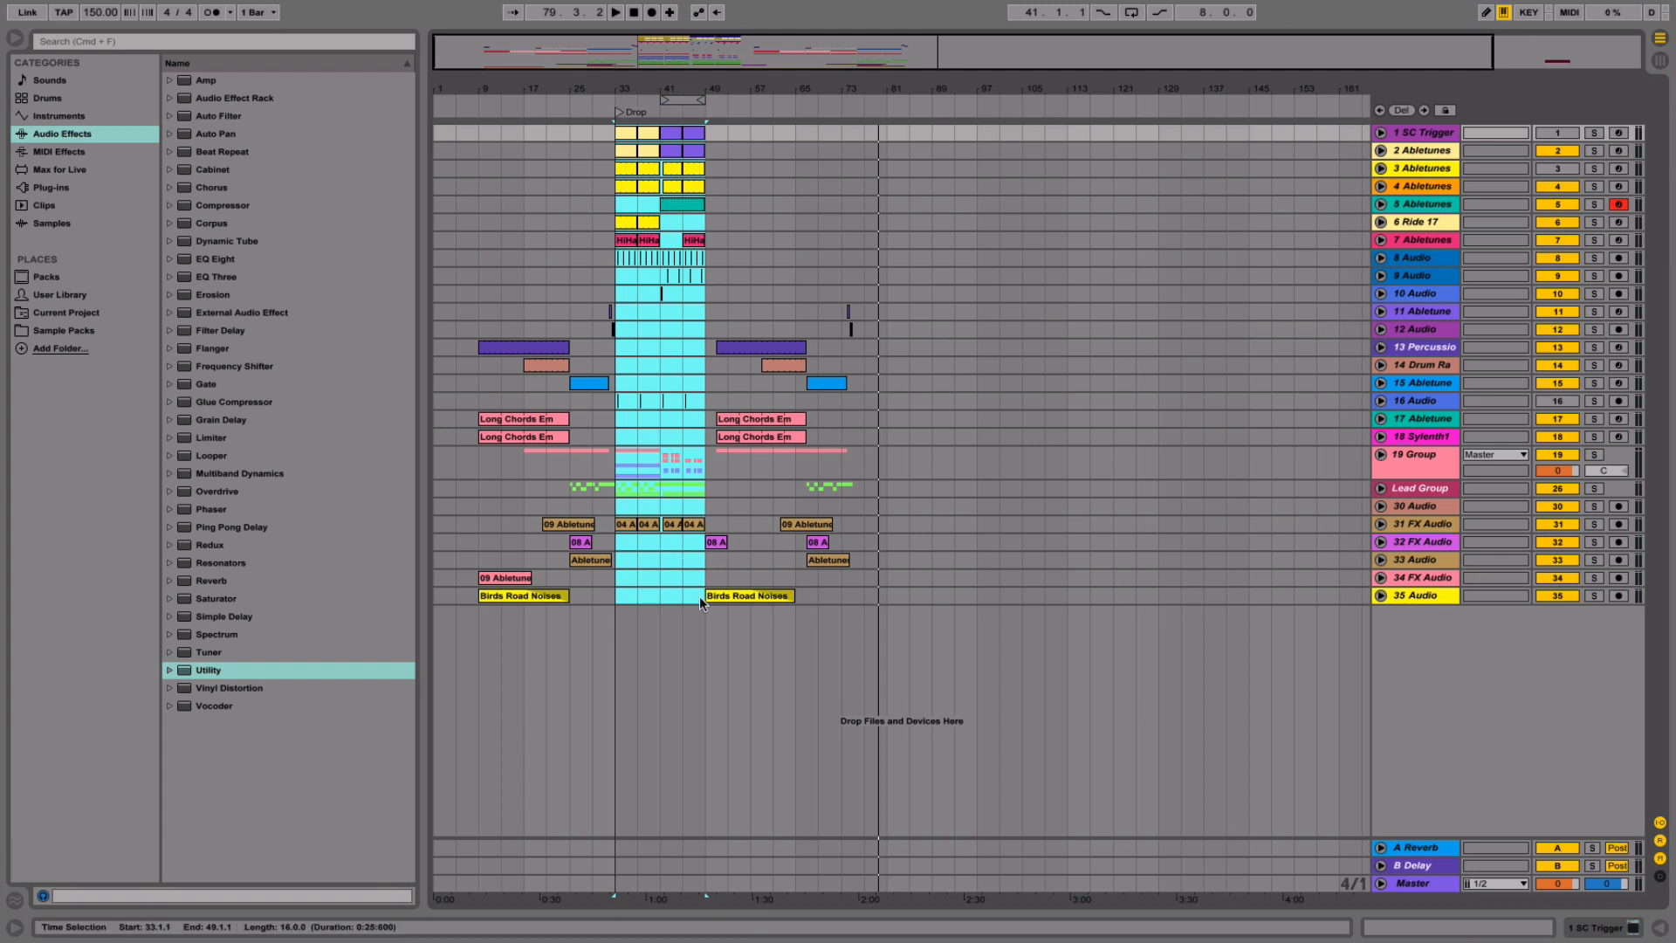
{"action": "left_click", "coordinate": [591, 112], "text": "shift"}
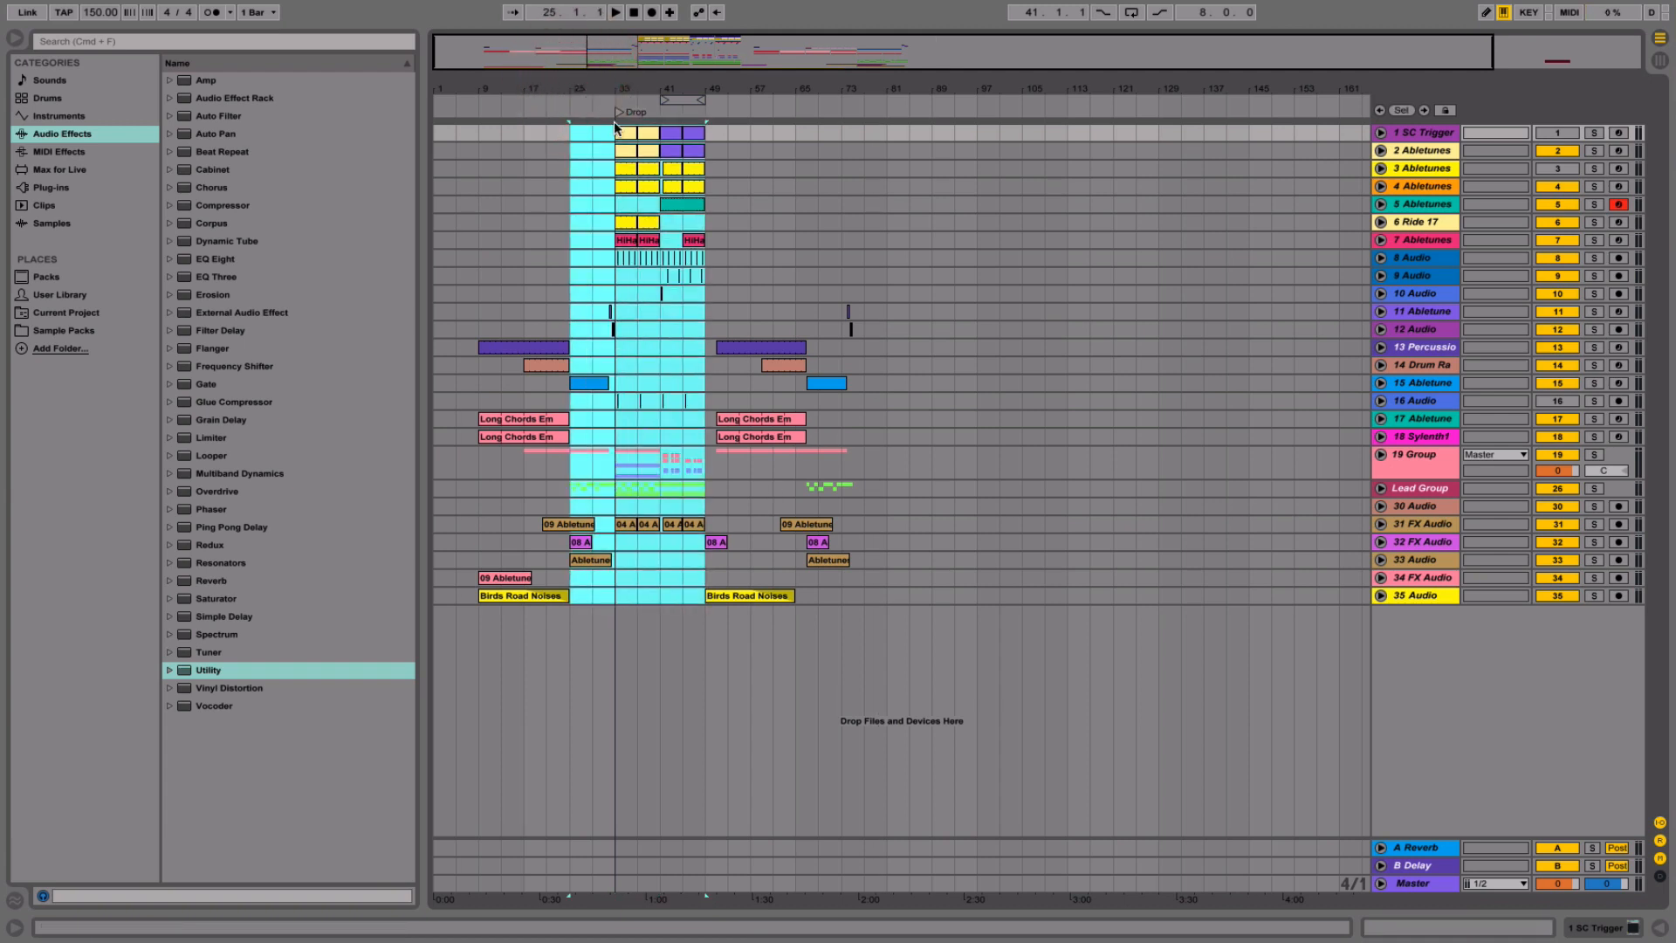
{"action": "left_click", "coordinate": [614, 110]}
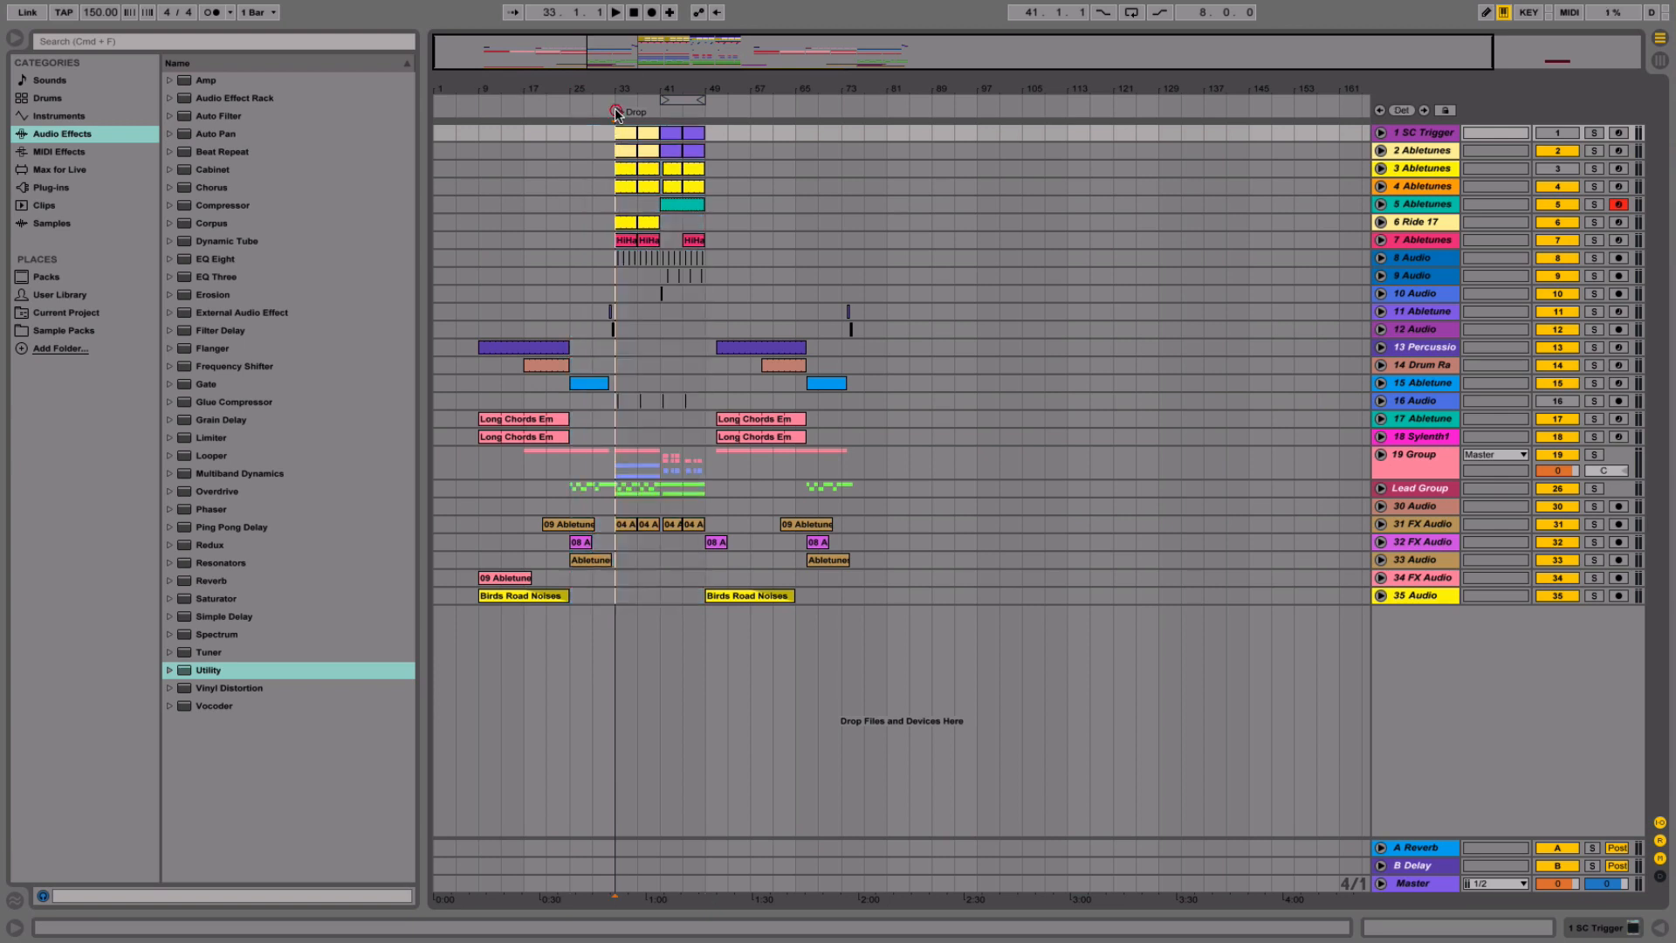
{"action": "left_click_drag", "start_coordinate": [695, 602], "coordinate": [597, 65]}
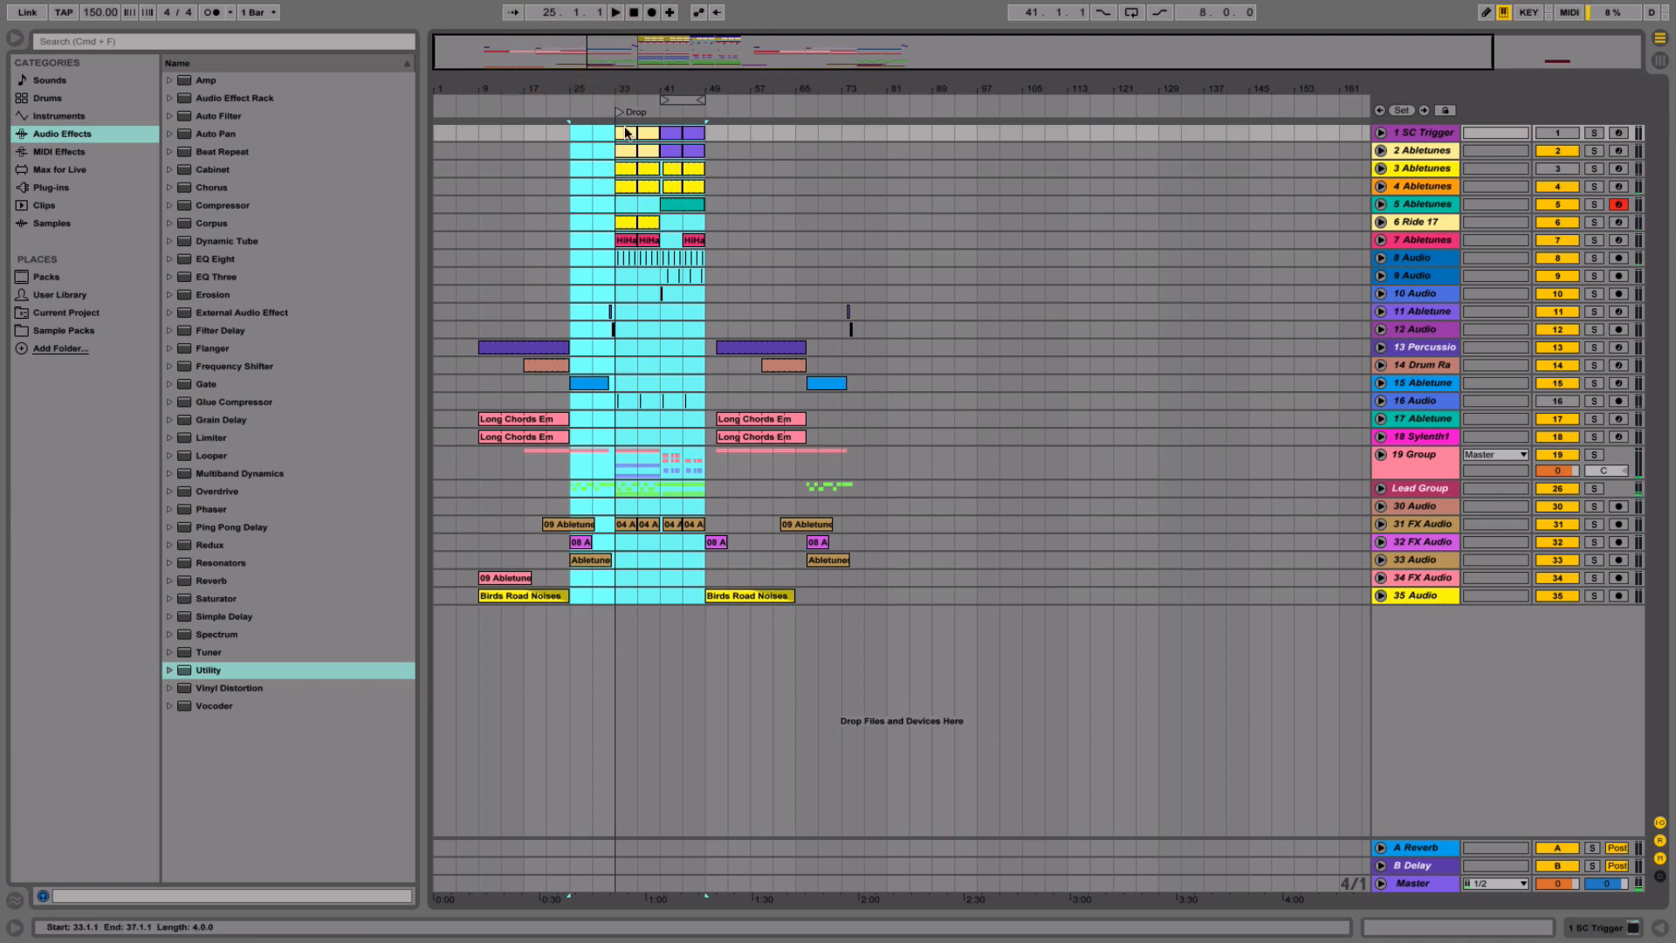
{"action": "left_click_drag", "start_coordinate": [647, 131], "coordinate": [936, 93]}
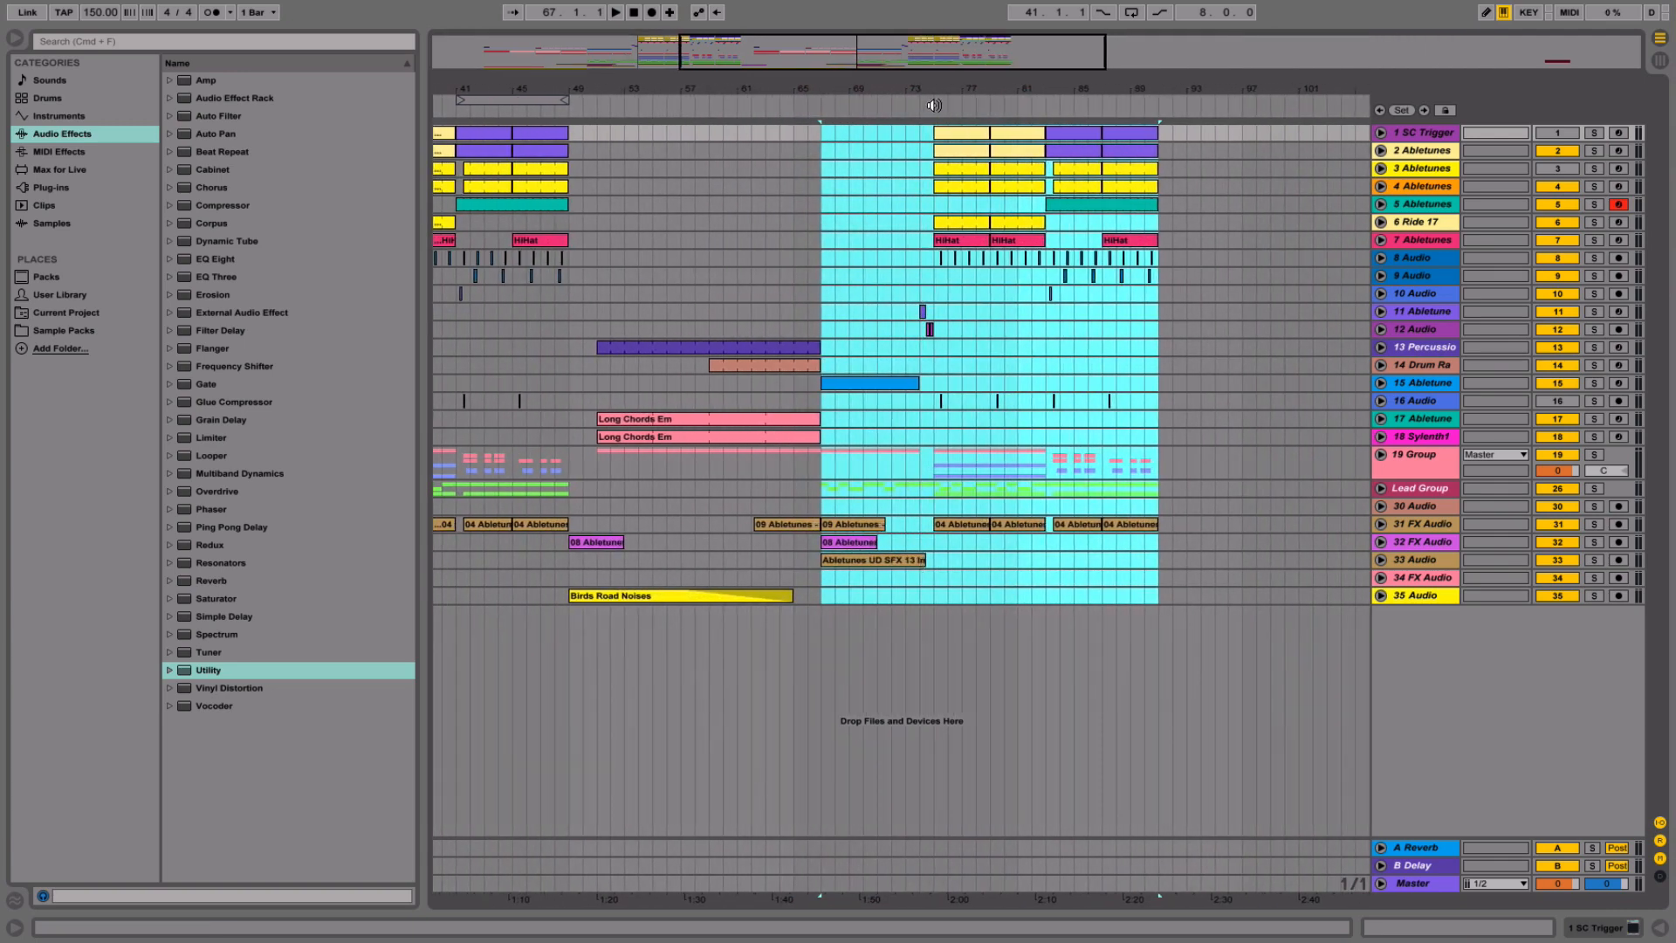
- With envelopes locked, clear the first beat of bar 75 on tracks 1 to 34 and play across the transition
{"action": "left_click", "coordinate": [919, 98]}
{"action": "left_click", "coordinate": [954, 309]}
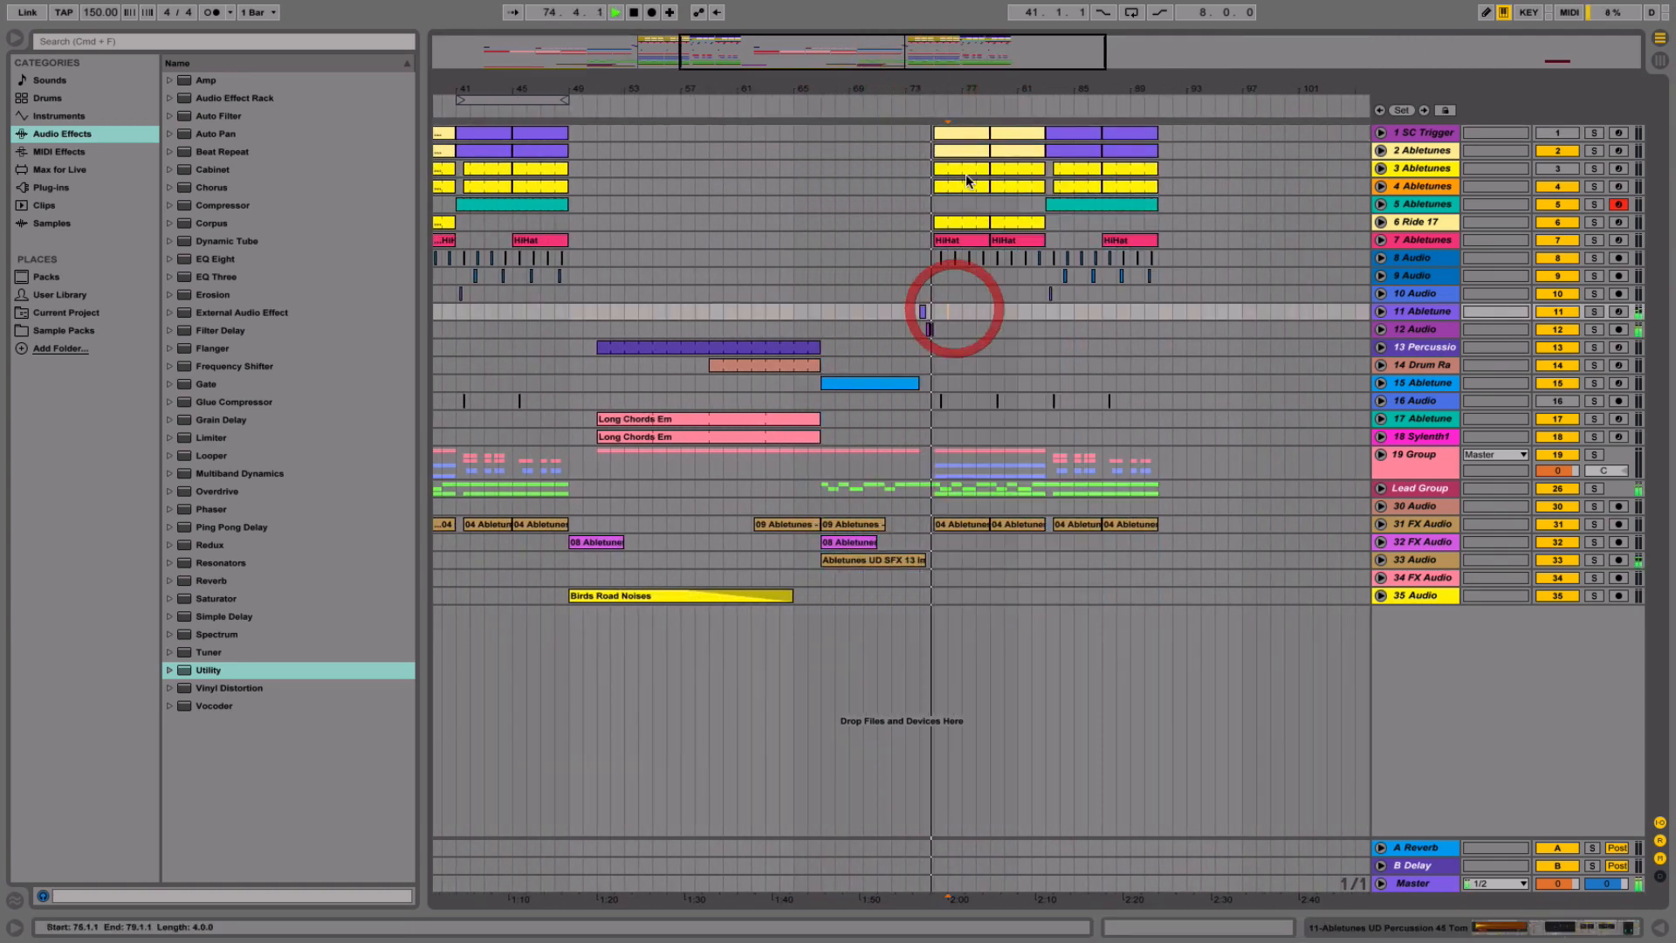
{"action": "key", "text": "space"}
{"action": "left_click_drag", "start_coordinate": [947, 92], "coordinate": [1004, 182]}
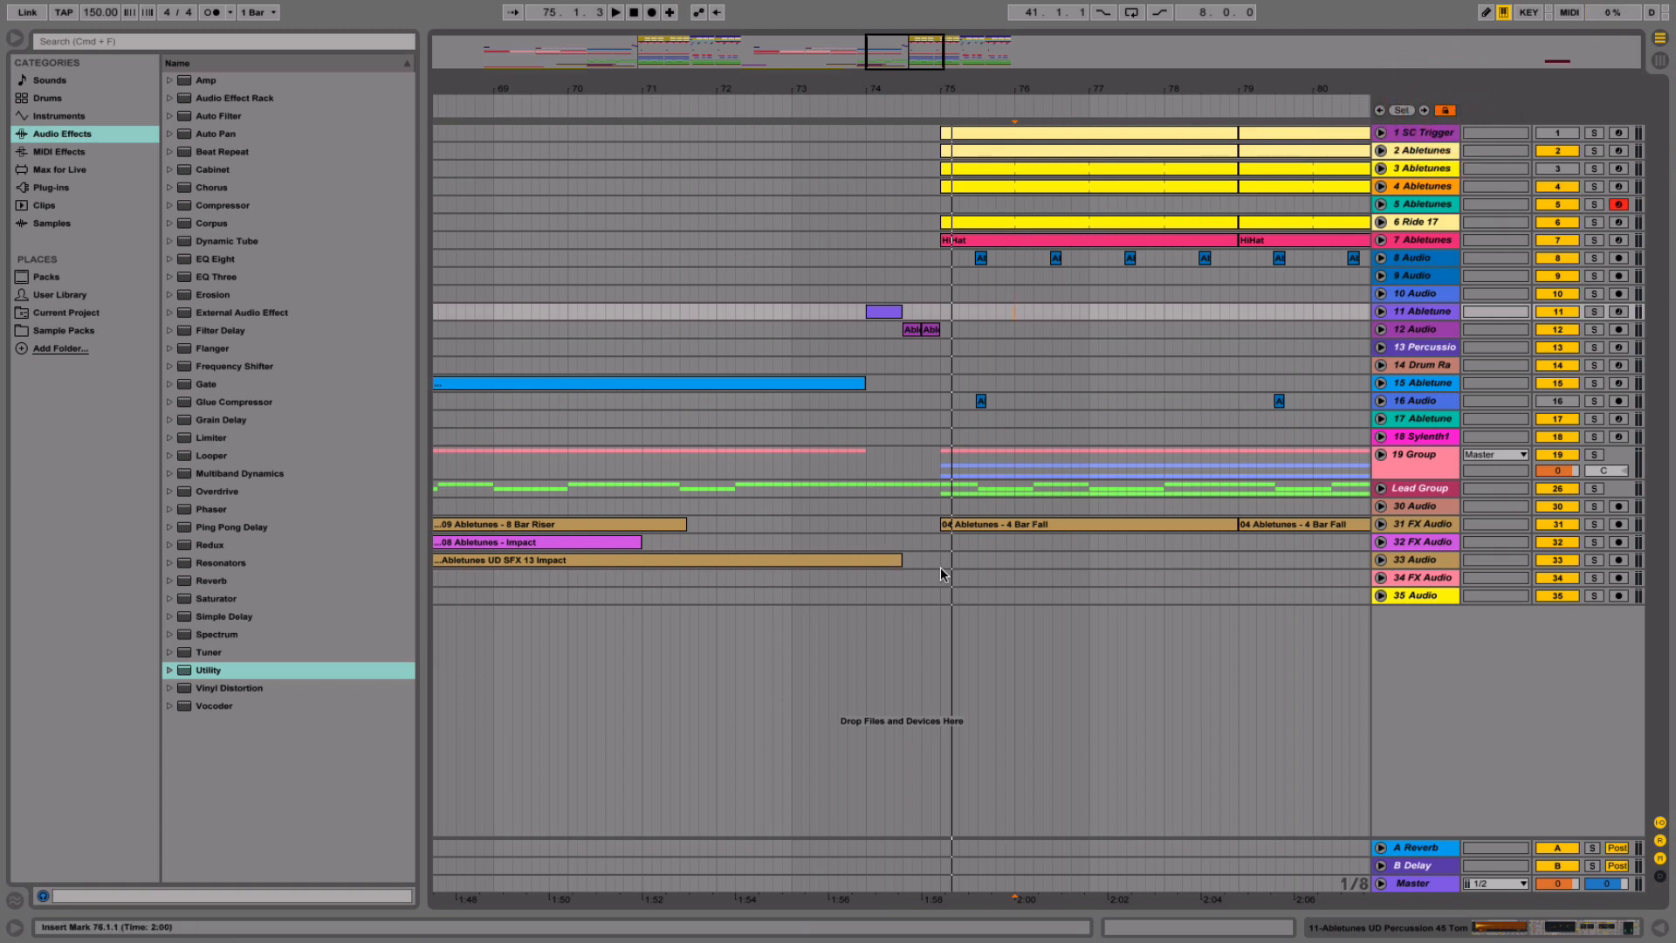
{"action": "left_click_drag", "start_coordinate": [940, 572], "coordinate": [958, 33]}
{"action": "left_click", "coordinate": [897, 102]}
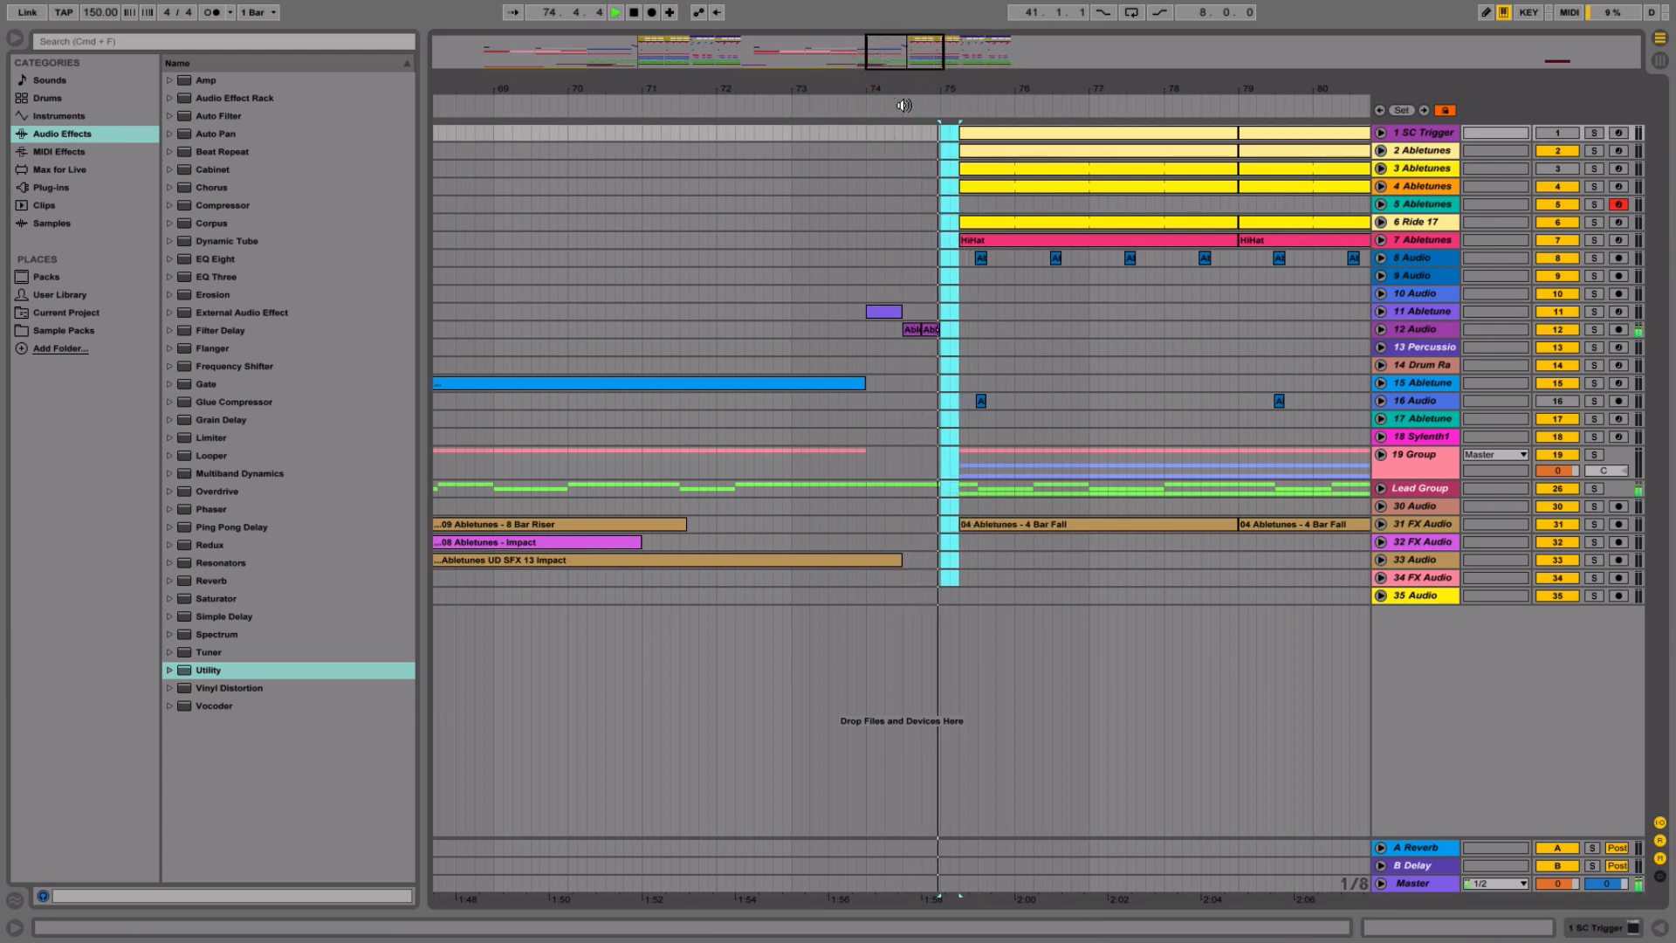
{"action": "key", "text": "space"}
- Clear the second beat of bar 75 on tracks 1 to 34 and play from the end of bar 74
{"action": "left_click_drag", "start_coordinate": [957, 85], "coordinate": [861, 346]}
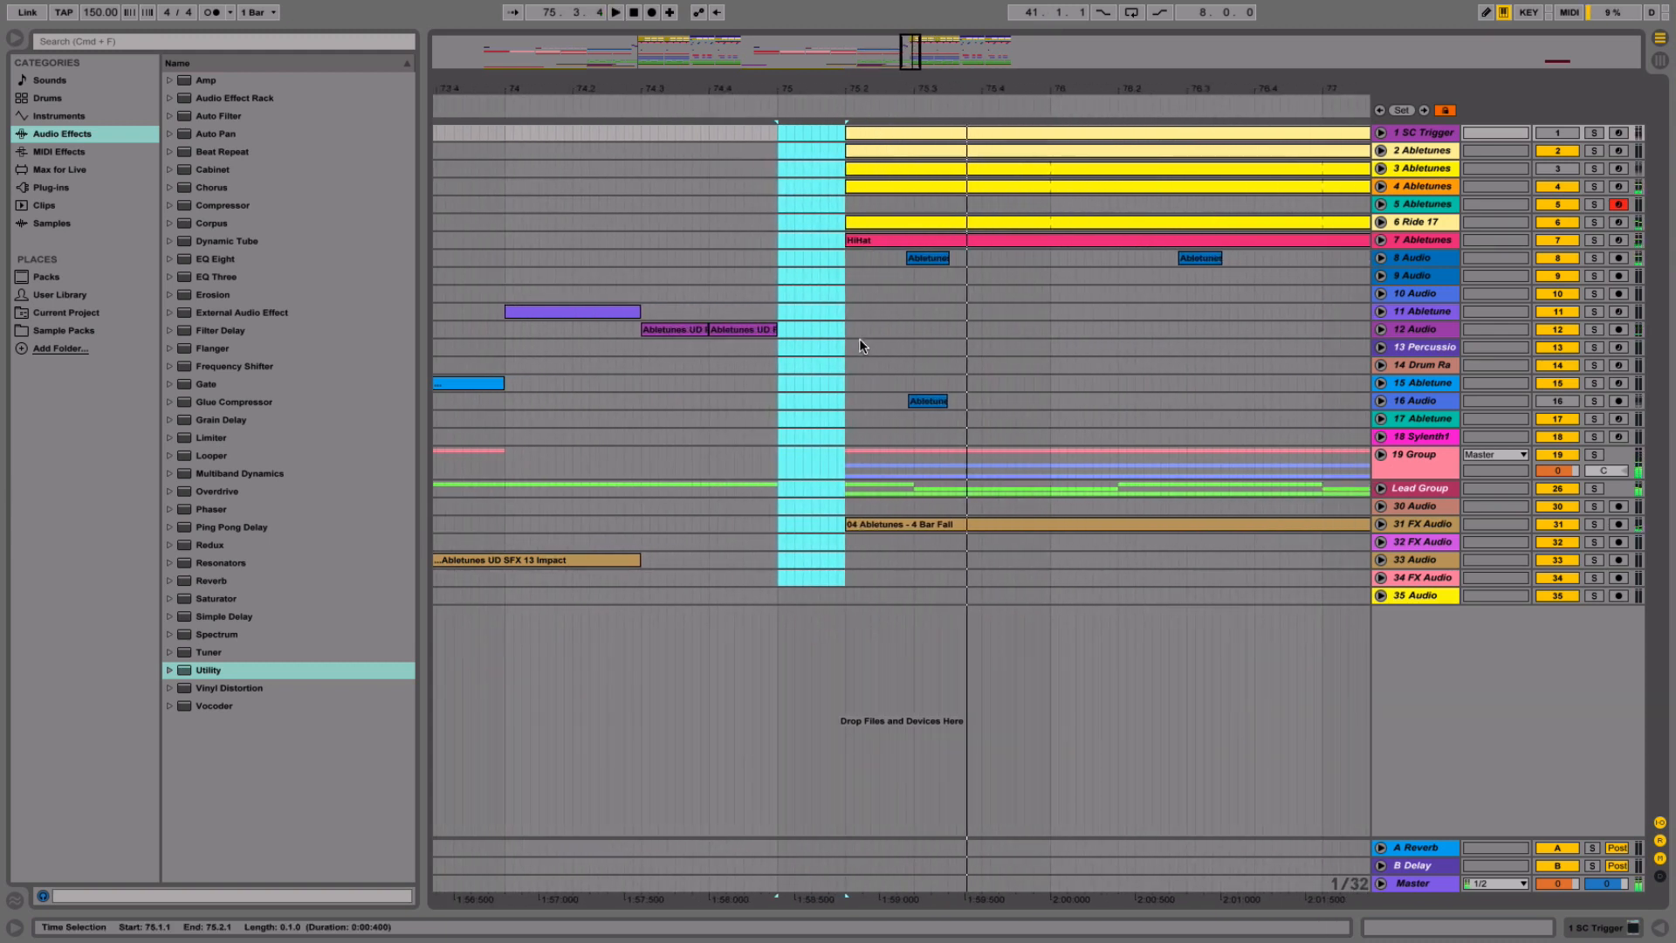
{"action": "left_click_drag", "start_coordinate": [847, 573], "coordinate": [926, 126]}
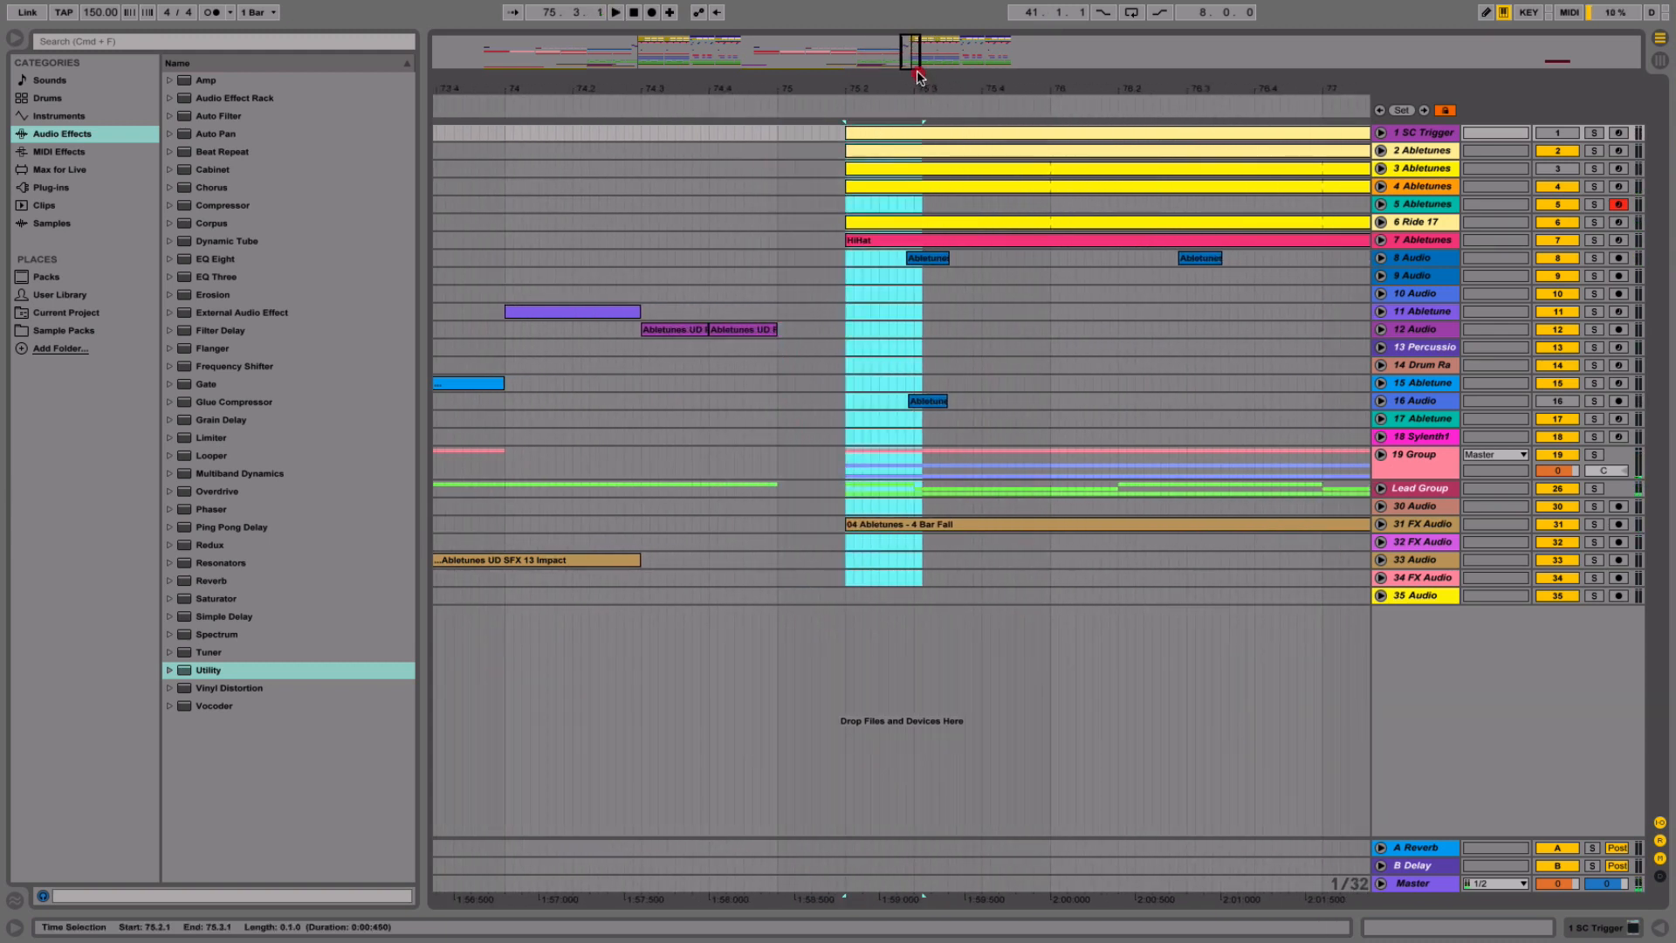
{"action": "key", "text": "Delete"}
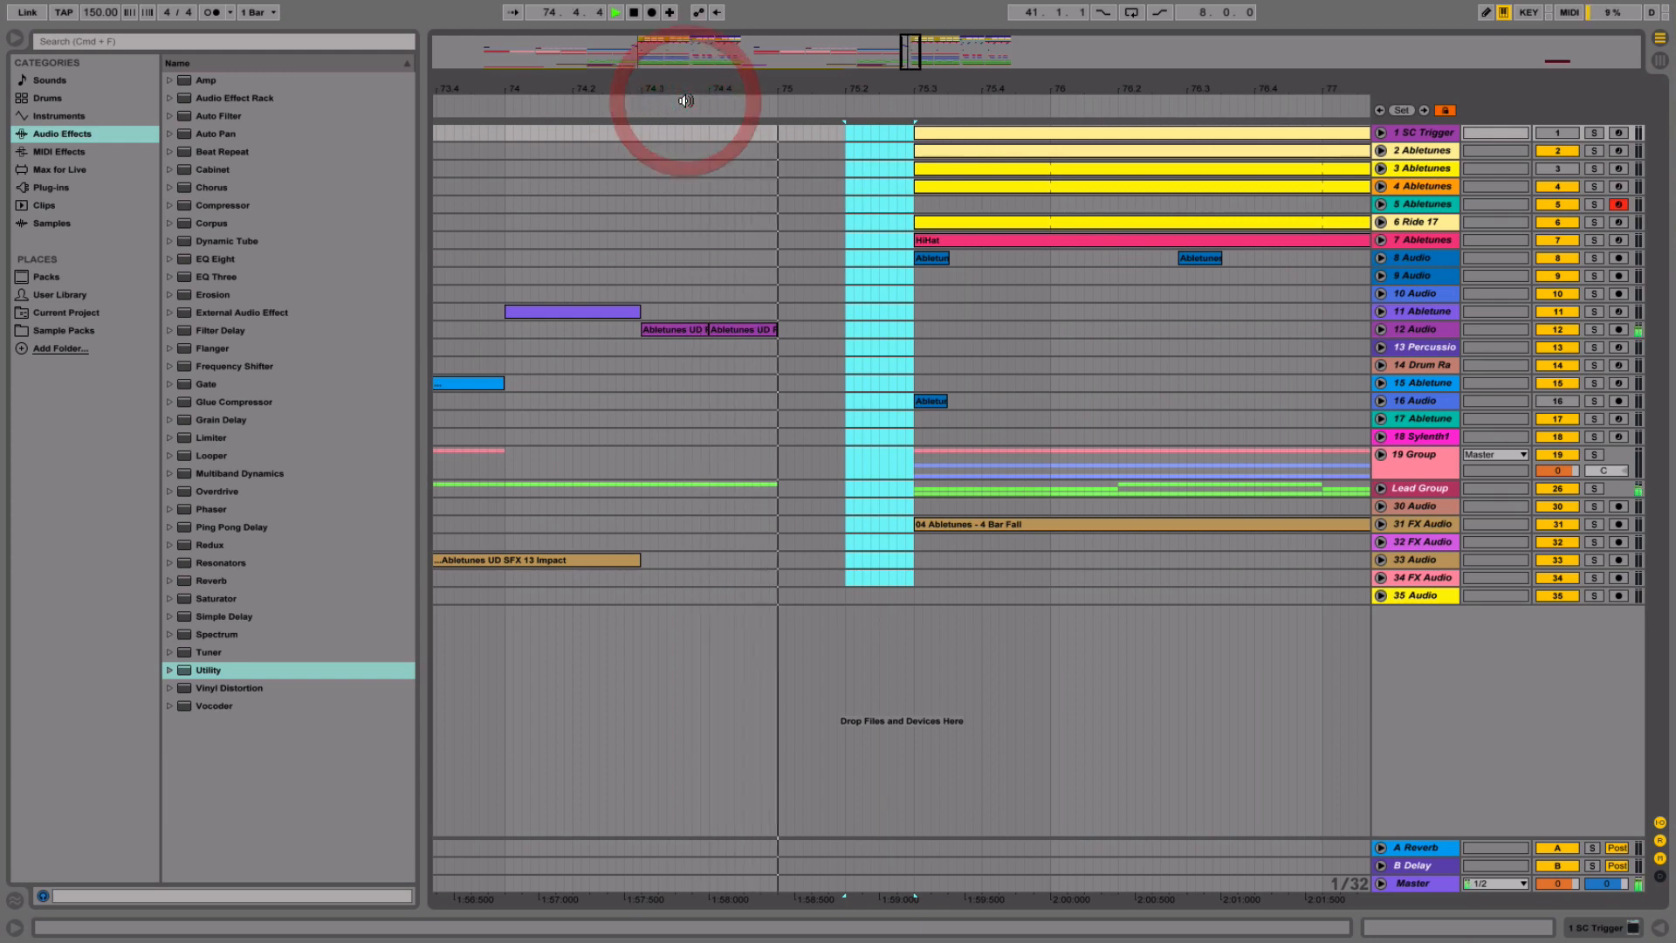
{"action": "left_click_drag", "start_coordinate": [869, 80], "coordinate": [964, 61]}
{"action": "left_click", "coordinate": [1130, 323]}
{"action": "left_click_drag", "start_coordinate": [1097, 76], "coordinate": [1156, 50]}
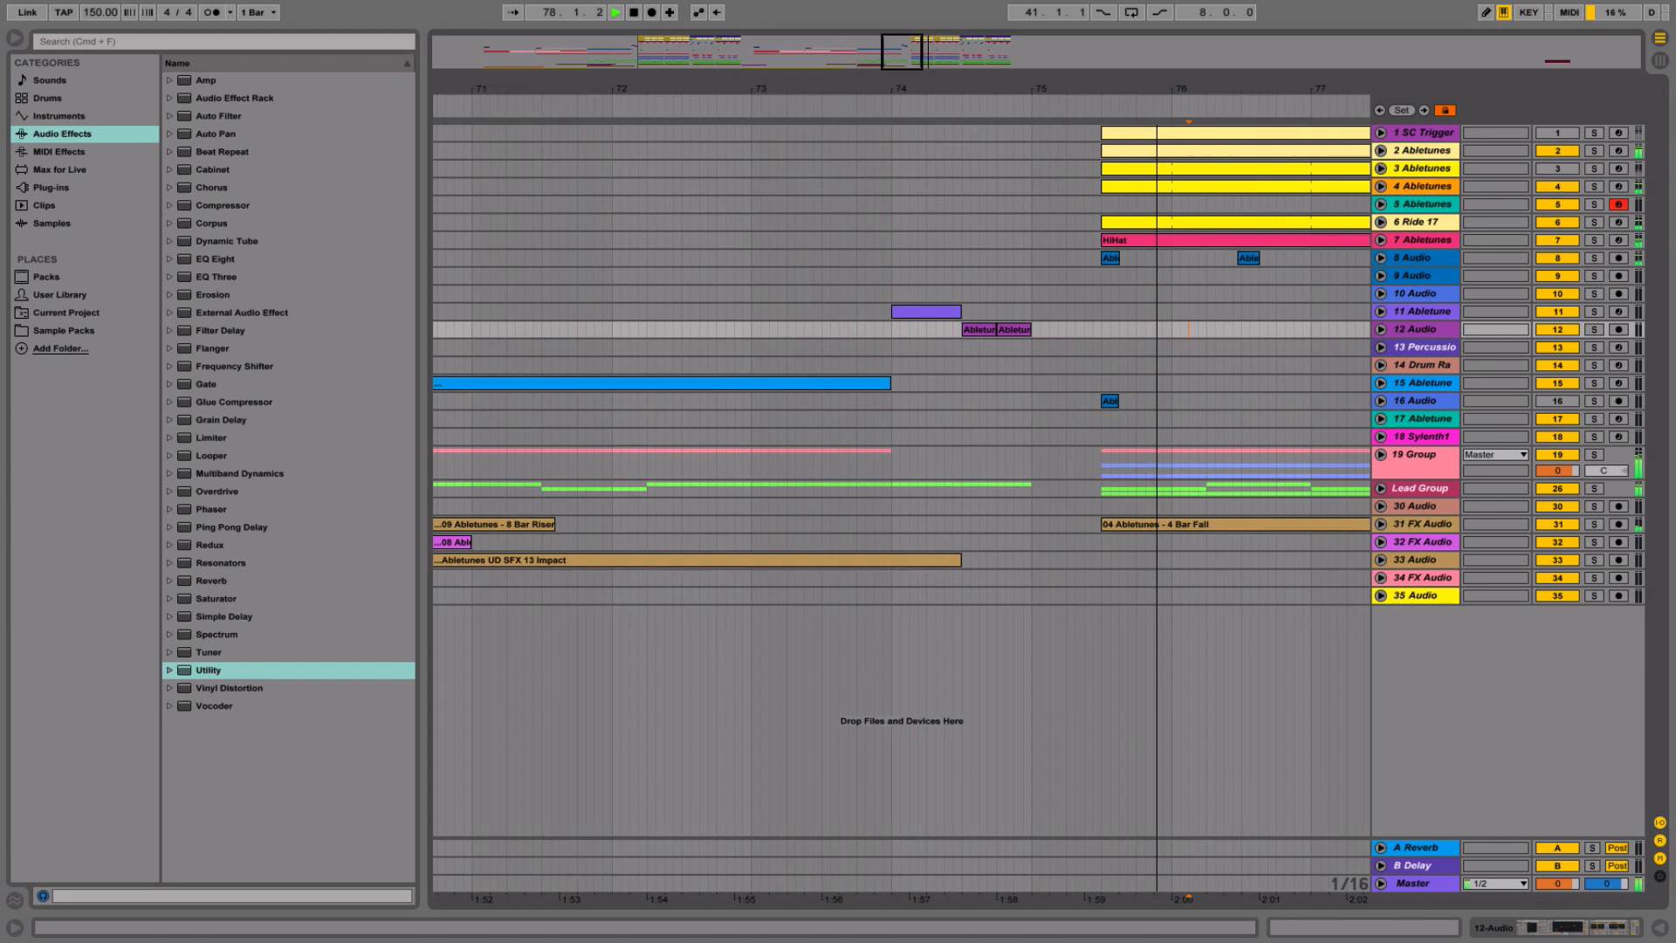
- Unfold track 8 and the 19 Group and look over the group's chord and bass clips in the second drop
{"action": "left_click", "coordinate": [1411, 259]}
{"action": "left_click", "coordinate": [1381, 258]}
{"action": "left_click", "coordinate": [1210, 465]}
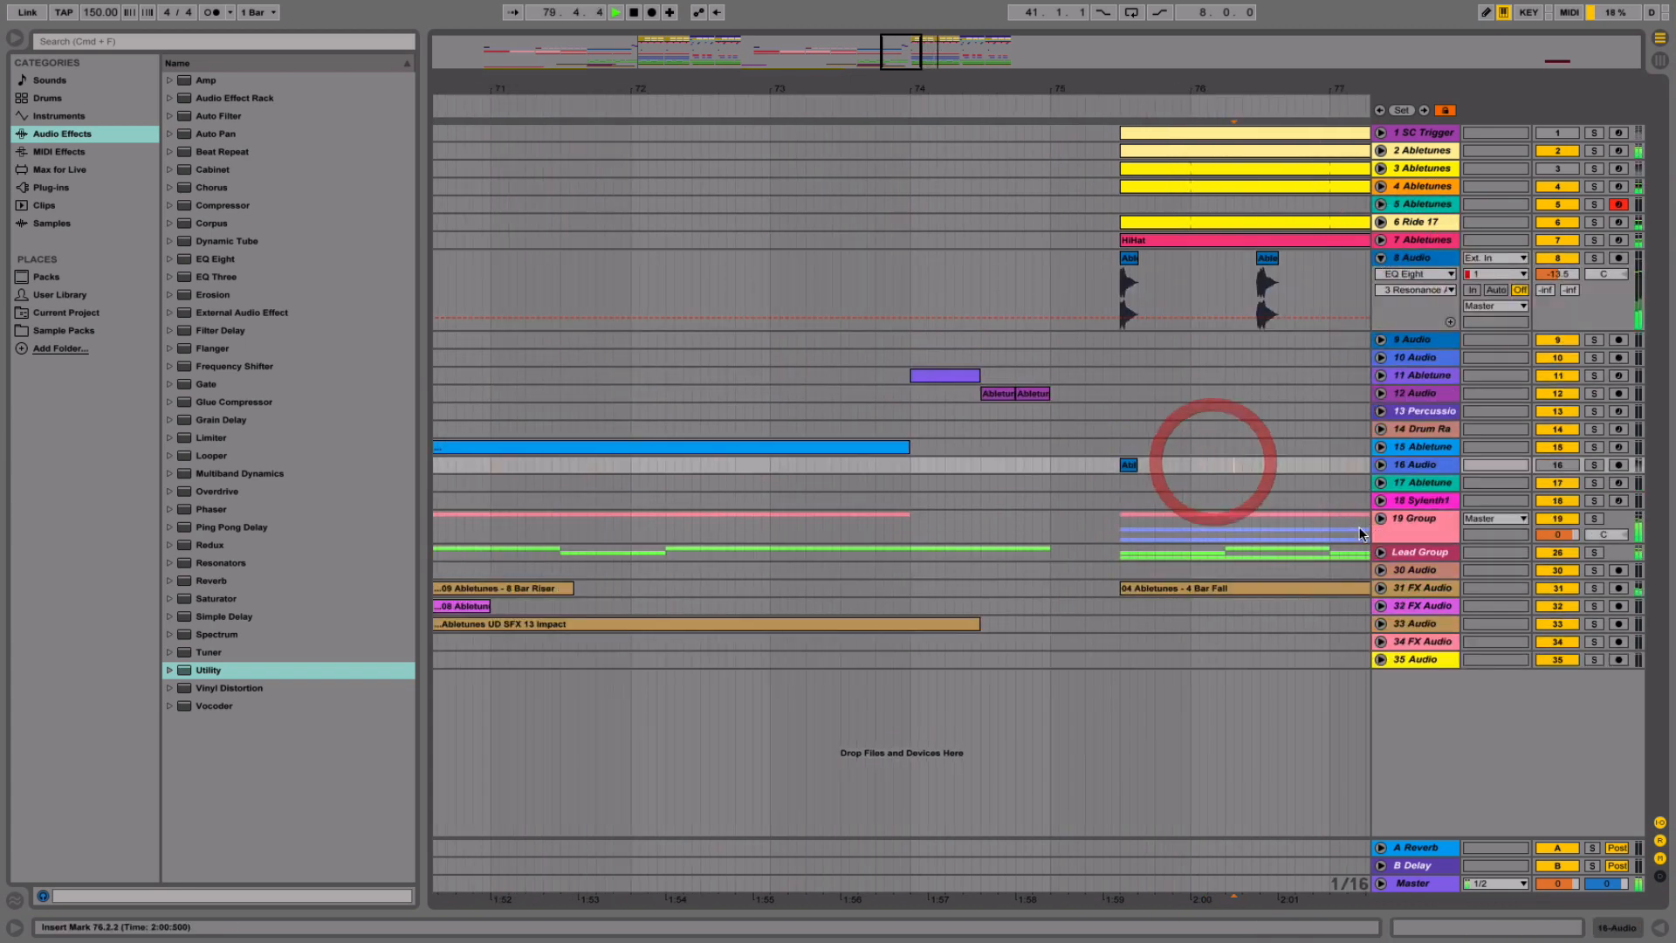
{"action": "left_click", "coordinate": [1381, 519]}
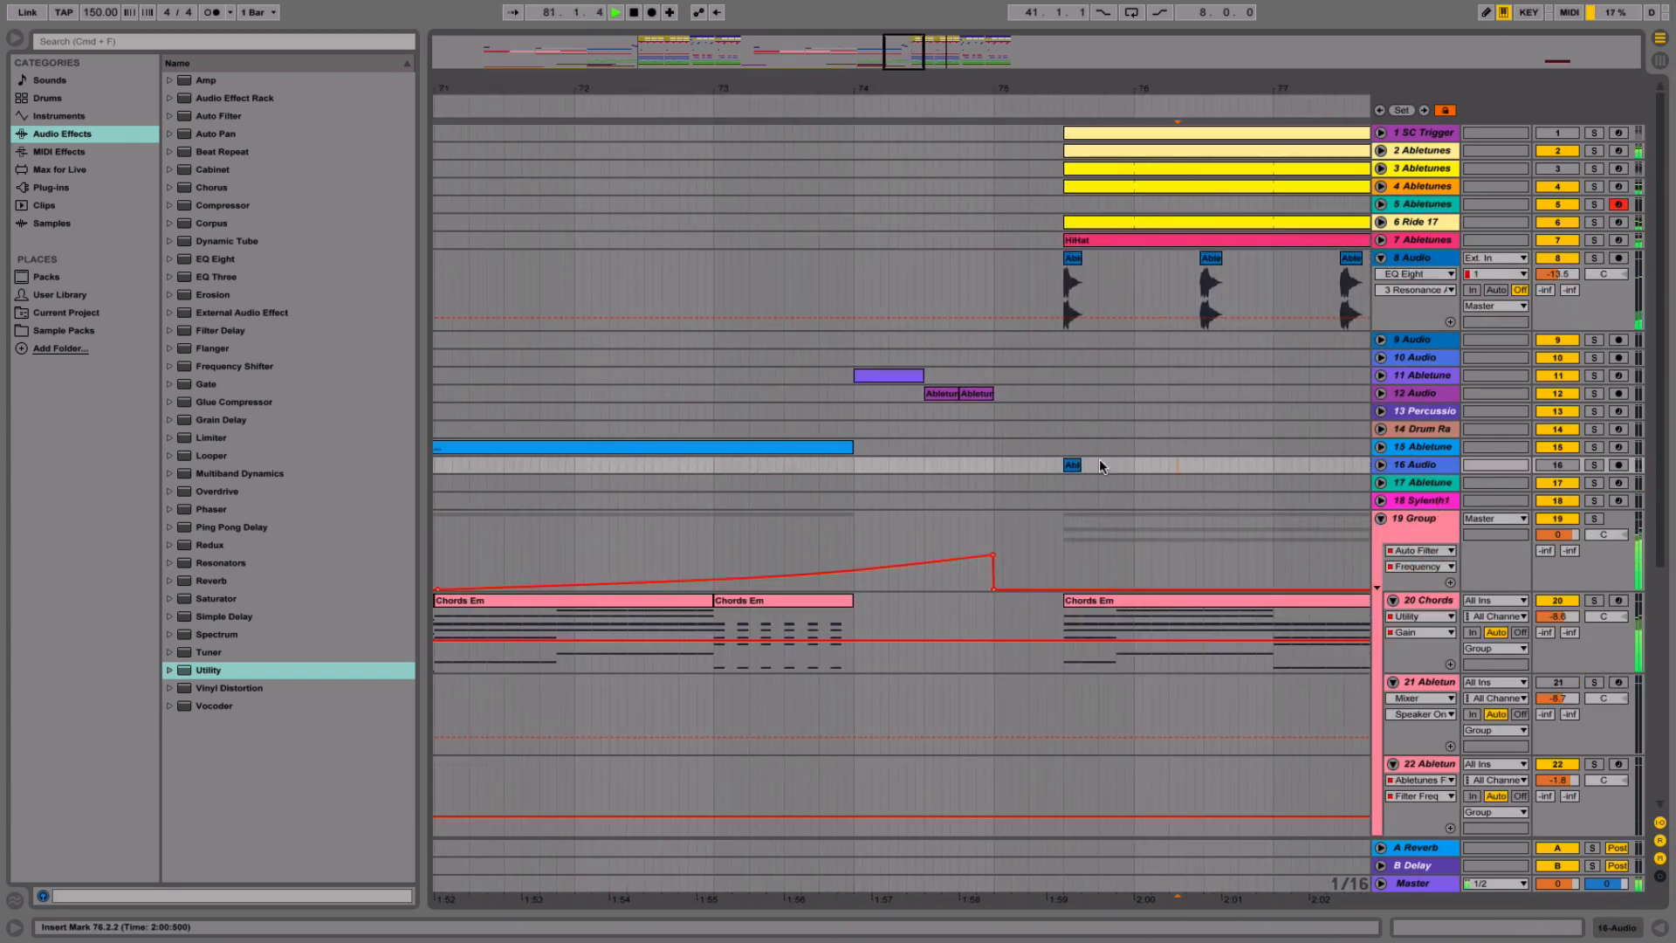
{"action": "left_click_drag", "start_coordinate": [1147, 88], "coordinate": [1142, 17]}
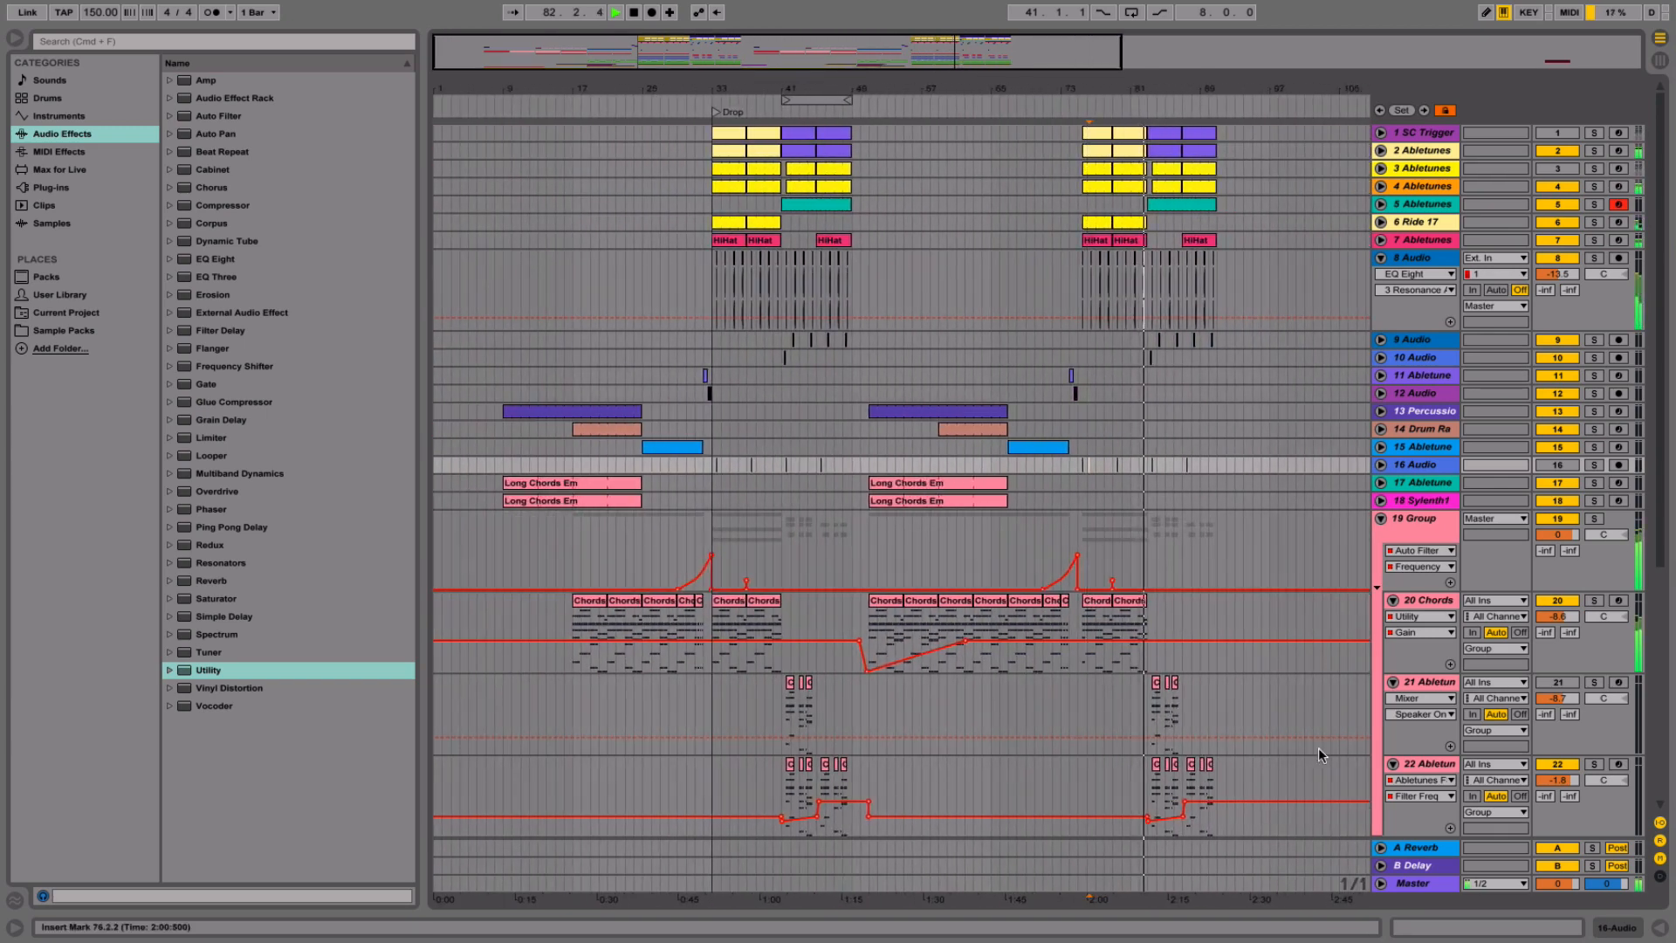
{"action": "scroll", "coordinate": [1207, 445], "scroll_direction": "down", "scroll_amount": 5}
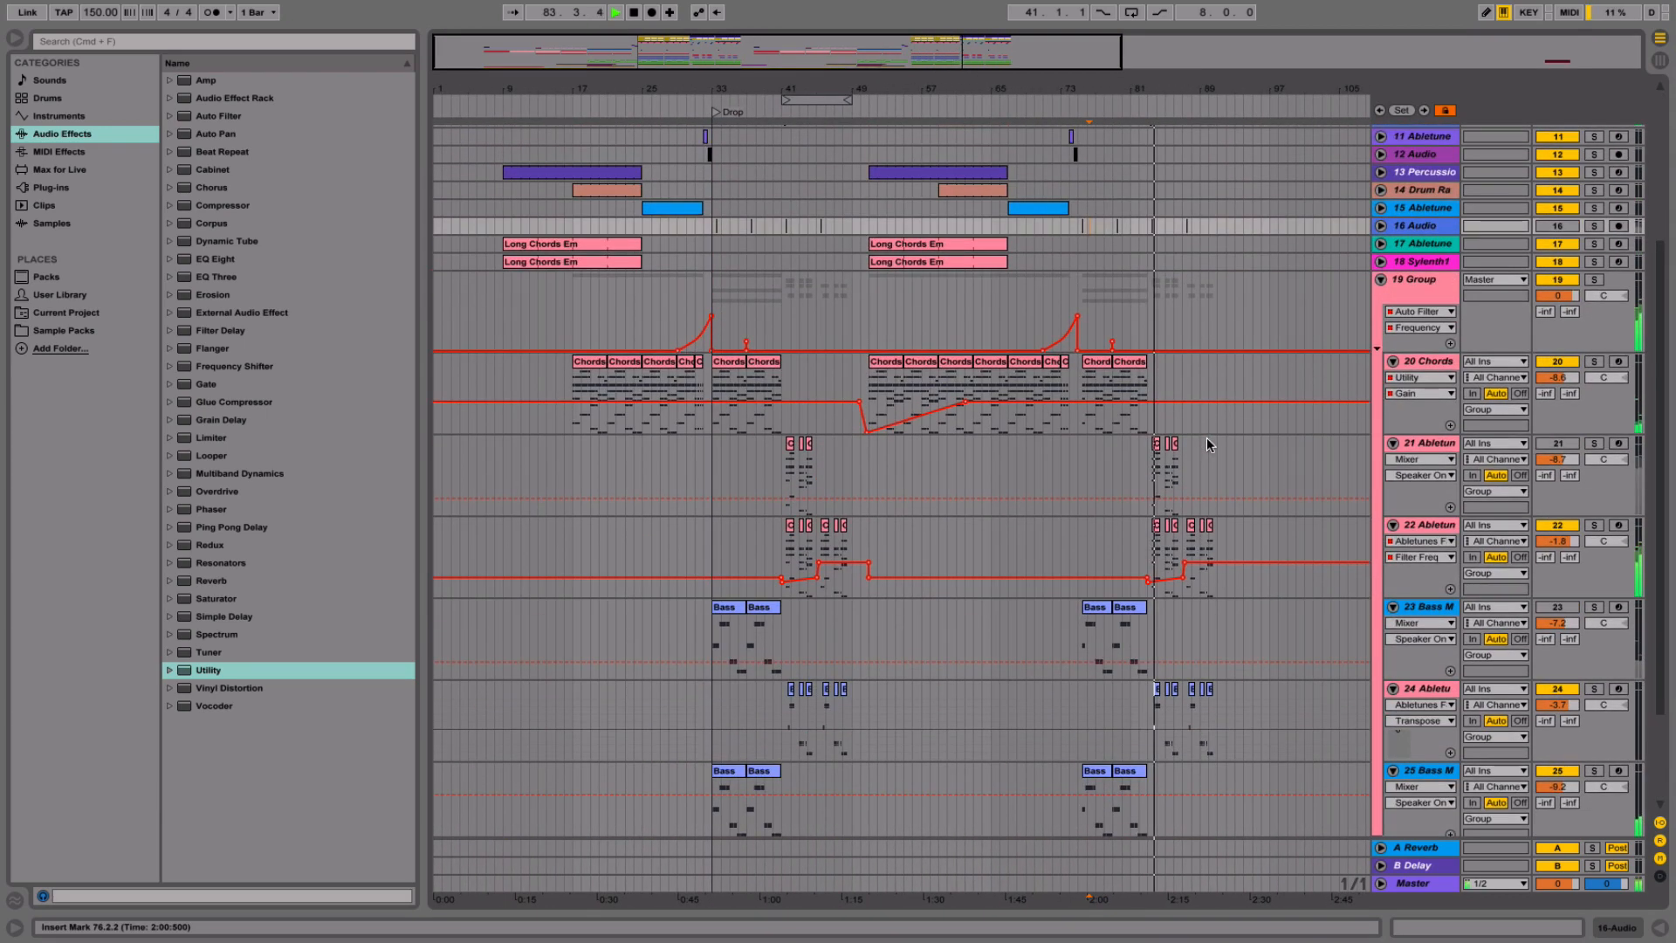
{"action": "left_click_drag", "start_coordinate": [1148, 88], "coordinate": [1217, 146]}
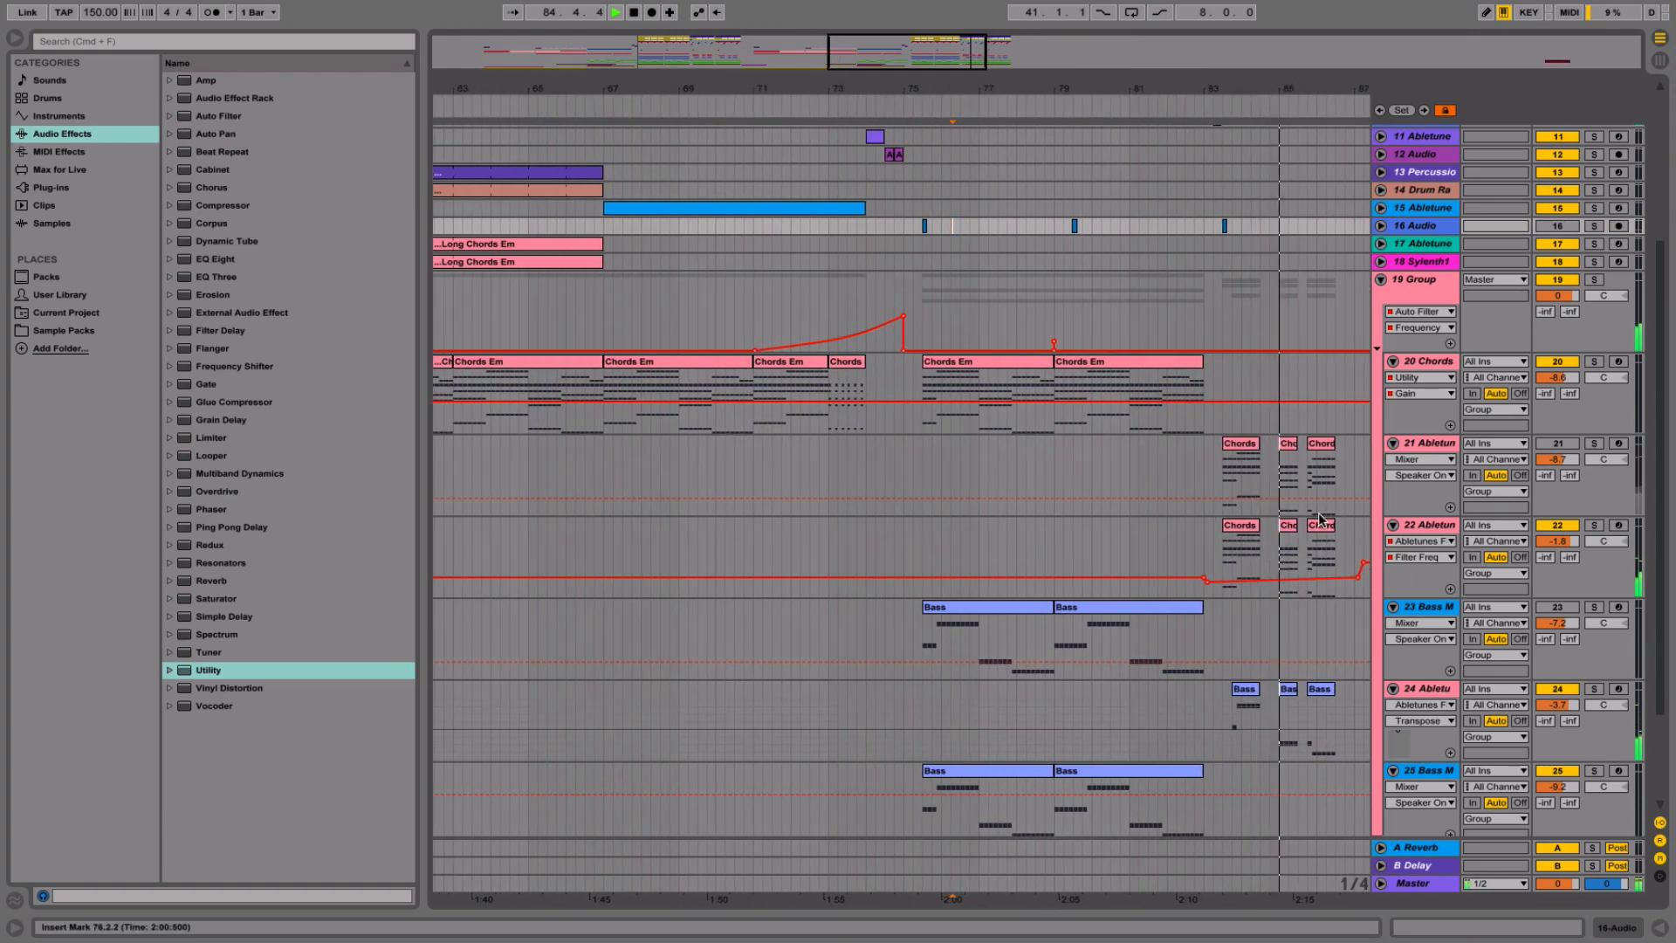
- Inspect the Chords Em clips at bar 83 on tracks 21 and 22, and audition the track 22 clip in solo
{"action": "left_click", "coordinate": [1243, 450]}
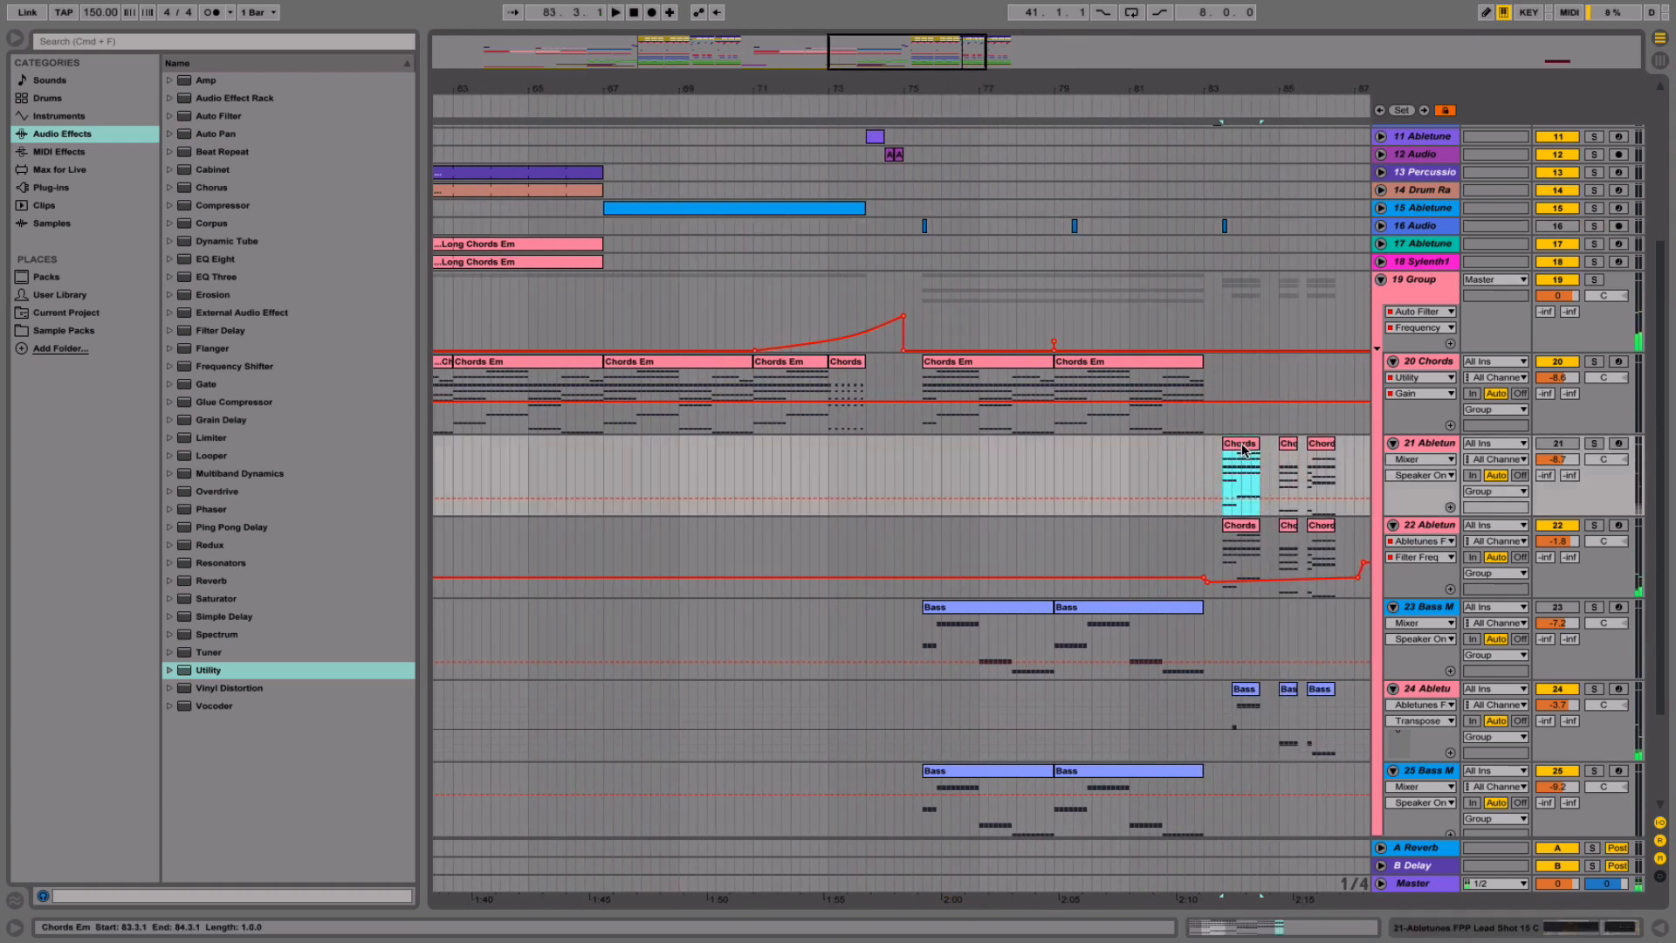
{"action": "scroll", "coordinate": [878, 462], "scroll_direction": "down", "scroll_amount": 3}
{"action": "scroll", "coordinate": [878, 463], "scroll_direction": "up", "scroll_amount": 8}
{"action": "scroll", "coordinate": [878, 463], "scroll_direction": "down", "scroll_amount": 3}
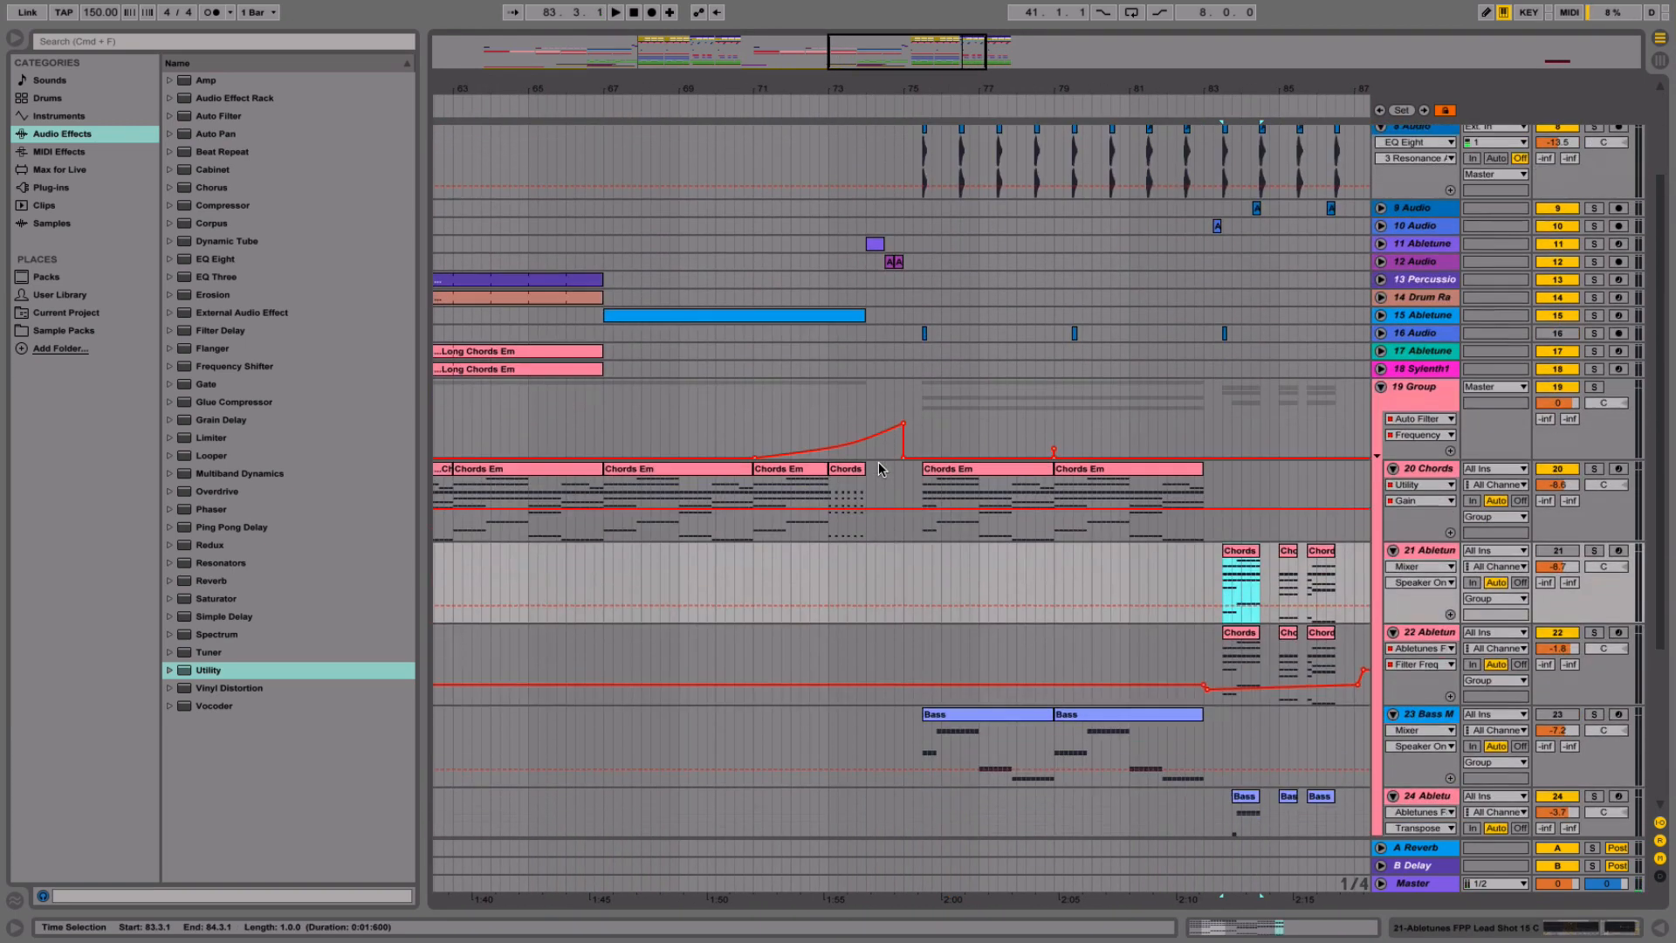
{"action": "left_click", "coordinate": [1231, 635]}
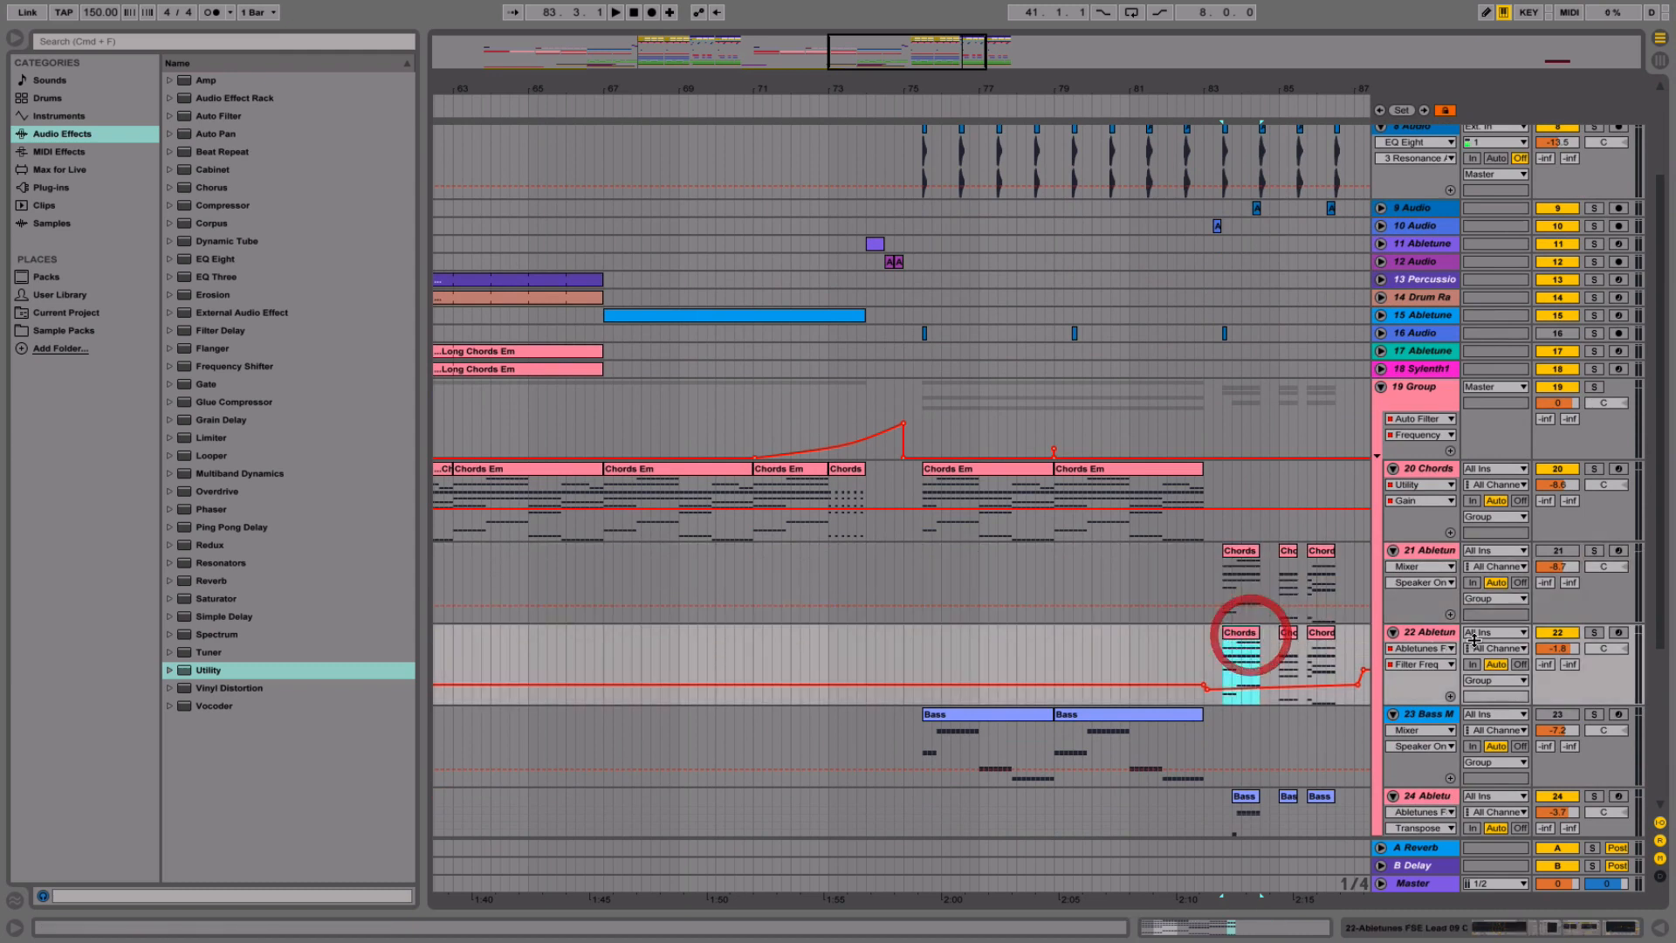
{"action": "key", "text": "space"}
{"action": "left_click", "coordinate": [1593, 632]}
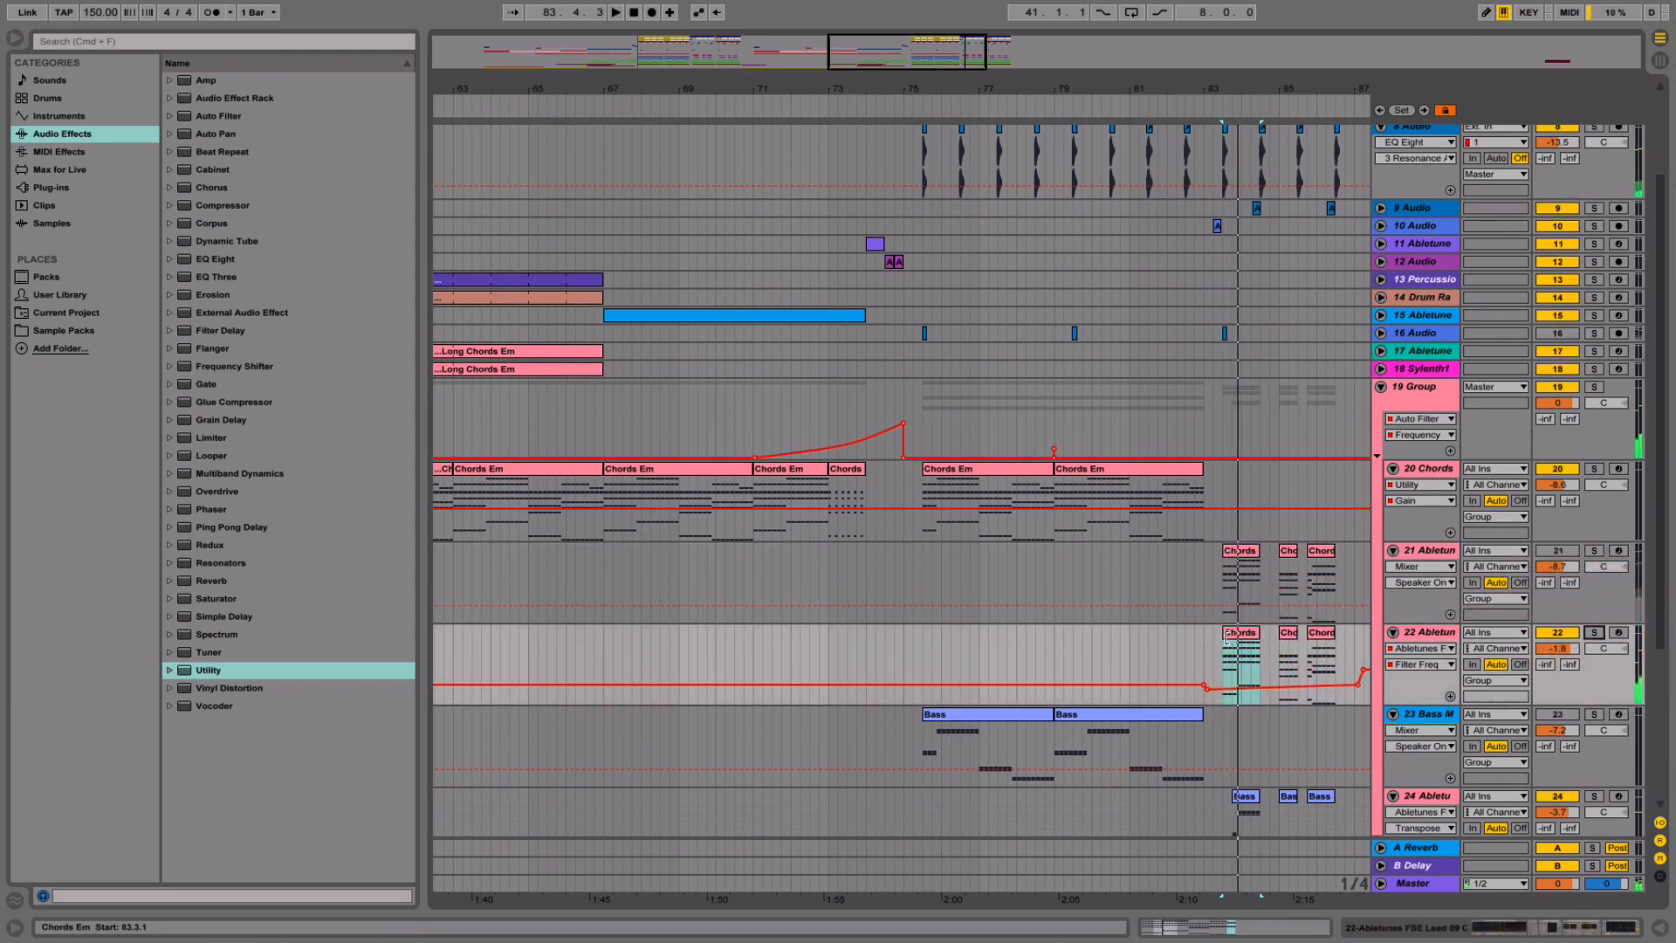
- Copy two beats of chords from the bar 83 clip on track 22 into the gap at bar 75, and play from bar 73
{"action": "left_click_drag", "start_coordinate": [1224, 632], "coordinate": [906, 655]}
{"action": "left_click", "coordinate": [1203, 651]}
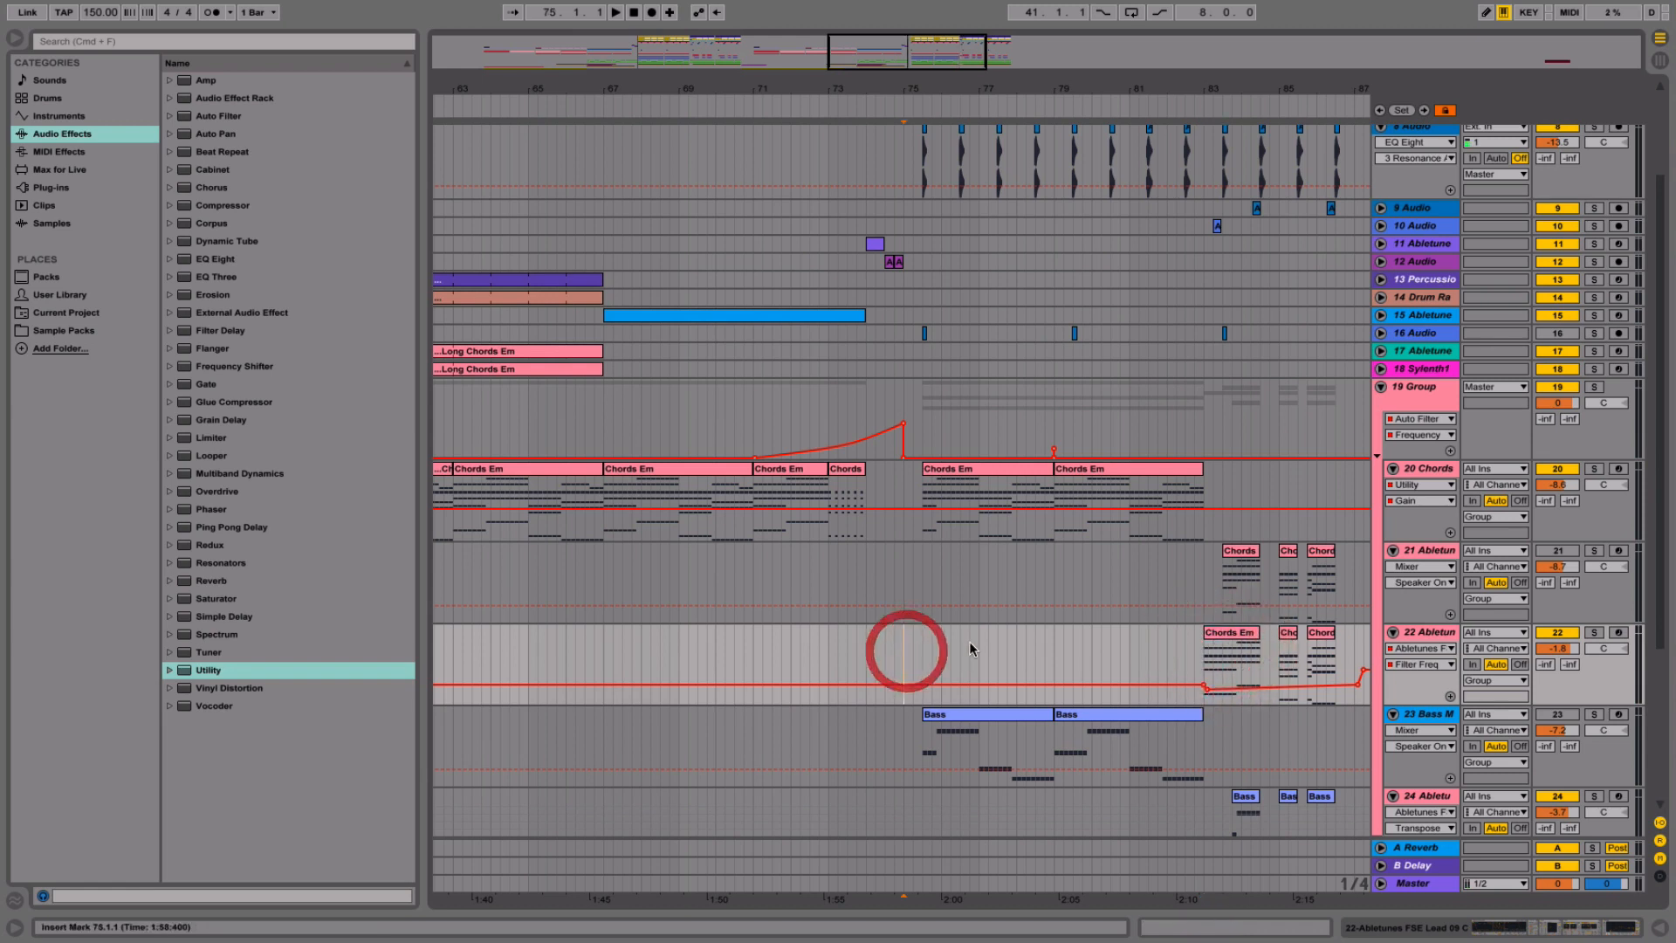
{"action": "left_click", "coordinate": [1204, 633]}
{"action": "left_click", "coordinate": [1224, 635]}
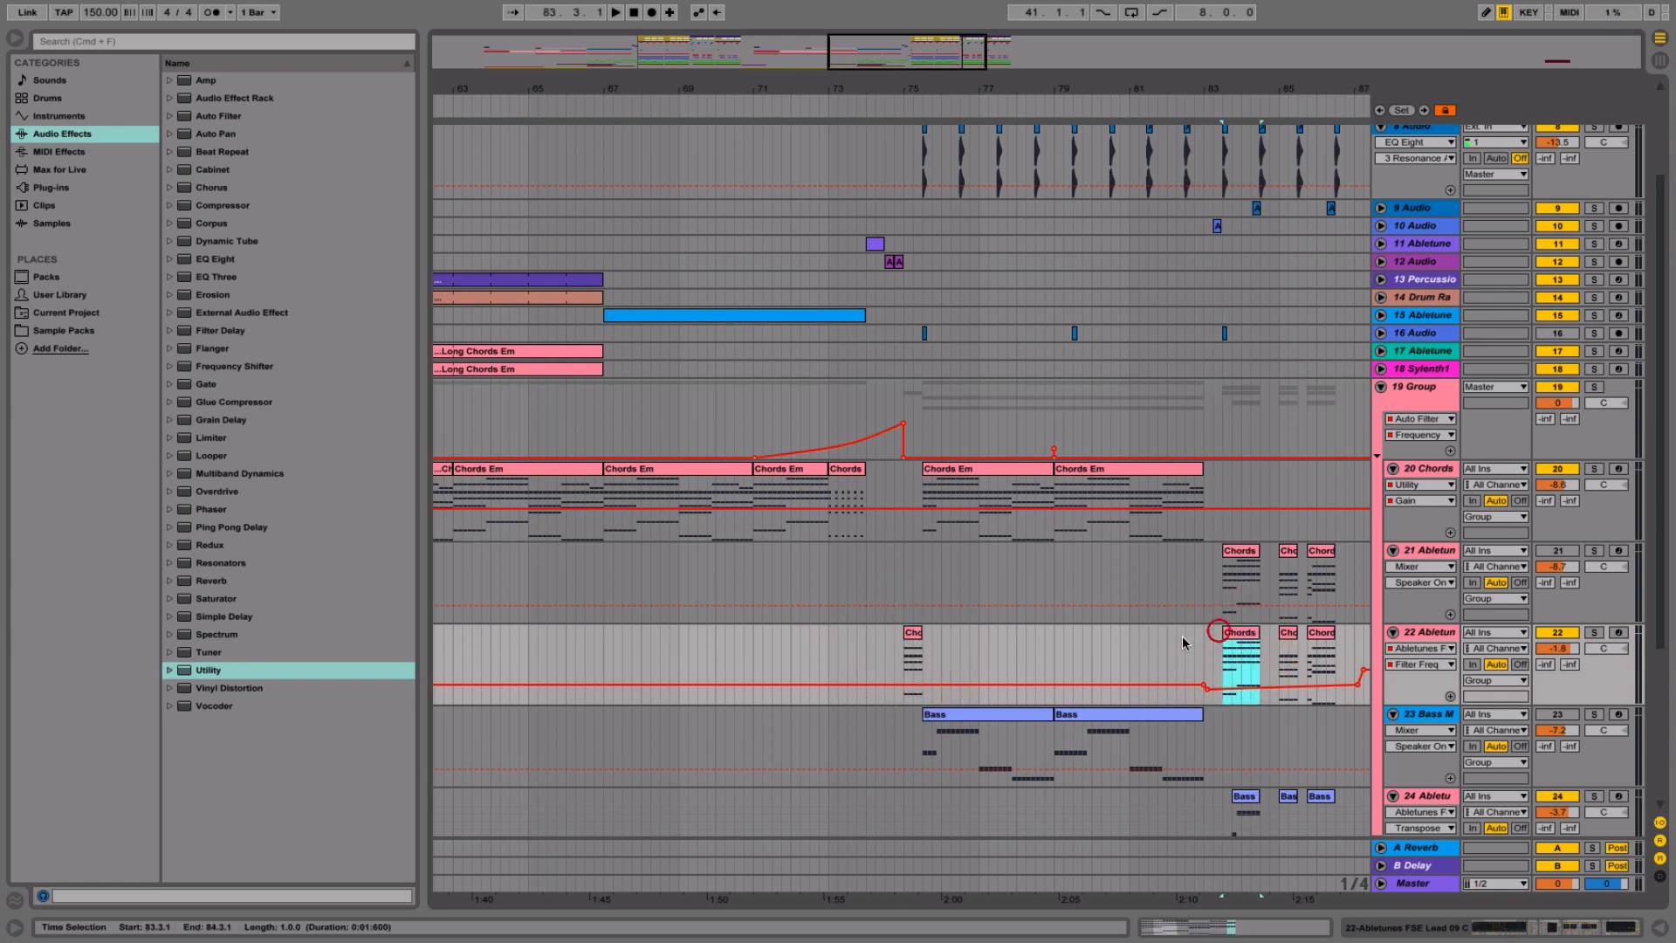
{"action": "left_click", "coordinate": [910, 642]}
{"action": "key", "text": "space"}
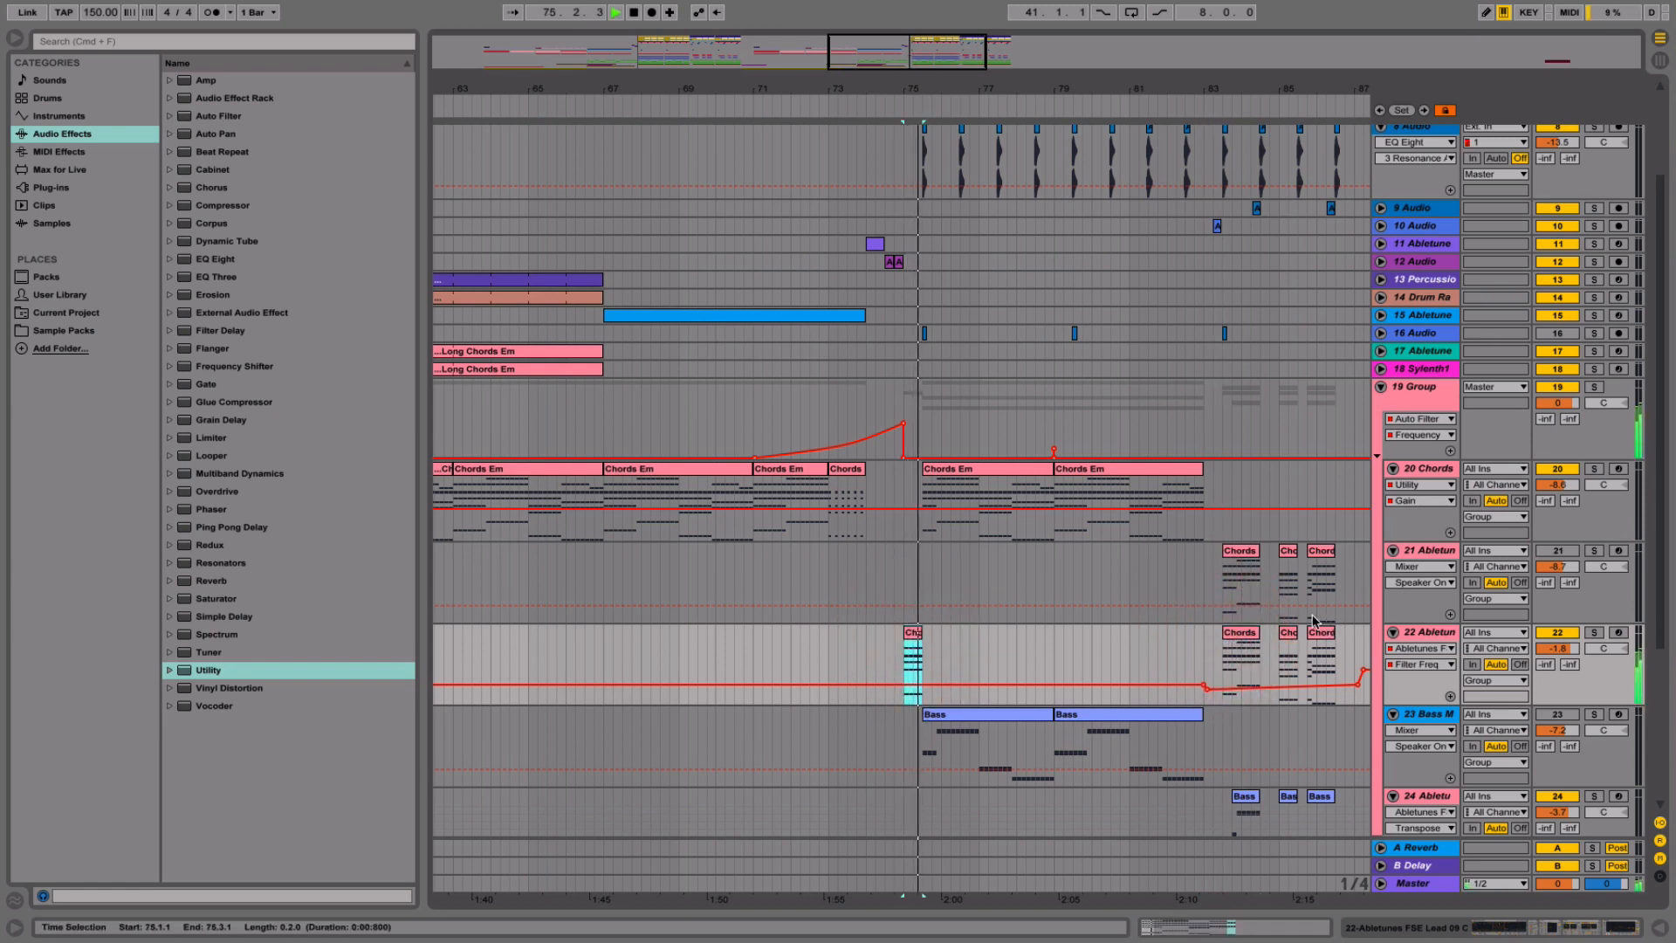
{"action": "left_click", "coordinate": [828, 657]}
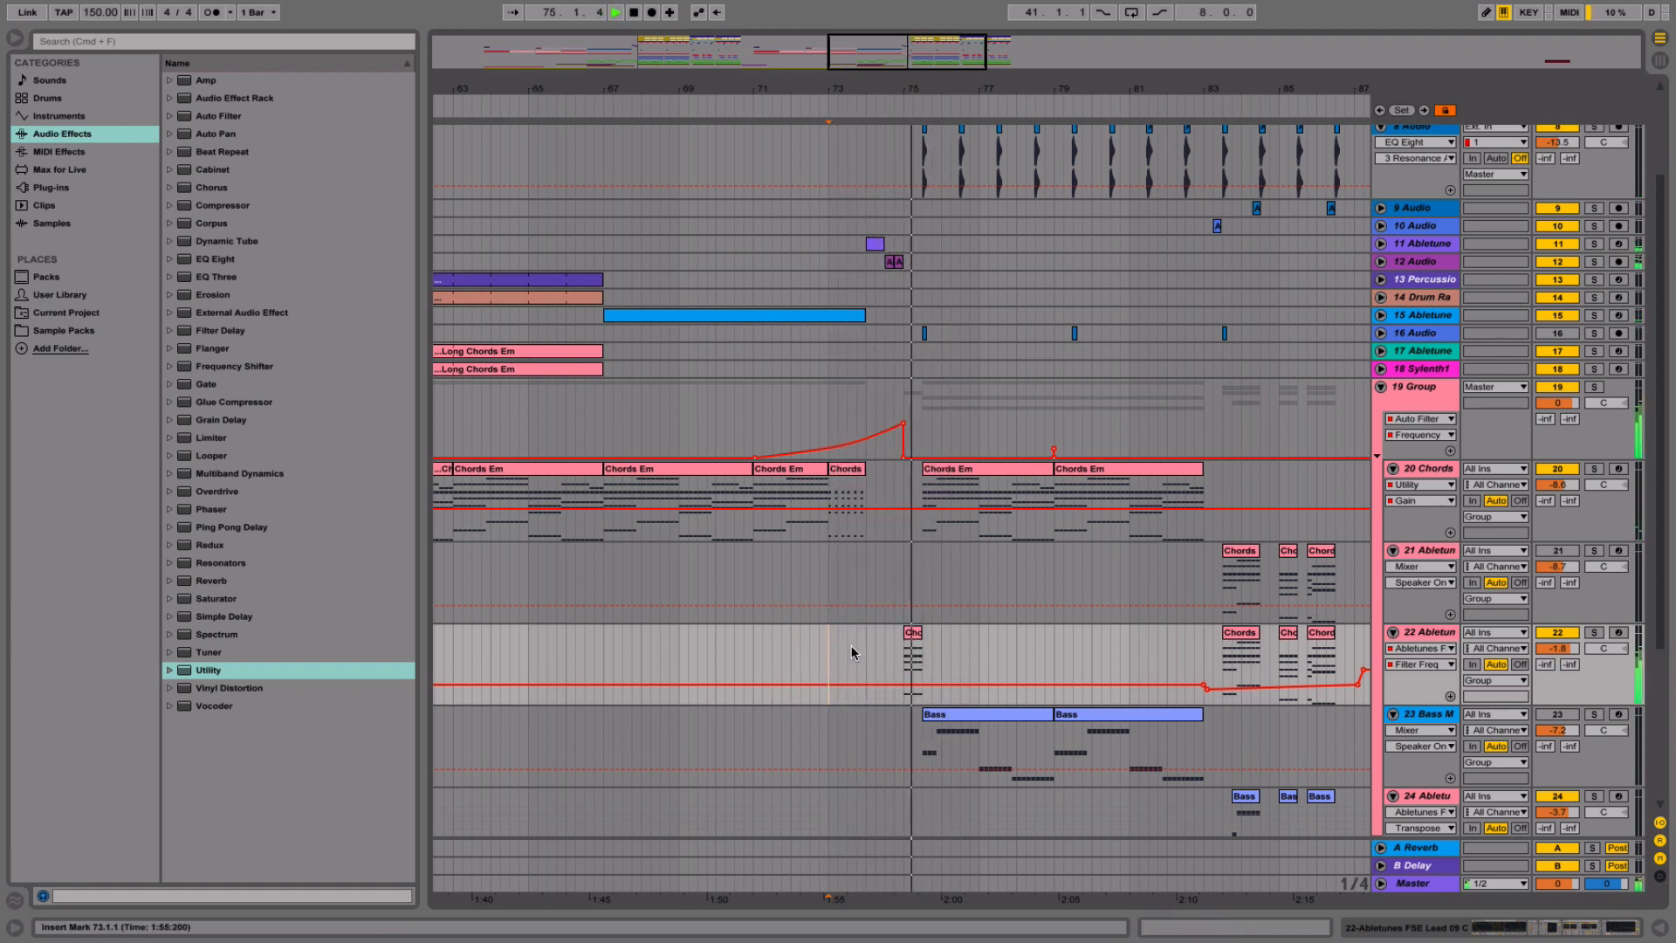
- Delete the off-beat eighth-note chords at 1.1.3 and 1.2.3 from the bar 75 clip on track 22, and audition the result
{"action": "double_click", "coordinate": [913, 632]}
{"action": "left_click_drag", "start_coordinate": [428, 620], "coordinate": [449, 778]}
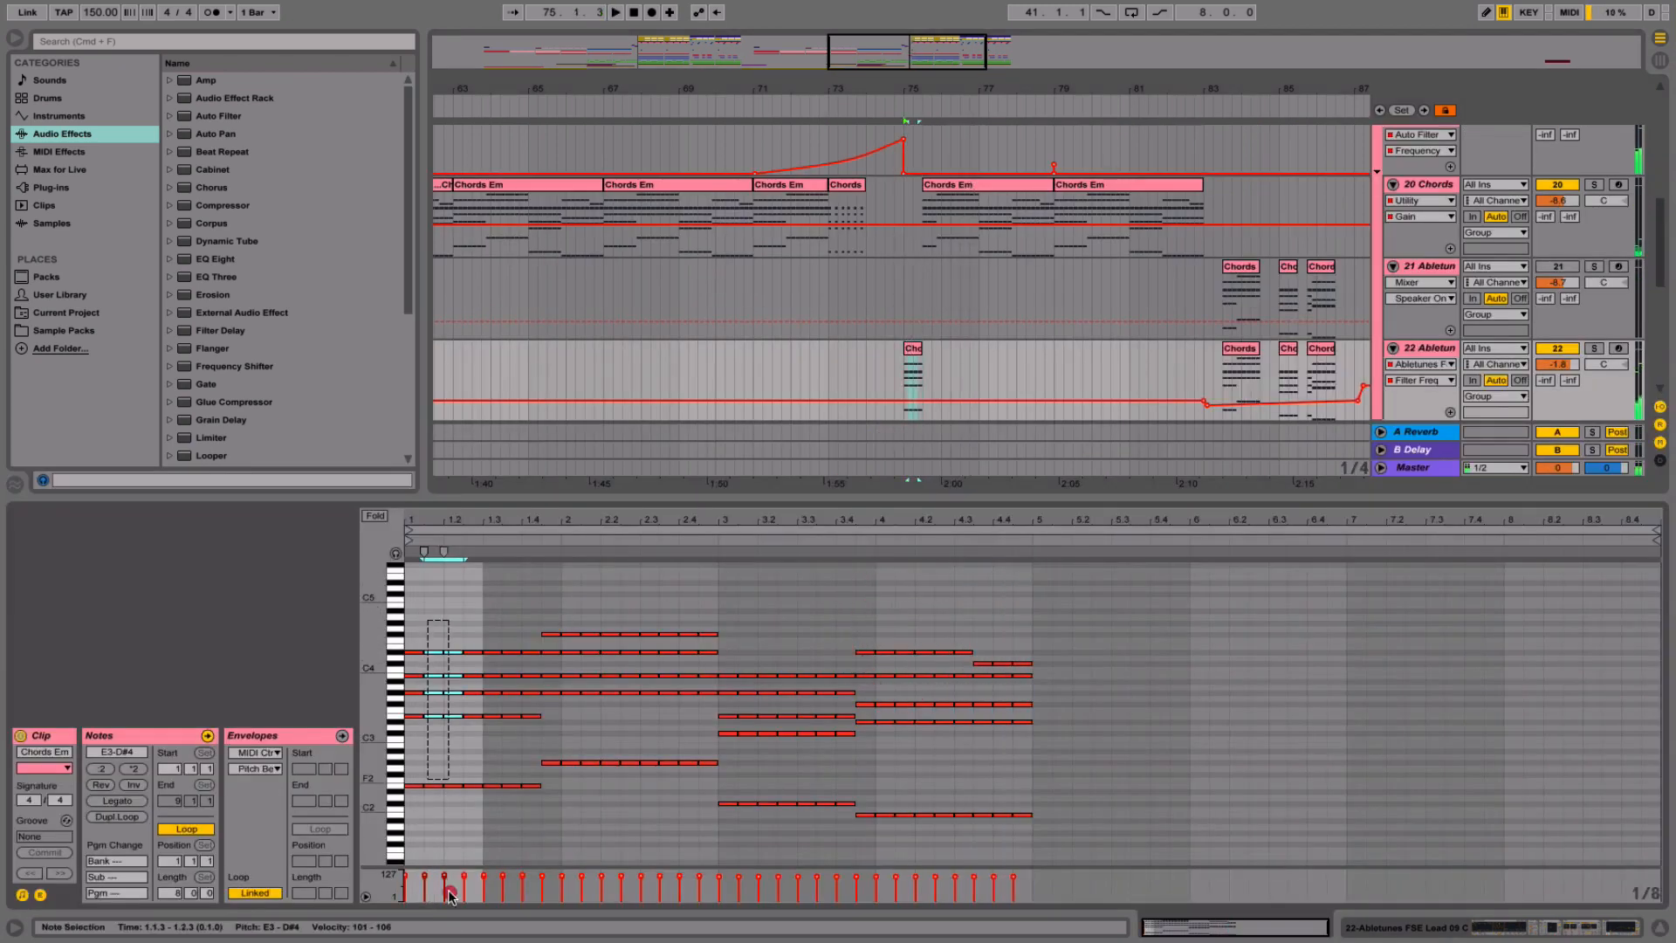
{"action": "key", "text": "Delete"}
{"action": "key", "text": "space"}
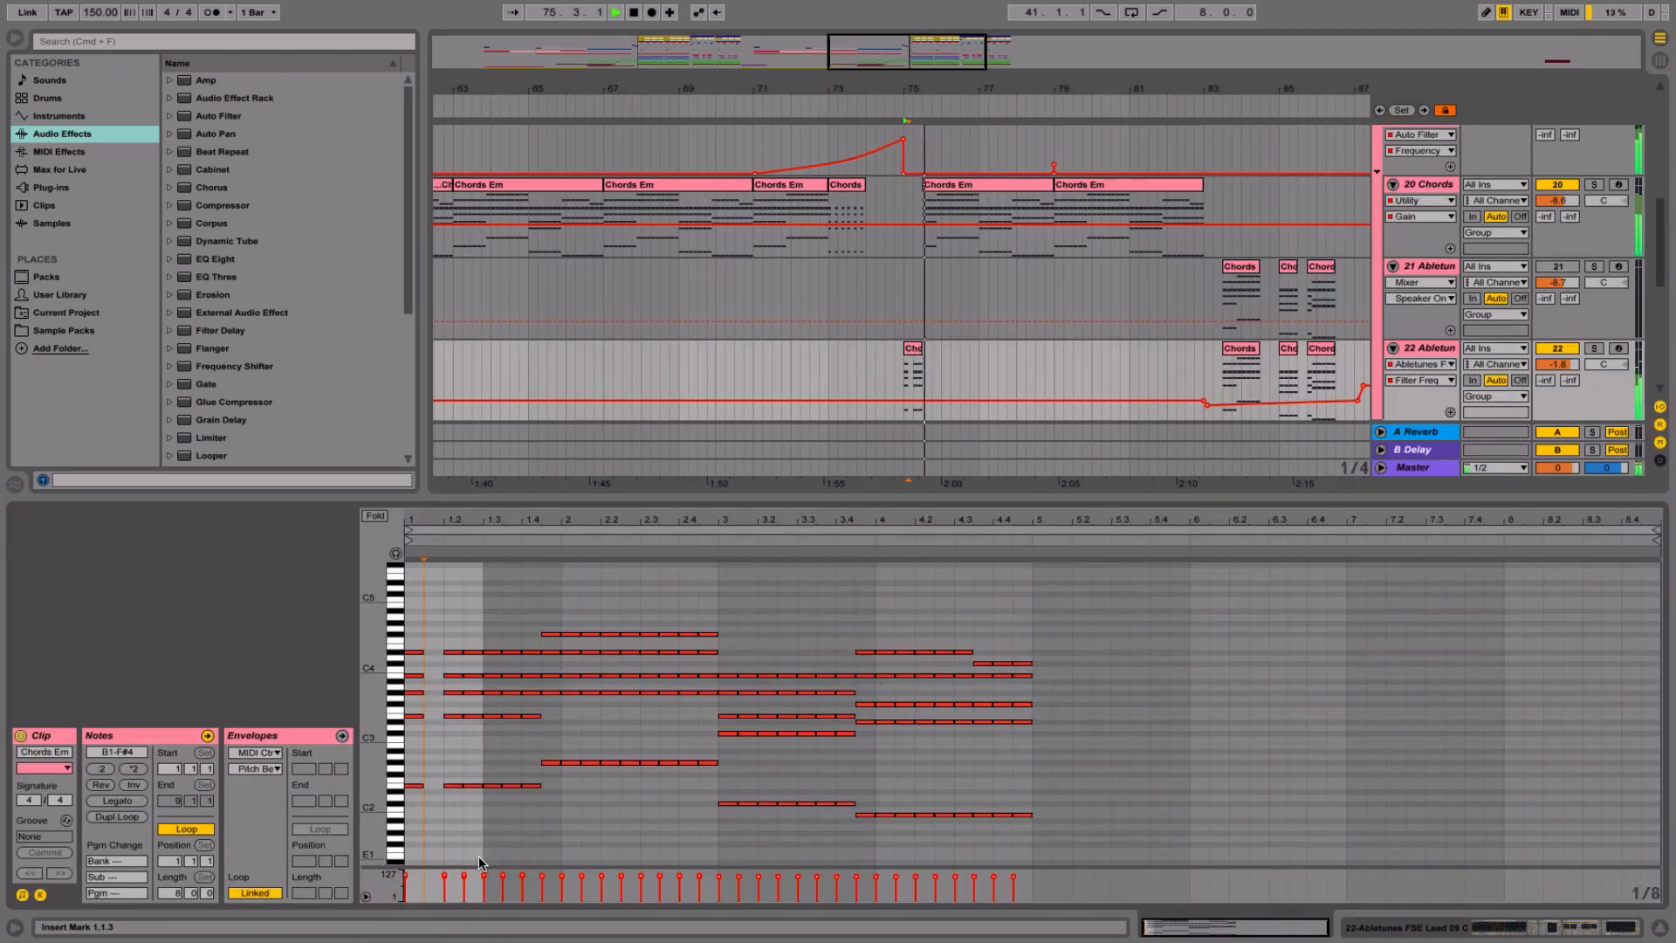
{"action": "left_click_drag", "start_coordinate": [479, 627], "coordinate": [480, 929]}
{"action": "key", "text": "Delete"}
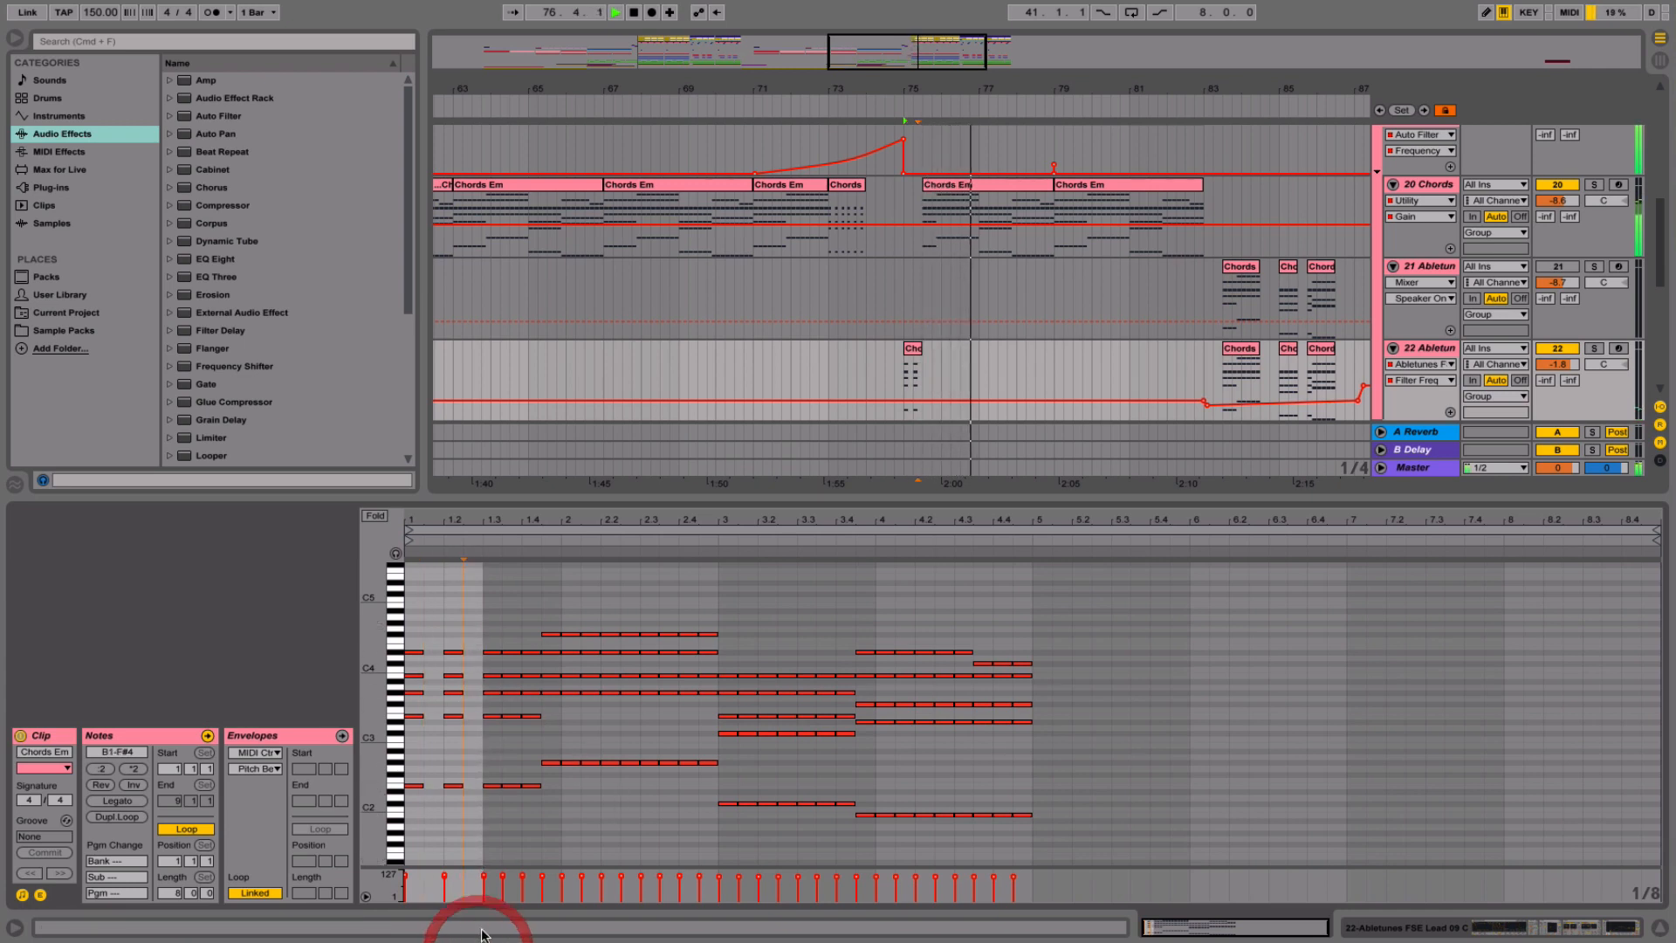
{"action": "key", "text": "space"}
{"action": "key", "text": "space"}
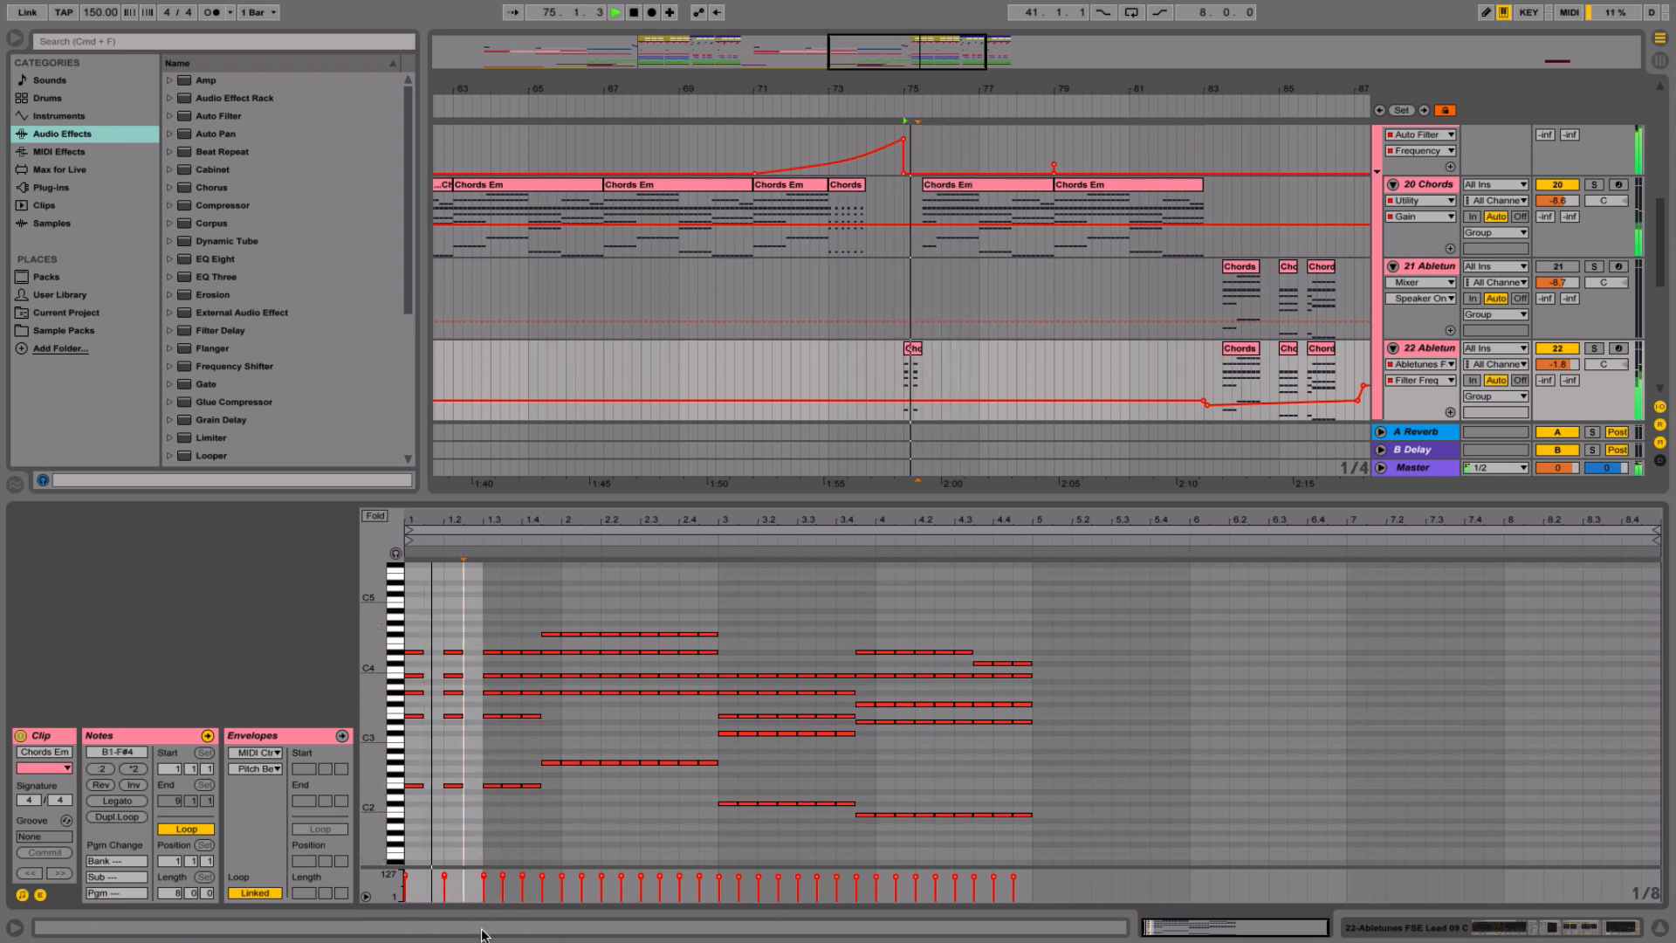
- Close the clip's note editor and play the transition into the second drop from 73.4.1
{"action": "left_click", "coordinate": [1663, 928]}
{"action": "left_click", "coordinate": [853, 411]}
{"action": "key", "text": "space"}
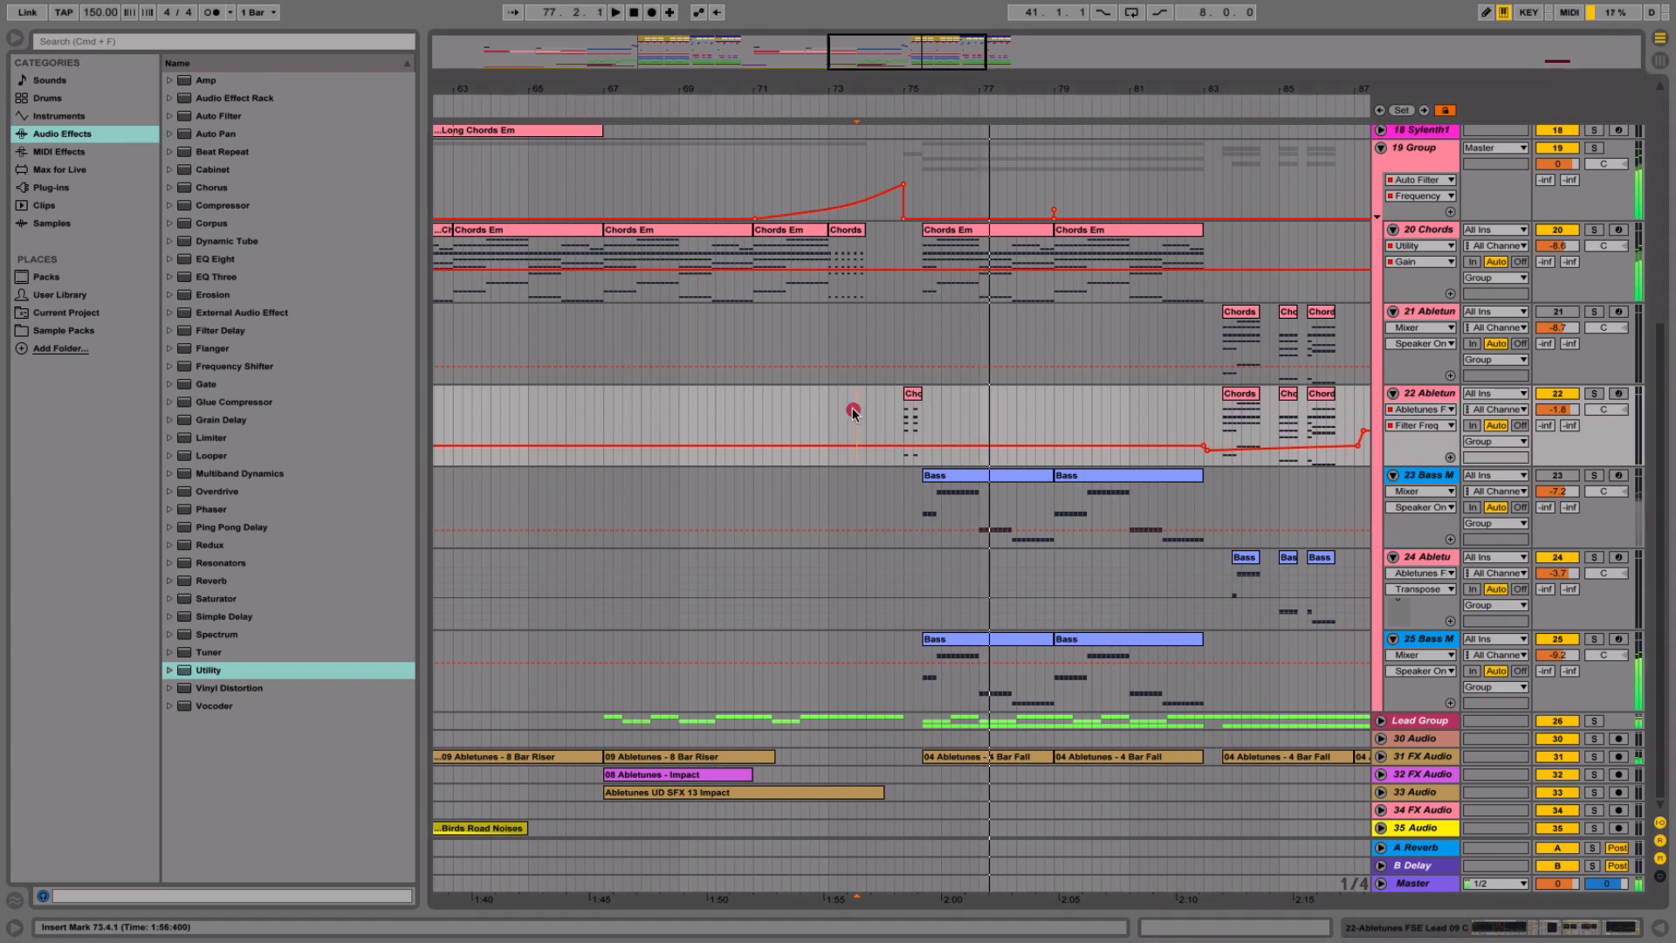
{"action": "key", "text": "space"}
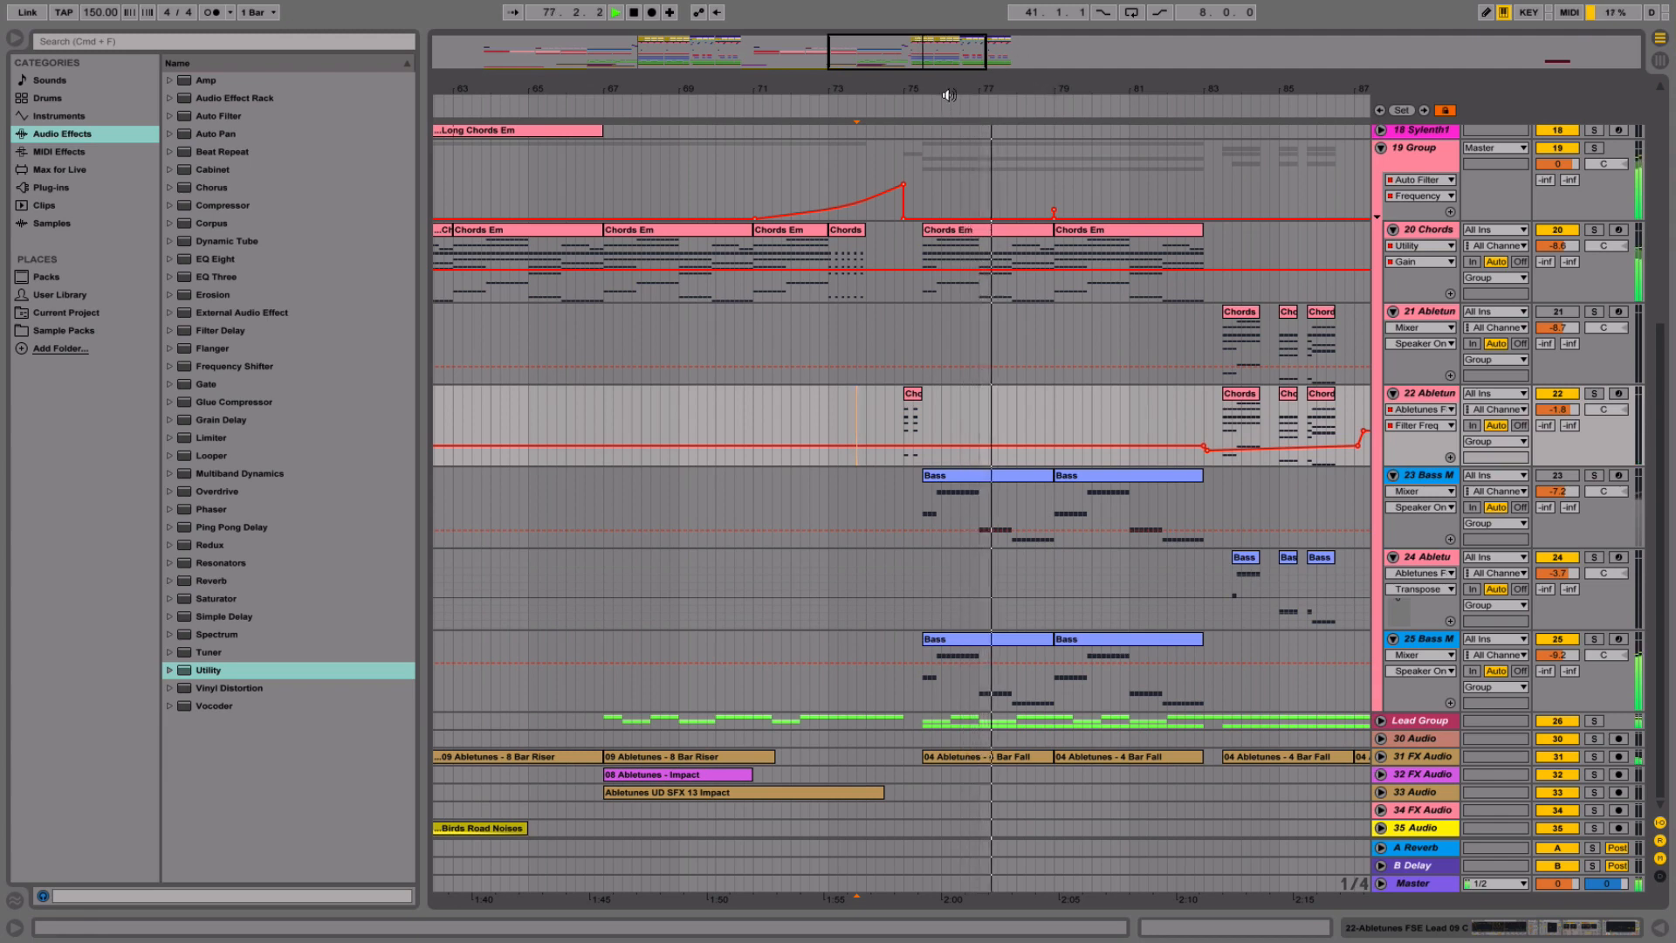
{"action": "key", "text": "space"}
- Look over the clips around bar 75 and show track 22's device chain through to its EQ Eight
{"action": "left_click_drag", "start_coordinate": [949, 96], "coordinate": [972, 415]}
{"action": "scroll", "coordinate": [971, 416], "scroll_direction": "up", "scroll_amount": 5}
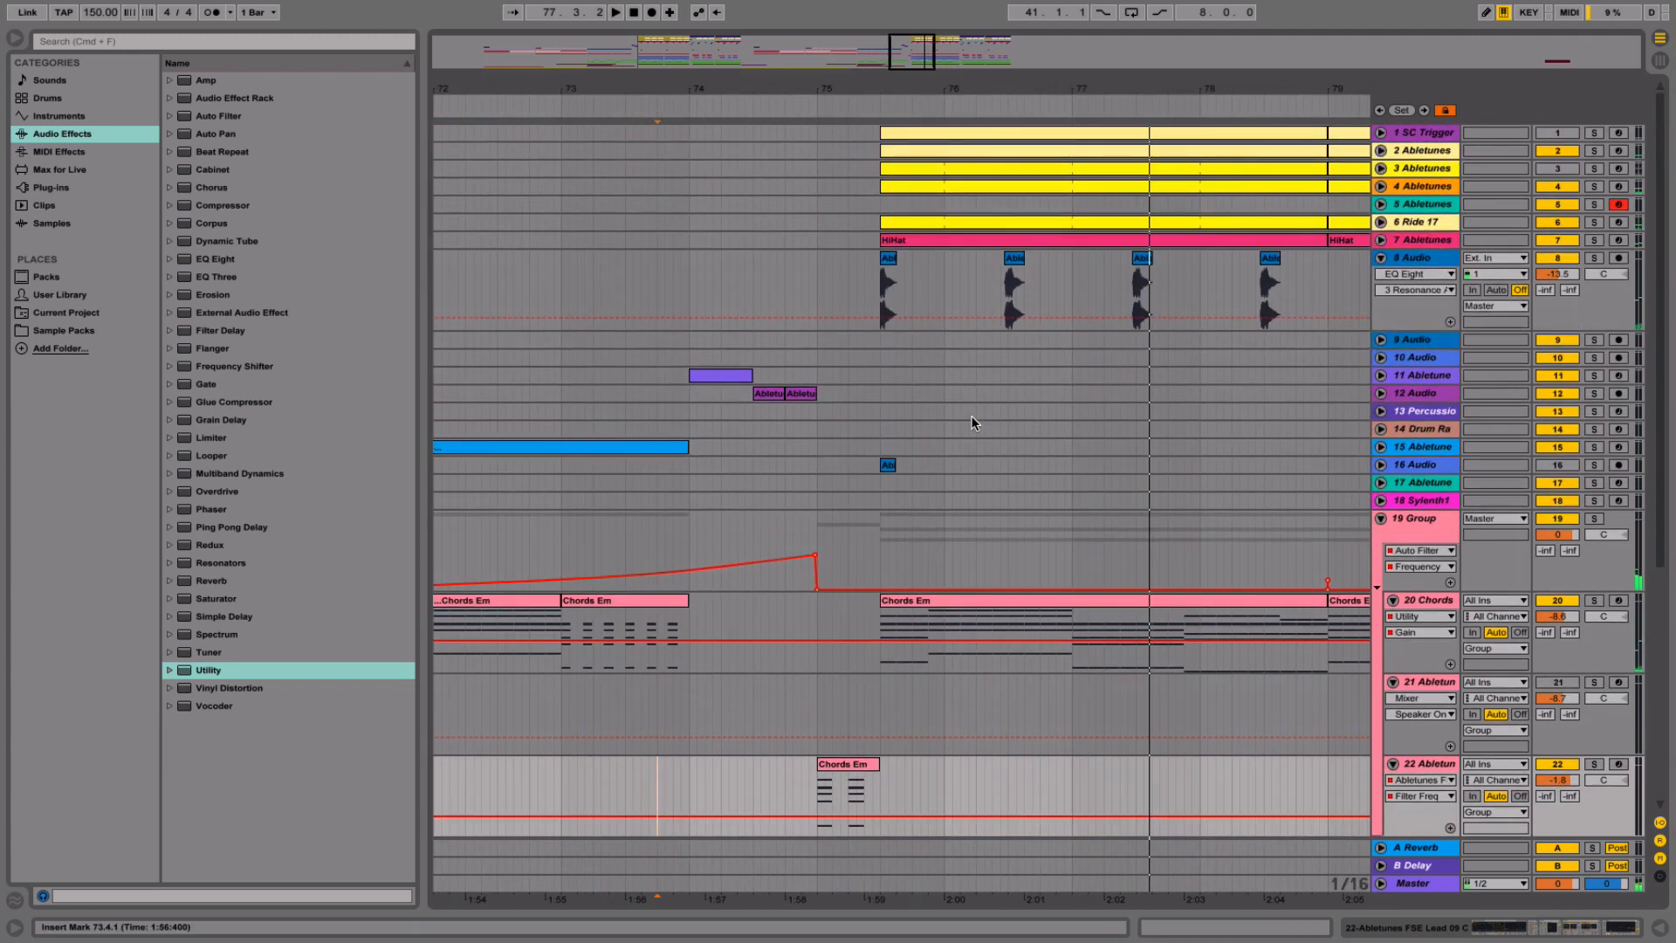
{"action": "scroll", "coordinate": [972, 425], "scroll_direction": "down", "scroll_amount": 5}
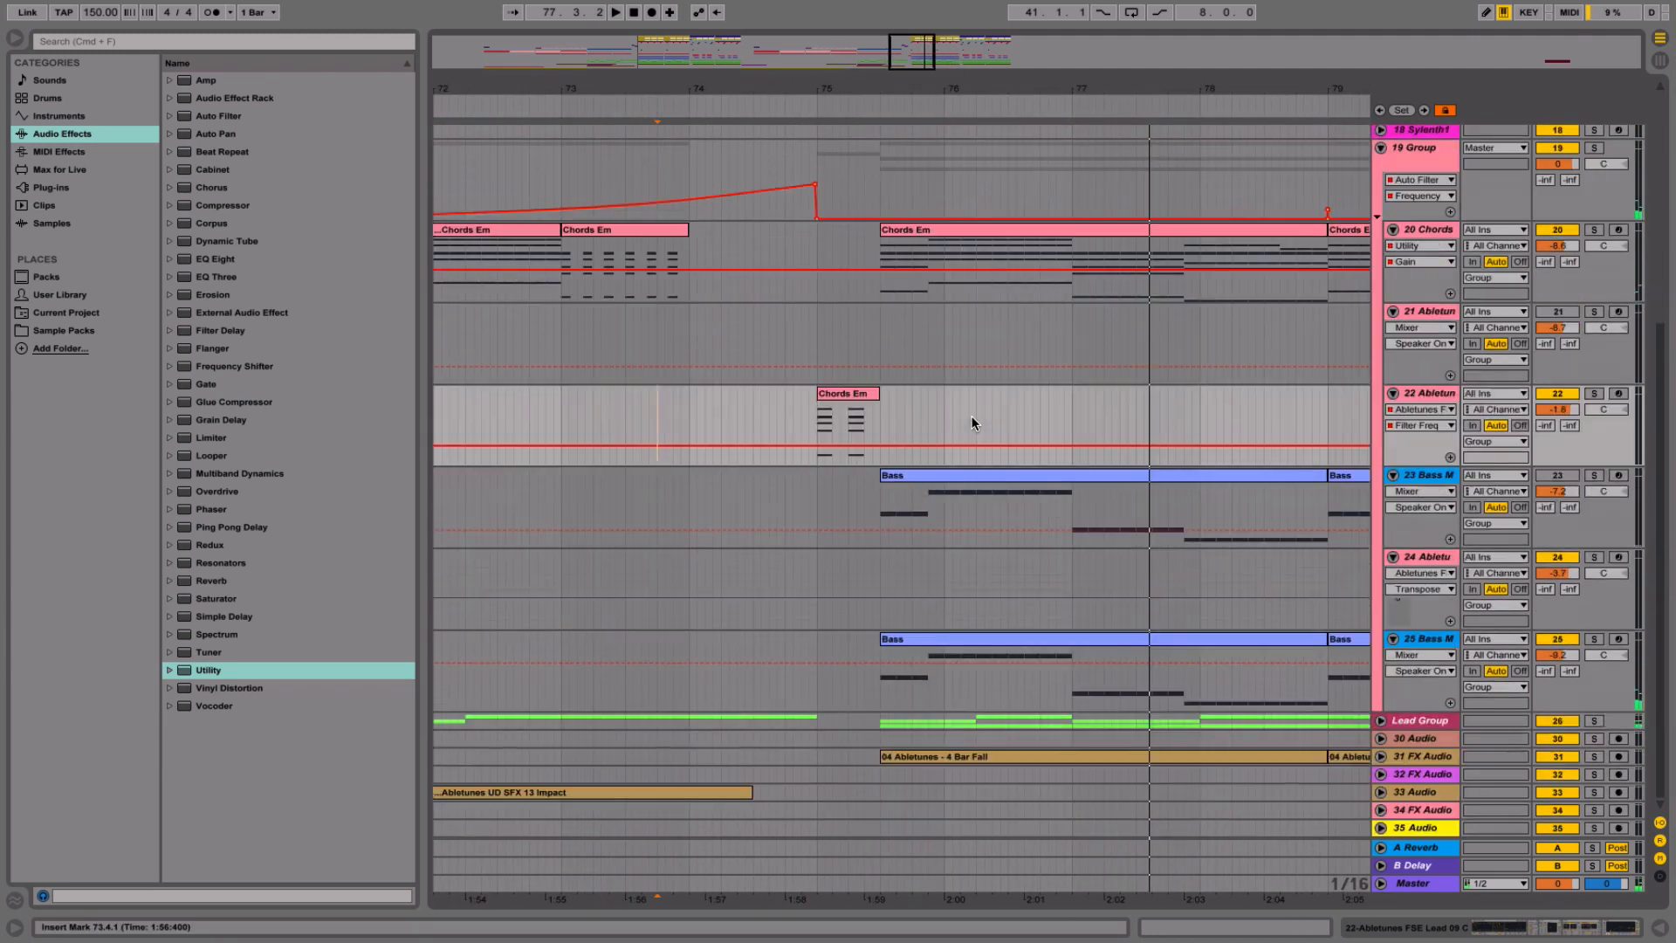
{"action": "double_click", "coordinate": [1440, 399]}
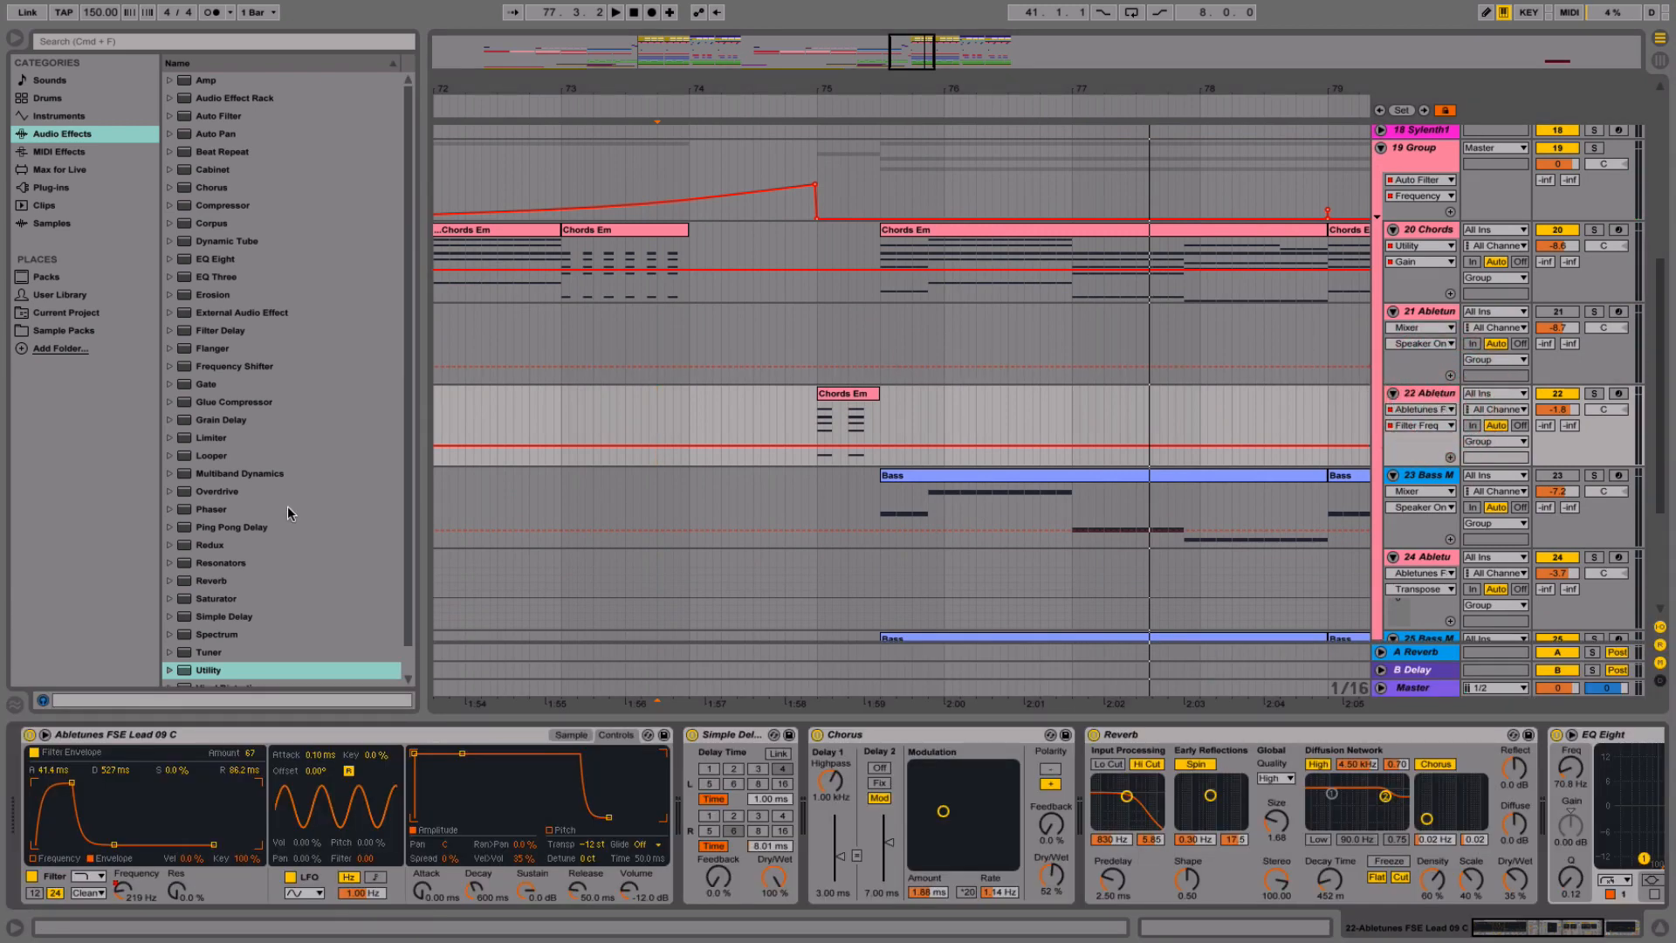
{"action": "scroll", "coordinate": [1301, 777], "scroll_direction": "right", "scroll_amount": 5}
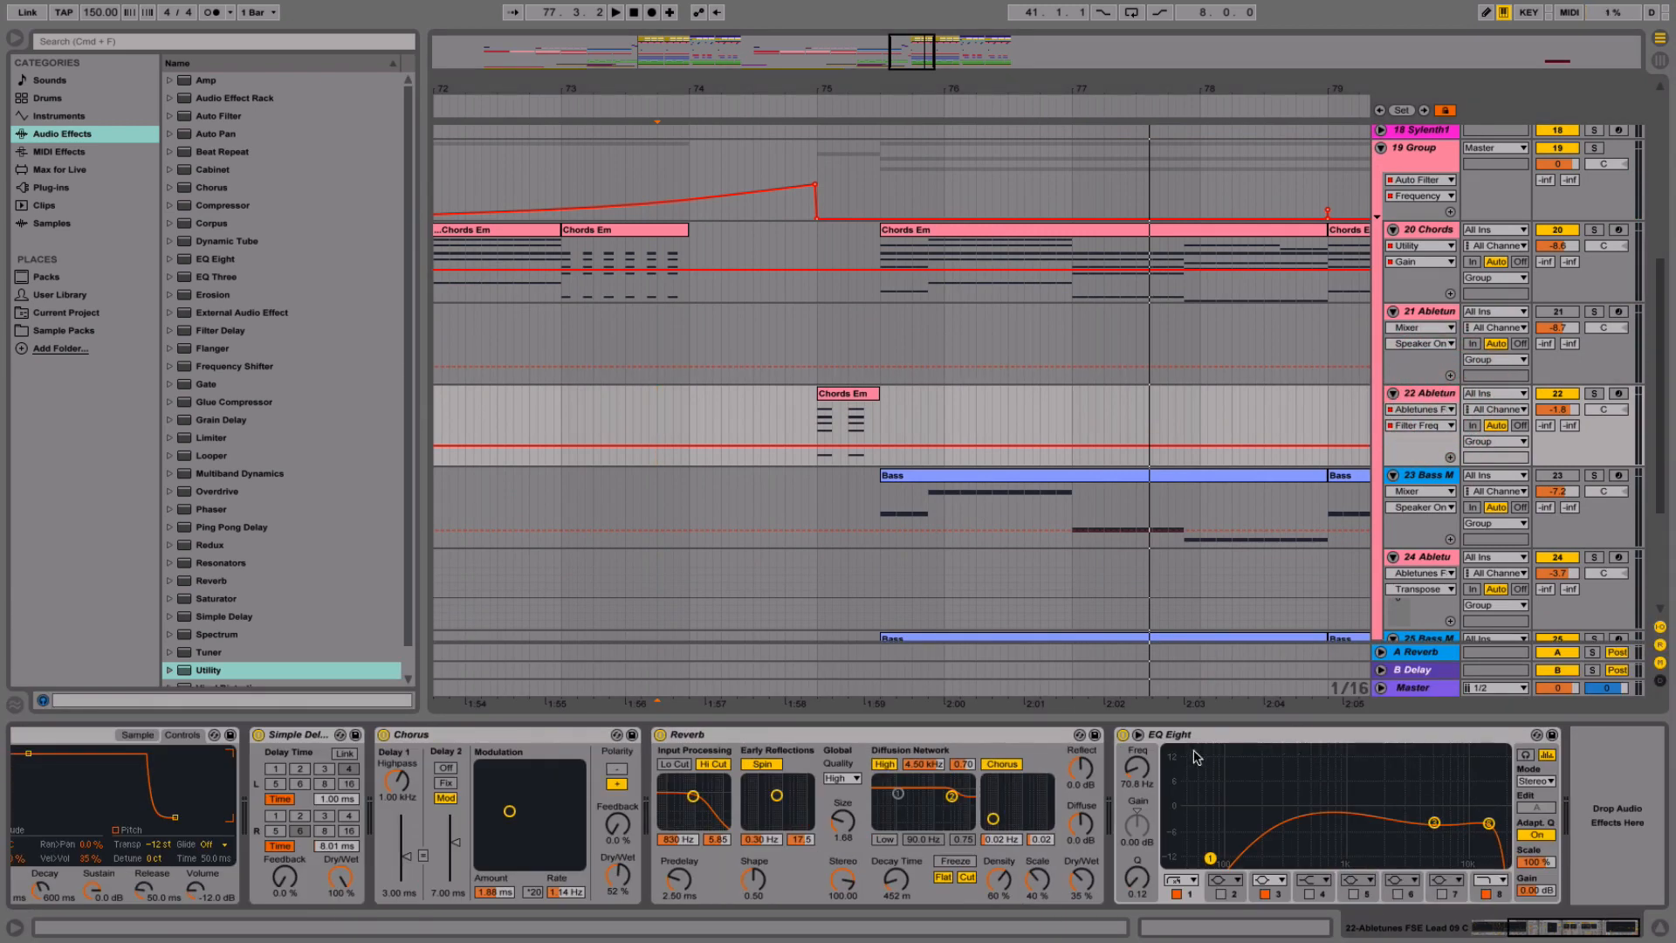
- Automate track 22's panning over the Chords Em clip at bar 75, first chord left and second right, and play the passage
{"action": "double_click", "coordinate": [966, 736]}
{"action": "scroll", "coordinate": [213, 579], "scroll_direction": "down", "scroll_amount": 2}
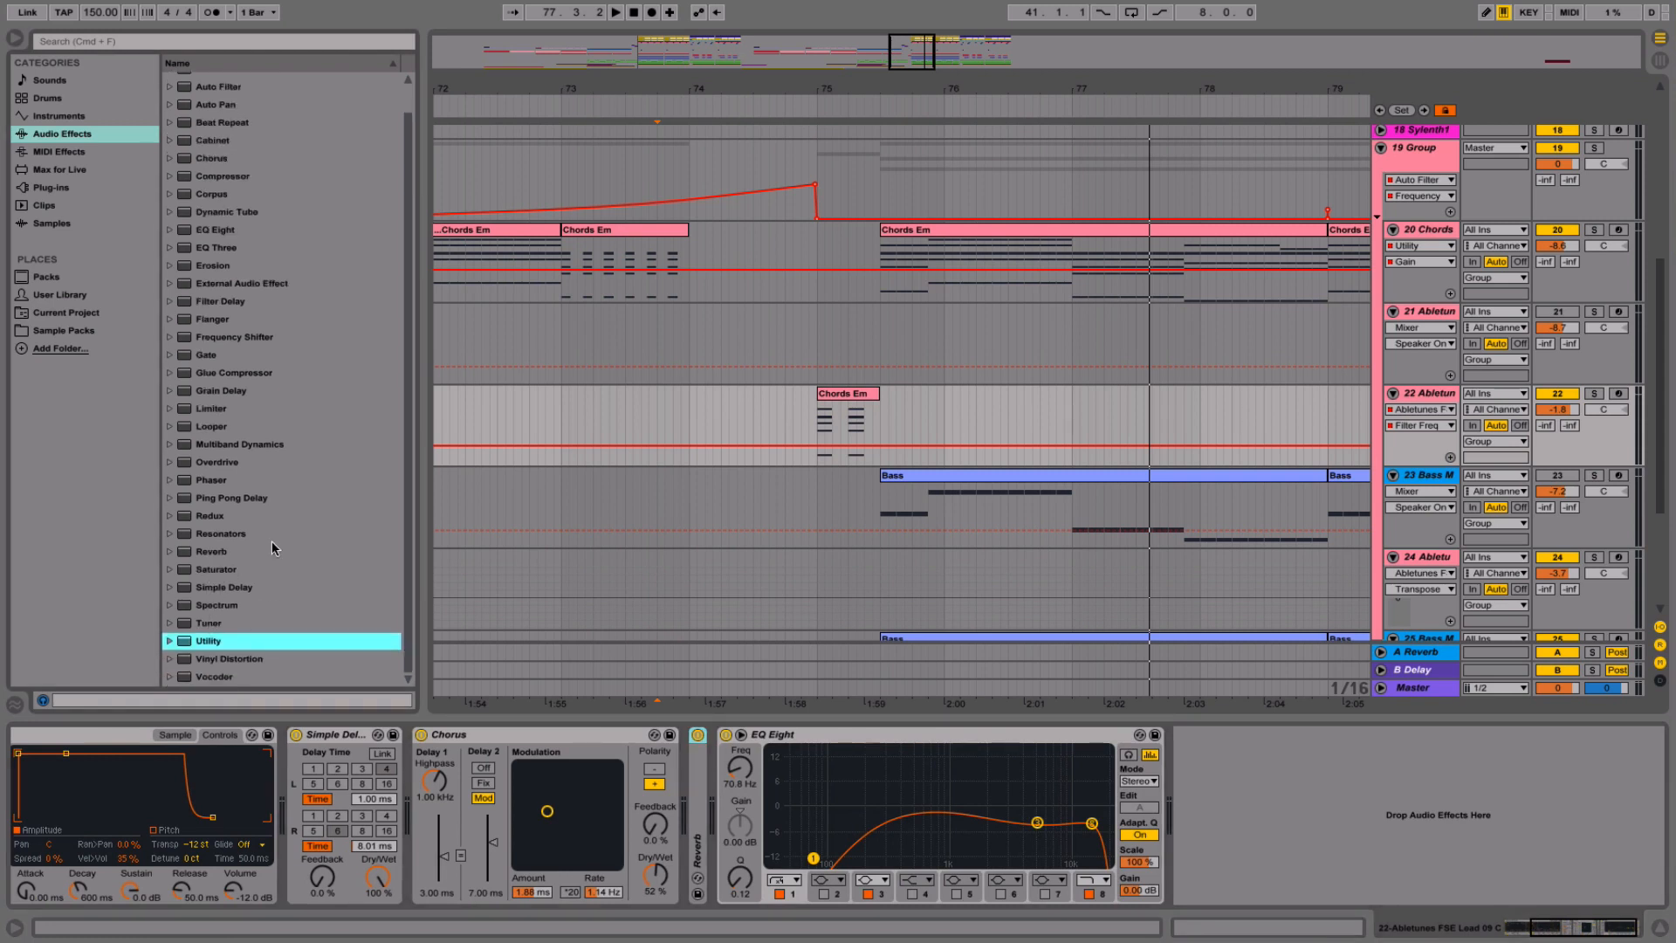
{"action": "left_click", "coordinate": [1601, 411]}
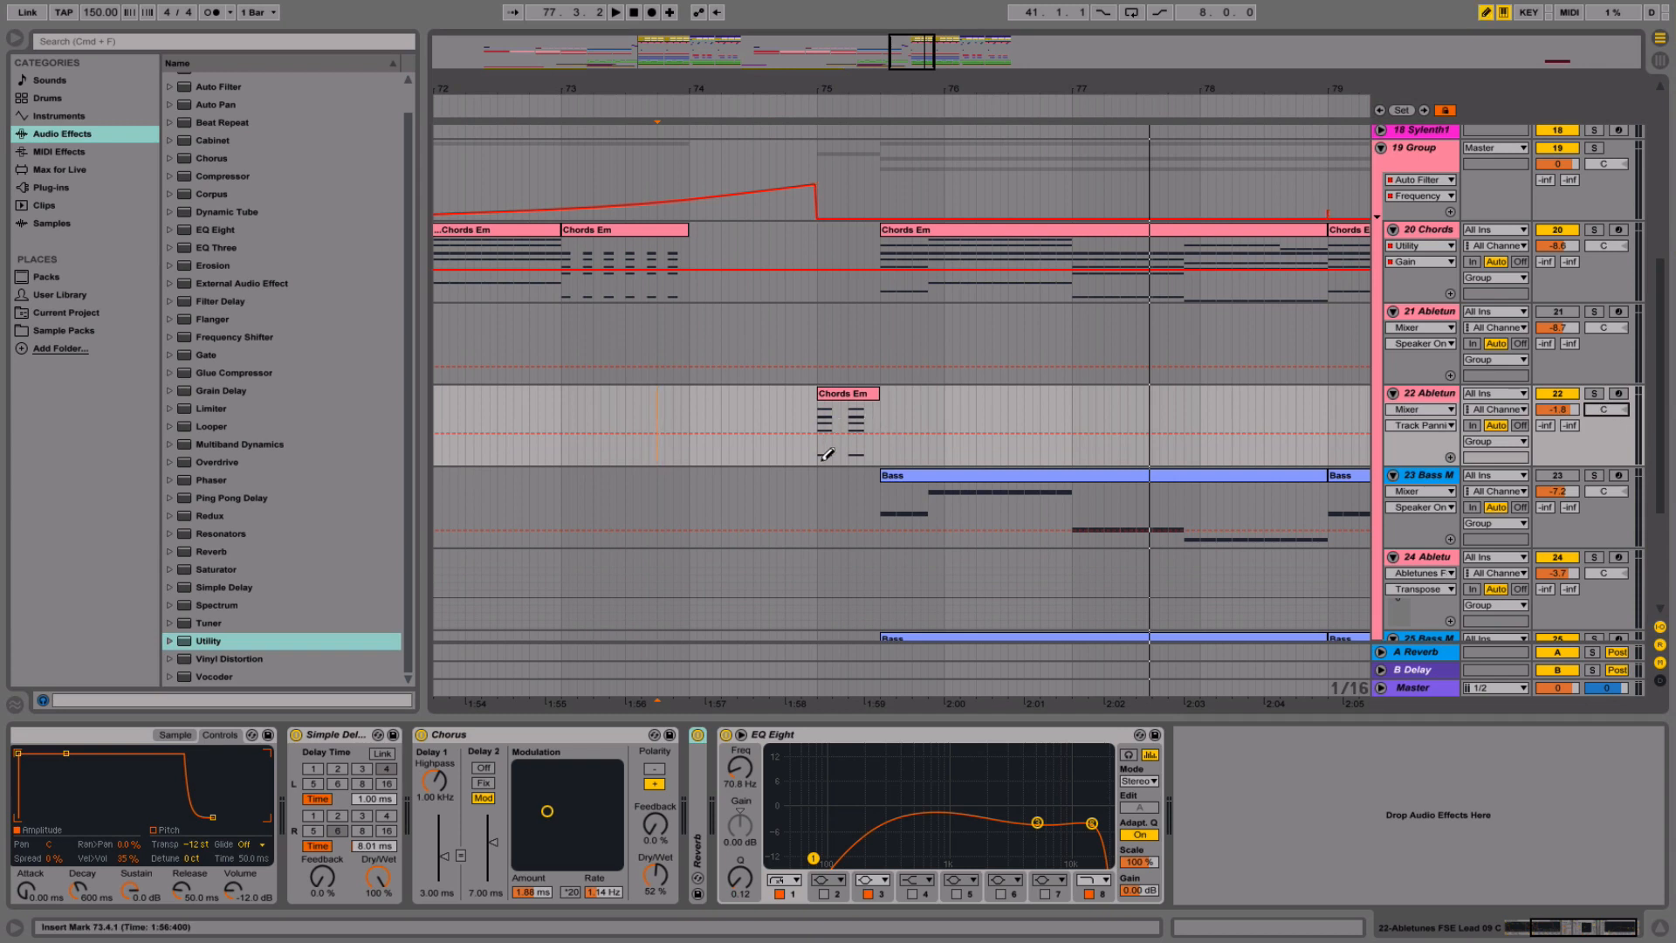
{"action": "key", "text": "b"}
{"action": "mouse_move", "coordinate": [827, 454]}
{"action": "left_mouse_down"}
{"action": "mouse_move", "coordinate": [841, 463]}
{"action": "mouse_move", "coordinate": [872, 425]}
{"action": "left_mouse_up"}
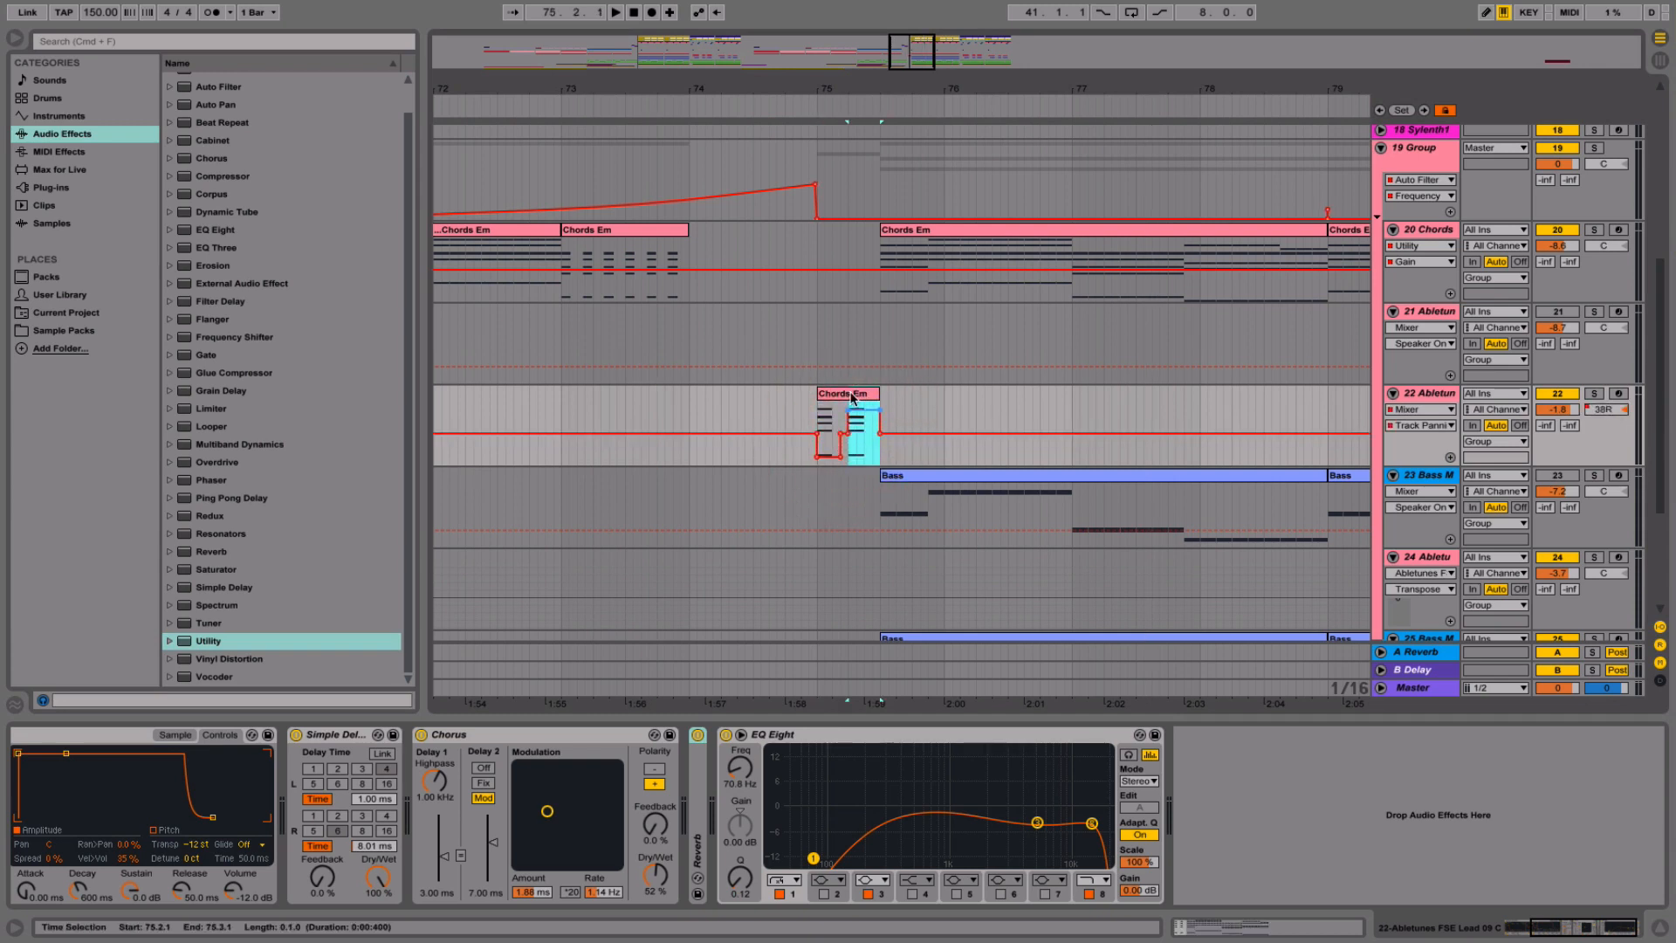
{"action": "left_click", "coordinate": [759, 399]}
{"action": "key", "text": "space"}
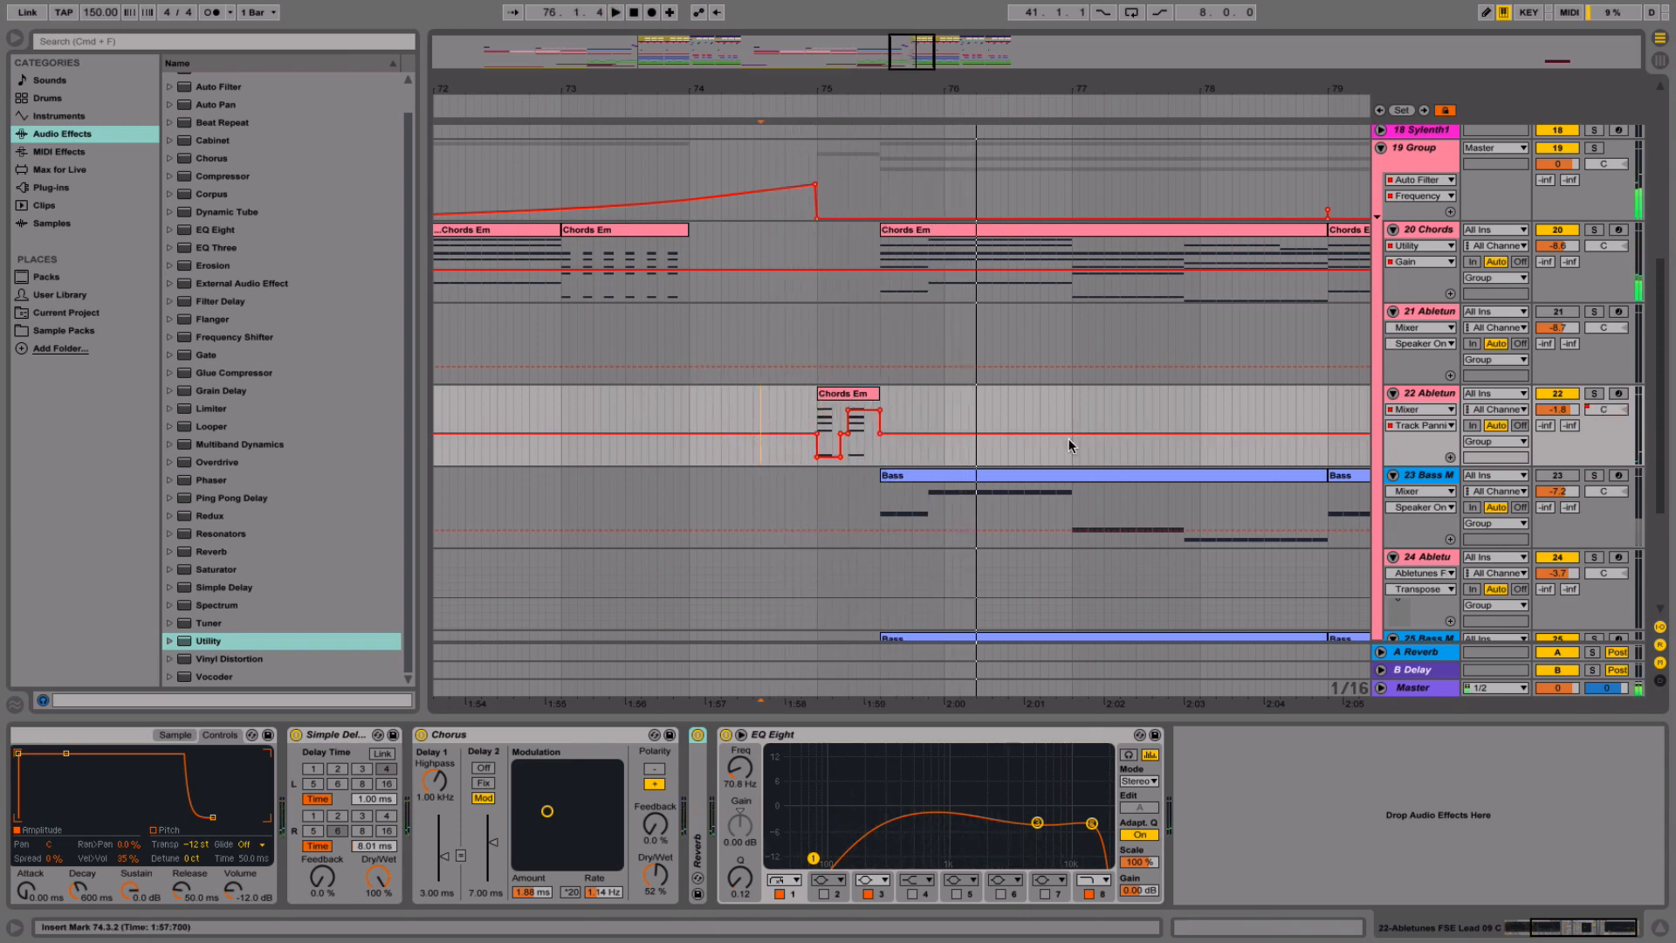
- Listen to the second drop from bar 75 and the second half of the first drop for comparison
{"action": "scroll", "coordinate": [1069, 439], "scroll_direction": "up", "scroll_amount": 10}
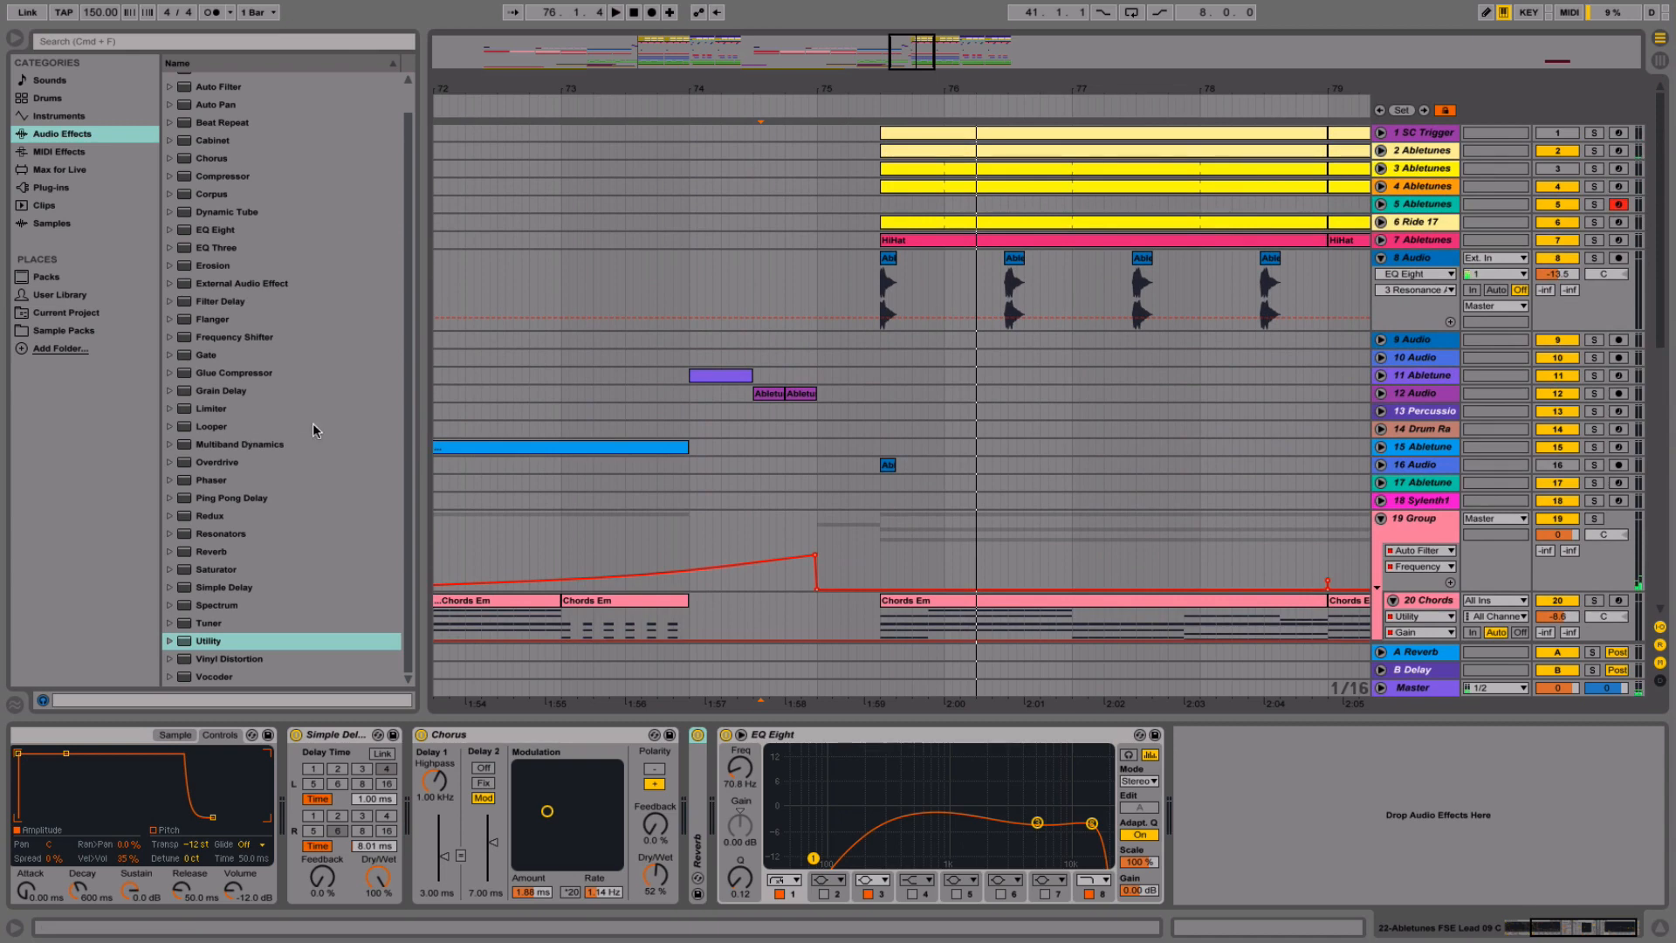
{"action": "left_click", "coordinate": [814, 299]}
{"action": "key", "text": "space"}
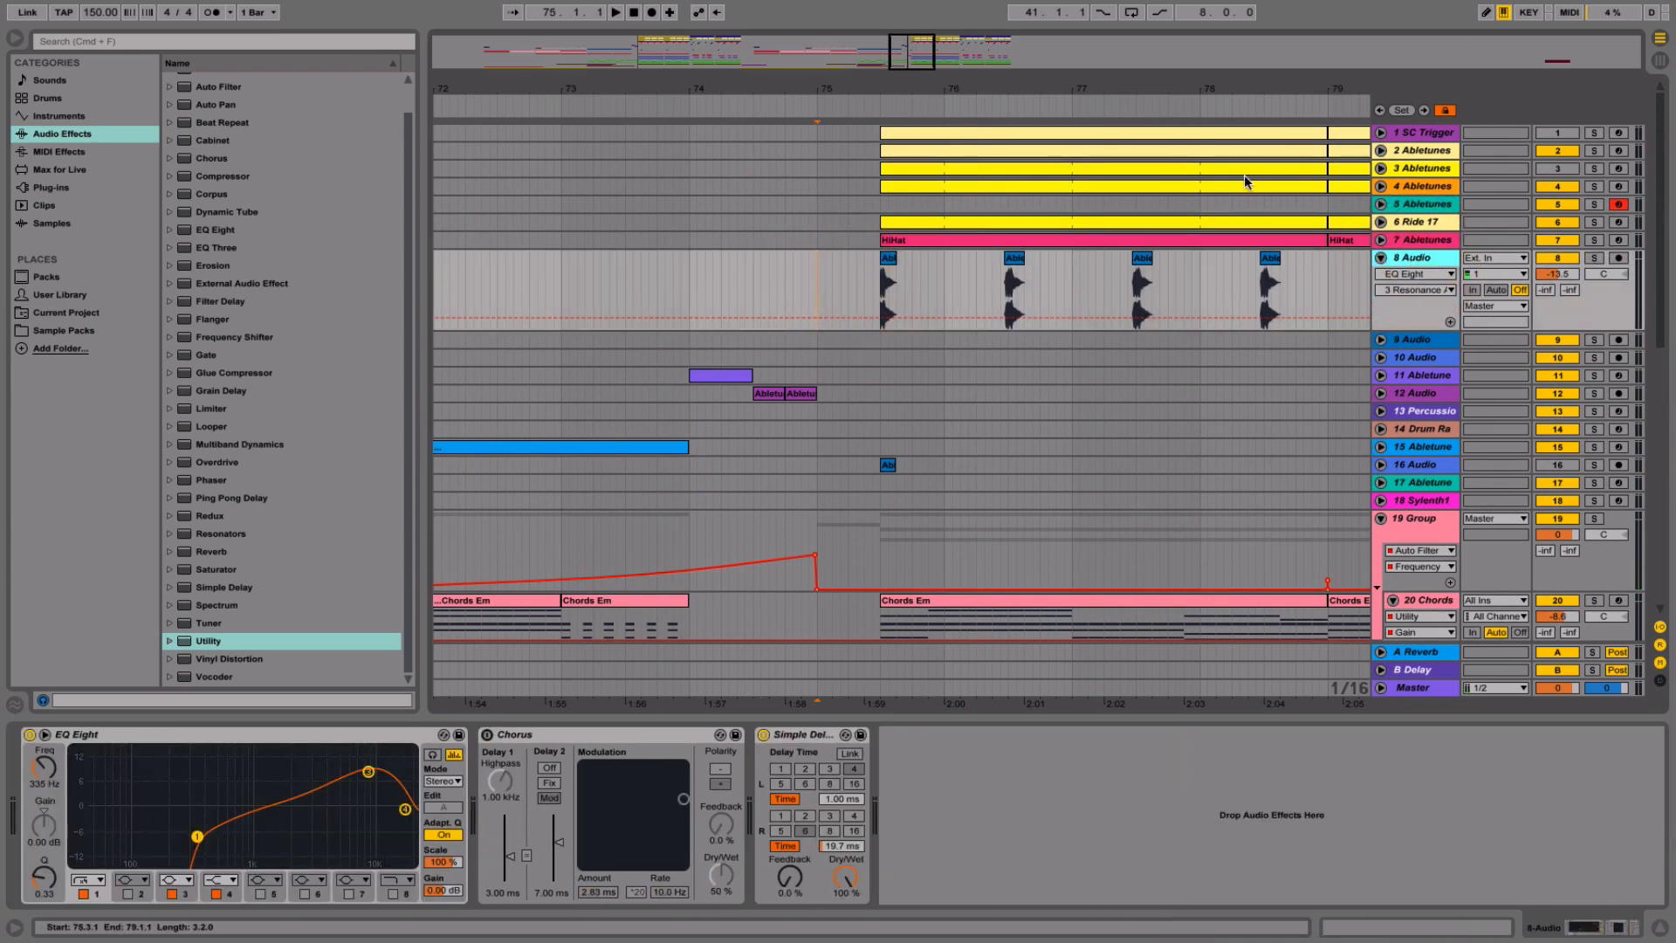
{"action": "left_click_drag", "start_coordinate": [1152, 91], "coordinate": [1132, 15]}
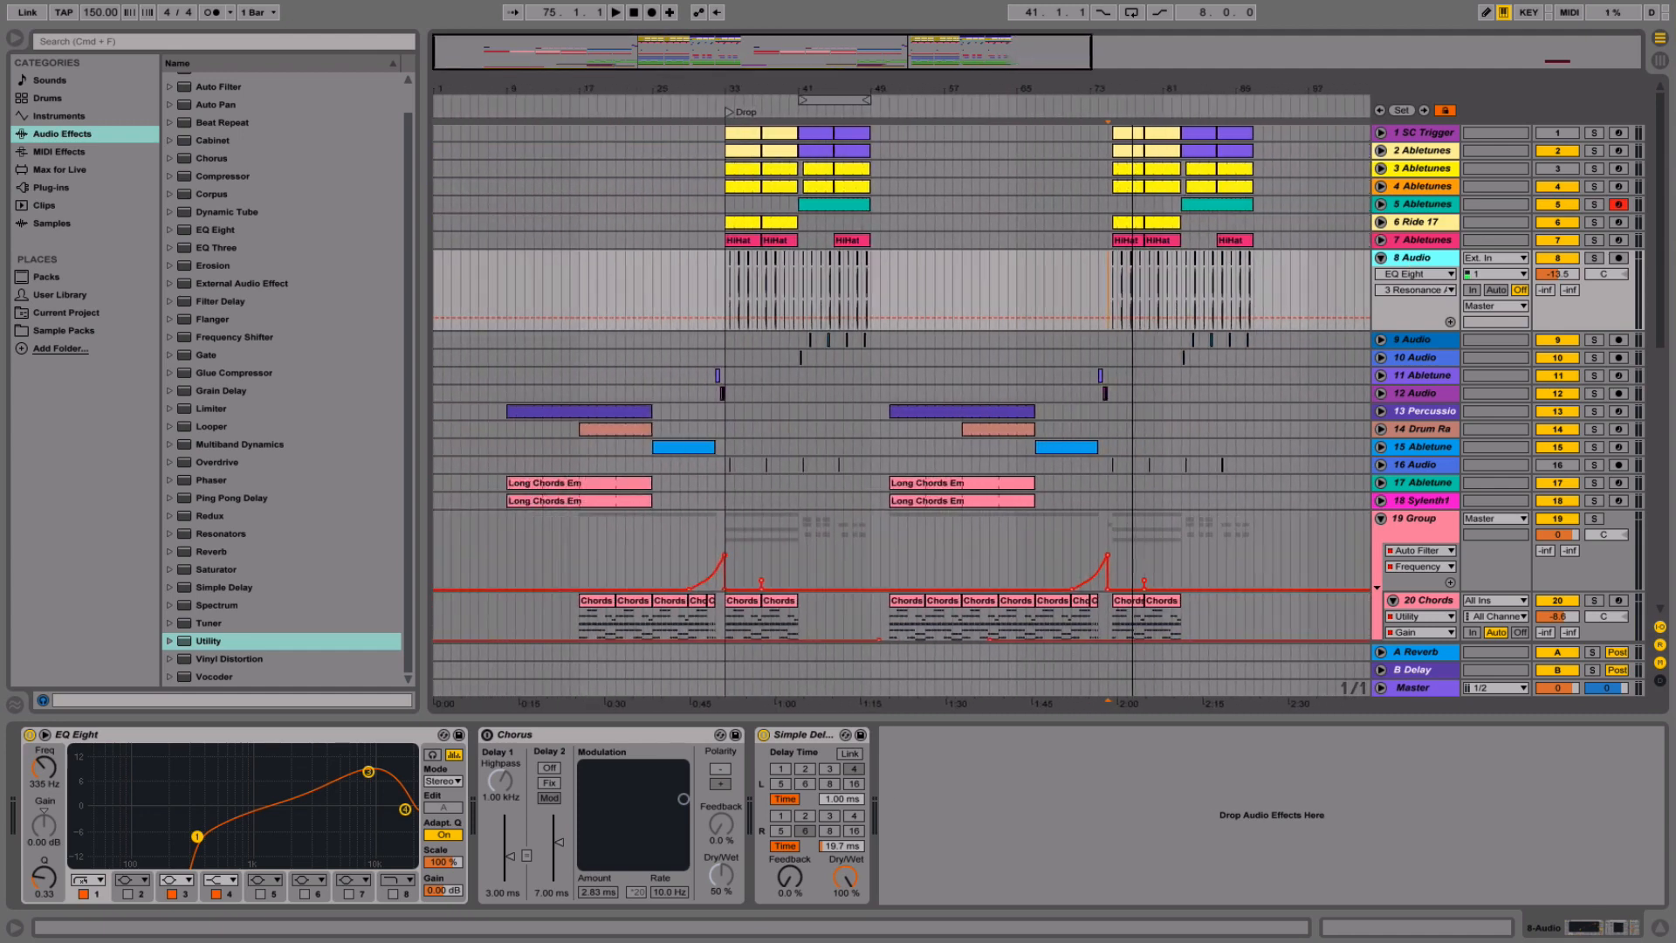
{"action": "left_click", "coordinate": [804, 339]}
{"action": "key", "text": "space"}
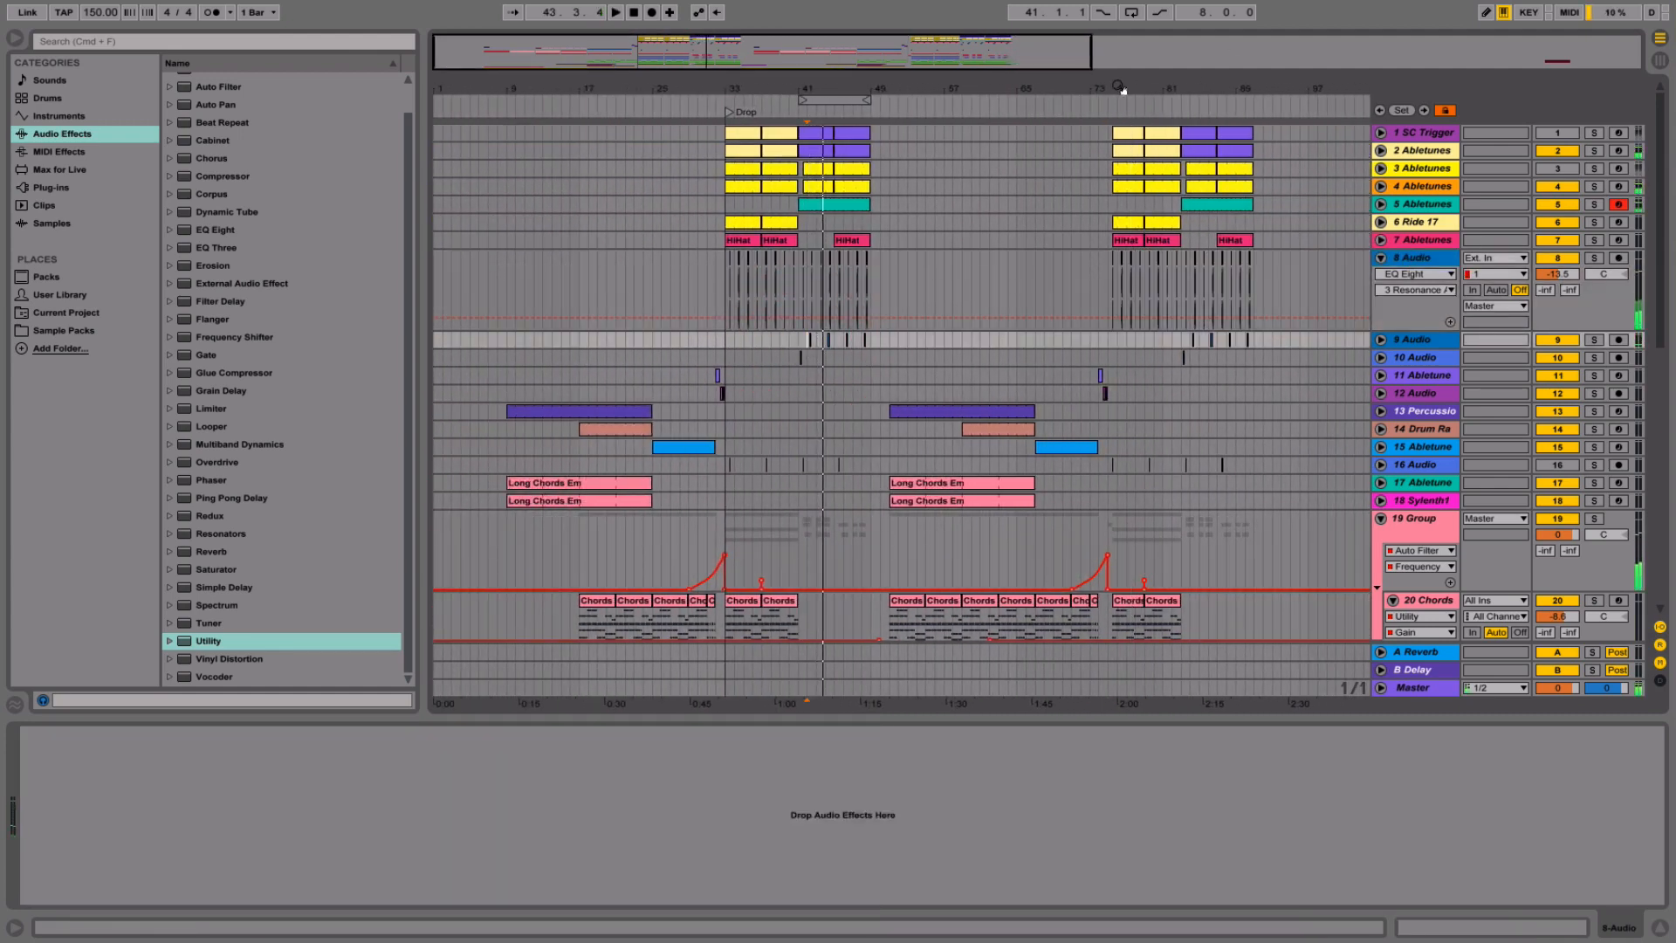
{"action": "left_click_drag", "start_coordinate": [1120, 87], "coordinate": [1235, 90]}
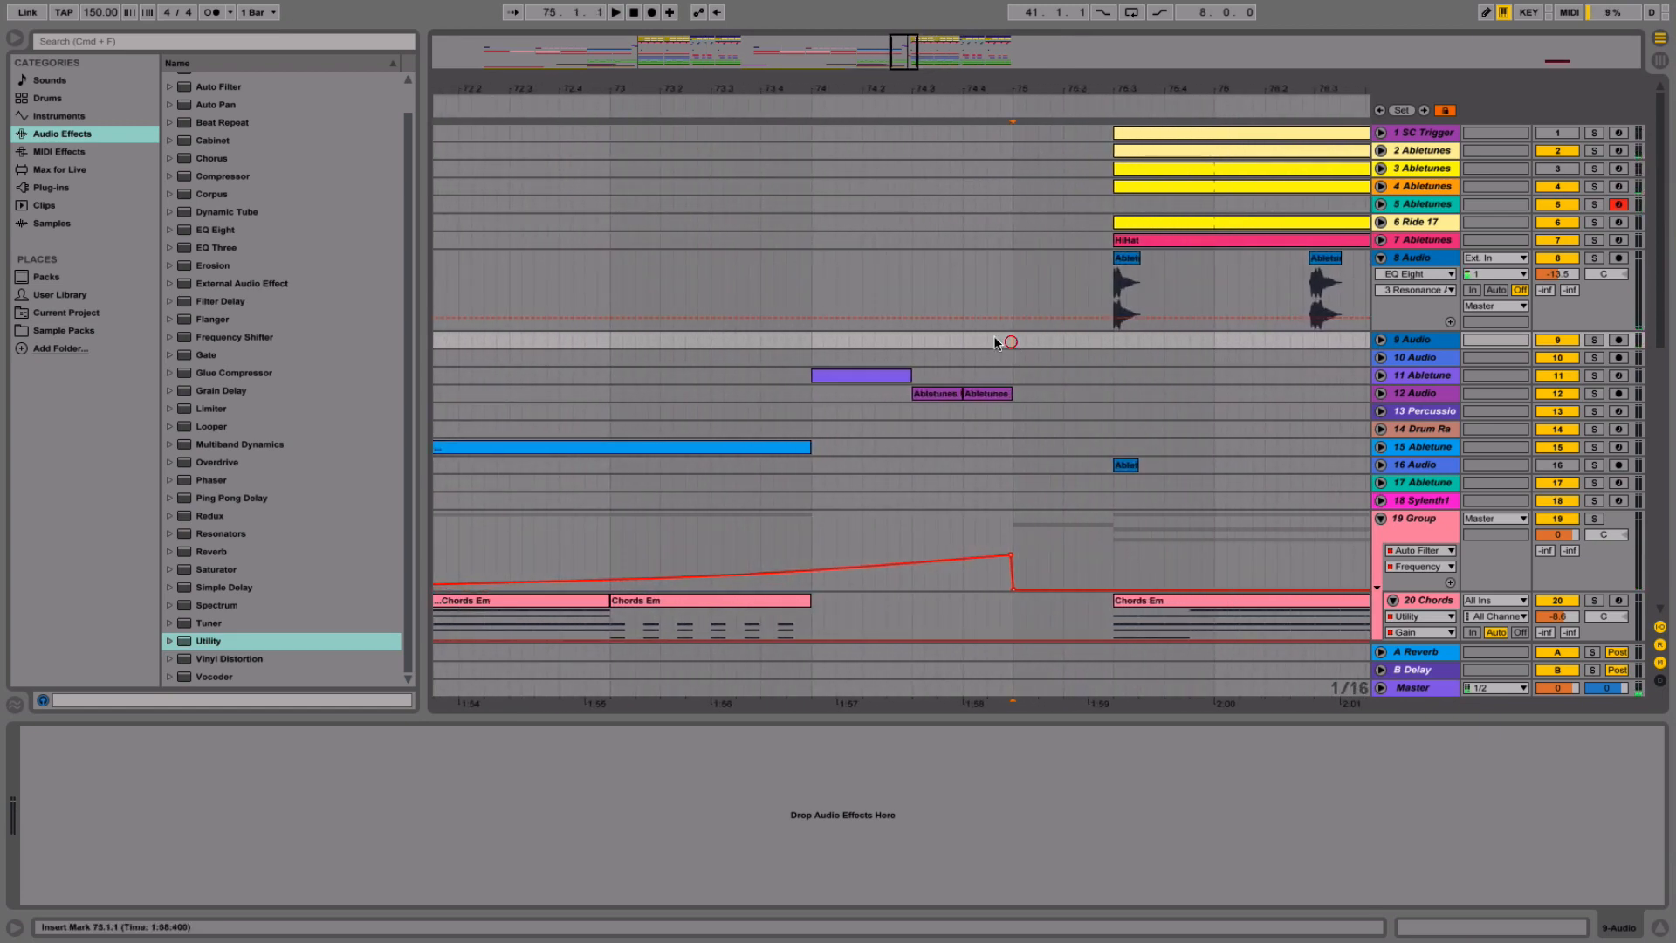
{"action": "scroll", "coordinate": [995, 338], "scroll_direction": "left", "scroll_amount": 1}
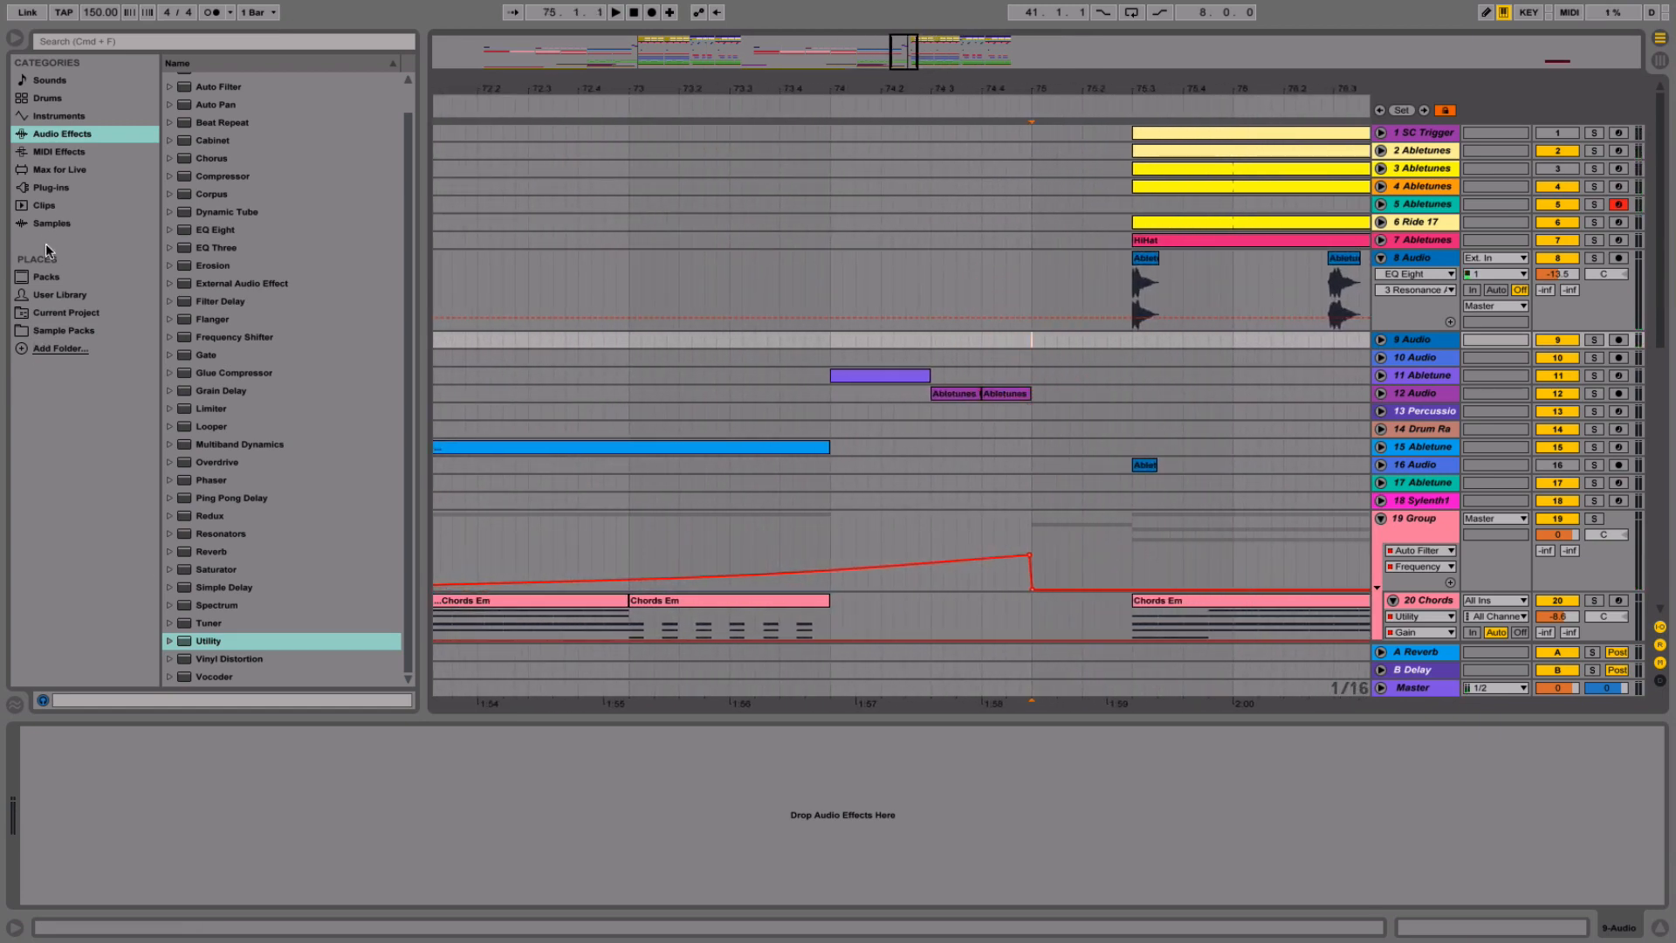
- Audition Vocal Chant 10, Toms 11 and Toms 06 from the Abletunes - Future Bass Drums sample pack
{"action": "left_click", "coordinate": [52, 329]}
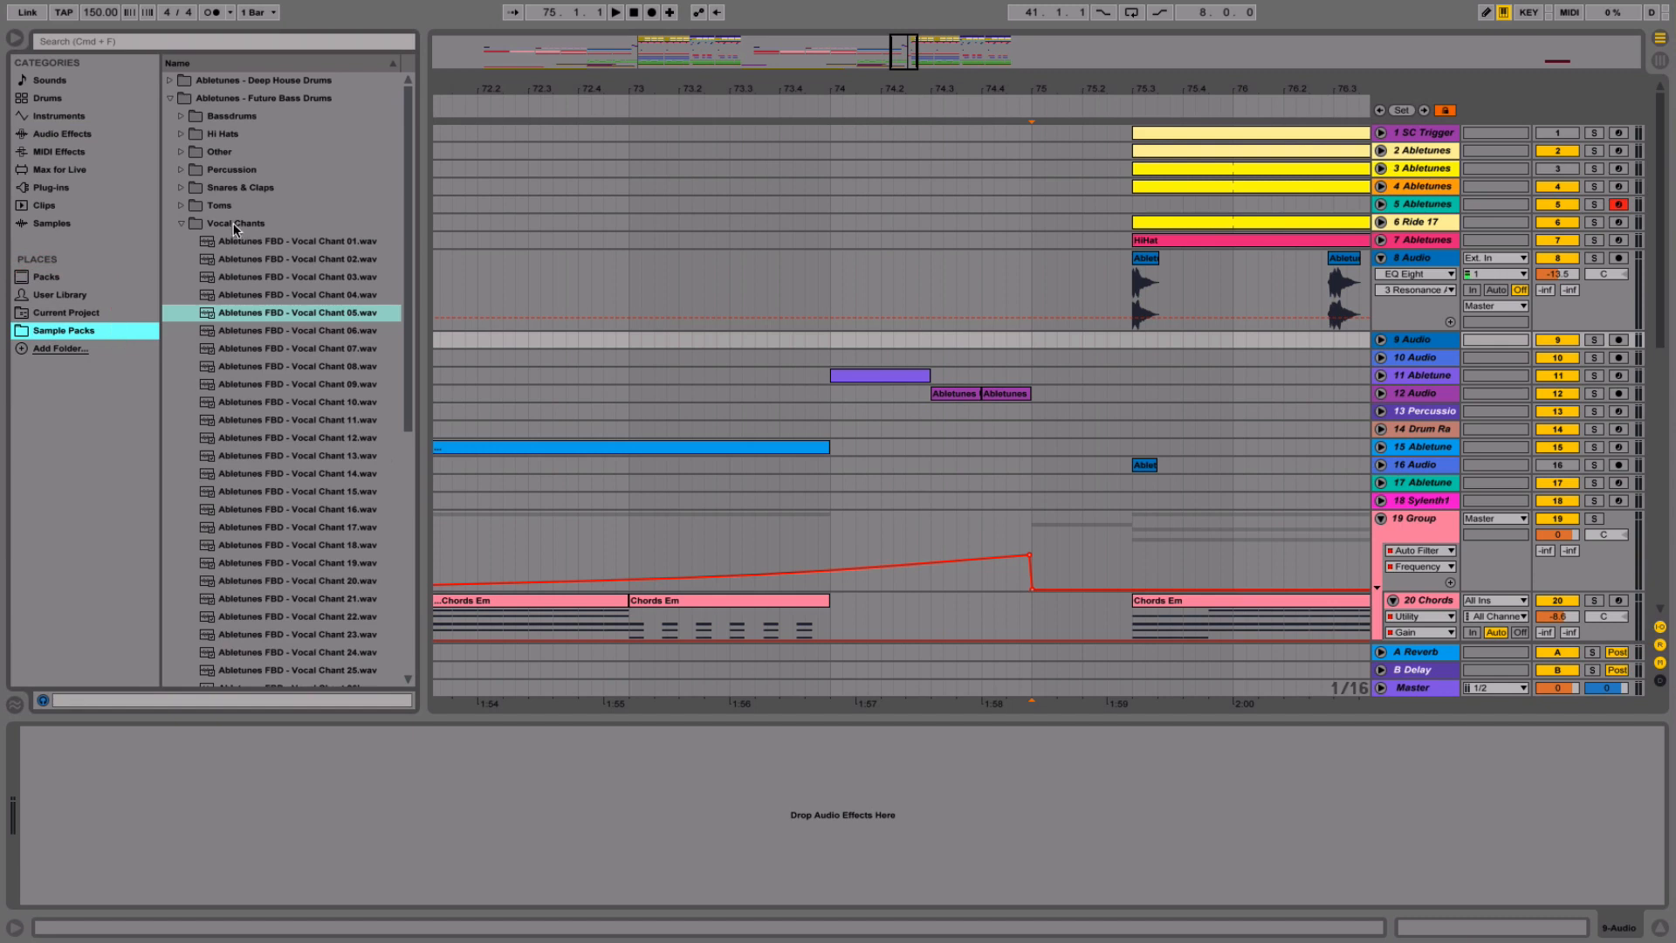
{"action": "left_click", "coordinate": [253, 400]}
{"action": "key", "text": "space"}
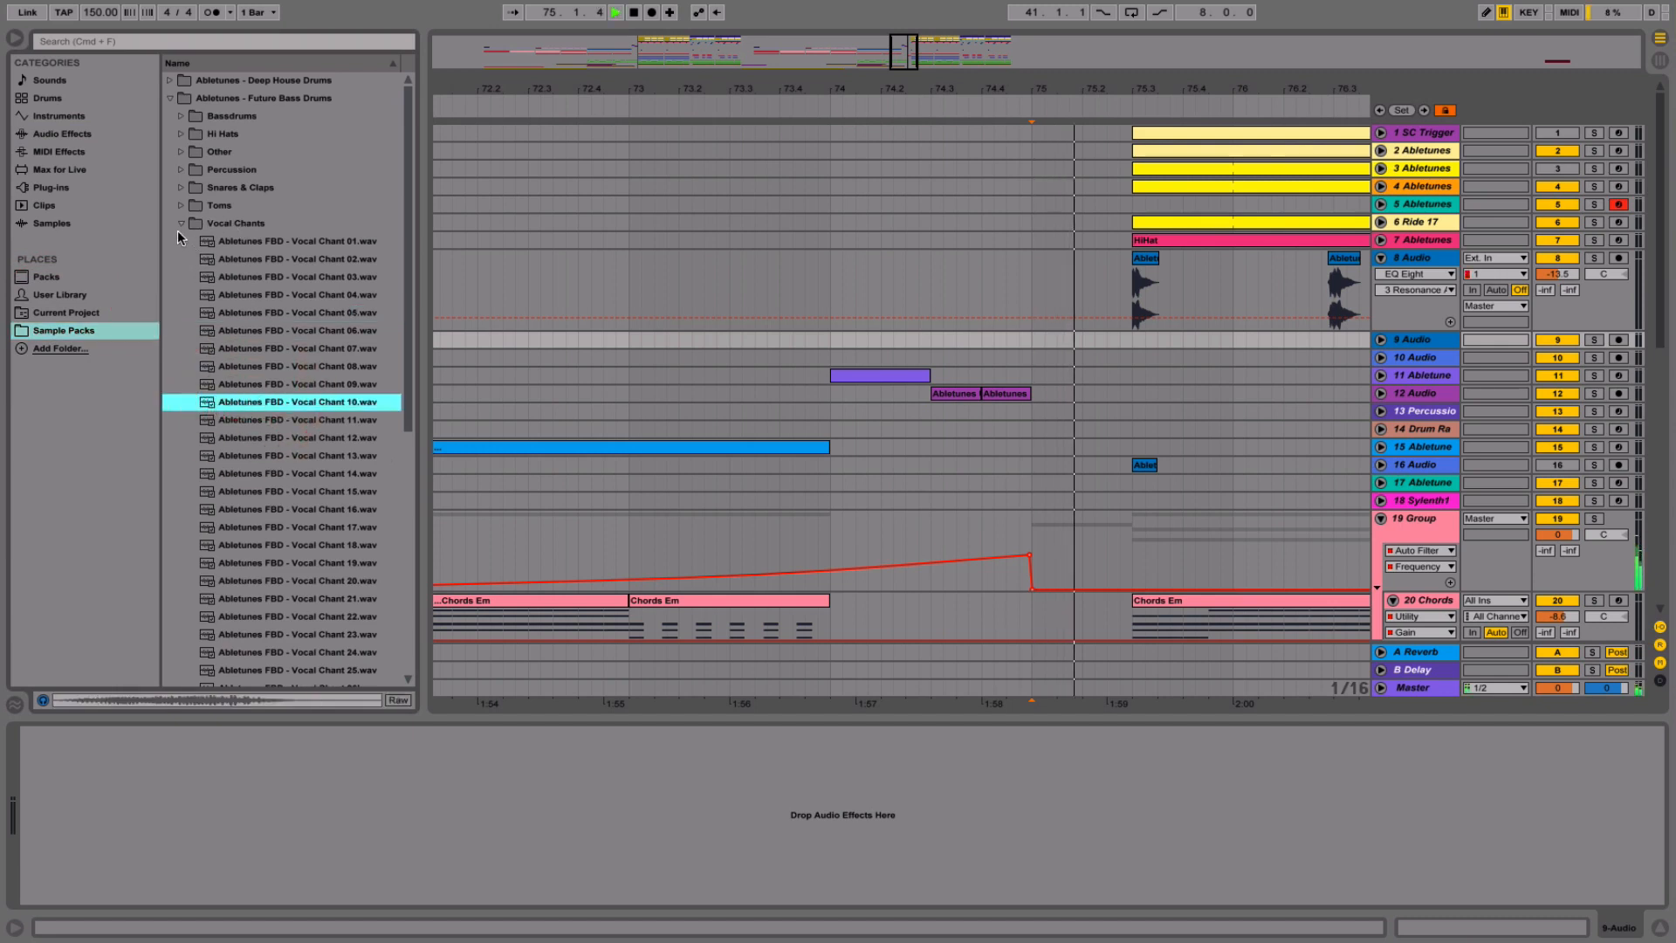
{"action": "left_click", "coordinate": [181, 222]}
{"action": "left_click", "coordinate": [181, 209]}
{"action": "left_click", "coordinate": [262, 402]}
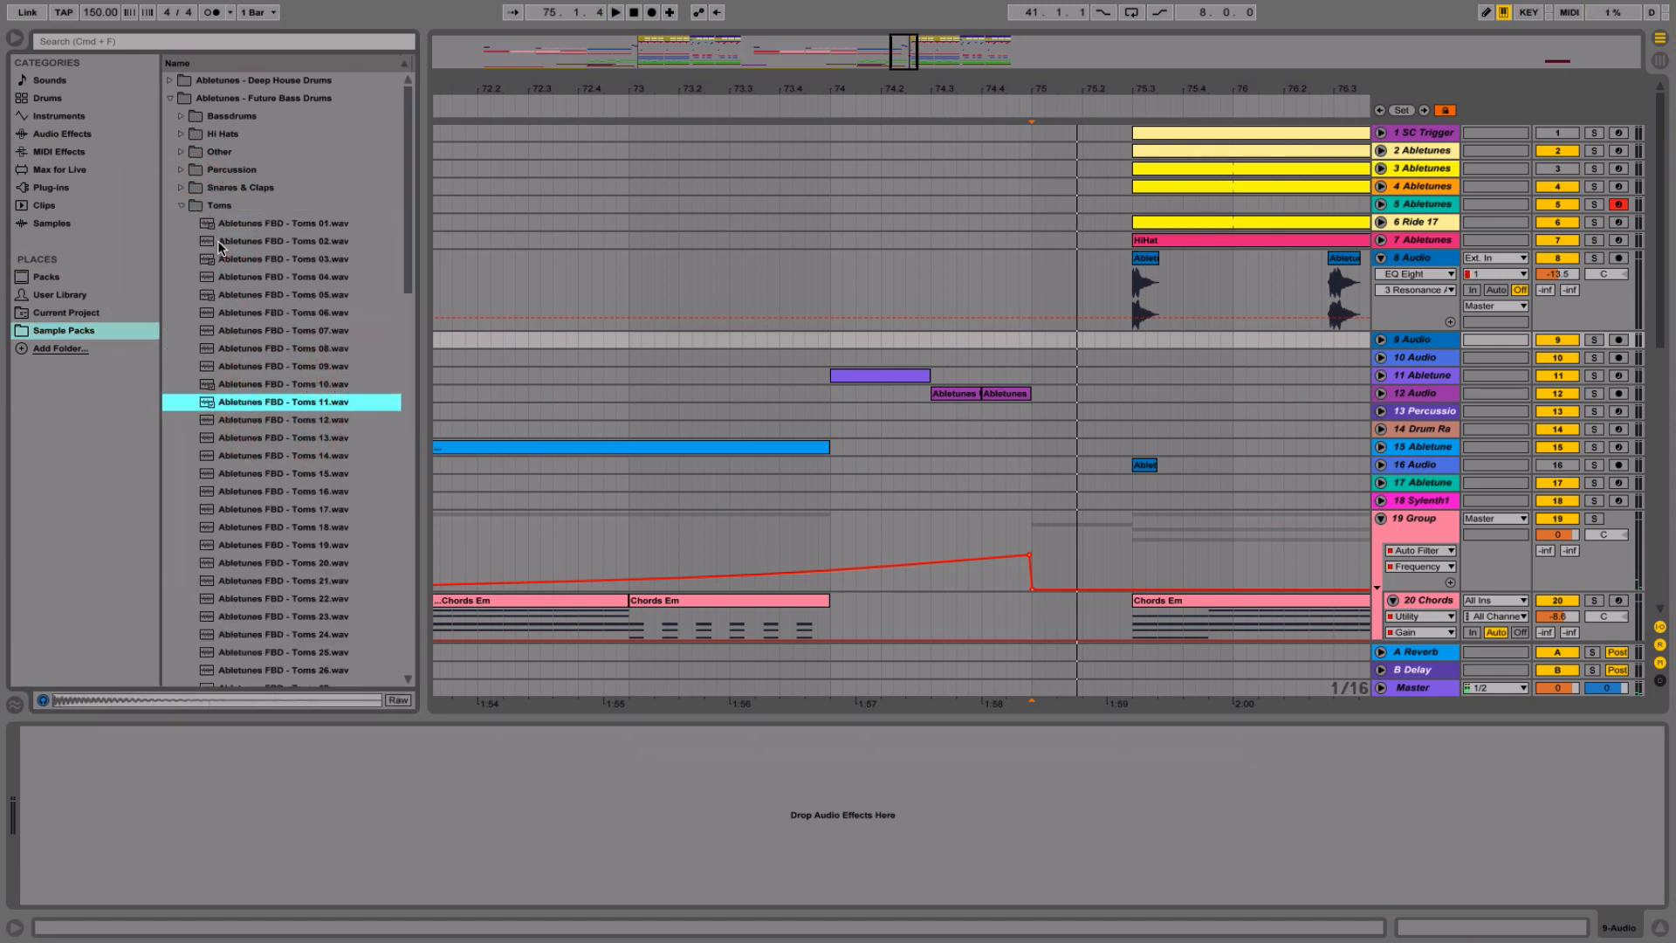
{"action": "left_click", "coordinate": [245, 313]}
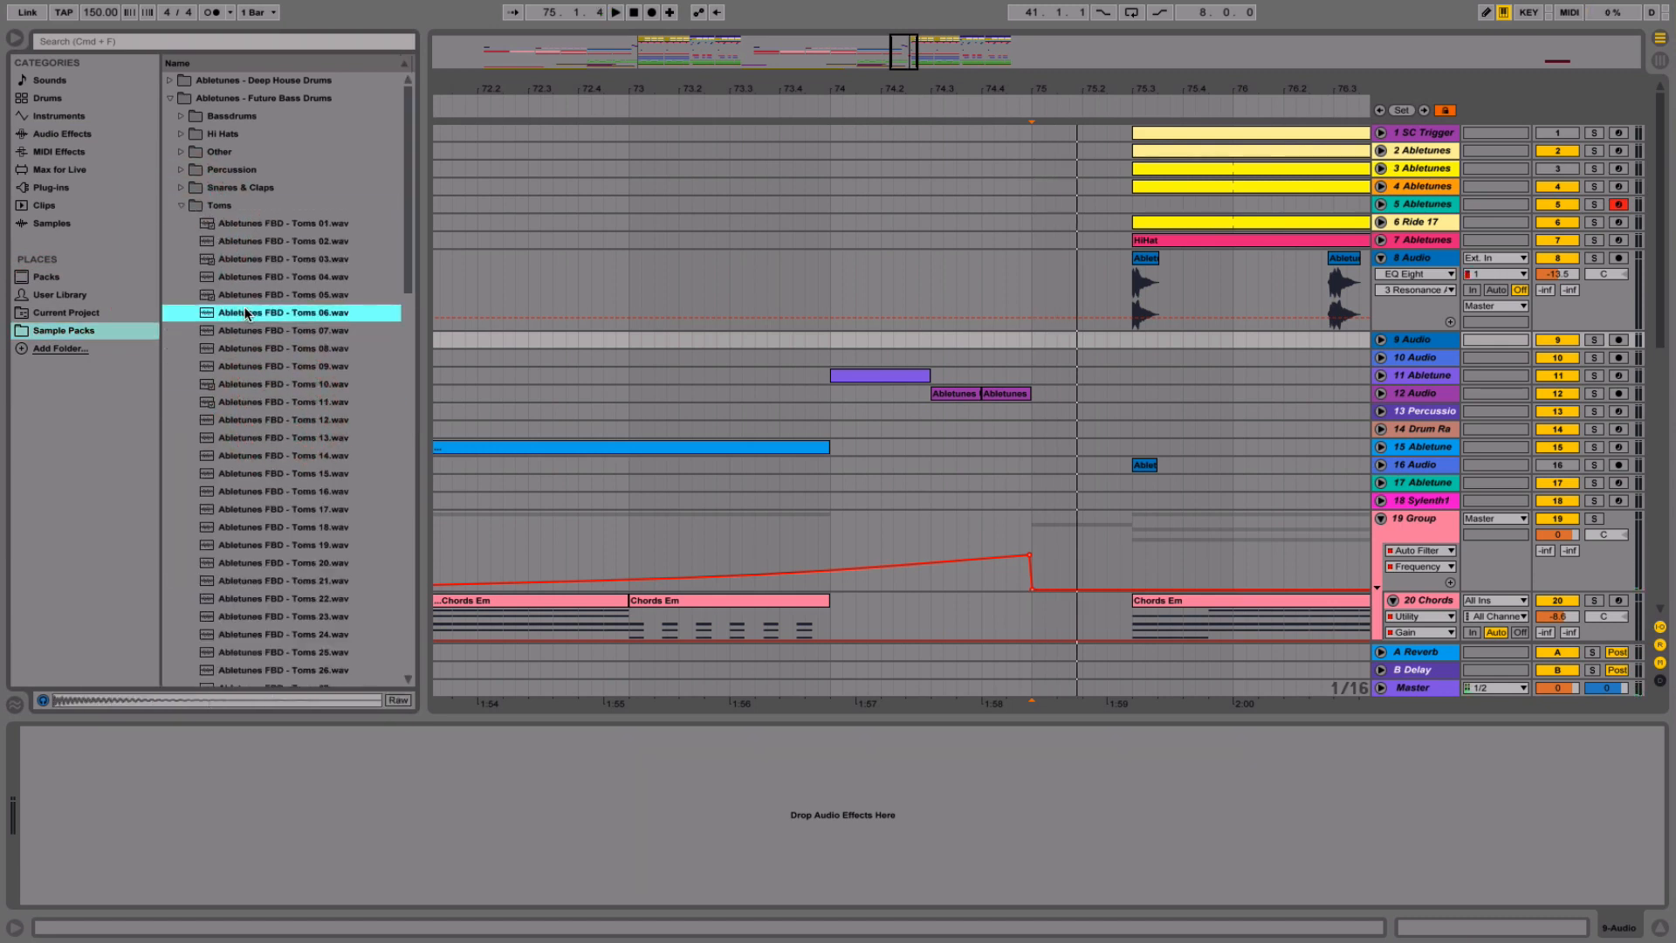
- Play the transition into the second drop around bar 75 and review the tracks sounding there
{"action": "left_click", "coordinate": [962, 304]}
{"action": "key", "text": "space"}
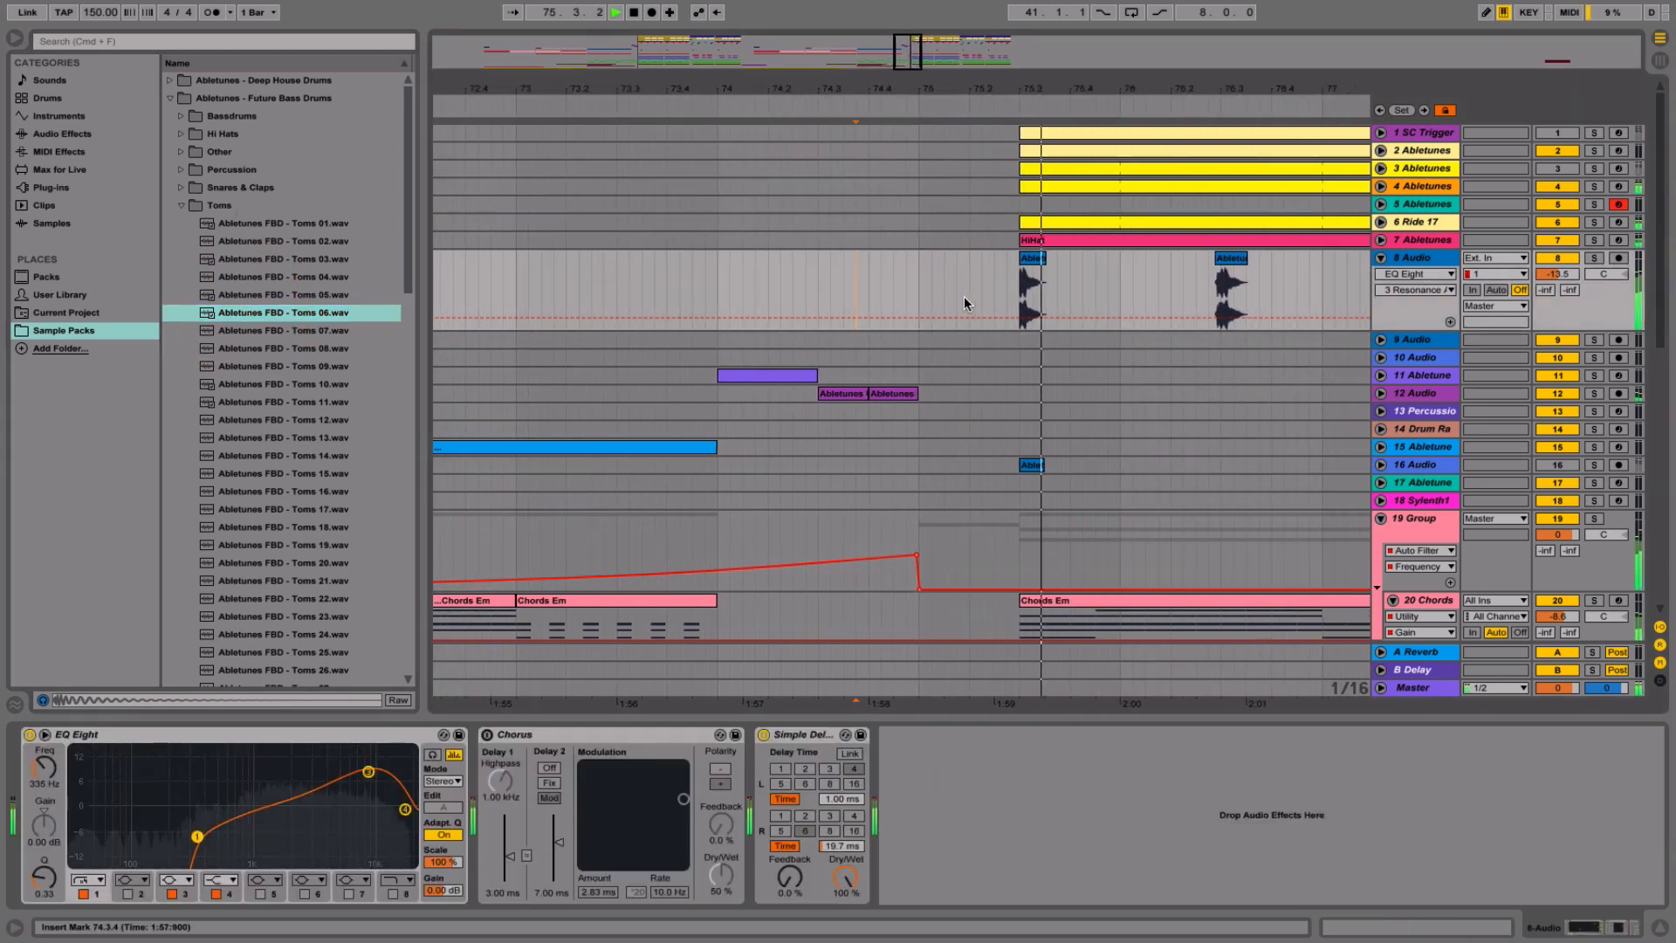
{"action": "left_click", "coordinate": [797, 291]}
{"action": "left_click", "coordinate": [718, 300]}
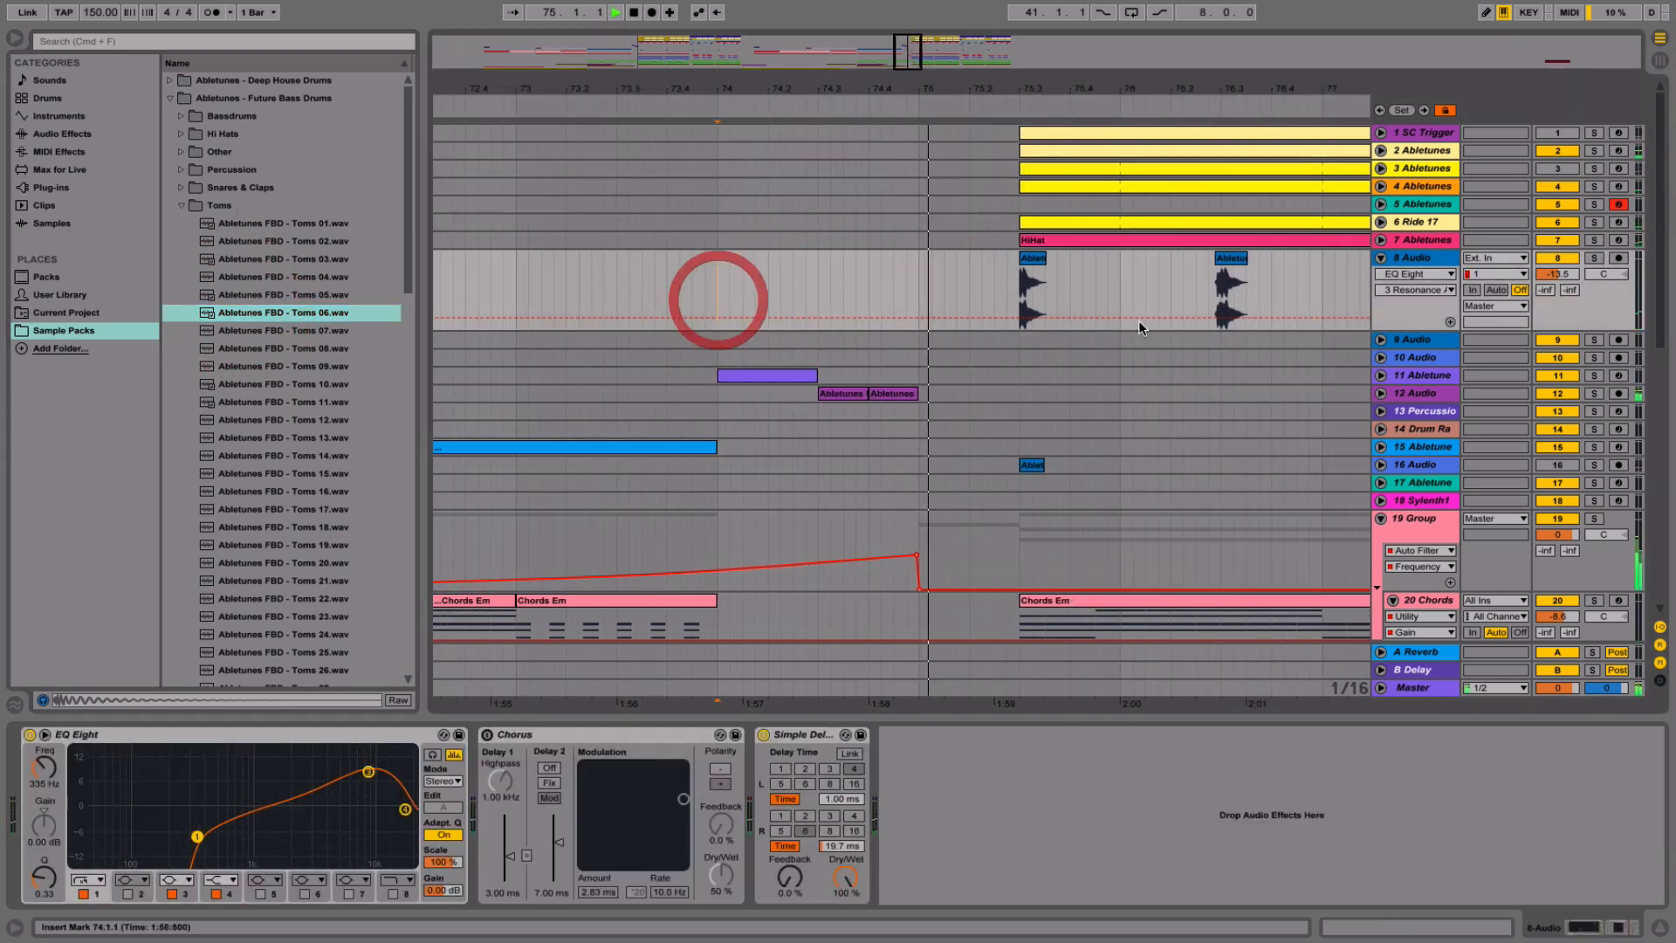
{"action": "key", "text": "space"}
{"action": "scroll", "coordinate": [1187, 476], "scroll_direction": "down", "scroll_amount": 4}
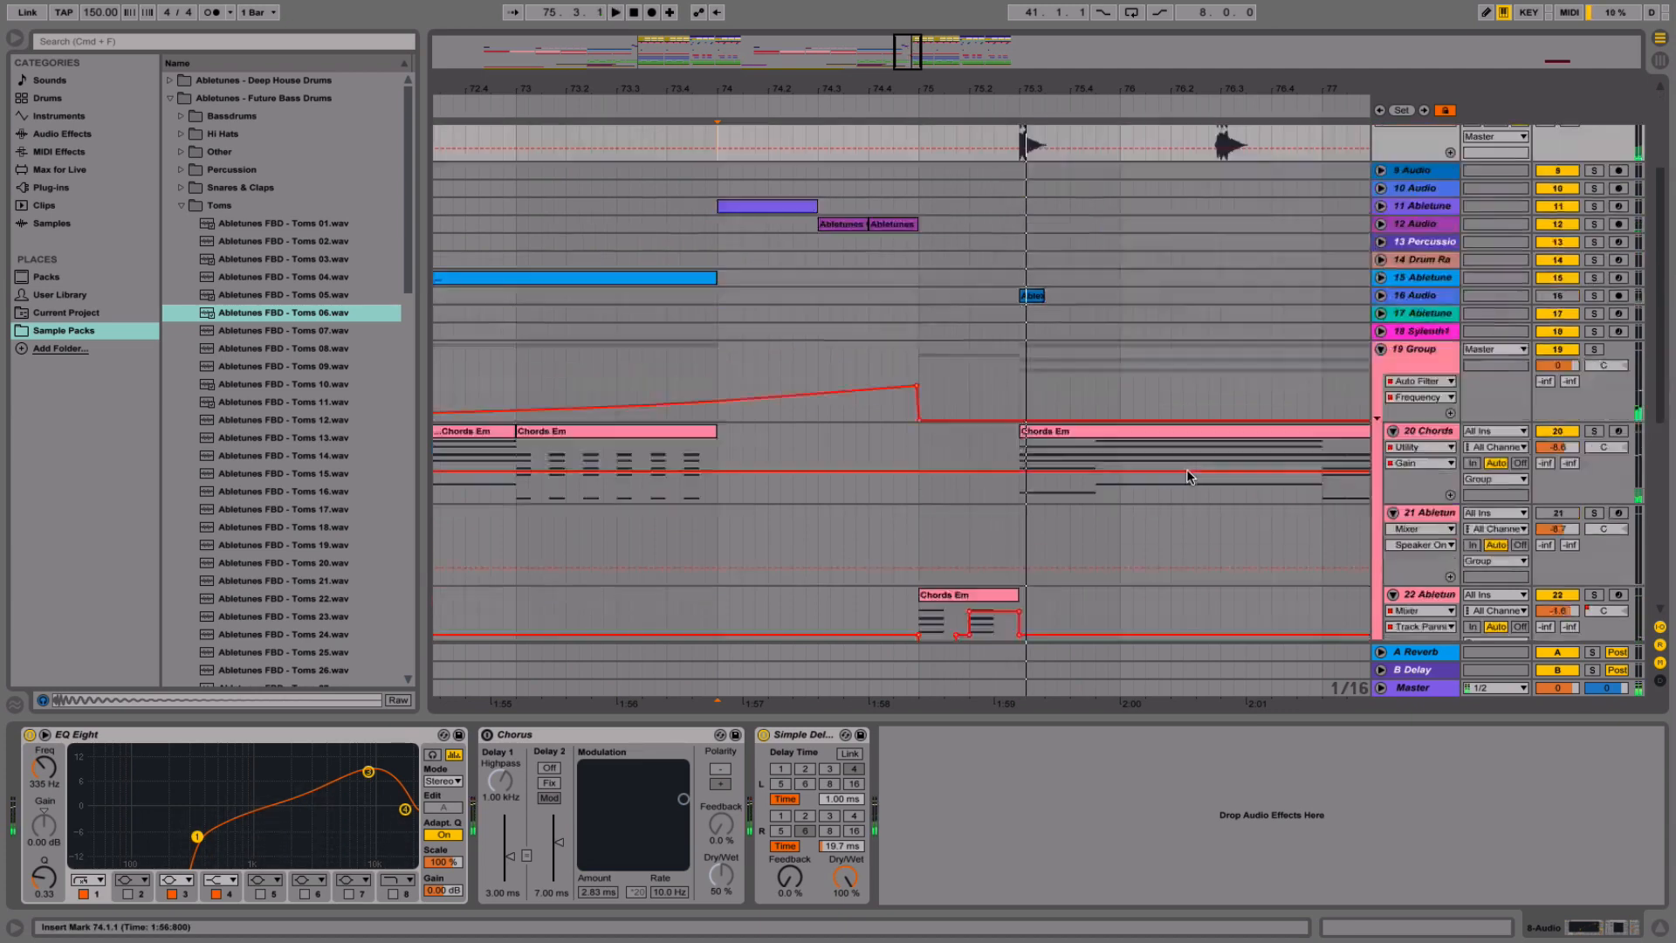
{"action": "scroll", "coordinate": [1187, 477], "scroll_direction": "down", "scroll_amount": 9}
{"action": "scroll", "coordinate": [1345, 383], "scroll_direction": "up", "scroll_amount": 13}
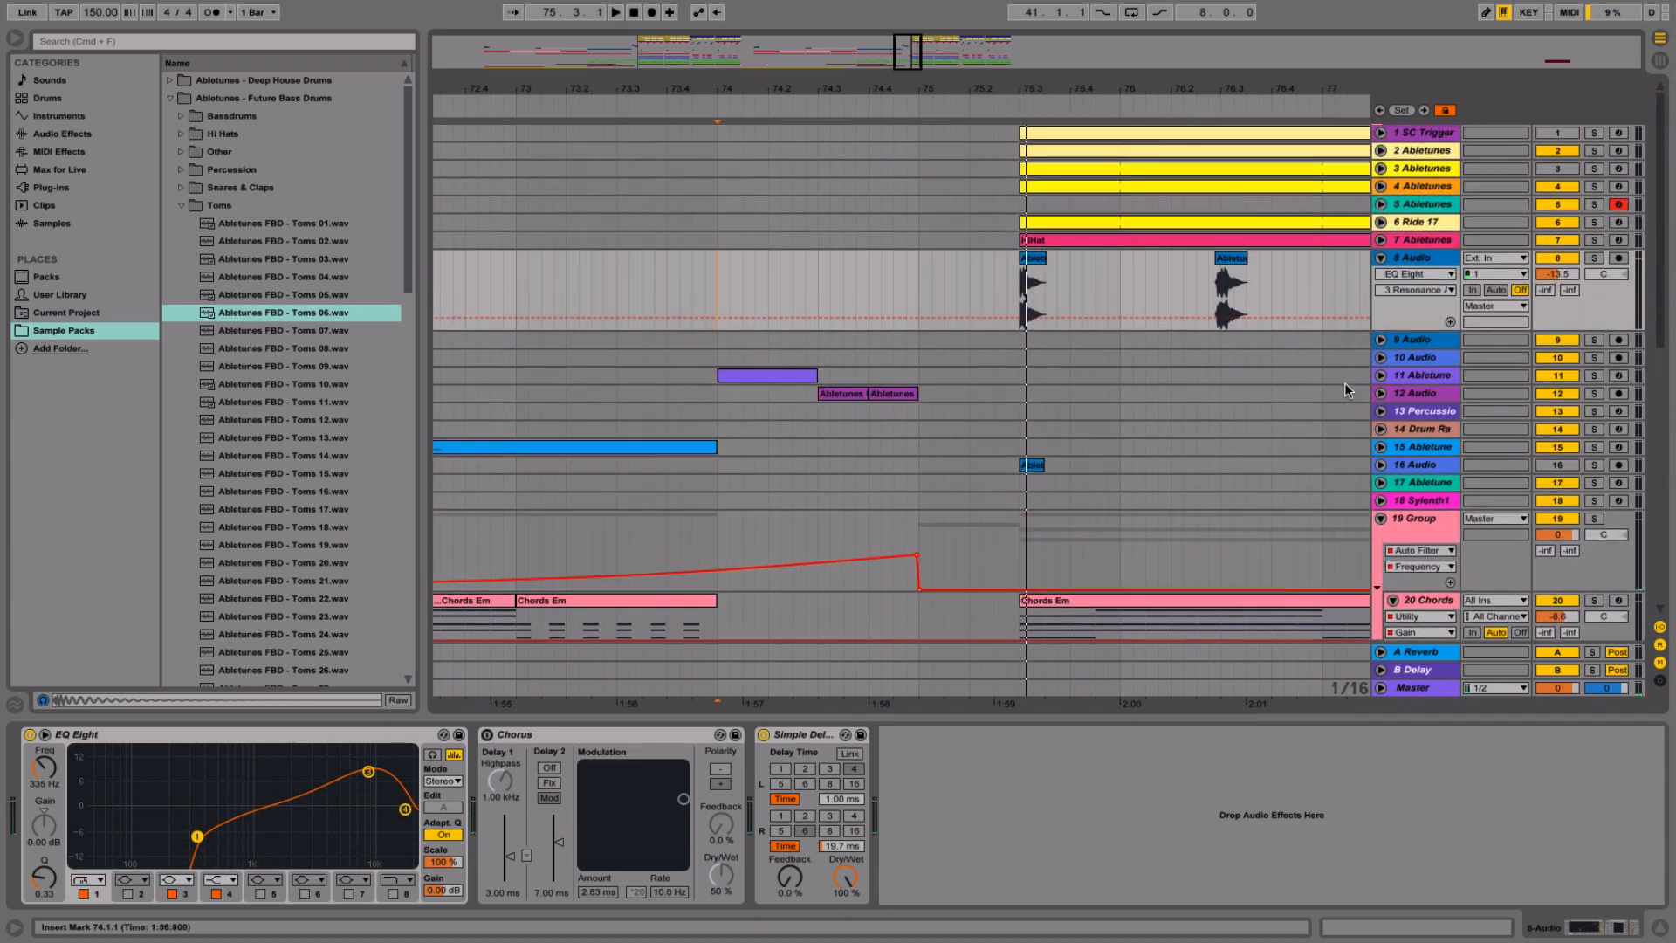
- Insert an audio track below track 8 and place the Toms 06 sample on it at 75.1.3
{"action": "left_click", "coordinate": [1422, 260]}
{"action": "key", "text": "super+t"}
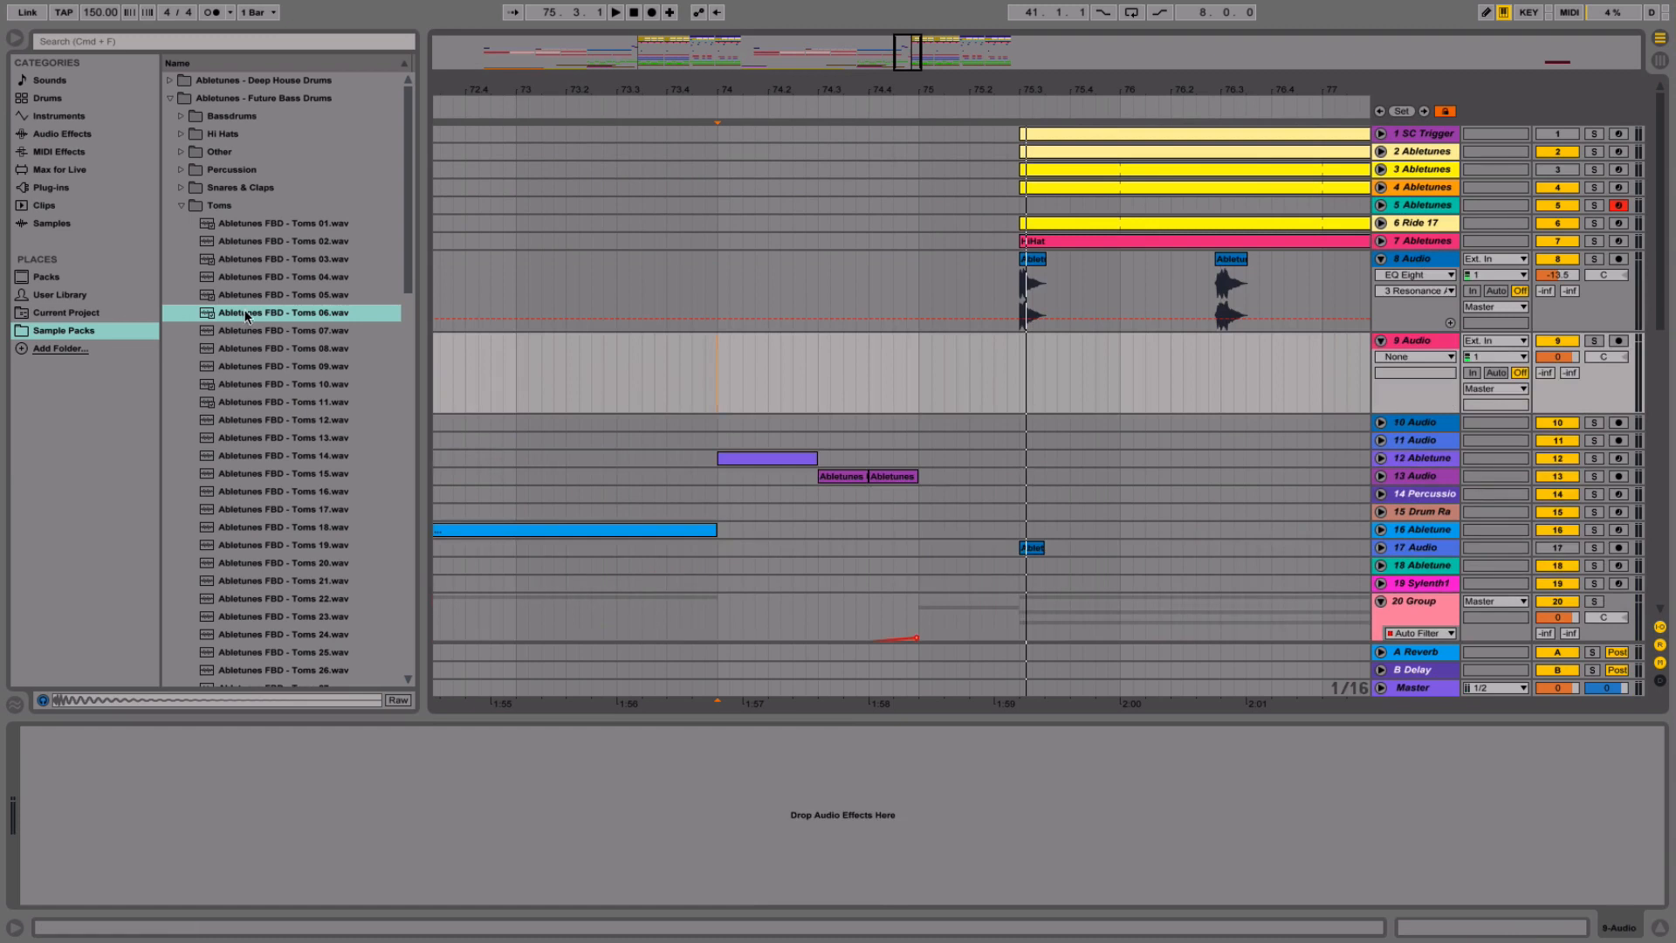
{"action": "left_click_drag", "start_coordinate": [245, 316], "coordinate": [949, 360]}
{"action": "left_click", "coordinate": [964, 353]}
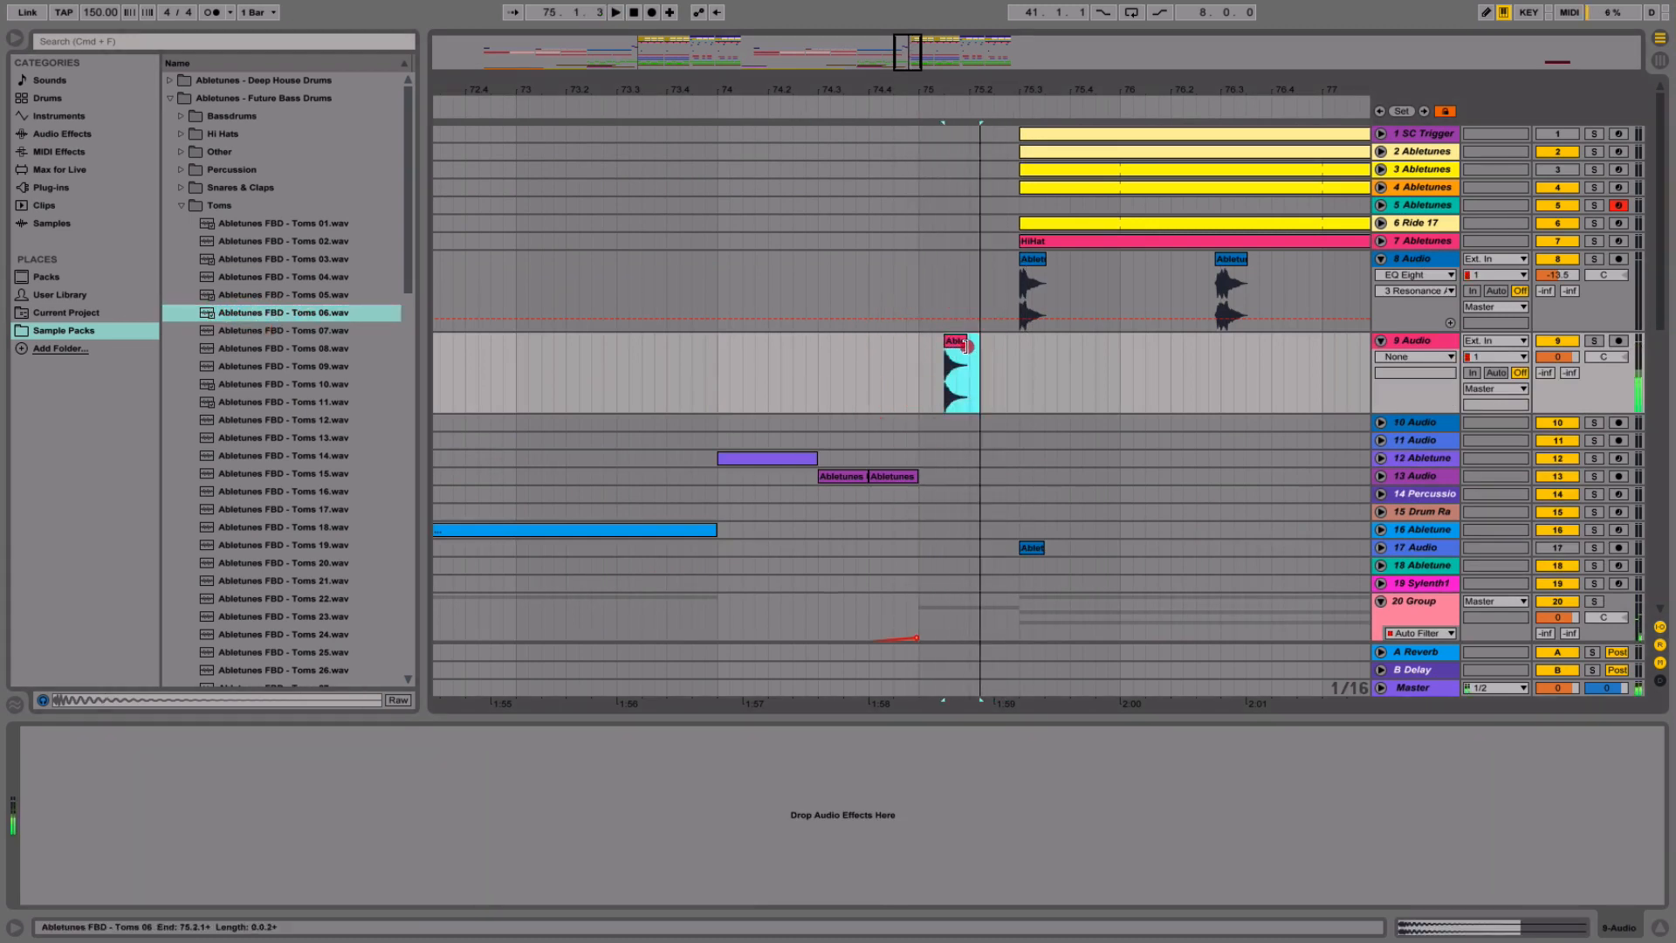
- Audition further tom samples and place Toms 16 on track 9 at 75.2.3, just before the drop
{"action": "left_click", "coordinate": [375, 407]}
{"action": "left_click", "coordinate": [281, 456]}
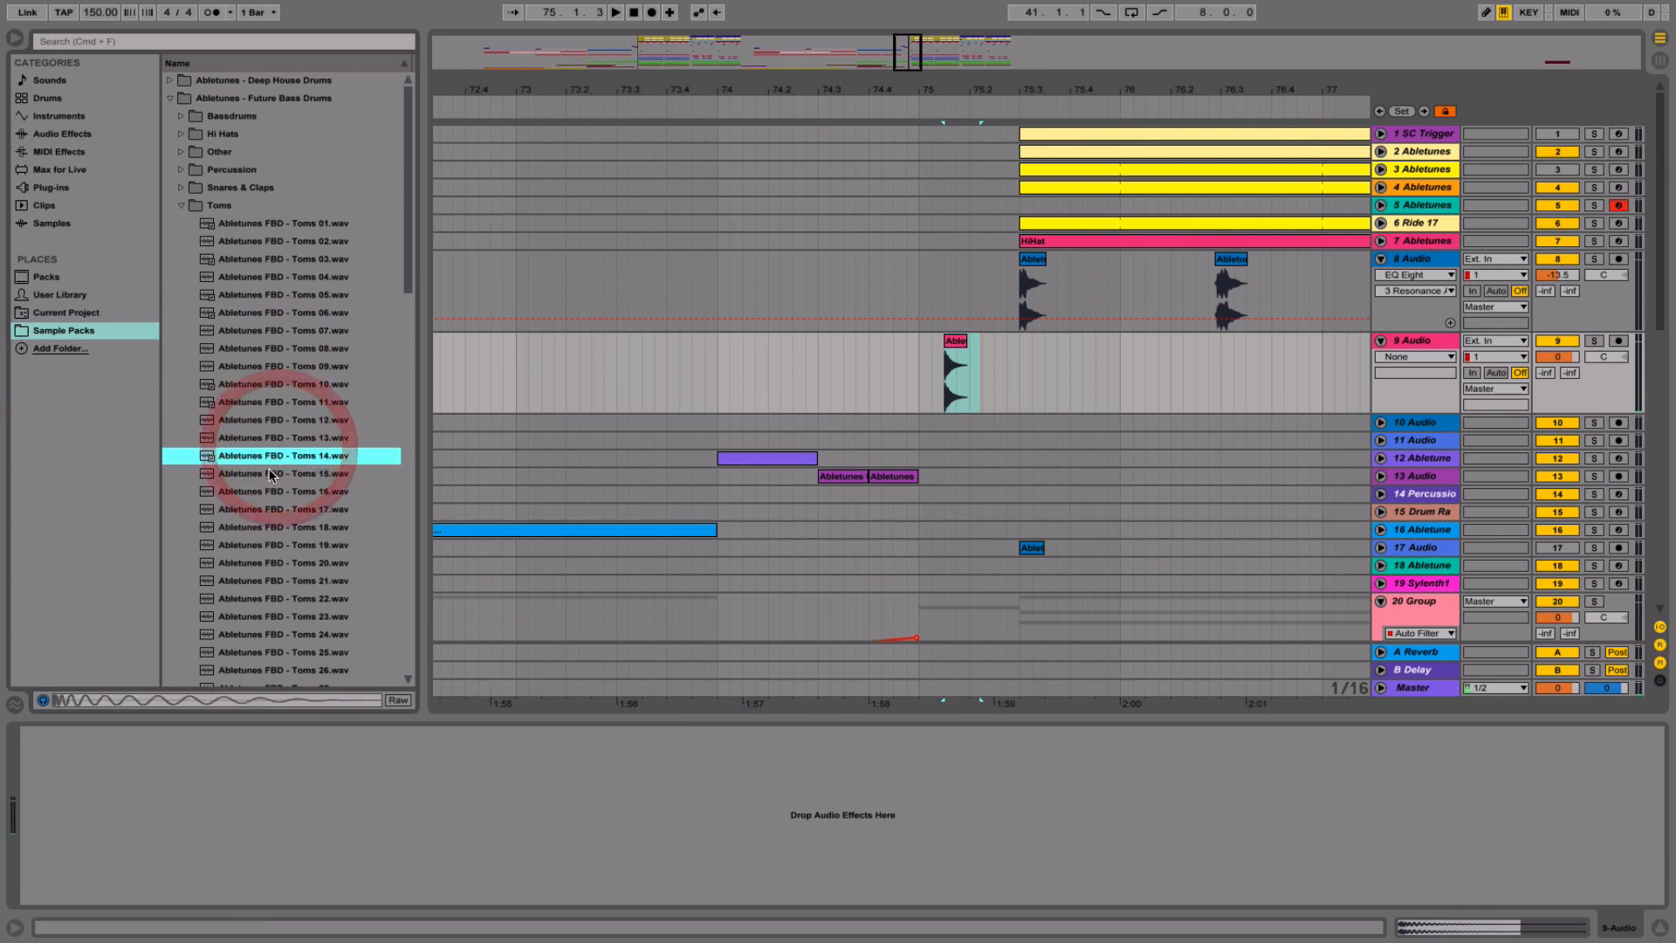
{"action": "left_click", "coordinate": [259, 491]}
{"action": "left_click_drag", "start_coordinate": [243, 495], "coordinate": [1002, 376]}
- Set the volume of track 9 to -9.1 and play the tom fill from 74.2.3
{"action": "left_click", "coordinate": [796, 374]}
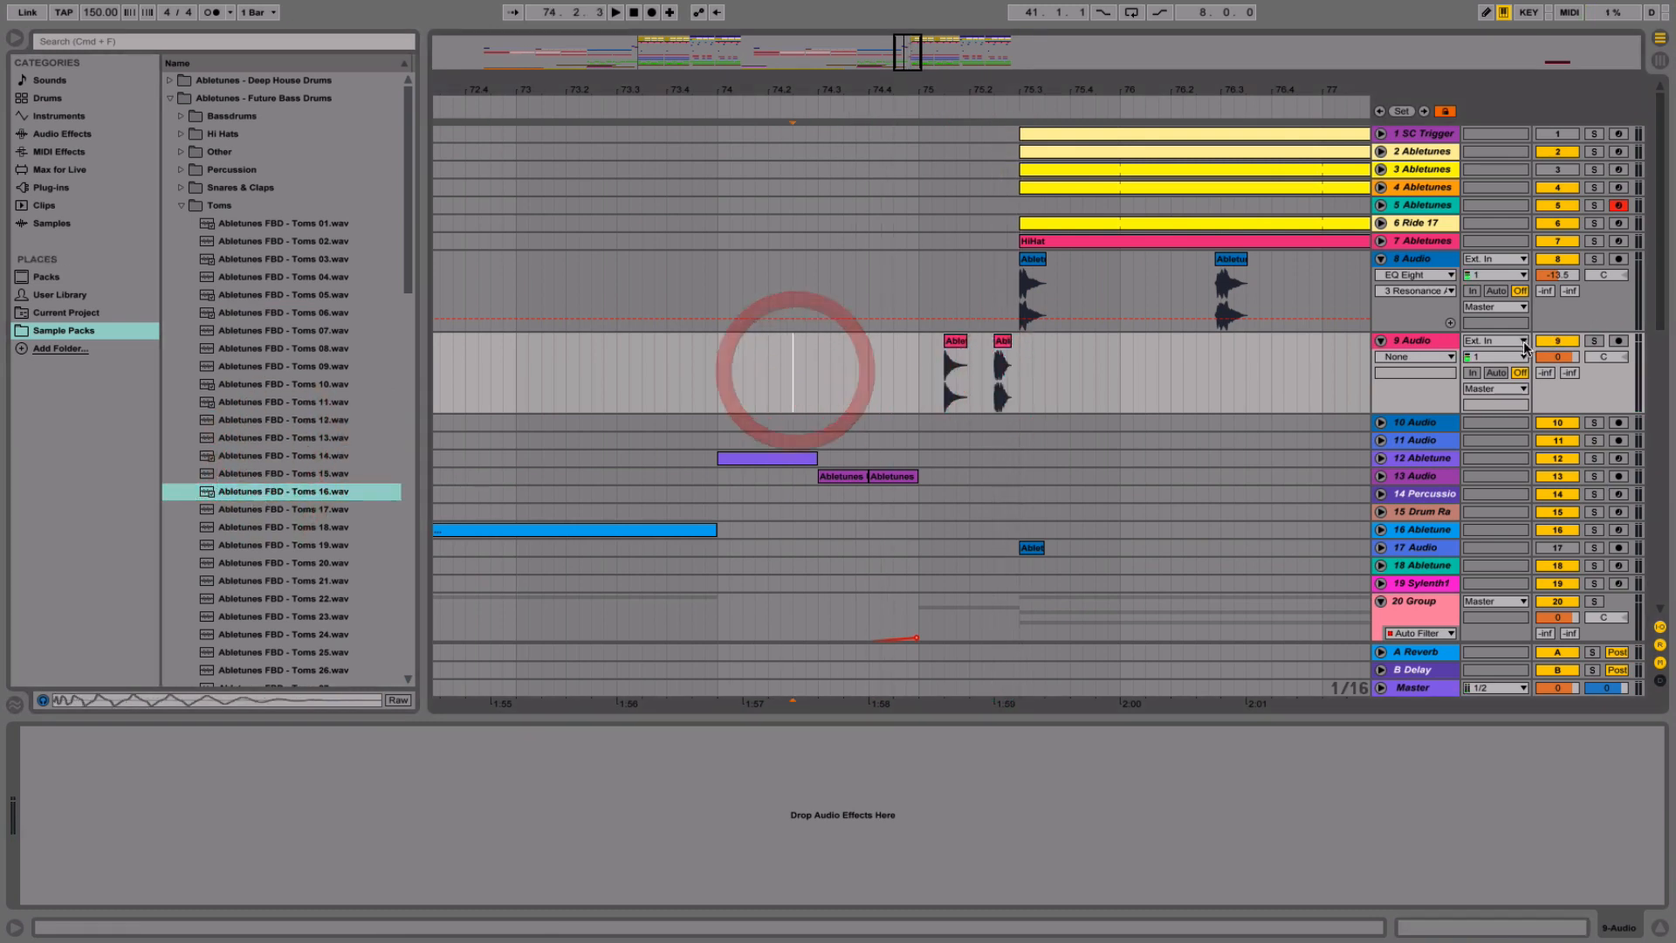
{"action": "left_click_drag", "start_coordinate": [1551, 357], "coordinate": [1570, 350]}
{"action": "key", "text": "space"}
{"action": "key", "text": "space"}
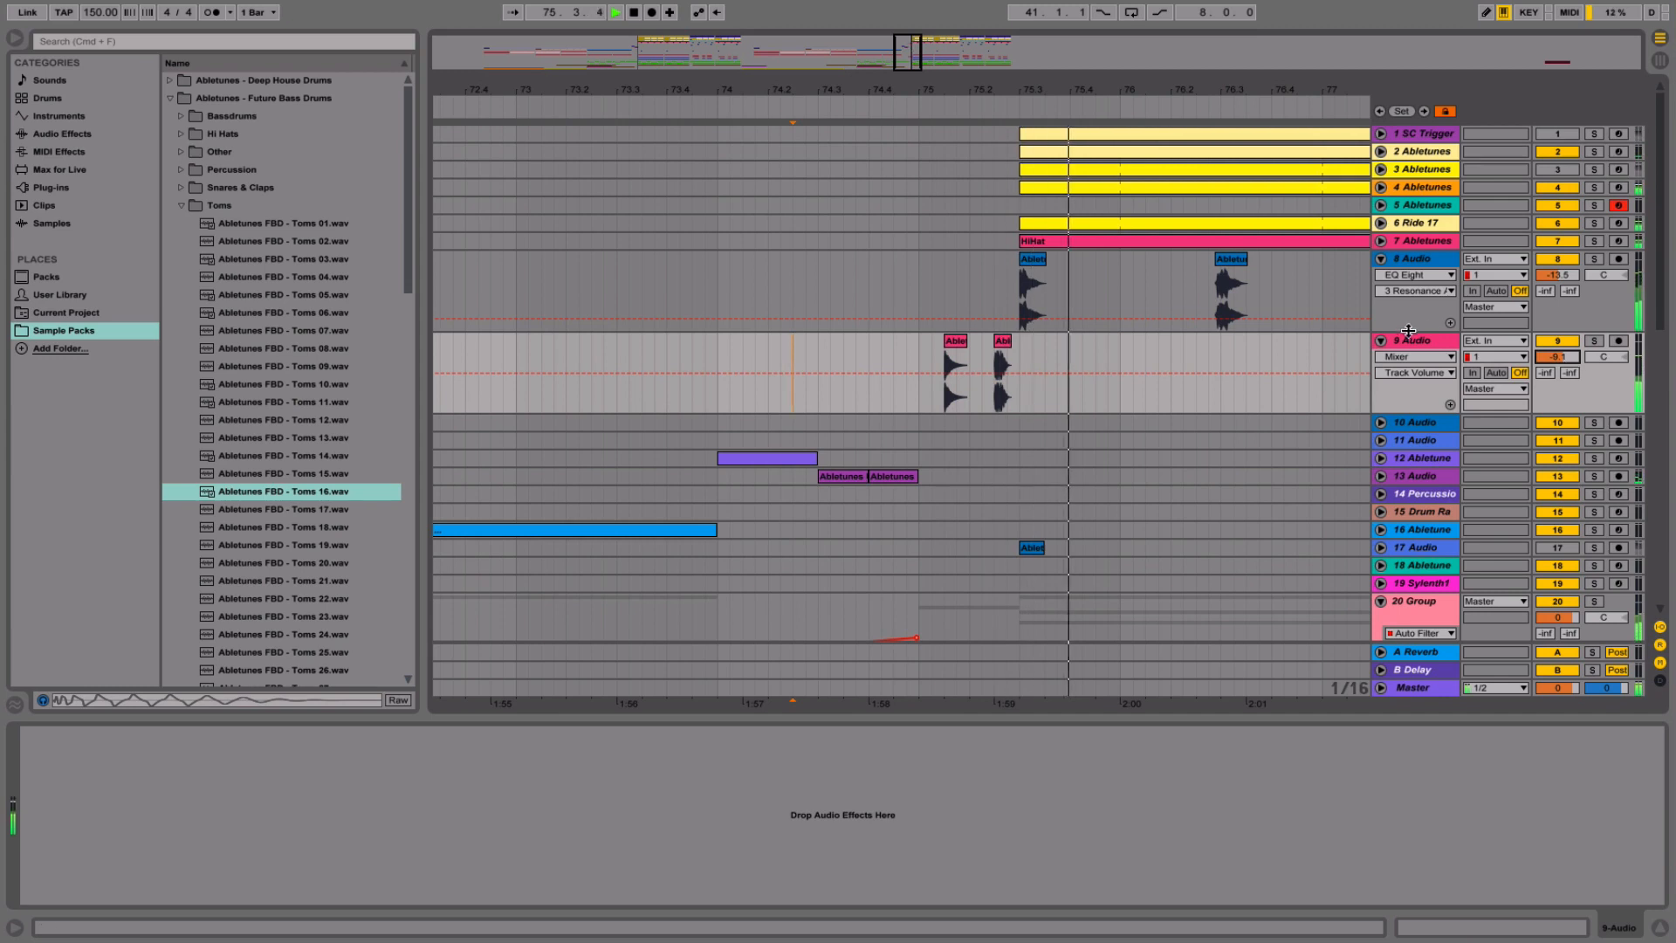
- Insert an audio track below track 9 and place Percussion 09 from the Future Bass Drums pack on it at 75.1.3
{"action": "left_click", "coordinate": [1418, 353]}
{"action": "key", "text": "super+t"}
{"action": "left_click", "coordinate": [1420, 423]}
{"action": "key", "text": "space"}
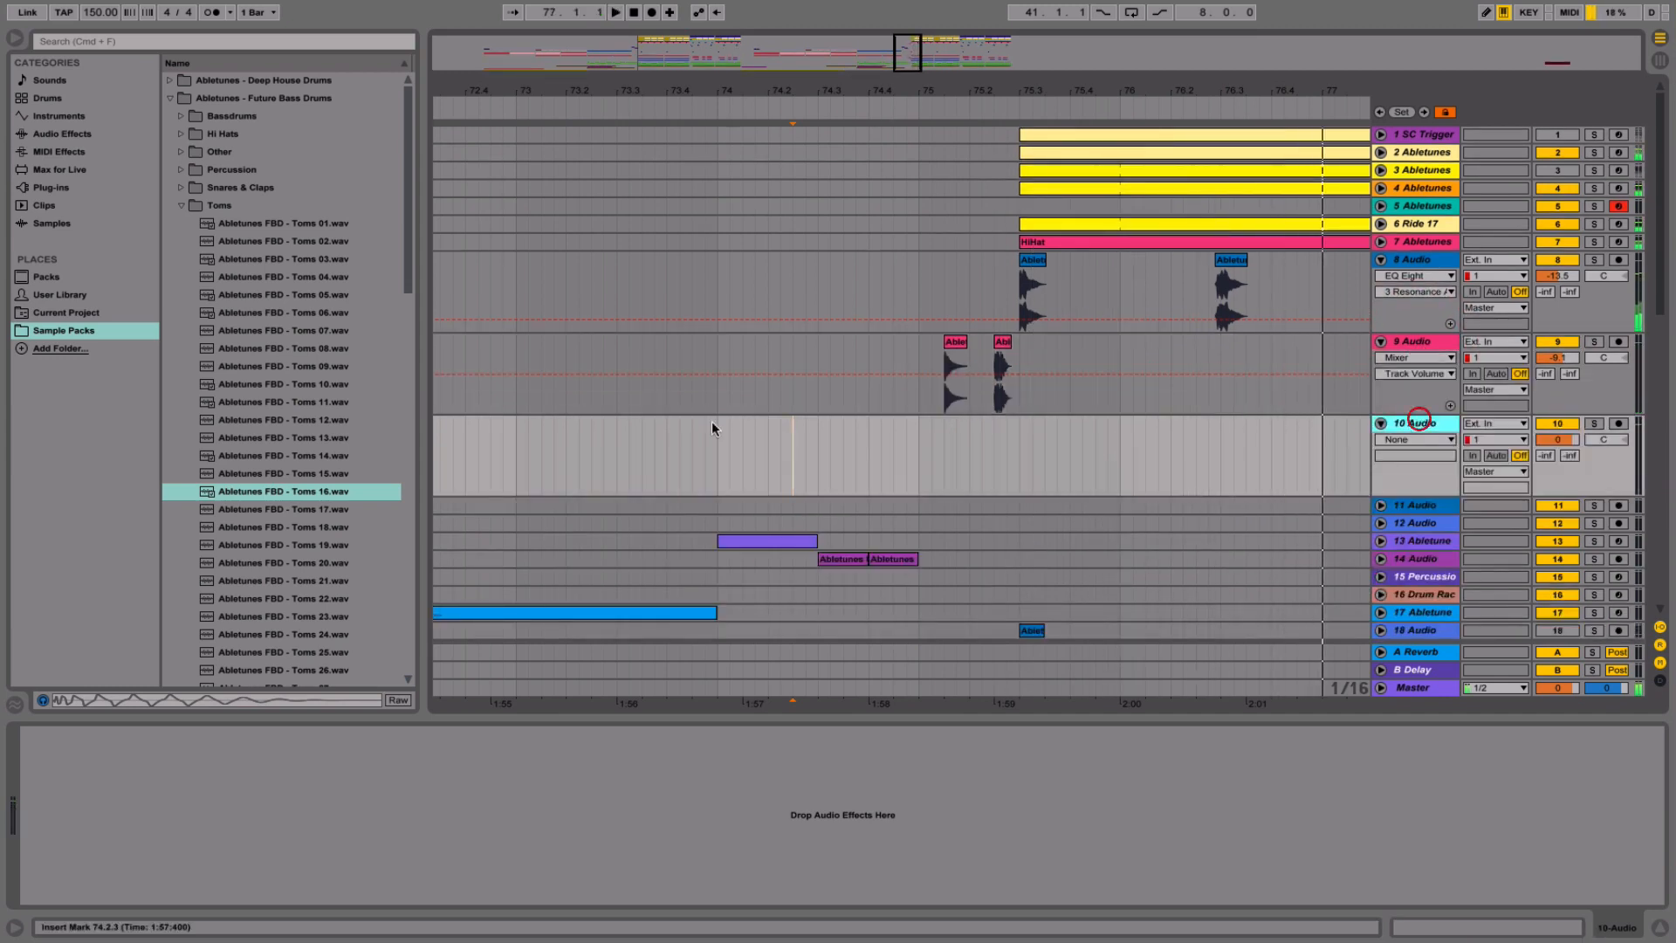
{"action": "left_click", "coordinate": [181, 205]}
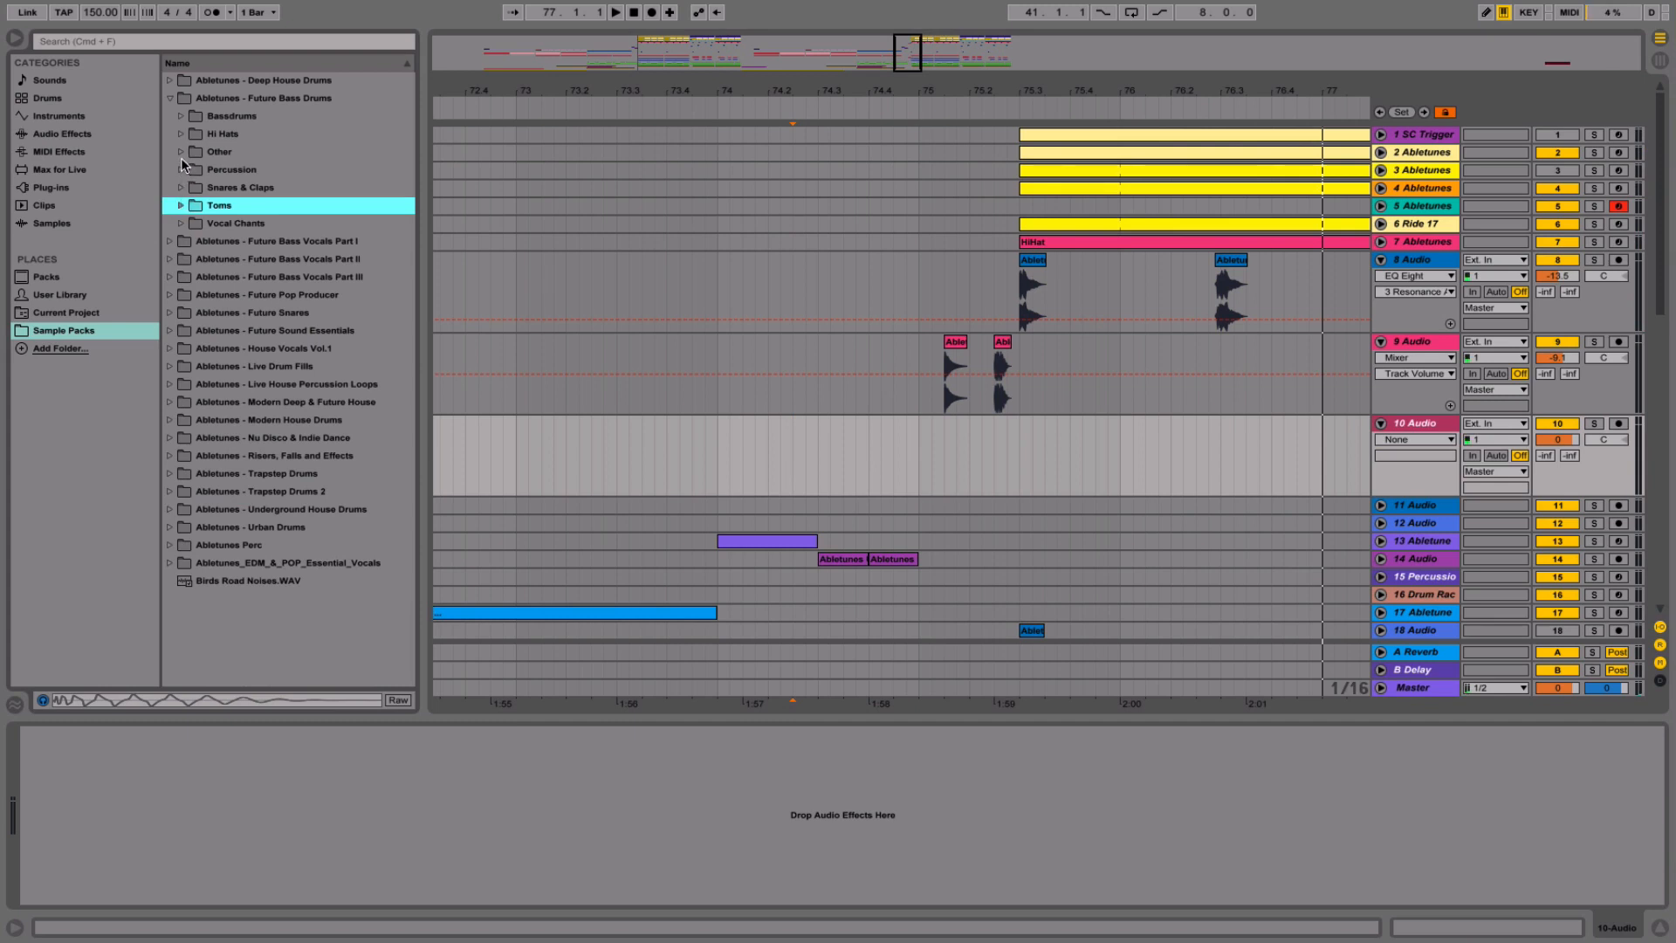
{"action": "left_click", "coordinate": [181, 170]}
{"action": "left_click", "coordinate": [226, 332]}
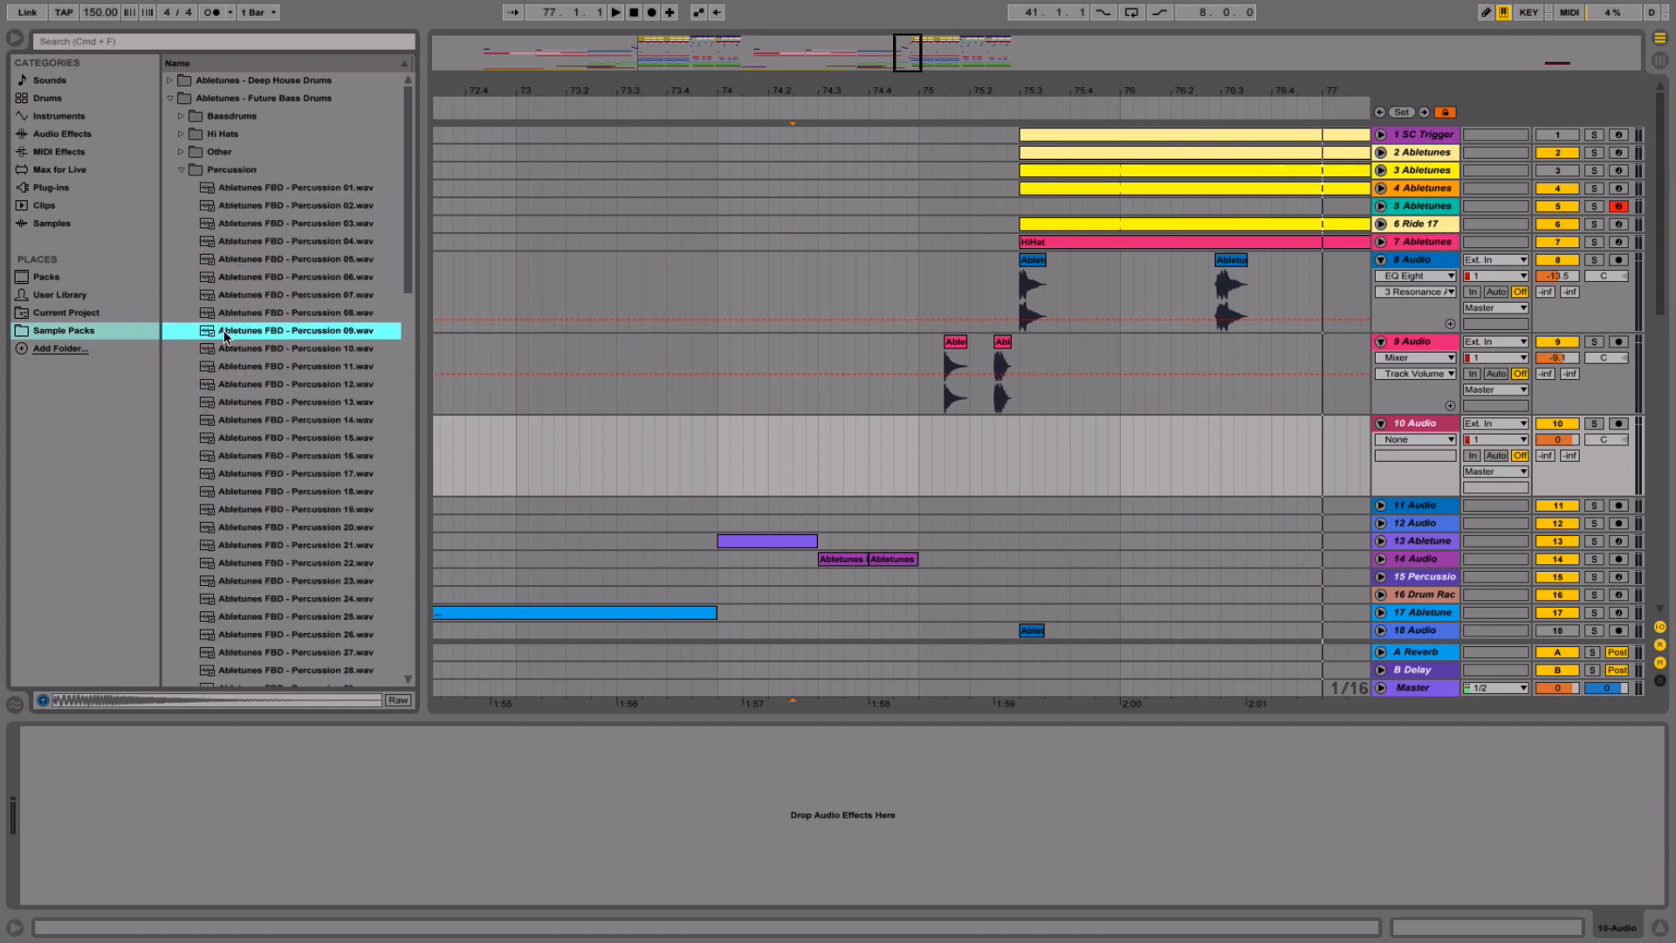
{"action": "left_click_drag", "start_coordinate": [227, 334], "coordinate": [941, 475]}
- Audition the percussion samples from Percussion 10 to Percussion 14
{"action": "left_click", "coordinate": [285, 348]}
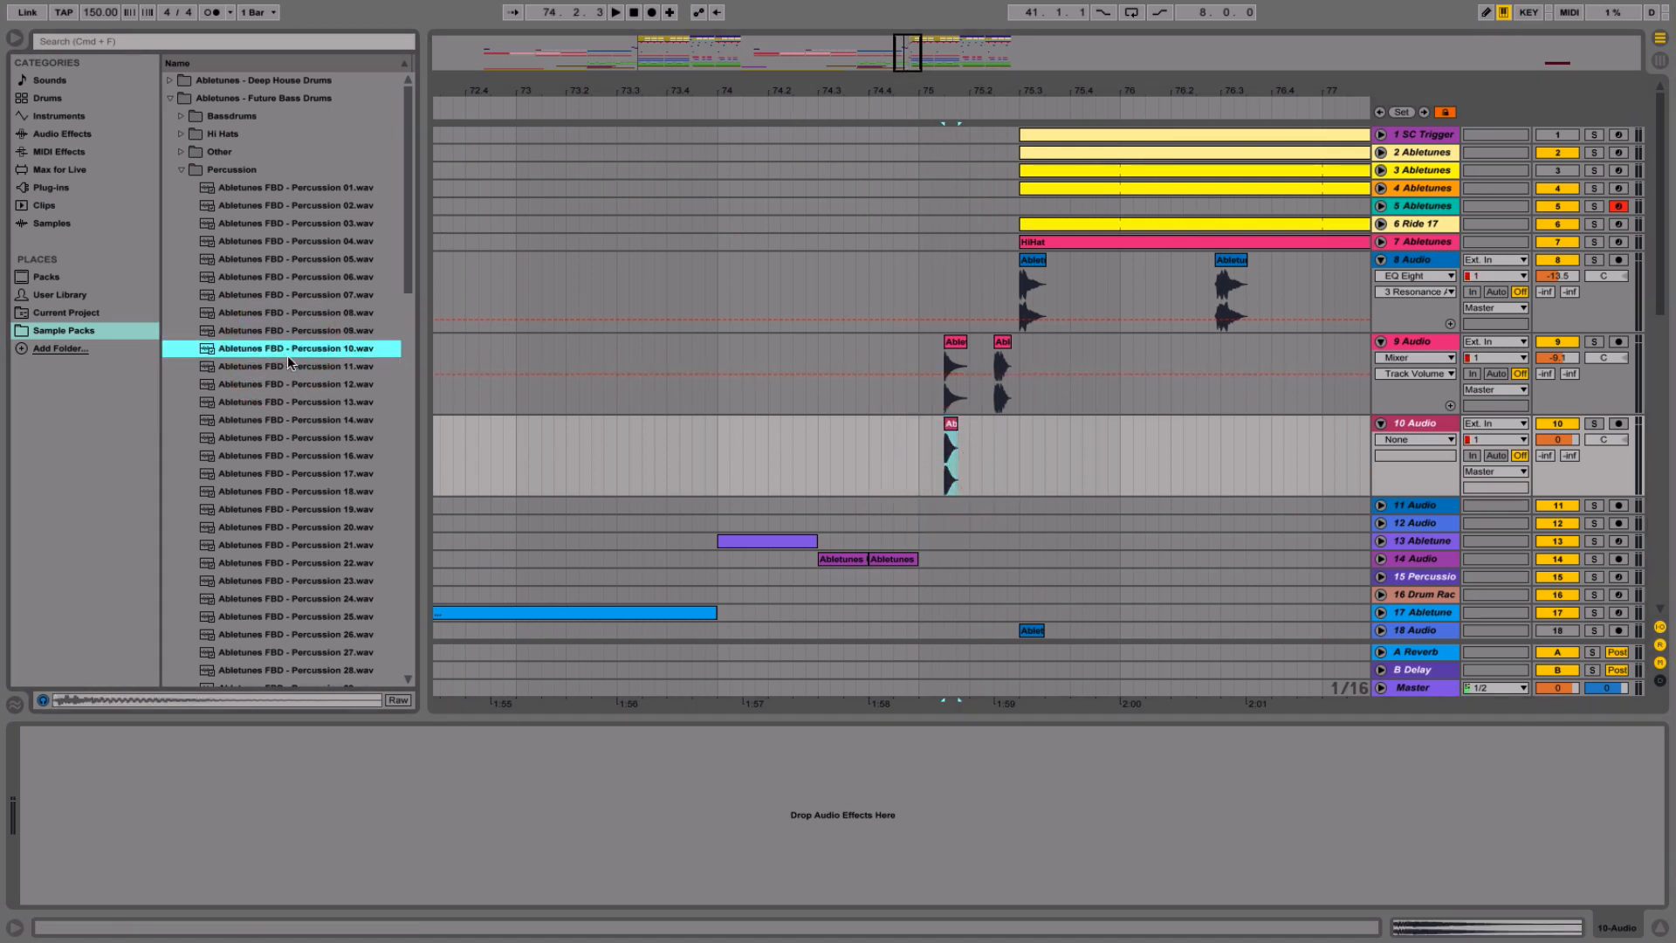
{"action": "left_click", "coordinate": [262, 367]}
{"action": "left_click", "coordinate": [257, 384]}
{"action": "left_click", "coordinate": [250, 402]}
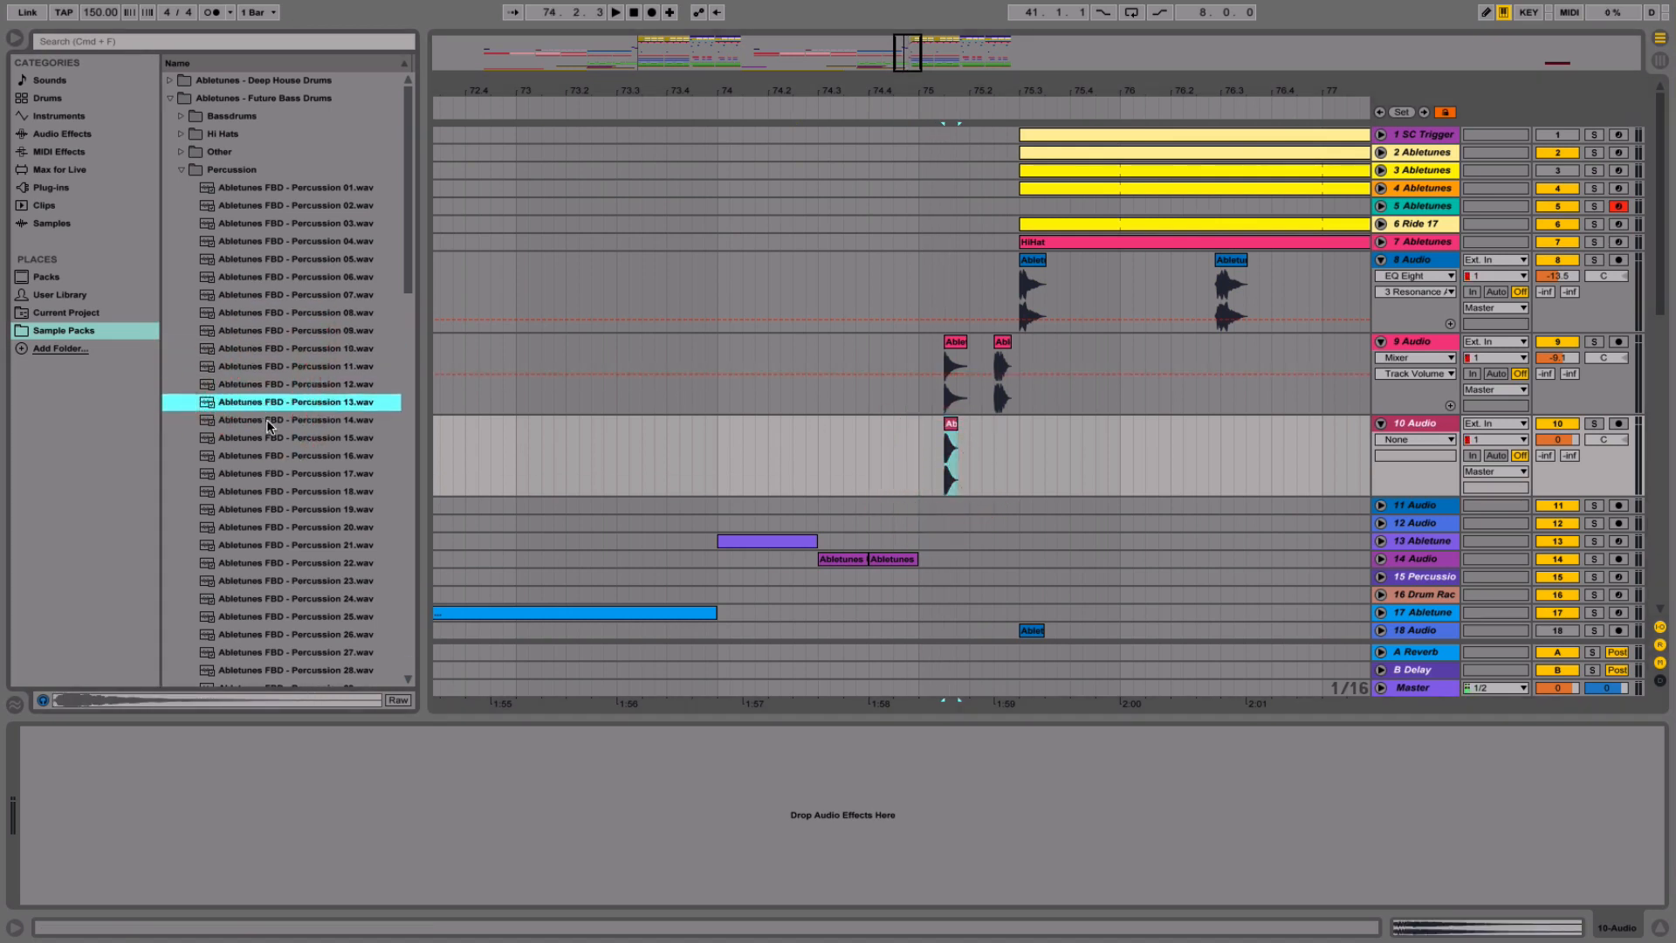
{"action": "left_click", "coordinate": [266, 384]}
{"action": "left_click", "coordinate": [255, 419]}
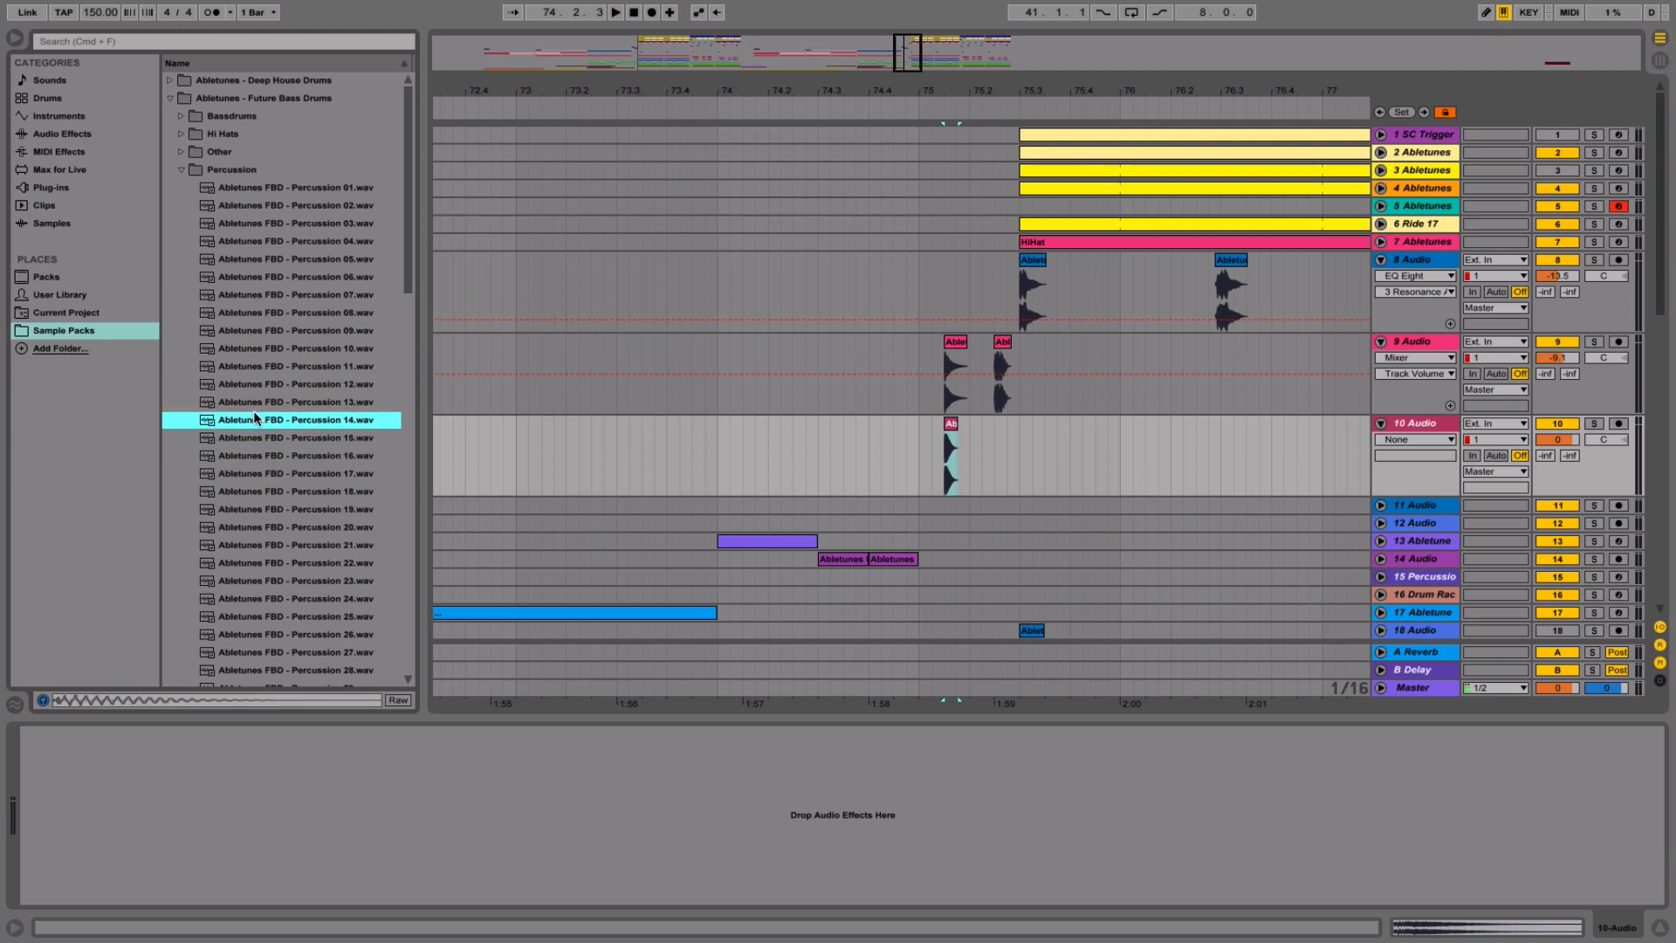
- Set track 10's volume to -17.9 and its panning to 41L, and play the percussion hit in the mix
{"action": "left_click", "coordinate": [947, 421]}
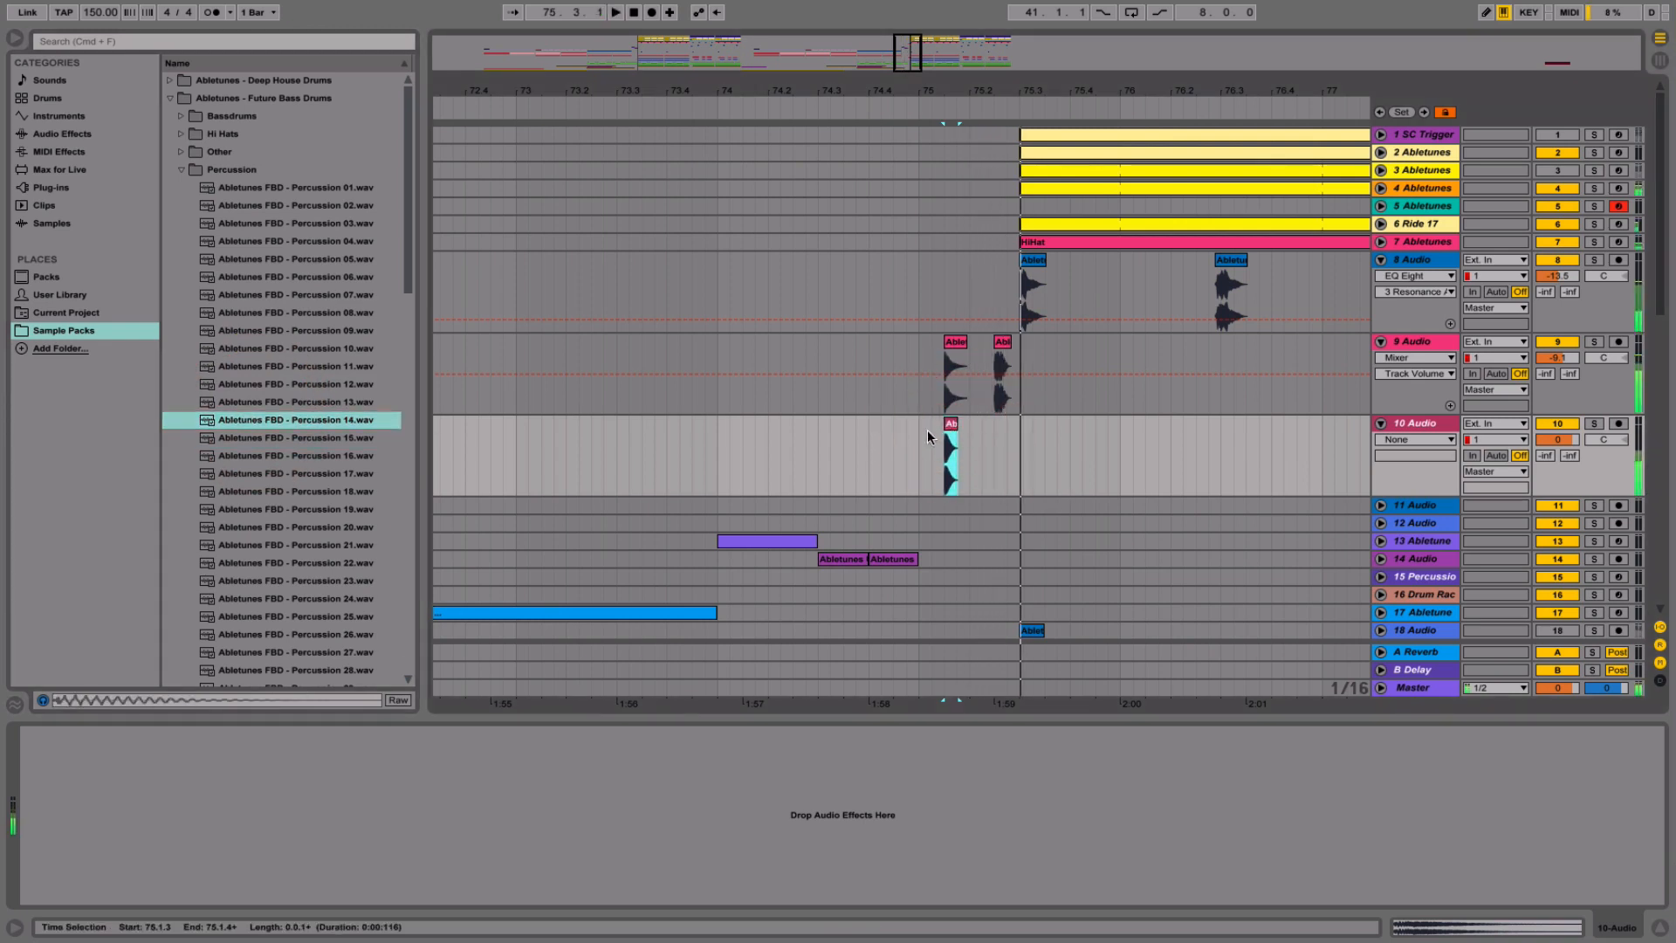
{"action": "left_click", "coordinate": [928, 438]}
{"action": "mouse_move", "coordinate": [1558, 439]}
{"action": "left_mouse_down"}
{"action": "mouse_move", "coordinate": [1557, 493]}
{"action": "mouse_move", "coordinate": [1604, 476]}
{"action": "left_mouse_up"}
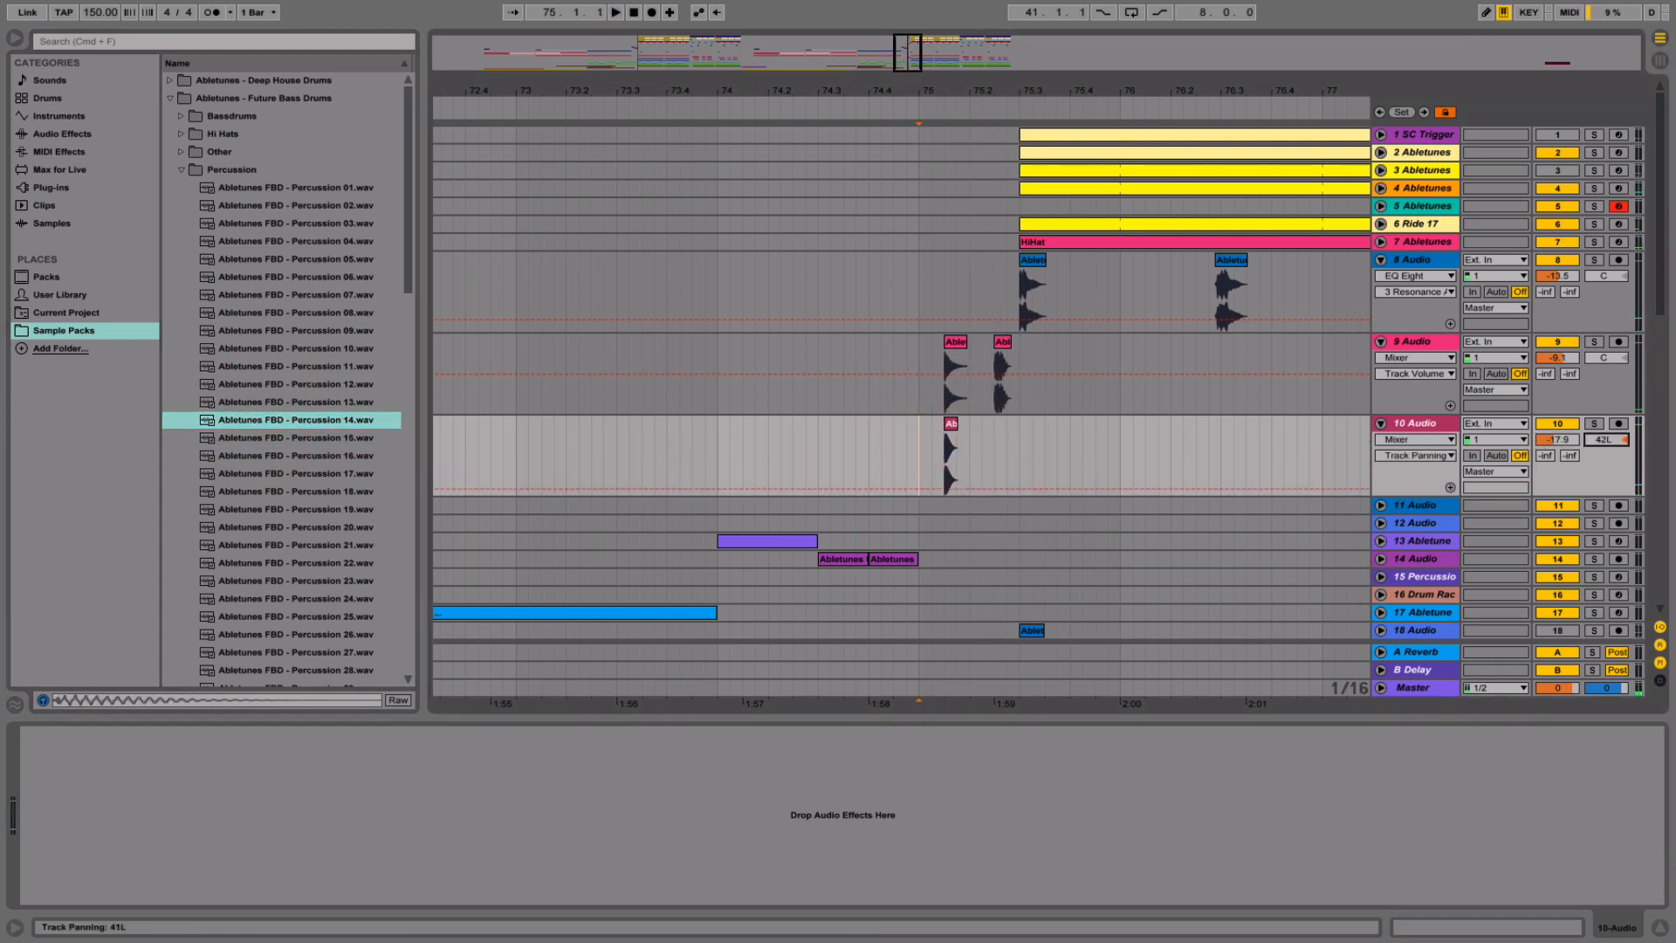
{"action": "key", "text": "space"}
- Place the Percussion 14 sample on track 10 at 75.2.1, after the first percussion hit
{"action": "left_click", "coordinate": [250, 425]}
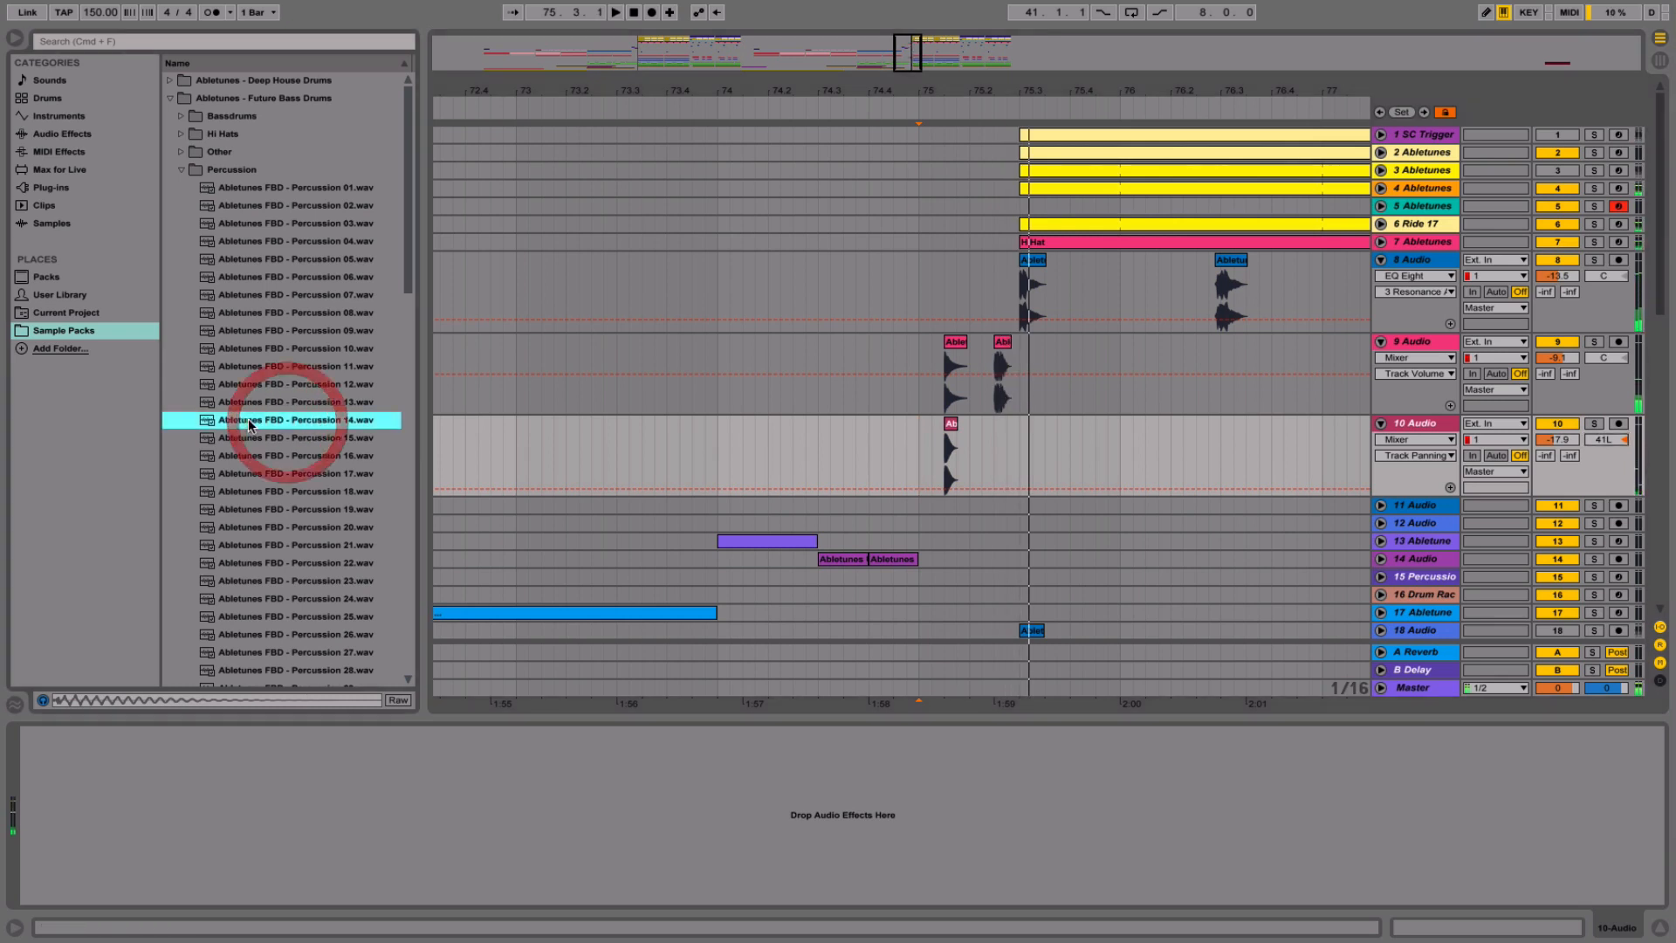
{"action": "key", "text": "space"}
{"action": "left_click_drag", "start_coordinate": [251, 425], "coordinate": [969, 445]}
- Audition the percussion samples from Percussion 15 to Percussion 23
{"action": "left_click", "coordinate": [343, 439]}
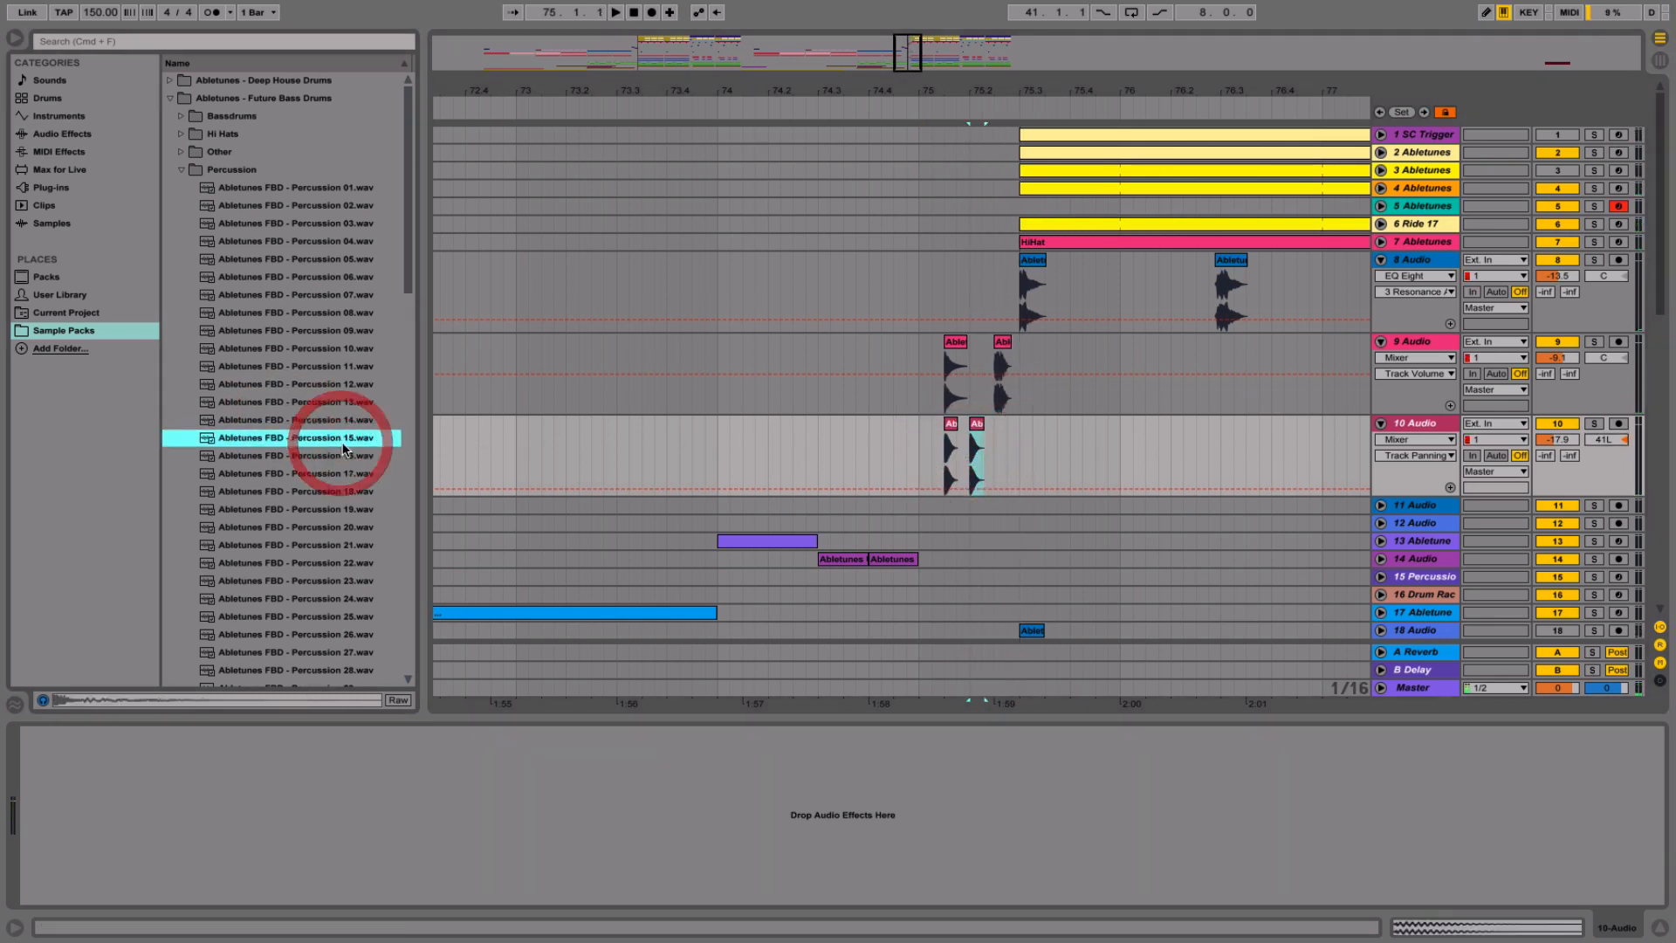
{"action": "left_click", "coordinate": [330, 457]}
{"action": "left_click", "coordinate": [322, 477]}
{"action": "key", "text": "Down"}
{"action": "key", "text": "Down"}
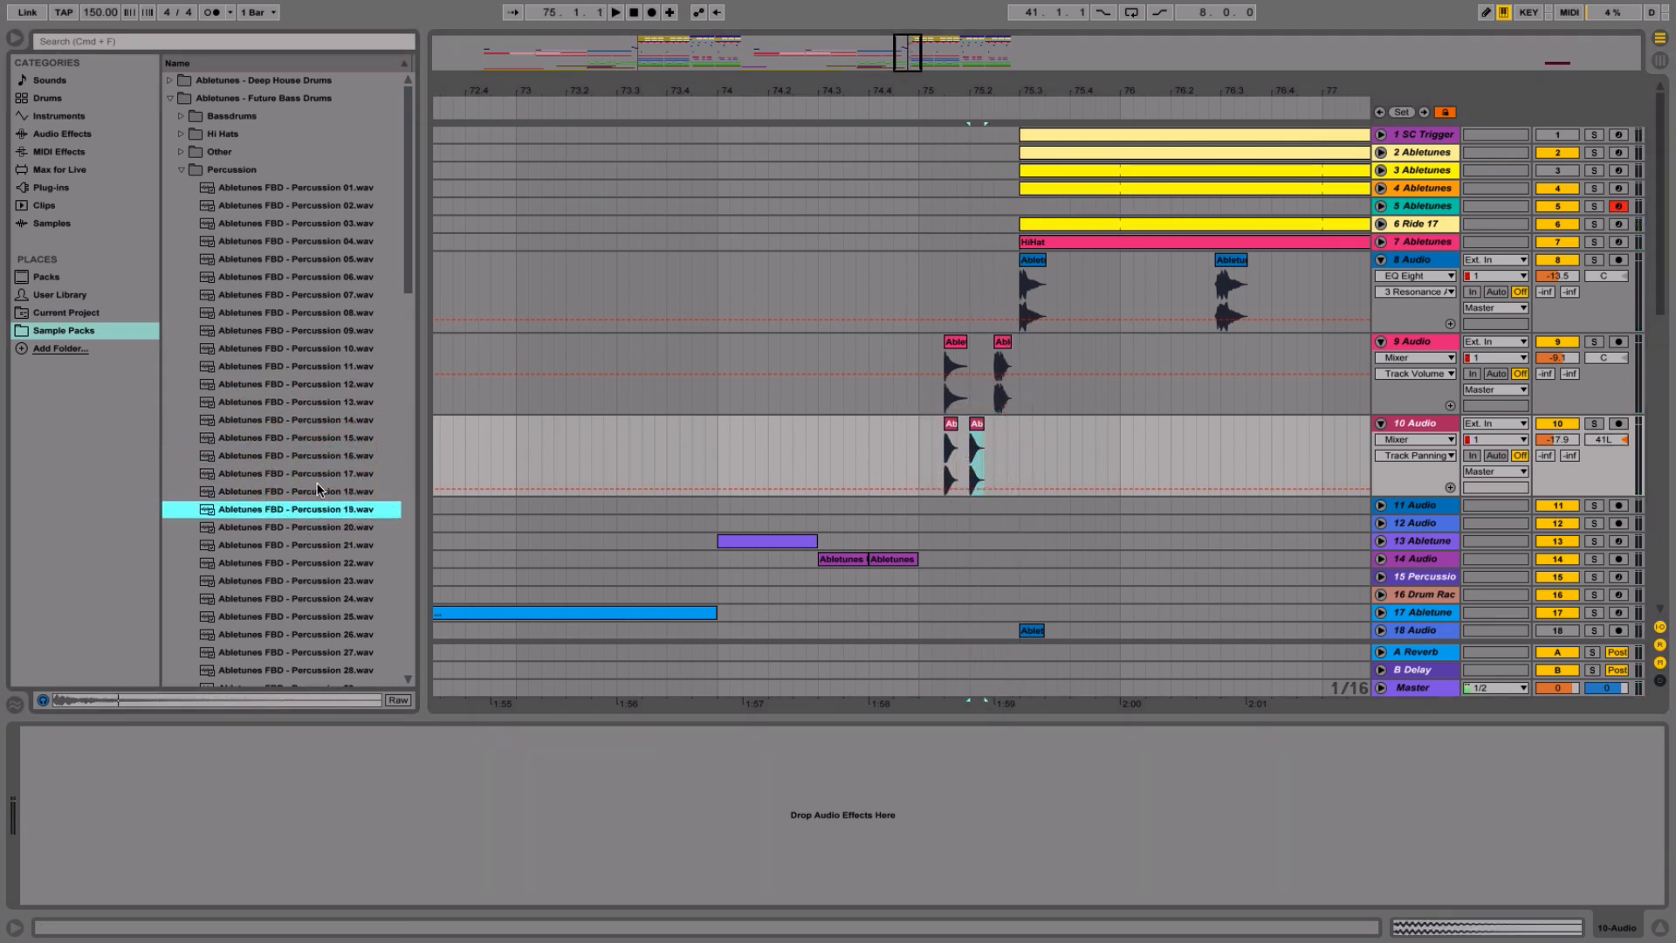
{"action": "key", "text": "Down"}
{"action": "key", "text": "Down"}
{"action": "key", "text": "Down"}
{"action": "key", "text": "Down"}
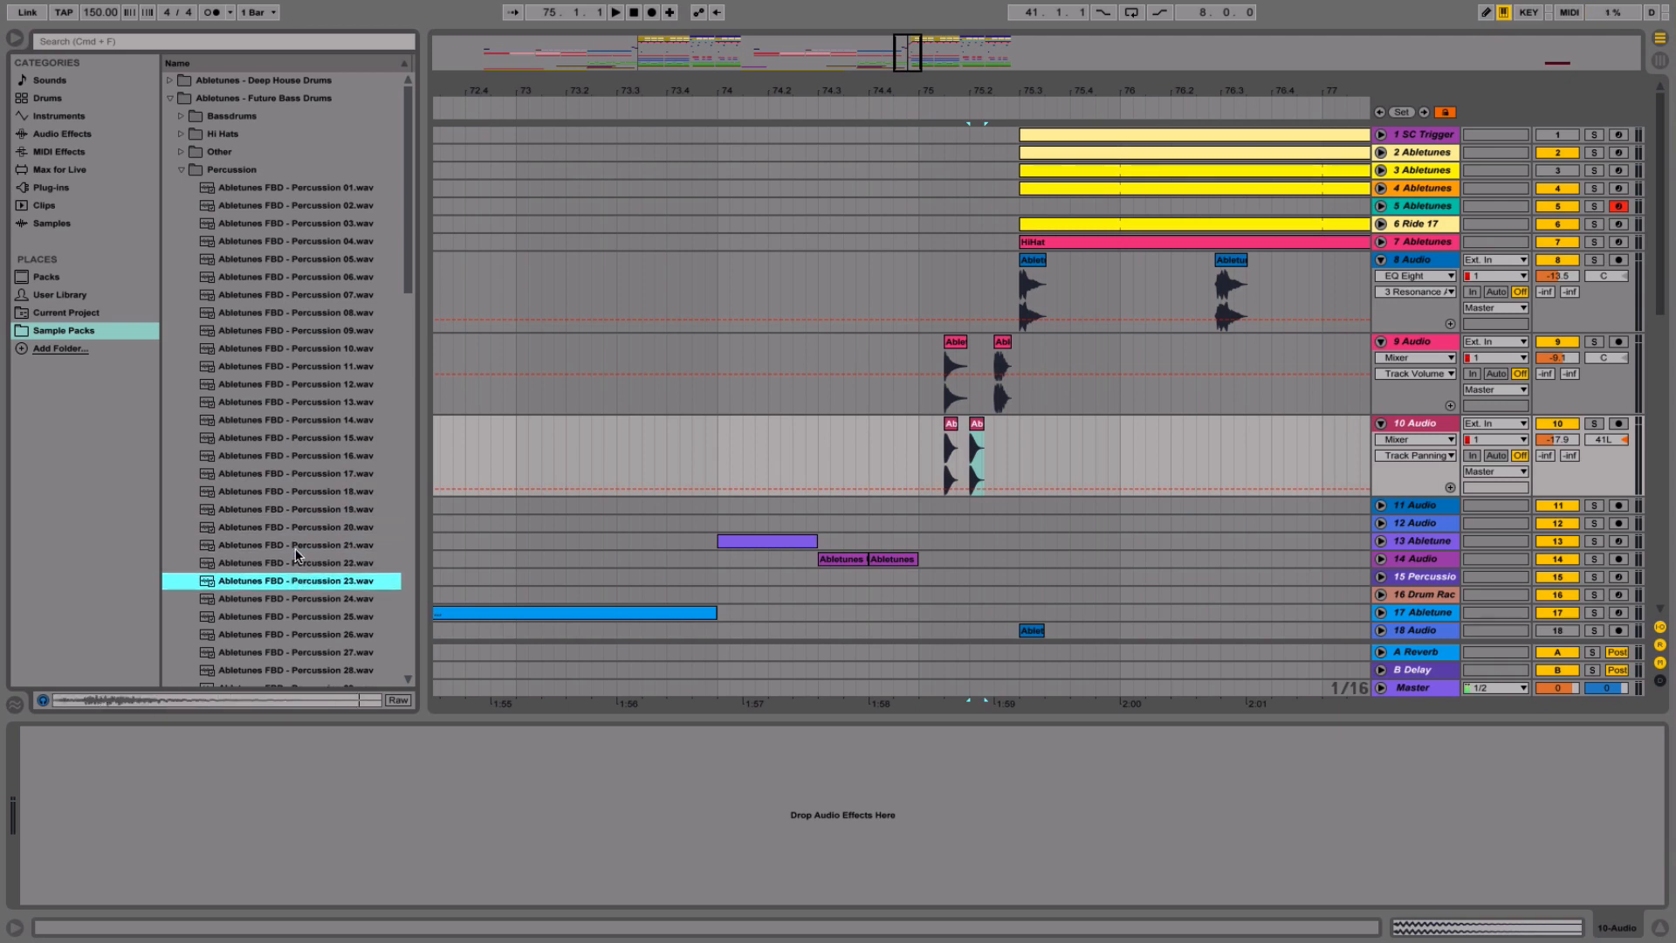
- Place the Percussion 24 sample on track 10 at 75.2.3 and play the fill in the mix
{"action": "key", "text": "Down"}
{"action": "left_click_drag", "start_coordinate": [1030, 441], "coordinate": [1006, 442]}
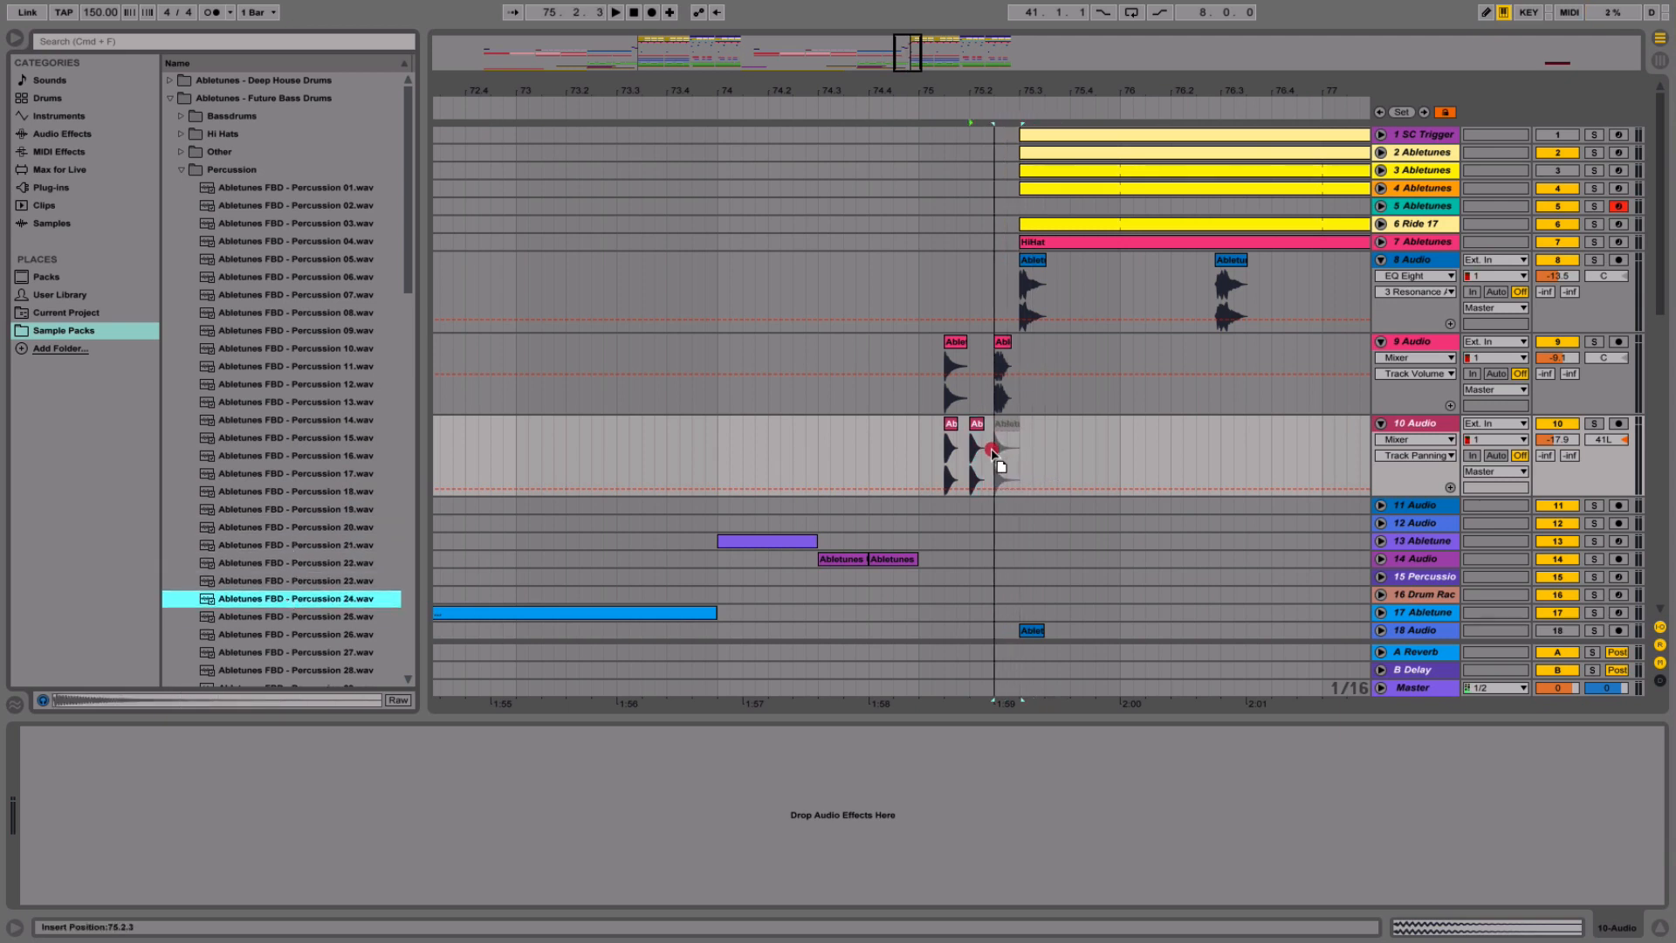
{"action": "left_click", "coordinate": [873, 450]}
{"action": "key", "text": "space"}
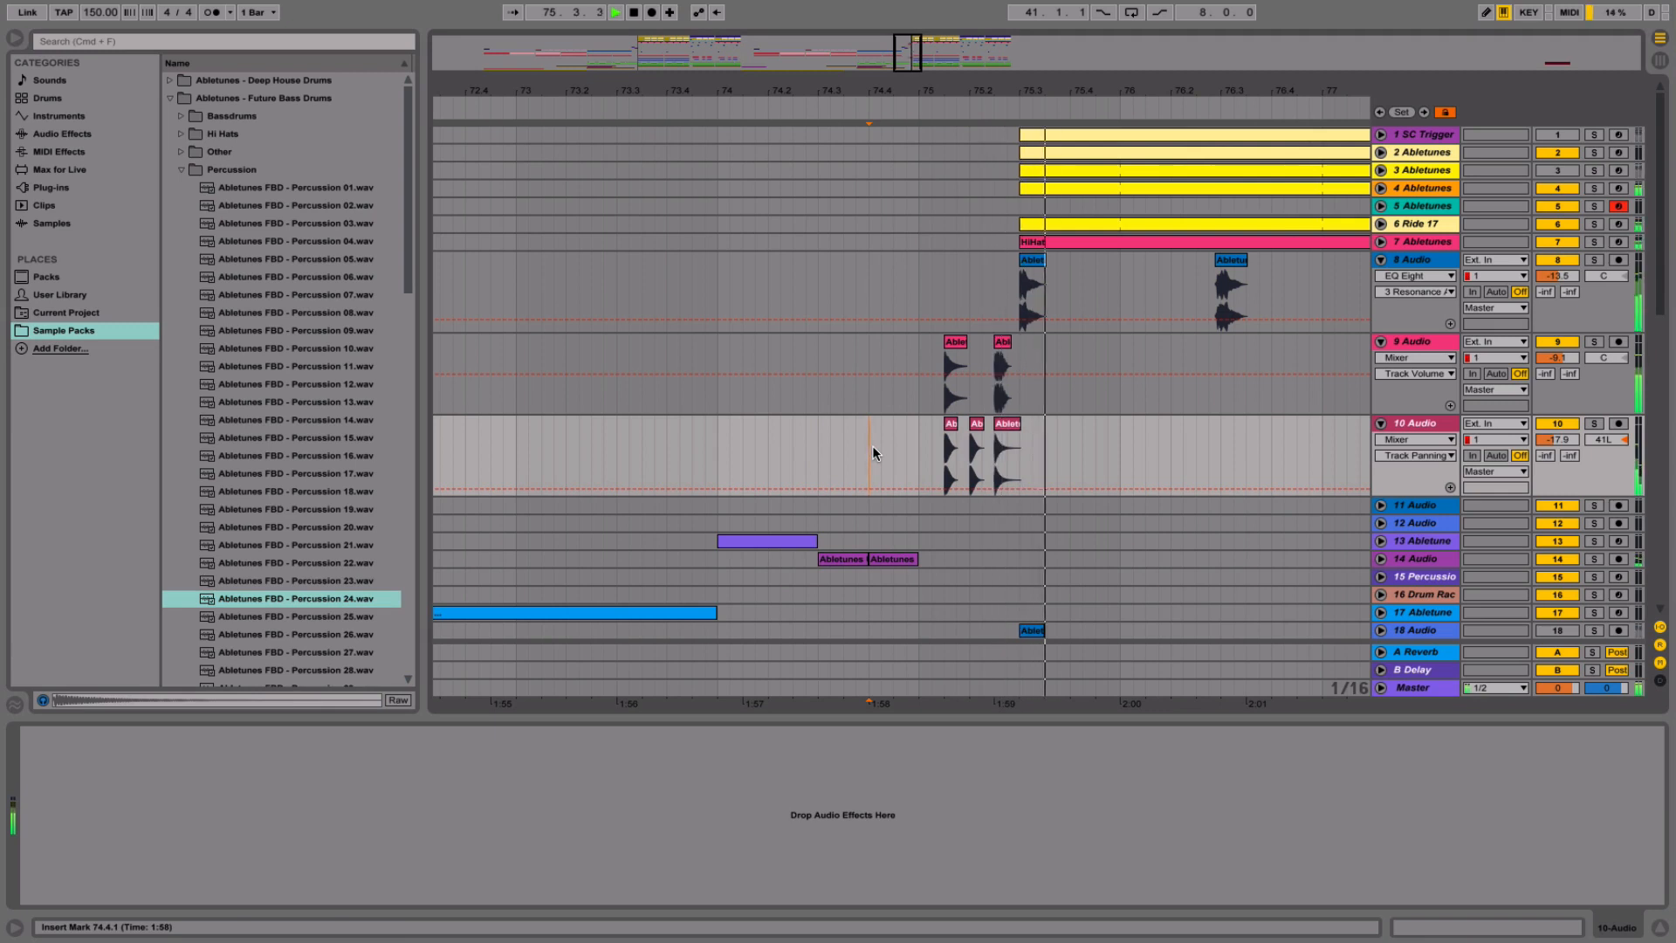
- Raise track 10's volume to about -9 dB and play the percussion hits
{"action": "left_click", "coordinate": [710, 442]}
{"action": "left_click_drag", "start_coordinate": [1558, 440], "coordinate": [1558, 430]}
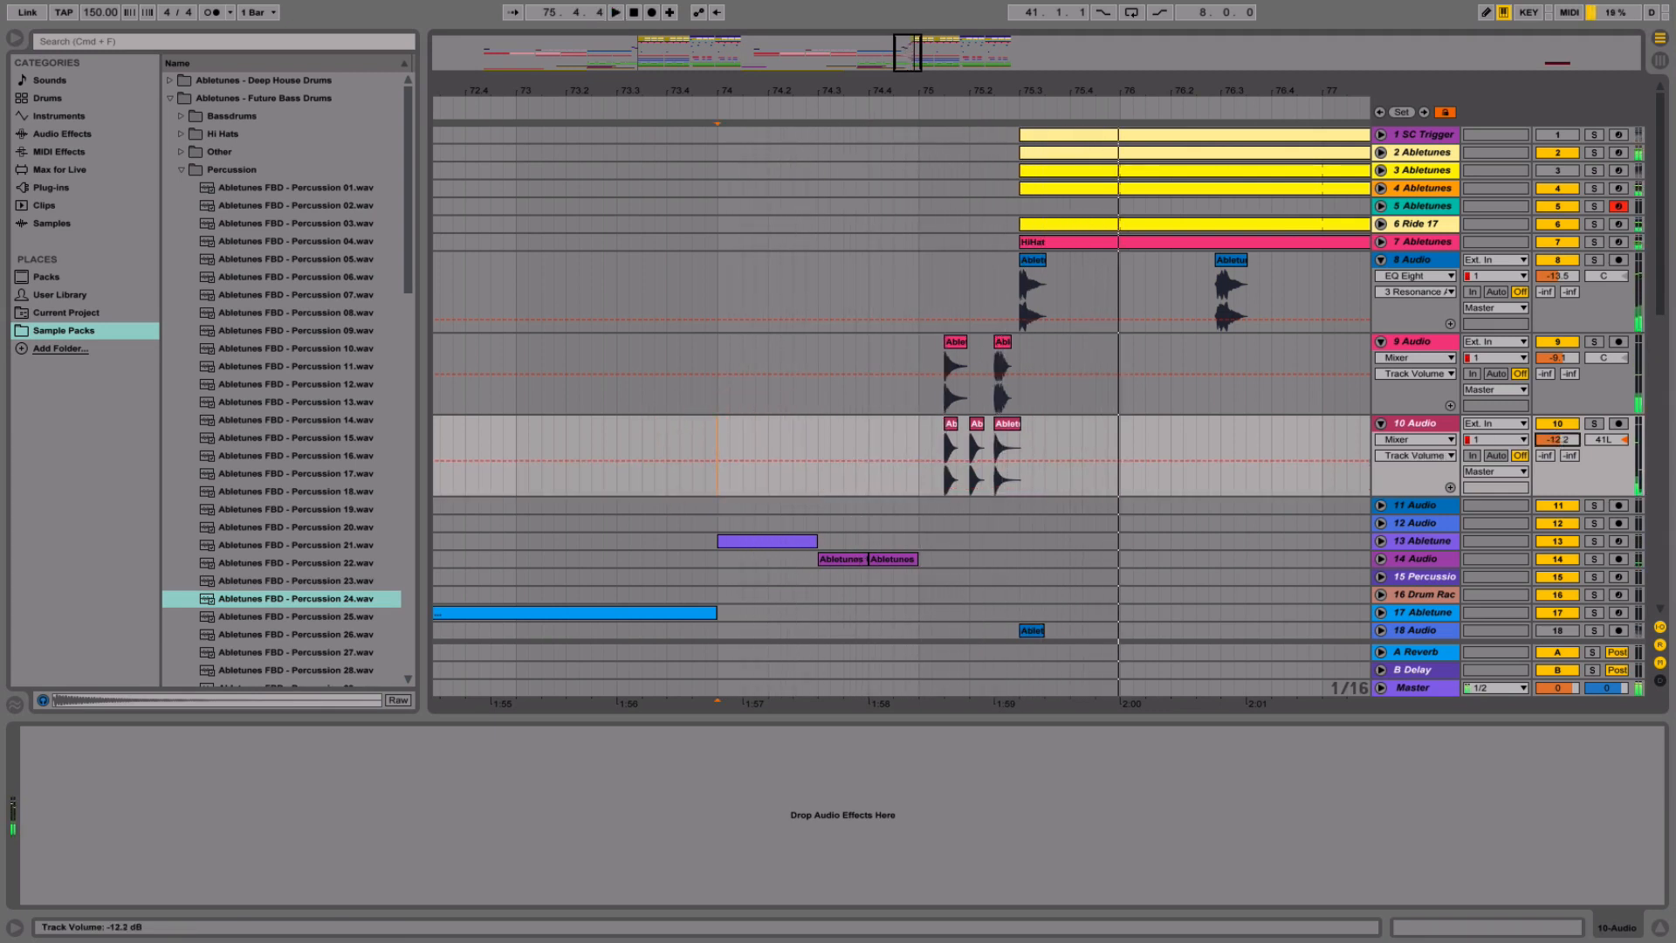
{"action": "left_click", "coordinate": [966, 480]}
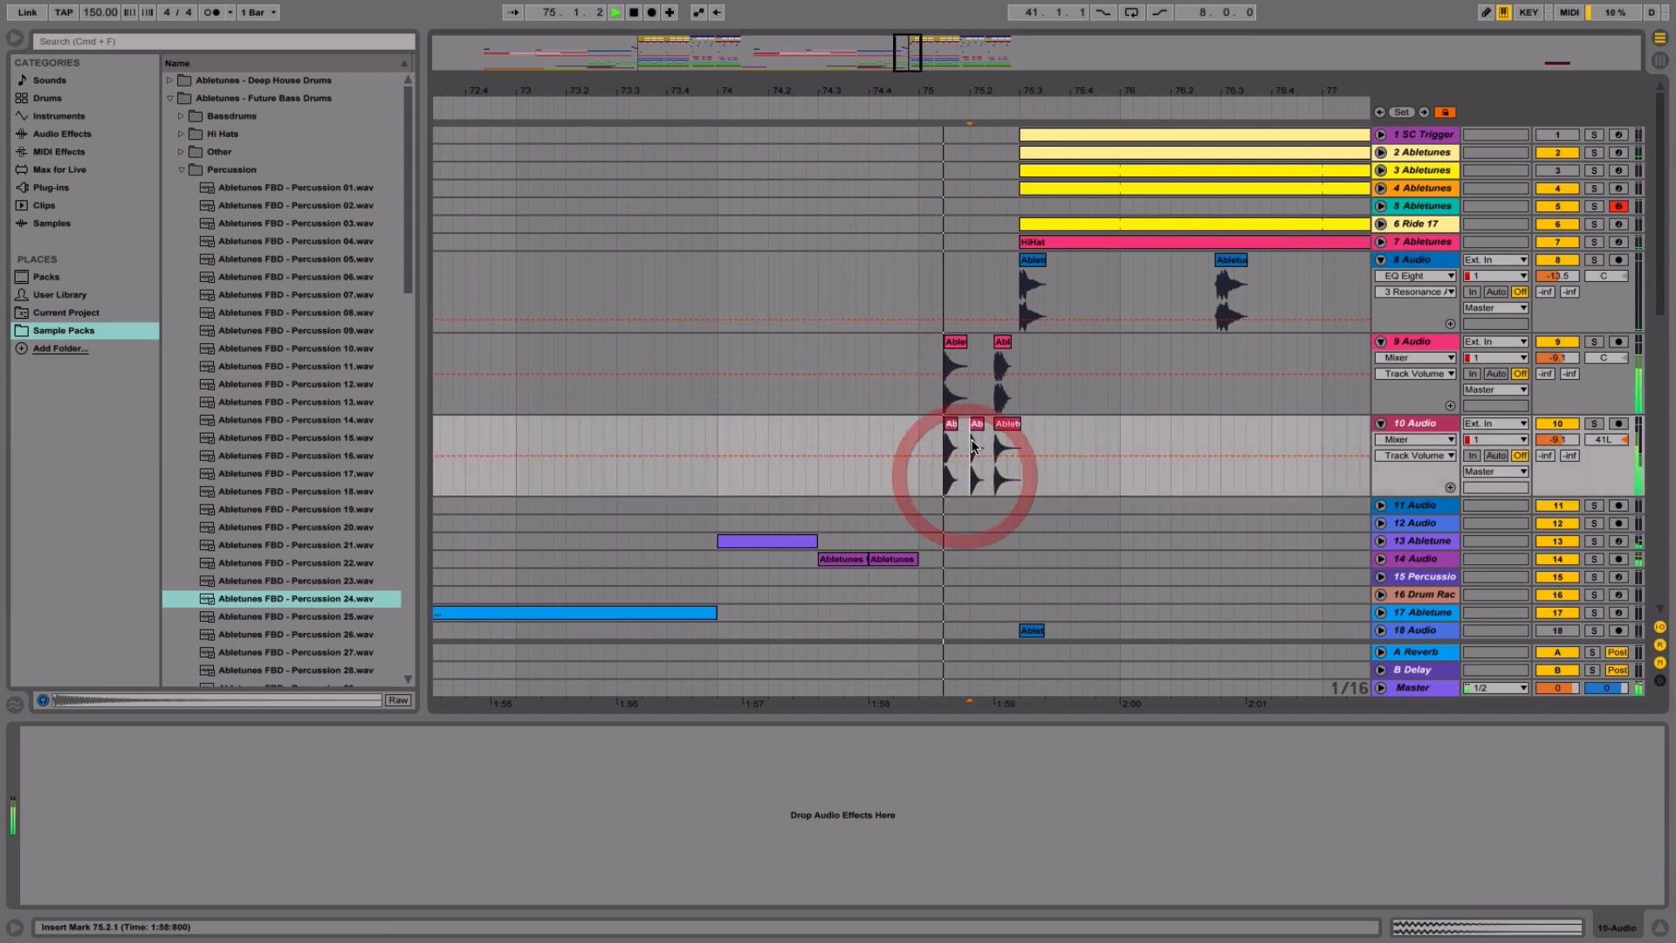
{"action": "key", "text": "space"}
- Audition the percussion samples from Percussion 25 to Percussion 28
{"action": "left_click_drag", "start_coordinate": [983, 93], "coordinate": [981, 179]}
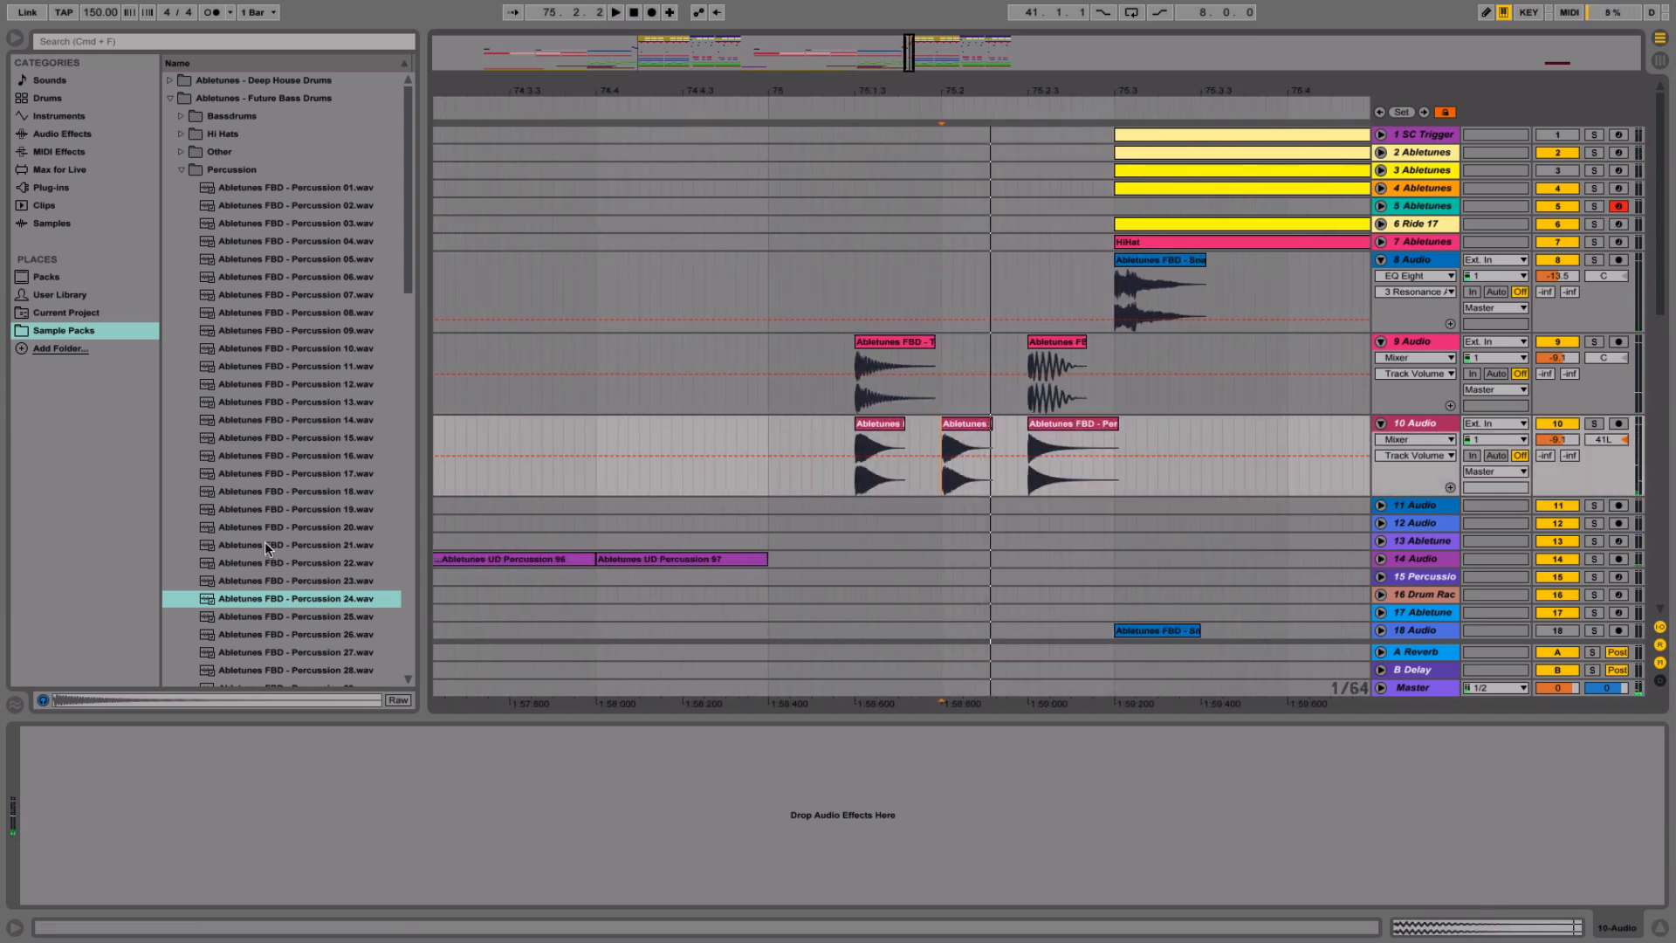
{"action": "left_click", "coordinate": [275, 634]}
{"action": "left_click", "coordinate": [273, 617]}
{"action": "left_click", "coordinate": [270, 652]}
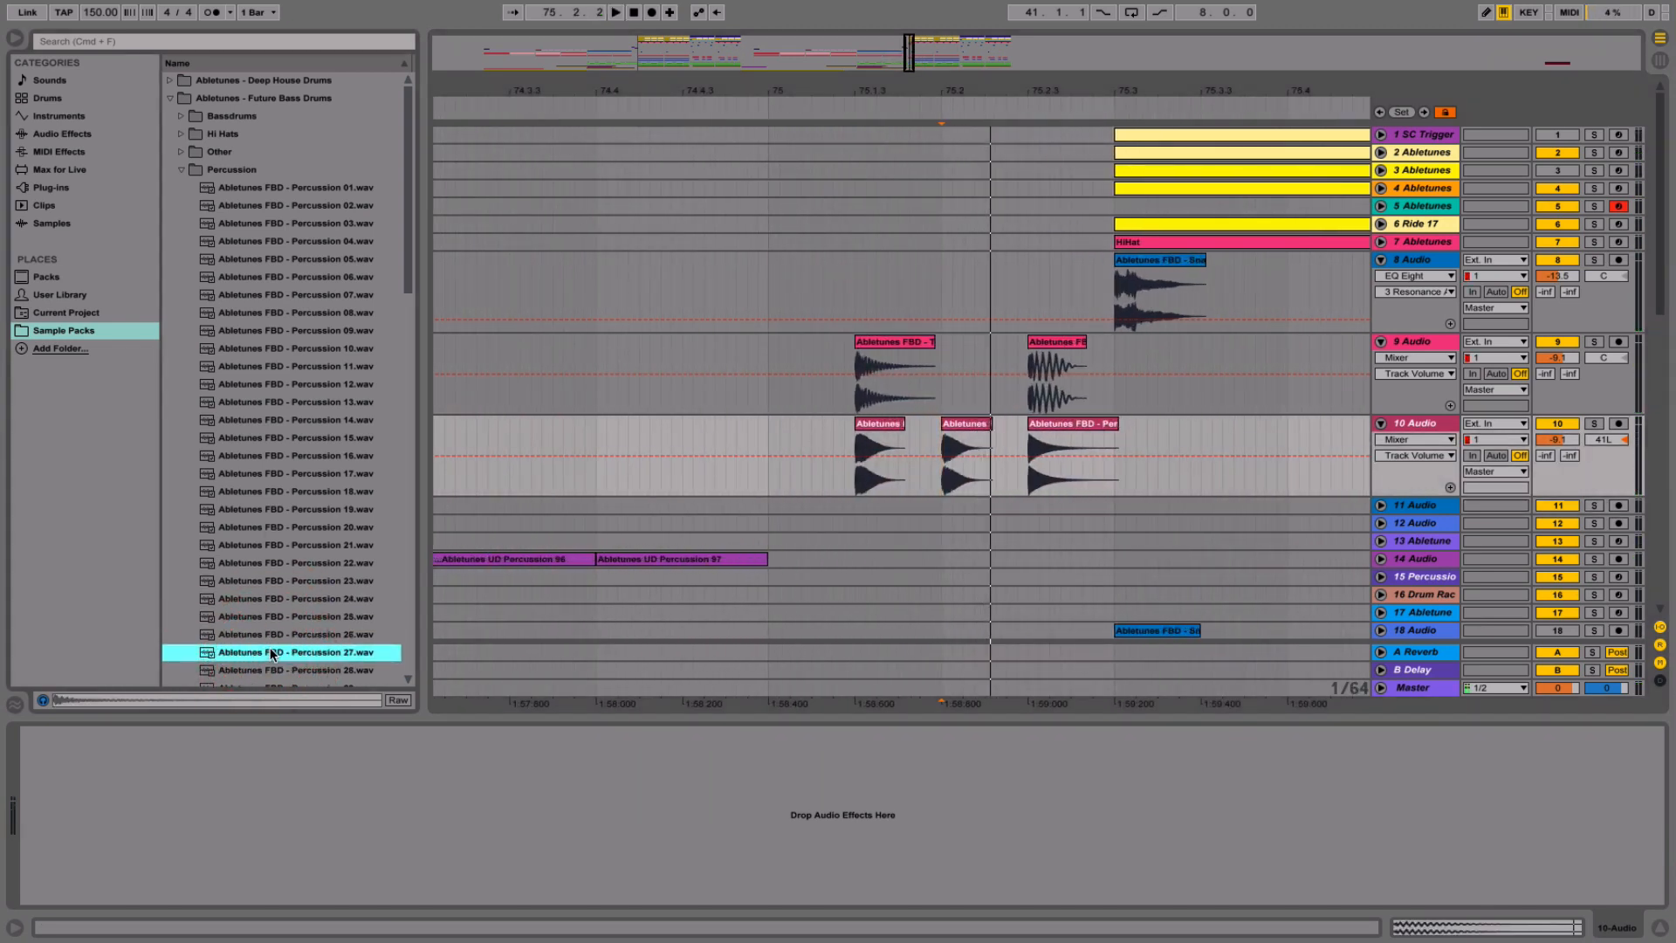
{"action": "left_click", "coordinate": [288, 670]}
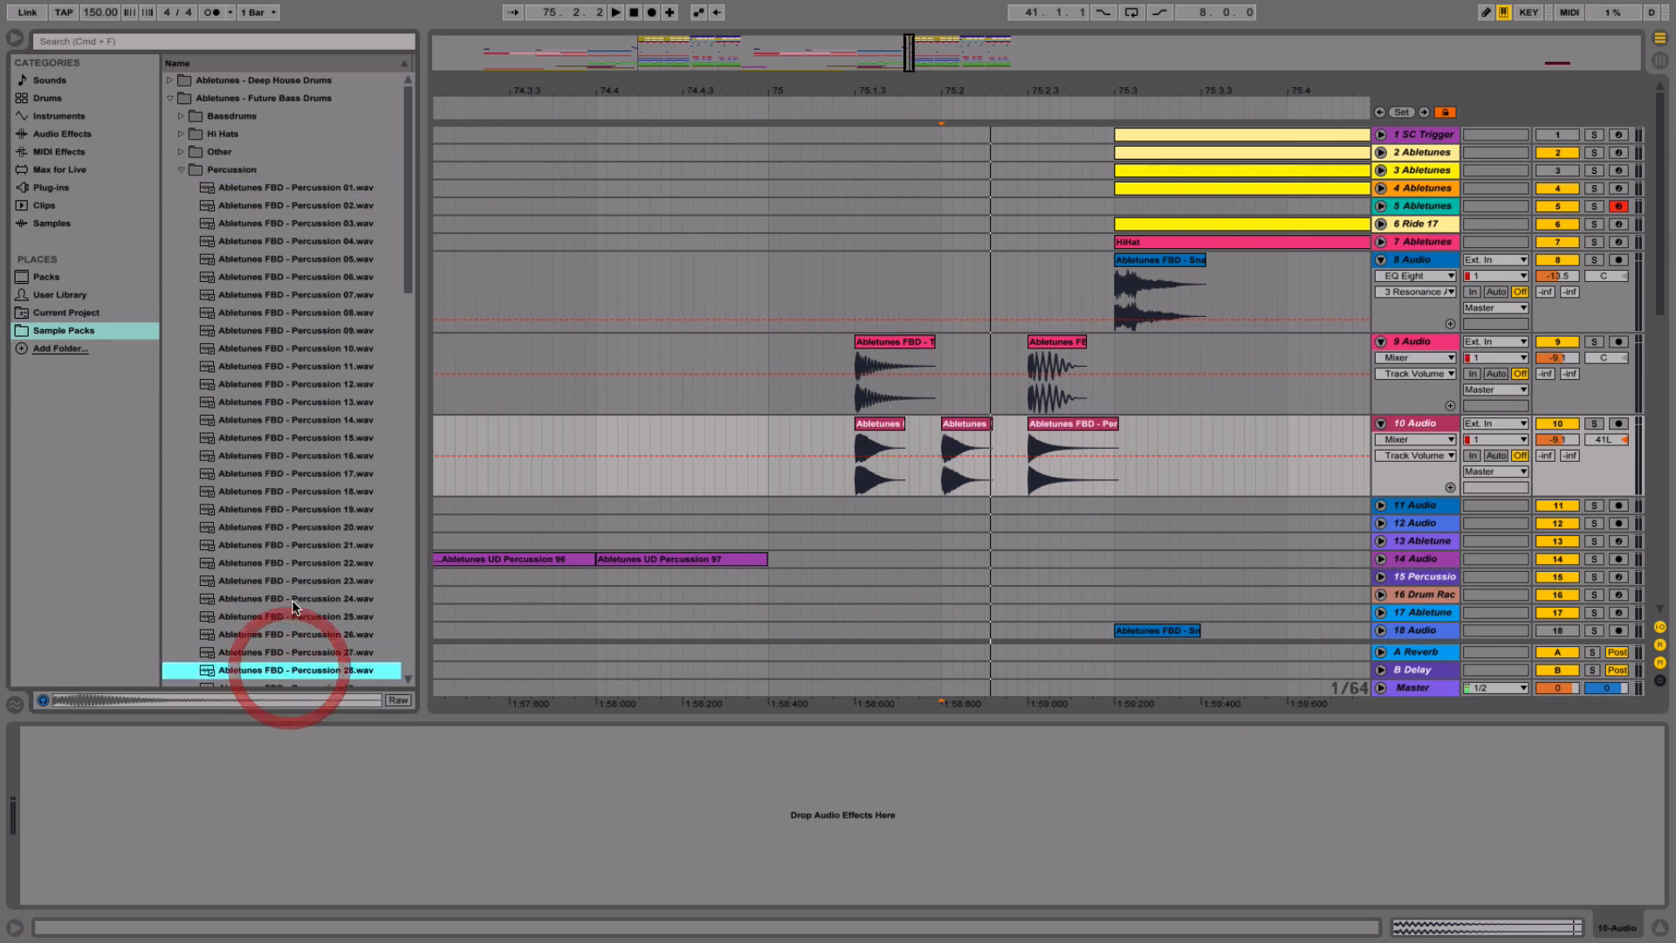
- Place the Percussion 28 sample on track 10 at 75.1.4, between the first two hits, and play the fill
{"action": "scroll", "coordinate": [288, 611], "scroll_direction": "down", "scroll_amount": 1}
{"action": "left_click_drag", "start_coordinate": [278, 618], "coordinate": [908, 441]}
{"action": "left_click", "coordinate": [744, 452]}
{"action": "key", "text": "space"}
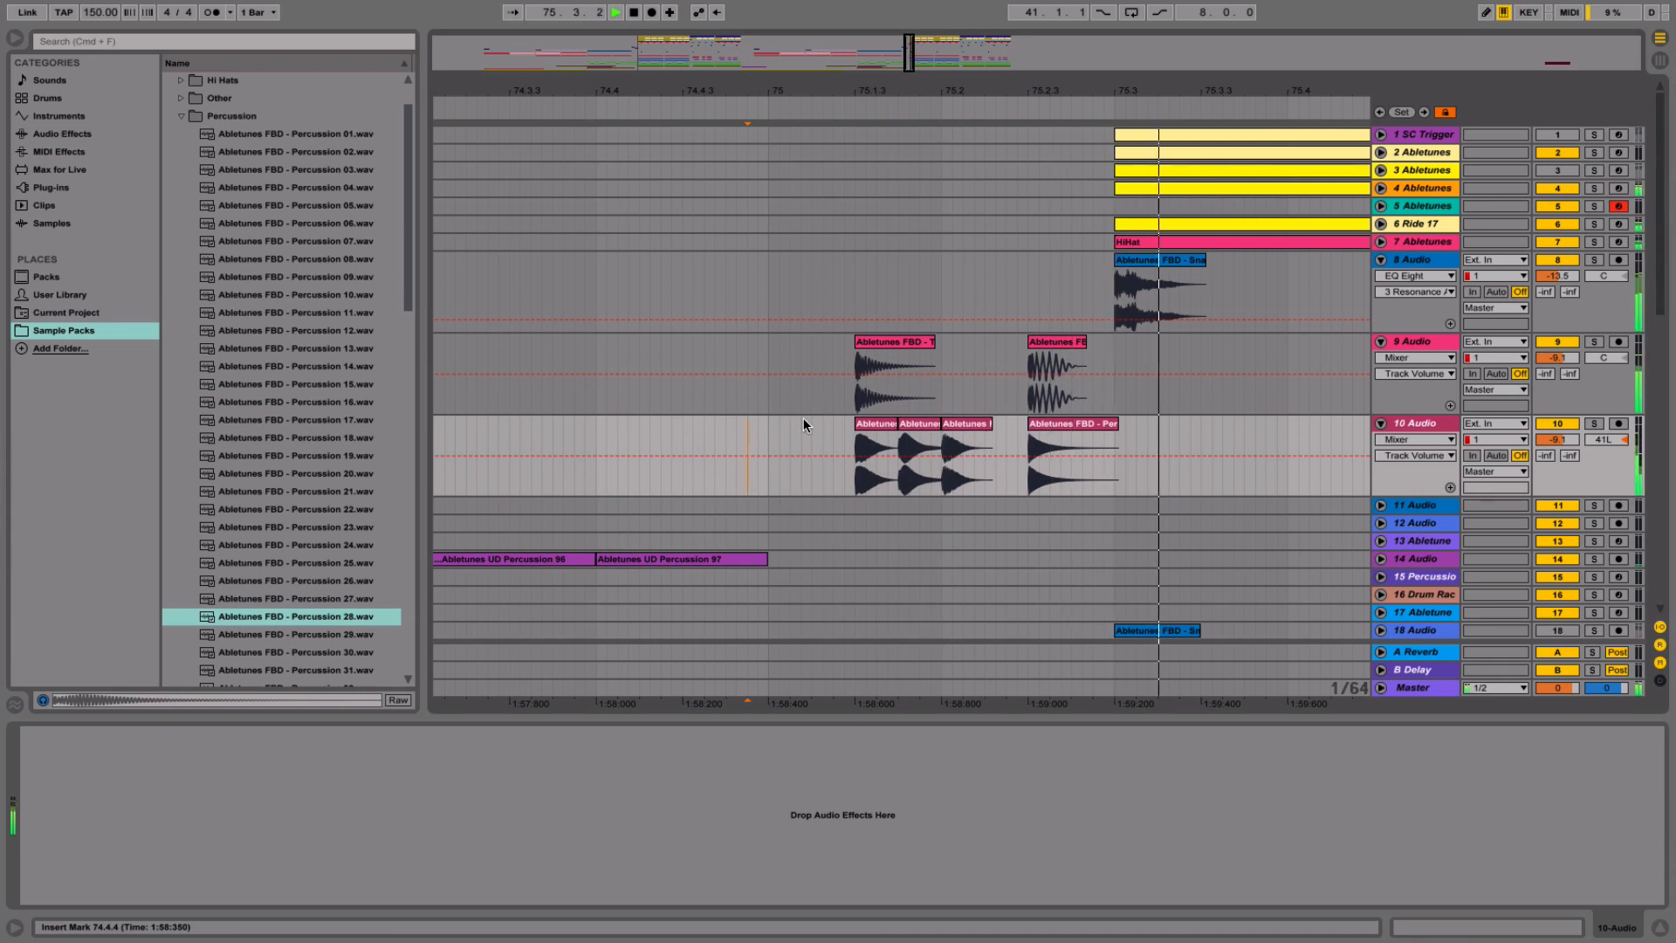
- Set track 10's base panning to 4R, automate the hit at 75.1.4 to 32R, and play the fill
{"action": "left_click", "coordinate": [882, 428]}
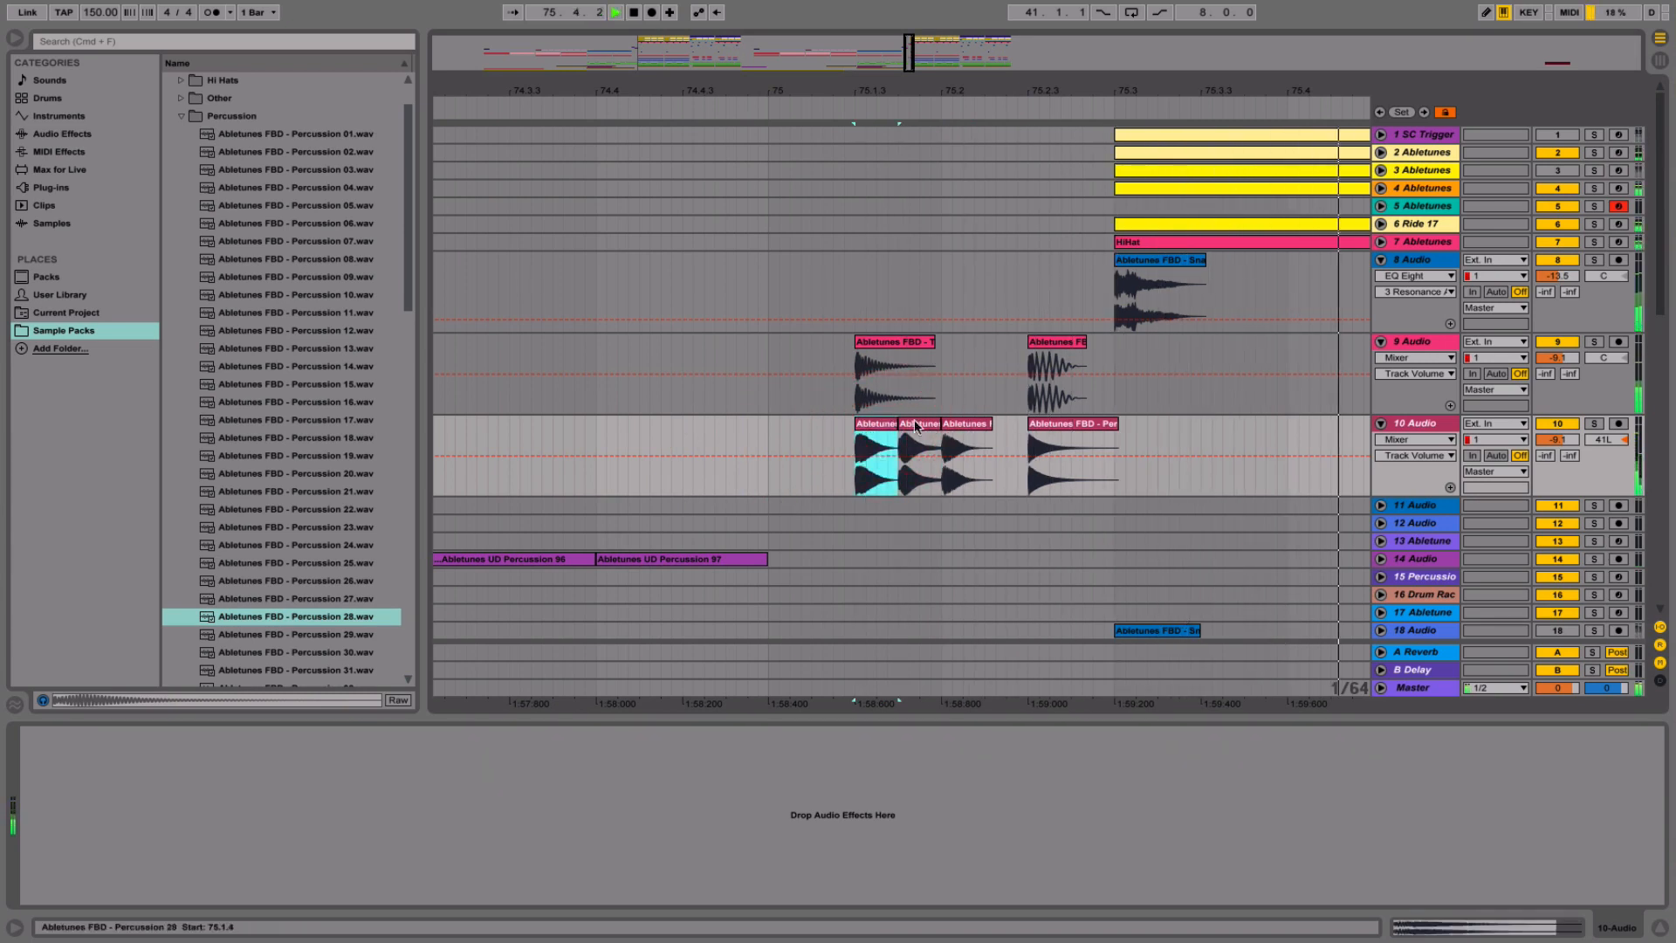
{"action": "mouse_move", "coordinate": [1593, 443]}
{"action": "left_mouse_down"}
{"action": "mouse_move", "coordinate": [1594, 402]}
{"action": "mouse_move", "coordinate": [1593, 436]}
{"action": "left_mouse_up"}
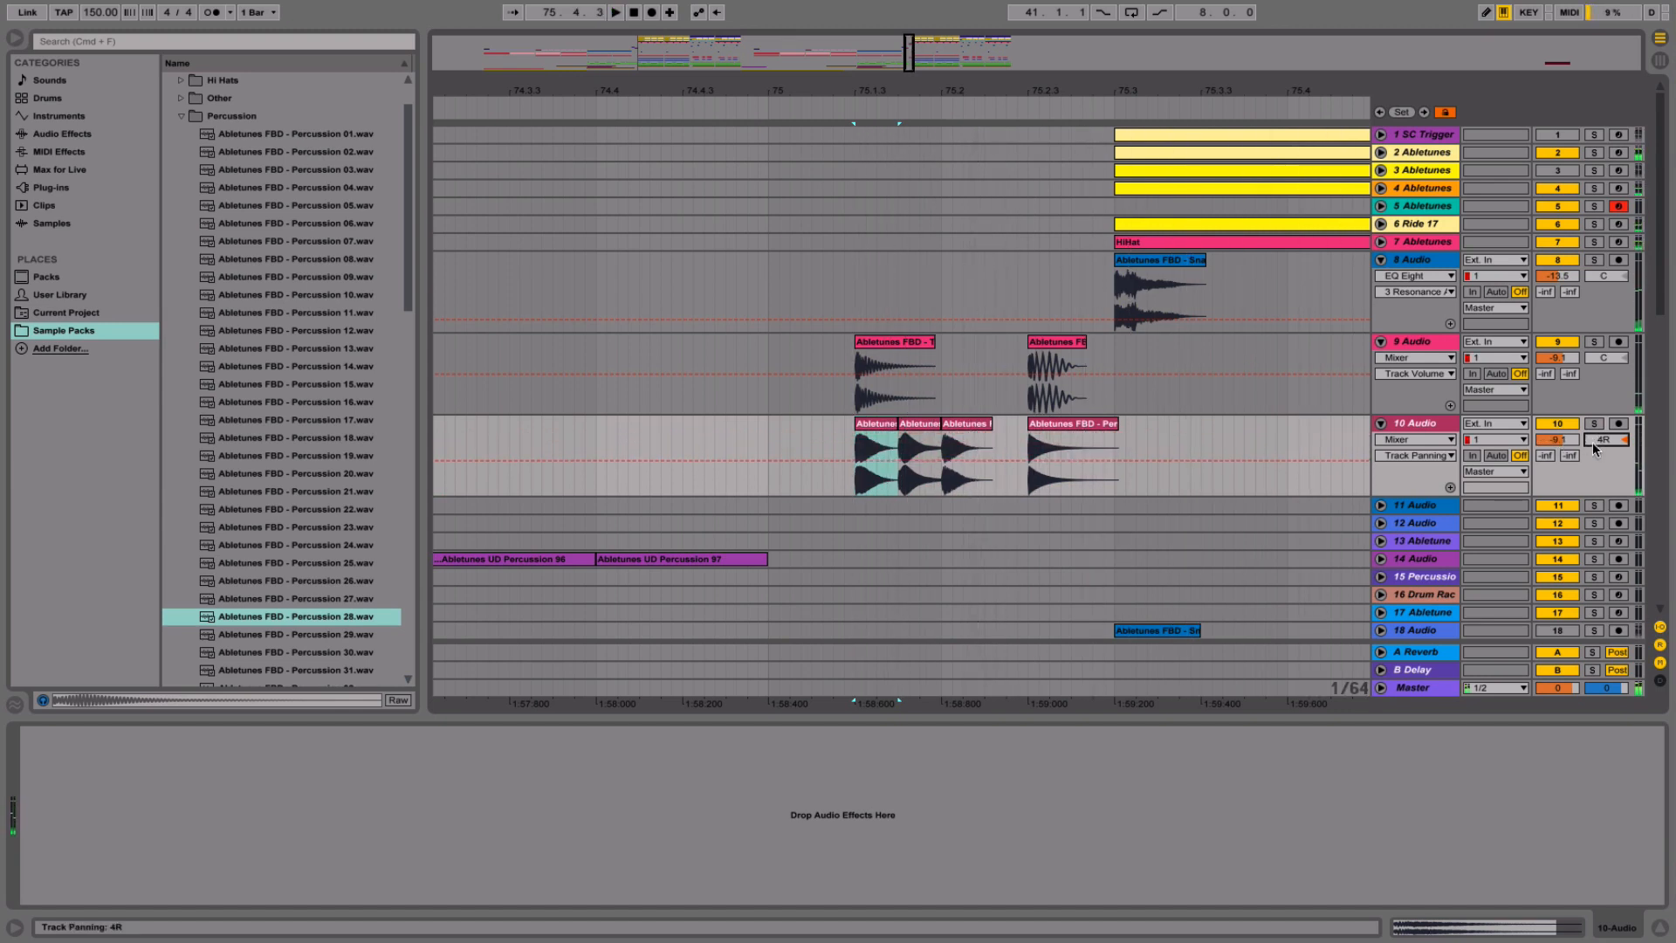
{"action": "key", "text": "b"}
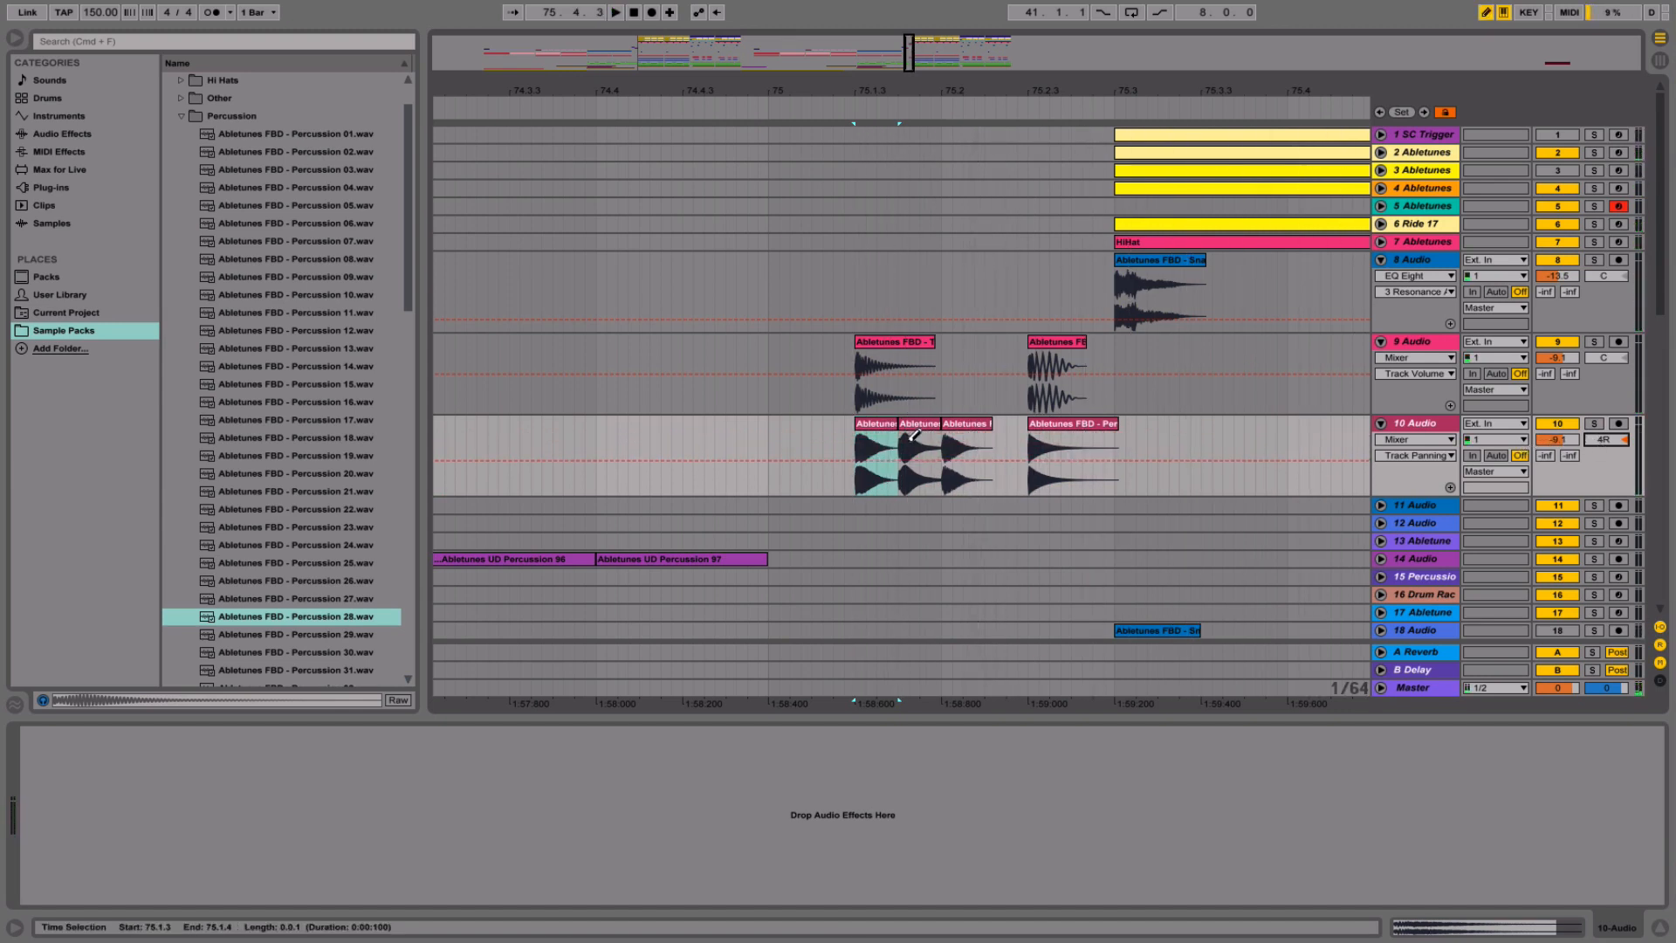
{"action": "left_click", "coordinate": [939, 449]}
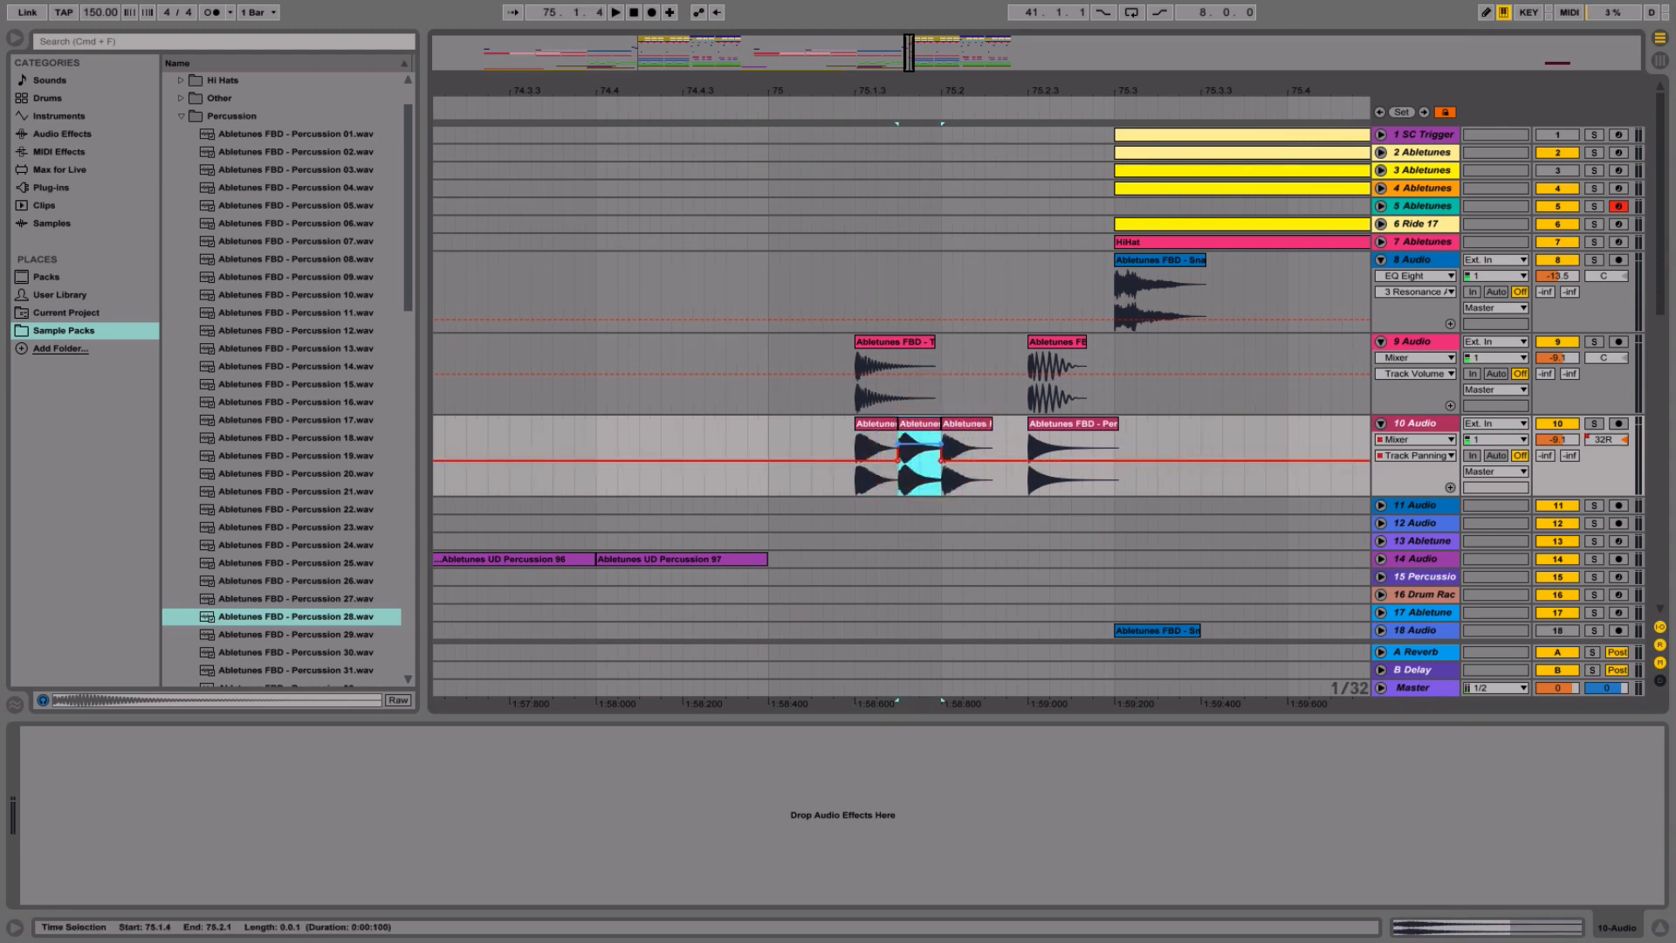
{"action": "left_click", "coordinate": [722, 475]}
{"action": "key", "text": "space"}
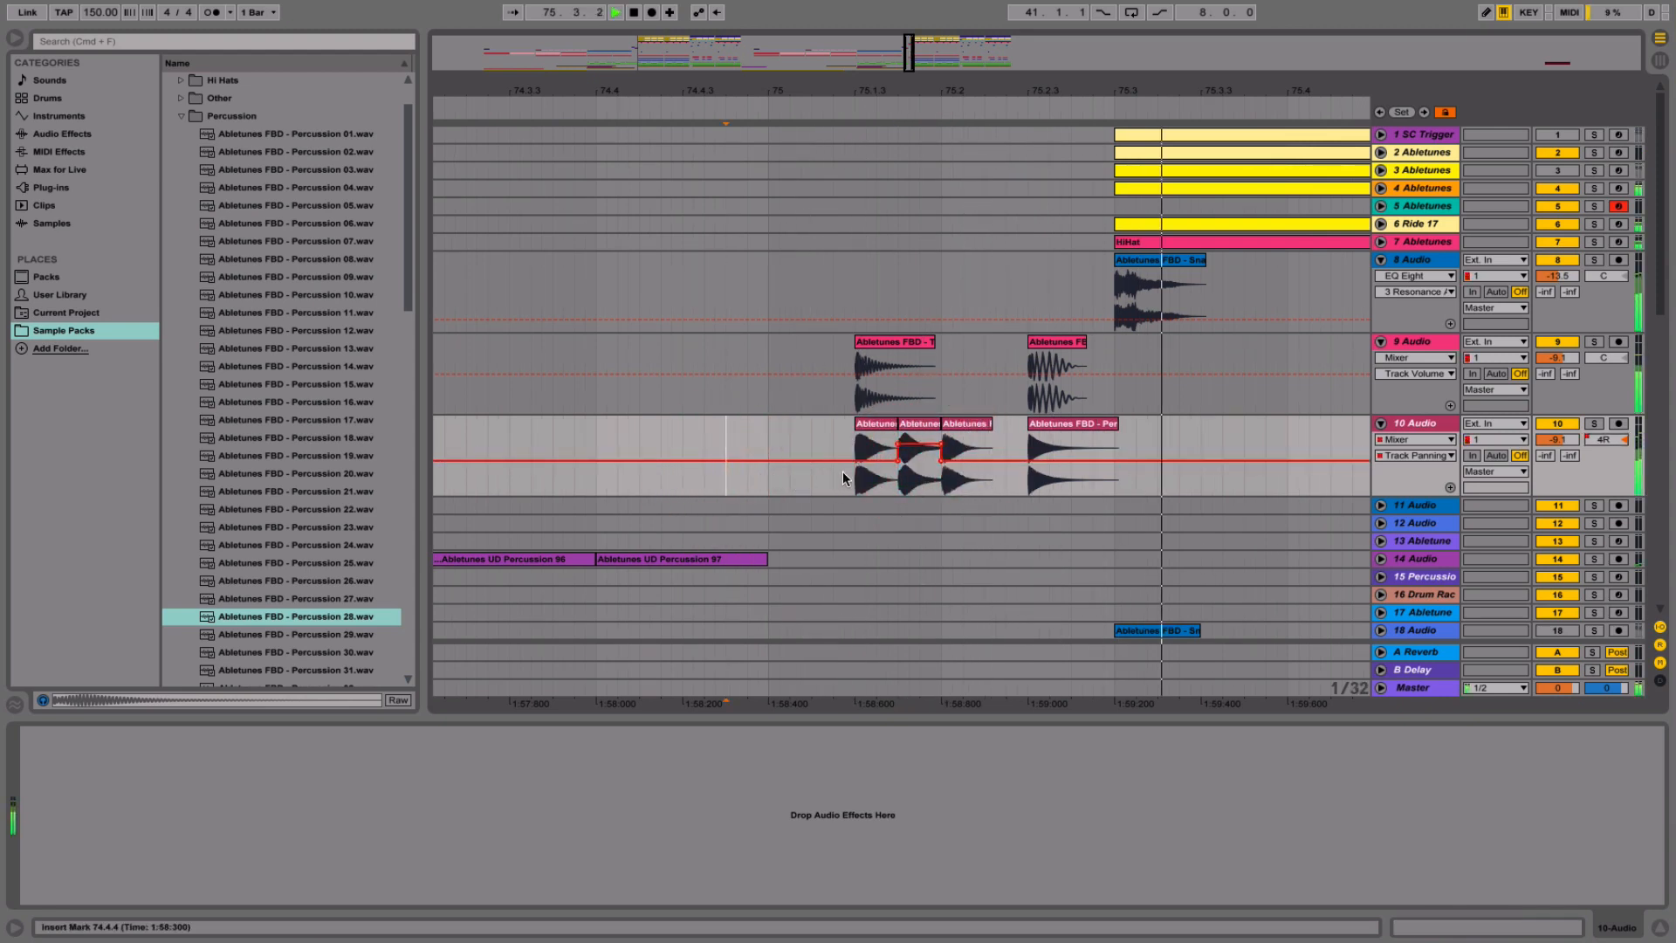
{"action": "key", "text": "space"}
- Automate track 10's panning to 23L during the hit at 75.1.3 and play the fill
{"action": "left_click_drag", "start_coordinate": [856, 478], "coordinate": [887, 477]}
{"action": "left_click", "coordinate": [685, 490]}
{"action": "key", "text": "space"}
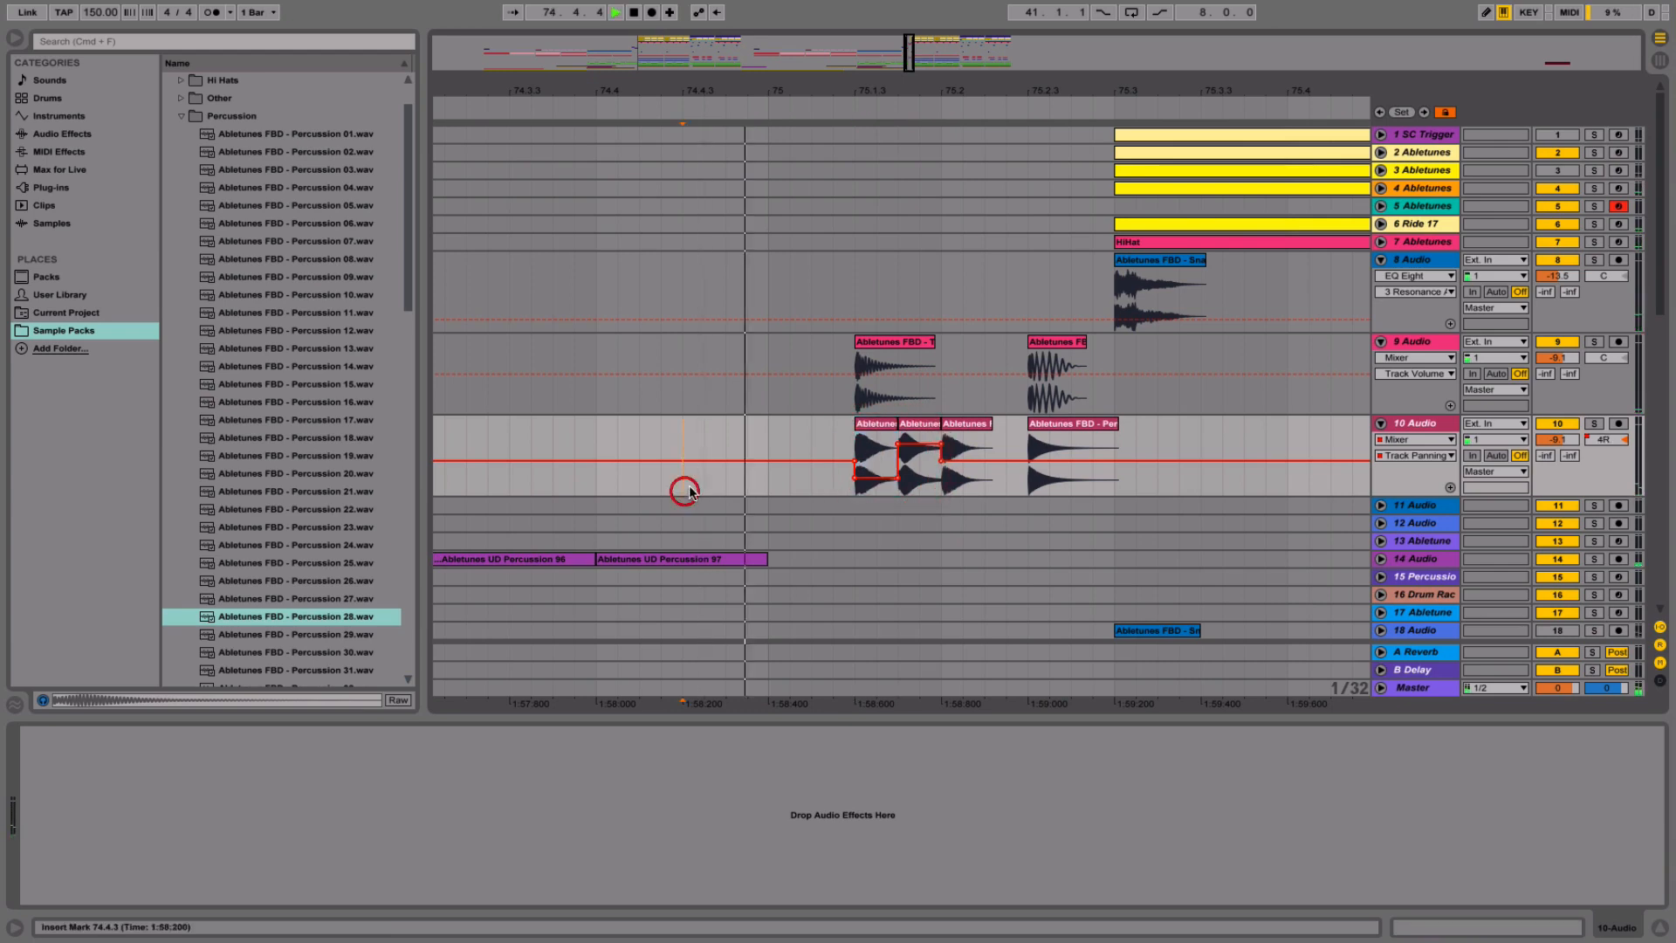
{"action": "scroll", "coordinate": [701, 485], "scroll_direction": "left", "scroll_amount": 1}
{"action": "key", "text": "space"}
- Copy the Percussion 09 hit from 75.1.3 to 75.1.2 on track 10 and reverse the copy
{"action": "left_click", "coordinate": [920, 428]}
{"action": "left_click_drag", "start_coordinate": [920, 429], "coordinate": [876, 427]}
{"action": "double_click", "coordinate": [860, 426]}
{"action": "left_click", "coordinate": [166, 783]}
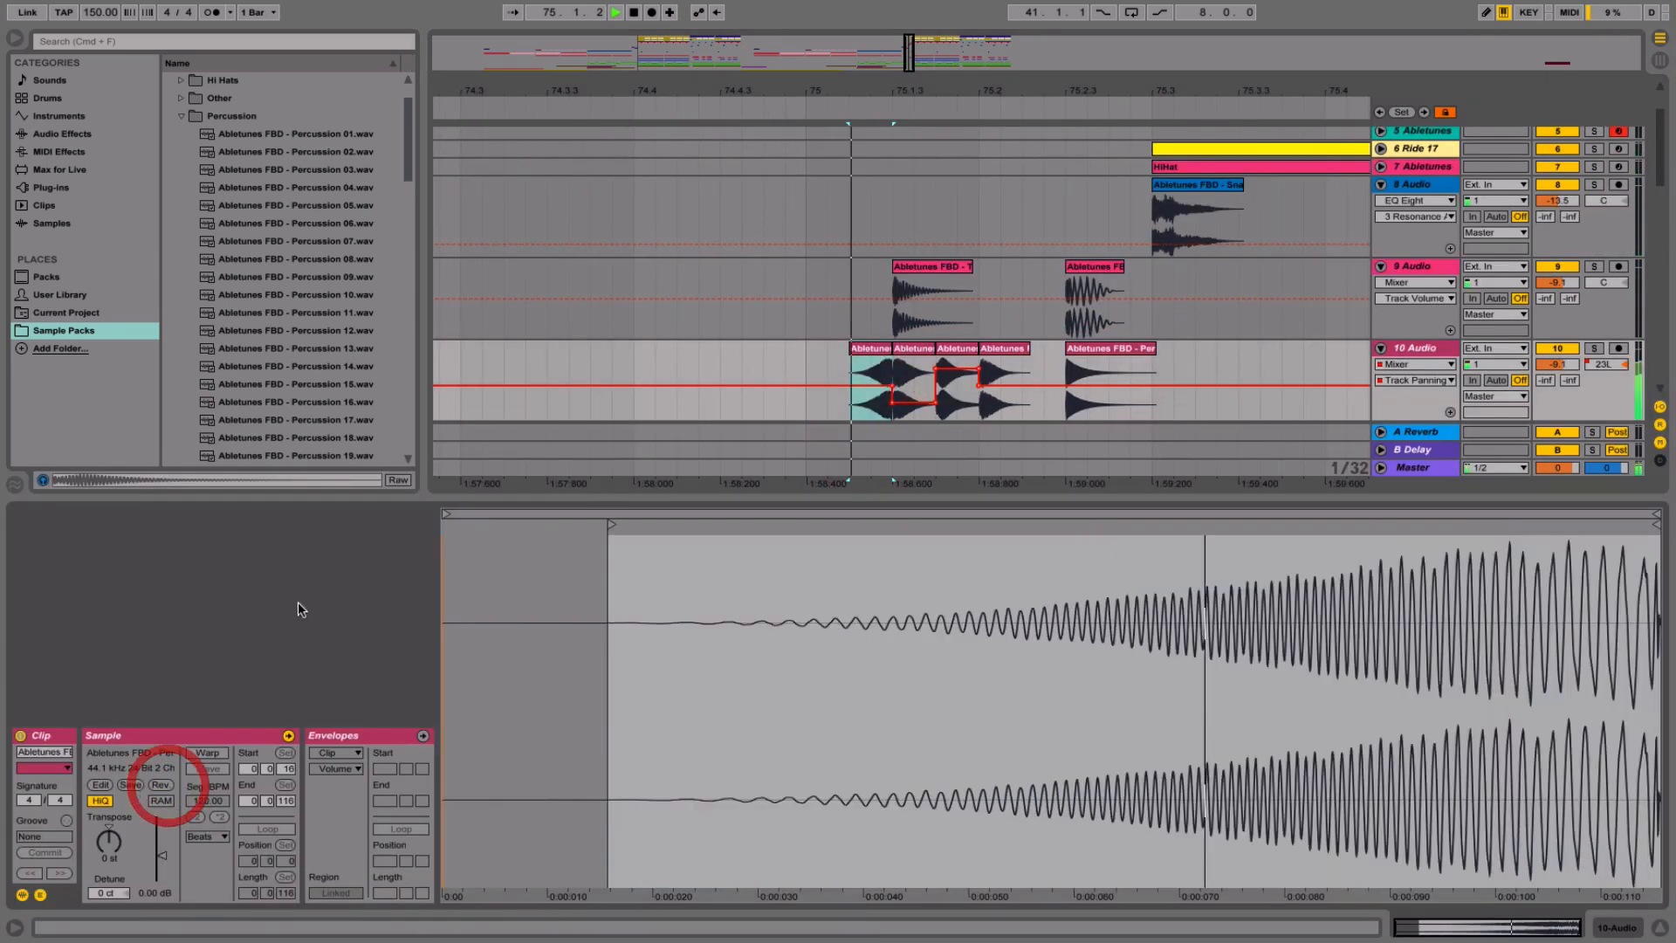
{"action": "left_click", "coordinate": [890, 351]}
{"action": "scroll", "coordinate": [890, 351], "scroll_direction": "up", "scroll_amount": 1}
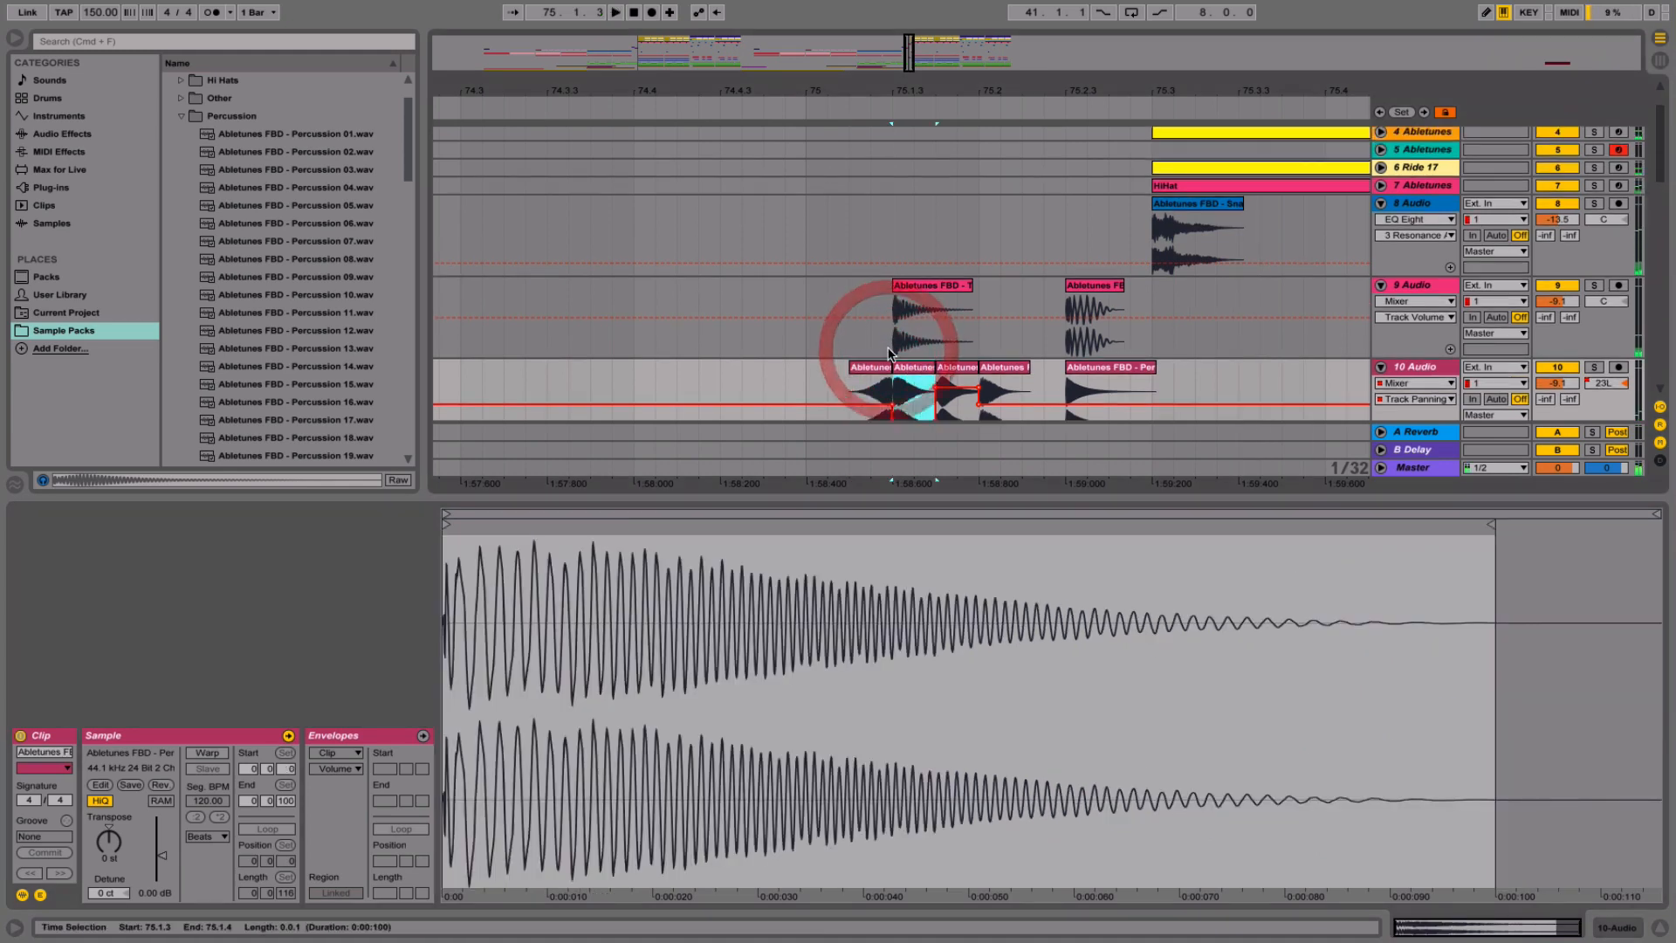
{"action": "key", "text": "super+z"}
{"action": "left_click", "coordinate": [867, 369]}
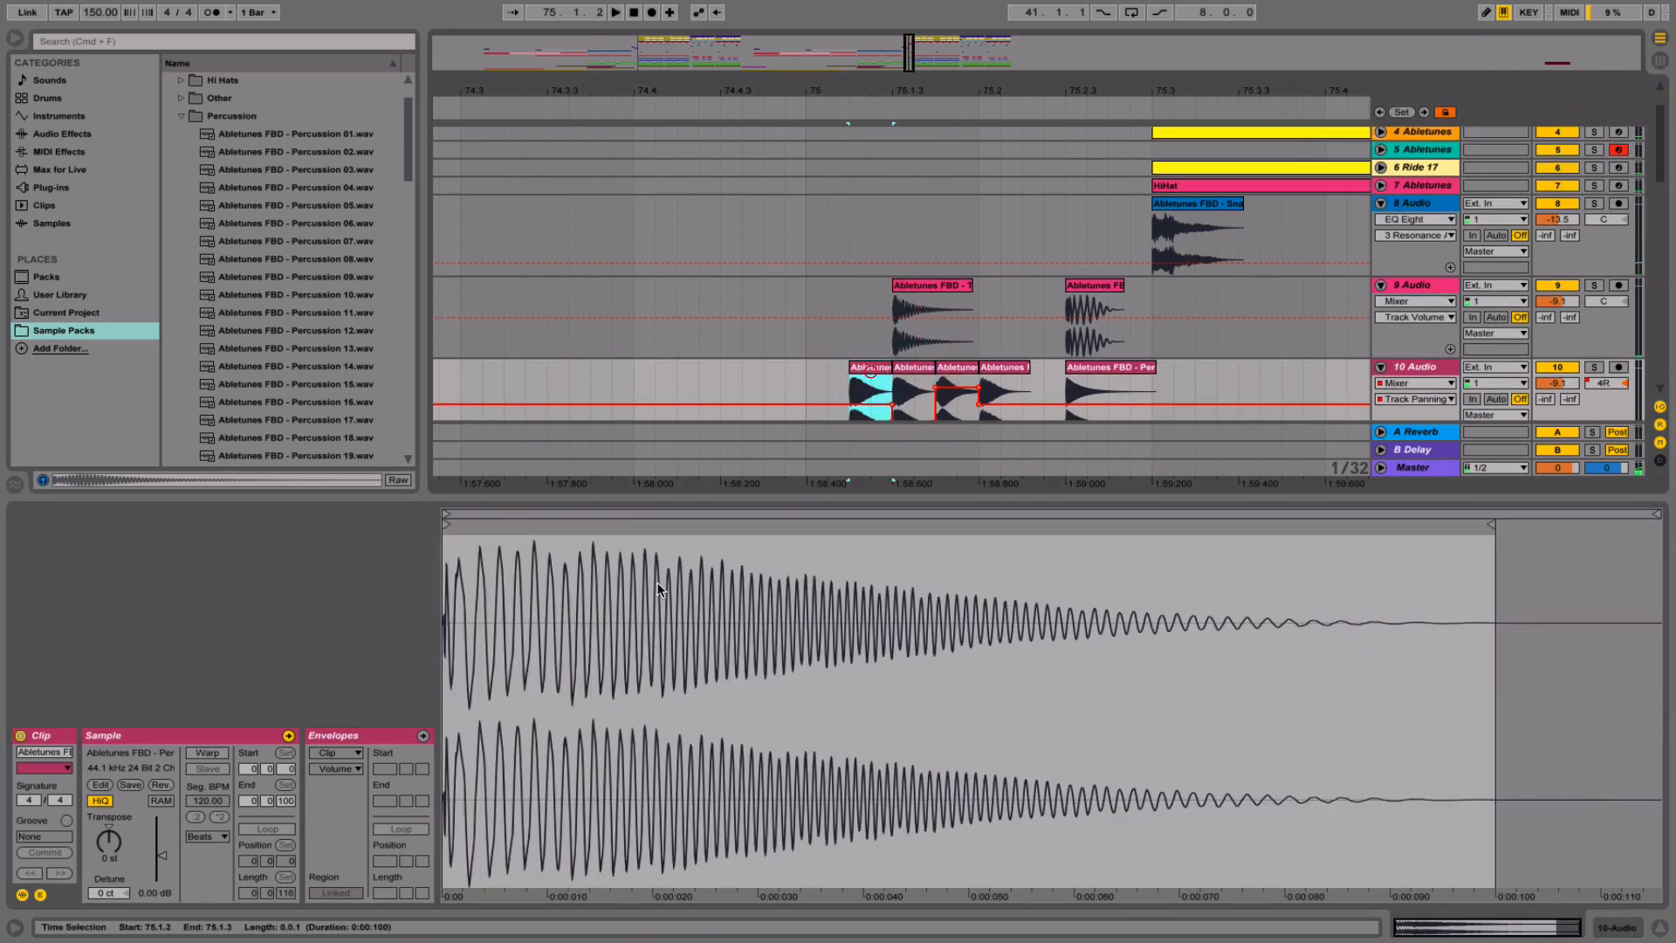
{"action": "left_click", "coordinate": [160, 785]}
- Adjust the reversed Percussion 09 clip so it leads directly into the hit at 75.1.3, and play the transition
{"action": "left_click", "coordinate": [873, 374]}
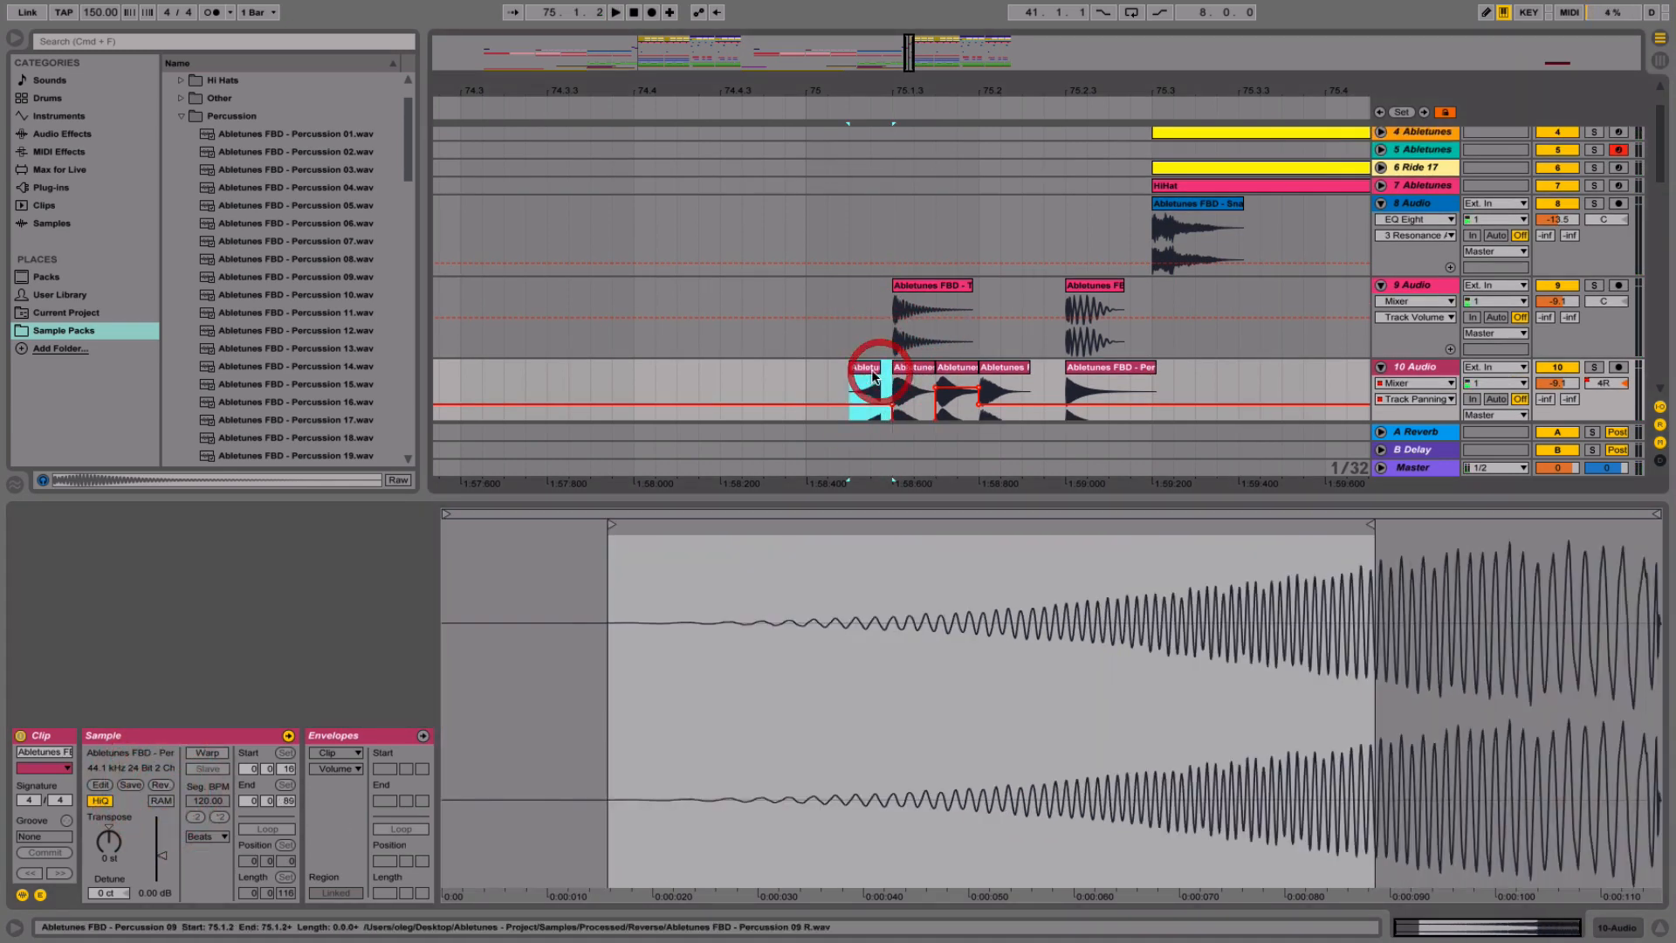
{"action": "left_click_drag", "start_coordinate": [872, 376], "coordinate": [885, 373]}
{"action": "left_click", "coordinate": [876, 374]}
{"action": "key", "text": "space"}
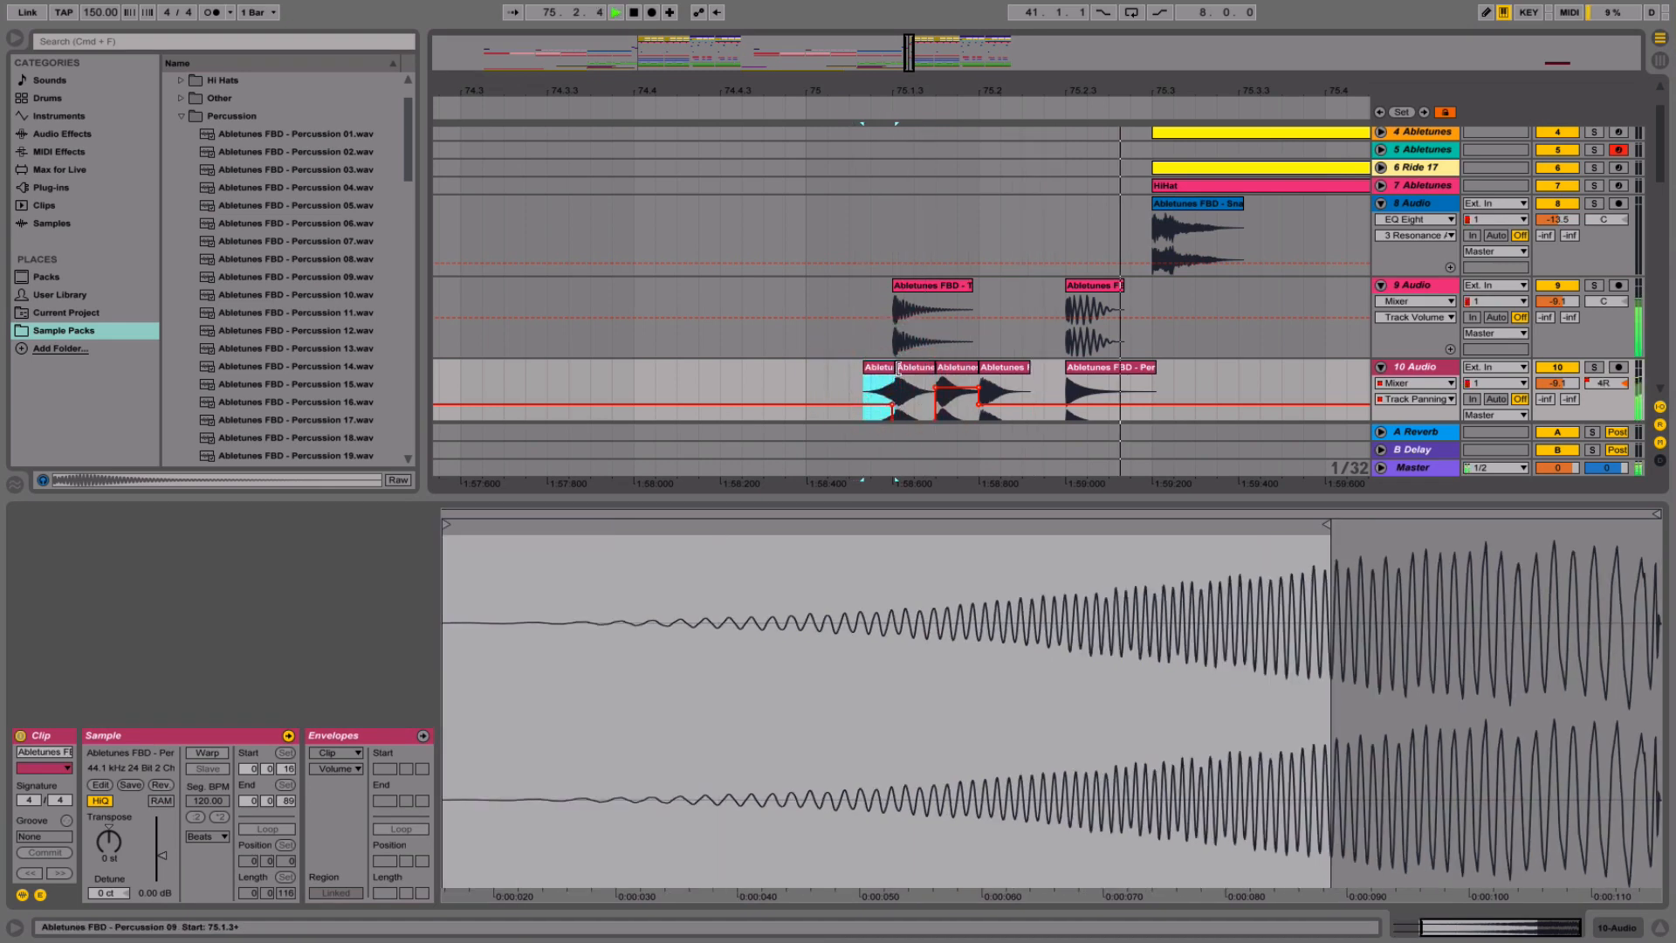
{"action": "left_click", "coordinate": [904, 370]}
{"action": "key", "text": "space"}
{"action": "left_click", "coordinate": [655, 375]}
{"action": "key", "text": "space"}
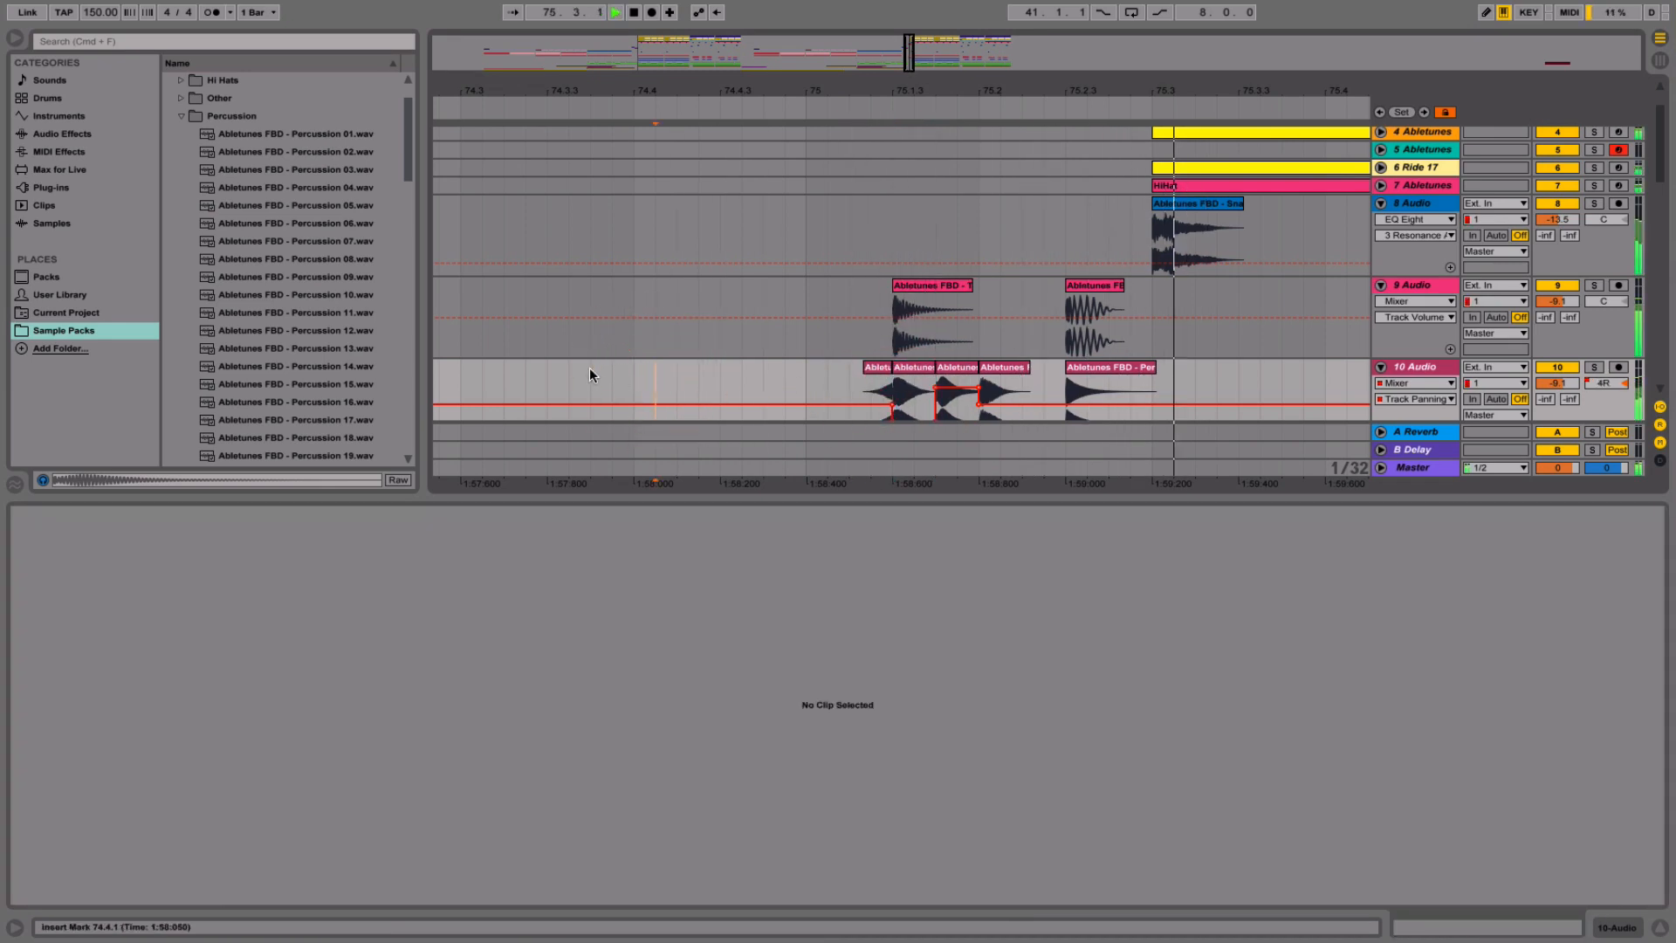
- Hide the clip view and fold all tracks in the arrangement
{"action": "left_click", "coordinate": [1655, 929]}
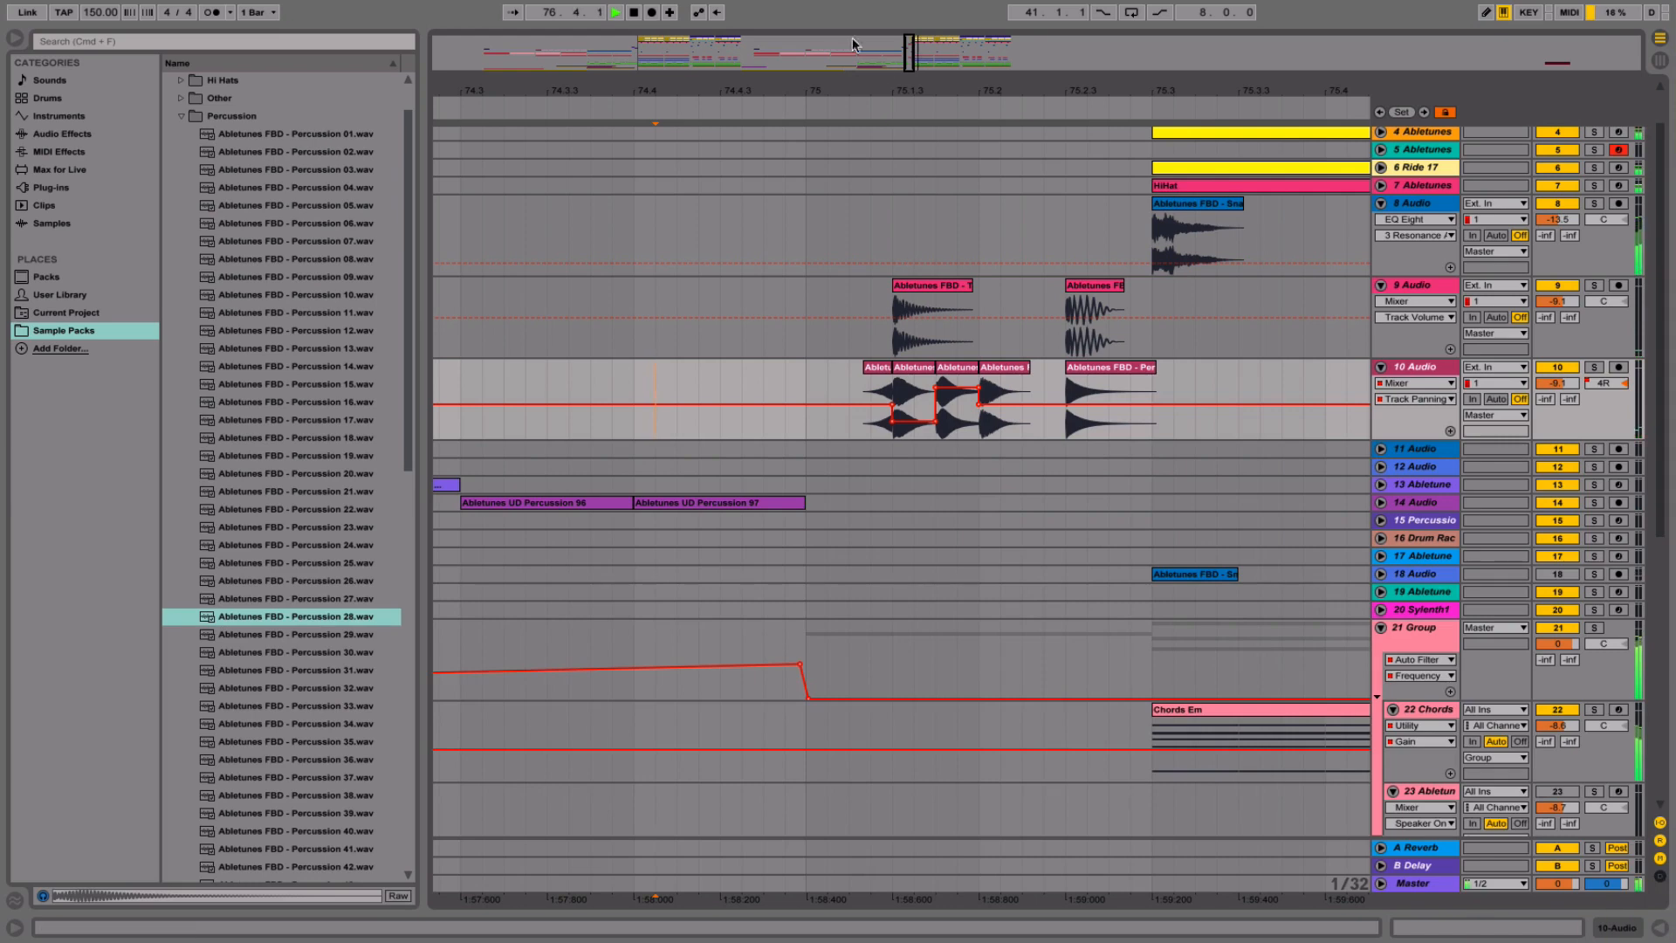
{"action": "left_click_drag", "start_coordinate": [879, 86], "coordinate": [875, 10]}
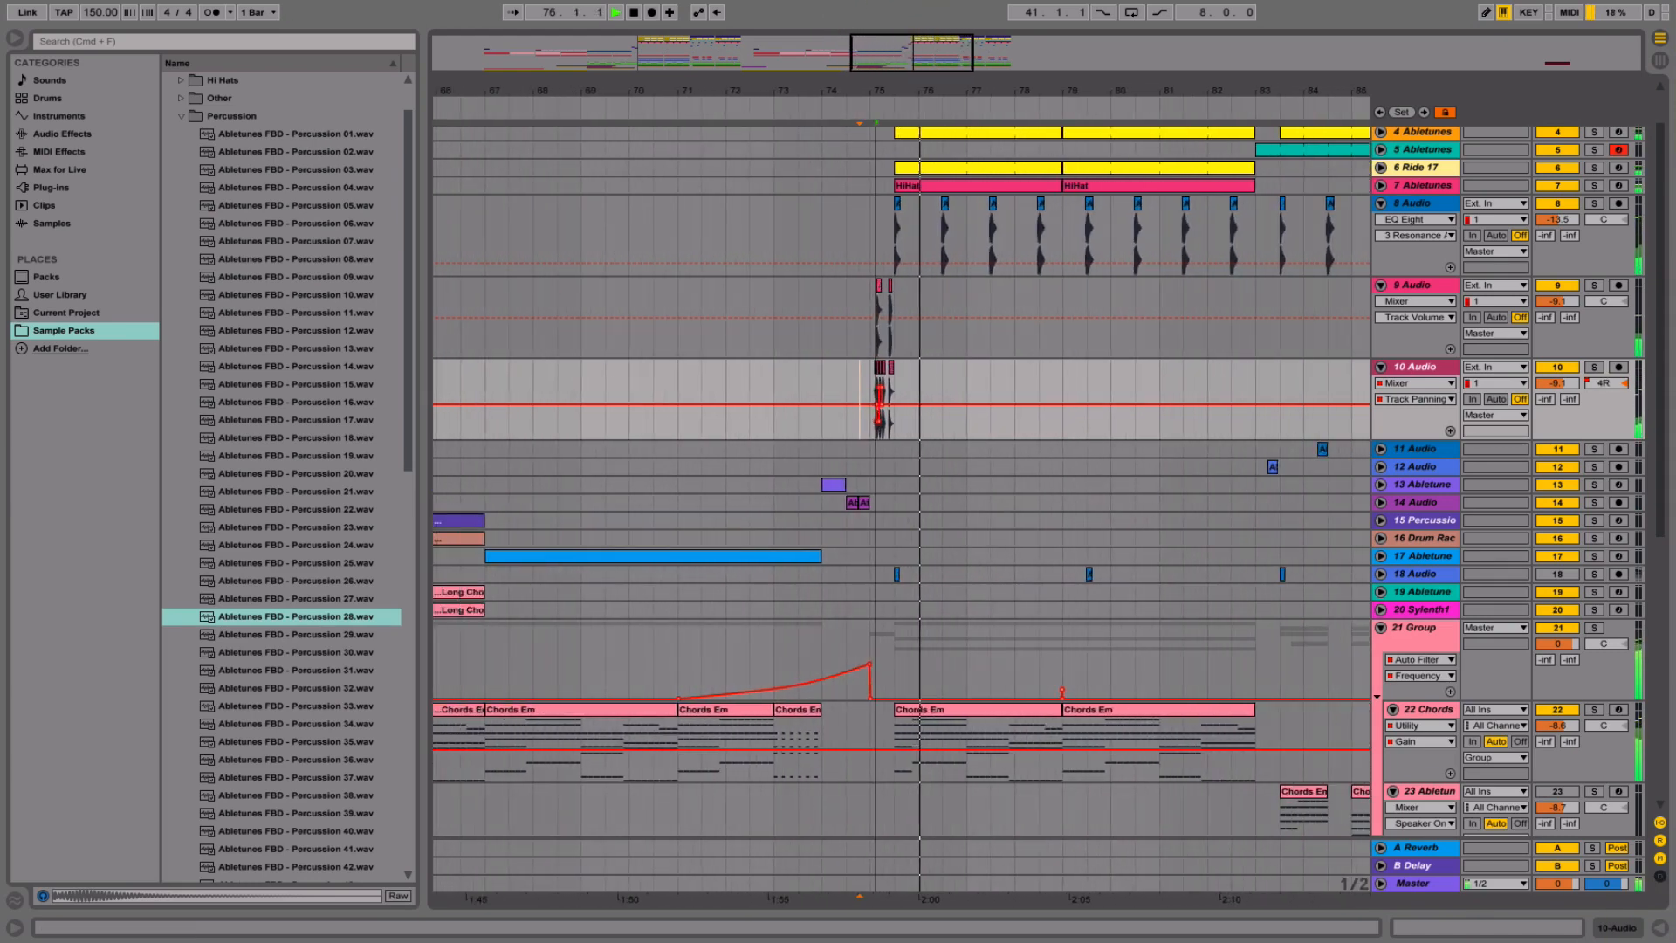
{"action": "scroll", "coordinate": [856, 302], "scroll_direction": "left", "scroll_amount": 2}
{"action": "scroll", "coordinate": [879, 156], "scroll_direction": "right", "scroll_amount": 5}
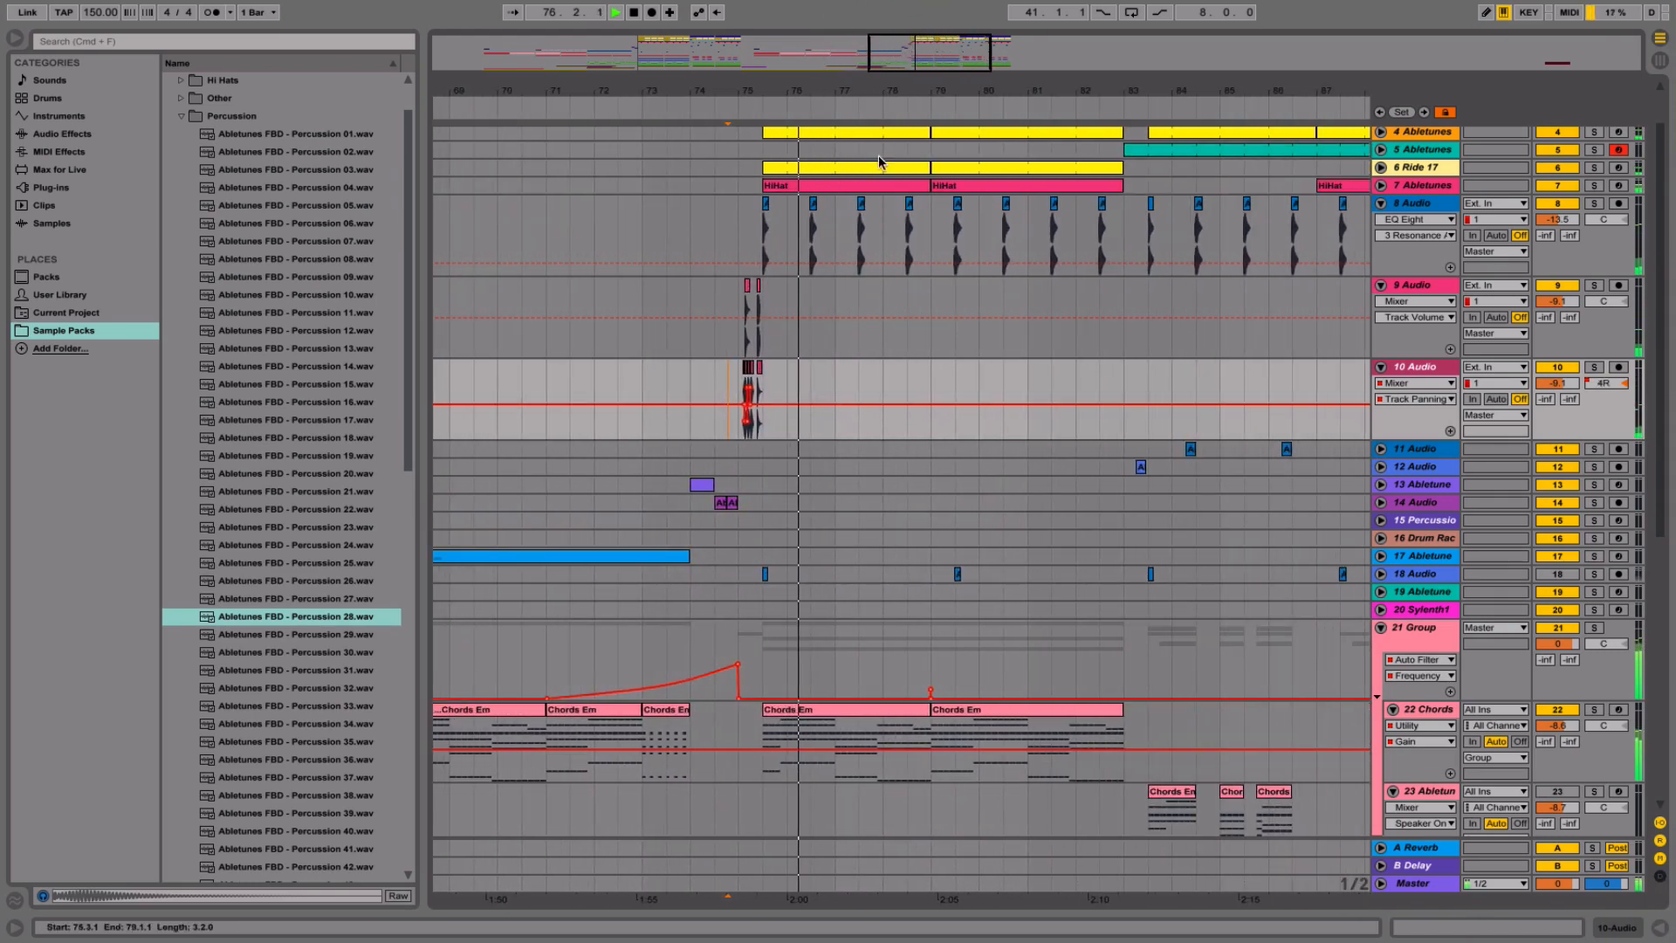
{"action": "left_click", "coordinate": [1399, 368]}
{"action": "key", "text": "super+a"}
{"action": "left_click", "coordinate": [1380, 367]}
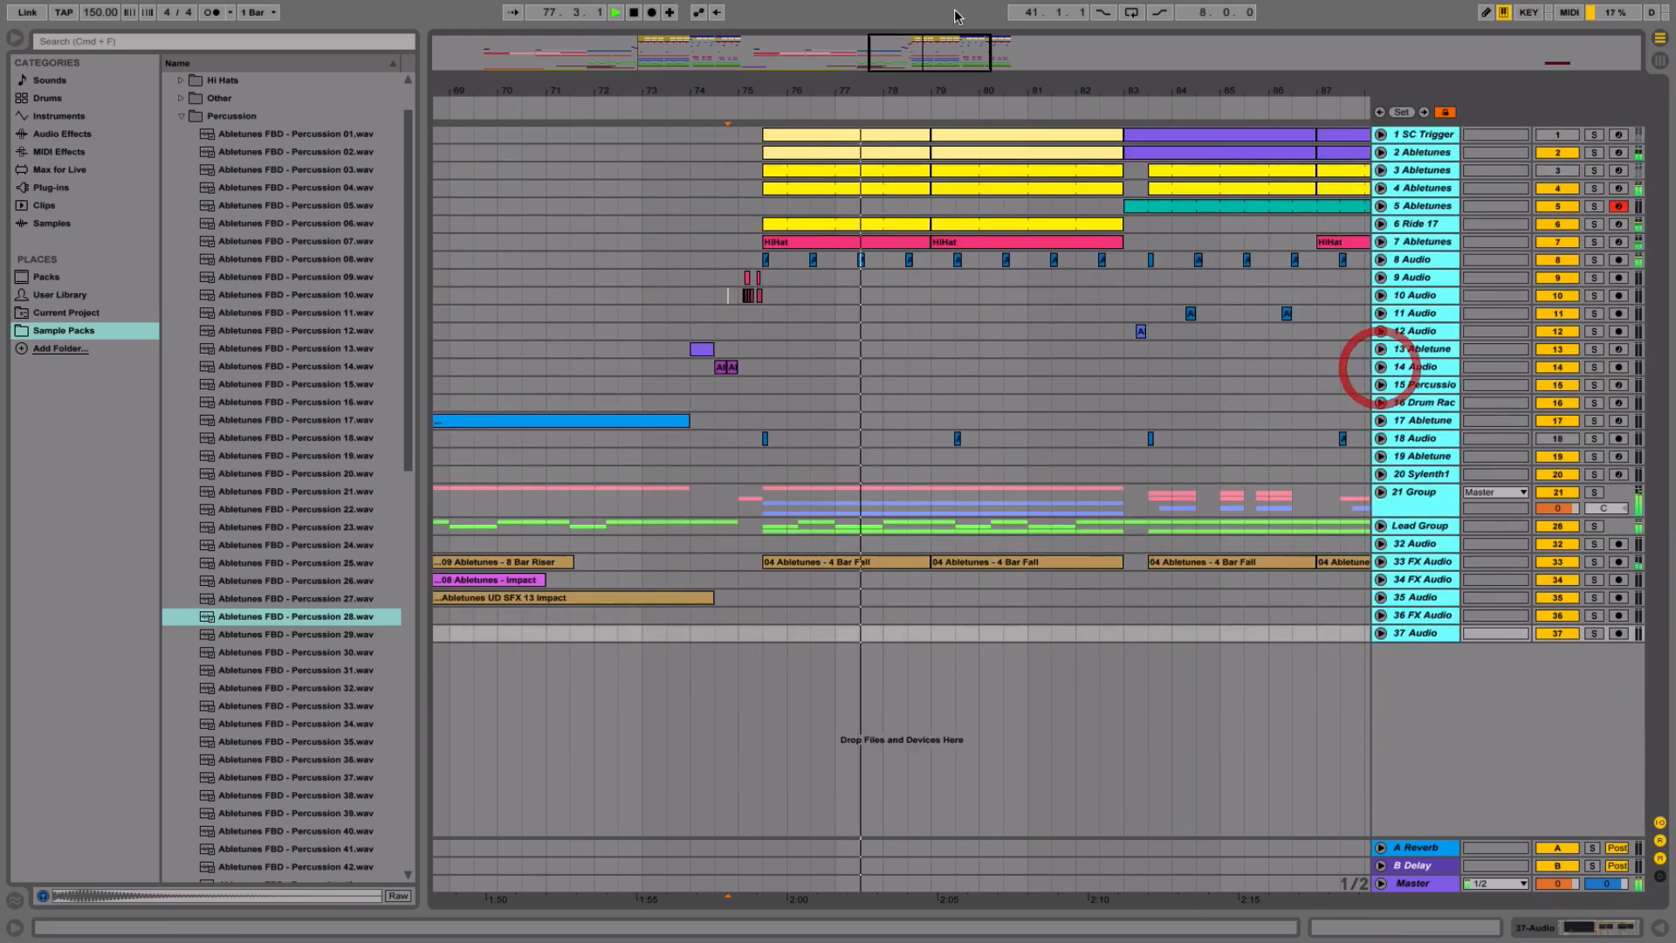
- Review the arrangement from the first drop to the end of the second drop during playback
{"action": "left_click_drag", "start_coordinate": [993, 83], "coordinate": [997, 19]}
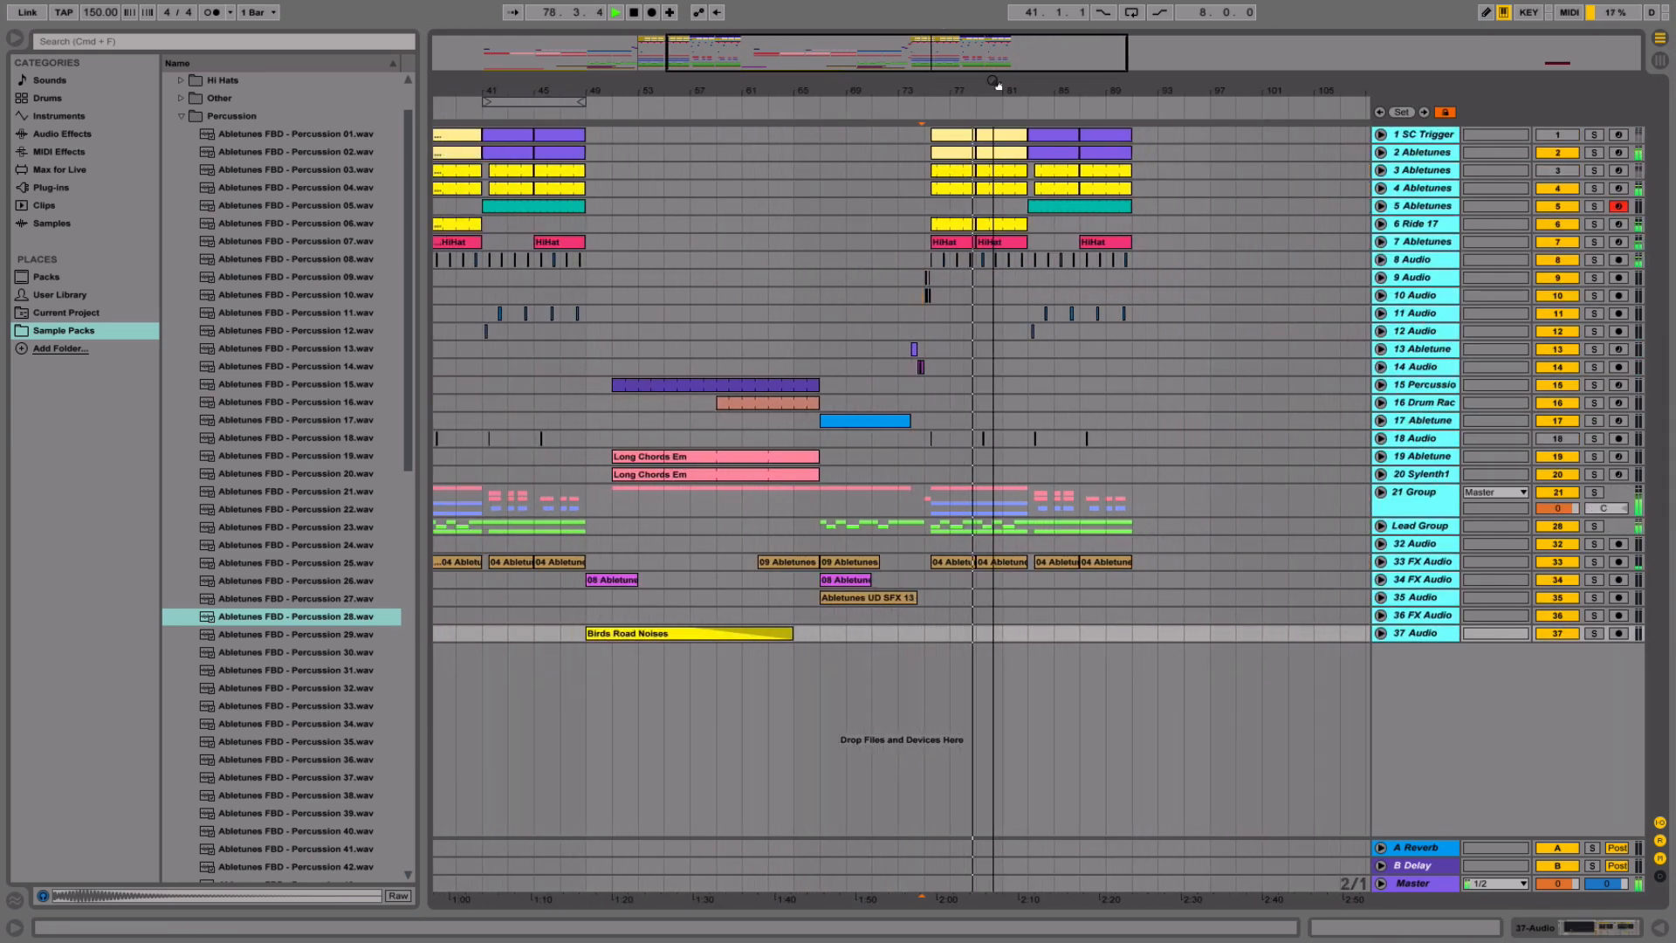
{"action": "scroll", "coordinate": [992, 622], "scroll_direction": "left", "scroll_amount": 3}
{"action": "scroll", "coordinate": [1047, 567], "scroll_direction": "right", "scroll_amount": 4}
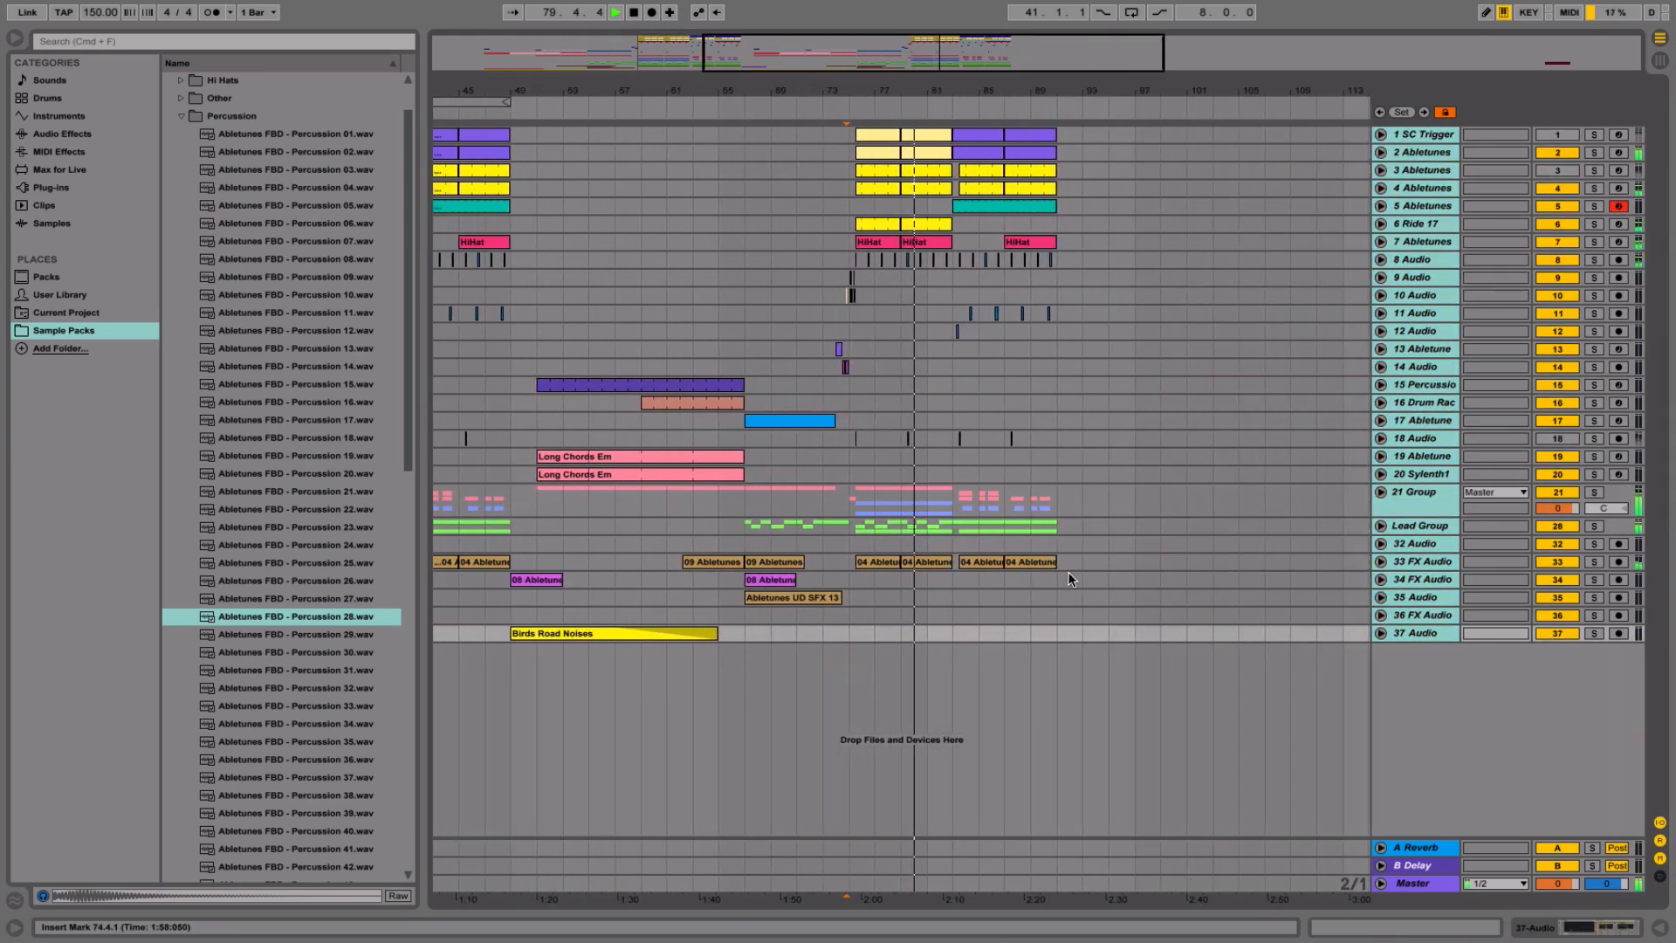
{"action": "scroll", "coordinate": [987, 541], "scroll_direction": "left", "scroll_amount": 2}
{"action": "scroll", "coordinate": [987, 538], "scroll_direction": "left", "scroll_amount": 4}
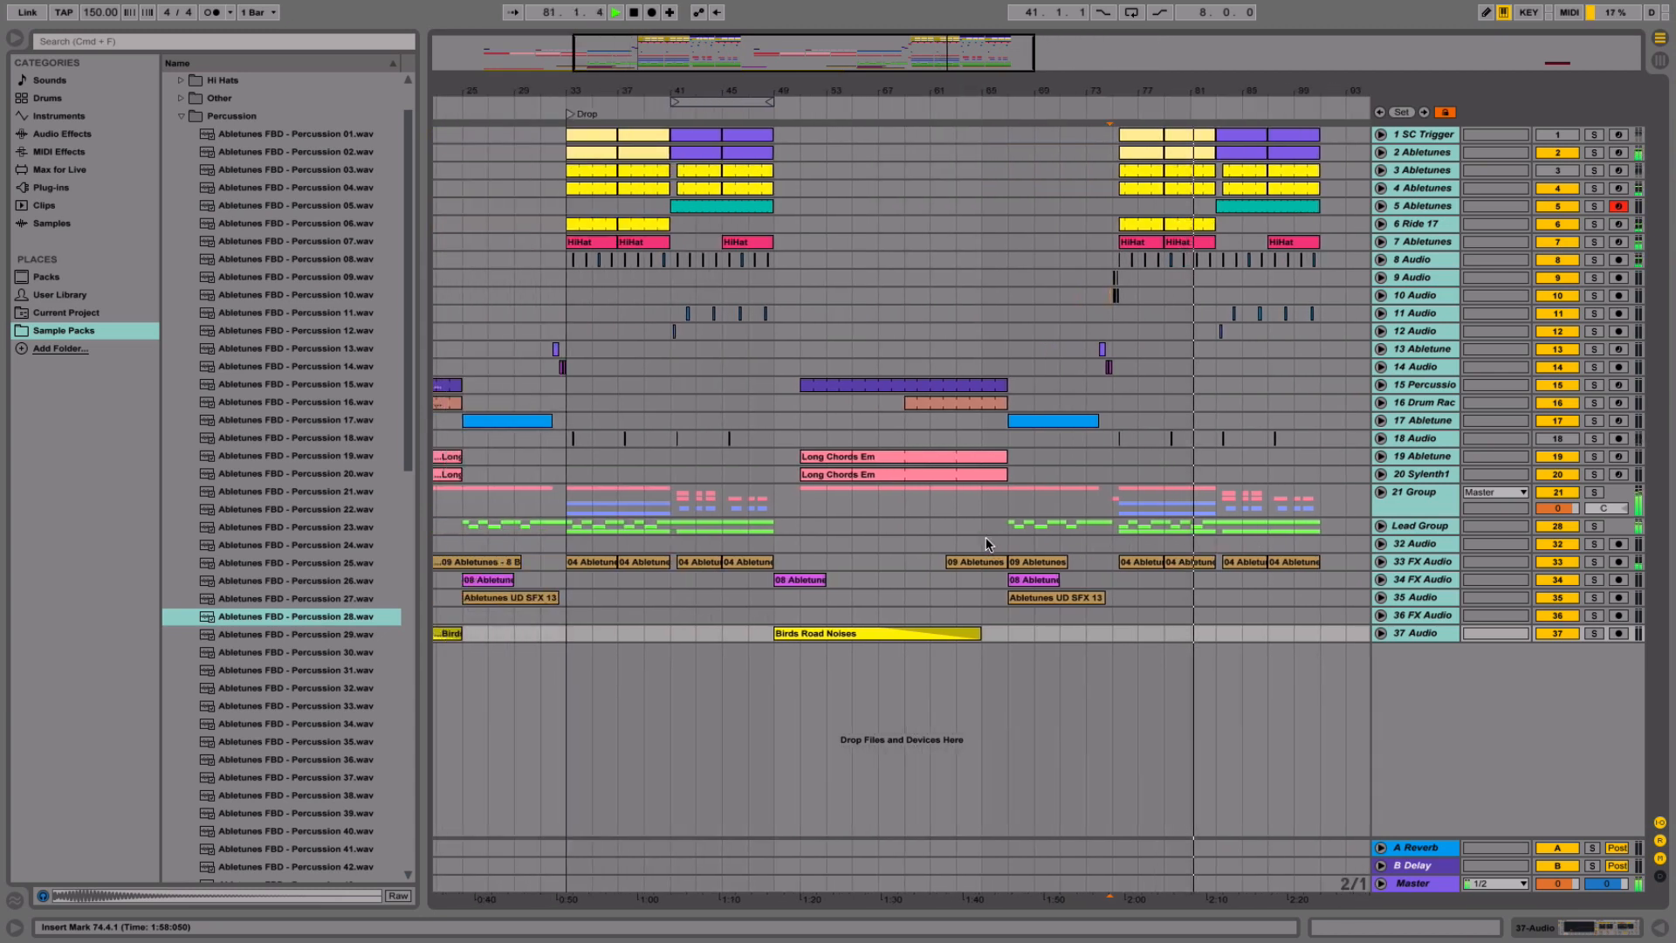
{"action": "scroll", "coordinate": [986, 539], "scroll_direction": "right", "scroll_amount": 1}
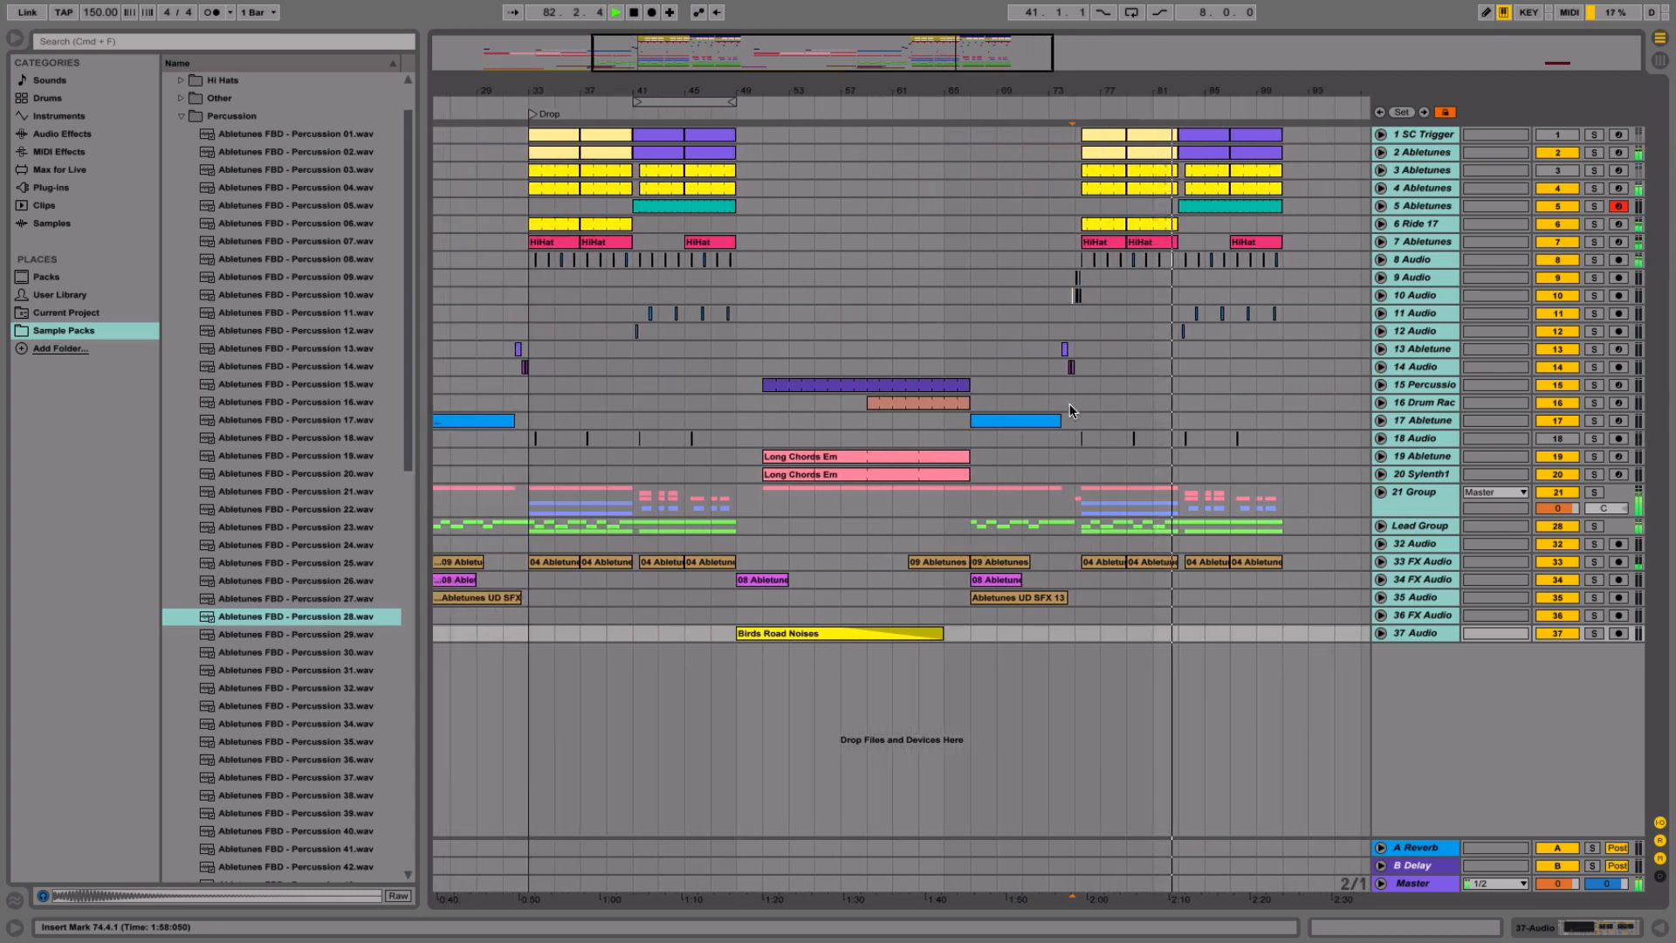
- Name the MIDI clip on track 5 spanning bars 83 to 91 "Percussion" and close its clip view
{"action": "left_click_drag", "start_coordinate": [1187, 93], "coordinate": [959, 179]}
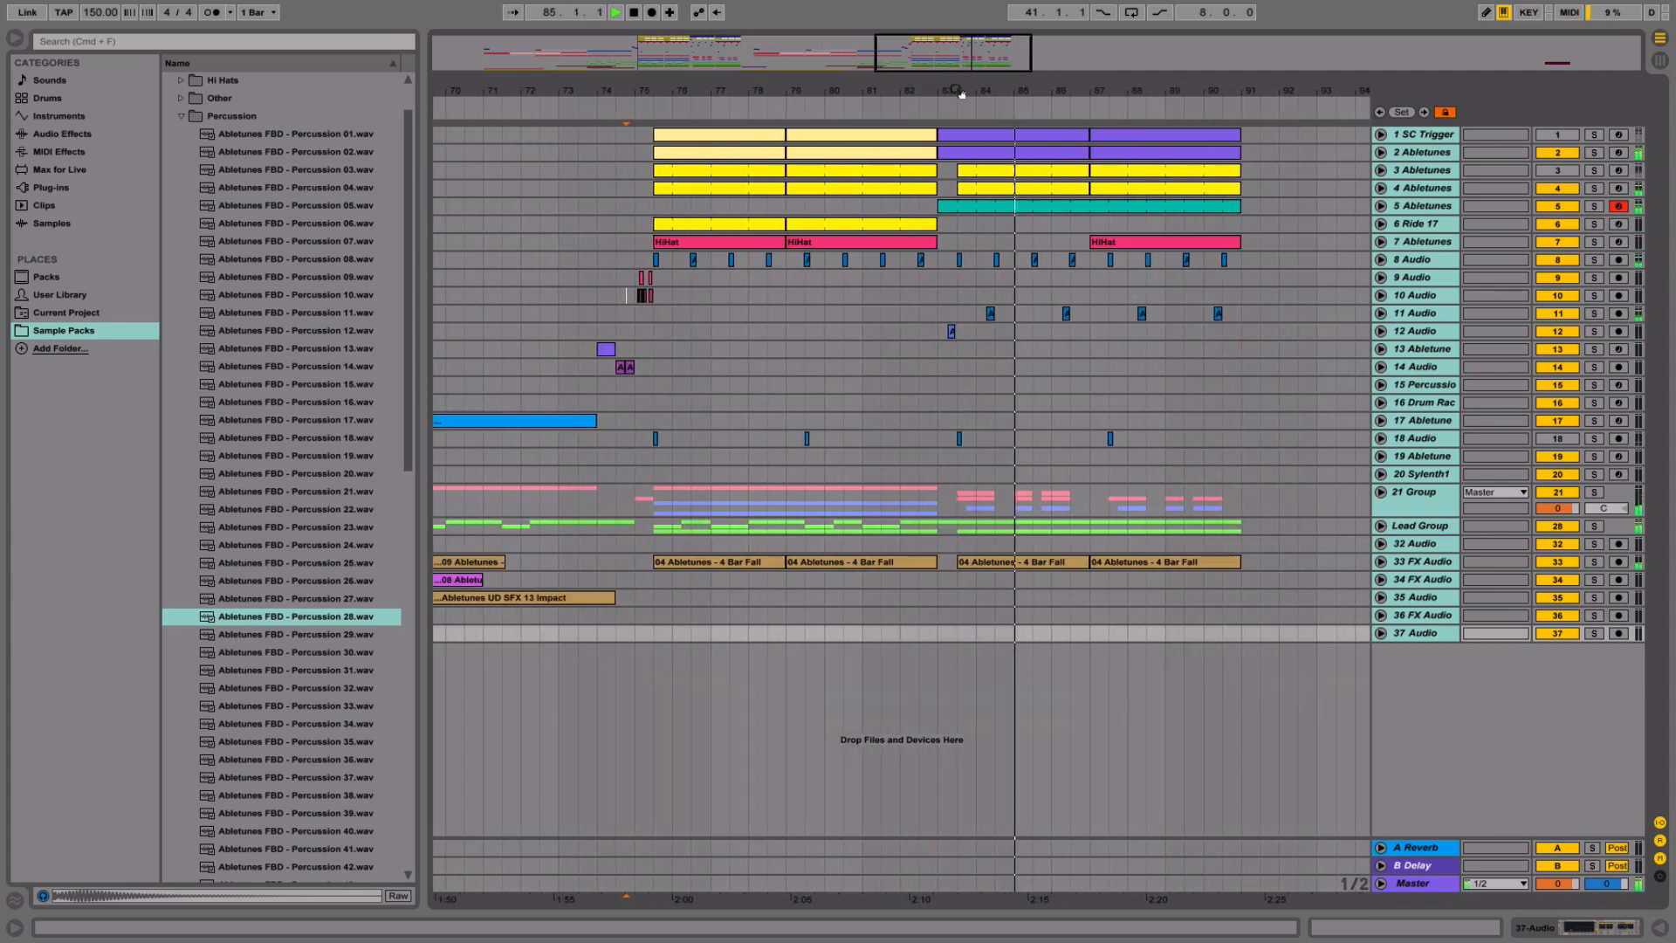
{"action": "left_click", "coordinate": [1423, 210]}
{"action": "key", "text": "Right"}
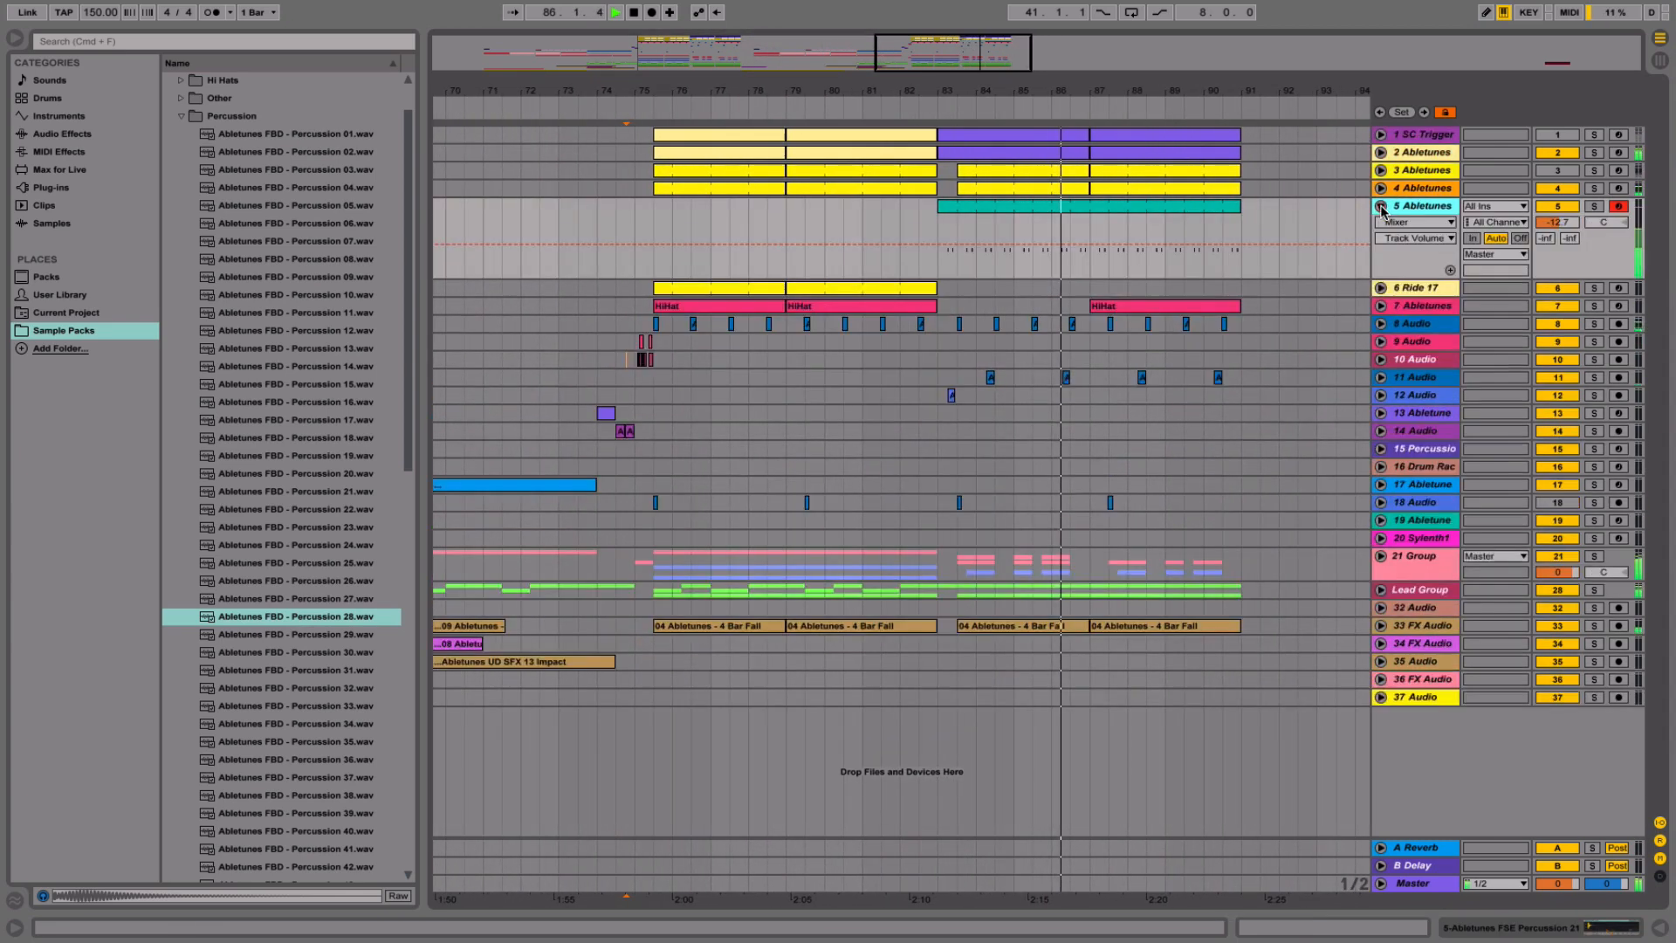
{"action": "left_click", "coordinate": [1161, 207]}
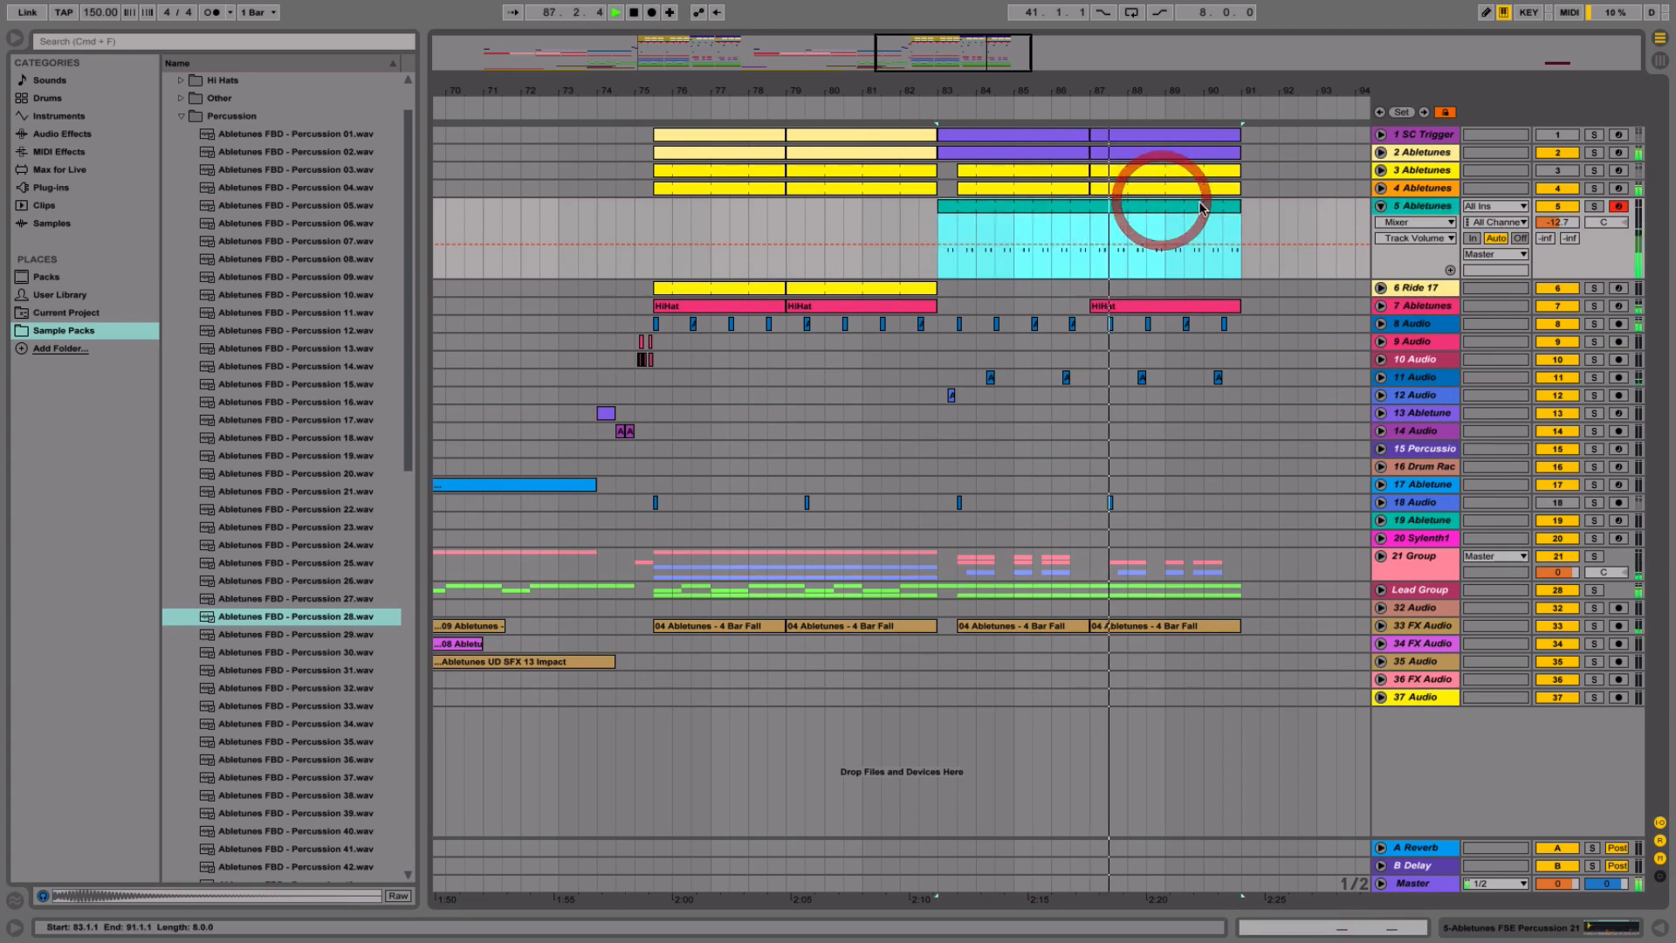
{"action": "double_click", "coordinate": [1160, 207]}
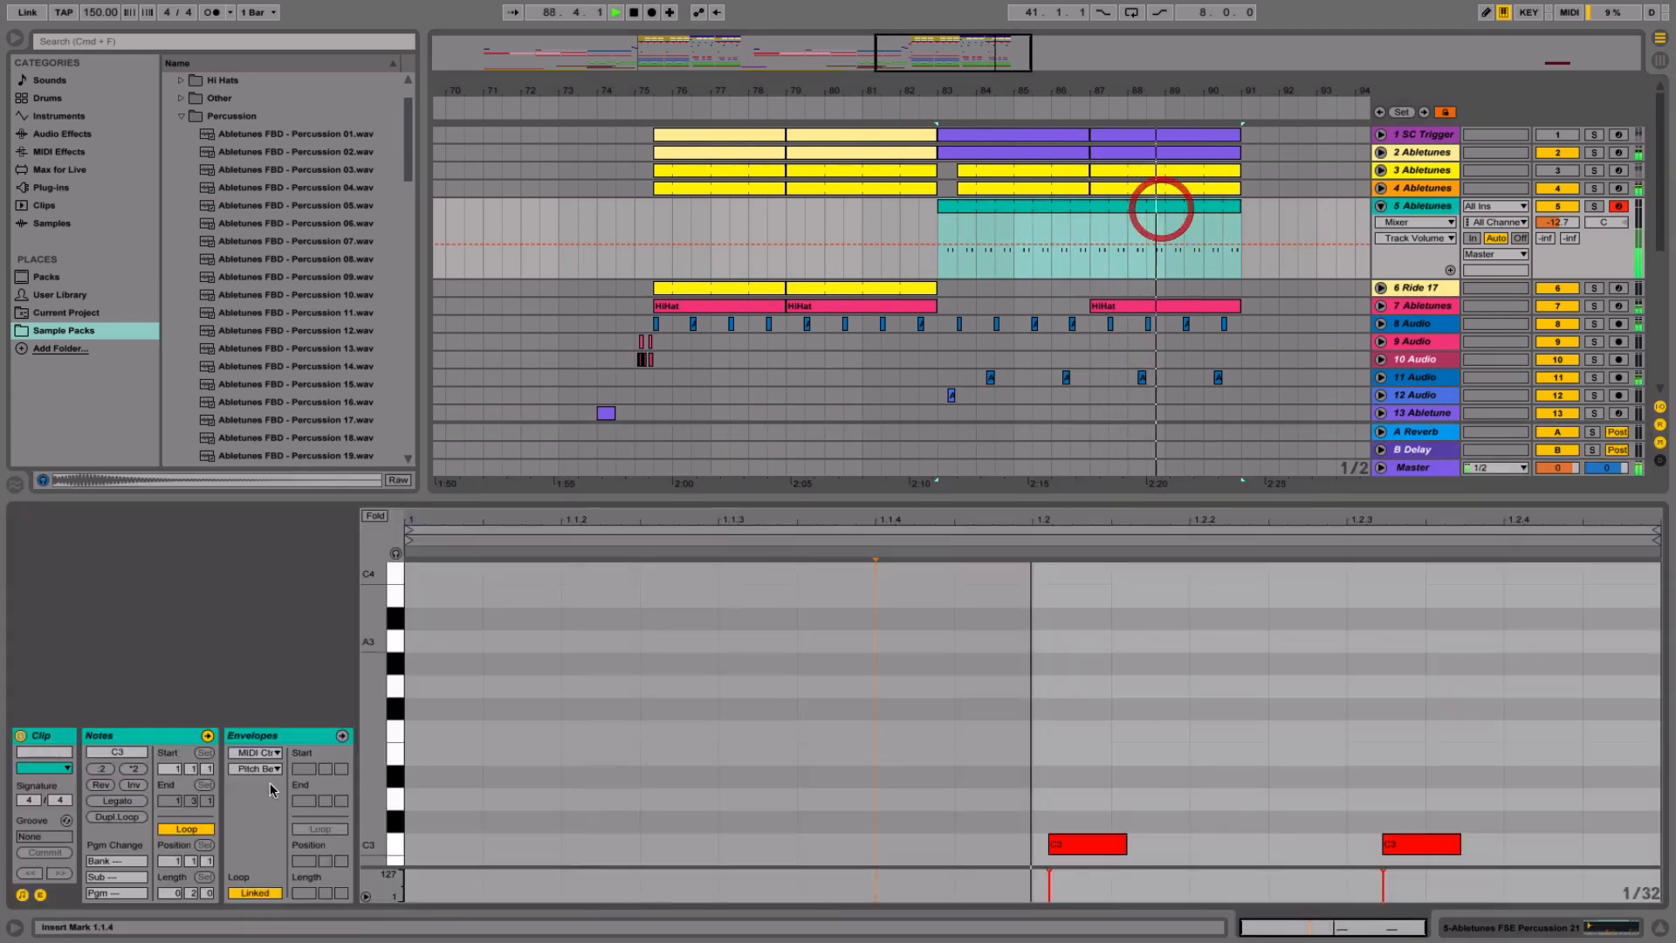
{"action": "left_click", "coordinate": [44, 752]}
{"action": "type", "text": "Perc"}
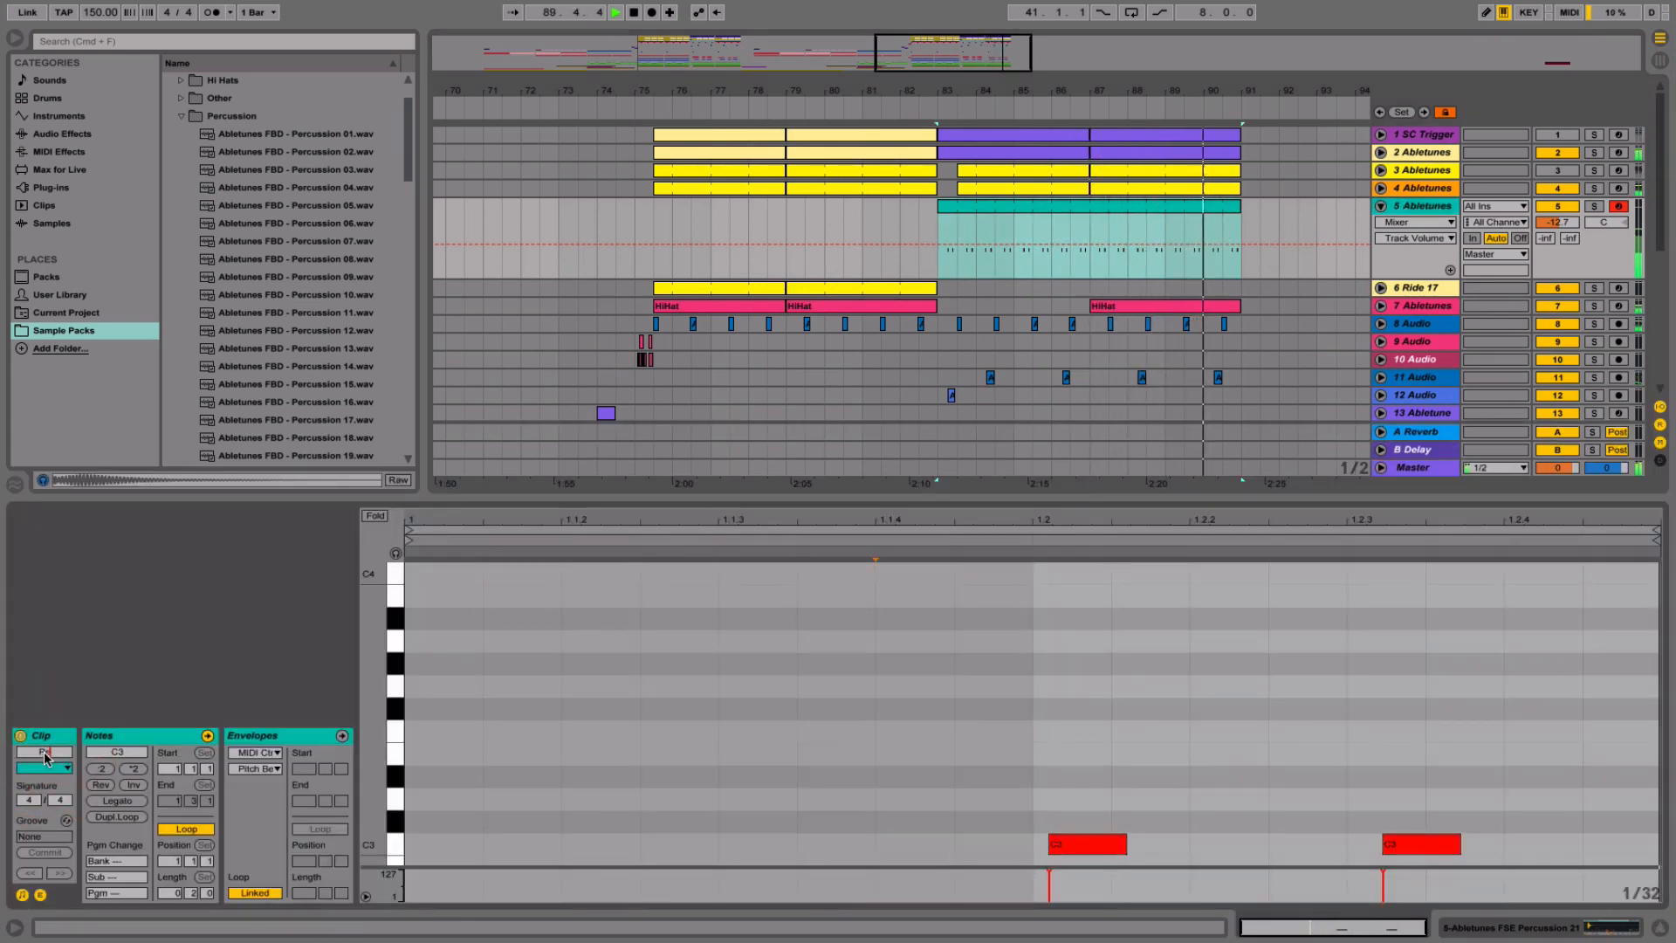
{"action": "type", "text": "ussion"}
{"action": "key", "text": "Return"}
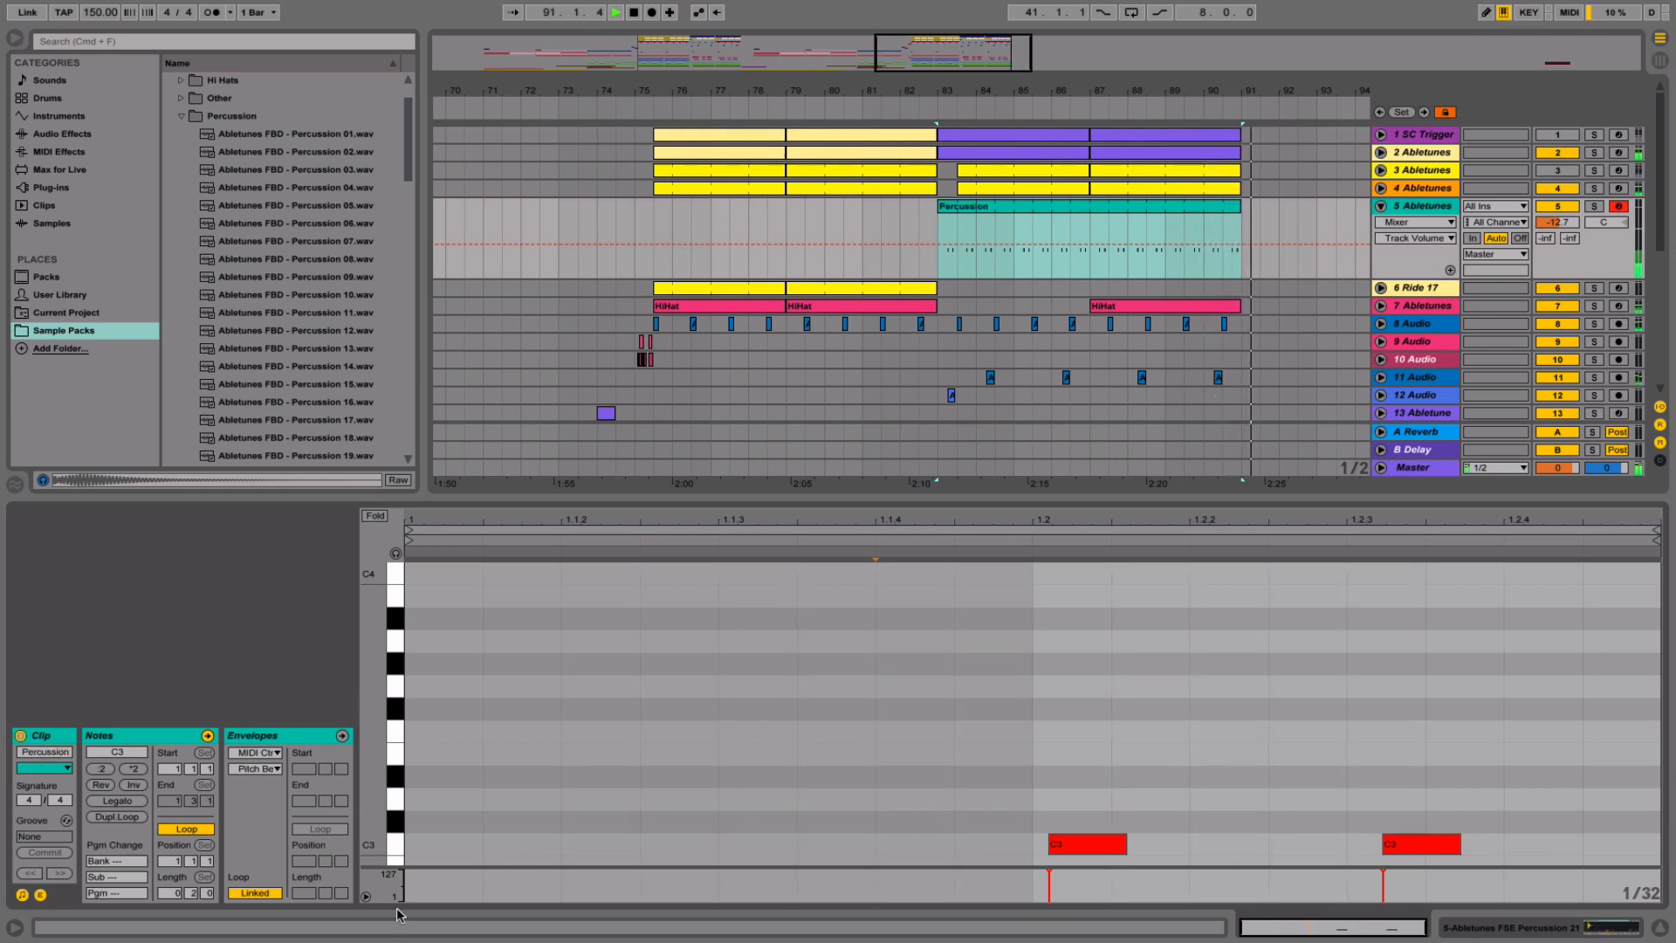
{"action": "left_click", "coordinate": [1660, 929]}
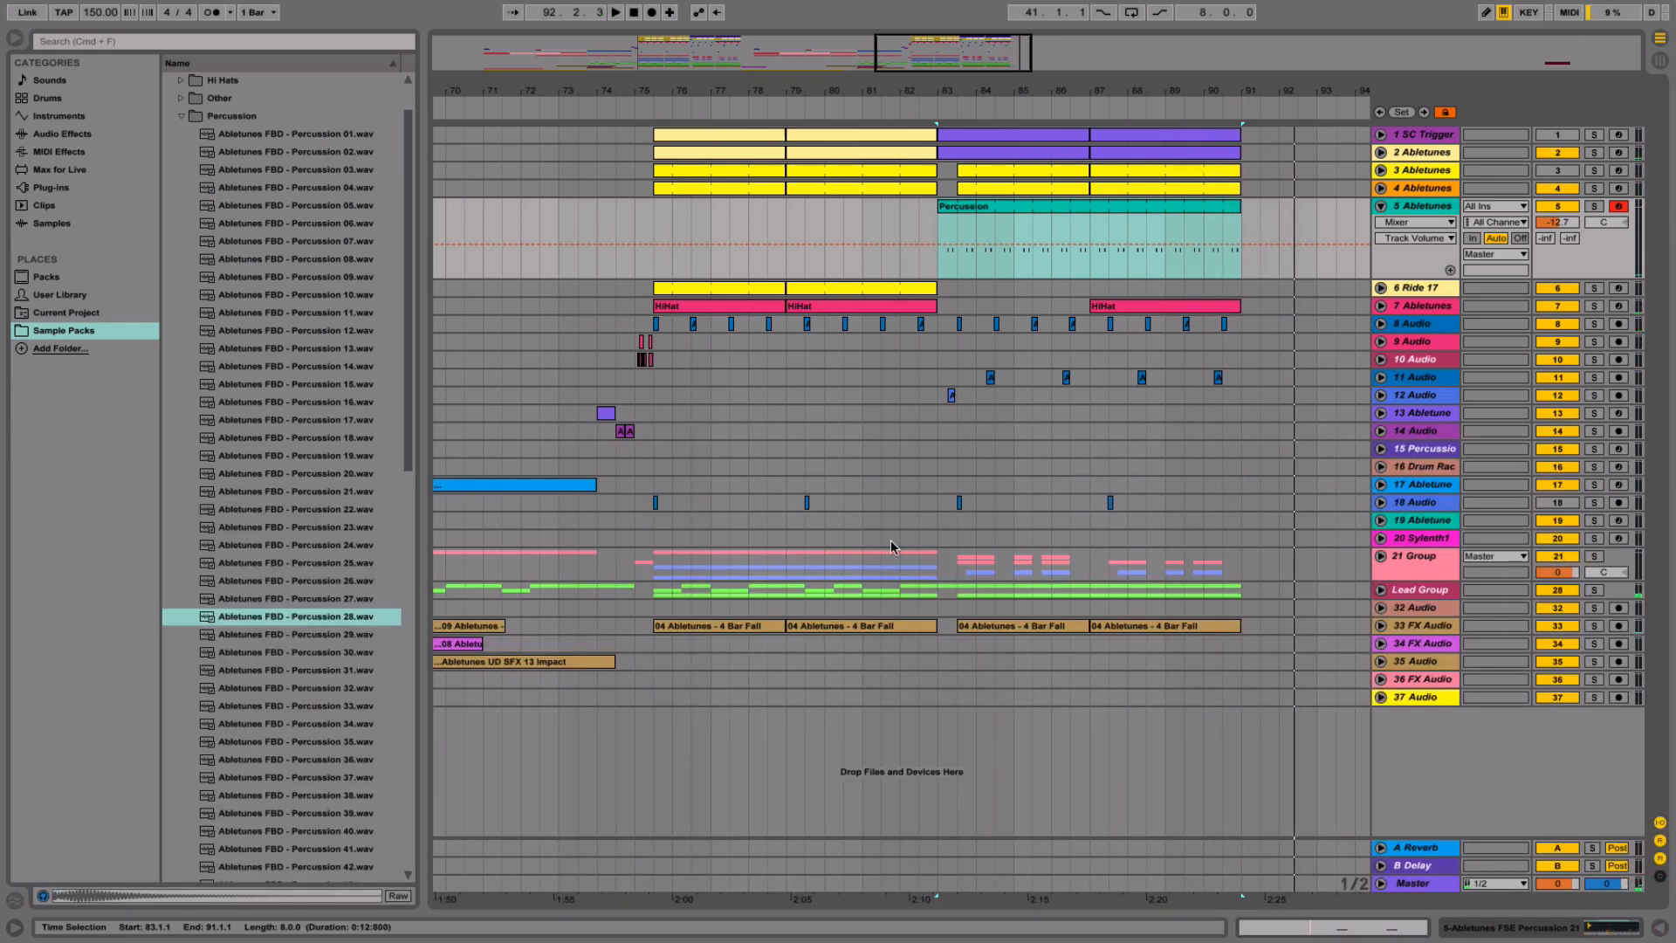
- Duplicate the time of bars 79 to 83 across the arrangement, switch looping off, and play the extended drop
{"action": "left_click_drag", "start_coordinate": [790, 681], "coordinate": [938, 42]}
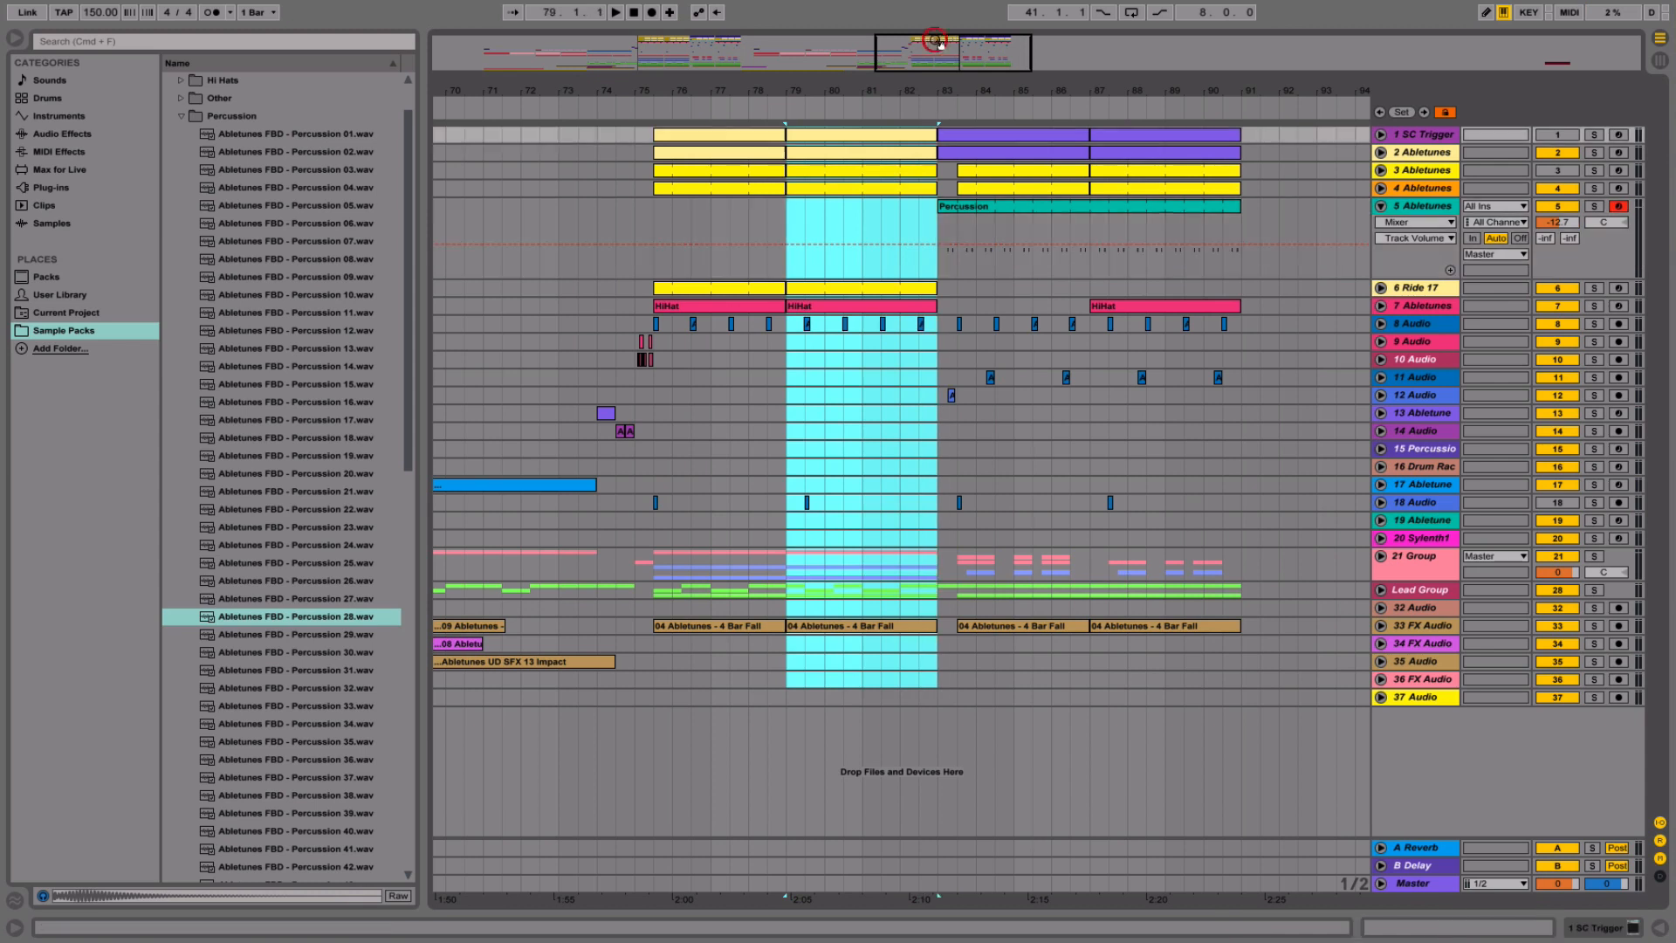
{"action": "key", "text": "super+l"}
{"action": "right_click", "coordinate": [901, 98]}
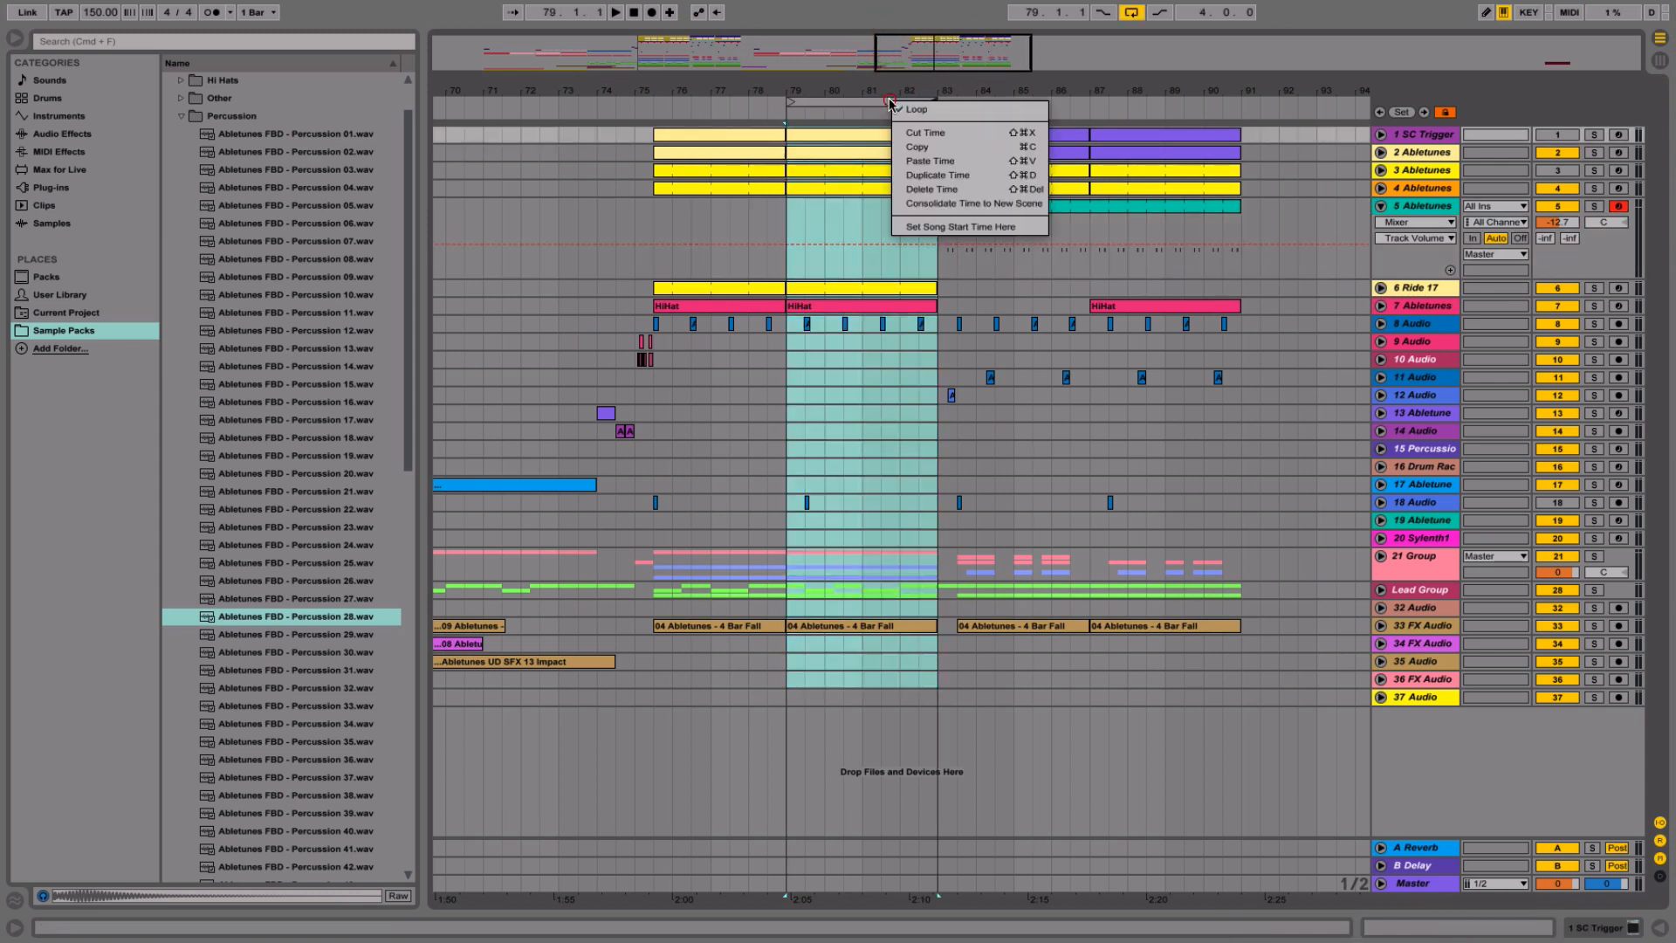
{"action": "left_click", "coordinate": [954, 175]}
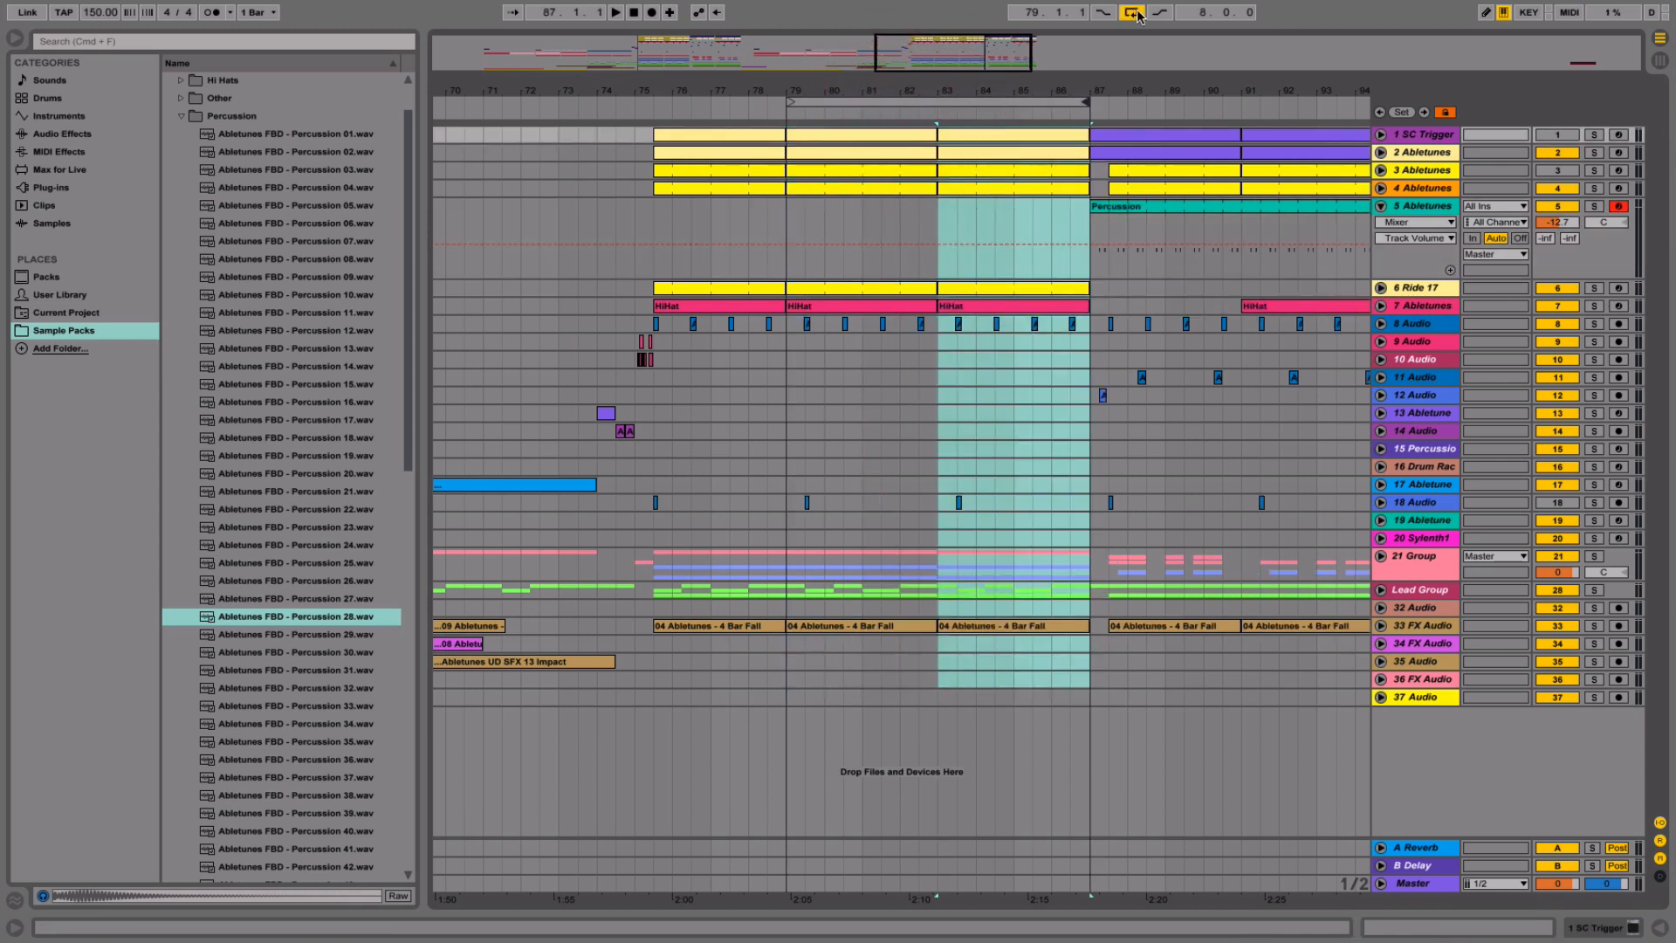
{"action": "left_click", "coordinate": [1131, 13]}
{"action": "left_click", "coordinate": [873, 113]}
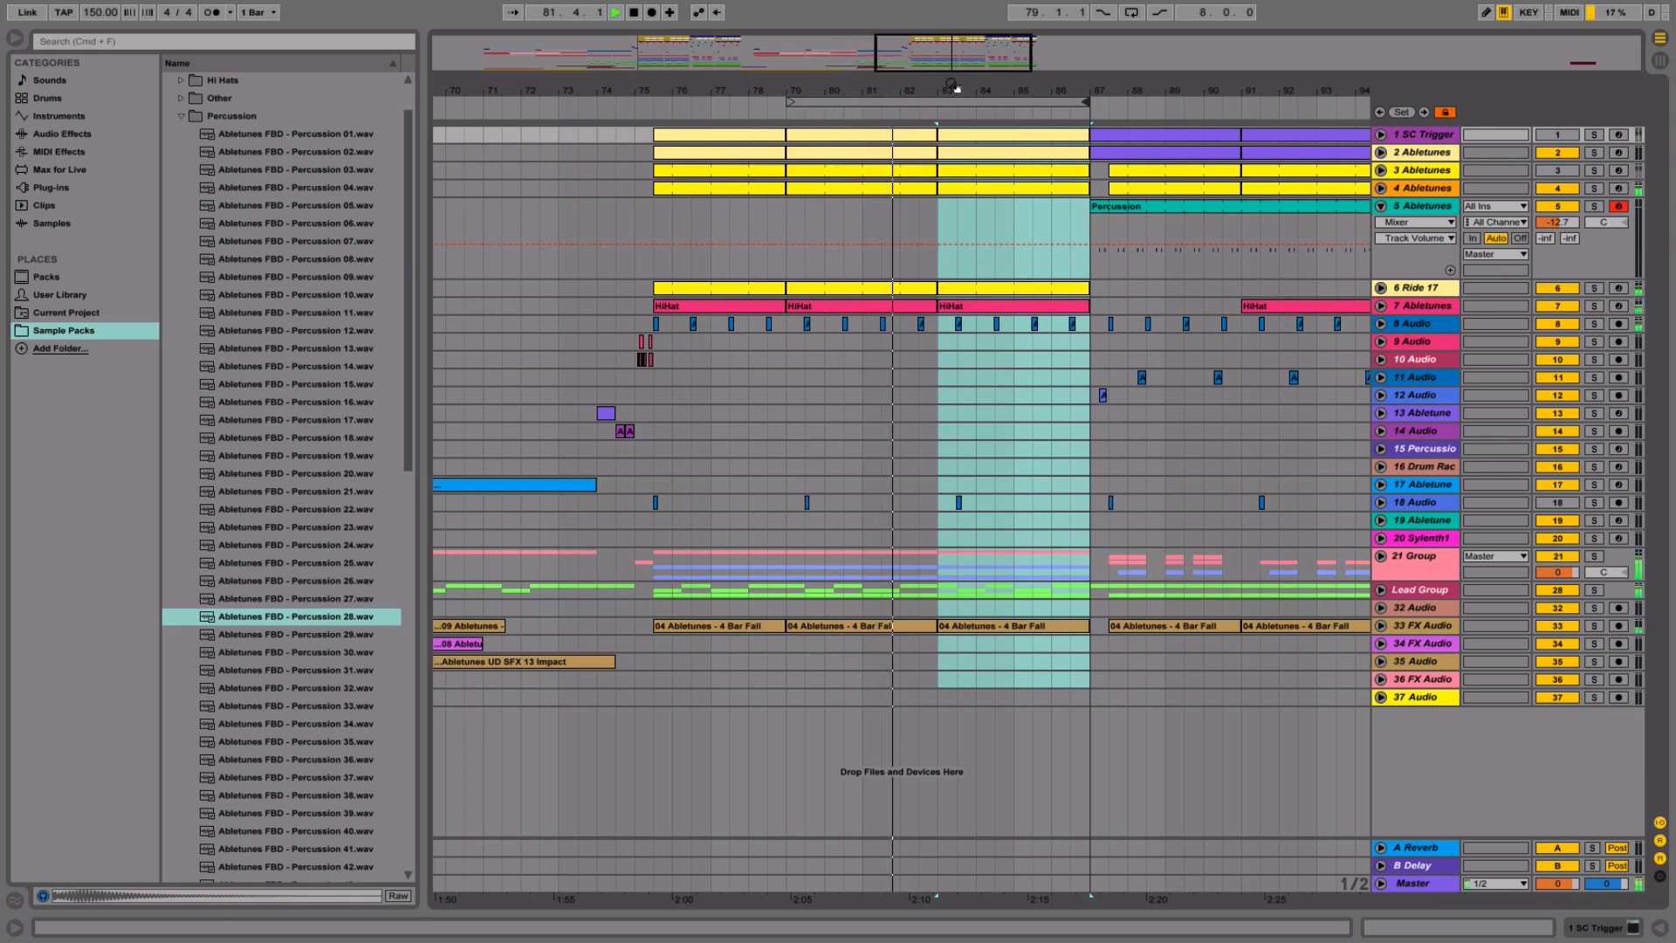
{"action": "mouse_move", "coordinate": [958, 91]}
{"action": "left_mouse_down"}
{"action": "mouse_move", "coordinate": [848, 79]}
{"action": "mouse_move", "coordinate": [885, 26]}
{"action": "mouse_move", "coordinate": [891, 74]}
{"action": "mouse_move", "coordinate": [934, 91]}
{"action": "left_mouse_up"}
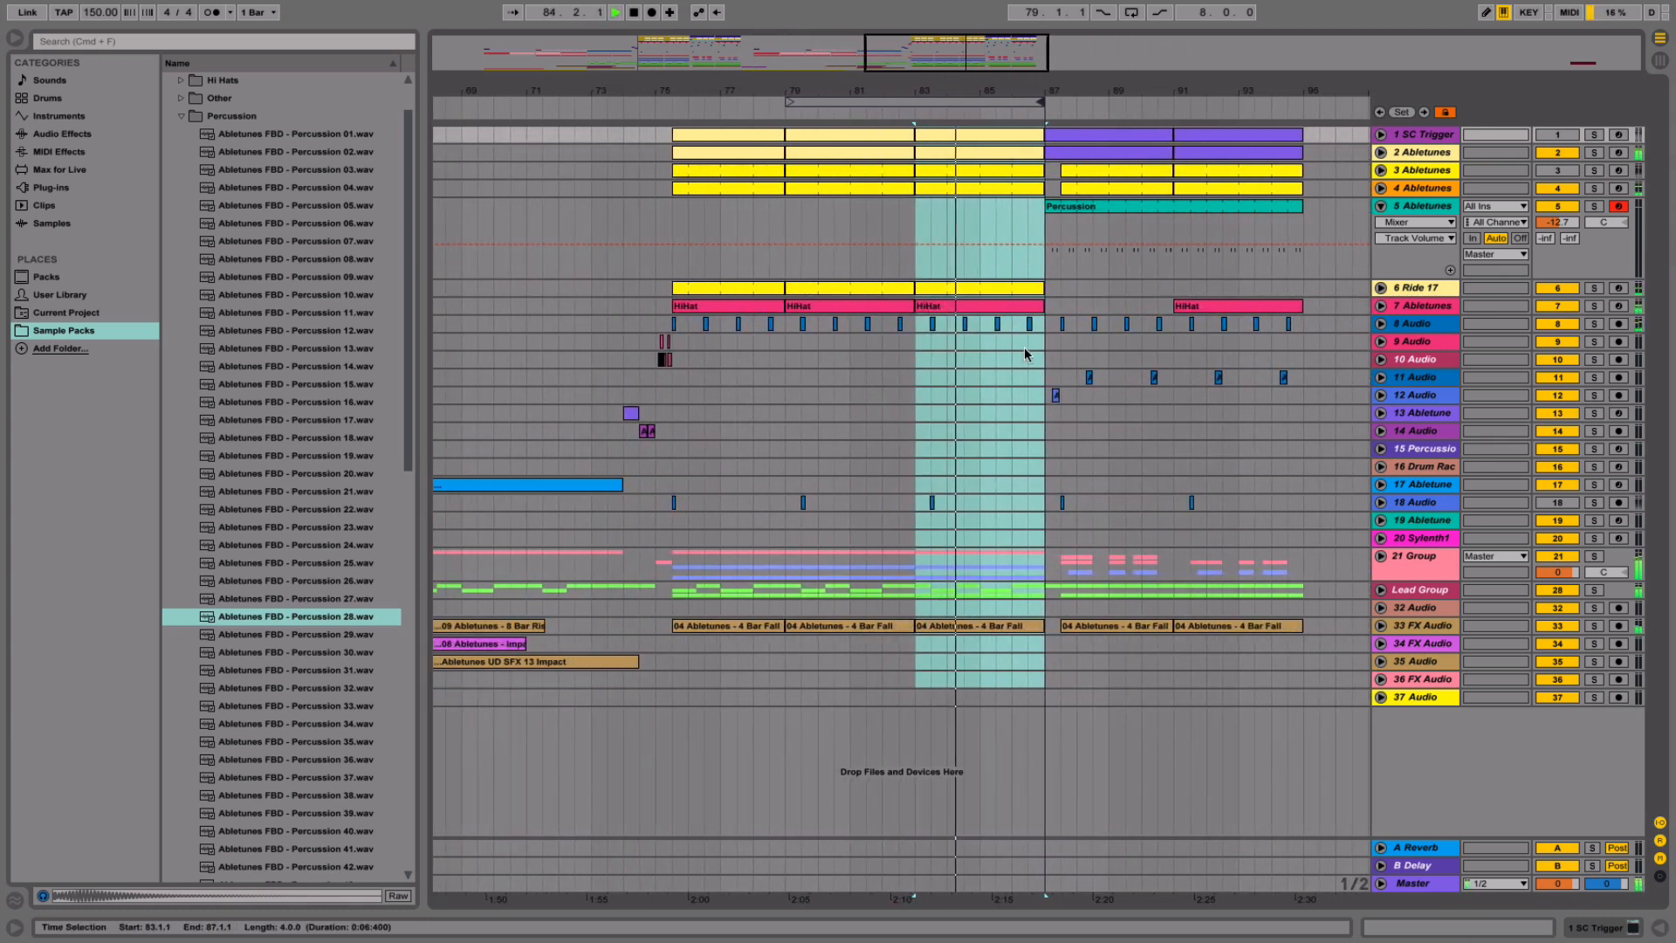
- Clear bar 86 on tracks 1 to 9 and play the drum break leading into bar 87
{"action": "left_click_drag", "start_coordinate": [1045, 350], "coordinate": [1018, 124]}
{"action": "key", "text": "Delete"}
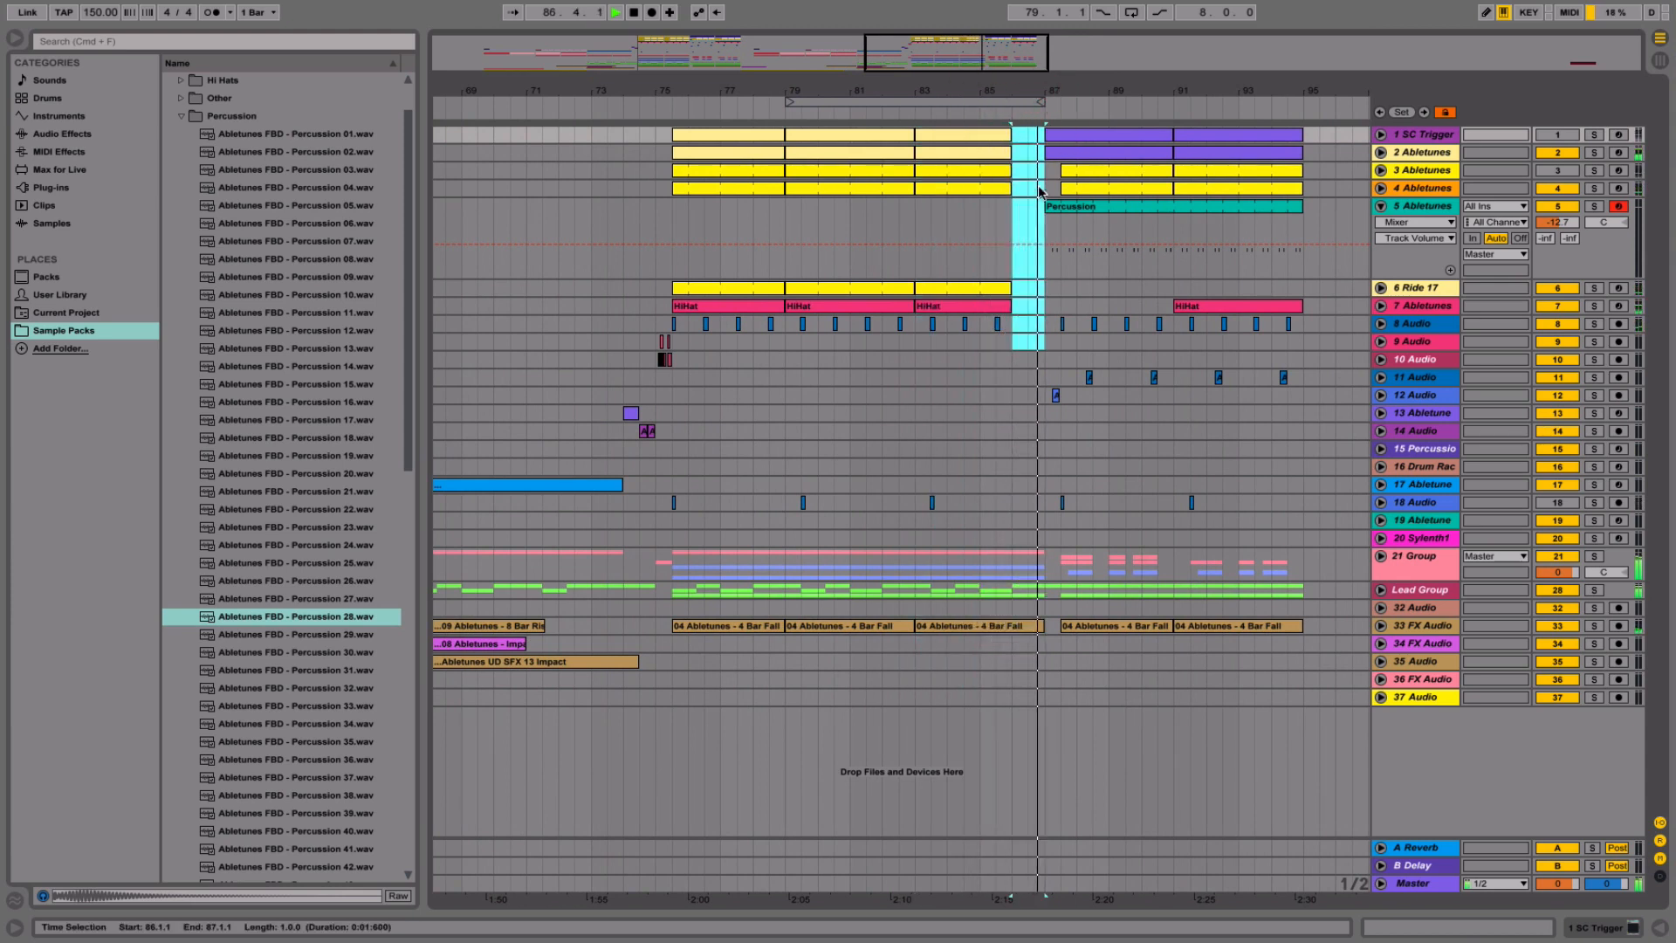
{"action": "left_click", "coordinate": [1015, 520]}
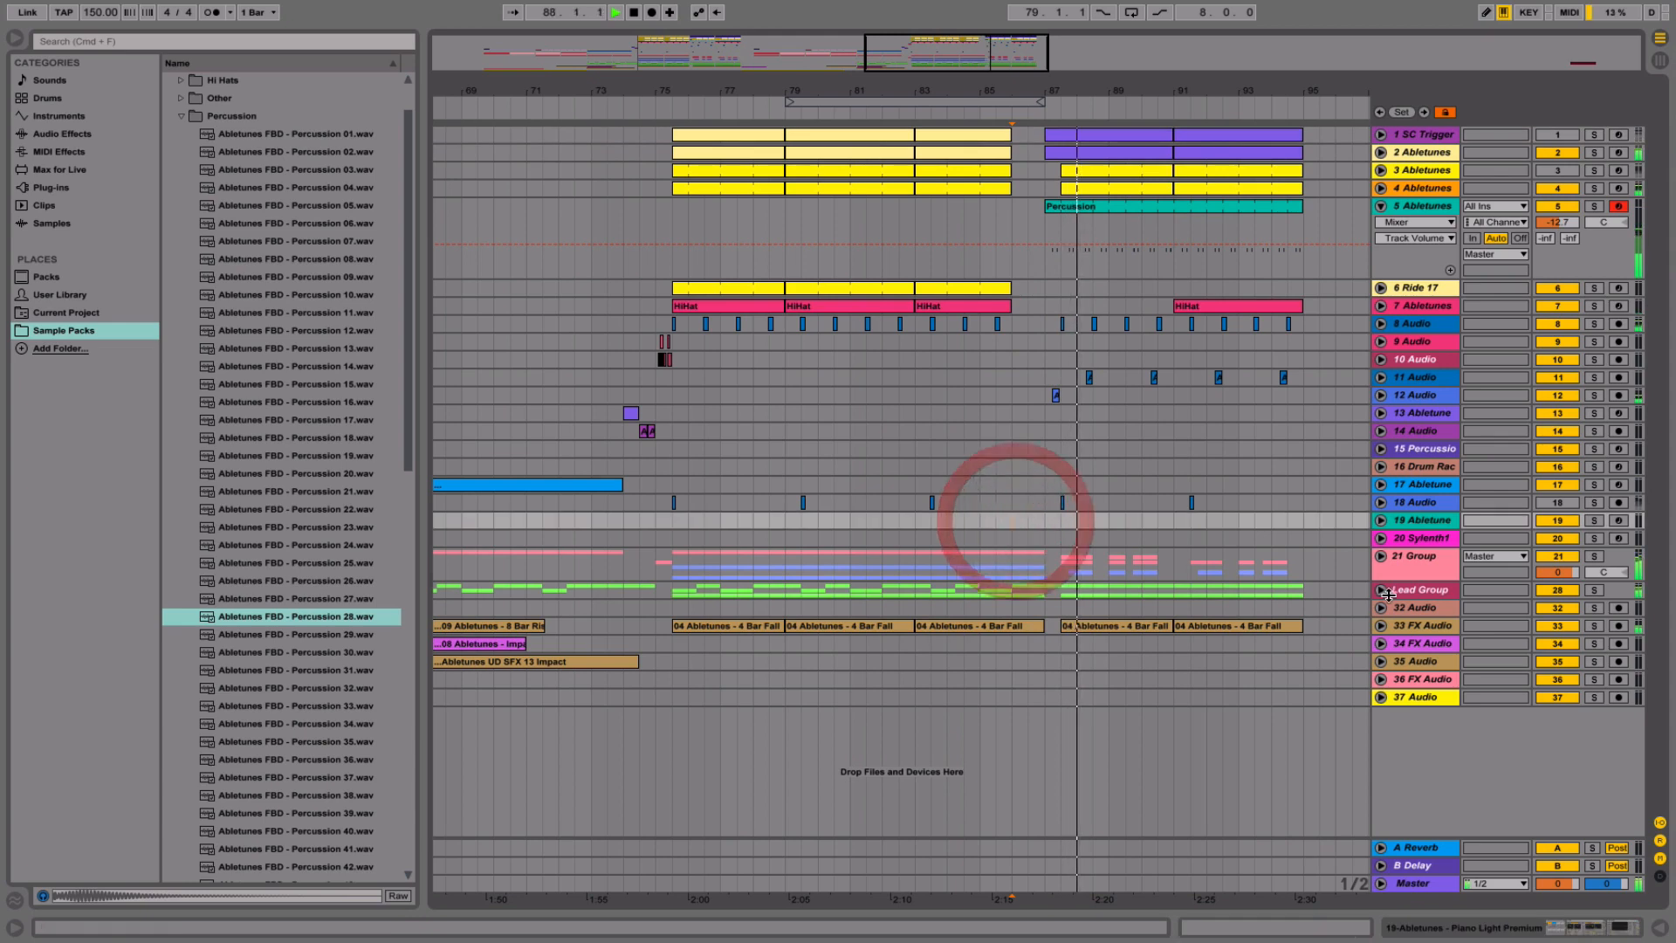
- Solo the 21 Group, unfold it with its device chain shown, and listen to its chords and bass from bar 86
{"action": "left_click", "coordinate": [1409, 590]}
{"action": "left_click", "coordinate": [1594, 590]}
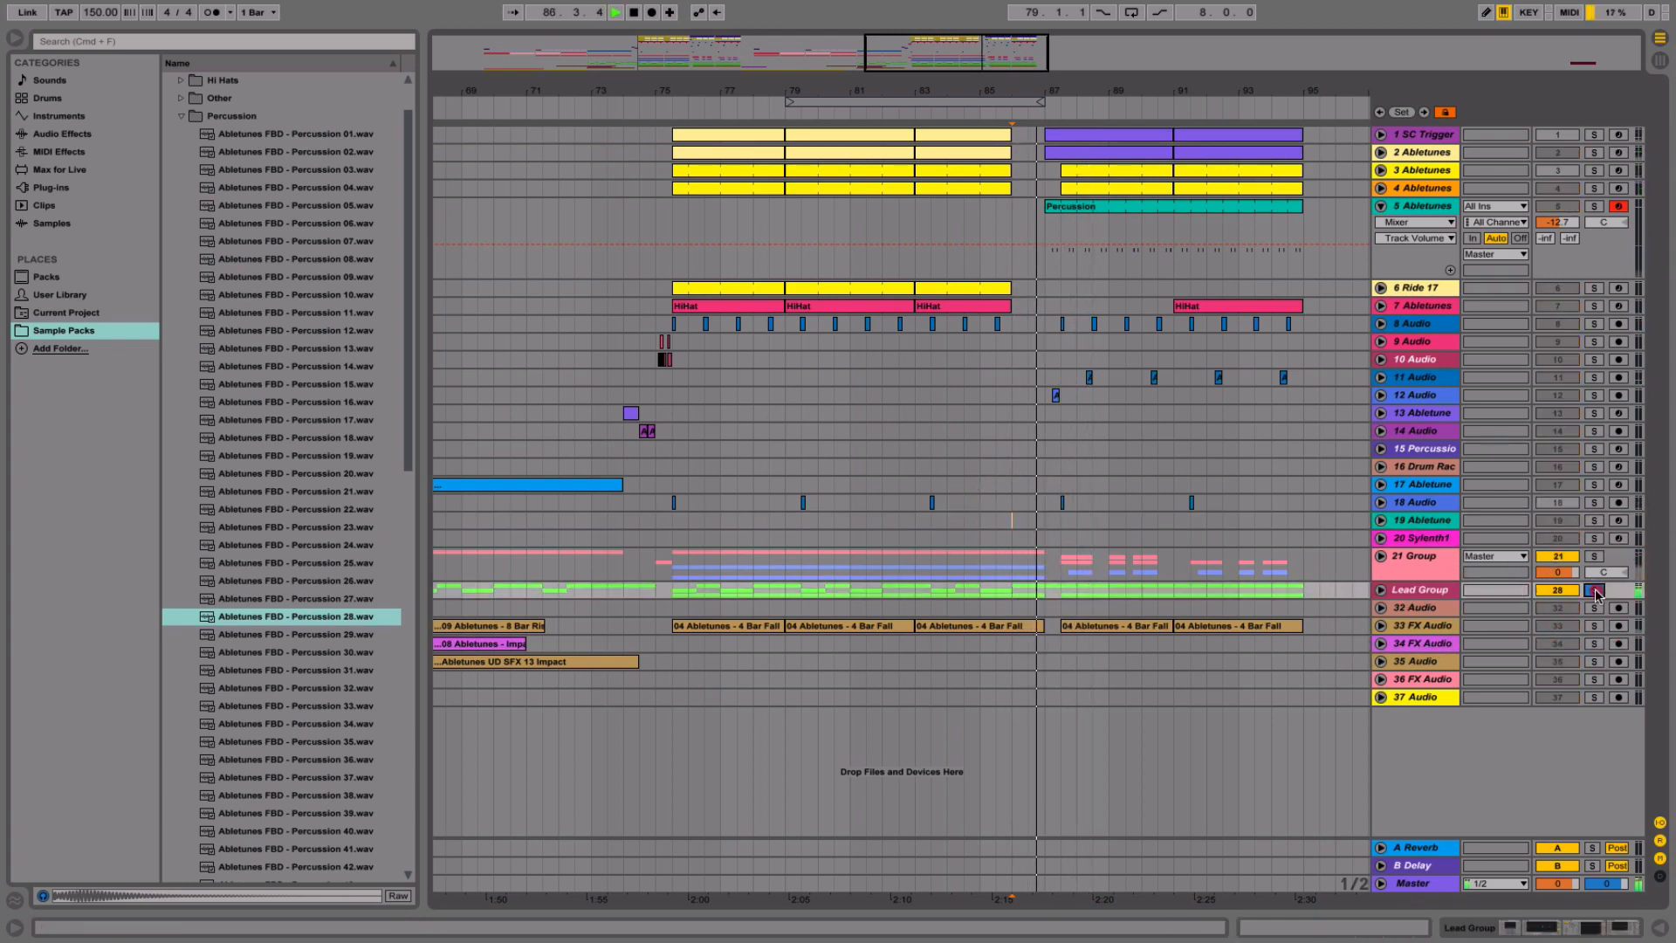
{"action": "left_click", "coordinate": [1594, 556]}
{"action": "left_click", "coordinate": [1381, 556]}
{"action": "double_click", "coordinate": [1411, 556]}
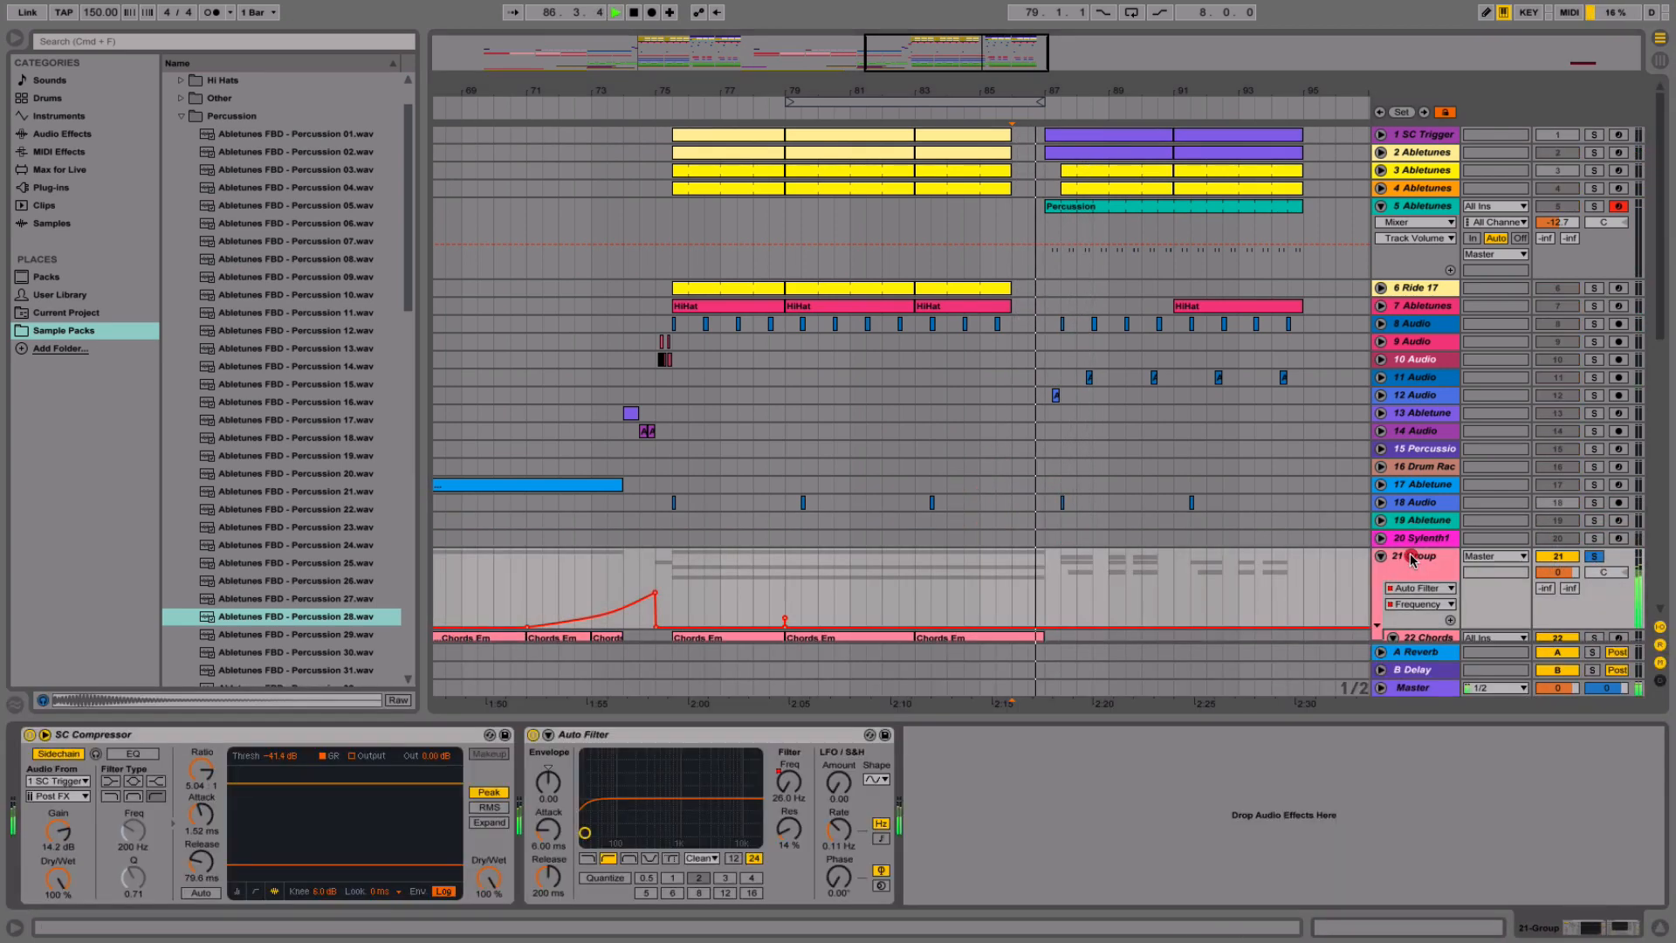
{"action": "scroll", "coordinate": [1172, 474], "scroll_direction": "down", "scroll_amount": 3}
{"action": "key", "text": "space"}
{"action": "scroll", "coordinate": [1172, 479], "scroll_direction": "down", "scroll_amount": 5}
{"action": "key", "text": "space"}
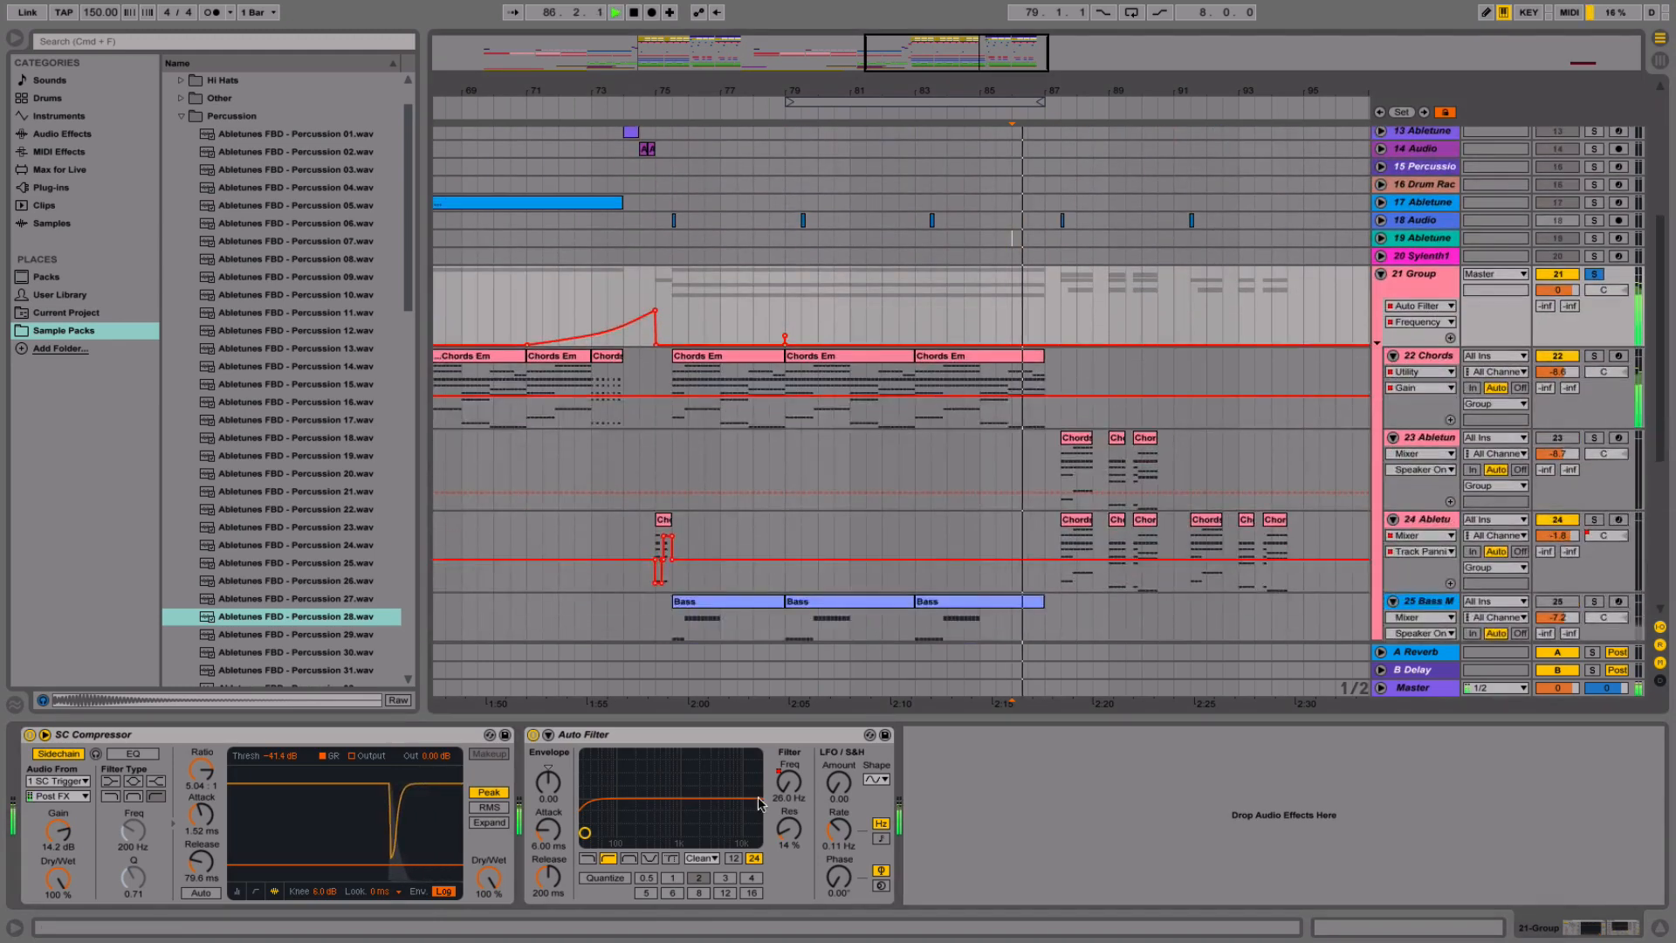
{"action": "key", "text": "space"}
- Draw a rising Auto Filter frequency automation ramp across bar 86 on the 21 Group and audition it
{"action": "mouse_move", "coordinate": [1007, 327]}
{"action": "left_mouse_down"}
{"action": "mouse_move", "coordinate": [1048, 325]}
{"action": "mouse_move", "coordinate": [1031, 314]}
{"action": "left_mouse_up"}
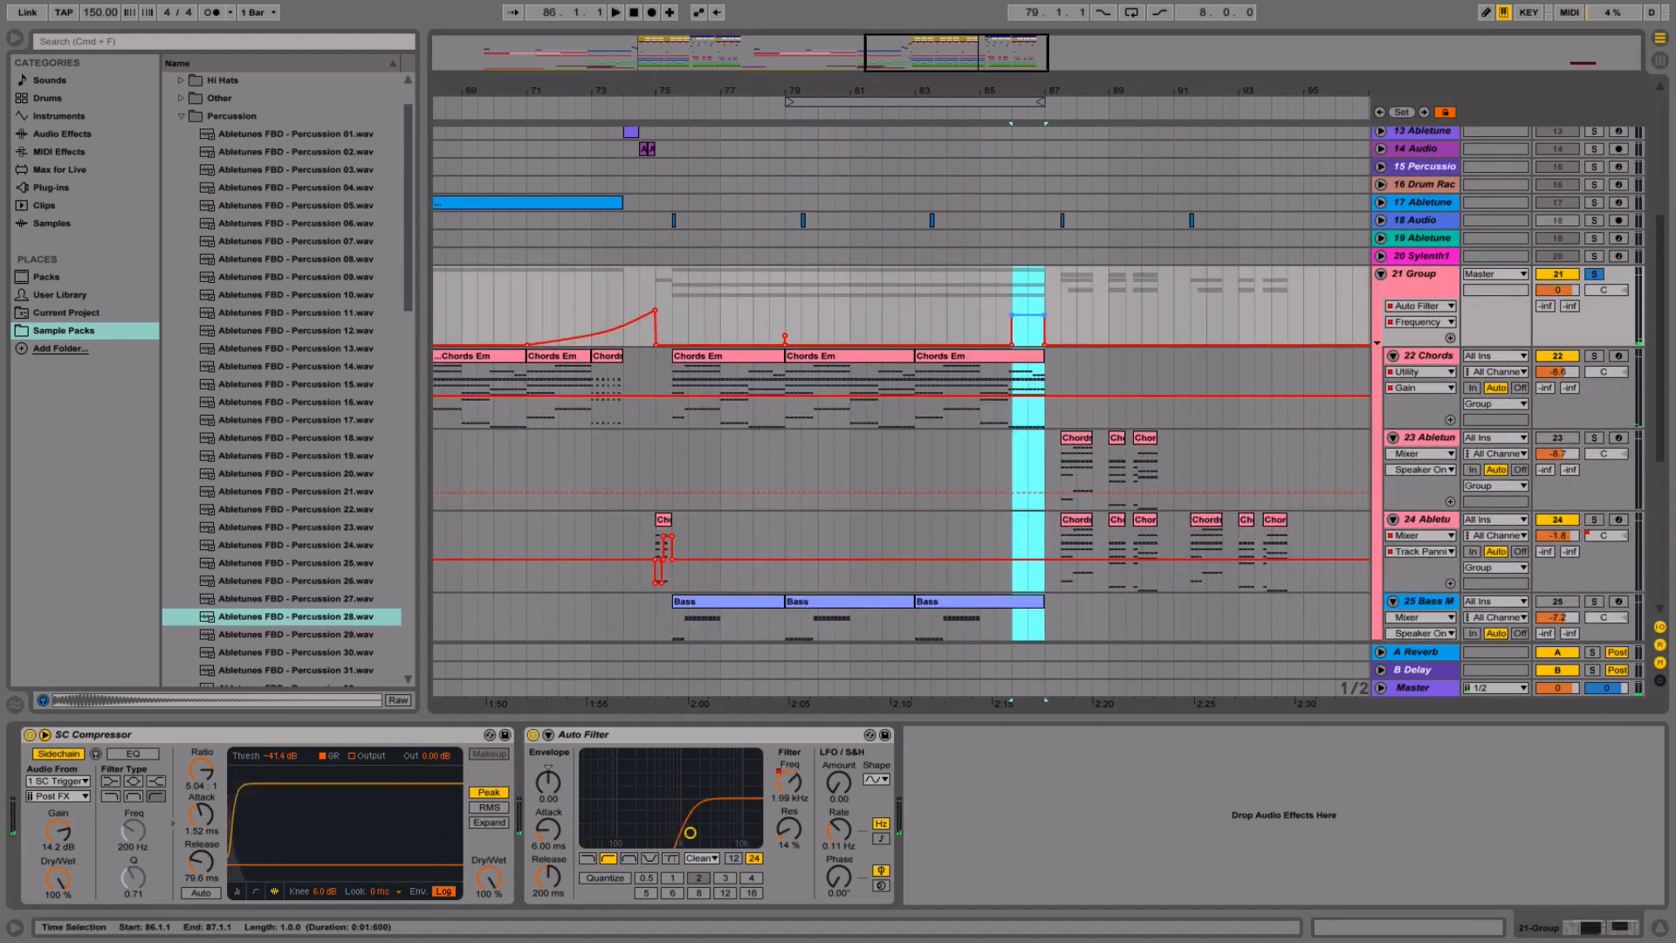
{"action": "left_click", "coordinate": [1008, 307]}
{"action": "key", "text": "space"}
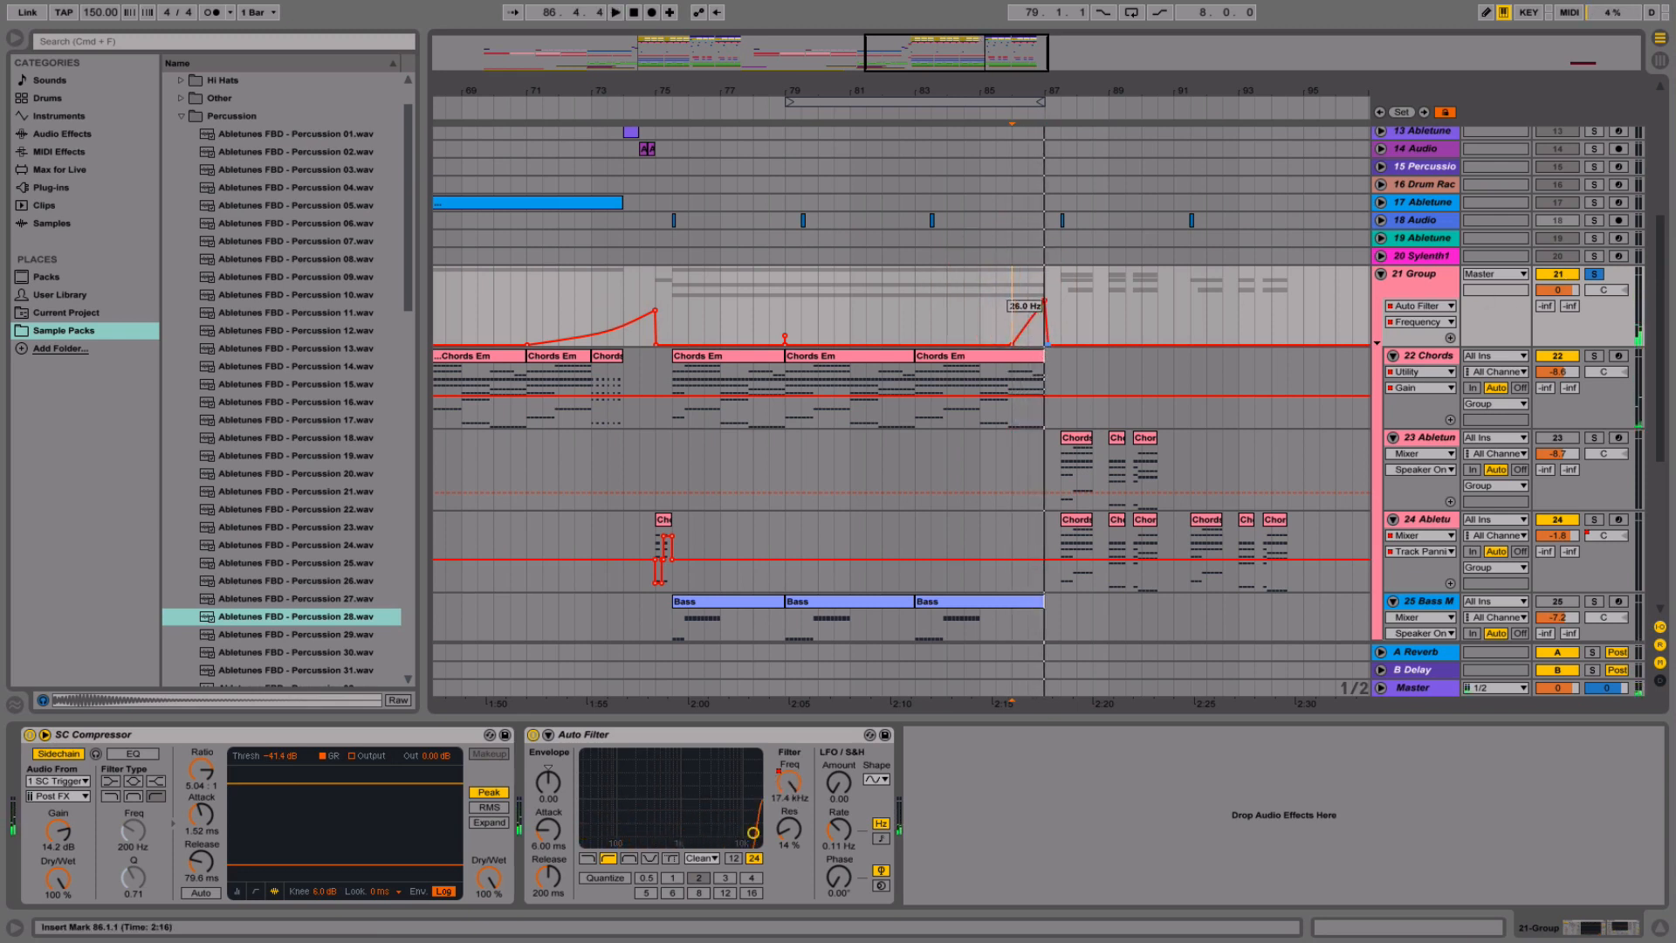
{"action": "left_click", "coordinate": [1010, 316]}
{"action": "key", "text": "space"}
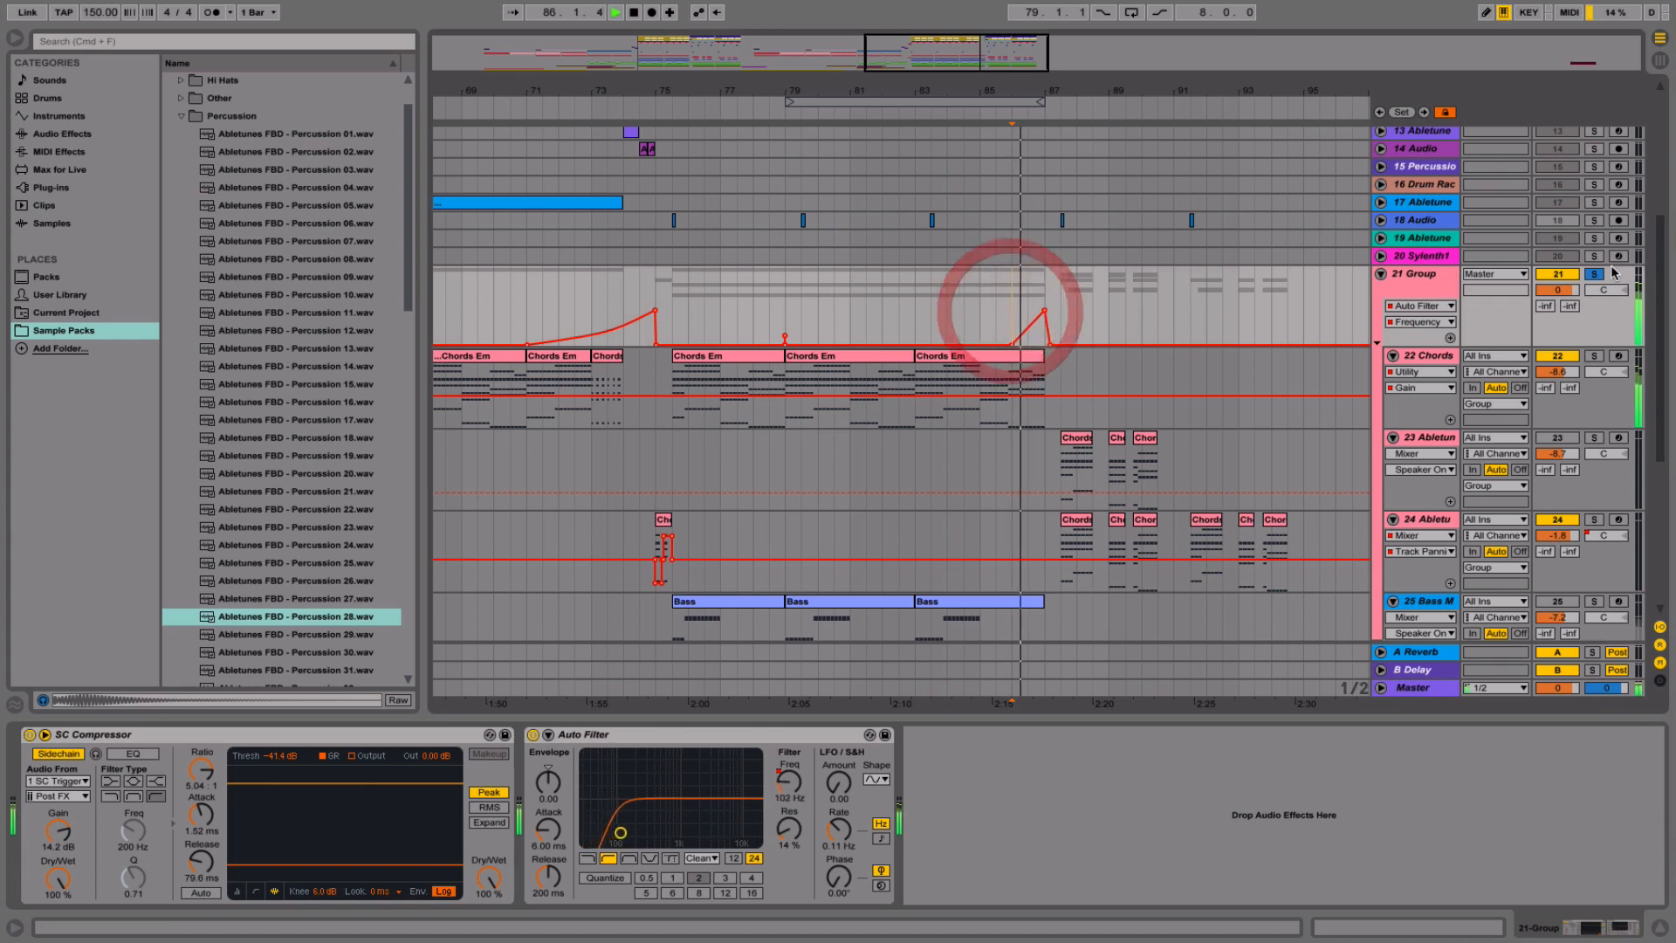
- Turn off the 21 Group's solo, fold its member tracks, and play the full mix past bar 87
{"action": "left_click", "coordinate": [1597, 276]}
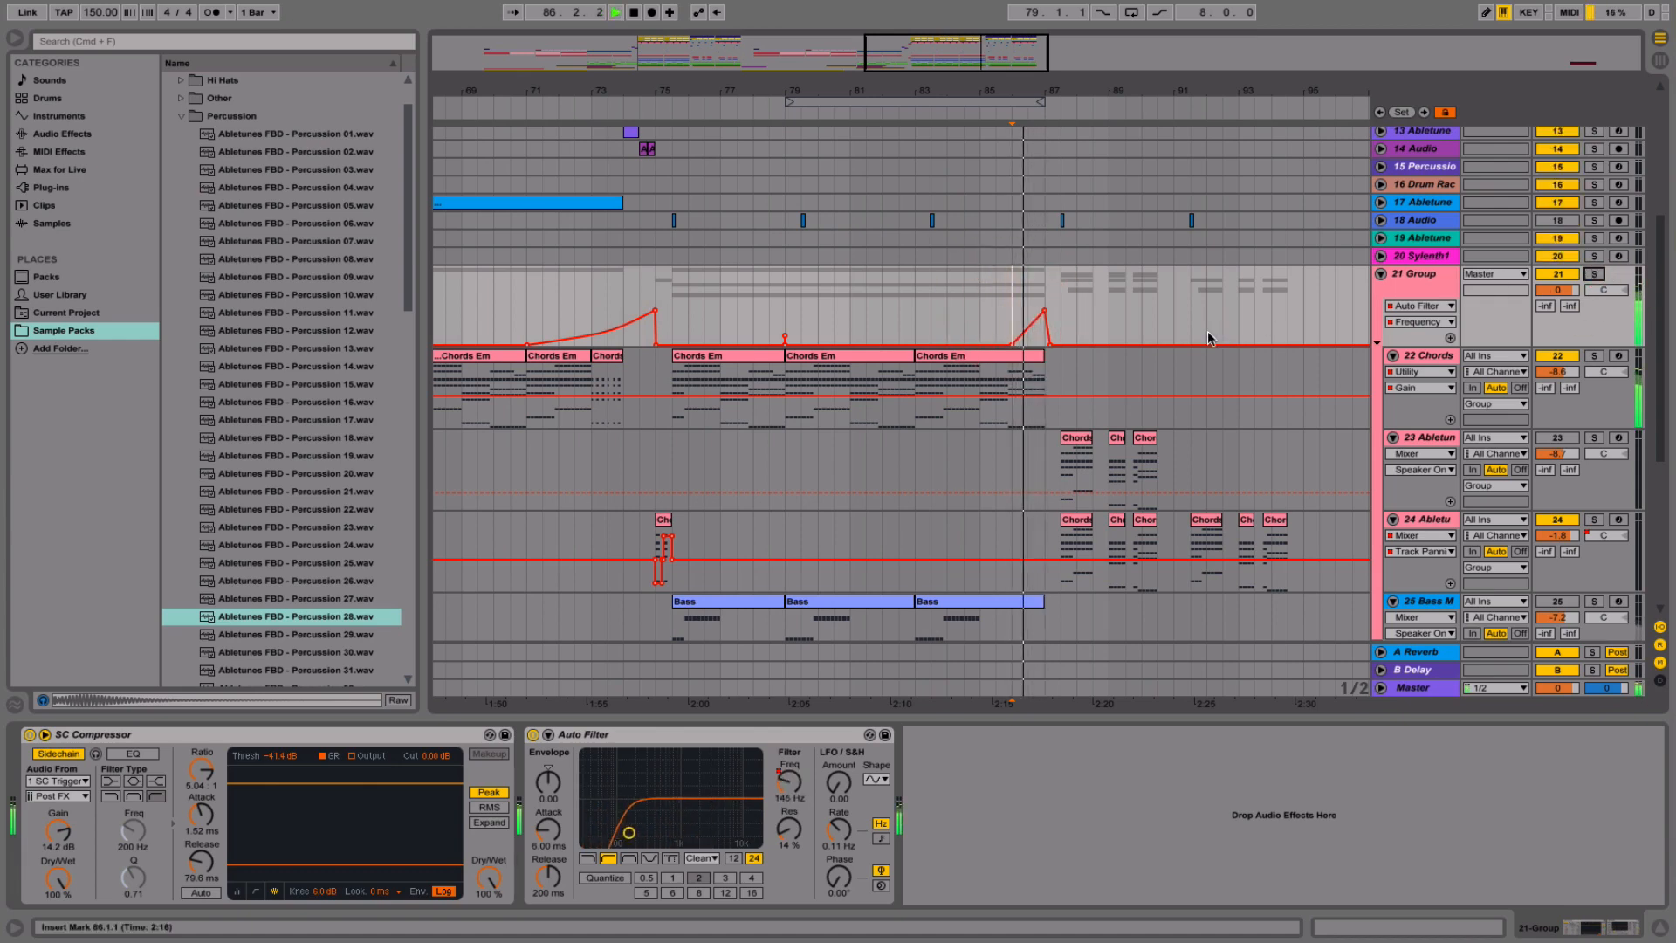
{"action": "scroll", "coordinate": [1060, 488], "scroll_direction": "down", "scroll_amount": 5}
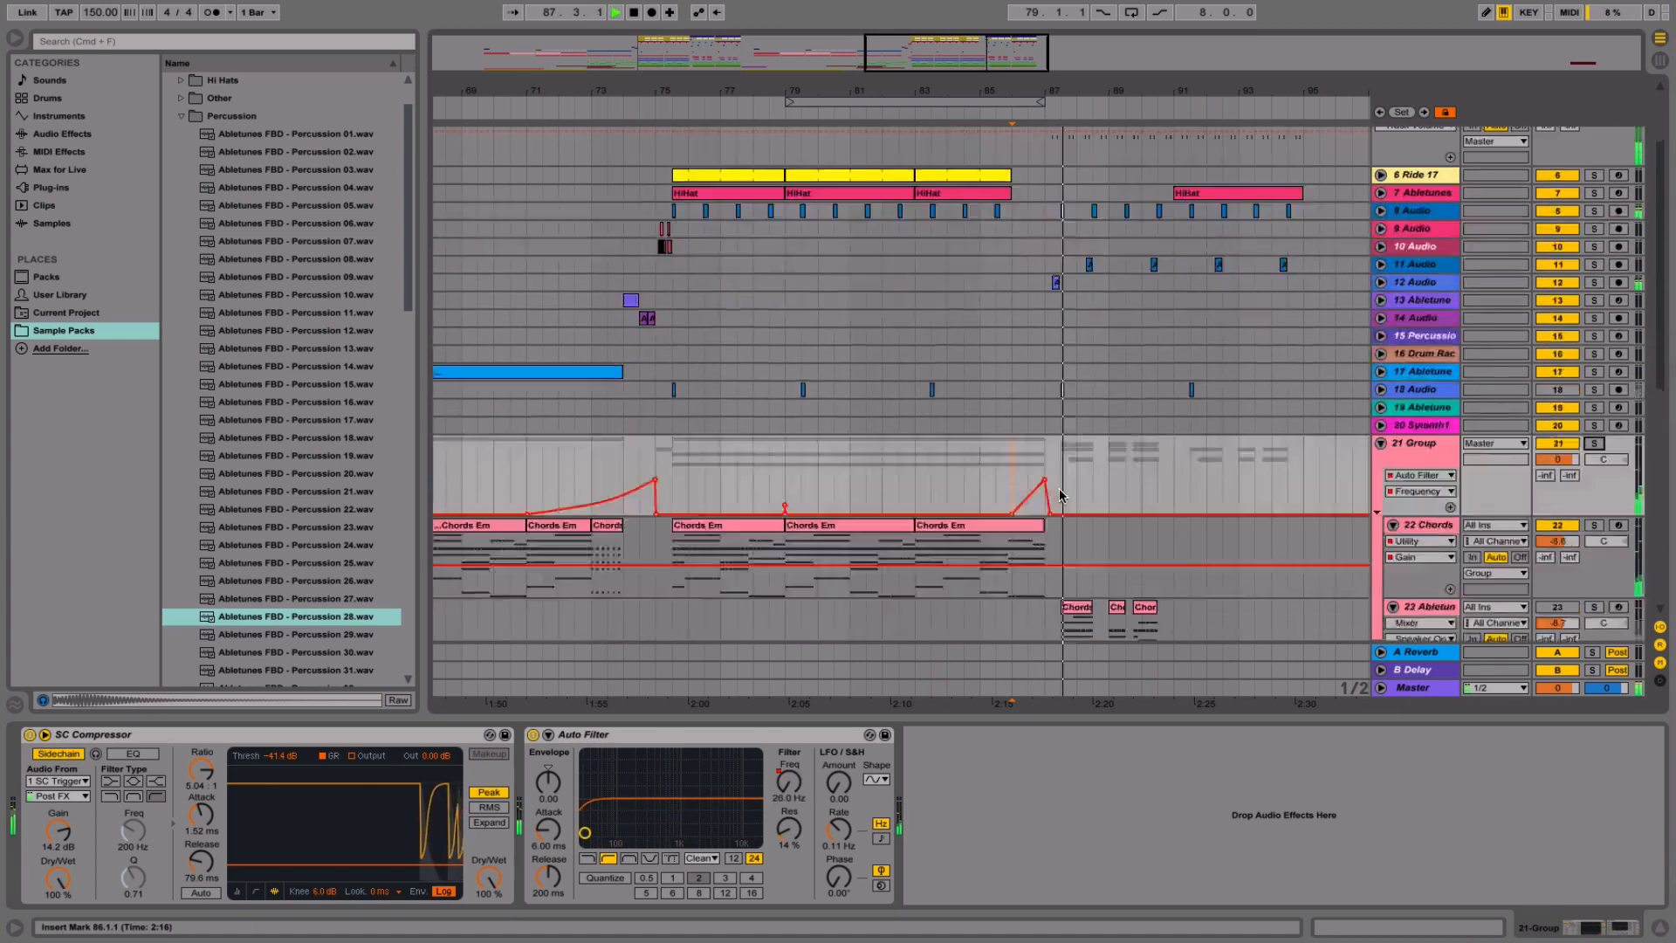
{"action": "scroll", "coordinate": [1426, 316], "scroll_direction": "down", "scroll_amount": 2}
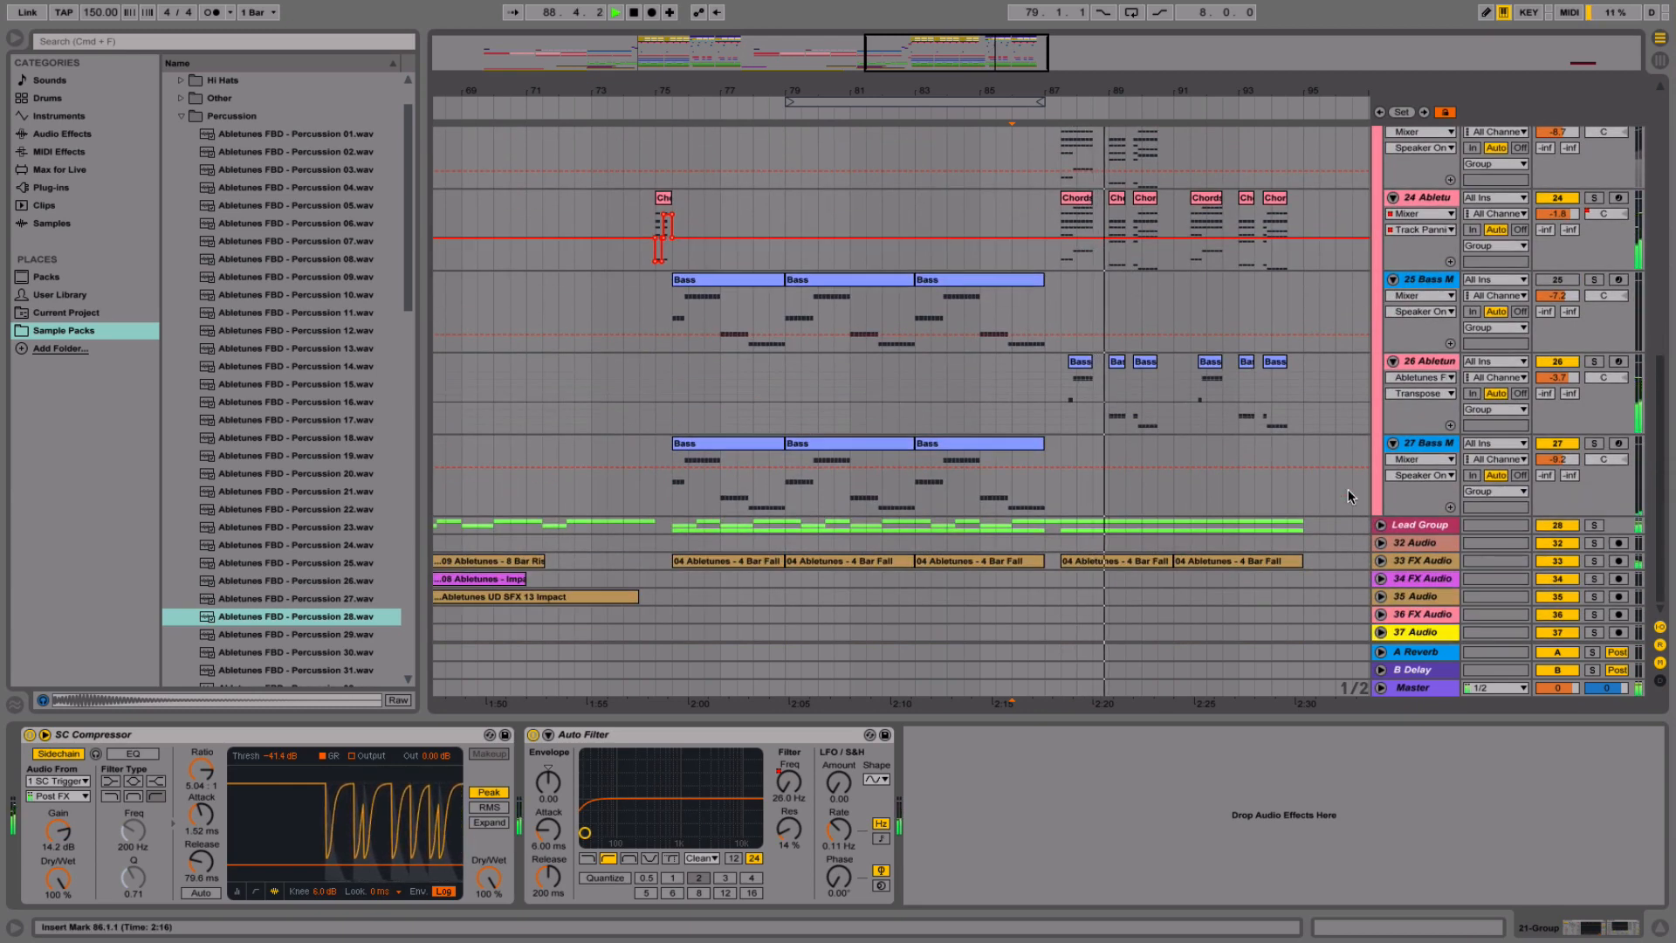
{"action": "left_click", "coordinate": [1423, 443]}
{"action": "scroll", "coordinate": [1397, 441], "scroll_direction": "down", "scroll_amount": 8}
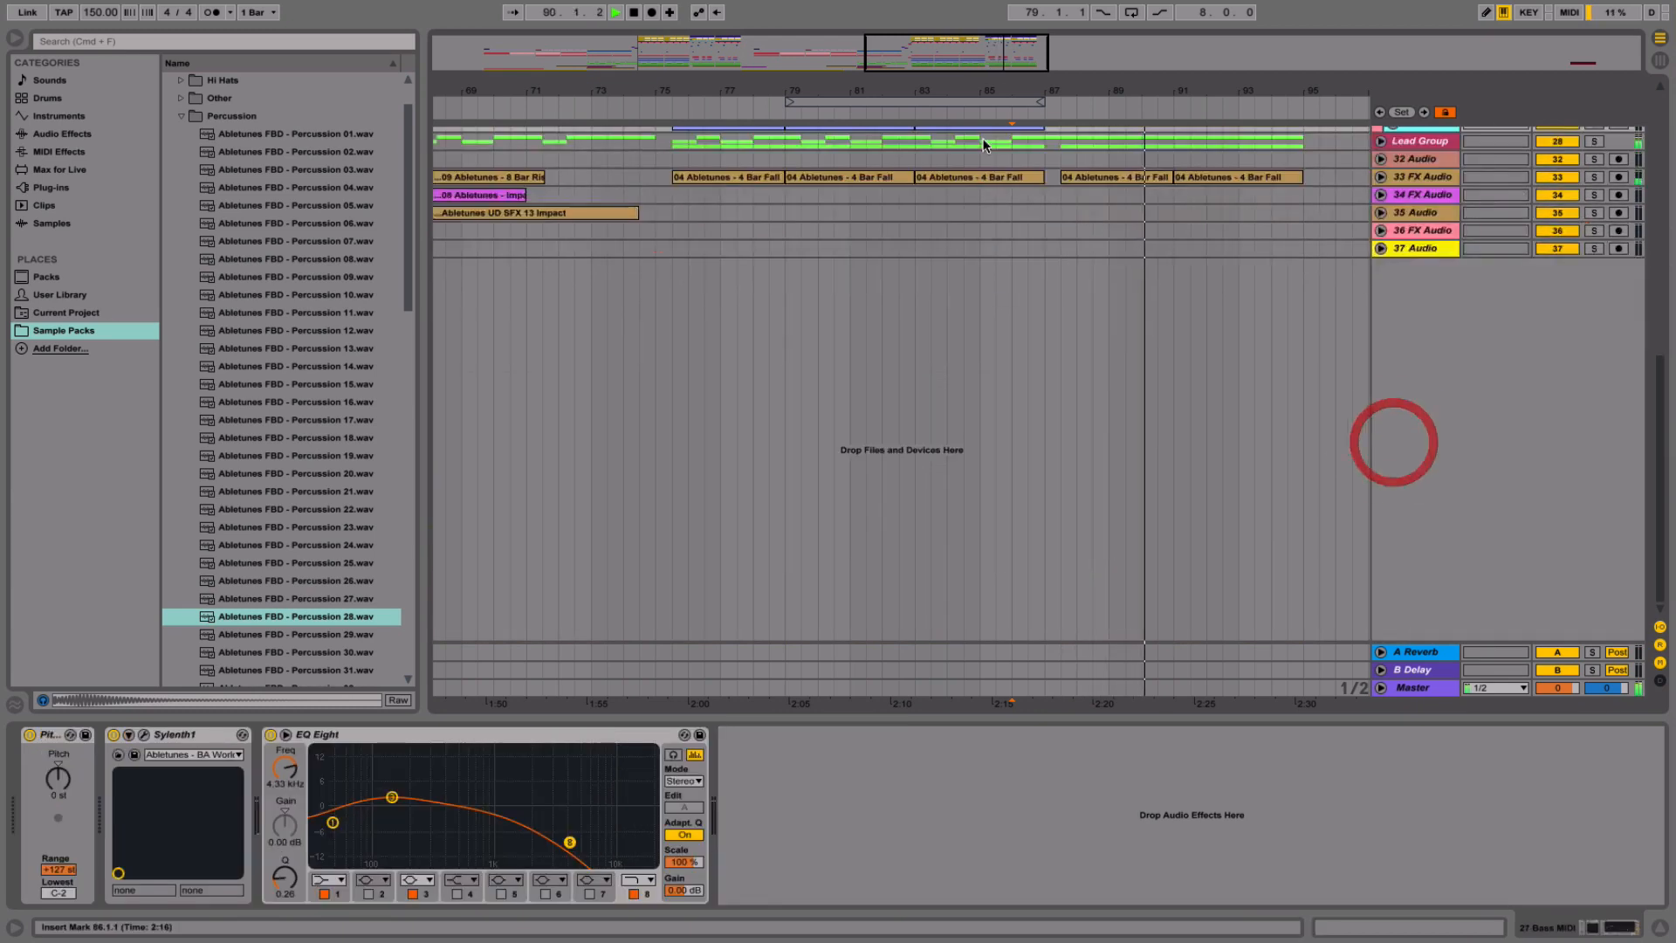
{"action": "scroll", "coordinate": [1050, 229], "scroll_direction": "up", "scroll_amount": 9}
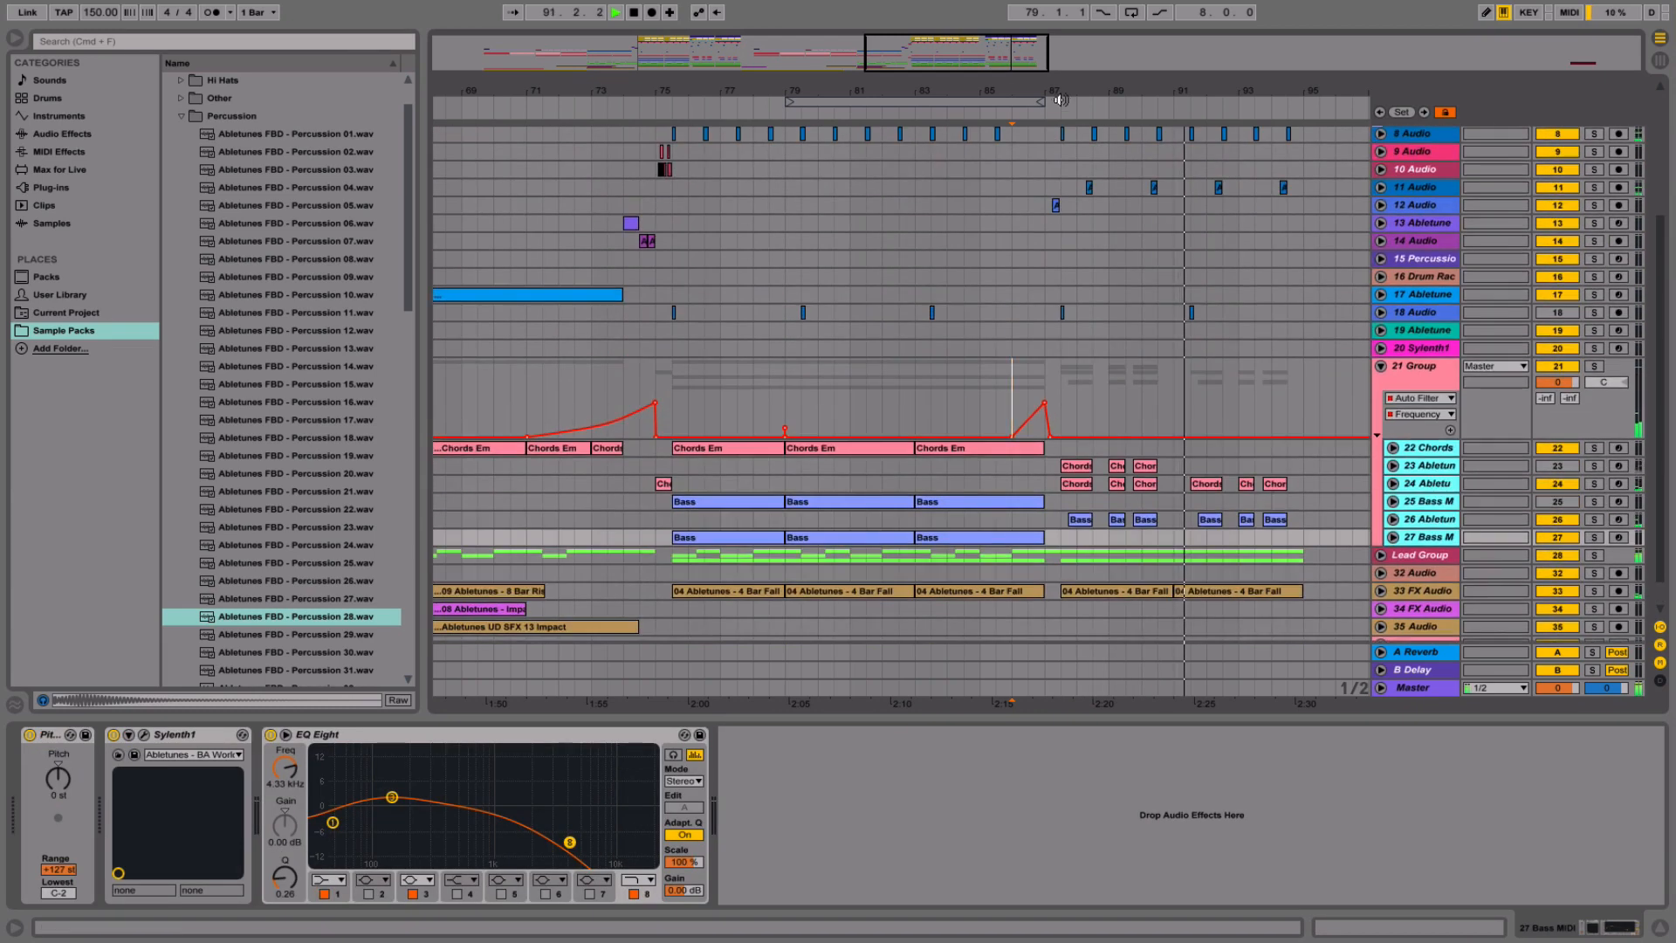
{"action": "left_click_drag", "start_coordinate": [1058, 90], "coordinate": [1058, 56]}
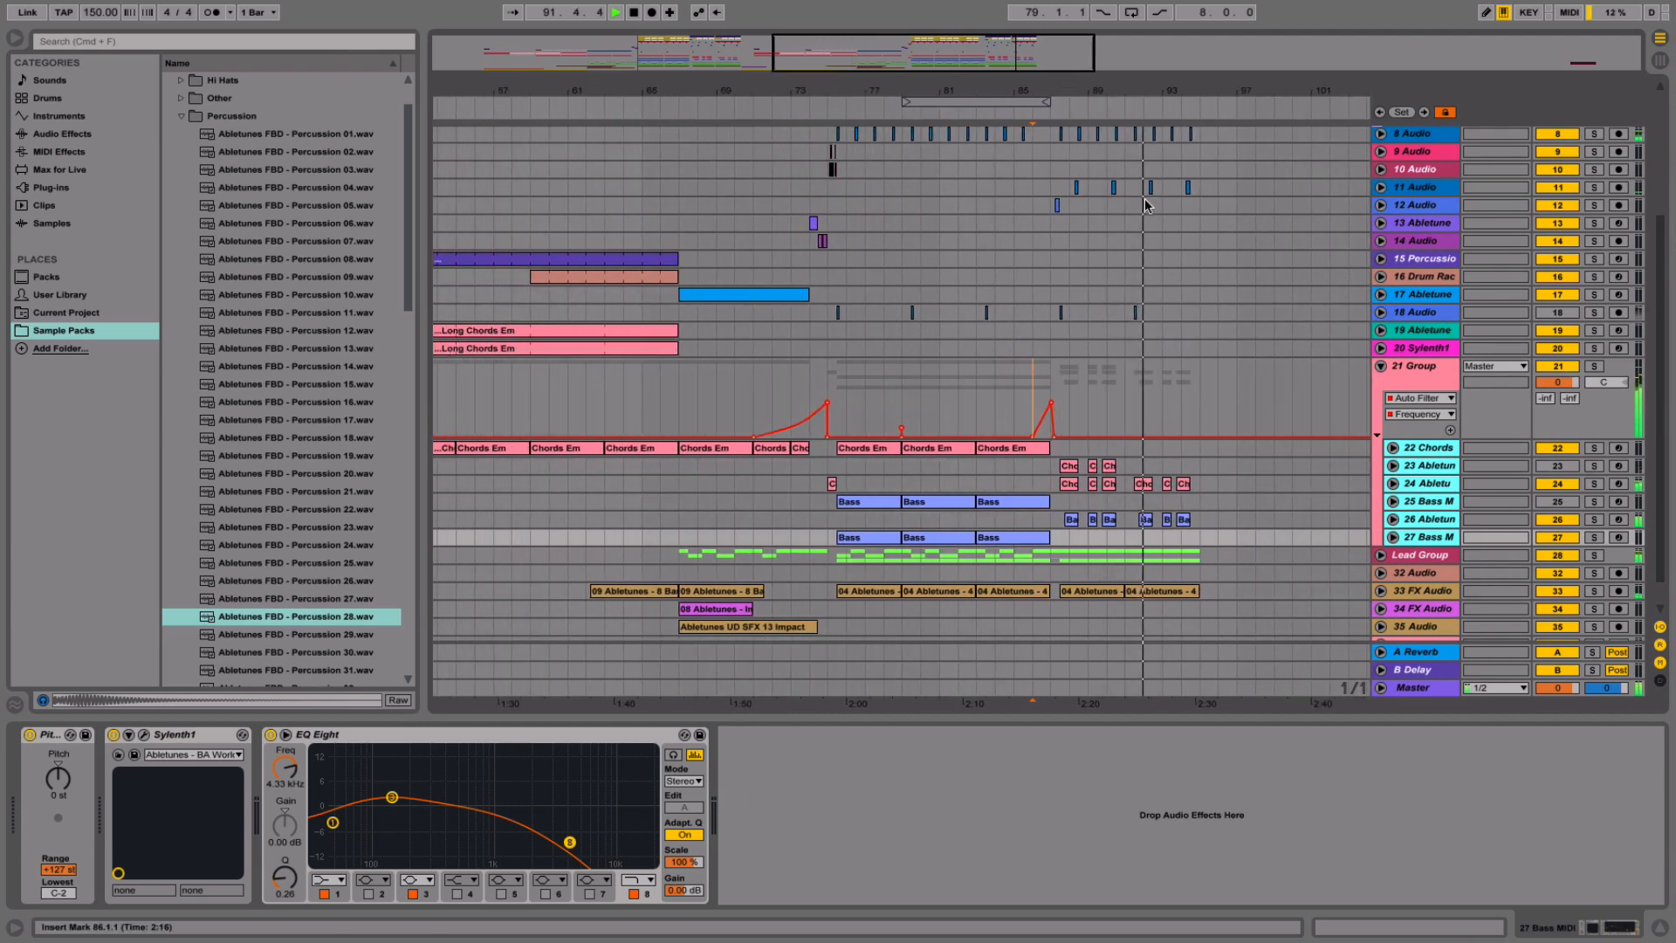
- Unfold the Lead Group and transpose all notes of track 29's Theme clip at bar 91 down one octave
{"action": "left_click", "coordinate": [1382, 555]}
{"action": "scroll", "coordinate": [1200, 494], "scroll_direction": "down", "scroll_amount": 2}
{"action": "scroll", "coordinate": [1199, 494], "scroll_direction": "down", "scroll_amount": 4}
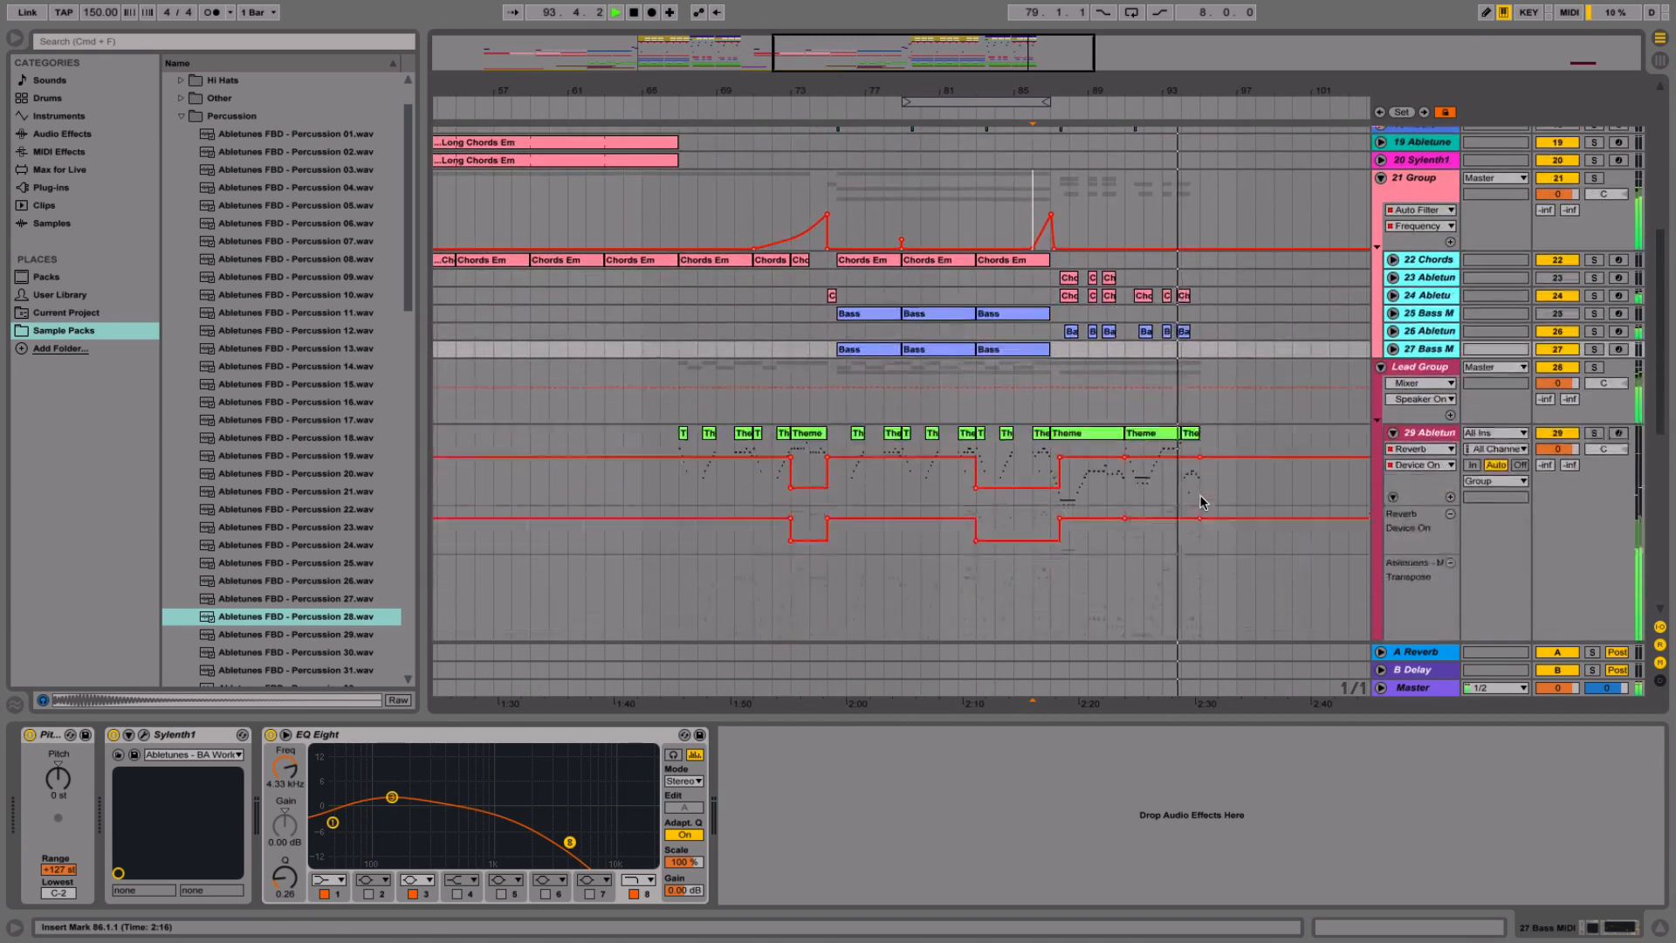
{"action": "key", "text": "space"}
{"action": "double_click", "coordinate": [1146, 360]}
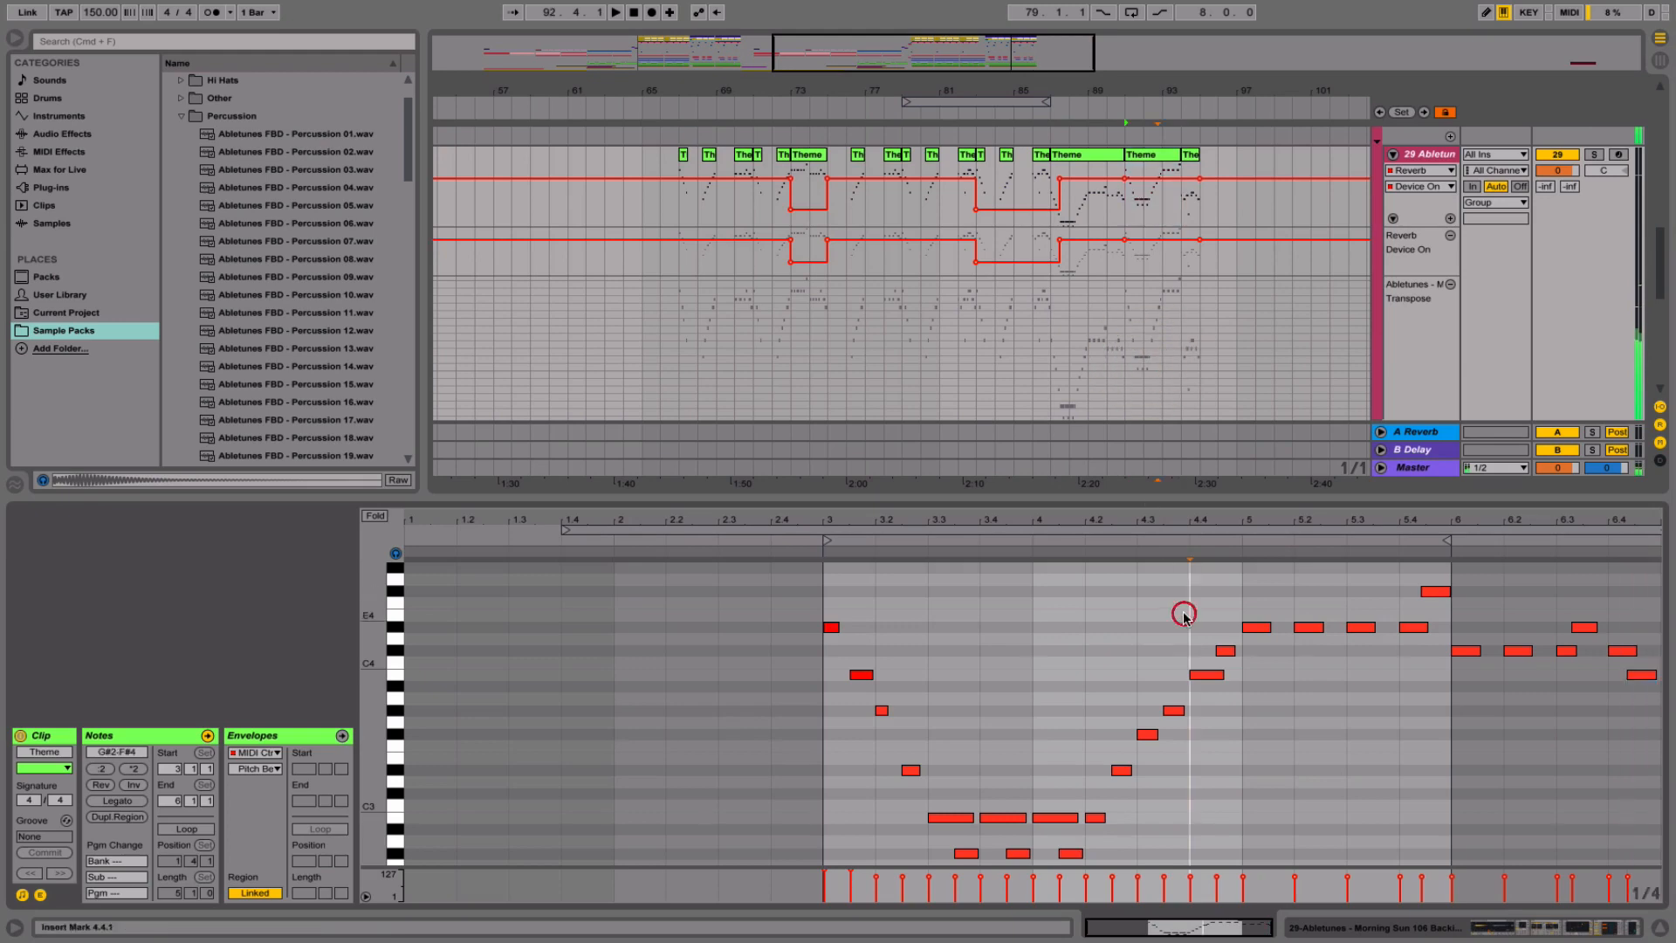
{"action": "key", "text": "super+a"}
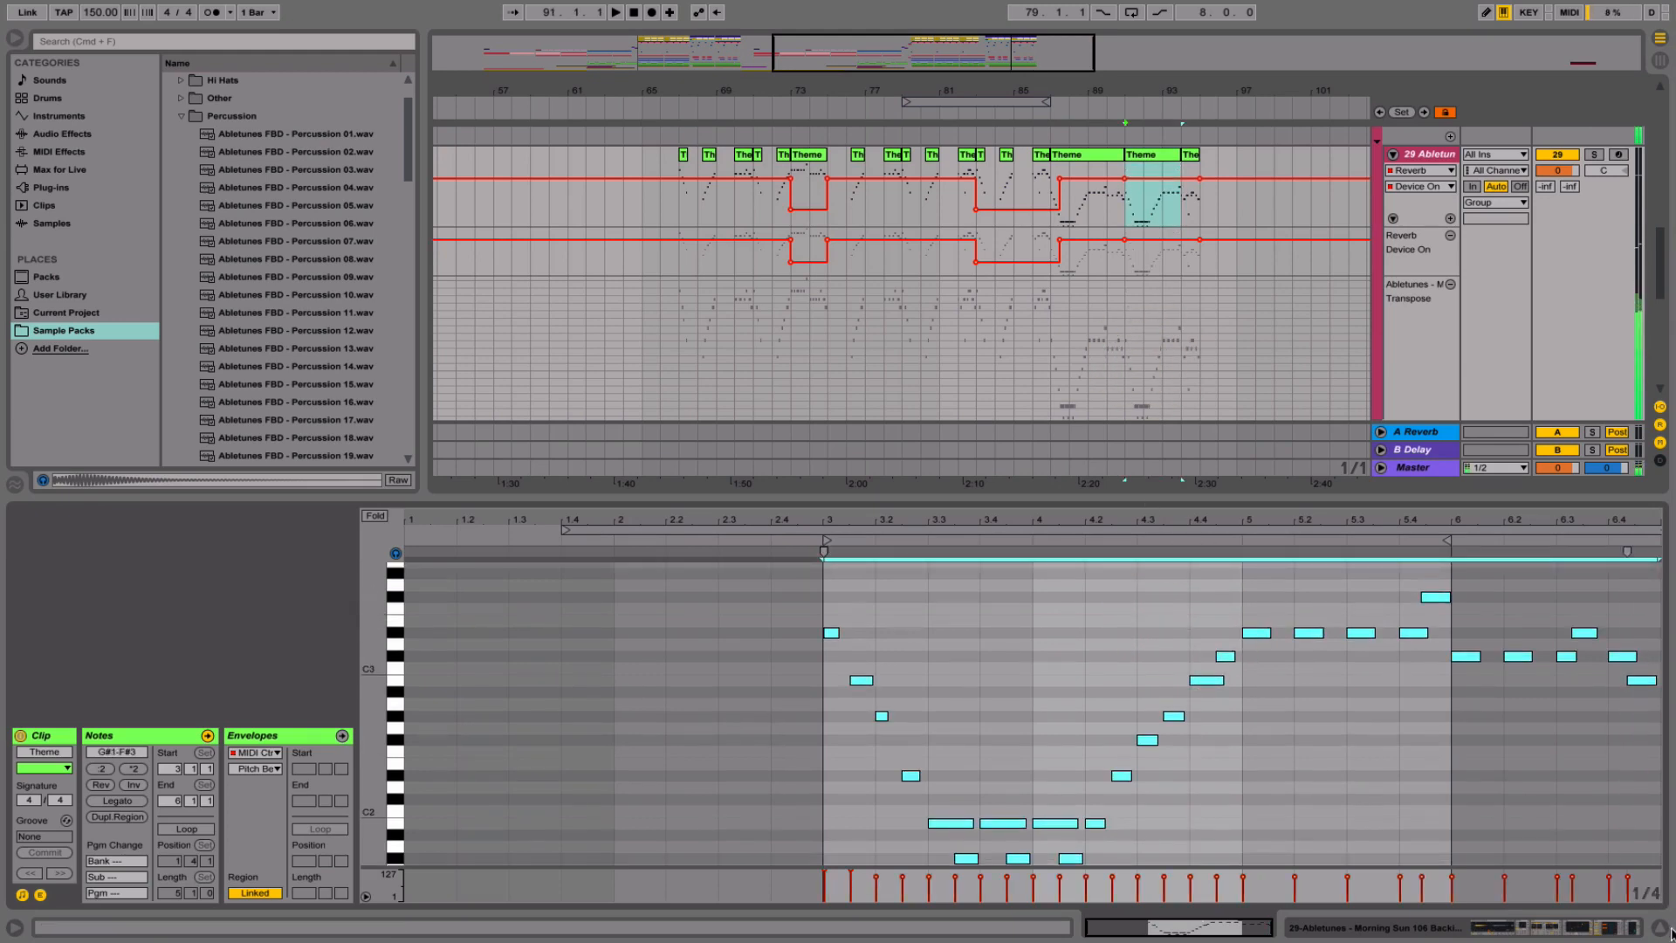
{"action": "left_click", "coordinate": [1666, 929]}
- Play the second half of the second drop from the Theme clip at bar 87 and review the lead tracks' automation
{"action": "scroll", "coordinate": [1171, 284], "scroll_direction": "up", "scroll_amount": 4}
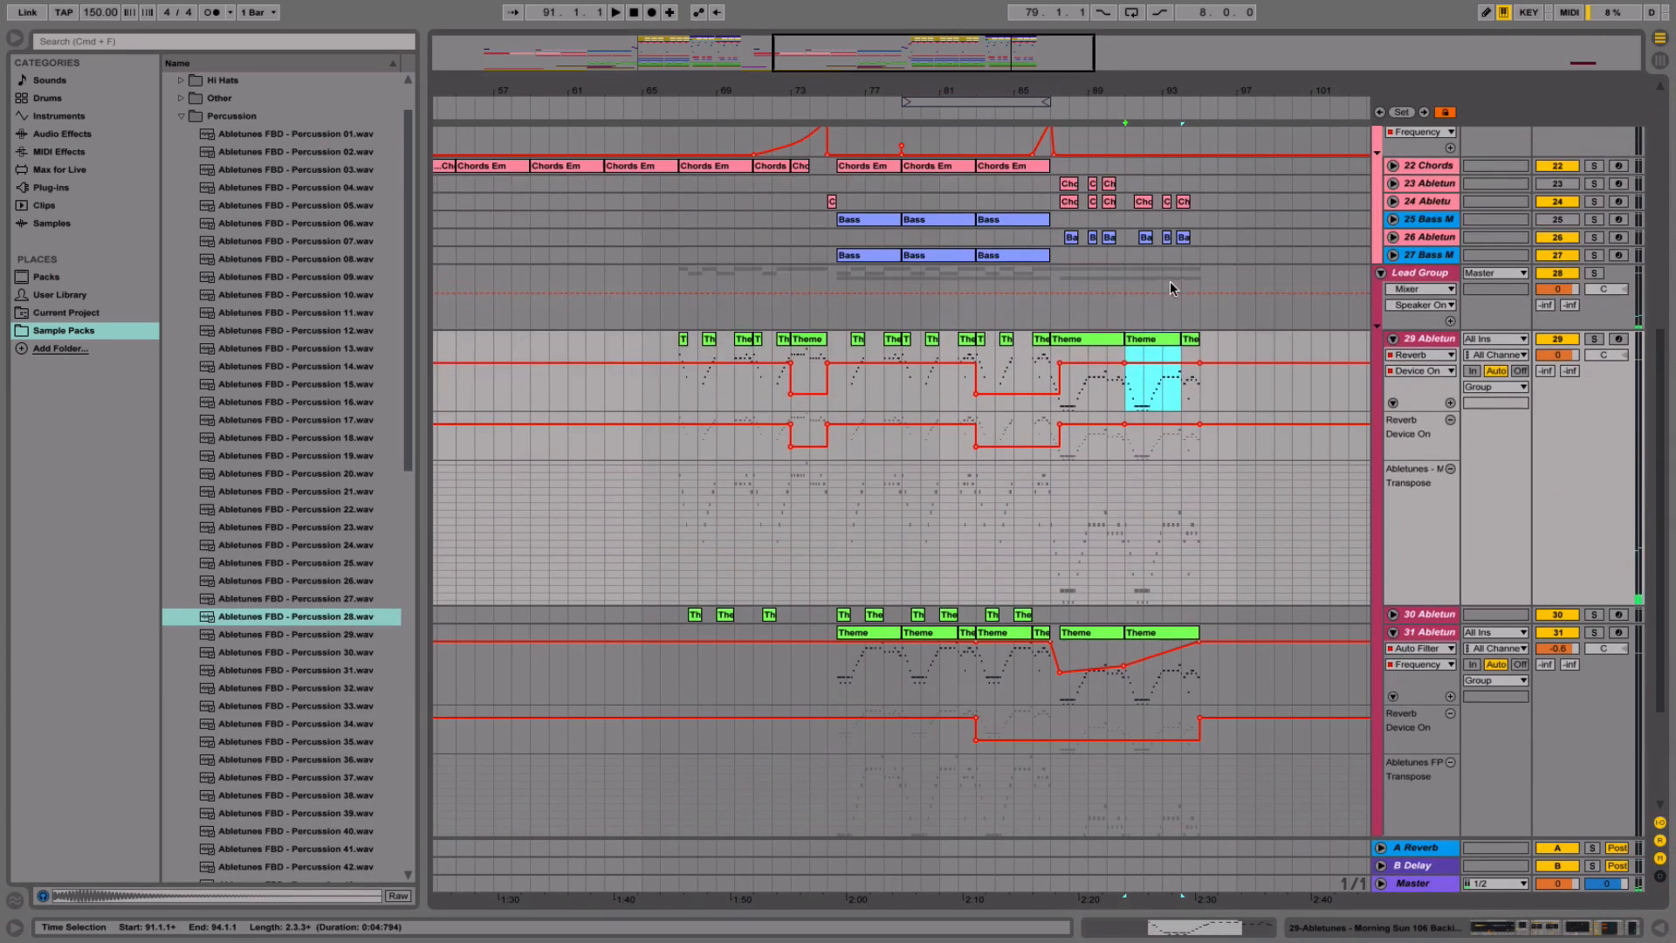
{"action": "scroll", "coordinate": [1175, 297], "scroll_direction": "down", "scroll_amount": 4}
{"action": "left_click_drag", "start_coordinate": [1179, 93], "coordinate": [1180, 54]}
{"action": "left_click", "coordinate": [1120, 170]}
{"action": "key", "text": "space"}
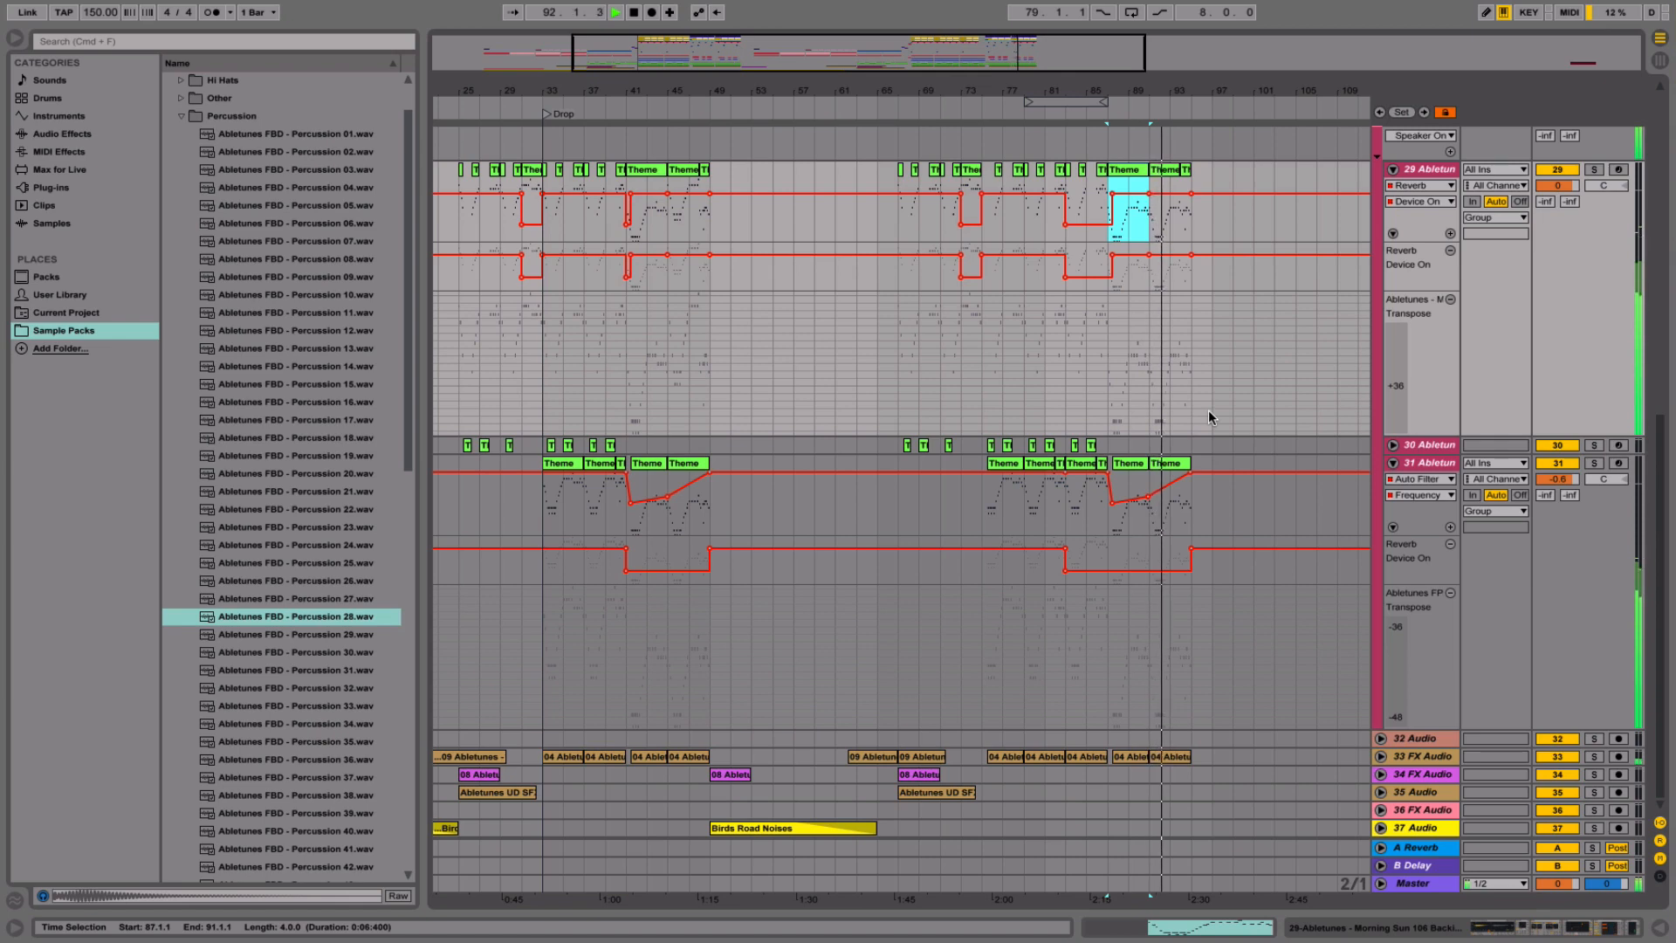
{"action": "scroll", "coordinate": [1208, 410], "scroll_direction": "down", "scroll_amount": 5}
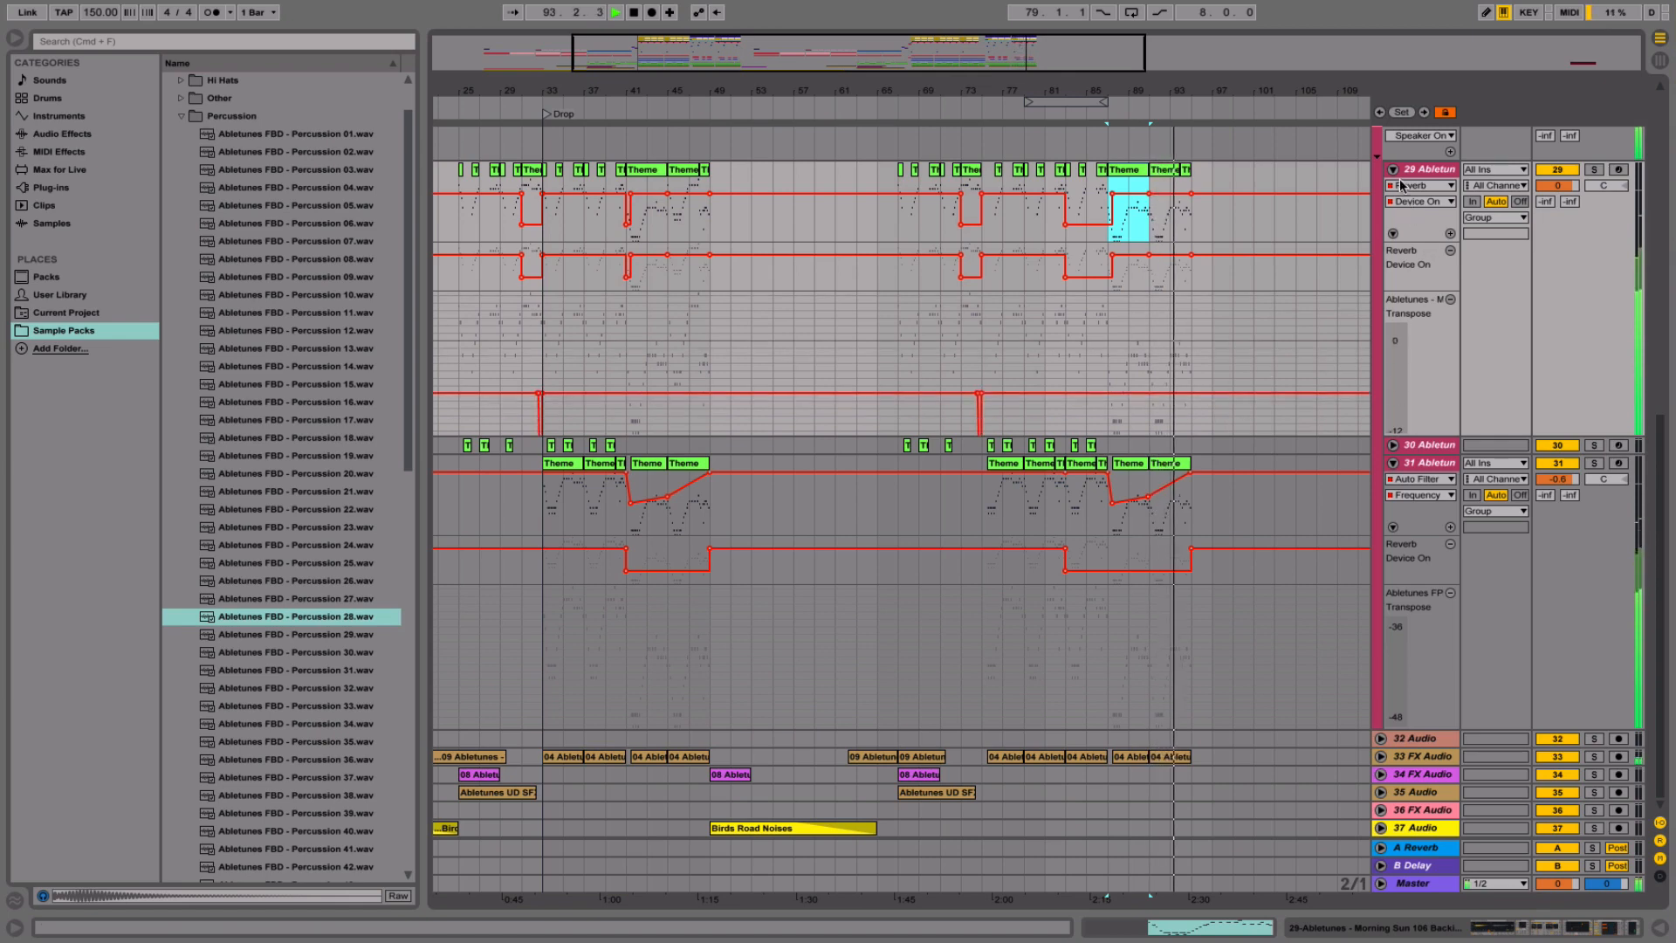
{"action": "scroll", "coordinate": [1218, 162], "scroll_direction": "up", "scroll_amount": 3}
{"action": "scroll", "coordinate": [1218, 156], "scroll_direction": "up", "scroll_amount": 10}
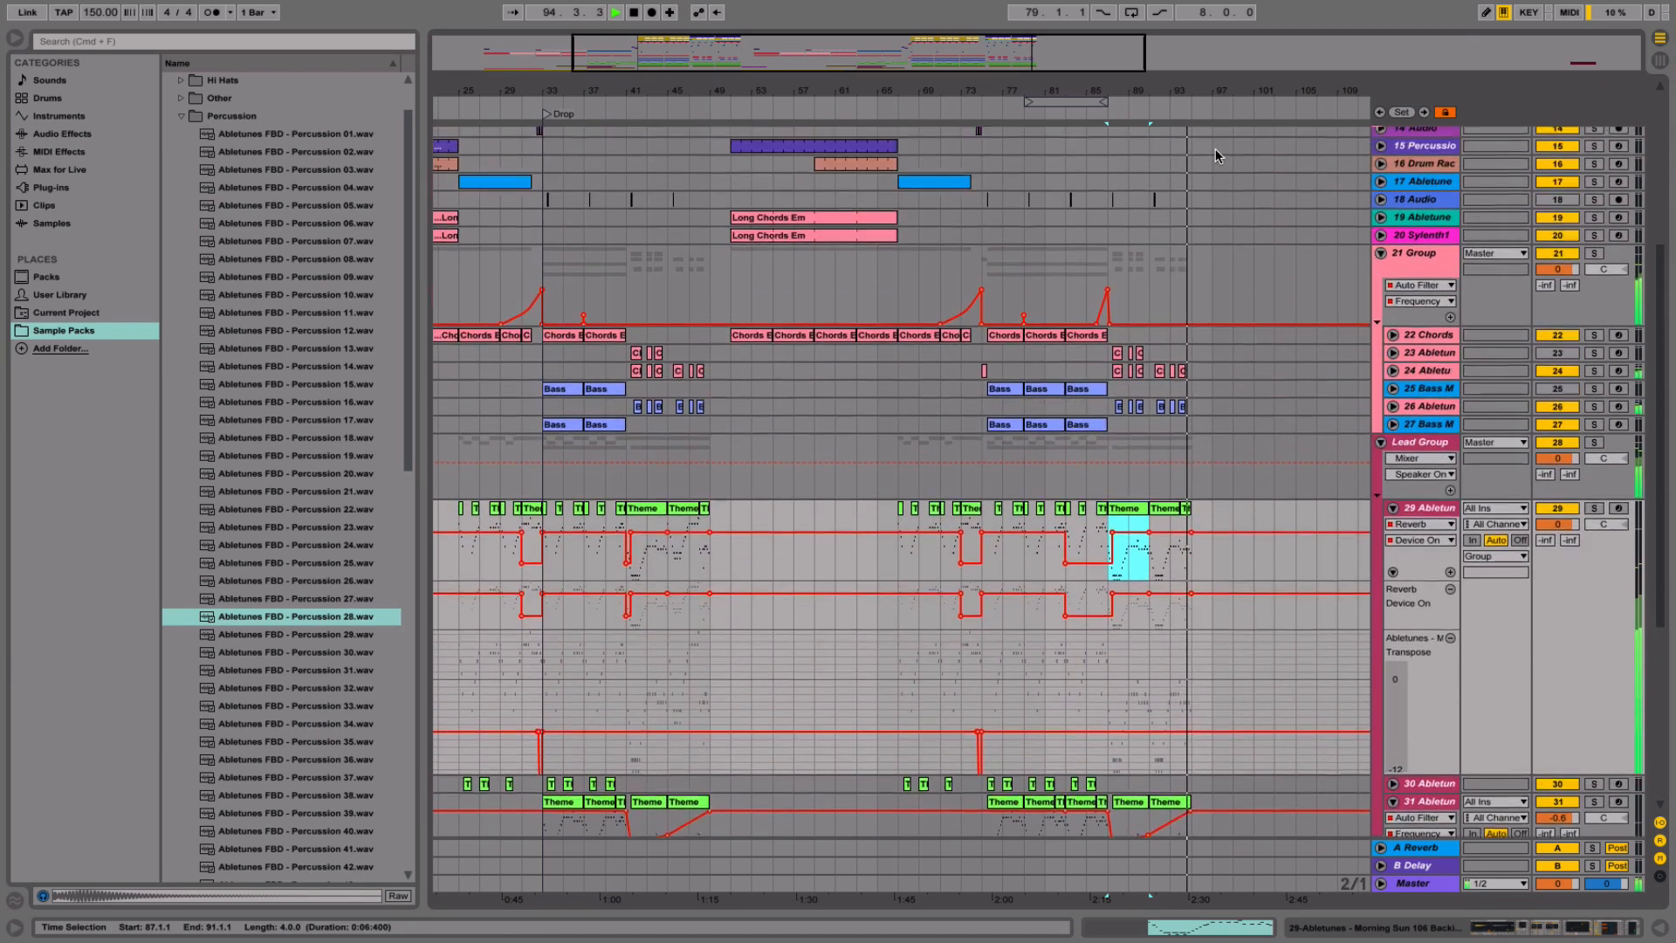
{"action": "key", "text": "space"}
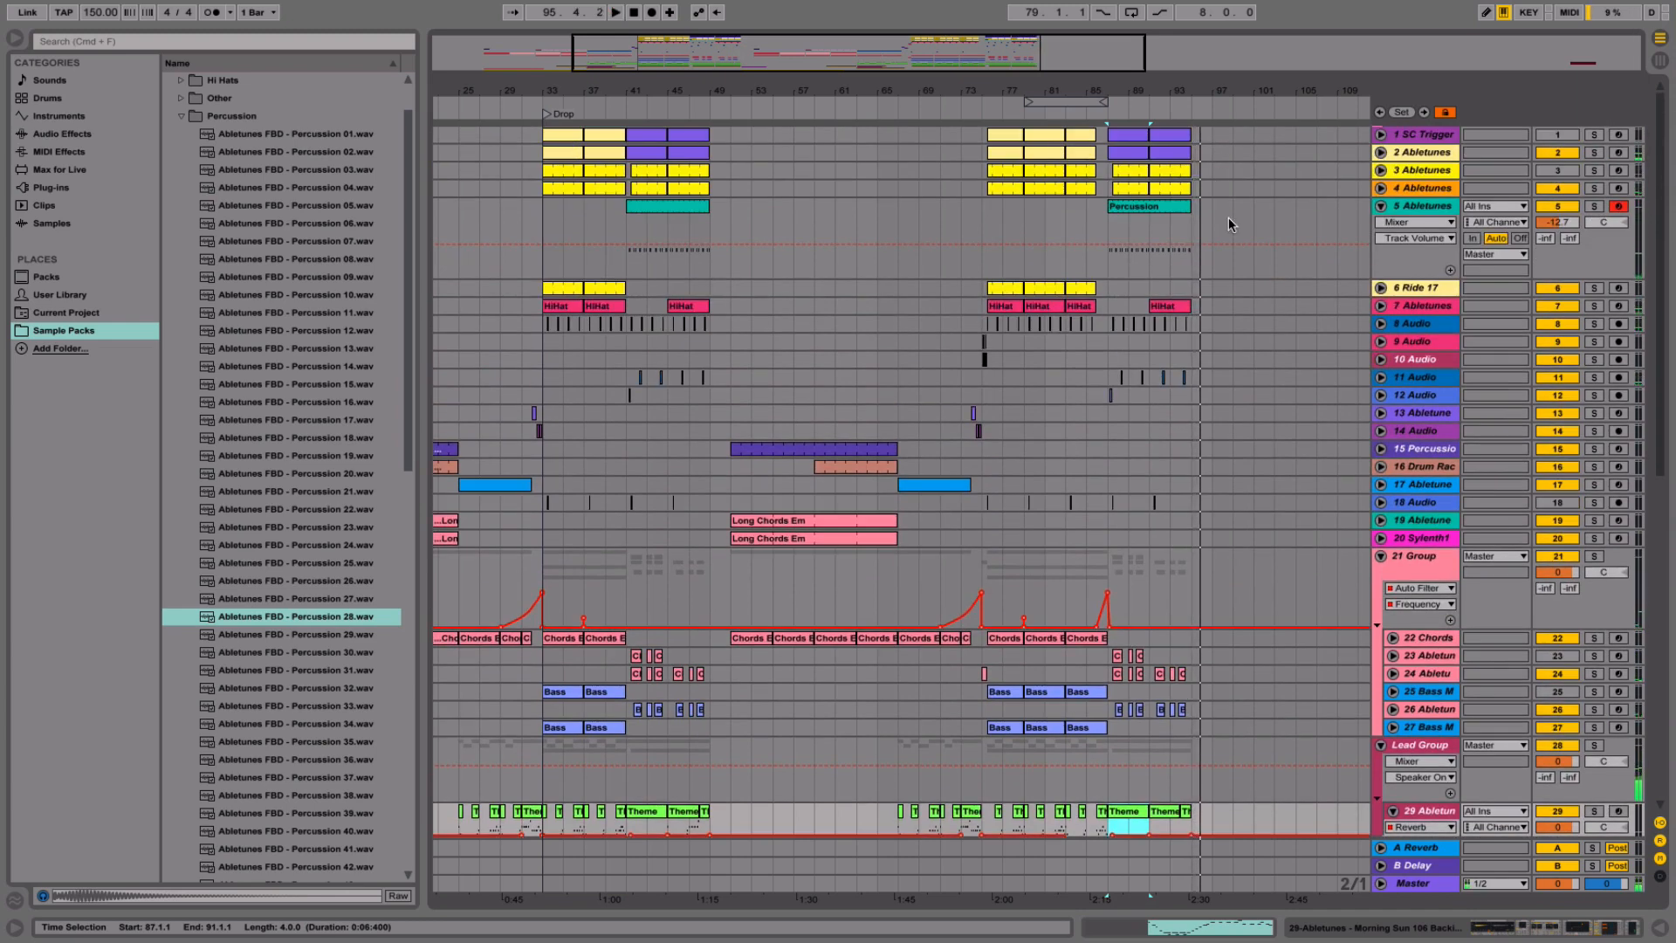
- Unfold track 7 and copy its HiHat clip from bar 91 to bar 87
{"action": "left_click", "coordinate": [1382, 307]}
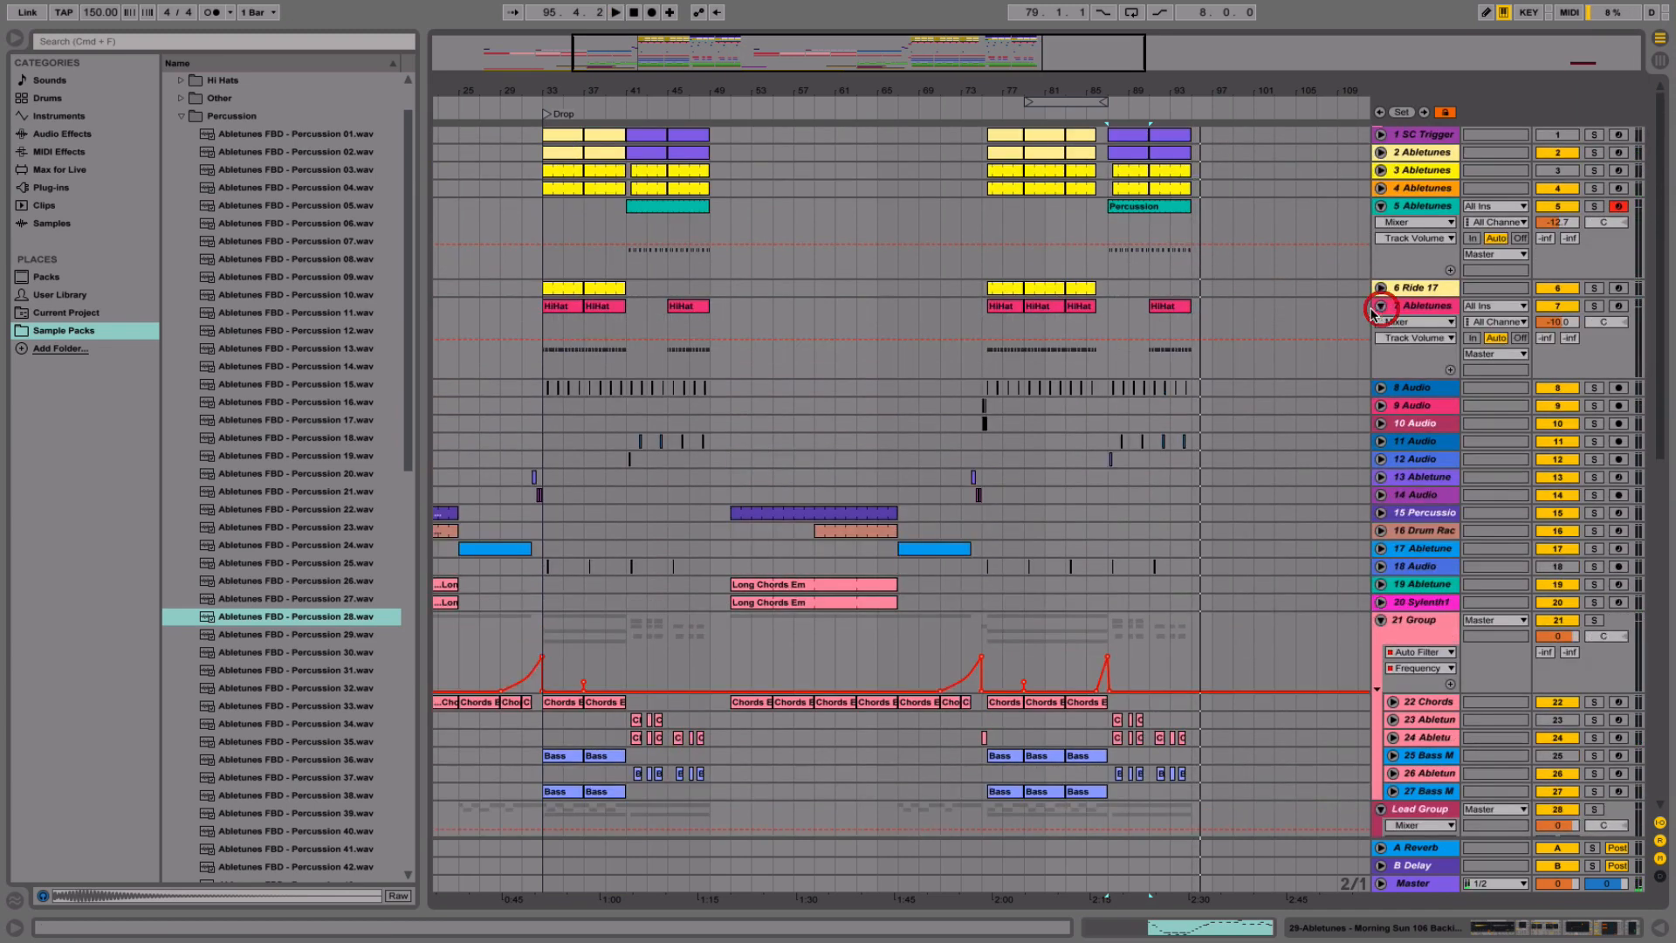
{"action": "left_click", "coordinate": [1165, 308]}
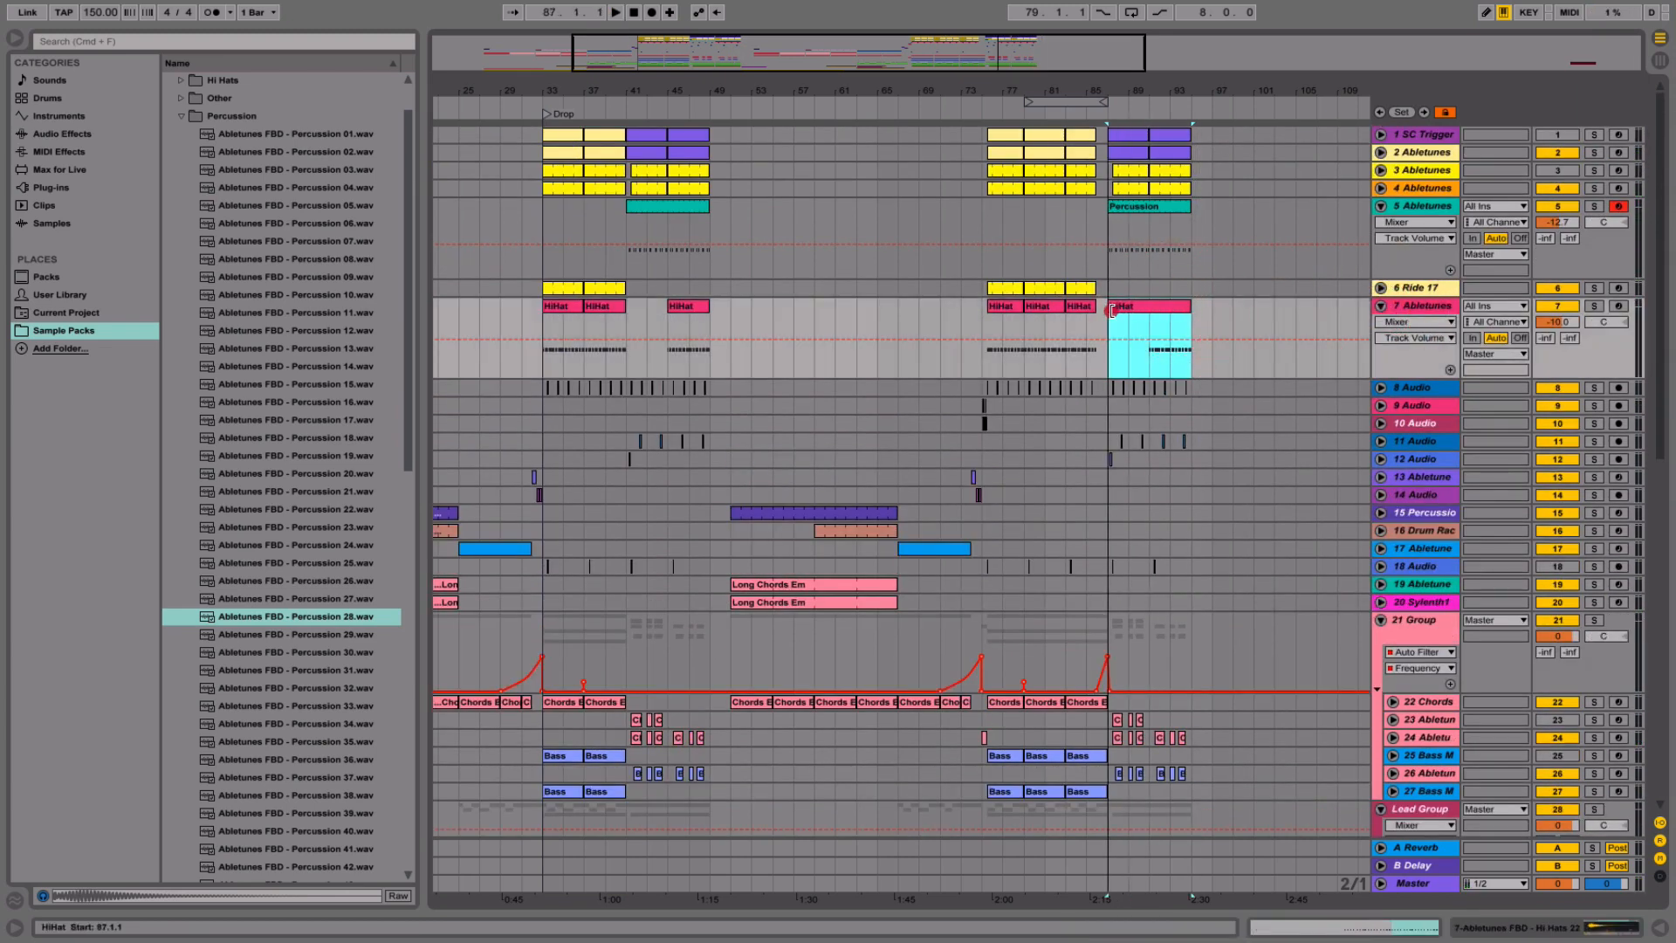
{"action": "left_click", "coordinate": [1143, 304]}
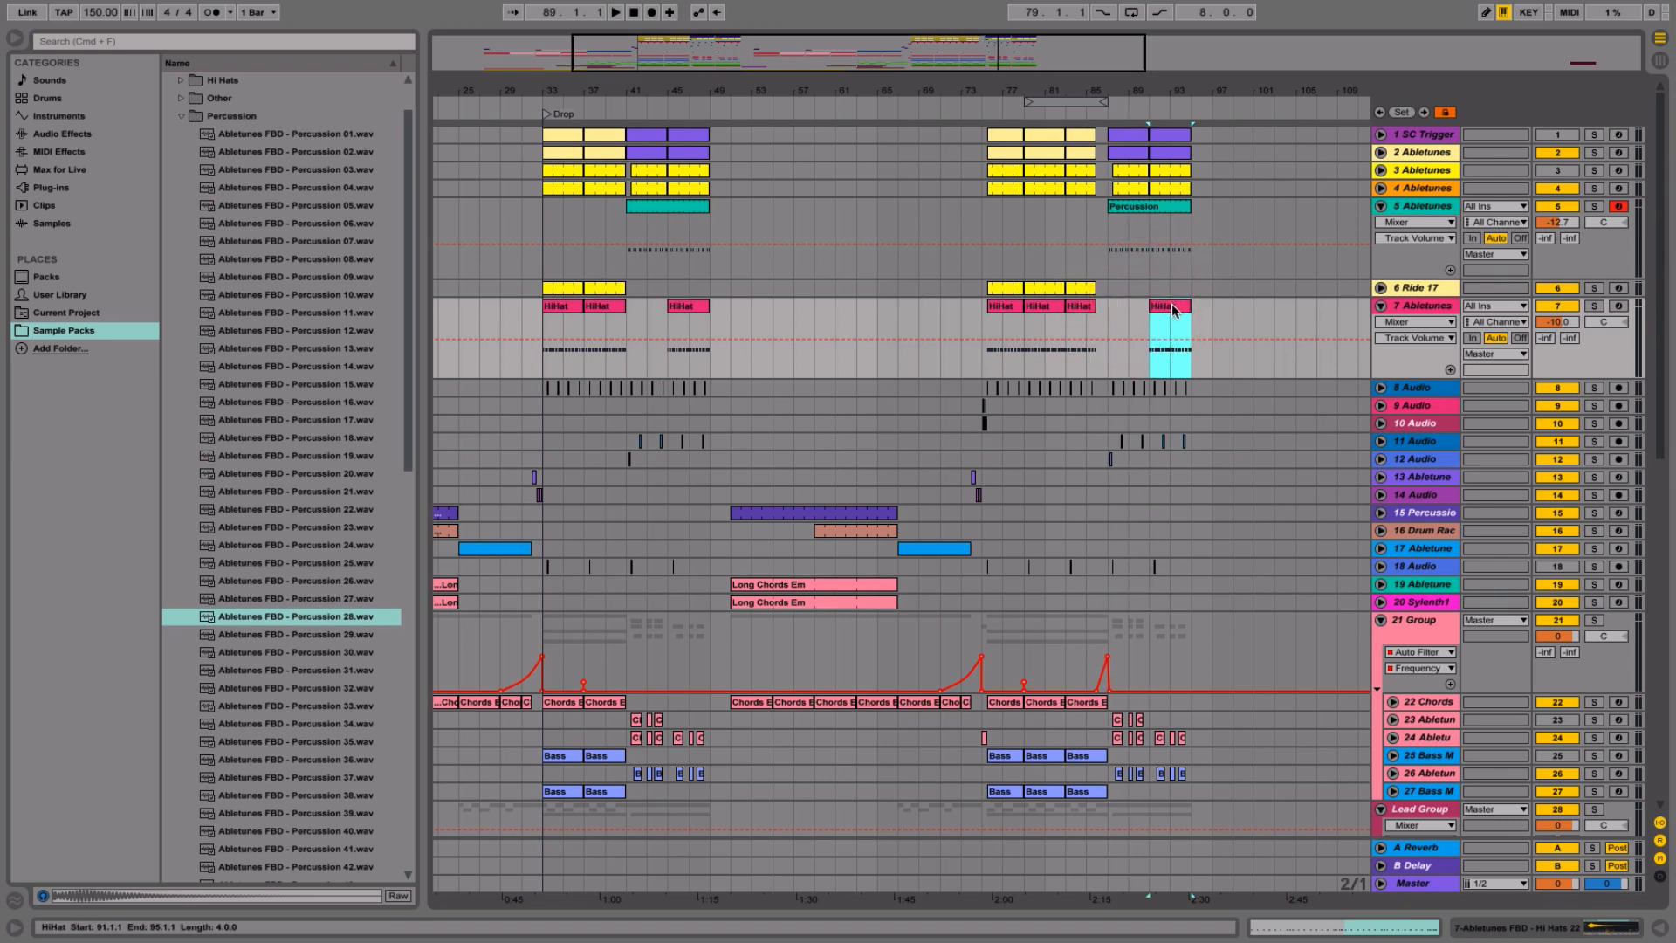
{"action": "left_click_drag", "start_coordinate": [1173, 307], "coordinate": [1133, 307]}
- Delete every note except the first C3 hit in the HiHat clip at bar 87
{"action": "double_click", "coordinate": [1133, 306]}
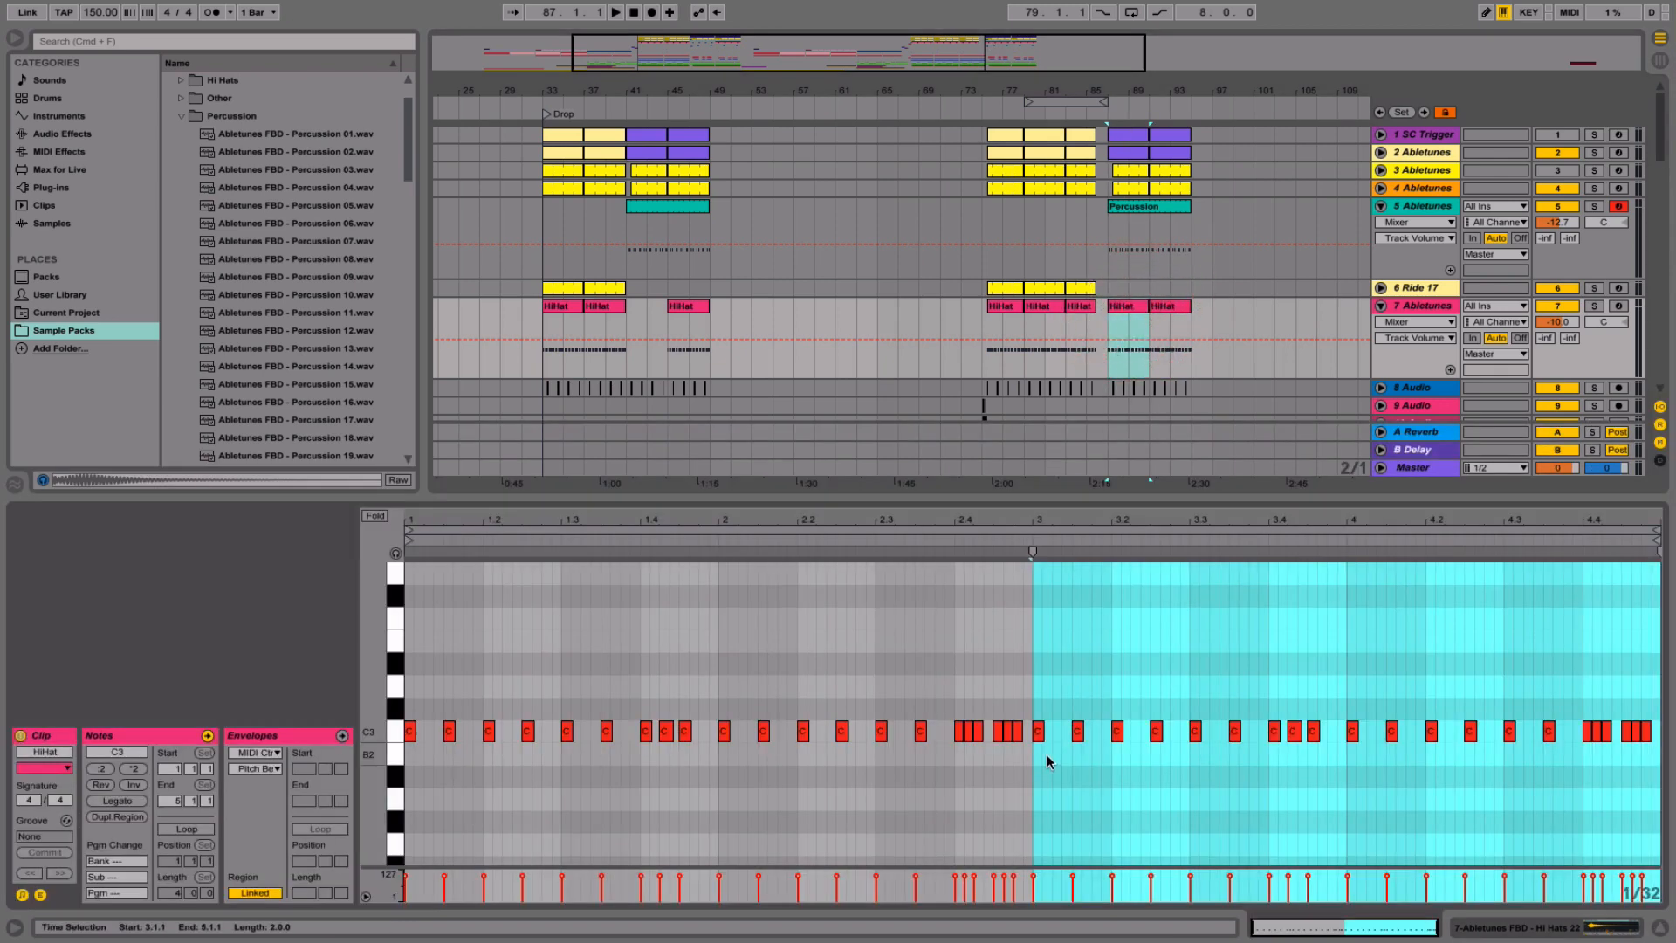
{"action": "left_click_drag", "start_coordinate": [439, 670], "coordinate": [1659, 785]}
{"action": "key", "text": "Delete"}
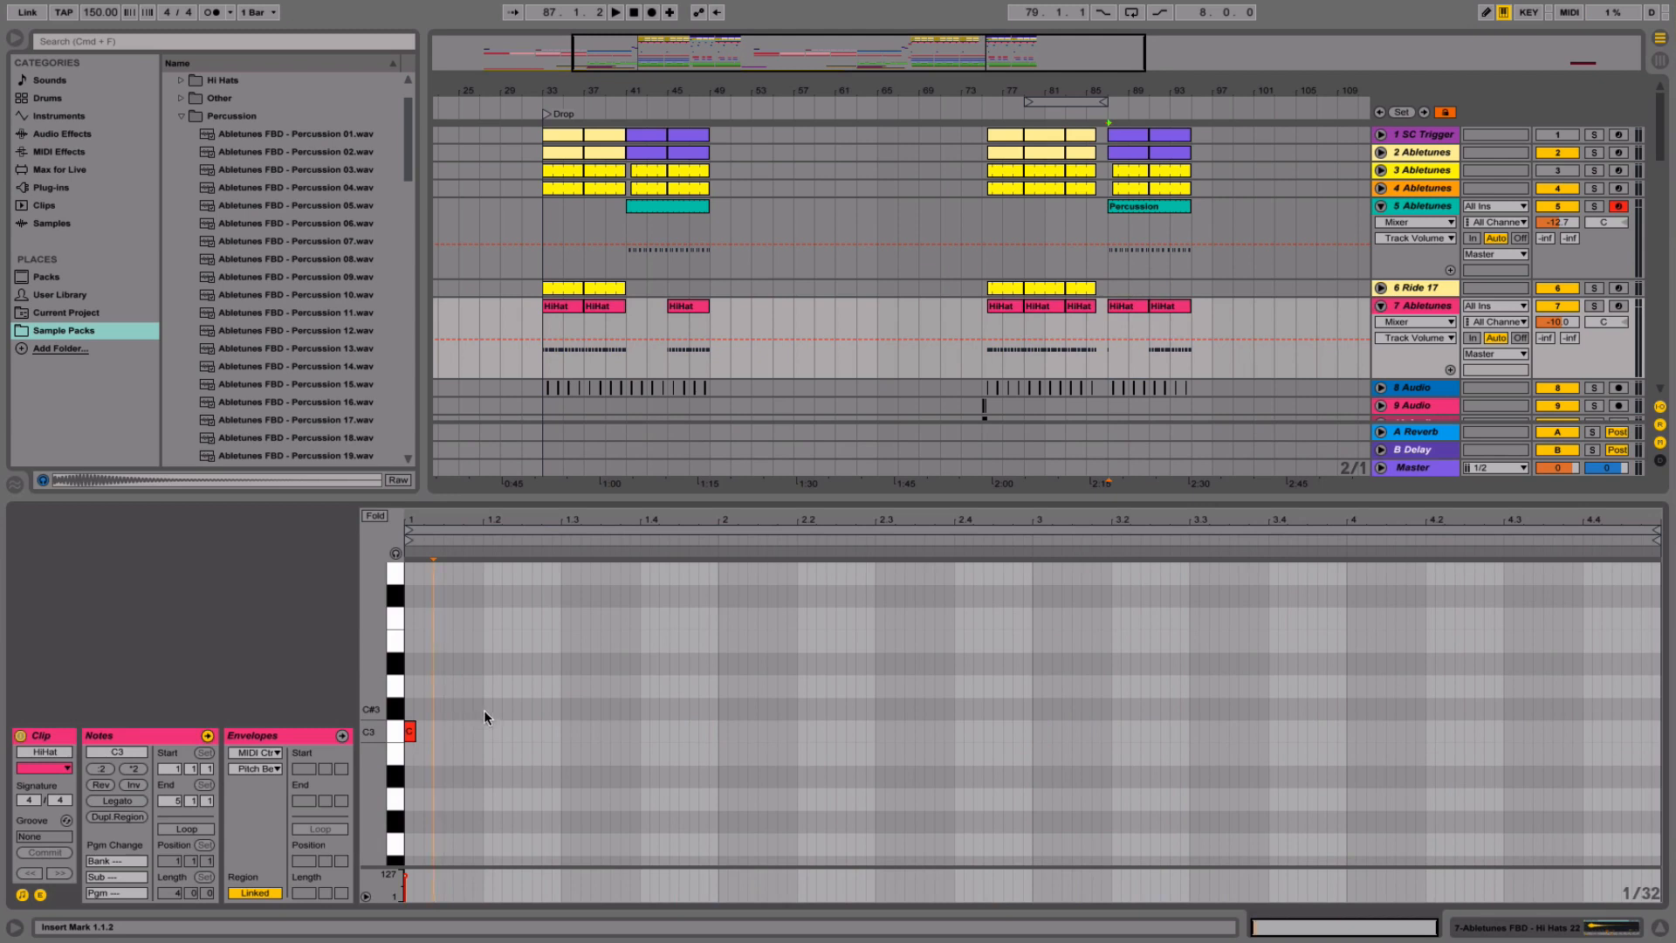
- Repeat the C3 hi-hat note on every beat through all four bars of the clip and play it from bar 87
{"action": "left_click_drag", "start_coordinate": [484, 714], "coordinate": [280, 768]}
{"action": "key", "text": "super+d"}
{"action": "key", "text": "super+d"}
{"action": "key", "text": "super+d"}
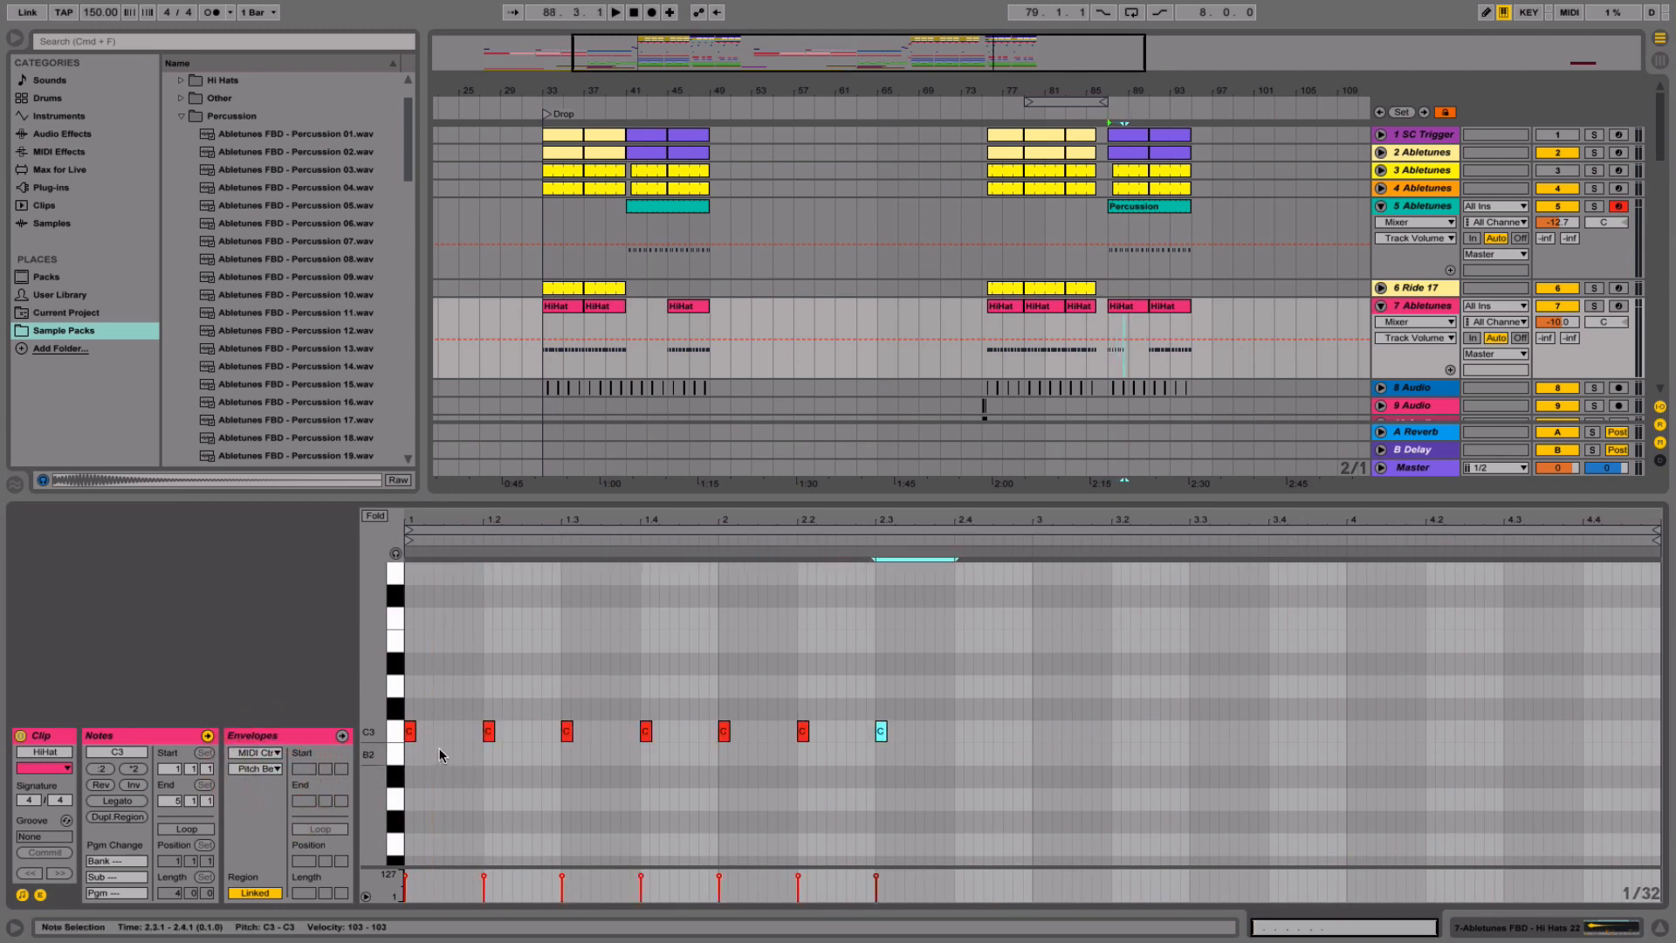
{"action": "key", "text": "super+d"}
{"action": "key", "text": "super+d"}
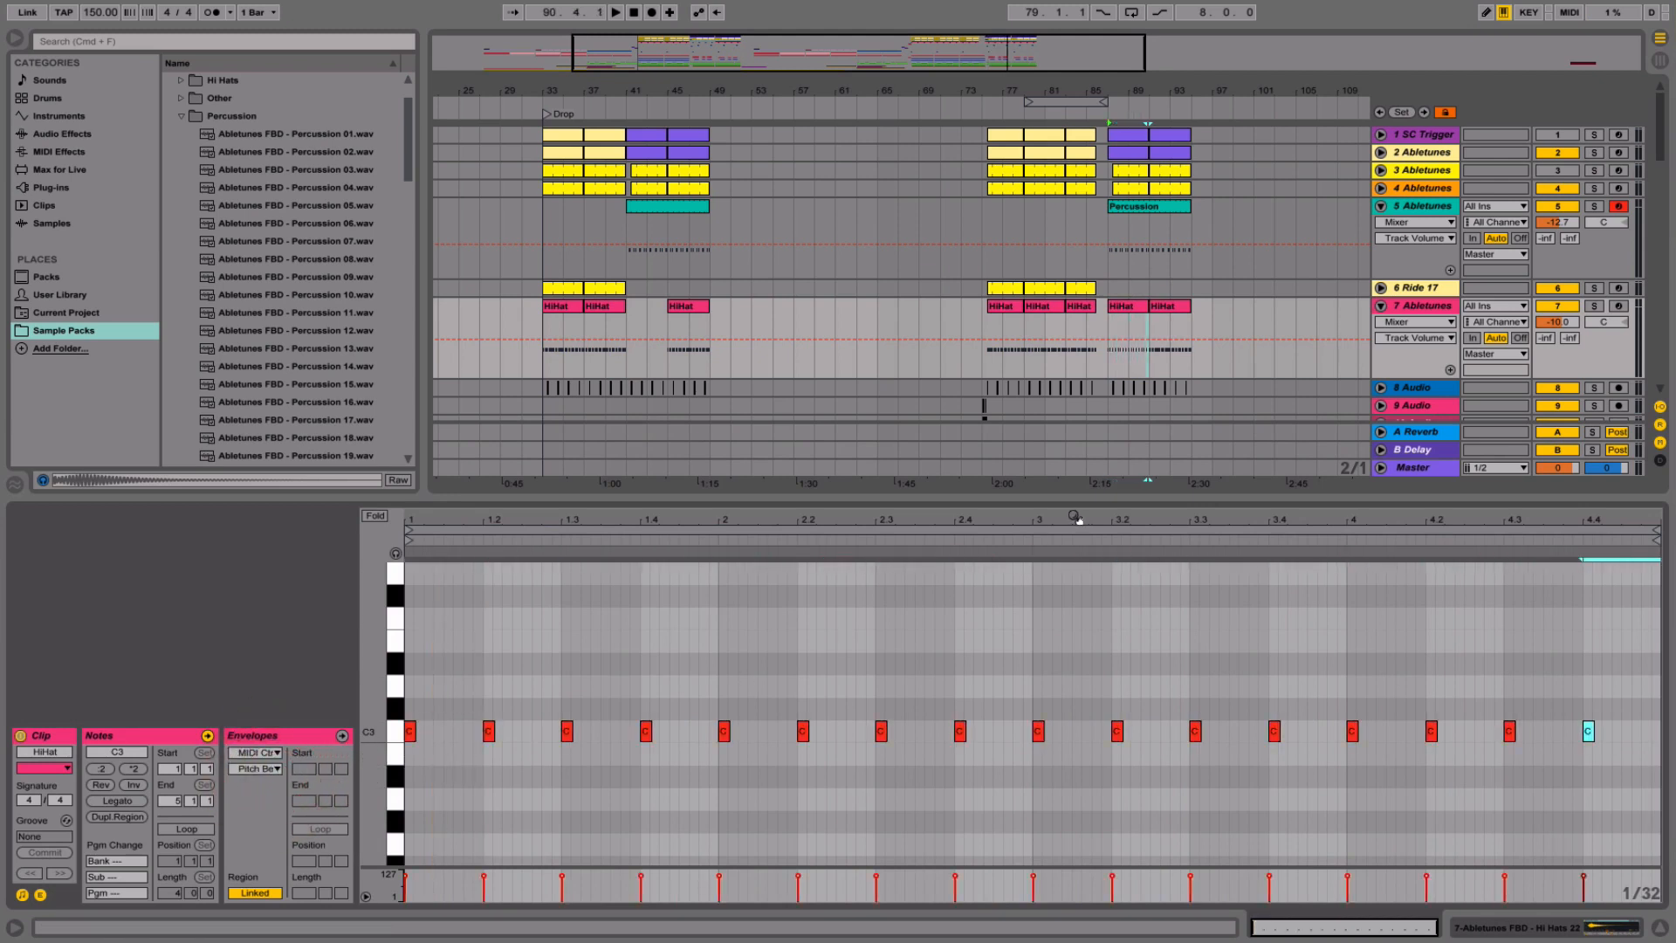
{"action": "left_click", "coordinate": [1129, 309]}
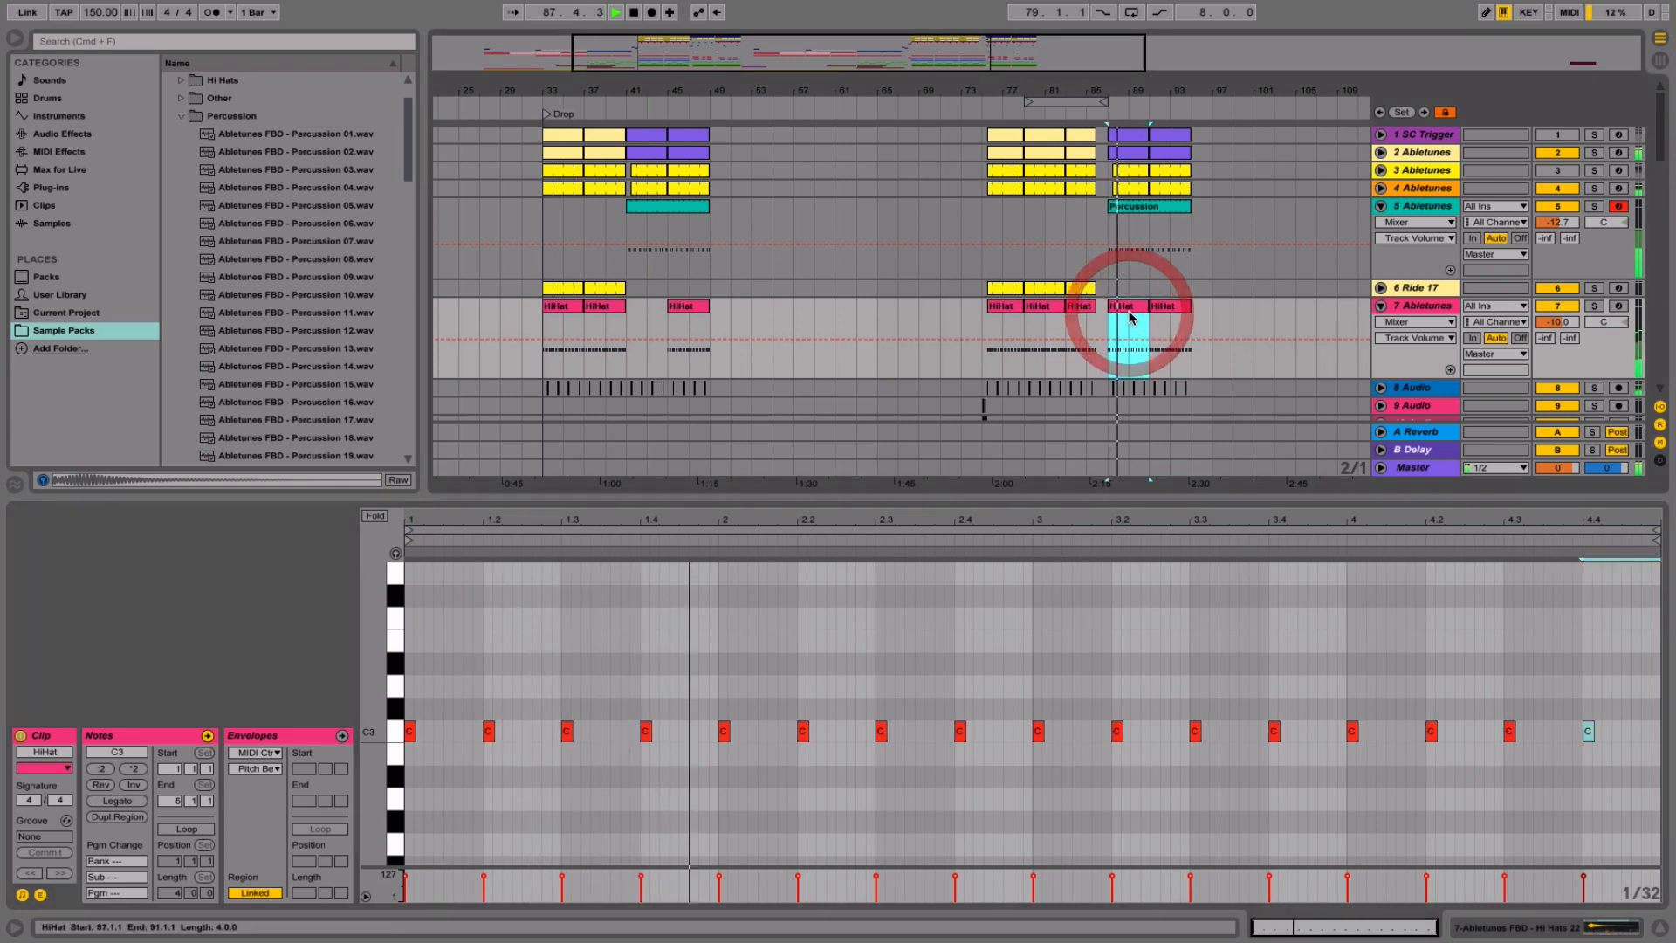
- Add an extra C3 hi-hat note half a beat after 2.4 and duplicate the first two bars of notes over bars 3 and 4
{"action": "left_click", "coordinate": [973, 681]}
{"action": "double_click", "coordinate": [980, 731]}
{"action": "key", "text": "space"}
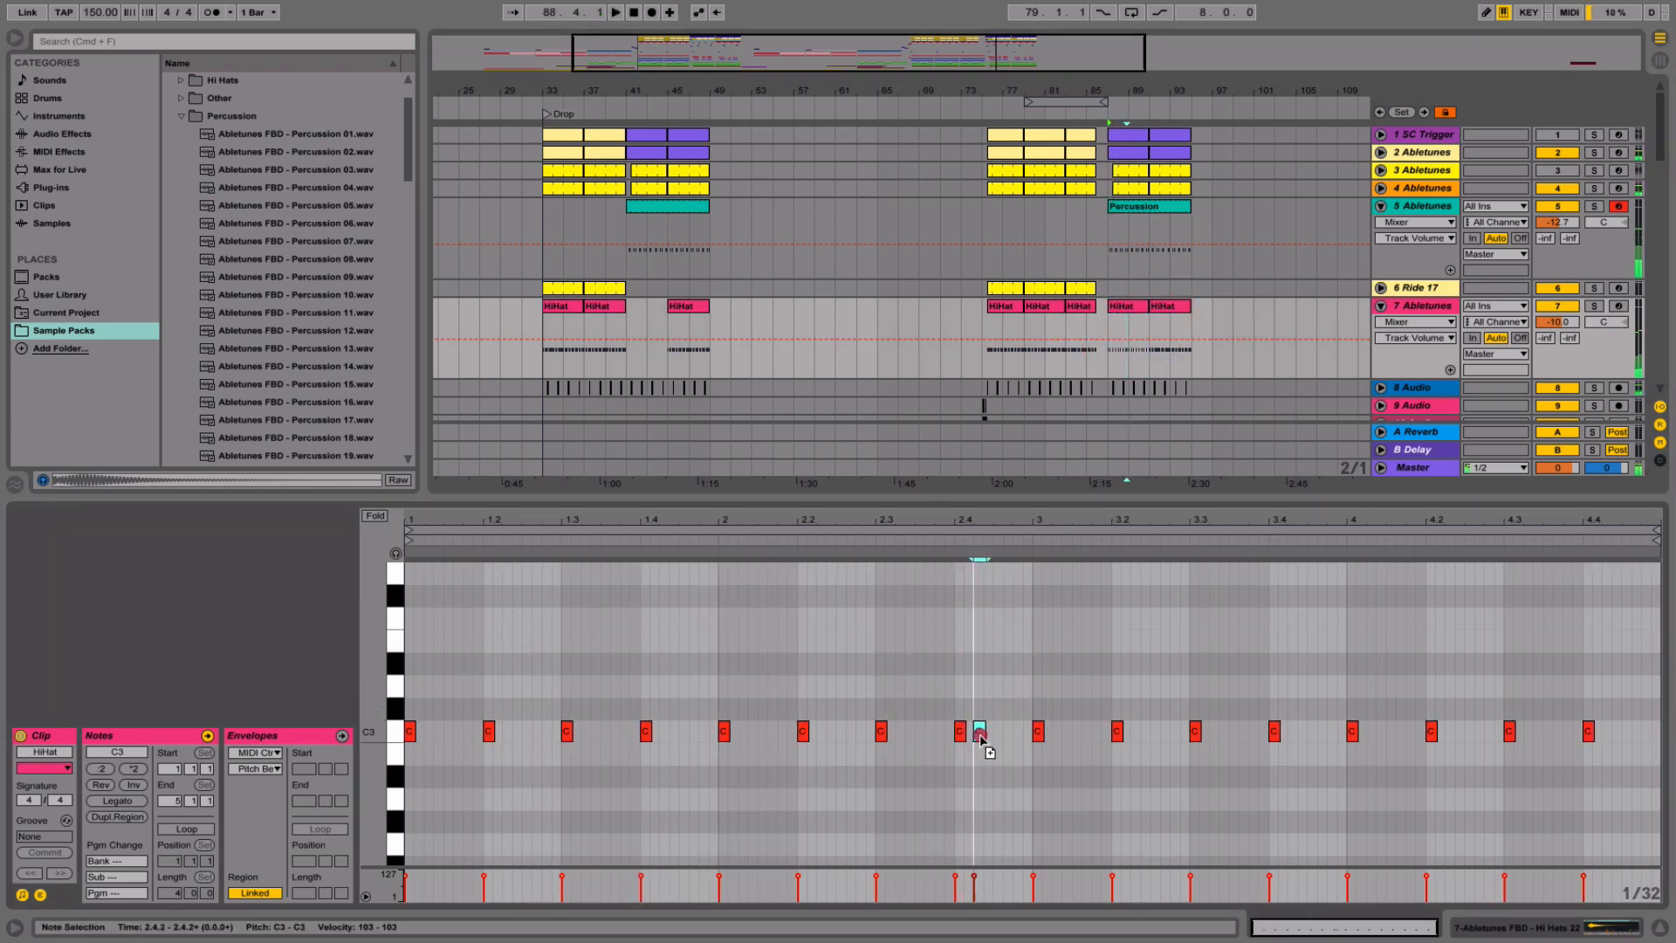
{"action": "key", "text": "space"}
{"action": "left_click_drag", "start_coordinate": [1031, 706], "coordinate": [407, 772]}
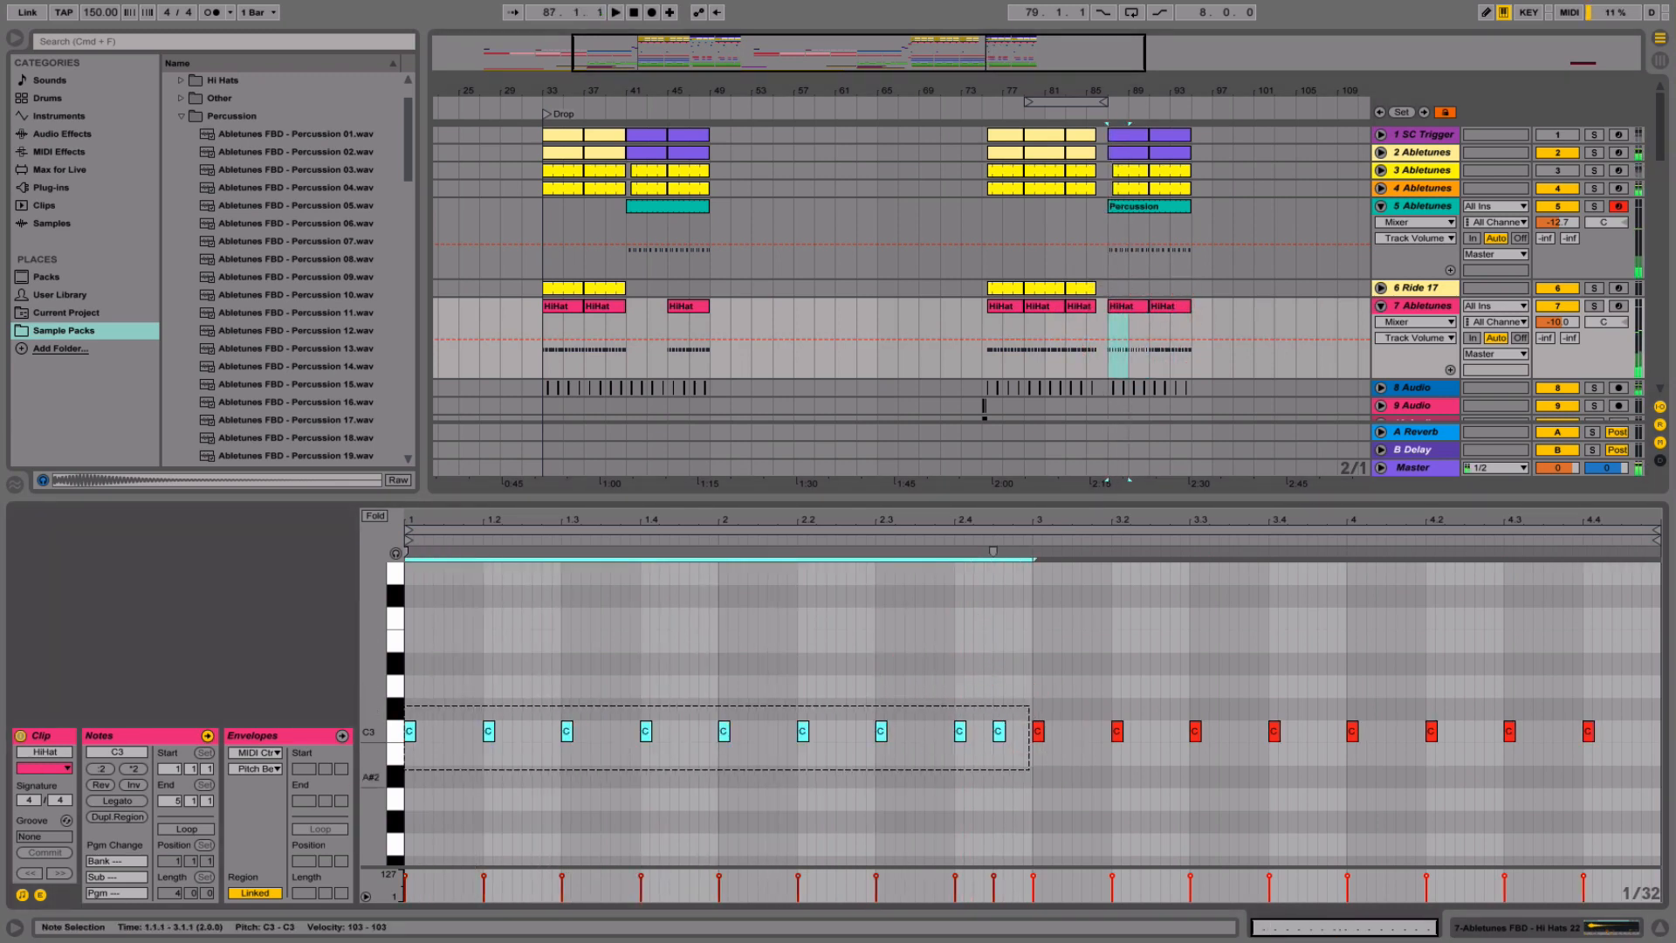
{"action": "key", "text": "ctrl+d"}
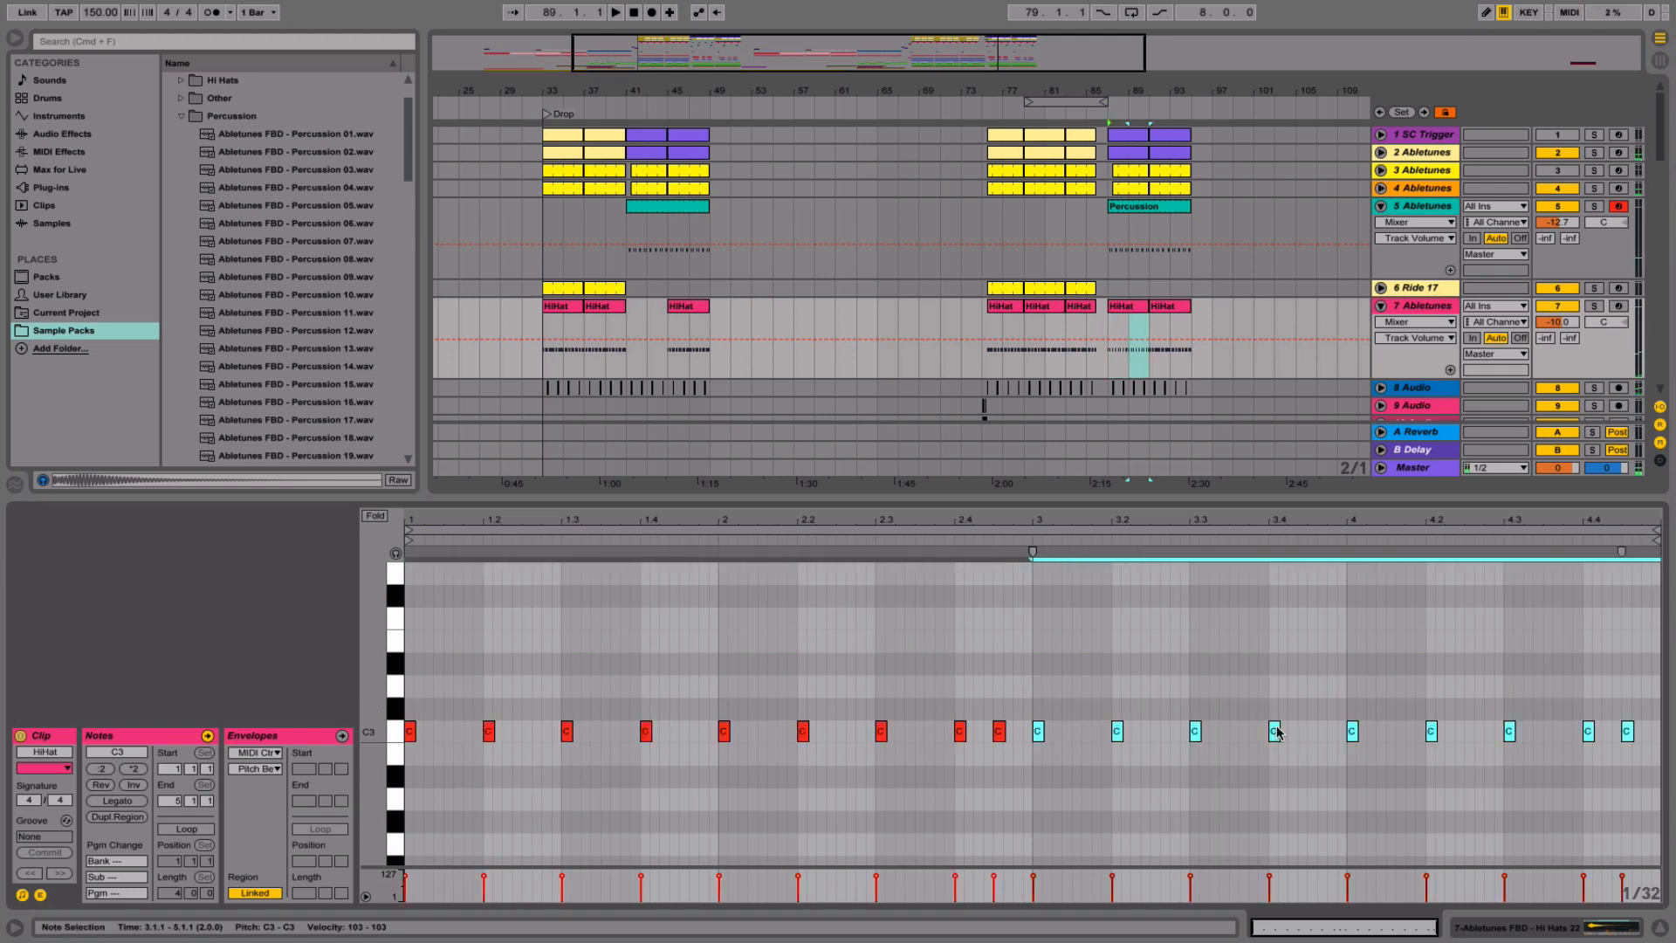
- Hide the clip editor and duplicate track 7's HiHat clip from bar 87 over the one at bar 91
{"action": "left_click", "coordinate": [1662, 929]}
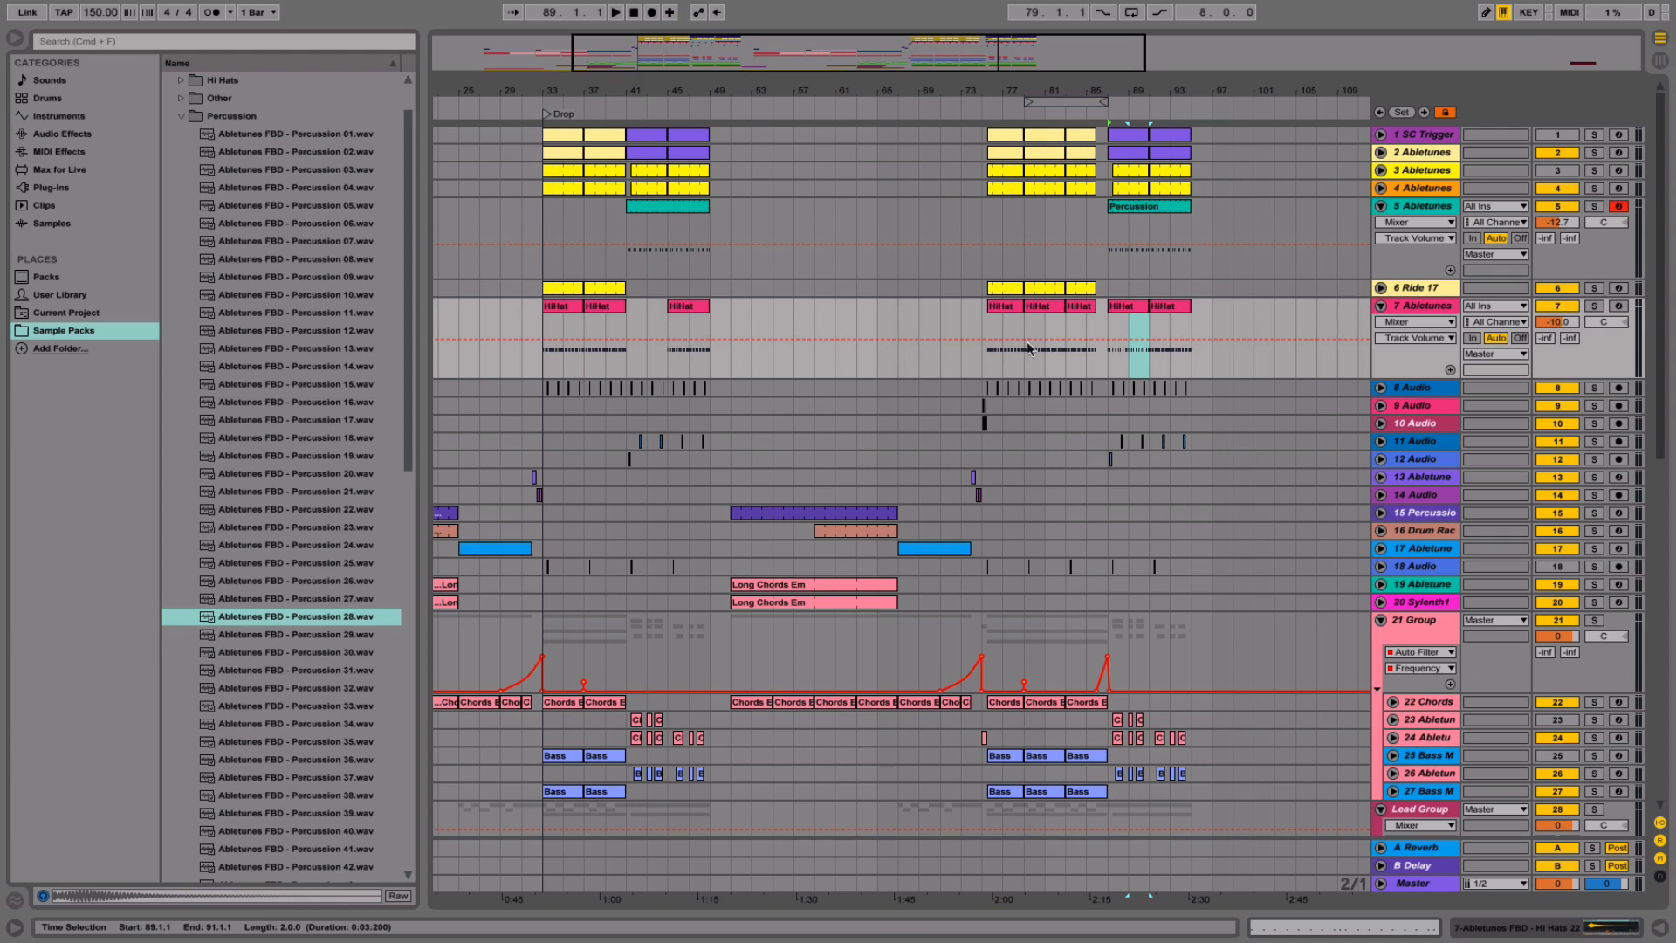
{"action": "left_click", "coordinate": [1126, 303]}
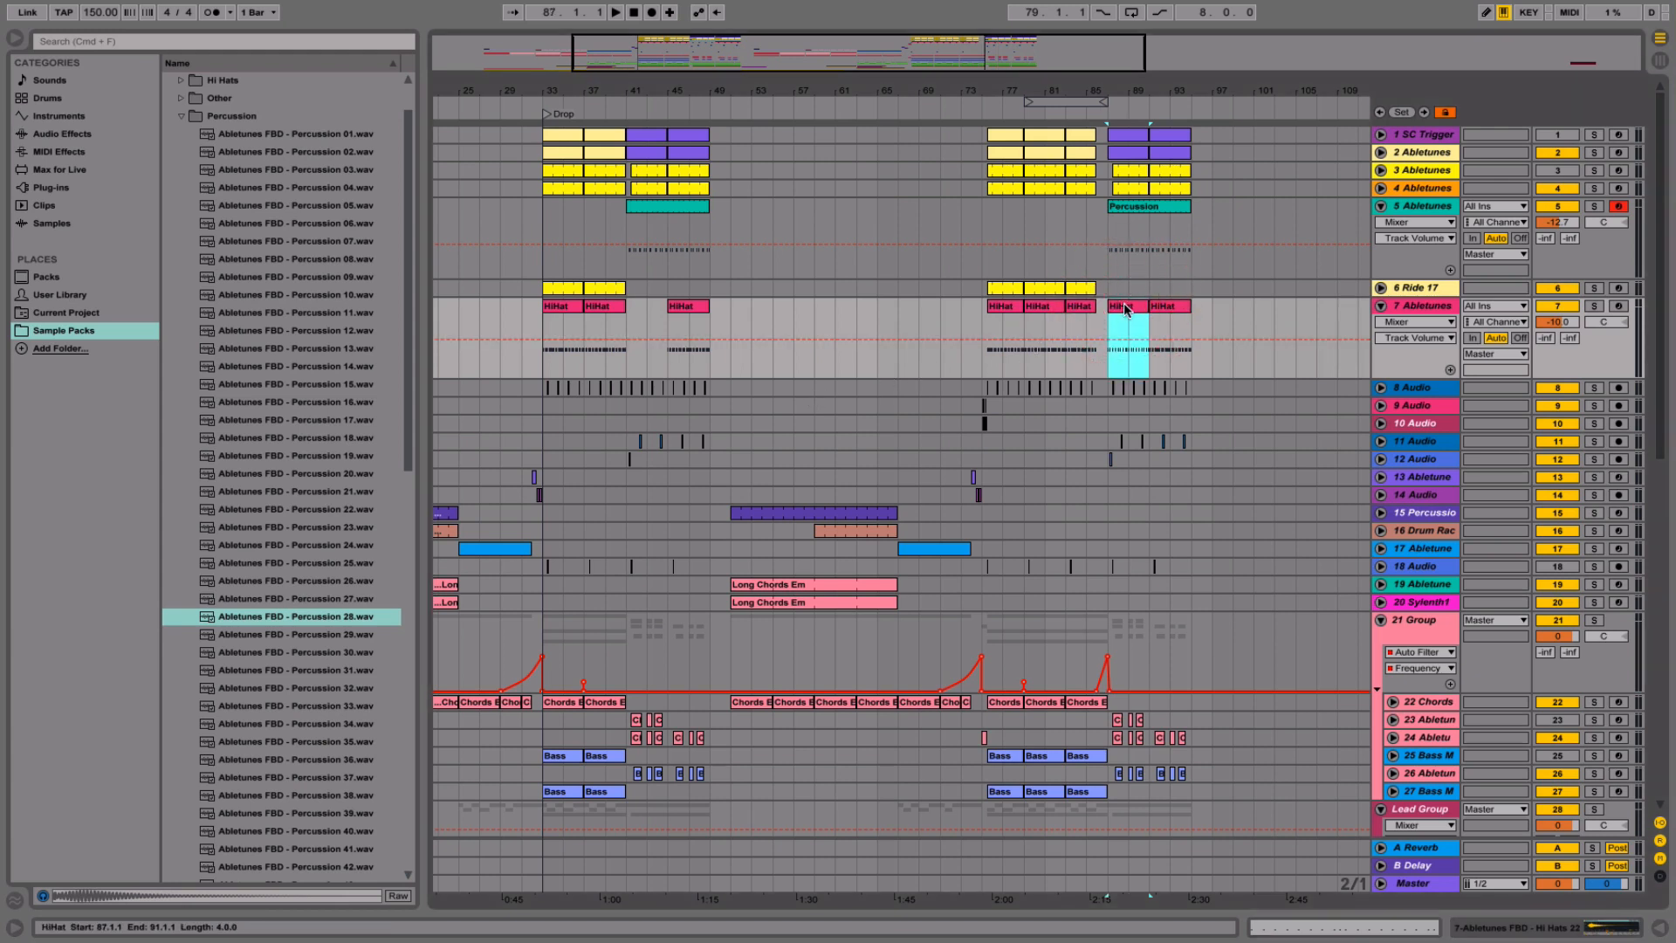
{"action": "left_click", "coordinate": [1152, 306]}
{"action": "left_click", "coordinate": [1129, 310]}
{"action": "key", "text": "super+d"}
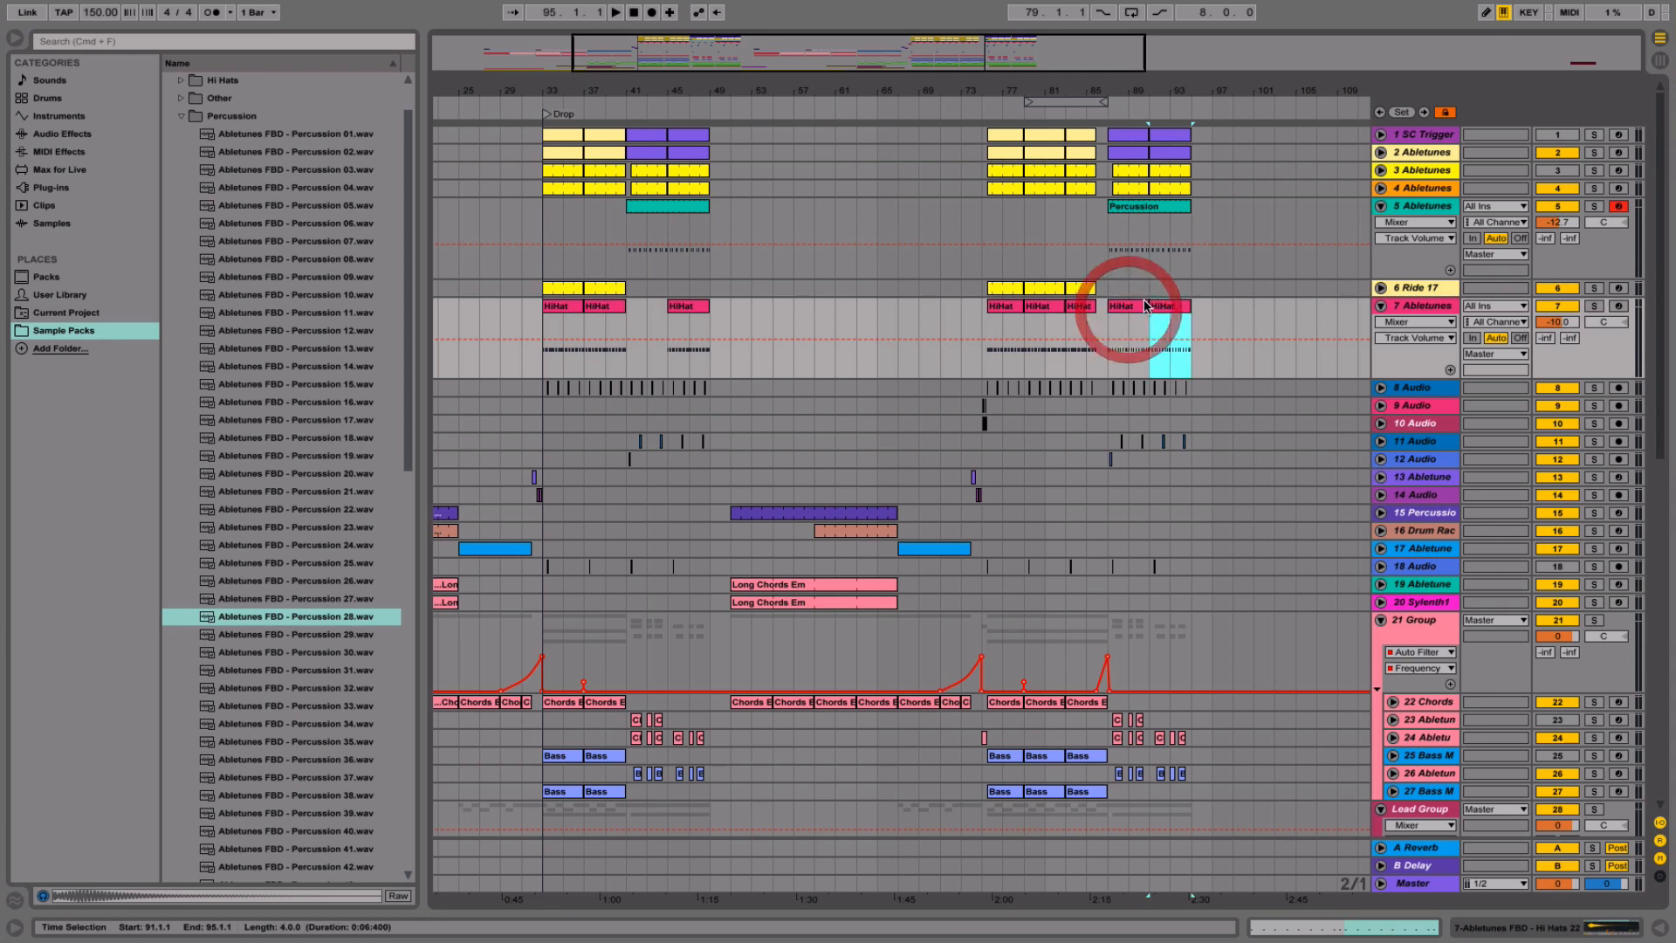
- Fold tracks 5, 7 and the lead tracks 29 to 31, and play the arrangement from bar 85
{"action": "left_click", "coordinate": [1095, 358]}
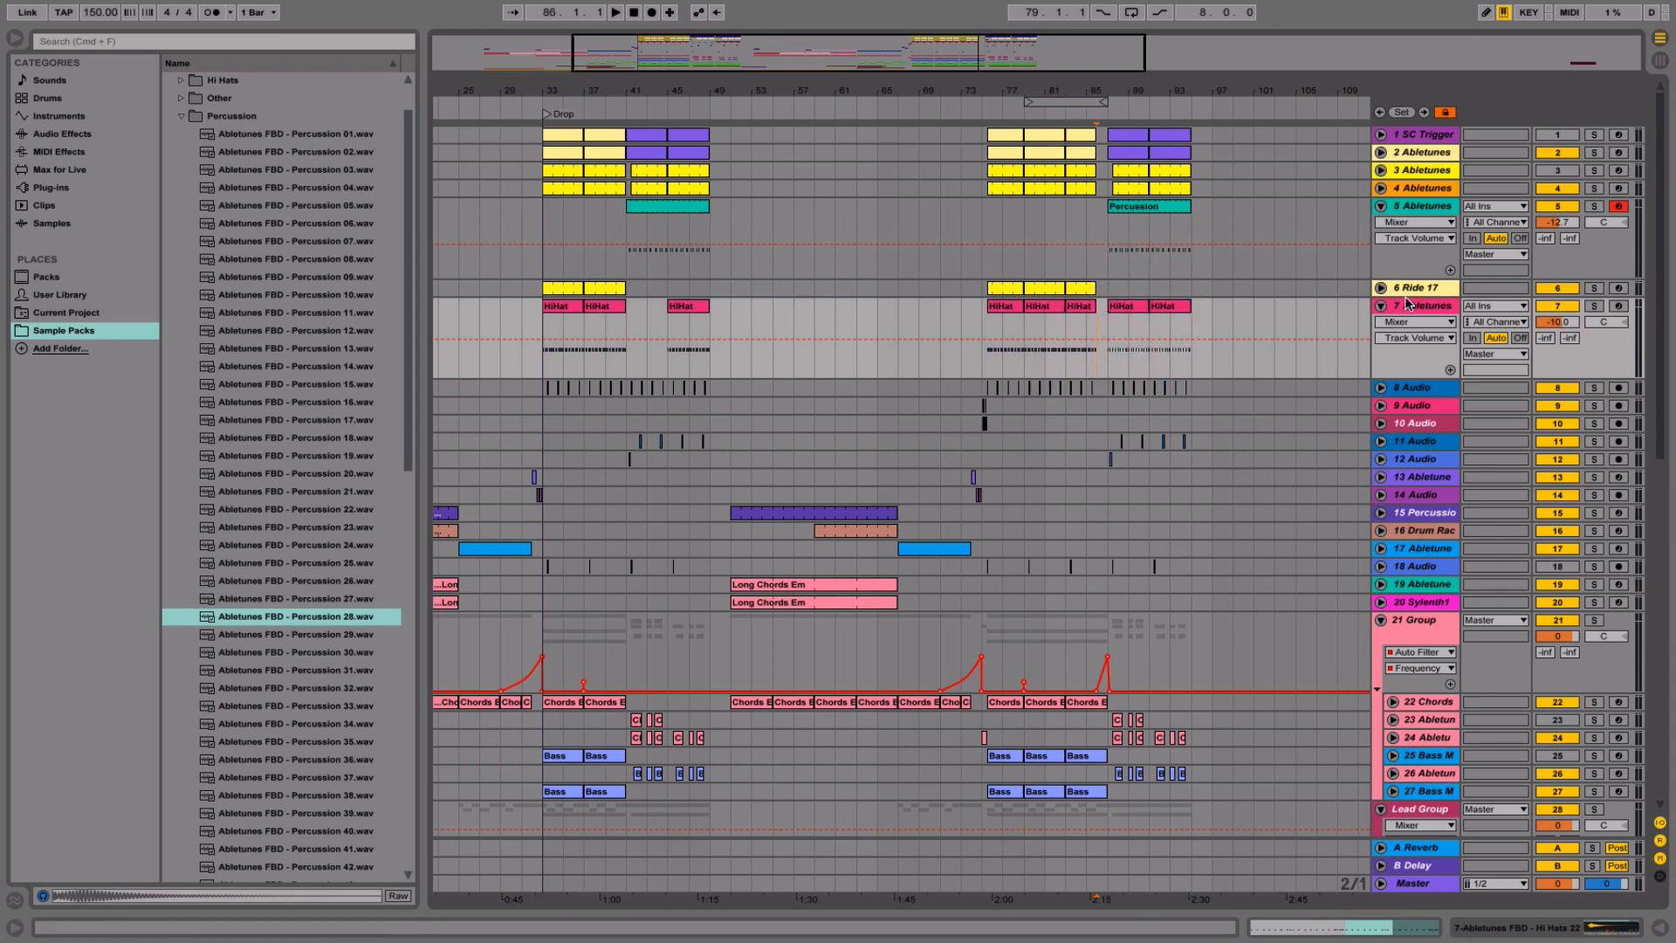
{"action": "left_click", "coordinate": [1380, 306]}
{"action": "left_click", "coordinate": [1380, 207]}
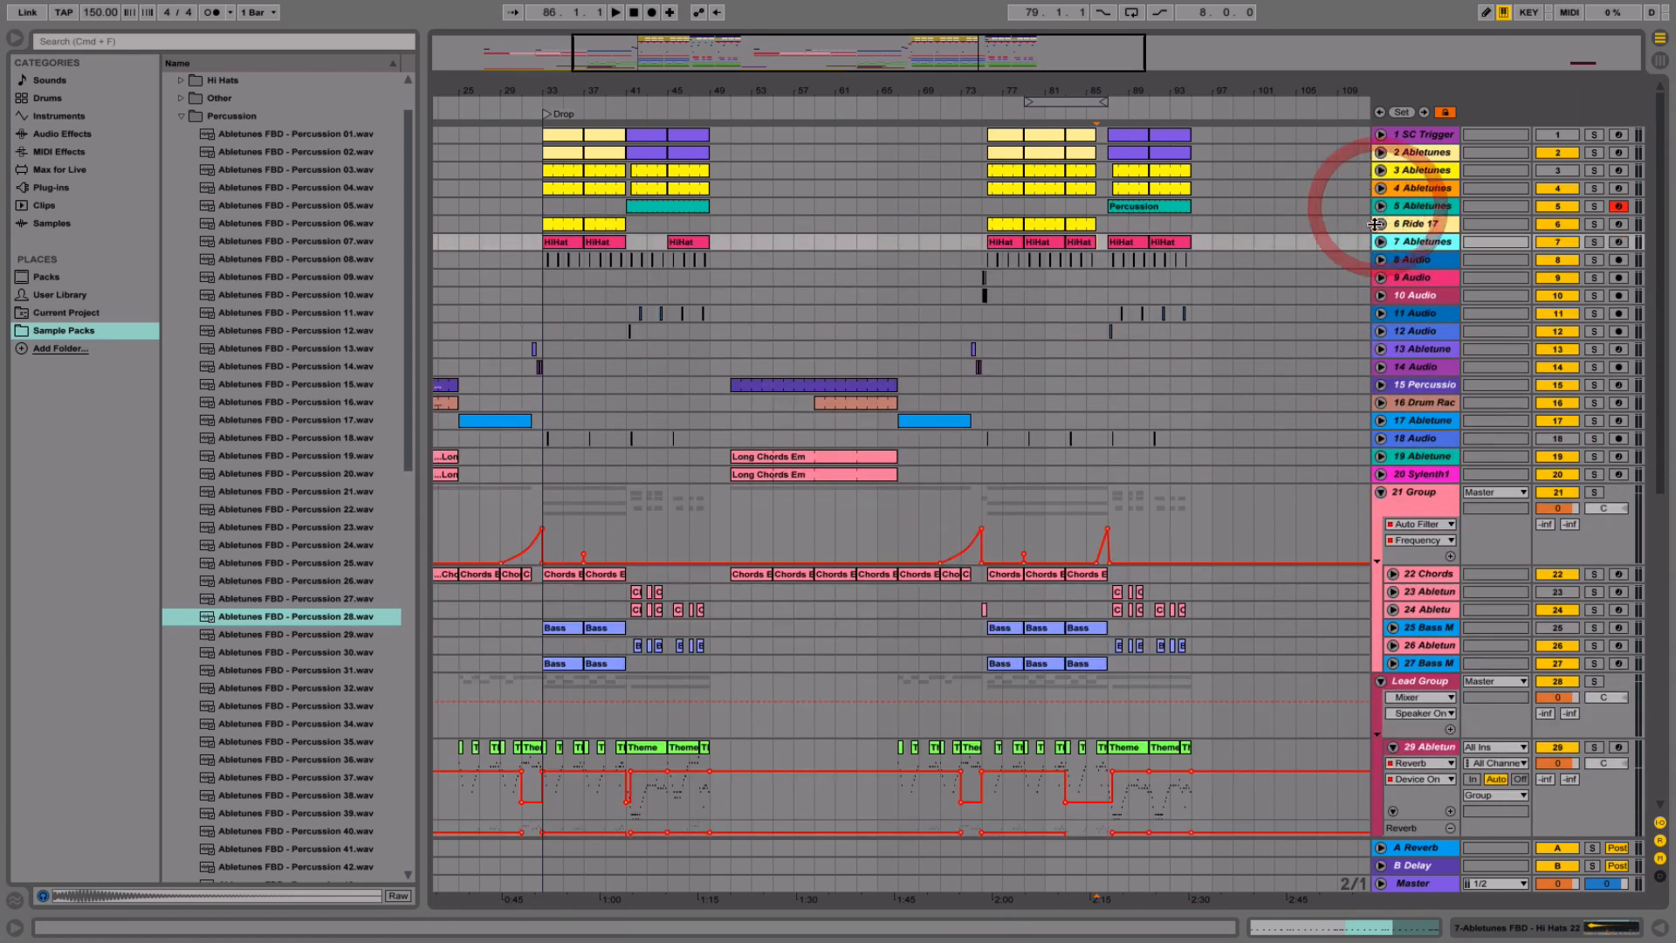
{"action": "left_click", "coordinate": [1397, 742]}
{"action": "scroll", "coordinate": [1217, 512], "scroll_direction": "down", "scroll_amount": 2}
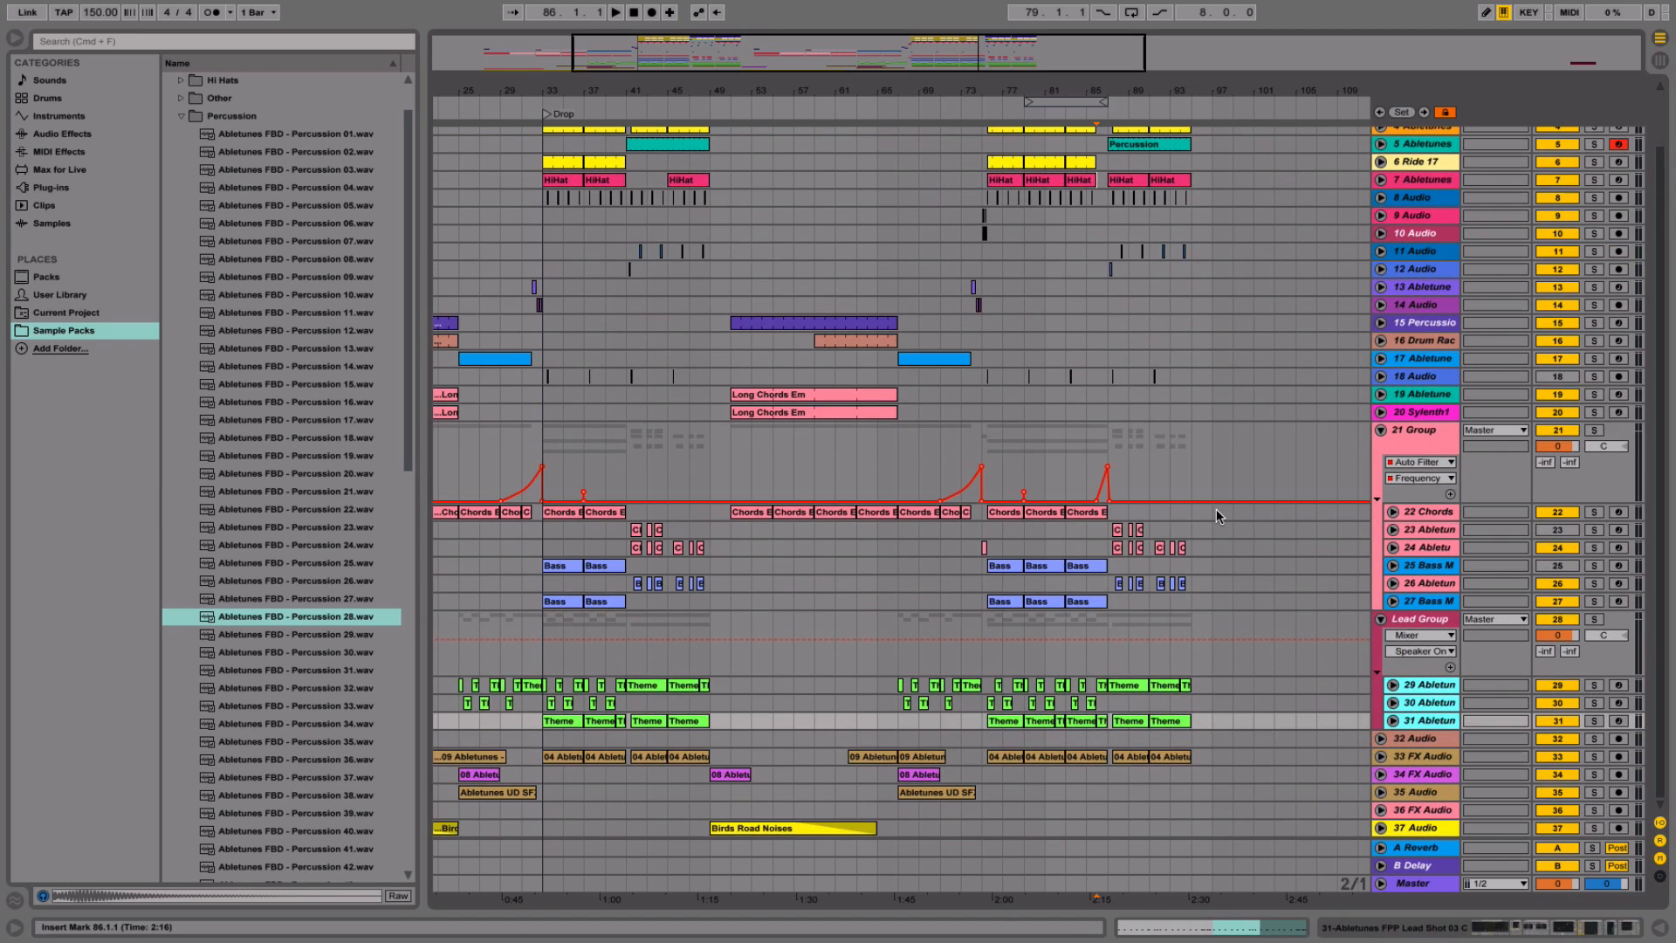
{"action": "left_click", "coordinate": [1084, 655]}
{"action": "key", "text": "space"}
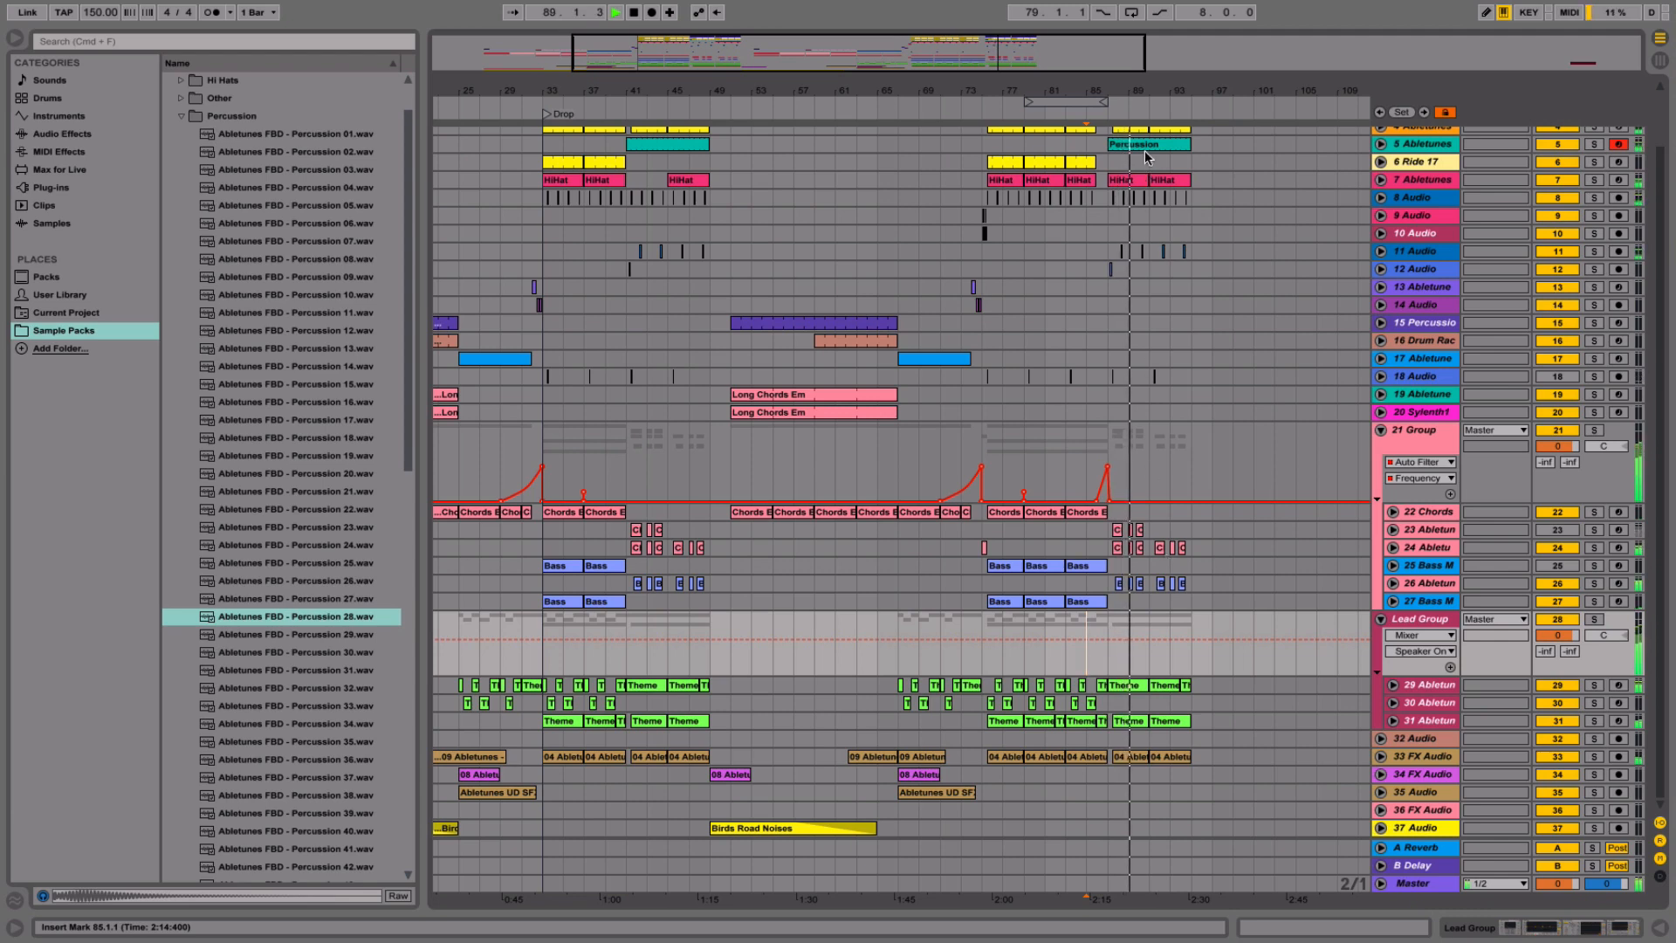
- Unfold audio track 12, stop playback and show the source sample of its vocal chant clip at bar 87 in the browser
{"action": "left_click_drag", "start_coordinate": [1130, 90], "coordinate": [1130, 127]}
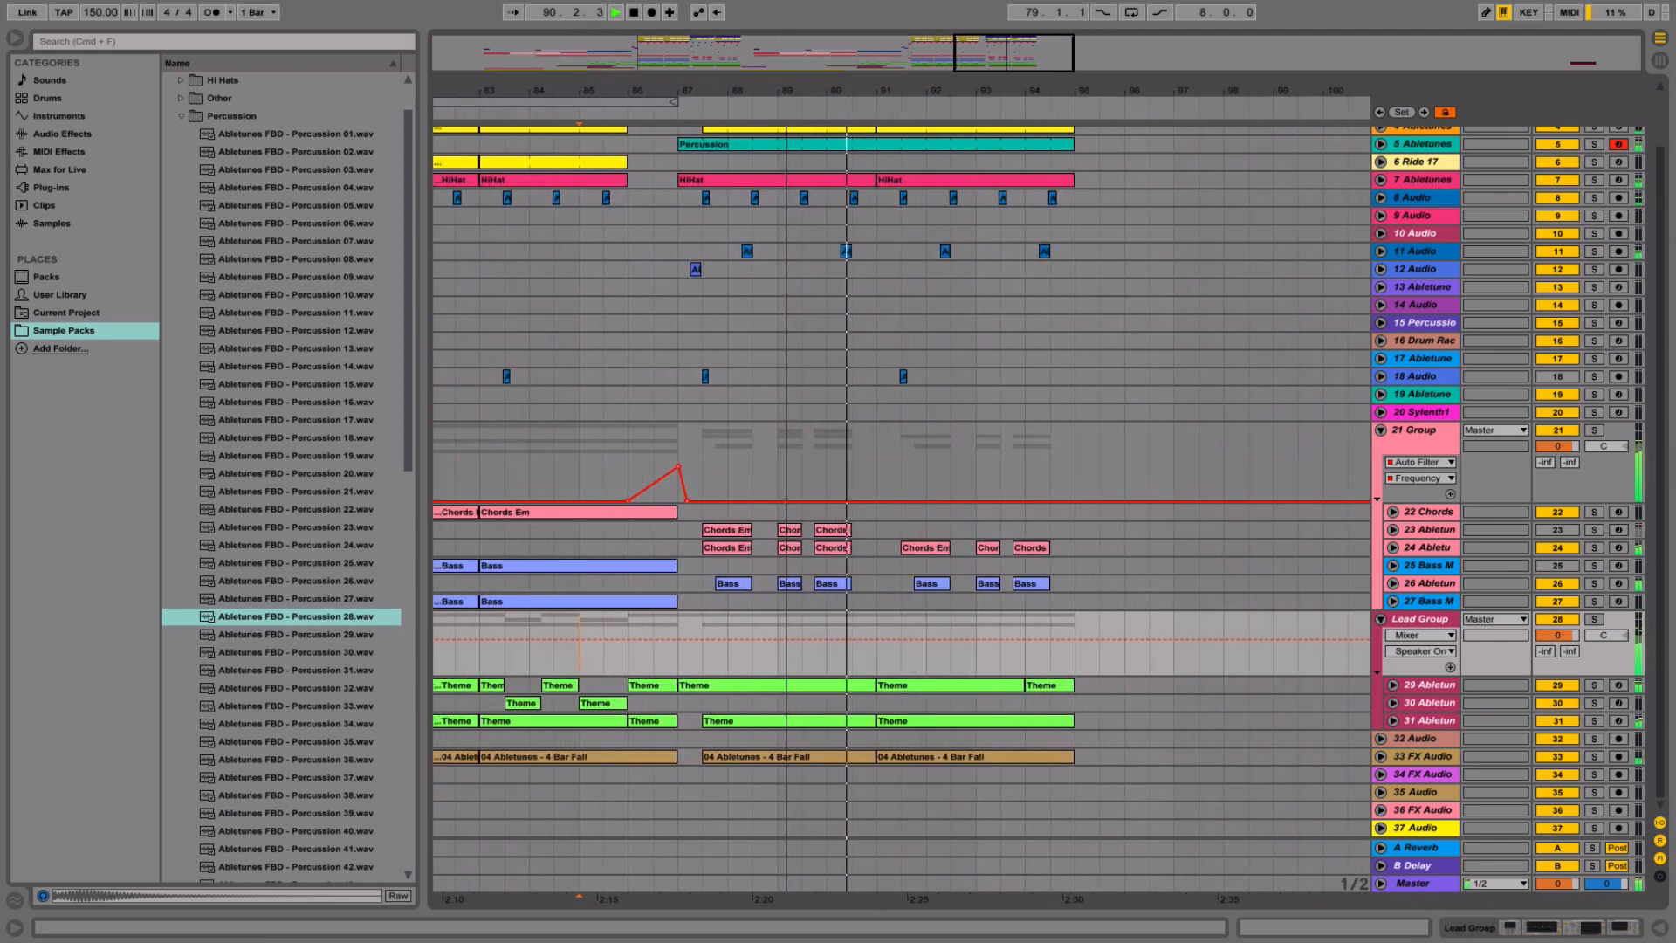
{"action": "left_click", "coordinate": [1382, 270]}
{"action": "left_click", "coordinate": [1412, 269]}
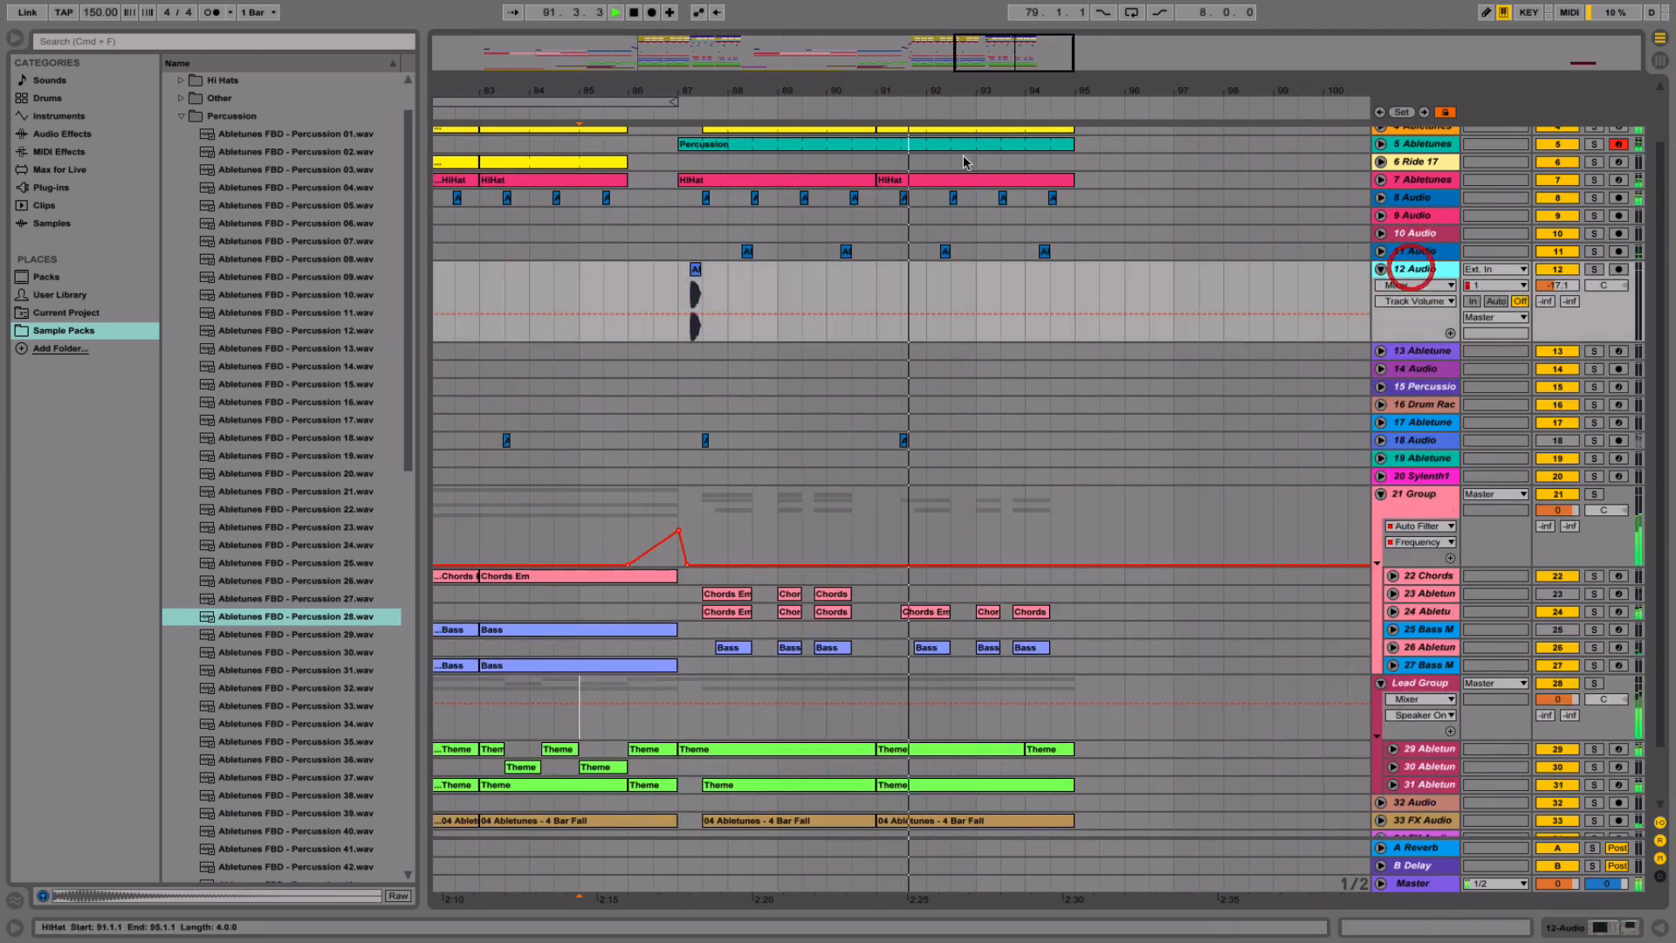
{"action": "key", "text": "space"}
{"action": "left_click_drag", "start_coordinate": [888, 93], "coordinate": [1017, 157]}
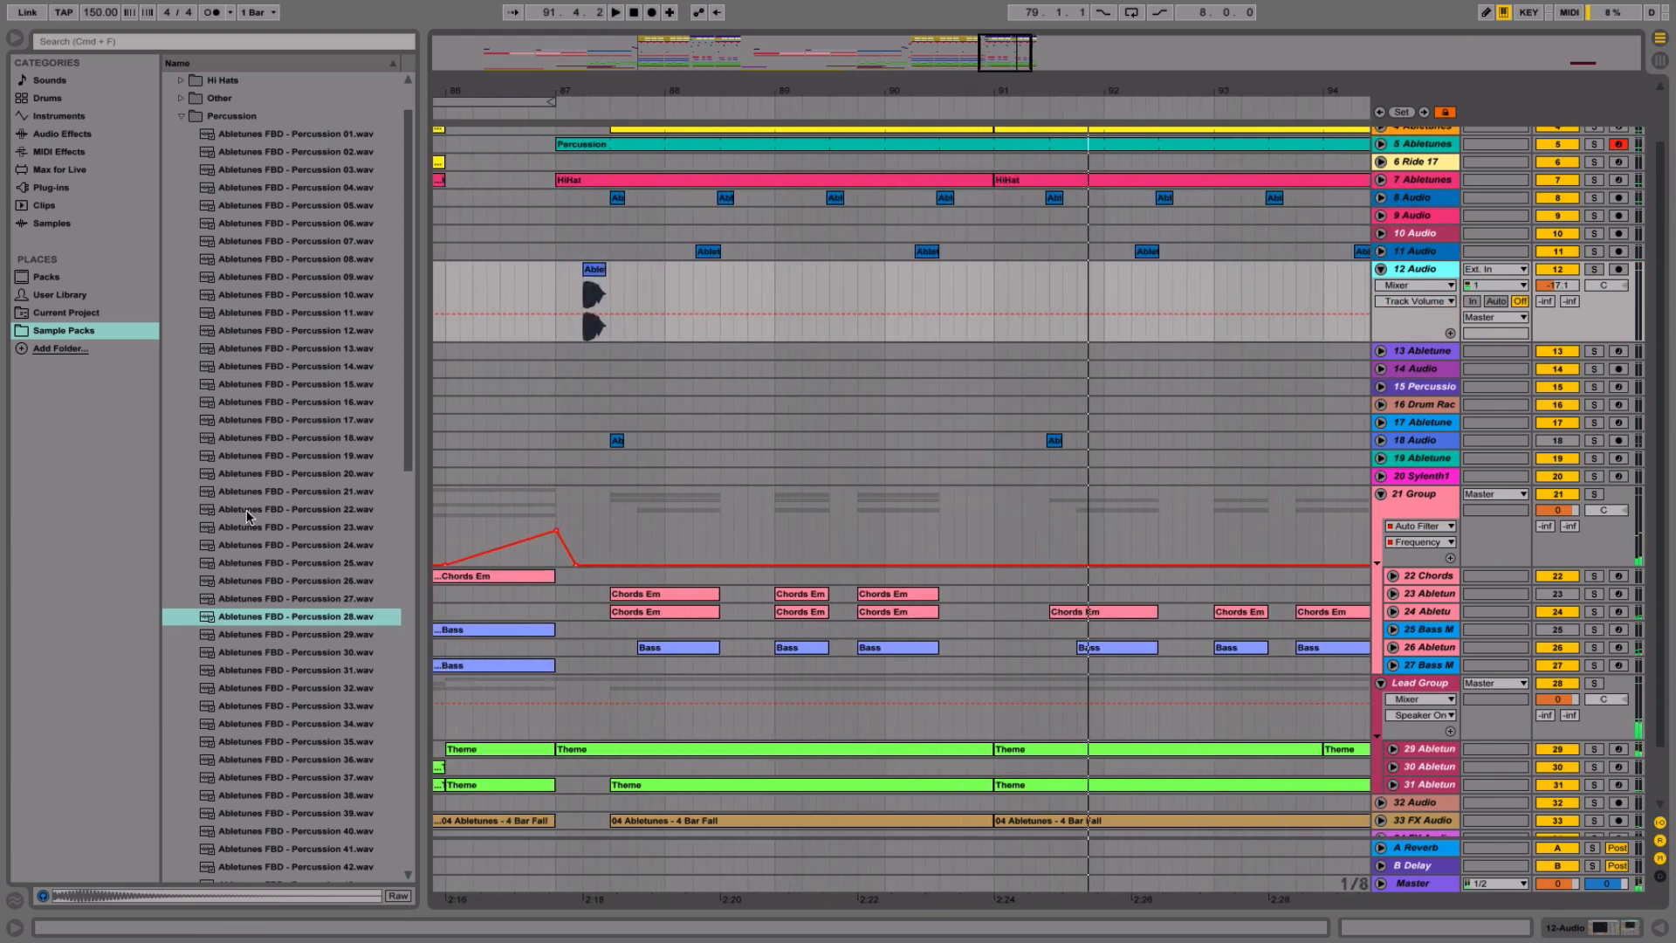
{"action": "left_click", "coordinate": [586, 271]}
{"action": "right_click", "coordinate": [593, 272]}
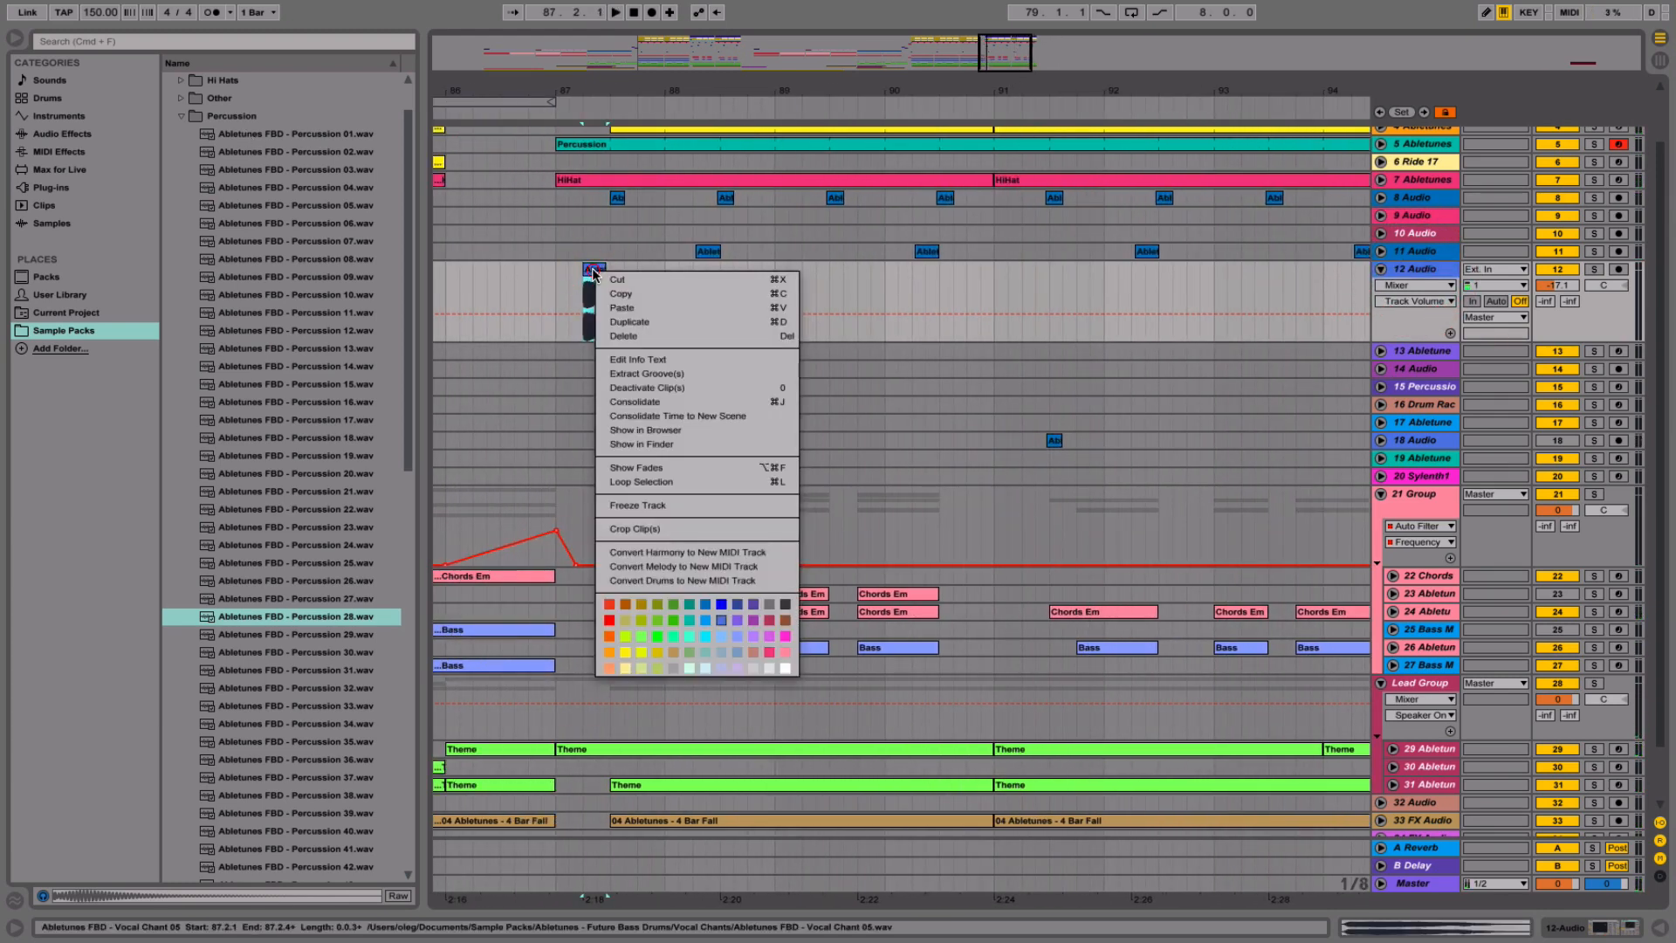
{"action": "left_click", "coordinate": [692, 433]}
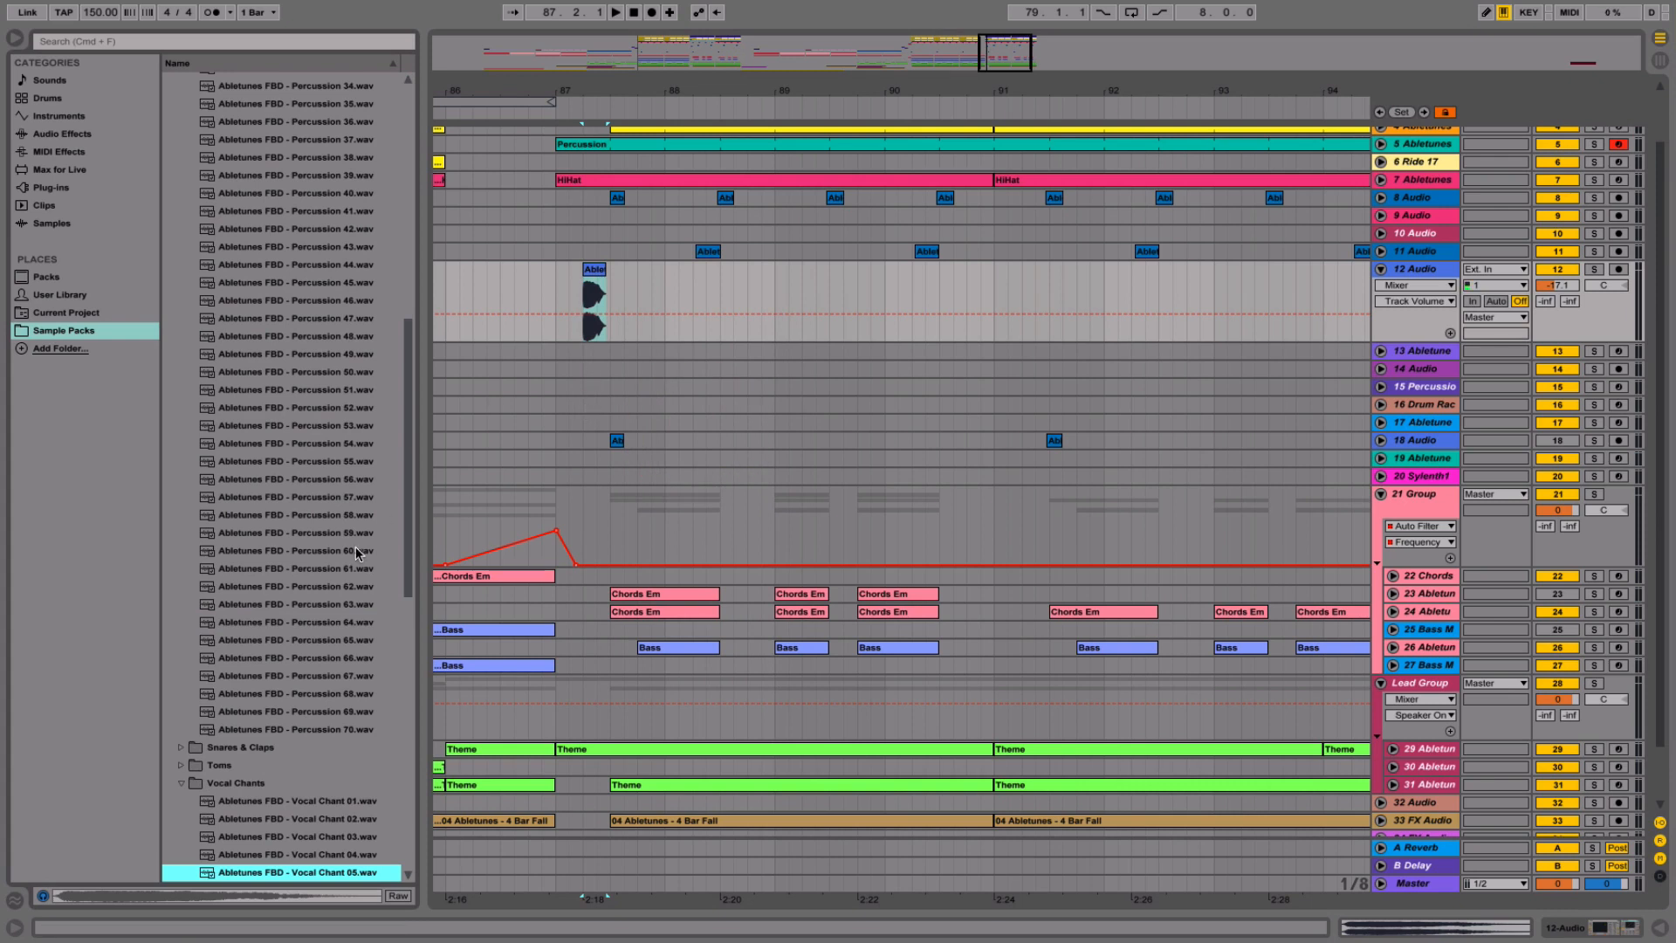
- Audition the Future Bass Drums vocal chant samples from 06 through 30
{"action": "scroll", "coordinate": [356, 552], "scroll_direction": "down", "scroll_amount": 10}
{"action": "left_click", "coordinate": [337, 426]}
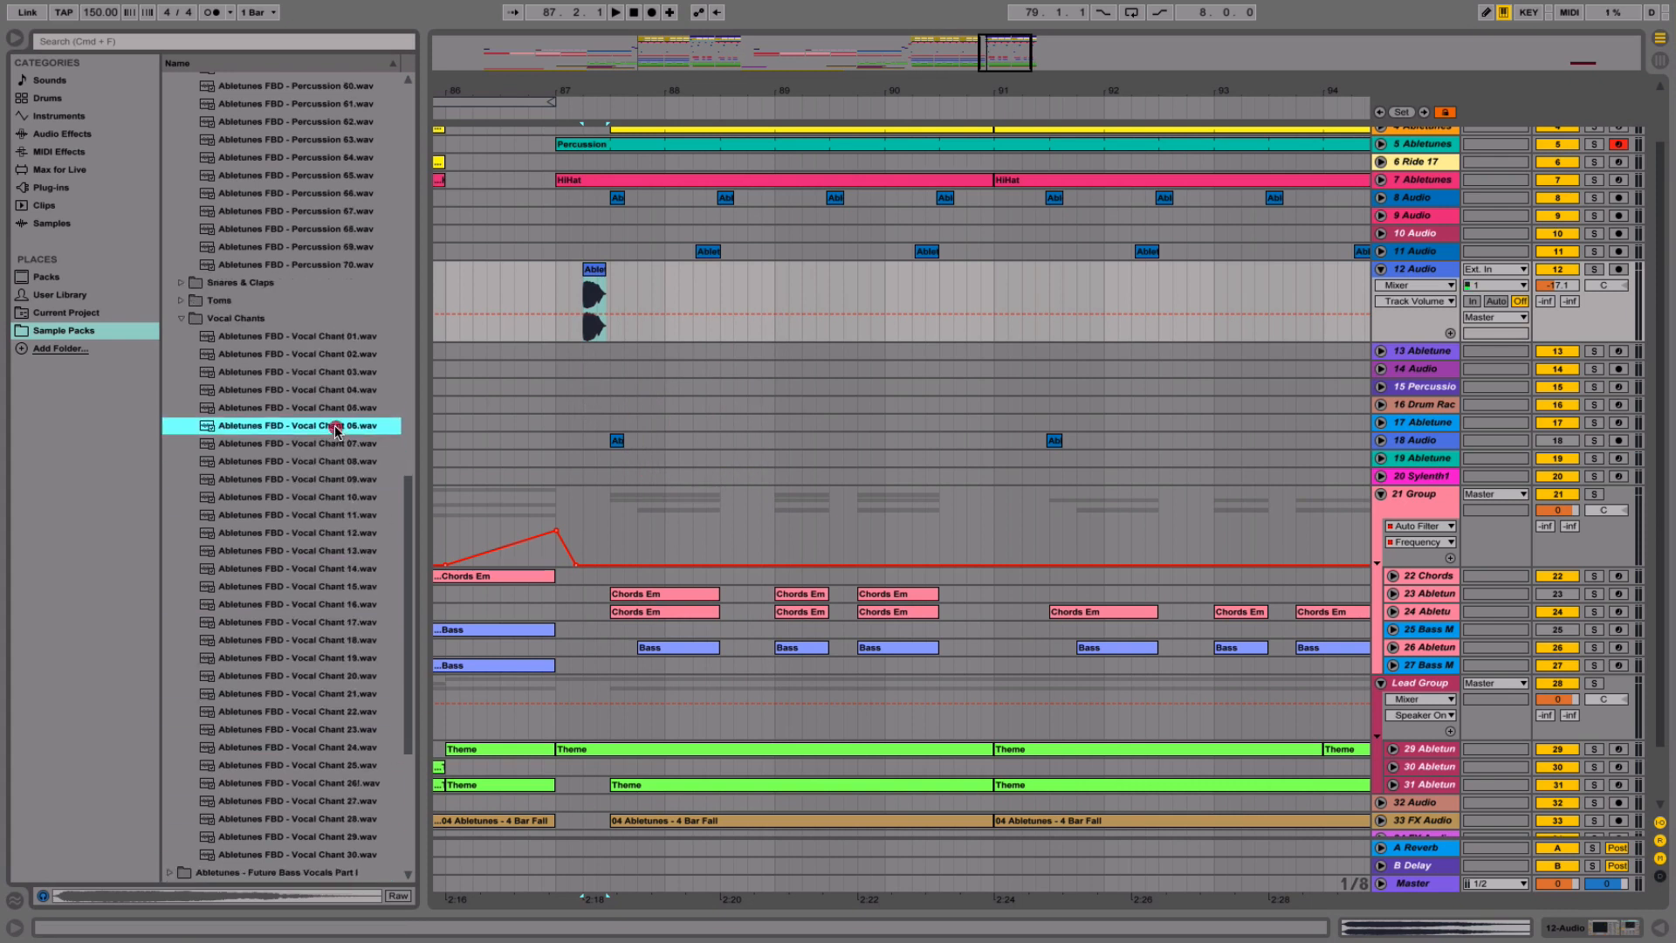
{"action": "key", "text": "Down"}
{"action": "key", "text": "Down"}
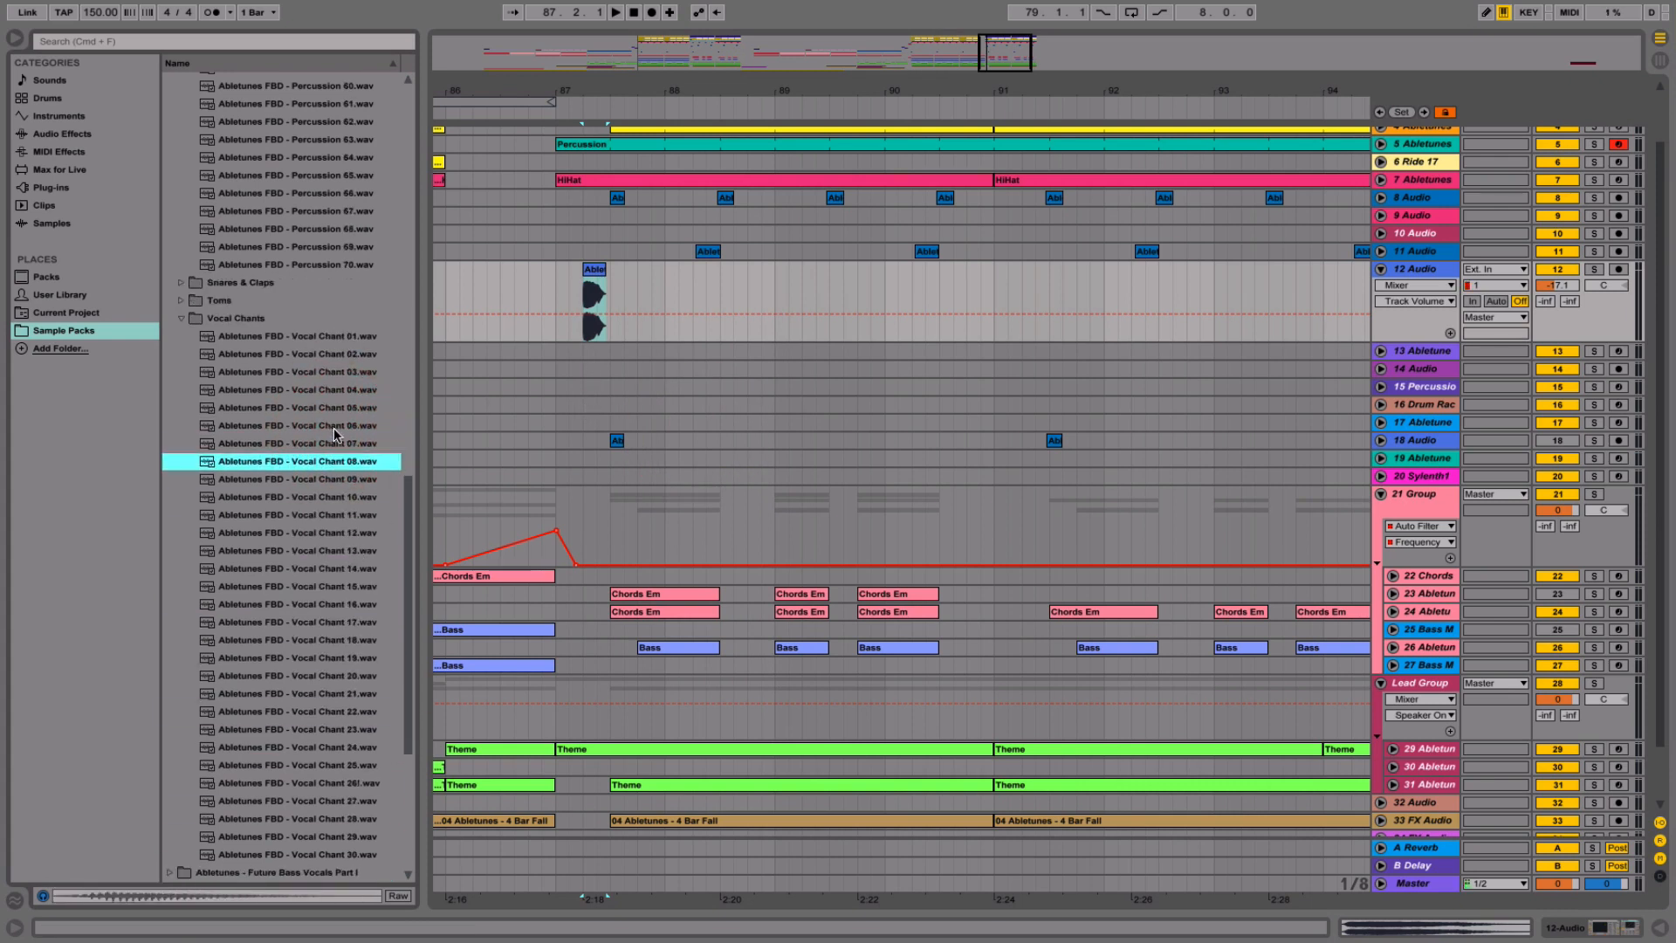
{"action": "key", "text": "Down"}
{"action": "key", "text": "Down"}
{"action": "key", "text": "Down"}
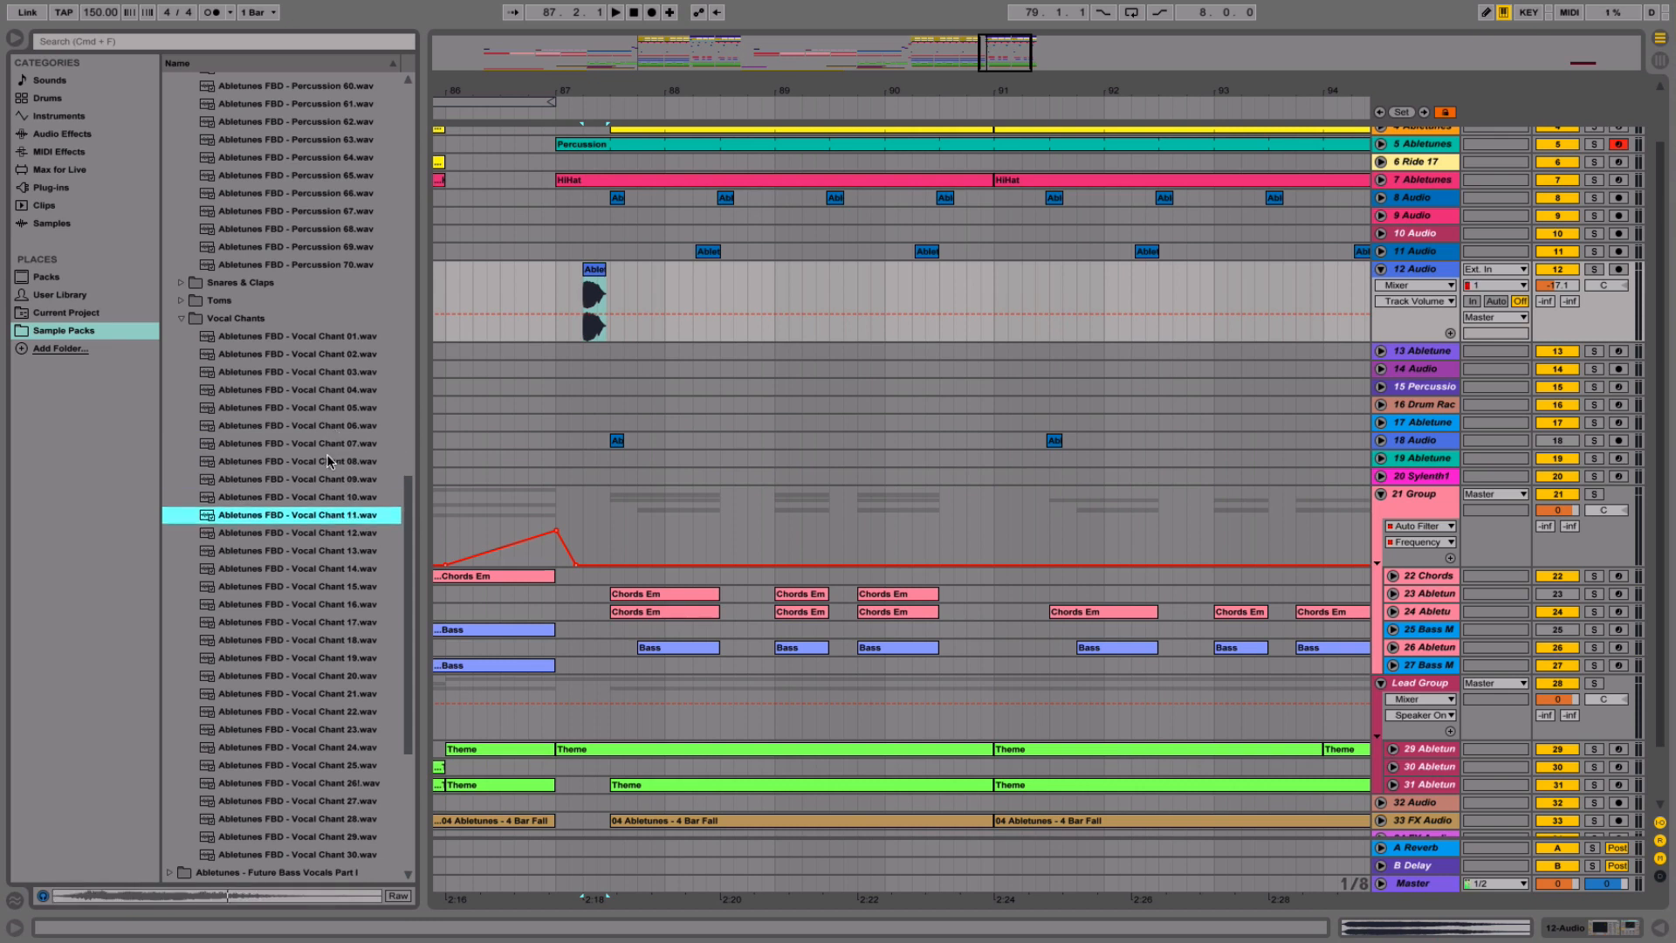
{"action": "key", "text": "Down"}
{"action": "key", "text": "Down"}
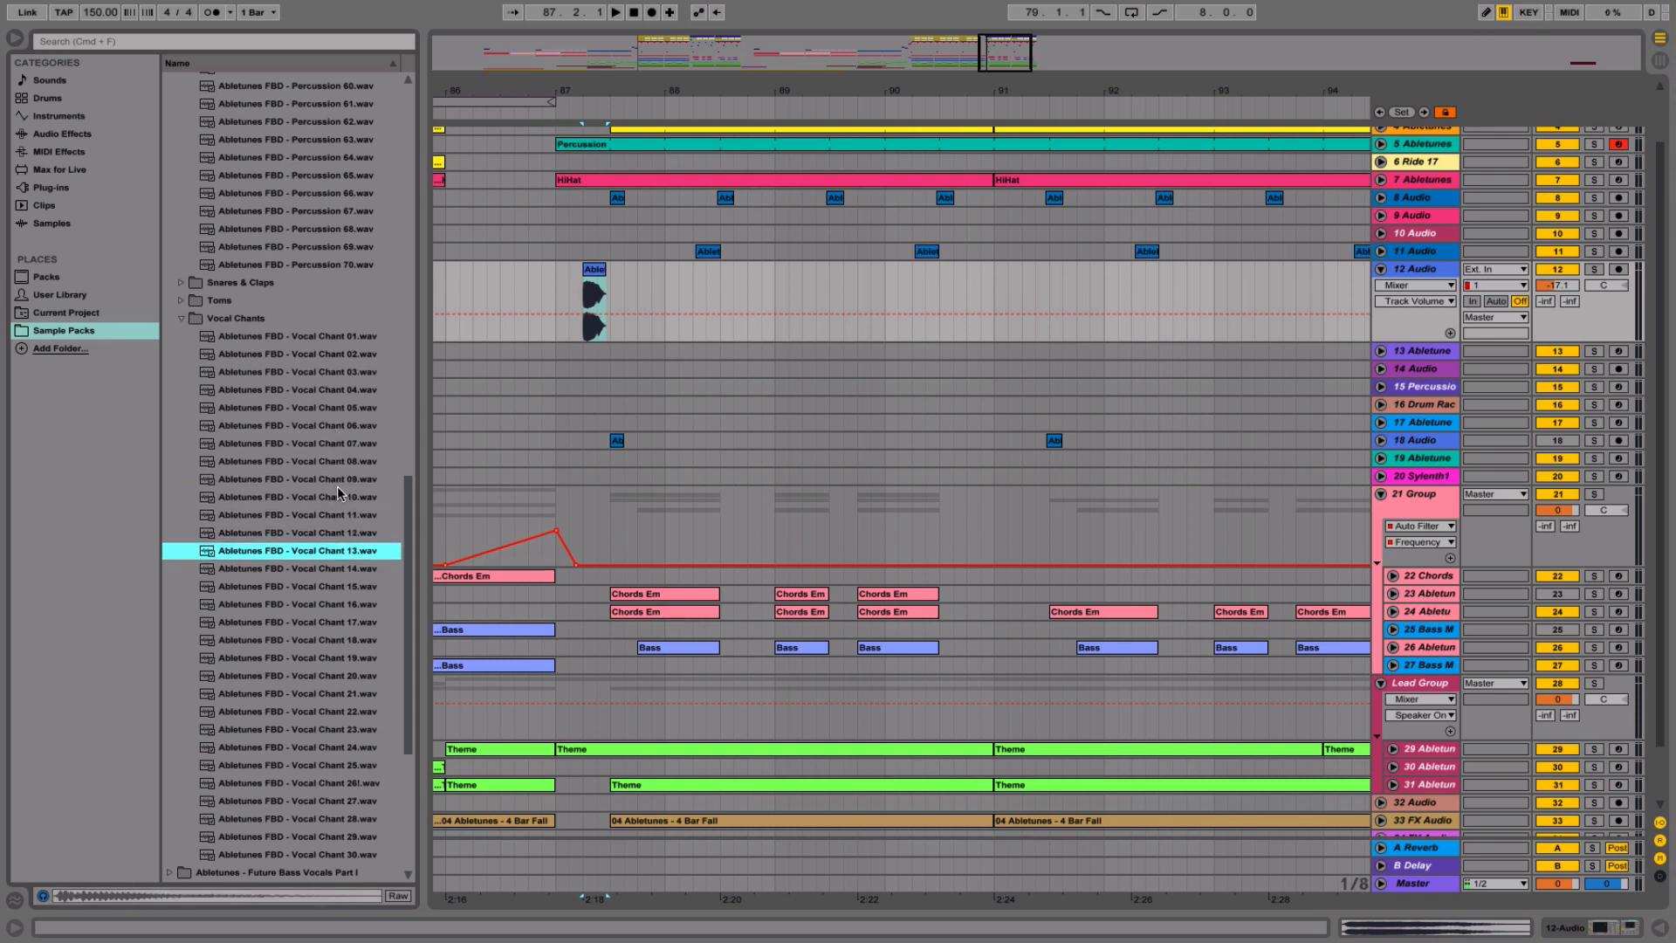
{"action": "key", "text": "Down"}
{"action": "key", "text": "Down"}
{"action": "key", "text": "Down"}
{"action": "key", "text": "Down"}
{"action": "key", "text": "Down"}
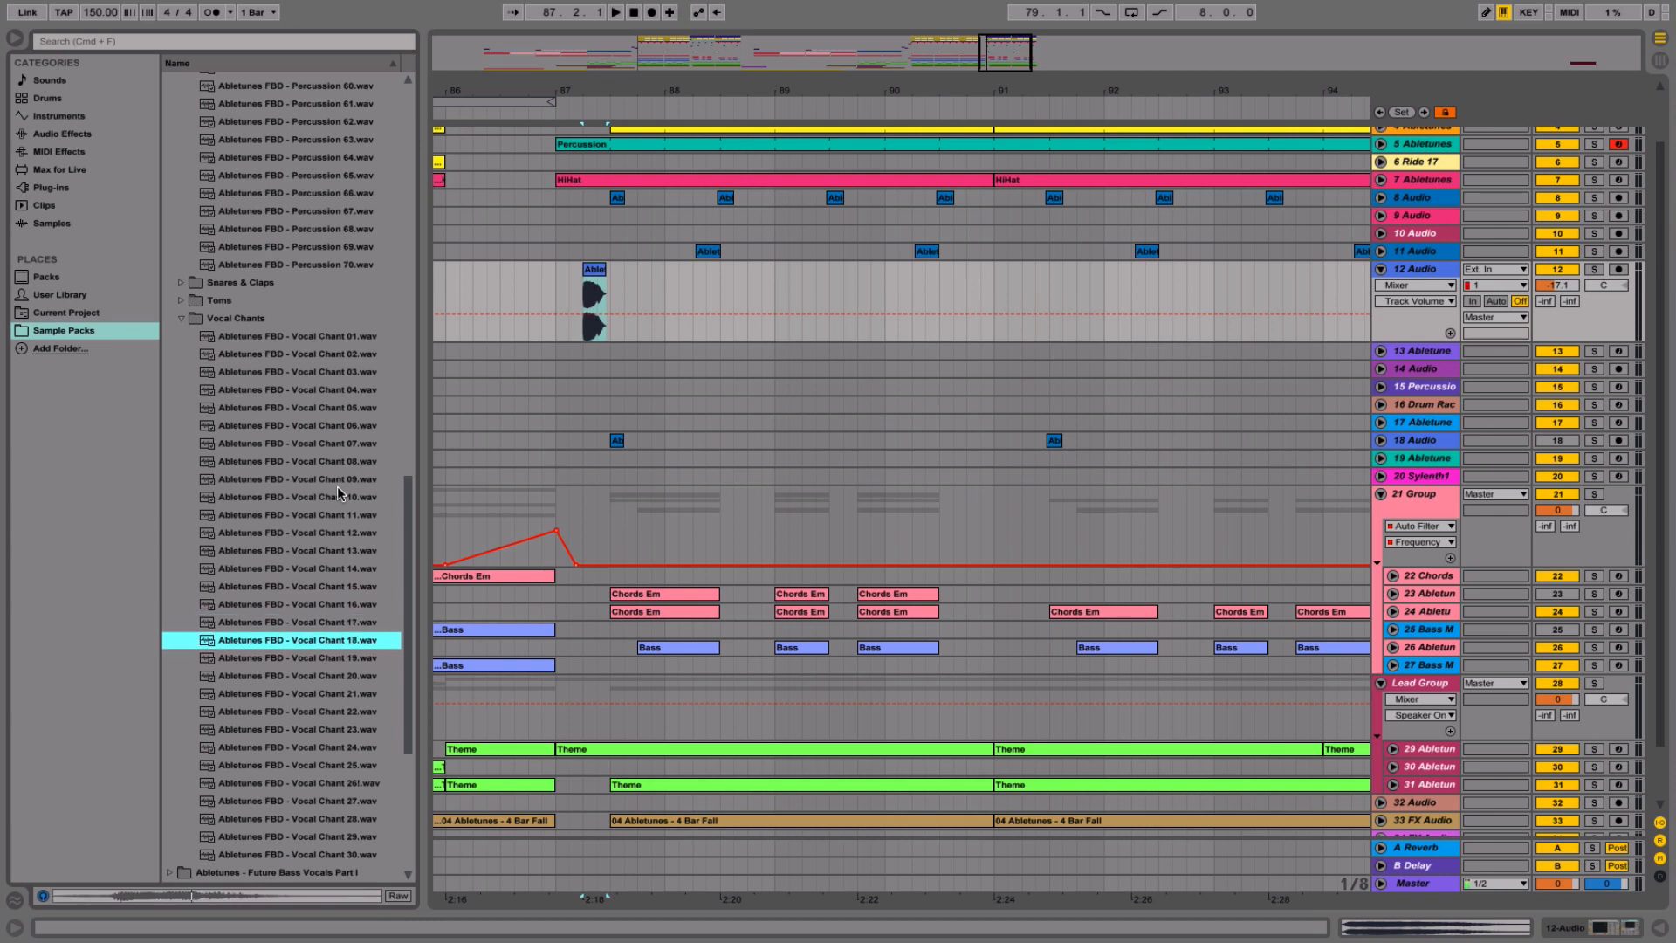
{"action": "key", "text": "Down"}
{"action": "key", "text": "Down"}
{"action": "key", "text": "Down"}
{"action": "key", "text": "Down"}
{"action": "key", "text": "Down"}
{"action": "key", "text": "Down"}
{"action": "key", "text": "Down"}
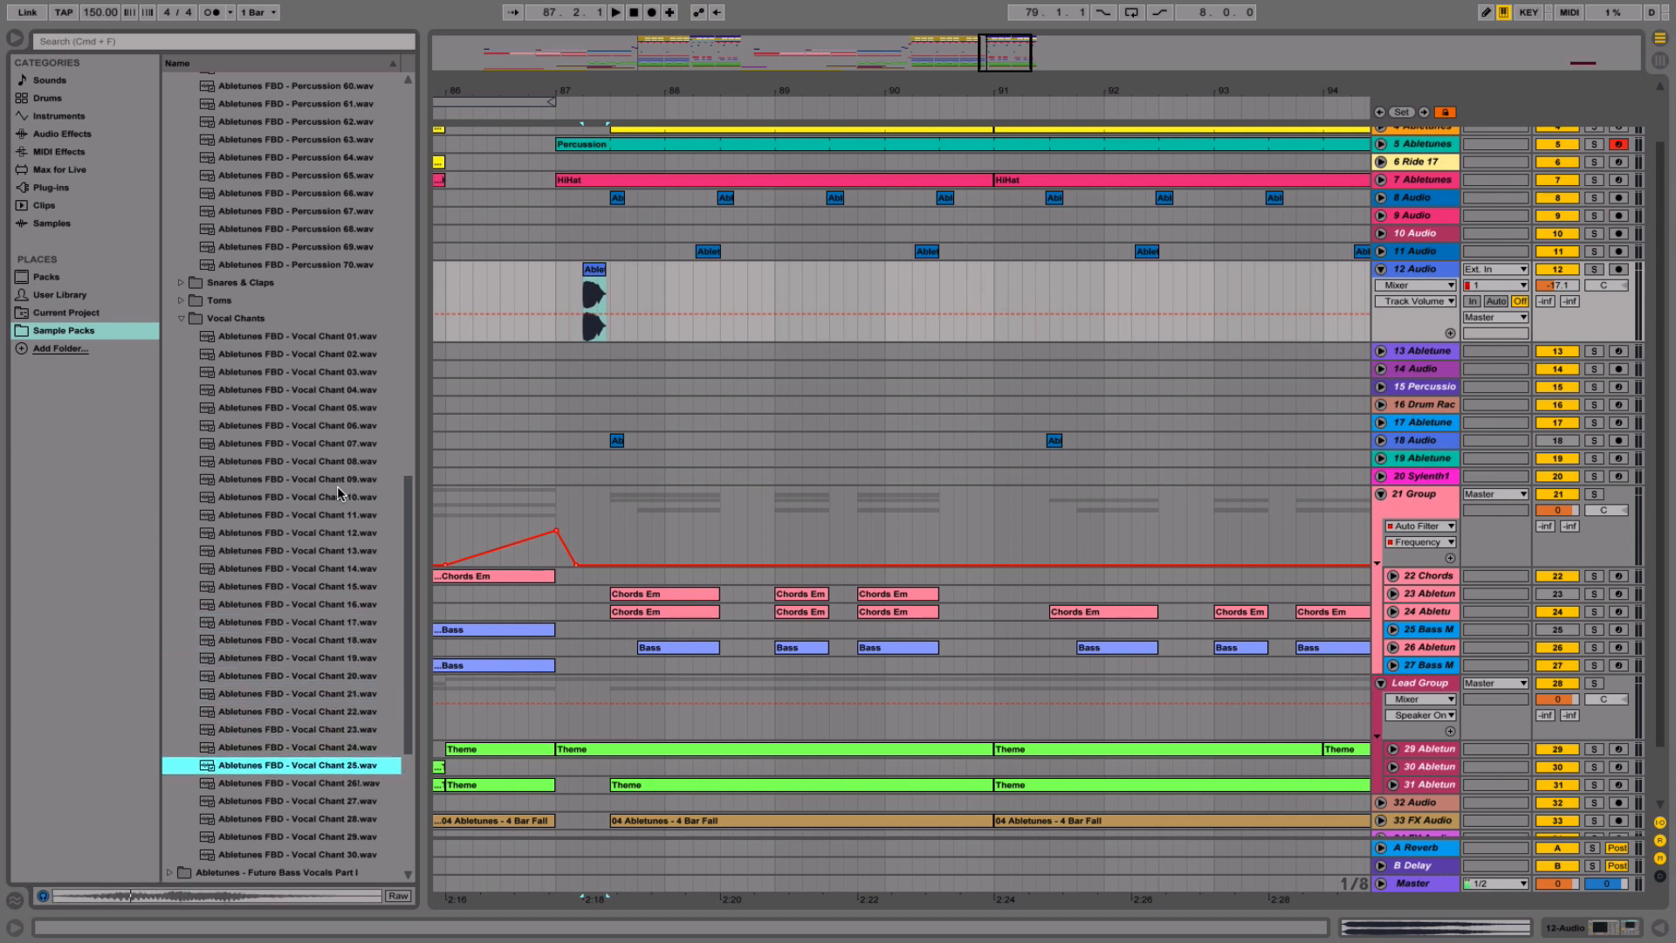
{"action": "key", "text": "Down"}
{"action": "key", "text": "Down"}
{"action": "key", "text": "Down"}
{"action": "key", "text": "Down"}
{"action": "key", "text": "Down"}
- Collapse the Abletunes - Future Bass Drums folder and expand the Vocal Chants folder inside Abletunes - Urban Drums
{"action": "scroll", "coordinate": [323, 474], "scroll_direction": "down", "scroll_amount": 6}
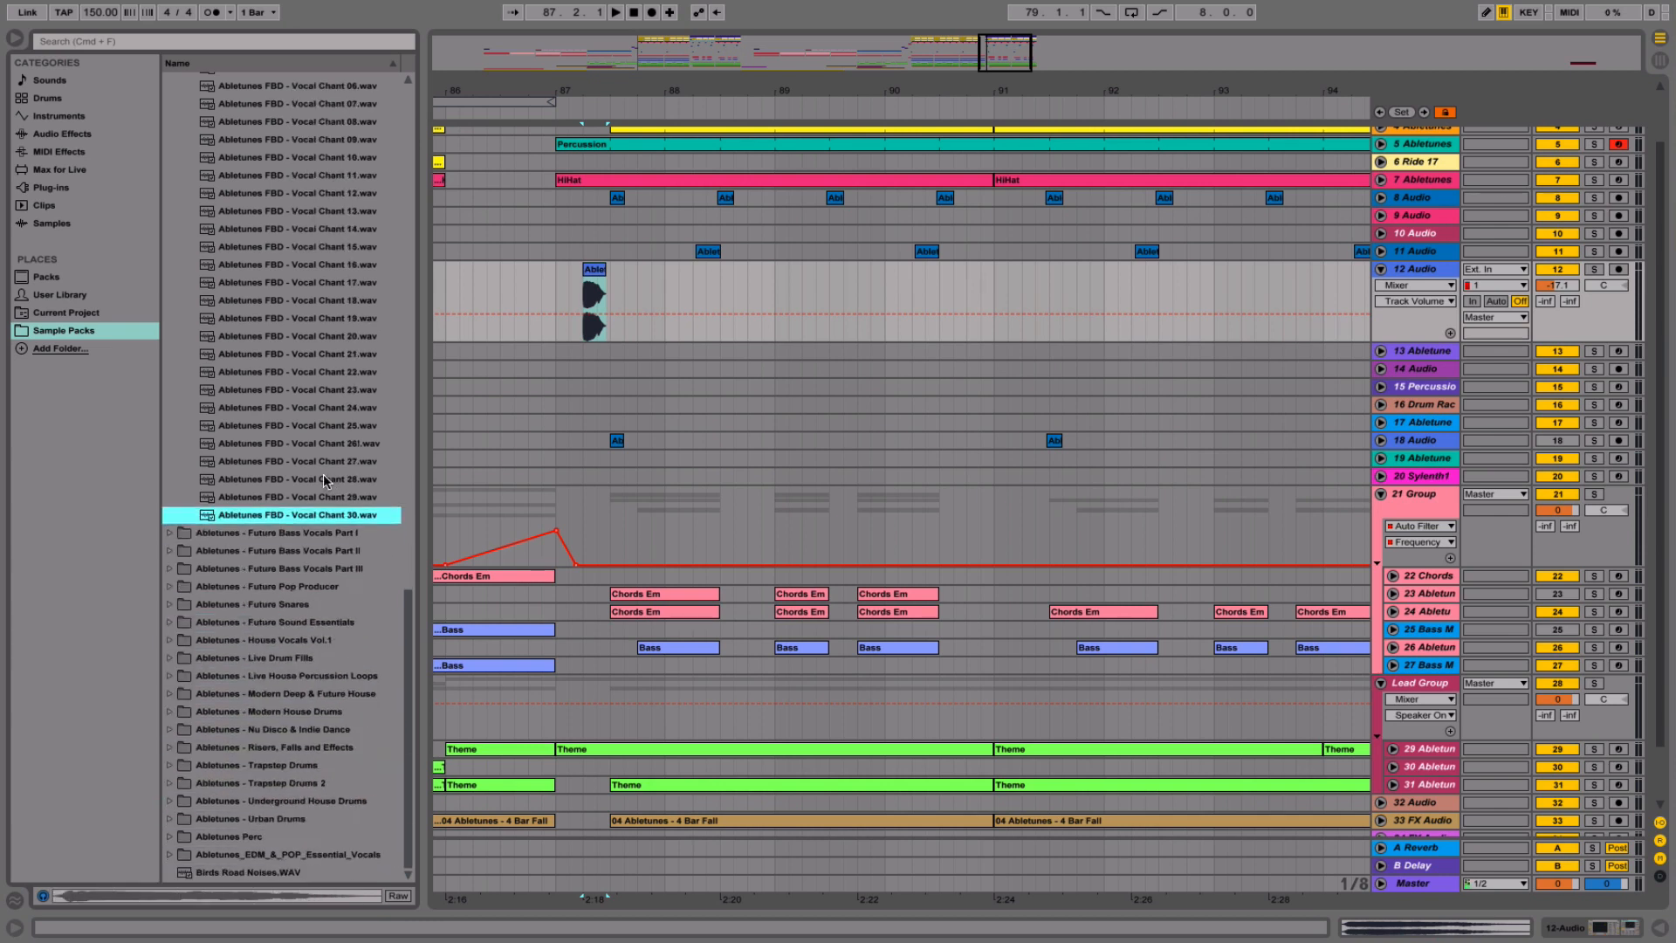
{"action": "scroll", "coordinate": [323, 480], "scroll_direction": "up", "scroll_amount": 20}
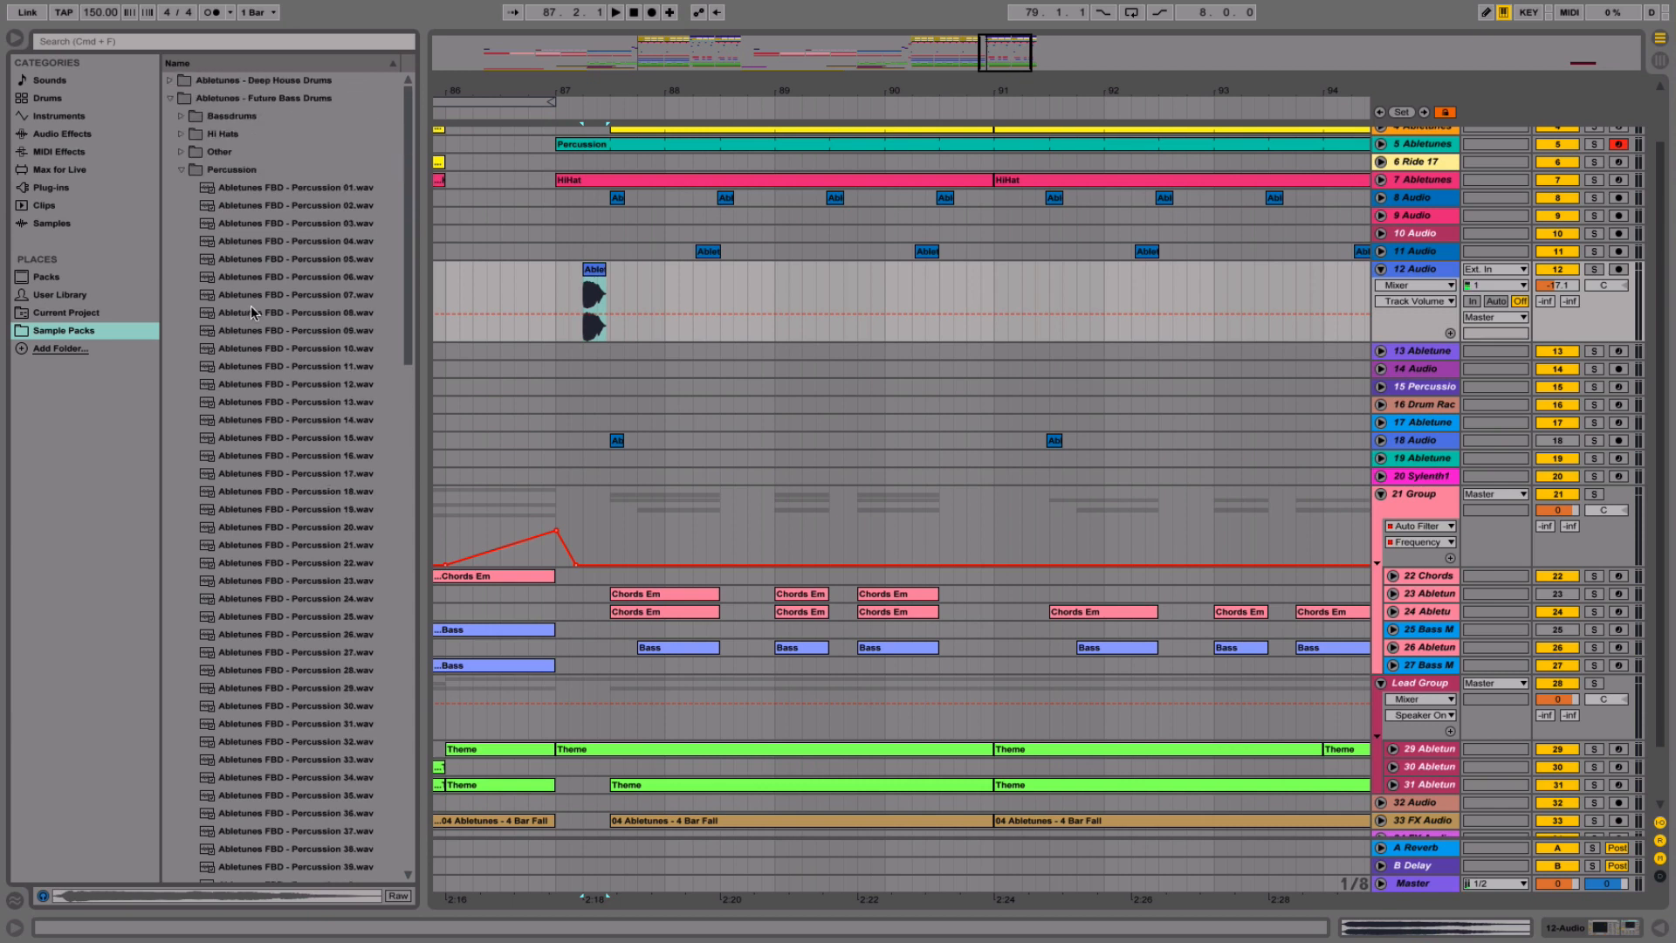
{"action": "left_click", "coordinate": [169, 98]}
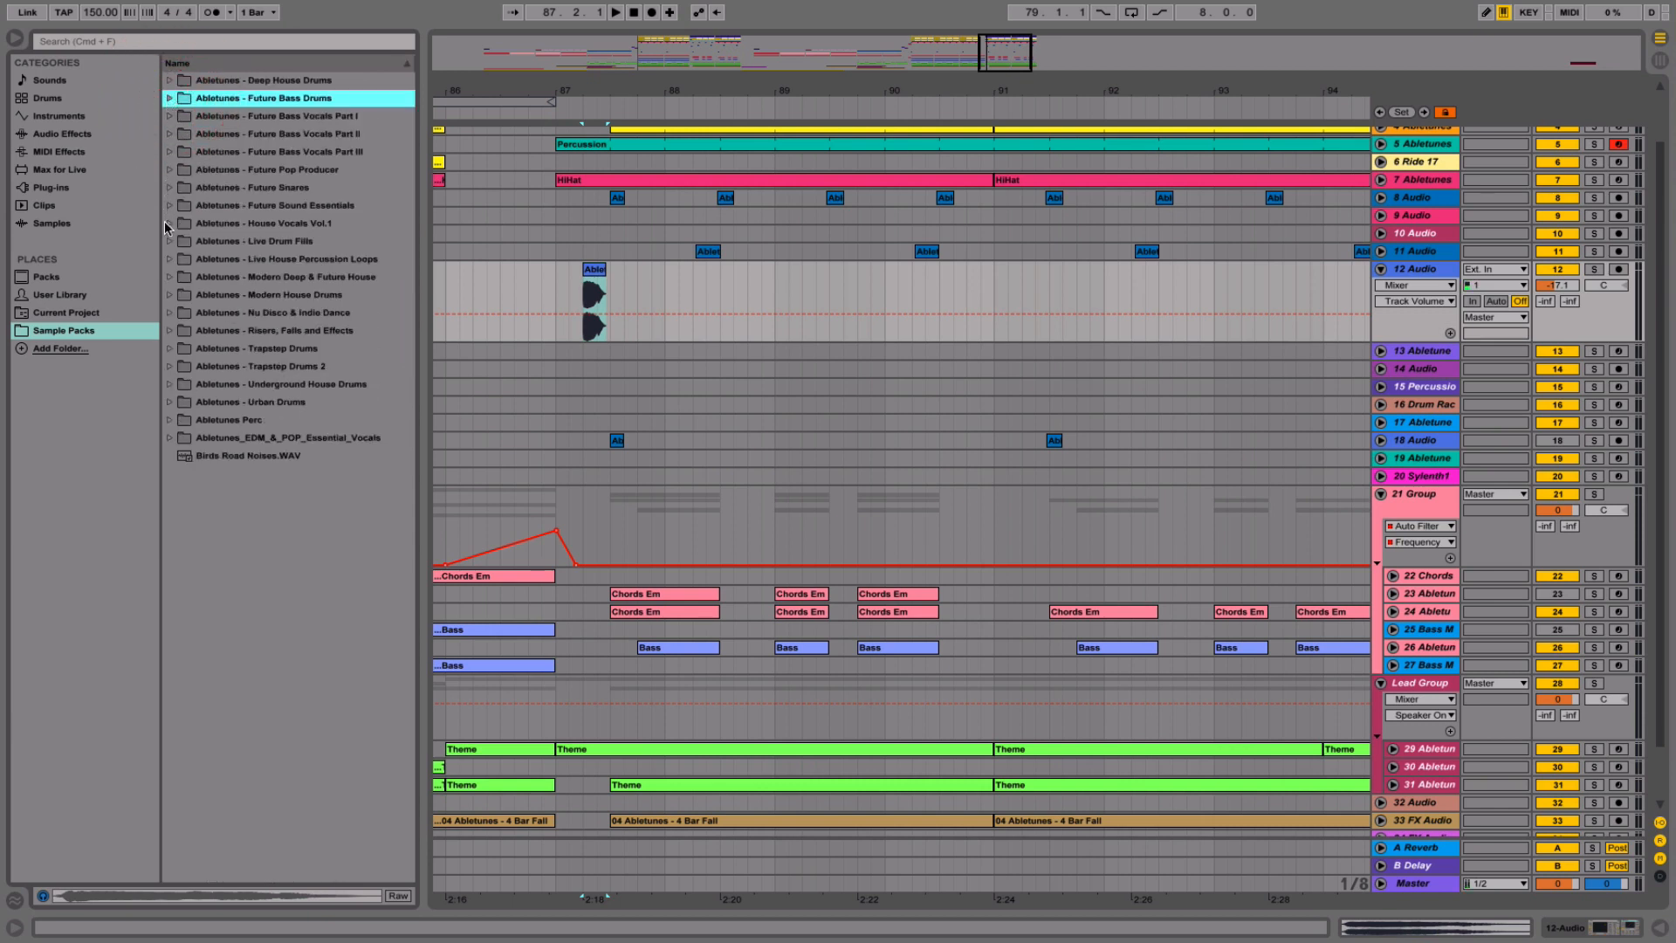
{"action": "left_click", "coordinate": [177, 403]}
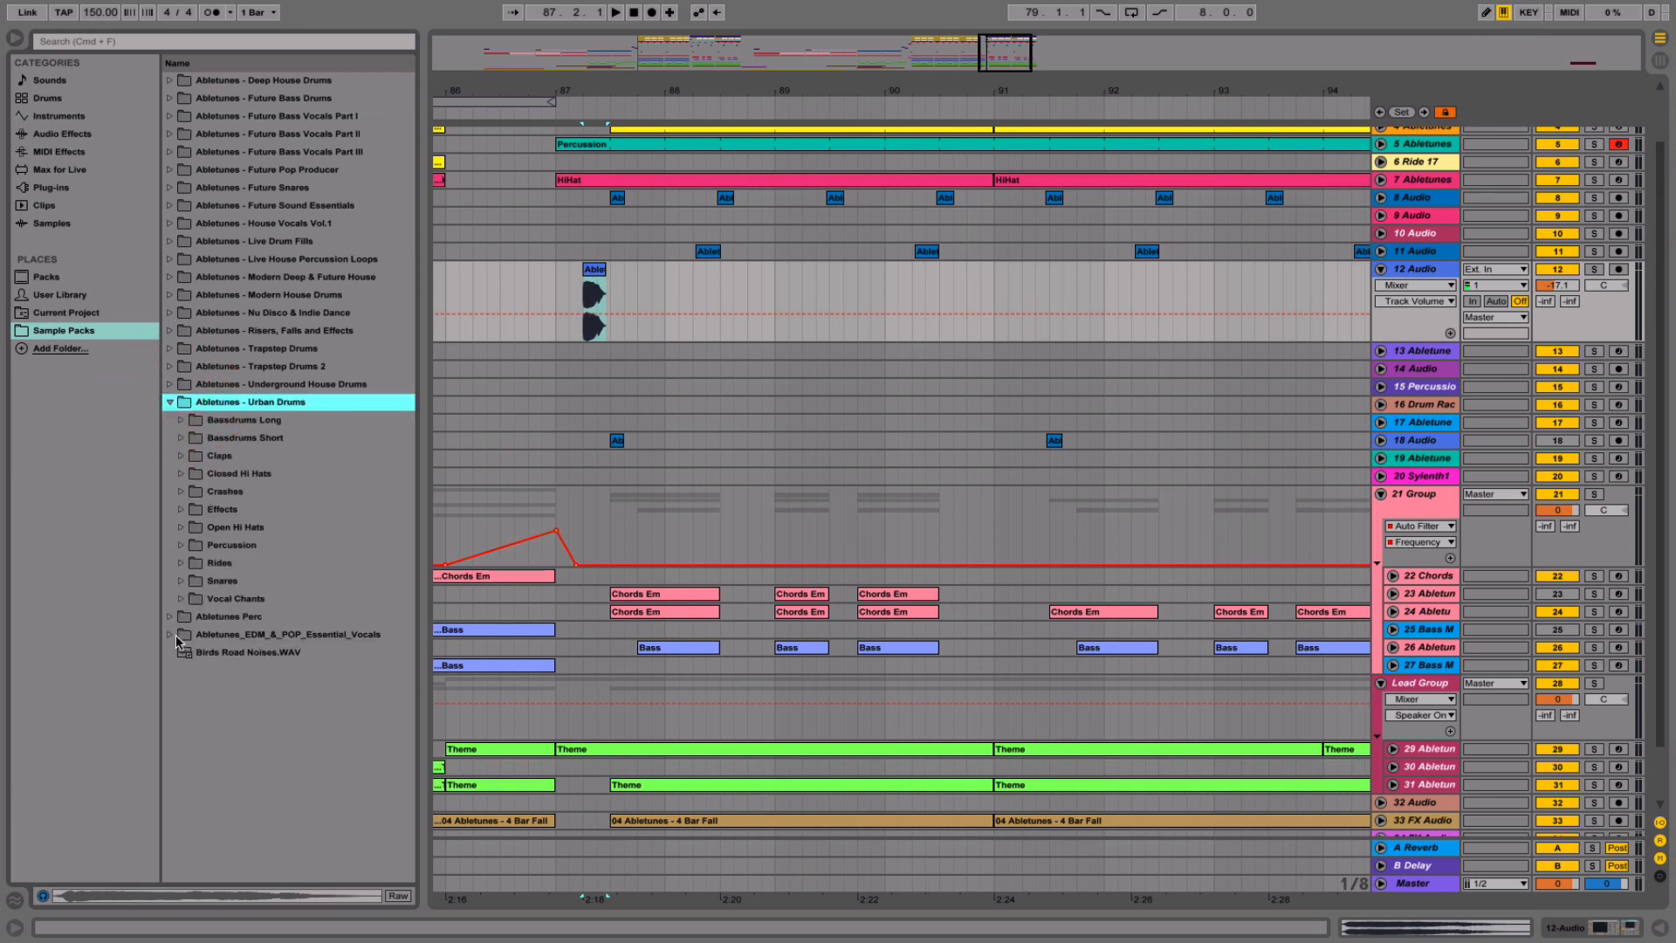
{"action": "left_click", "coordinate": [180, 599]}
- Audition the Urban Drums vocal chant samples from 01 One through 49 Yo
{"action": "left_click", "coordinate": [195, 617]}
{"action": "key", "text": "Down"}
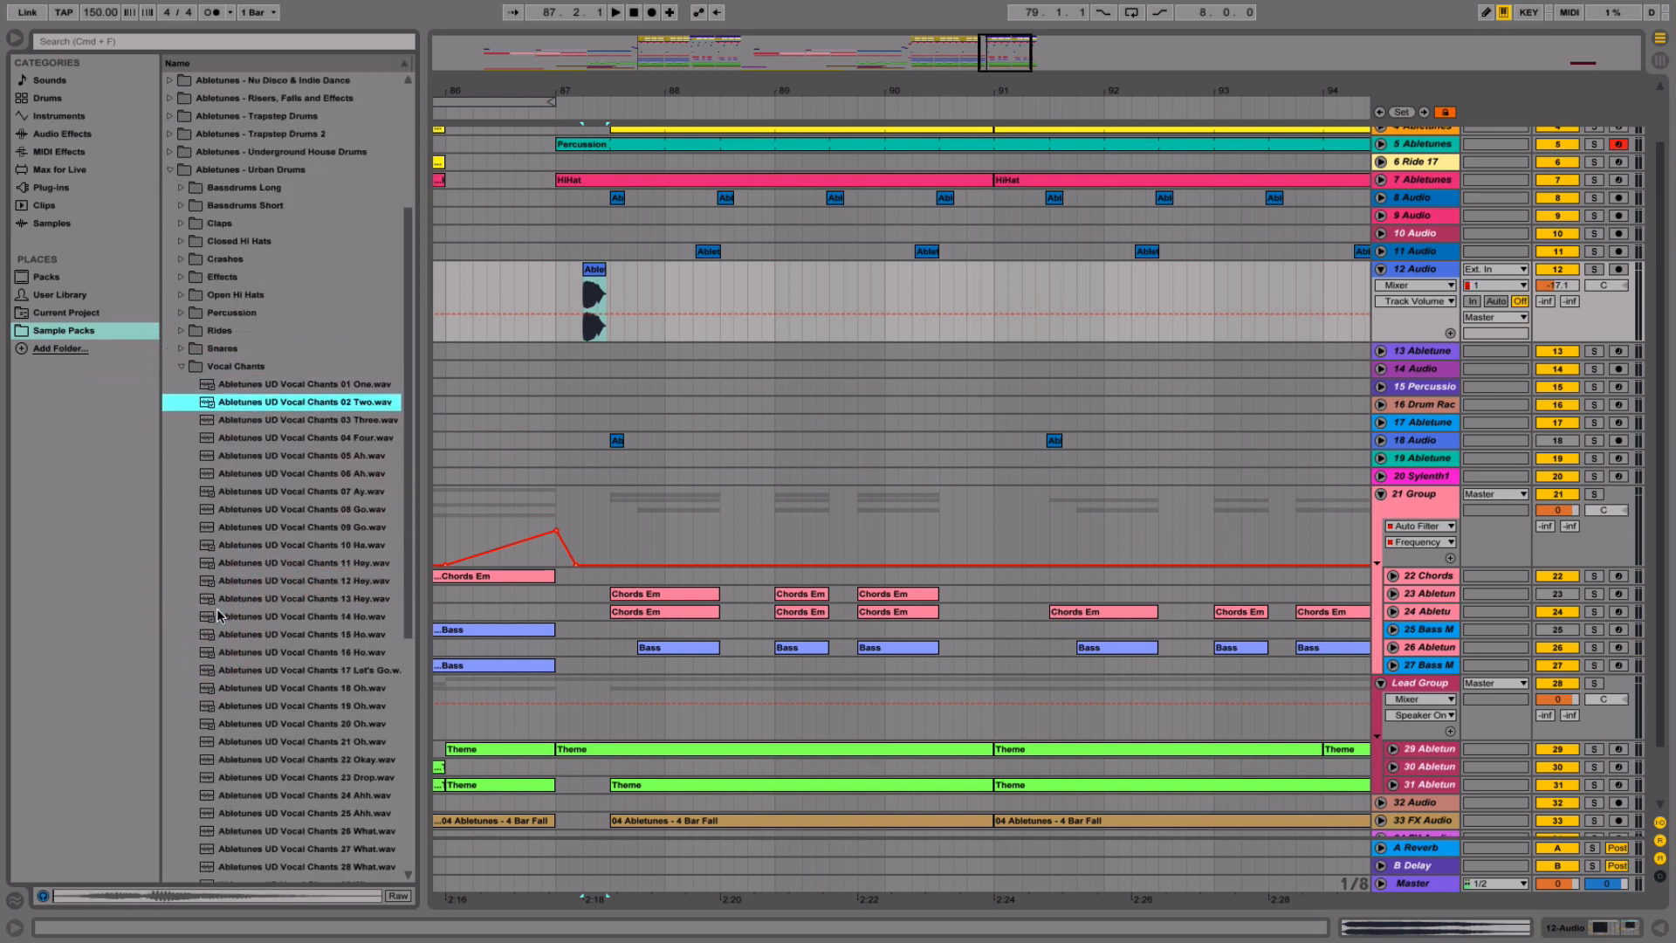
{"action": "key", "text": "Down"}
{"action": "key", "text": "Down"}
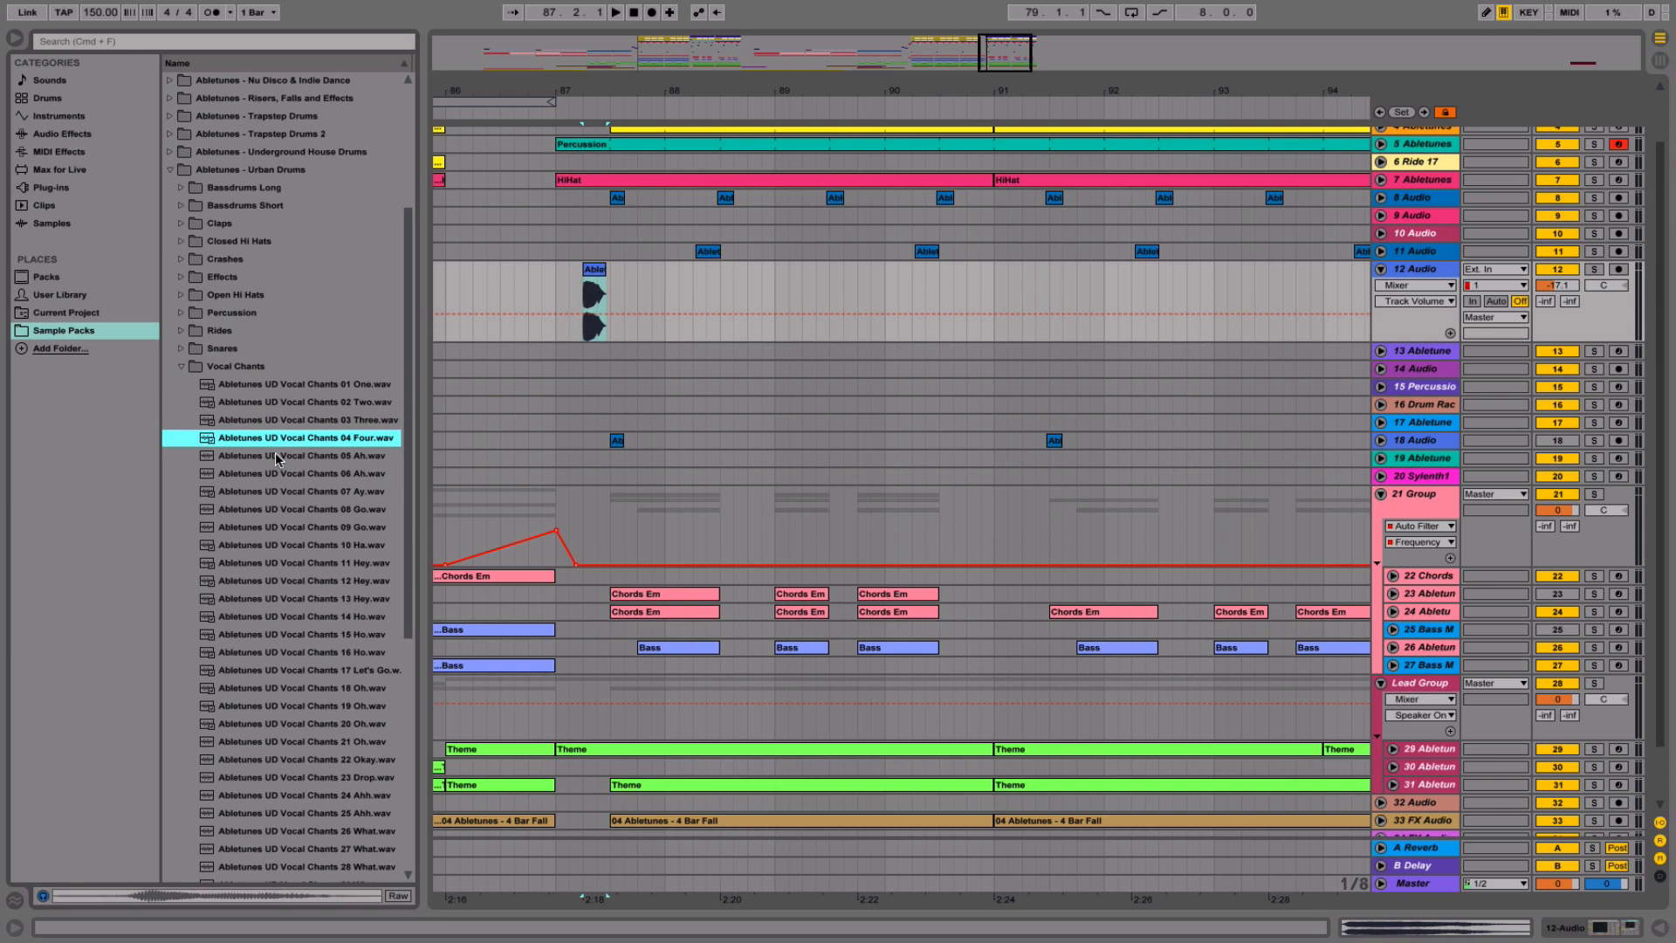
{"action": "key", "text": "Down"}
{"action": "key", "text": "Down"}
{"action": "key", "text": "Down"}
{"action": "key", "text": "Down"}
{"action": "key", "text": "Down"}
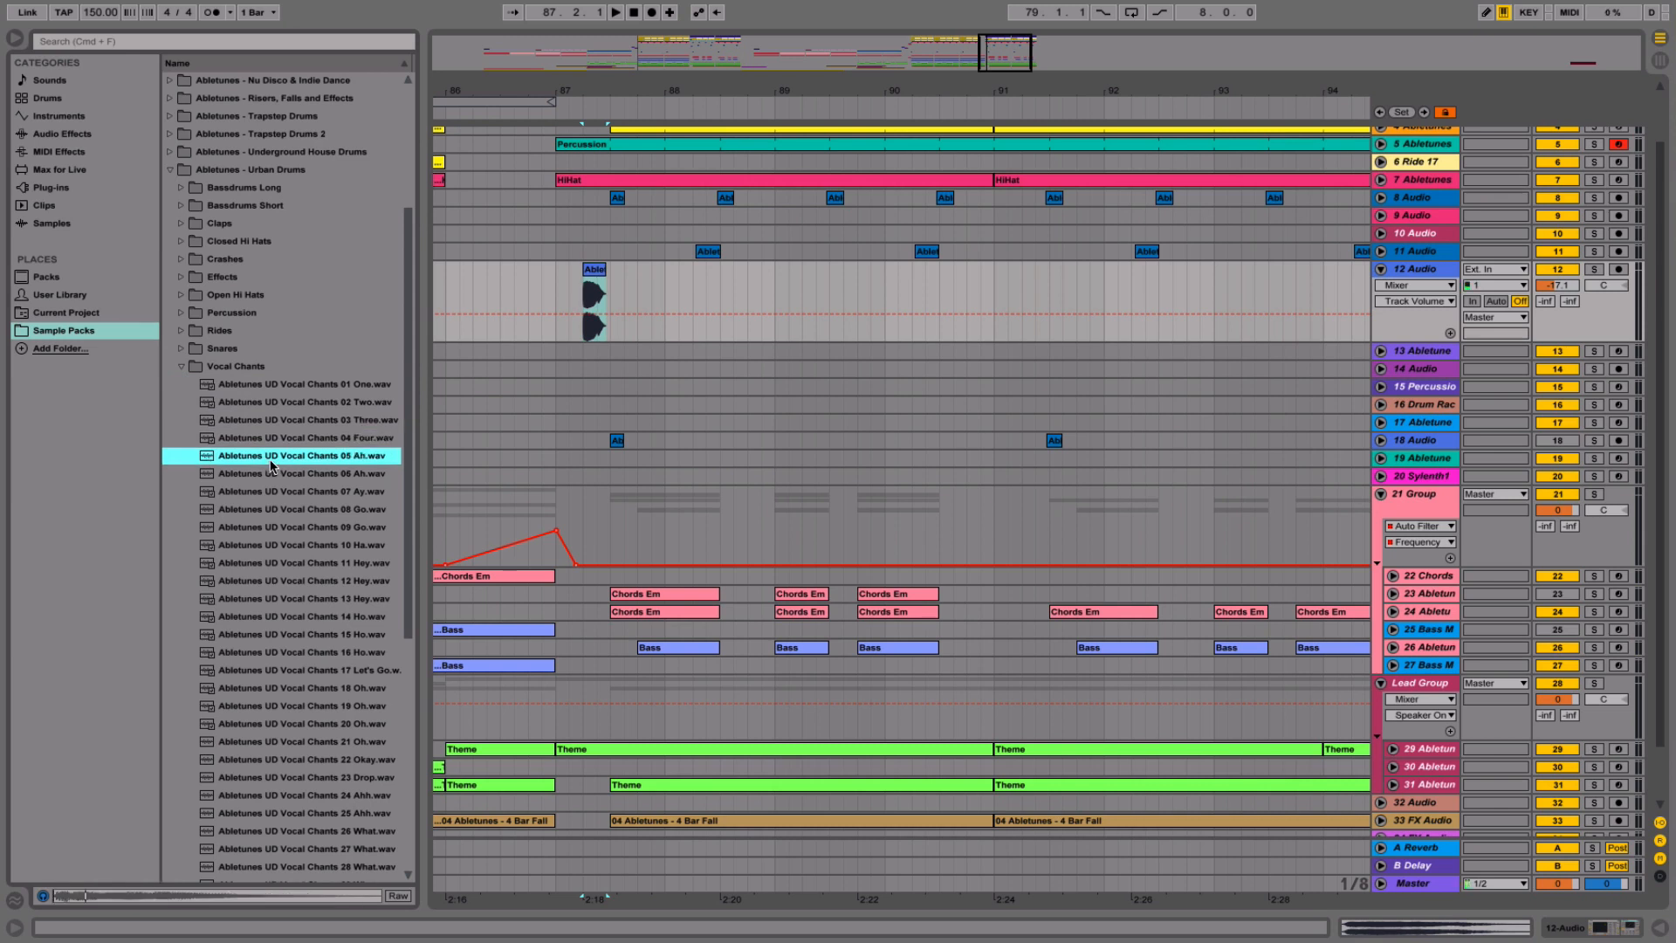
{"action": "key", "text": "Down"}
{"action": "key", "text": "Down"}
{"action": "key", "text": "Down"}
{"action": "key", "text": "Down"}
{"action": "key", "text": "Down"}
{"action": "key", "text": "Down"}
{"action": "key", "text": "Down"}
{"action": "key", "text": "Down"}
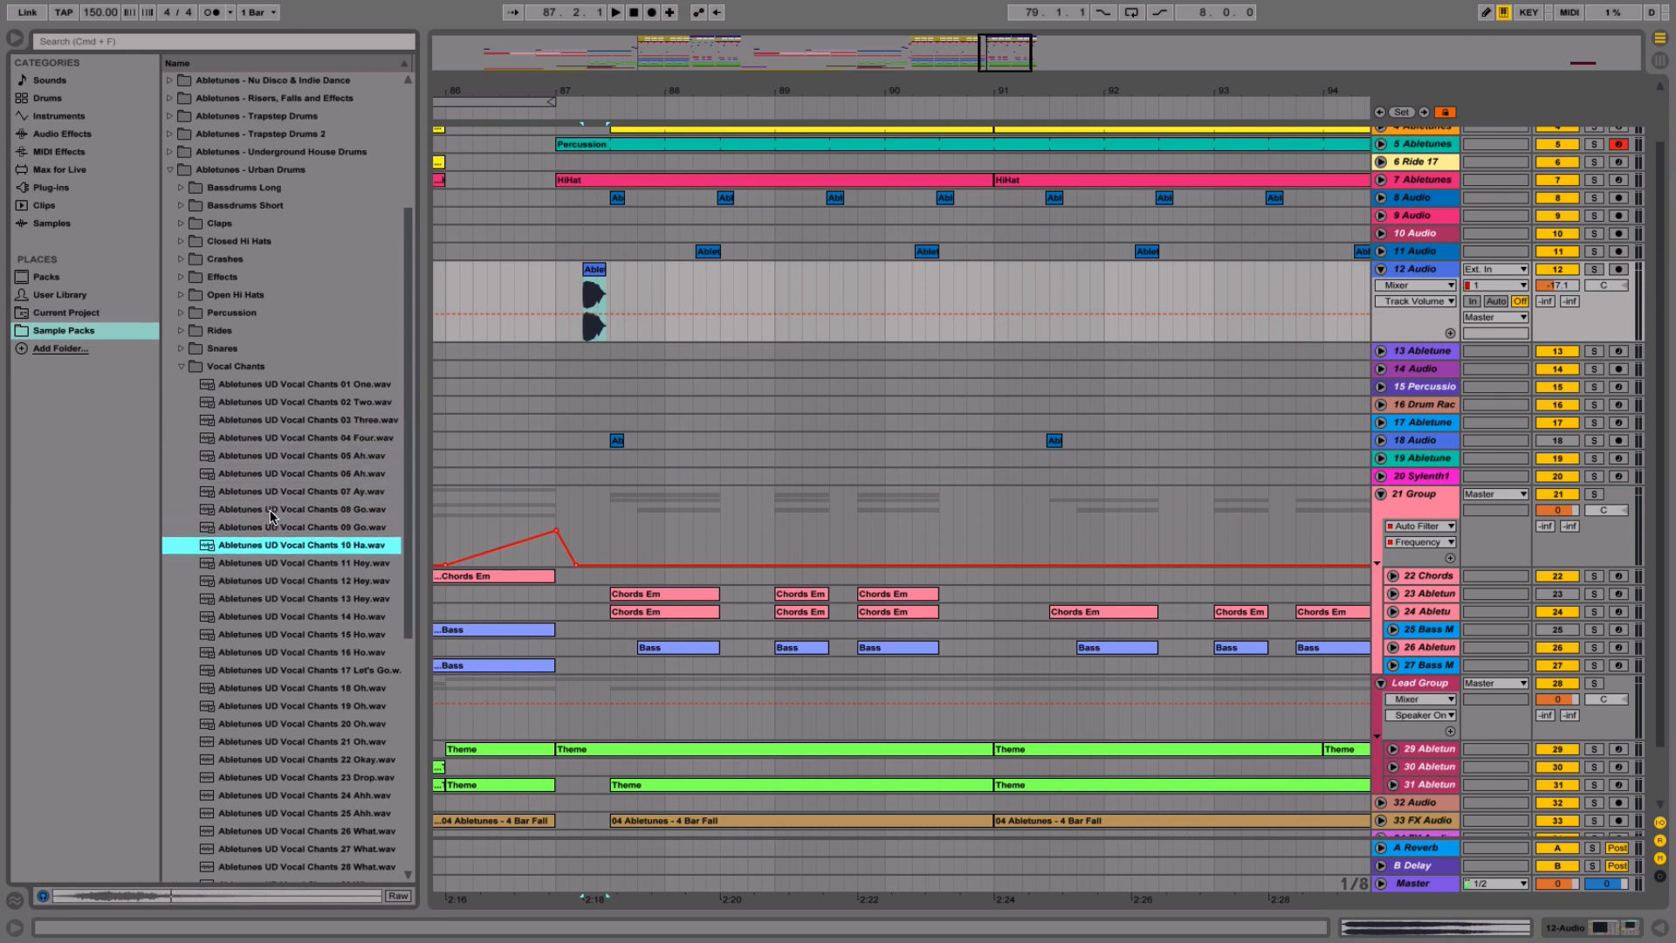
{"action": "key", "text": "Down"}
{"action": "key", "text": "Down"}
{"action": "key", "text": "Down"}
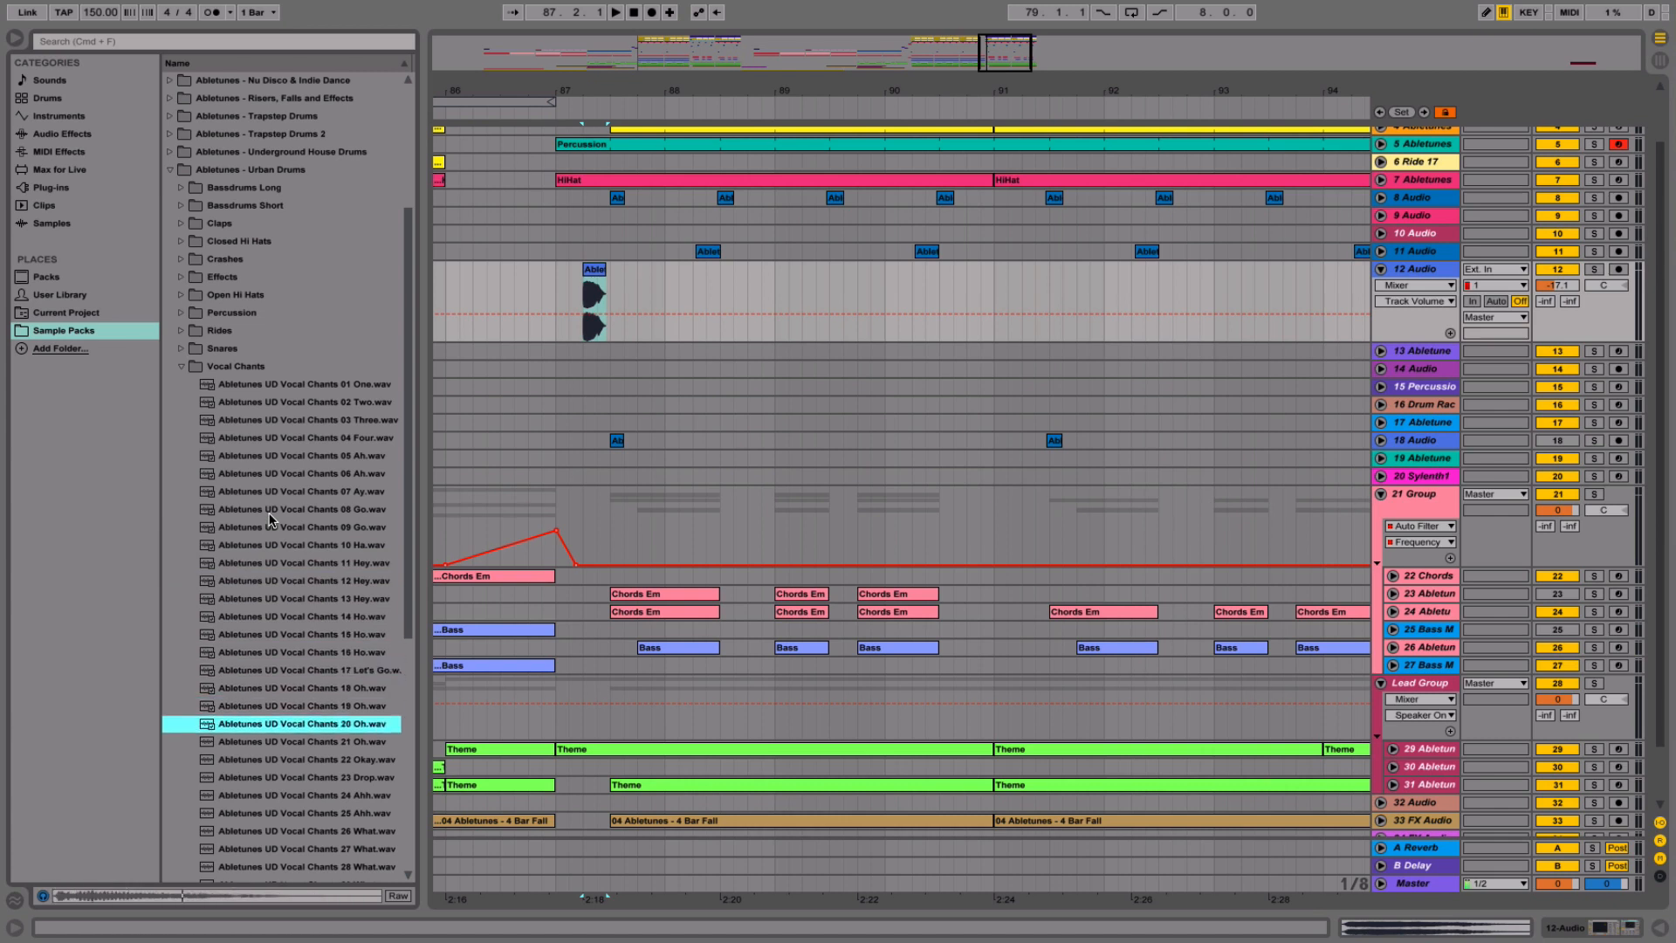
{"action": "key", "text": "Up"}
{"action": "key", "text": "Up"}
{"action": "key", "text": "Up"}
{"action": "key", "text": "Down"}
{"action": "key", "text": "Down"}
{"action": "key", "text": "Down"}
{"action": "key", "text": "Down"}
{"action": "key", "text": "Down"}
{"action": "key", "text": "Down"}
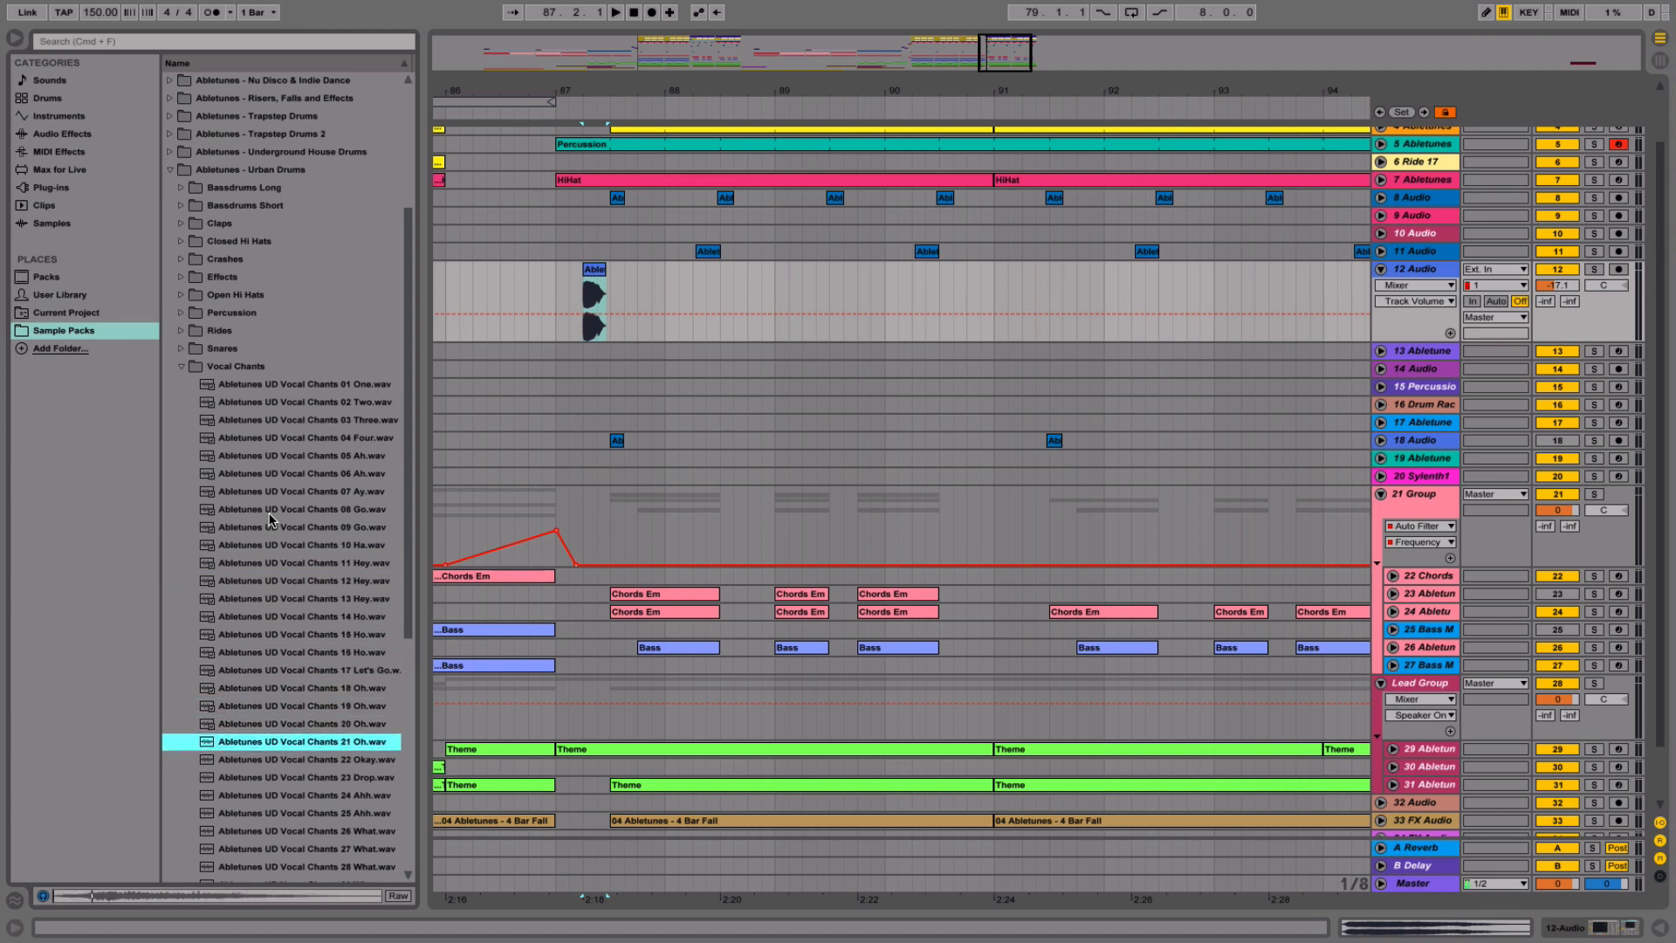
{"action": "key", "text": "Down"}
{"action": "key", "text": "Down"}
{"action": "key", "text": "Down"}
{"action": "key", "text": "Down"}
{"action": "key", "text": "Down"}
{"action": "key", "text": "Down"}
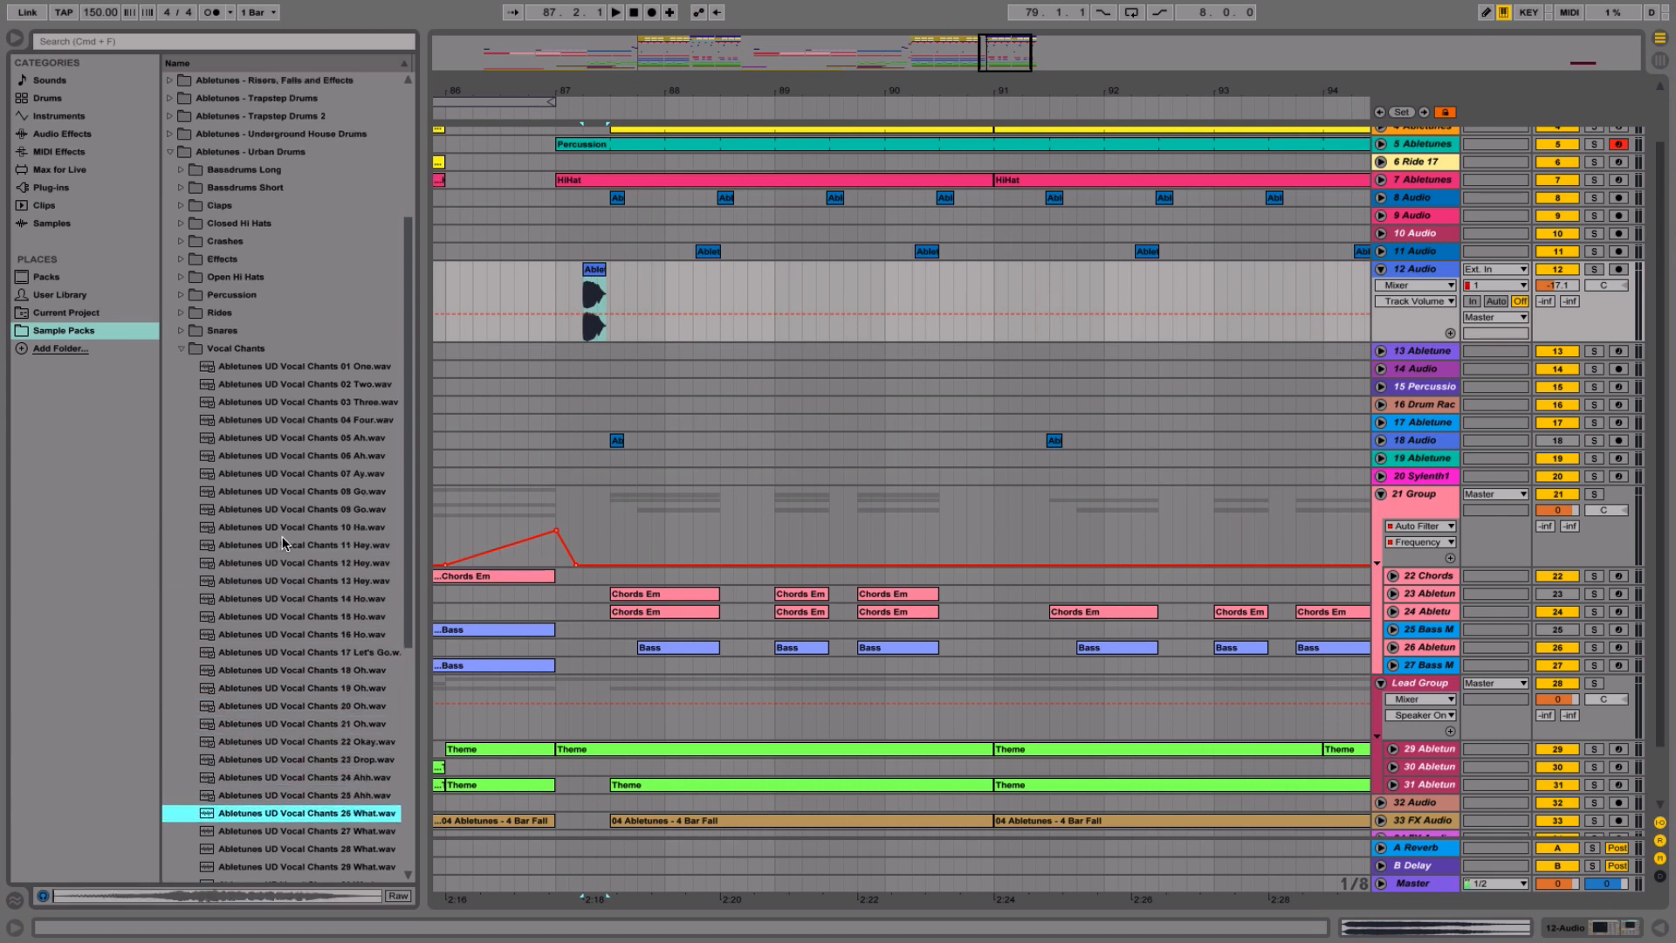
{"action": "key", "text": "Down"}
{"action": "key", "text": "Down"}
{"action": "key", "text": "Down"}
{"action": "key", "text": "Down"}
{"action": "key", "text": "Down"}
{"action": "key", "text": "Down"}
{"action": "key", "text": "Down"}
{"action": "key", "text": "Down"}
{"action": "key", "text": "Down"}
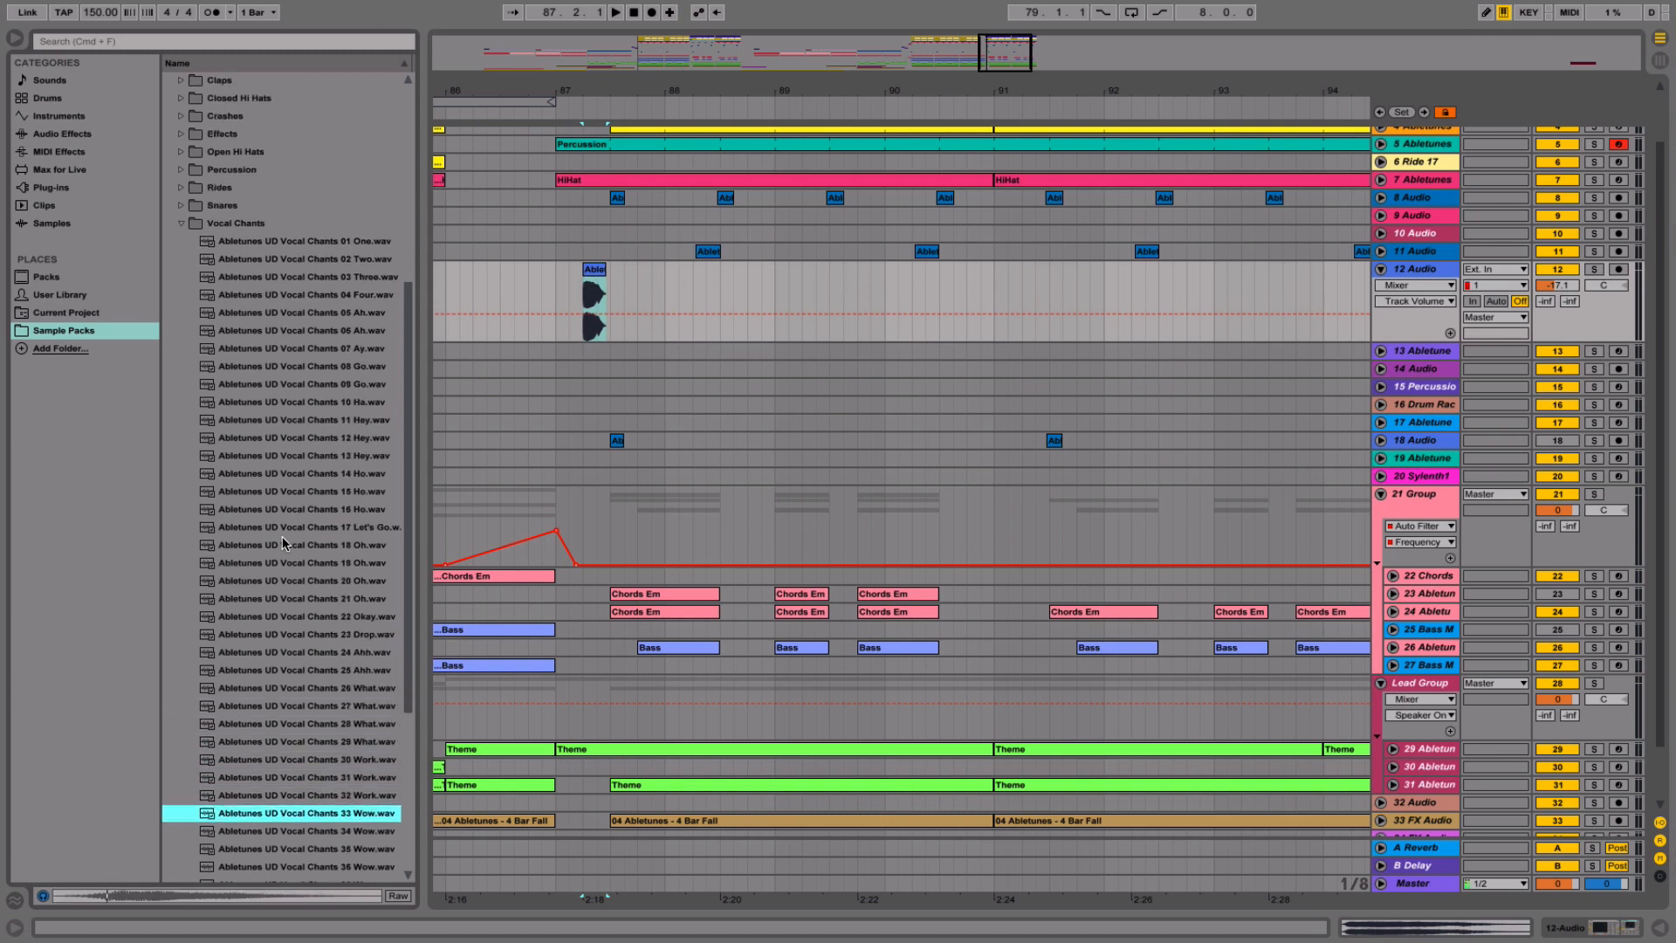
{"action": "key", "text": "Down"}
{"action": "key", "text": "Down"}
{"action": "key", "text": "Down"}
{"action": "key", "text": "Down"}
{"action": "key", "text": "Down"}
{"action": "key", "text": "Down"}
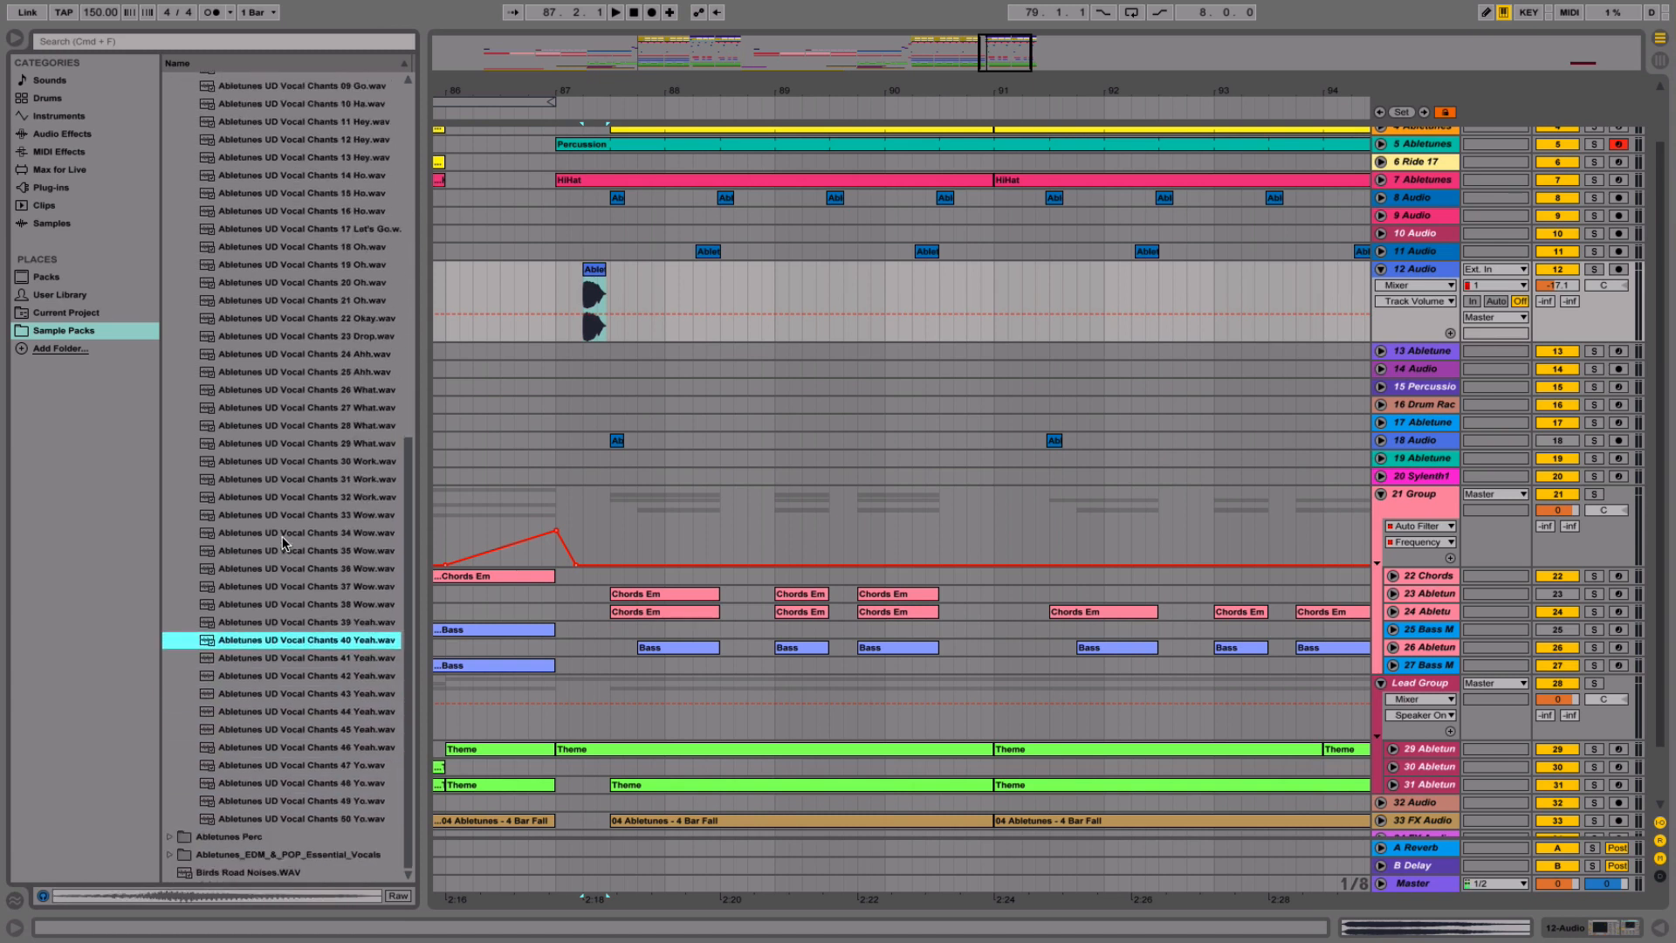
{"action": "key", "text": "Down"}
{"action": "key", "text": "Down"}
{"action": "key", "text": "Down"}
{"action": "key", "text": "Down"}
{"action": "key", "text": "Down"}
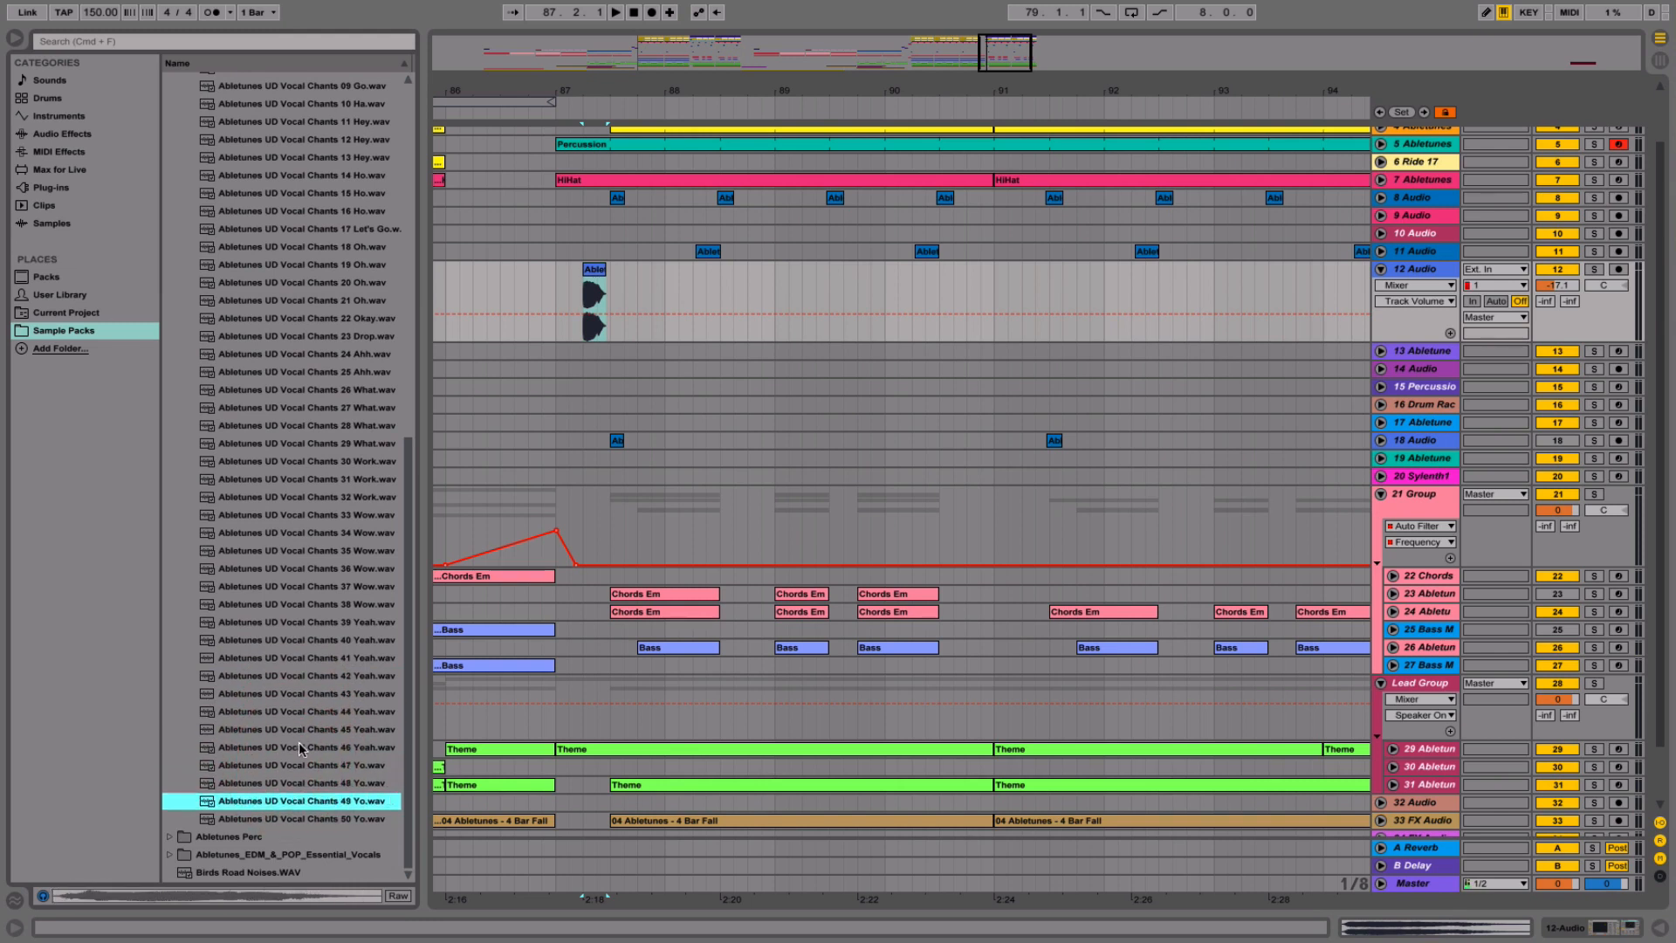
- Replace the vocal chant clip at bar 87 on audio track 12 with Abletunes UD Vocal Chants 47 Yo.wav and play it in context
{"action": "key", "text": "Up"}
{"action": "key", "text": "Up"}
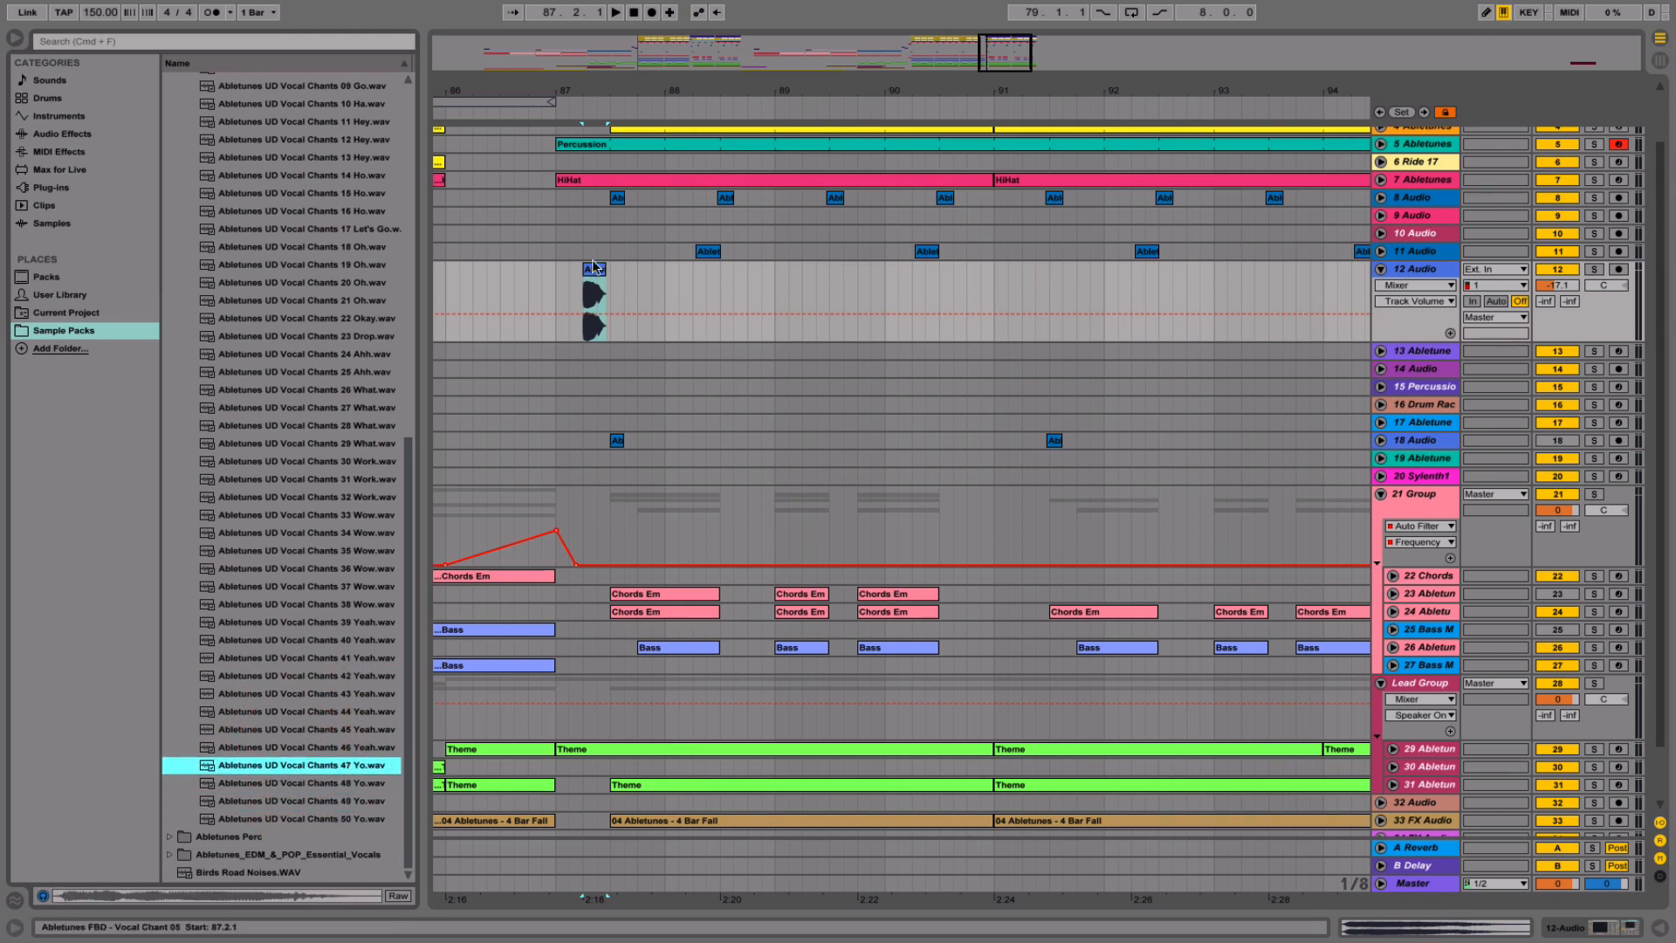
{"action": "left_click", "coordinate": [594, 288]}
{"action": "key", "text": "Delete"}
{"action": "left_click_drag", "start_coordinate": [325, 773], "coordinate": [580, 280]}
{"action": "left_click", "coordinate": [517, 297]}
{"action": "key", "text": "space"}
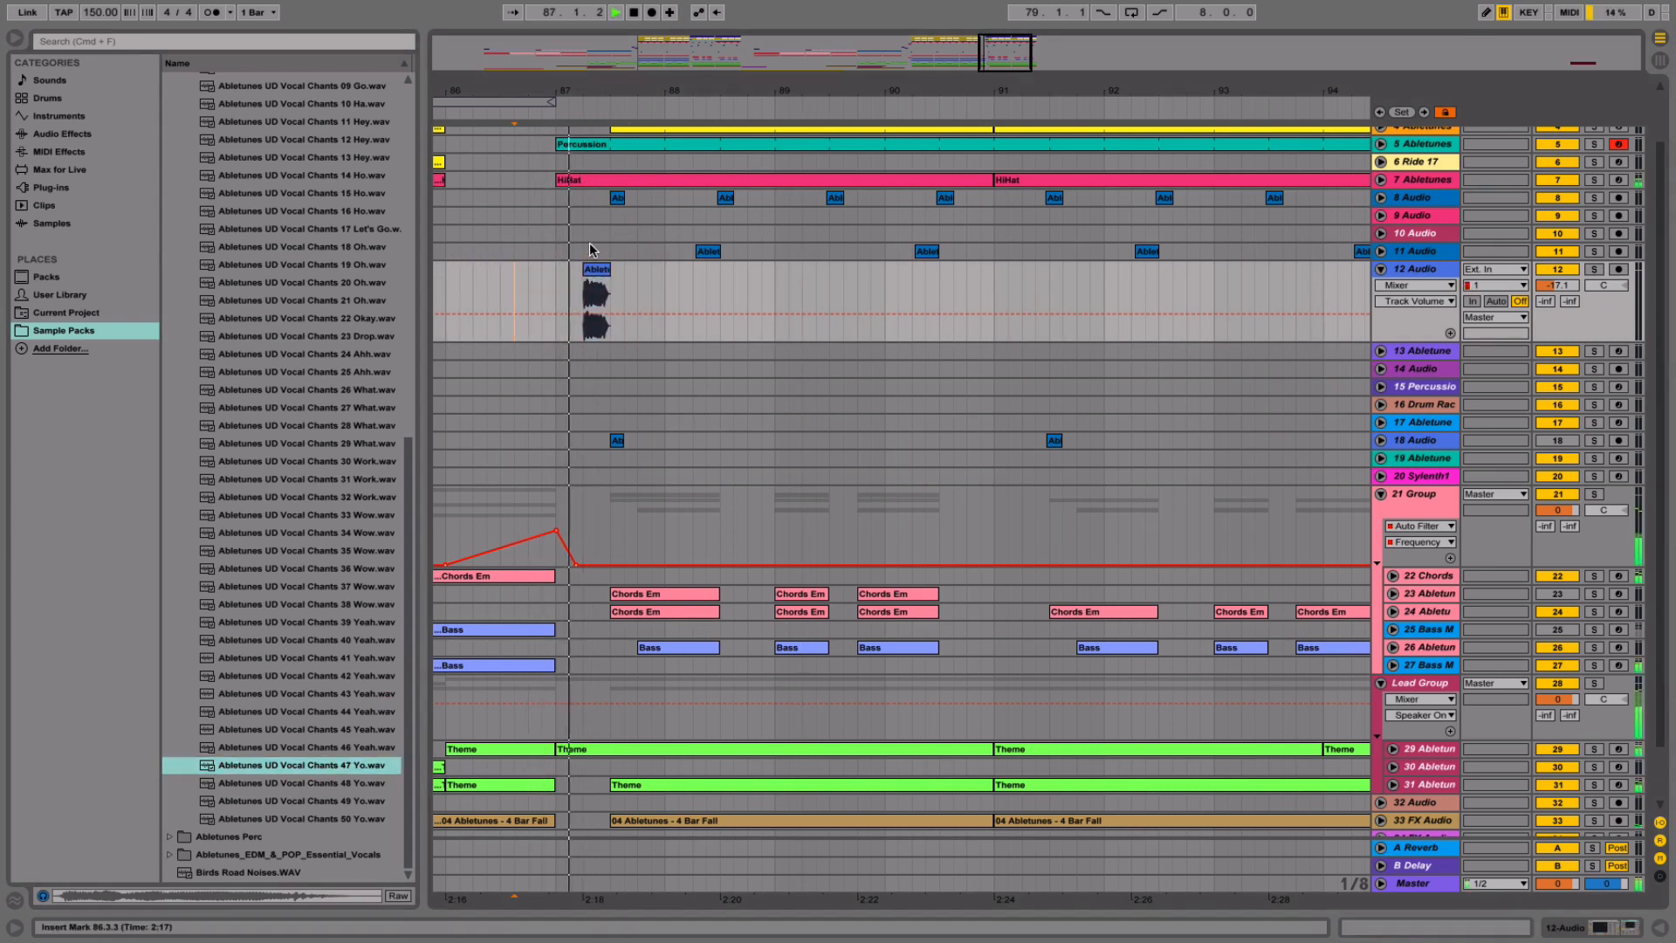
- Play the opening of the second drop from bar 75 to check its drum fill
{"action": "left_click_drag", "start_coordinate": [622, 92], "coordinate": [1291, 61]}
{"action": "left_click", "coordinate": [601, 274]}
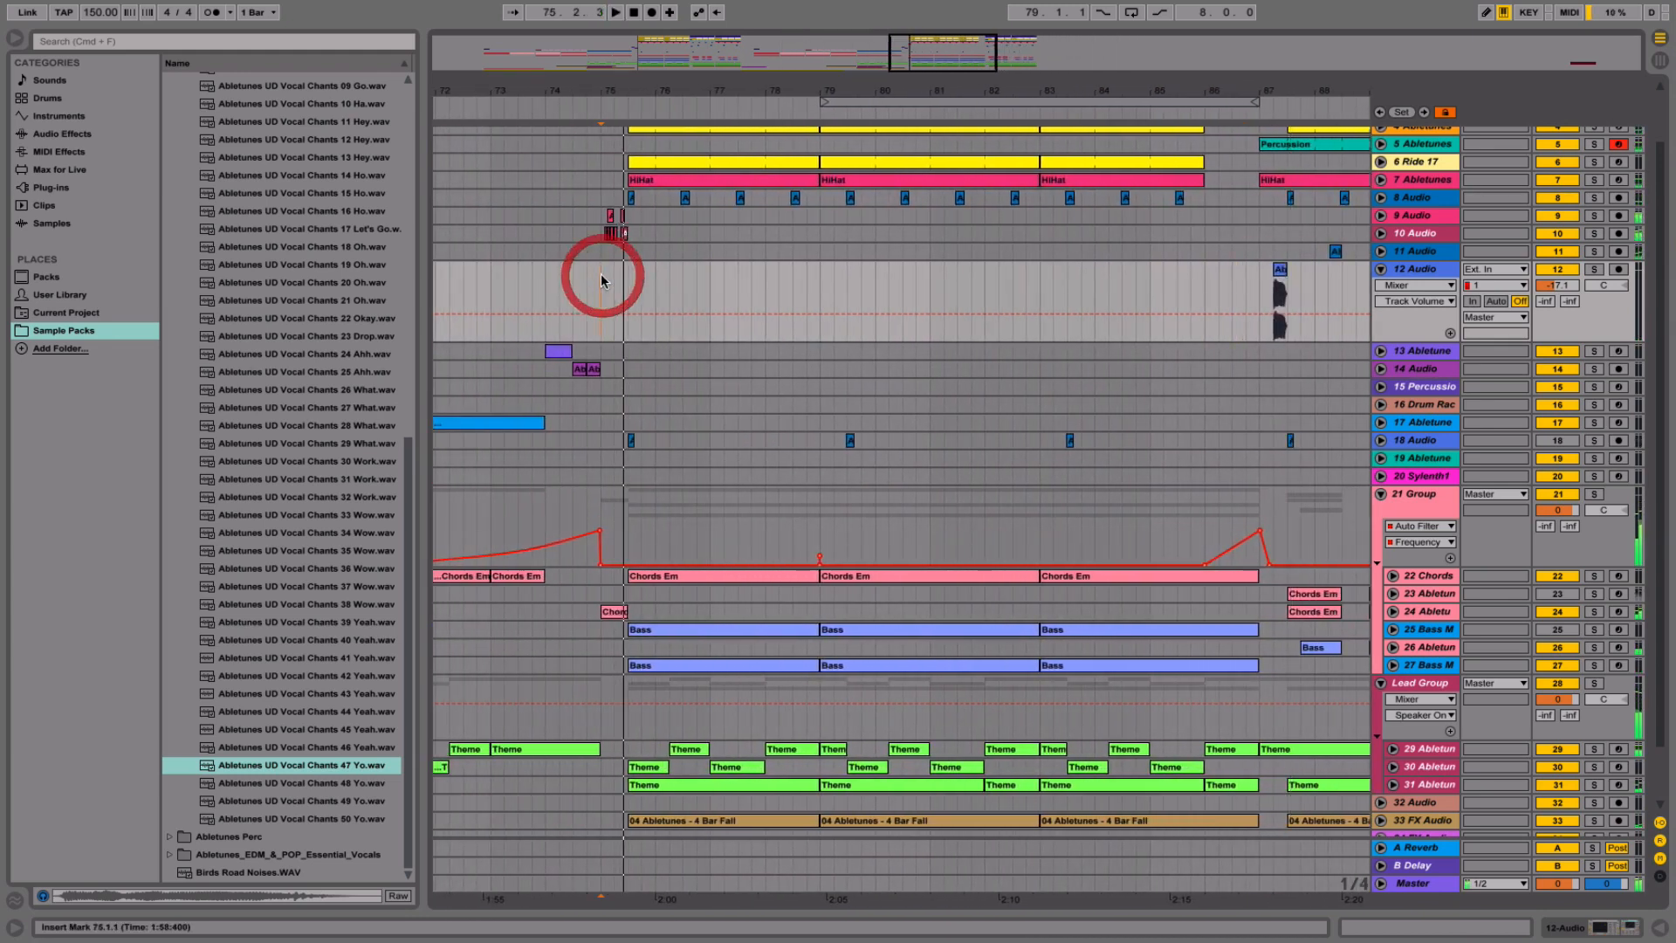
{"action": "key", "text": "space"}
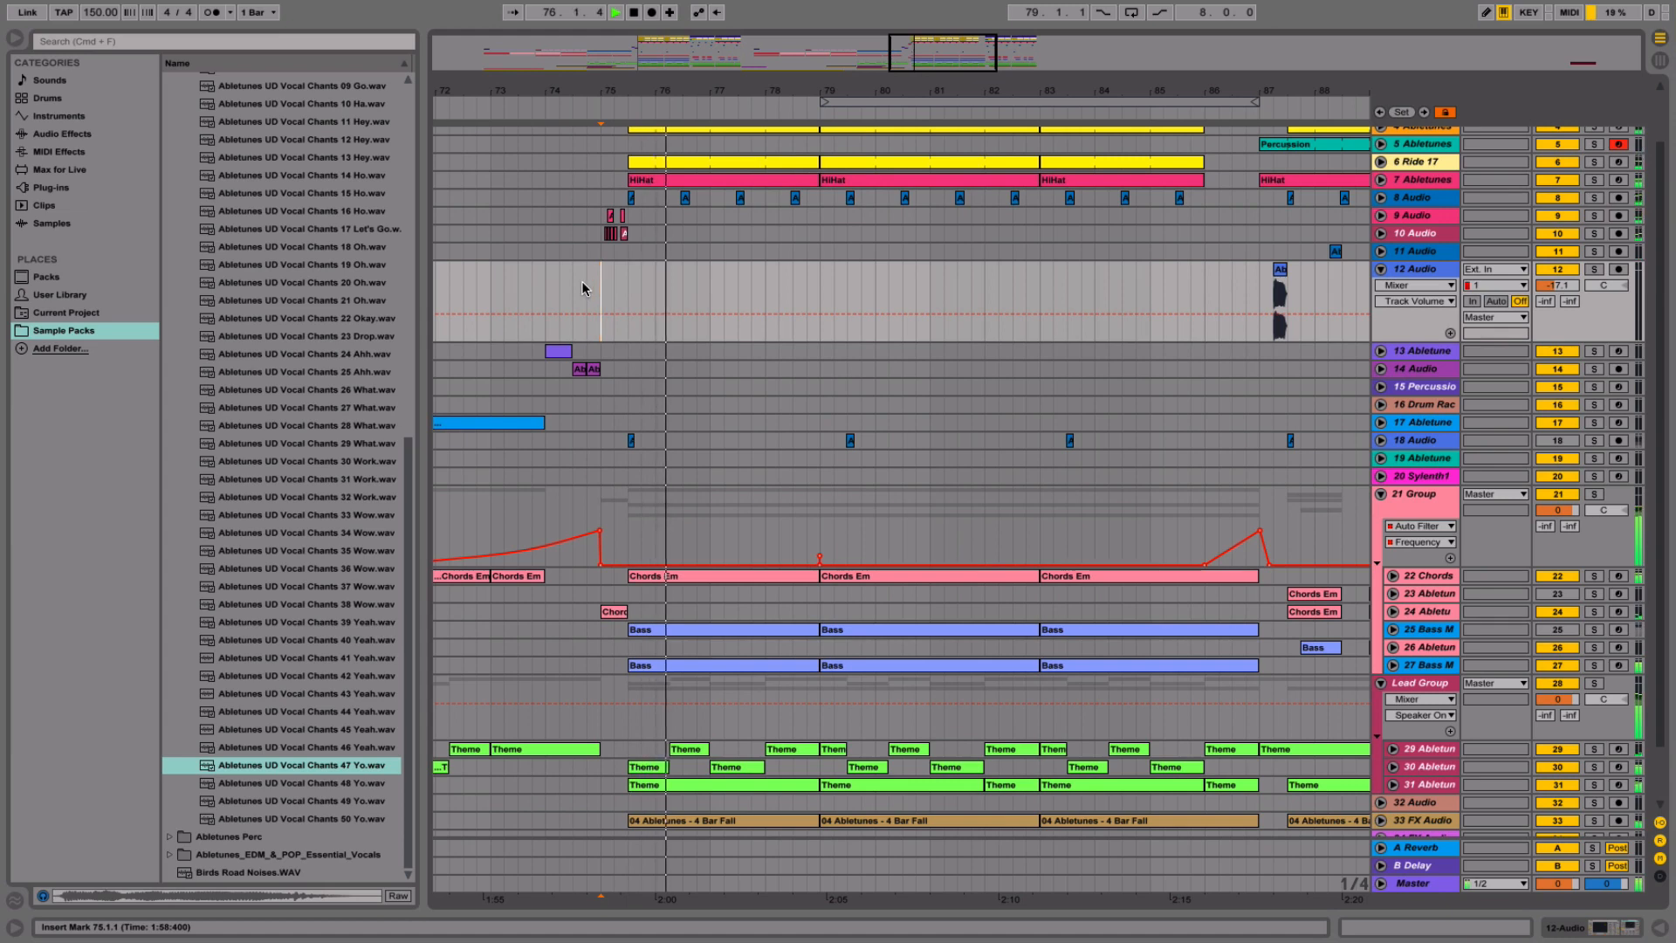
{"action": "left_click", "coordinate": [600, 271]}
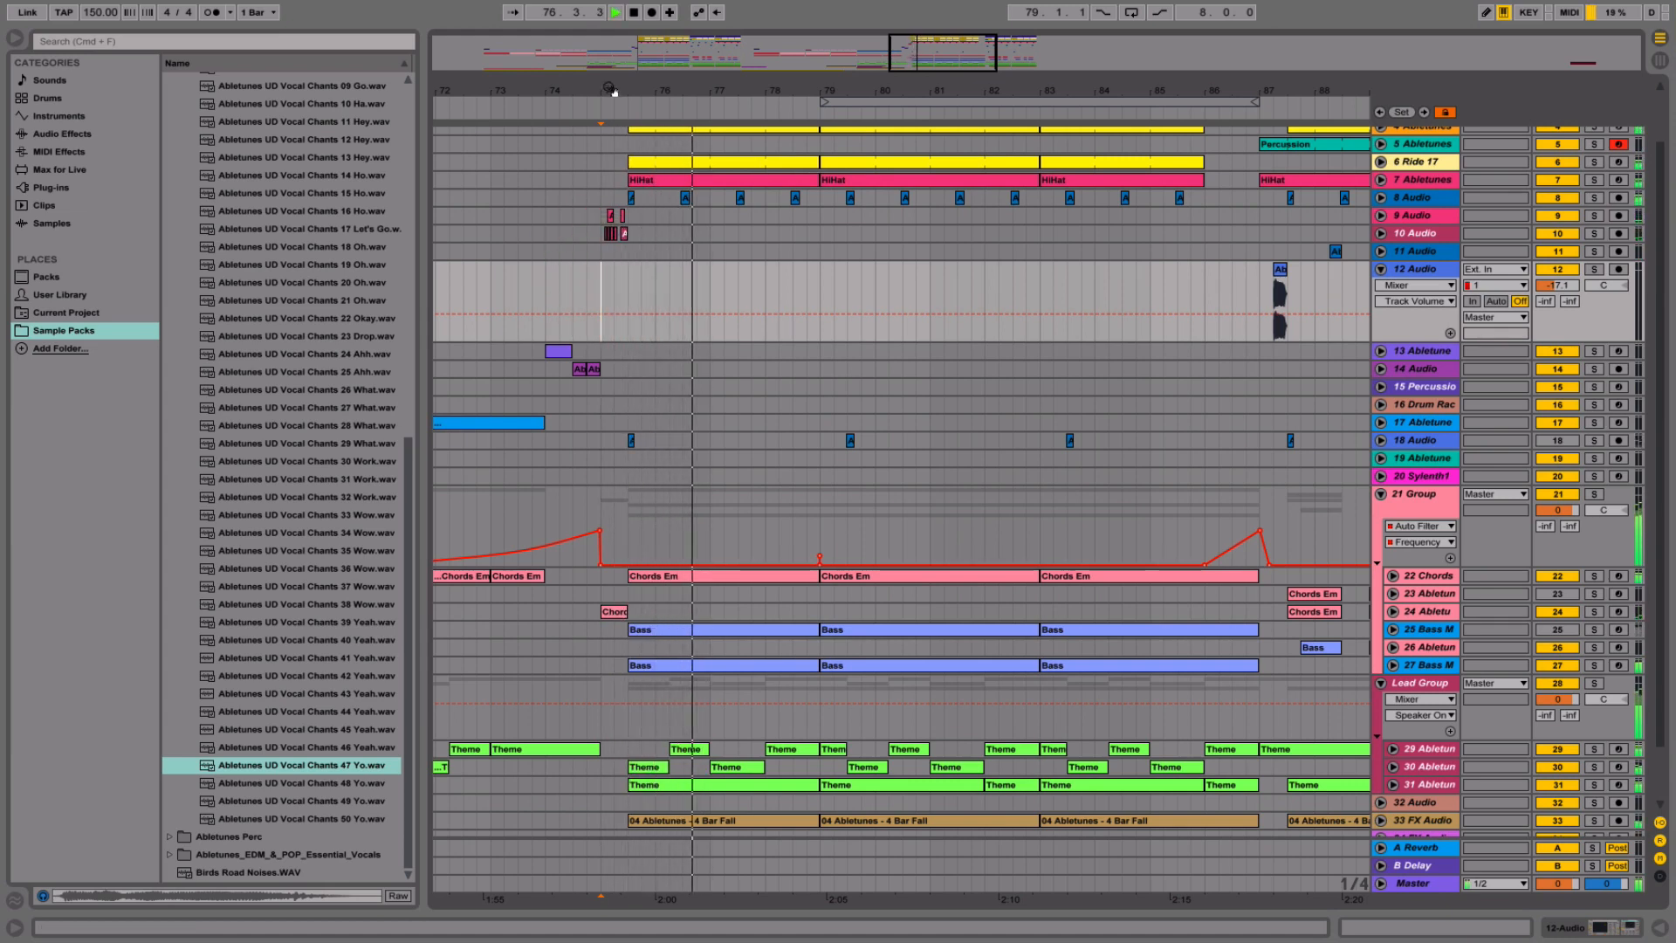
- Delete the third percussion clip of the bar 75 drum fill on audio track 10 and replay the fill
{"action": "left_click_drag", "start_coordinate": [610, 91], "coordinate": [611, 218]}
{"action": "left_click", "coordinate": [621, 233]}
{"action": "key", "text": "Delete"}
{"action": "left_click", "coordinate": [463, 244]}
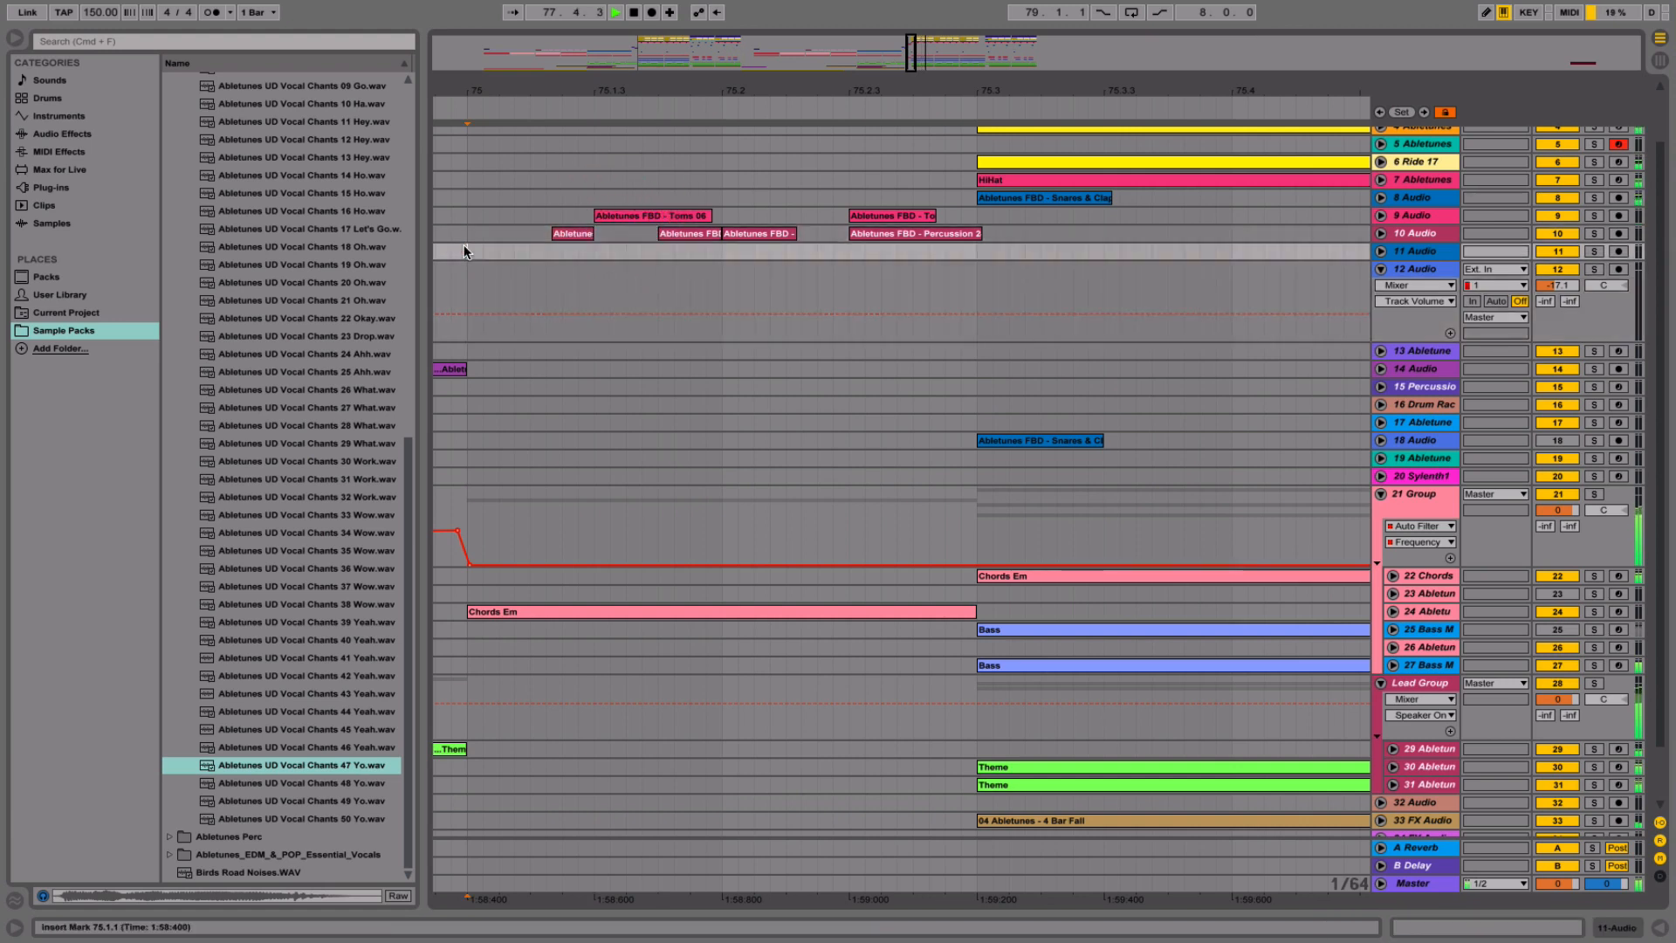
{"action": "left_click", "coordinate": [695, 234]}
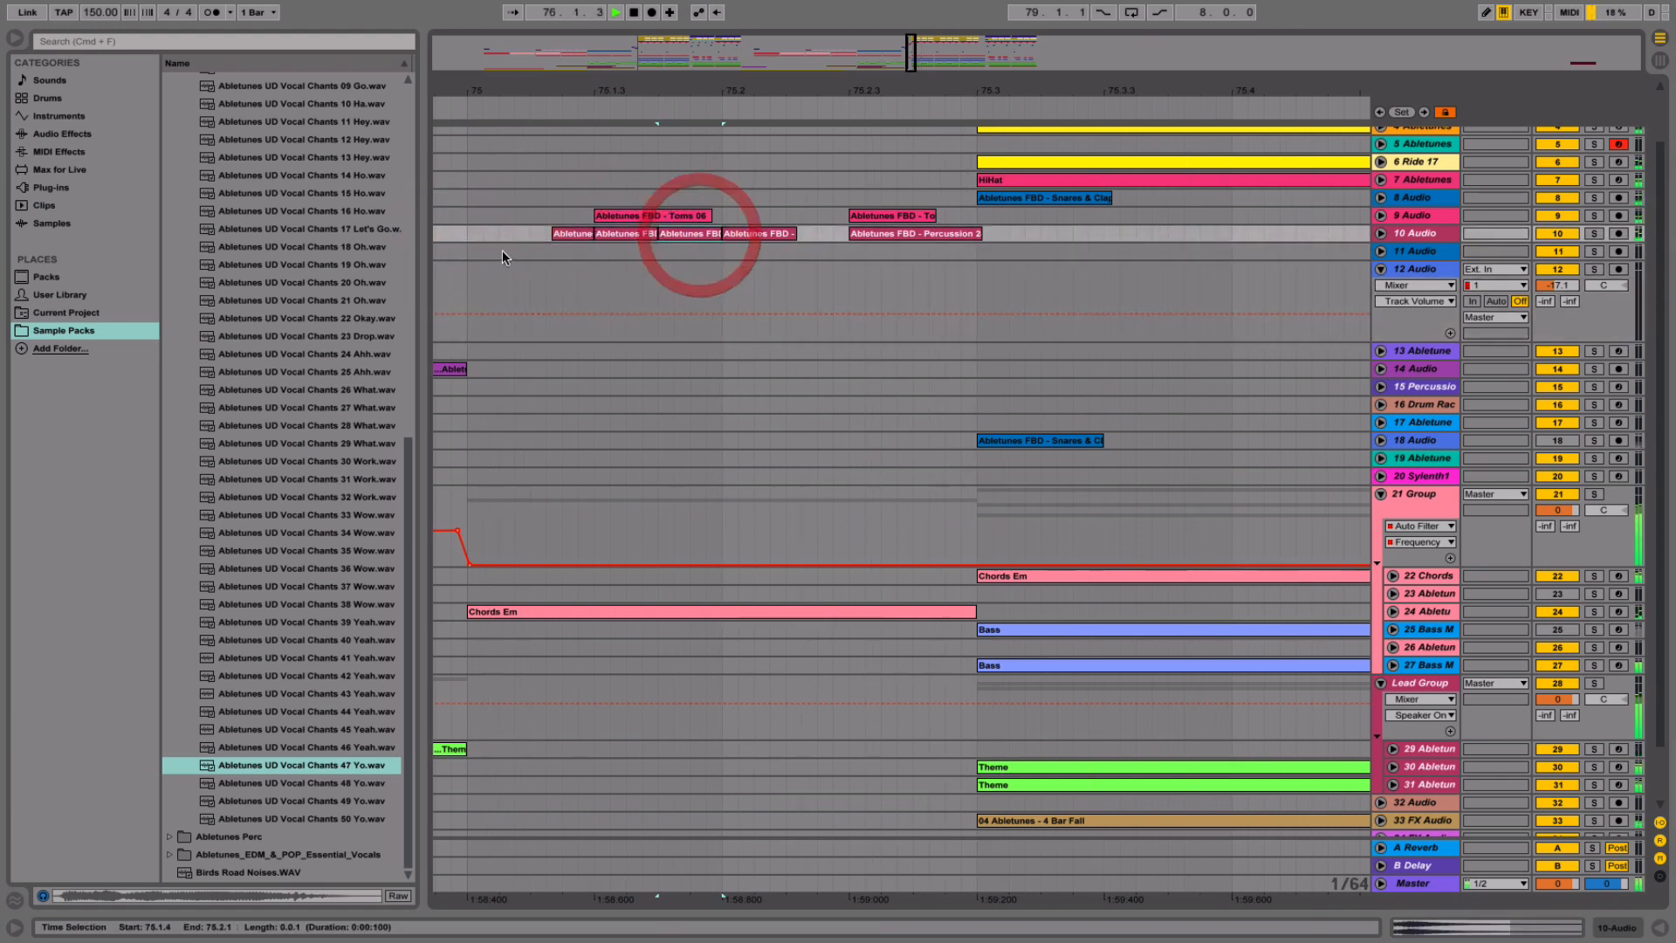
{"action": "key", "text": "Delete"}
{"action": "left_click", "coordinate": [454, 247]}
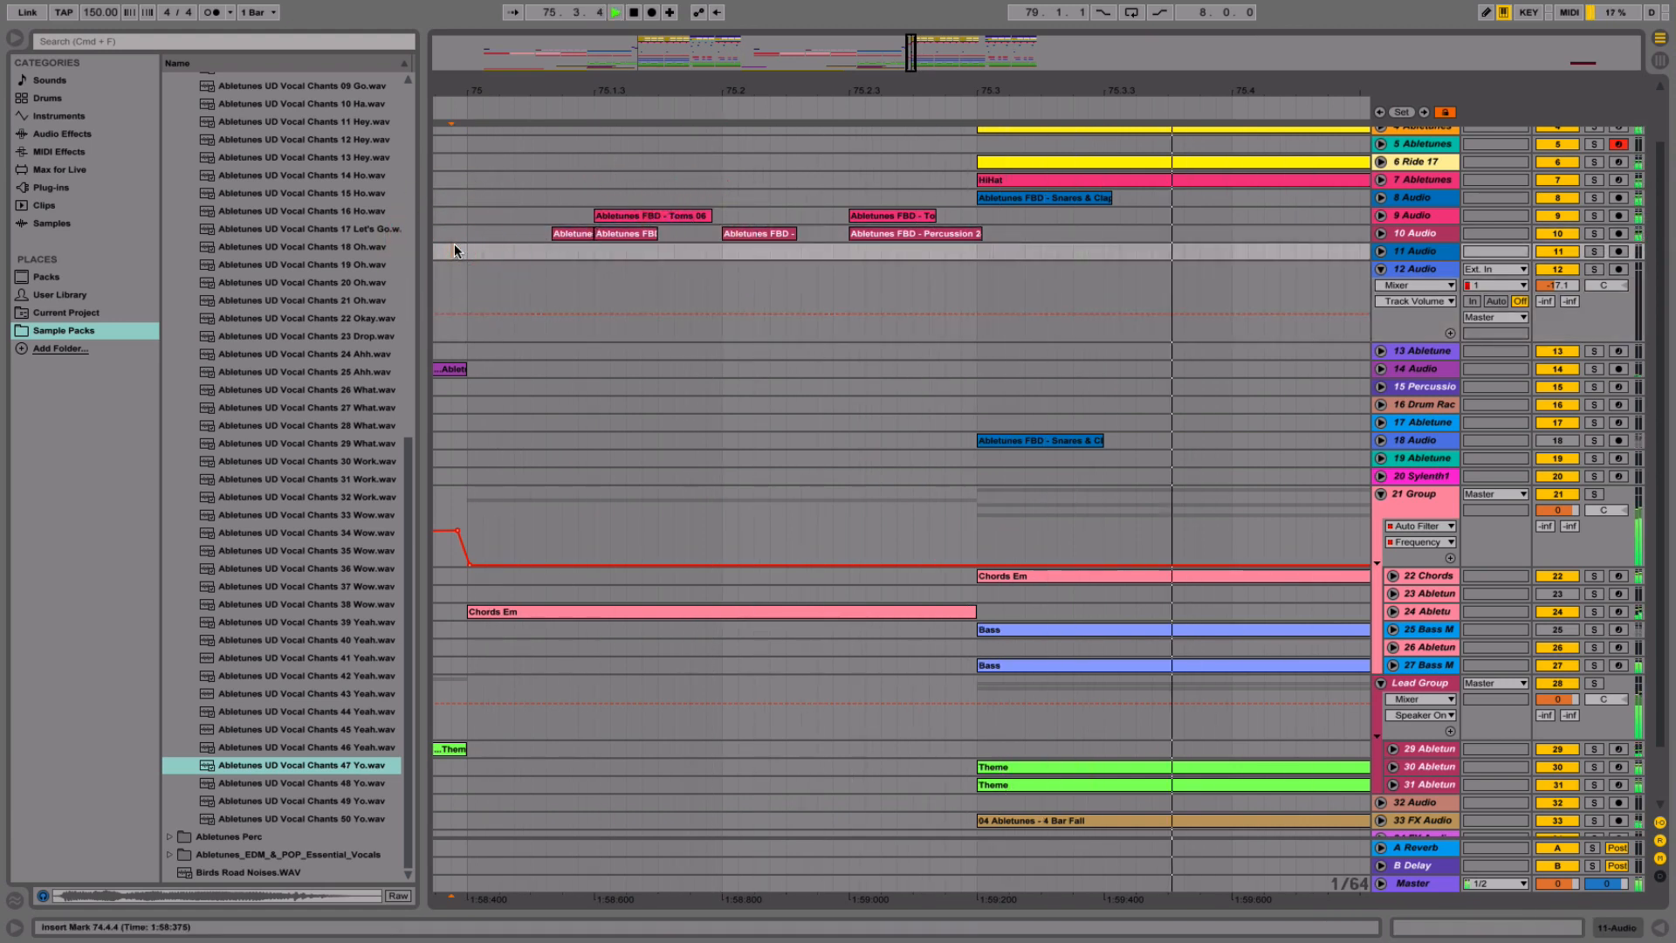
- Play the second drop from bar 73 to review the whole arrangement
{"action": "left_click_drag", "start_coordinate": [785, 104], "coordinate": [578, 89]}
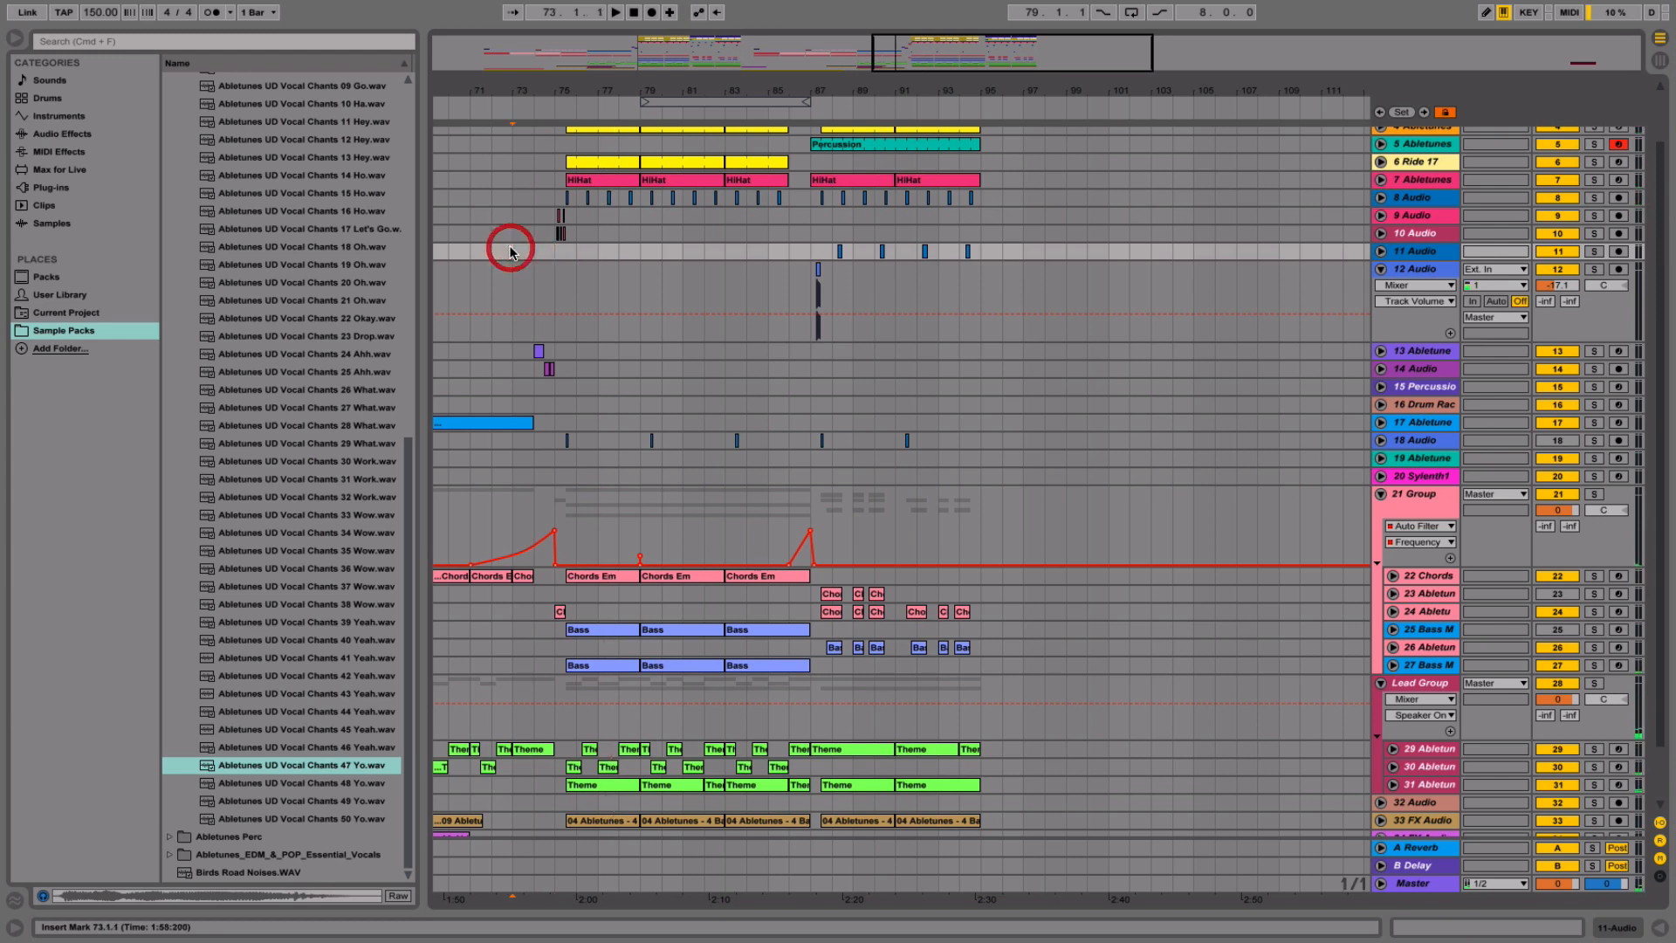
{"action": "key", "text": "space"}
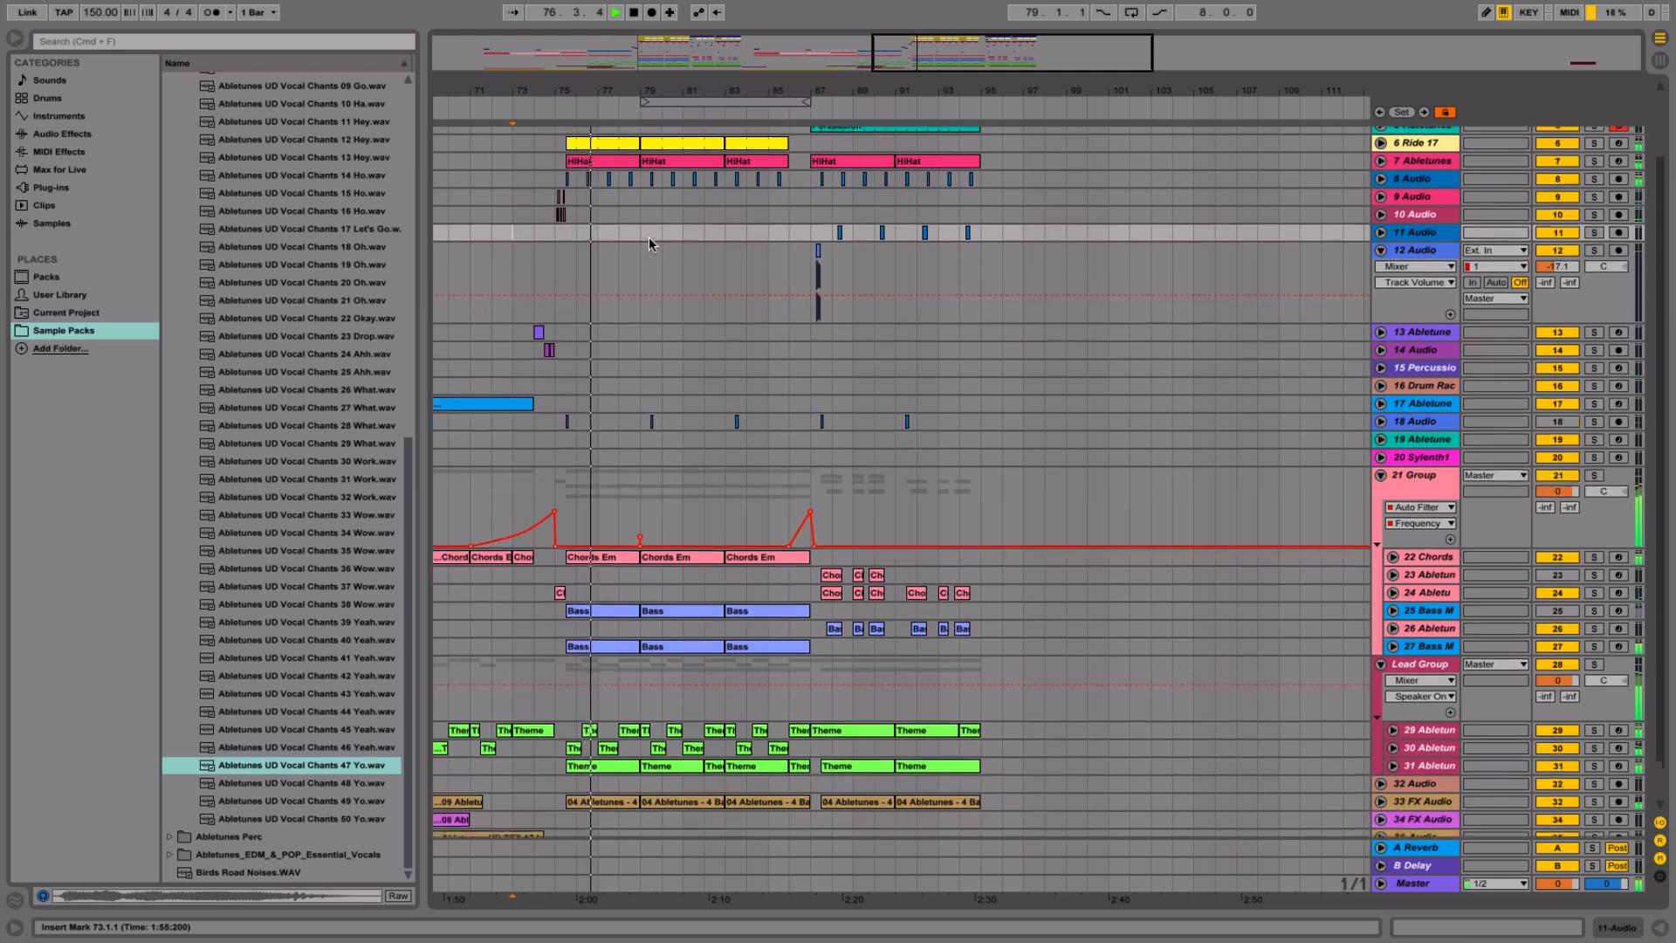
{"action": "scroll", "coordinate": [648, 237], "scroll_direction": "up", "scroll_amount": 3}
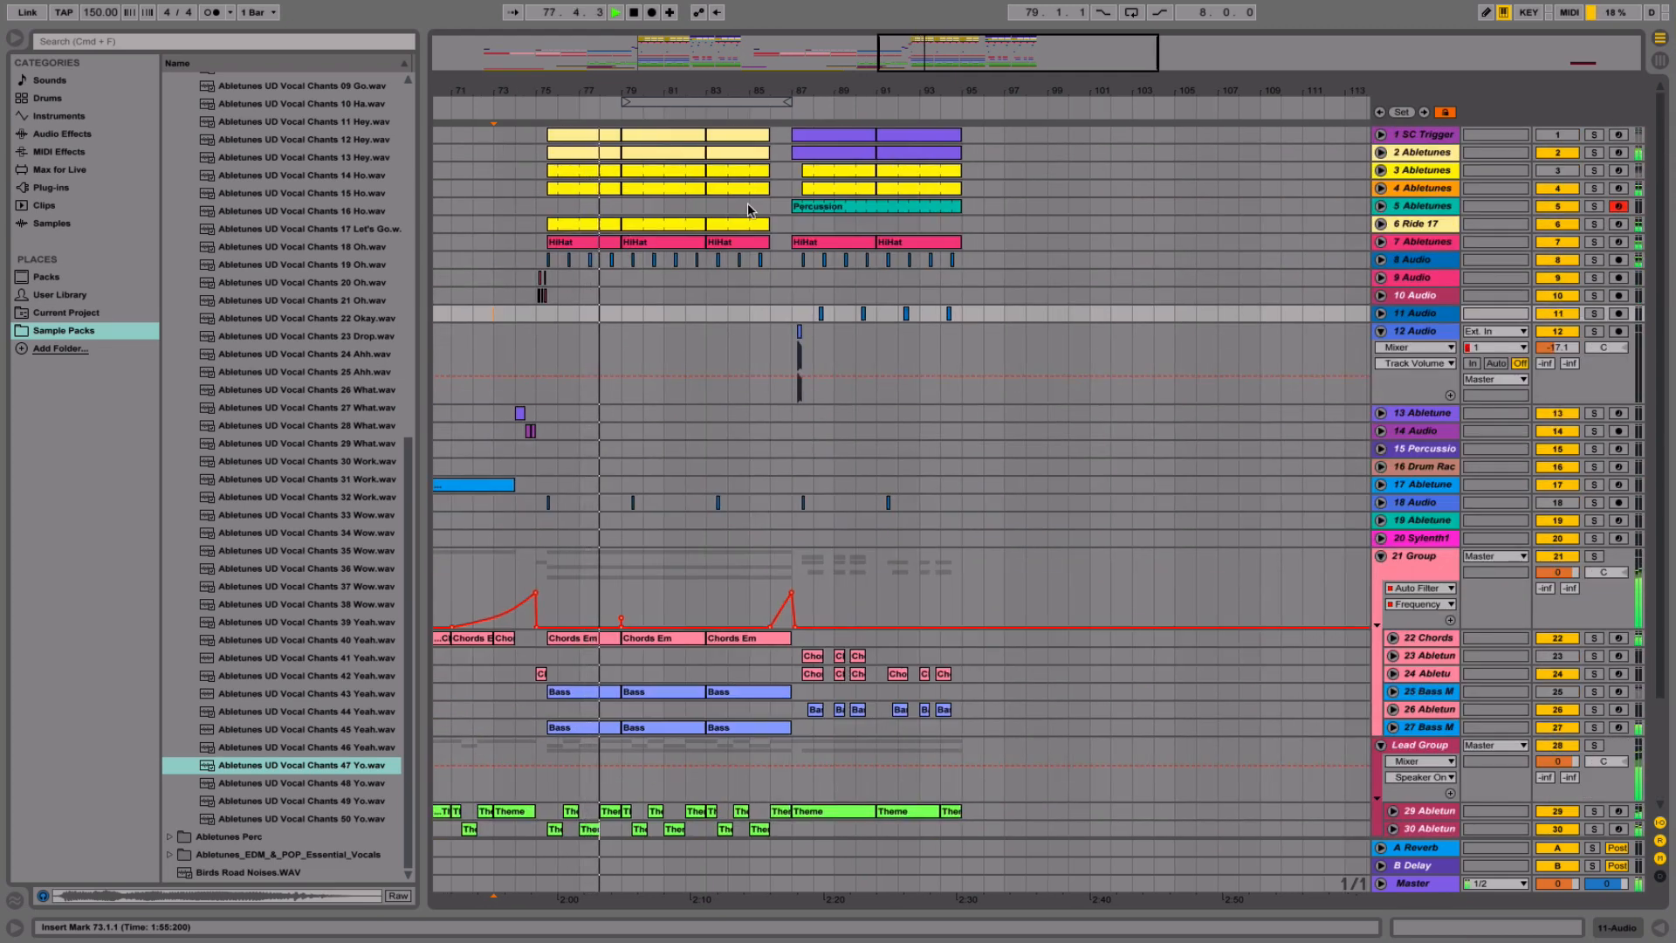
{"action": "left_click_drag", "start_coordinate": [793, 91], "coordinate": [989, 138]}
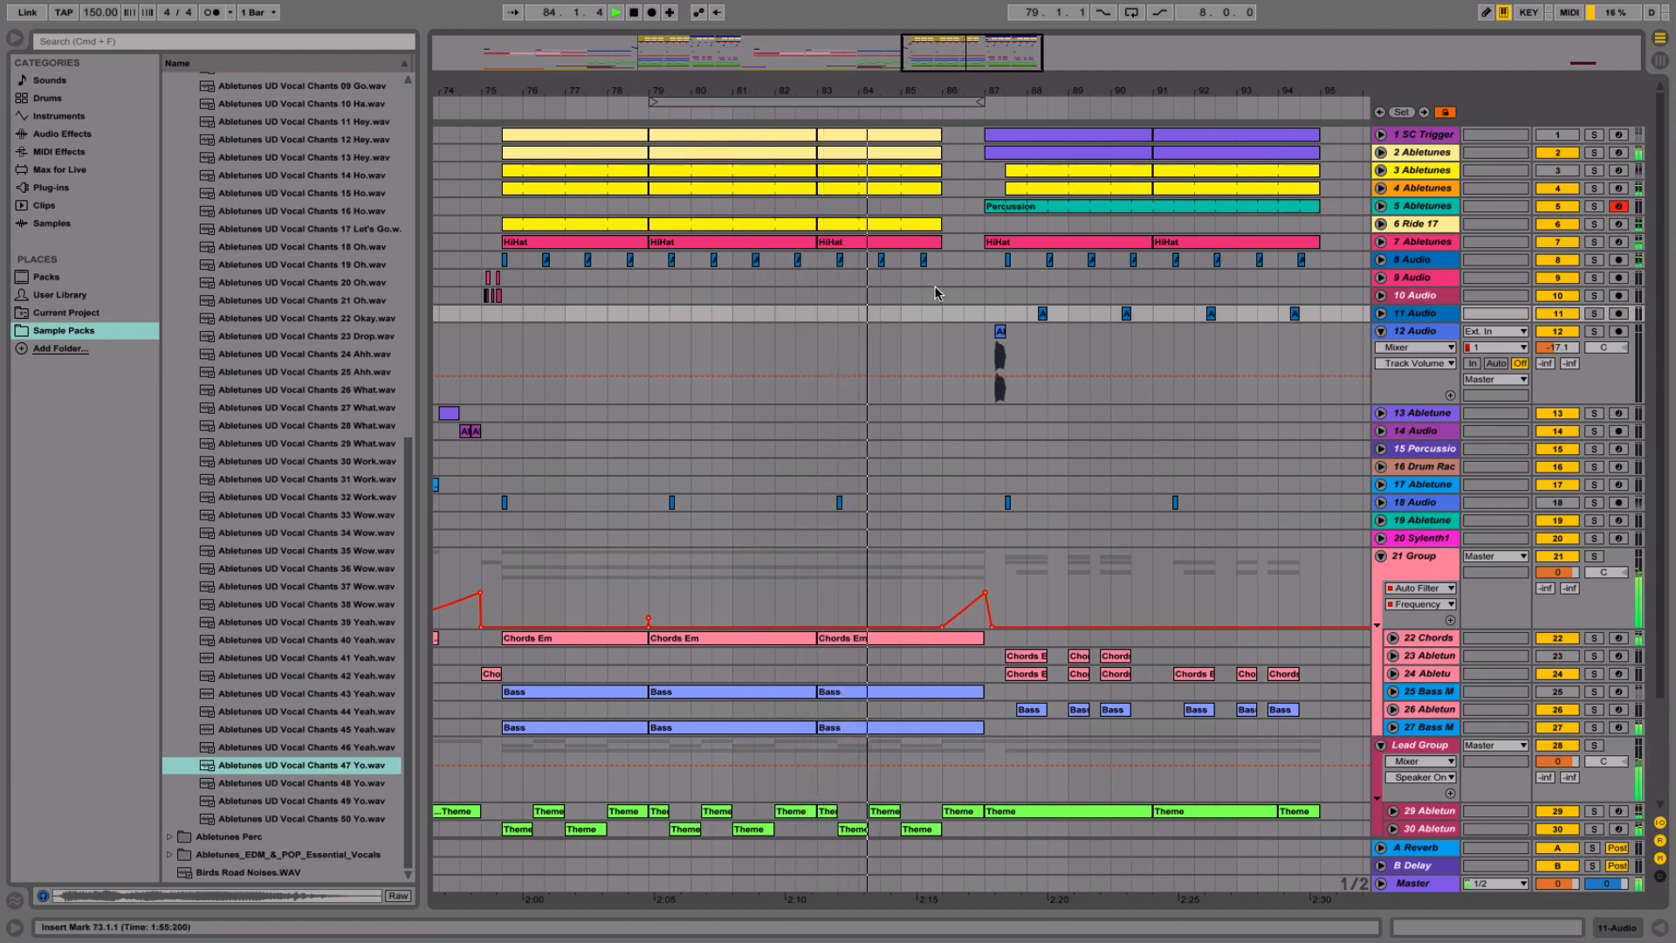
{"action": "scroll", "coordinate": [912, 319], "scroll_direction": "left", "scroll_amount": 1}
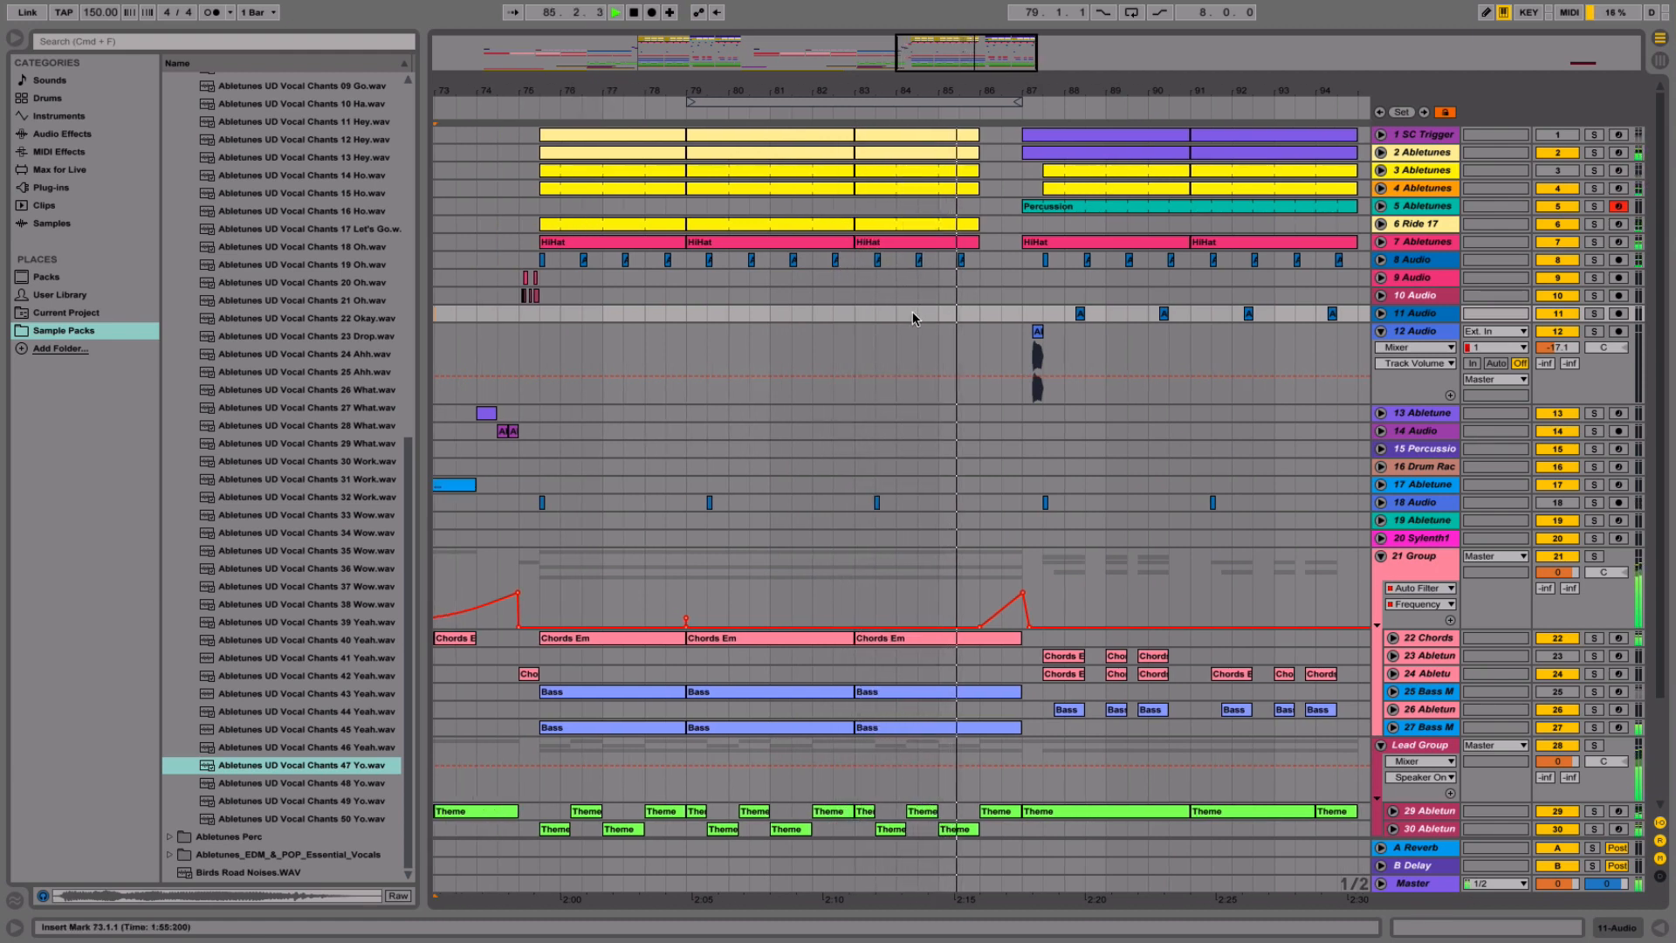
{"action": "key", "text": "space"}
- Duplicate the time of bars 79 to 83 across all tracks, leaving loop playback switched off
{"action": "scroll", "coordinate": [912, 319], "scroll_direction": "right", "scroll_amount": 3}
{"action": "scroll", "coordinate": [912, 319], "scroll_direction": "down", "scroll_amount": 3}
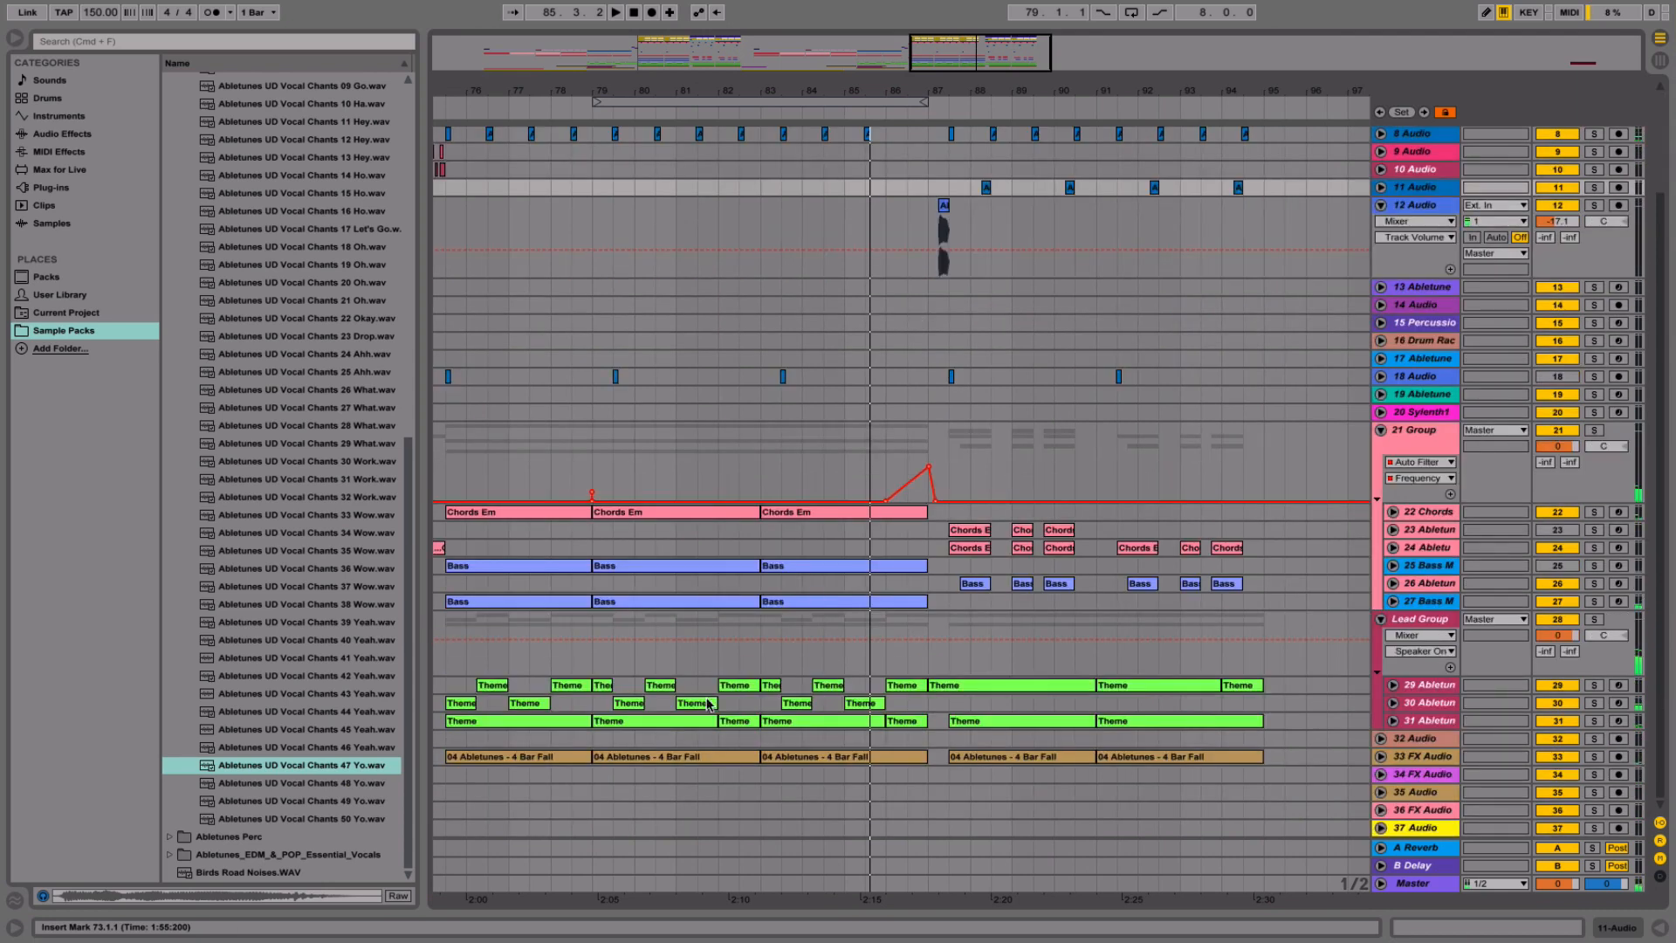
{"action": "left_click", "coordinate": [686, 754]}
{"action": "scroll", "coordinate": [722, 561], "scroll_direction": "up", "scroll_amount": 3}
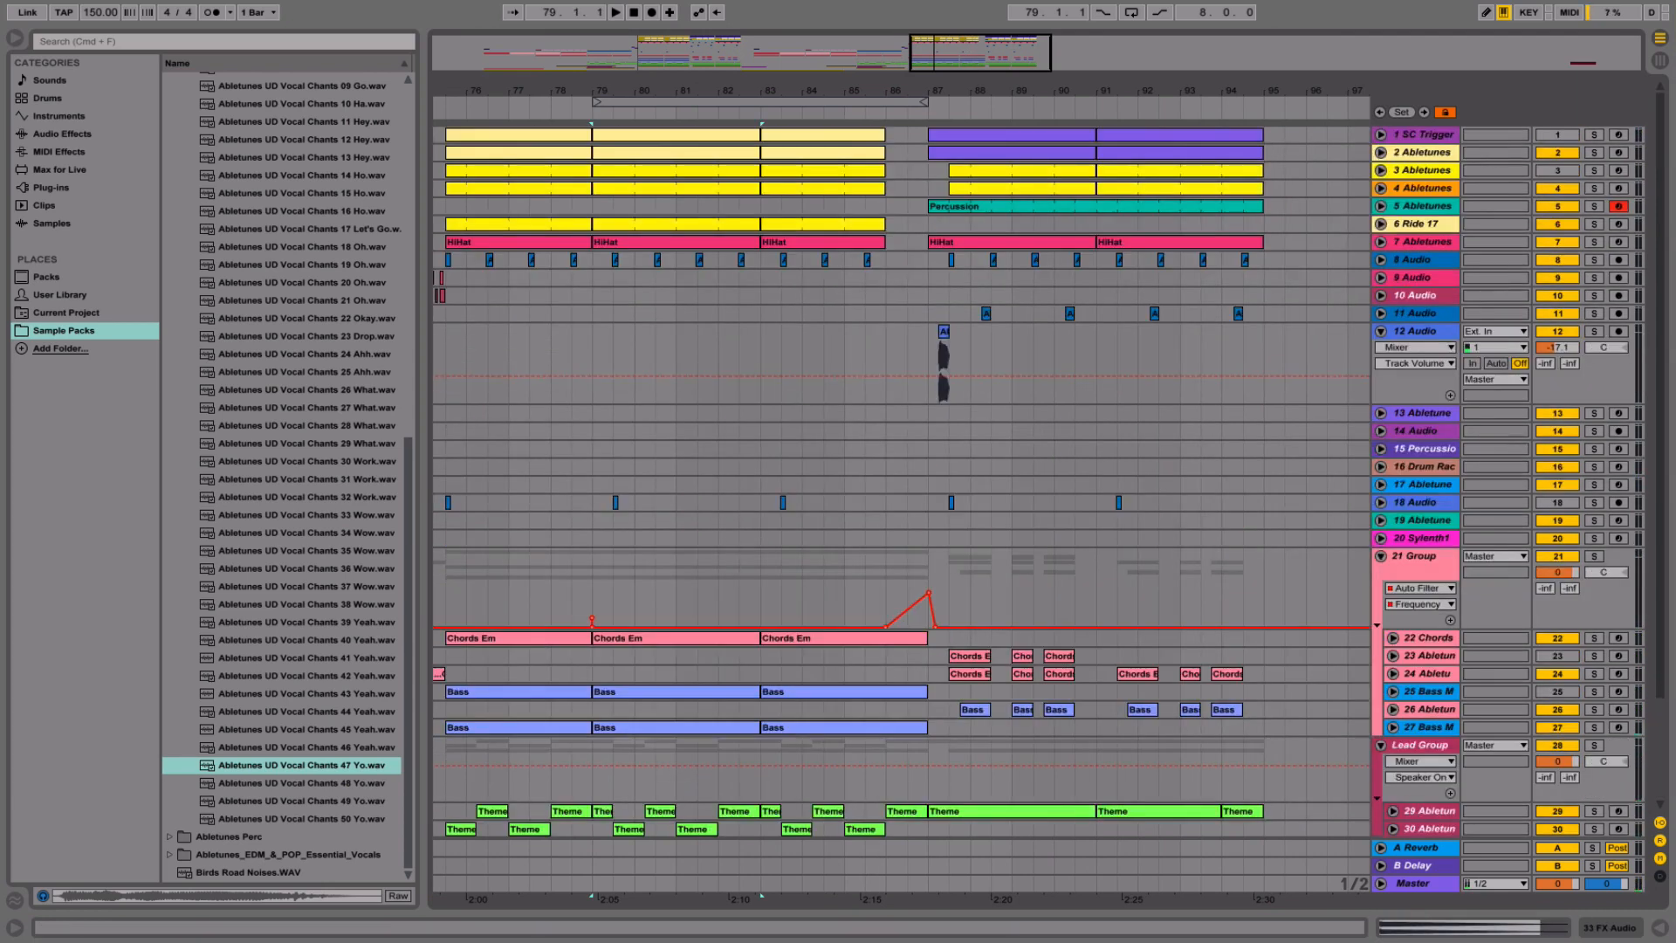
{"action": "left_click", "coordinate": [686, 135]}
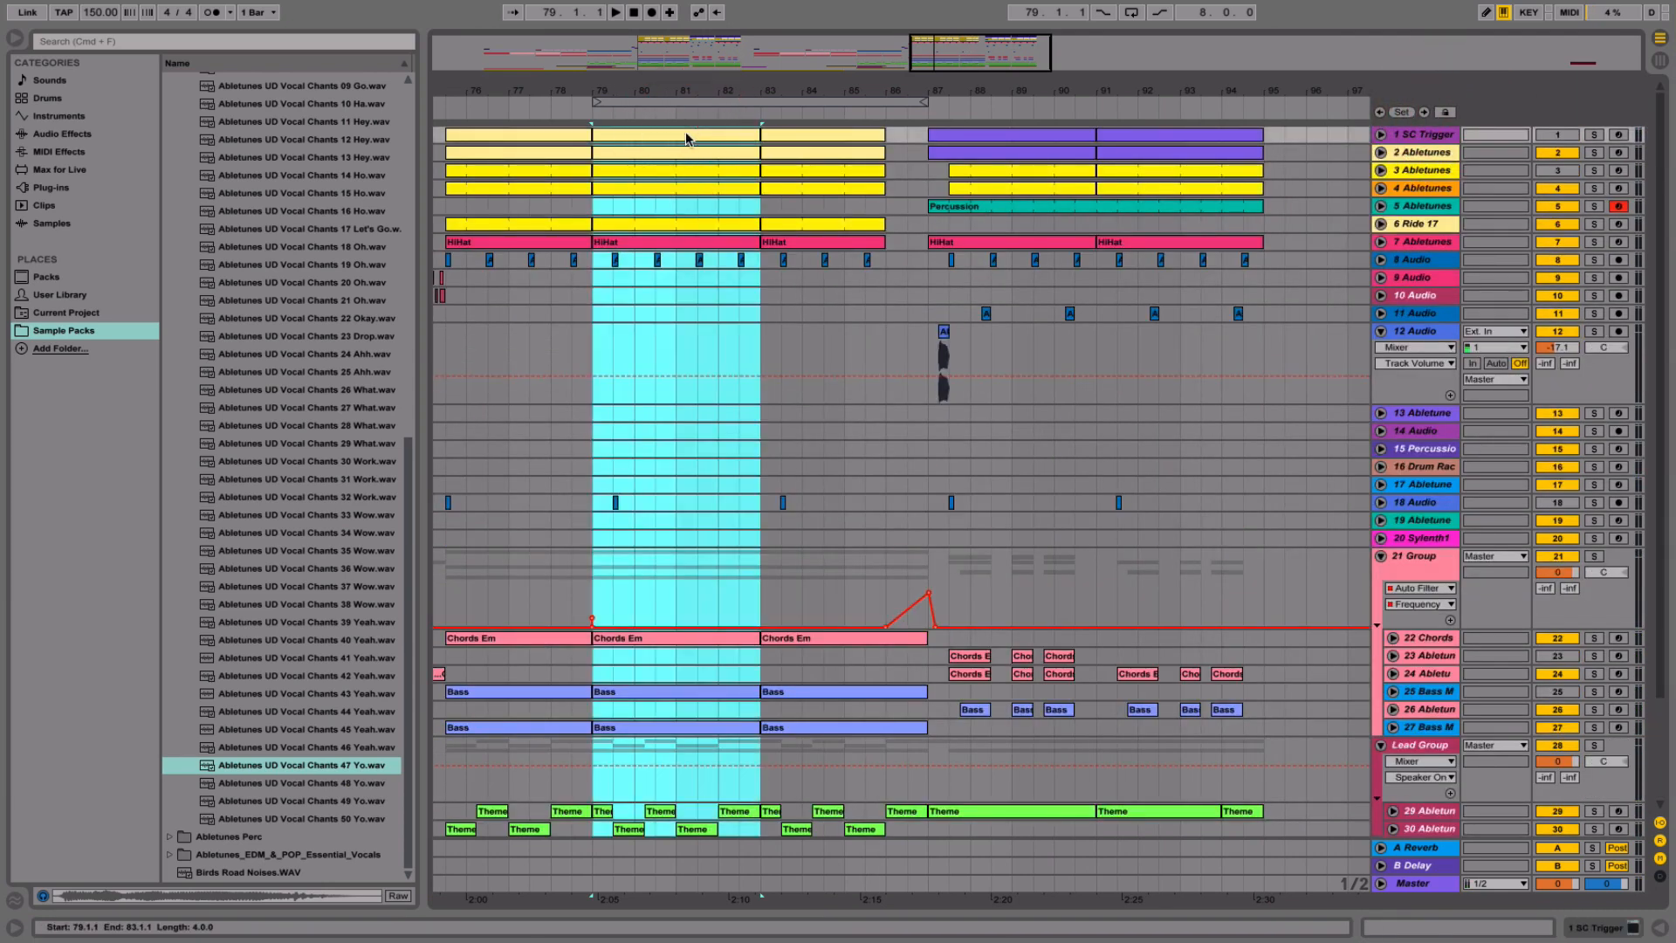
{"action": "key", "text": "super+l"}
{"action": "right_click", "coordinate": [712, 106]}
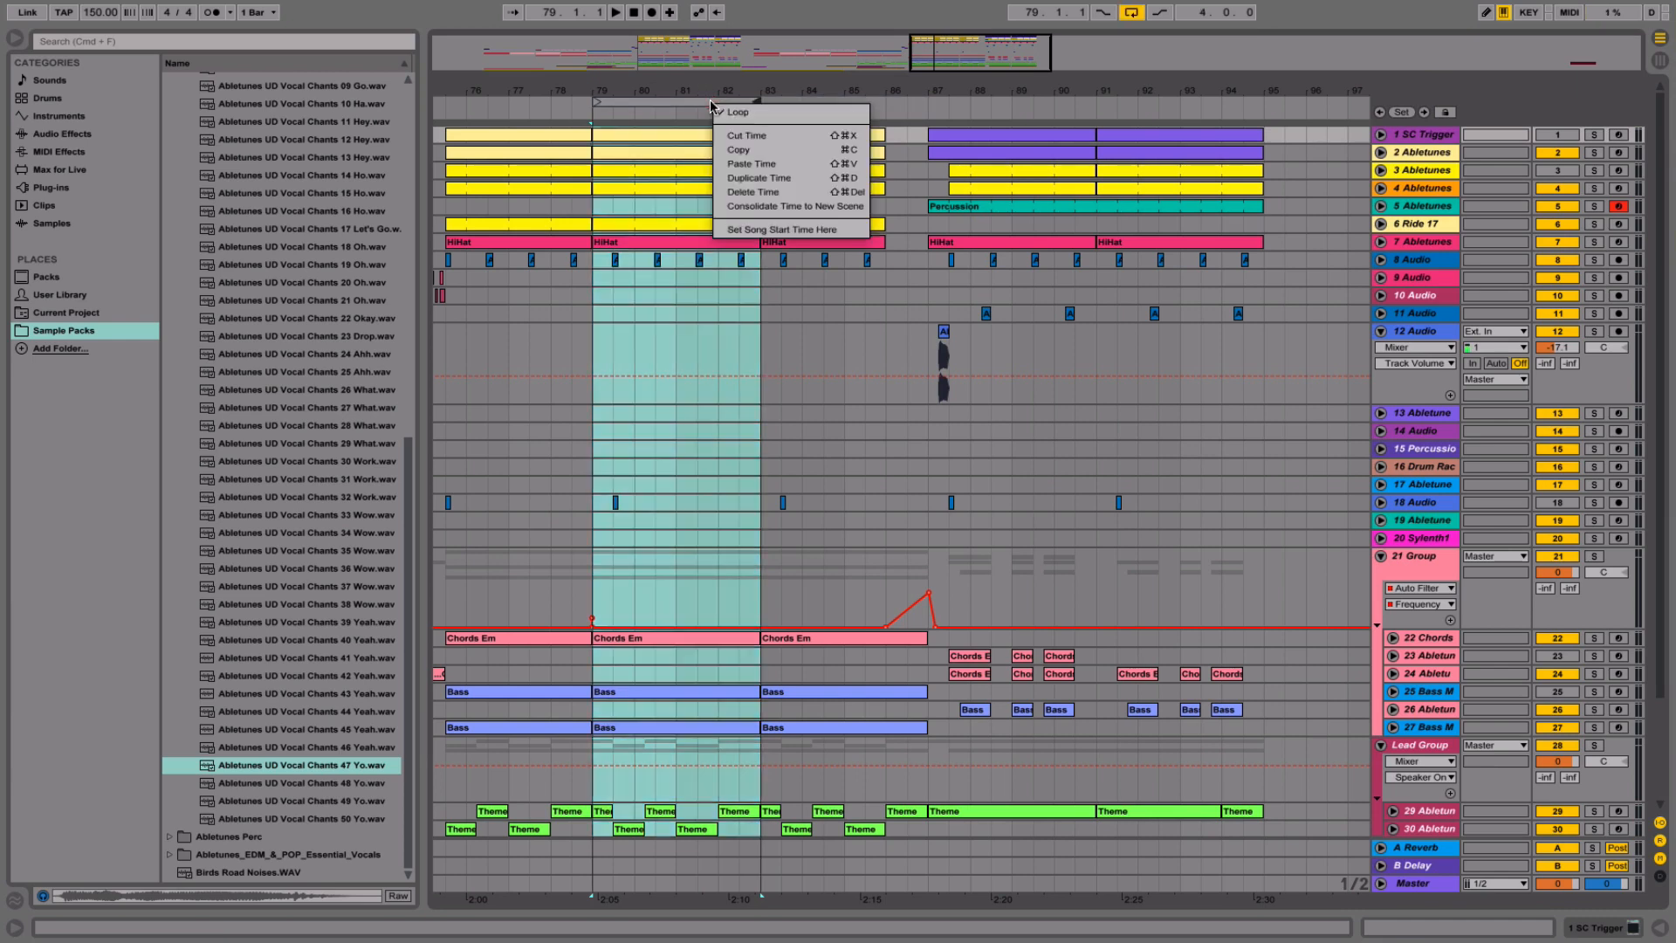
{"action": "left_click", "coordinate": [762, 178]}
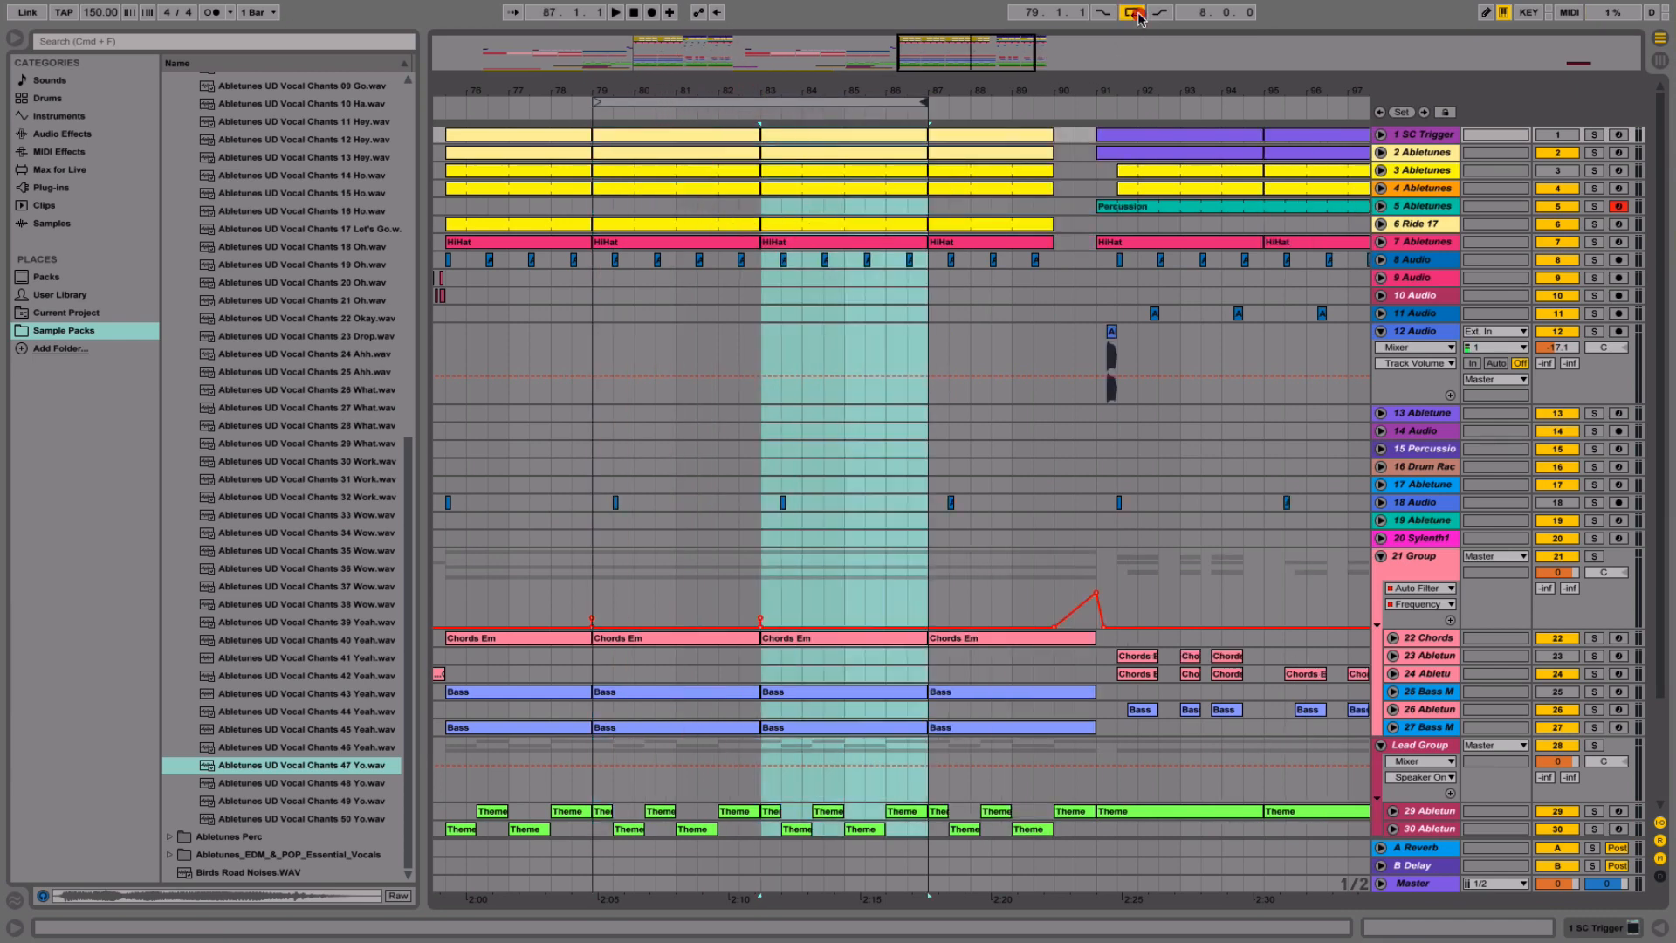
{"action": "left_click", "coordinate": [1135, 13]}
- Play the extended drop from bar 81 and delete the HiHat clips from bar 75 to bar 83 on track 7
{"action": "scroll", "coordinate": [847, 409], "scroll_direction": "down", "scroll_amount": 3}
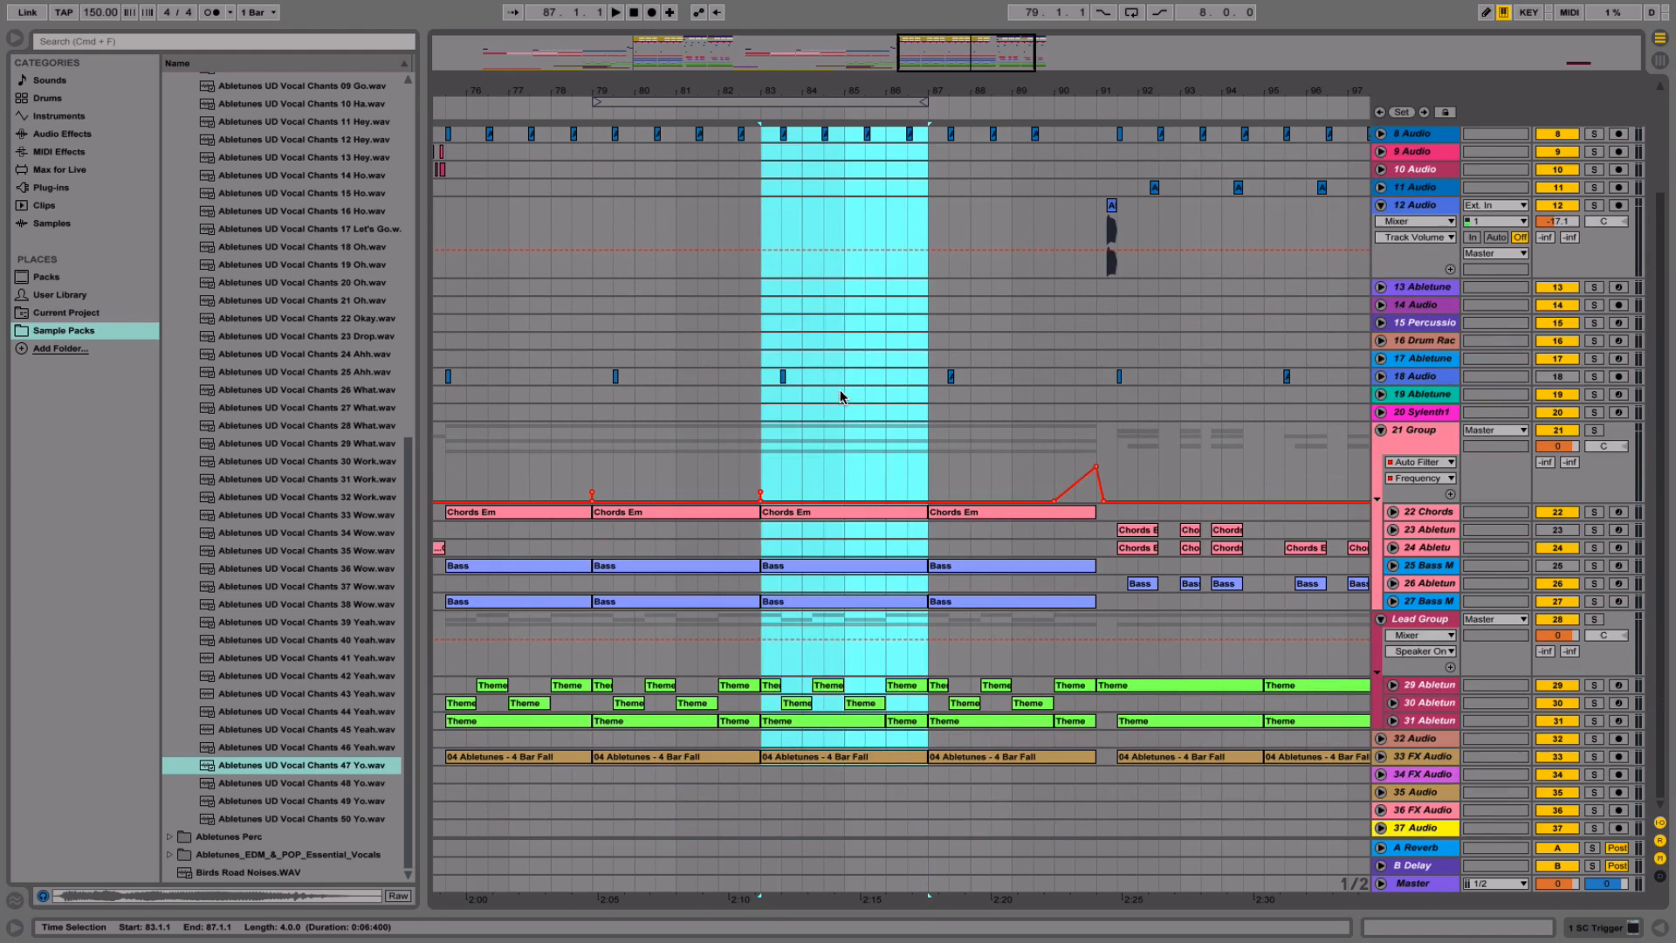
{"action": "left_click", "coordinate": [699, 359]}
{"action": "key", "text": "space"}
{"action": "scroll", "coordinate": [756, 331], "scroll_direction": "up", "scroll_amount": 3}
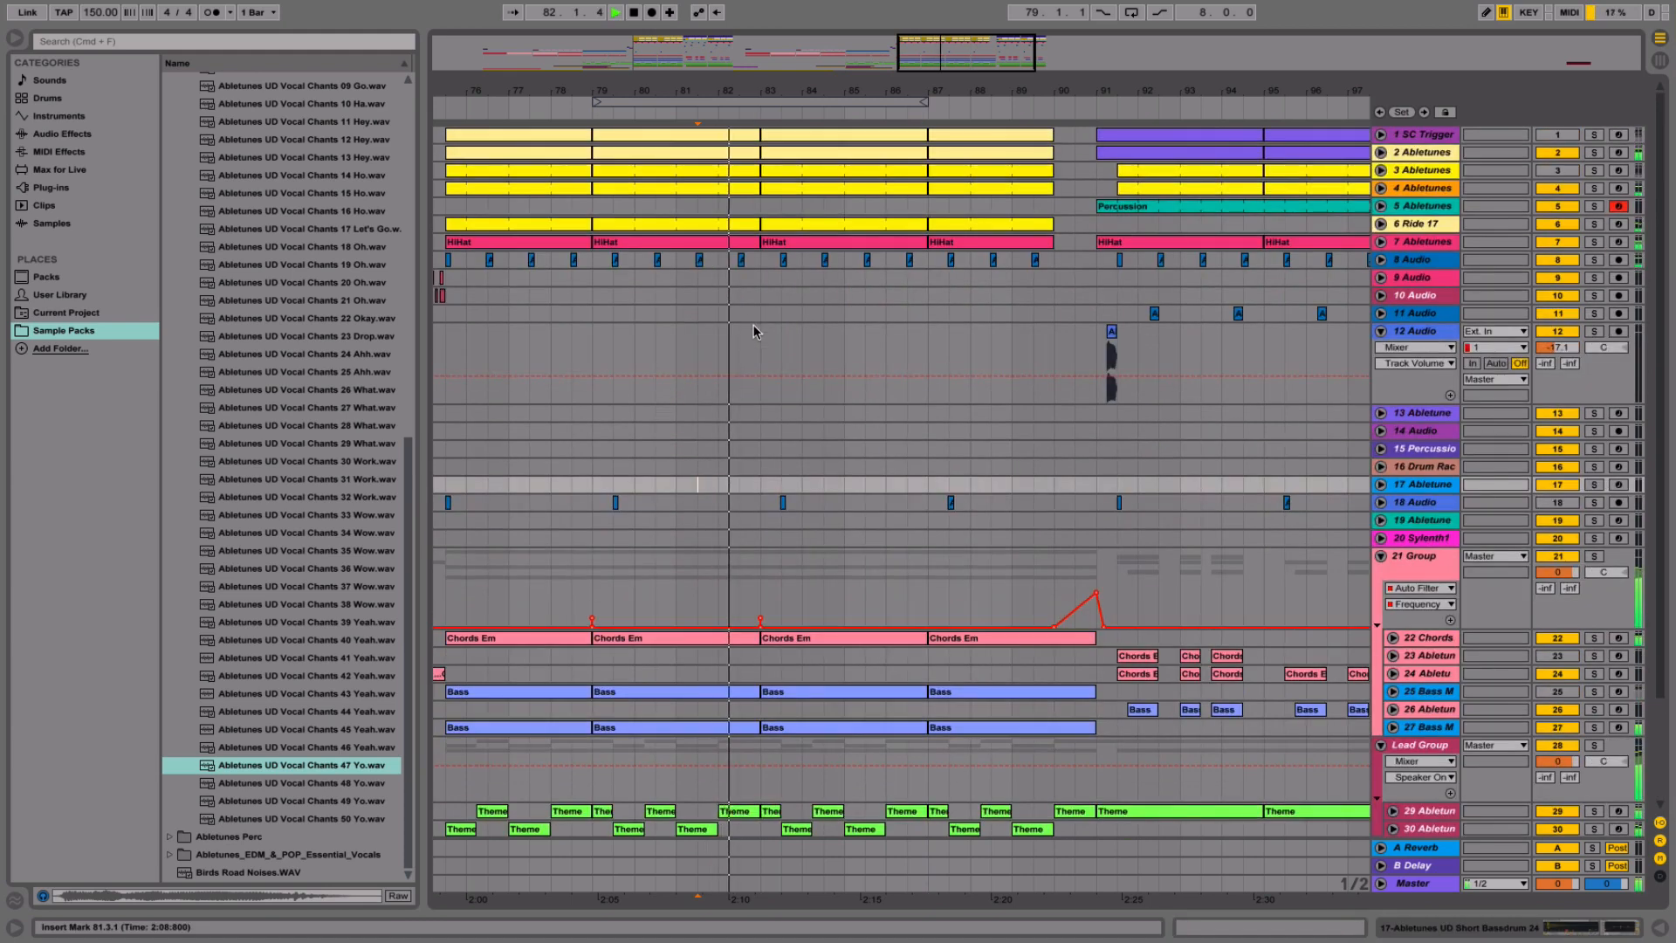
{"action": "left_click", "coordinate": [538, 243]}
{"action": "left_click", "coordinate": [610, 240], "text": "shift"}
{"action": "key", "text": "space"}
{"action": "key", "text": "Delete"}
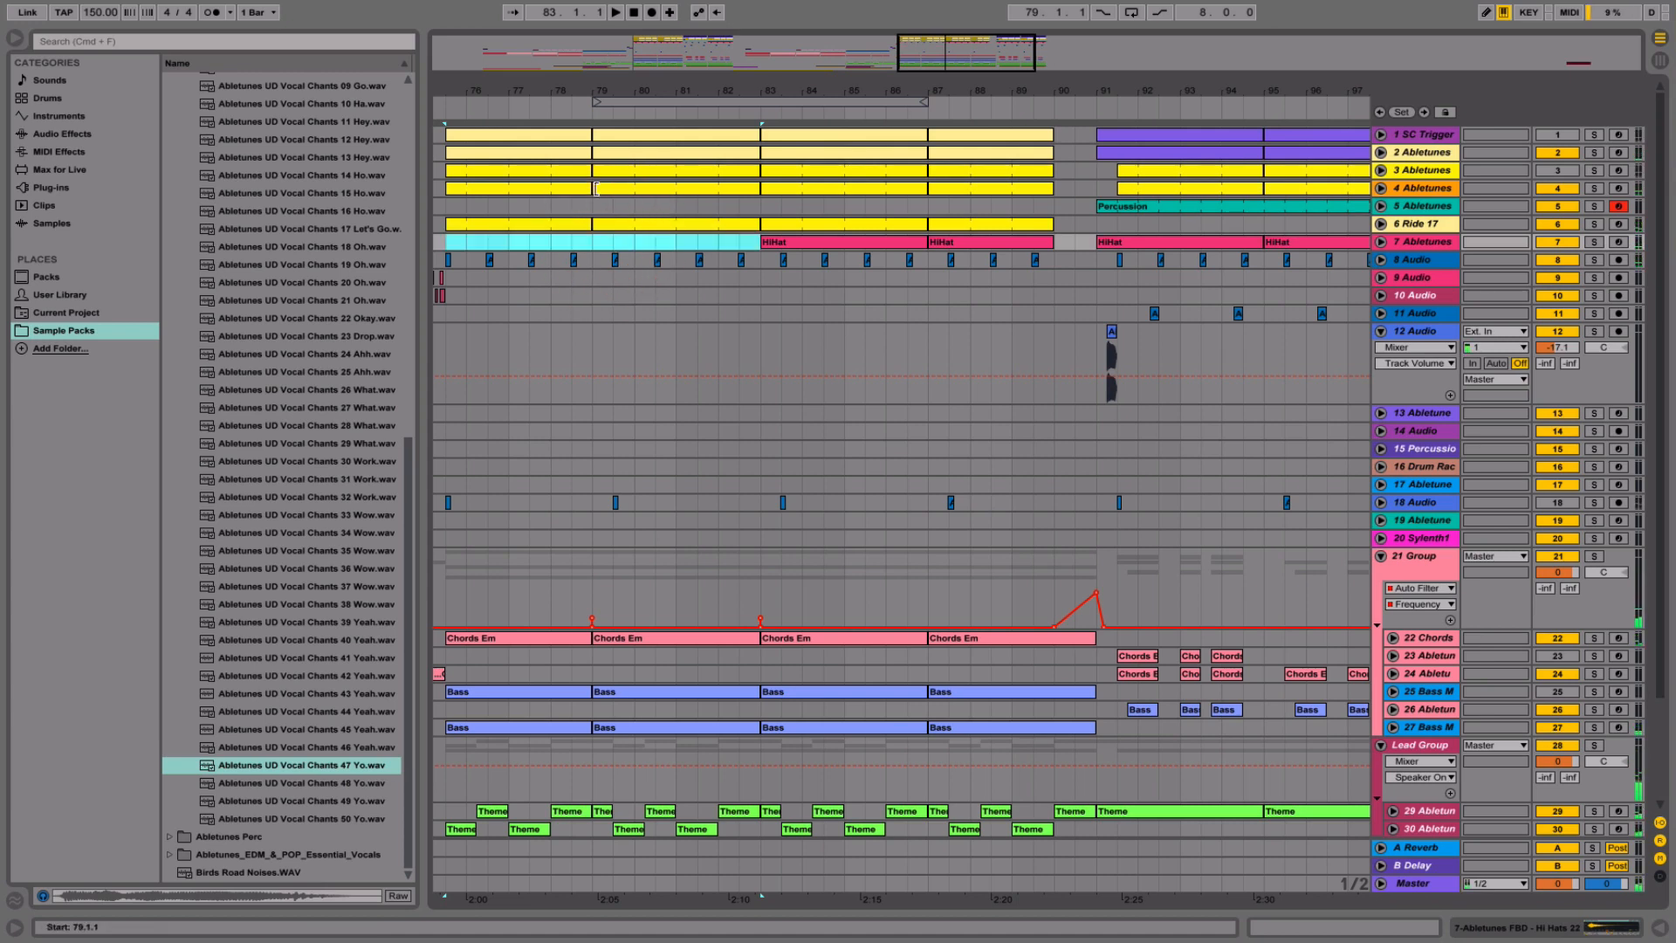
- Solo the Ride 17 track to identify its sound and delete its clips from bar 75 to bar 83
{"action": "left_click_drag", "start_coordinate": [638, 85], "coordinate": [656, 51]}
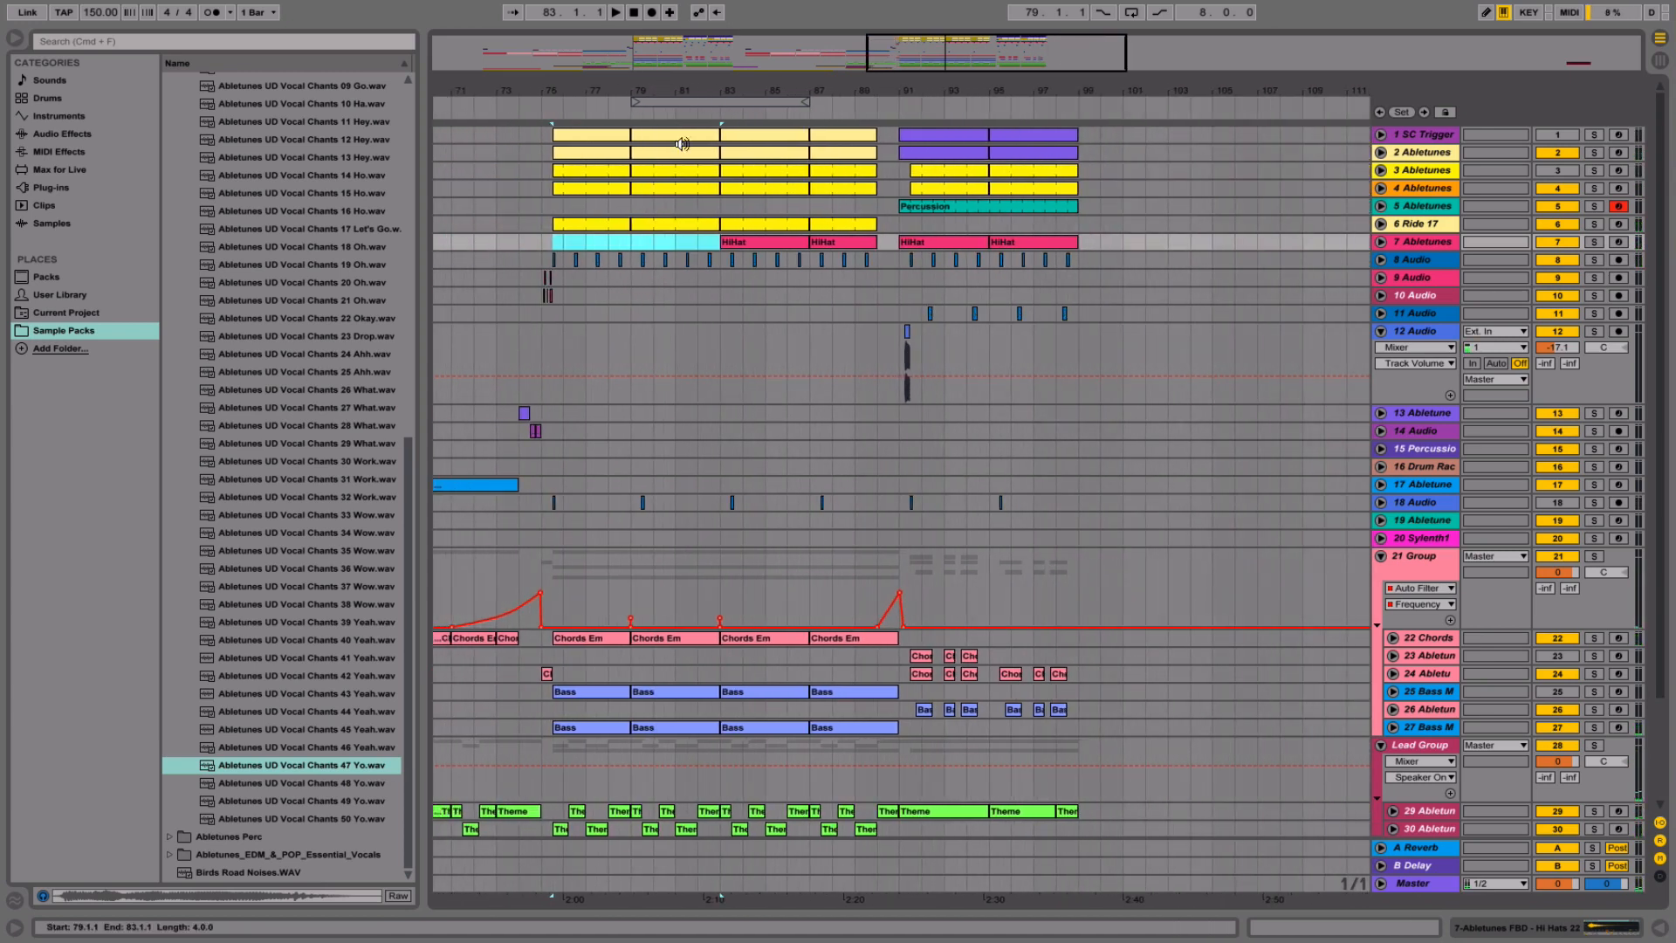
{"action": "left_click", "coordinate": [590, 228]}
{"action": "left_click", "coordinate": [1595, 224]}
{"action": "key", "text": "space"}
{"action": "key", "text": "space"}
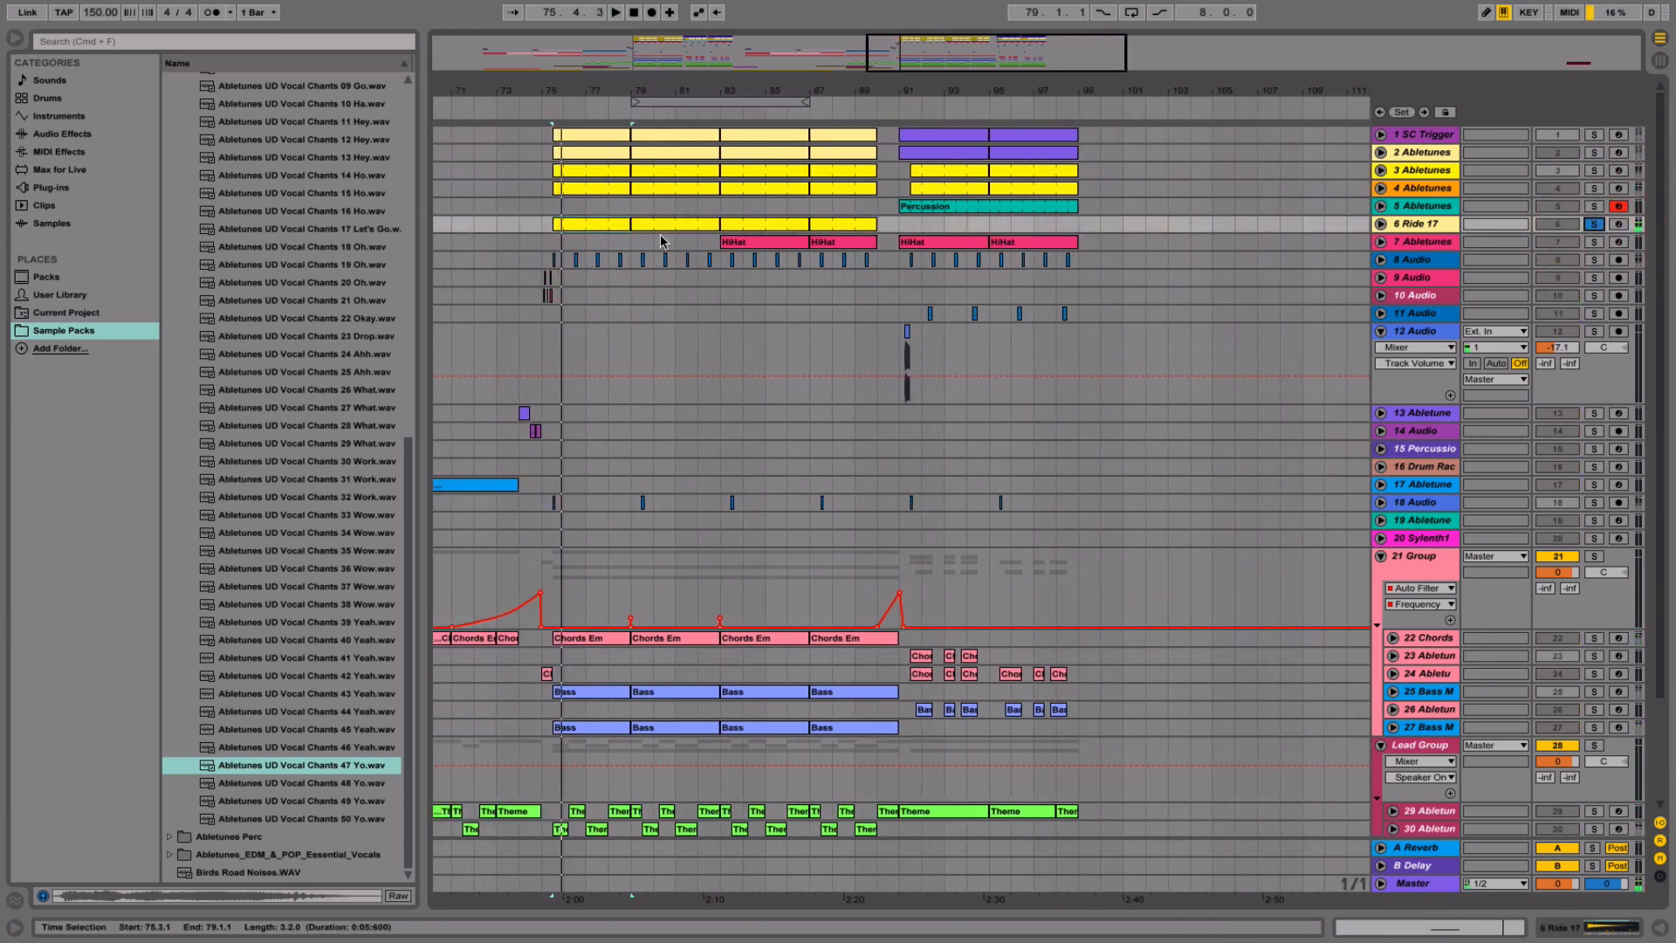
{"action": "left_click", "coordinate": [606, 225]}
{"action": "key", "text": "Delete"}
{"action": "left_click", "coordinate": [663, 226]}
{"action": "key", "text": "Delete"}
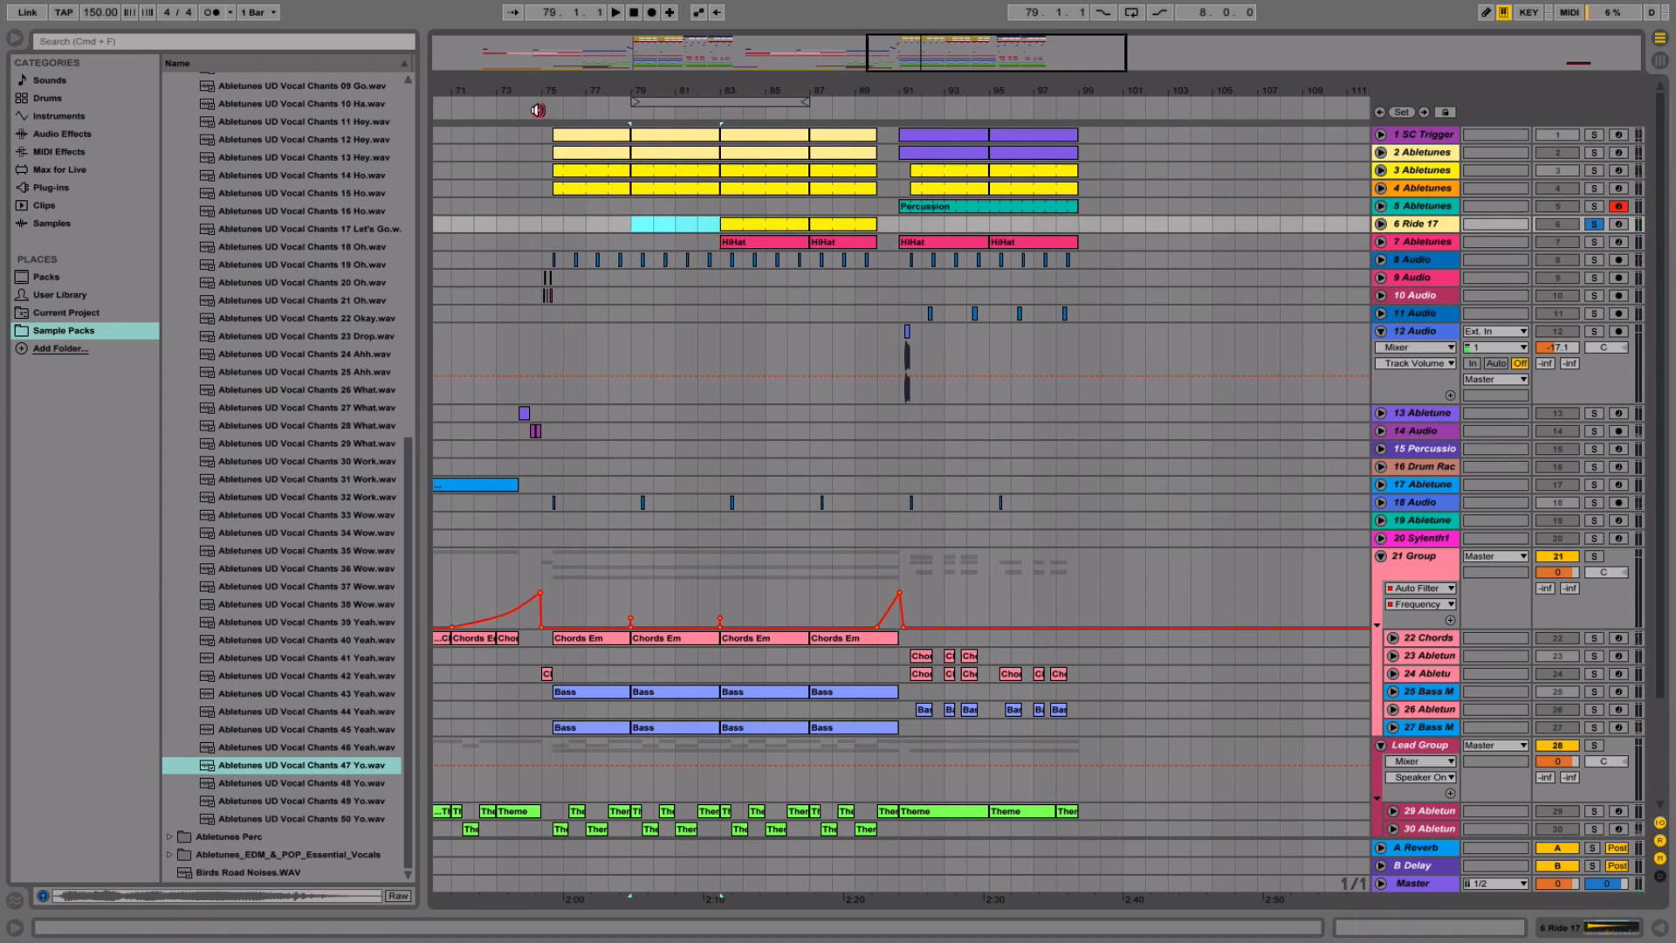
- Unsolo the Ride 17 track and play the thinned-out first half of the drop with all tracks
{"action": "left_click", "coordinate": [537, 110]}
{"action": "key", "text": "space"}
{"action": "left_click", "coordinate": [1595, 224]}
{"action": "key", "text": "space"}
{"action": "scroll", "coordinate": [698, 154], "scroll_direction": "left", "scroll_amount": 3}
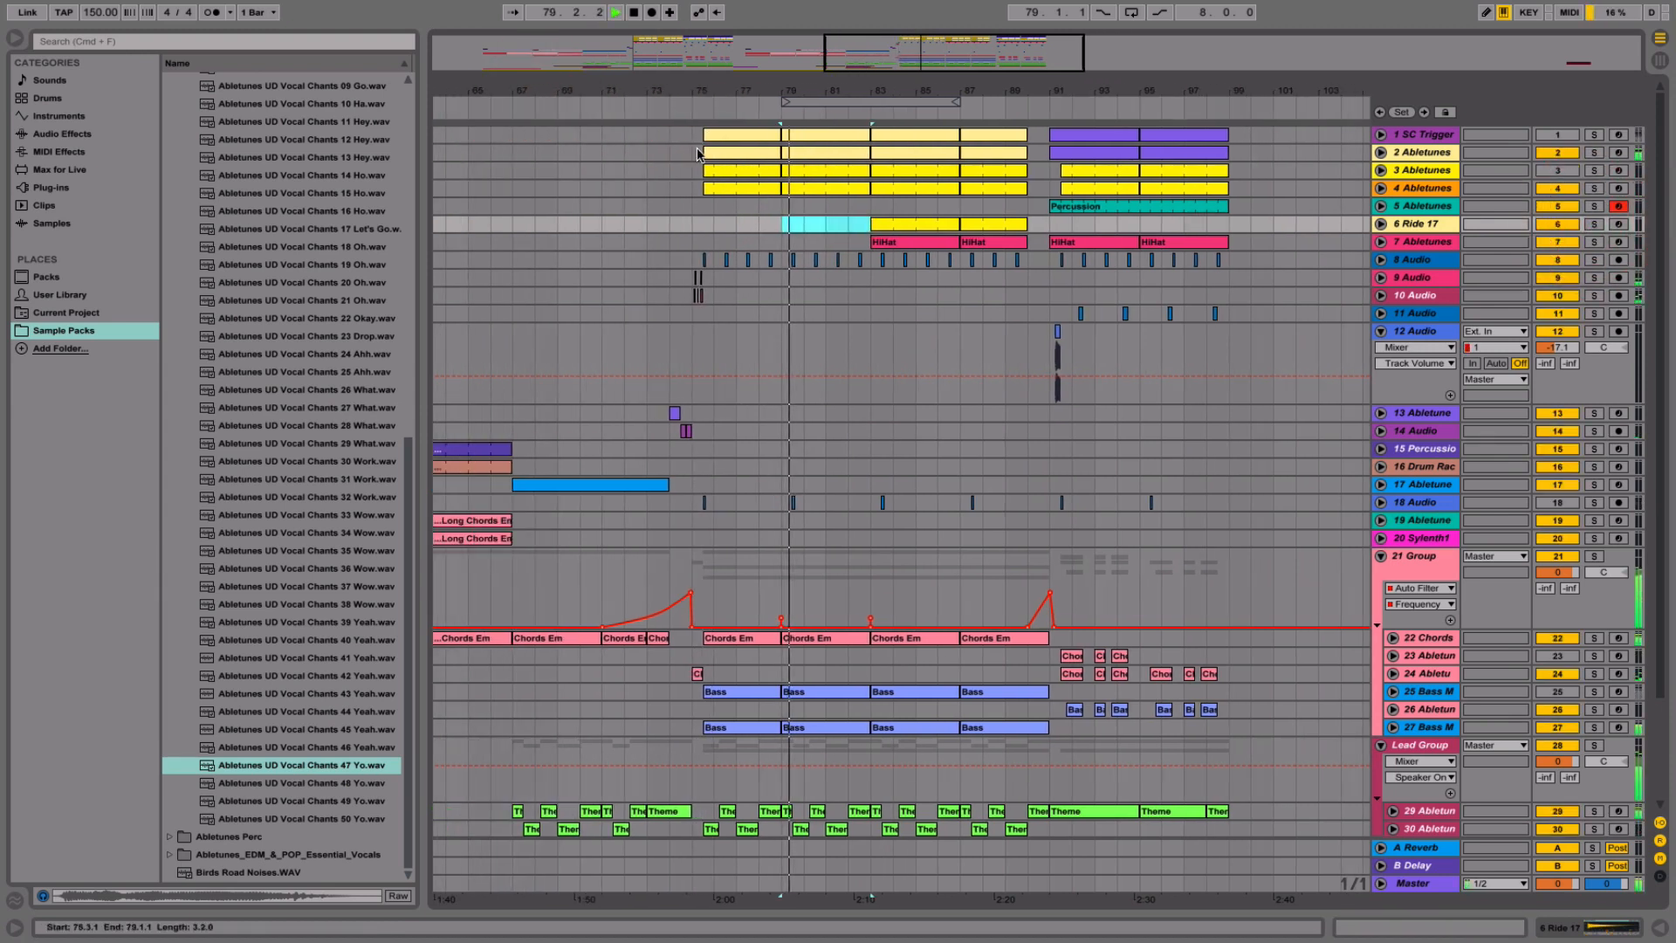
- Clear the last half bar before bar 83 on the top drum tracks, then extend the SC Trigger clip back to bar 83
{"action": "left_click_drag", "start_coordinate": [870, 205], "coordinate": [858, 117]}
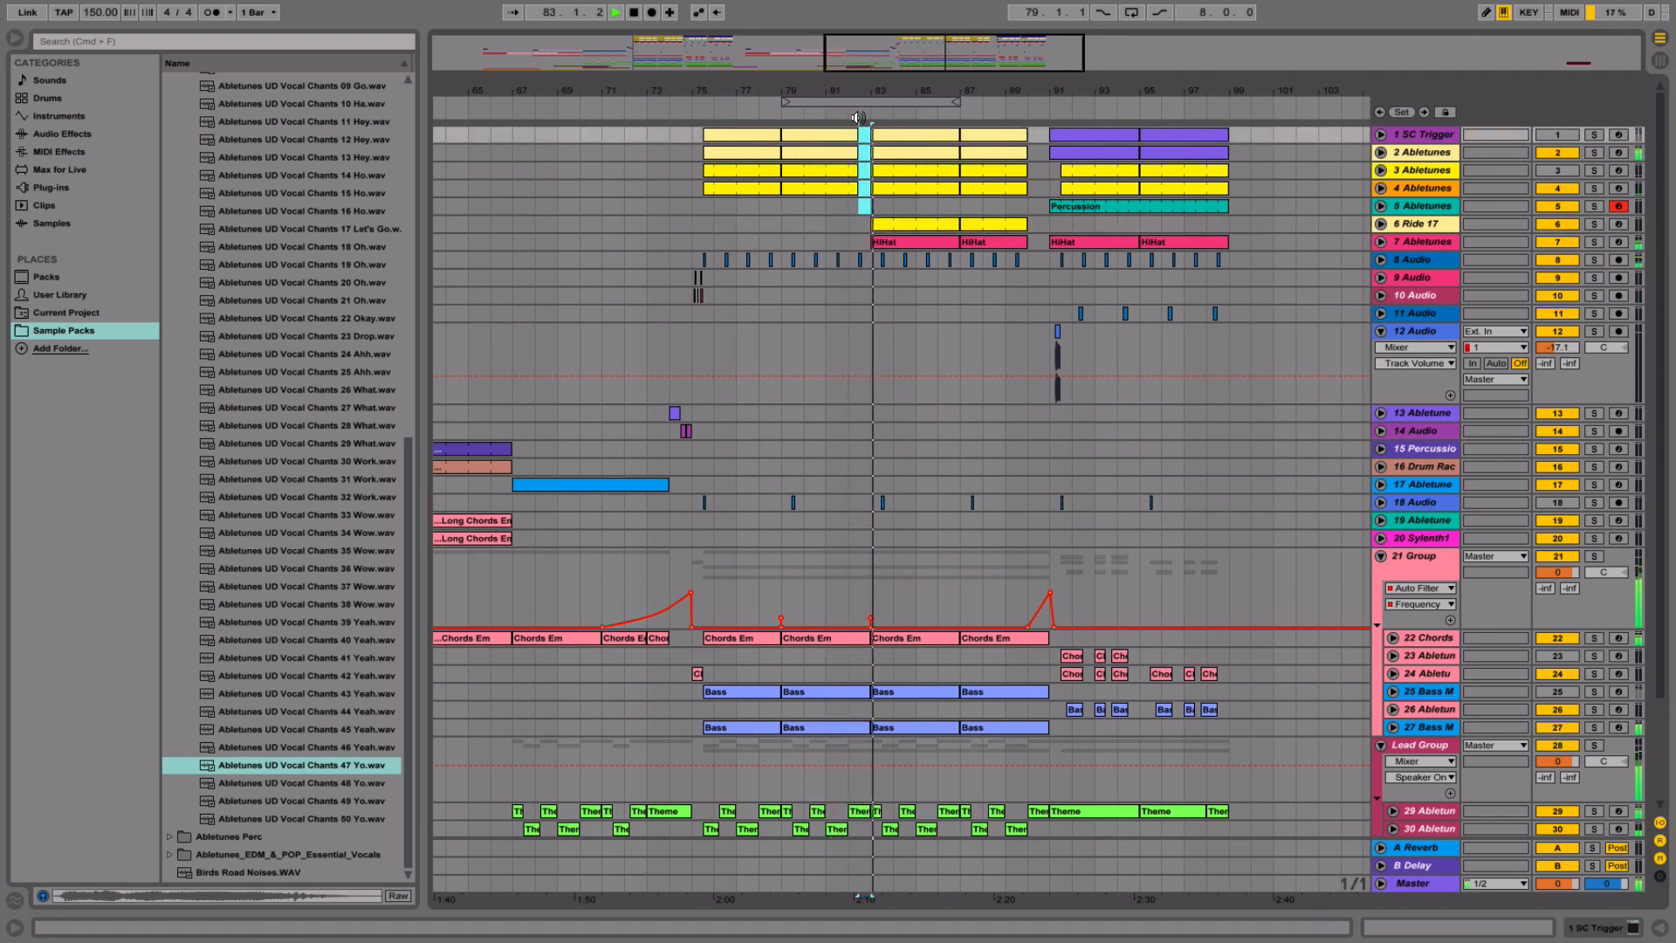
{"action": "left_click", "coordinate": [859, 133]}
{"action": "left_click", "coordinate": [864, 131]}
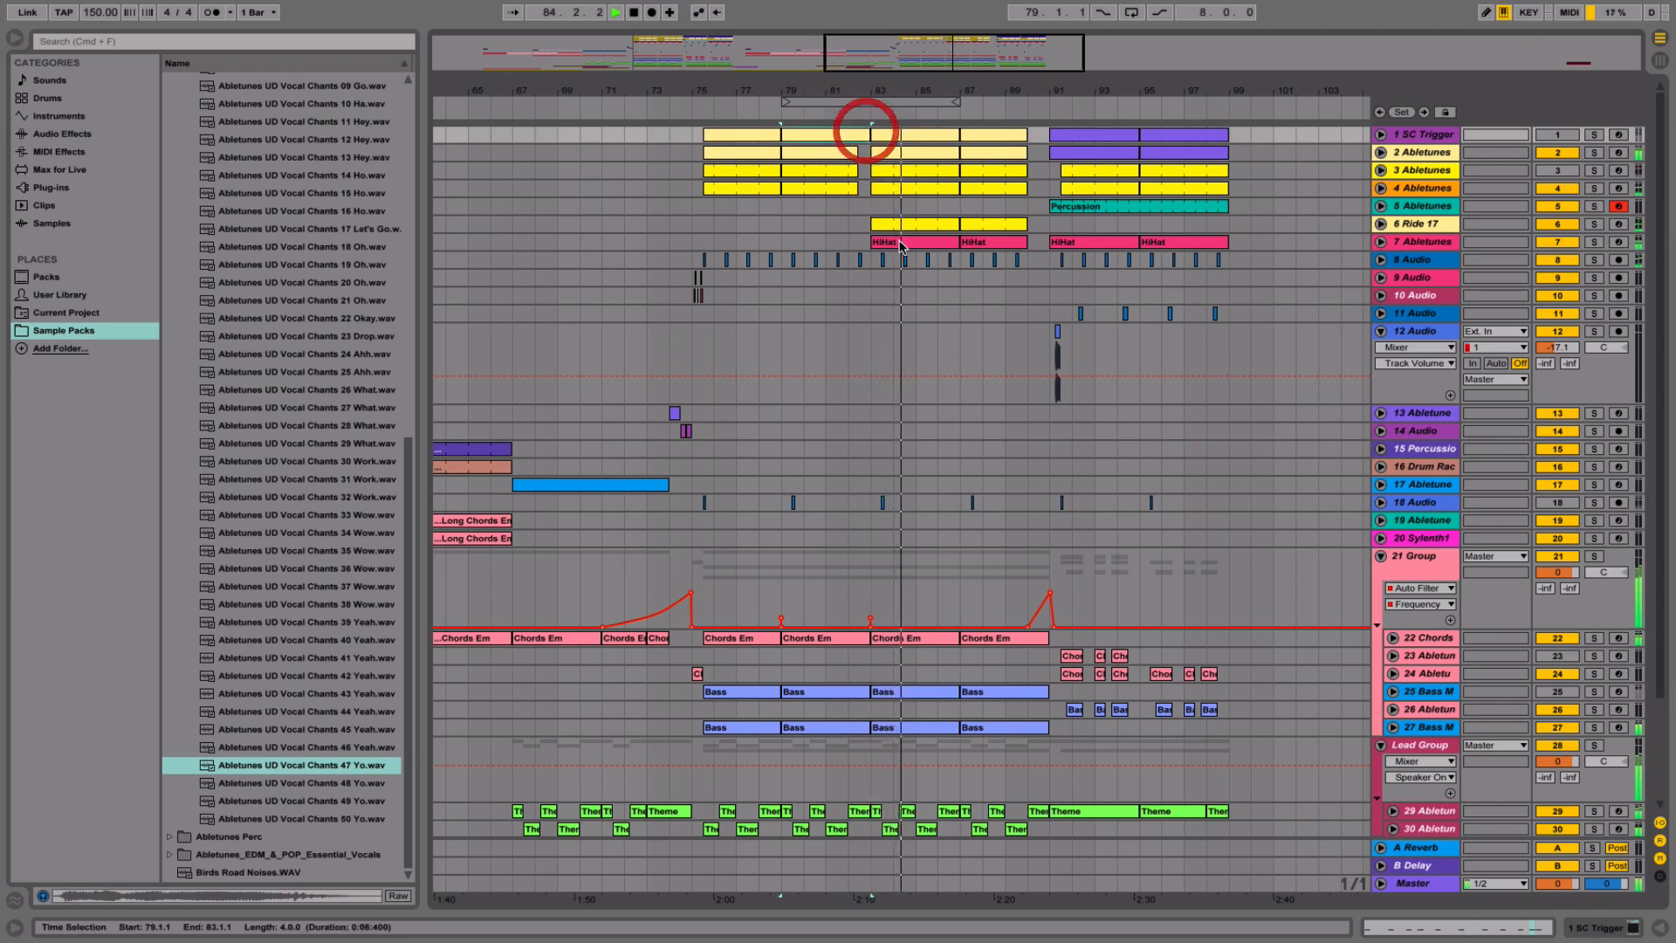
- Select the two 4 Bar Fall clips from bar 75 to bar 83 on FX track 33 and unfold the track
{"action": "left_click", "coordinate": [904, 245]}
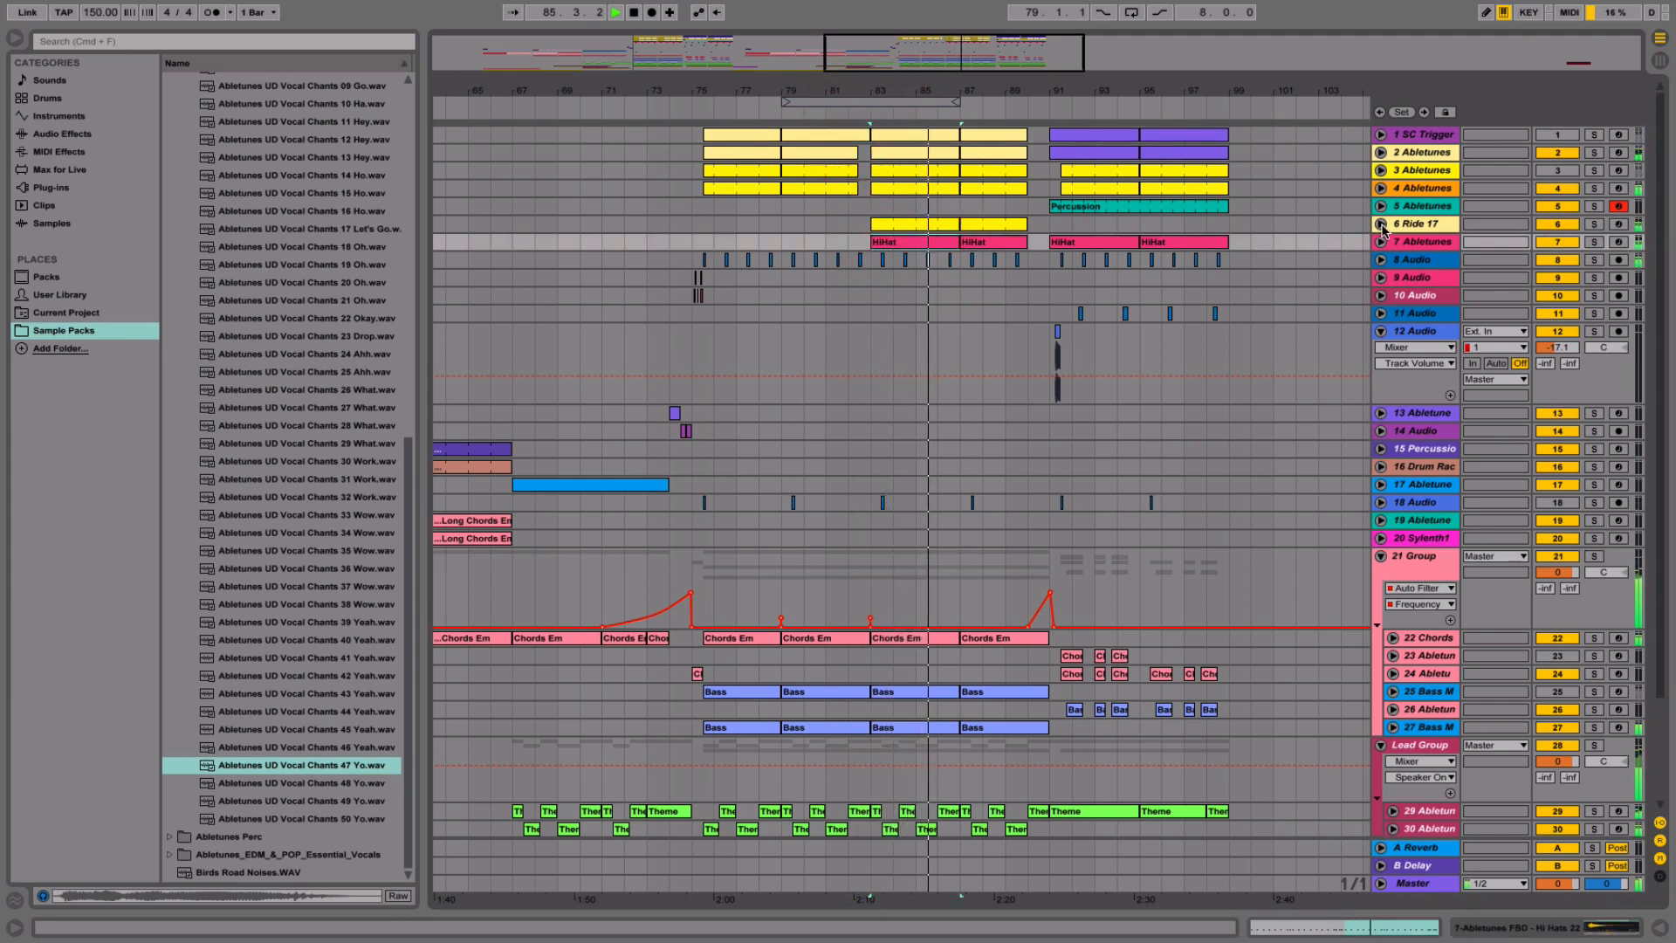
{"action": "scroll", "coordinate": [905, 709], "scroll_direction": "down", "scroll_amount": 5}
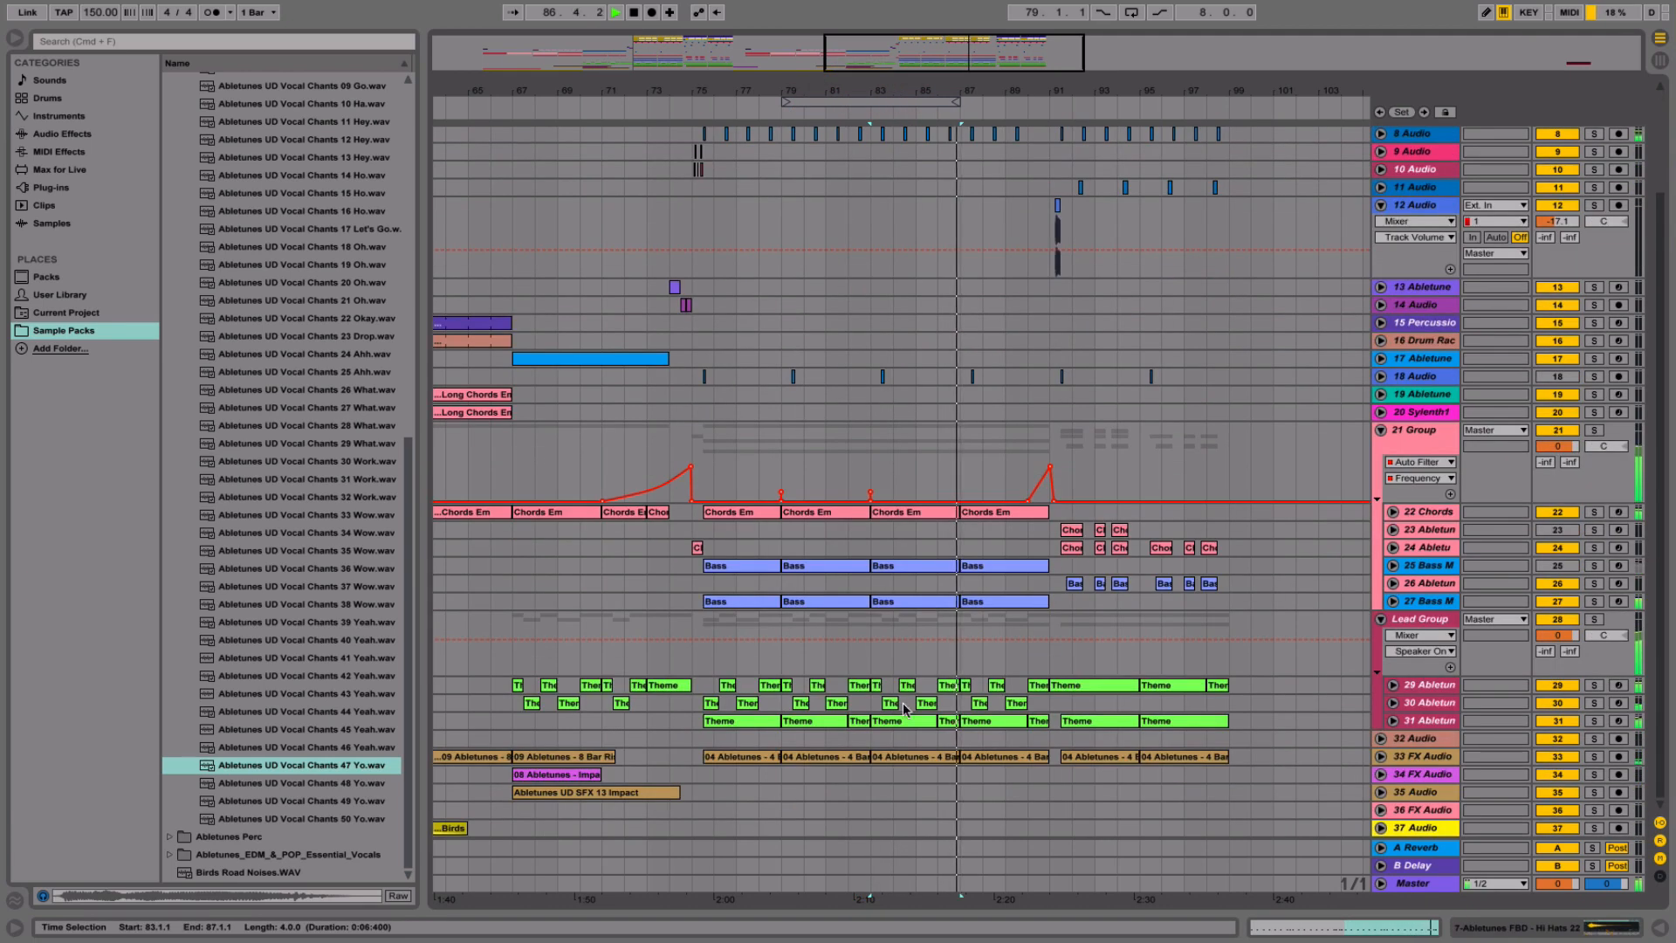
{"action": "left_click", "coordinate": [732, 757]}
{"action": "left_click", "coordinate": [814, 758], "text": "shift"}
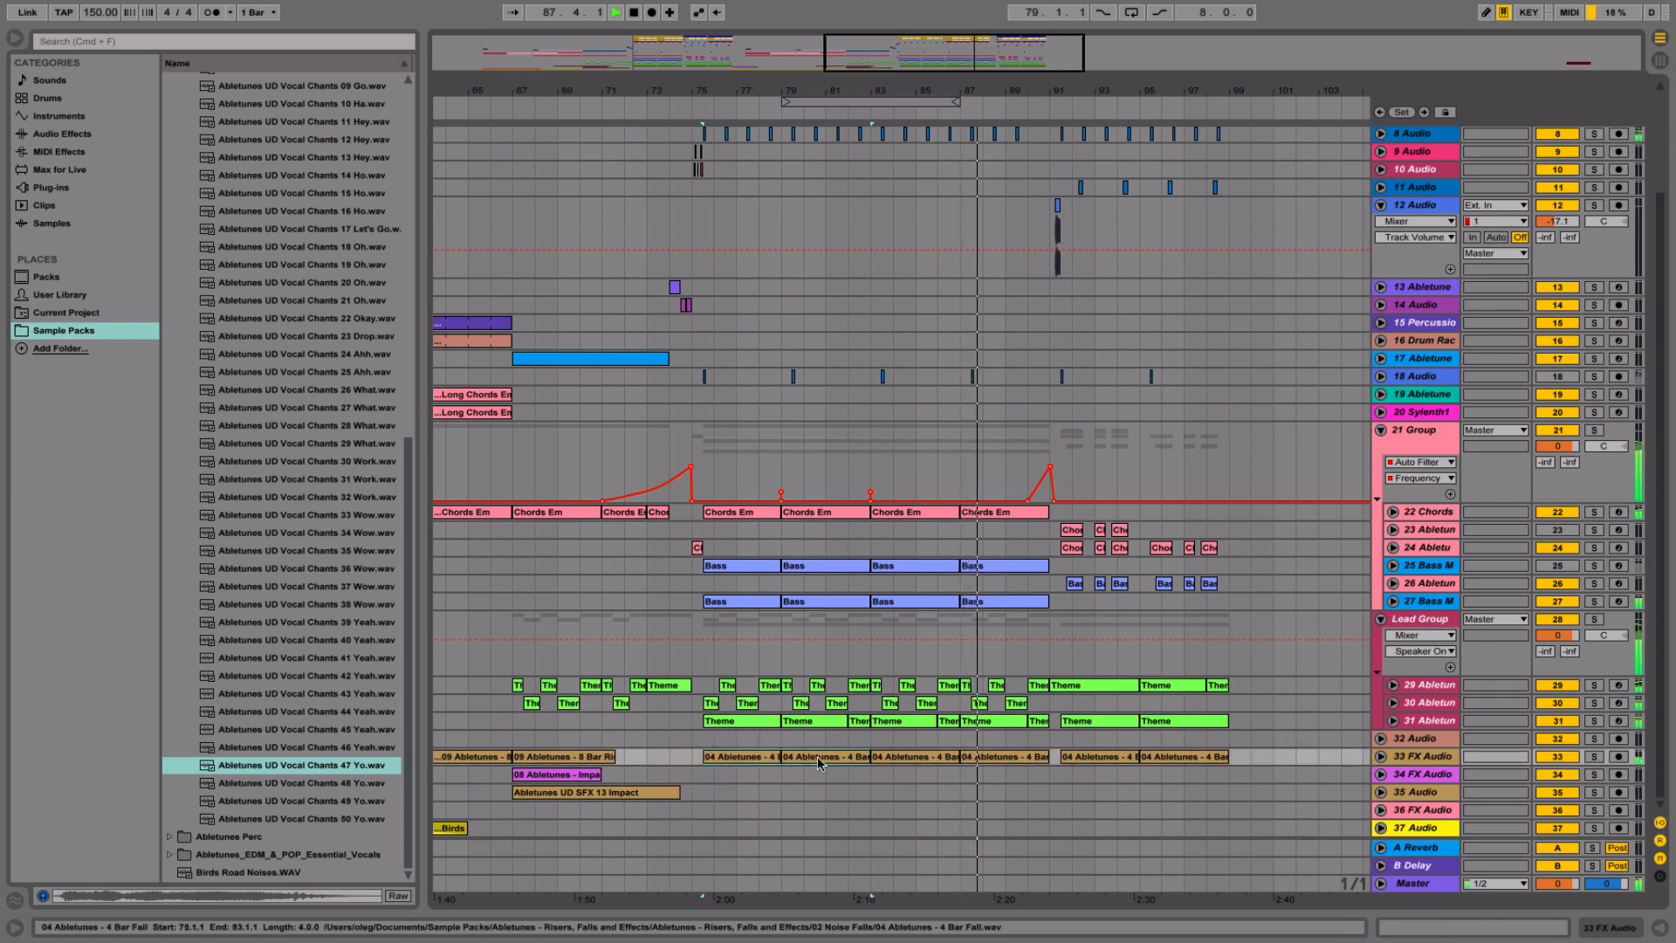
{"action": "left_click", "coordinate": [1380, 756]}
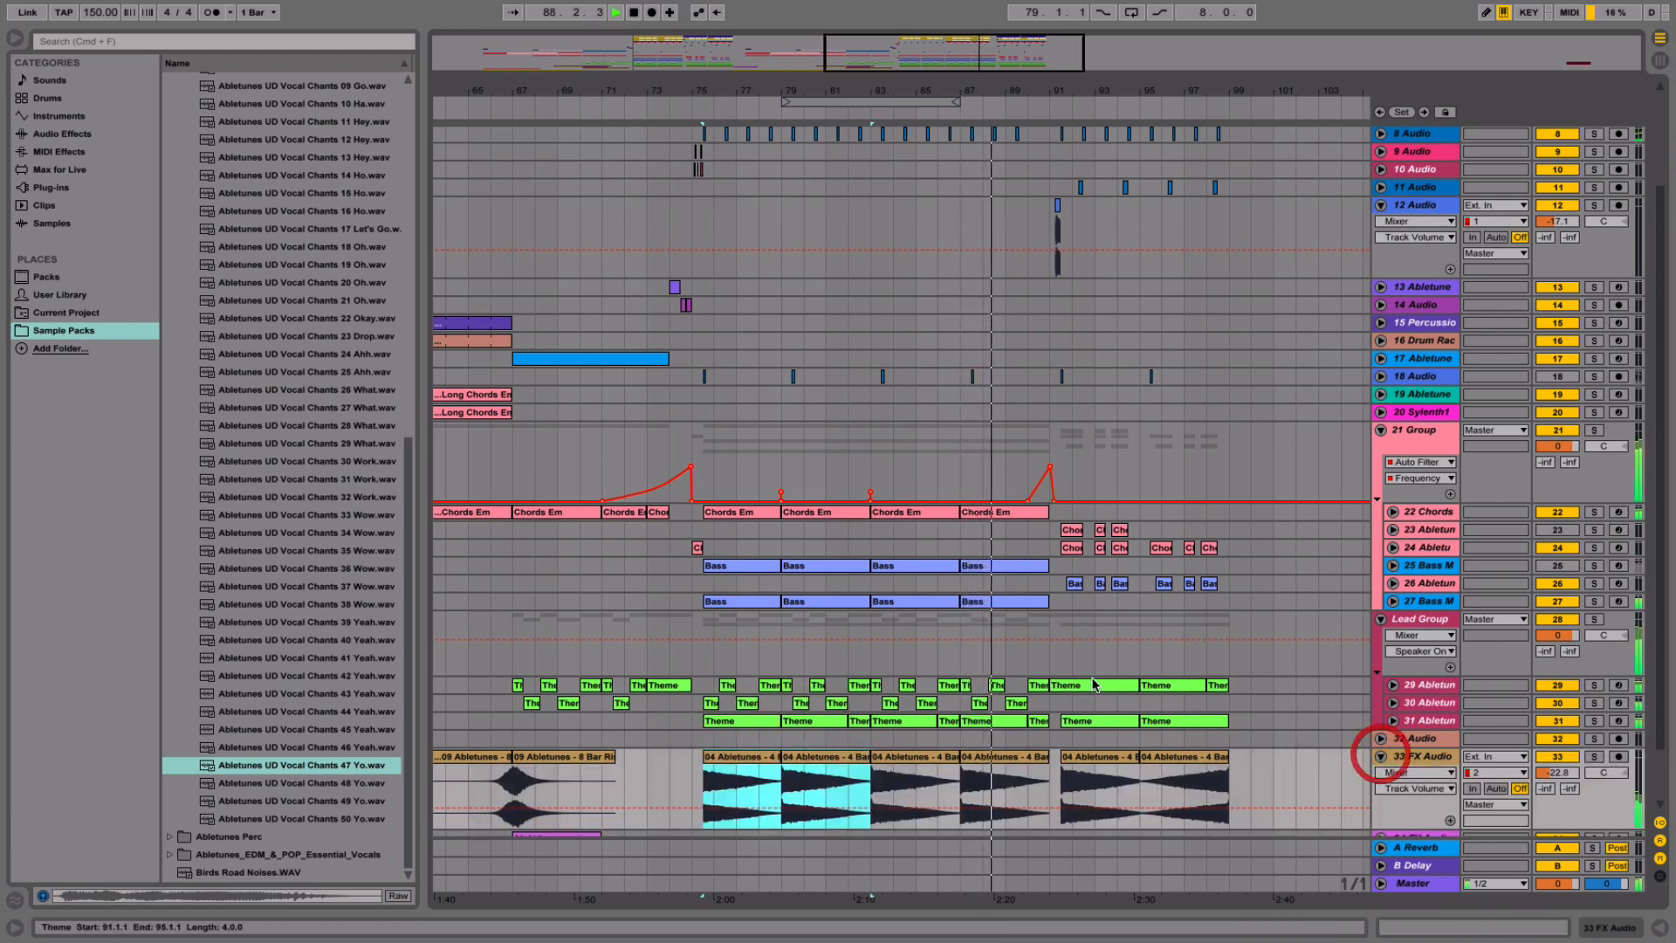
- Unfold lead tracks 29, 30 and 31 to show their clips and automation lanes
{"action": "left_click", "coordinate": [1381, 720]}
{"action": "left_click", "coordinate": [1394, 552]}
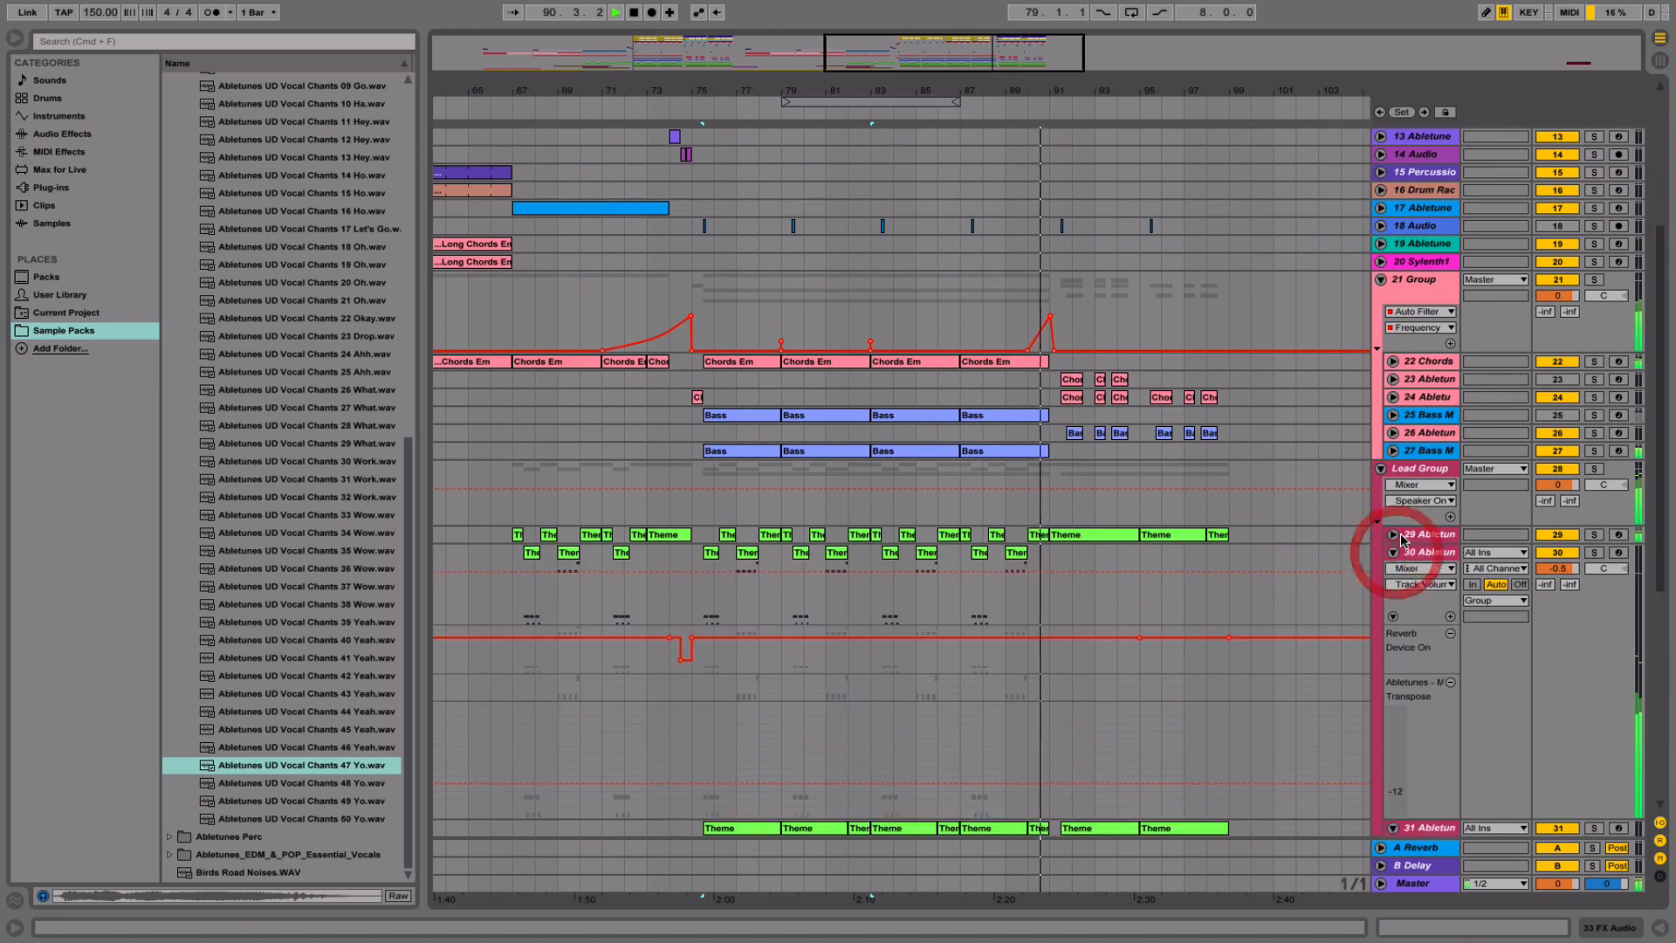
{"action": "left_click", "coordinate": [1393, 534]}
{"action": "scroll", "coordinate": [1209, 521], "scroll_direction": "down", "scroll_amount": 10}
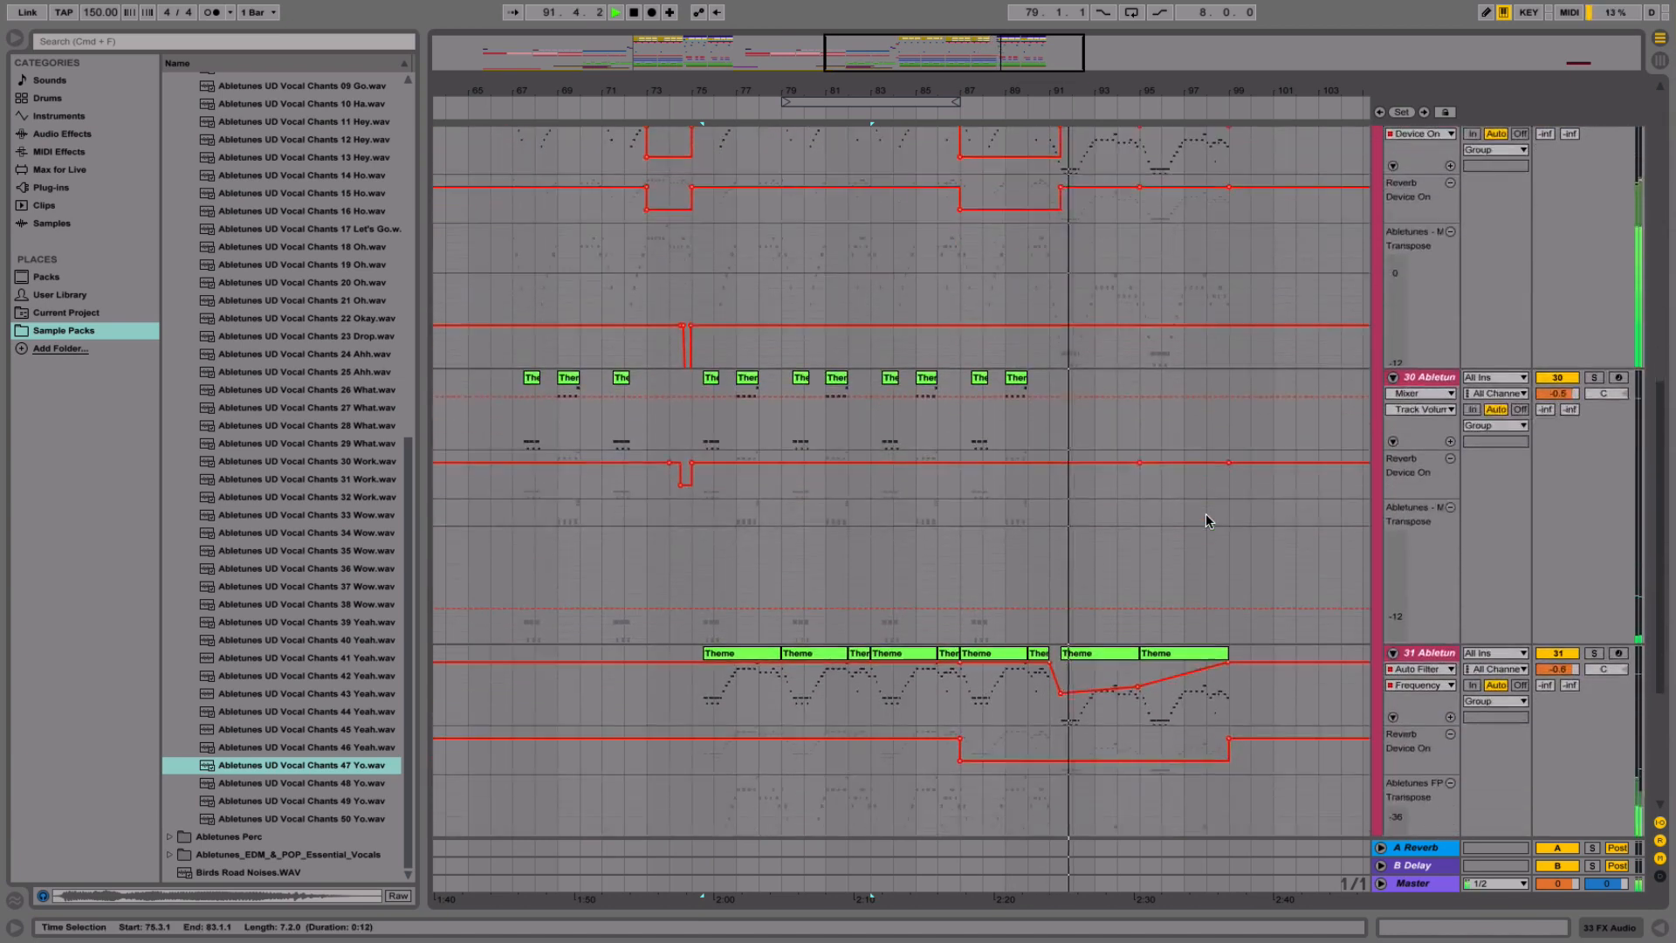
{"action": "scroll", "coordinate": [805, 503], "scroll_direction": "down", "scroll_amount": 3}
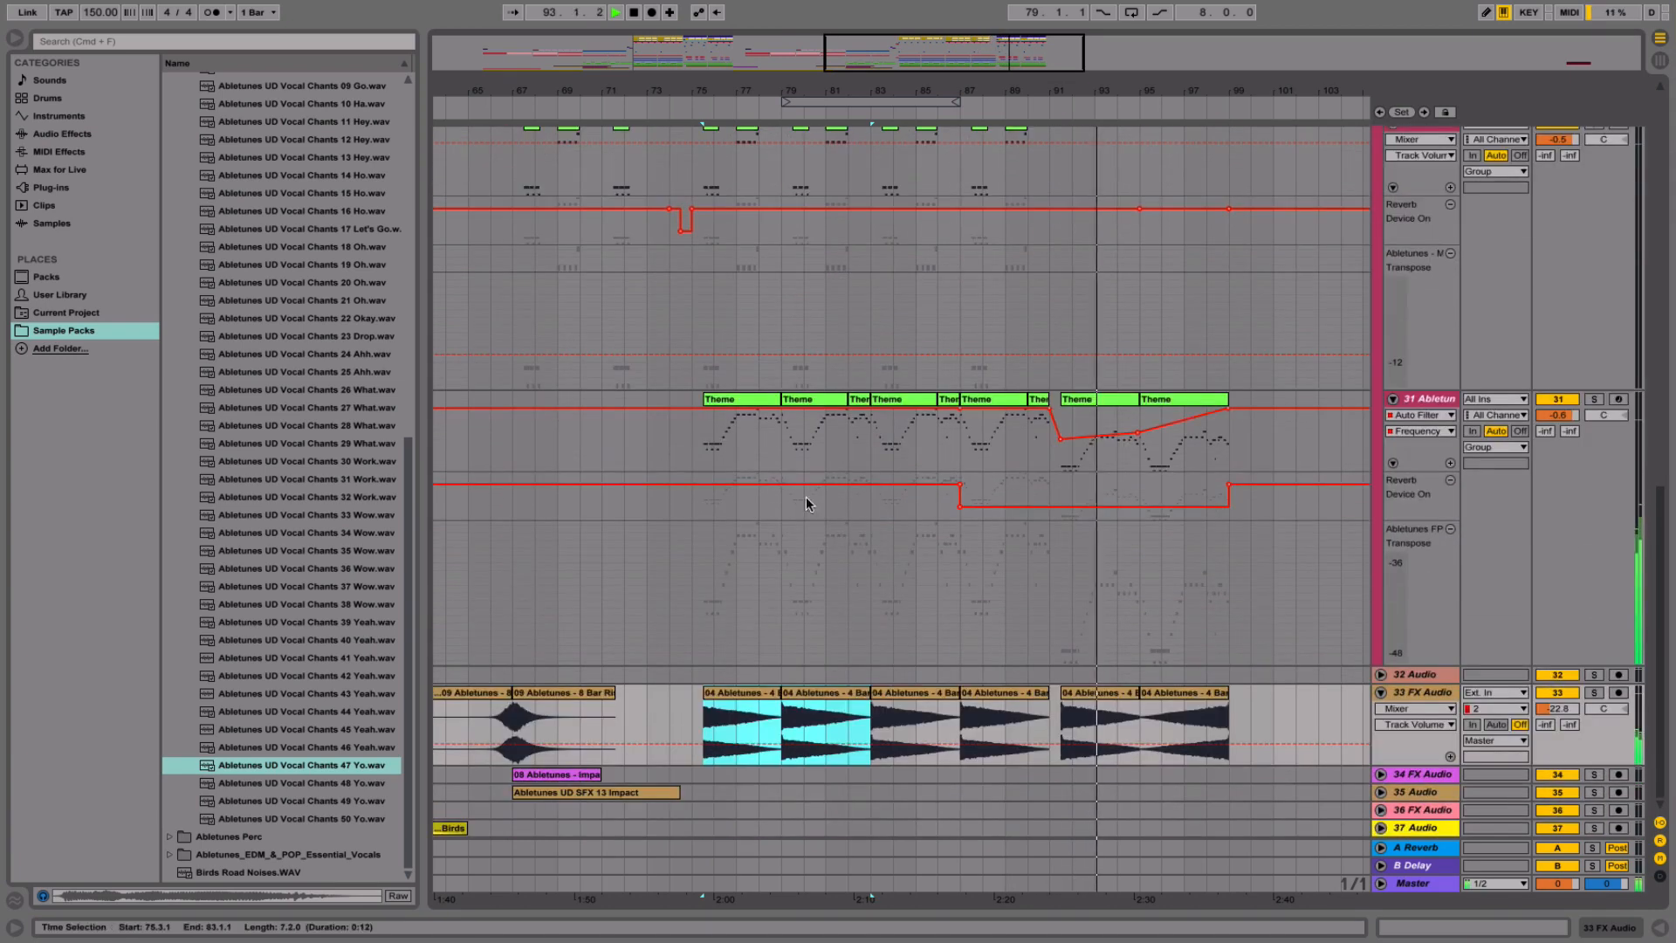
- Consolidate the Theme clips from bar 75 to bar 83 on track 31 into one clip
{"action": "left_click", "coordinate": [747, 407]}
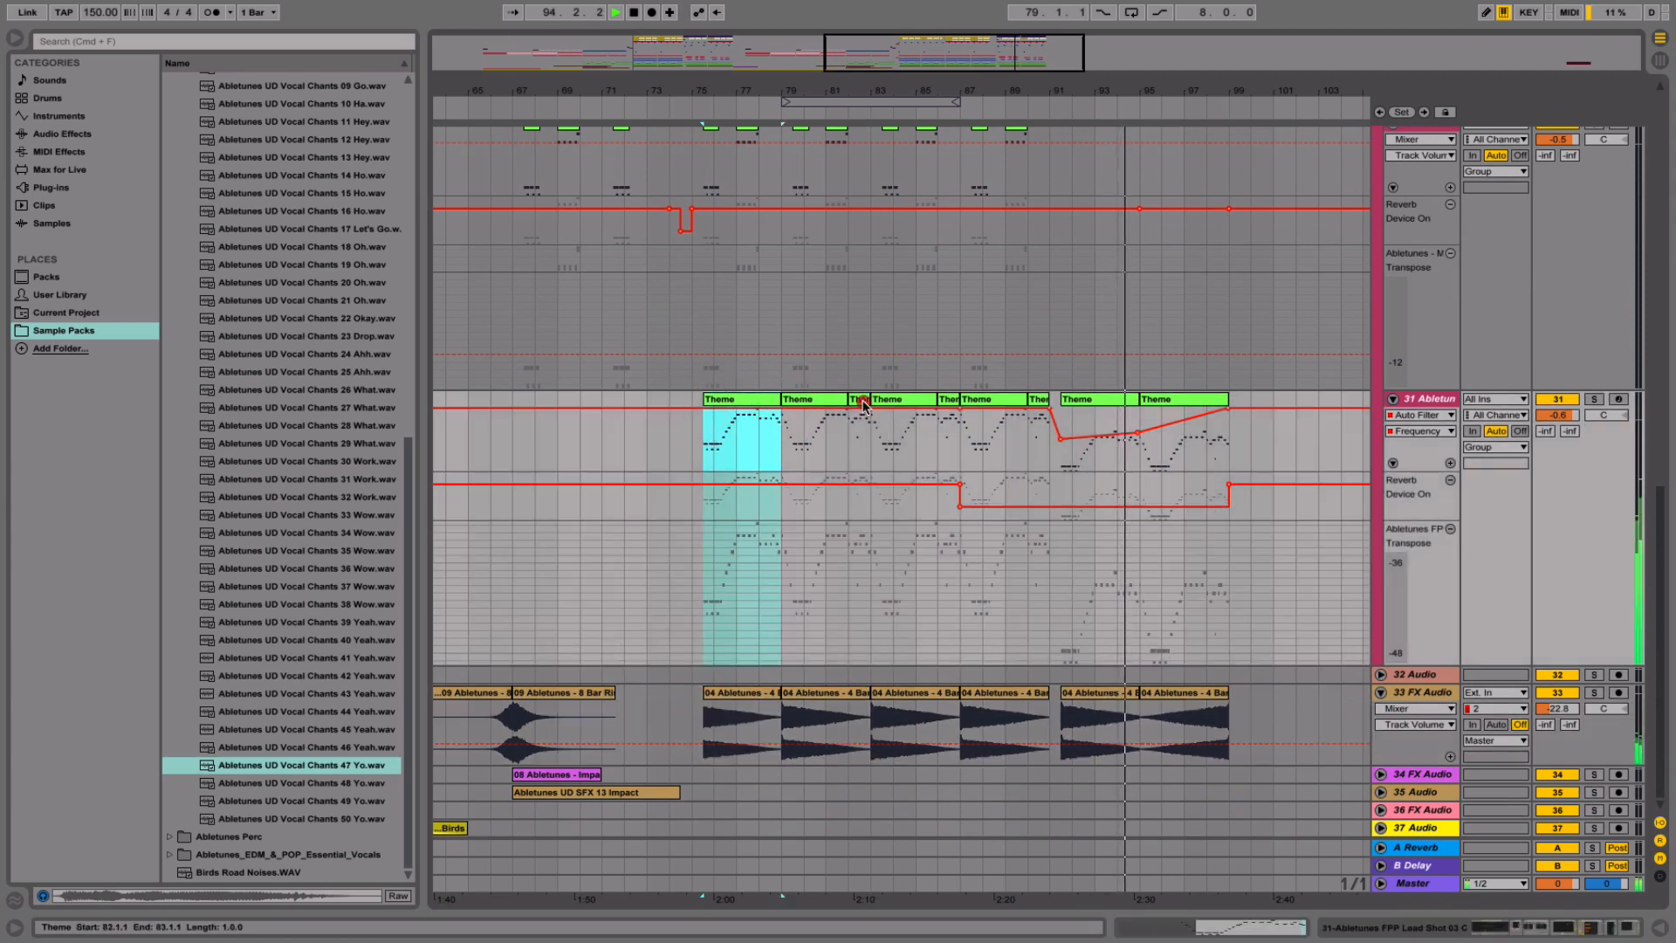
{"action": "left_click", "coordinate": [864, 403], "text": "shift"}
{"action": "key", "text": "super+j"}
- Transpose all notes of the consolidated Theme clip on track 31 down one octave and play the drop from bar 74
{"action": "double_click", "coordinate": [831, 400]}
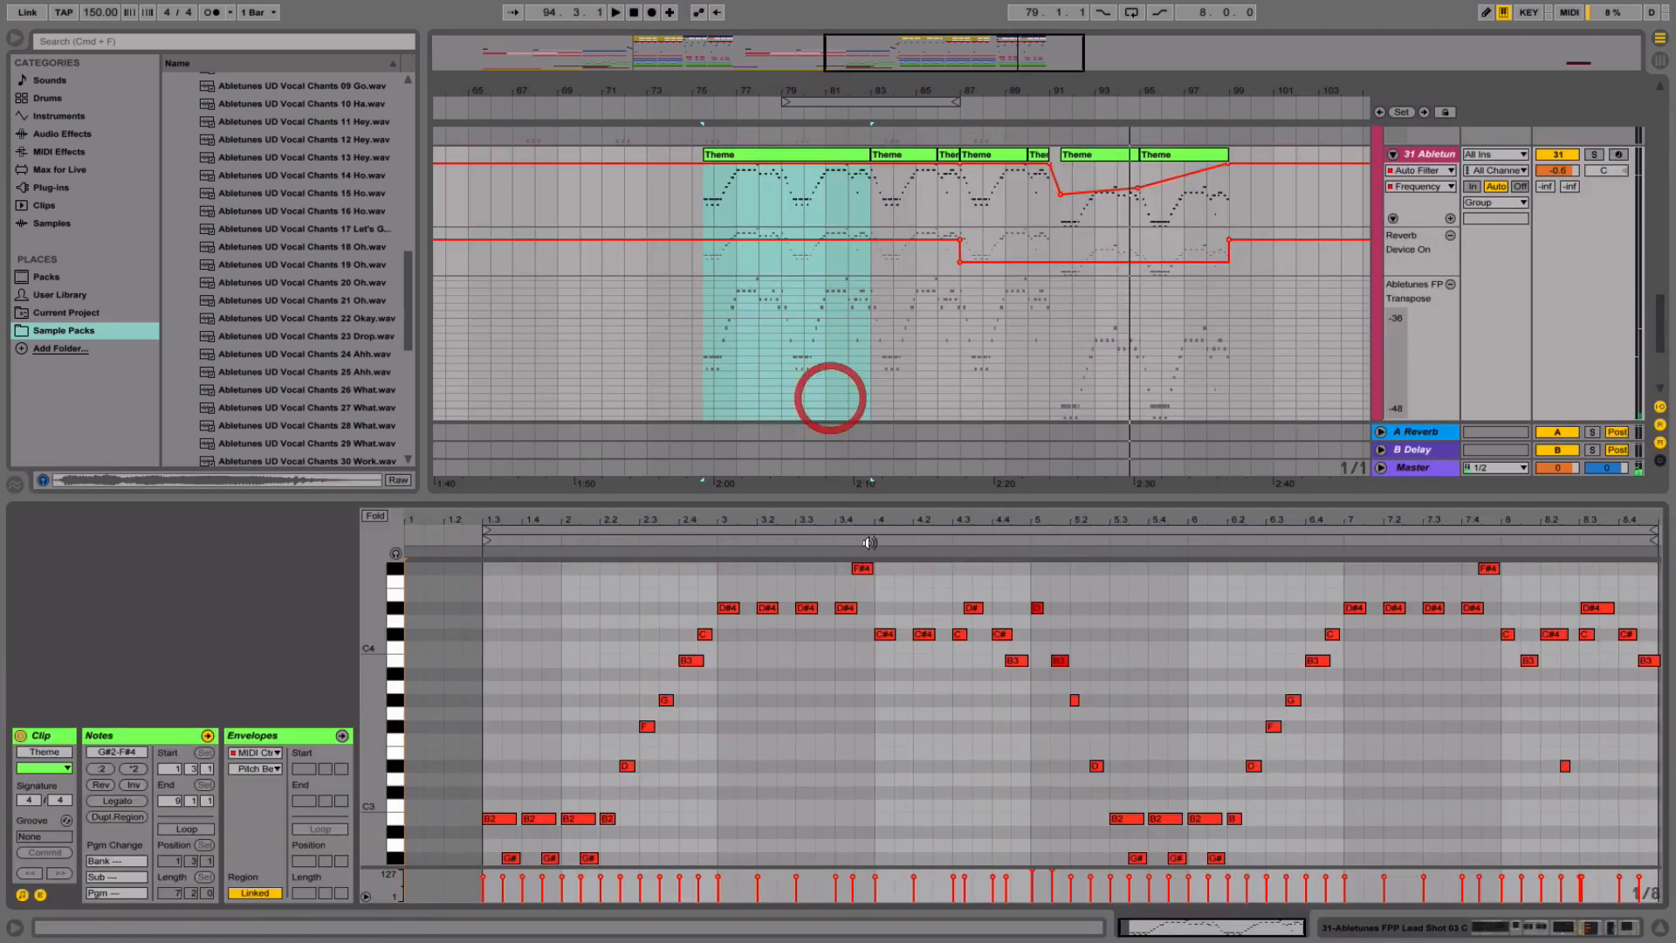
{"action": "left_click", "coordinate": [869, 547]}
{"action": "left_click", "coordinate": [885, 674]}
{"action": "key", "text": "space"}
{"action": "key", "text": "super+a"}
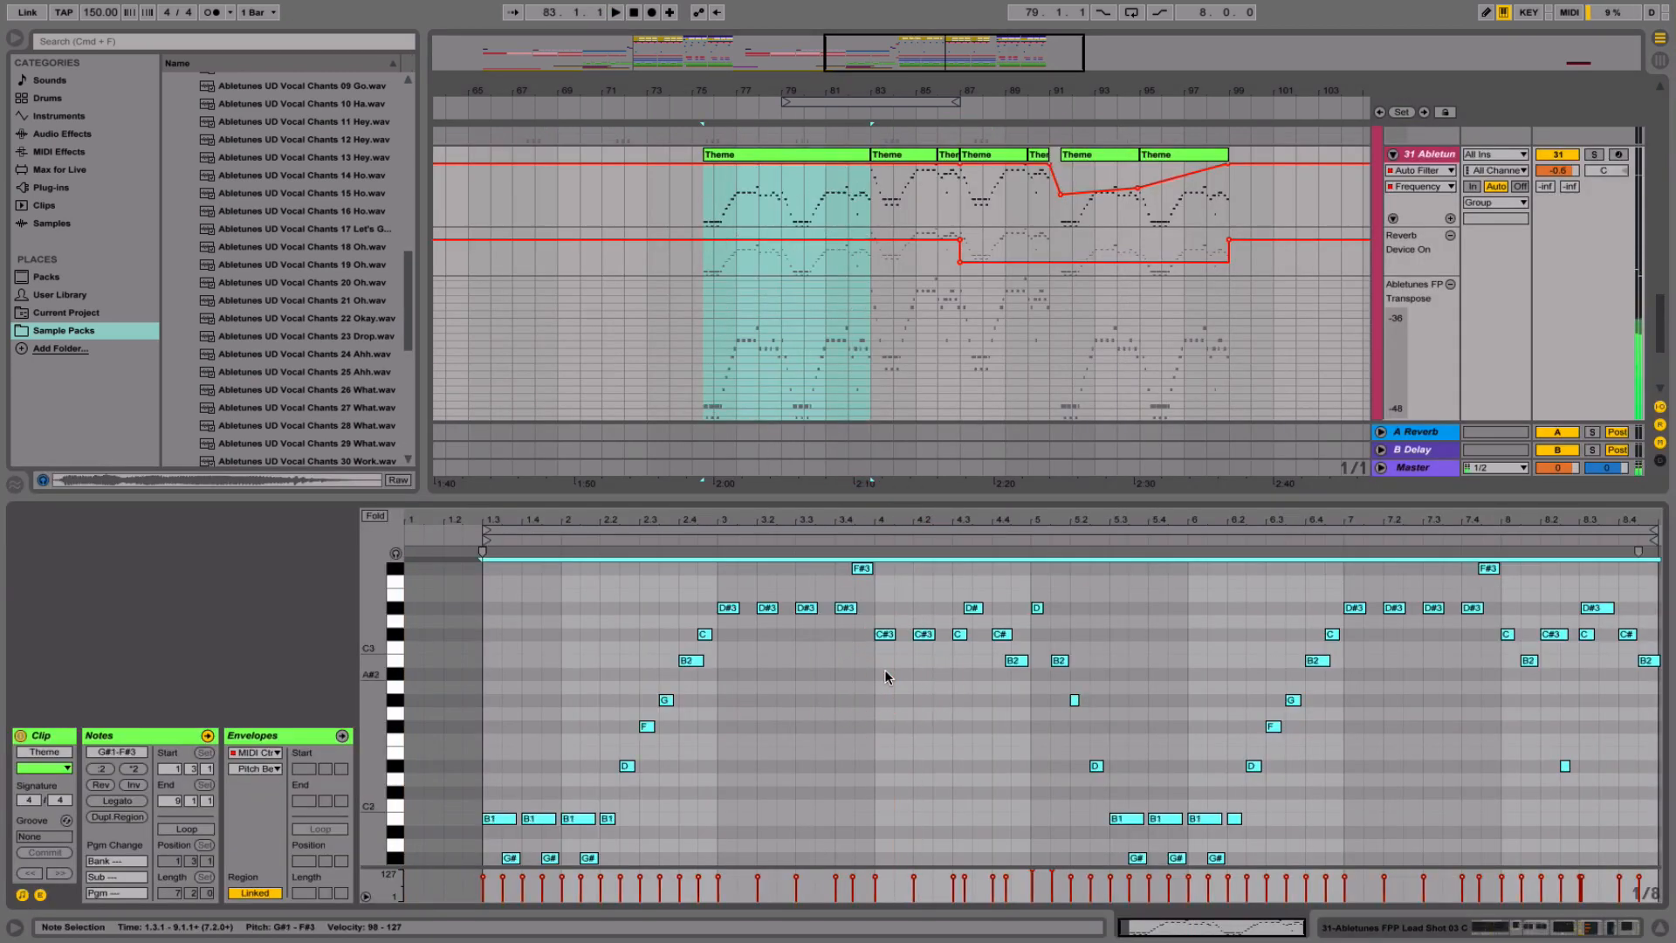
{"action": "left_click", "coordinate": [1659, 927]}
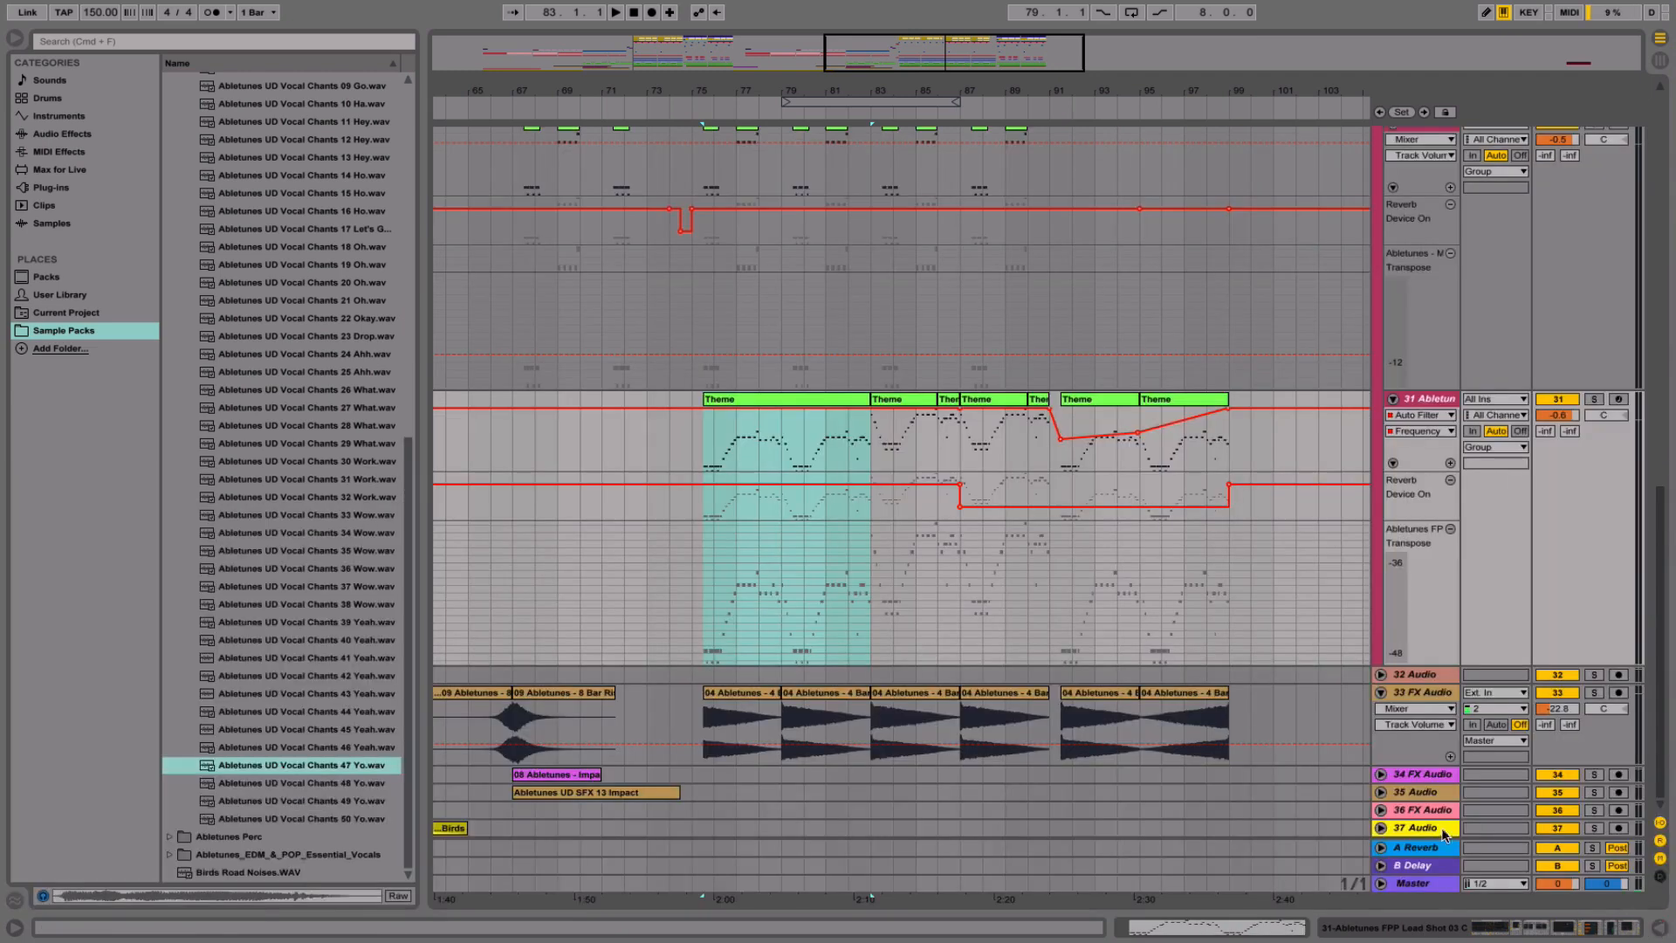
{"action": "scroll", "coordinate": [802, 469], "scroll_direction": "up", "scroll_amount": 3}
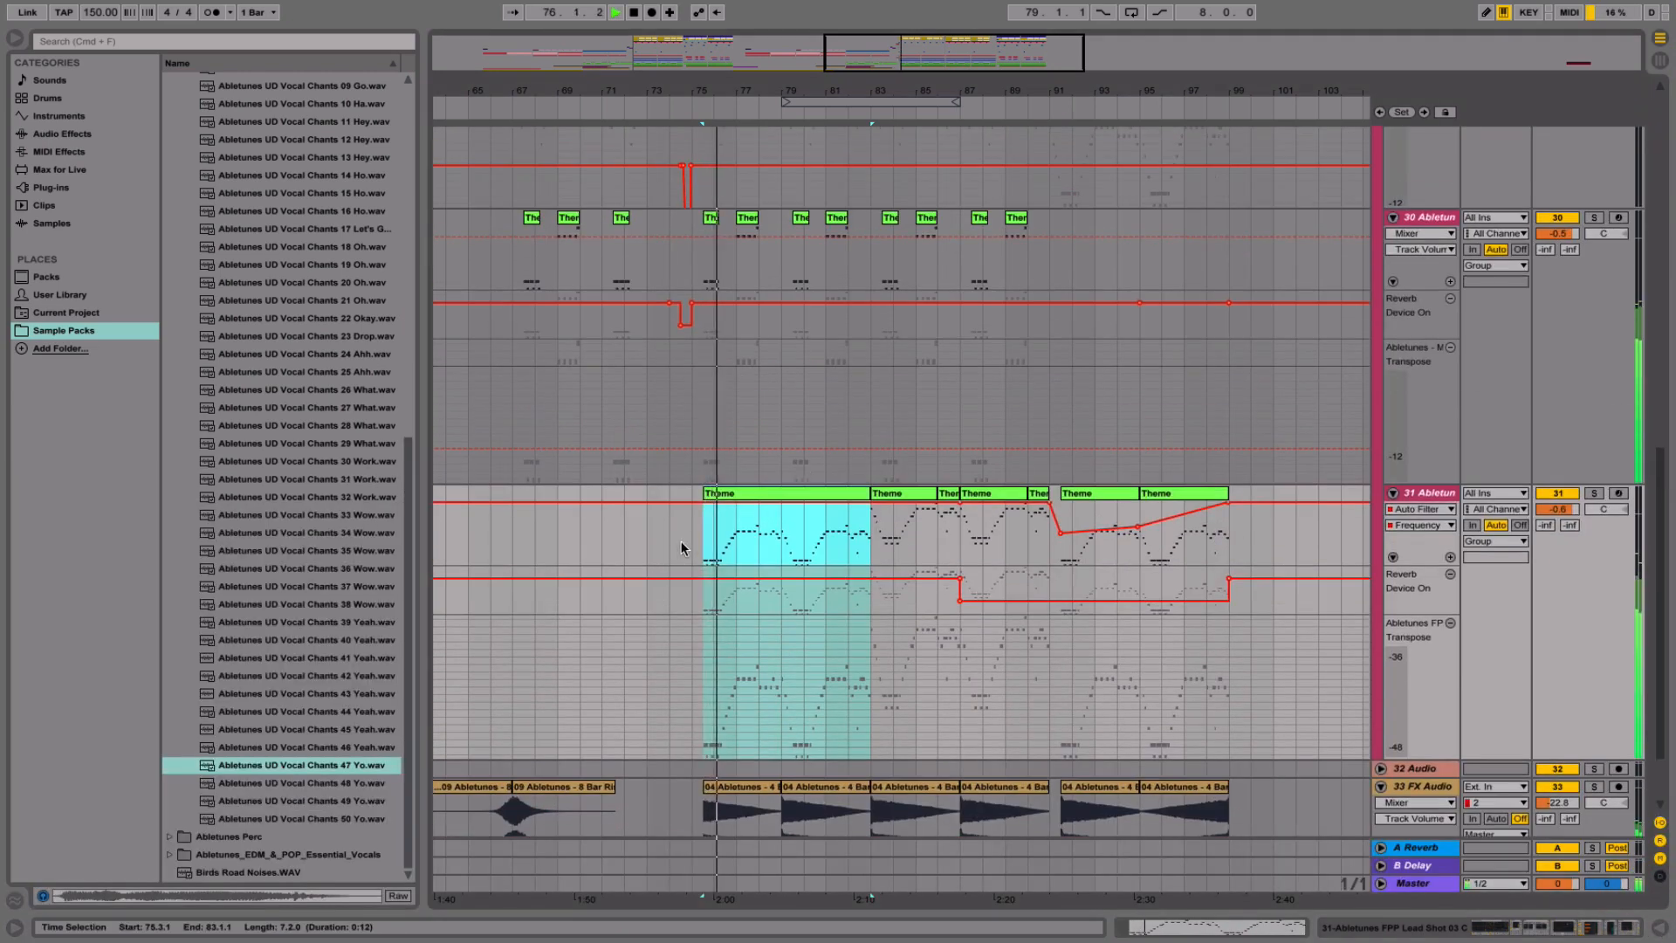
{"action": "left_click", "coordinate": [661, 542]}
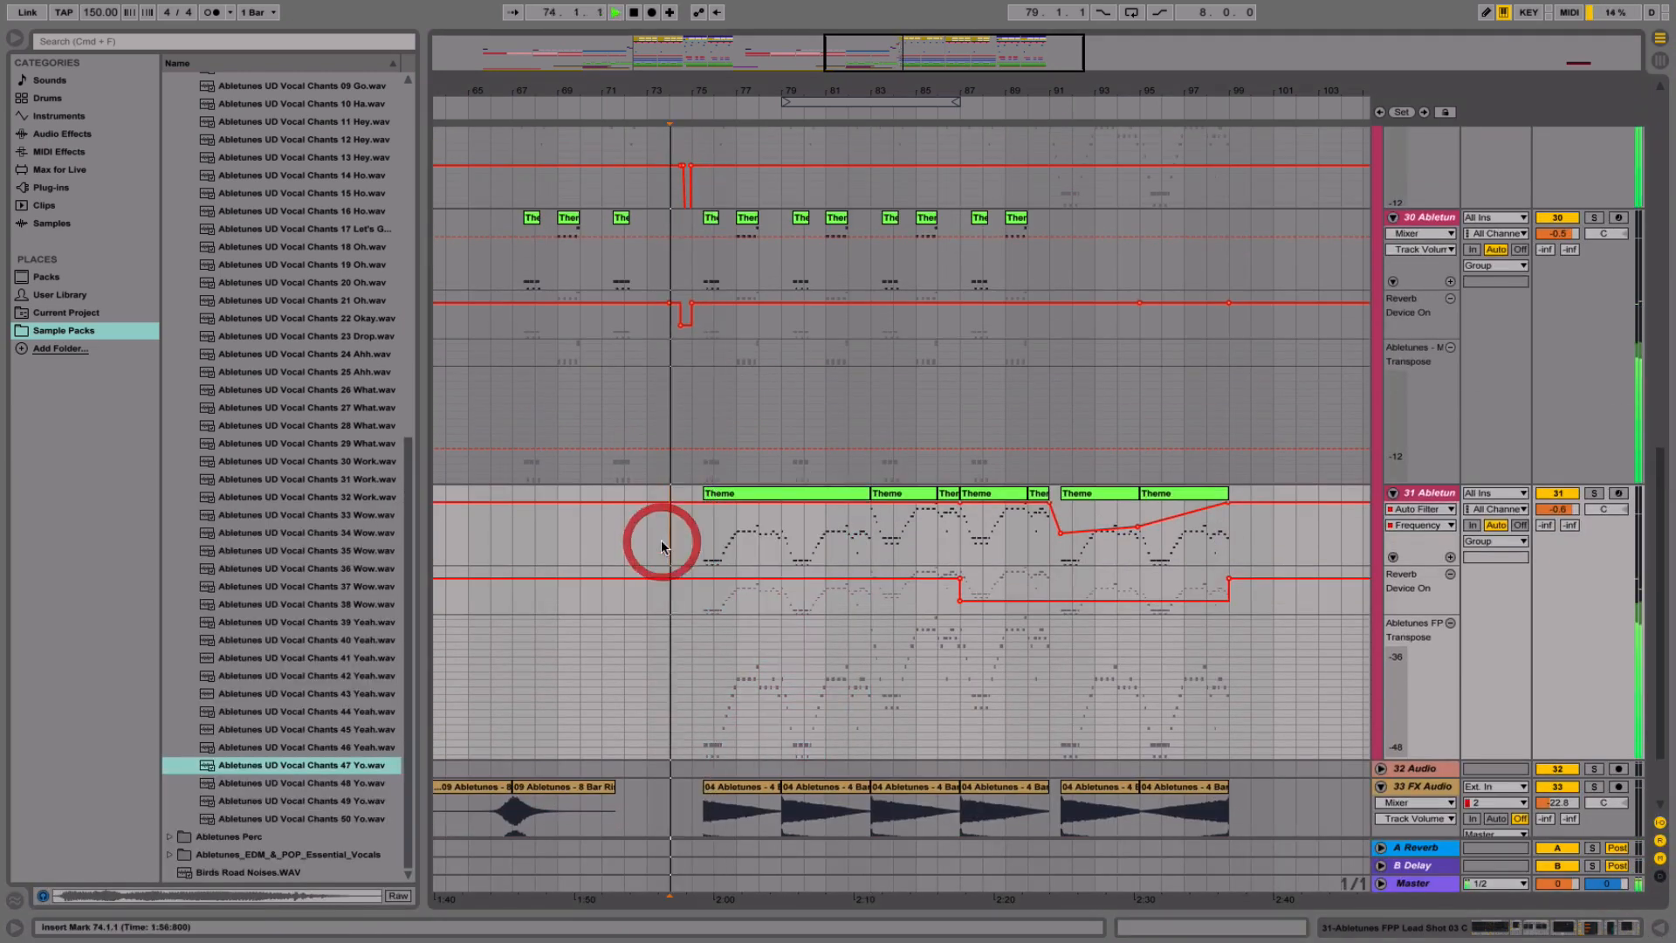
- Try lowering the Auto Filter frequency automation on track 31 between bar 75 and bar 83
{"action": "left_click", "coordinate": [1429, 498]}
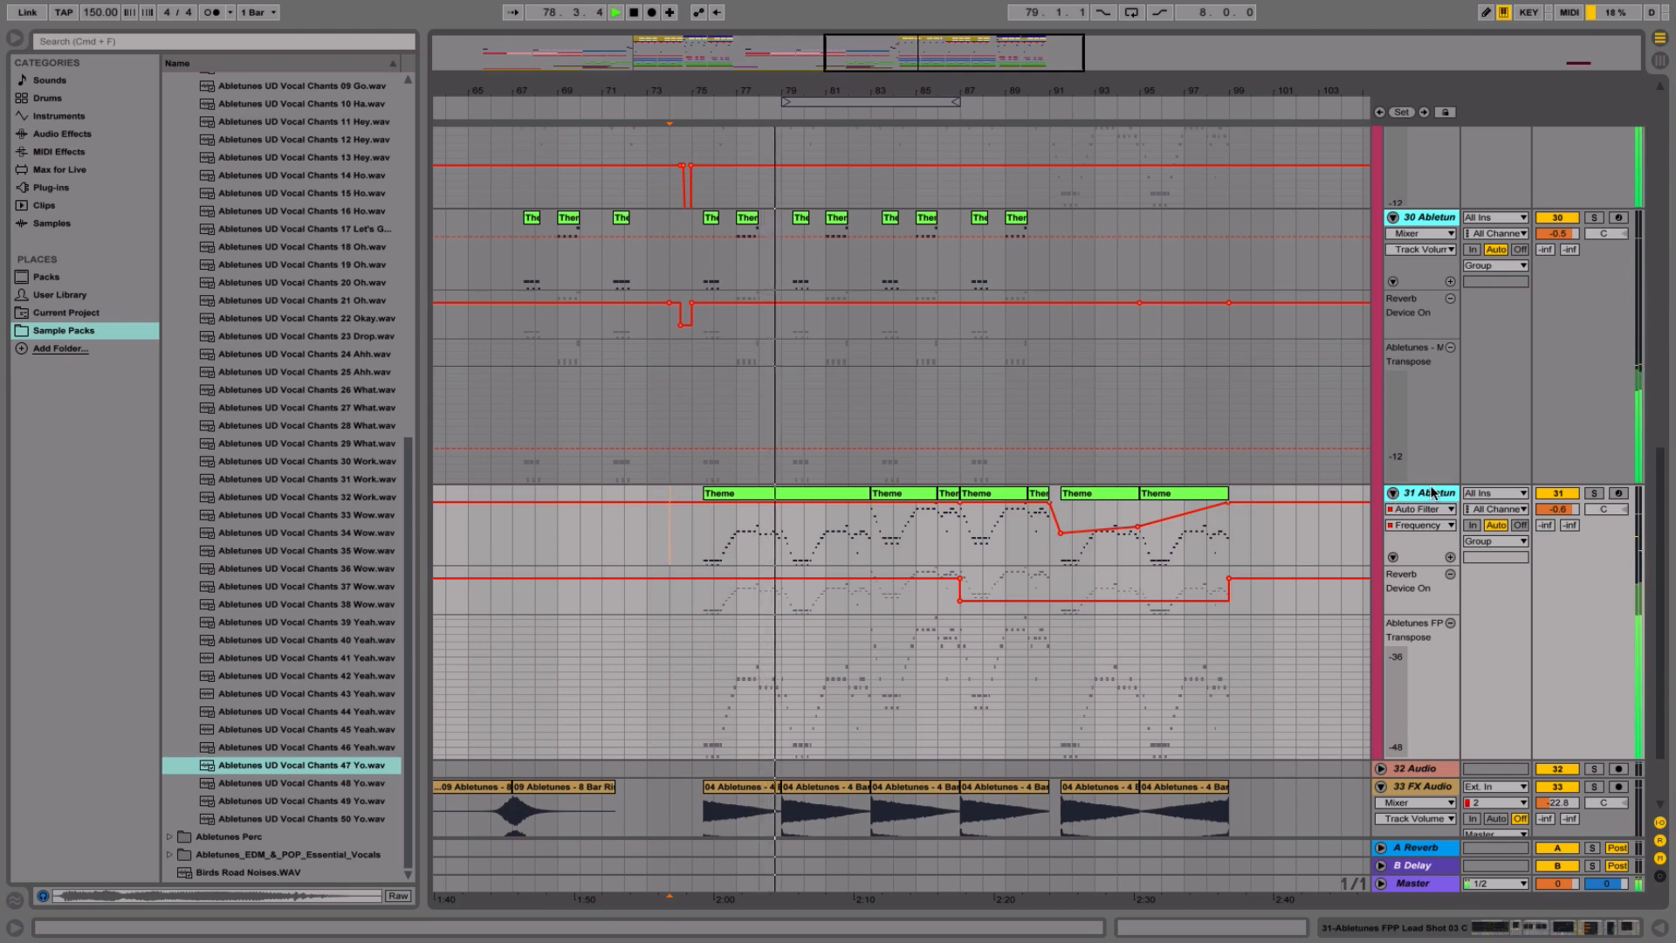
{"action": "double_click", "coordinate": [1421, 493]}
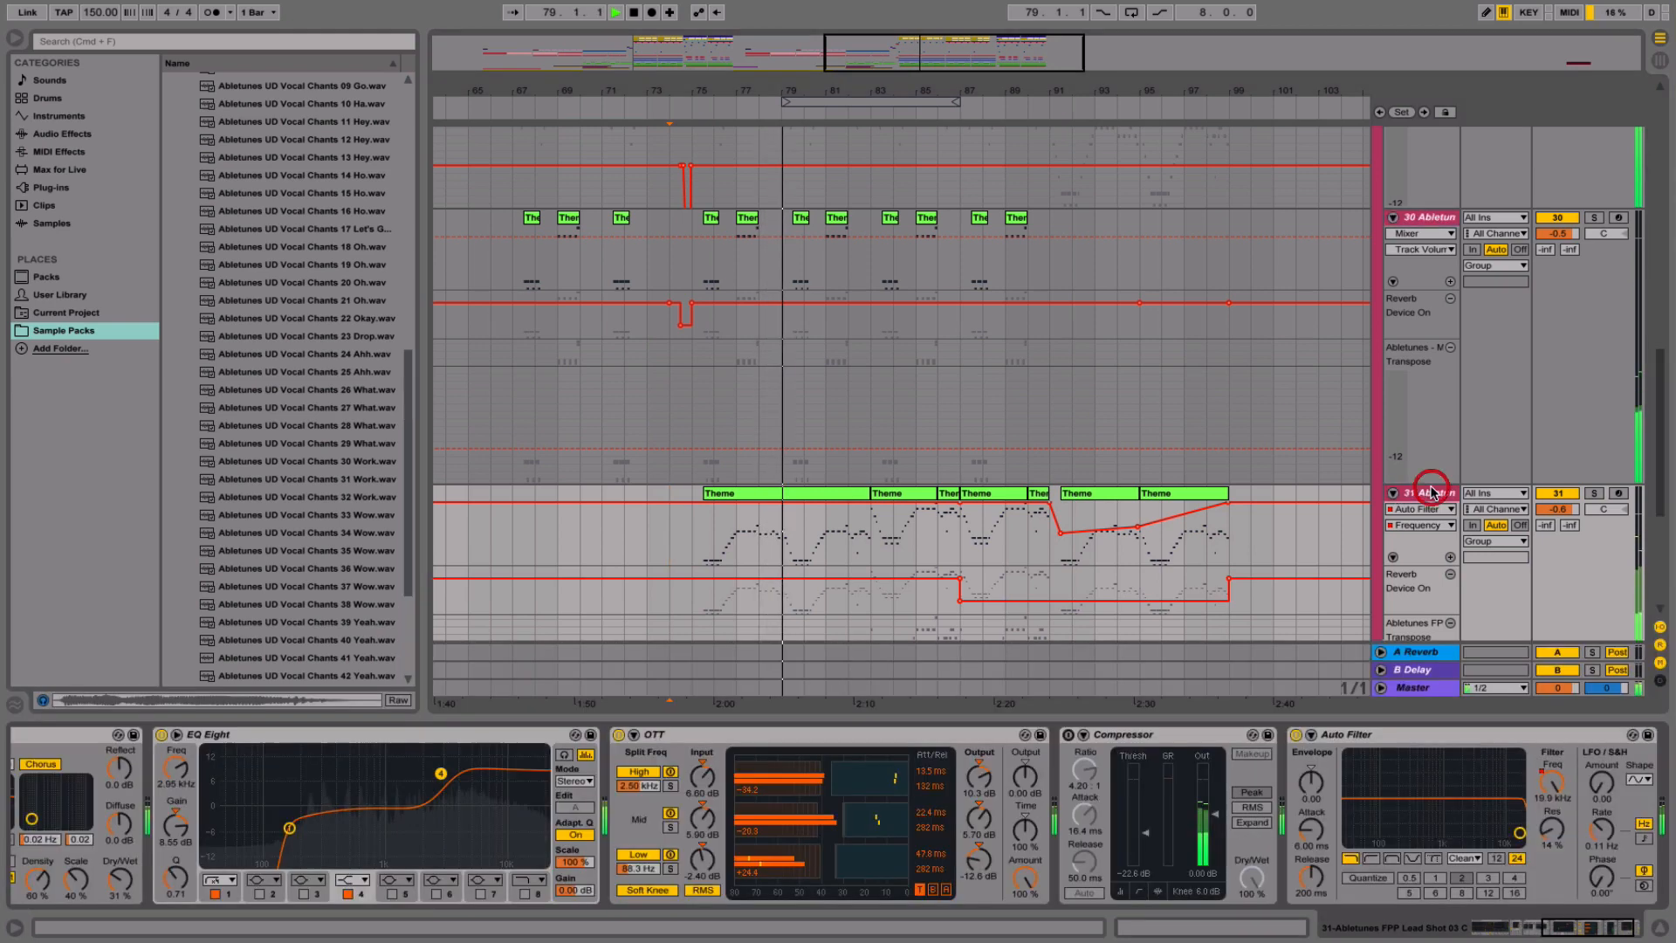
{"action": "left_click", "coordinate": [1548, 785]}
{"action": "mouse_move", "coordinate": [872, 524]}
{"action": "left_mouse_down"}
{"action": "mouse_move", "coordinate": [681, 526]}
{"action": "mouse_move", "coordinate": [860, 523]}
{"action": "left_mouse_up"}
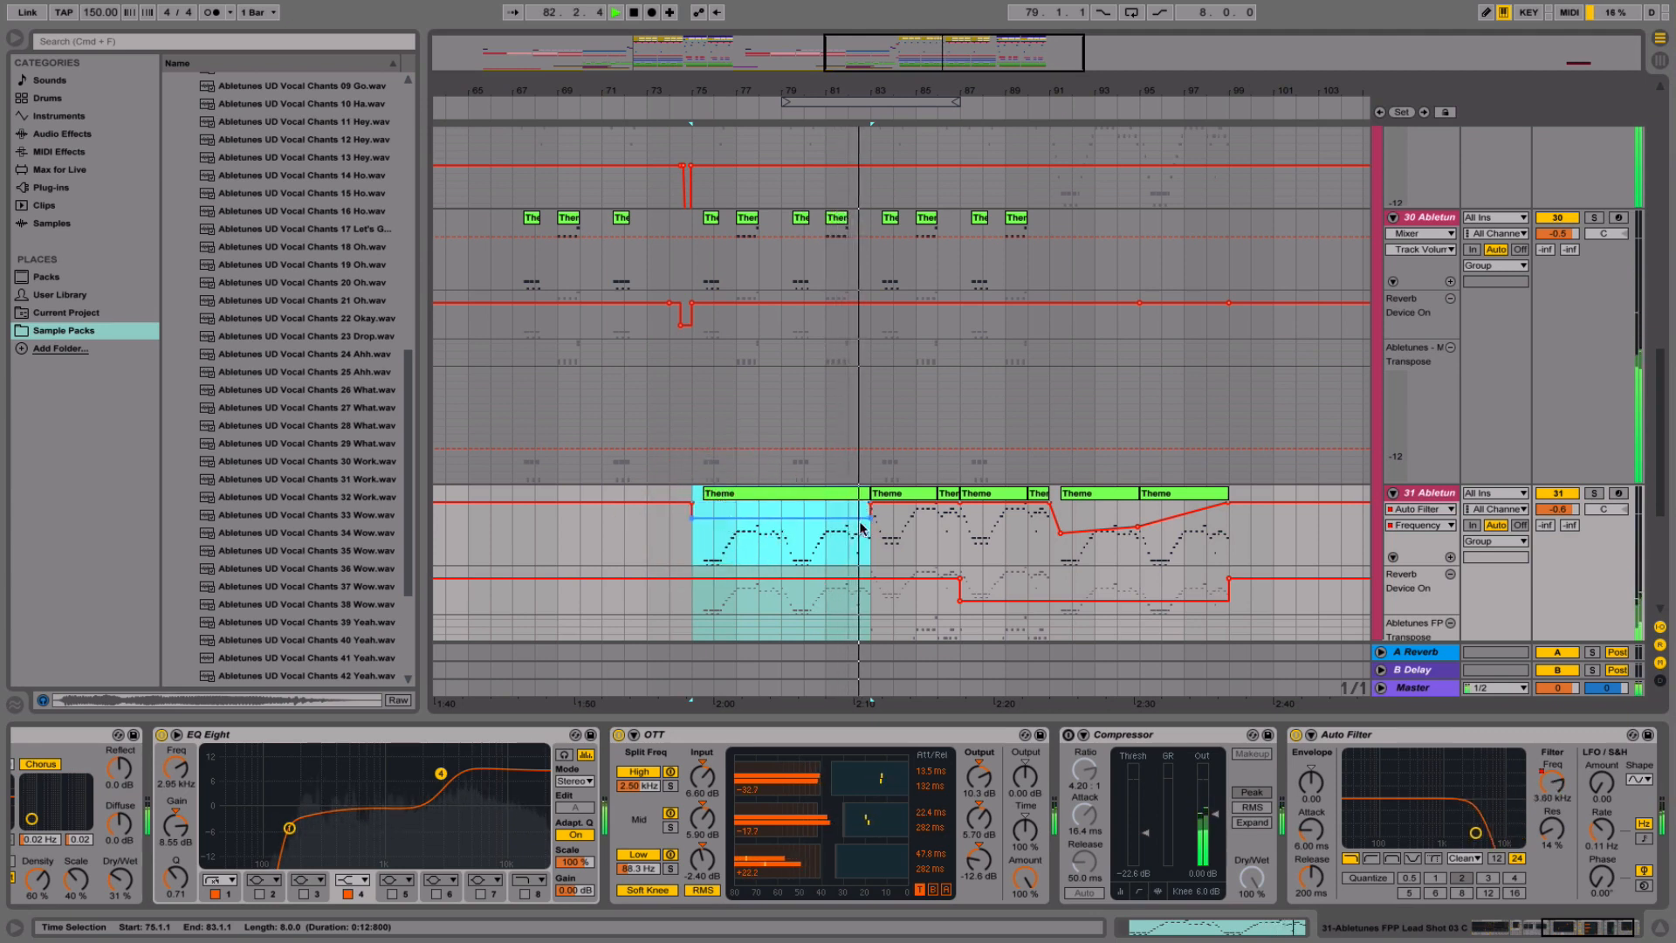
{"action": "key", "text": "super+z"}
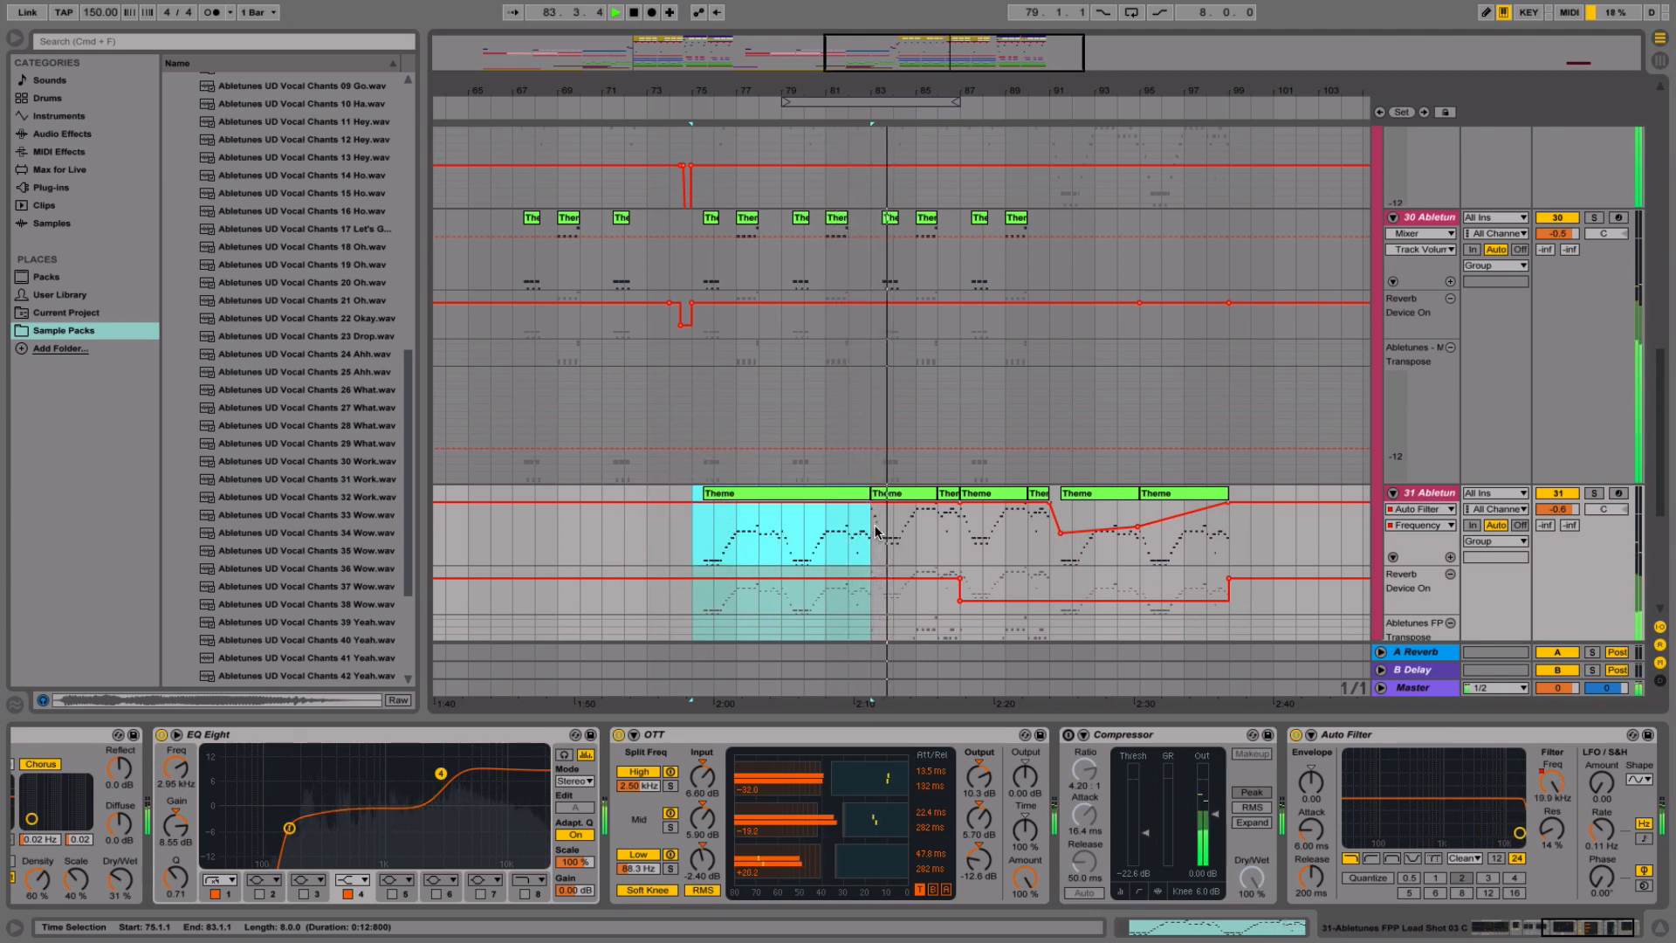
{"action": "left_click", "coordinate": [1660, 929]}
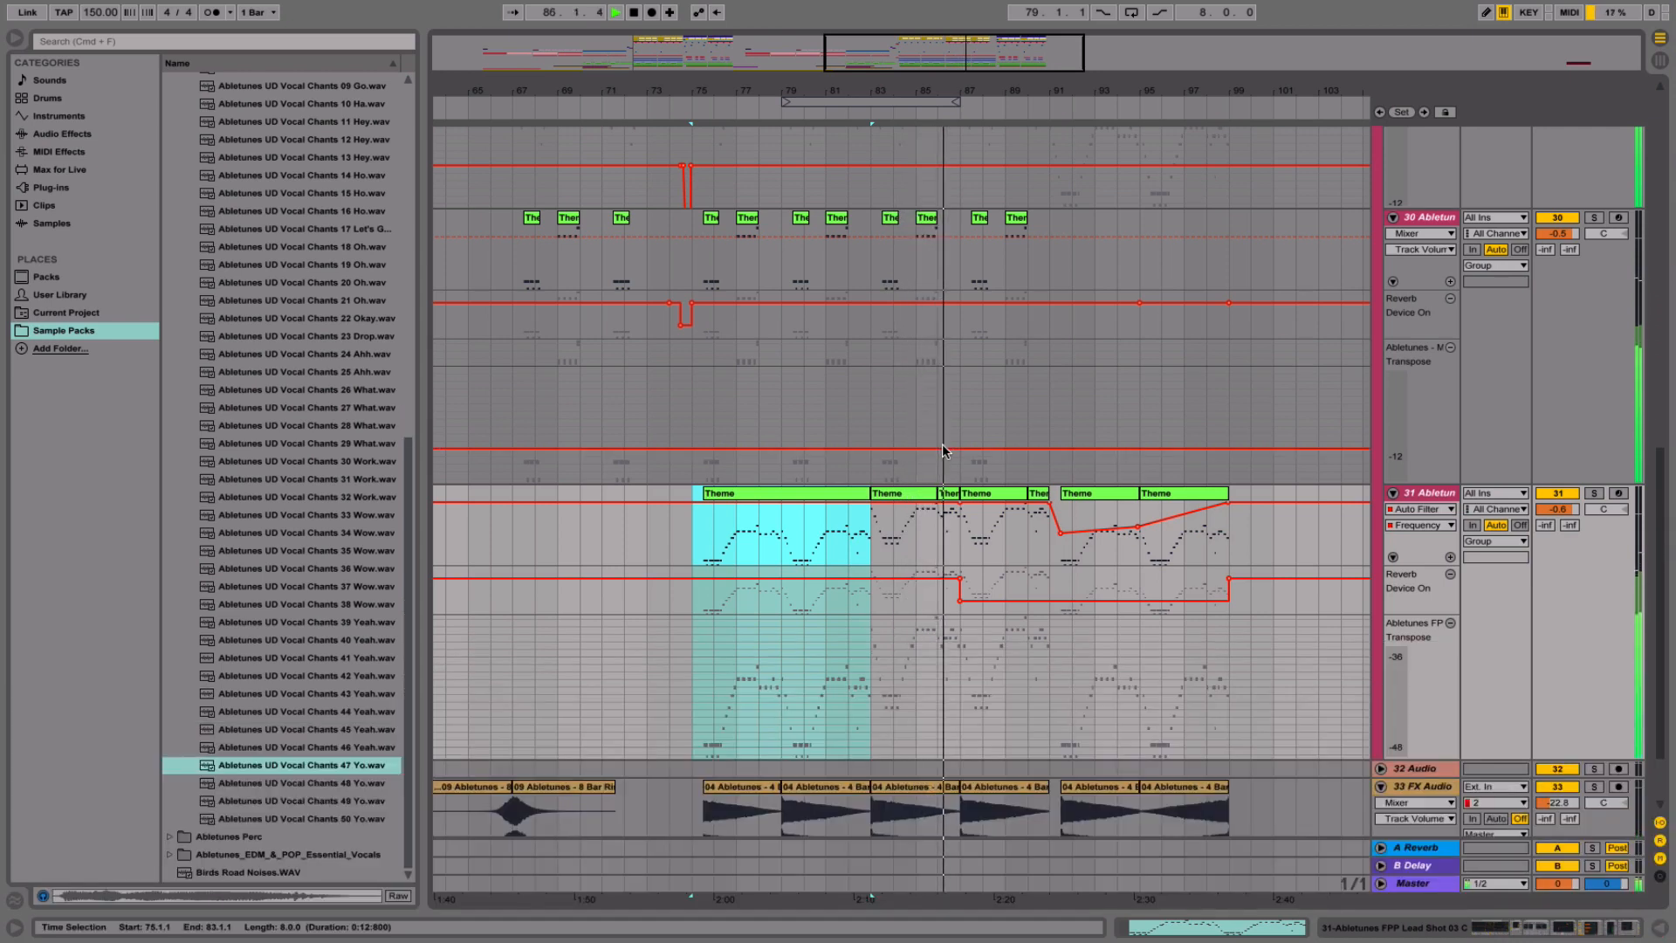
- Select the consolidated Theme clip from bar 75 to bar 83 on track 31, stop playback and lock the automation envelopes
{"action": "left_click", "coordinate": [905, 494]}
{"action": "left_click", "coordinate": [801, 493]}
{"action": "key", "text": "space"}
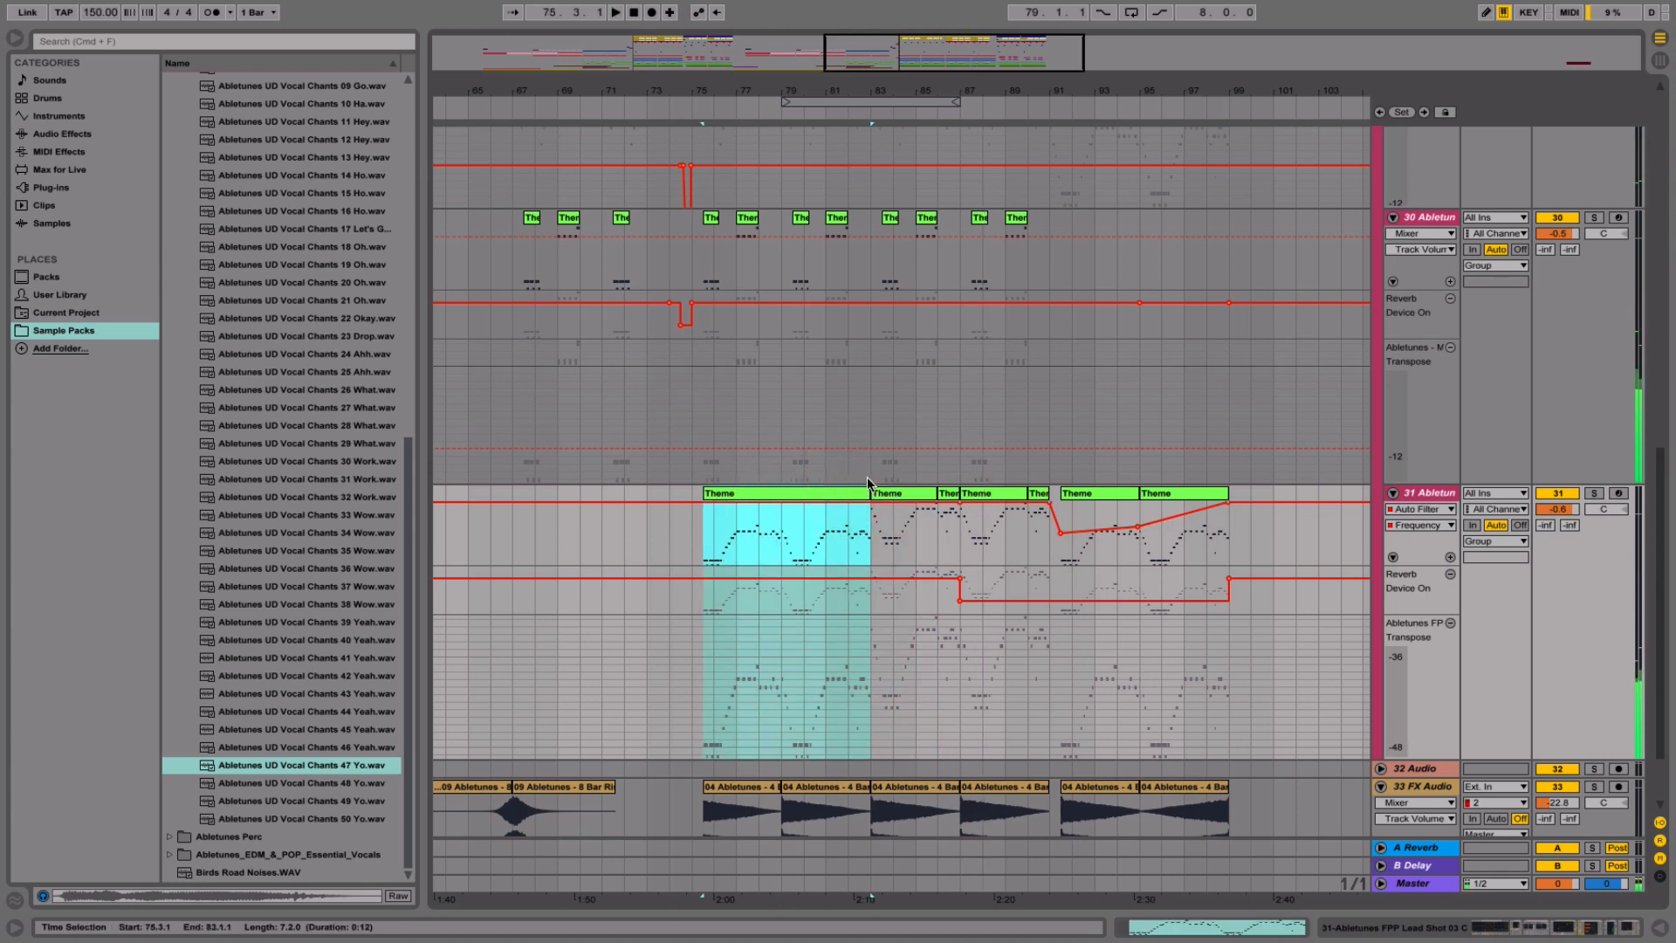
{"action": "left_click", "coordinate": [1445, 114]}
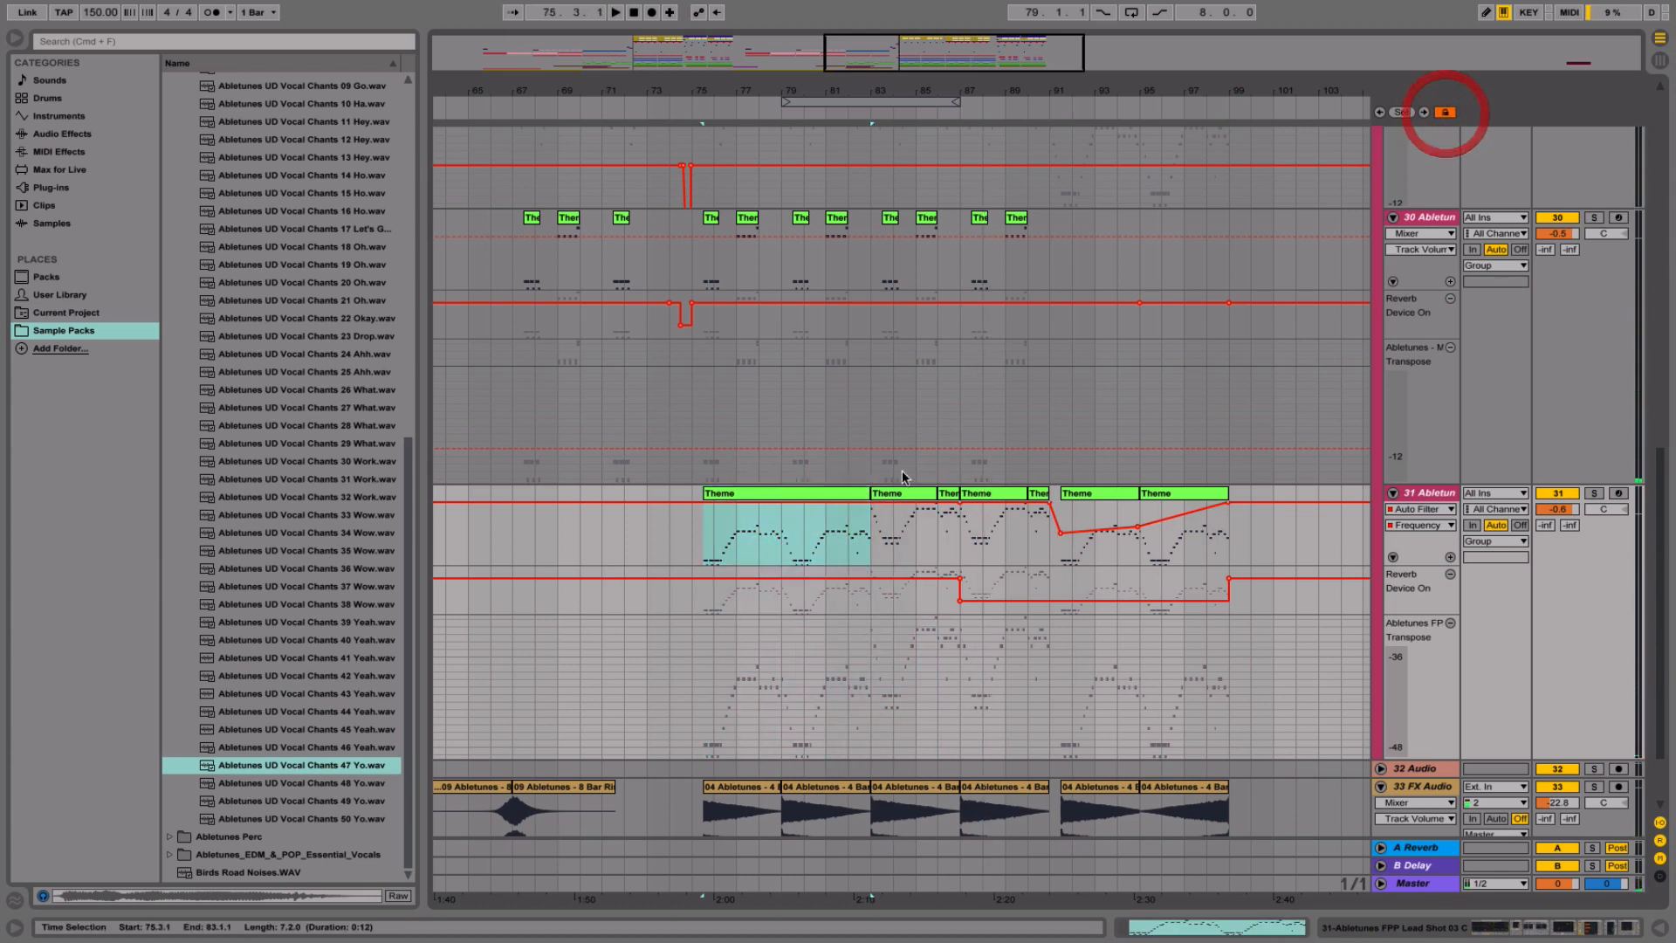
- Try filling bars 83 to 91 on track 31 with a duplicate of the lowered Theme clip, also testing its notes an octave higher
{"action": "left_click", "coordinate": [800, 494]}
{"action": "key", "text": "super+d"}
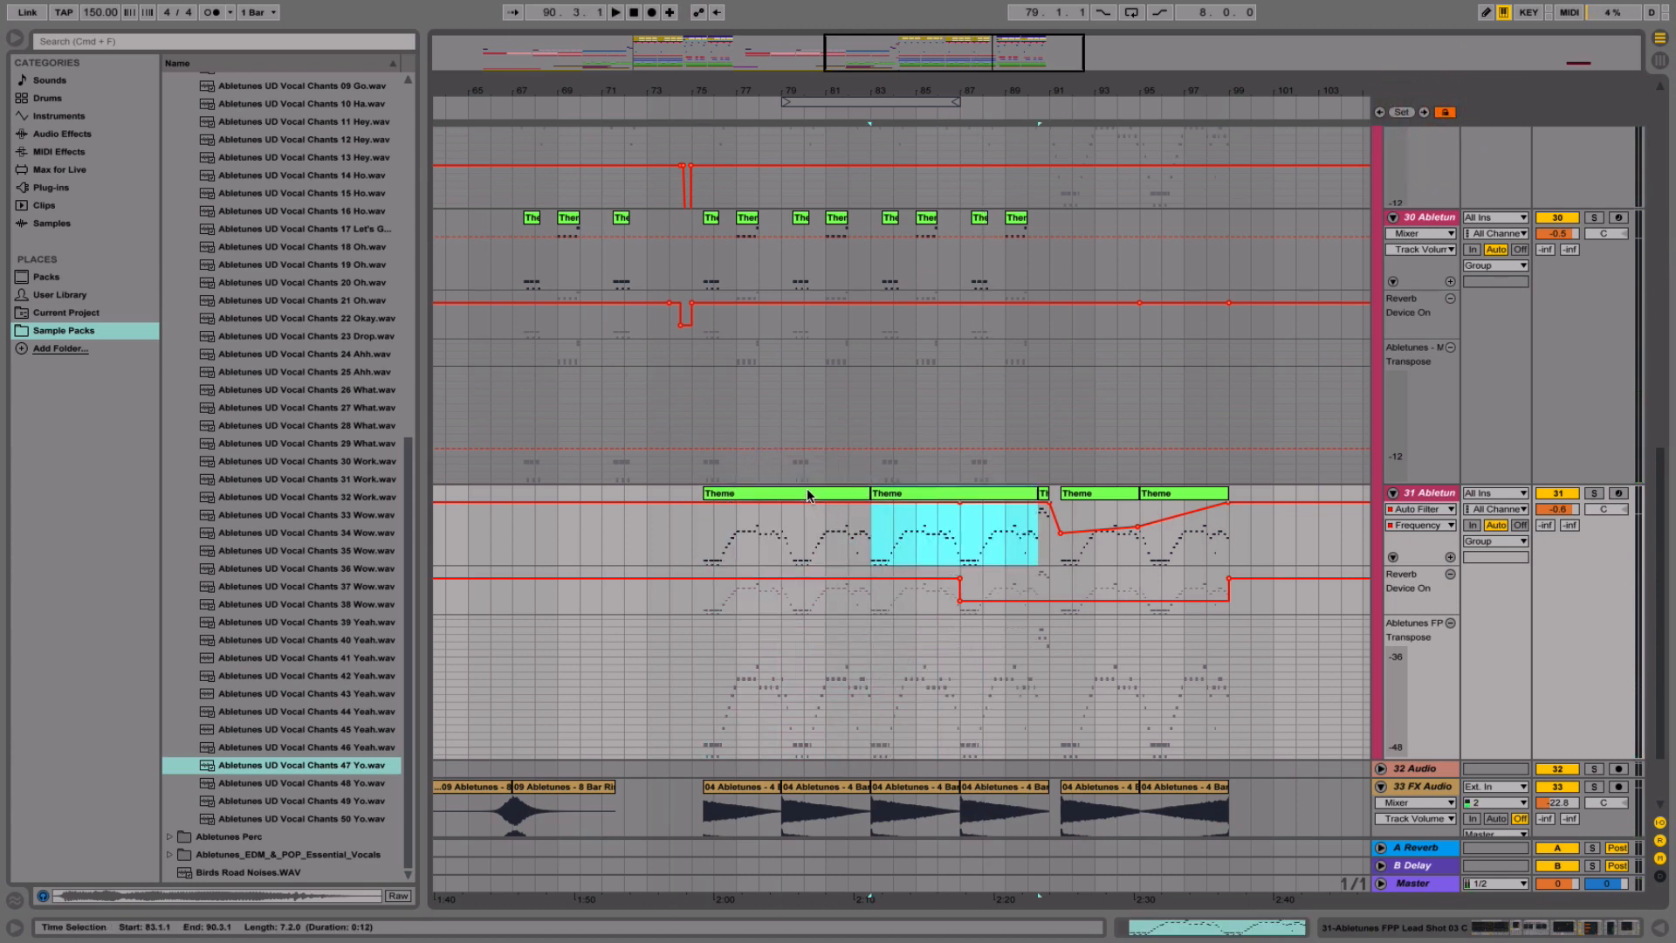
{"action": "double_click", "coordinate": [947, 494]}
{"action": "left_click", "coordinate": [1041, 663]}
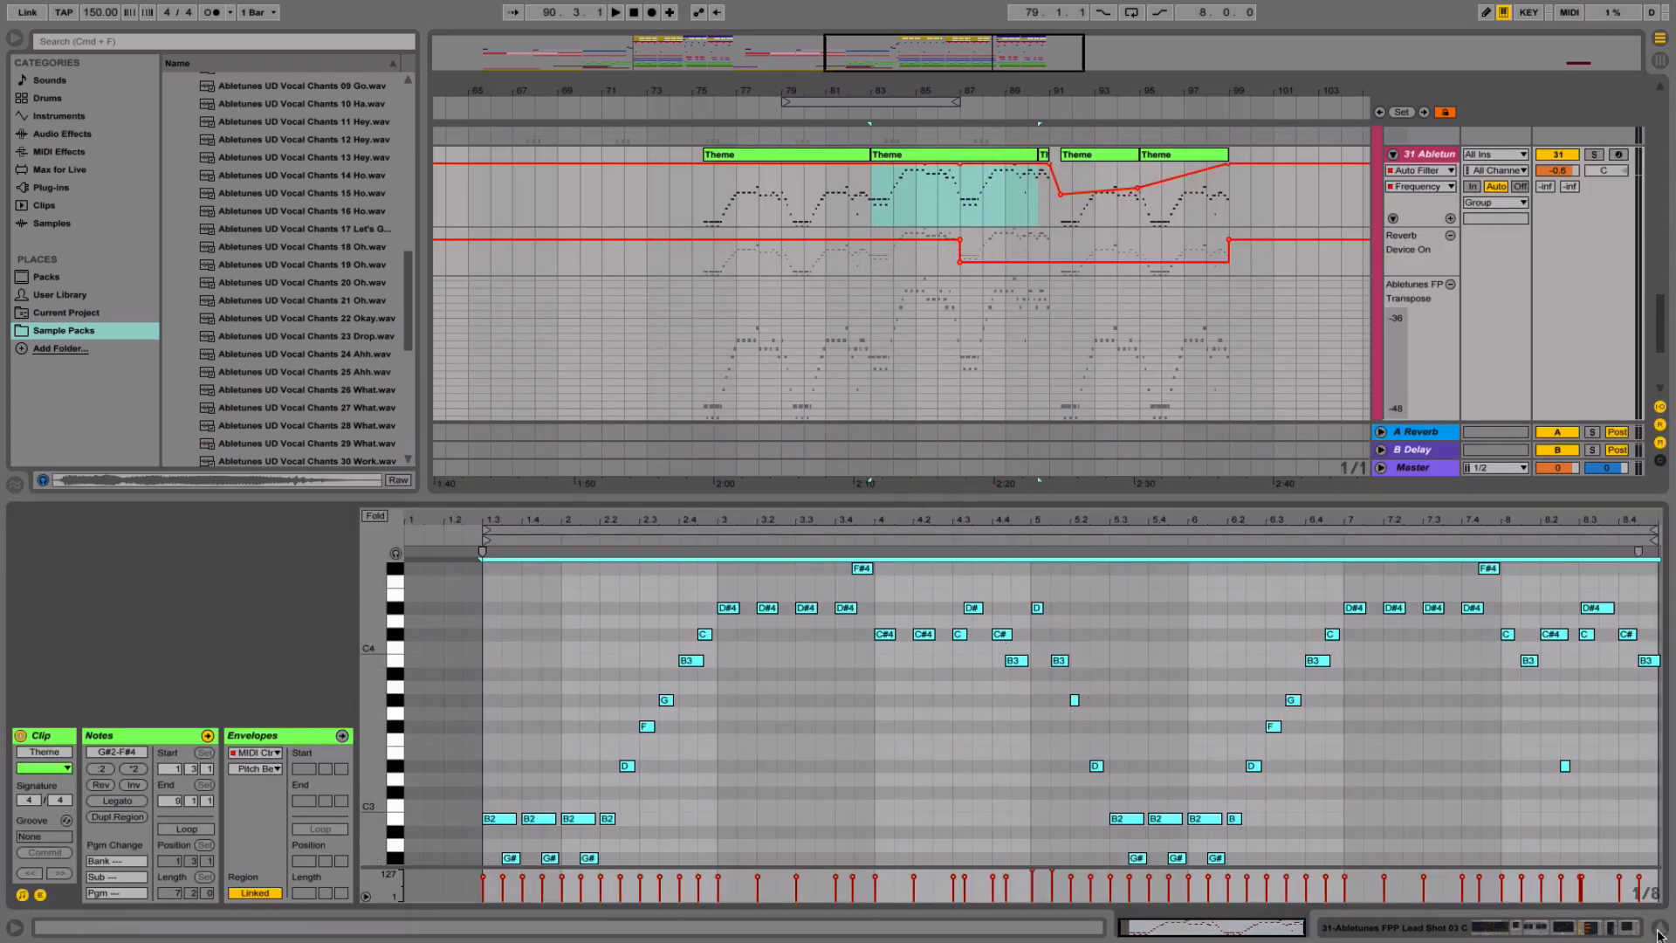
{"action": "key", "text": "super+z"}
{"action": "key", "text": "super+z"}
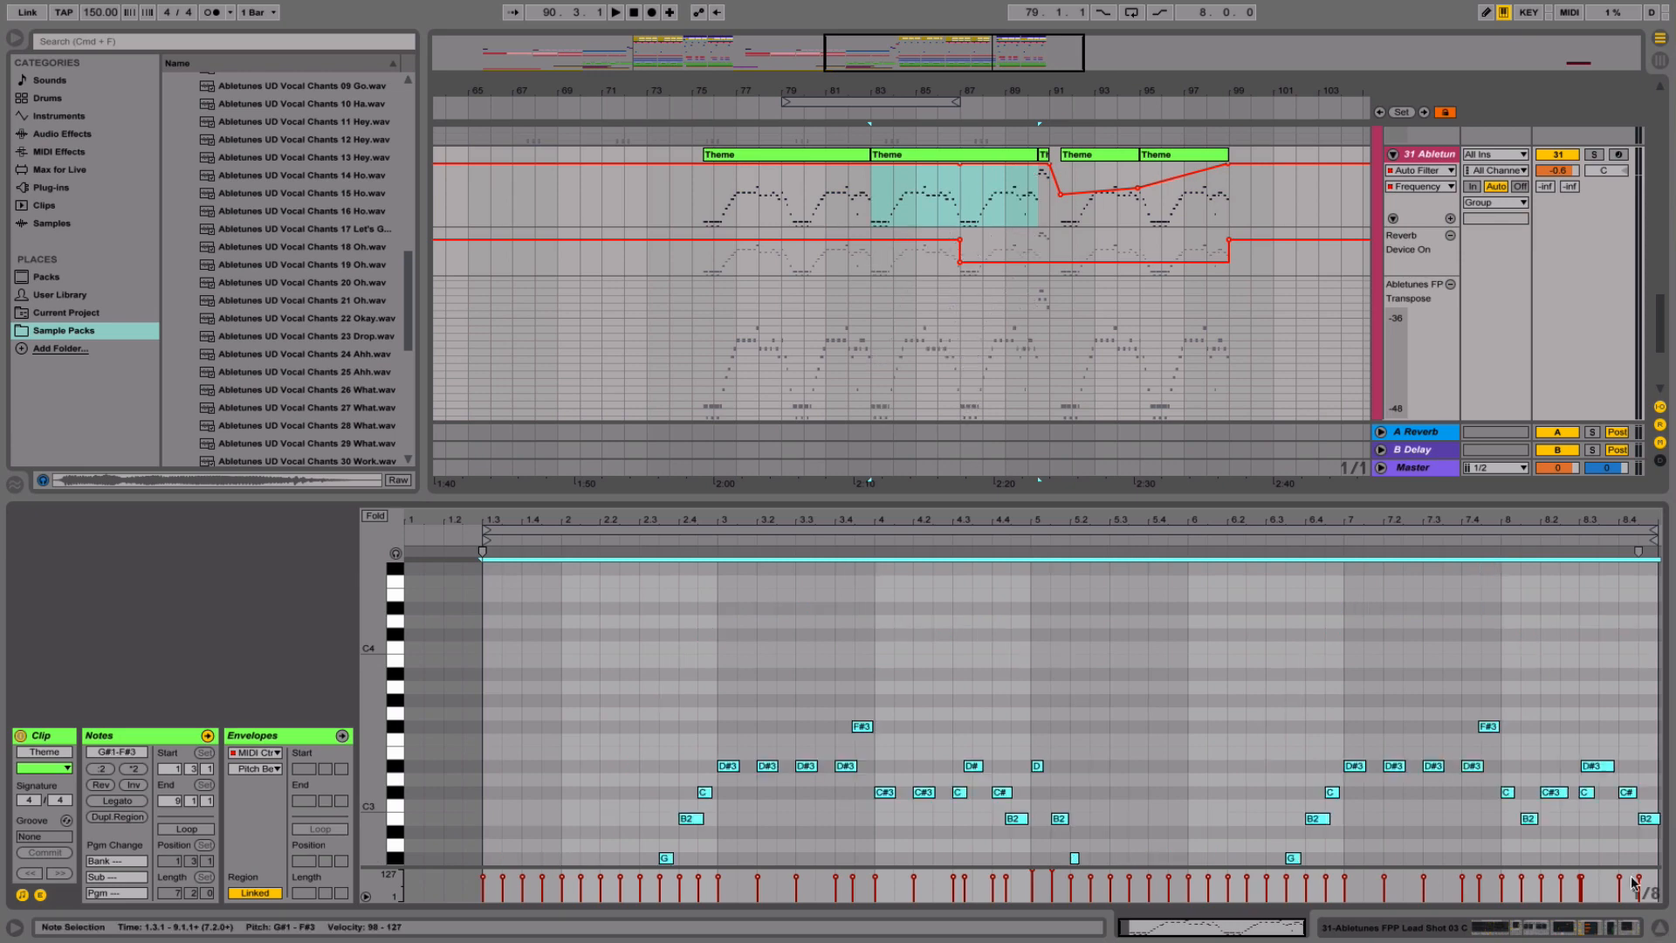
{"action": "mouse_move", "coordinate": [726, 154]}
{"action": "left_mouse_down"}
{"action": "mouse_move", "coordinate": [906, 159]}
{"action": "mouse_move", "coordinate": [876, 157]}
{"action": "left_mouse_up"}
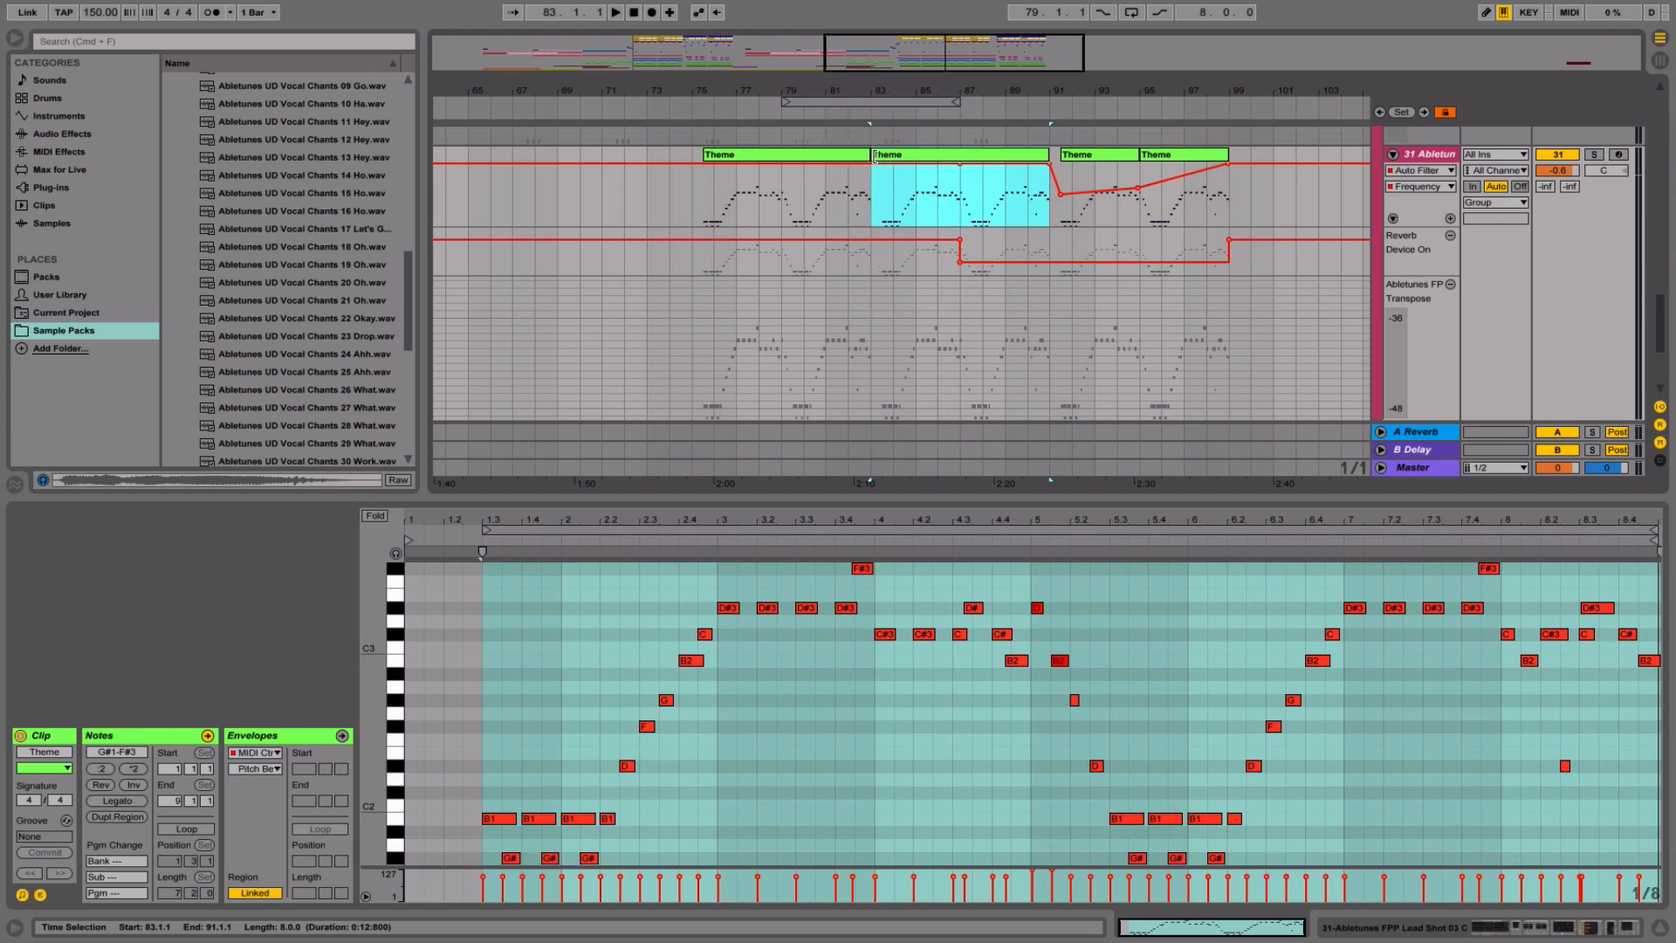
{"action": "left_click", "coordinate": [1659, 927]}
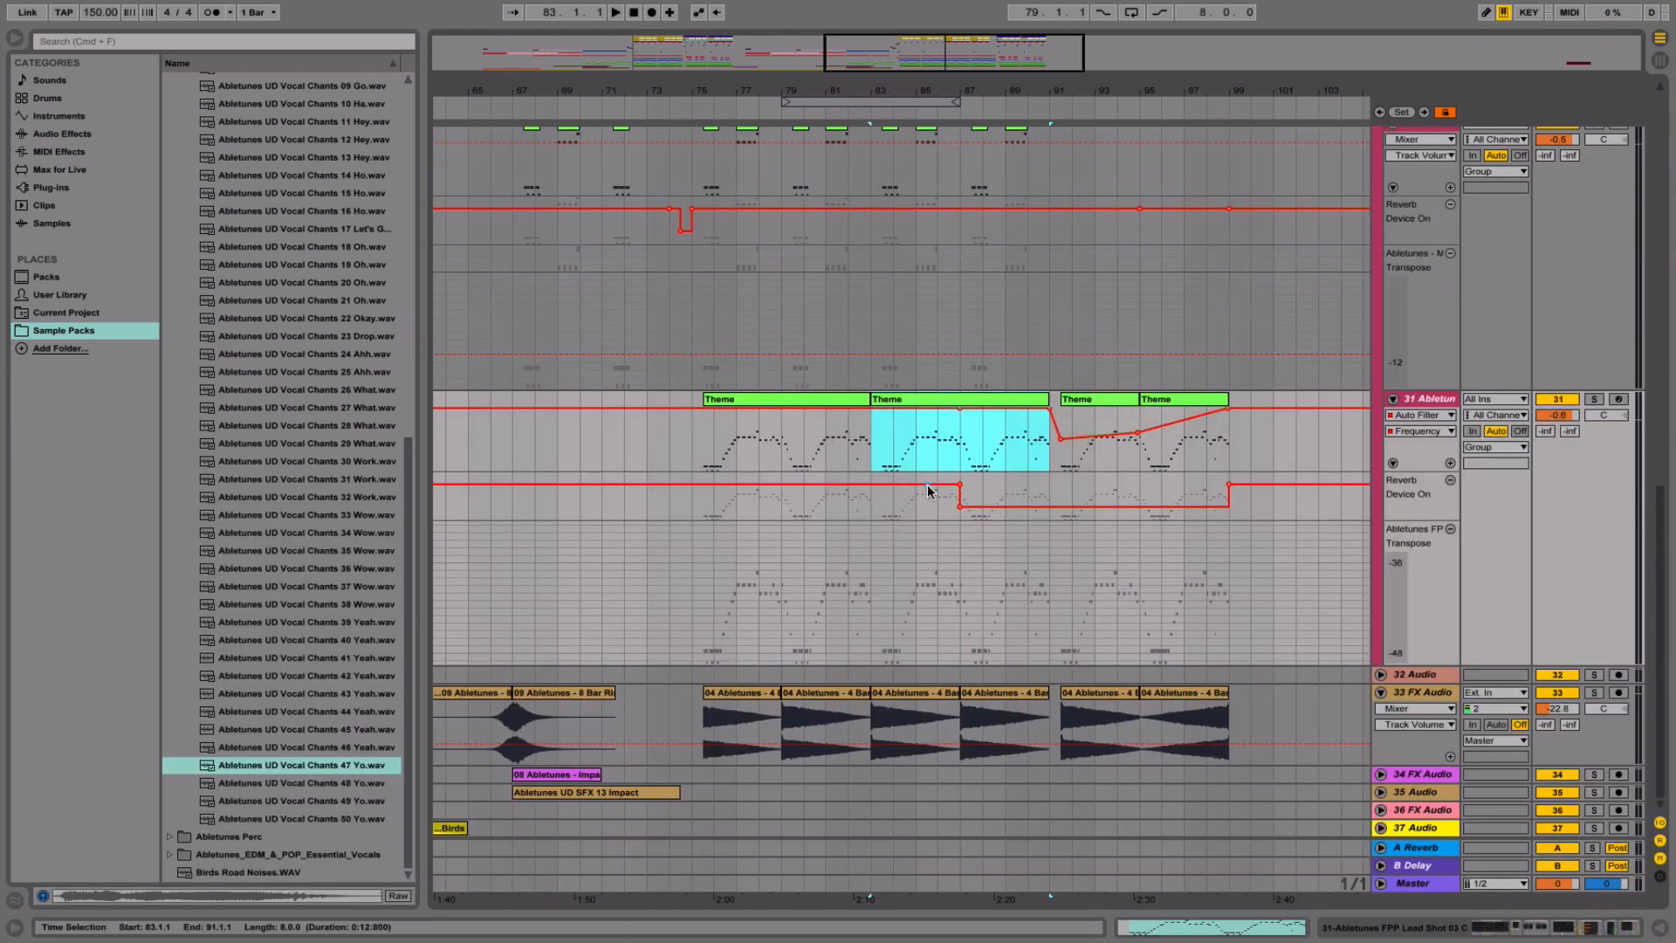
- Copy the first drop's Theme clips from bars 33 to 41 on track 31 to bar 83 as one consolidated clip
{"action": "left_click_drag", "start_coordinate": [1028, 91], "coordinate": [1121, 42]}
{"action": "left_click", "coordinate": [599, 401]}
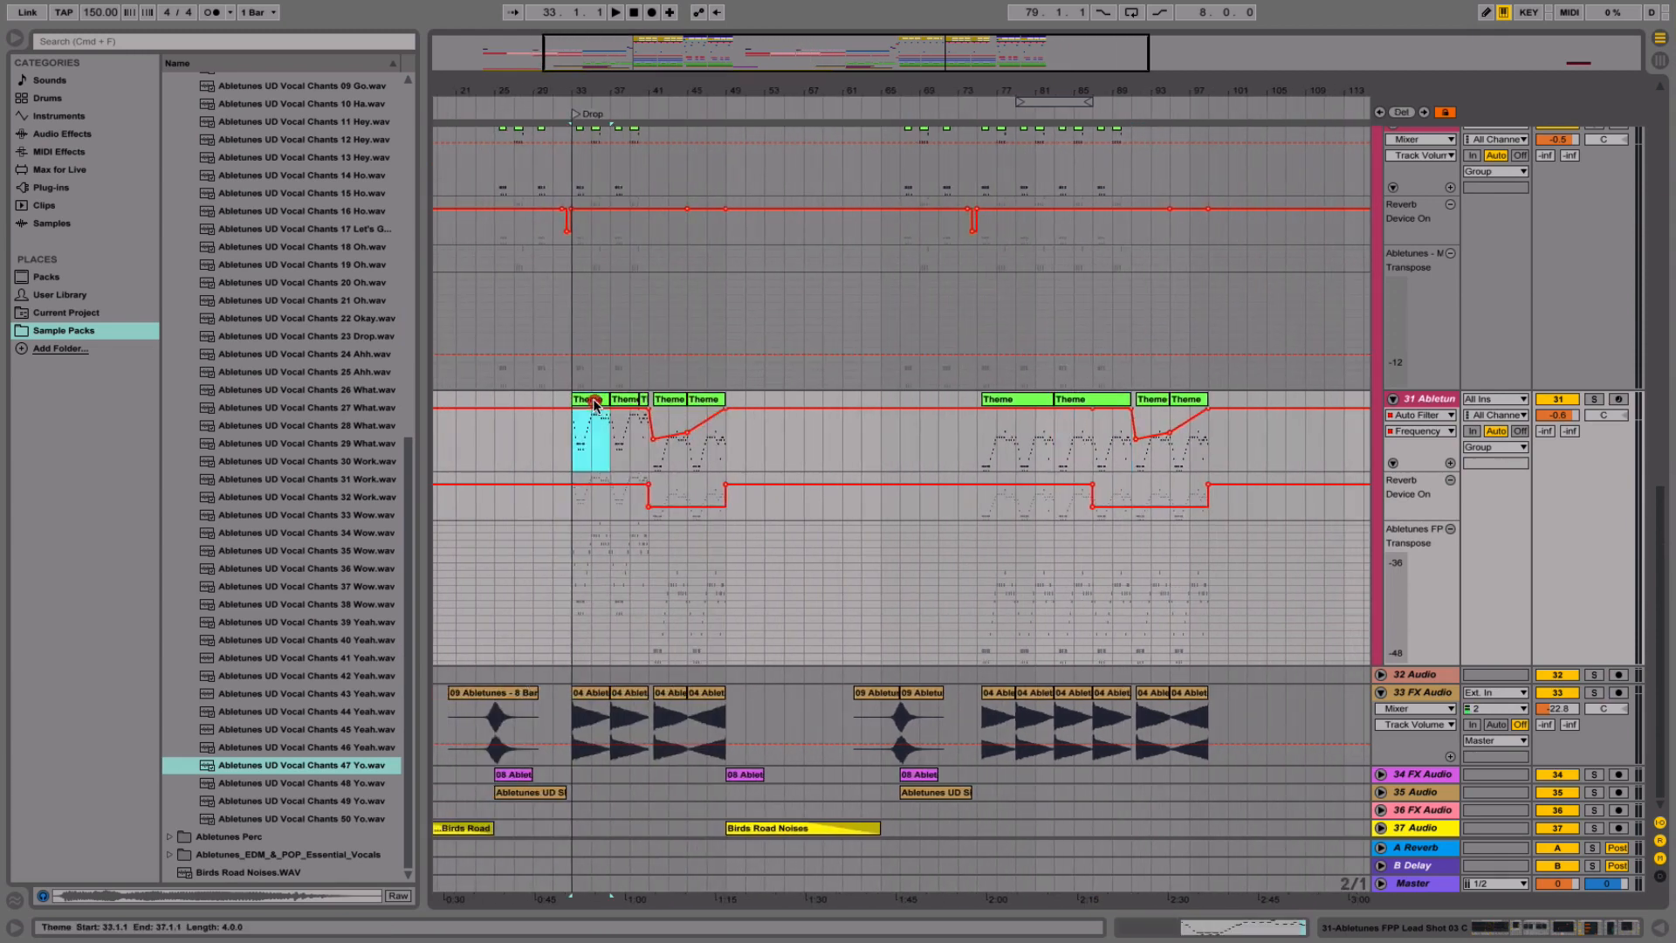
{"action": "left_click", "coordinate": [644, 399], "text": "shift"}
{"action": "left_click_drag", "start_coordinate": [640, 399], "coordinate": [1081, 404]}
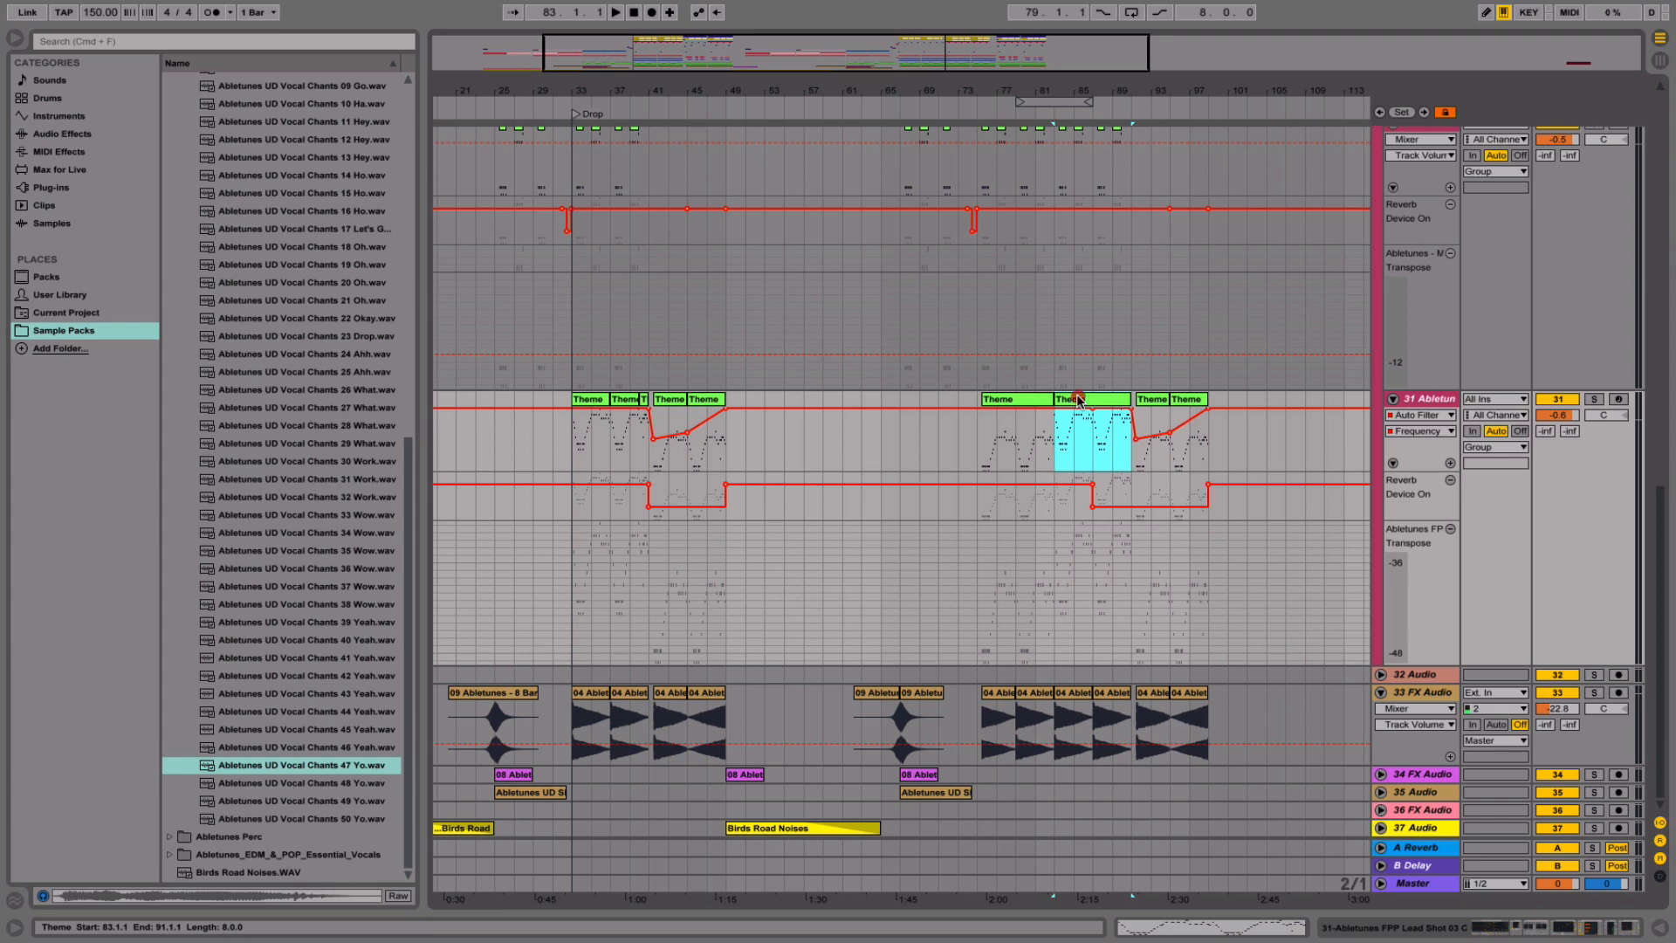
- Transpose all notes of the Theme clip from bar 83 to bar 91 down one octave
{"action": "double_click", "coordinate": [1079, 399]}
{"action": "left_click", "coordinate": [1107, 648]}
{"action": "key", "text": "super+a"}
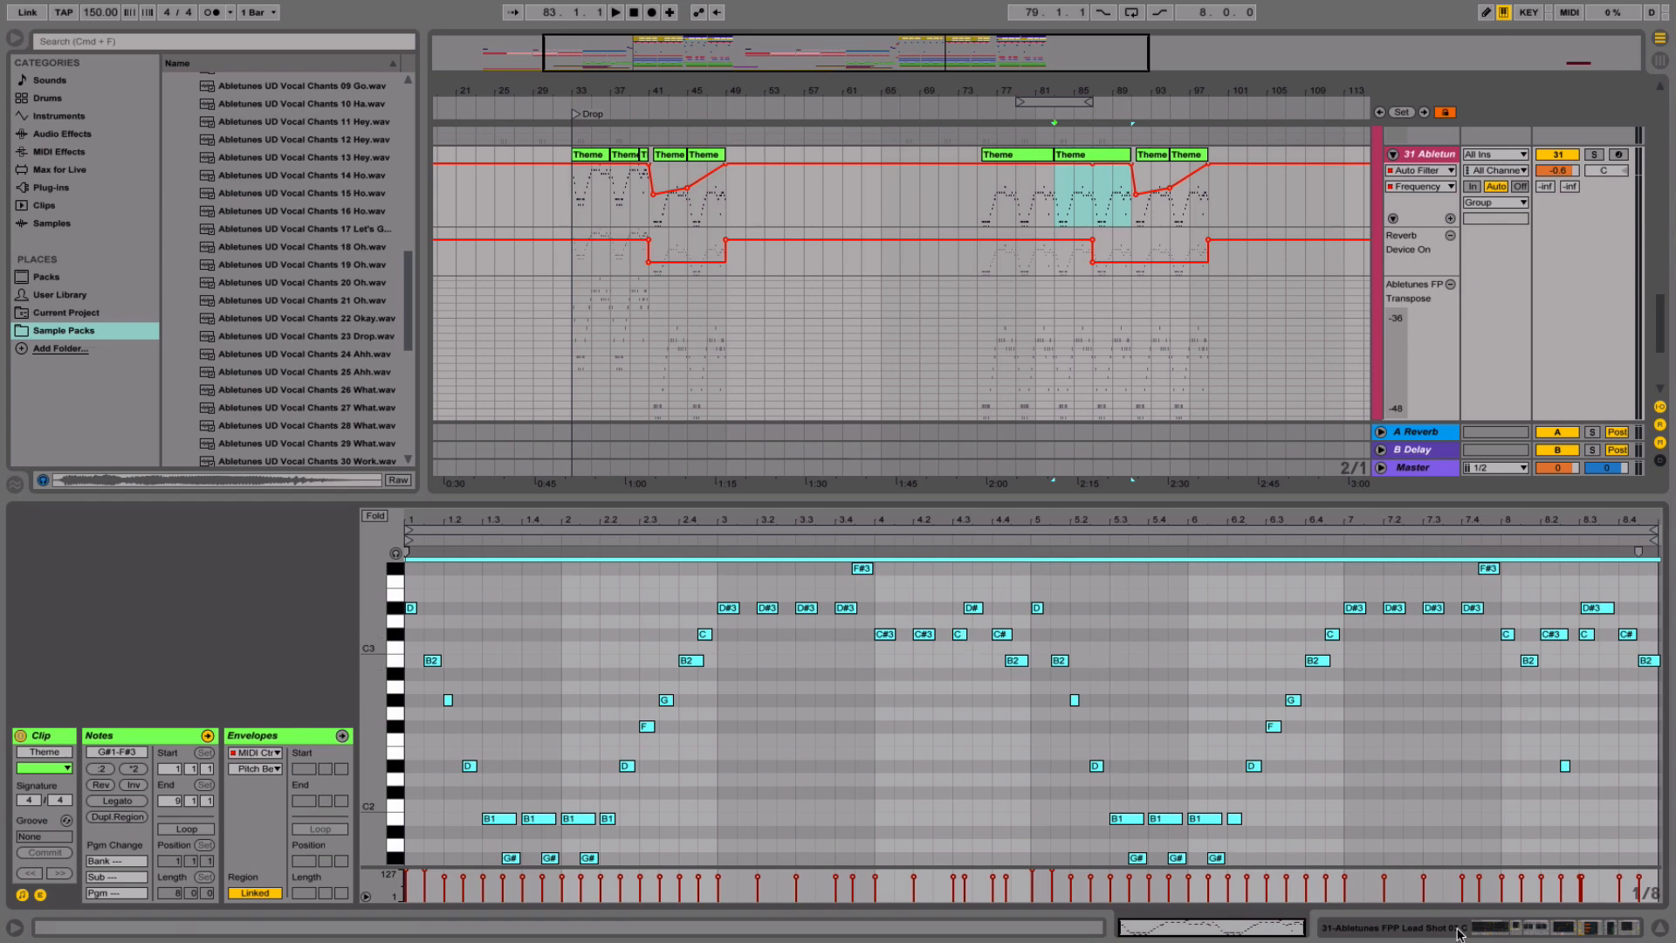
{"action": "left_click", "coordinate": [1655, 931]}
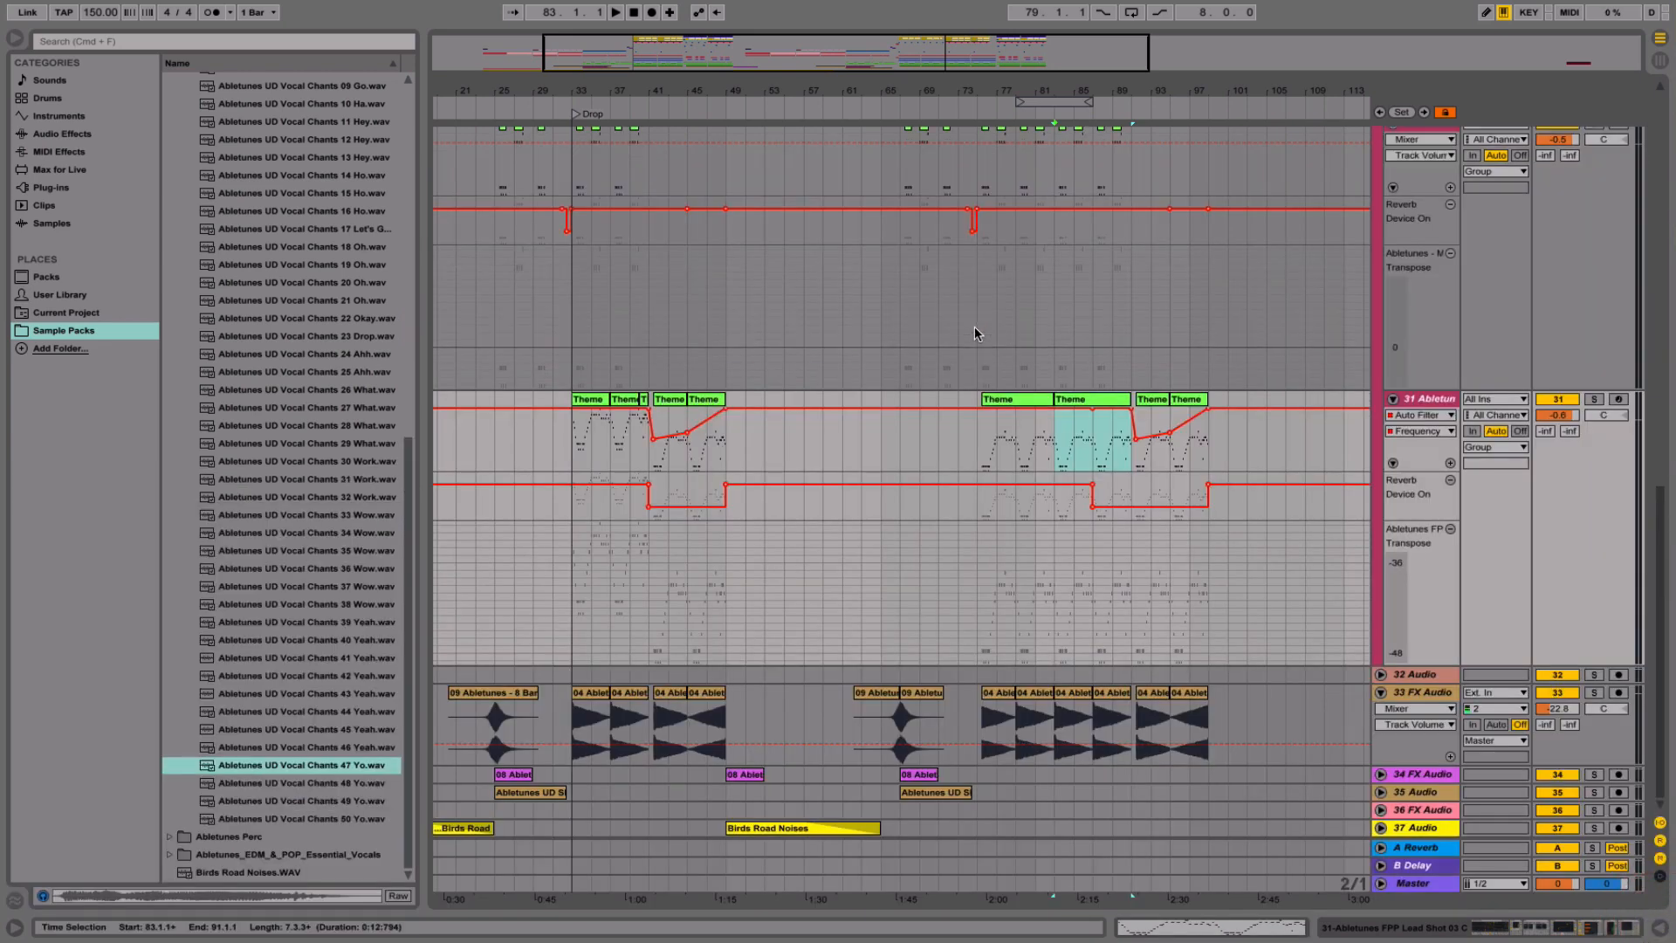
- Play the lowered lead from bar 83 and fold track 30
{"action": "scroll", "coordinate": [1073, 189], "scroll_direction": "up", "scroll_amount": 5}
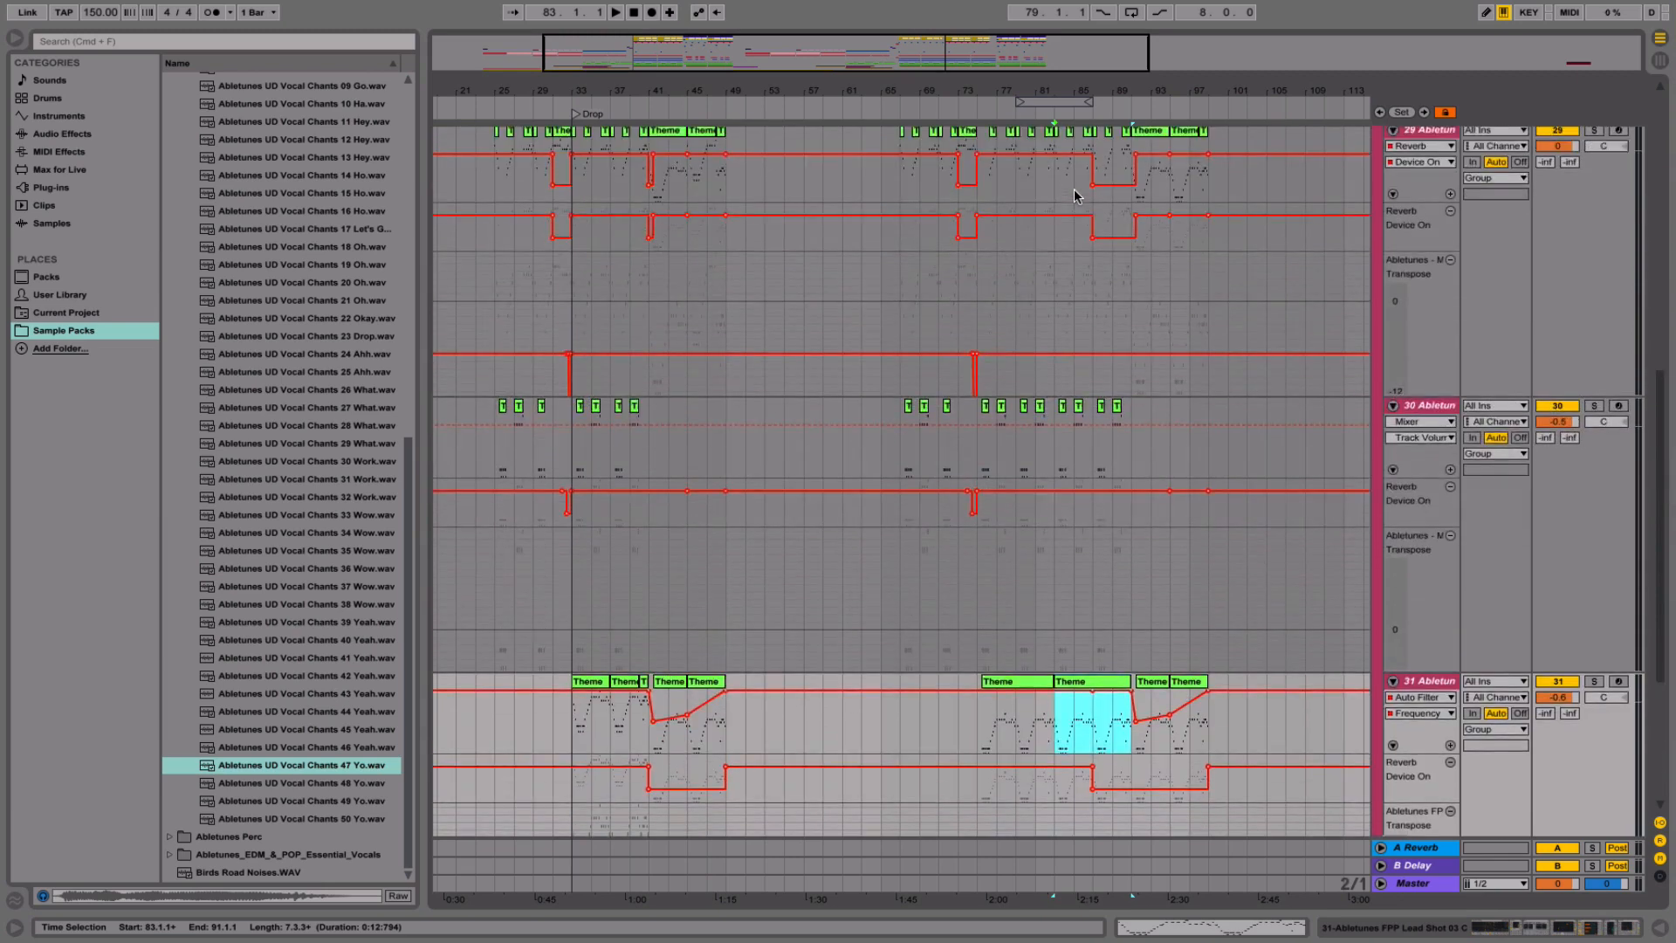
{"action": "key", "text": "space"}
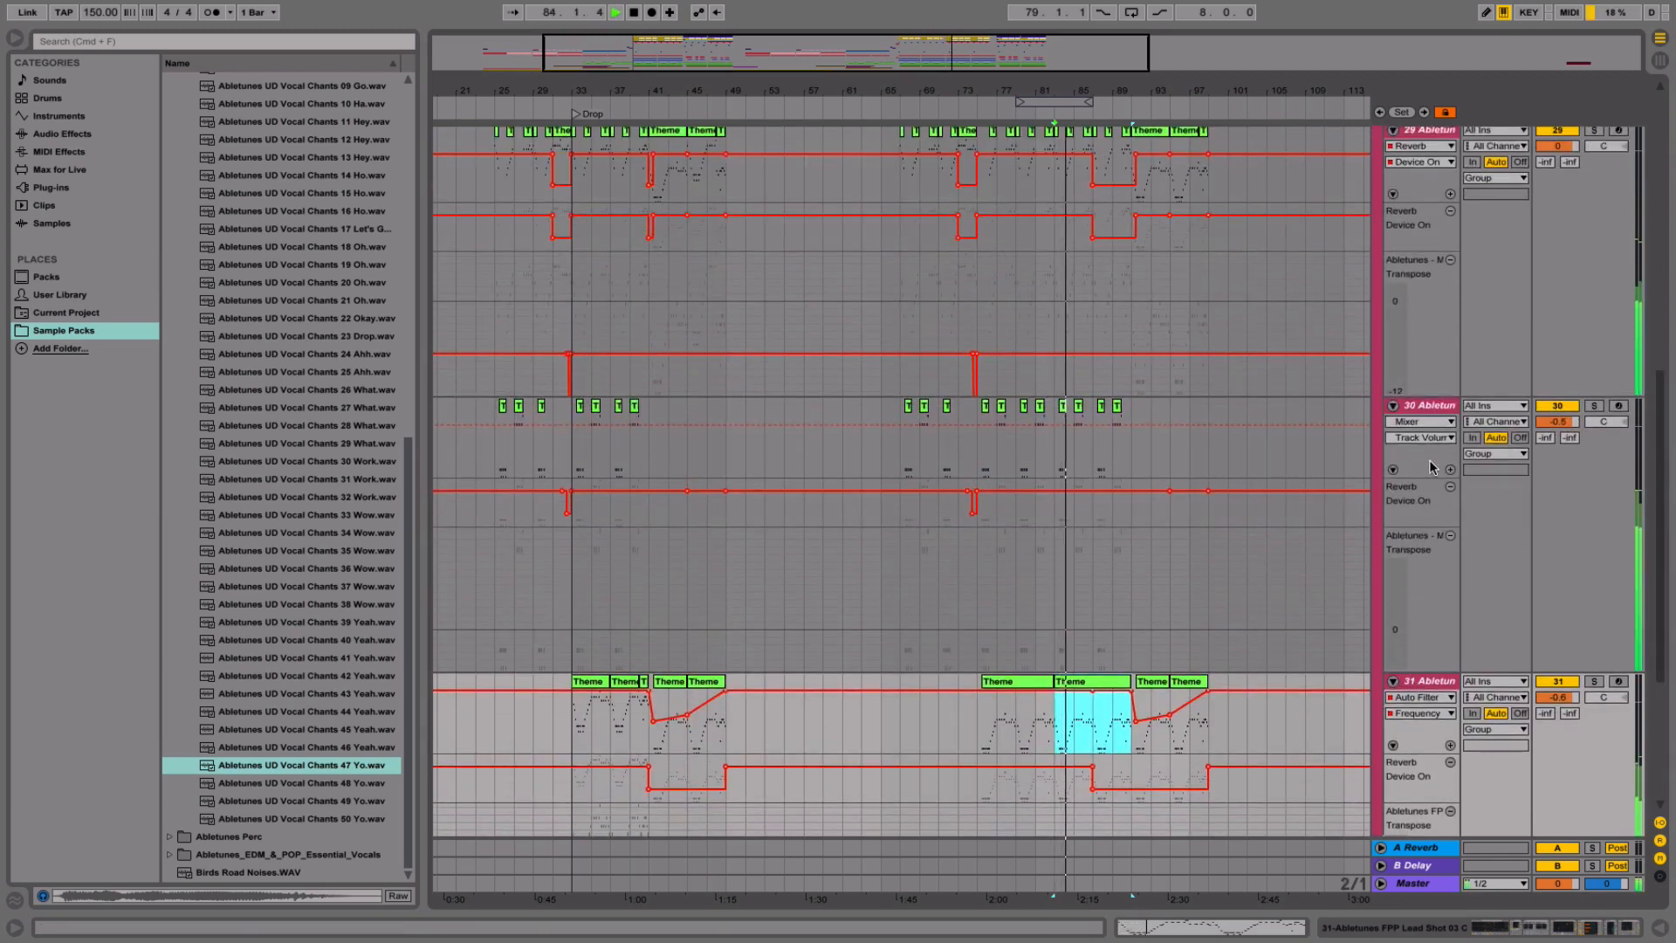
{"action": "left_click", "coordinate": [1393, 406]}
{"action": "scroll", "coordinate": [1287, 262], "scroll_direction": "down", "scroll_amount": 5}
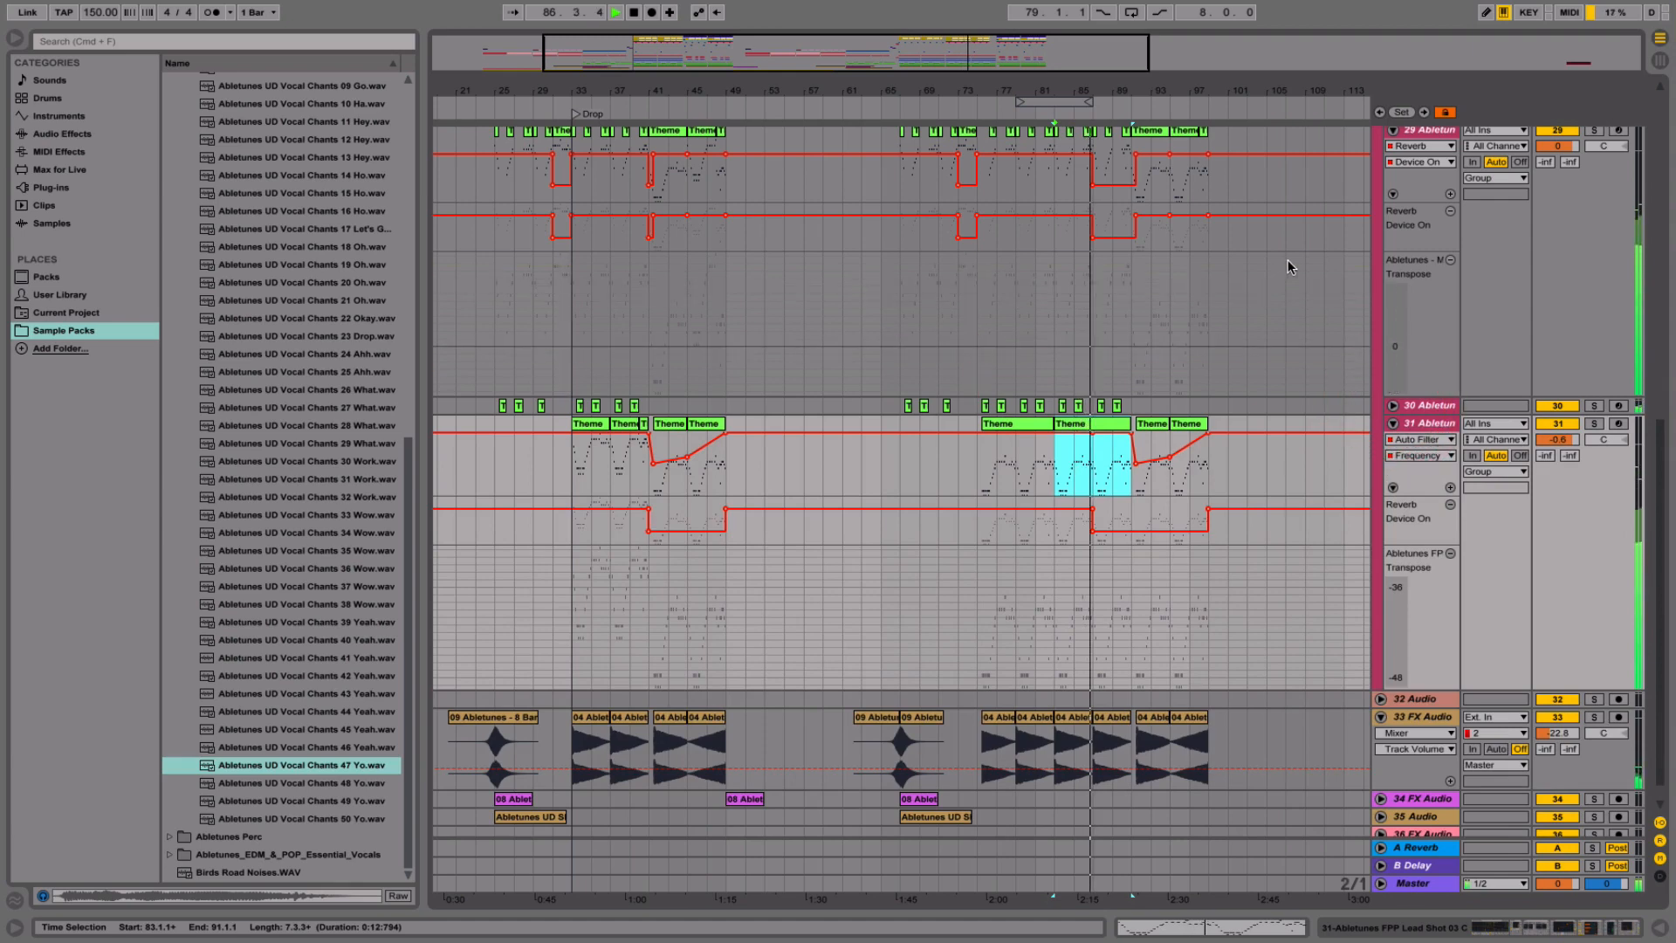
- Move the start of the Reverb Device On automation dip before bar 91 on track 29 to about bar 90
{"action": "scroll", "coordinate": [1288, 174], "scroll_direction": "down", "scroll_amount": 2}
{"action": "scroll", "coordinate": [1286, 175], "scroll_direction": "up", "scroll_amount": 5}
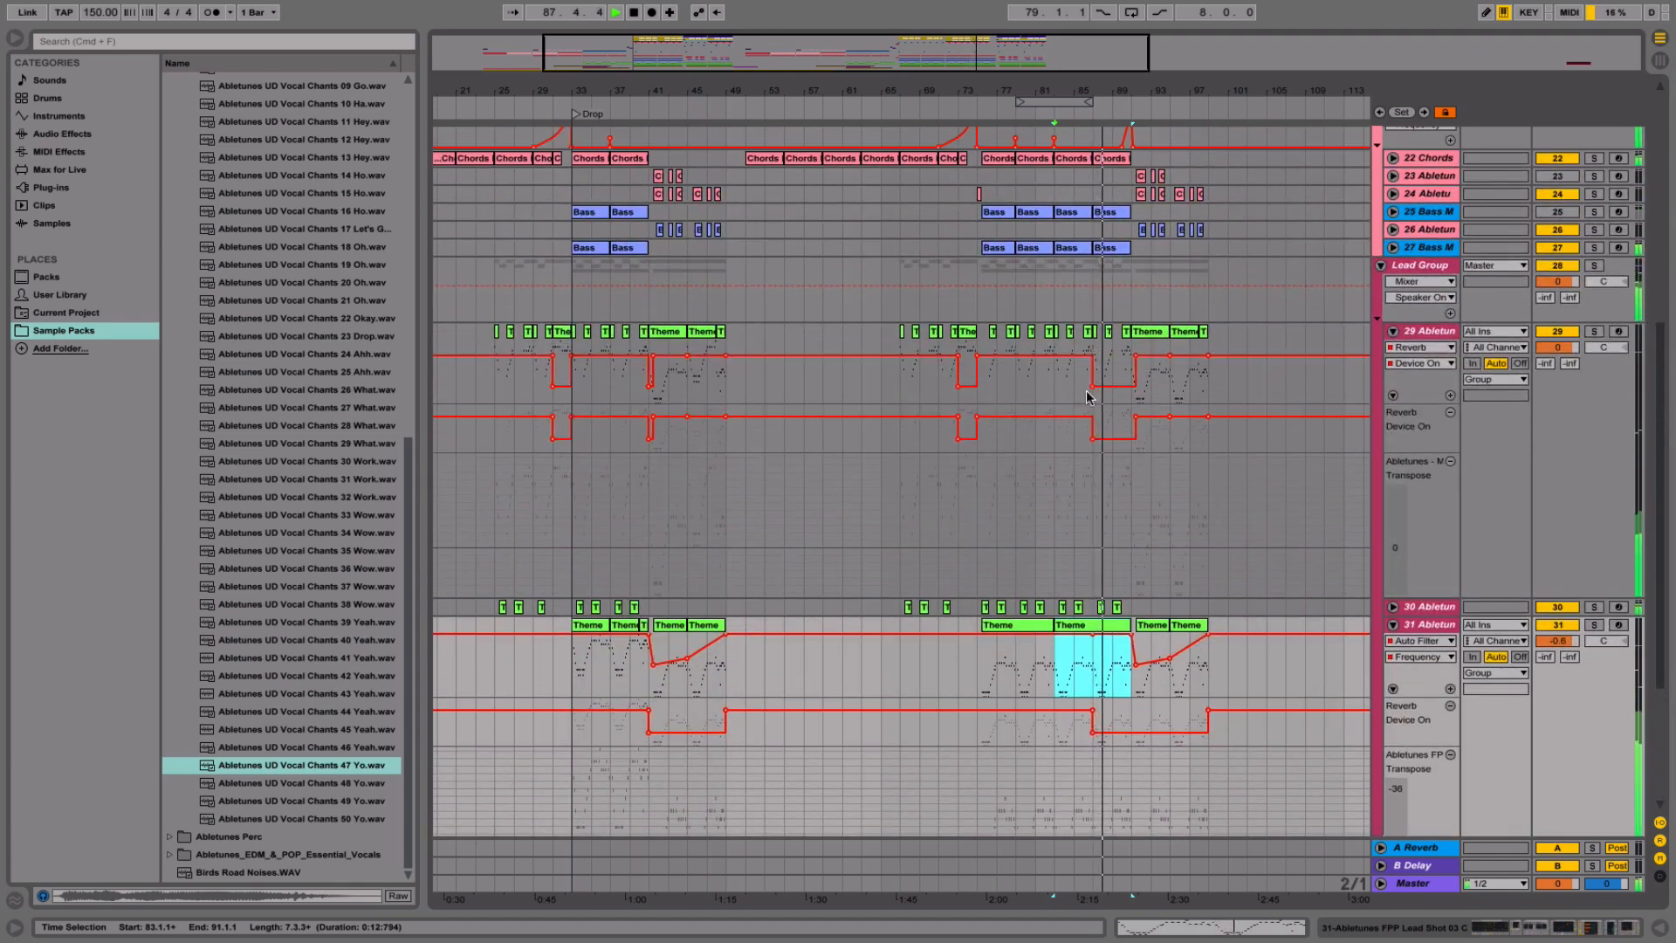
{"action": "left_click_drag", "start_coordinate": [1093, 387], "coordinate": [1121, 387]}
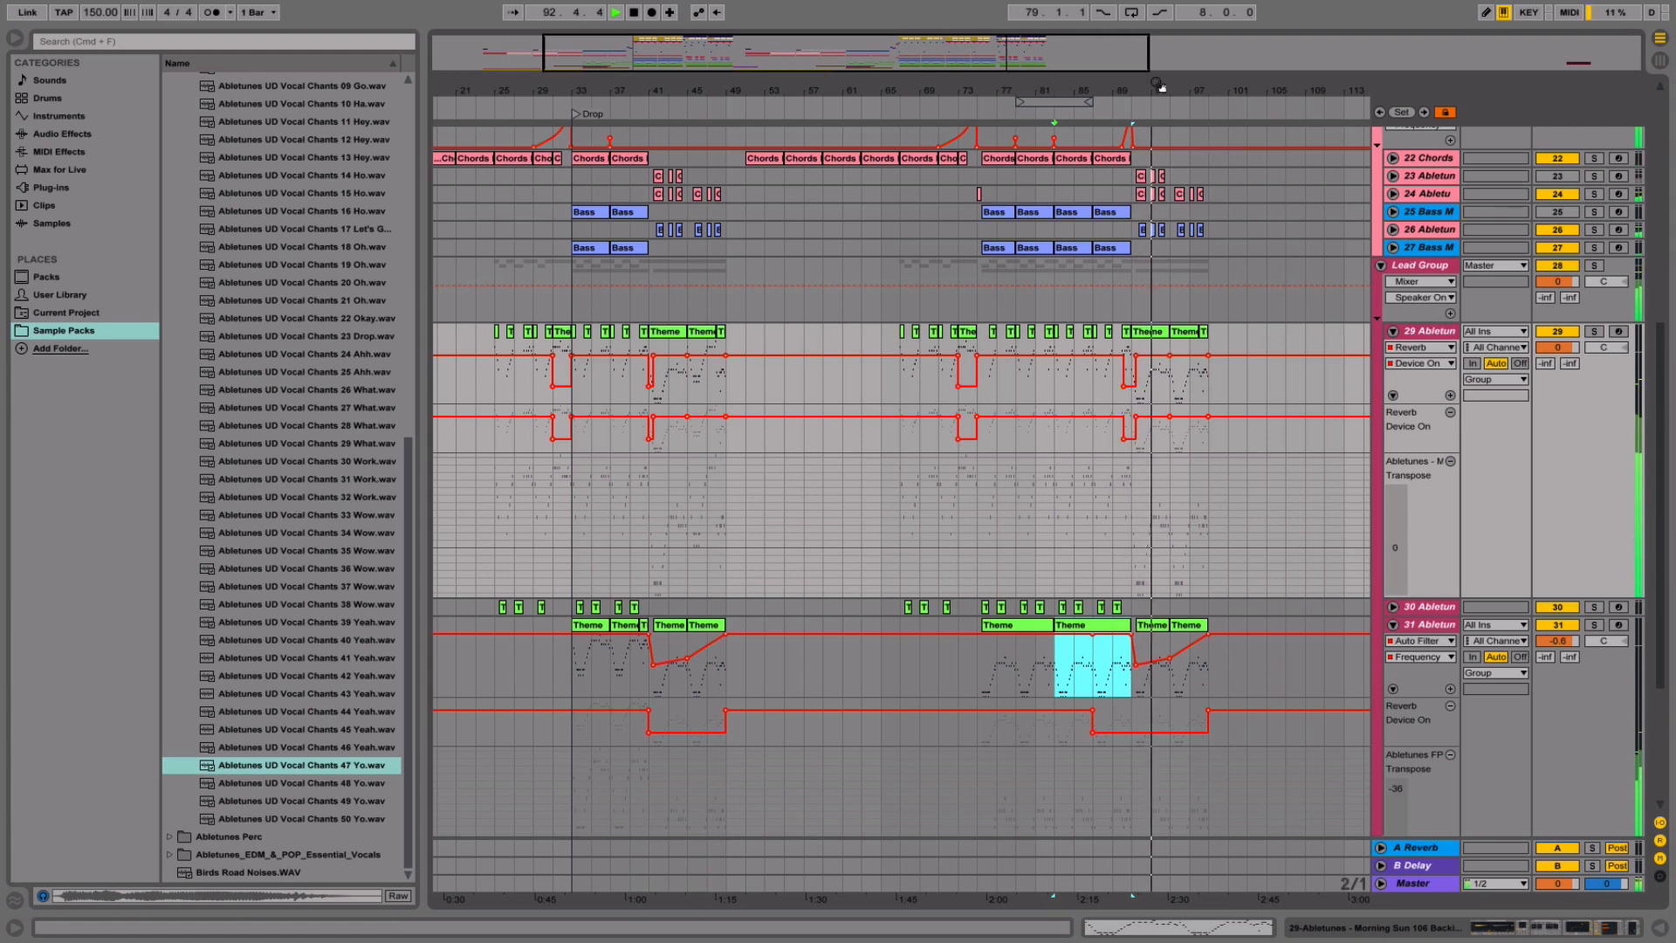
- Reverse the Auto Filter frequency ramp on track 31 so it falls between bar 91 and bar 99
{"action": "left_click_drag", "start_coordinate": [1161, 89], "coordinate": [909, 90]}
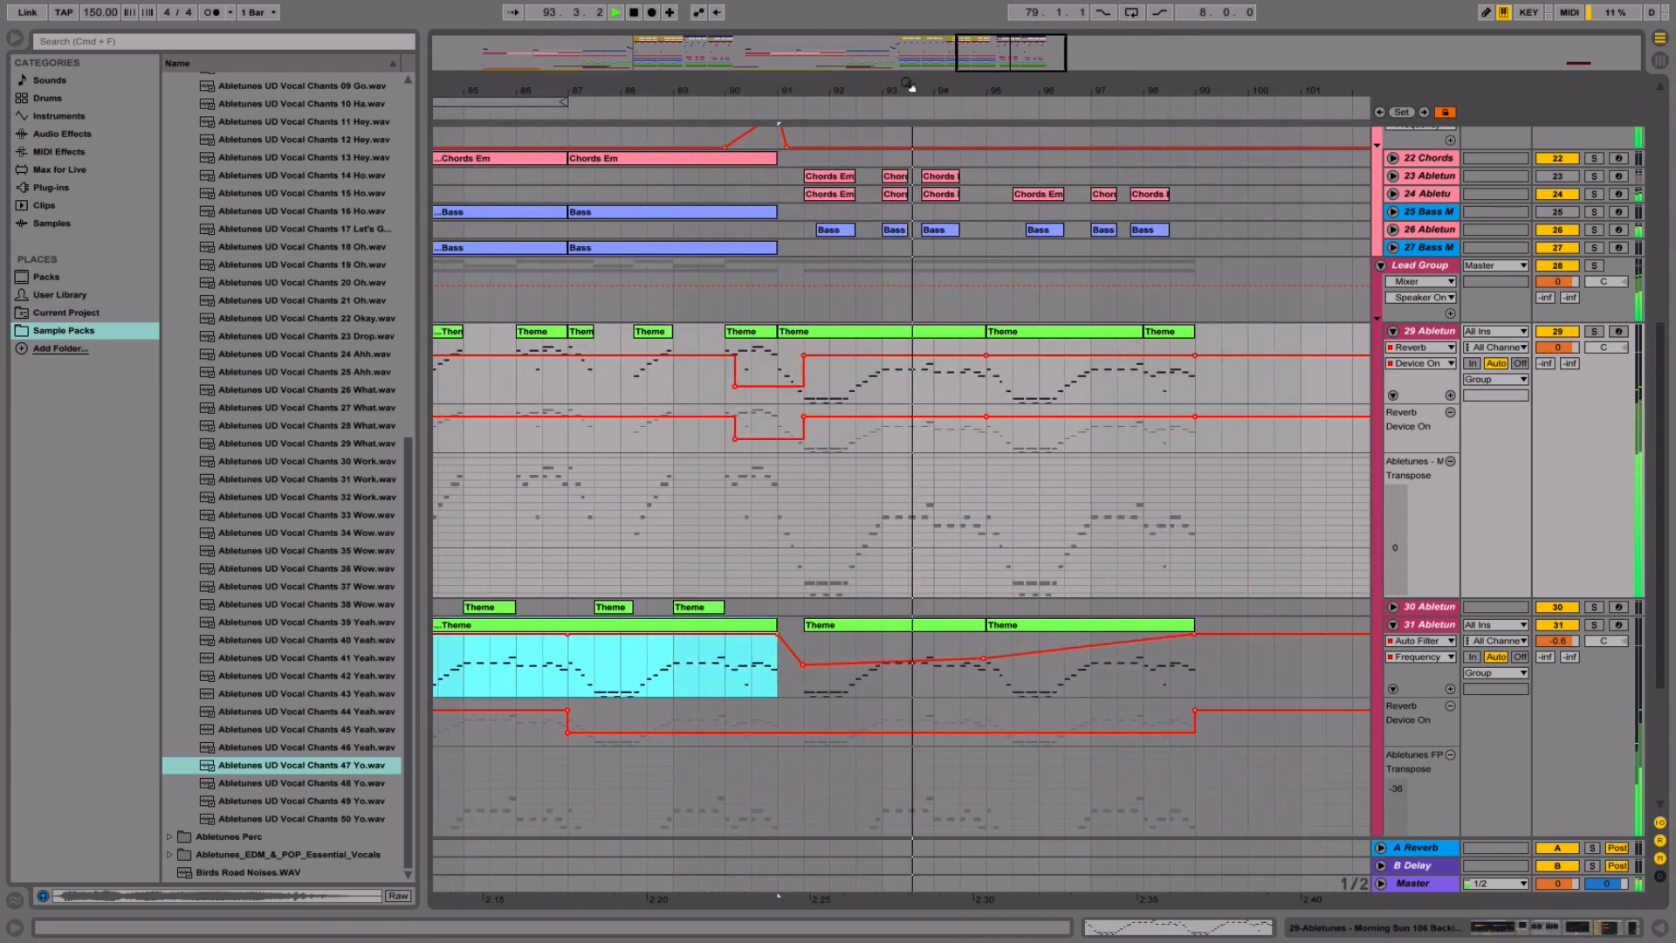
{"action": "left_click", "coordinate": [777, 363]}
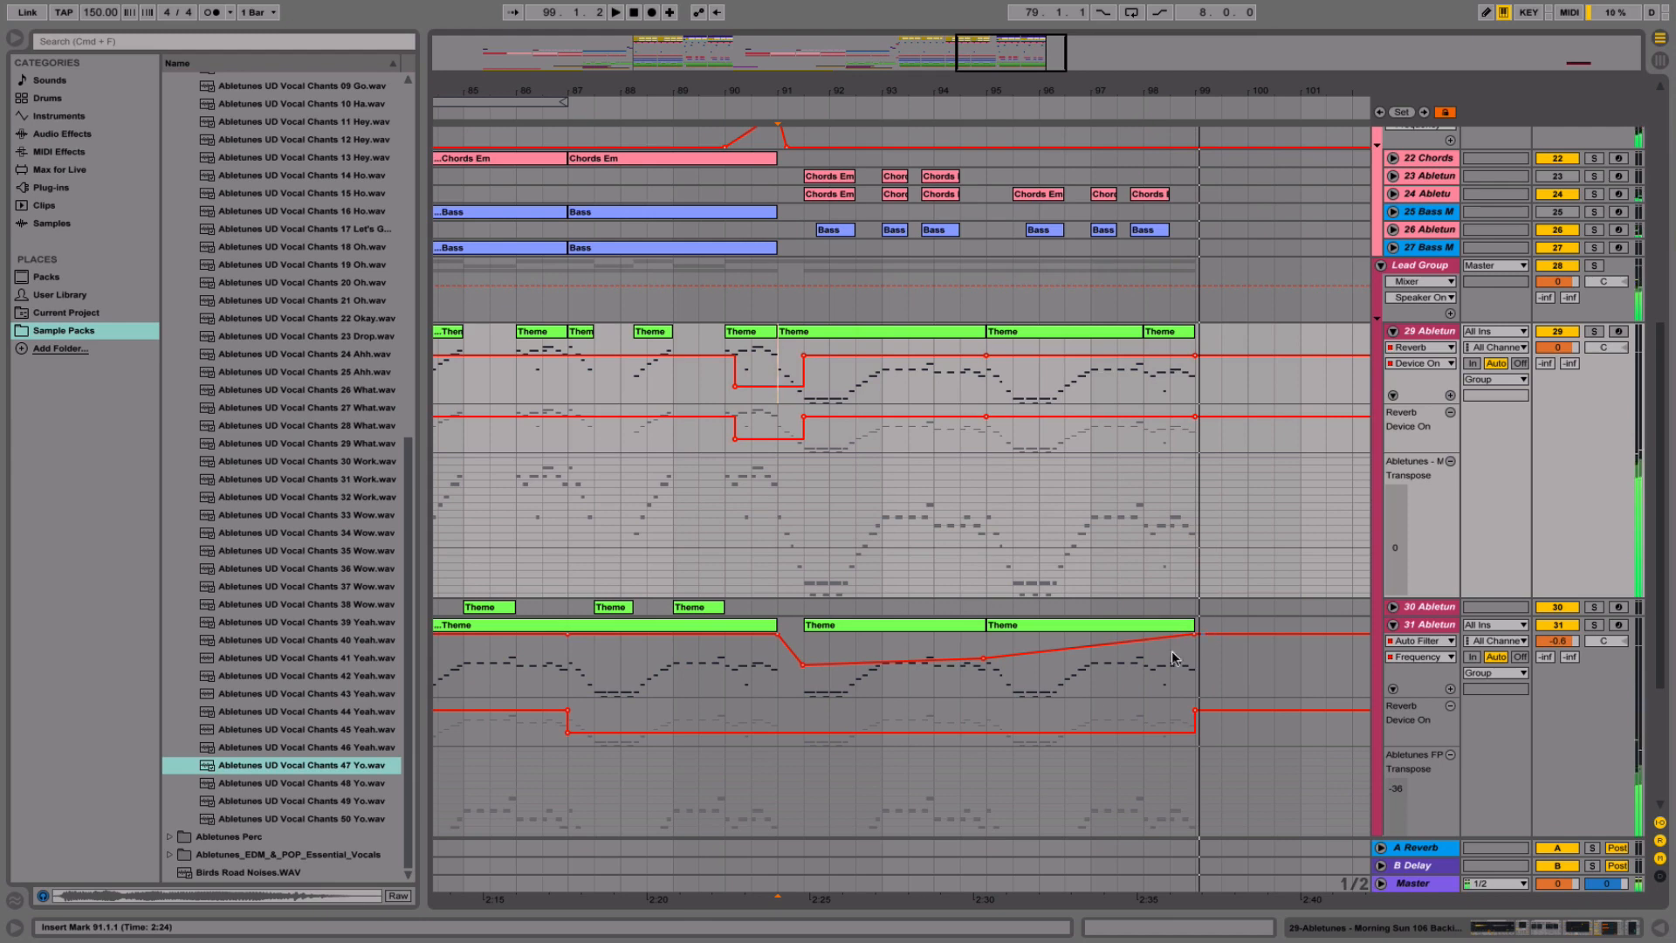
{"action": "left_click_drag", "start_coordinate": [805, 667], "coordinate": [803, 651]}
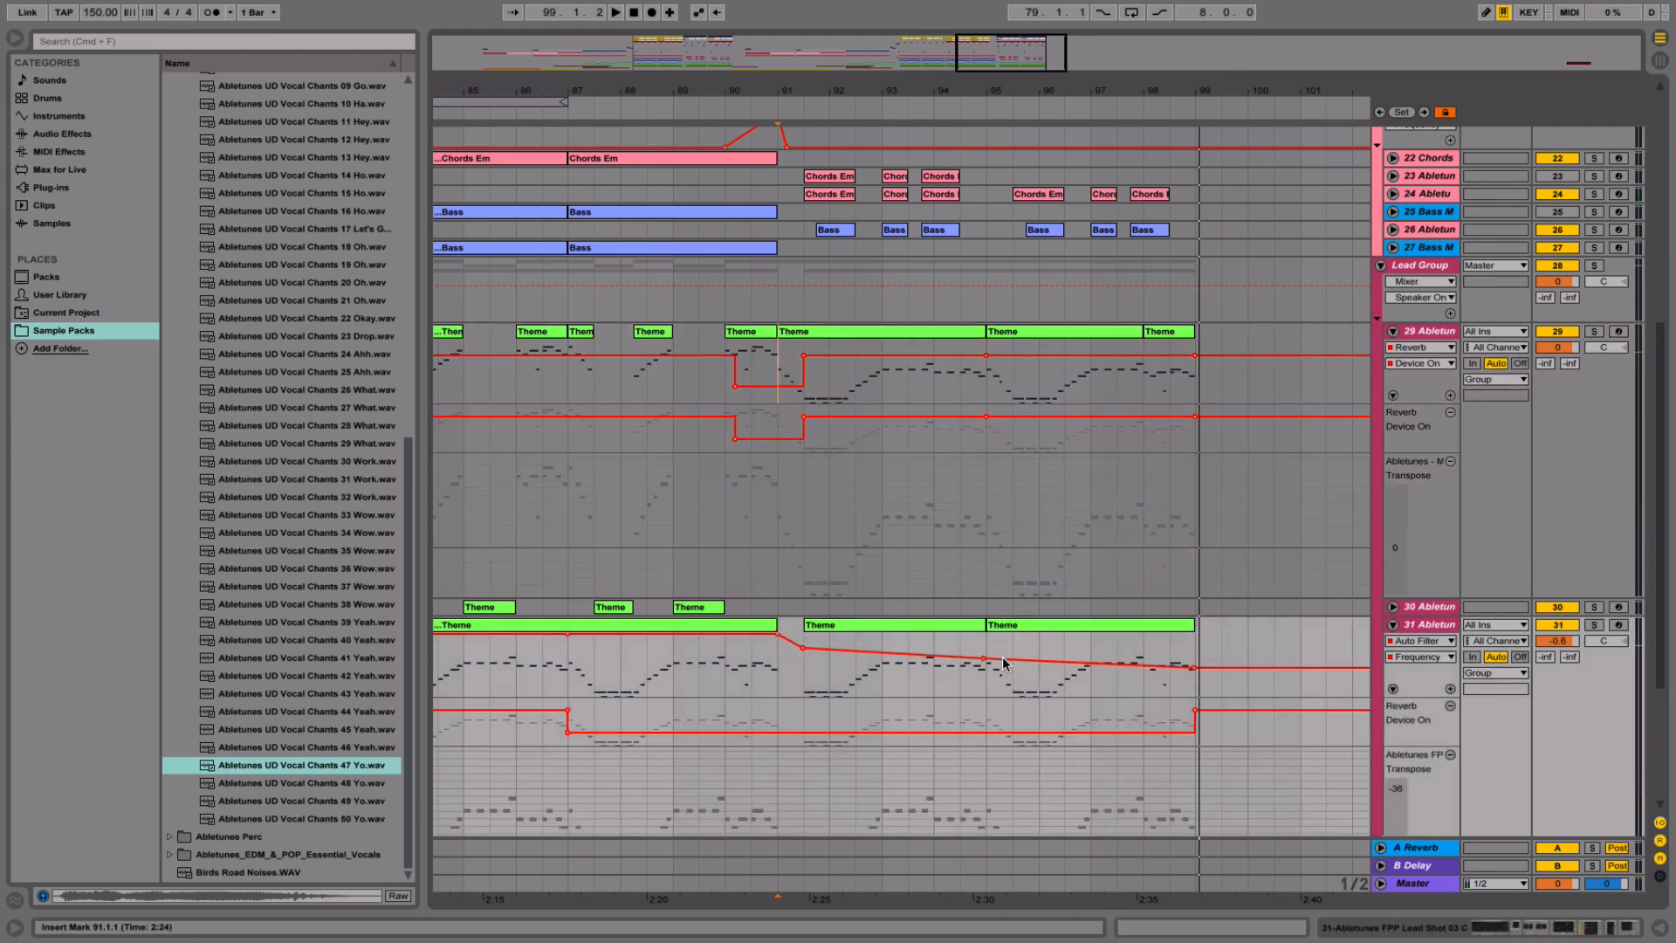
- Solo track 31 to audition its Auto Filter ramp from bar 91.3 and from bar 97, and unsolo it
{"action": "left_click", "coordinate": [917, 627]}
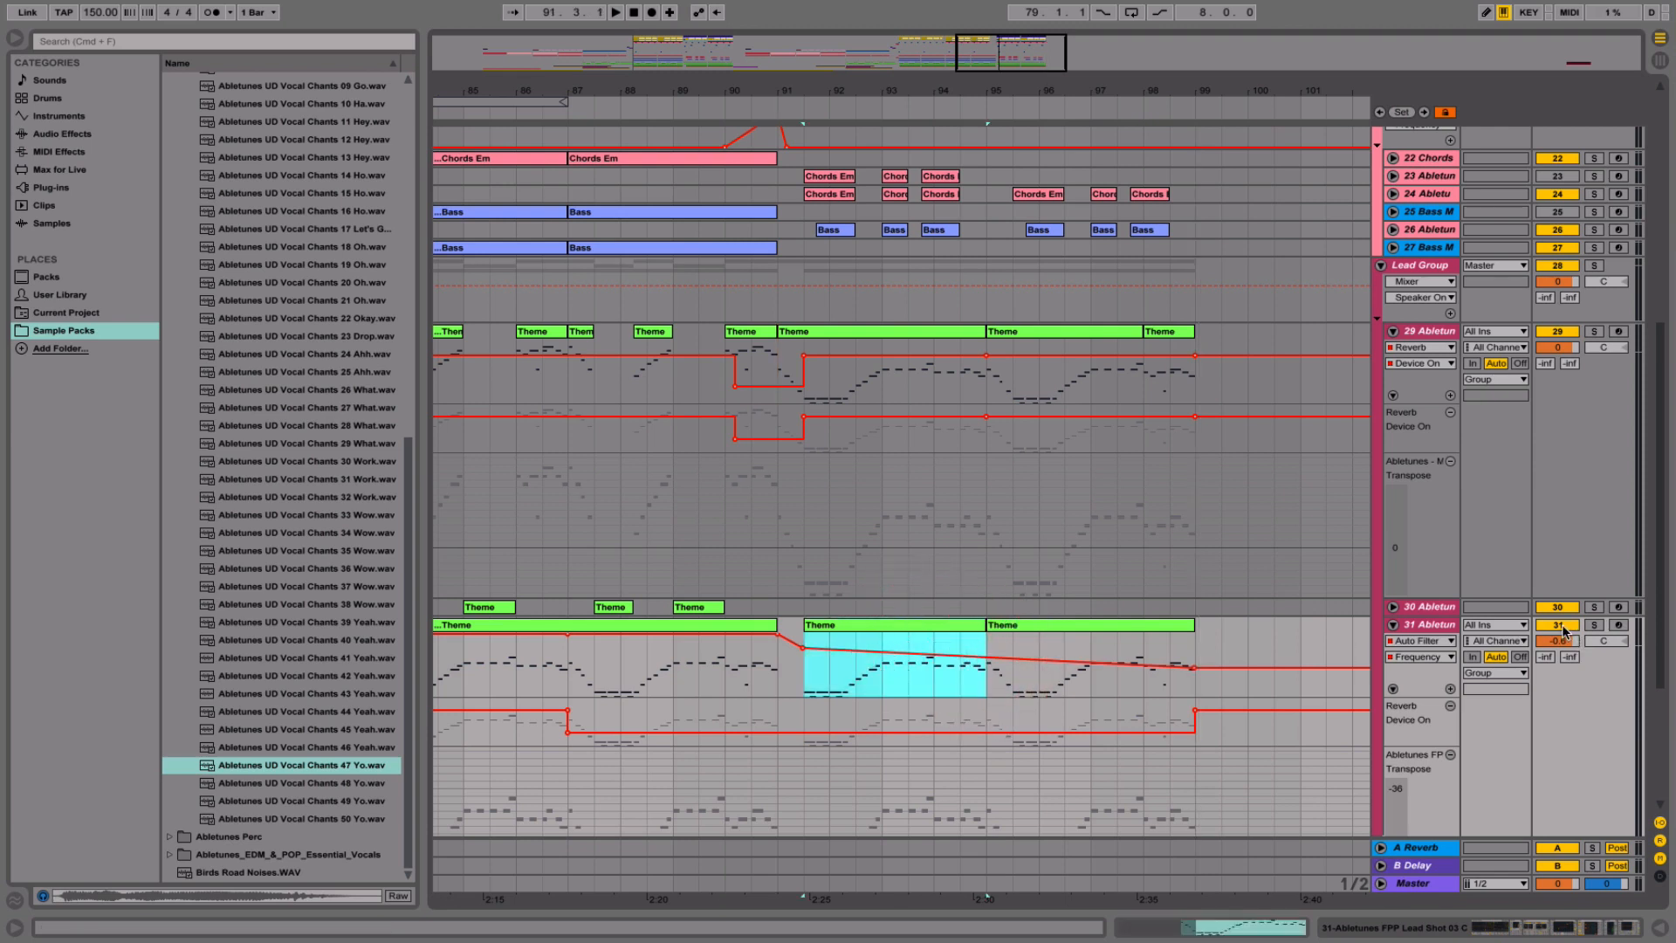
{"action": "left_click", "coordinate": [1429, 632]}
{"action": "left_click", "coordinate": [875, 635]}
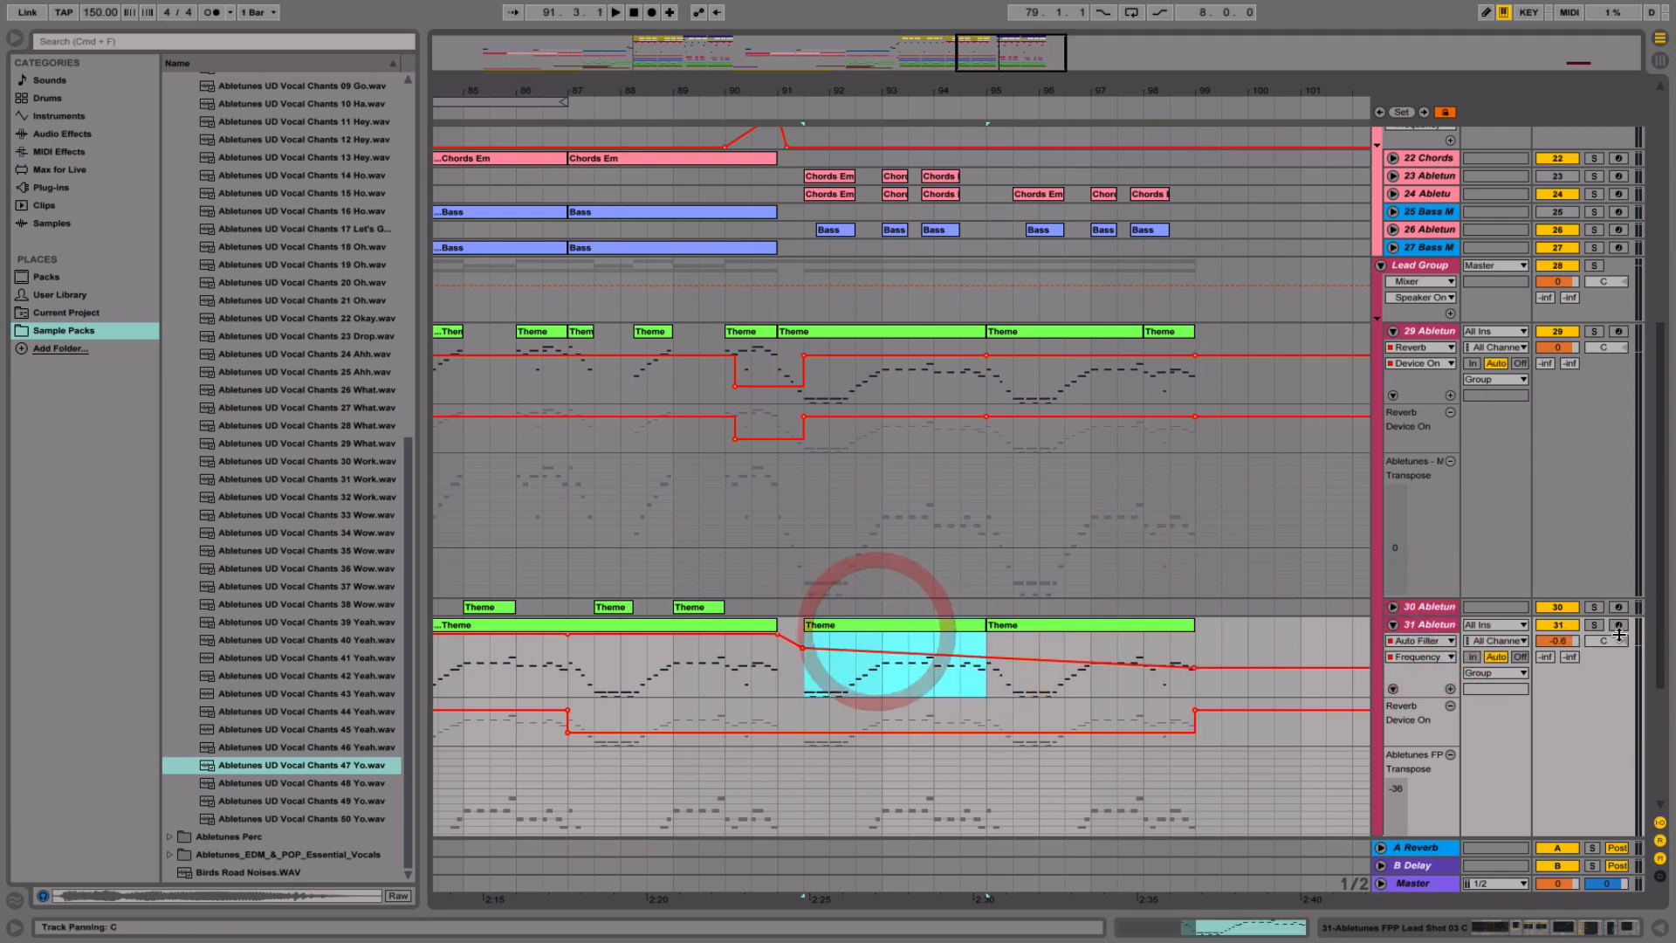
{"action": "left_click", "coordinate": [1594, 625]}
{"action": "key", "text": "space"}
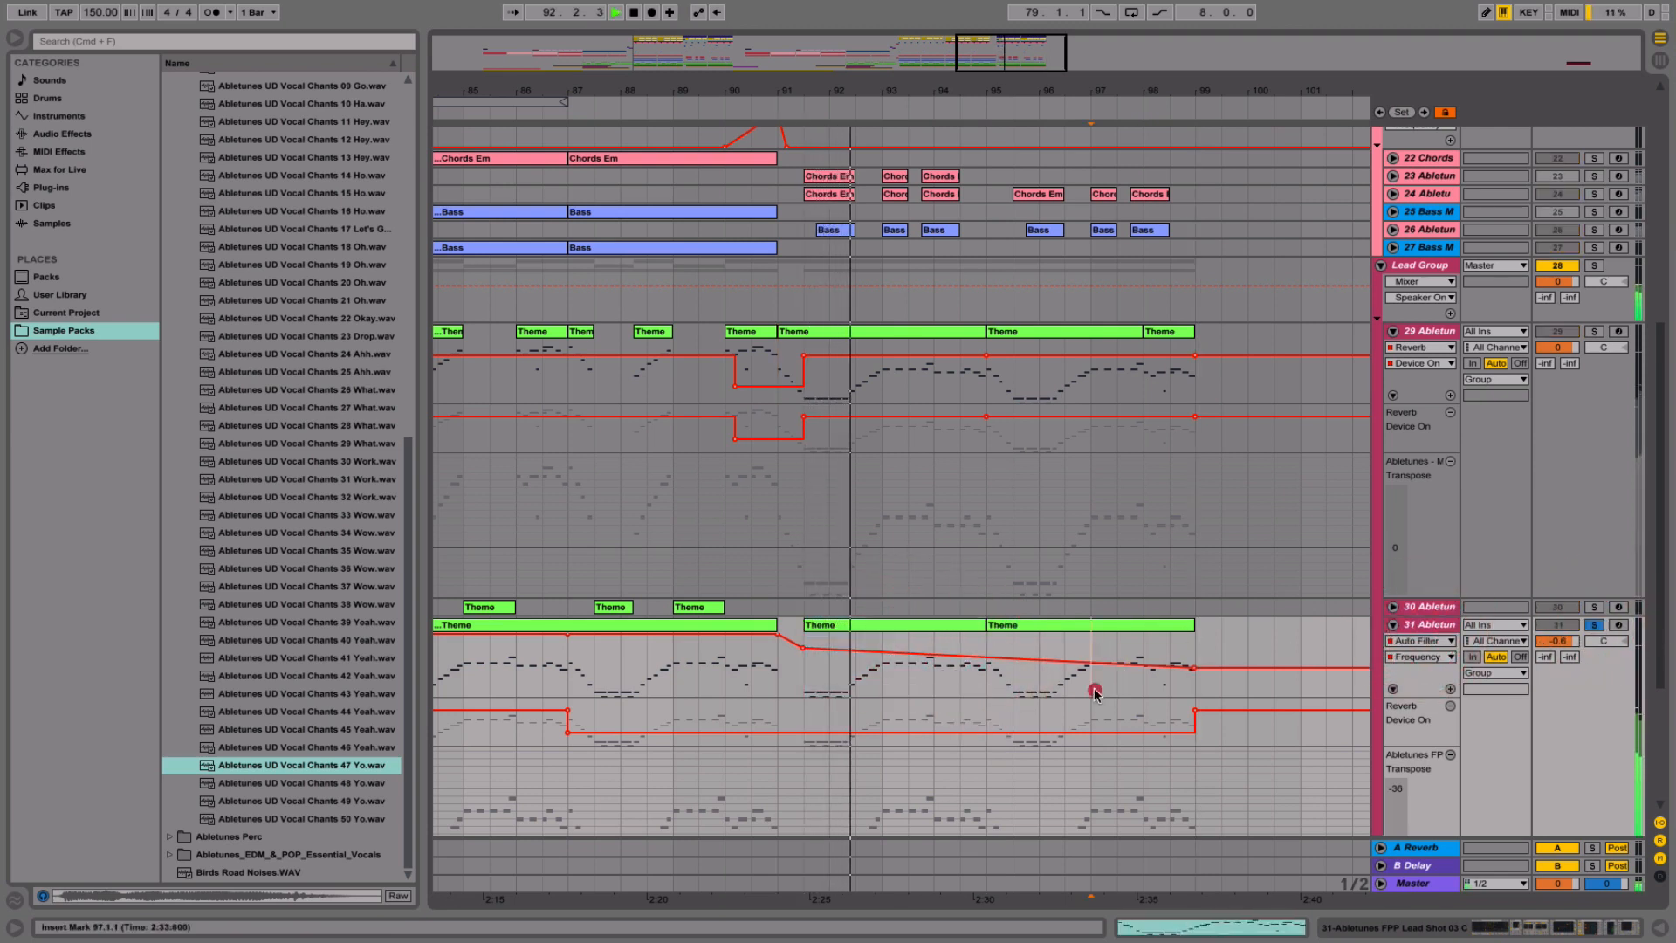
{"action": "left_click", "coordinate": [1096, 688]}
{"action": "key", "text": "space"}
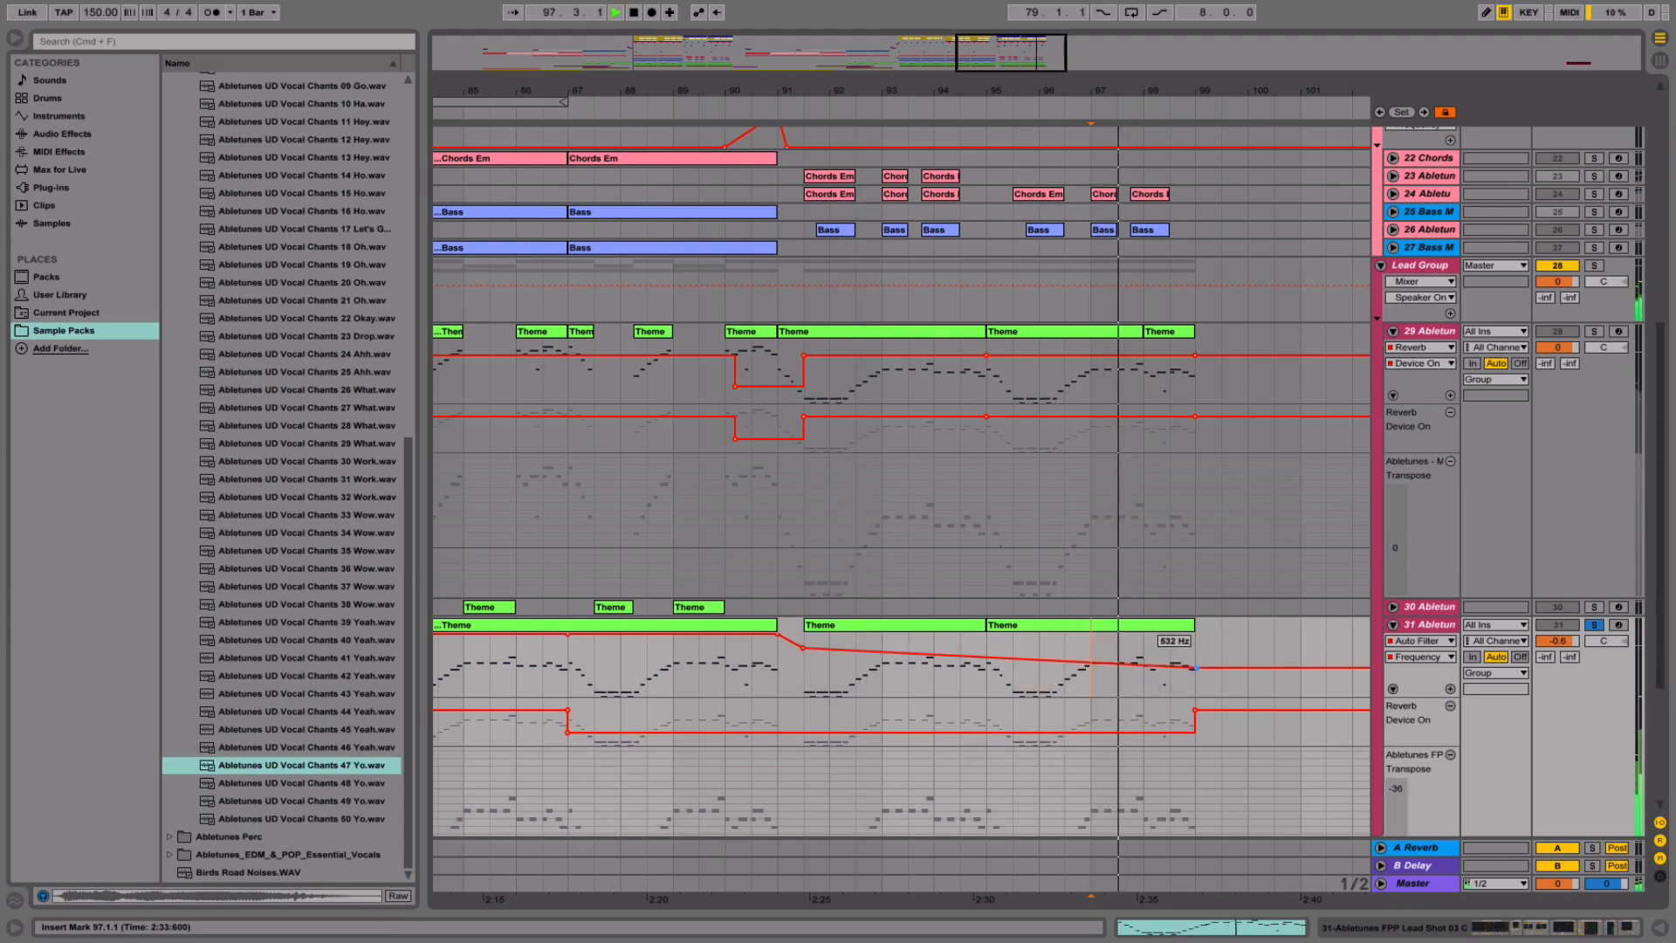
{"action": "left_click", "coordinate": [1595, 625]}
{"action": "left_click_drag", "start_coordinate": [1194, 91], "coordinate": [1194, 9]}
{"action": "key", "text": "space"}
- Duplicate bars 95 to 99 of the drum, chord and bass tracks 1 to 26 twice, filling the arrangement up to bar 107
{"action": "scroll", "coordinate": [934, 329], "scroll_direction": "up", "scroll_amount": 10}
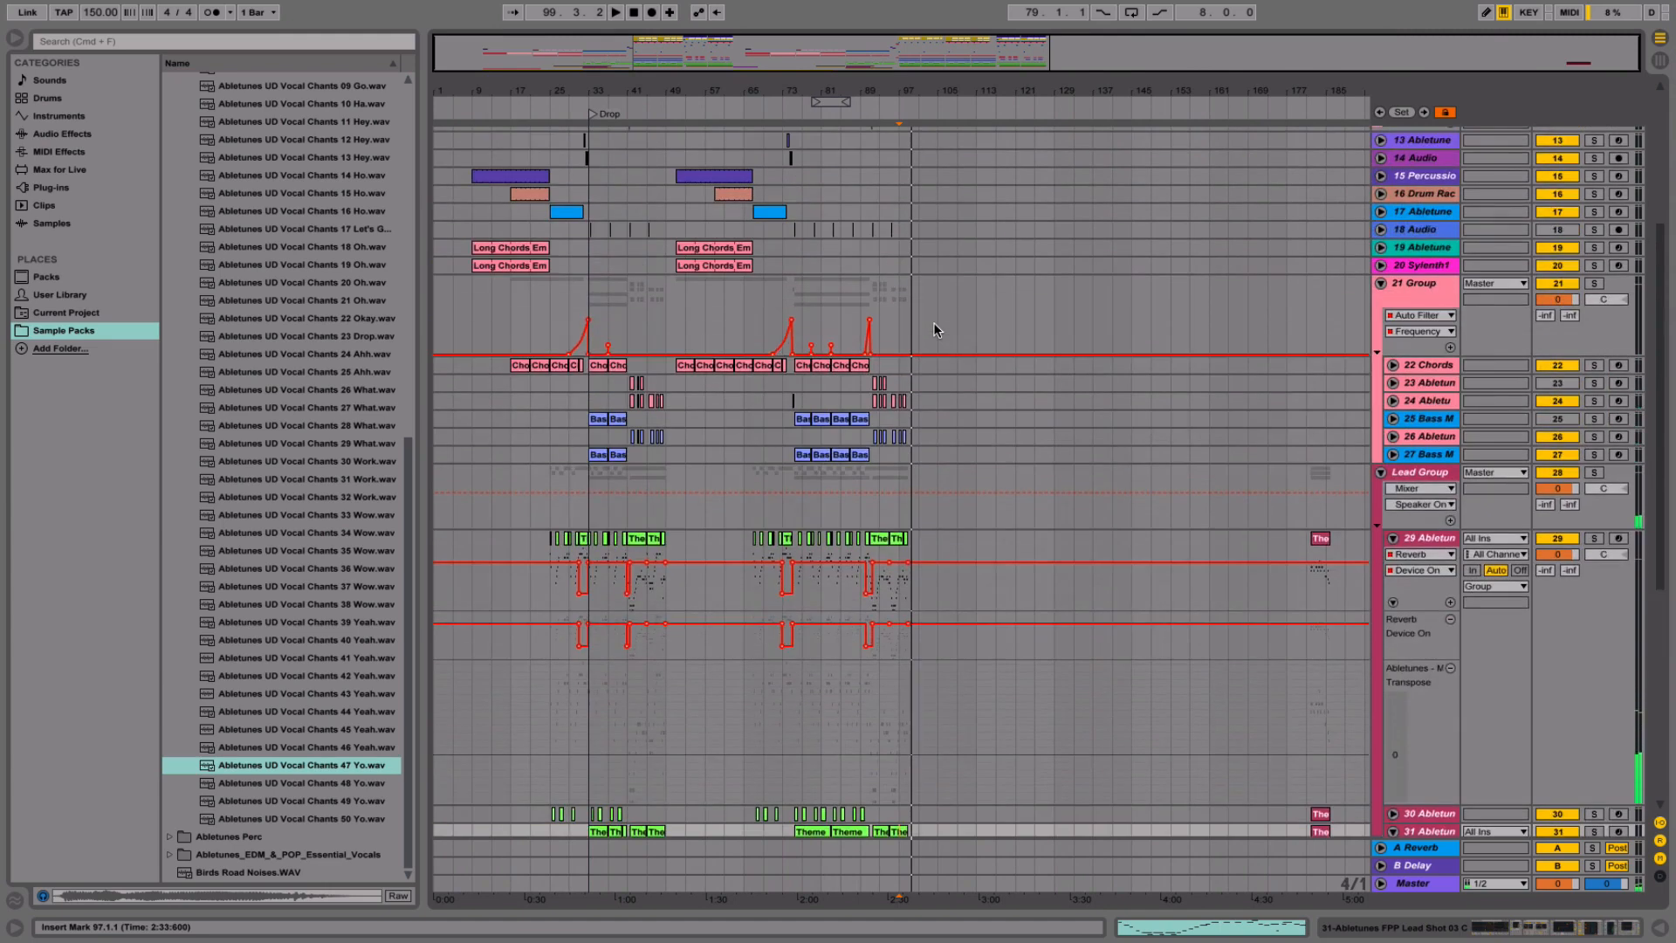
{"action": "left_click_drag", "start_coordinate": [889, 87], "coordinate": [896, 116]}
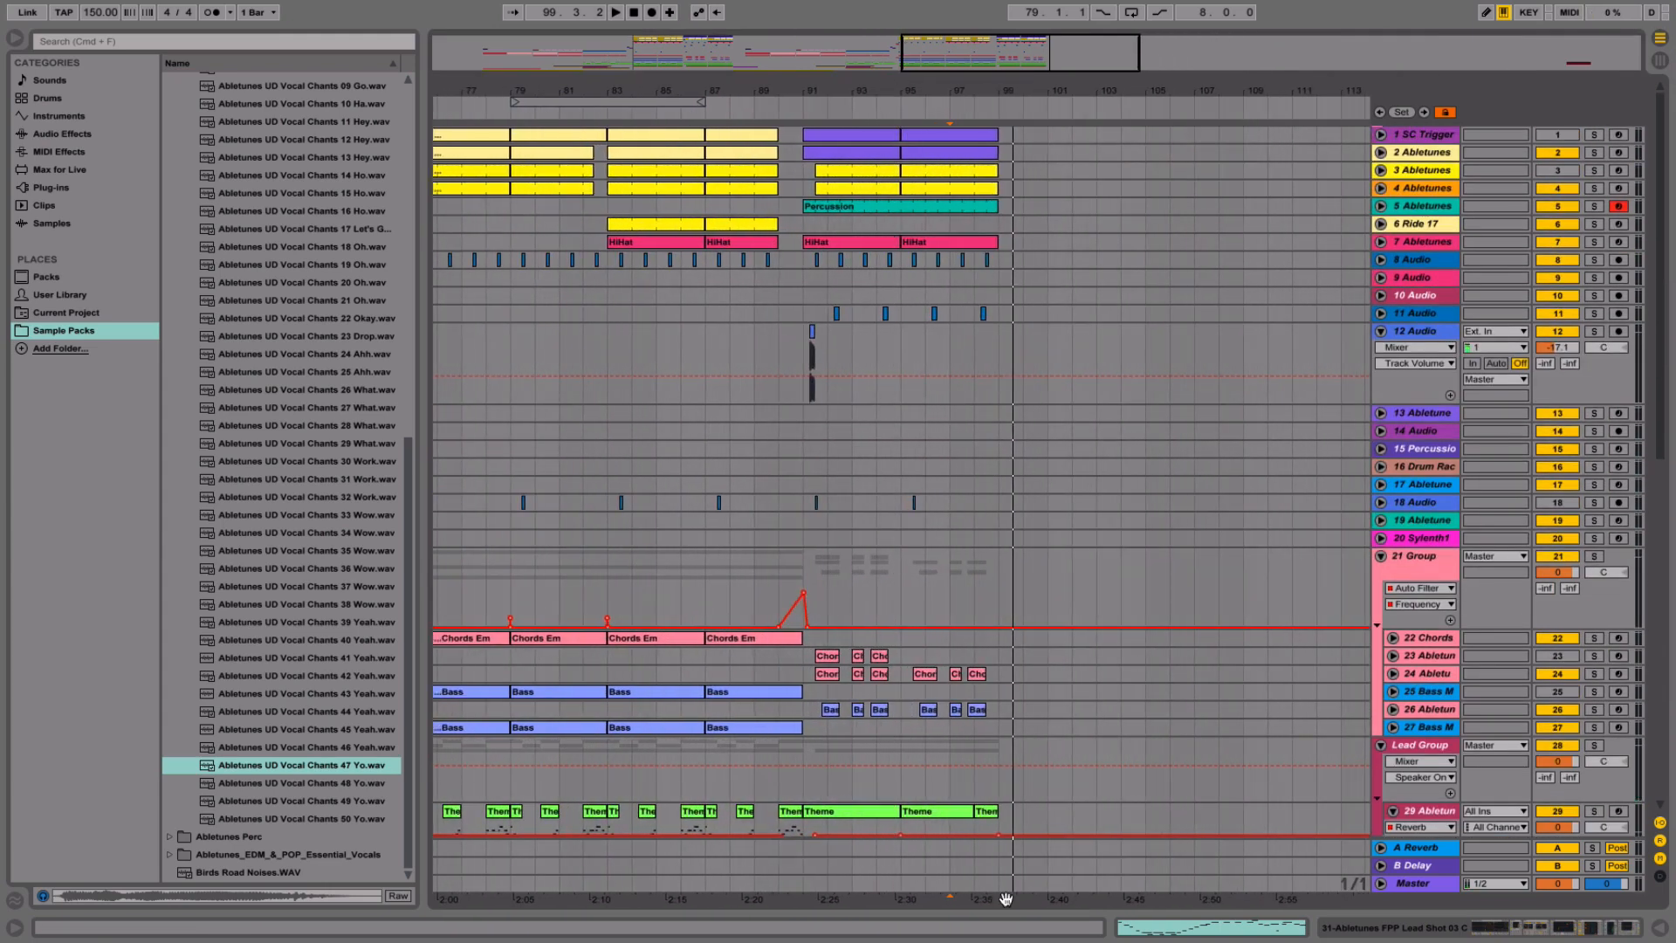
{"action": "left_click_drag", "start_coordinate": [897, 714], "coordinate": [1004, 144]}
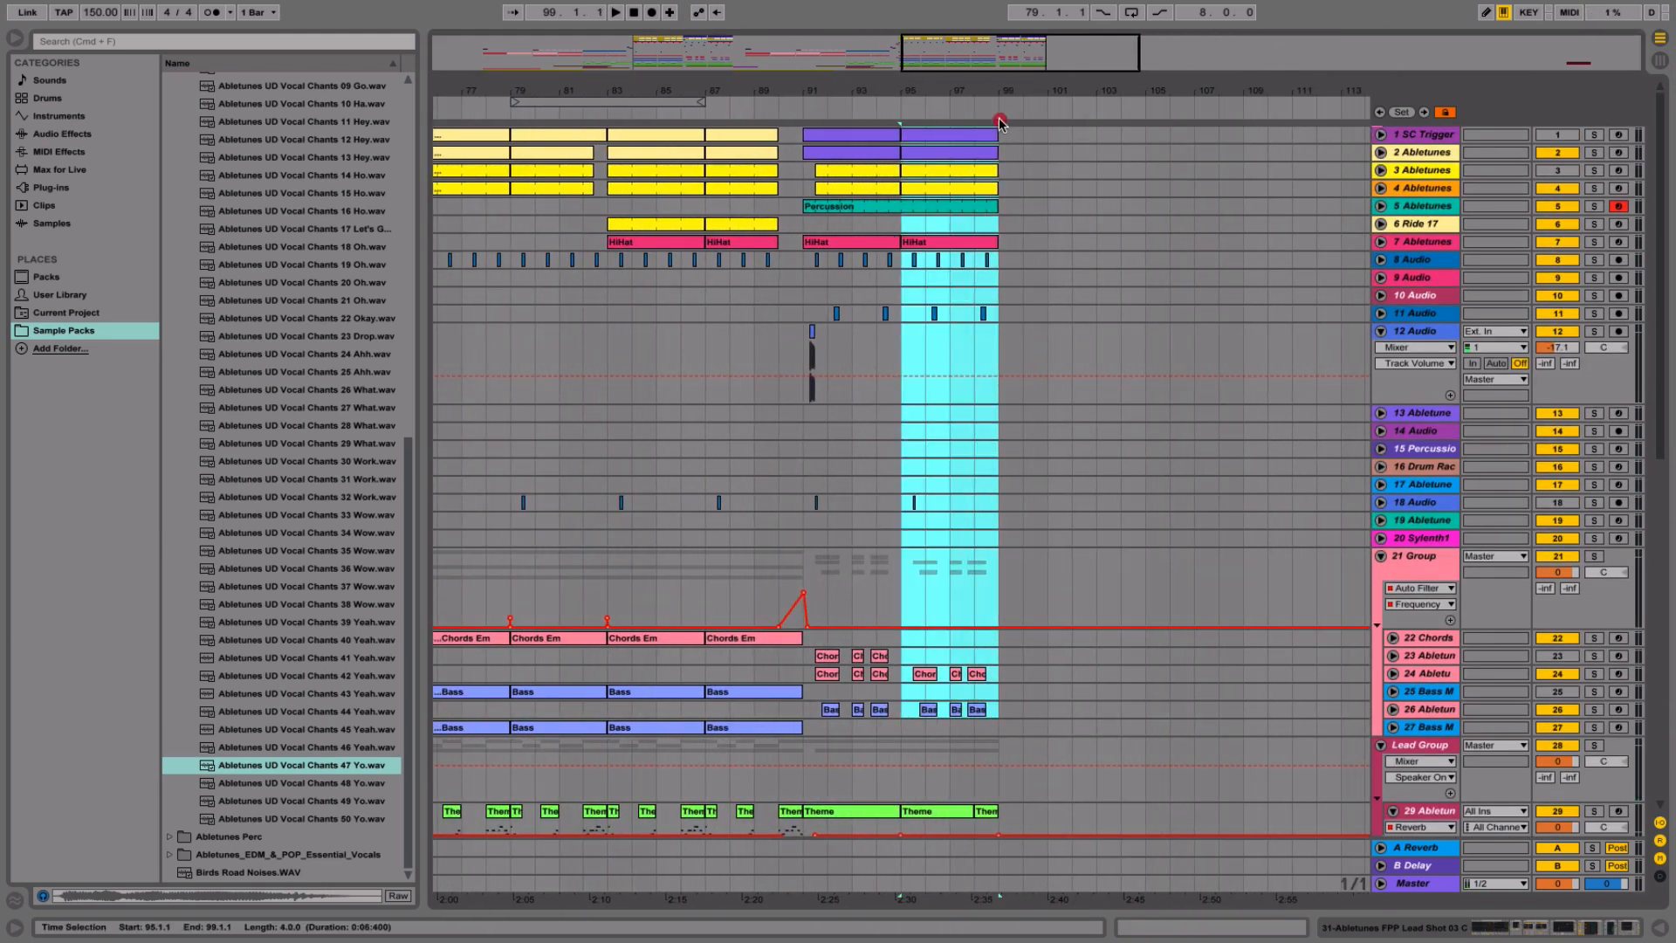
{"action": "key", "text": "super+d"}
{"action": "key", "text": "super+d"}
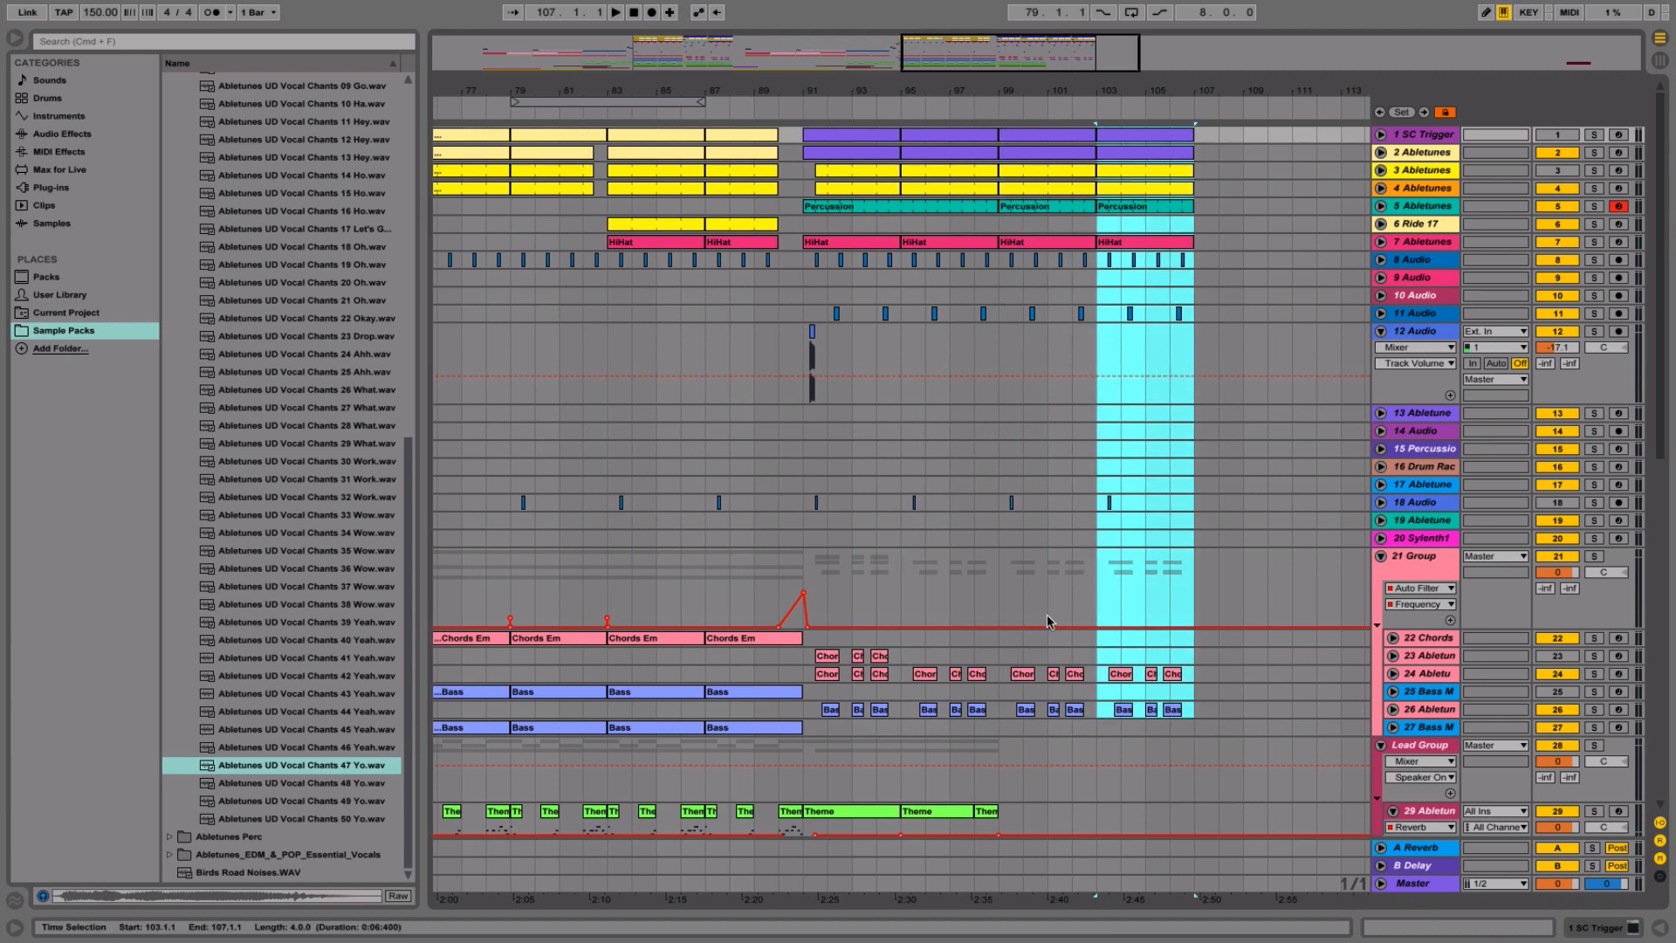
- Copy the two 4 Bar Fall clips between bars 83 and 91 on track 33 to bar 99
{"action": "scroll", "coordinate": [1049, 601], "scroll_direction": "down", "scroll_amount": 10}
{"action": "left_click", "coordinate": [995, 617]}
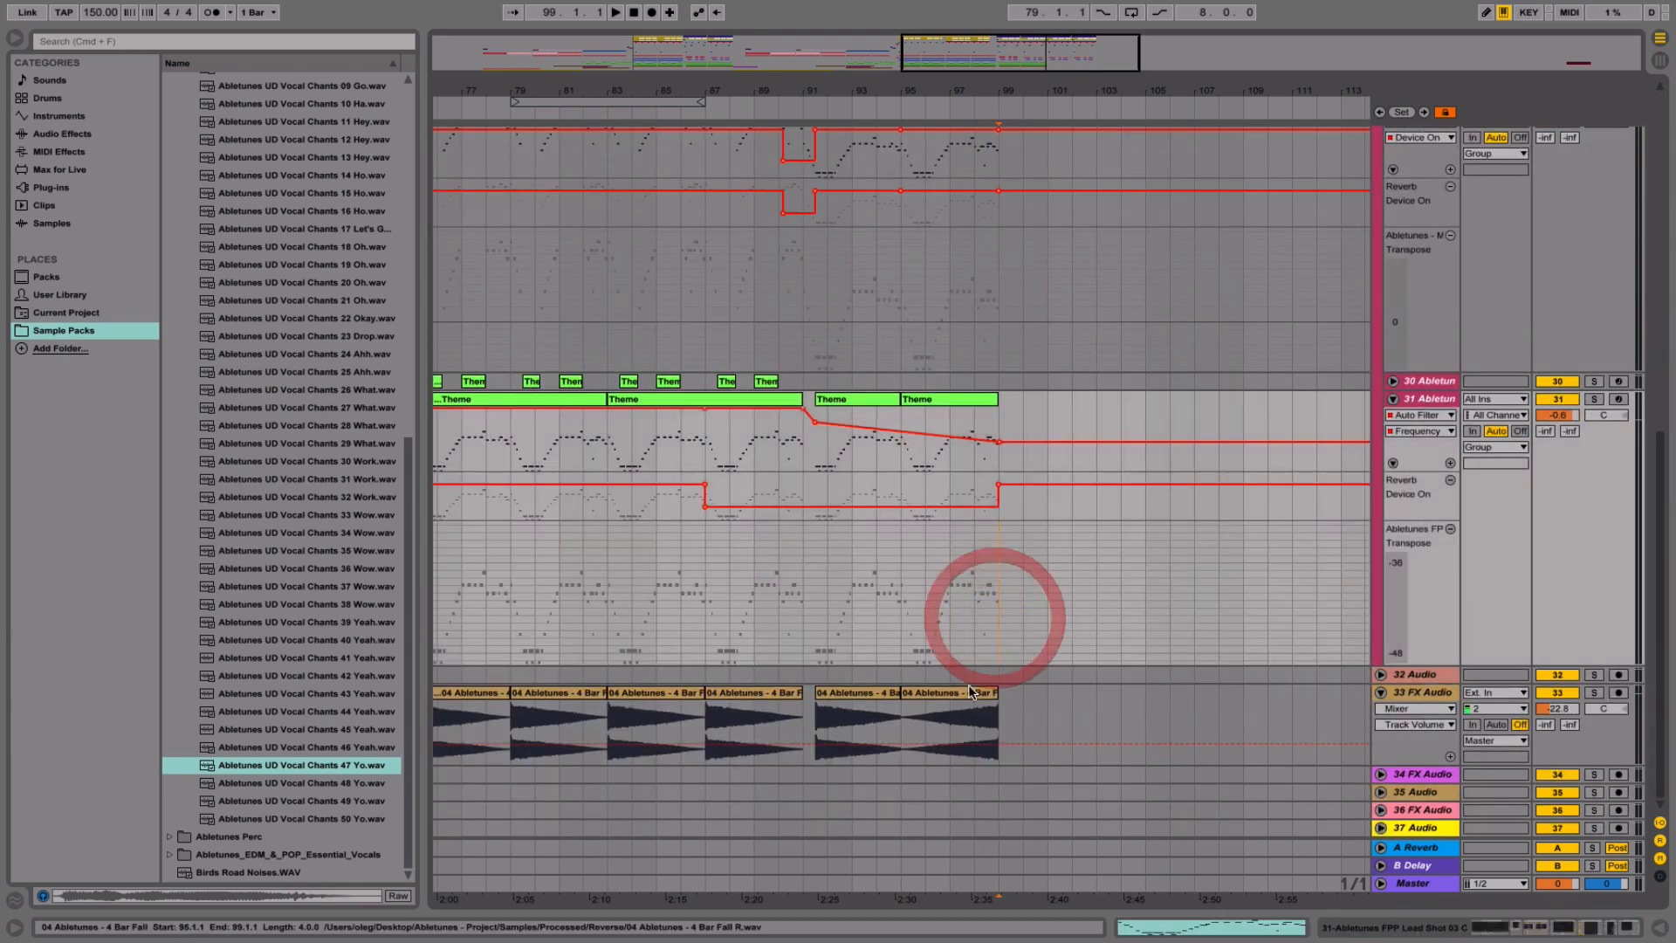
{"action": "left_click", "coordinate": [759, 696]}
{"action": "left_click", "coordinate": [644, 698], "text": "shift"}
{"action": "left_click_drag", "start_coordinate": [645, 697], "coordinate": [1032, 702]}
- Play the extended section from bar 98 while reviewing the tracks, and fold track 12
{"action": "left_click", "coordinate": [967, 646]}
{"action": "key", "text": "space"}
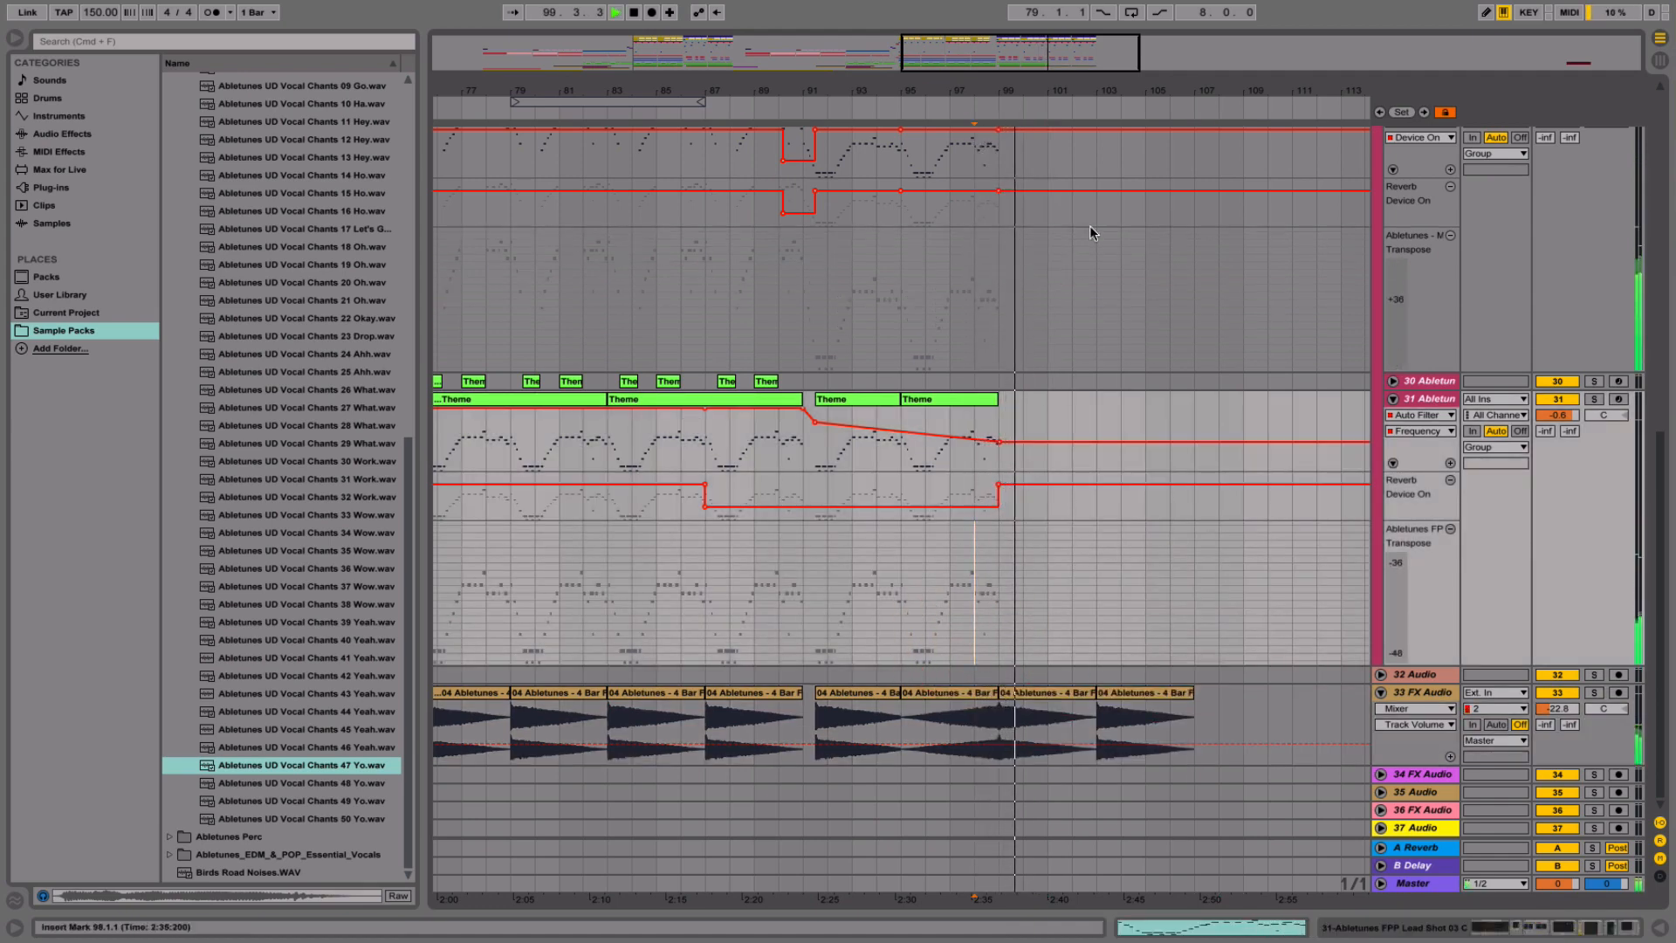
{"action": "scroll", "coordinate": [1091, 214], "scroll_direction": "up", "scroll_amount": 10}
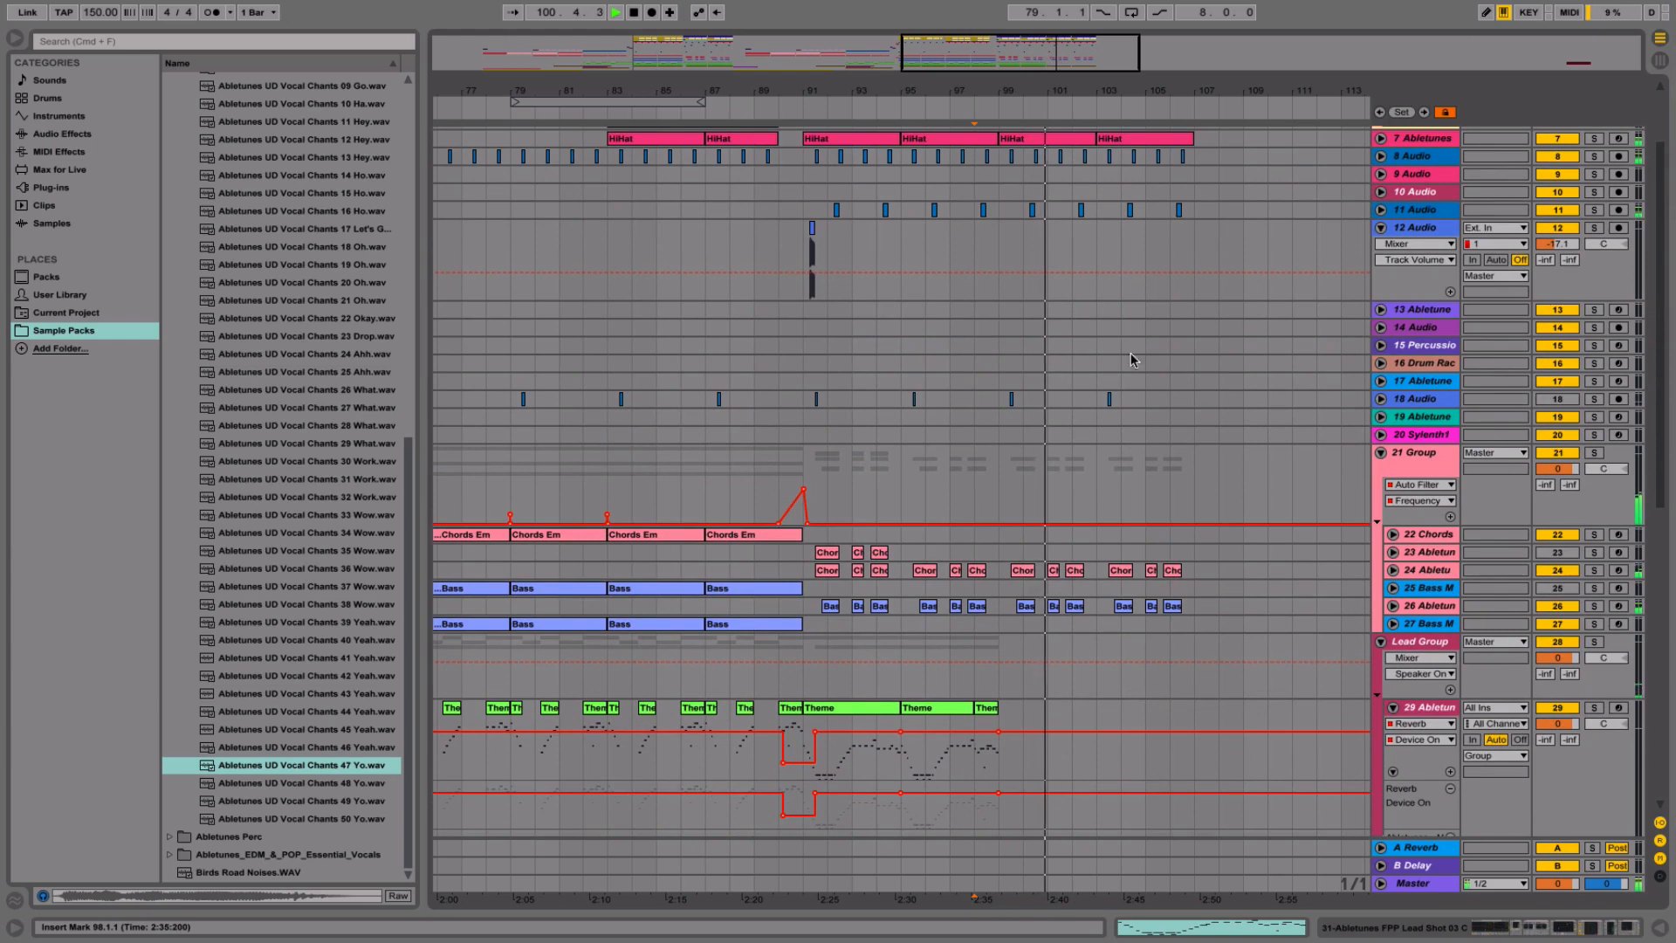
{"action": "scroll", "coordinate": [1139, 357], "scroll_direction": "up", "scroll_amount": 3}
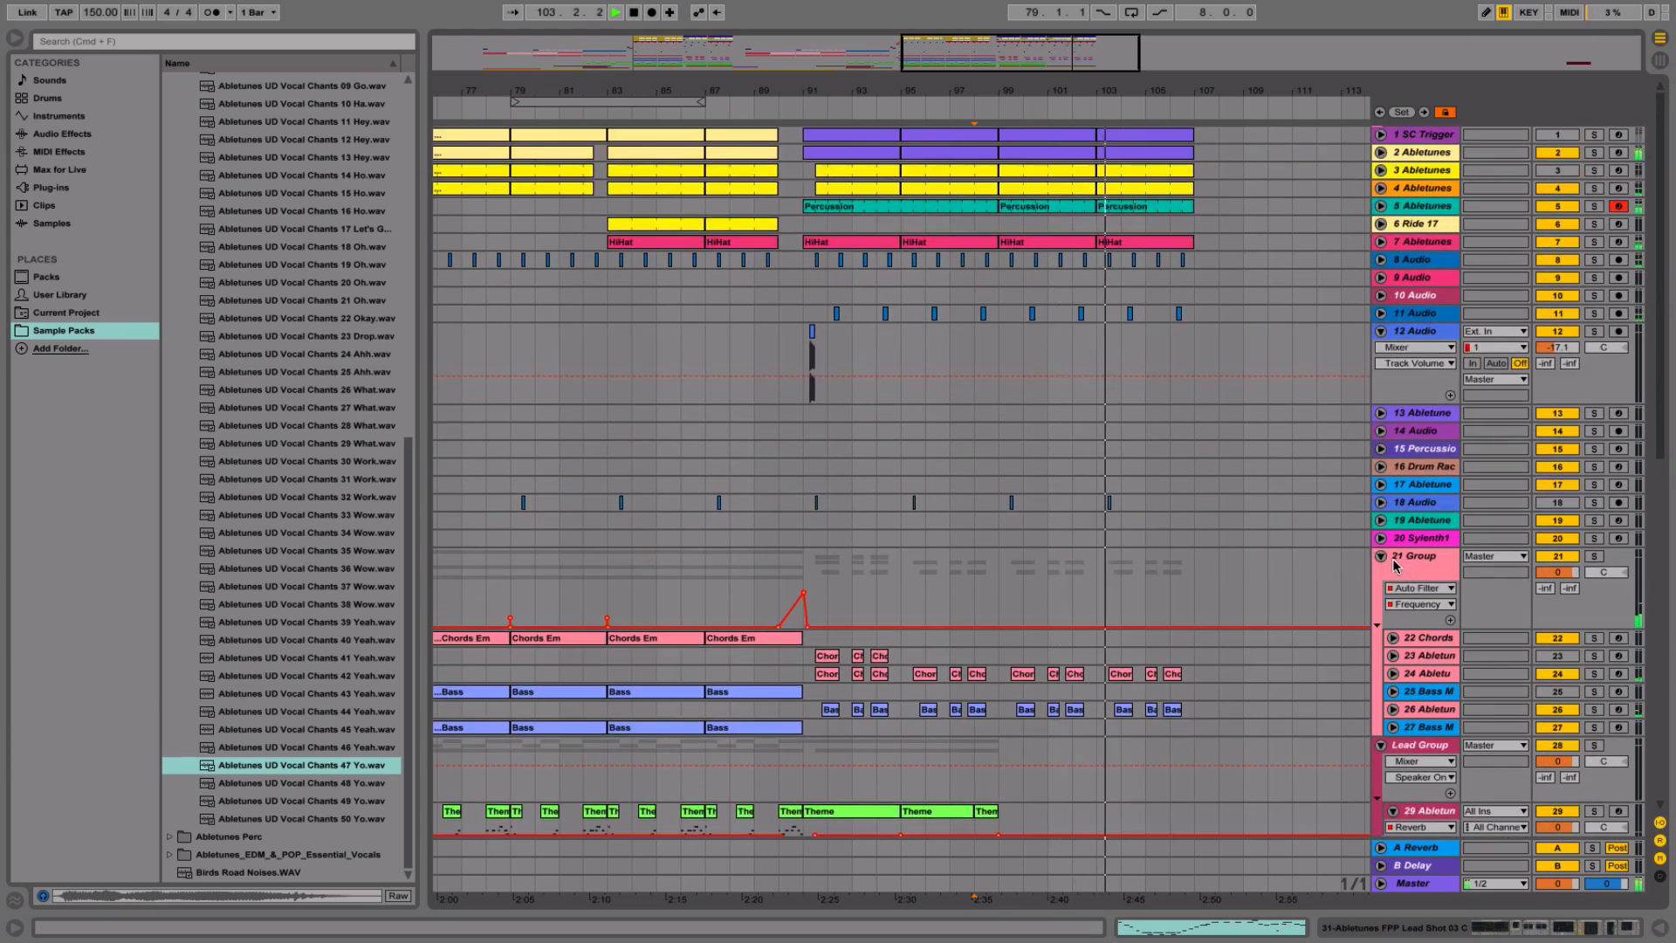
{"action": "scroll", "coordinate": [1246, 582], "scroll_direction": "down", "scroll_amount": 2}
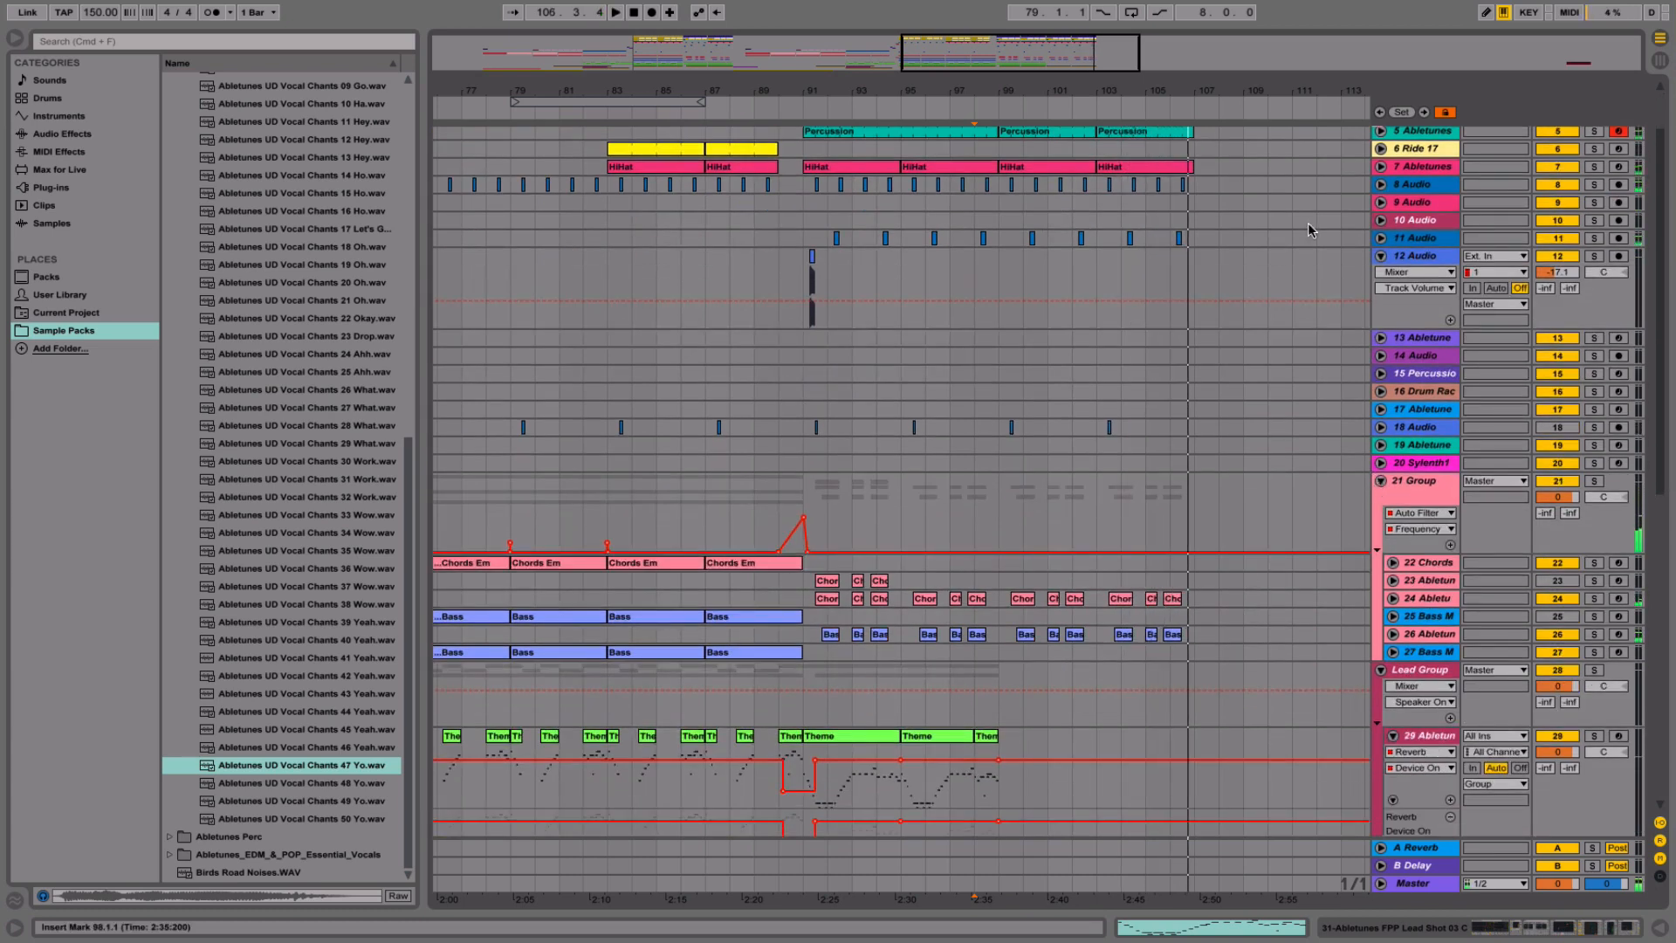
{"action": "left_click", "coordinate": [1380, 256]}
{"action": "scroll", "coordinate": [1214, 415], "scroll_direction": "up", "scroll_amount": 2}
- Arm lead track 29 for recording
{"action": "scroll", "coordinate": [1214, 416], "scroll_direction": "down", "scroll_amount": 10}
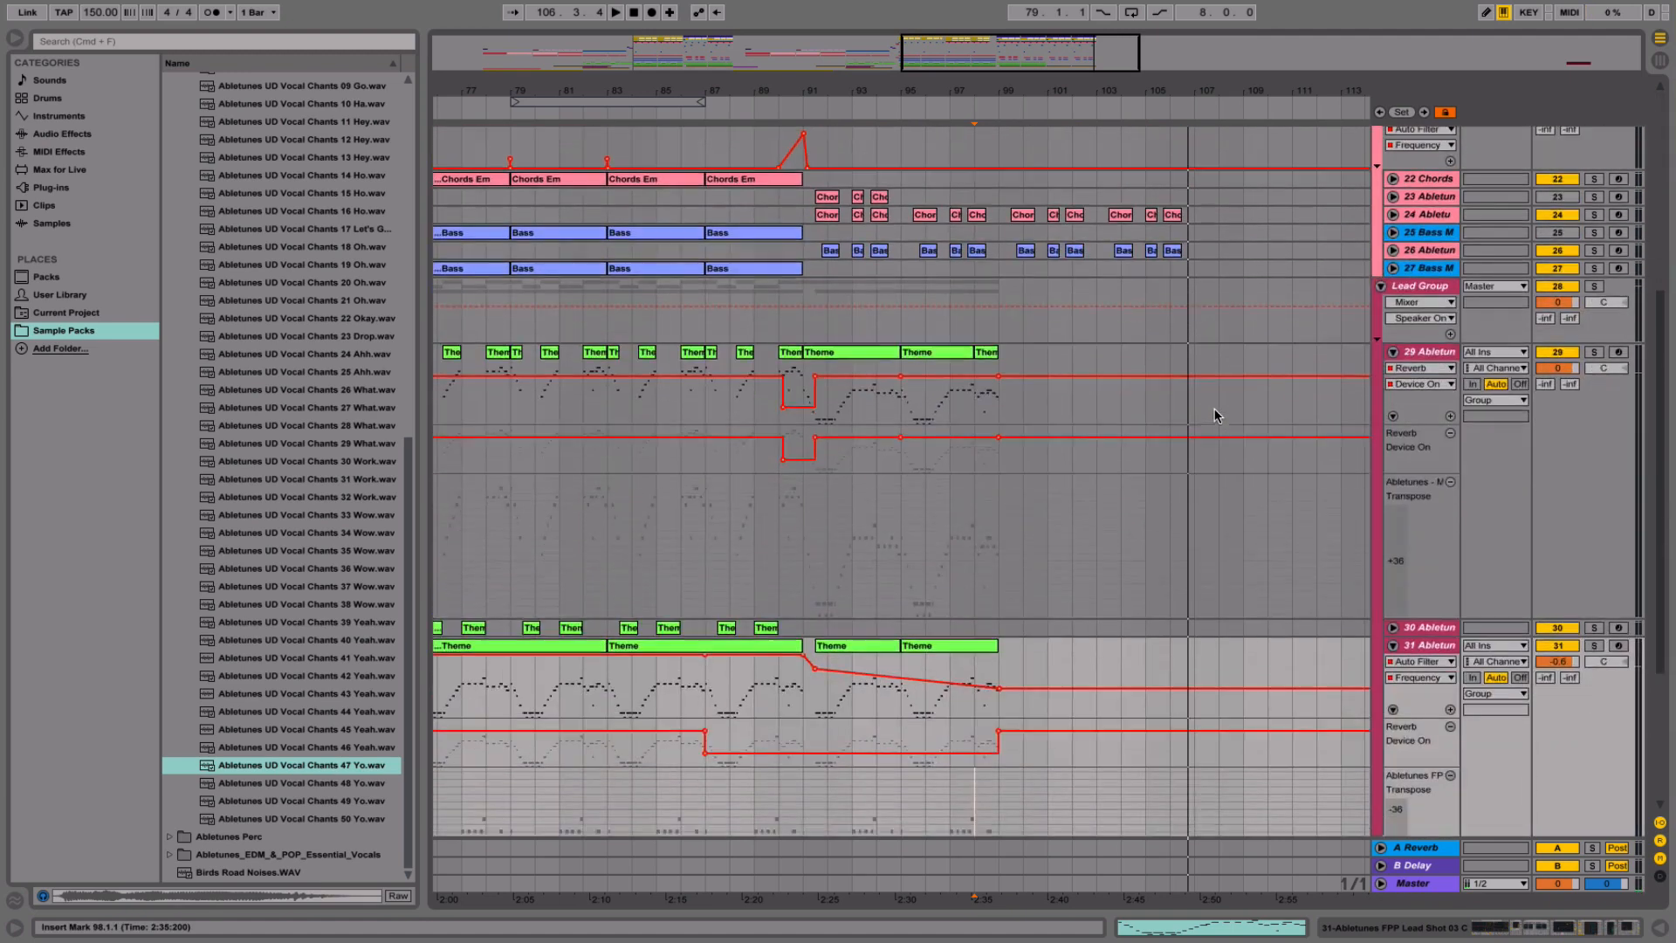
{"action": "left_click_drag", "start_coordinate": [950, 88], "coordinate": [829, 443]}
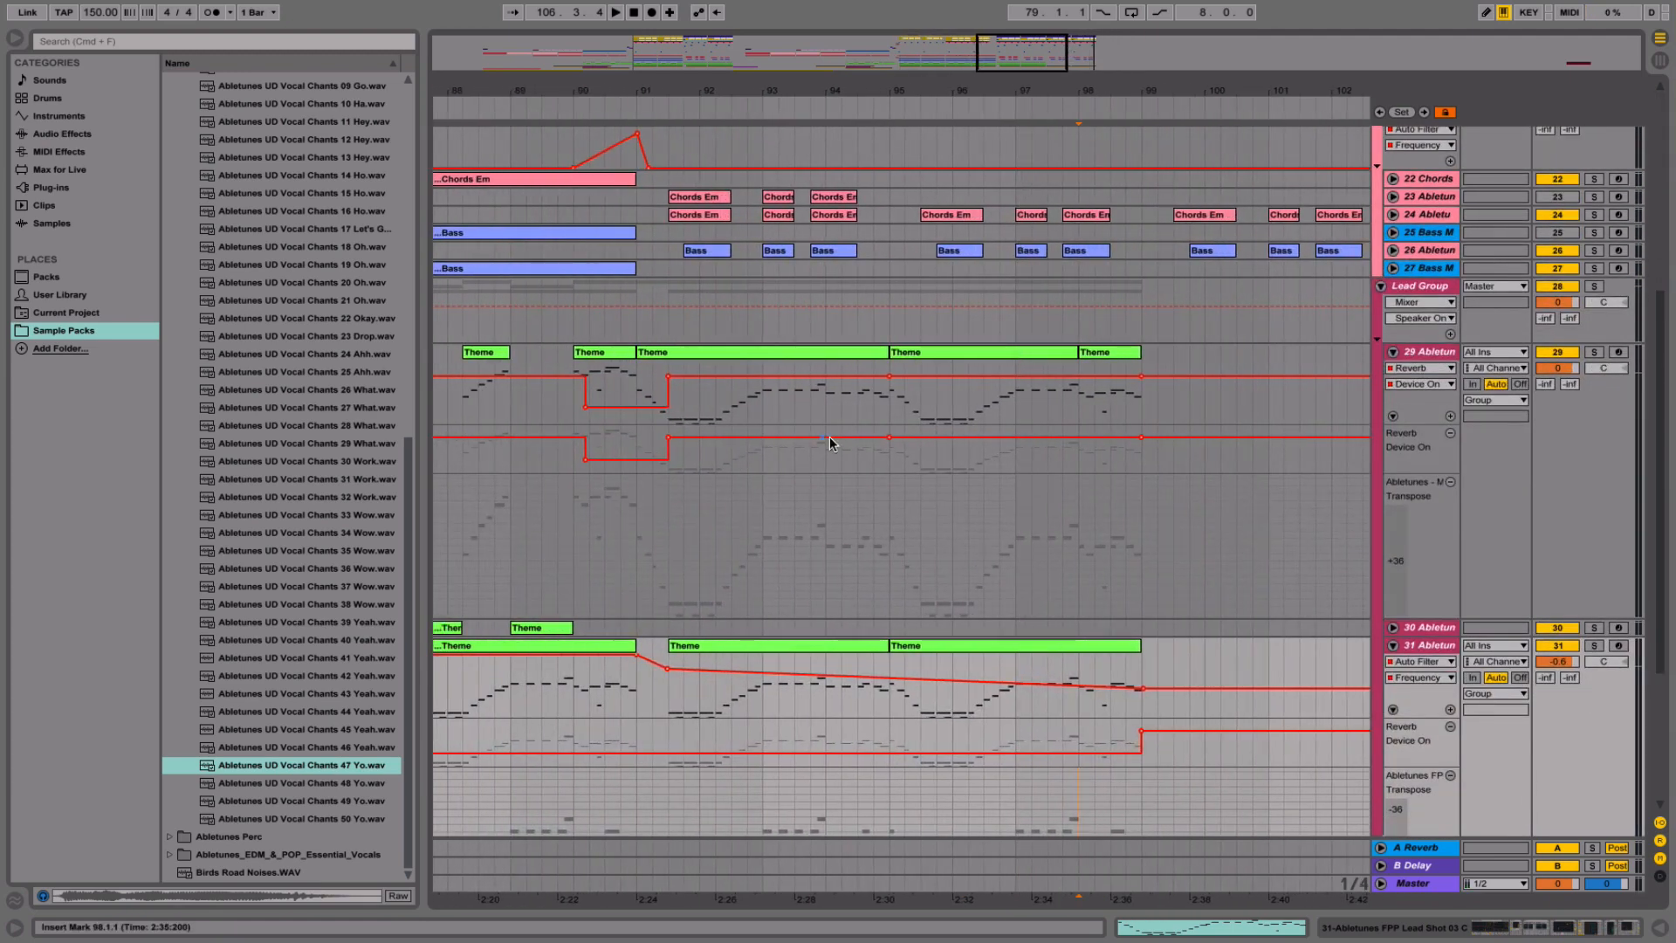
{"action": "scroll", "coordinate": [931, 392], "scroll_direction": "left", "scroll_amount": 1}
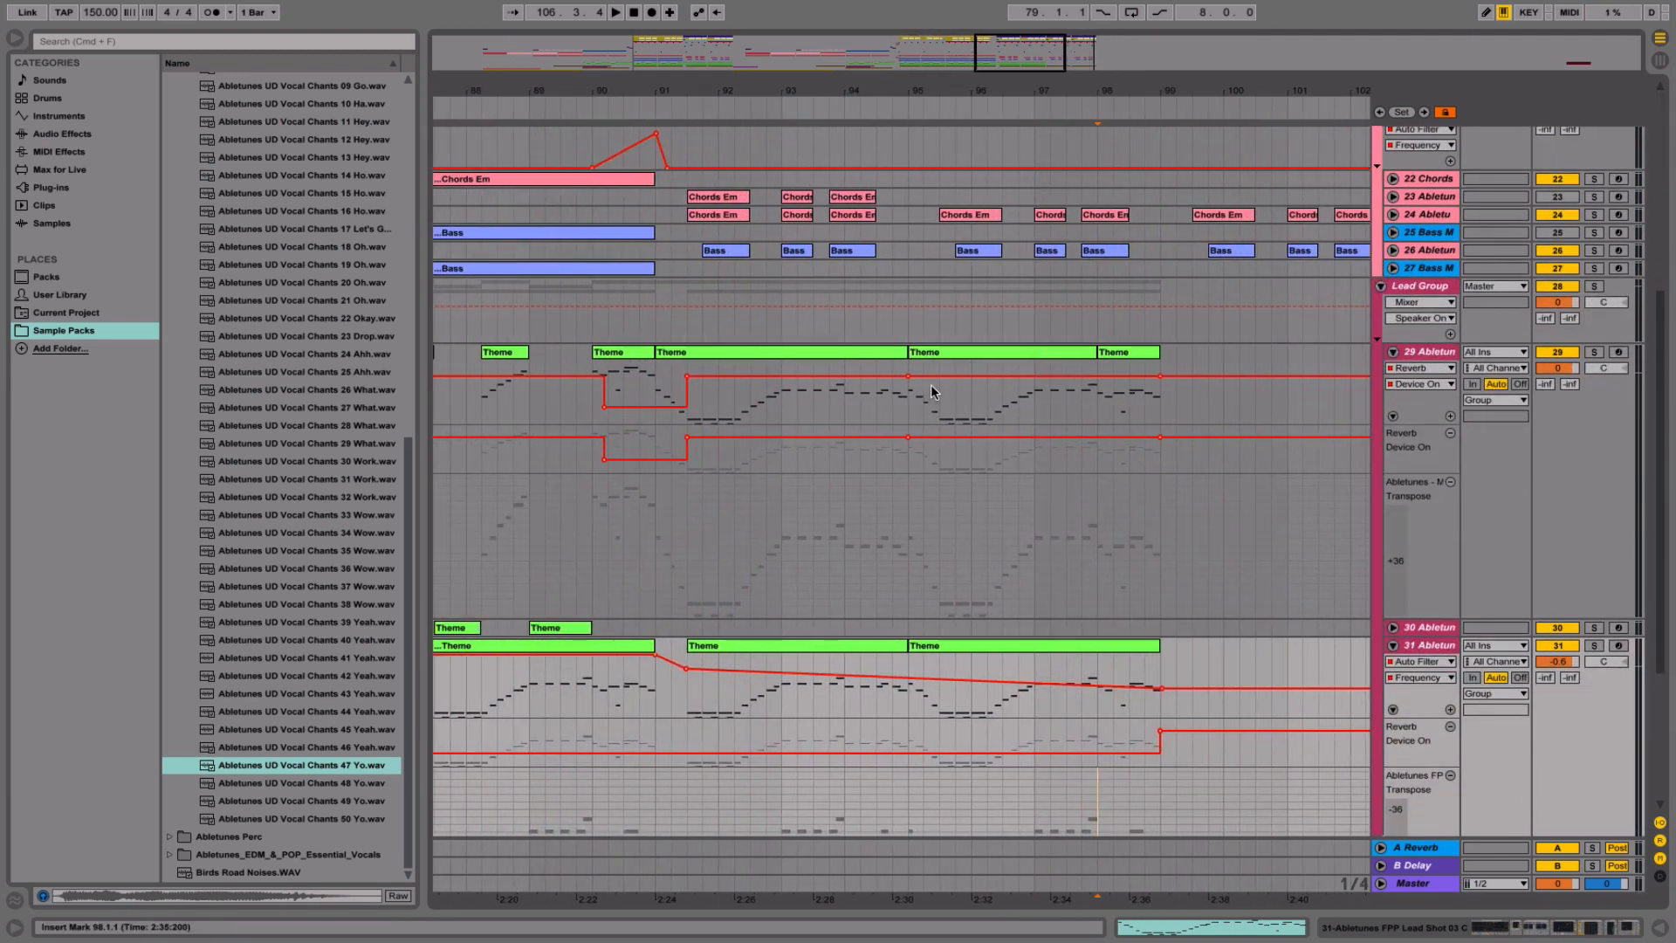
{"action": "left_click", "coordinate": [1623, 353]}
- Copy the Theme clips between bars 91 and 99 on track 29 to bar 99
{"action": "left_click", "coordinate": [754, 351]}
{"action": "left_click", "coordinate": [1116, 353], "text": "shift"}
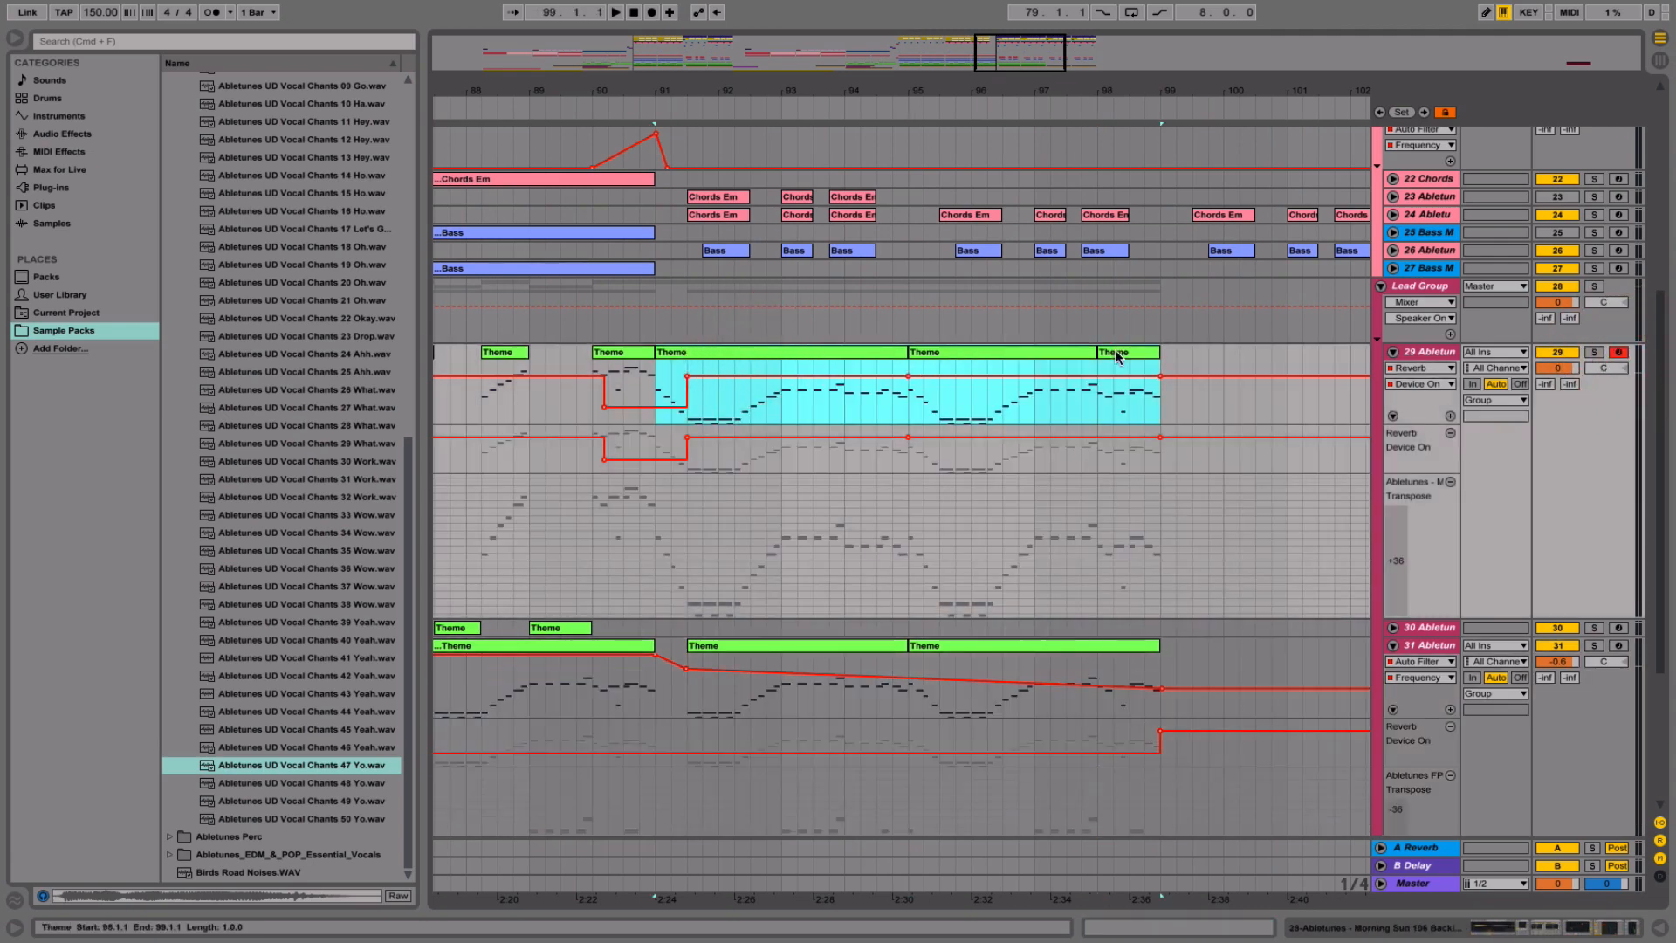
{"action": "key", "text": "ctrl+d"}
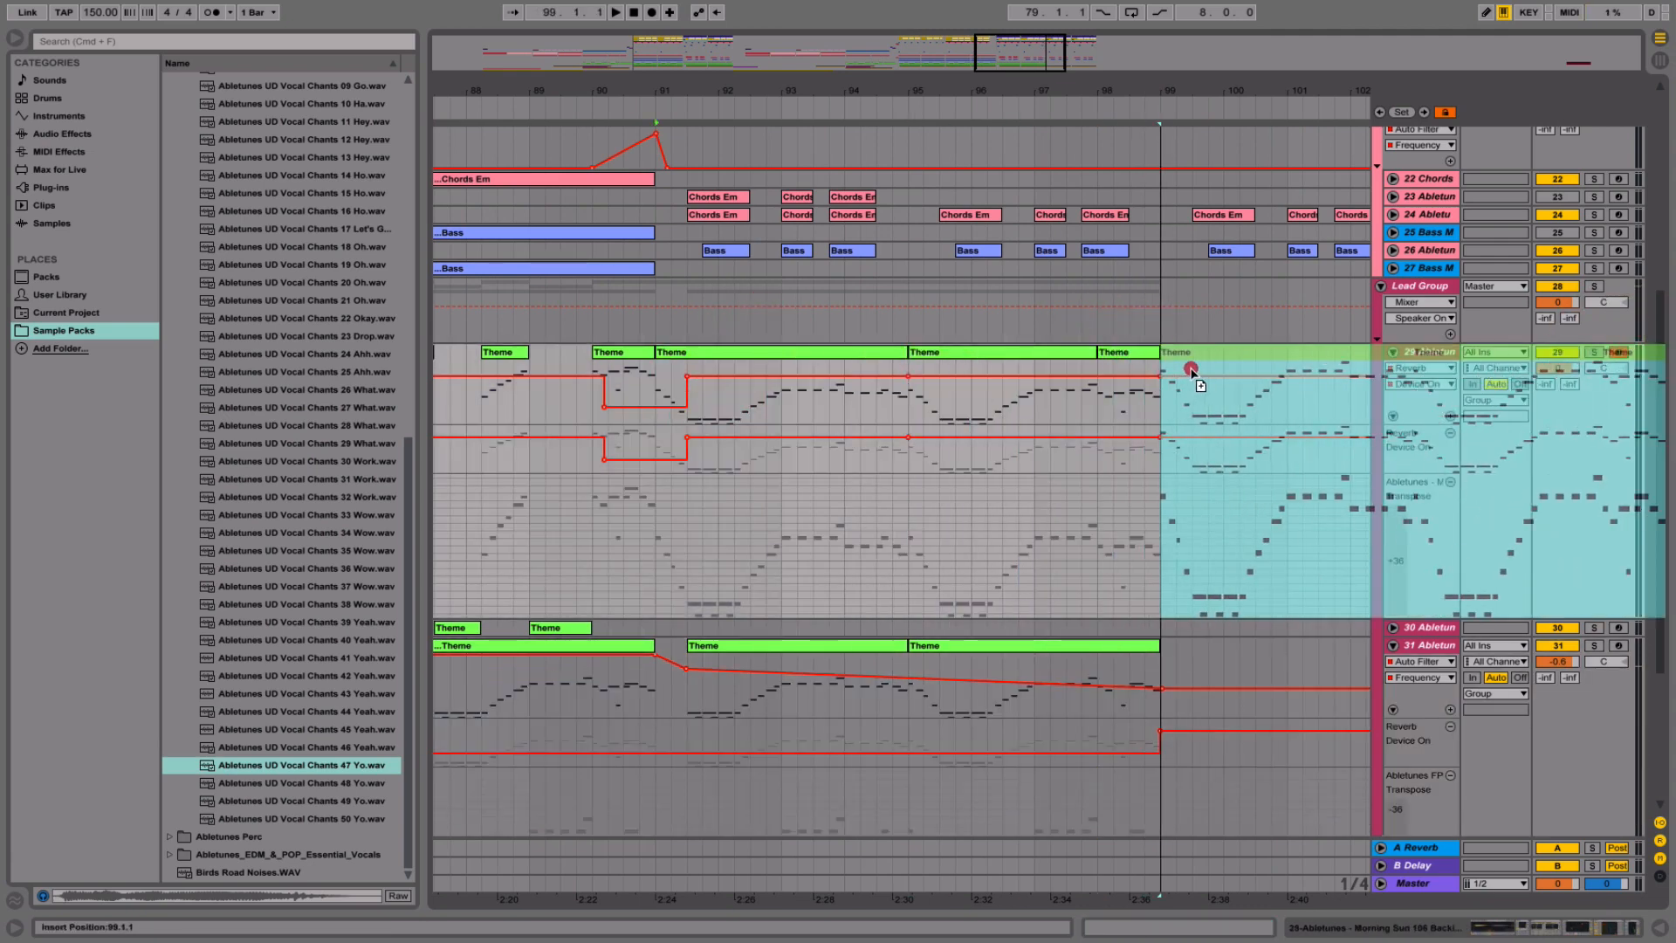
{"action": "scroll", "coordinate": [1180, 443], "scroll_direction": "left", "scroll_amount": 1}
{"action": "scroll", "coordinate": [1180, 443], "scroll_direction": "right", "scroll_amount": 8}
- Thin out the copied lead on track 29 by deleting sections between bars 99 and 103, including 101.4 to 102.3
{"action": "left_click", "coordinate": [992, 399]}
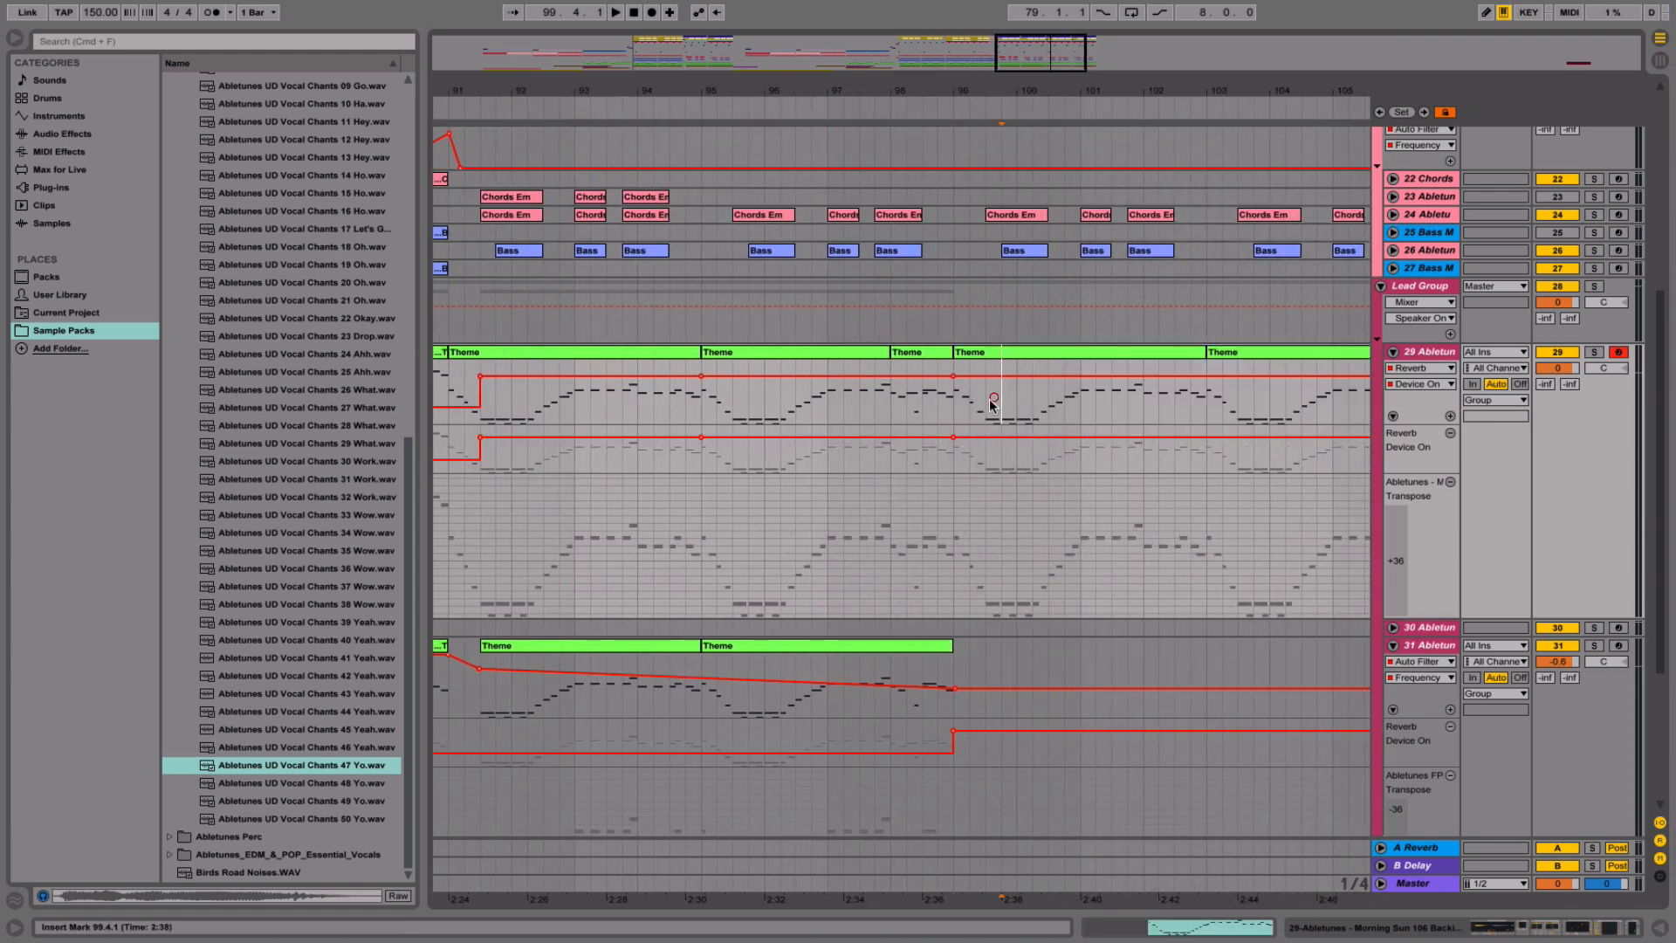
{"action": "left_click_drag", "start_coordinate": [986, 413], "coordinate": [1174, 394]}
{"action": "key", "text": "Delete"}
{"action": "key", "text": "Delete"}
{"action": "key", "text": "Delete"}
{"action": "left_click", "coordinate": [944, 354]}
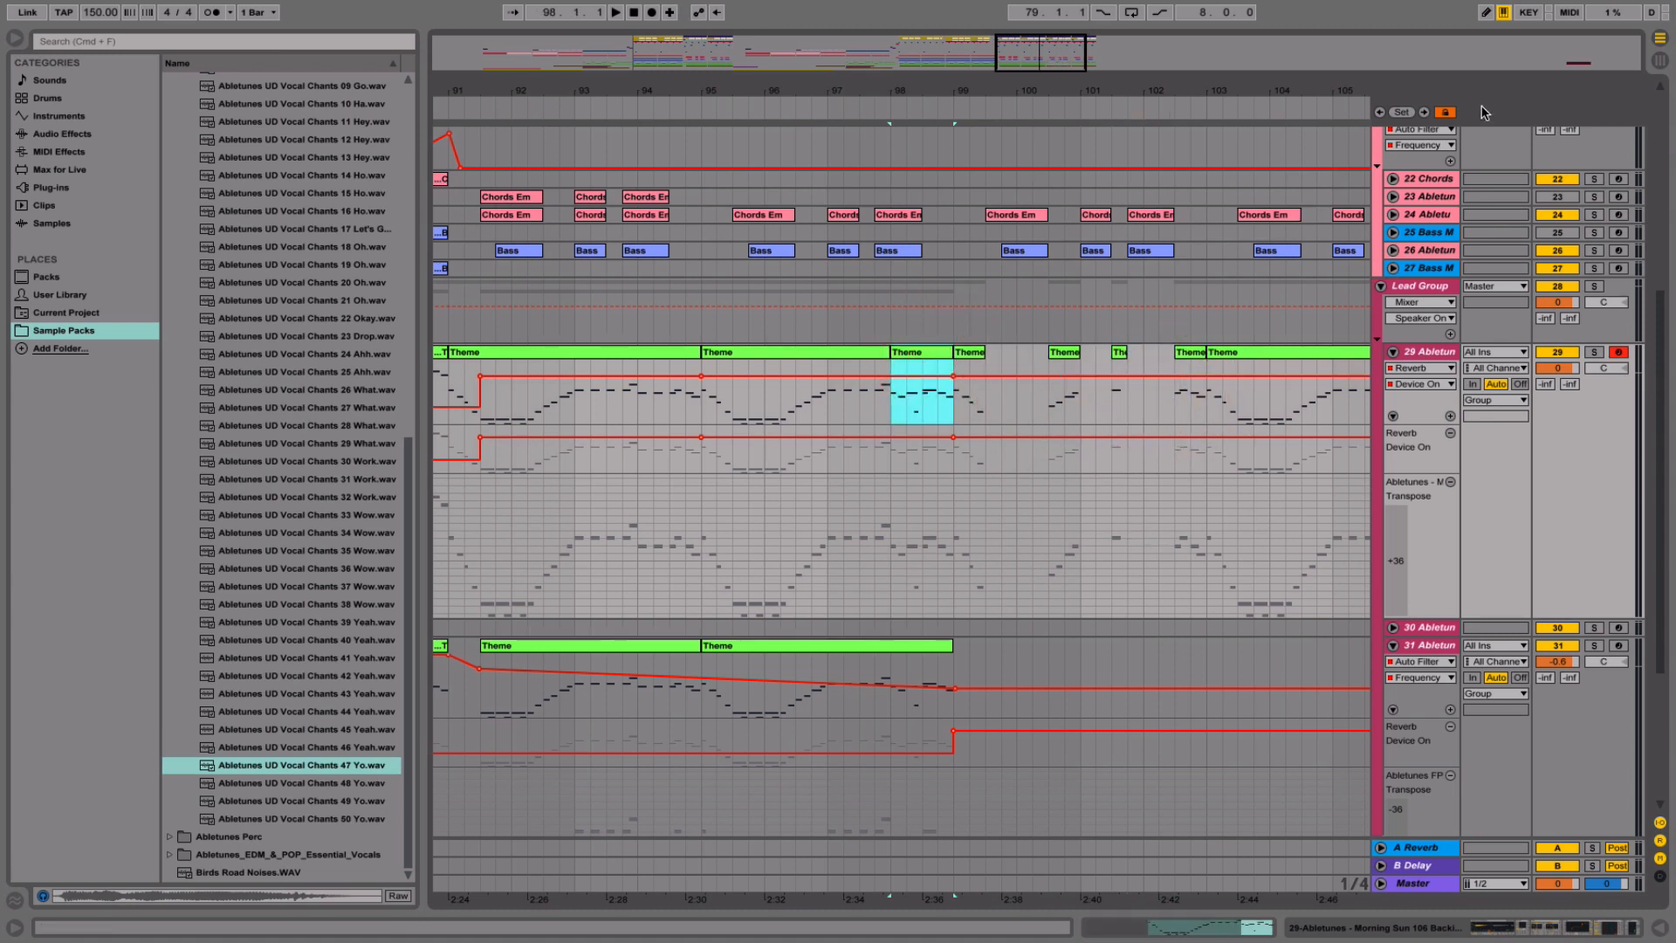
{"action": "key", "text": "super+z"}
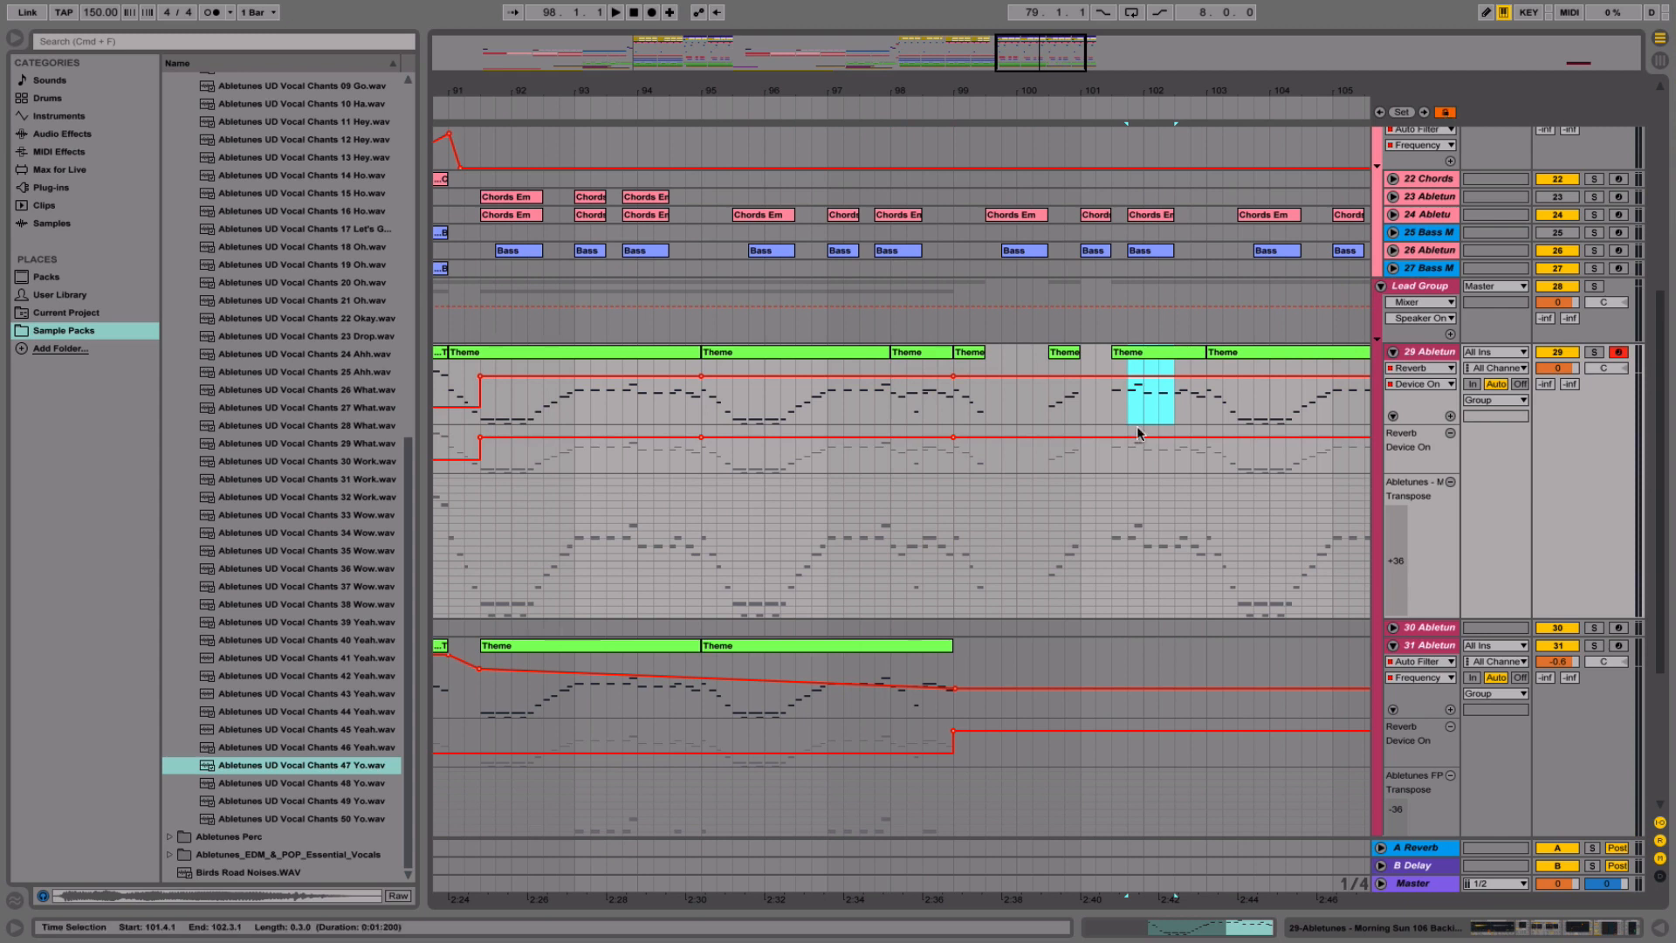
{"action": "left_click_drag", "start_coordinate": [1129, 407], "coordinate": [1169, 405]}
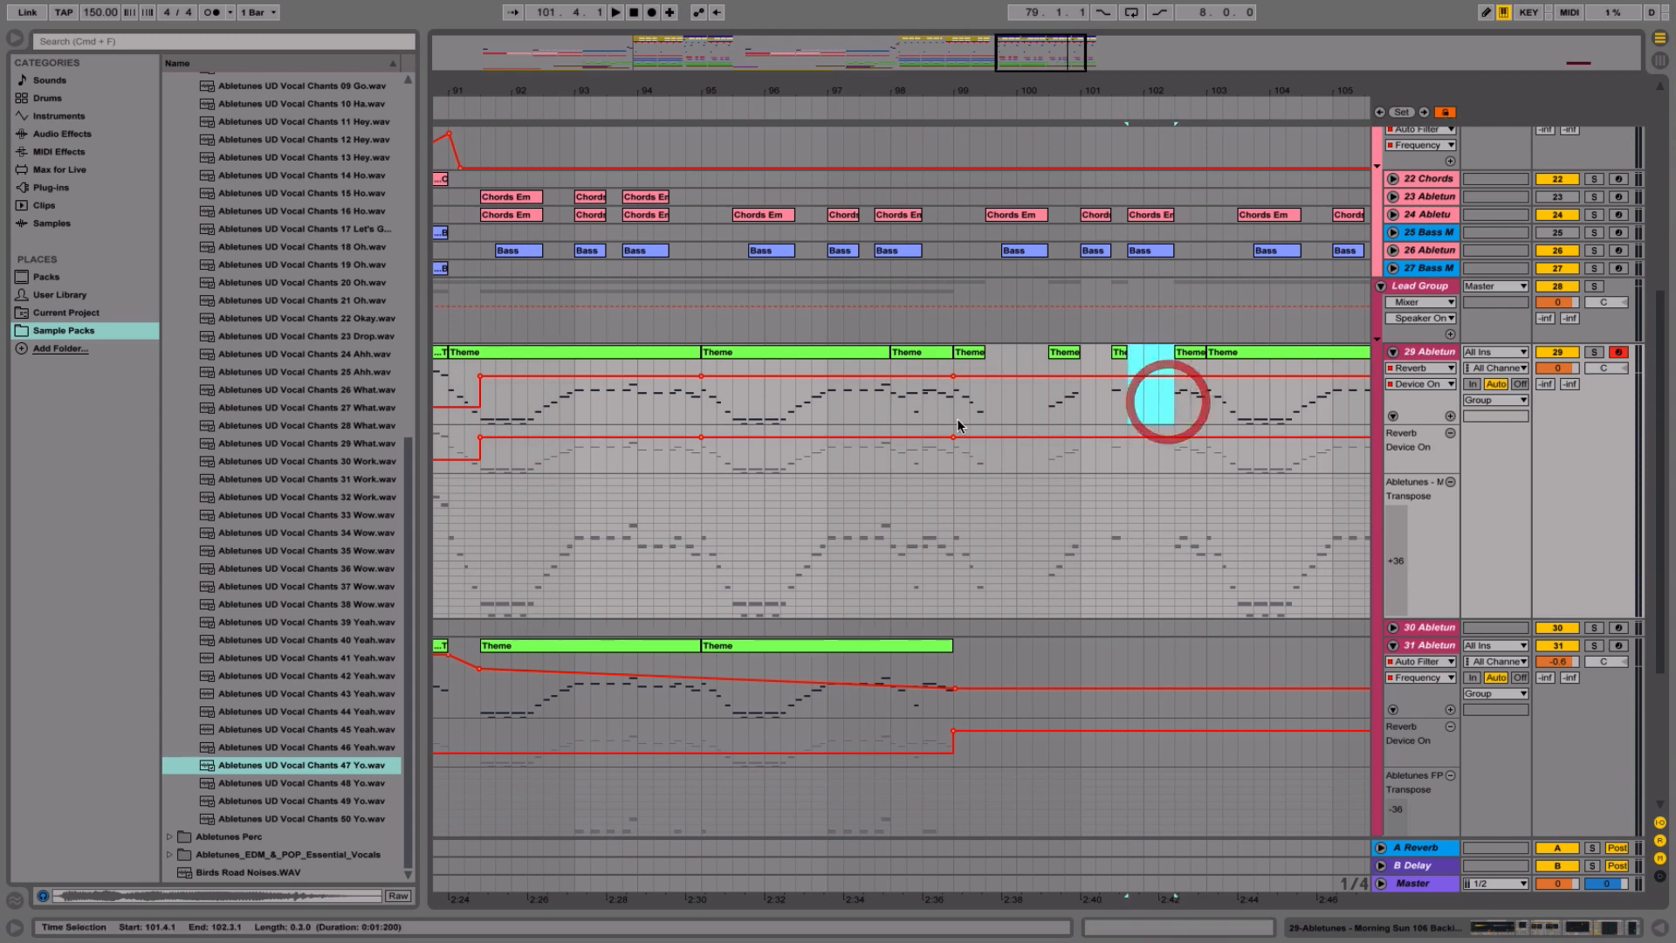
- Play the thinned lead from bar 99 and delete all Theme clips after bar 99 on track 29
{"action": "left_click", "coordinate": [786, 411]}
{"action": "left_click", "coordinate": [969, 352]}
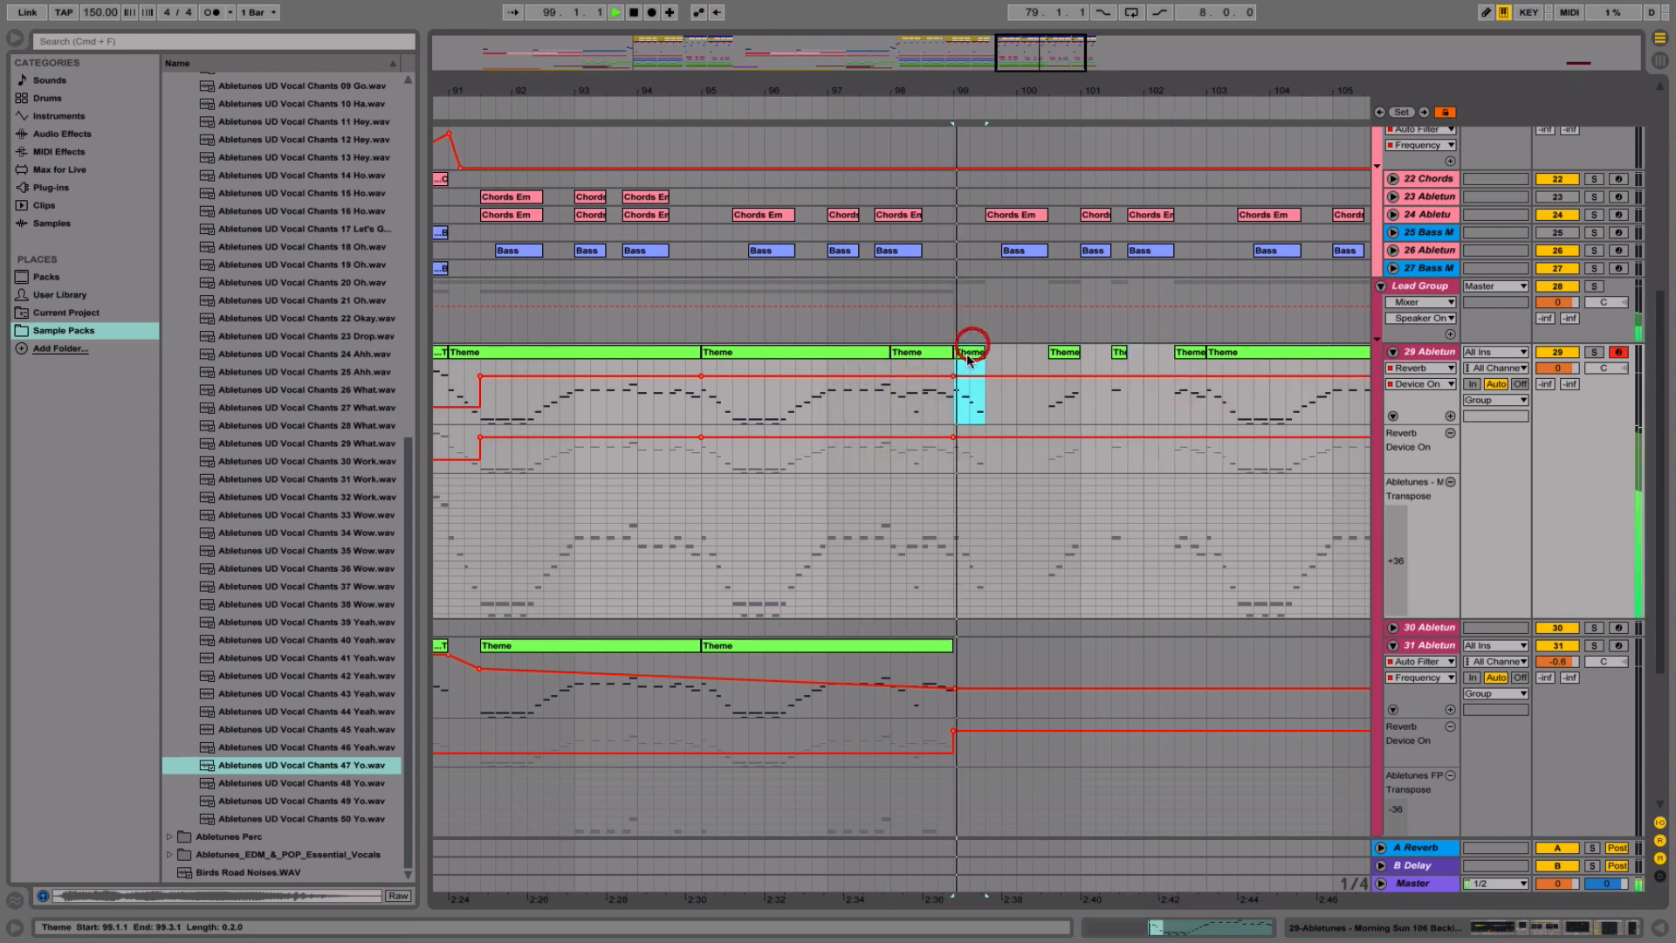
{"action": "key", "text": "space"}
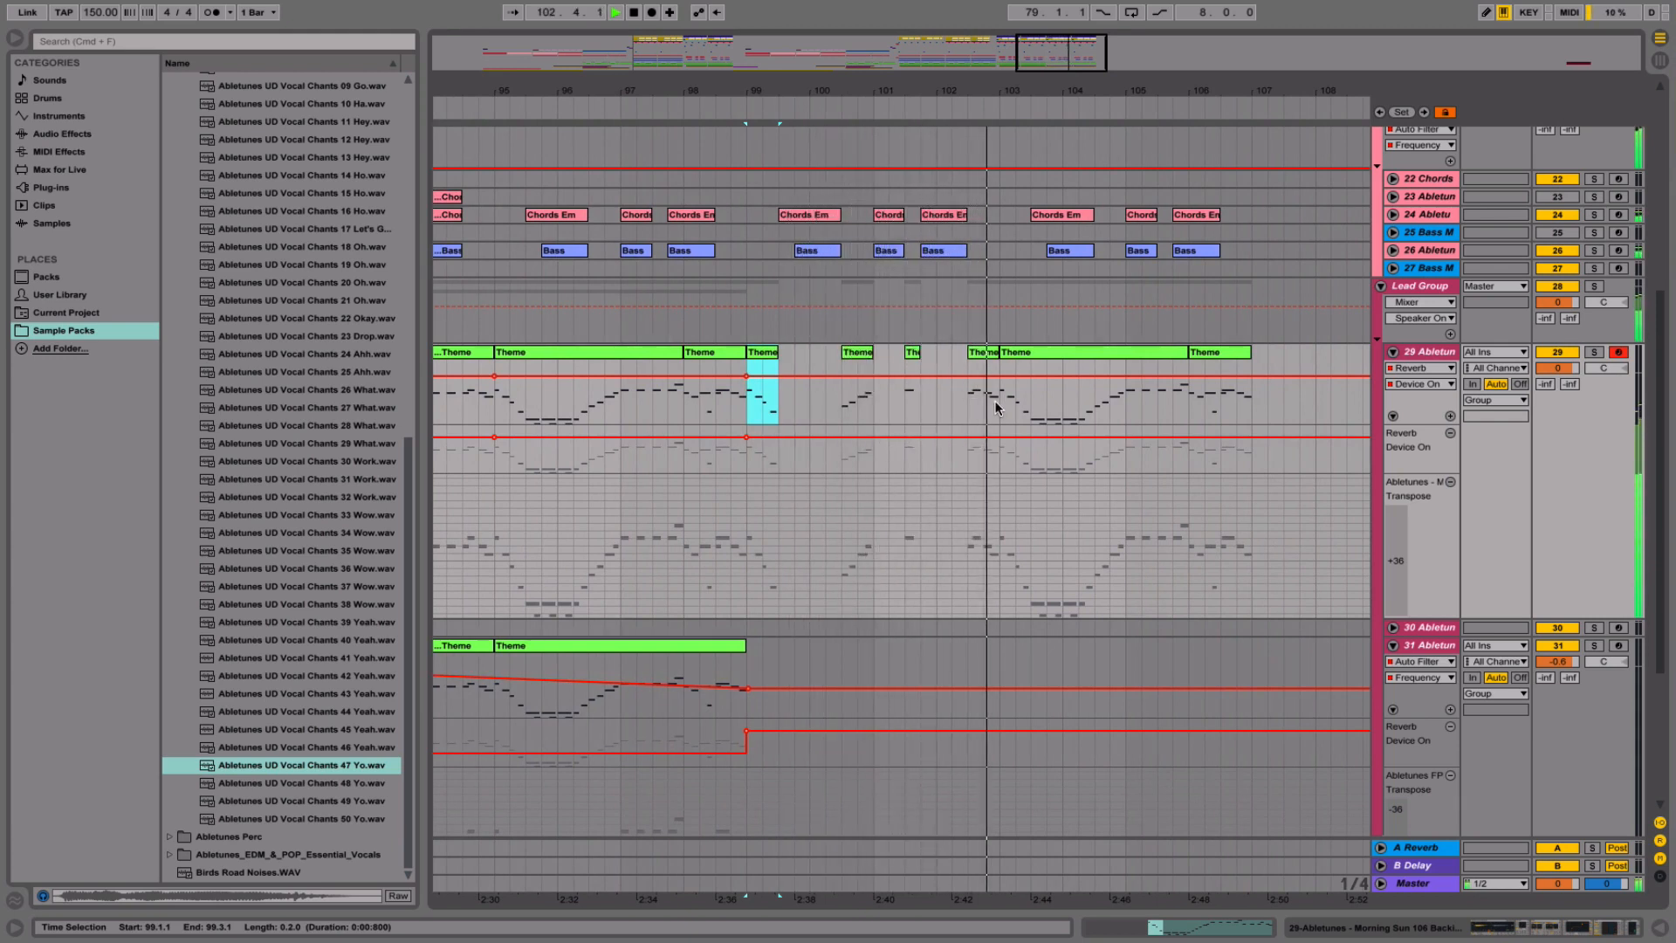
{"action": "key", "text": "space"}
{"action": "left_click_drag", "start_coordinate": [767, 401], "coordinate": [1344, 389]}
{"action": "key", "text": "Delete"}
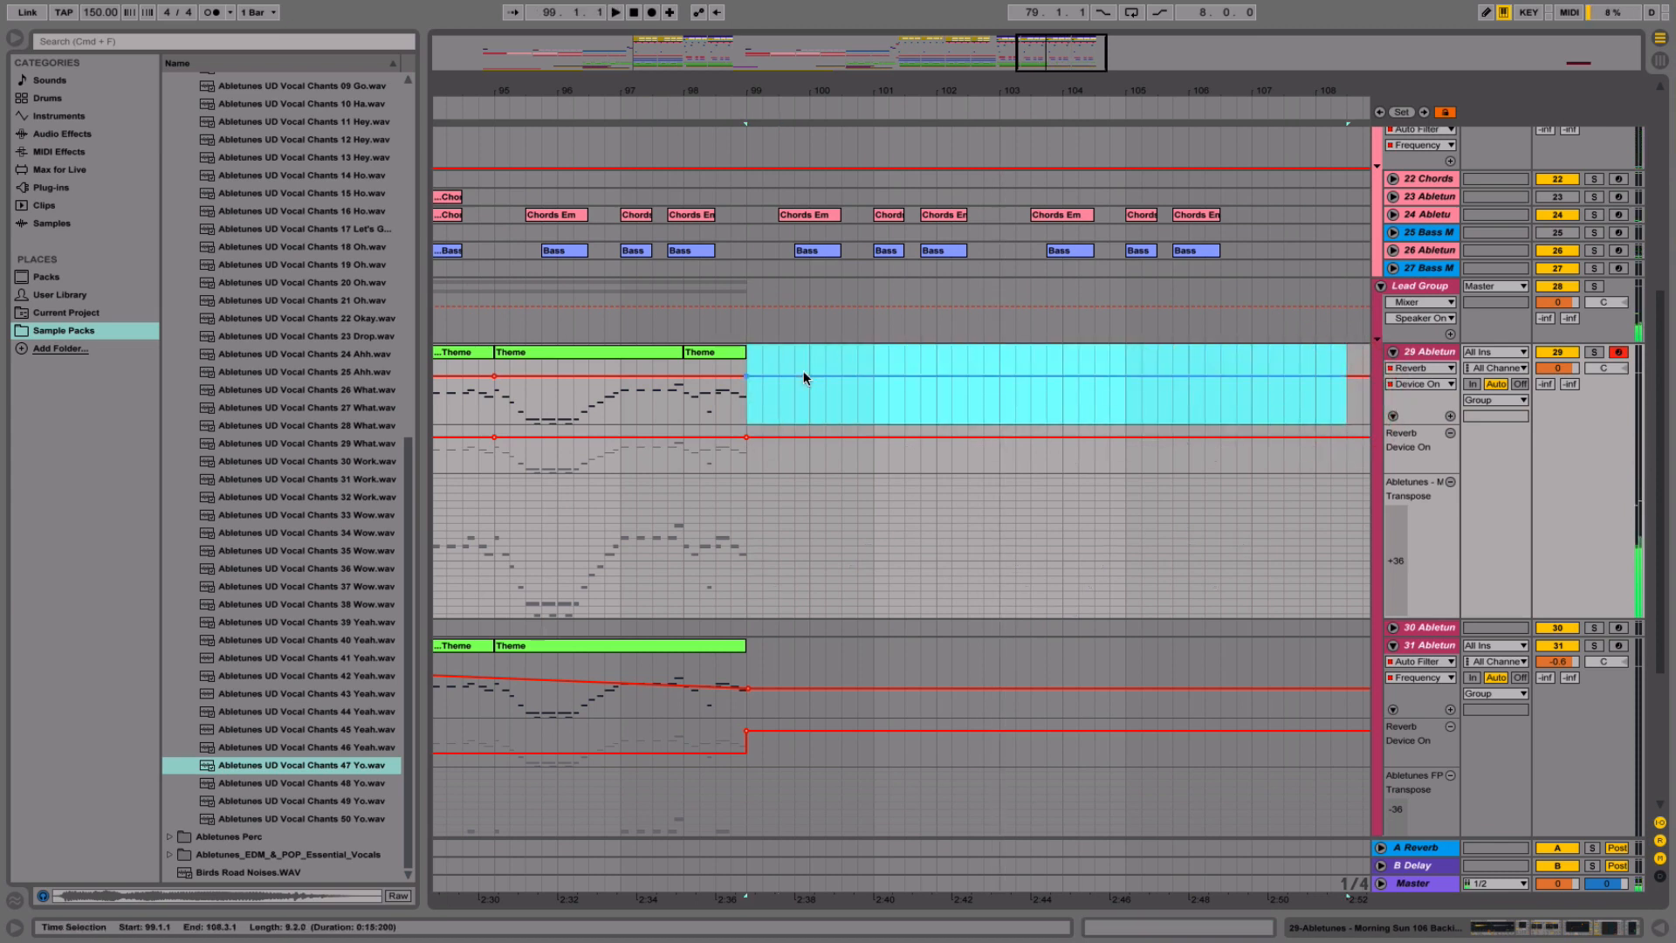
- Improvise lead notes on track 29 over playback from bar 99, and shift the computer keyboard octave to C4 to D5
{"action": "left_click", "coordinate": [749, 410]}
{"action": "key", "text": "space"}
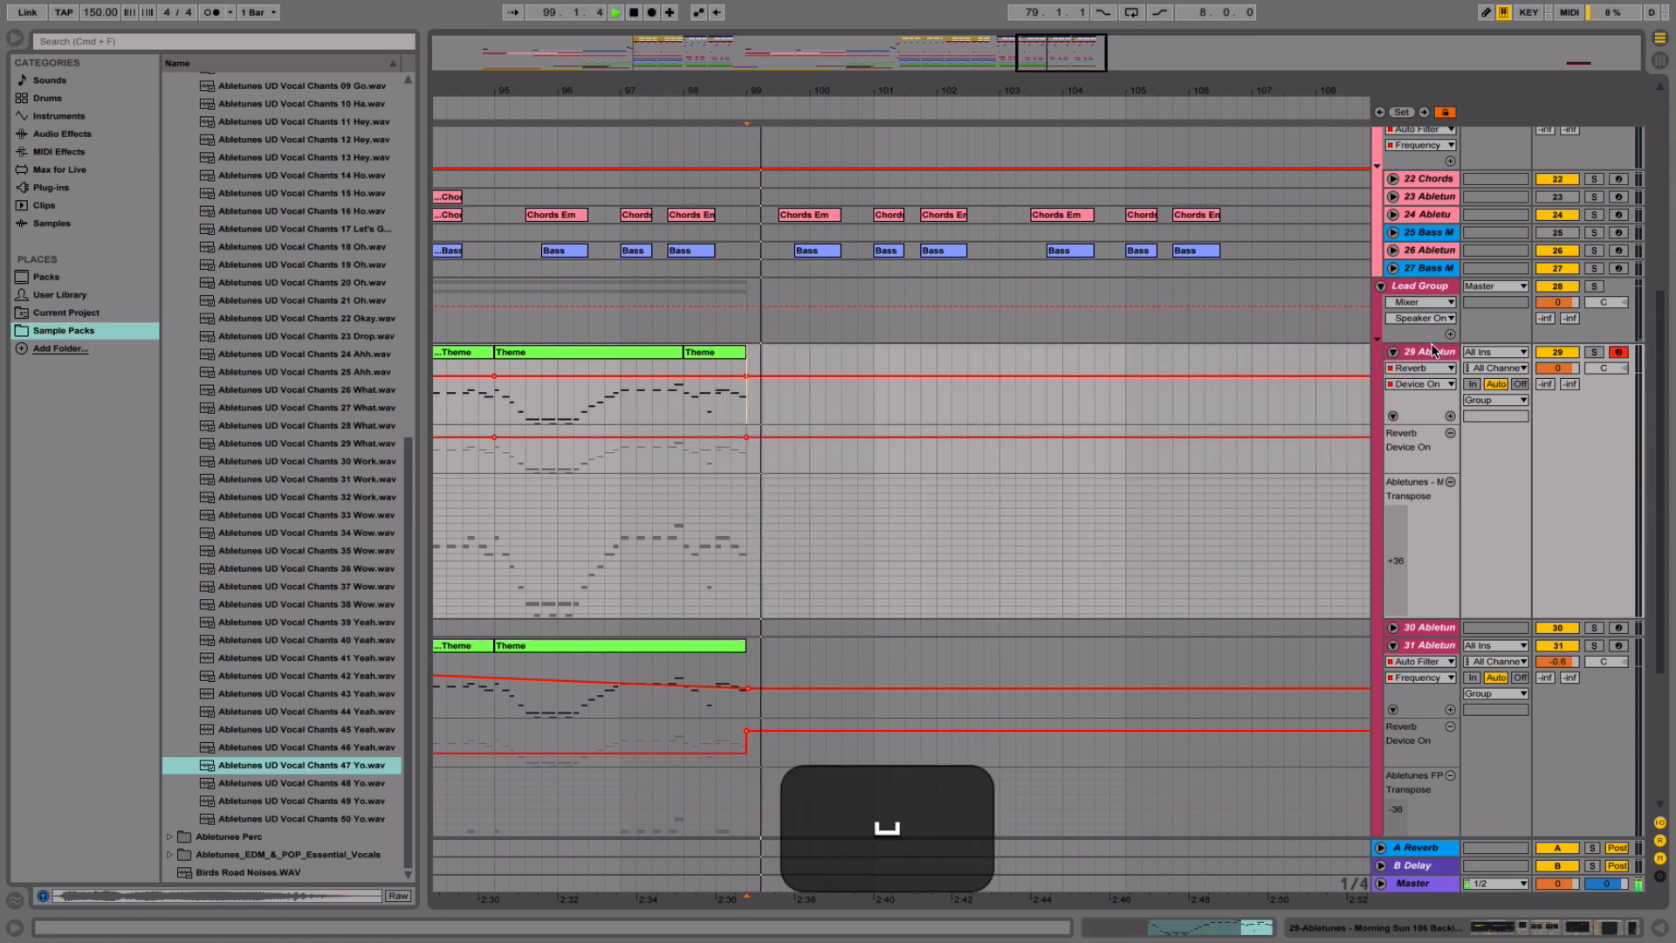
{"action": "left_click", "coordinate": [1431, 352]}
{"action": "key", "text": "g"}
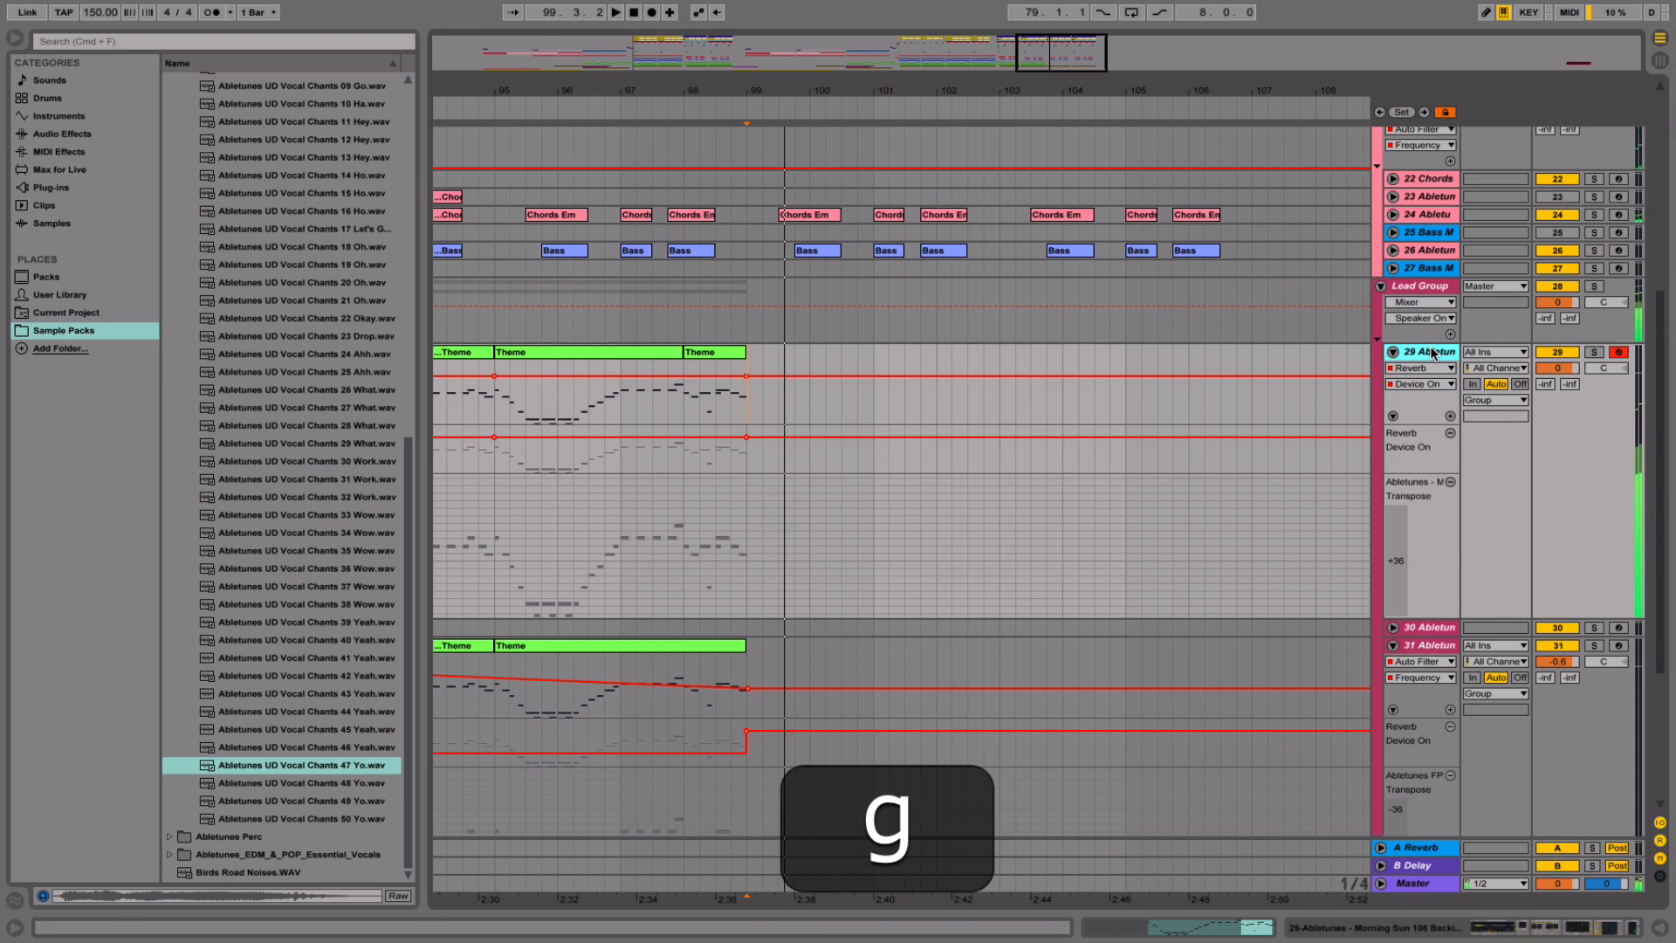
{"action": "key", "text": "r"}
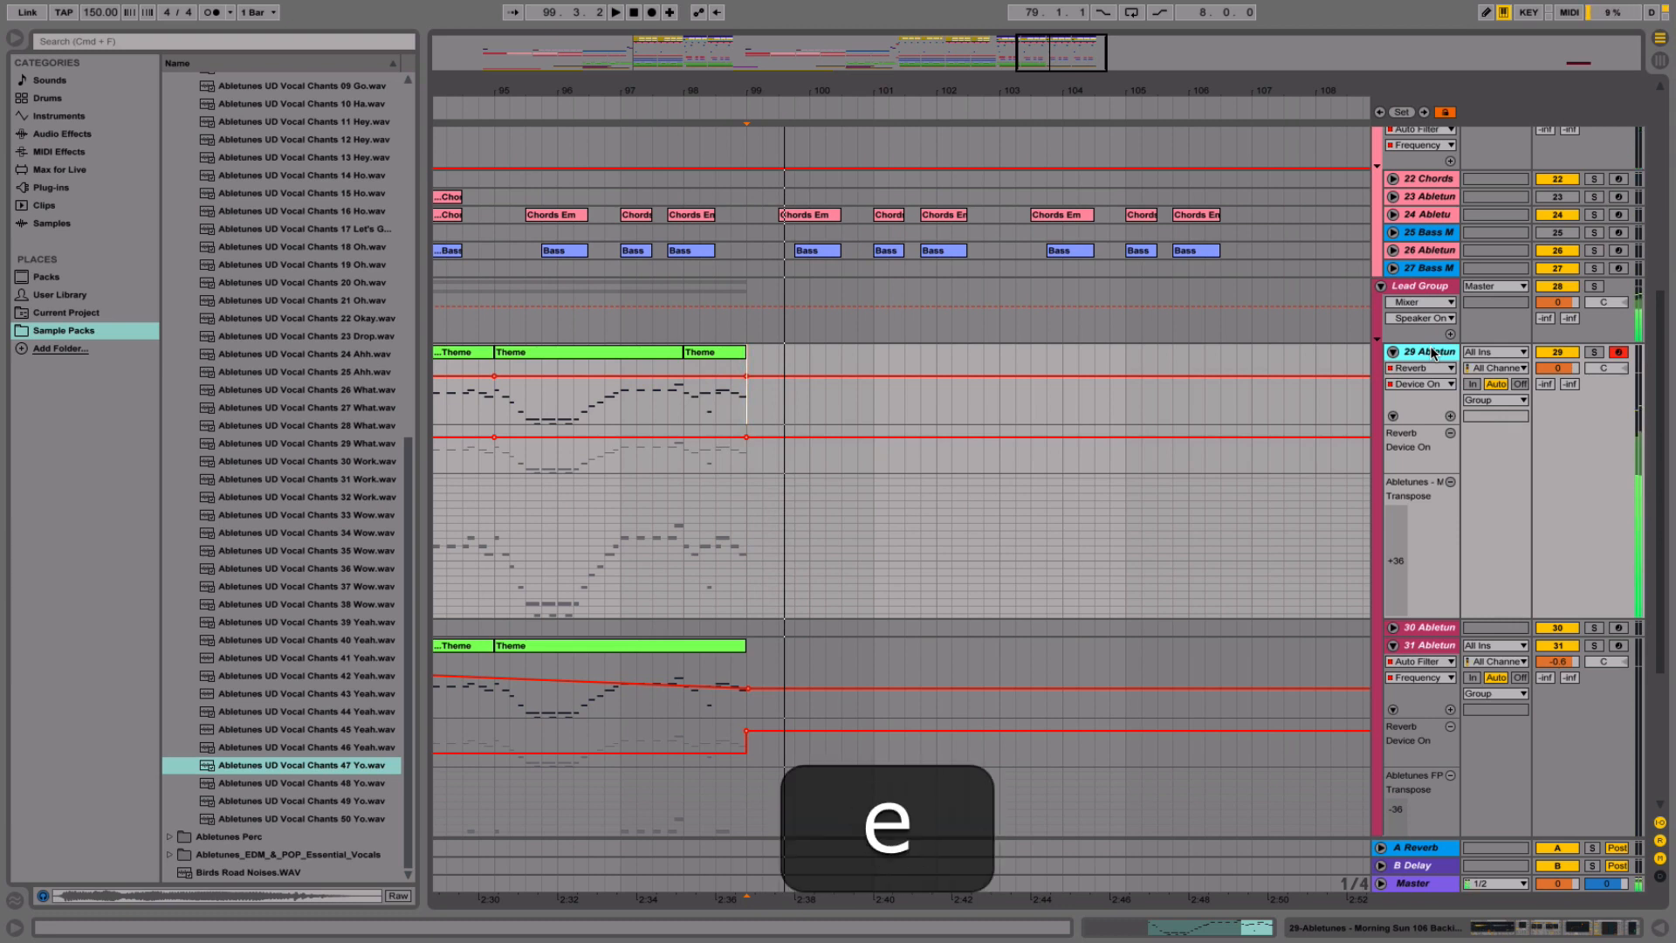
{"action": "key", "text": "space"}
{"action": "key", "text": "e"}
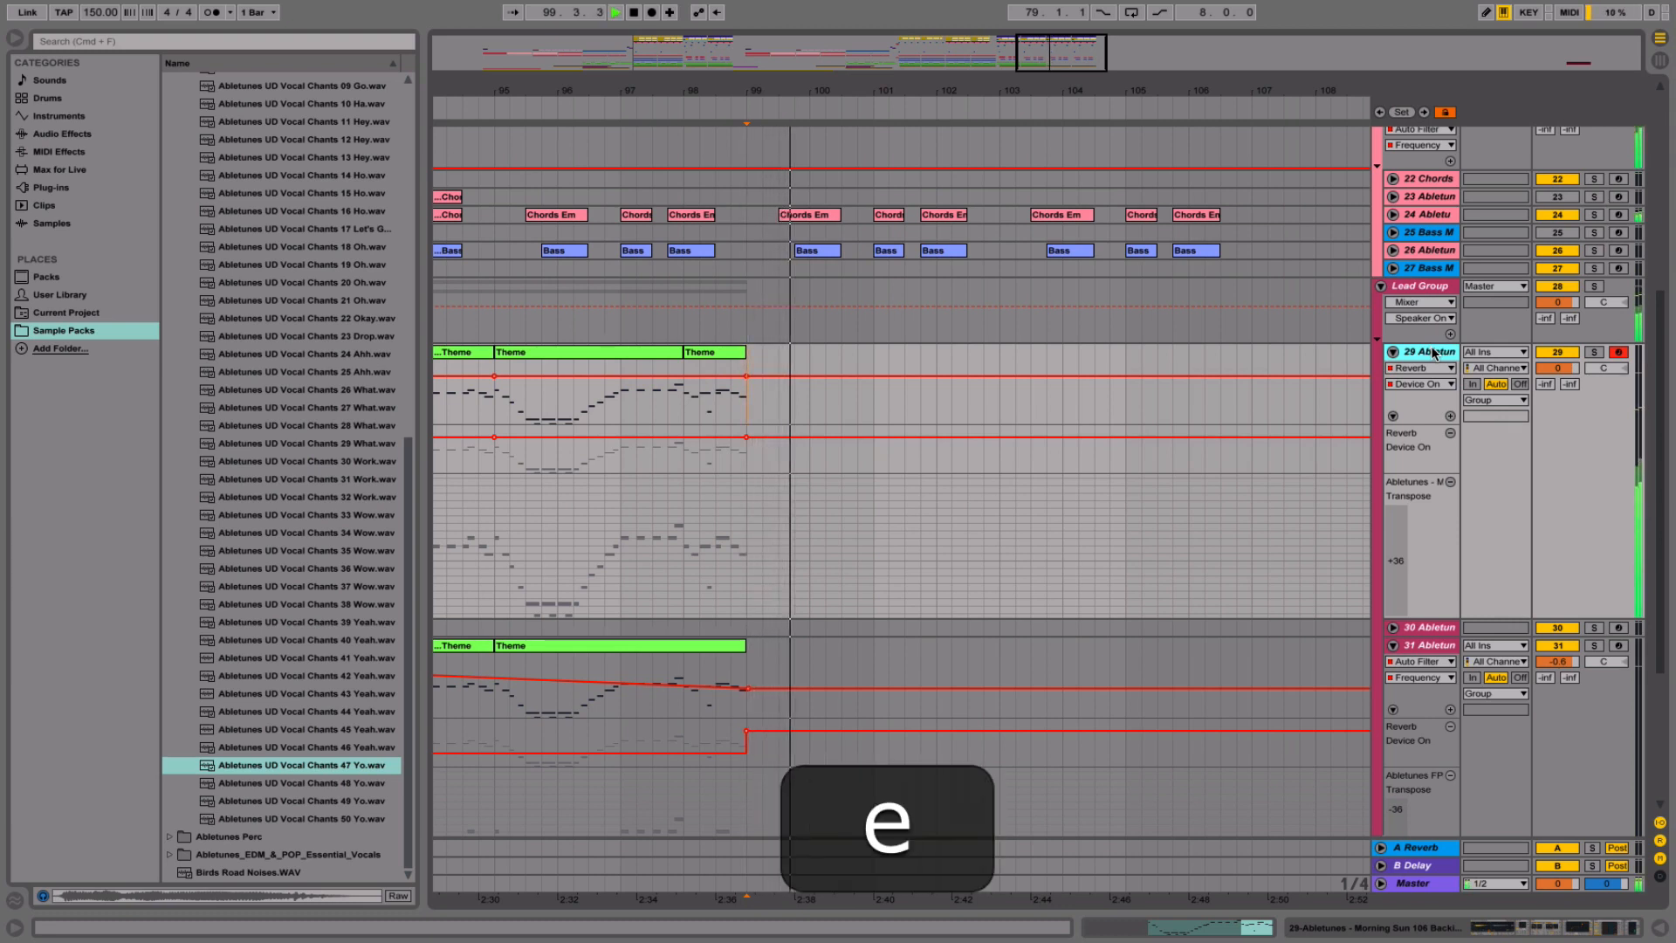
{"action": "key", "text": "f"}
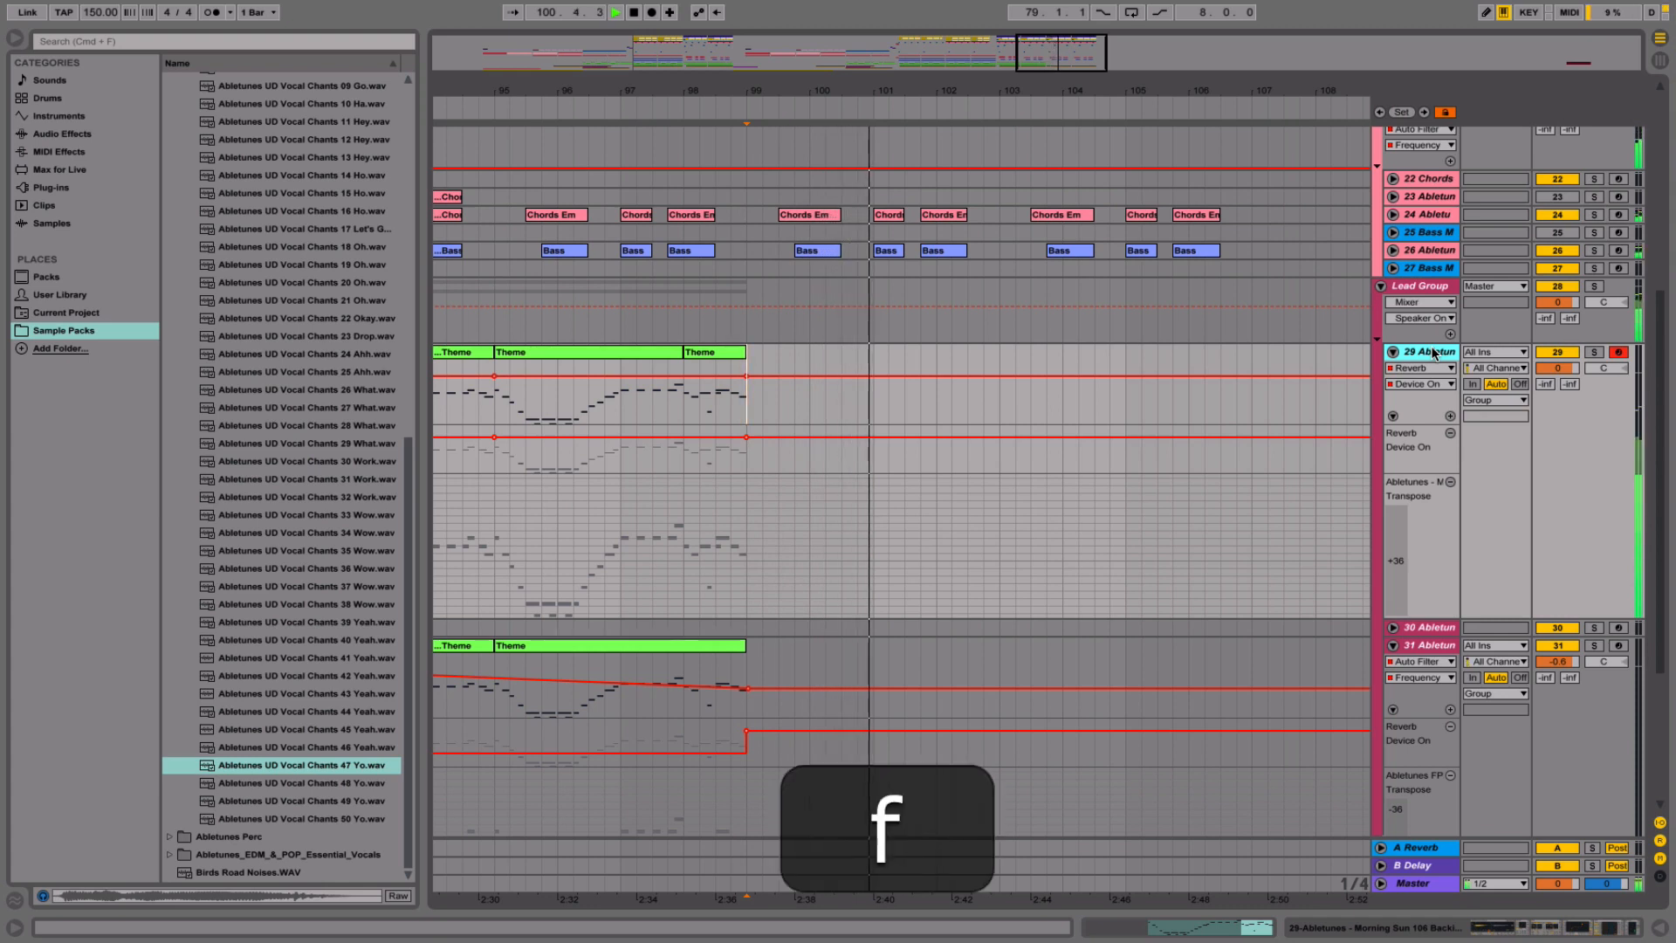
{"action": "key", "text": "space"}
{"action": "key", "text": "e"}
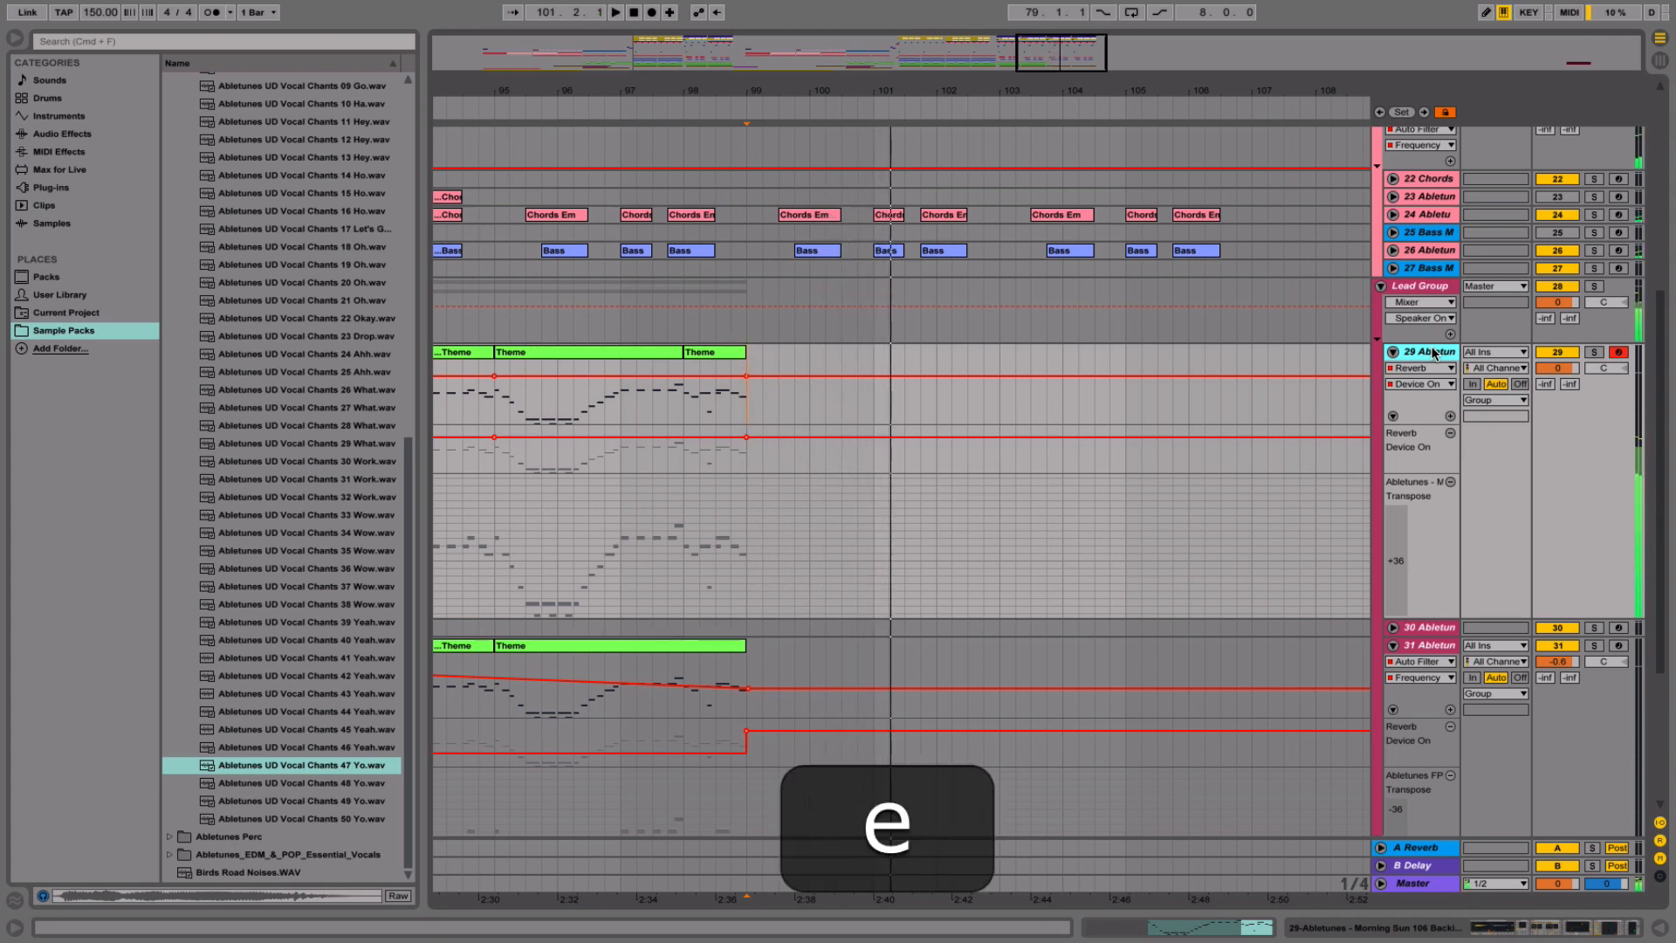
{"action": "key", "text": "x"}
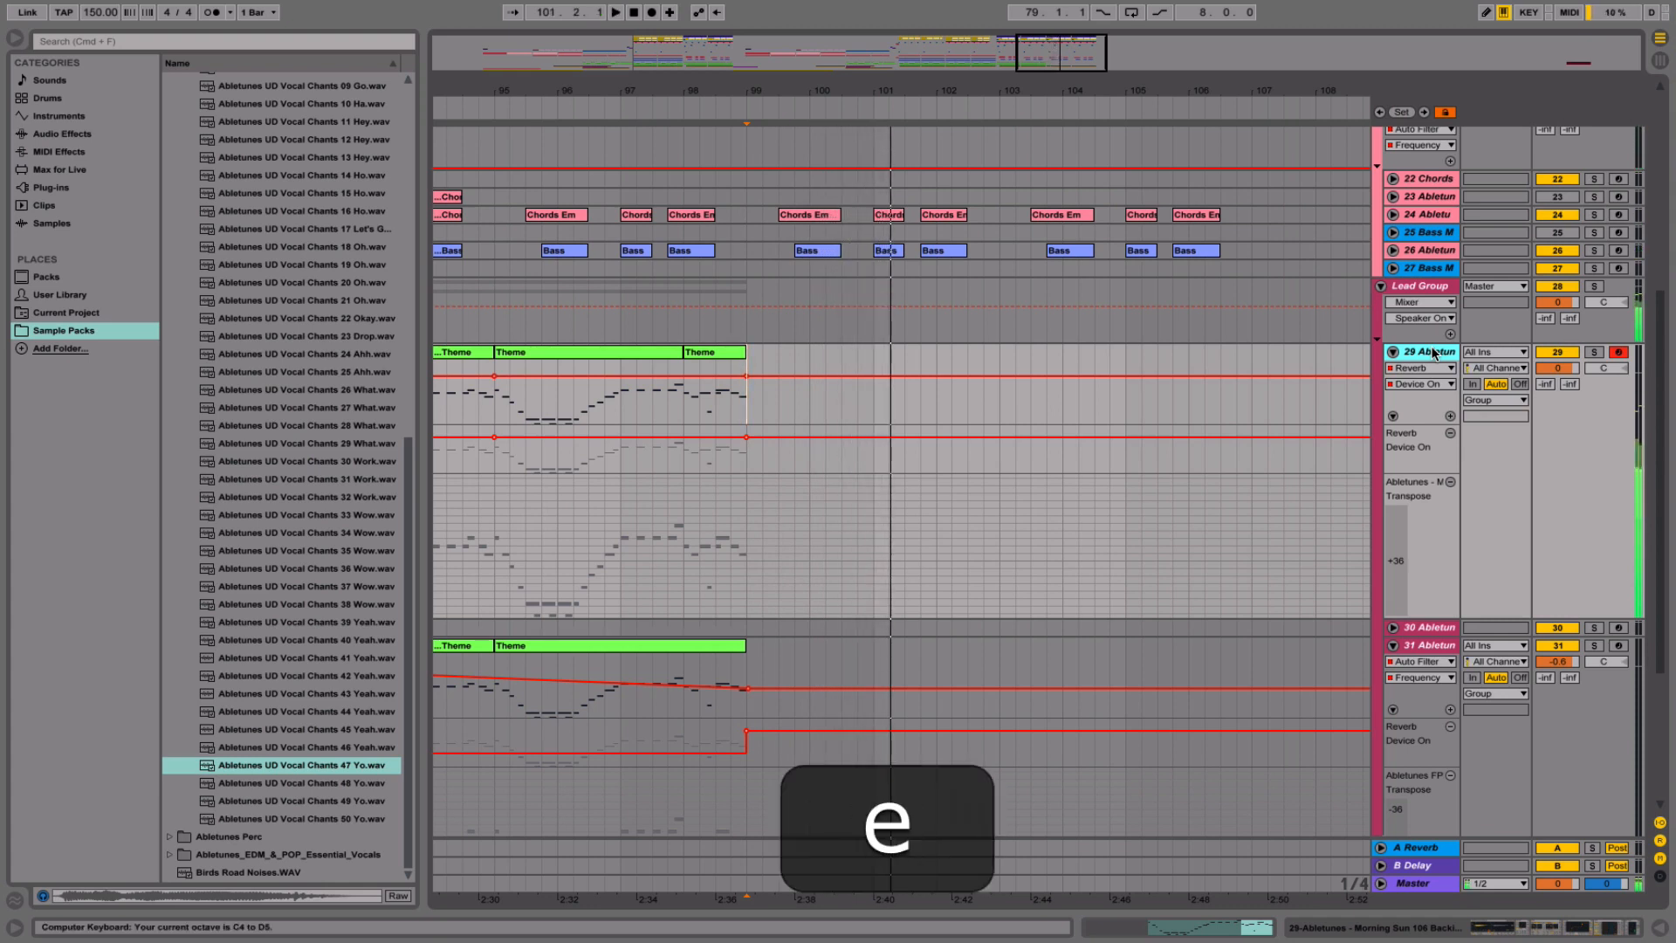
- Inspect the device chain of track 29 and show the Lead Group's Auto Filter Frequency automation
{"action": "double_click", "coordinate": [1439, 354]}
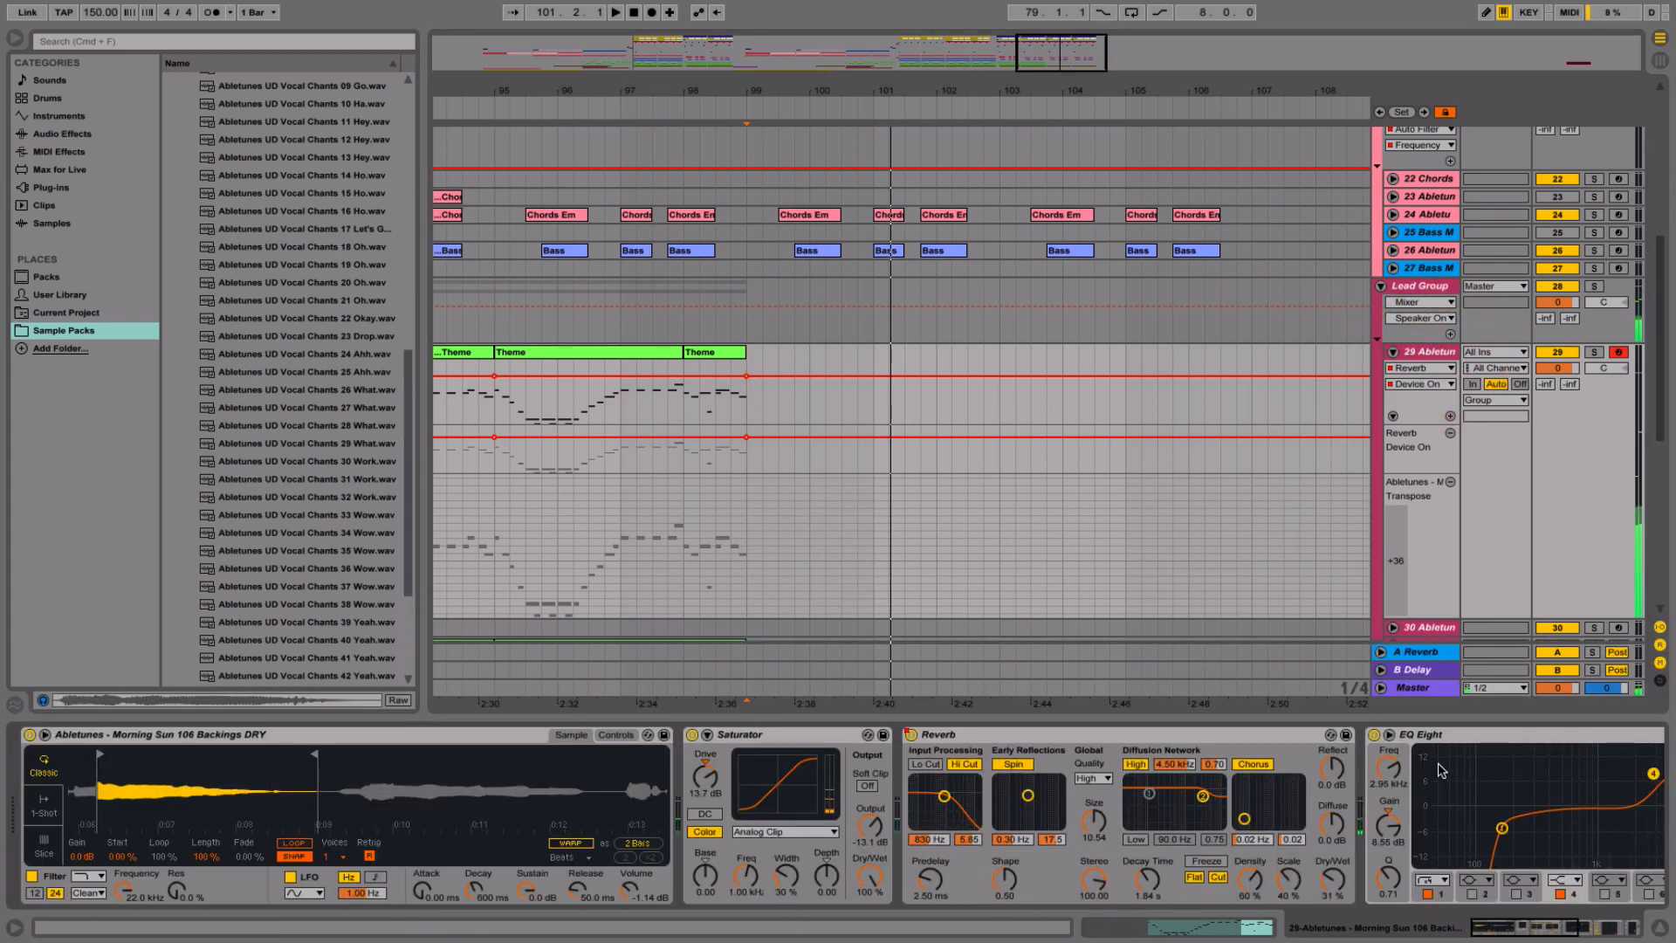
{"action": "scroll", "coordinate": [1441, 770], "scroll_direction": "right", "scroll_amount": 5}
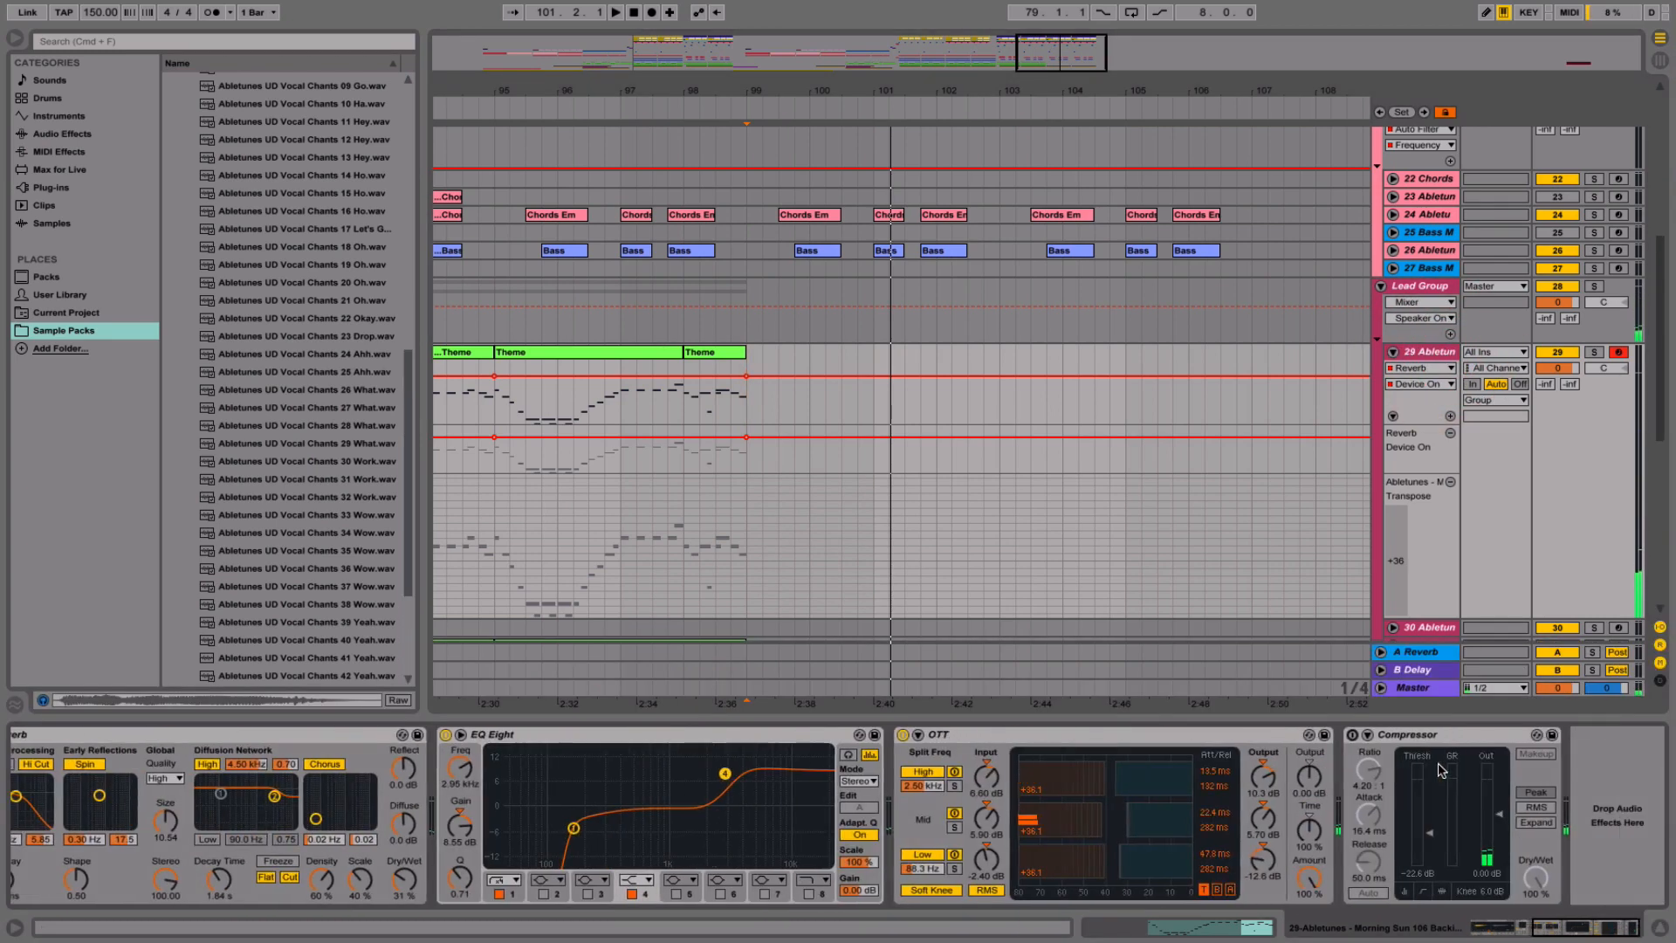
{"action": "left_click", "coordinate": [1429, 294]}
{"action": "left_click", "coordinate": [1439, 736]}
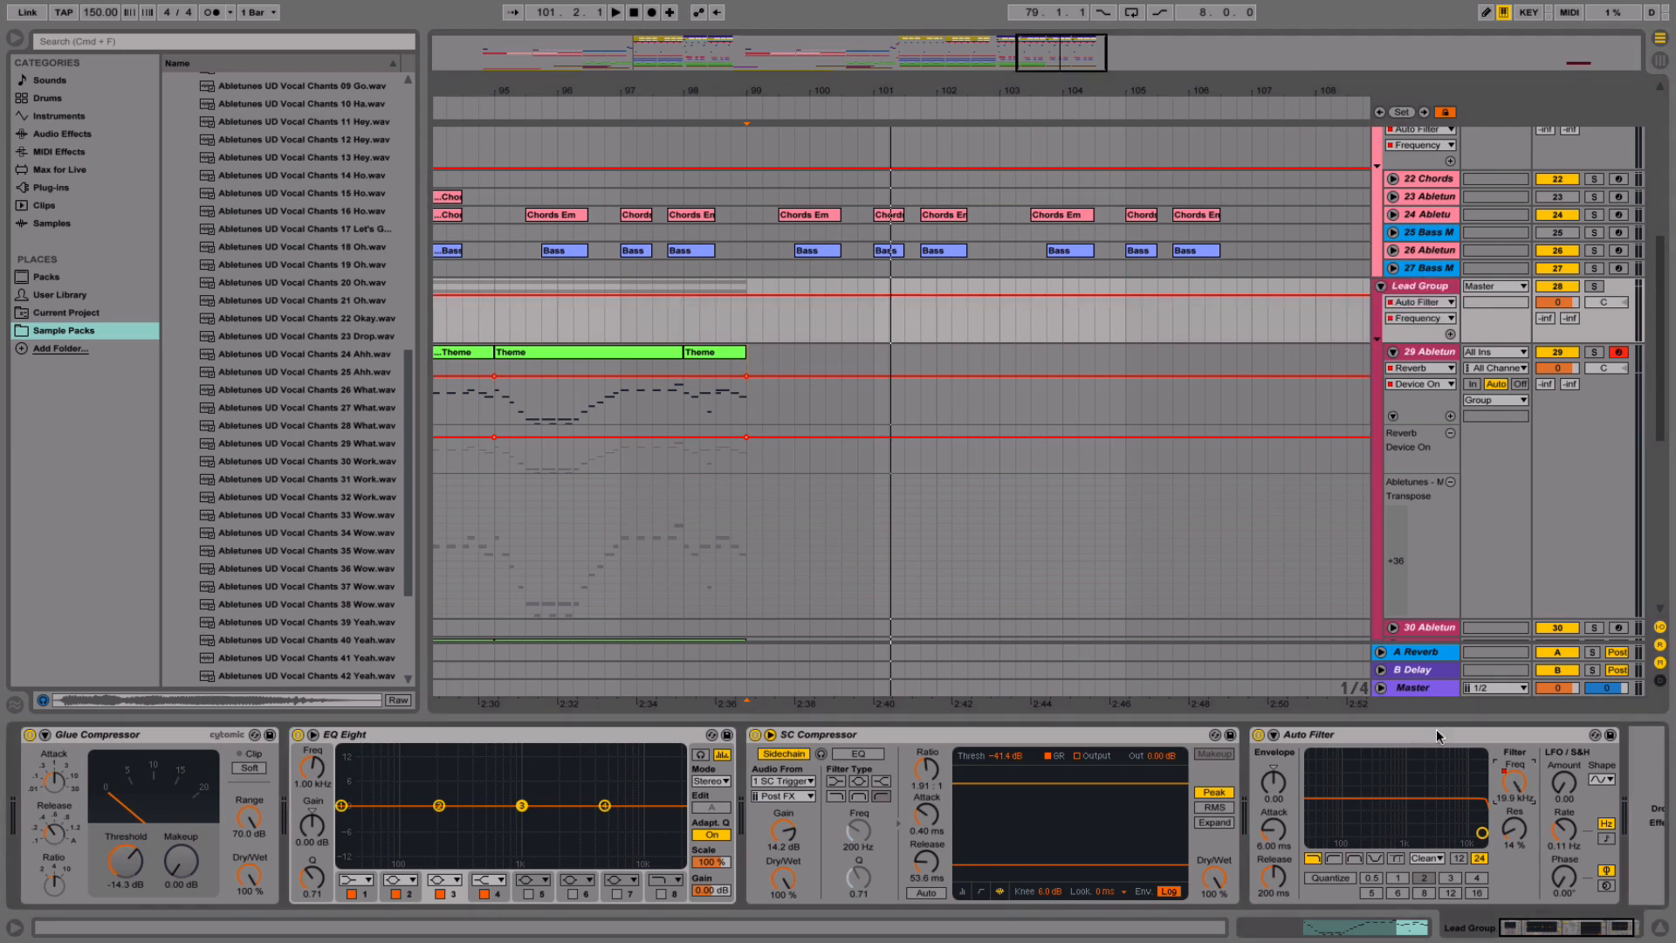
- Lower the Lead Group's Auto Filter Frequency automation after bar 99 to about 298 Hz with a ramp down, and audition it from 97.4
{"action": "mouse_move", "coordinate": [751, 320]}
{"action": "left_mouse_down"}
{"action": "mouse_move", "coordinate": [1328, 299]}
{"action": "mouse_move", "coordinate": [1328, 319]}
{"action": "mouse_move", "coordinate": [784, 325]}
{"action": "left_mouse_up"}
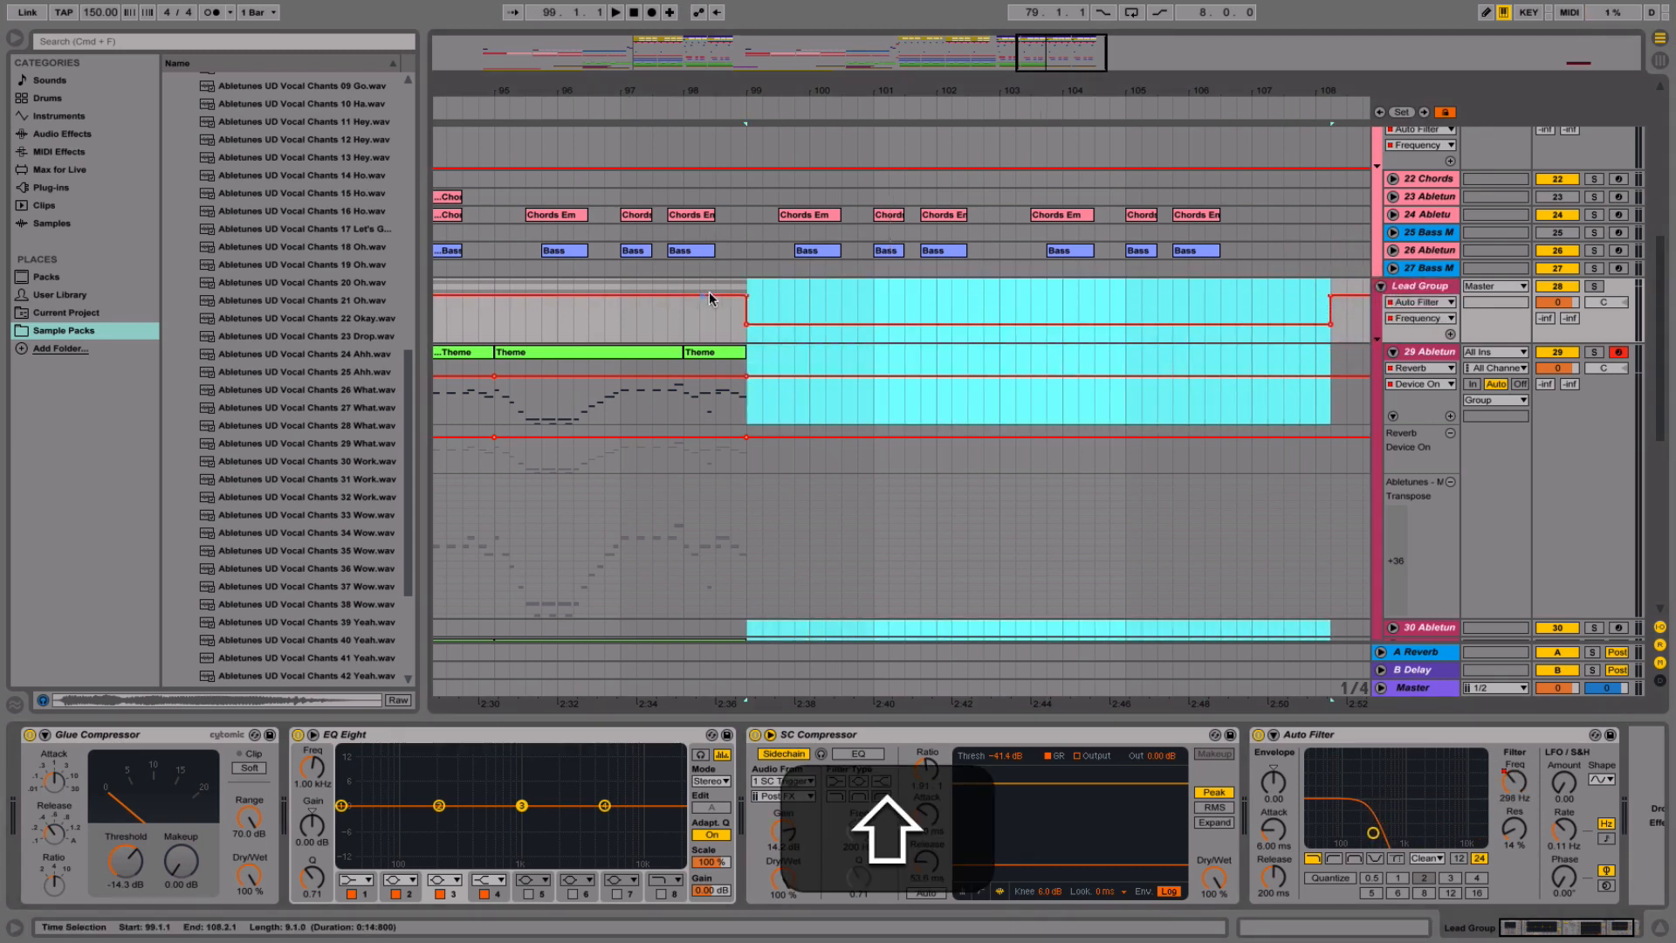
{"action": "left_click", "coordinate": [741, 297]}
{"action": "left_click", "coordinate": [672, 321]}
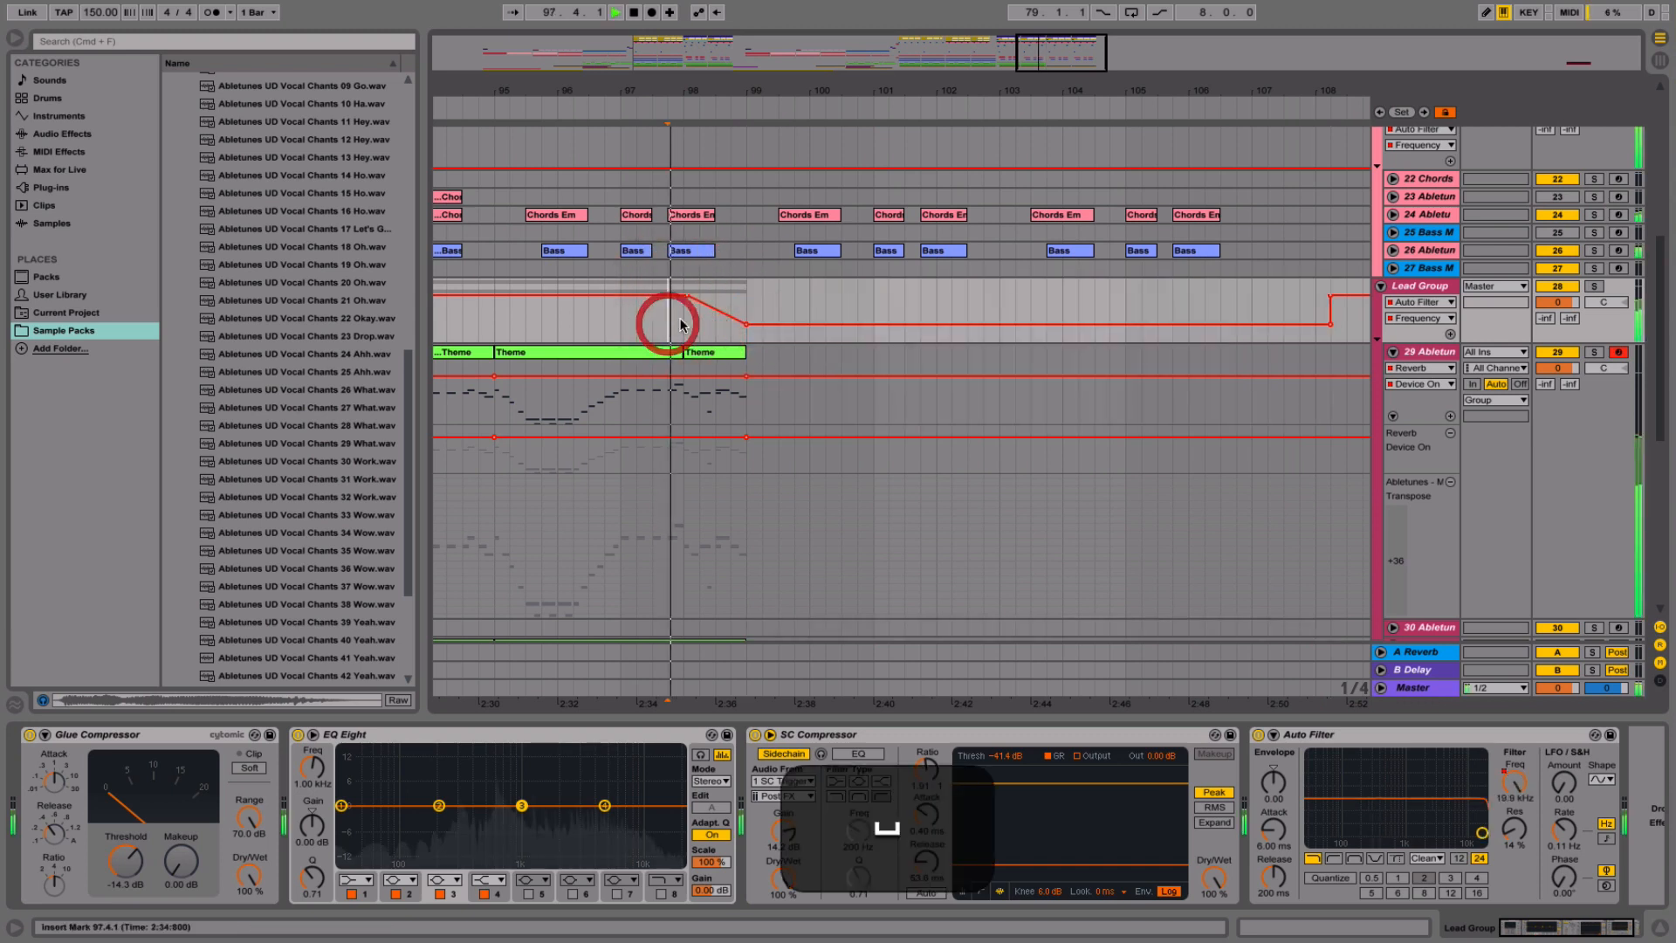
{"action": "key", "text": "space"}
{"action": "key", "text": "e"}
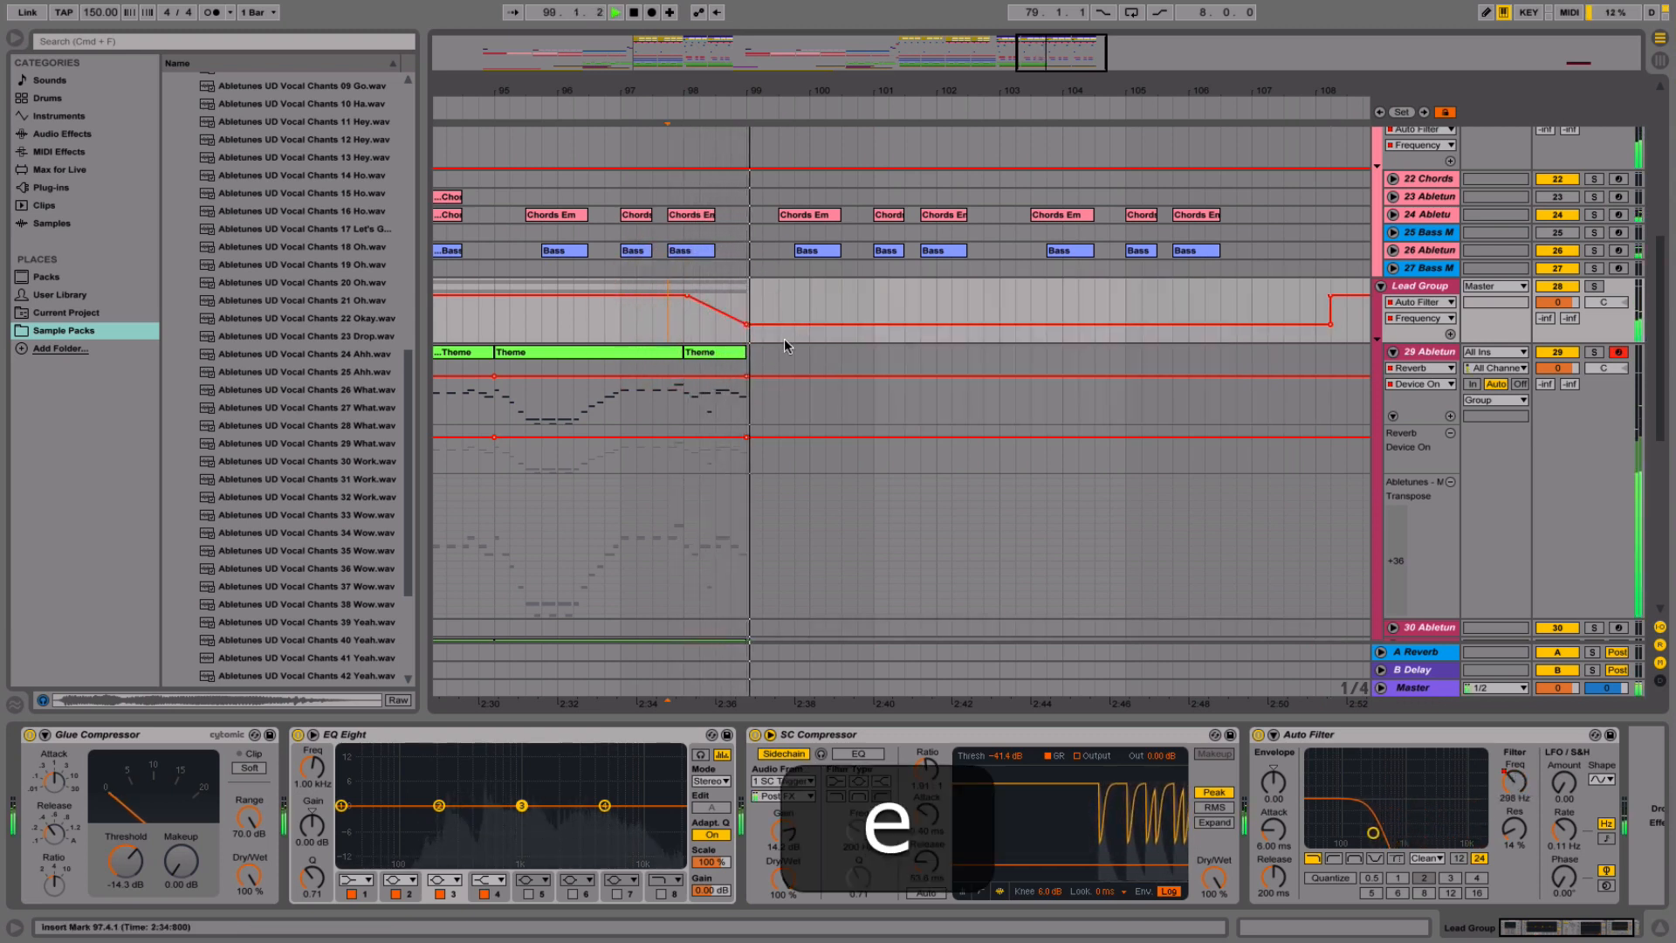
{"action": "key", "text": "shift+space"}
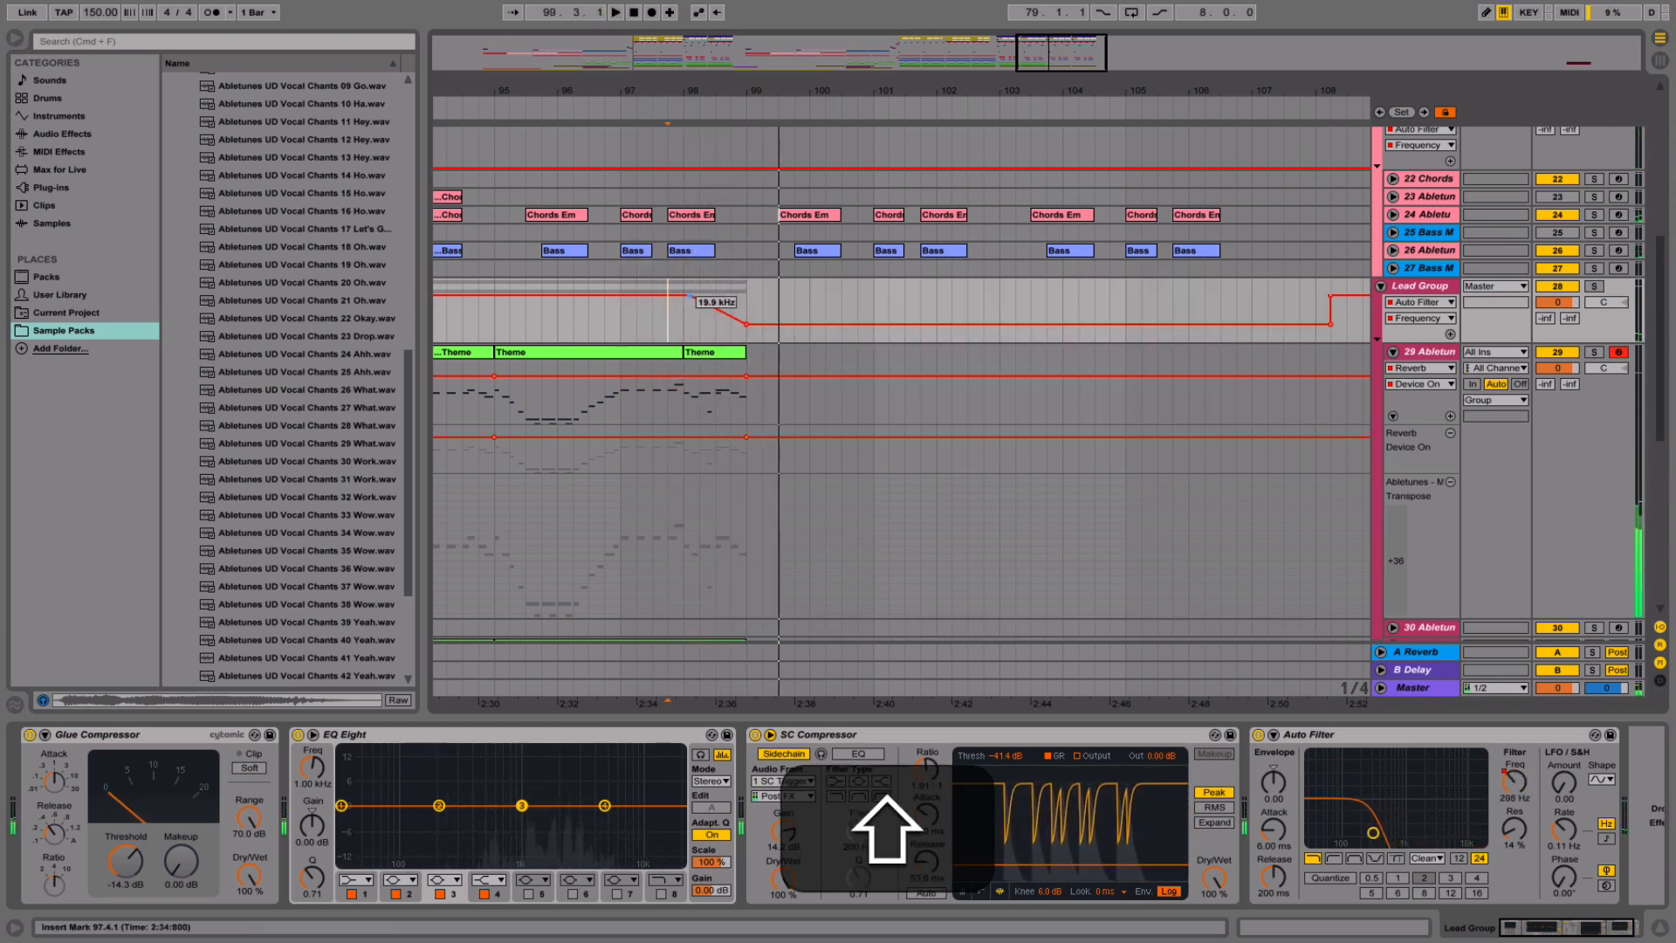
- Raise the Lead Group's filter frequency automation after bar 99 to about 3.42 kHz, shorten the ramp before it, and play from 98.3
{"action": "left_click_drag", "start_coordinate": [687, 295], "coordinate": [753, 307]}
{"action": "left_click", "coordinate": [711, 330]}
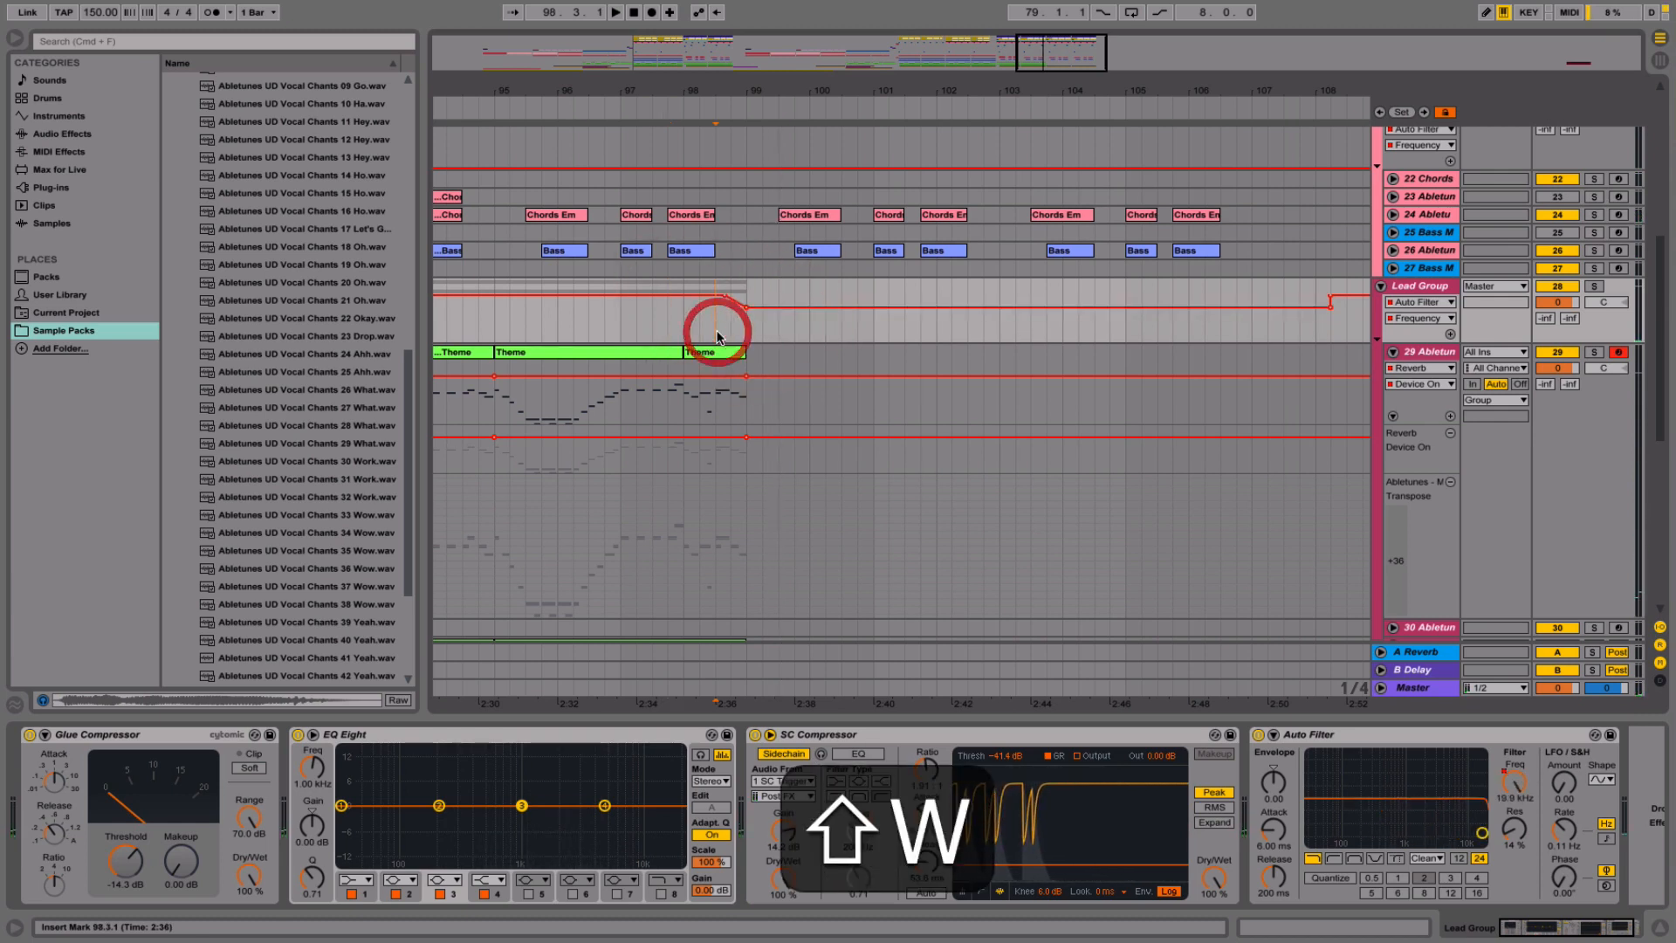
{"action": "key", "text": "space"}
- Improvise lead notes on track 29 over the playback and shift the computer keyboard octave down to C3 to D4
{"action": "key", "text": "e"}
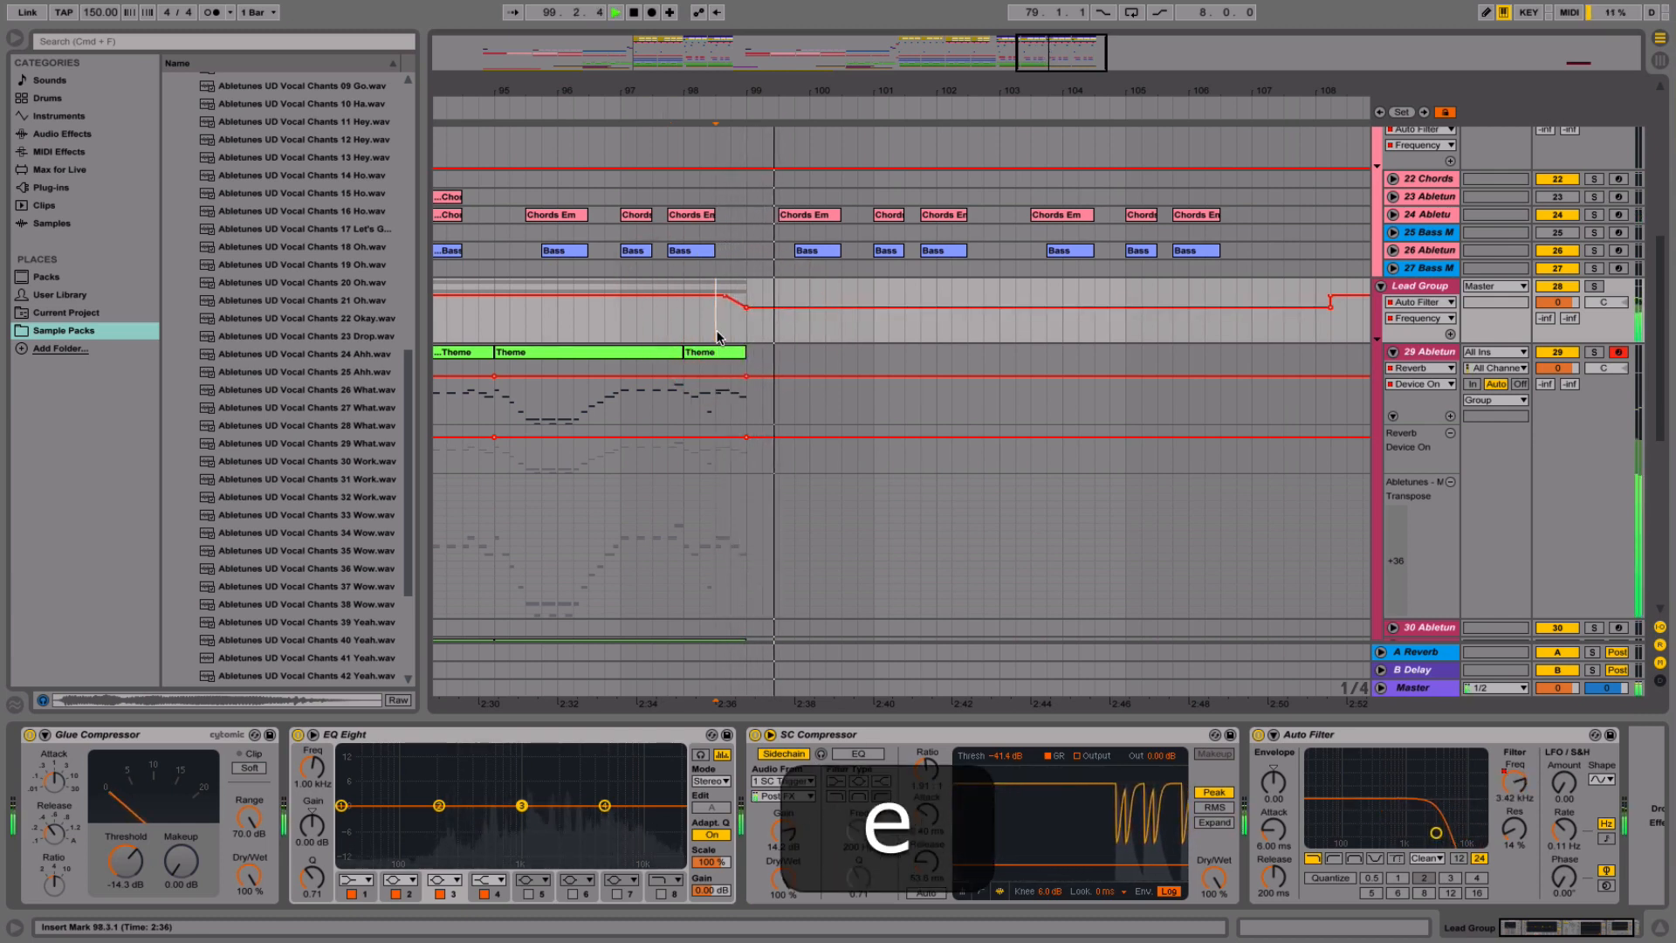
{"action": "key", "text": "e"}
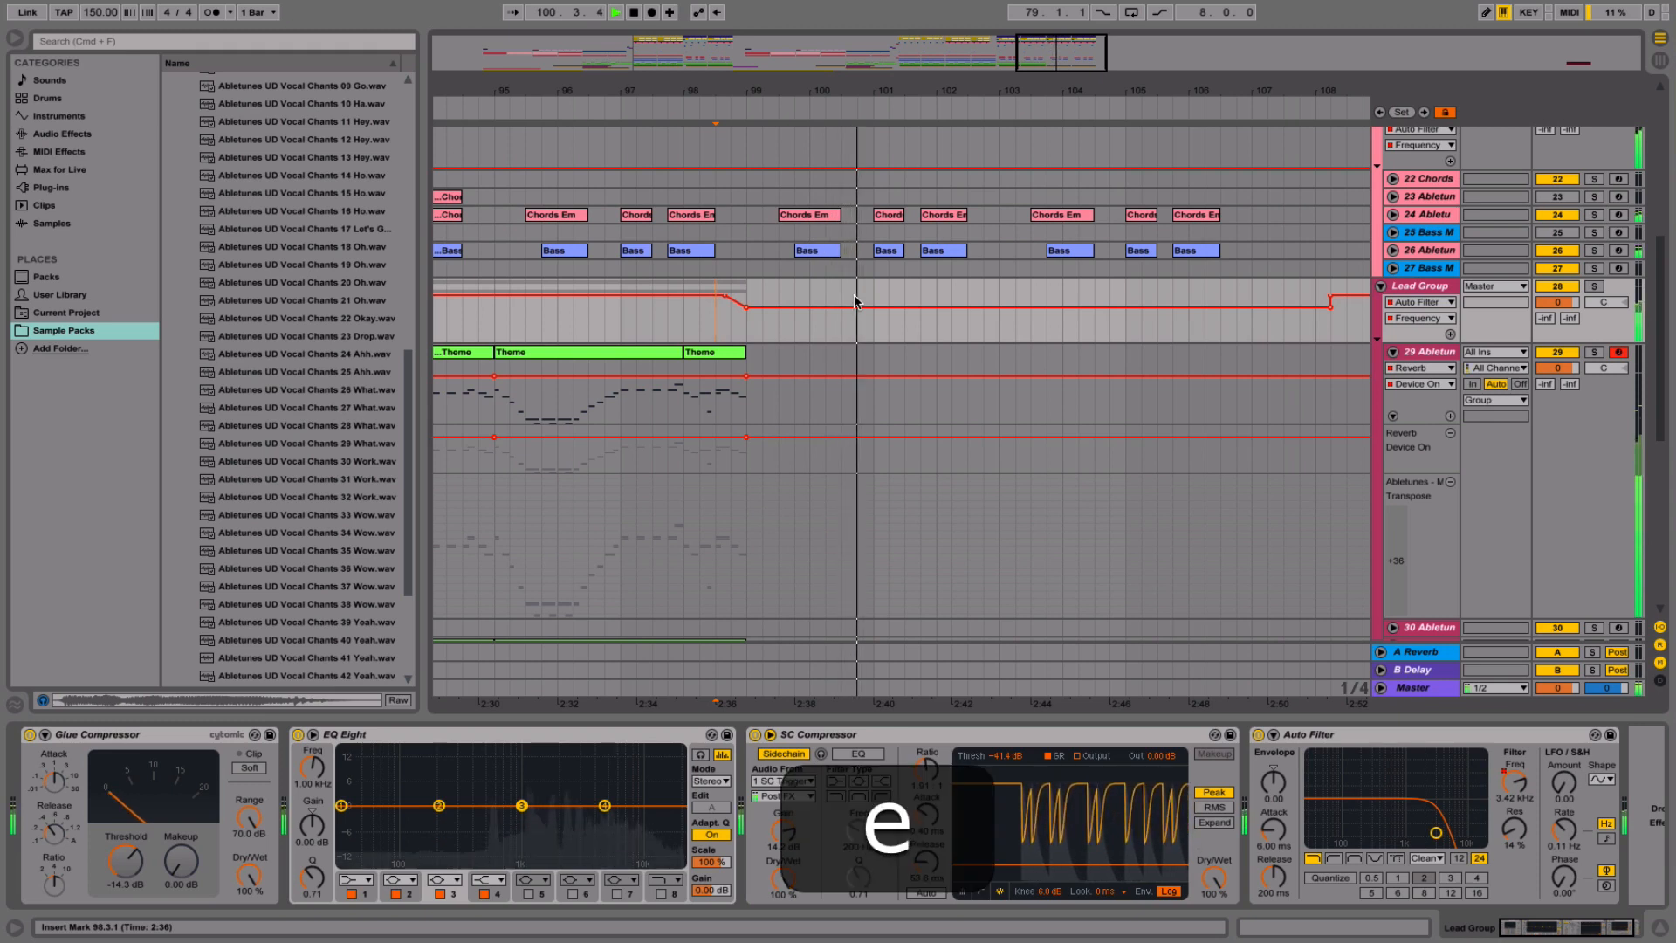
{"action": "key", "text": "z"}
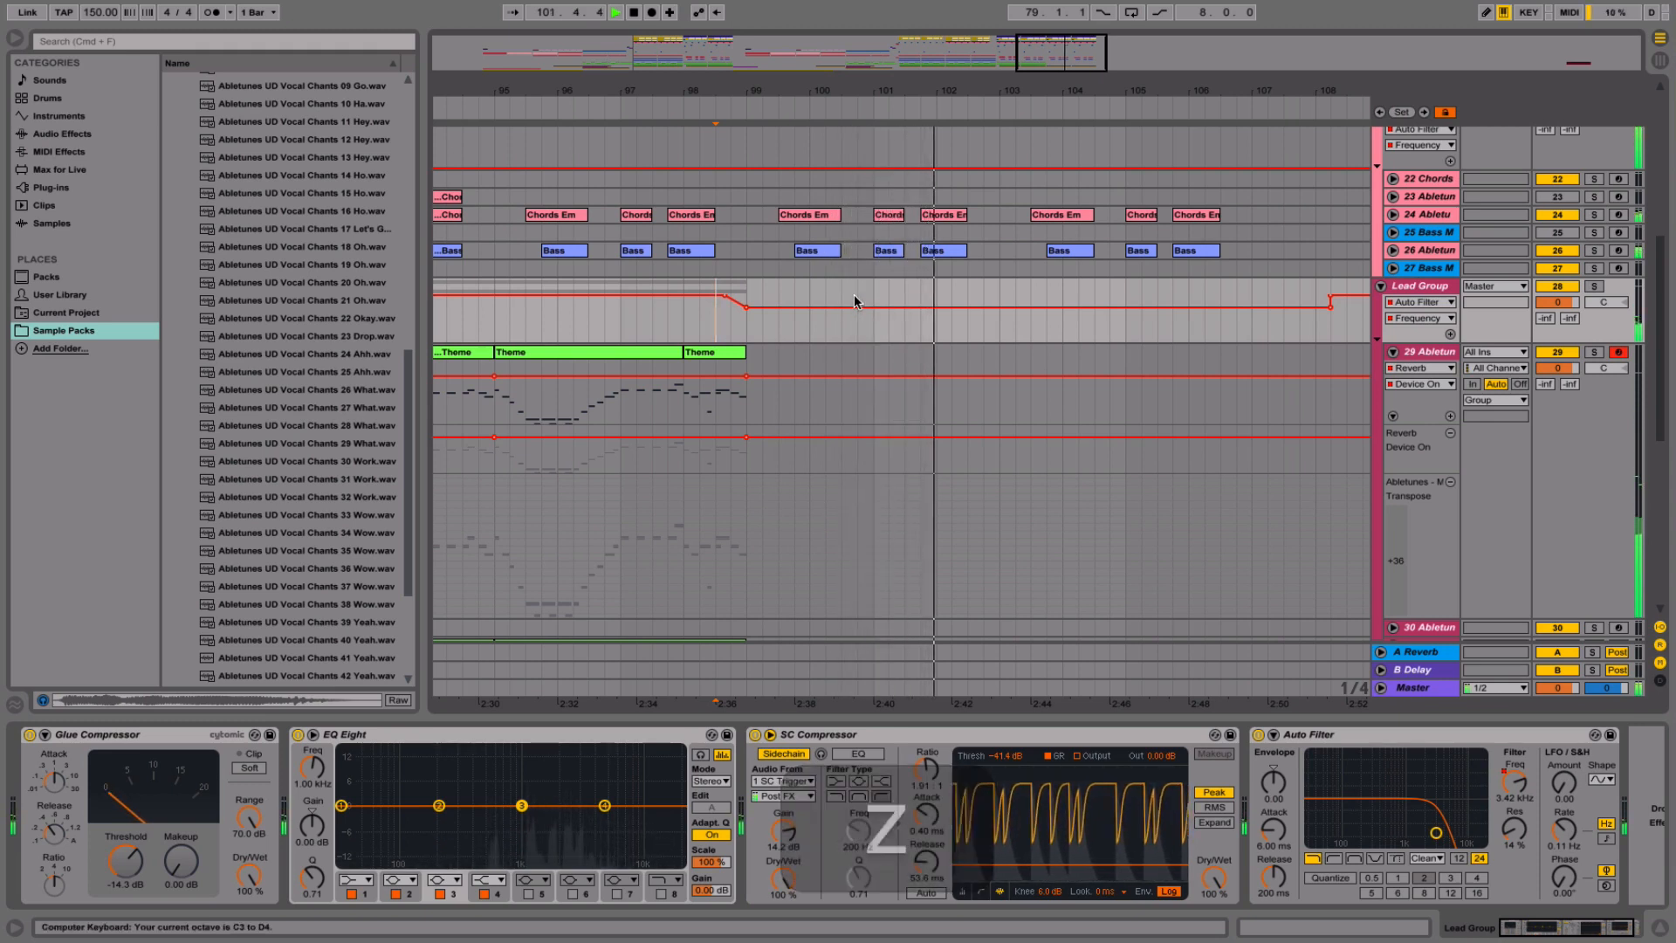
{"action": "key", "text": "e"}
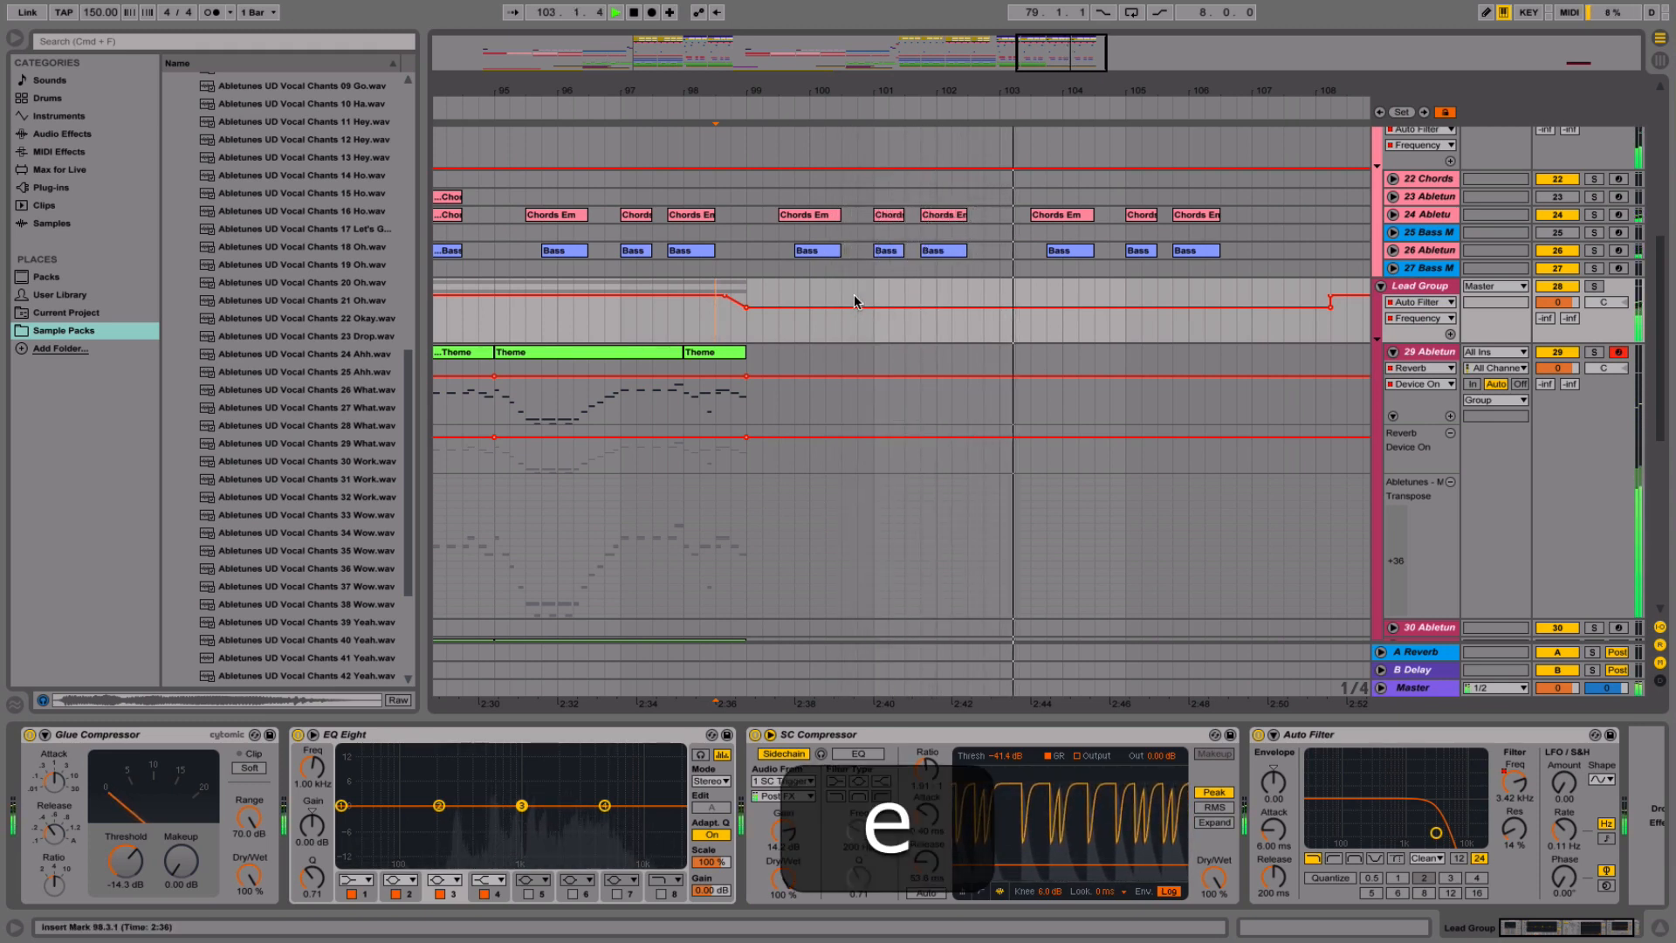
- Record a sparse lead part on track 29 from bar 99 to just past bar 103
{"action": "left_click", "coordinate": [748, 283]}
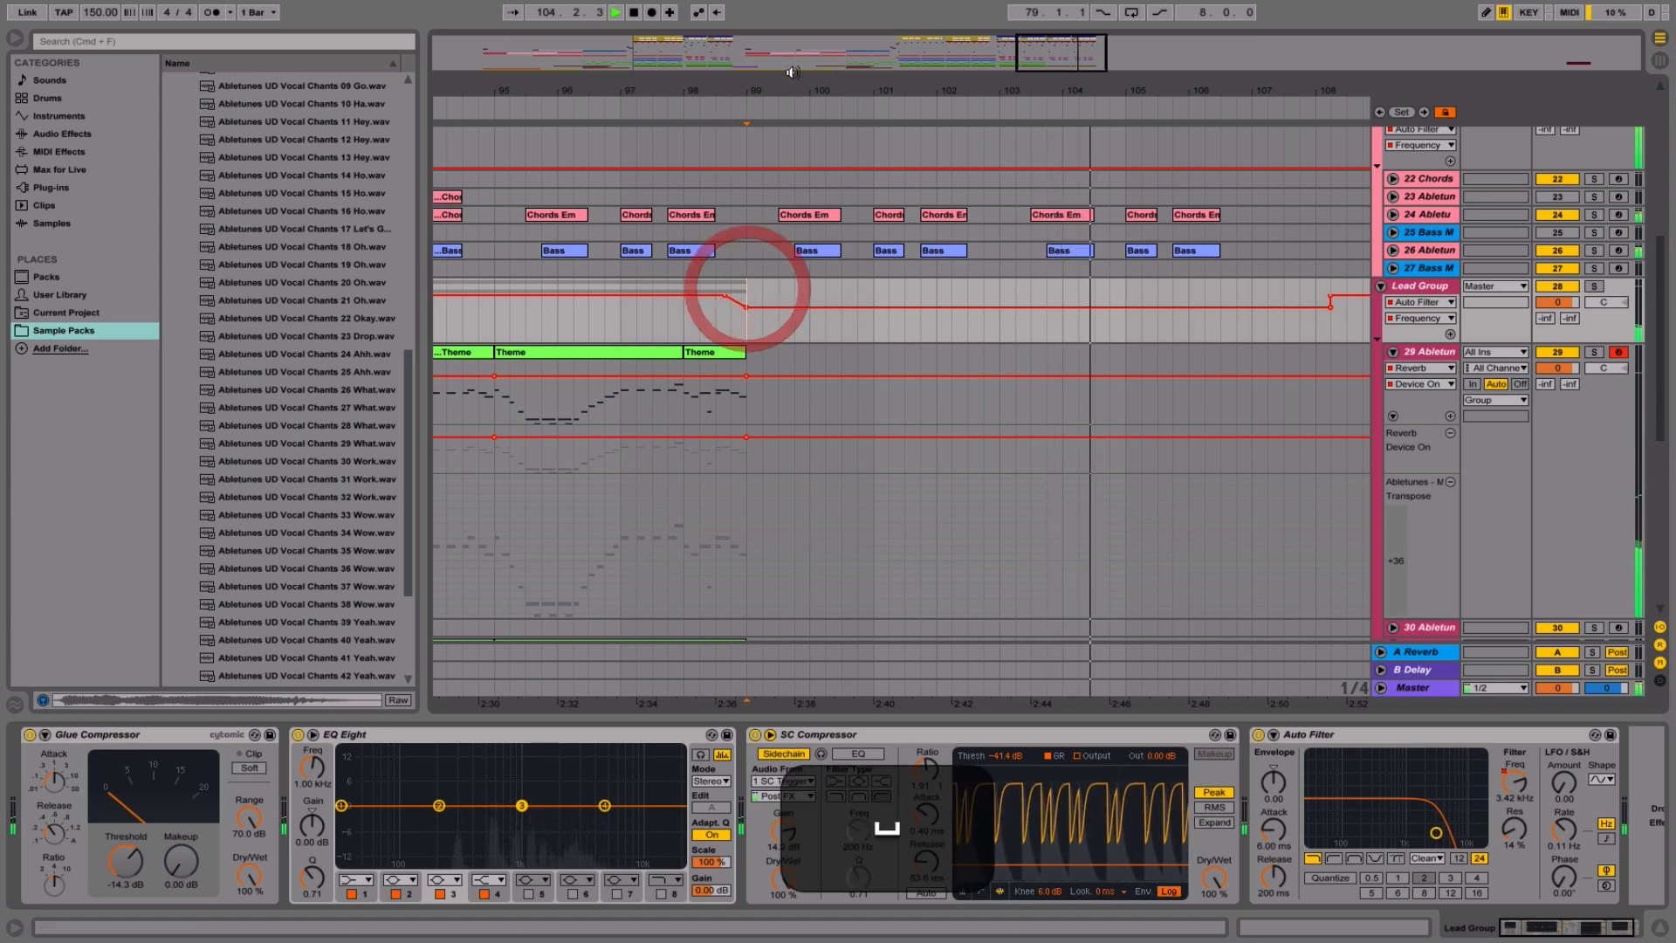
{"action": "left_click", "coordinate": [652, 12]}
{"action": "key", "text": "e"}
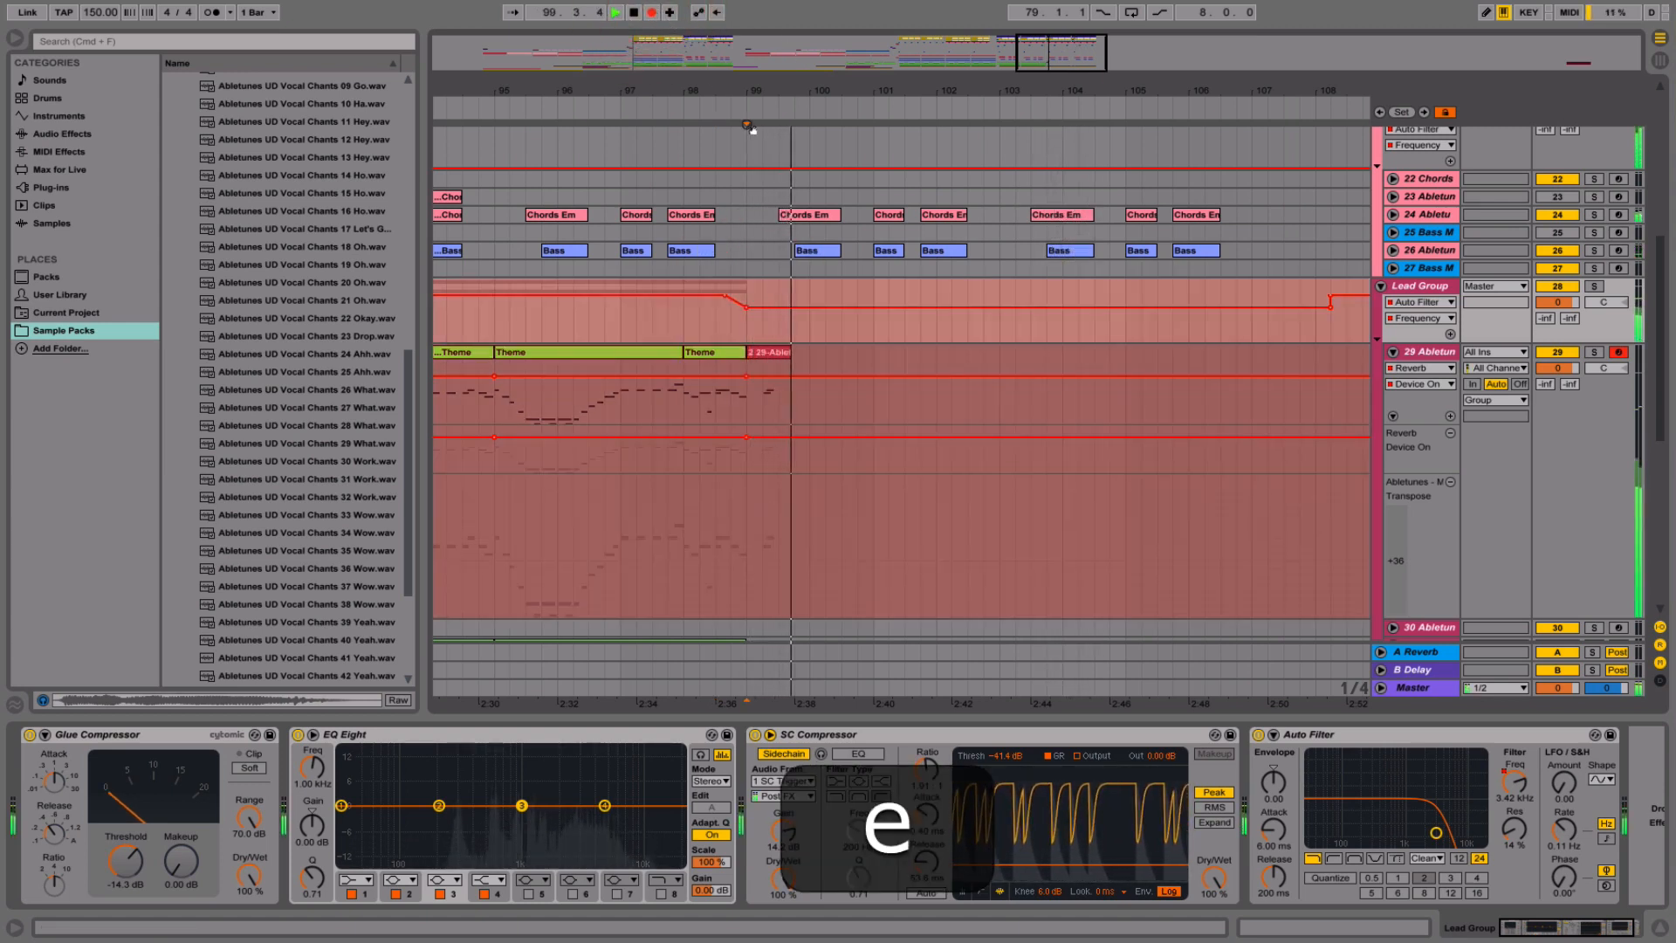
{"action": "key", "text": "e"}
{"action": "key", "text": "e"}
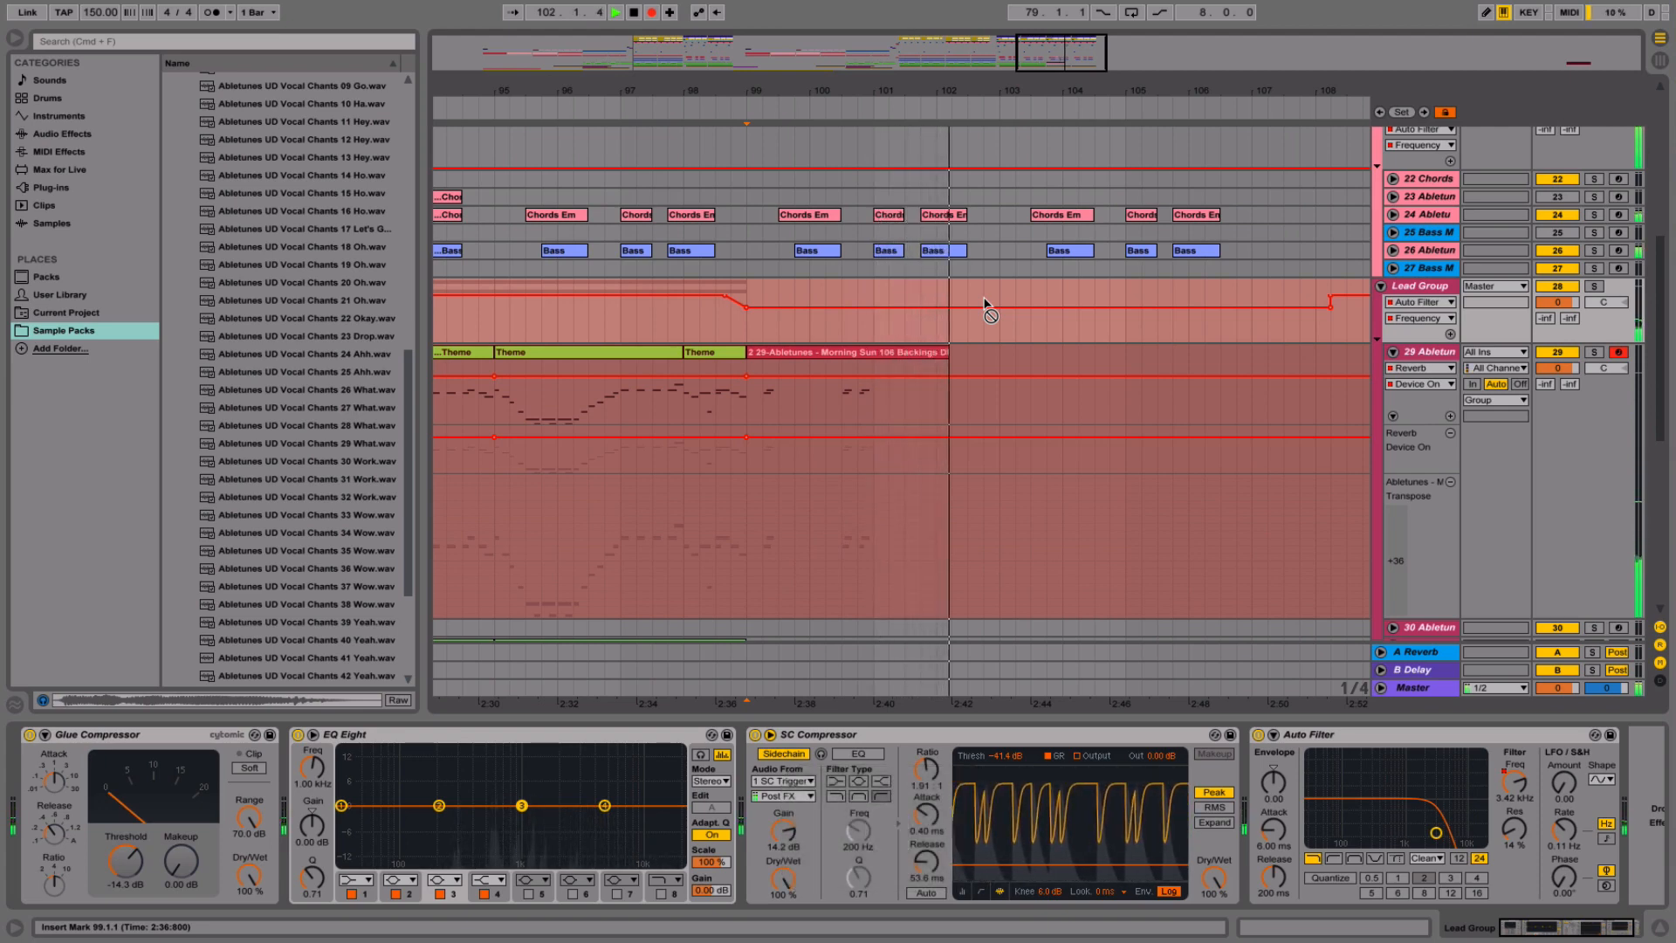
{"action": "key", "text": "w"}
{"action": "key", "text": "space"}
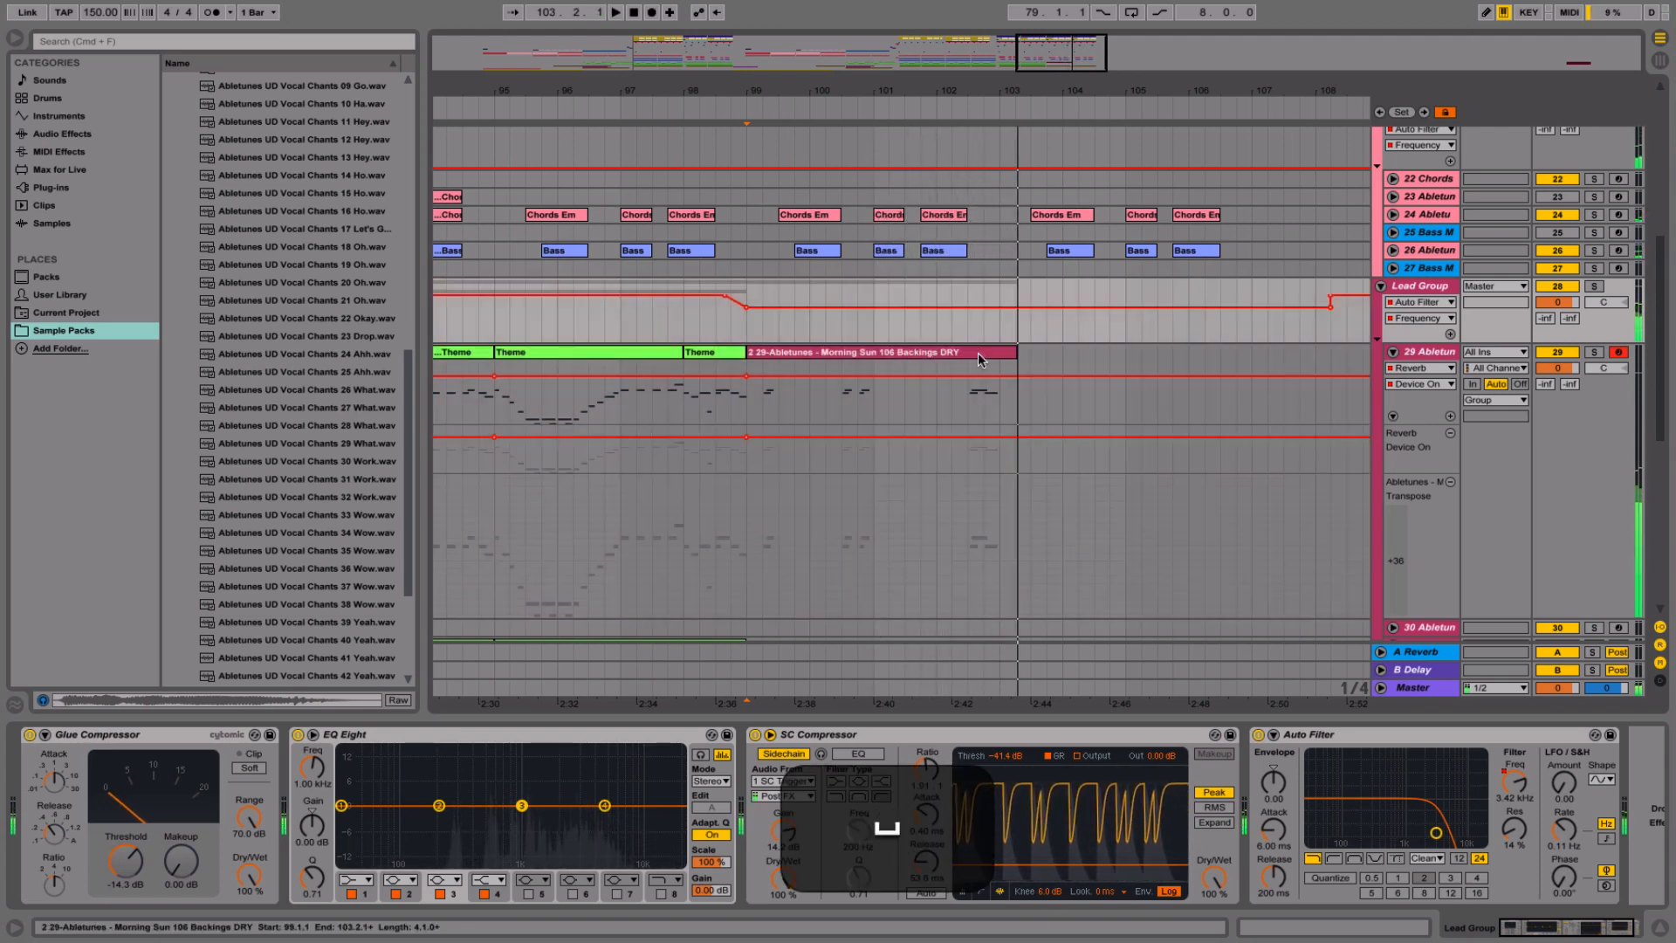
- Copy the end of the Theme clip before bar 99 on track 29 to 102.3 and play the result
{"action": "left_click", "coordinate": [962, 367]}
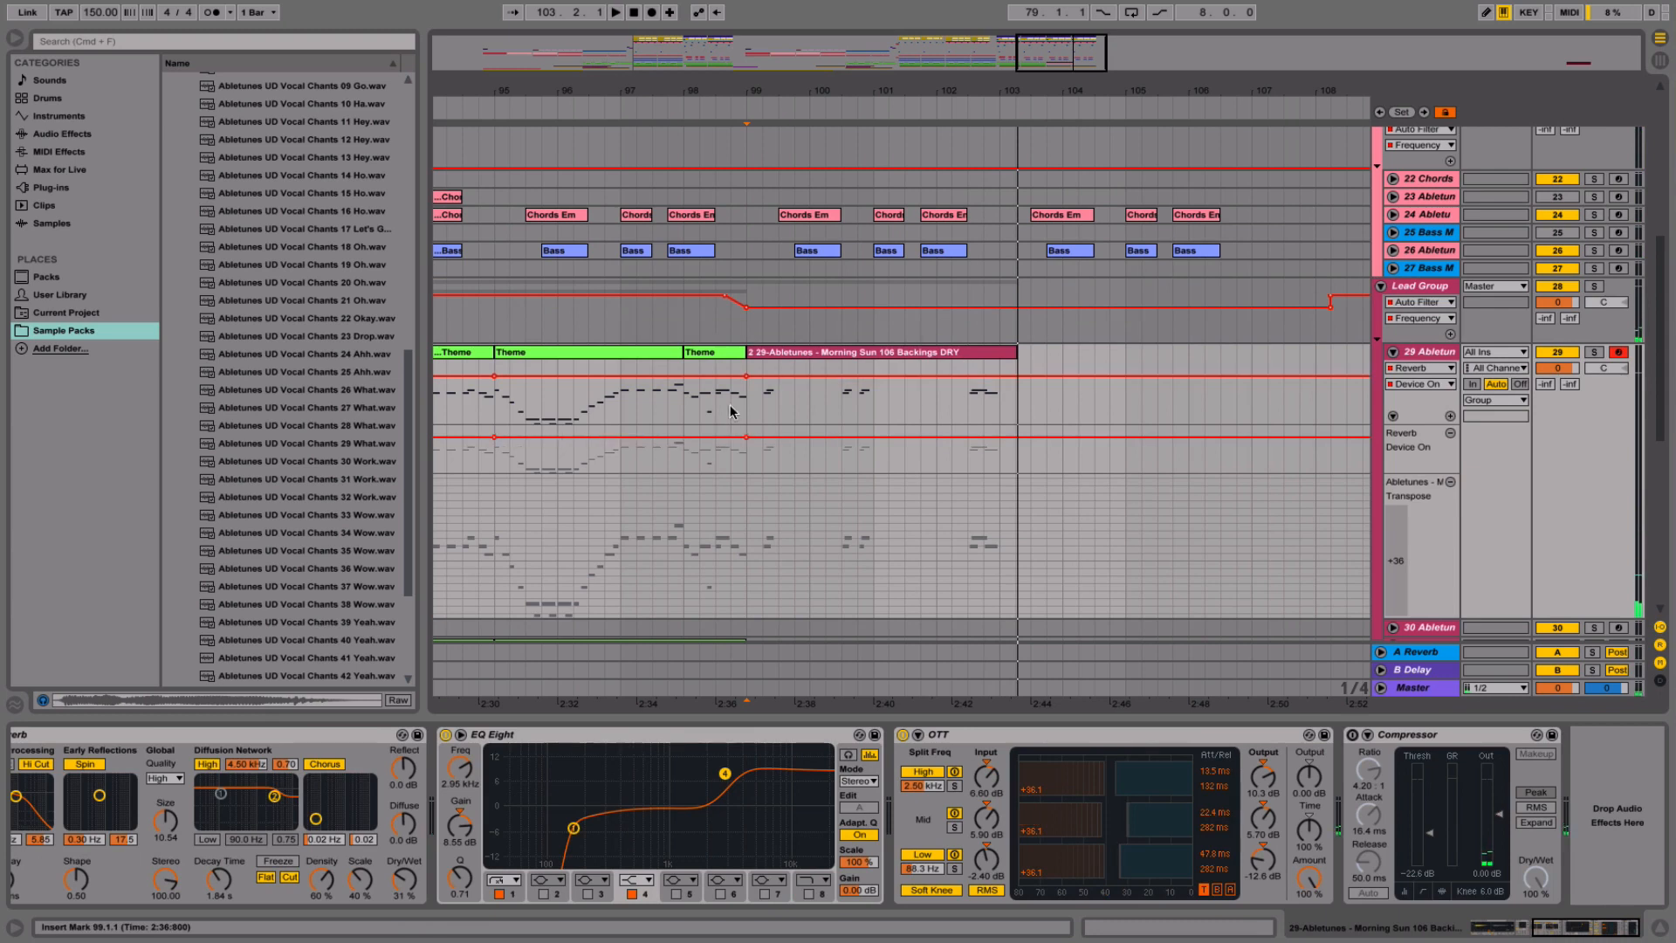
{"action": "left_click_drag", "start_coordinate": [715, 406], "coordinate": [746, 406]}
{"action": "key", "text": "super+c"}
{"action": "left_click", "coordinate": [968, 403]}
{"action": "key", "text": "super+v"}
{"action": "key", "text": "space"}
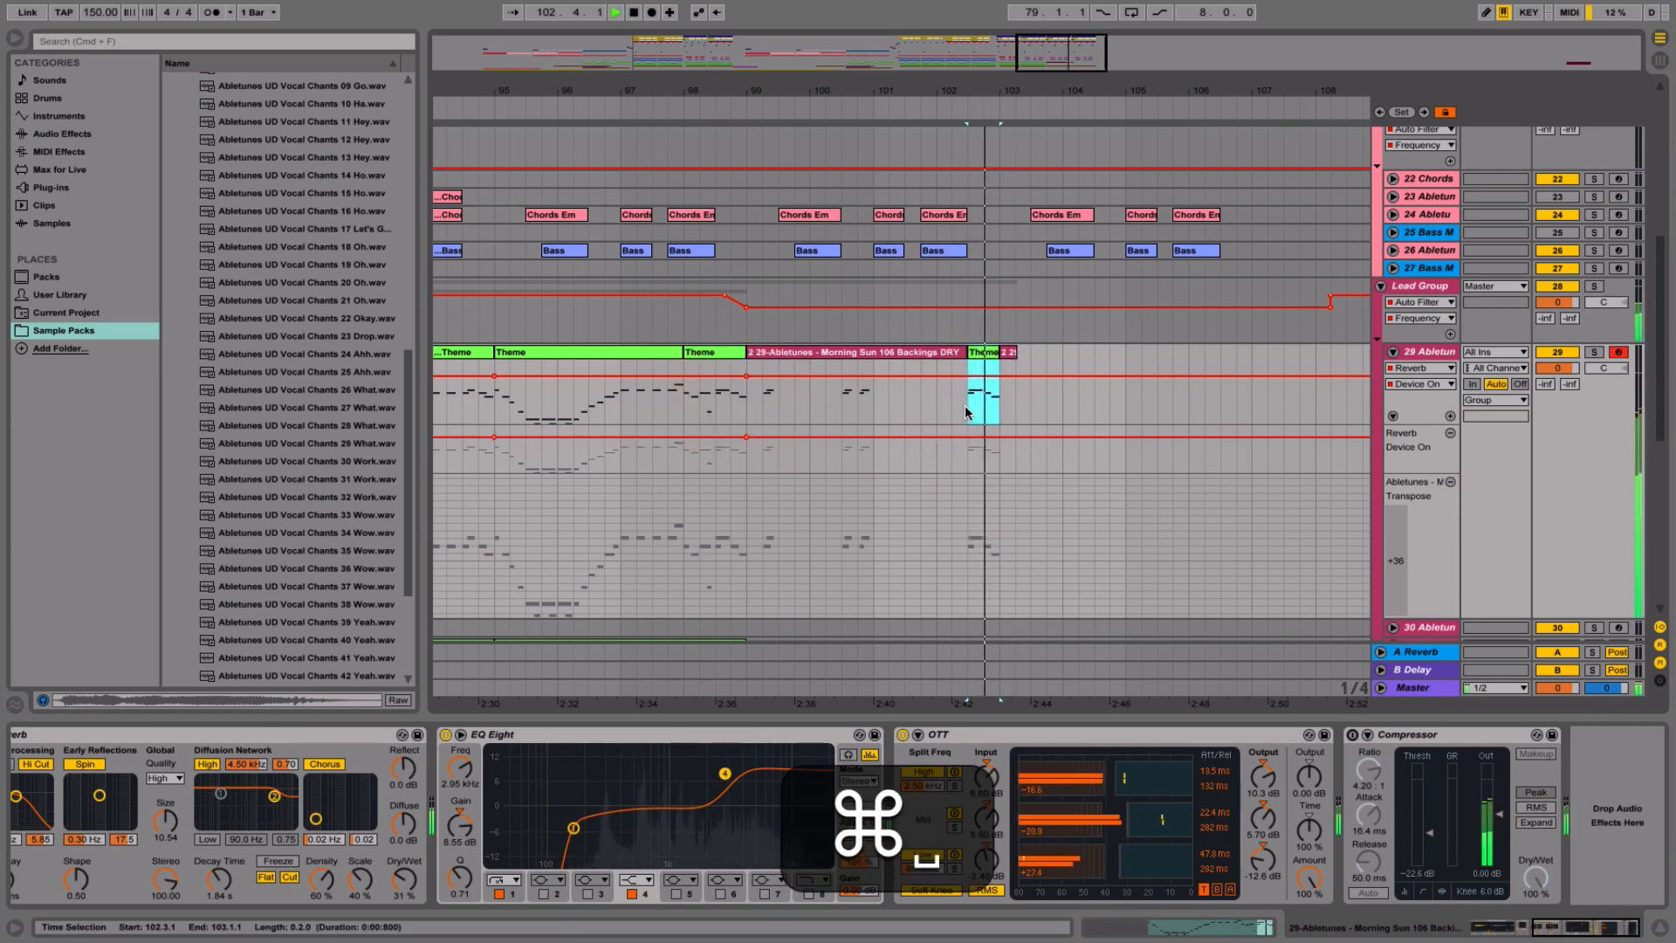
{"action": "key", "text": "shift+space"}
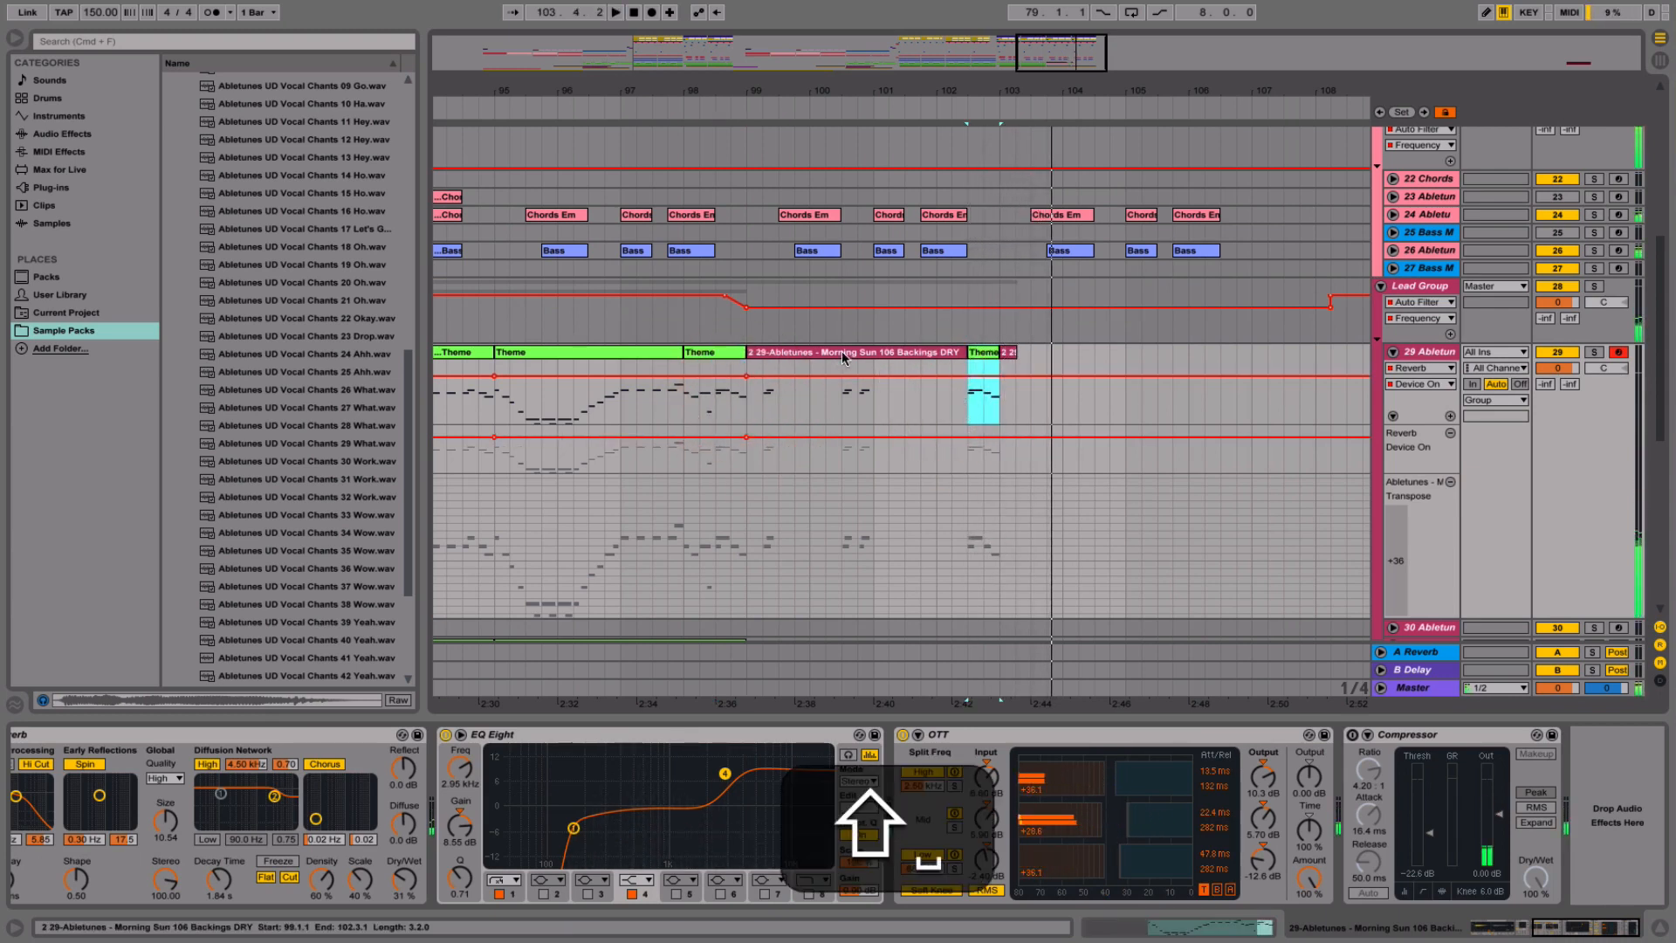
- Consolidate the track 29 lead from bar 99 to 103, duplicate it to bar 107, and play it from bar 99
{"action": "left_click", "coordinate": [843, 358], "text": "shift"}
{"action": "key", "text": "super+j"}
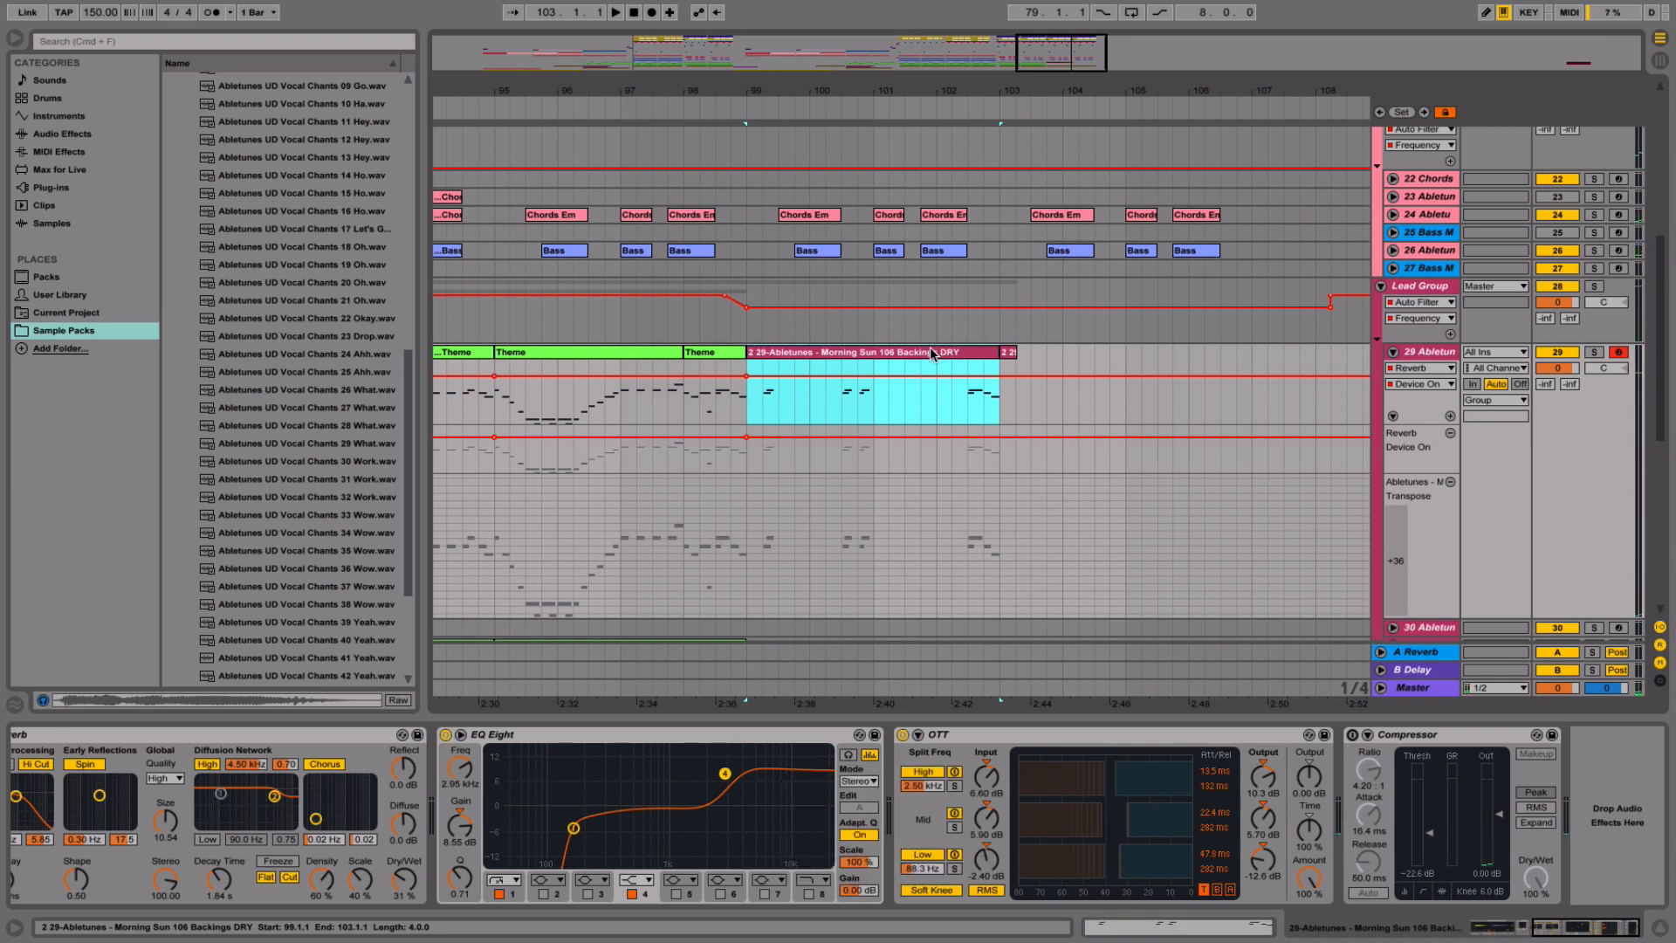
{"action": "left_click", "coordinate": [889, 352]}
{"action": "key", "text": "space"}
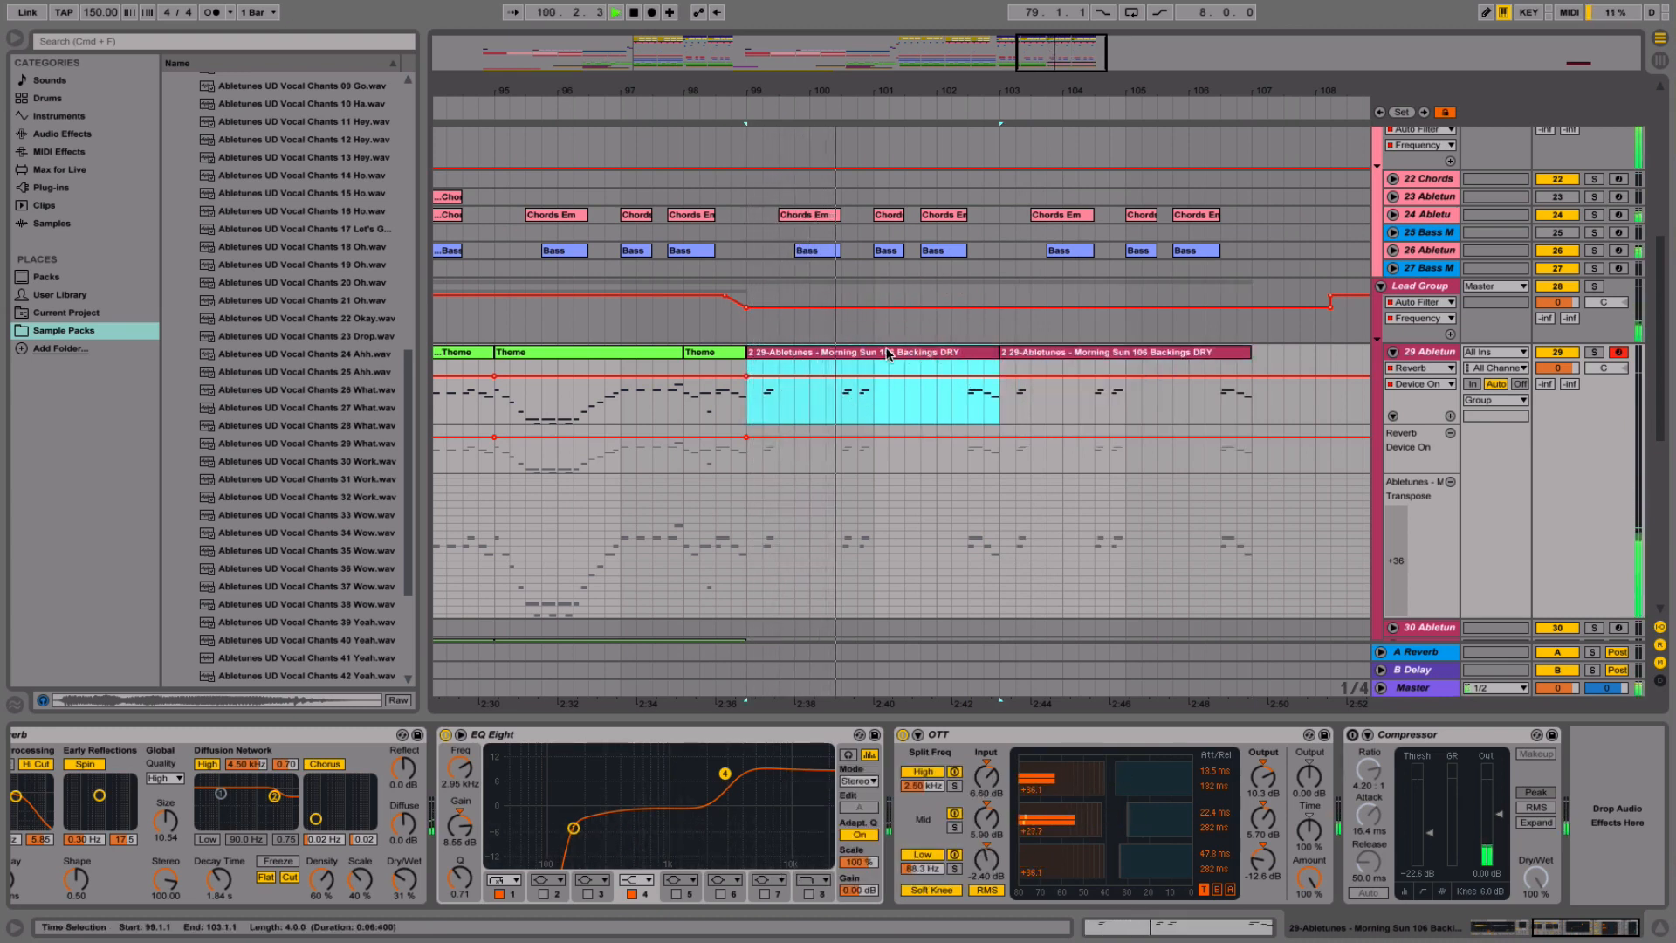
- In the first recorded lead clip's notes, nudge the C#3 notes around 1.2, 2.3 and 2.4 slightly earlier, and play them
{"action": "double_click", "coordinate": [889, 352]}
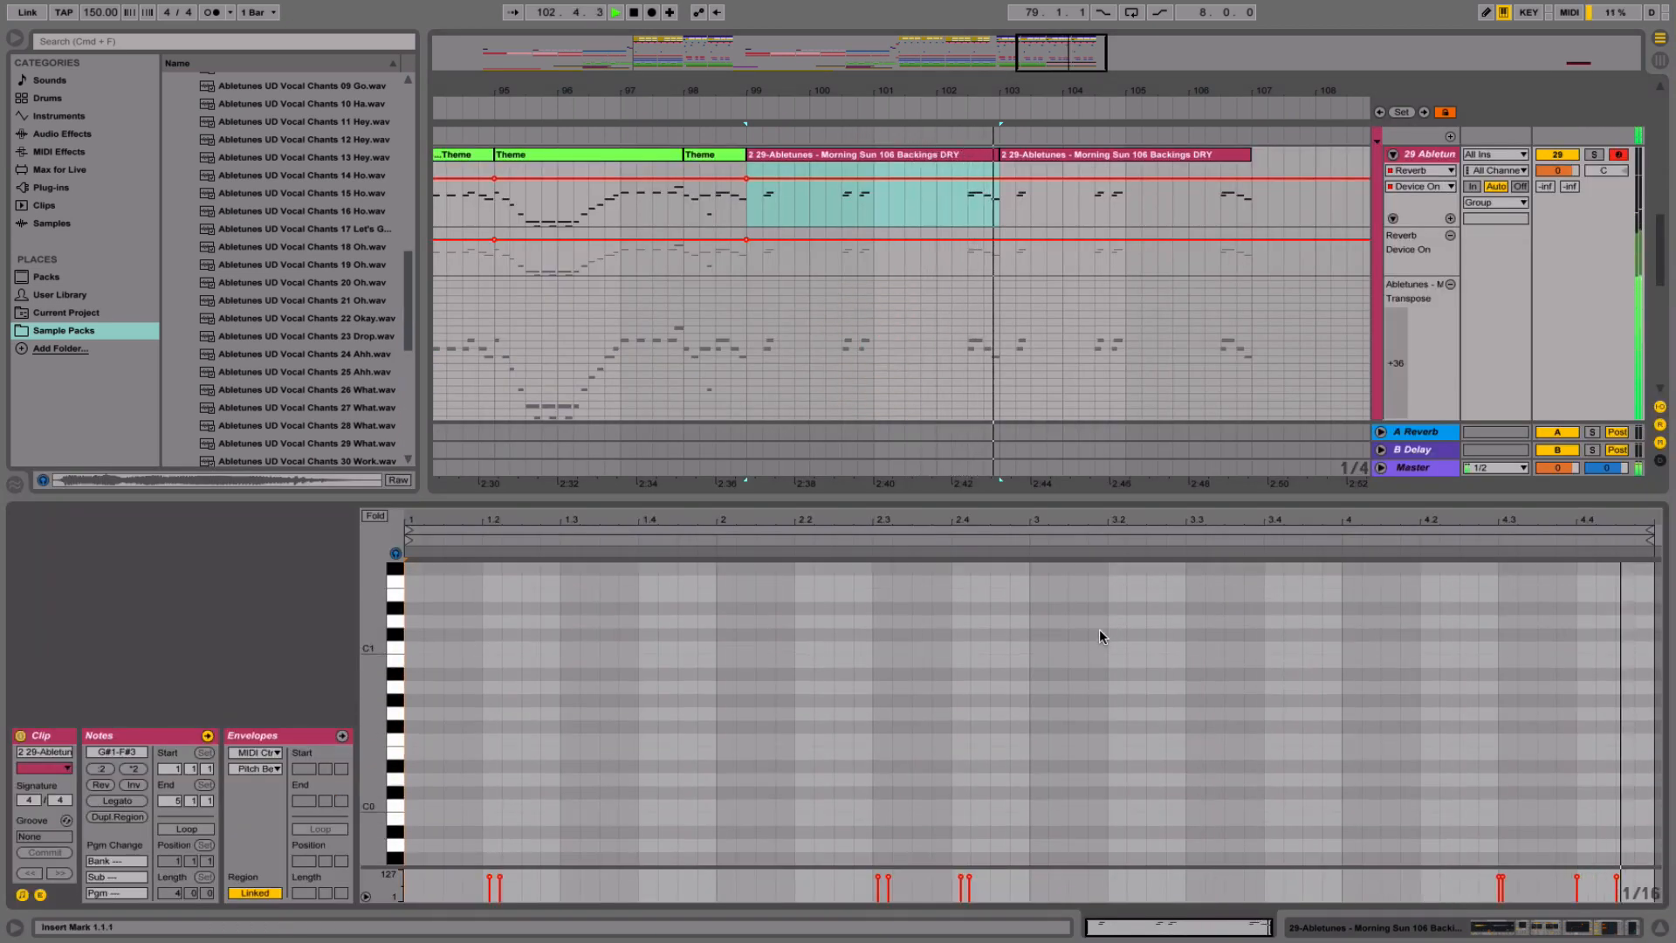
{"action": "scroll", "coordinate": [1100, 631], "scroll_direction": "up", "scroll_amount": 5}
{"action": "key", "text": "space"}
{"action": "left_click_drag", "start_coordinate": [1052, 698], "coordinate": [878, 724]}
{"action": "key", "text": "Left"}
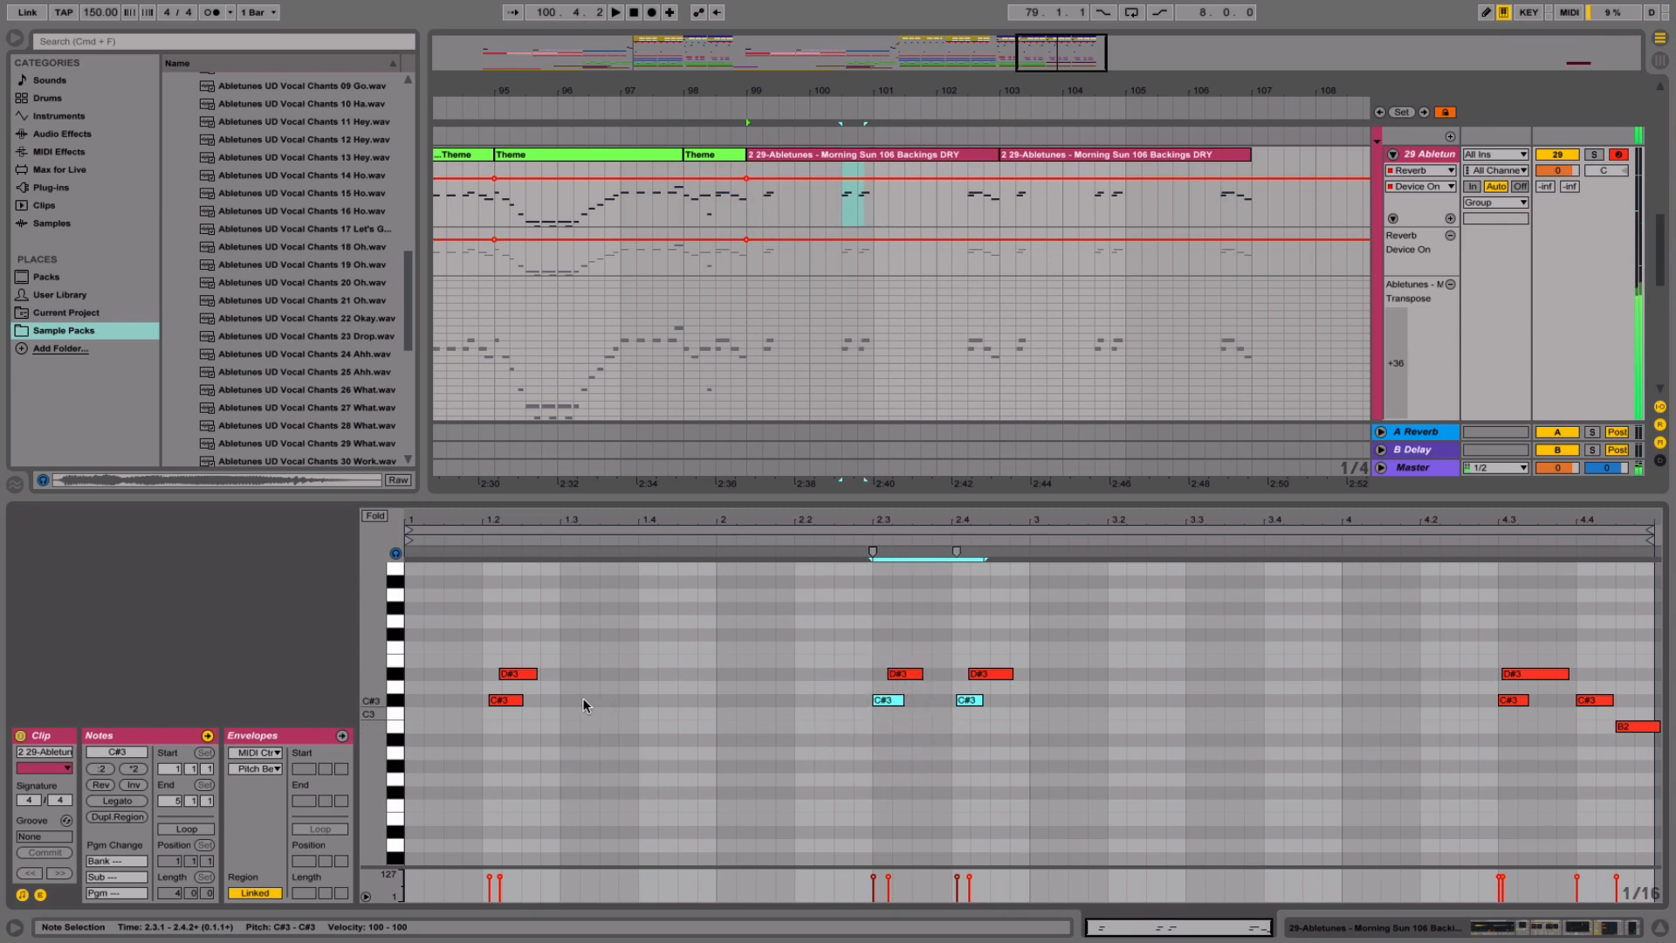
{"action": "left_click_drag", "start_coordinate": [565, 695], "coordinate": [463, 722]}
{"action": "key", "text": "Left"}
{"action": "key", "text": "space"}
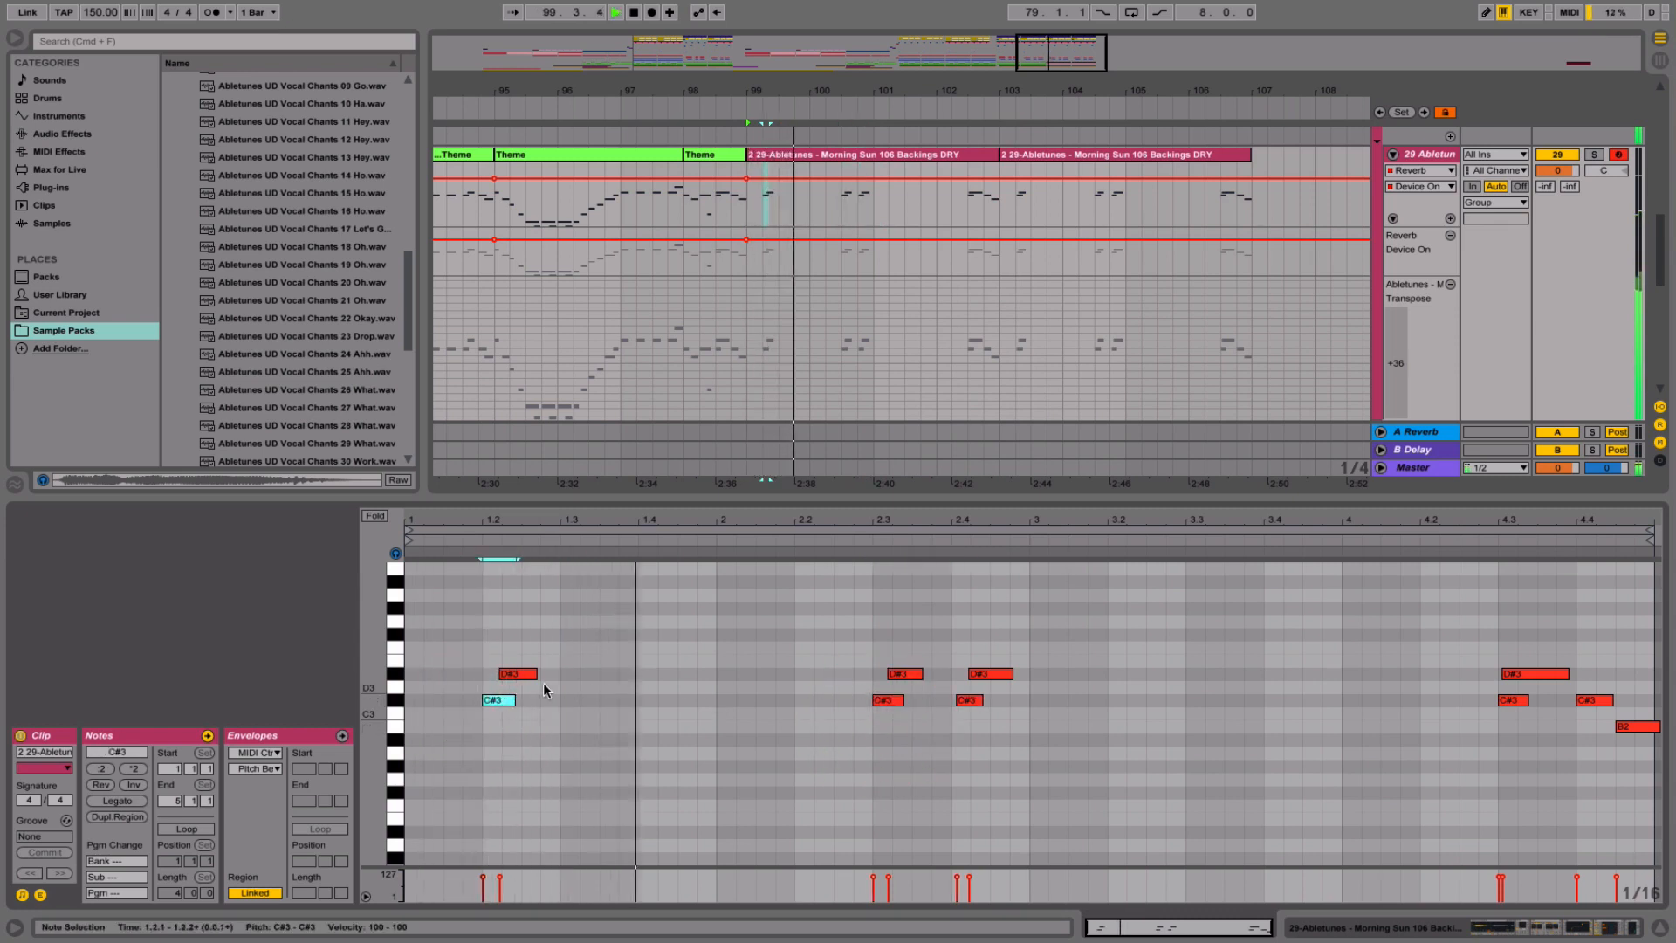
- Shift the D#3 notes after 1.2, 2.3 and 2.4 slightly earlier, lengthen them, and check the timing in playback
{"action": "mouse_move", "coordinate": [536, 674]}
{"action": "left_mouse_down"}
{"action": "mouse_move", "coordinate": [520, 675]}
{"action": "mouse_move", "coordinate": [563, 667]}
{"action": "left_mouse_up"}
{"action": "key", "text": "space"}
{"action": "key", "text": "space"}
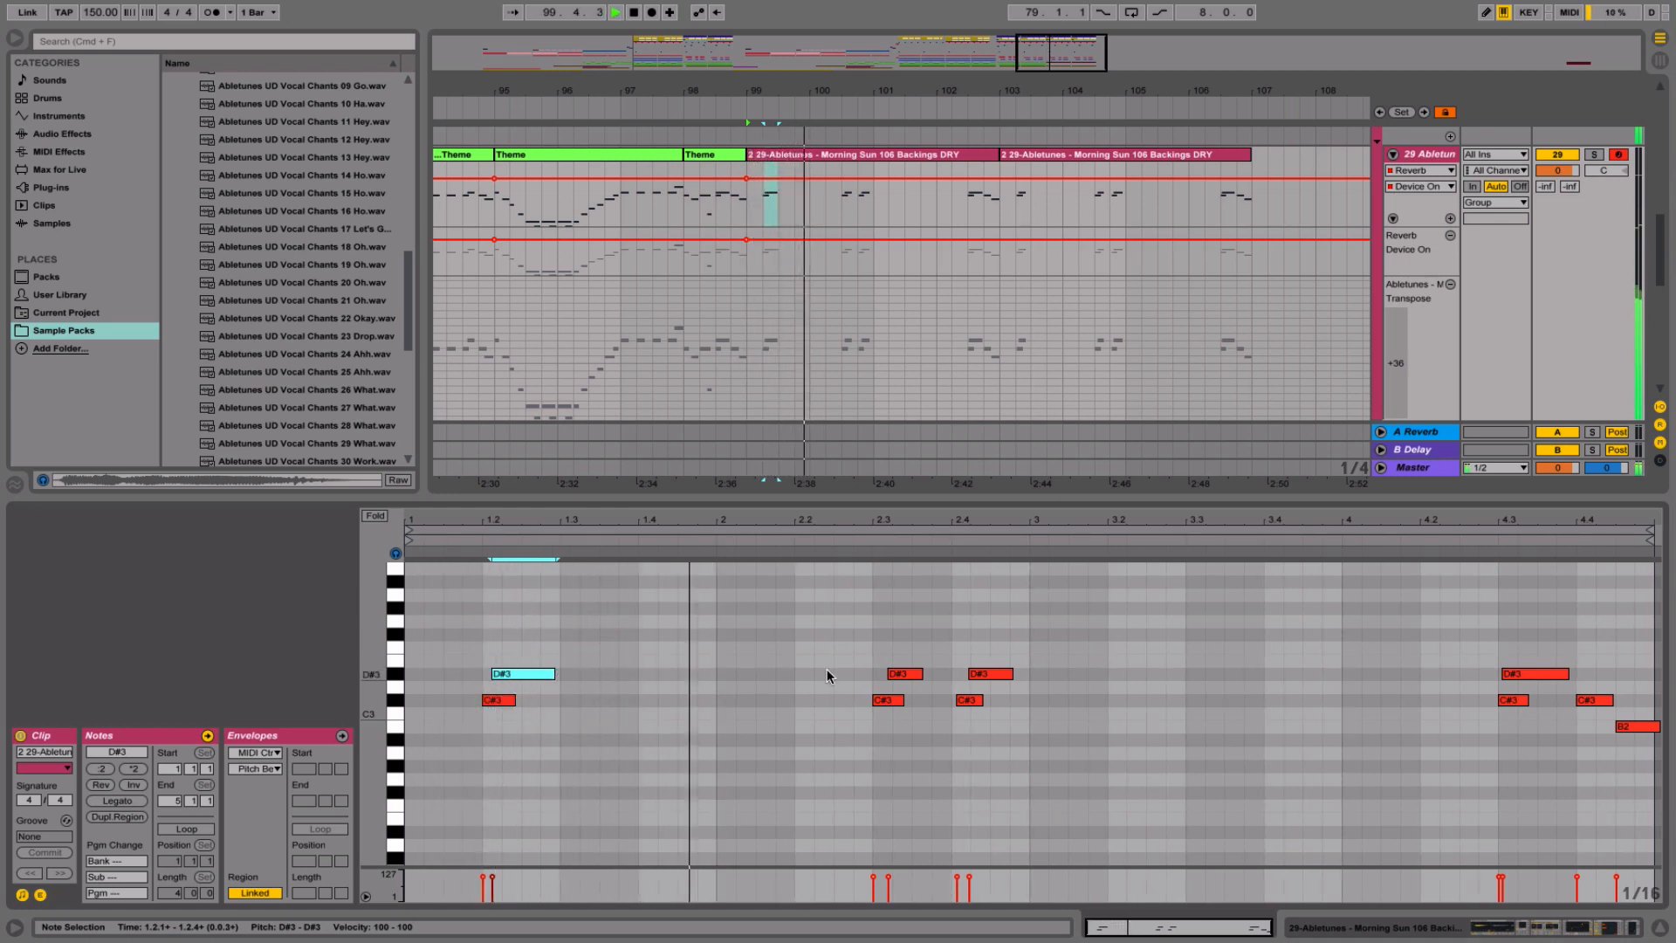
{"action": "left_click_drag", "start_coordinate": [921, 673], "coordinate": [973, 680]}
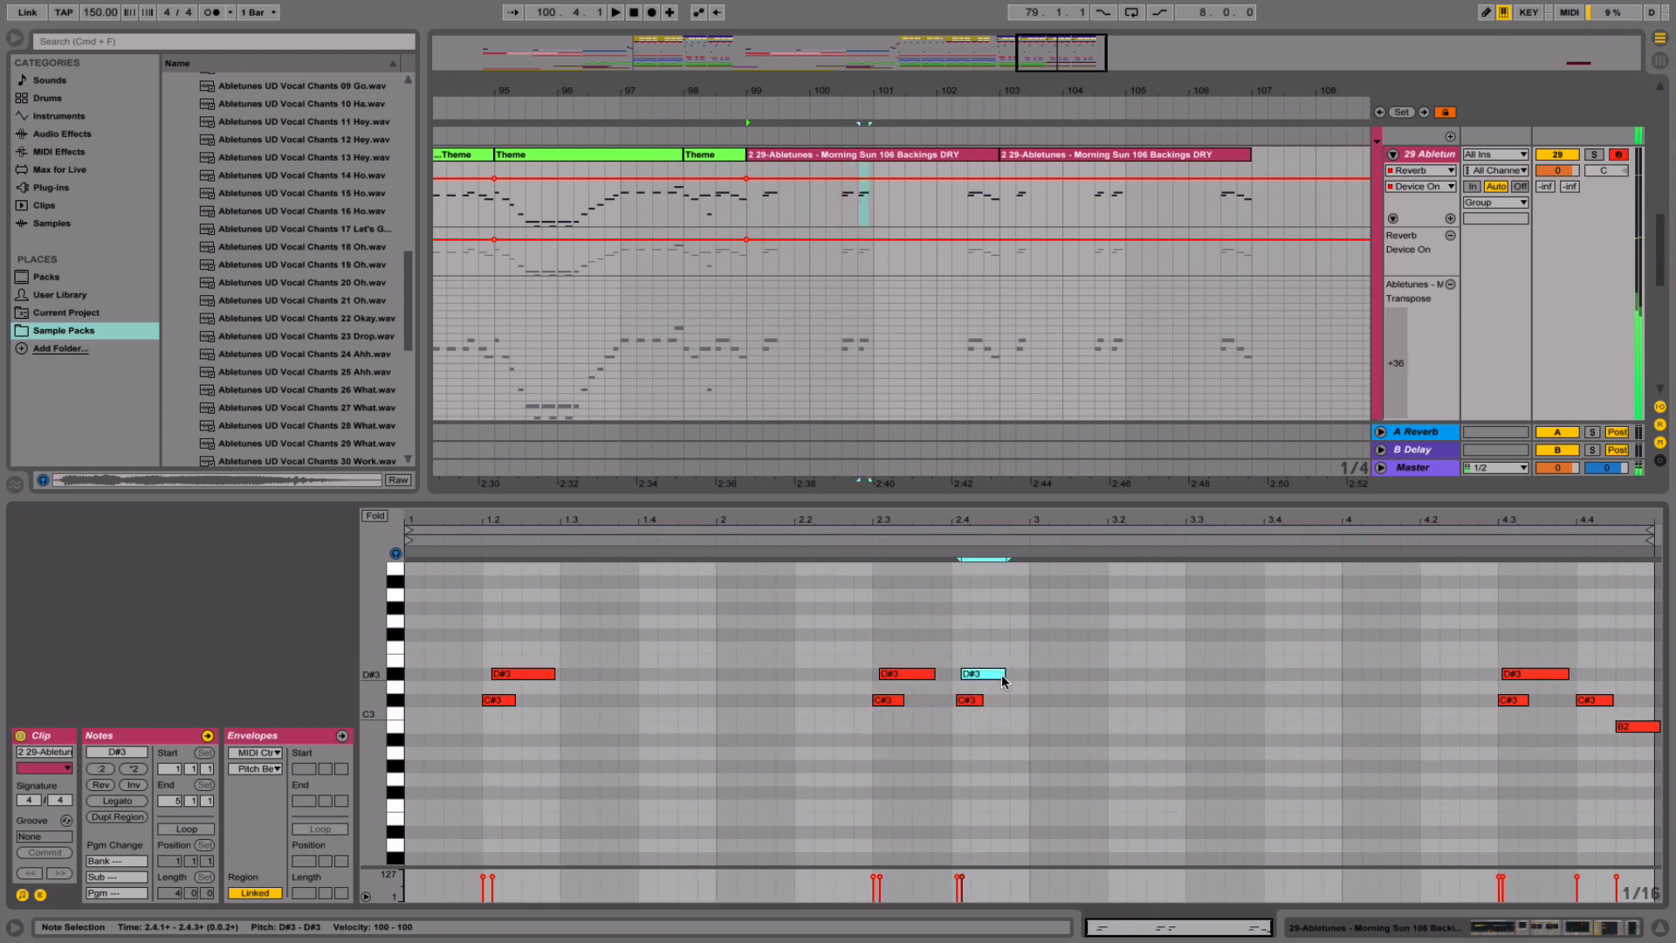
{"action": "key", "text": "space"}
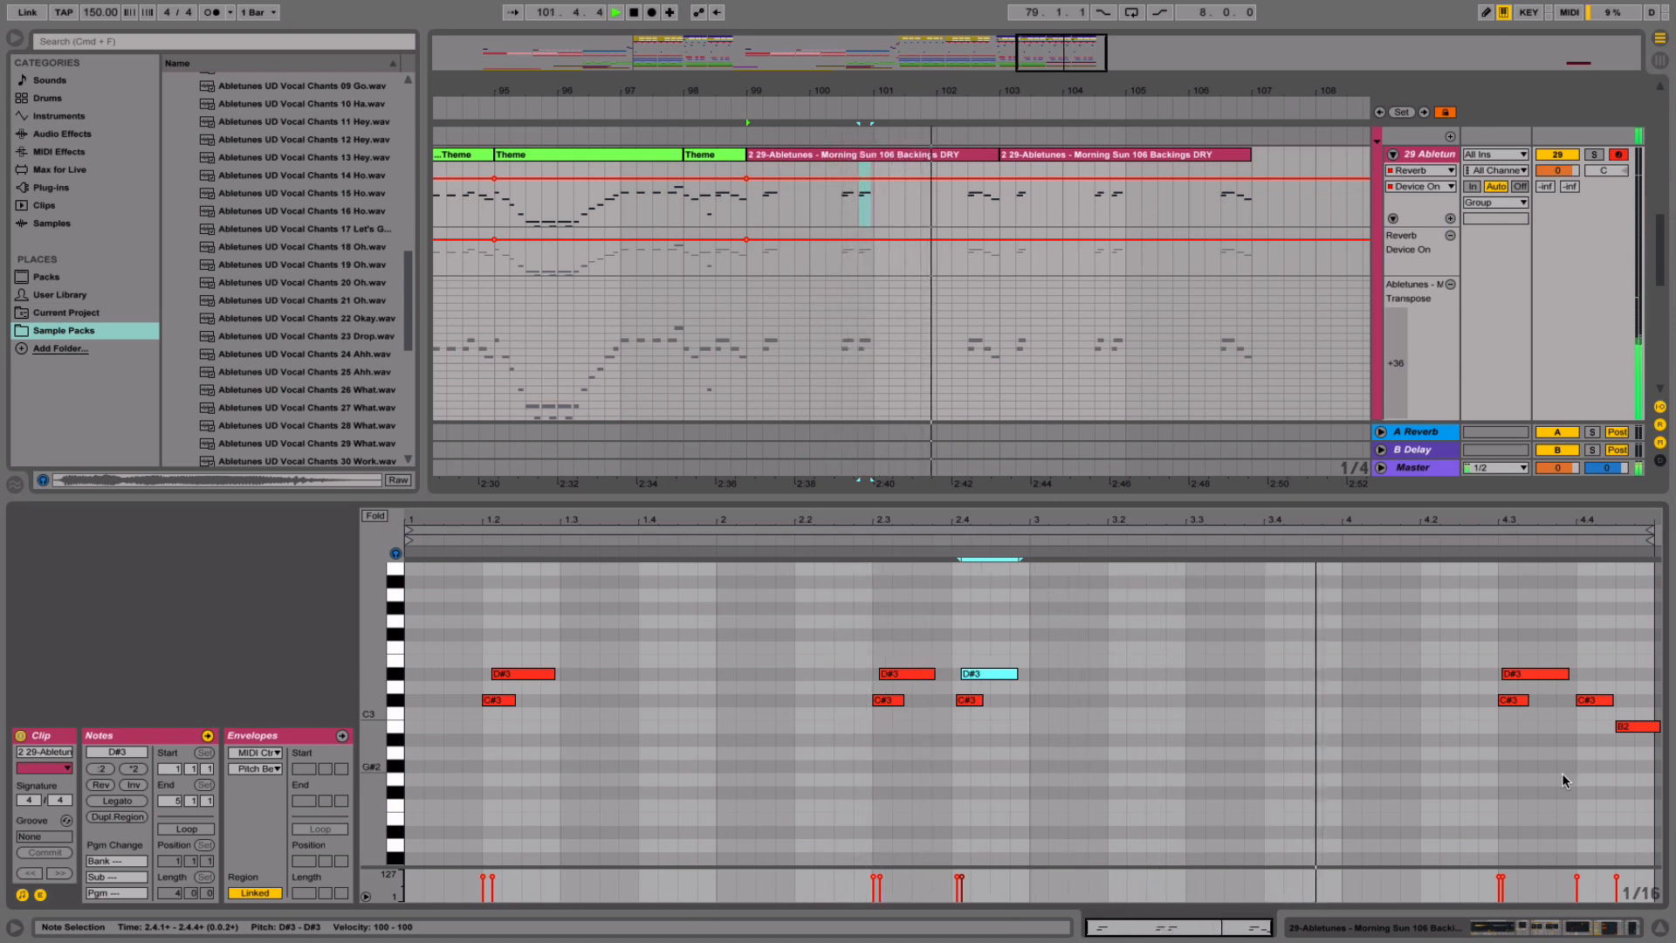
- Duplicate the edited lead clip over bars 103 to 107 on track 29 and listen through to bar 108
{"action": "left_click", "coordinate": [1659, 930]}
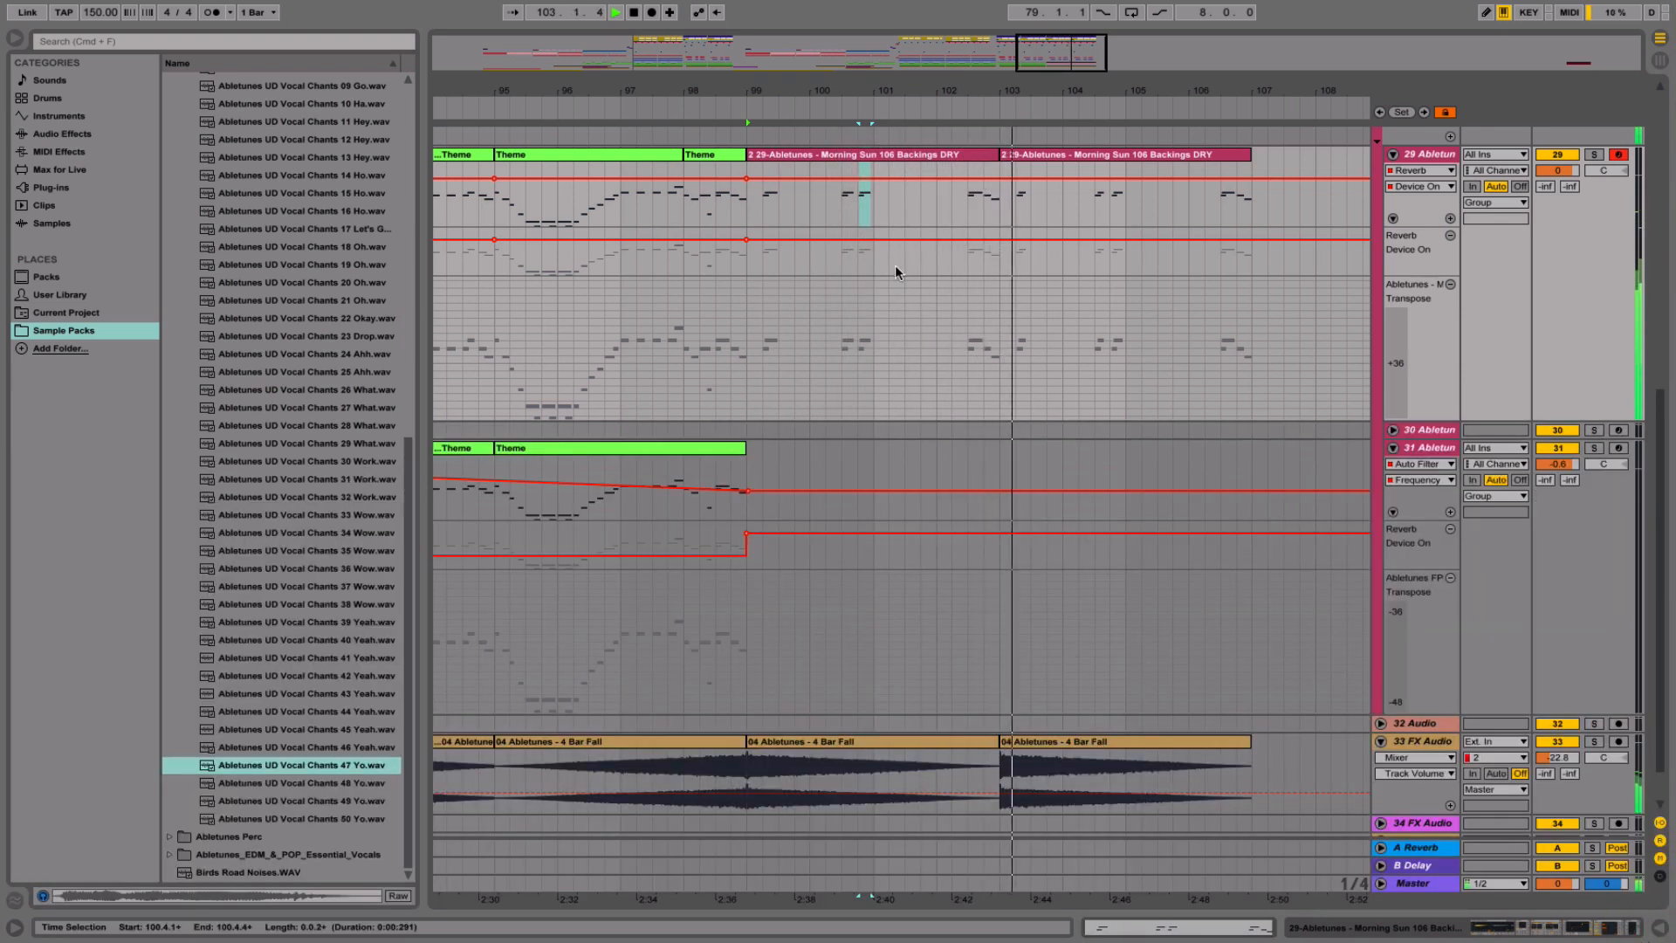
{"action": "left_click", "coordinate": [897, 154]}
{"action": "key", "text": "super+d"}
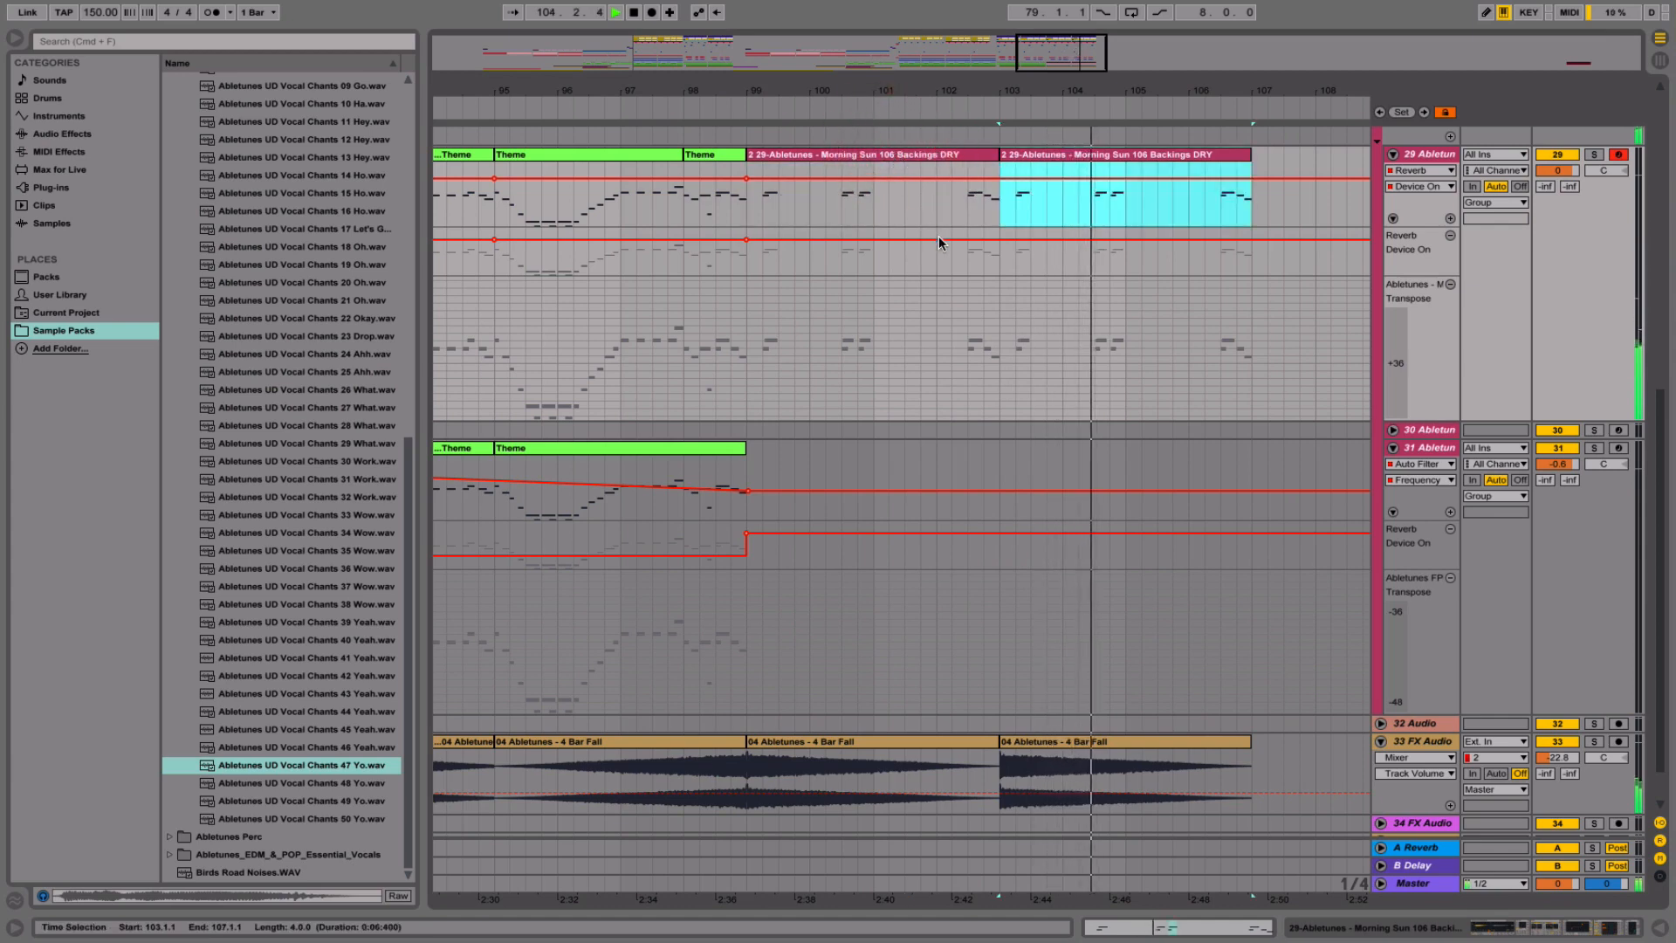
{"action": "scroll", "coordinate": [939, 237], "scroll_direction": "up", "scroll_amount": 5}
{"action": "scroll", "coordinate": [947, 234], "scroll_direction": "up", "scroll_amount": 3}
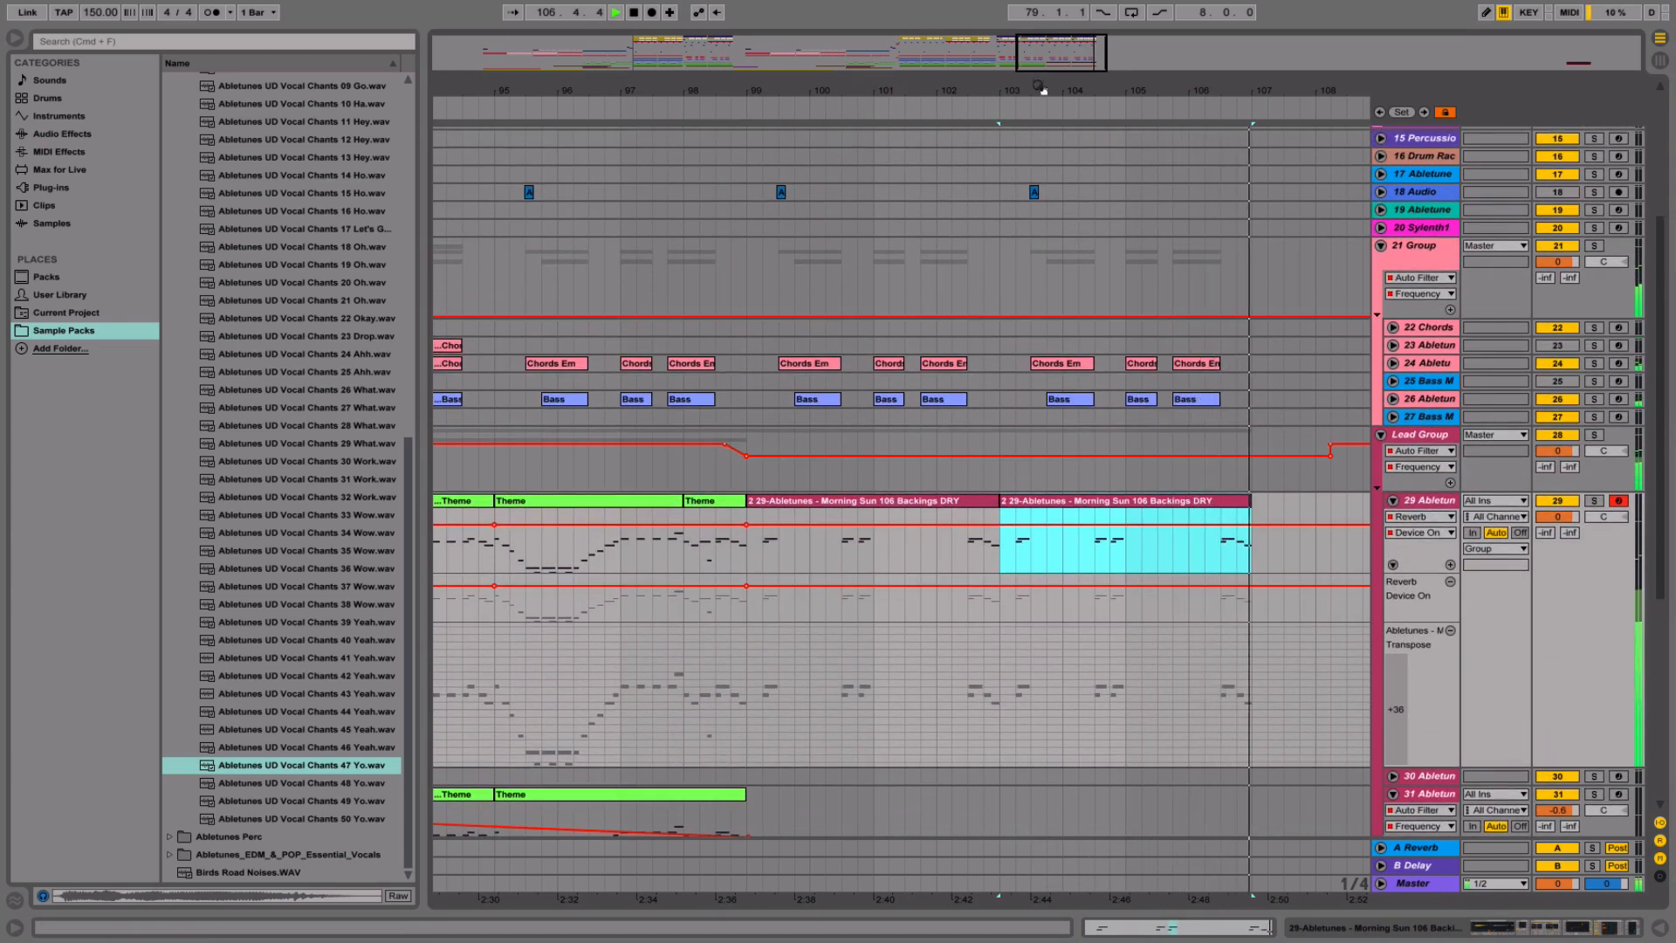
{"action": "left_click_drag", "start_coordinate": [1033, 83], "coordinate": [1033, 17]}
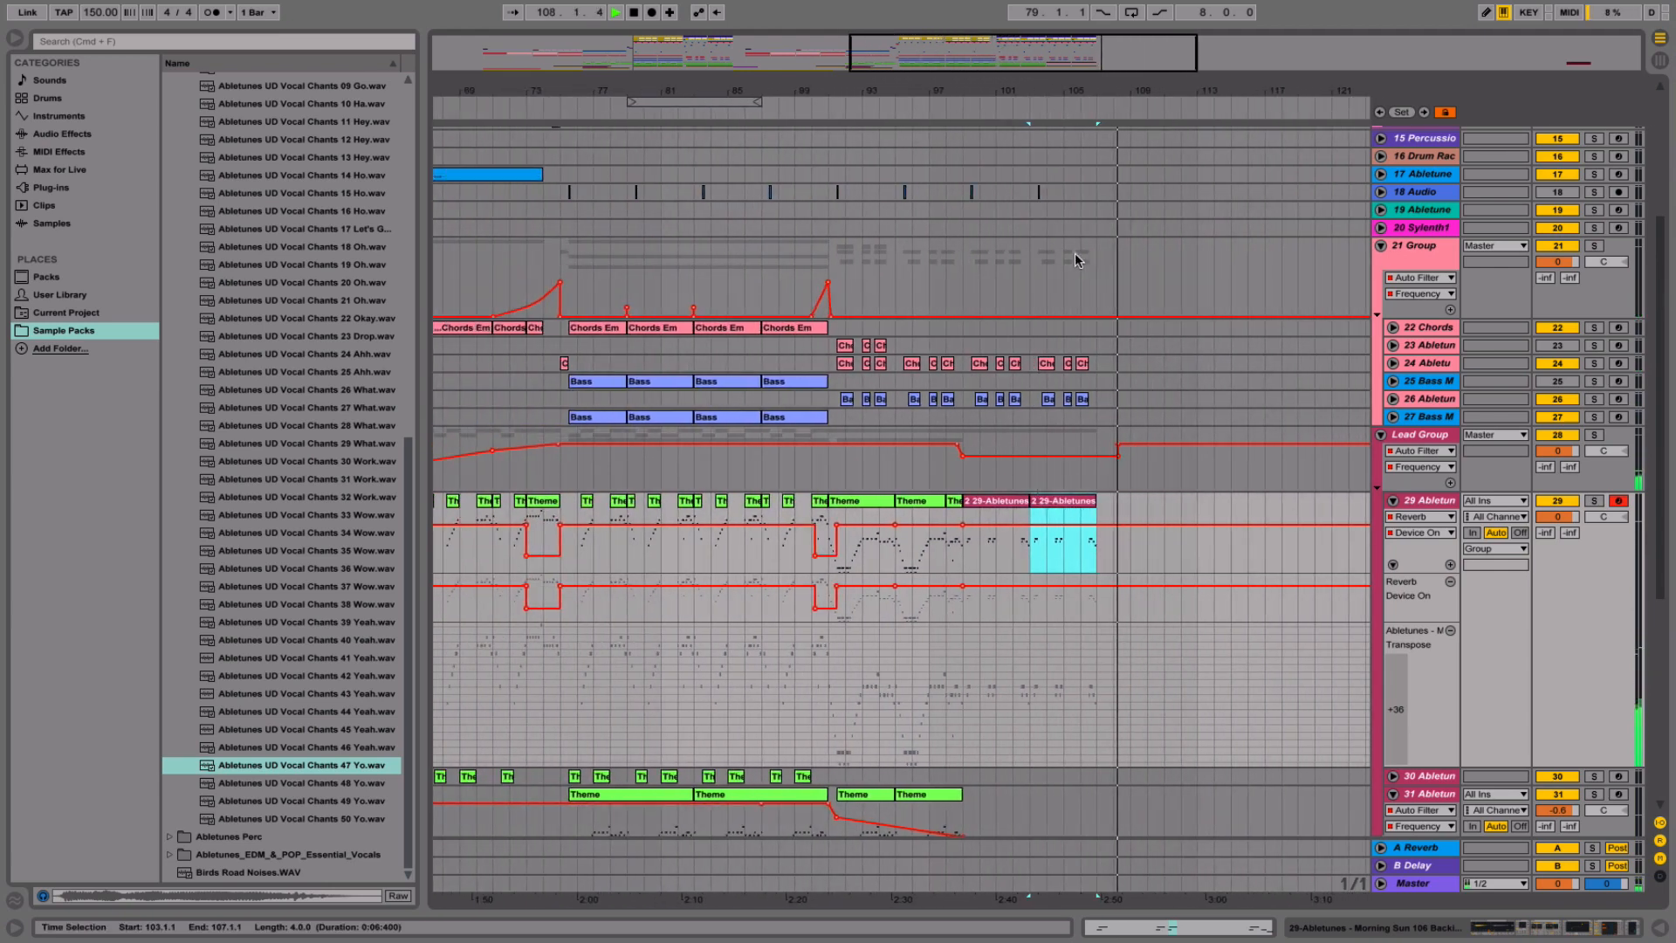
{"action": "key", "text": "space"}
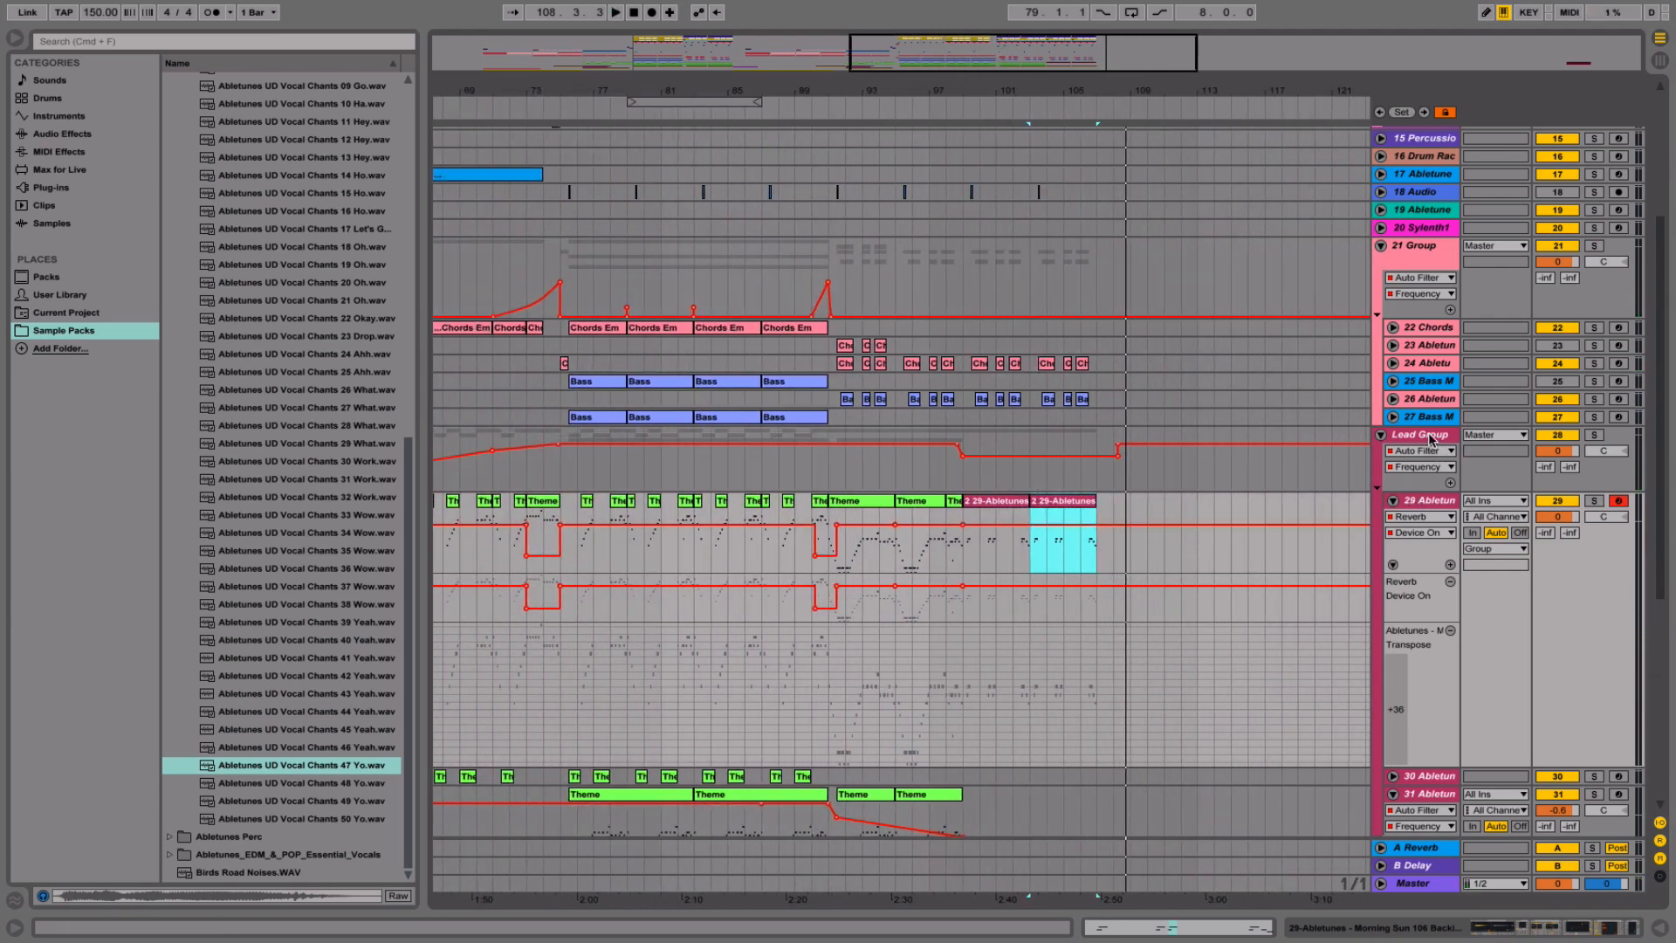
- Reshape the Lead Group's filter frequency automation into a gradual fall from bar 99 to about bar 107, and play from bar 99
{"action": "left_click", "coordinate": [1148, 451]}
{"action": "left_click", "coordinate": [1119, 445]}
{"action": "left_click_drag", "start_coordinate": [1117, 456], "coordinate": [1104, 475]}
{"action": "left_click", "coordinate": [964, 478]}
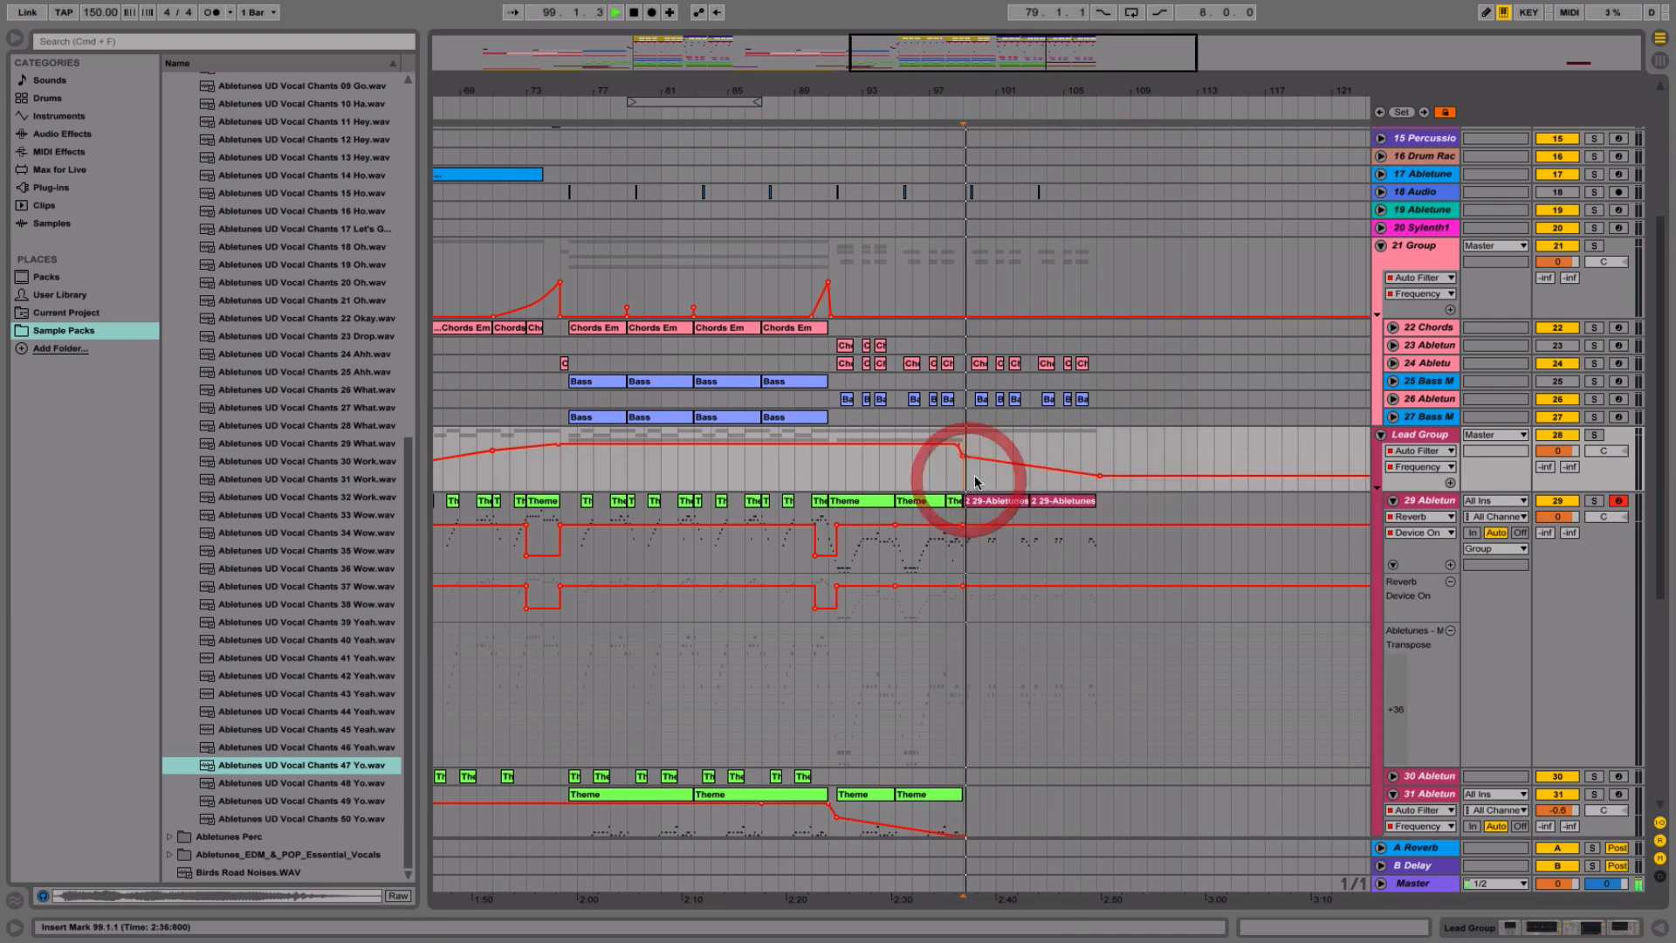
{"action": "key", "text": "space"}
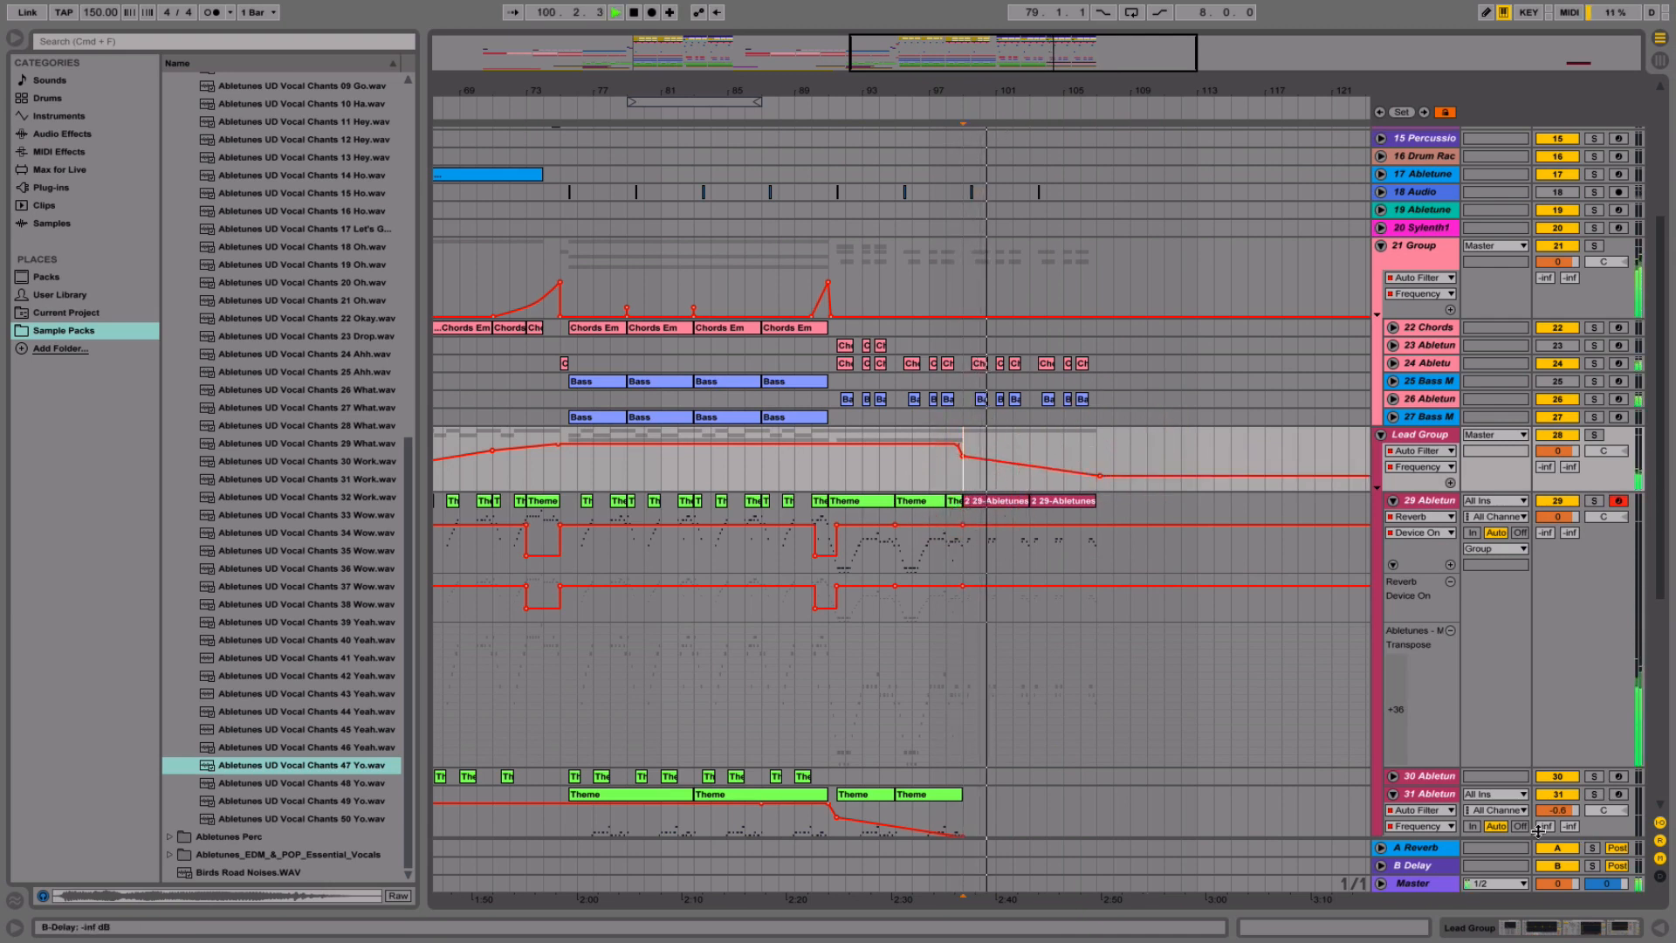
- Fold lead track 29 and slightly raise the end point of the Lead Group's filter frequency fall near bar 107
{"action": "left_click", "coordinate": [1397, 505]}
{"action": "left_click", "coordinate": [1394, 502]}
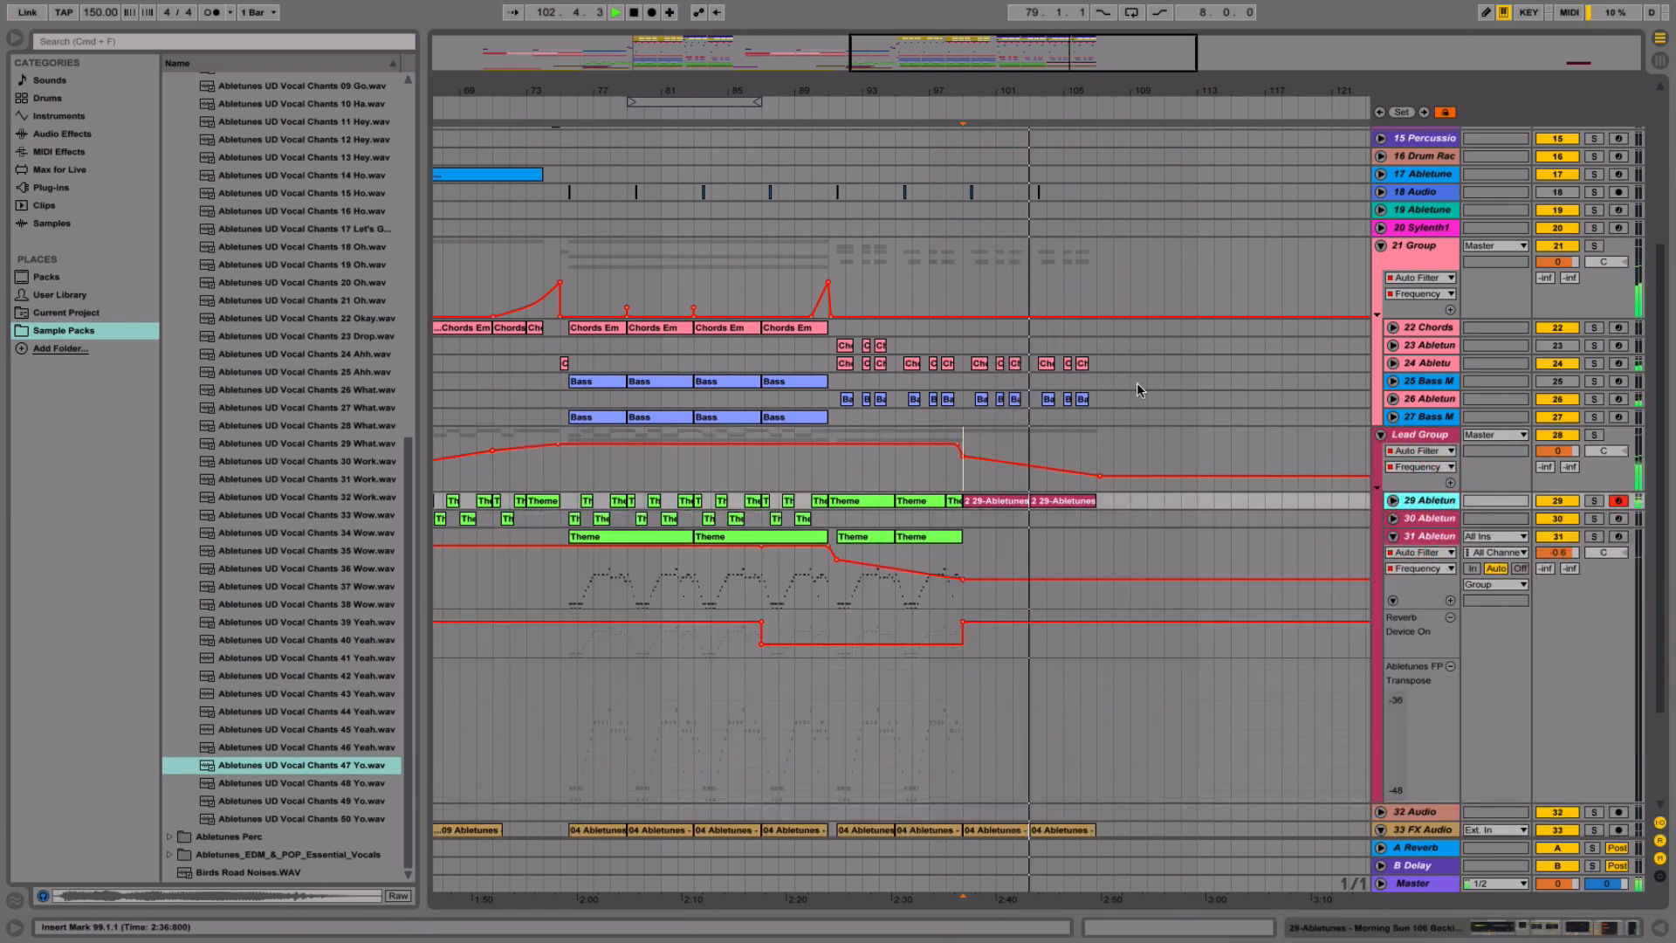
{"action": "left_click_drag", "start_coordinate": [1100, 476], "coordinate": [1098, 472]}
{"action": "key", "text": "space"}
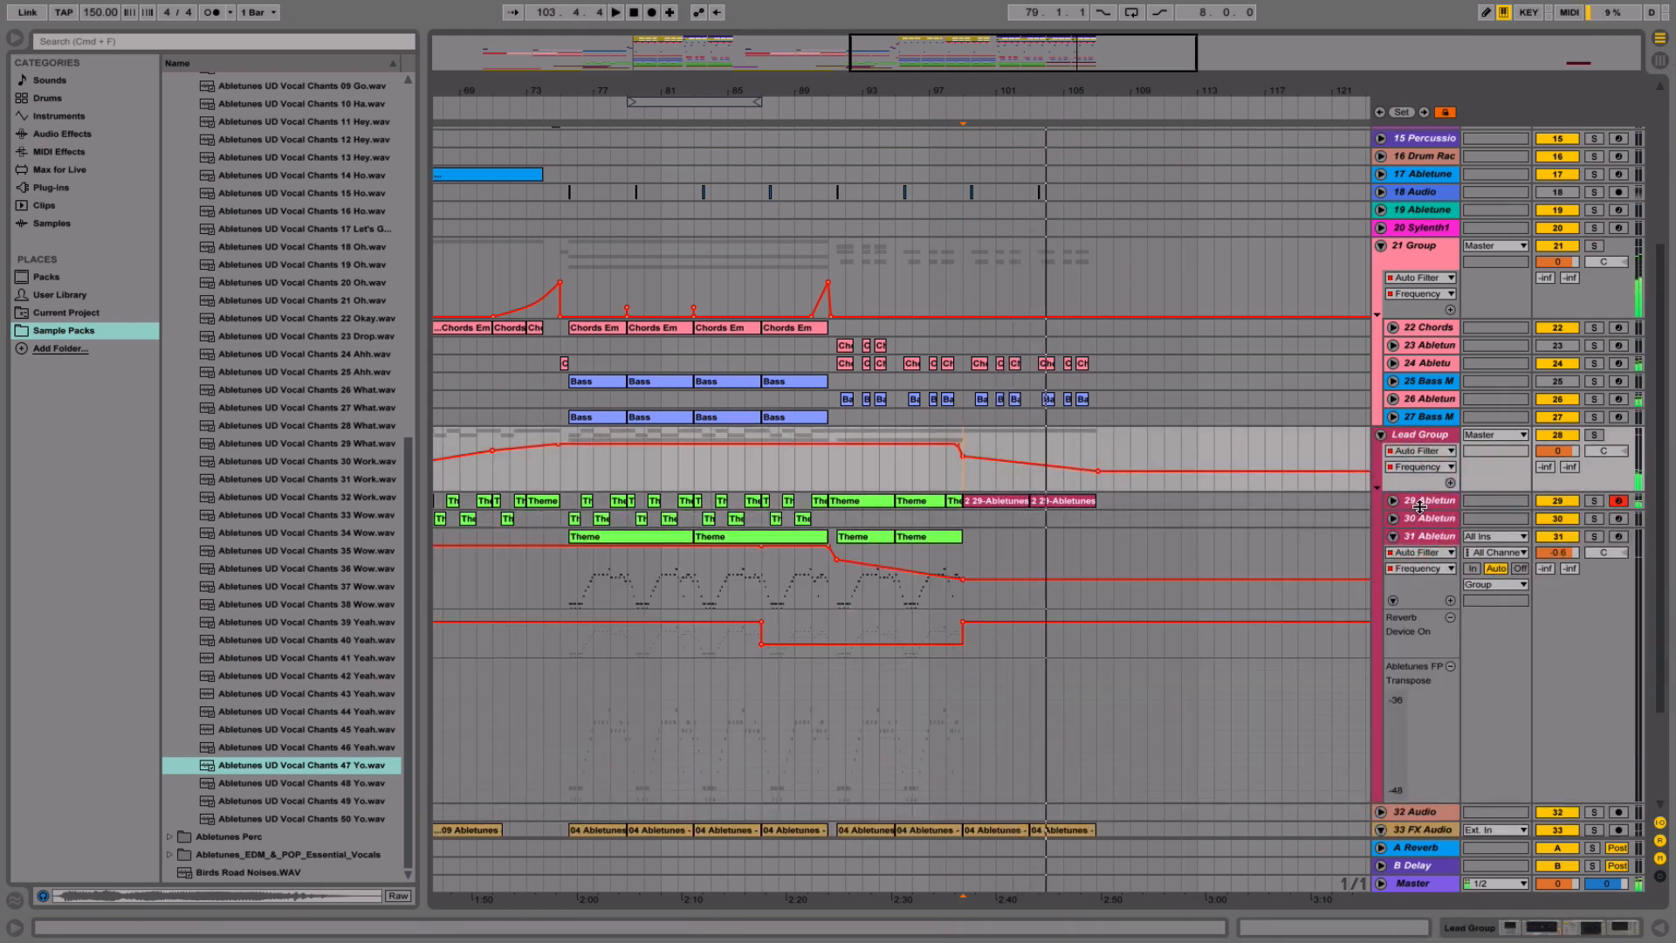
- Insert a new MIDI track in the Lead Group and place it above the existing first lead track
{"action": "right_click", "coordinate": [1427, 504]}
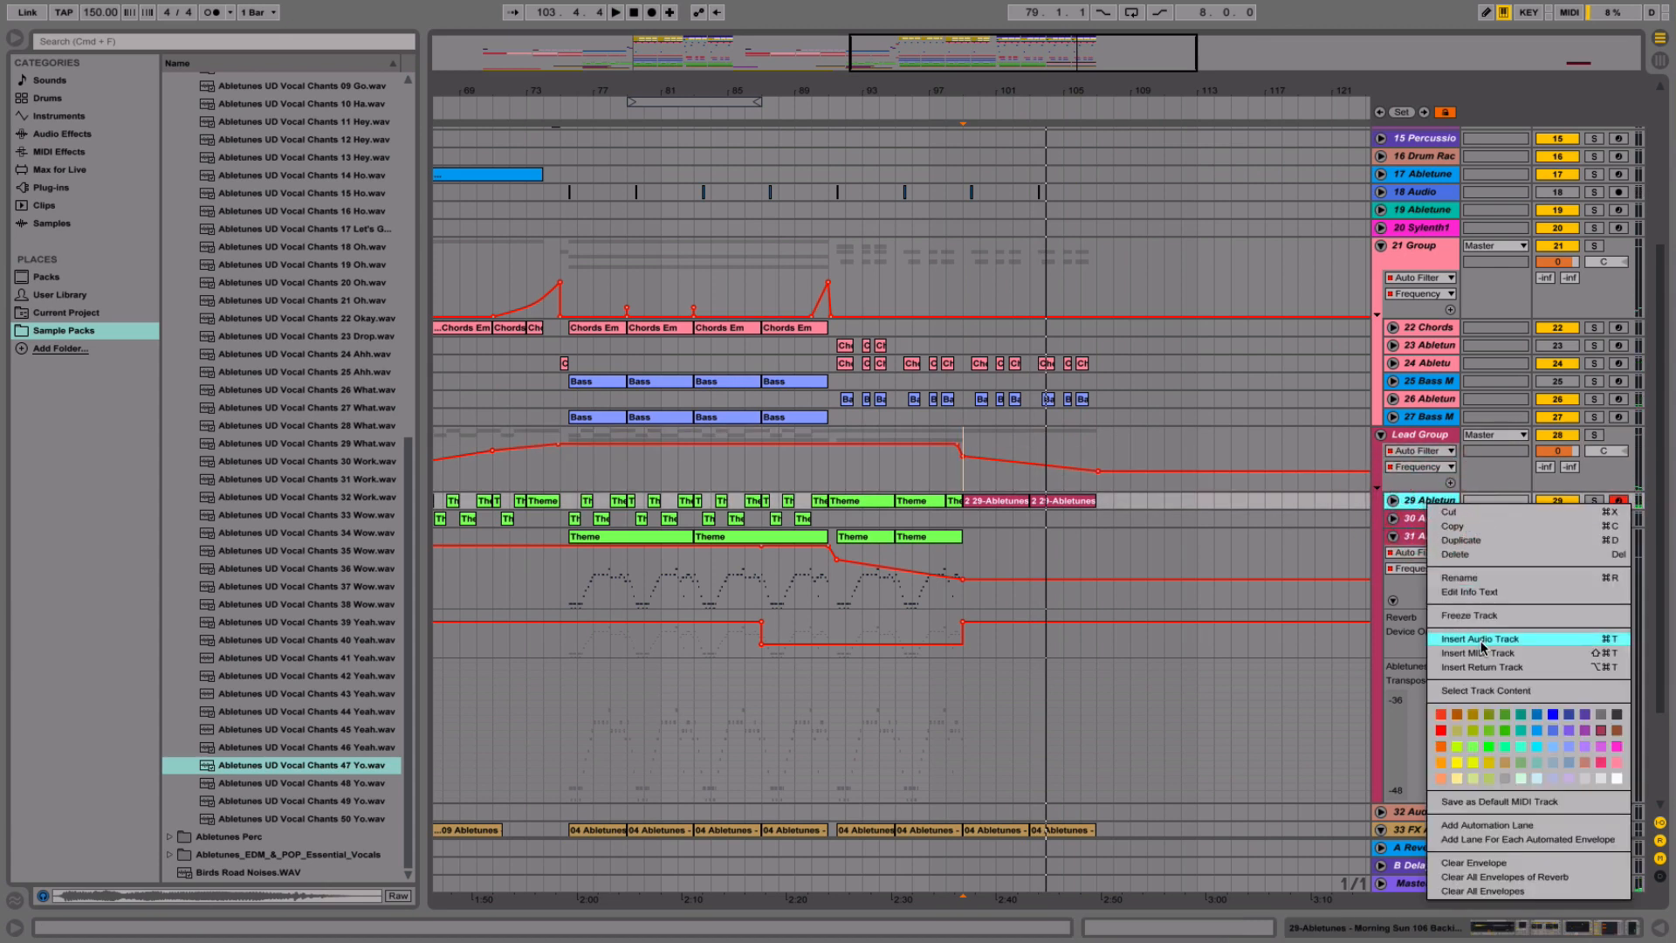
{"action": "right_click", "coordinate": [1400, 502]}
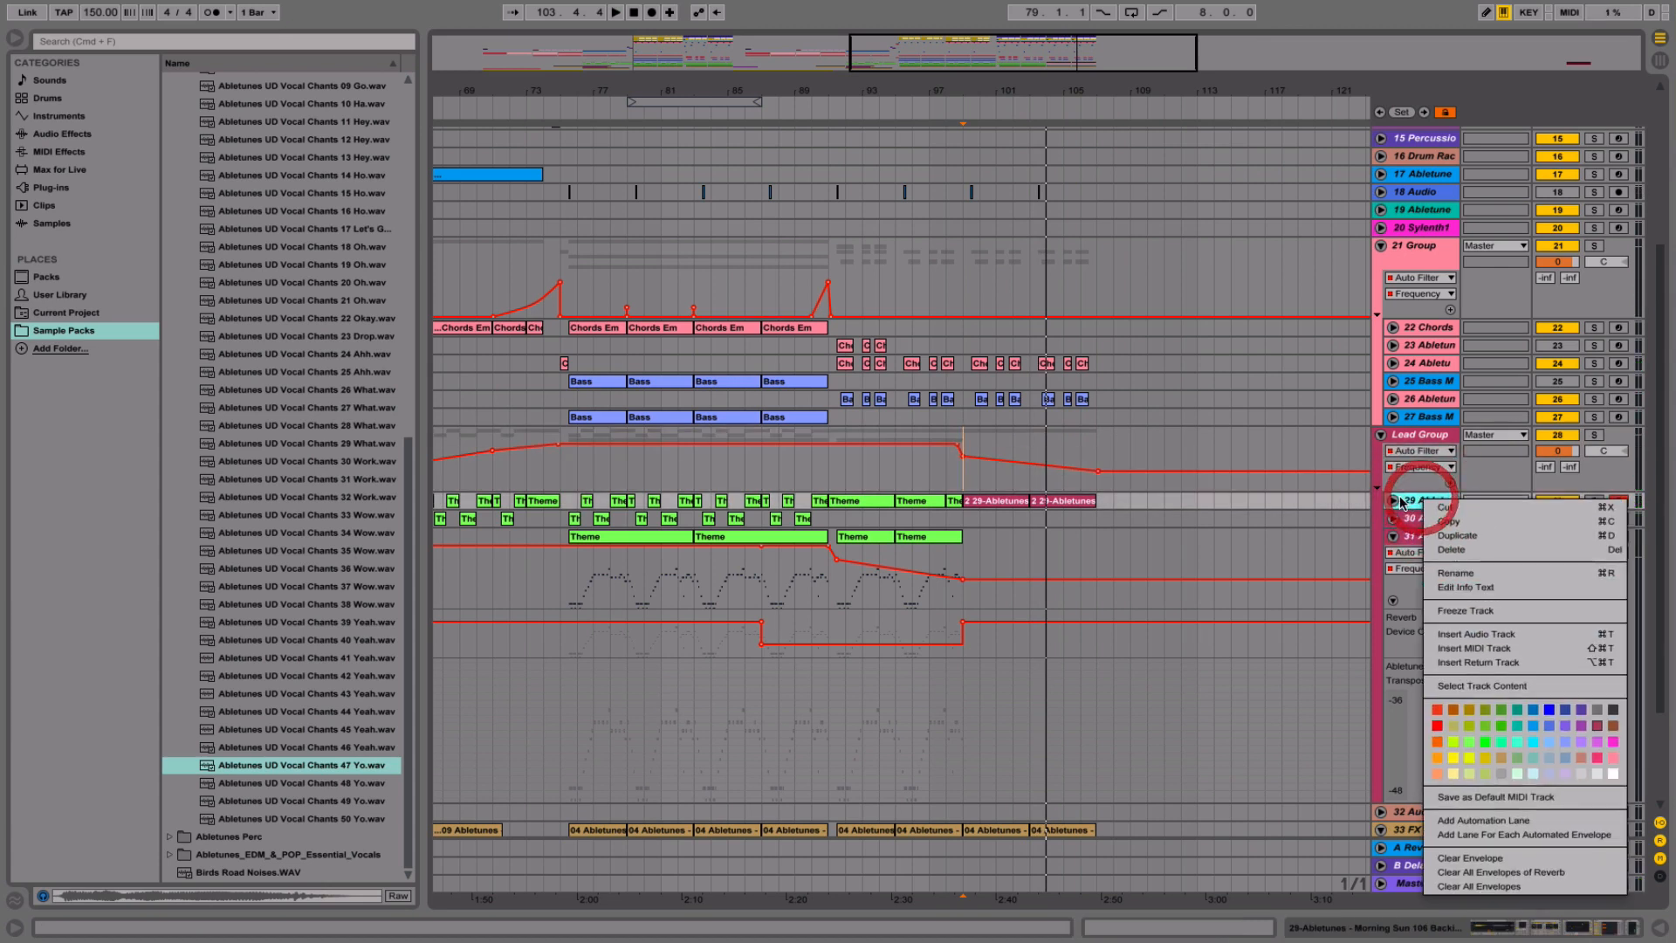
{"action": "right_click", "coordinate": [1401, 500]}
{"action": "left_click", "coordinate": [1314, 501]}
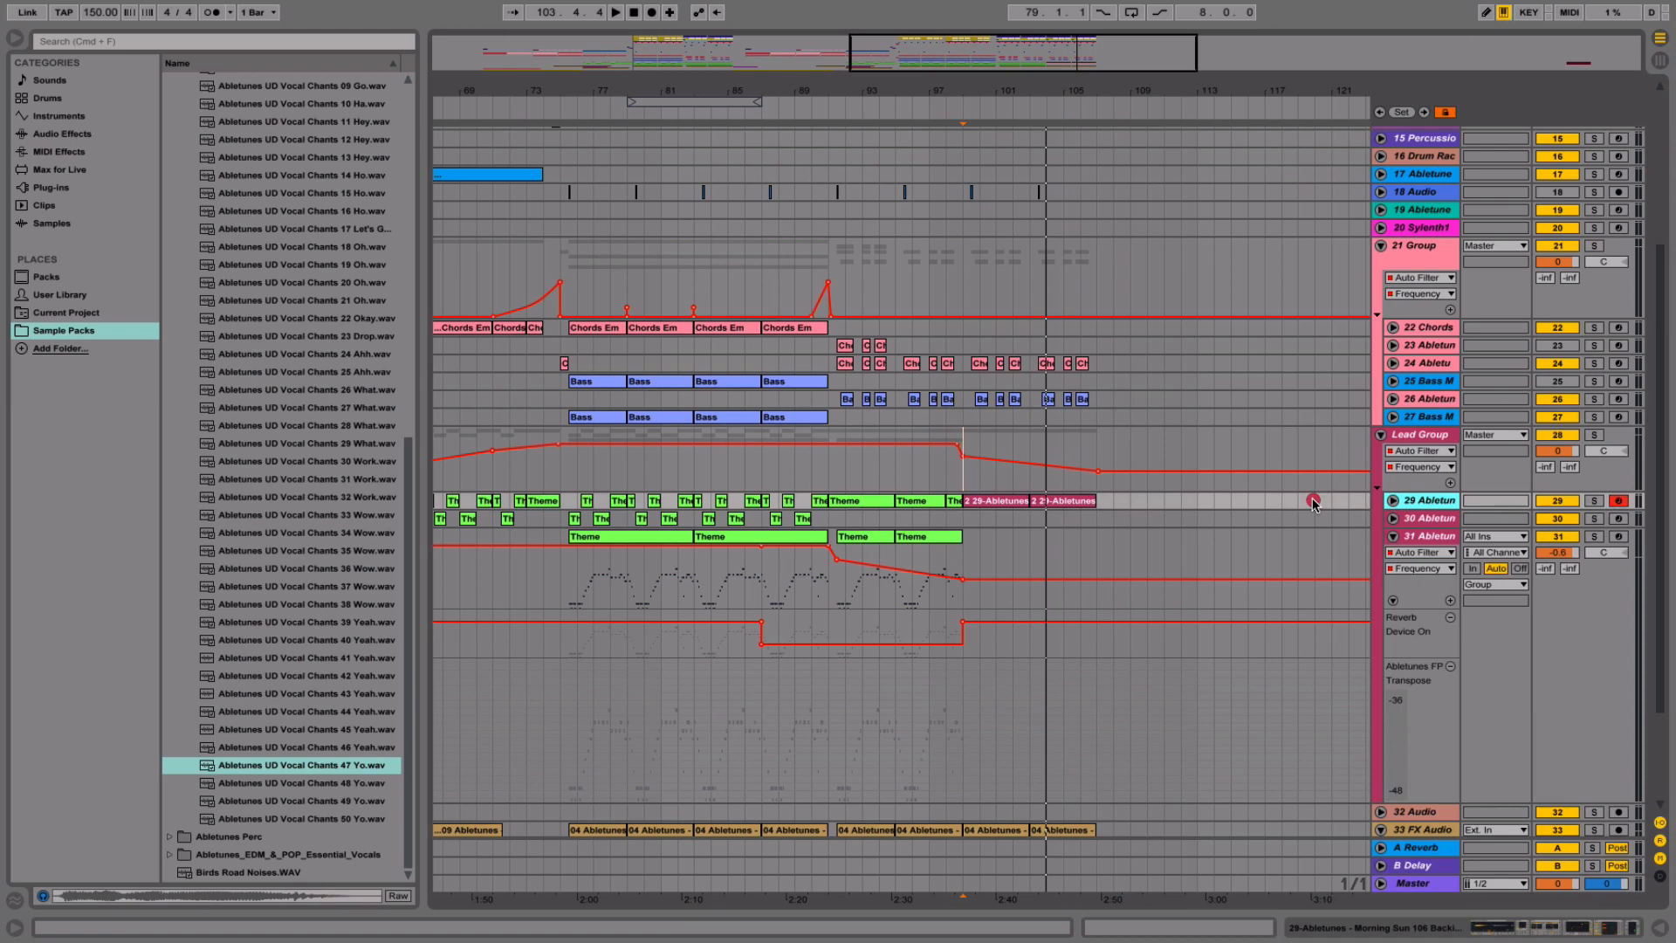
{"action": "right_click", "coordinate": [1419, 502]}
{"action": "left_click", "coordinate": [1467, 648]}
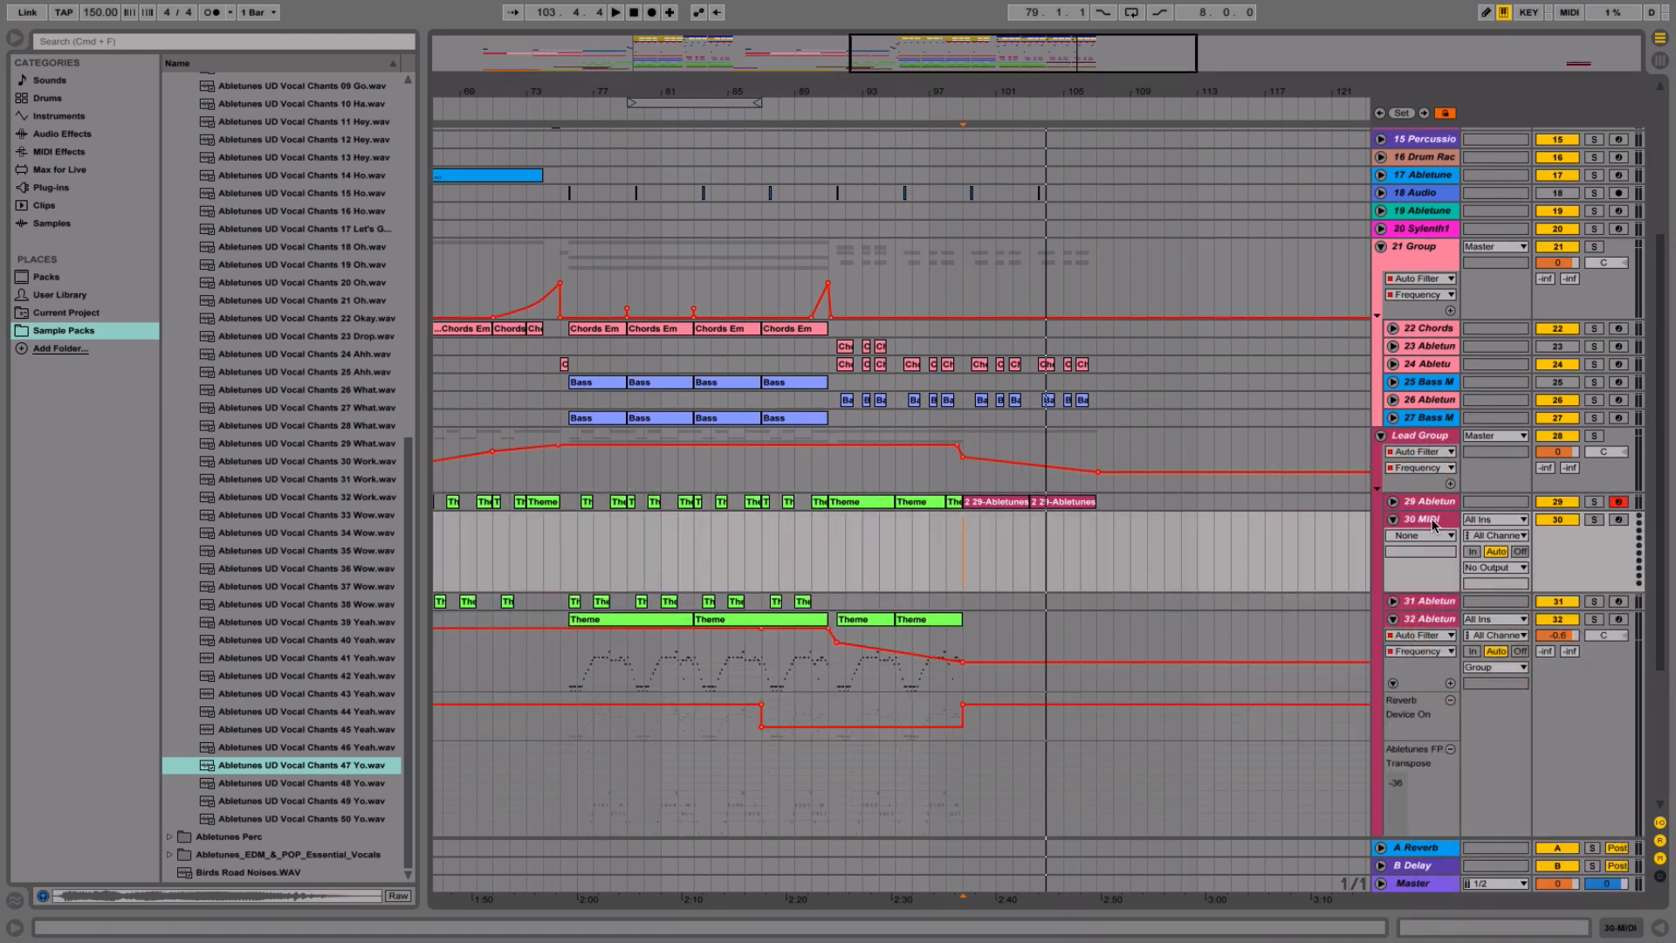
{"action": "left_click_drag", "start_coordinate": [1432, 525], "coordinate": [1407, 496]}
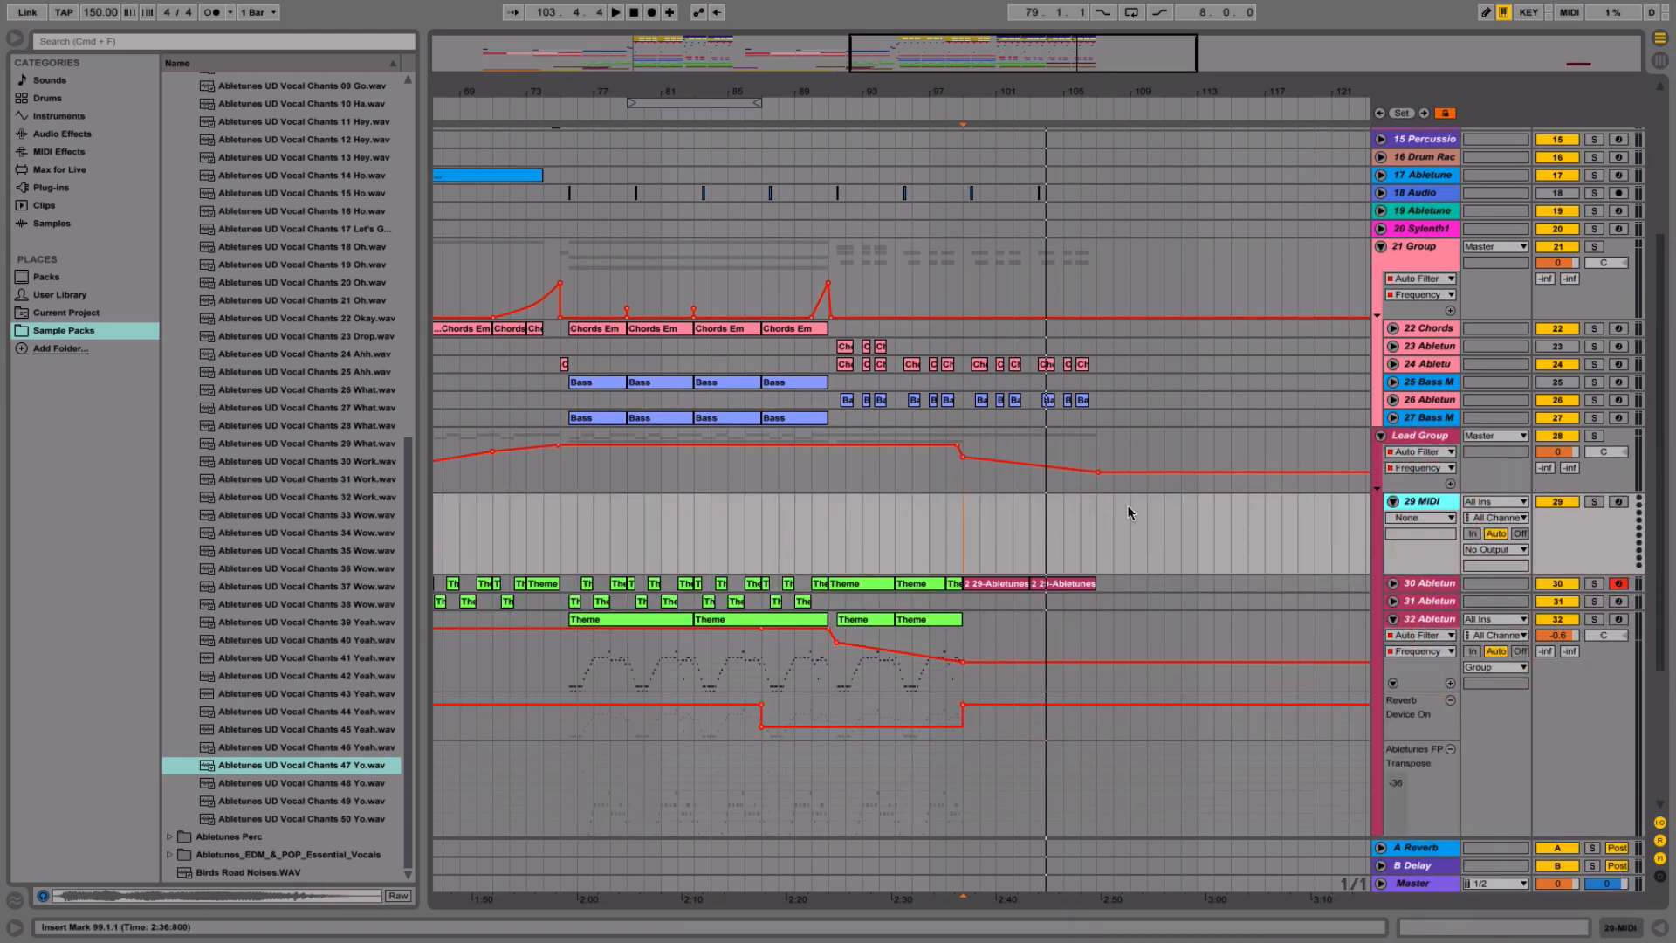
- Move the two lead clips at bars 99 to 107 from track 30 onto the new MIDI track 29
{"action": "left_click", "coordinate": [1062, 584]}
{"action": "left_click", "coordinate": [1014, 584], "text": "shift"}
{"action": "left_click_drag", "start_coordinate": [1014, 583], "coordinate": [1006, 549]}
- Copy track 30's device chain, from the Morning Sun sampler through OTT, onto the new track 29
{"action": "left_click", "coordinate": [1423, 583]}
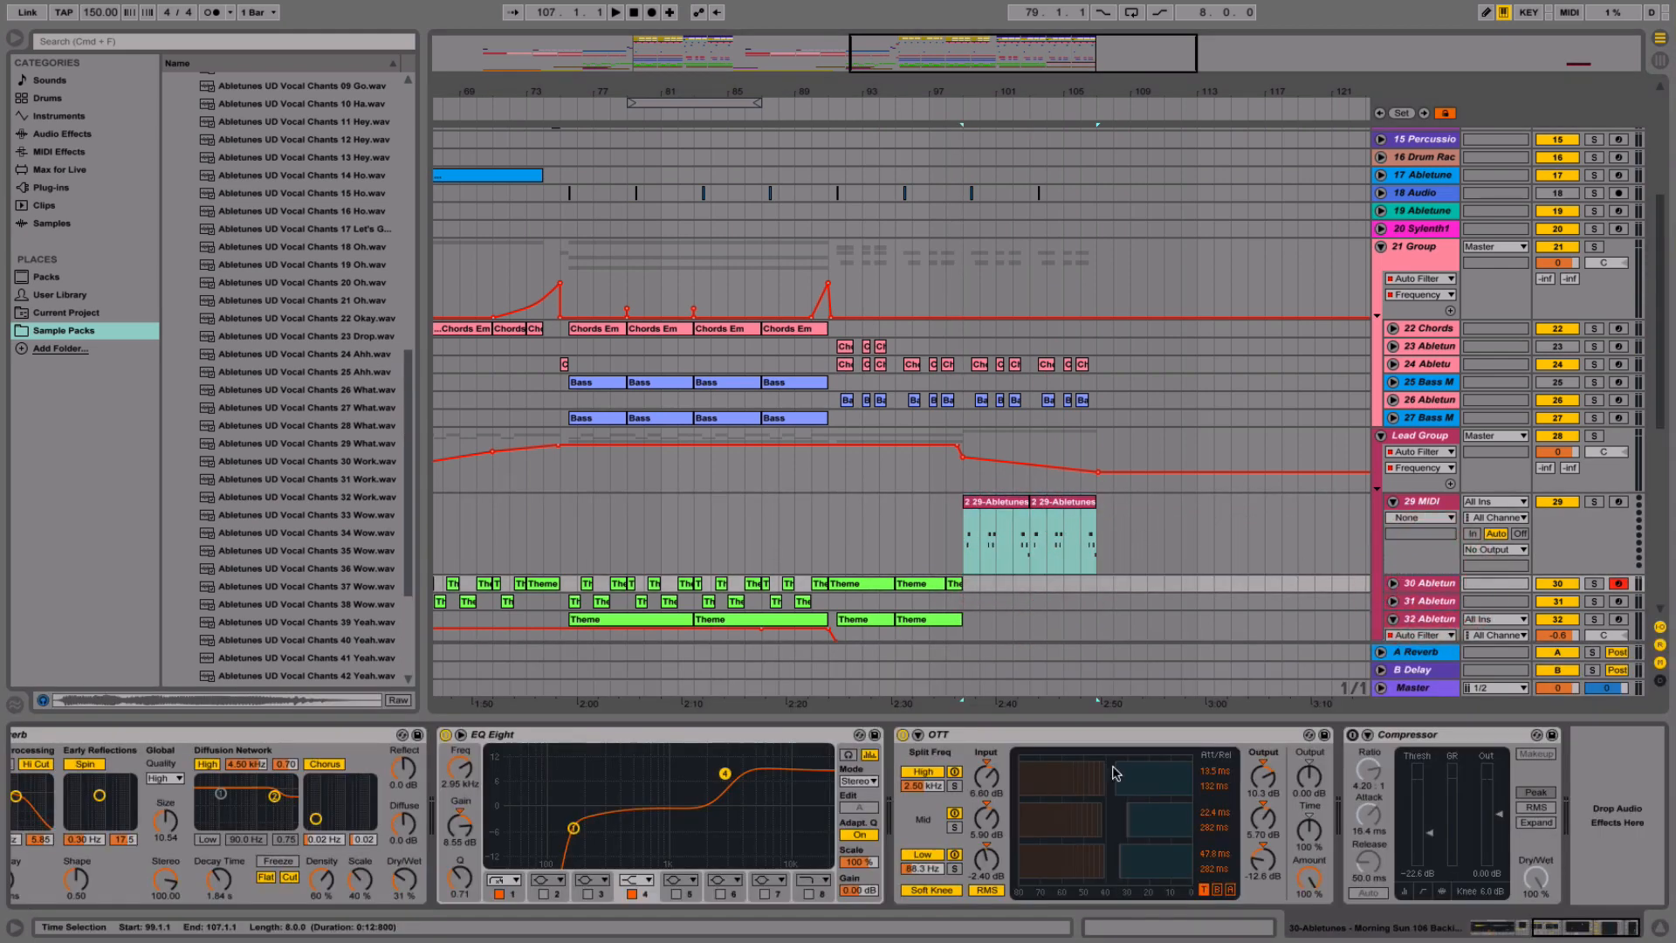
{"action": "left_click", "coordinate": [1202, 738]}
{"action": "scroll", "coordinate": [1202, 743], "scroll_direction": "left", "scroll_amount": 10}
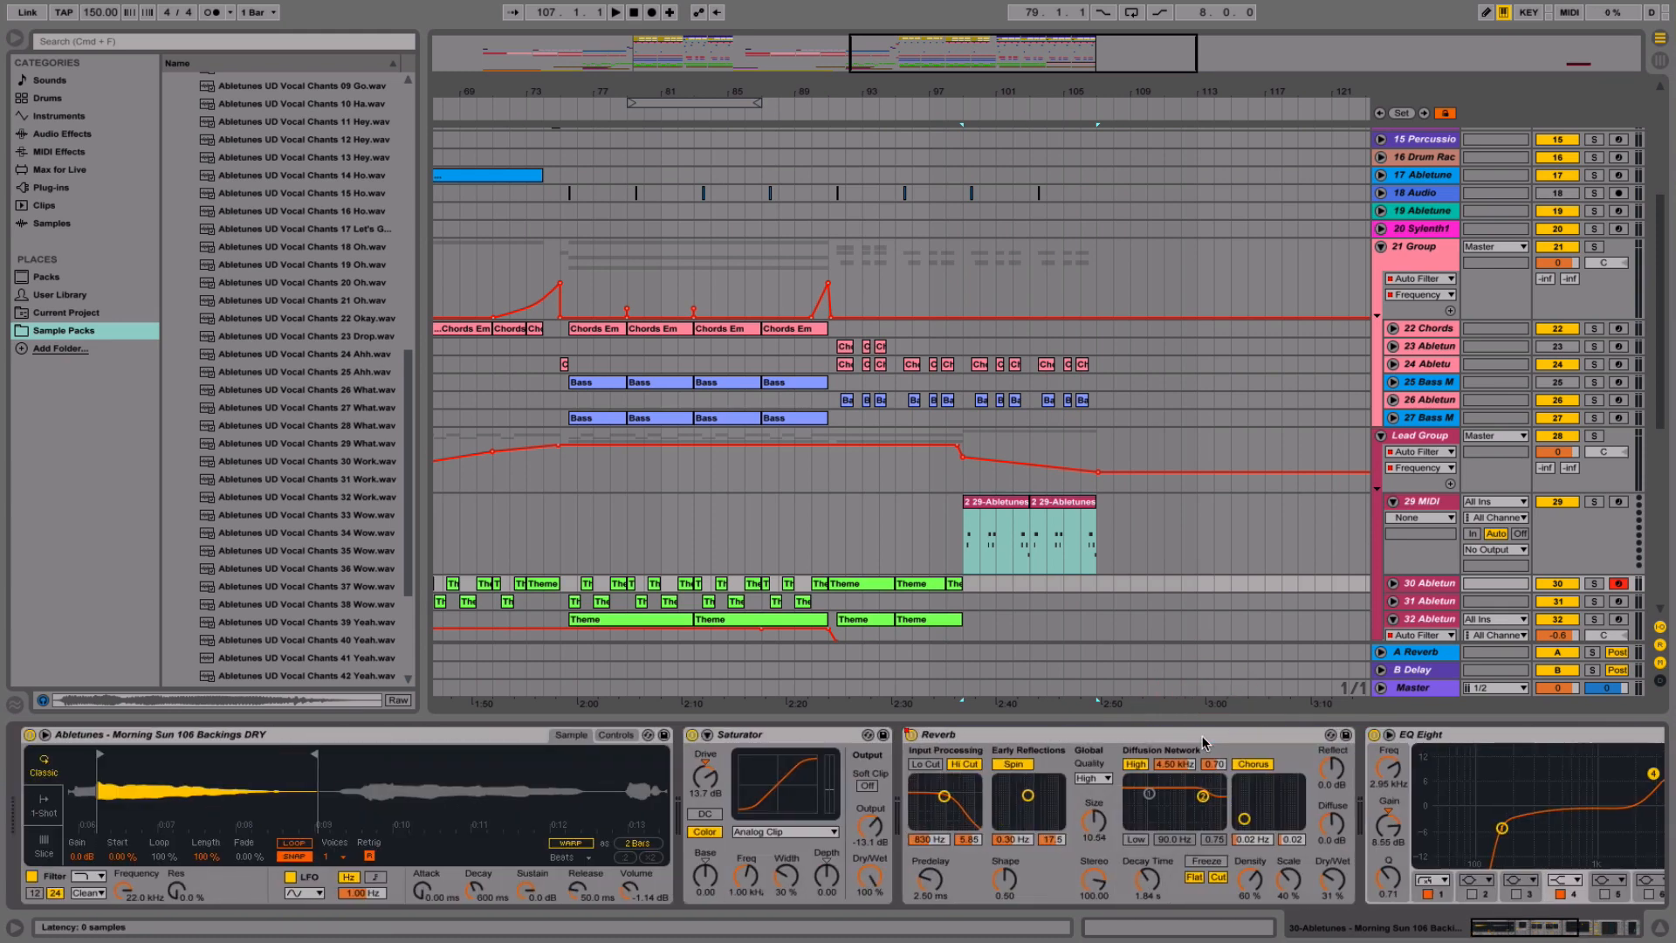
{"action": "left_click", "coordinate": [458, 738]}
{"action": "scroll", "coordinate": [845, 748], "scroll_direction": "right", "scroll_amount": 10}
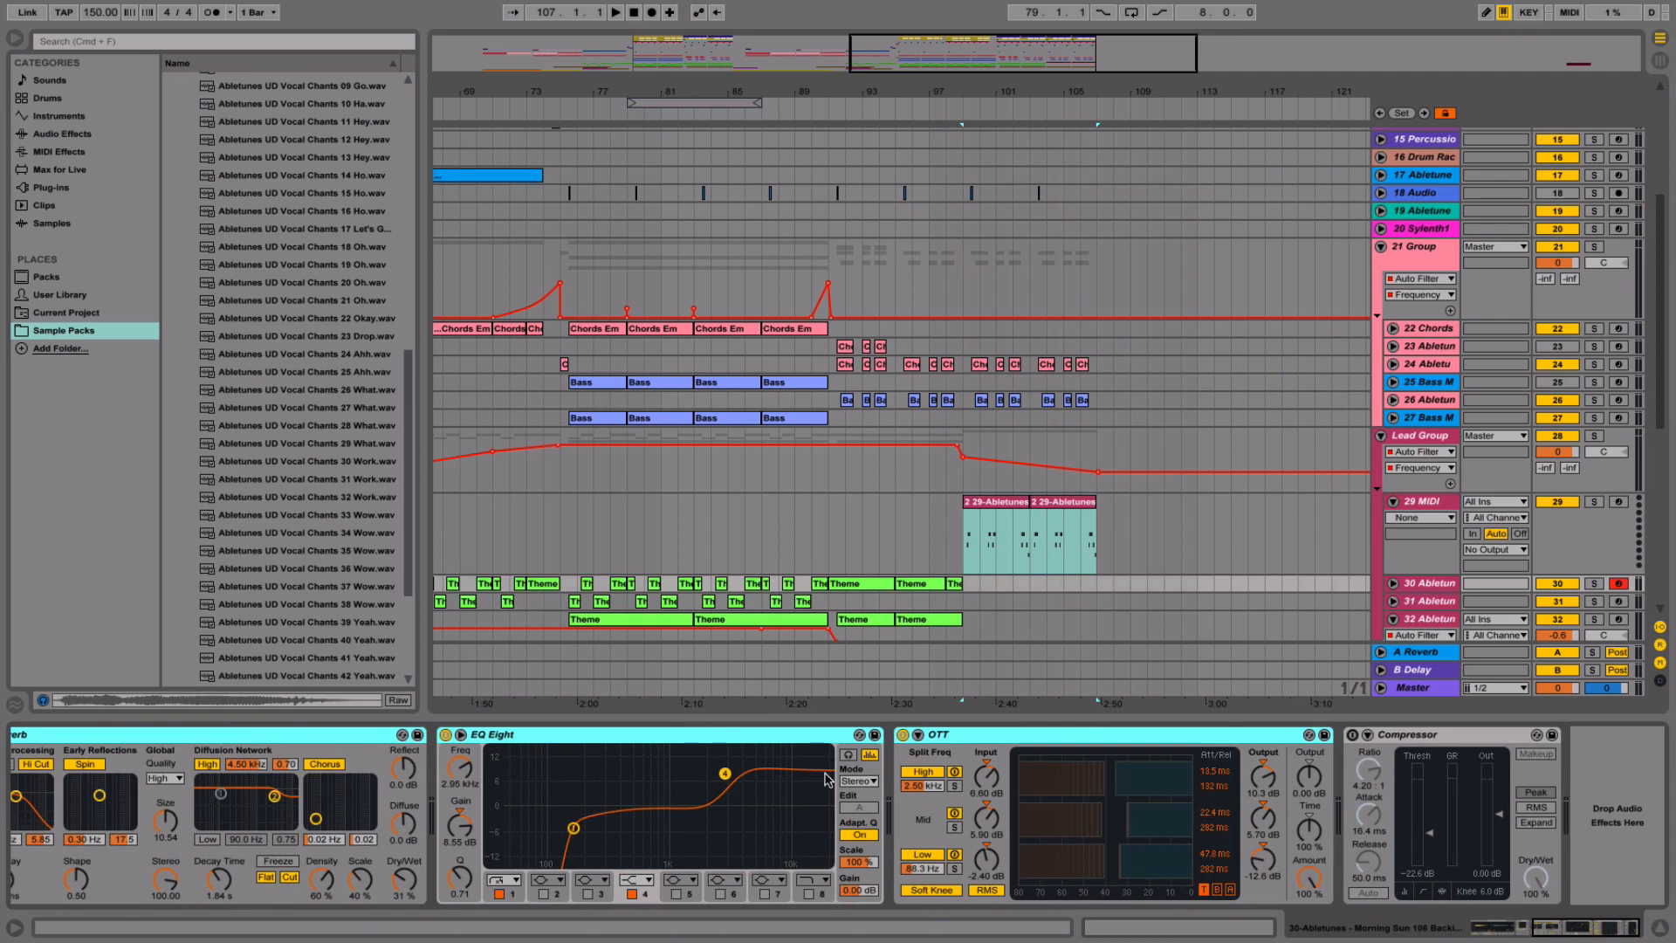
{"action": "scroll", "coordinate": [830, 776], "scroll_direction": "left", "scroll_amount": 10}
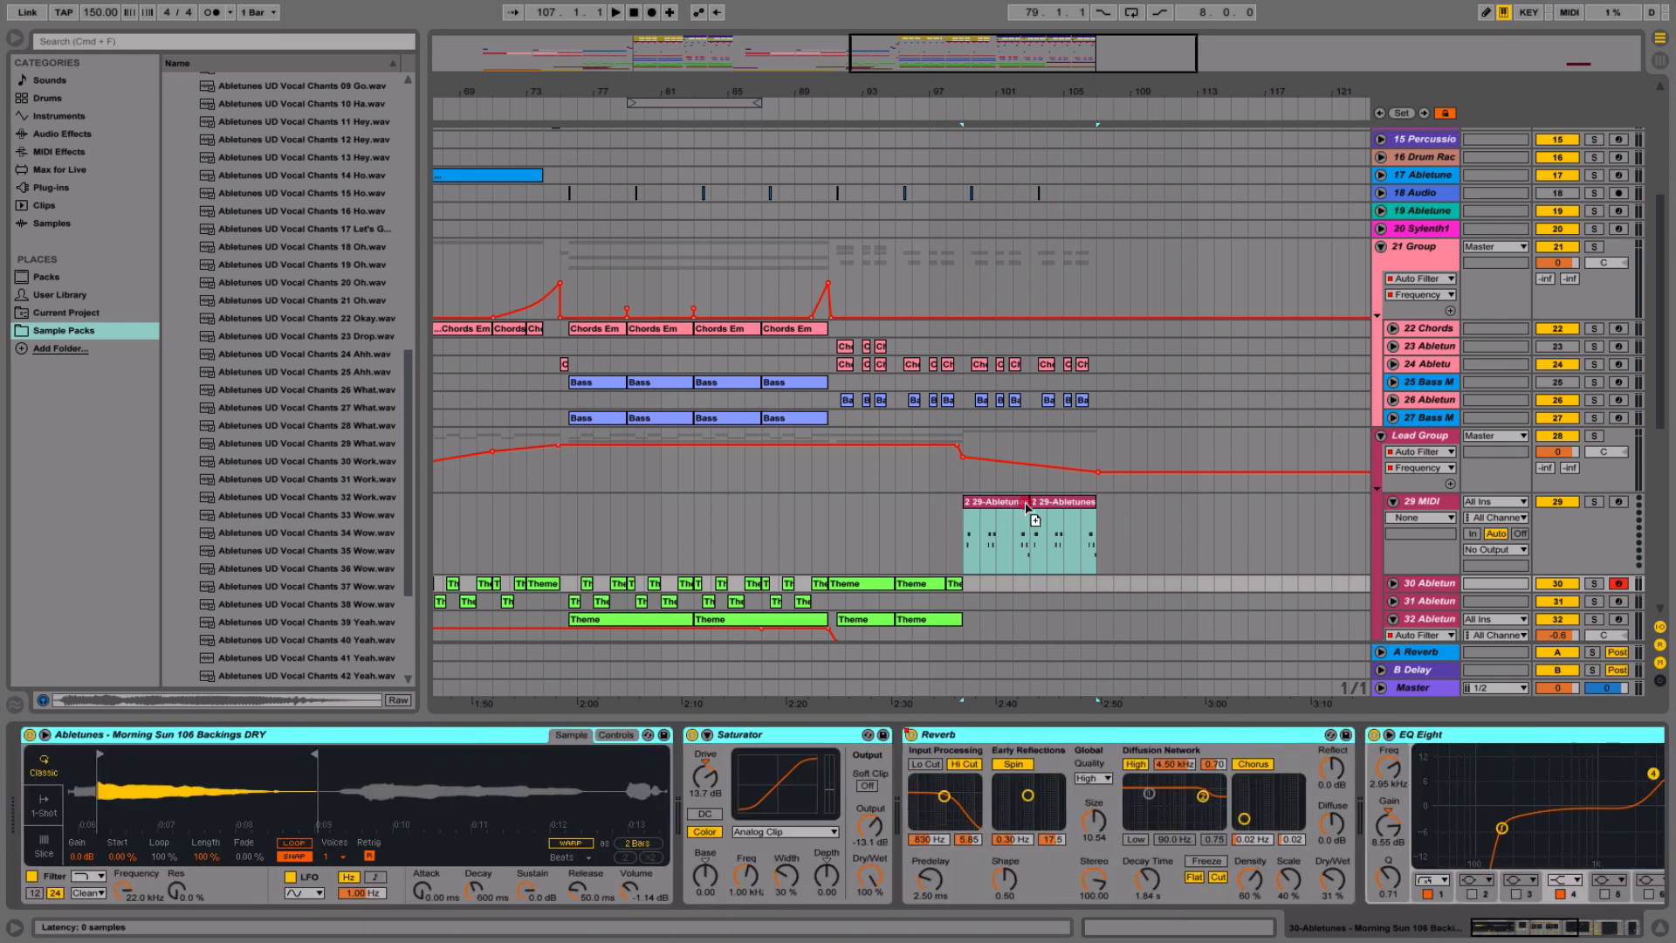
{"action": "left_click", "coordinate": [1378, 512]}
{"action": "left_click", "coordinate": [1433, 506]}
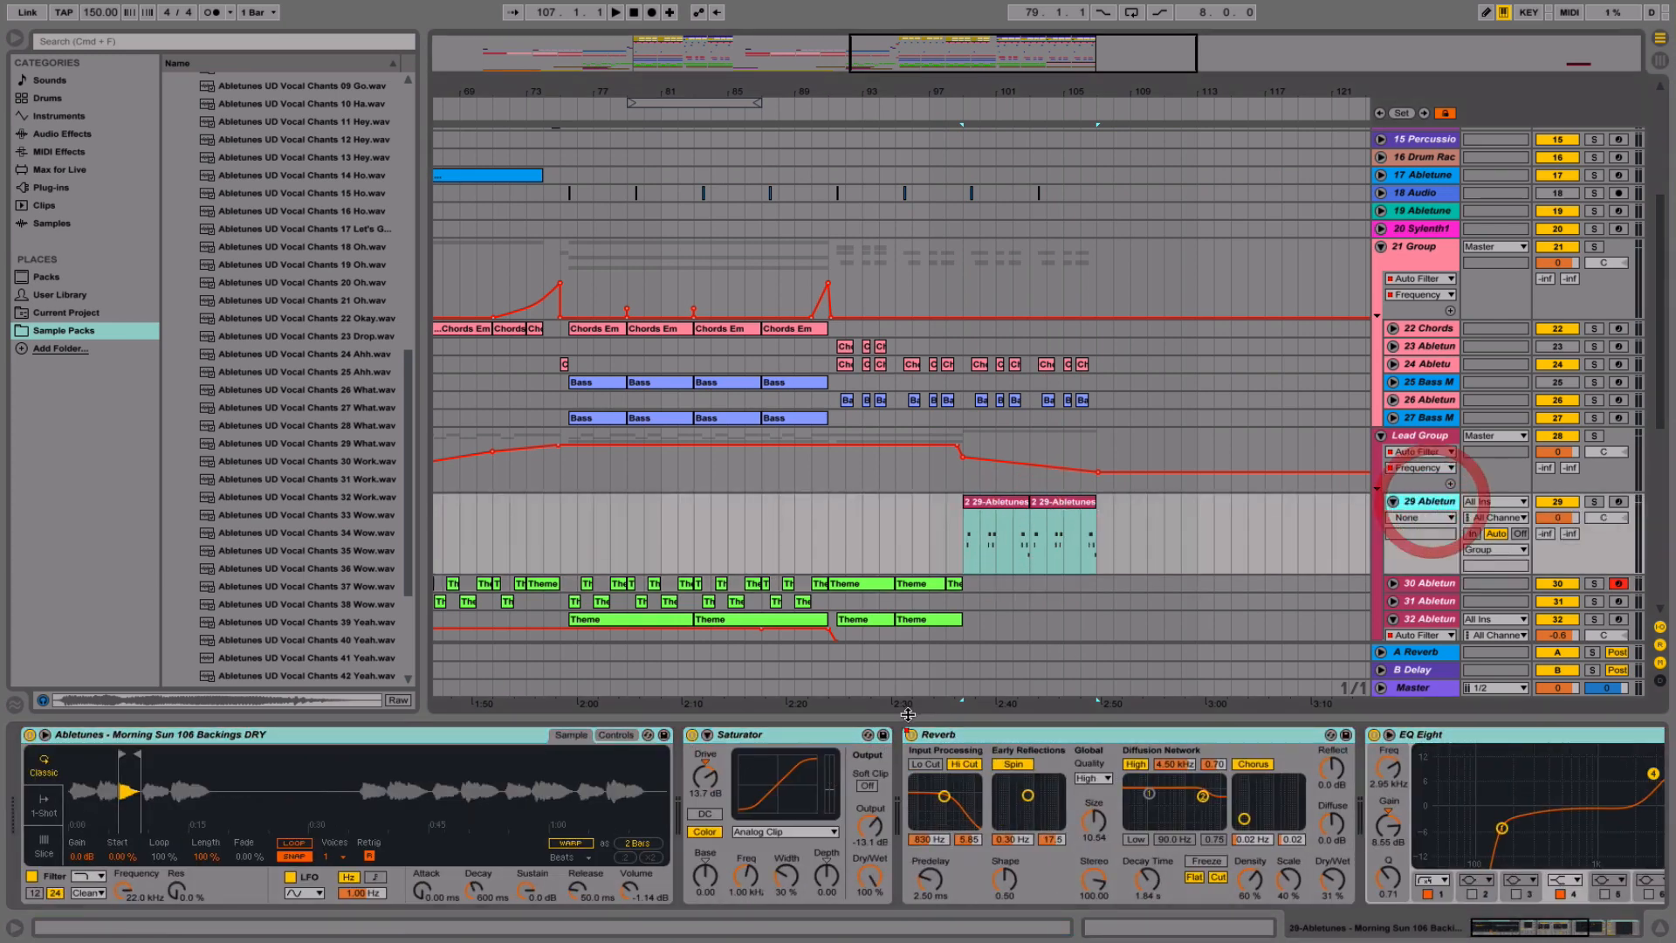
- Delete the Reverb on/off automation on track 29, and play the track soloed from bar 99
{"action": "right_click", "coordinate": [913, 740]}
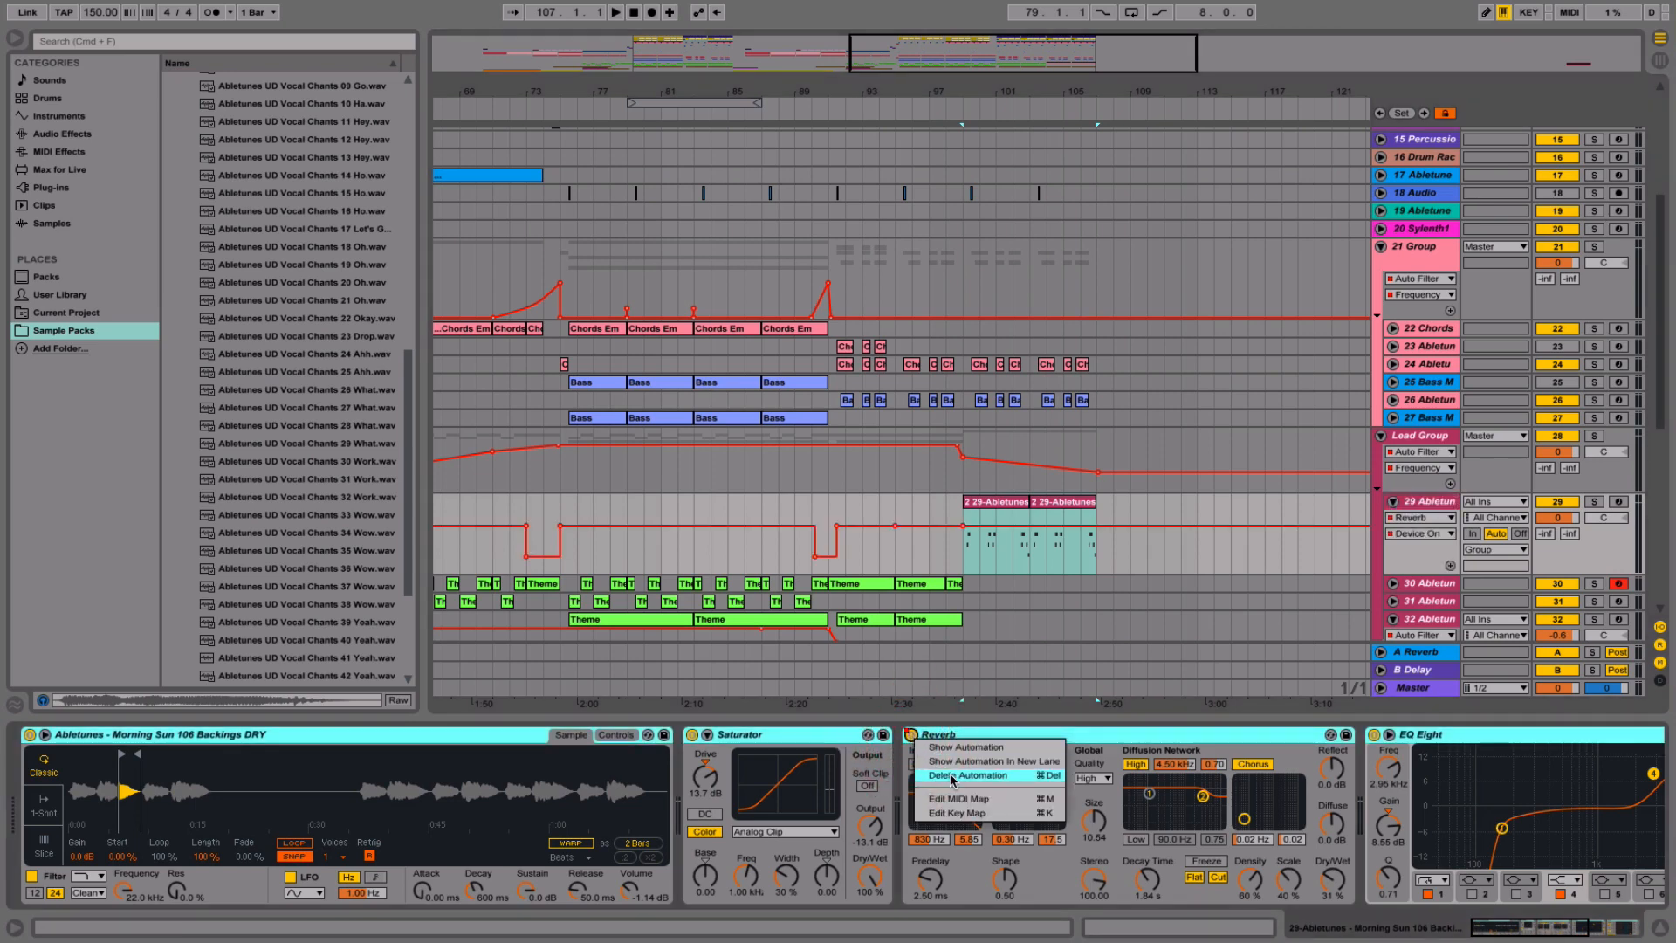
{"action": "left_click", "coordinate": [947, 748]}
{"action": "left_click", "coordinate": [997, 506]}
{"action": "key", "text": "space"}
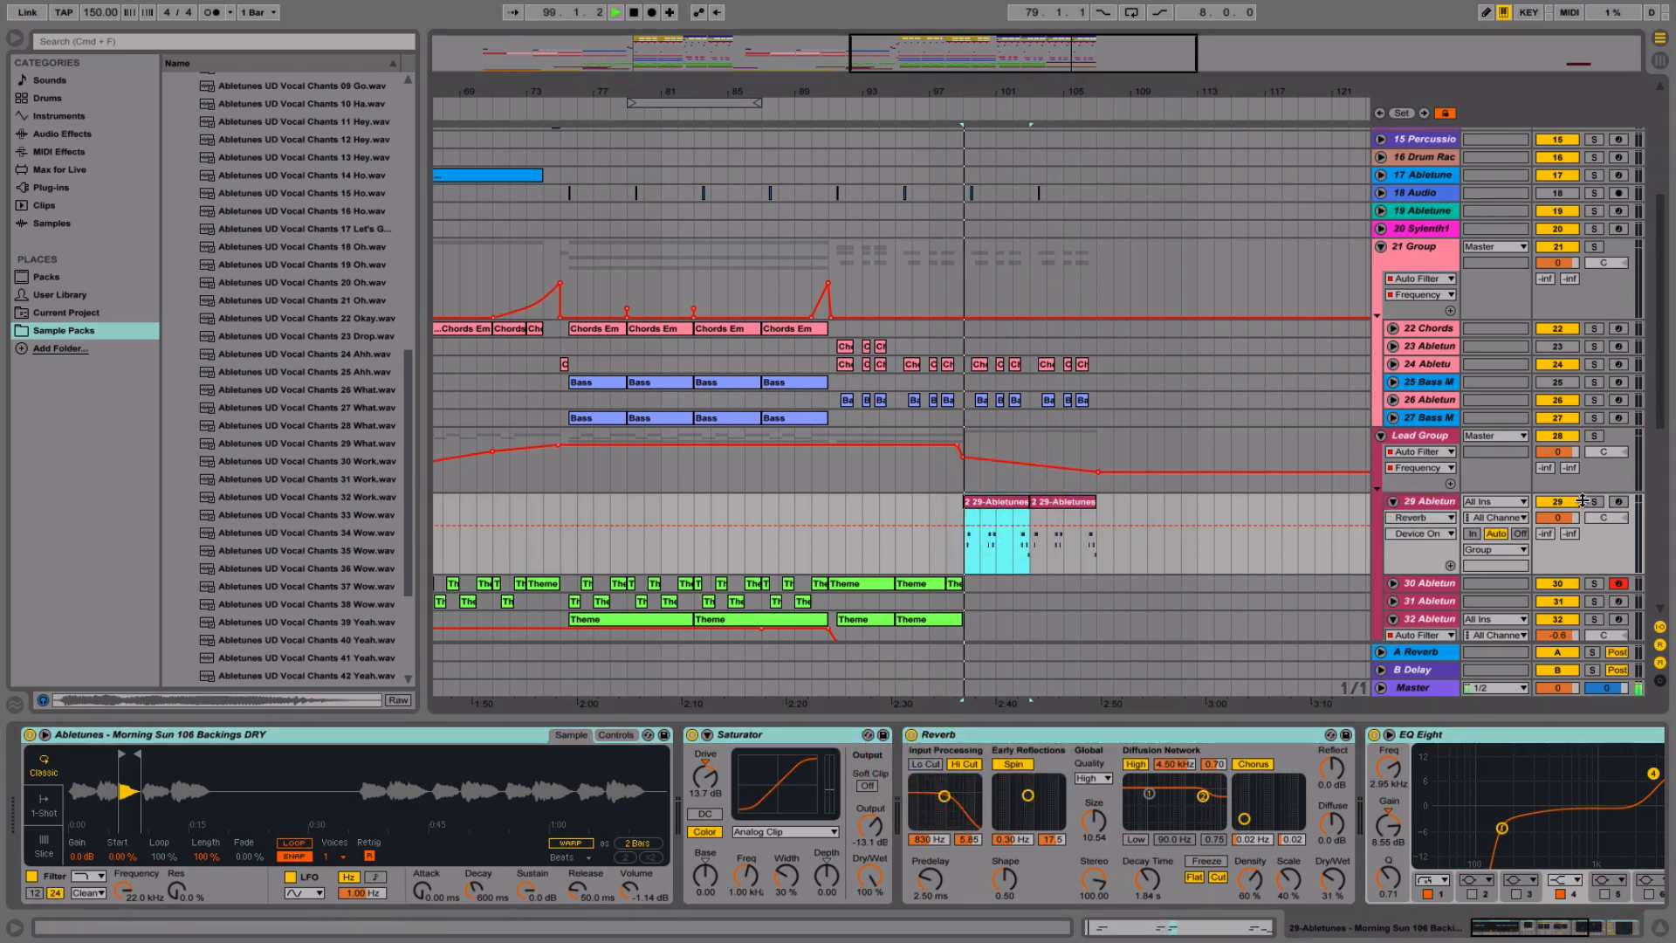
{"action": "left_click", "coordinate": [1594, 502]}
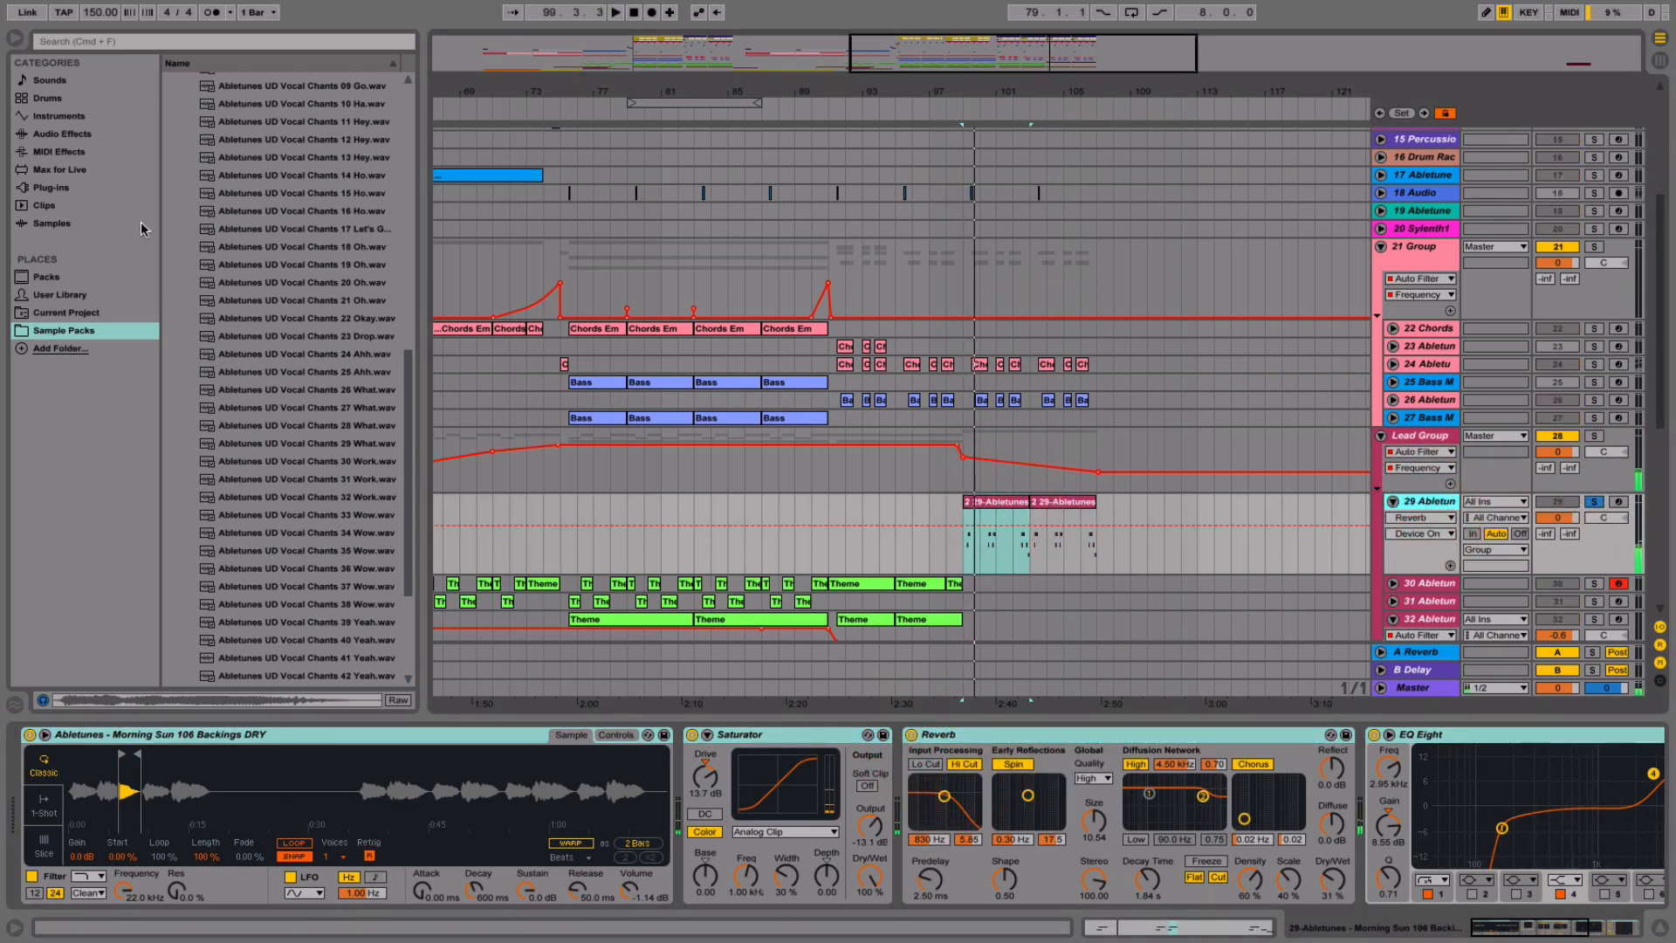
- Audition lead one-shots in the Lead Shots folder of the Abletunes - Future Pop Producer pack
{"action": "scroll", "coordinate": [283, 258], "scroll_direction": "up", "scroll_amount": 10}
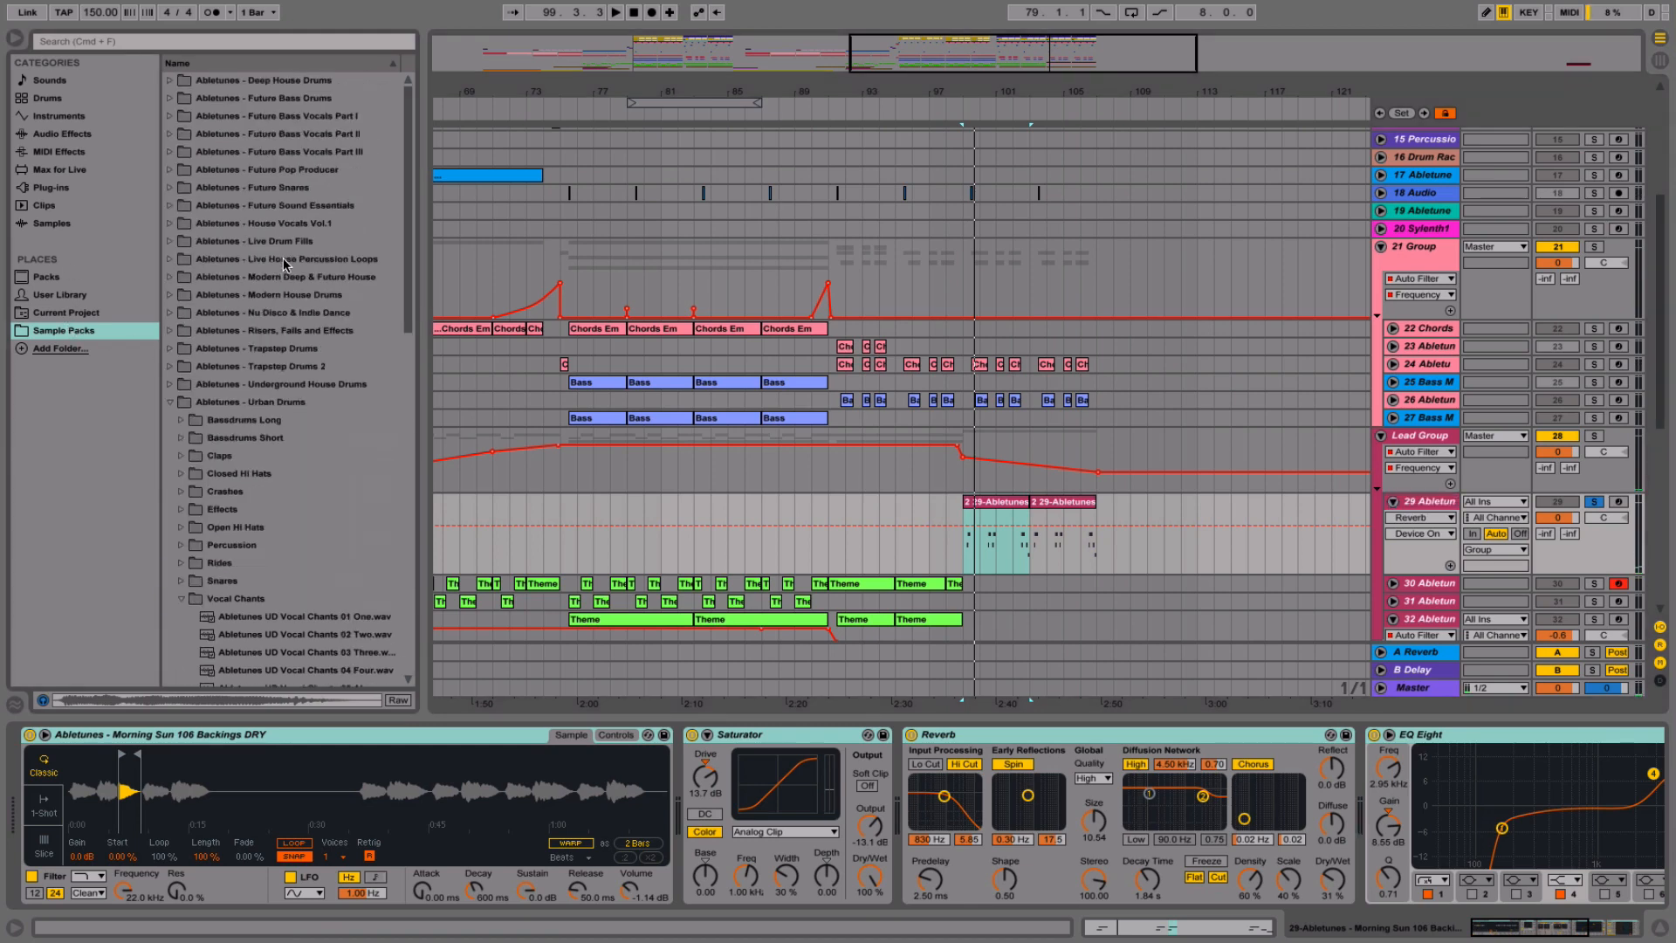
{"action": "left_click", "coordinate": [168, 403]}
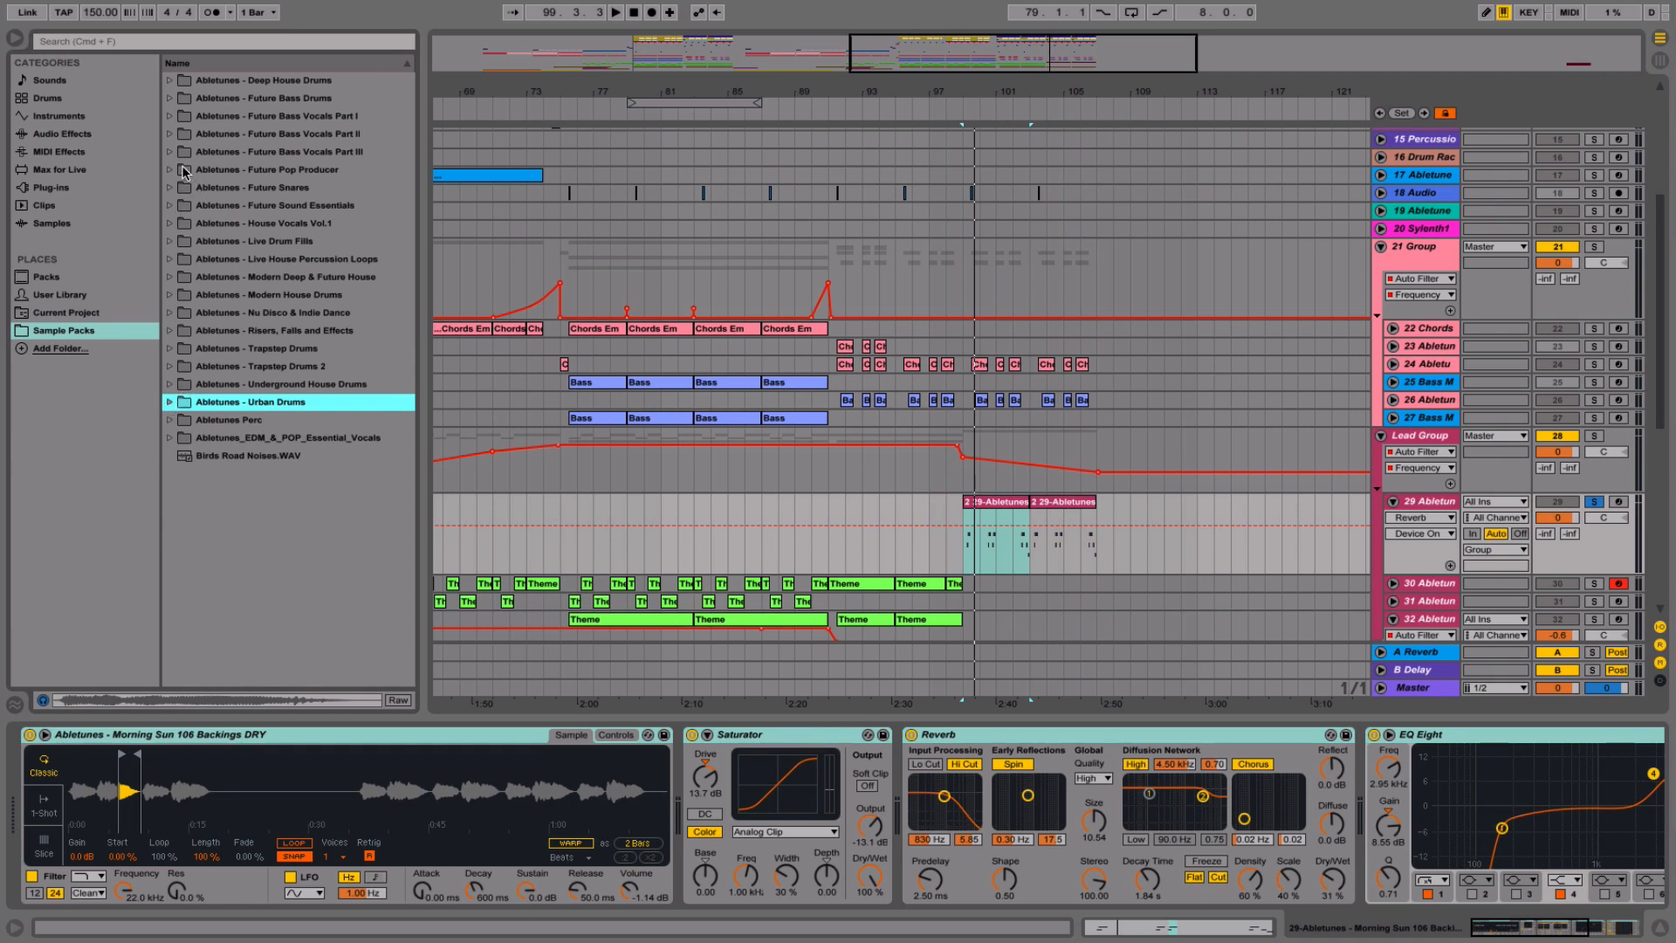
{"action": "left_click", "coordinate": [171, 171]}
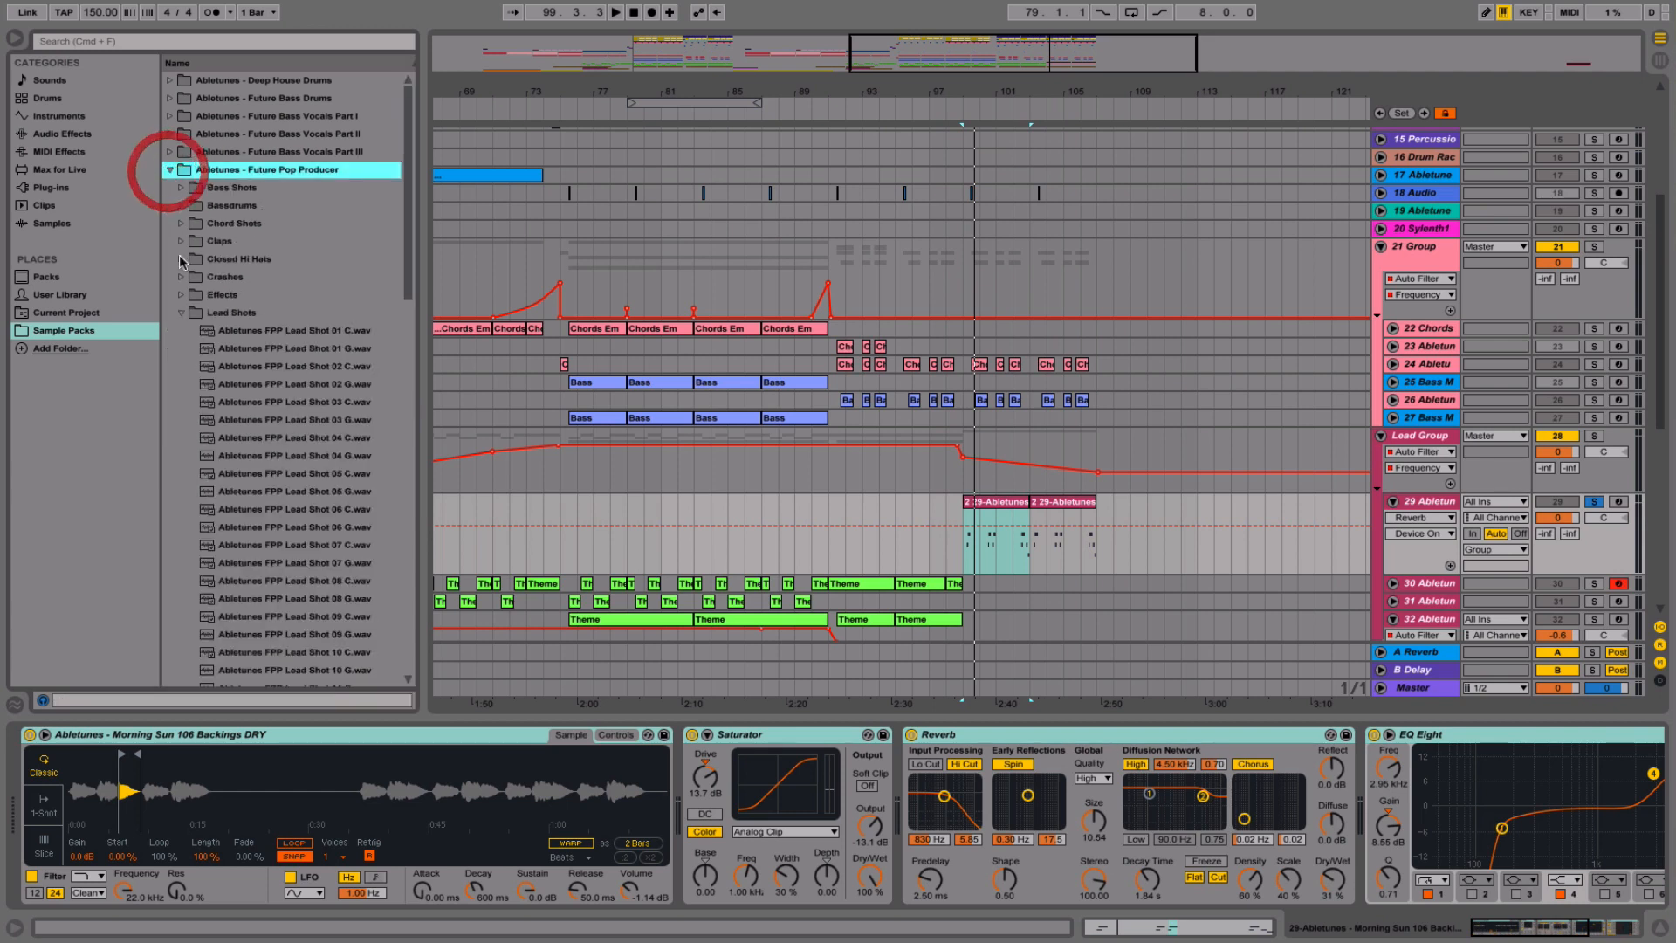
{"action": "left_click", "coordinate": [191, 330]}
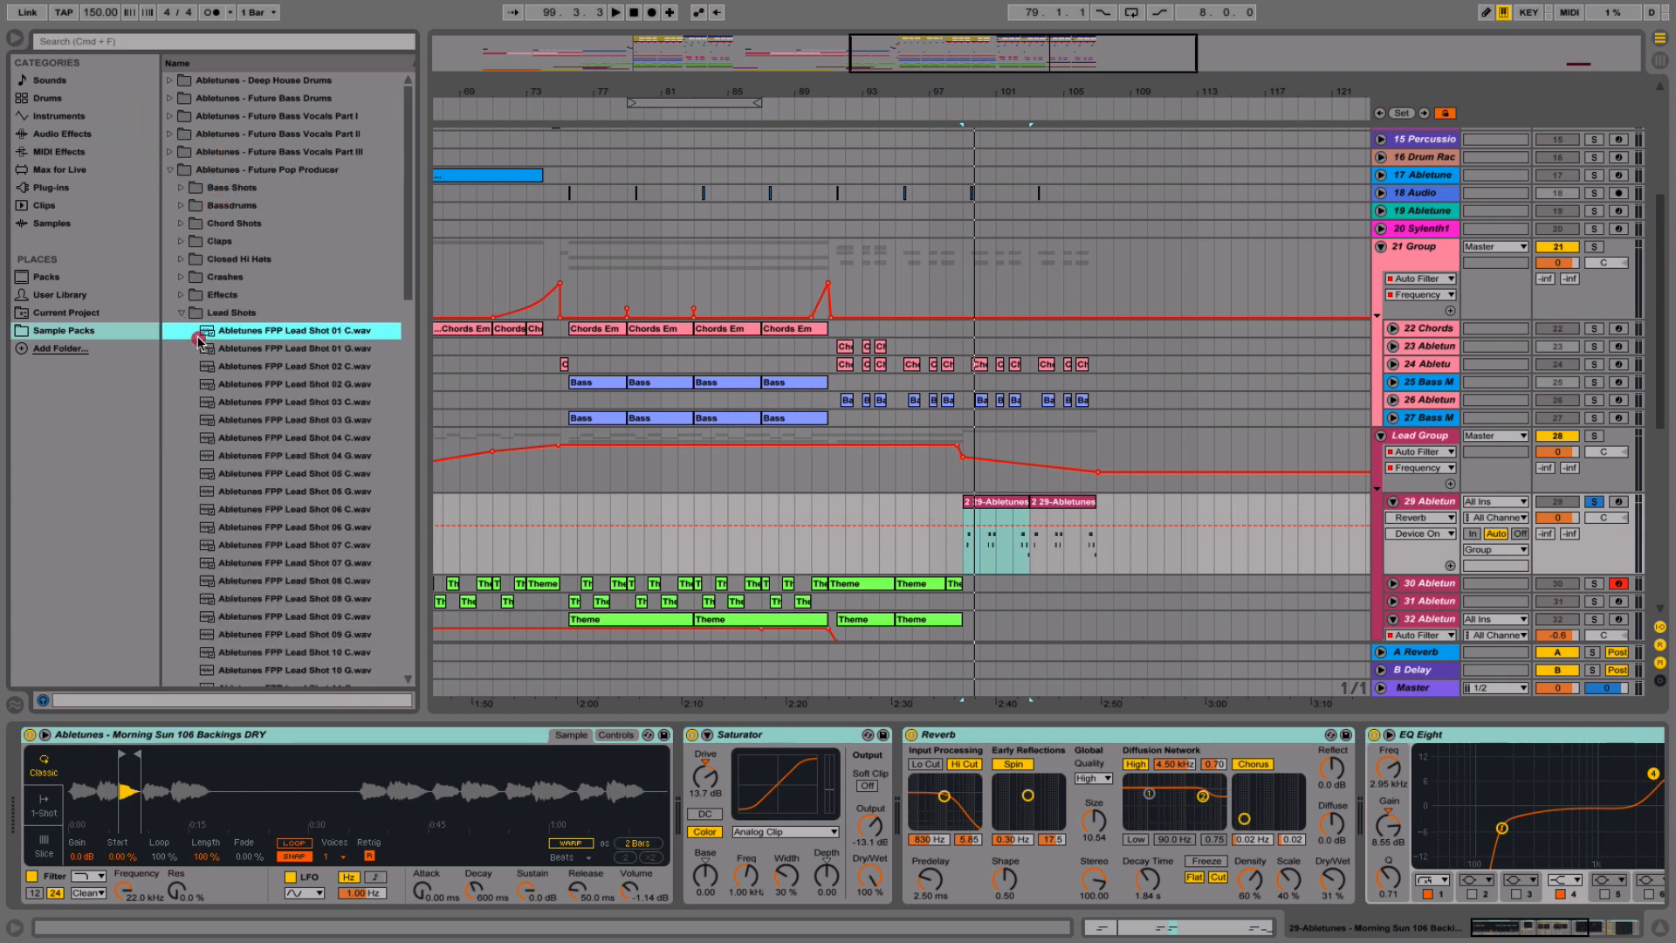
{"action": "left_click", "coordinate": [264, 598]}
{"action": "left_click", "coordinate": [261, 617]}
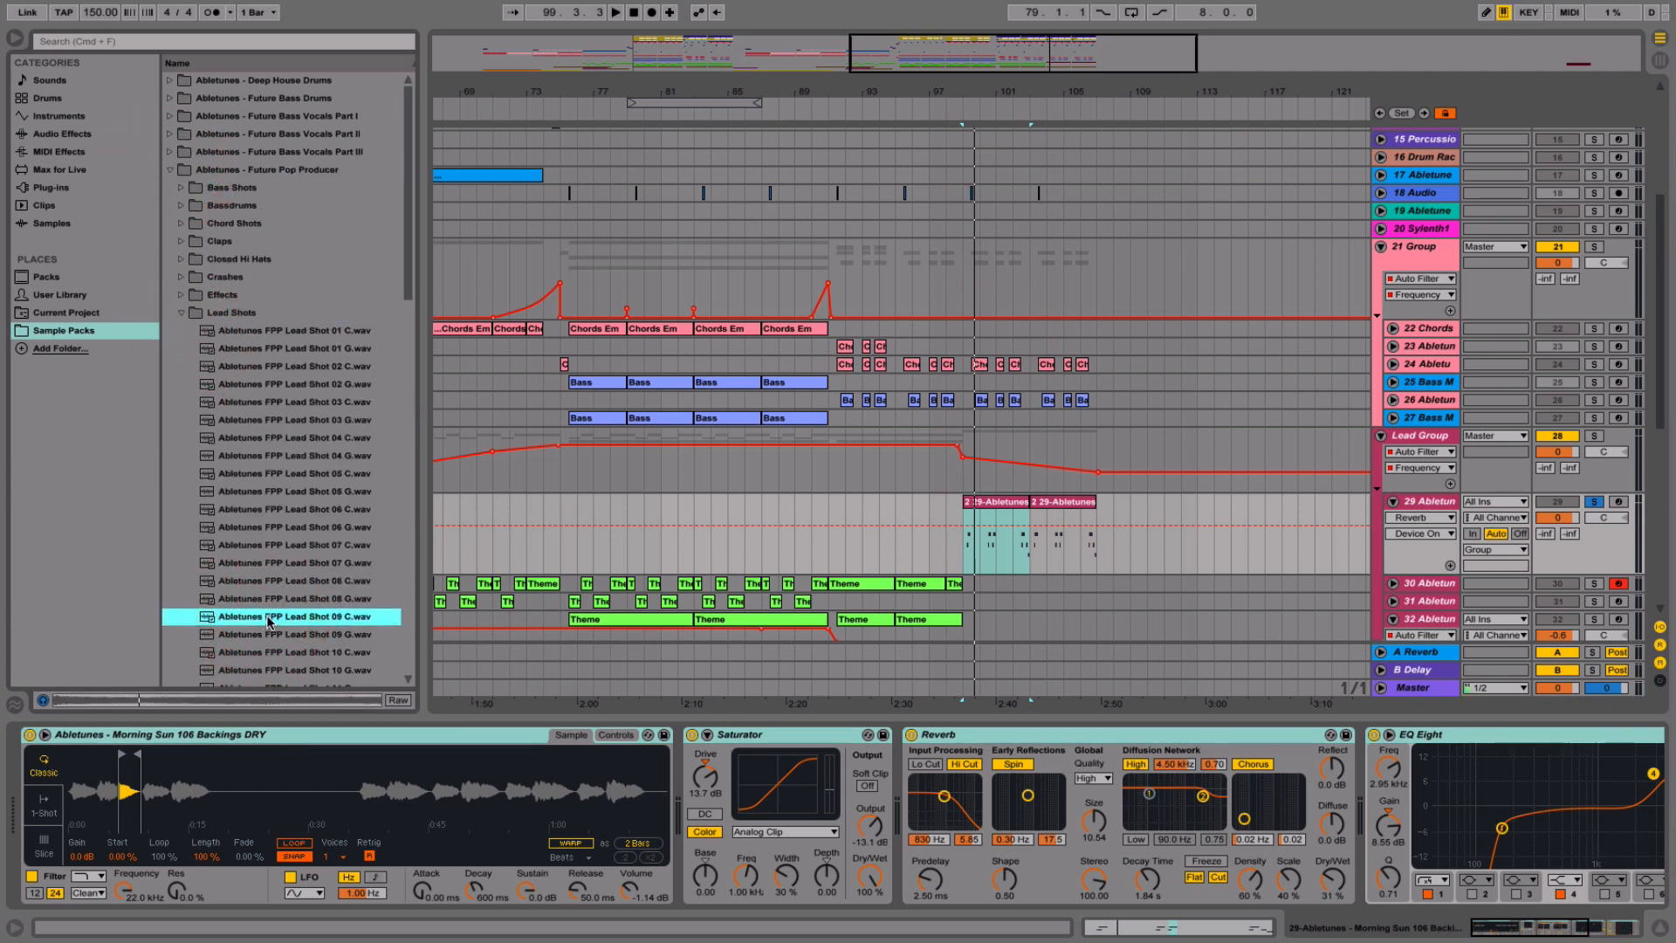
- Replace track 29's sample with Abletunes FPP Lead Shot 22 C.wav and play the part
{"action": "scroll", "coordinate": [267, 622], "scroll_direction": "down", "scroll_amount": 8}
{"action": "left_click", "coordinate": [264, 617]}
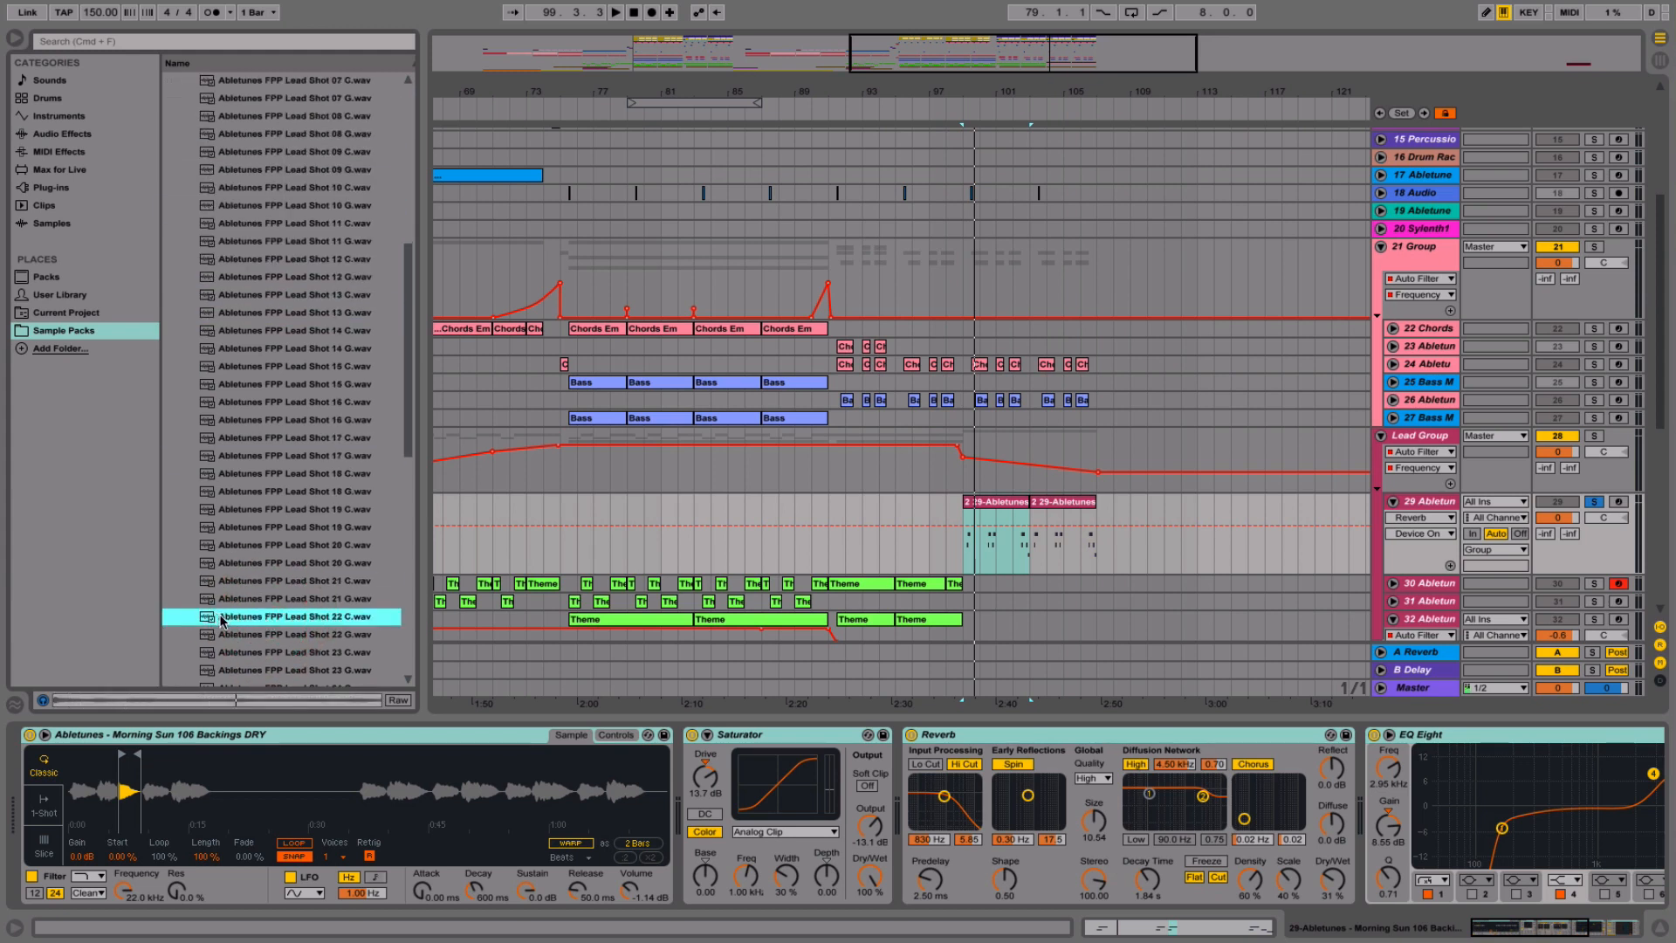
{"action": "left_click_drag", "start_coordinate": [222, 621], "coordinate": [218, 790]}
{"action": "key", "text": "space"}
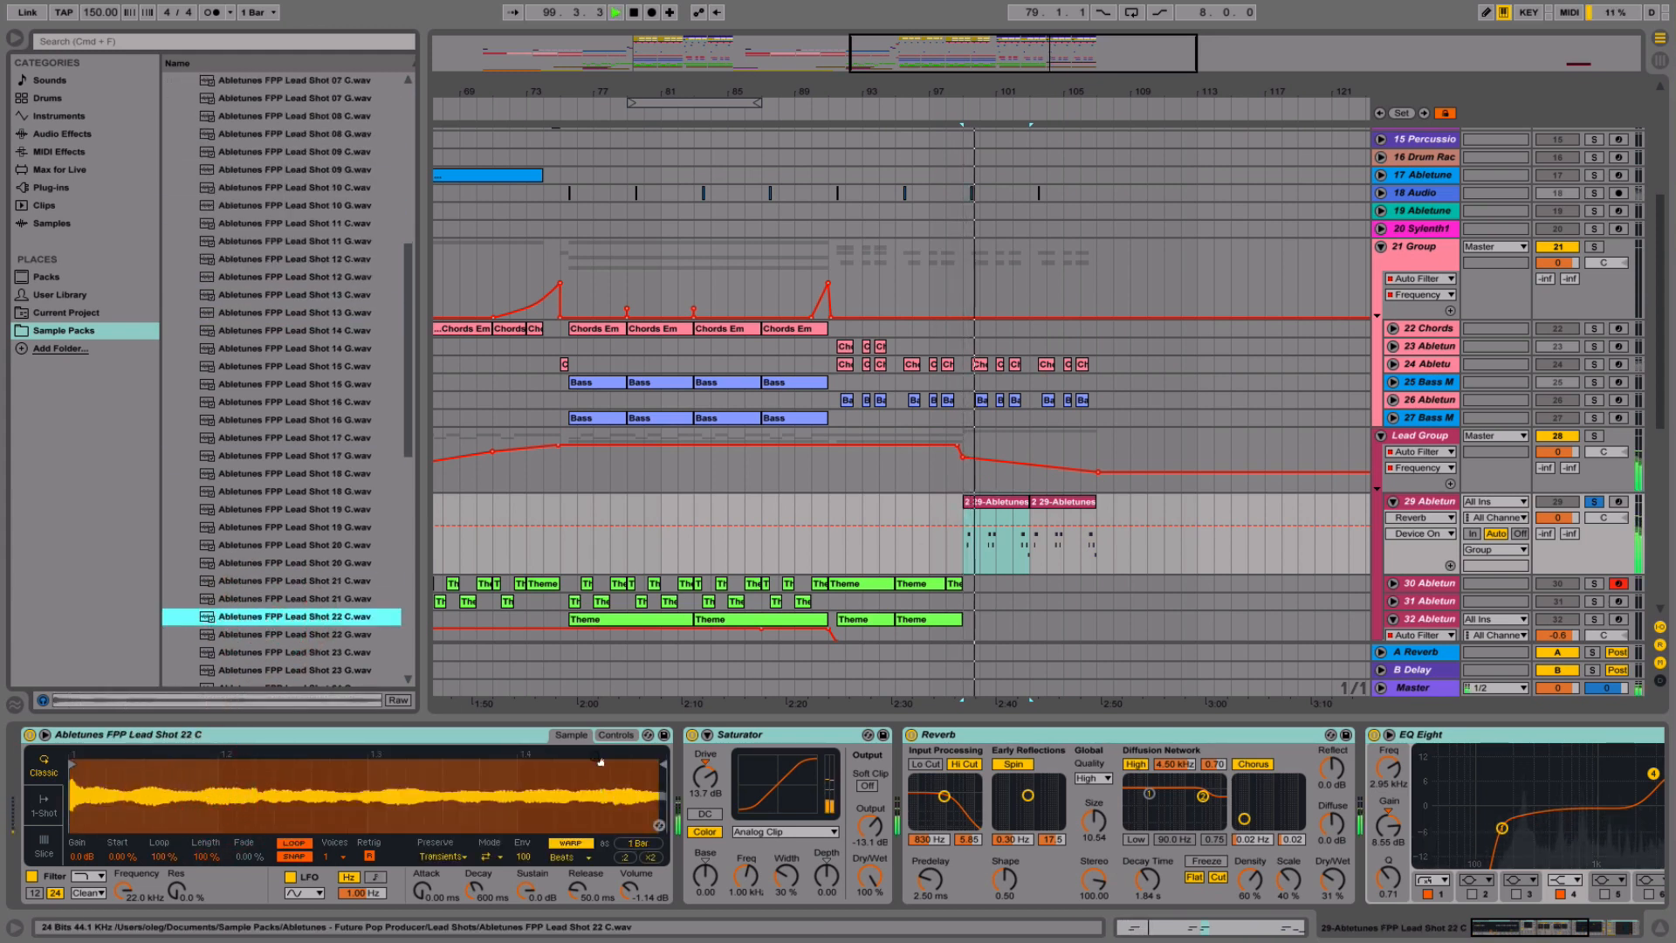
- Set track 29's sampler transpose to +12 st and glide time to 111 ms, and unsolo the track to hear it in the mix
{"action": "left_click", "coordinate": [616, 735]}
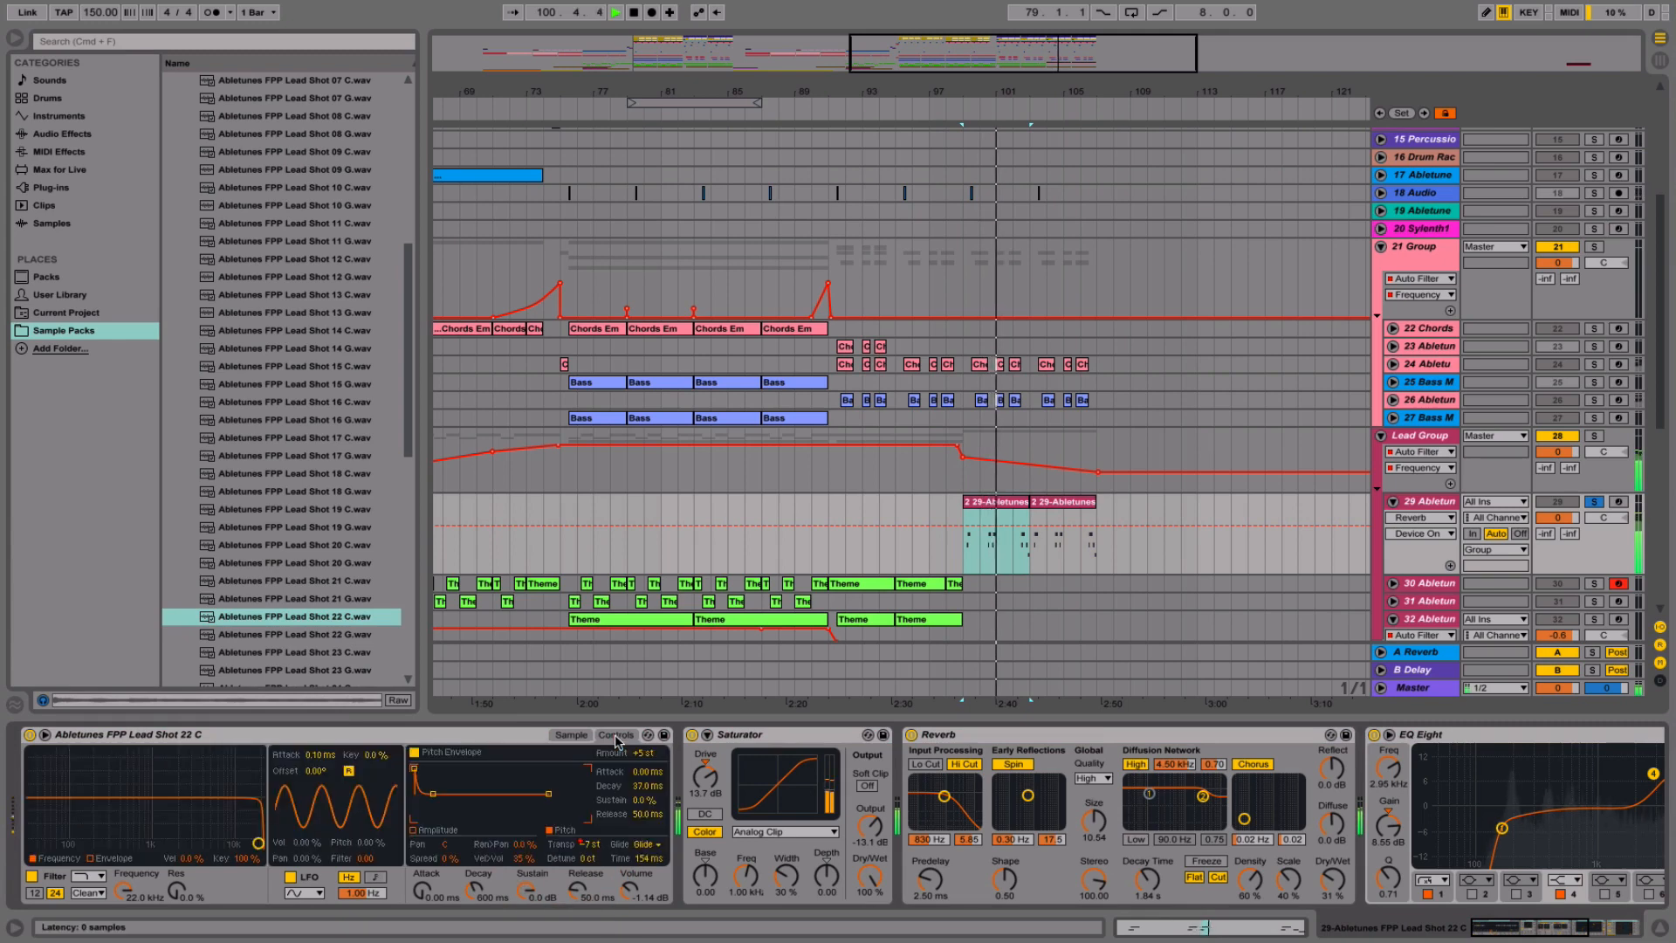
{"action": "right_click", "coordinate": [592, 844]}
{"action": "left_click", "coordinate": [602, 875]}
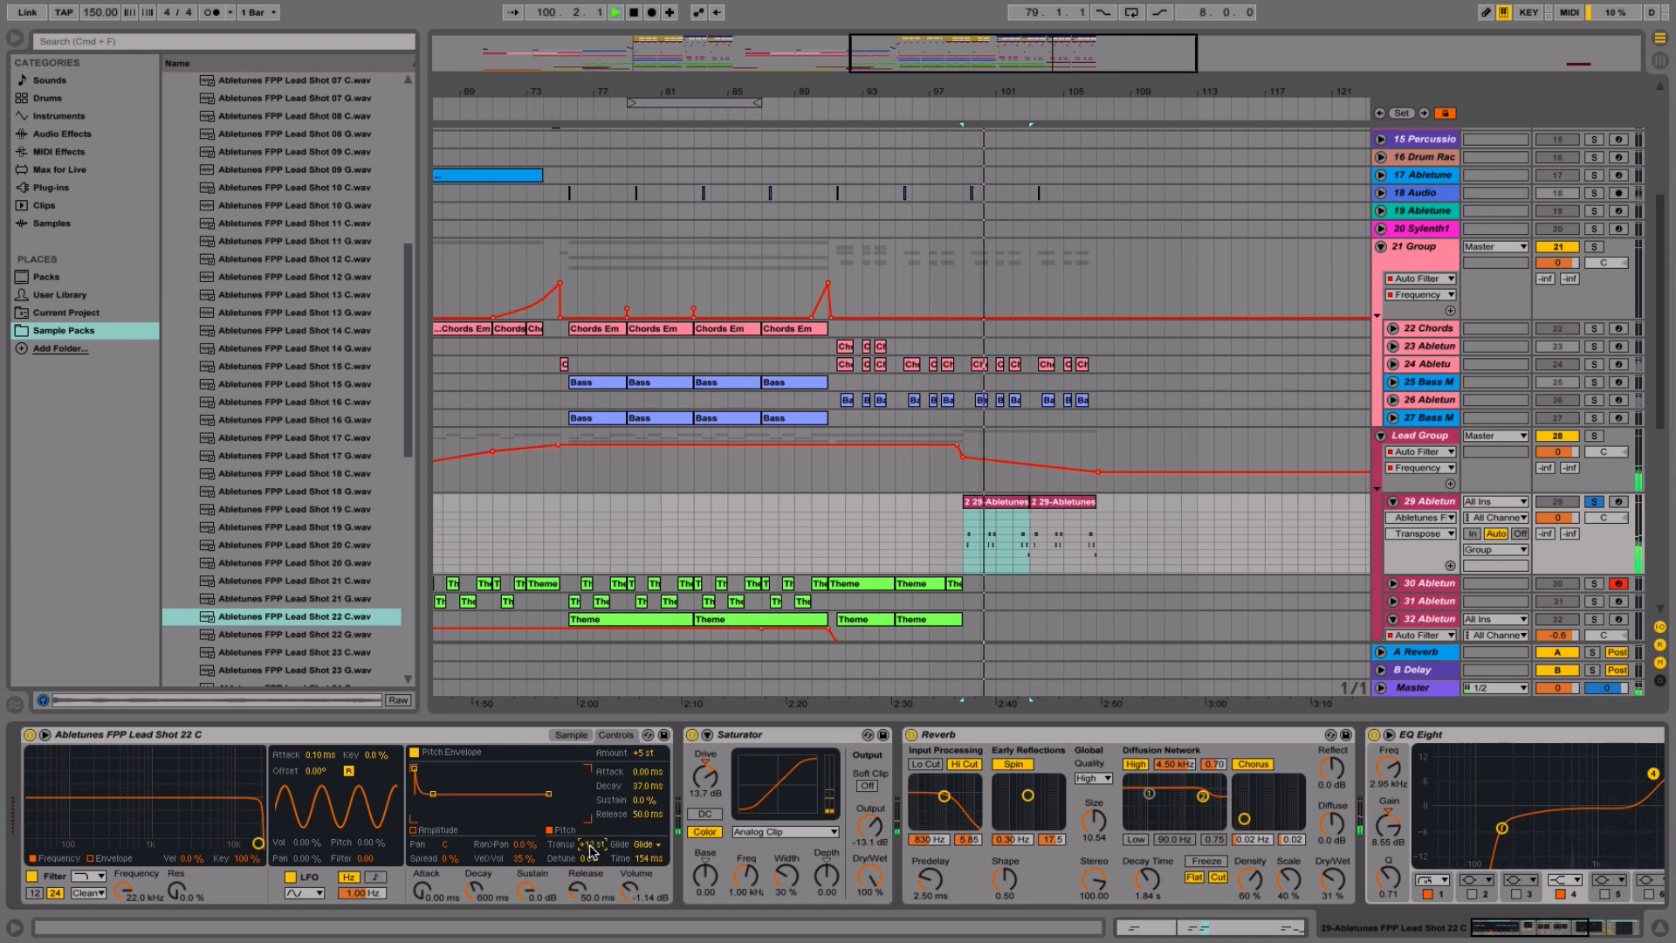
{"action": "left_click_drag", "start_coordinate": [645, 859], "coordinate": [645, 870]}
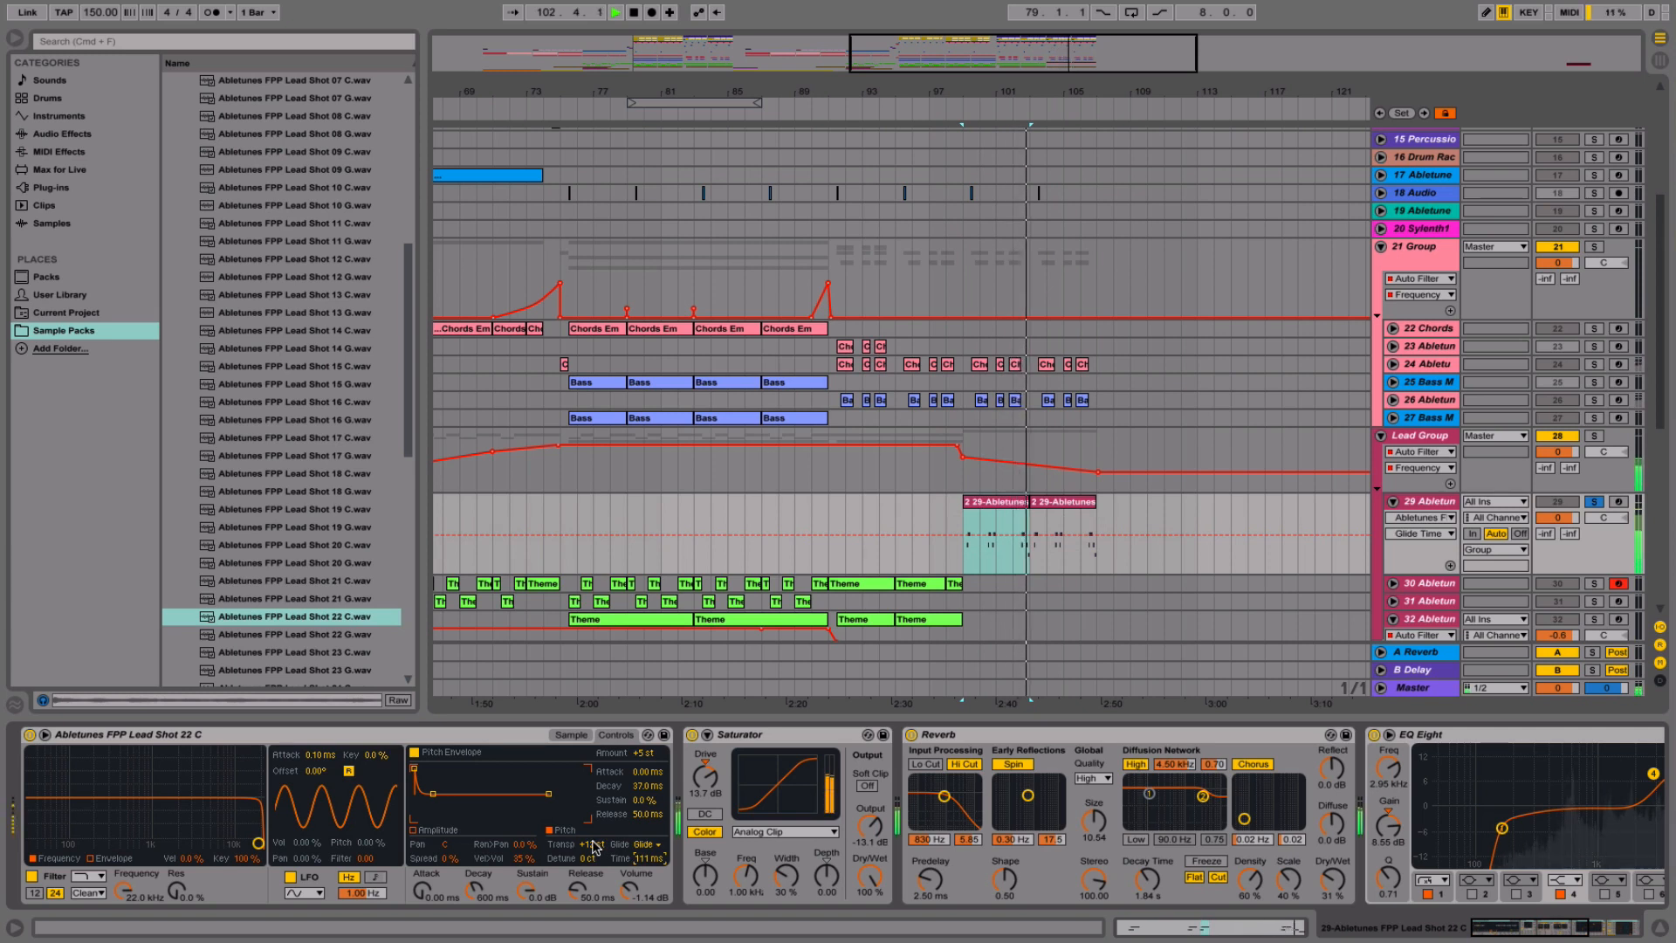
{"action": "left_click", "coordinate": [1597, 503]}
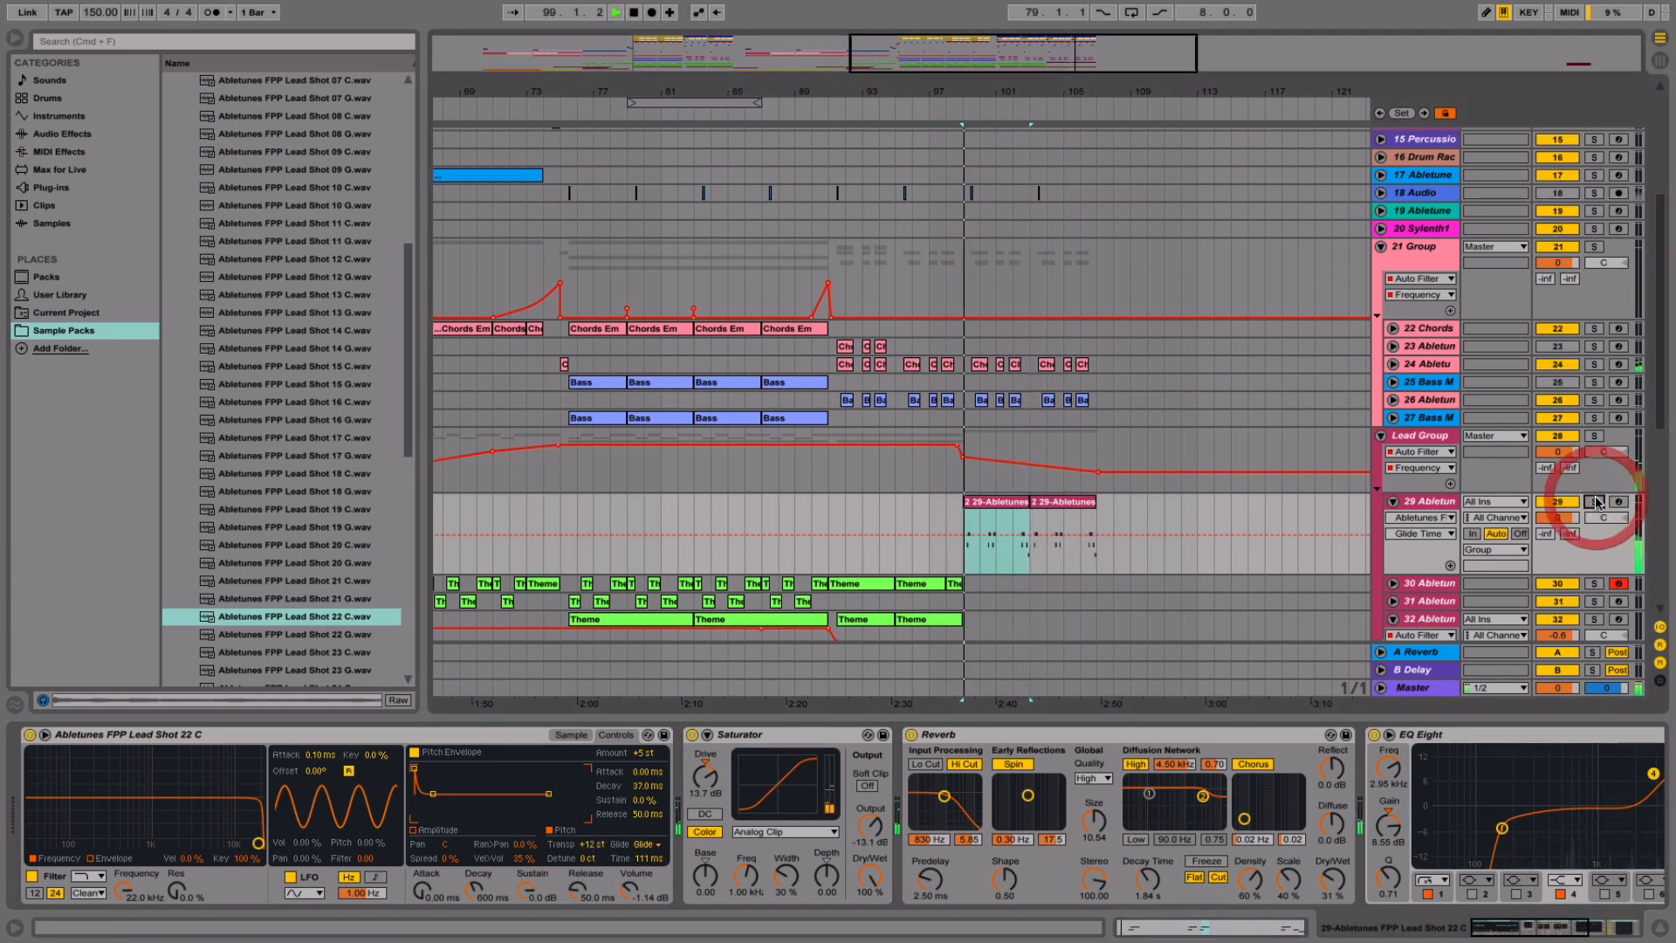
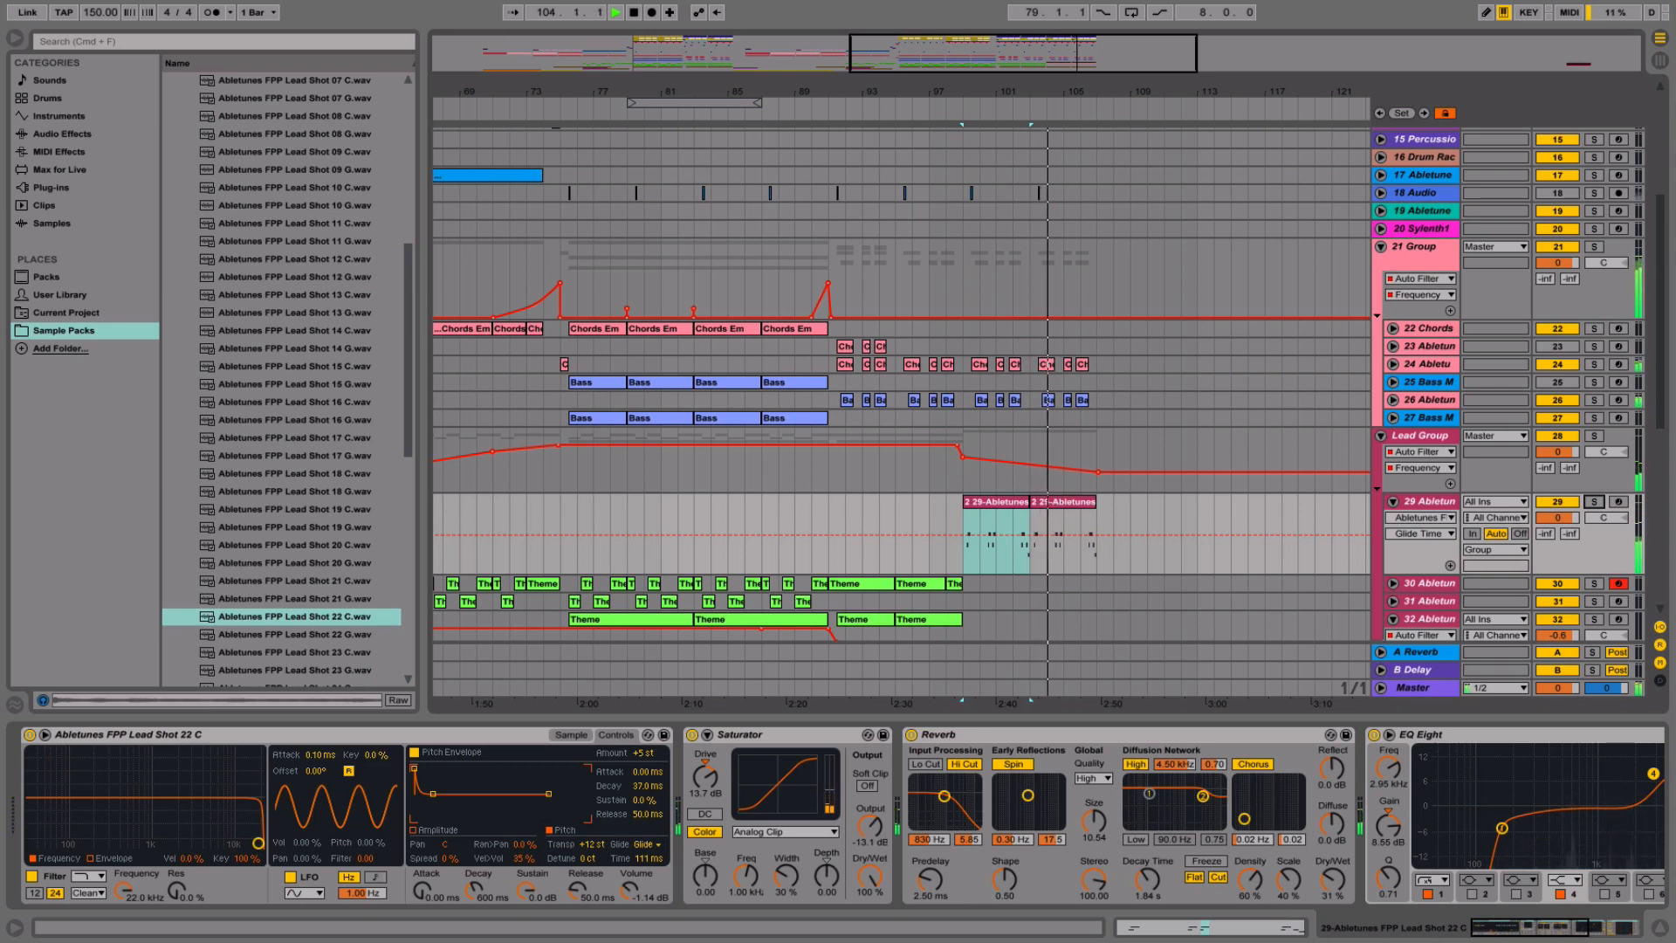
- Review the whole arrangement up to bar 107 with the device view hidden, and stop playback
{"action": "left_click", "coordinate": [1660, 927]}
{"action": "left_click_drag", "start_coordinate": [1075, 59], "coordinate": [1039, 26]}
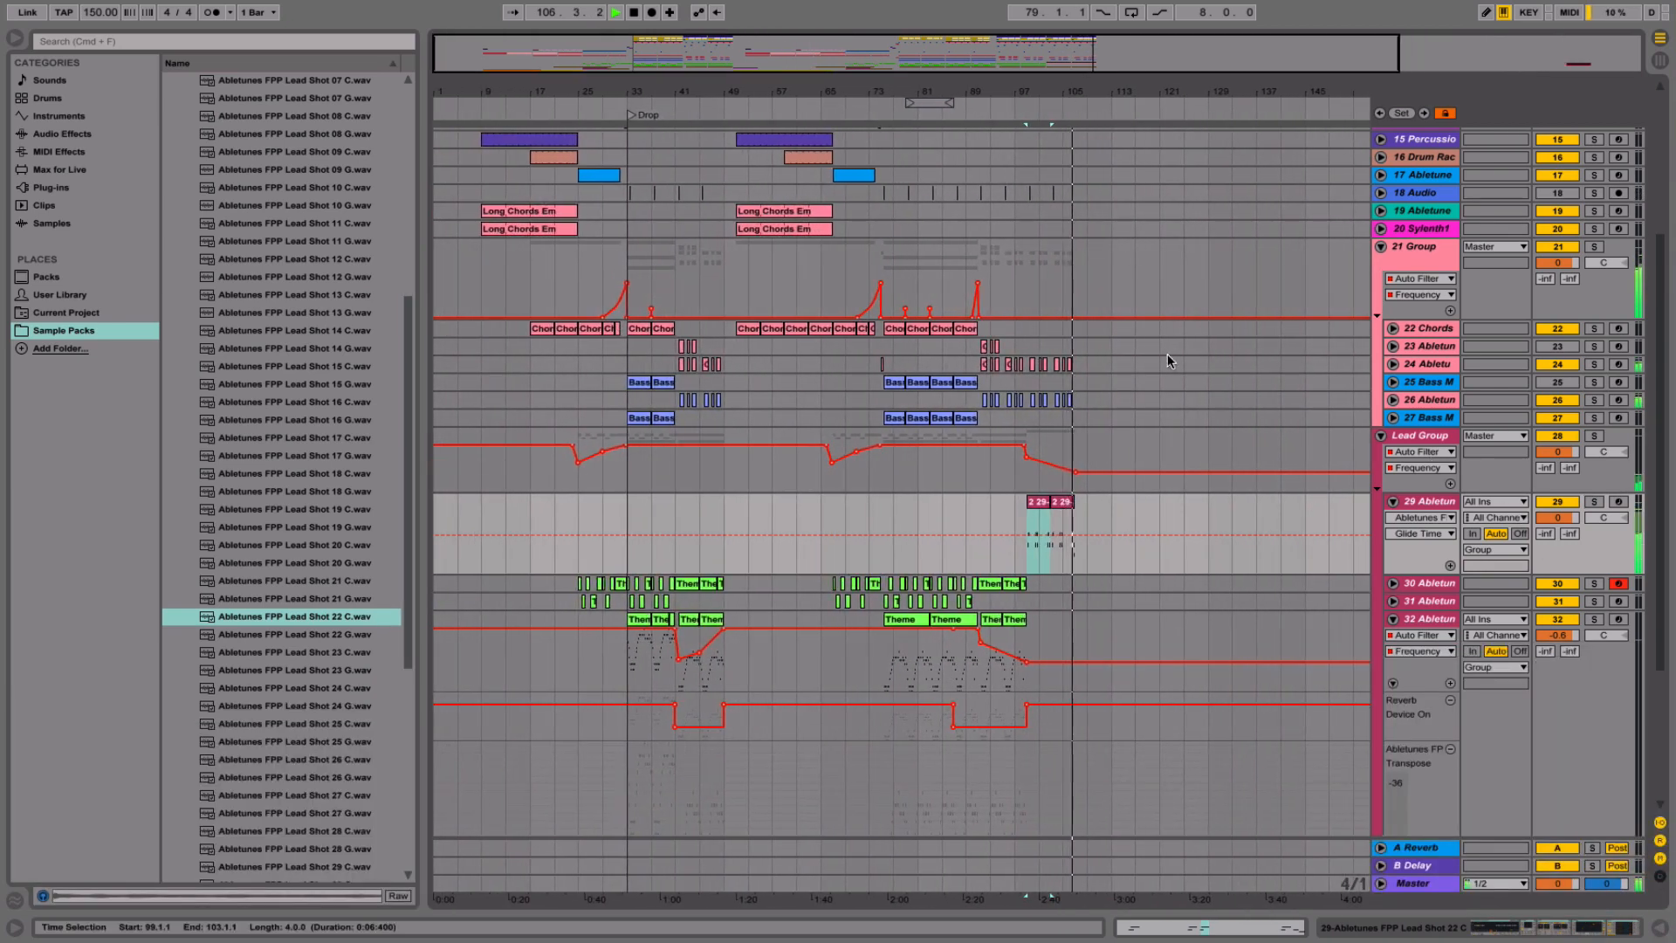
{"action": "scroll", "coordinate": [1112, 353], "scroll_direction": "down", "scroll_amount": 3}
{"action": "scroll", "coordinate": [1112, 353], "scroll_direction": "up", "scroll_amount": 6}
{"action": "key", "text": "space"}
{"action": "scroll", "coordinate": [1093, 482], "scroll_direction": "up", "scroll_amount": 4}
{"action": "scroll", "coordinate": [1093, 482], "scroll_direction": "right", "scroll_amount": 2}
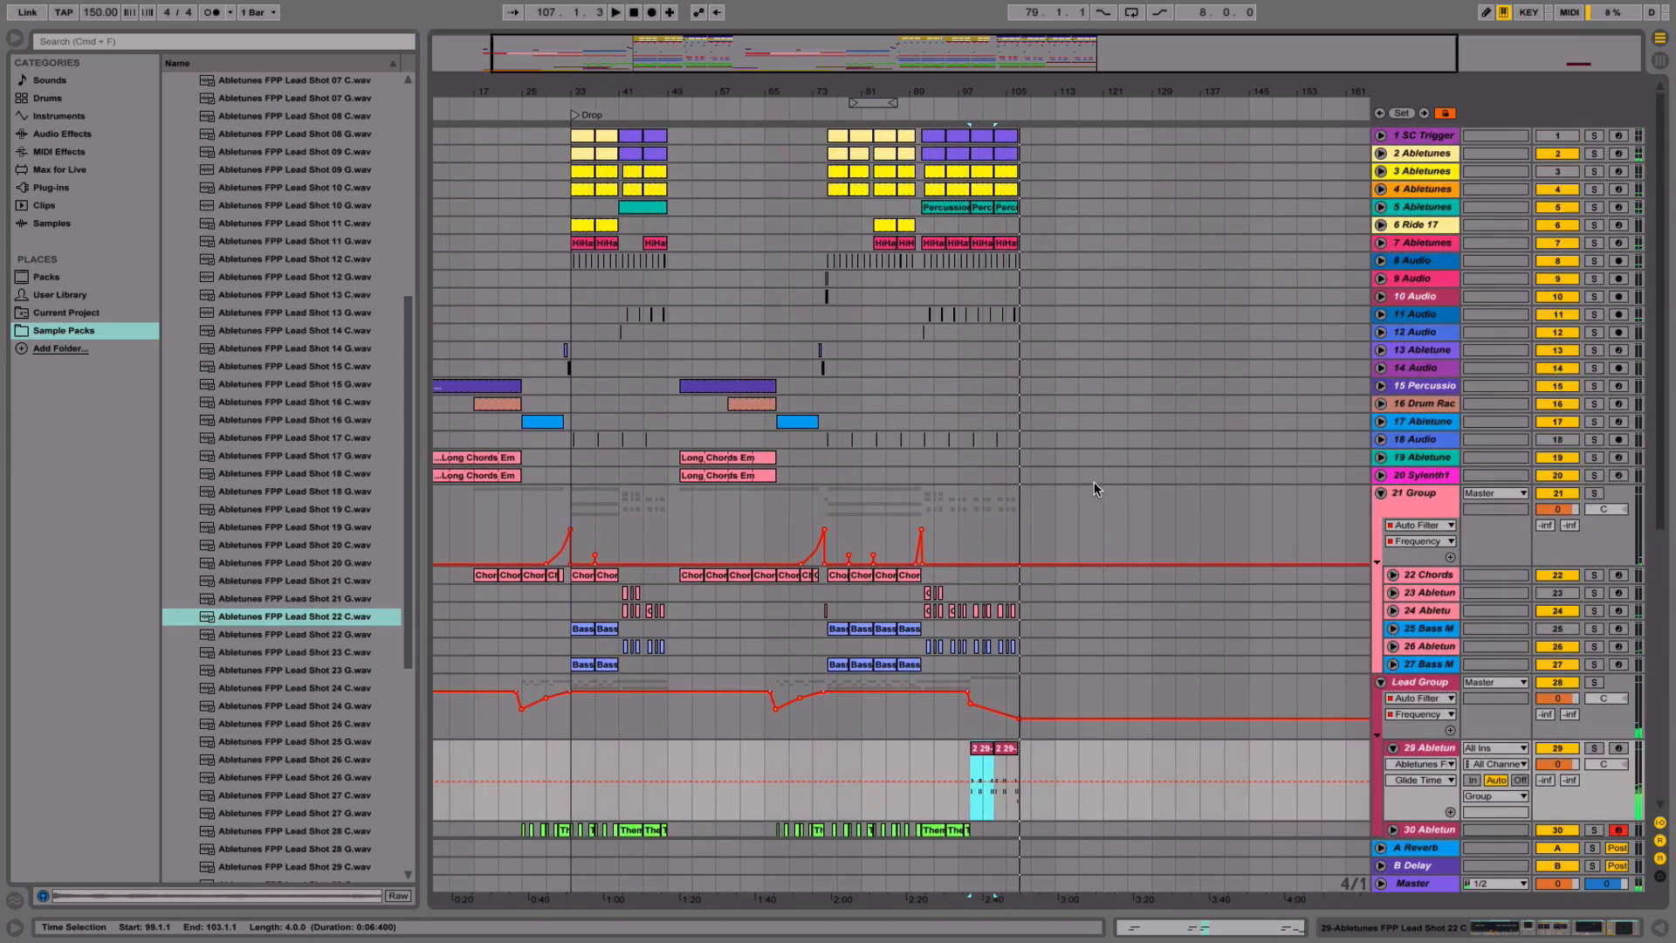
{"action": "left_click_drag", "start_coordinate": [995, 93], "coordinate": [1191, 167]}
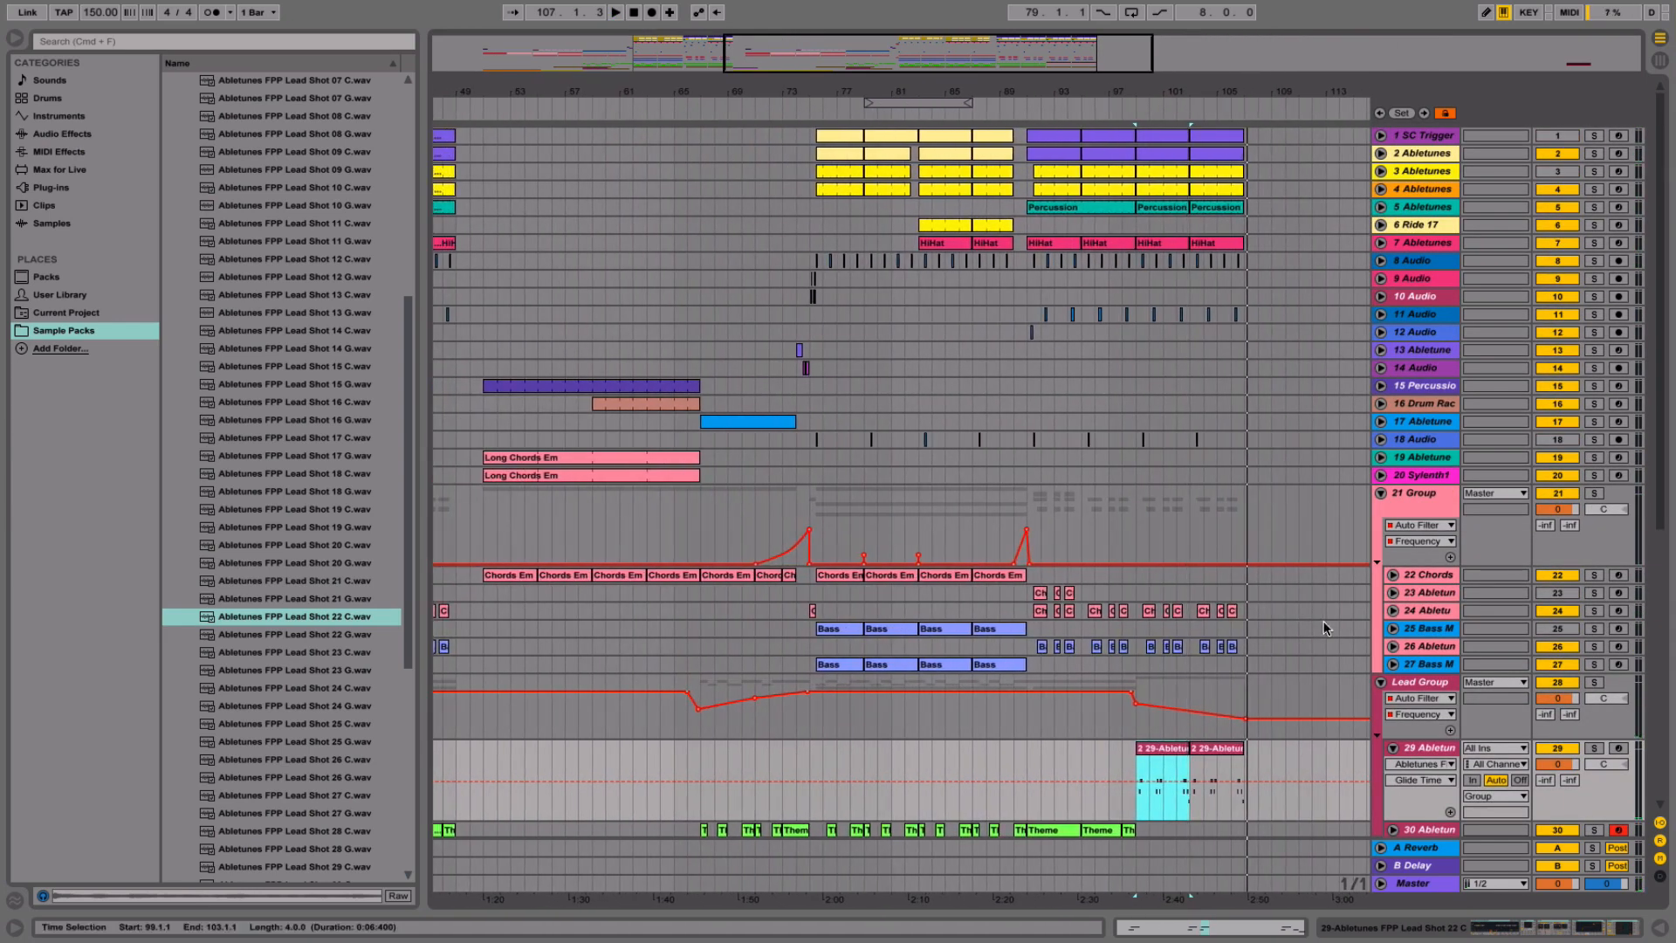
- Unfold tracks 23, 24 and 26 in the chord and bass group to show their clips
{"action": "left_click", "coordinate": [1393, 646]}
{"action": "left_click", "coordinate": [1394, 610]}
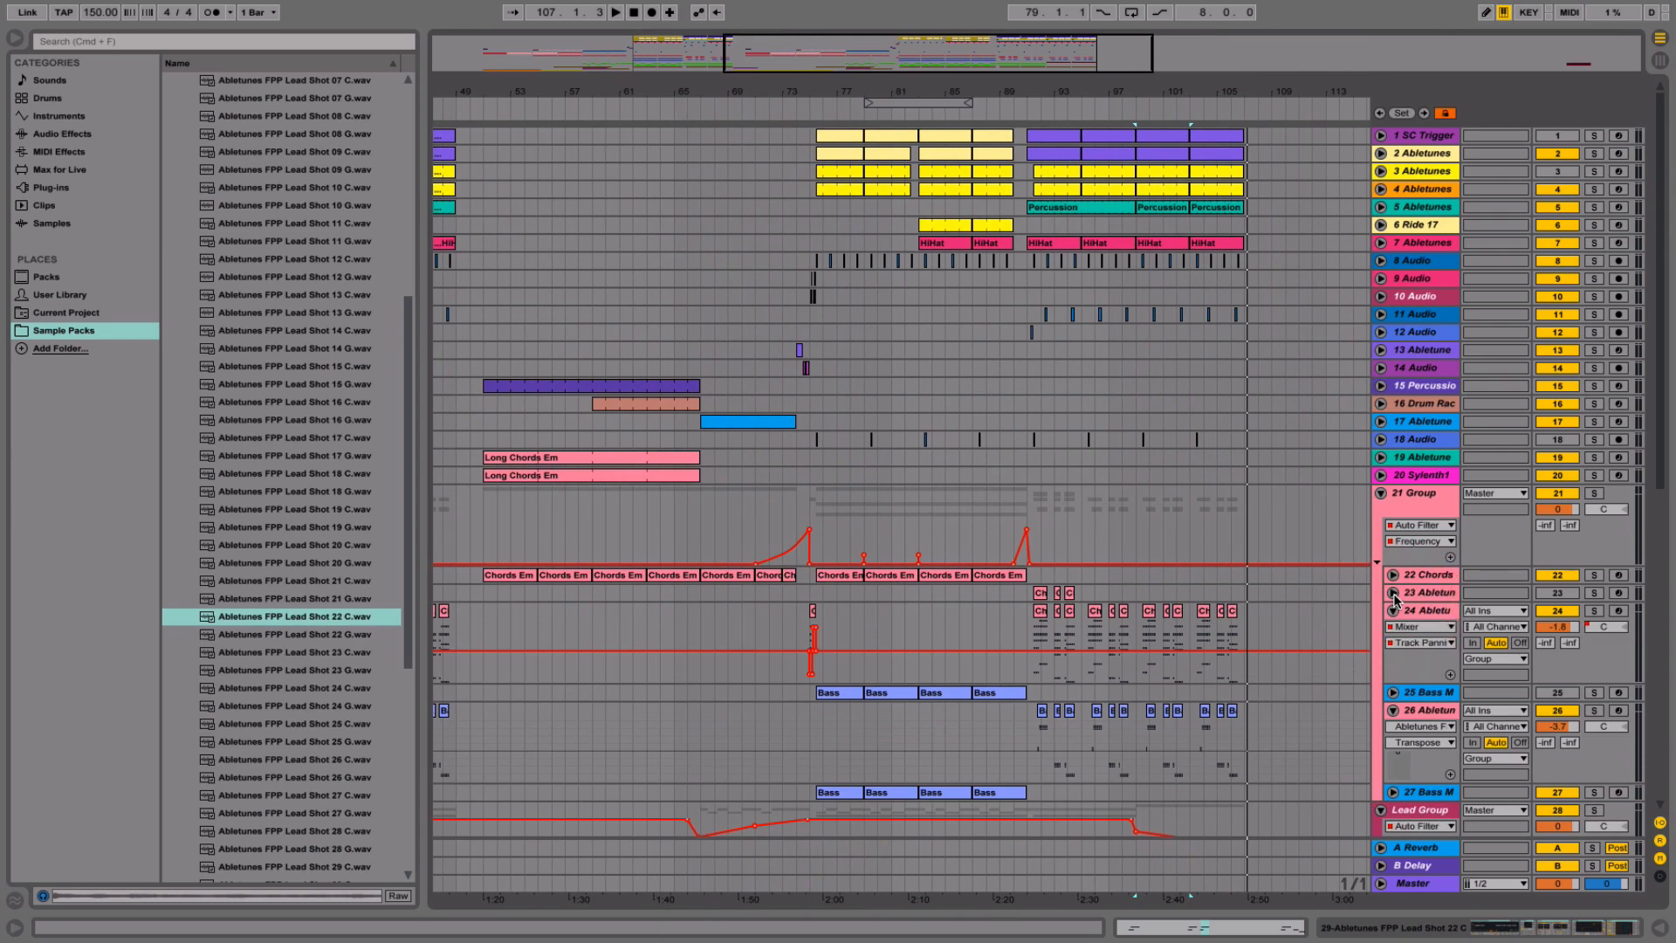
{"action": "left_click", "coordinate": [1393, 593]}
{"action": "scroll", "coordinate": [1316, 636], "scroll_direction": "down", "scroll_amount": 5}
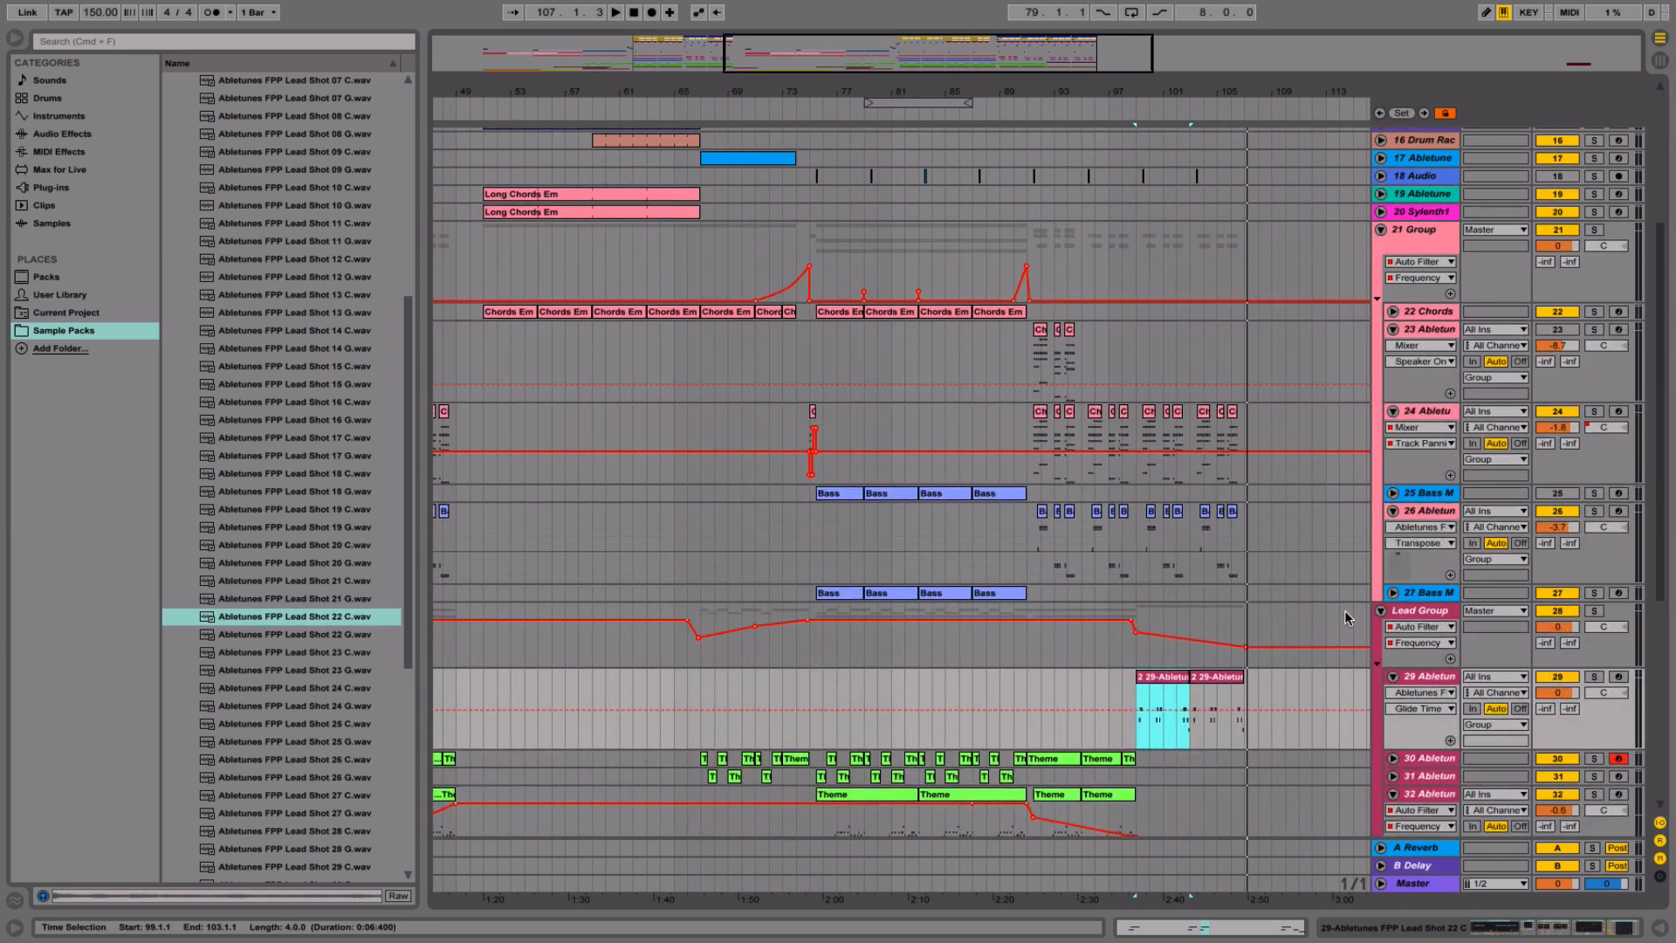
- Show the sampler's filter frequency automation on track 24 and play the drop from the chord clip at bar 91
{"action": "left_click", "coordinate": [1419, 233]}
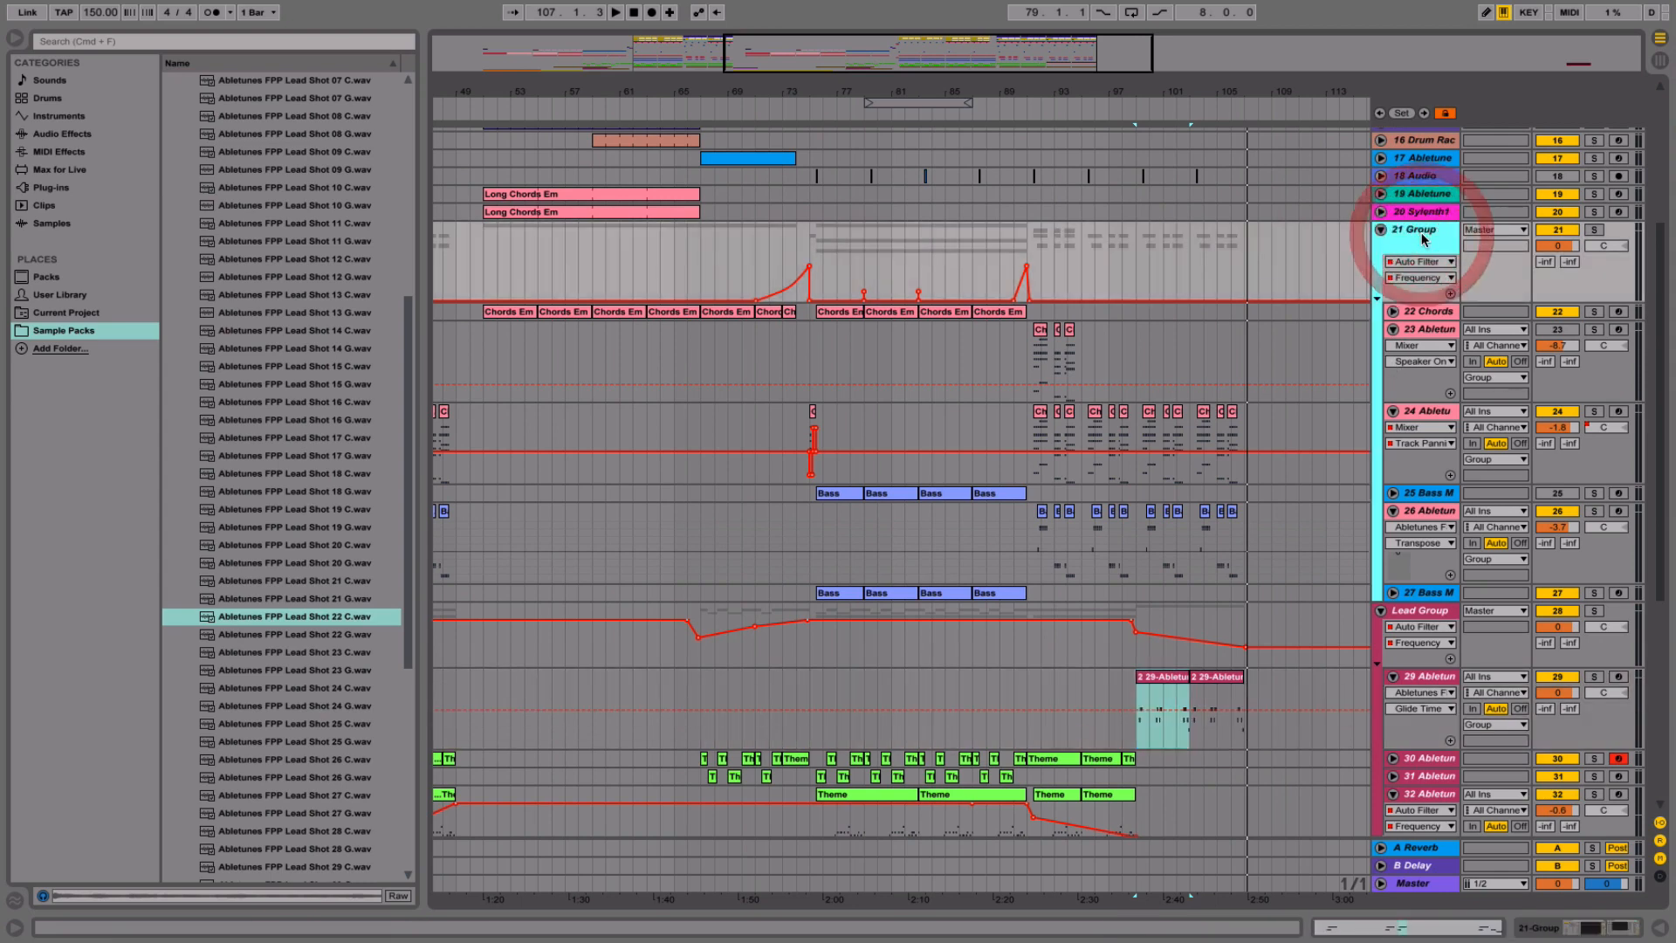
{"action": "double_click", "coordinate": [1423, 235]}
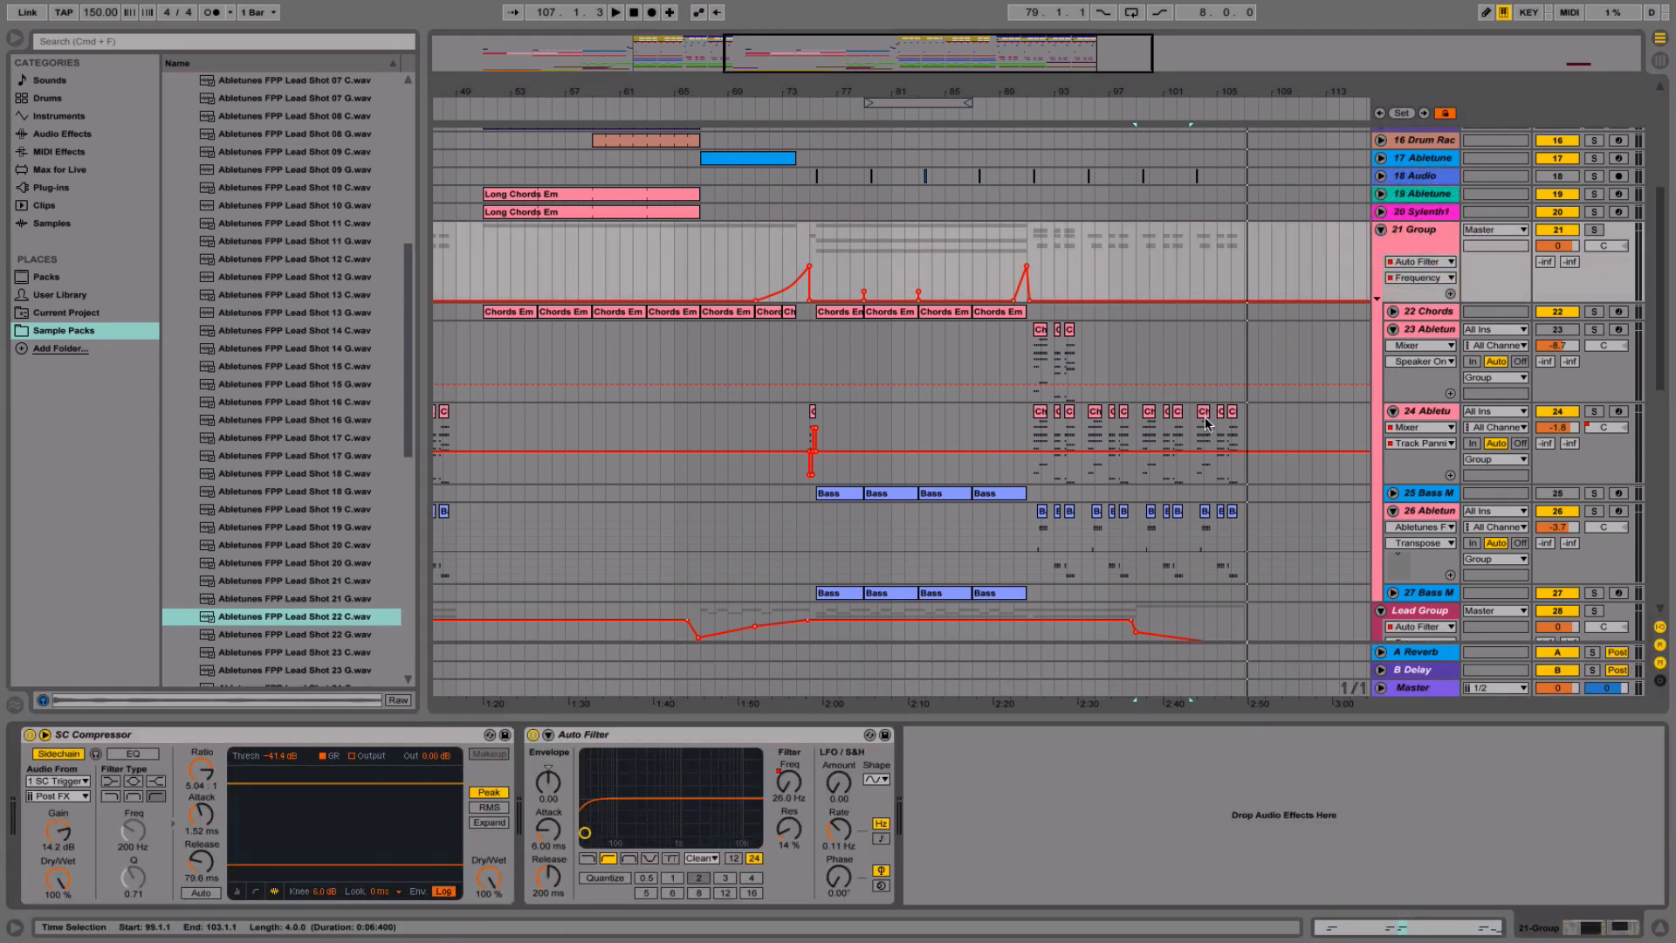
{"action": "left_click", "coordinate": [1430, 410]}
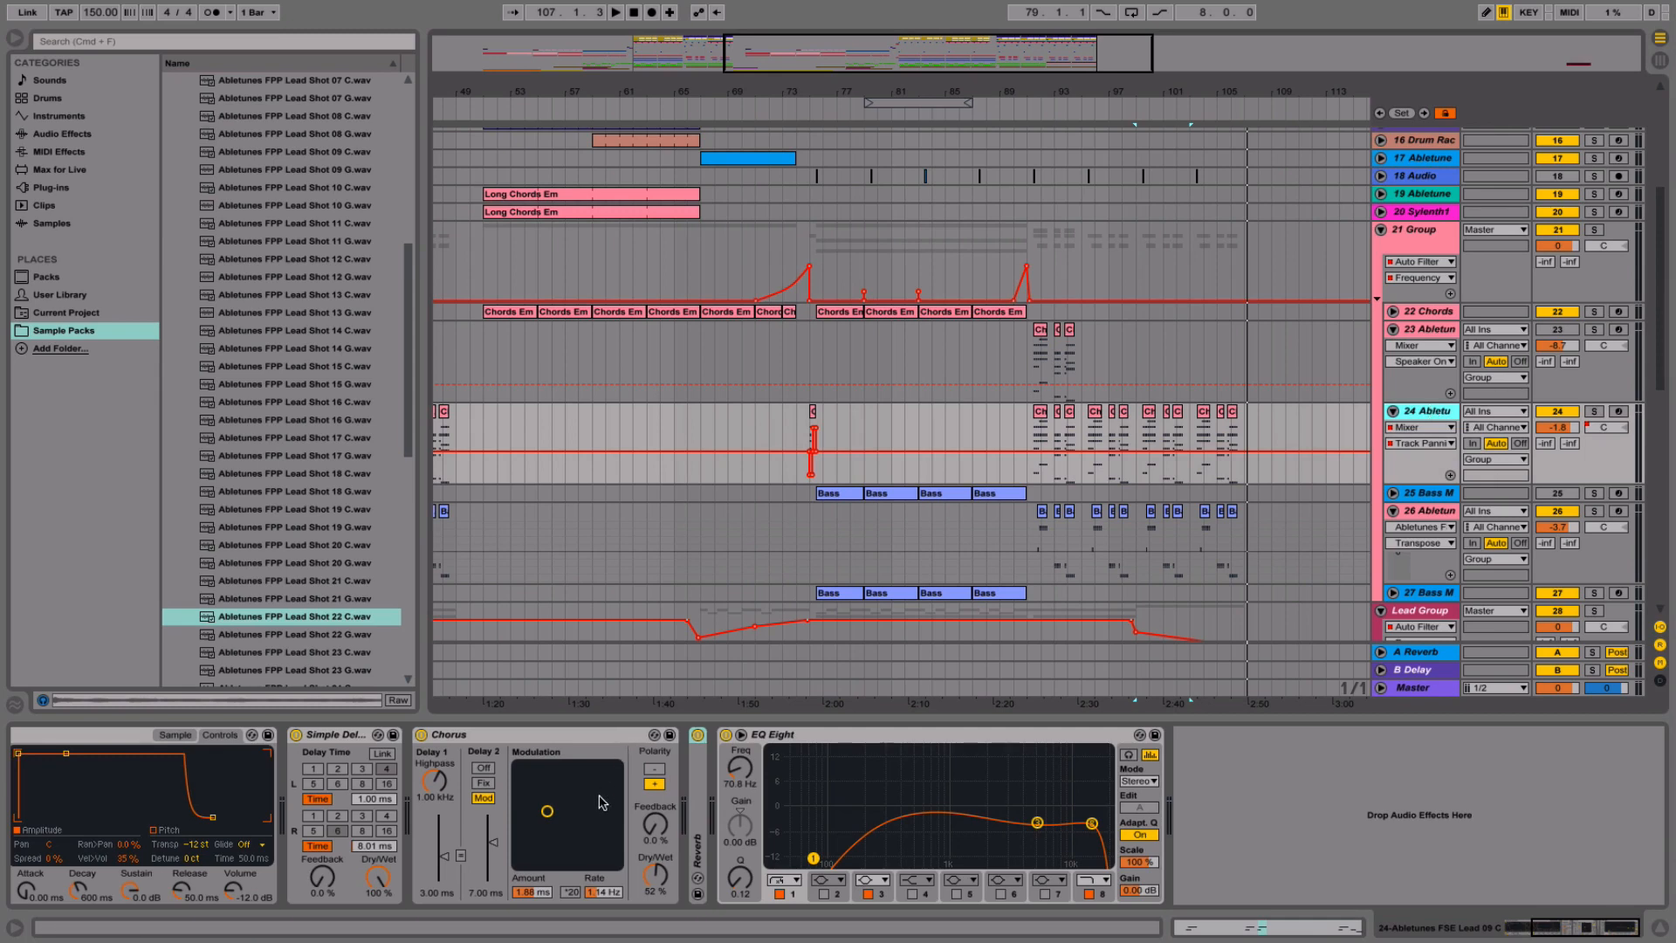
{"action": "scroll", "coordinate": [598, 801], "scroll_direction": "left", "scroll_amount": 5}
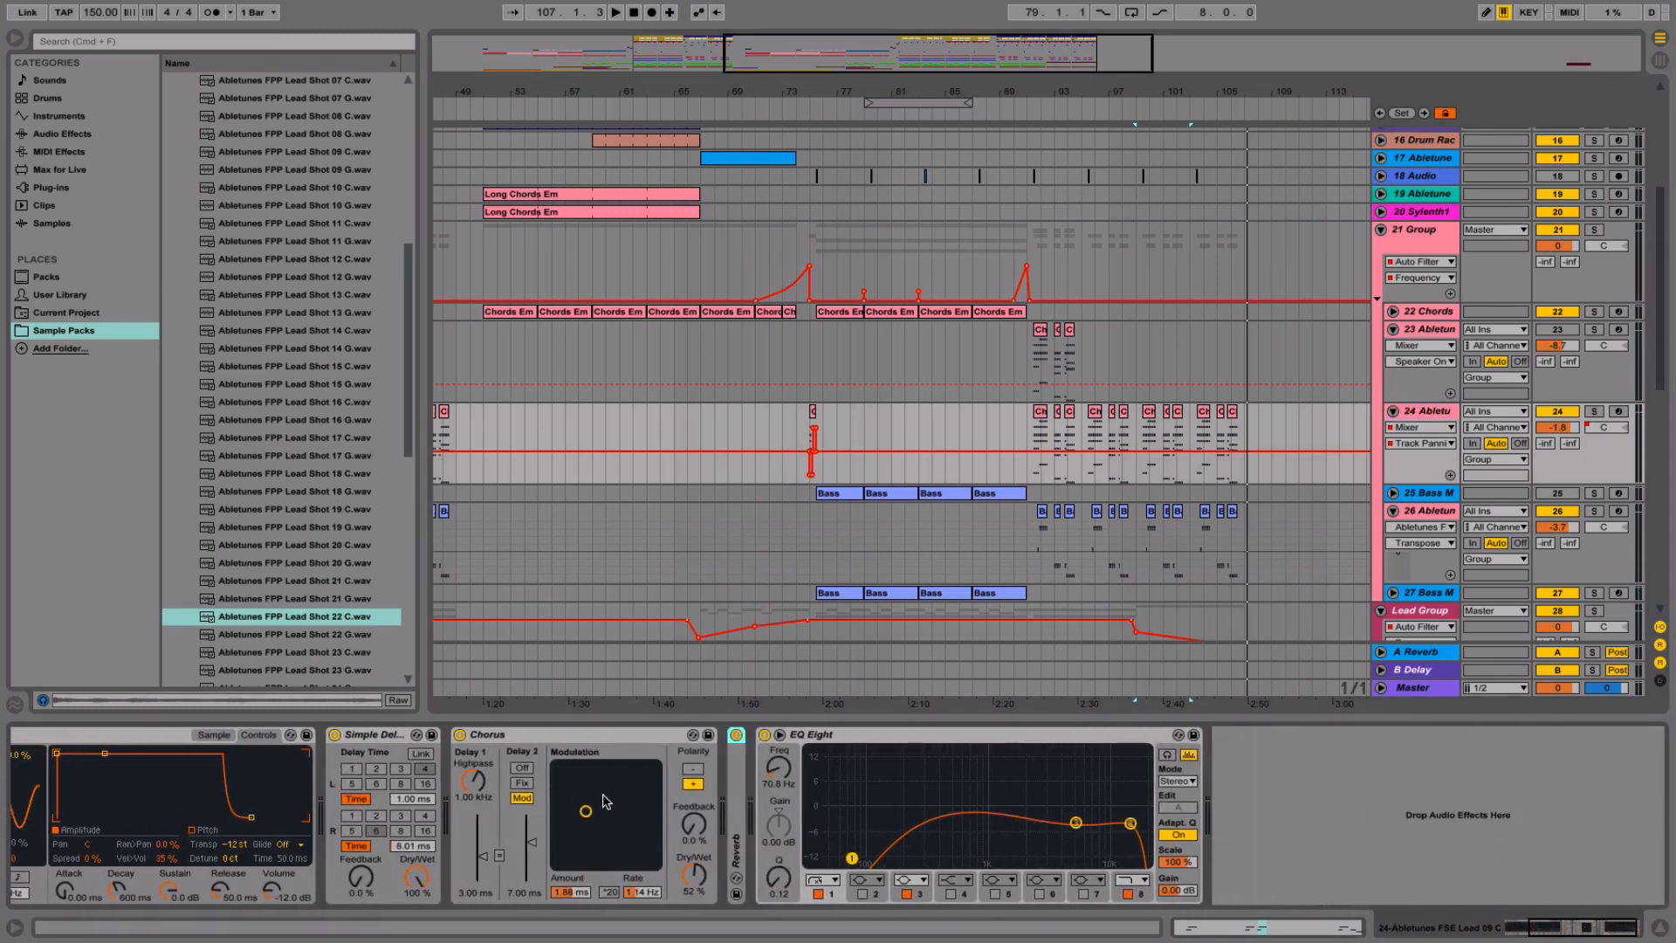
{"action": "scroll", "coordinate": [607, 802], "scroll_direction": "left", "scroll_amount": 10}
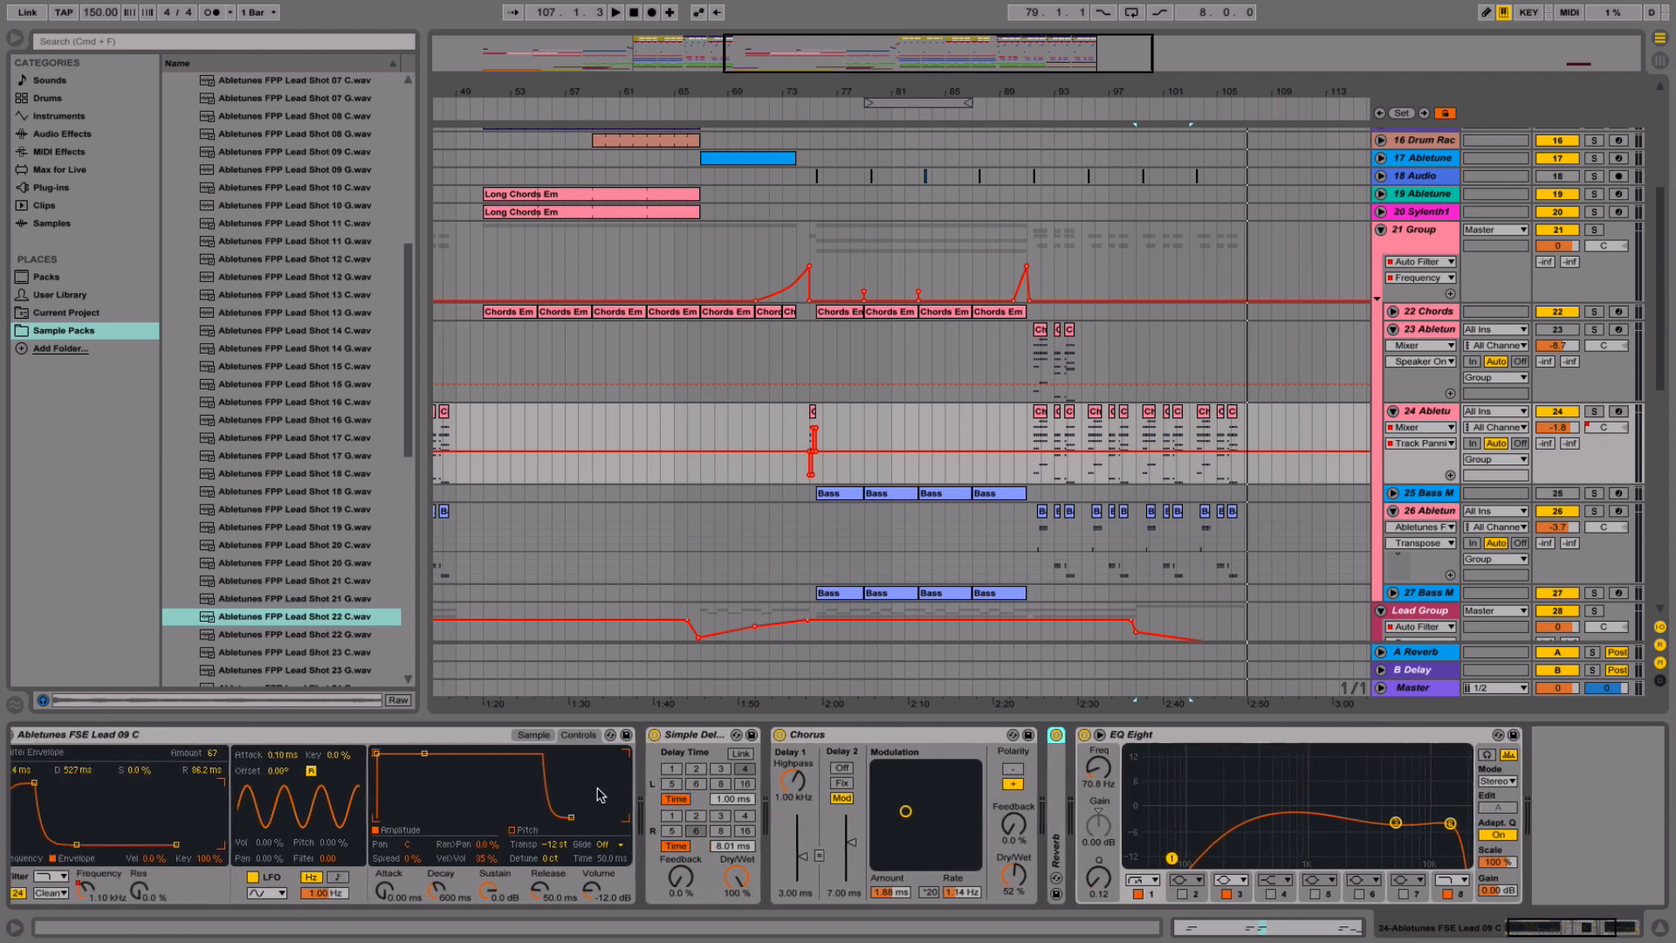
{"action": "left_click", "coordinate": [124, 891]}
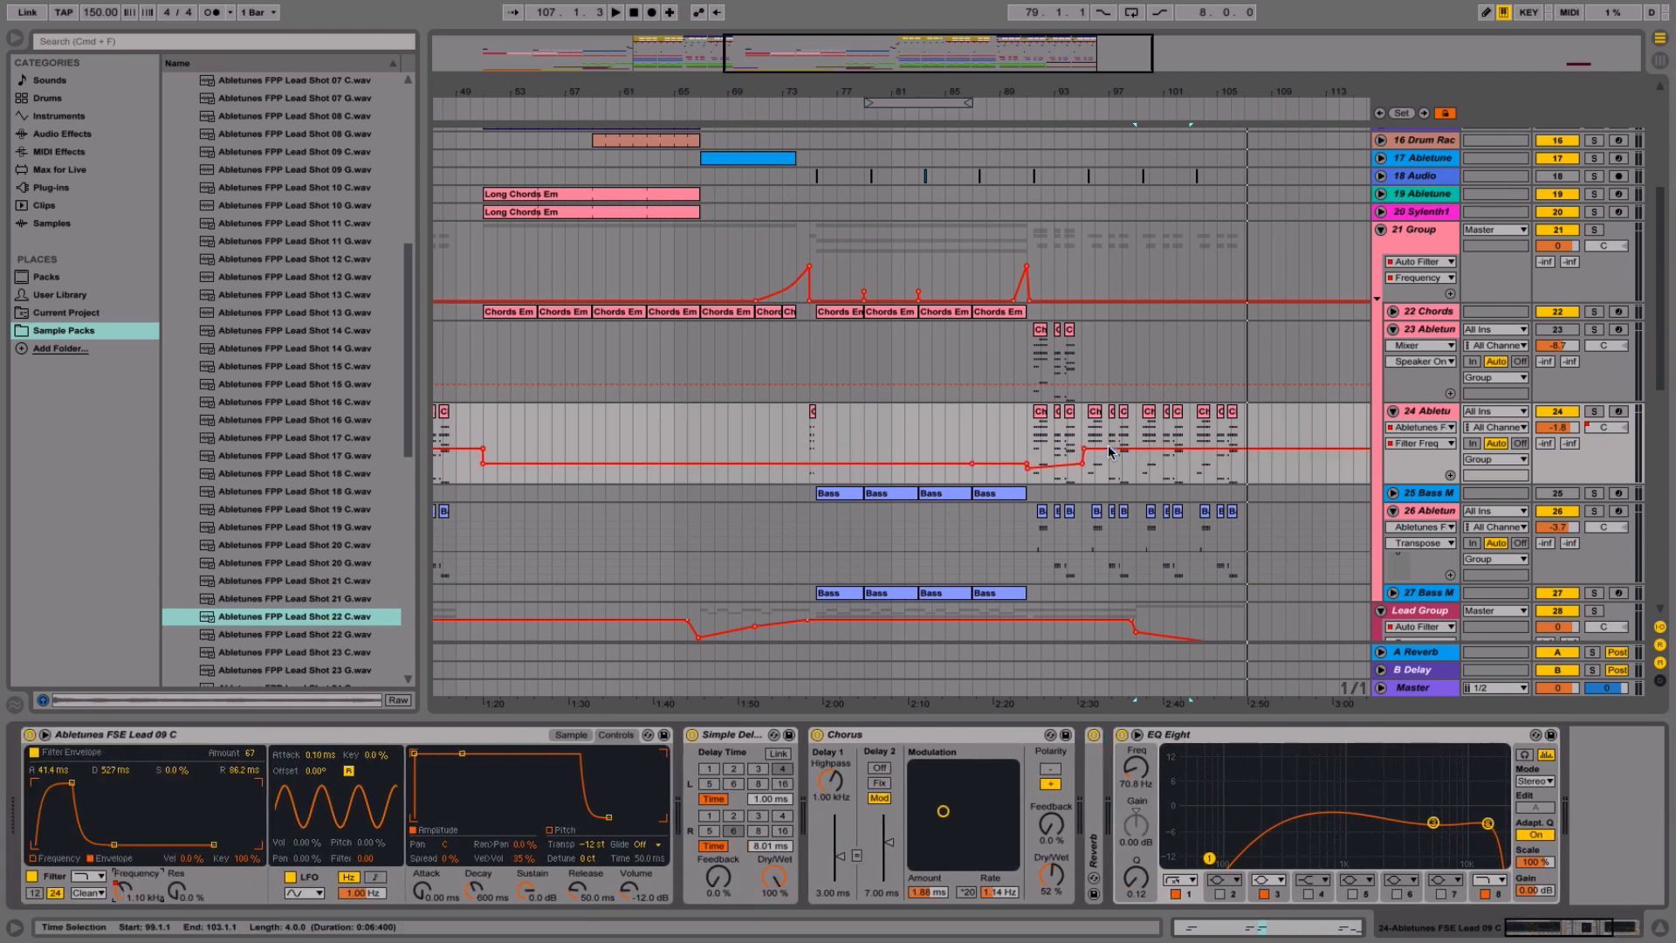
{"action": "left_click", "coordinate": [1040, 424]}
{"action": "key", "text": "space"}
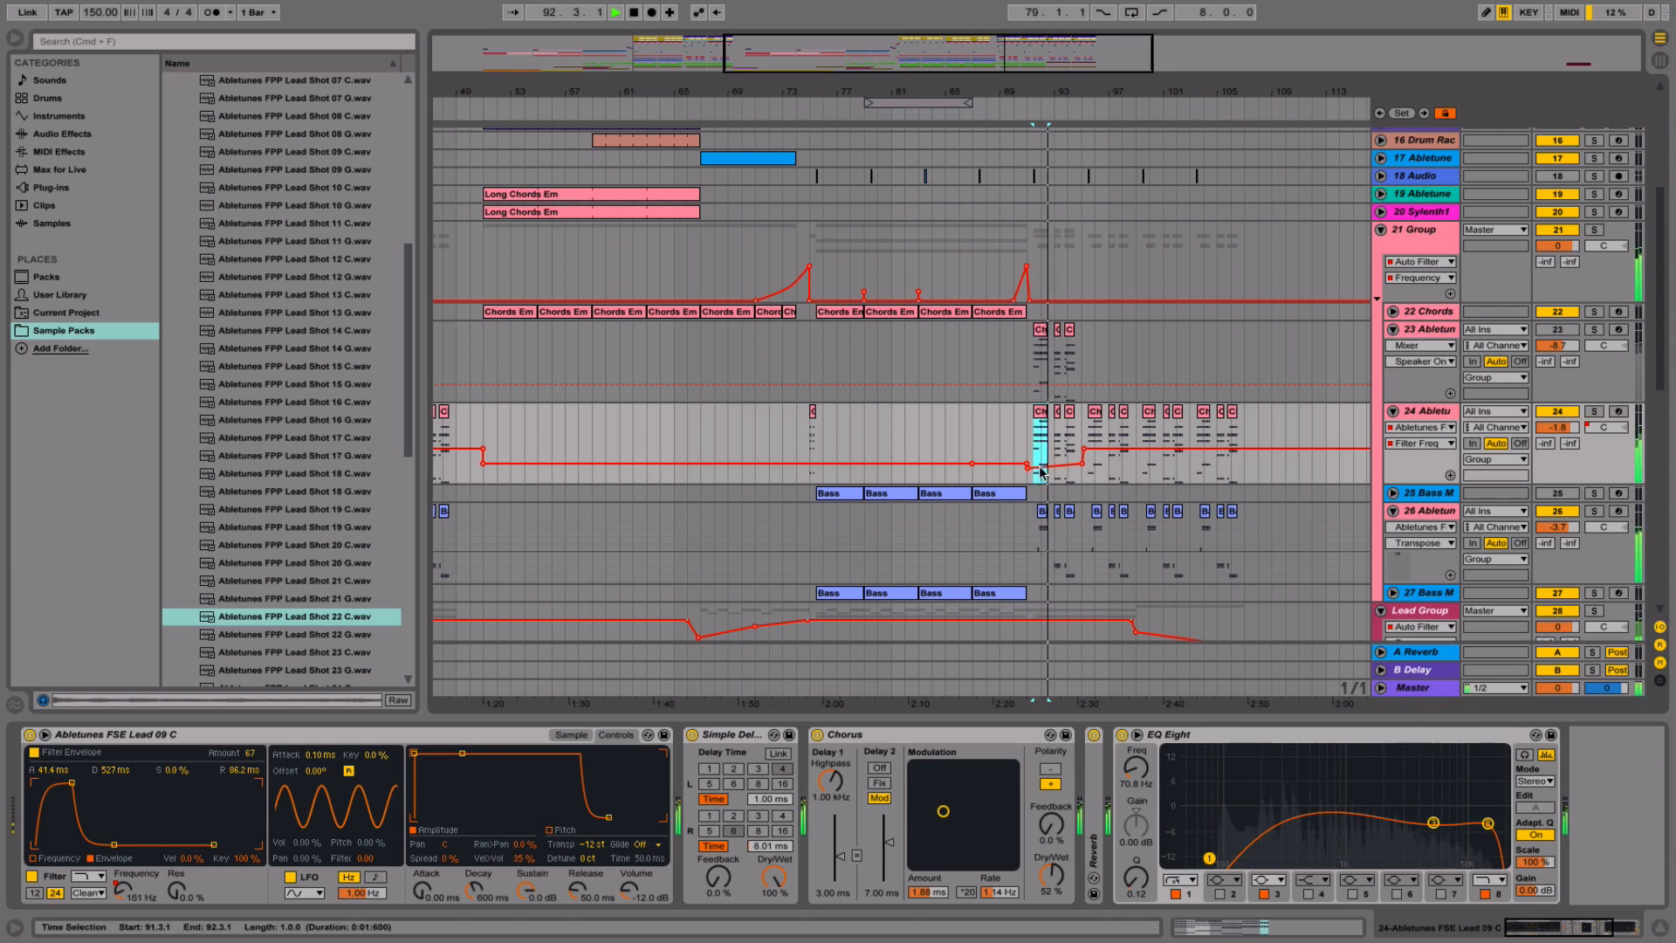
- Remove the filter frequency dip after bar 91 on track 24 and make the automation fall from about bar 99 to bar 108
{"action": "left_click", "coordinate": [1085, 448]}
{"action": "scroll", "coordinate": [1085, 449], "scroll_direction": "left", "scroll_amount": 1}
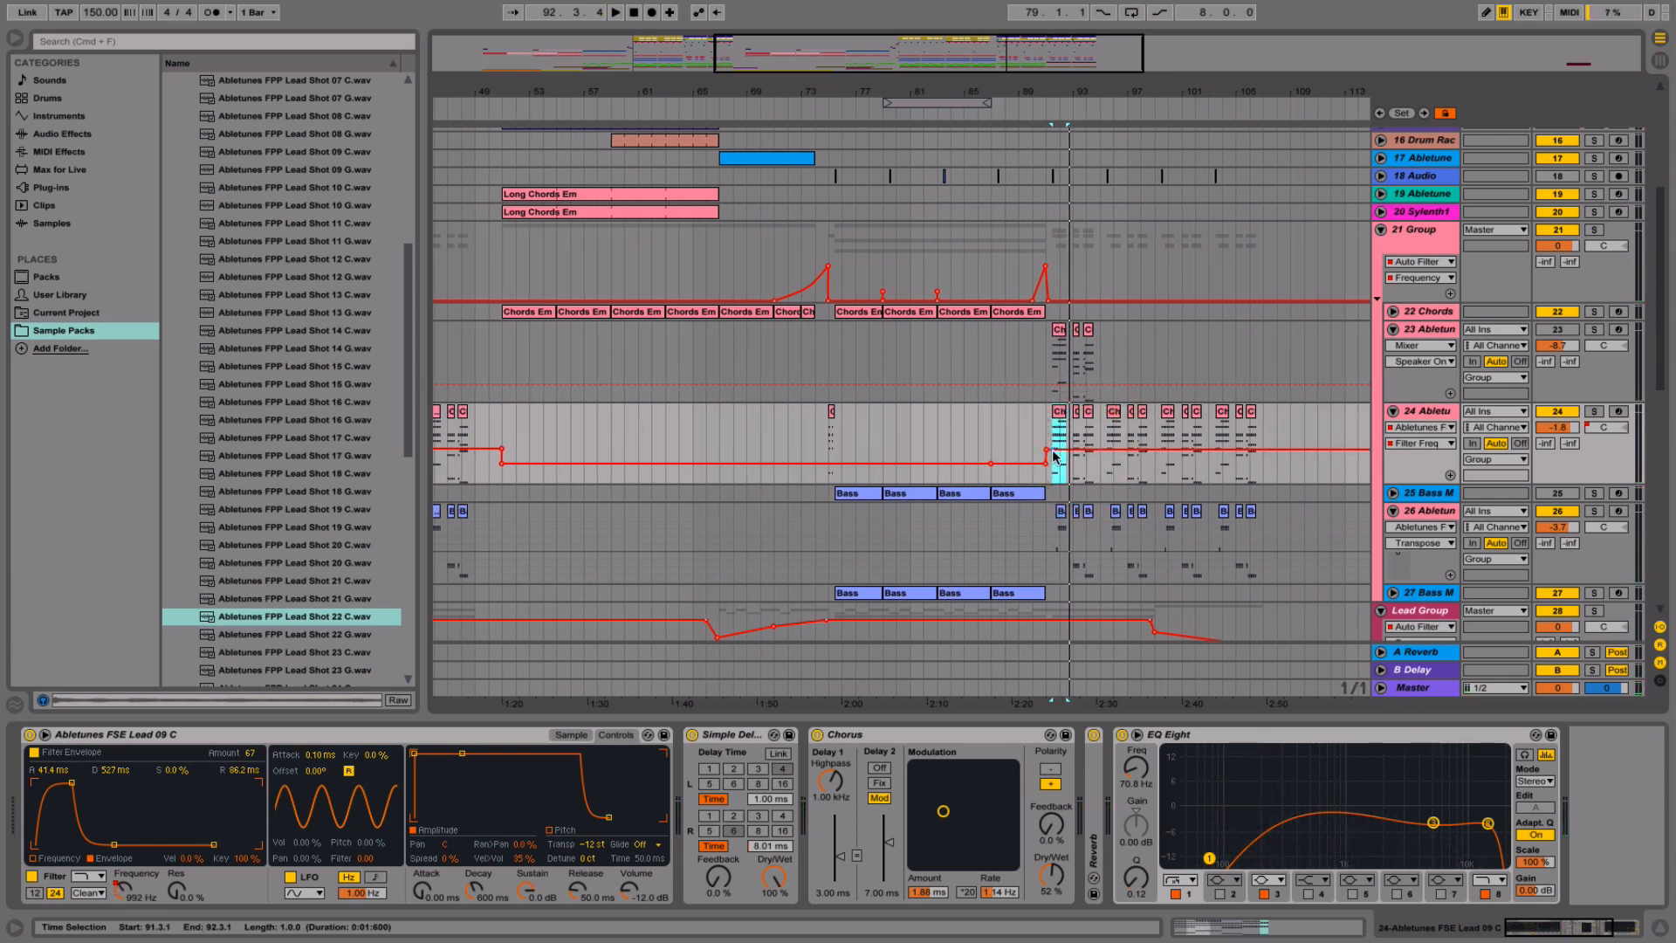
{"action": "left_click", "coordinate": [1293, 449]}
{"action": "left_click_drag", "start_coordinate": [1283, 450], "coordinate": [1282, 457]}
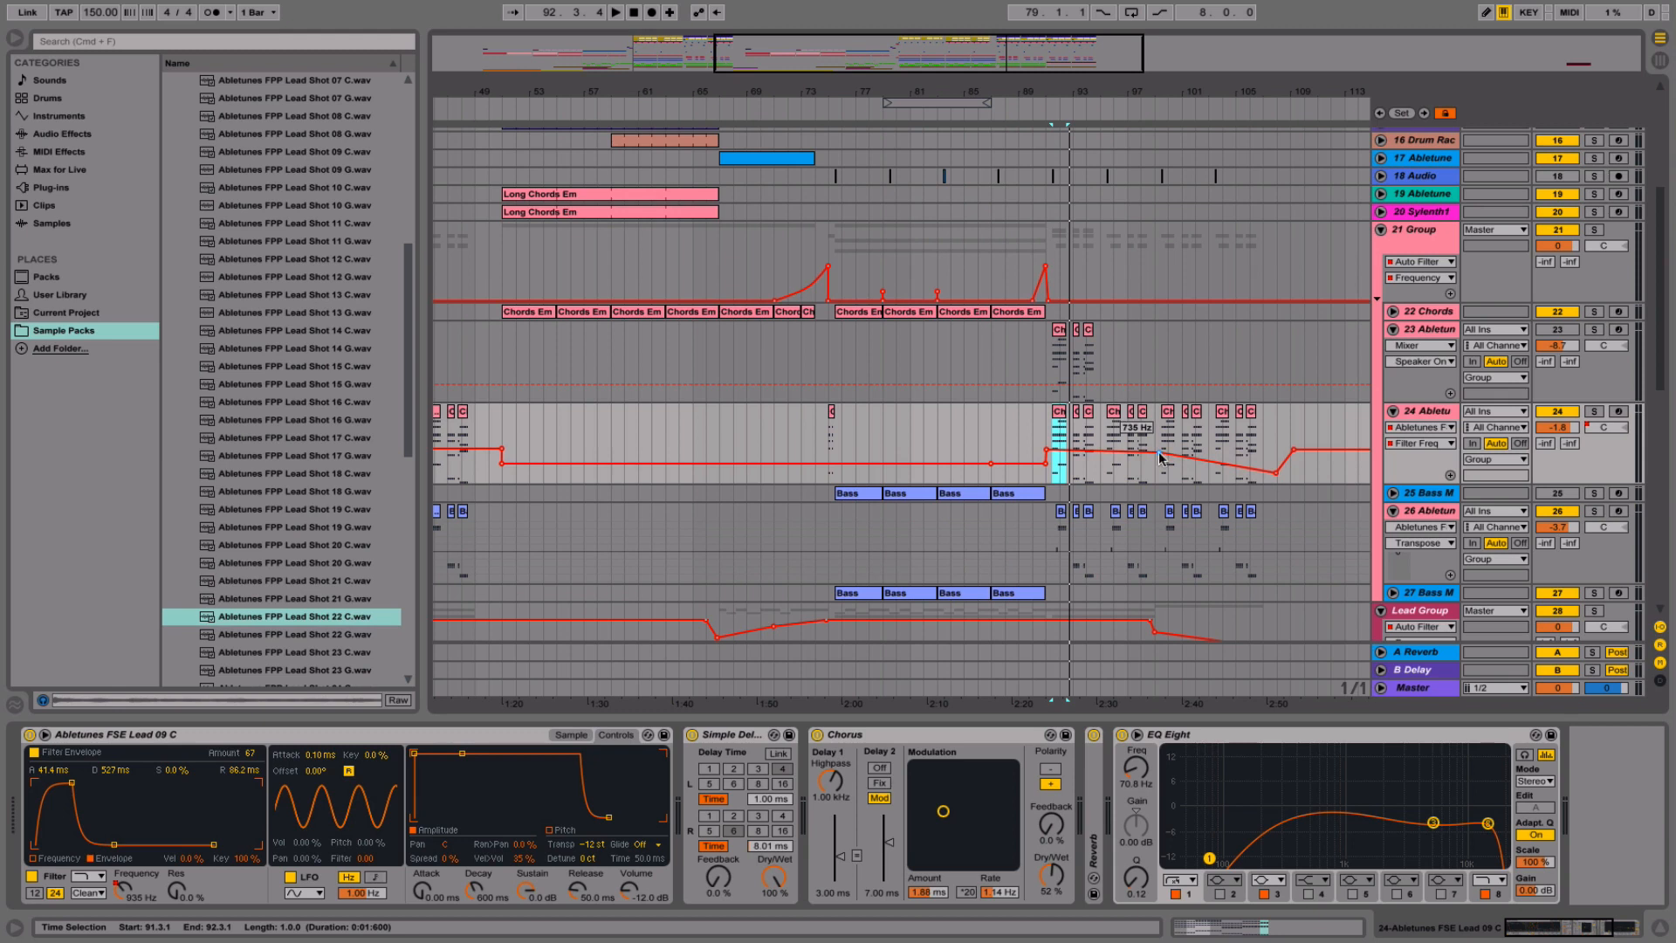
{"action": "left_click", "coordinate": [1294, 449]}
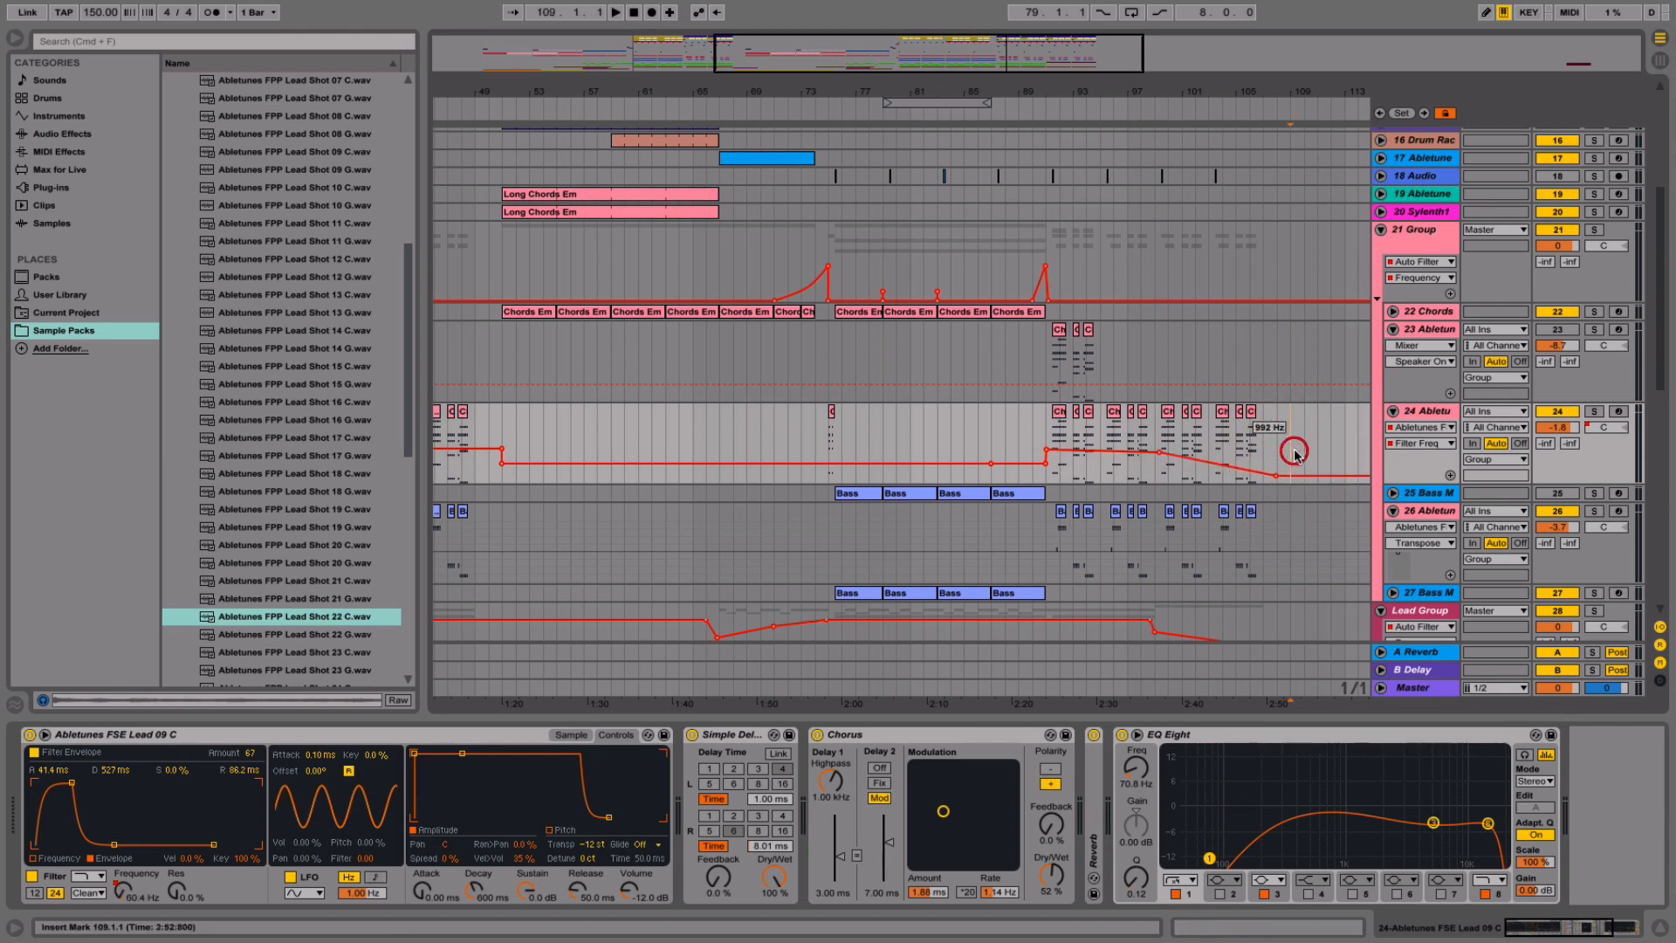
- Hide the device view, unfold track 38 and copy its Birds Road Noises clip to bar 99
{"action": "left_click", "coordinate": [1658, 931]}
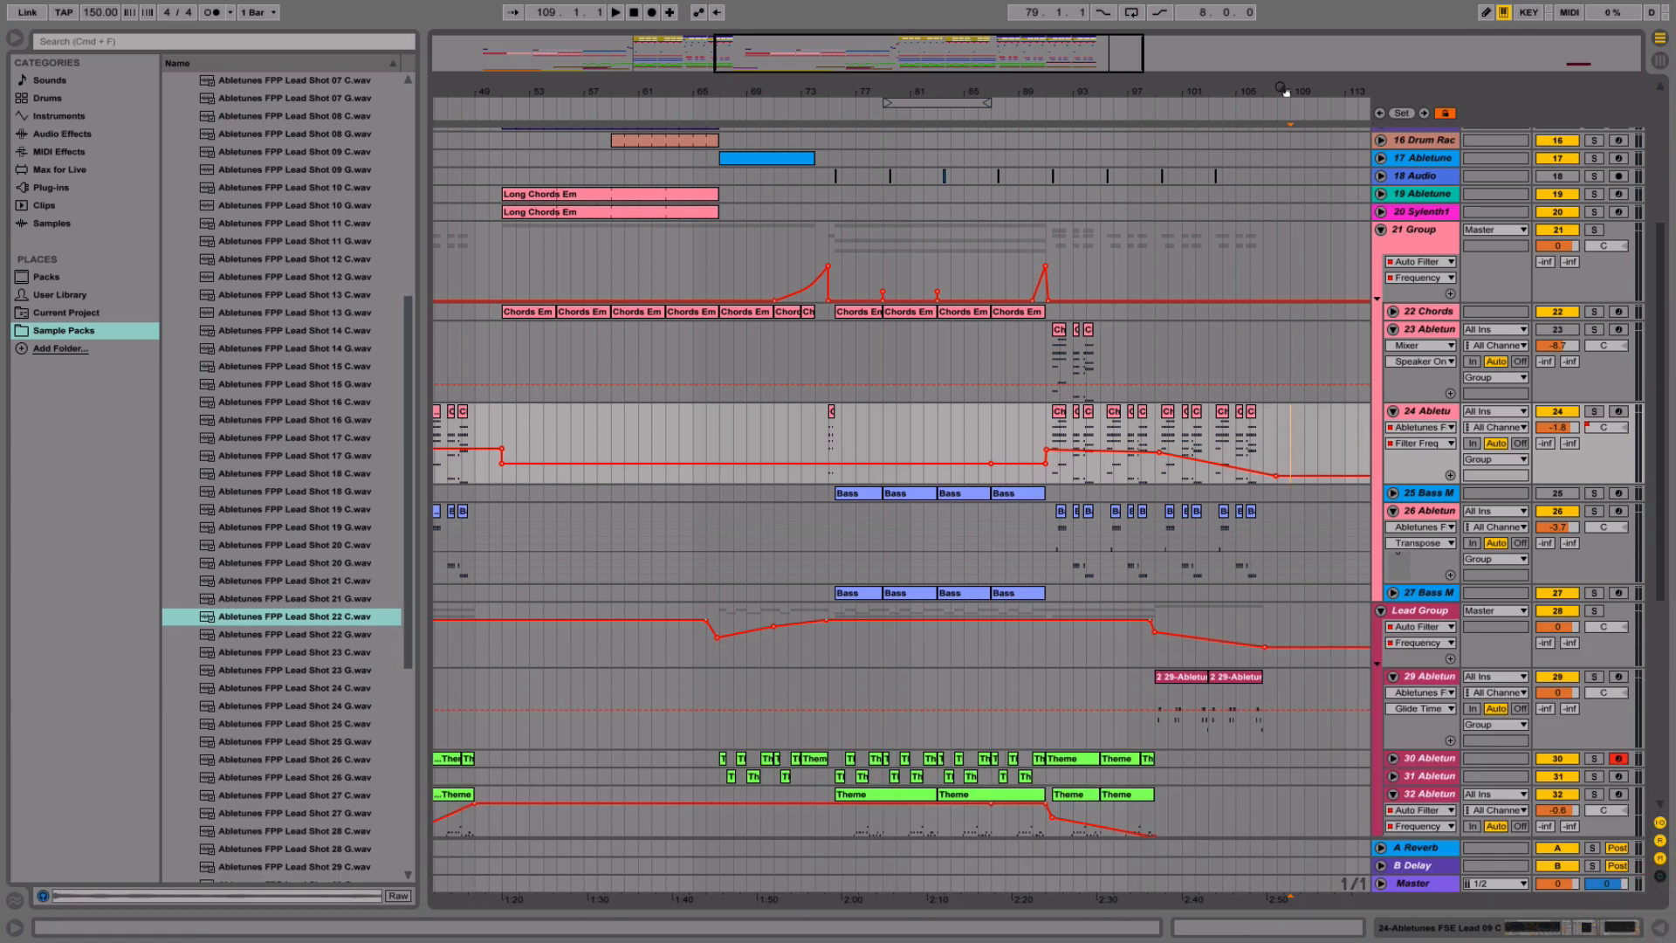
{"action": "left_click_drag", "start_coordinate": [1284, 90], "coordinate": [1283, 35]}
{"action": "scroll", "coordinate": [1034, 396], "scroll_direction": "up", "scroll_amount": 5}
{"action": "scroll", "coordinate": [1034, 396], "scroll_direction": "down", "scroll_amount": 10}
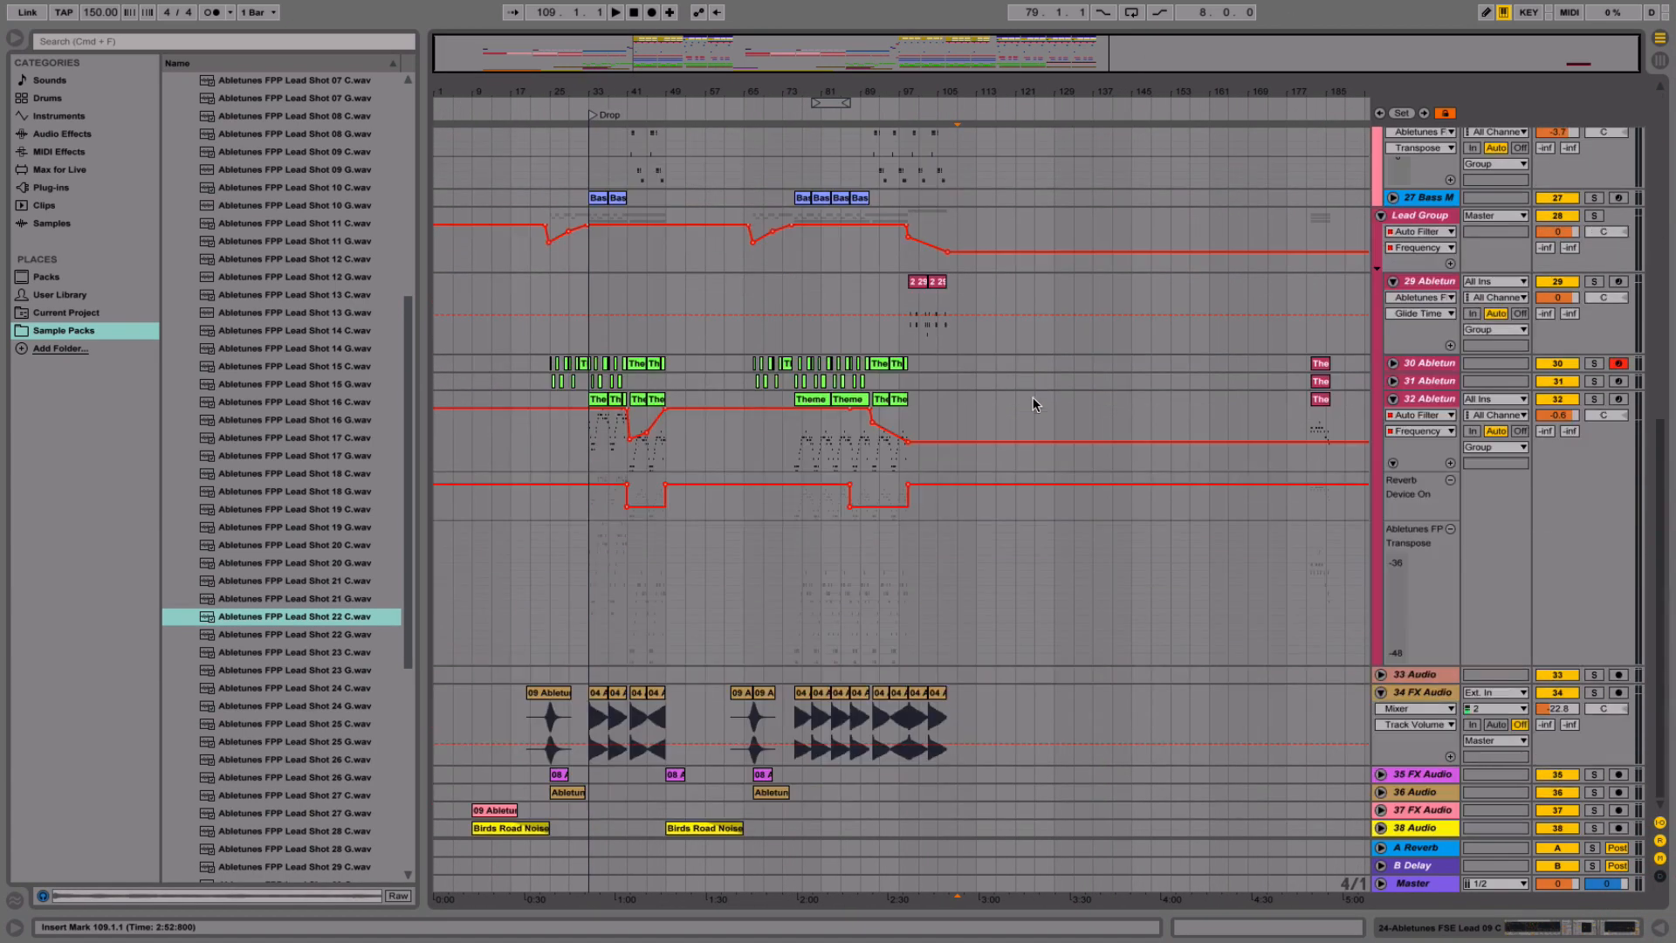
{"action": "left_click", "coordinate": [1381, 828]}
{"action": "left_click_drag", "start_coordinate": [689, 783], "coordinate": [932, 784]}
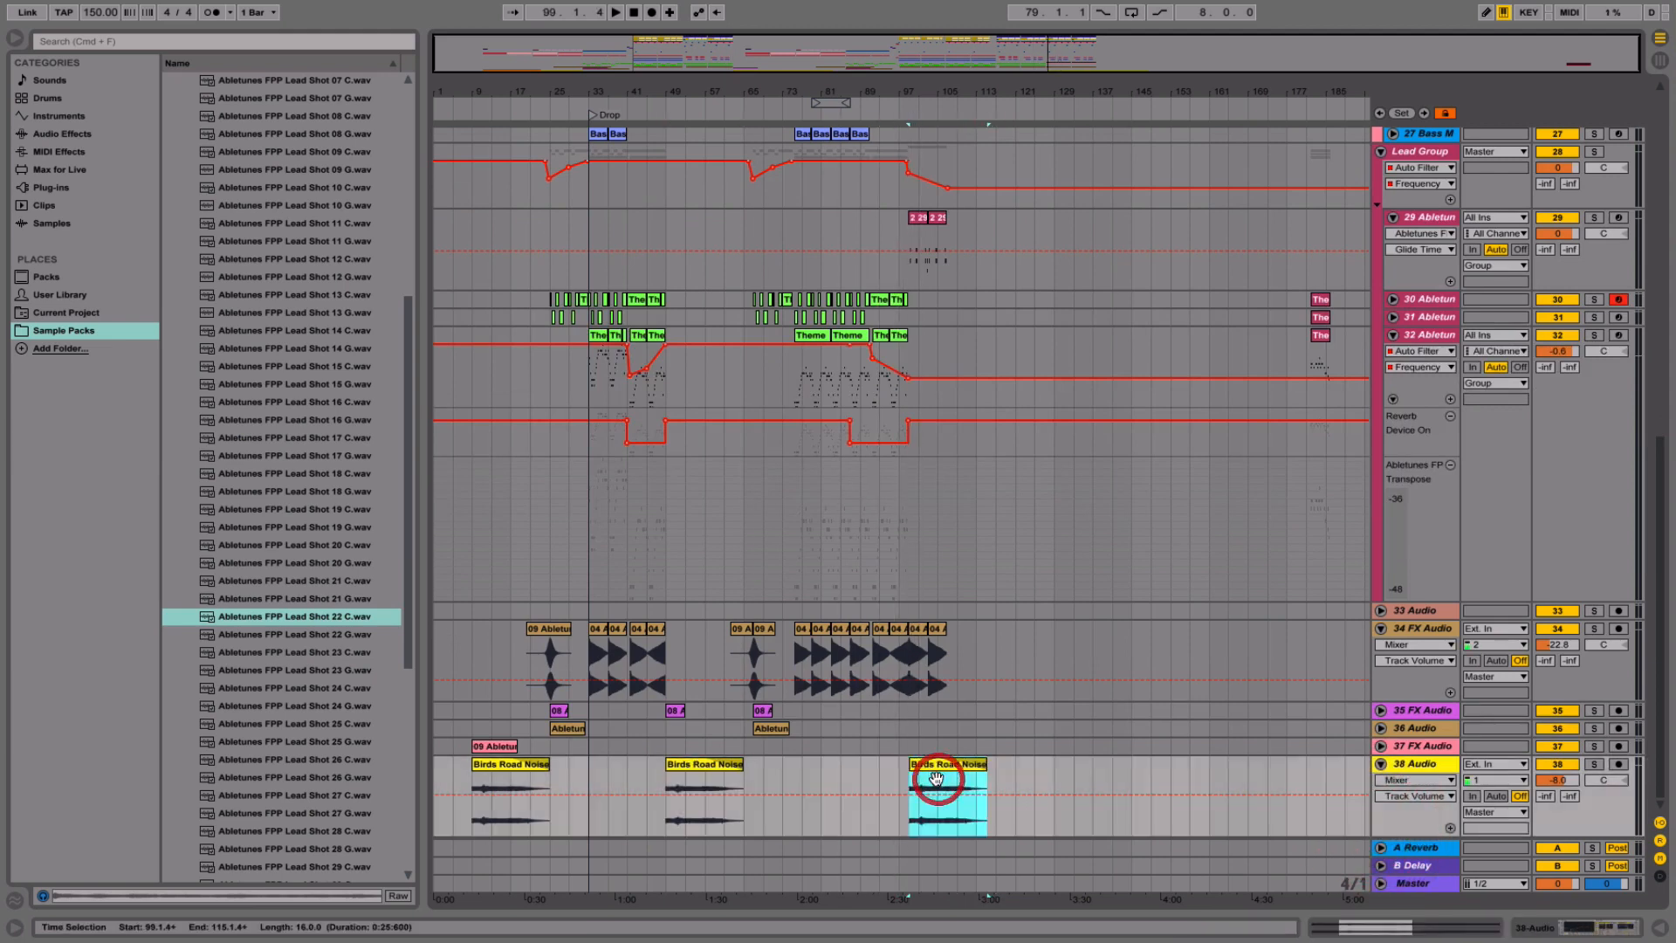
- Play from bar 97 to beyond the drop's end while reviewing the tracks' clips and automation, and stop playback
{"action": "left_click", "coordinate": [889, 747]}
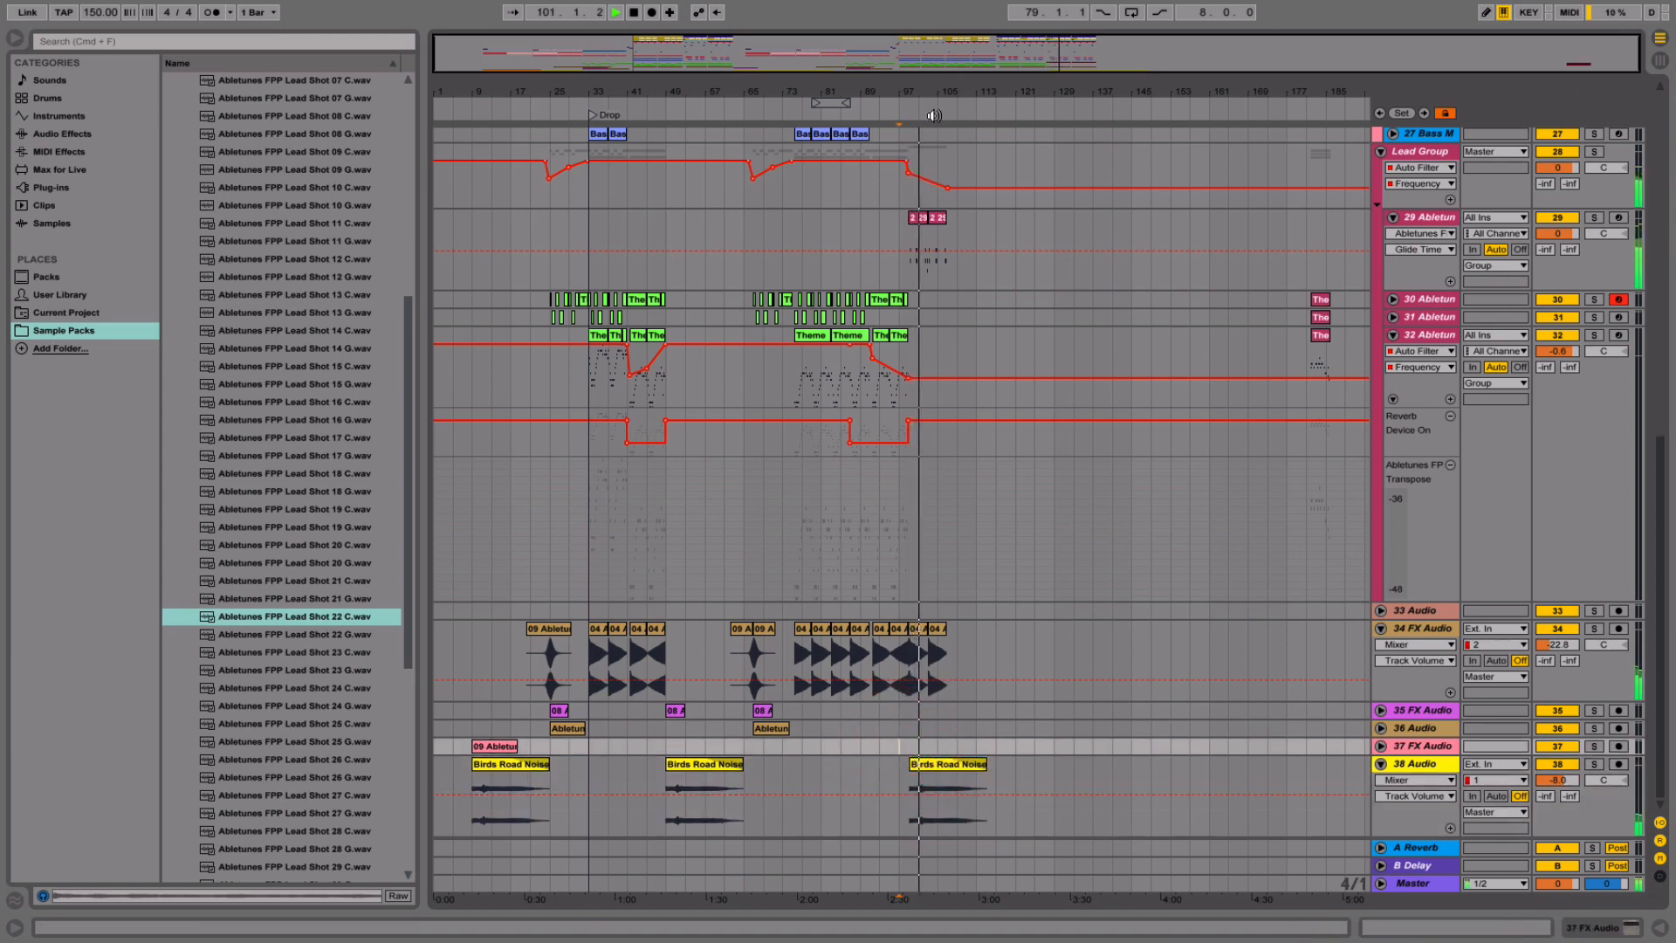
{"action": "left_click_drag", "start_coordinate": [934, 91], "coordinate": [1233, 92]}
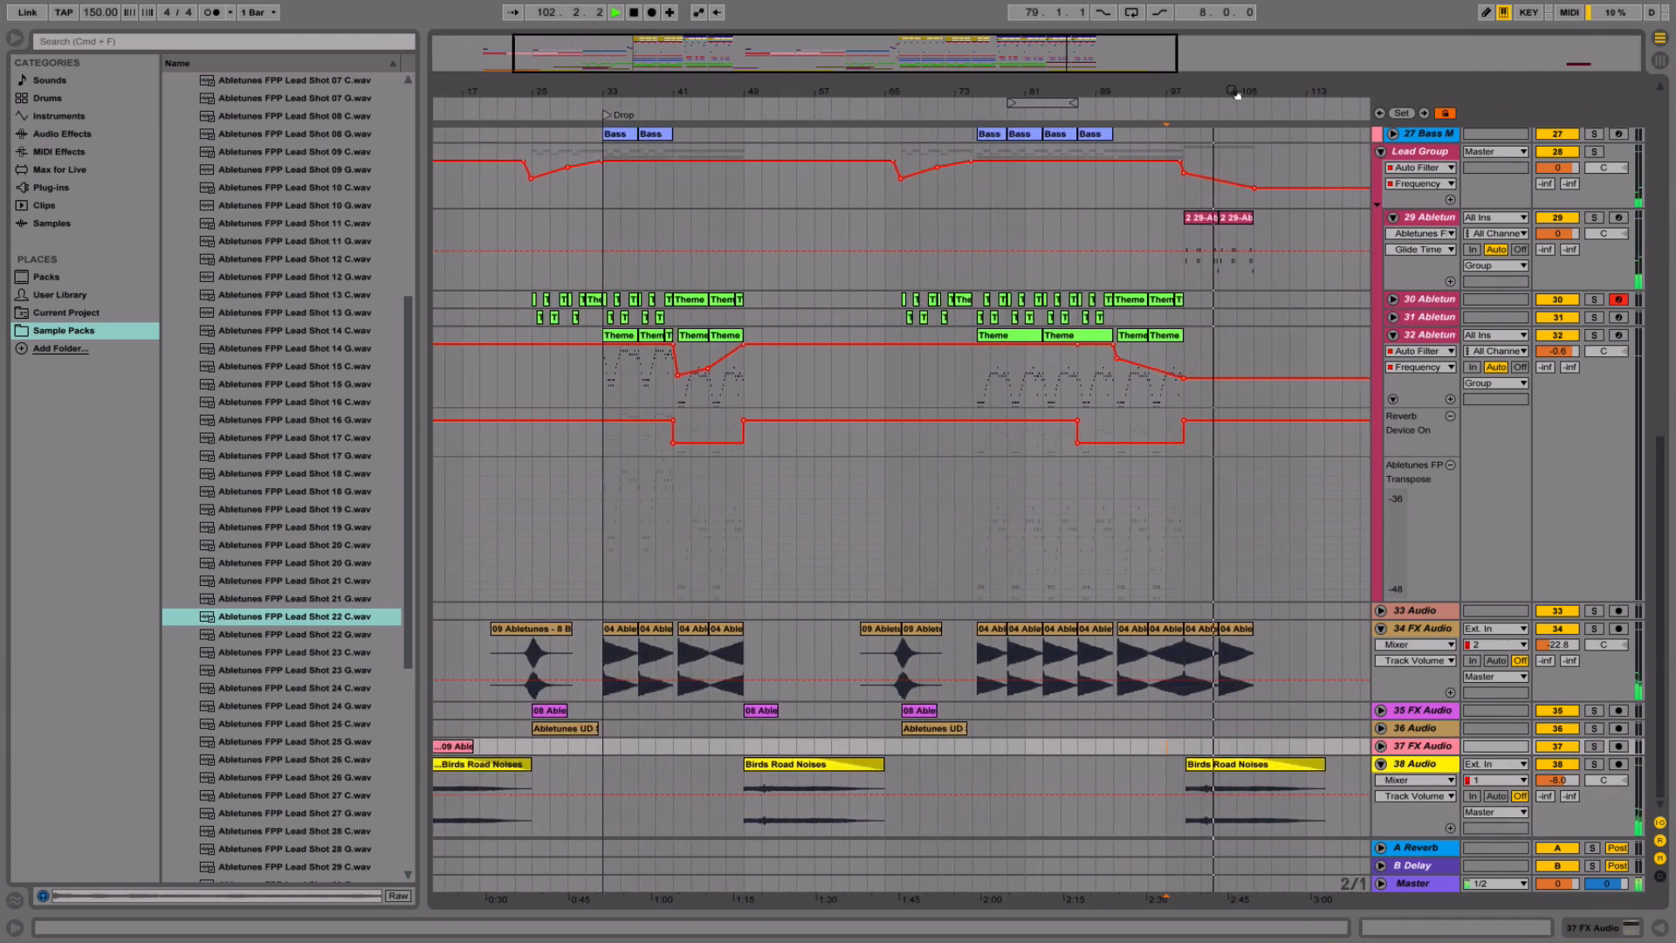
{"action": "scroll", "coordinate": [1281, 522], "scroll_direction": "right", "scroll_amount": 10}
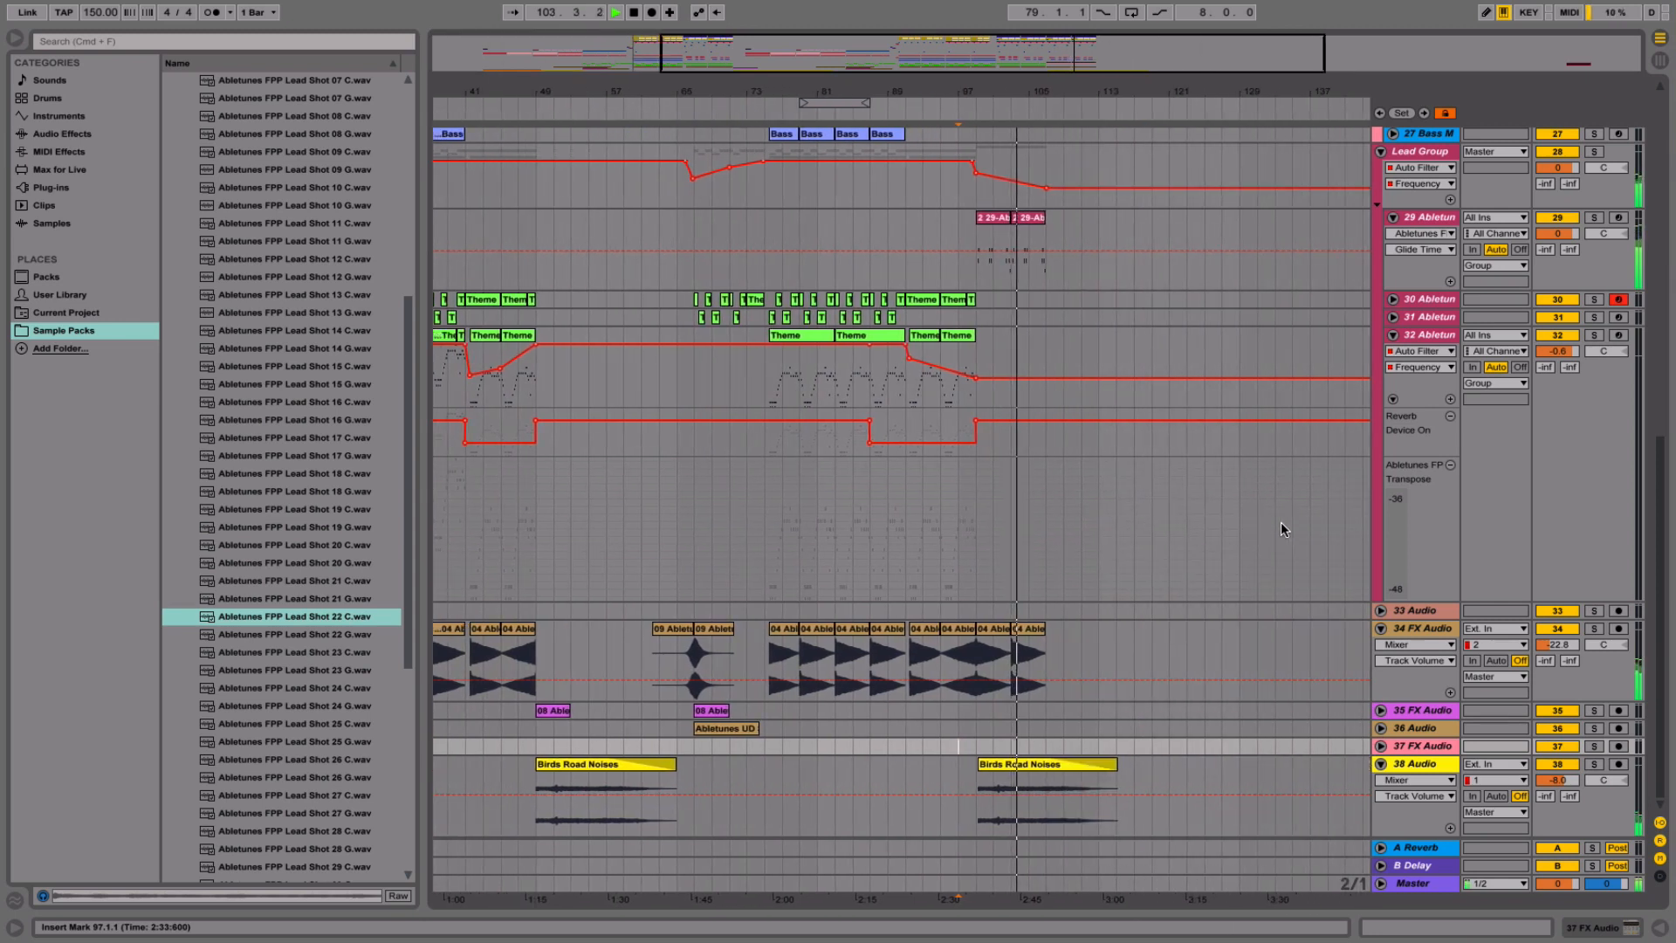
{"action": "scroll", "coordinate": [1208, 523], "scroll_direction": "right", "scroll_amount": 3}
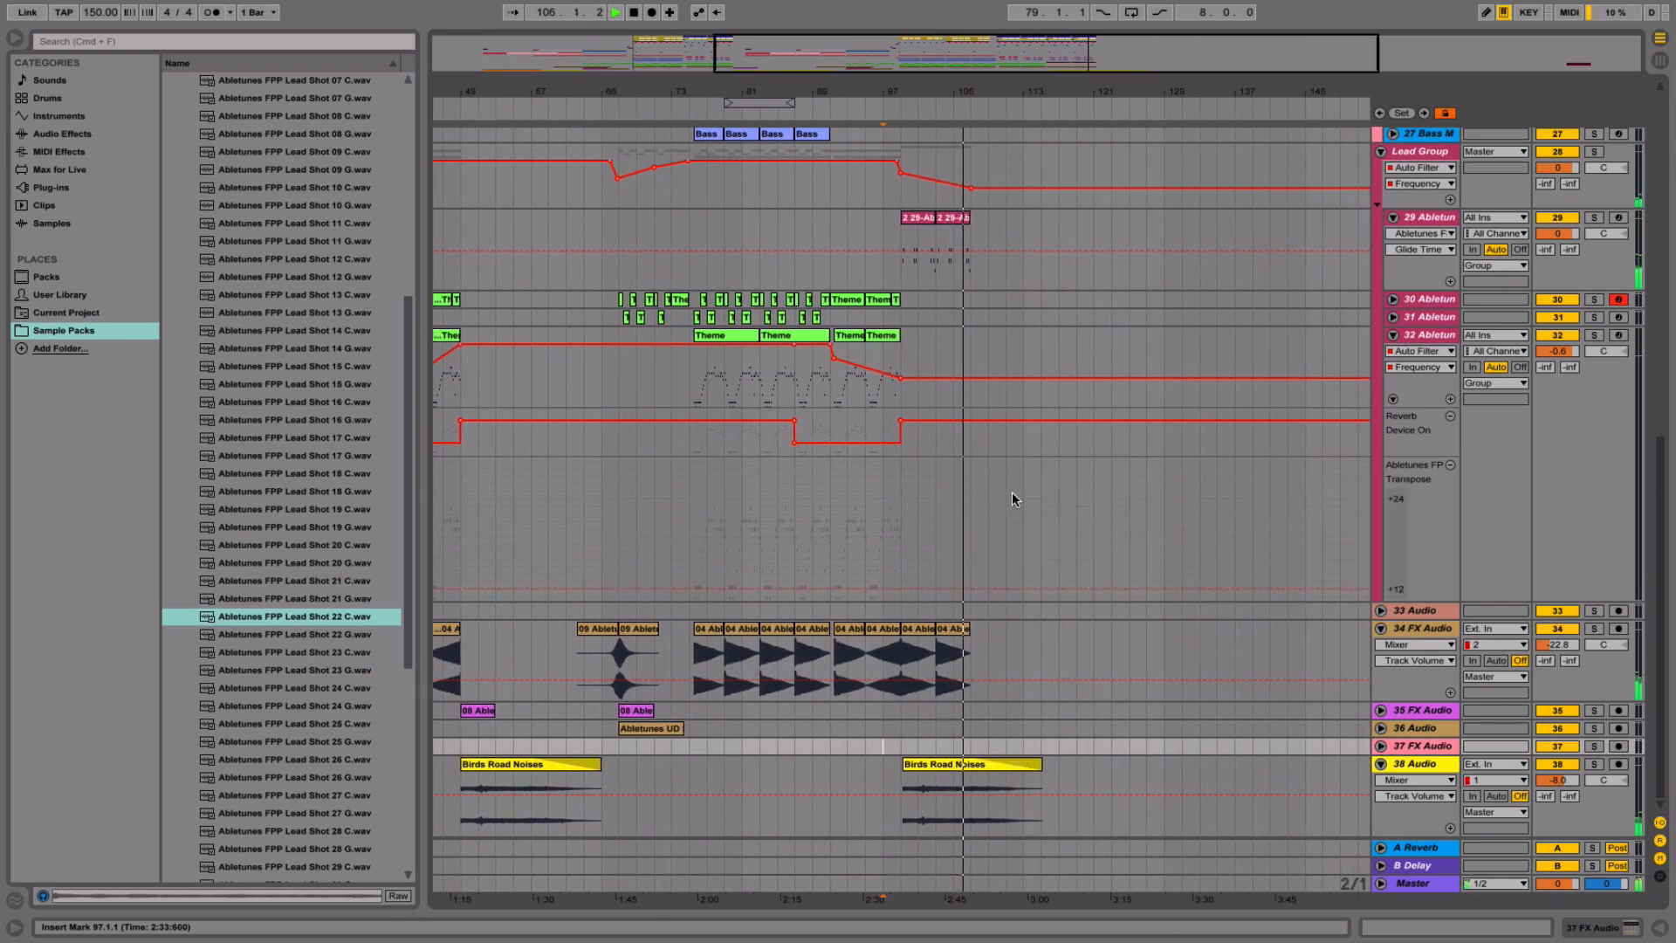
{"action": "scroll", "coordinate": [1003, 330], "scroll_direction": "up", "scroll_amount": 12}
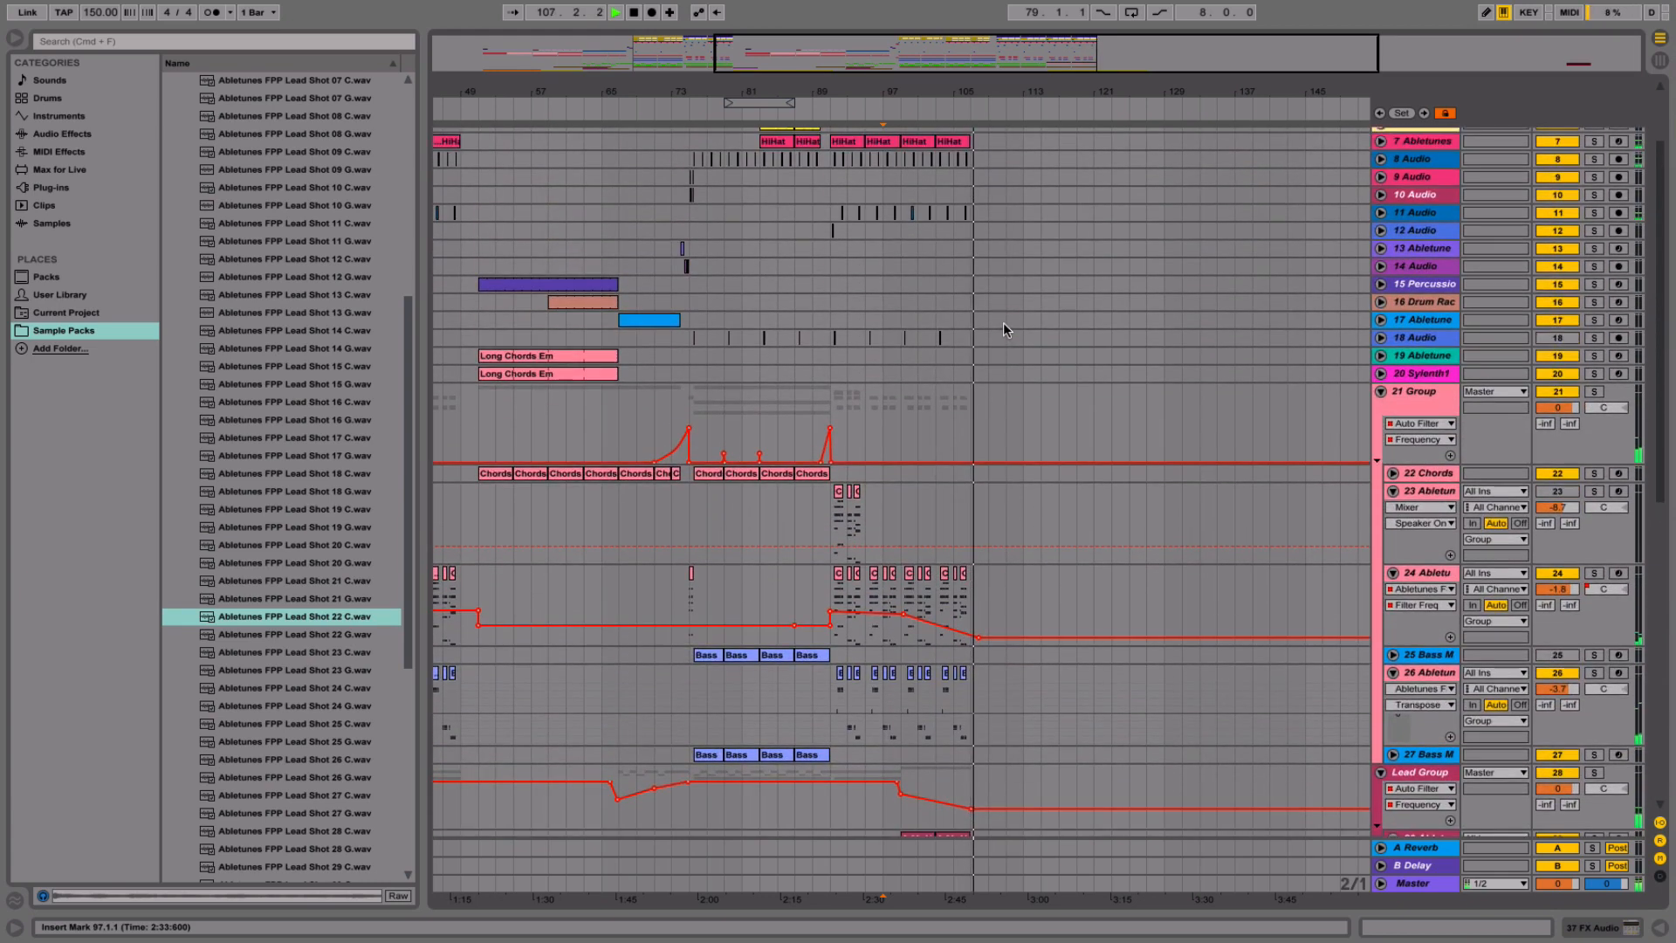
{"action": "scroll", "coordinate": [1003, 330], "scroll_direction": "down", "scroll_amount": 5}
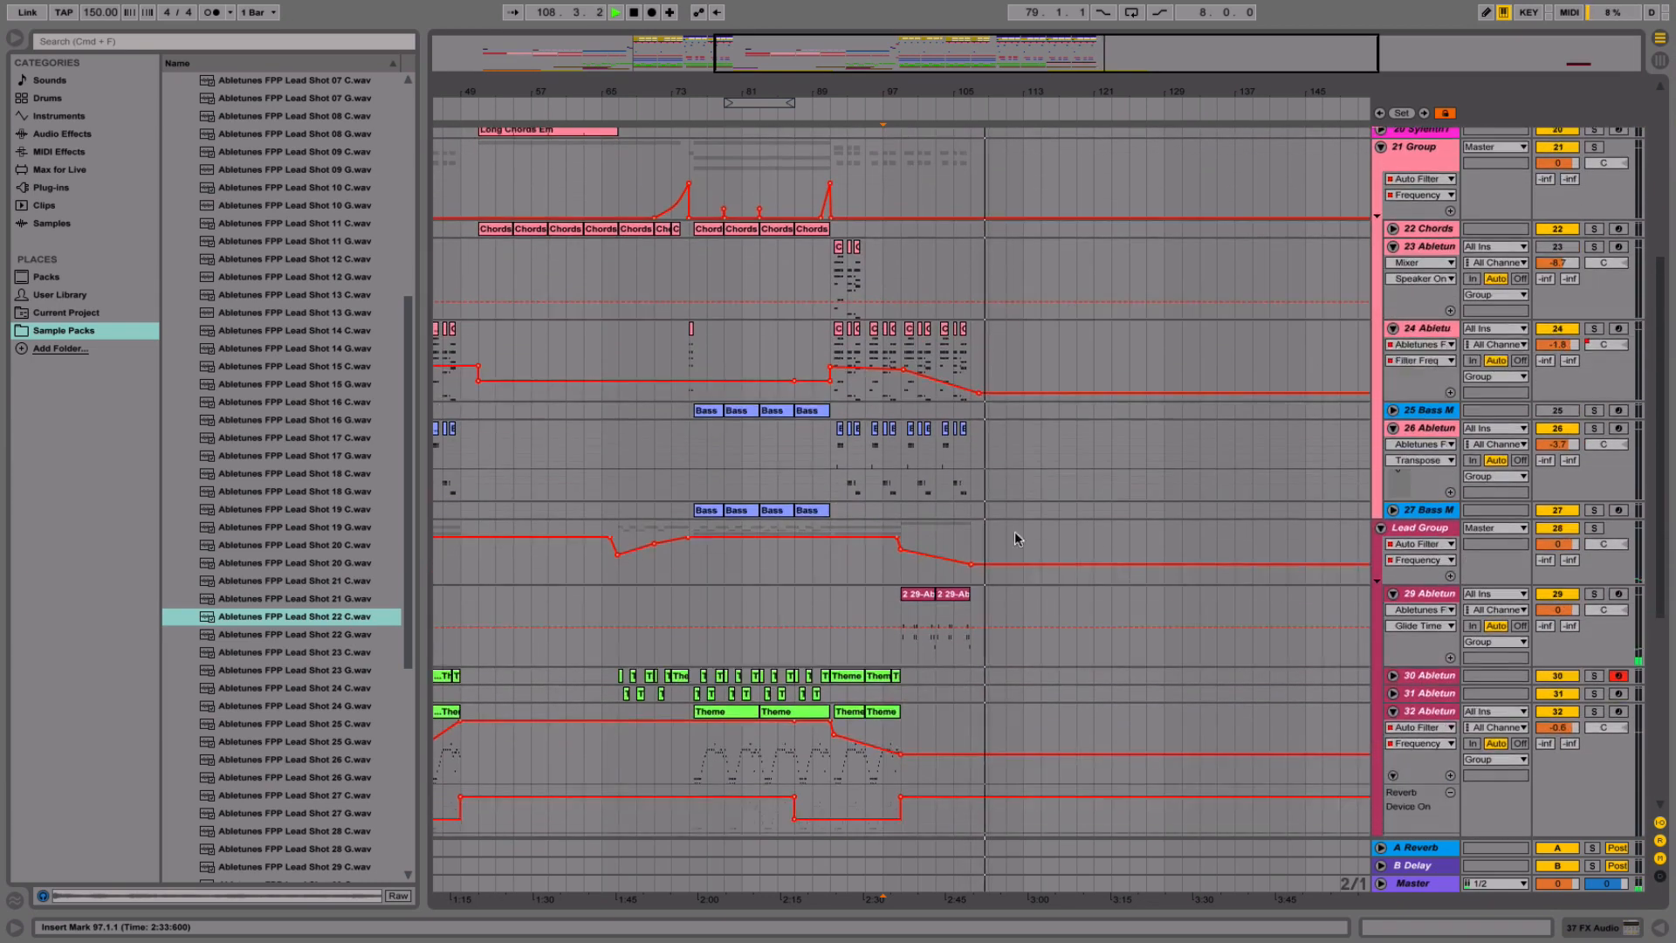
{"action": "key", "text": "space"}
- Set the Reverb on track 29 to a decay time of 5.96 s and a dry/wet of 54 %
{"action": "double_click", "coordinate": [1441, 595]}
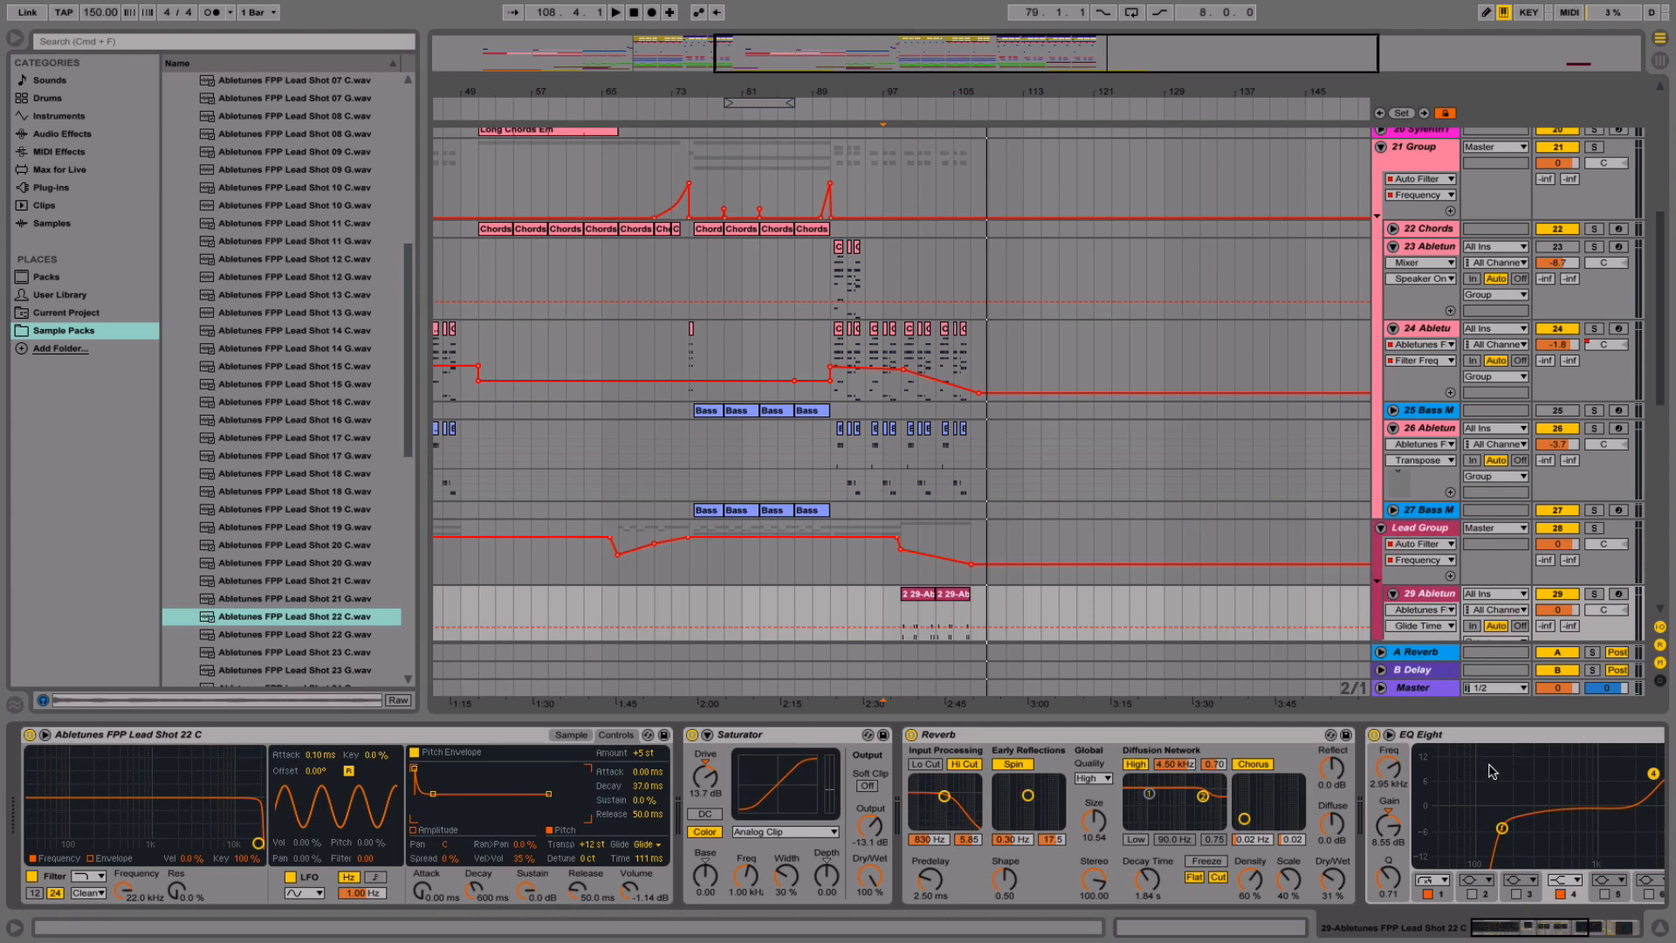
{"action": "left_click_drag", "start_coordinate": [1148, 880], "coordinate": [1148, 833]}
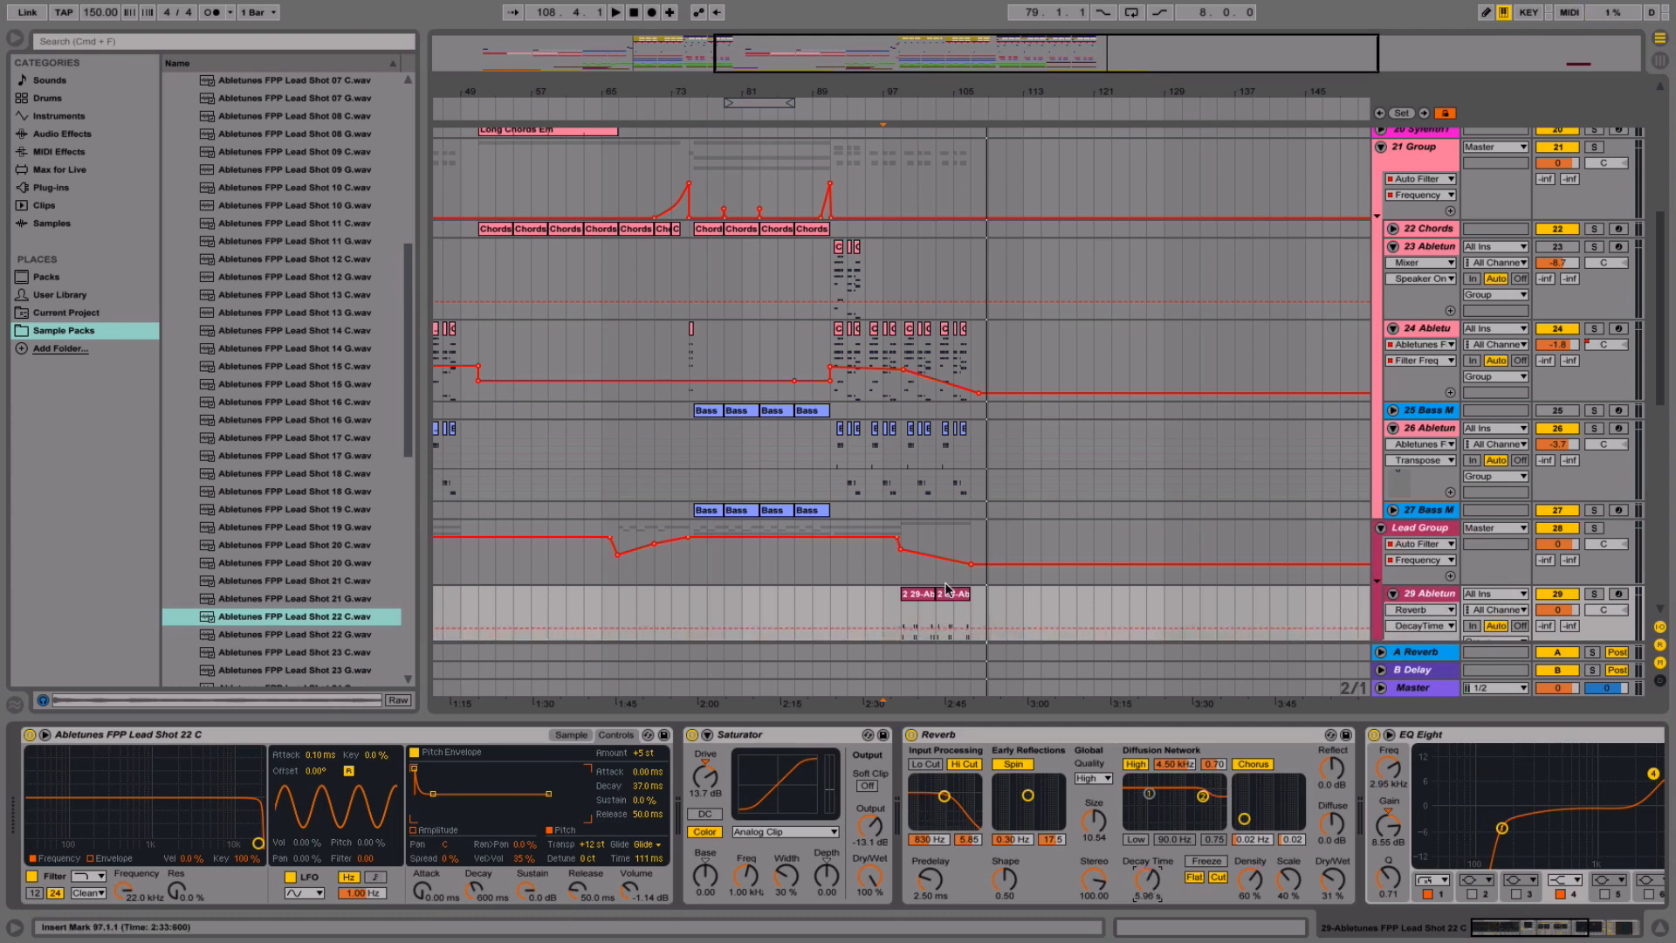
{"action": "left_click", "coordinate": [914, 599]}
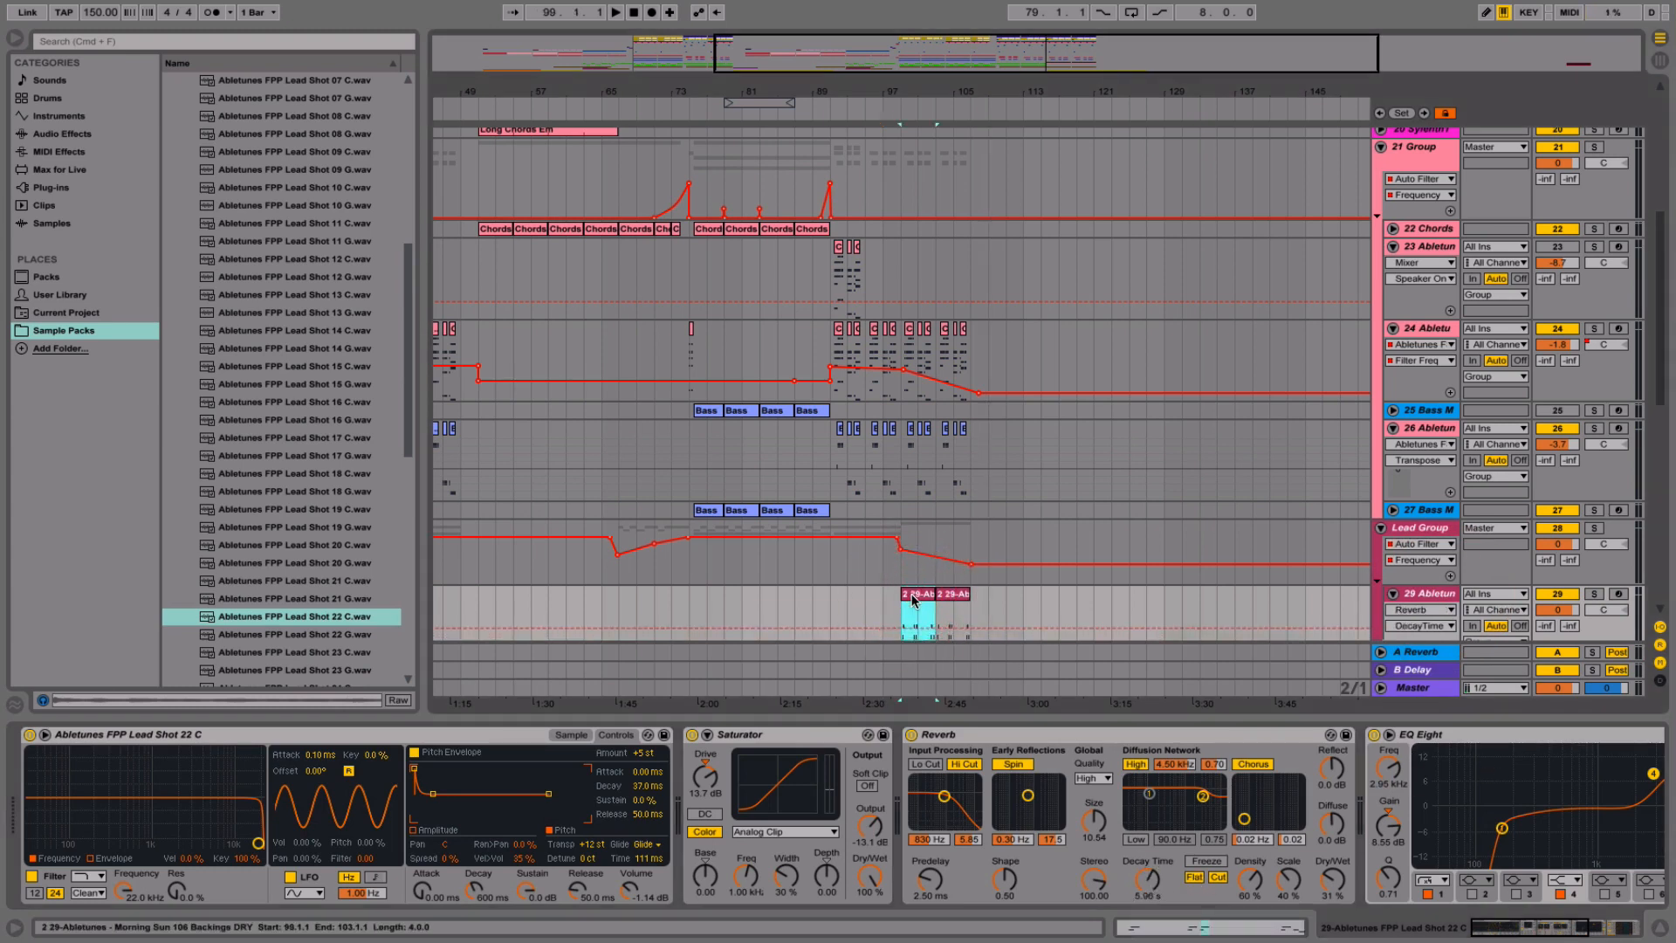
{"action": "left_click_drag", "start_coordinate": [1316, 891], "coordinate": [1316, 869]}
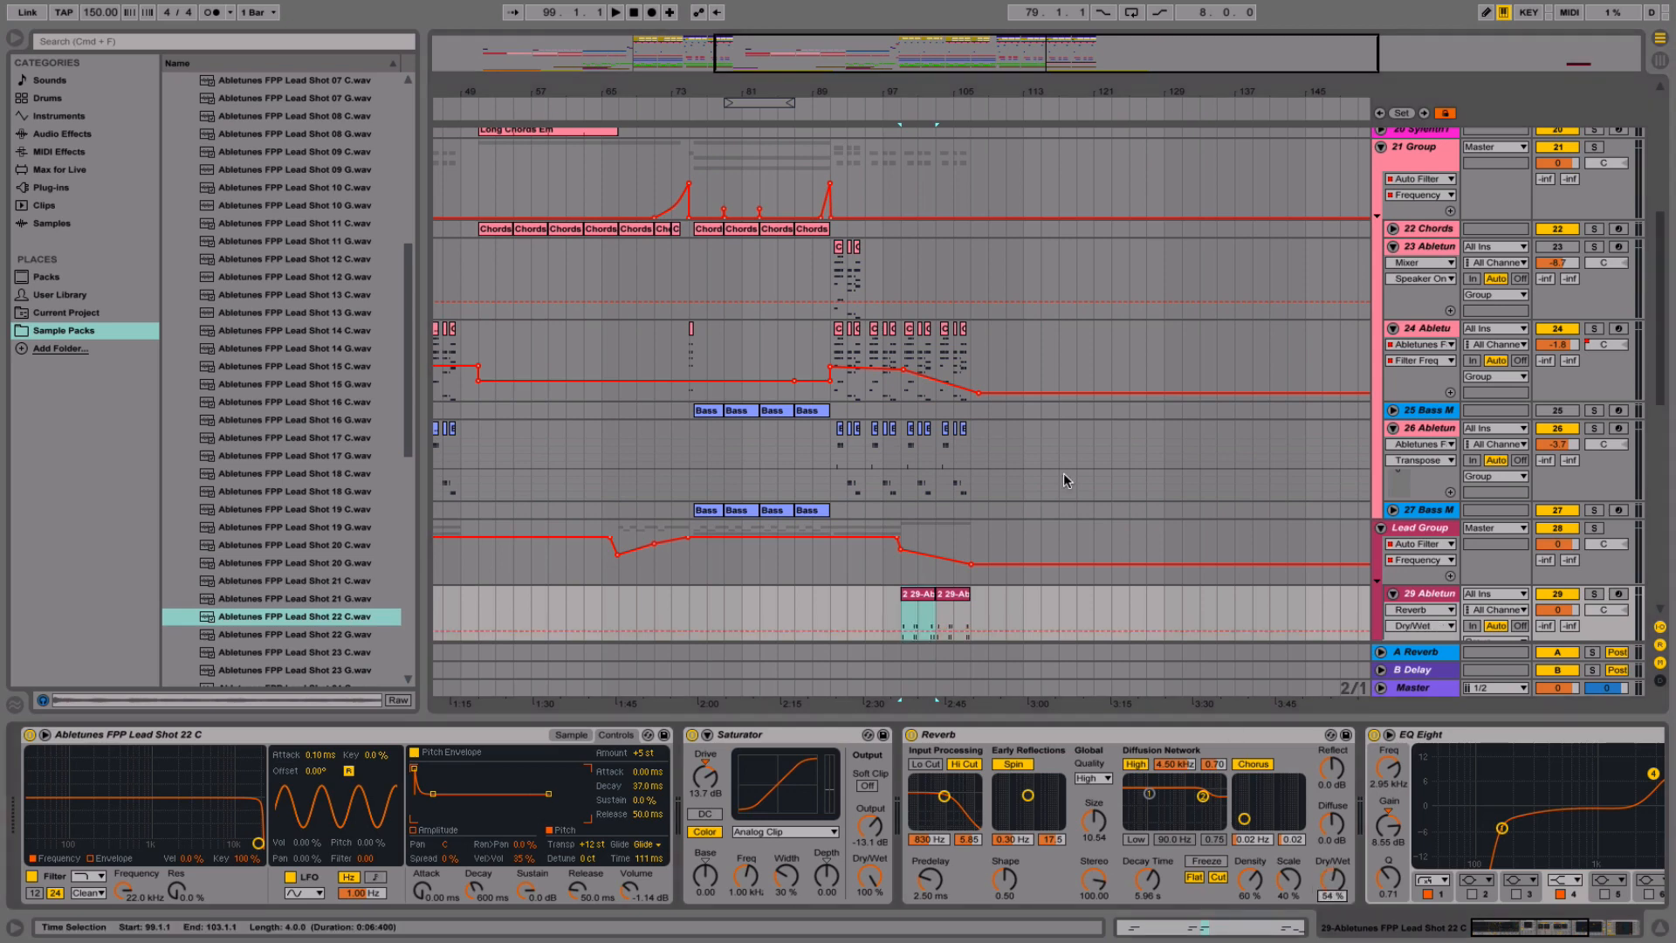
- Play track 29's clips from bar 99 and lower the track volume to -6.7 dB
{"action": "scroll", "coordinate": [929, 635], "scroll_direction": "down", "scroll_amount": 3}
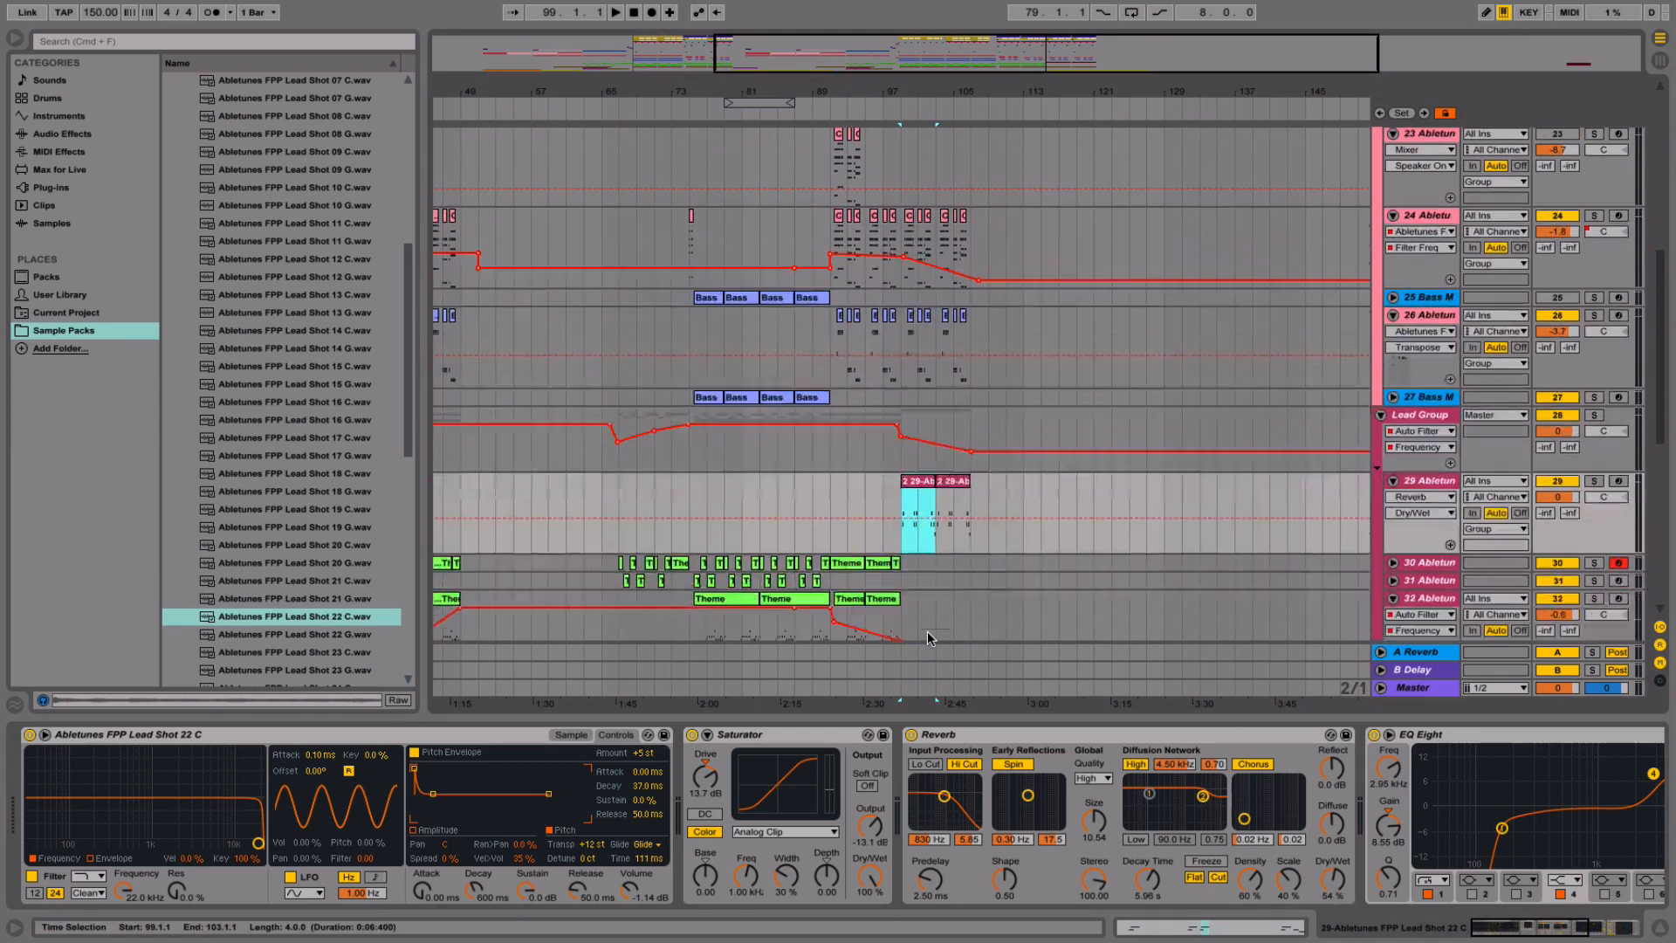
{"action": "key", "text": "space"}
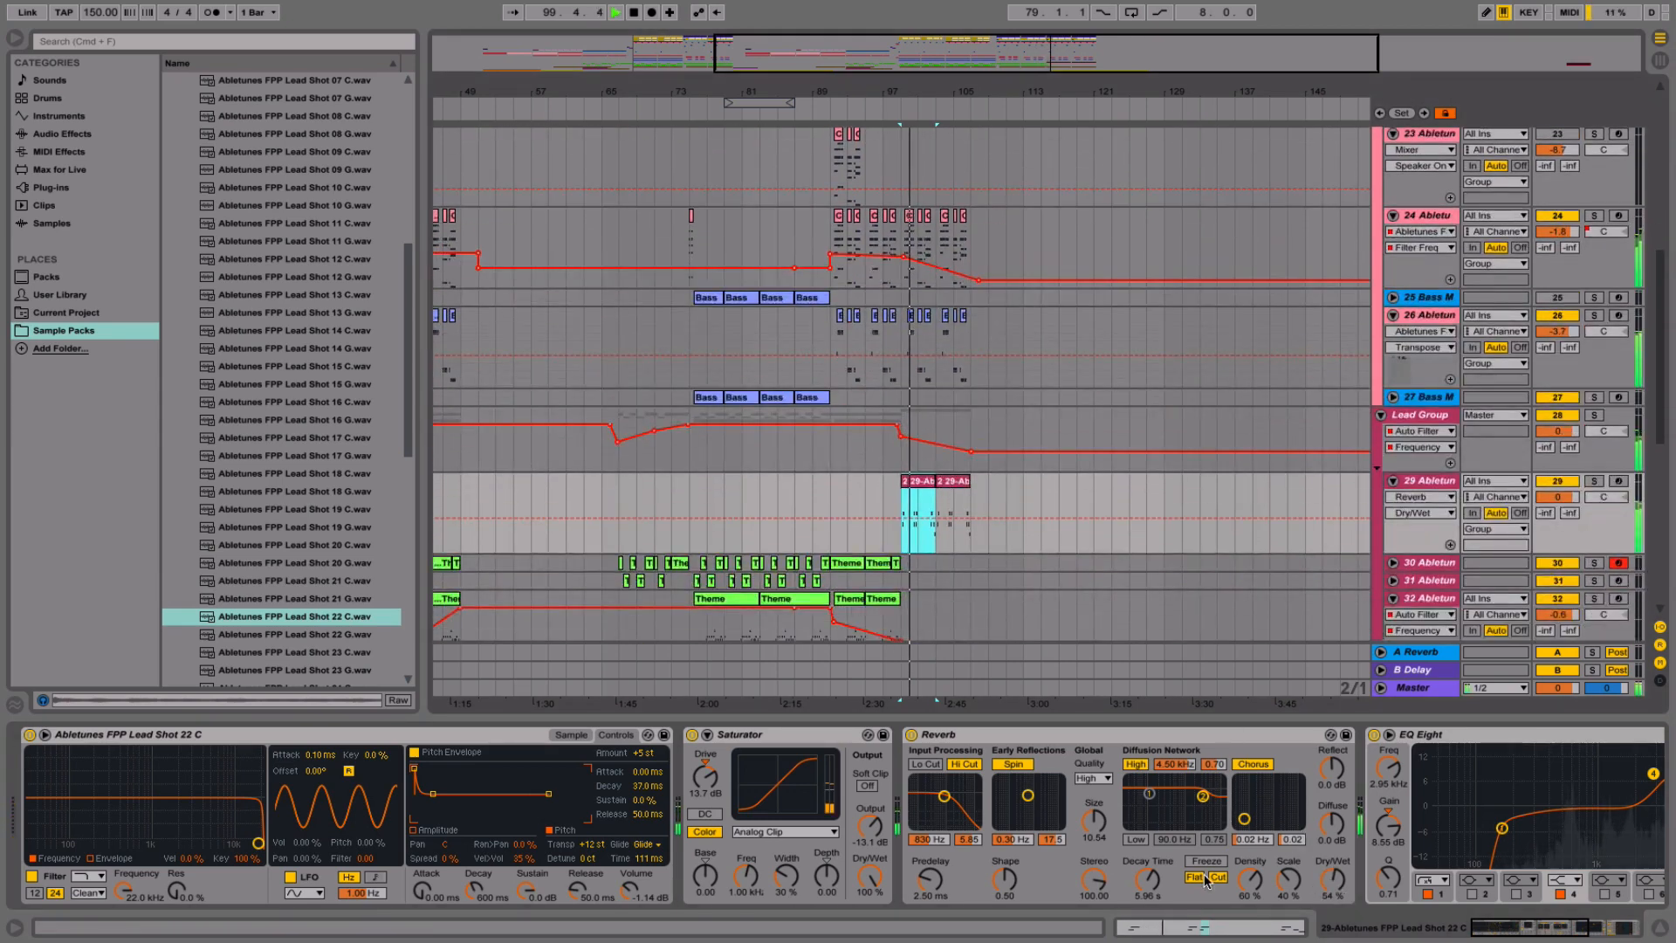
{"action": "mouse_move", "coordinate": [1557, 496]}
{"action": "left_mouse_down"}
{"action": "mouse_move", "coordinate": [1558, 531]}
{"action": "mouse_move", "coordinate": [1557, 496]}
{"action": "left_mouse_up"}
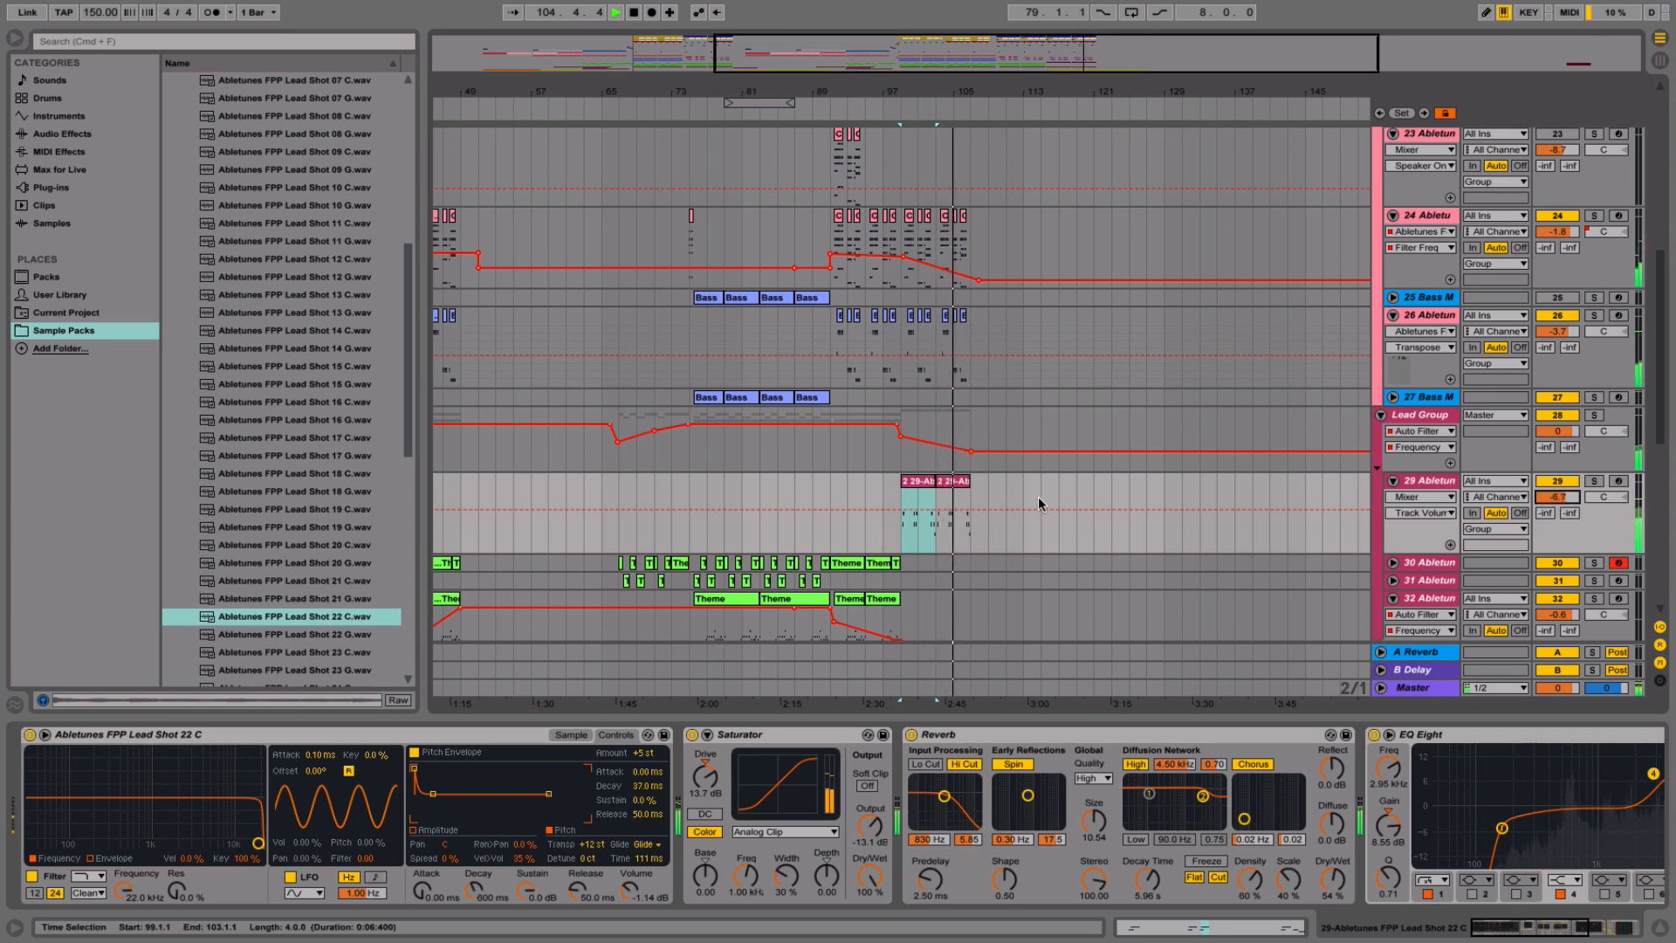
{"action": "left_click_drag", "start_coordinate": [905, 513], "coordinate": [978, 534]}
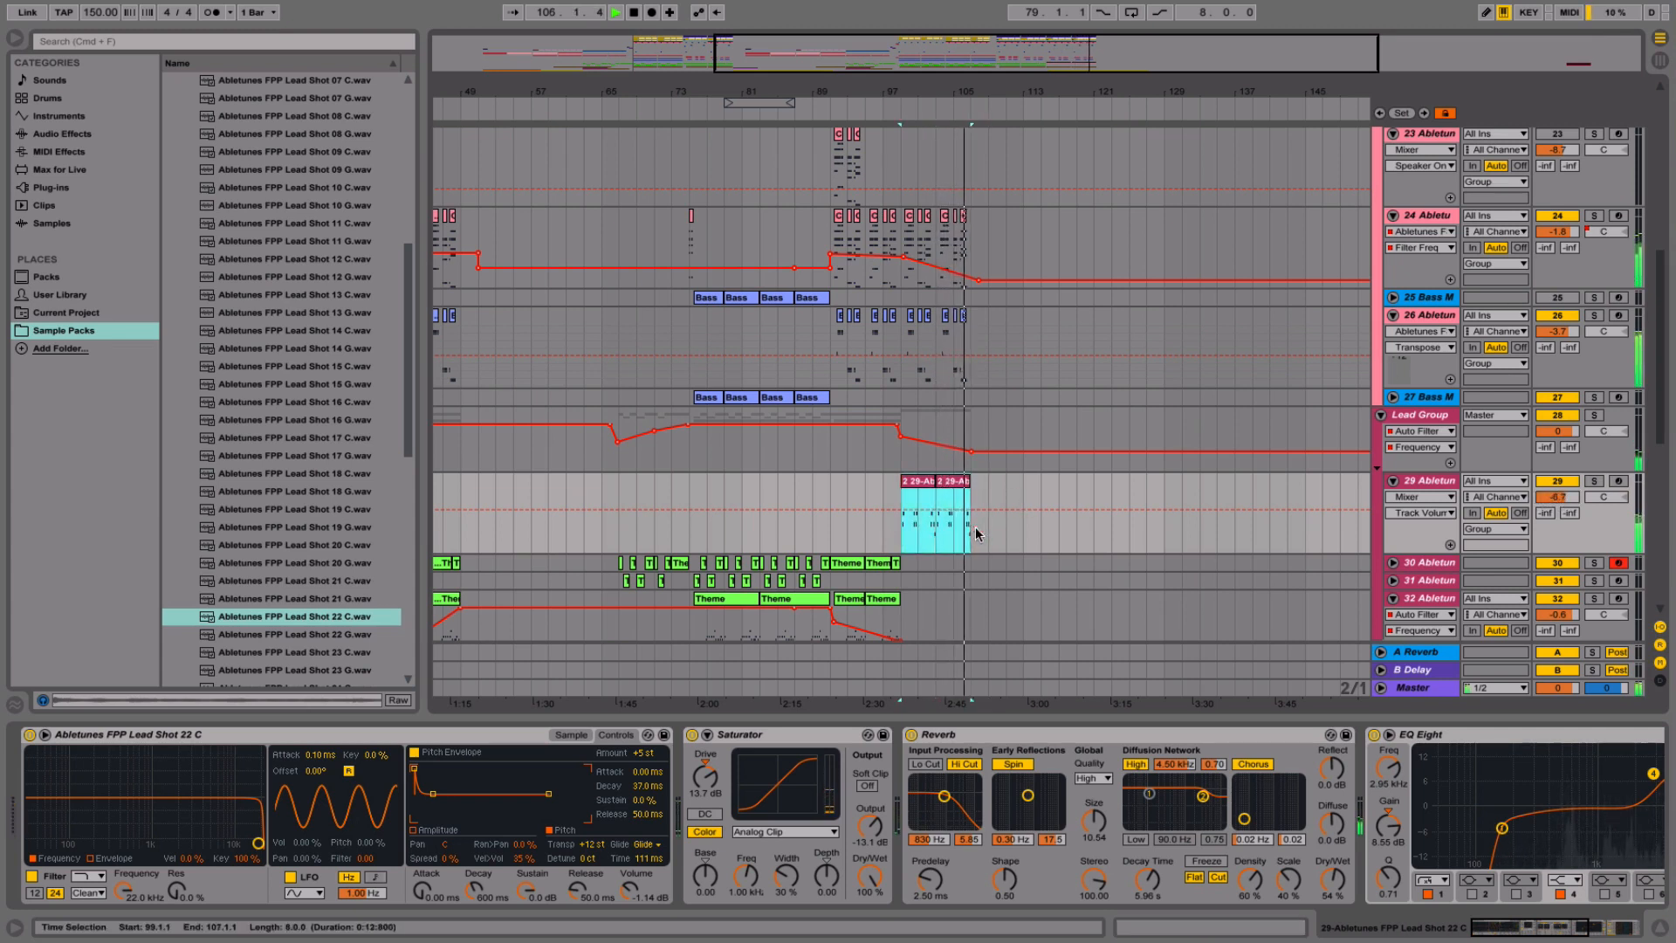
{"action": "key", "text": "space"}
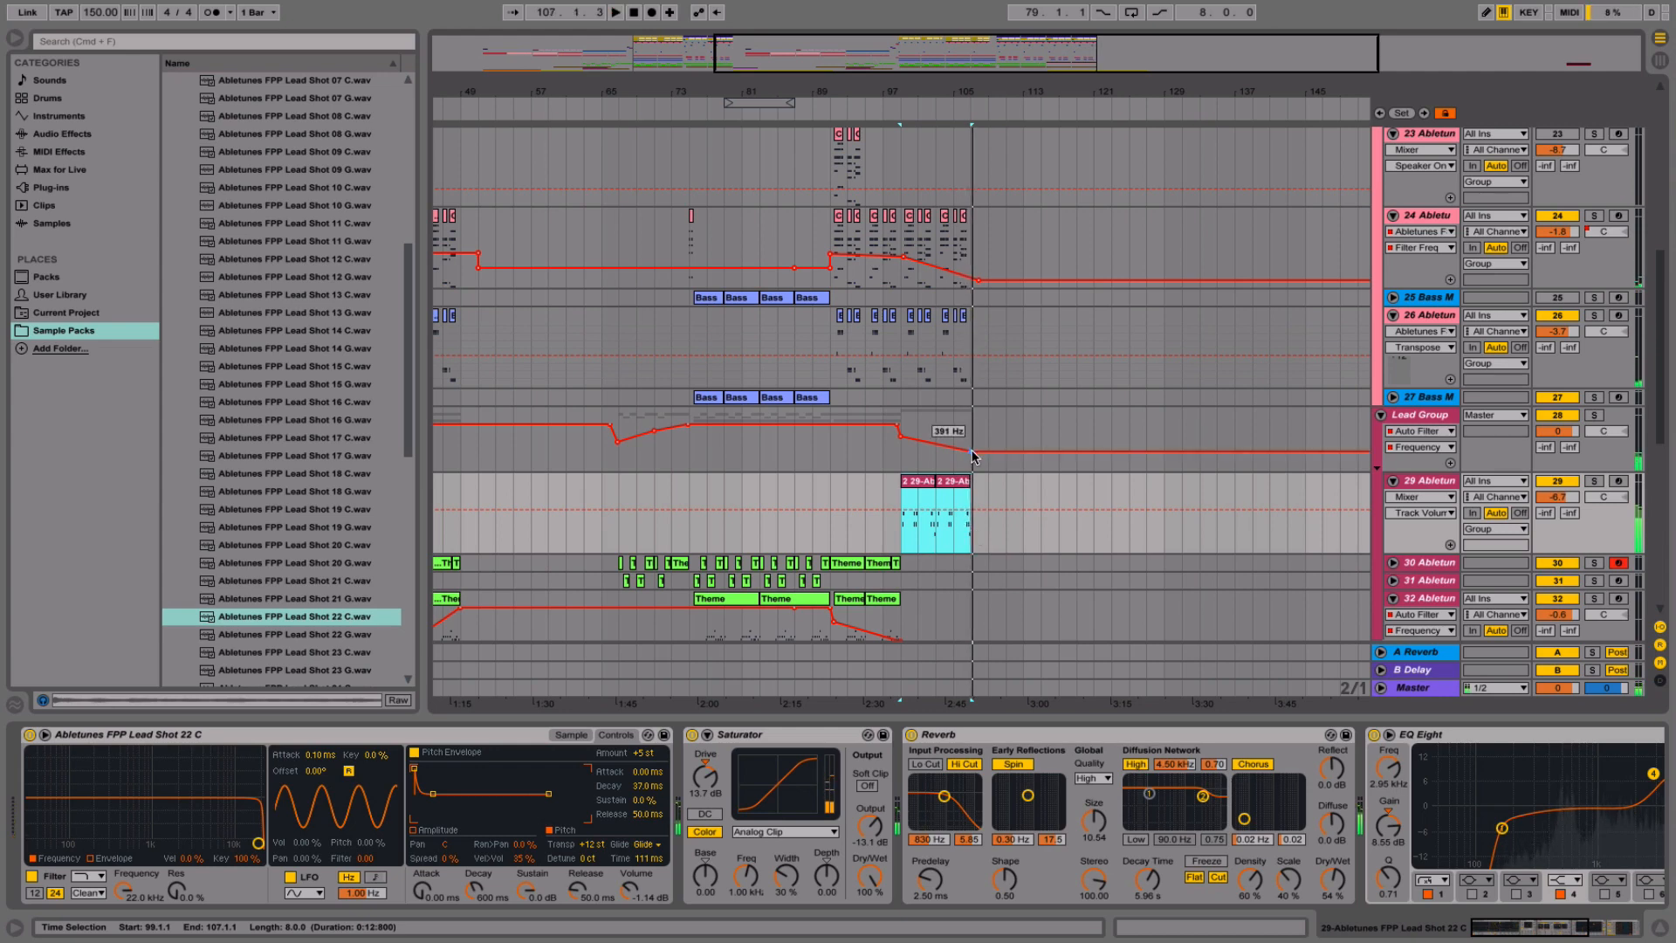
- Raise the final point of the Lead Group's filter frequency automation at bar 107 slightly and play from bar 105
{"action": "left_click_drag", "start_coordinate": [971, 451], "coordinate": [971, 445]}
{"action": "left_click", "coordinate": [954, 458]}
{"action": "key", "text": "space"}
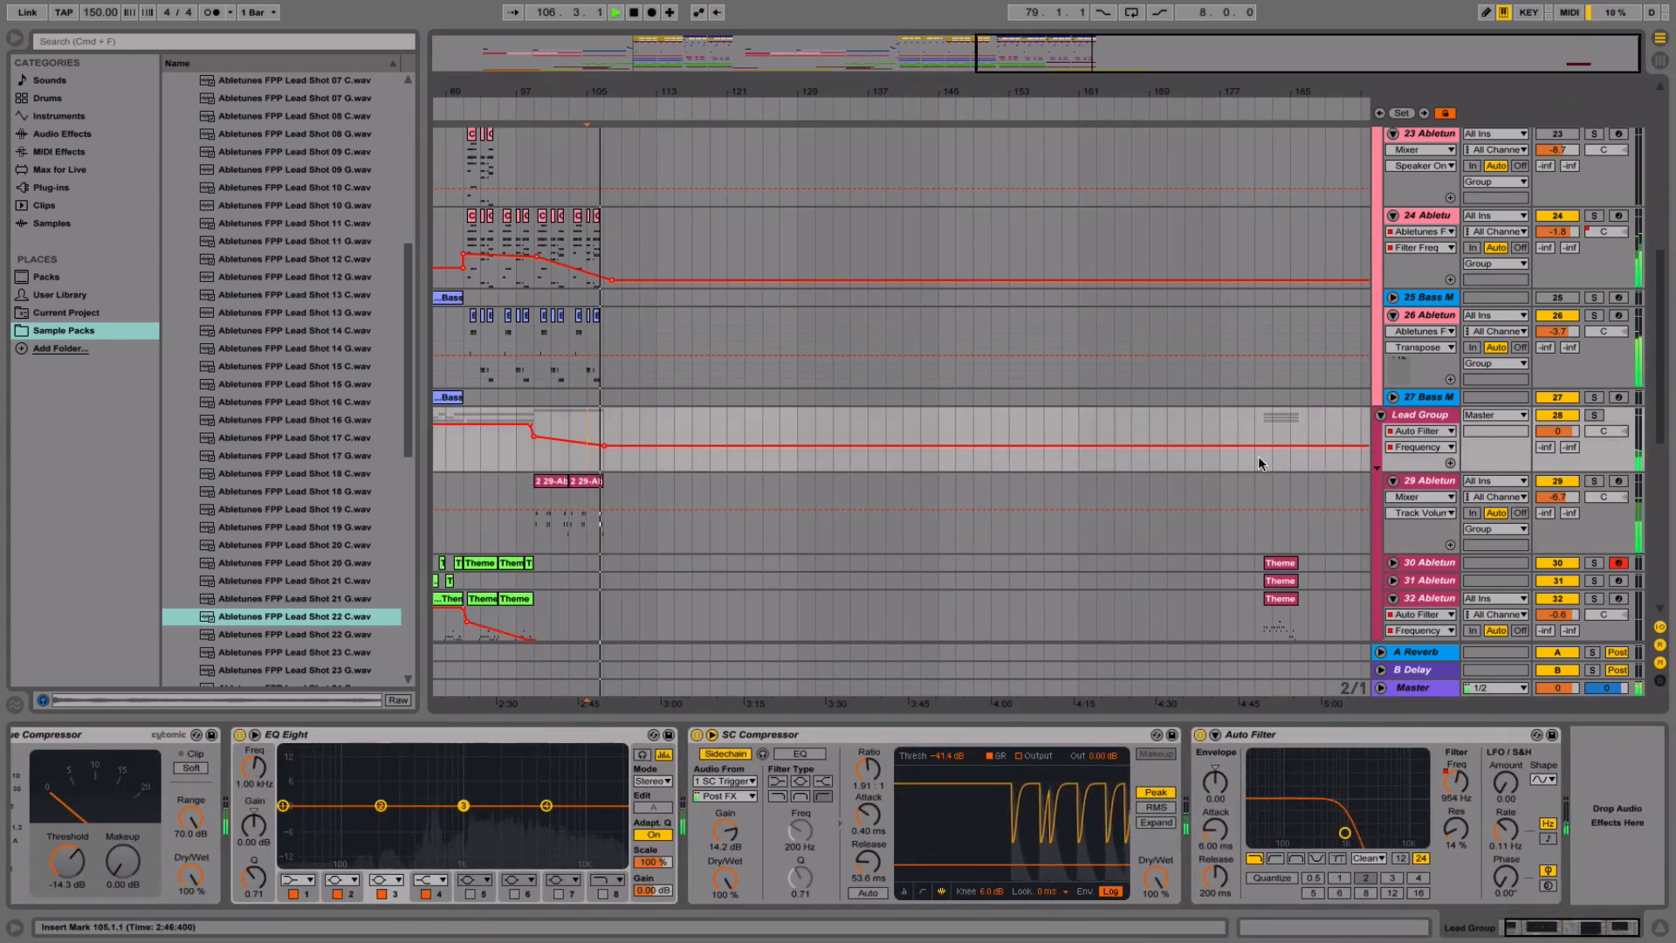
- Set the Reverb decay time on track 29 to 3.02 s and play the ending from bar 105 again
{"action": "left_click", "coordinate": [1436, 489]}
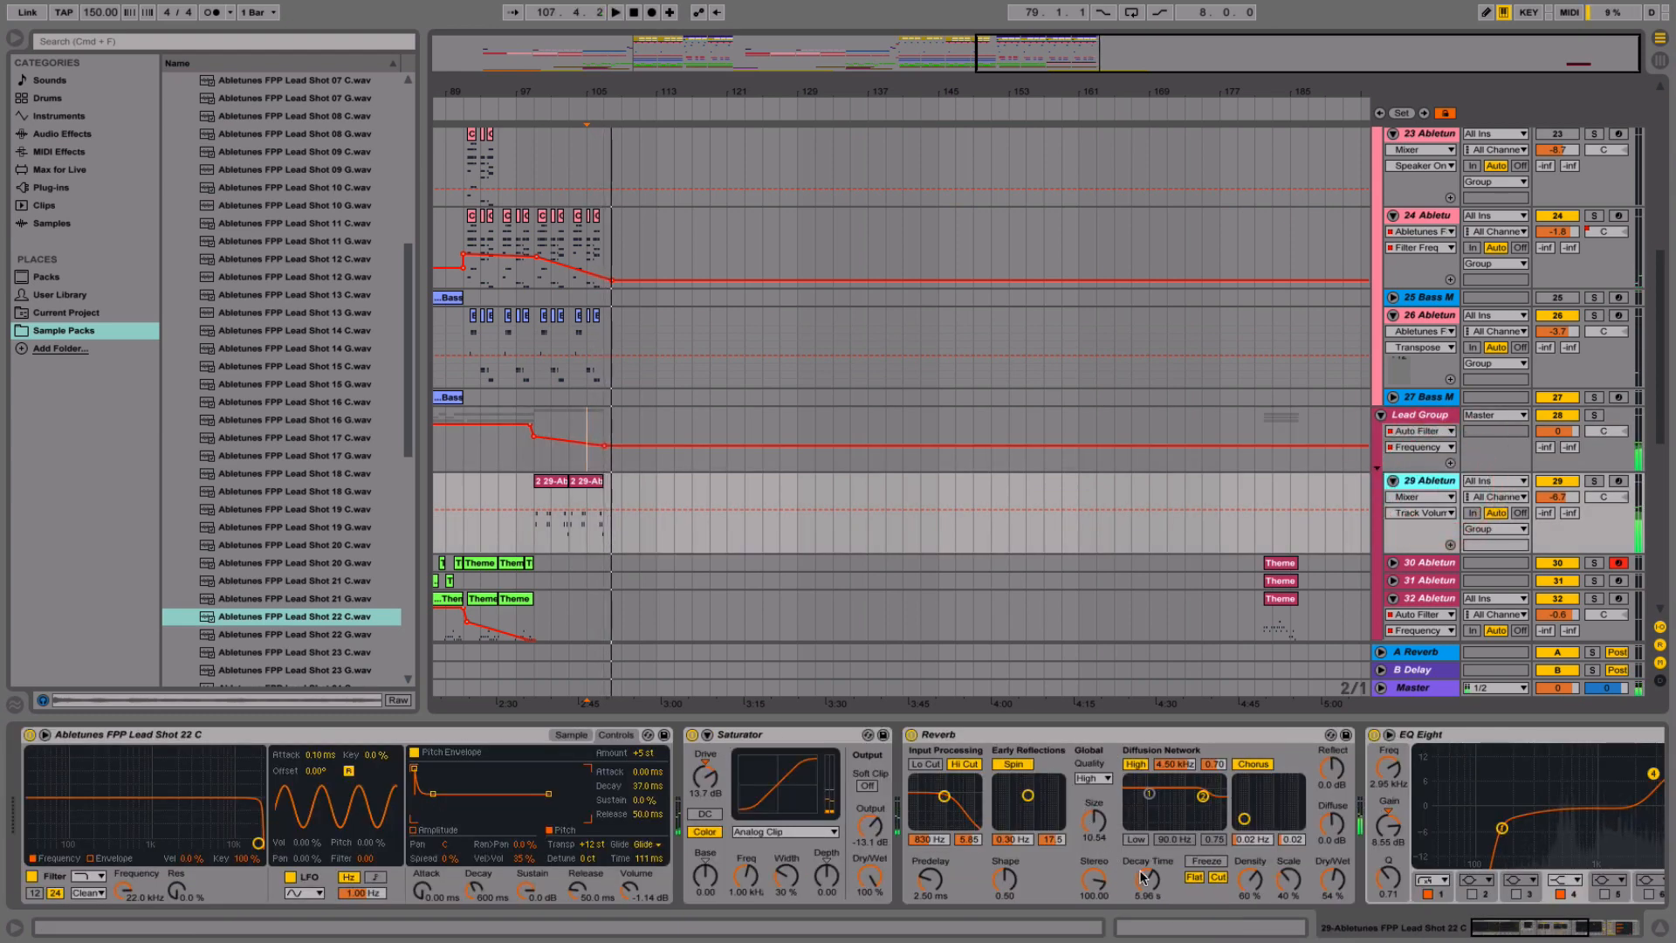
{"action": "key", "text": "space"}
{"action": "left_click_drag", "start_coordinate": [1147, 879], "coordinate": [1147, 901]}
{"action": "scroll", "coordinate": [1157, 853], "scroll_direction": "right", "scroll_amount": 10}
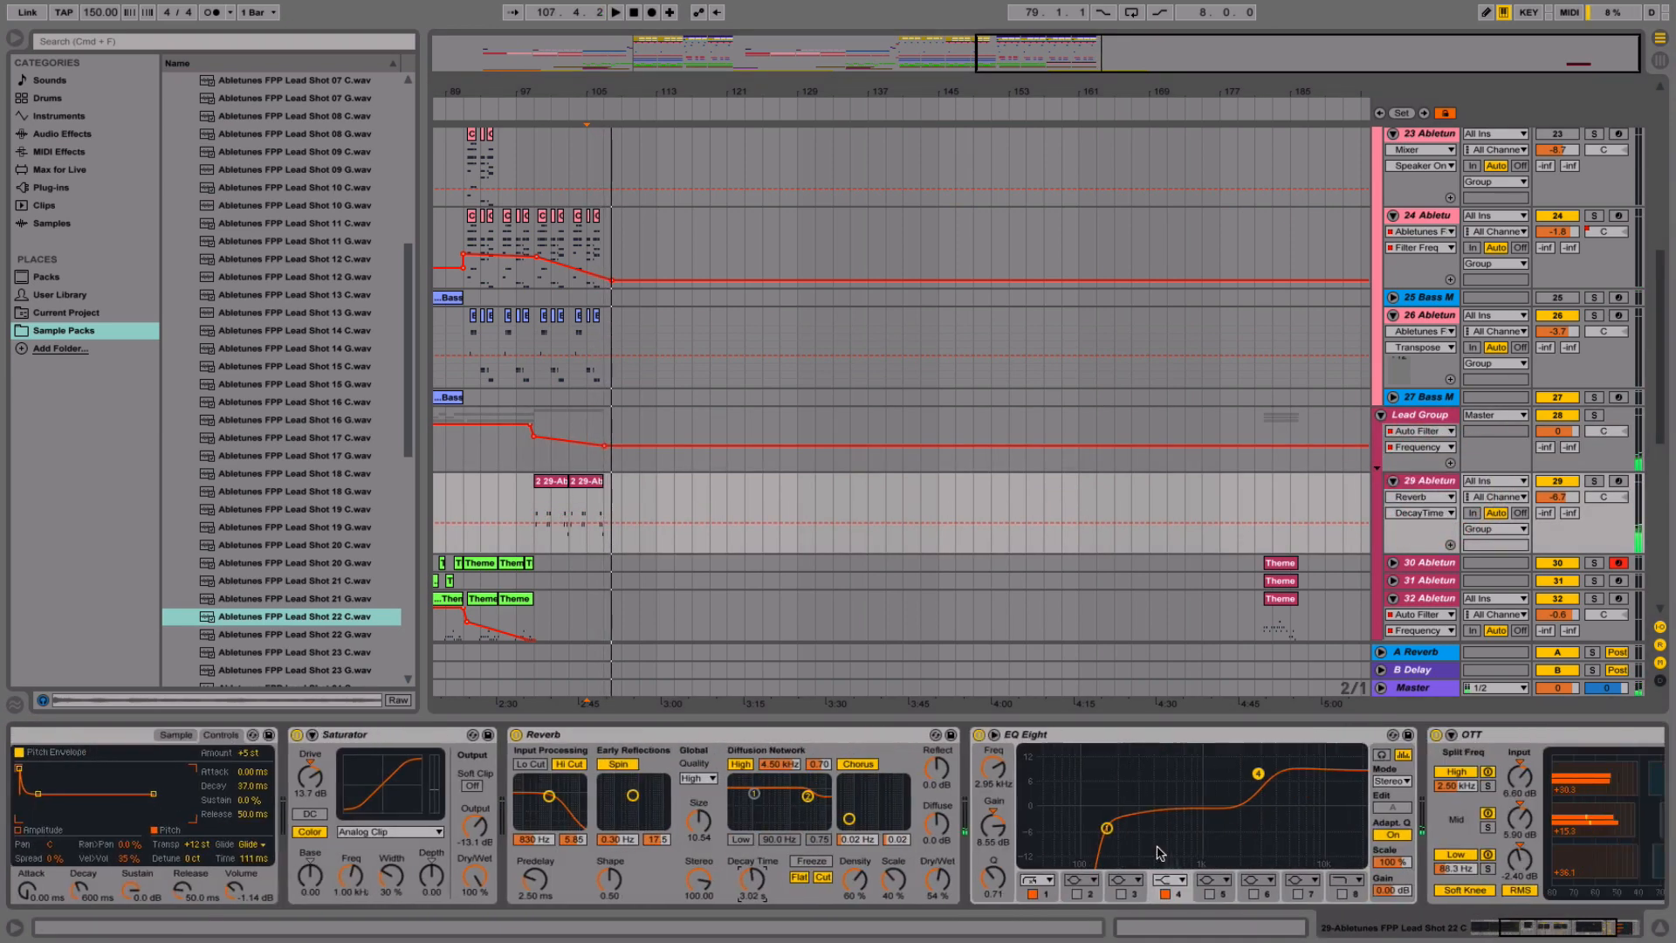
{"action": "key", "text": "space"}
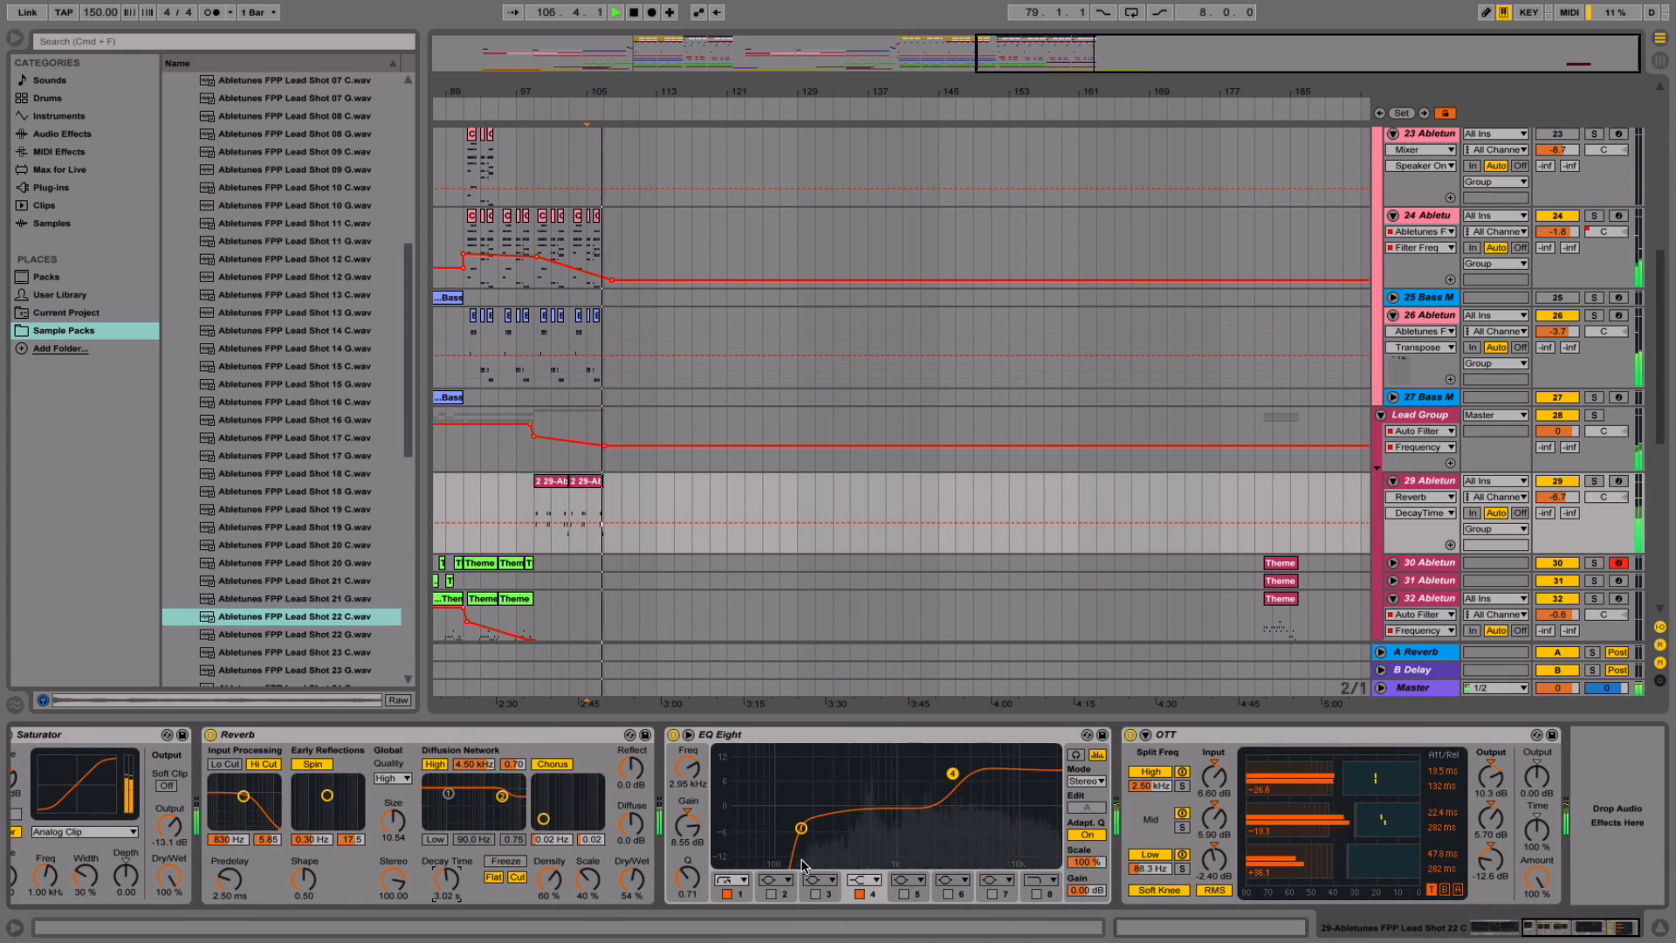
- Insert a Ping Pong Delay between the Reverb and EQ Eight on track 29
{"action": "scroll", "coordinate": [762, 855], "scroll_direction": "left", "scroll_amount": 10}
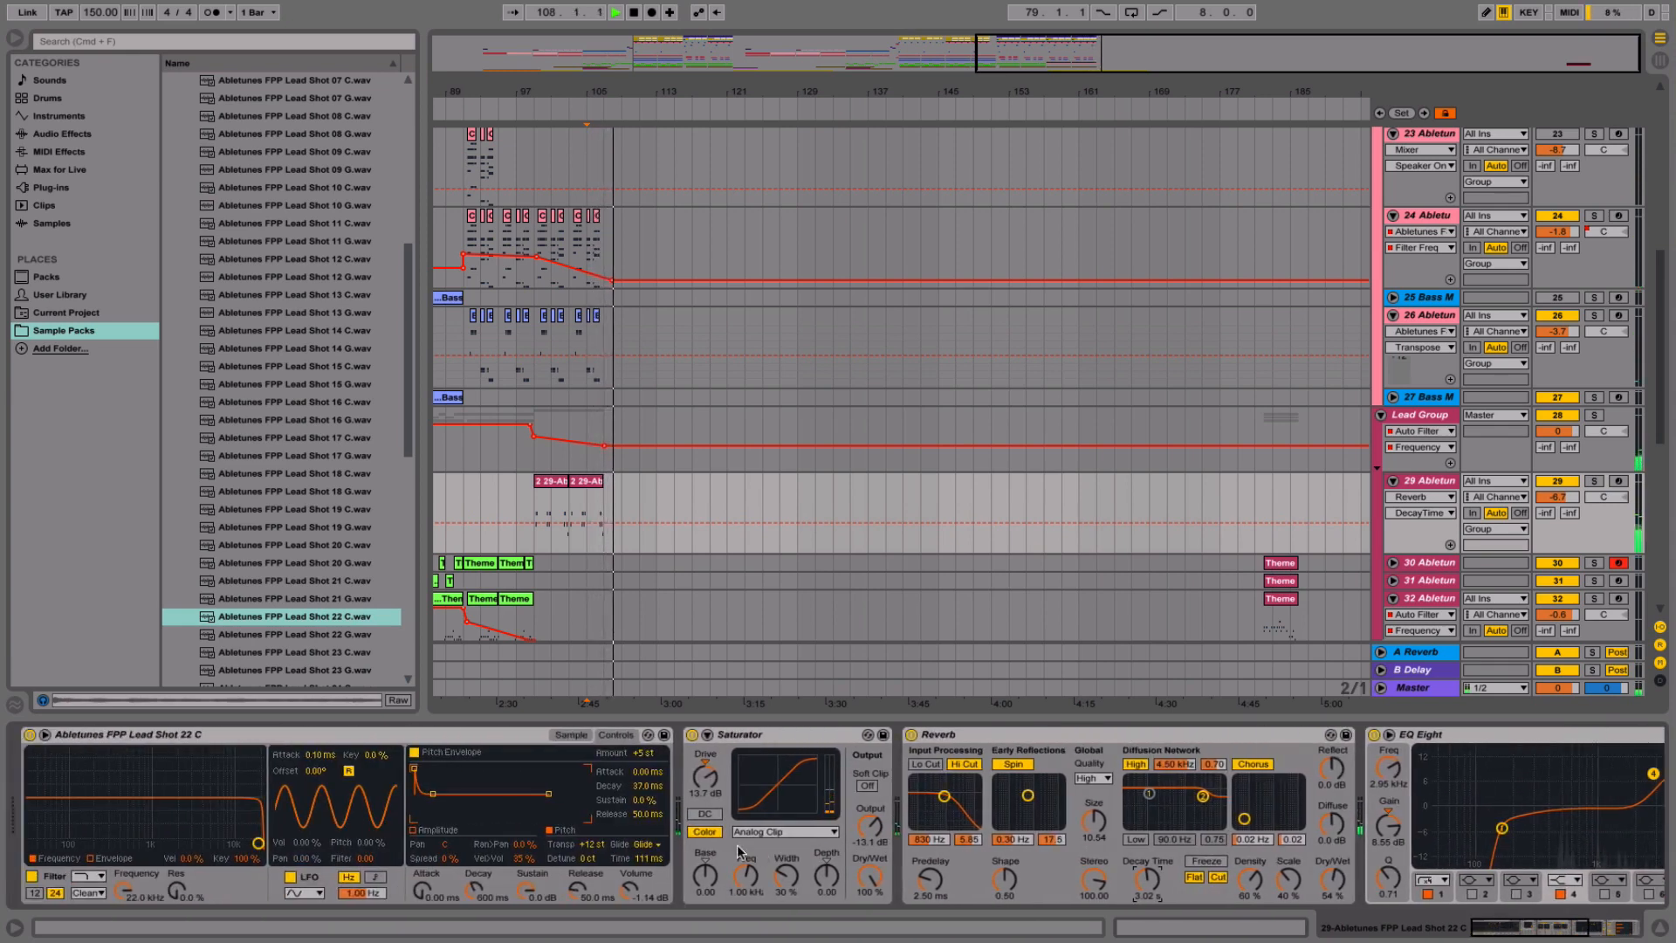
{"action": "left_click", "coordinate": [54, 135]}
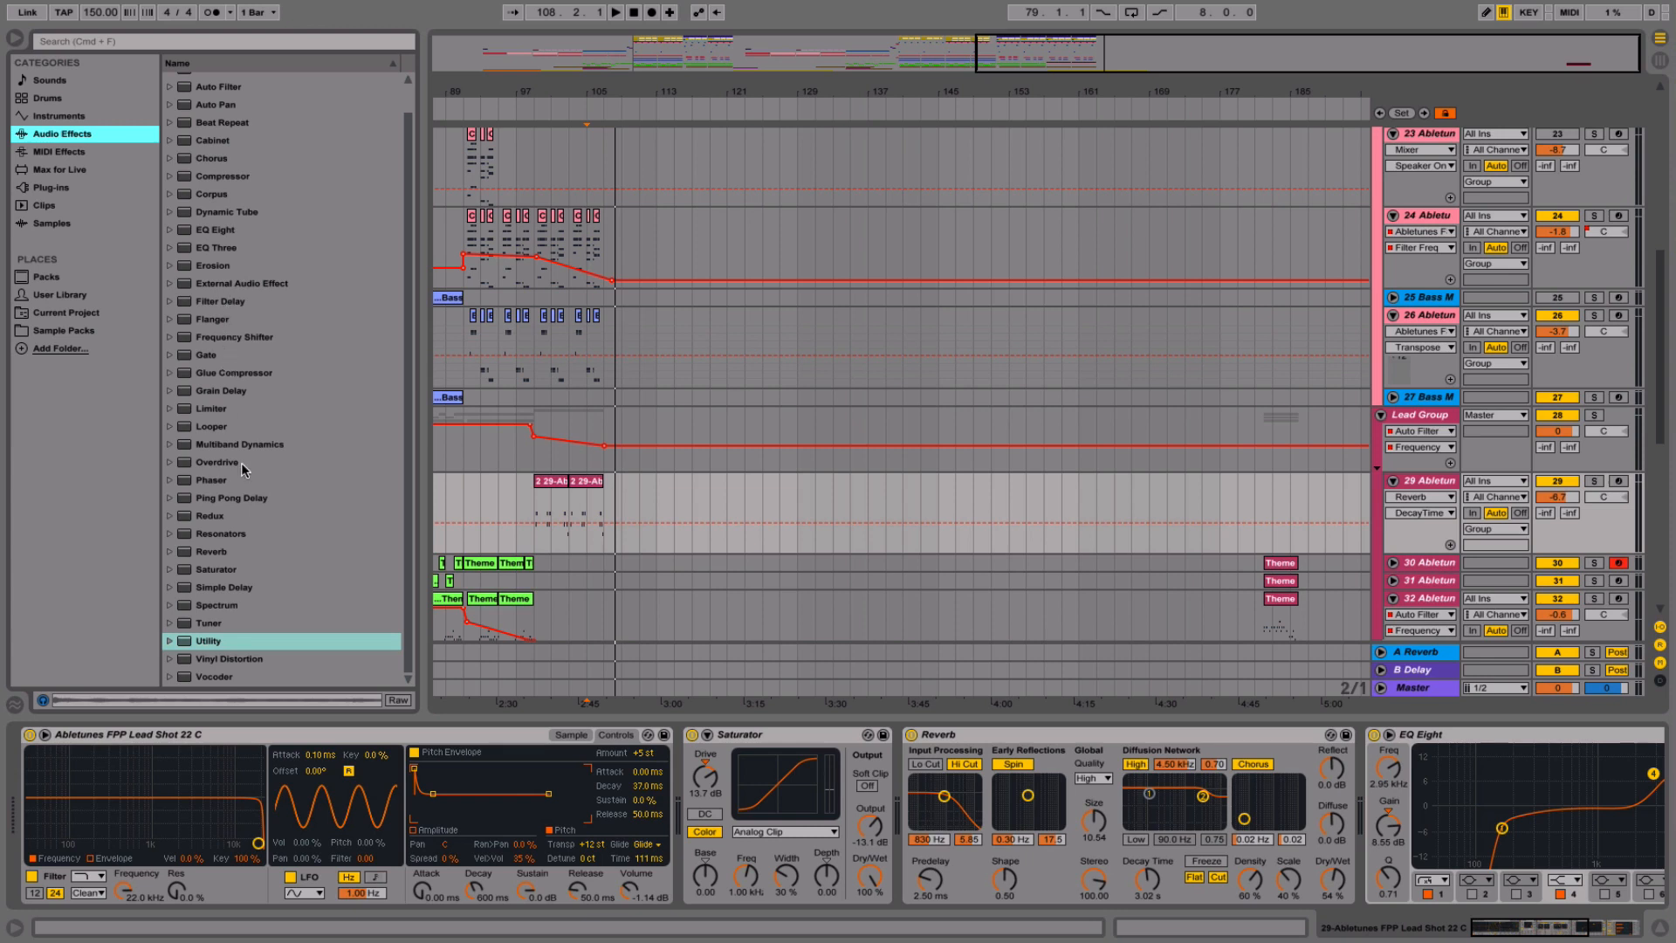
{"action": "mouse_move", "coordinate": [225, 499]}
{"action": "left_mouse_down"}
{"action": "mouse_move", "coordinate": [932, 737]}
{"action": "mouse_move", "coordinate": [1452, 833]}
{"action": "mouse_move", "coordinate": [1389, 829]}
{"action": "left_mouse_up"}
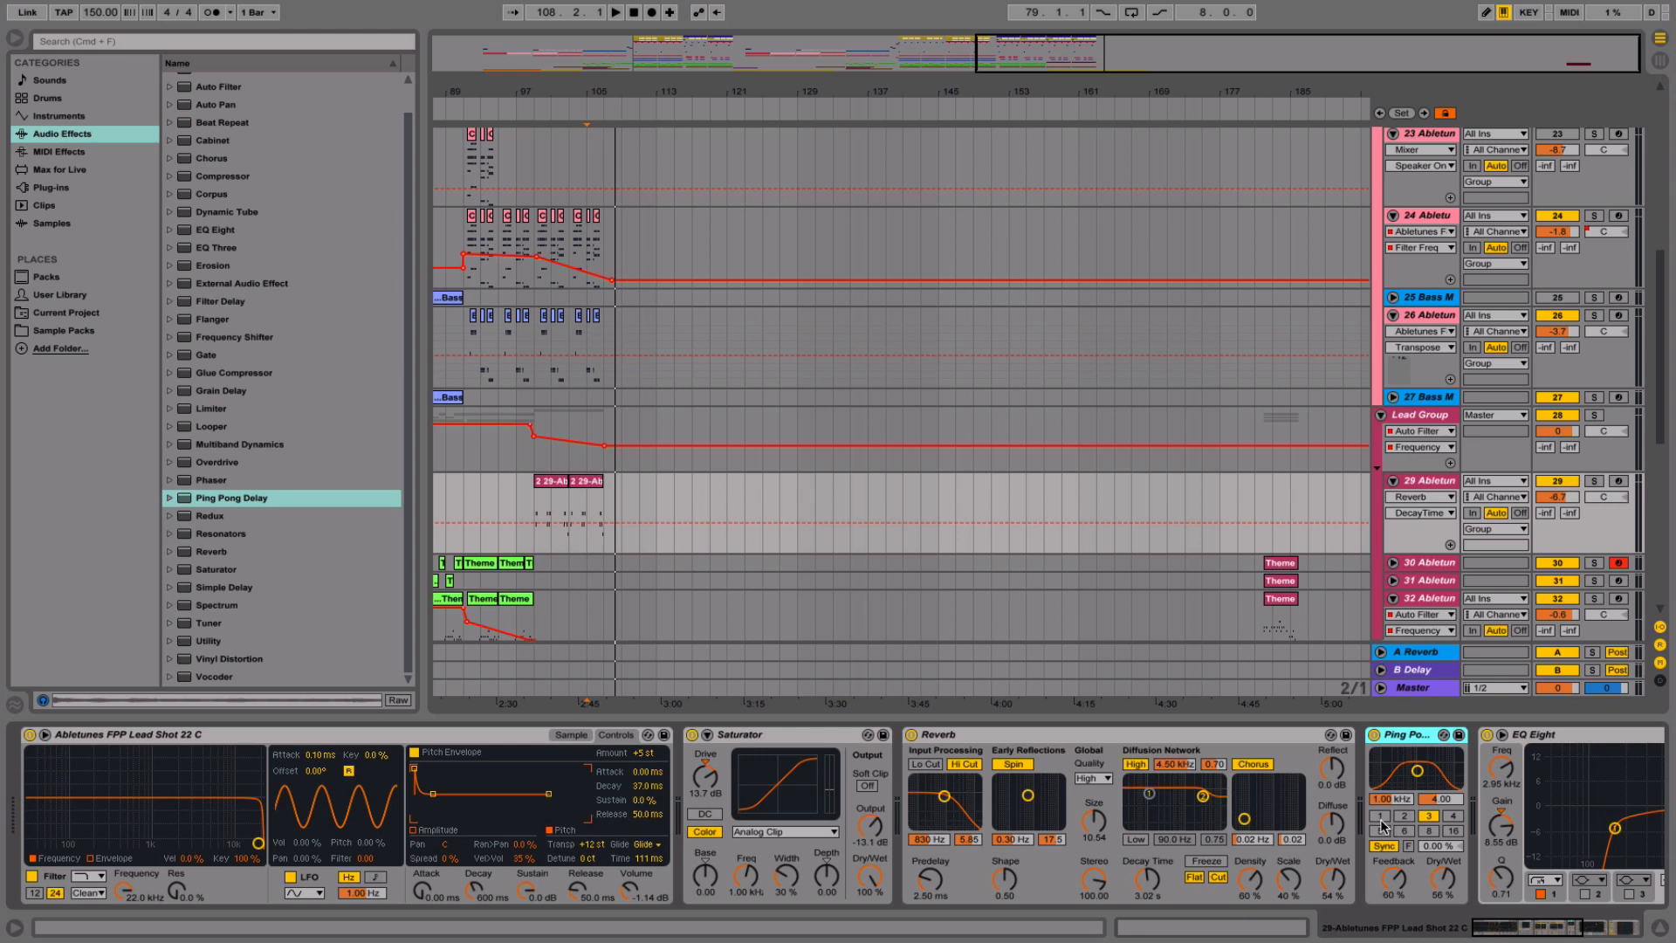
- Set the beat delay of track 29's Ping Pong Delay to 4 and its filter to 1.08 kHz, and play the ending
{"action": "scroll", "coordinate": [1430, 827], "scroll_direction": "right", "scroll_amount": 5}
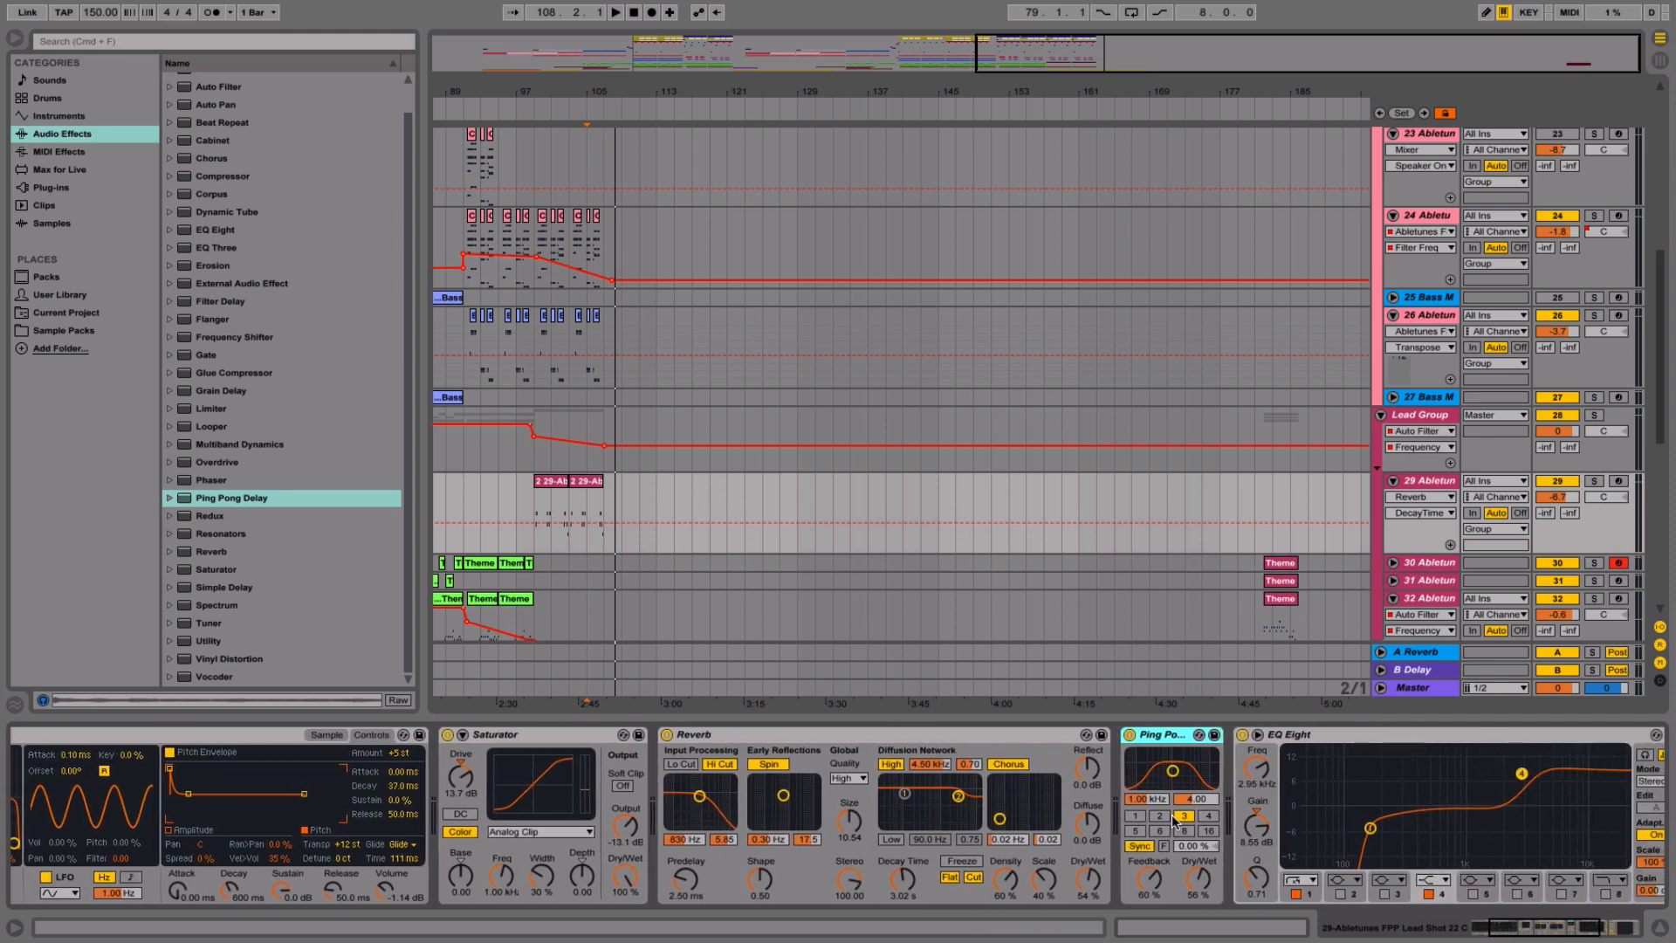
{"action": "left_click", "coordinate": [1163, 818]}
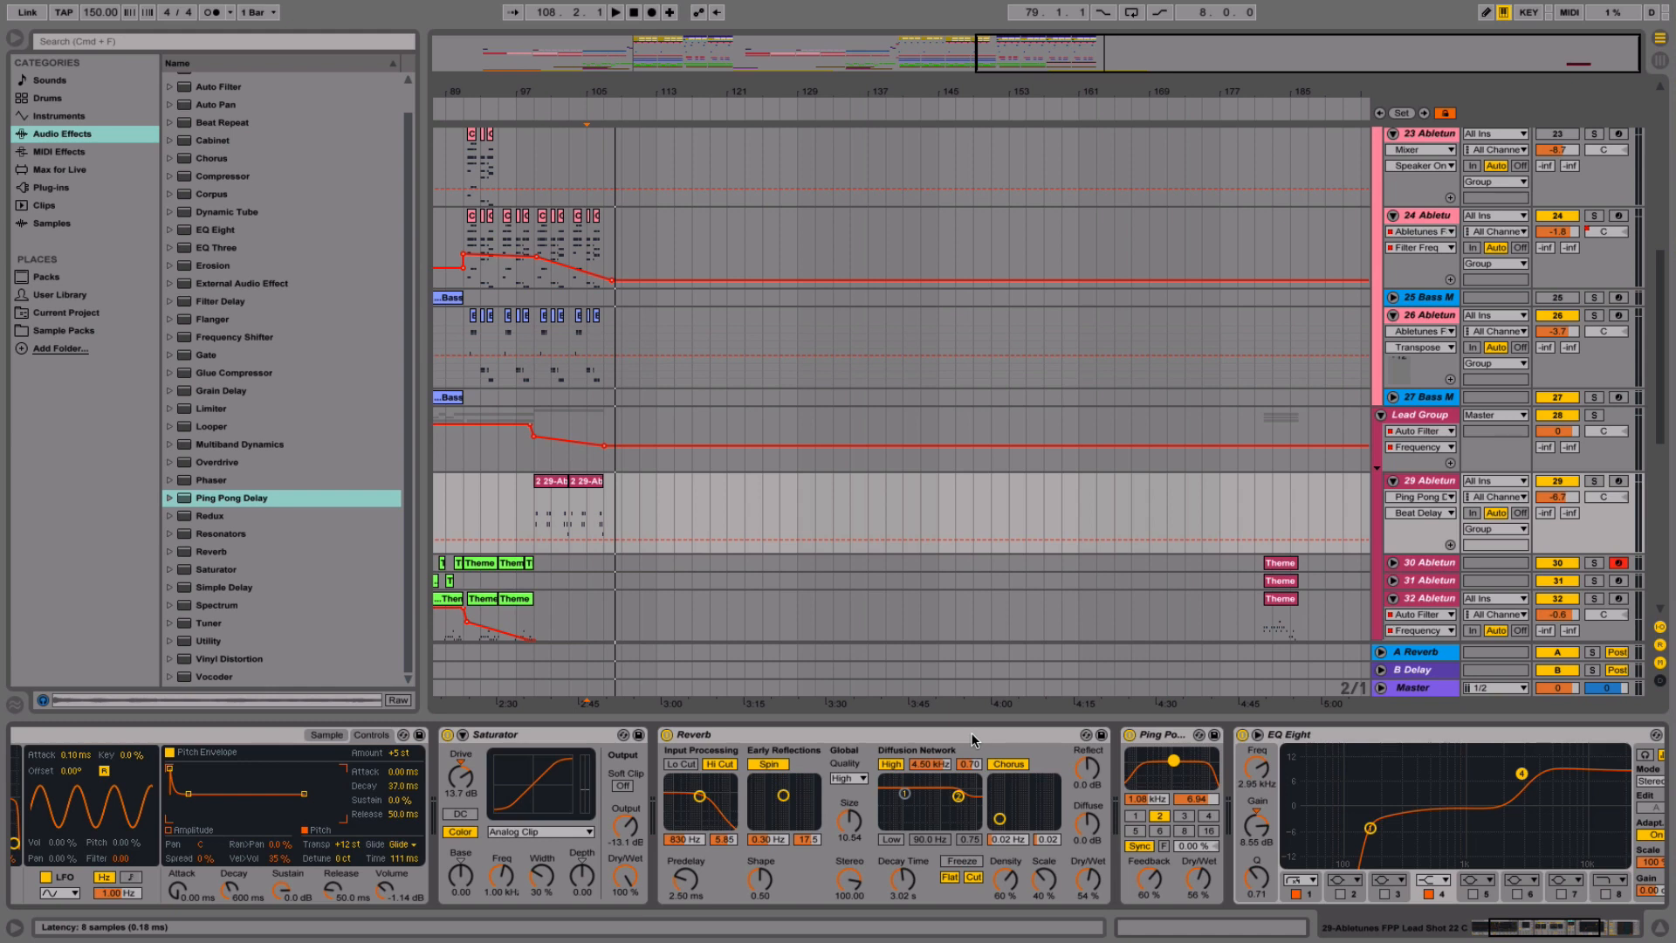
{"action": "left_click", "coordinate": [1210, 818]}
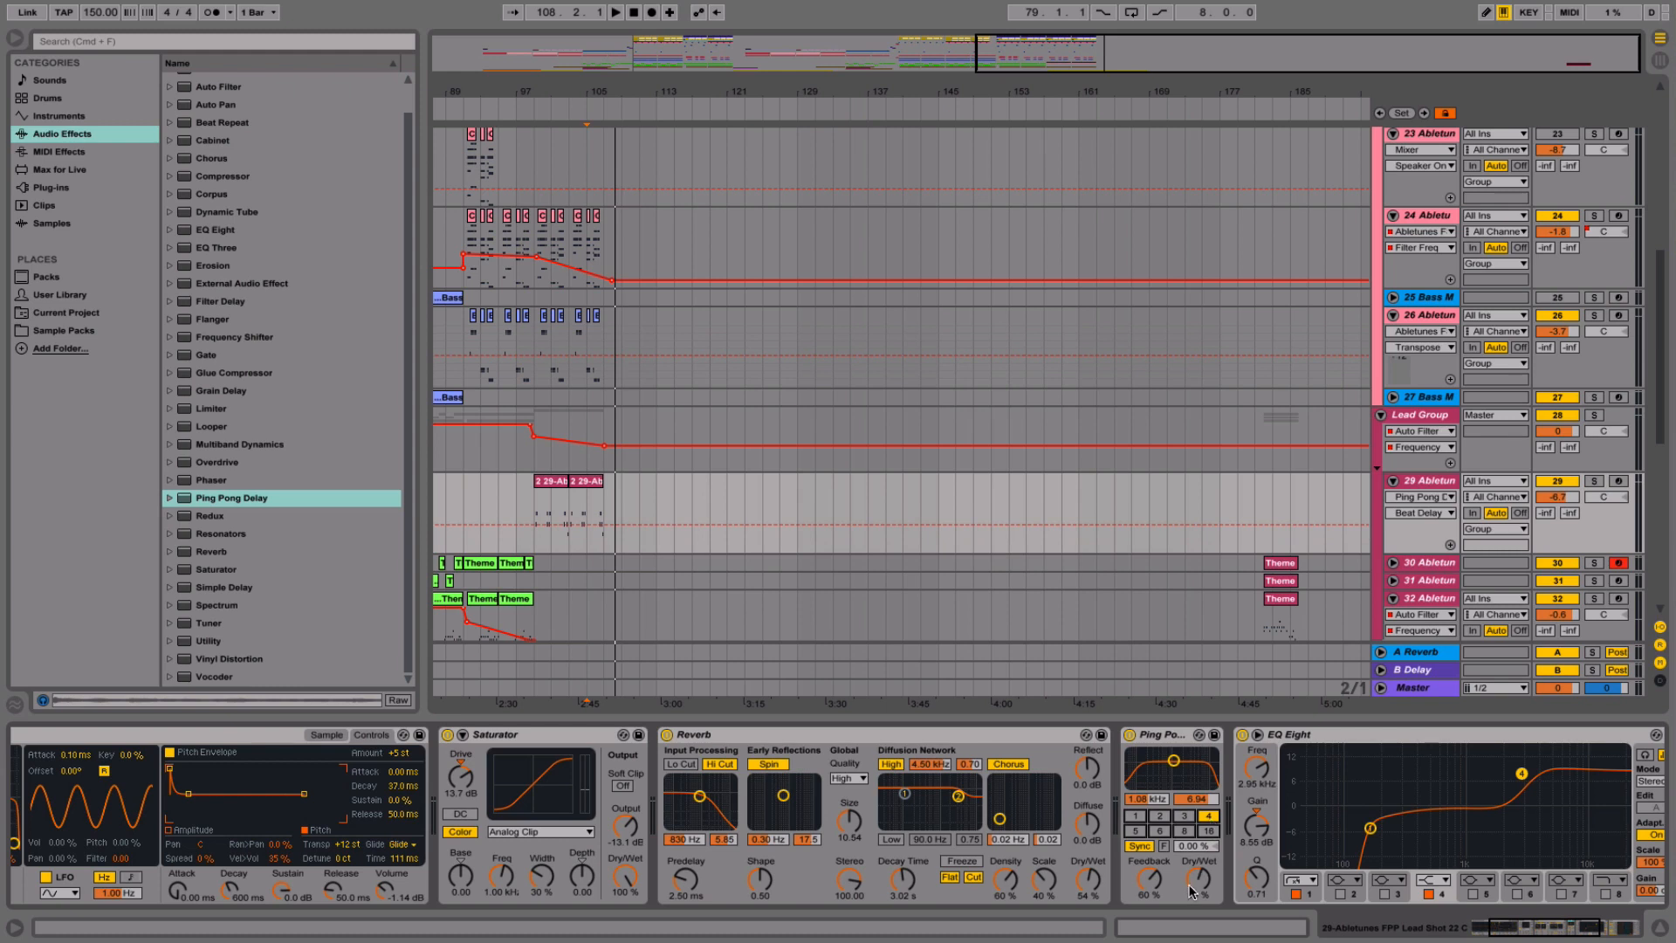
{"action": "key", "text": "space"}
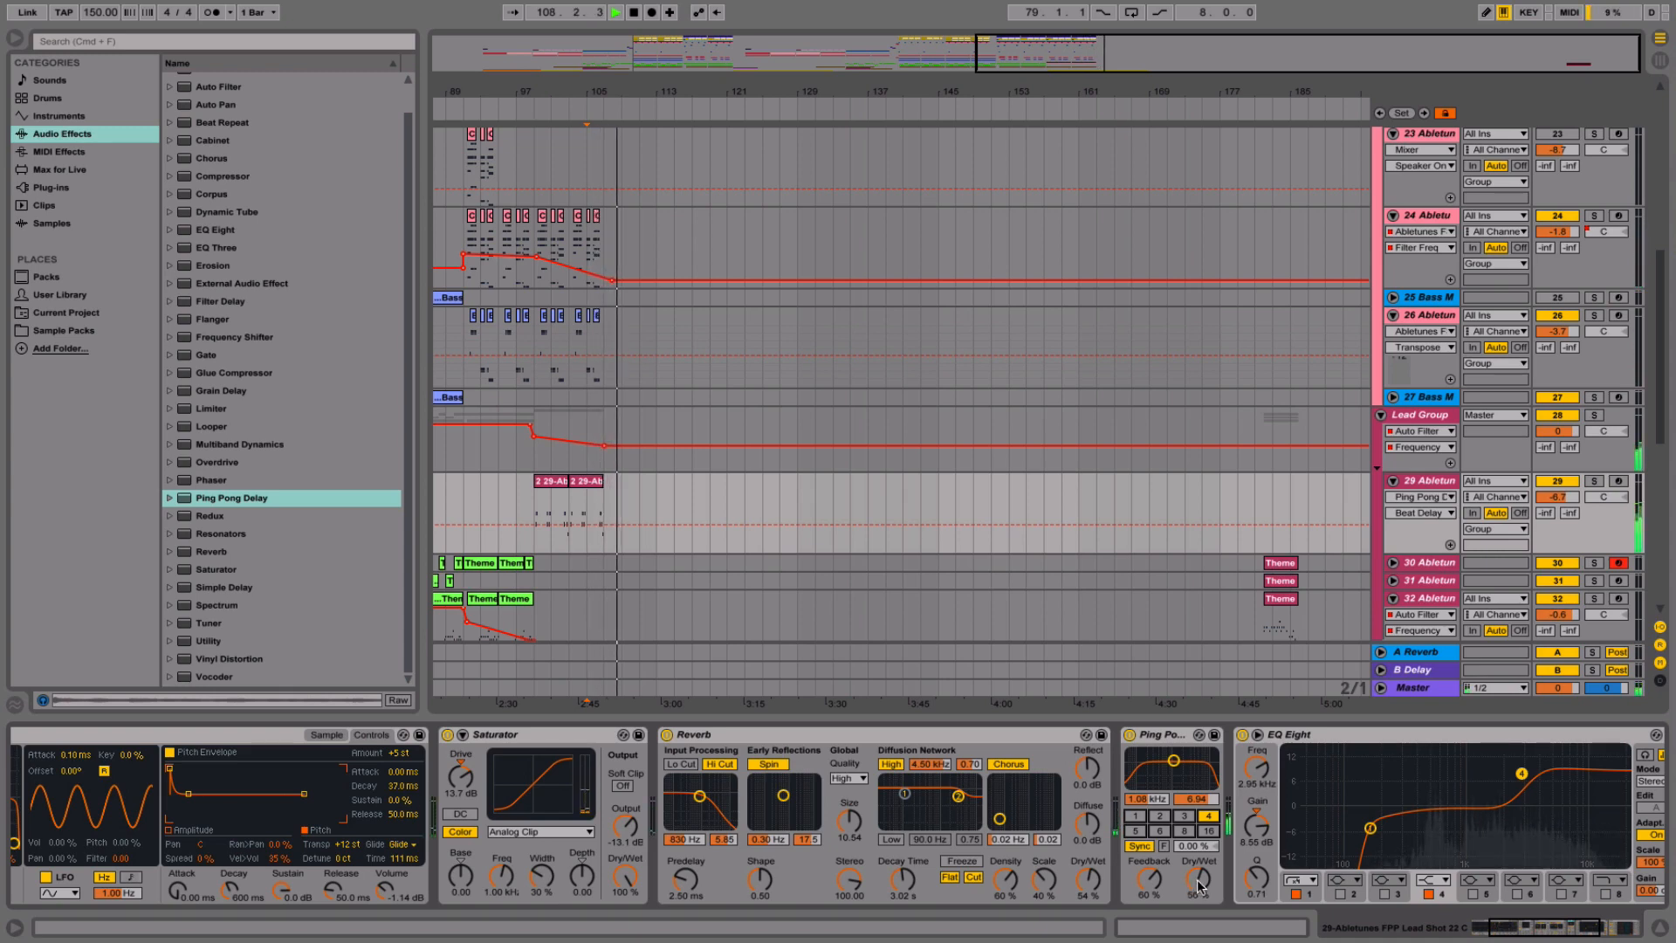
- Move the Ping Pong Delay to the end of track 29's chain after OTT and set its feedback to 40%
{"action": "scroll", "coordinate": [1197, 878], "scroll_direction": "right", "scroll_amount": 5}
{"action": "left_click_drag", "start_coordinate": [581, 740], "coordinate": [1595, 770]}
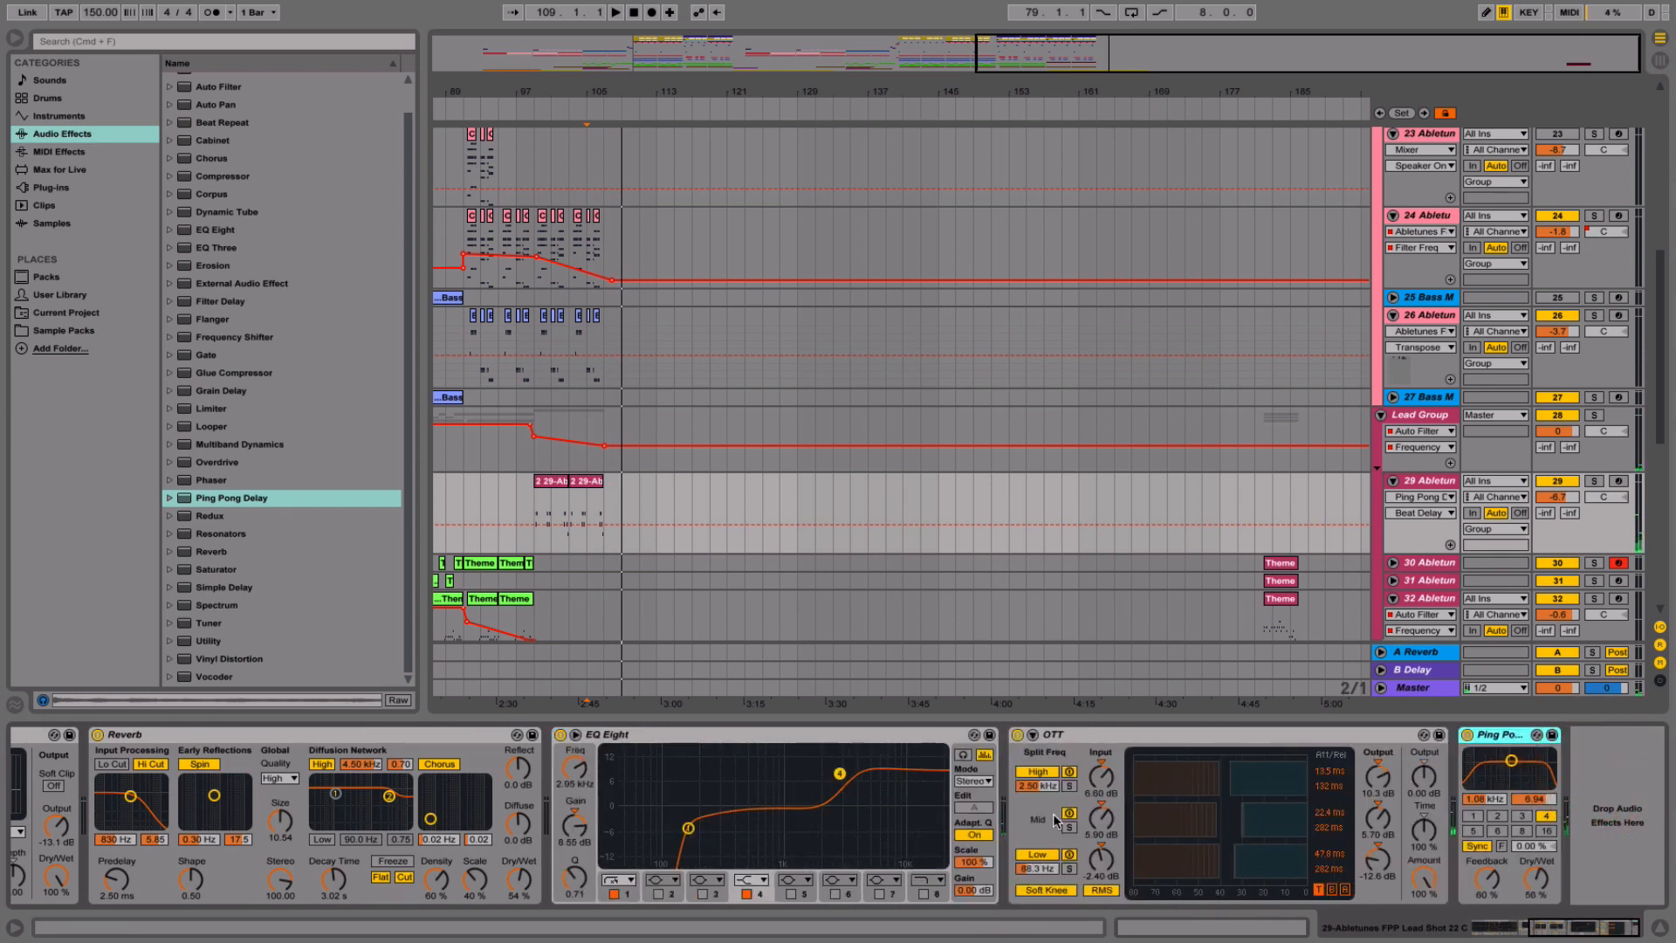
{"action": "left_click_drag", "start_coordinate": [1497, 889], "coordinate": [1497, 908]}
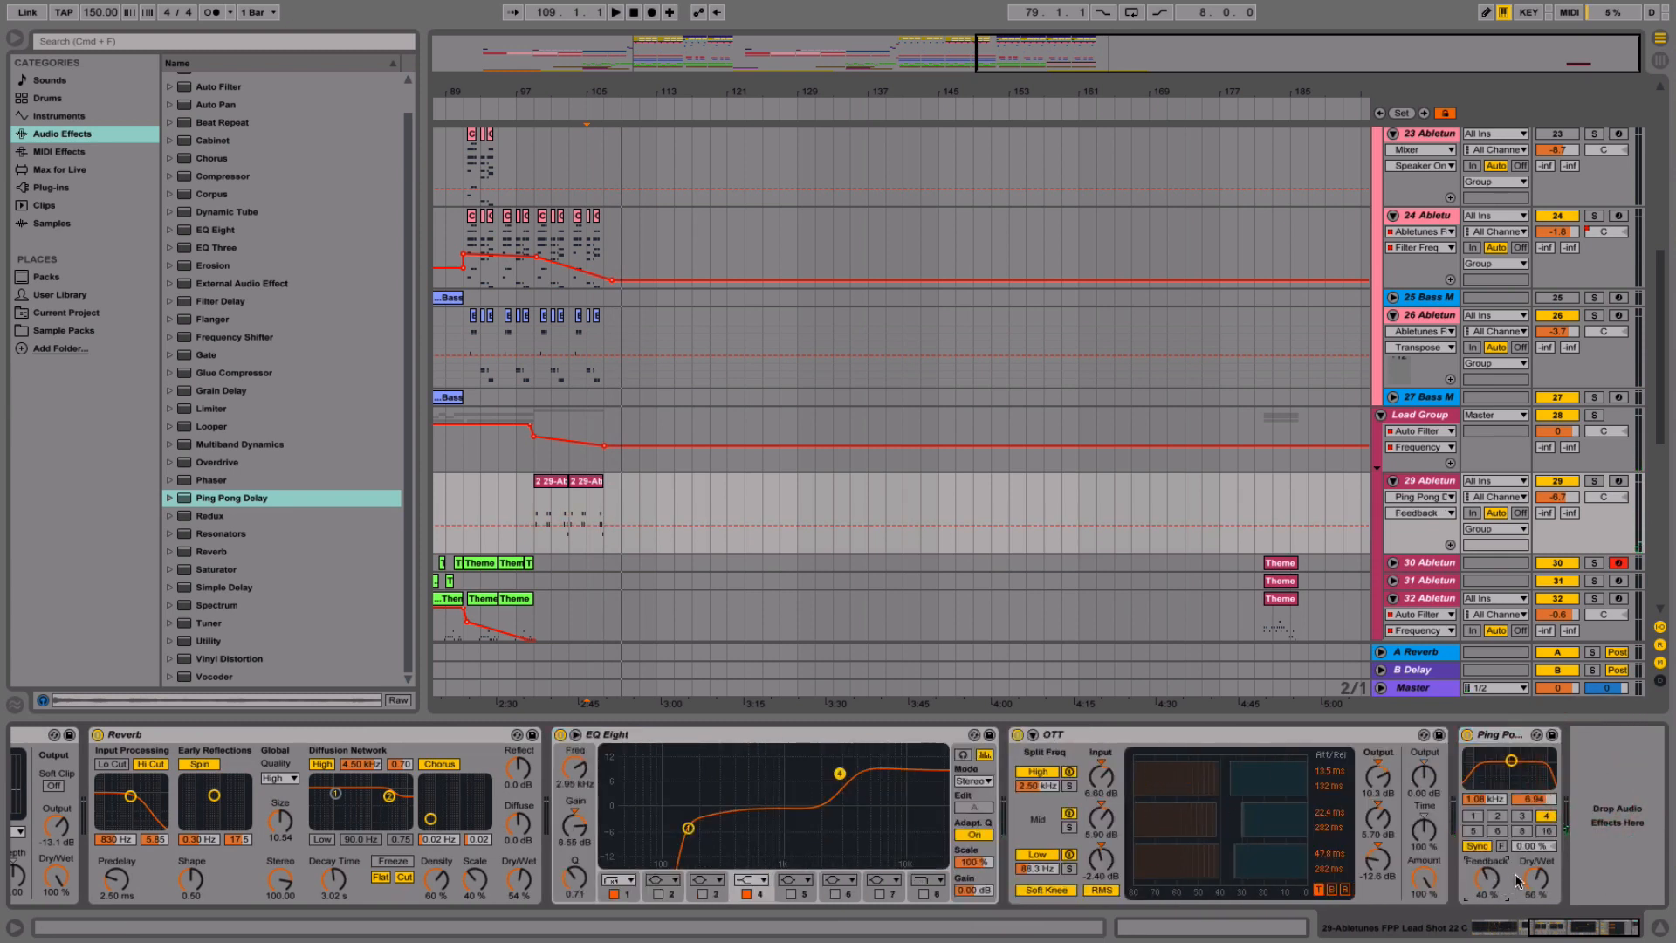
- Play the end of the lead part and set the Ping Pong Delay's dry/wet to 30%
{"action": "key", "text": "space"}
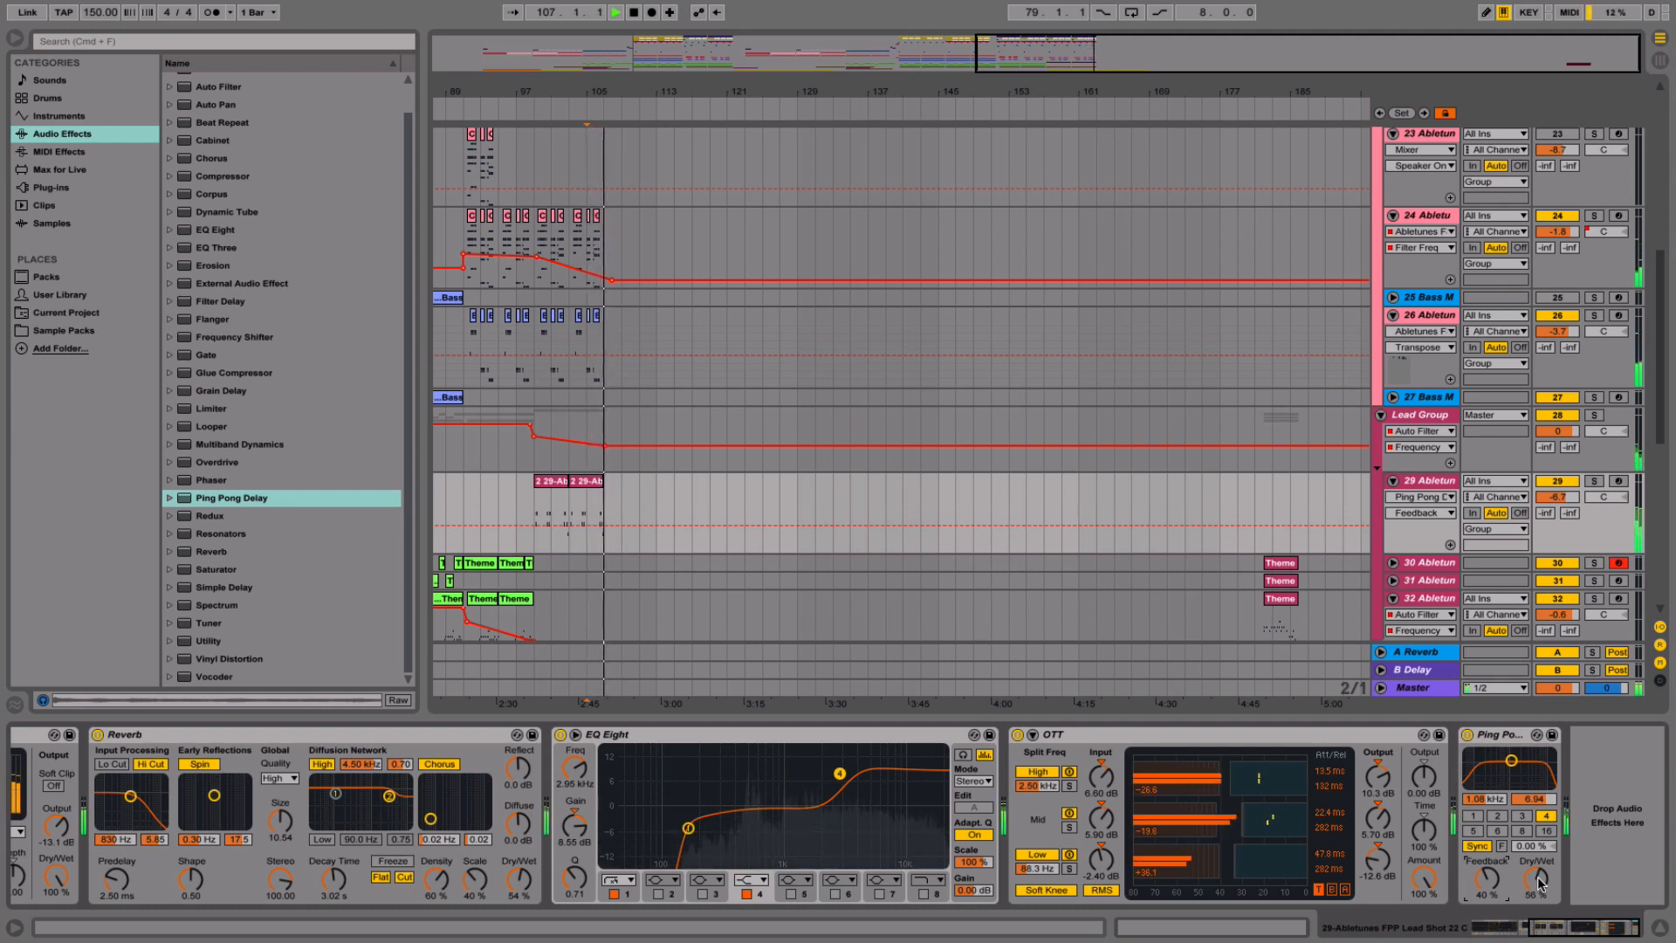
{"action": "key", "text": "space"}
{"action": "left_click_drag", "start_coordinate": [1537, 880], "coordinate": [1537, 905]}
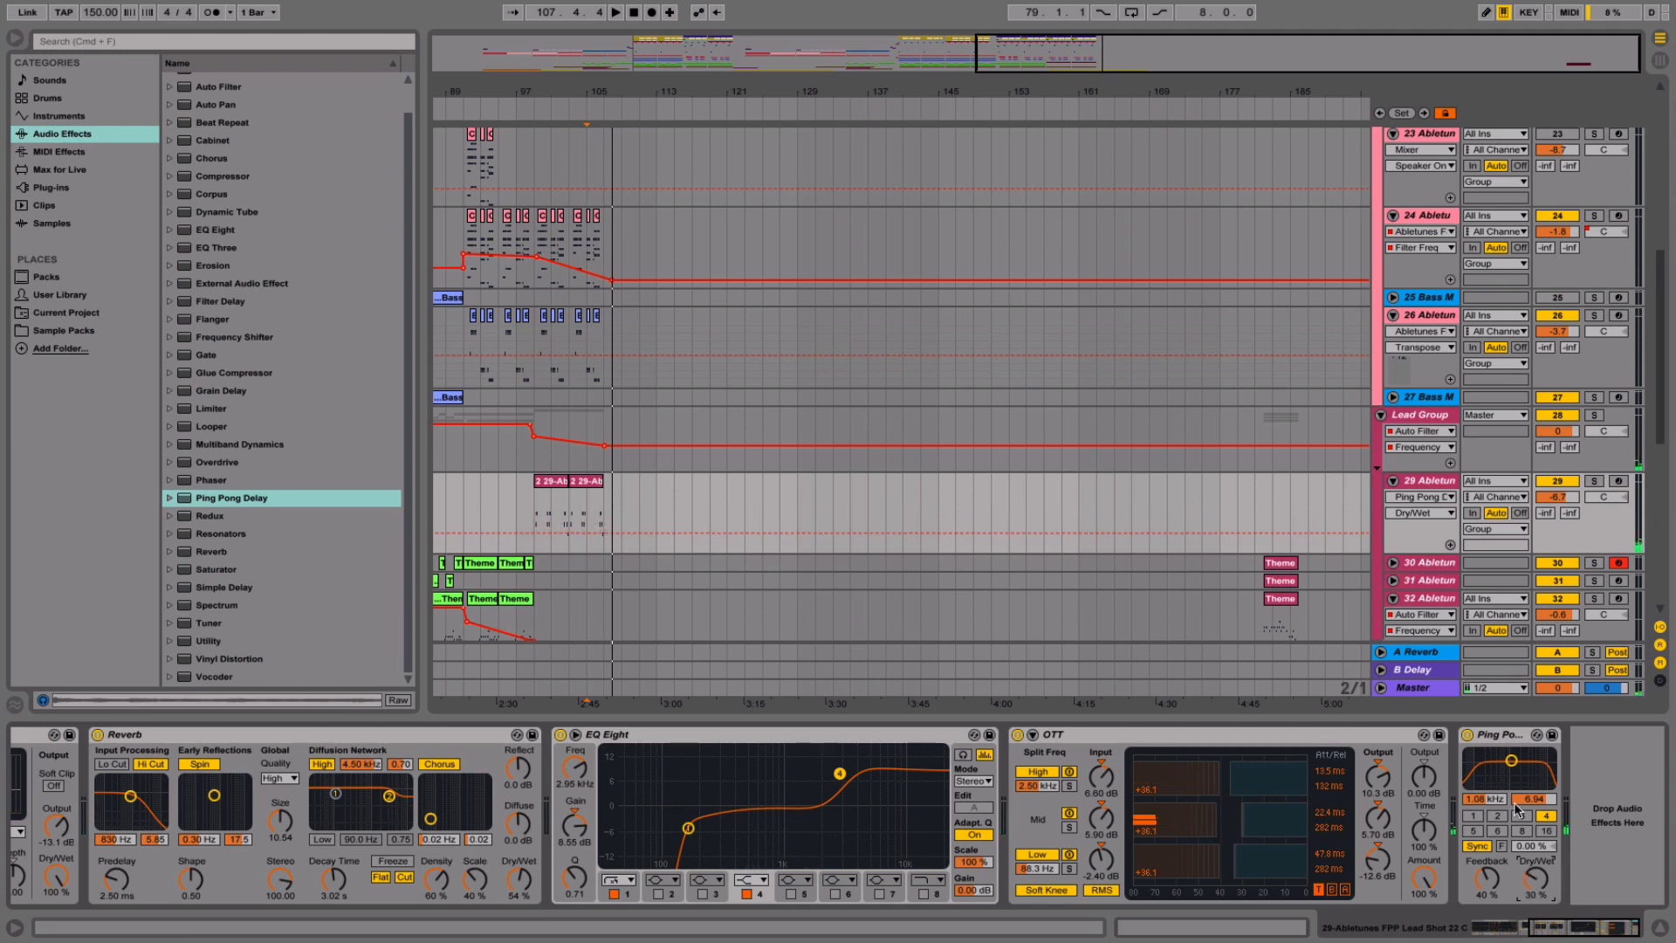
- Play the lead section from bar 99 with the arrangement zoomed out, and fold tracks 32 and 34
{"action": "left_click_drag", "start_coordinate": [535, 507], "coordinate": [568, 506]}
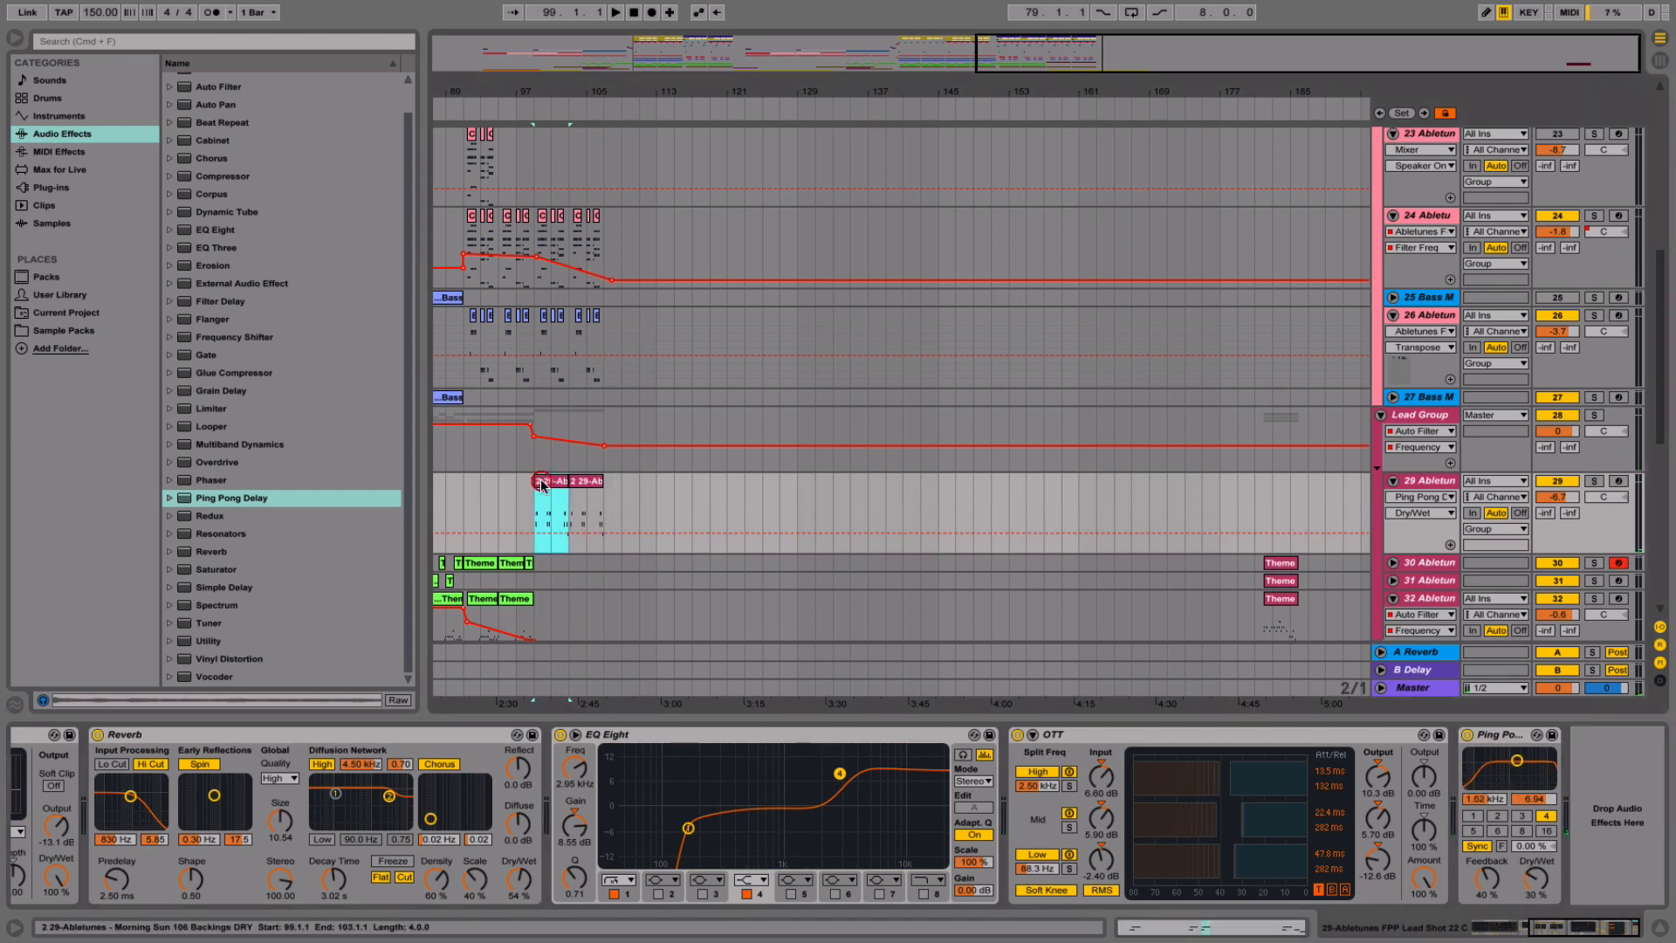
{"action": "key", "text": "space"}
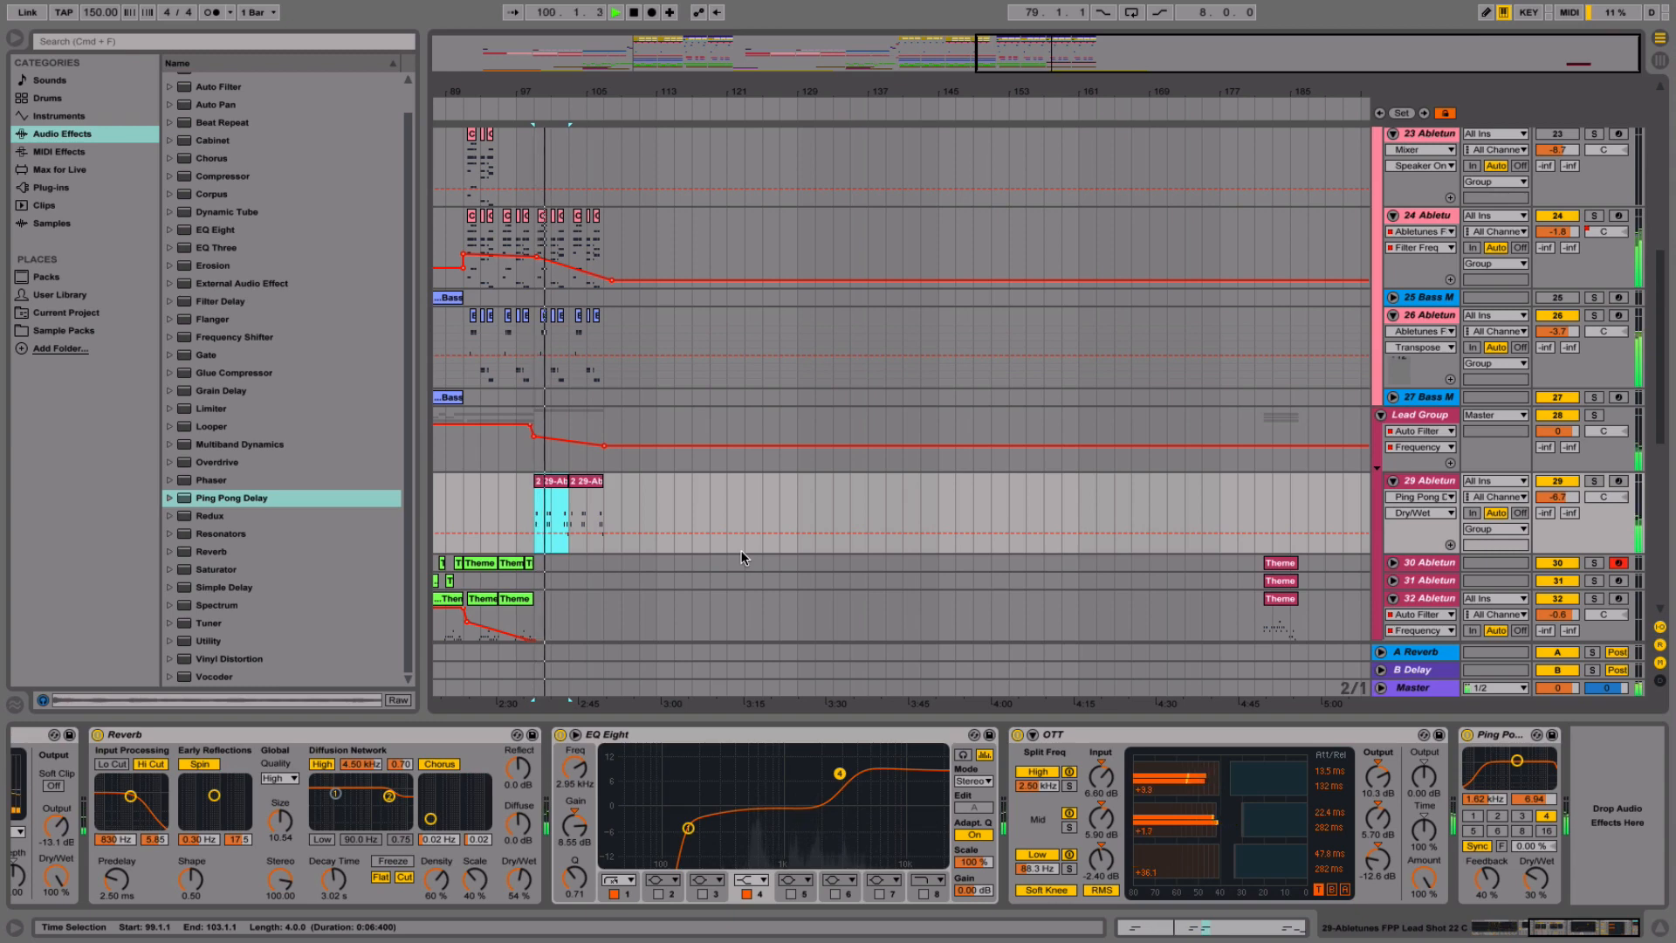
{"action": "left_click", "coordinate": [1659, 927]}
{"action": "left_click_drag", "start_coordinate": [599, 94], "coordinate": [1035, 95]}
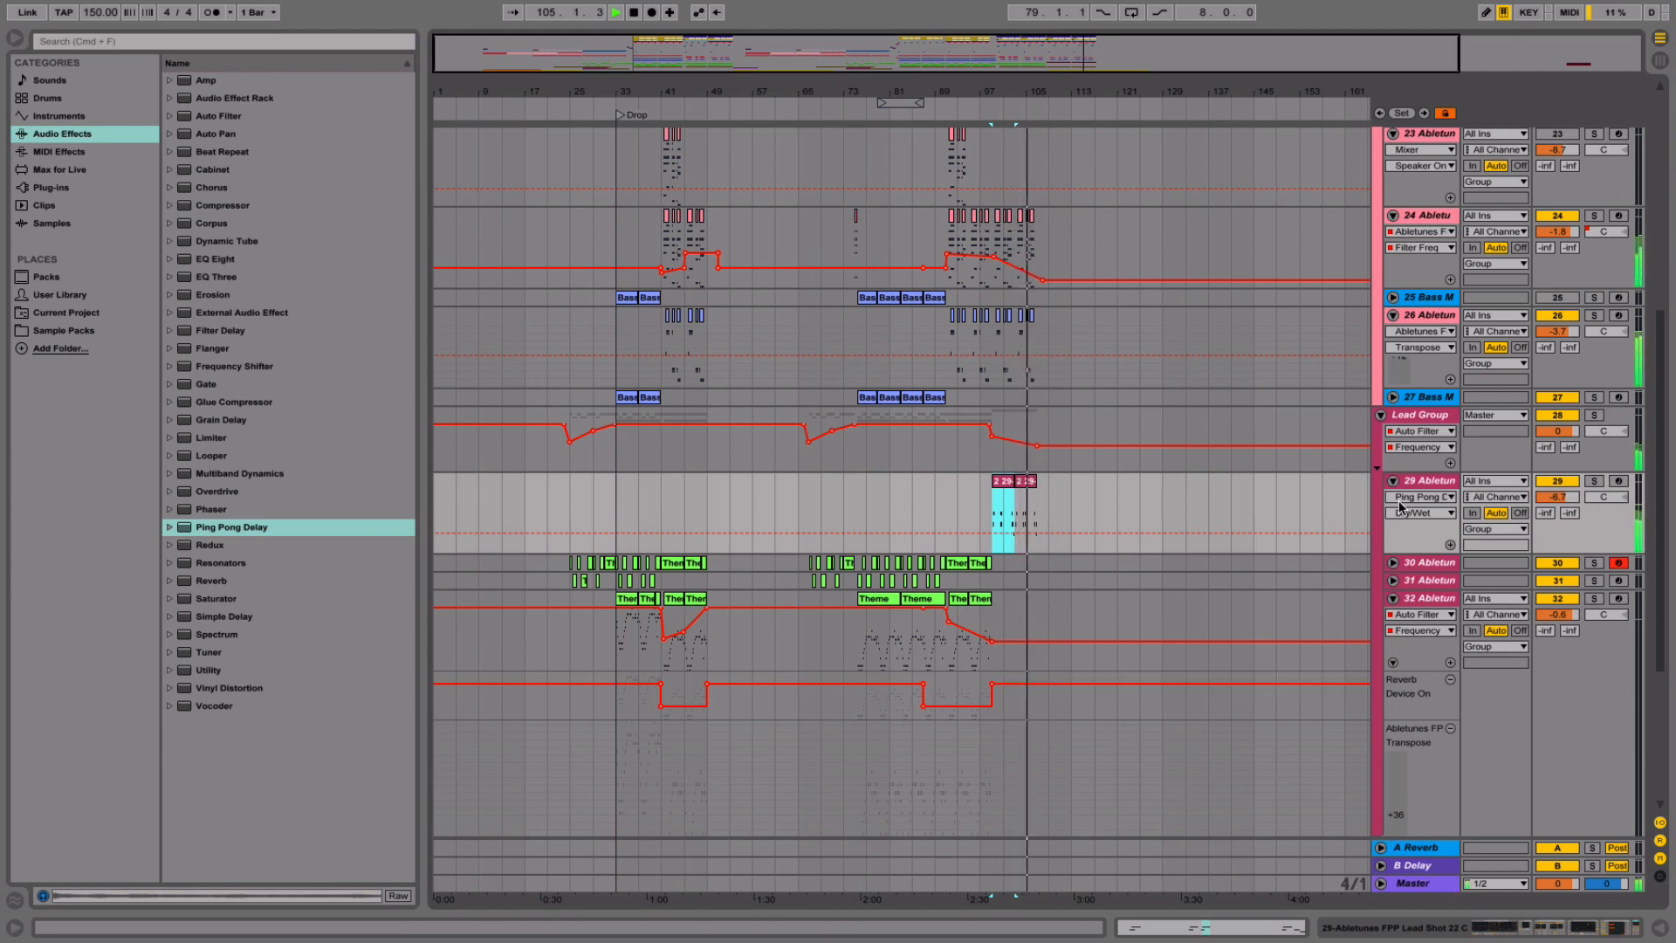
{"action": "left_click", "coordinate": [1393, 599]}
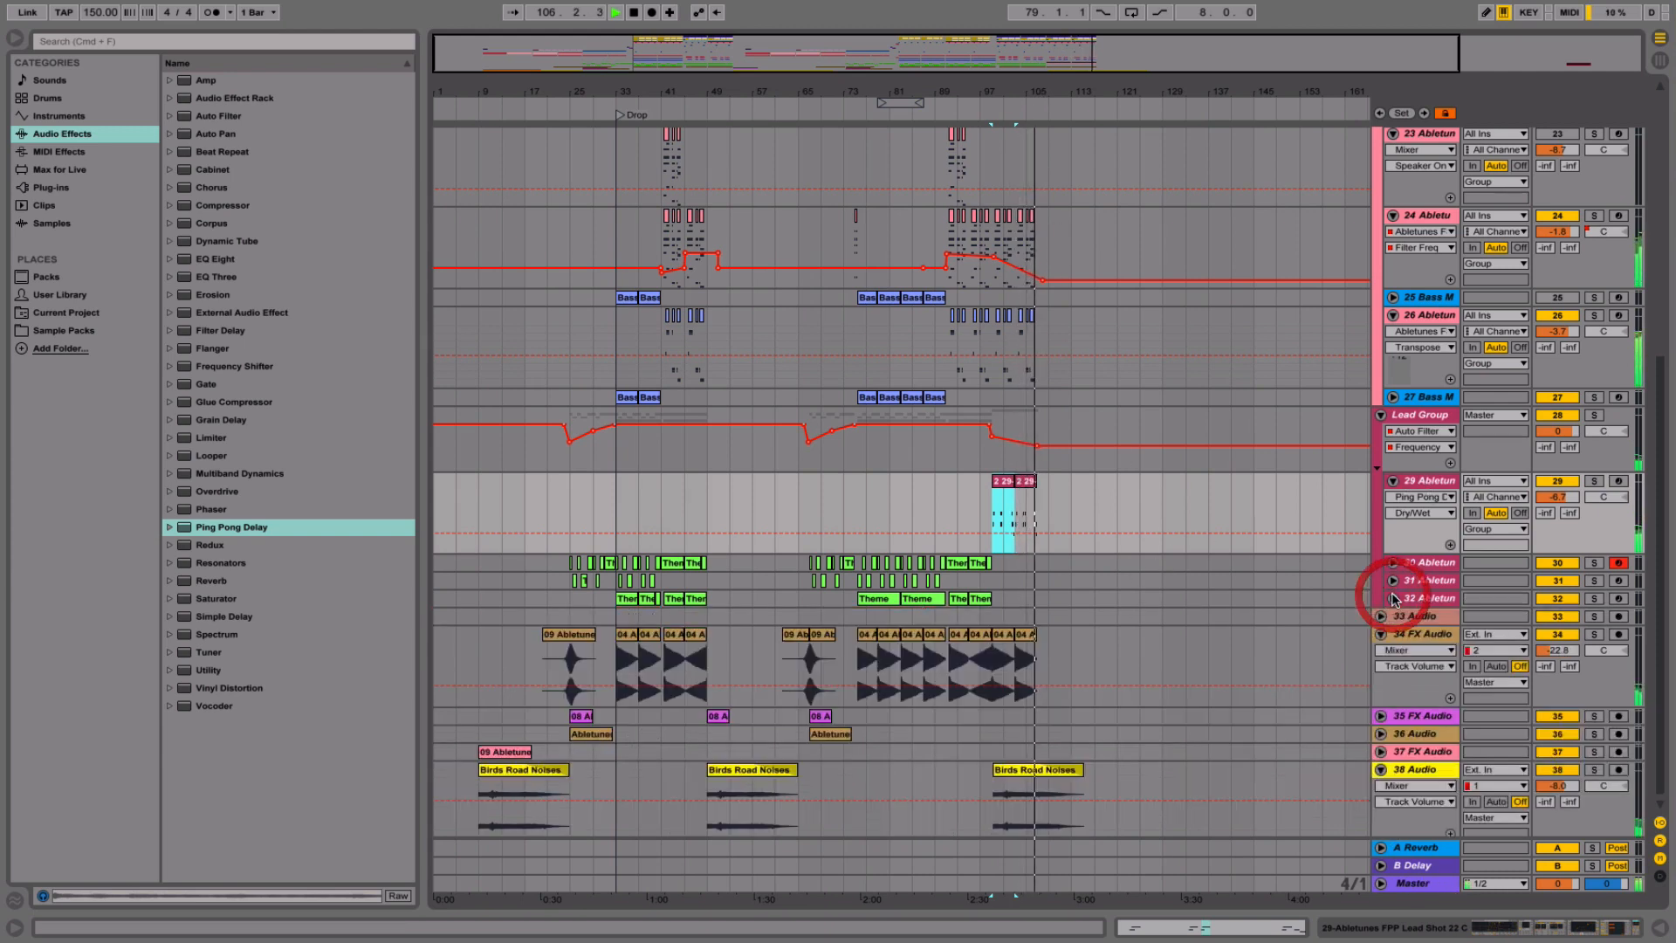
{"action": "left_click", "coordinate": [1380, 637]}
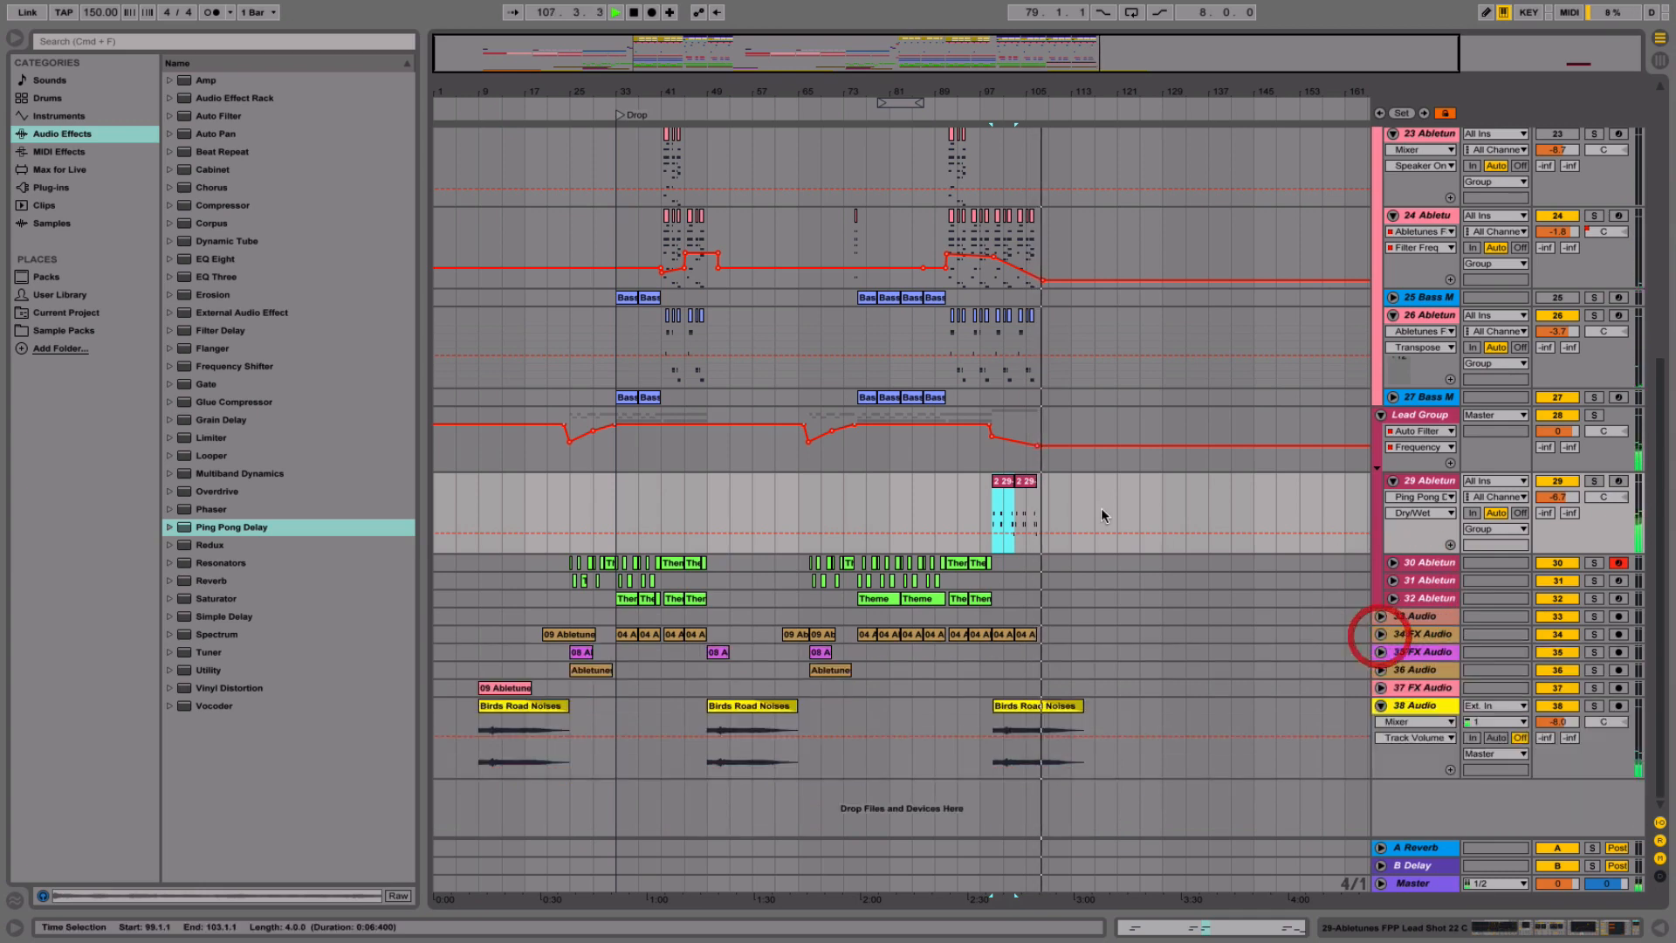
{"action": "key", "text": "space"}
- Select bars 99 to 107 across tracks 1 SC Trigger through 34 FX Audio and duplicate them to bar 107
{"action": "scroll", "coordinate": [1055, 475], "scroll_direction": "up", "scroll_amount": 10}
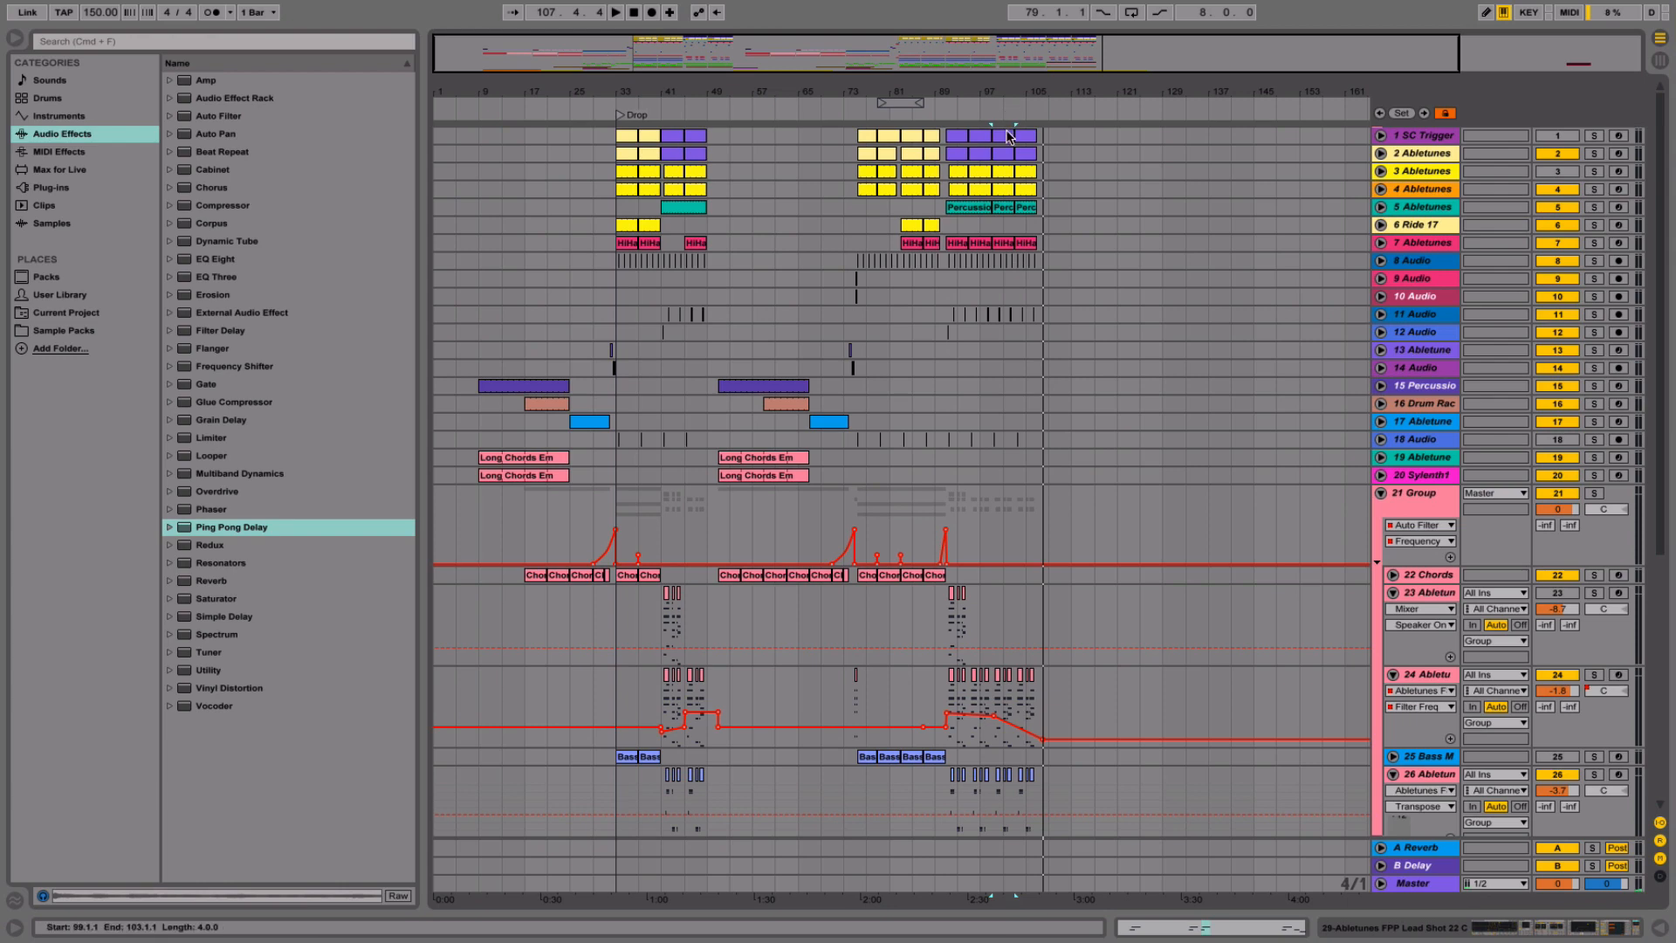
{"action": "left_click", "coordinate": [1125, 370]}
{"action": "scroll", "coordinate": [1124, 370], "scroll_direction": "down", "scroll_amount": 5}
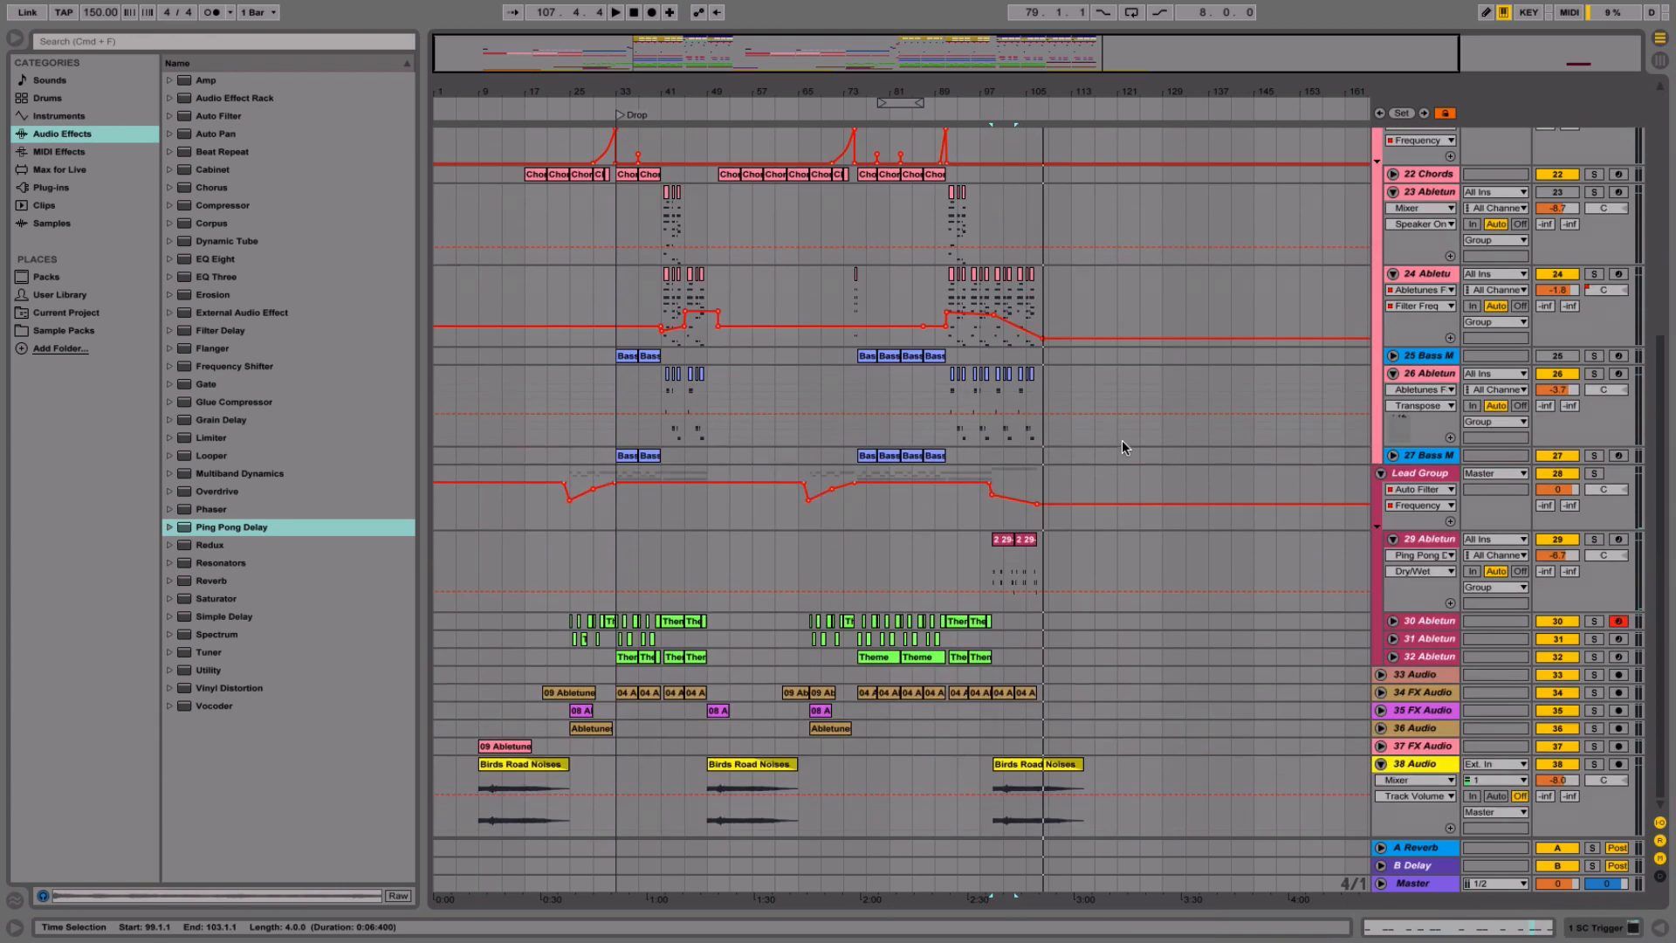
{"action": "left_click", "coordinate": [1033, 695], "text": "shift"}
{"action": "key", "text": "shift+super+c"}
{"action": "key", "text": "super+d"}
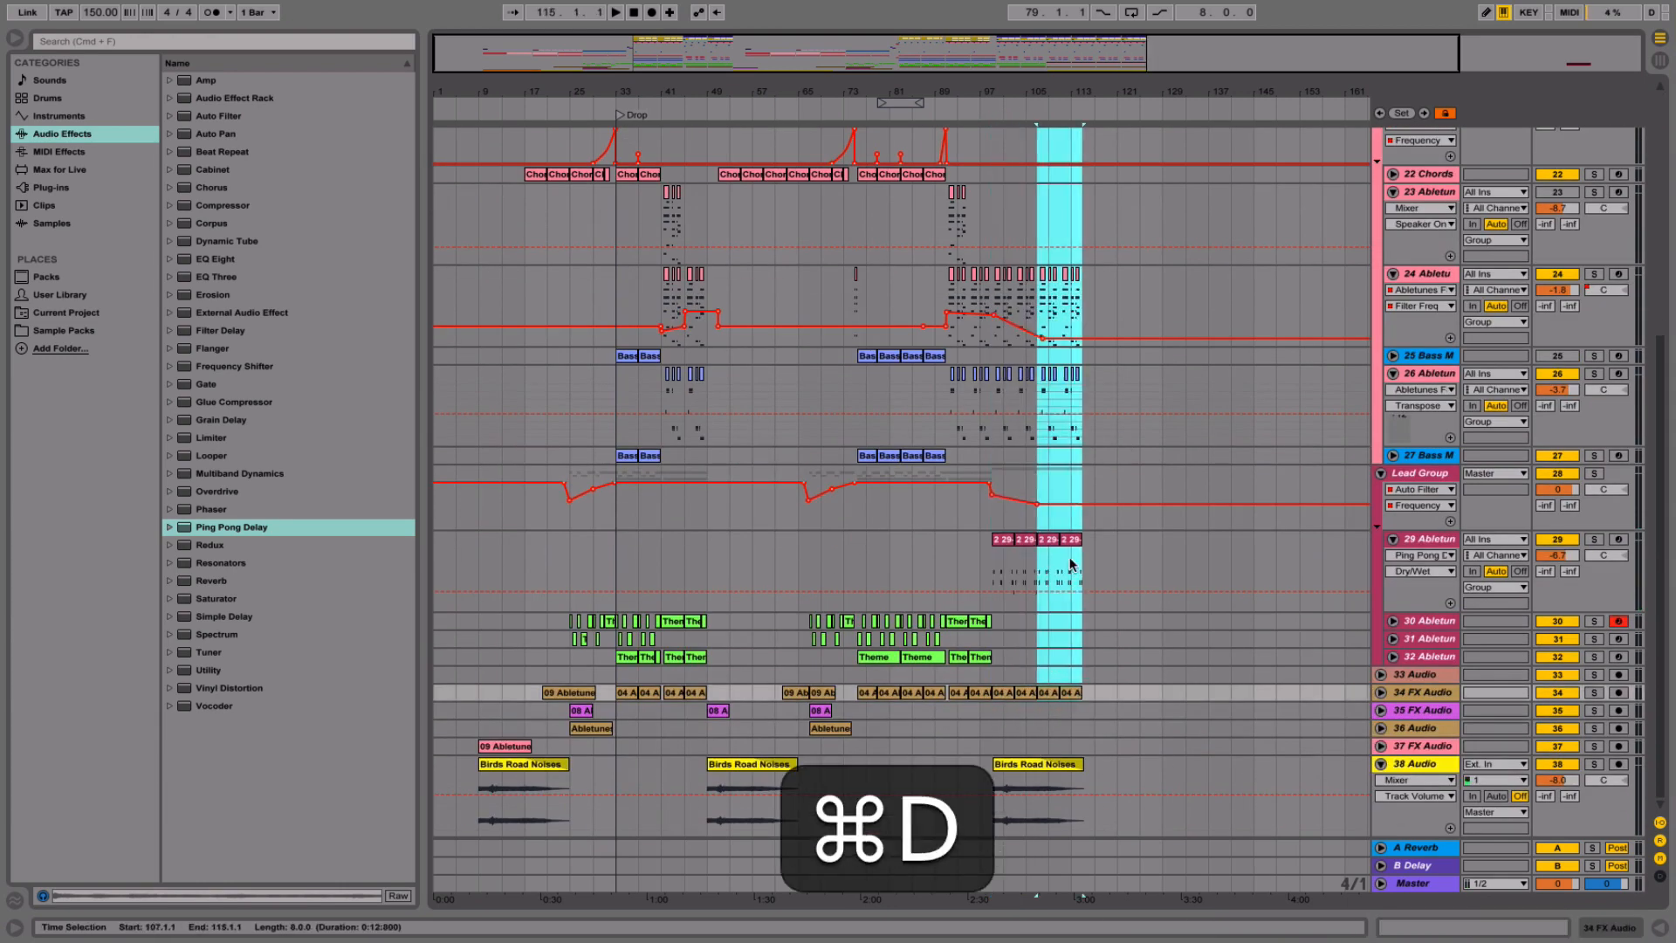
- Play the duplicated section from bar 107, and unfold bass drum track 2 and show its device chain
{"action": "key", "text": "space"}
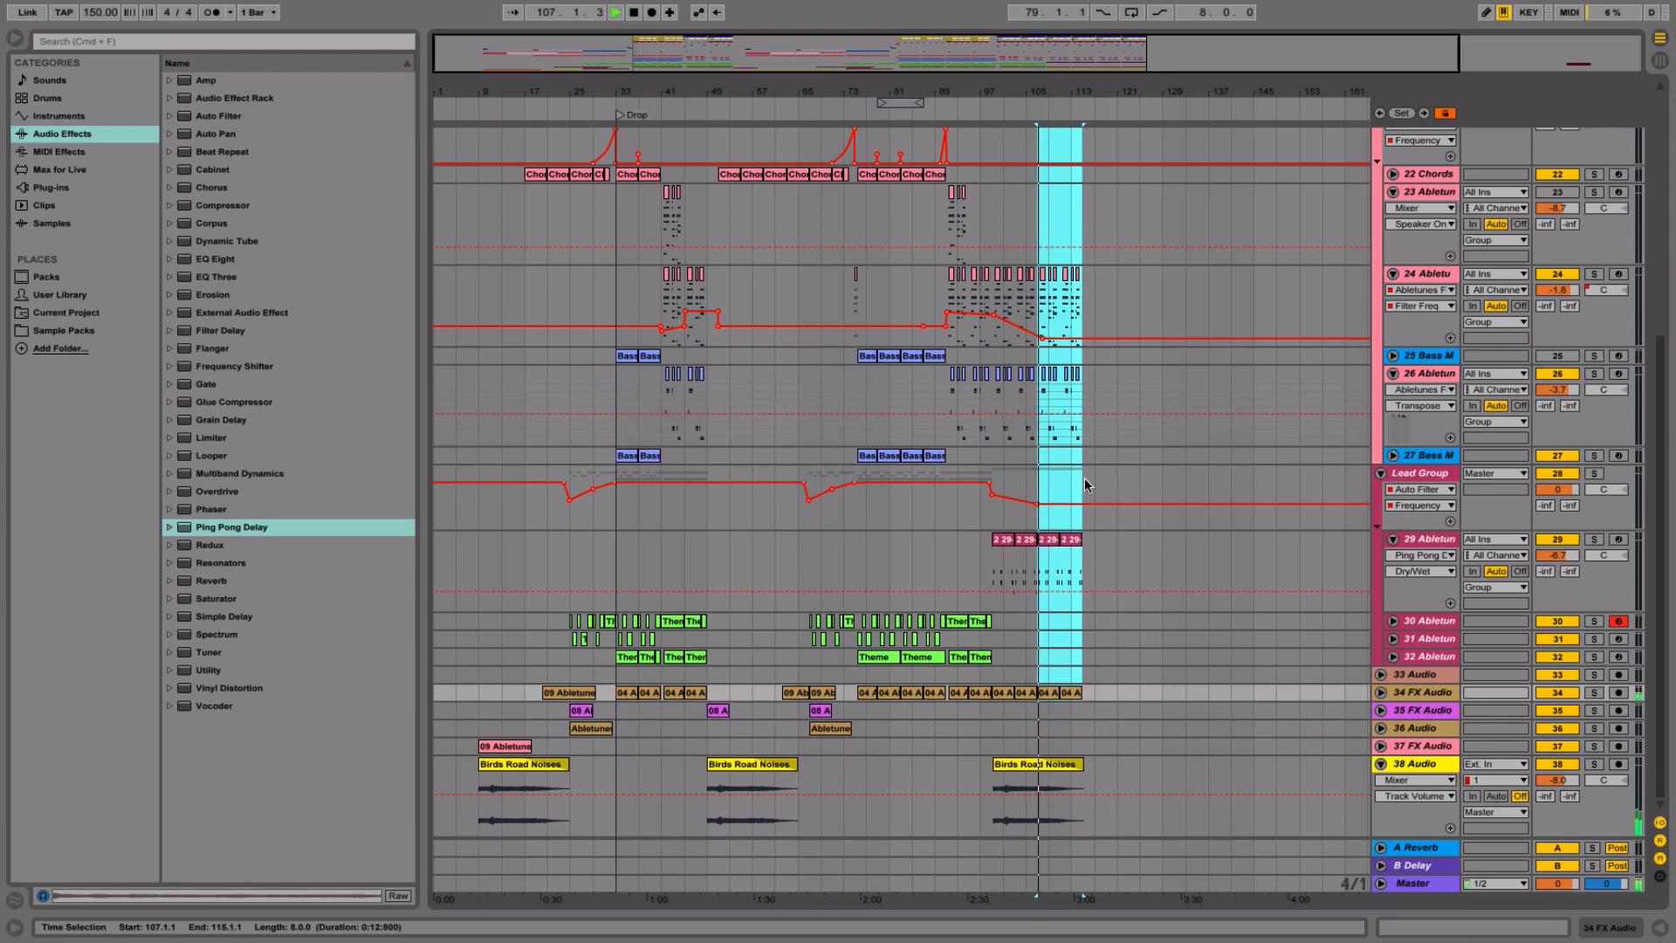
{"action": "scroll", "coordinate": [1082, 478], "scroll_direction": "up", "scroll_amount": 5}
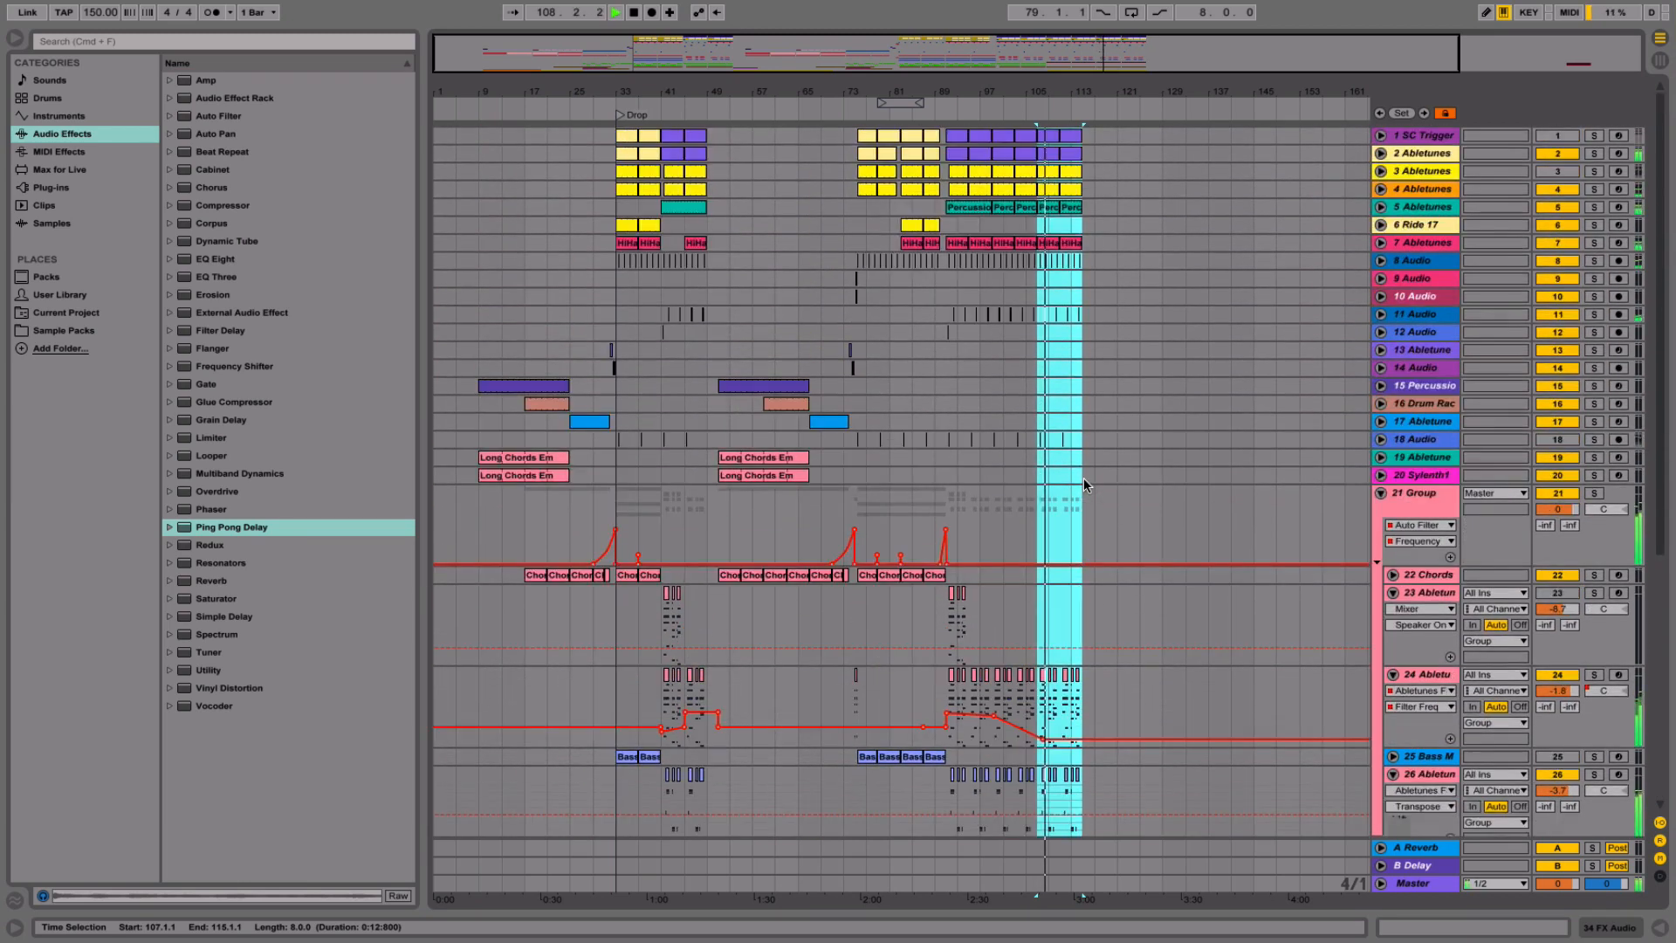
{"action": "left_click", "coordinate": [1254, 260]}
{"action": "left_click", "coordinate": [1415, 260]}
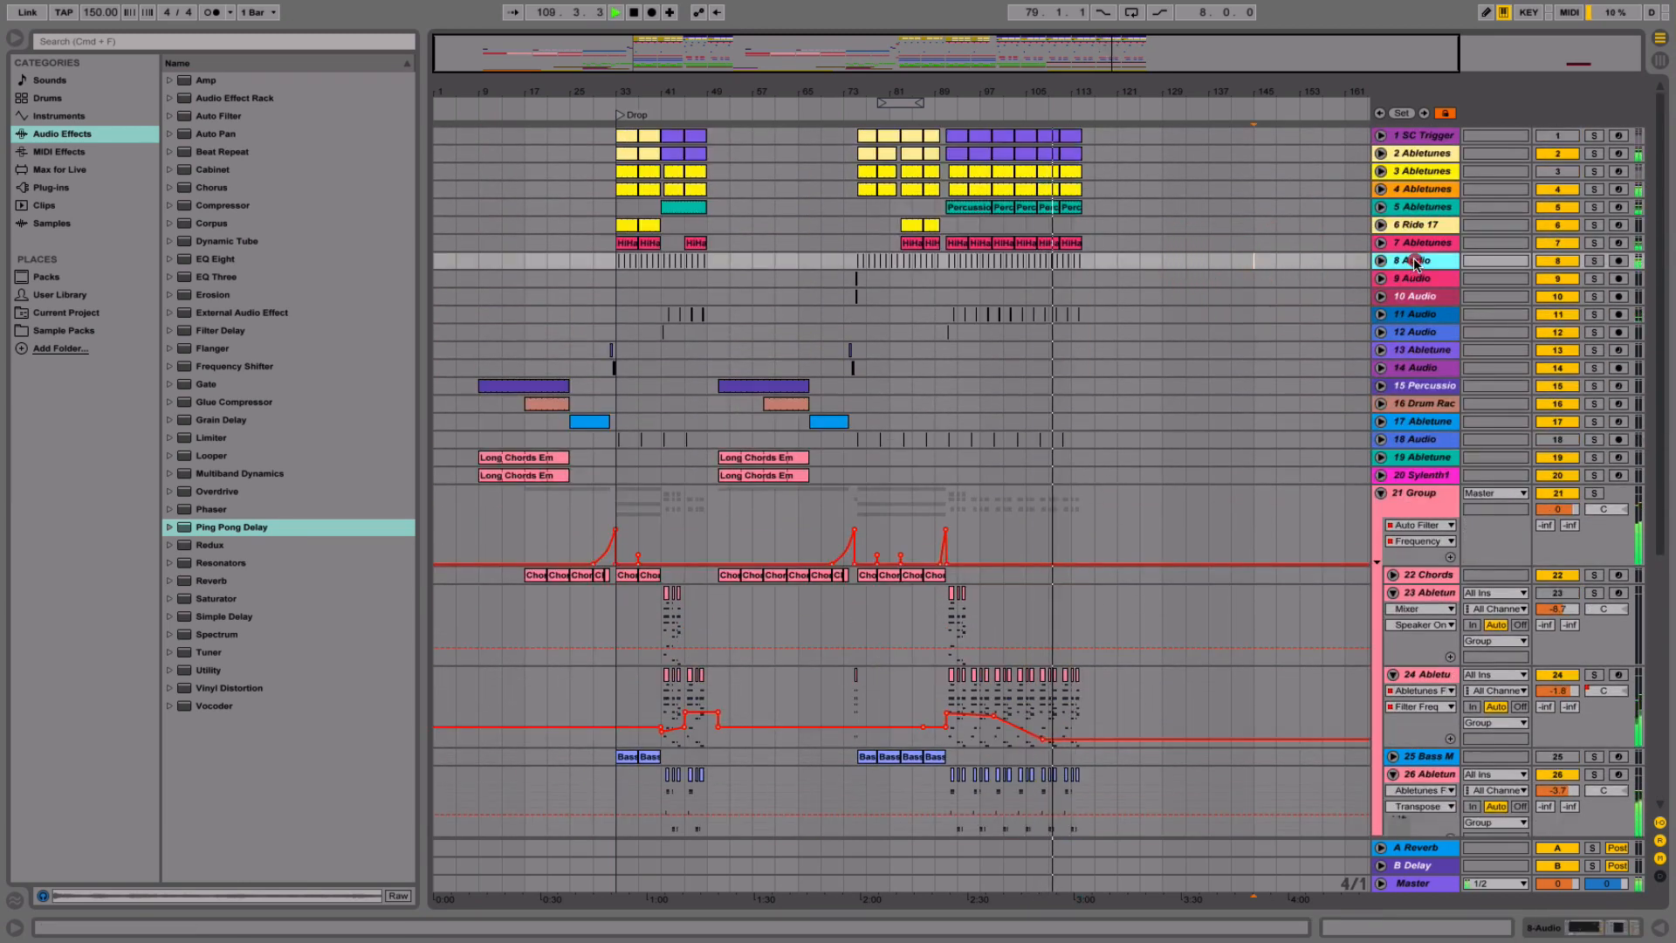
{"action": "left_click", "coordinate": [1415, 155]}
{"action": "left_click", "coordinate": [1415, 155]}
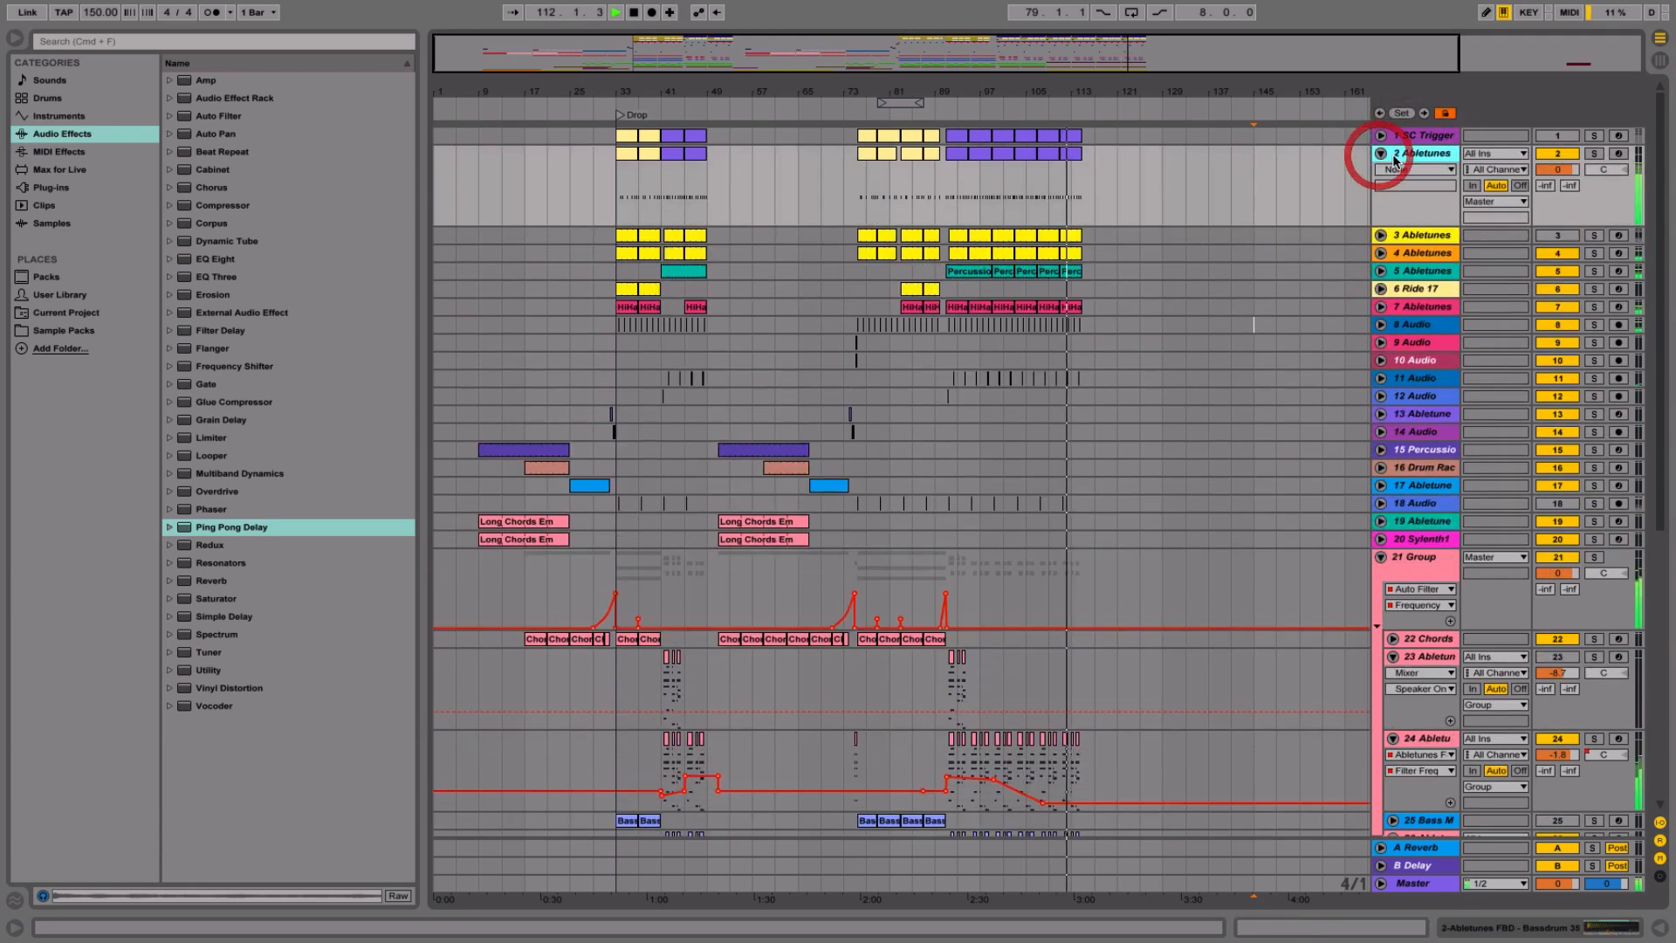
{"action": "double_click", "coordinate": [1416, 155]}
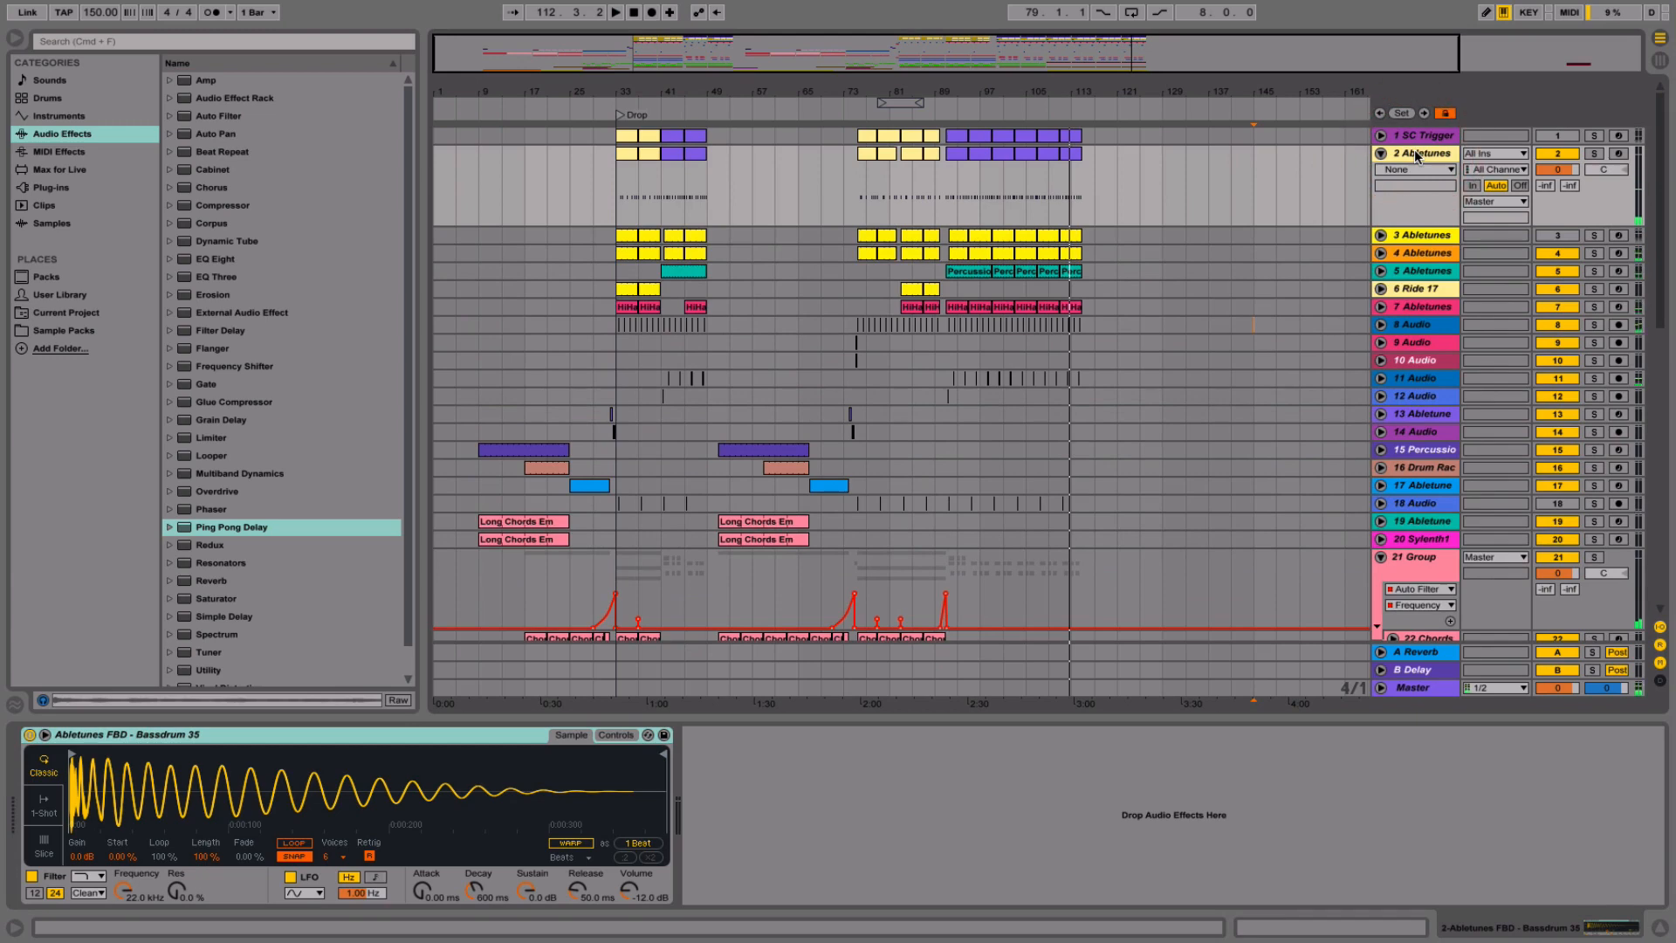
- Unfold audio track 11 and remove its clips between bars 107 and 115
{"action": "left_click_drag", "start_coordinate": [1082, 92], "coordinate": [1181, 279]}
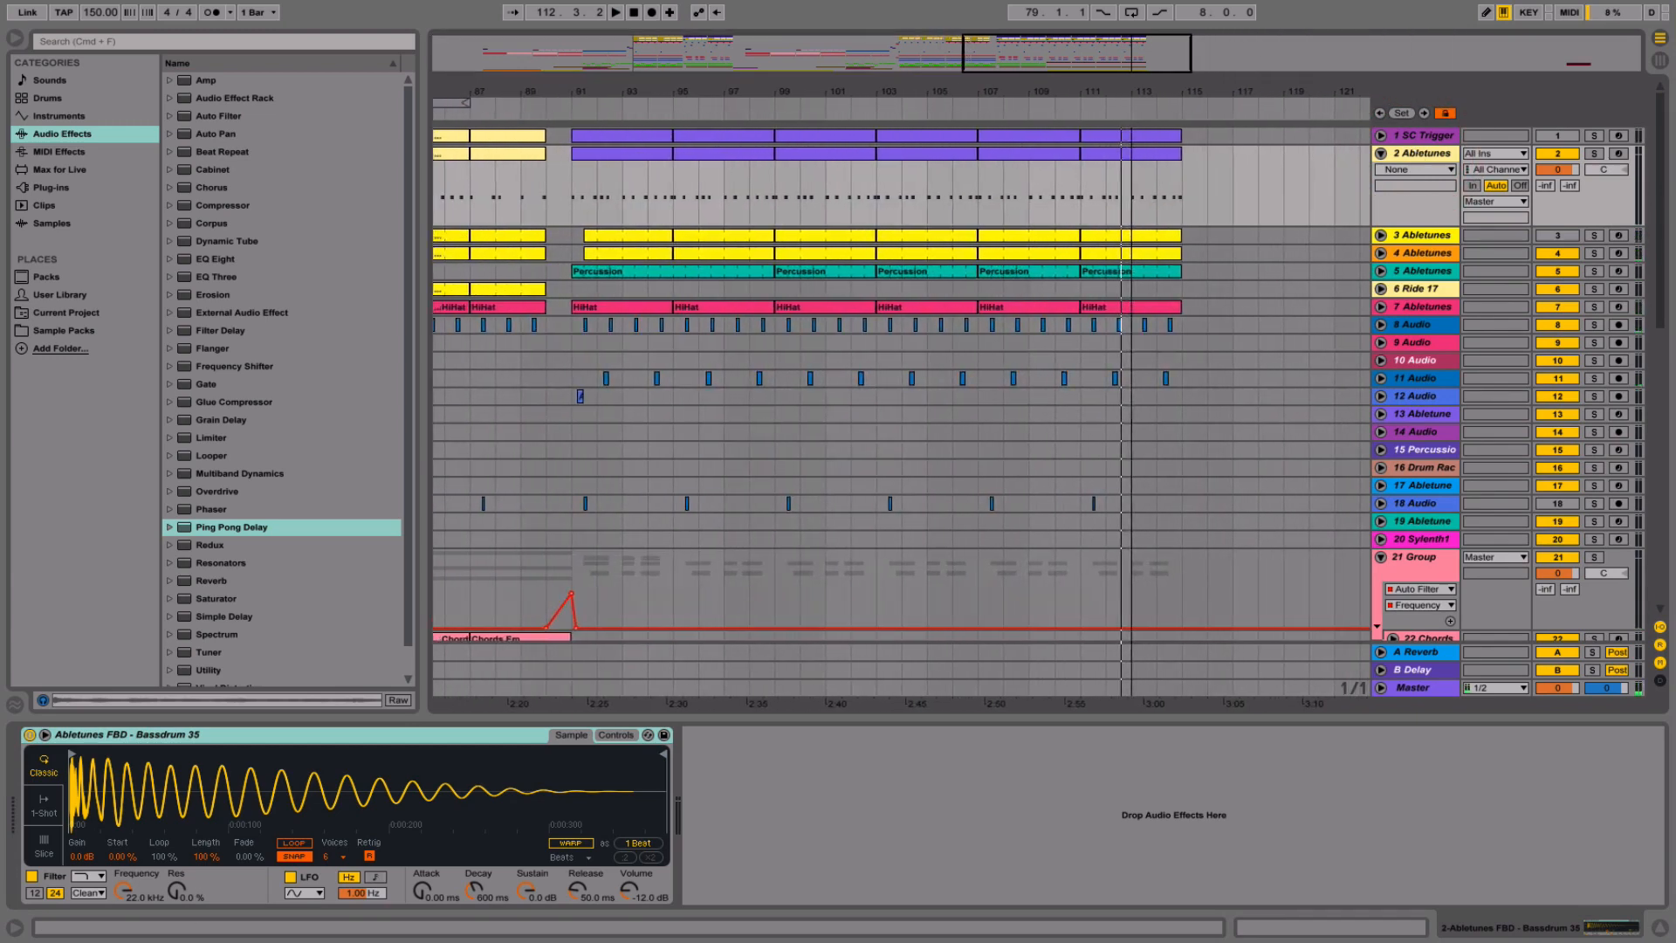
{"action": "left_click", "coordinate": [1379, 384]}
{"action": "left_click_drag", "start_coordinate": [1184, 393], "coordinate": [985, 386]}
{"action": "key", "text": "Delete"}
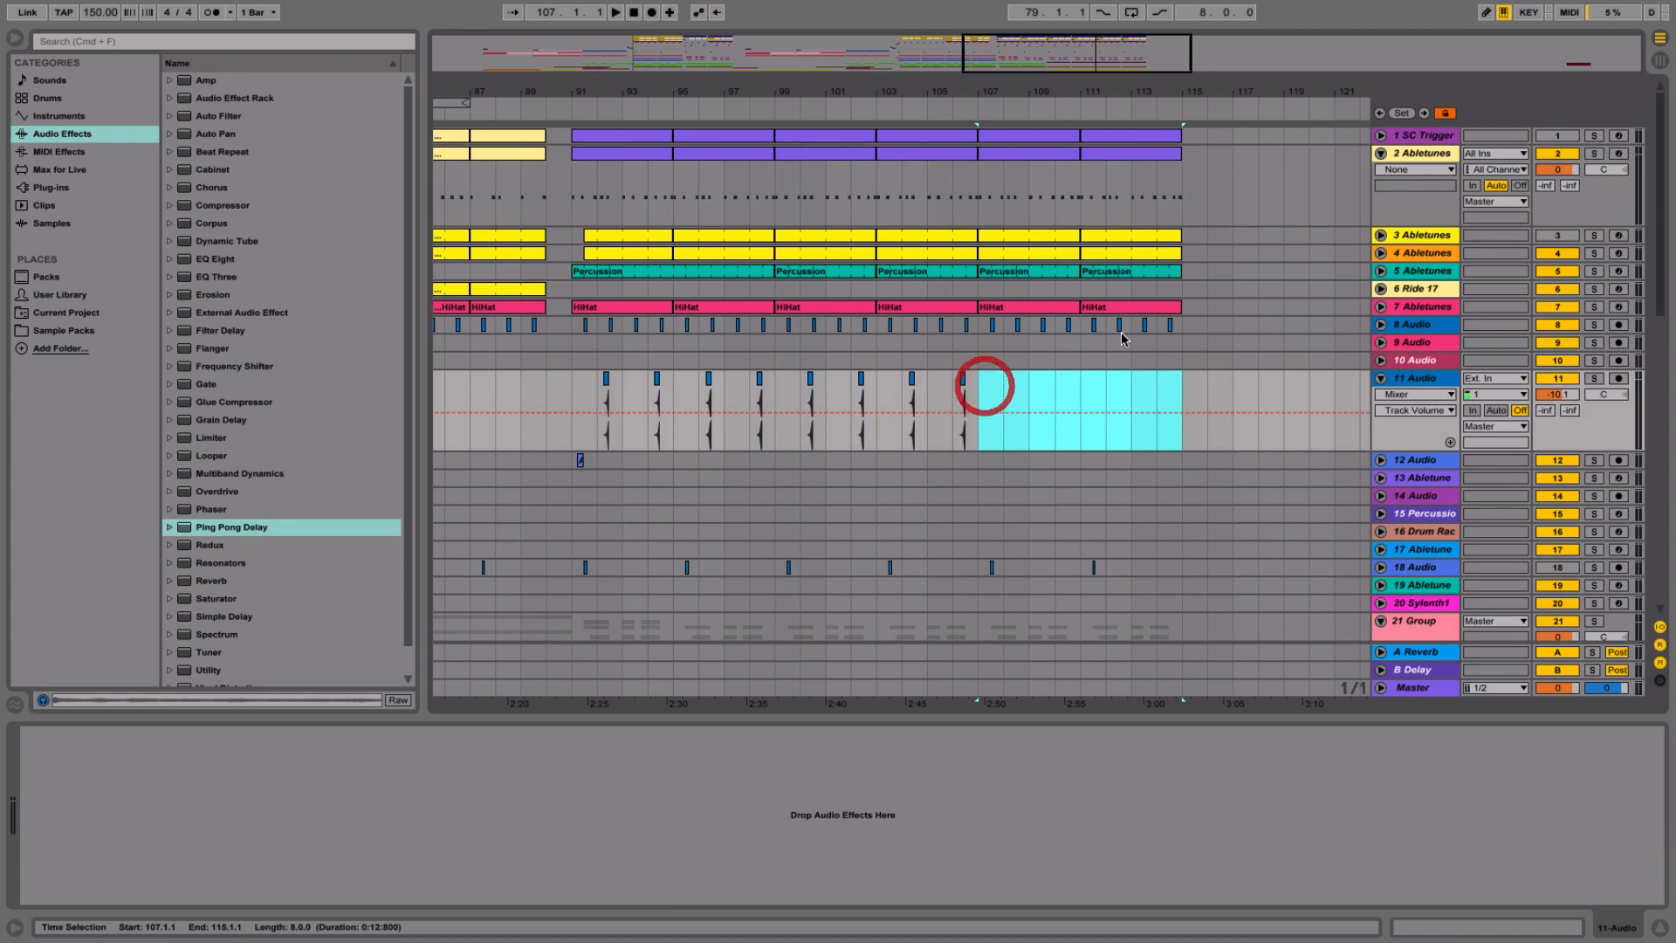
- Unfold tracks 4, 5 and 7, delete the HiHat clips from bar 107 to 115, and audition the arrangement from bar 107
{"action": "left_click", "coordinate": [1379, 307]}
{"action": "left_click", "coordinate": [1380, 271]}
{"action": "left_click", "coordinate": [1380, 253]}
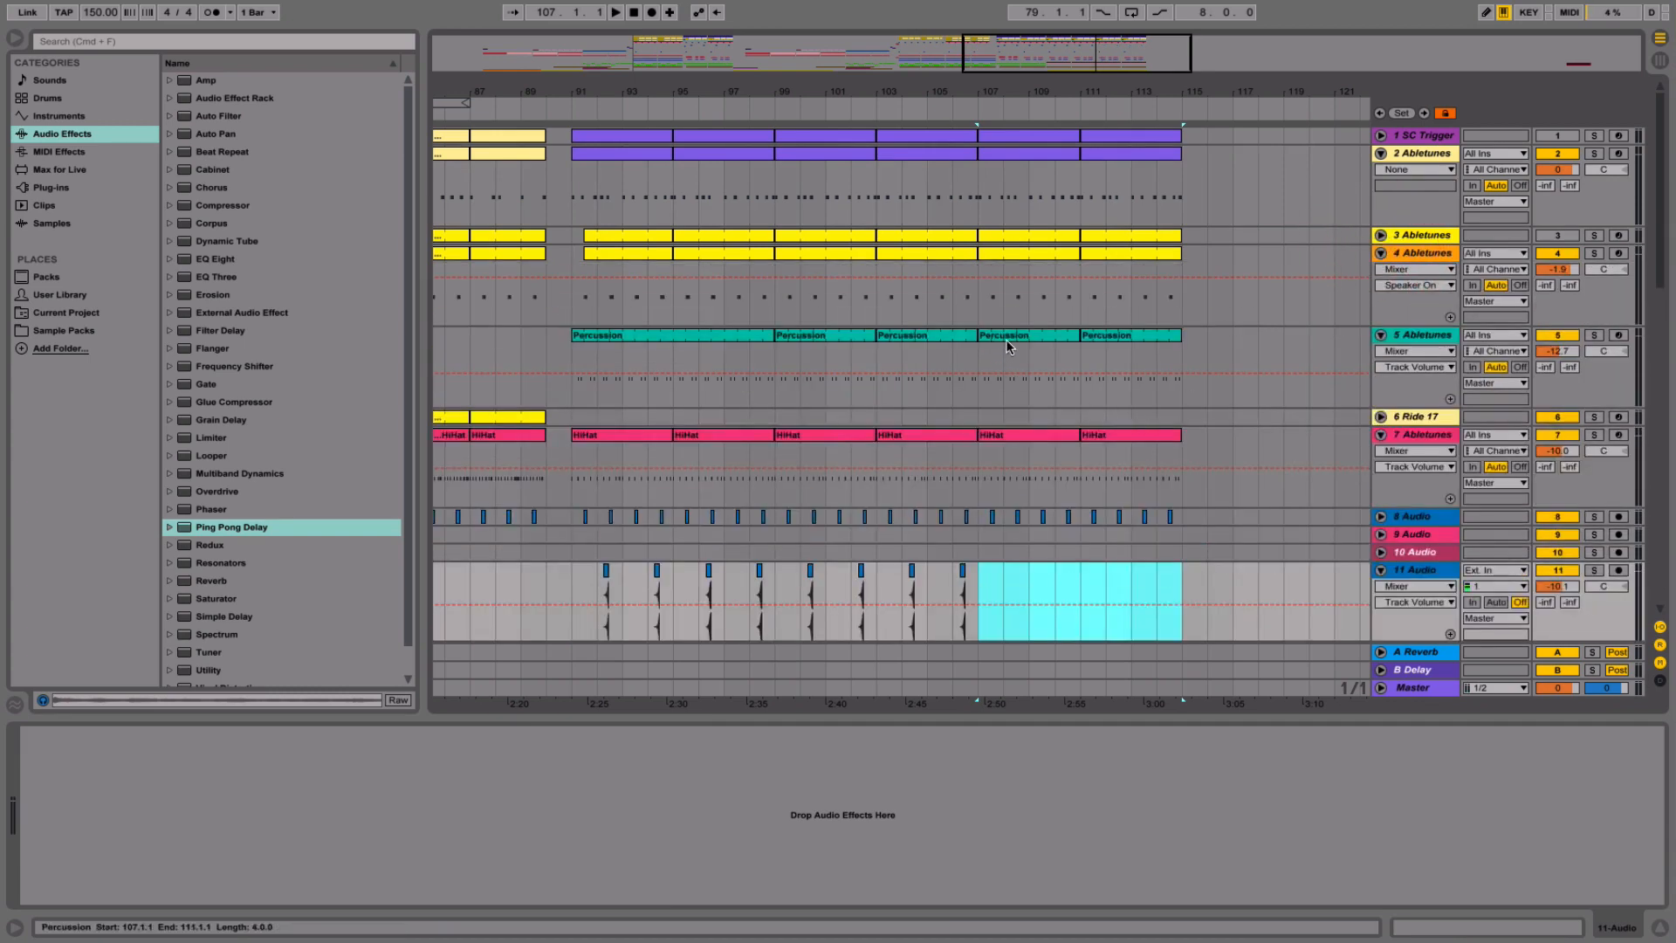
{"action": "left_click", "coordinate": [1028, 436]}
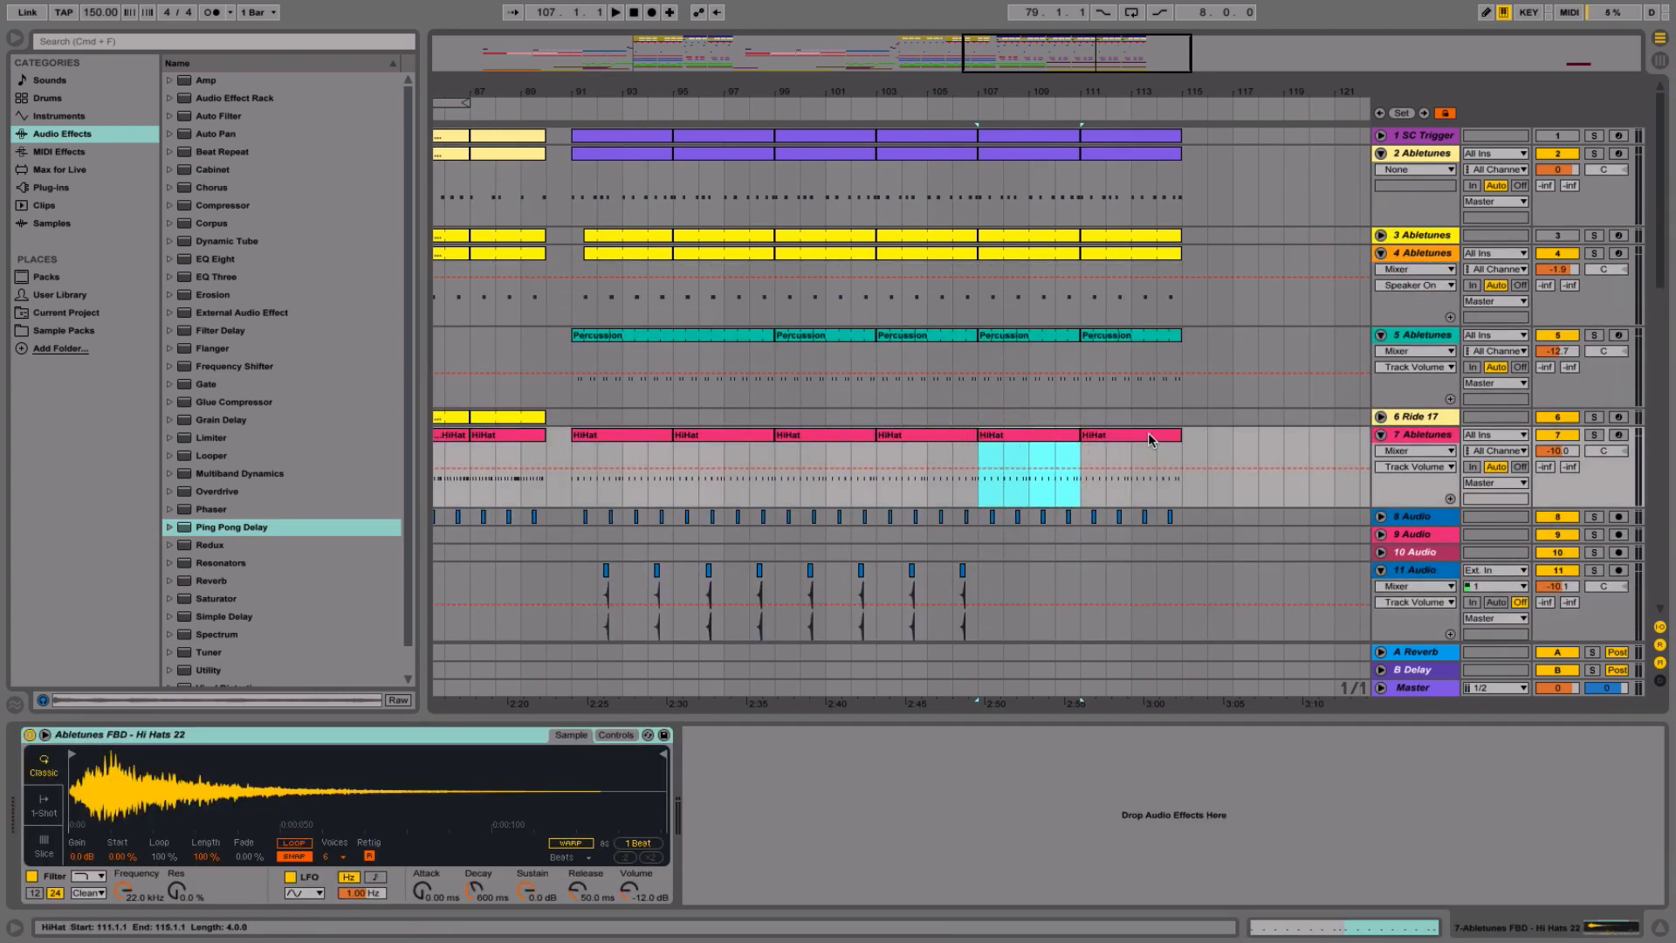
{"action": "key", "text": "Delete"}
{"action": "left_click", "coordinate": [1149, 436]}
{"action": "key", "text": "Delete"}
{"action": "left_click", "coordinate": [978, 443]}
{"action": "key", "text": "space"}
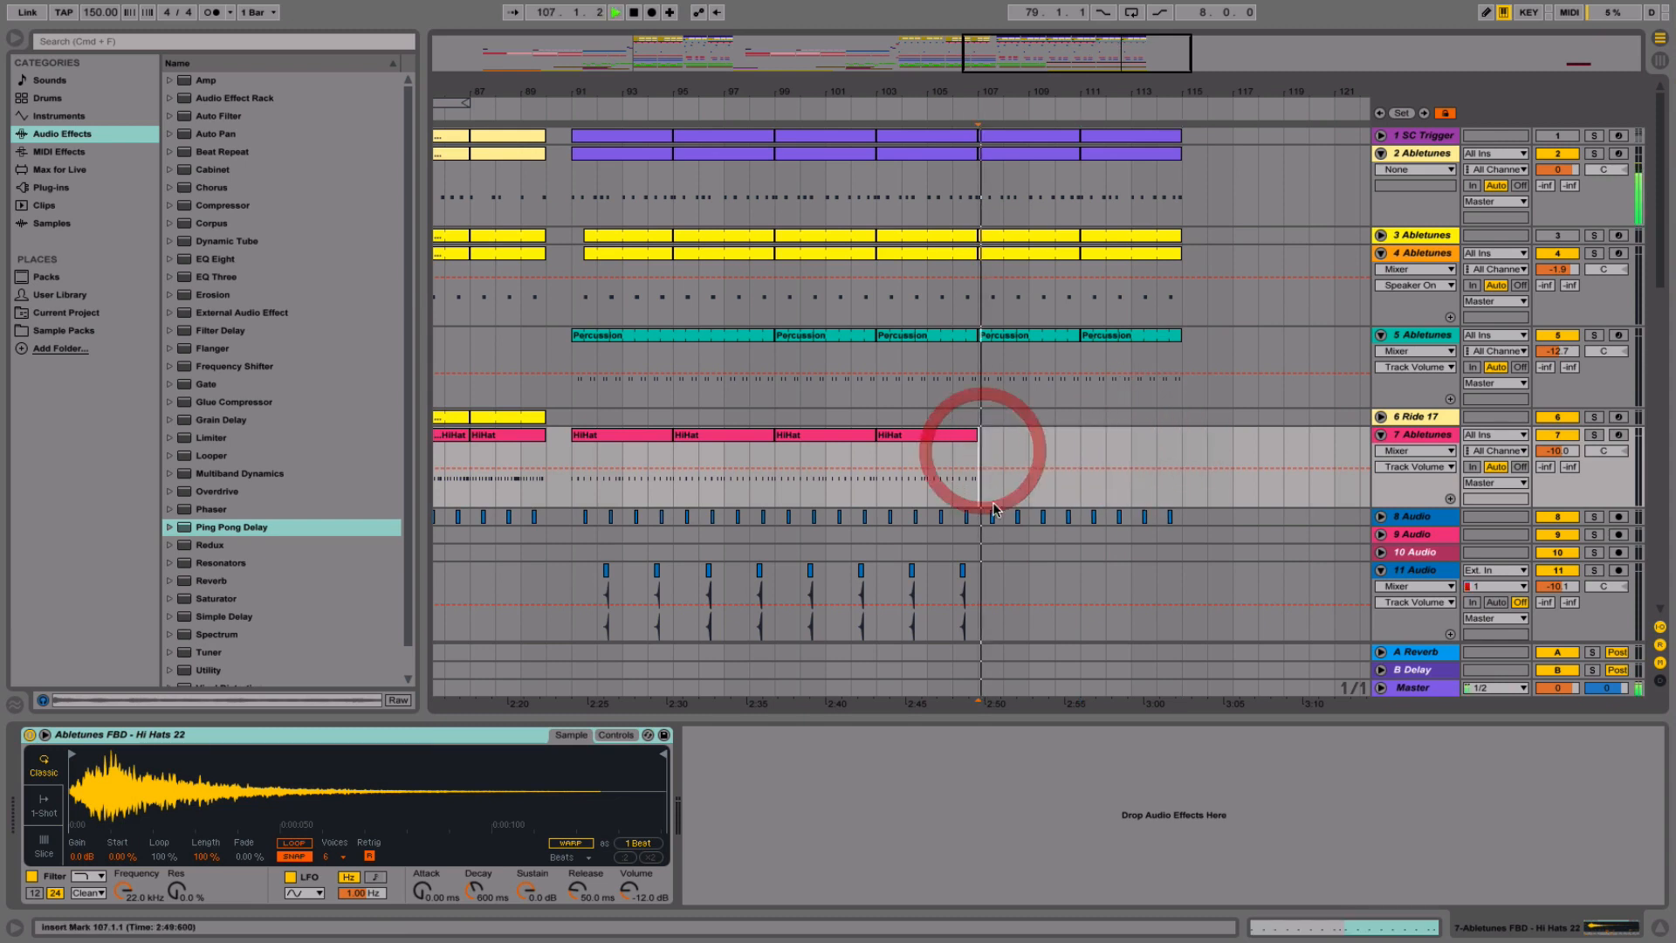
{"action": "key", "text": "space"}
- Delete the snare clips on track 4 from bar 107 to 115 and audition the arrangement from bar 107
{"action": "left_click", "coordinate": [1021, 251]}
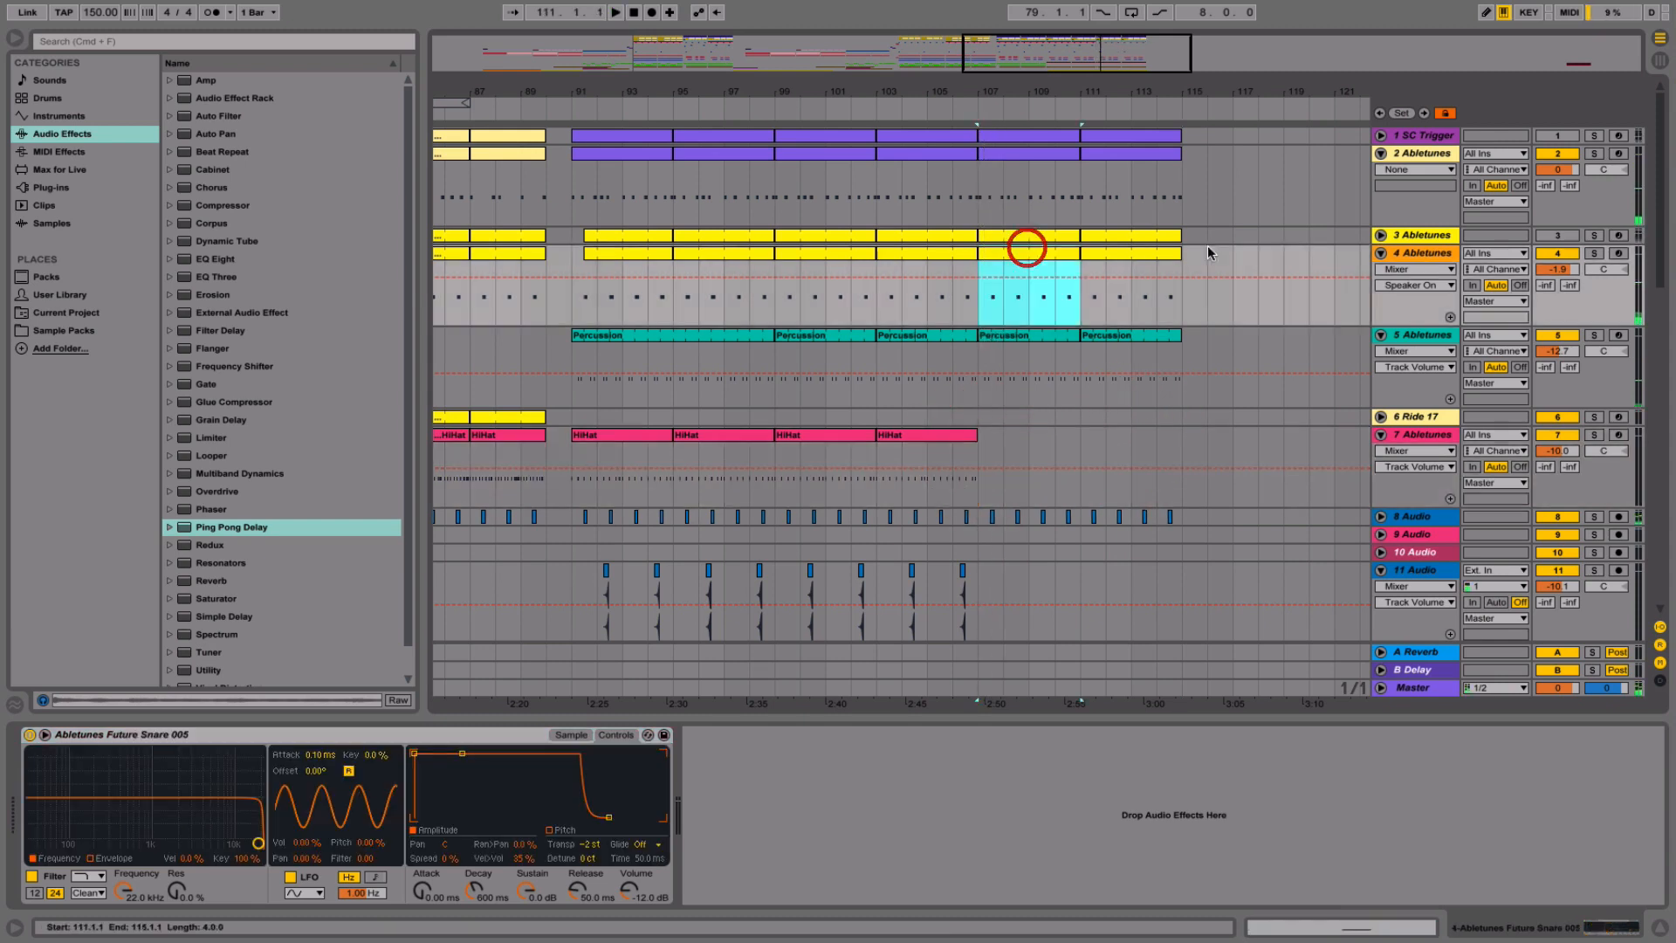
{"action": "key", "text": "Delete"}
{"action": "left_click", "coordinate": [1131, 256]}
{"action": "key", "text": "Delete"}
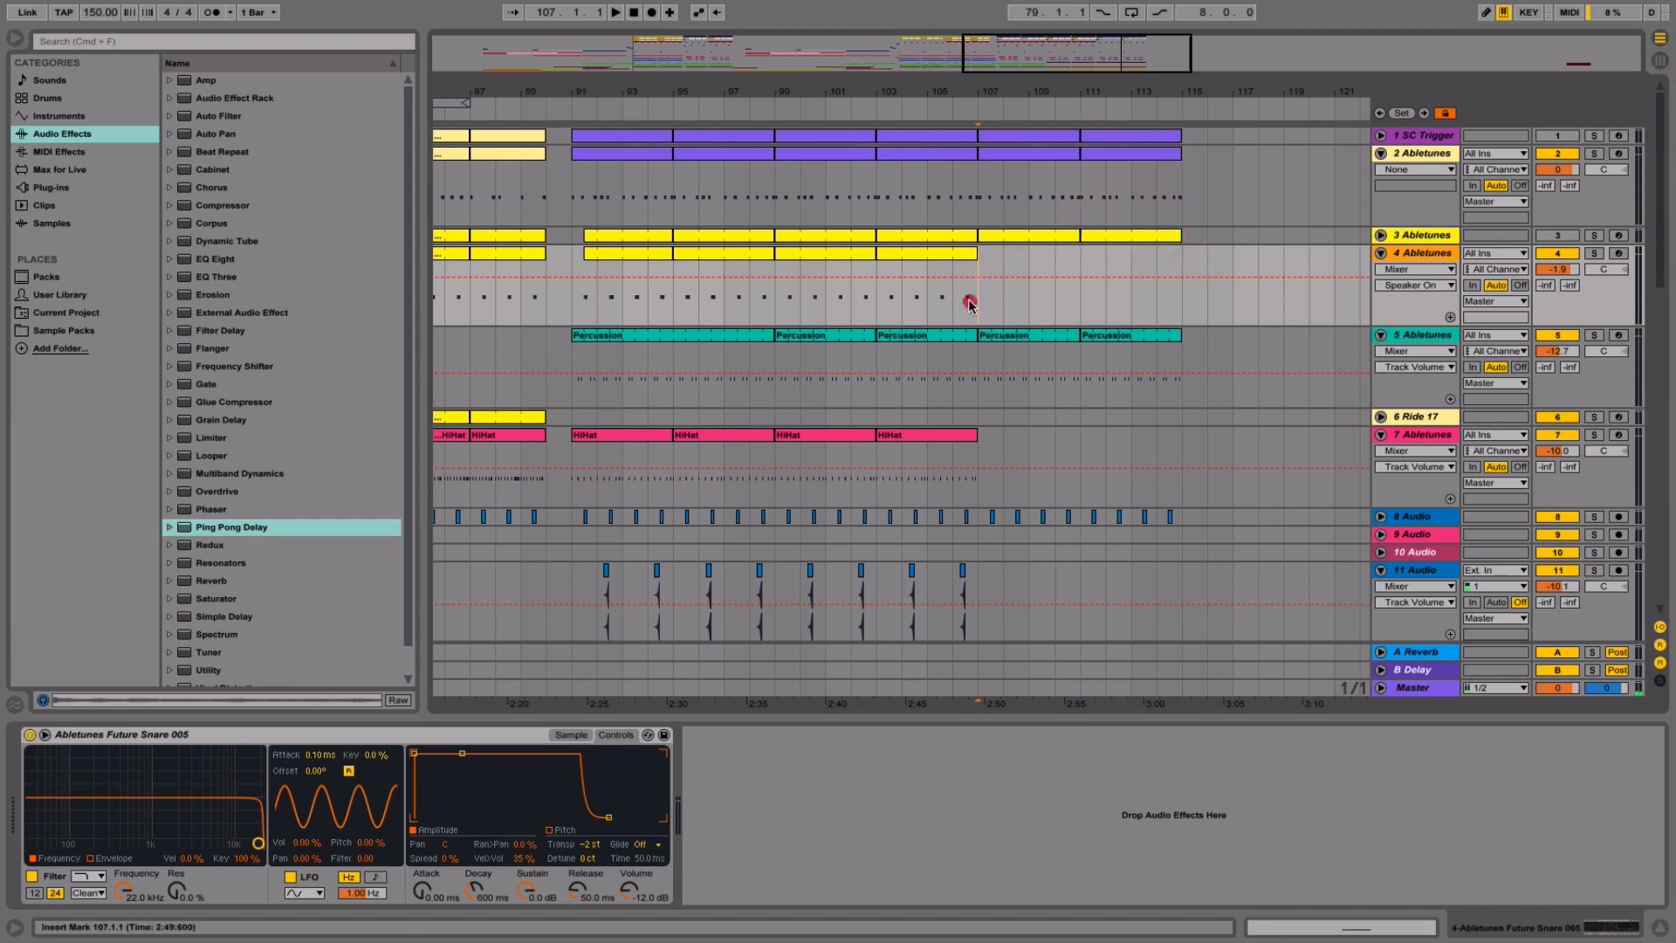
{"action": "left_click", "coordinate": [976, 296]}
{"action": "key", "text": "space"}
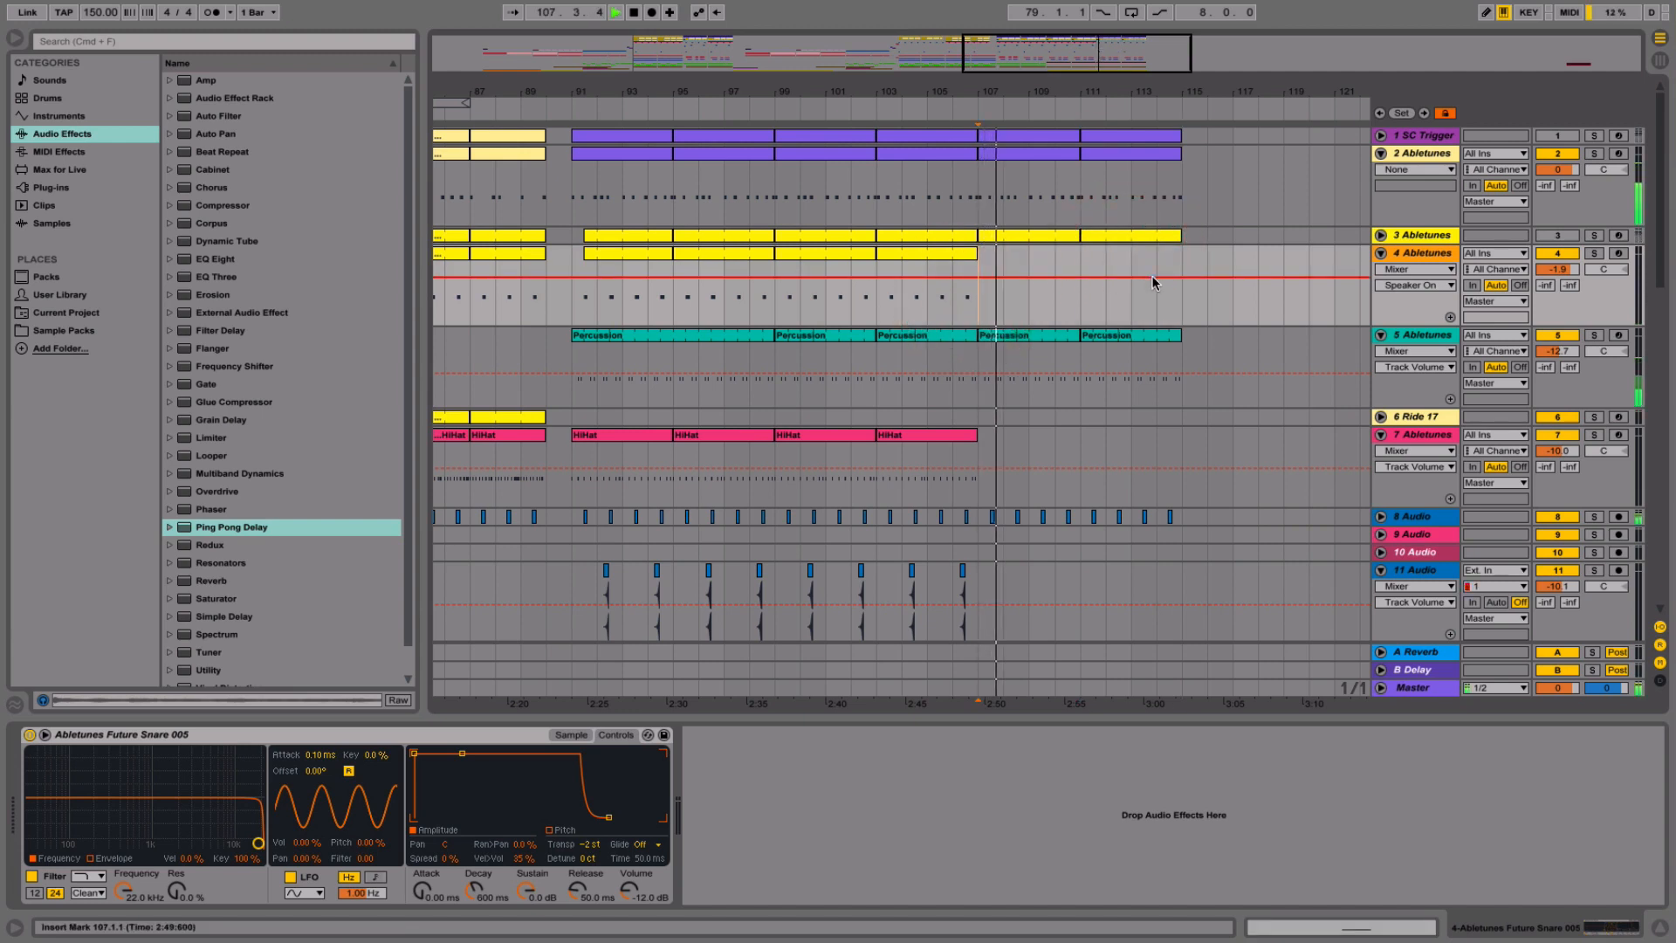
{"action": "key", "text": "space"}
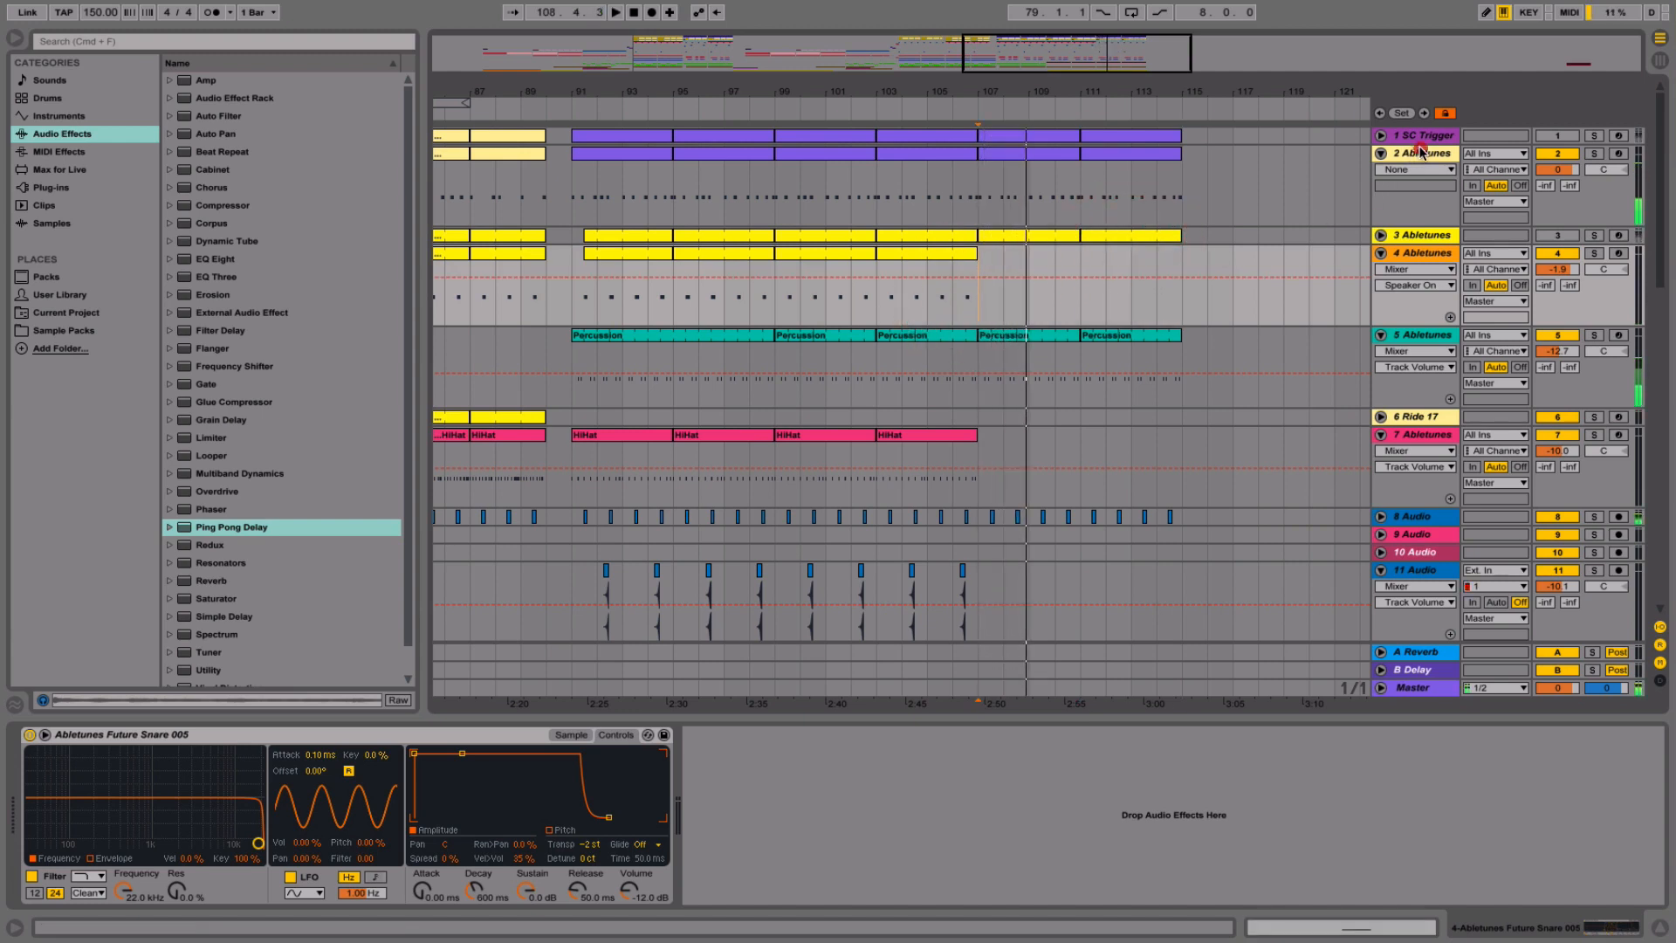
- Add an Auto Filter to the bass drum on track 2 and draw its frequency automation falling from about bar 107 to just past bar 115
{"action": "left_click", "coordinate": [1421, 153]}
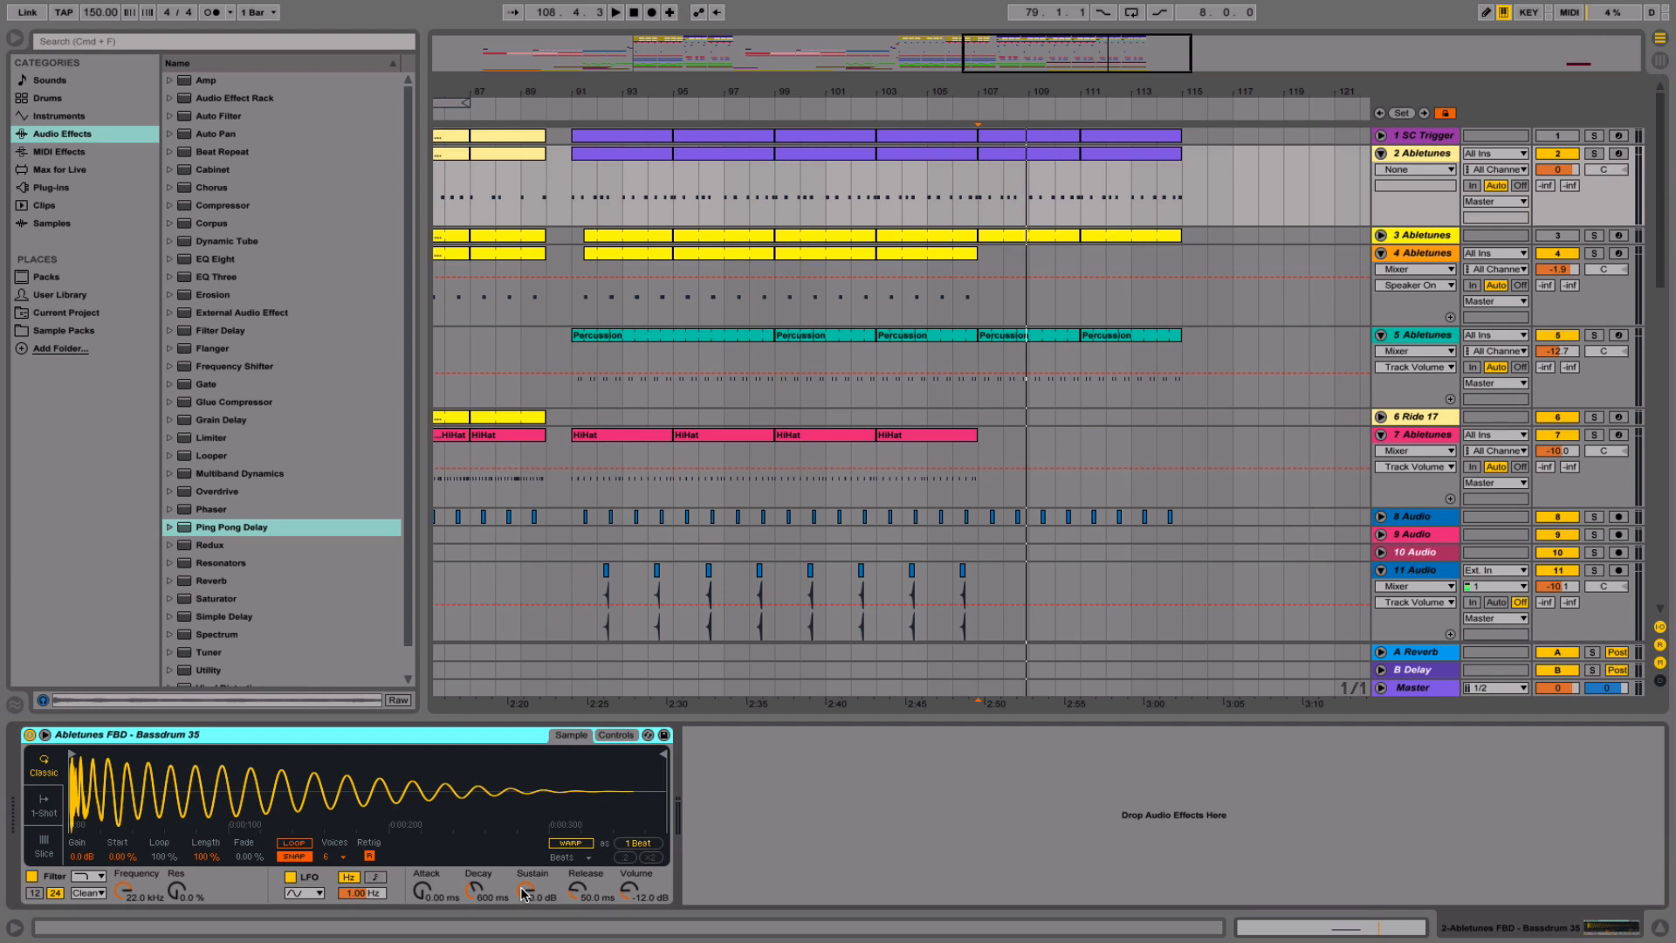
{"action": "double_click", "coordinate": [211, 114]}
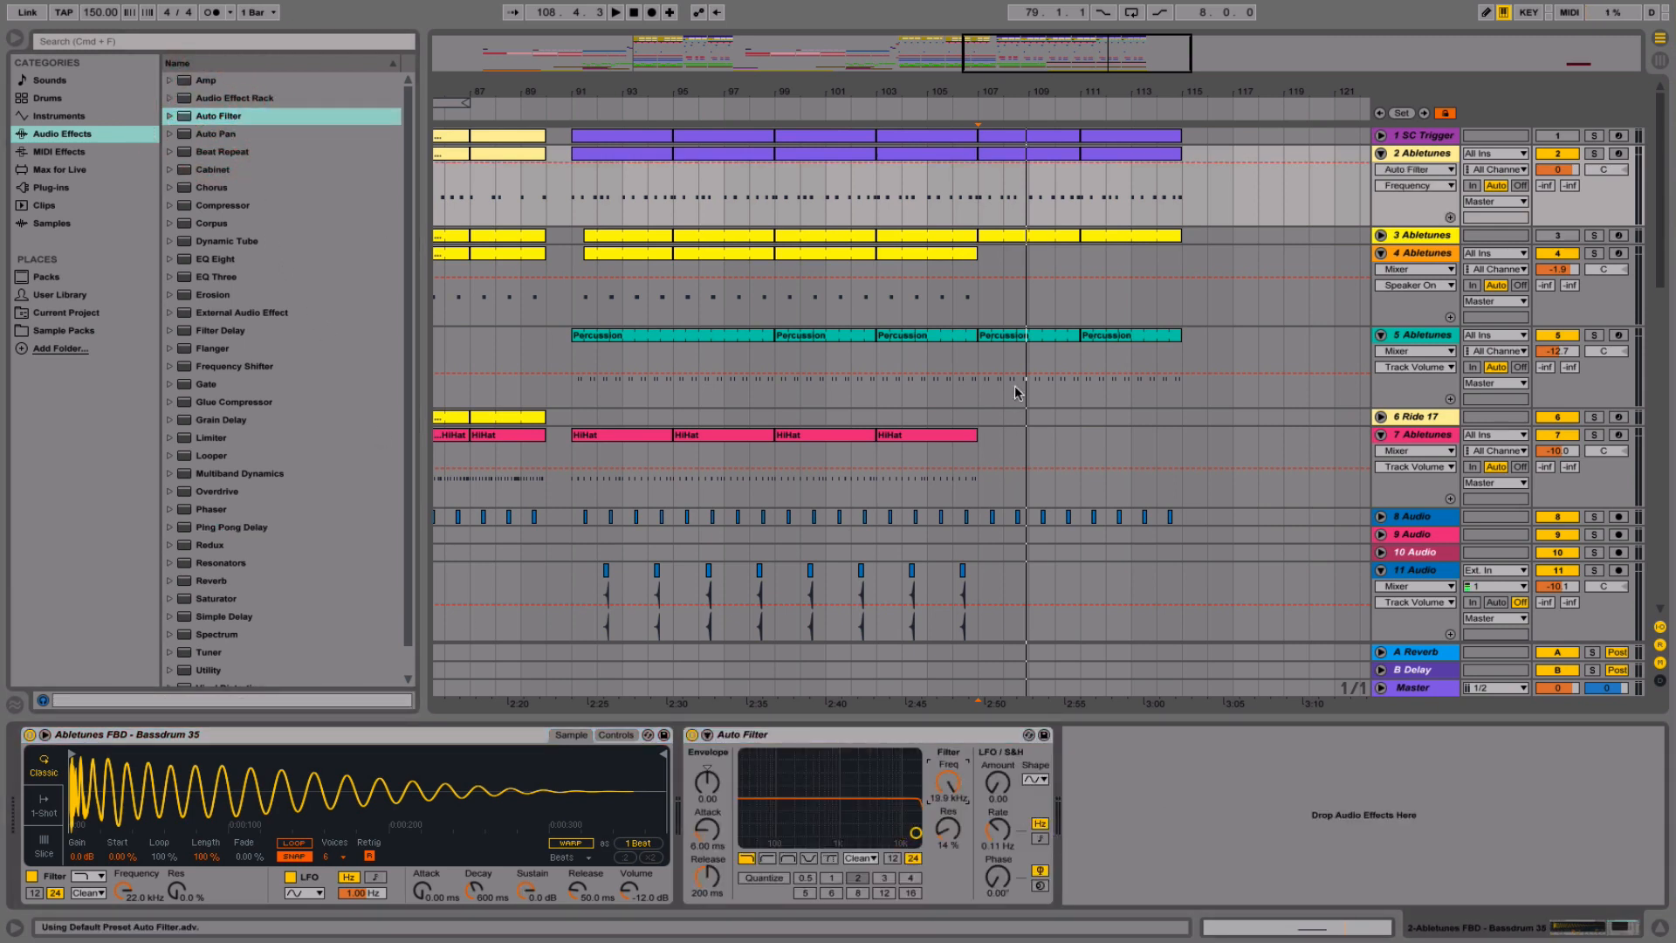
{"action": "left_click", "coordinate": [968, 159]}
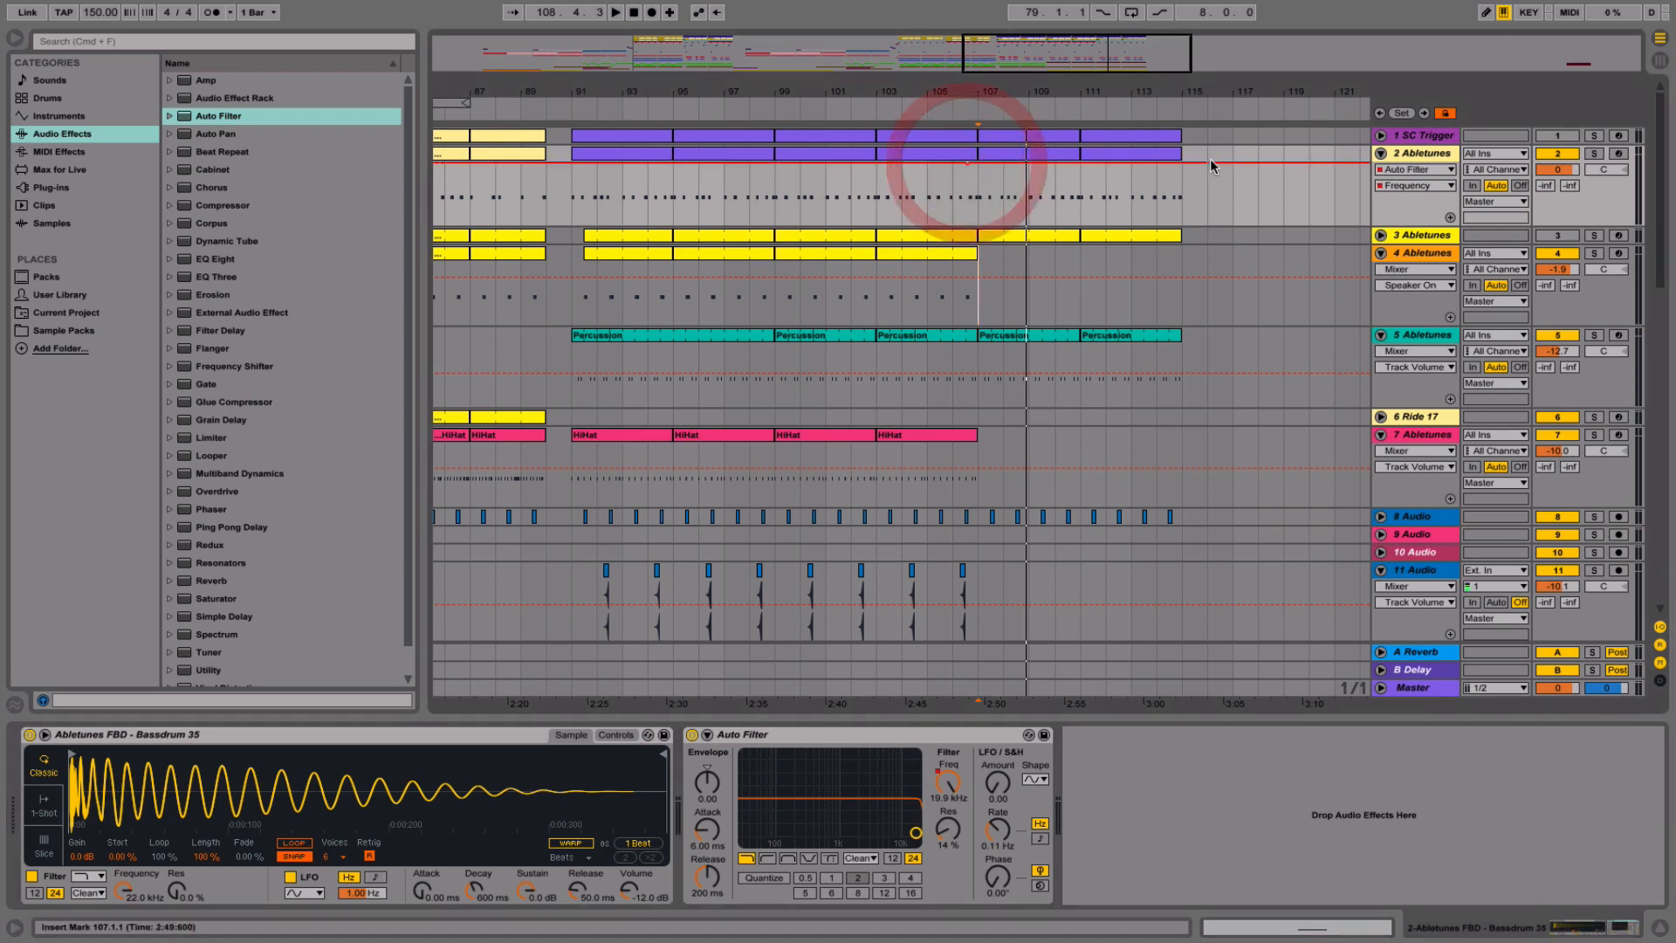
{"action": "left_click_drag", "start_coordinate": [1200, 169], "coordinate": [1193, 216]}
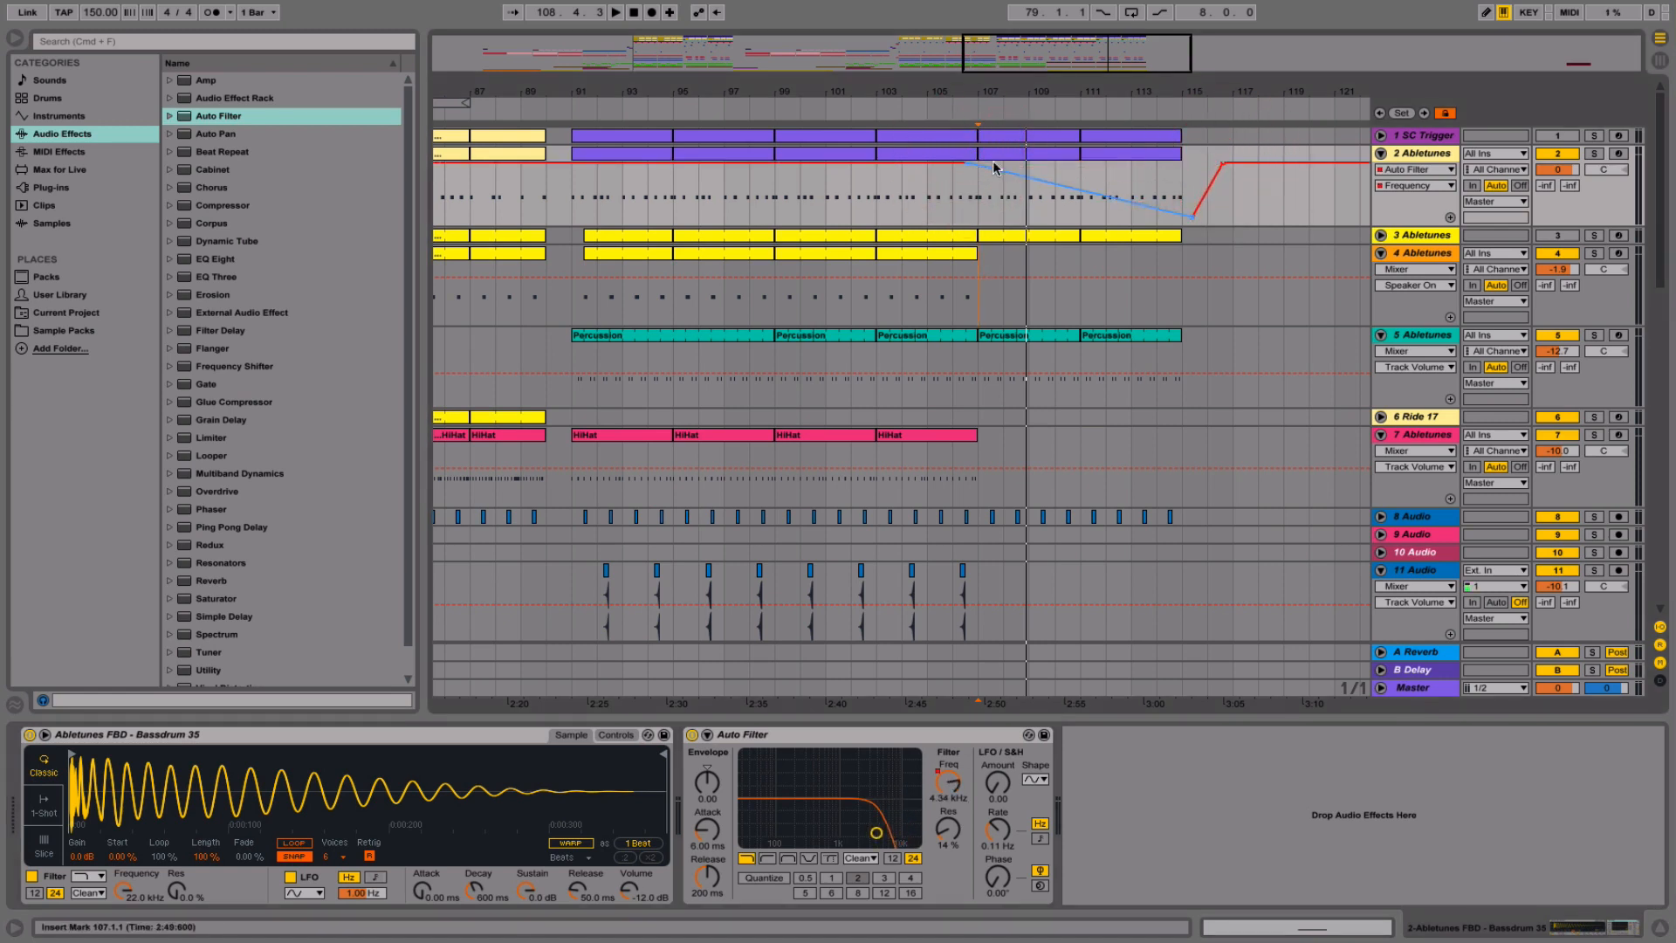
- Lower the filter sweep to about 2.18 kHz at bar 107 and fine-tune its lowest point just past bar 115 during playback
{"action": "mouse_move", "coordinate": [991, 170]}
{"action": "left_mouse_down"}
{"action": "mouse_move", "coordinate": [1070, 187]}
{"action": "mouse_move", "coordinate": [979, 183]}
{"action": "left_mouse_up"}
{"action": "key", "text": "space"}
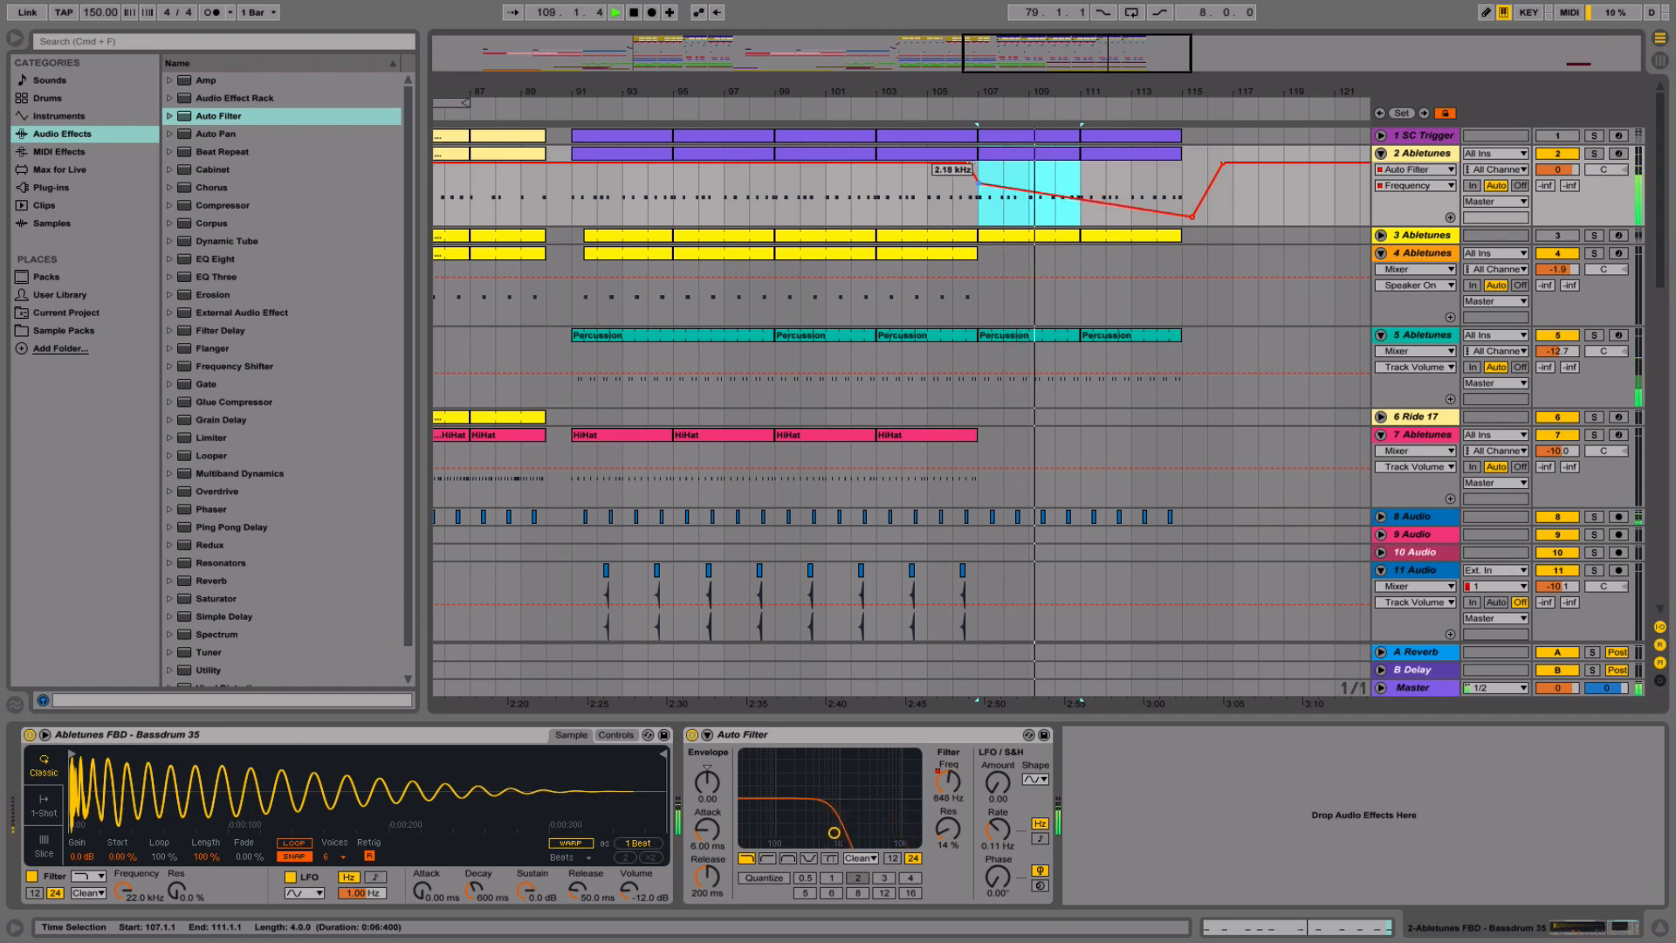
{"action": "left_click_drag", "start_coordinate": [1202, 212], "coordinate": [1183, 208]}
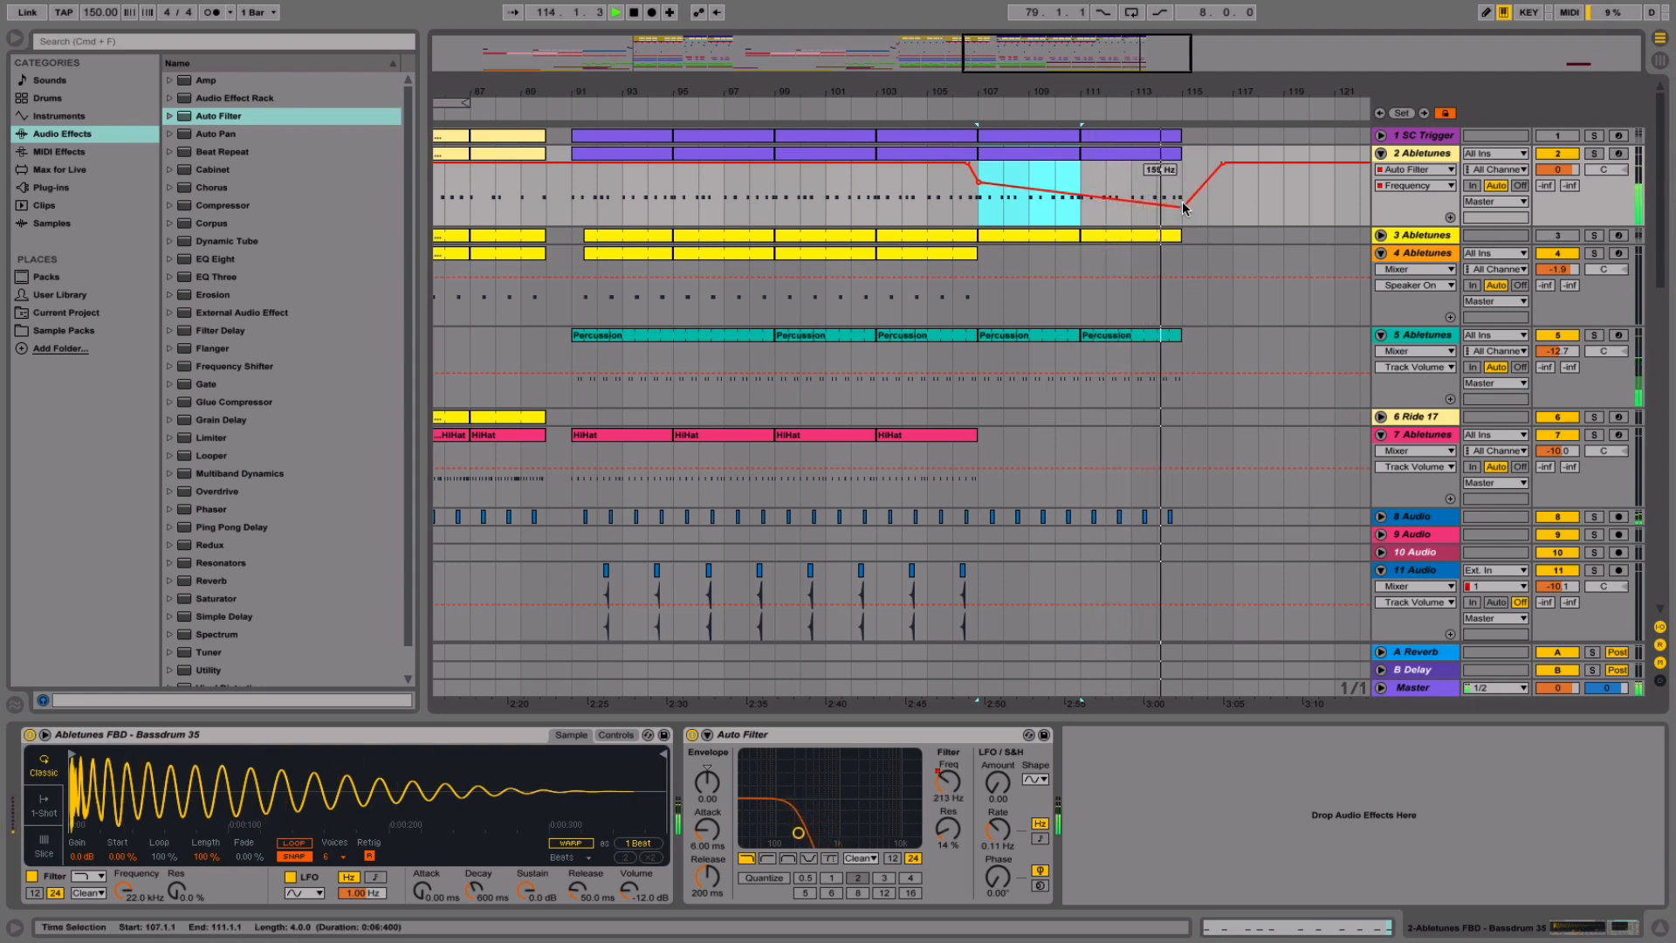
{"action": "left_click_drag", "start_coordinate": [1183, 207], "coordinate": [1196, 208]}
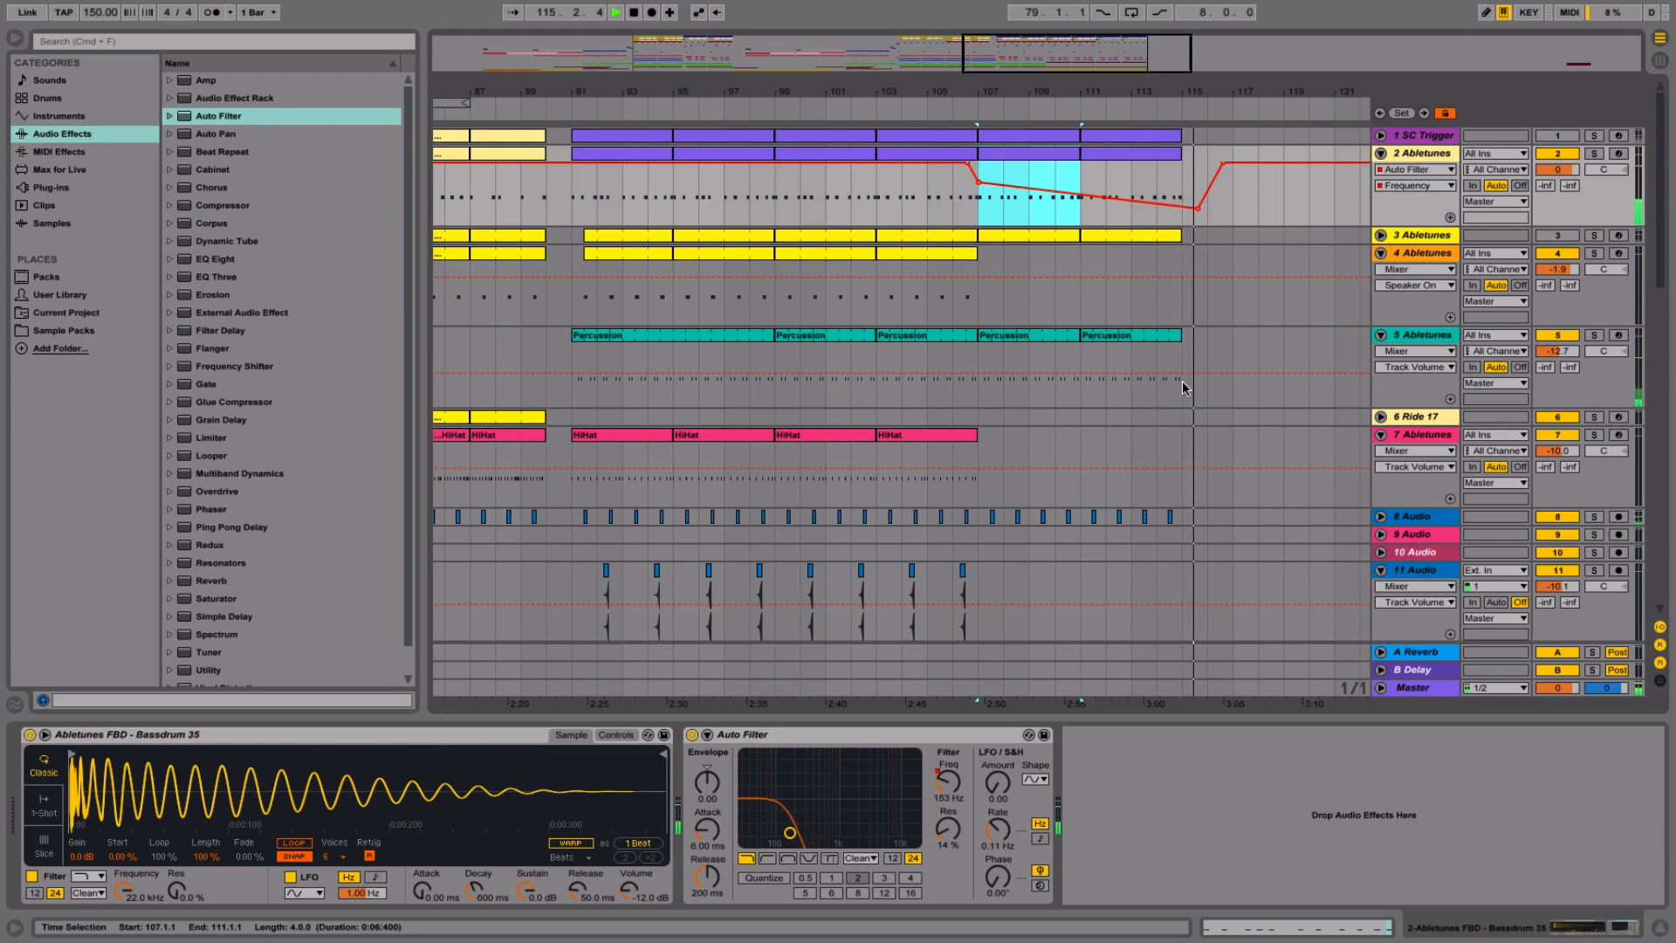
- Extend the end of the final Birds Road Noises clip on track 38 beyond bar 121 and play from bar 113
{"action": "left_click", "coordinate": [1653, 933]}
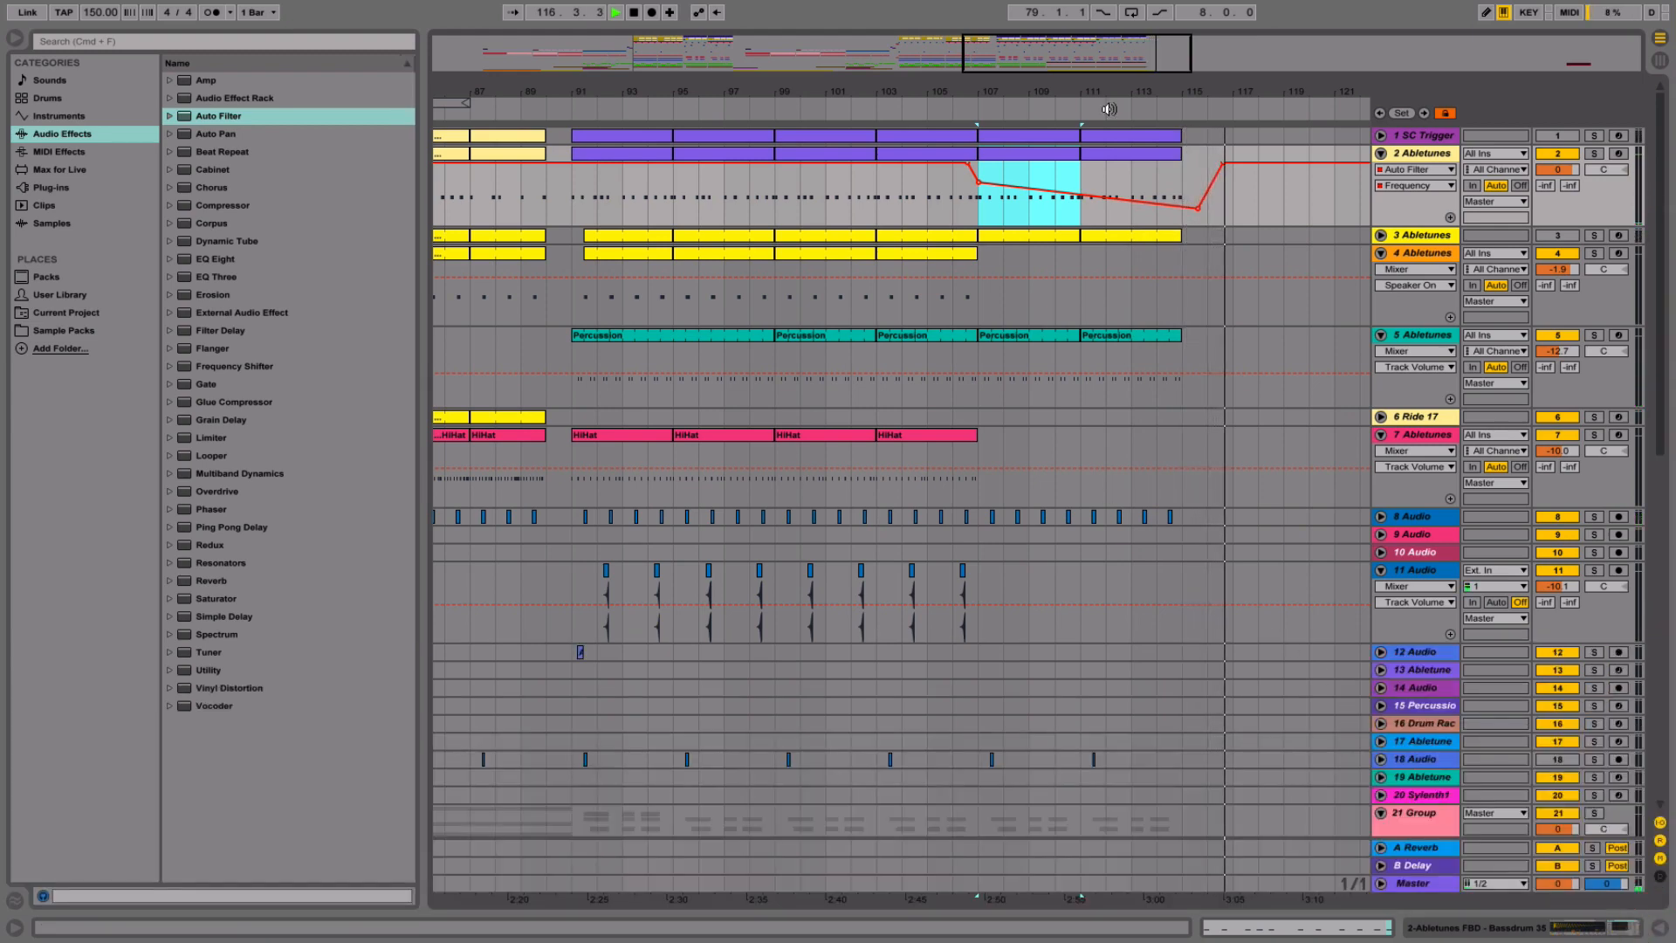
{"action": "scroll", "coordinate": [1101, 294], "scroll_direction": "down", "scroll_amount": 10}
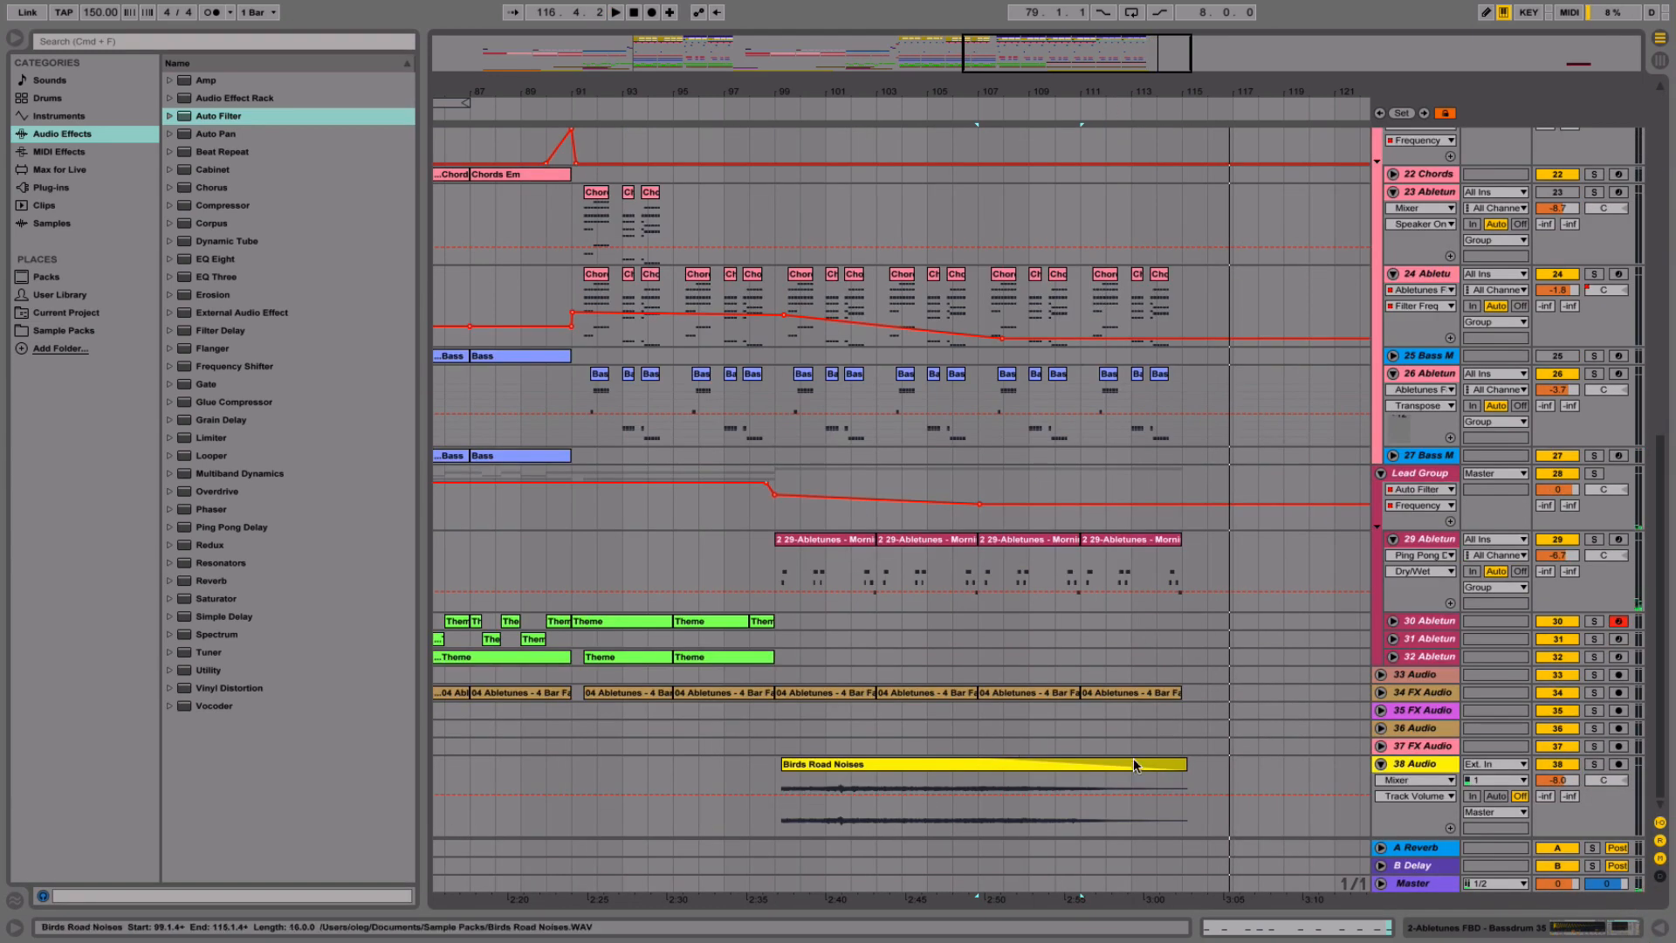
{"action": "left_click_drag", "start_coordinate": [1187, 762], "coordinate": [1373, 760]}
{"action": "left_click", "coordinate": [1104, 815]}
{"action": "key", "text": "space"}
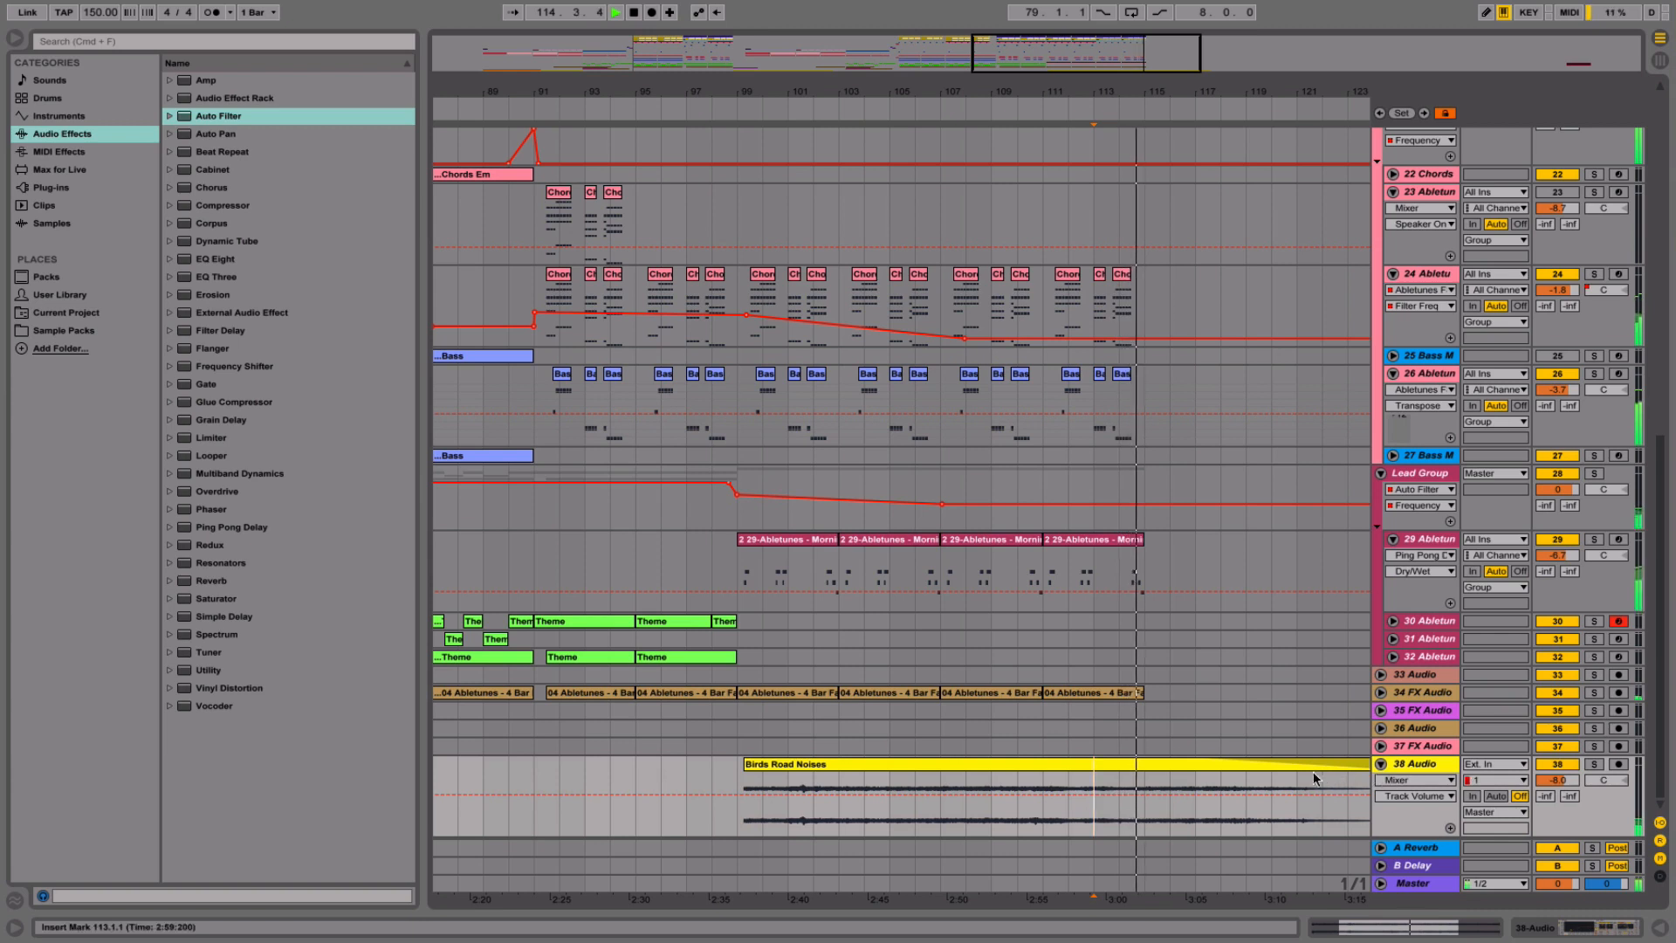
- Trim the final Birds Road Noises clip to end at bar 121 with a fade-out starting at about bar 119
{"action": "scroll", "coordinate": [1265, 772], "scroll_direction": "left", "scroll_amount": 4}
{"action": "scroll", "coordinate": [1265, 770], "scroll_direction": "right", "scroll_amount": 6}
{"action": "left_click_drag", "start_coordinate": [1272, 769], "coordinate": [1129, 774]}
{"action": "left_click", "coordinate": [1134, 774]}
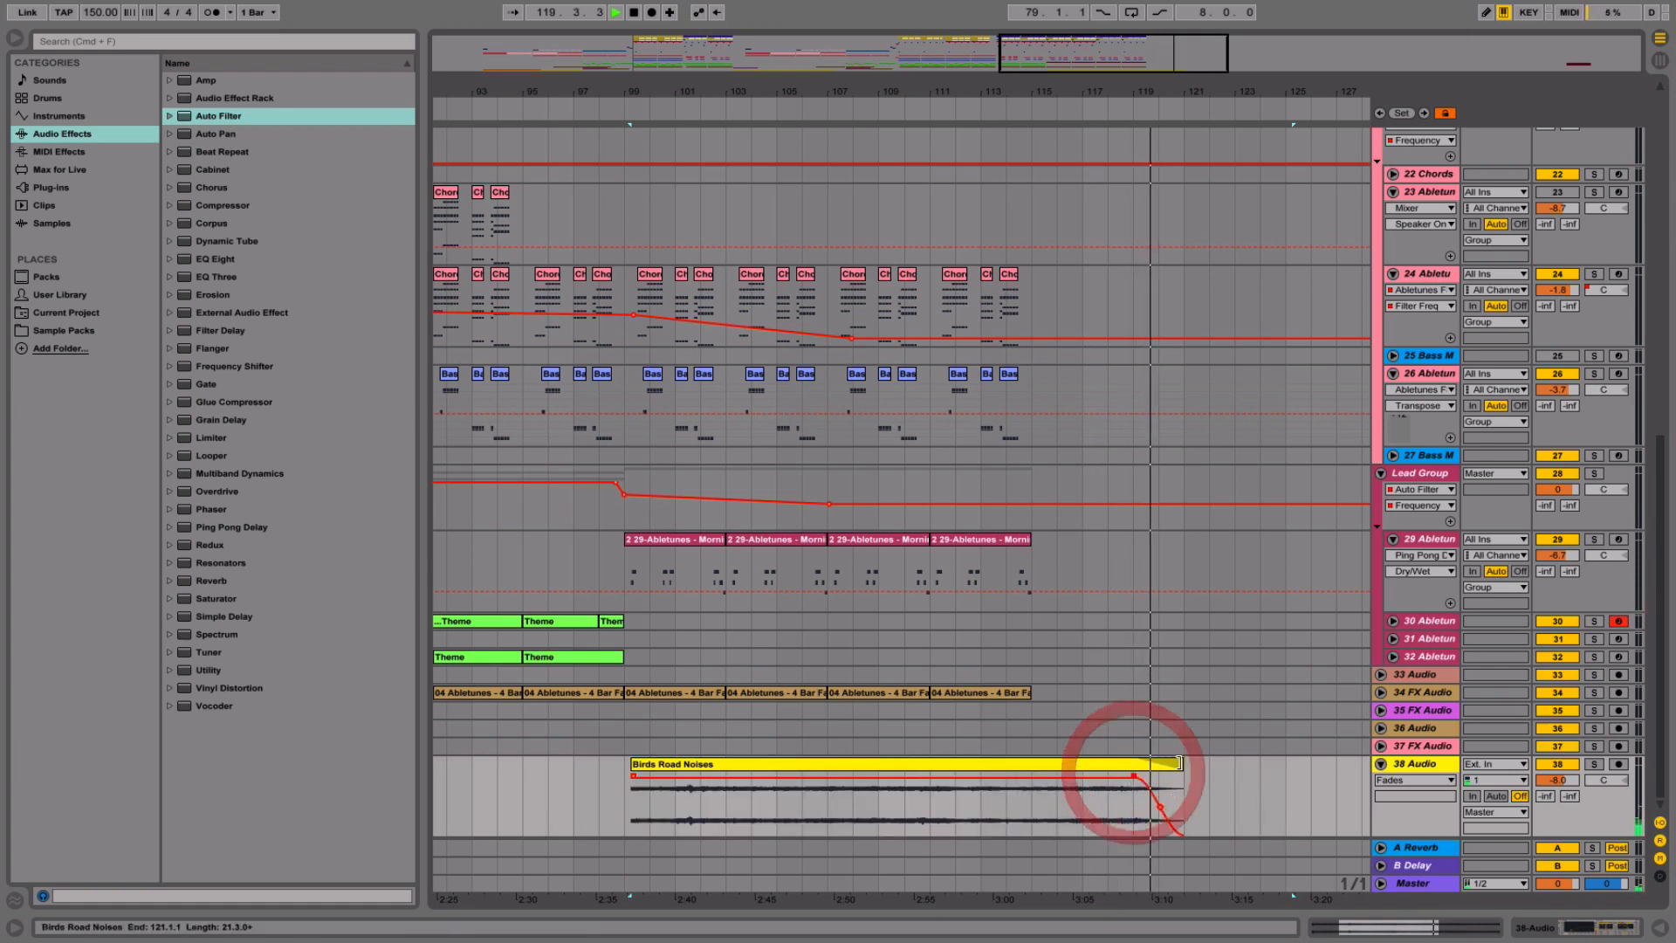
- Copy the clips on tracks 1 to 5 from bars 107–115 to the start of the arrangement at bar 1
{"action": "left_click_drag", "start_coordinate": [1177, 83], "coordinate": [1248, 26]}
{"action": "scroll", "coordinate": [585, 658], "scroll_direction": "up", "scroll_amount": 10}
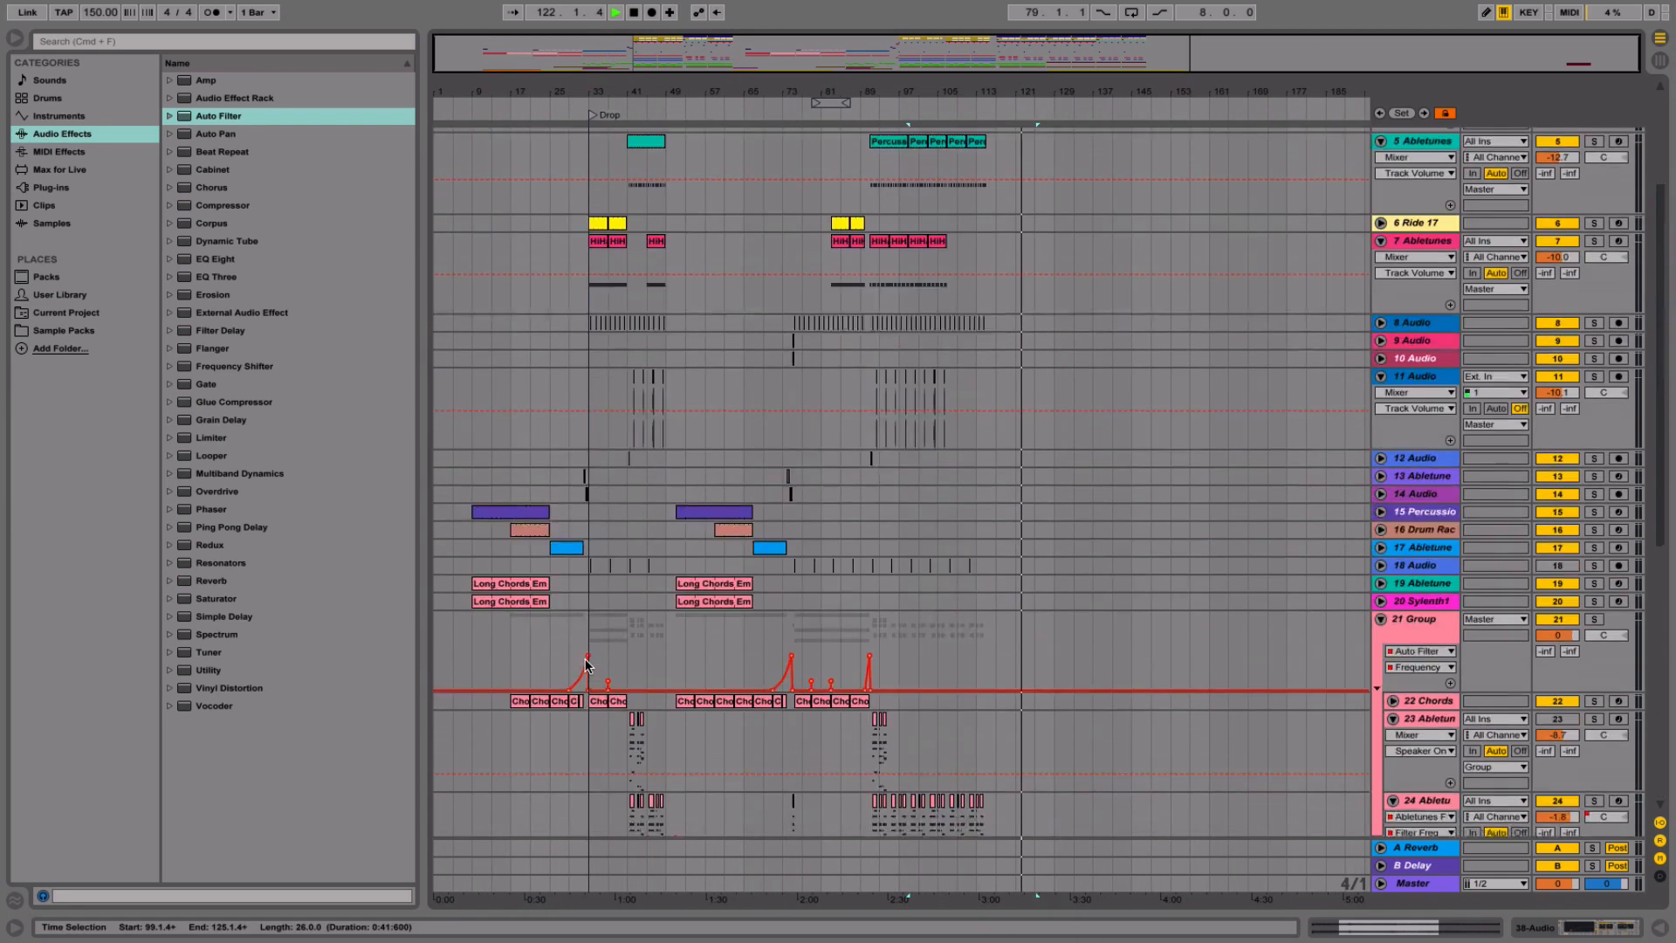
{"action": "scroll", "coordinate": [584, 659], "scroll_direction": "up", "scroll_amount": 3}
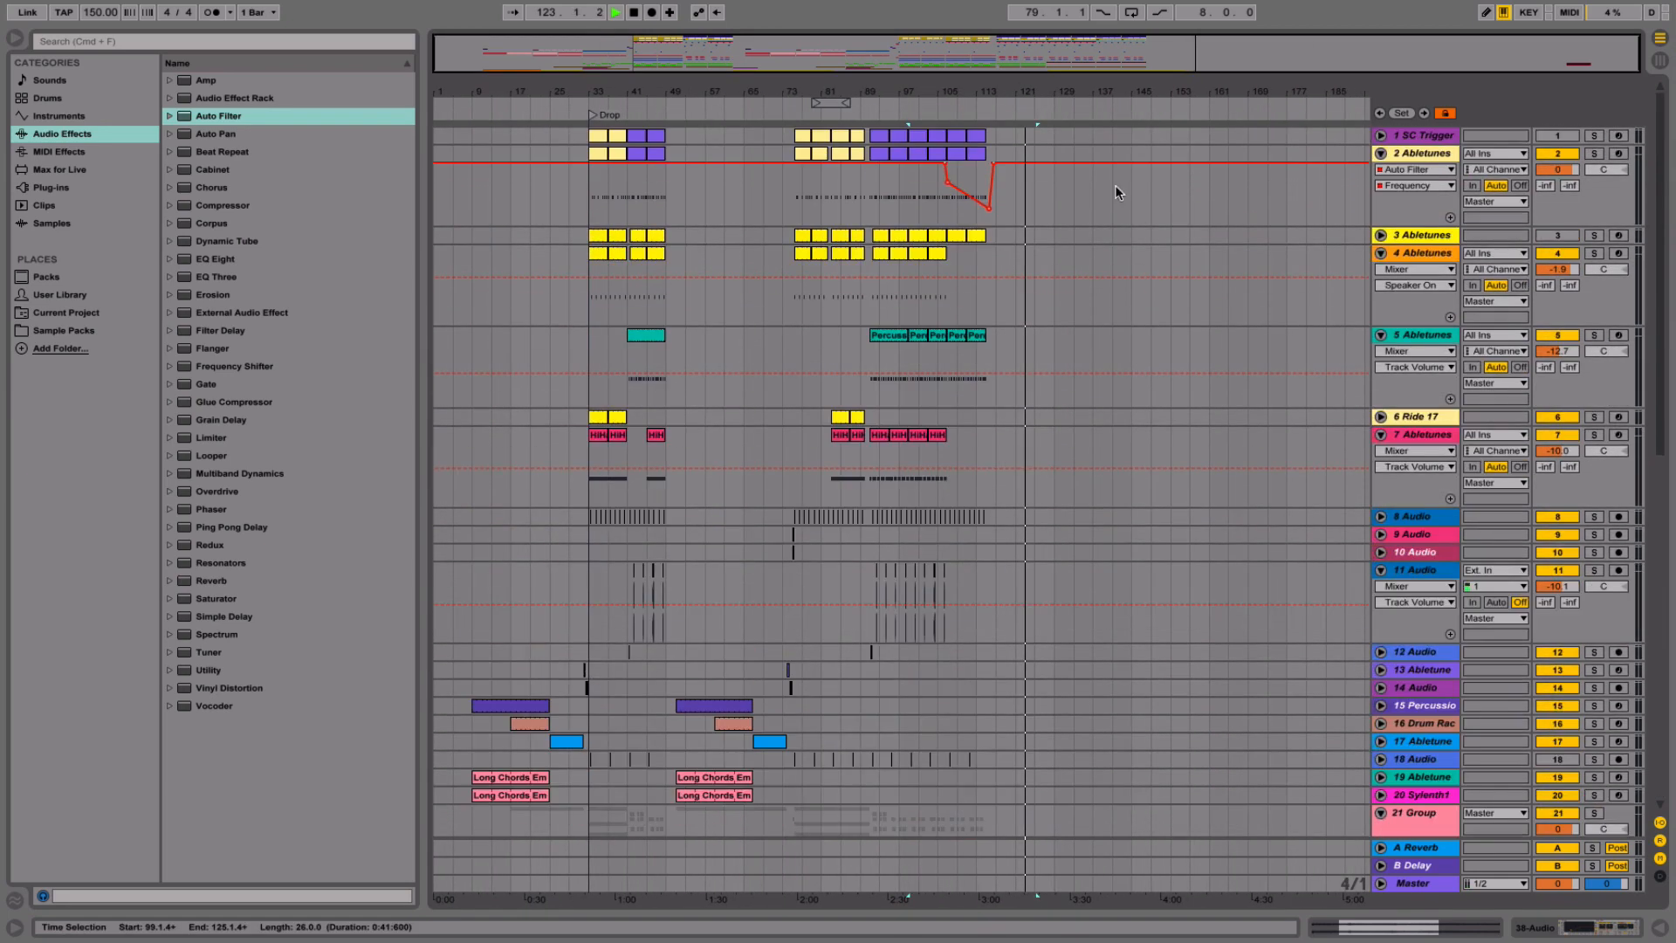
{"action": "left_click", "coordinate": [956, 332]}
{"action": "left_click", "coordinate": [974, 136], "text": "shift"}
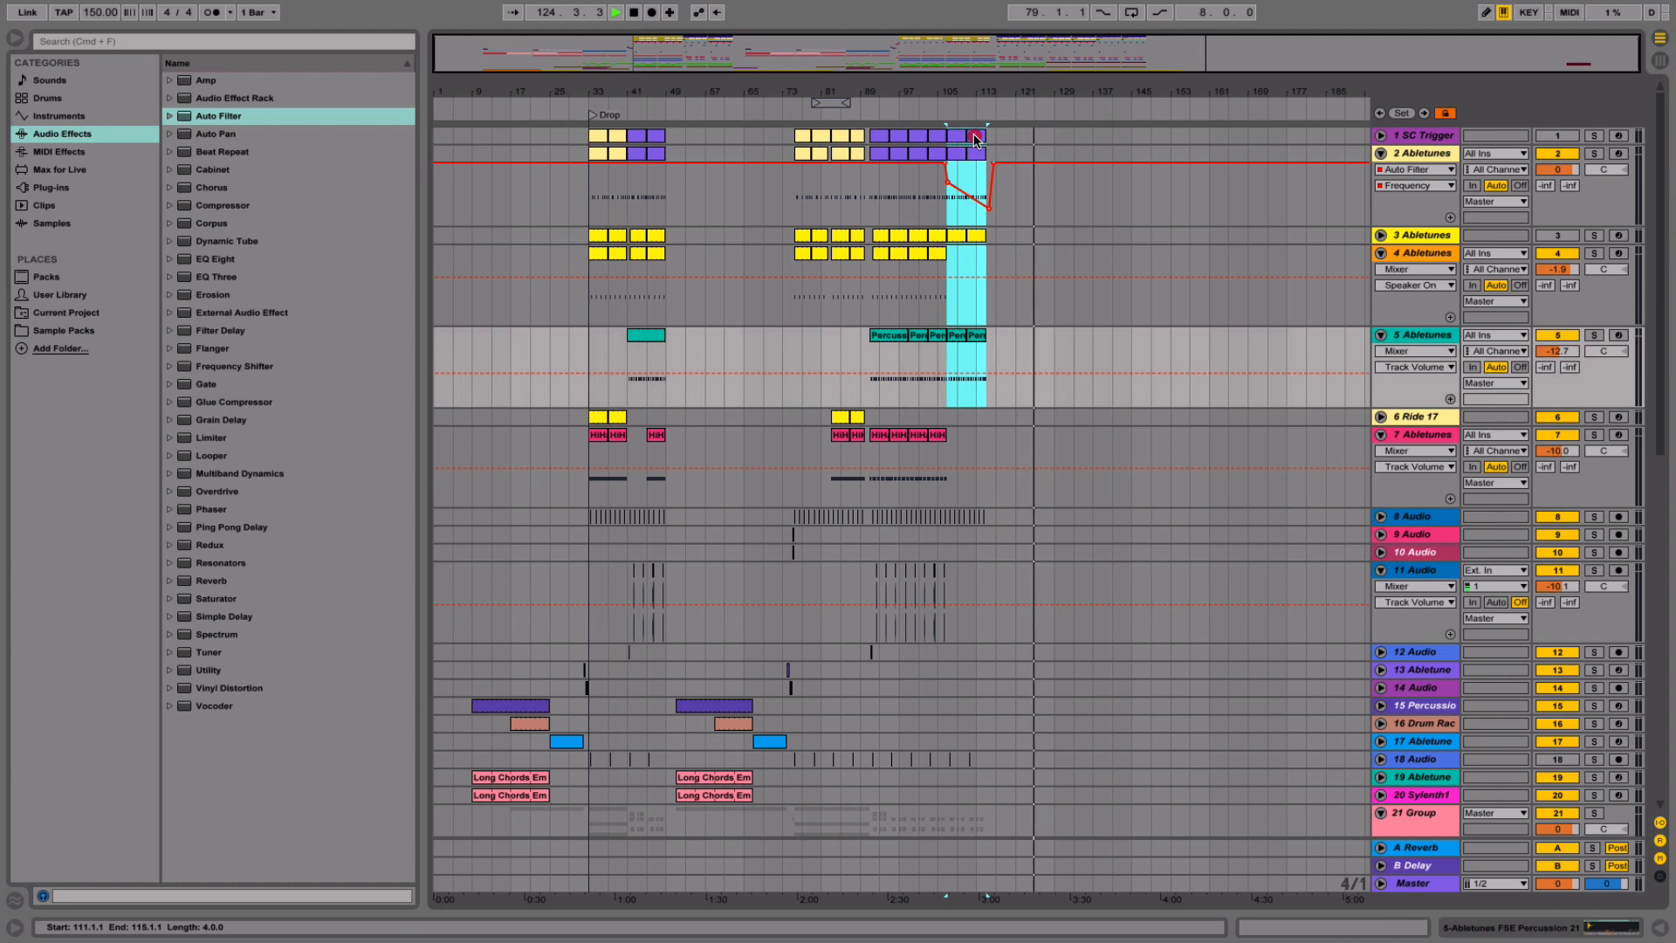
{"action": "left_click_drag", "start_coordinate": [974, 136], "coordinate": [474, 185]}
{"action": "left_click", "coordinate": [439, 139]}
- Play the intro and shape track 2's filter frequency automation to stay low until bar 9 and open fully at about bar 14
{"action": "key", "text": "space"}
{"action": "key", "text": "space"}
{"action": "left_click", "coordinate": [498, 164]}
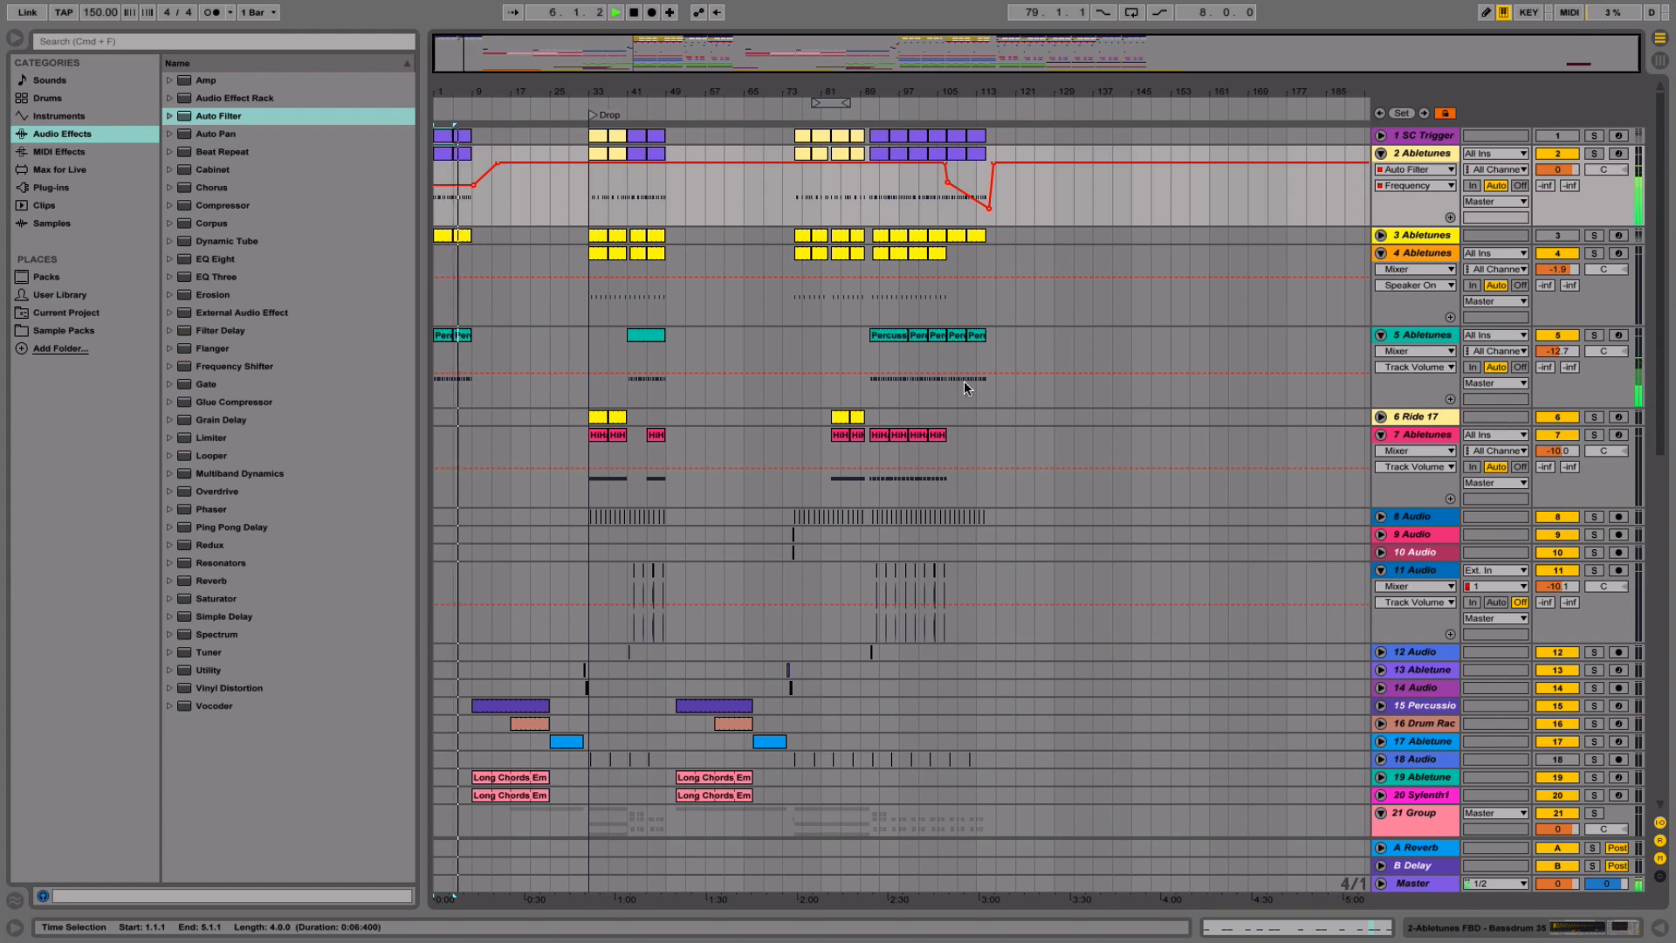
{"action": "key", "text": "space"}
- Unfold audio track 8 and rename it Claps Audio
{"action": "scroll", "coordinate": [971, 384], "scroll_direction": "down", "scroll_amount": 2}
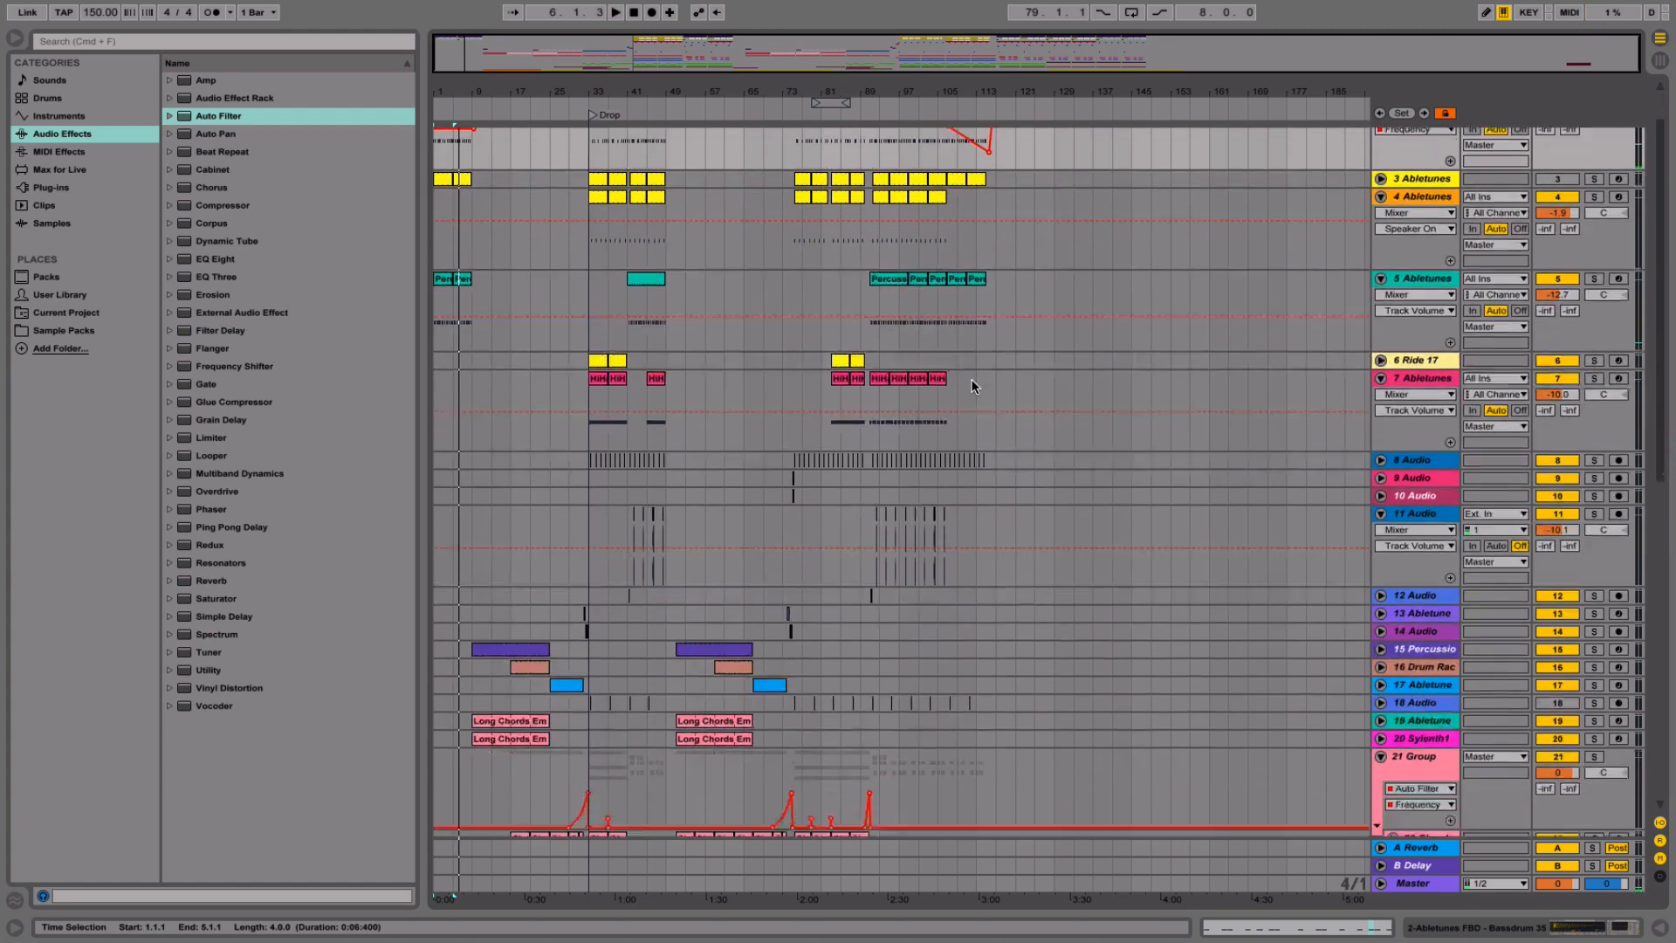
{"action": "scroll", "coordinate": [973, 385], "scroll_direction": "up", "scroll_amount": 2}
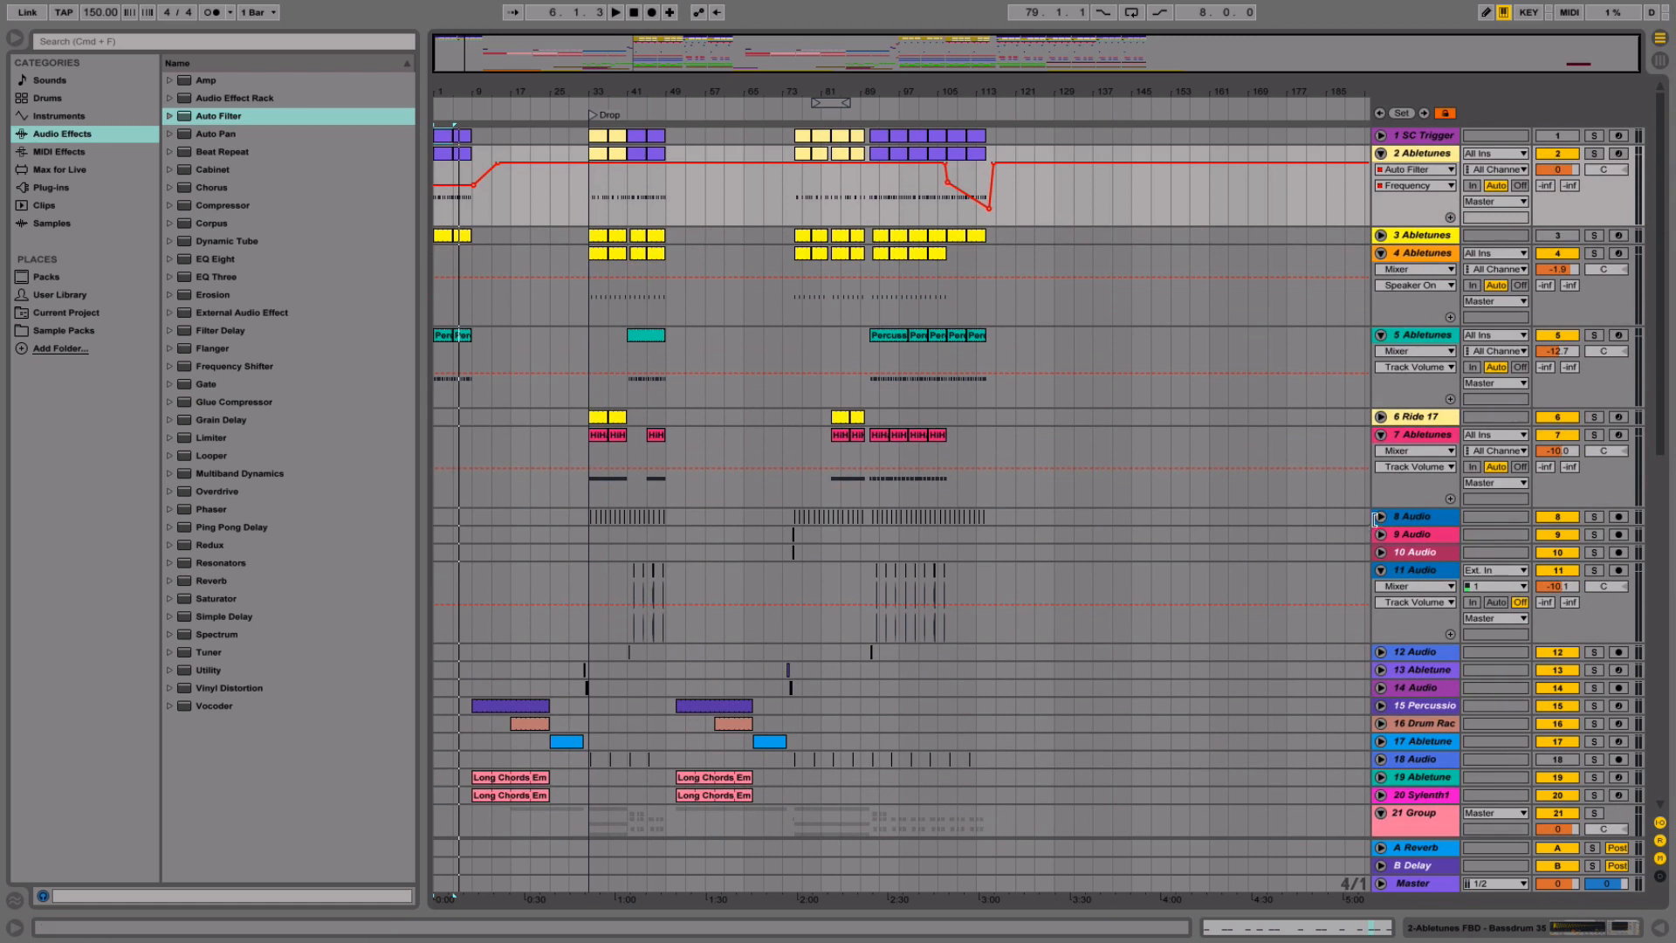
{"action": "left_click", "coordinate": [1380, 517]}
{"action": "left_click", "coordinate": [1430, 516]}
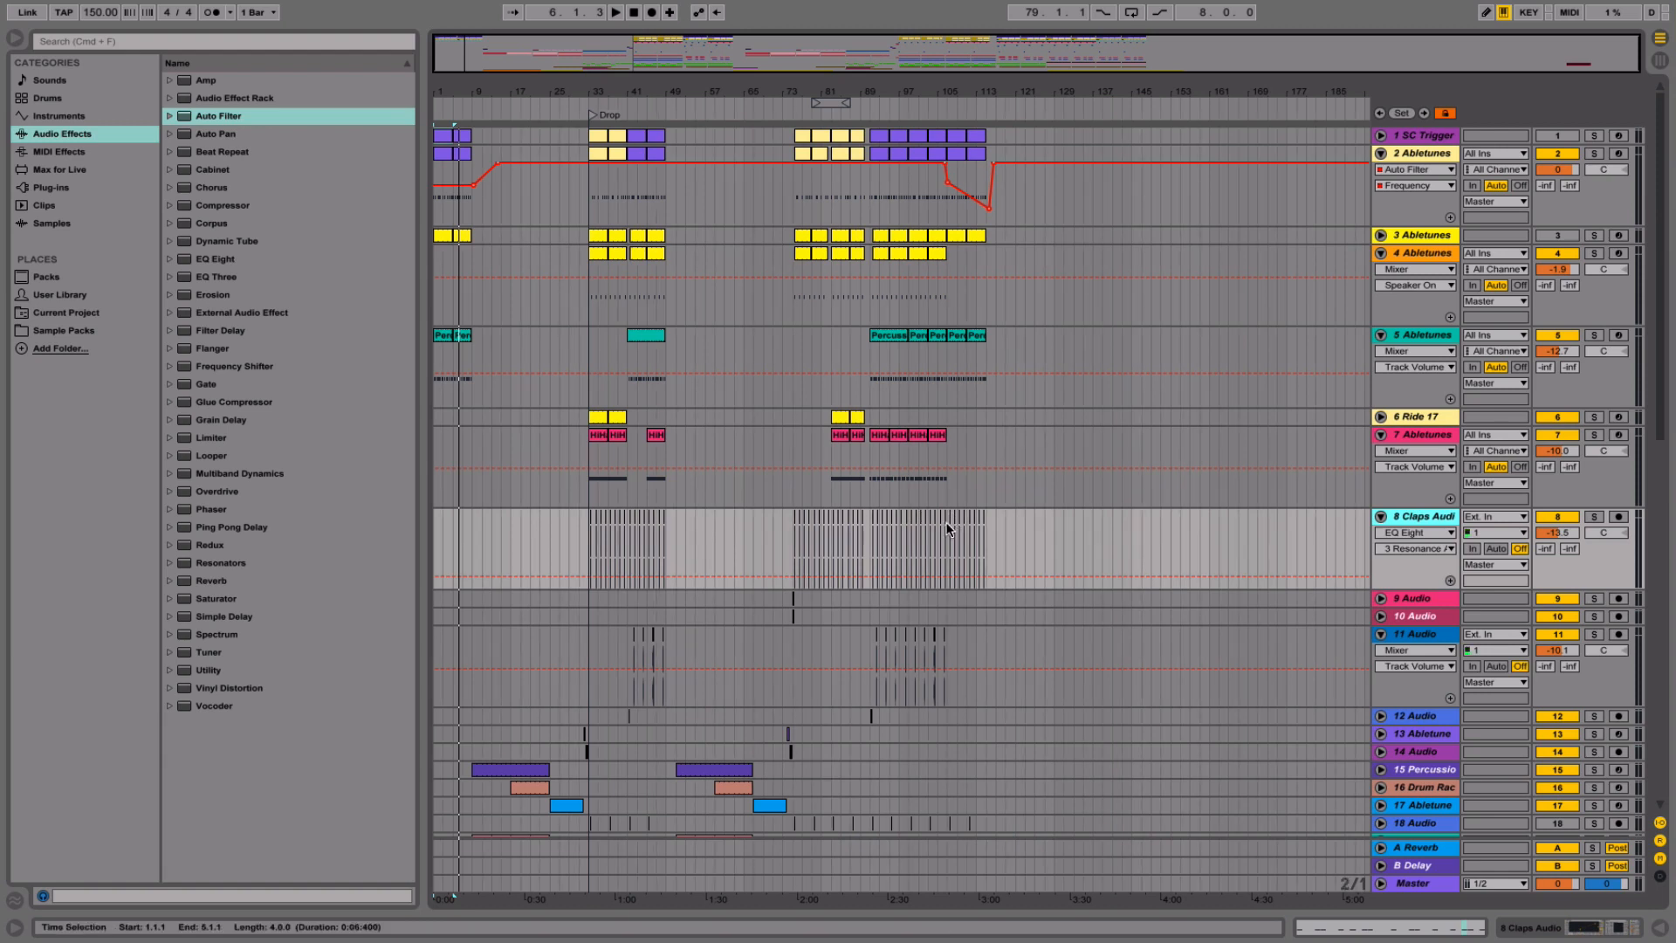
- Copy the claps from bars 107–115 to bars 1–9, and display the claps track's effect devices during playback
{"action": "left_click_drag", "start_coordinate": [950, 522], "coordinate": [970, 524]}
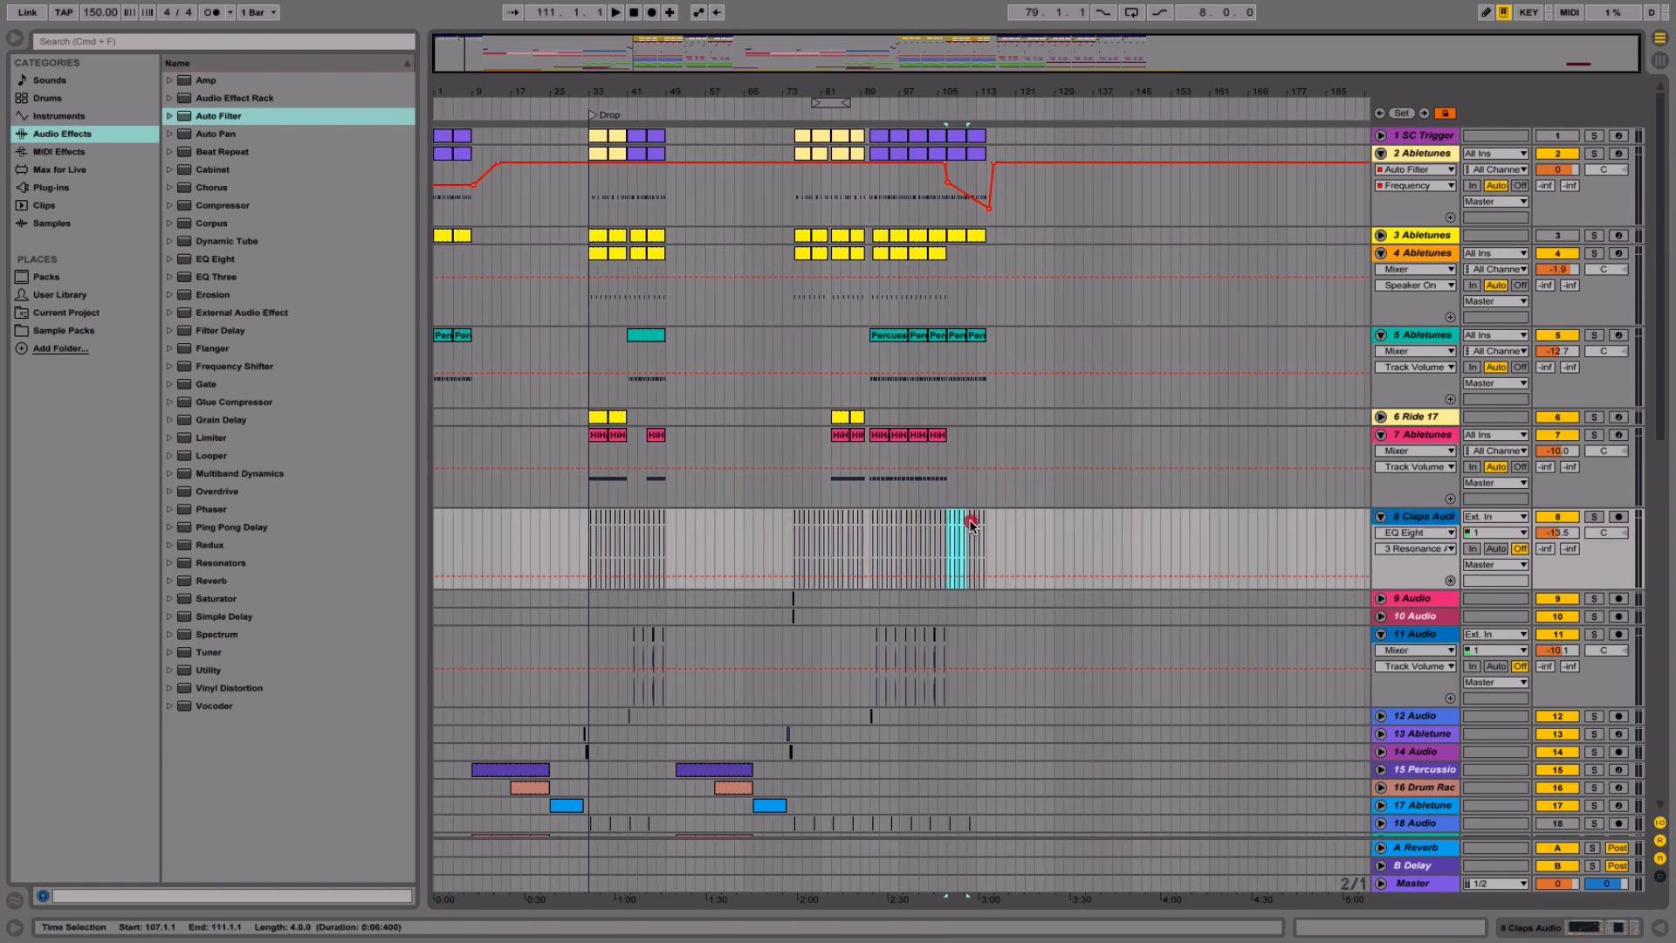
{"action": "left_click", "coordinate": [438, 536]}
{"action": "key", "text": "space"}
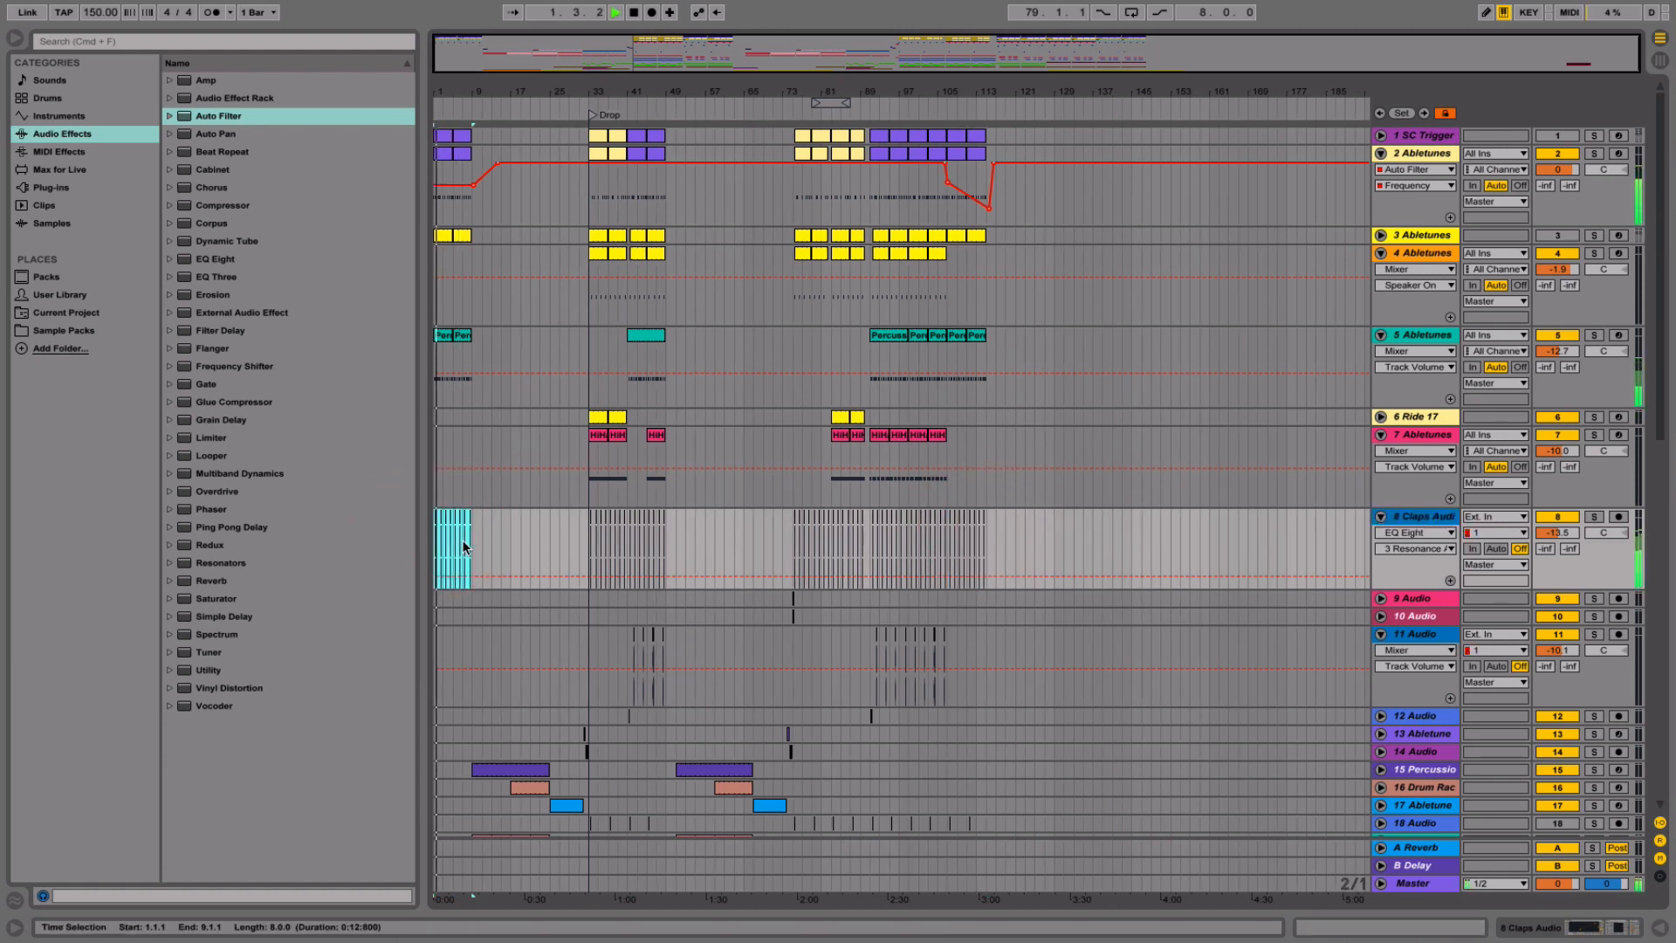
{"action": "double_click", "coordinate": [1423, 512]}
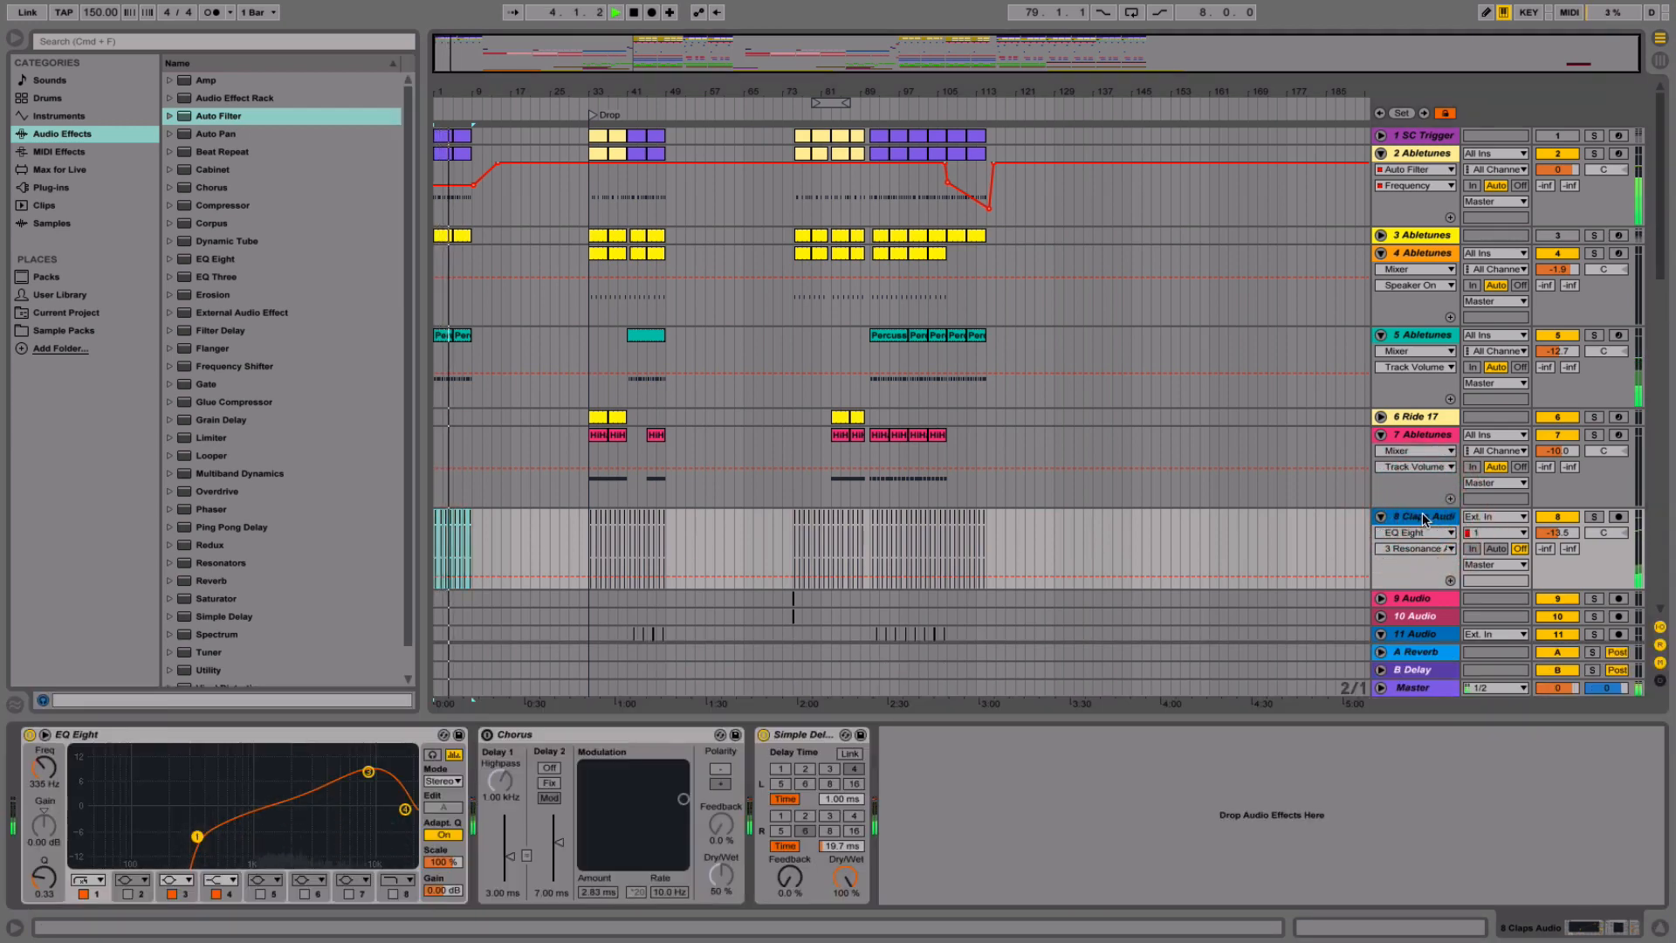
- Copy the chord and bass clips on tracks 24 and 26 from bars 111–115 to bar 1, and duplicate them to fill bars 5–9
{"action": "scroll", "coordinate": [1265, 497], "scroll_direction": "down", "scroll_amount": 10}
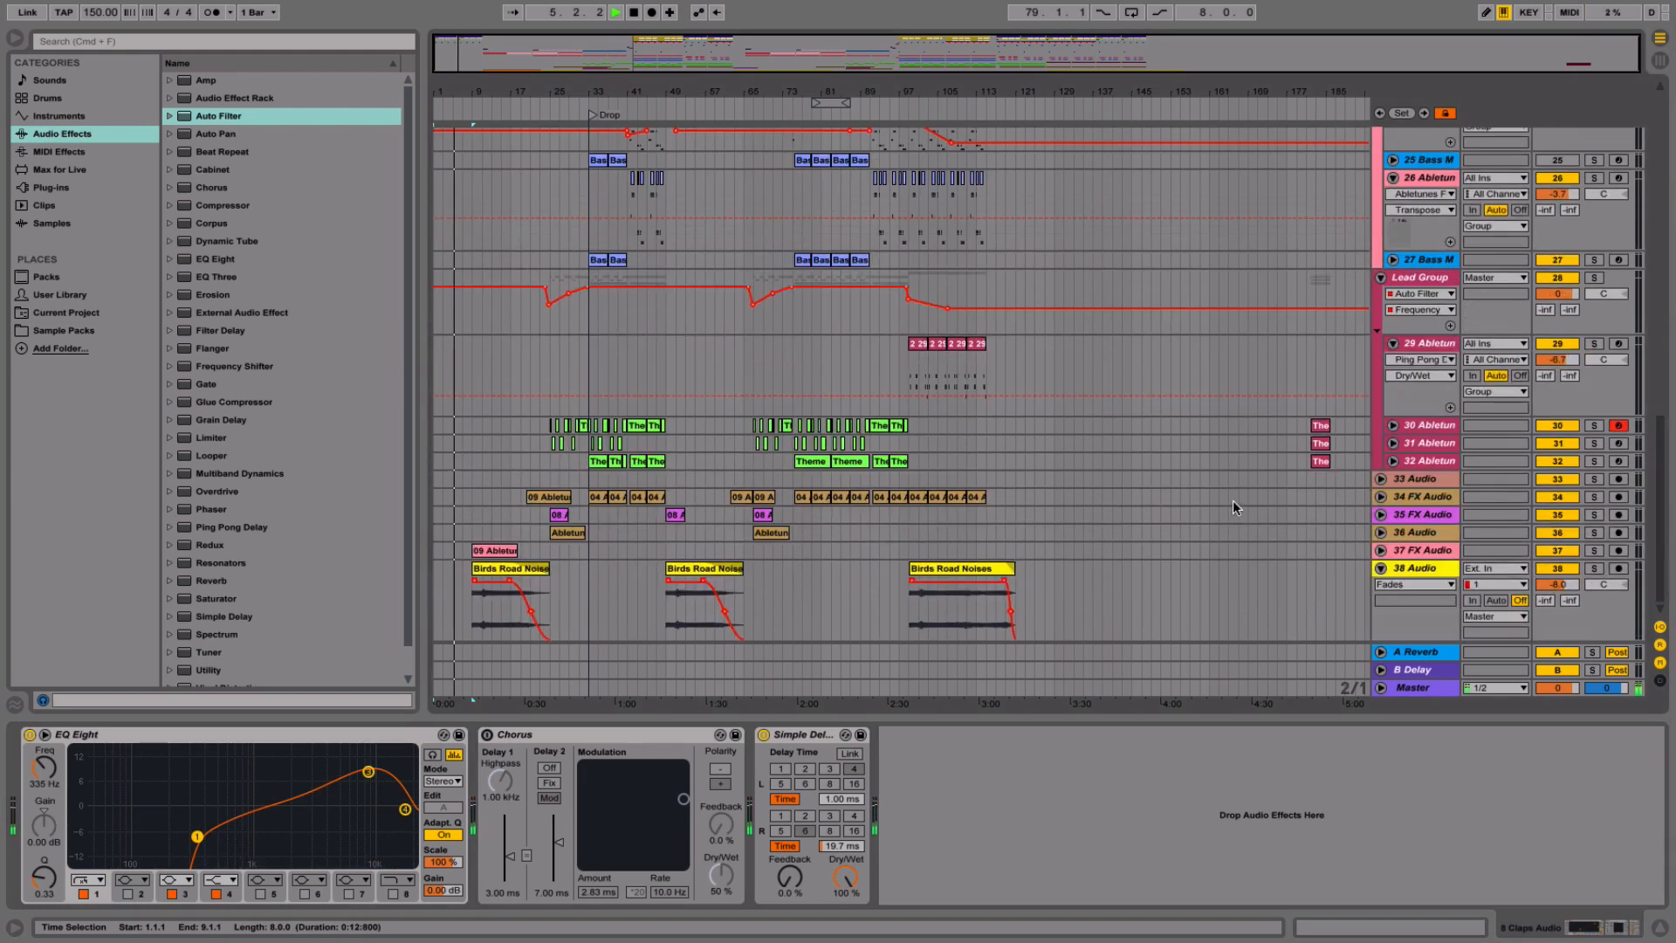
{"action": "scroll", "coordinate": [957, 553], "scroll_direction": "up", "scroll_amount": 6}
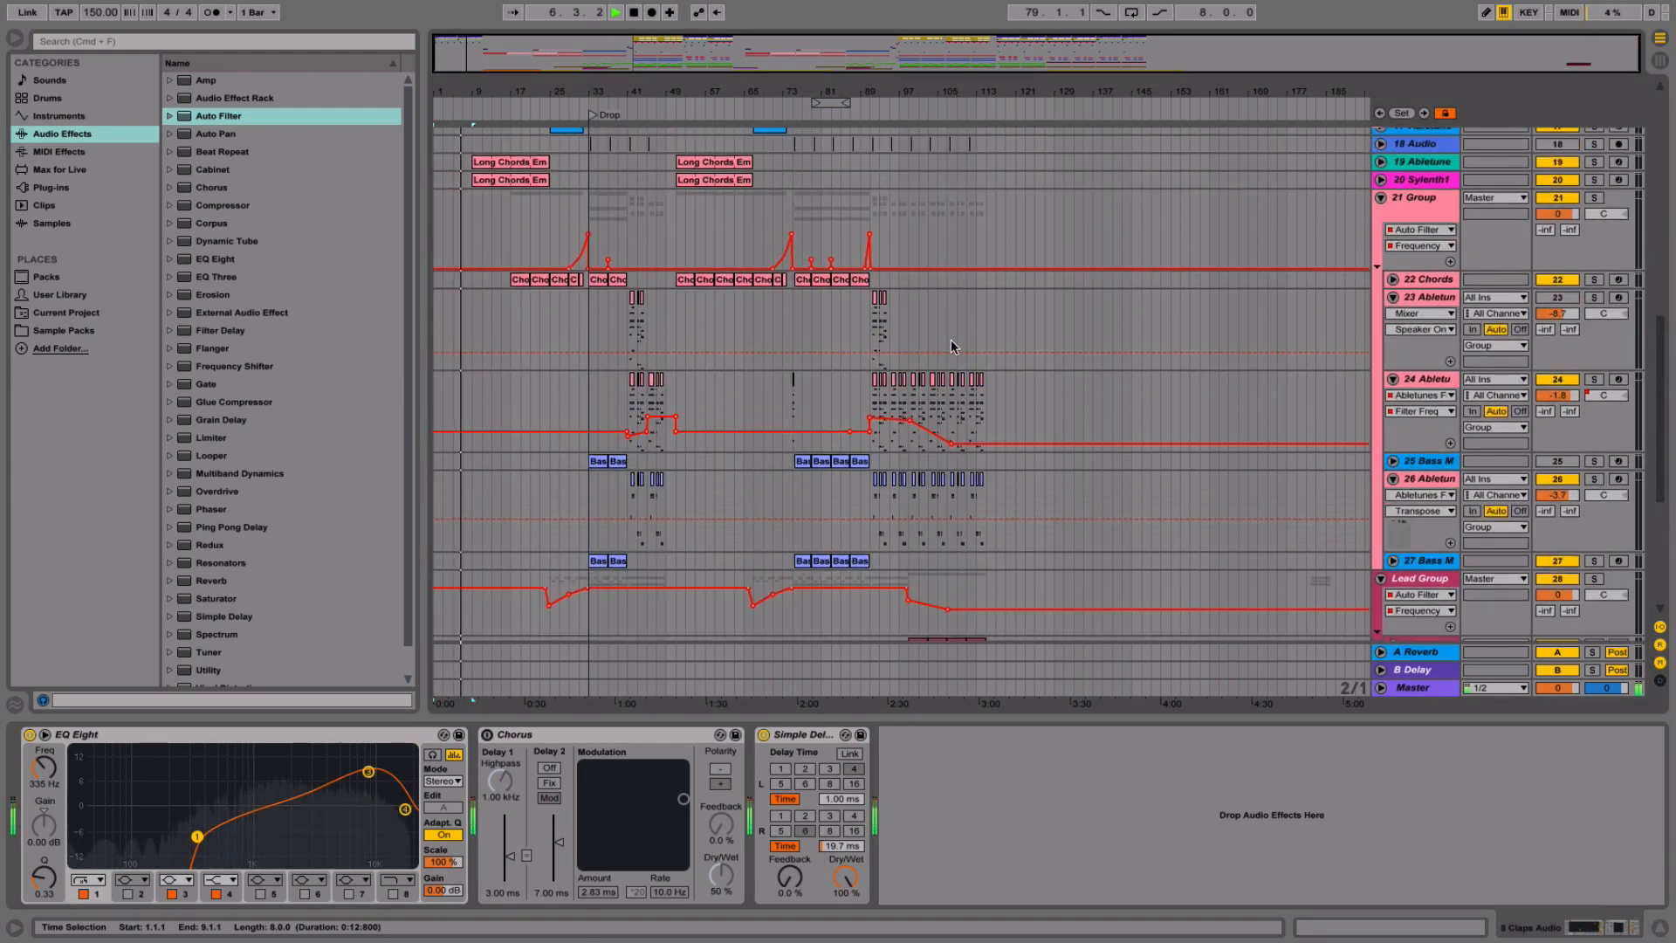
{"action": "scroll", "coordinate": [956, 350], "scroll_direction": "up", "scroll_amount": 1}
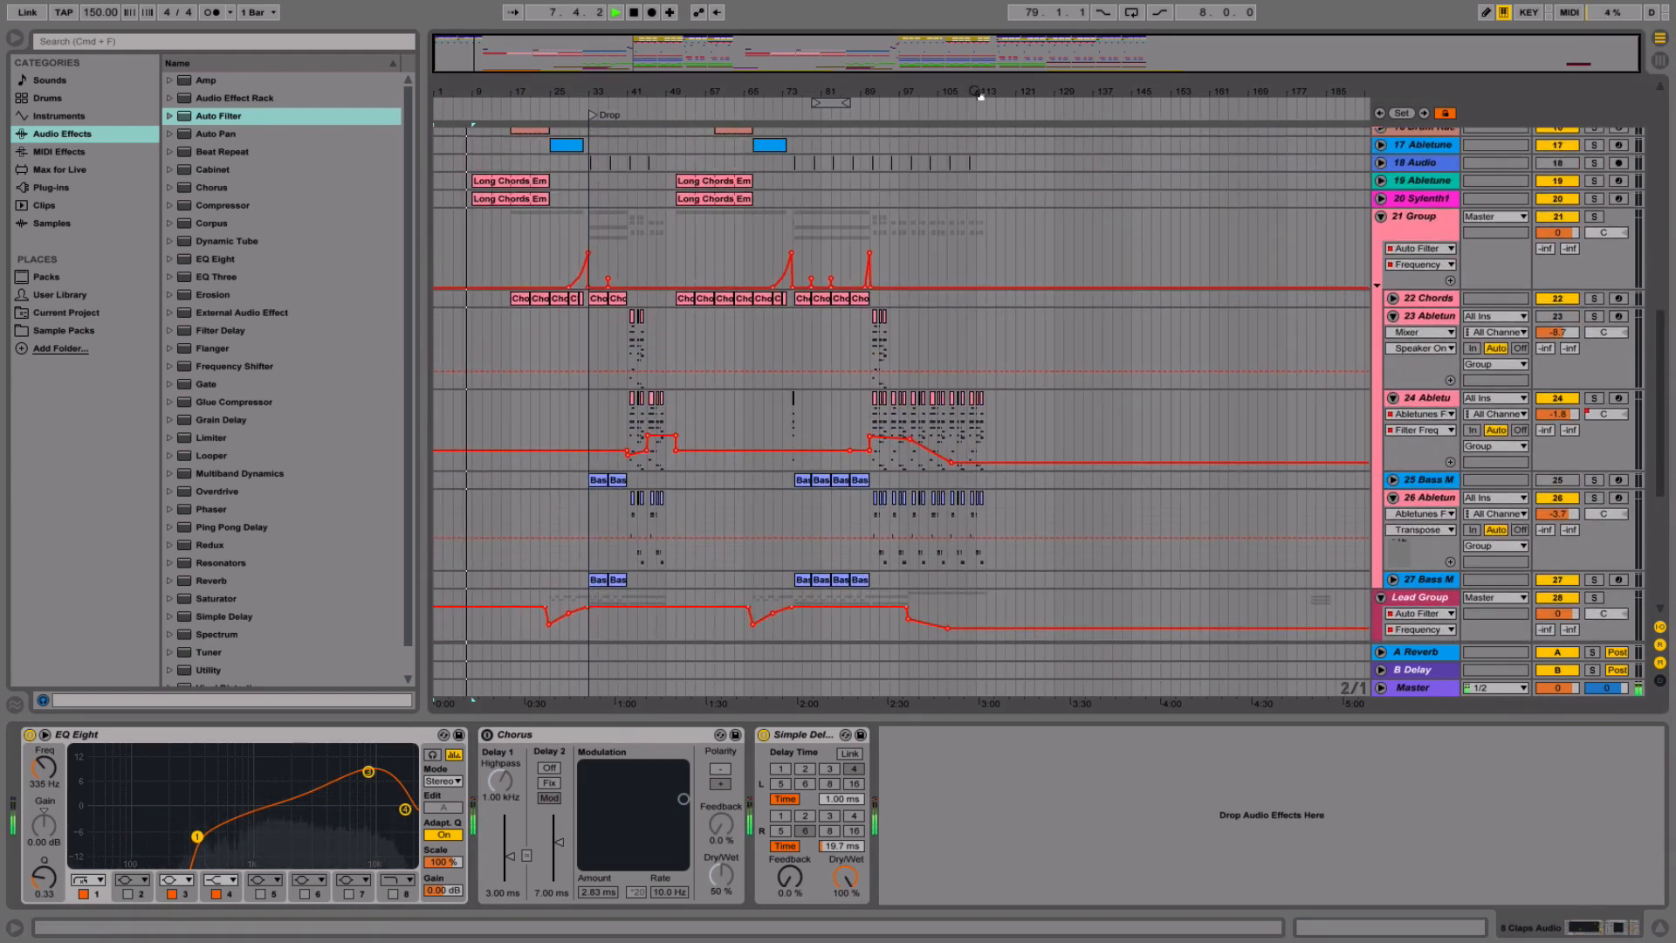
{"action": "key", "text": "space"}
{"action": "left_click_drag", "start_coordinate": [975, 92], "coordinate": [1124, 157]}
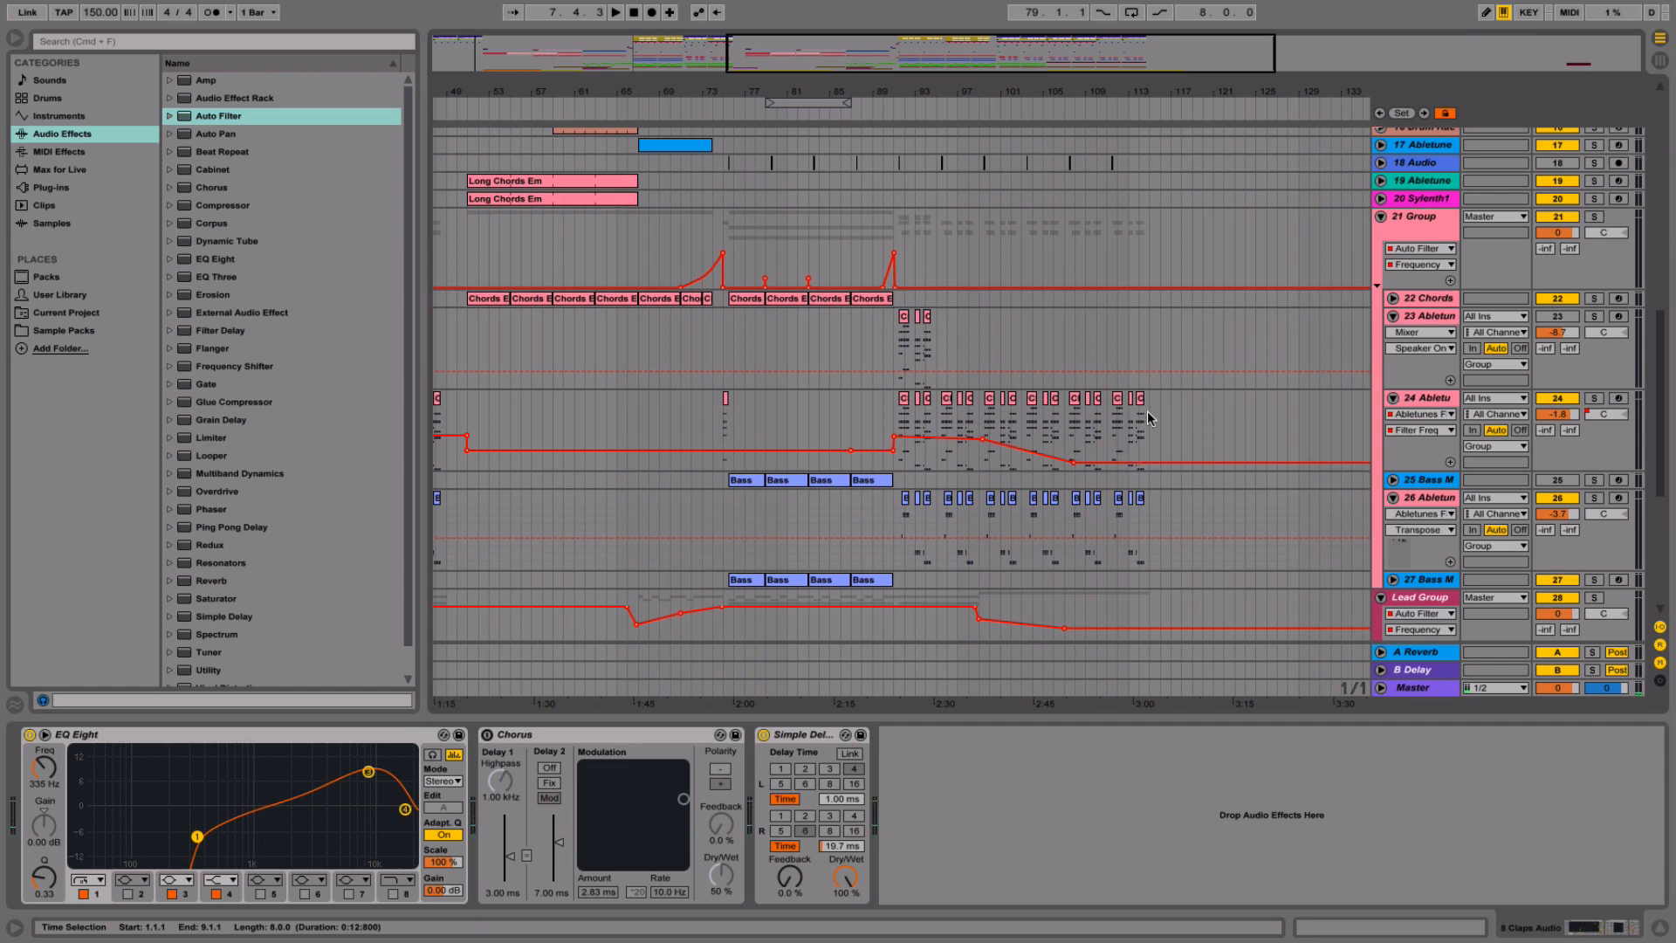
{"action": "left_click", "coordinate": [1148, 428]}
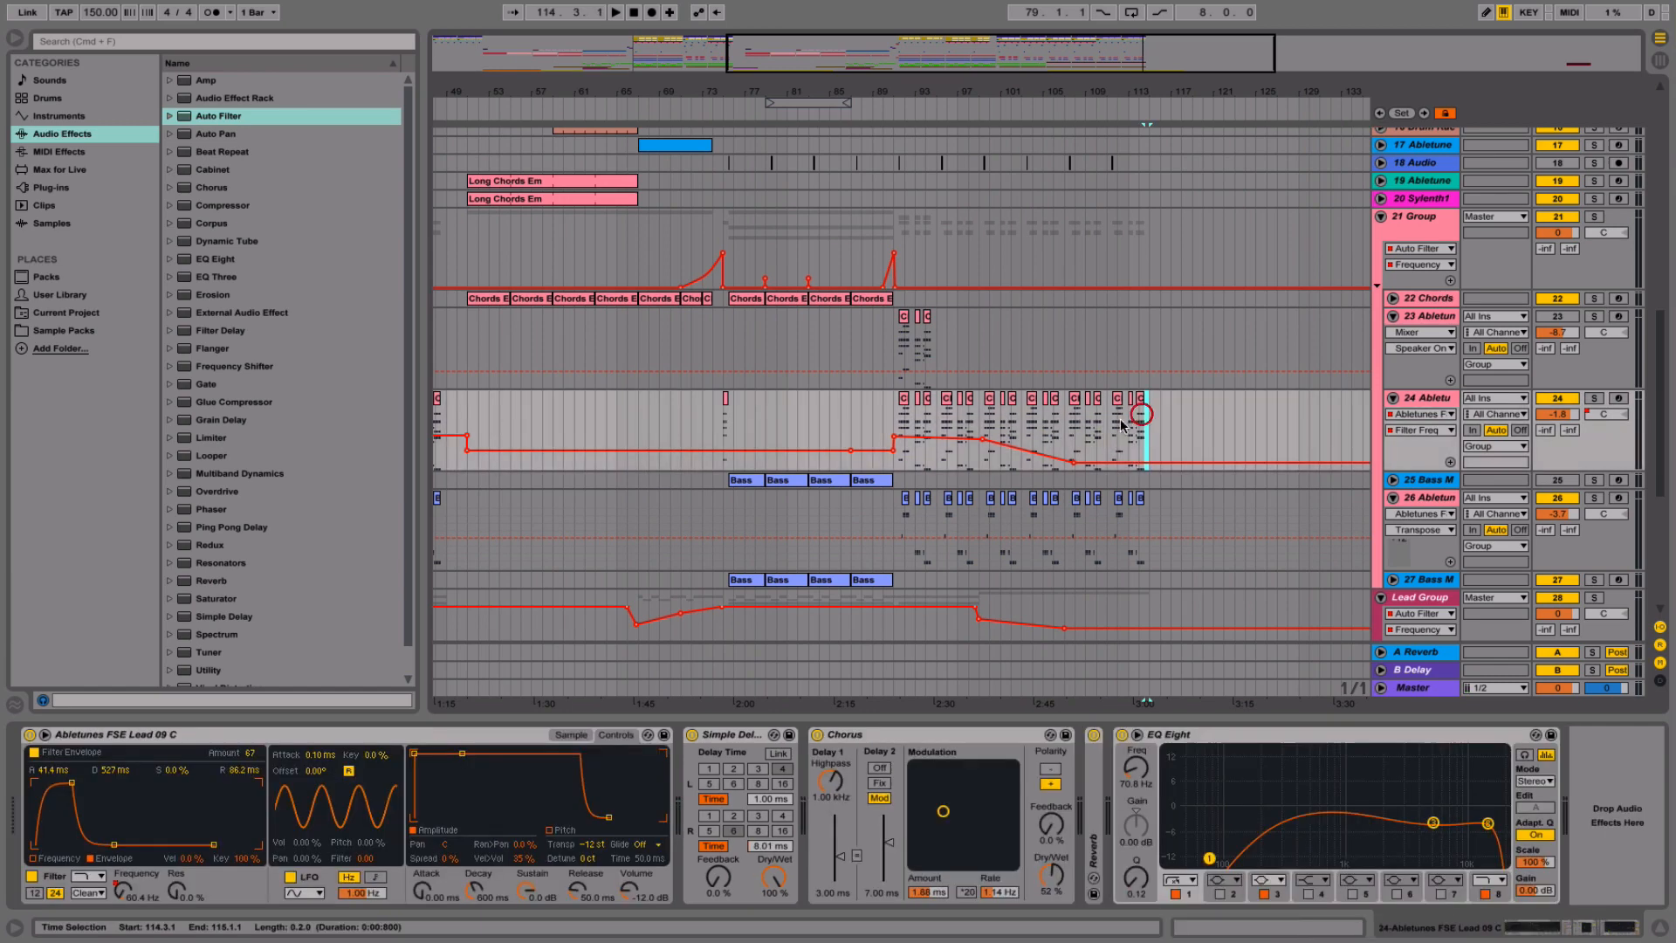
{"action": "key", "text": "space"}
{"action": "left_click_drag", "start_coordinate": [1105, 431], "coordinate": [1148, 425]}
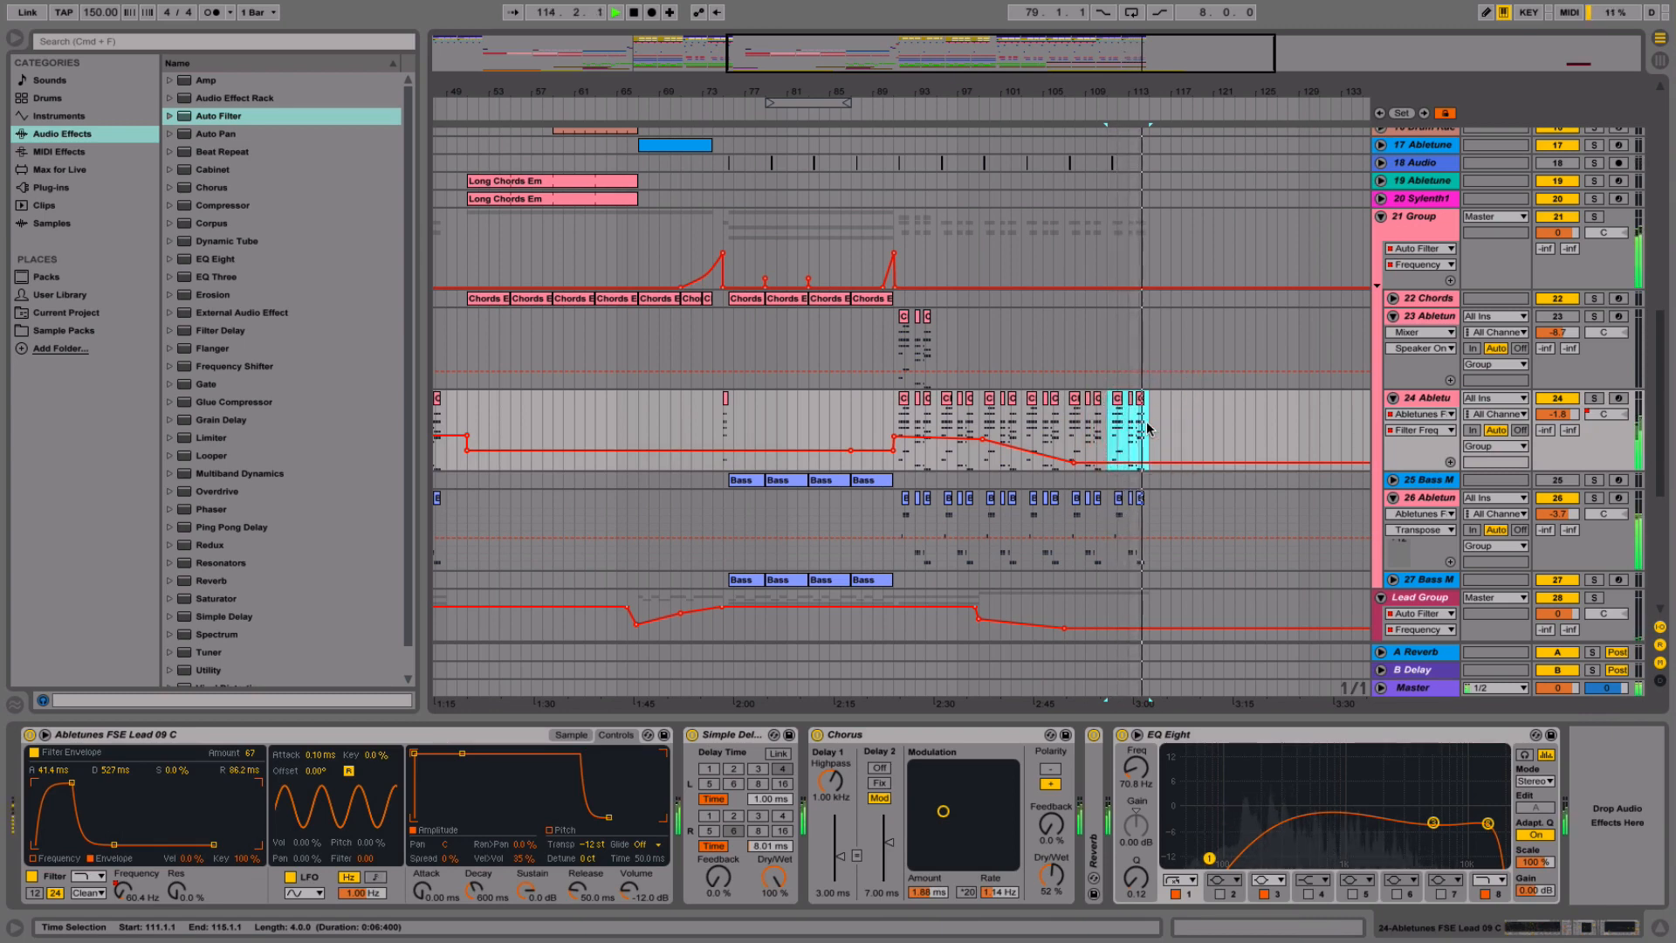
{"action": "left_click", "coordinate": [1150, 509], "text": "shift"}
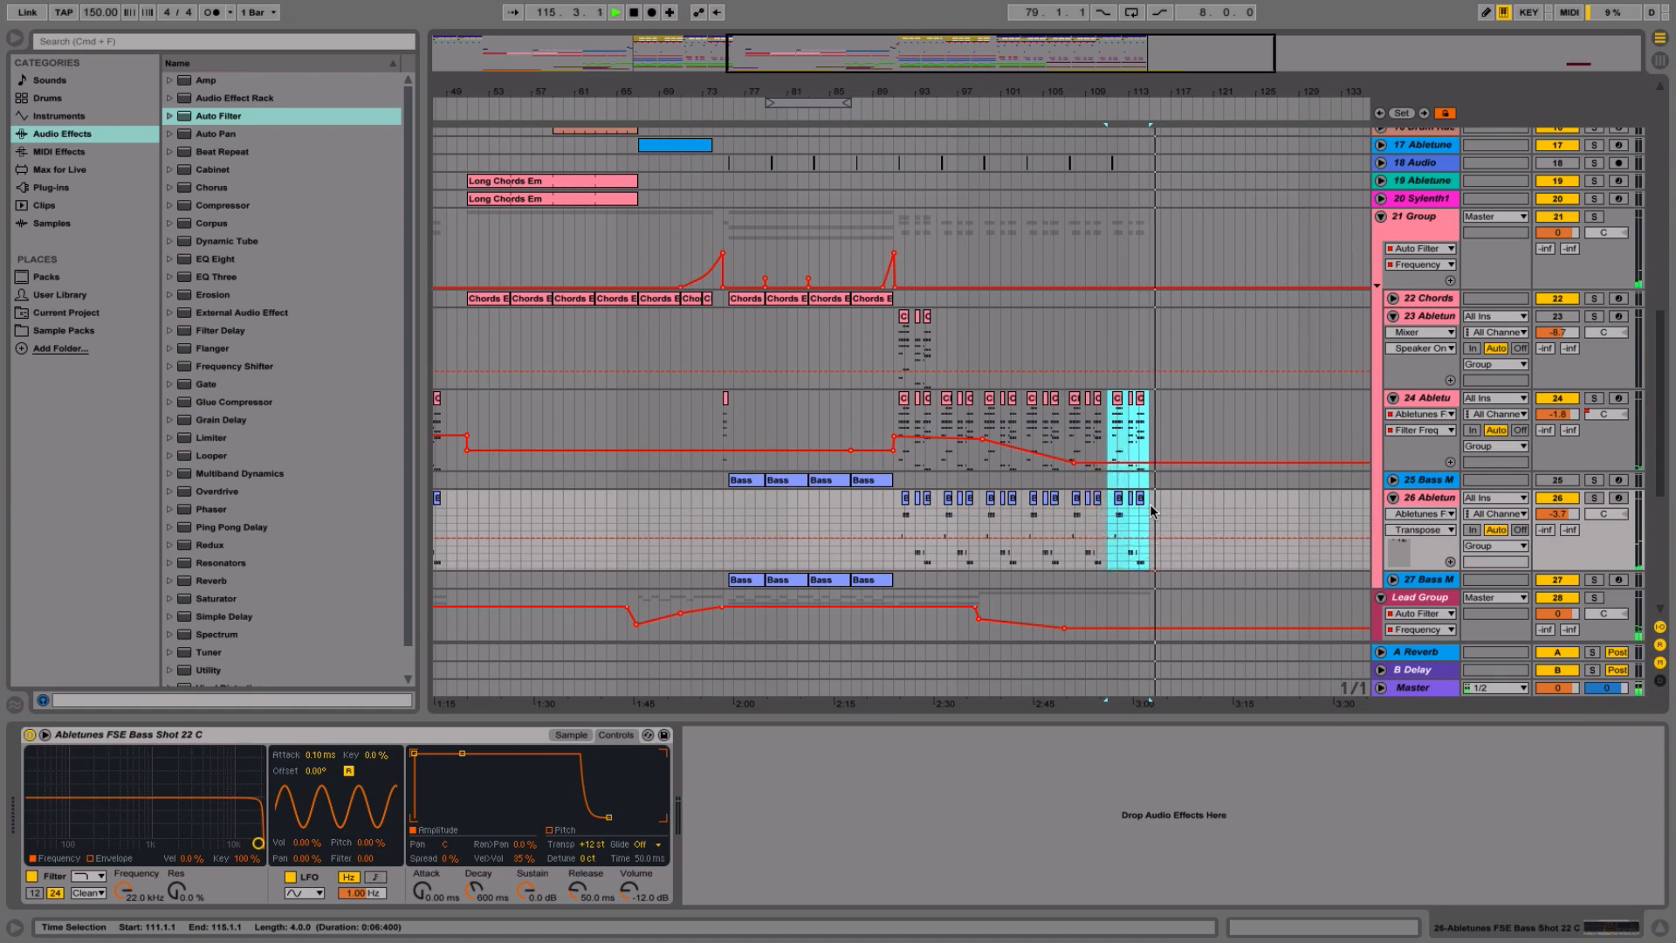
{"action": "scroll", "coordinate": [1150, 506], "scroll_direction": "right", "scroll_amount": 5}
{"action": "scroll", "coordinate": [1150, 506], "scroll_direction": "left", "scroll_amount": 10}
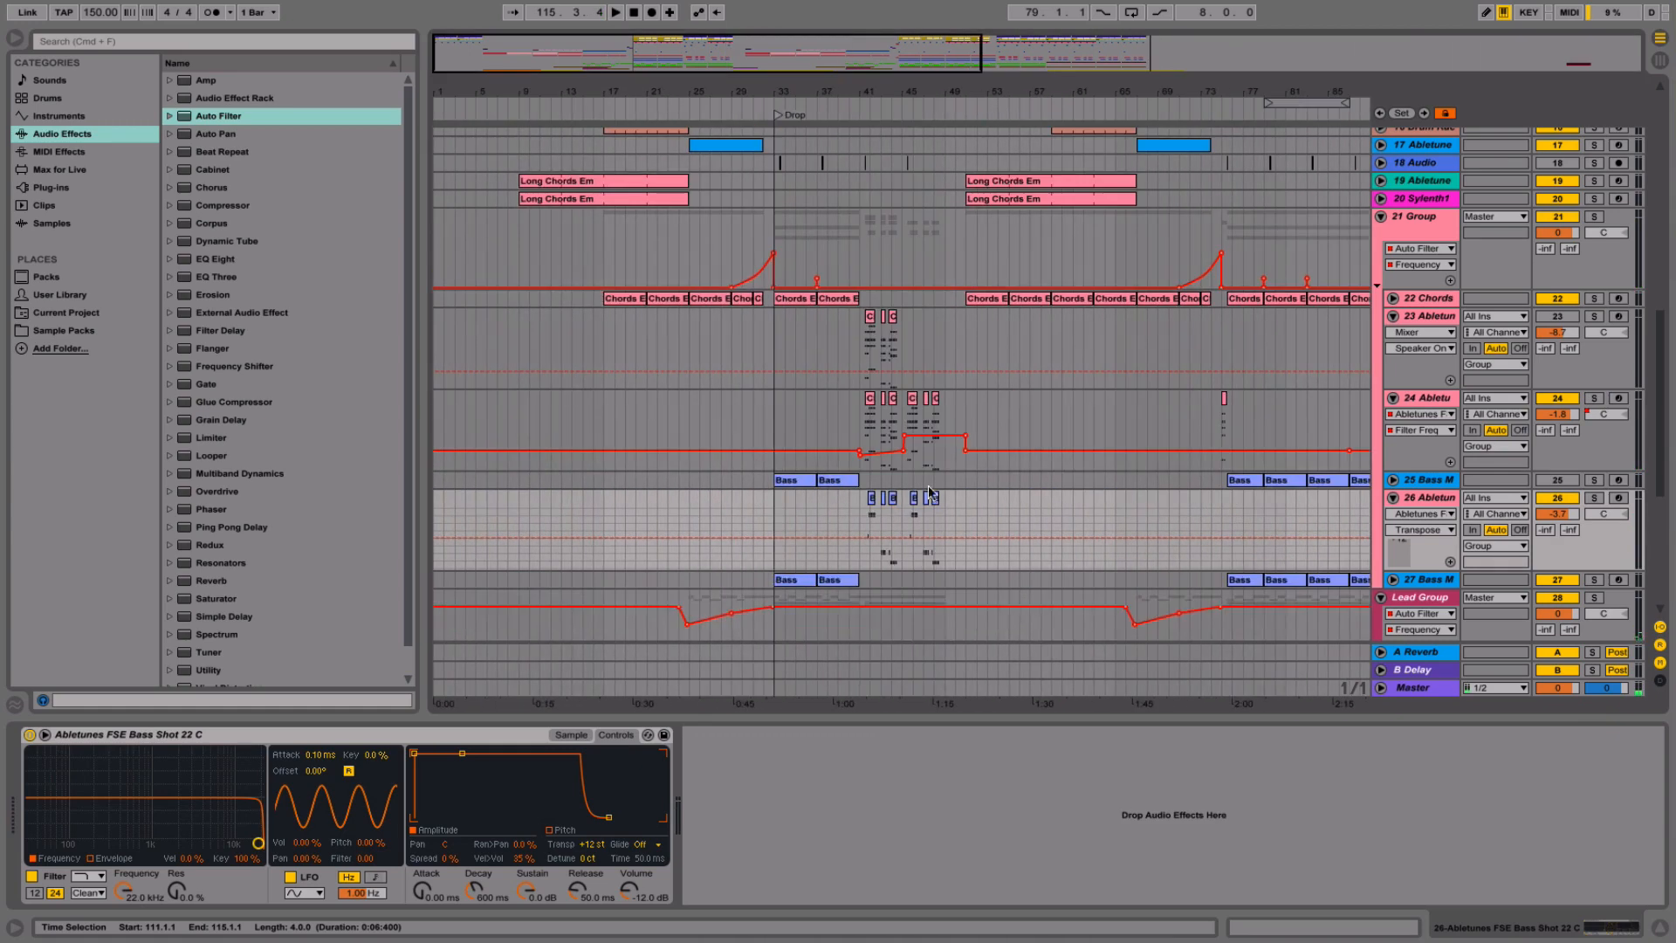
{"action": "left_click", "coordinate": [436, 440]}
{"action": "key", "text": "ctrl+v"}
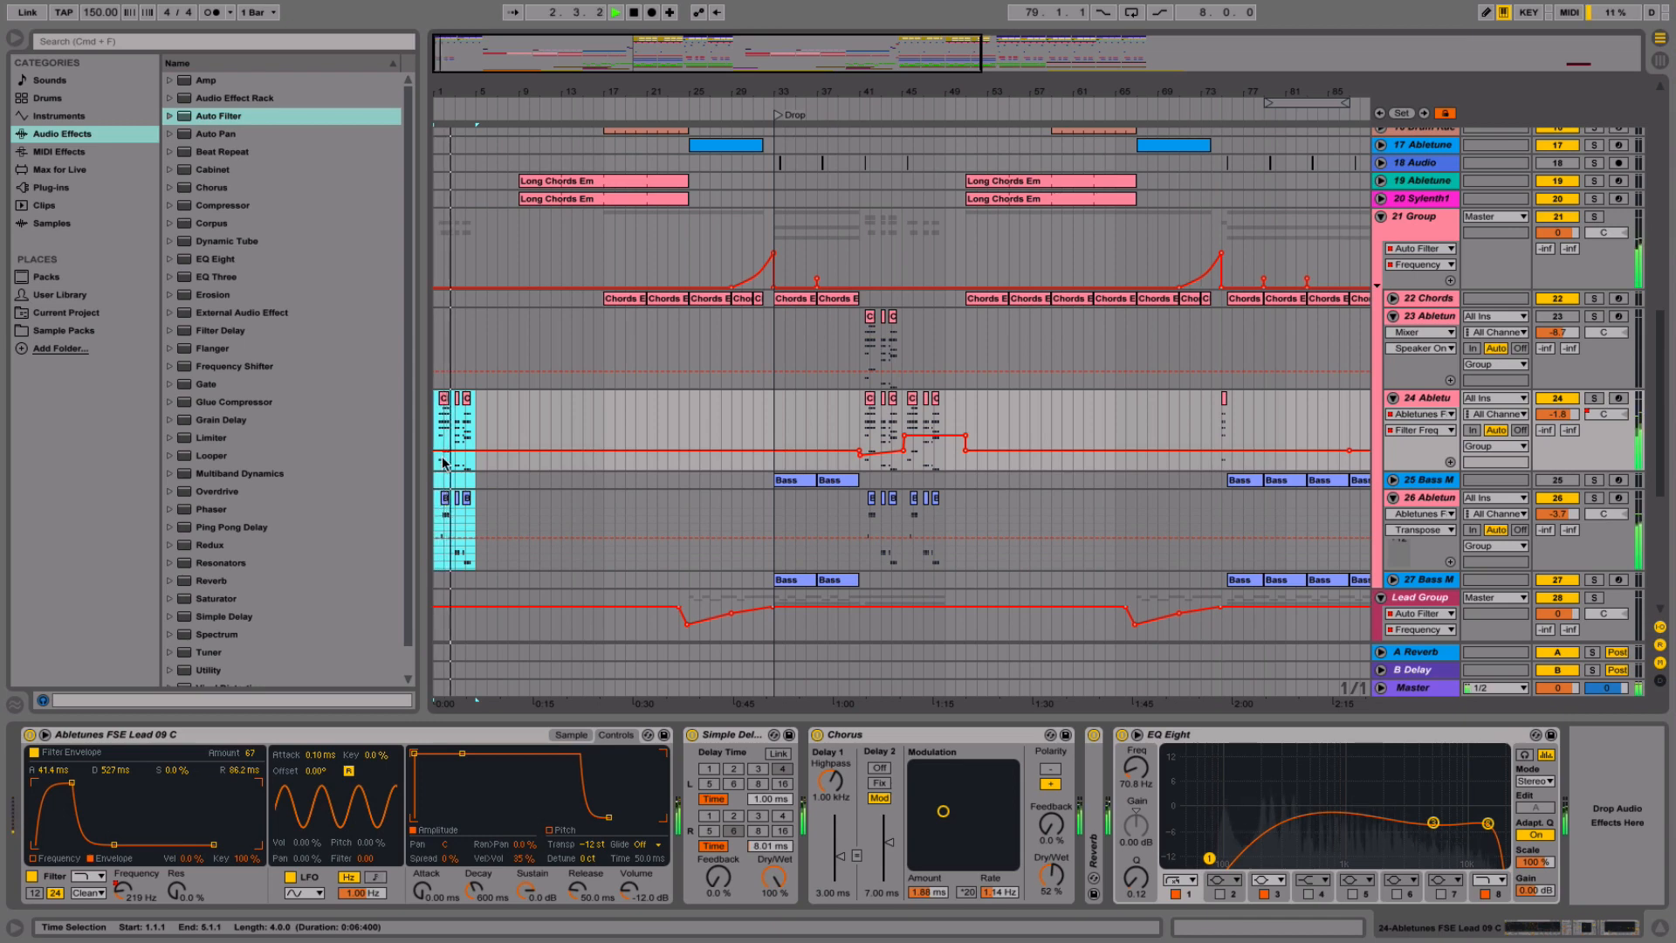
{"action": "key", "text": "ctrl+d"}
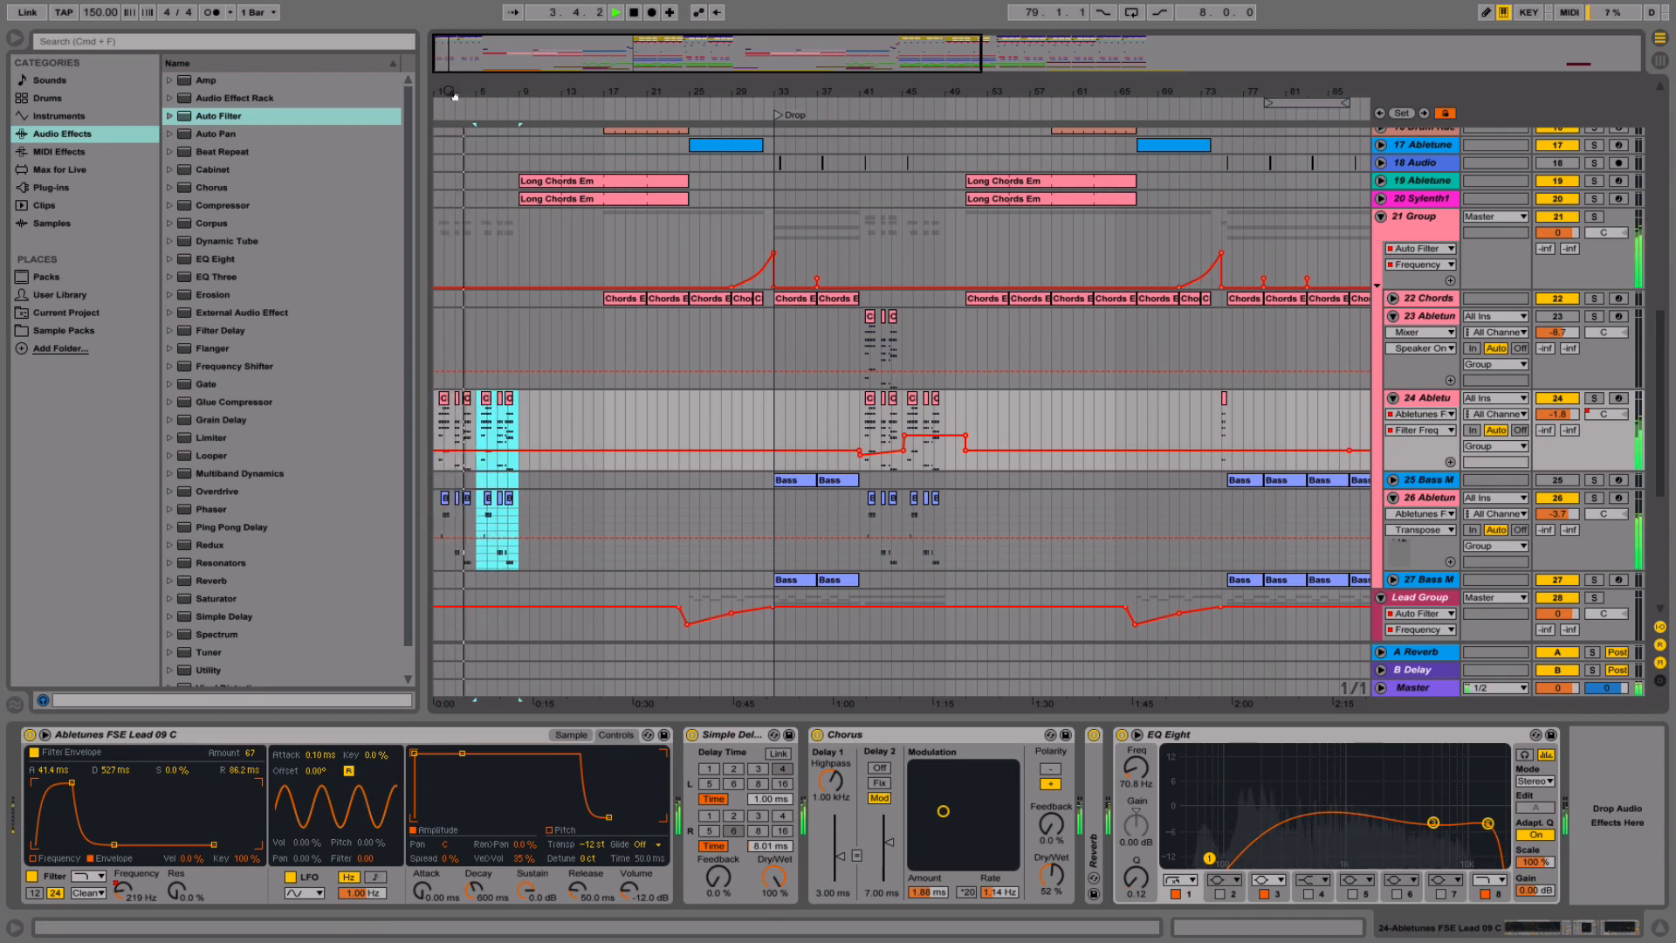
- Extend the first bass clip of each four-bar phrase on track 26 so they start at 1.3.1 and 5.3.1
{"action": "left_click_drag", "start_coordinate": [443, 91], "coordinate": [443, 166]}
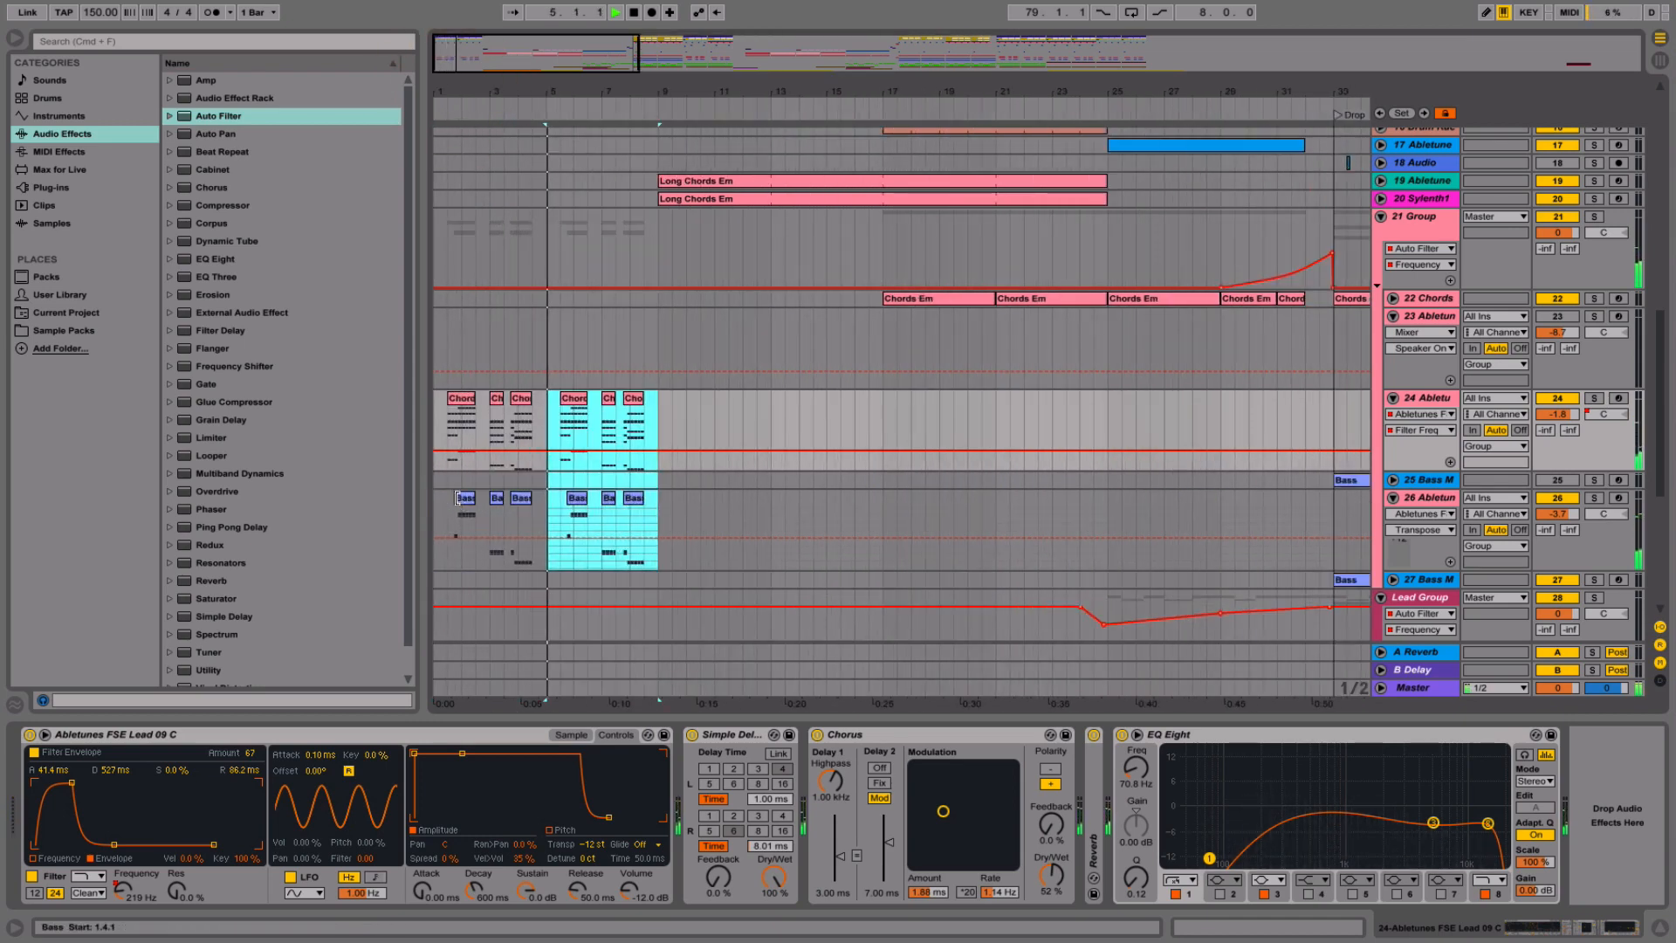
{"action": "left_click", "coordinate": [460, 502]}
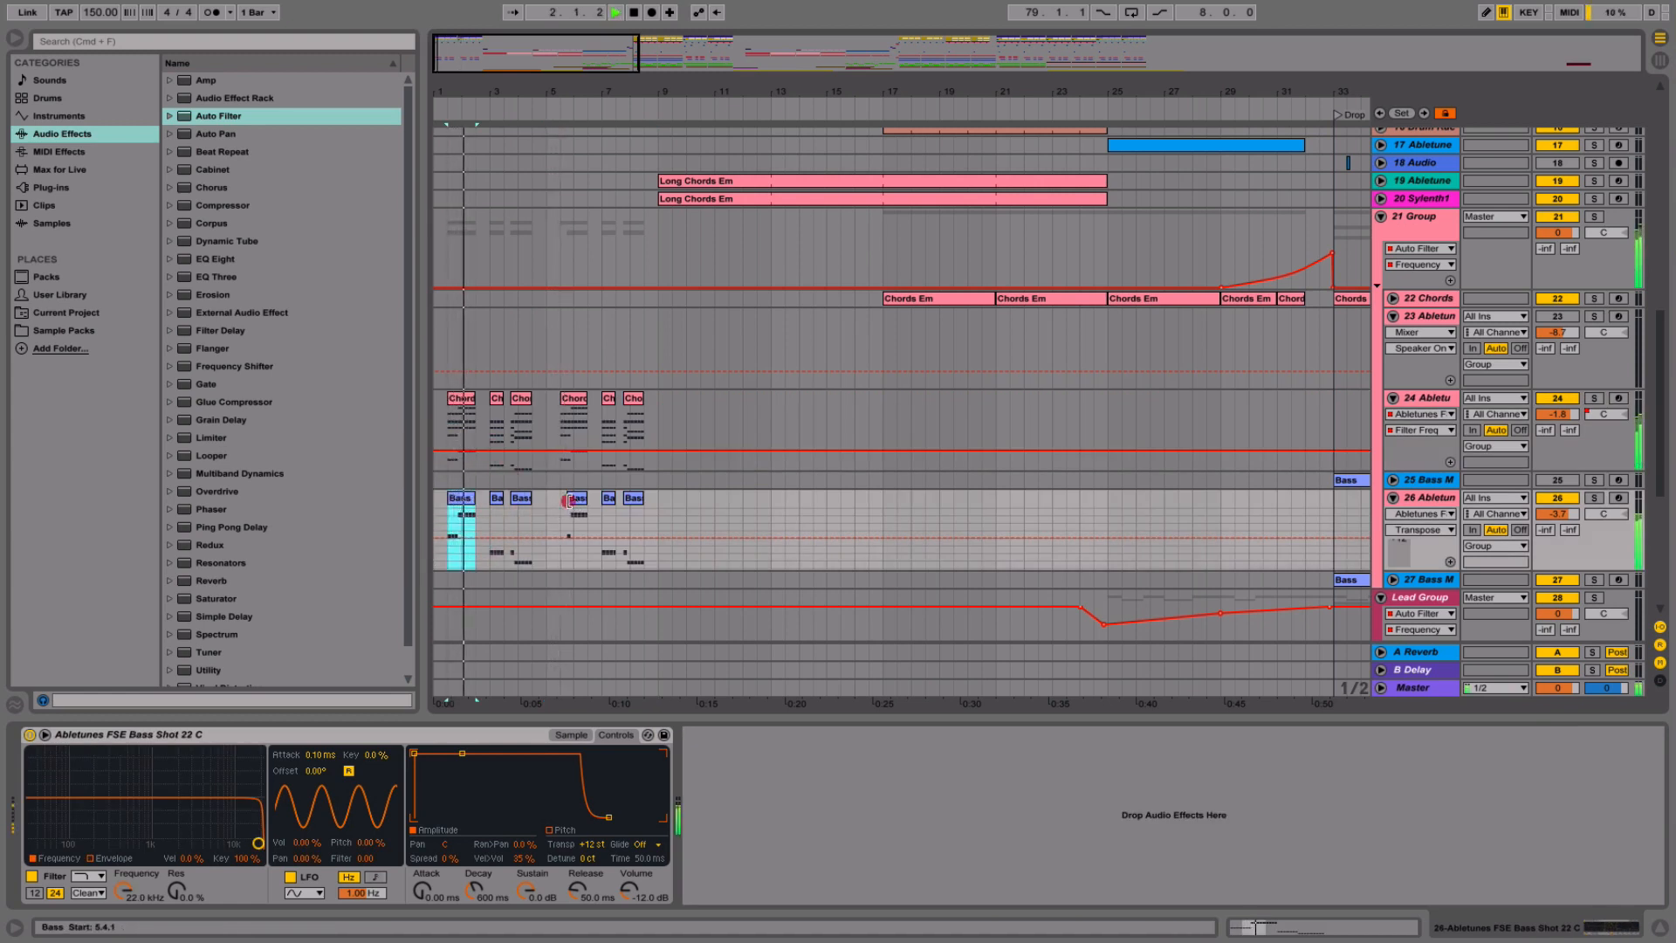
{"action": "left_click_drag", "start_coordinate": [571, 506], "coordinate": [562, 506]}
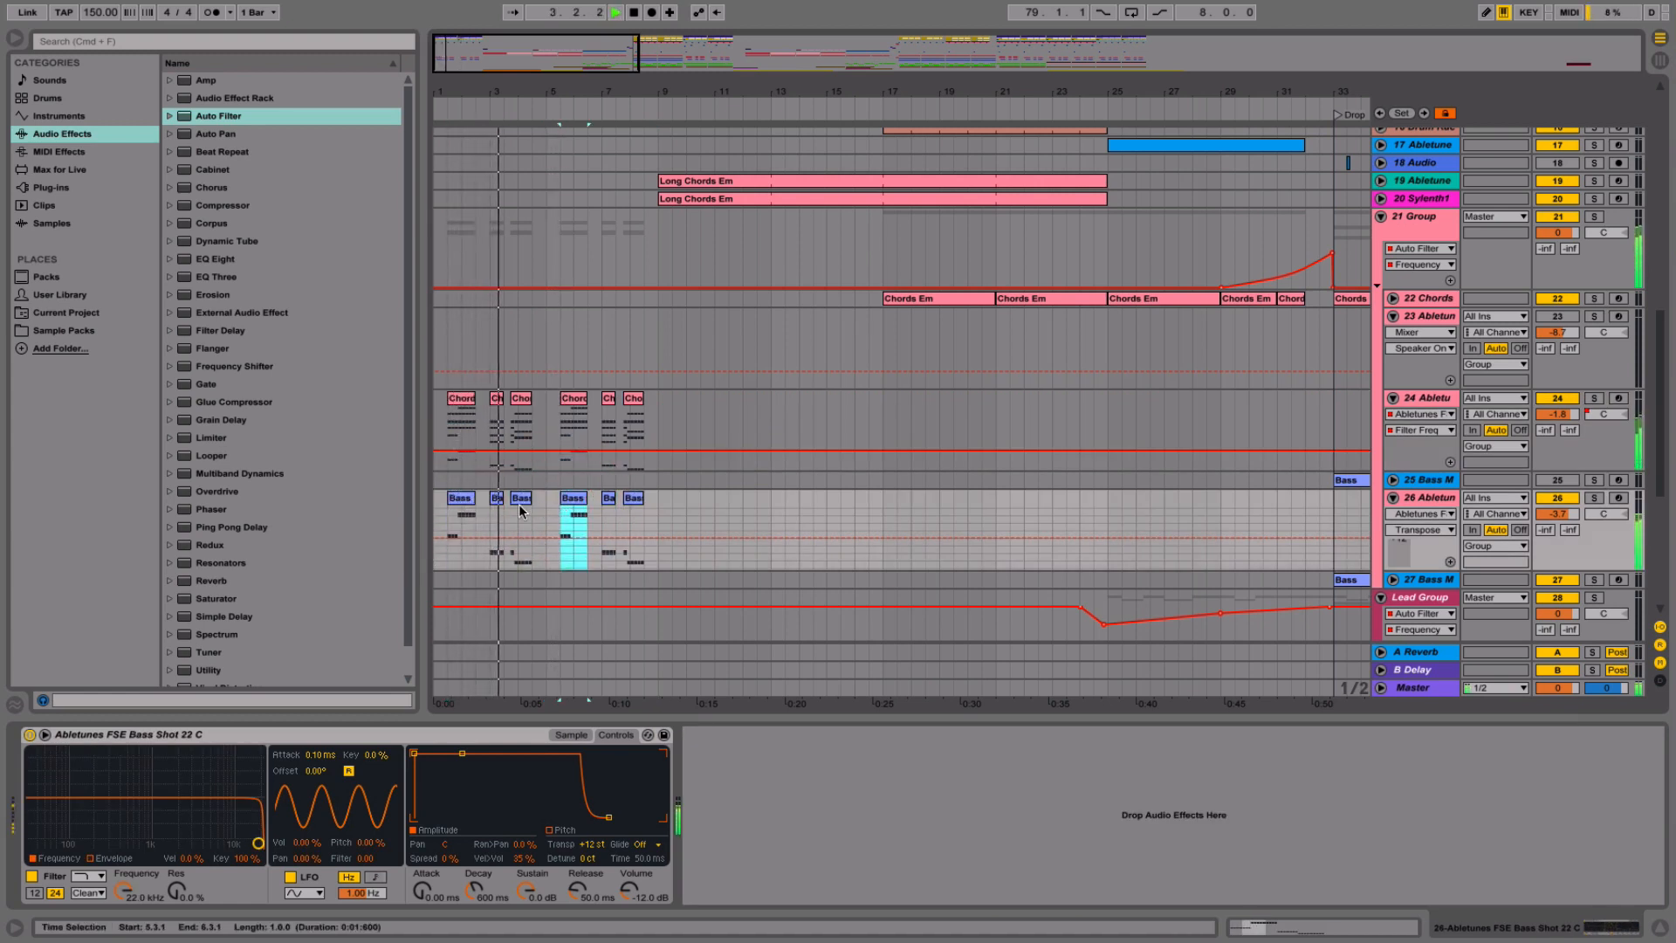
{"action": "left_click", "coordinate": [459, 505]}
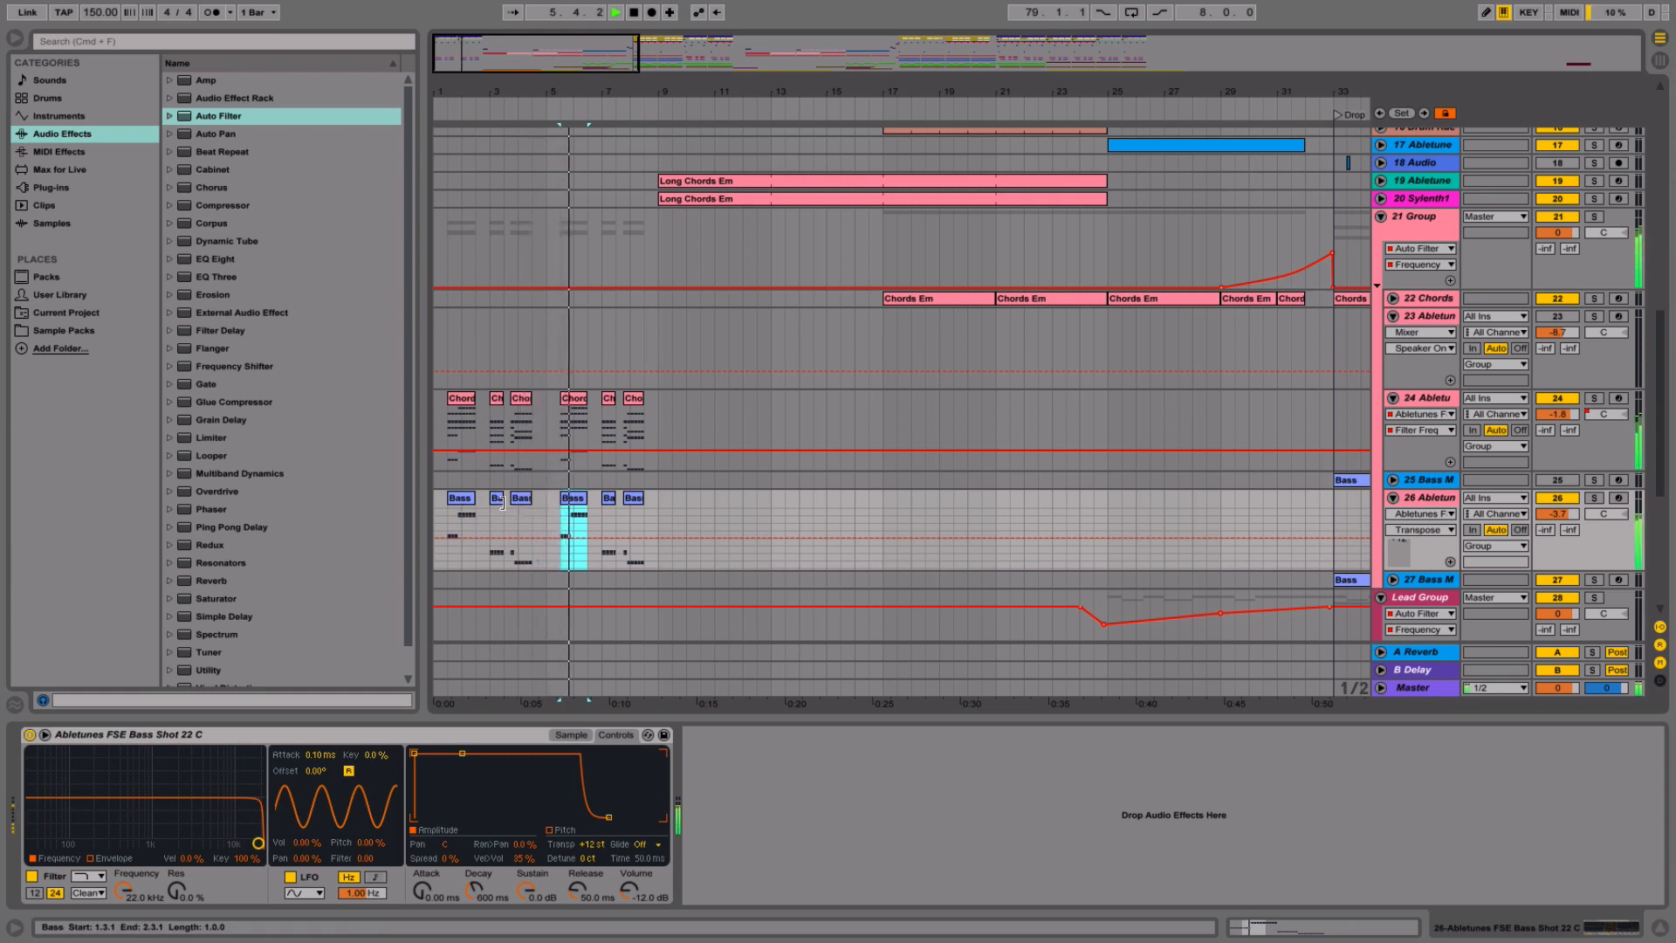
- Hide the device view, then lengthen and shift the first Birds Road Noises clip on track 38 to span bar 1 to about bar 20
{"action": "left_click", "coordinate": [1661, 927]}
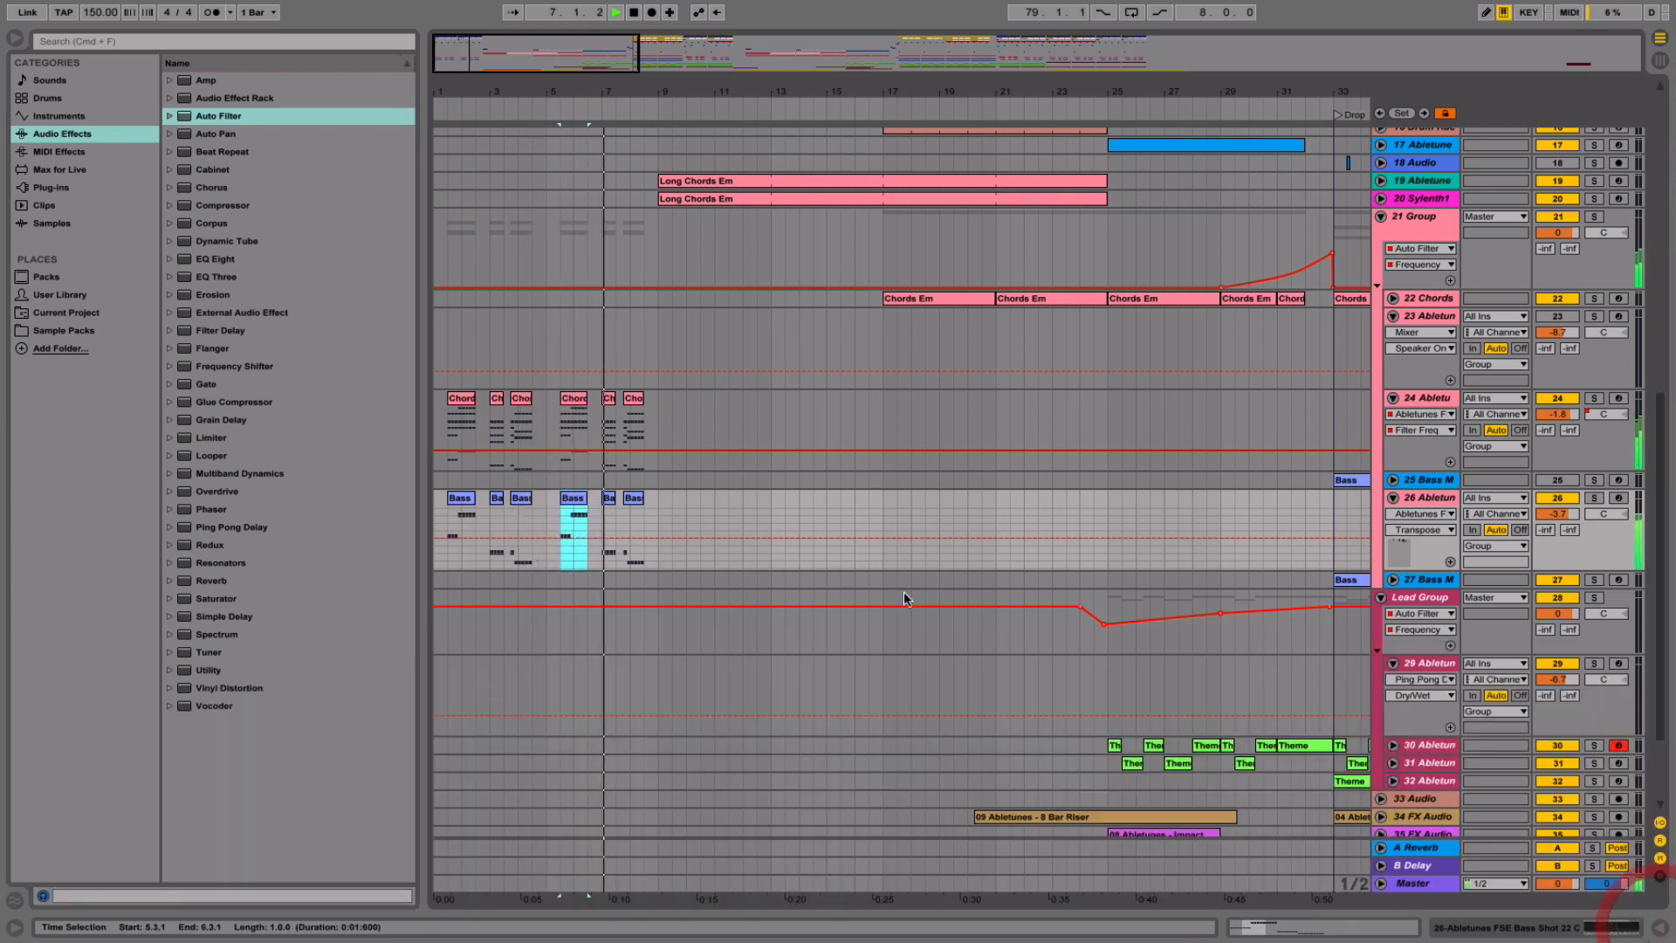
{"action": "left_click_drag", "start_coordinate": [790, 89], "coordinate": [790, 32]}
{"action": "key", "text": "space"}
{"action": "scroll", "coordinate": [1471, 827], "scroll_direction": "down", "scroll_amount": 3}
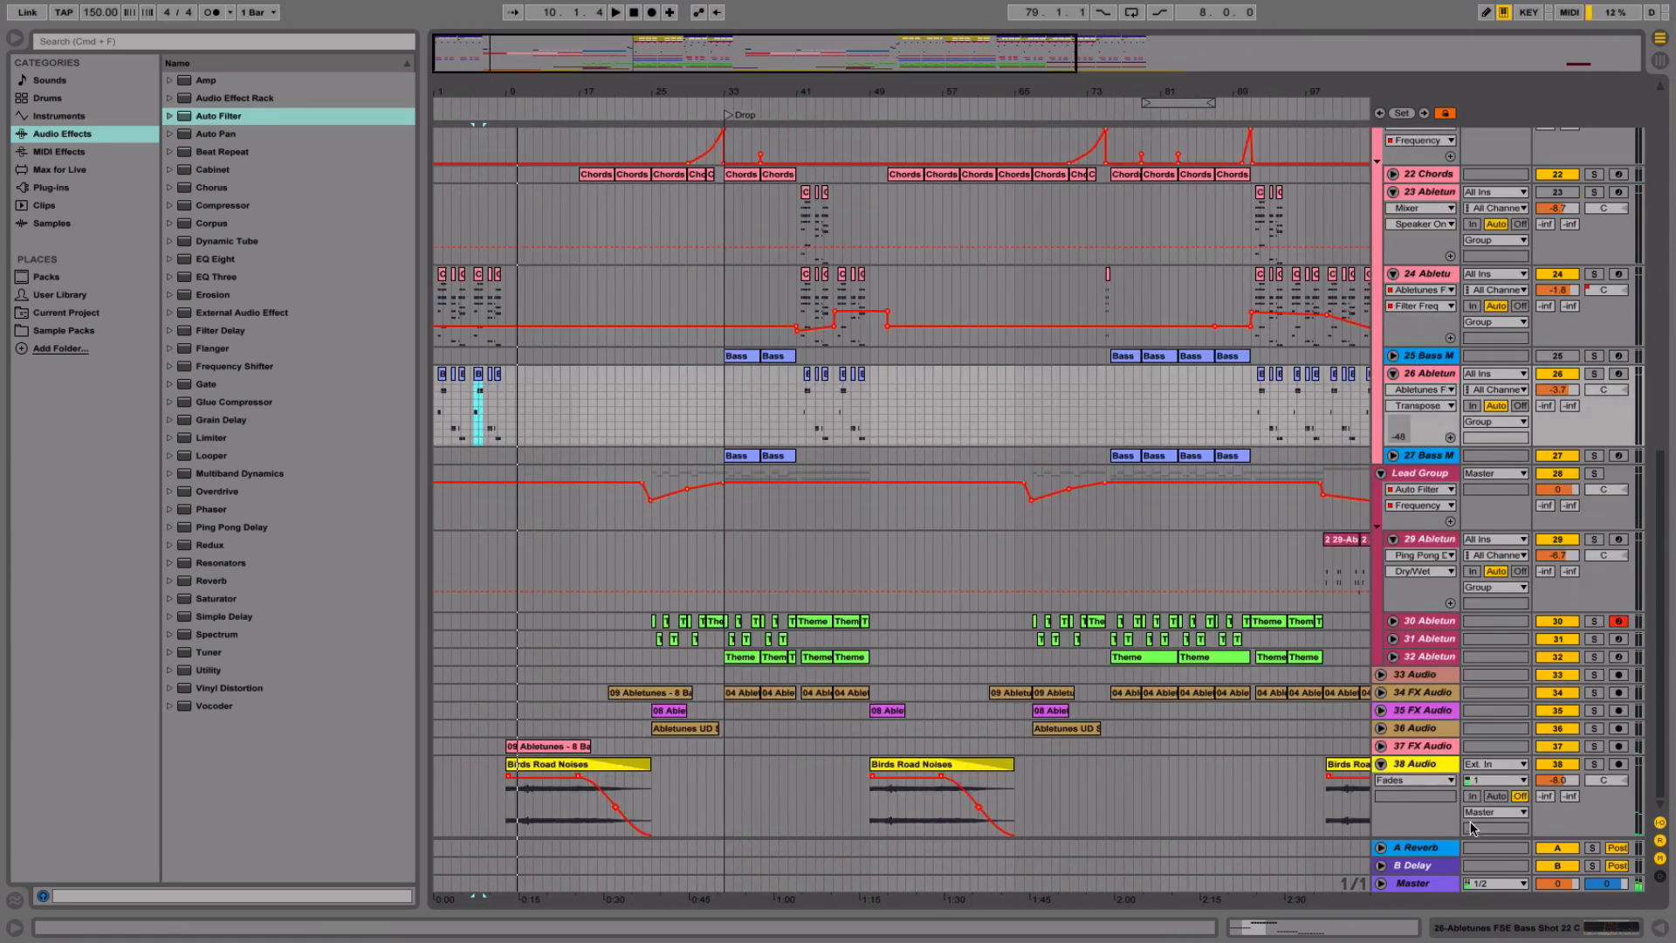
{"action": "left_click", "coordinate": [529, 770]}
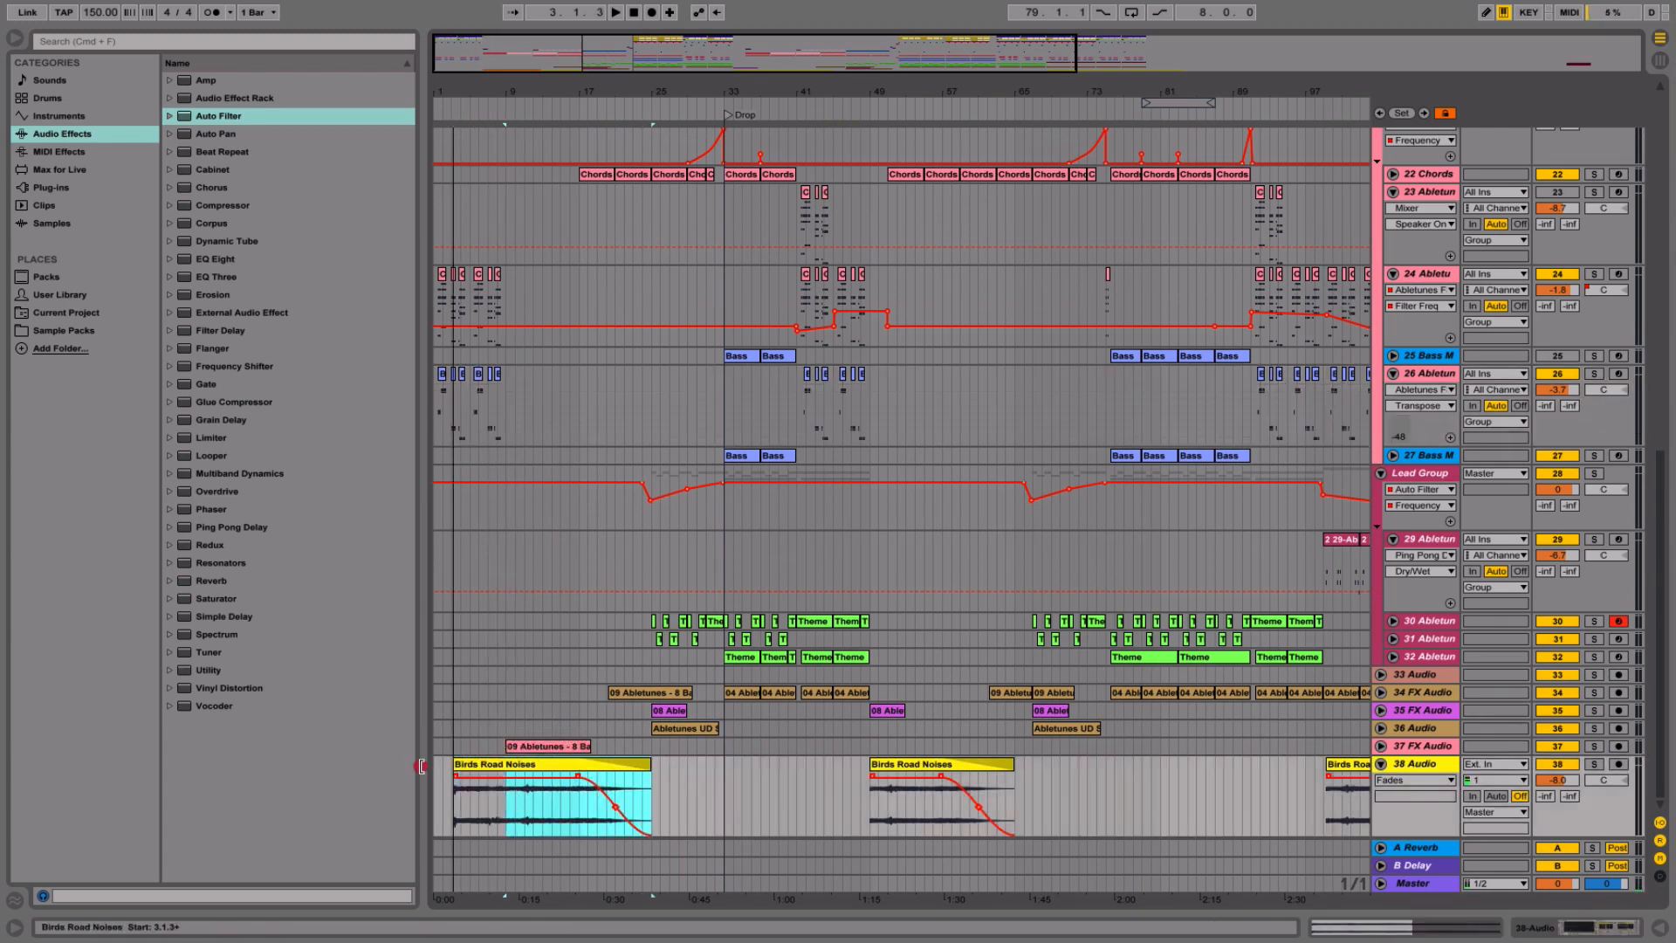
{"action": "left_click_drag", "start_coordinate": [534, 766], "coordinate": [461, 765]}
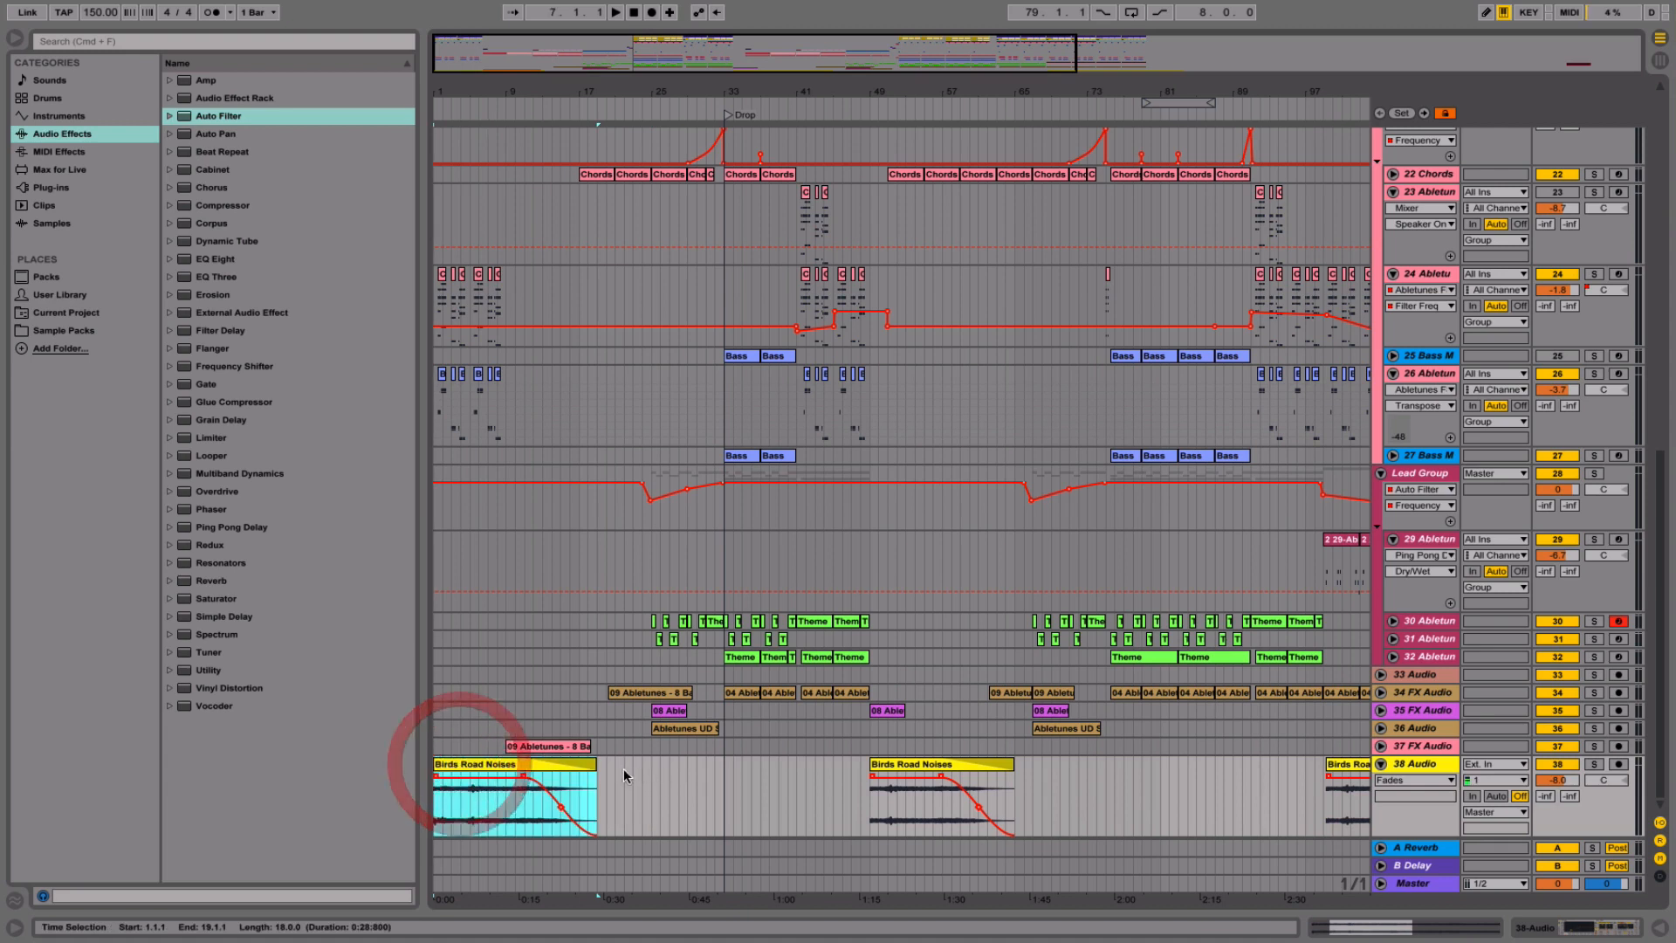
{"action": "key", "text": "space"}
{"action": "mouse_move", "coordinate": [597, 766]}
{"action": "left_mouse_down"}
{"action": "mouse_move", "coordinate": [631, 766]}
{"action": "mouse_move", "coordinate": [615, 767]}
{"action": "left_mouse_up"}
- Unfold the FX and audio tracks 34 to 37 to show their waveforms
{"action": "left_click", "coordinate": [1380, 746]}
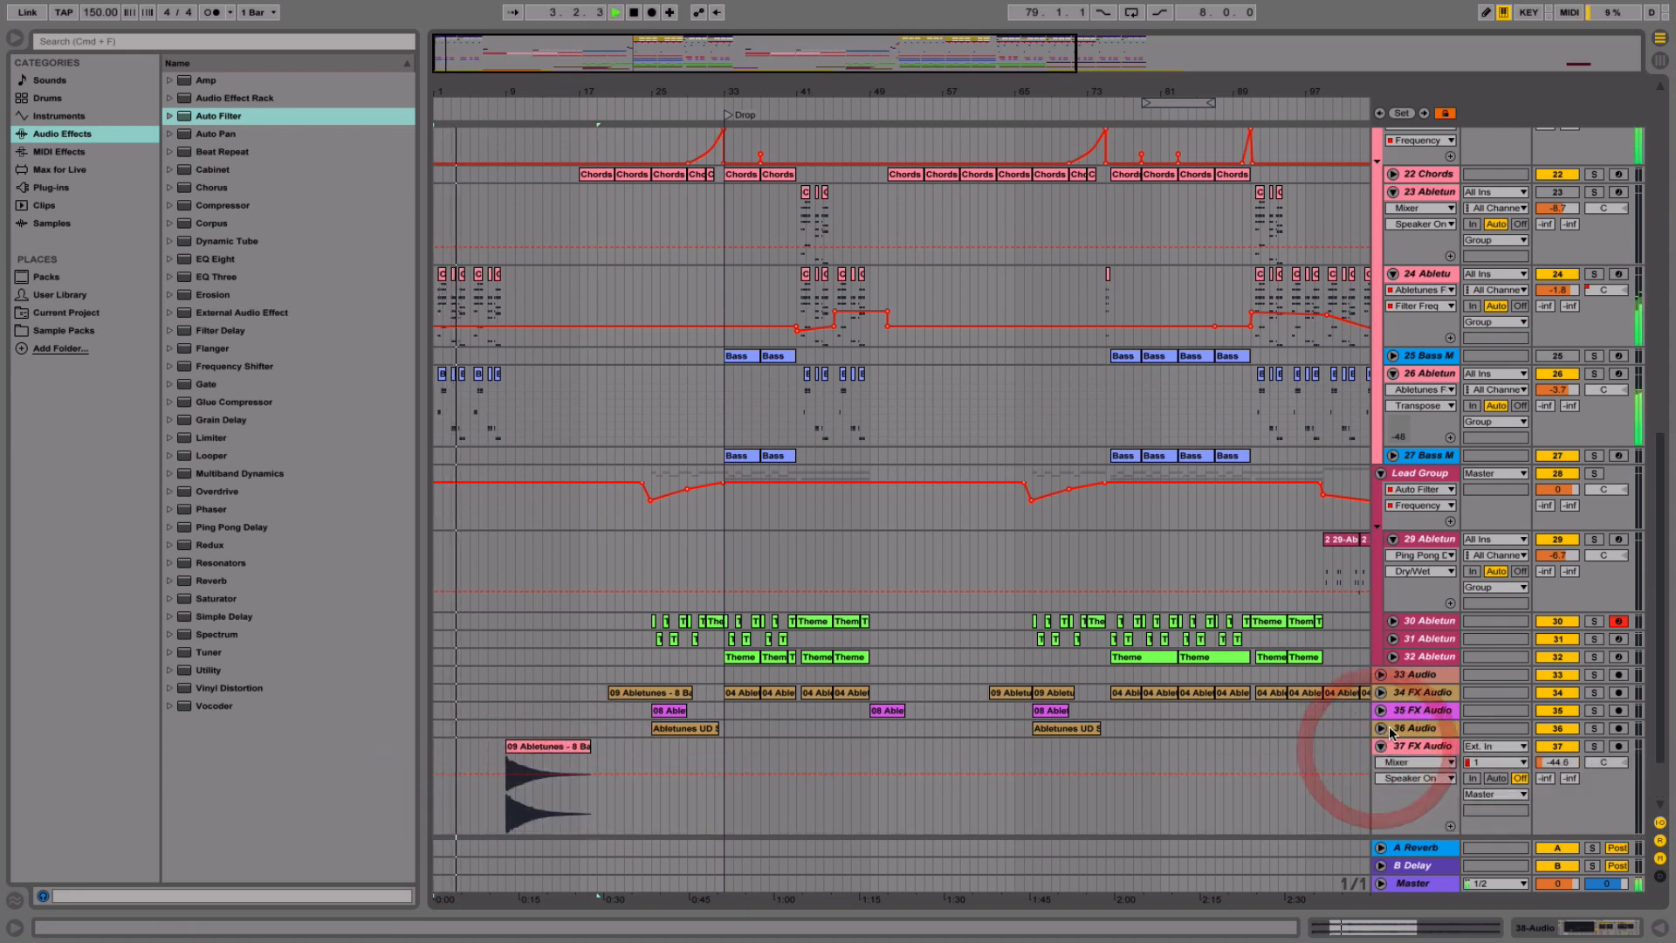
{"action": "left_click", "coordinate": [1382, 729]}
{"action": "left_click", "coordinate": [1381, 711]}
{"action": "left_click", "coordinate": [1381, 692]}
{"action": "scroll", "coordinate": [1264, 709], "scroll_direction": "up", "scroll_amount": 6}
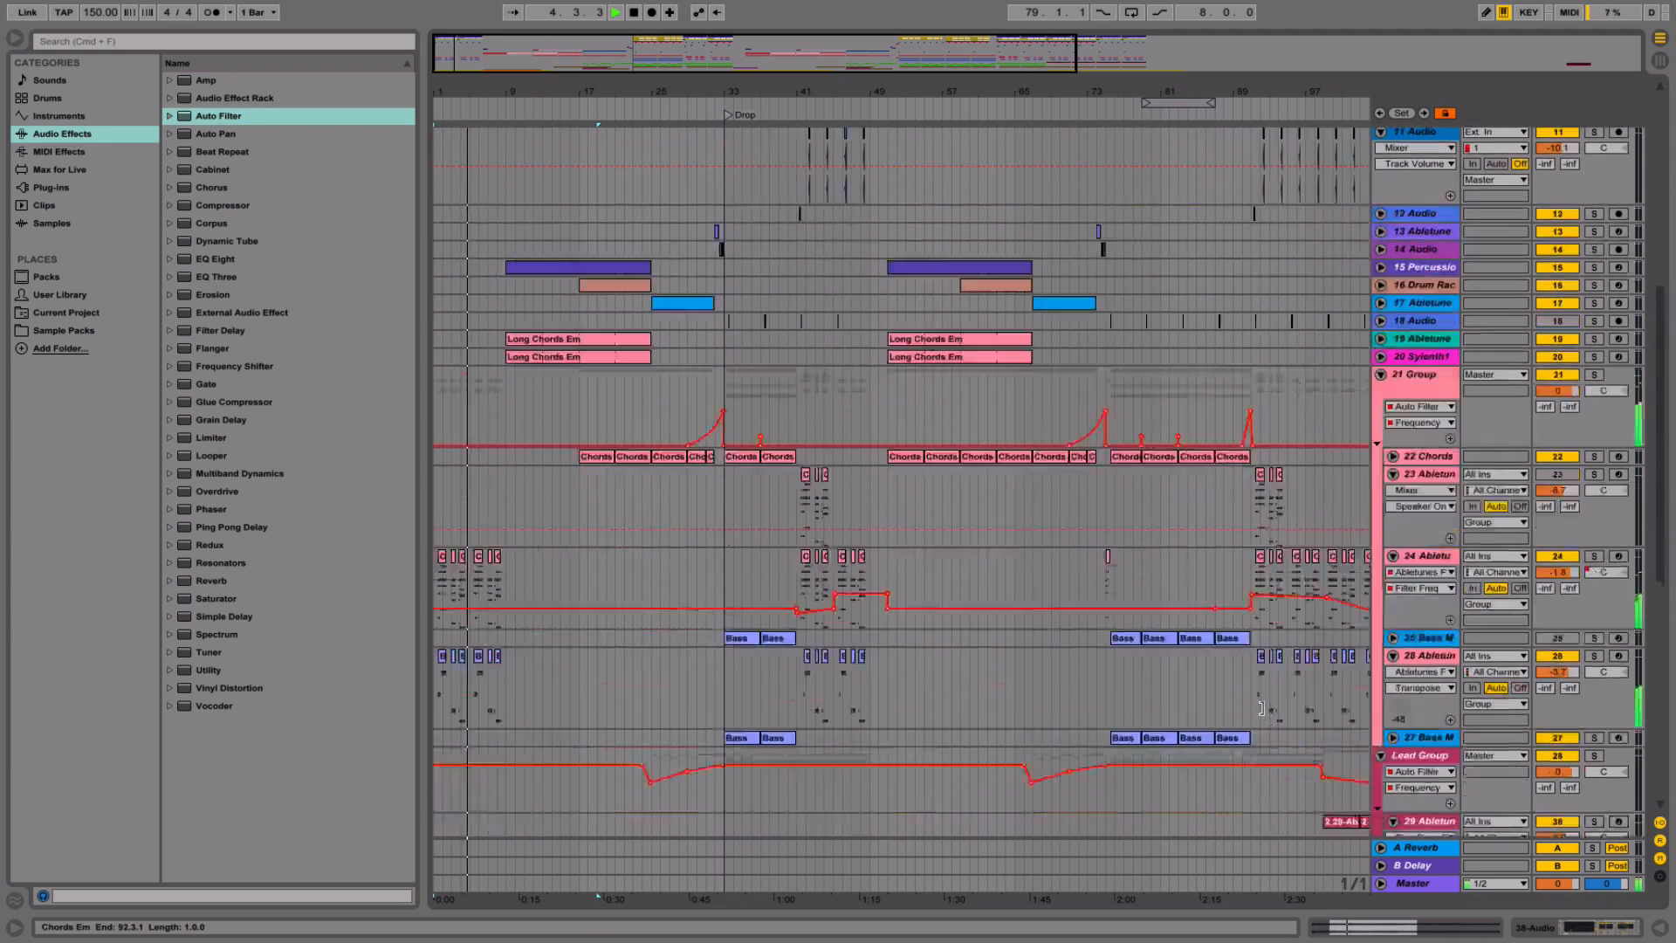
{"action": "scroll", "coordinate": [1262, 709], "scroll_direction": "down", "scroll_amount": 6}
- Copy the first 8 Bar Riser on track 34 into the intro so it peaks at bar 9, and play it from bar 6
{"action": "key", "text": "space"}
{"action": "left_click_drag", "start_coordinate": [643, 421], "coordinate": [490, 426]}
{"action": "left_click", "coordinate": [482, 444]}
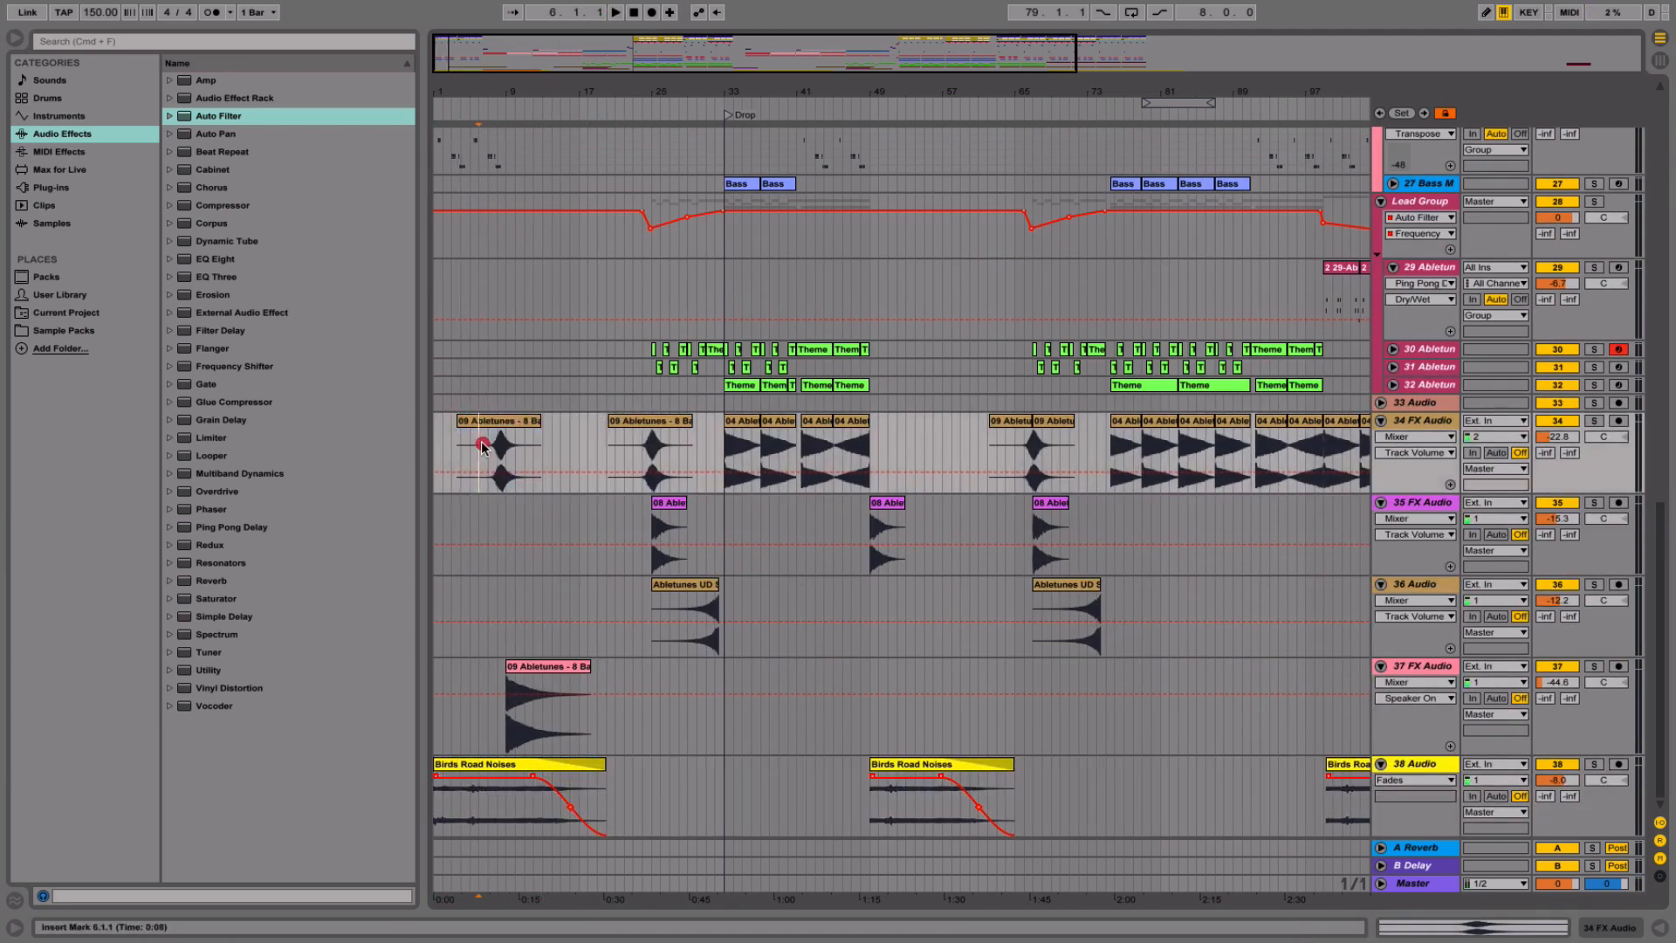
{"action": "key", "text": "space"}
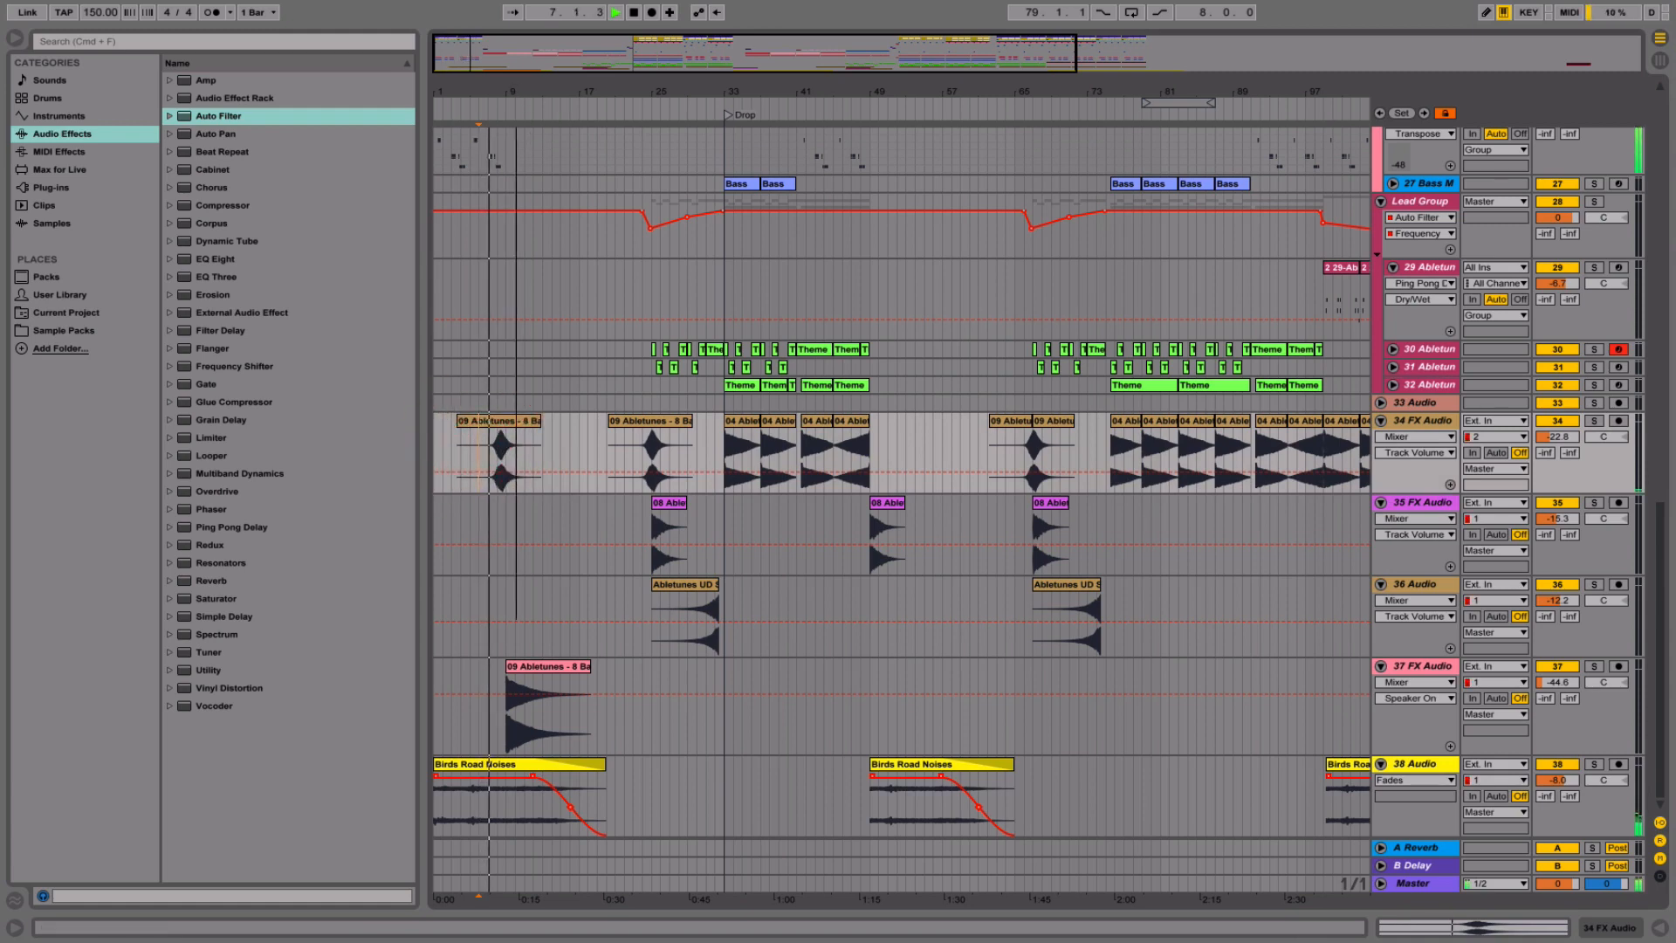
{"action": "left_click_drag", "start_coordinate": [516, 92], "coordinate": [550, 123]}
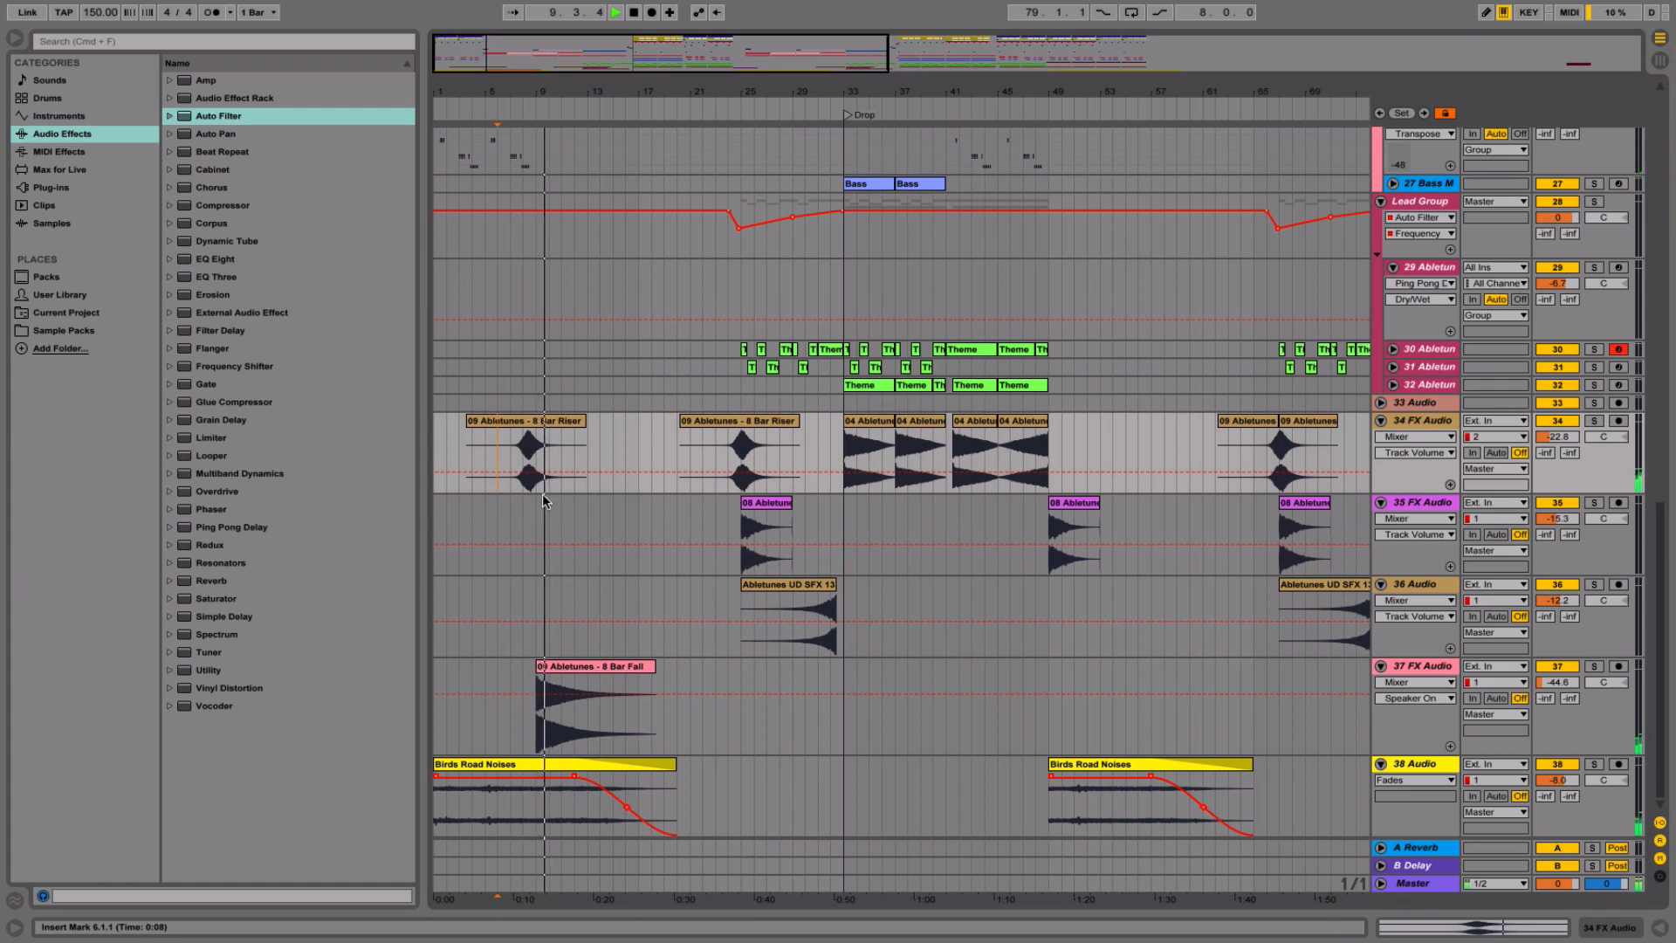
{"action": "key", "text": "space"}
- Unfold tracks 19 and 20, and extend the first Long Chords Em clip on track 19 back to bar 1
{"action": "scroll", "coordinate": [541, 495], "scroll_direction": "up", "scroll_amount": 15}
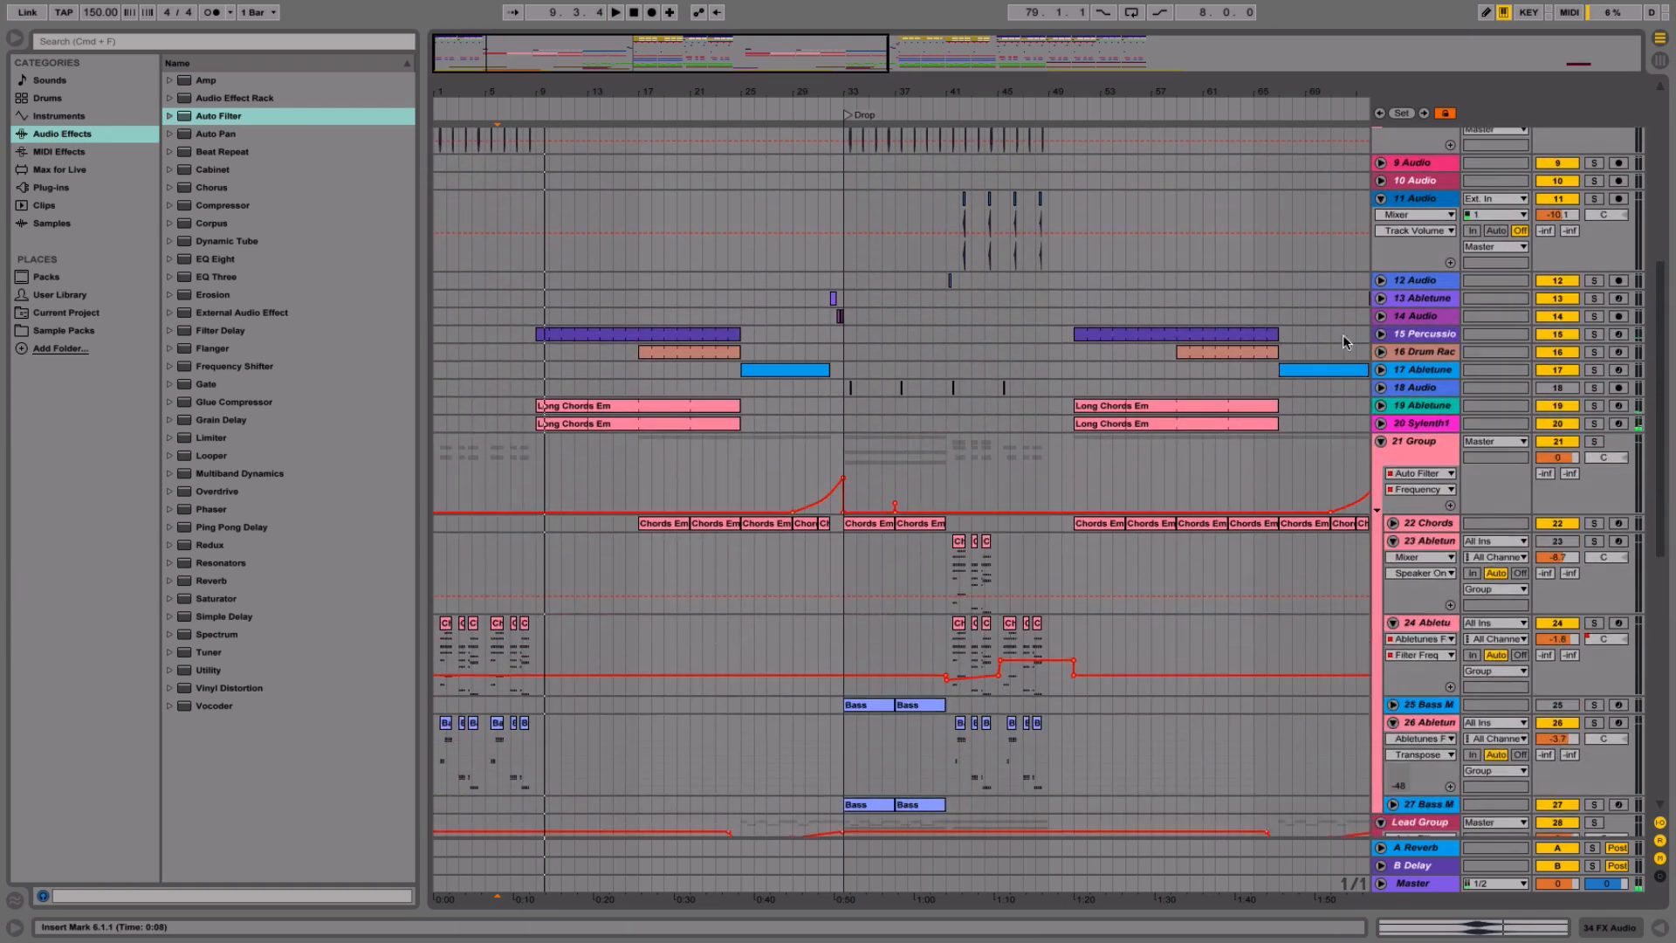
{"action": "left_click", "coordinate": [1380, 423]}
{"action": "left_click", "coordinate": [1380, 405]}
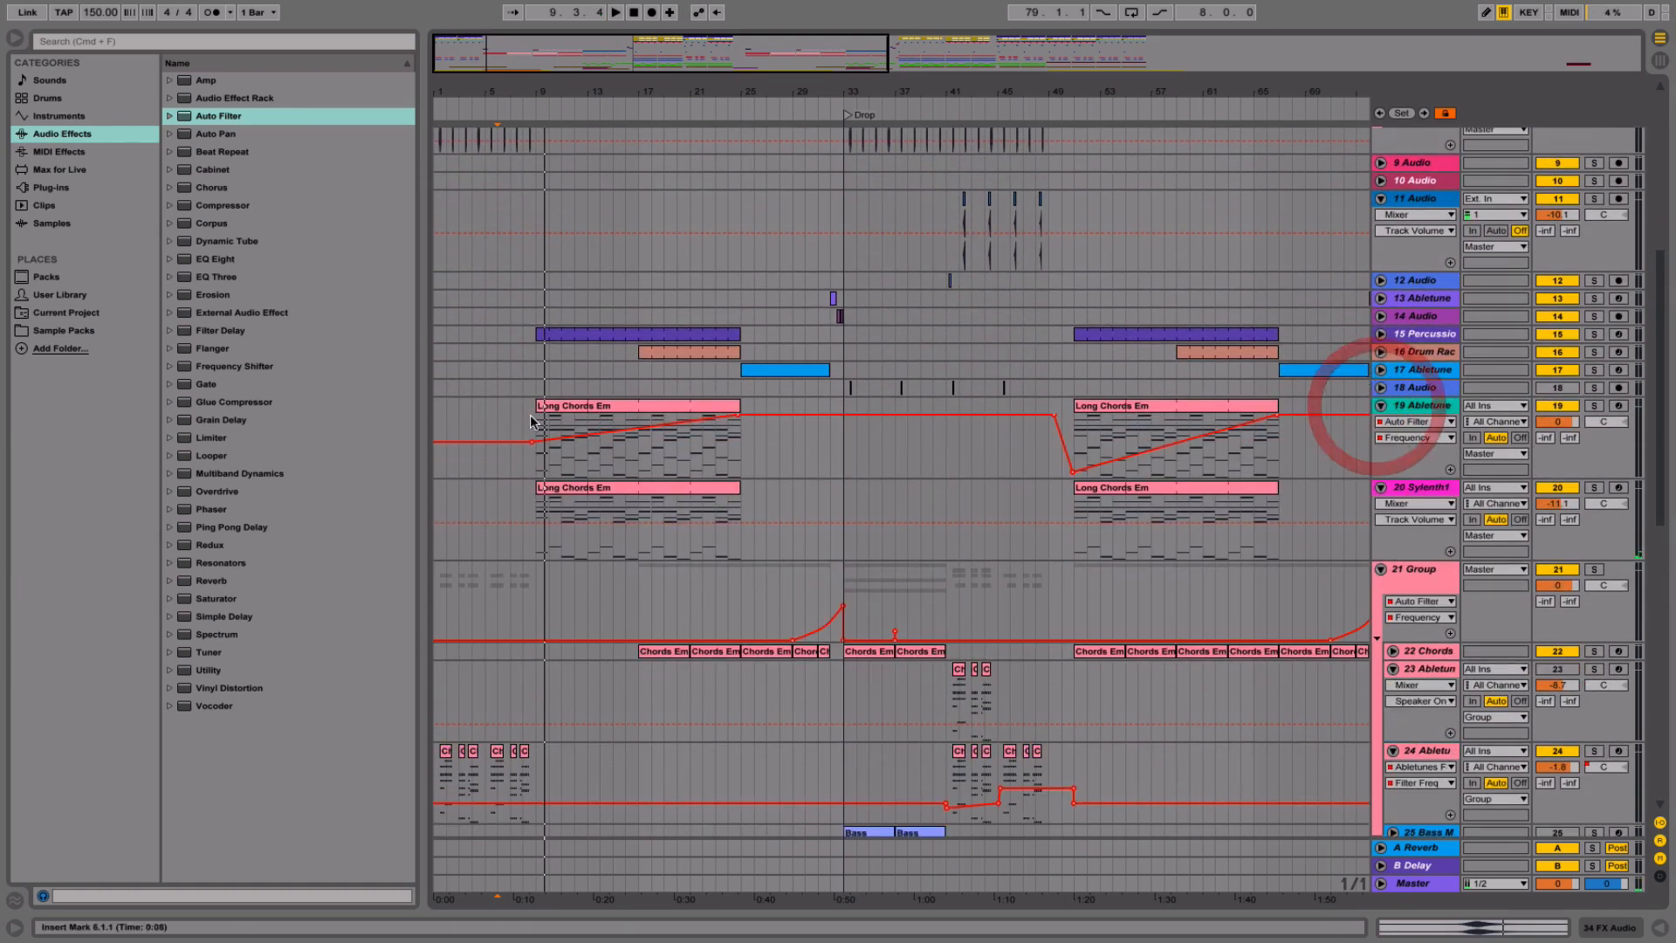
{"action": "left_click", "coordinate": [538, 419]}
{"action": "left_click", "coordinate": [511, 443]}
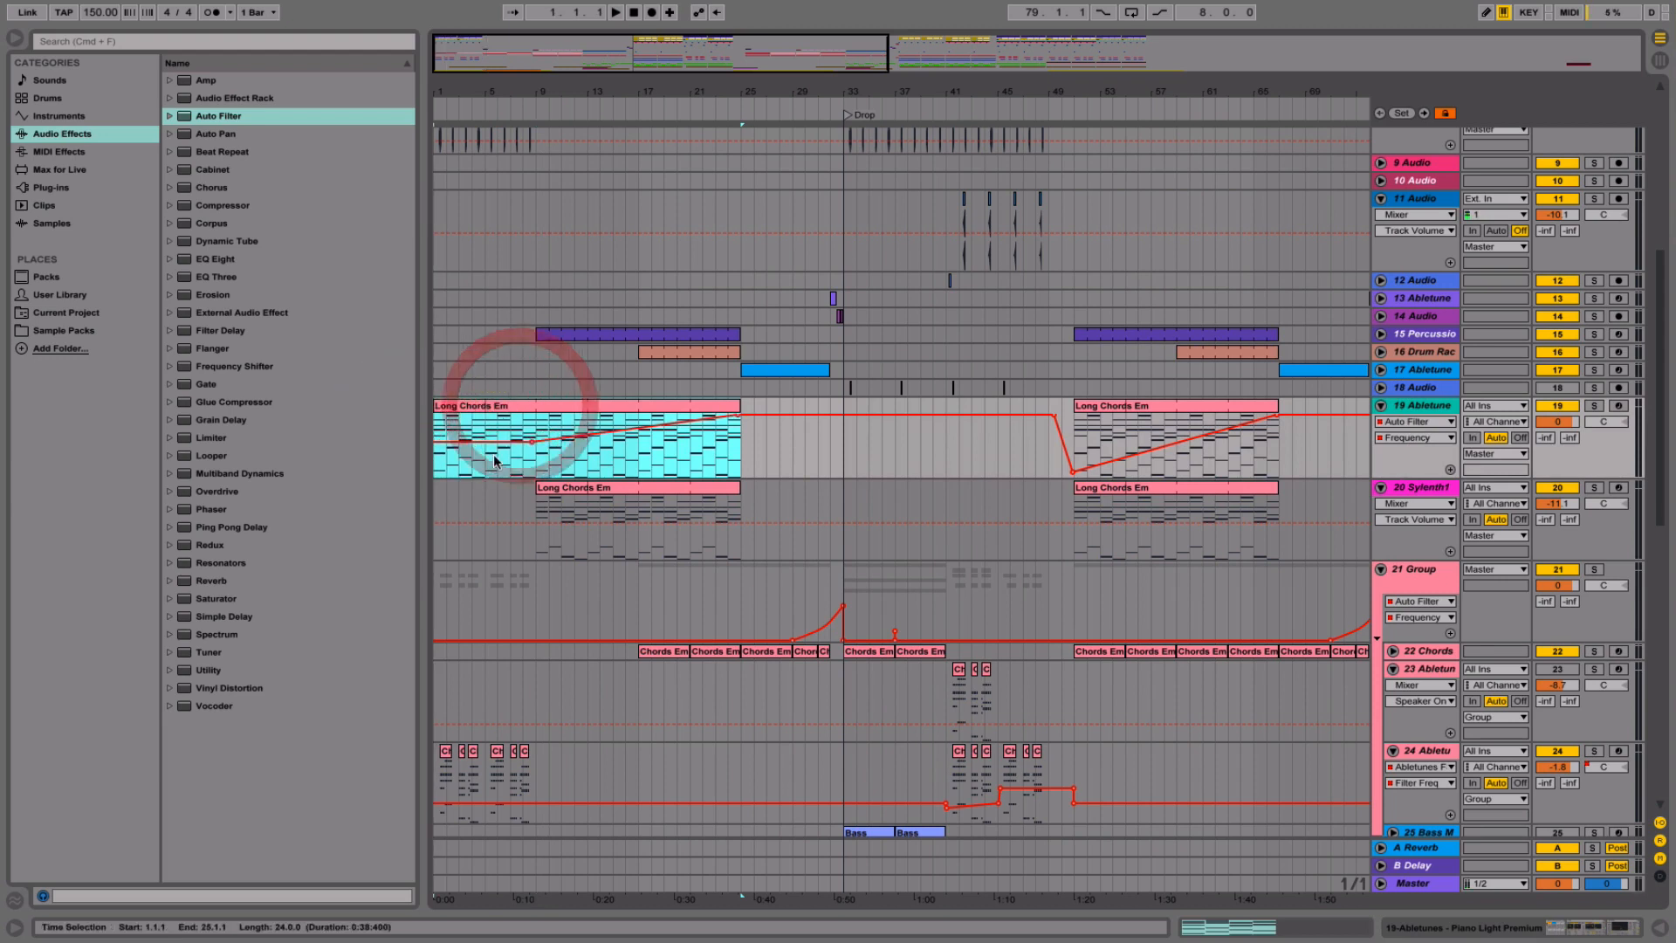
- Shape track 19's filter frequency automation into a gradual rise from bar 1 to bar 25 while playing the intro
{"action": "left_click_drag", "start_coordinate": [512, 443], "coordinate": [471, 450]}
{"action": "left_click", "coordinate": [465, 407]}
{"action": "key", "text": "space"}
{"action": "key", "text": "super+z"}
{"action": "key", "text": "super+z"}
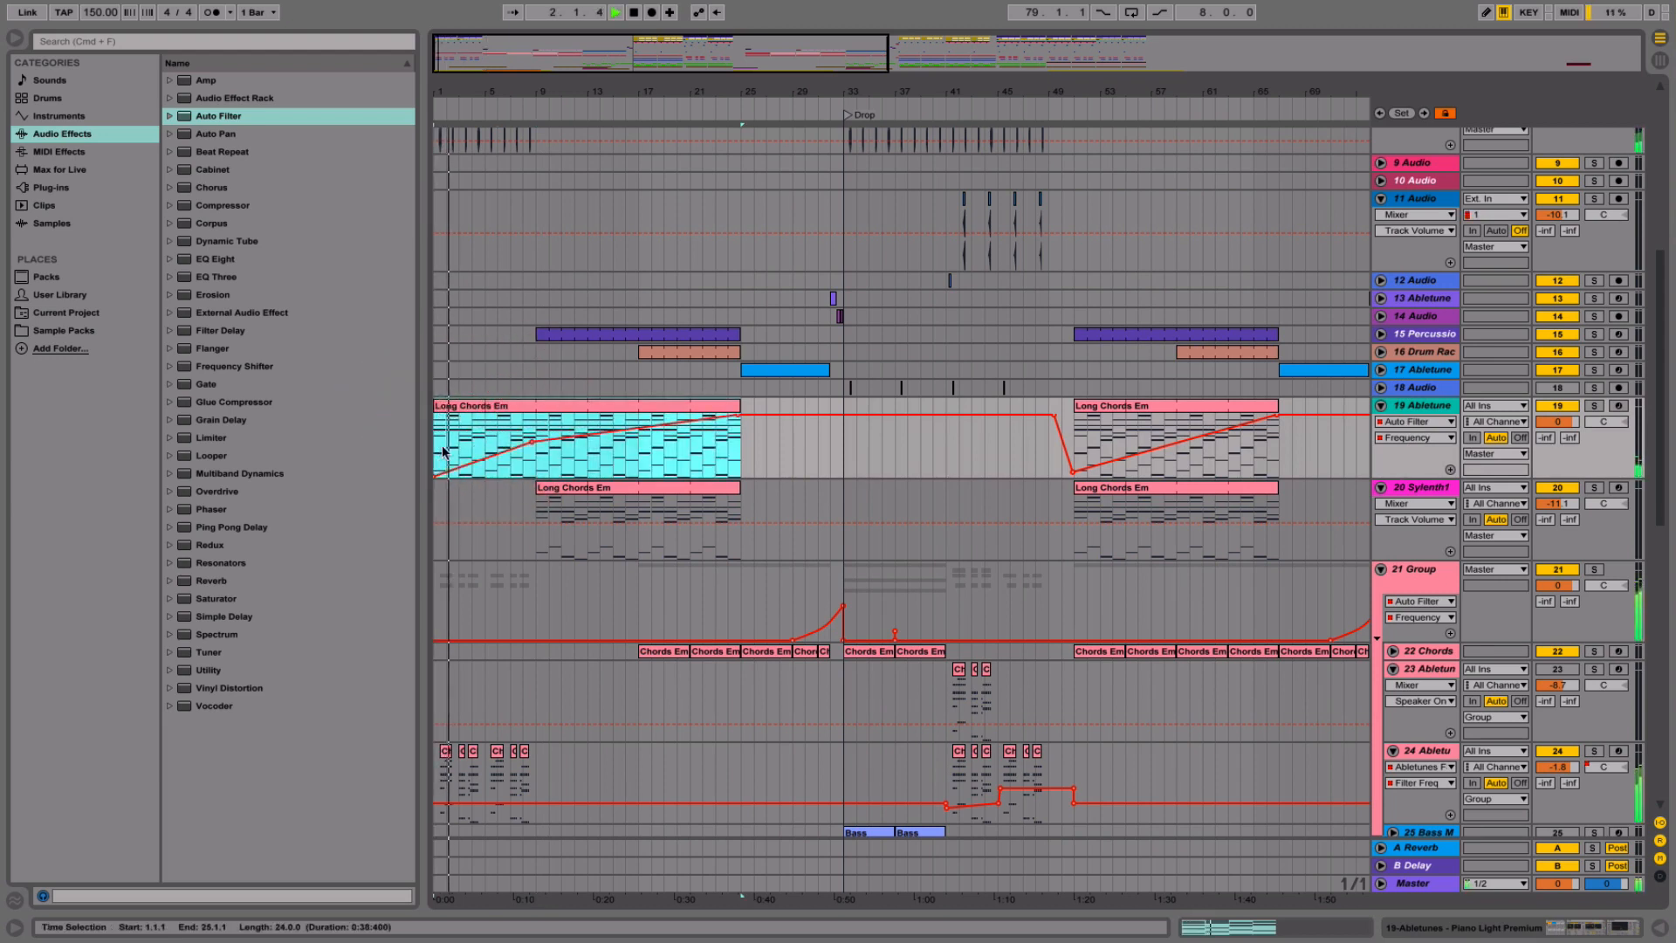
{"action": "left_click", "coordinate": [442, 456]}
{"action": "left_click_drag", "start_coordinate": [448, 447], "coordinate": [442, 454]}
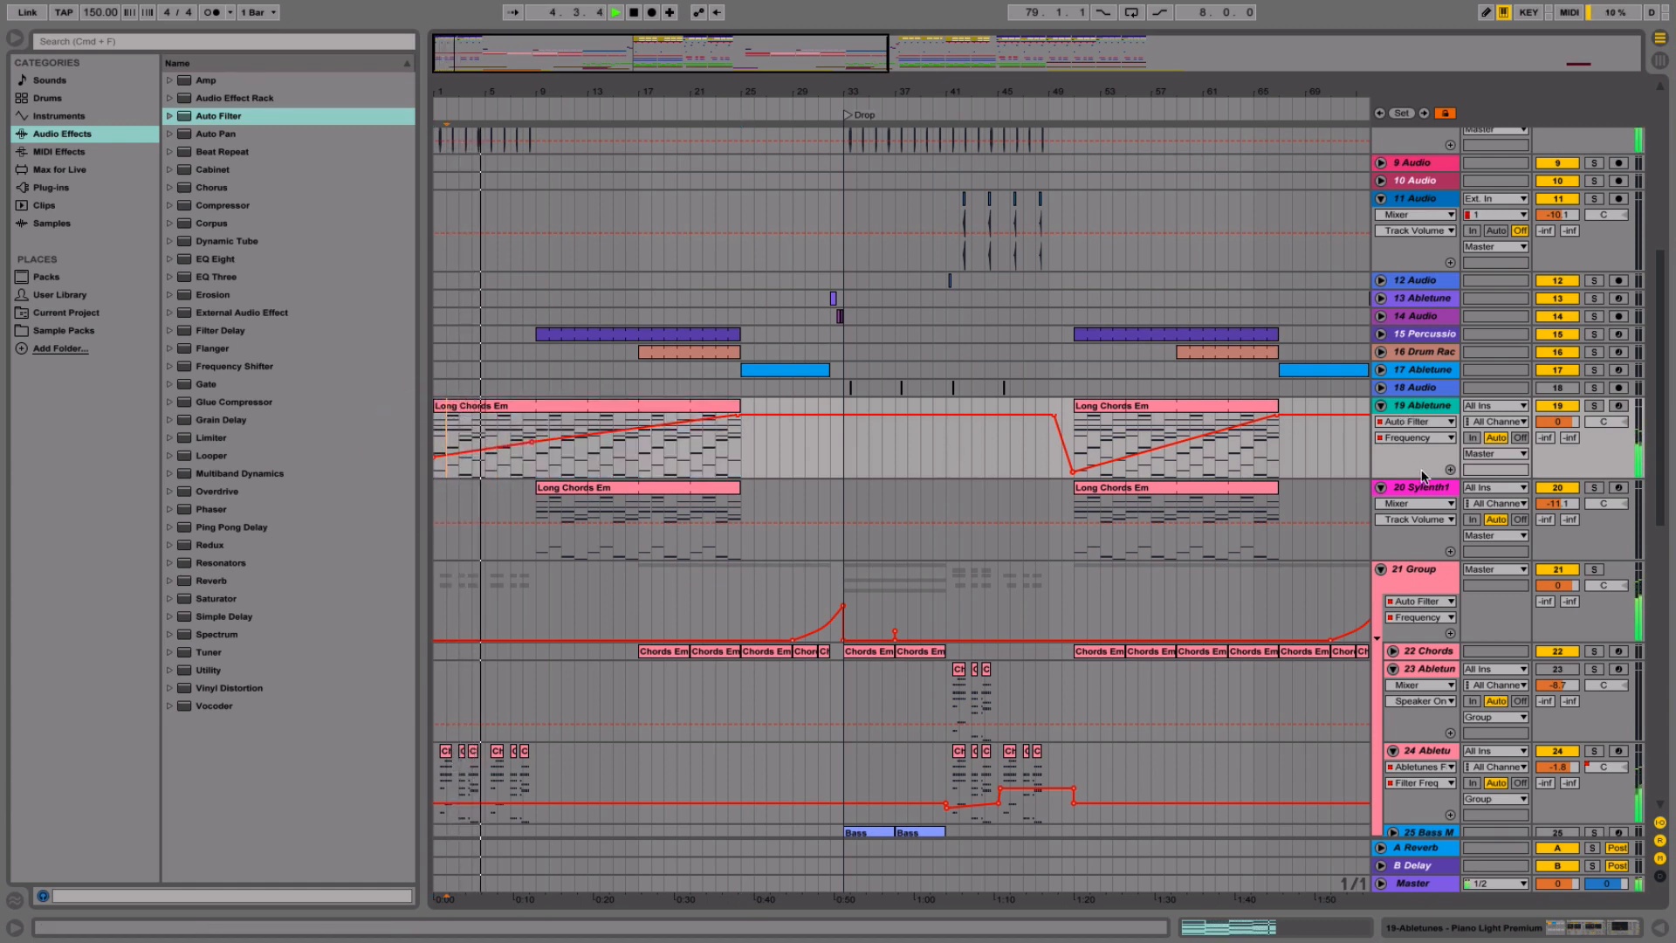
{"action": "left_click", "coordinate": [533, 443]}
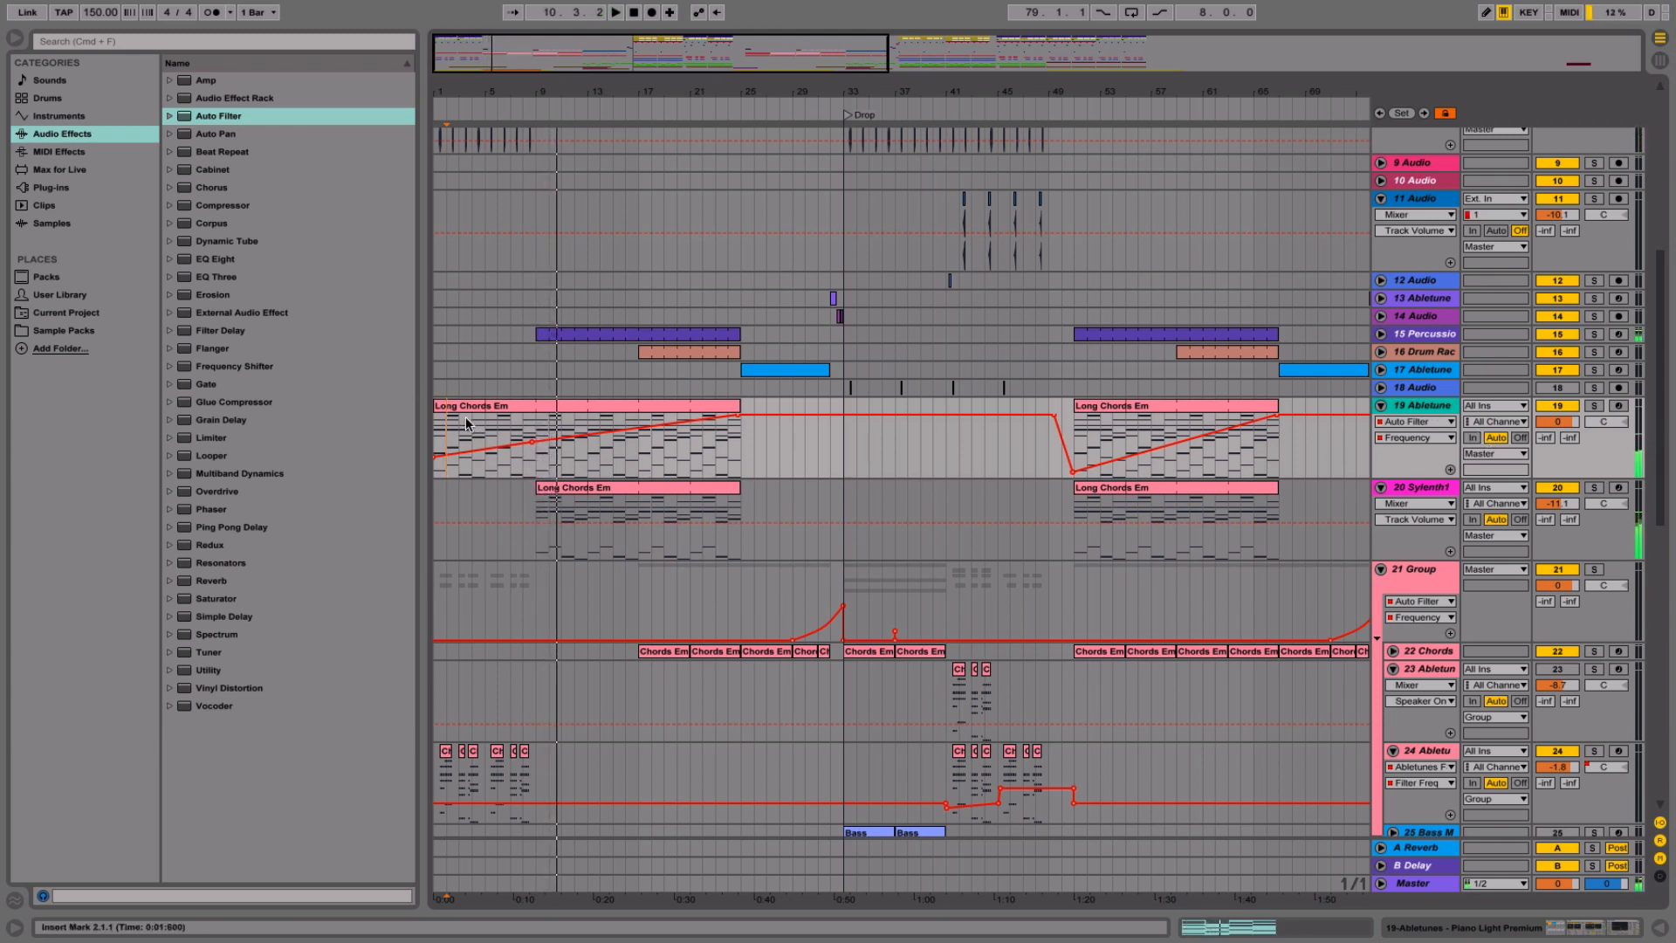
- Trim track 19's first chord clip back to bar 9, extend track 20's to bar 1, and play it with the Sylenth1 device shown
{"action": "left_click_drag", "start_coordinate": [438, 408], "coordinate": [537, 409]}
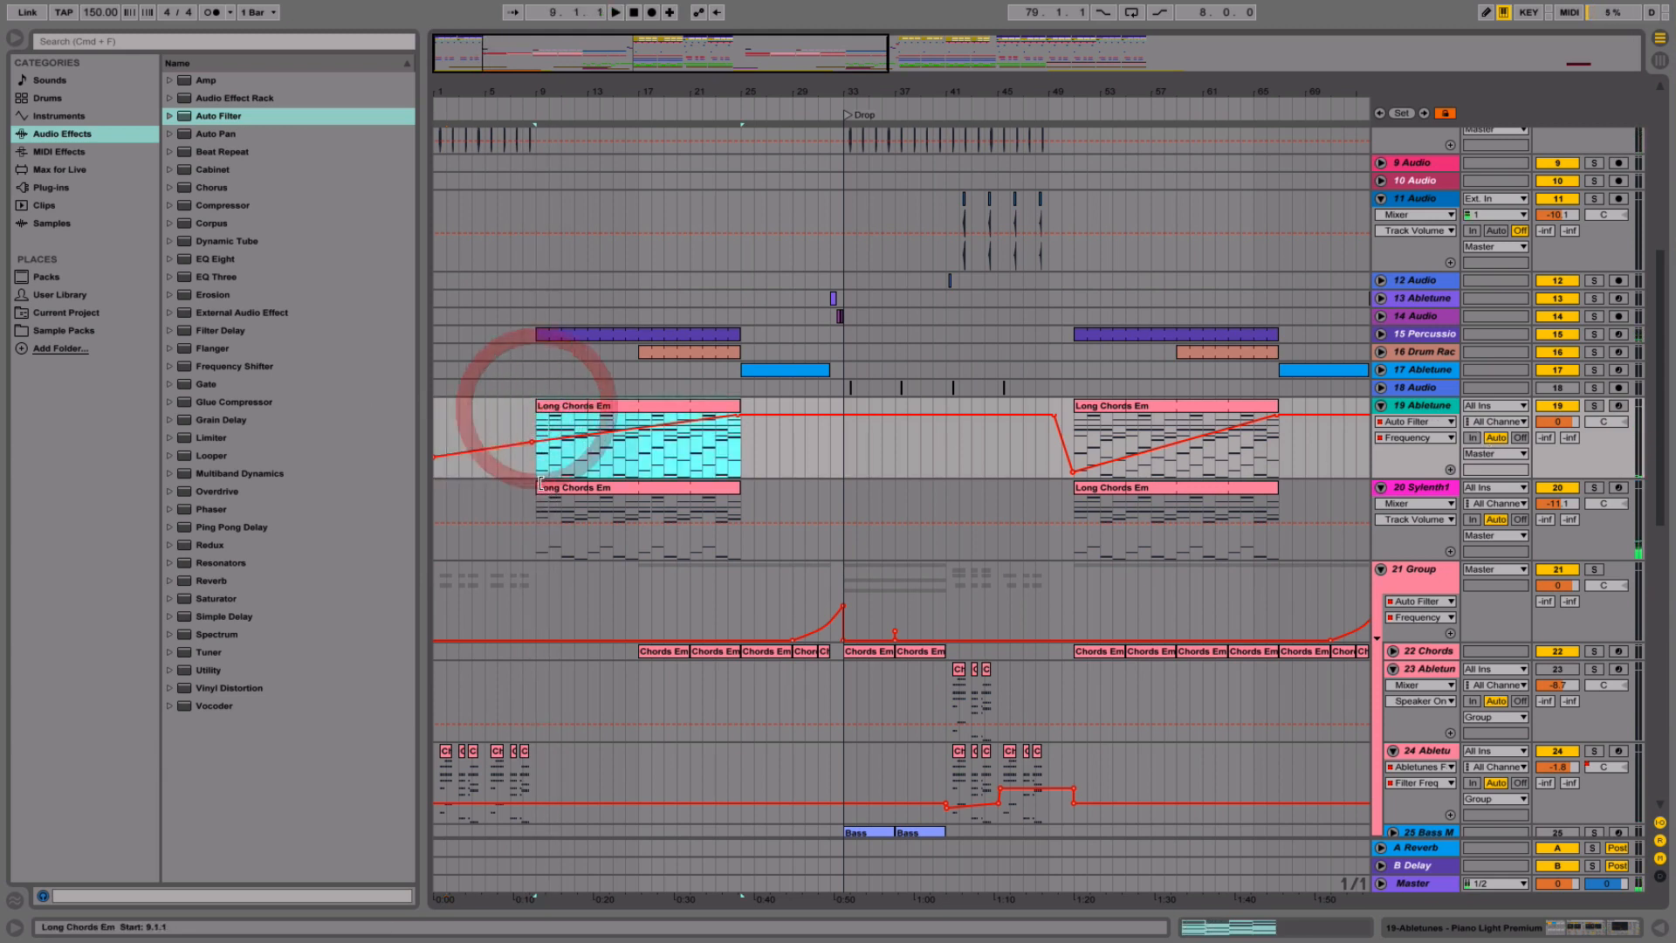
{"action": "left_click_drag", "start_coordinate": [539, 488], "coordinate": [434, 487]}
{"action": "left_click", "coordinate": [499, 490]}
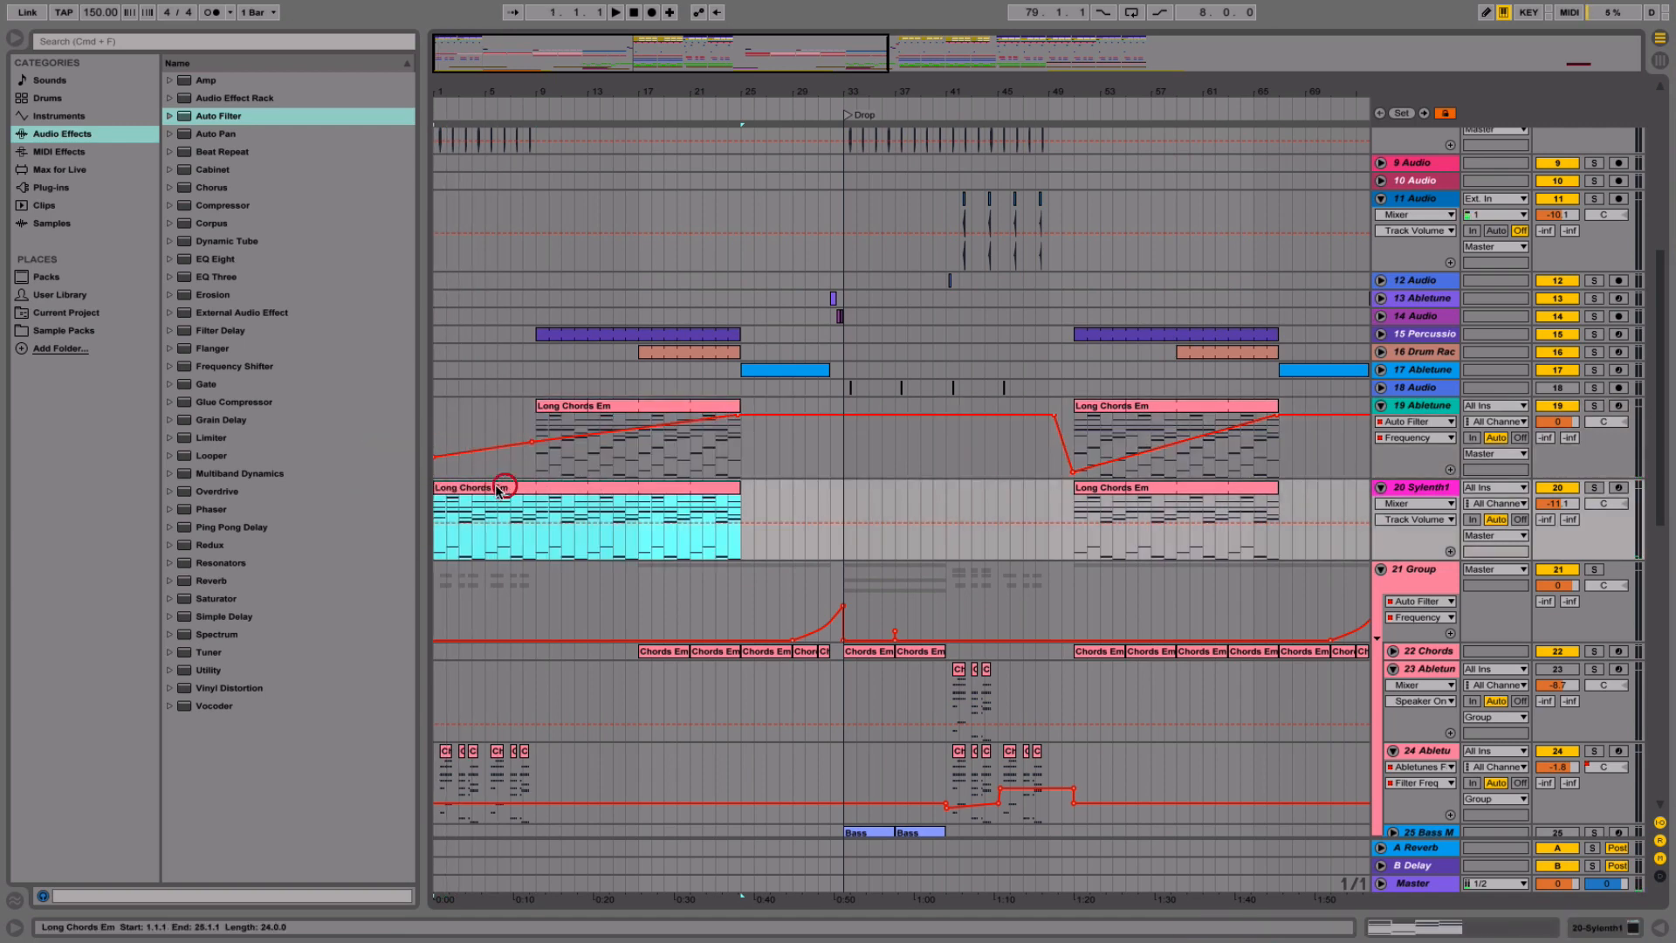
{"action": "key", "text": "space"}
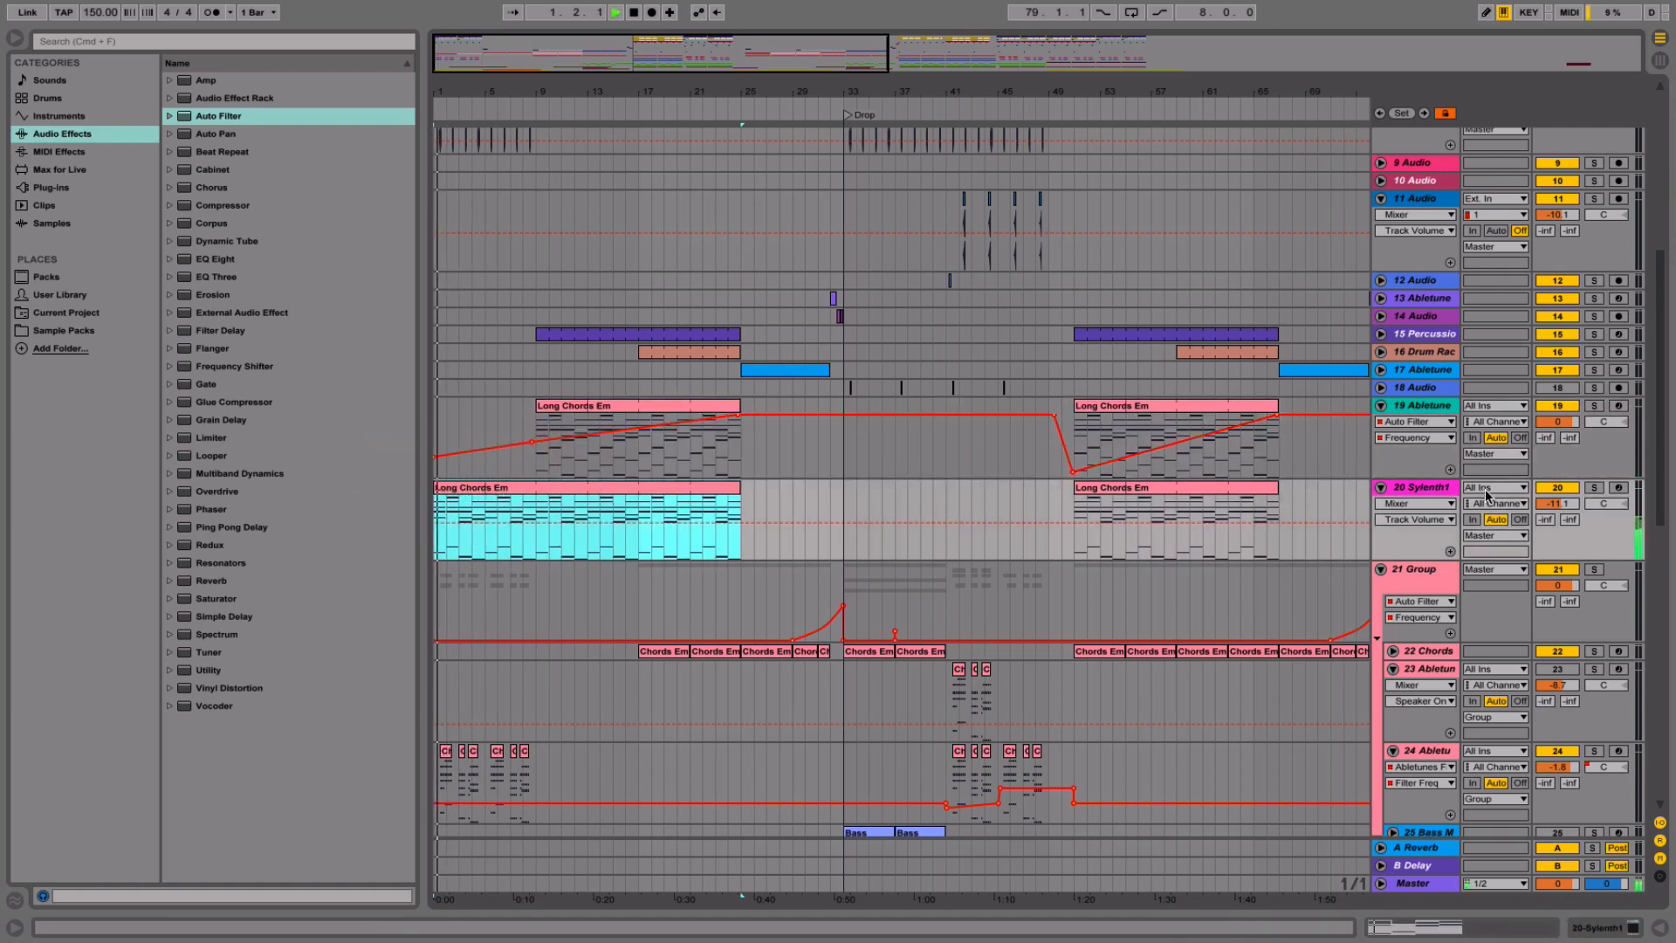
{"action": "double_click", "coordinate": [1421, 487]}
- Extend the first Bass clip on track 26 back to bar 1
{"action": "scroll", "coordinate": [510, 433], "scroll_direction": "down", "scroll_amount": 10}
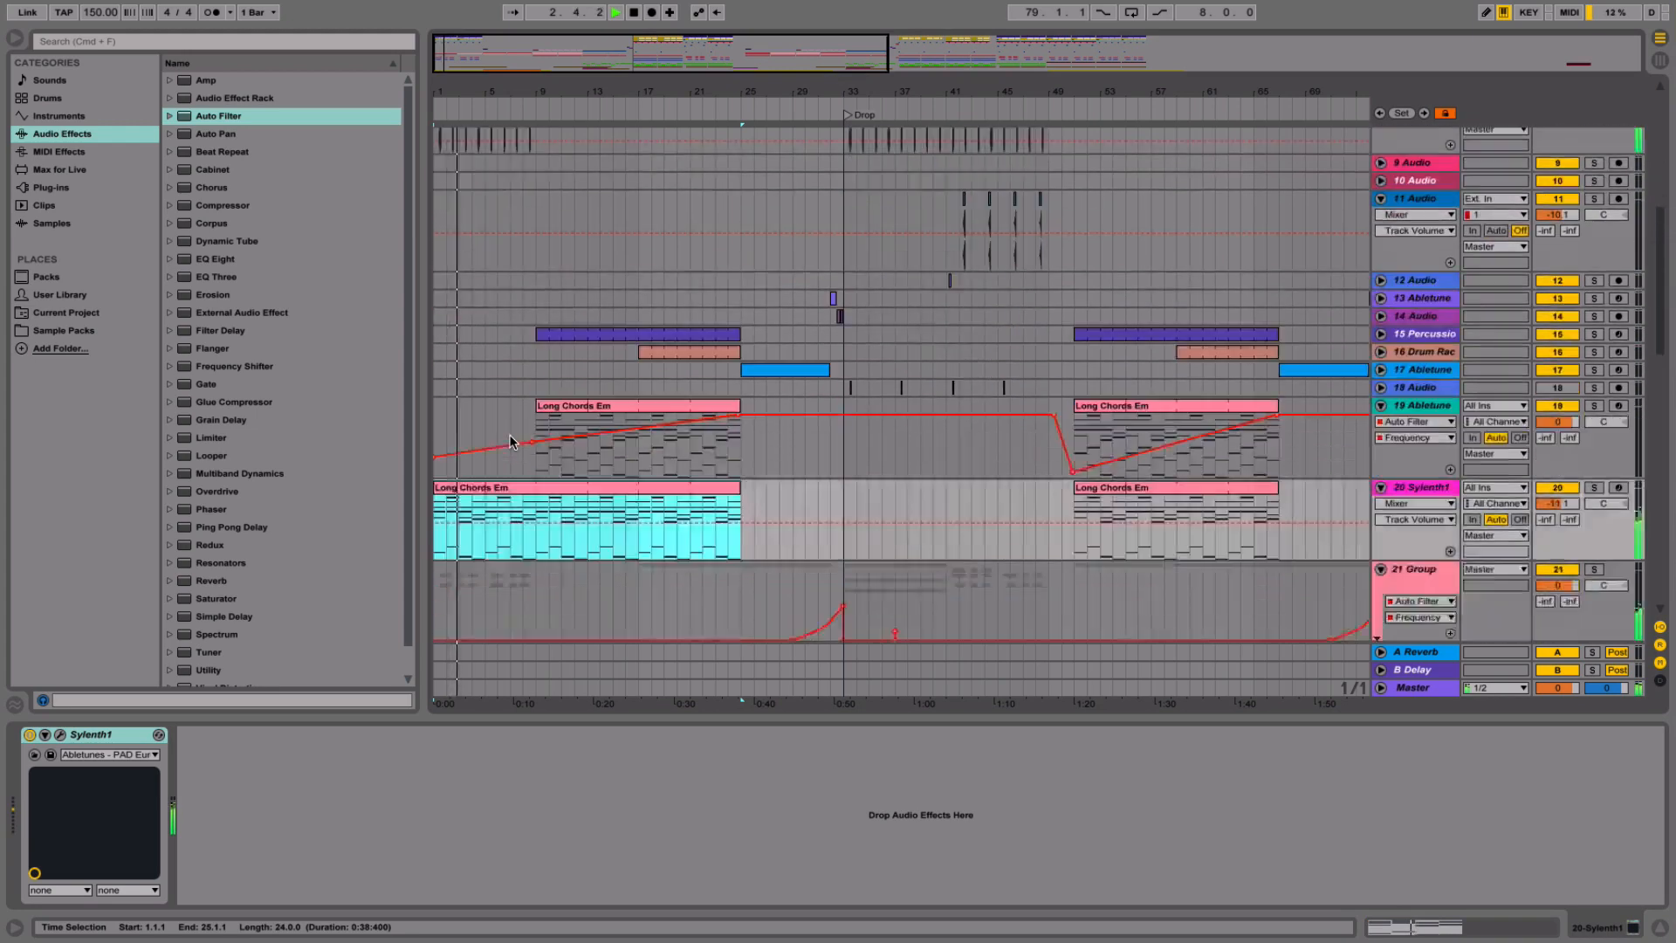
{"action": "scroll", "coordinate": [510, 433], "scroll_direction": "up", "scroll_amount": 2}
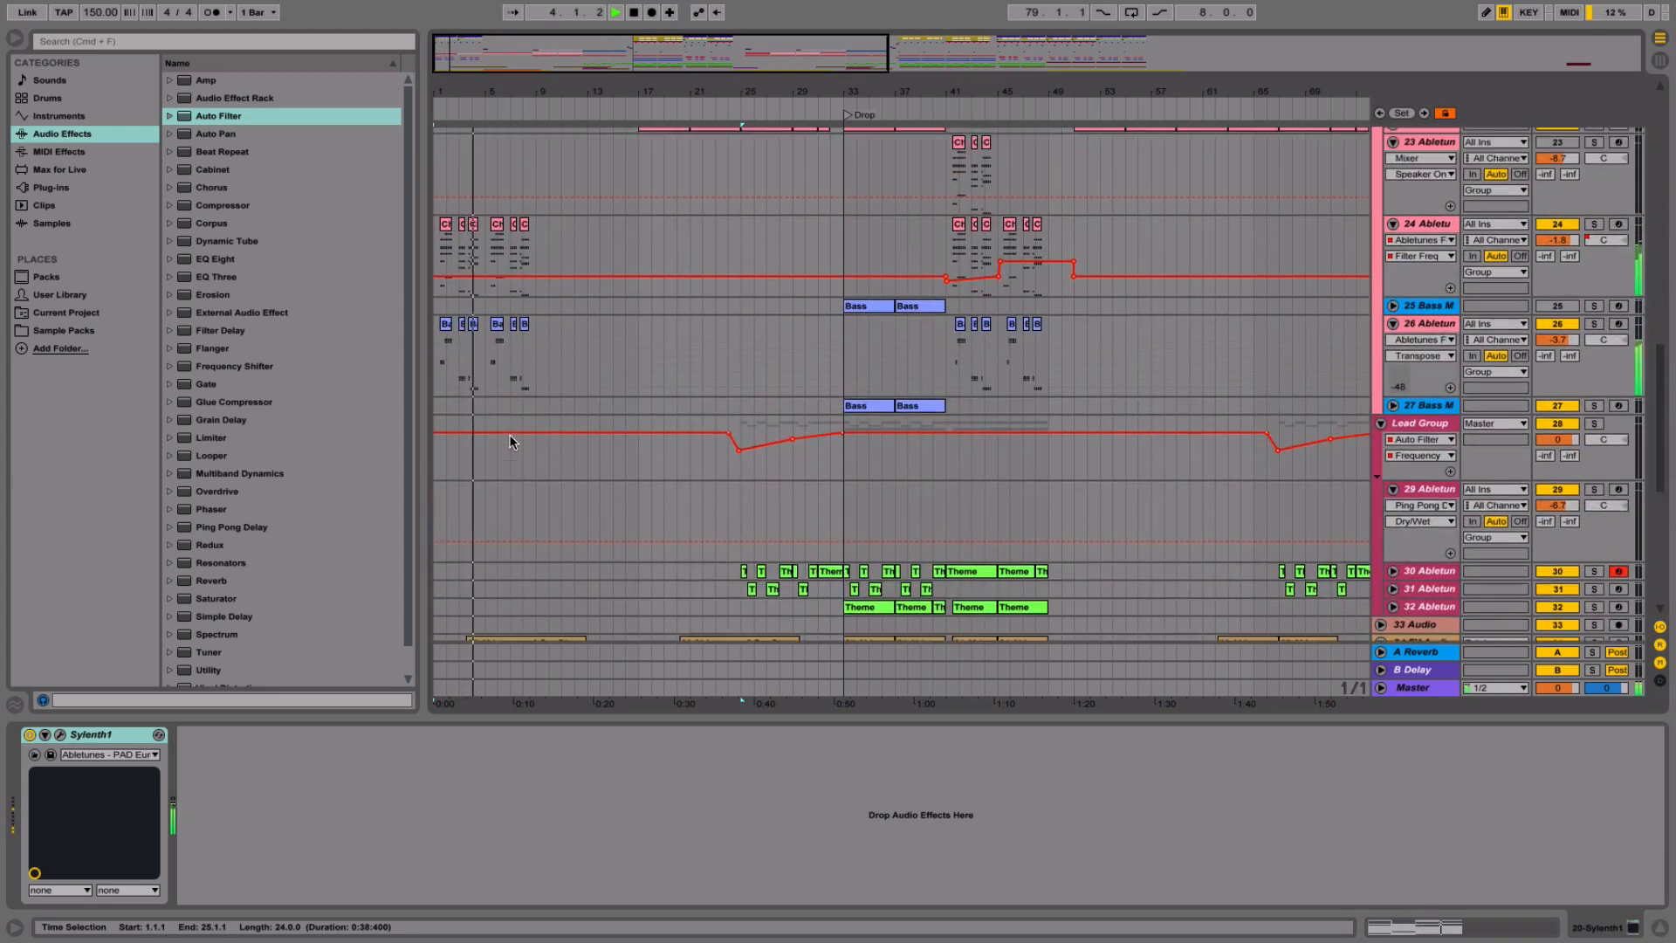
{"action": "left_click_drag", "start_coordinate": [467, 87], "coordinate": [471, 210]}
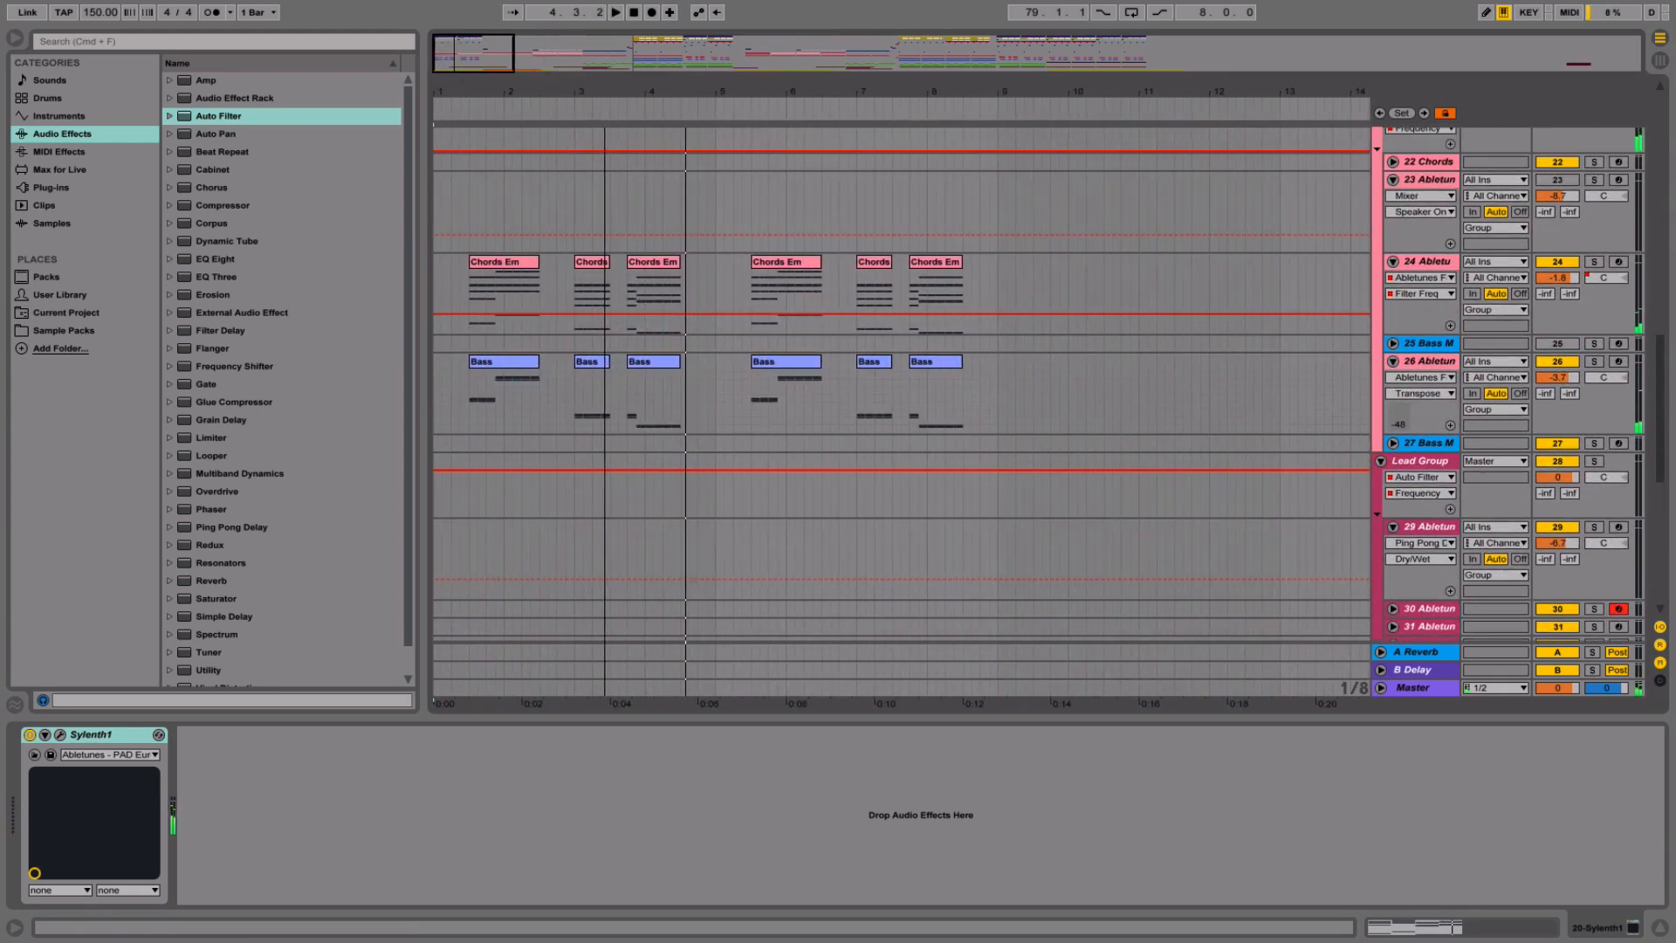
{"action": "left_click_drag", "start_coordinate": [471, 360], "coordinate": [433, 367]}
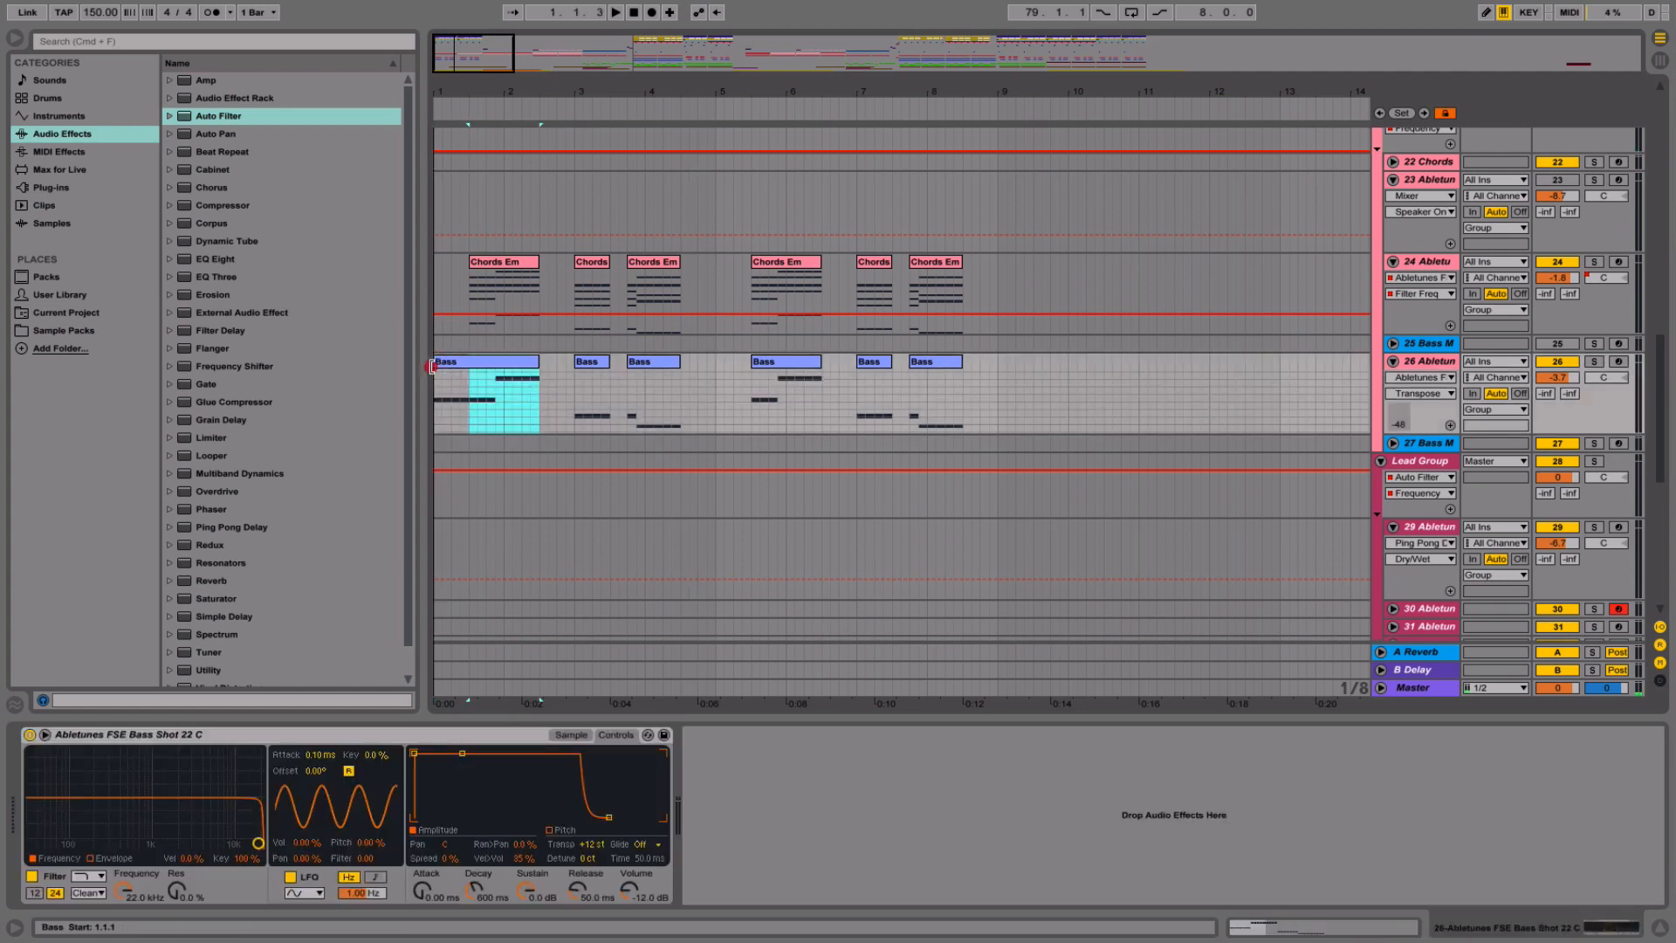
{"action": "scroll", "coordinate": [464, 362], "scroll_direction": "right", "scroll_amount": 4}
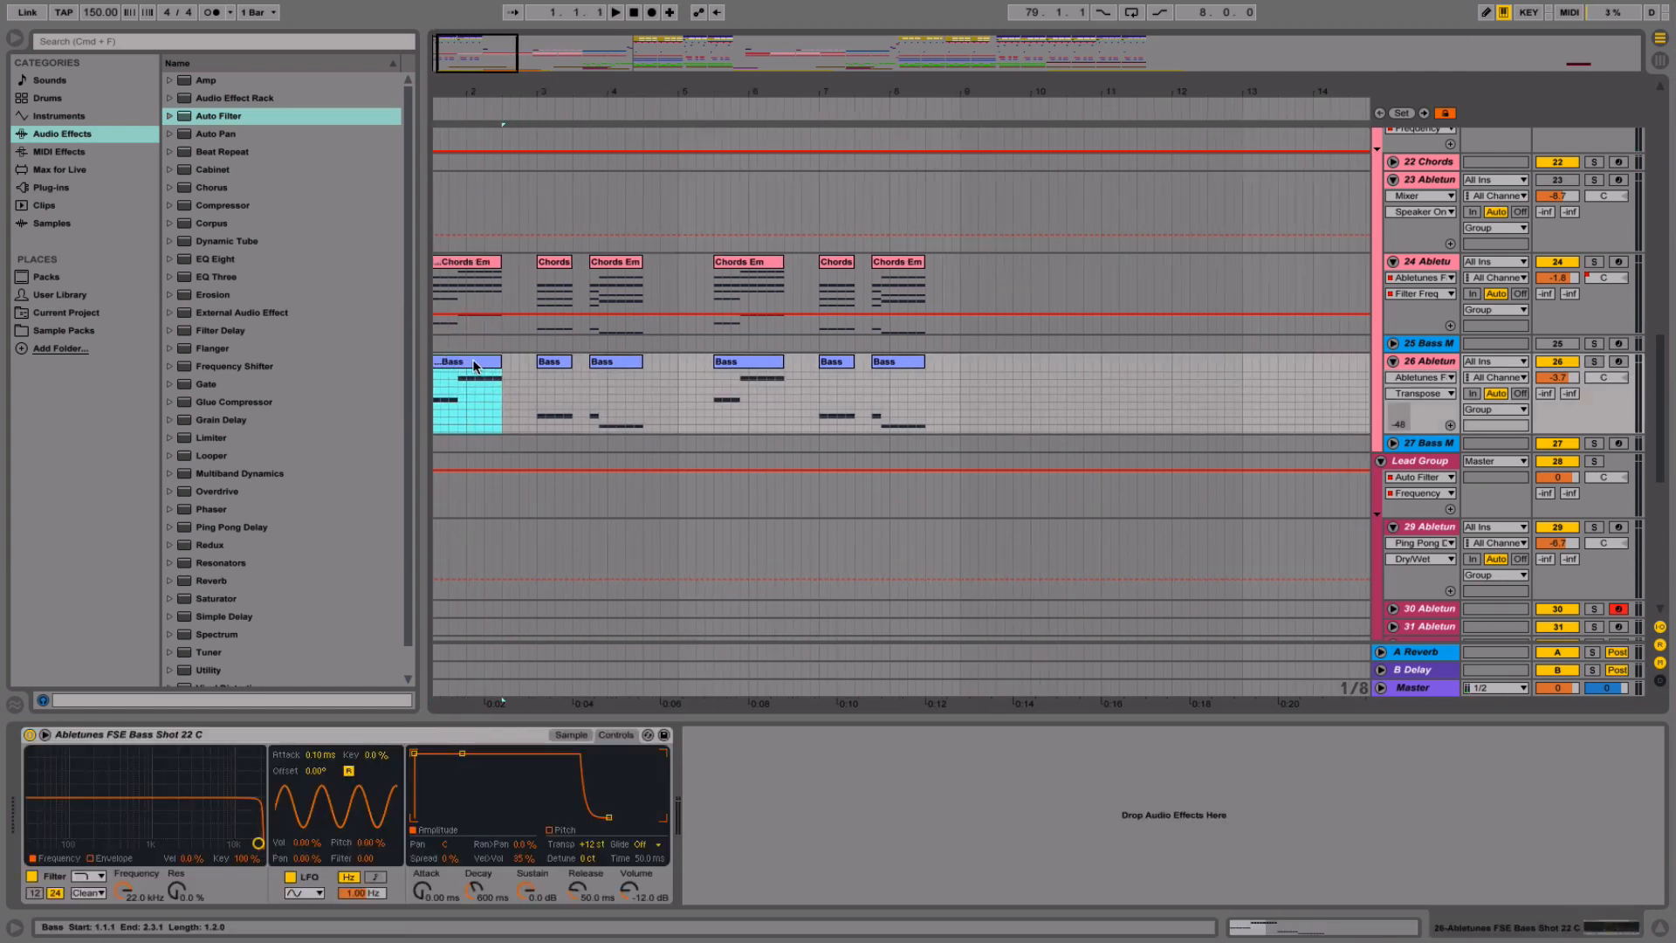
{"action": "scroll", "coordinate": [474, 363], "scroll_direction": "left", "scroll_amount": 4}
{"action": "left_click", "coordinate": [473, 361]}
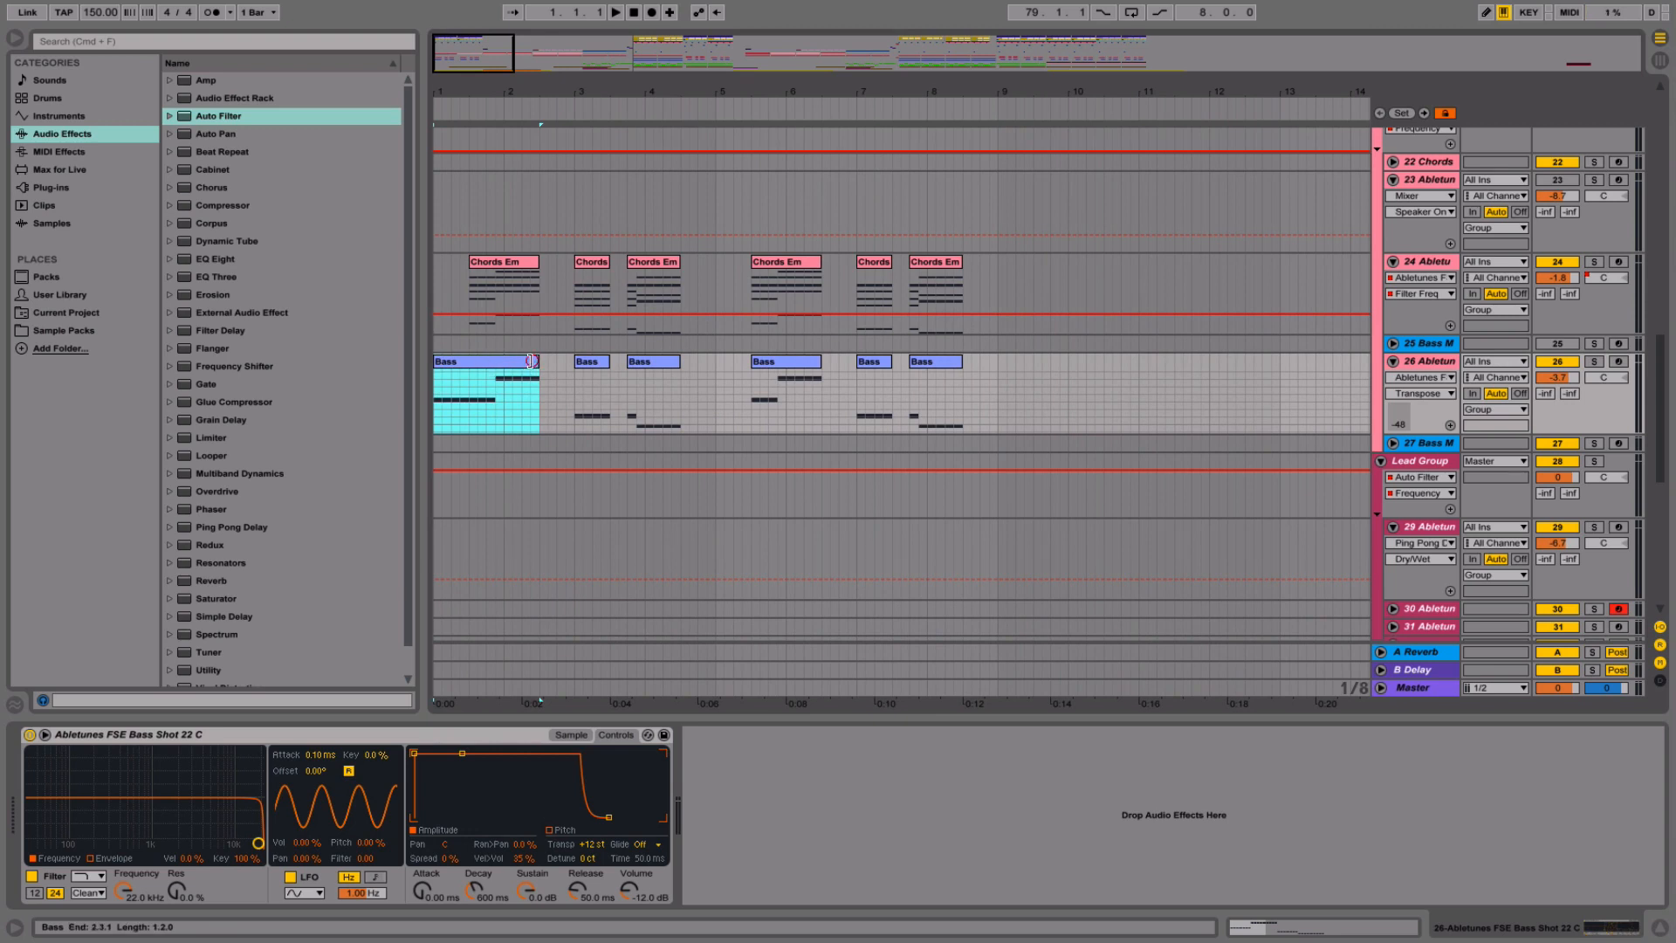
- Play the intro from bar 1 and undo the extension of the first Bass clip
{"action": "key", "text": "space"}
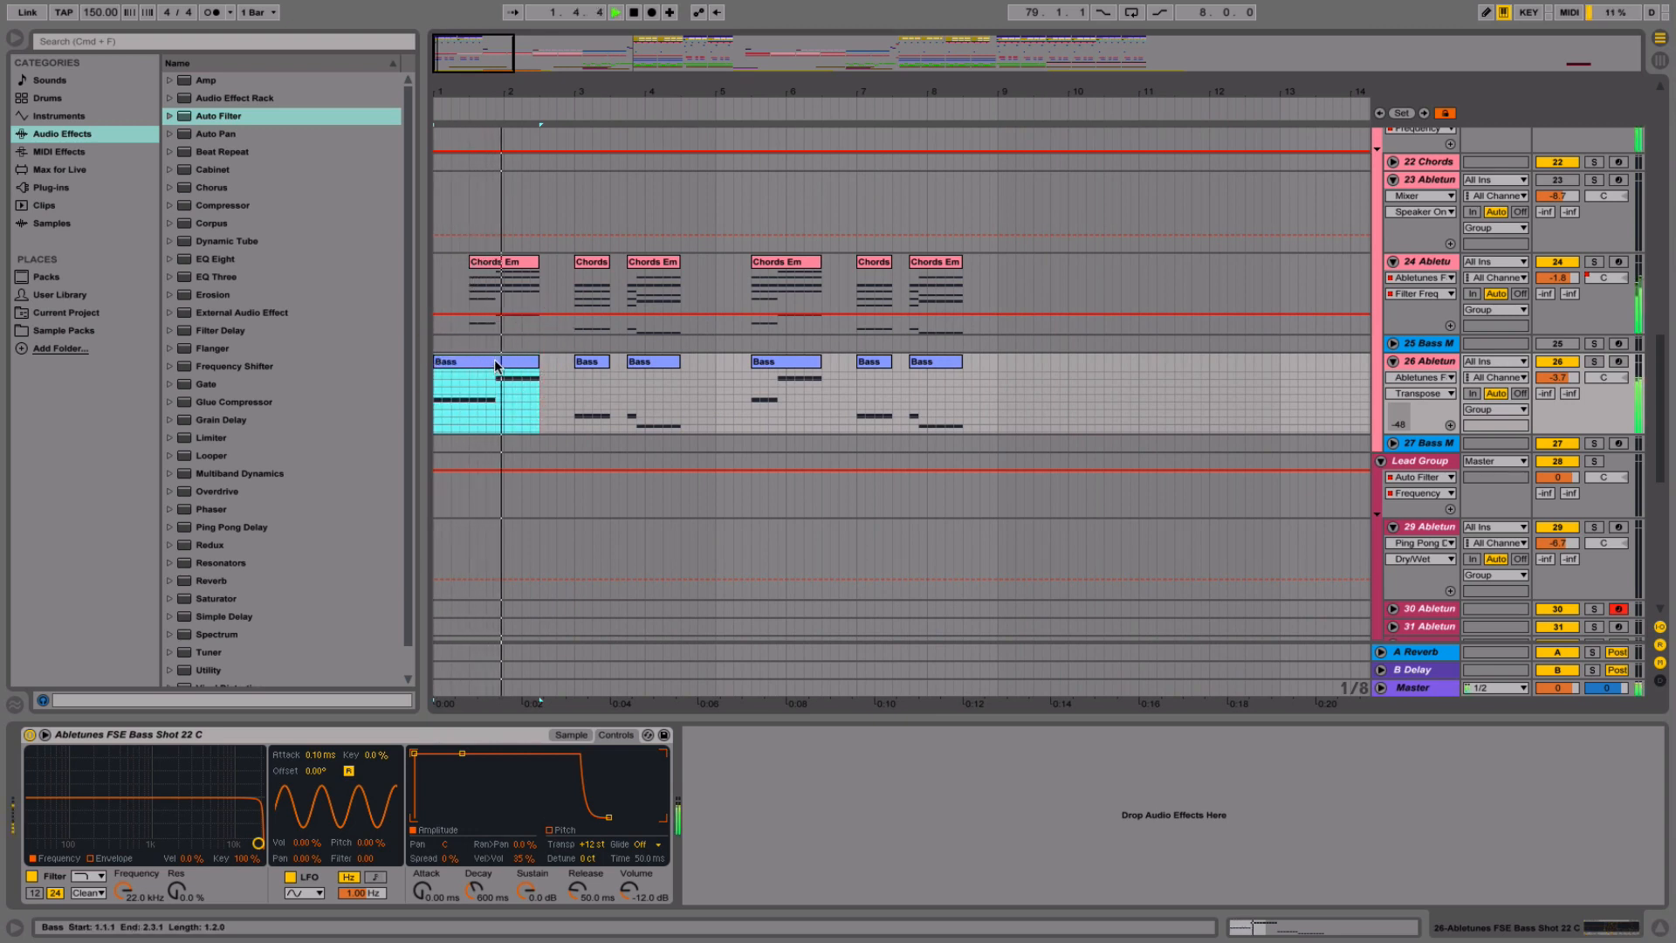
{"action": "key", "text": "space"}
{"action": "key", "text": "space"}
{"action": "key", "text": "space"}
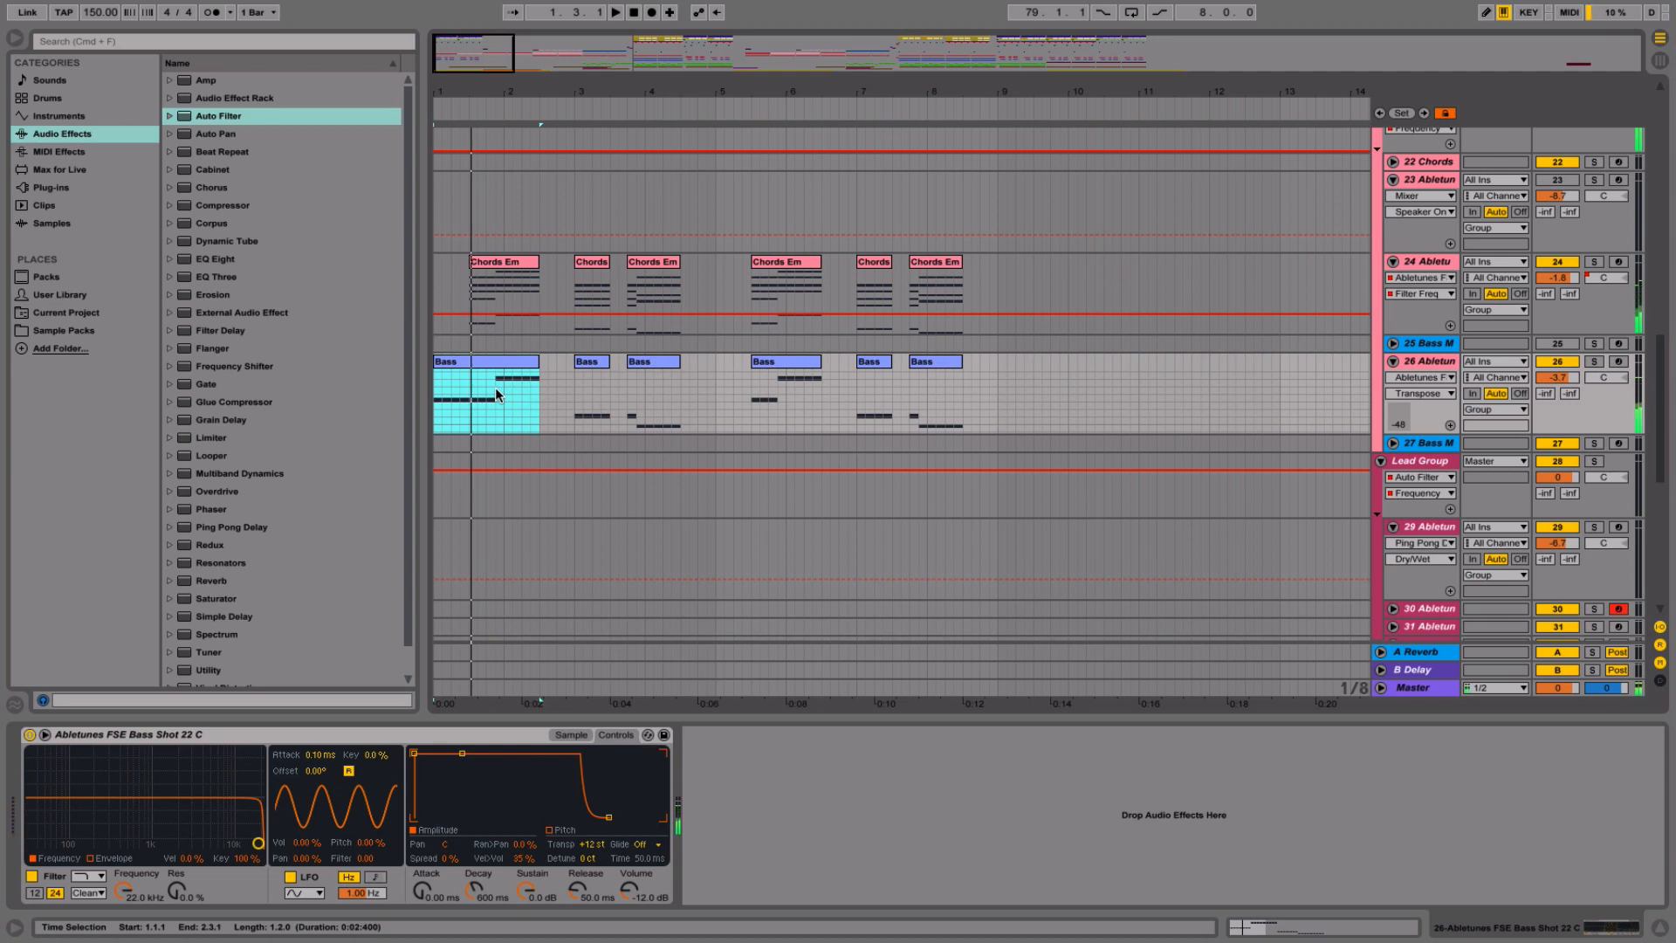
{"action": "key", "text": "super+z"}
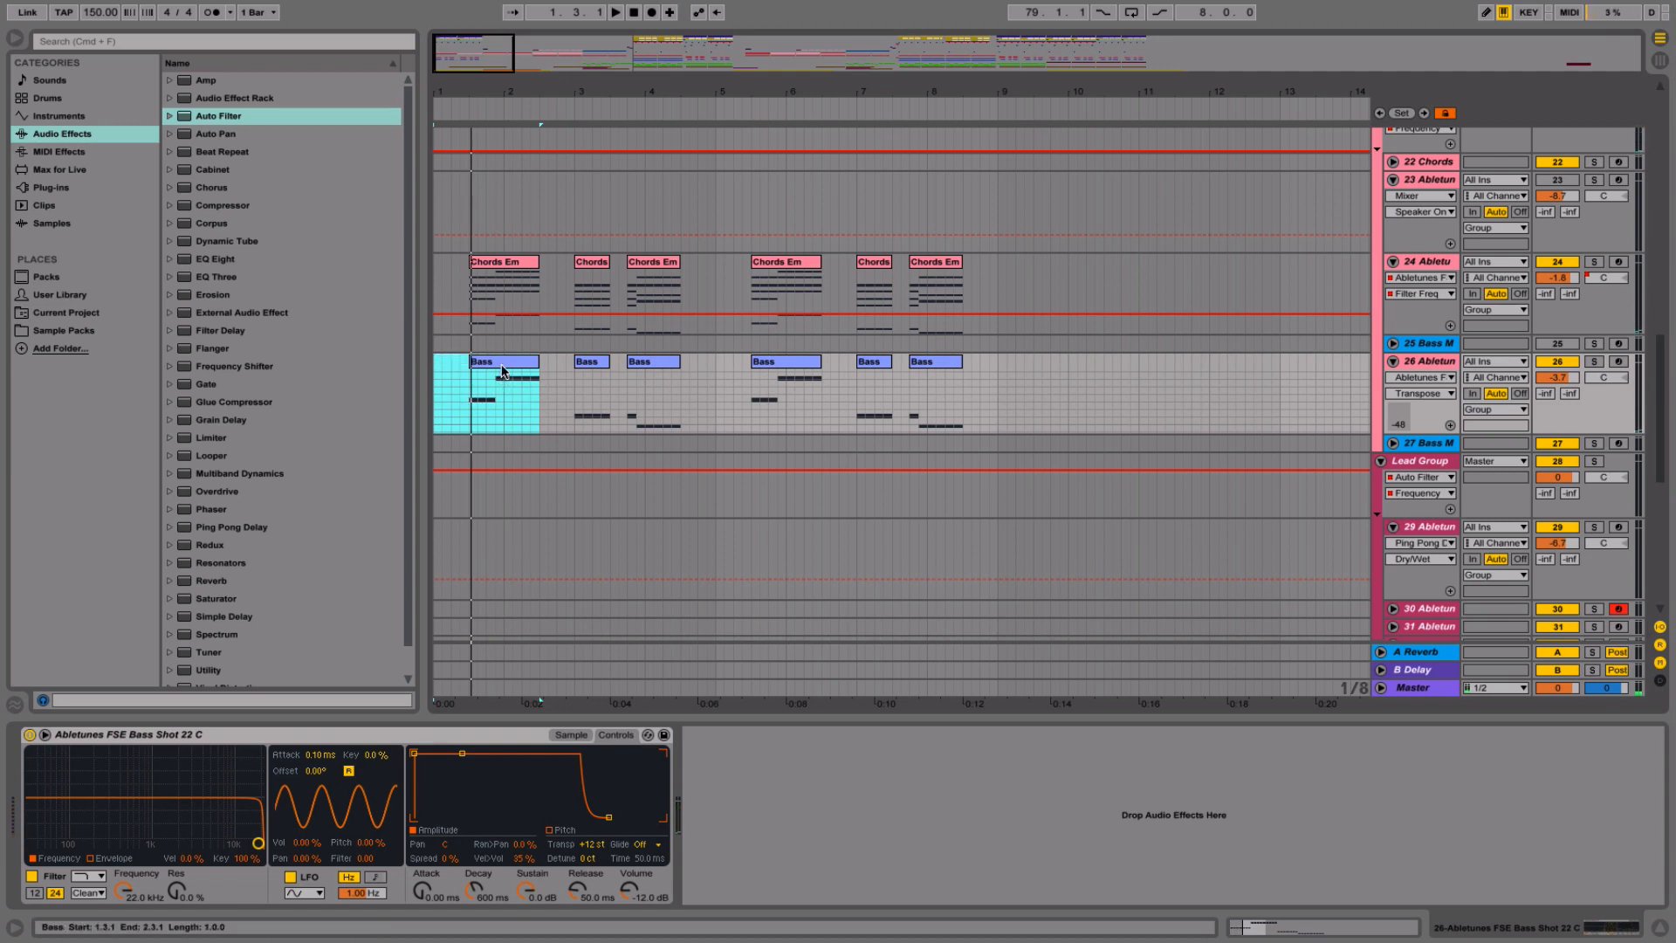
- Extend the first Bass clip on track 26 and the first Chords Em clip on track 24 back to bar 1
{"action": "left_click", "coordinate": [502, 364]}
{"action": "left_click_drag", "start_coordinate": [472, 367], "coordinate": [428, 363]}
{"action": "left_click_drag", "start_coordinate": [476, 262], "coordinate": [502, 398]}
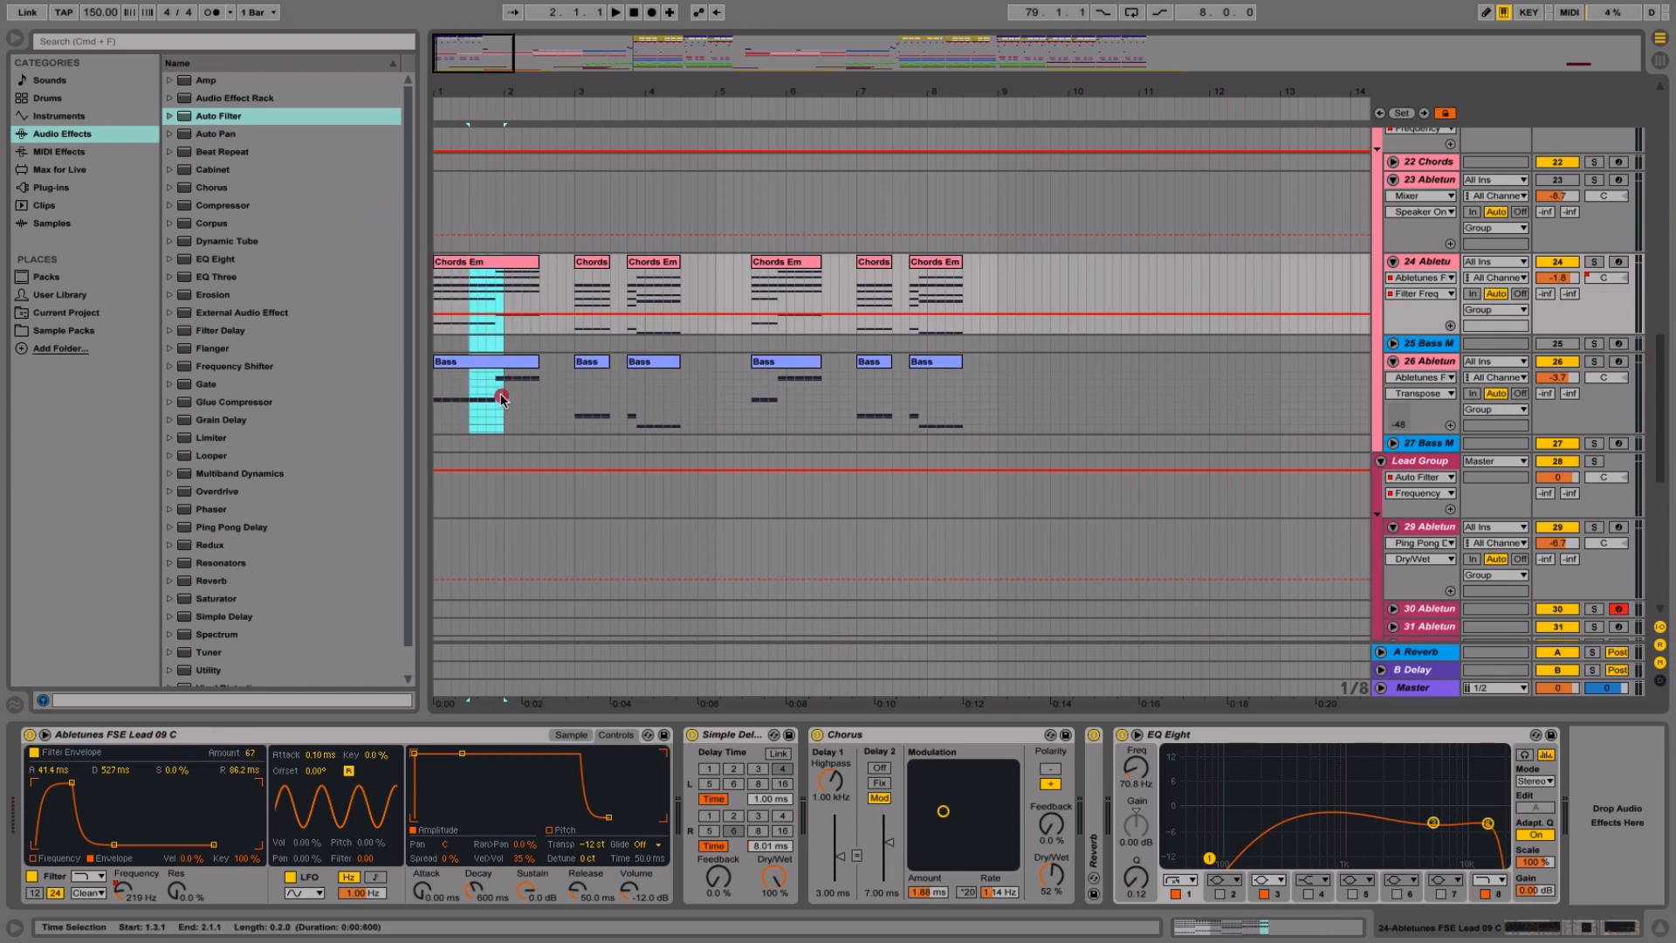
- Cut the section from 1.3.1 to 1.4.1 out of the first Chords Em and Bass clips, and play the intro
{"action": "key", "text": "Delete"}
{"action": "left_click", "coordinate": [490, 393]}
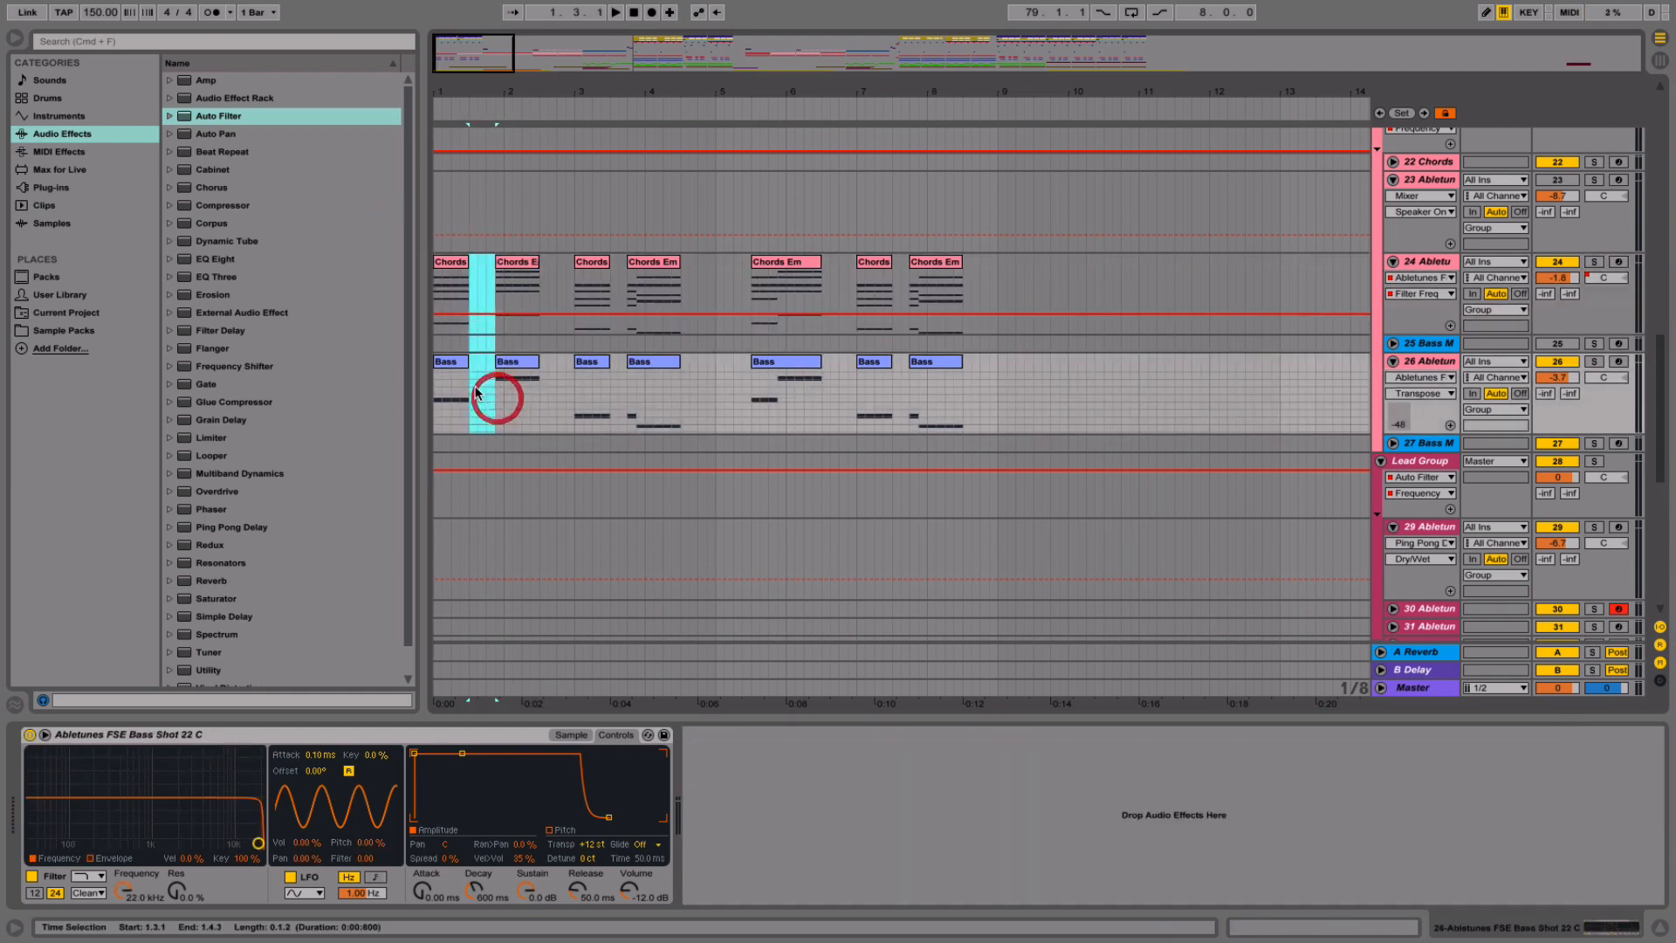
{"action": "left_click", "coordinate": [441, 365]}
{"action": "key", "text": "space"}
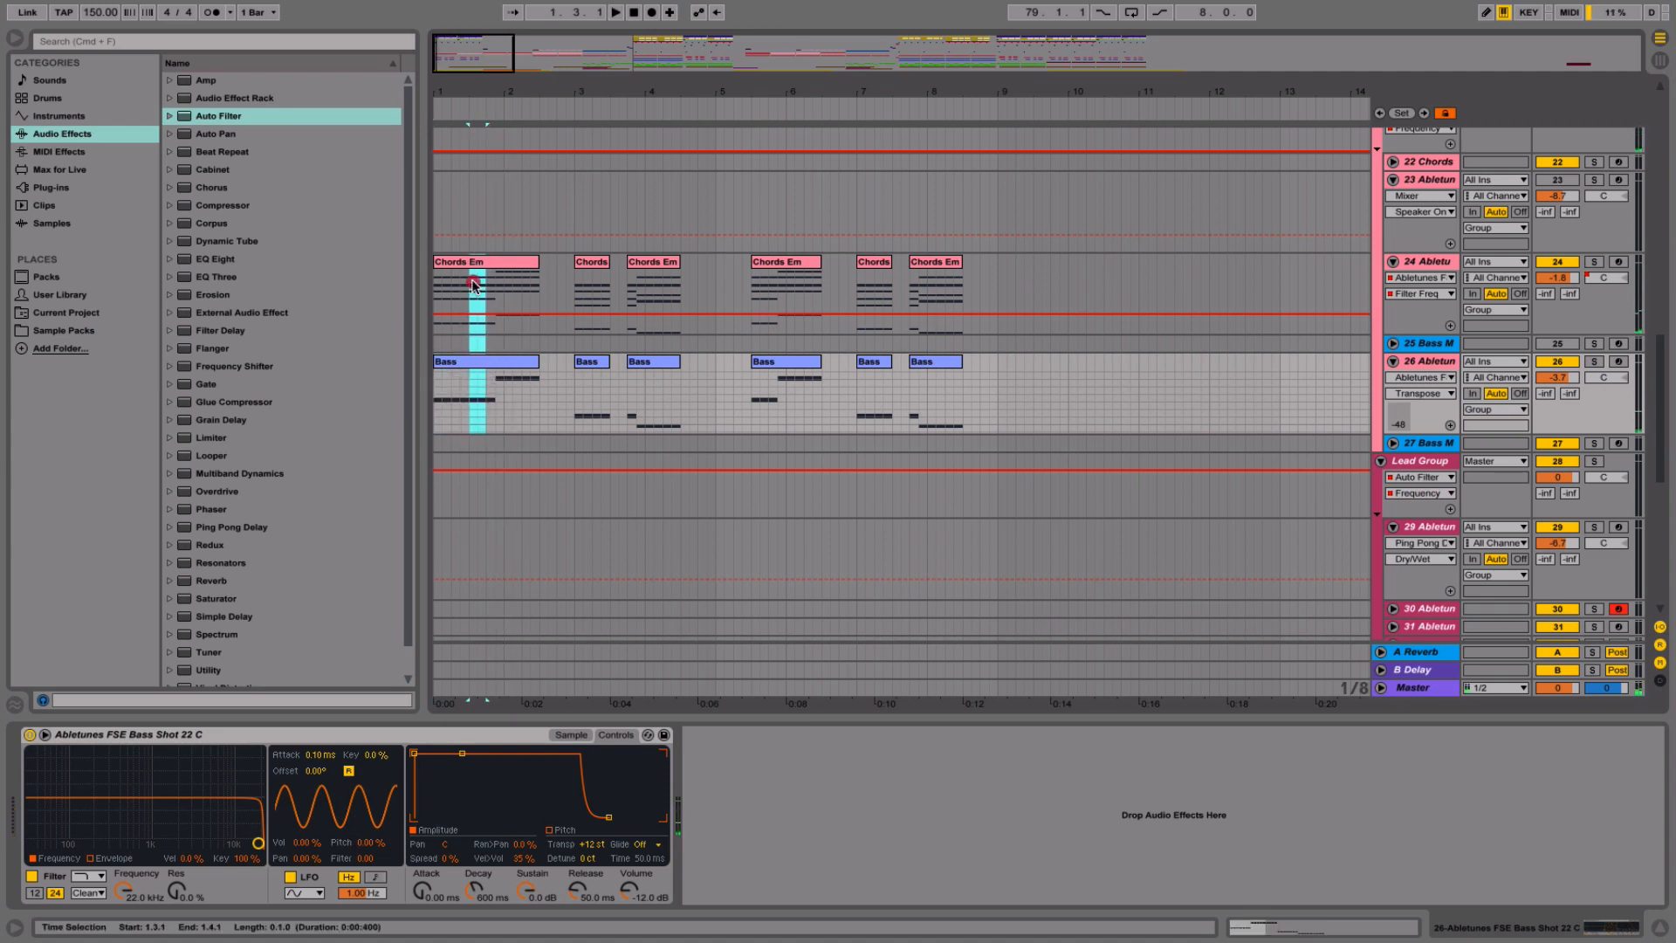
{"action": "left_click", "coordinate": [444, 263]}
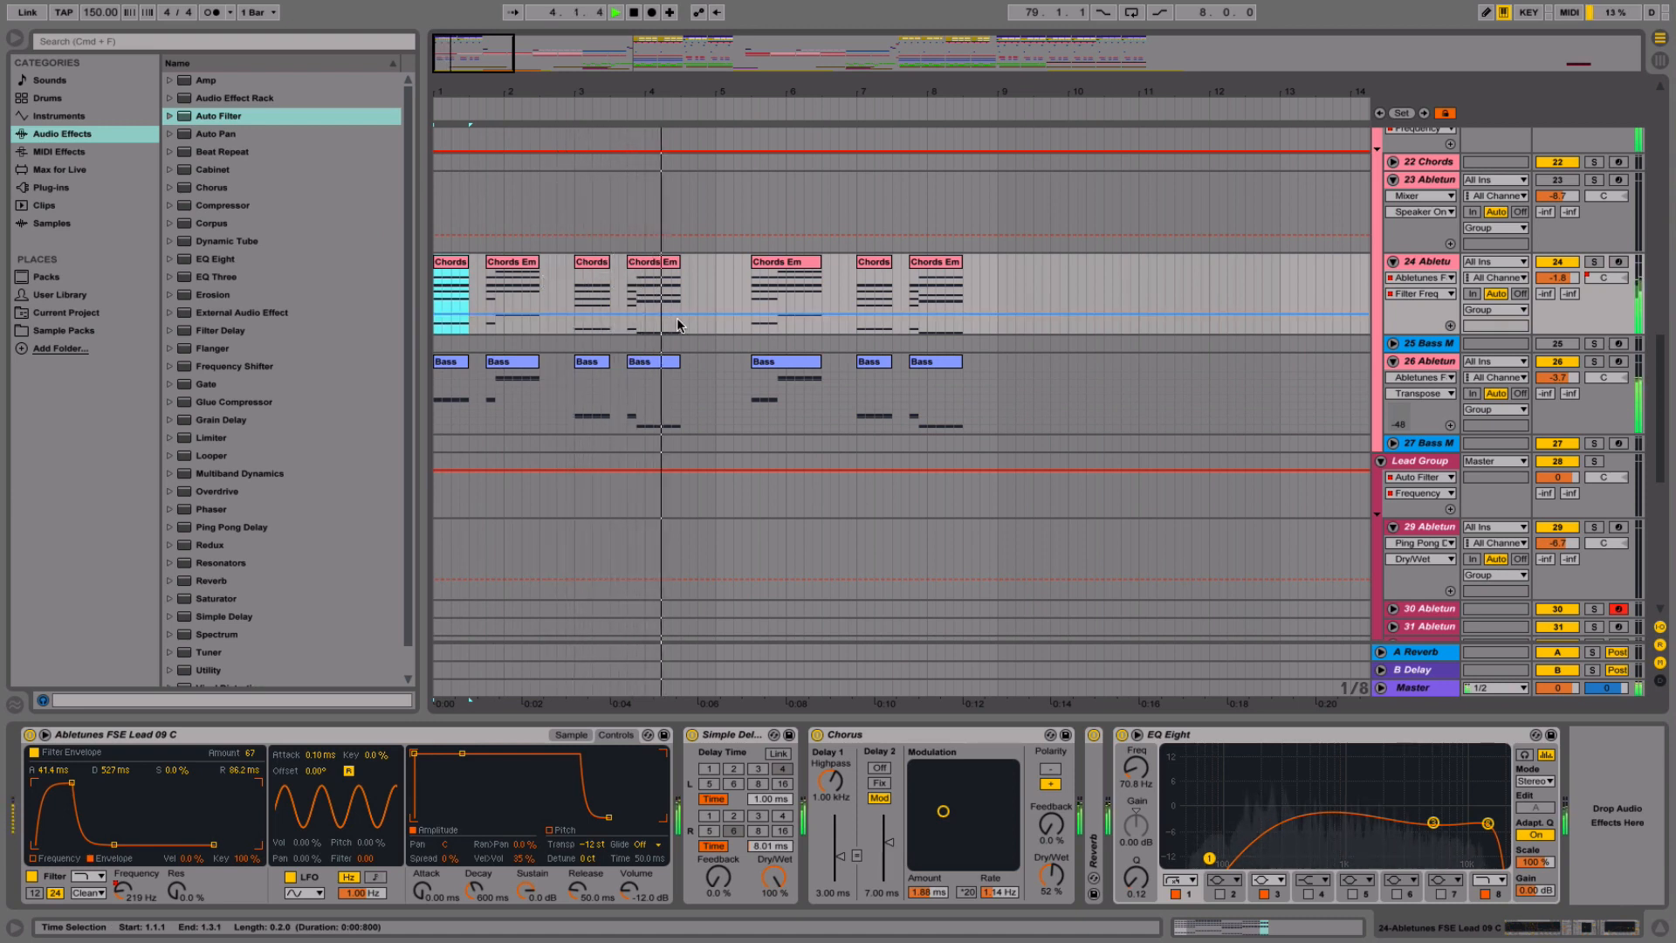
{"action": "key", "text": "space"}
- Replace the chord and bass clips in bars 5 to 9 on tracks 24 and 26 with a duplicate of bars 1 to 5
{"action": "left_click", "coordinate": [715, 330]}
{"action": "left_click_drag", "start_coordinate": [717, 331], "coordinate": [1008, 414]}
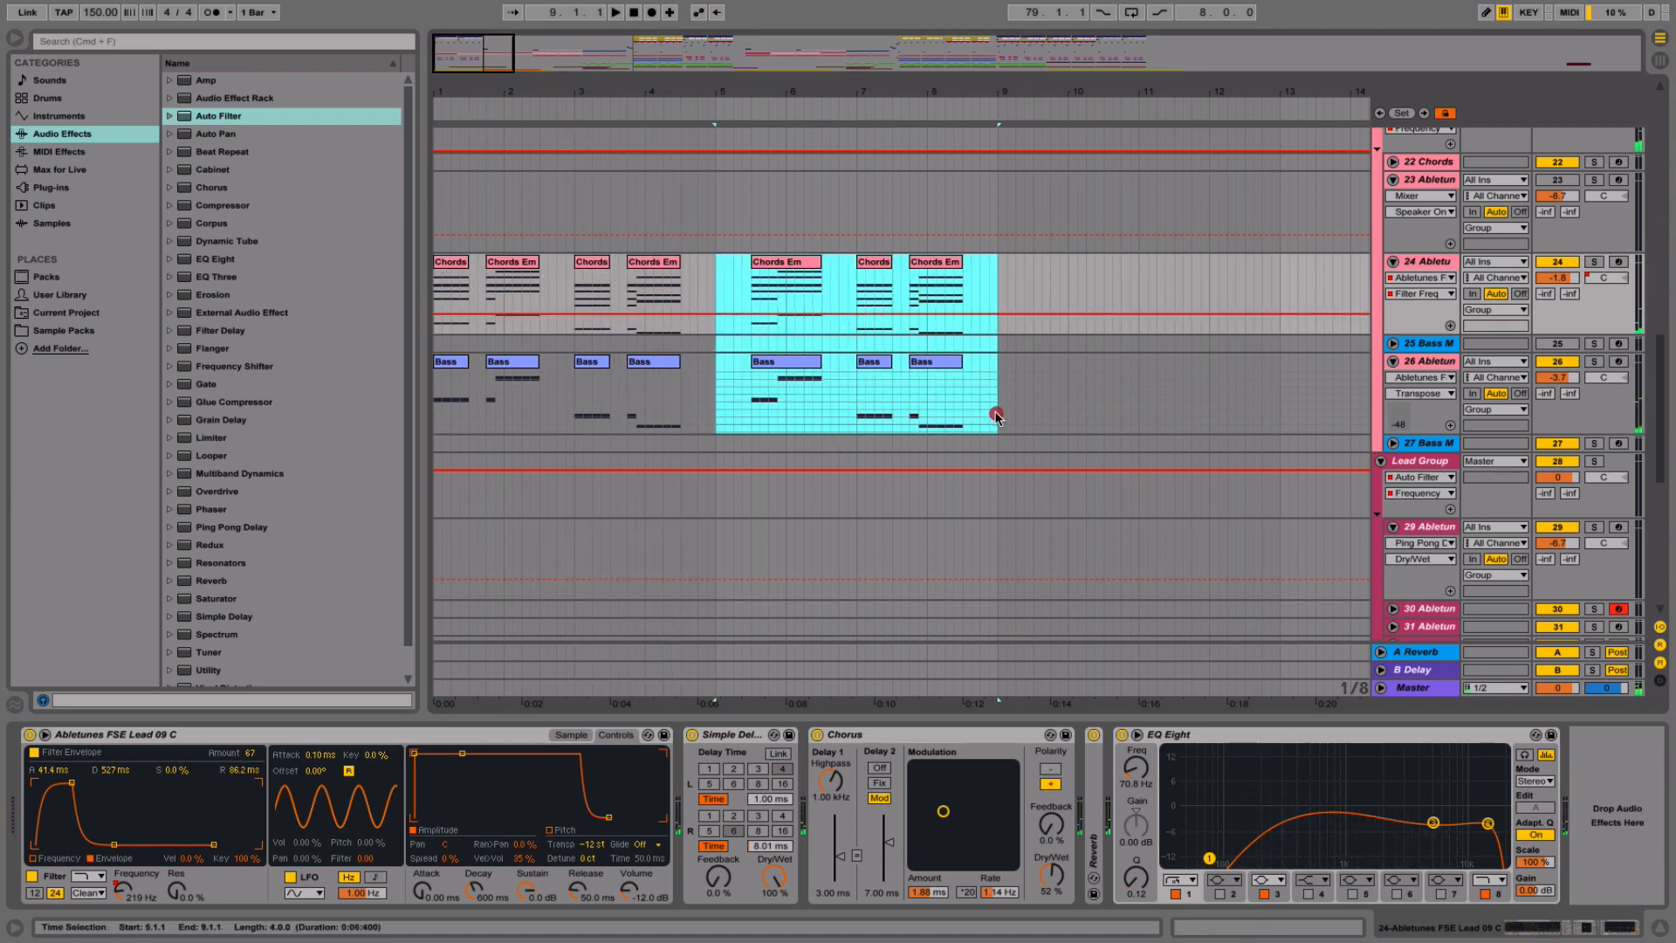
{"action": "key", "text": "Delete"}
{"action": "left_click_drag", "start_coordinate": [715, 373], "coordinate": [373, 292]}
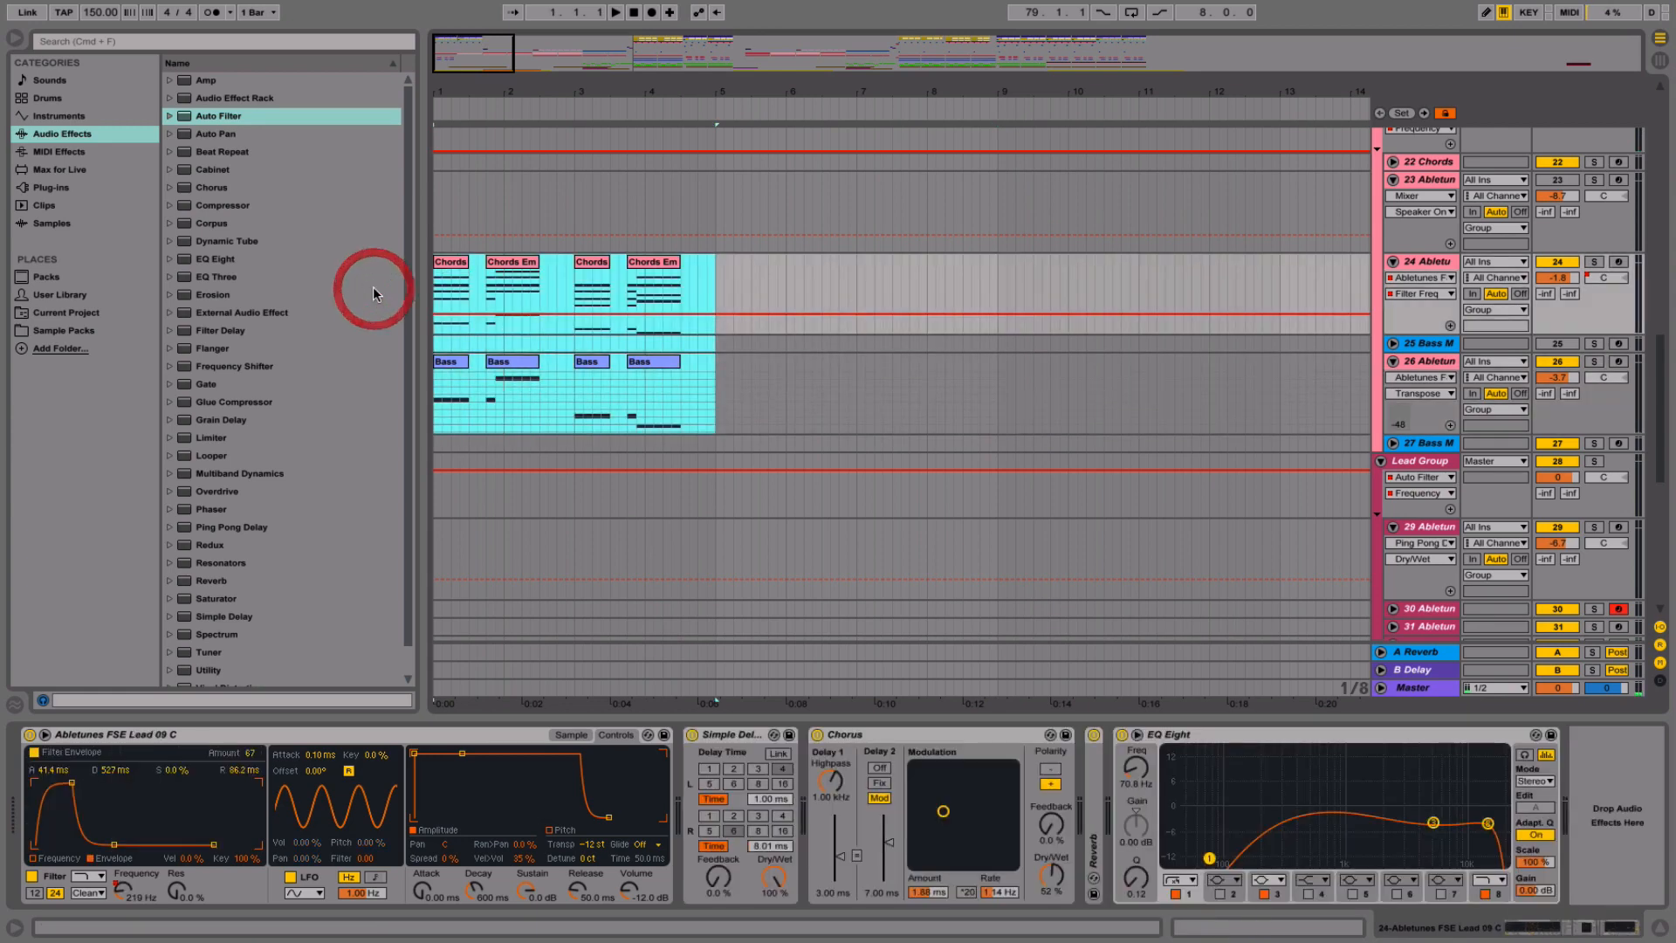
{"action": "key", "text": "super+d"}
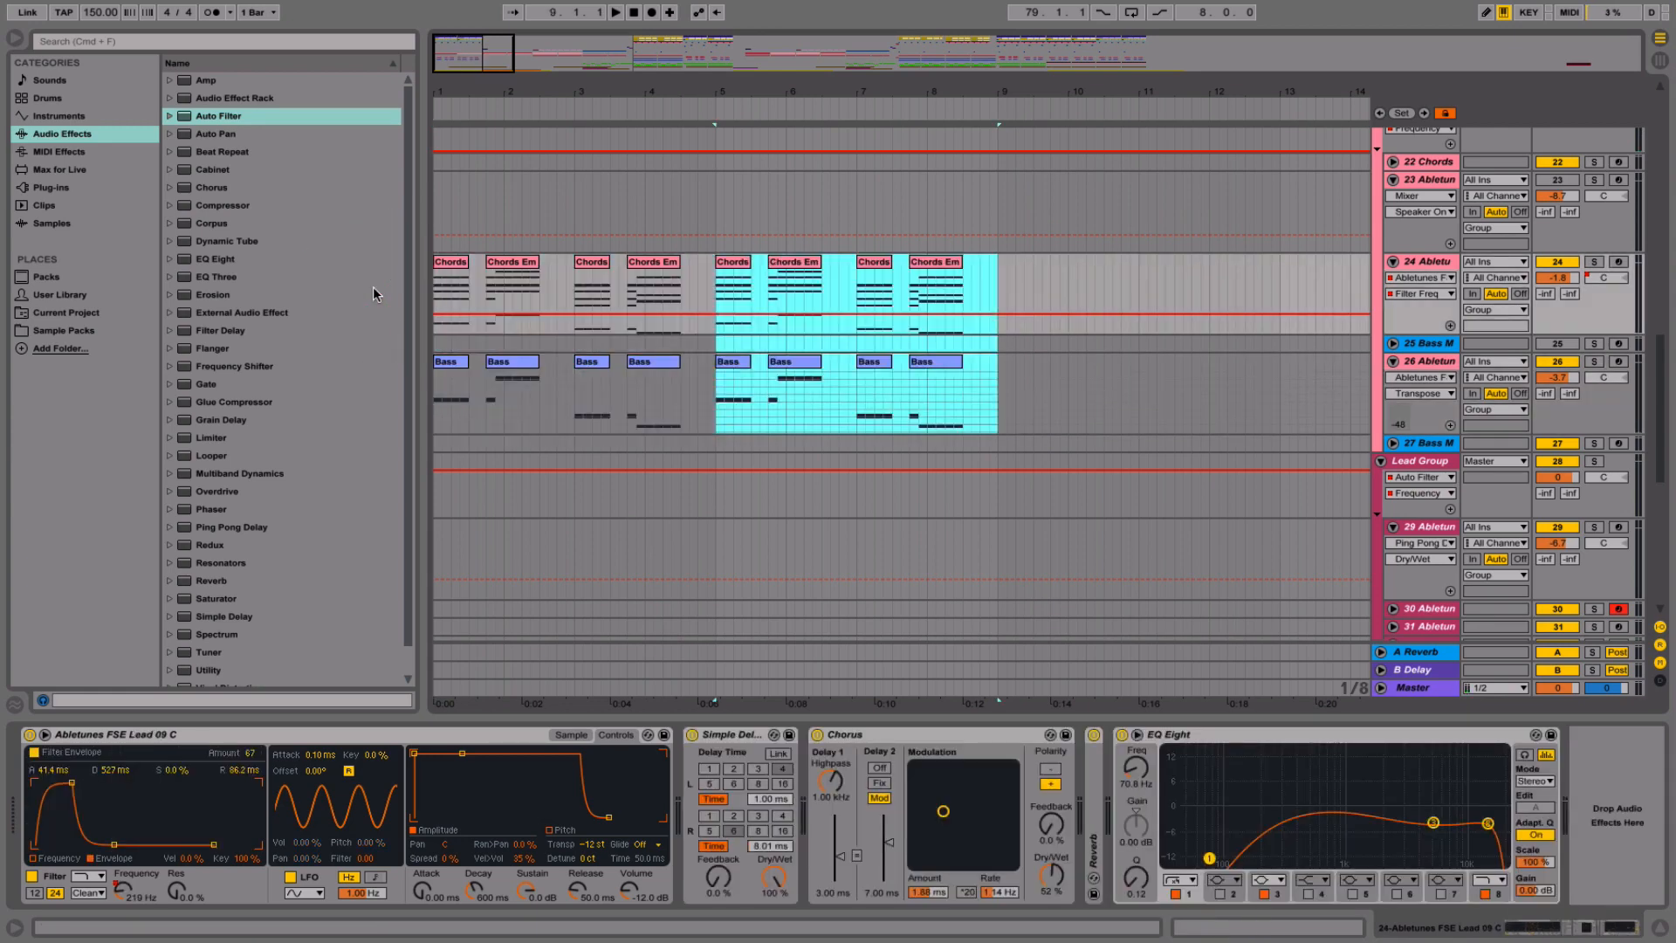
- Play the duplicated chord and bass section from bar 5 with the devices of group track 21 shown
{"action": "scroll", "coordinate": [650, 319], "scroll_direction": "up", "scroll_amount": 2}
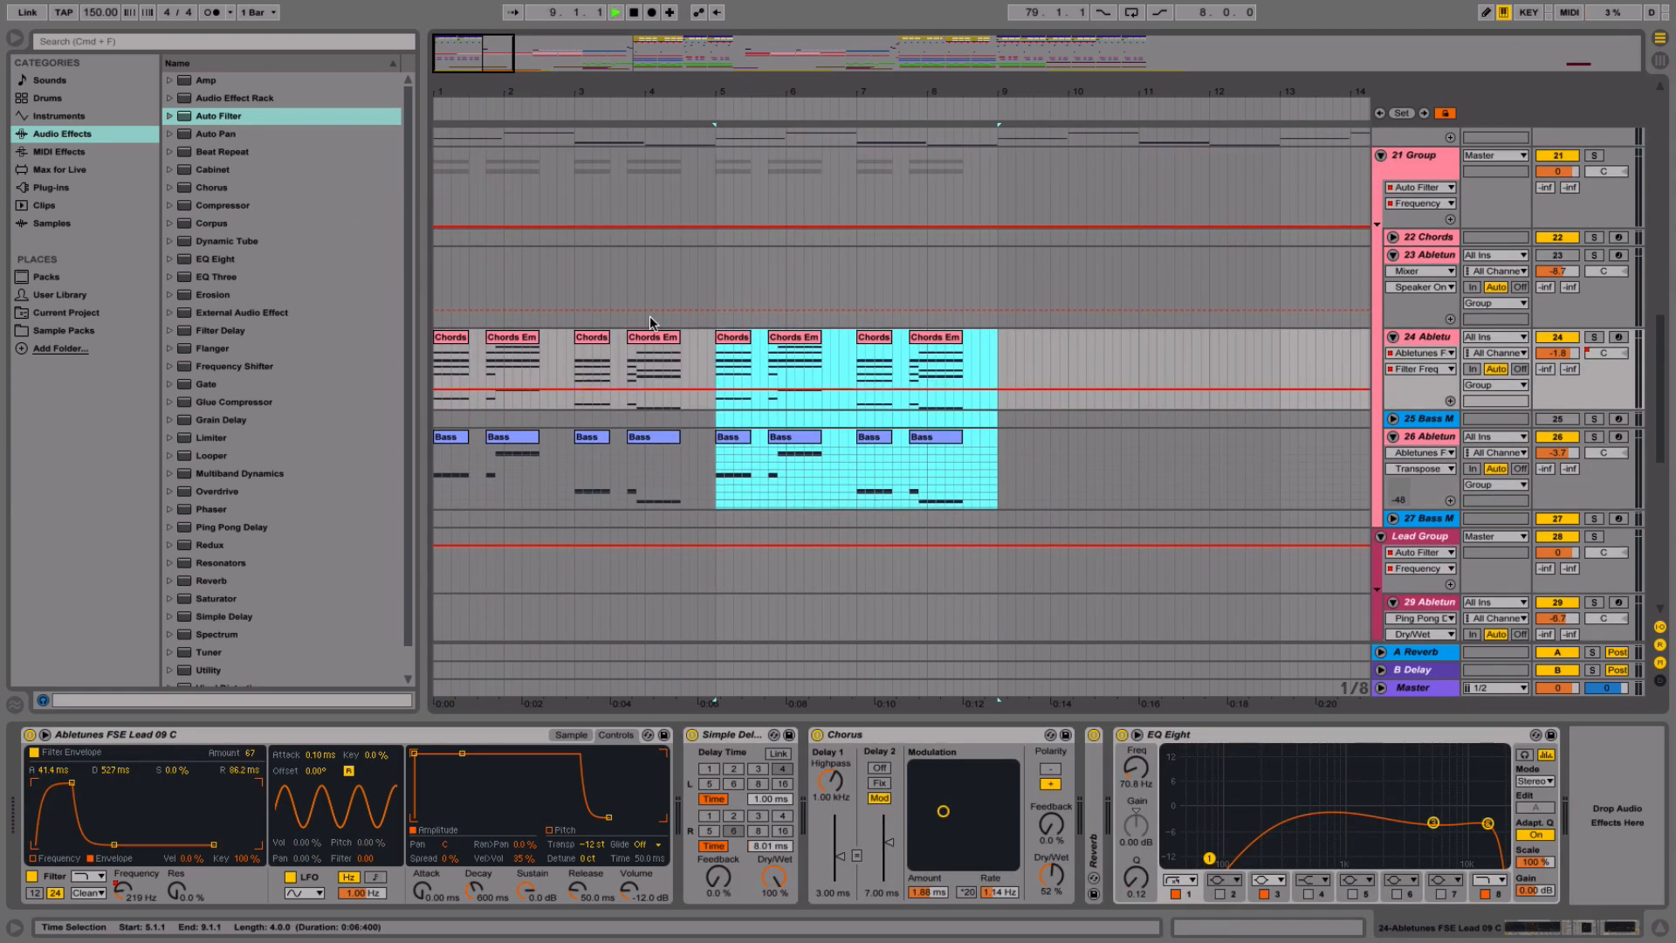
{"action": "key", "text": "space"}
{"action": "left_click", "coordinate": [1432, 161]}
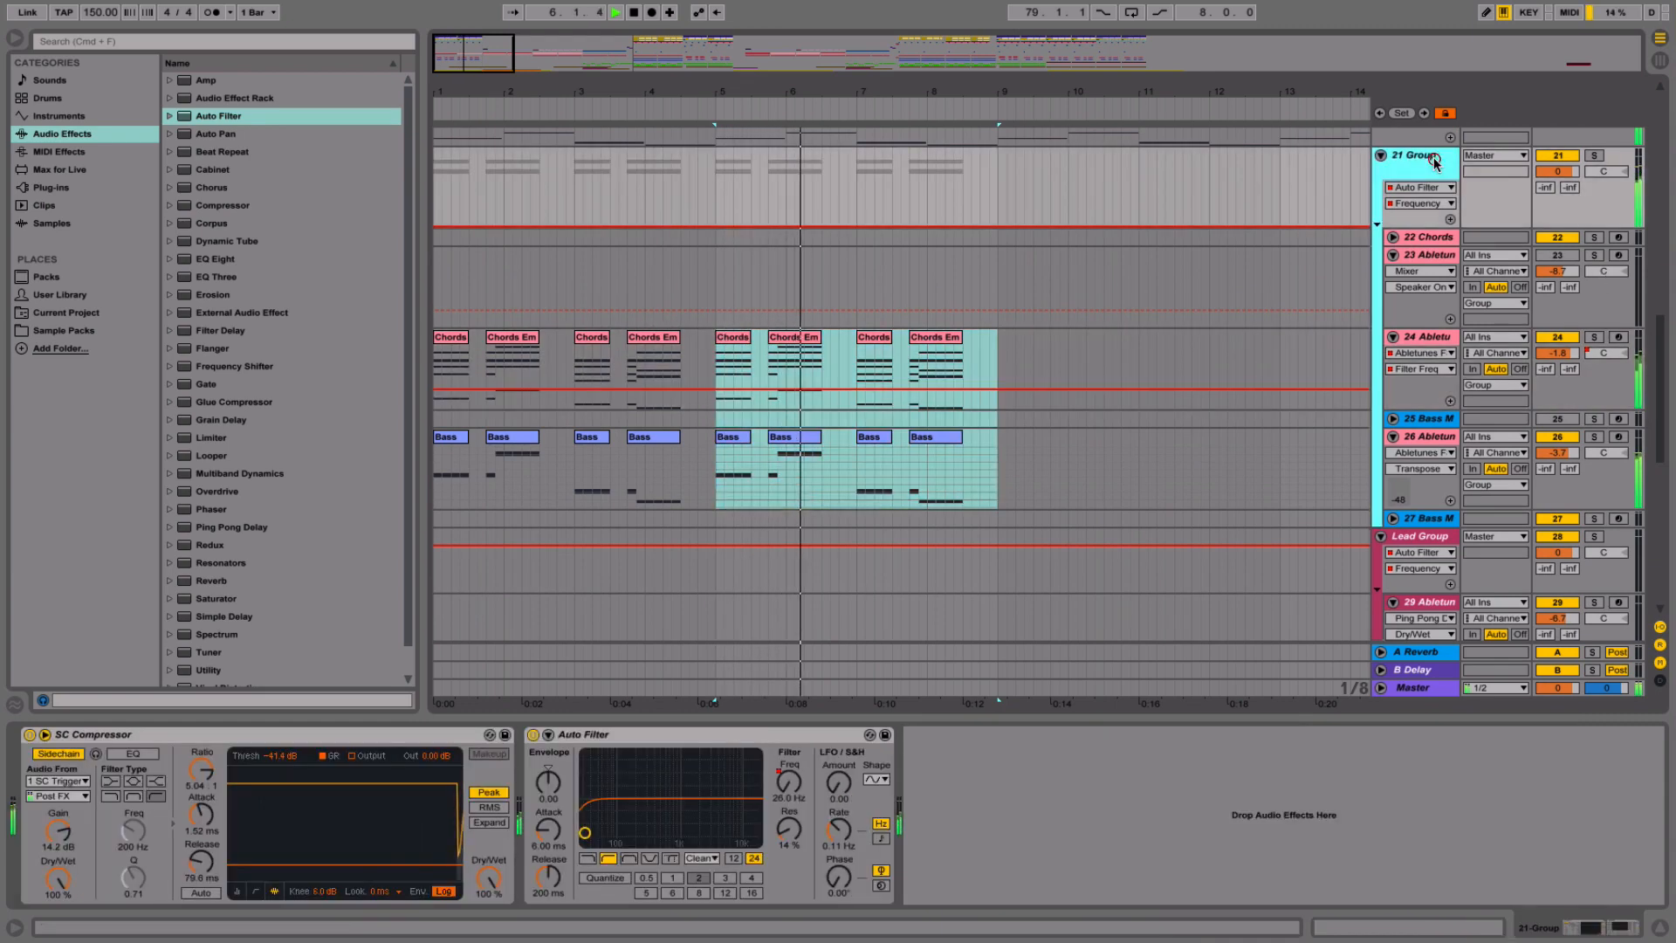
{"action": "key", "text": "space"}
- Unfold the SC Trigger track to show its clips' notes in the intro
{"action": "scroll", "coordinate": [1018, 255], "scroll_direction": "up", "scroll_amount": 15}
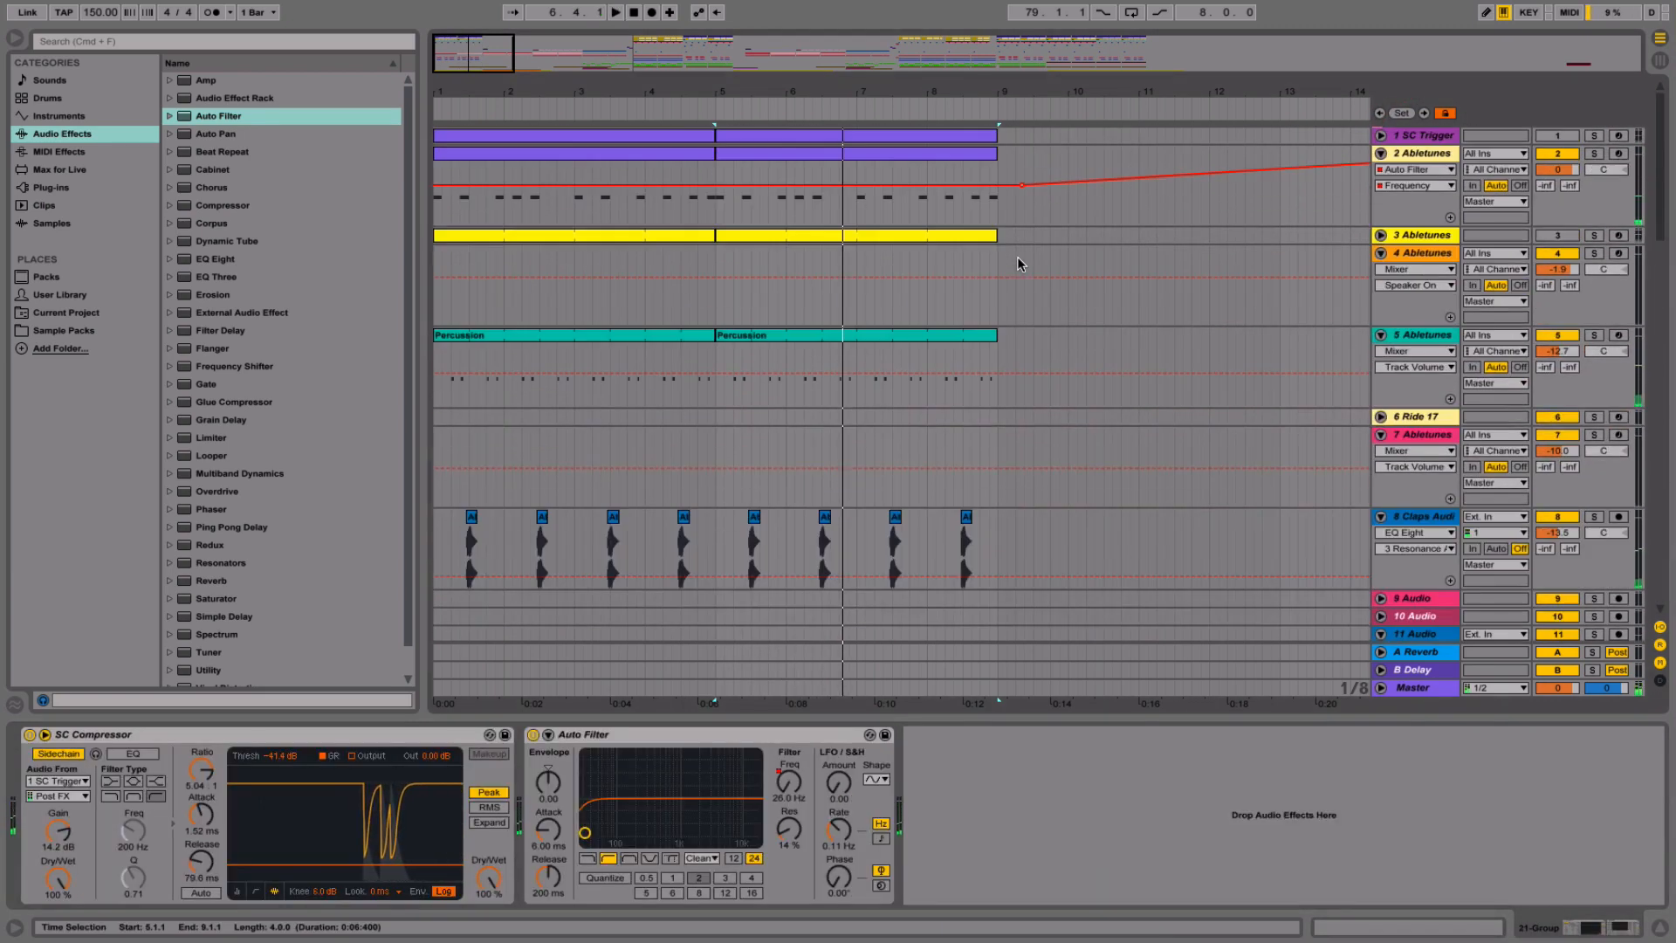
{"action": "left_click", "coordinate": [1368, 158]}
{"action": "left_click", "coordinate": [1380, 135]}
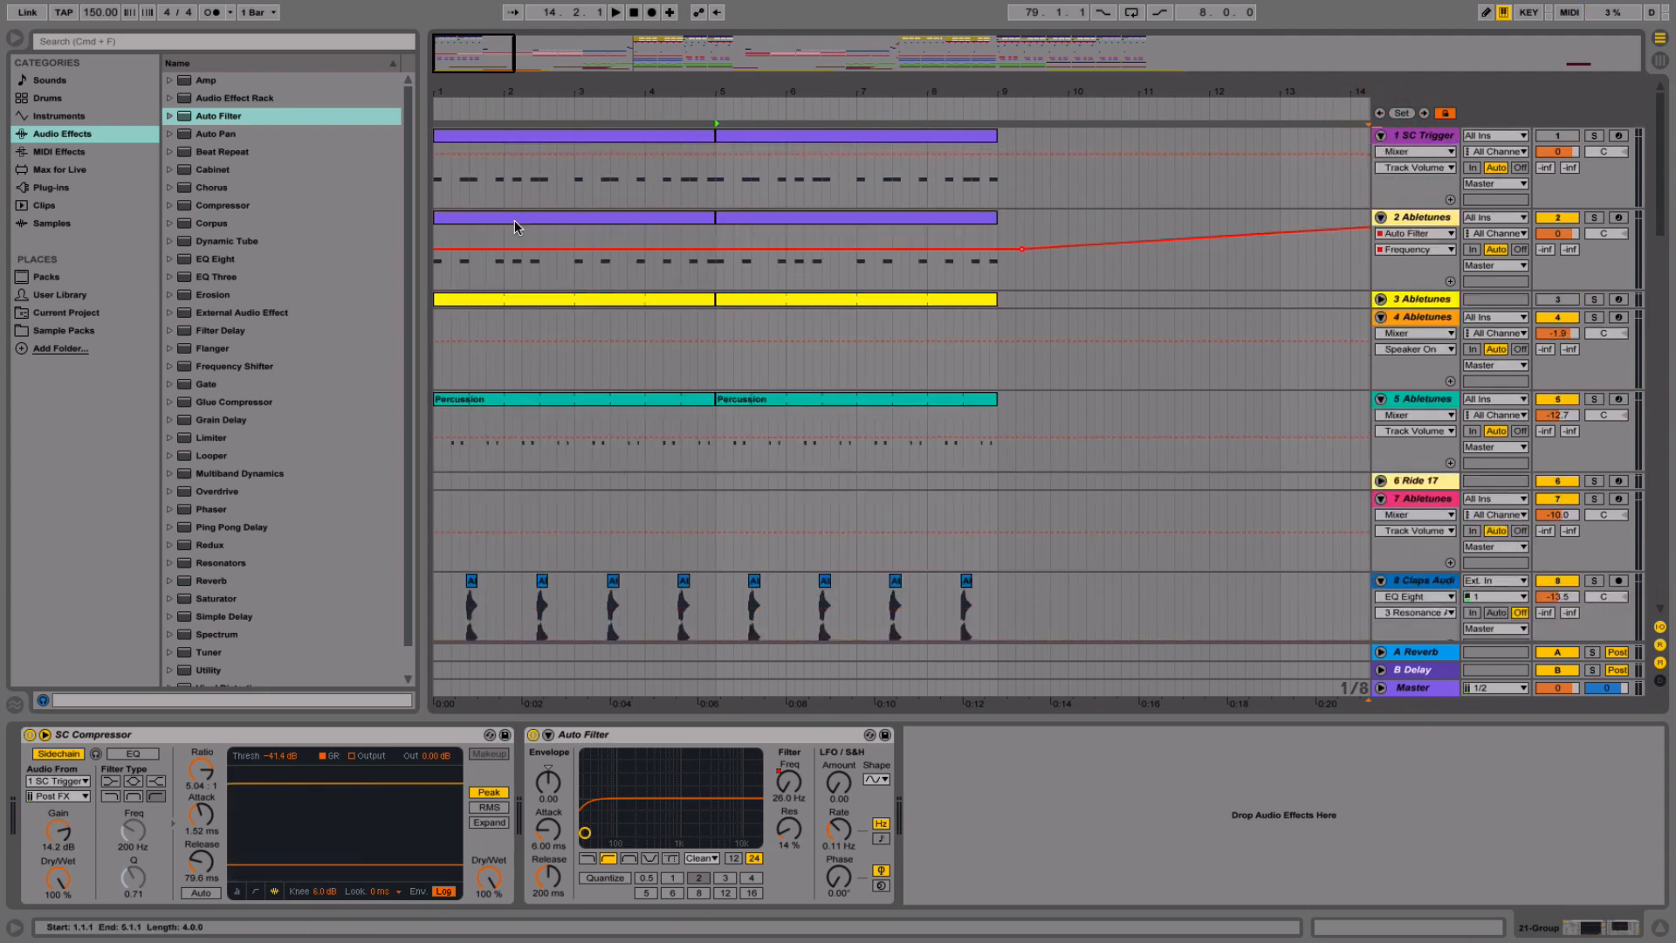
- Select track 3's outro clips from bar 107 to bar 115 and unfold the track to show their notes
{"action": "left_click_drag", "start_coordinate": [602, 92], "coordinate": [603, 26]}
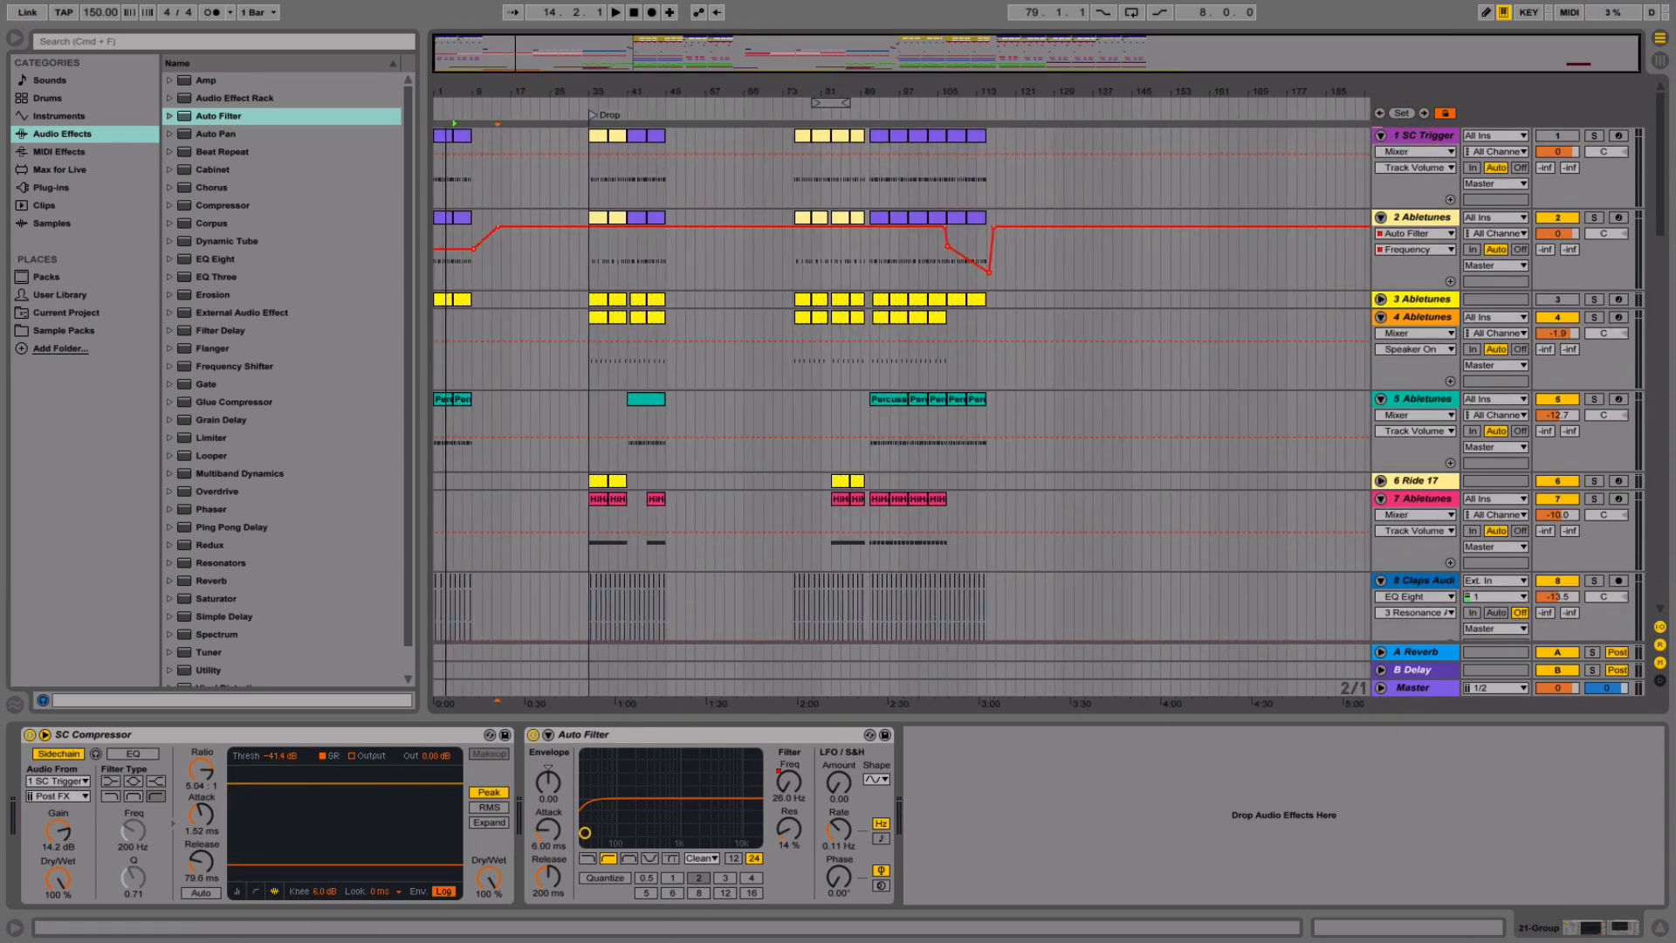
{"action": "left_click_drag", "start_coordinate": [627, 87], "coordinate": [628, 96]}
{"action": "left_click_drag", "start_coordinate": [1018, 91], "coordinate": [937, 174]}
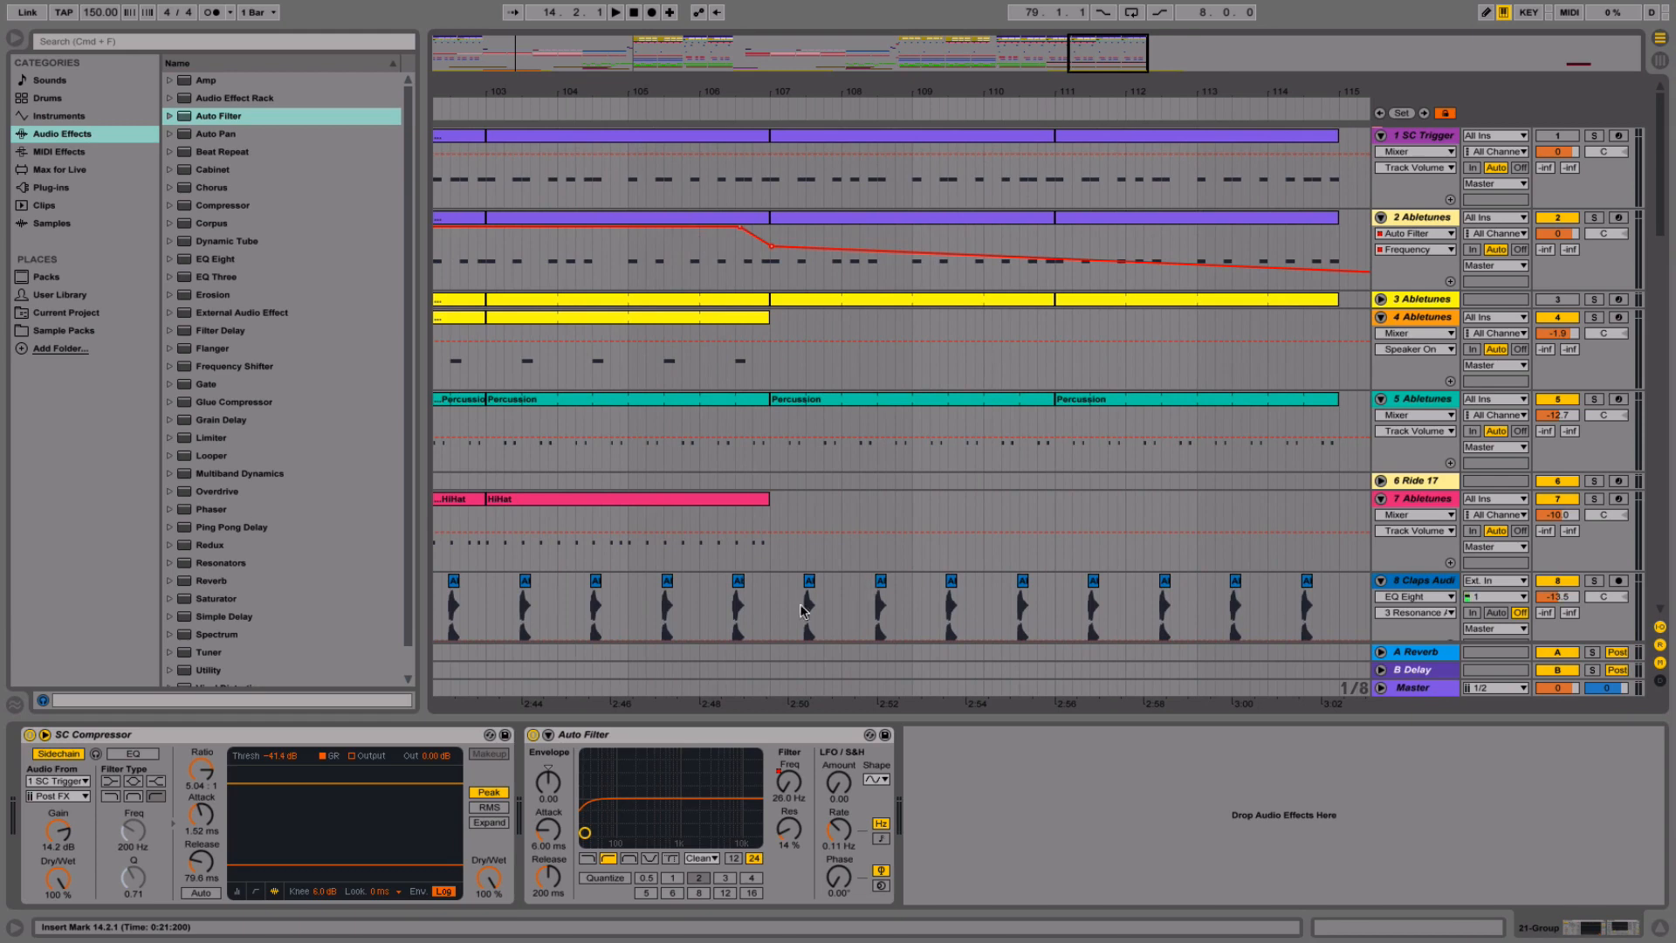
{"action": "left_click", "coordinate": [768, 608]}
{"action": "left_click", "coordinate": [891, 303]}
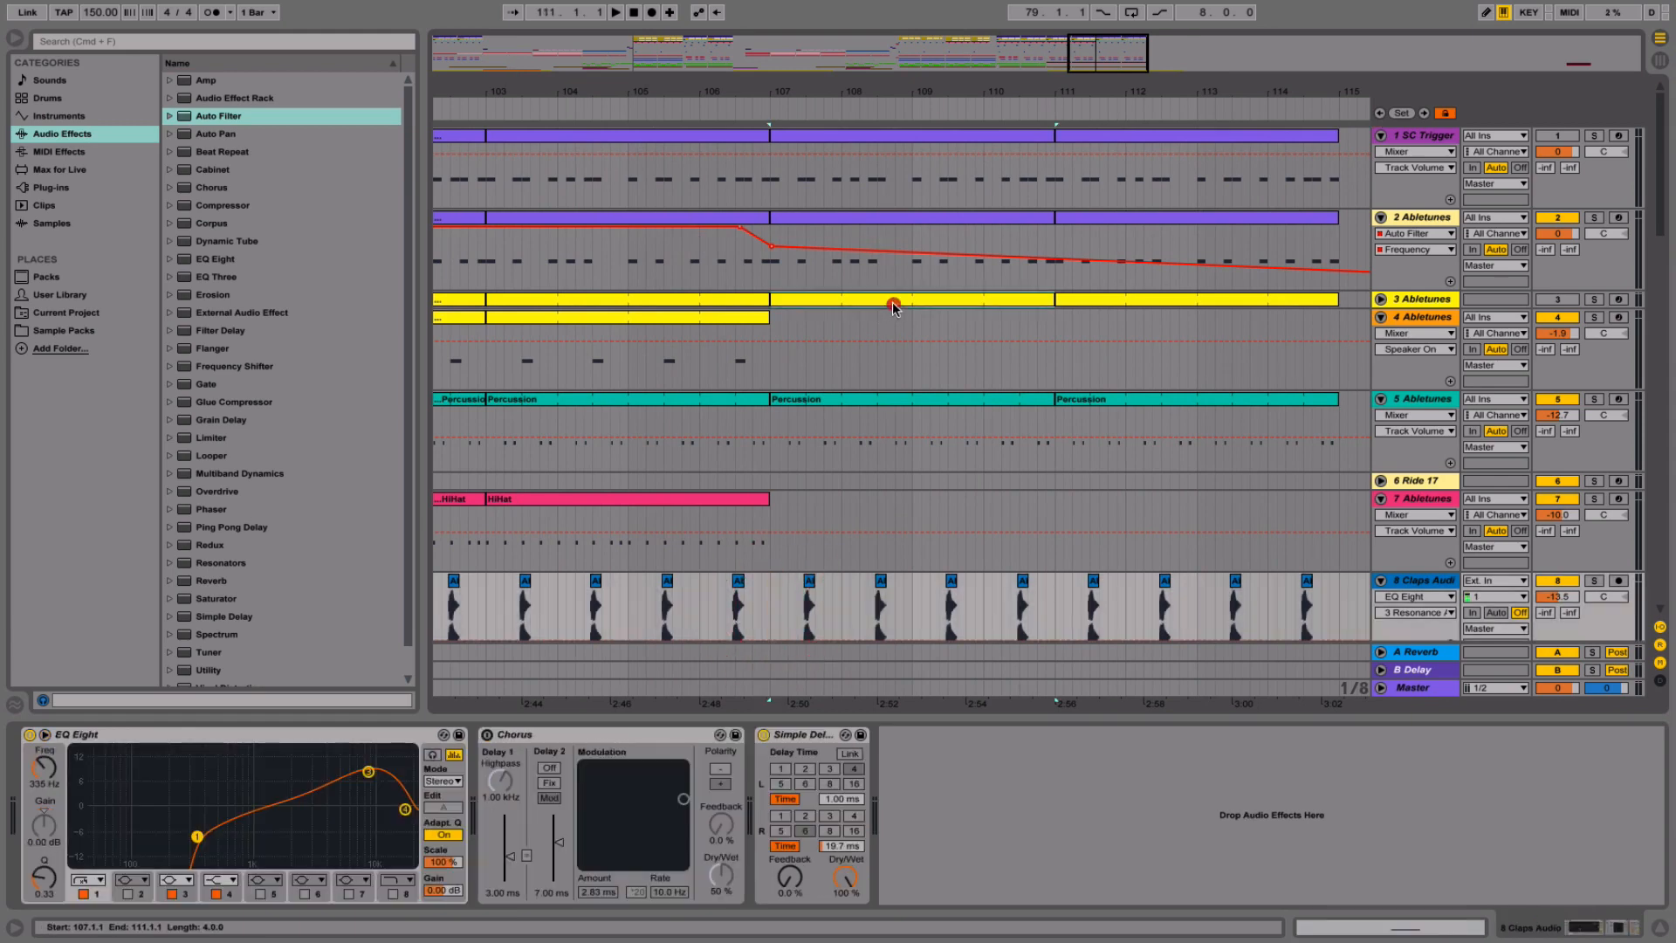
{"action": "left_click", "coordinate": [1135, 300], "text": "shift"}
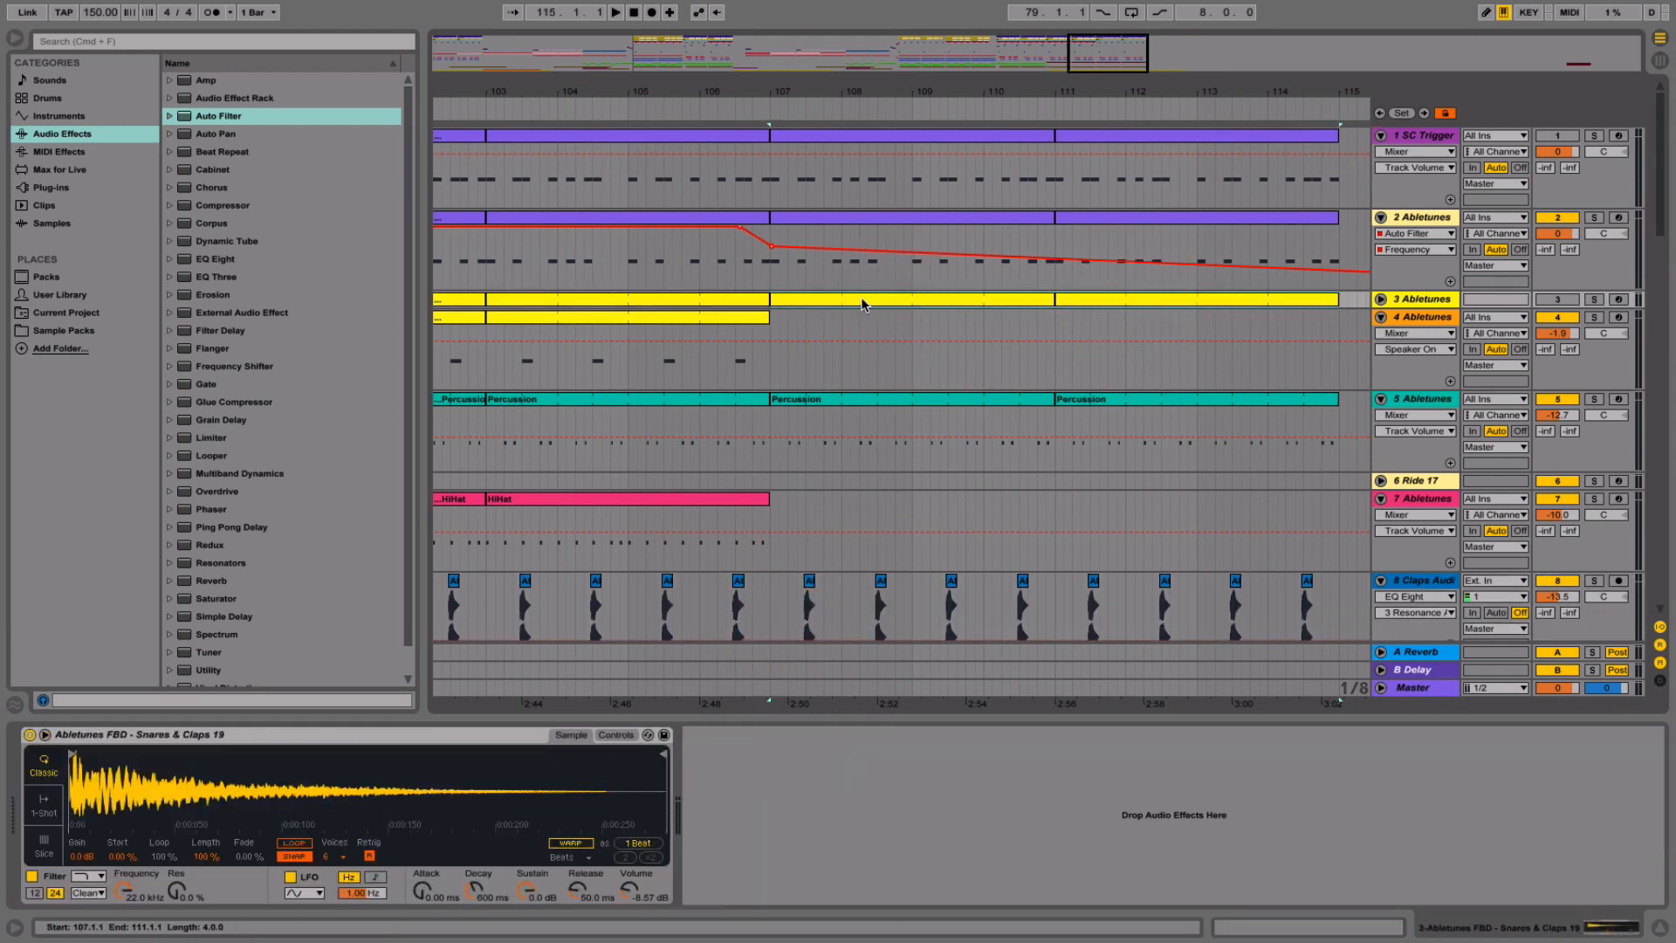
{"action": "left_click", "coordinate": [1381, 300]}
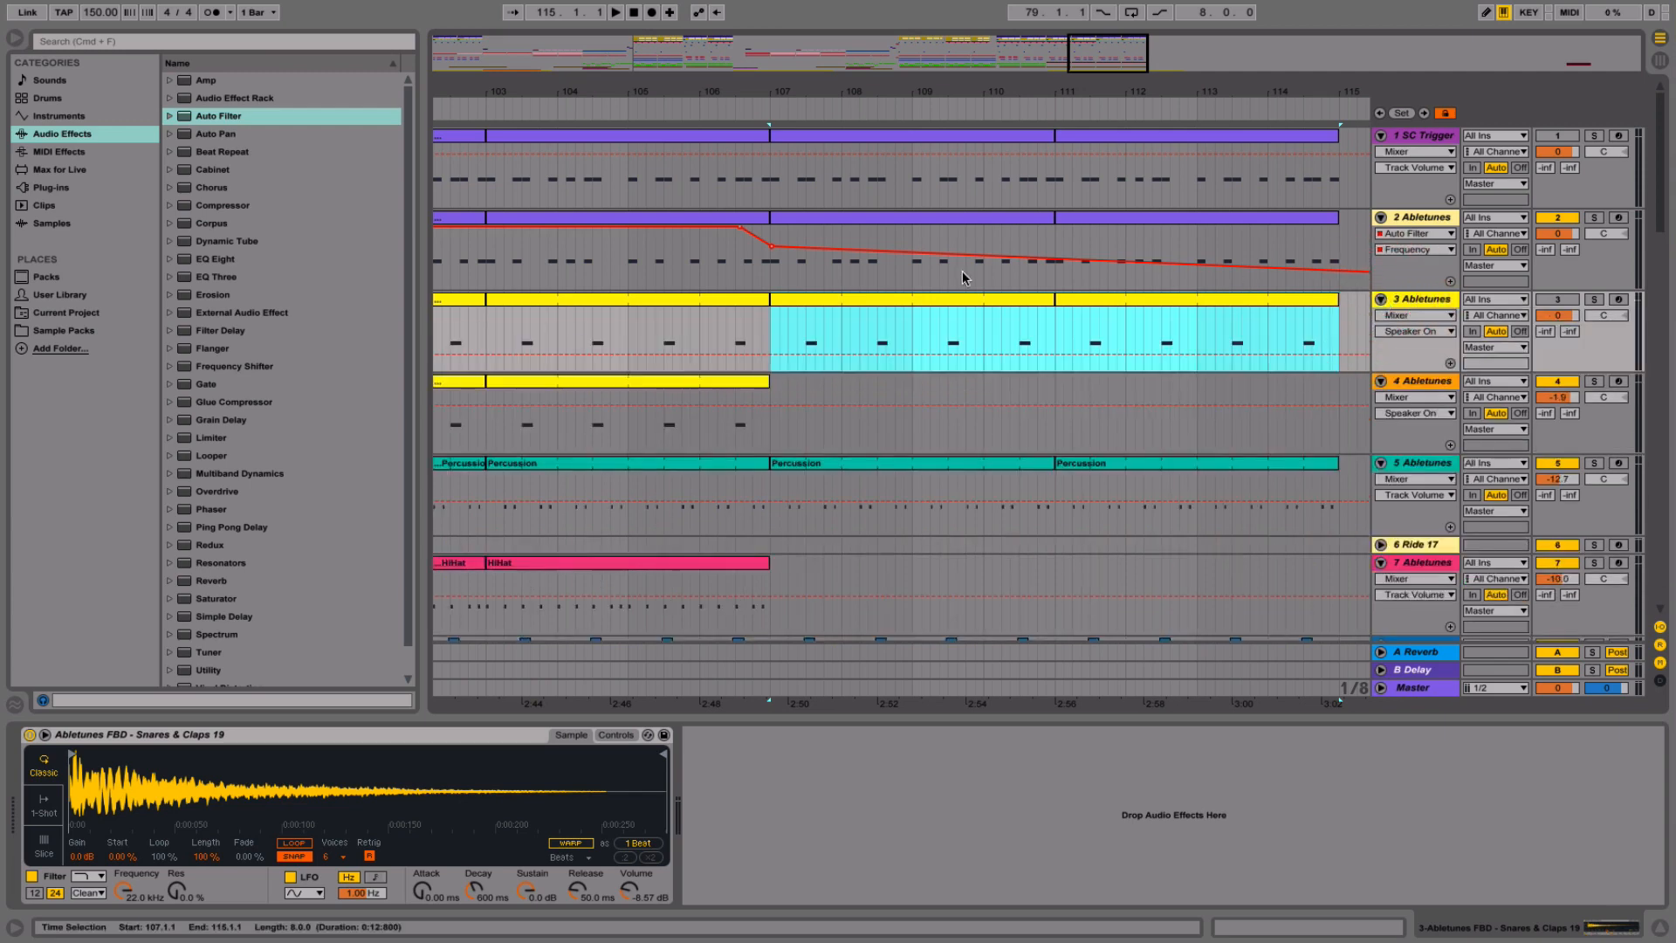
- Select the kick clips on track 2 from bar 107 to bar 115 to examine their pattern and filter automation
{"action": "left_click", "coordinate": [942, 215]}
{"action": "left_click", "coordinate": [1088, 217], "text": "shift"}
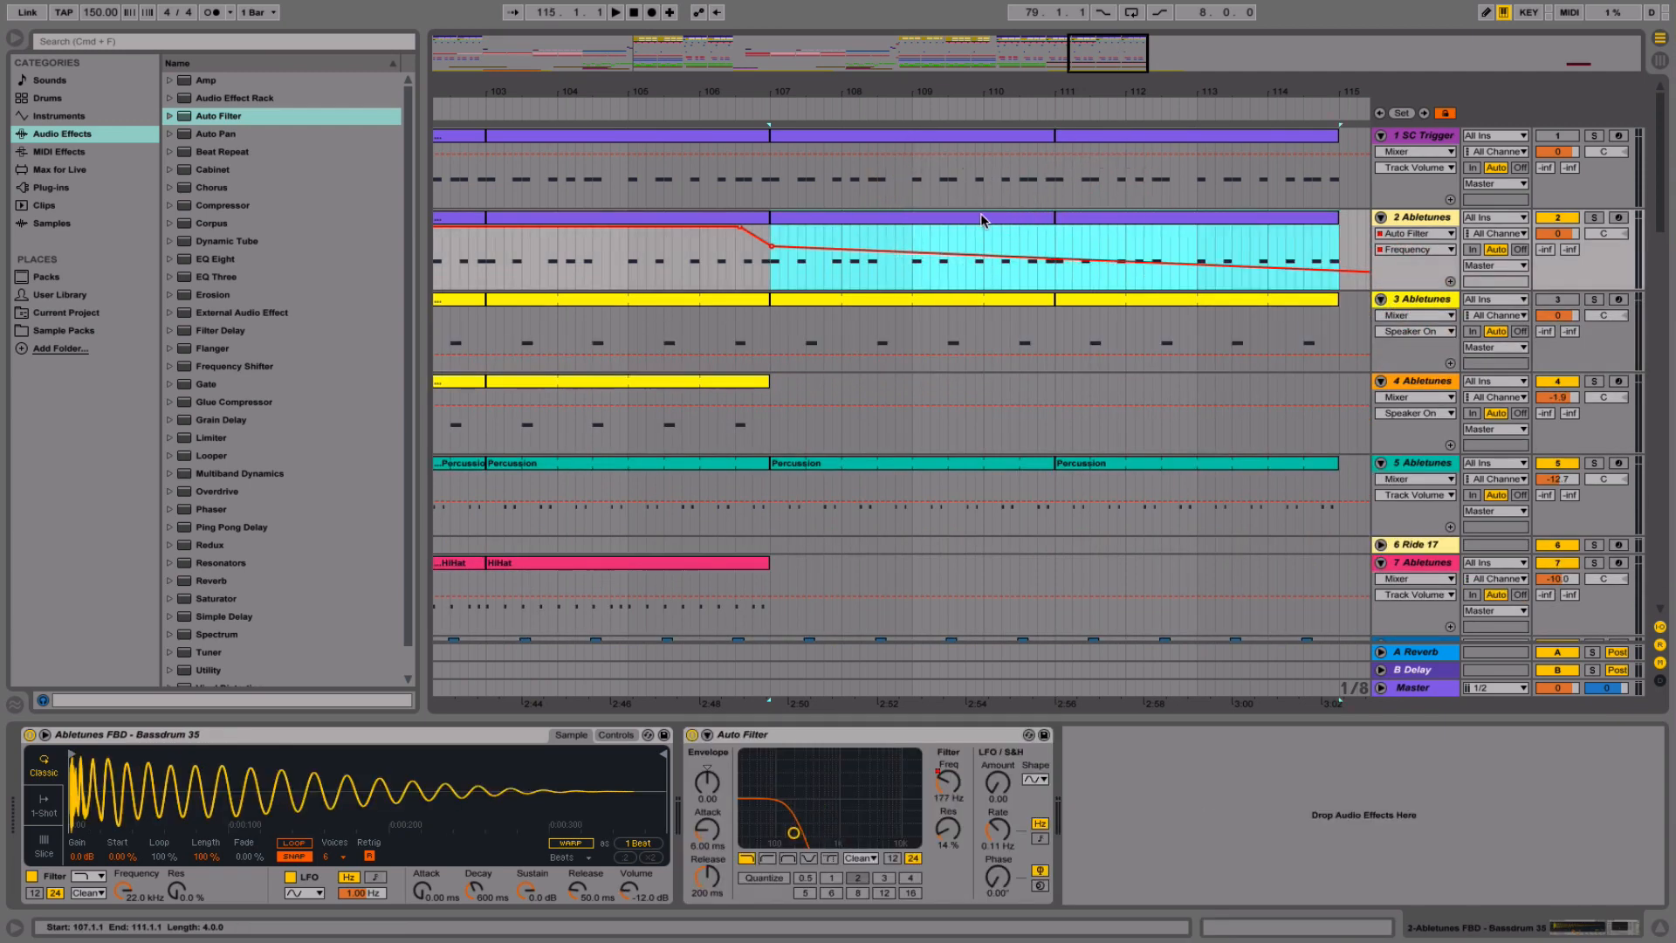
{"action": "scroll", "coordinate": [991, 216], "scroll_direction": "right", "scroll_amount": 20}
- Select the intro clips from bar 1 to bar 9 on track 2 and on the SC Trigger track, and play them
{"action": "left_click_drag", "start_coordinate": [1089, 94], "coordinate": [1102, 93]}
{"action": "left_click_drag", "start_coordinate": [467, 96], "coordinate": [470, 104]}
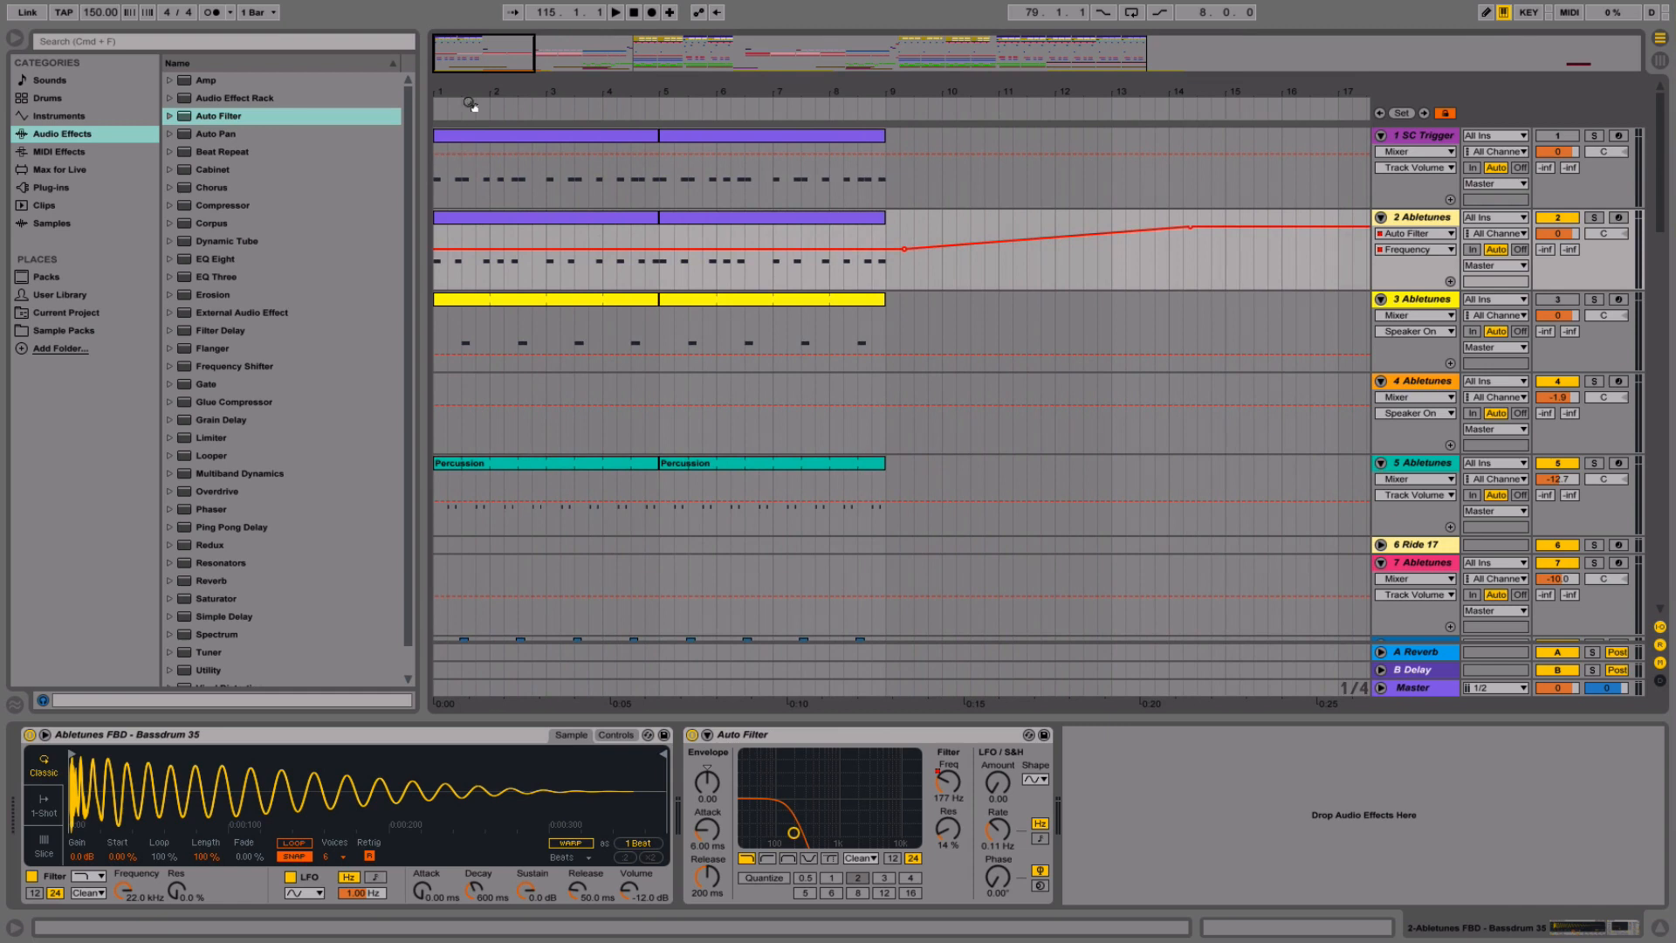
{"action": "left_click", "coordinate": [704, 222]}
{"action": "left_click", "coordinate": [605, 219], "text": "shift"}
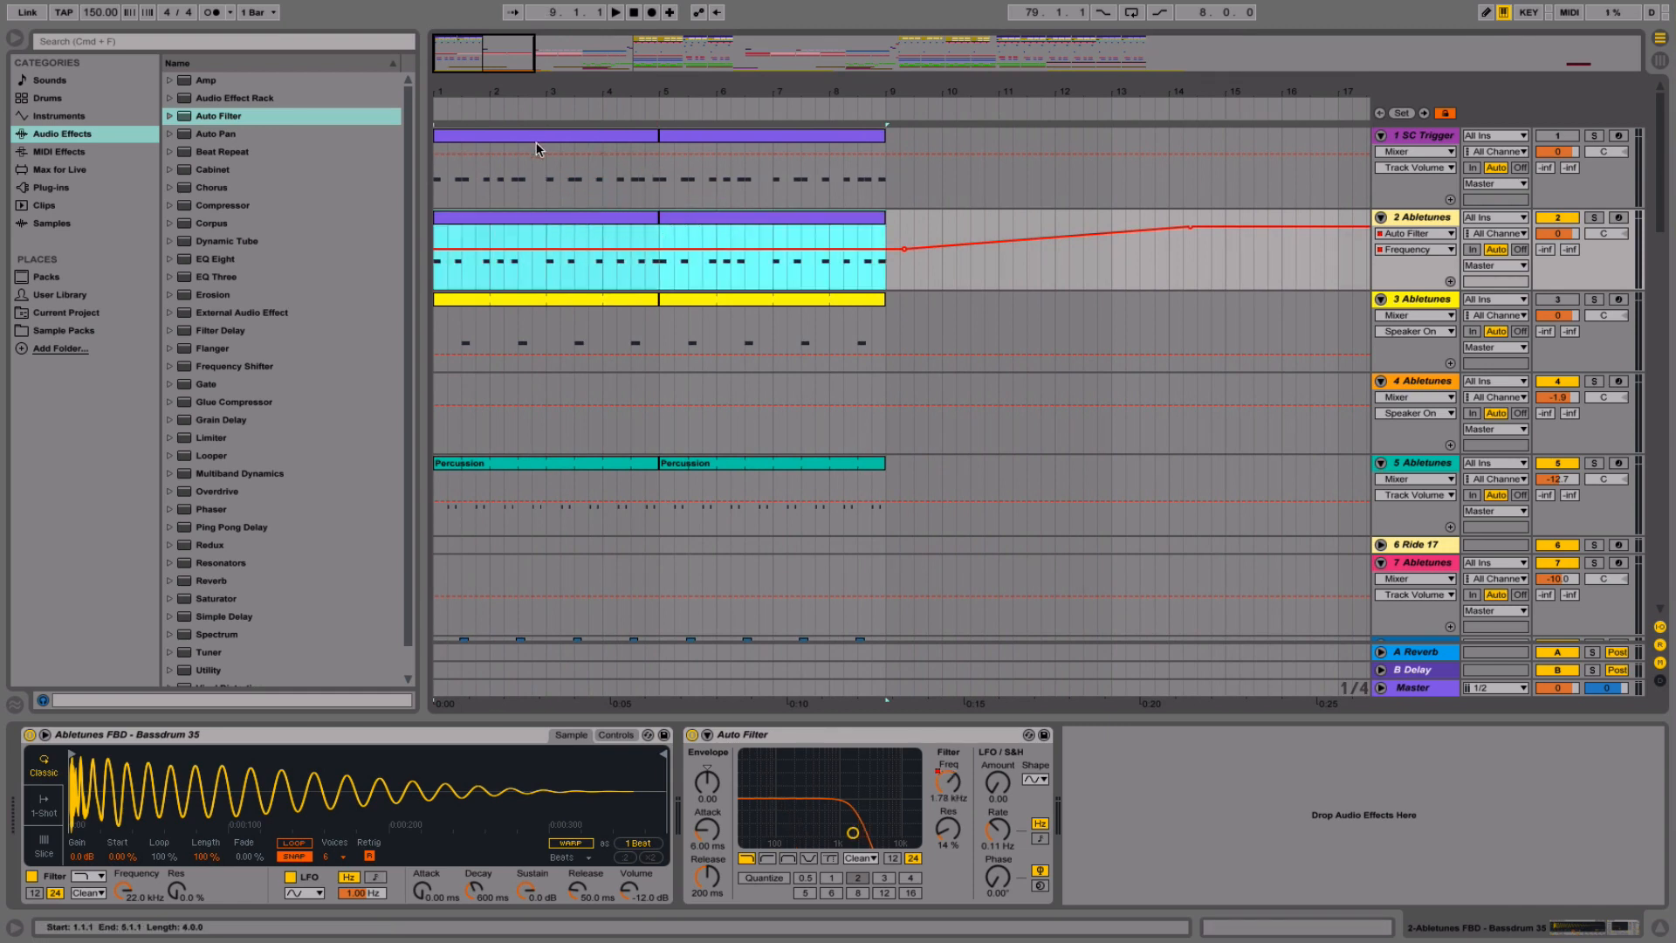
{"action": "left_click_drag", "start_coordinate": [511, 219], "coordinate": [505, 169]}
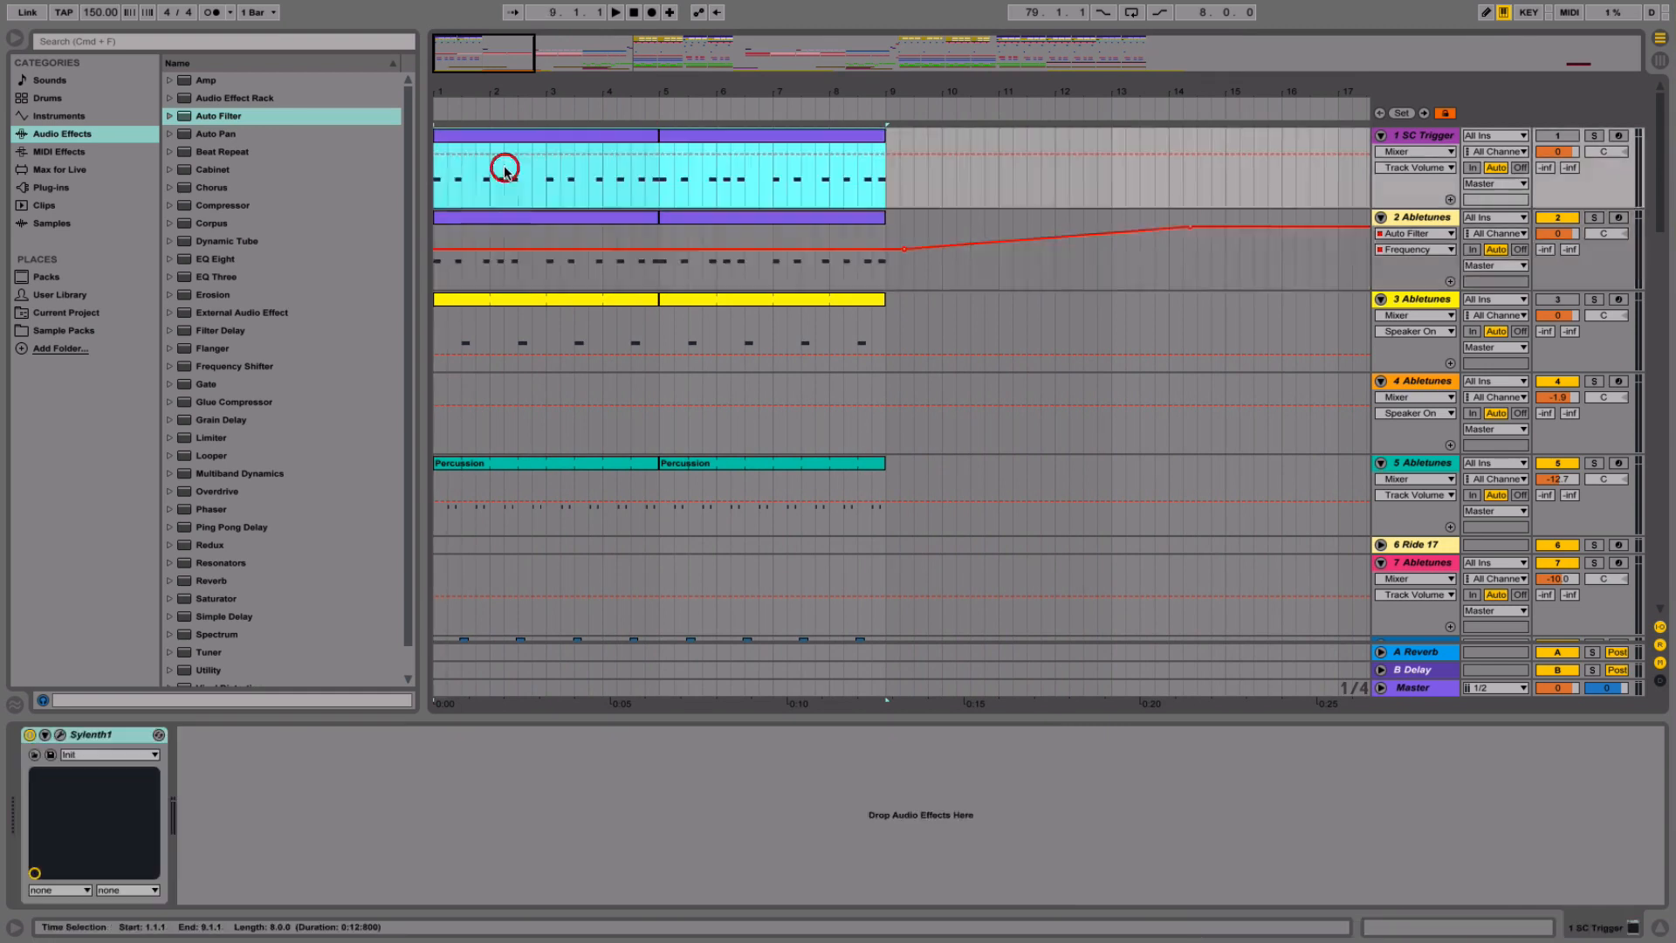
{"action": "key", "text": "space"}
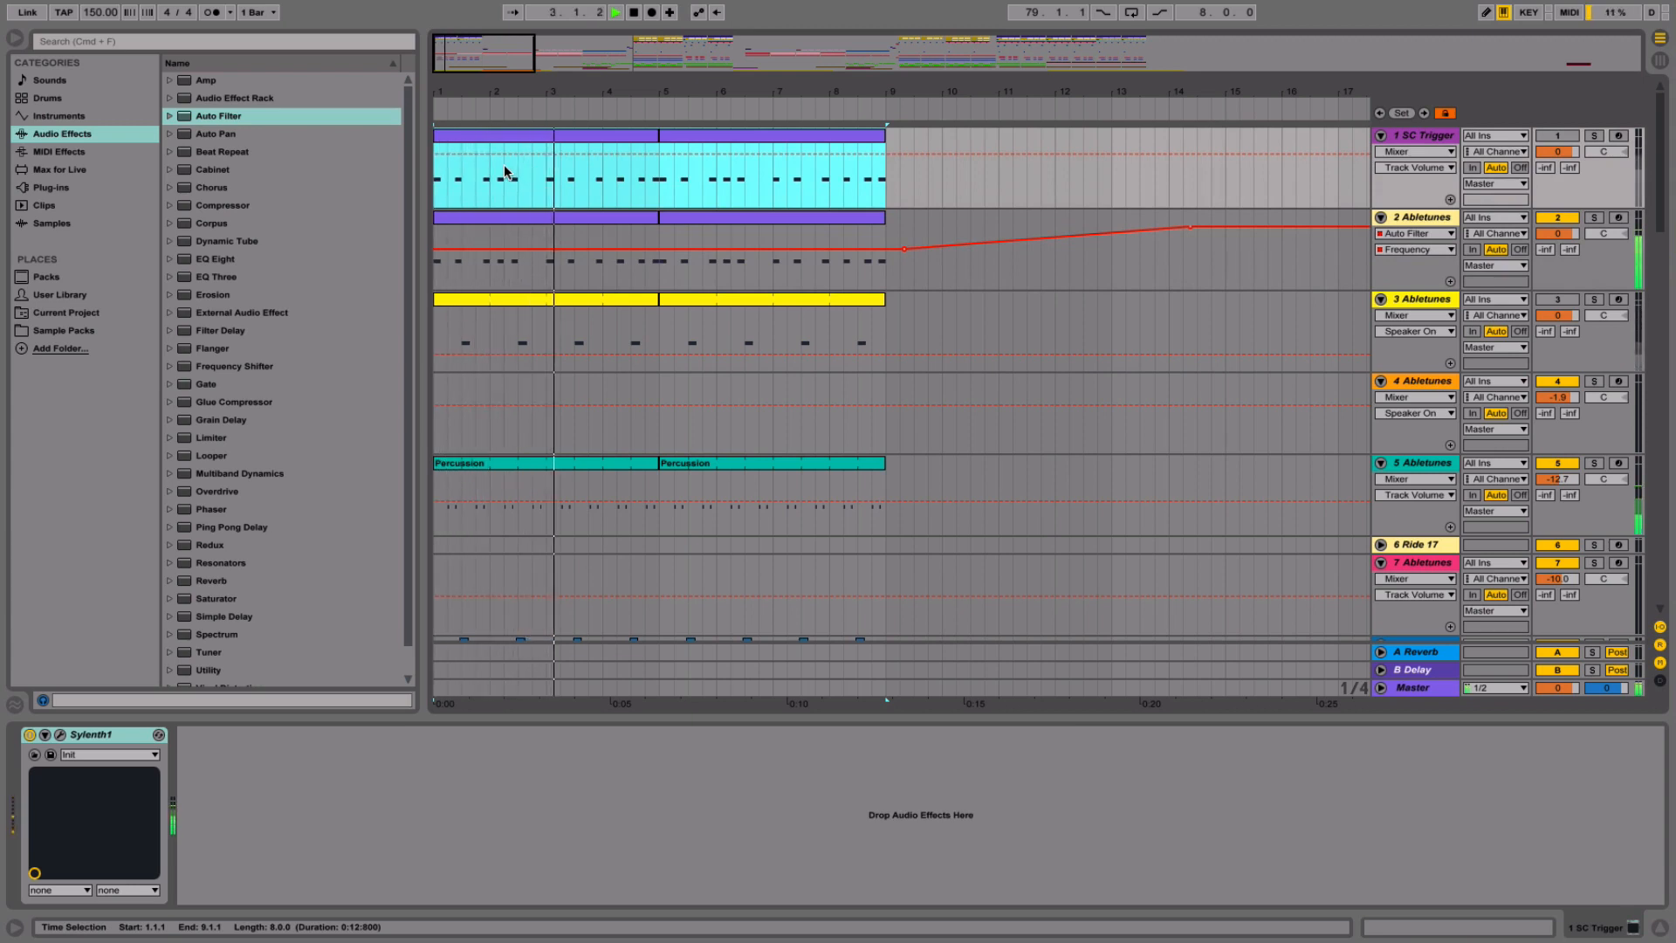
- Play the intro with the SC Trigger clips from bar 1 to bar 9 deactivated, and reactivate them
{"action": "left_click", "coordinate": [527, 138]}
{"action": "left_click", "coordinate": [755, 136], "text": "shift"}
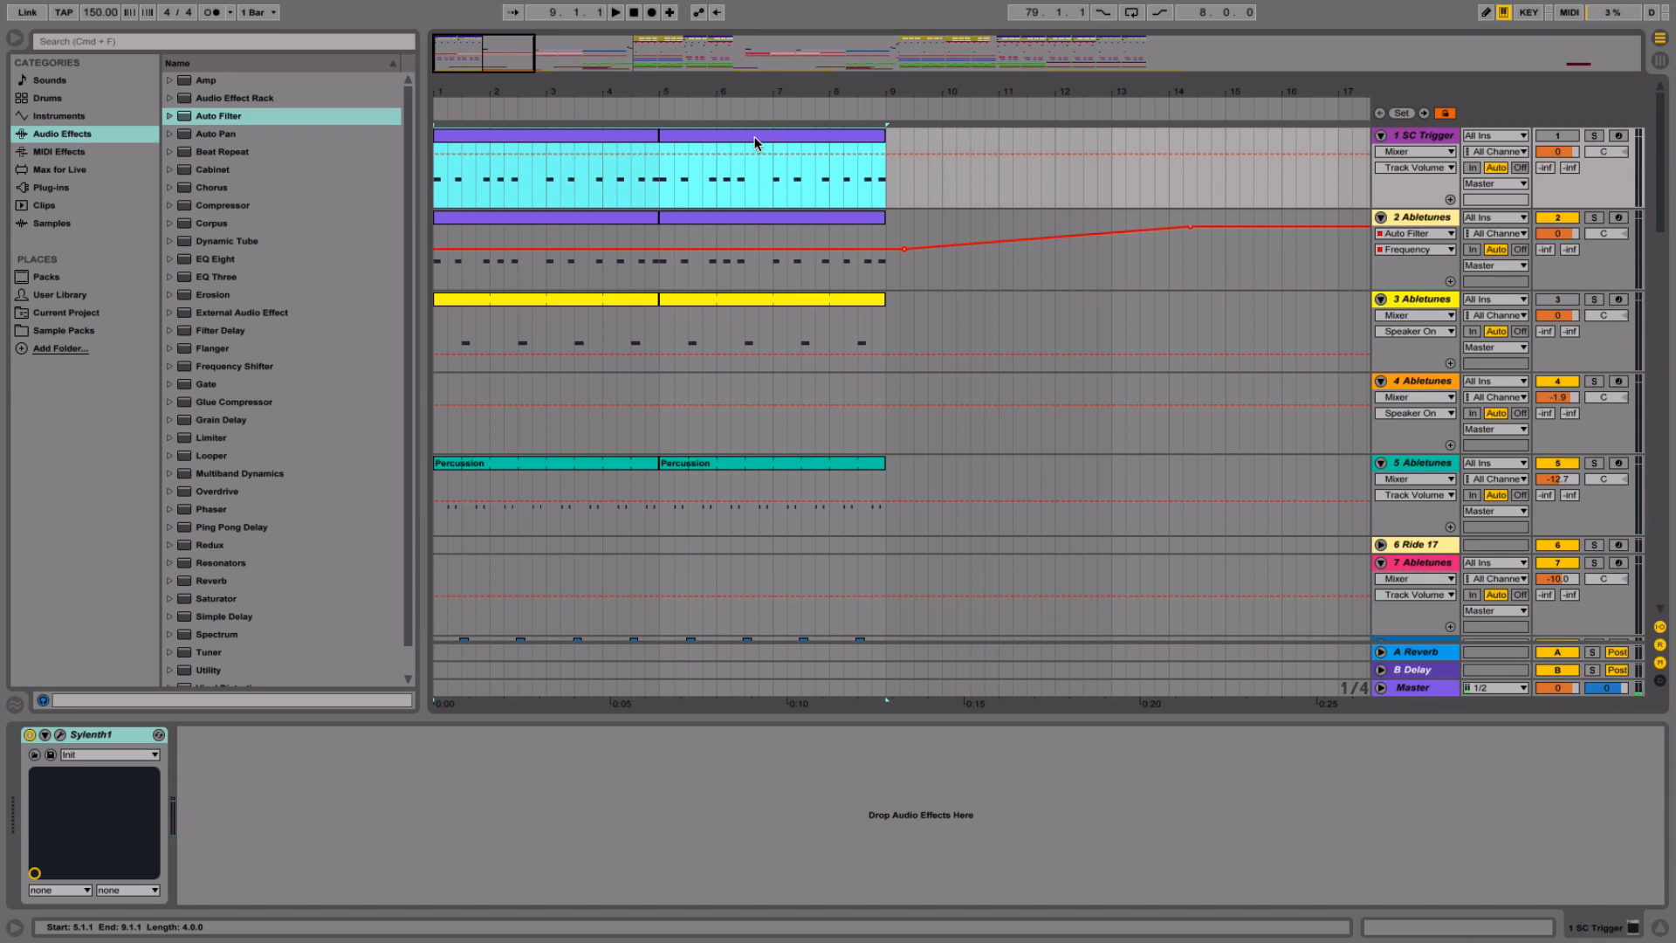
{"action": "key", "text": "0"}
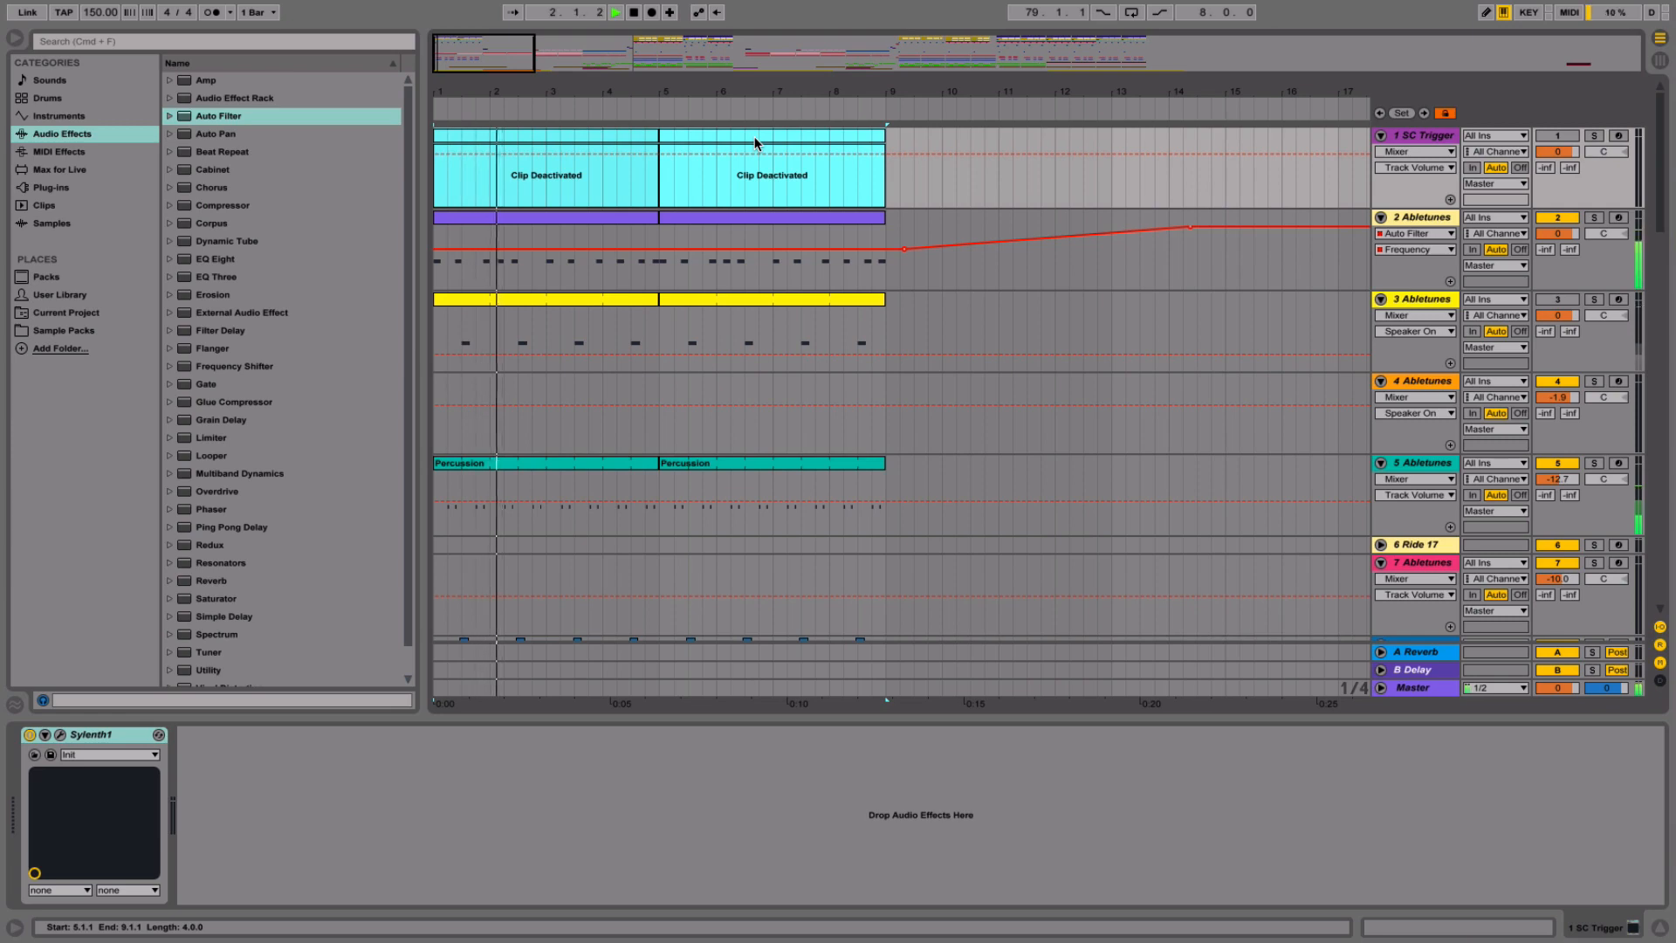
{"action": "key", "text": "0"}
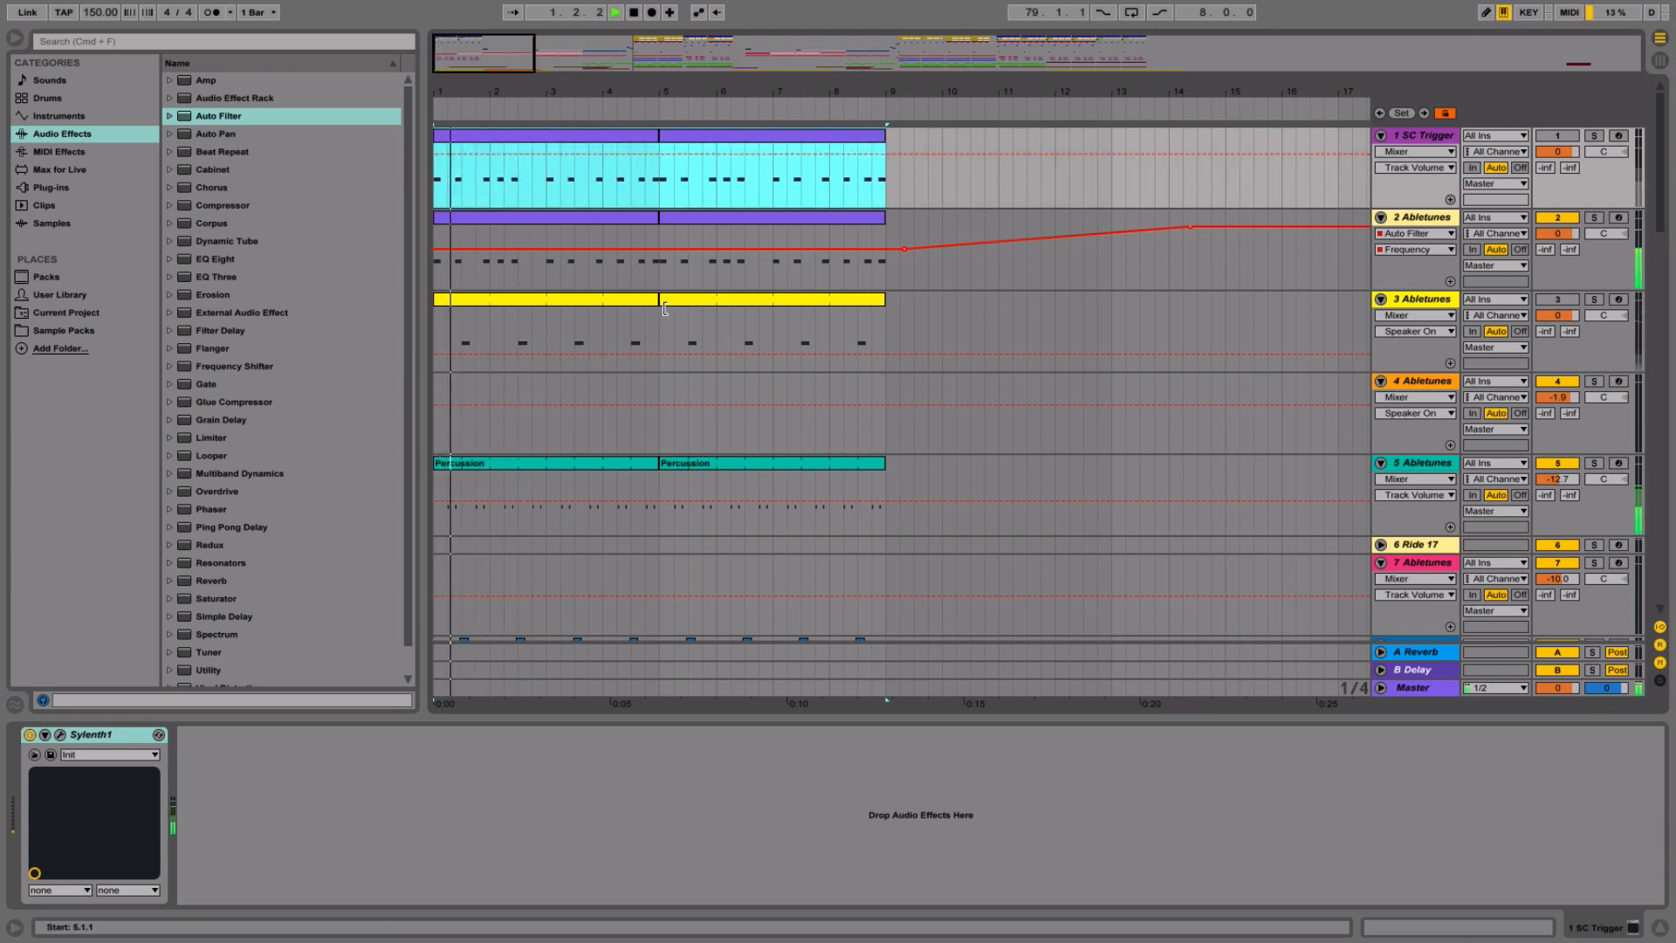
{"action": "scroll", "coordinate": [644, 341], "scroll_direction": "down", "scroll_amount": 15}
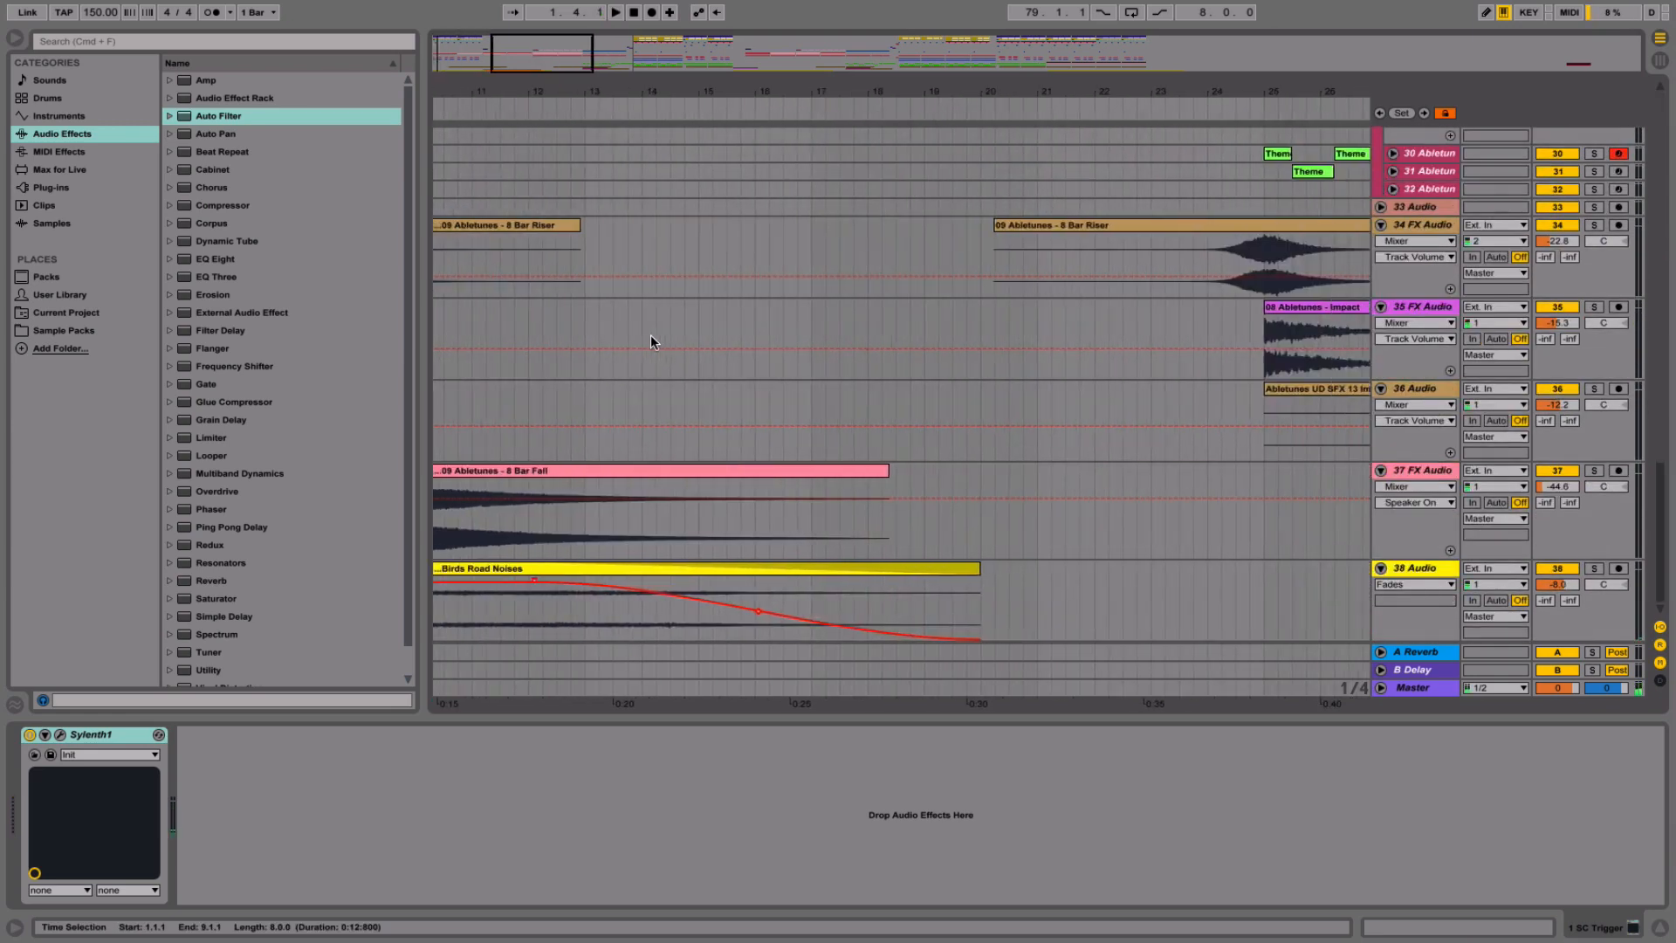
{"action": "scroll", "coordinate": [652, 341], "scroll_direction": "up", "scroll_amount": 8}
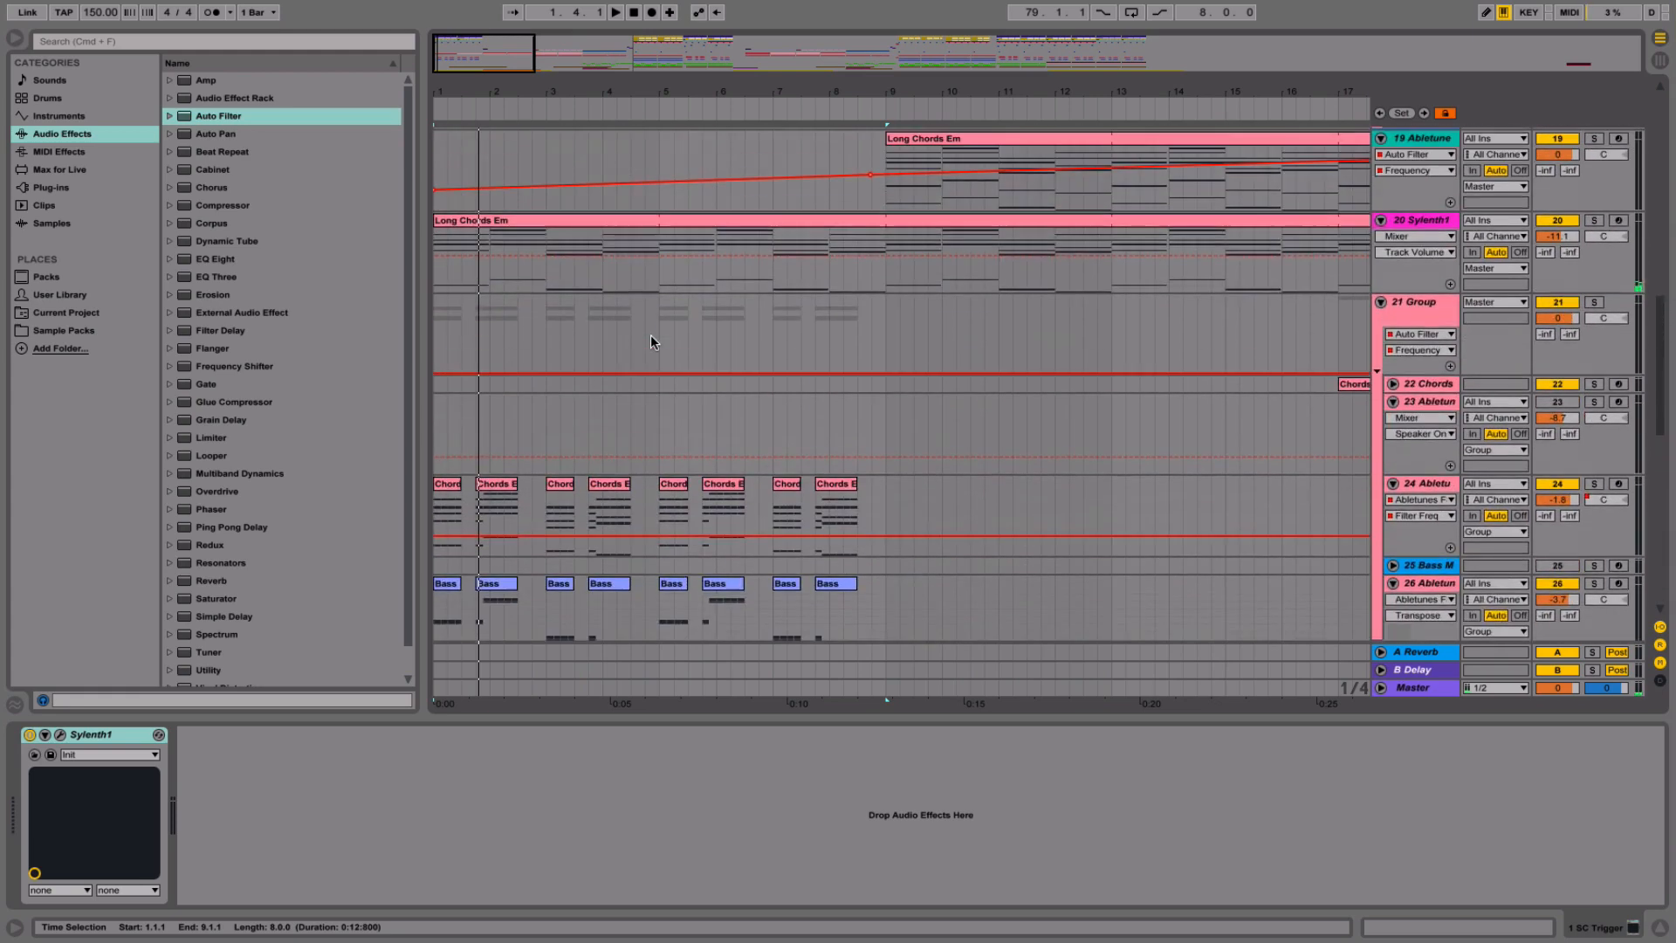
- Group tracks 19 and 20, which hold the Long Chords Em clips, and name the group Chords Group
{"action": "scroll", "coordinate": [1437, 259], "scroll_direction": "up", "scroll_amount": 3}
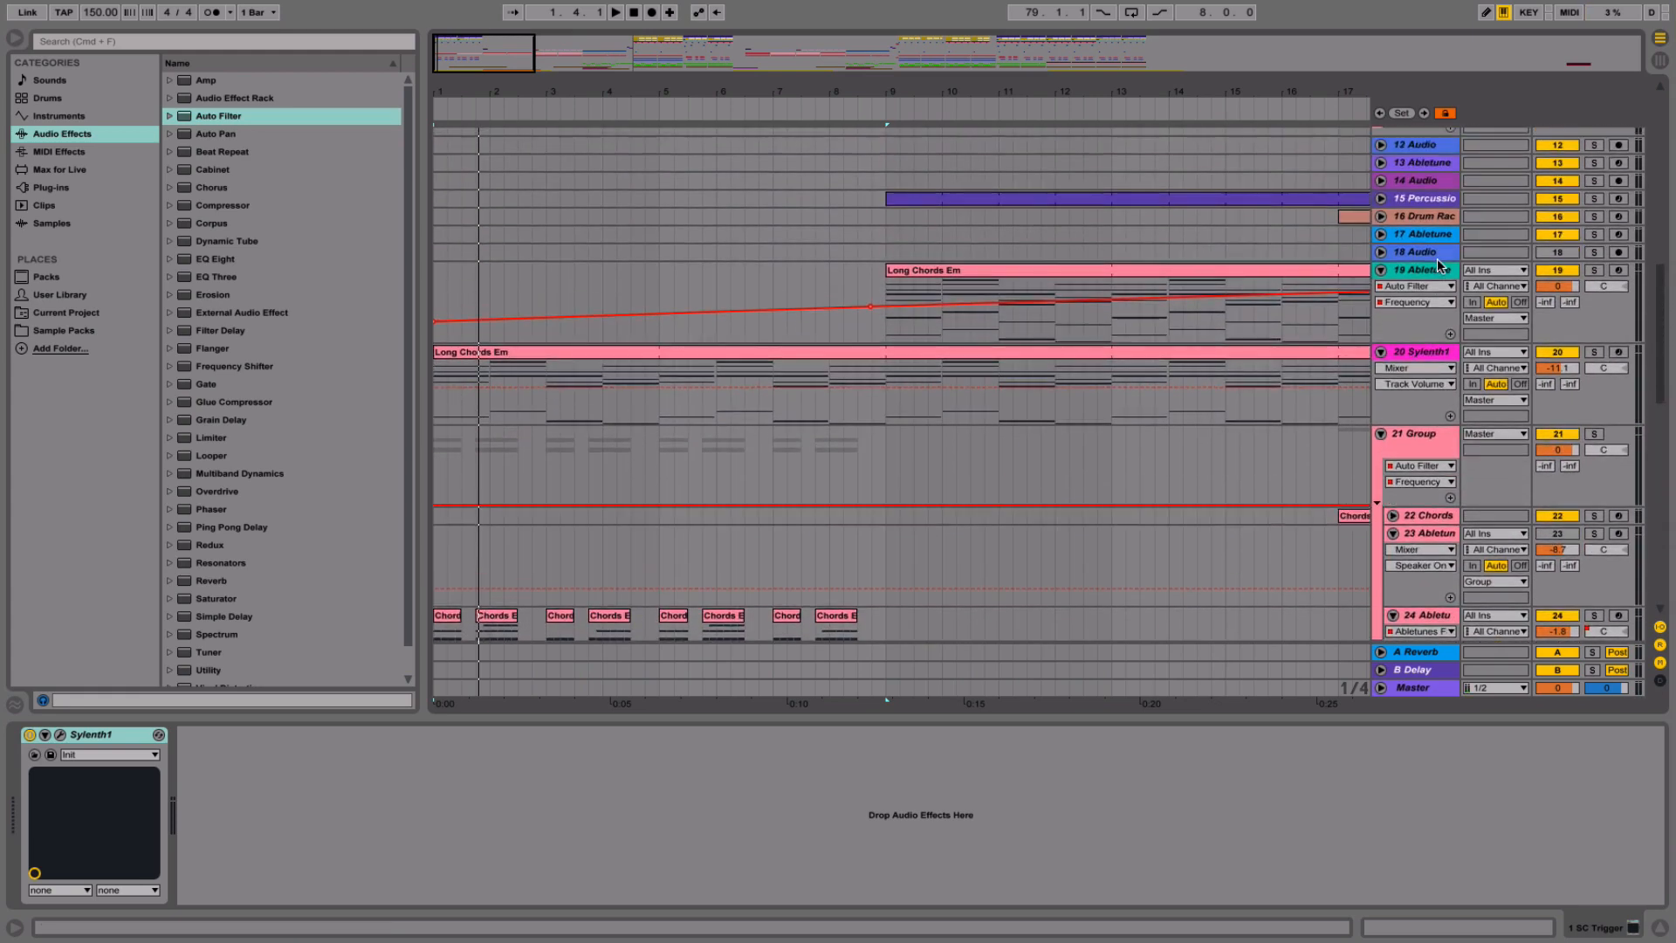
{"action": "left_click", "coordinate": [1437, 262]}
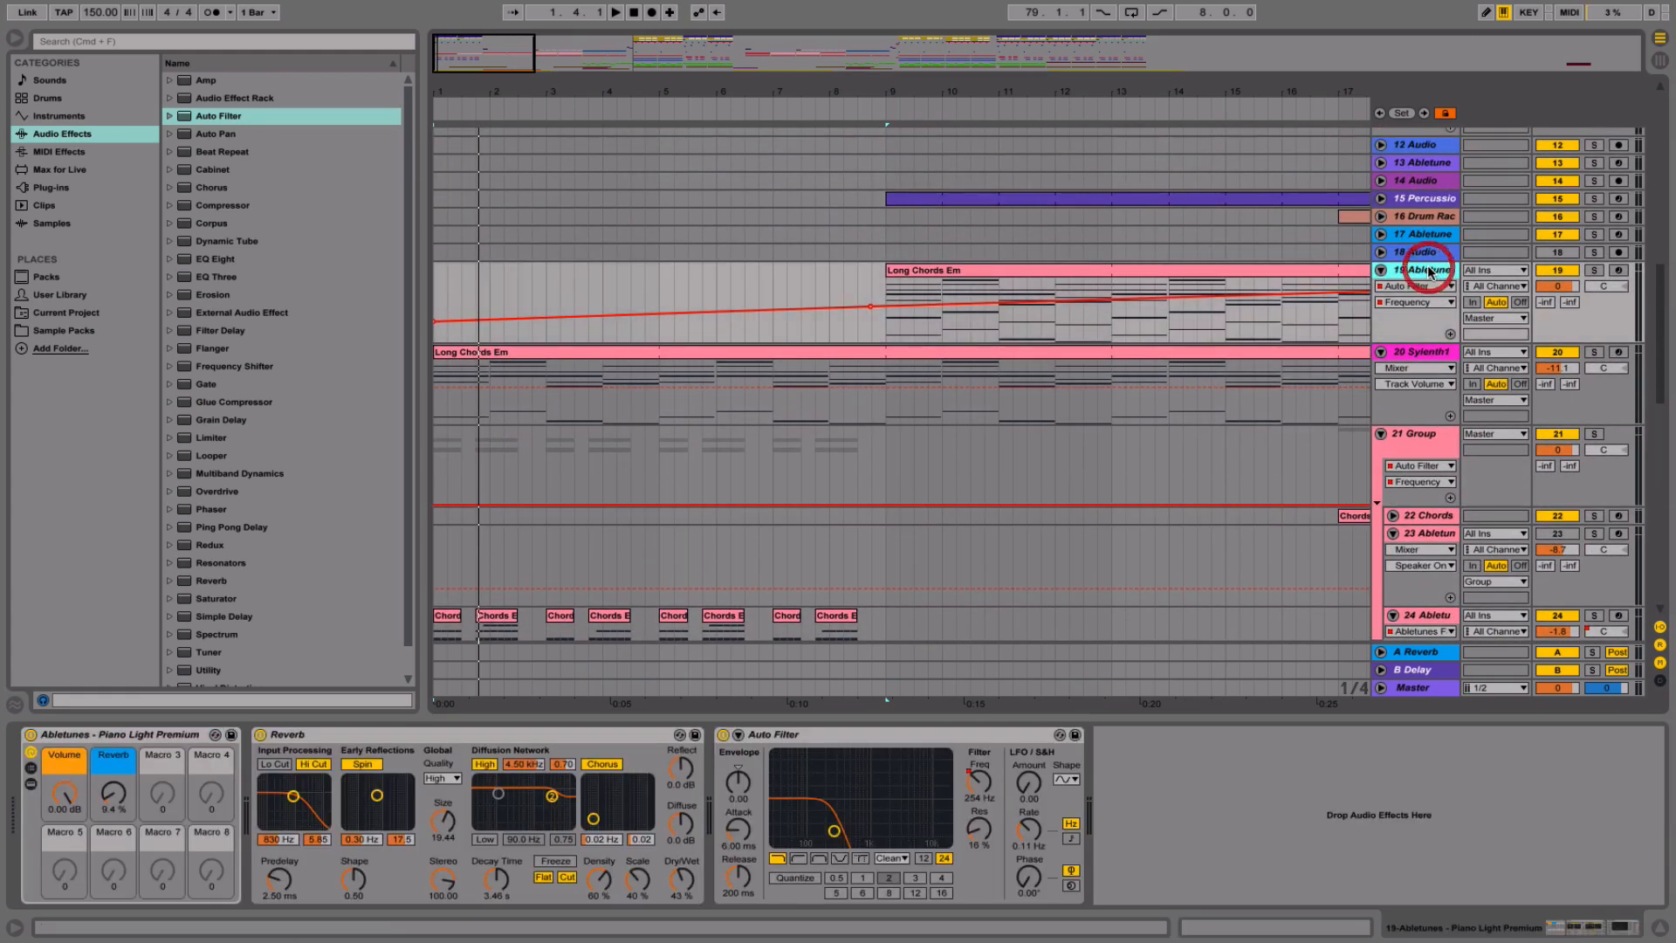
{"action": "left_click", "coordinate": [1421, 353]}
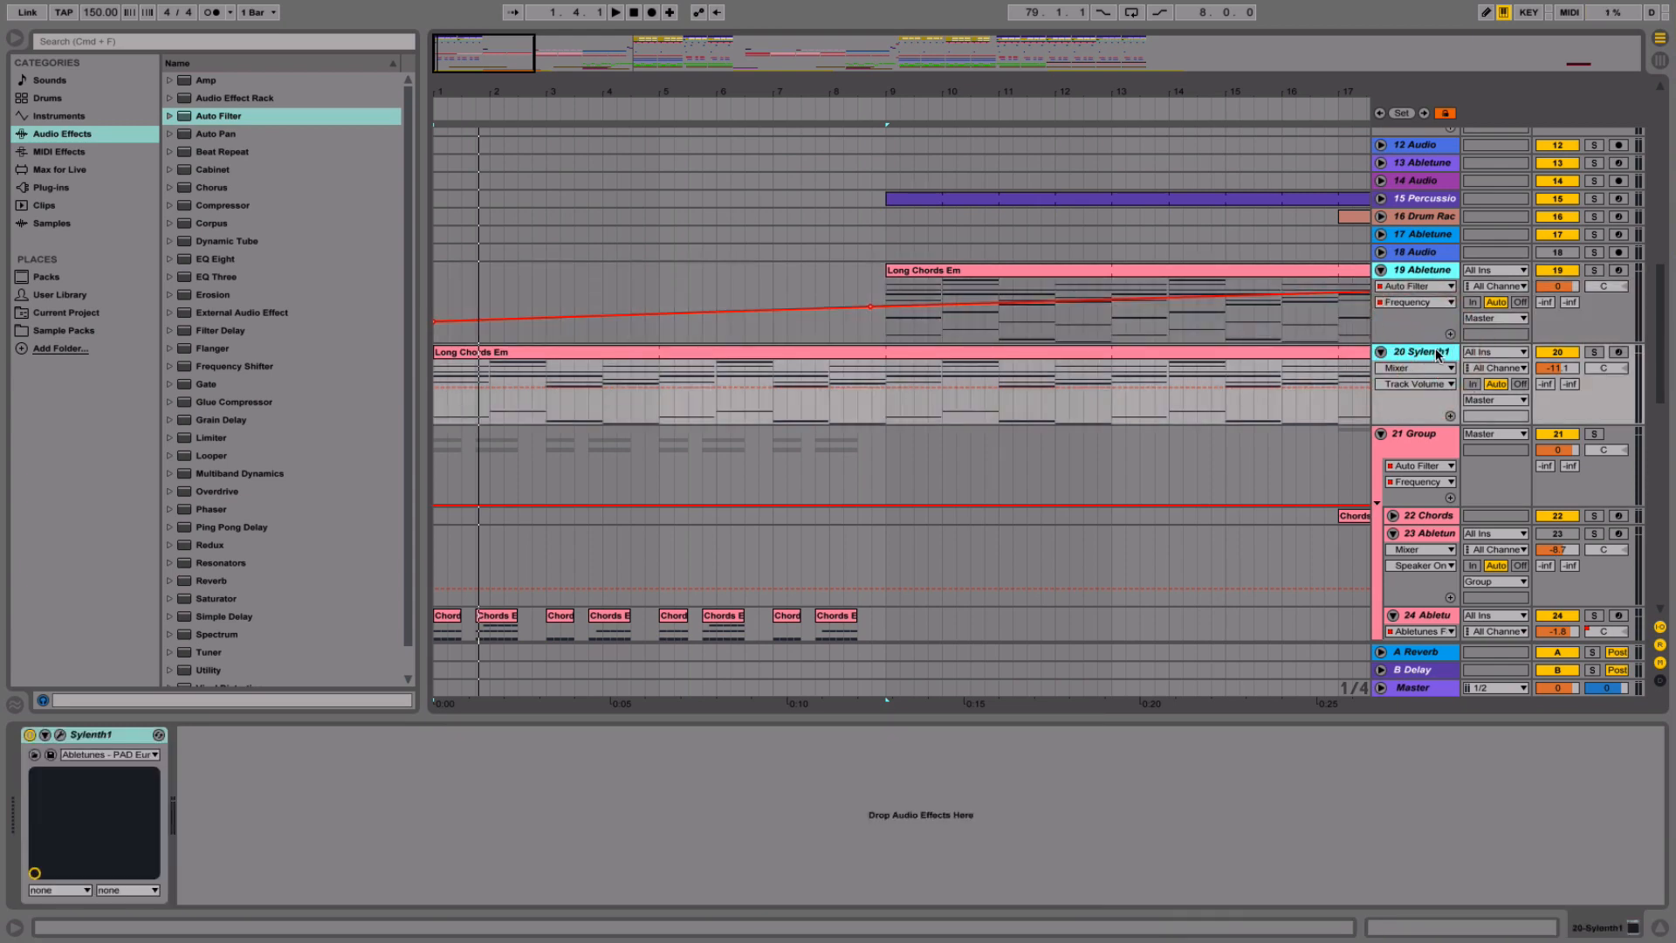
{"action": "key", "text": "super+g"}
{"action": "double_click", "coordinate": [1421, 270]}
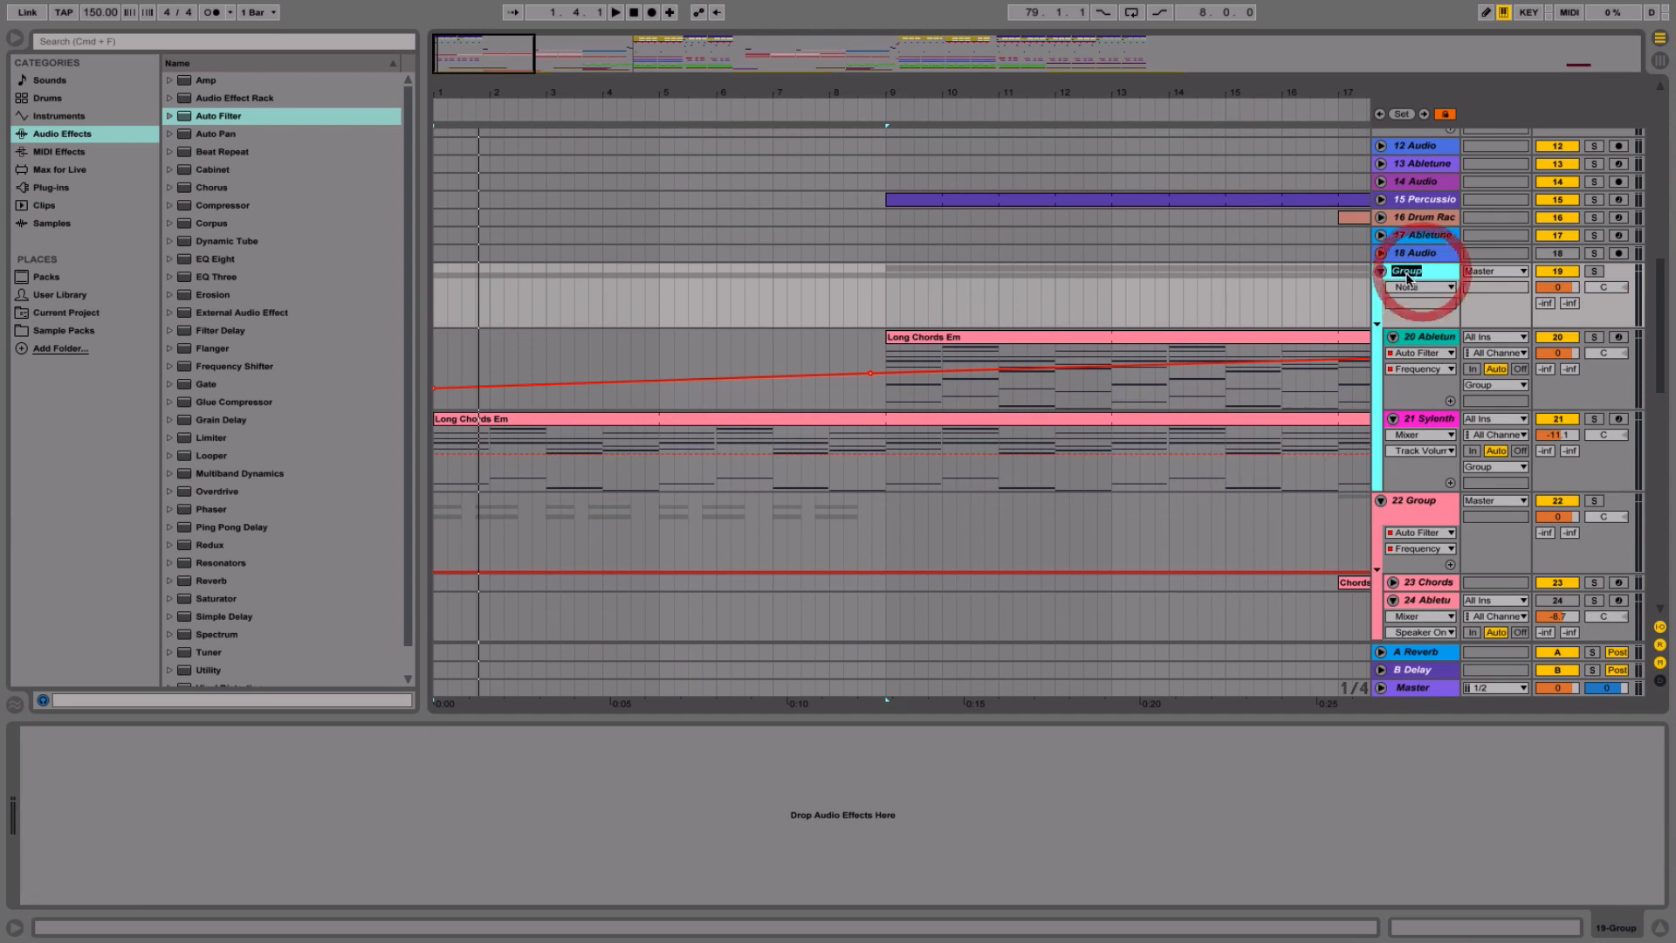
{"action": "left_click", "coordinate": [1393, 270]}
{"action": "type", "text": "Chords"}
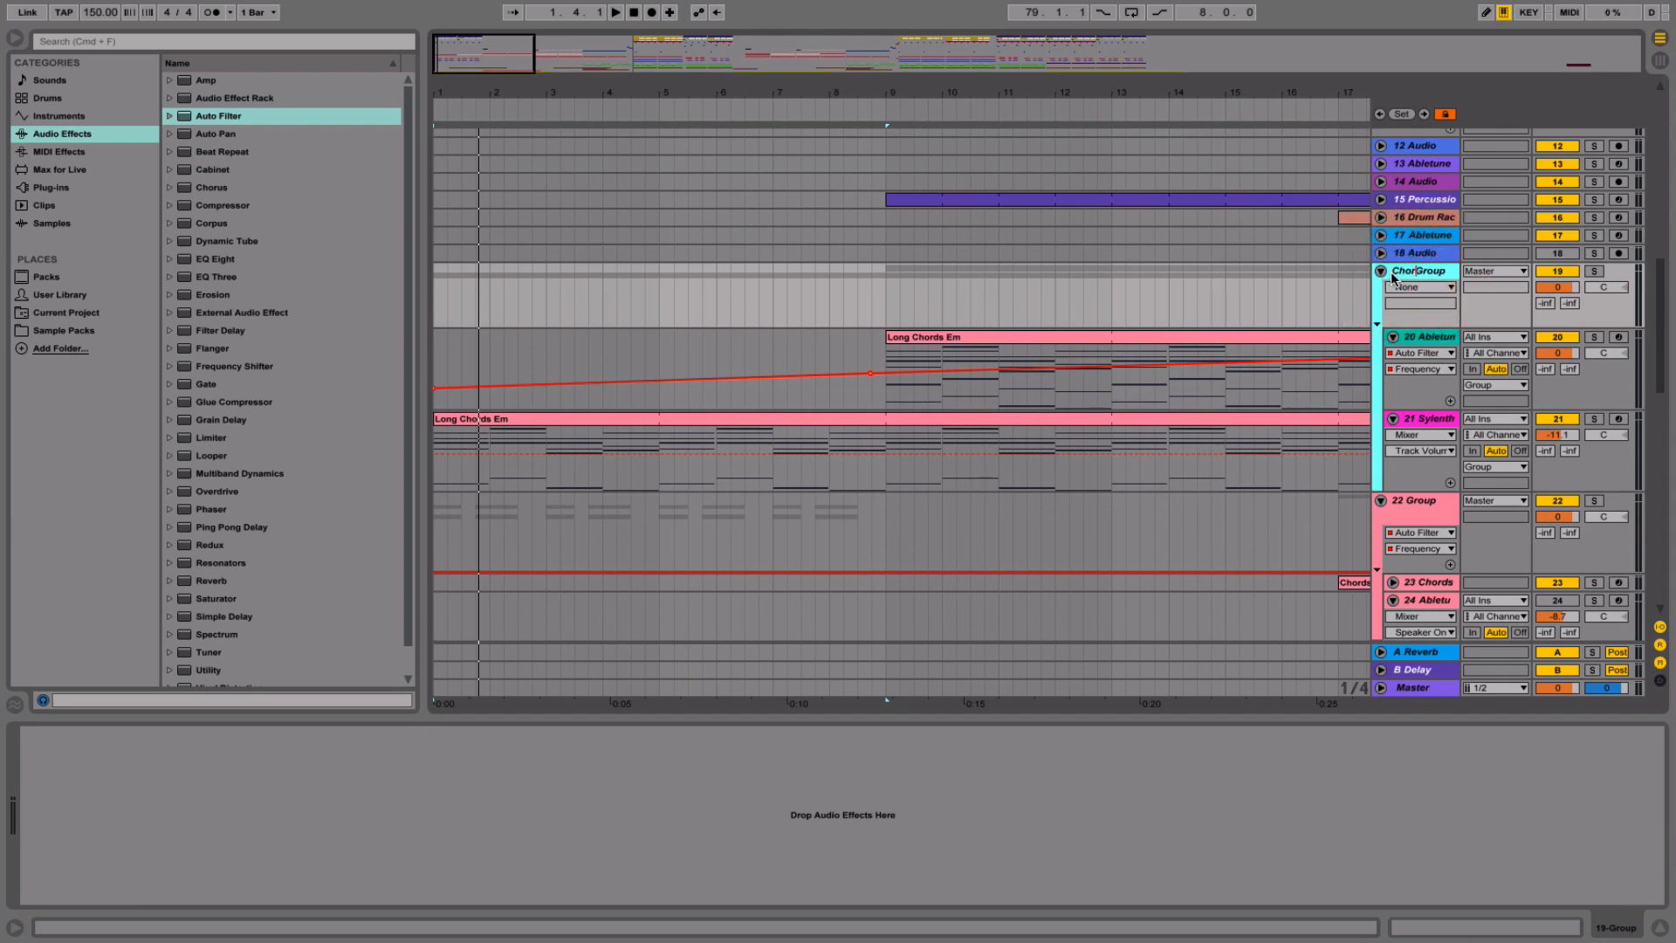
- Copy the SC Compressor from group track 22 onto the Chords Group
{"action": "left_click", "coordinate": [1418, 500]}
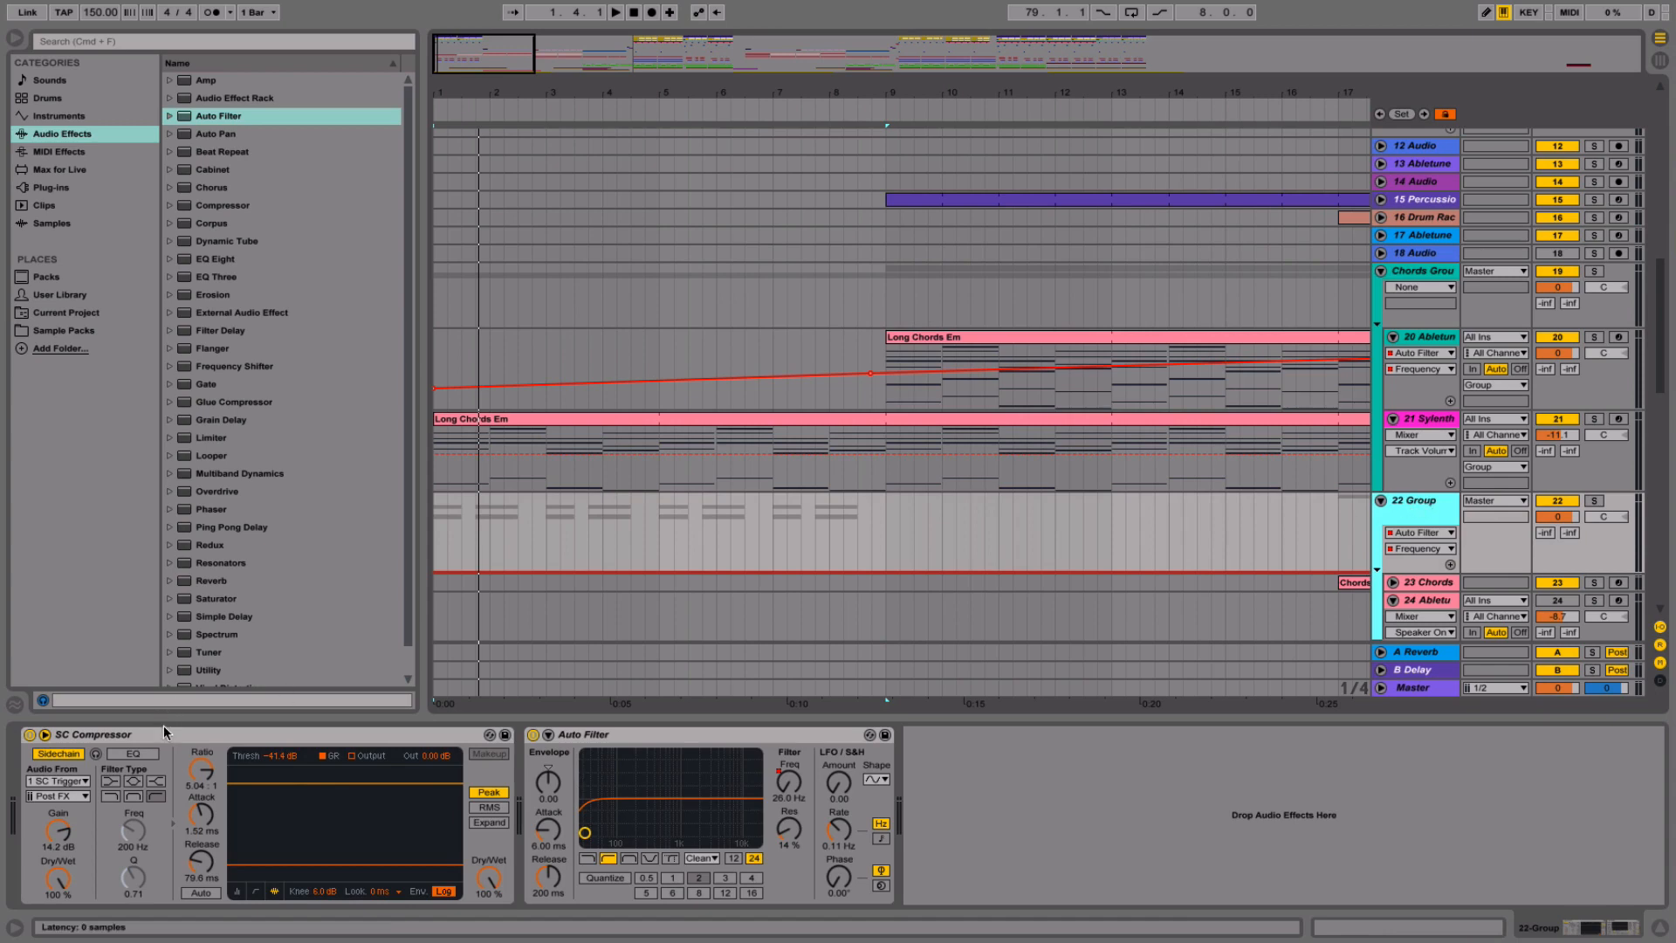
{"action": "left_click_drag", "start_coordinate": [160, 730], "coordinate": [894, 354]}
{"action": "left_click_drag", "start_coordinate": [1094, 288], "coordinate": [1086, 283]}
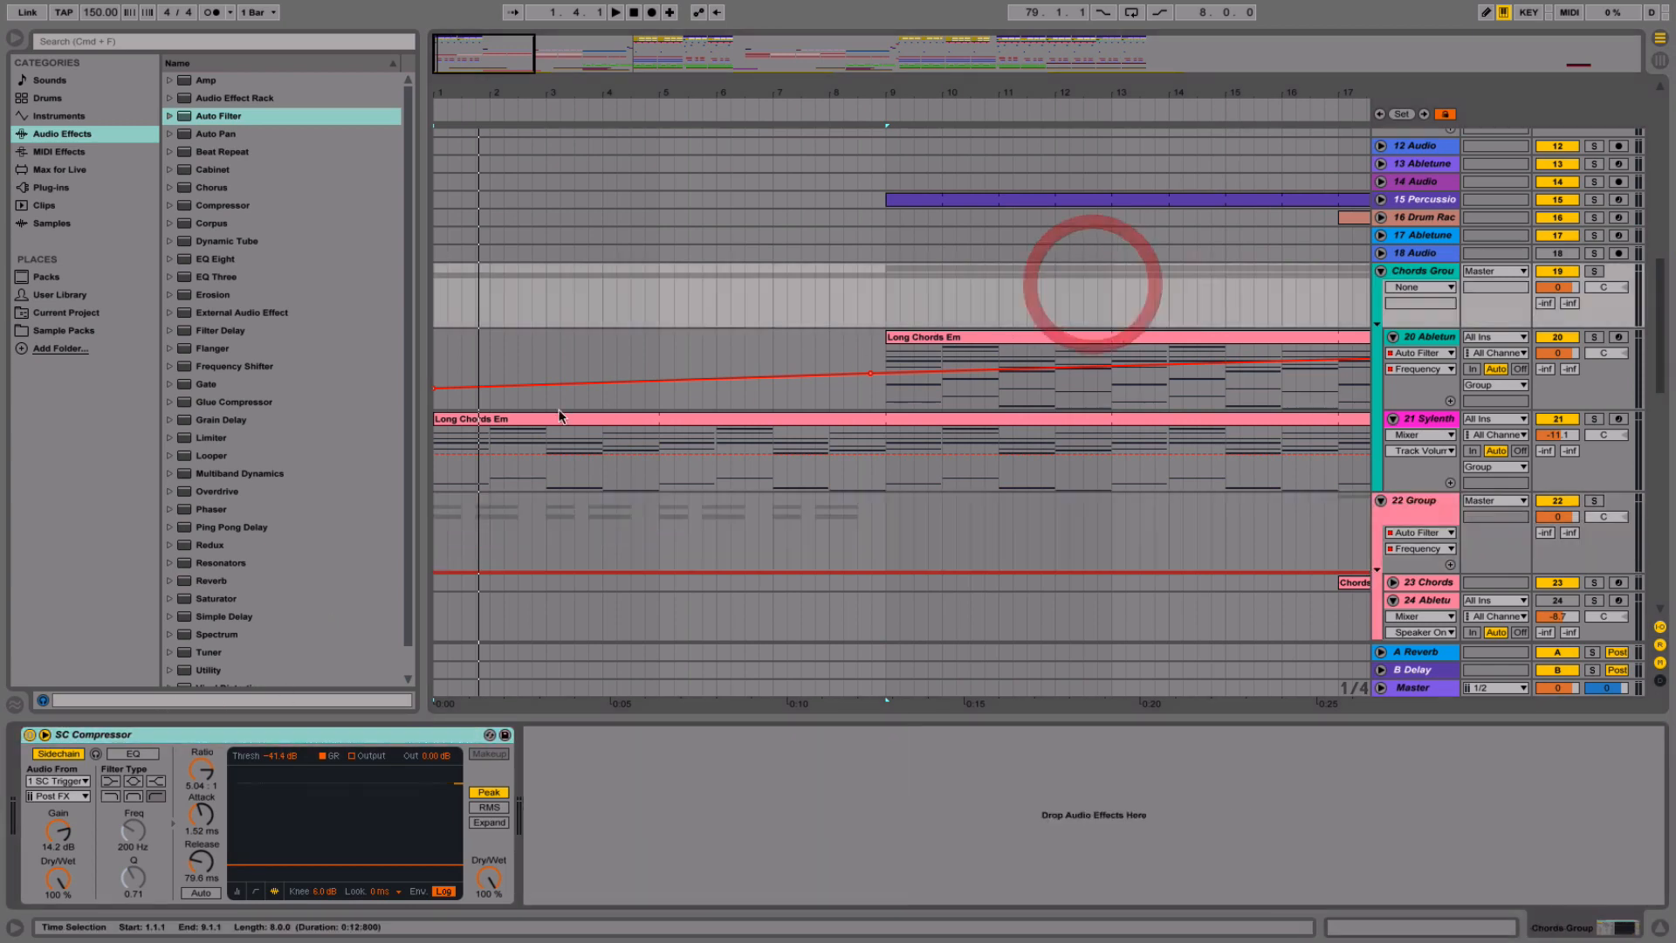
- Select the intro's Long Chords Em clip on Sylenth1 track 21 and play the intro from bar 1
{"action": "left_click", "coordinate": [525, 418]}
{"action": "scroll", "coordinate": [626, 421], "scroll_direction": "right", "scroll_amount": 3}
{"action": "scroll", "coordinate": [626, 421], "scroll_direction": "left", "scroll_amount": 3}
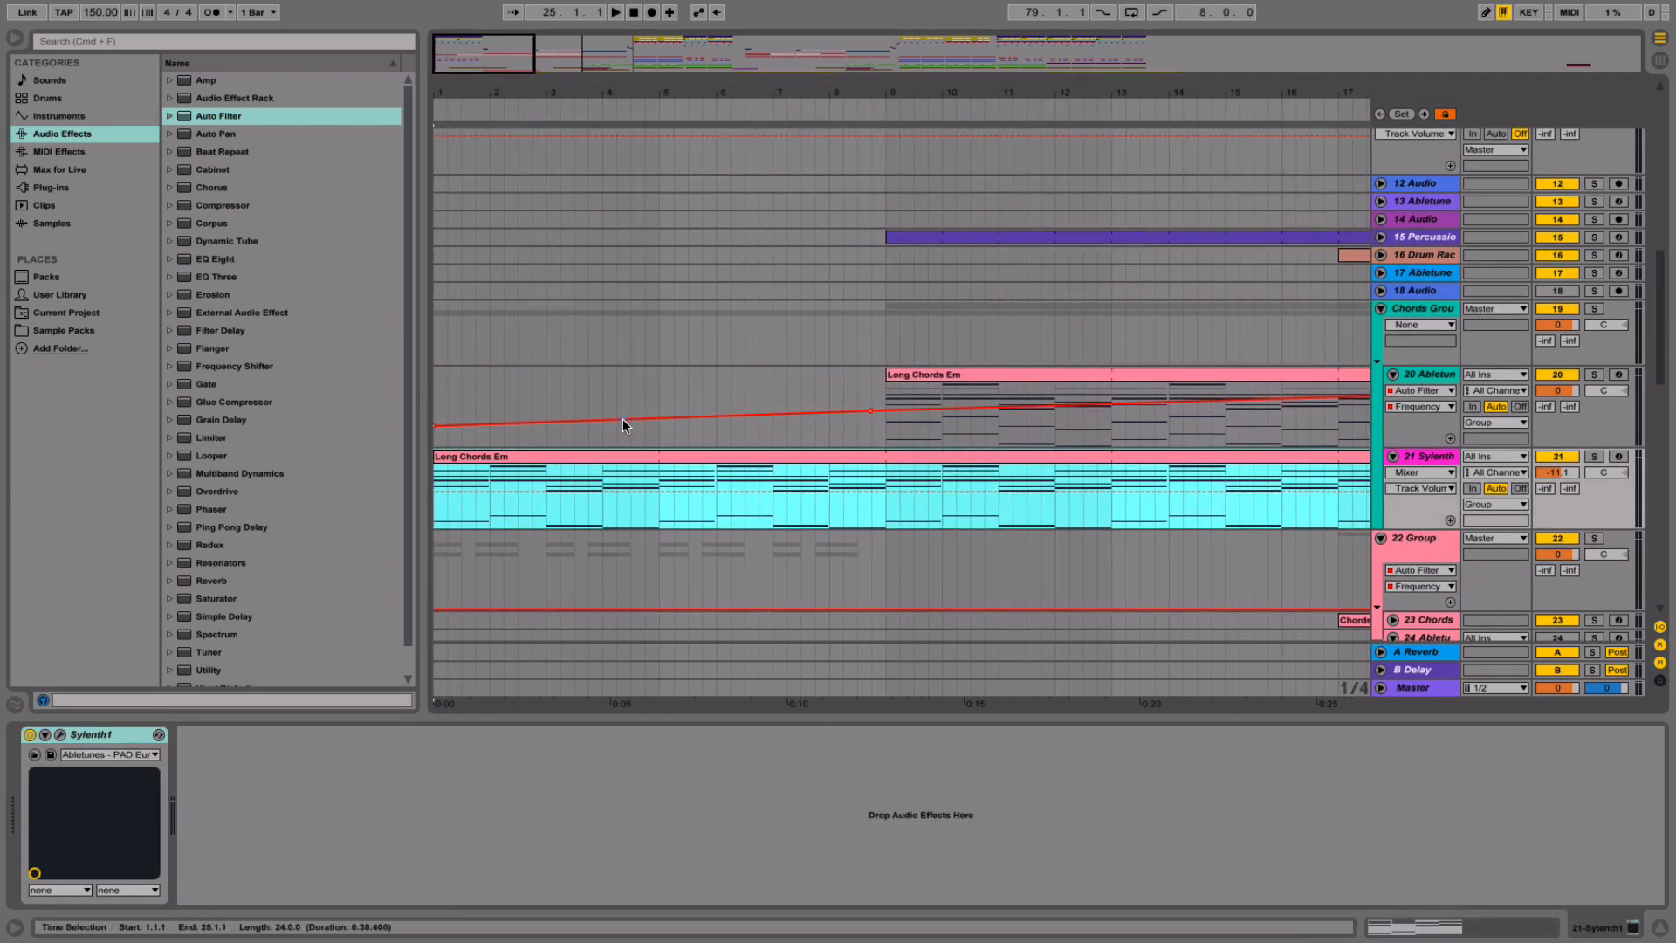
{"action": "left_click", "coordinate": [1661, 928]}
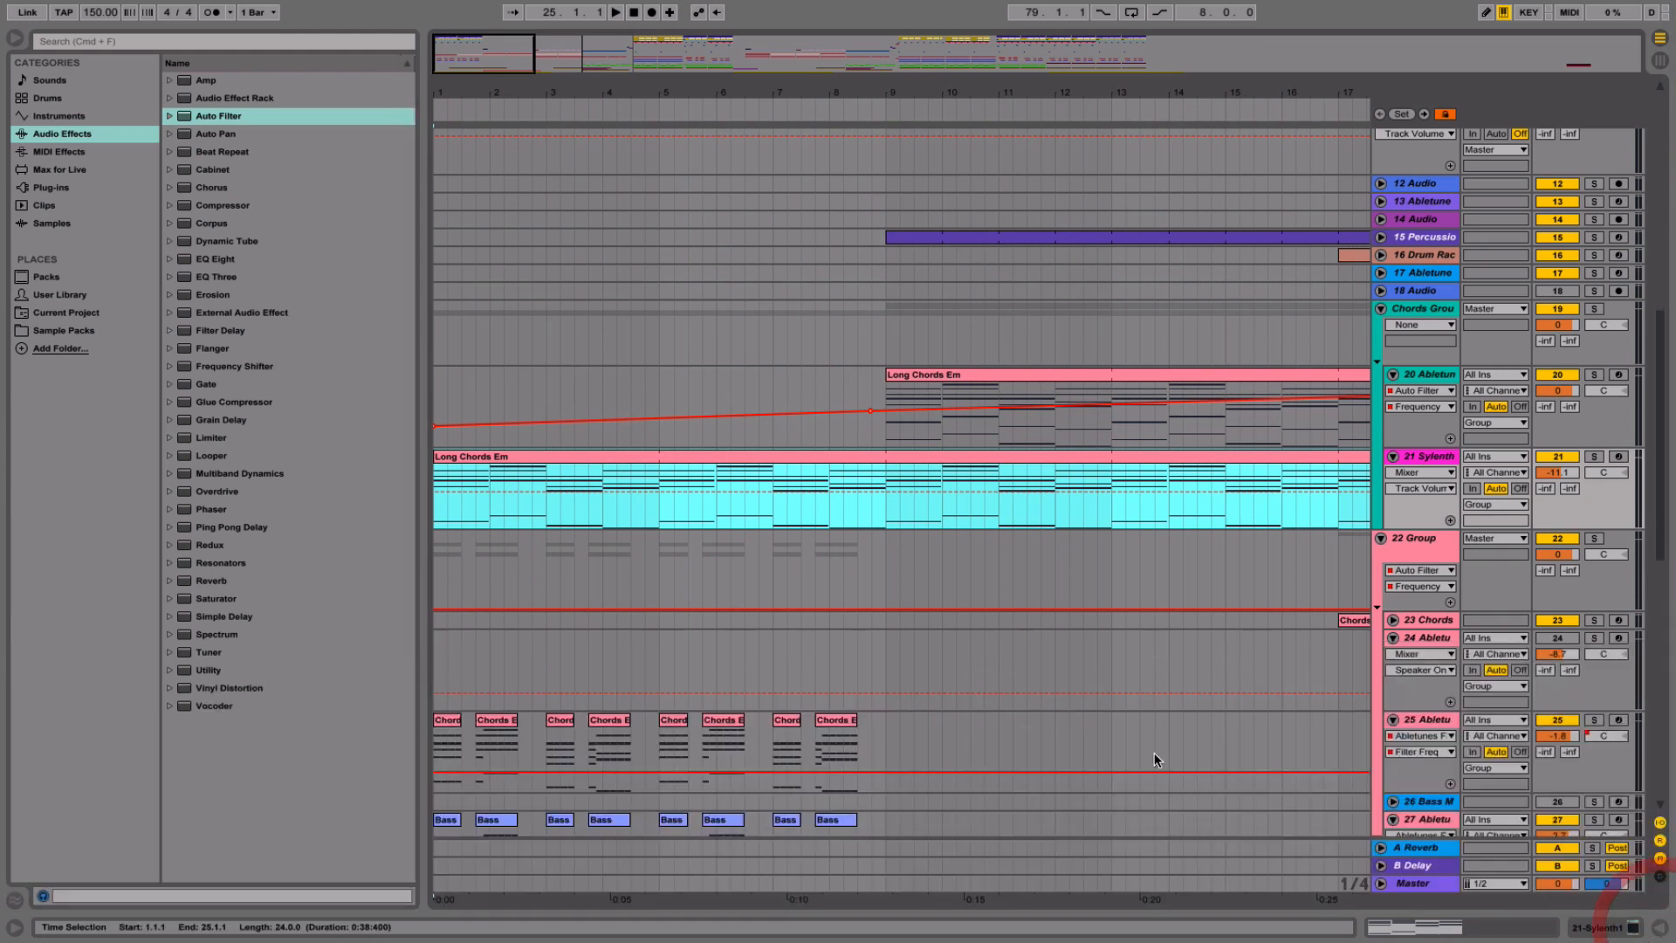
{"action": "key", "text": "space"}
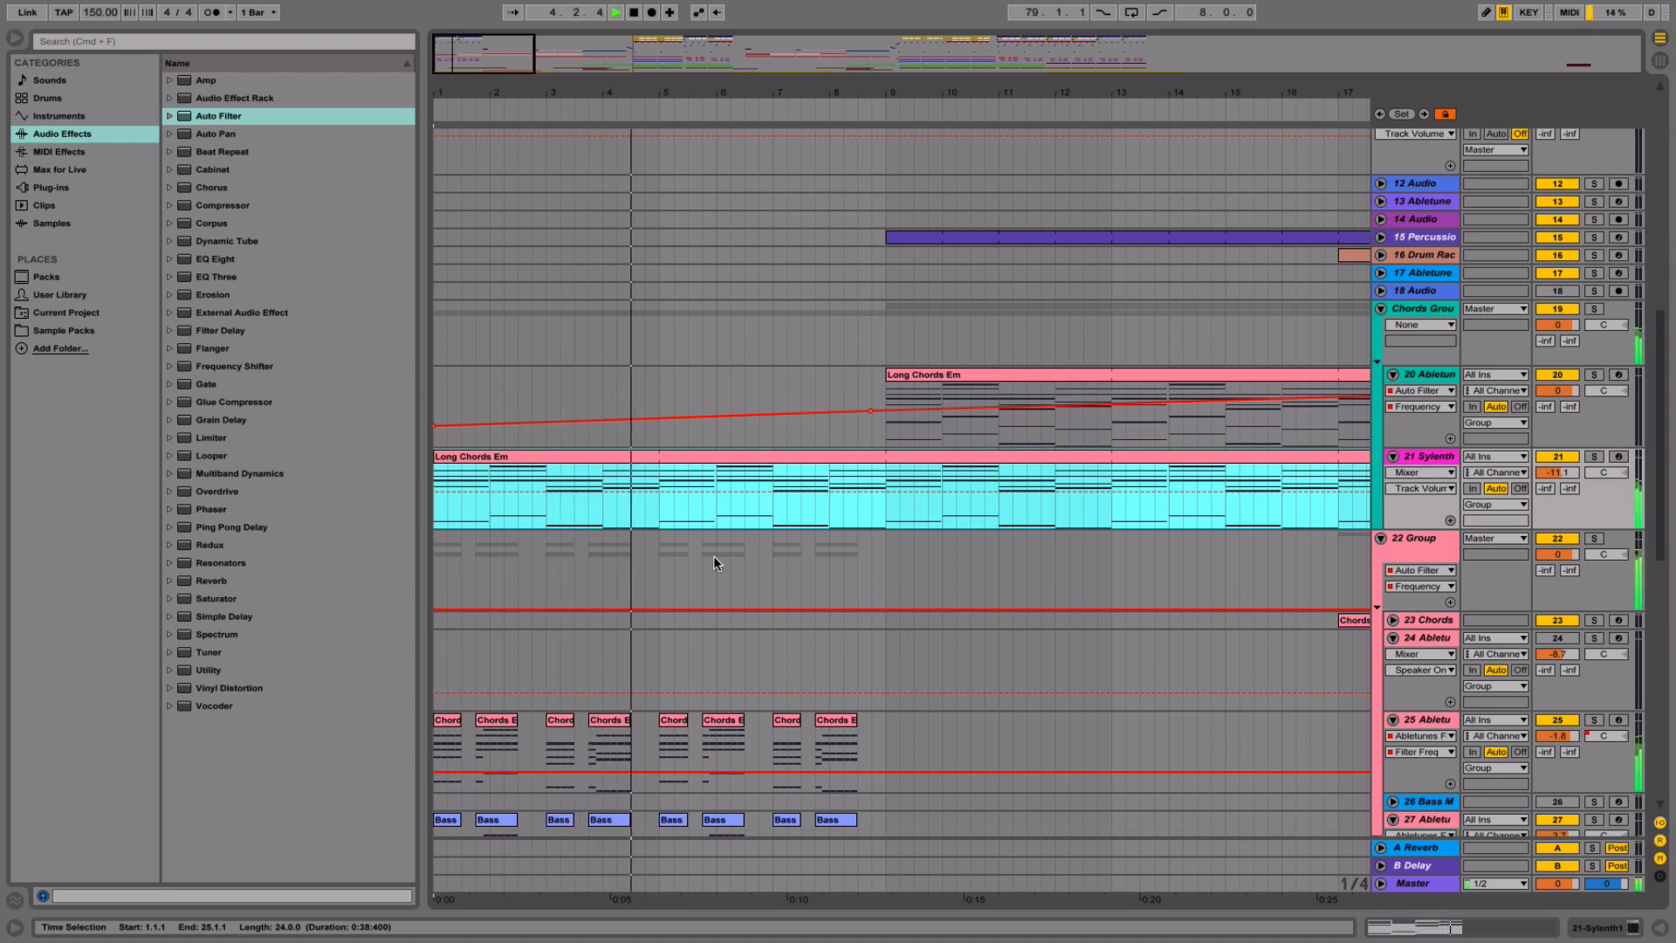
{"action": "key", "text": "space"}
- Trim the start of the Long Chords Em clip on track 21 to bar 9 and play the intro
{"action": "left_click", "coordinate": [644, 451]}
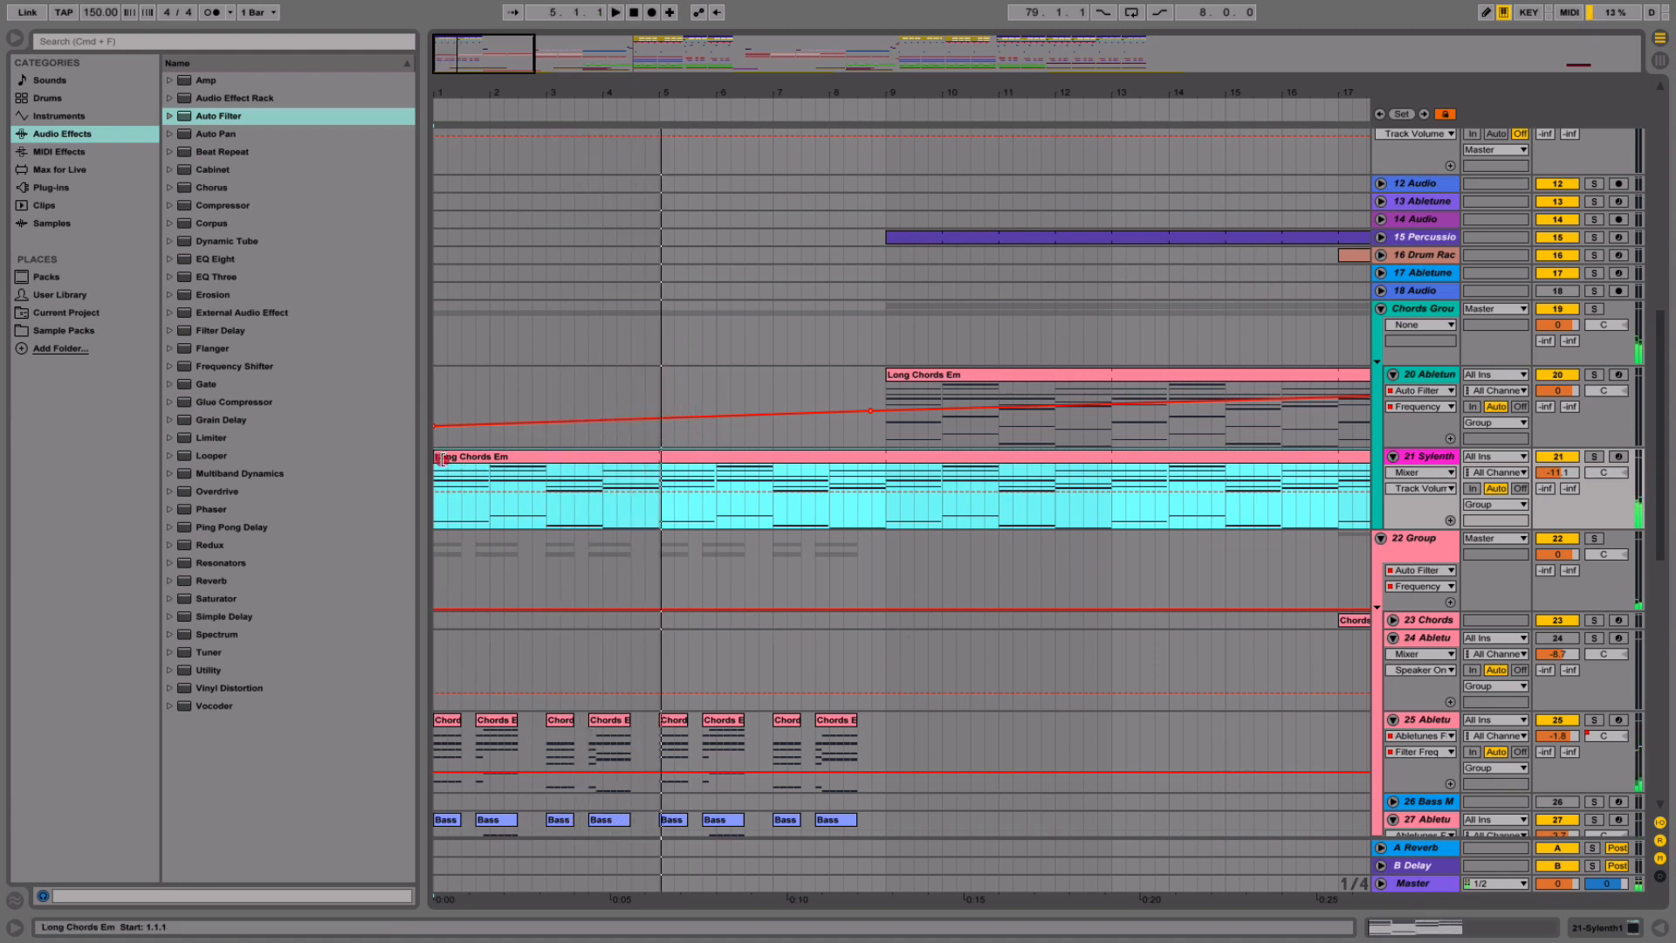
{"action": "left_click_drag", "start_coordinate": [435, 461], "coordinate": [882, 456]}
{"action": "left_click", "coordinate": [432, 474]}
{"action": "key", "text": "space"}
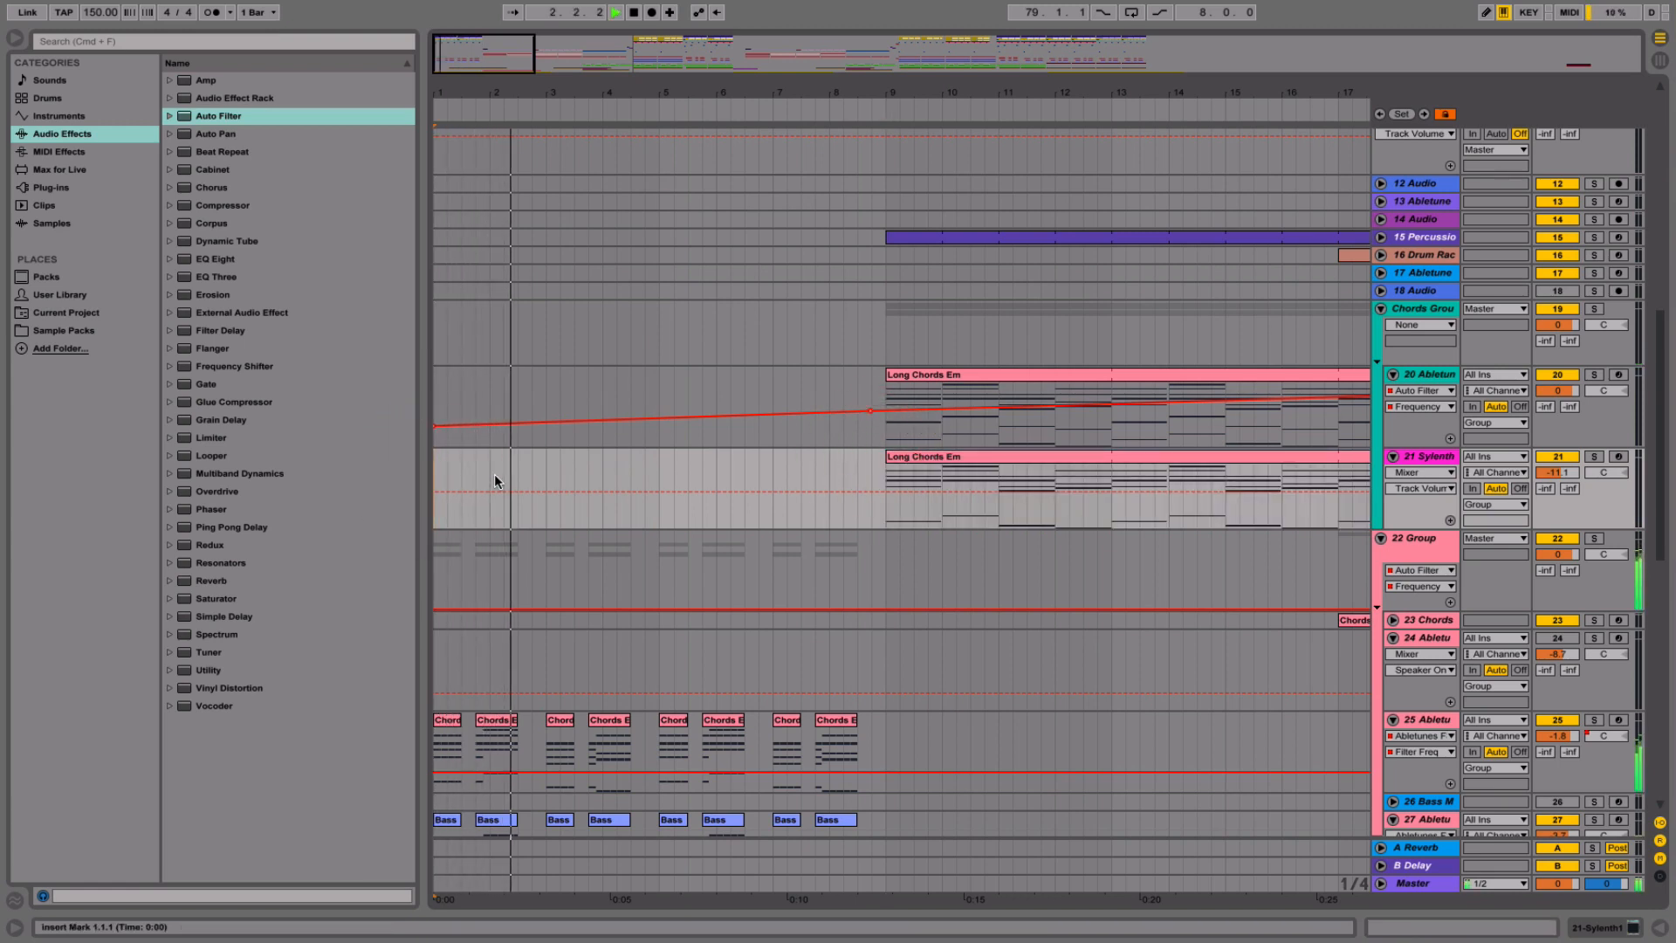
- On group 22's SC Compressor, set the attack to 0.67 ms and lower the ratio automation to 1.53:1 from bar 1 to bar 9
{"action": "left_click", "coordinate": [1428, 554]}
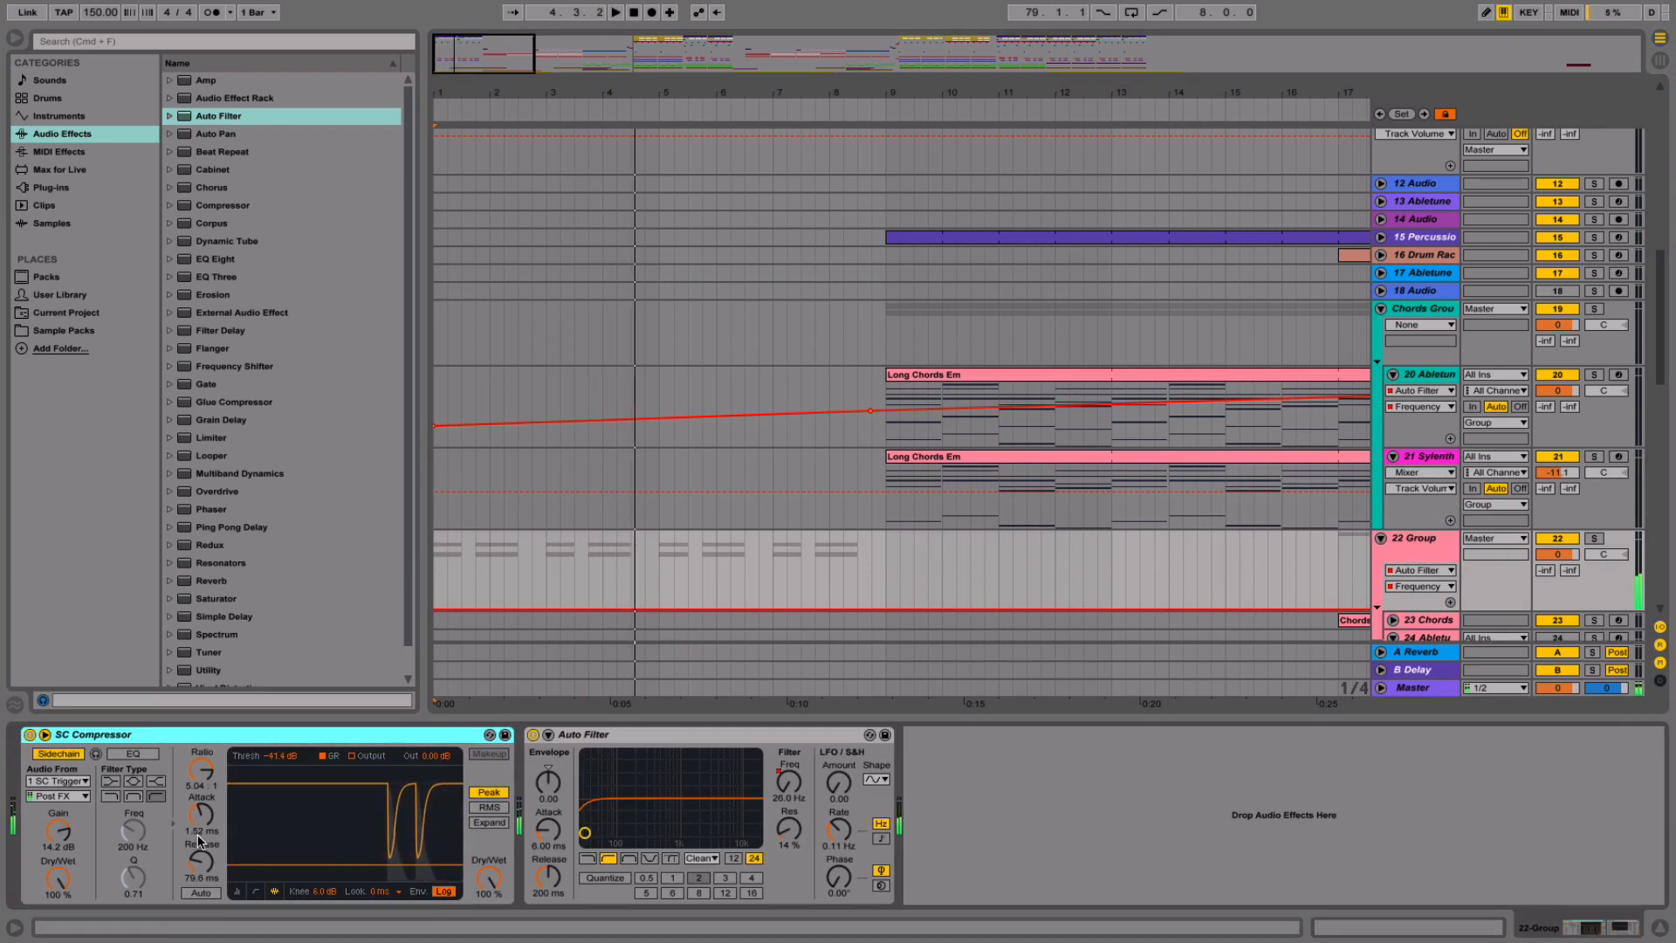
{"action": "left_click_drag", "start_coordinate": [200, 813], "coordinate": [200, 844]}
{"action": "left_click", "coordinate": [208, 774]}
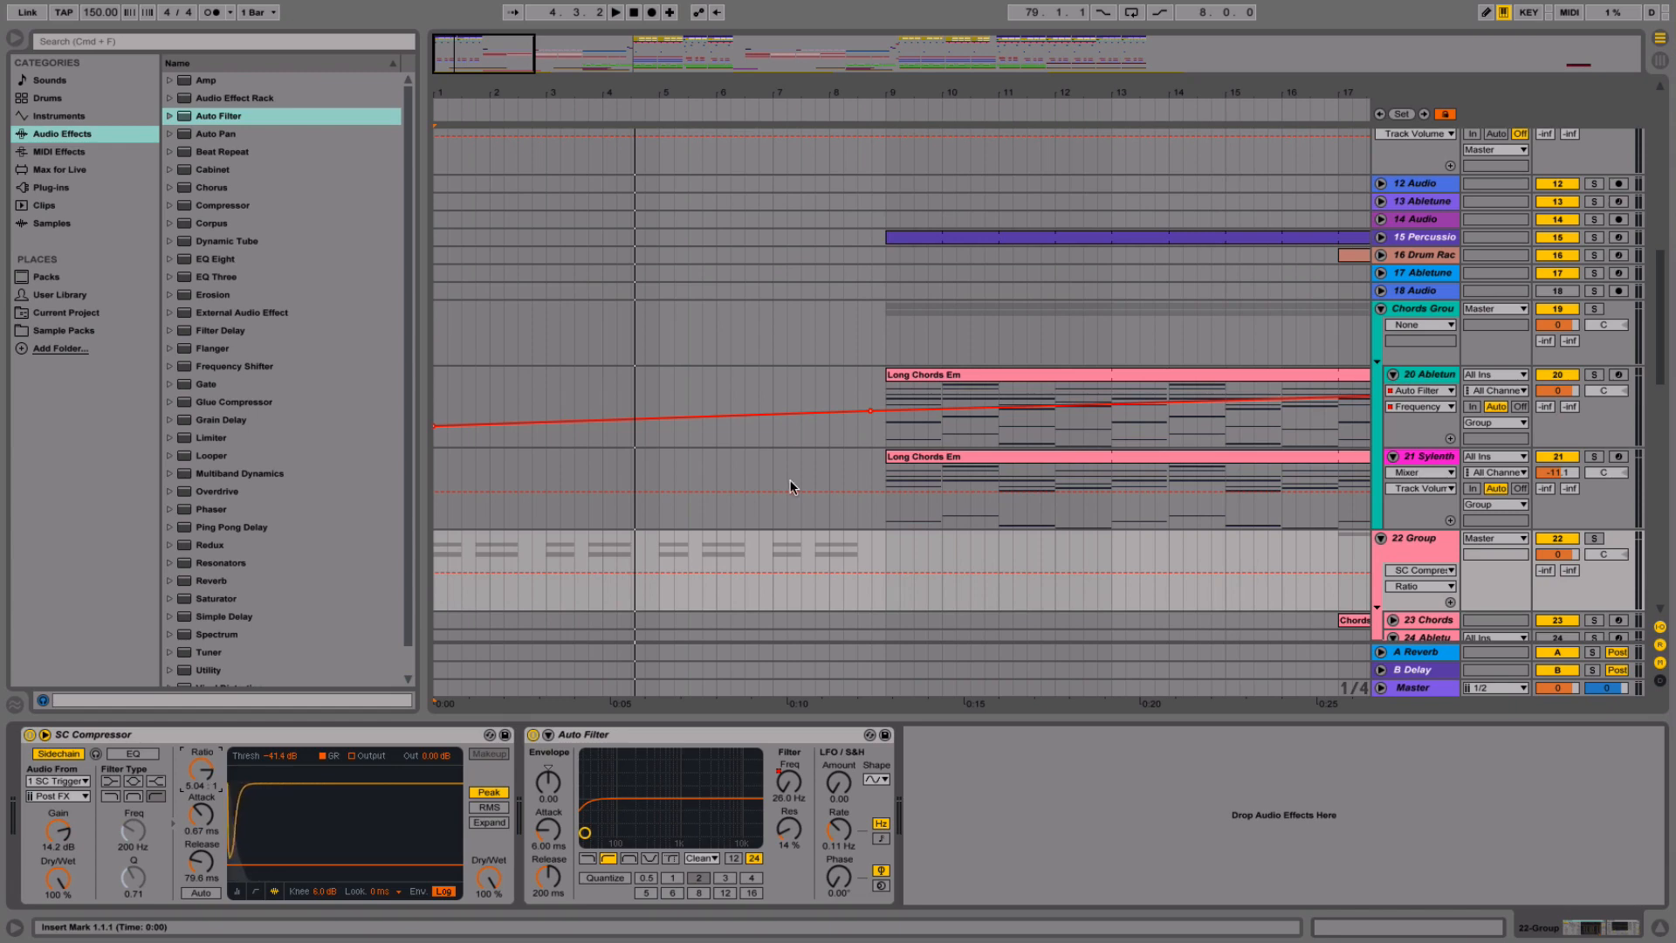
{"action": "scroll", "coordinate": [790, 487], "scroll_direction": "down", "scroll_amount": 4}
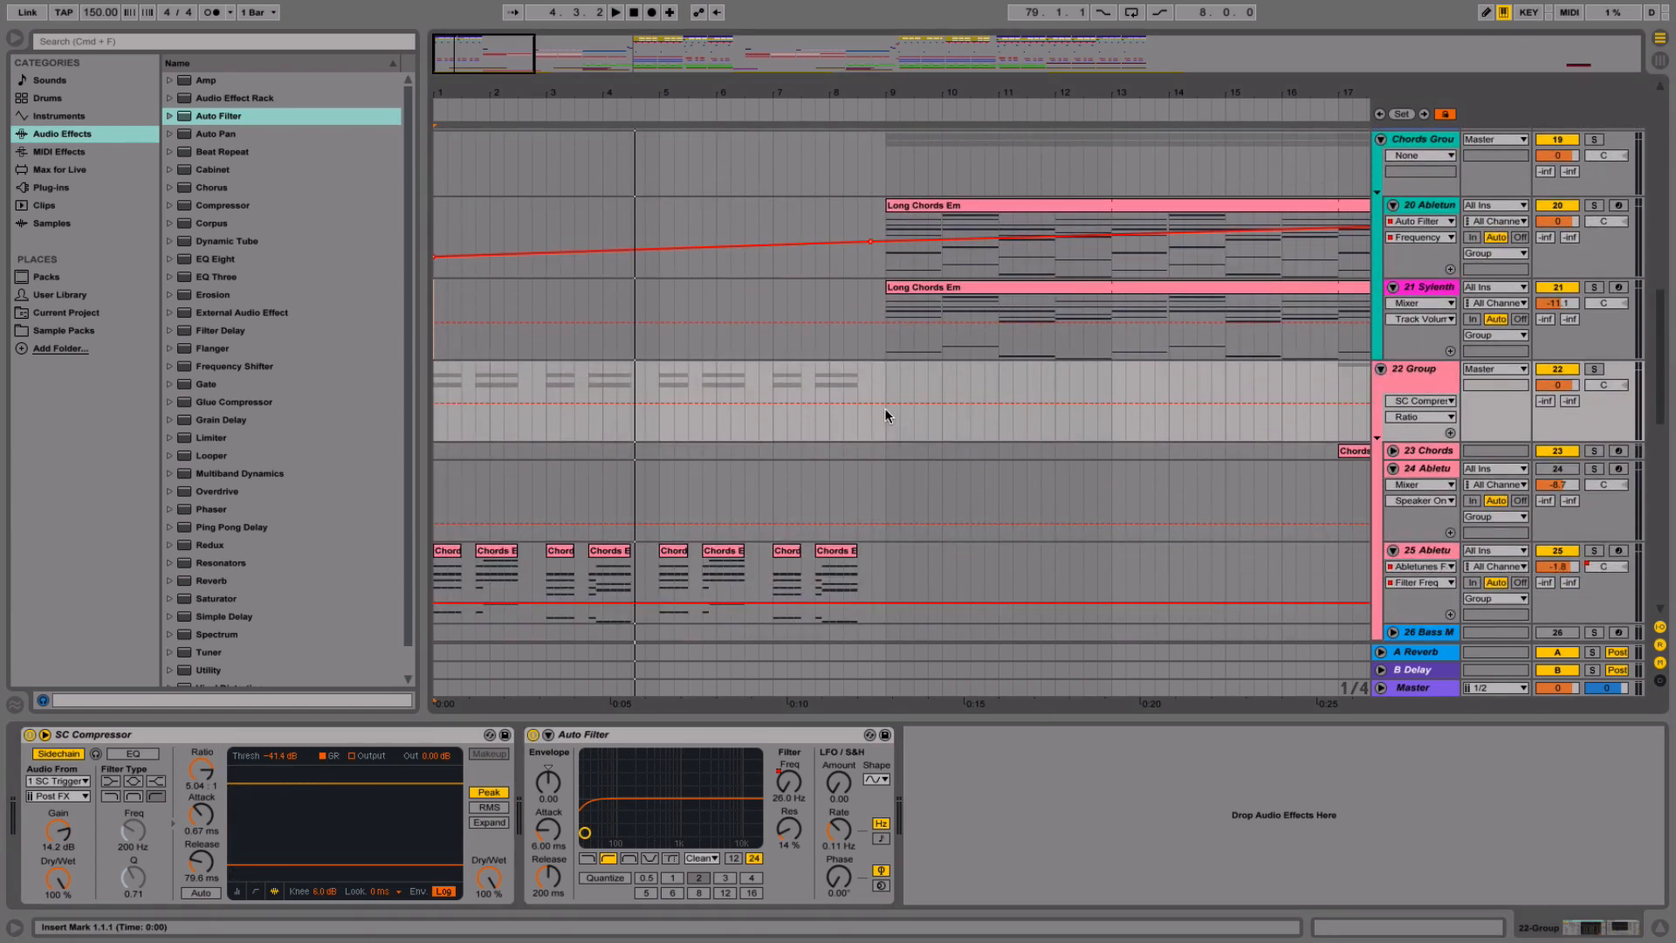
{"action": "left_click_drag", "start_coordinate": [886, 411], "coordinate": [251, 434]}
{"action": "left_click_drag", "start_coordinate": [557, 400], "coordinate": [550, 420]}
{"action": "key", "text": "space"}
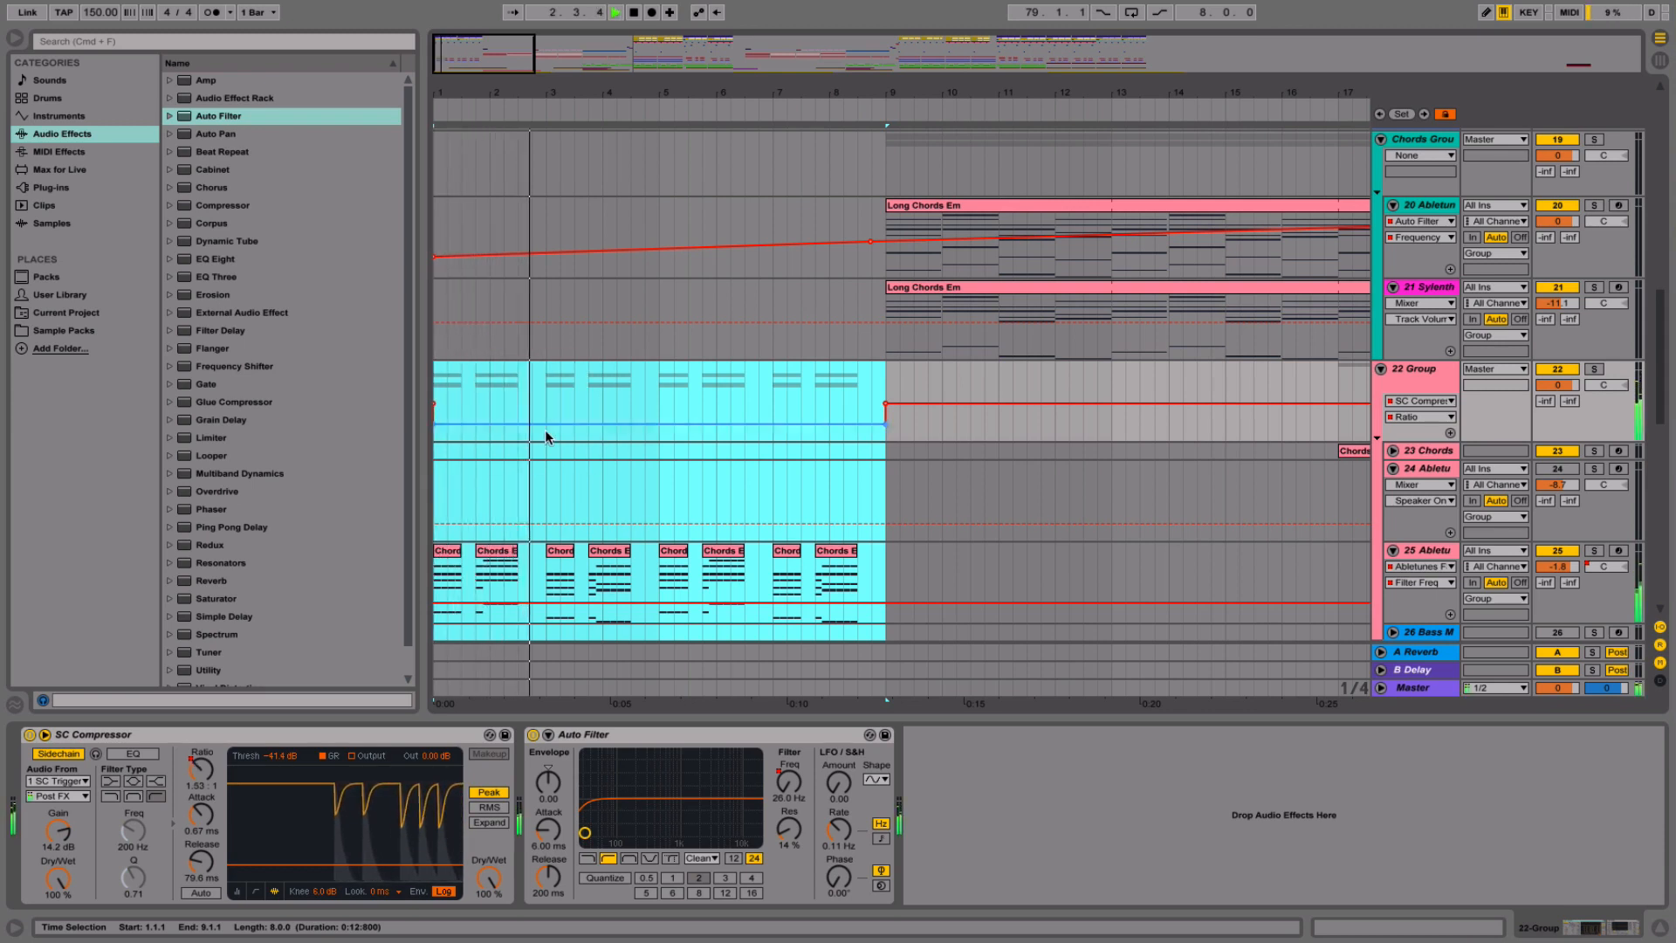
{"action": "left_click", "coordinate": [544, 429]}
- Copy track 30's outro lead clips from bars 99–115 to the start of the arrangement at bar 1
{"action": "left_click", "coordinate": [1656, 928]}
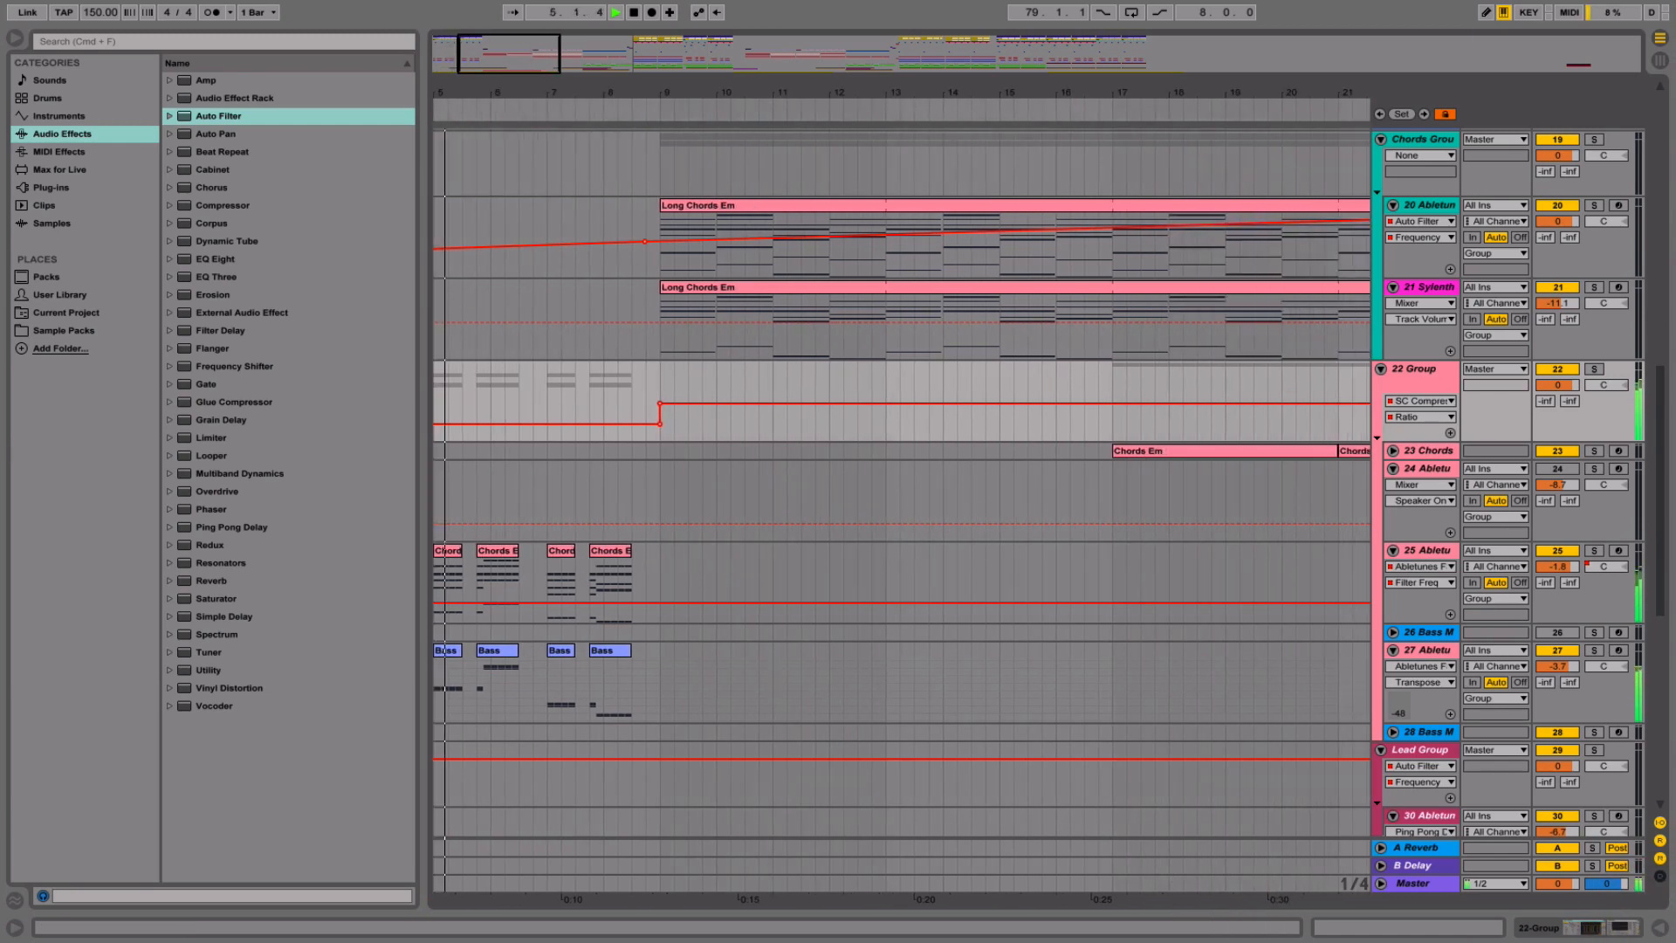
{"action": "left_click_drag", "start_coordinate": [964, 89], "coordinate": [545, 91]}
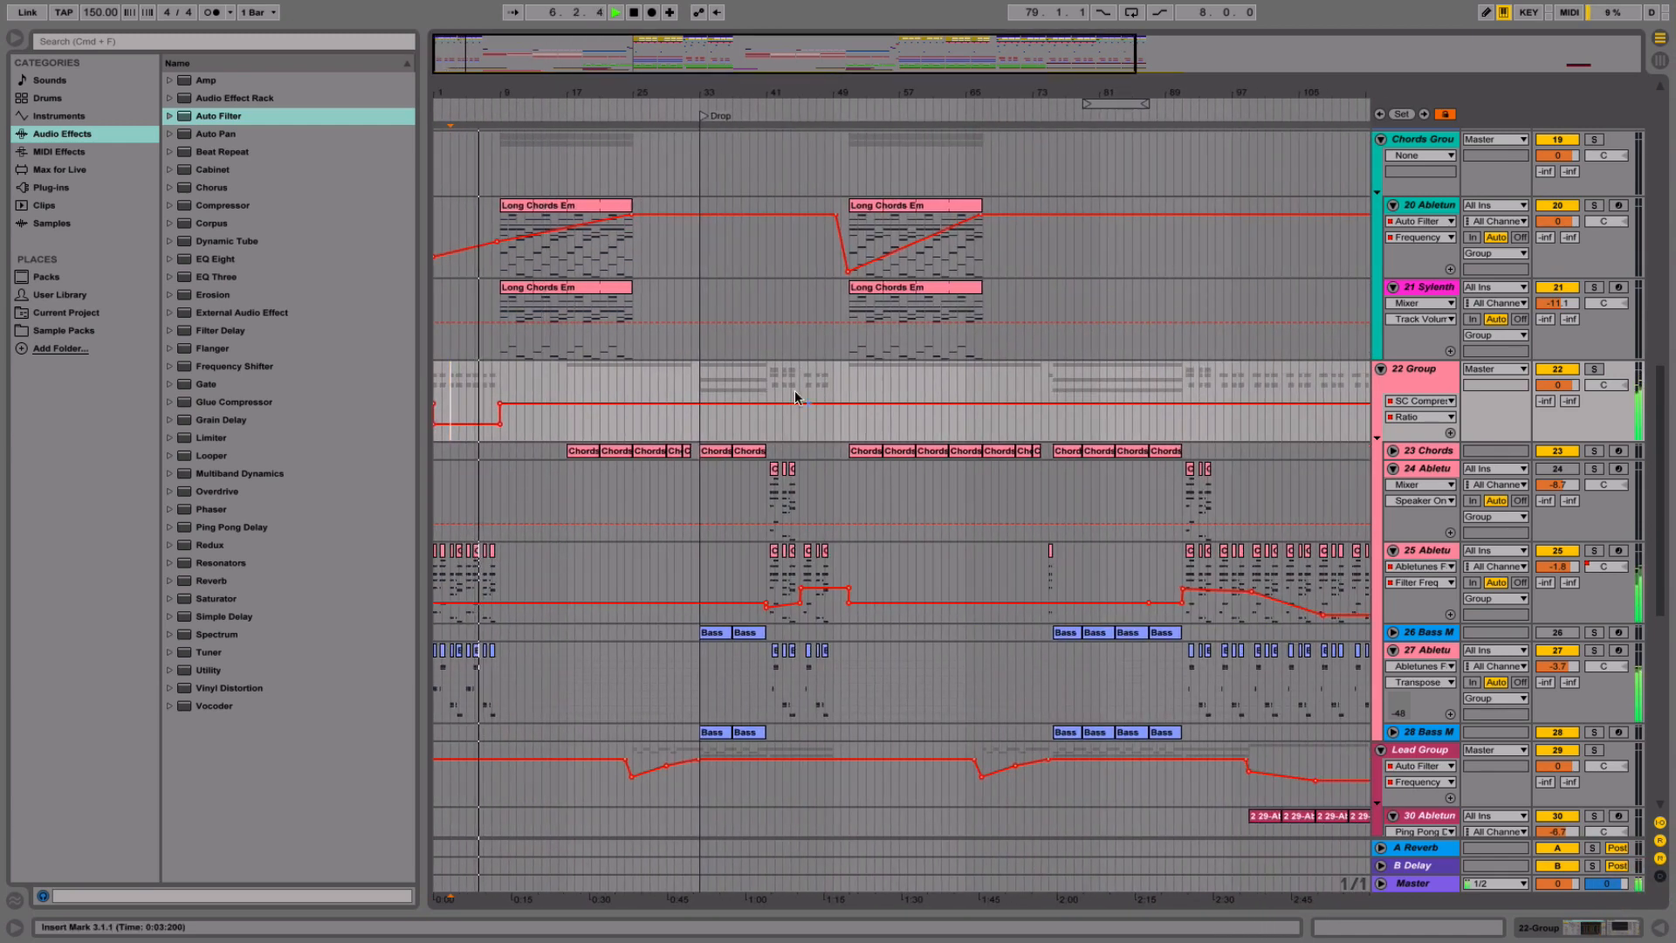
{"action": "key", "text": "space"}
{"action": "scroll", "coordinate": [797, 390], "scroll_direction": "down", "scroll_amount": 10}
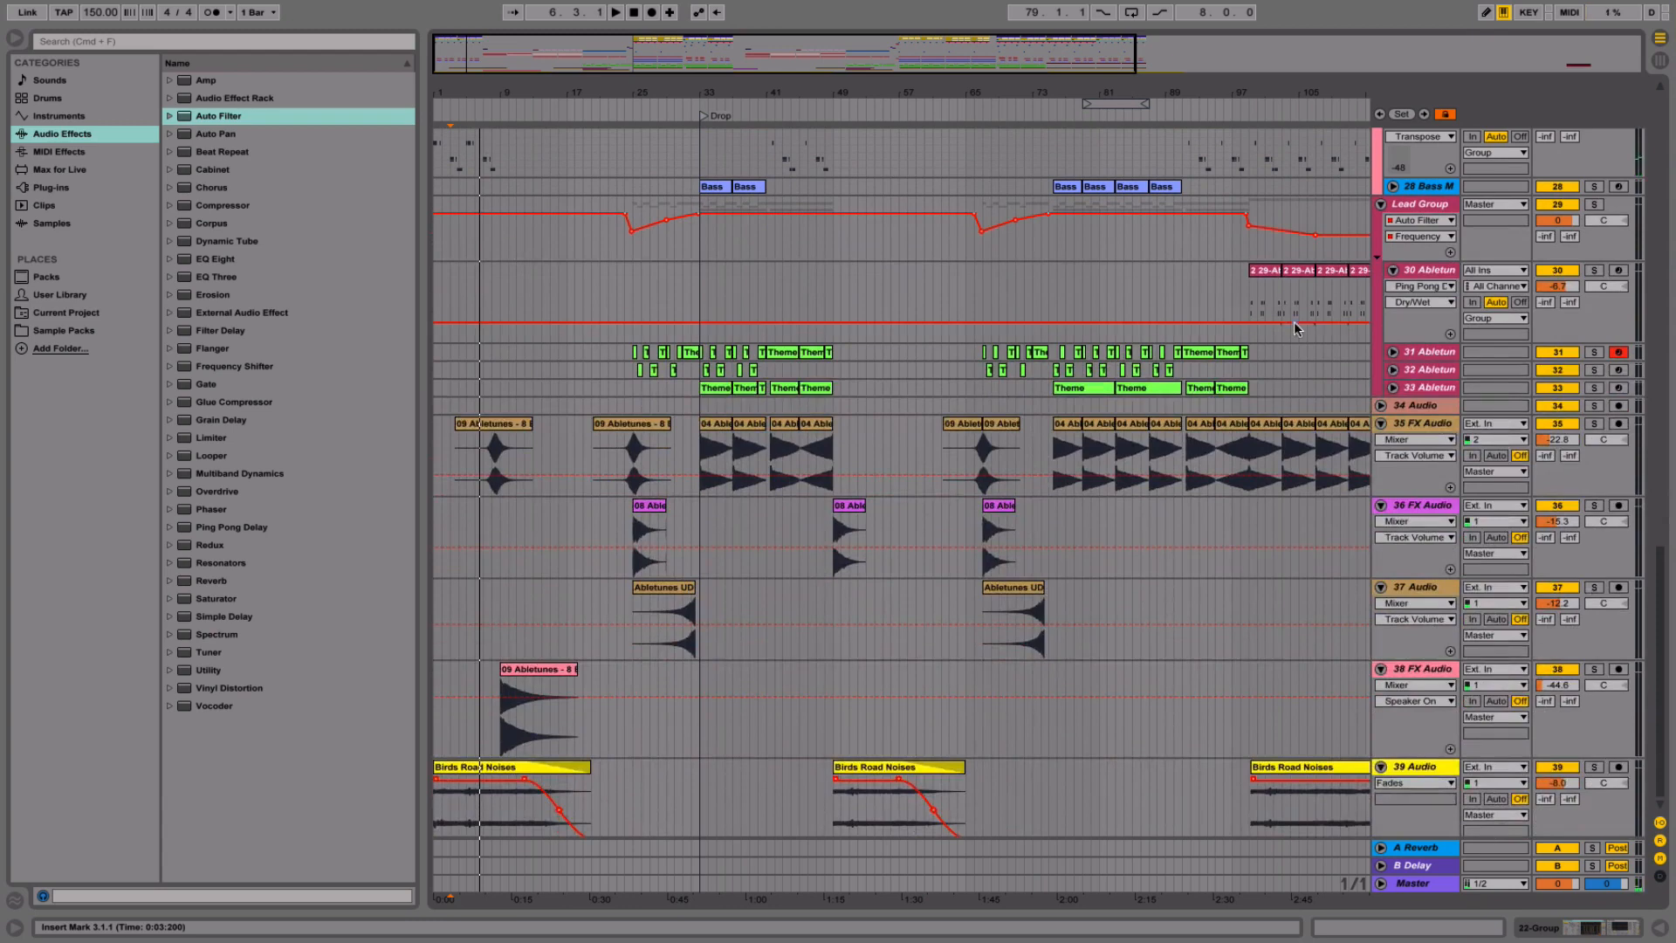
{"action": "left_click", "coordinate": [1394, 353]}
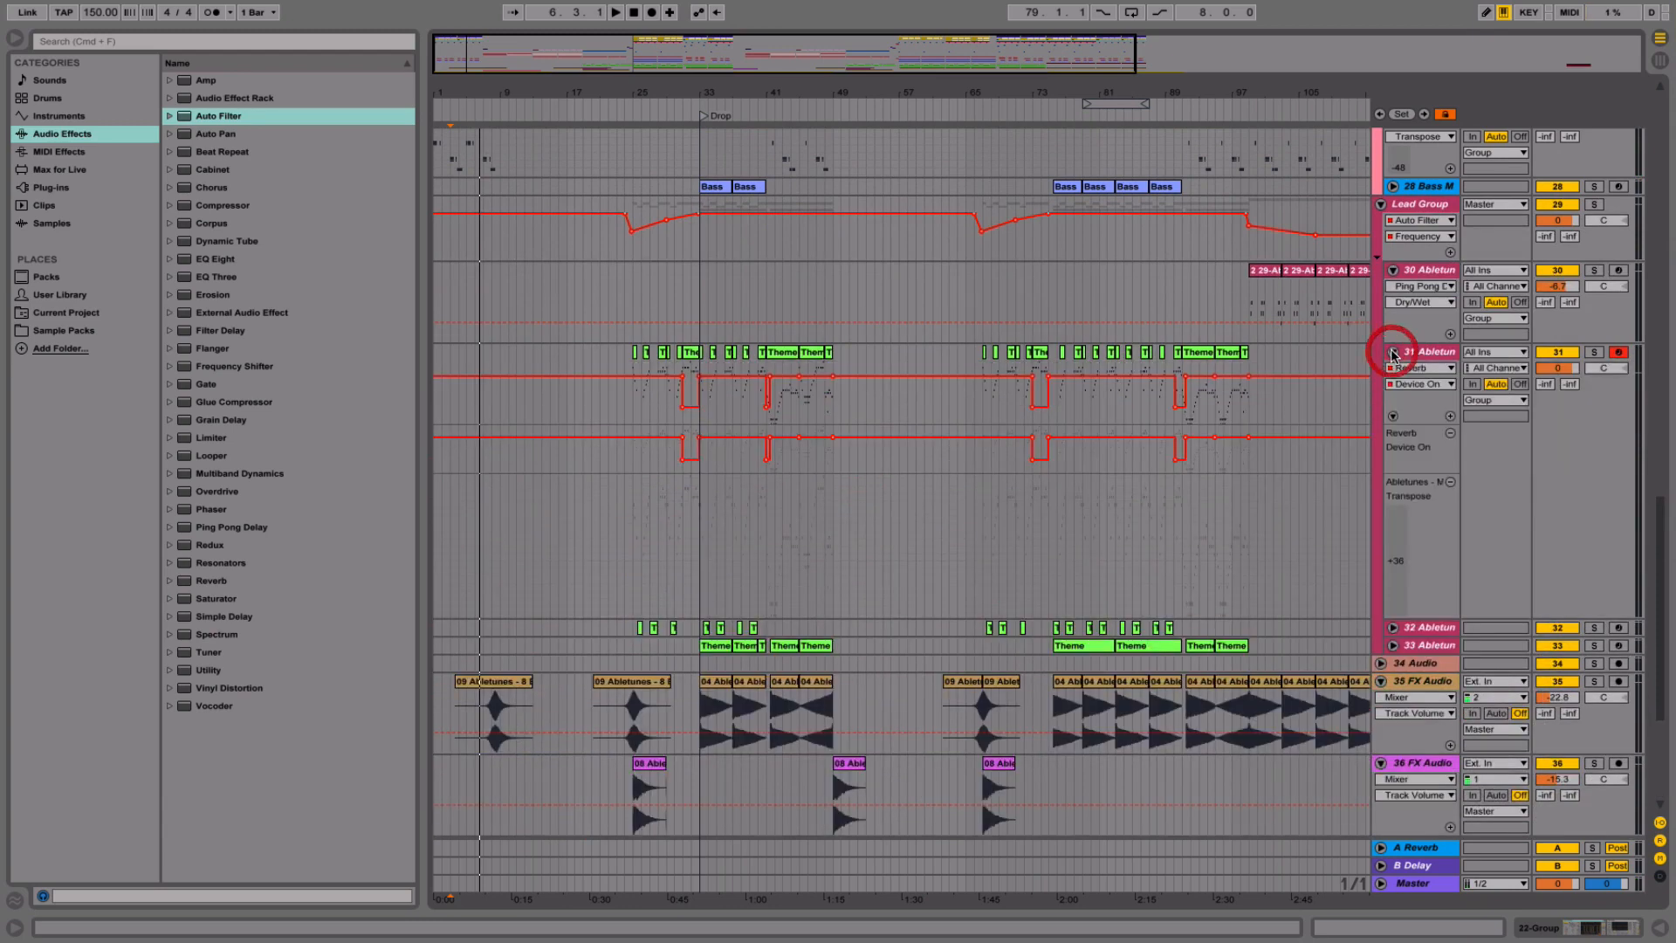
{"action": "left_click", "coordinate": [1394, 353]}
{"action": "scroll", "coordinate": [1234, 381], "scroll_direction": "right", "scroll_amount": 5}
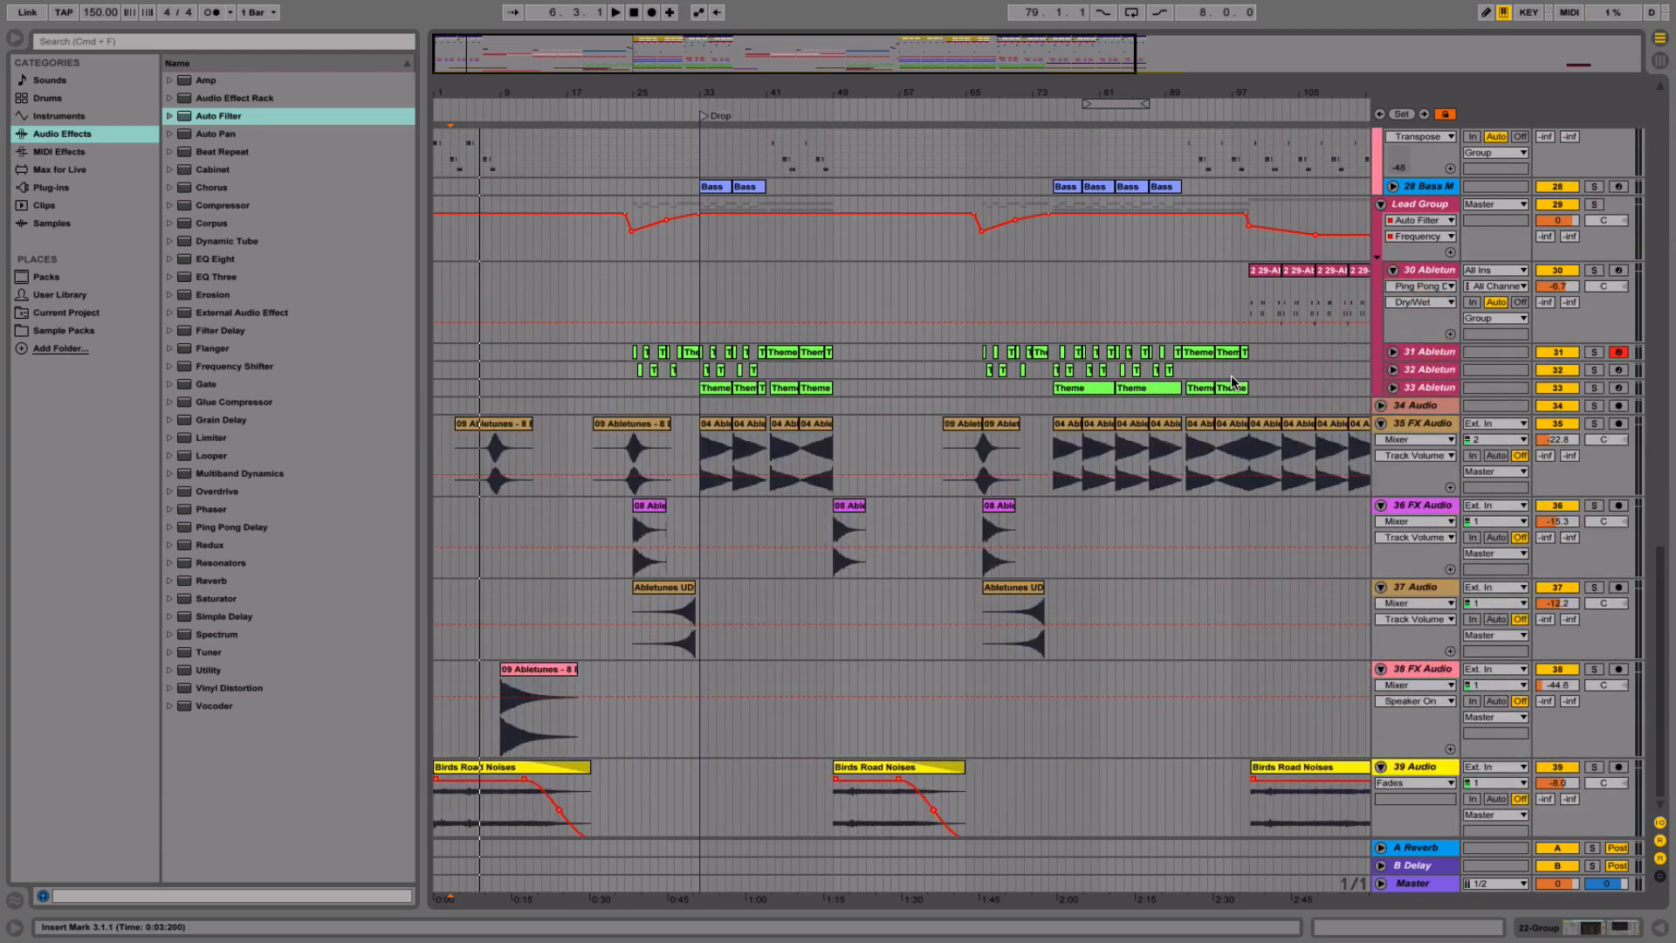
{"action": "left_click_drag", "start_coordinate": [1161, 262], "coordinate": [1265, 276]}
{"action": "scroll", "coordinate": [1264, 276], "scroll_direction": "left", "scroll_amount": 5}
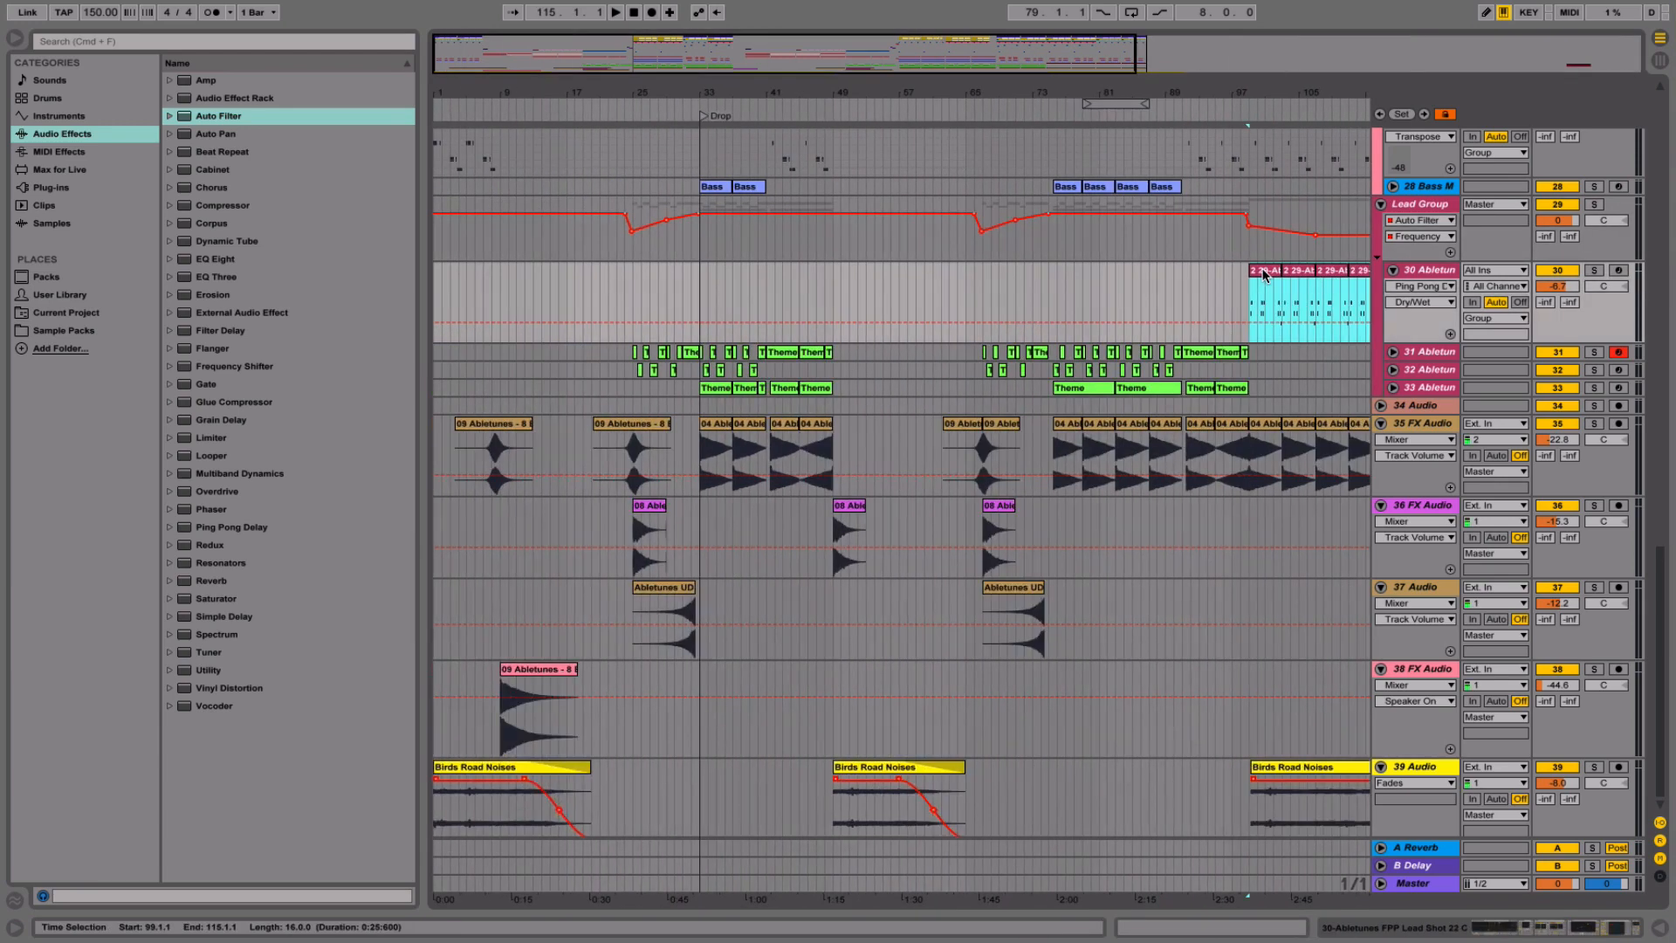
{"action": "left_click_drag", "start_coordinate": [1264, 276], "coordinate": [432, 282]}
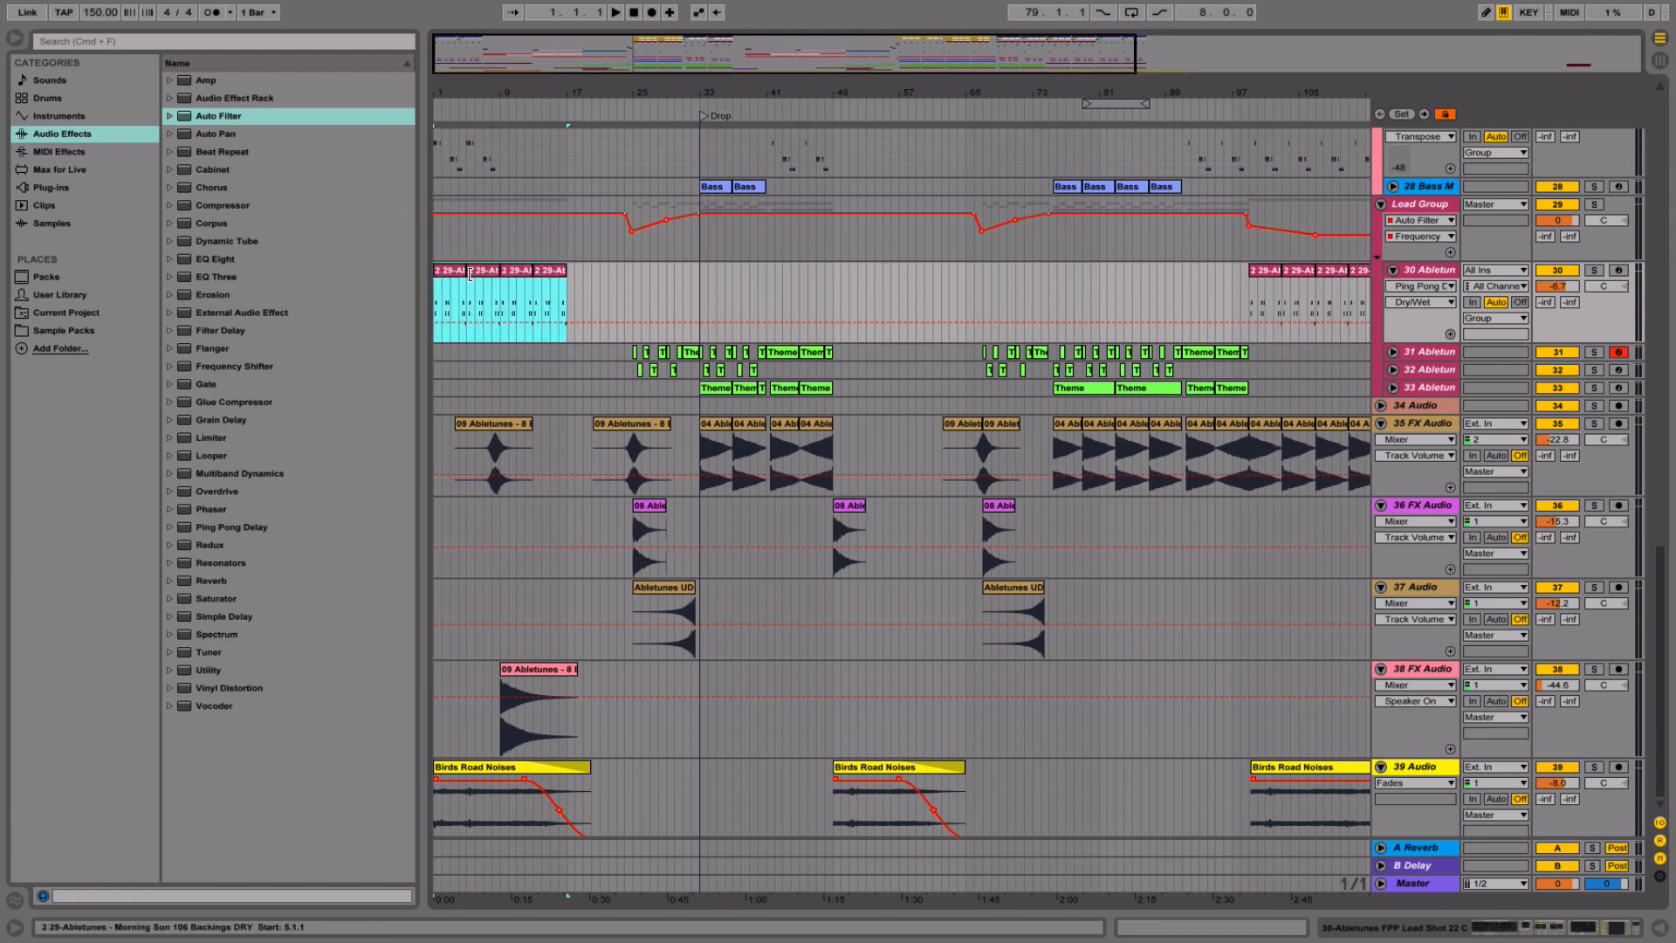
- Play the copied lead clips and flatten the Lead Group's Auto Filter frequency automation to 1.52 kHz from bar 1 to just before bar 25
{"action": "left_click", "coordinate": [451, 273]}
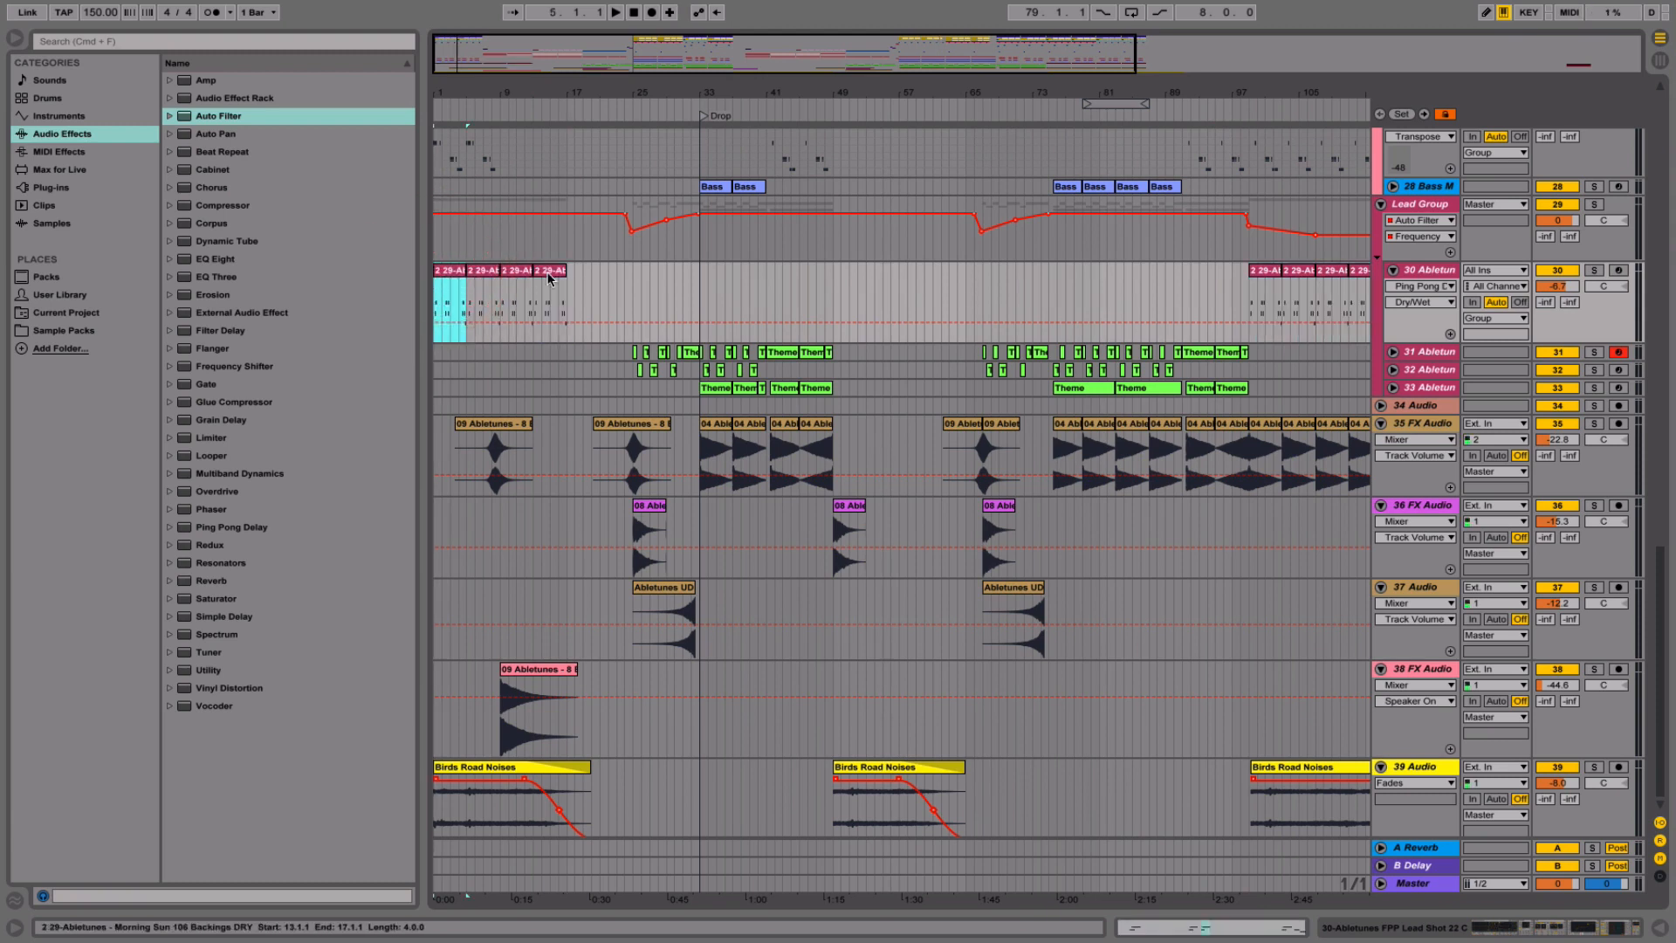
{"action": "key", "text": "space"}
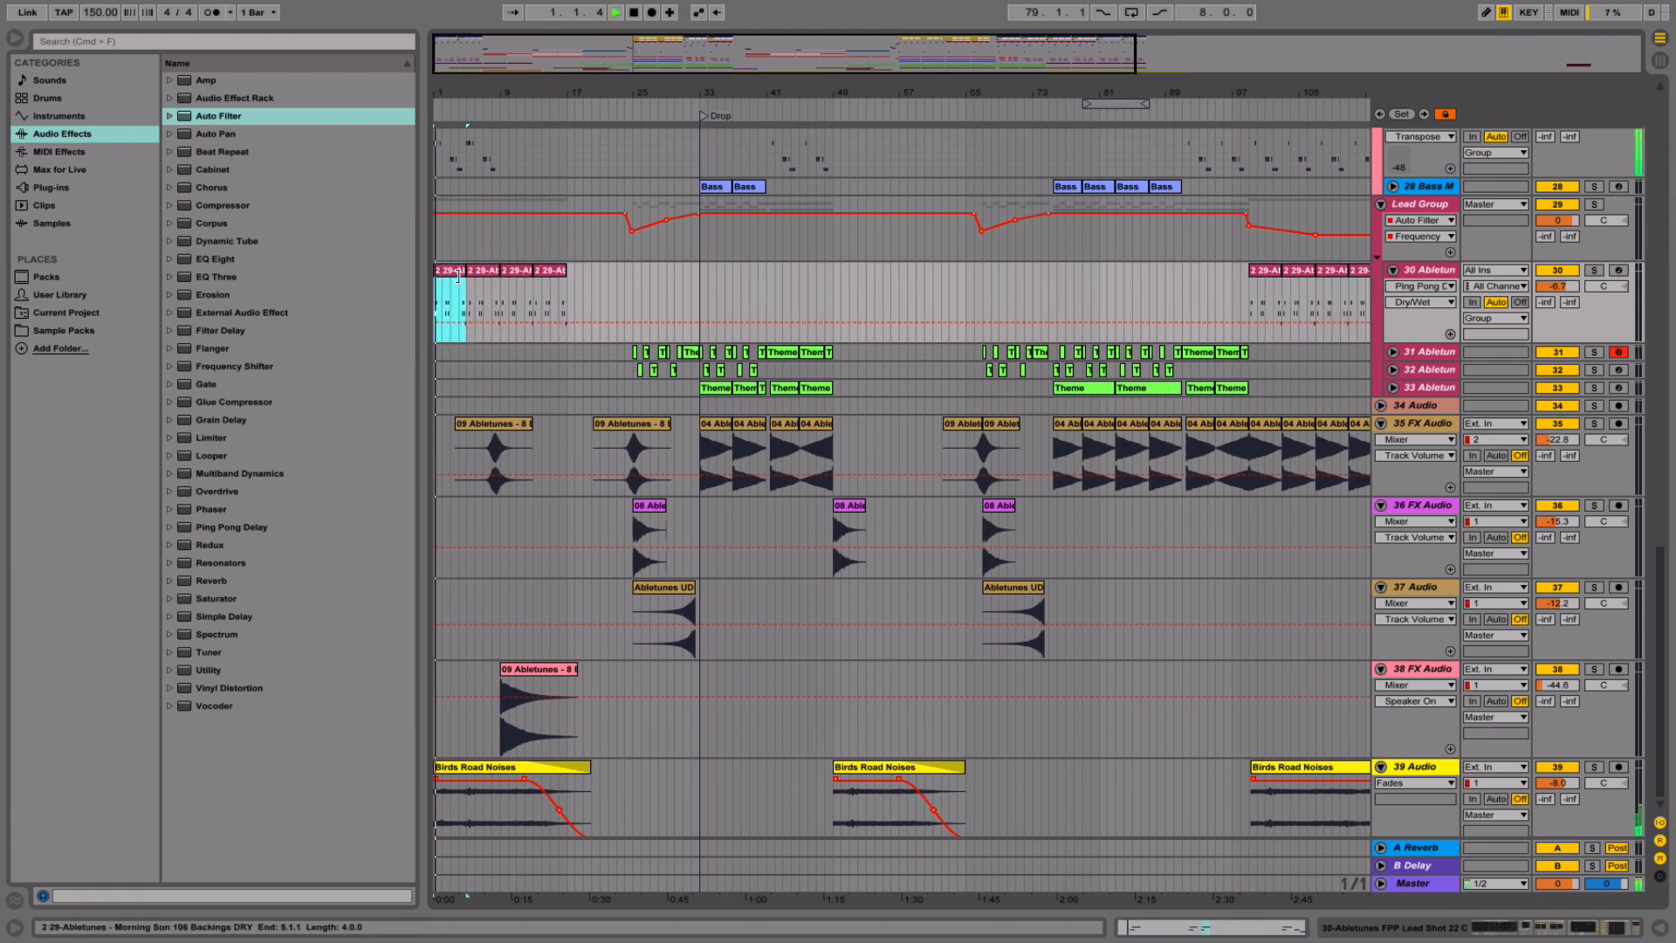
{"action": "double_click", "coordinate": [1411, 271]}
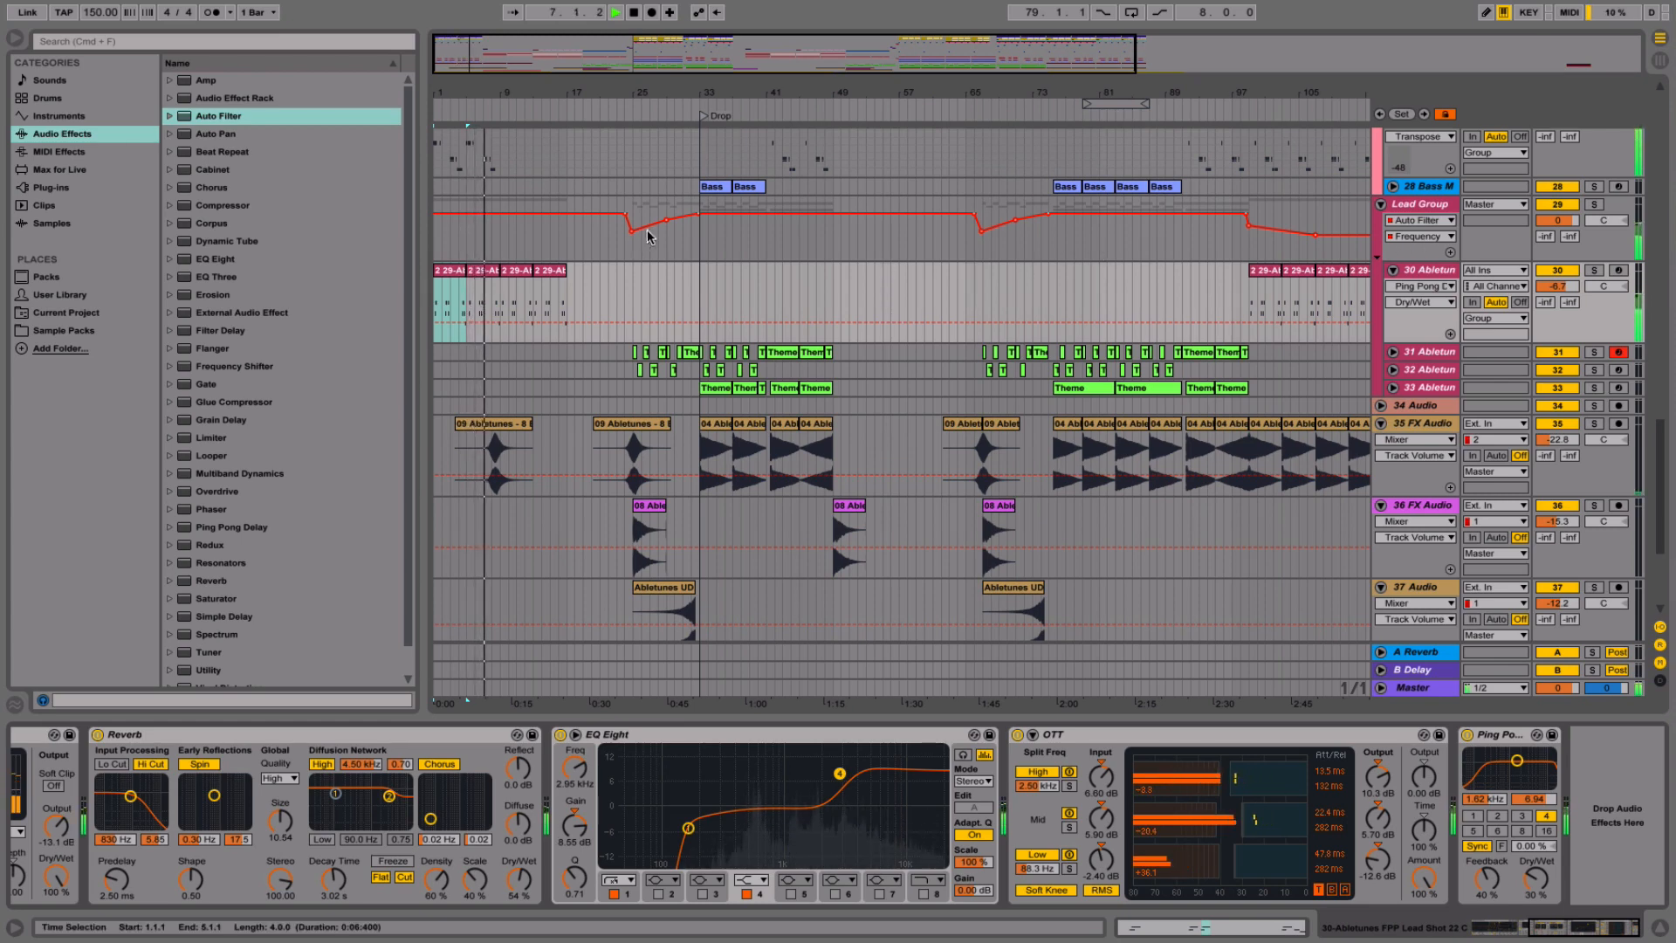
{"action": "left_click", "coordinate": [626, 213]}
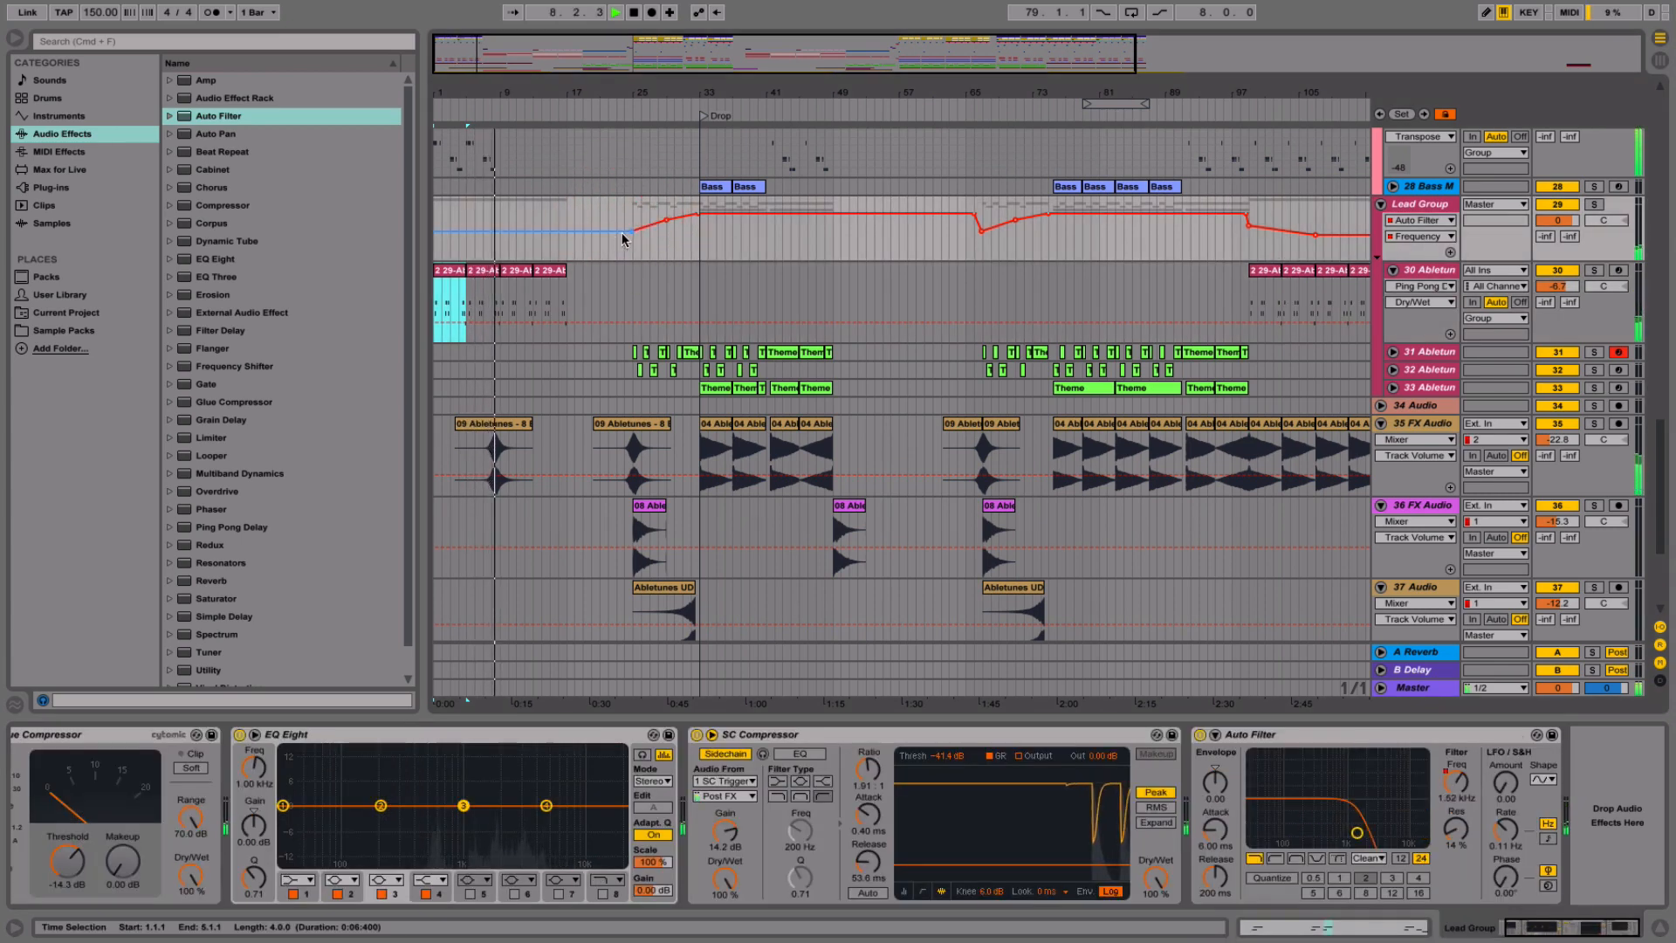
{"action": "left_click_drag", "start_coordinate": [632, 231], "coordinate": [612, 232]}
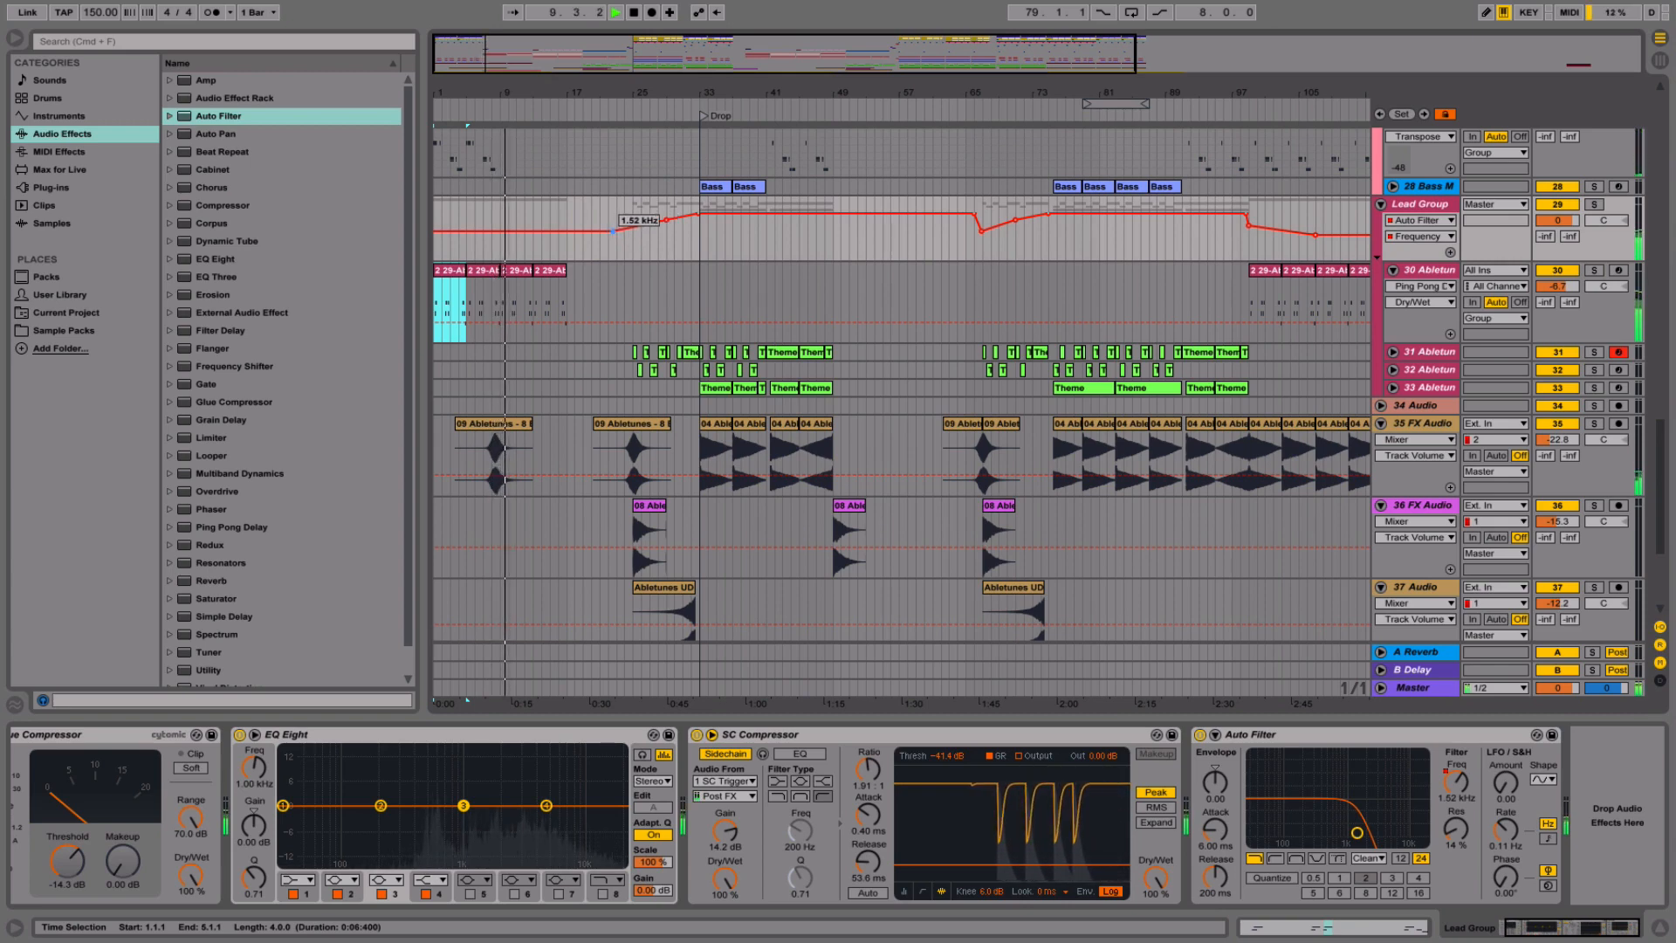
- Duplicate the last two copied lead clips on track 30 so they fill bars 17 to 25
{"action": "left_click", "coordinate": [517, 270]}
{"action": "left_click", "coordinate": [545, 269], "text": "shift"}
{"action": "key", "text": "super+d"}
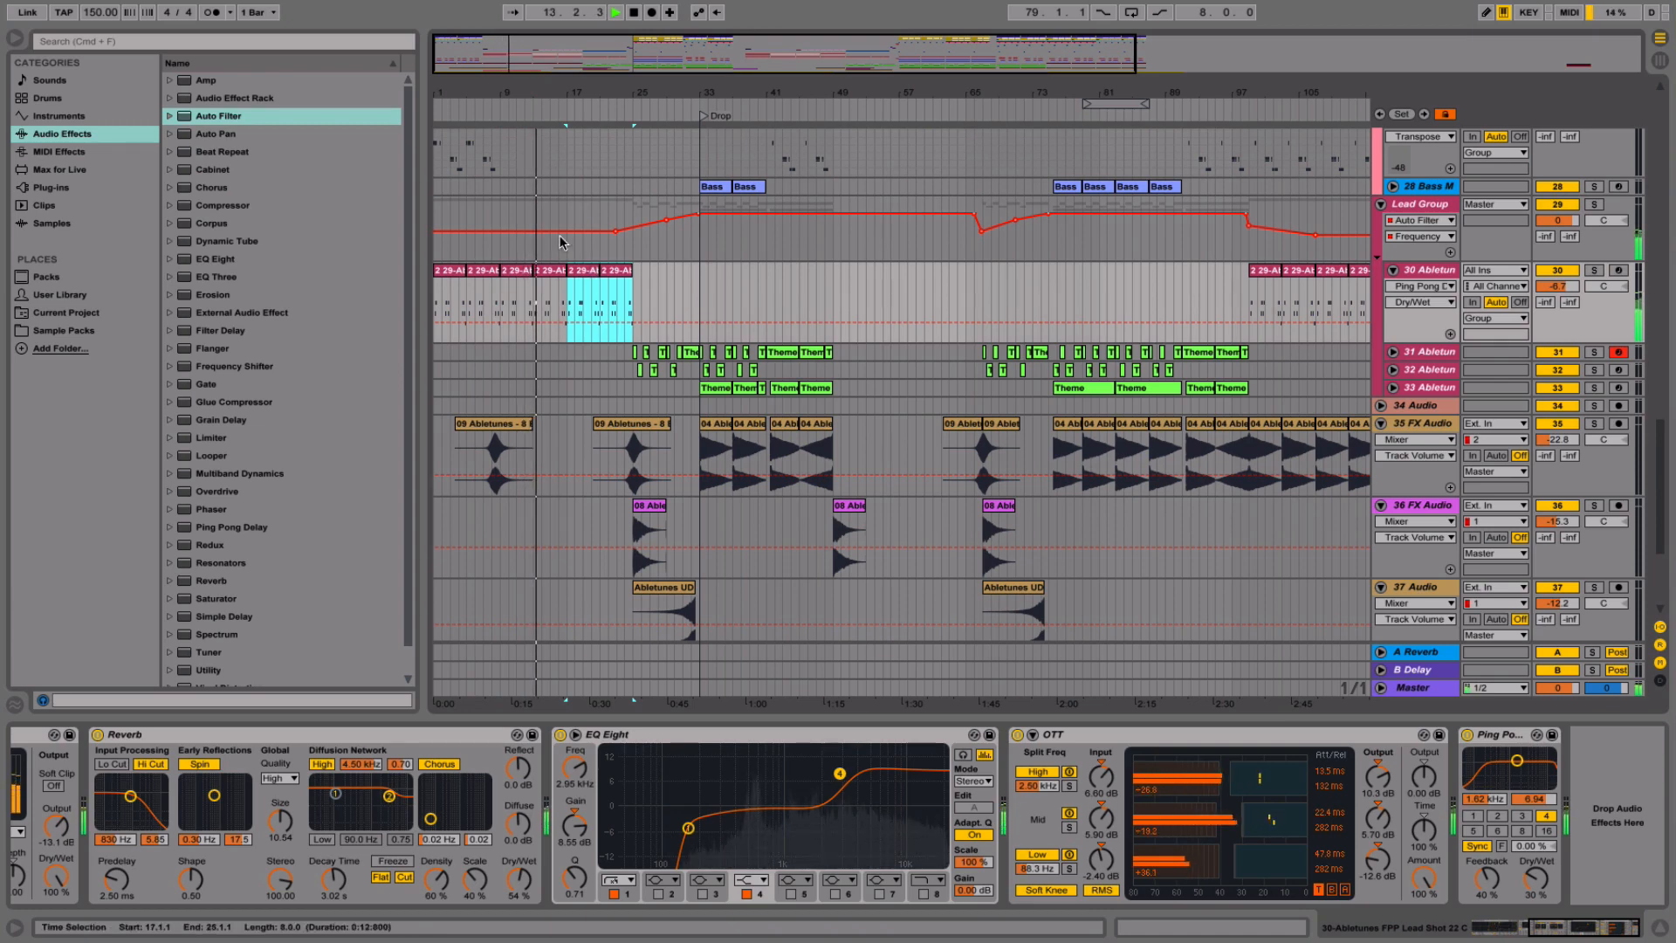
- Move the Lead Group's filter frequency breakpoint back to about bar 9 for a gradual rise, and listen through into the drop
{"action": "left_click_drag", "start_coordinate": [615, 232], "coordinate": [498, 228]}
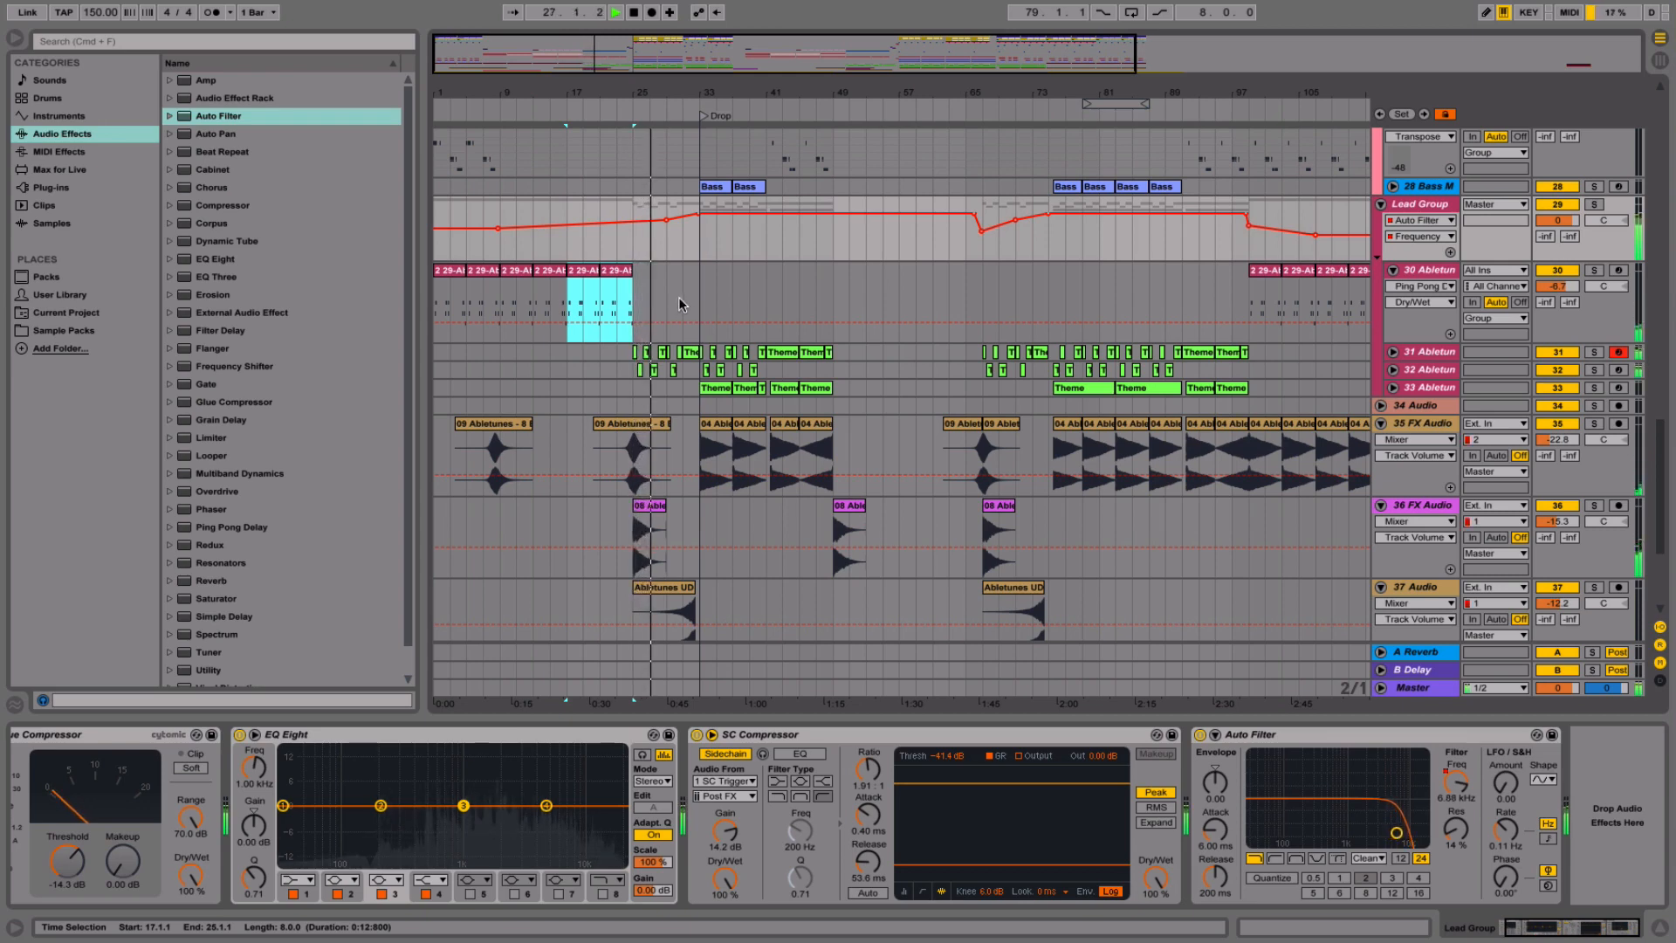
{"action": "scroll", "coordinate": [681, 303], "scroll_direction": "down", "scroll_amount": 3}
{"action": "scroll", "coordinate": [681, 303], "scroll_direction": "up", "scroll_amount": 10}
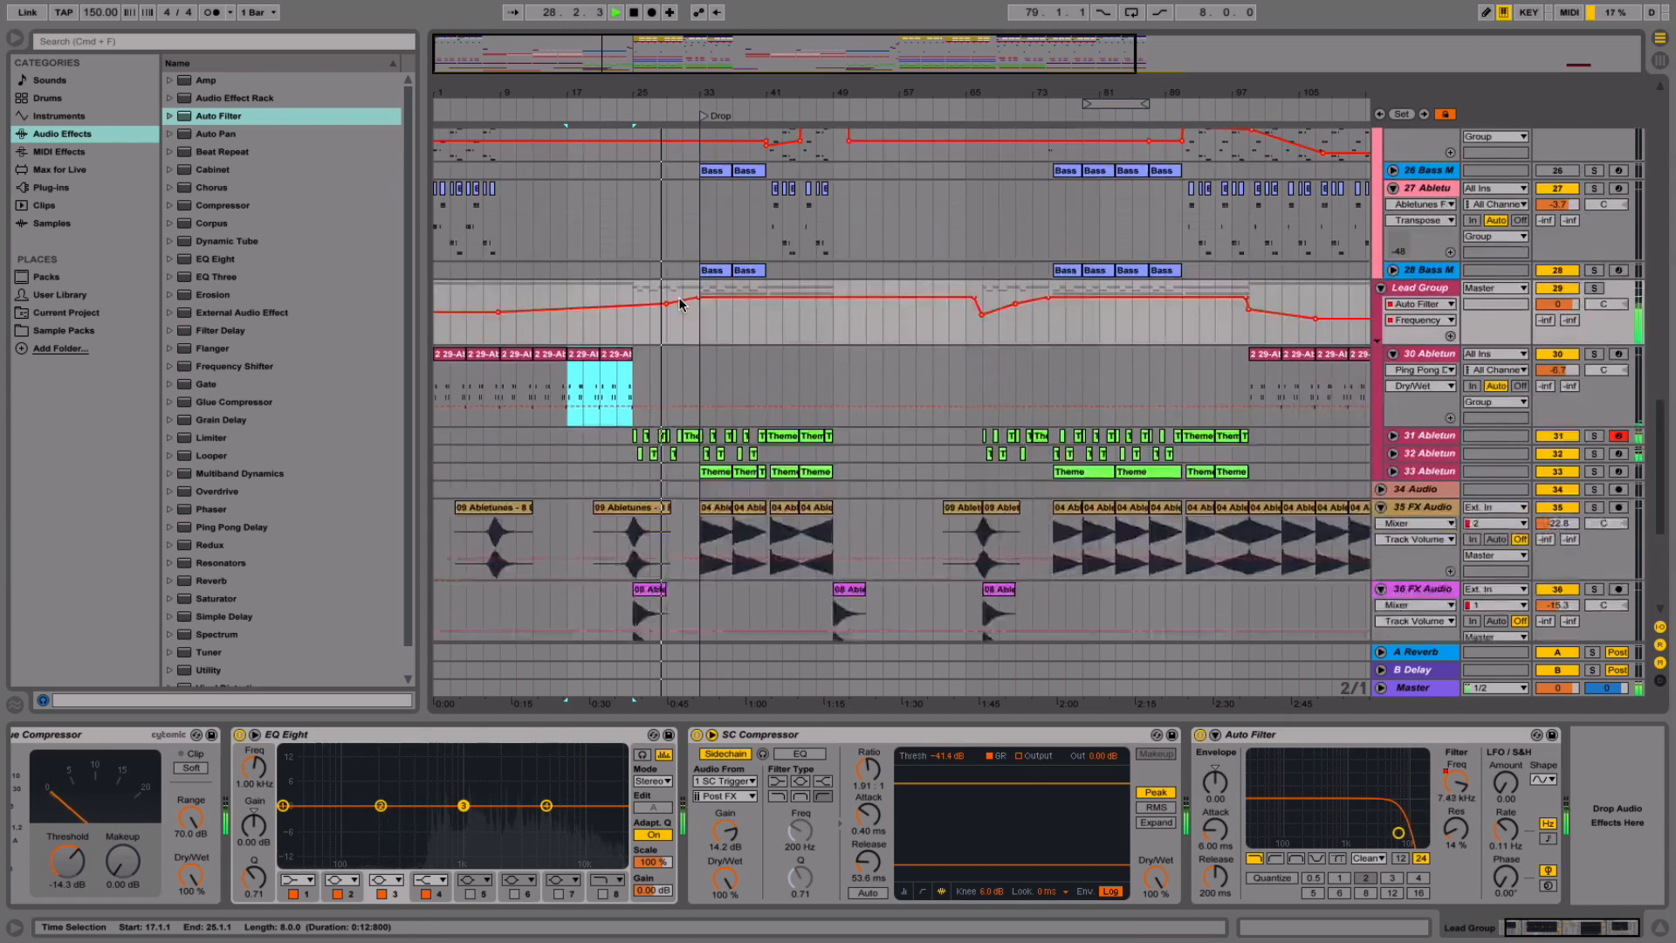
{"action": "scroll", "coordinate": [679, 301], "scroll_direction": "up", "scroll_amount": 1}
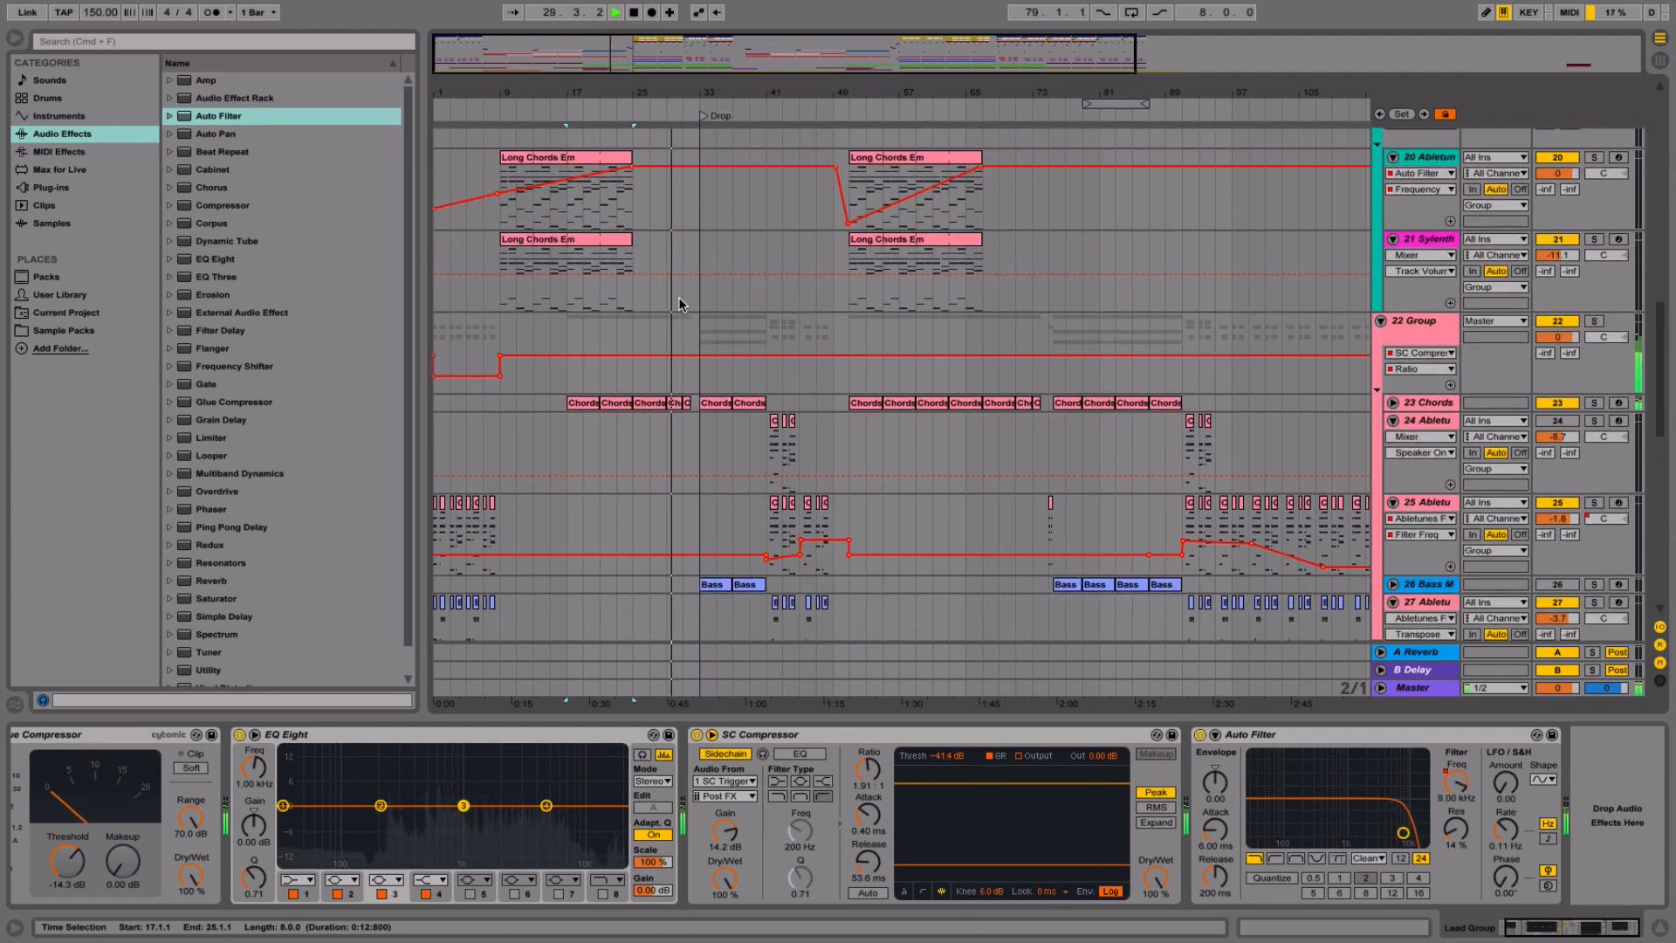
{"action": "scroll", "coordinate": [679, 303], "scroll_direction": "down", "scroll_amount": 10}
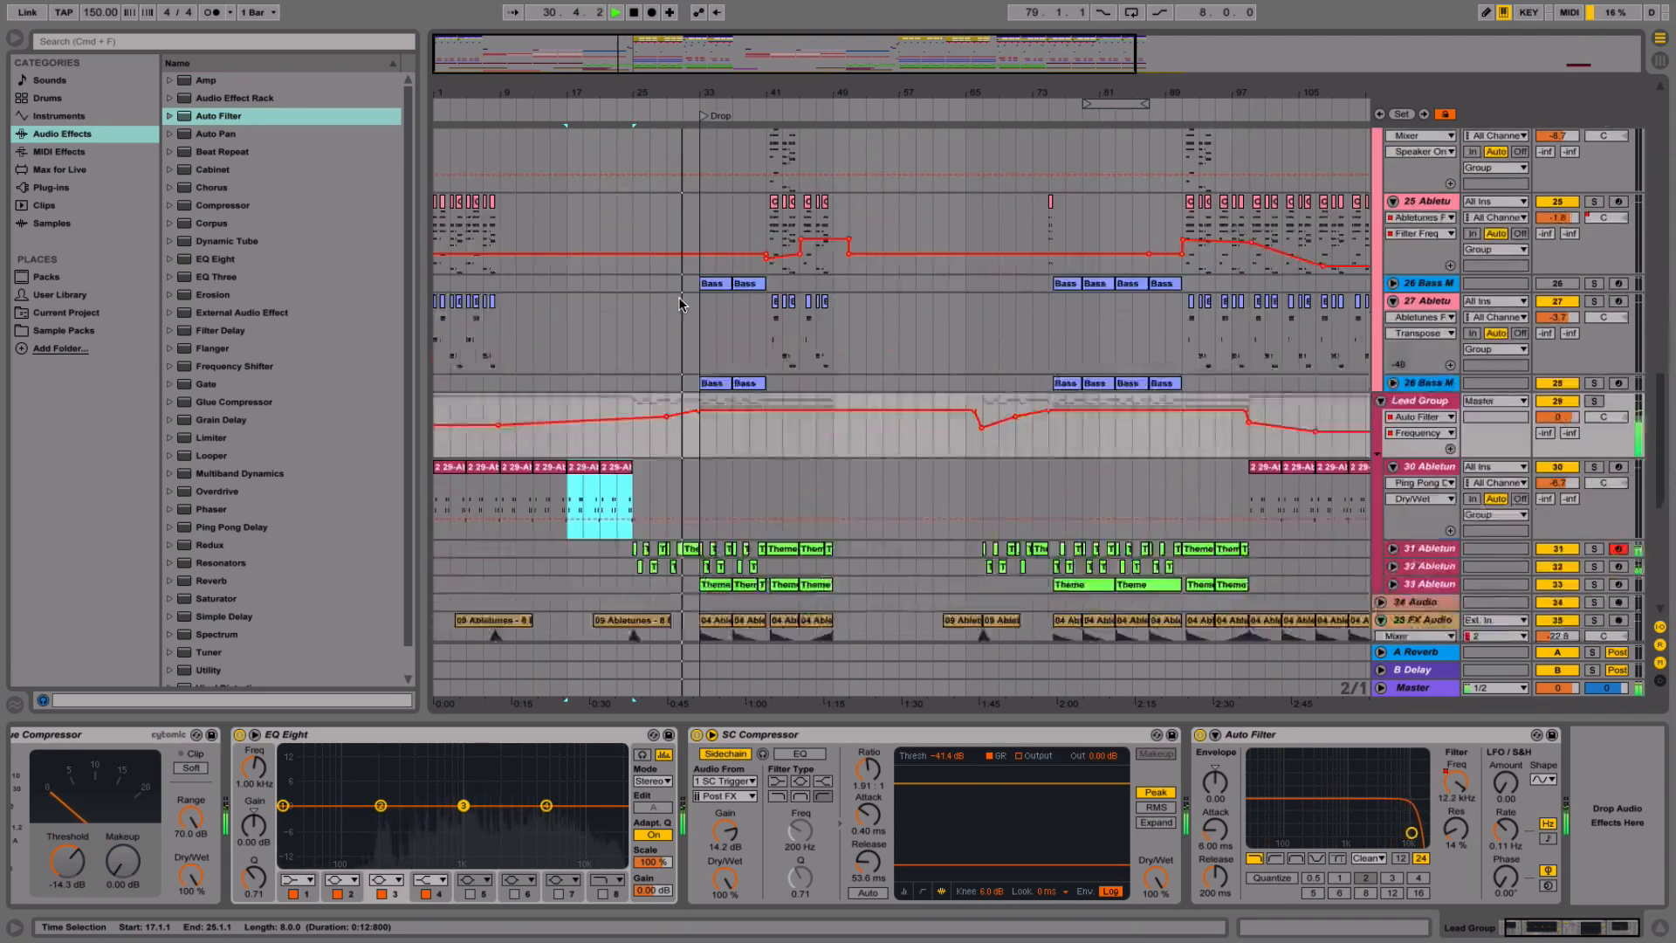
{"action": "scroll", "coordinate": [681, 303], "scroll_direction": "down", "scroll_amount": 1}
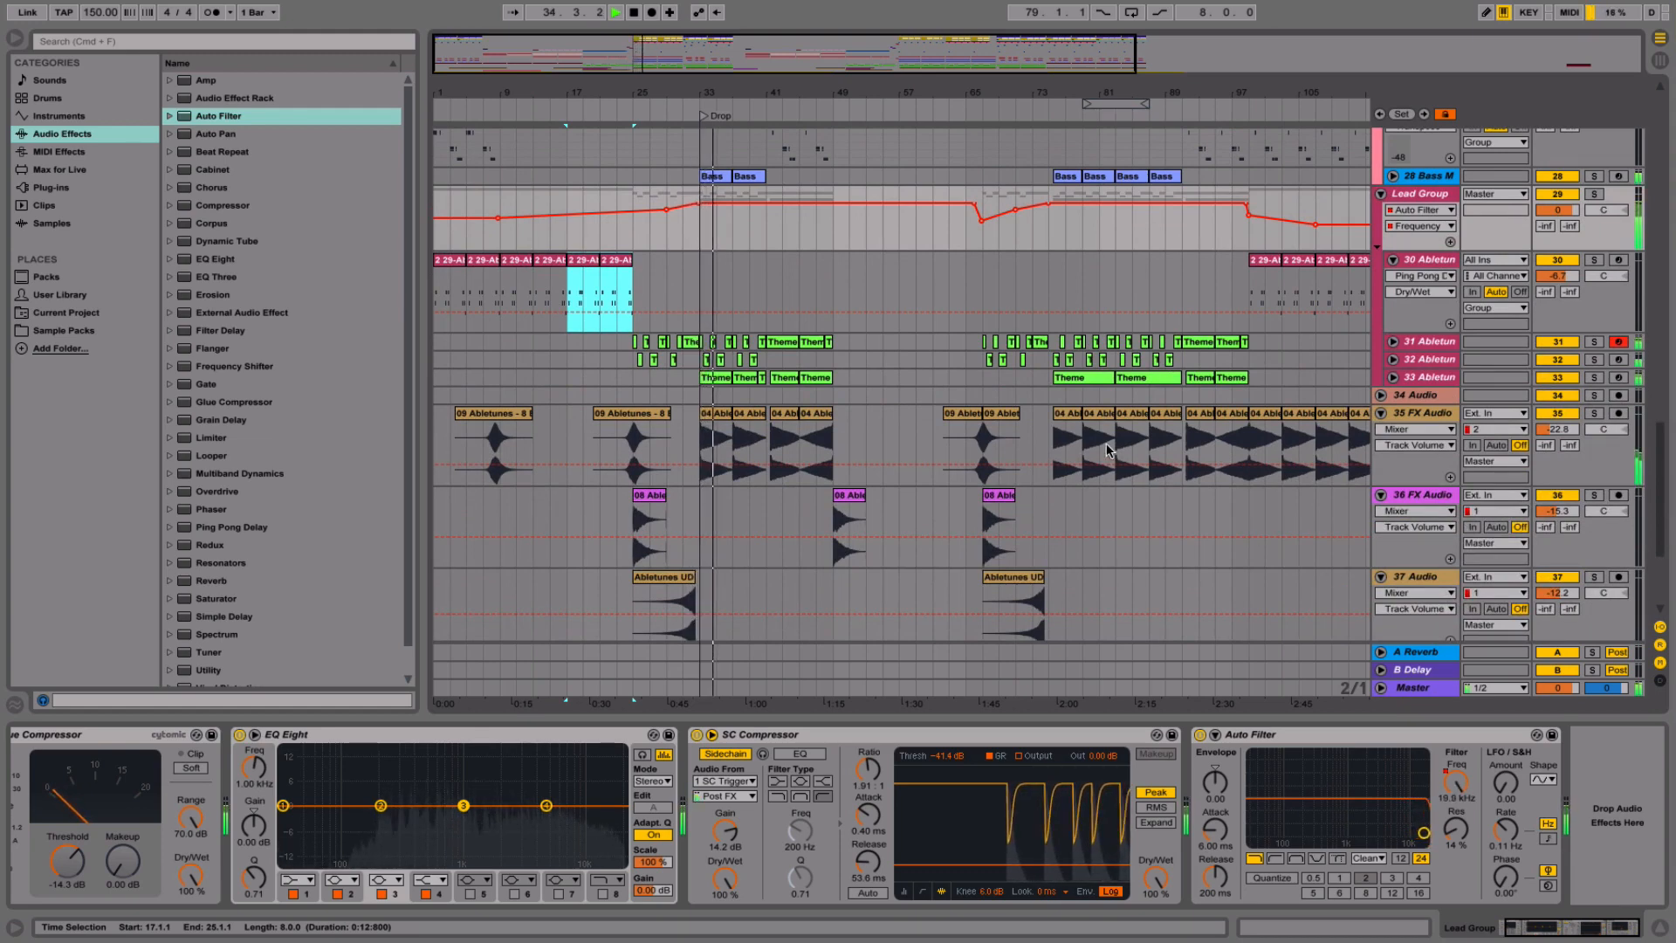
{"action": "scroll", "coordinate": [1107, 443], "scroll_direction": "up", "scroll_amount": 6}
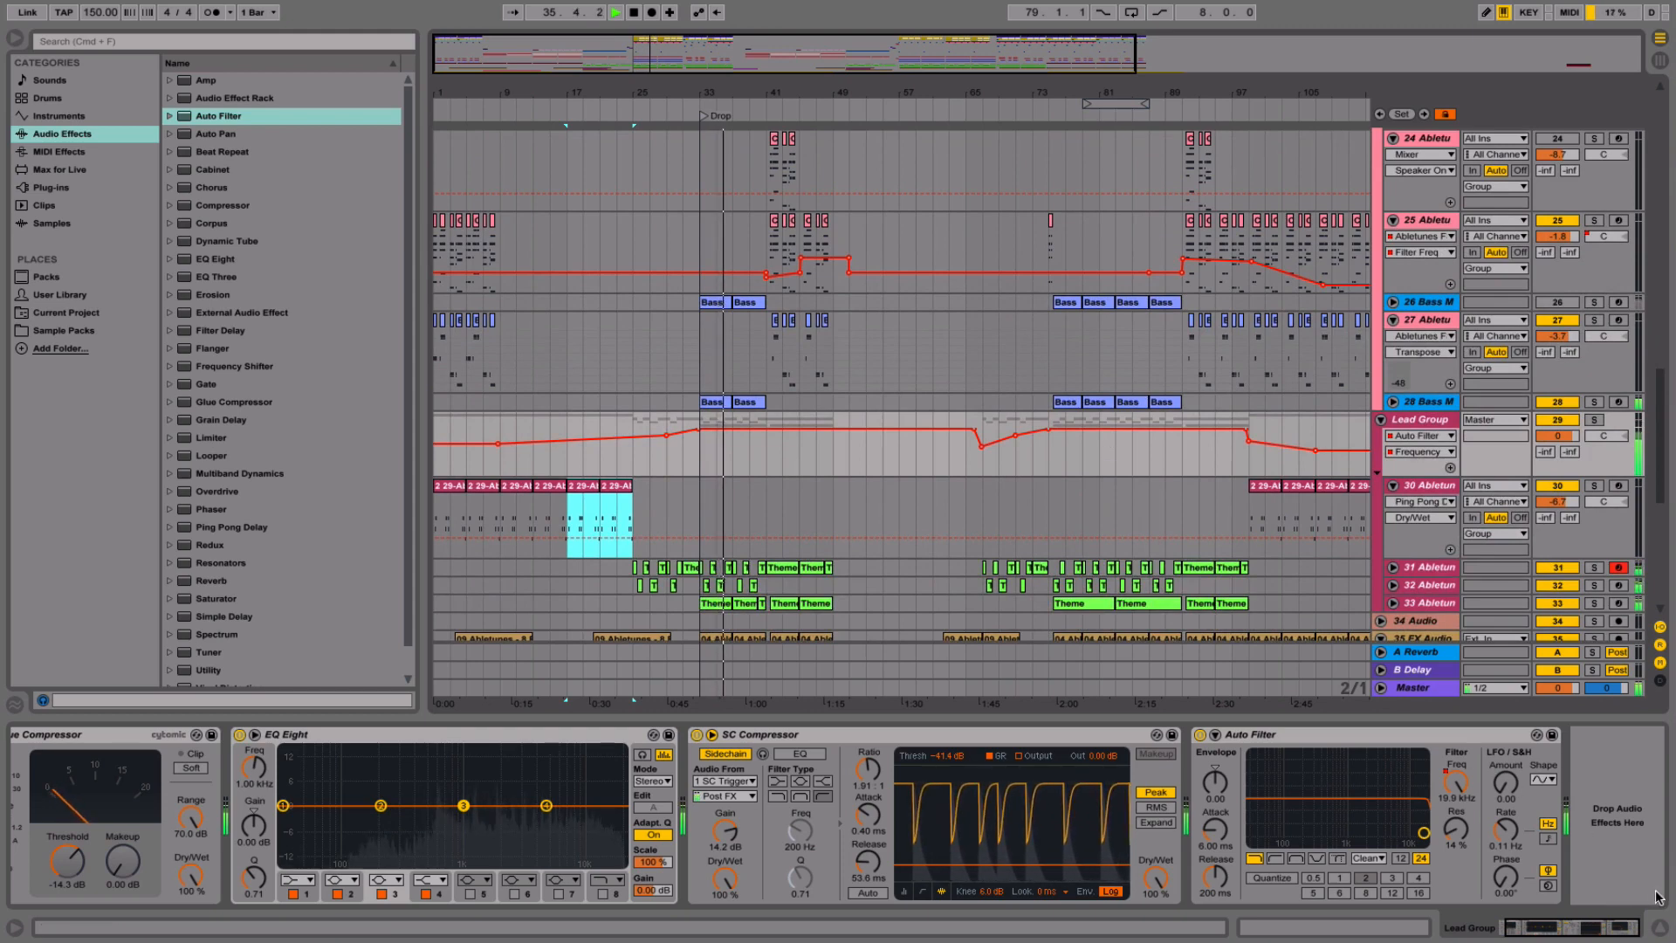
- Copy track 30's lead clips into the section after the first drop and extend them to fill bars 51 to 67
{"action": "left_click", "coordinate": [1660, 928]}
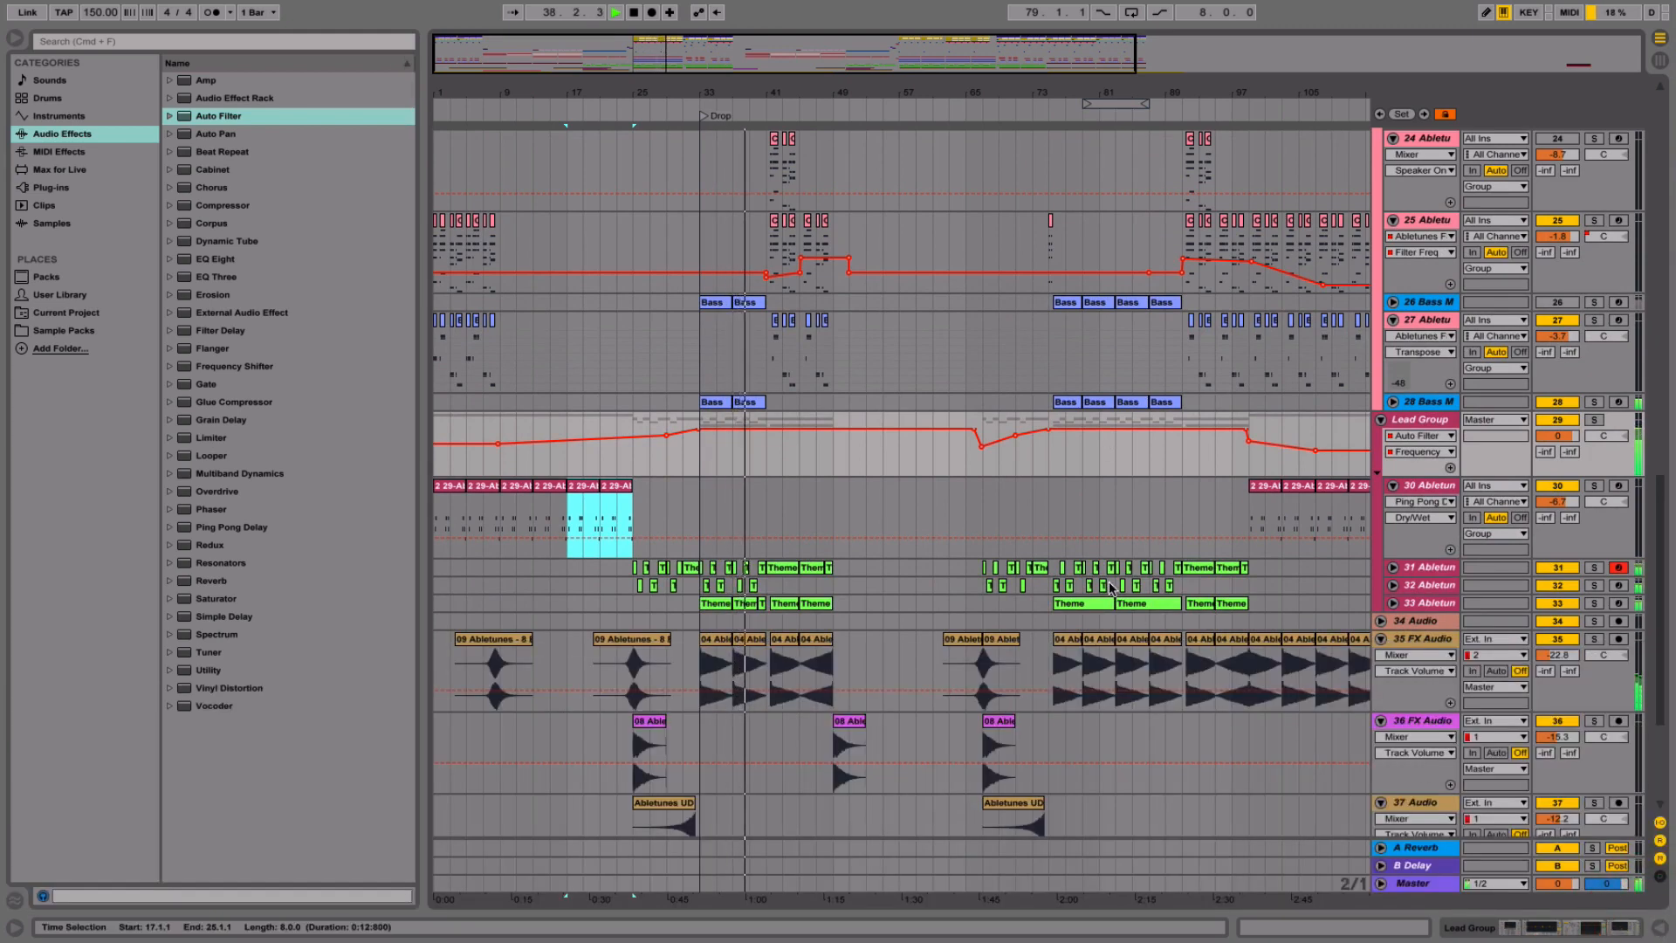
{"action": "scroll", "coordinate": [1036, 538], "scroll_direction": "down", "scroll_amount": 6}
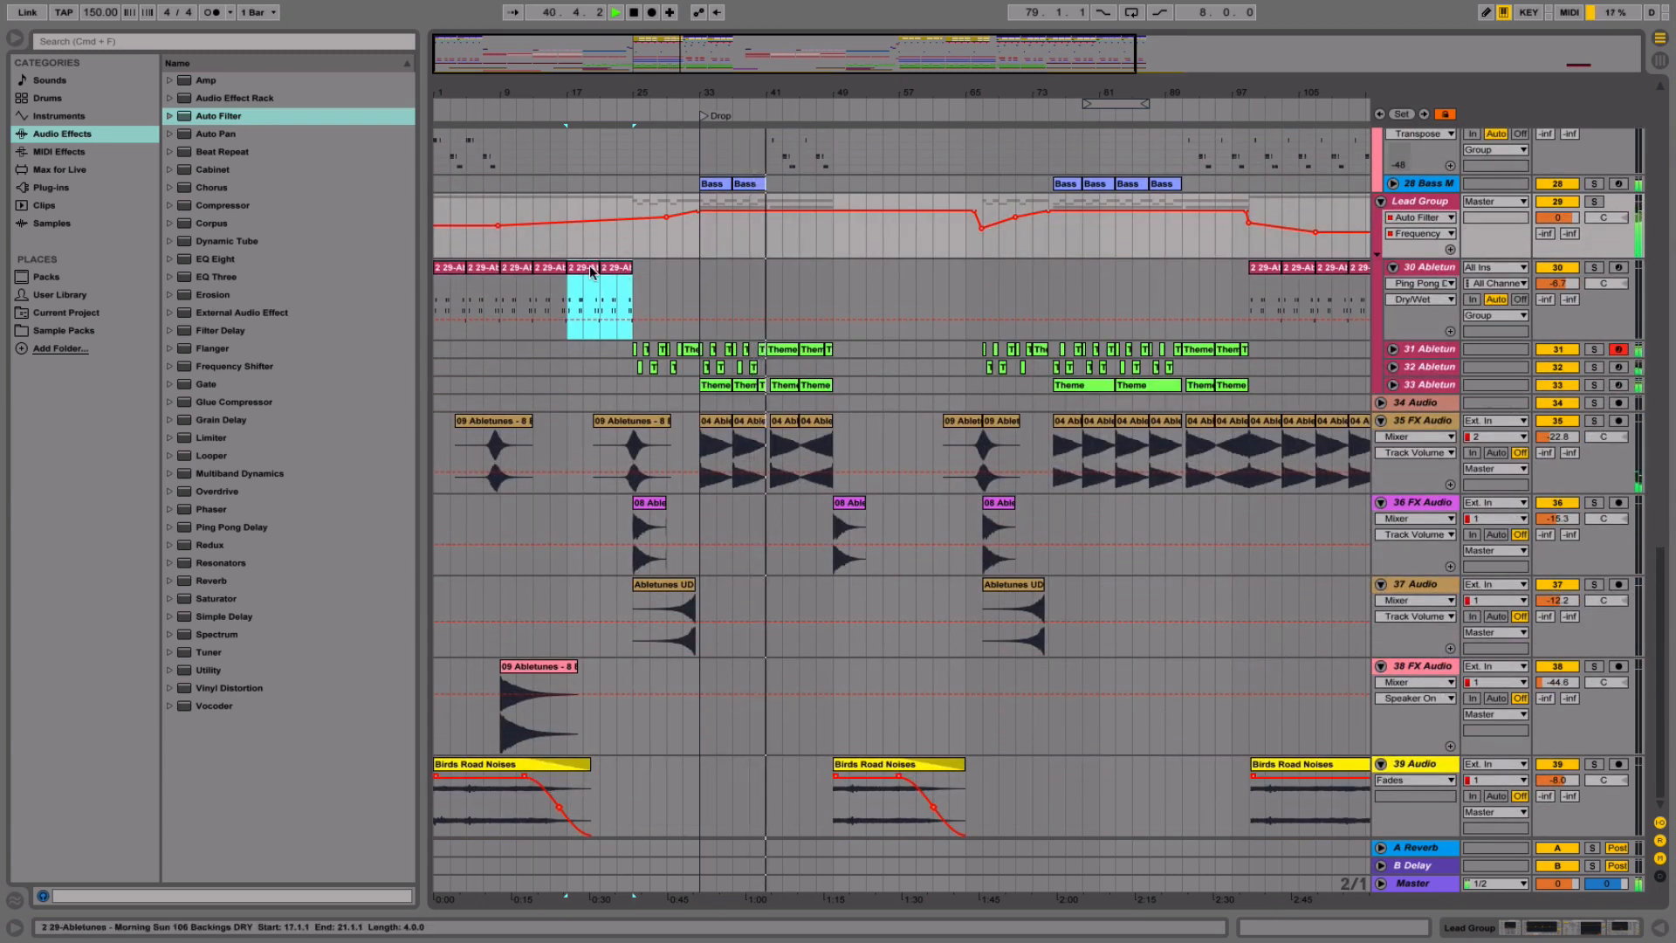
{"action": "left_click_drag", "start_coordinate": [614, 278], "coordinate": [852, 275]}
{"action": "key", "text": "super+d"}
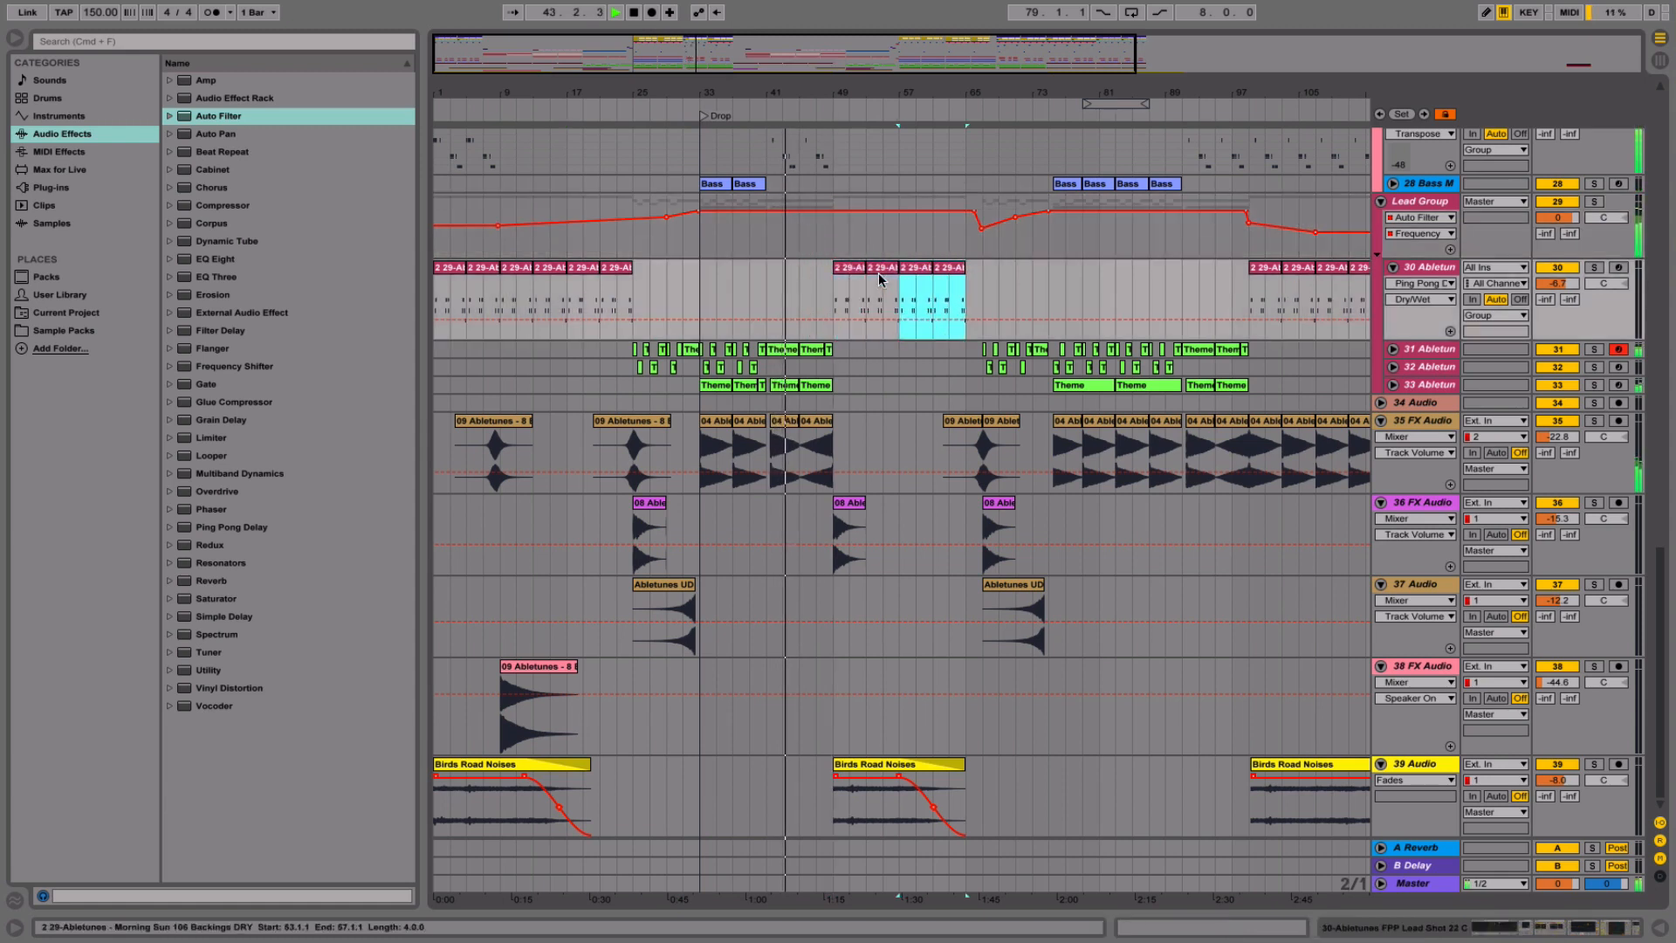
{"action": "left_click", "coordinate": [851, 269], "text": "shift"}
{"action": "left_click_drag", "start_coordinate": [850, 269], "coordinate": [862, 270]}
- Pull the Lead Group's Auto Filter frequency automation down to 512 Hz where the copied lead clips start, near bar 51
{"action": "left_click", "coordinate": [841, 215]}
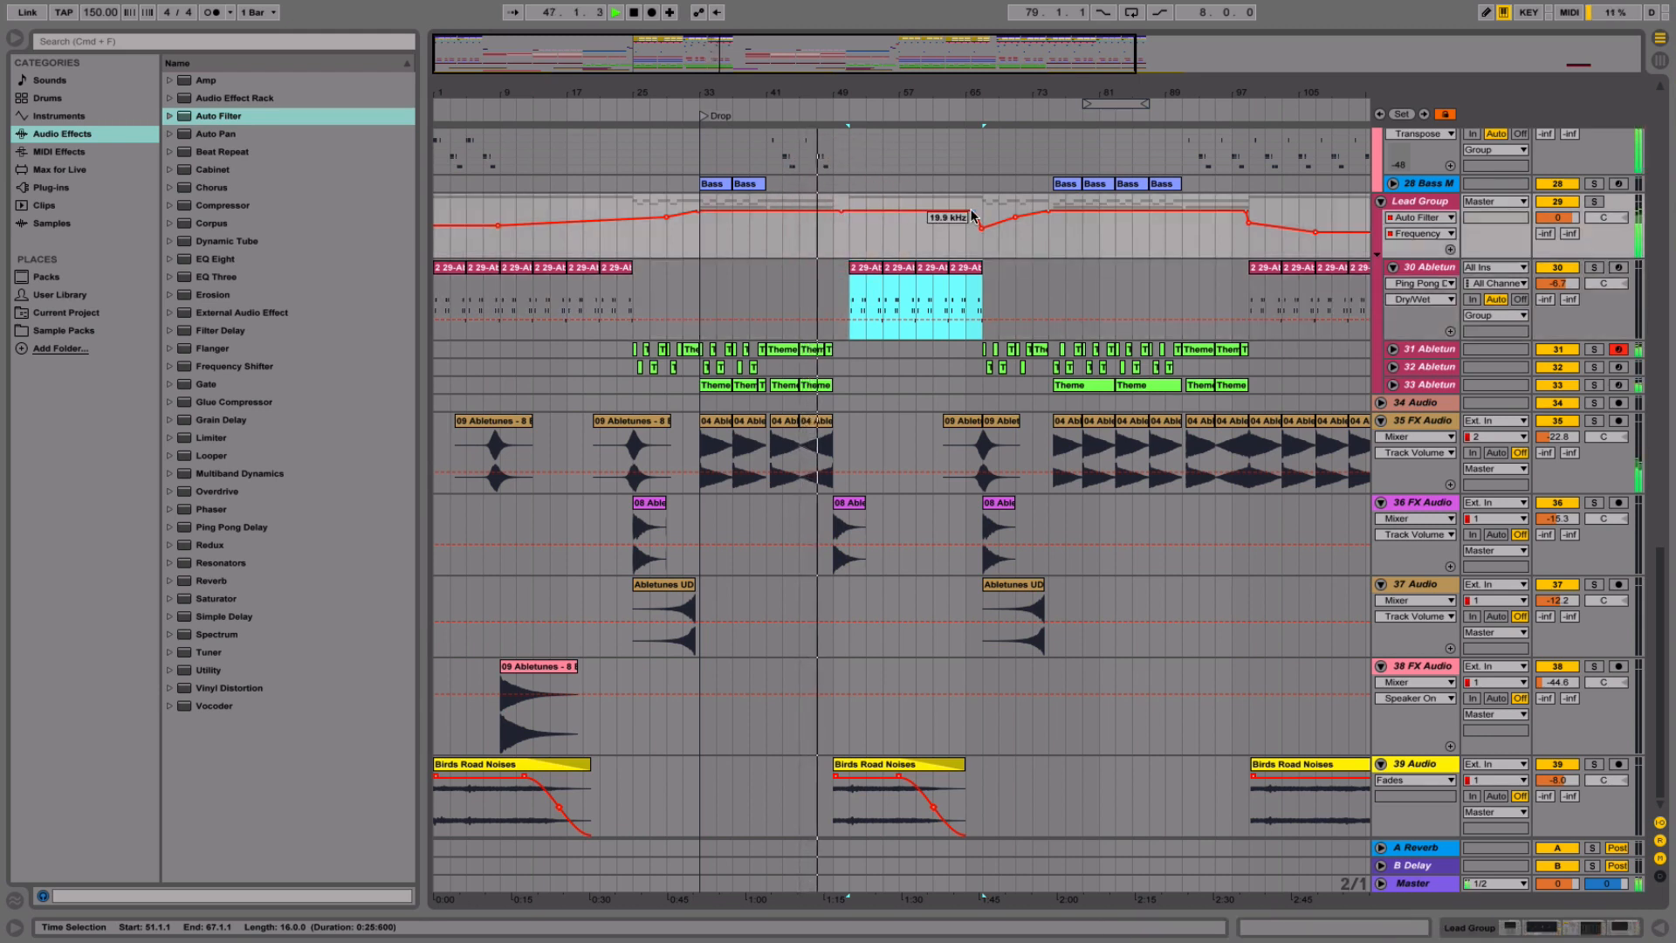
{"action": "left_click_drag", "start_coordinate": [969, 212], "coordinate": [846, 236]}
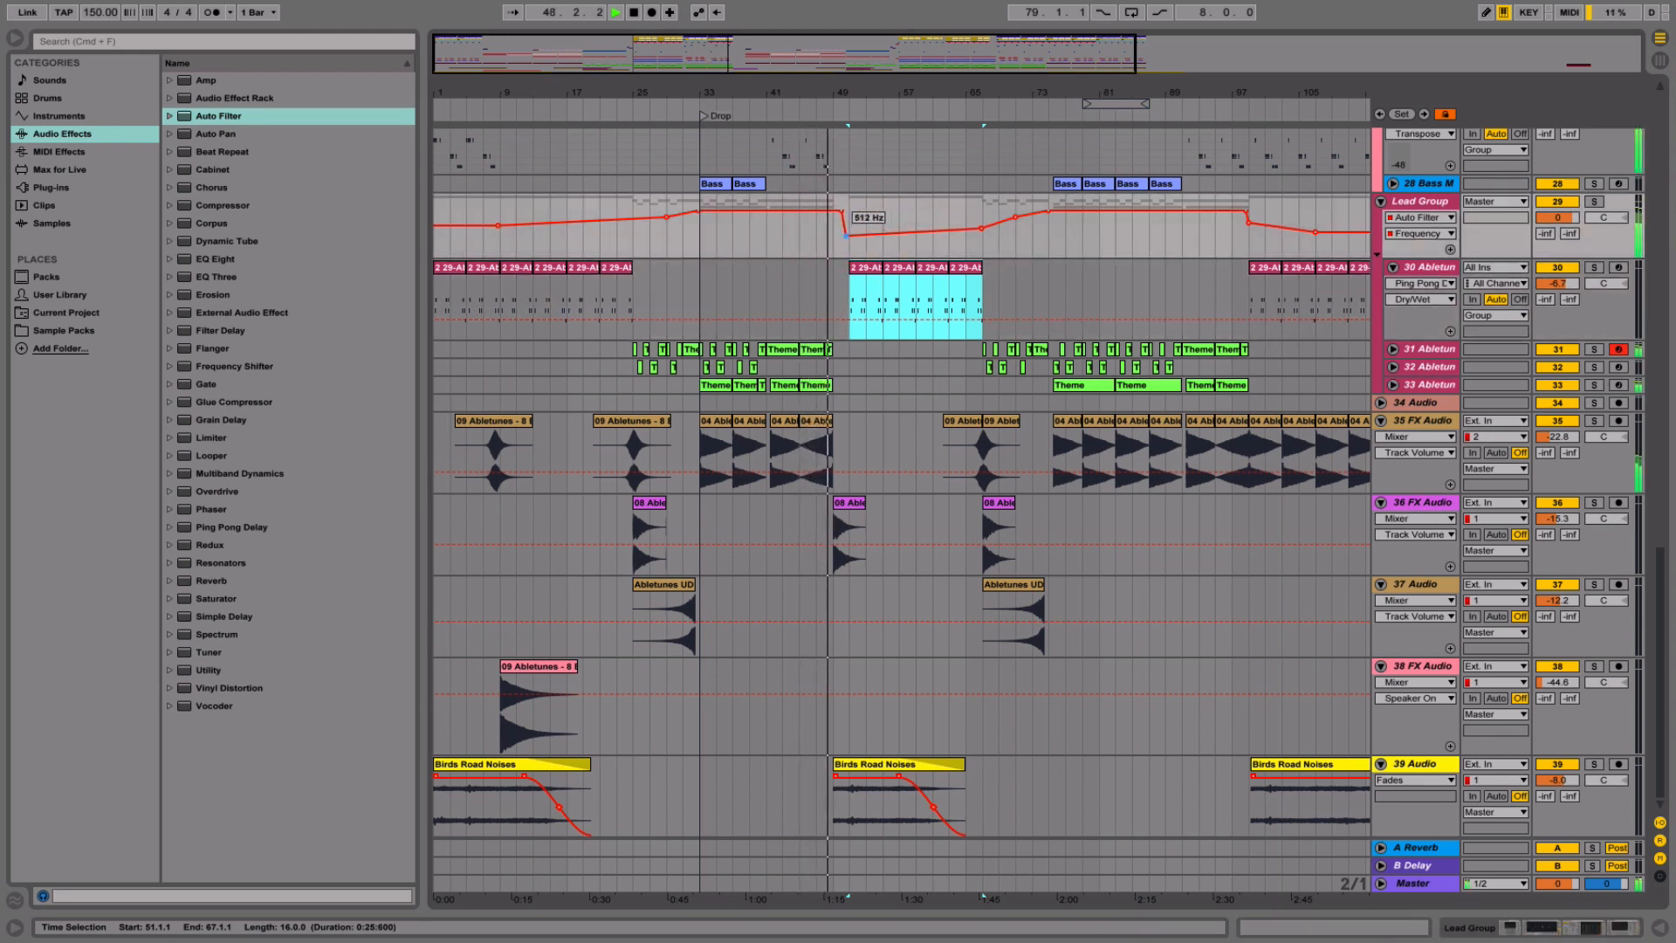
- Add a locator named Break at bar 49
{"action": "right_click", "coordinate": [832, 106]}
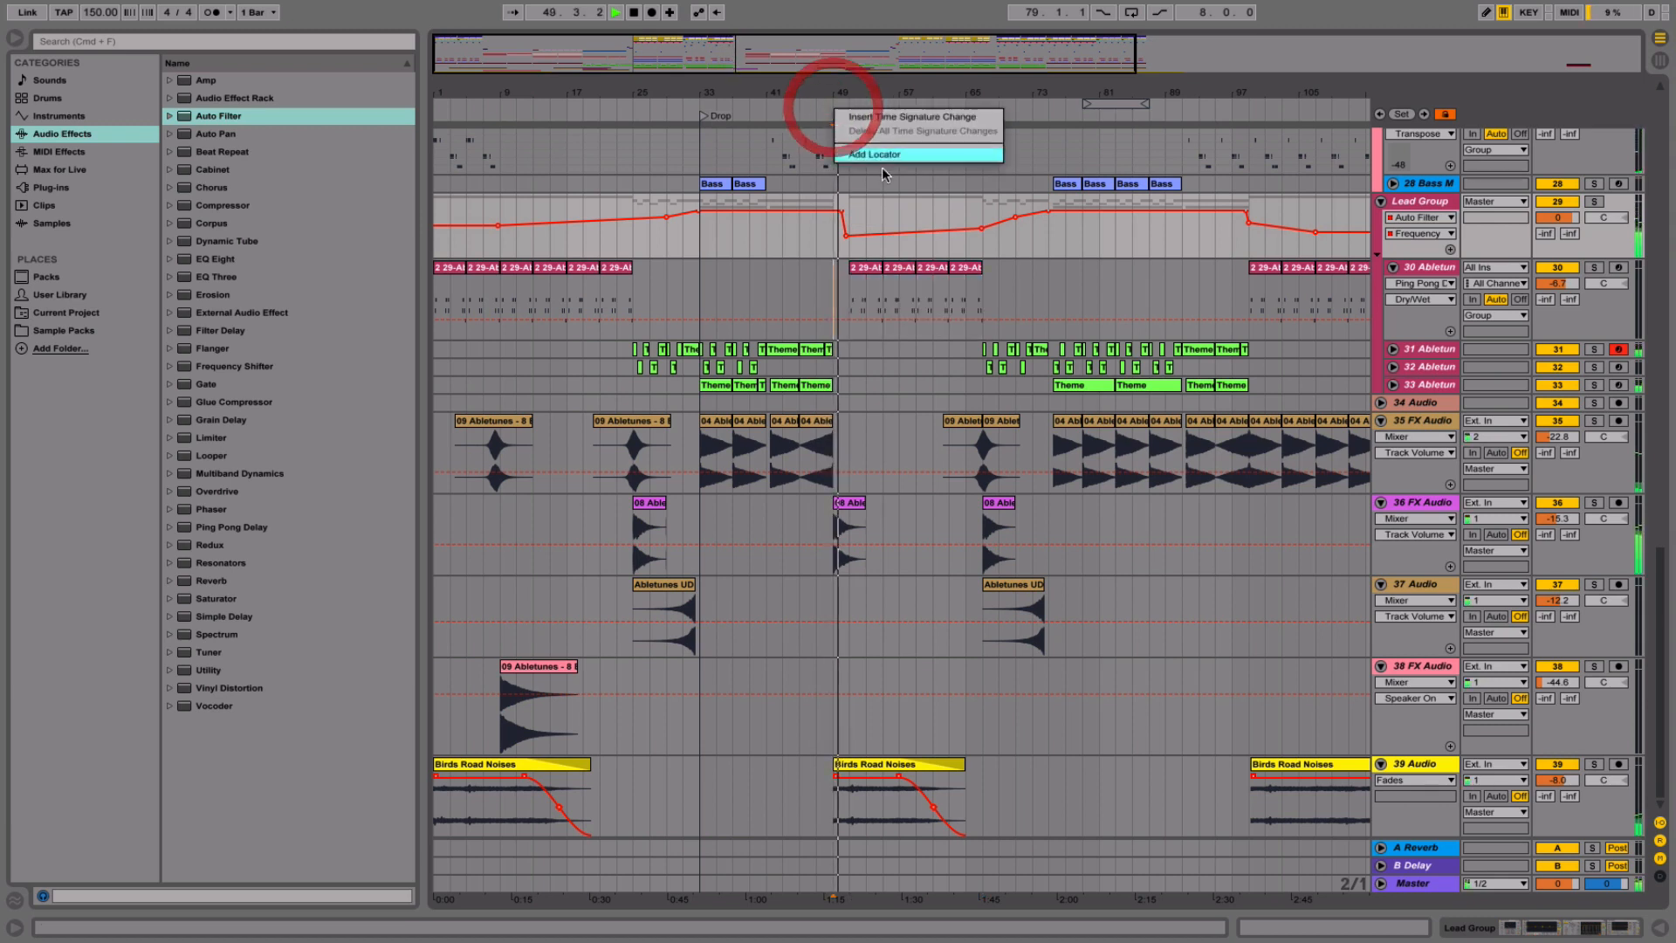
{"action": "left_click", "coordinate": [881, 154]}
{"action": "type", "text": "Break"}
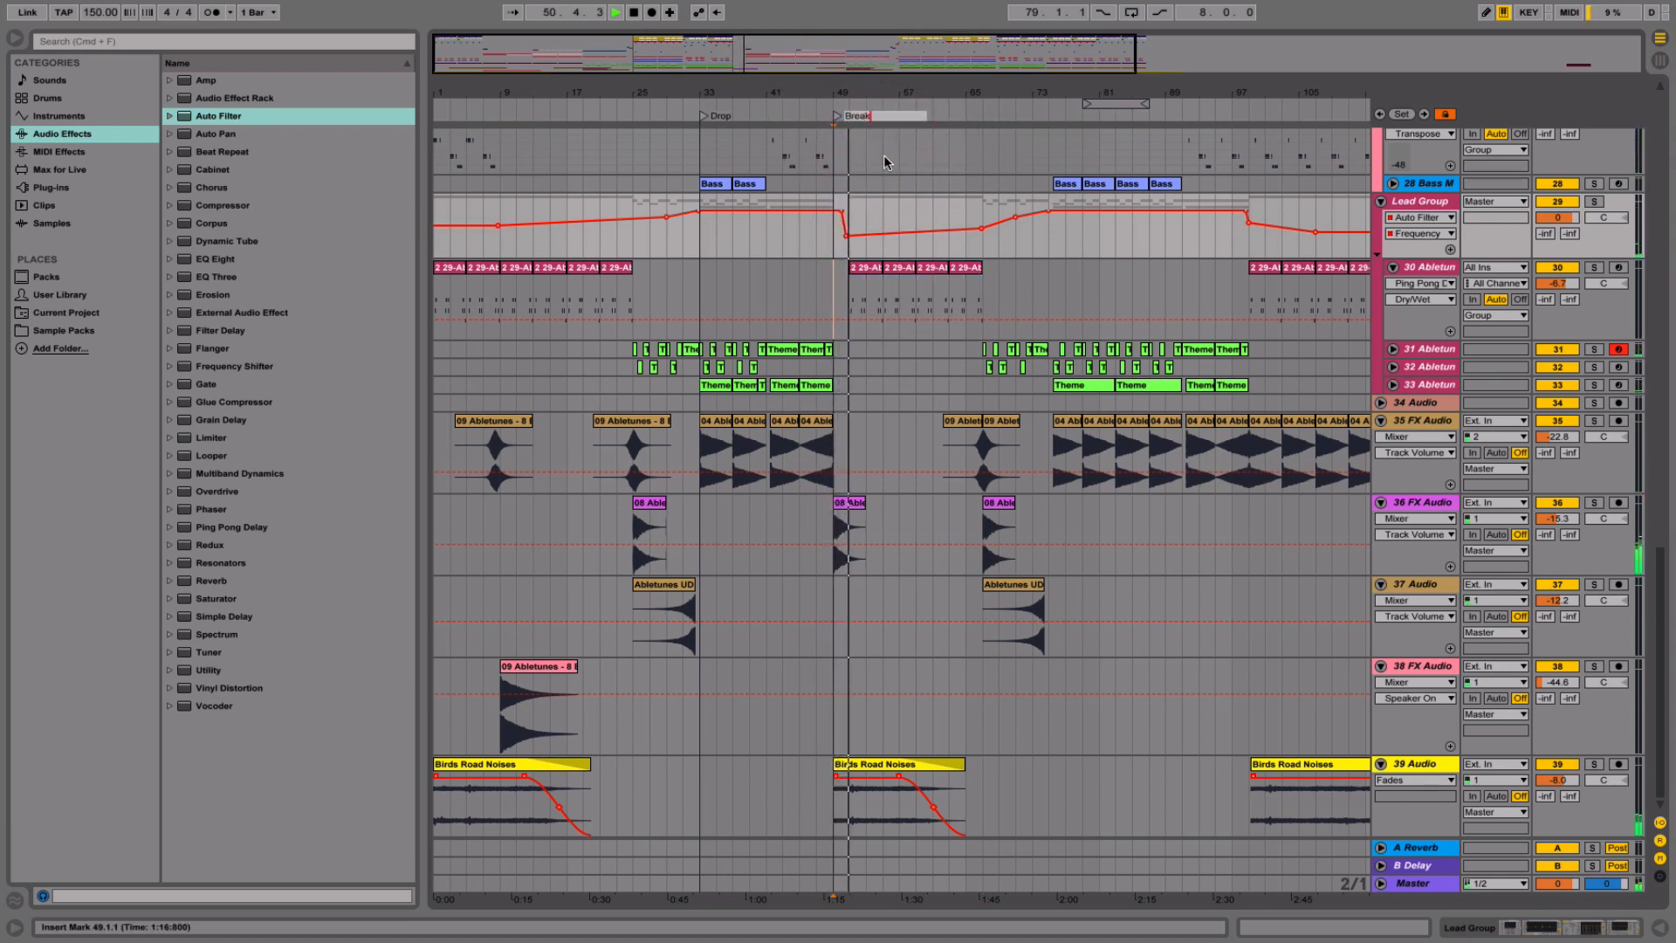
{"action": "key", "text": "Return"}
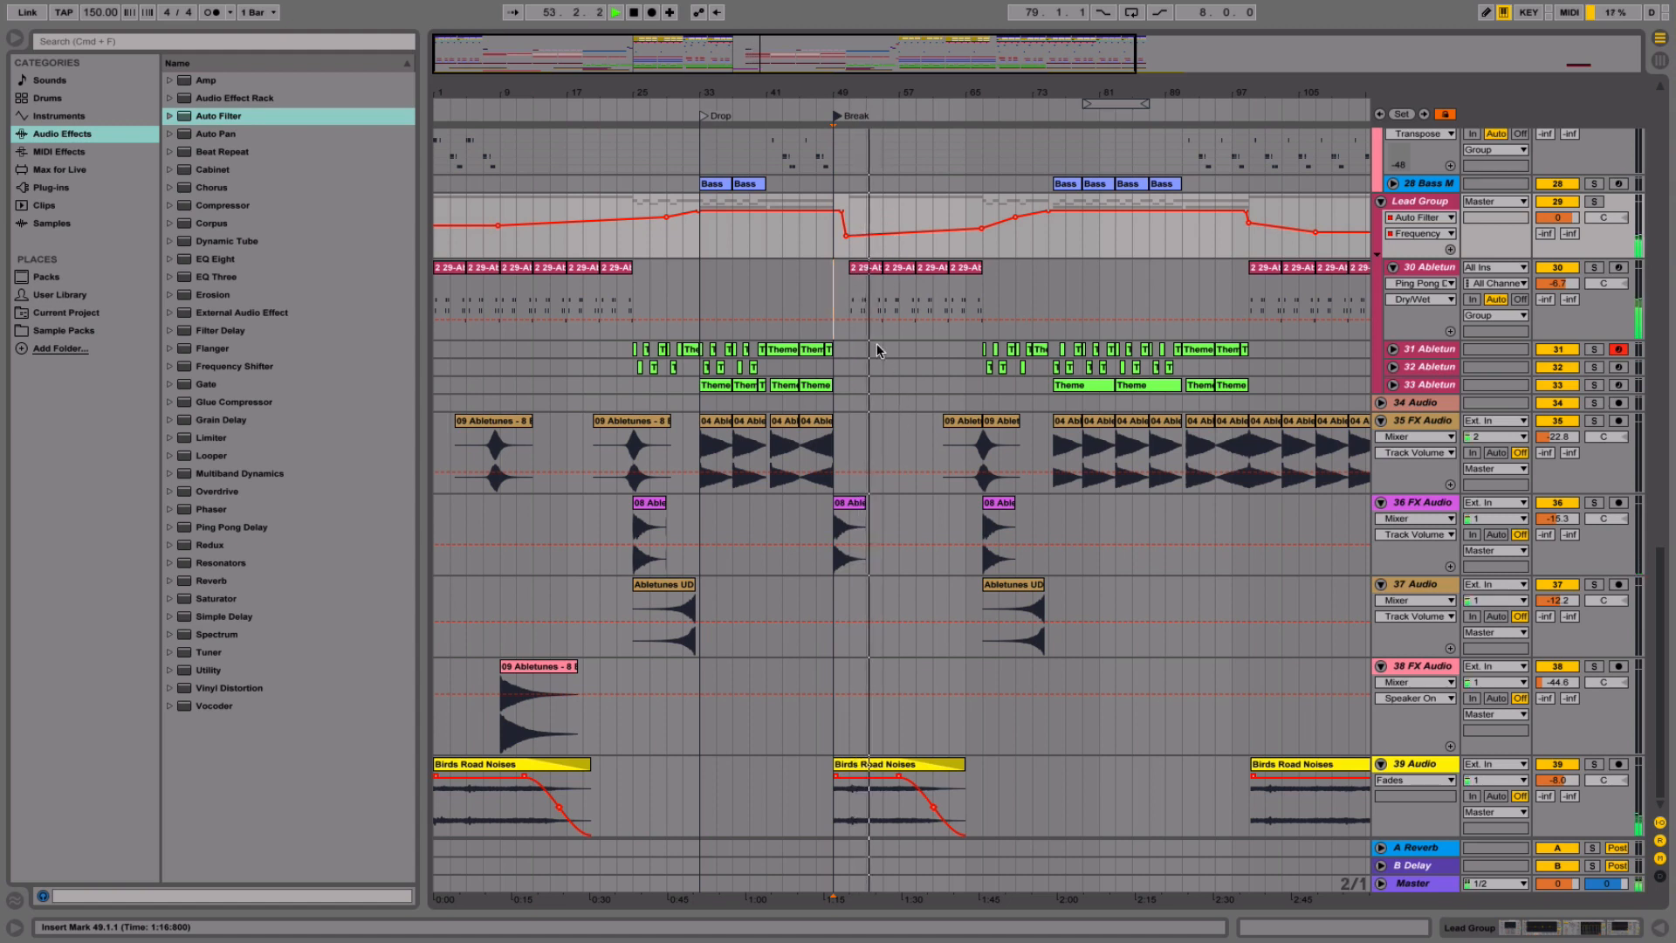
- Raise the Lead Group's filter frequency breakpoint near bar 51 to 1.16 kHz and listen through the break
{"action": "left_click", "coordinate": [913, 234]}
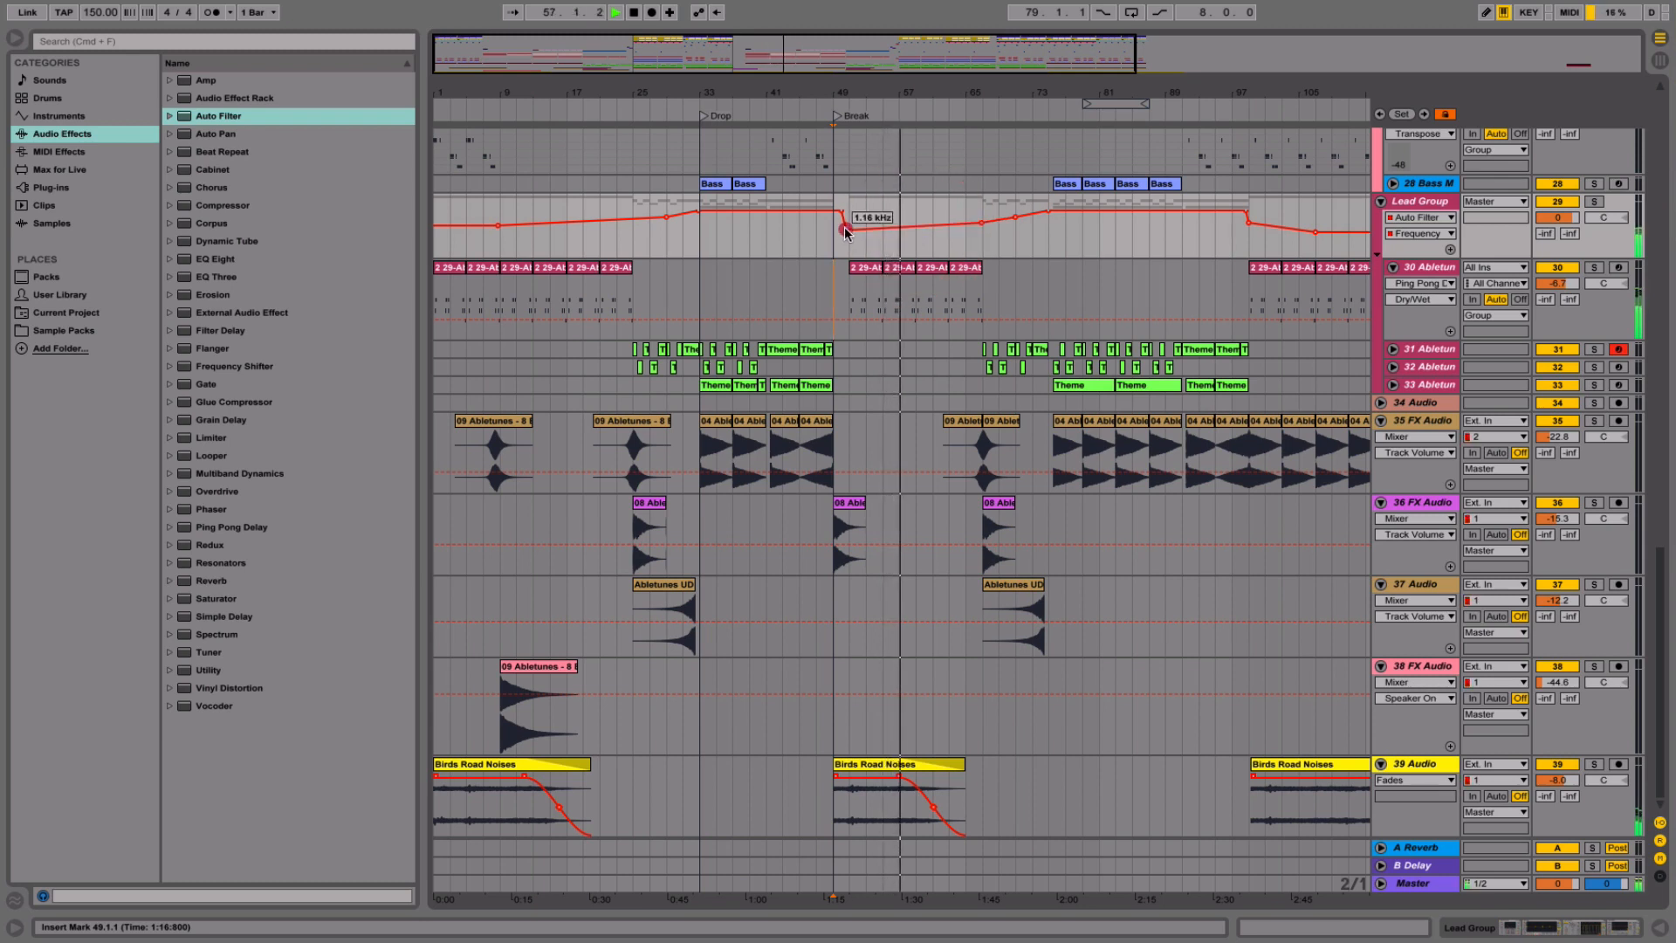
{"action": "left_click_drag", "start_coordinate": [846, 230], "coordinate": [846, 229]}
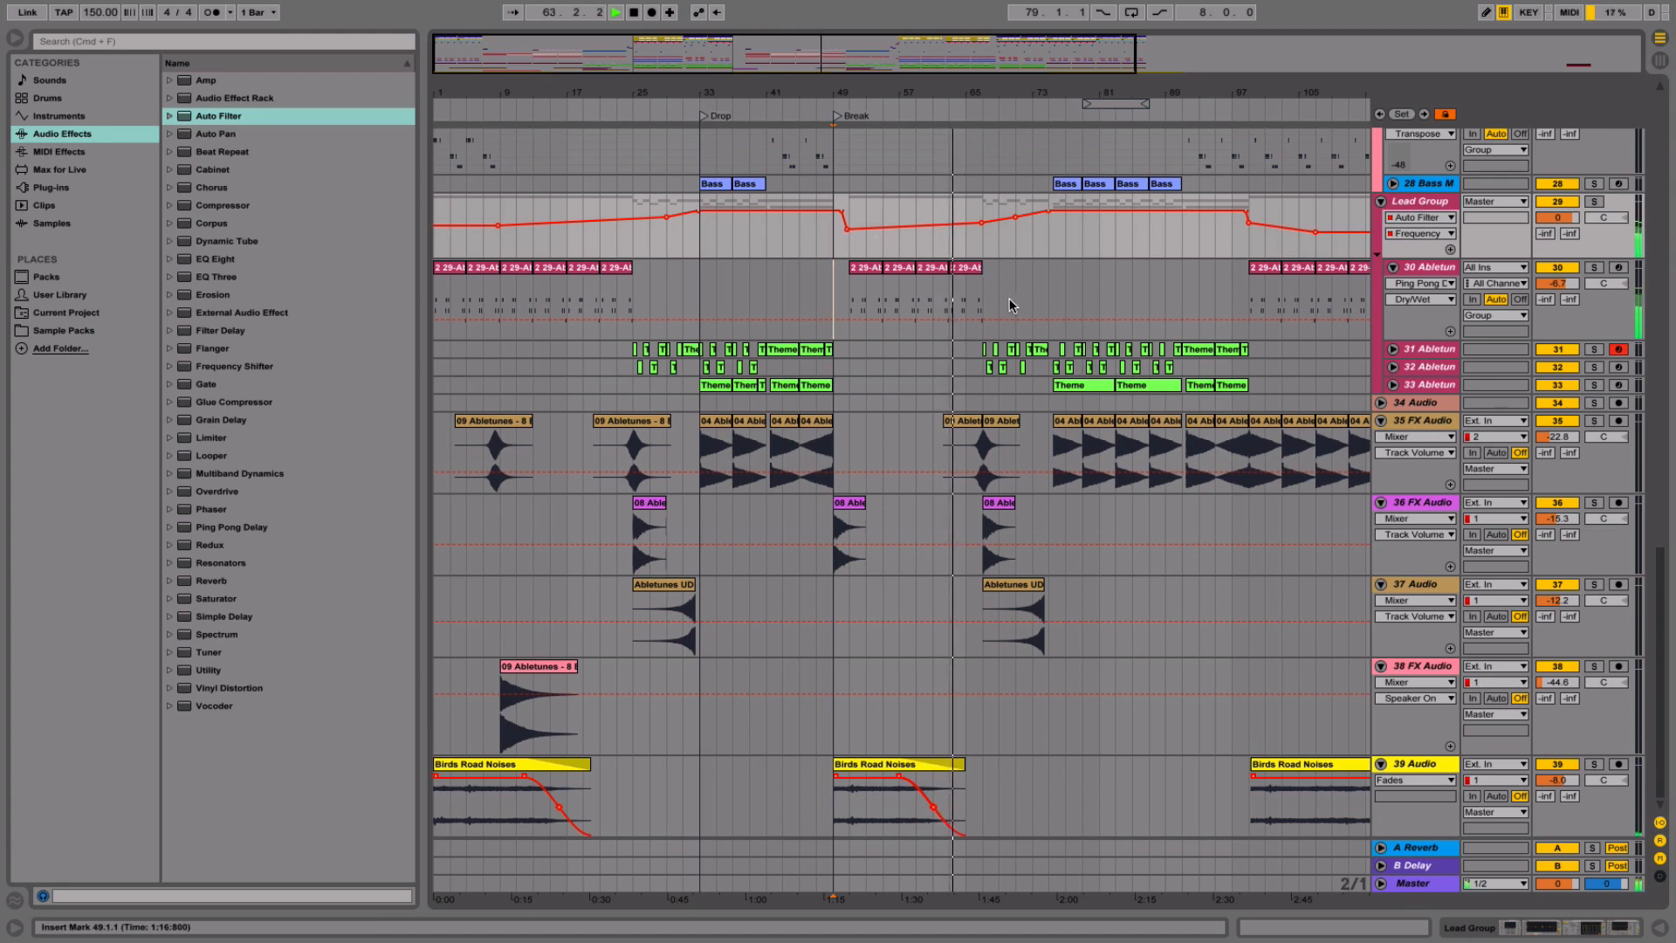
{"action": "scroll", "coordinate": [1010, 305], "scroll_direction": "up", "scroll_amount": 3}
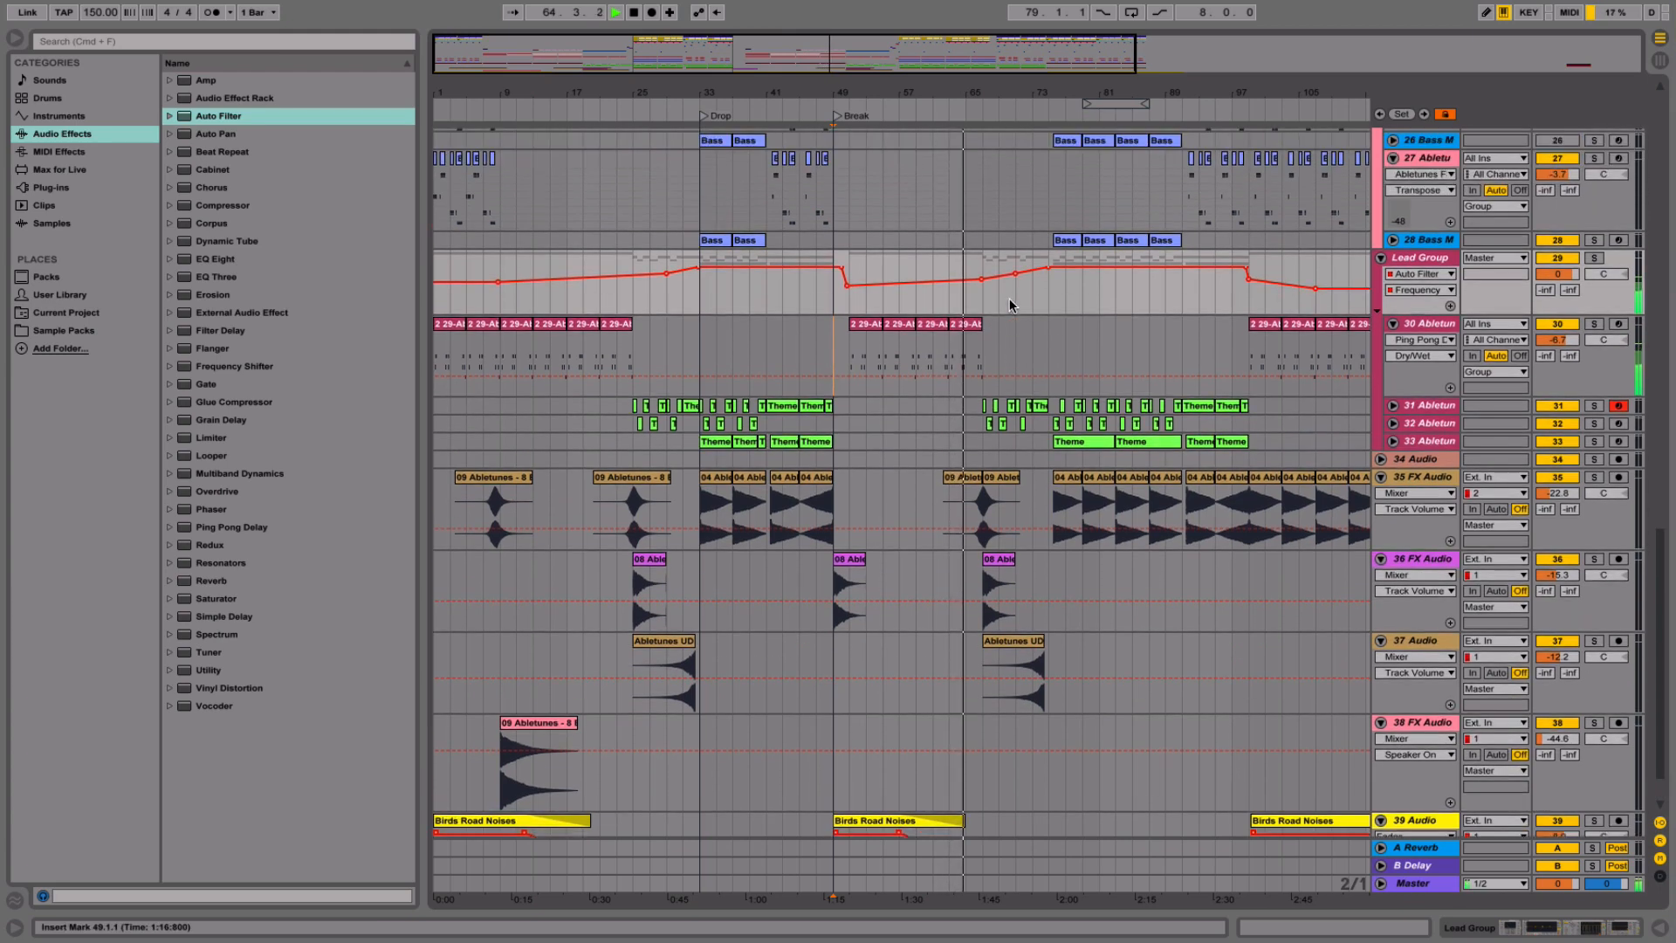
{"action": "left_click_drag", "start_coordinate": [1043, 93], "coordinate": [961, 94]}
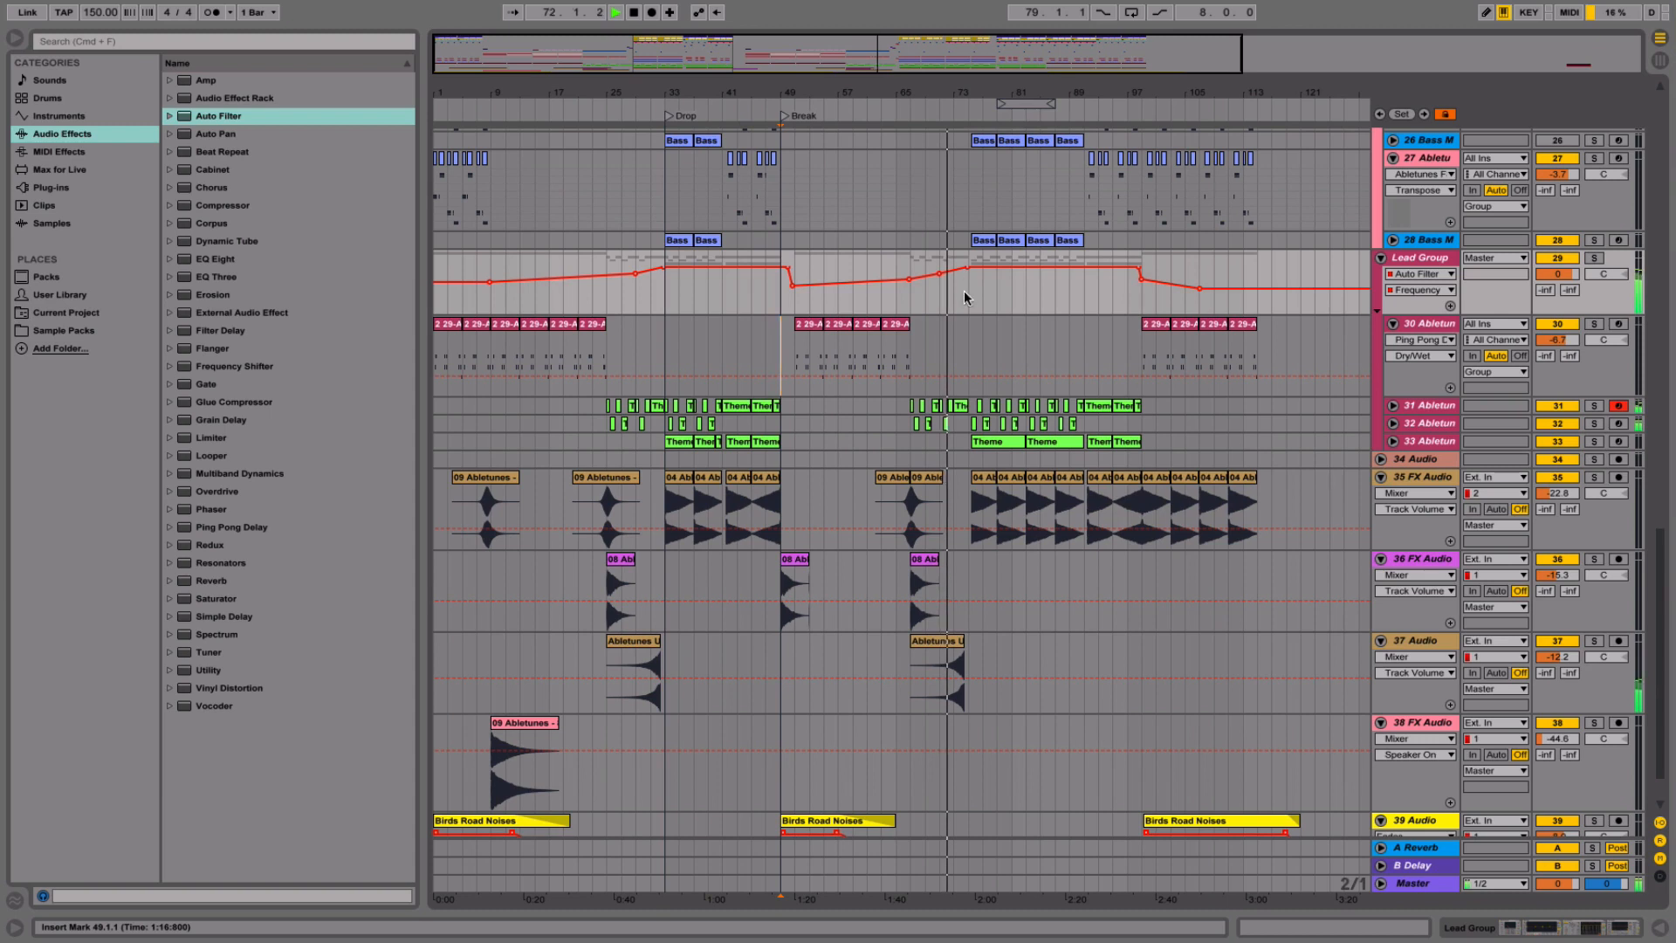
- Delete the clap just before bar 83 on track 8 and play the transition from bar 82
{"action": "left_click", "coordinate": [1407, 261]}
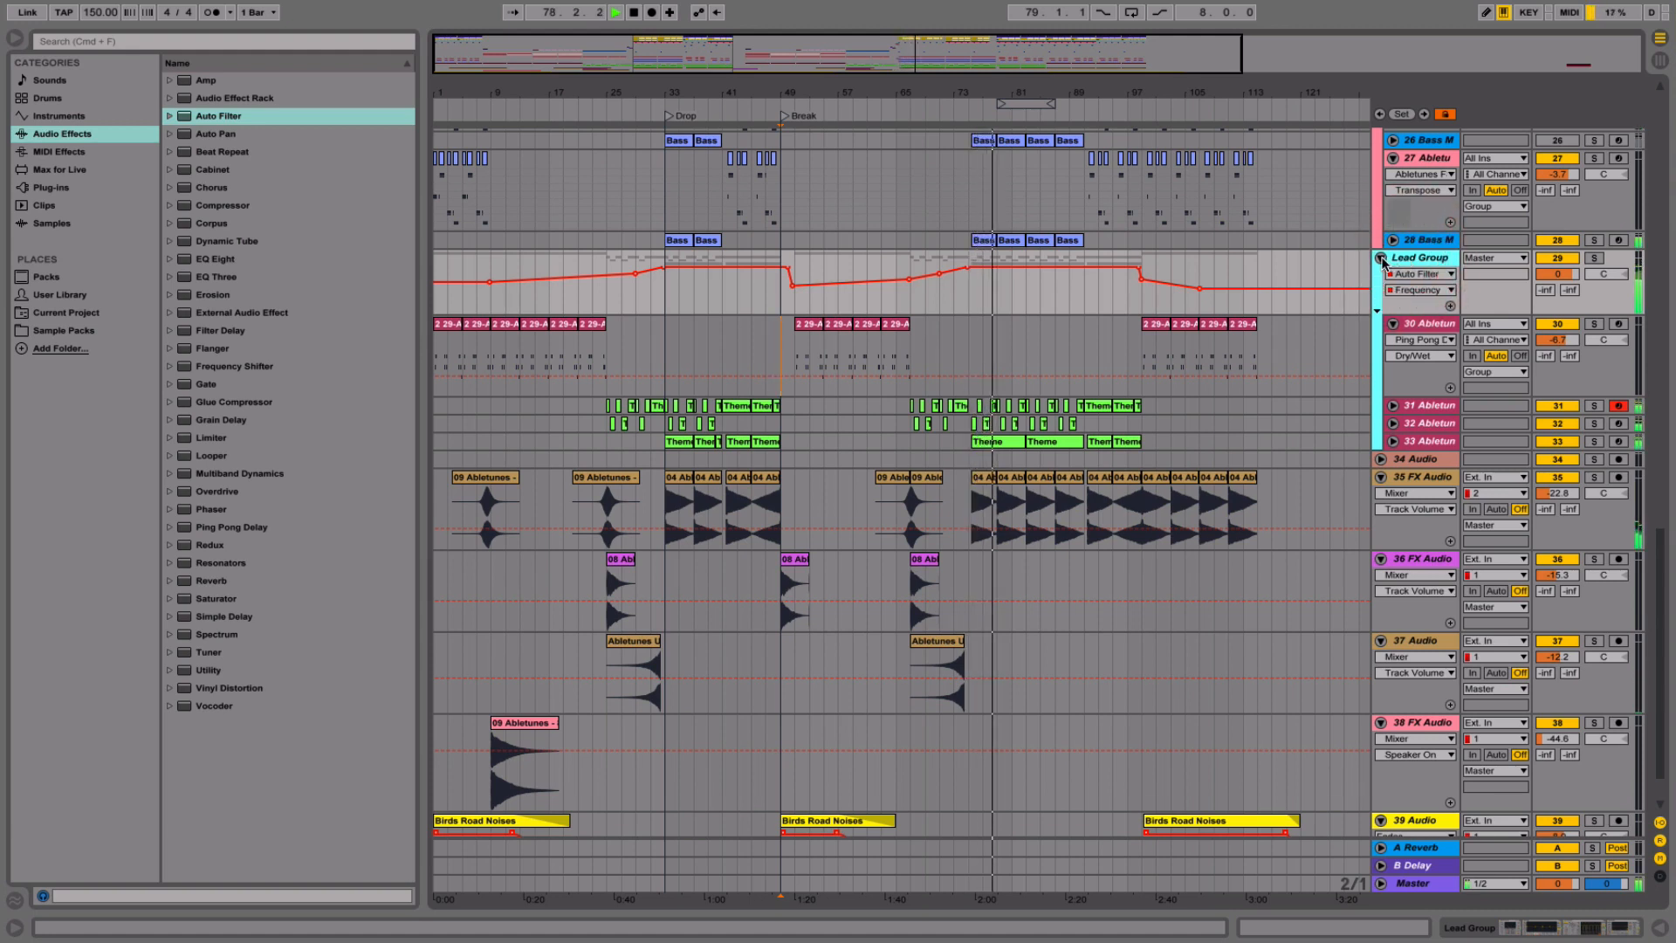
{"action": "left_click", "coordinate": [1380, 259]}
{"action": "scroll", "coordinate": [1208, 250], "scroll_direction": "up", "scroll_amount": 15}
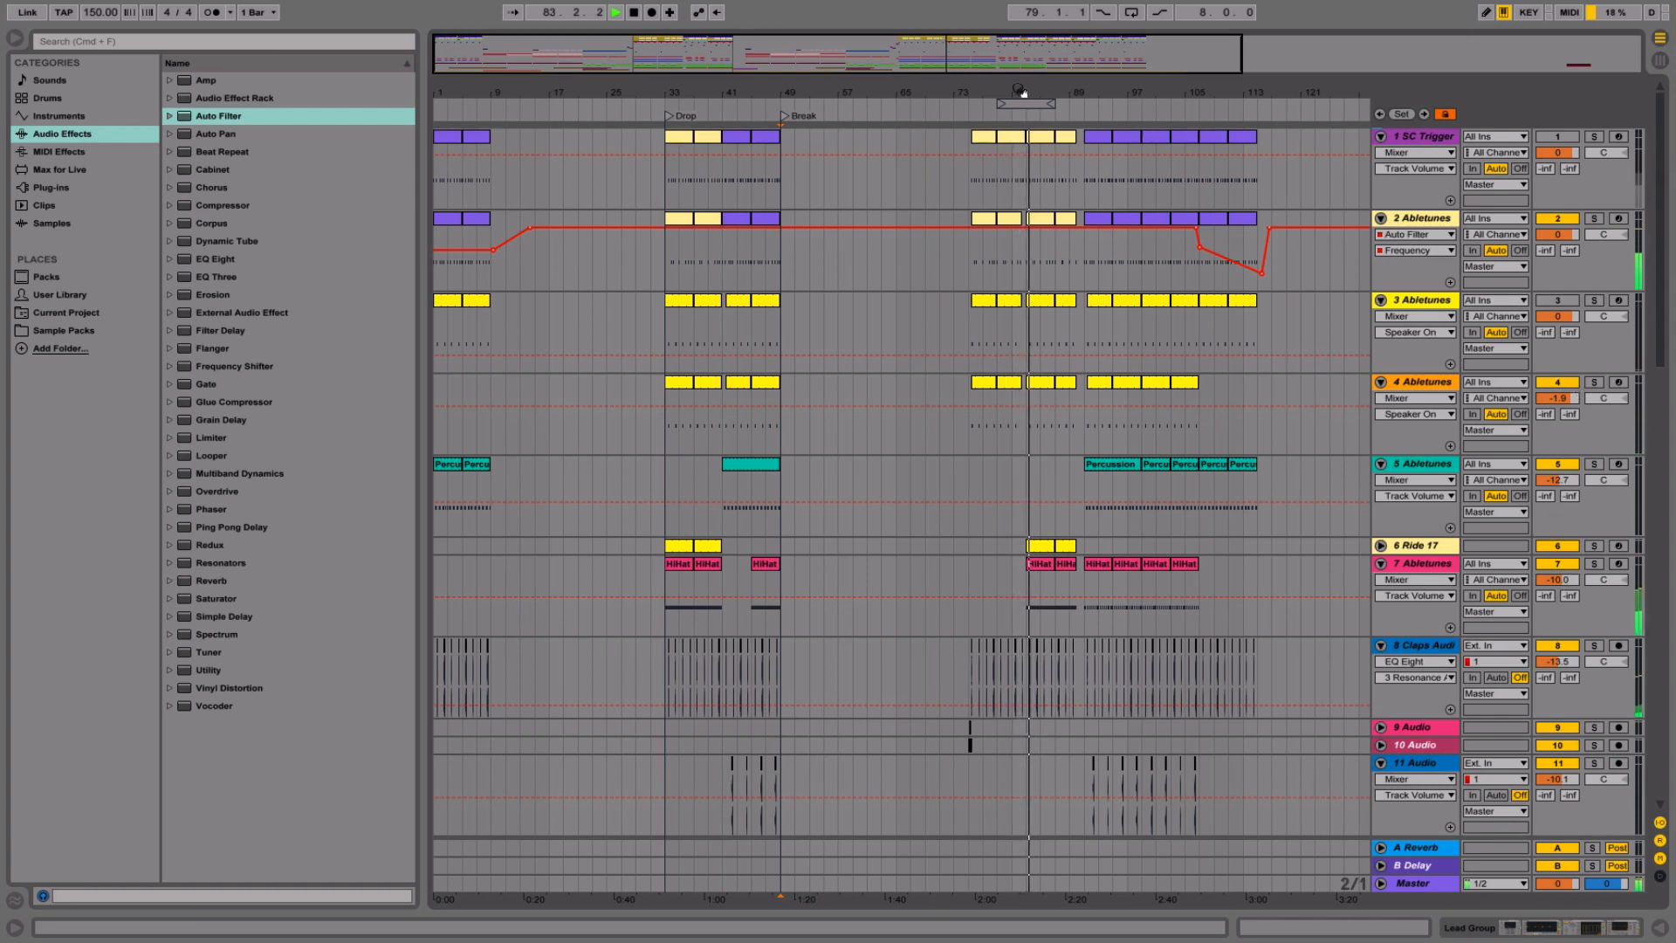
{"action": "left_click_drag", "start_coordinate": [1026, 93], "coordinate": [1028, 210]}
{"action": "left_click", "coordinate": [1041, 648]}
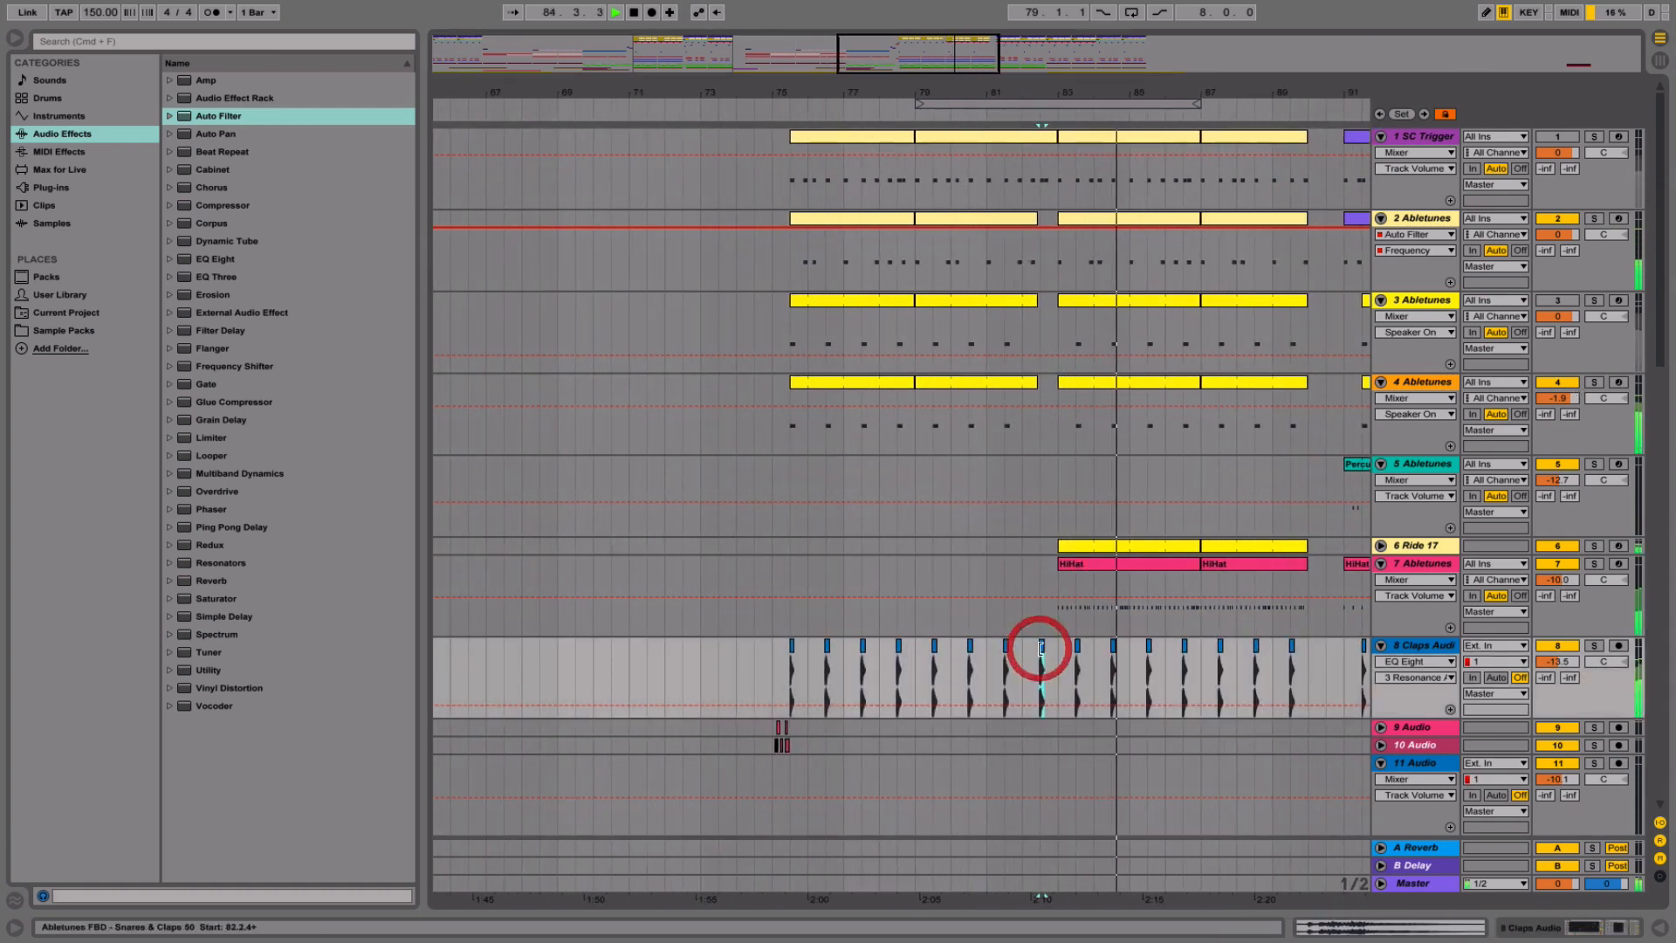
{"action": "left_click", "coordinate": [1019, 656]}
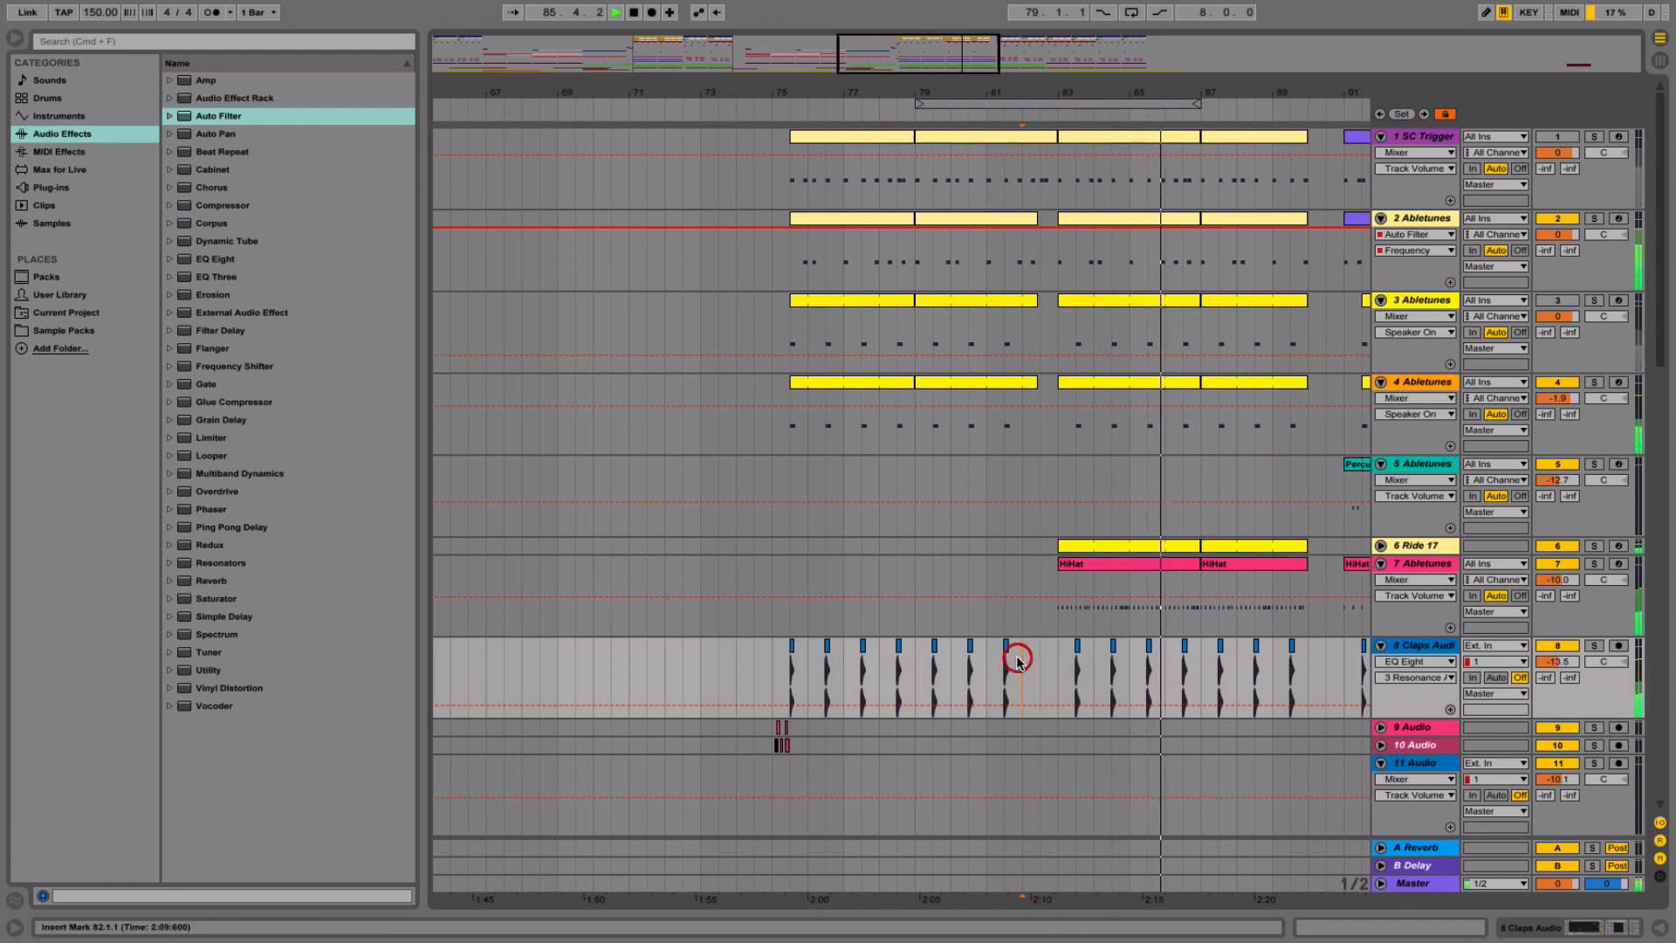
{"action": "key", "text": "space"}
{"action": "key", "text": "space"}
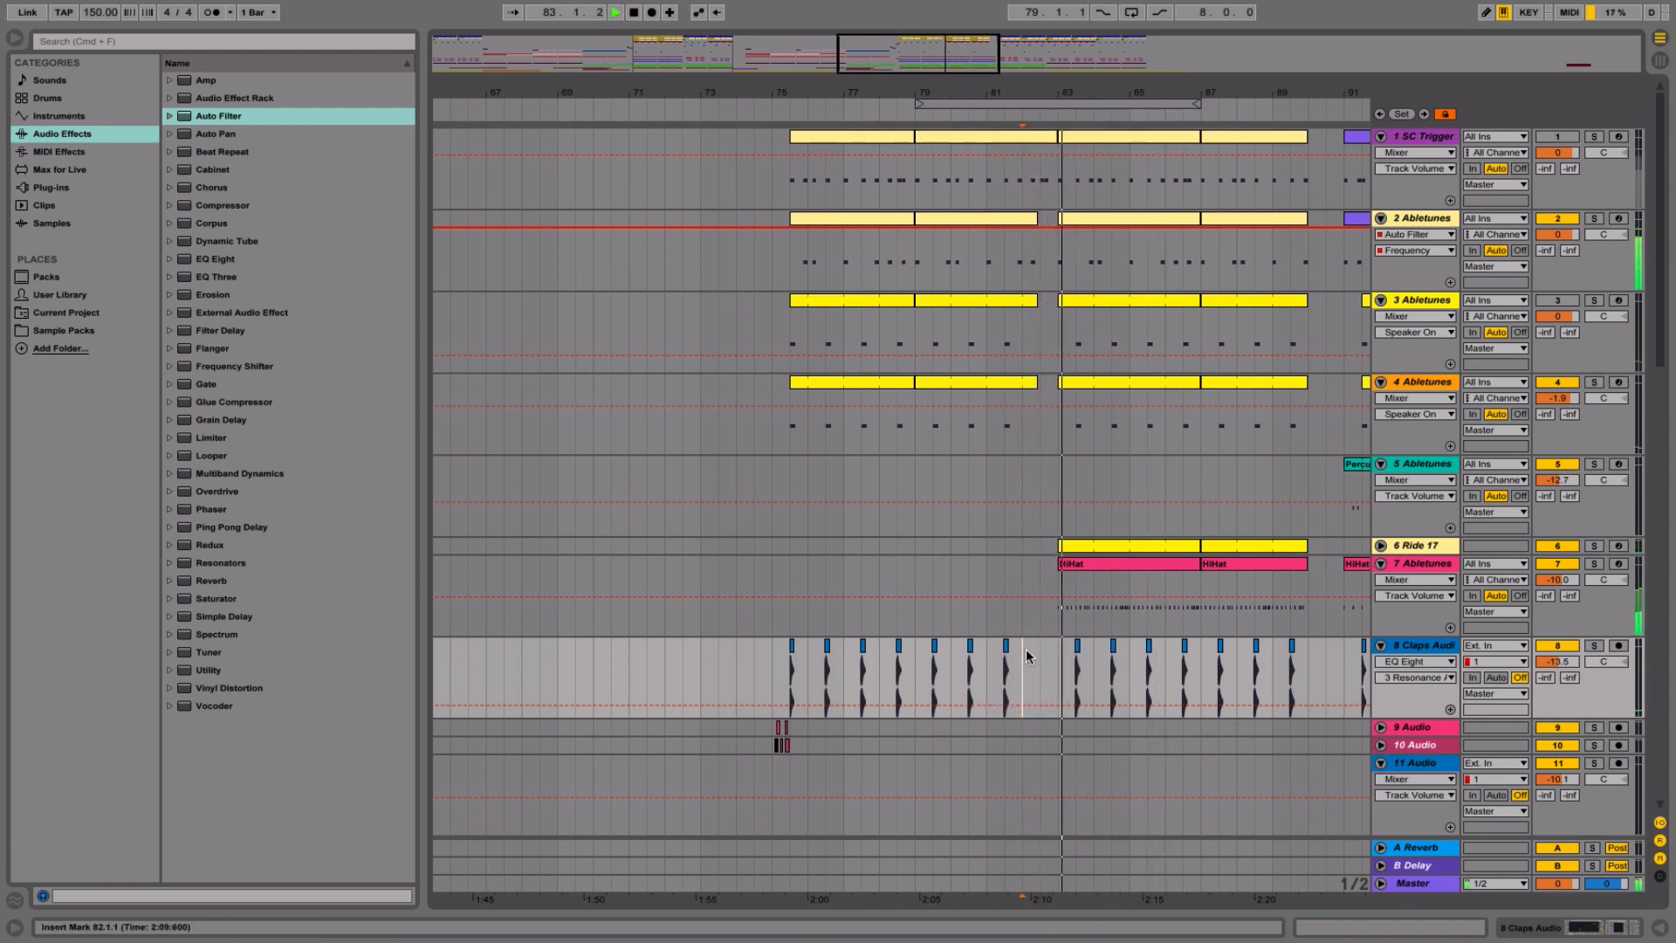
{"action": "scroll", "coordinate": [820, 730], "scroll_direction": "down", "scroll_amount": 3}
{"action": "scroll", "coordinate": [838, 728], "scroll_direction": "up", "scroll_amount": 3}
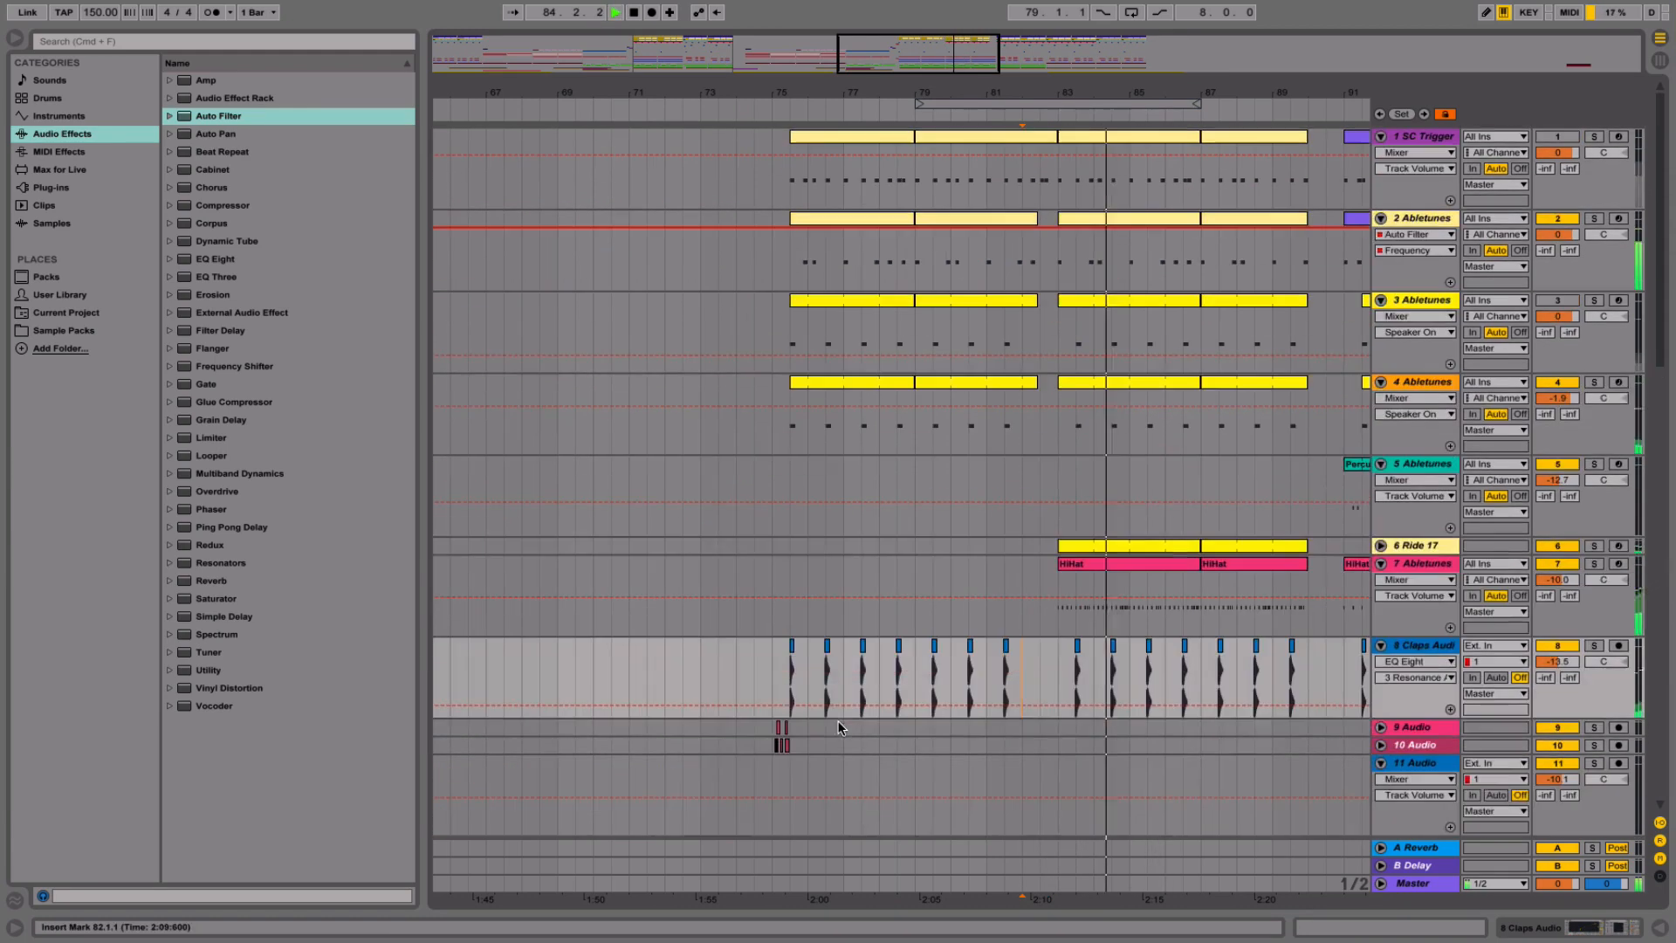
- Delete the SC Trigger section from 82.3.1 to 83.1.1 and play the transition from bar 82
{"action": "left_click_drag", "start_coordinate": [1041, 192], "coordinate": [1053, 170]}
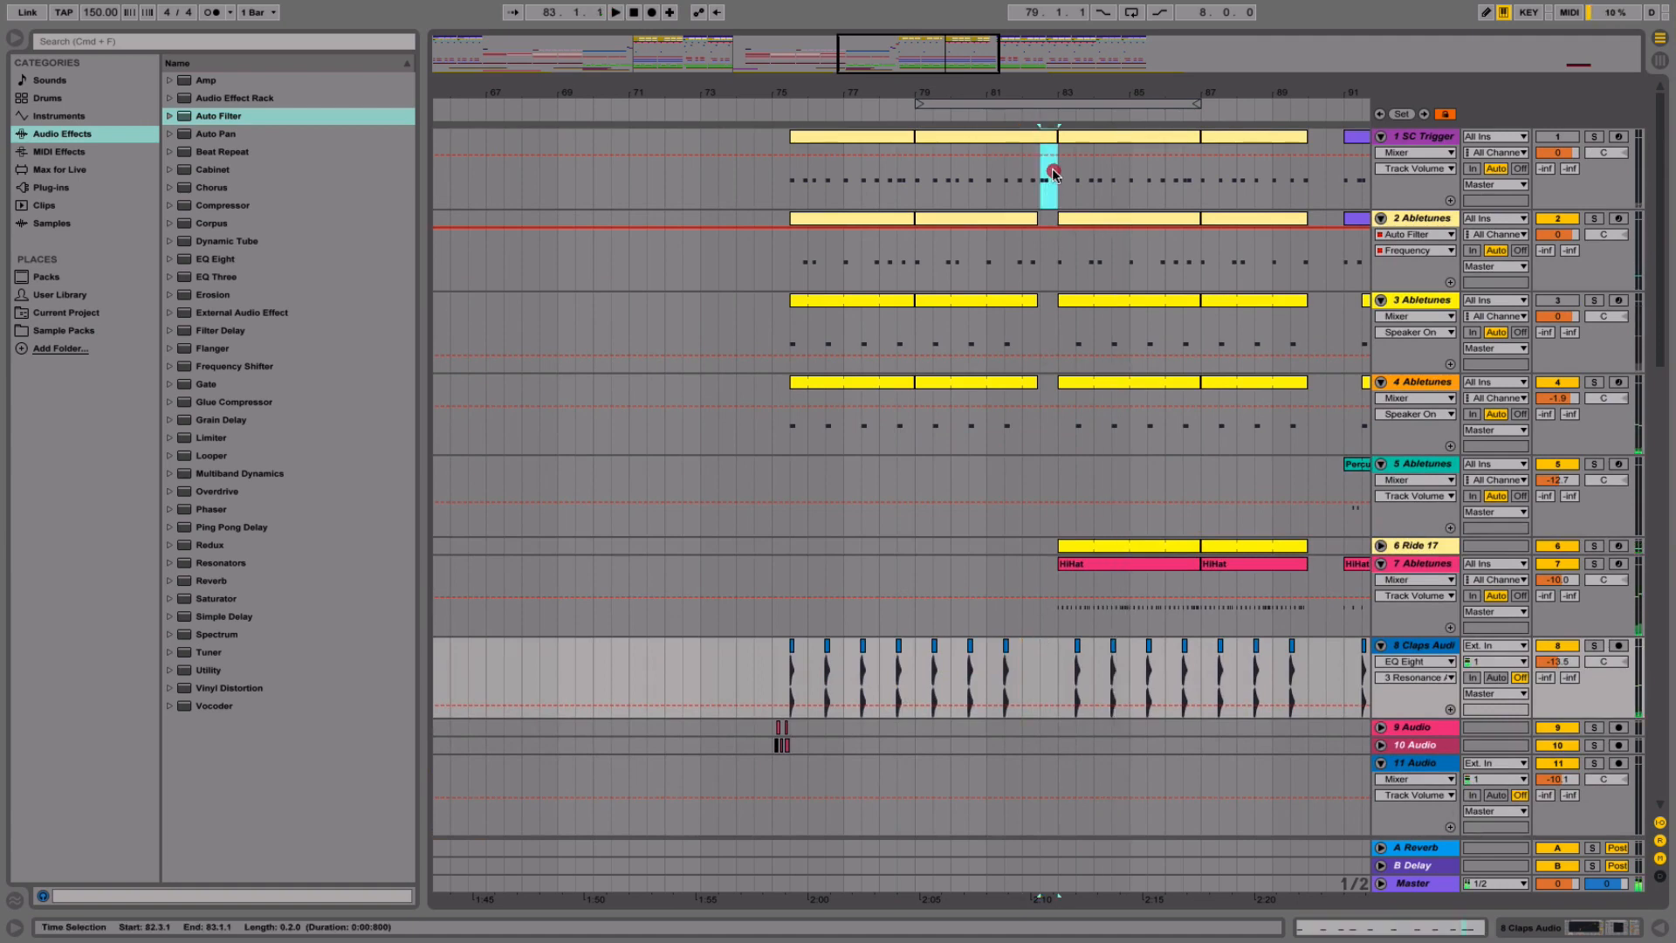
{"action": "key", "text": "Delete"}
{"action": "left_click", "coordinate": [1019, 273]}
{"action": "key", "text": "space"}
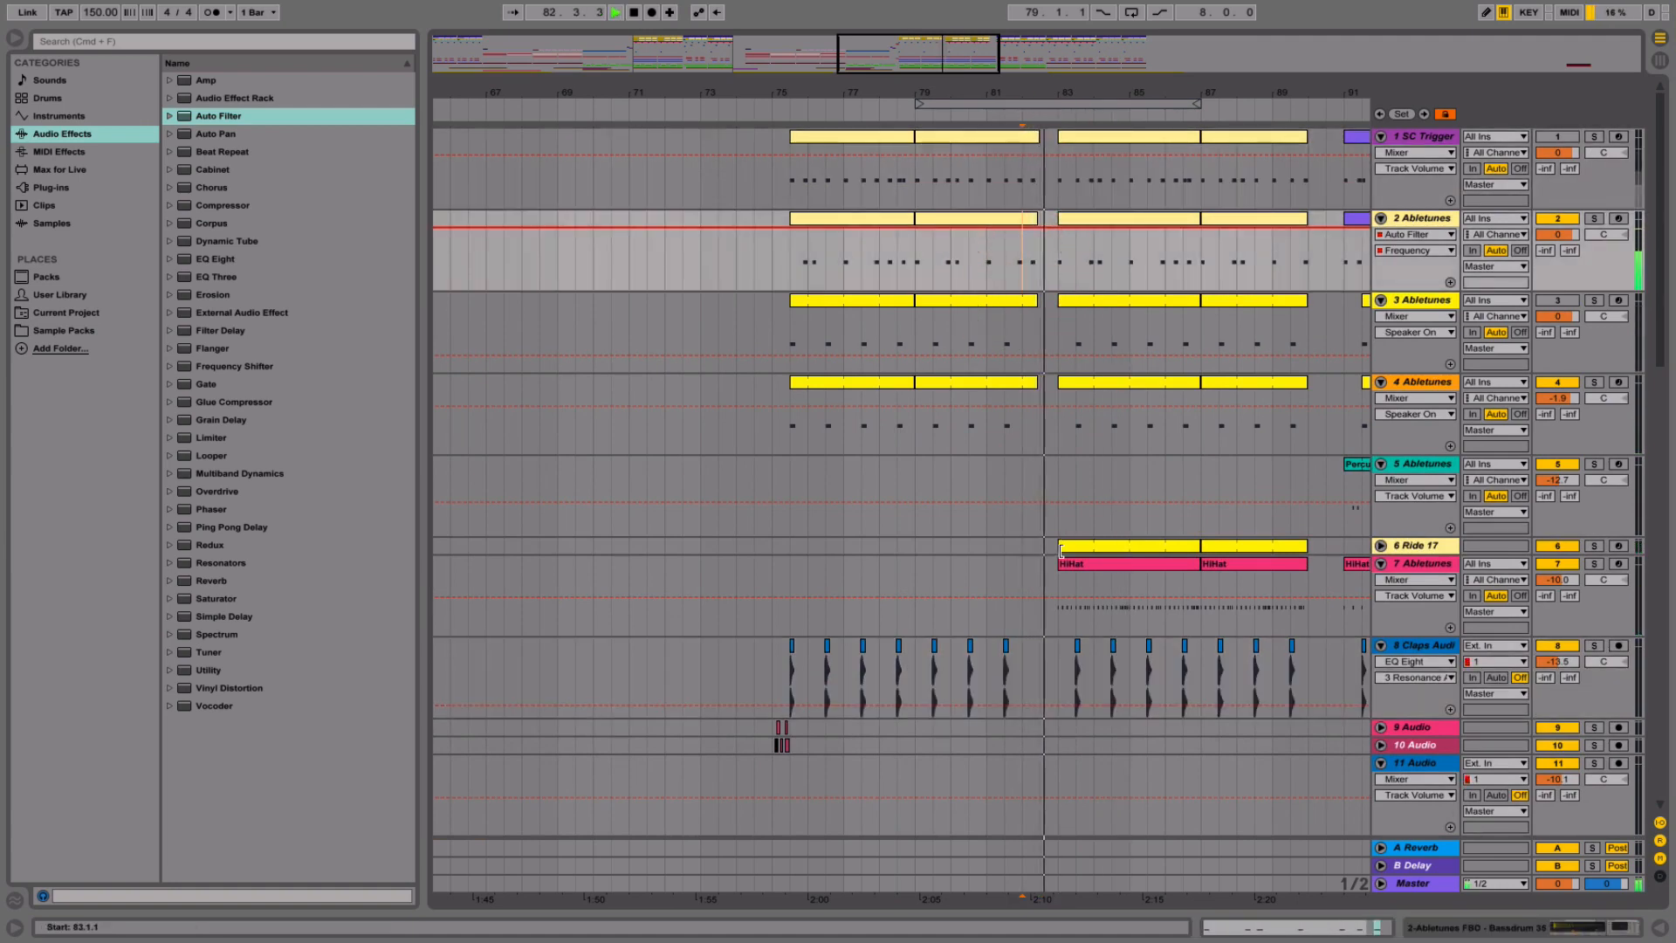
{"action": "scroll", "coordinate": [1057, 489], "scroll_direction": "down", "scroll_amount": 10}
{"action": "scroll", "coordinate": [1061, 541], "scroll_direction": "up", "scroll_amount": 10}
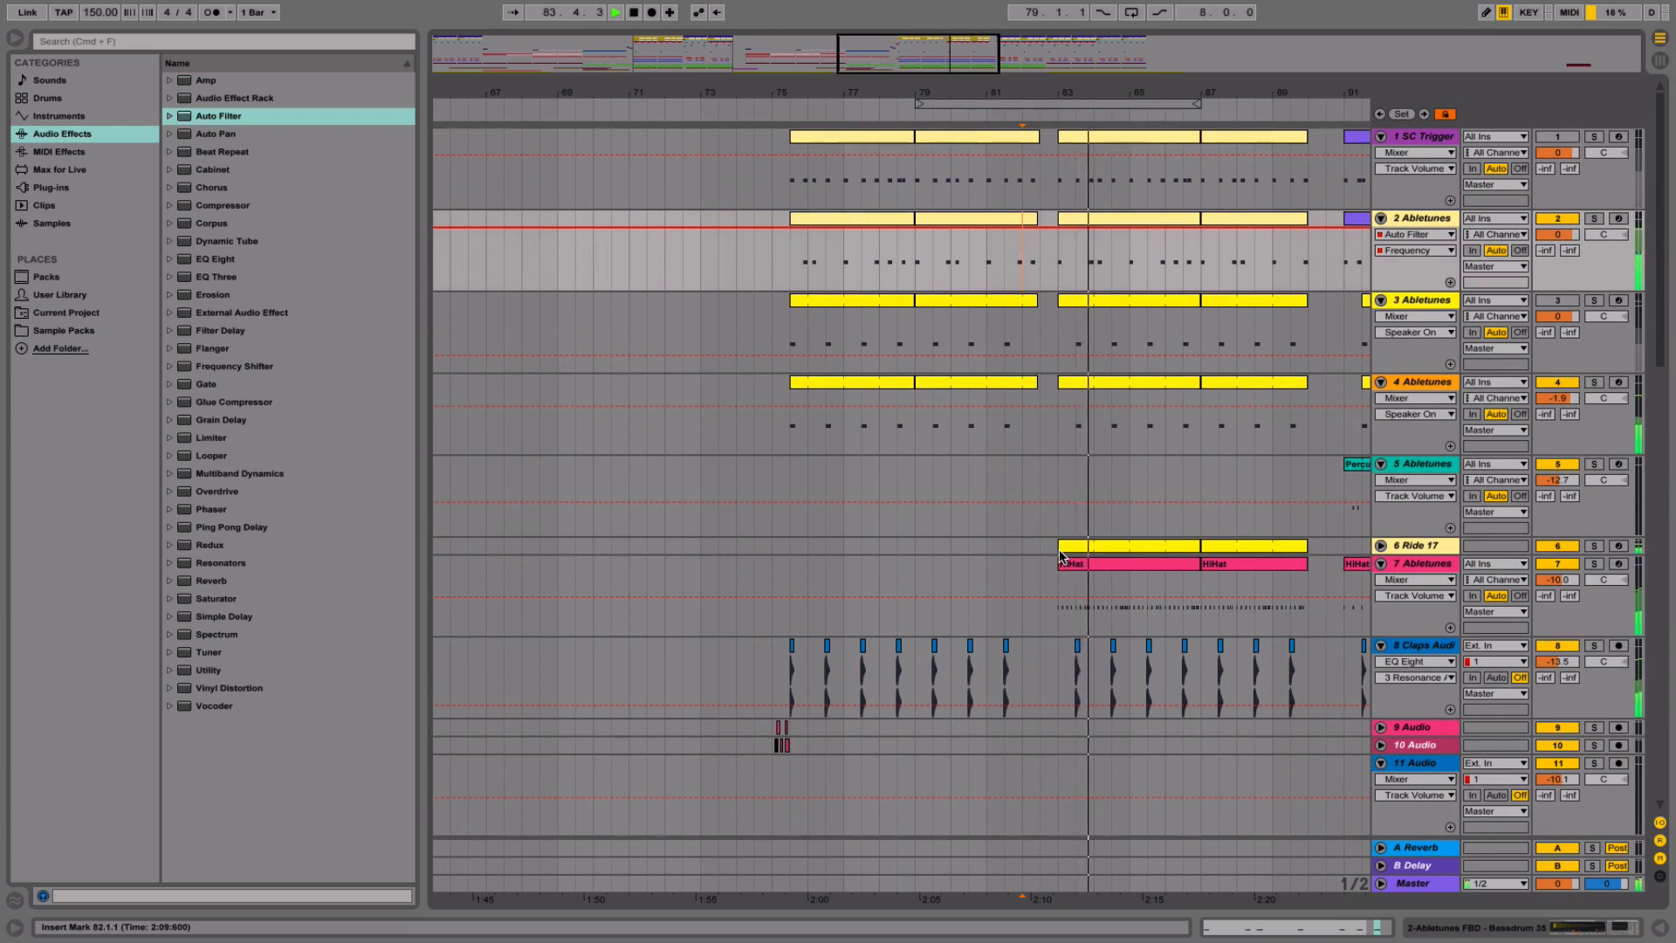
- Stop playback, collapse all tracks, and bring both drops into the arrangement overview
{"action": "key", "text": "space"}
{"action": "left_click_drag", "start_coordinate": [812, 63], "coordinate": [667, 40]}
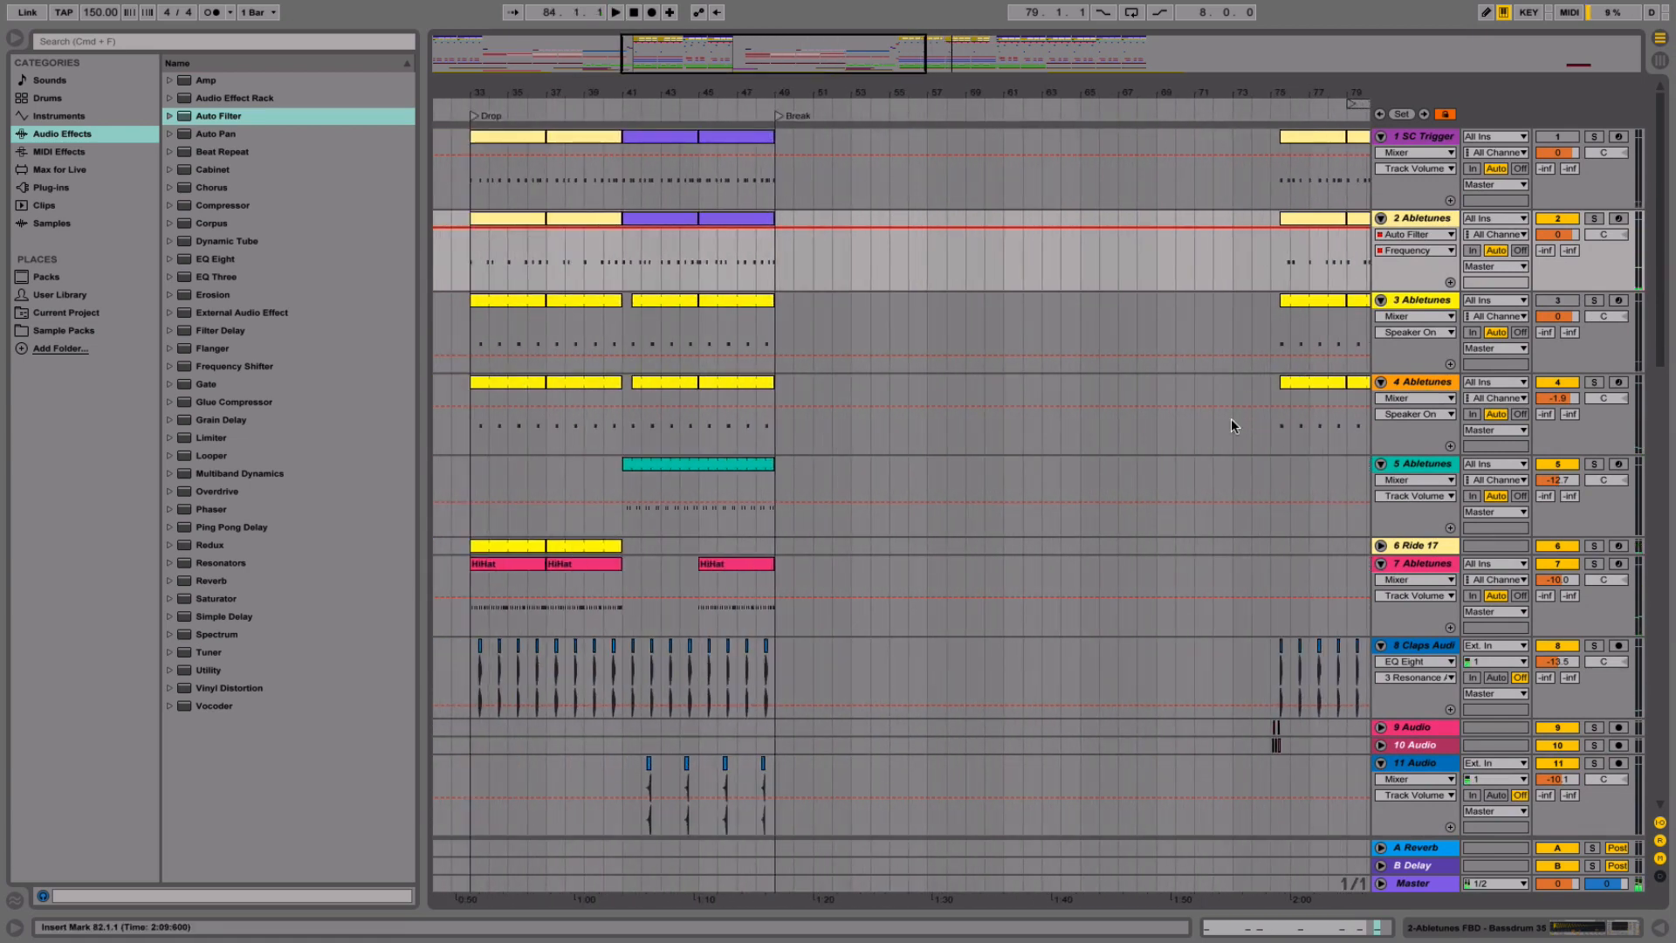
{"action": "scroll", "coordinate": [1233, 417], "scroll_direction": "down", "scroll_amount": 5}
{"action": "left_click", "coordinate": [1386, 421]}
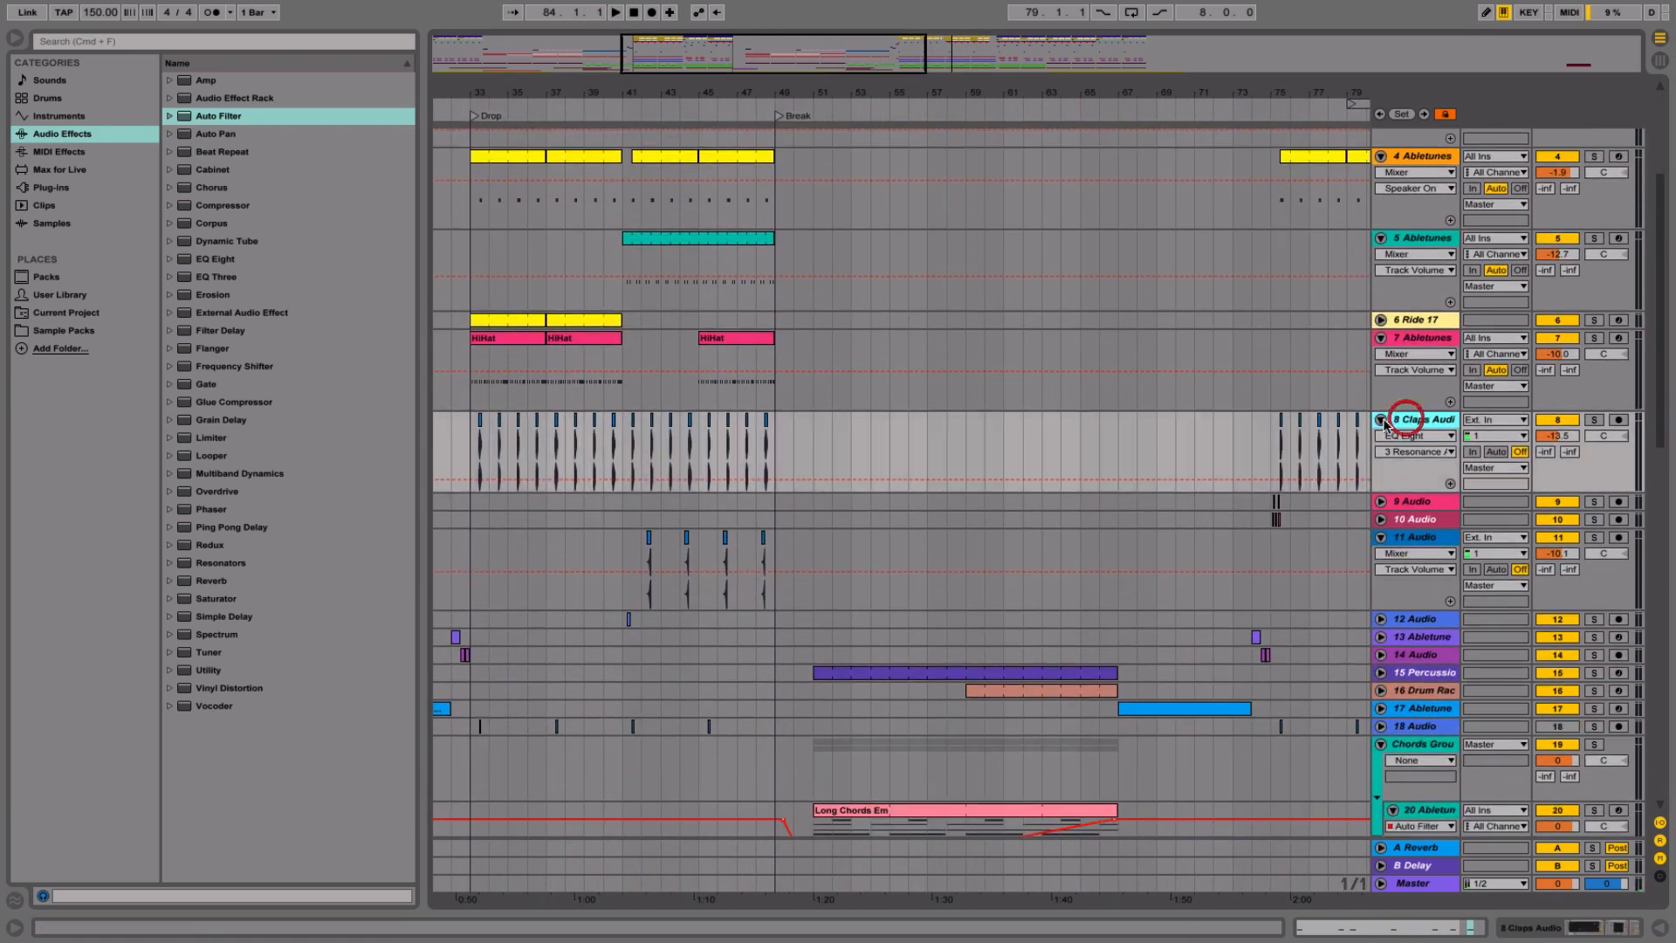
{"action": "left_click", "coordinate": [1386, 420], "text": "alt"}
{"action": "left_click", "coordinate": [1195, 315]}
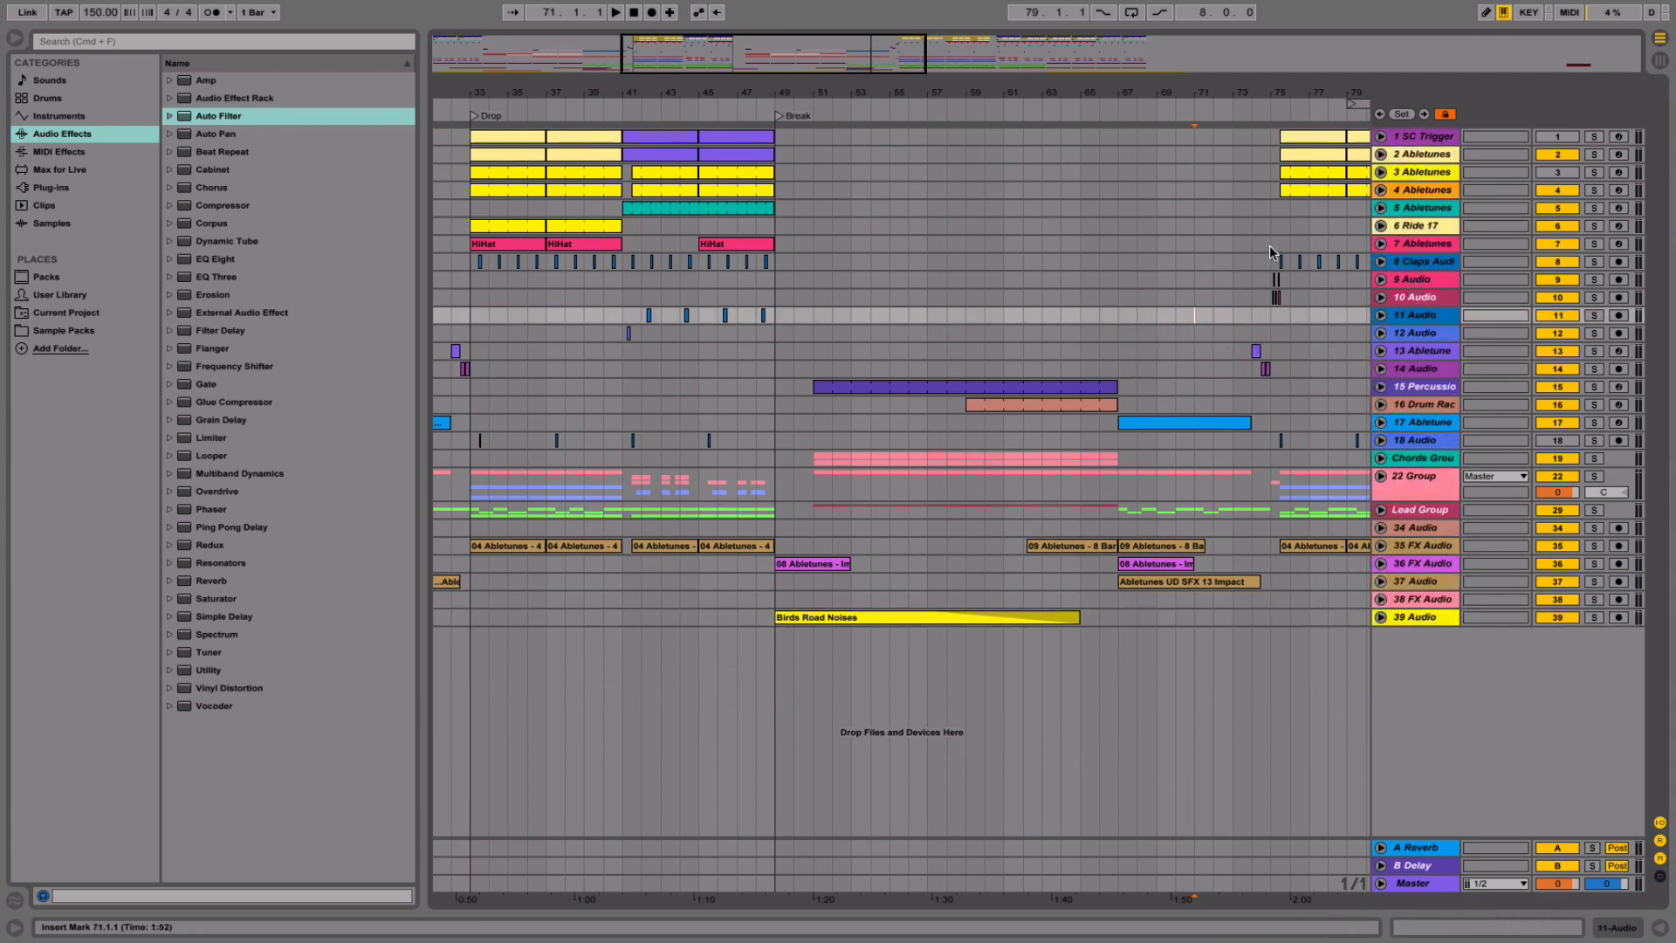
{"action": "left_click_drag", "start_coordinate": [1252, 89], "coordinate": [1186, 87]}
{"action": "scroll", "coordinate": [1068, 213], "scroll_direction": "right", "scroll_amount": 5}
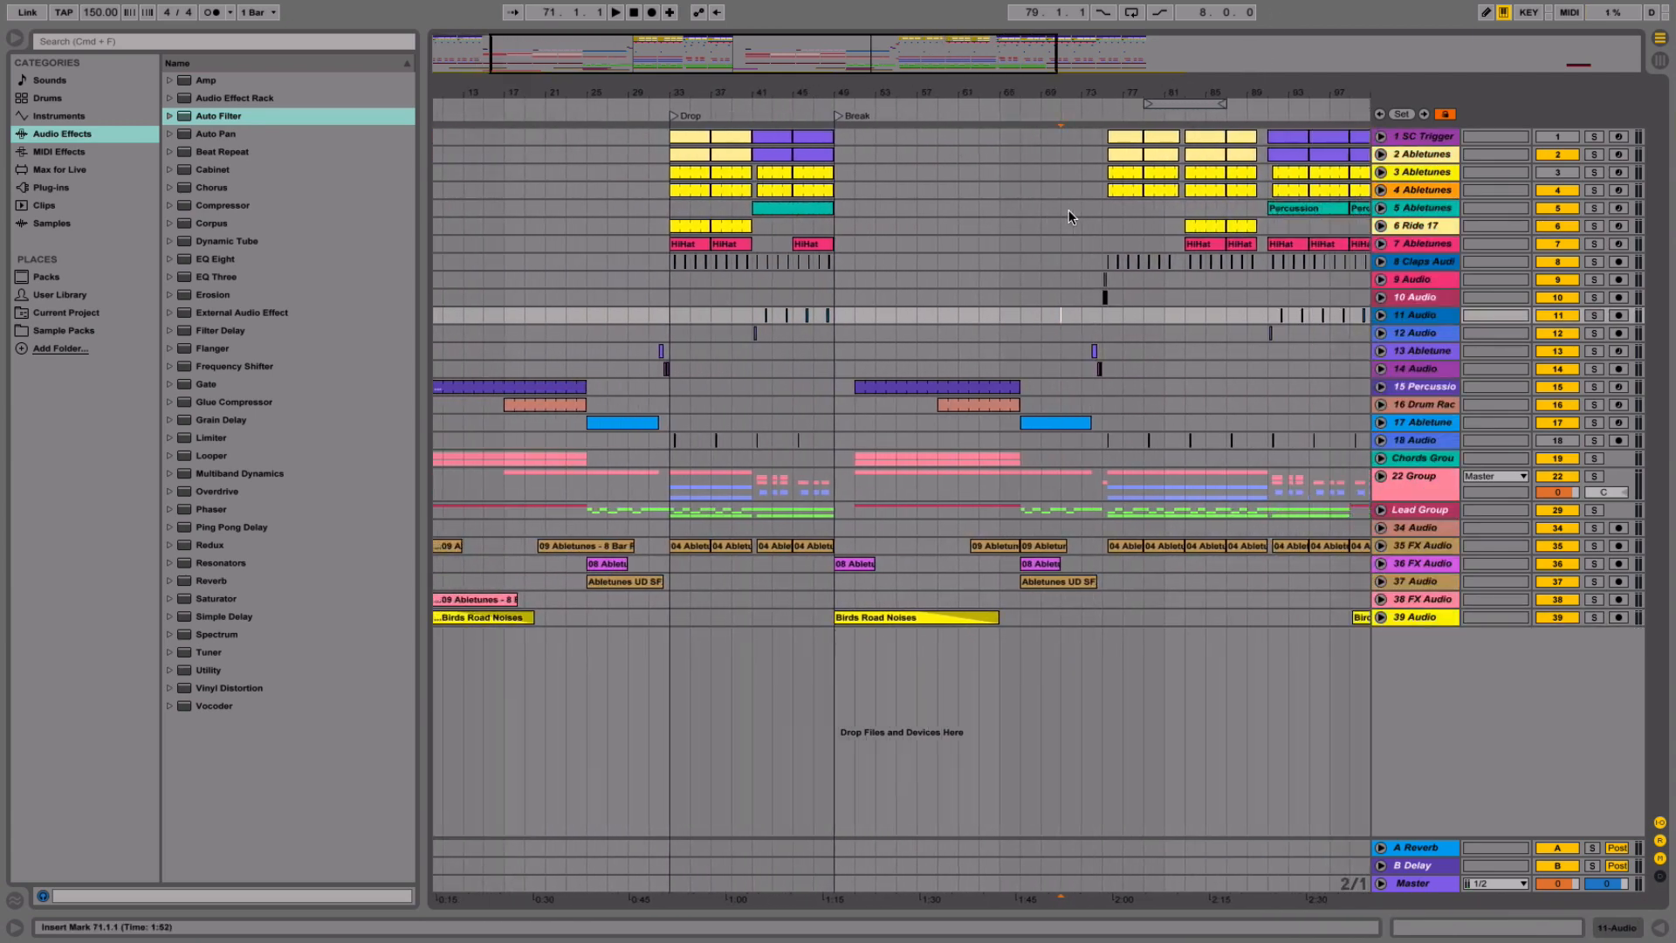
- Unfold hi-hat track 7 and compare the drum clip layout of the first and second drops
{"action": "left_click", "coordinate": [1380, 245]}
{"action": "left_click", "coordinate": [1314, 245]}
{"action": "left_click_drag", "start_coordinate": [1235, 251], "coordinate": [622, 245]}
{"action": "key", "text": "plus"}
{"action": "key", "text": "plus"}
{"action": "key", "text": "plus"}
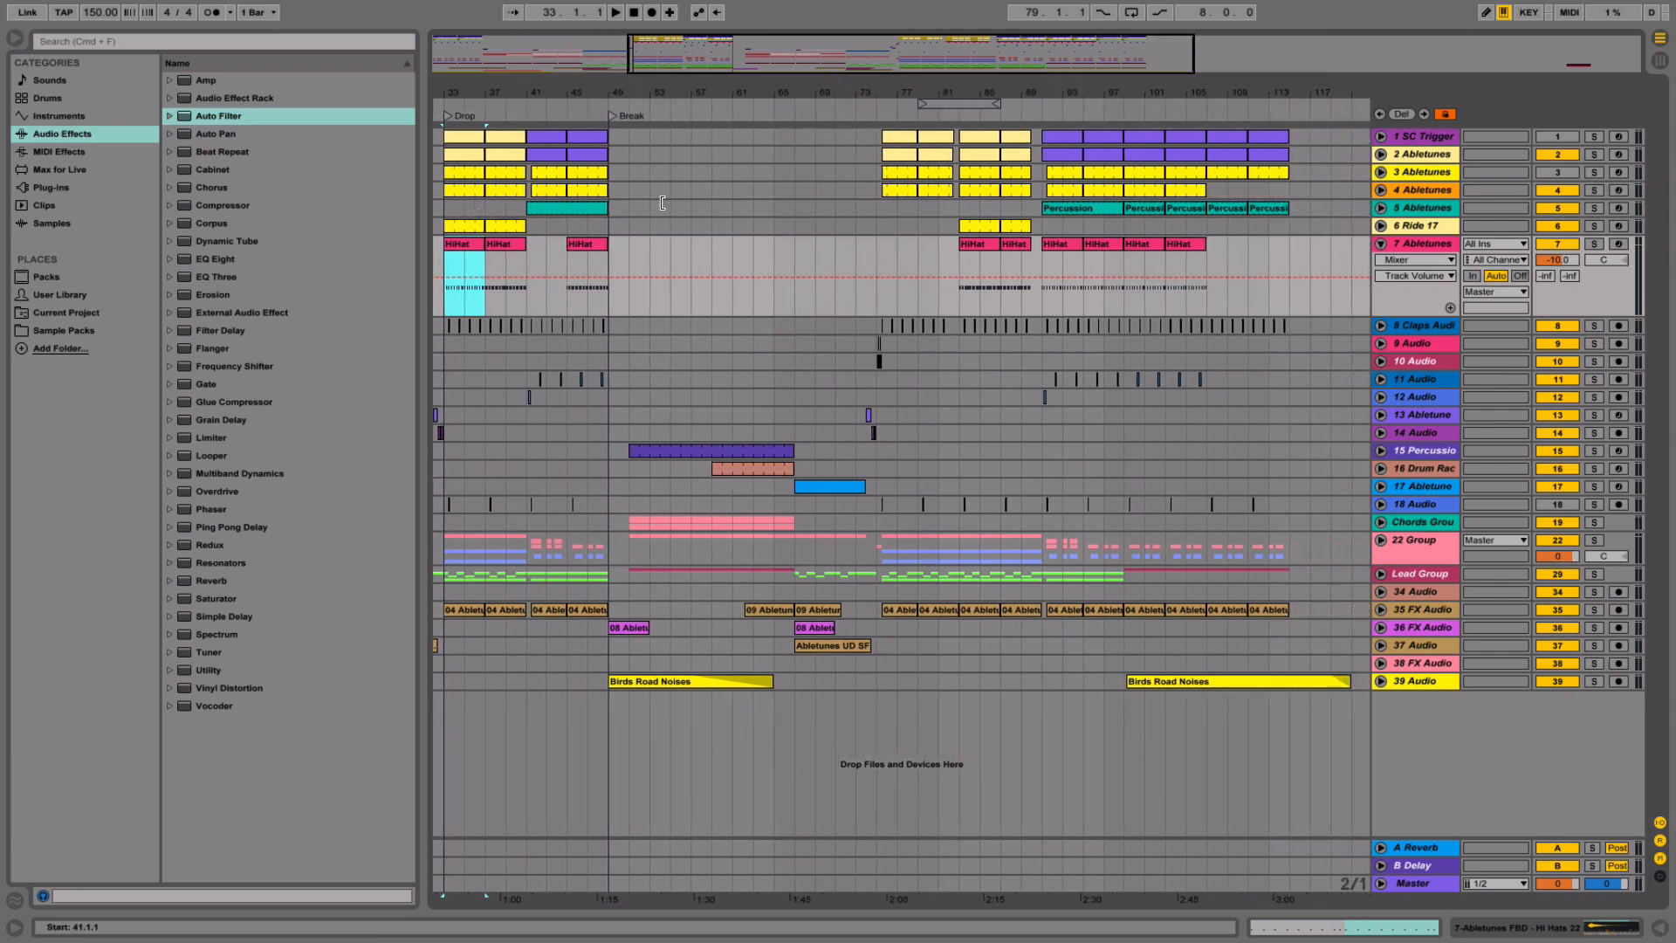
{"action": "key", "text": "minus"}
{"action": "key", "text": "minus"}
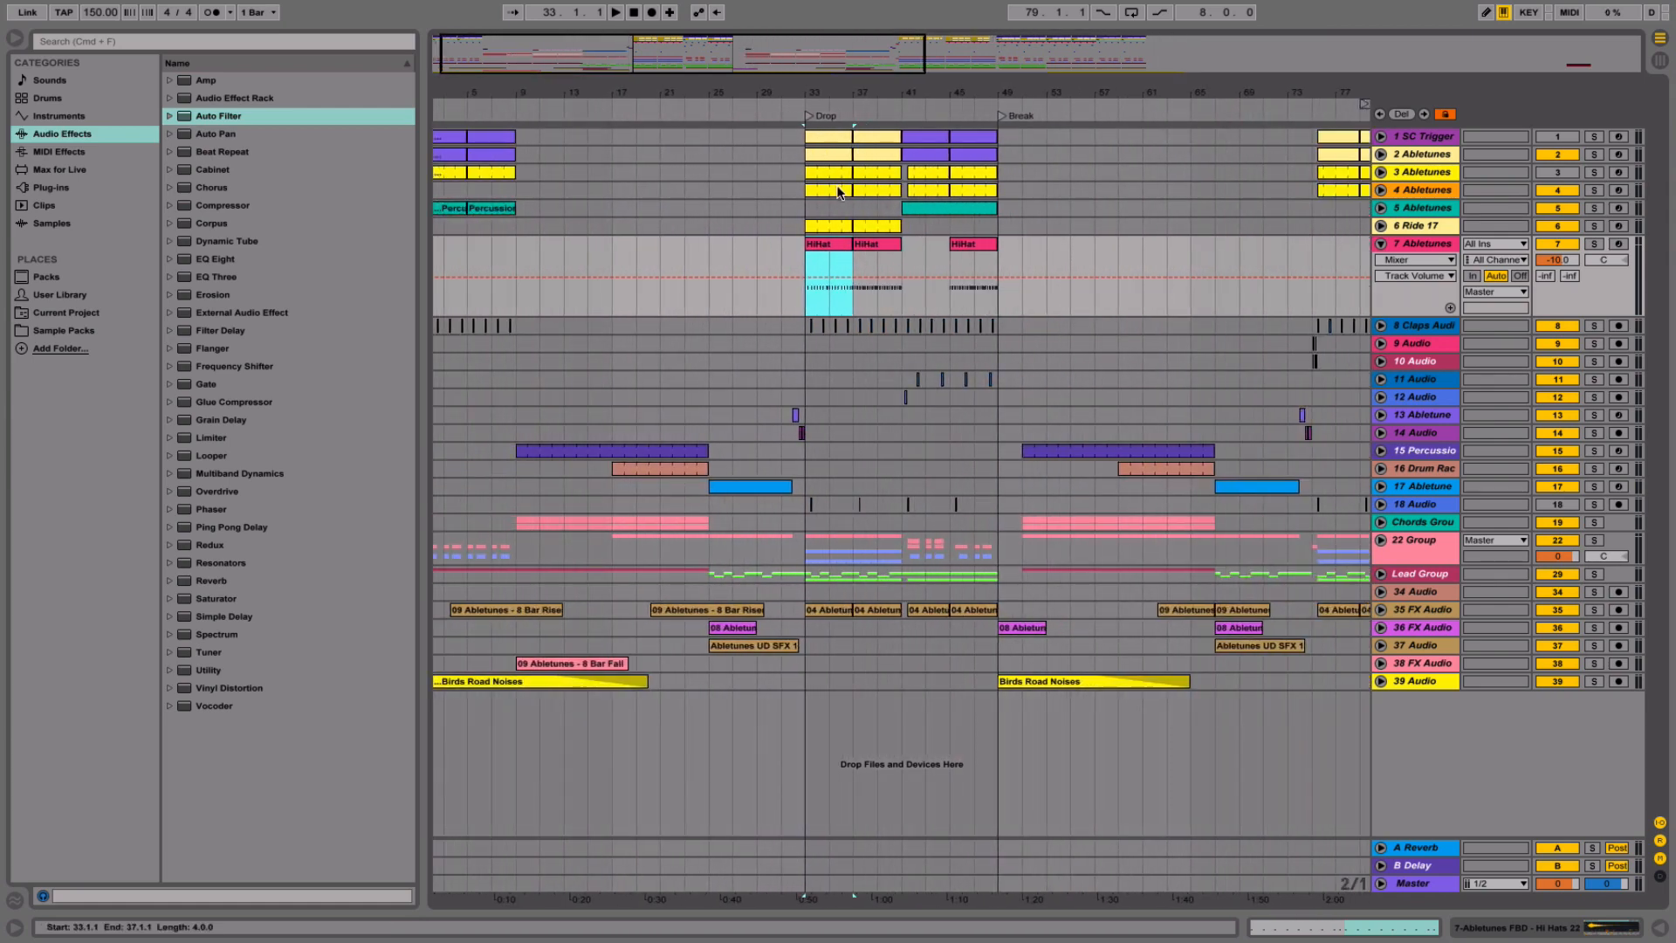
- Delete the Ride 17 clip at bars 33 to 37 in the first drop
{"action": "left_click", "coordinate": [1402, 226]}
{"action": "left_click", "coordinate": [1381, 226]}
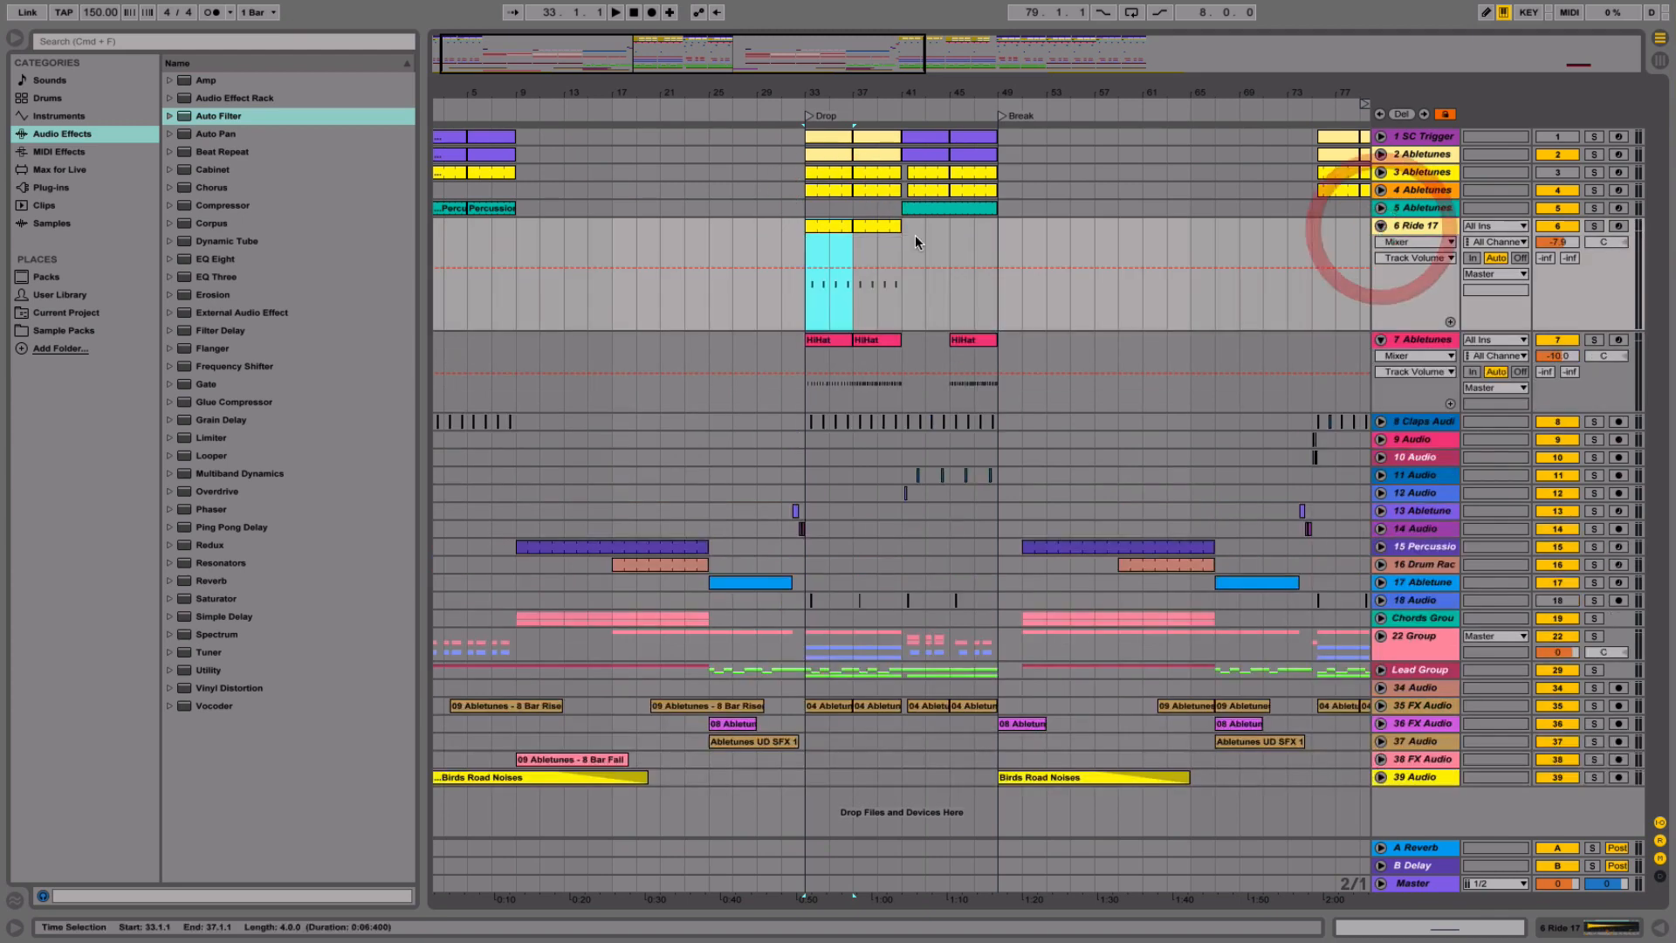
{"action": "left_click", "coordinate": [823, 229]}
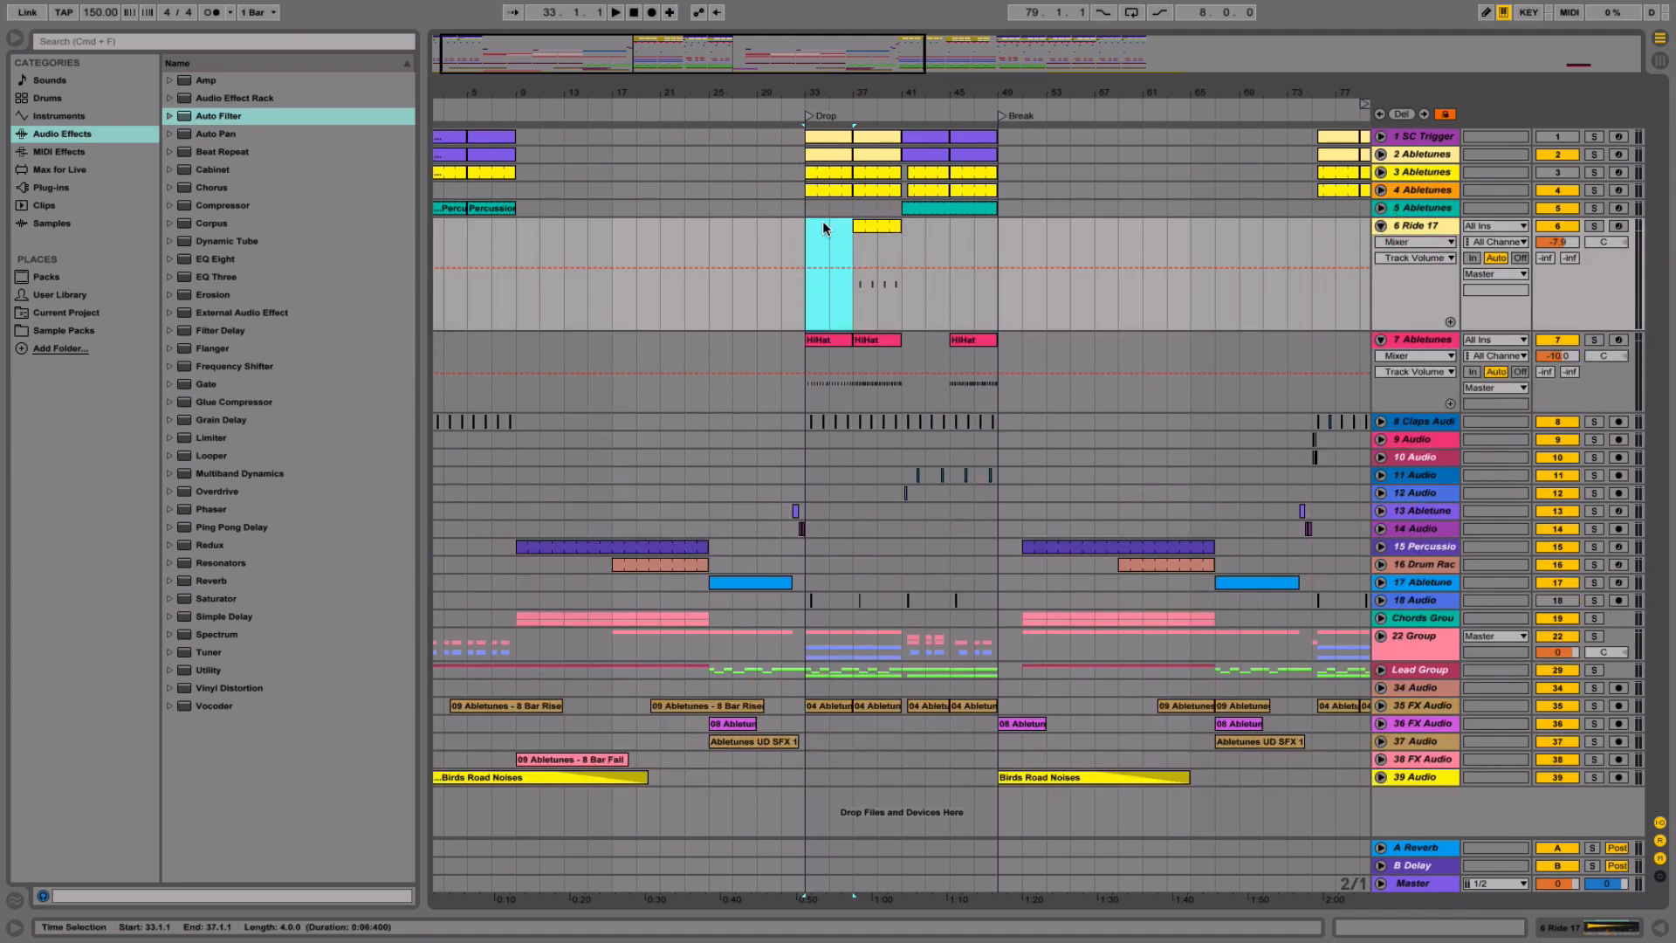
- Unfold tracks 3 and 4 and play into the first drop from bar 31
{"action": "left_click", "coordinate": [786, 229]}
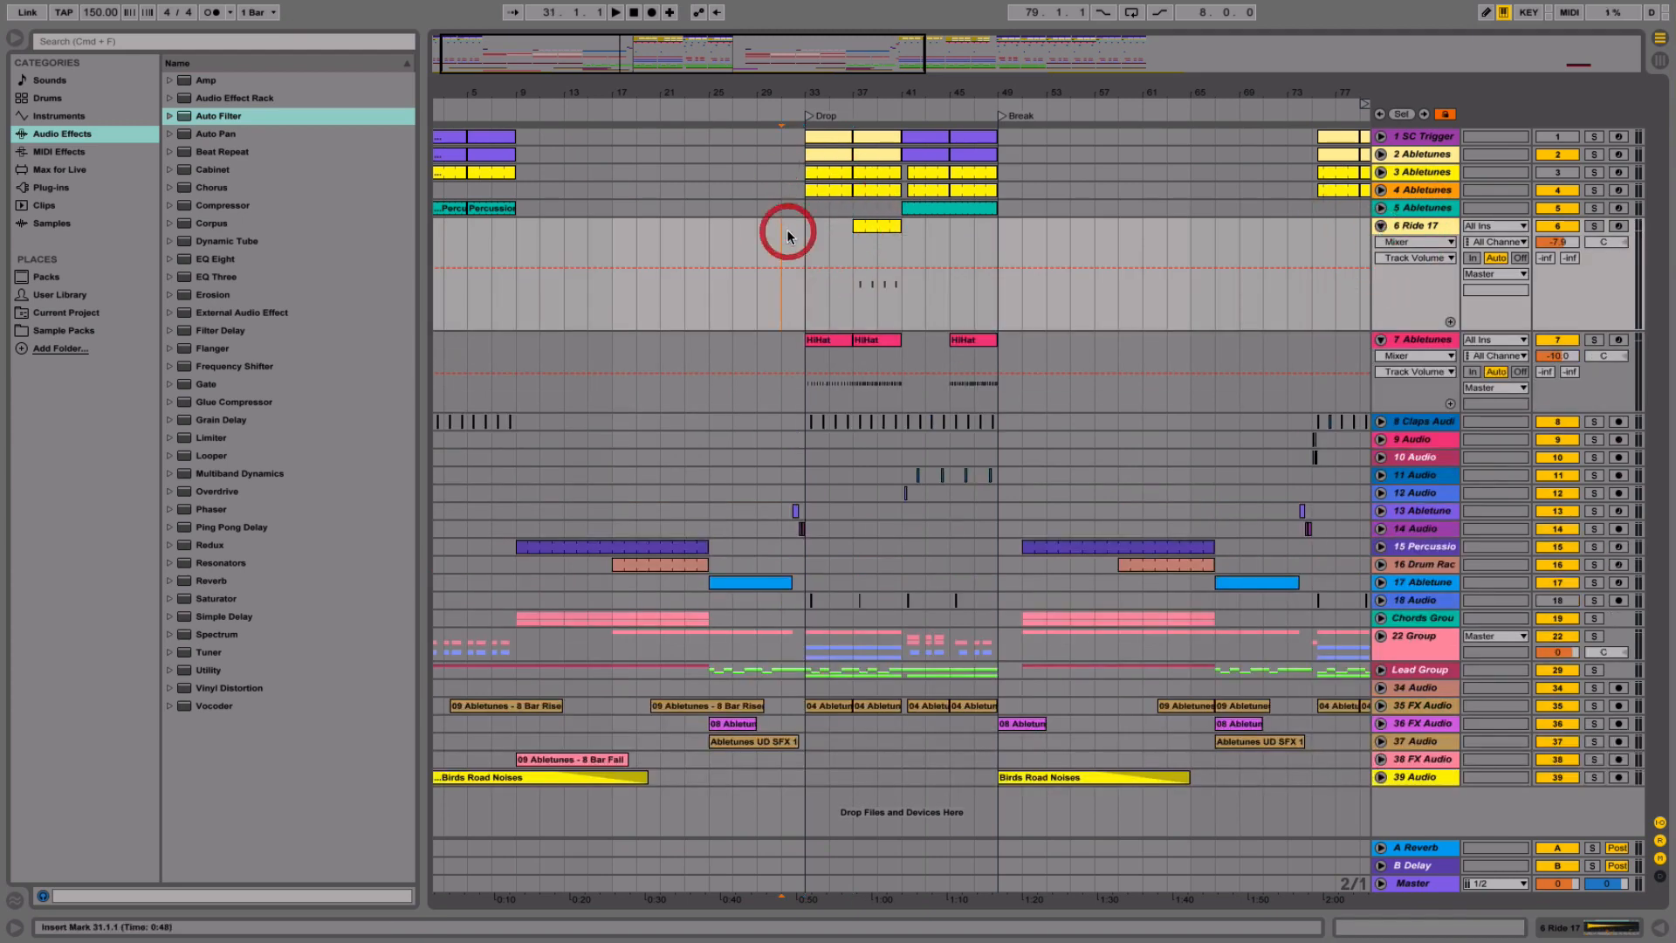
{"action": "left_click", "coordinate": [1381, 190]}
{"action": "left_click", "coordinate": [1381, 172]}
{"action": "key", "text": "space"}
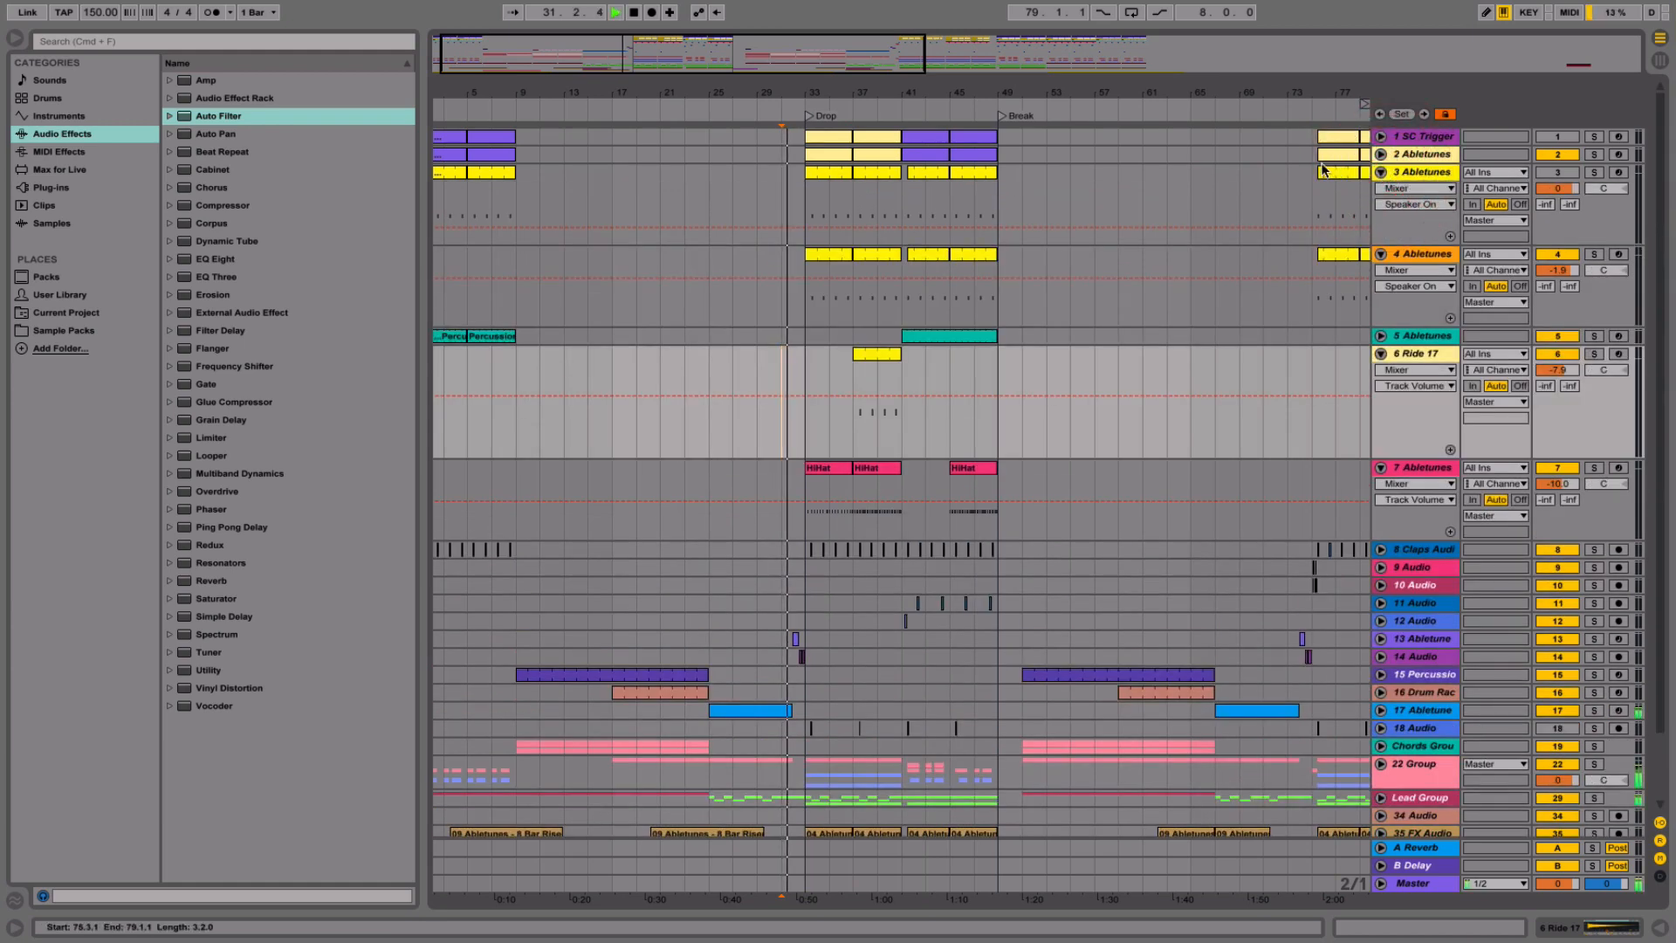
{"action": "left_click_drag", "start_coordinate": [807, 94], "coordinate": [950, 86]}
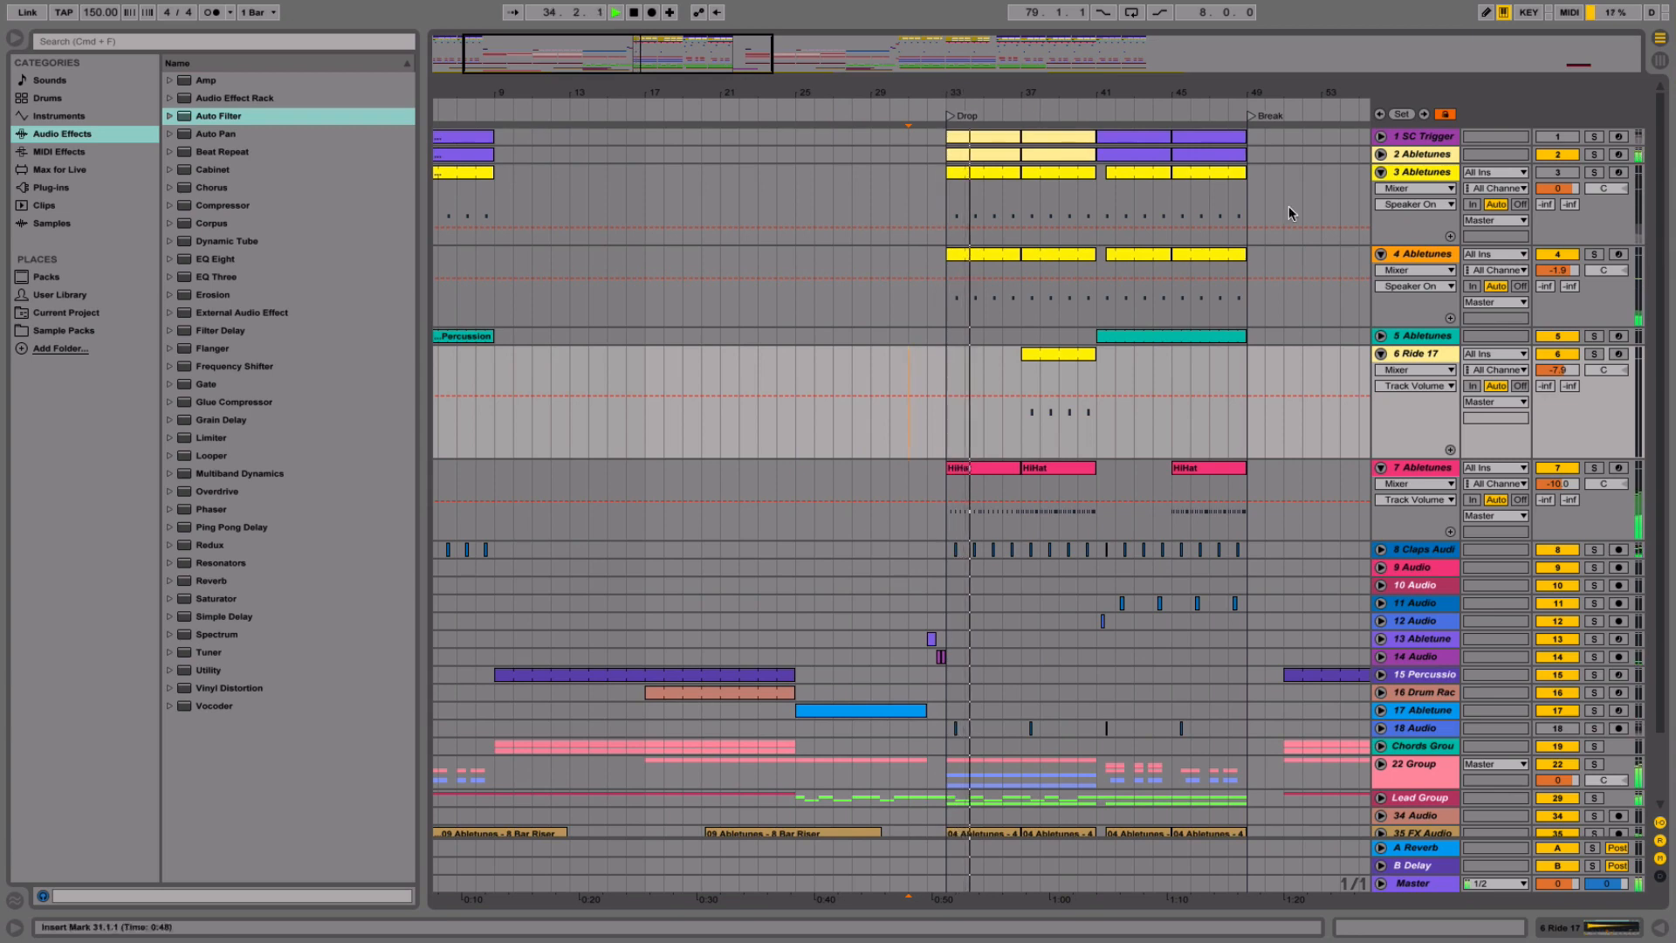
- Show the Future Snare device on track 4 and solo the track to hear it from bar 31
{"action": "left_click", "coordinate": [1594, 254]}
{"action": "left_click", "coordinate": [1594, 254]}
{"action": "left_click", "coordinate": [1430, 255]}
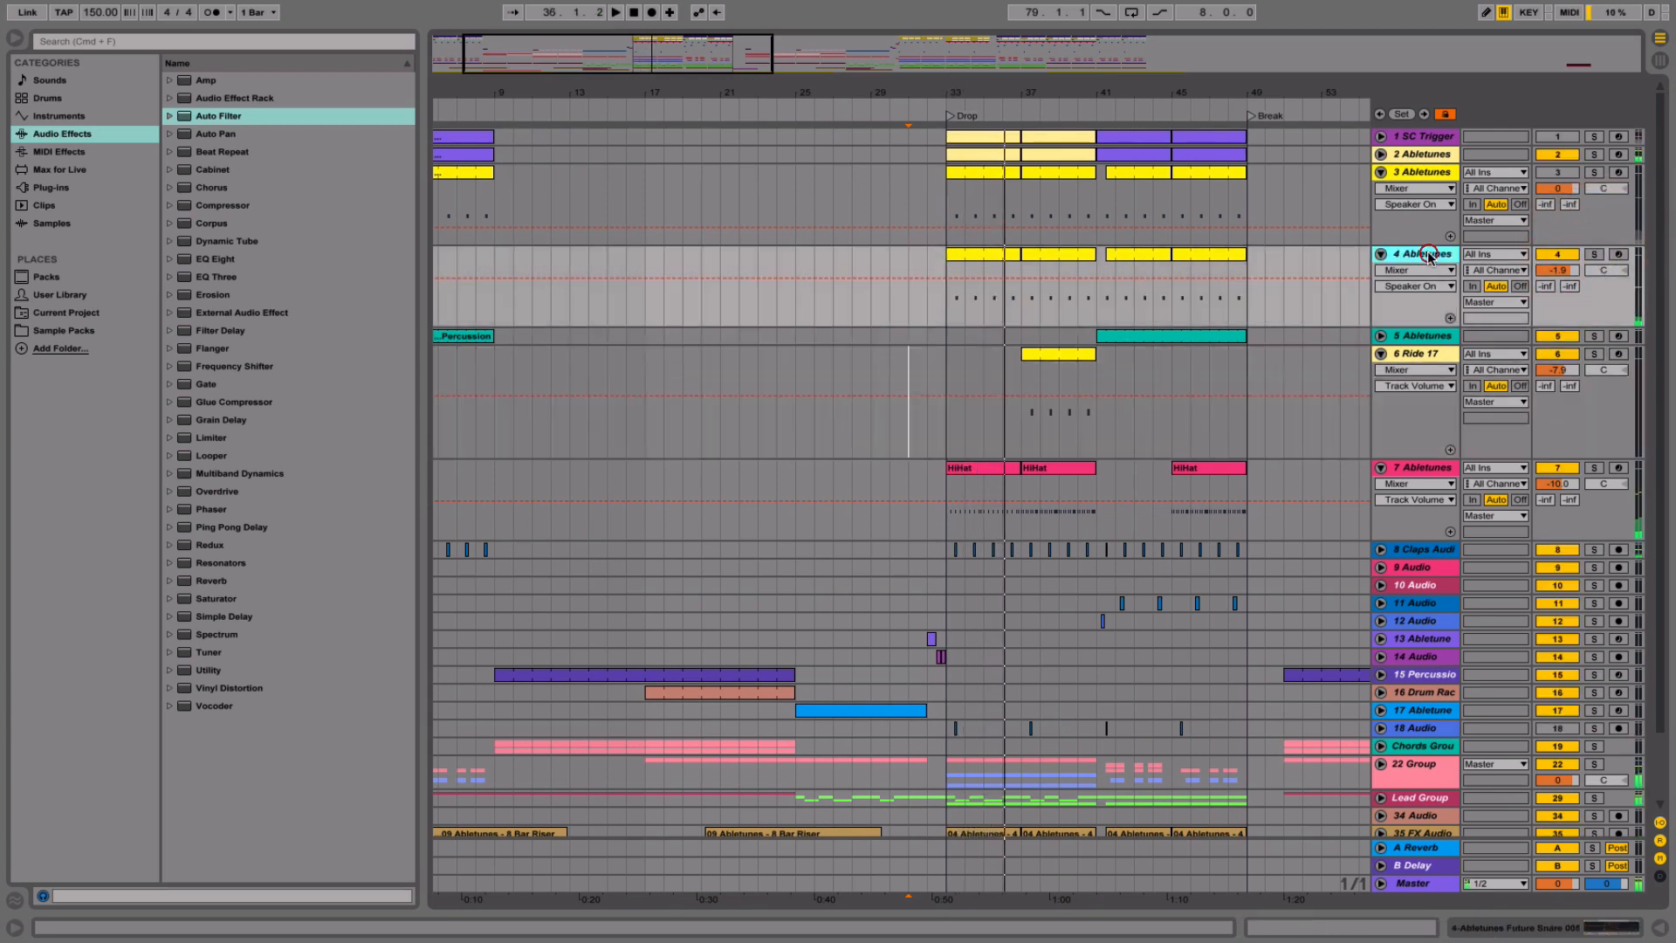
{"action": "left_click_drag", "start_coordinate": [579, 897], "coordinate": [579, 847]}
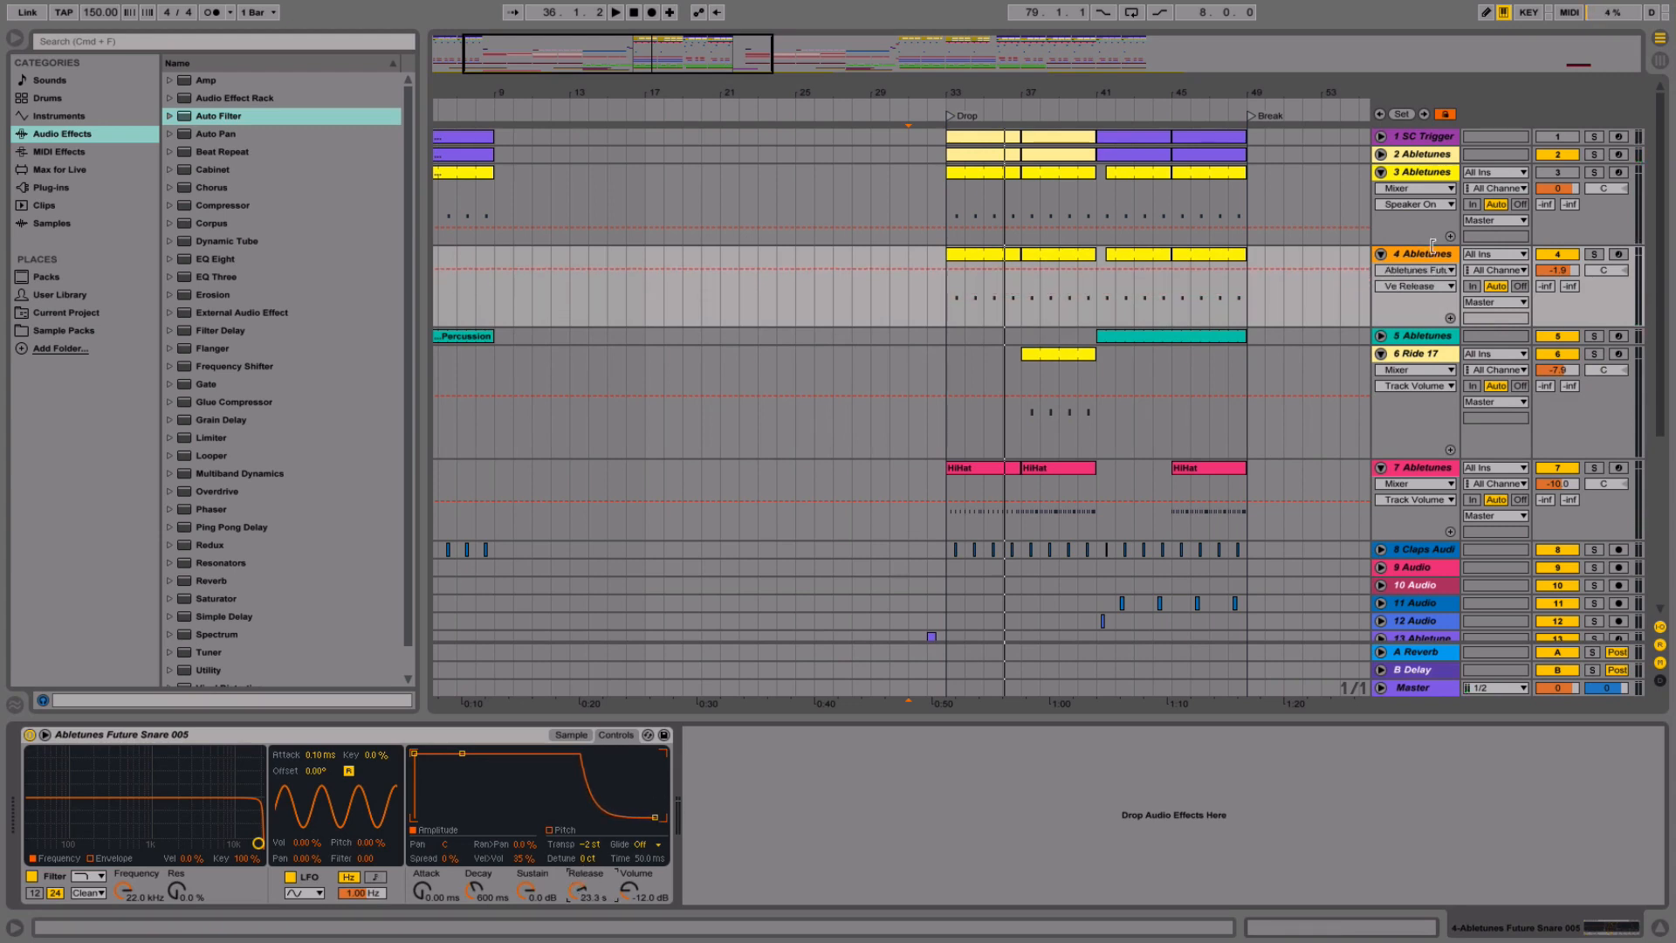
{"action": "left_click", "coordinate": [1594, 254]}
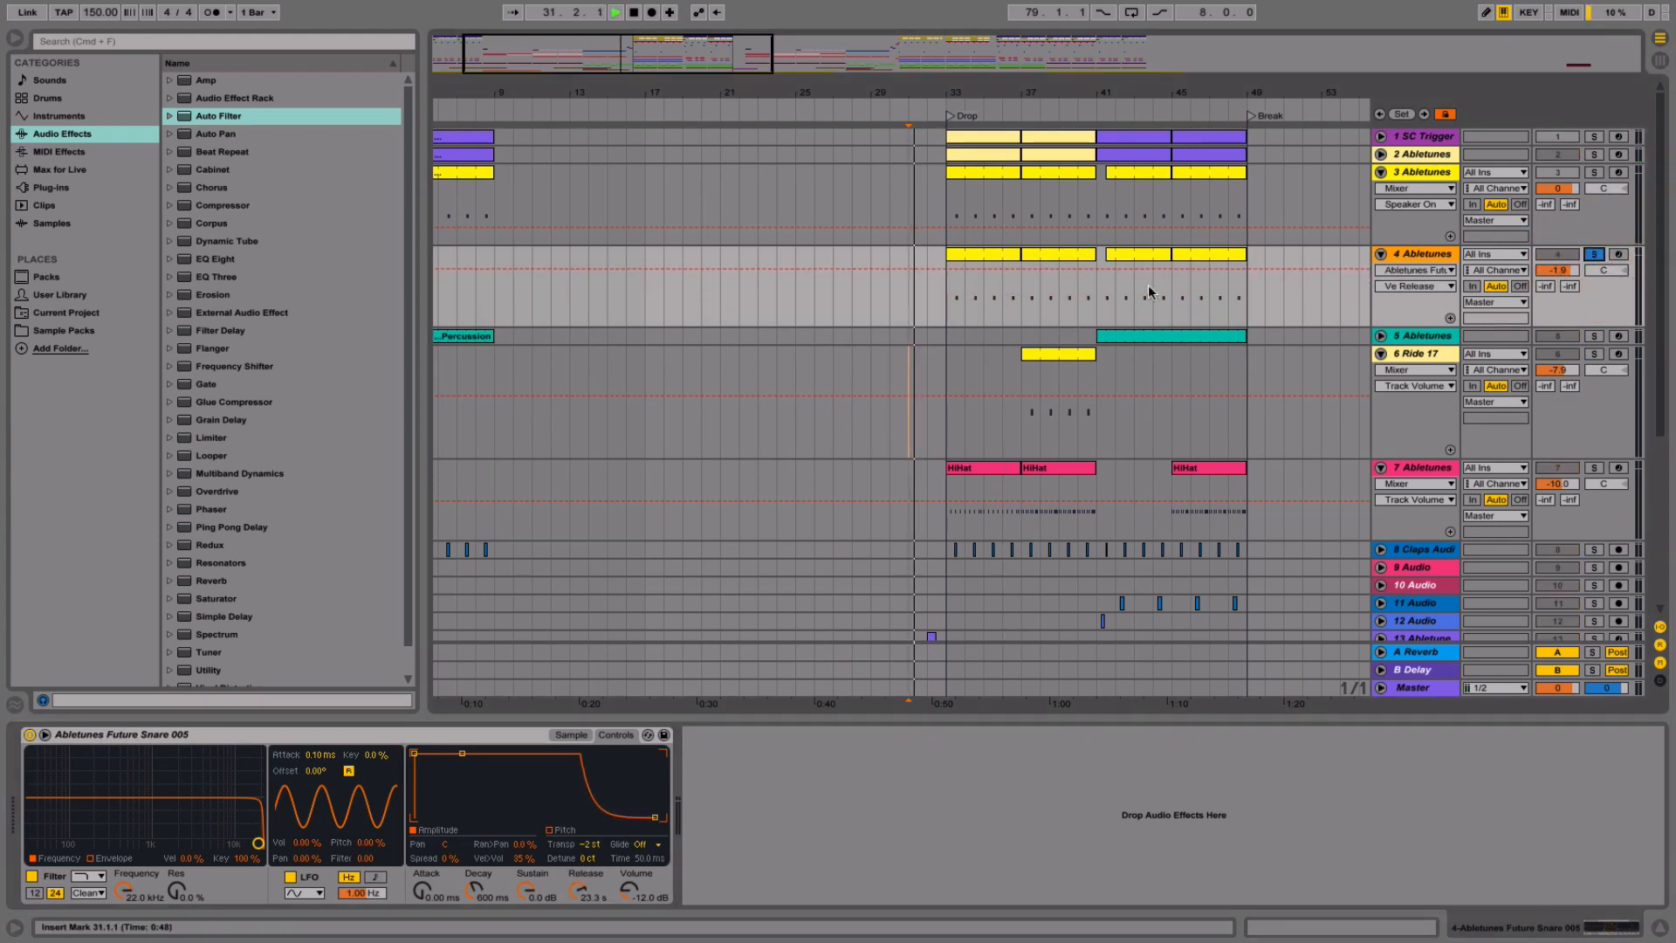
- Raise the Future Snare's release to 60.0 s on track 4 while it plays from bar 33, then unsolo the track
{"action": "left_click", "coordinate": [975, 254]}
{"action": "key", "text": "space"}
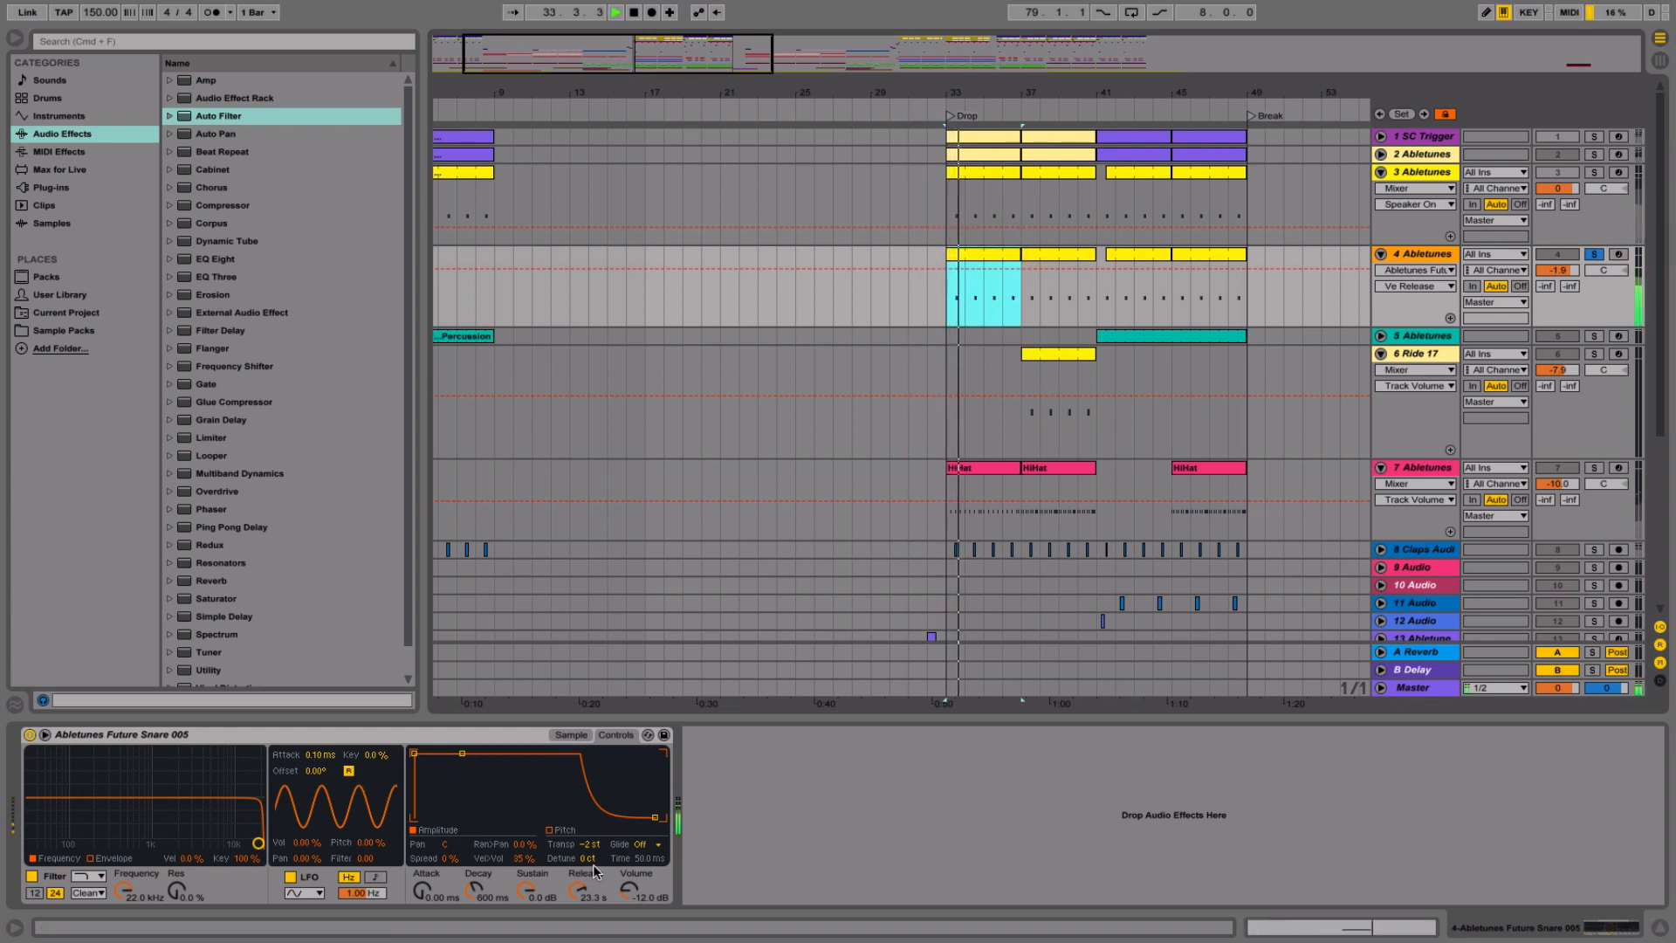
{"action": "left_click_drag", "start_coordinate": [579, 892], "coordinate": [578, 860]}
{"action": "key", "text": "space"}
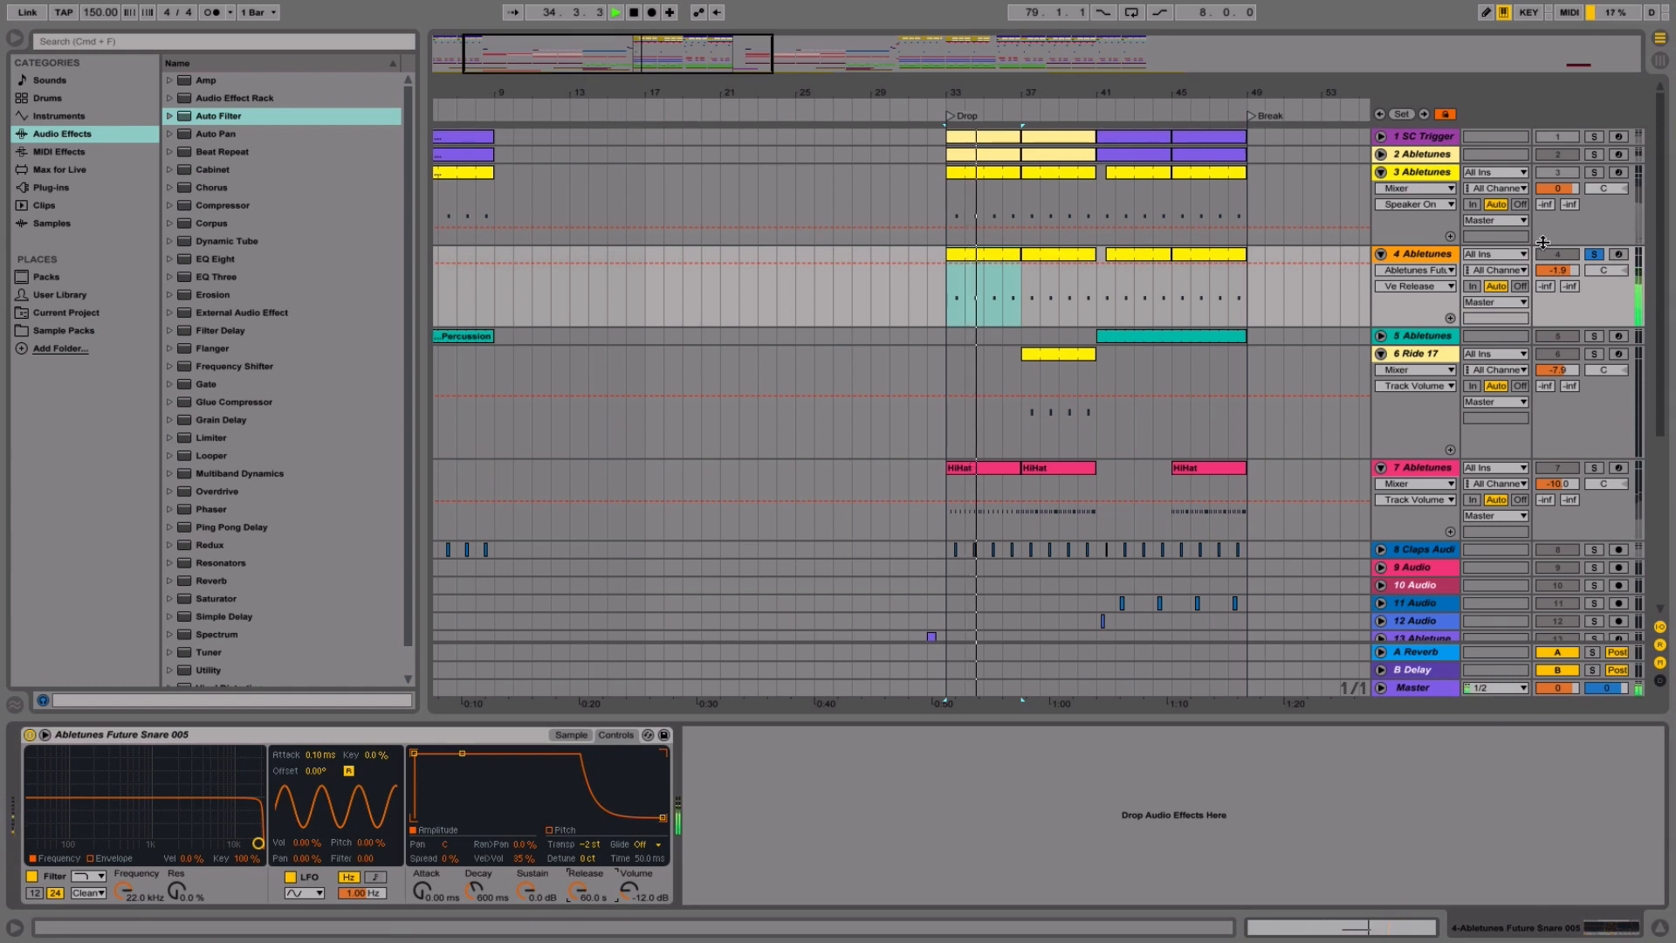
{"action": "left_click", "coordinate": [1596, 254]}
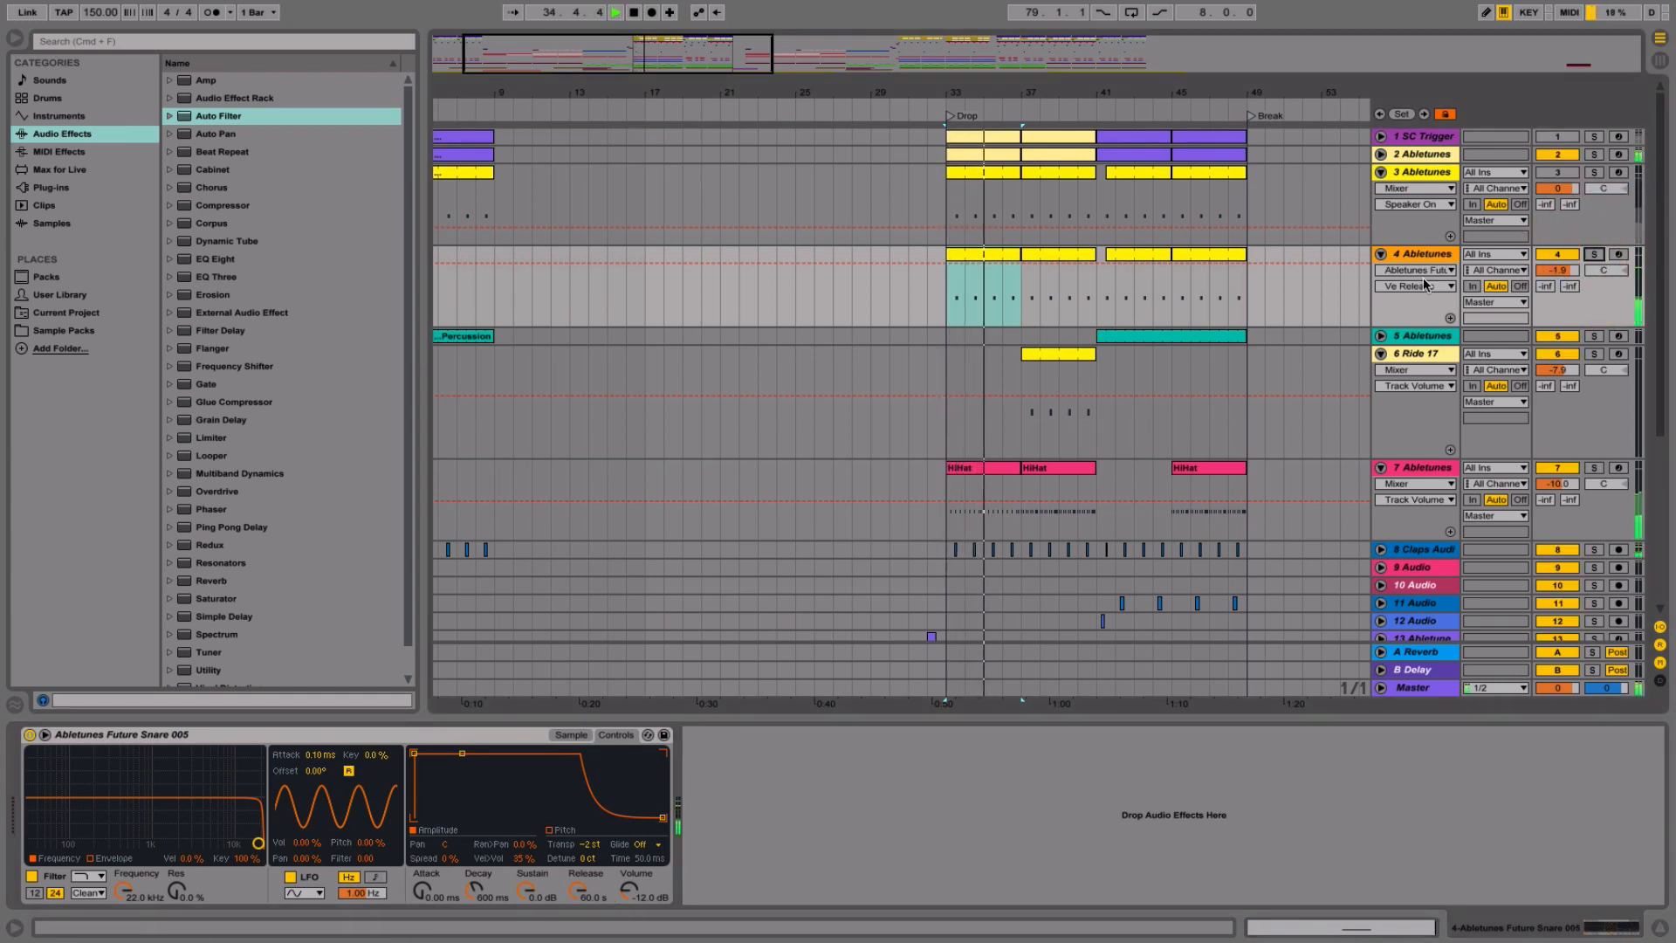
{"action": "left_click", "coordinate": [1660, 928]}
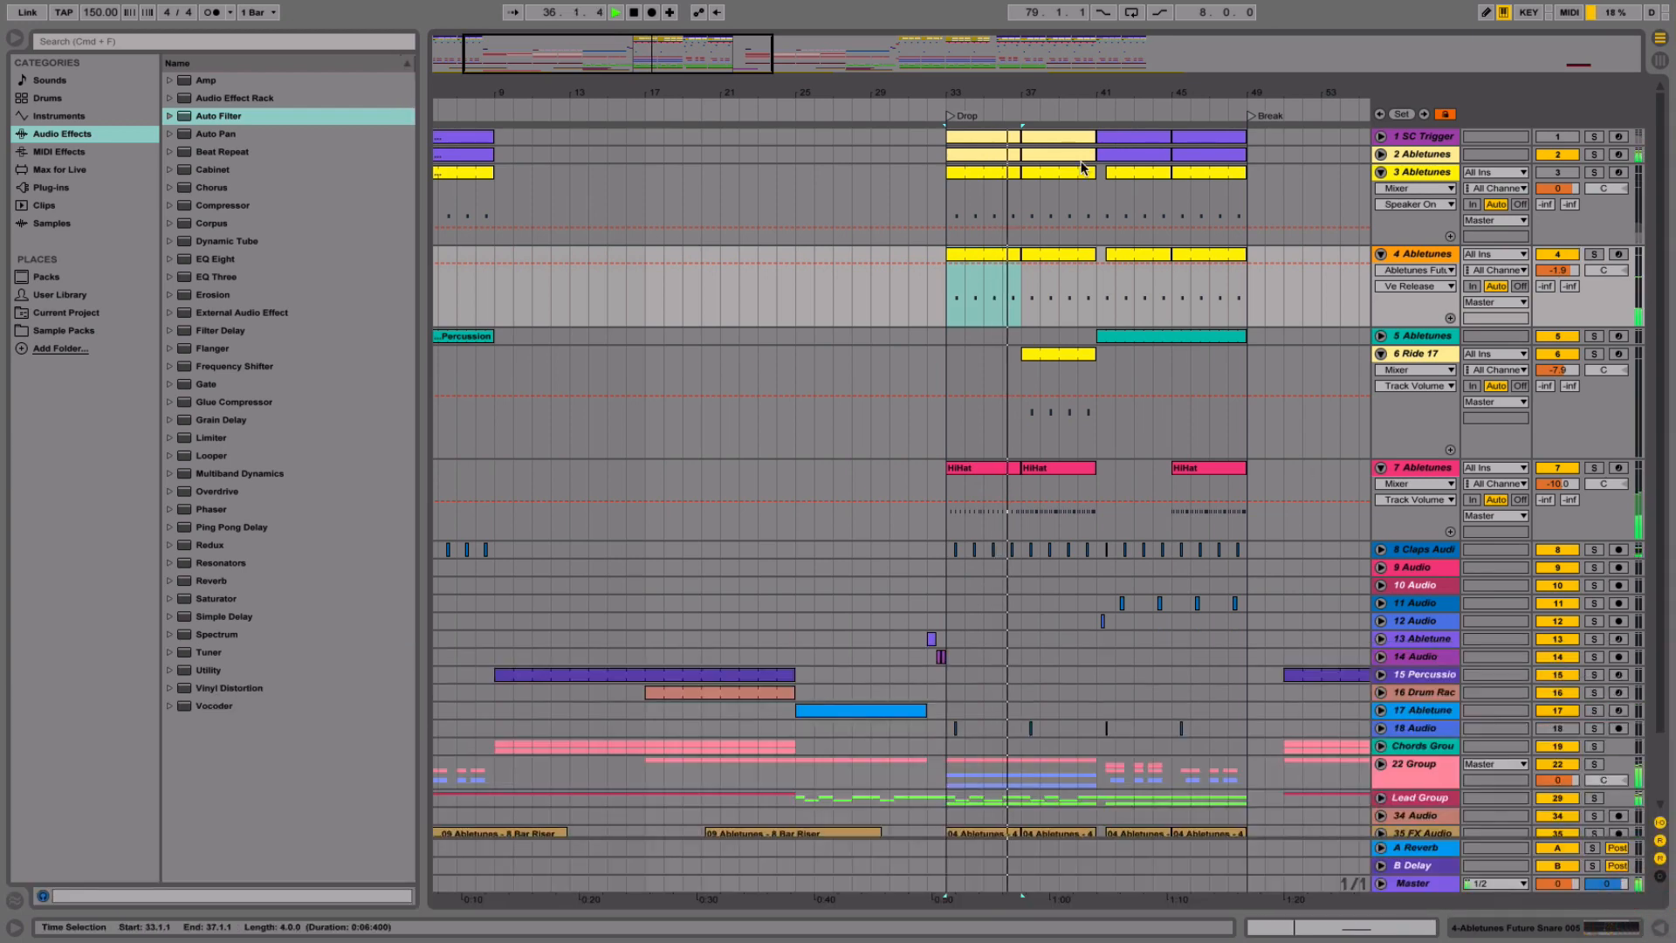
- Insert a MIDI track below track 4 and open the Snares folder of the Abletunes - Urban Drums sample pack
{"action": "right_click", "coordinate": [1427, 258]}
{"action": "left_click", "coordinate": [1456, 406]}
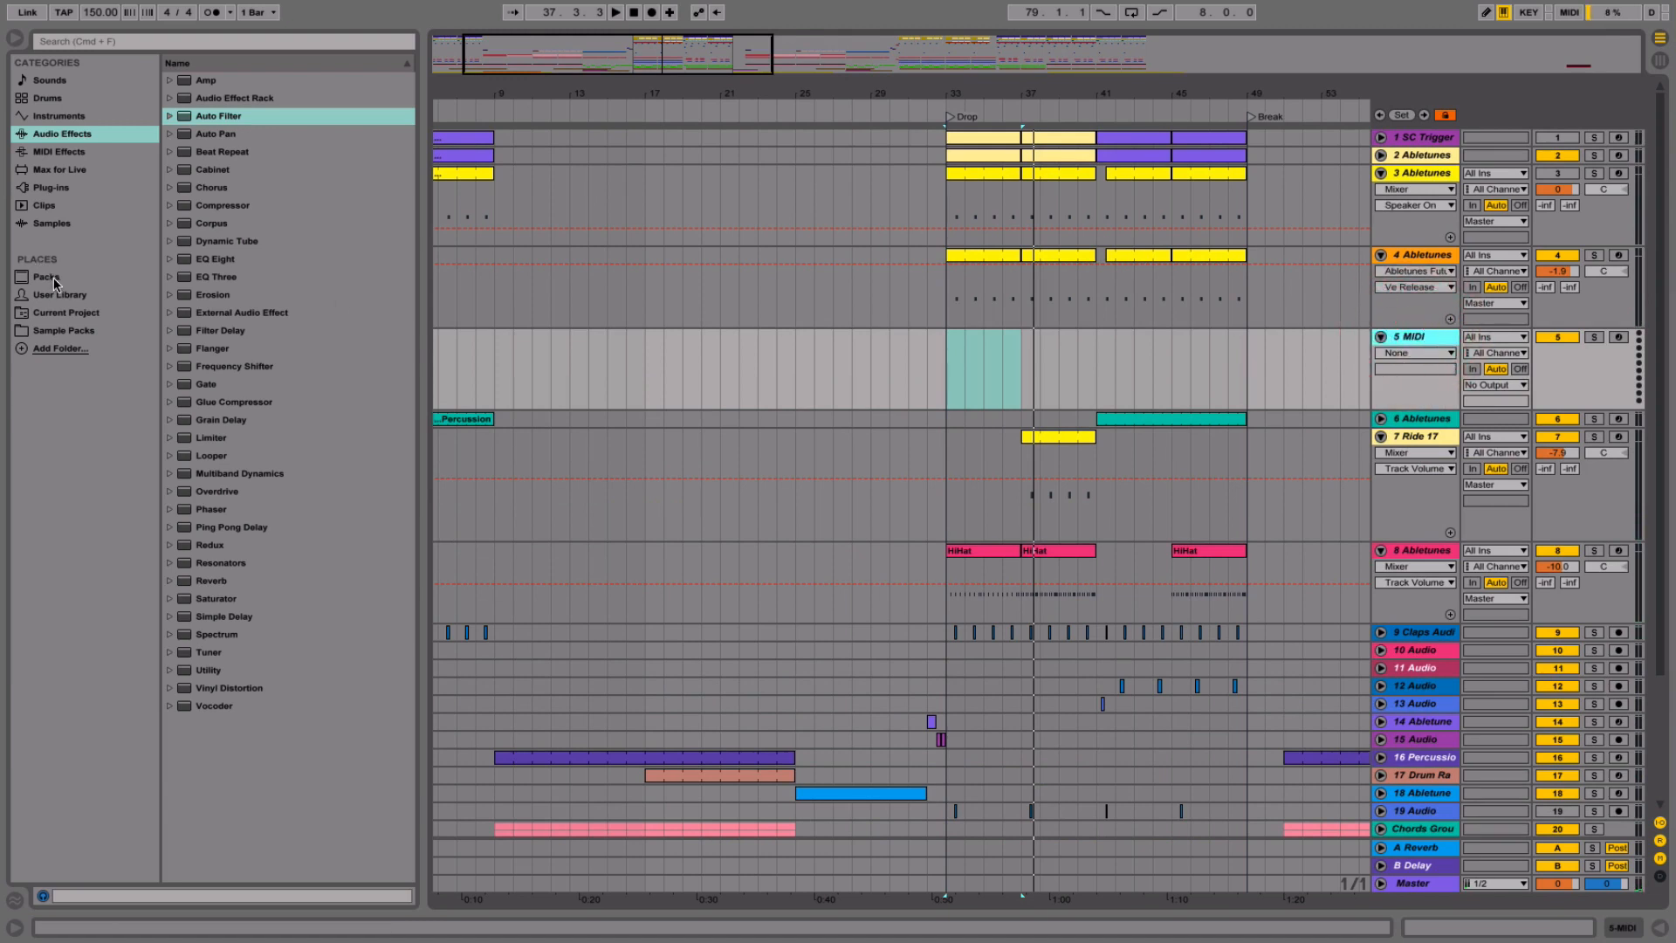
{"action": "left_click", "coordinate": [58, 330]}
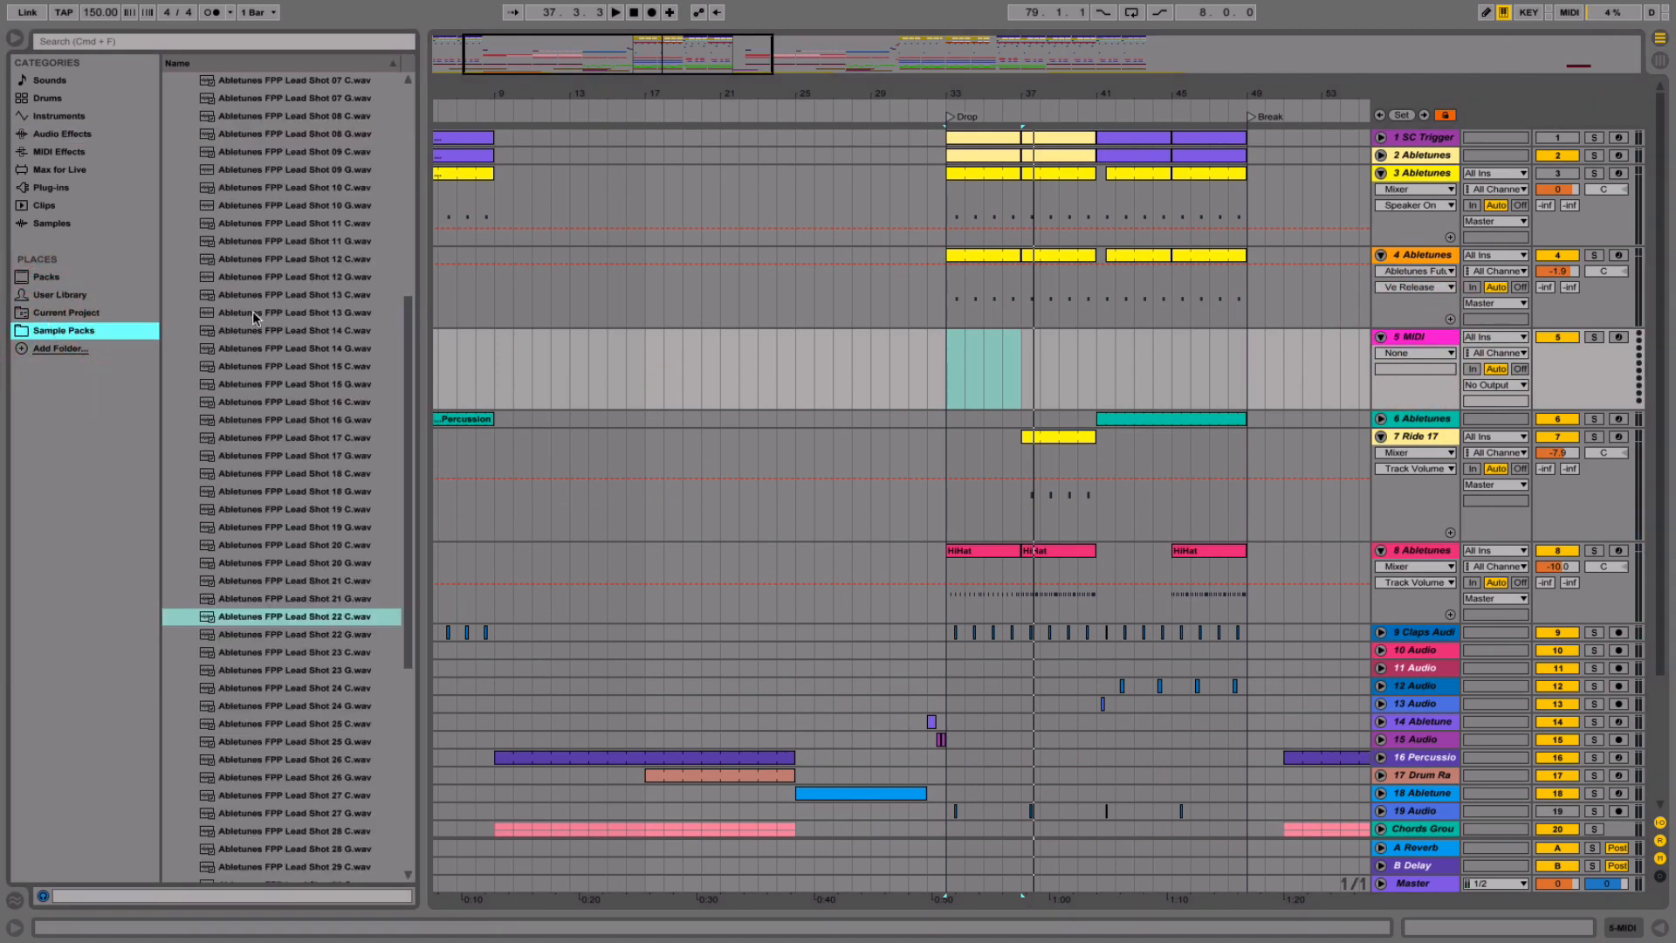
{"action": "scroll", "coordinate": [255, 318], "scroll_direction": "up", "scroll_amount": 6}
{"action": "left_click", "coordinate": [171, 169]}
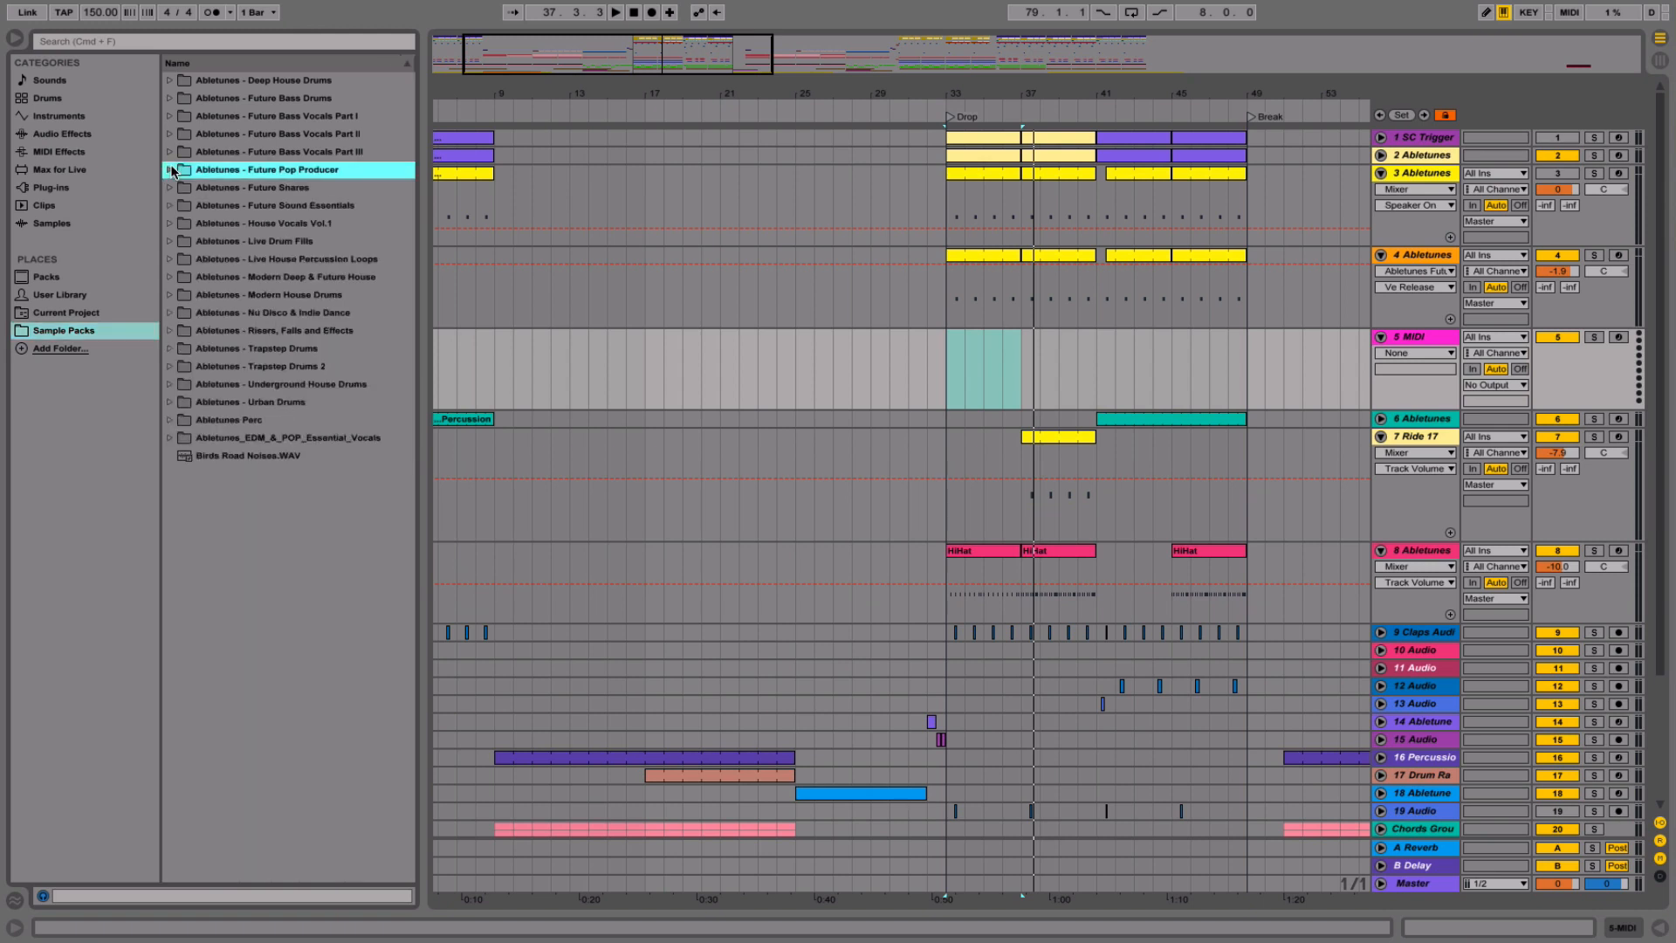
{"action": "left_click", "coordinate": [169, 403]}
{"action": "left_click", "coordinate": [180, 599]}
{"action": "left_click", "coordinate": [180, 580]}
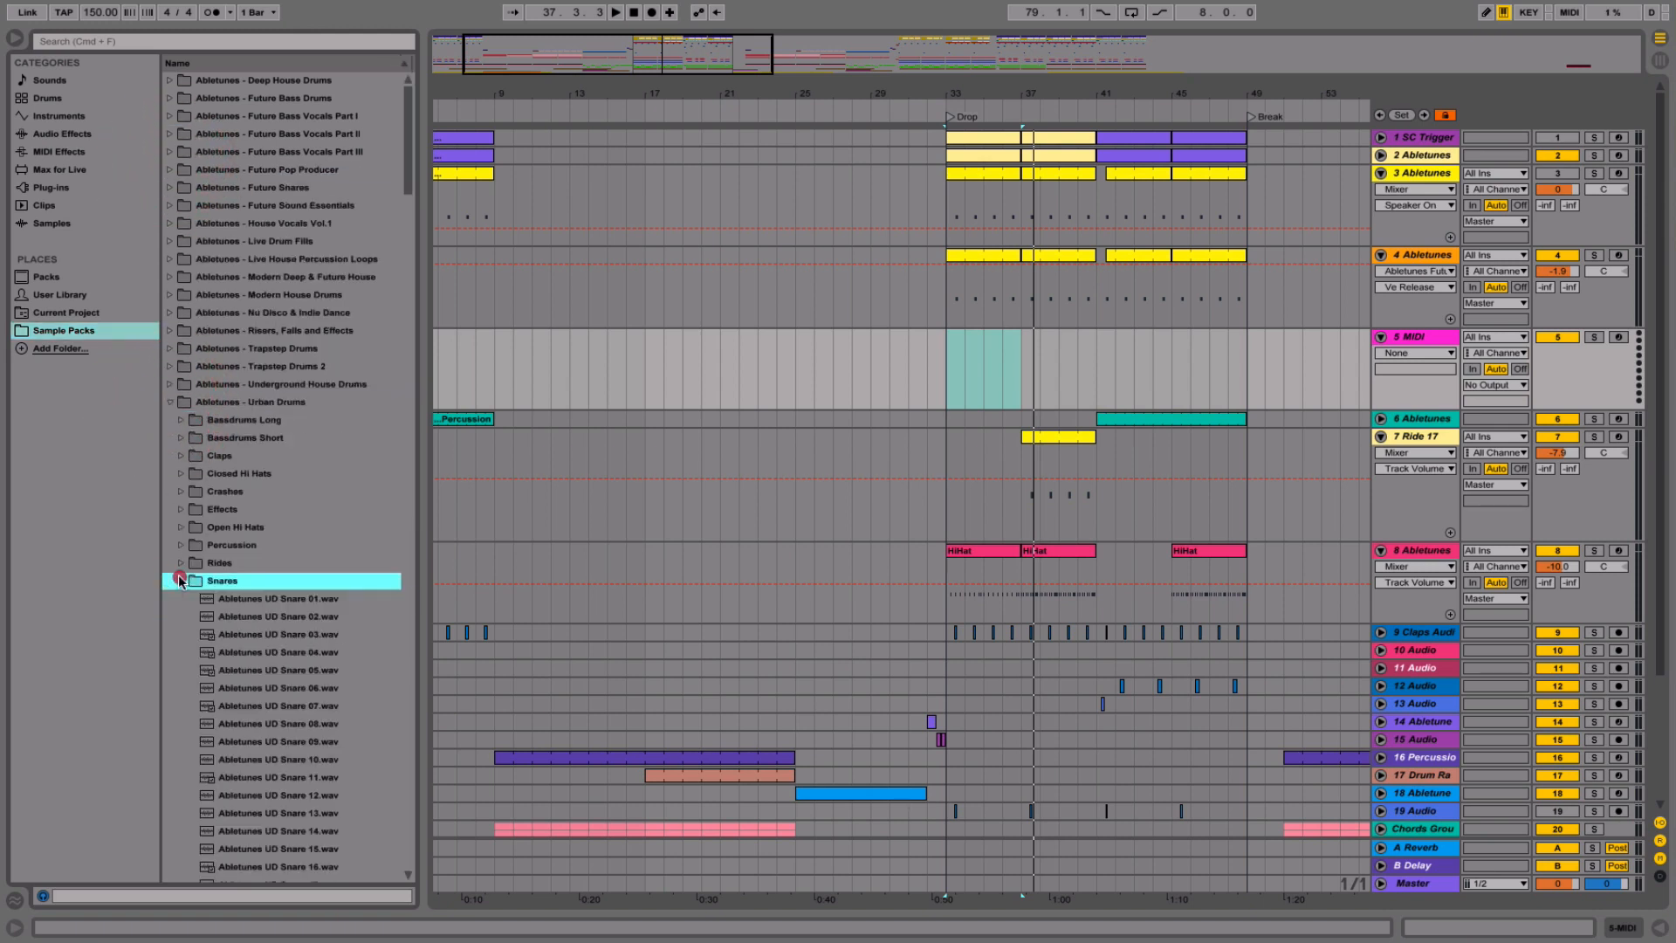
- Audition the Urban Drums snare samples one after another and settle on Abletunes UD Snare 15.wav
{"action": "left_click", "coordinate": [215, 657]}
{"action": "left_click", "coordinate": [230, 688]}
{"action": "left_click", "coordinate": [248, 614]}
{"action": "left_click", "coordinate": [251, 598]}
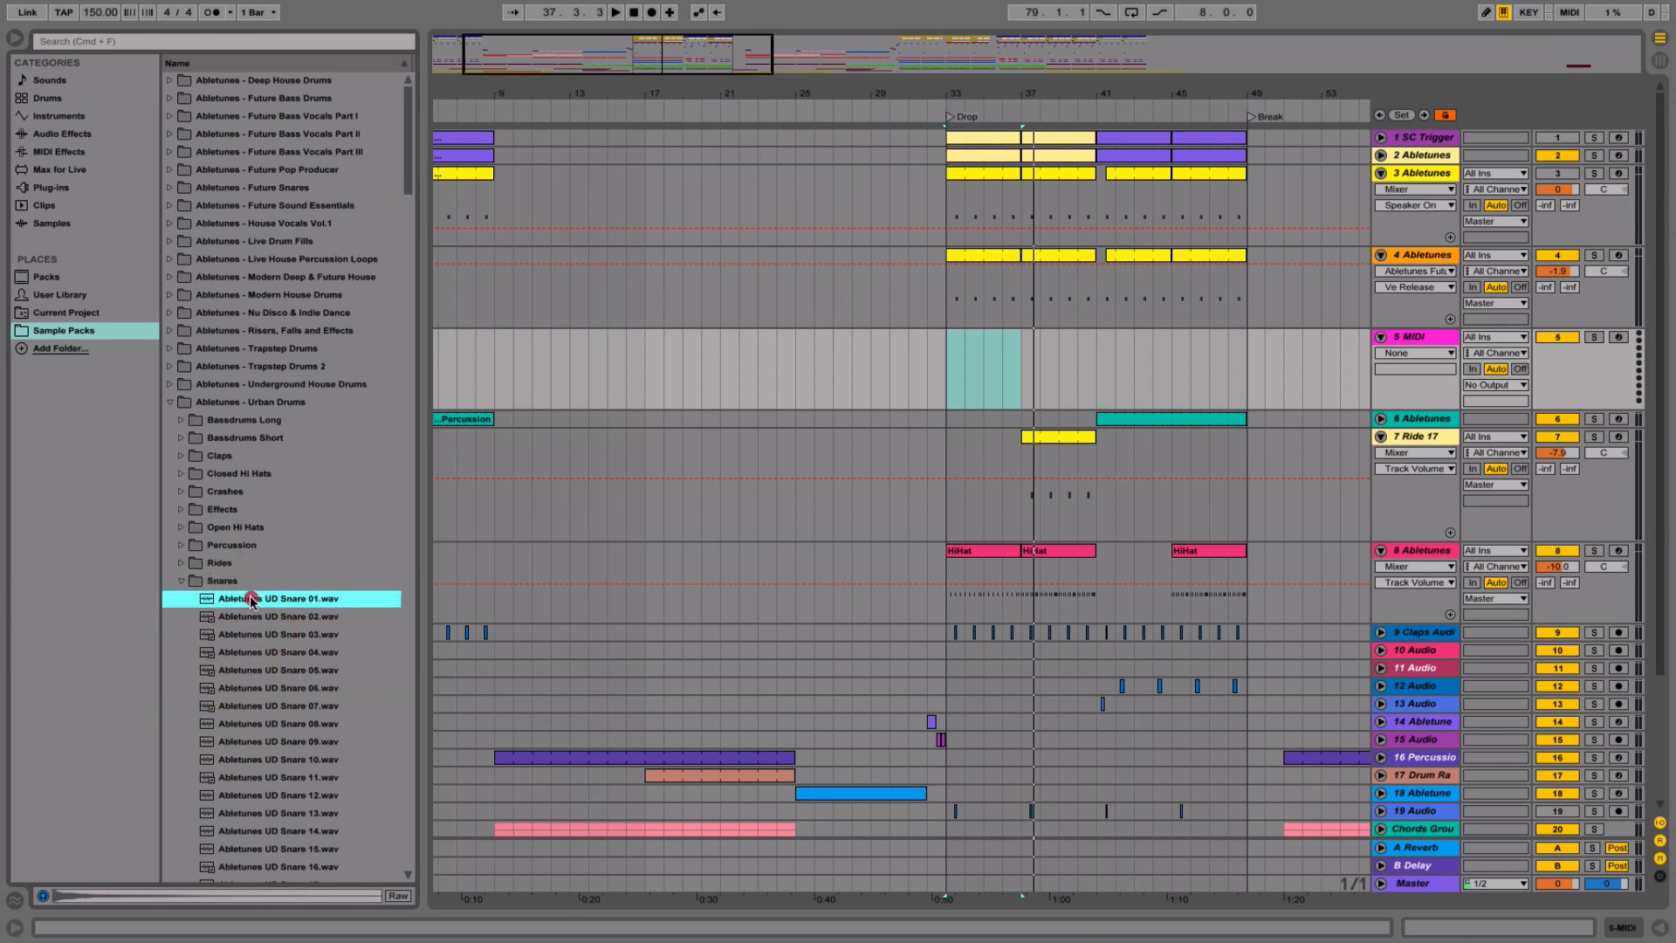
{"action": "left_click", "coordinate": [236, 618]}
{"action": "key", "text": "Down"}
{"action": "key", "text": "Down"}
{"action": "key", "text": "Down"}
{"action": "key", "text": "Down"}
{"action": "key", "text": "Down"}
{"action": "key", "text": "Down"}
{"action": "key", "text": "Down"}
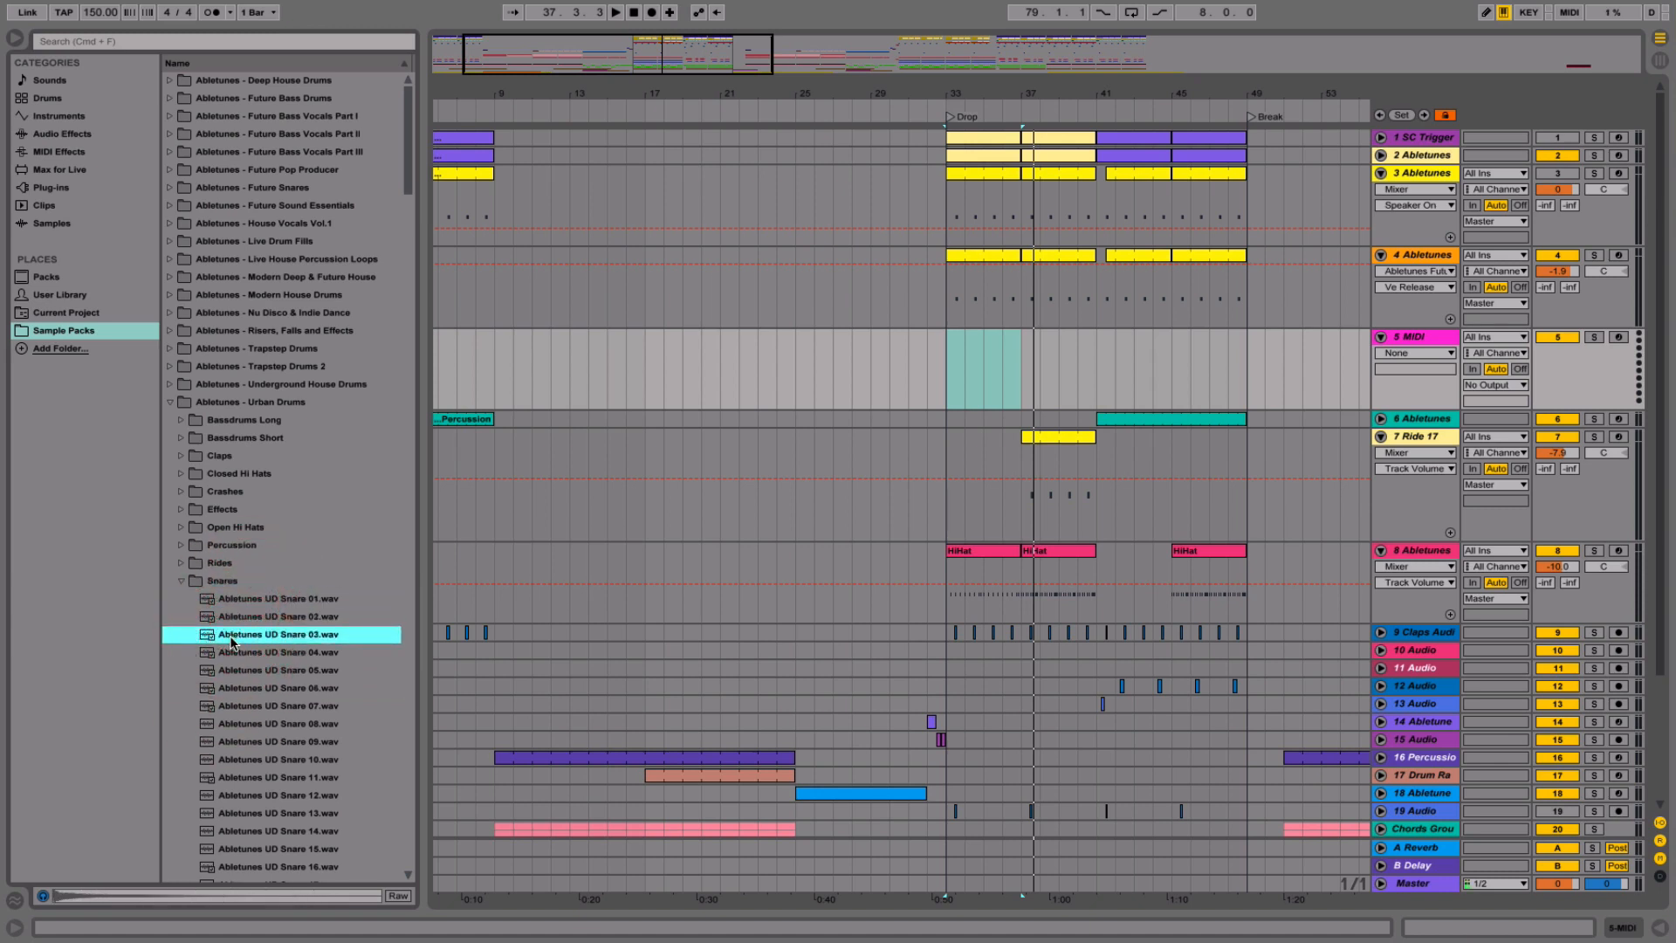
{"action": "key", "text": "Down"}
{"action": "key", "text": "Down"}
{"action": "key", "text": "Down"}
{"action": "key", "text": "Down"}
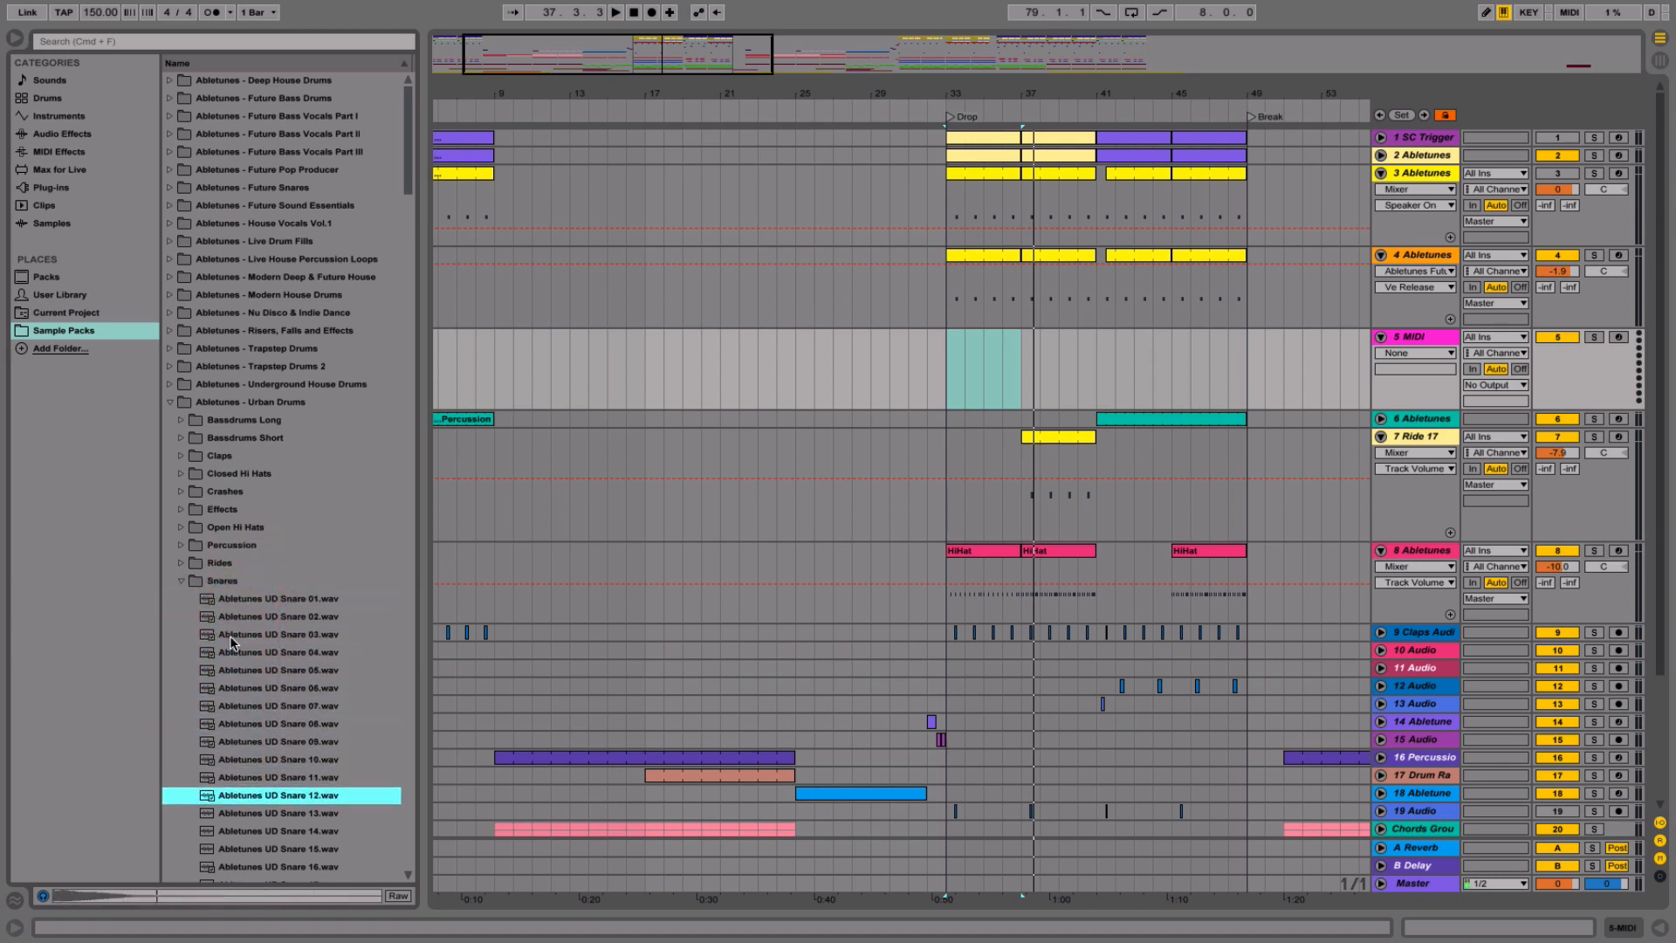
{"action": "key", "text": "Down"}
{"action": "key", "text": "Up"}
{"action": "key", "text": "Down"}
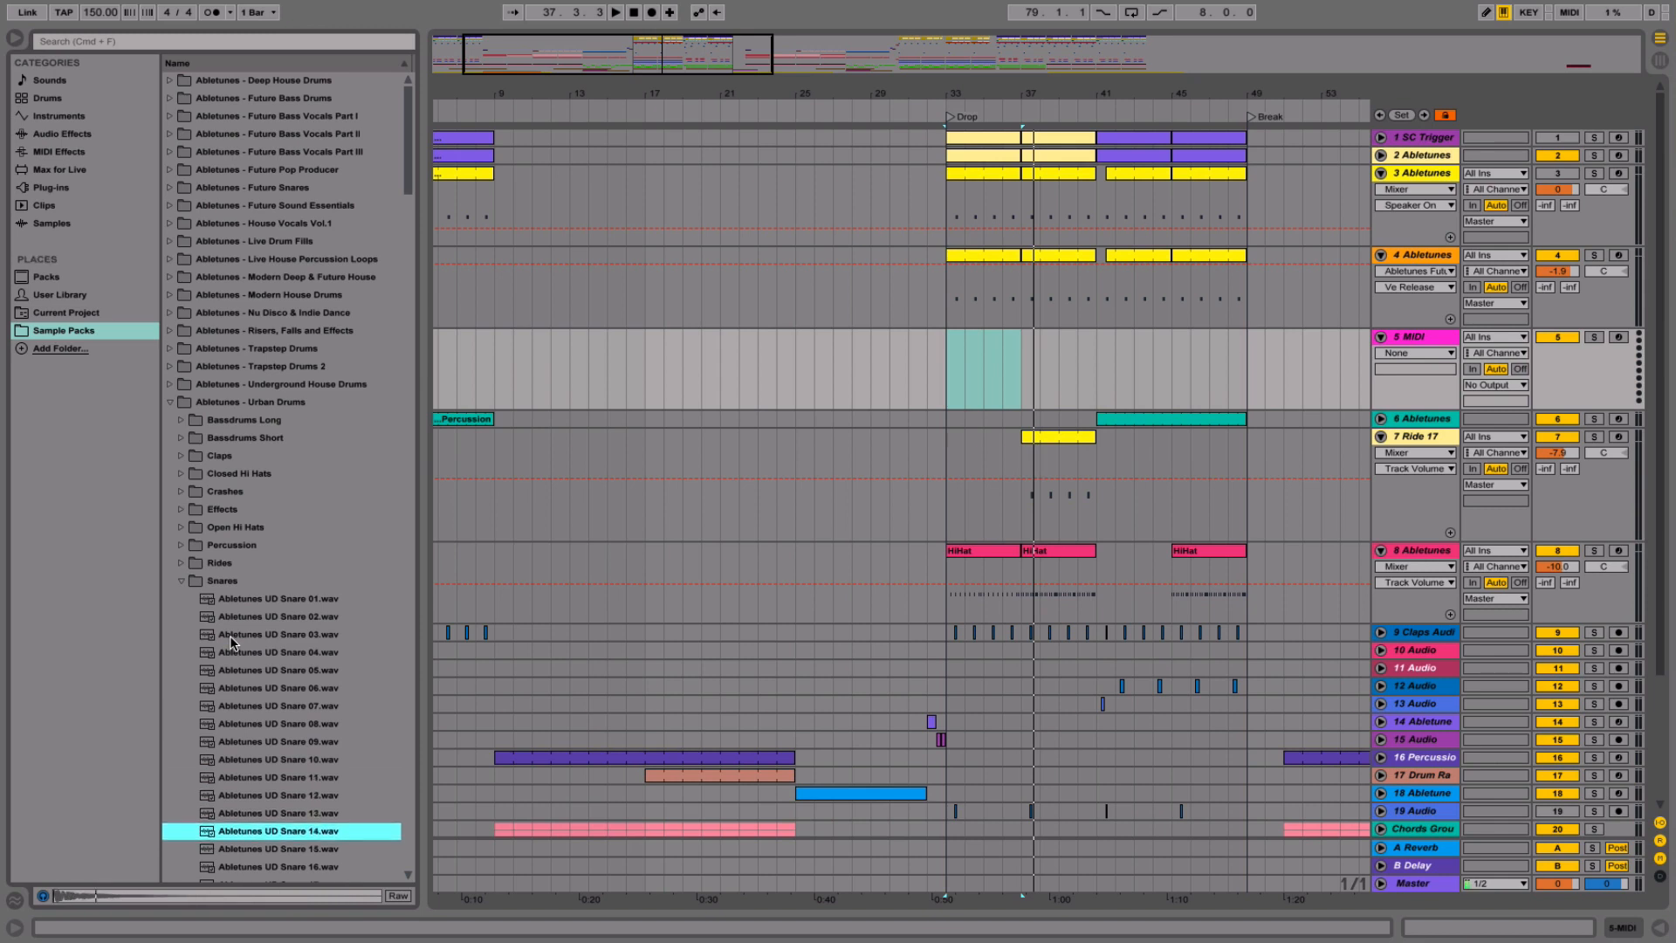
{"action": "key", "text": "Up"}
{"action": "key", "text": "Down"}
{"action": "key", "text": "Down"}
{"action": "key", "text": "Down"}
{"action": "key", "text": "Up"}
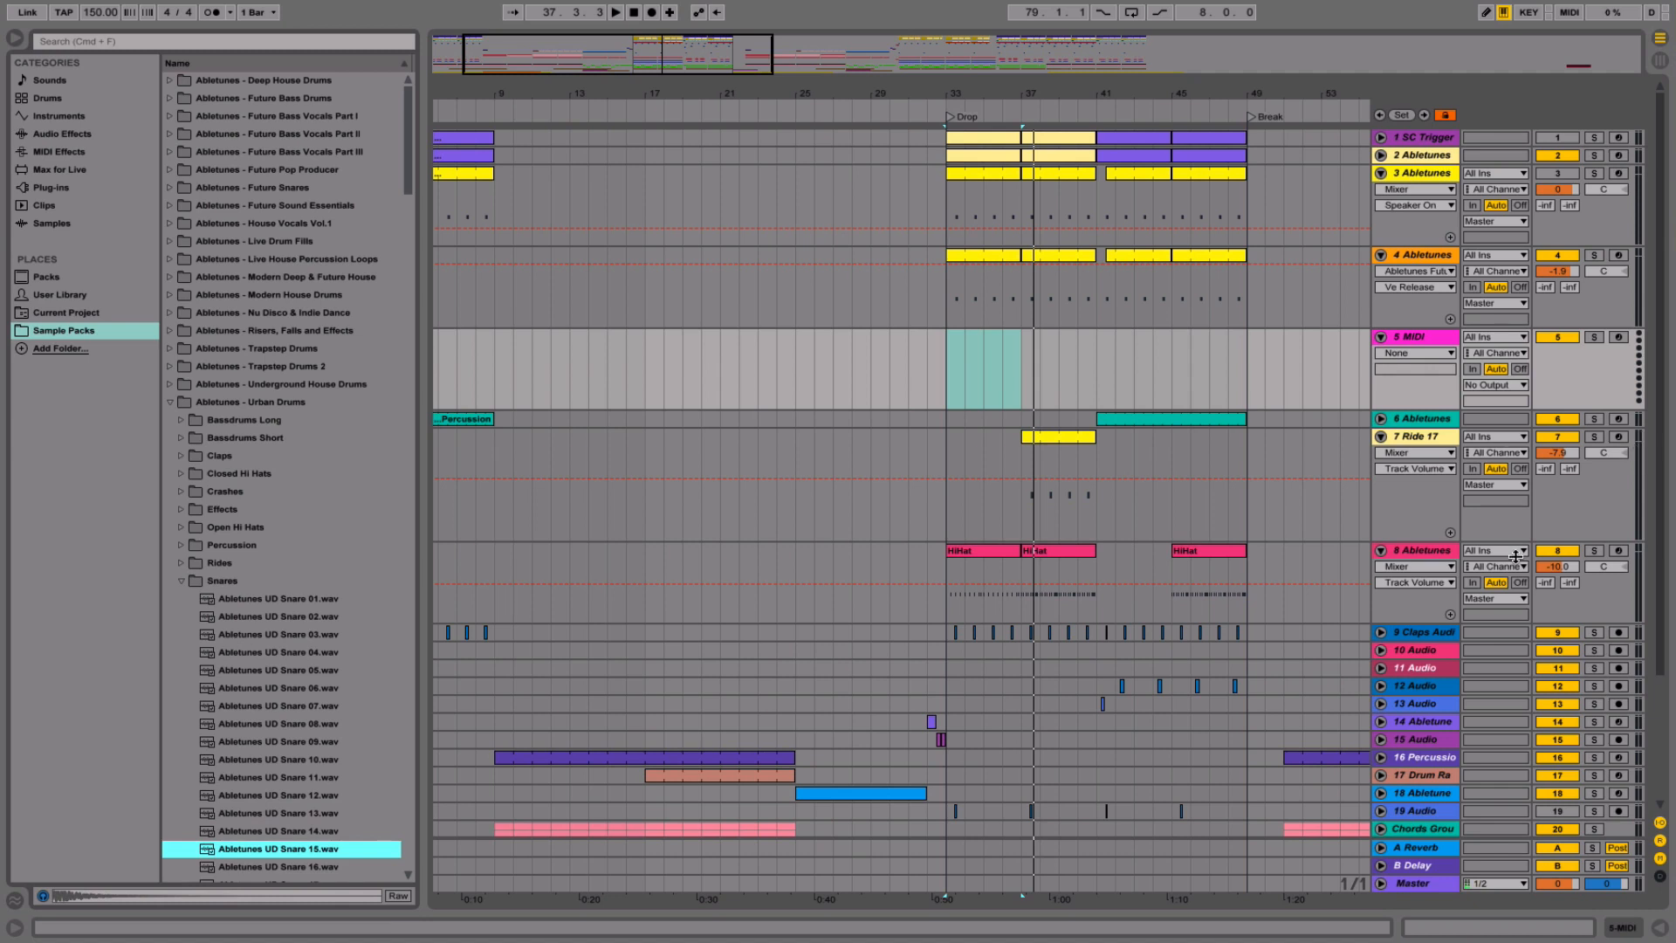
- Load Abletunes UD Snare 15.wav as the instrument of the new MIDI track 5
{"action": "double_click", "coordinate": [1430, 342]}
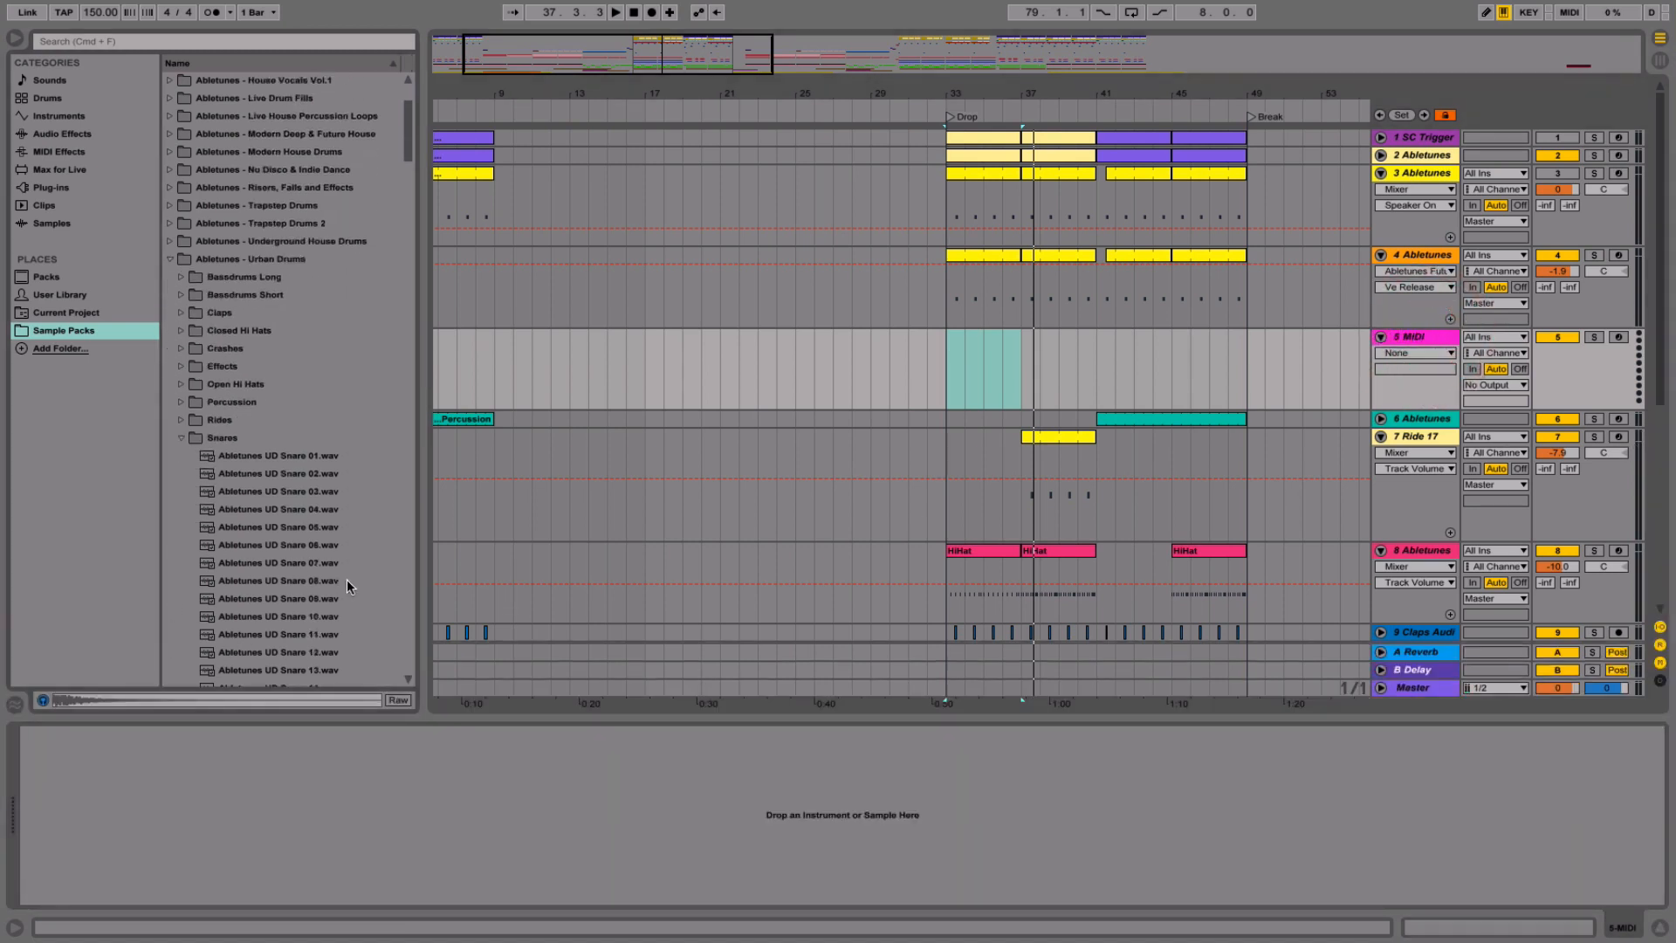
{"action": "scroll", "coordinate": [348, 578], "scroll_direction": "down", "scroll_amount": 5}
{"action": "left_click_drag", "start_coordinate": [281, 599], "coordinate": [437, 776]}
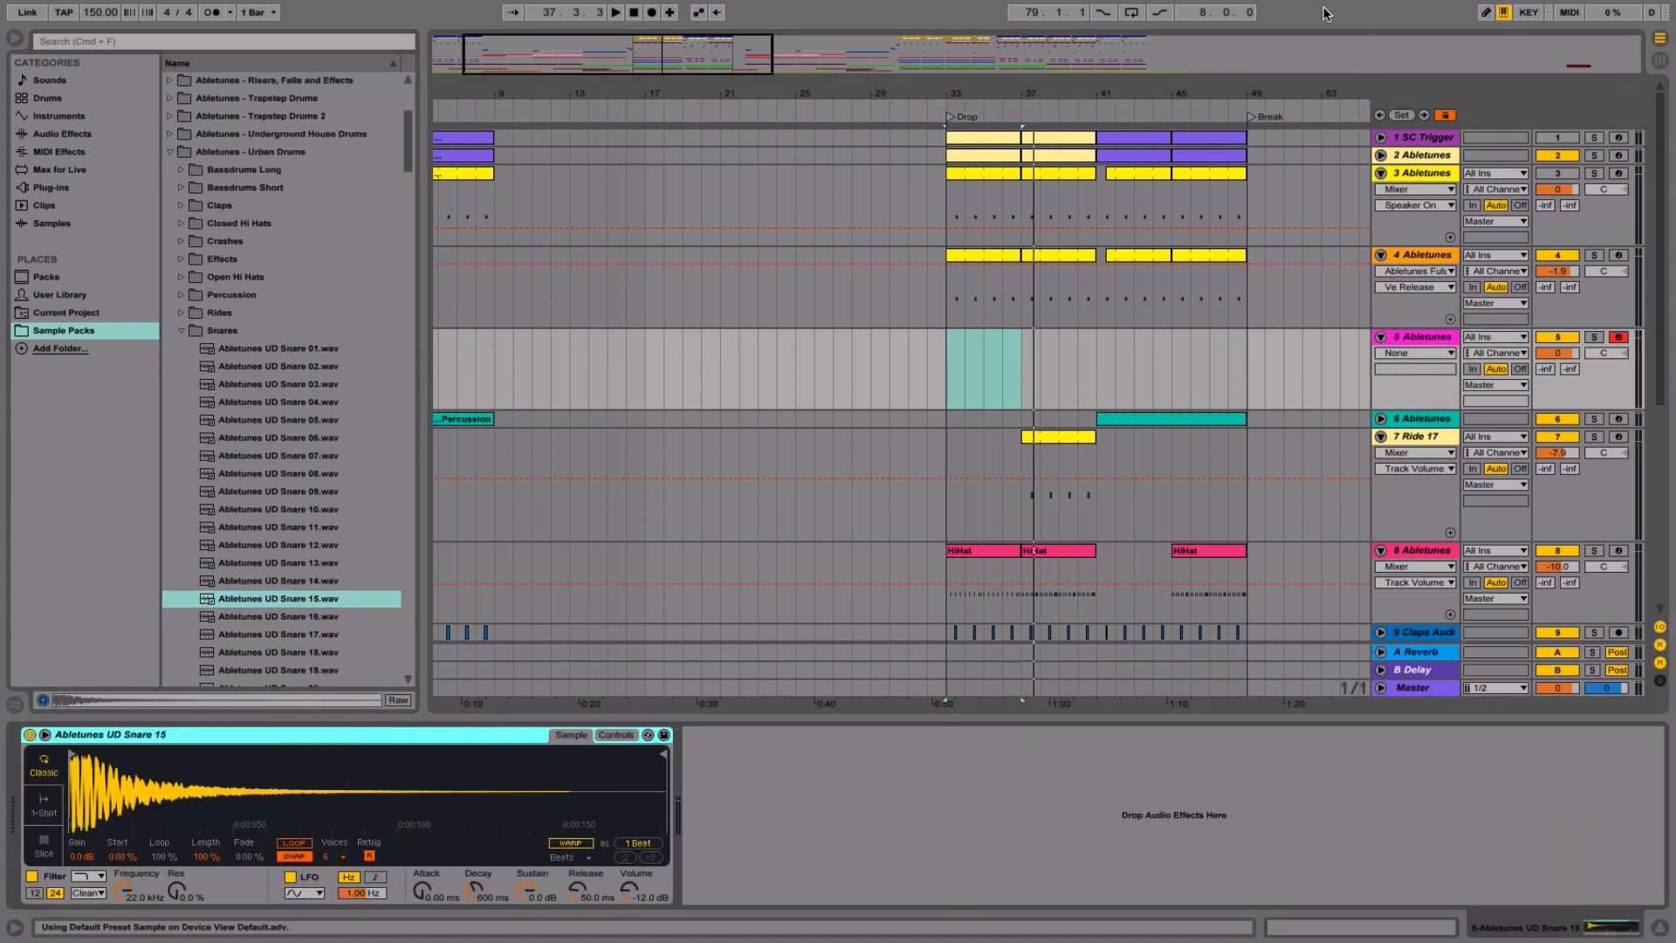
- Play into the first drop from 31.4.1 to judge where the new snare on track 5 fits
{"action": "left_click_drag", "start_coordinate": [1004, 103], "coordinate": [1004, 148]}
{"action": "left_click", "coordinate": [633, 359]}
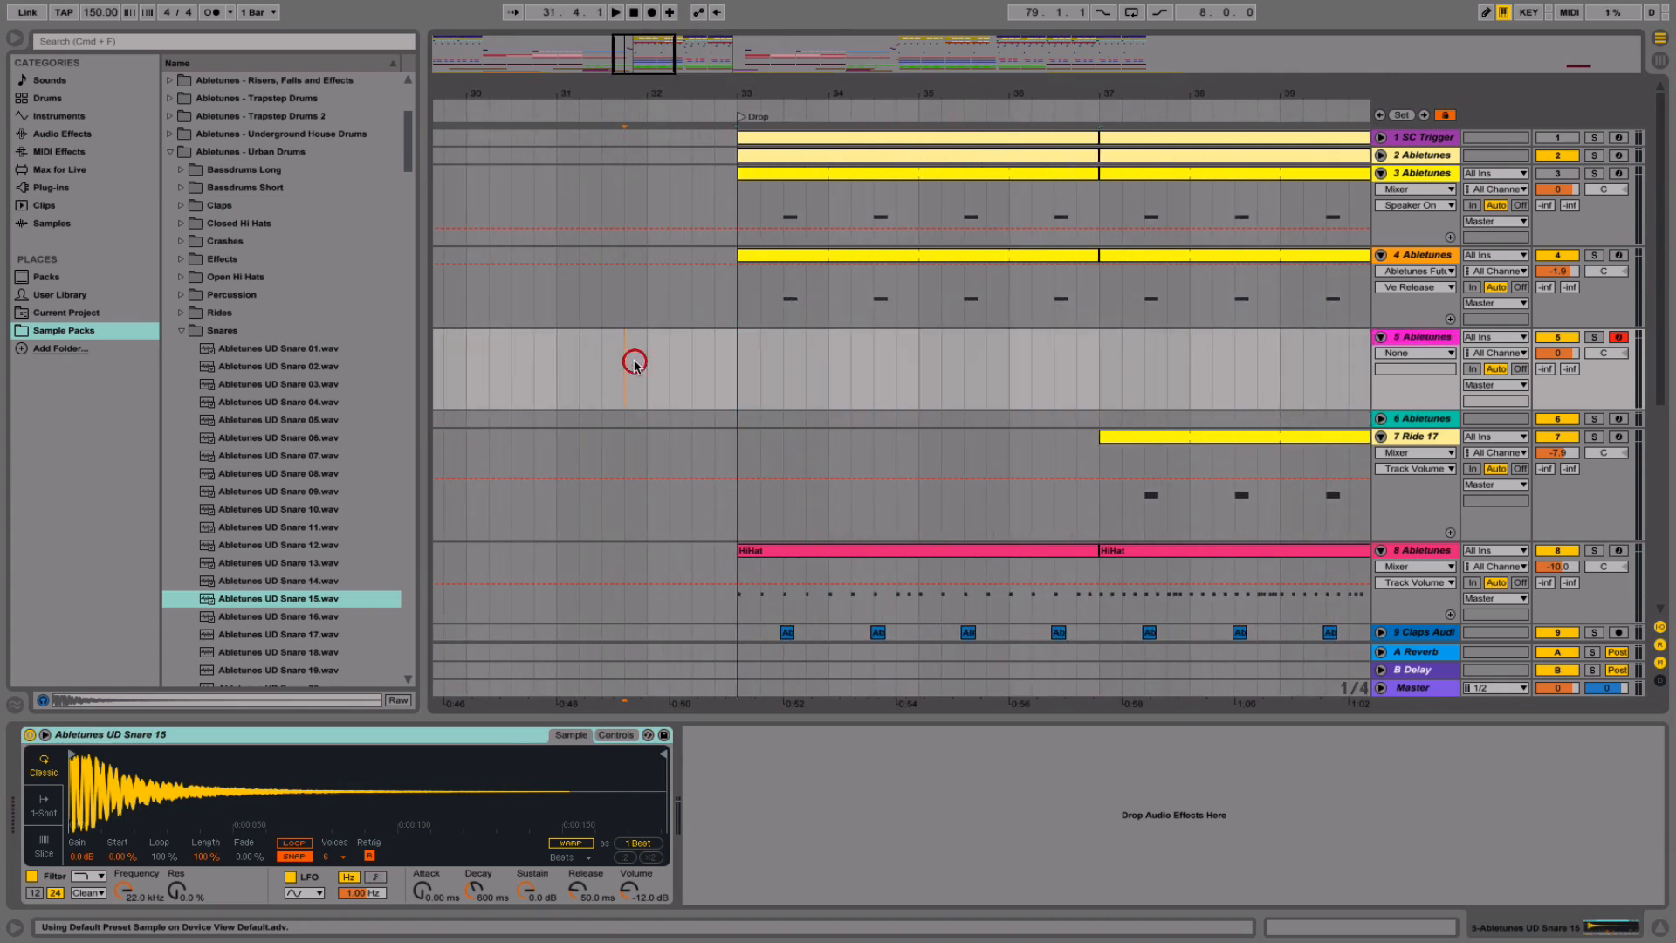
{"action": "key", "text": "space"}
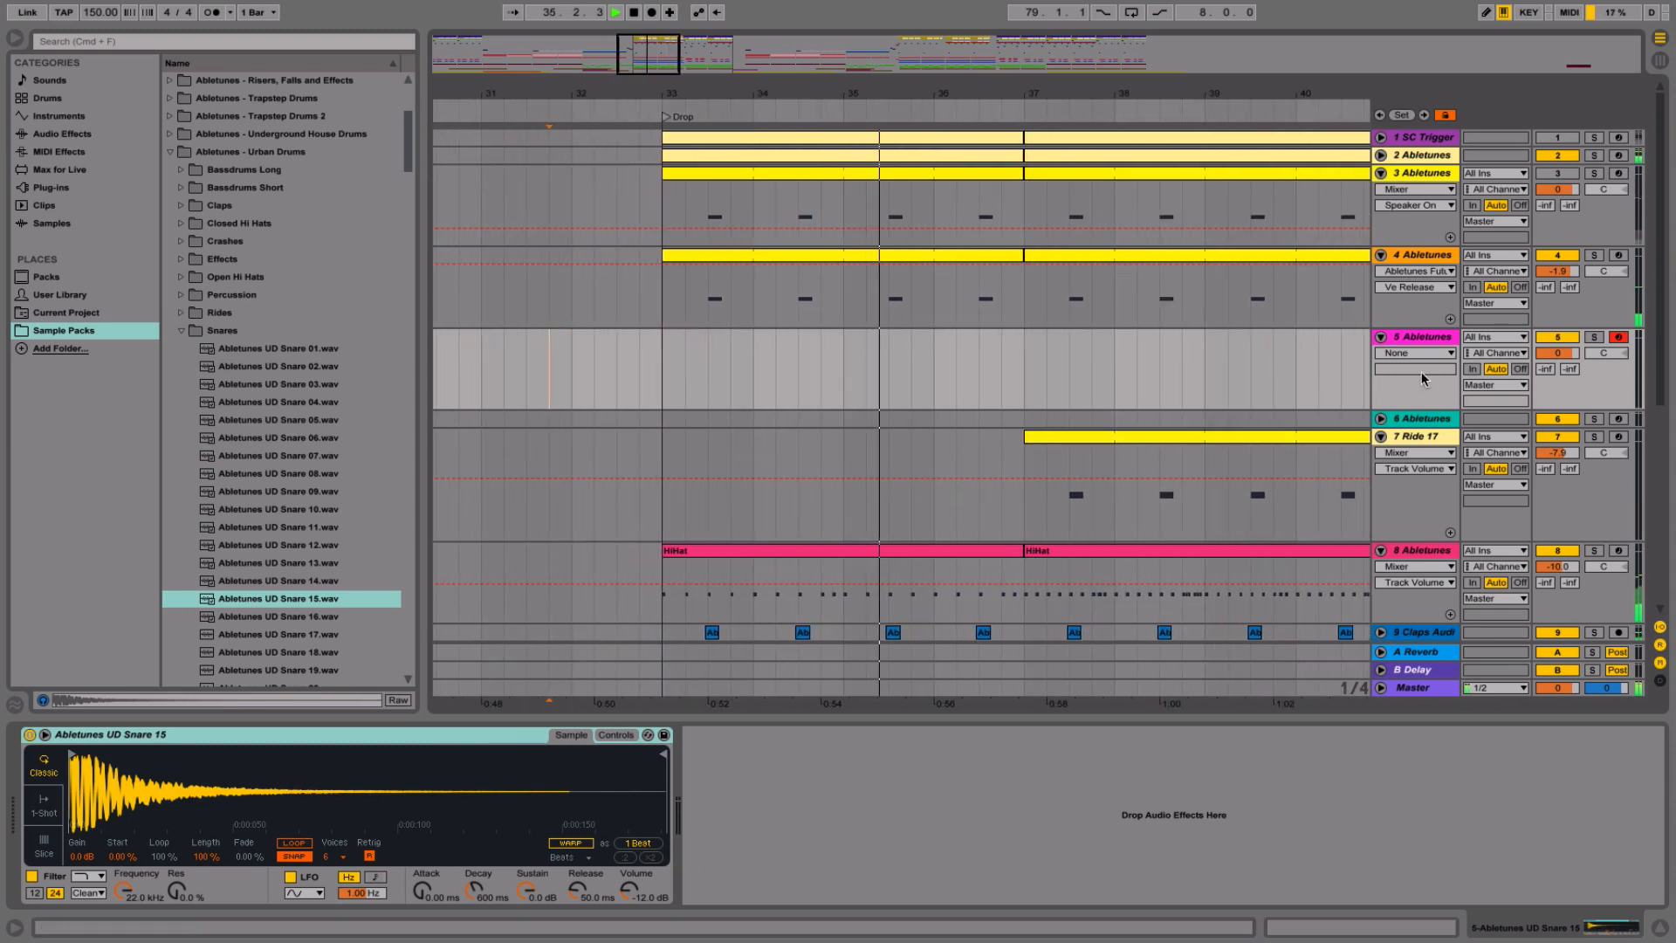
{"action": "left_click", "coordinate": [1429, 336]}
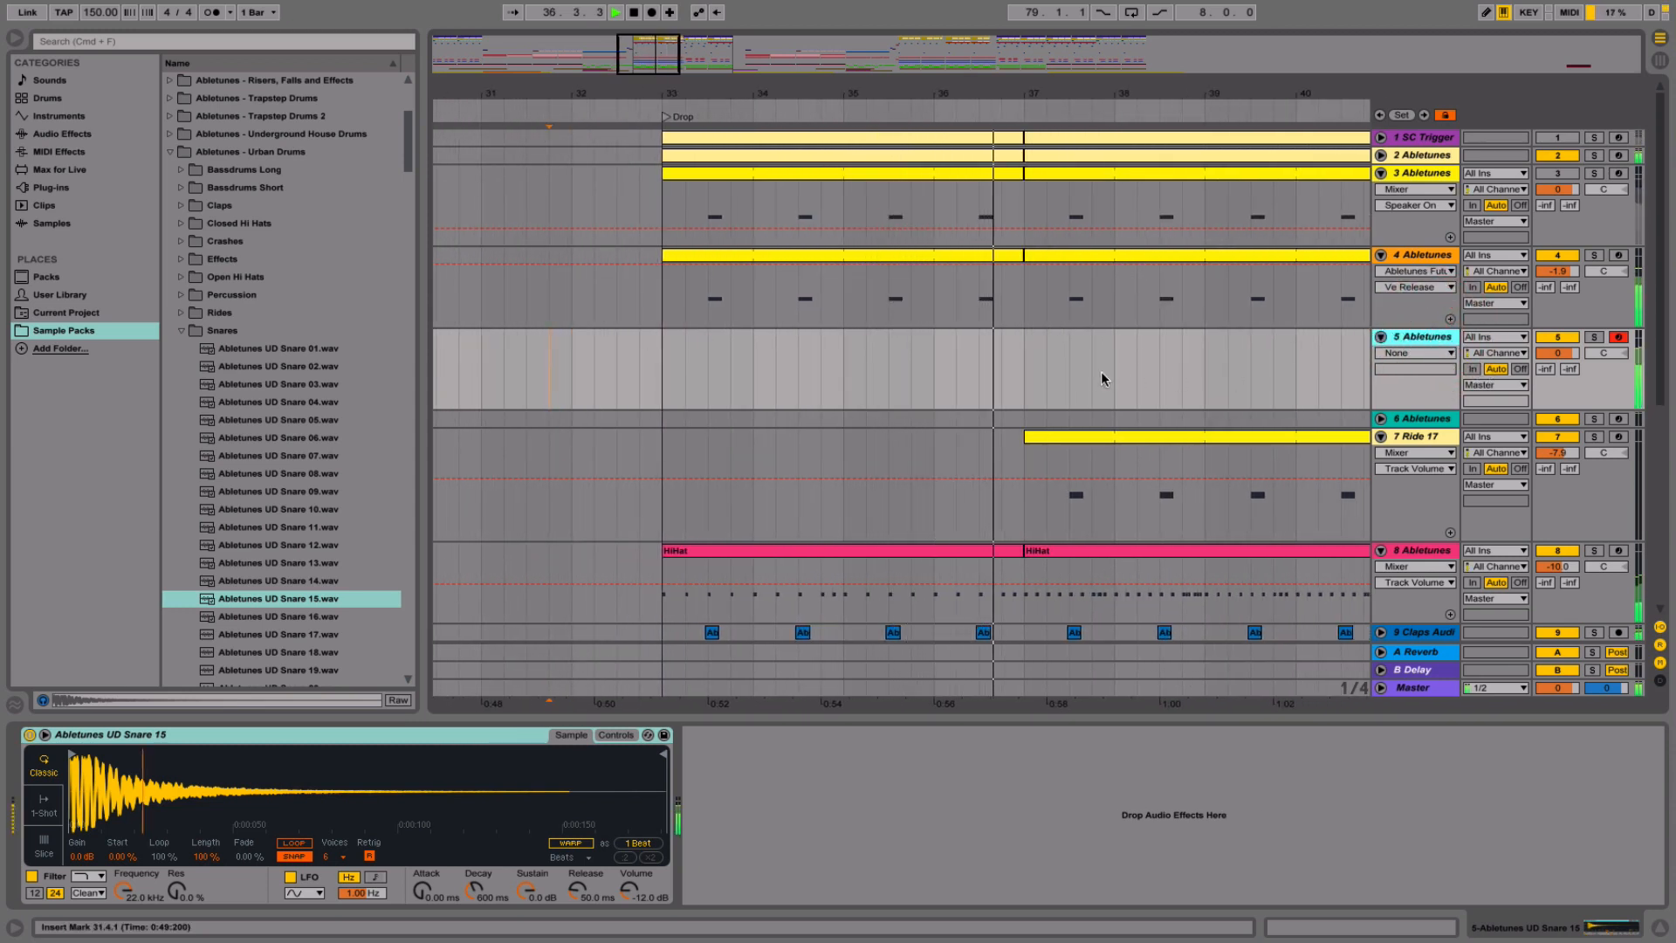
- Insert an empty half-bar MIDI clip on track 5 just before bar 37 and open it for note editing
{"action": "left_click_drag", "start_coordinate": [999, 363], "coordinate": [1025, 353]}
{"action": "key", "text": "space"}
{"action": "right_click", "coordinate": [1007, 336]}
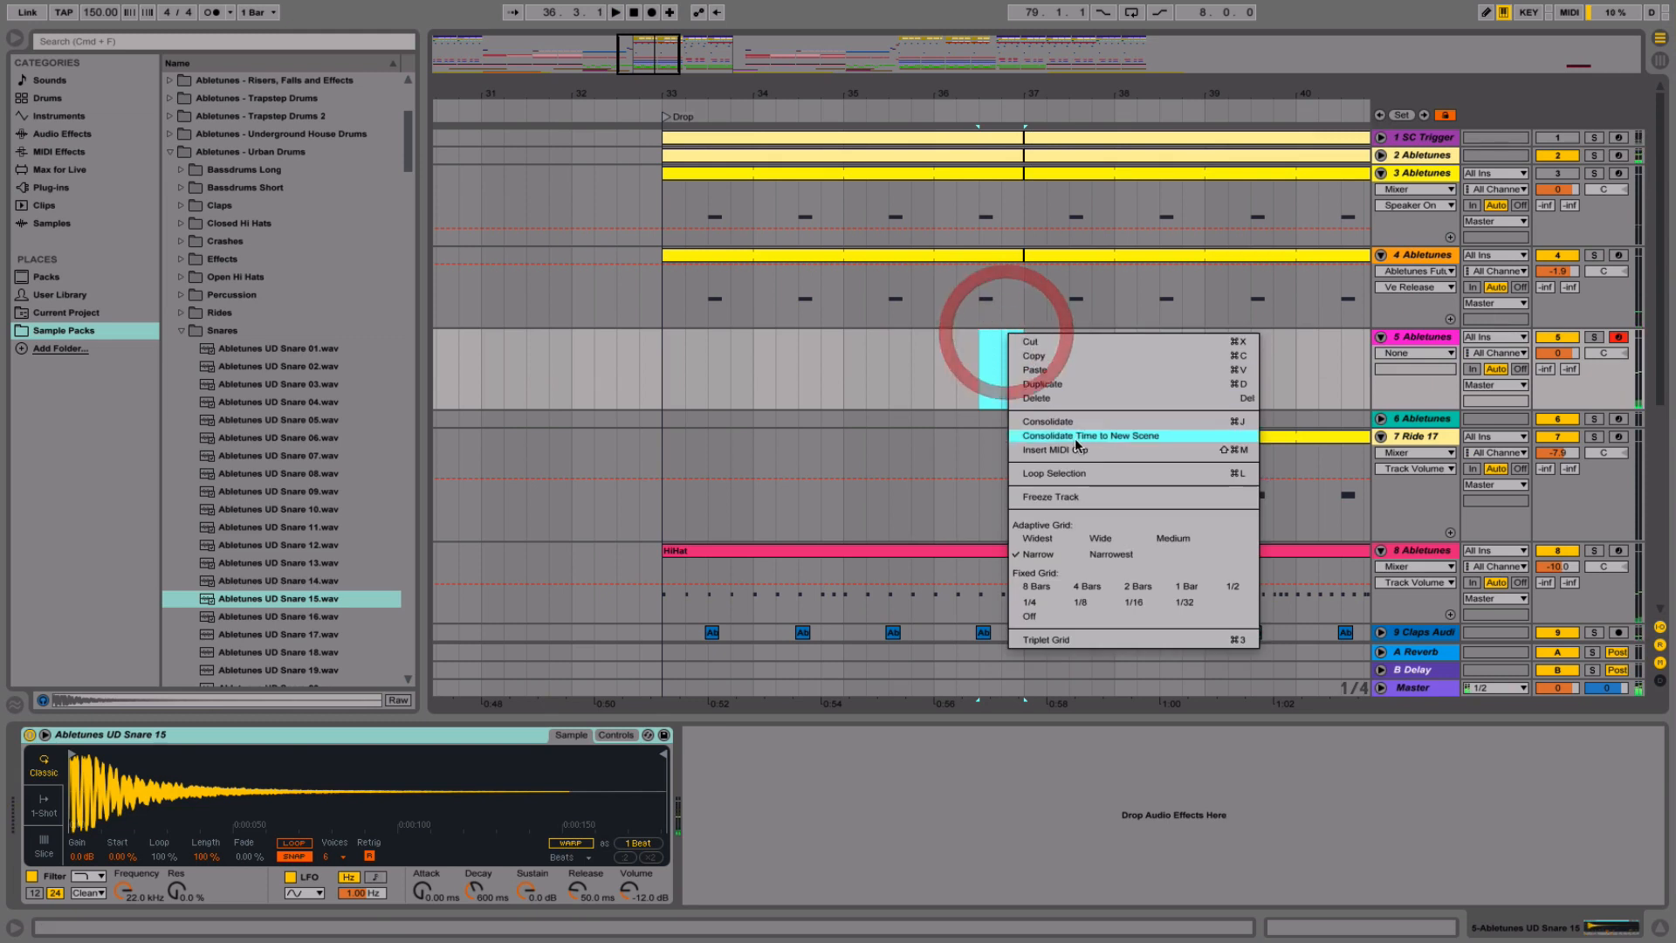
{"action": "left_click", "coordinate": [1082, 438]}
{"action": "left_click", "coordinate": [1074, 448]}
{"action": "left_click", "coordinate": [1004, 337]}
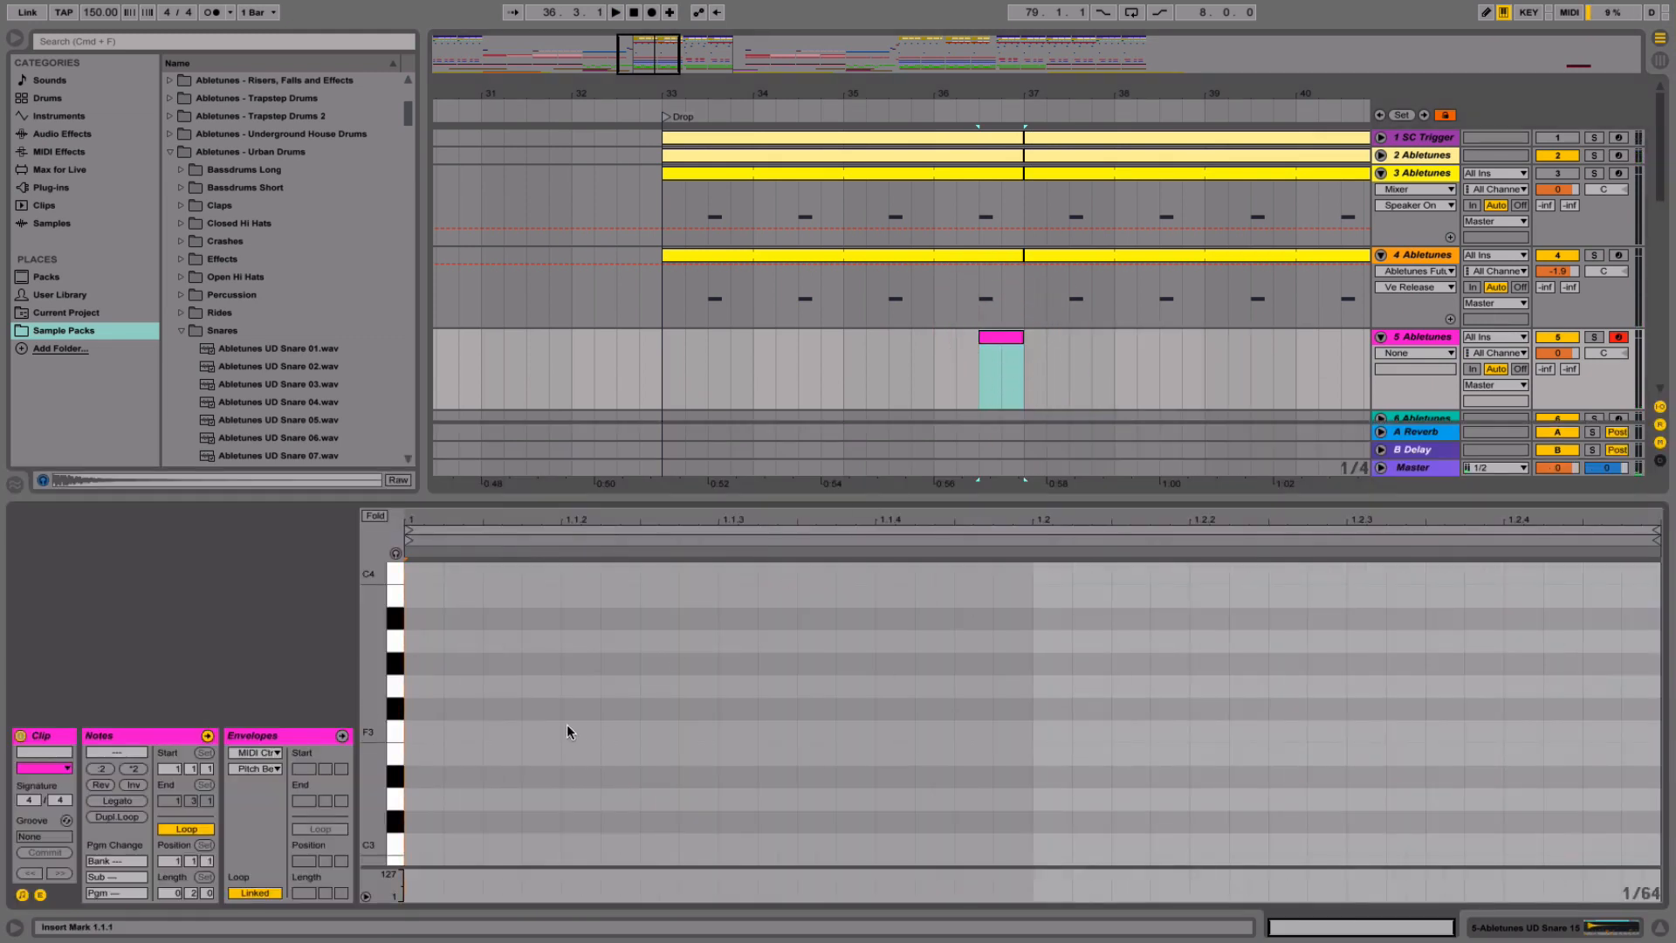
- Draw four 1/32 C3 notes from 1.1.3 to 1.2 in the new snare clip and play them
{"action": "scroll", "coordinate": [454, 773], "scroll_direction": "down", "scroll_amount": 3}
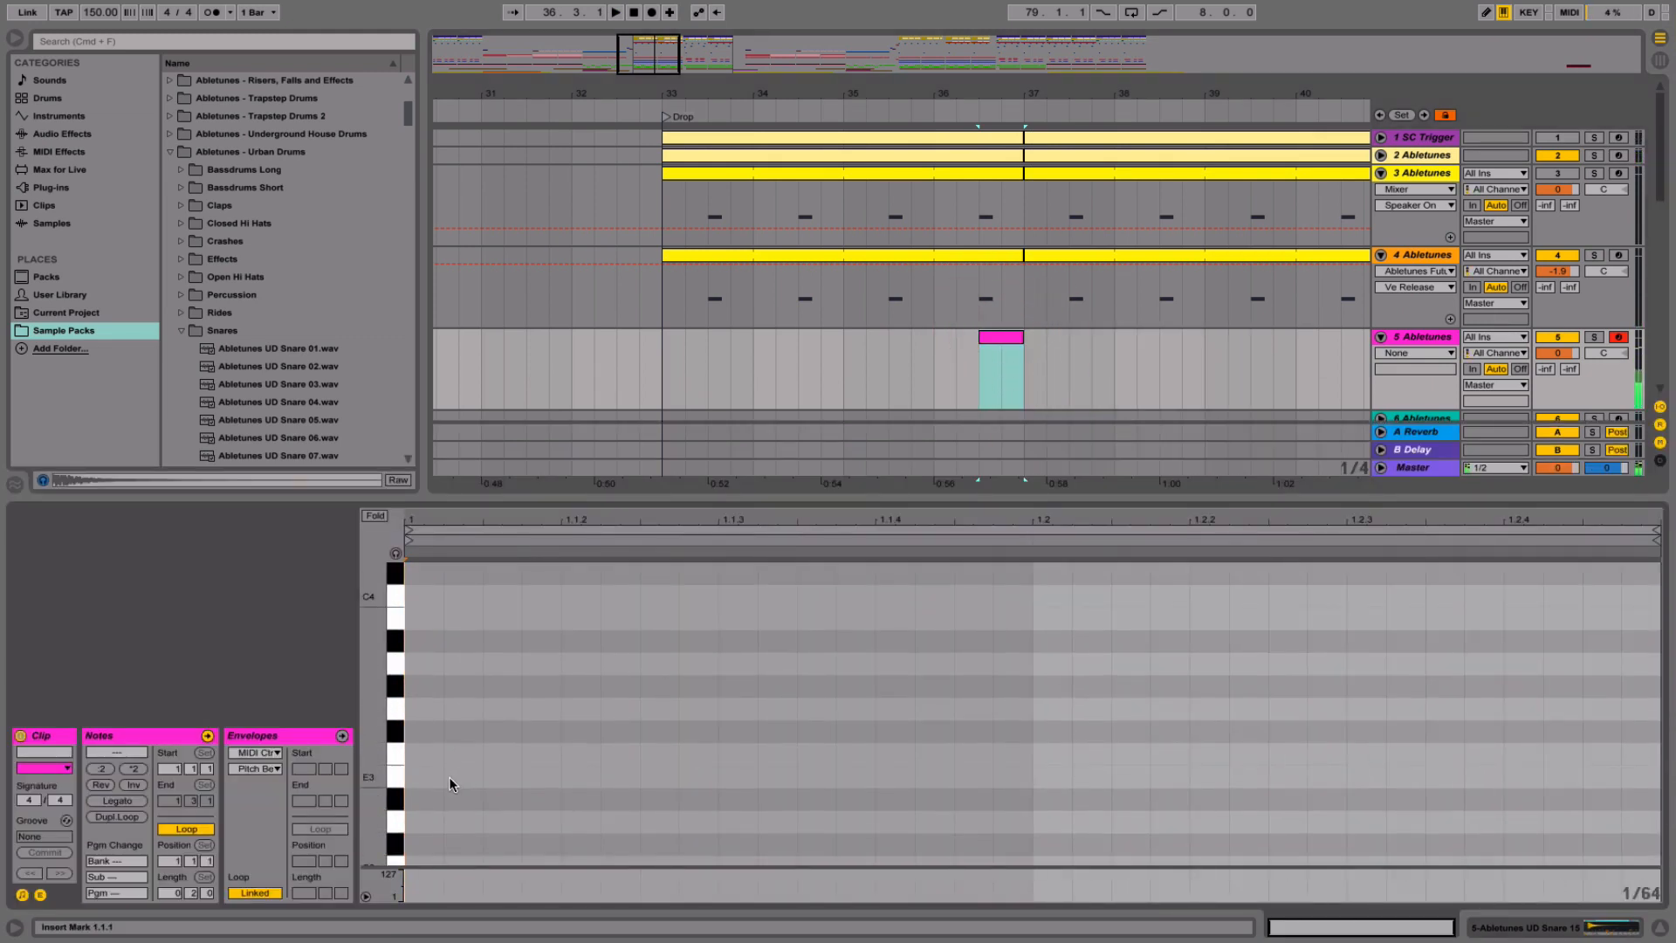
{"action": "key", "text": "super+b"}
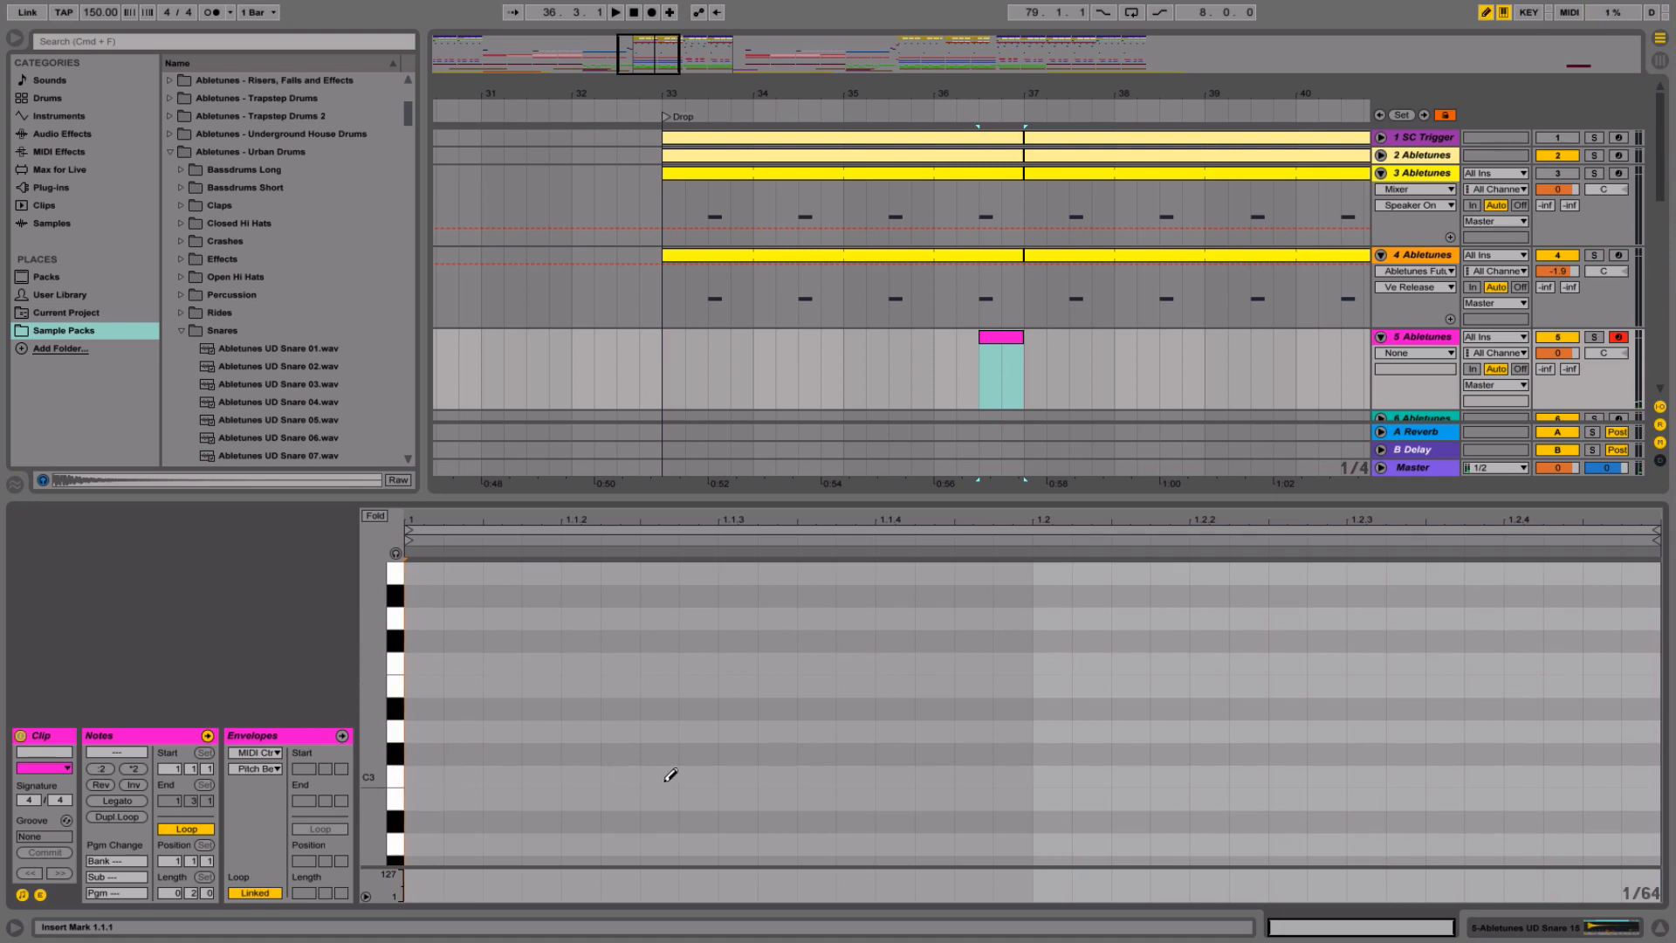
{"action": "key", "text": "super+2"}
{"action": "left_click_drag", "start_coordinate": [750, 774], "coordinate": [1059, 766]}
{"action": "key", "text": "space"}
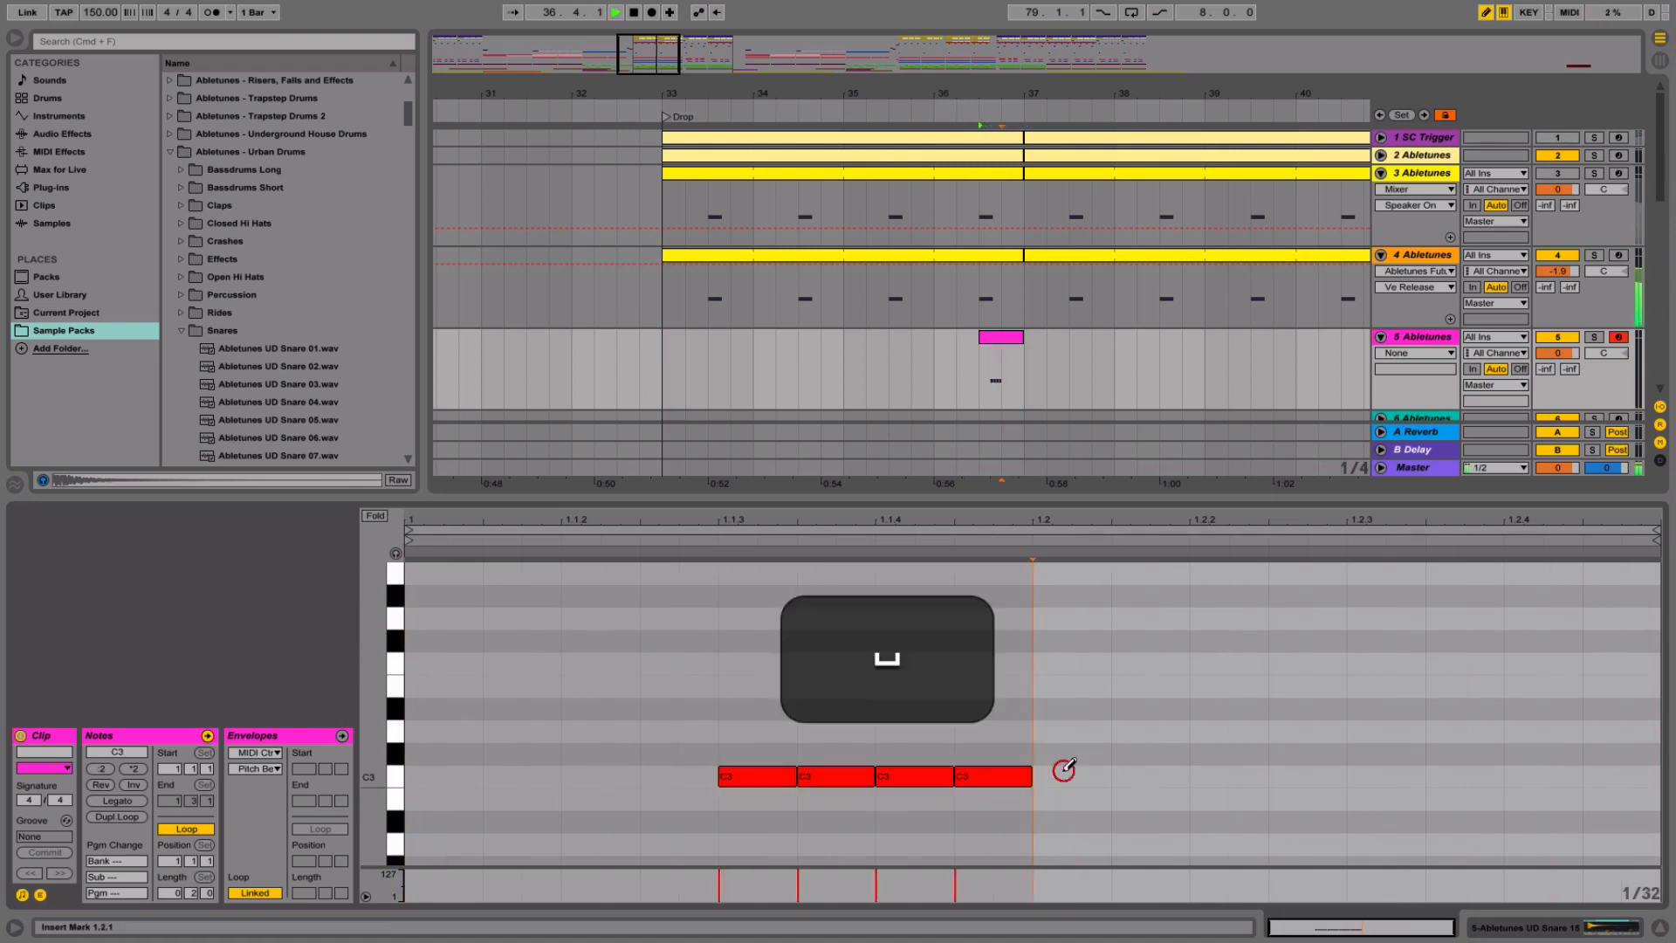
{"action": "key", "text": "space"}
- Switch to the triplet grid and redraw the notes from 1.1.3 to 1.2 as six 1/32 triplet C3 notes
{"action": "key", "text": "super+3"}
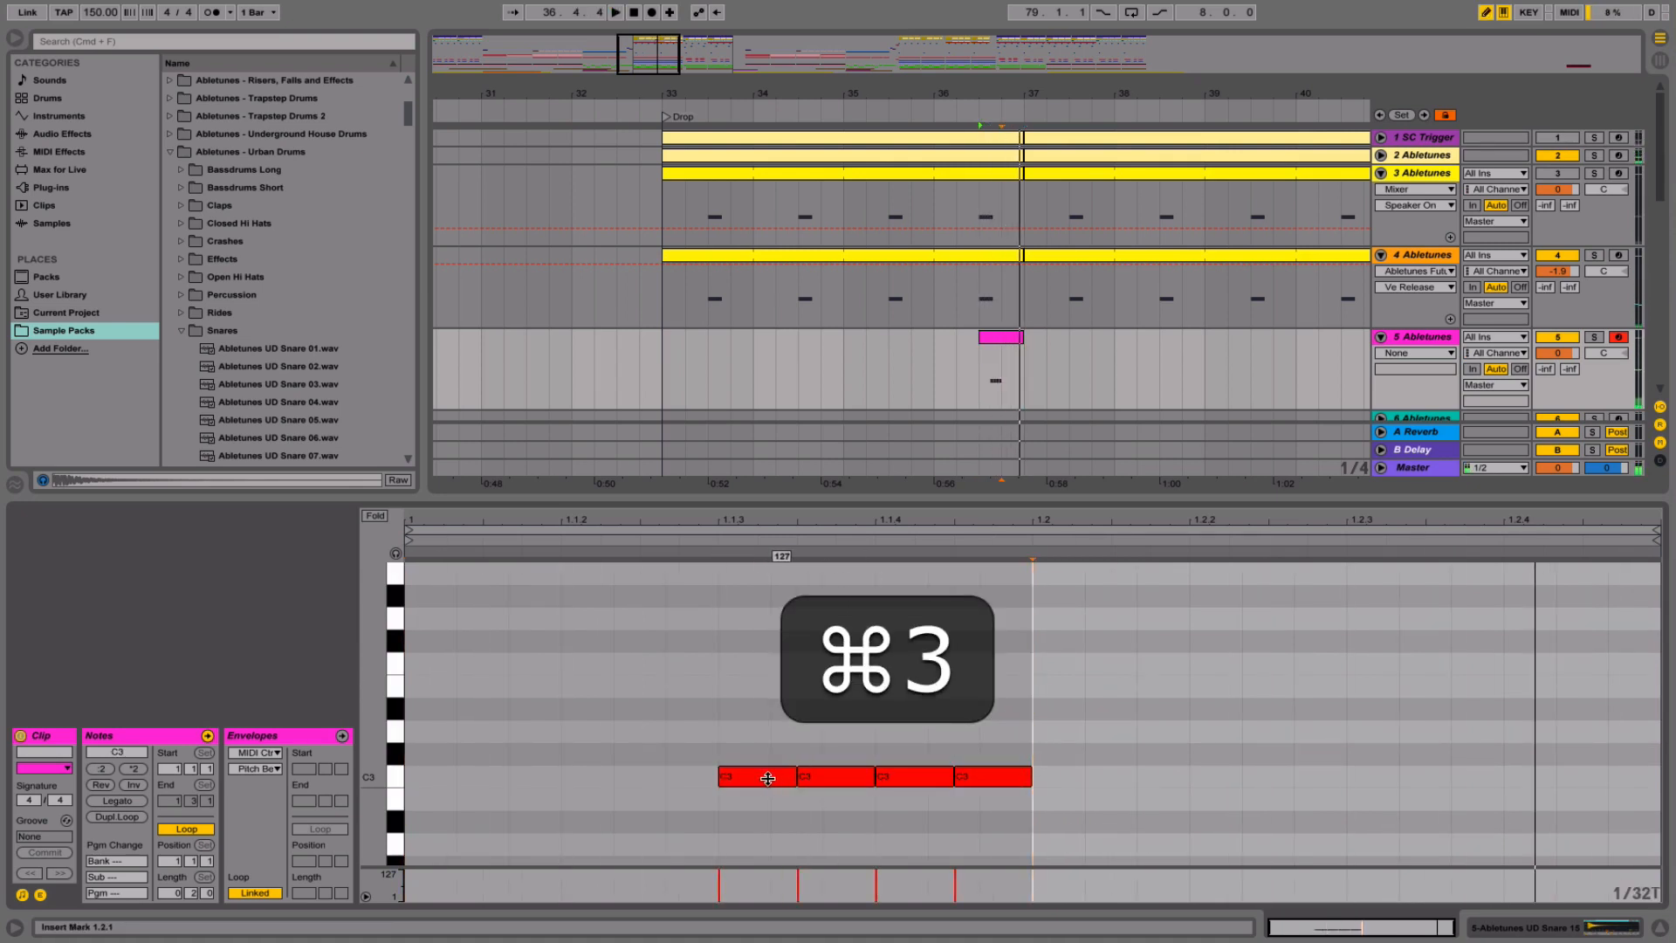
{"action": "left_click_drag", "start_coordinate": [755, 773], "coordinate": [967, 772]}
{"action": "key", "text": "space"}
{"action": "key", "text": "space"}
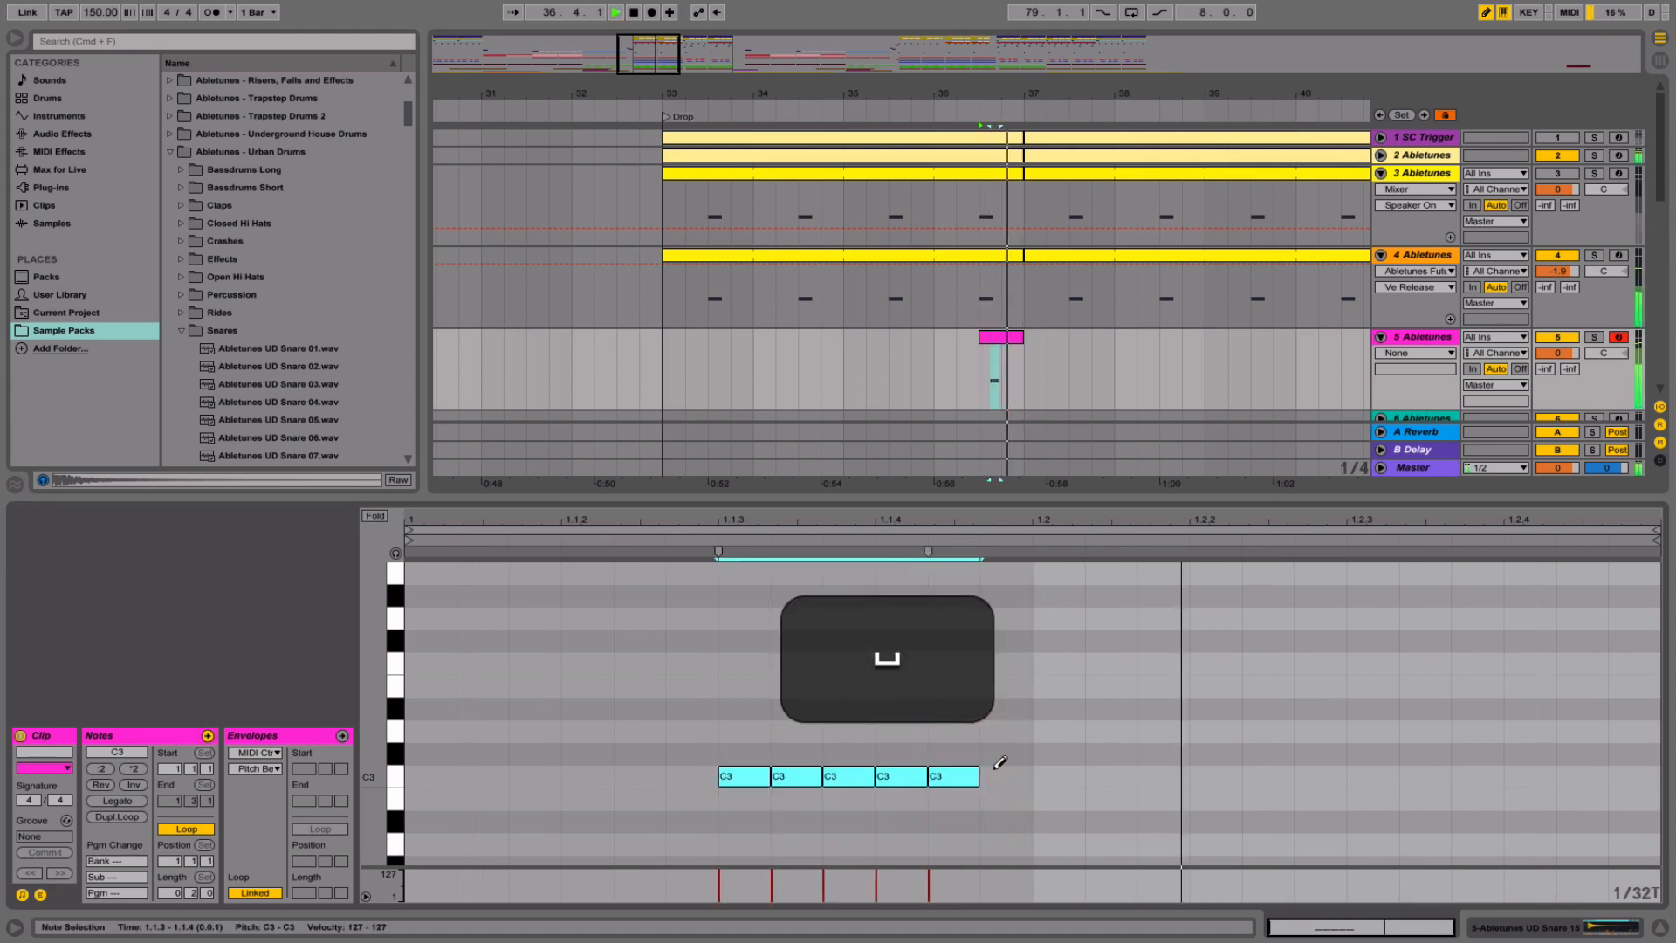
{"action": "left_click", "coordinate": [996, 773]}
- Draw six more 1/32 triplet C3 notes from 1.2.3 to the clip's end and set track 5's volume to -6.7 dB
{"action": "left_click_drag", "start_coordinate": [1374, 772], "coordinate": [1617, 767]}
{"action": "key", "text": "space"}
{"action": "left_click_drag", "start_coordinate": [1557, 352], "coordinate": [1569, 358]}
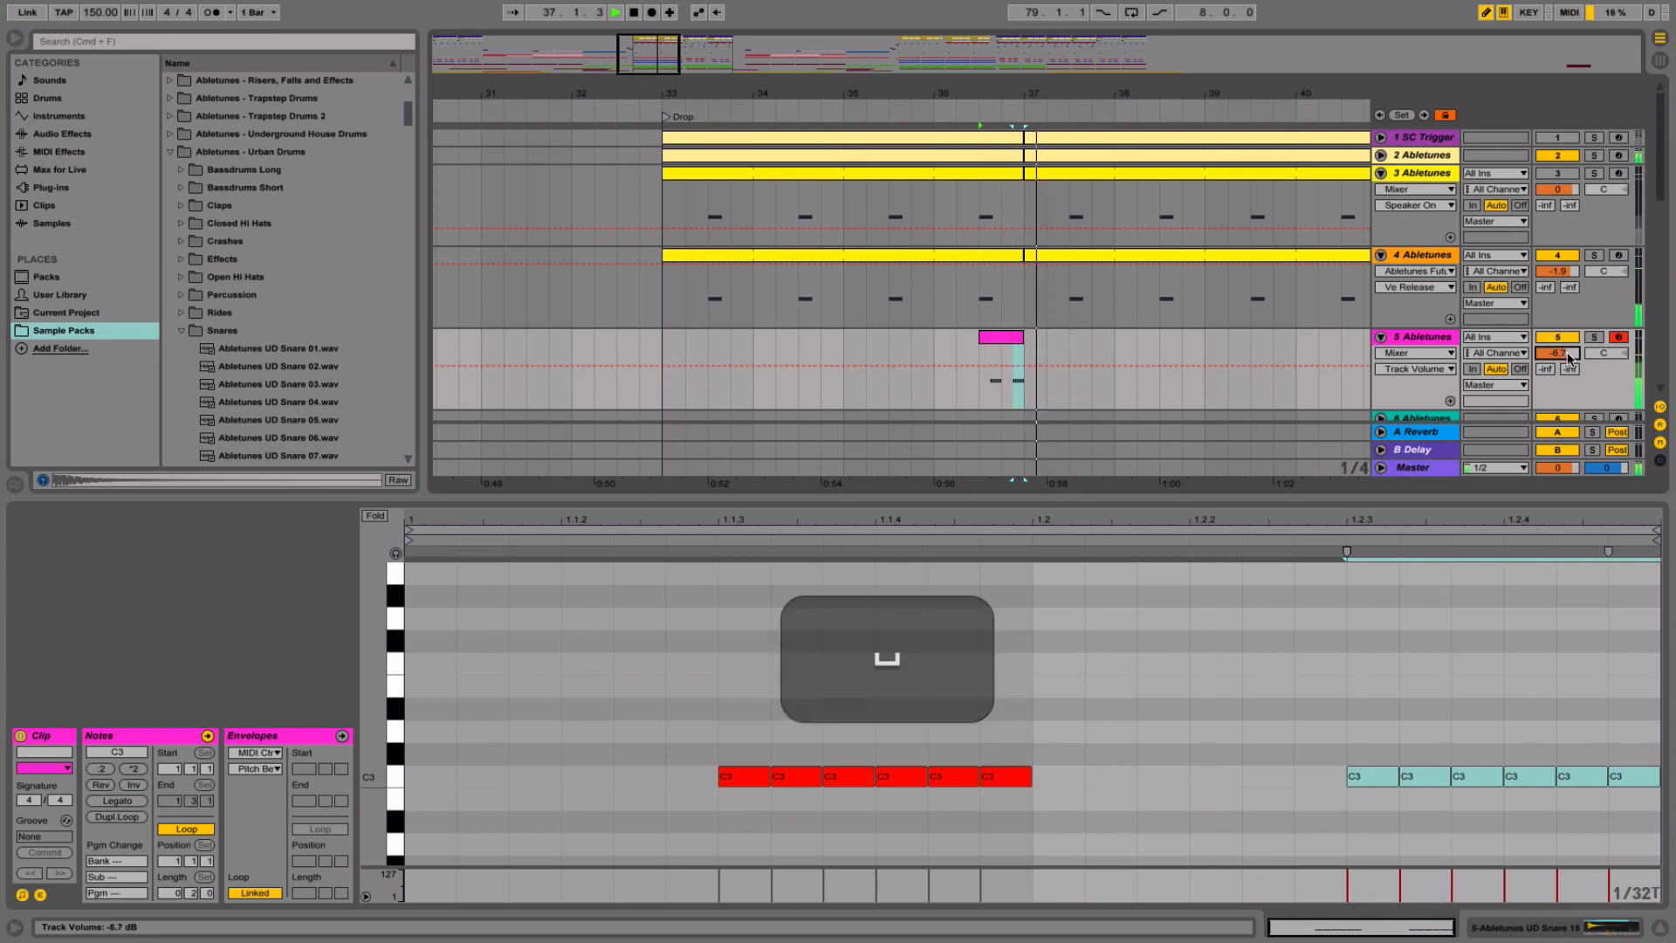
{"action": "key", "text": "super+space"}
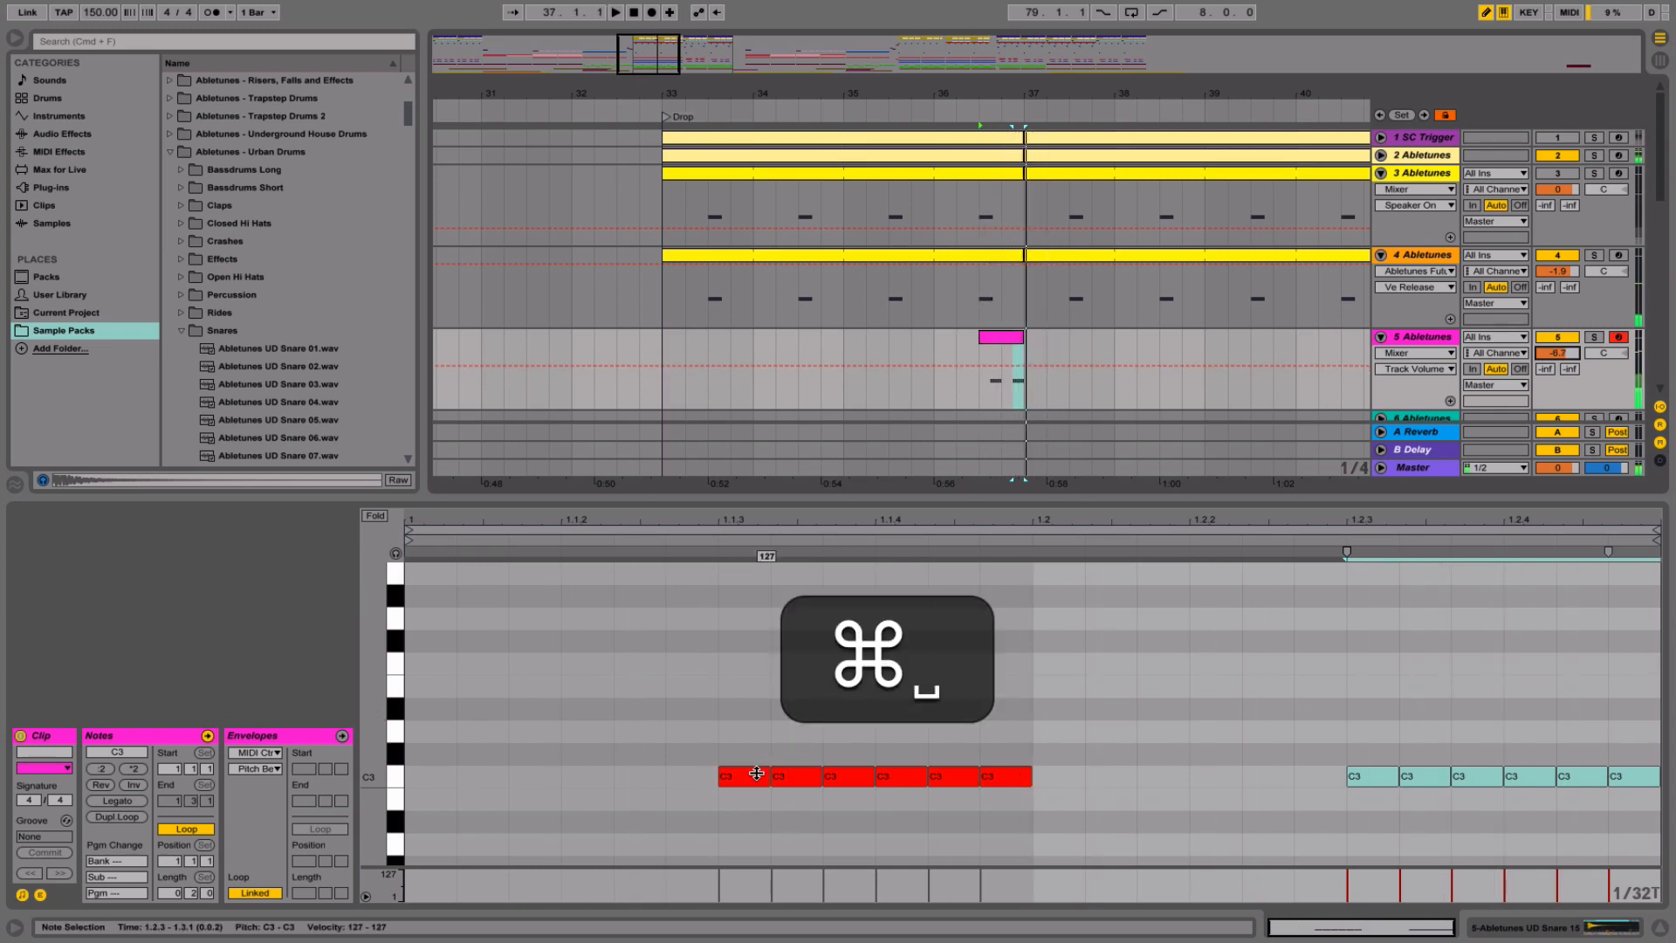
- Replace the triplets between 1.1.3 and 1.2 with four straight 1/32 C3 notes and listen to the fill
{"action": "key", "text": "super+3"}
{"action": "left_click", "coordinate": [760, 772]}
{"action": "left_click", "coordinate": [758, 773]}
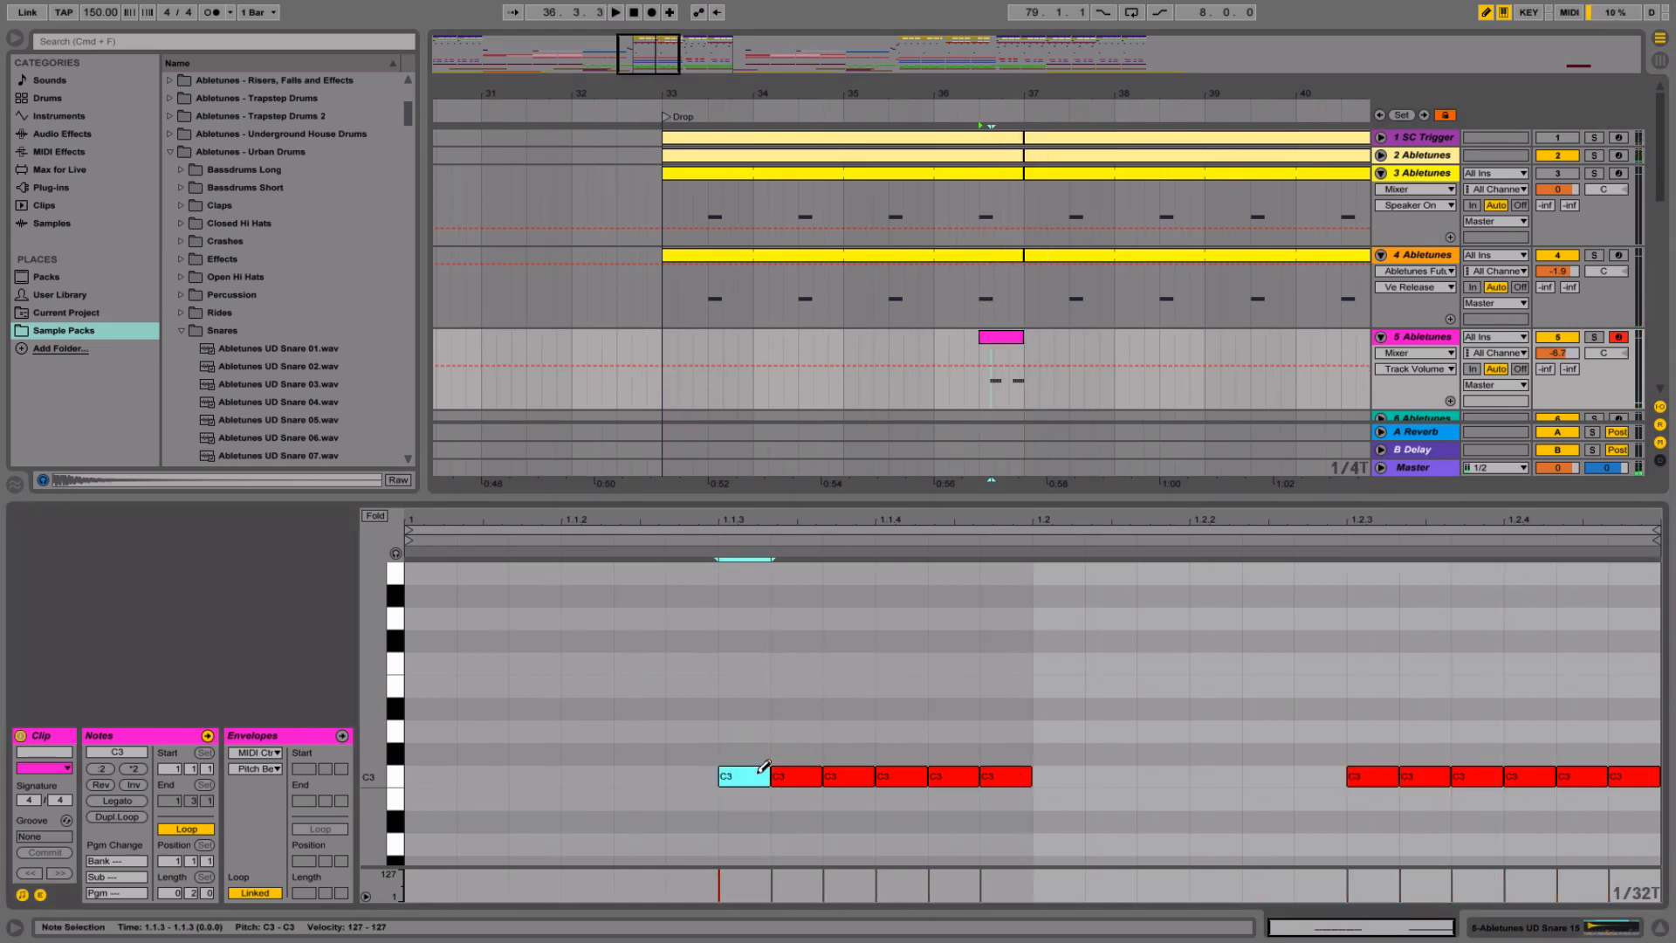
{"action": "key", "text": "super+3"}
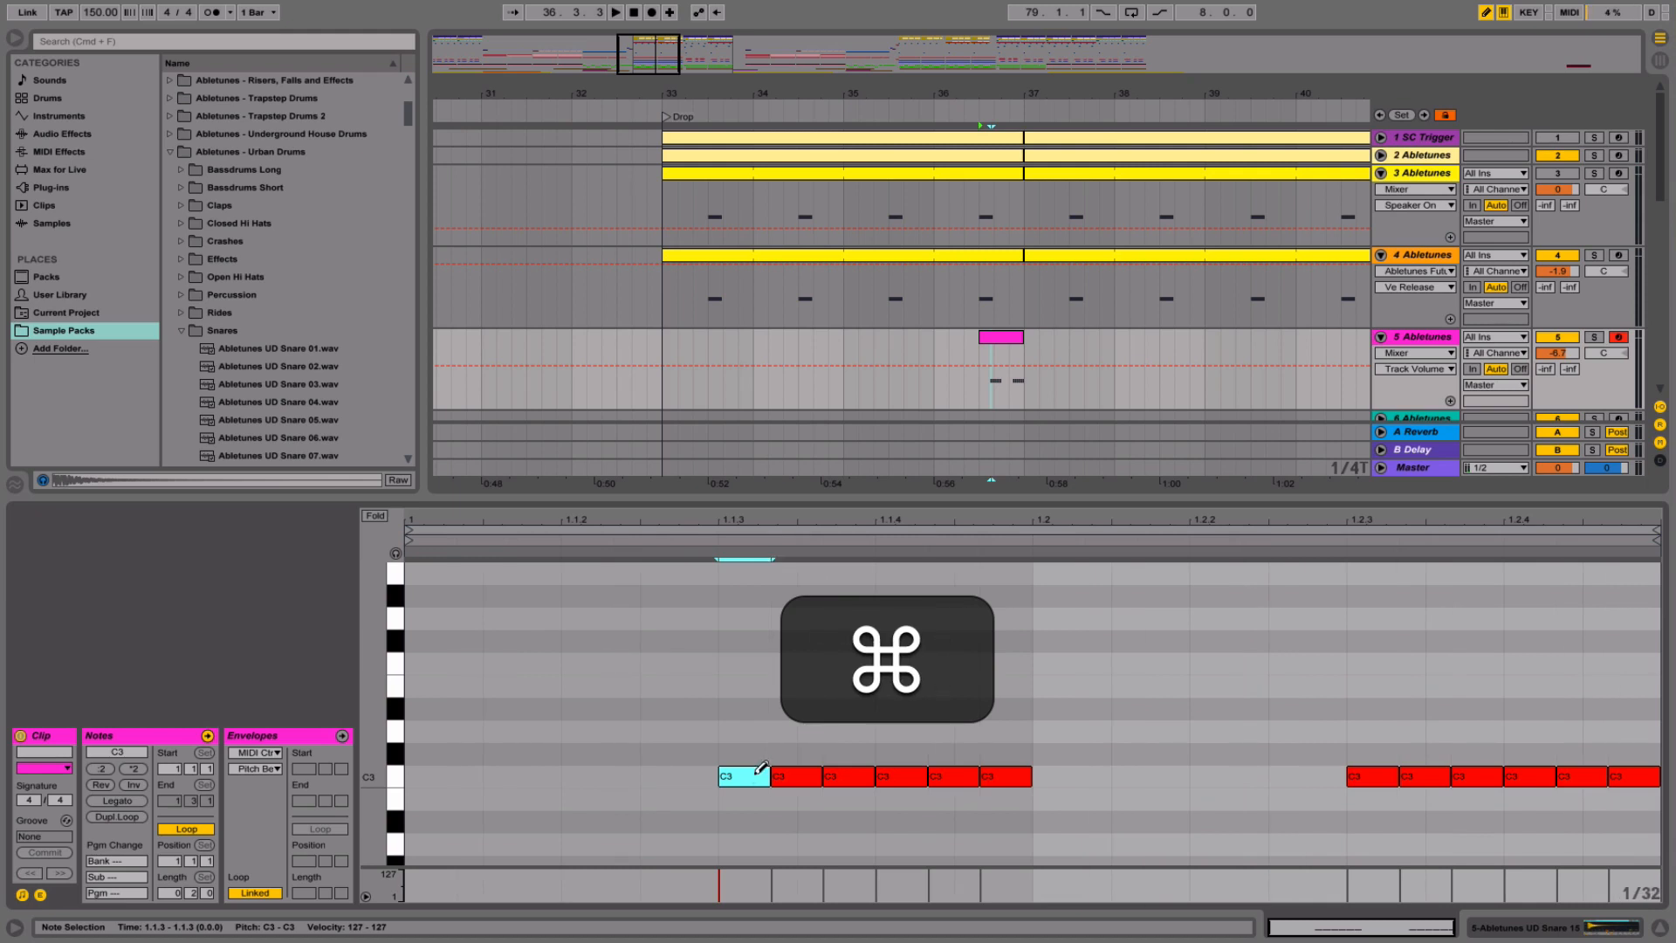
{"action": "left_click_drag", "start_coordinate": [749, 771], "coordinate": [1007, 771]}
{"action": "key", "text": "space"}
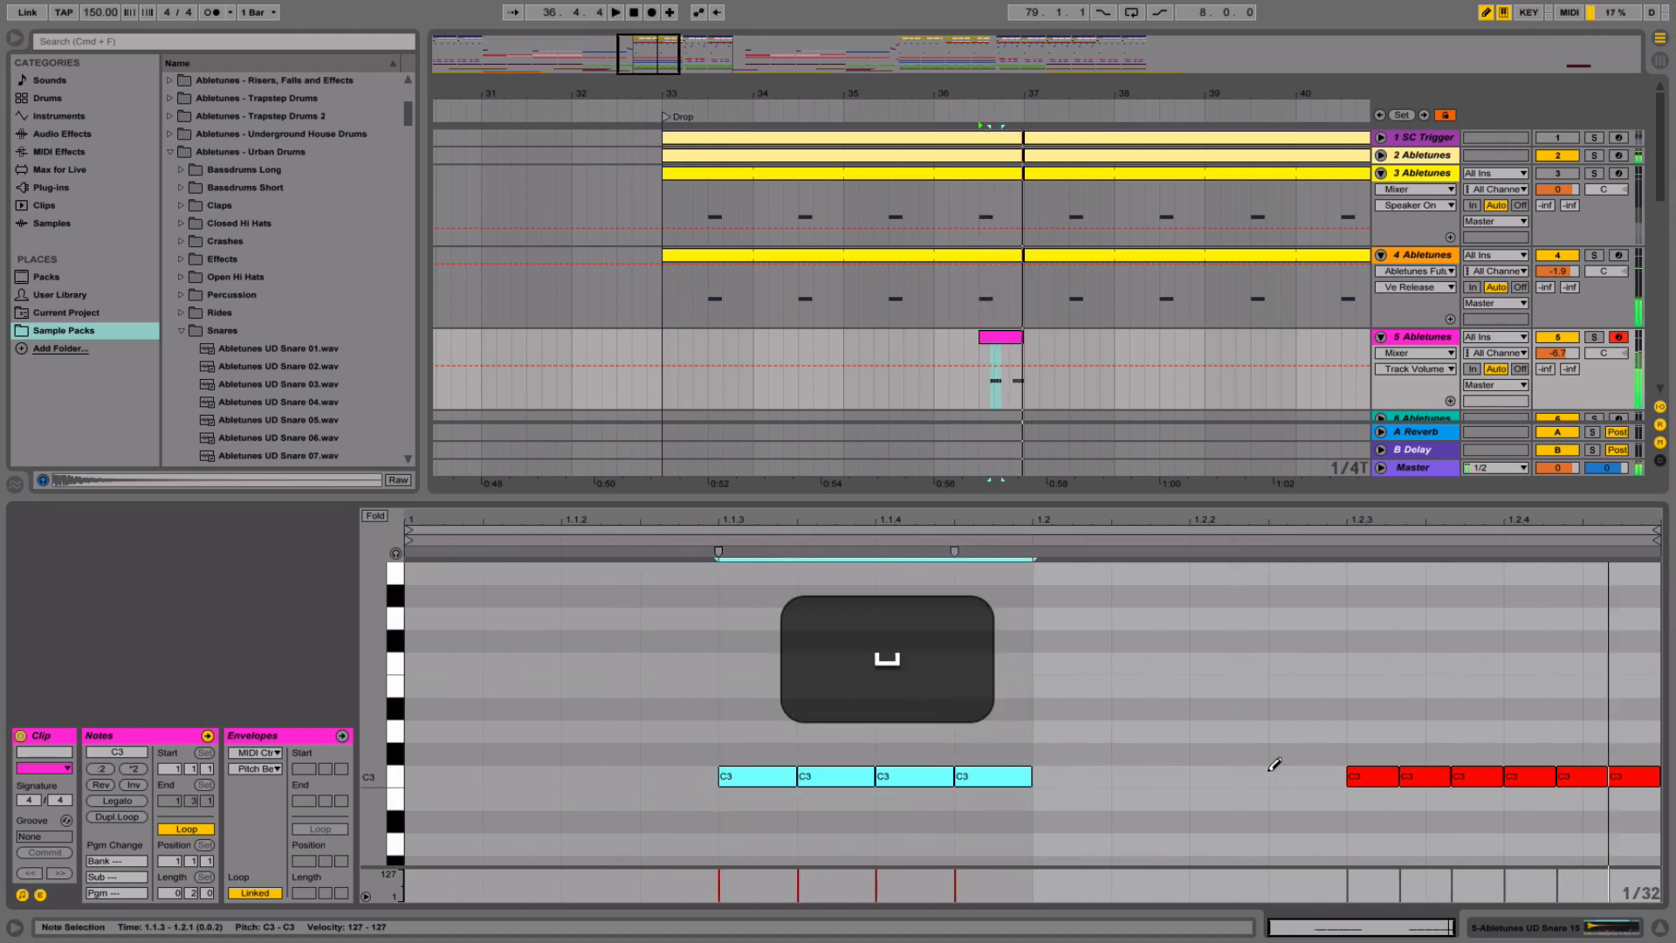
- Try eight 1/64 C3 notes between 1.1.3 and 1.2 in the snare fill and play the result
{"action": "key", "text": "super+1"}
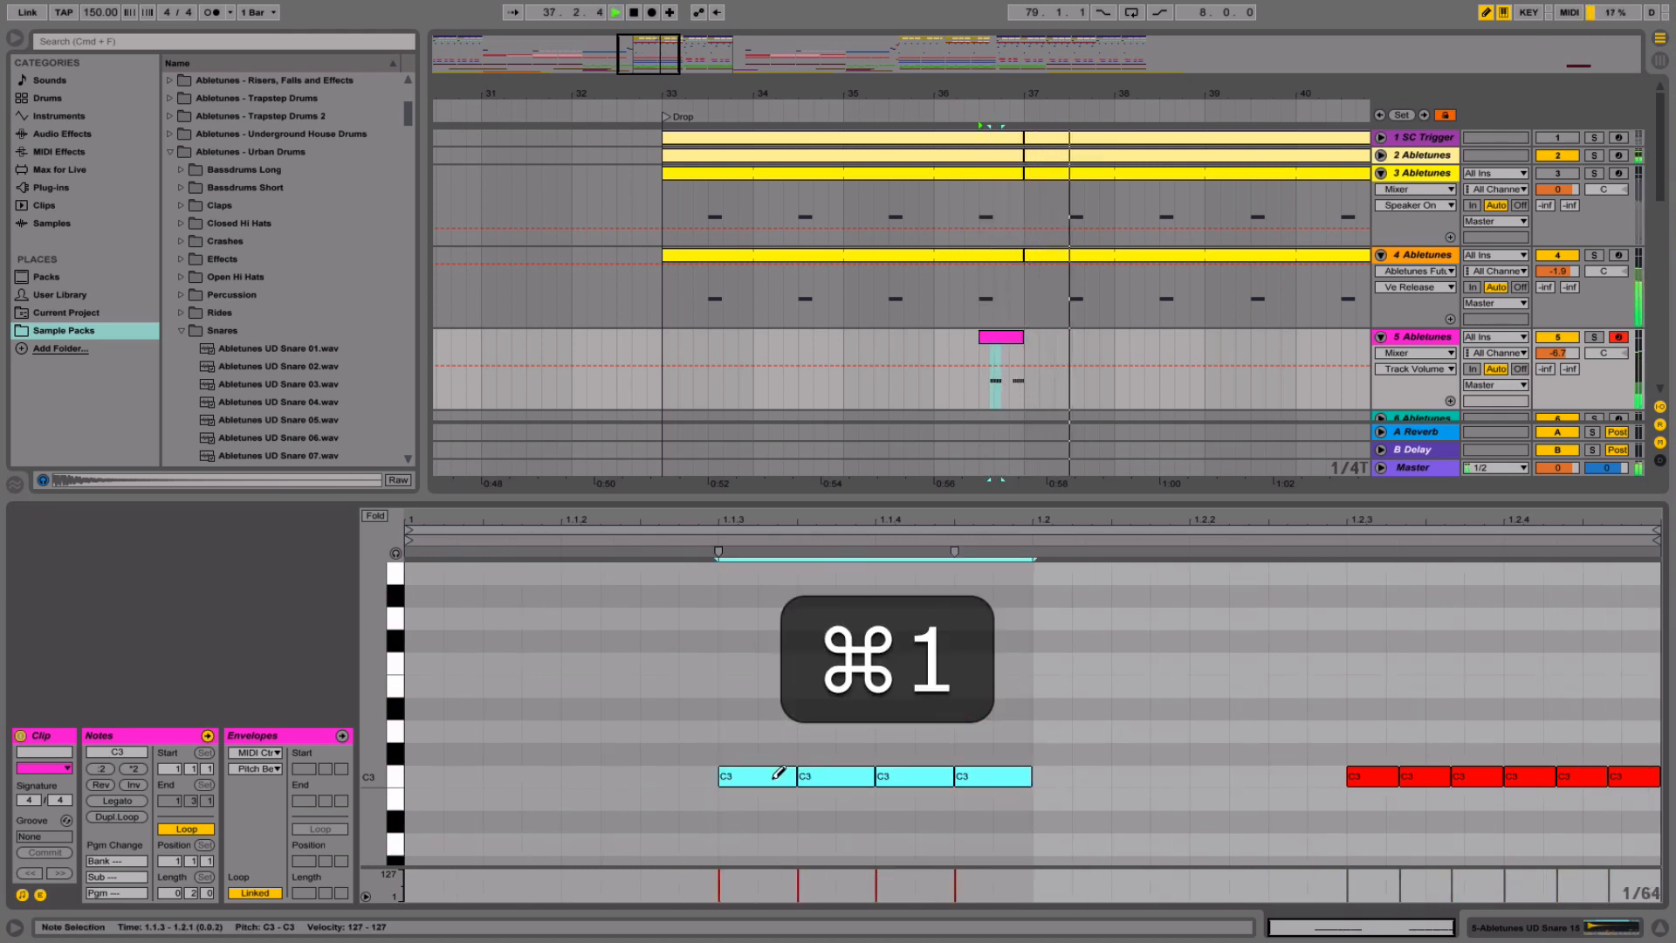
{"action": "key", "text": "space"}
{"action": "left_click_drag", "start_coordinate": [751, 779], "coordinate": [1011, 778]}
{"action": "key", "text": "space"}
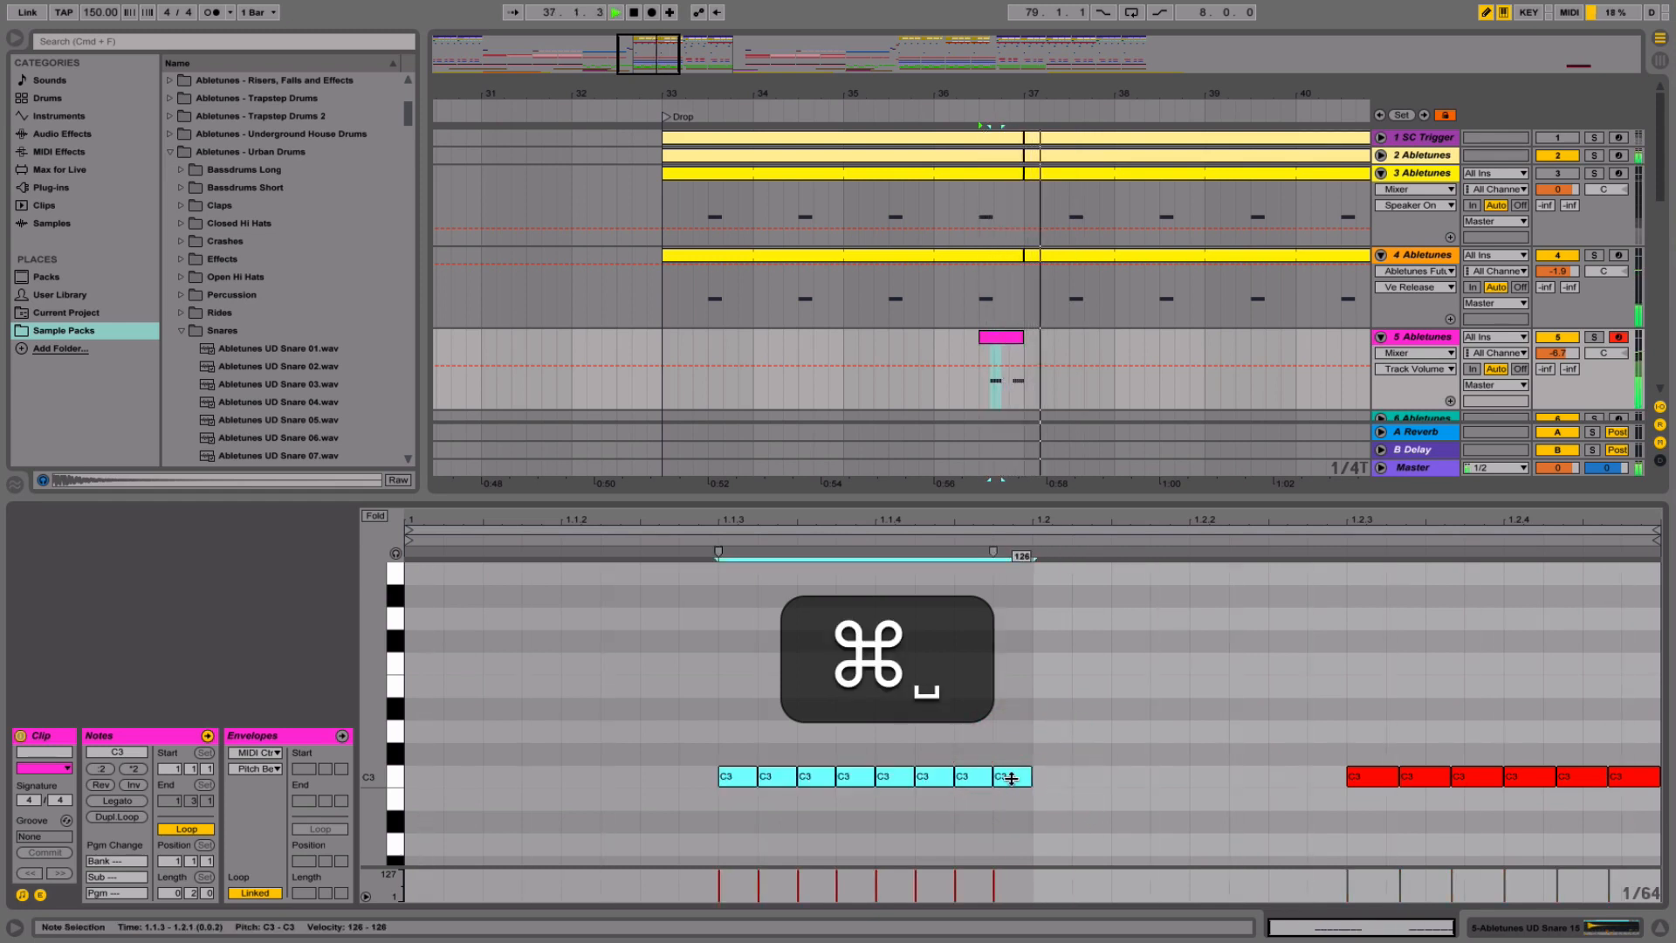
- Return to the 1/32 grid and redraw the first group of C3 notes at that length
{"action": "key", "text": "super+2"}
{"action": "left_click", "coordinate": [742, 777]}
{"action": "left_click_drag", "start_coordinate": [741, 777], "coordinate": [1002, 771]}
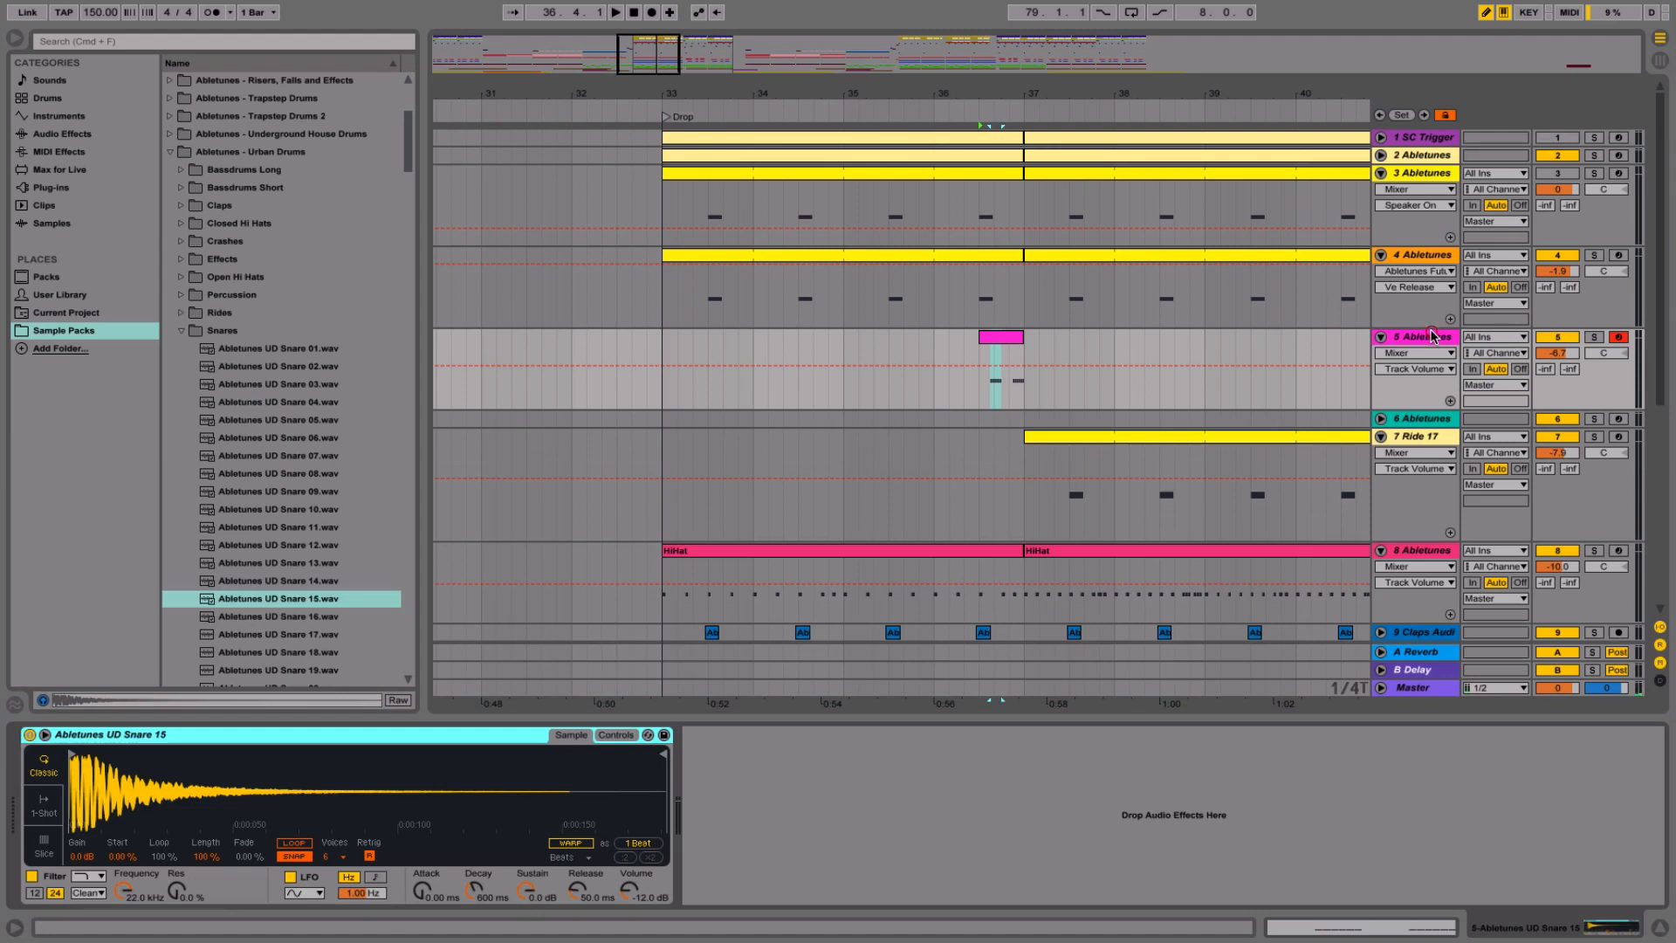
- Try Abletunes UD Snare 16 as the sample for the snare fill on track 5
{"action": "left_click", "coordinate": [1290, 371]}
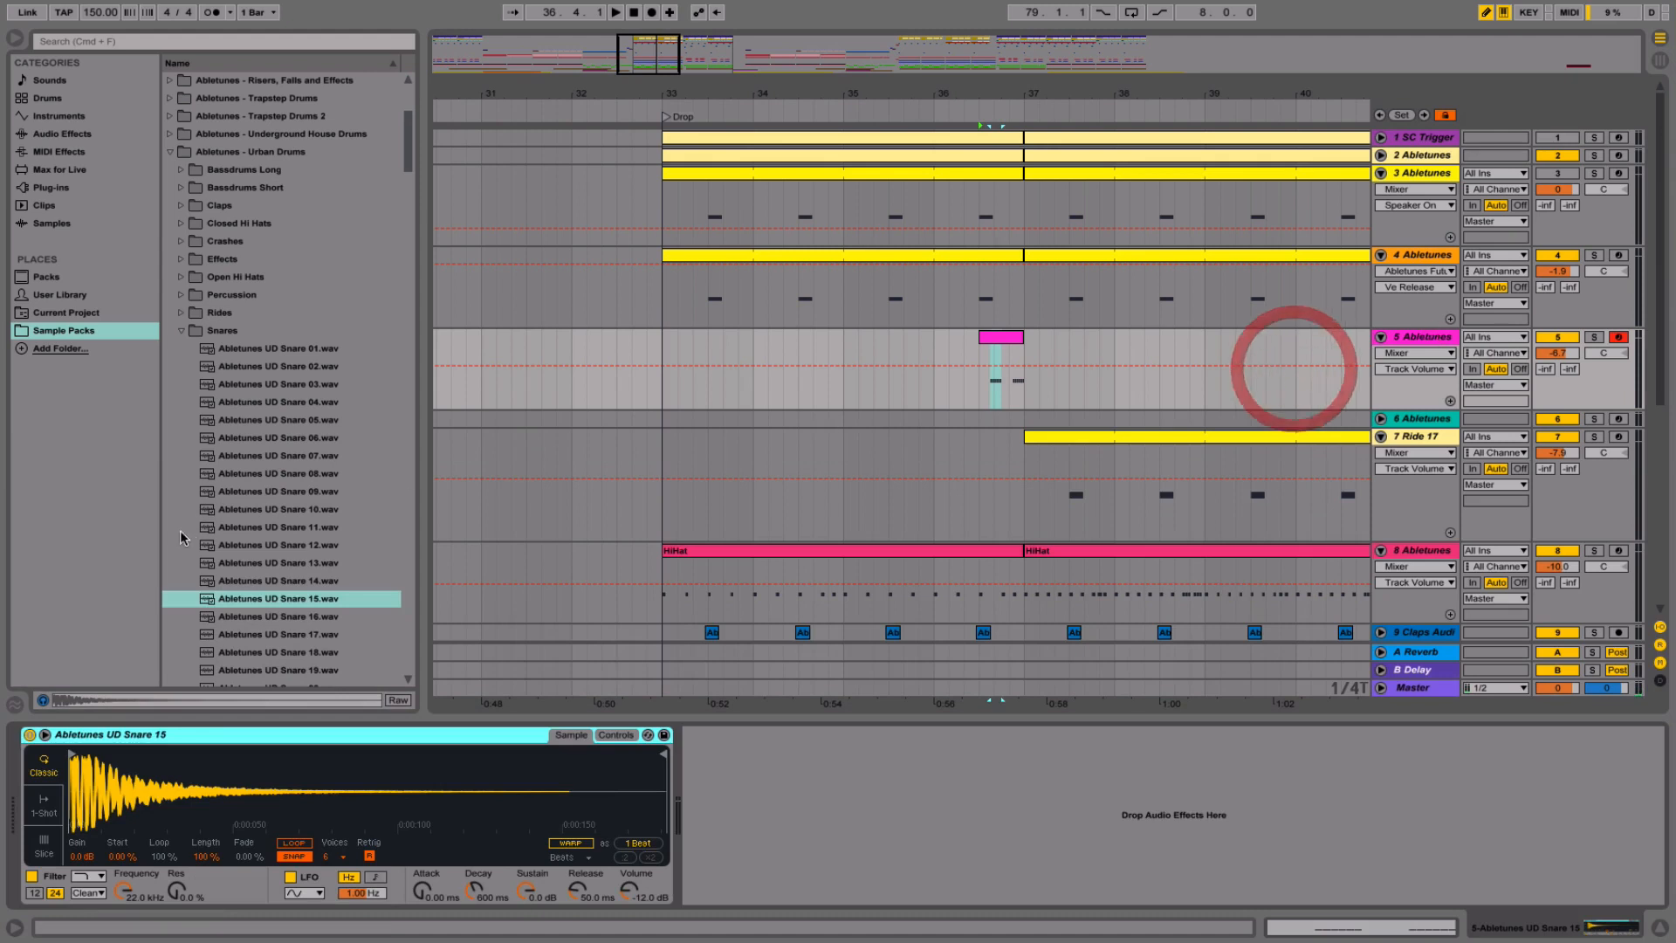
{"action": "left_click", "coordinate": [262, 617]}
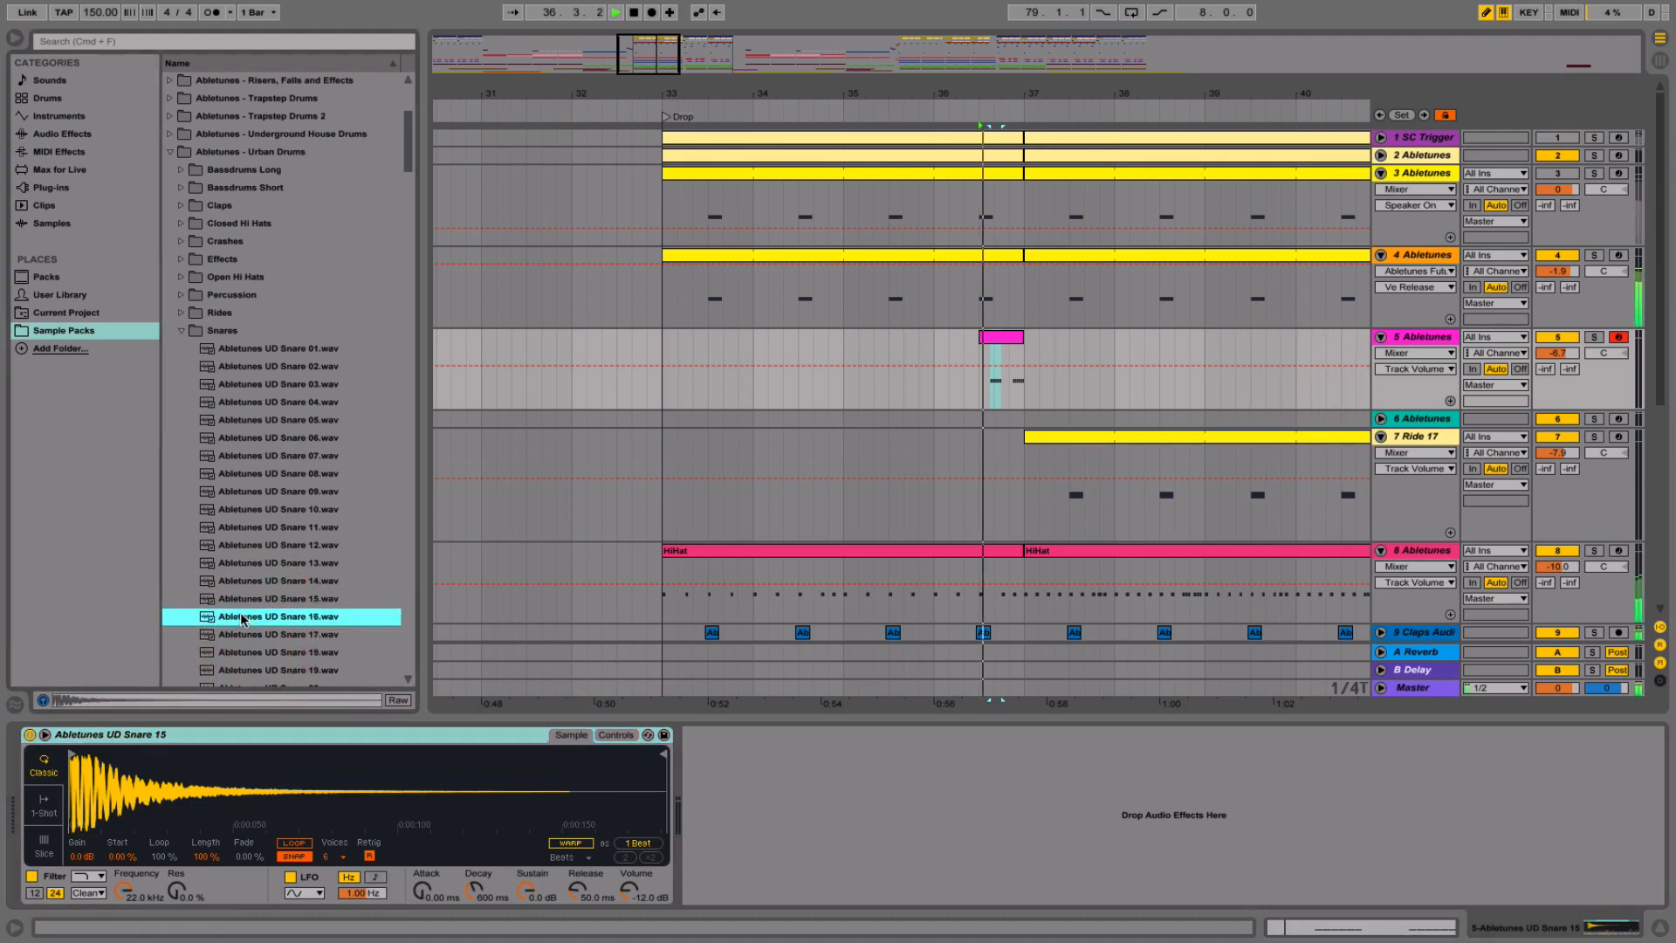
{"action": "left_click_drag", "start_coordinate": [243, 618], "coordinate": [269, 788]}
- Audition the Abletunes UD Snare samples from 18 to 39 for the fill
{"action": "left_click", "coordinate": [273, 653]}
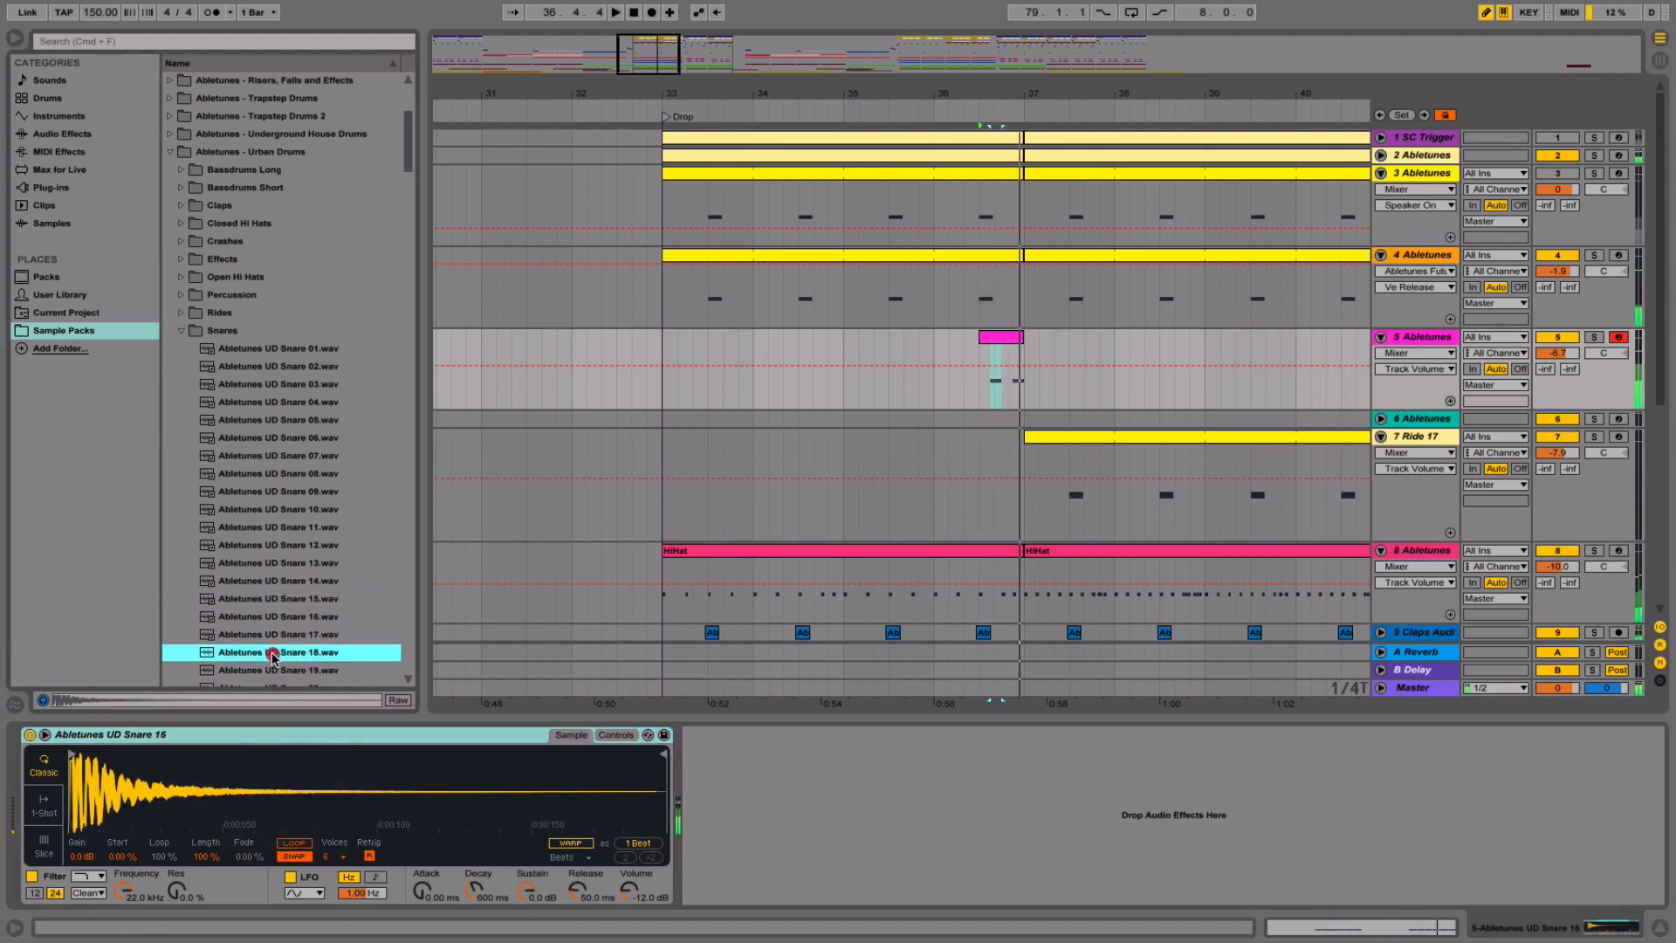
{"action": "key", "text": "Down"}
{"action": "key", "text": "Down"}
{"action": "key", "text": "Down"}
{"action": "scroll", "coordinate": [275, 601], "scroll_direction": "down", "scroll_amount": 5}
{"action": "key", "text": "Down"}
{"action": "key", "text": "Down"}
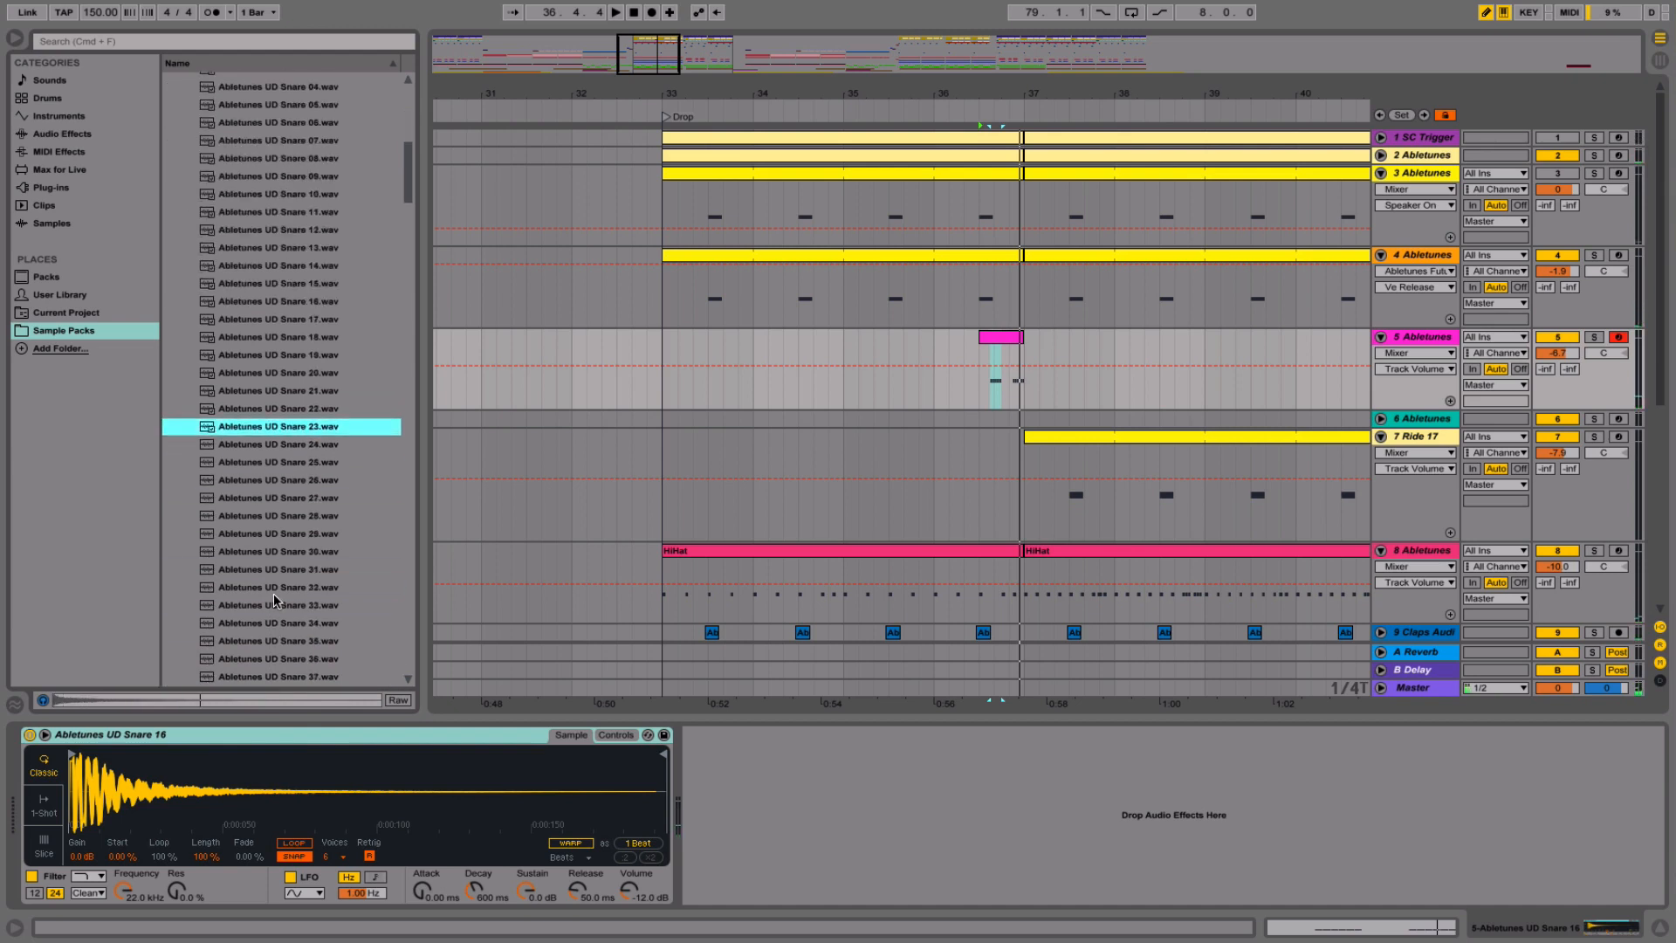
{"action": "key", "text": "Down"}
{"action": "key", "text": "Down"}
{"action": "key", "text": "Down"}
{"action": "key", "text": "Down"}
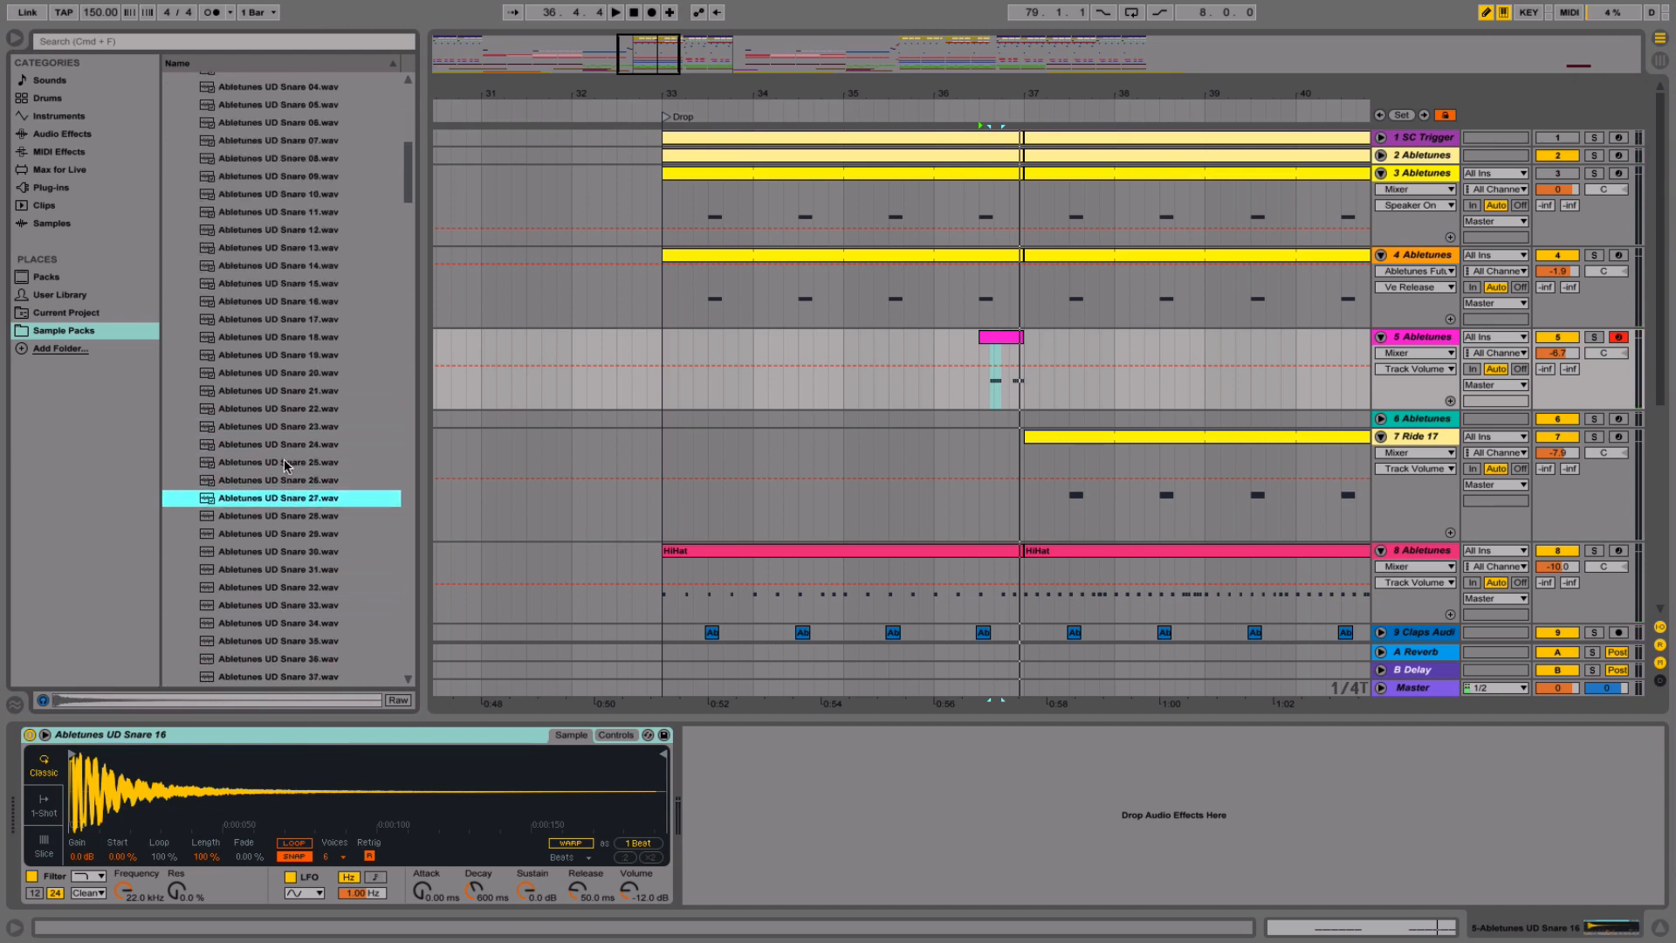
{"action": "key", "text": "Down"}
{"action": "key", "text": "Down"}
{"action": "key", "text": "Down"}
{"action": "key", "text": "Down"}
{"action": "key", "text": "Down"}
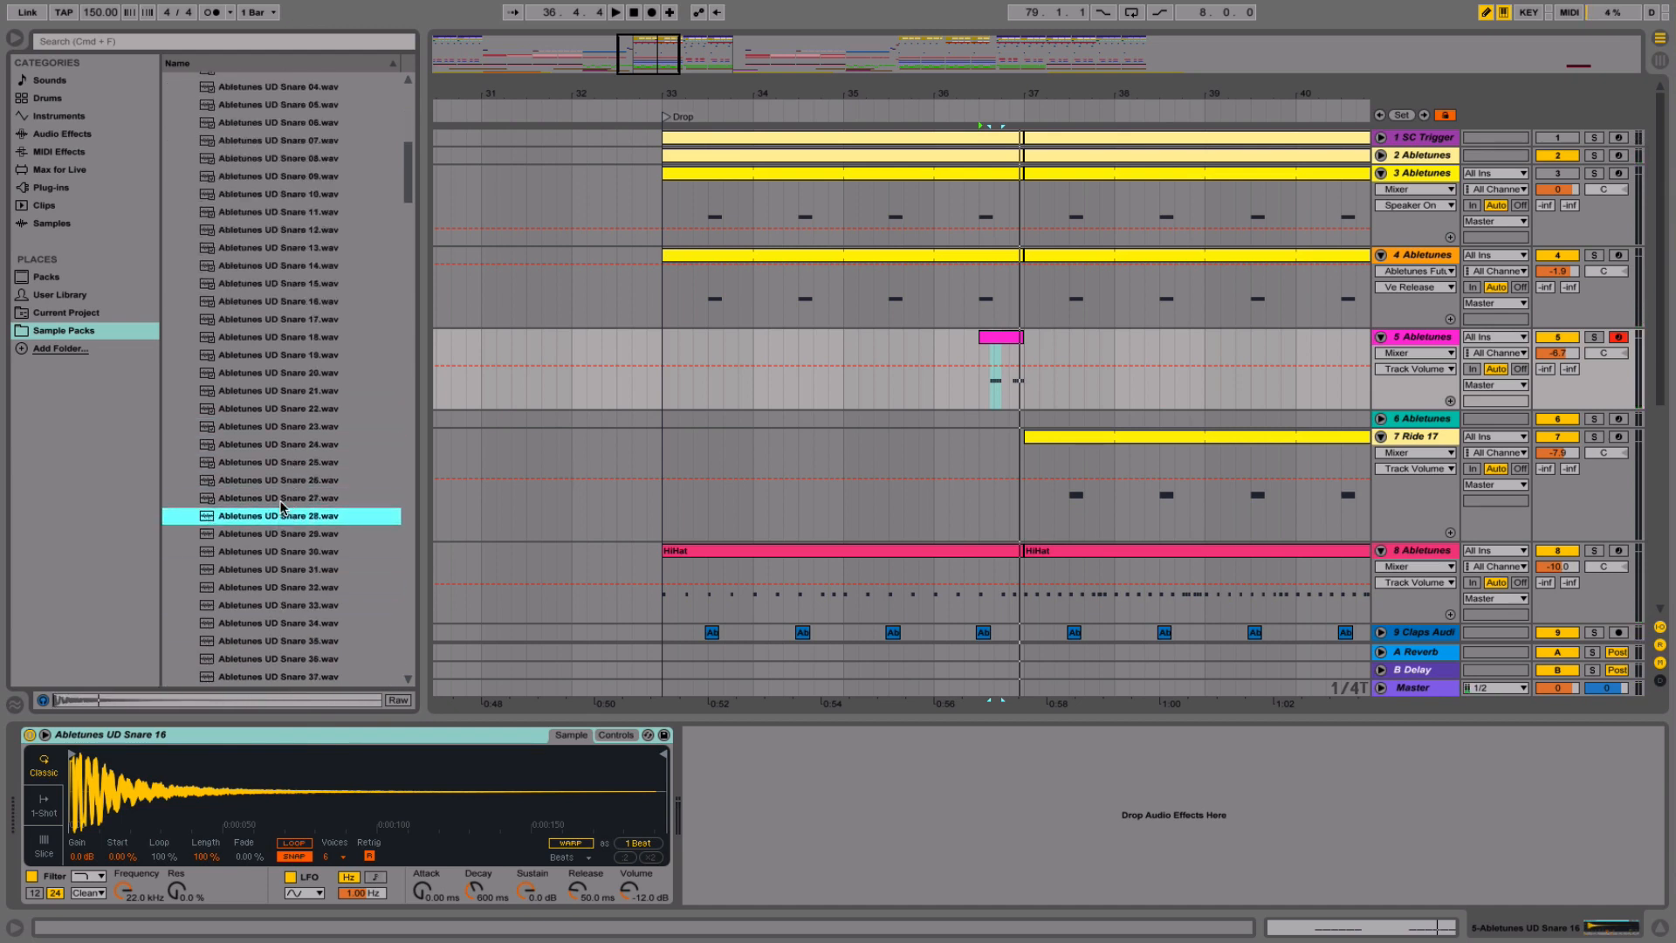
{"action": "key", "text": "Down"}
{"action": "key", "text": "Down"}
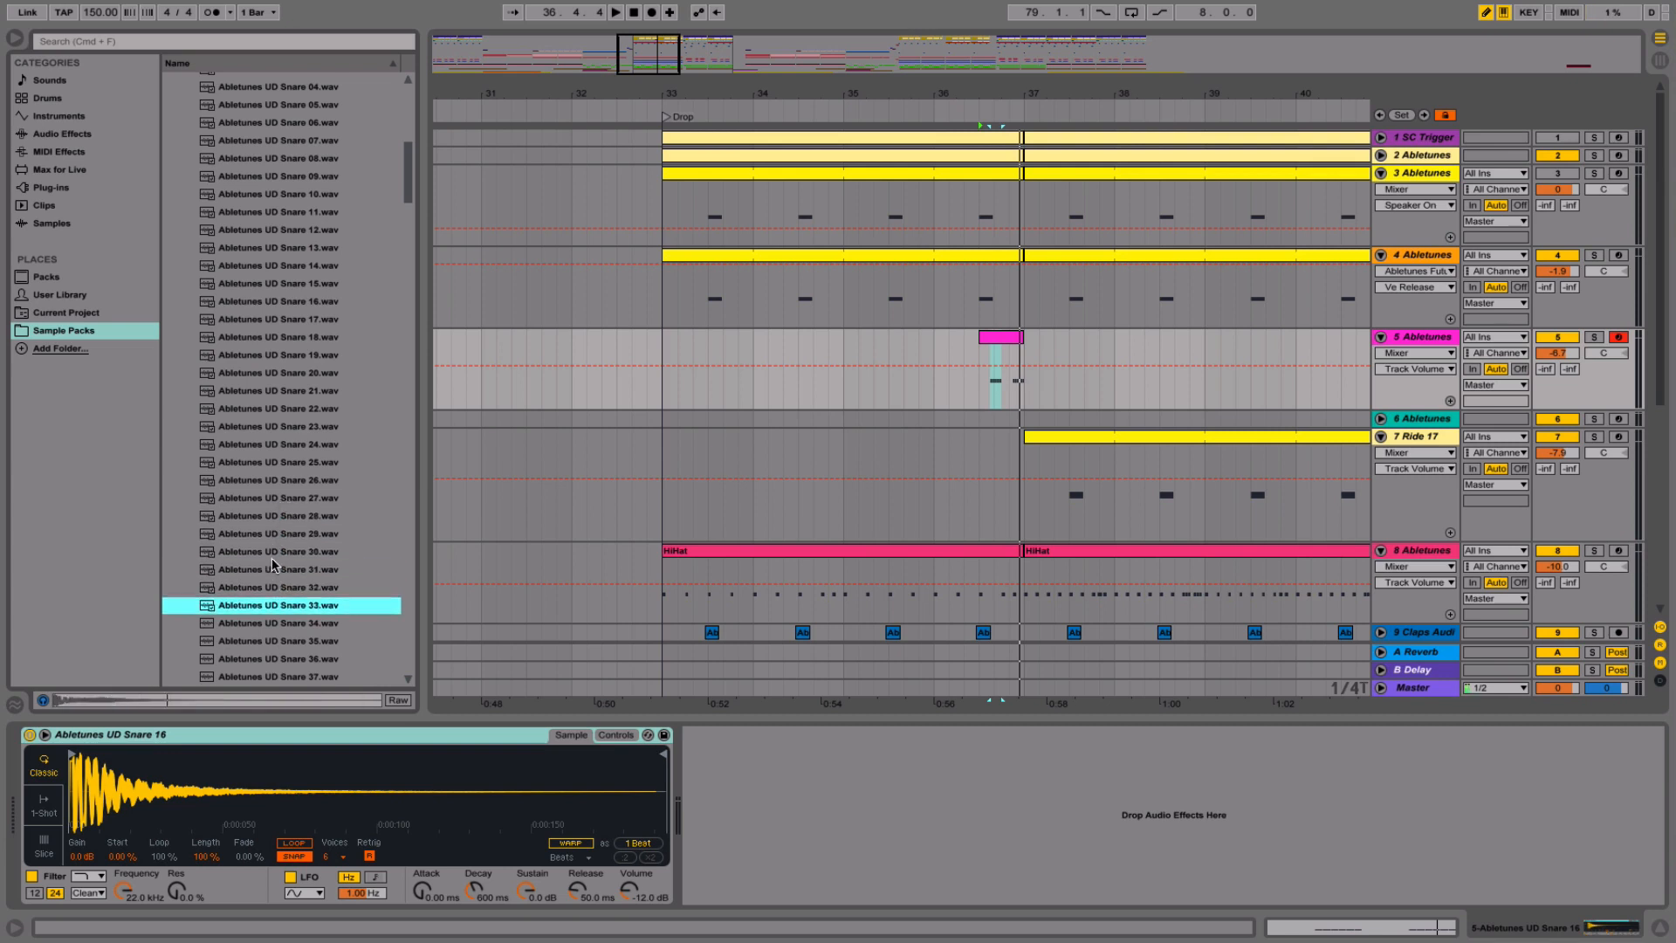
{"action": "key", "text": "Up"}
{"action": "key", "text": "Up"}
{"action": "key", "text": "Up"}
{"action": "key", "text": "Down"}
{"action": "key", "text": "Down"}
{"action": "key", "text": "Down"}
{"action": "key", "text": "Down"}
{"action": "key", "text": "Down"}
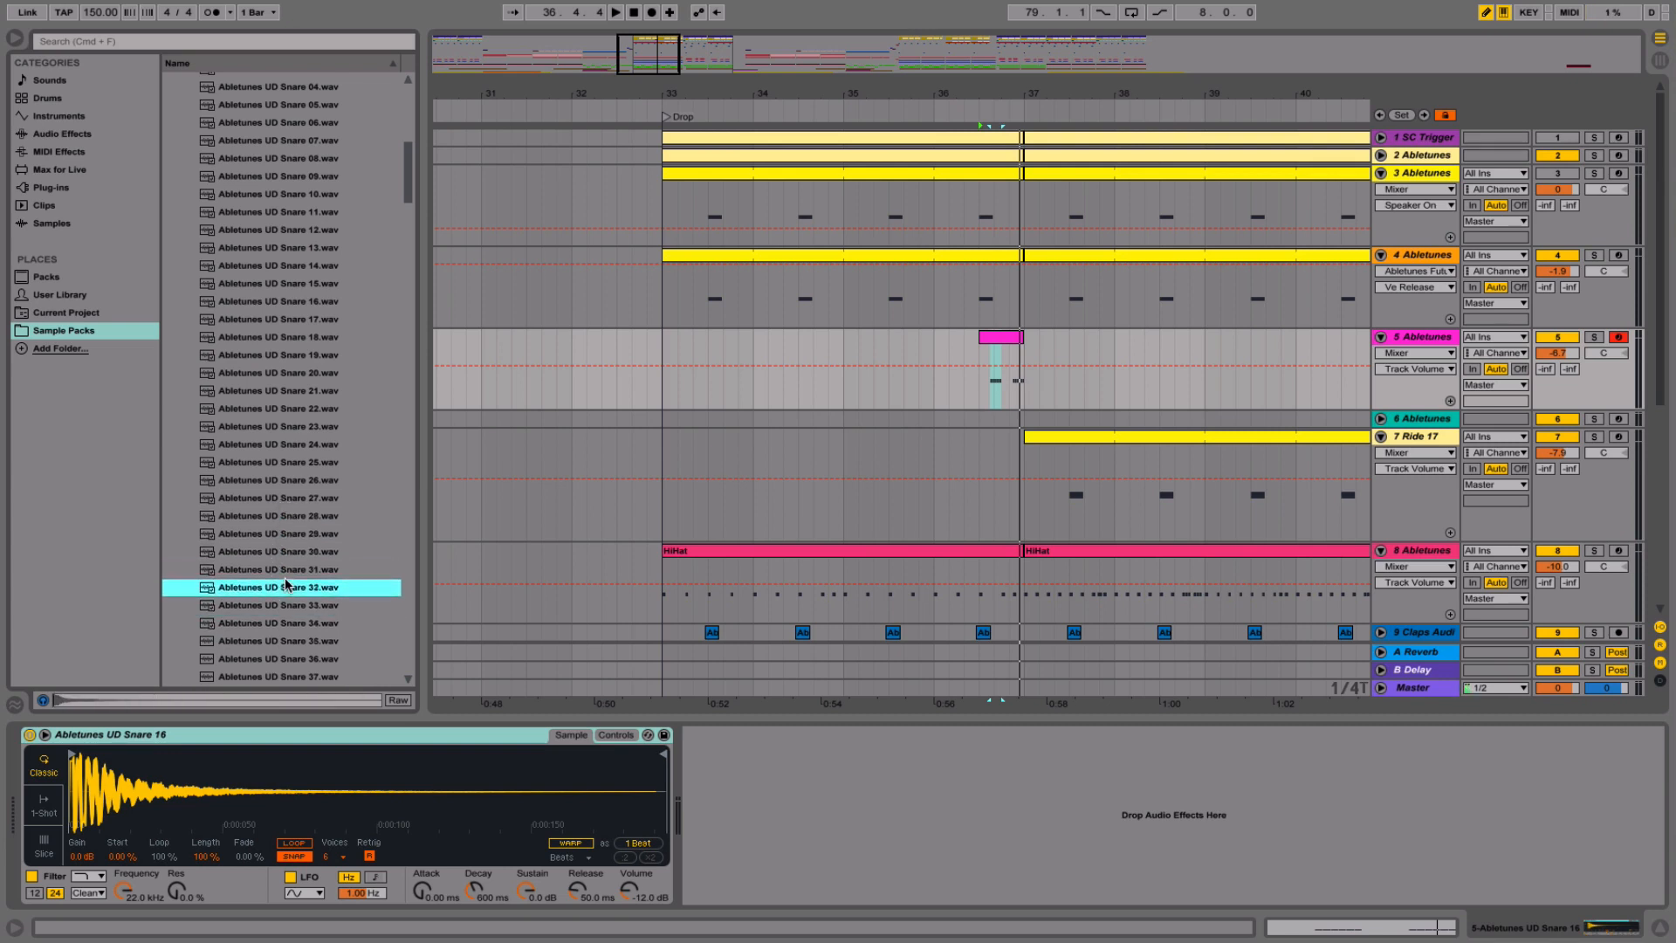
{"action": "scroll", "coordinate": [283, 594], "scroll_direction": "down", "scroll_amount": 4}
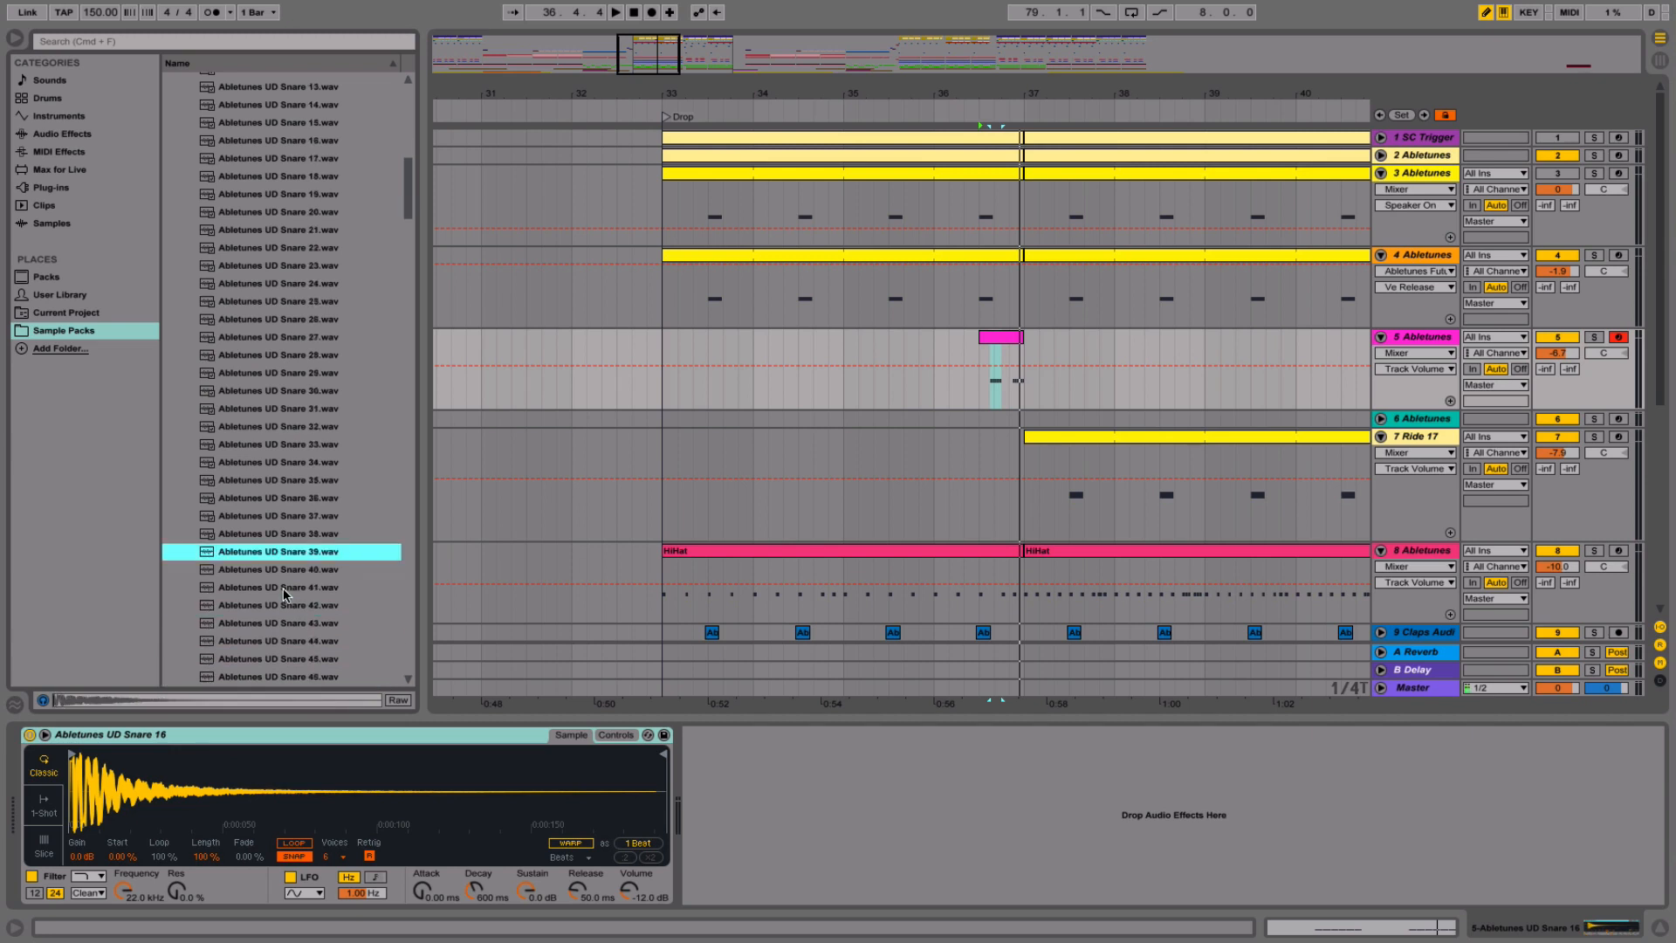
- Try Abletunes UD Snare 39 as the snare fill's sample
{"action": "left_click", "coordinate": [259, 516]}
{"action": "left_click_drag", "start_coordinate": [260, 516], "coordinate": [288, 778]}
{"action": "left_click", "coordinate": [270, 495]}
{"action": "left_click_drag", "start_coordinate": [270, 495], "coordinate": [262, 802]}
- Audition the Abletunes UD Snare samples from 42 to 51
{"action": "left_click", "coordinate": [271, 550]}
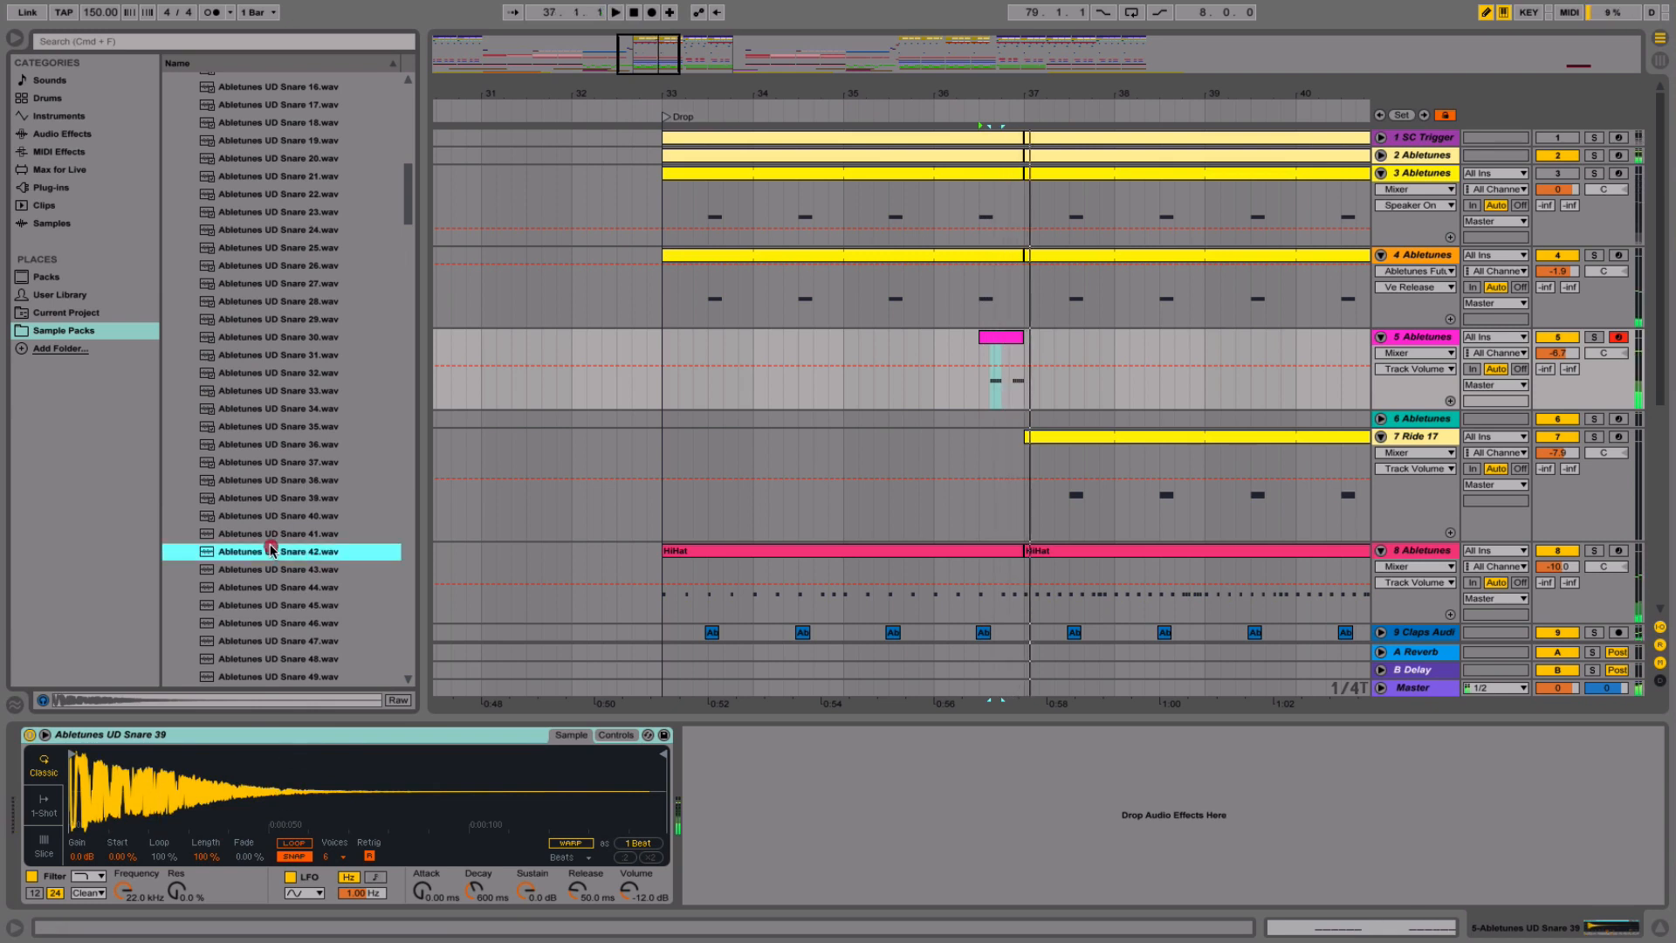
{"action": "key", "text": "Down"}
{"action": "key", "text": "Down"}
{"action": "key", "text": "Down"}
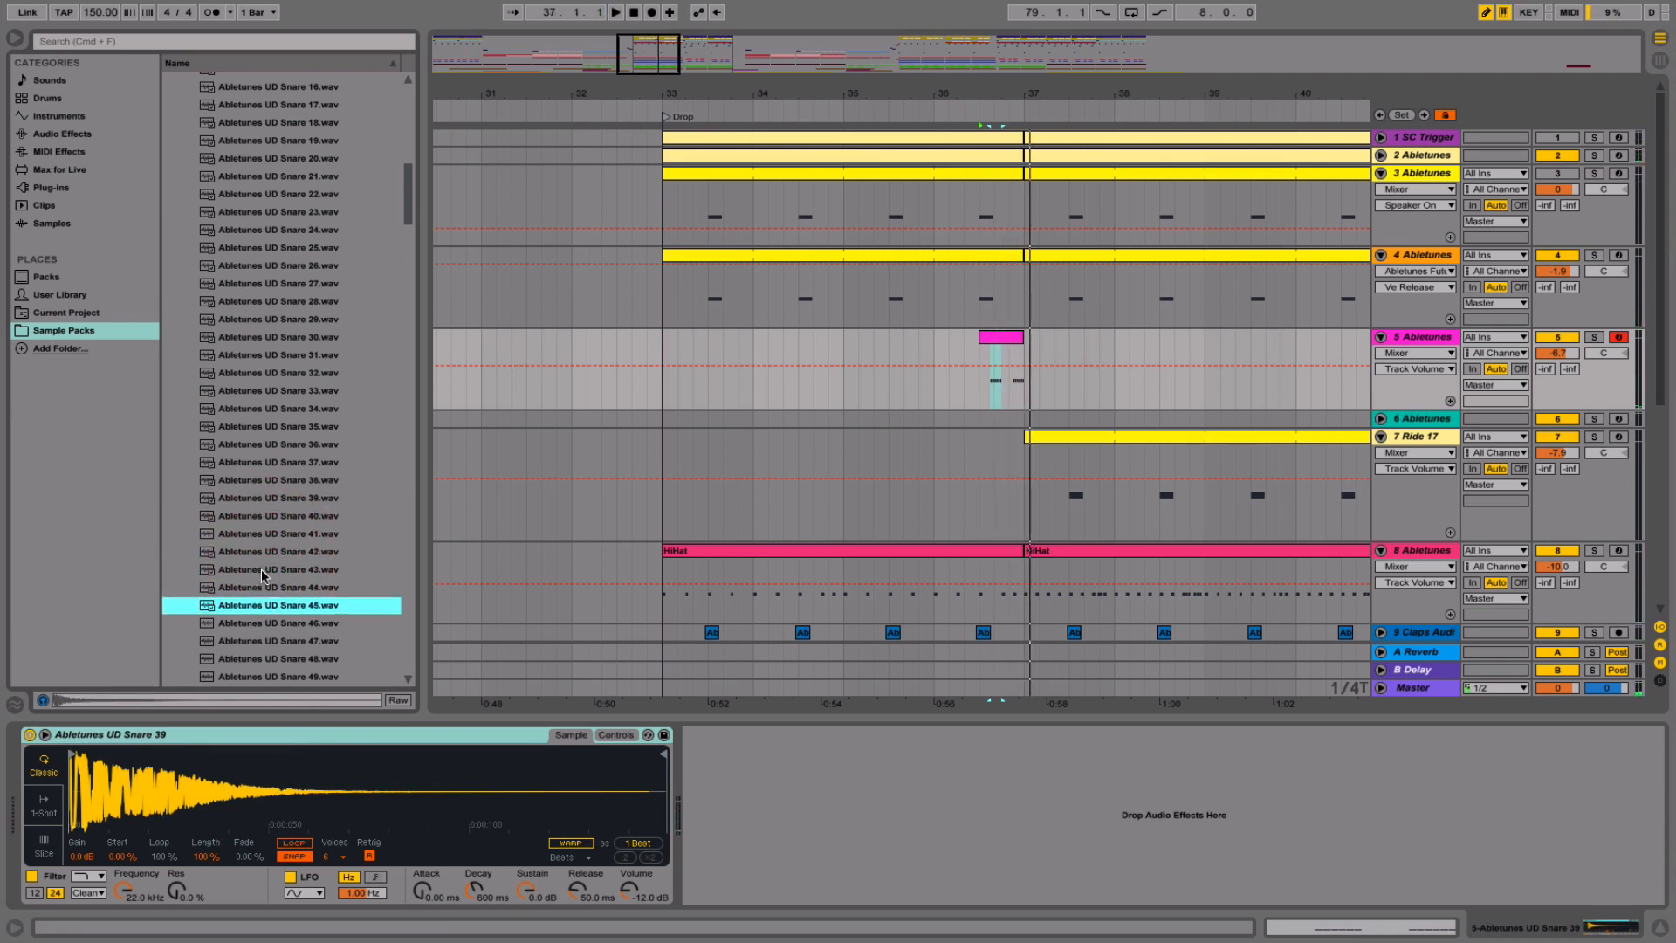
{"action": "key", "text": "Down"}
{"action": "key", "text": "Down"}
{"action": "key", "text": "Down"}
{"action": "key", "text": "Down"}
{"action": "key", "text": "Down"}
{"action": "key", "text": "Down"}
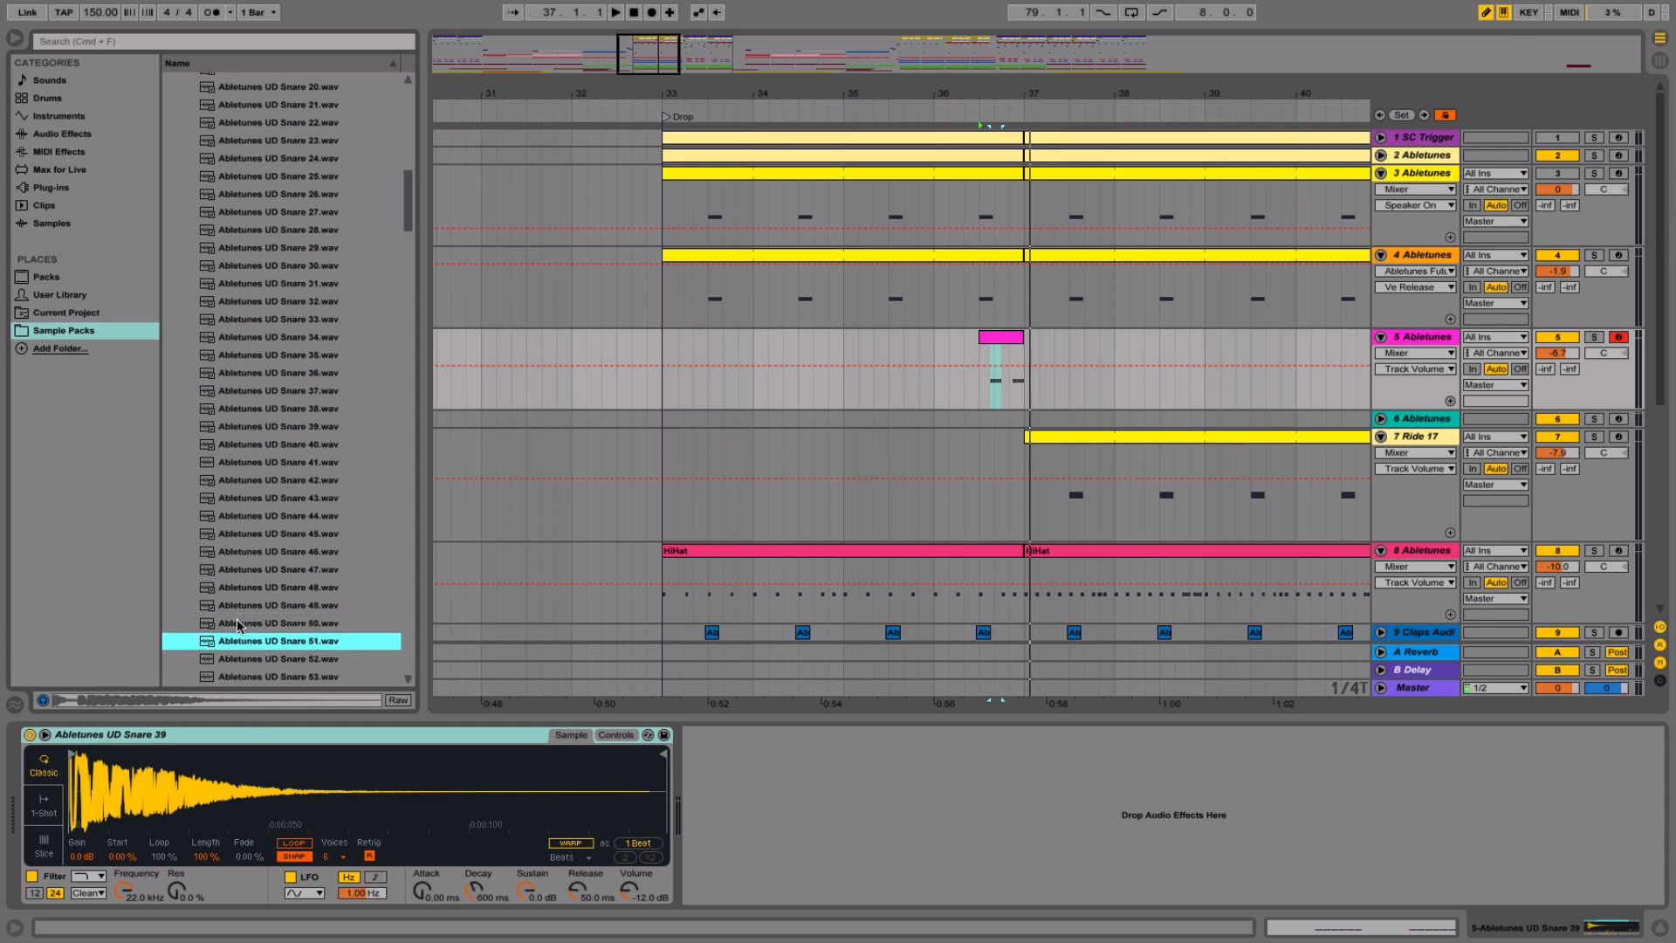
- Try Abletunes UD Snare 51 as the fill's sample and play the fill in context
{"action": "key", "text": "Return"}
{"action": "key", "text": "space"}
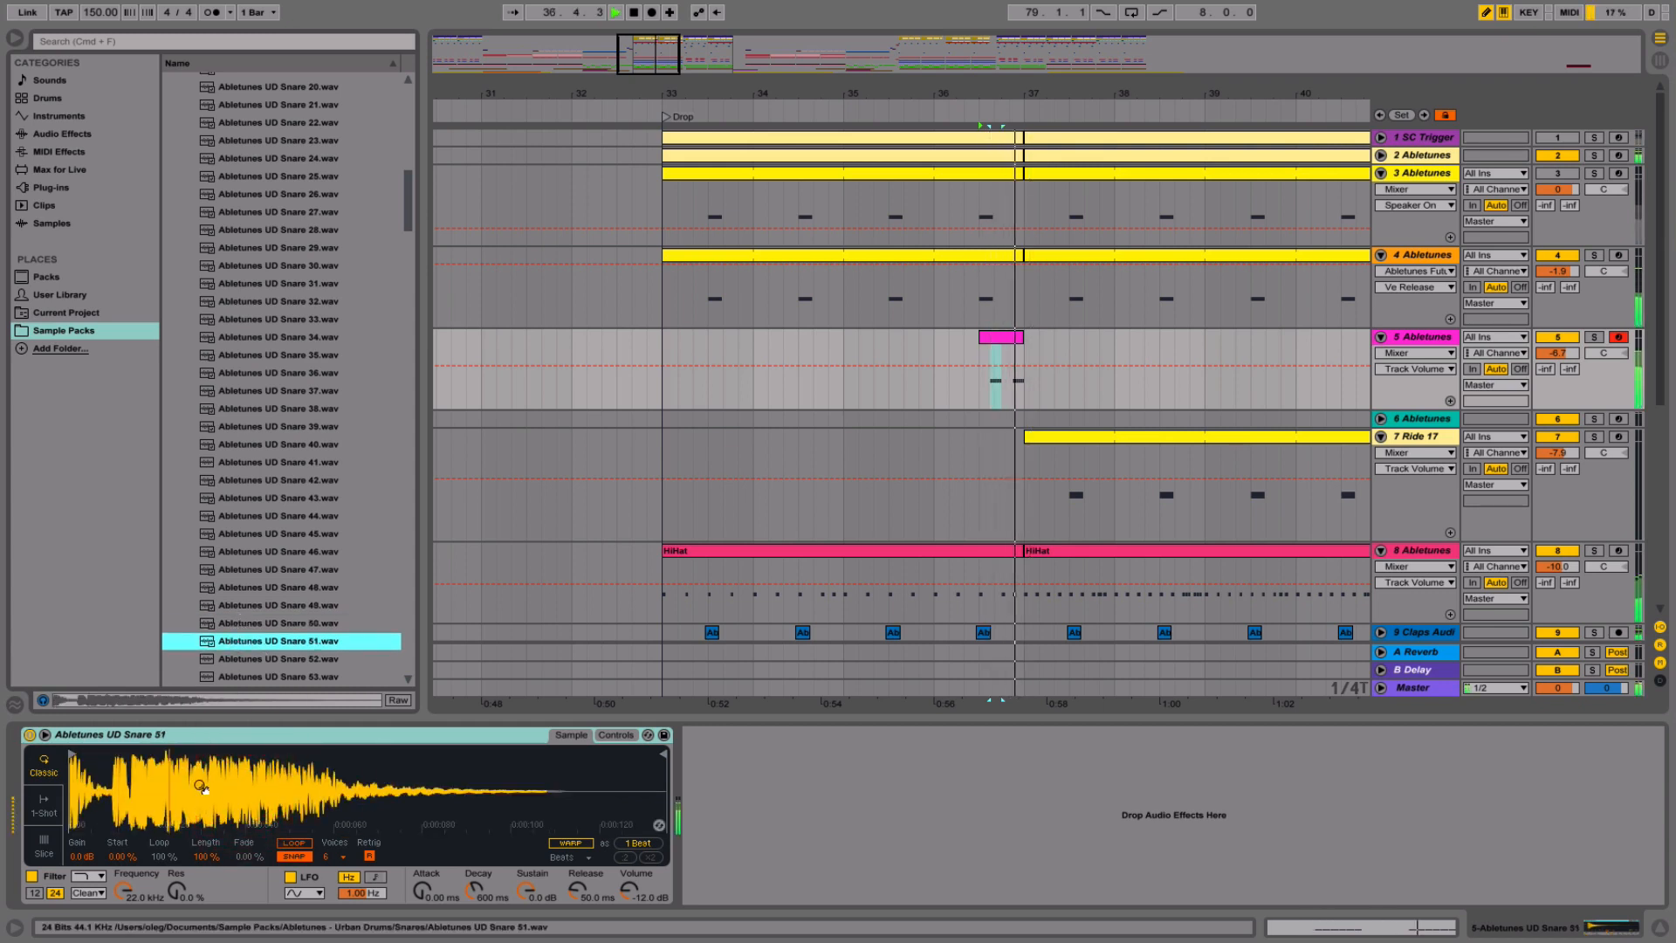
{"action": "left_click", "coordinate": [369, 855]}
{"action": "key", "text": "space"}
{"action": "key", "text": "space"}
{"action": "key", "text": "space"}
- Audition the Abletunes UD Snare samples from 52 to 72
{"action": "scroll", "coordinate": [259, 585], "scroll_direction": "down", "scroll_amount": 1}
{"action": "left_click", "coordinate": [260, 588]}
{"action": "left_click", "coordinate": [268, 604]}
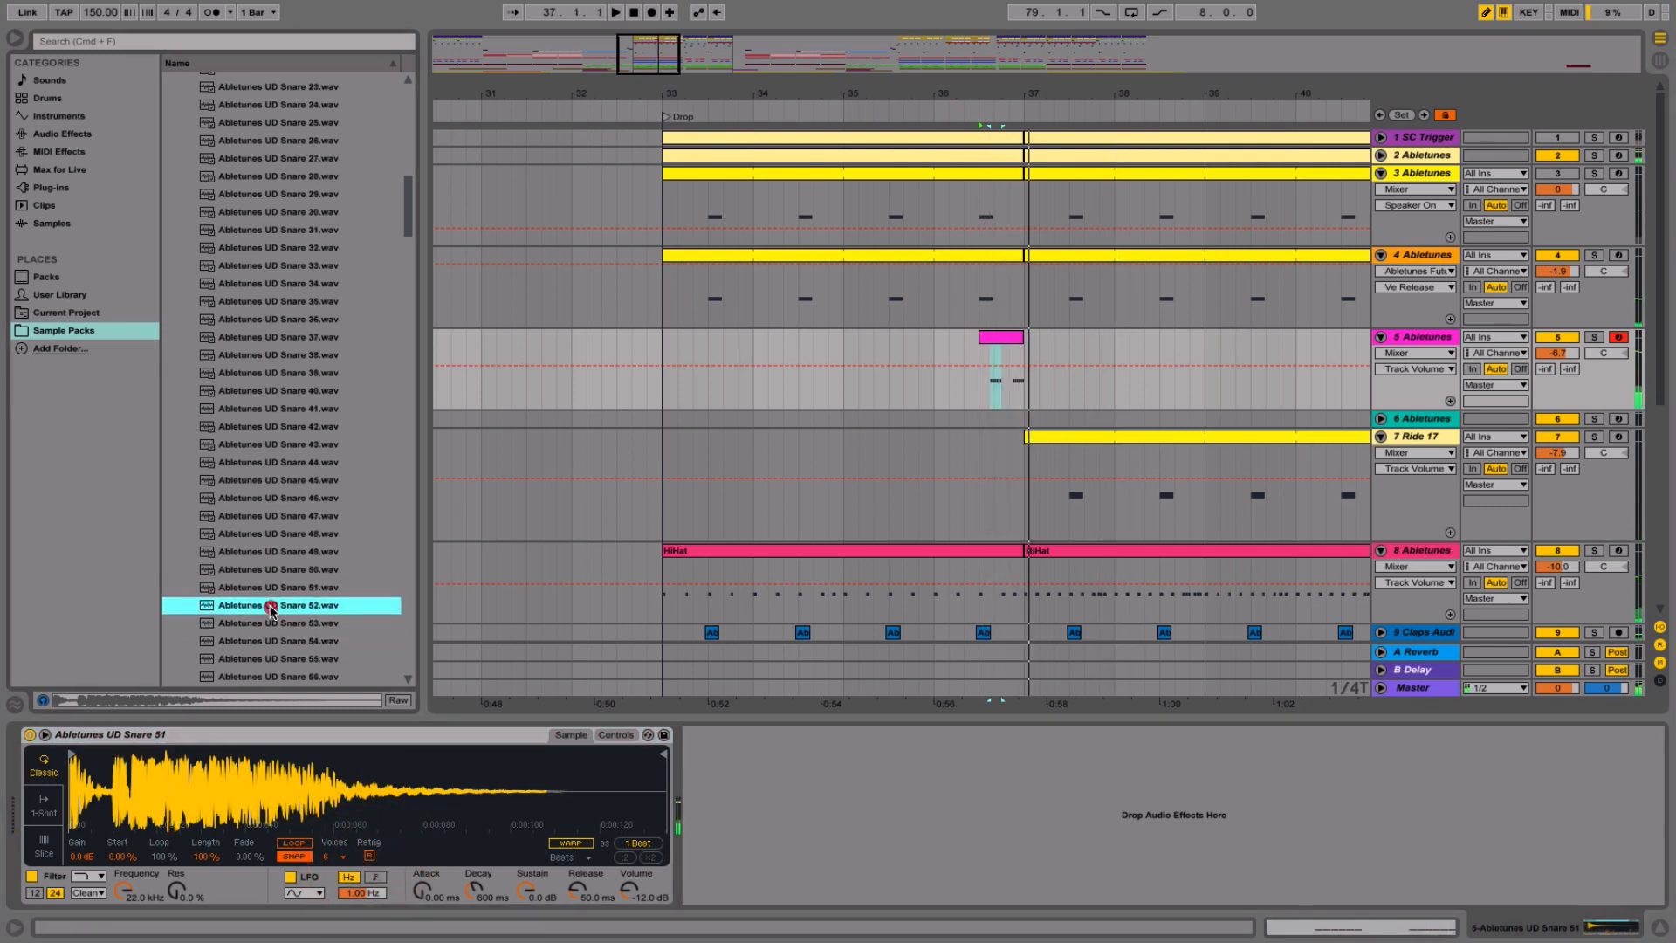
{"action": "key", "text": "Down"}
{"action": "key", "text": "Down"}
{"action": "key", "text": "Down"}
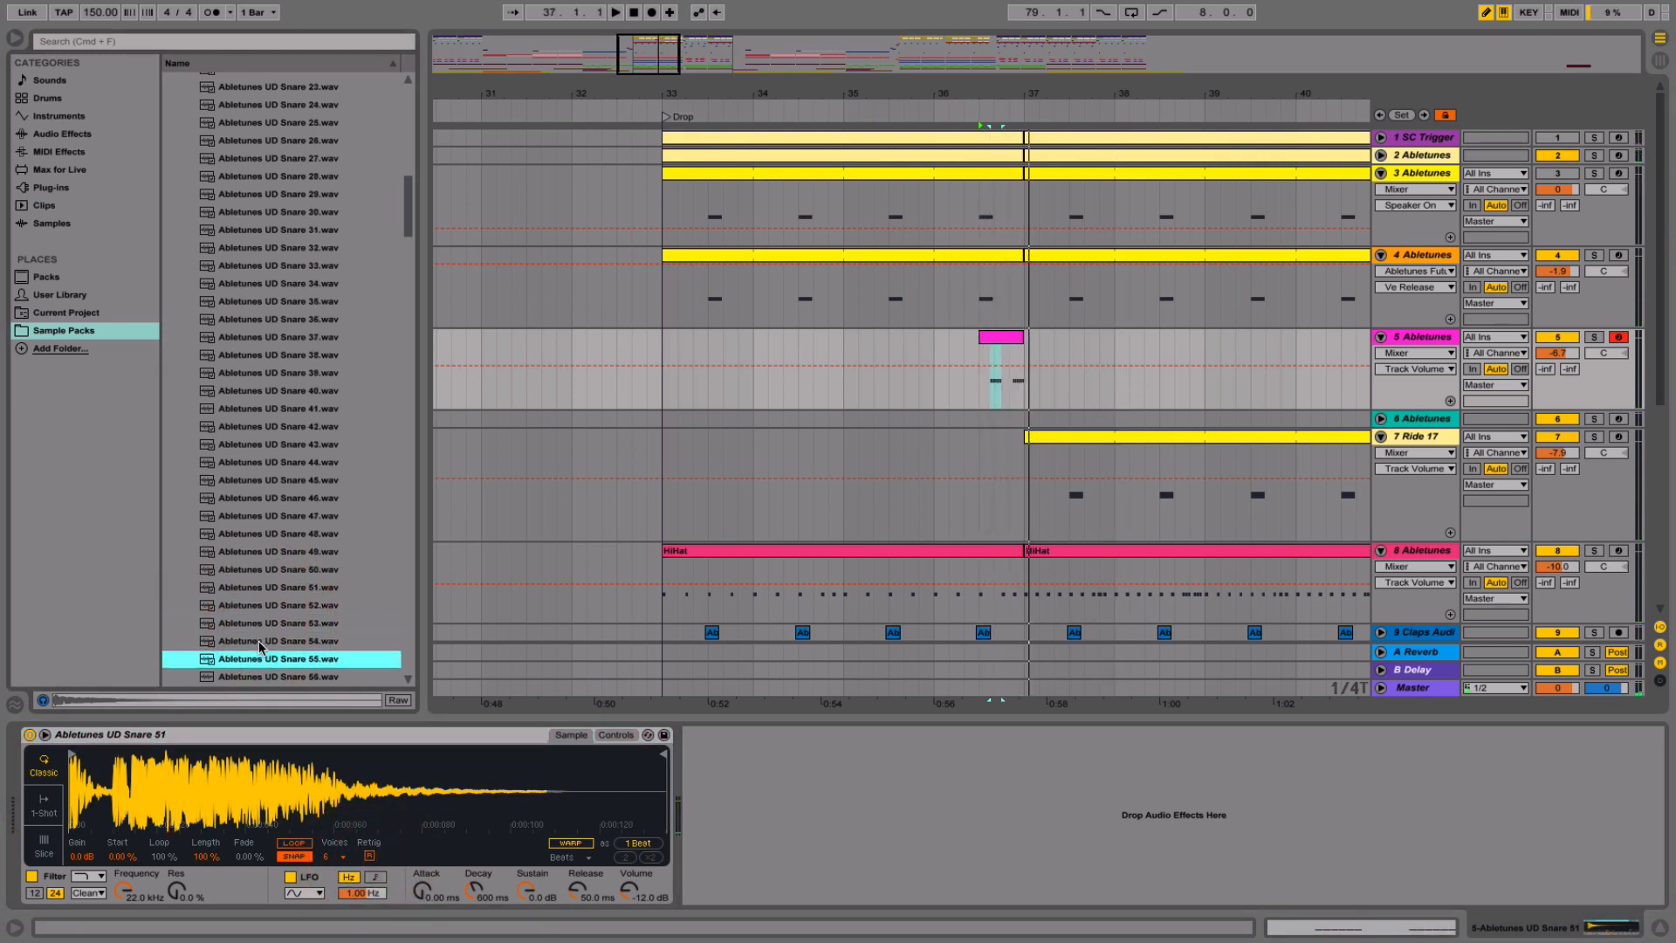
{"action": "key", "text": "Down"}
{"action": "scroll", "coordinate": [256, 645], "scroll_direction": "down", "scroll_amount": 1}
{"action": "key", "text": "Down"}
{"action": "key", "text": "Down"}
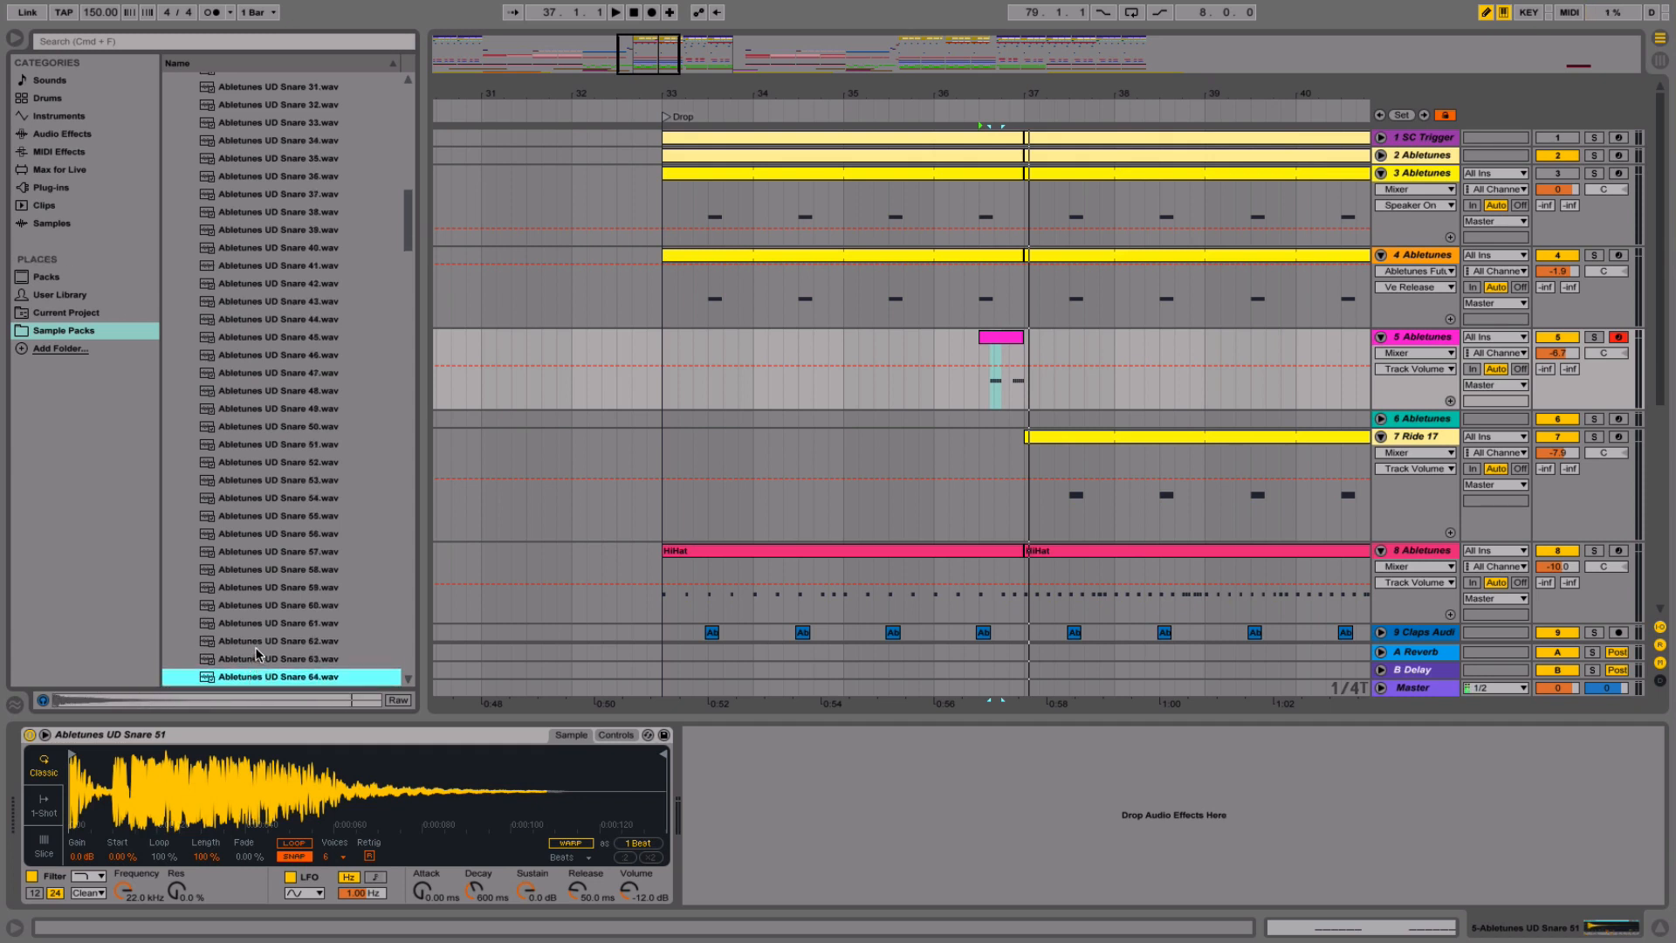
{"action": "key", "text": "Down"}
{"action": "scroll", "coordinate": [262, 622], "scroll_direction": "down", "scroll_amount": 5}
{"action": "key", "text": "Down"}
{"action": "key", "text": "Down"}
{"action": "key", "text": "Down"}
{"action": "key", "text": "Down"}
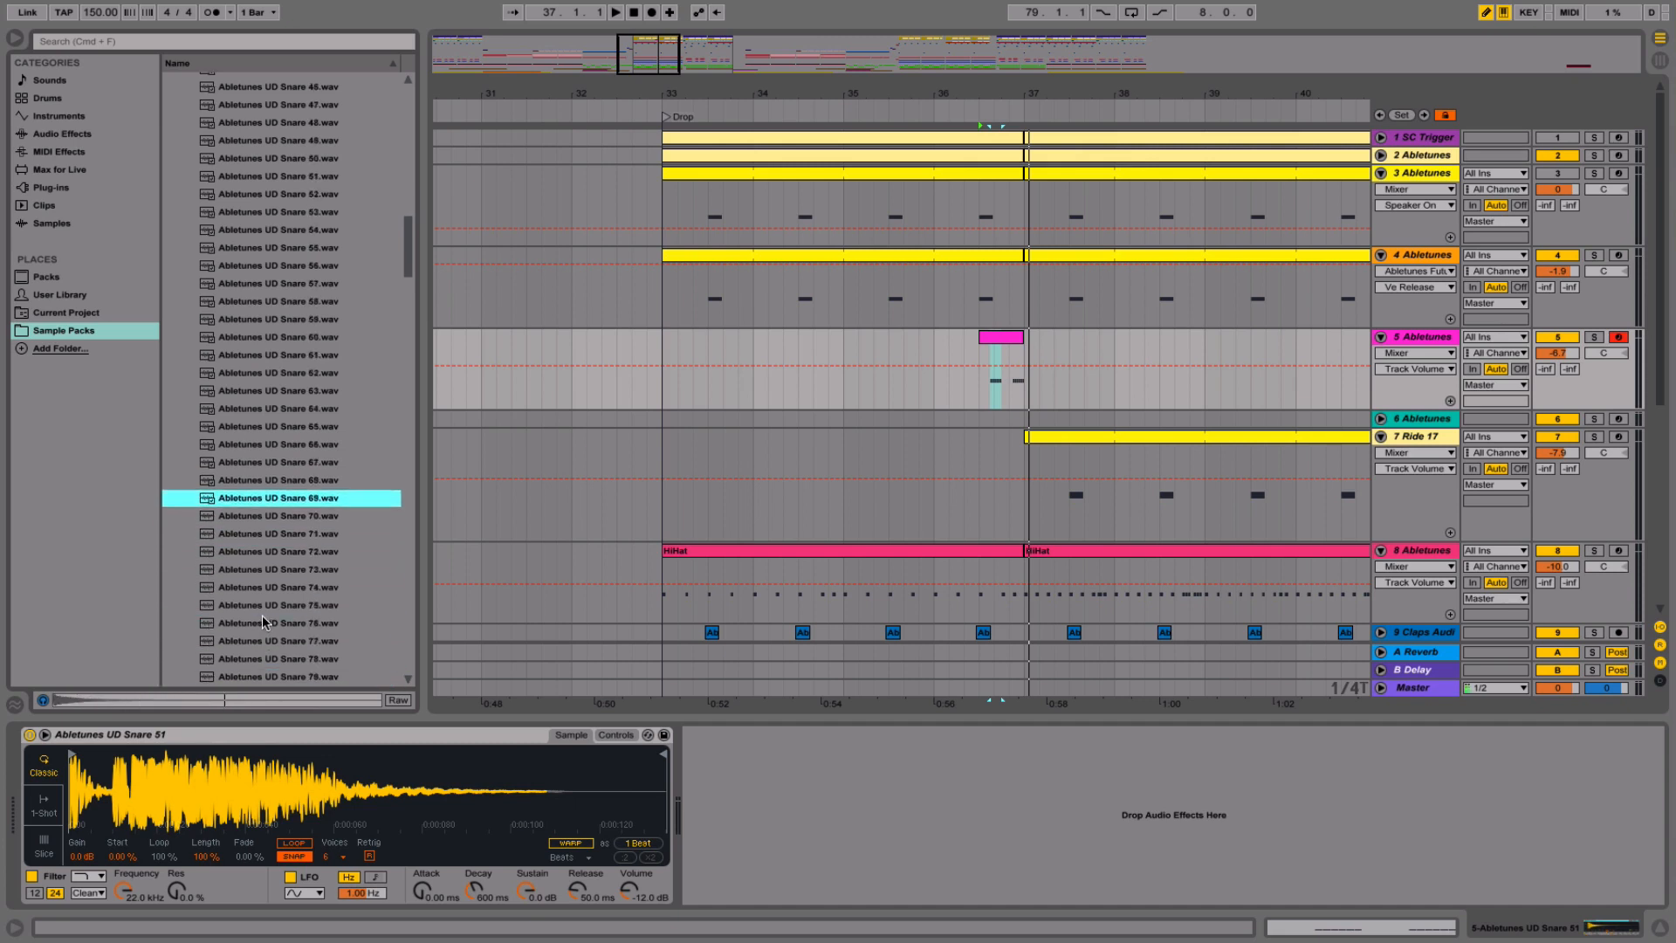
{"action": "key", "text": "Down"}
{"action": "key", "text": "Up"}
{"action": "key", "text": "Down"}
{"action": "key", "text": "Down"}
{"action": "key", "text": "Down"}
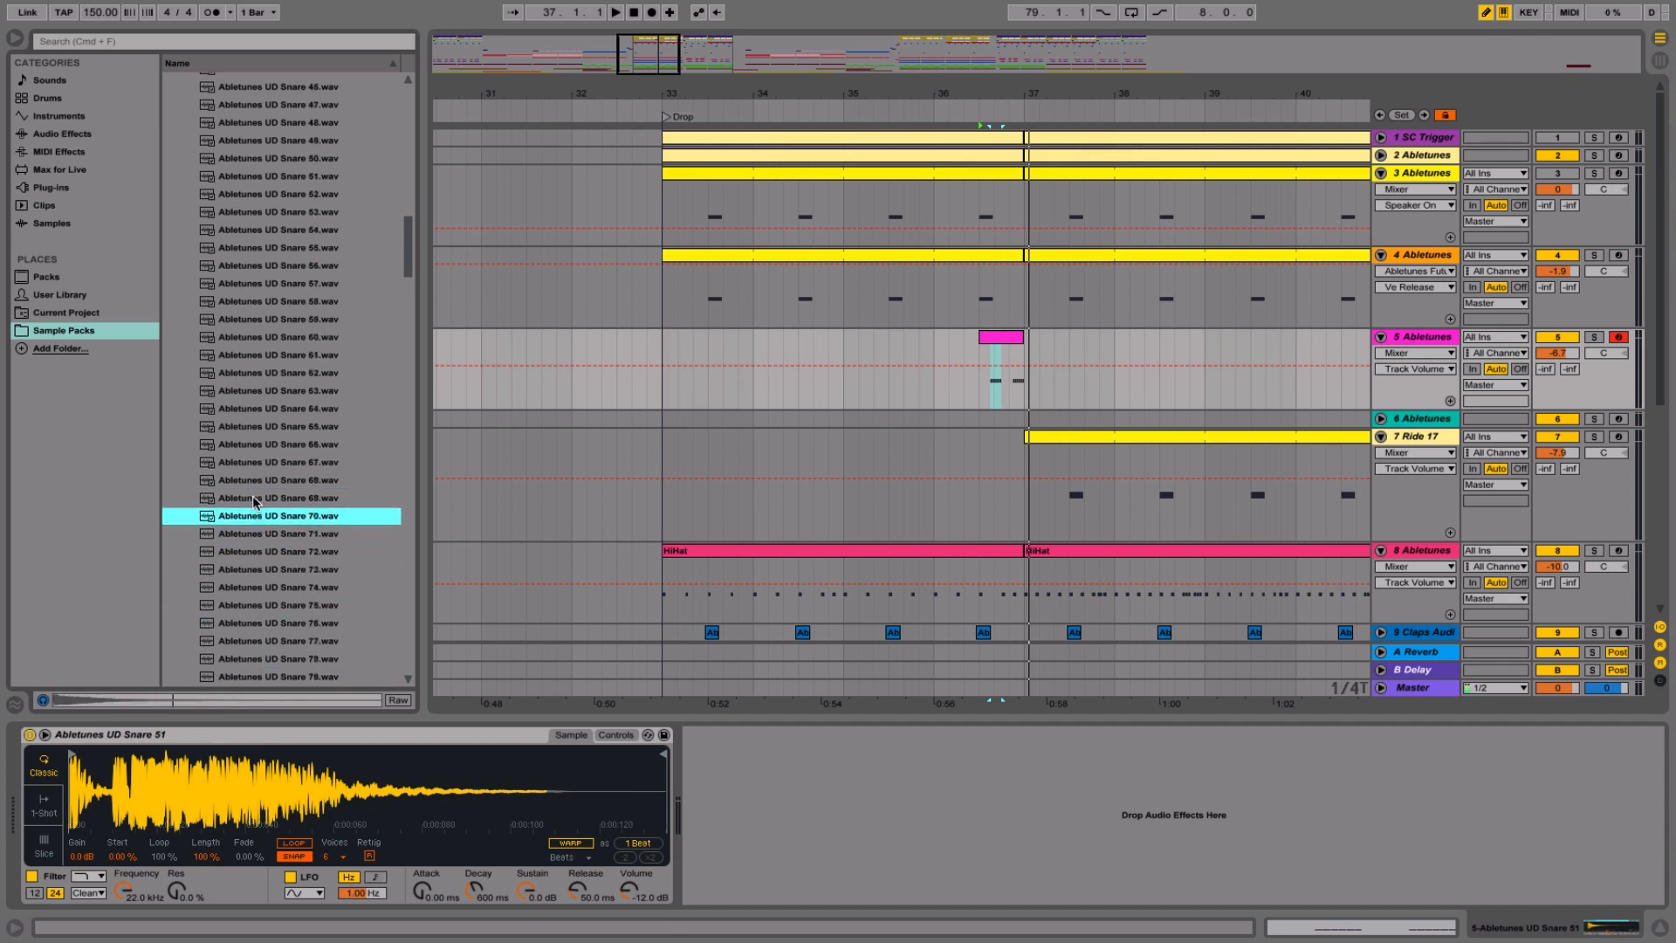
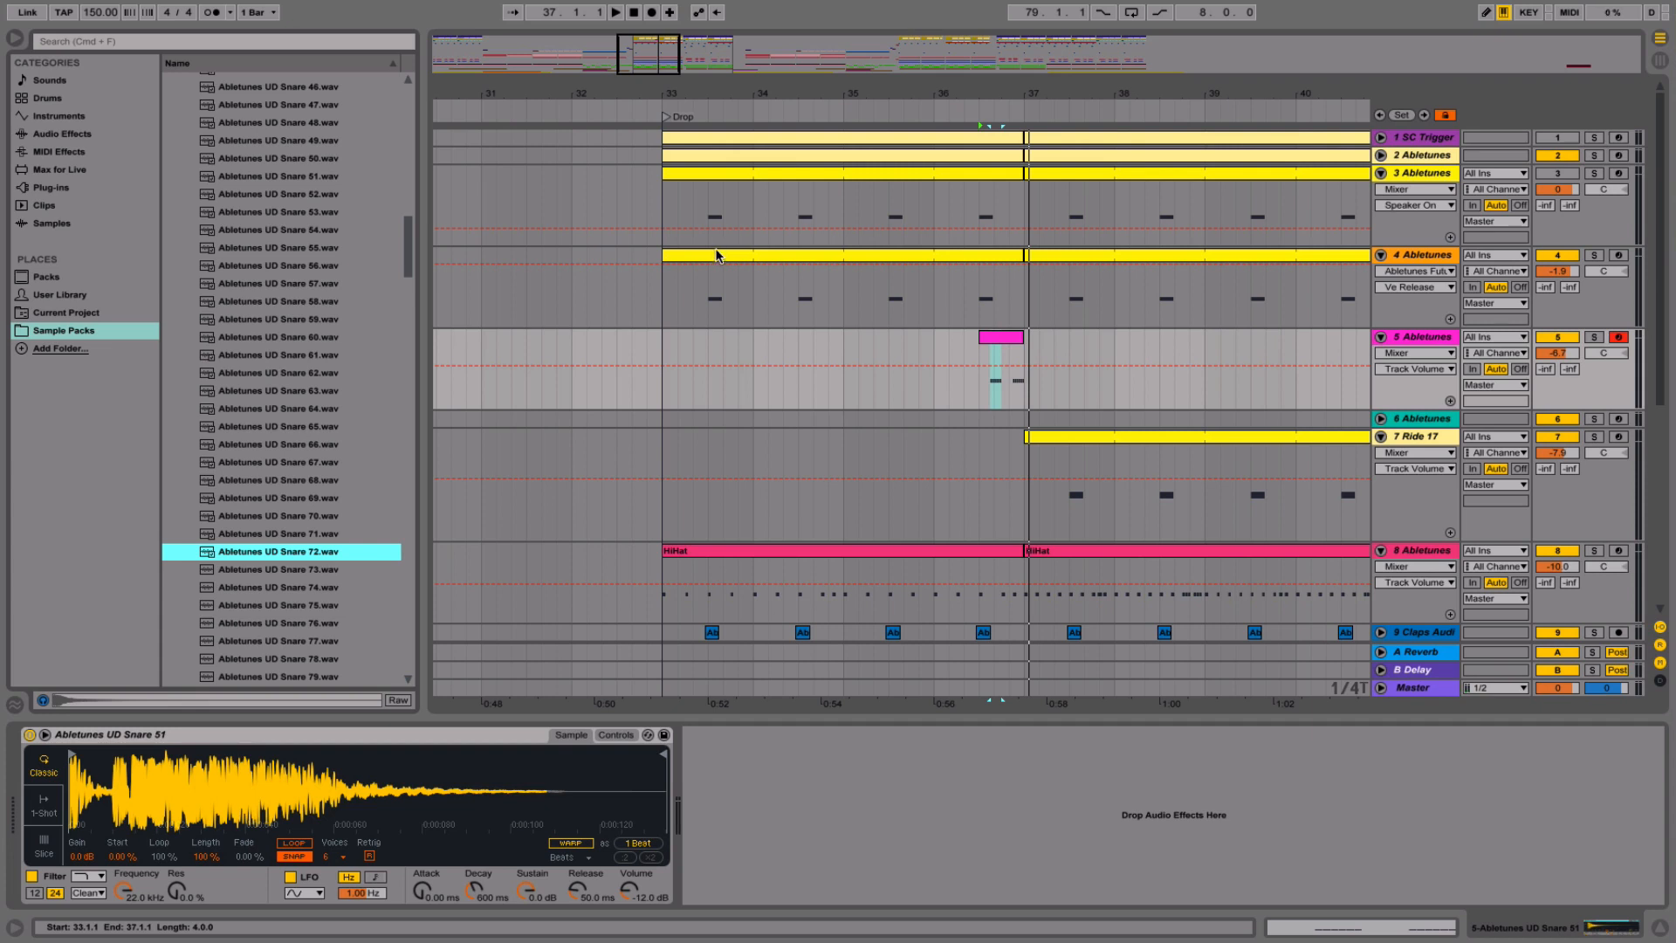
- Insert a MIDI track below track 4 and copy track 4's clip from bars 33 to 37 onto it
{"action": "left_click", "coordinate": [283, 556]}
{"action": "left_click", "coordinate": [1446, 260]}
{"action": "right_click", "coordinate": [1446, 259]}
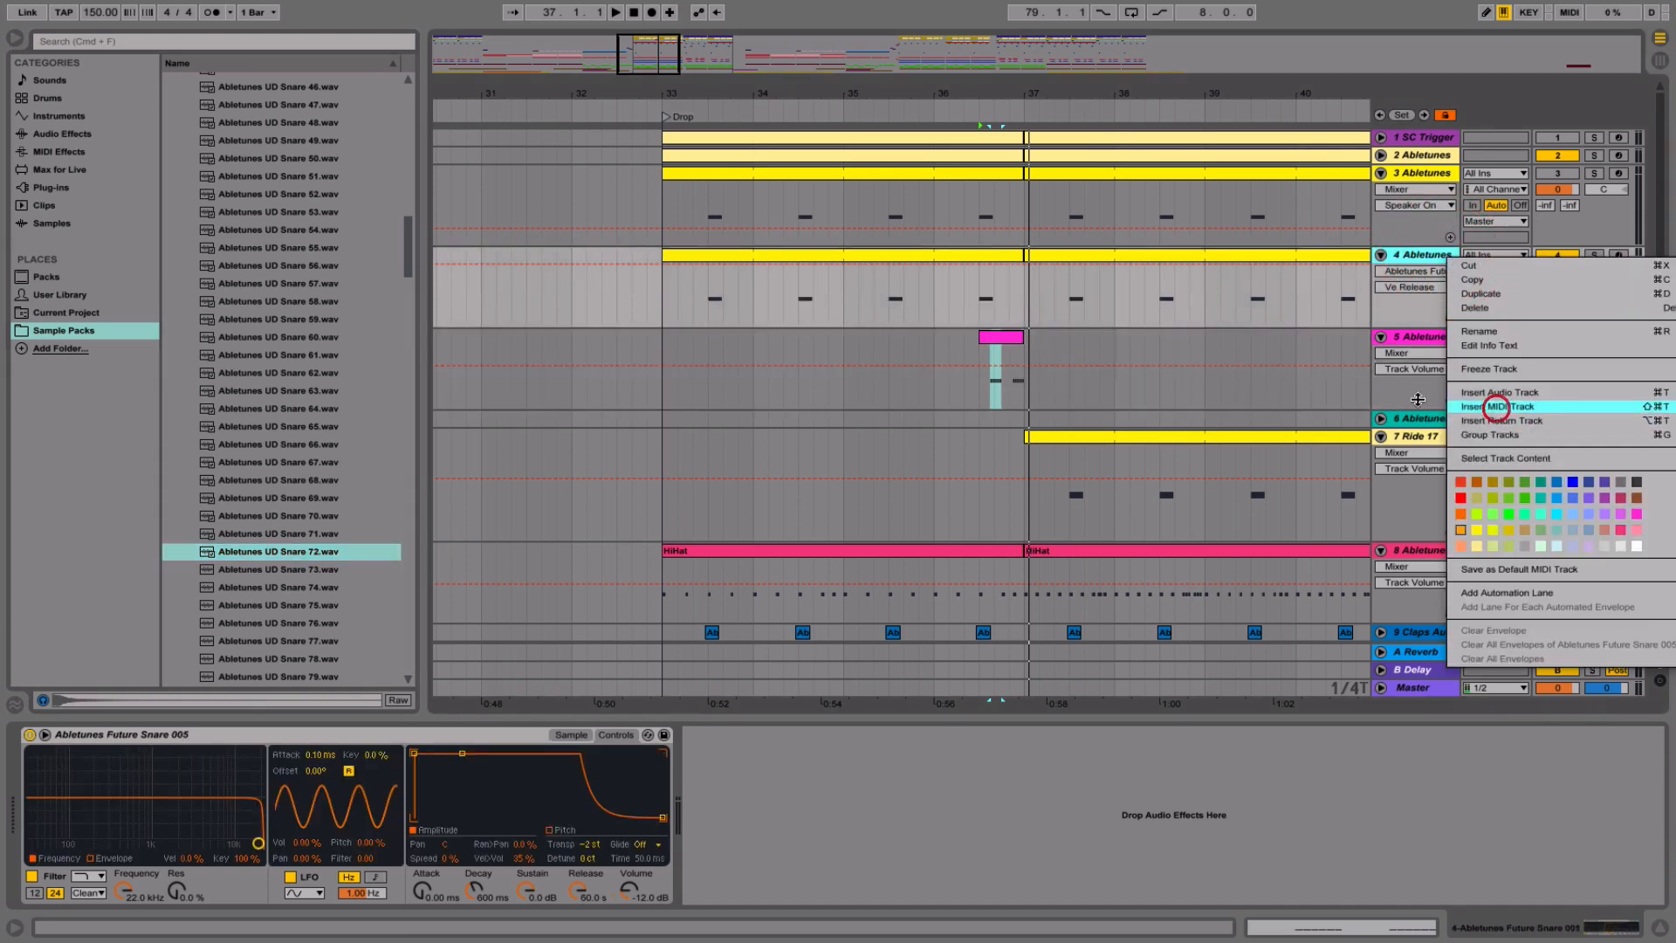
{"action": "left_click", "coordinate": [1496, 411]}
{"action": "left_click_drag", "start_coordinate": [854, 274], "coordinate": [853, 367]}
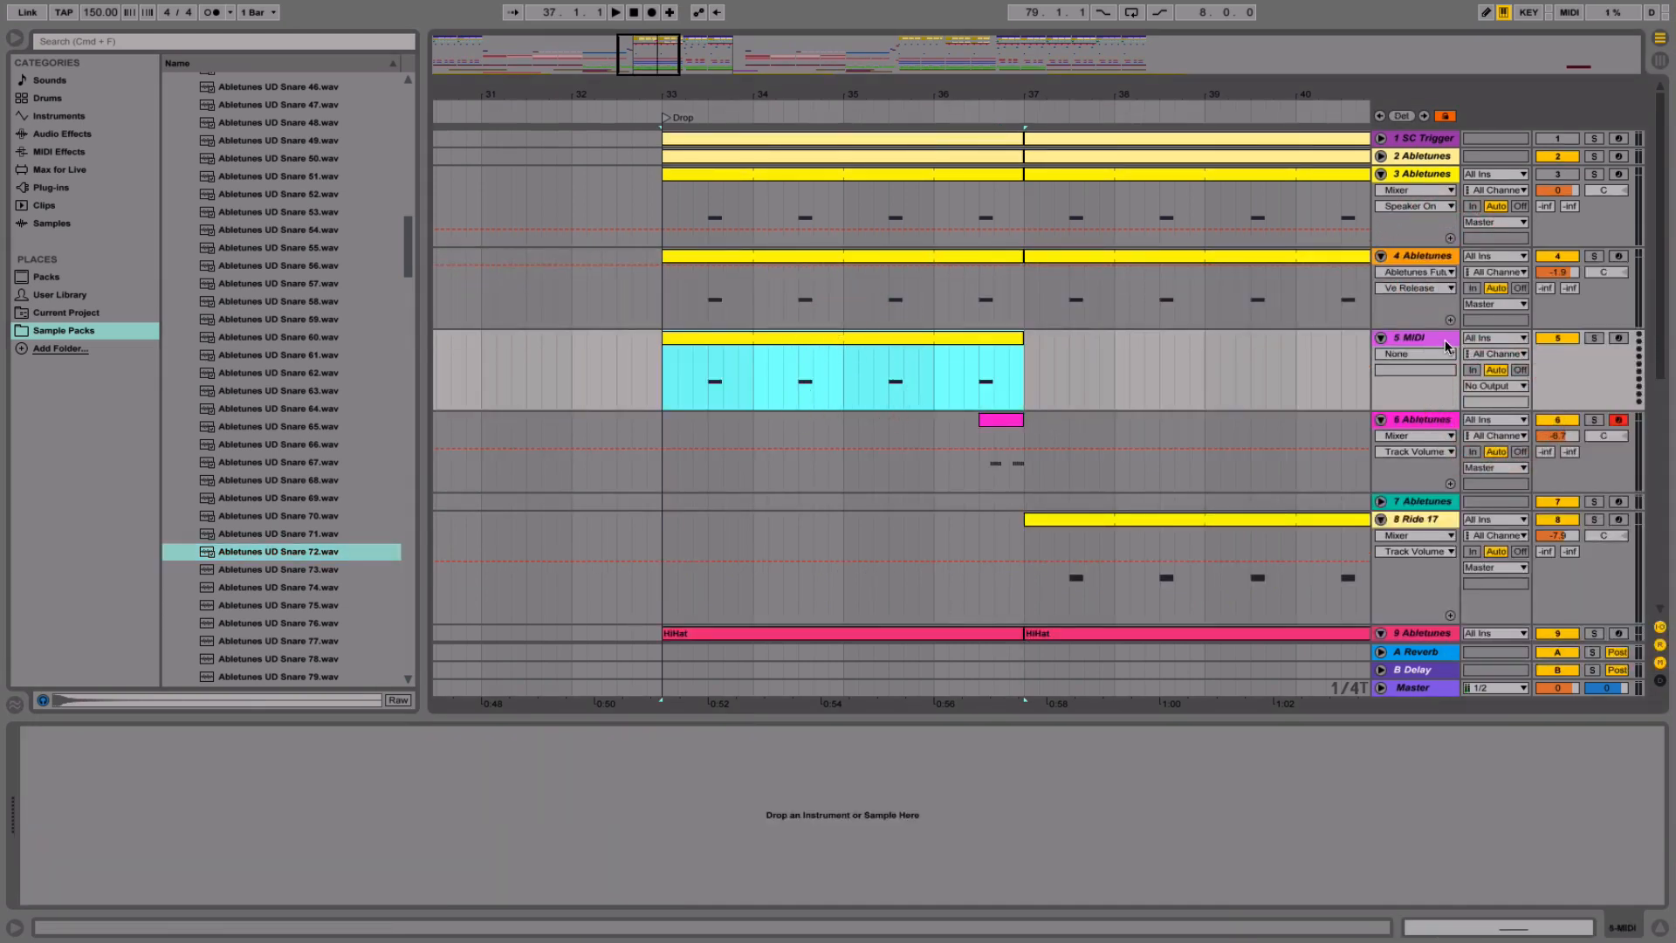
- Load Abletunes UD Snare 72 onto the new track 5 and deactivate that track
{"action": "left_click", "coordinate": [1423, 341]}
{"action": "left_click_drag", "start_coordinate": [247, 553], "coordinate": [428, 812]}
{"action": "left_click", "coordinate": [1559, 338]}
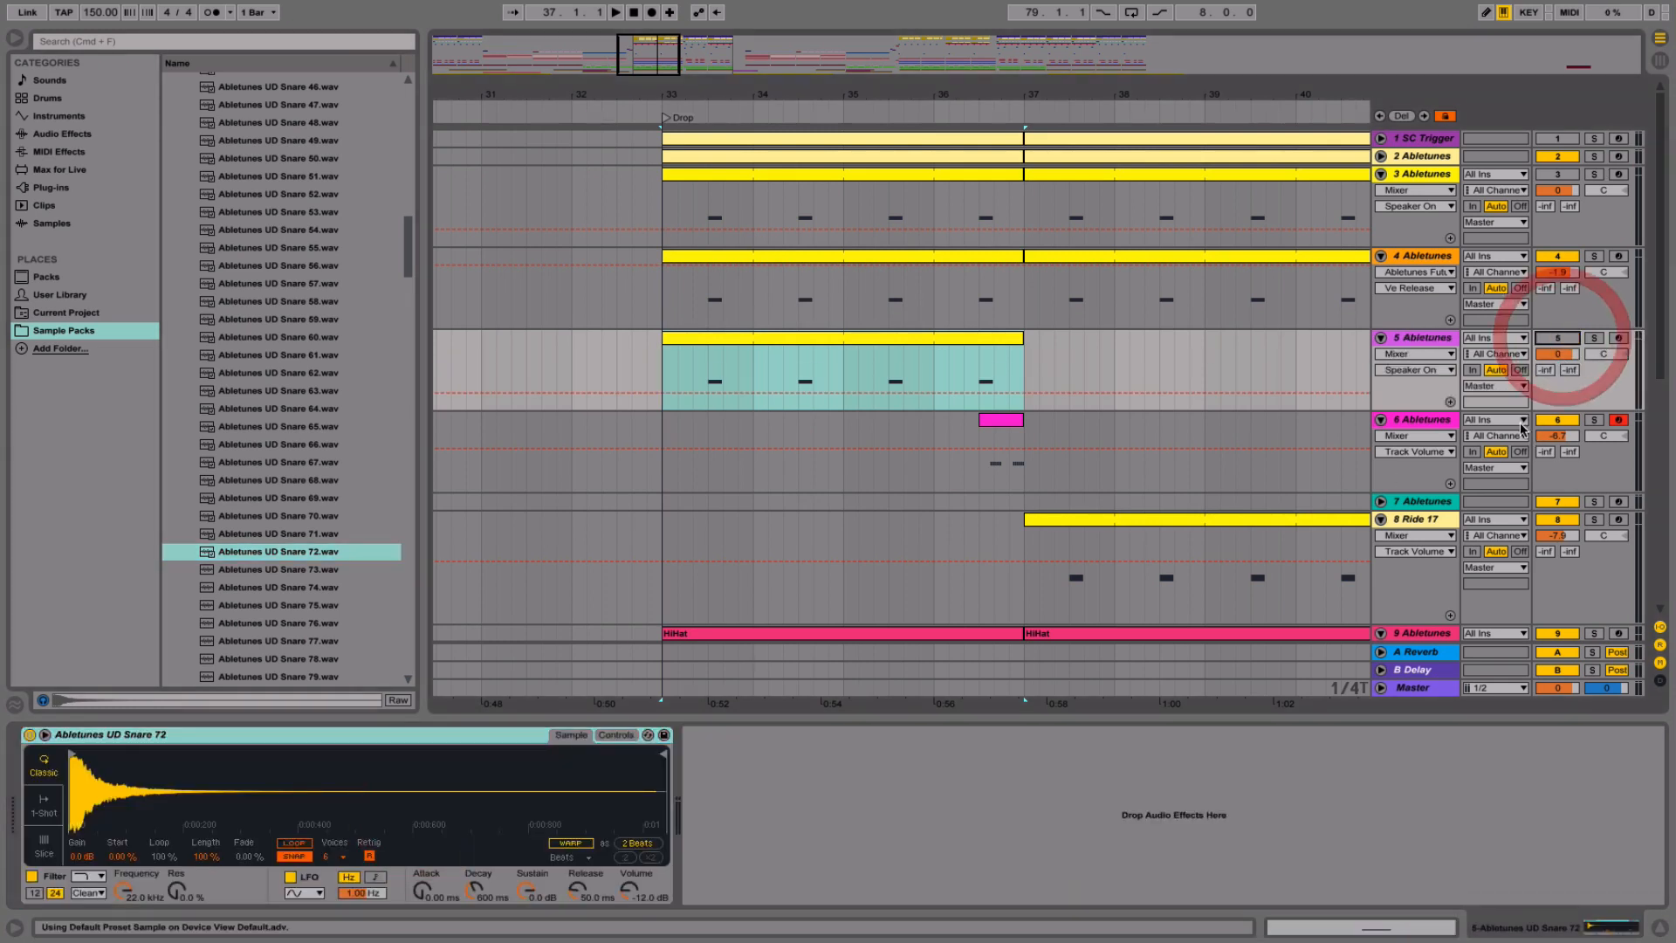
- Audition more snares for the fill on track 6, try Abletunes UD Snare 77 there and play the drop
{"action": "left_click", "coordinate": [1416, 420]}
{"action": "left_click", "coordinate": [262, 585]}
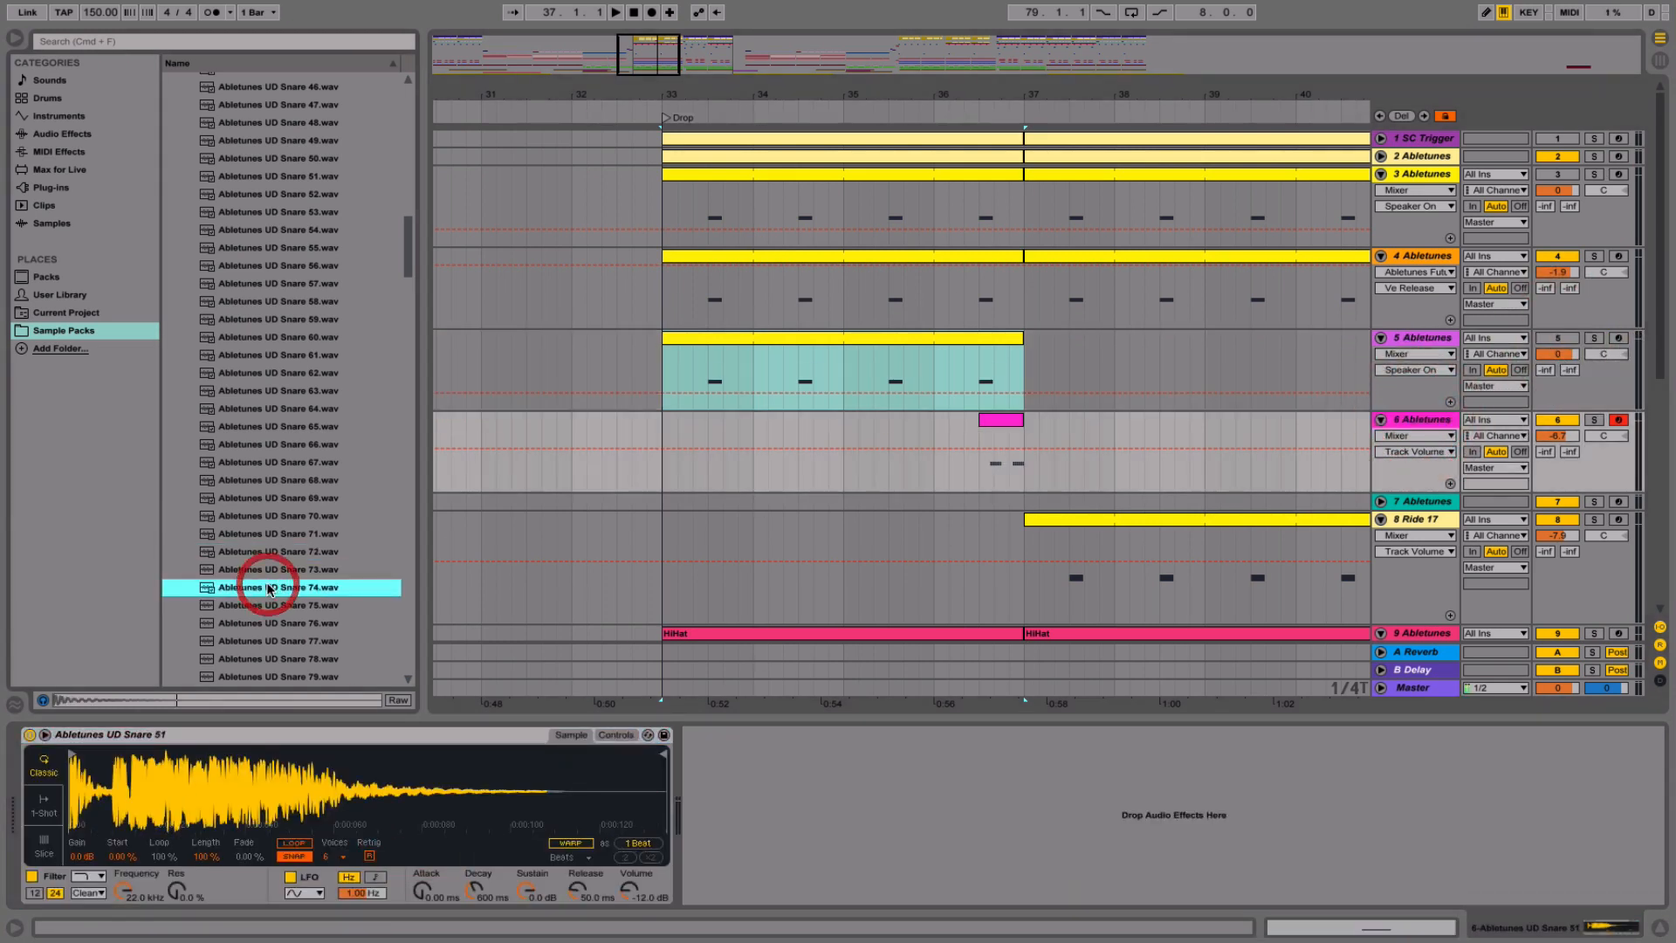
{"action": "key", "text": "Up"}
{"action": "left_click", "coordinate": [262, 635]}
{"action": "key", "text": "Down"}
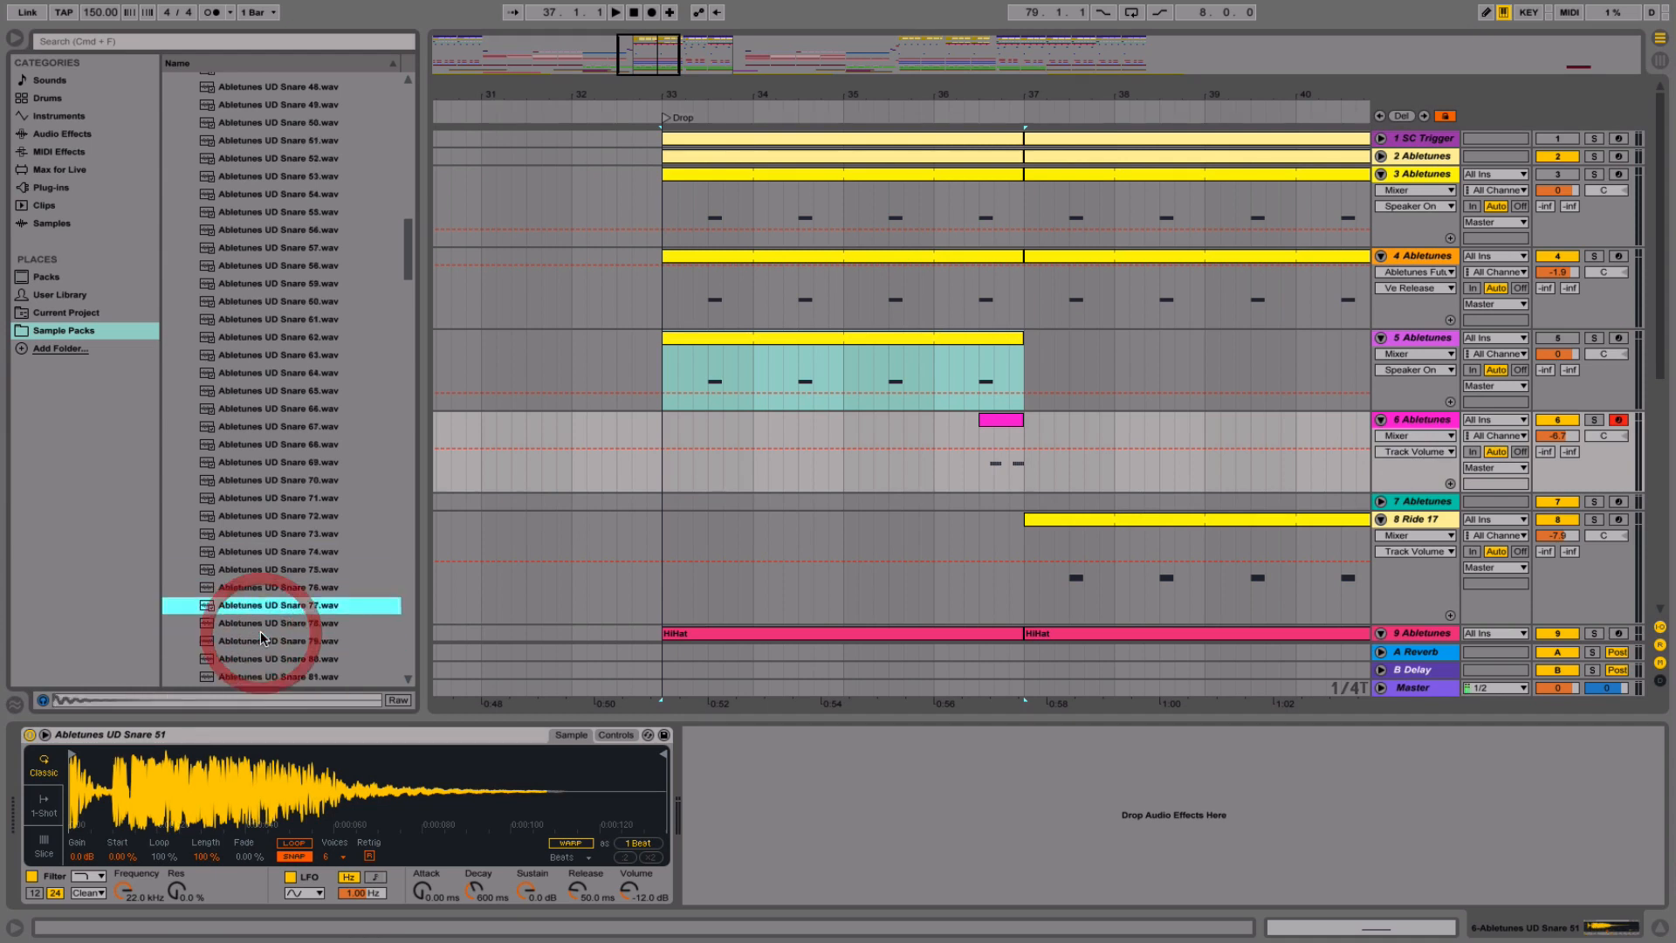
{"action": "key", "text": "Up"}
{"action": "left_click_drag", "start_coordinate": [266, 589], "coordinate": [270, 769]}
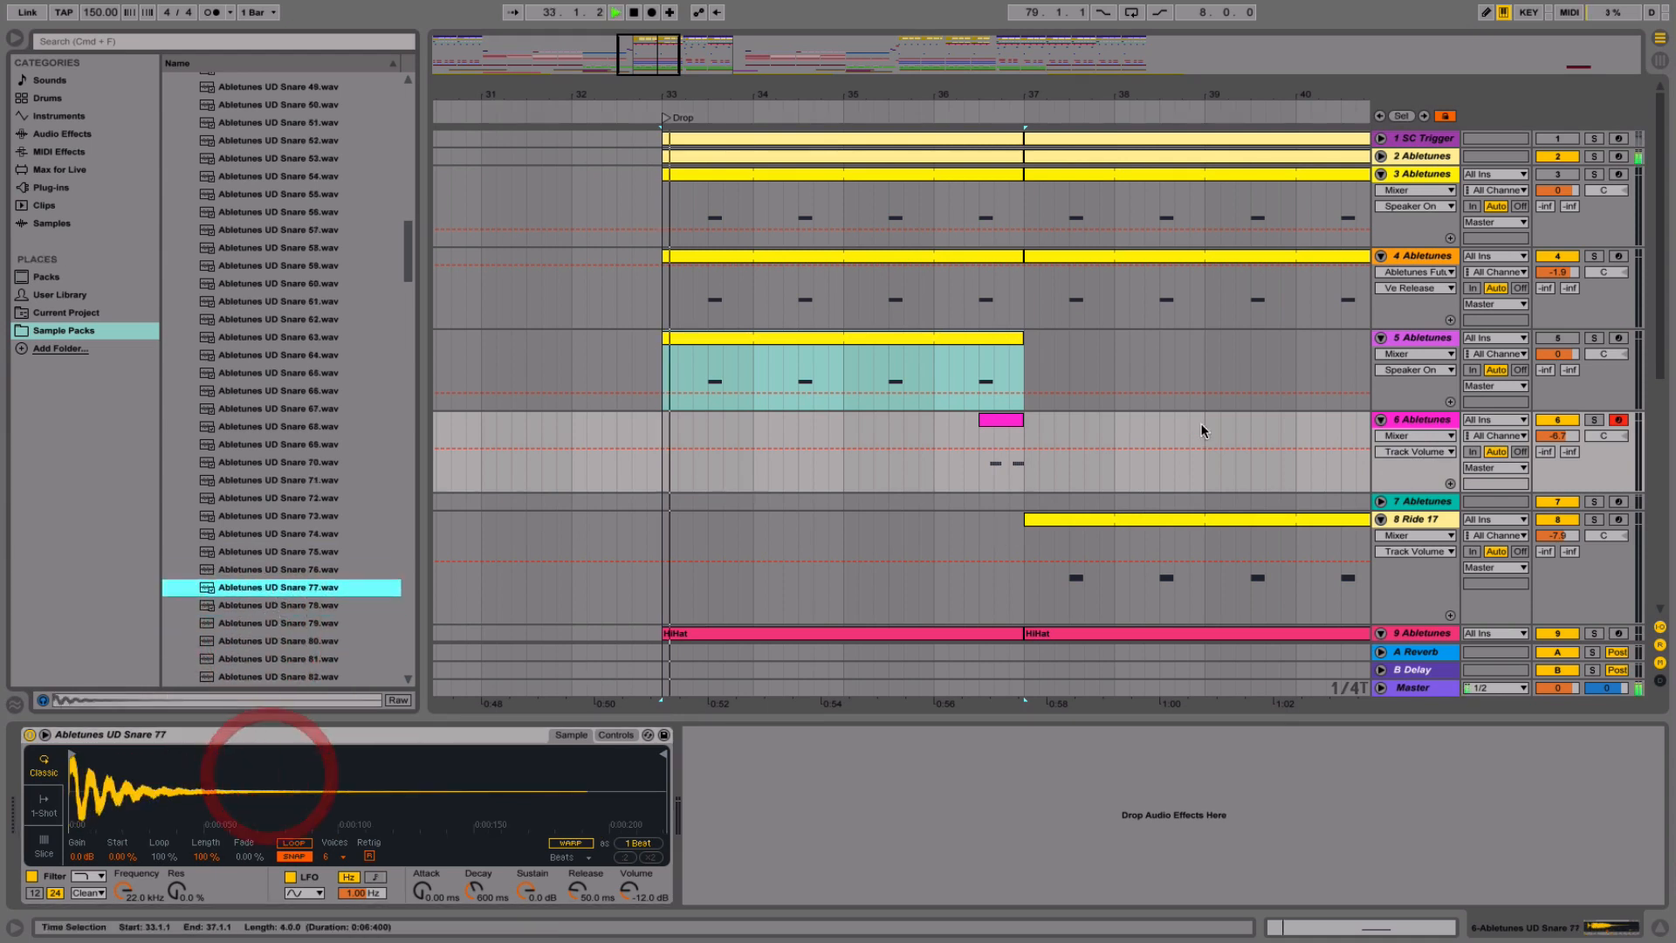
{"action": "key", "text": "space"}
{"action": "left_click", "coordinate": [1012, 427]}
{"action": "left_click_drag", "start_coordinate": [1015, 434], "coordinate": [982, 441]}
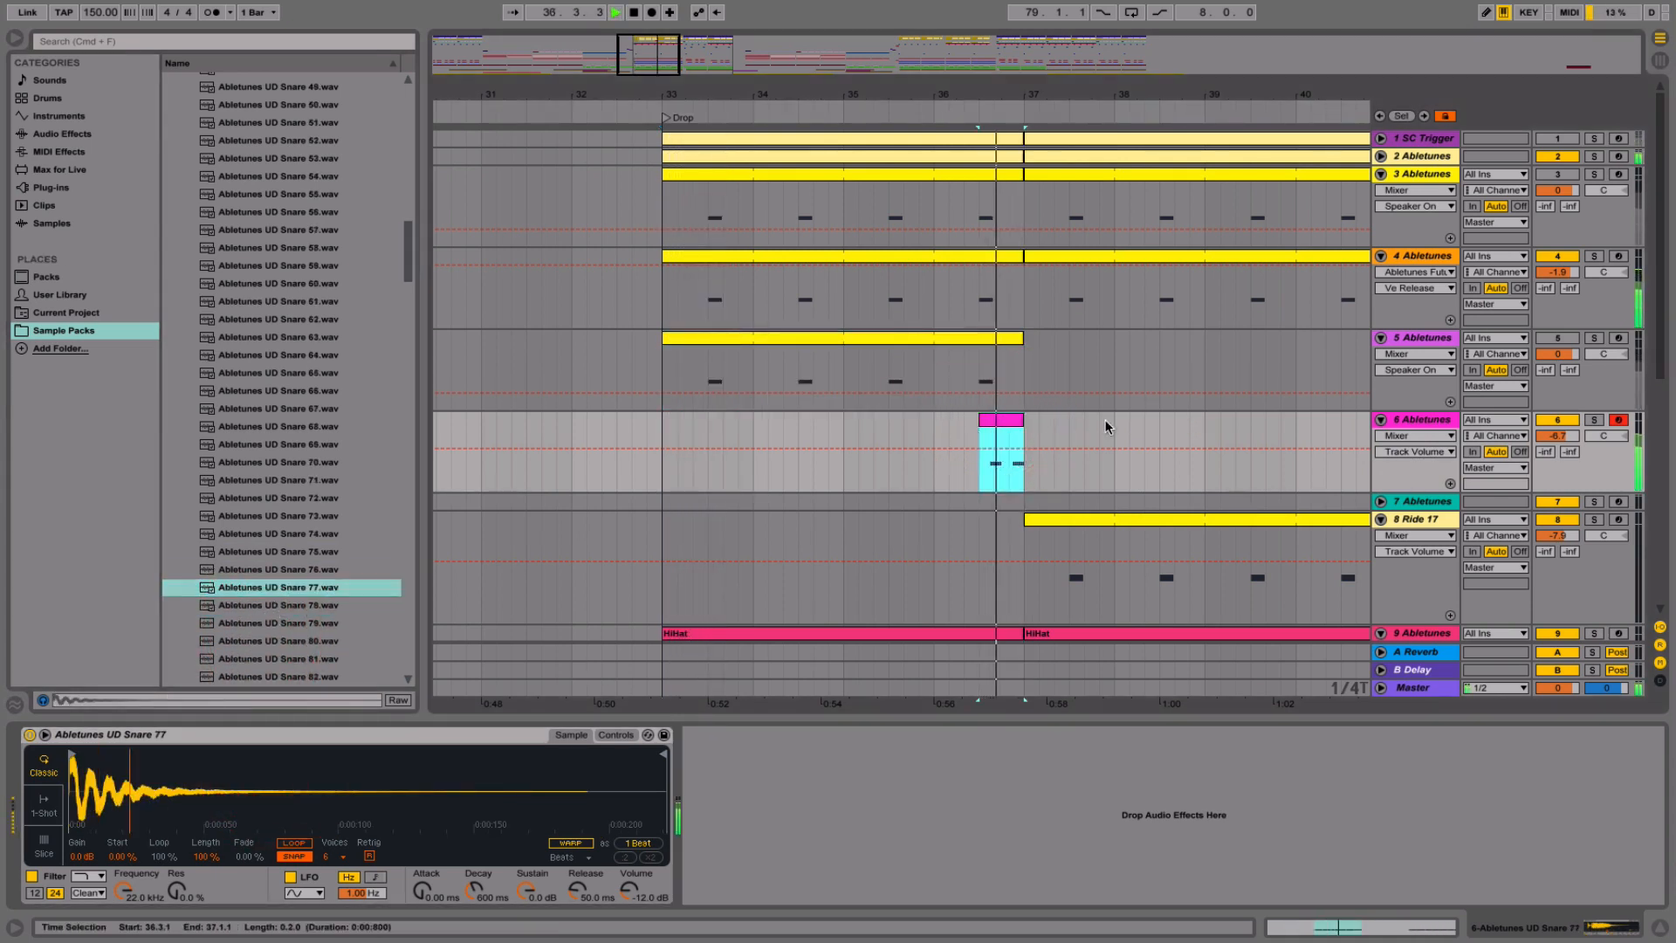
- Try all the snare fill's notes one octave higher at C4, play them, and transpose them back to C3
{"action": "double_click", "coordinate": [1016, 424]}
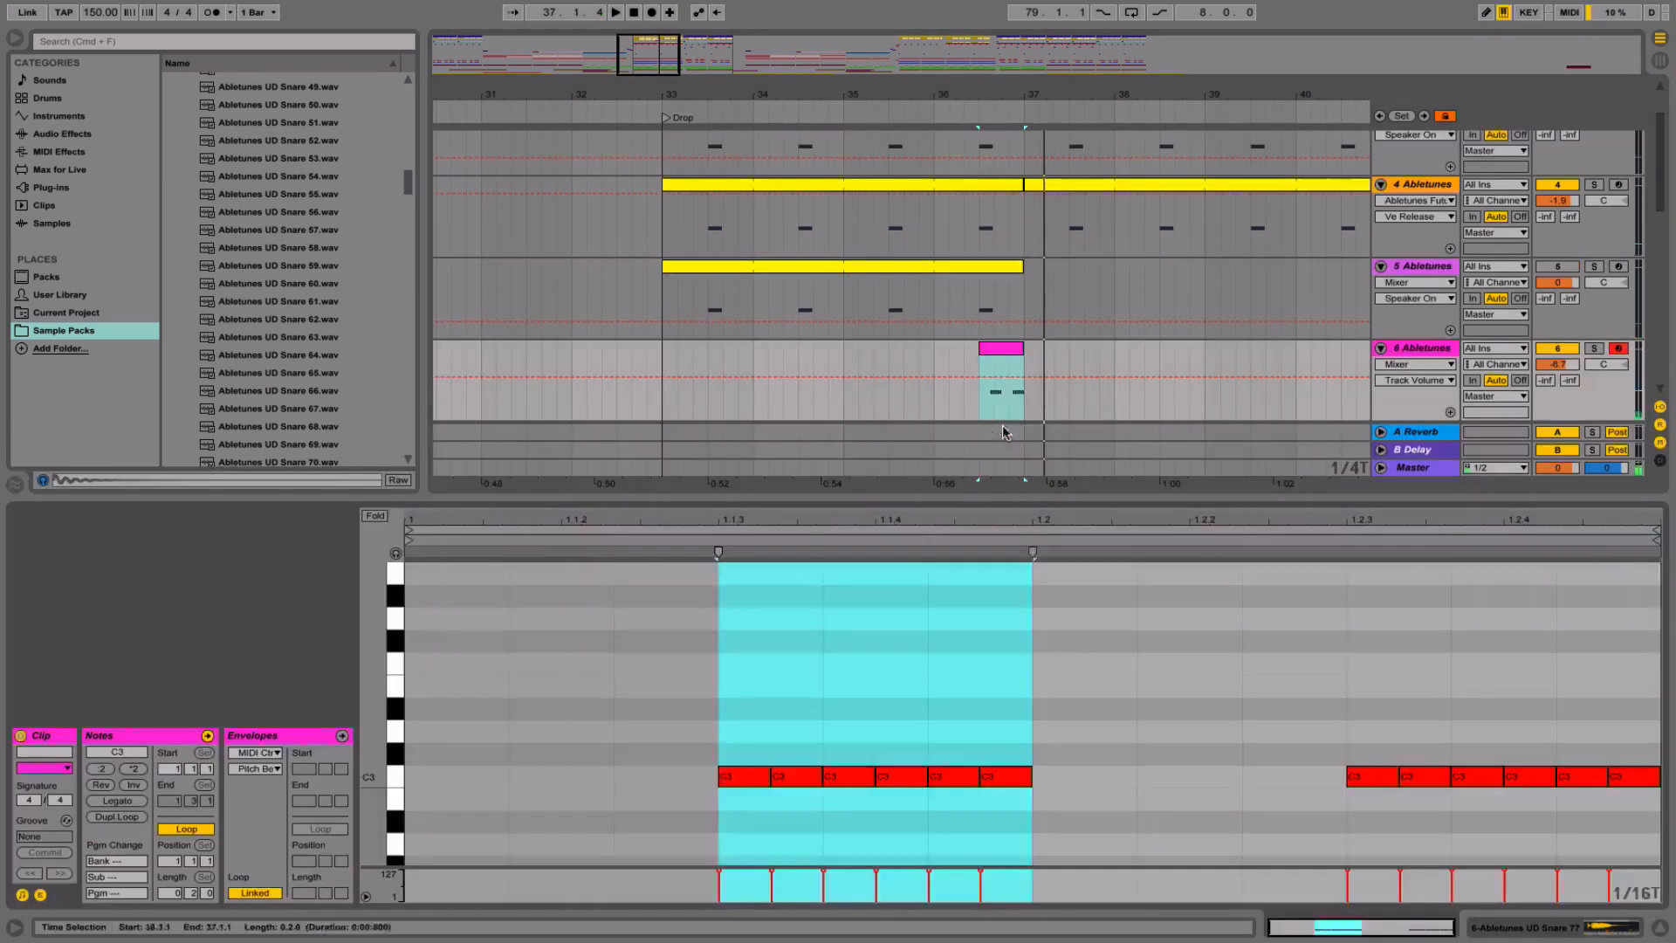
{"action": "left_click", "coordinate": [1081, 631]}
{"action": "key", "text": "super+a"}
{"action": "key", "text": "shift+Up"}
{"action": "key", "text": "space"}
{"action": "key", "text": "space"}
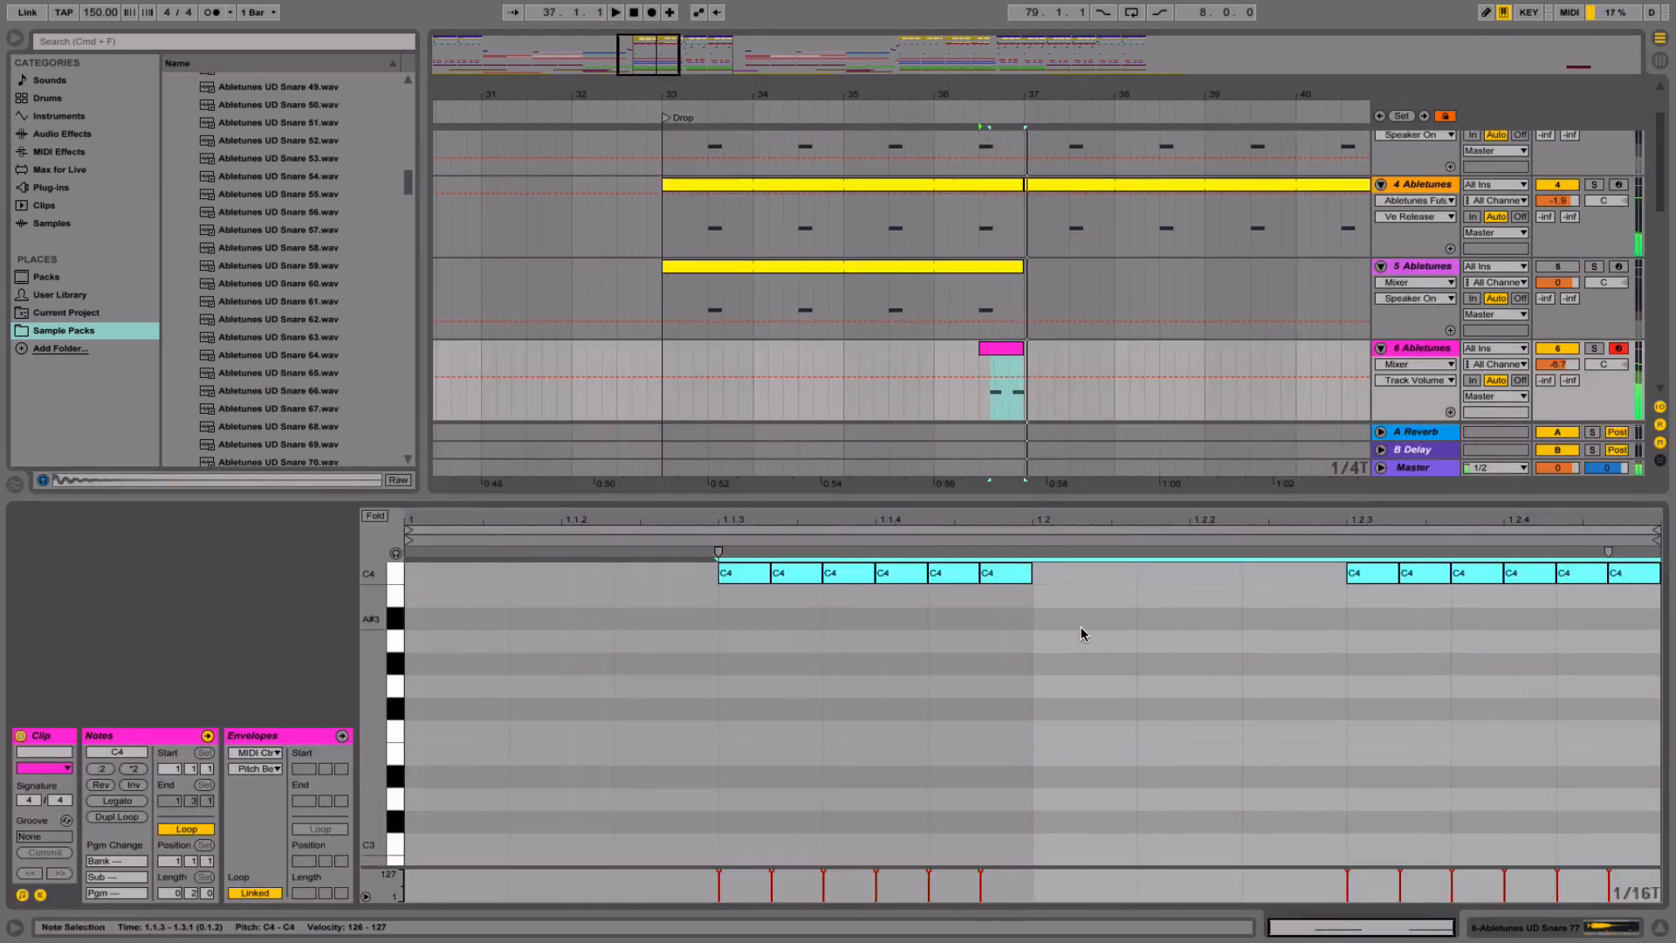
{"action": "key", "text": "shift+Down"}
- Audition the Abletunes UD Snare samples from 78 to 98 for the fill on track 6
{"action": "left_click", "coordinate": [1417, 351]}
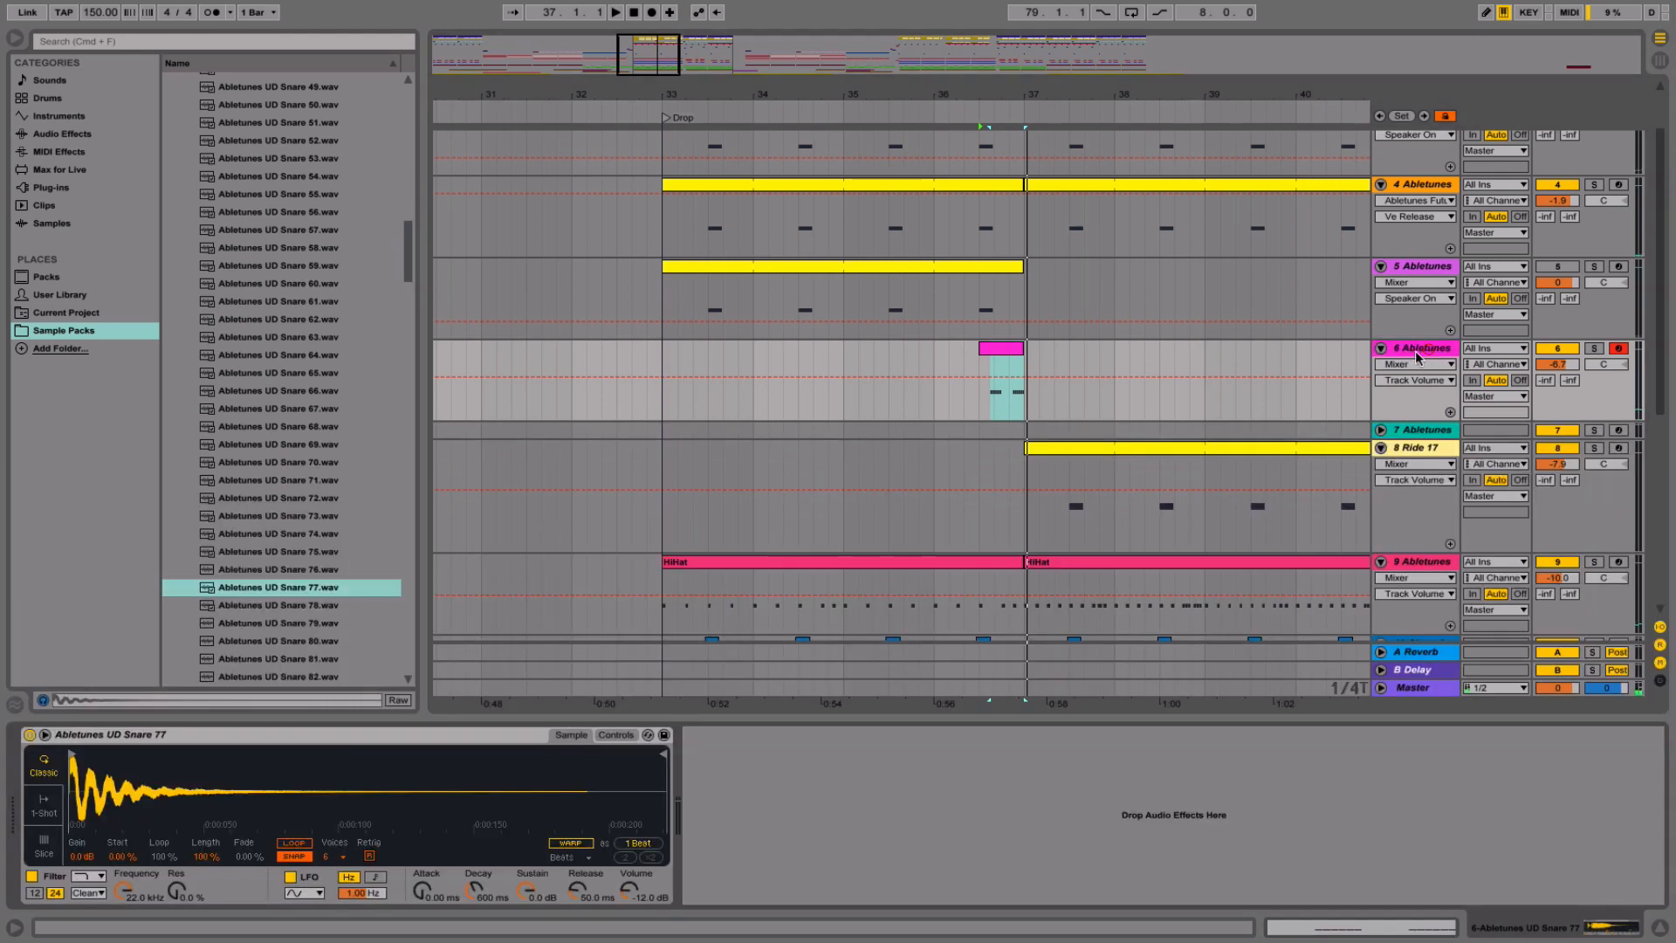
{"action": "left_click", "coordinate": [294, 608]}
{"action": "key", "text": "Down"}
{"action": "key", "text": "Down"}
{"action": "key", "text": "Down"}
{"action": "scroll", "coordinate": [289, 614], "scroll_direction": "down", "scroll_amount": 5}
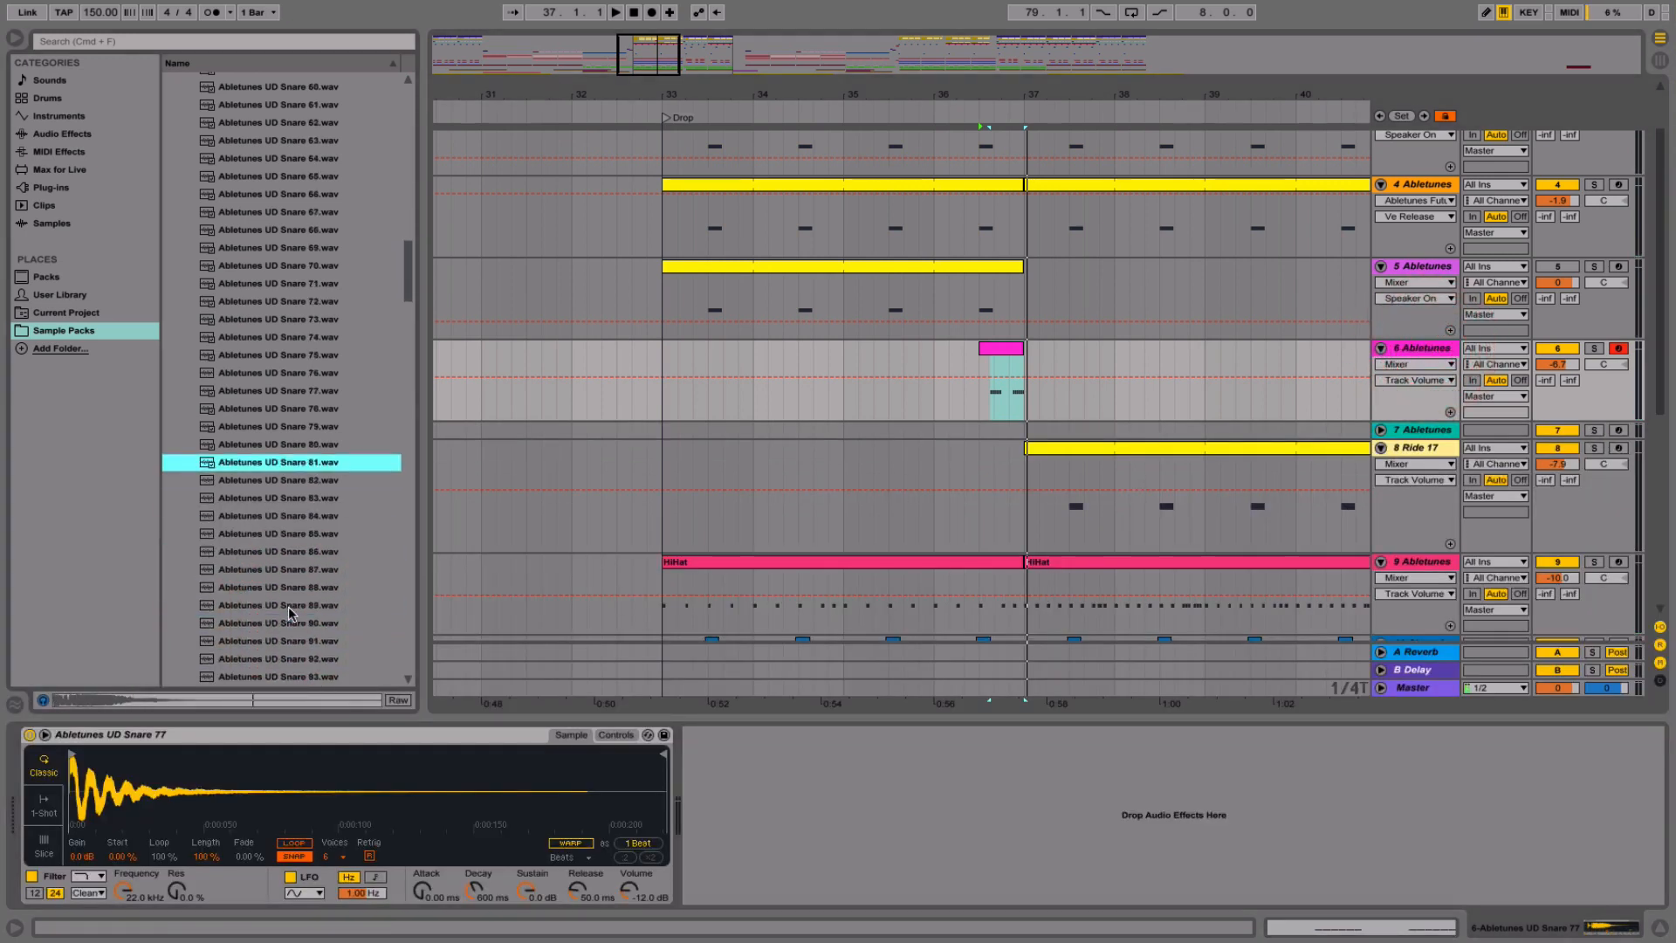
{"action": "key", "text": "Down"}
{"action": "key", "text": "Down"}
{"action": "key", "text": "Down"}
{"action": "key", "text": "Down"}
{"action": "key", "text": "Down"}
{"action": "key", "text": "Down"}
{"action": "key", "text": "Down"}
{"action": "key", "text": "Down"}
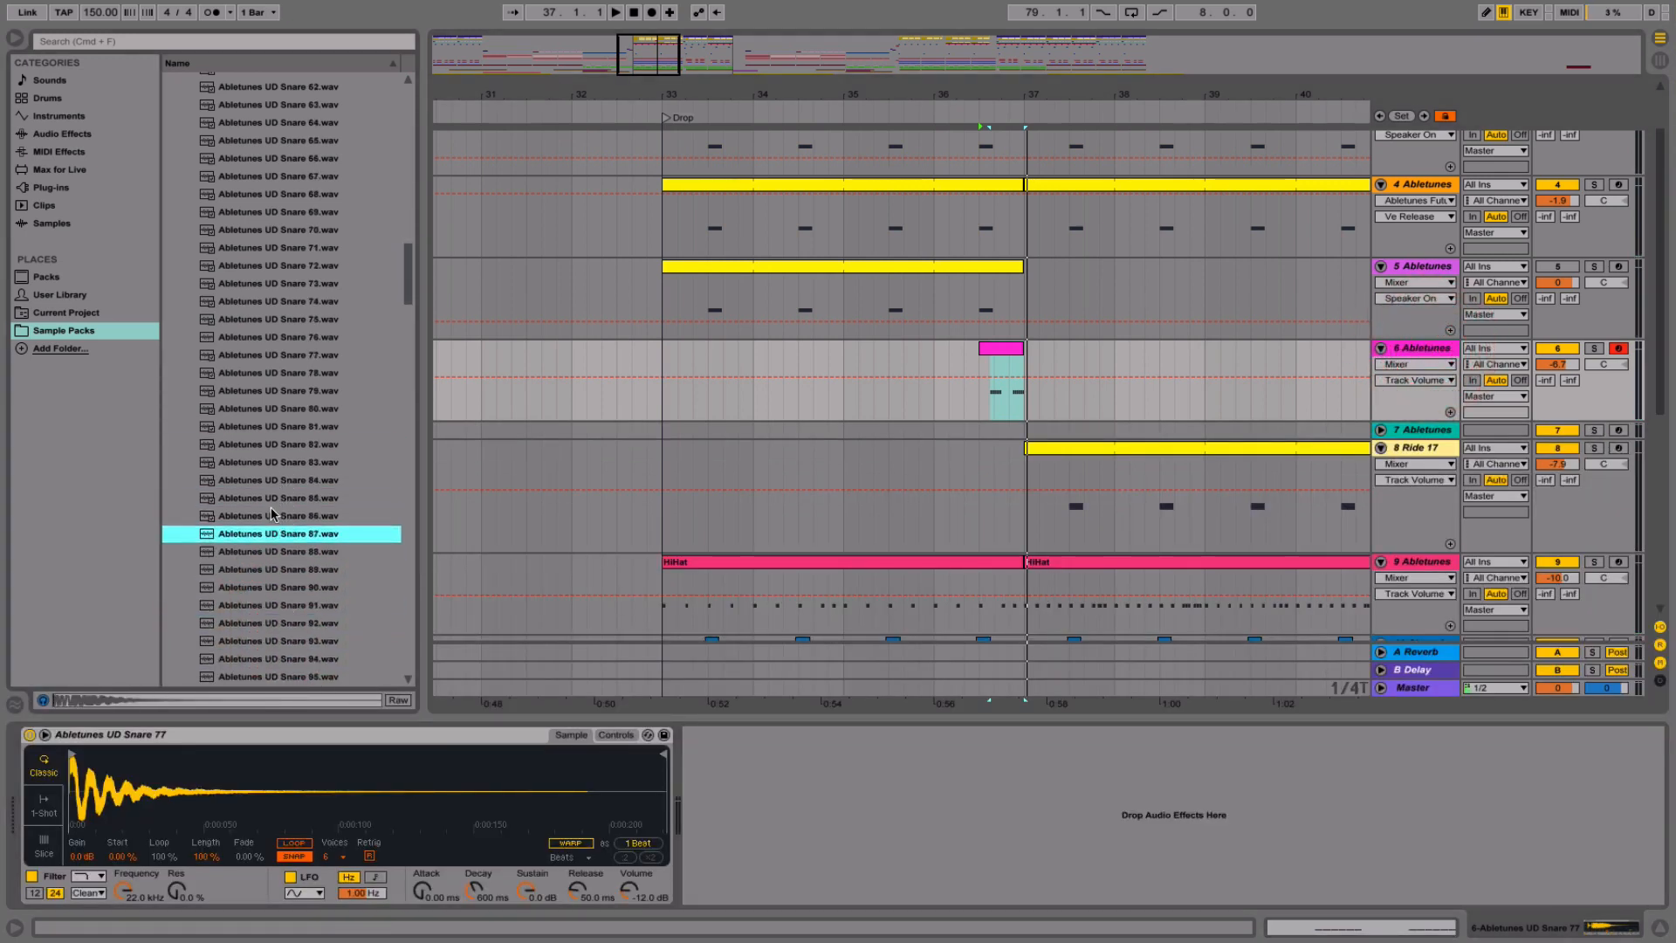
{"action": "key", "text": "Down"}
{"action": "key", "text": "Down"}
{"action": "scroll", "coordinate": [272, 515], "scroll_direction": "down", "scroll_amount": 5}
{"action": "key", "text": "Down"}
{"action": "key", "text": "Down"}
{"action": "key", "text": "Down"}
{"action": "key", "text": "Down"}
{"action": "key", "text": "Down"}
{"action": "key", "text": "Down"}
{"action": "key", "text": "Down"}
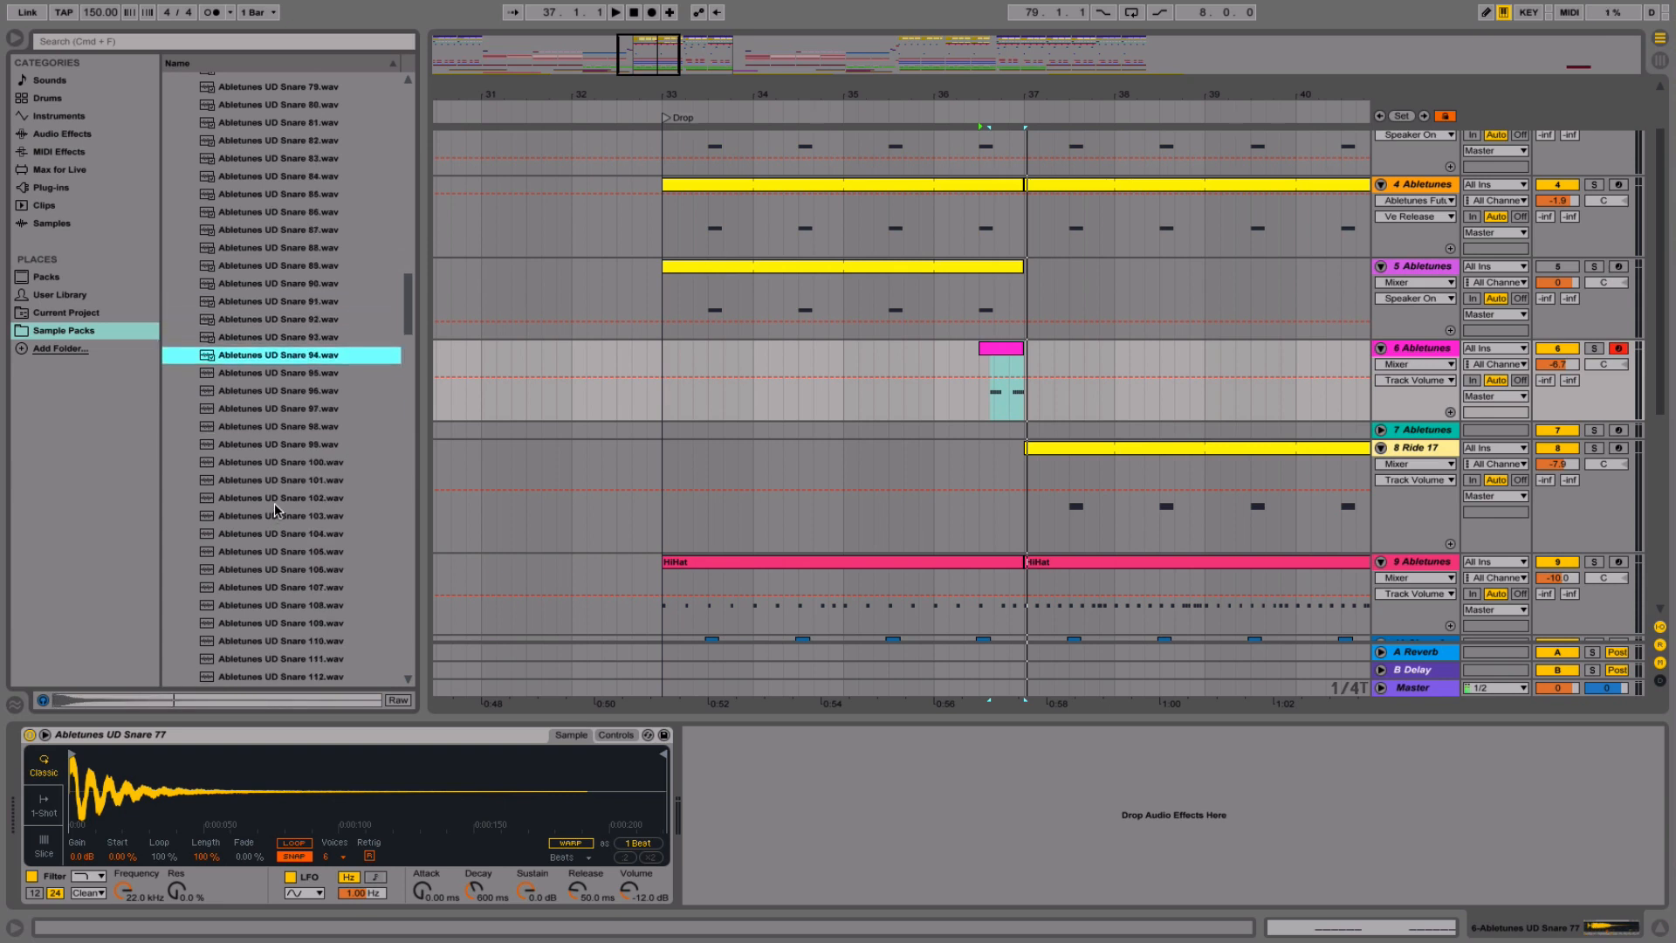
{"action": "key", "text": "Up"}
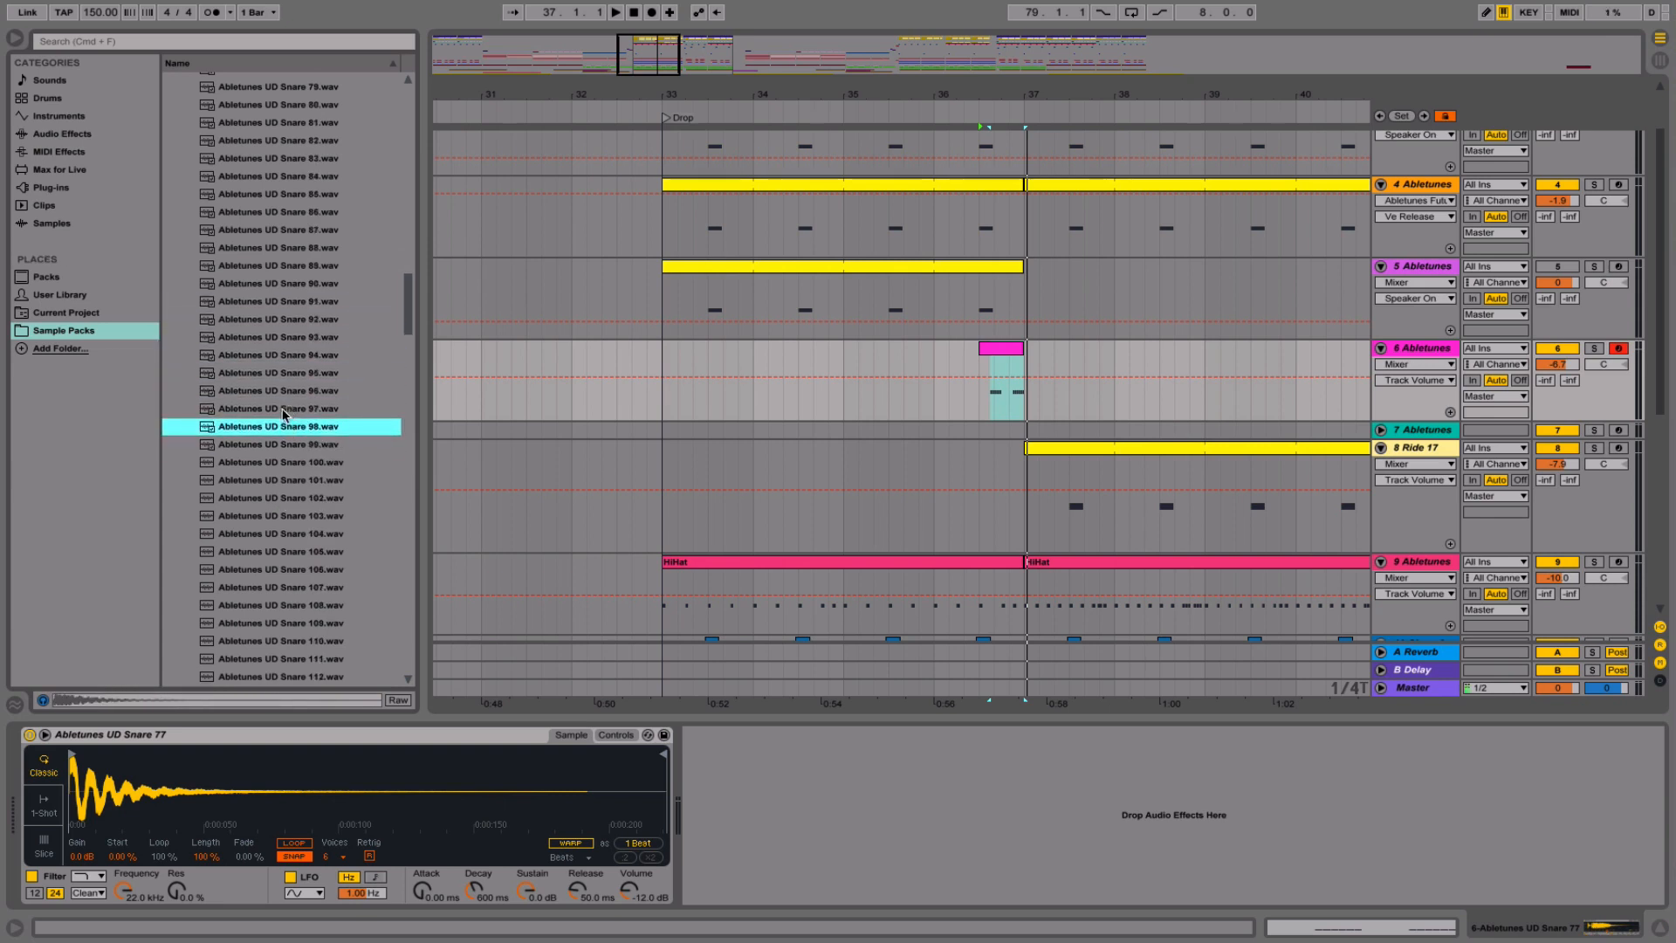
- Load Abletunes UD Snare 98 into track 6, set the track's volume to -12.6 dB and play the fill
{"action": "left_click_drag", "start_coordinate": [317, 788], "coordinate": [316, 787]}
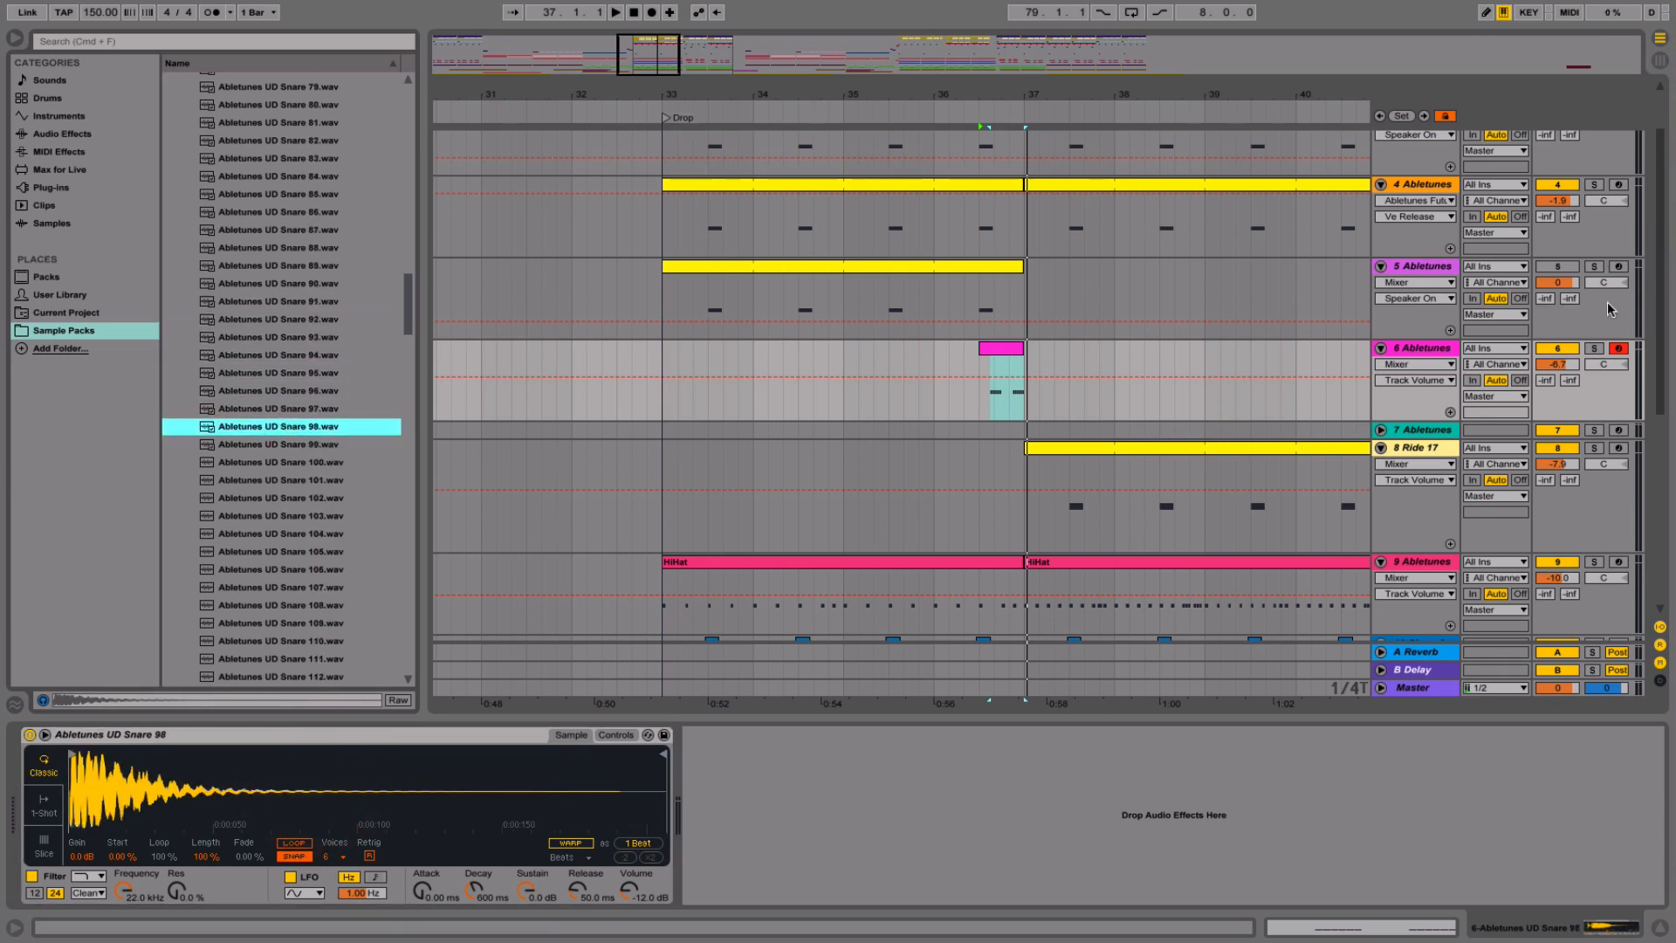
{"action": "key", "text": "space"}
{"action": "left_click", "coordinate": [1431, 349]}
{"action": "left_click_drag", "start_coordinate": [1570, 364], "coordinate": [1569, 384]}
{"action": "key", "text": "space"}
{"action": "key", "text": "space"}
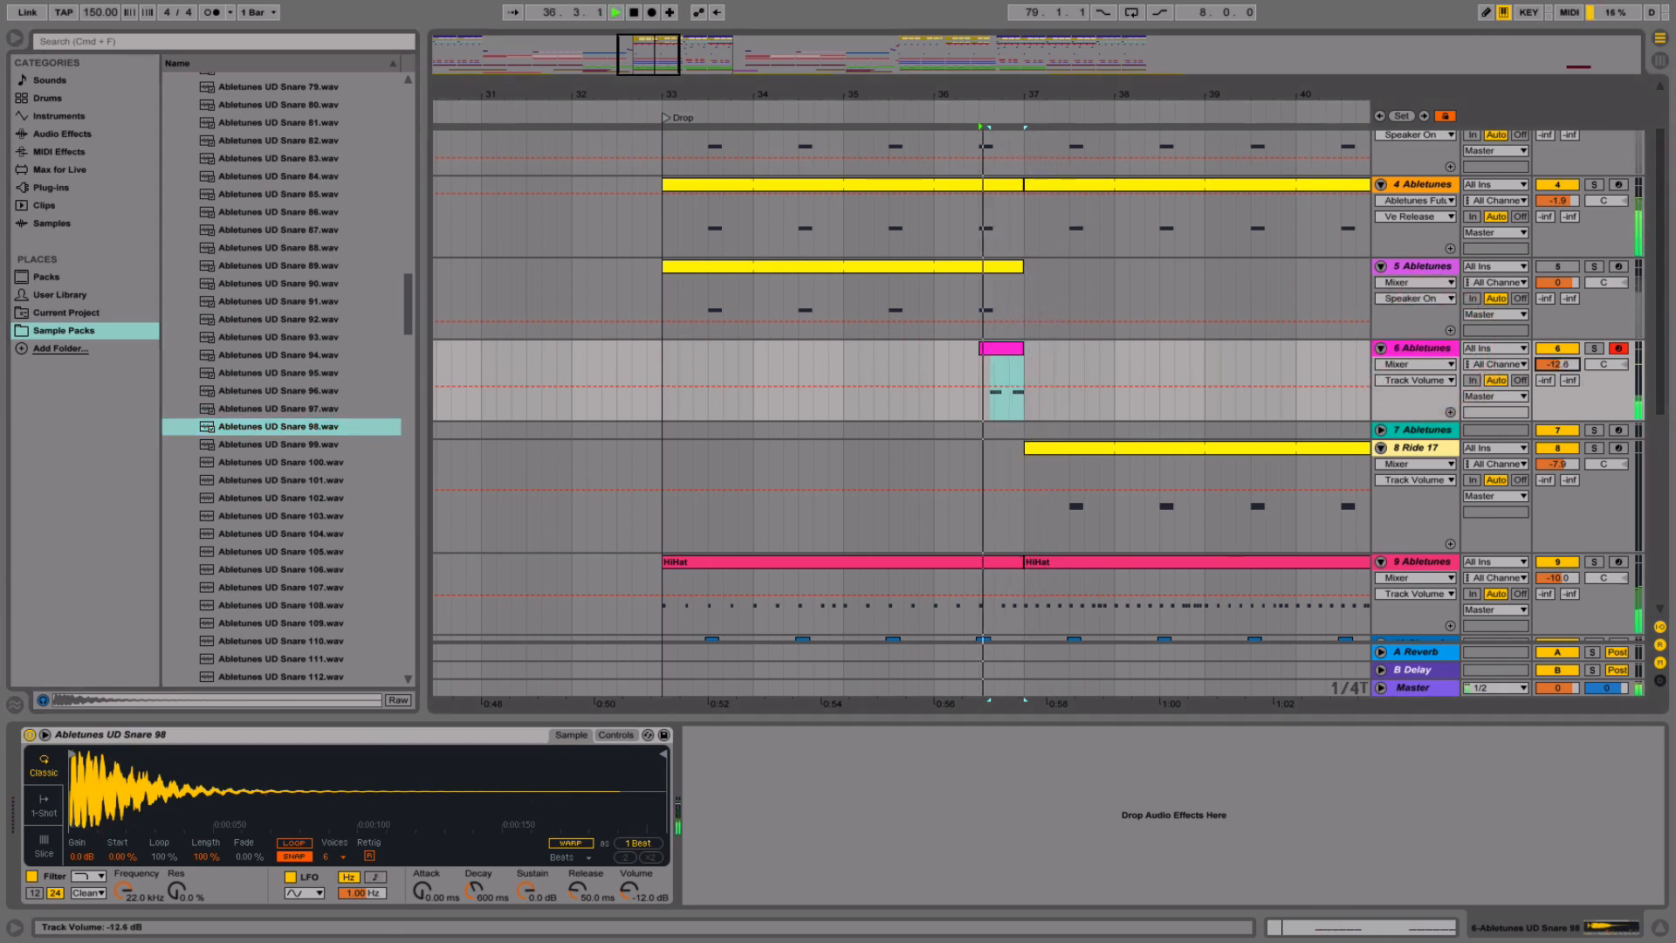
- Select the first build-up roll clip at bar 25 on track 19 and play the arrangement from there
{"action": "key", "text": "minus"}
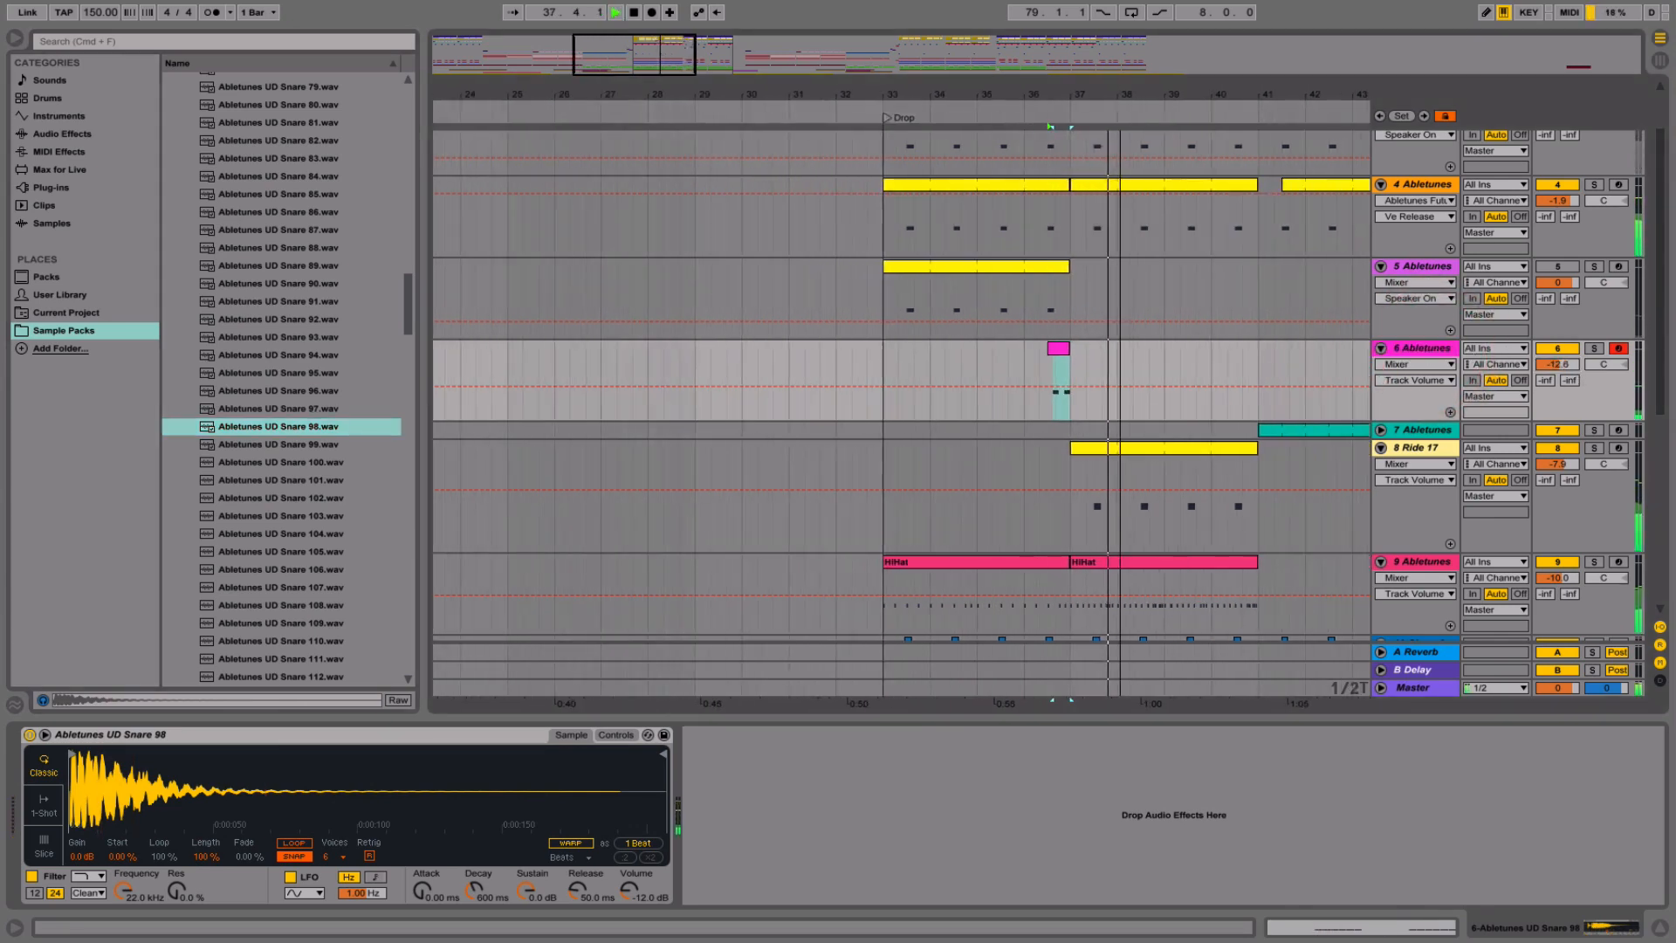
{"action": "key", "text": "minus"}
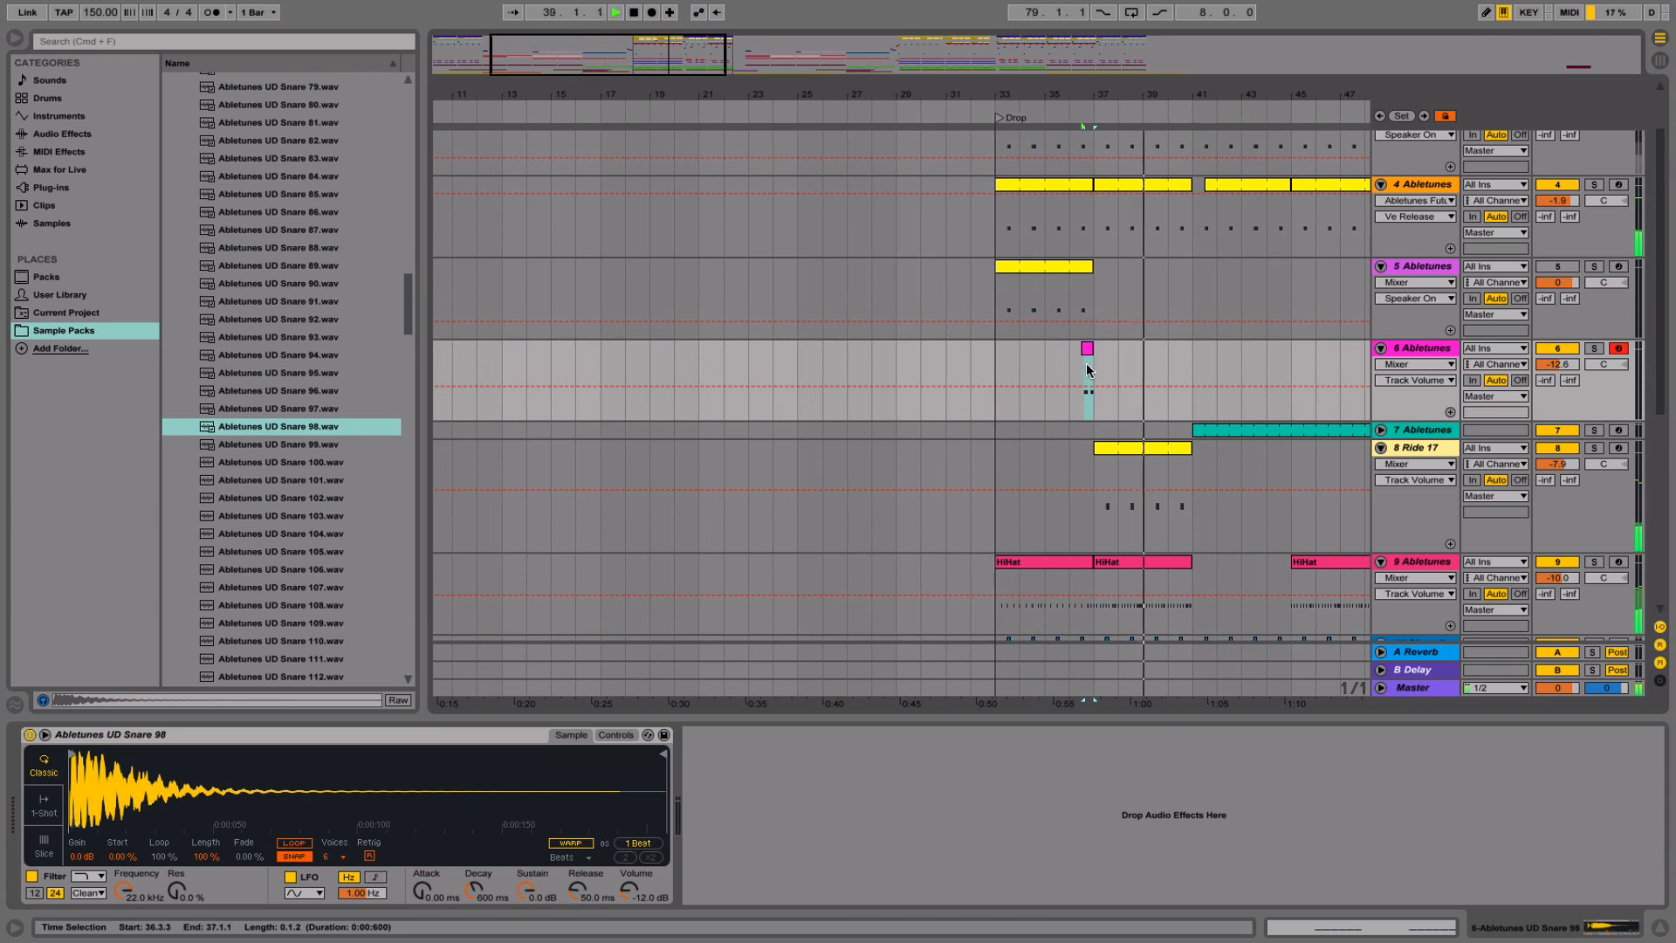
{"action": "scroll", "coordinate": [1097, 363], "scroll_direction": "left", "scroll_amount": 3}
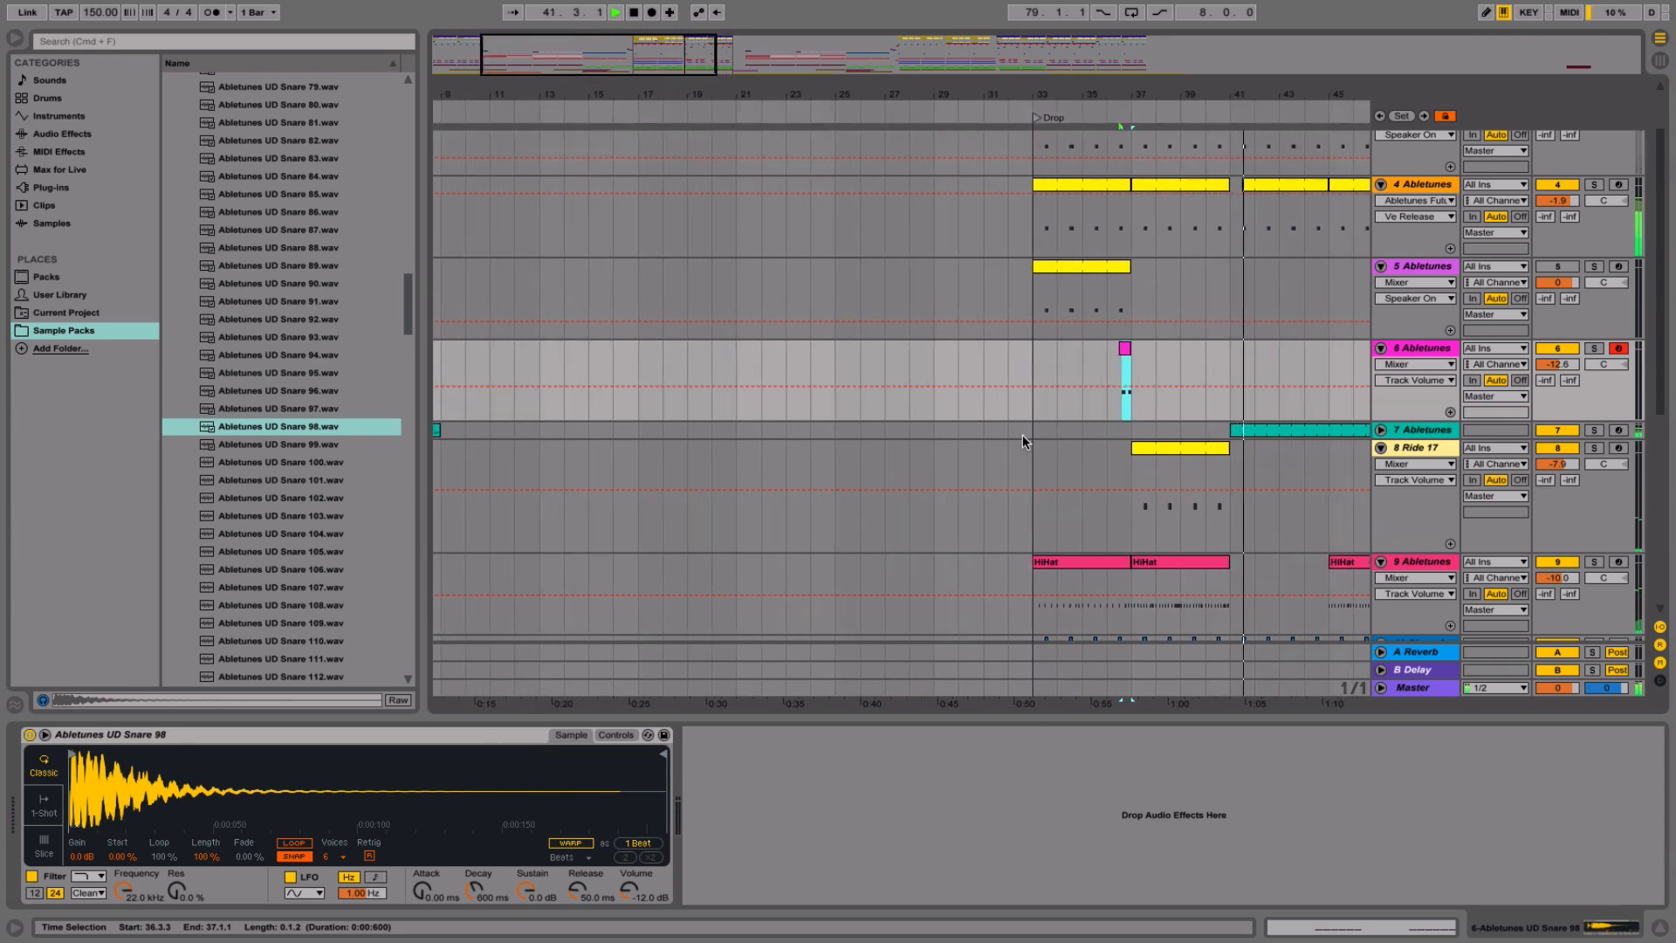
{"action": "scroll", "coordinate": [1023, 441], "scroll_direction": "down", "scroll_amount": 2}
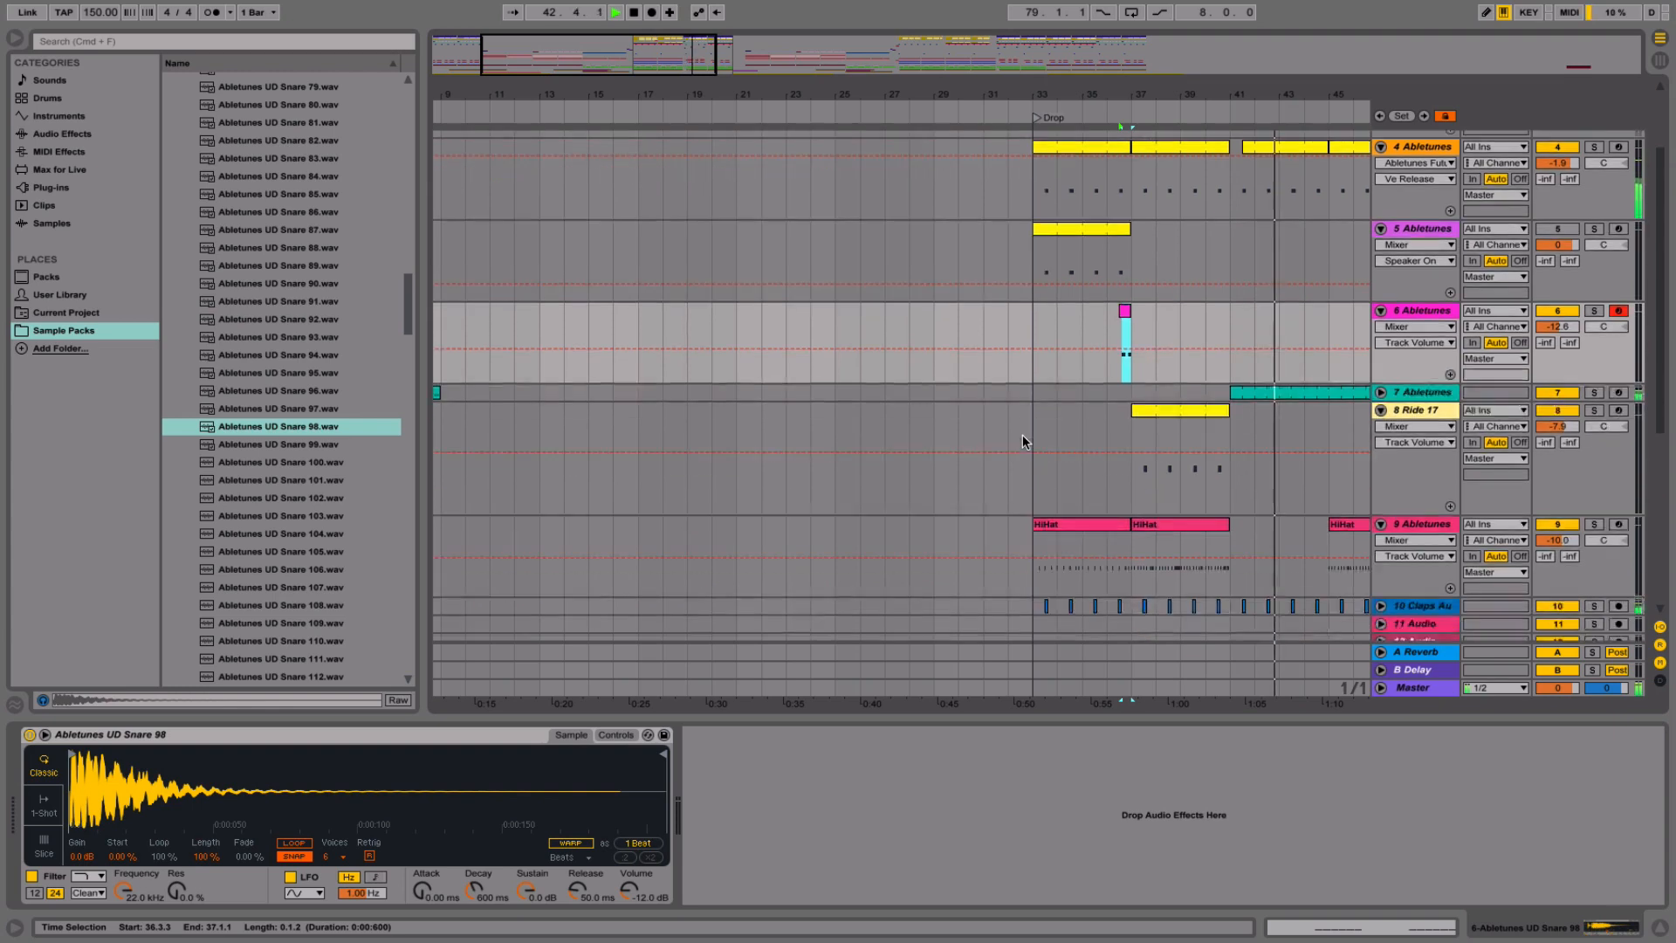
{"action": "scroll", "coordinate": [1023, 441], "scroll_direction": "down", "scroll_amount": 10}
{"action": "scroll", "coordinate": [1023, 441], "scroll_direction": "left", "scroll_amount": 2}
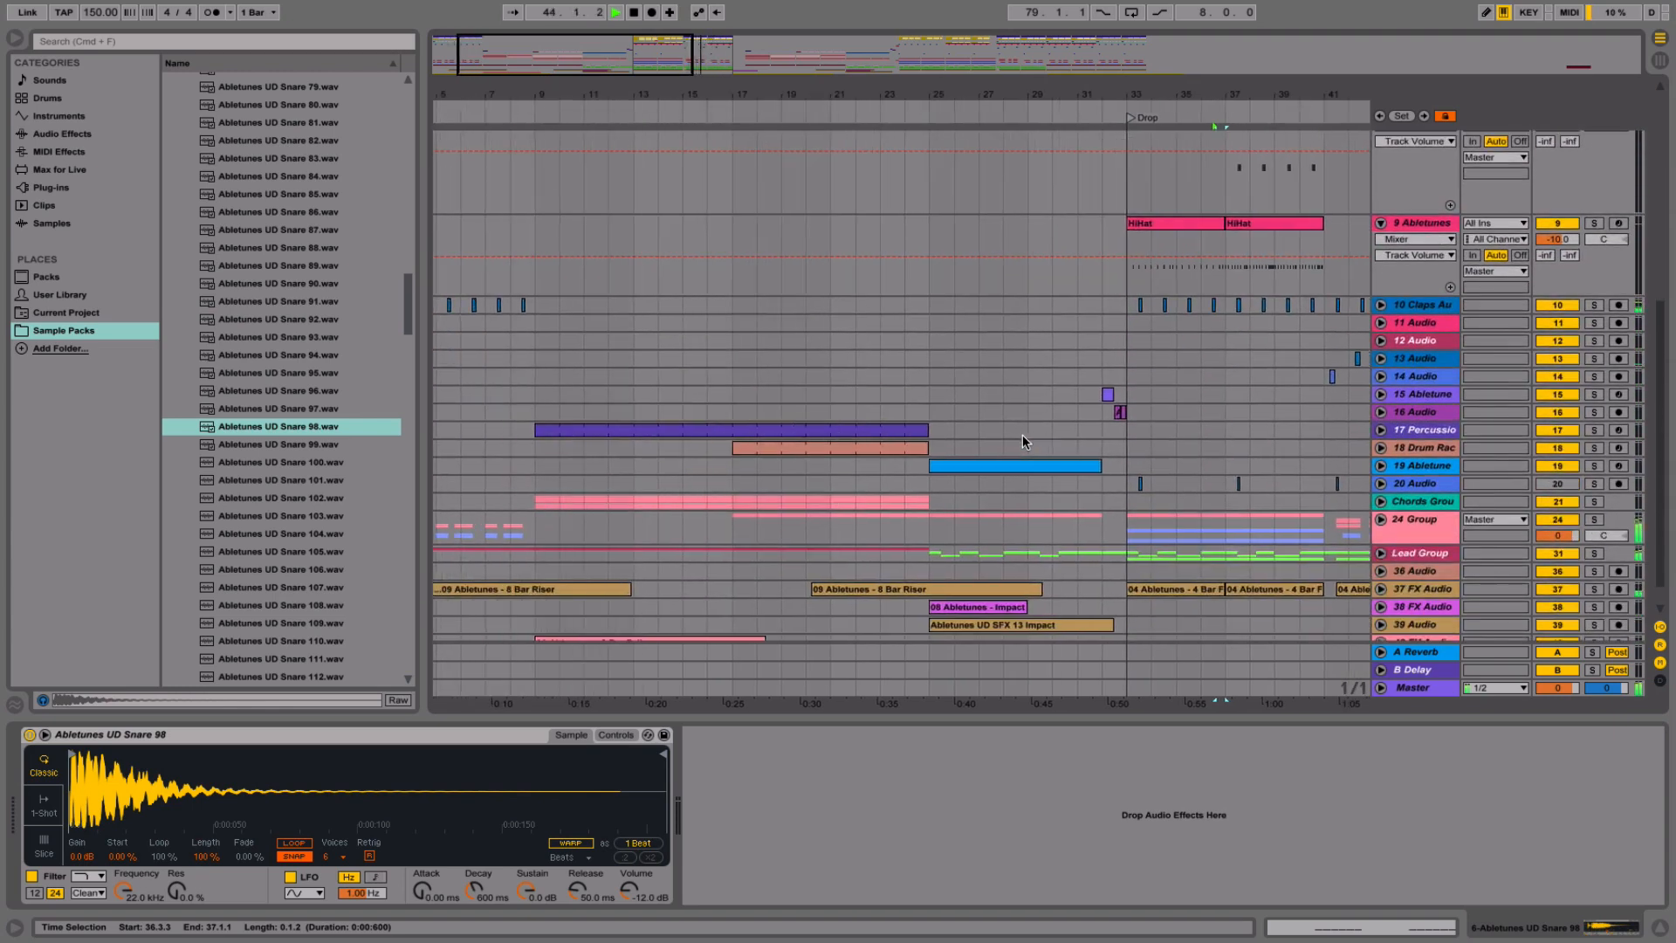
{"action": "scroll", "coordinate": [1023, 441], "scroll_direction": "right", "scroll_amount": 2}
{"action": "left_click", "coordinate": [978, 467]}
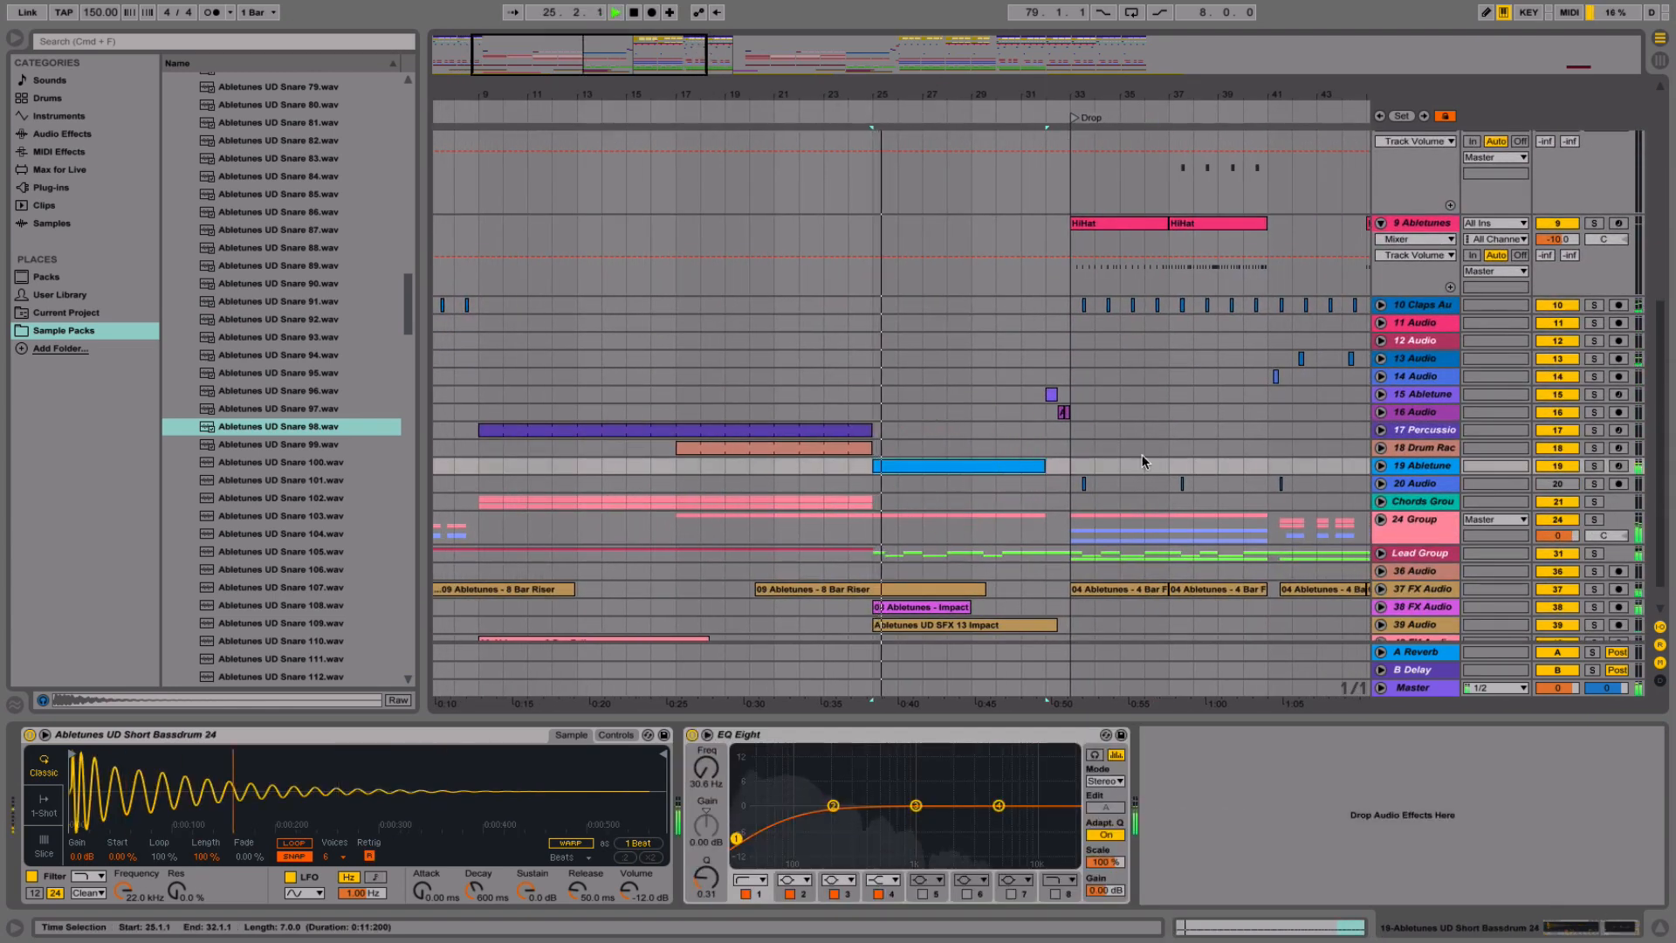
{"action": "key", "text": "space"}
- Unfold track 19 and duplicate it together with its roll clips and devices
{"action": "left_click", "coordinate": [1380, 466]}
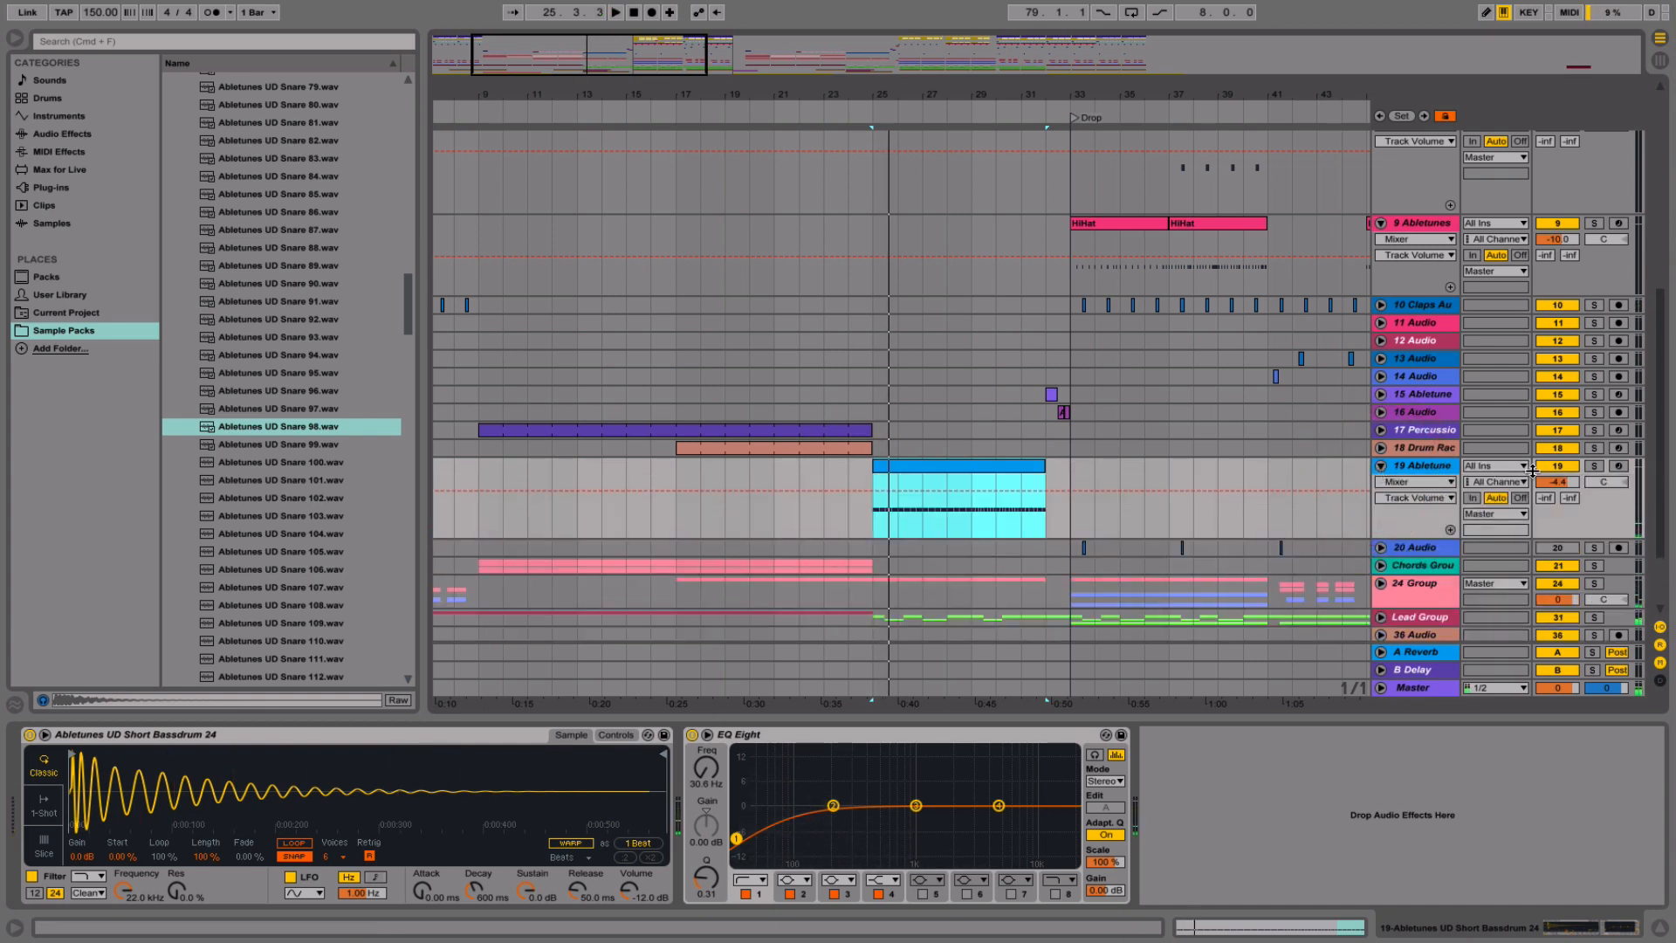
{"action": "right_click", "coordinate": [1442, 475]}
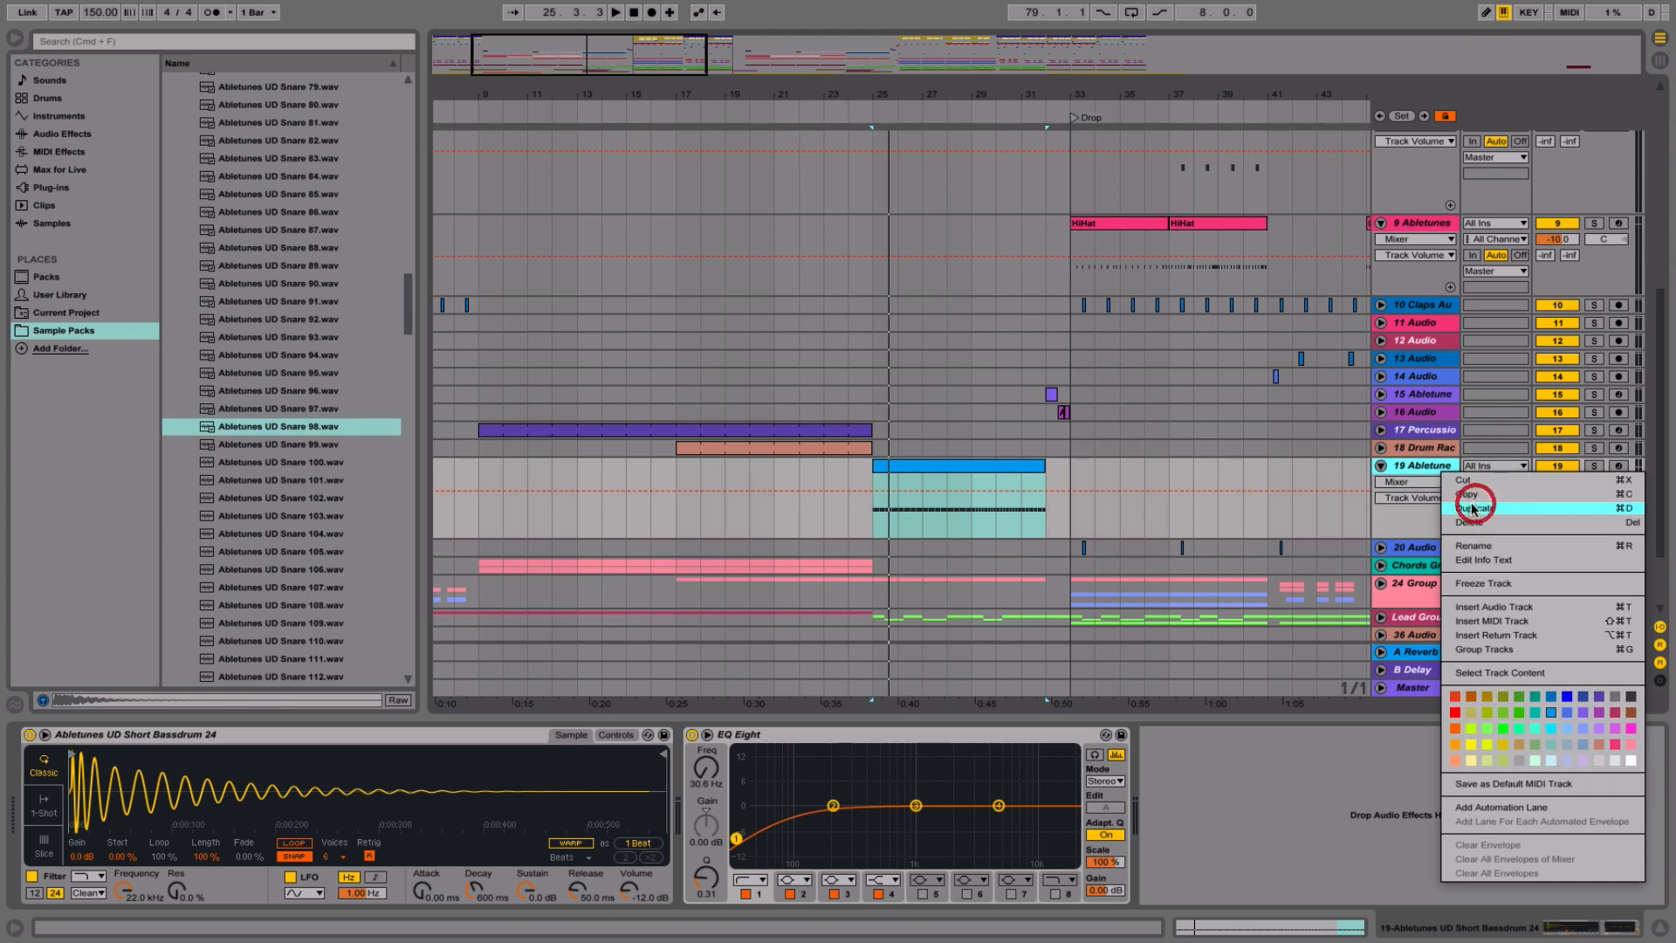
{"action": "left_click", "coordinate": [1470, 494]}
{"action": "scroll", "coordinate": [1098, 462], "scroll_direction": "down", "scroll_amount": 4}
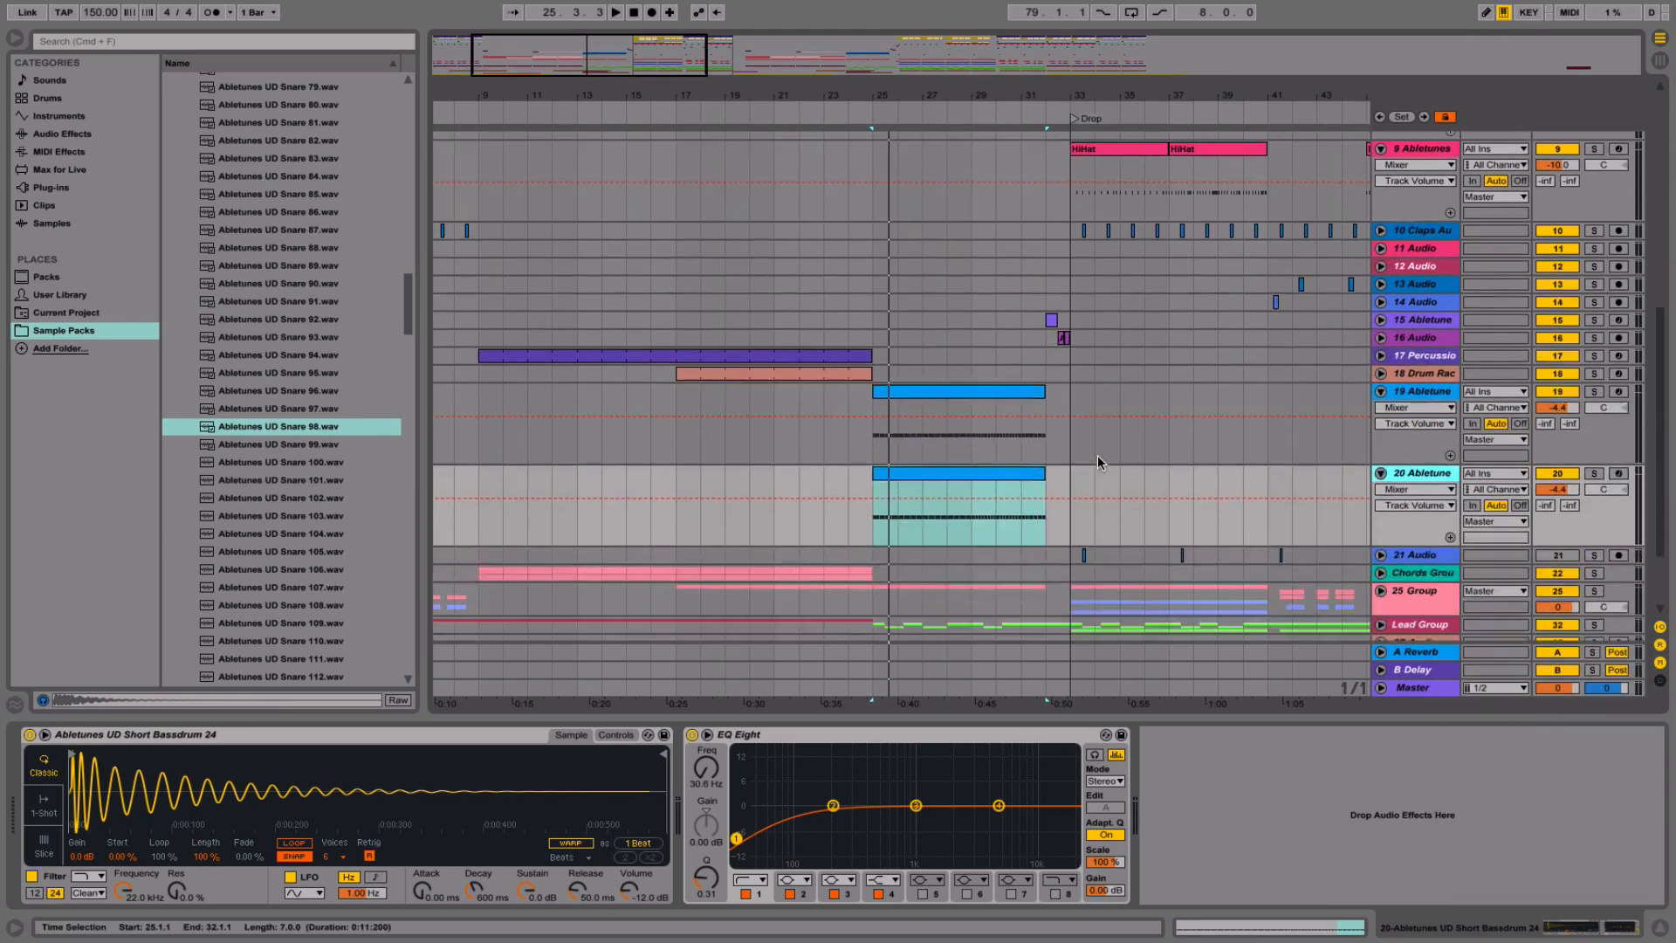
- Audition a selection of Abletunes UD Snare samples from 131 to 142 for the duplicated track 20
{"action": "left_click", "coordinate": [1425, 479]}
{"action": "scroll", "coordinate": [279, 353], "scroll_direction": "down", "scroll_amount": 10}
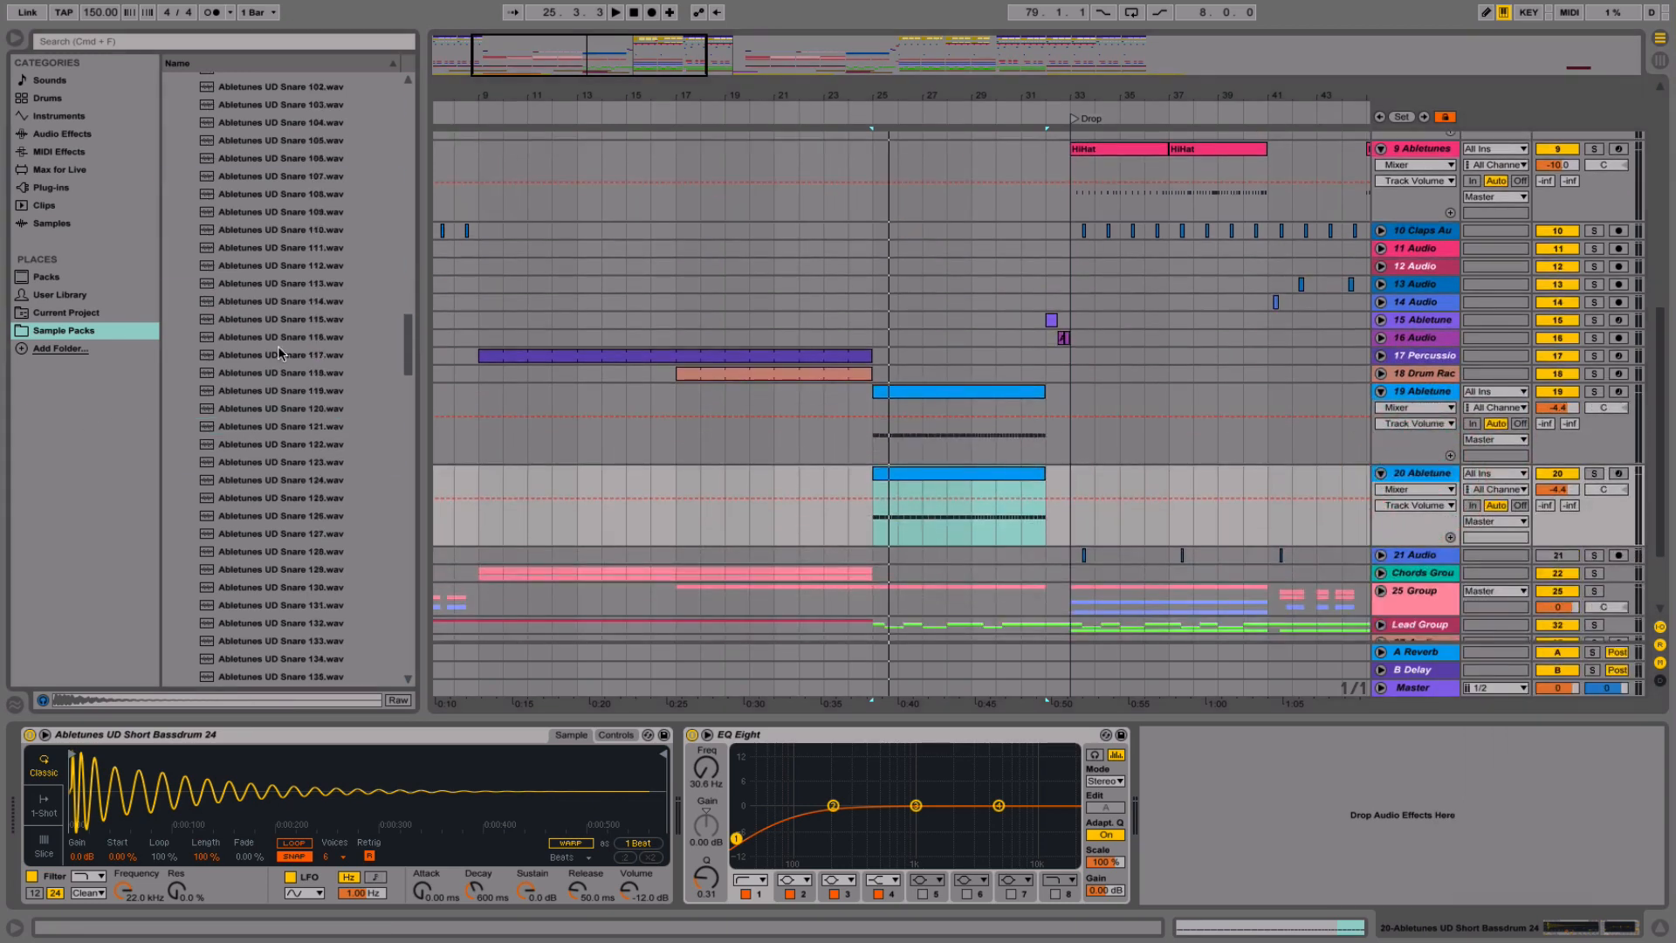
{"action": "left_click", "coordinate": [278, 352]}
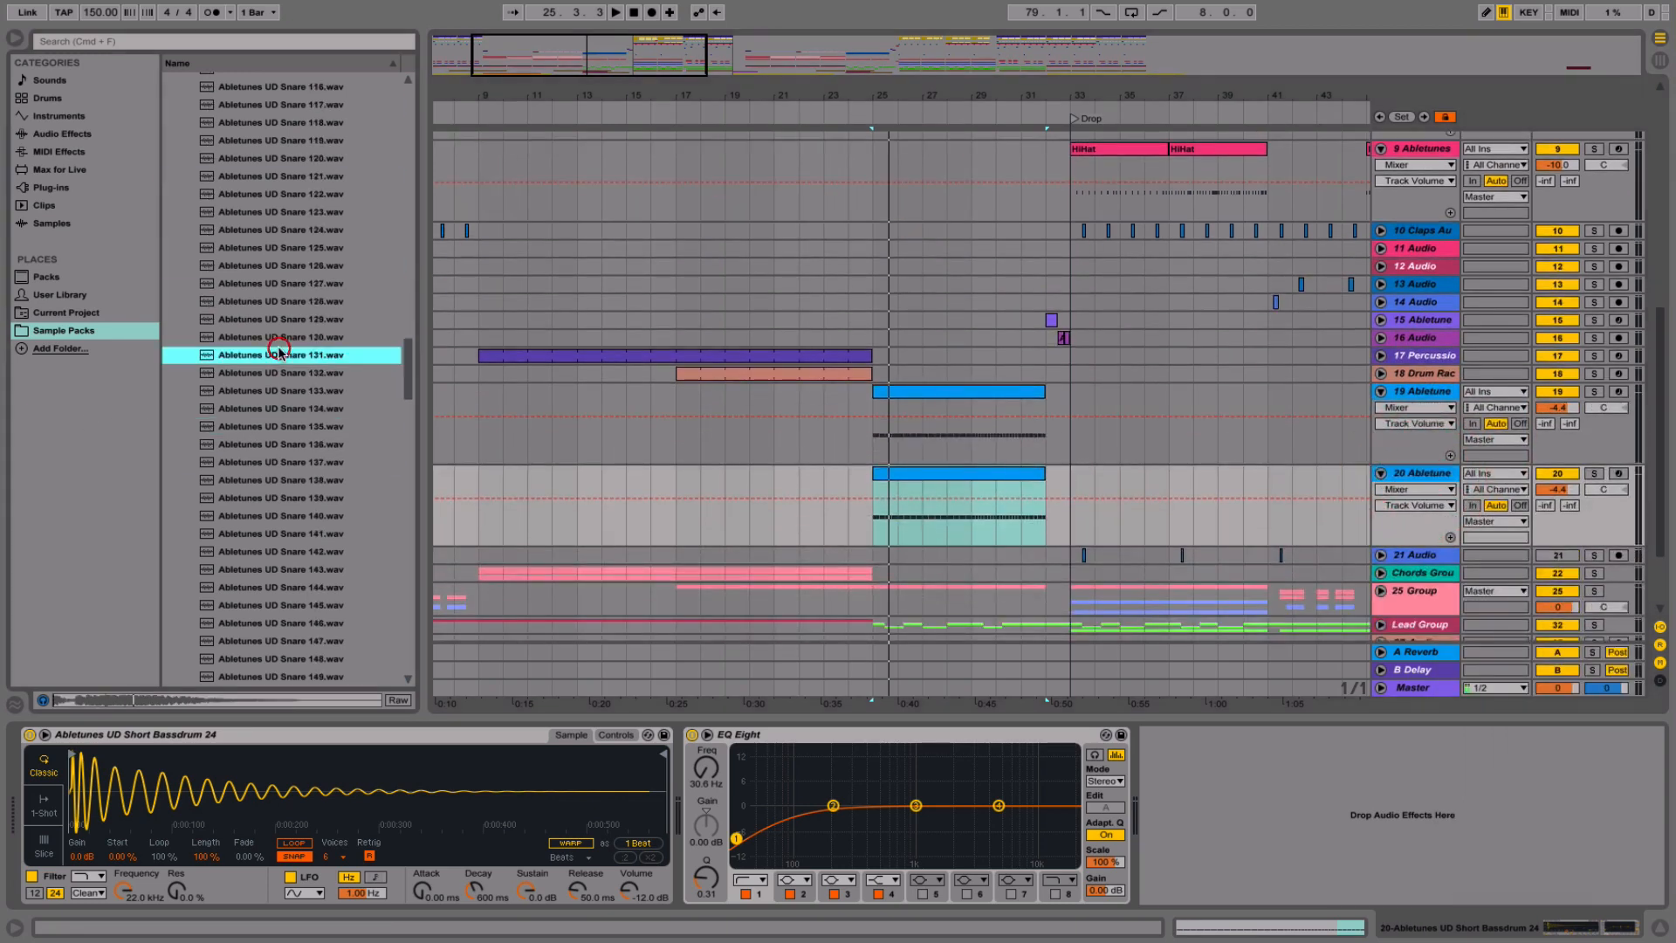
{"action": "left_click", "coordinate": [228, 375]}
{"action": "left_click", "coordinate": [229, 391]}
{"action": "left_click", "coordinate": [229, 406]}
{"action": "left_click", "coordinate": [246, 543]}
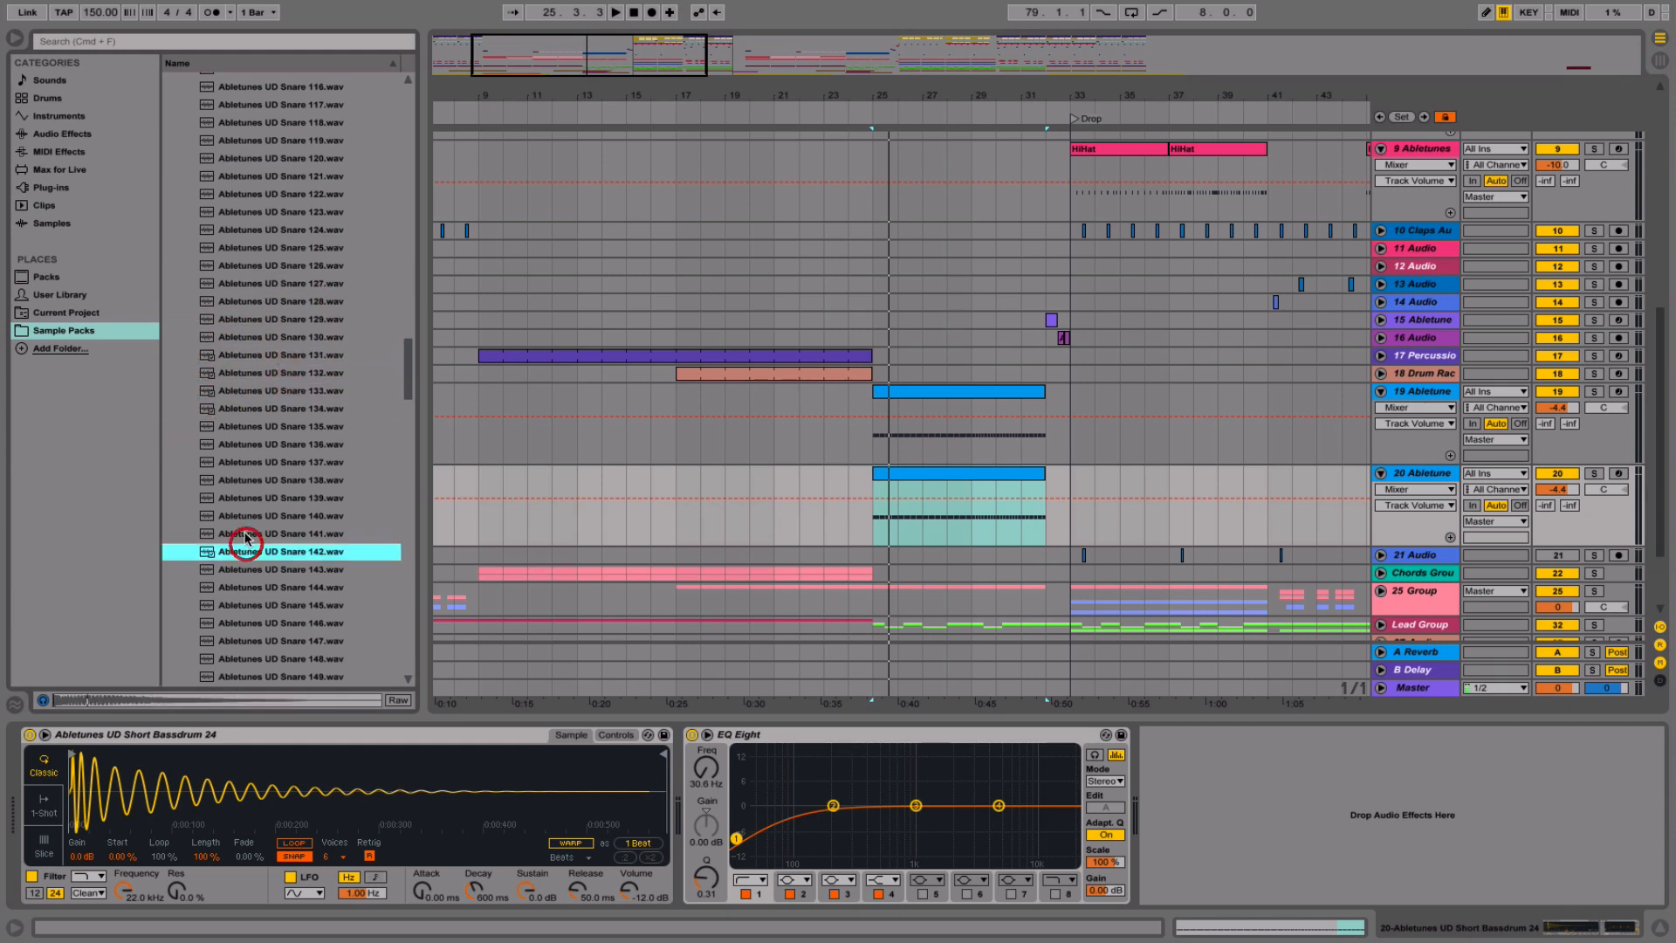
{"action": "left_click", "coordinate": [247, 464]}
{"action": "left_click", "coordinate": [232, 482]}
{"action": "left_click", "coordinate": [238, 463]}
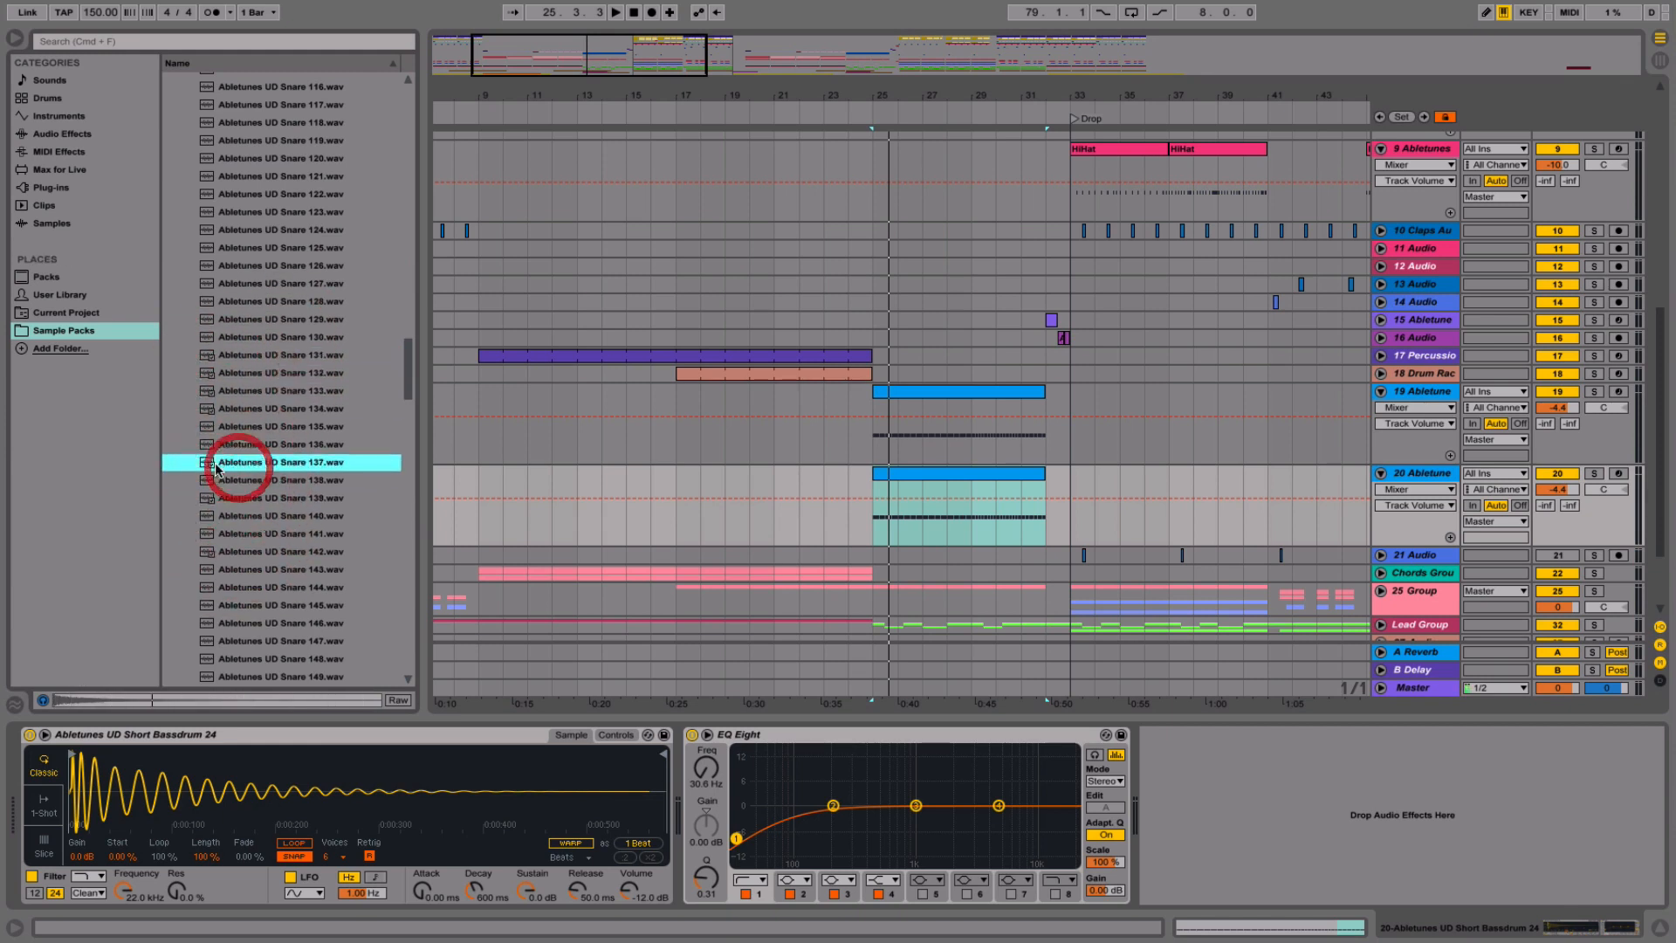
- Load Abletunes UD Snare 137 into track 20's sampler, show its Controls page and play the build-up into the drop
{"action": "left_click_drag", "start_coordinate": [235, 780], "coordinate": [234, 782]}
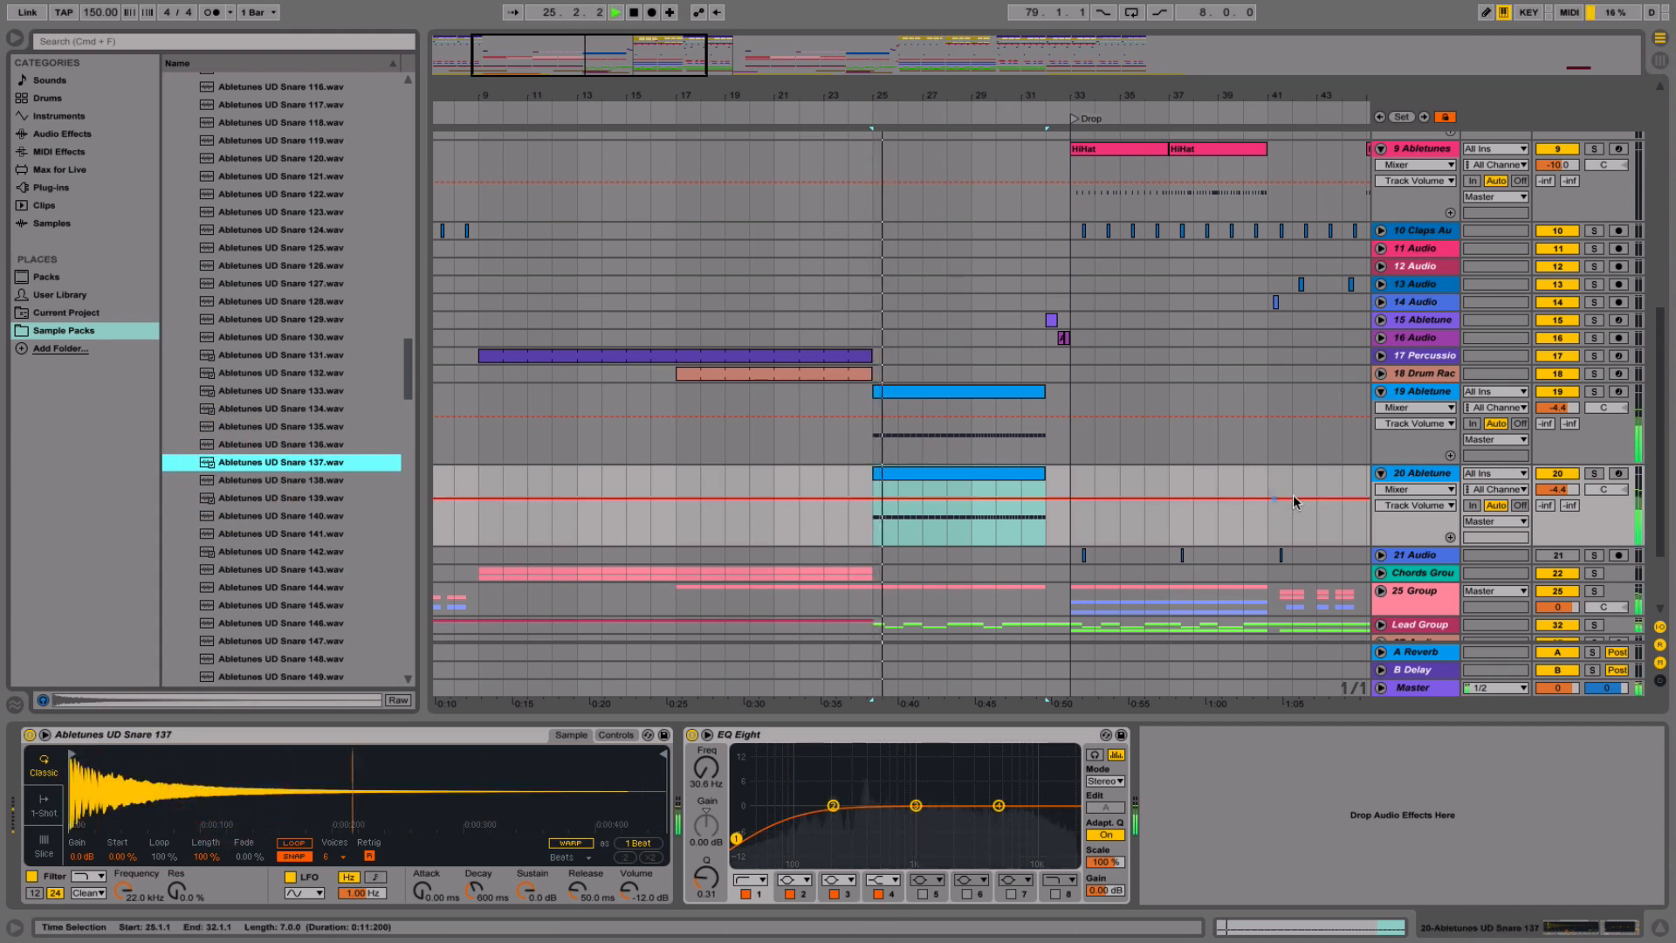
{"action": "key", "text": "space"}
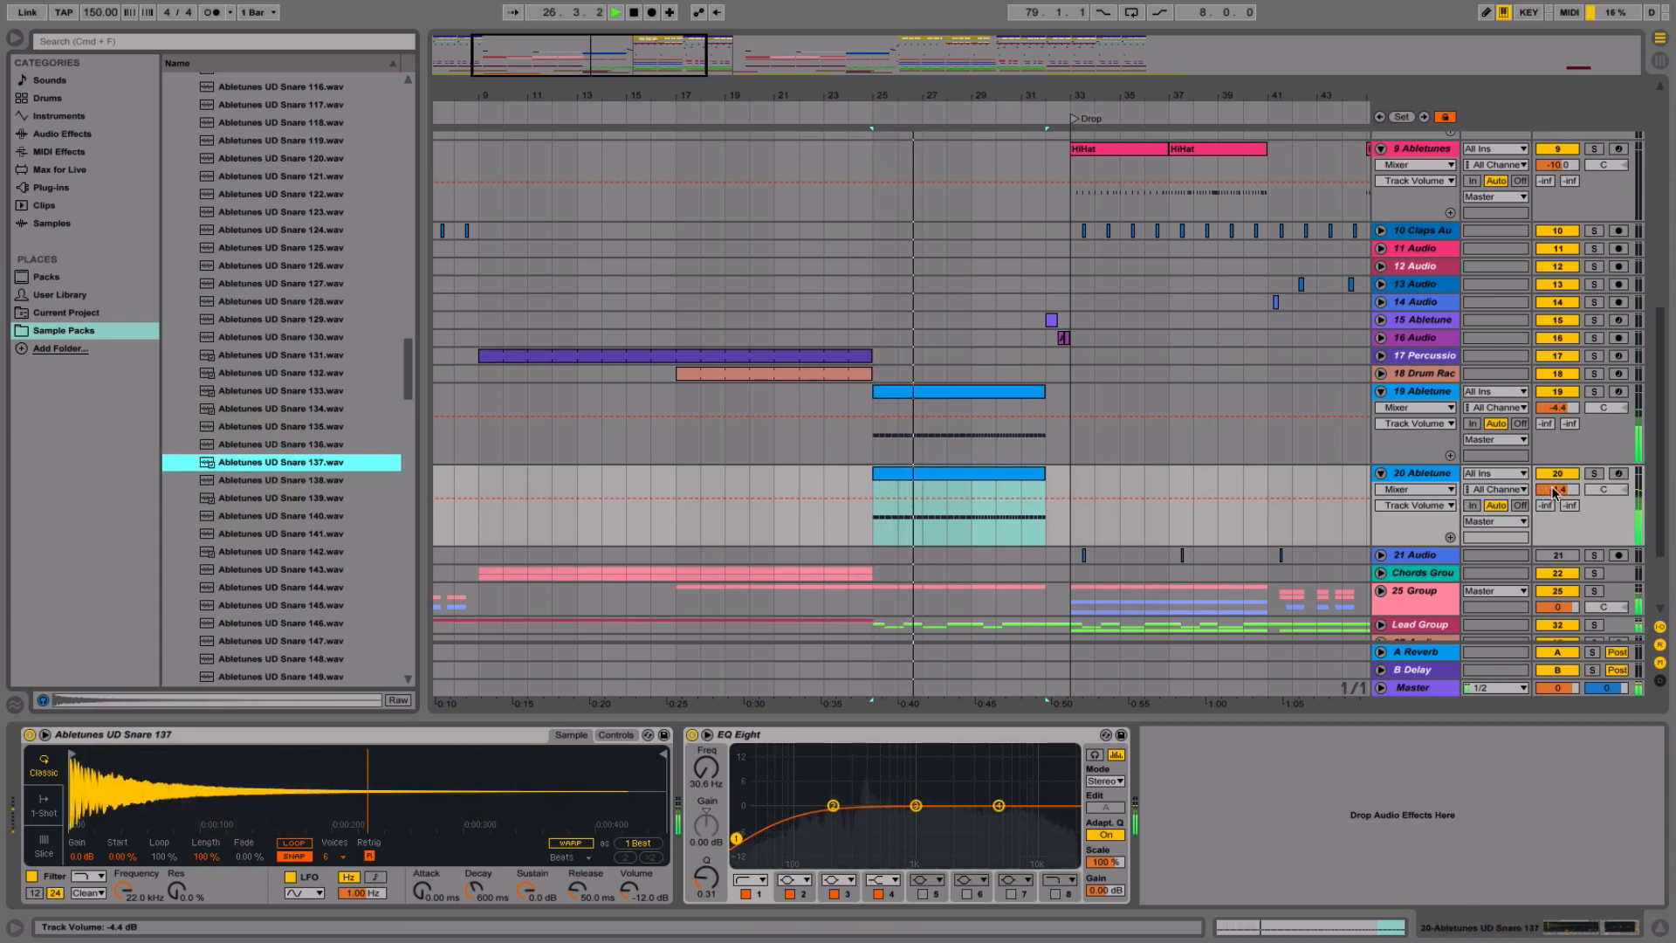
{"action": "left_click", "coordinate": [1414, 477]}
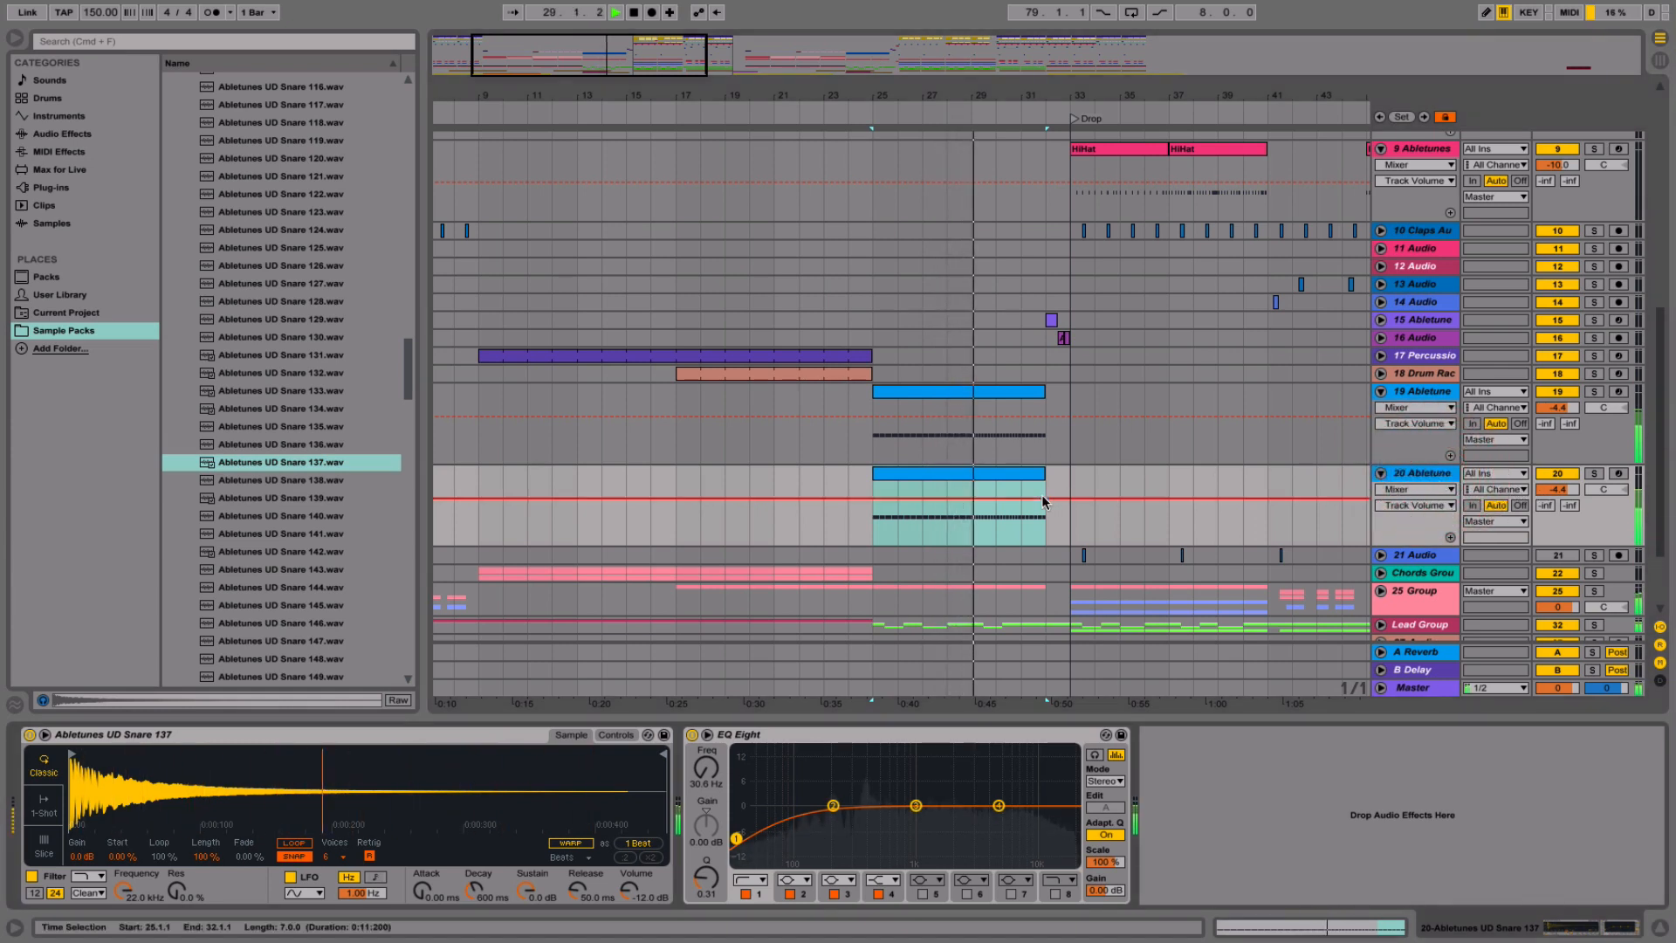
{"action": "left_click", "coordinate": [616, 734]}
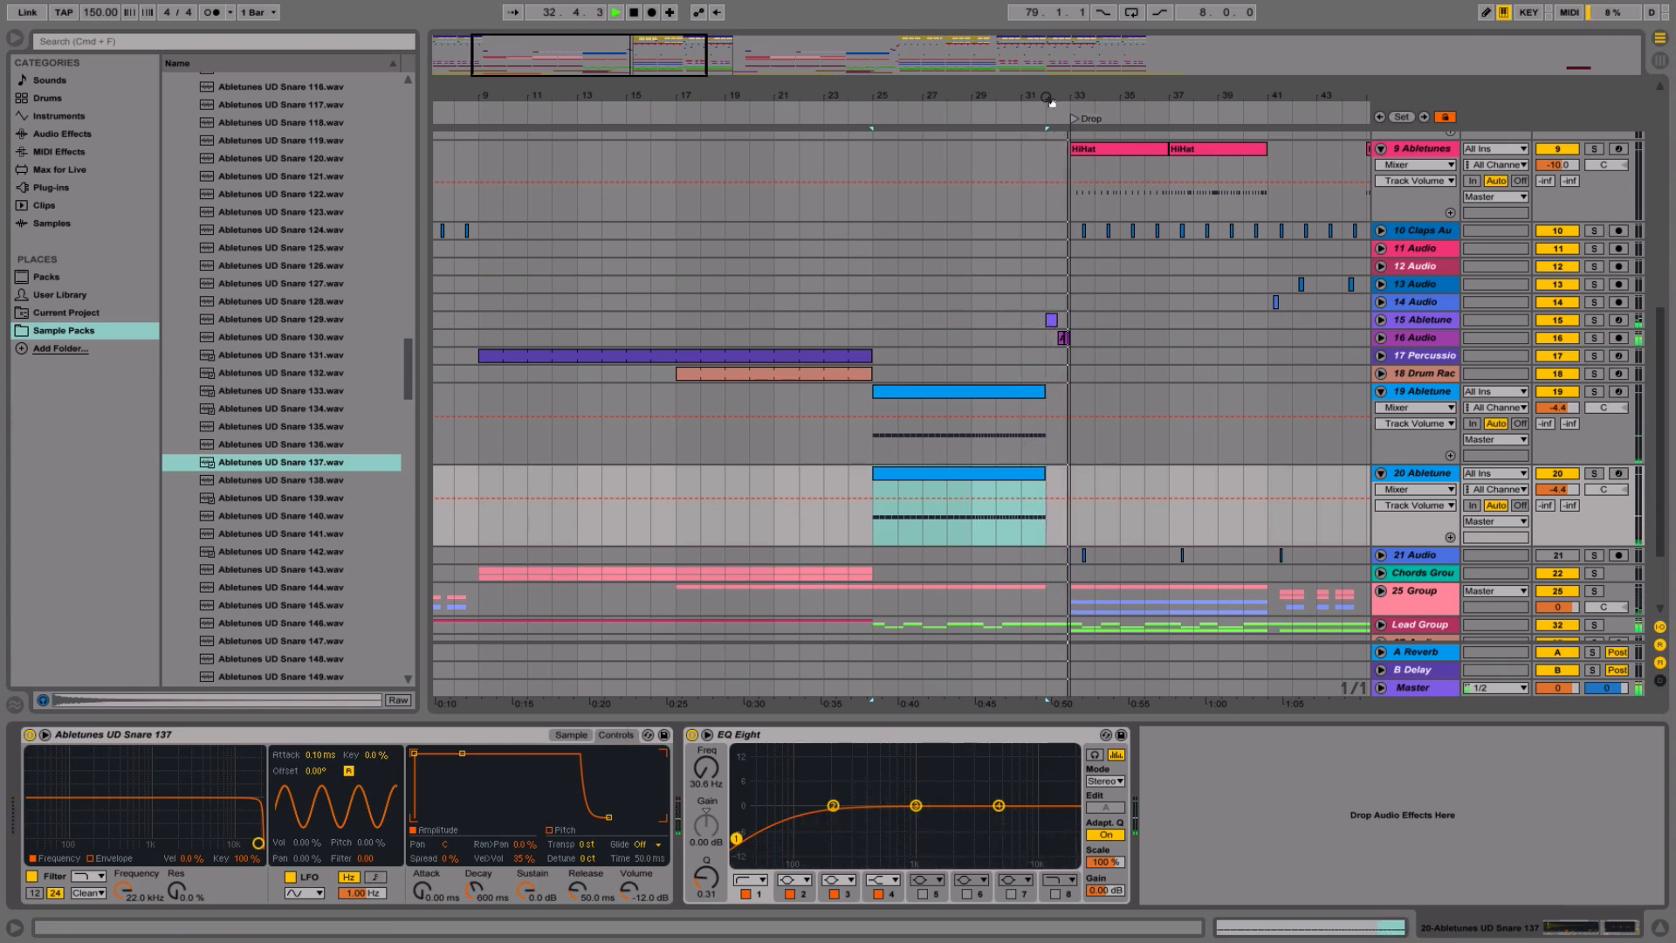
{"action": "left_click_drag", "start_coordinate": [1048, 98], "coordinate": [1048, 37]}
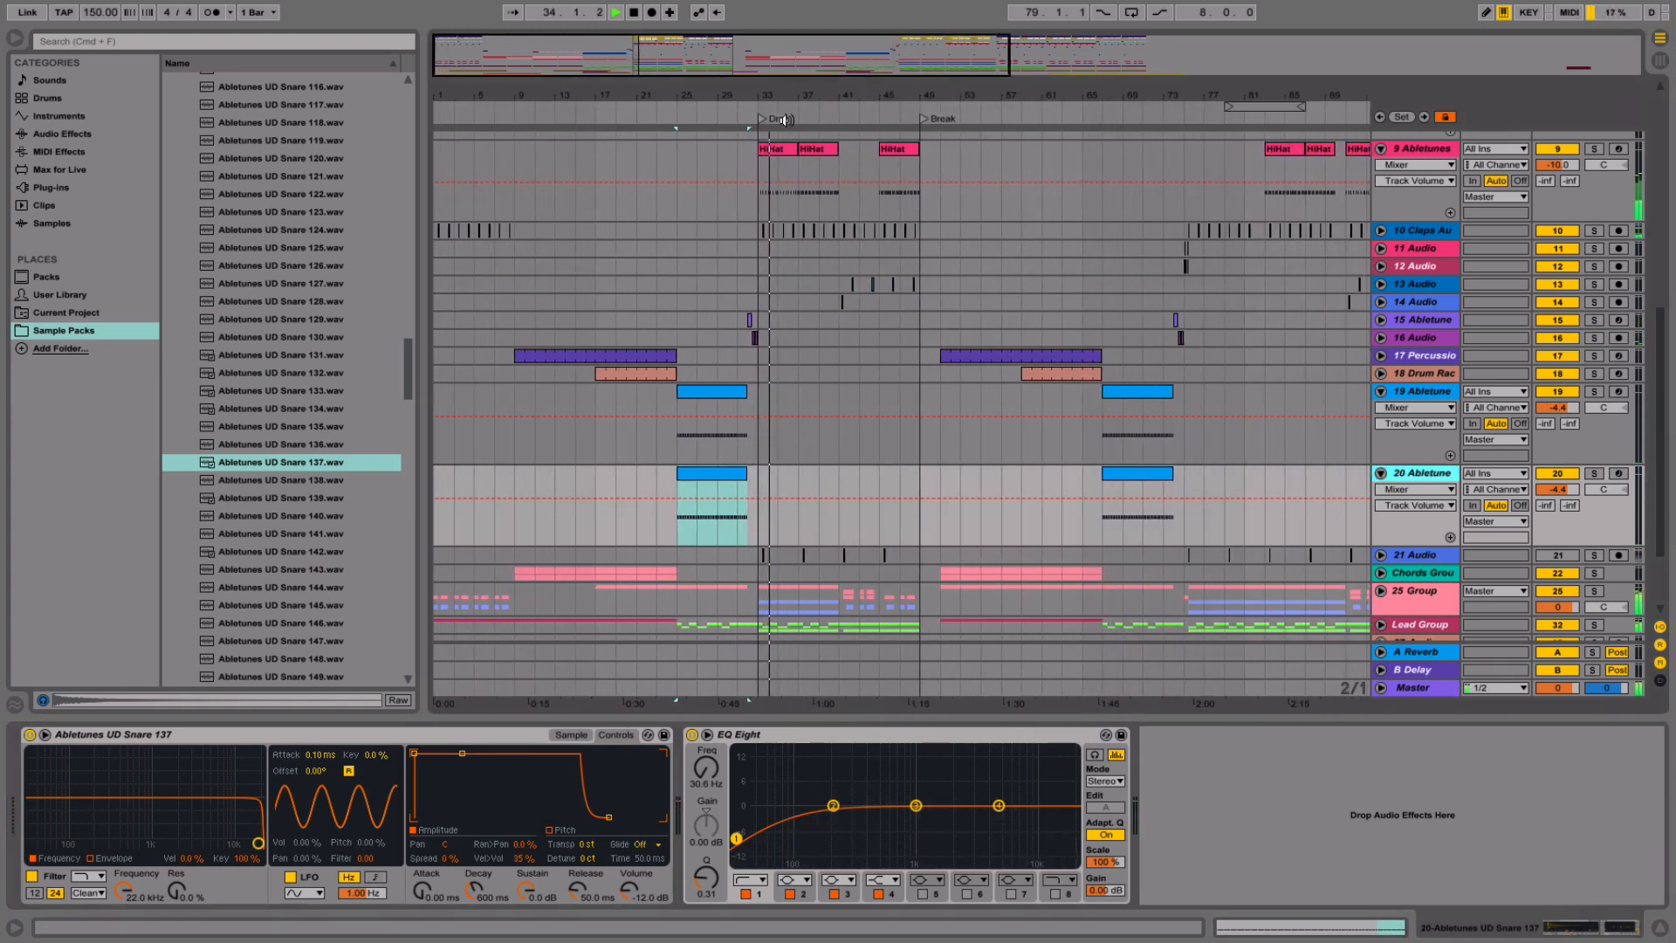
{"action": "left_click", "coordinate": [737, 472]}
{"action": "left_click", "coordinate": [1427, 473]}
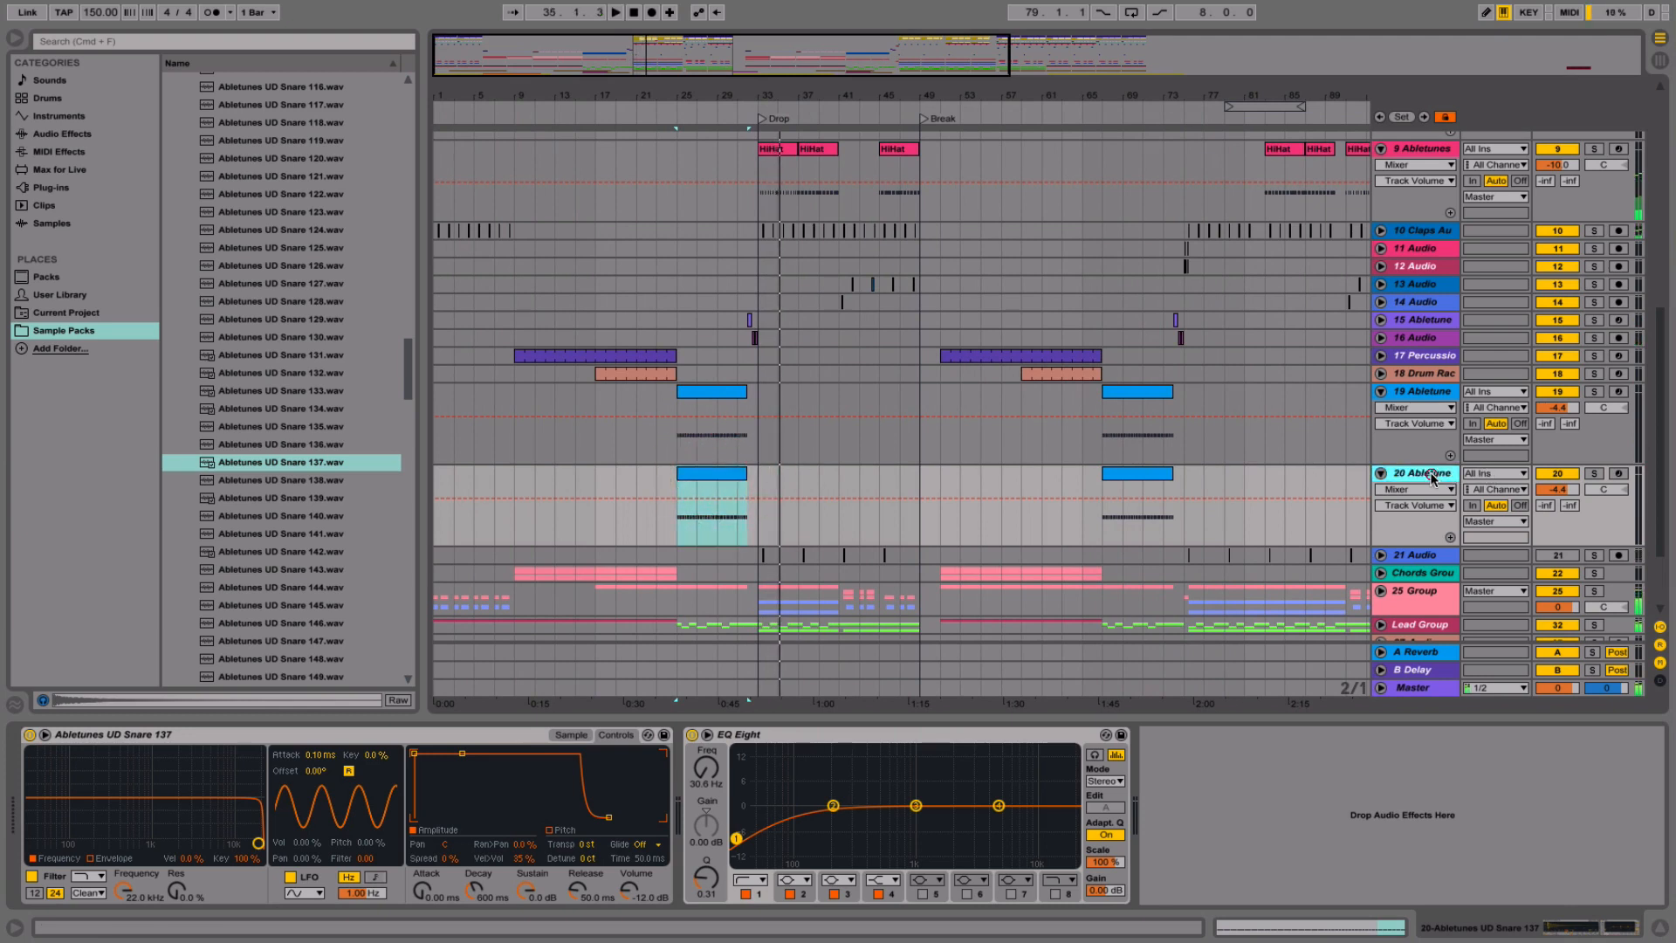
- Add a Reverb after EQ Eight on track 20, with Decay Time 679 ms and Dry/Wet 70%, and play the build-up
{"action": "left_click", "coordinate": [55, 134]}
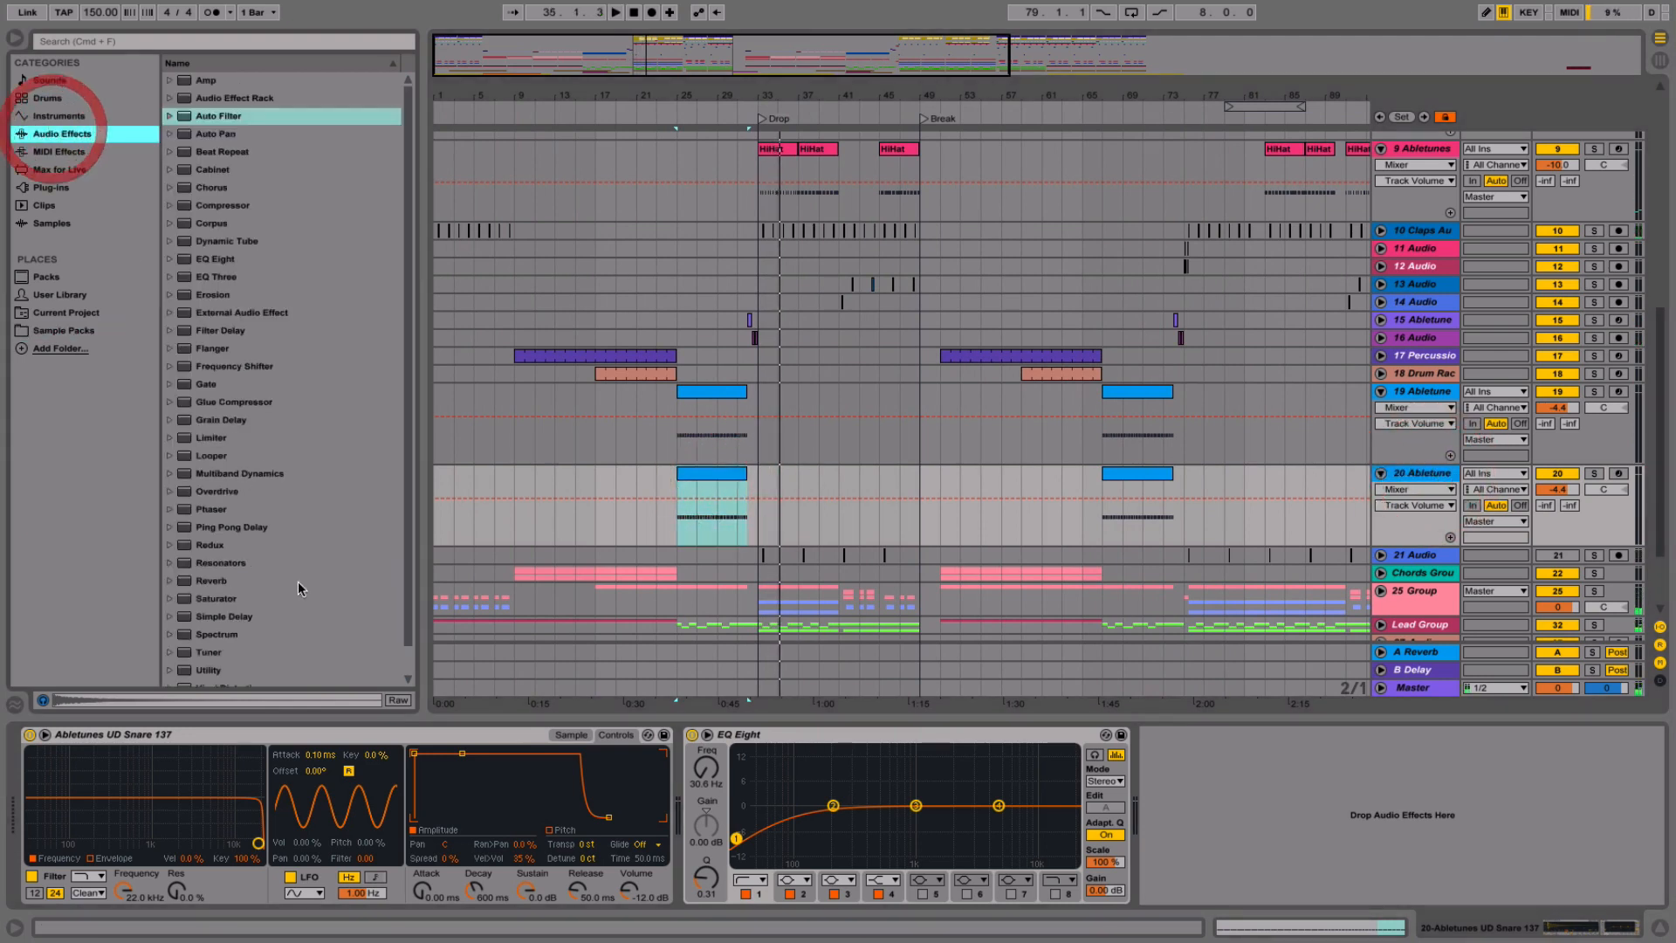
{"action": "left_click", "coordinate": [210, 581]}
{"action": "left_click_drag", "start_coordinate": [1502, 792], "coordinate": [1502, 792]}
{"action": "key", "text": "space"}
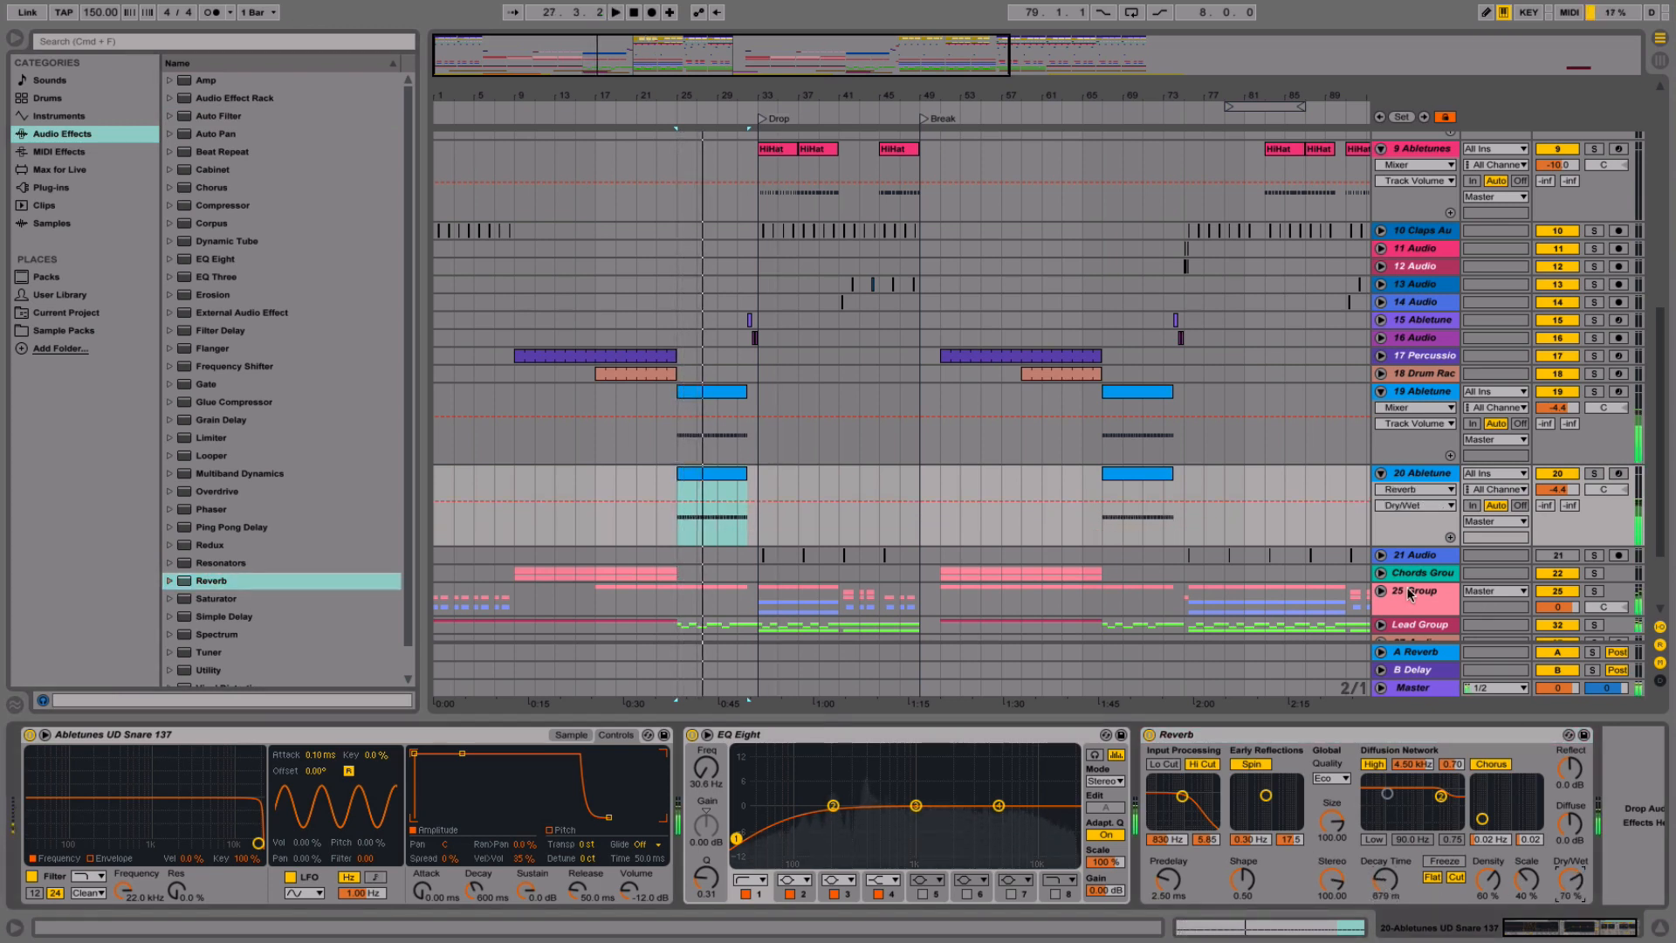
{"action": "key", "text": "space"}
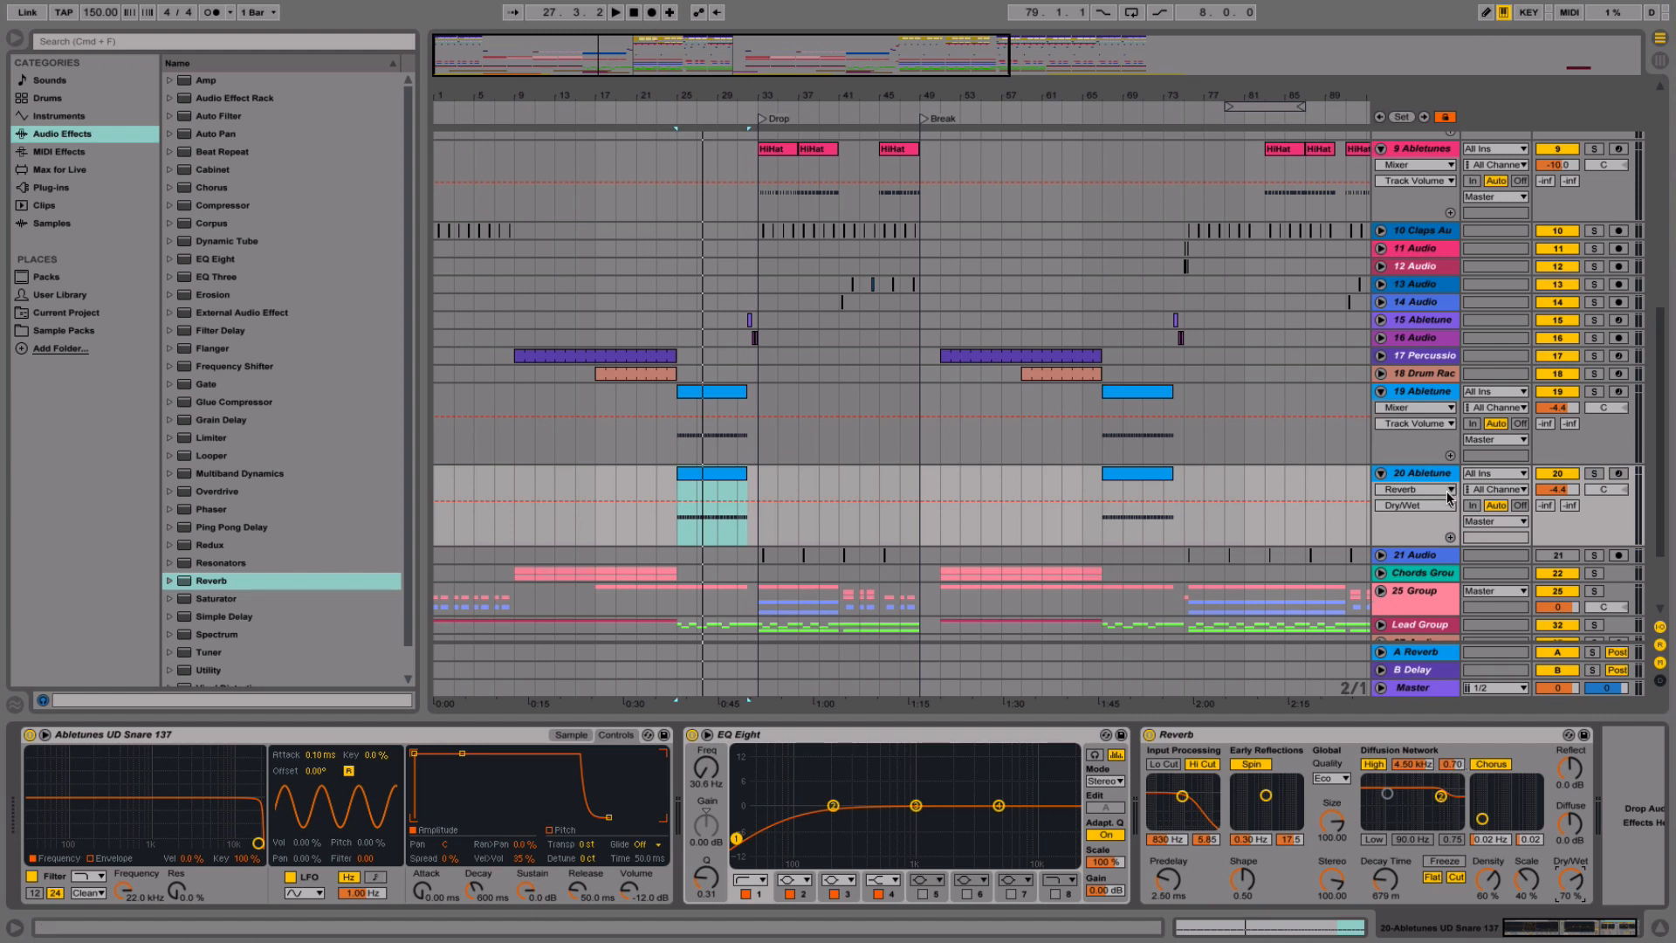
- Replay the build-up from bar 25, reduce the Size of track 20's Reverb and set its Quality to High
{"action": "key", "text": "space"}
{"action": "scroll", "coordinate": [1348, 452], "scroll_direction": "up", "scroll_amount": 2}
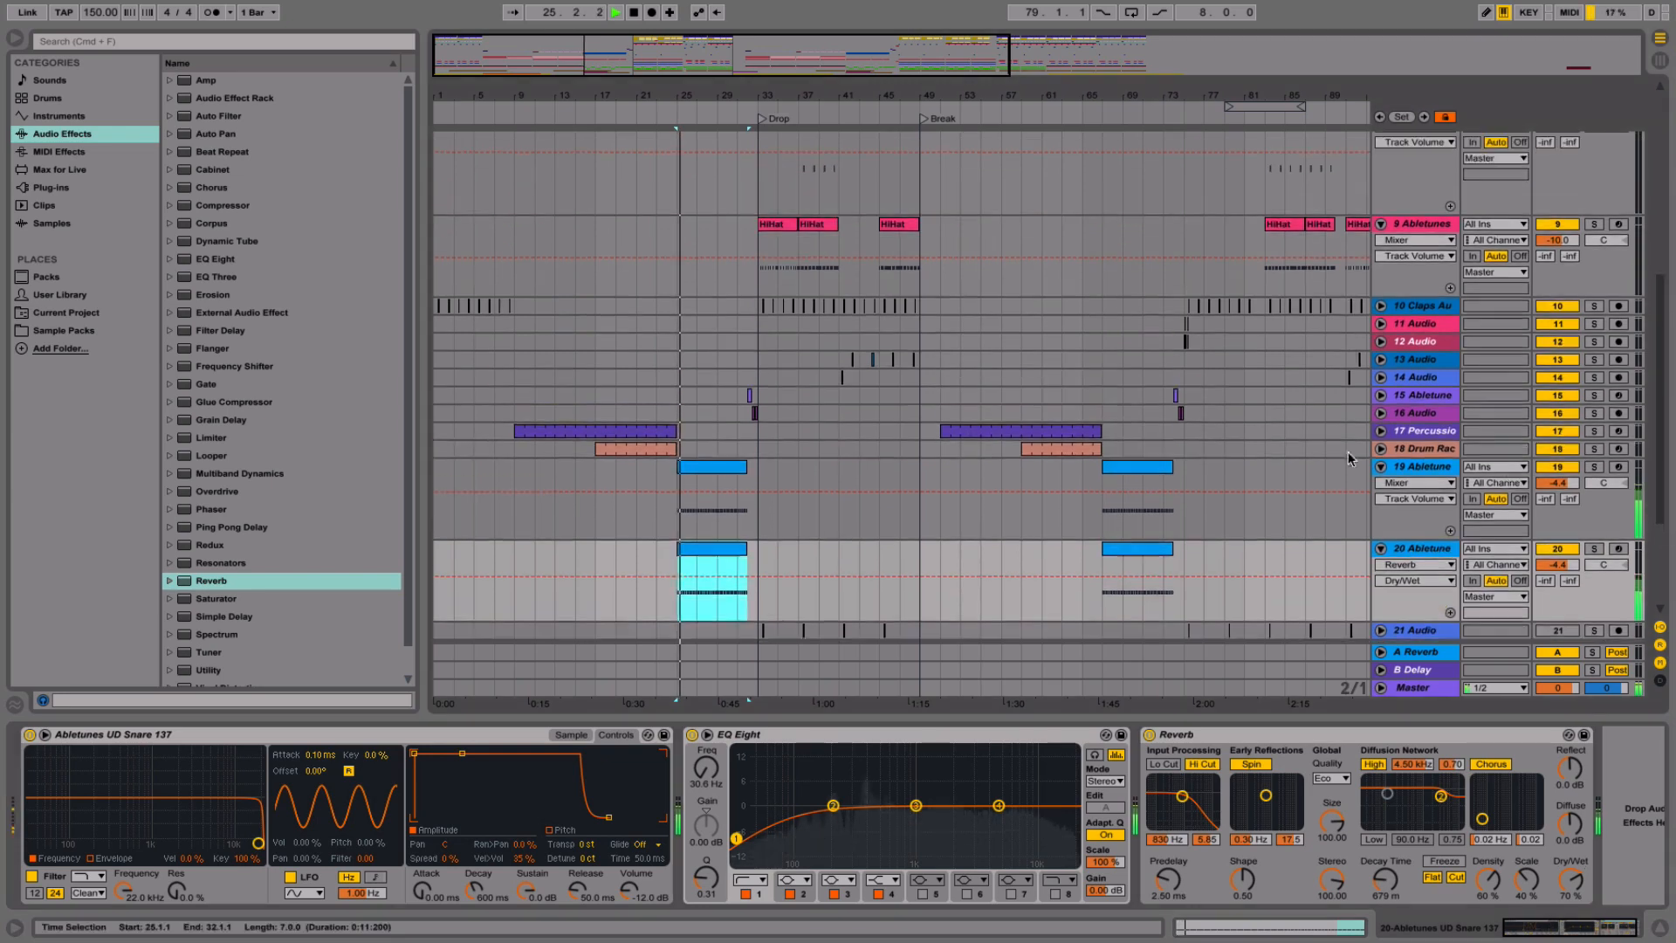
{"action": "scroll", "coordinate": [1061, 543], "scroll_direction": "up", "scroll_amount": 5}
{"action": "scroll", "coordinate": [1061, 539], "scroll_direction": "down", "scroll_amount": 6}
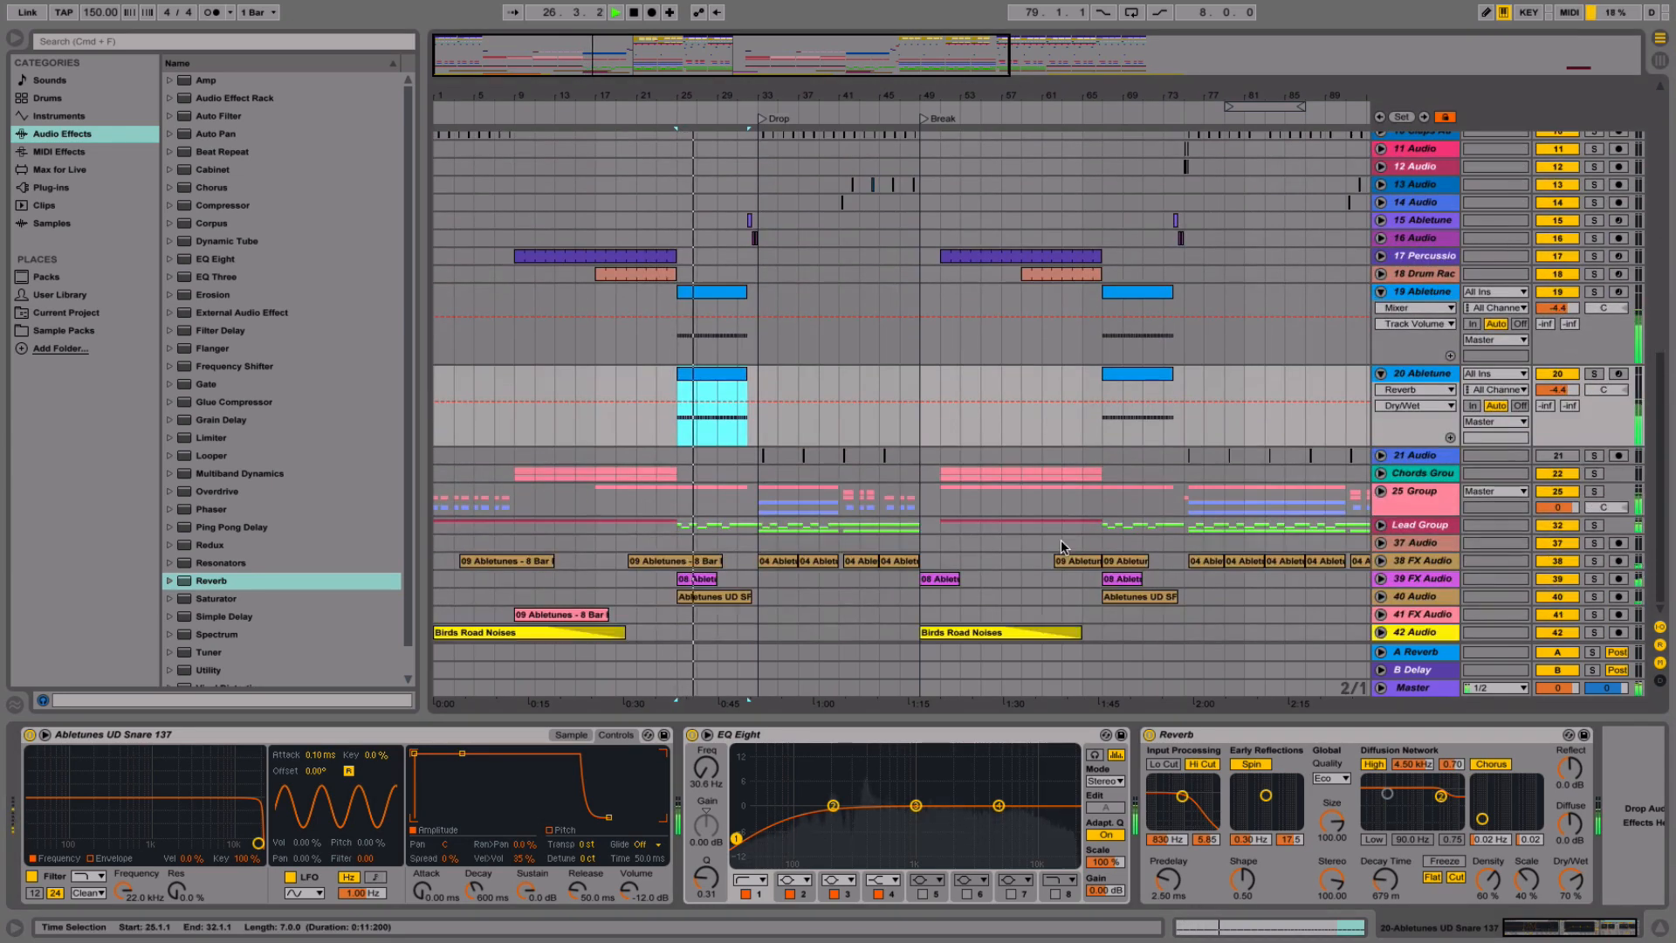
{"action": "left_click", "coordinate": [1385, 880]}
{"action": "left_click_drag", "start_coordinate": [1337, 825], "coordinate": [1337, 899]}
{"action": "left_click_drag", "start_coordinate": [1334, 823], "coordinate": [1334, 828]}
{"action": "left_click", "coordinate": [1340, 780]}
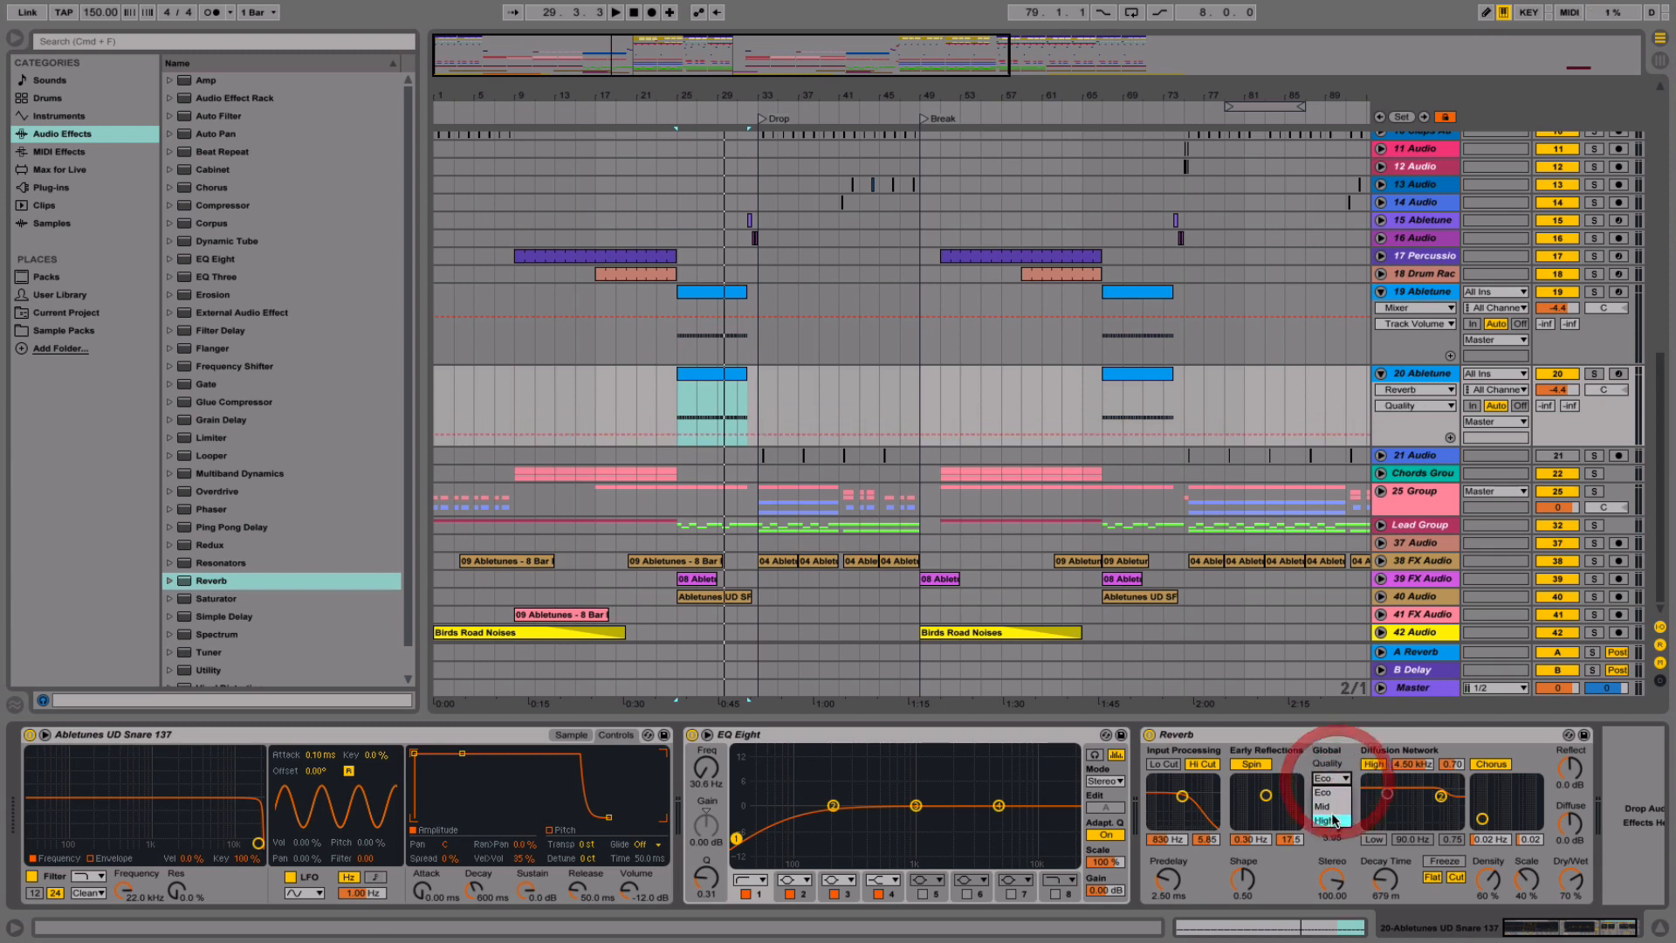
{"action": "left_click", "coordinate": [1327, 820]}
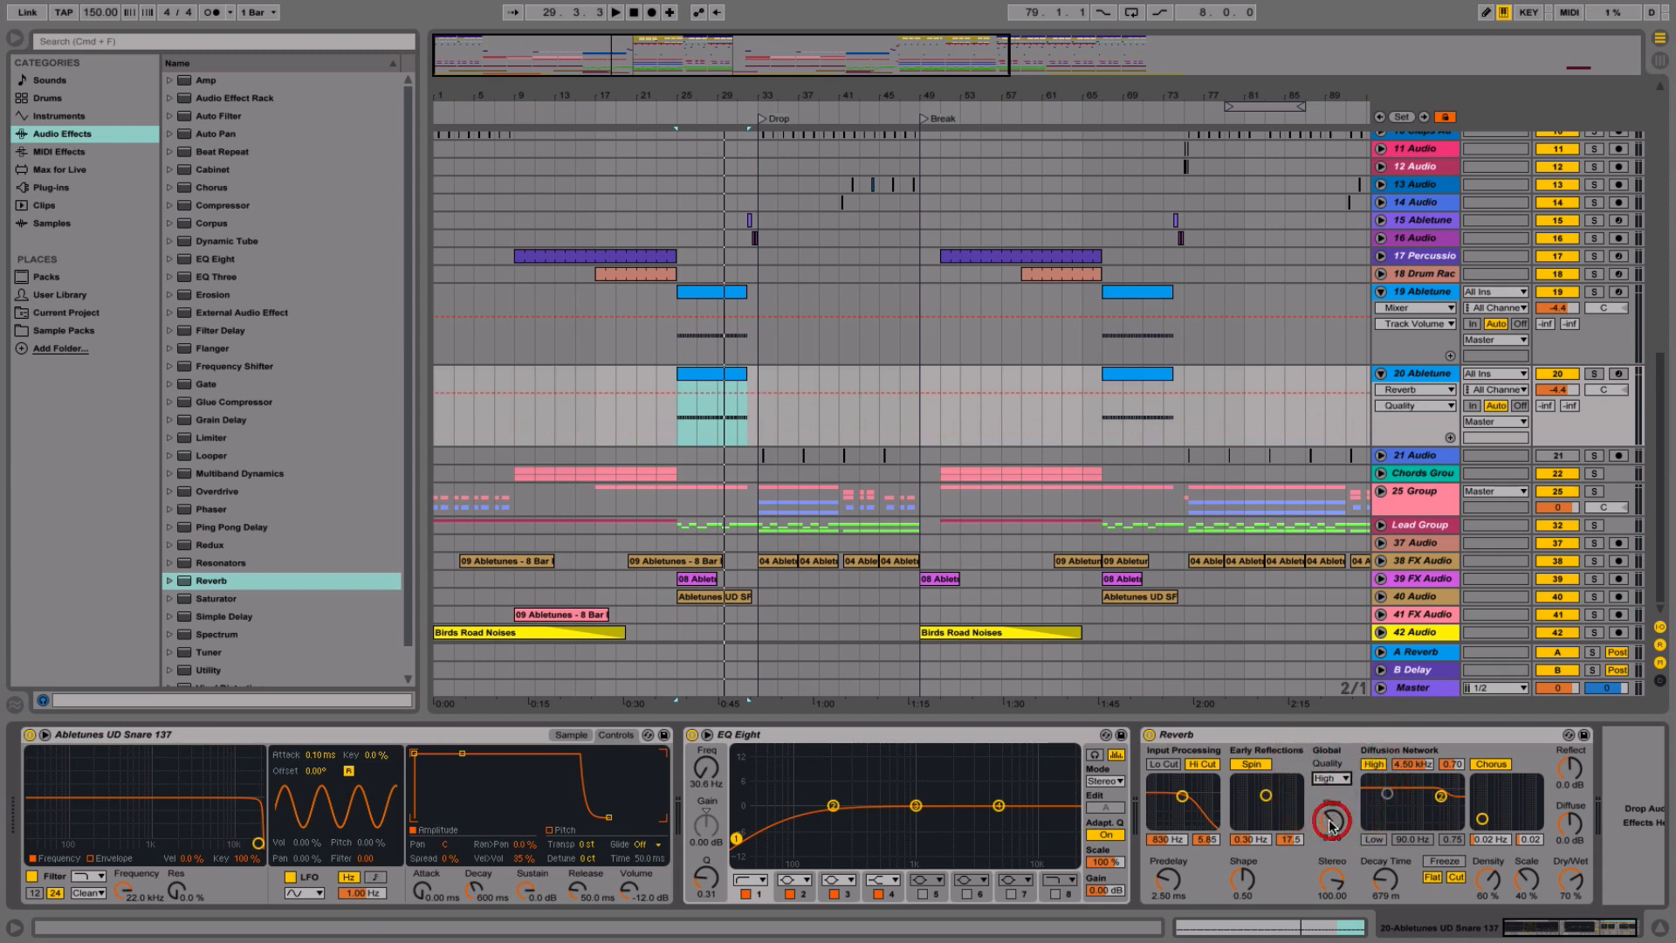
- Play the build-up into the drop with the device view hidden
{"action": "key", "text": "space"}
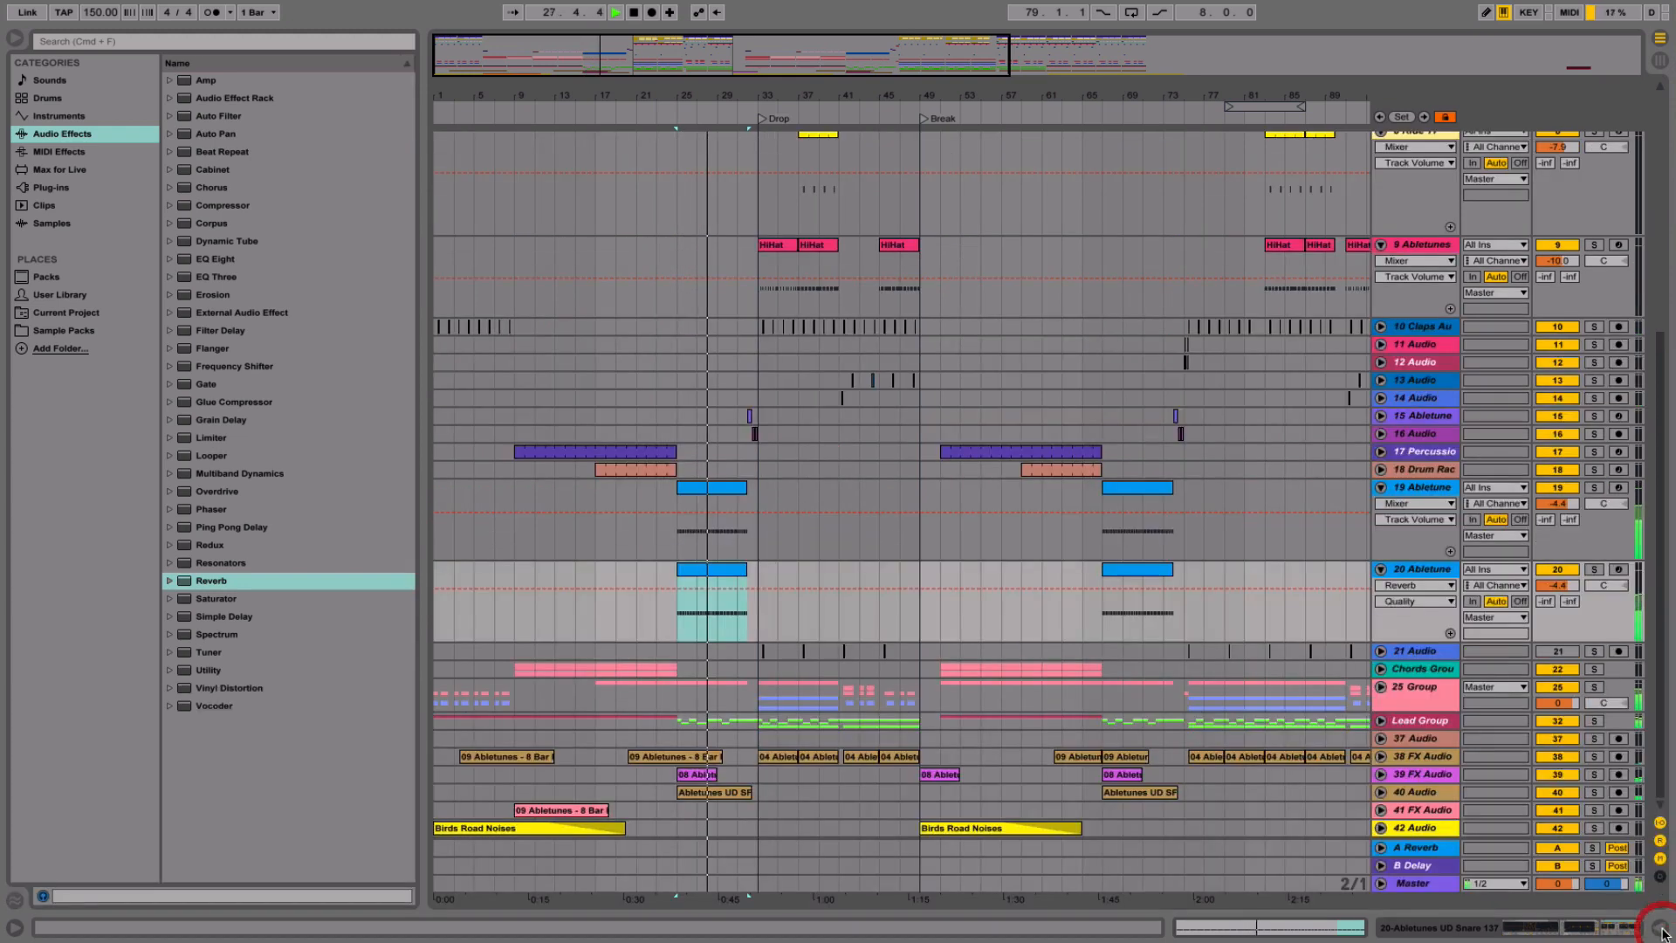
{"action": "left_click", "coordinate": [1653, 927]}
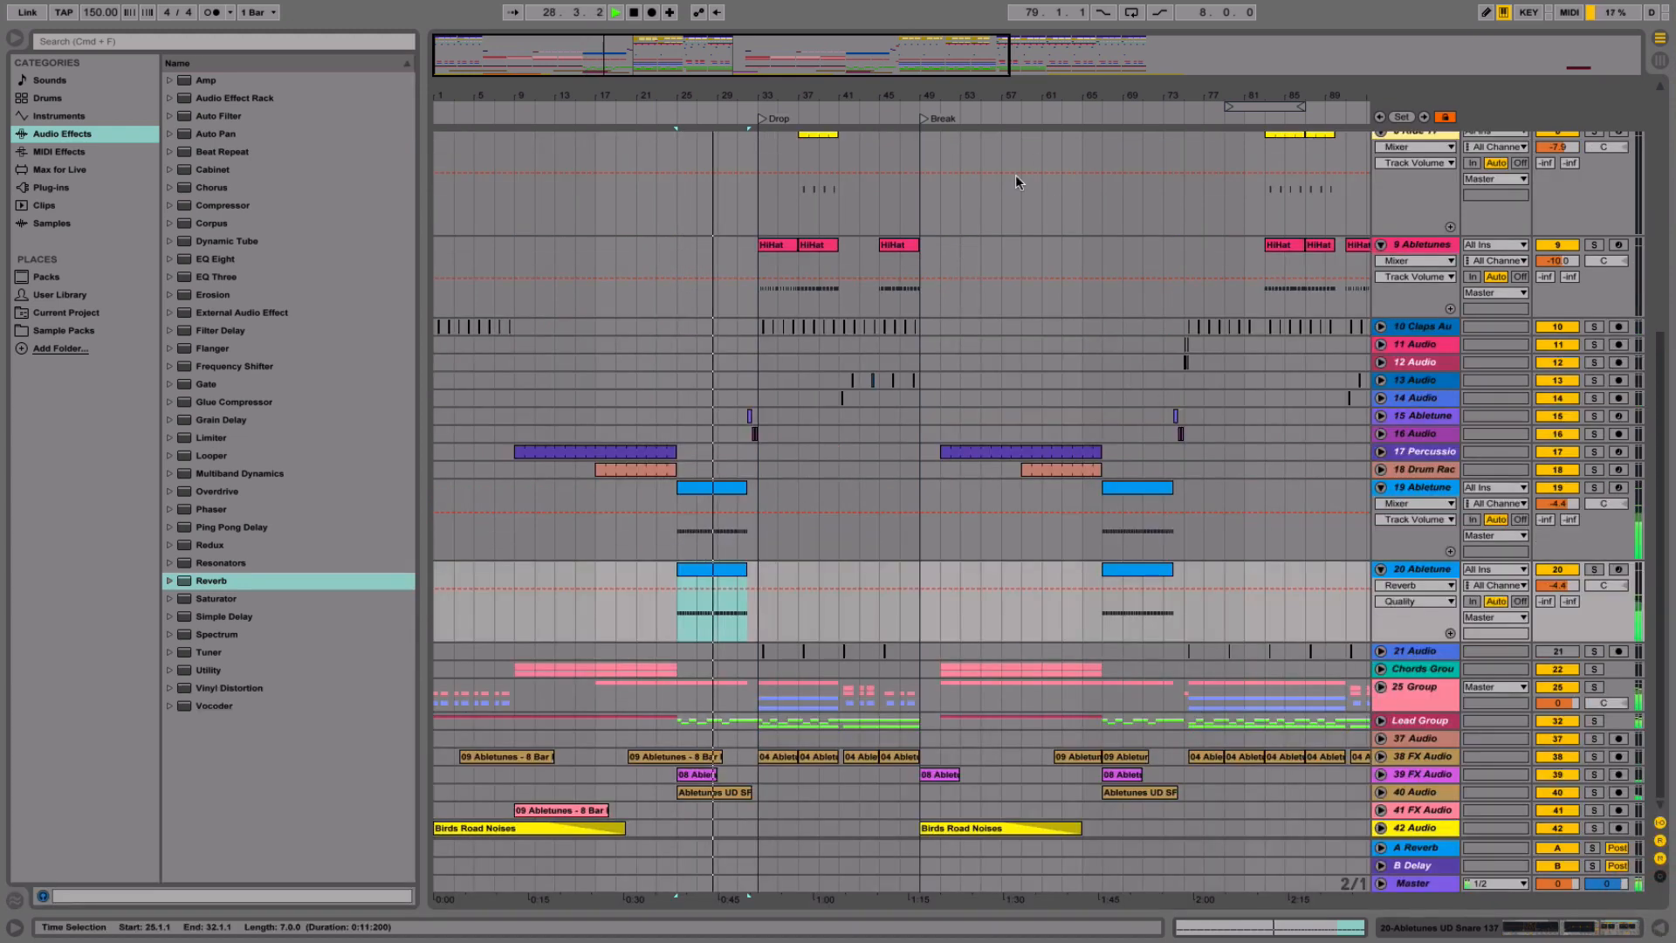
{"action": "scroll", "coordinate": [934, 552], "scroll_direction": "up", "scroll_amount": 3}
{"action": "scroll", "coordinate": [934, 551], "scroll_direction": "down", "scroll_amount": 3}
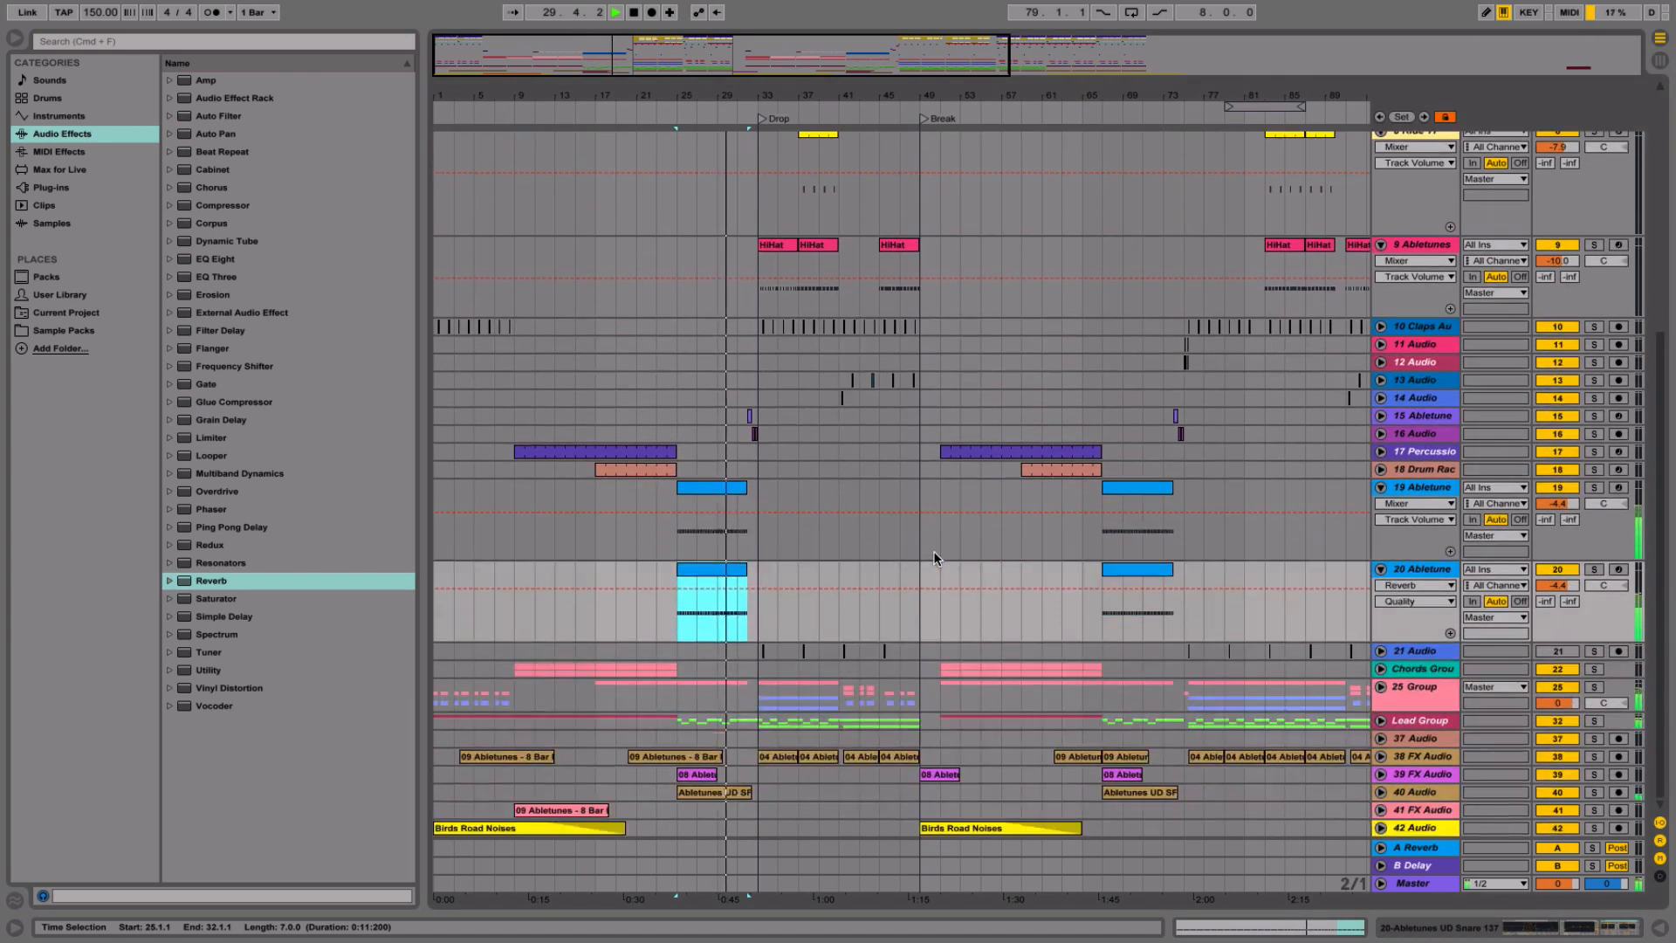
{"action": "left_click_drag", "start_coordinate": [924, 95], "coordinate": [879, 94]}
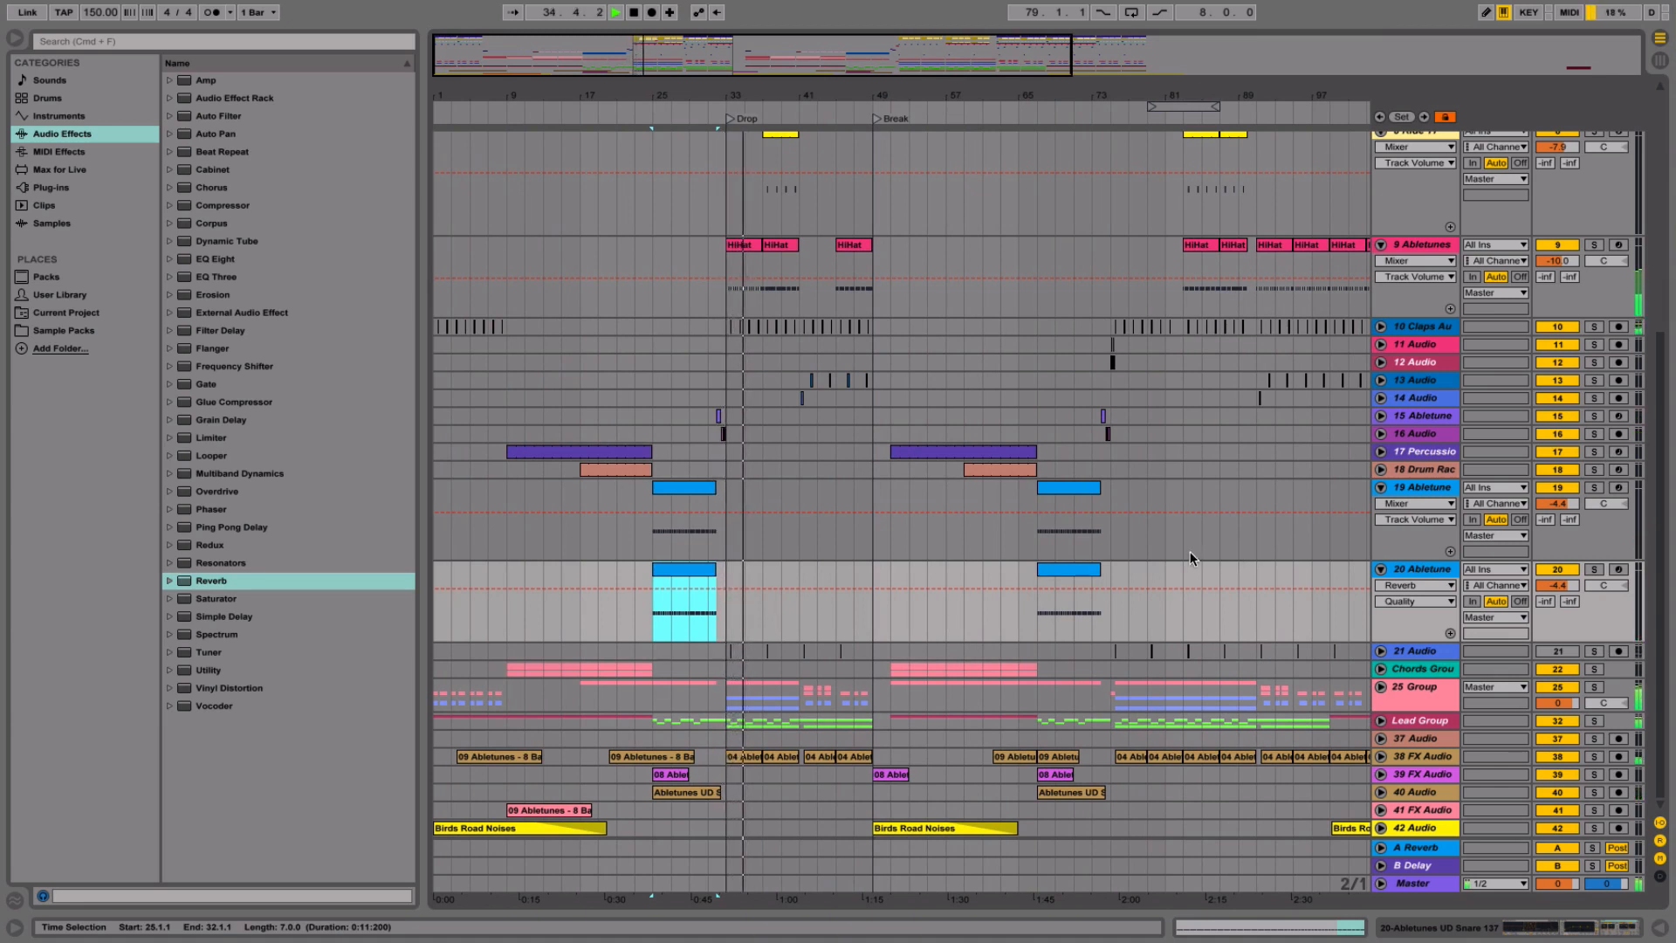
- Fold tracks 19 and 20 in the arrangement
{"action": "left_click", "coordinate": [1381, 492]}
{"action": "left_click", "coordinate": [1381, 487]}
{"action": "left_click", "coordinate": [1381, 504]}
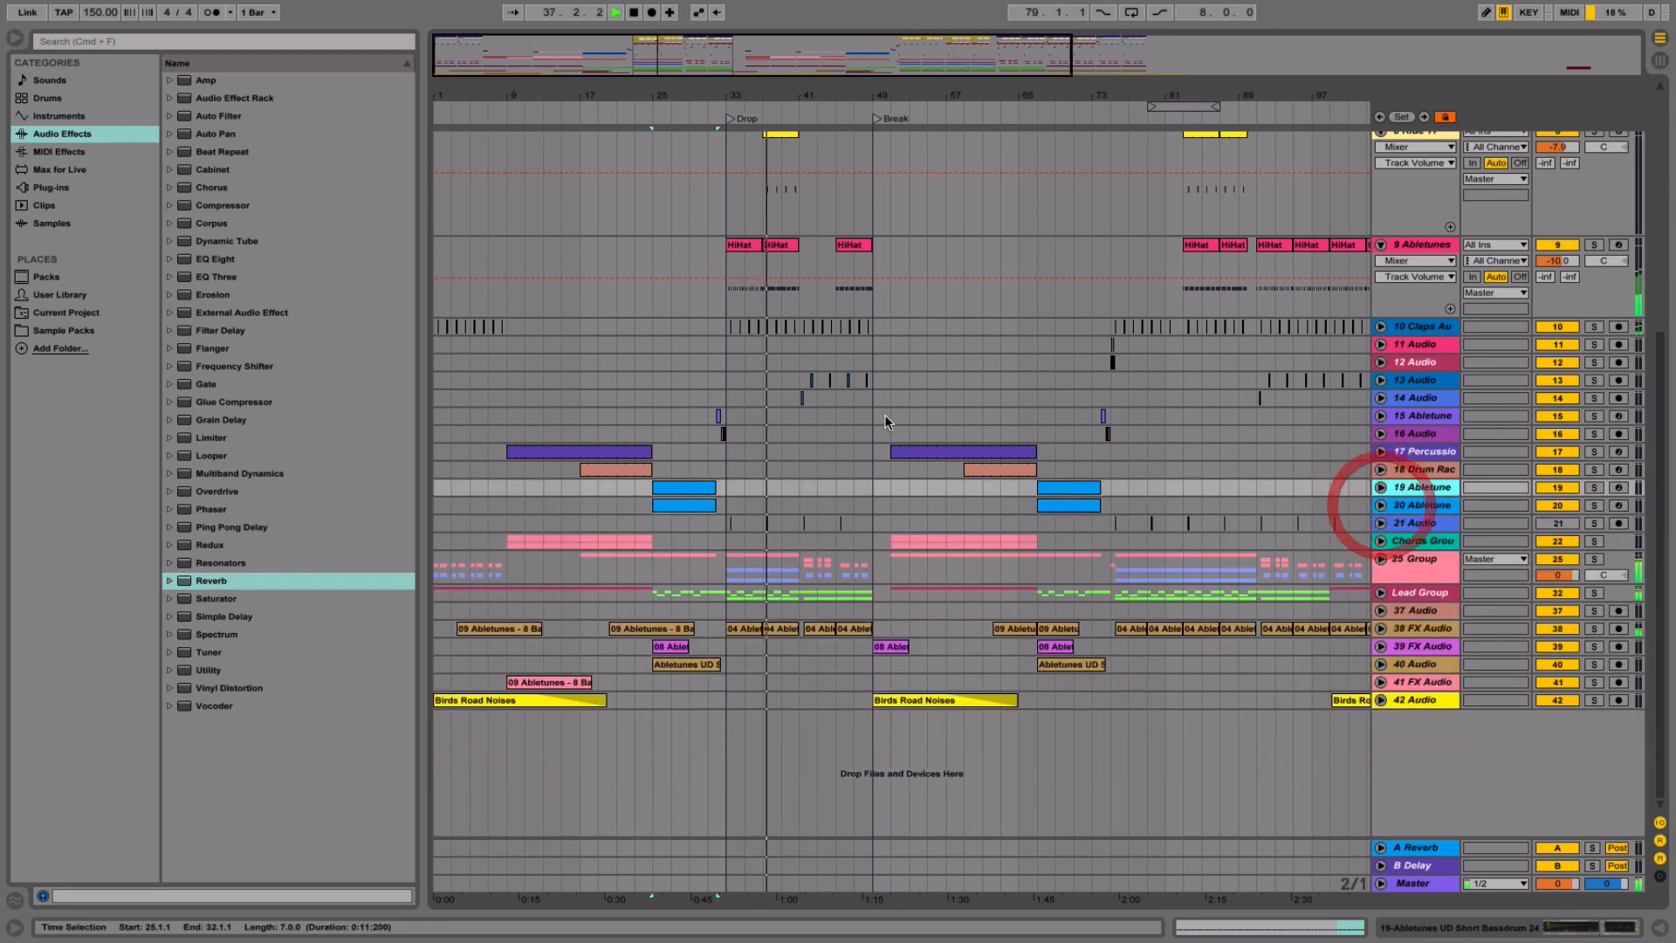
- Select bars 33 to 37 on track 6 and review all tracks while the drop plays on into the break
{"action": "scroll", "coordinate": [885, 422], "scroll_direction": "up", "scroll_amount": 5}
{"action": "scroll", "coordinate": [886, 422], "scroll_direction": "up", "scroll_amount": 3}
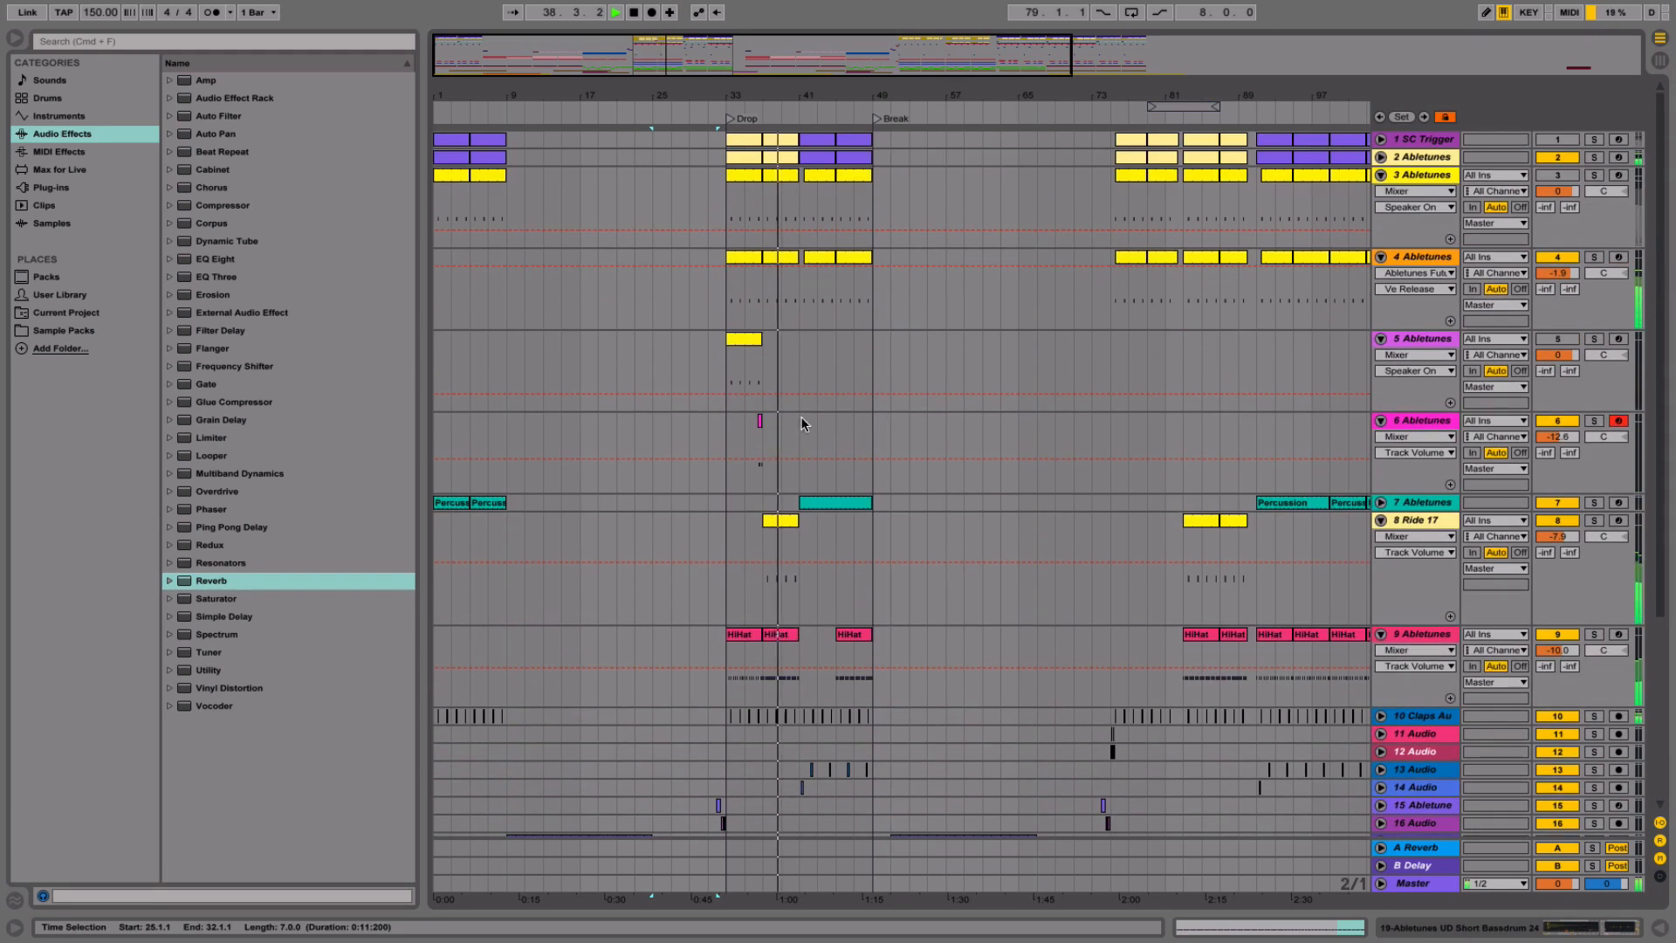
{"action": "left_click_drag", "start_coordinate": [725, 431], "coordinate": [760, 431]}
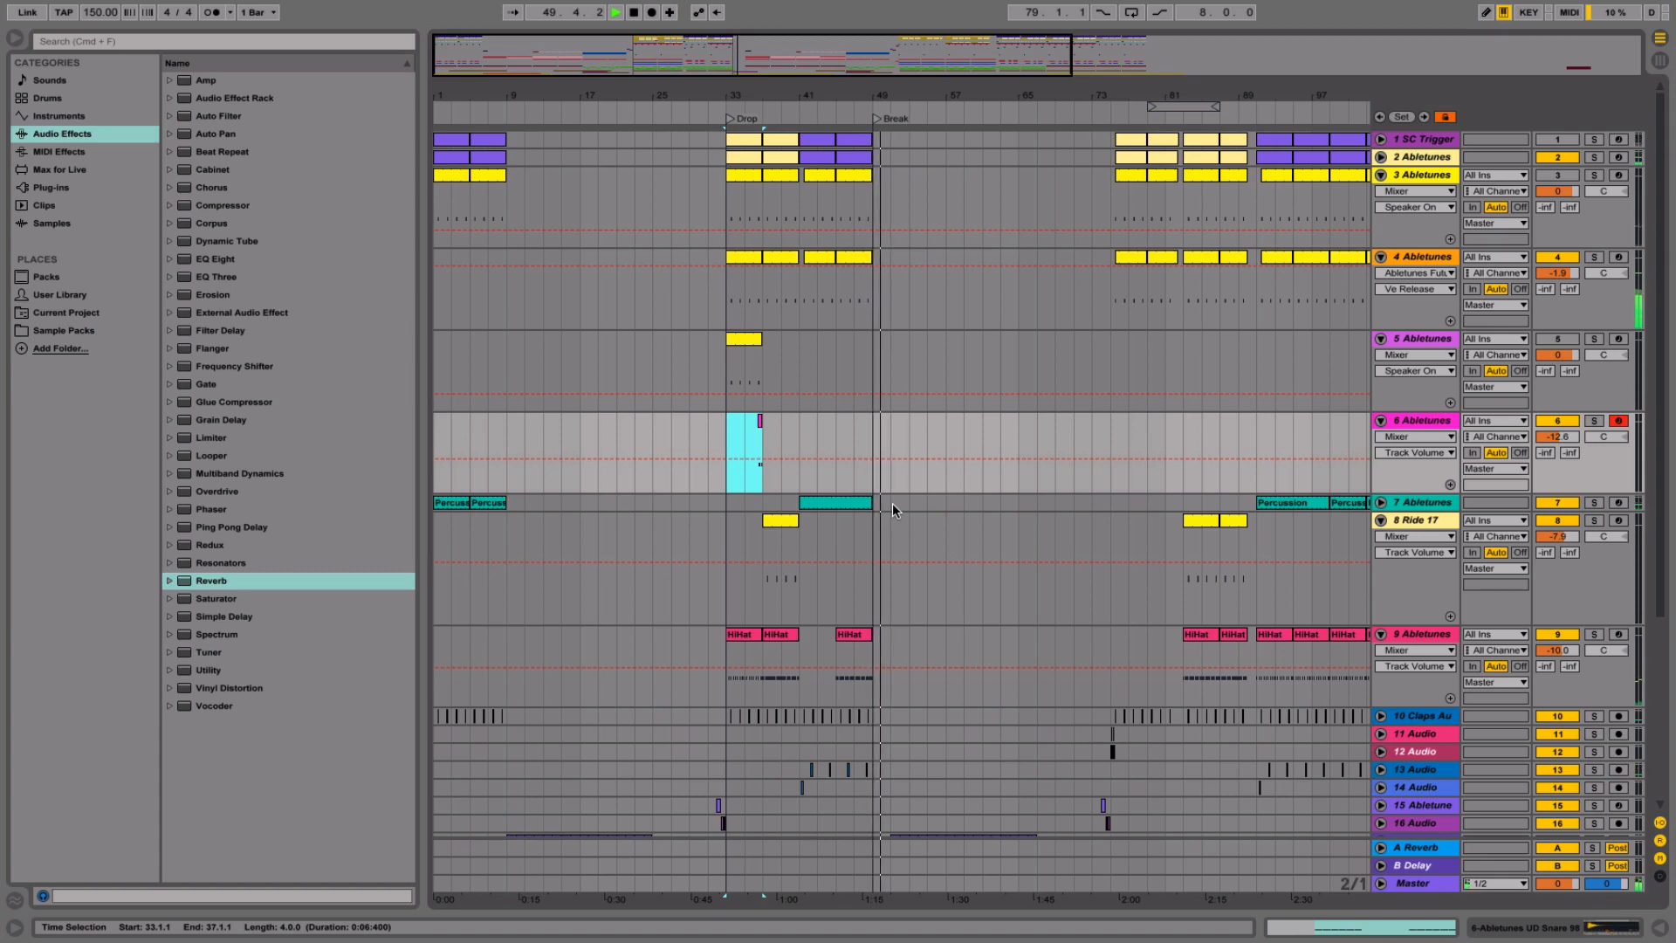
{"action": "scroll", "coordinate": [892, 504], "scroll_direction": "down", "scroll_amount": 5}
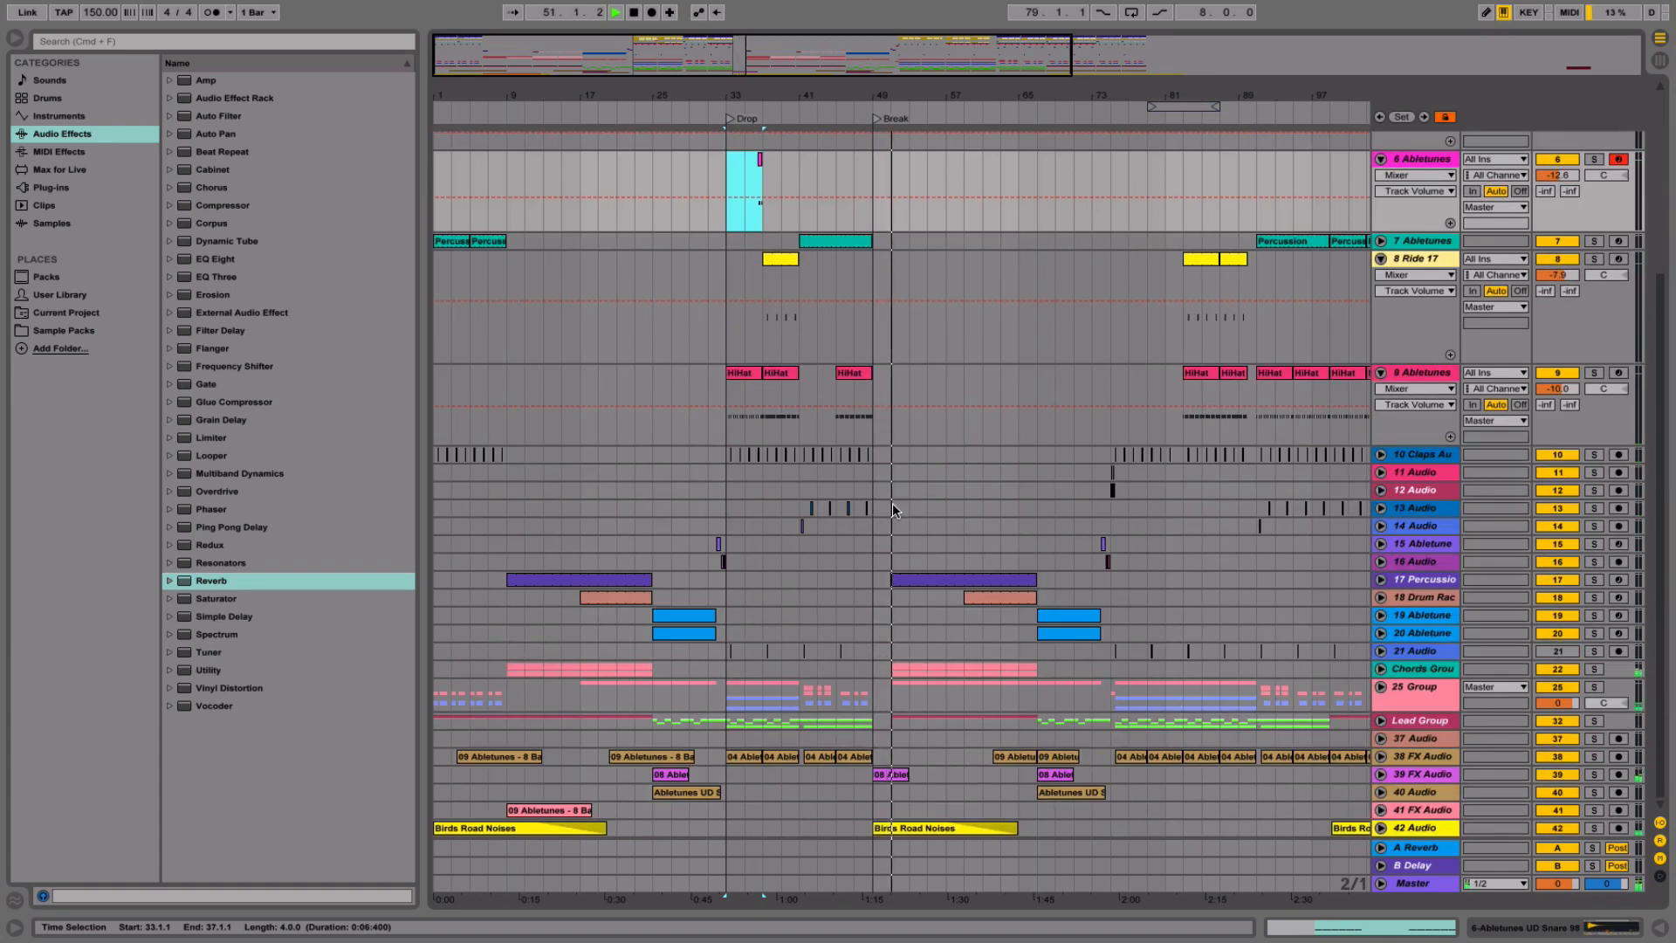
{"action": "scroll", "coordinate": [892, 503], "scroll_direction": "up", "scroll_amount": 6}
{"action": "scroll", "coordinate": [892, 503], "scroll_direction": "down", "scroll_amount": 6}
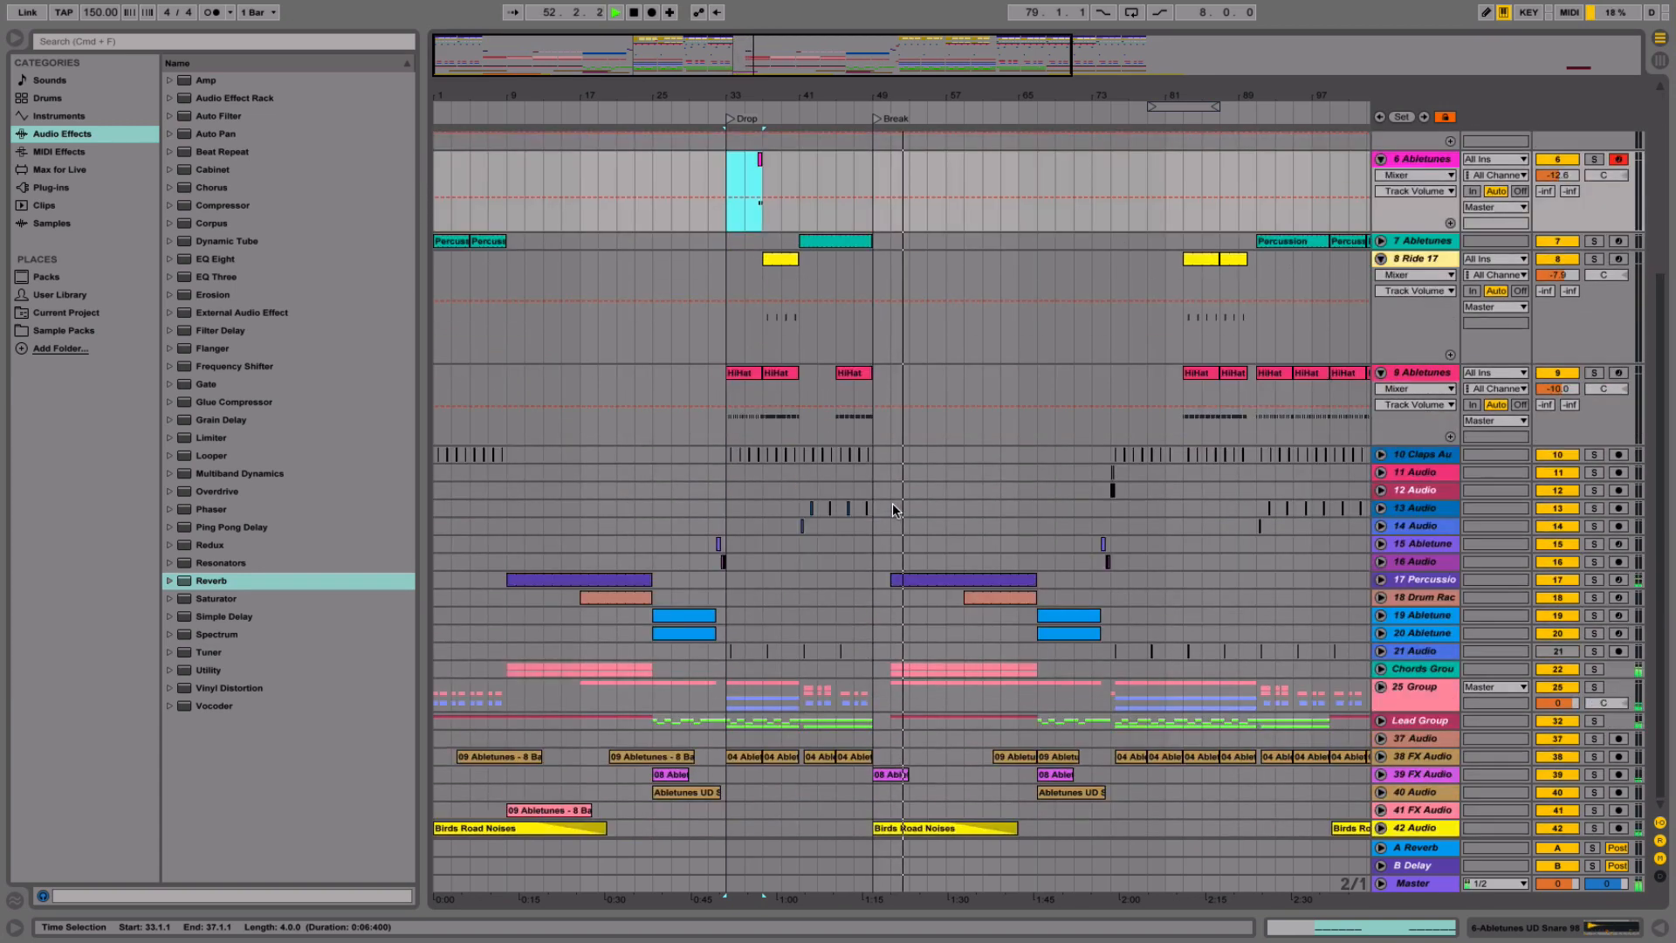
- Unfold all tracks in the arrangement around the break at bar 49
{"action": "left_click_drag", "start_coordinate": [911, 98], "coordinate": [839, 599]}
{"action": "left_click", "coordinate": [663, 702]}
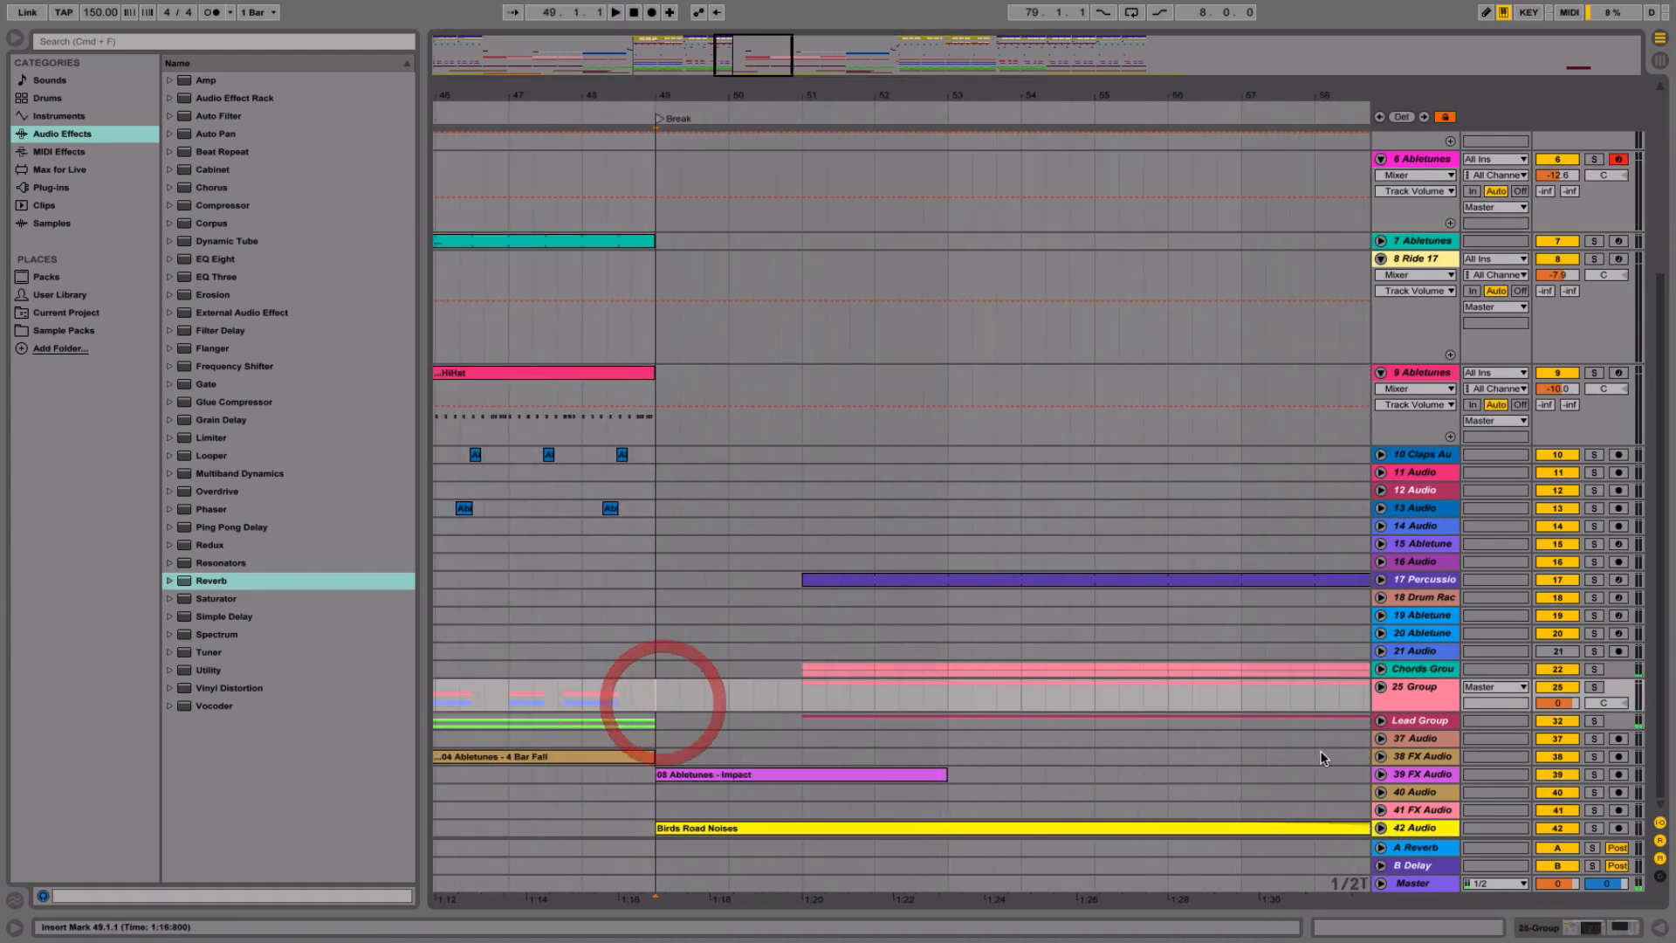
{"action": "left_click", "coordinate": [1408, 756]}
{"action": "key", "text": "super+a"}
{"action": "left_click", "coordinate": [1383, 757]}
{"action": "scroll", "coordinate": [793, 481], "scroll_direction": "up", "scroll_amount": 15}
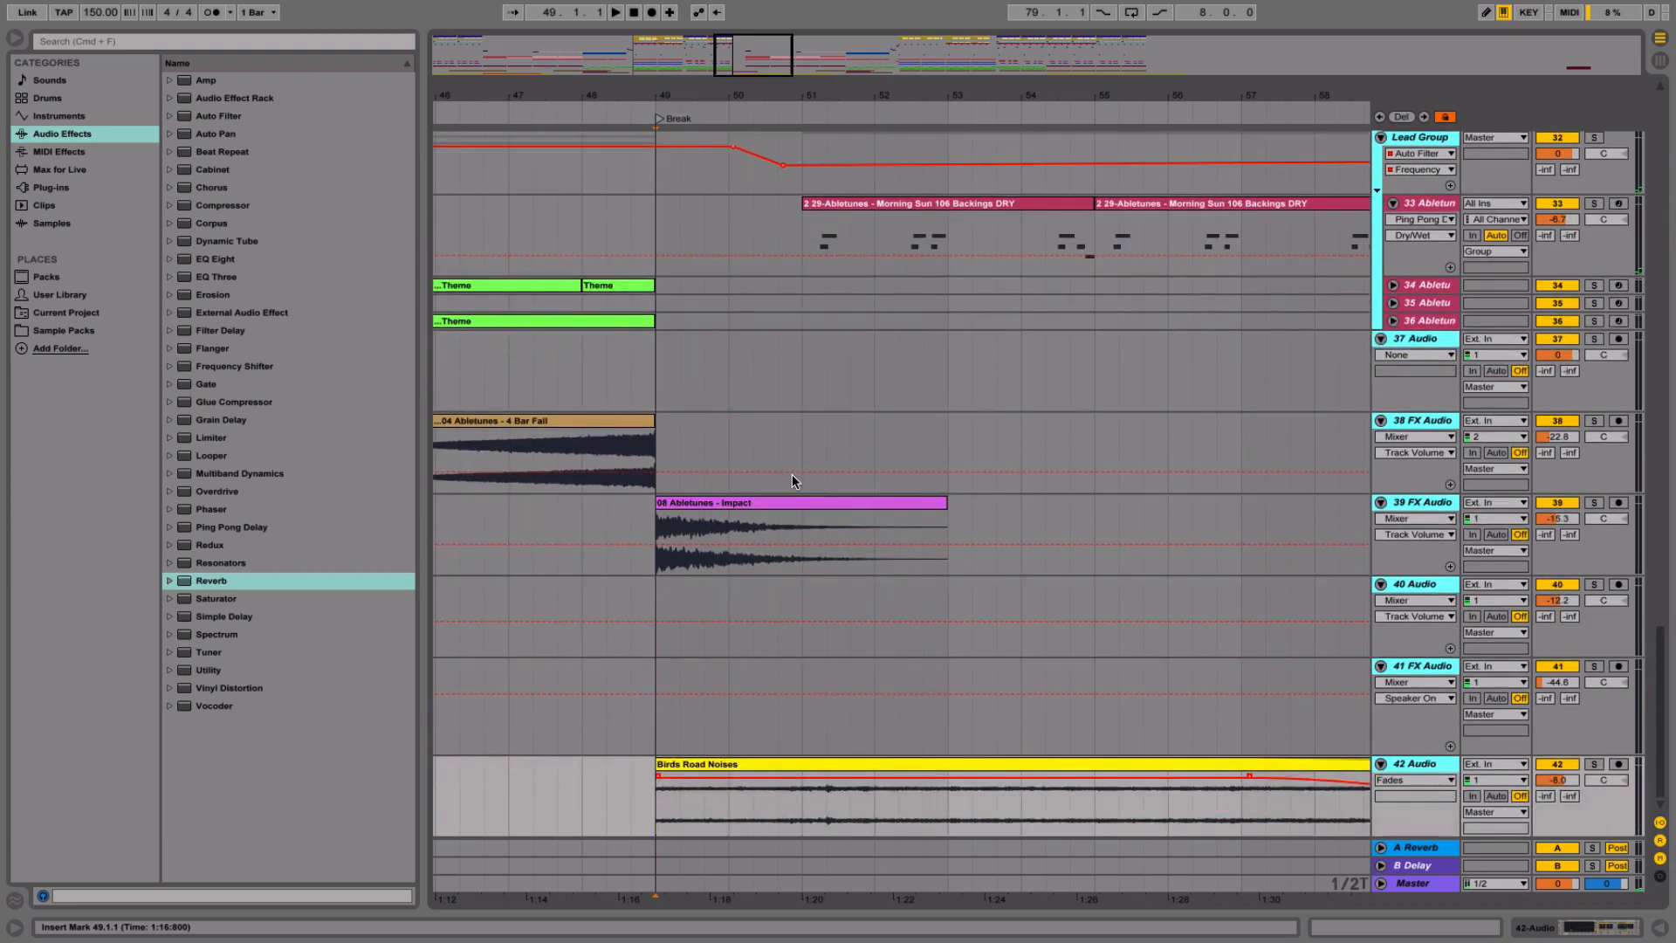
{"action": "scroll", "coordinate": [791, 475], "scroll_direction": "up", "scroll_amount": 15}
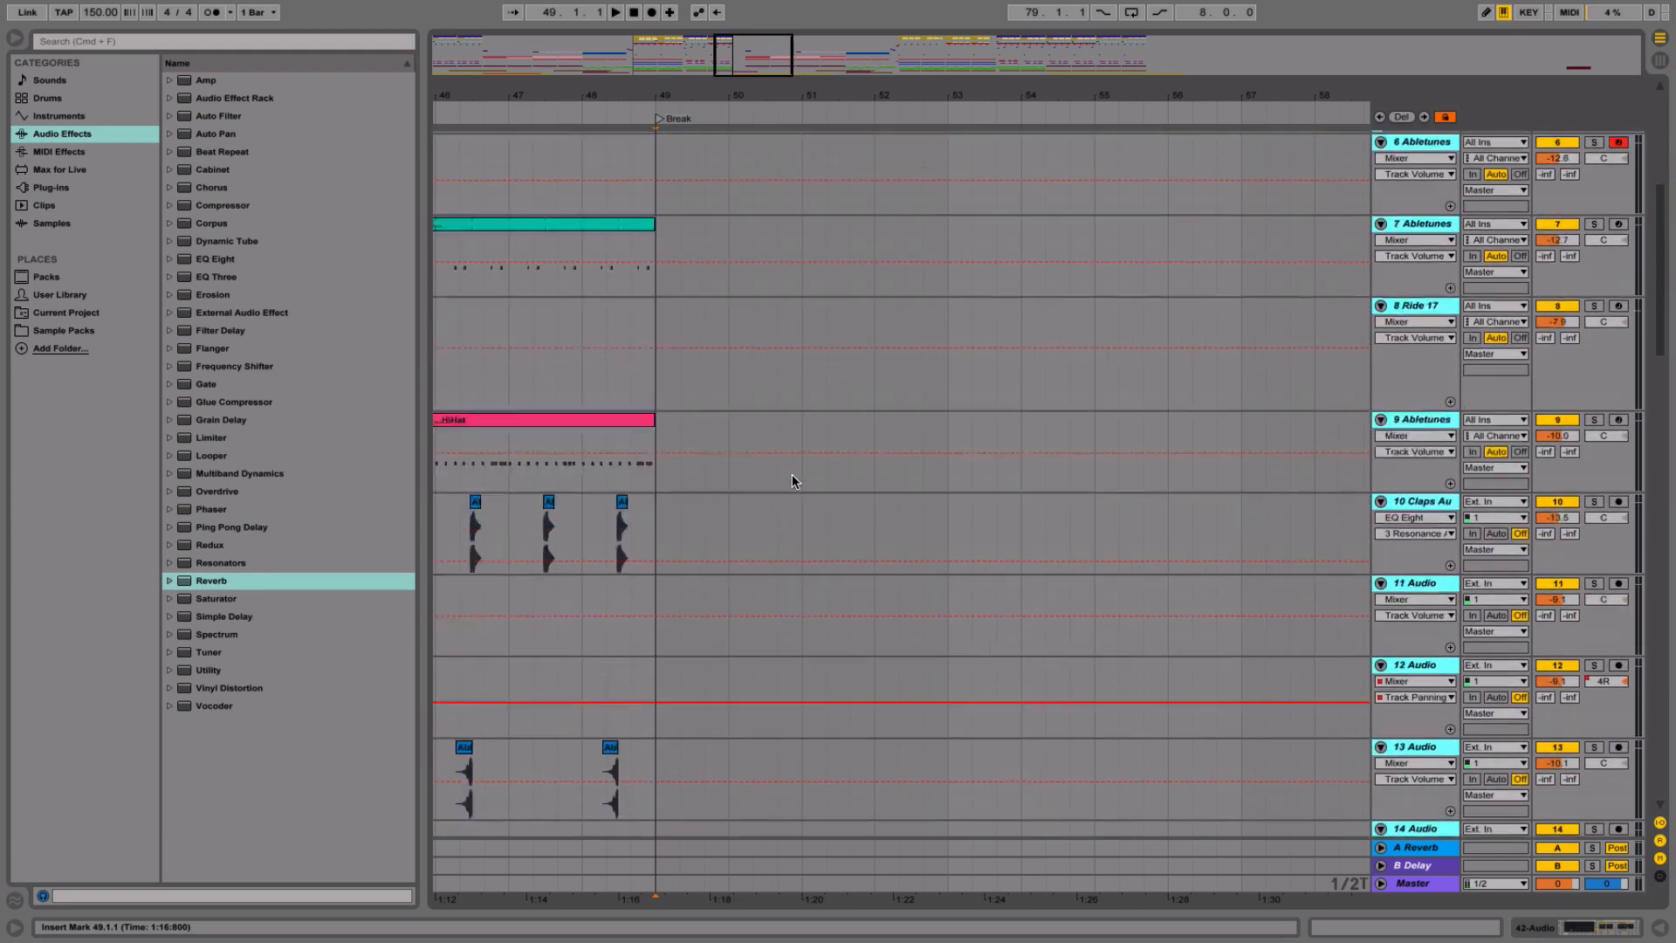
- Play into the break from bar 48 and from bar 49 to track down which drum sound rings over
{"action": "left_click", "coordinate": [579, 424]}
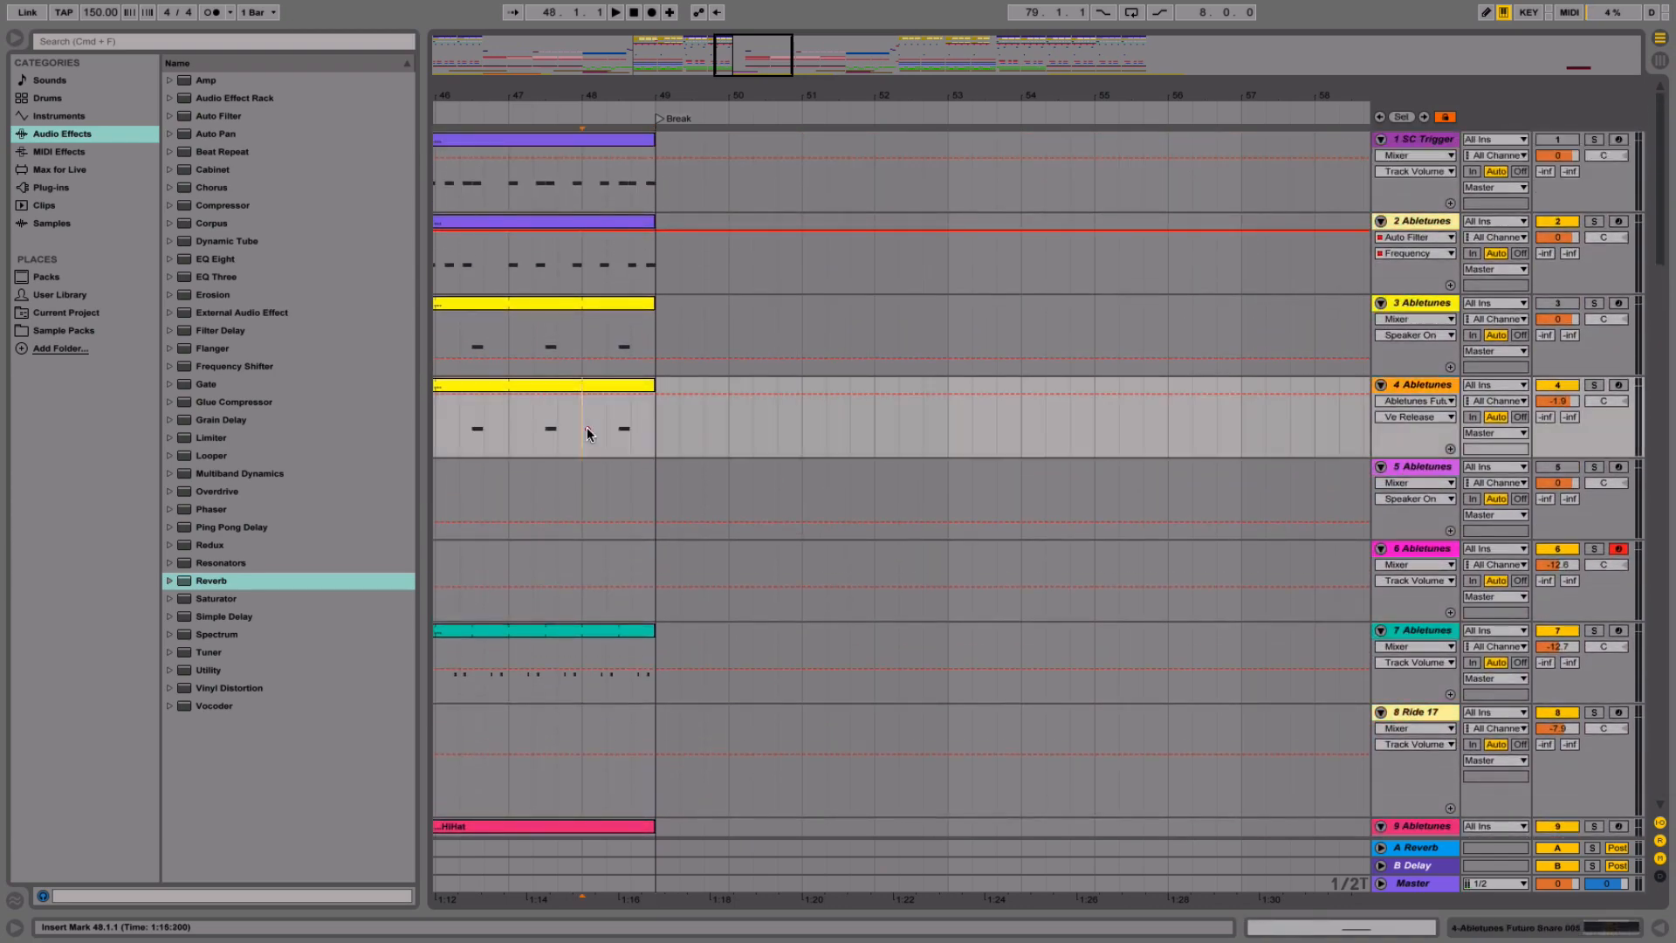
{"action": "key", "text": "space"}
{"action": "scroll", "coordinate": [664, 428], "scroll_direction": "right", "scroll_amount": 1}
{"action": "scroll", "coordinate": [667, 428], "scroll_direction": "left", "scroll_amount": 2}
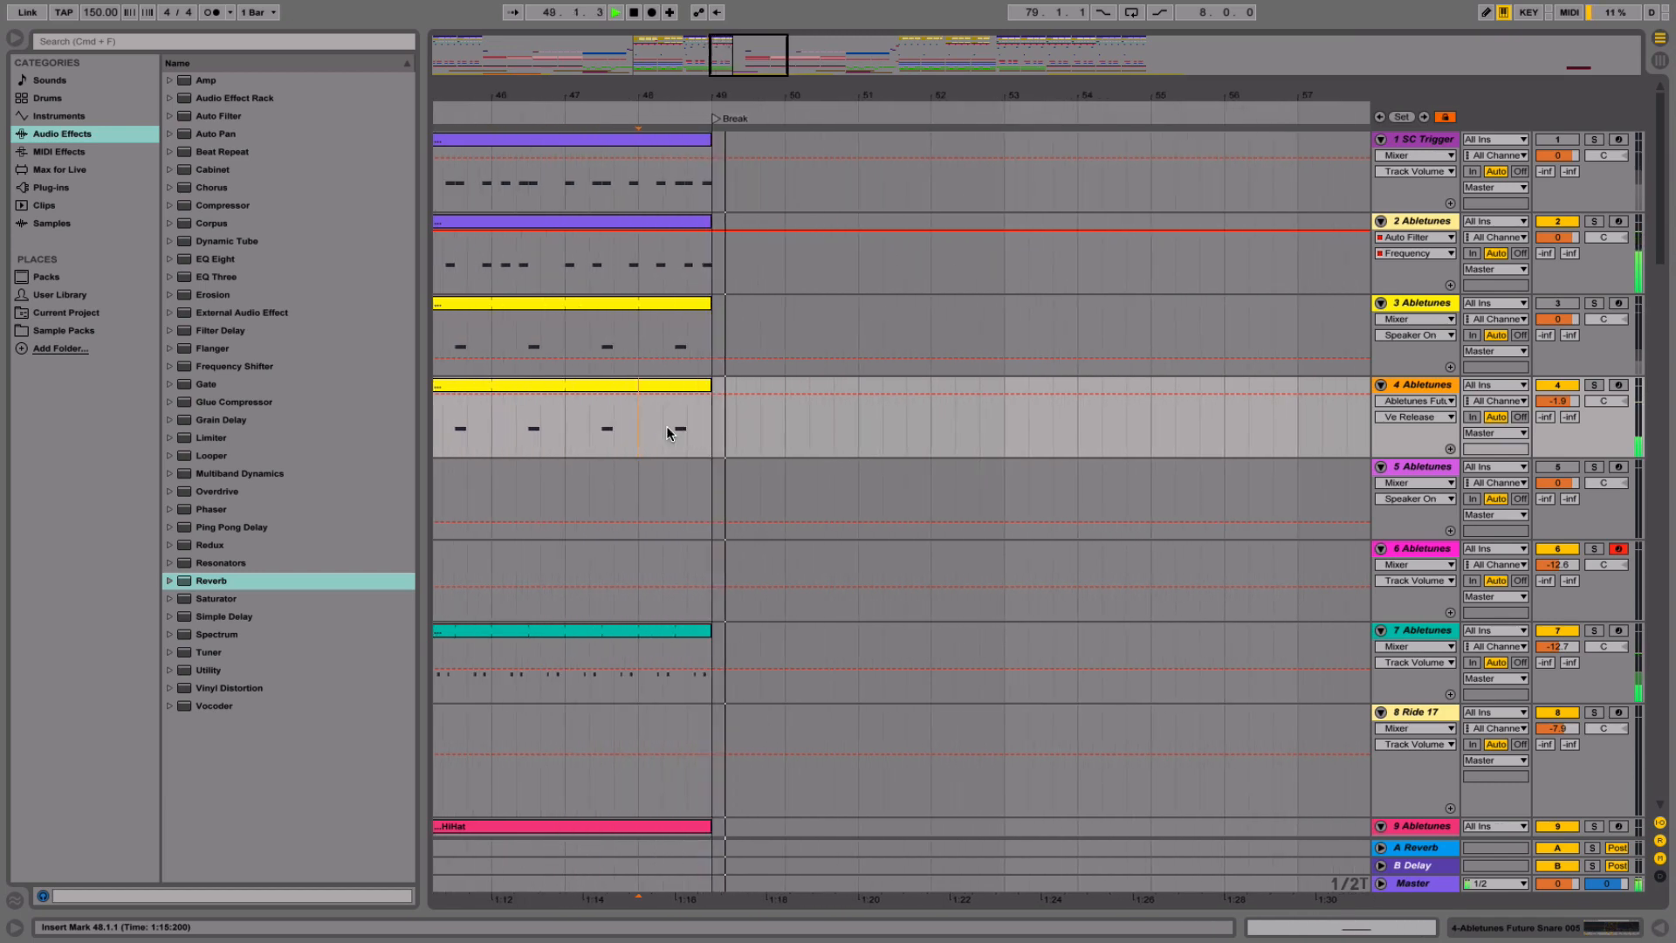
{"action": "scroll", "coordinate": [667, 430], "scroll_direction": "down", "scroll_amount": 8}
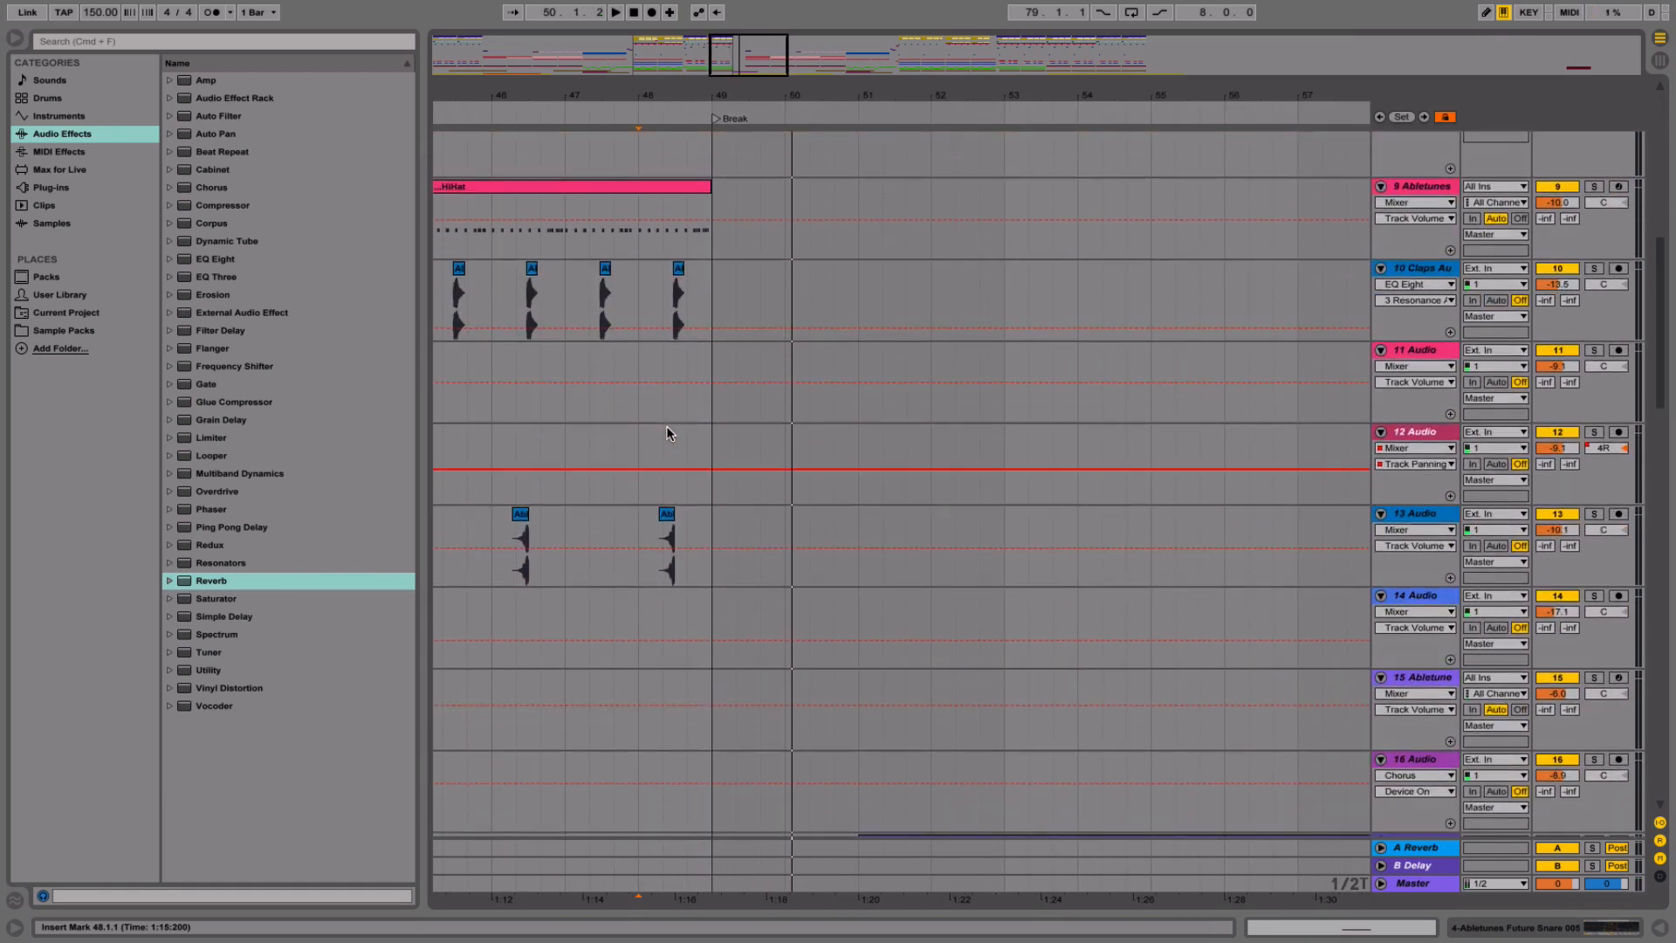
{"action": "left_click", "coordinate": [715, 285]}
{"action": "key", "text": "space"}
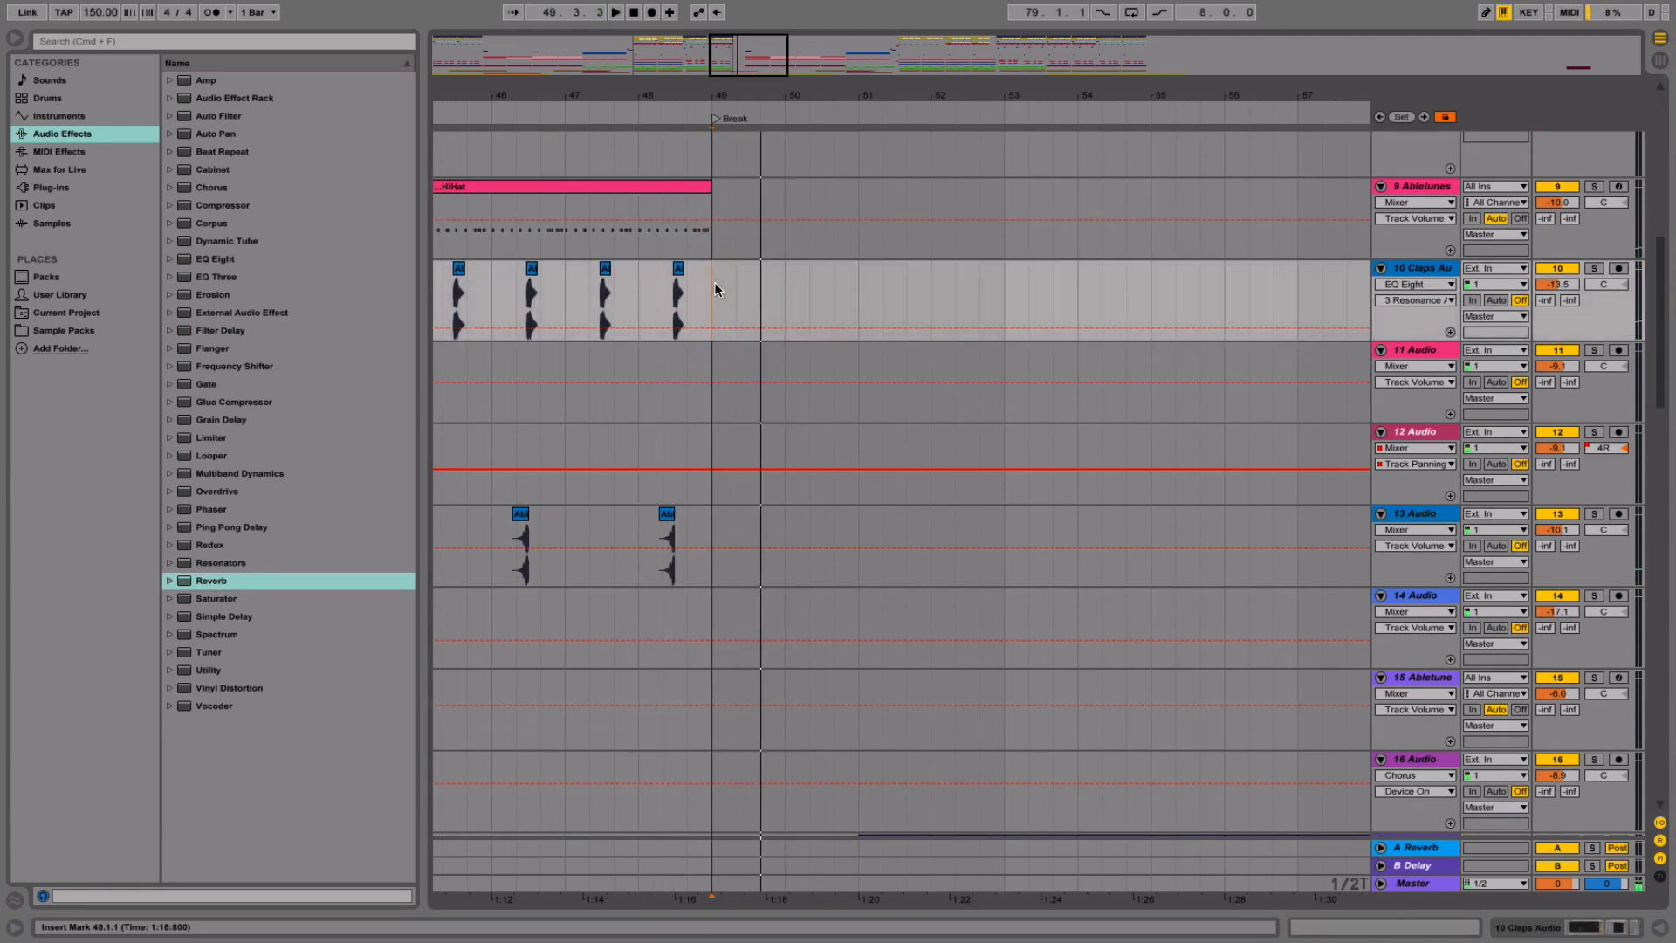
{"action": "scroll", "coordinate": [714, 285], "scroll_direction": "up", "scroll_amount": 4}
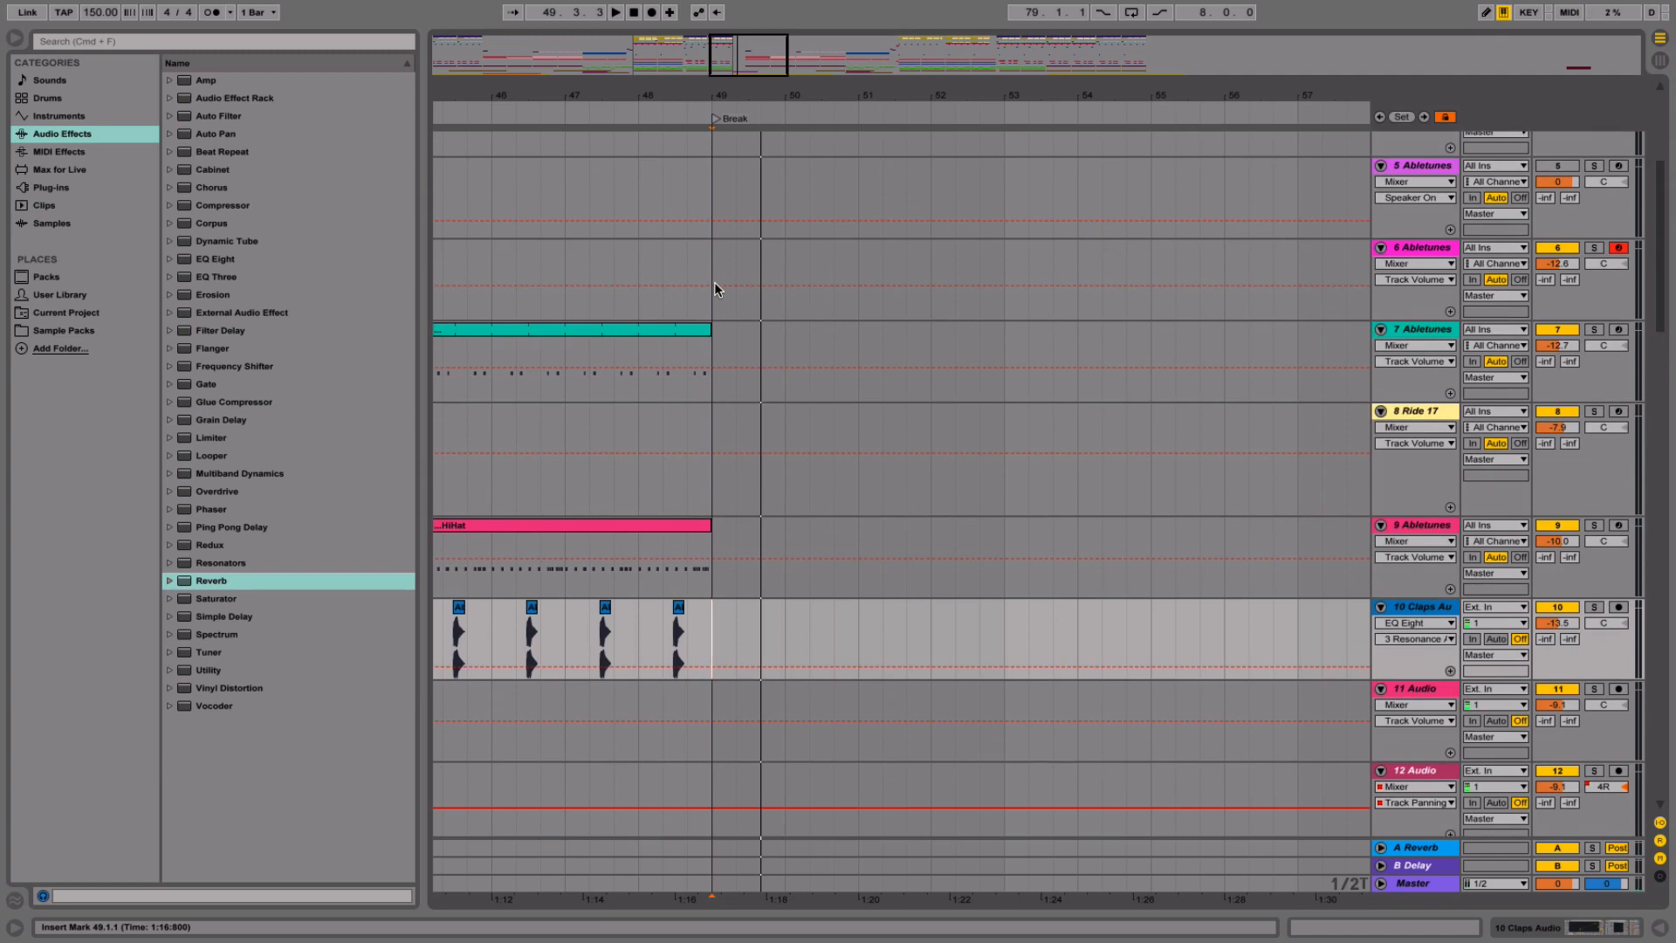
{"action": "scroll", "coordinate": [705, 316], "scroll_direction": "up", "scroll_amount": 3}
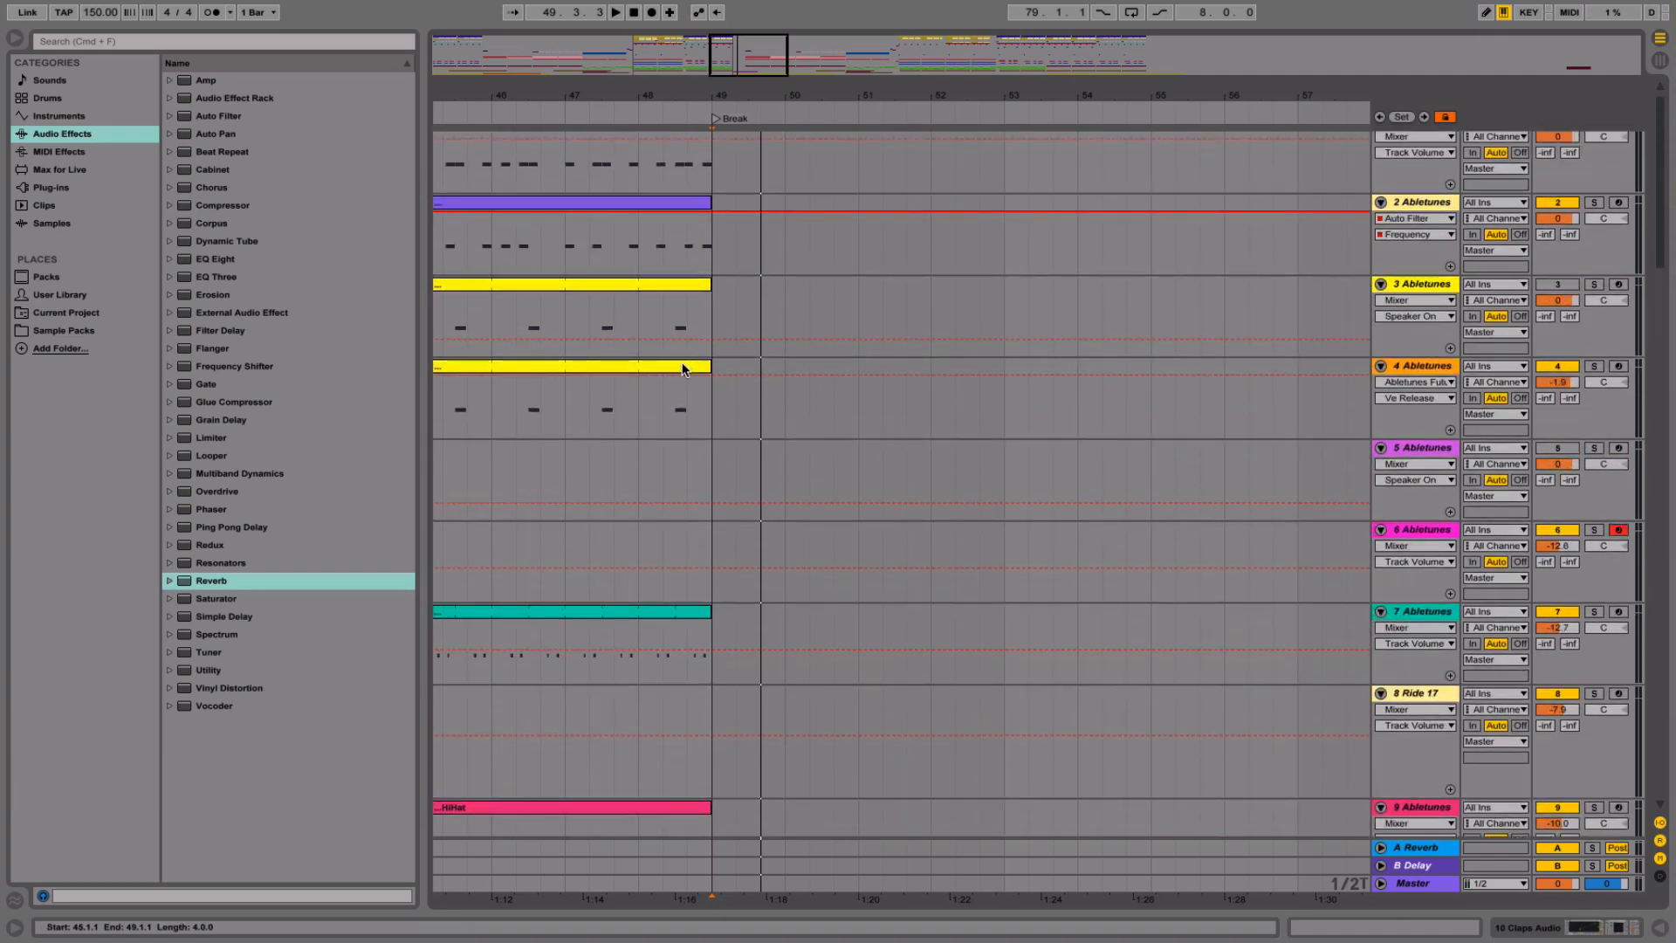
{"action": "left_click", "coordinate": [639, 412]}
{"action": "key", "text": "space"}
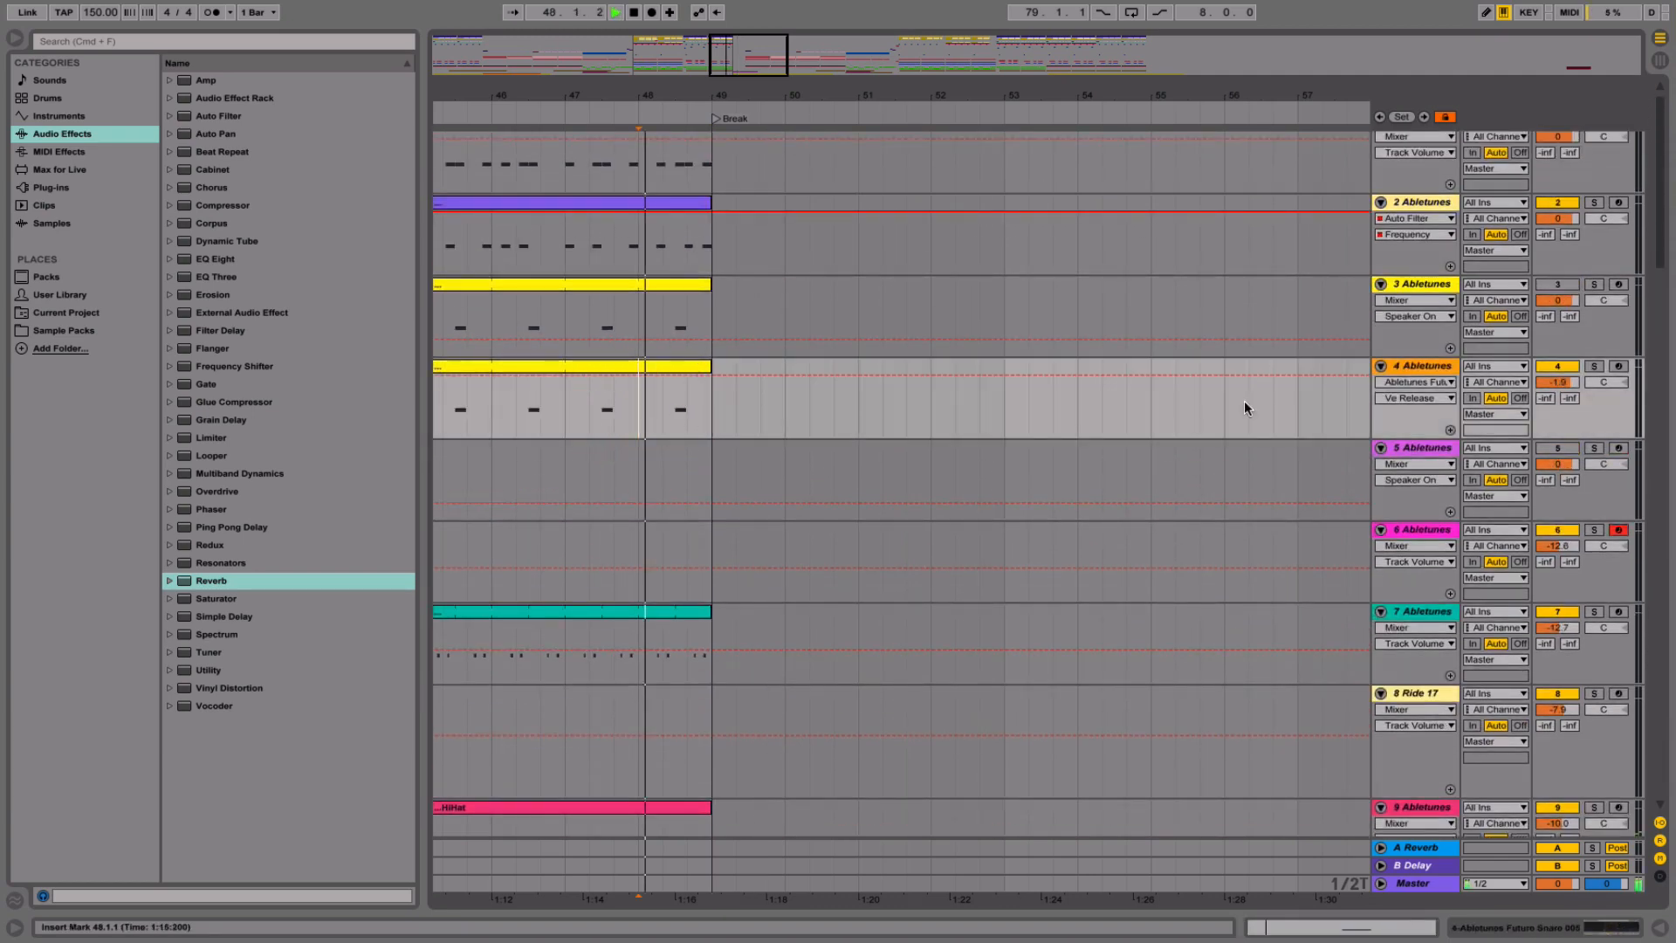
{"action": "key", "text": "space"}
- Turn off sample looping in the Abletunes Future Snare 005 Simpler on track 4
{"action": "double_click", "coordinate": [1428, 367]}
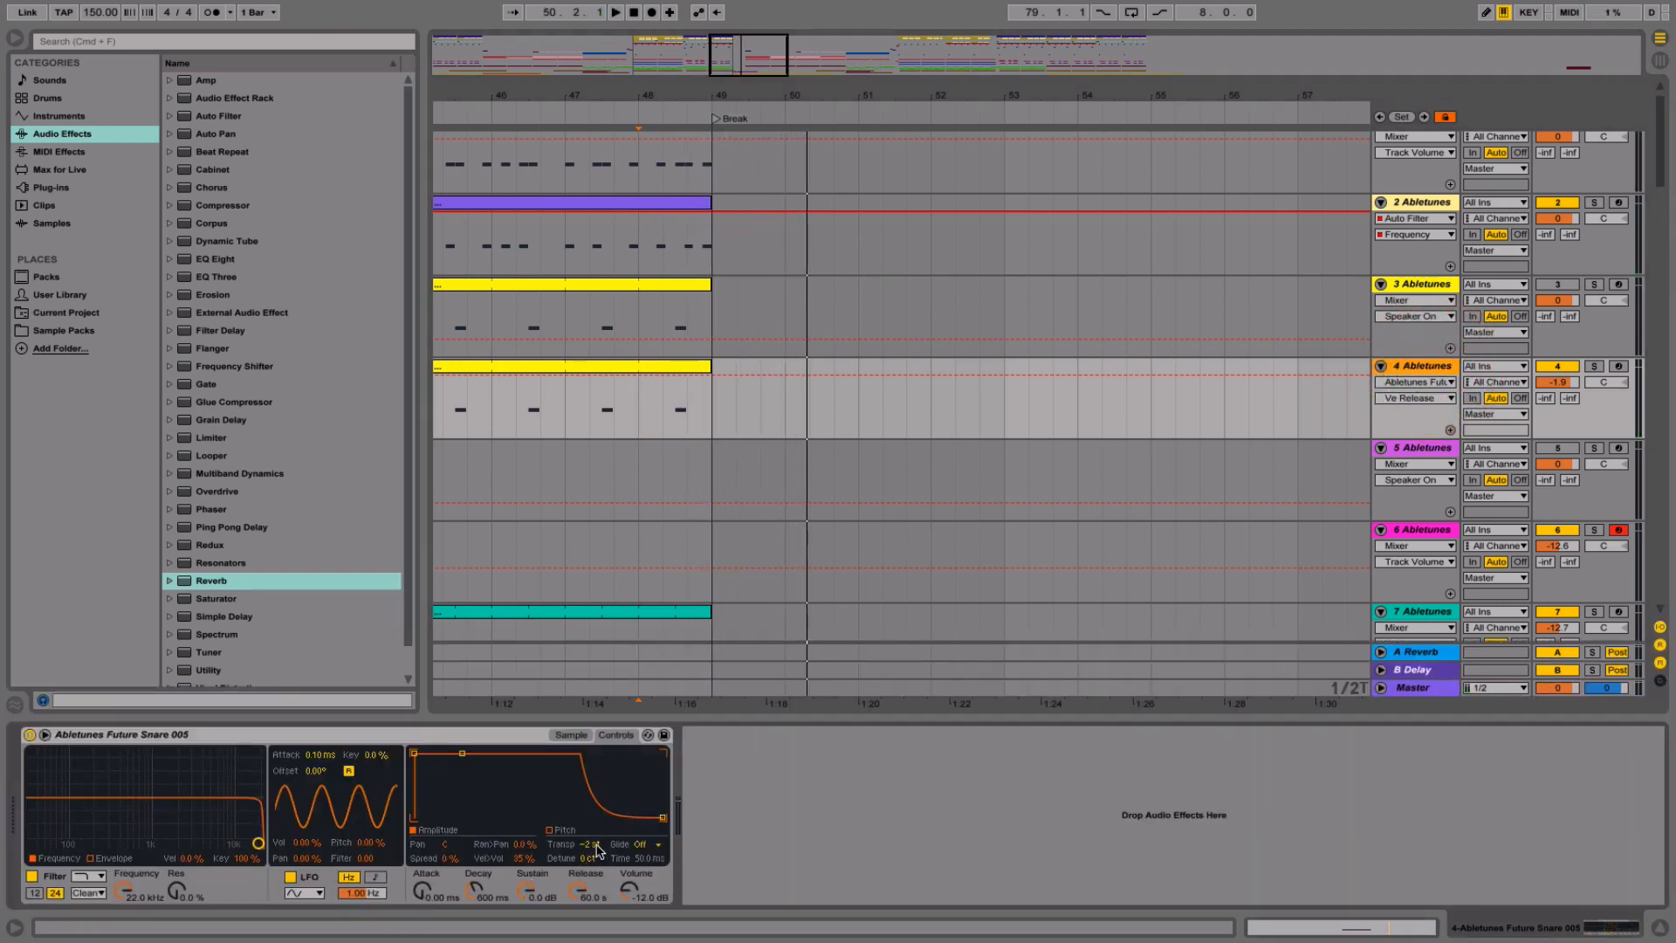
{"action": "left_click", "coordinate": [572, 735]}
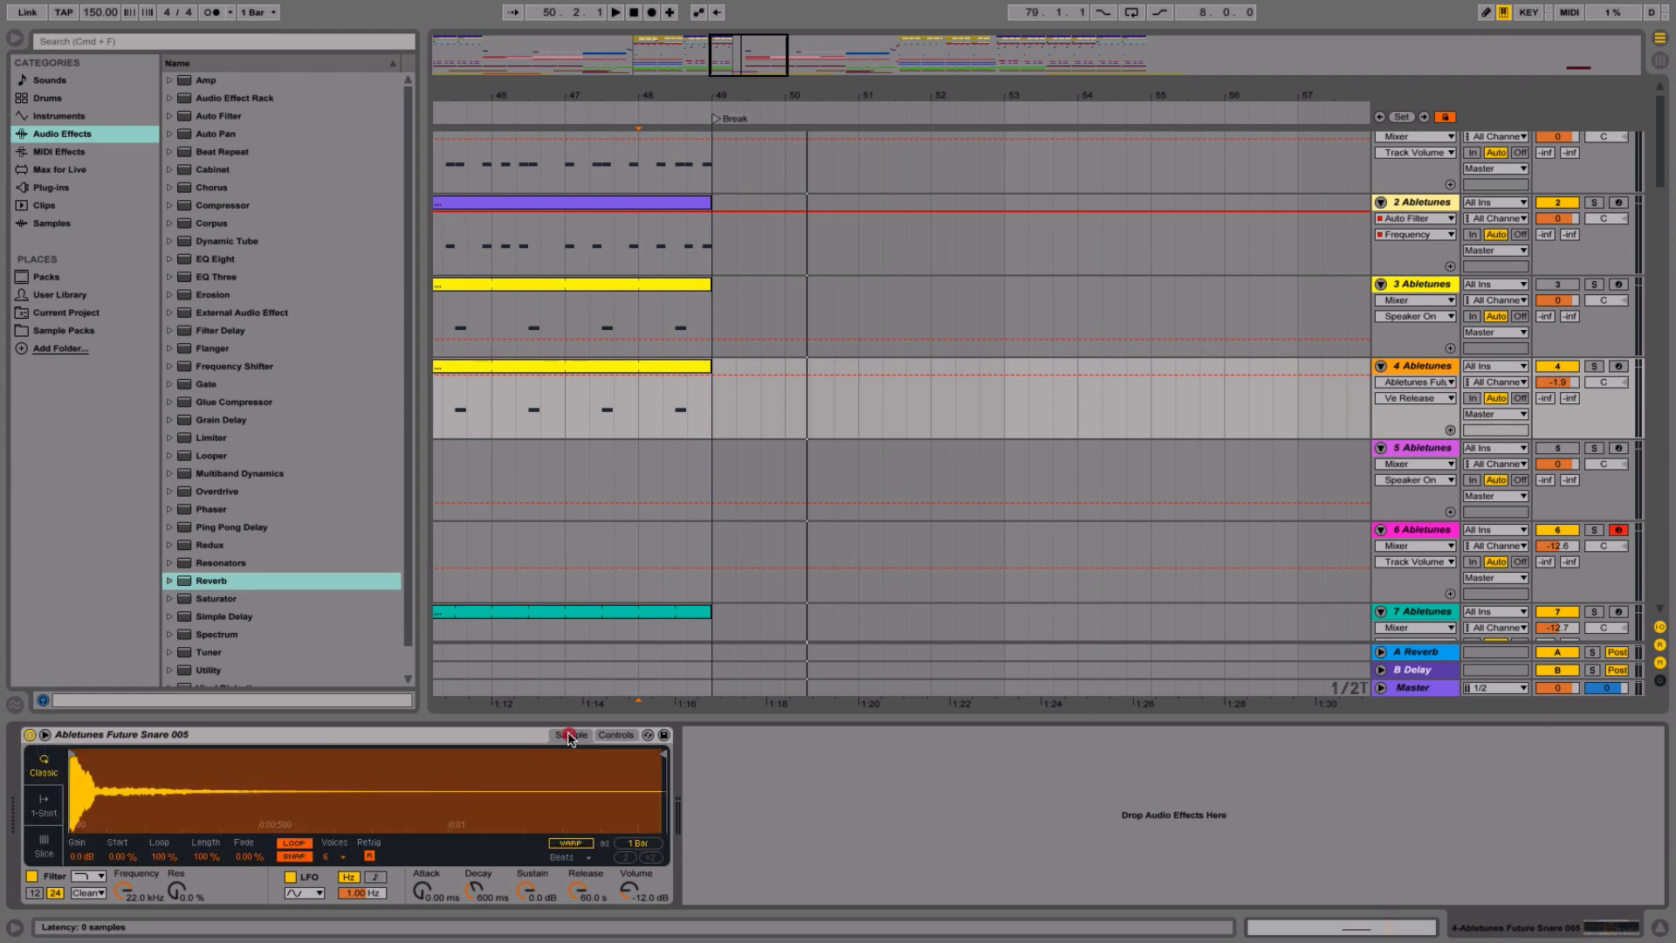
{"action": "left_click", "coordinate": [293, 843]}
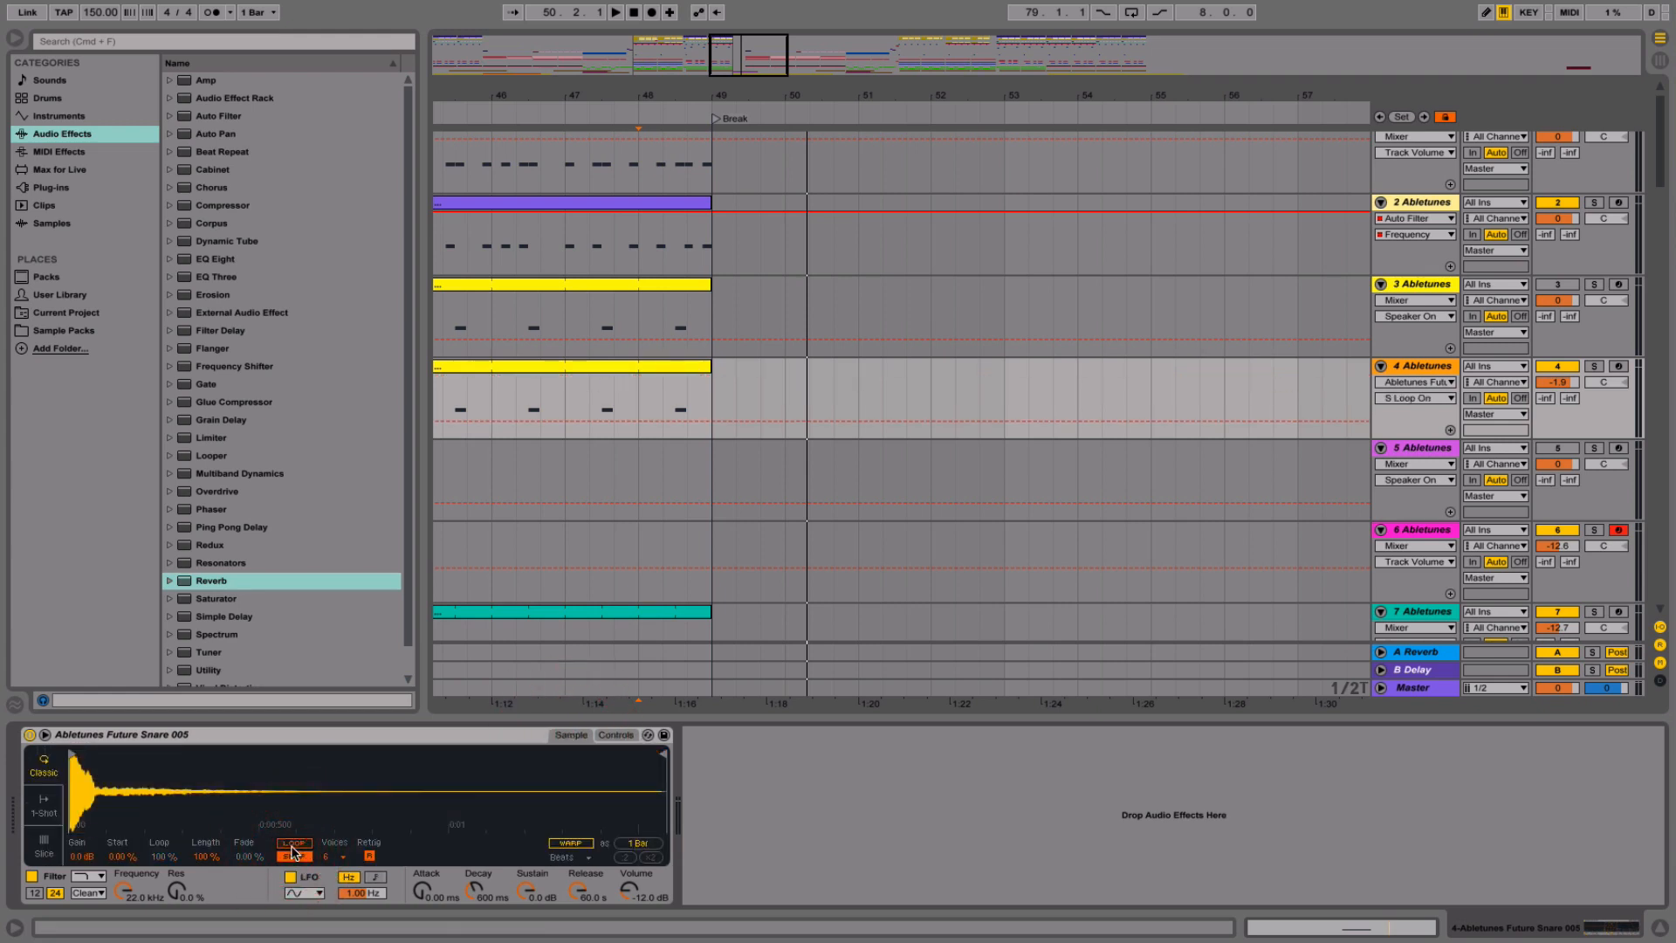
- Play the break with the device view hidden and review the tracks down to the chords
{"action": "key", "text": "space"}
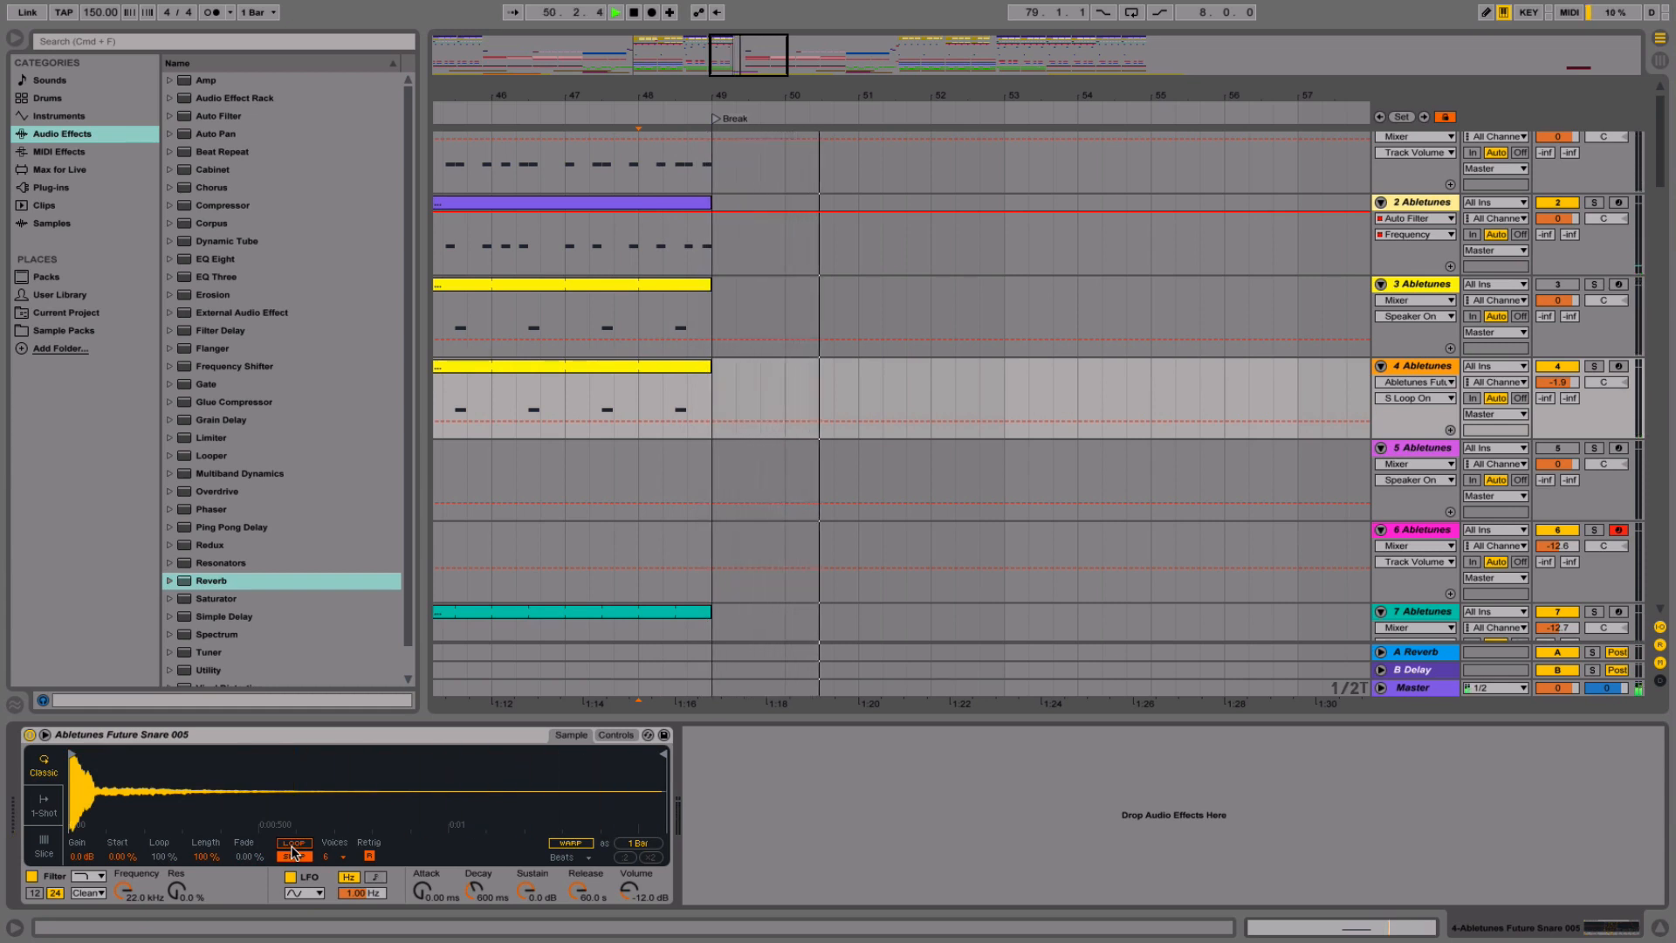
{"action": "left_click", "coordinate": [1659, 928]}
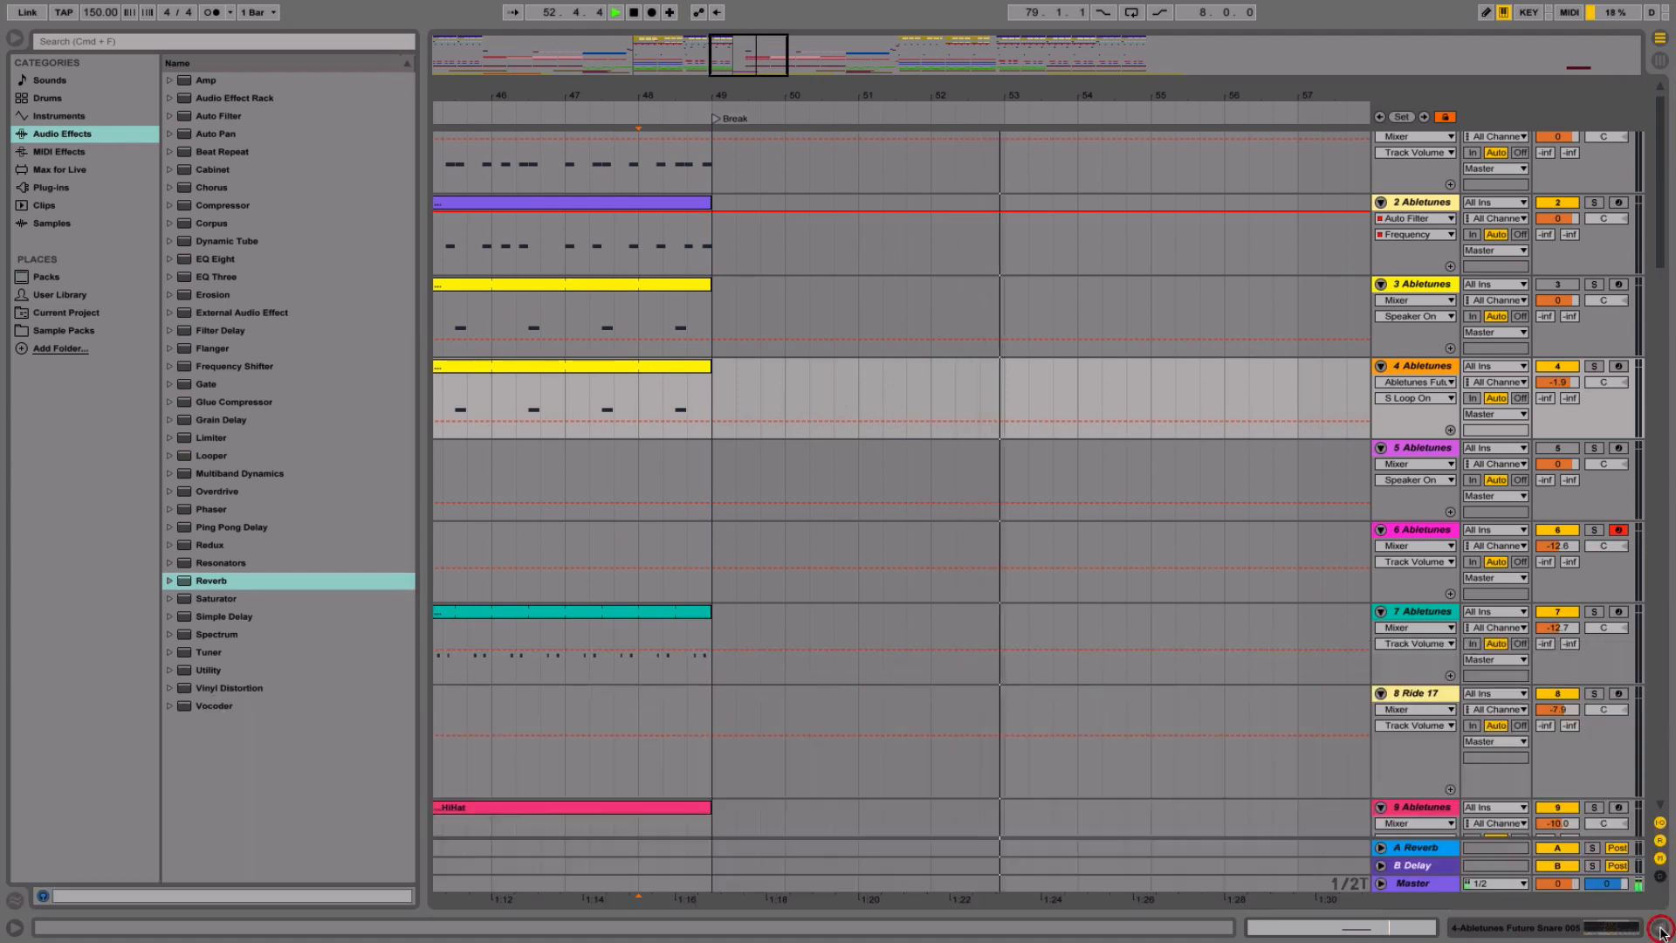
{"action": "left_click_drag", "start_coordinate": [994, 96], "coordinate": [994, 54]}
{"action": "scroll", "coordinate": [1062, 515], "scroll_direction": "down", "scroll_amount": 15}
{"action": "scroll", "coordinate": [1062, 515], "scroll_direction": "right", "scroll_amount": 5}
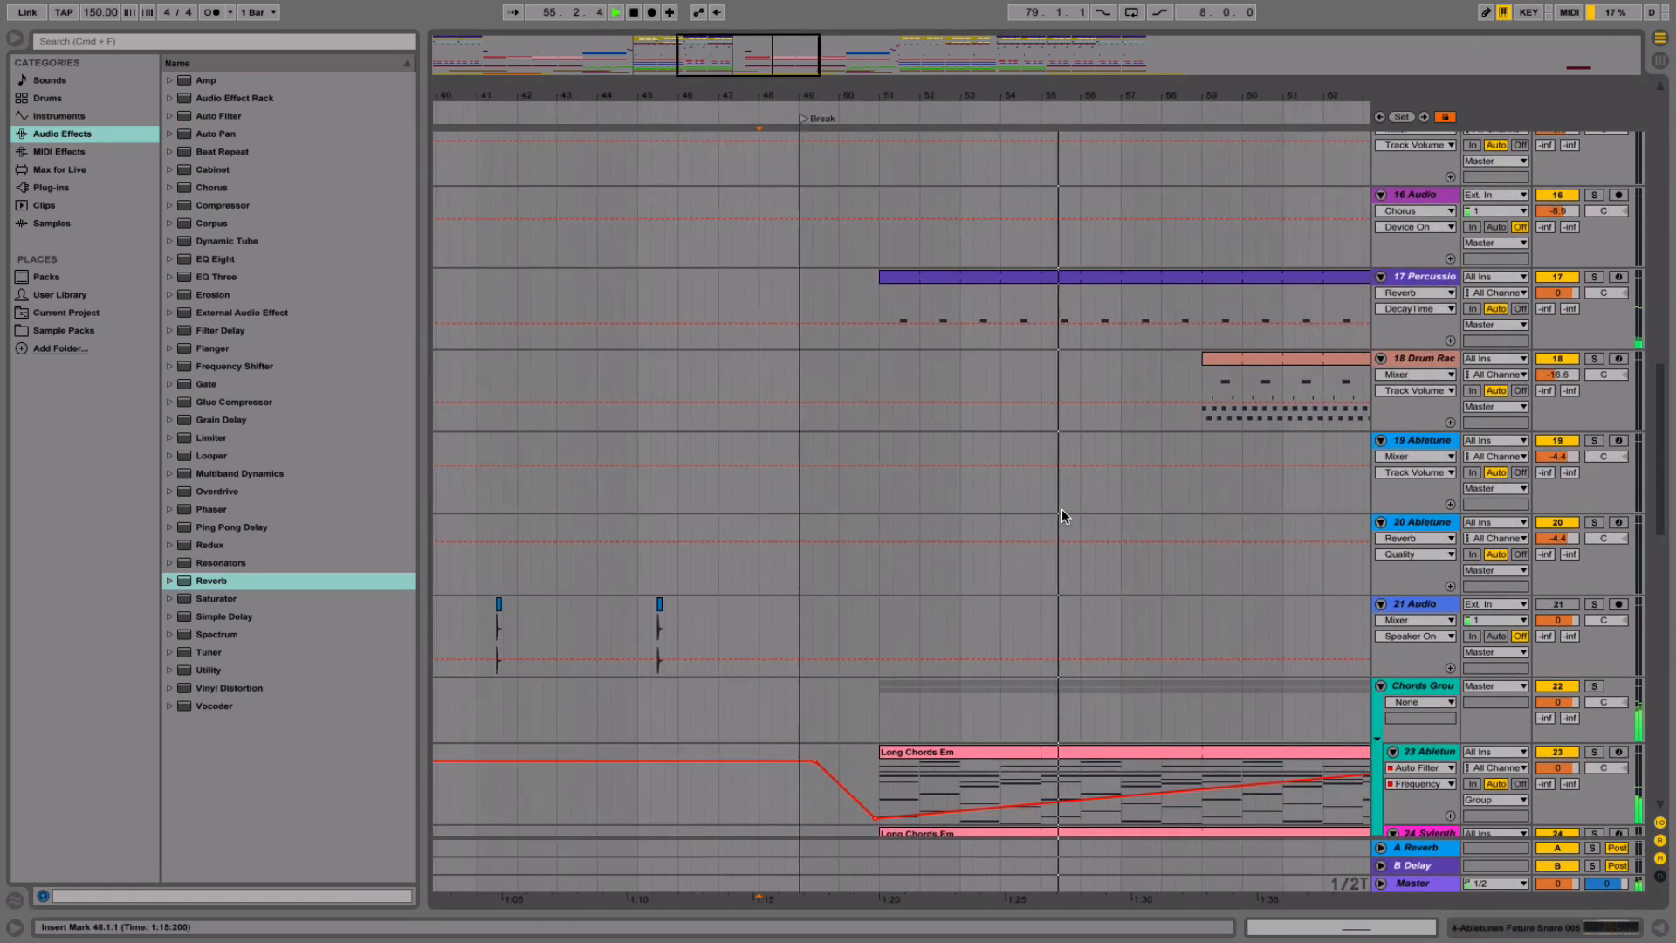
{"action": "key", "text": "space"}
- Extend the Long Chords Em part on track 24 back to the break by consolidating 49.1.1 to 52.1.1 into one clip
{"action": "scroll", "coordinate": [1061, 510], "scroll_direction": "down", "scroll_amount": 5}
{"action": "scroll", "coordinate": [1061, 510], "scroll_direction": "left", "scroll_amount": 4}
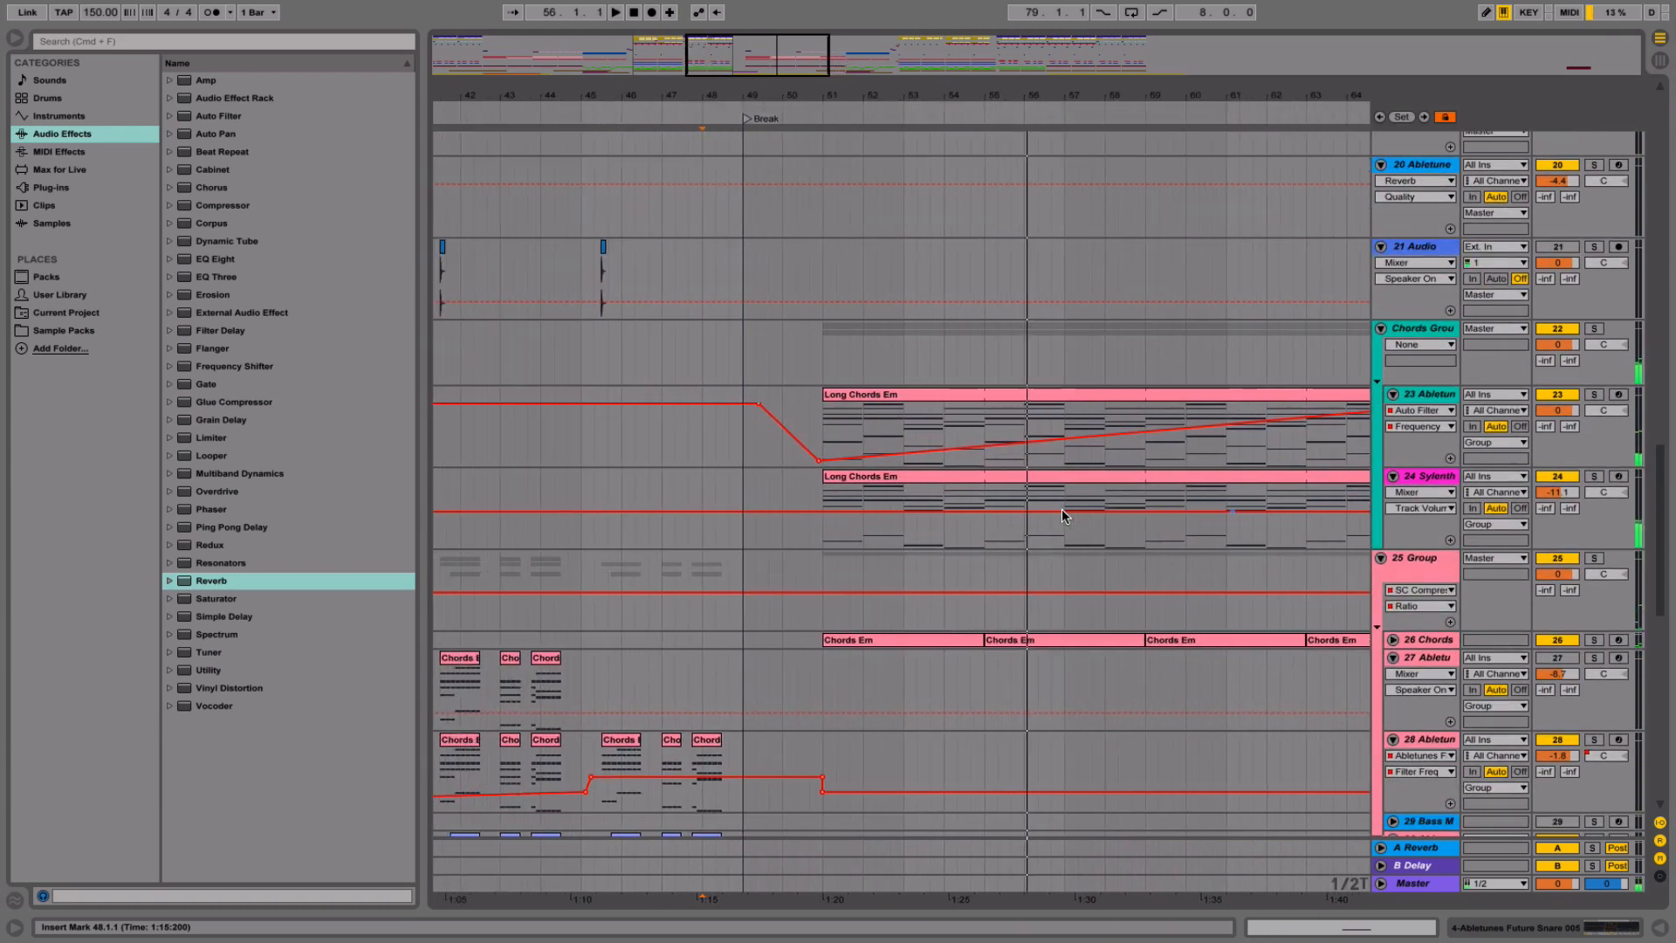
{"action": "left_click", "coordinate": [855, 482]}
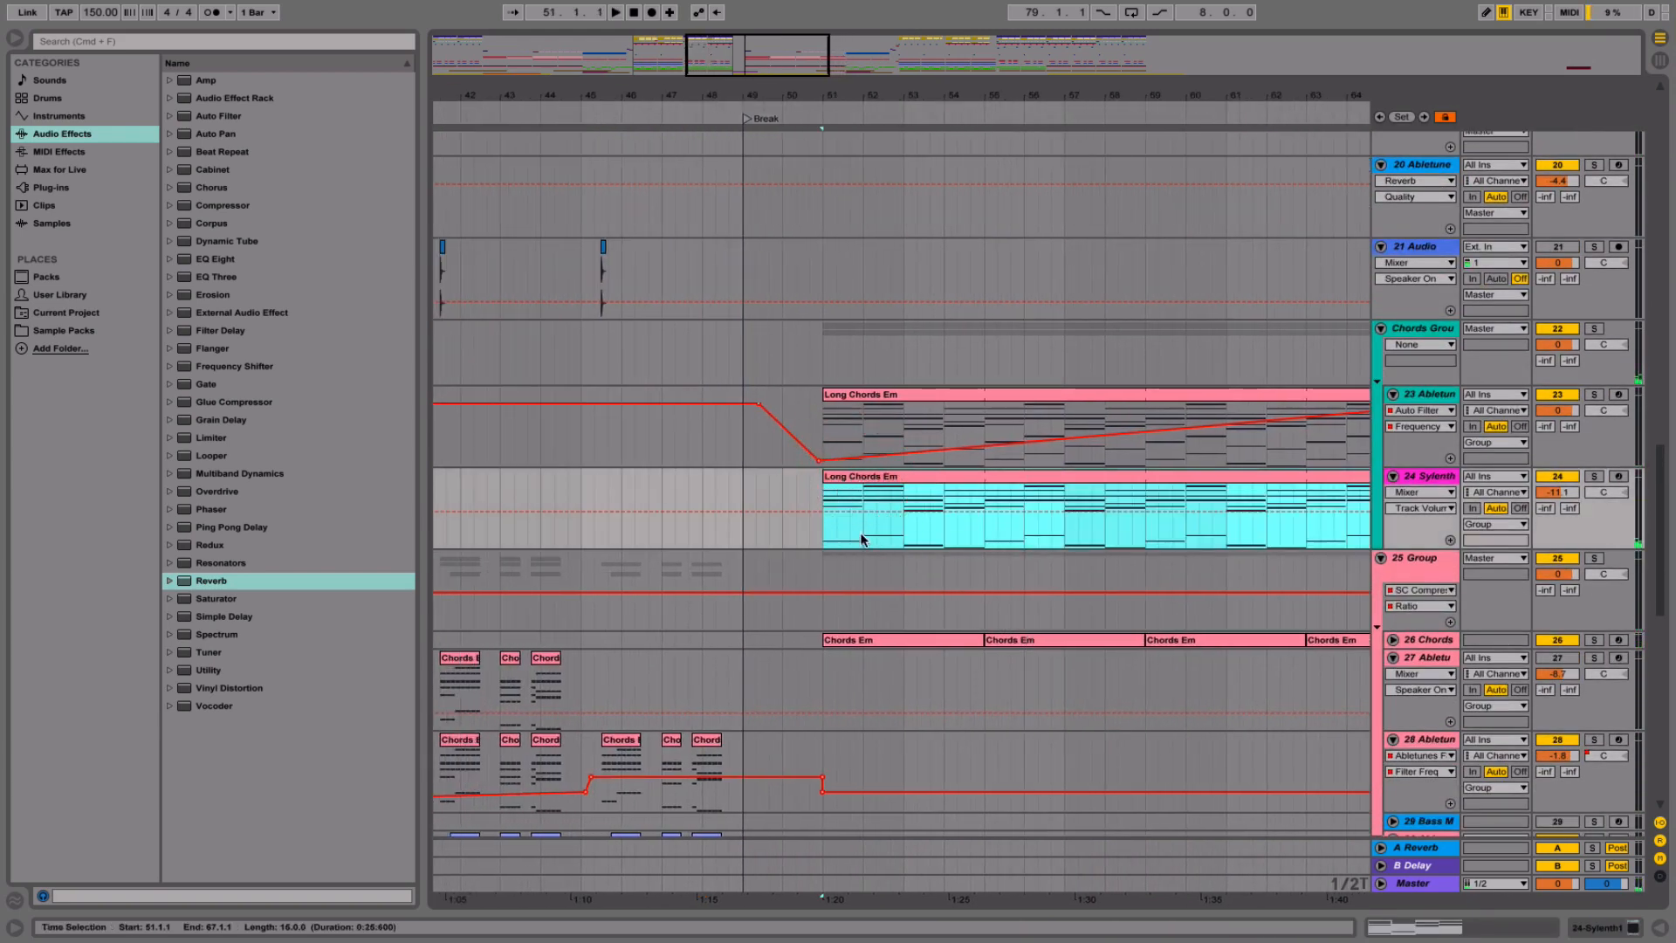
{"action": "left_click_drag", "start_coordinate": [867, 535], "coordinate": [744, 536]}
{"action": "key", "text": "super+j"}
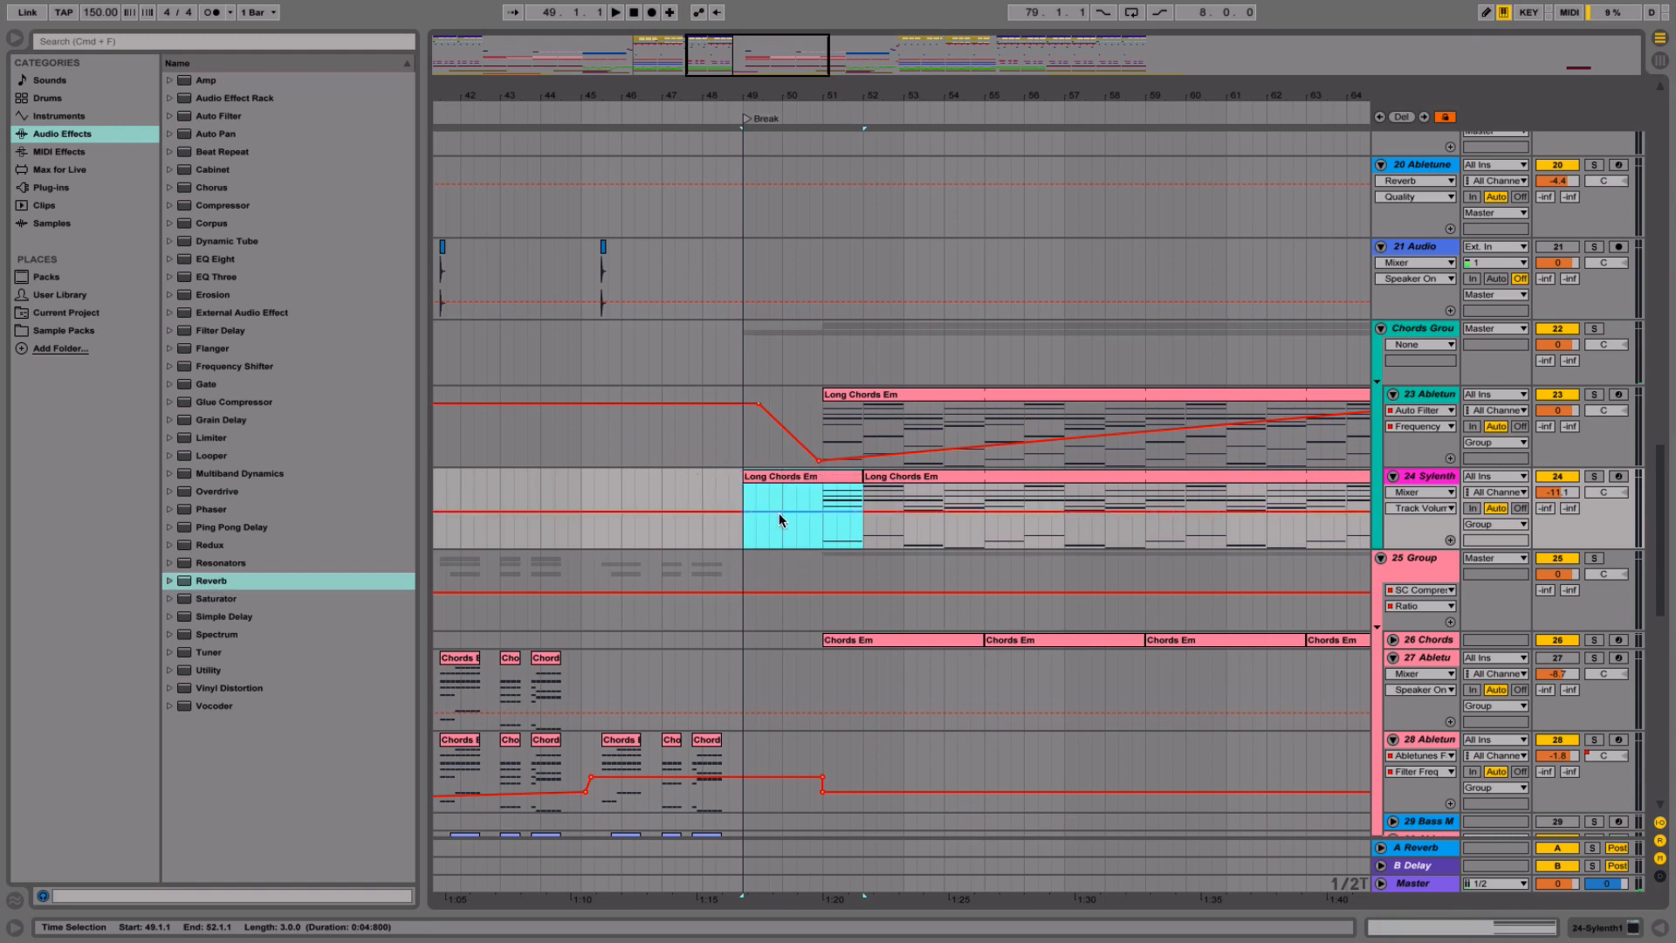
- Stretch all chord notes in the consolidated track 24 clip back to the clip's start
{"action": "double_click", "coordinate": [831, 476]}
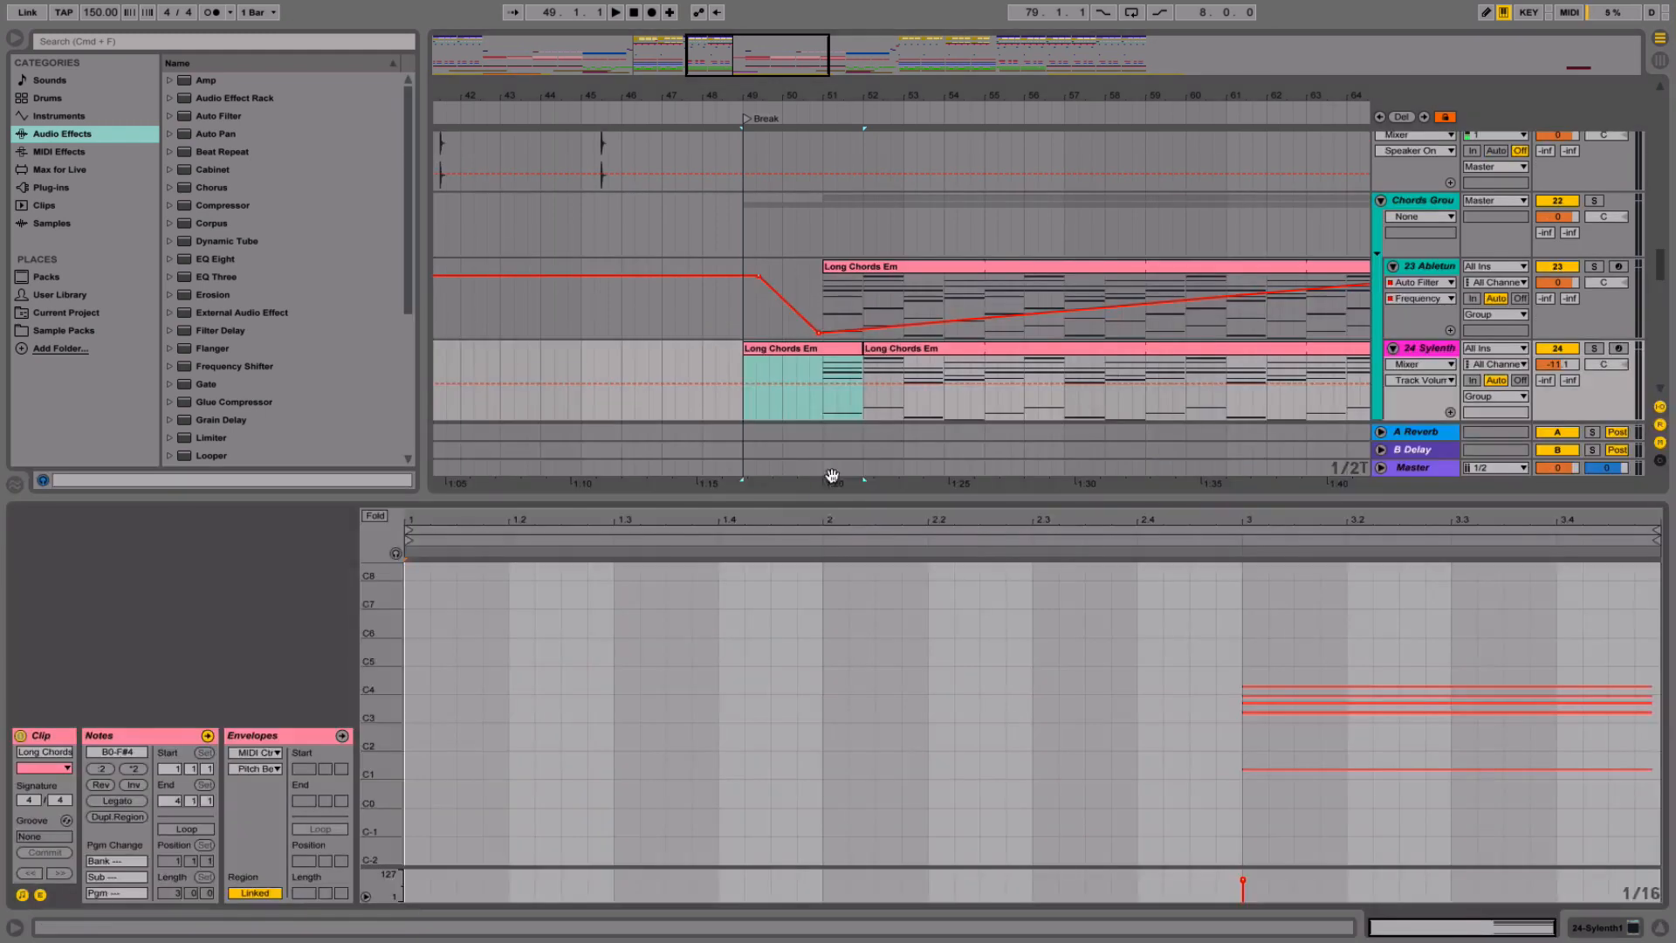
{"action": "left_click_drag", "start_coordinate": [1350, 618], "coordinate": [1318, 833]}
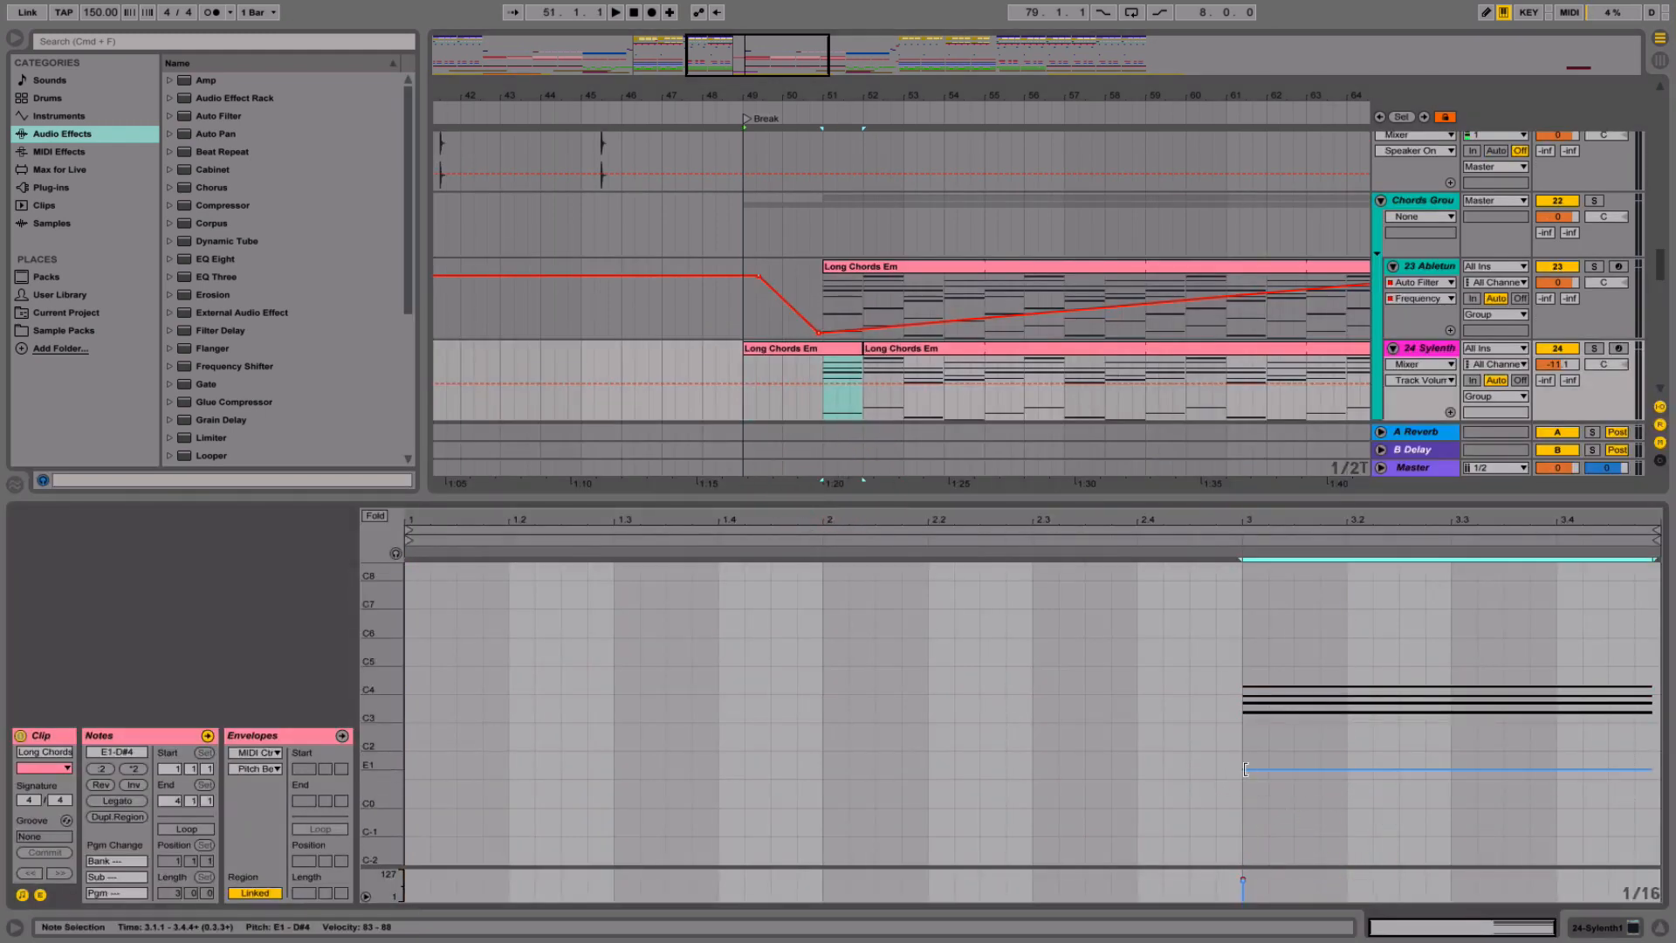
{"action": "left_click_drag", "start_coordinate": [1243, 770], "coordinate": [406, 766]}
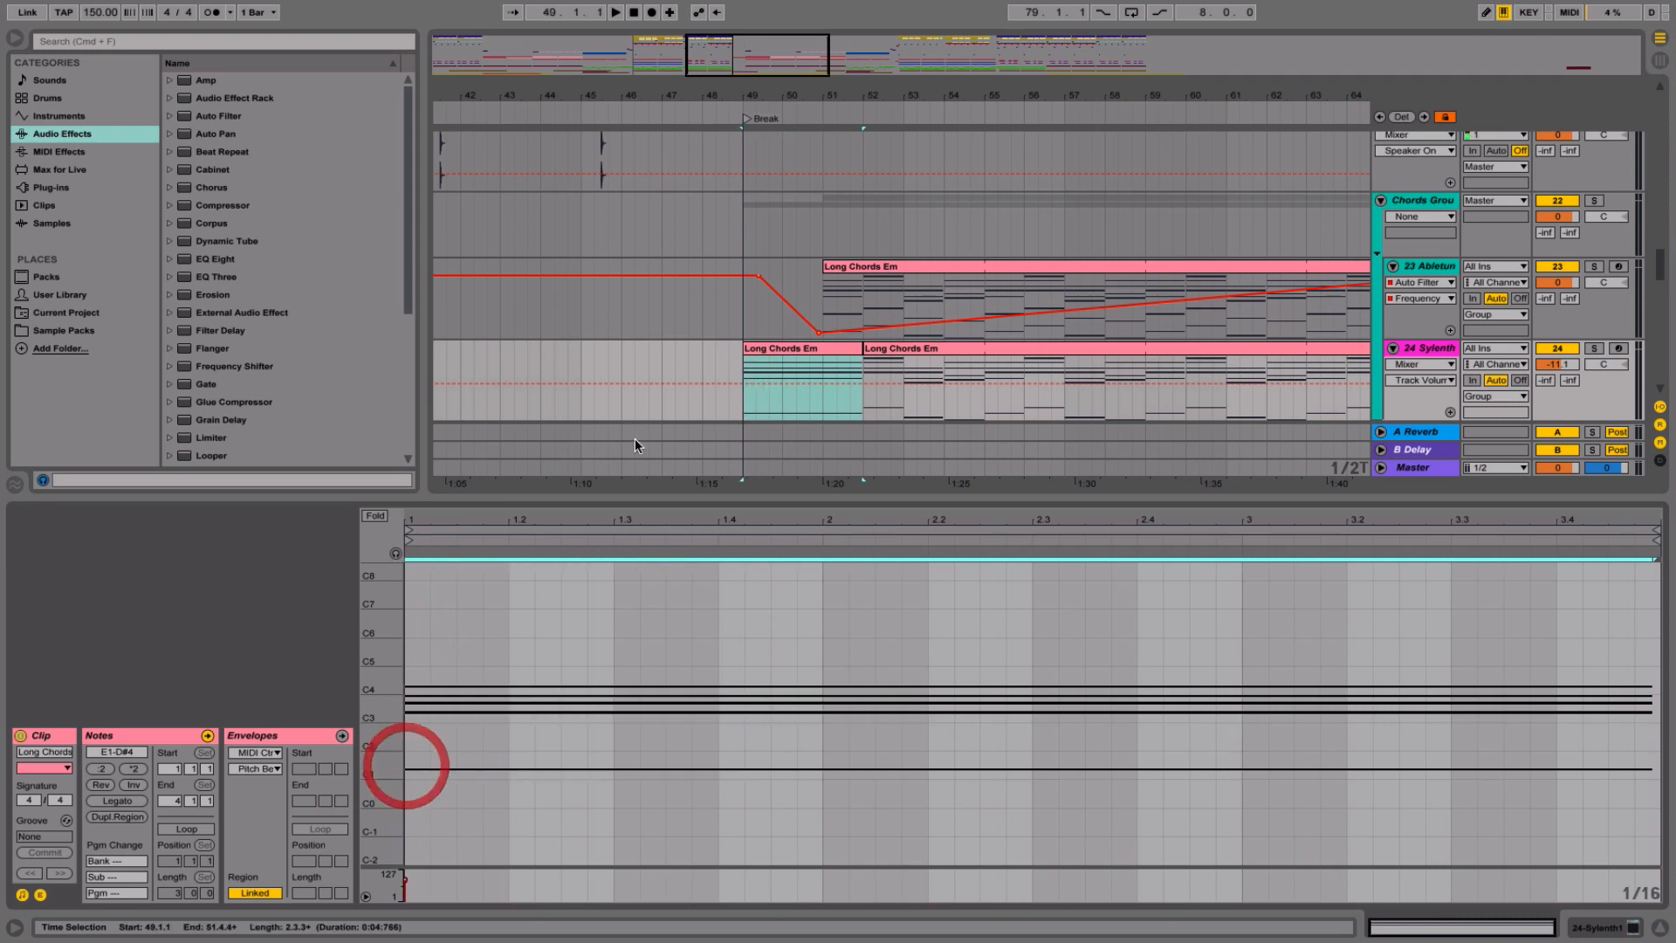
- Reshape track 23's Auto Filter Frequency automation into a steep fall just before bar 49, followed by the gradual rise
{"action": "left_click", "coordinate": [733, 276]}
{"action": "left_click_drag", "start_coordinate": [759, 277], "coordinate": [819, 329]}
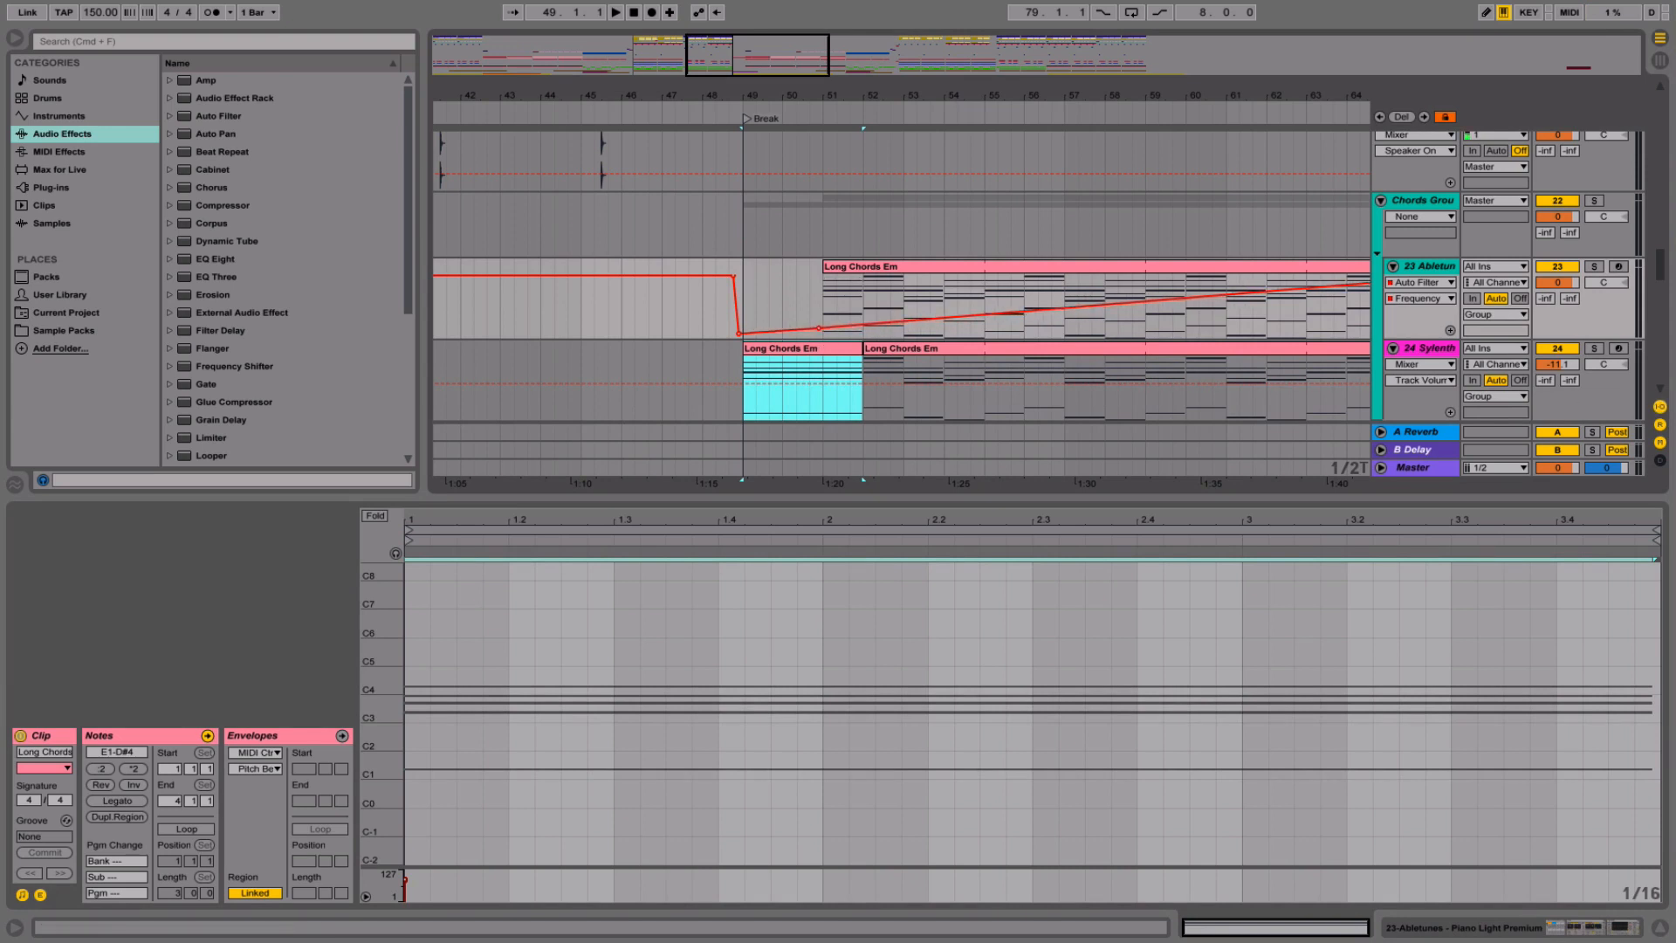
- Solo track 24 and play its extended chord from bar 49
{"action": "left_click", "coordinate": [815, 345]}
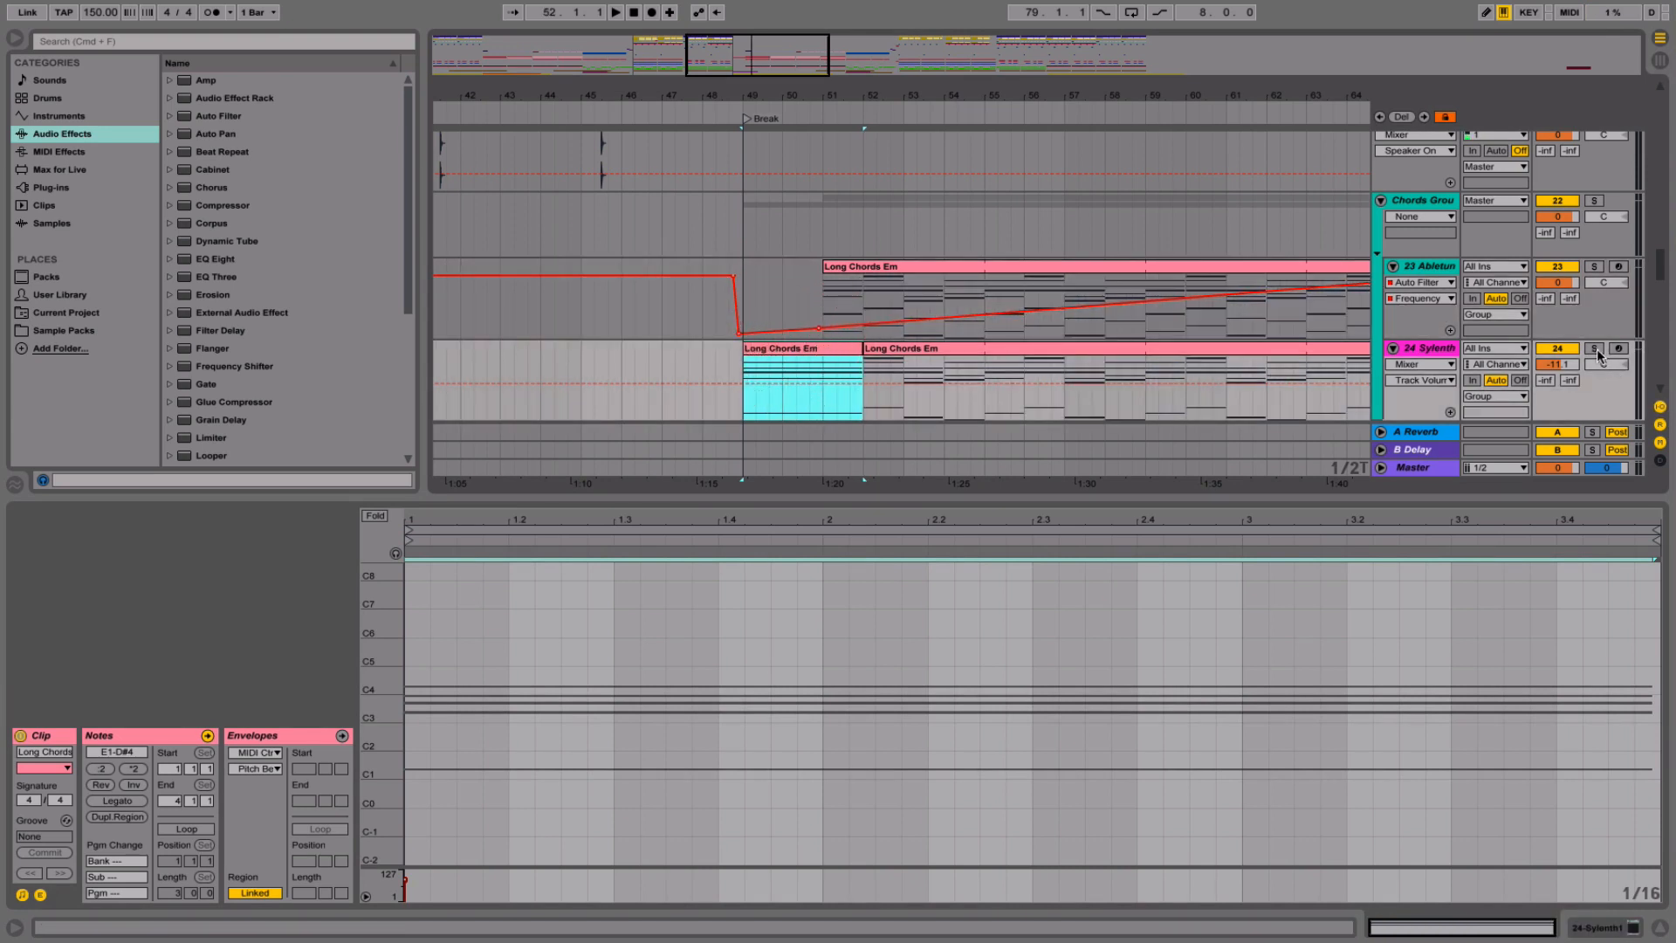
{"action": "left_click", "coordinate": [1594, 348]}
{"action": "key", "text": "space"}
- Open track 24's Sylenth1, bring up its filter control Cutoff for automation and move the plug-in window clear of the clips
{"action": "left_click", "coordinate": [1423, 349]}
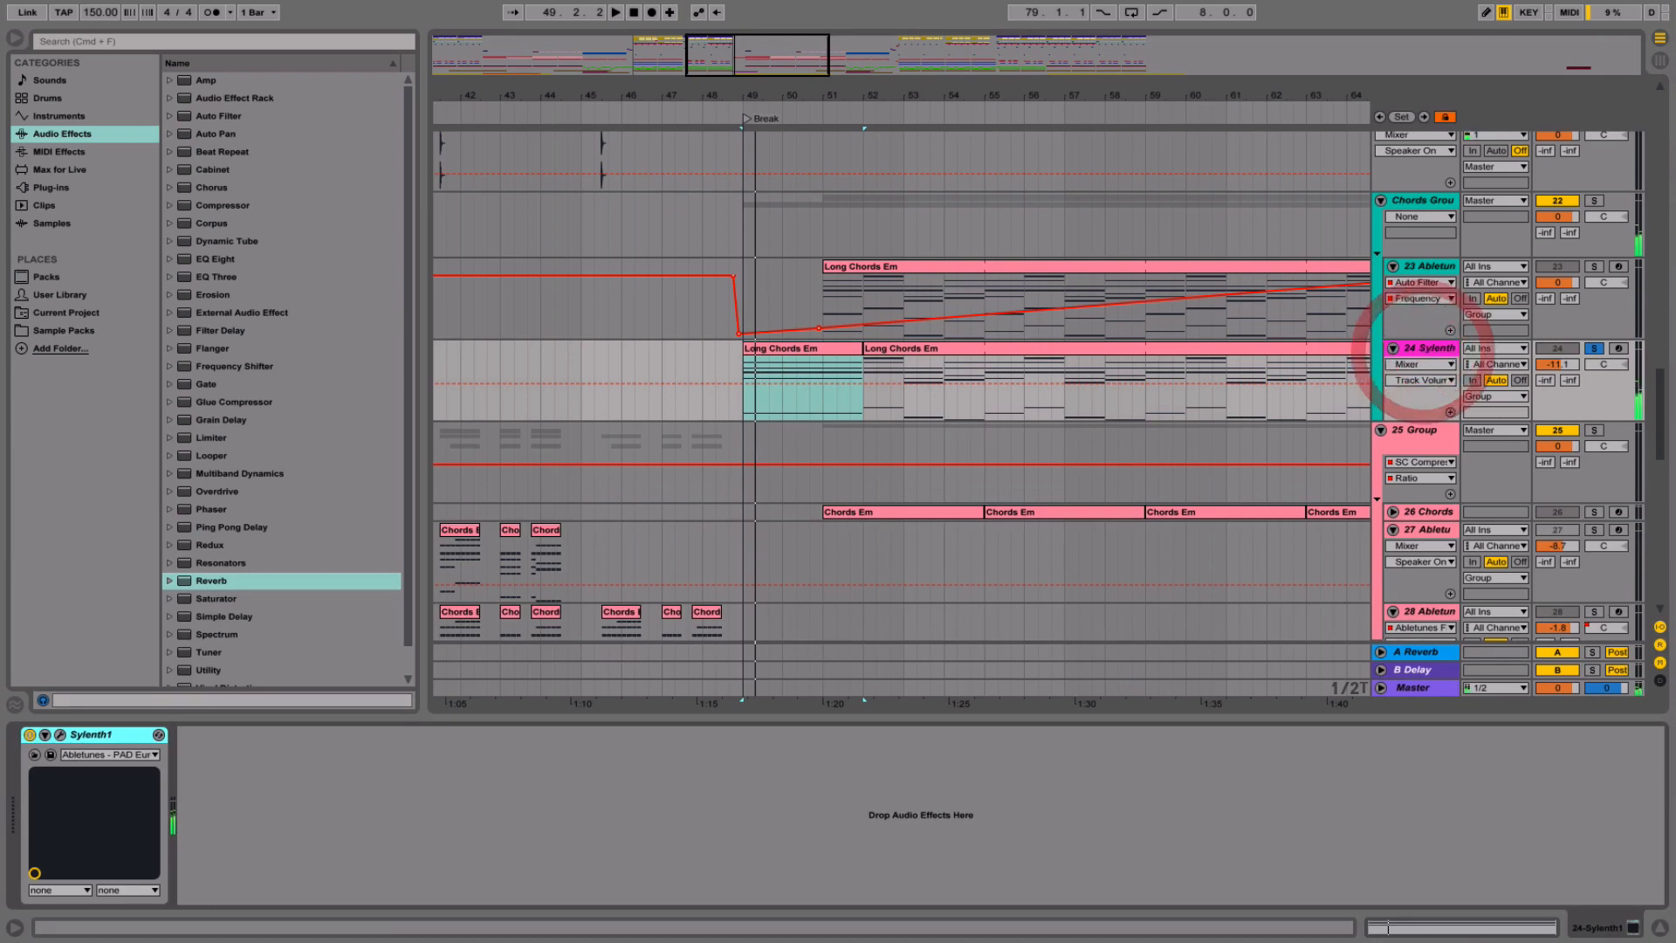
{"action": "left_click", "coordinate": [46, 736]}
{"action": "left_click", "coordinate": [61, 736]}
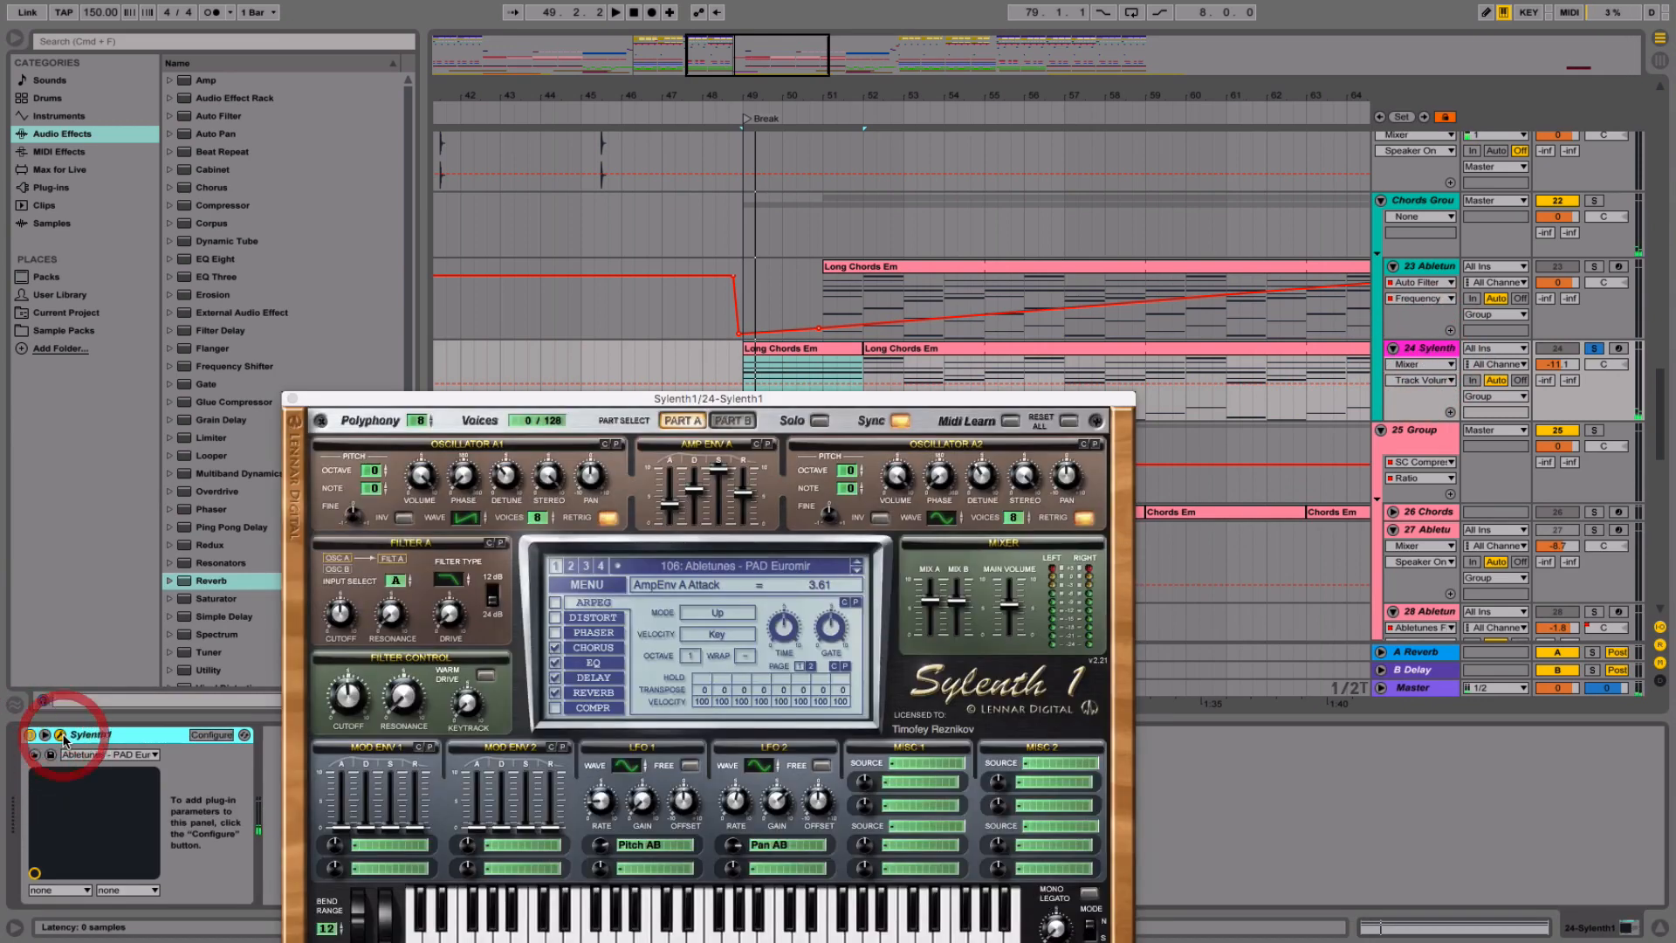
{"action": "left_click", "coordinate": [356, 700]}
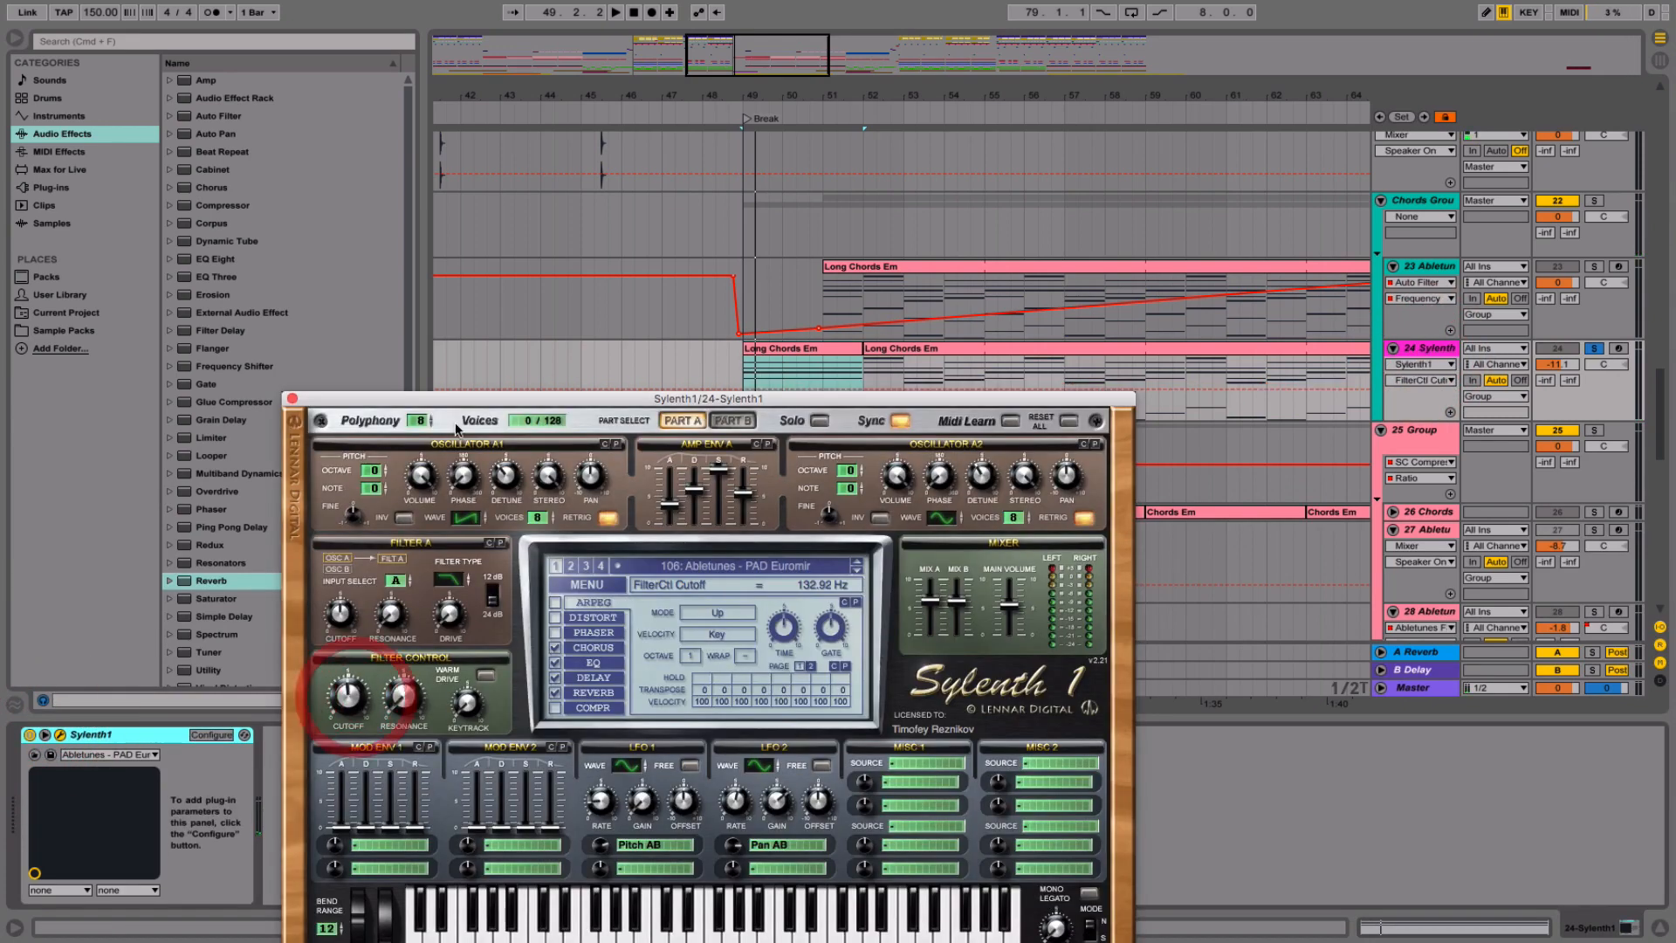
{"action": "left_click_drag", "start_coordinate": [434, 407], "coordinate": [1197, 432]}
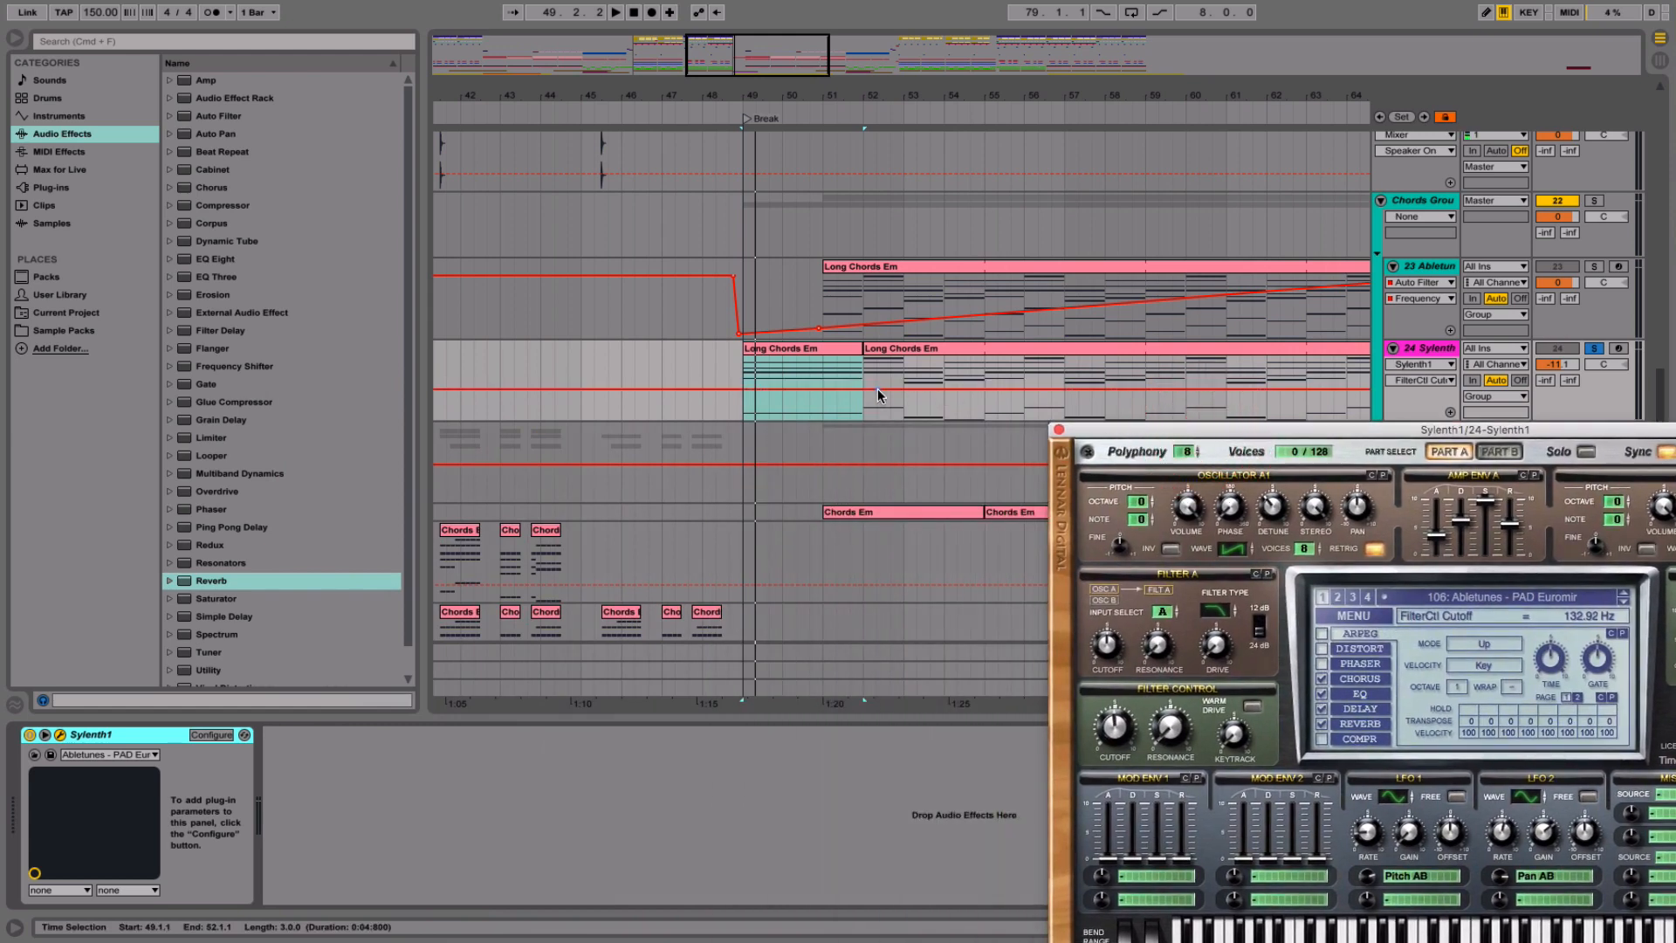
- Shape track 24's filter Cutoff automation into a dip at bar 49 that recovers just after bar 52, and play it
{"action": "left_click", "coordinate": [879, 390]}
{"action": "left_click", "coordinate": [724, 390]}
{"action": "left_click_drag", "start_coordinate": [736, 389], "coordinate": [735, 405]}
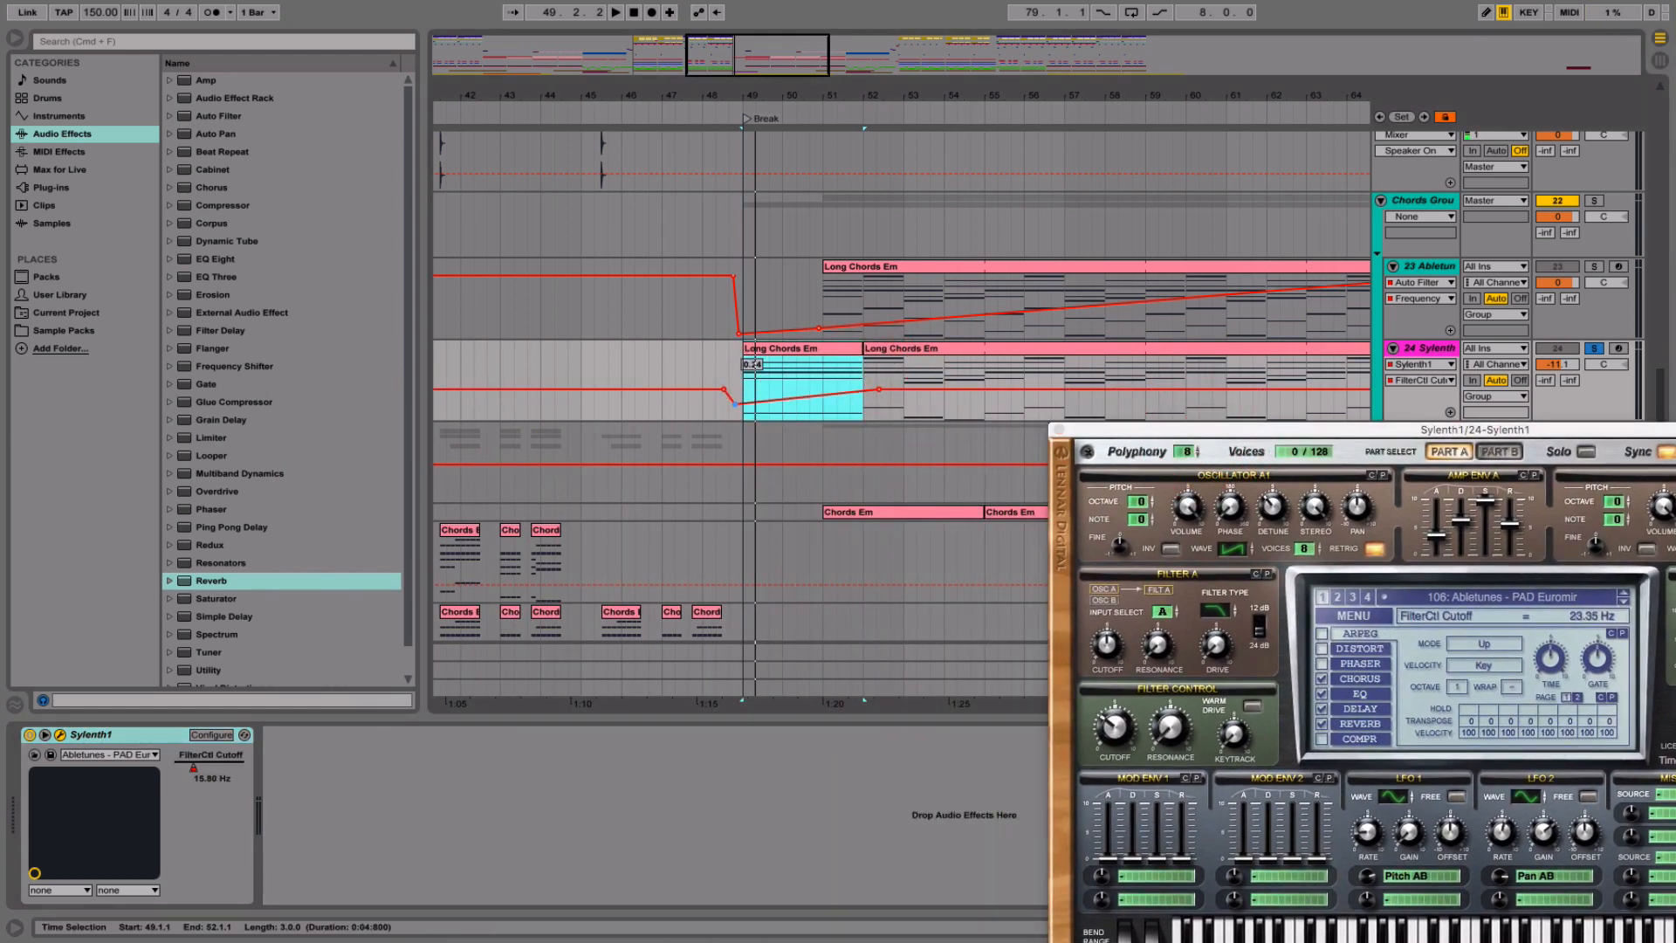
{"action": "left_click", "coordinate": [755, 351]}
{"action": "key", "text": "space"}
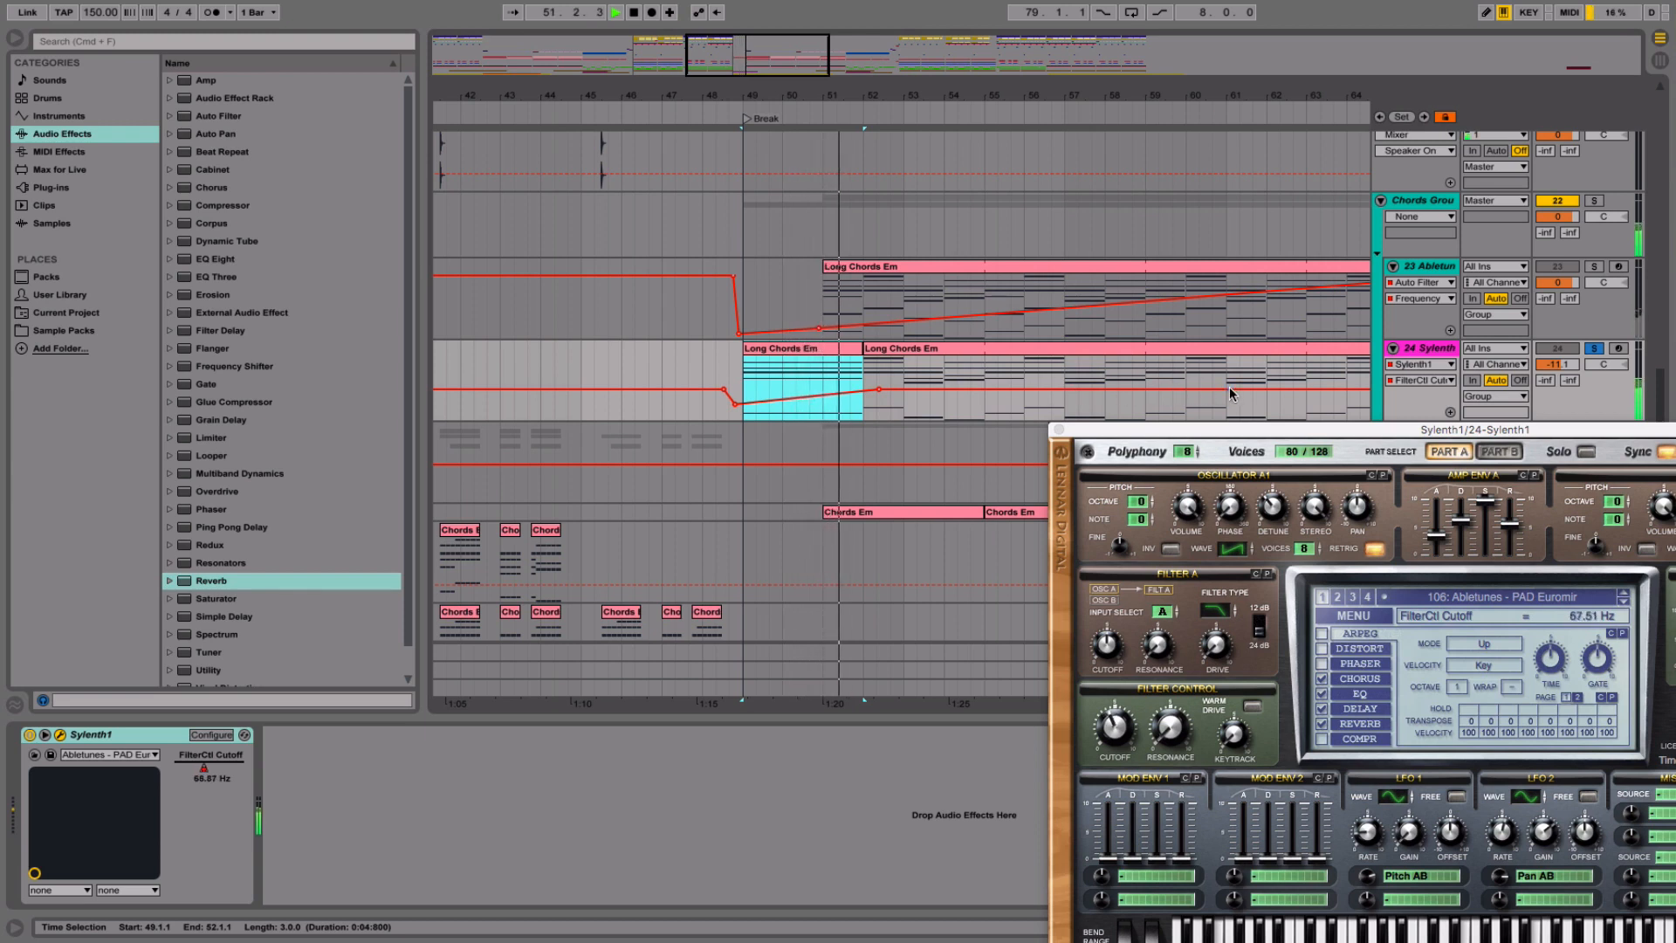
{"action": "key", "text": "space"}
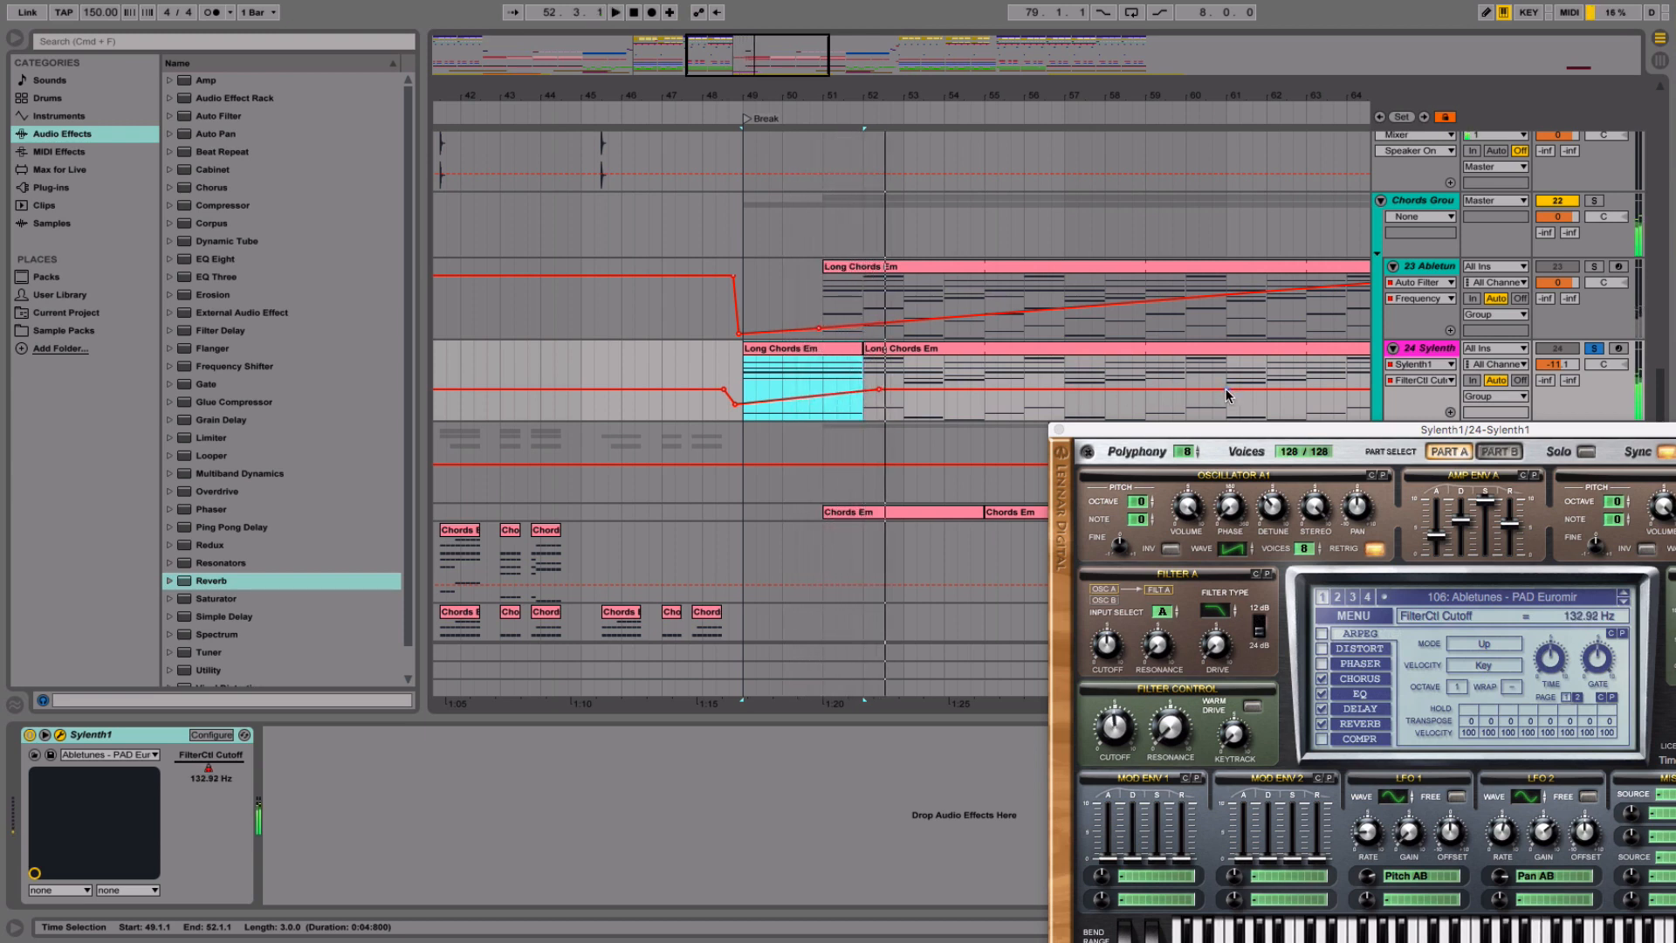
- Make track 24's Cutoff rise more gradual with a breakpoint at bar 61 and the bar 52 point lowered to about 72 Hz
{"action": "left_click", "coordinate": [1226, 389]}
{"action": "left_click_drag", "start_coordinate": [877, 389], "coordinate": [861, 394]}
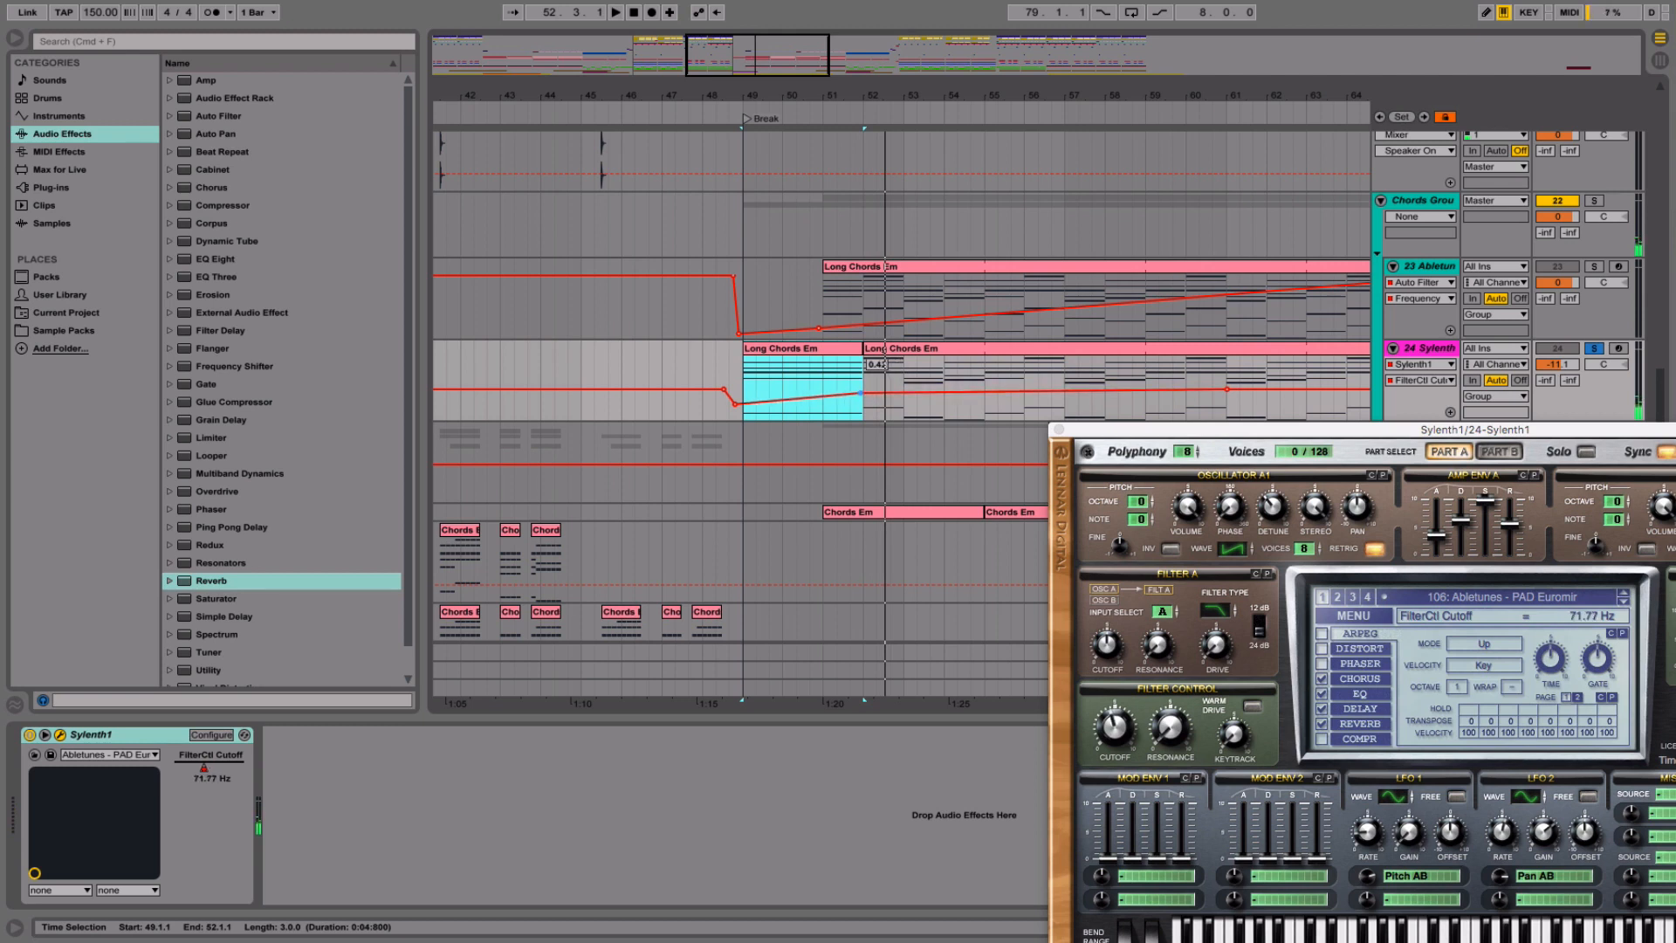
- Select the consolidated track 24 clip, unsolo the track and close the Sylenth1 window
{"action": "left_click", "coordinate": [782, 352]}
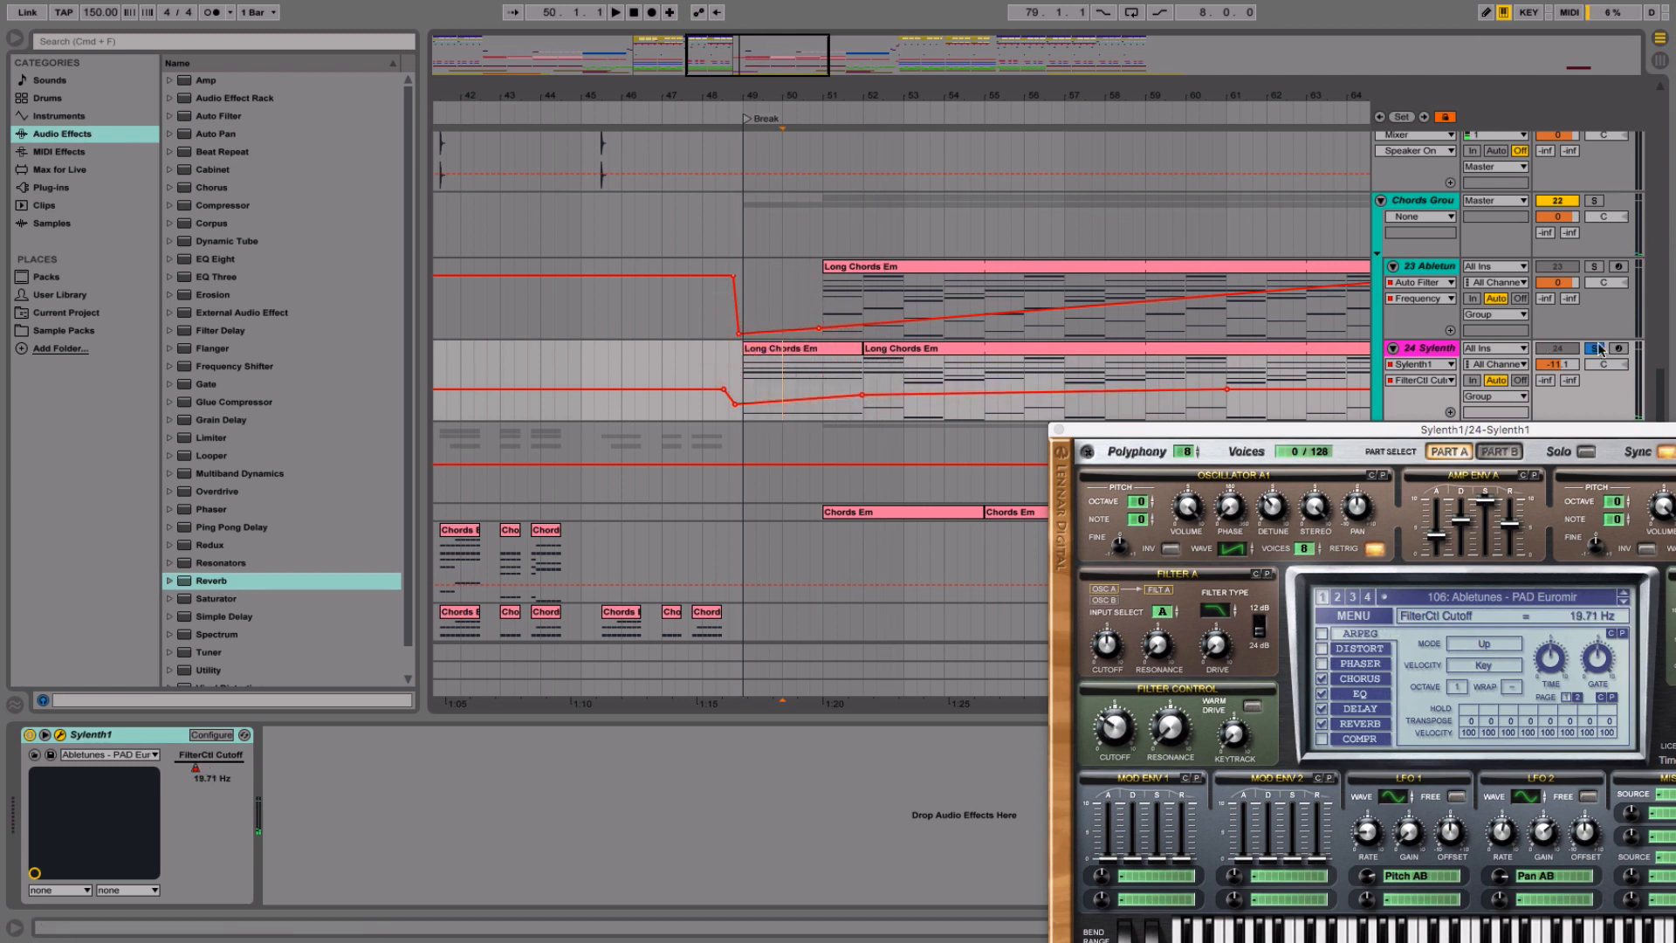
{"action": "left_click", "coordinate": [830, 348]}
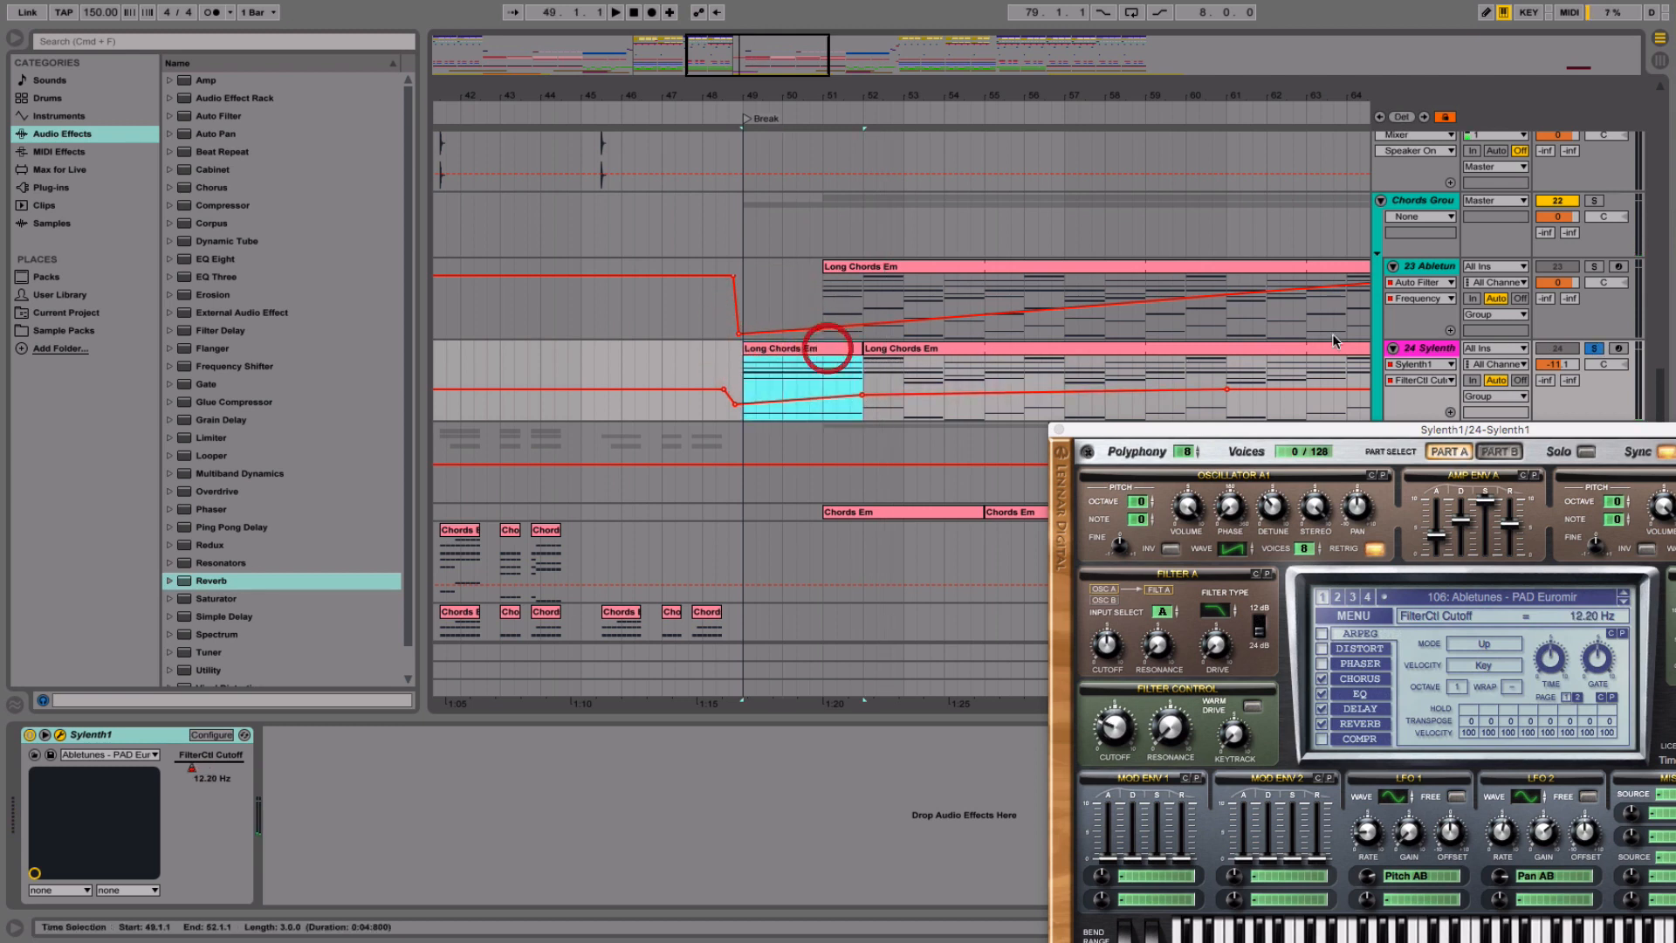
{"action": "left_click", "coordinate": [1594, 348]}
{"action": "left_click", "coordinate": [1058, 430]}
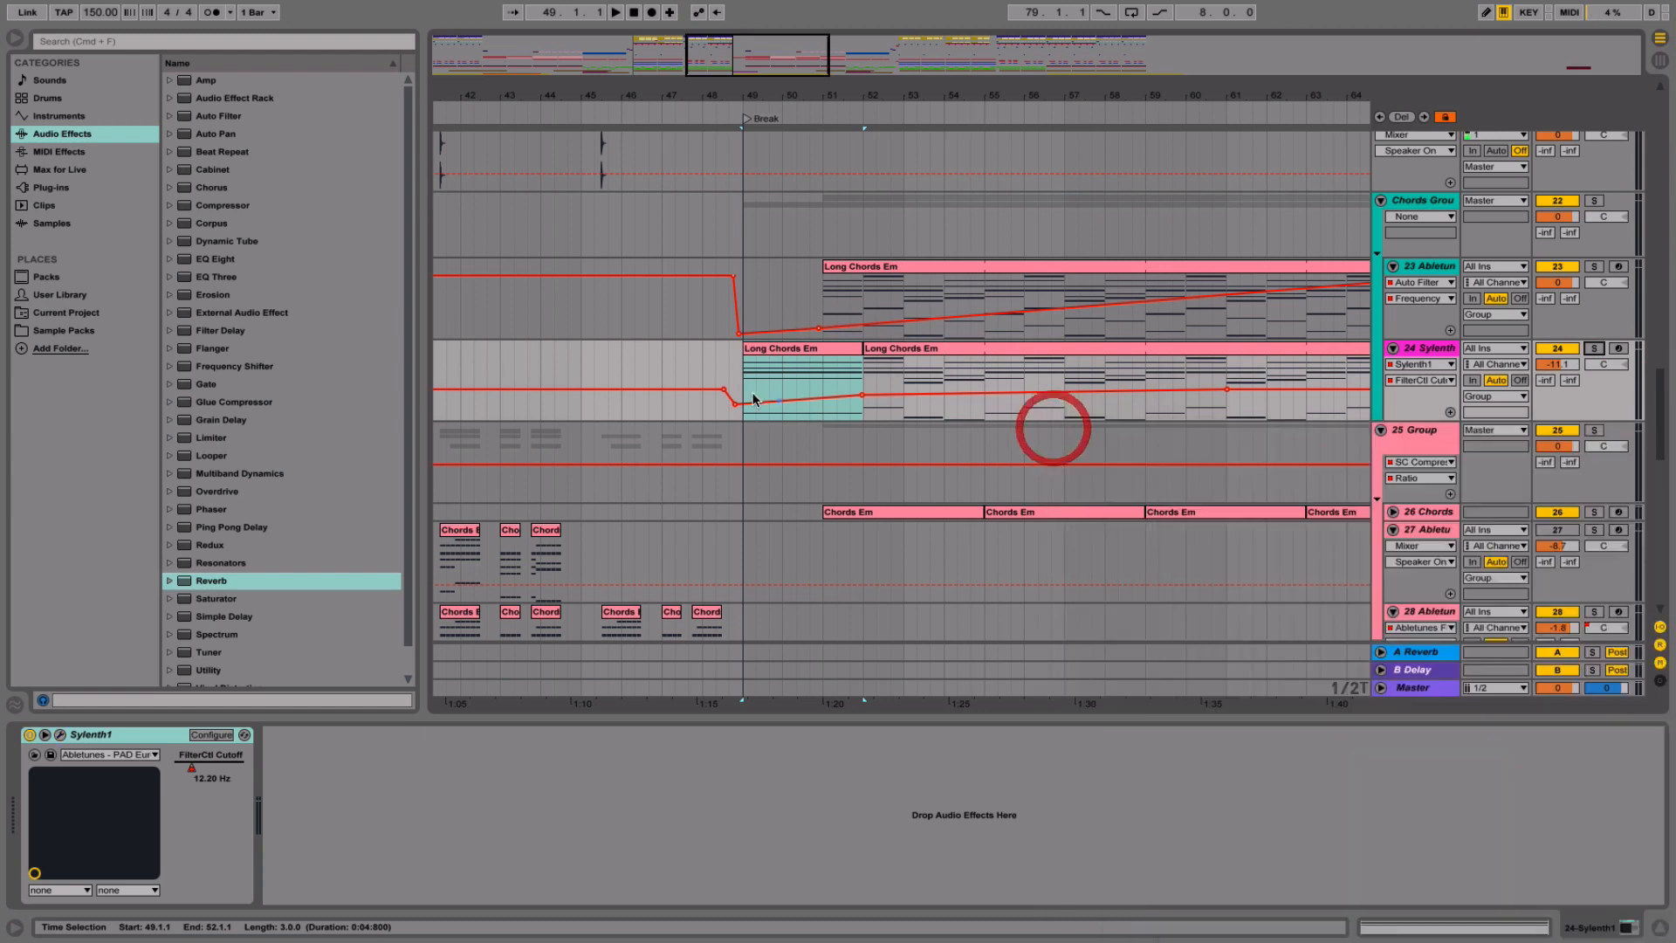
- Play the arrangement from bar 46 across the drop-to-break transition with the device view hidden
{"action": "left_click", "coordinate": [625, 368]}
{"action": "key", "text": "space"}
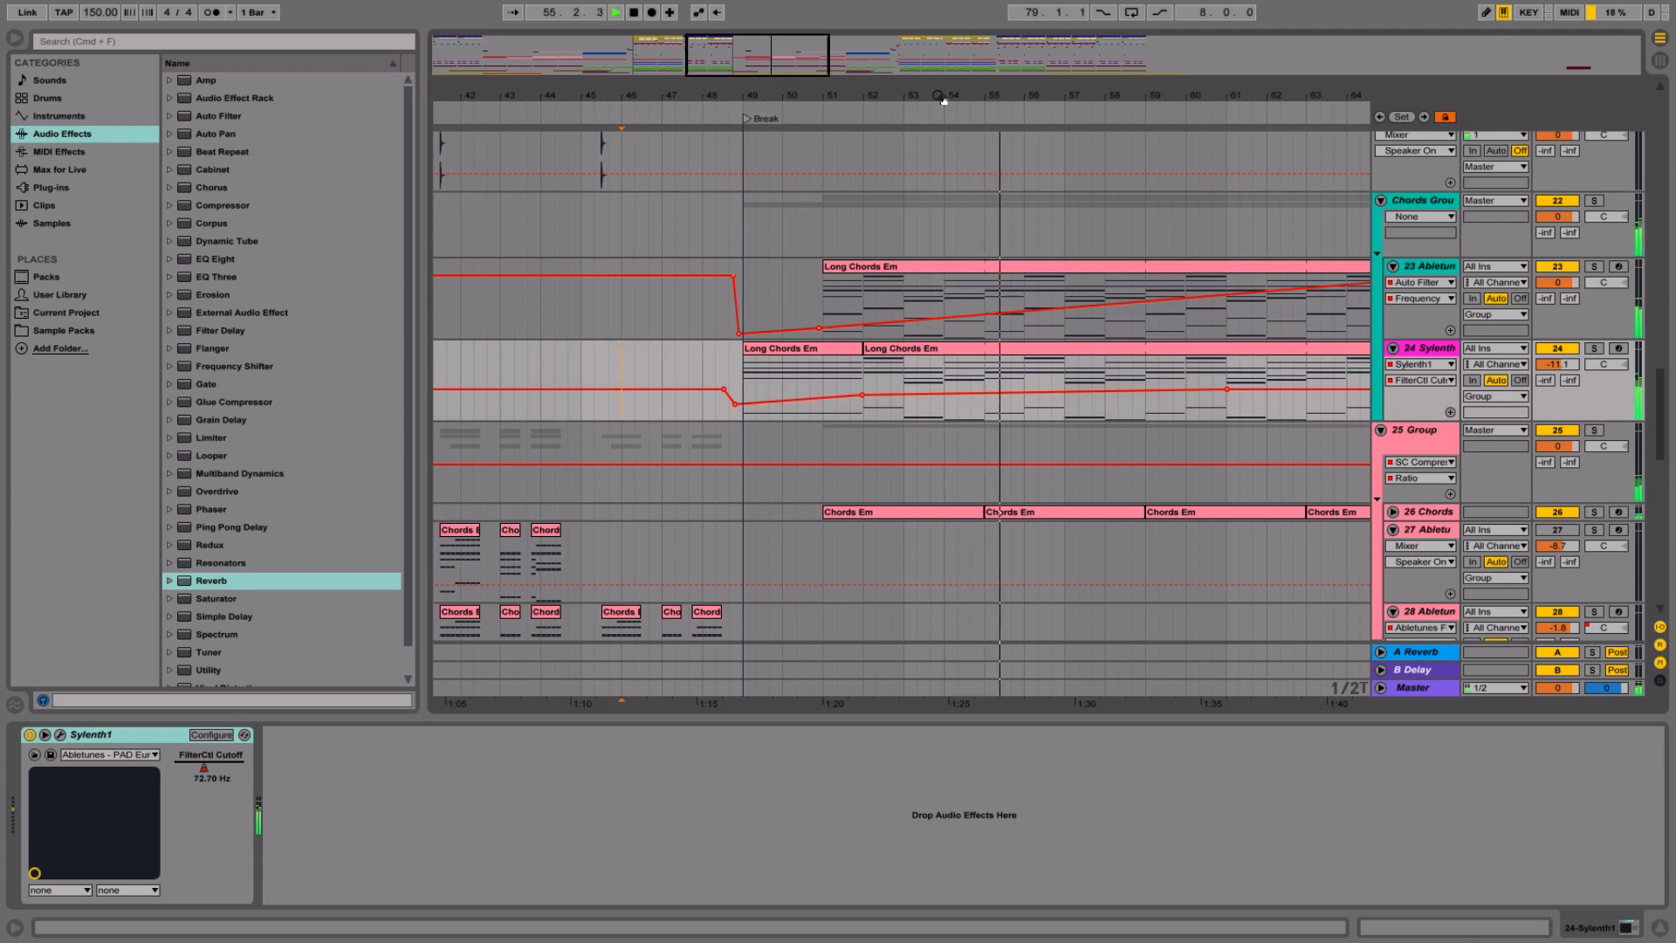
{"action": "left_click_drag", "start_coordinate": [943, 99], "coordinate": [873, 42]}
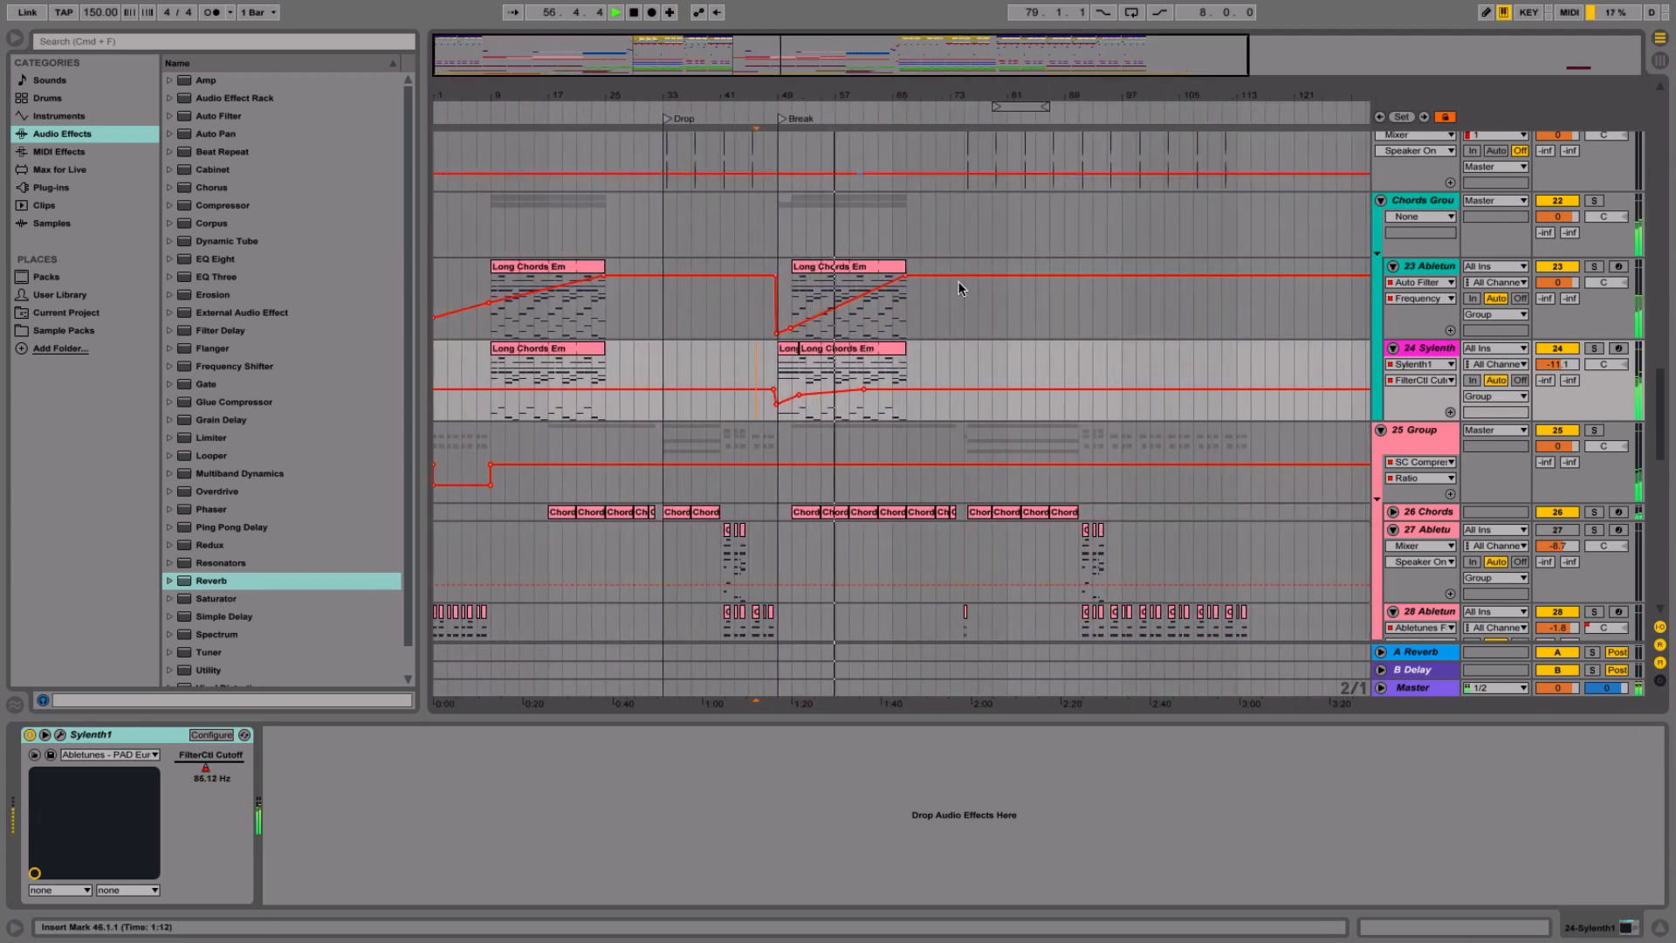
{"action": "left_click", "coordinate": [1661, 928]}
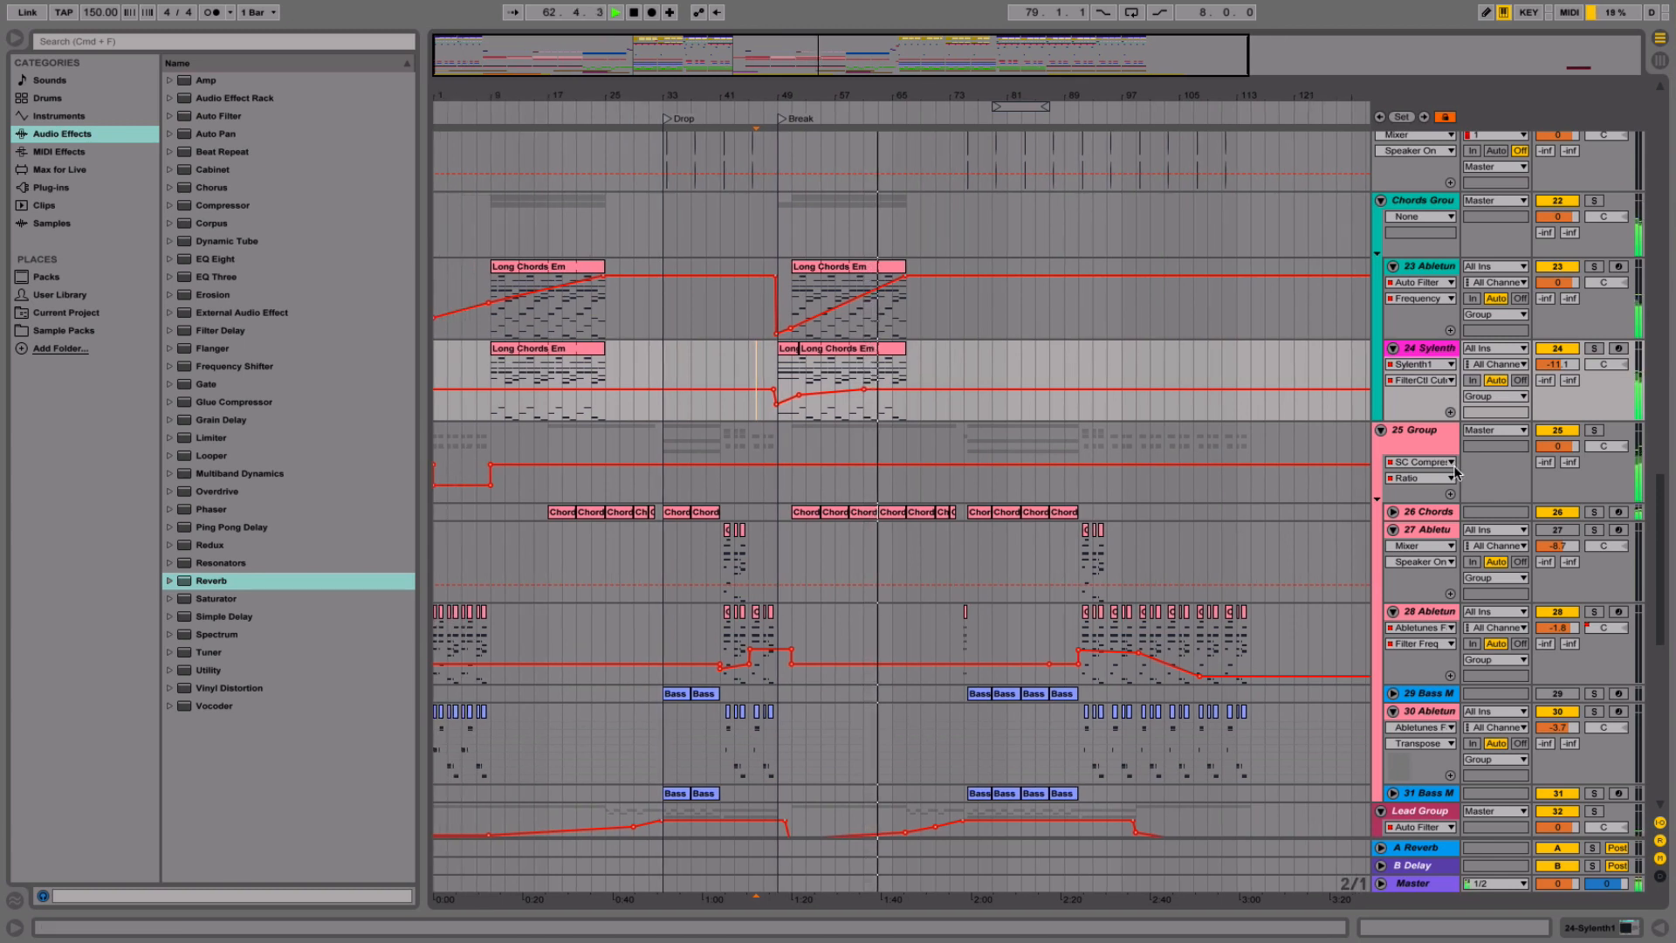
- Fold tracks 26 to 31 in group 25 and track 33 in the Lead Group
{"action": "left_click", "coordinate": [1412, 530]}
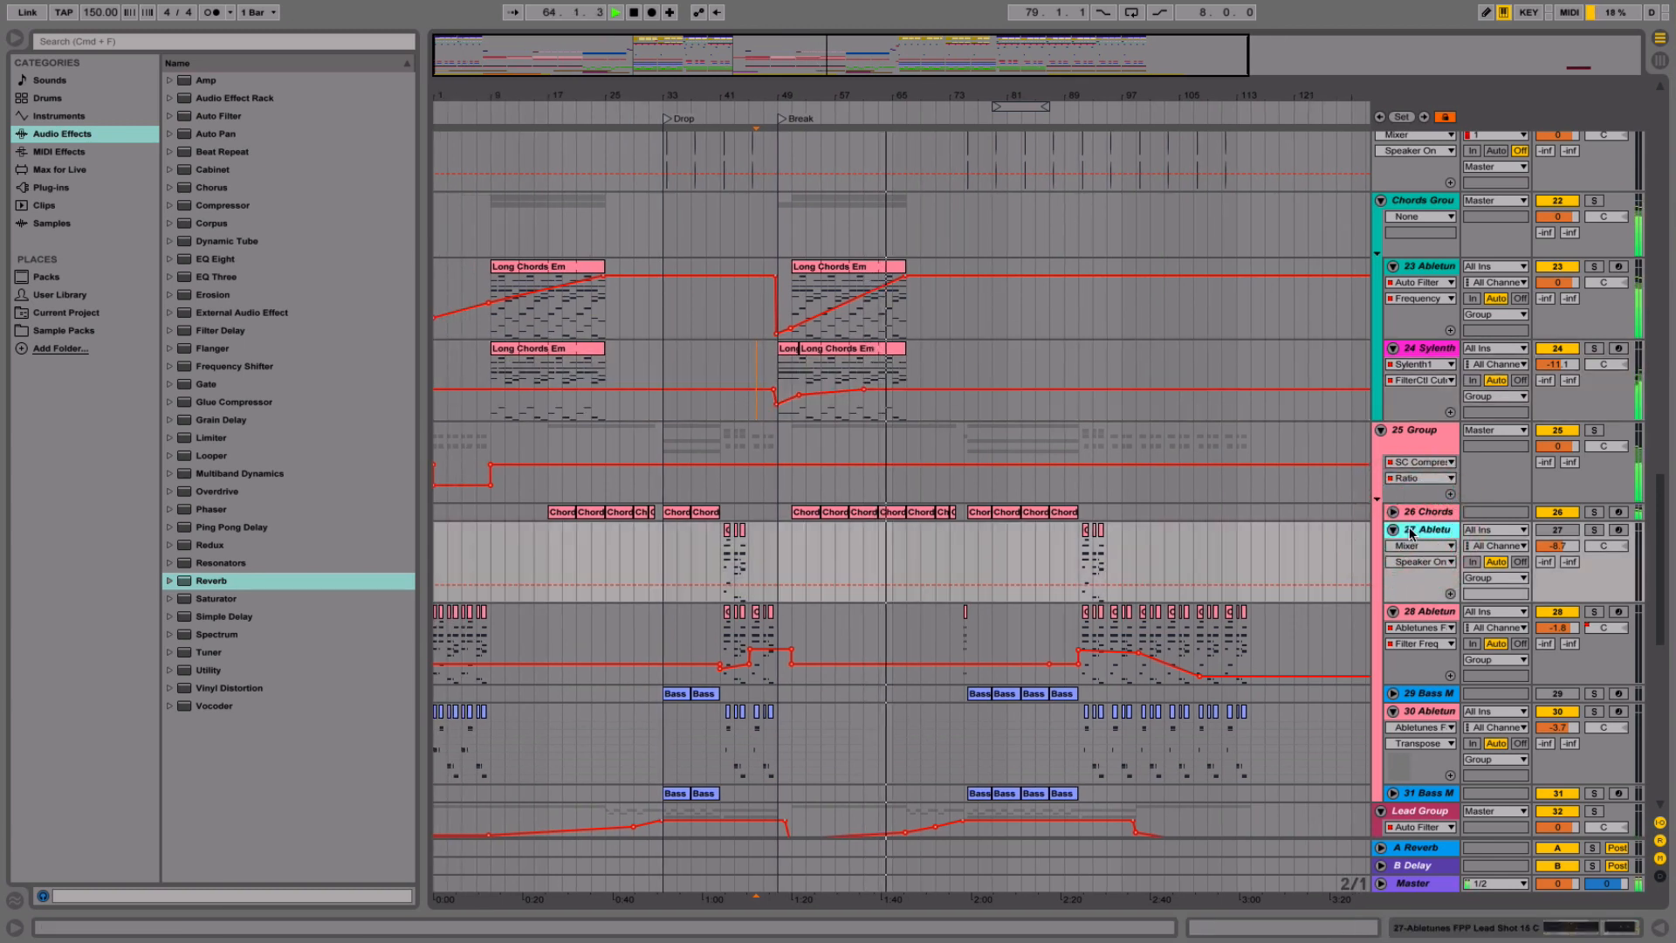
{"action": "left_click", "coordinate": [1409, 610]}
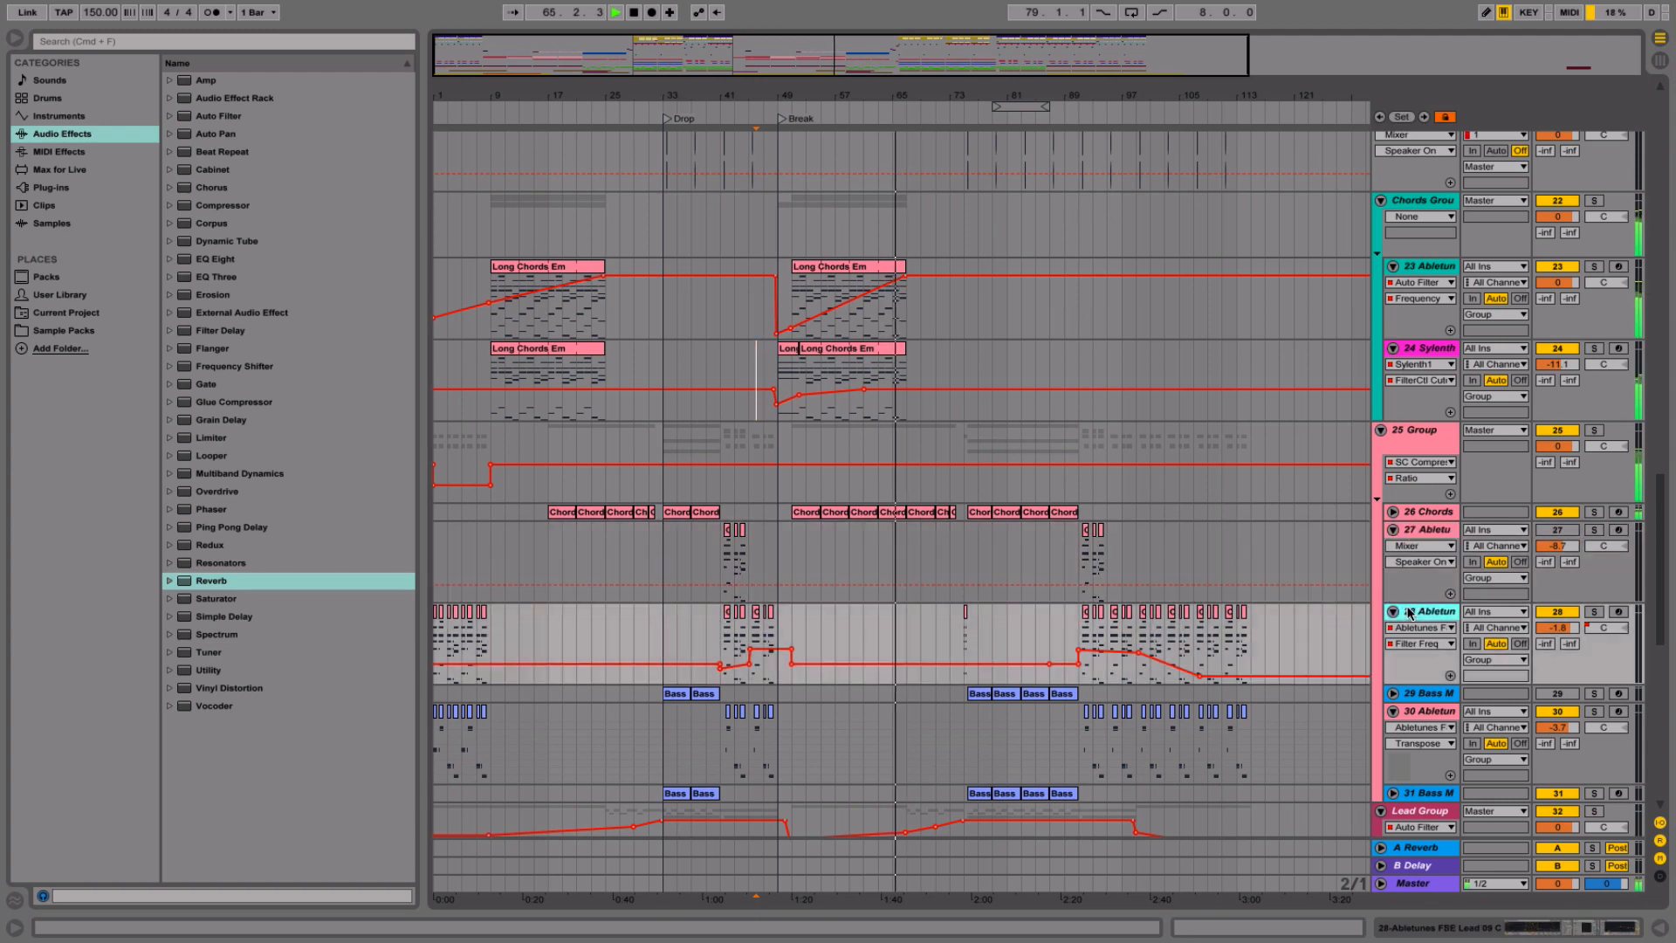
{"action": "key", "text": "super+a"}
{"action": "left_click", "coordinate": [1394, 611]}
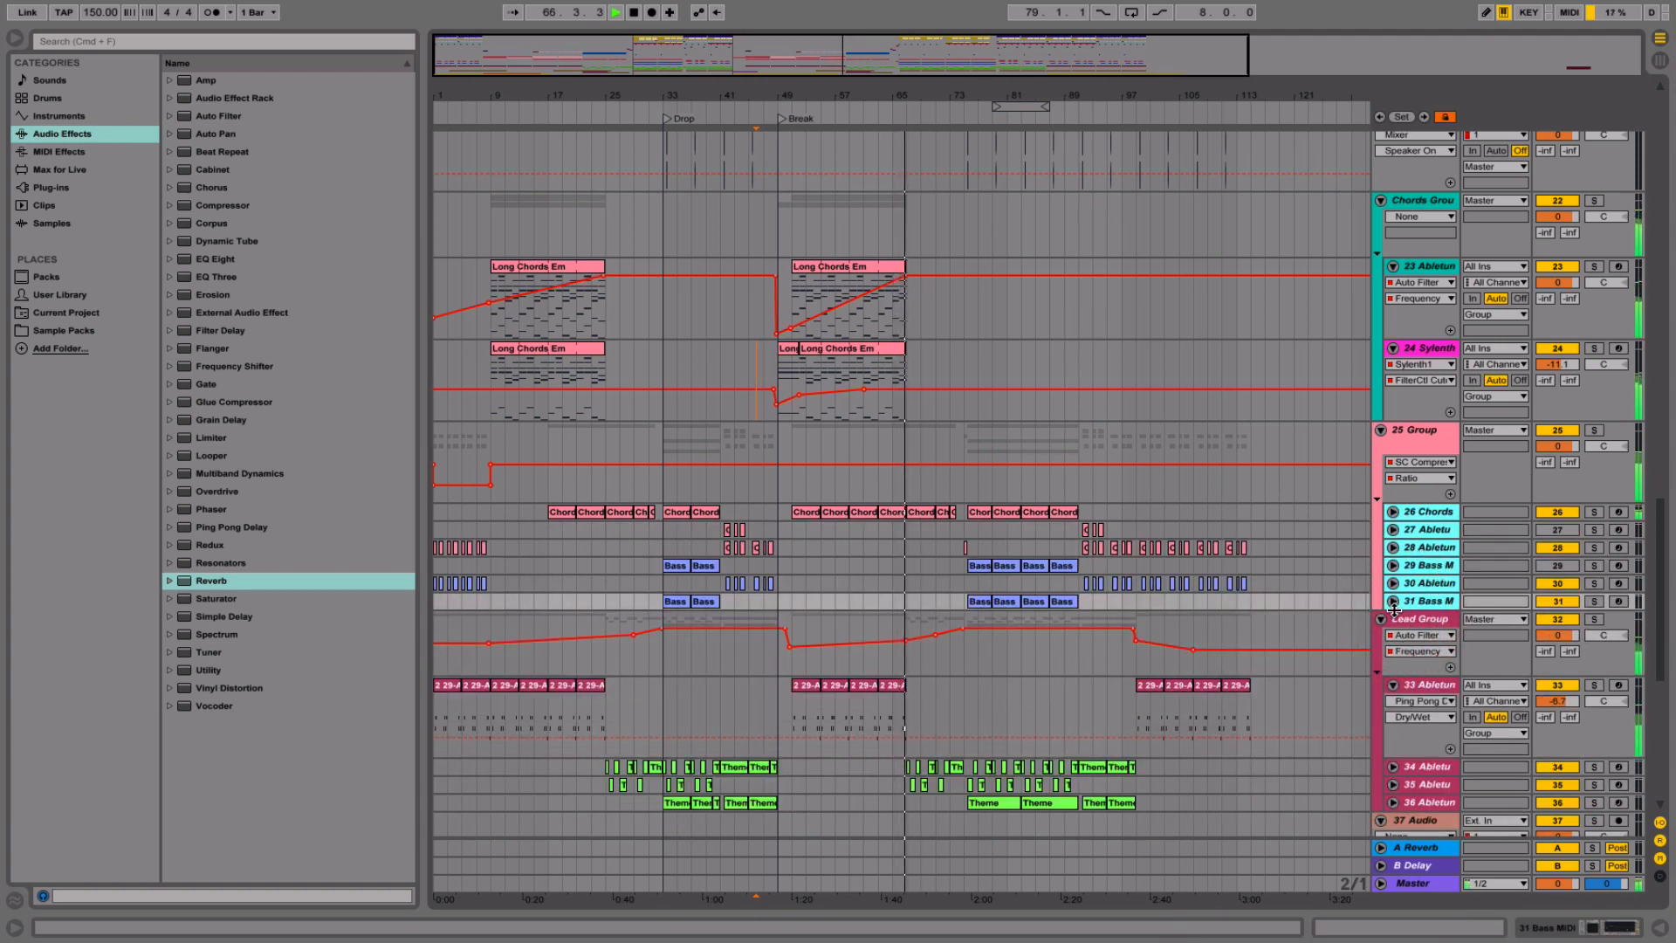
{"action": "scroll", "coordinate": [1394, 611], "scroll_direction": "down", "scroll_amount": 5}
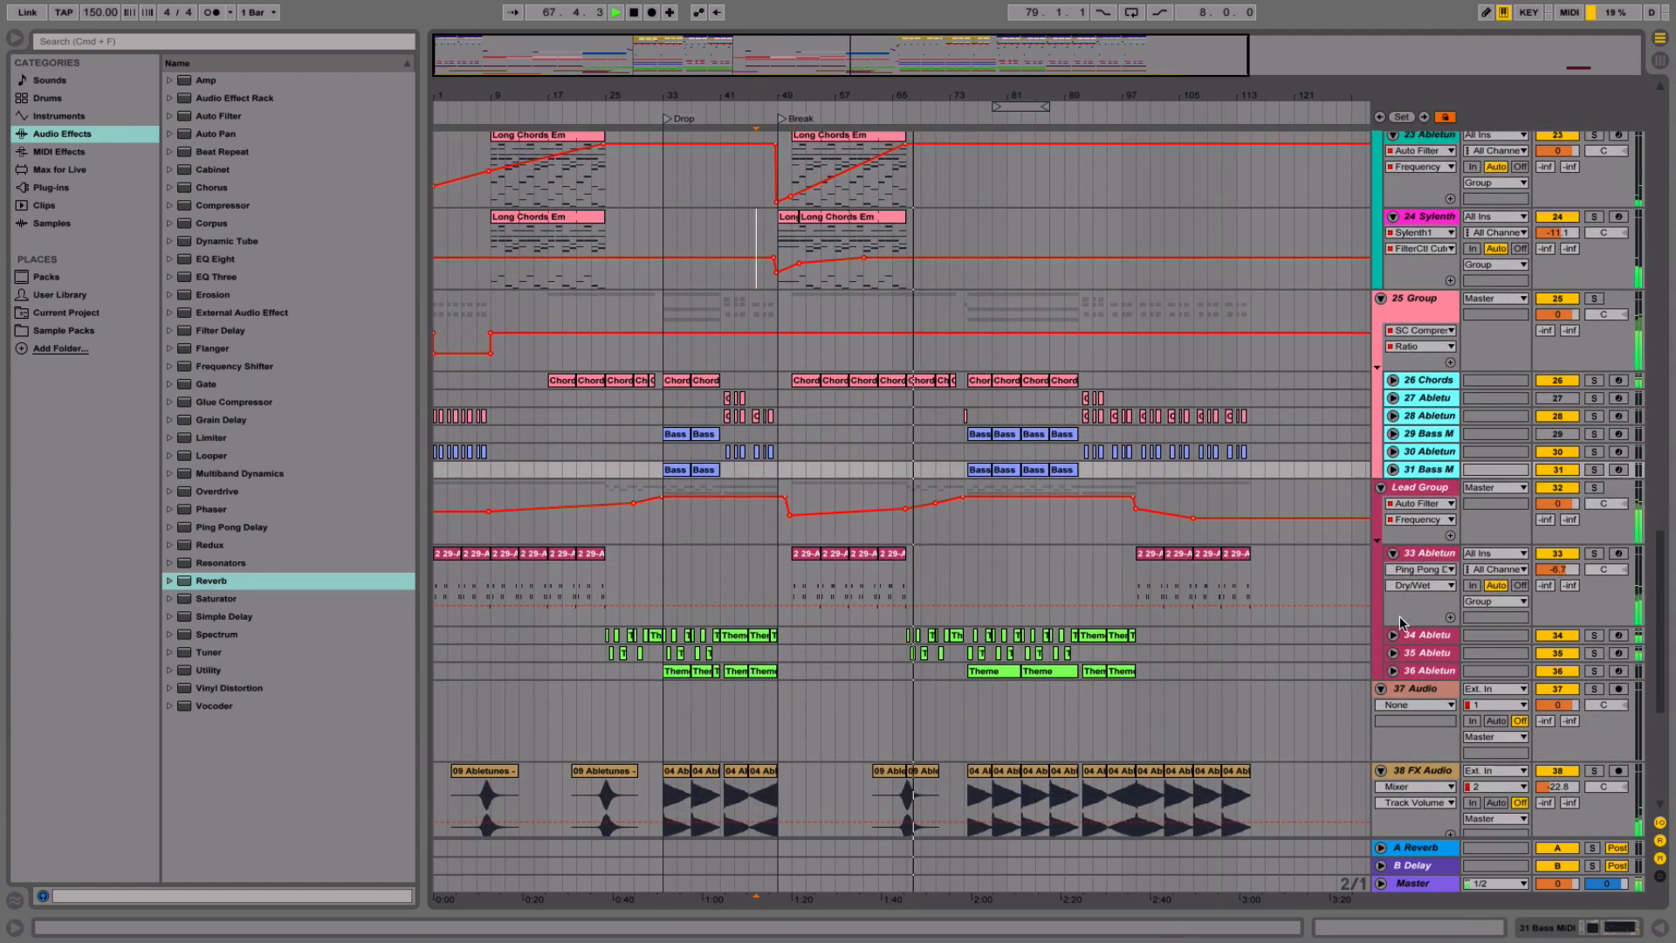
{"action": "left_click", "coordinate": [1416, 553]}
{"action": "left_click", "coordinate": [1395, 554]}
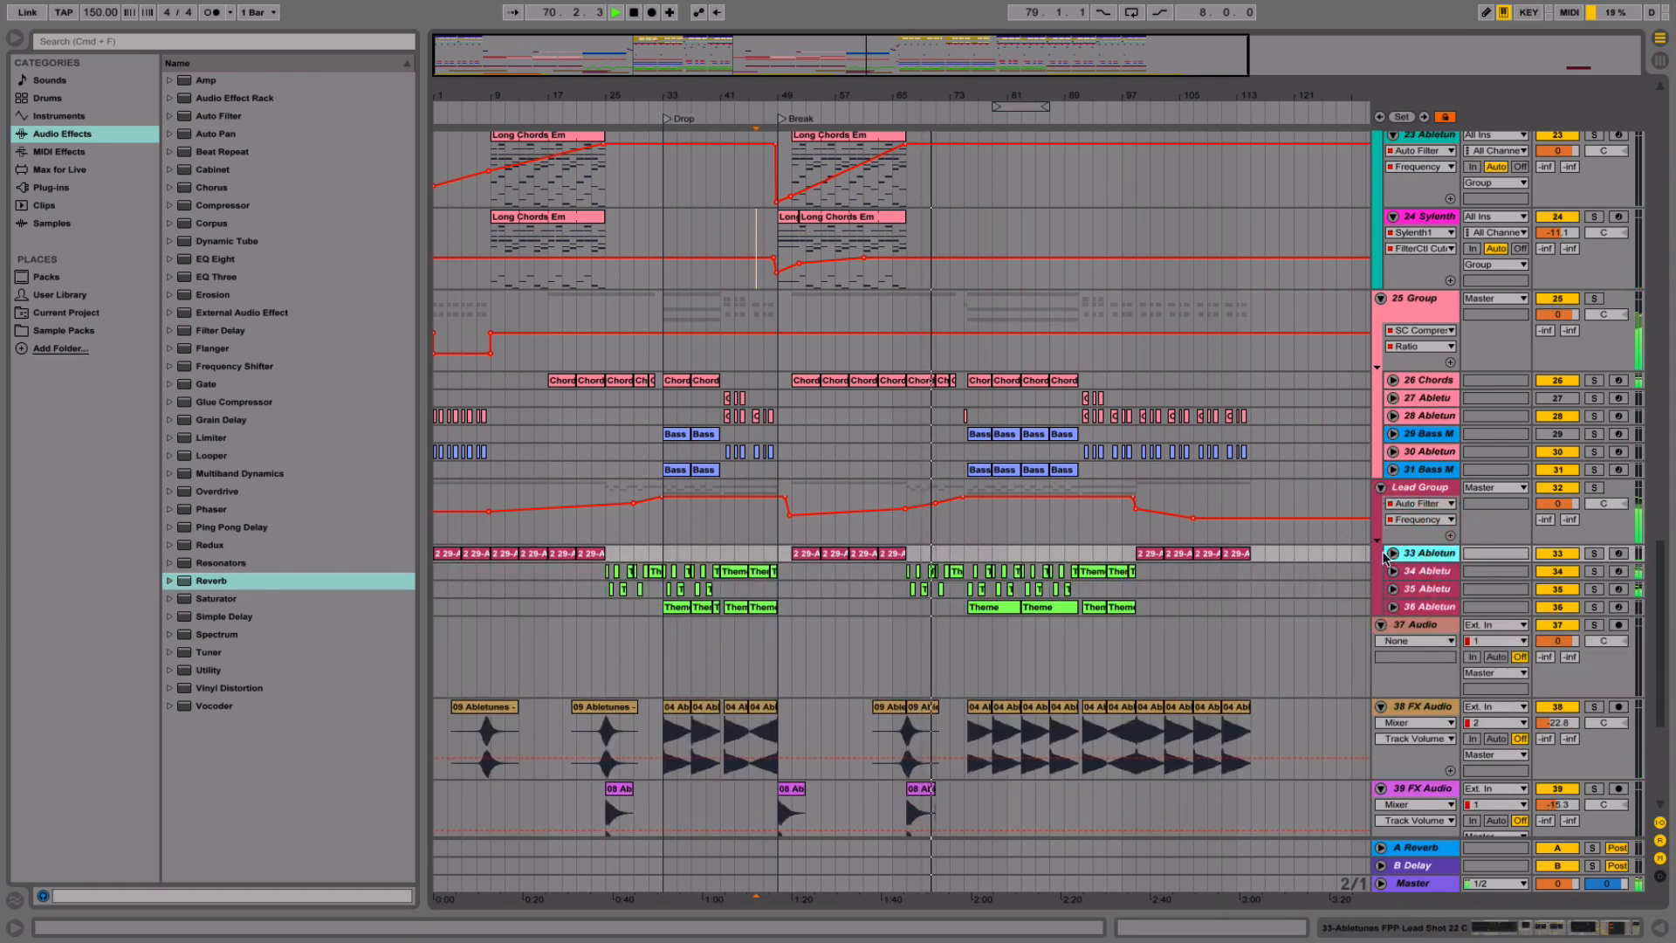
- Fold tracks 1 to 20 at the start of the arrangement to compact the drum tracks
{"action": "scroll", "coordinate": [1283, 557], "scroll_direction": "down", "scroll_amount": 5}
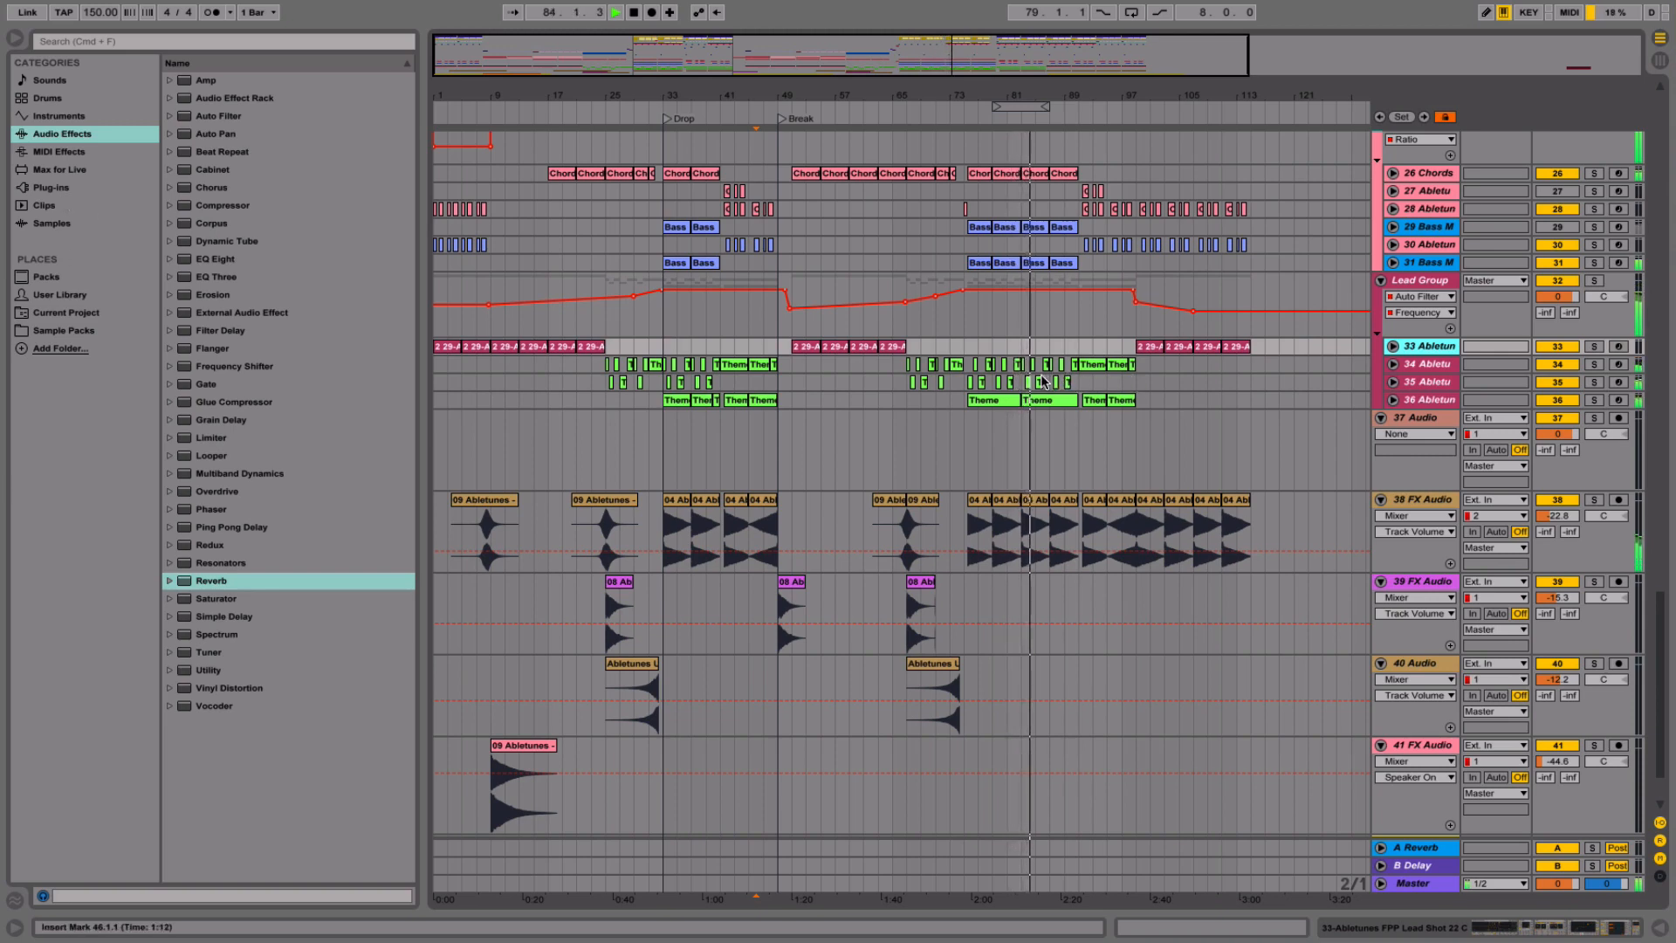
{"action": "scroll", "coordinate": [1034, 377], "scroll_direction": "down", "scroll_amount": 2}
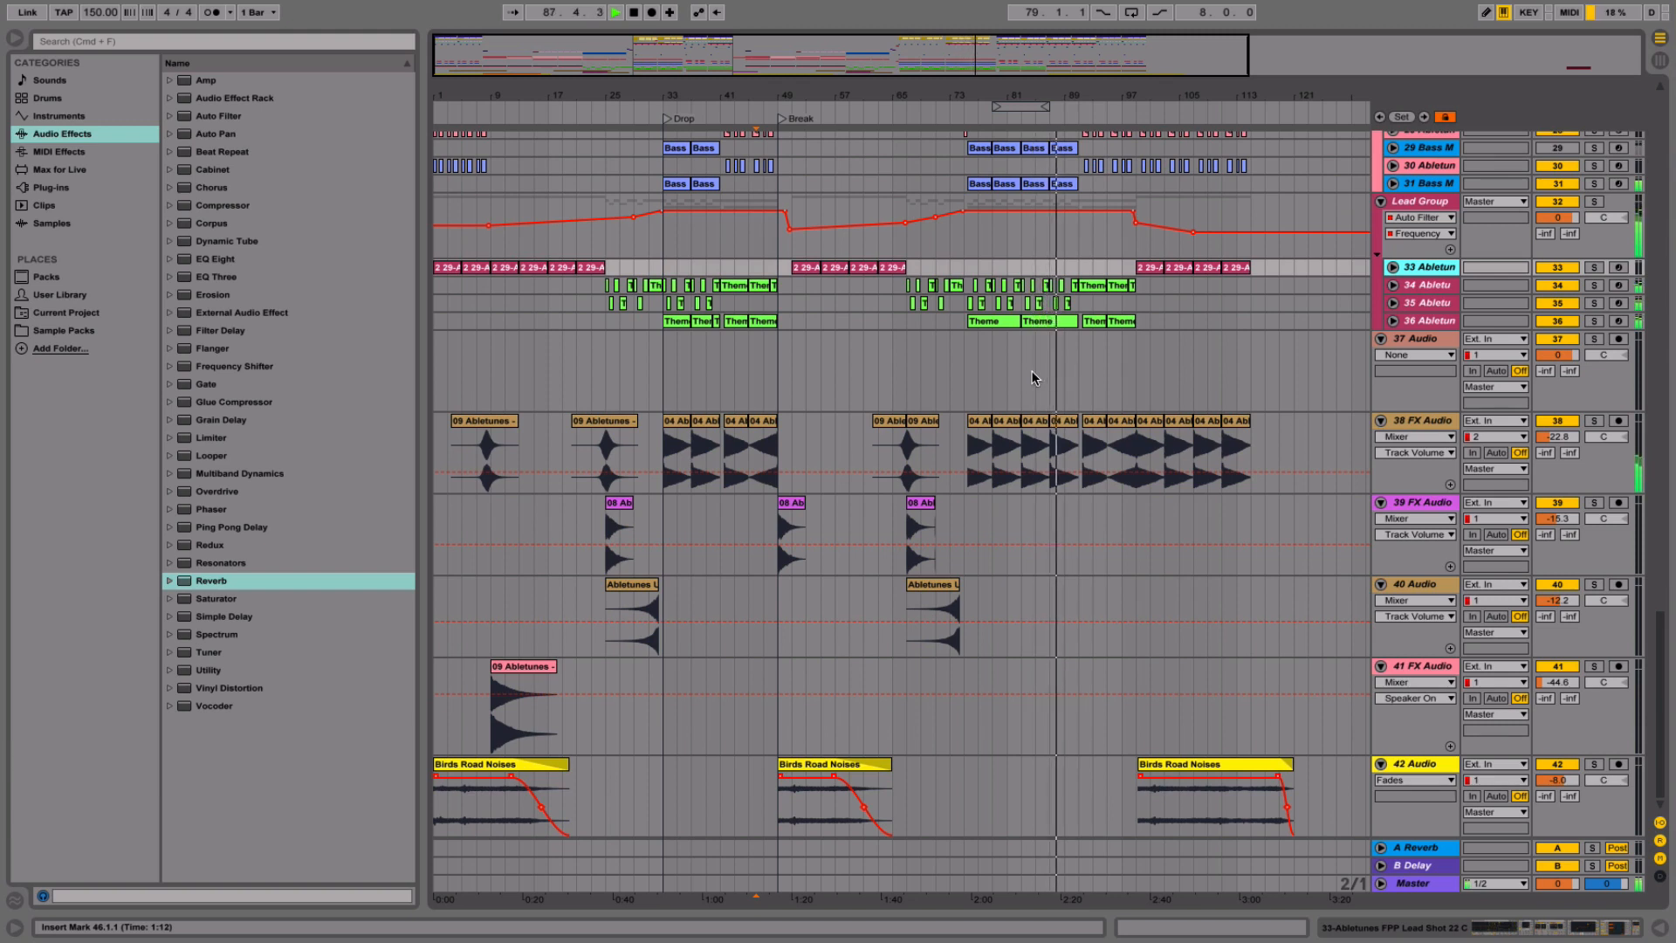
{"action": "scroll", "coordinate": [1034, 377], "scroll_direction": "up", "scroll_amount": 5}
{"action": "scroll", "coordinate": [1035, 375], "scroll_direction": "up", "scroll_amount": 15}
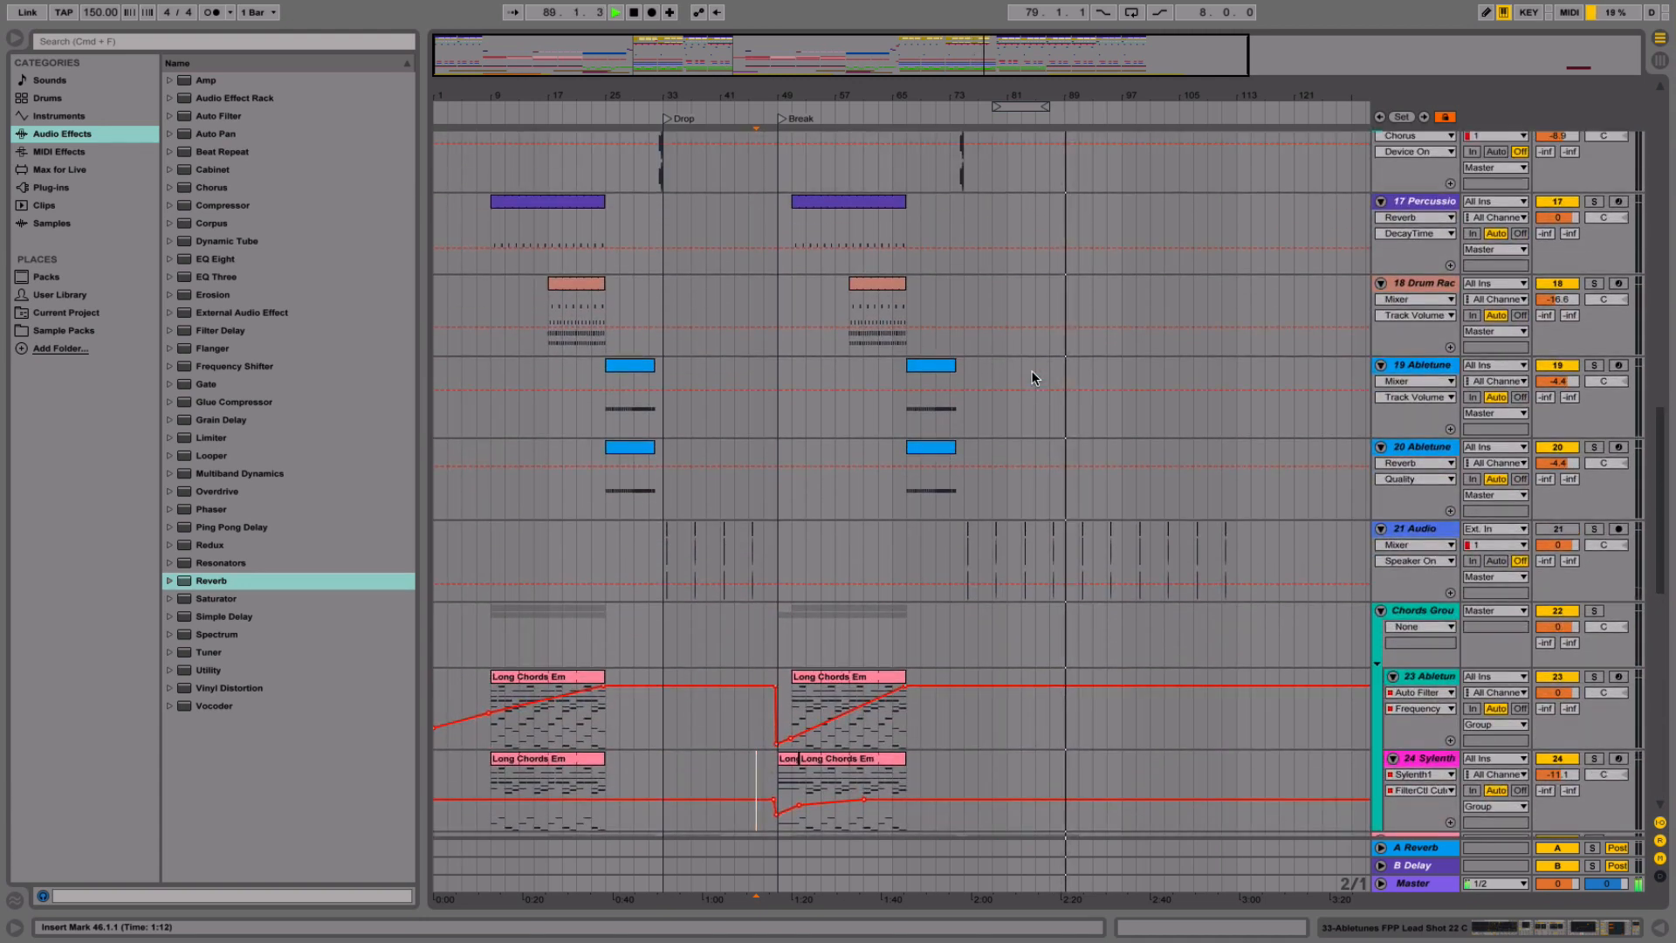
{"action": "left_click", "coordinate": [1412, 529]}
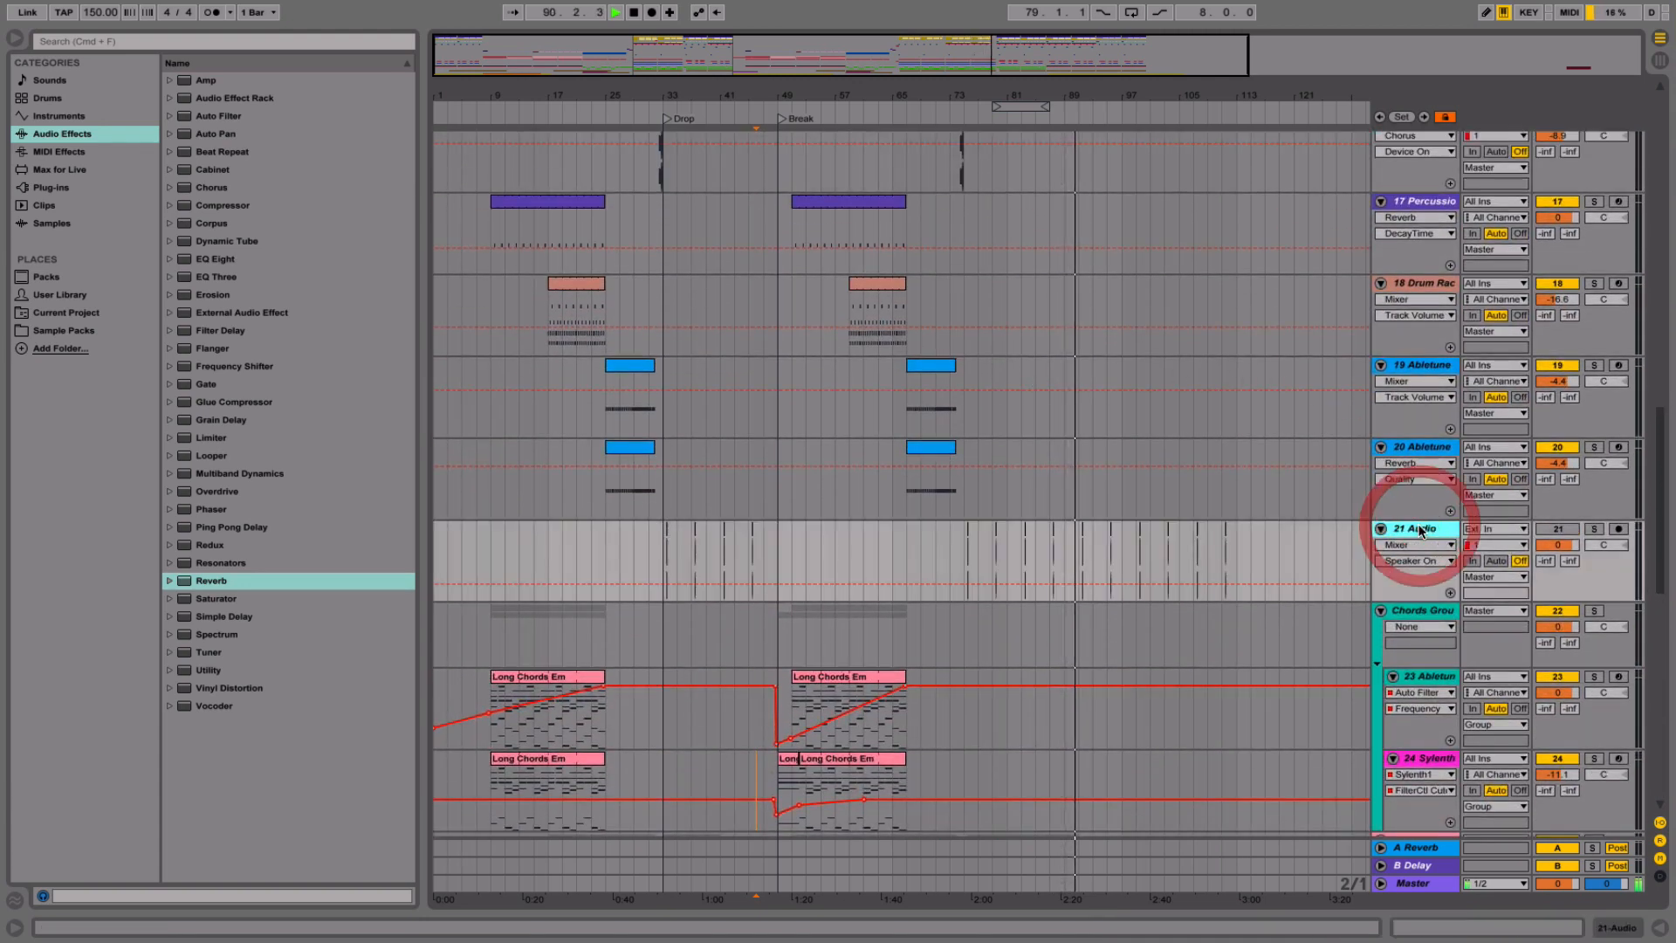
{"action": "left_click", "coordinate": [1423, 449]}
{"action": "scroll", "coordinate": [1423, 449], "scroll_direction": "up", "scroll_amount": 5}
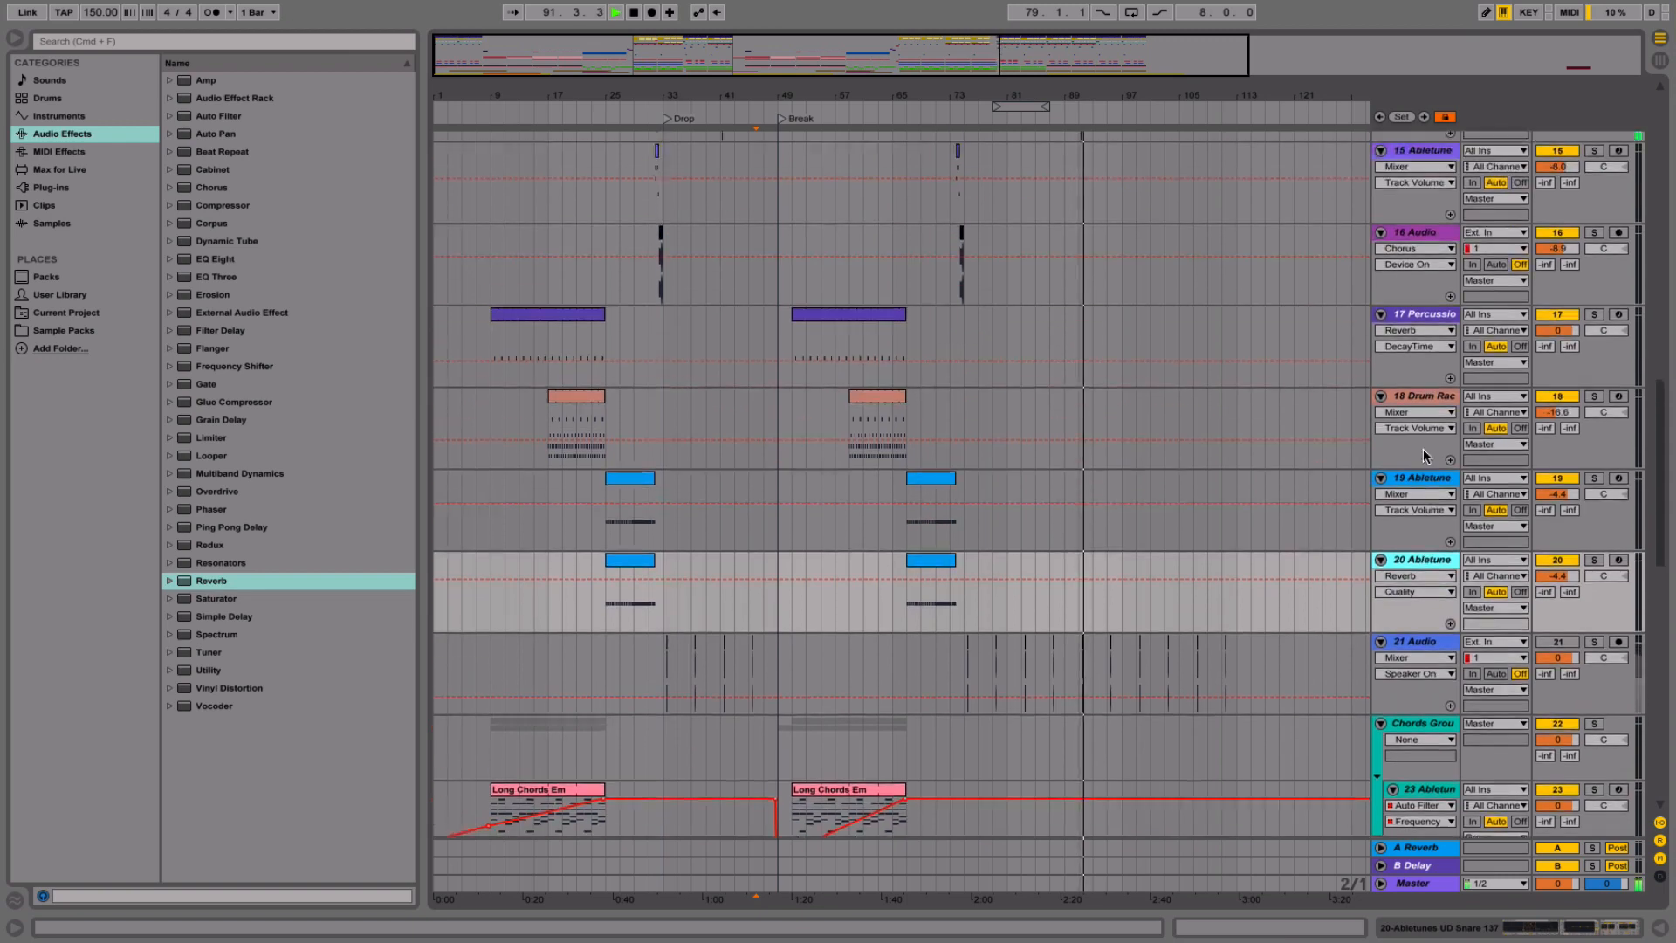
{"action": "scroll", "coordinate": [1423, 449], "scroll_direction": "up", "scroll_amount": 15}
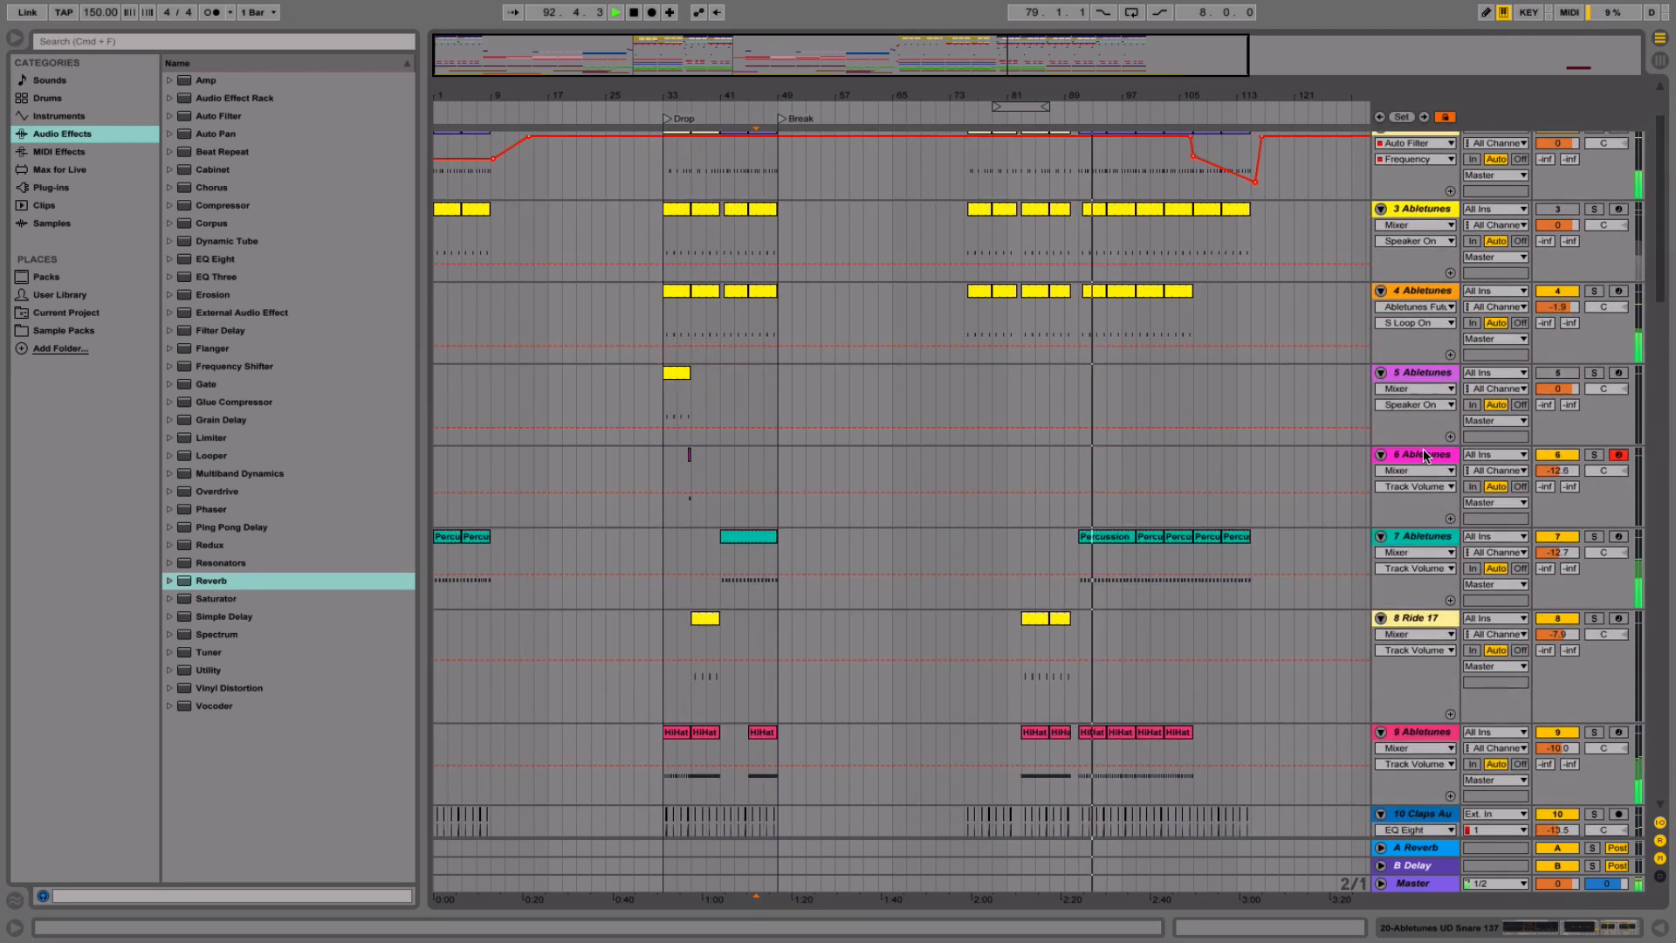
{"action": "scroll", "coordinate": [1422, 449], "scroll_direction": "up", "scroll_amount": 3}
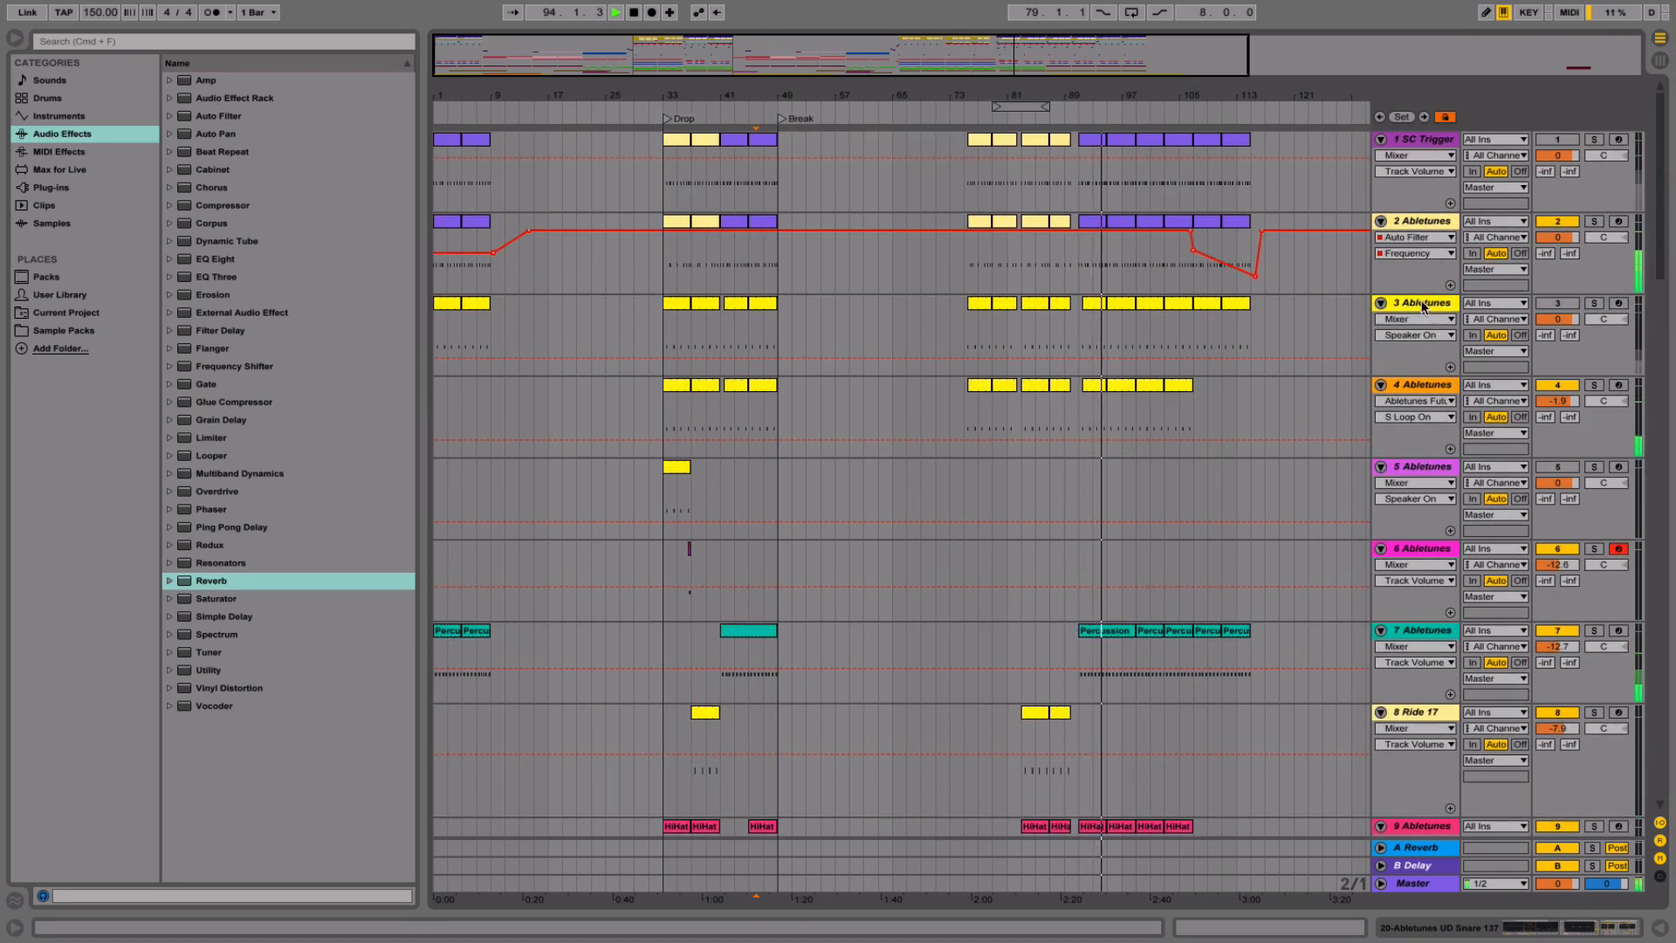
{"action": "left_click", "coordinate": [1407, 141]}
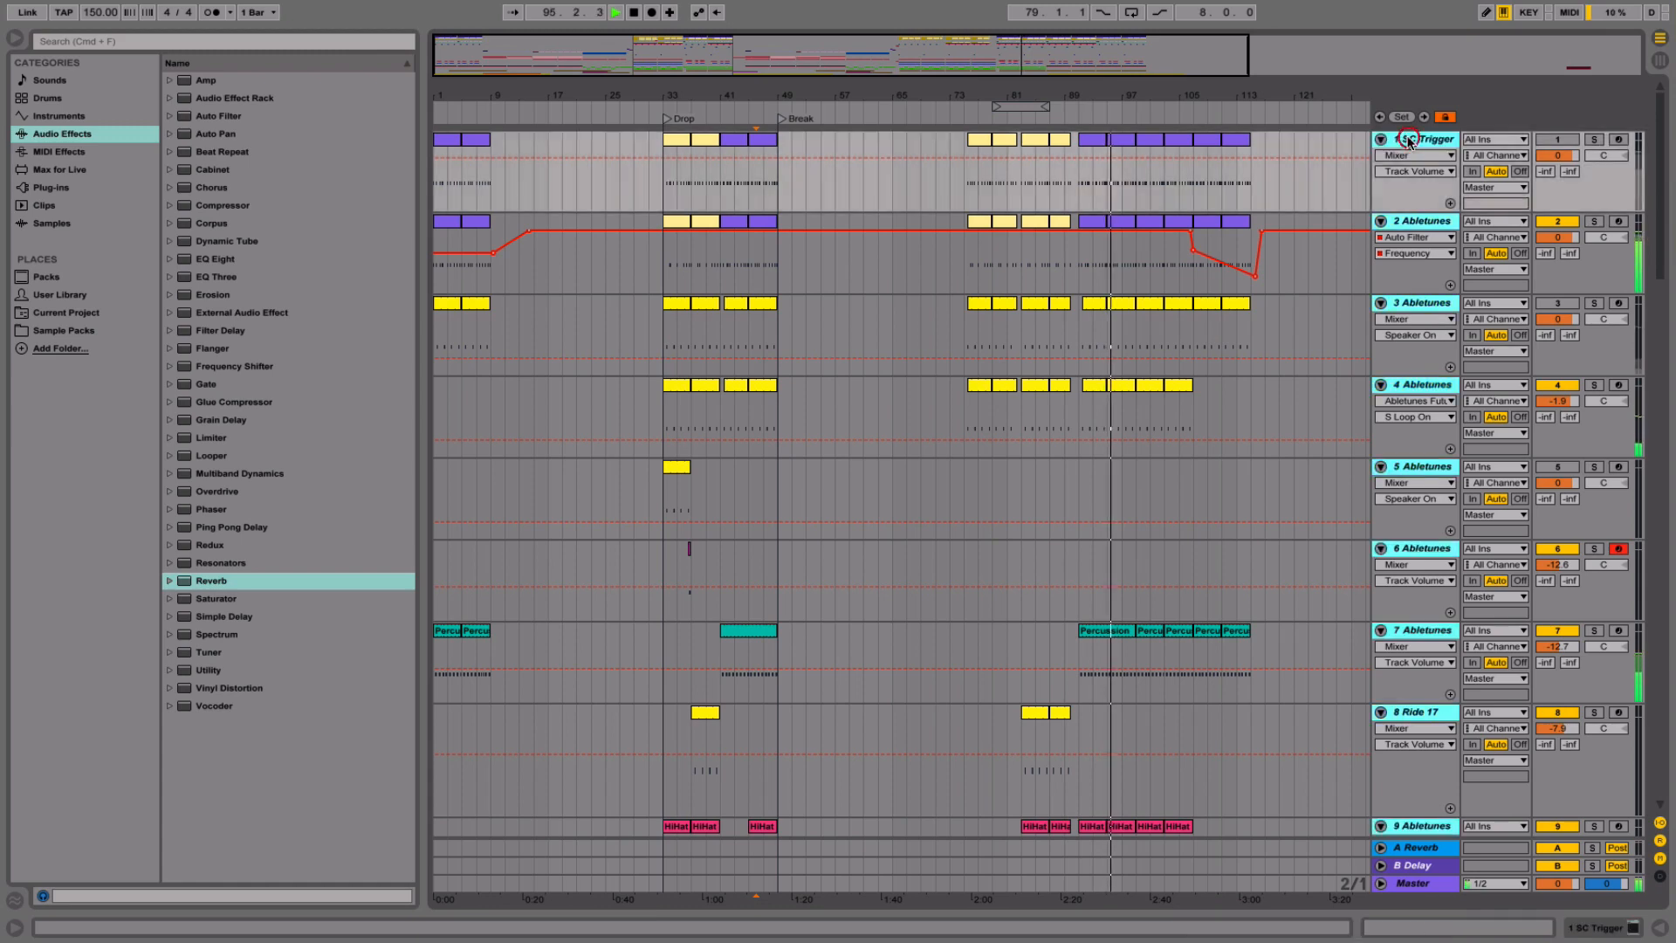
{"action": "left_click", "coordinate": [1382, 142], "text": "alt"}
- Unfold track 2 and shorten its name to Bassdrum 35
{"action": "left_click", "coordinate": [1403, 157]}
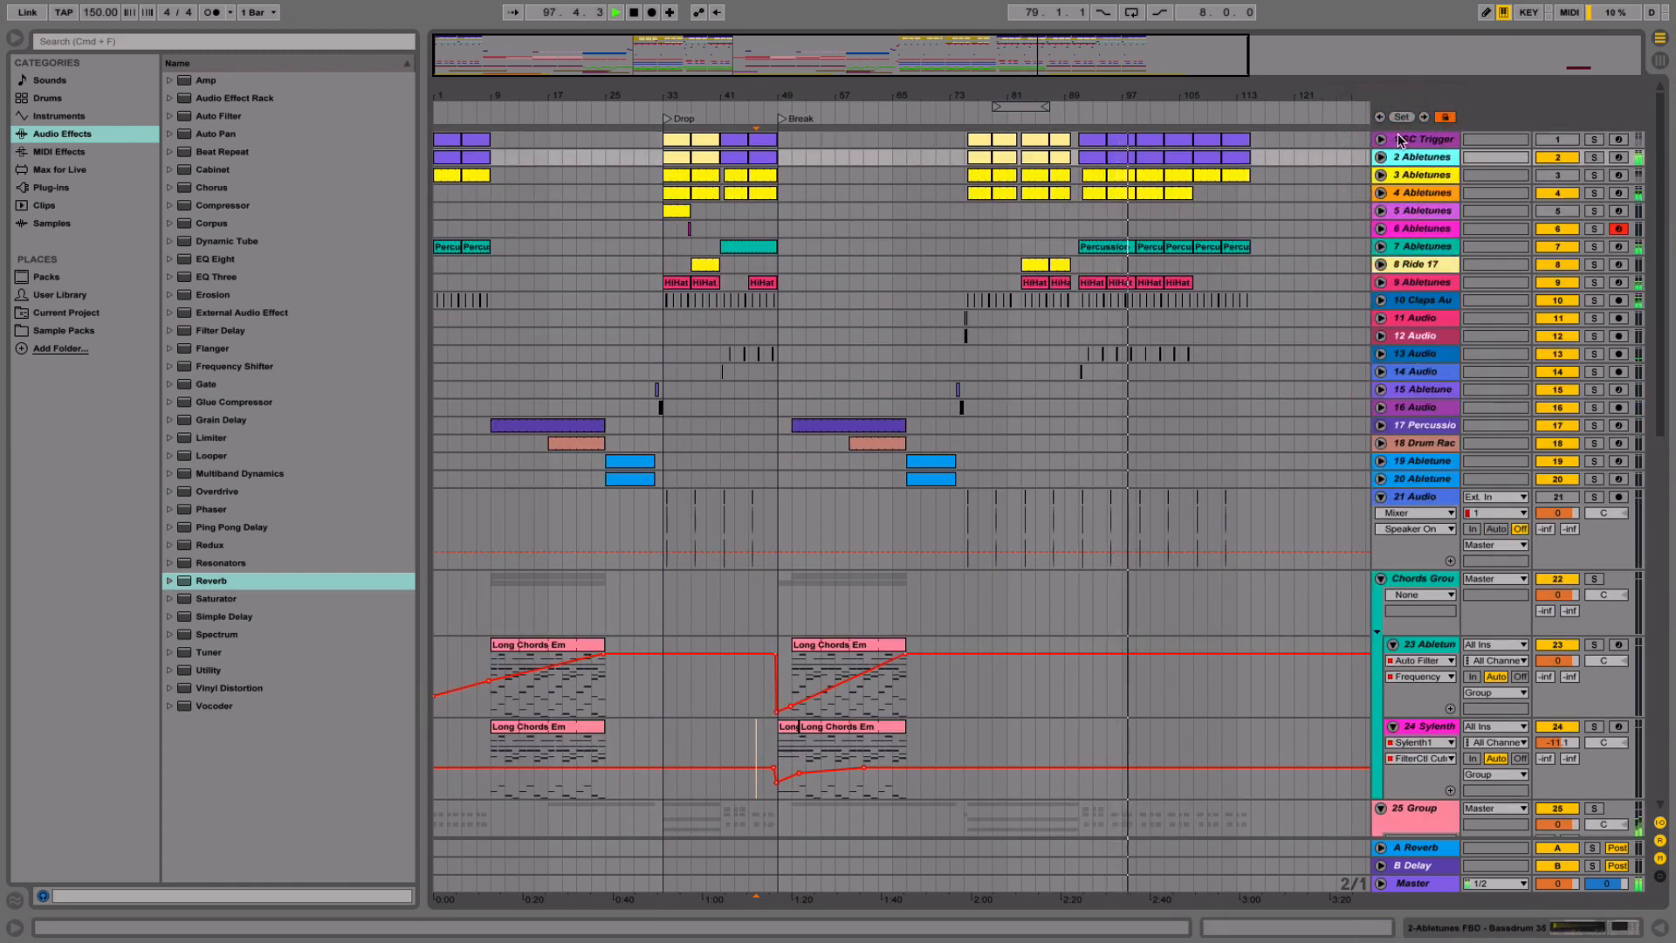
{"action": "left_click", "coordinate": [1382, 157]}
{"action": "key", "text": "super+r"}
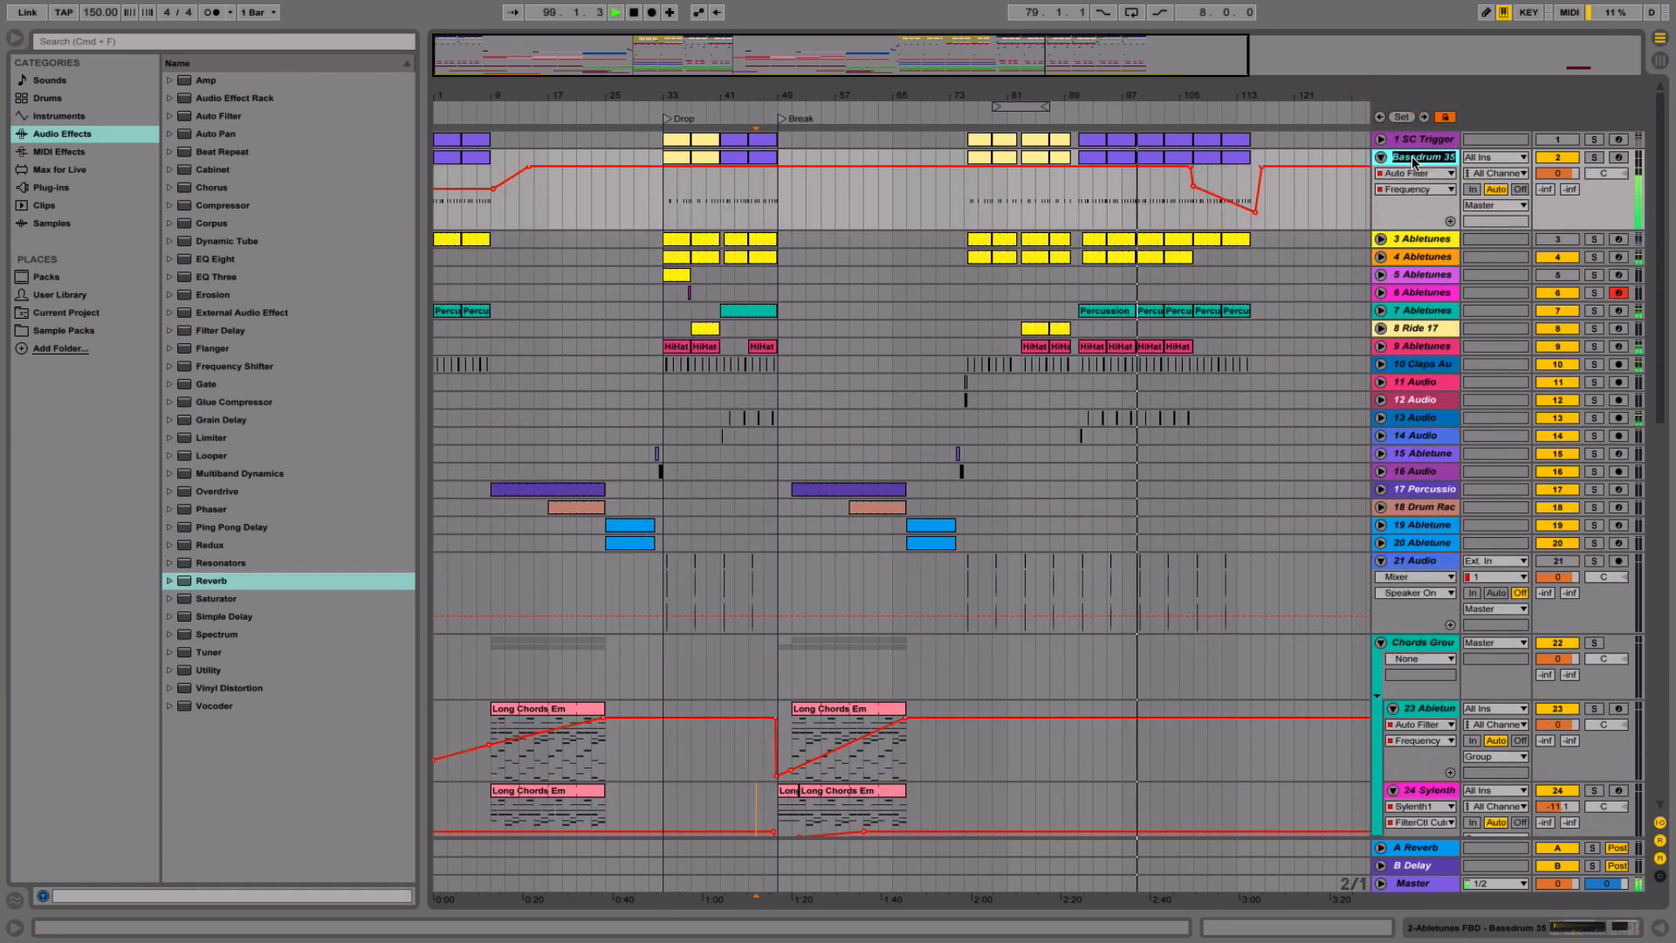
{"action": "left_click_drag", "start_coordinate": [1455, 159], "coordinate": [1404, 162]}
{"action": "key", "text": "BackSpace"}
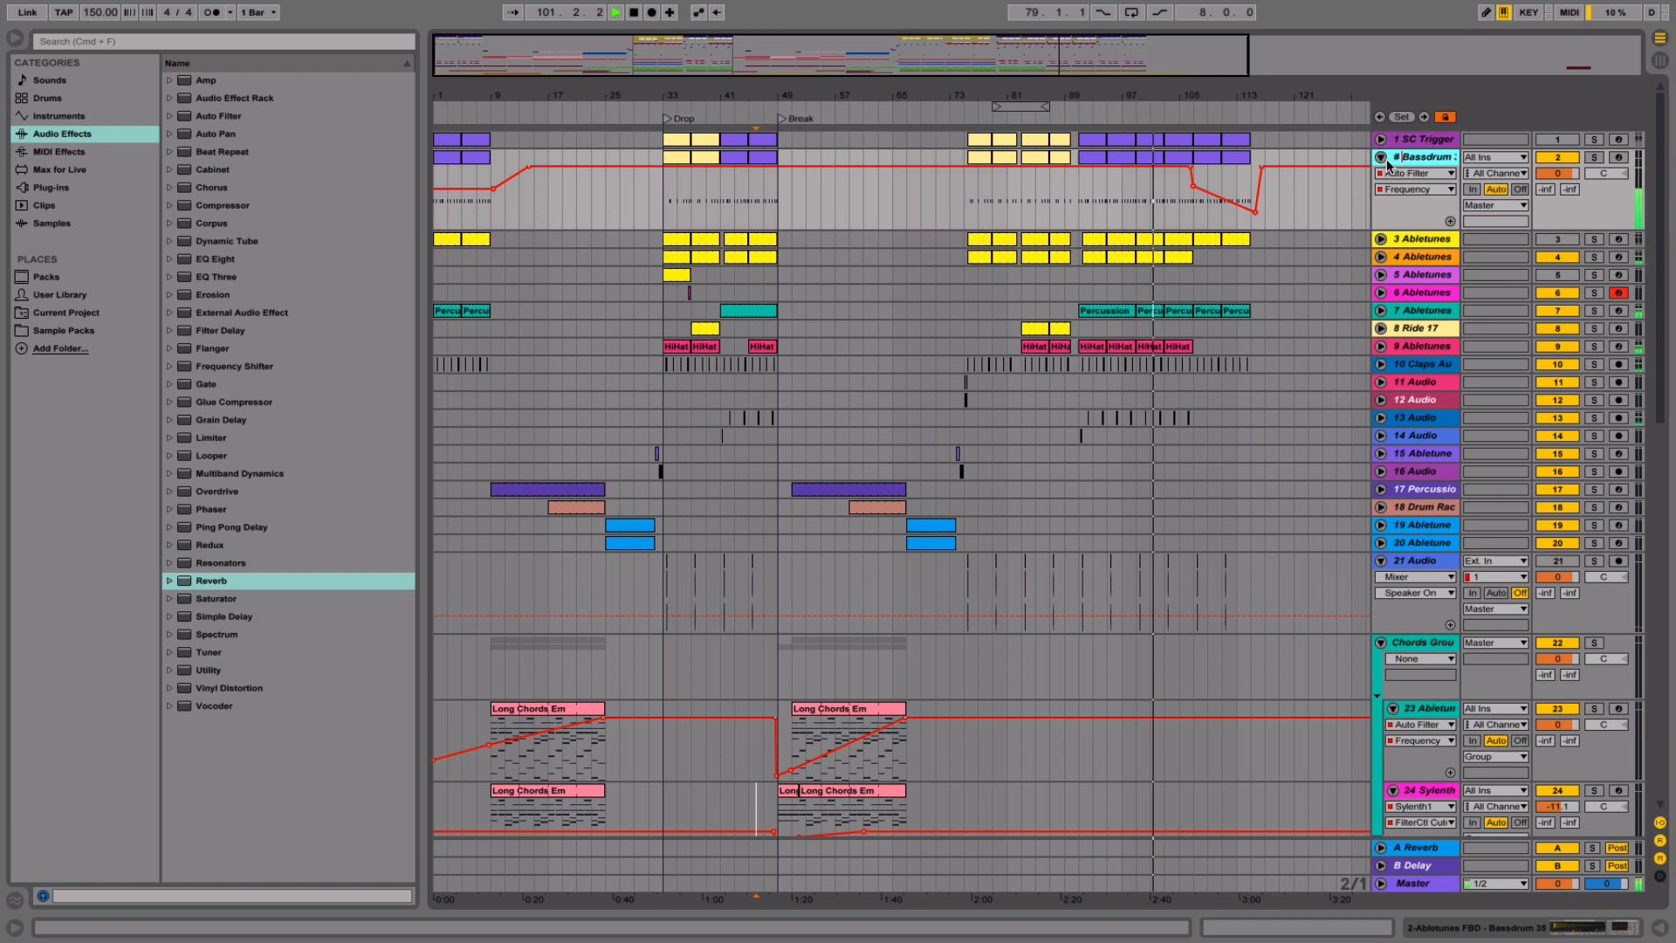
{"action": "left_click", "coordinate": [1334, 159]}
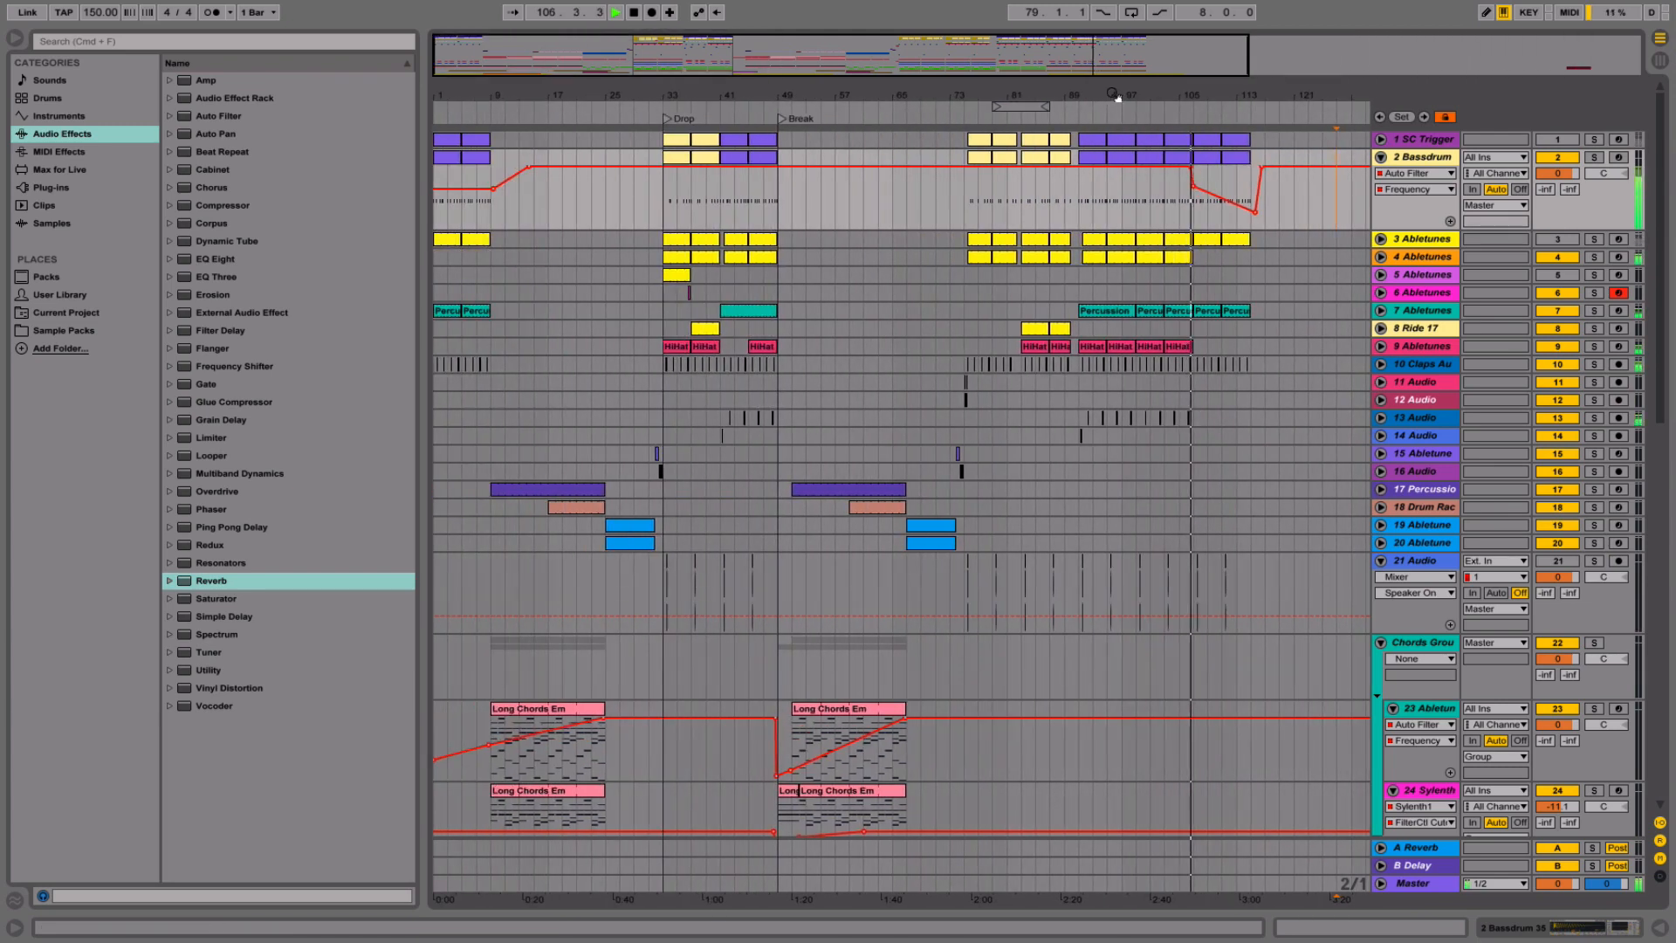
- Narrow the browser to give the arrangement more room, stop playback and place the insert marker at bar 1
{"action": "left_click_drag", "start_coordinate": [1115, 97], "coordinate": [1167, 105]}
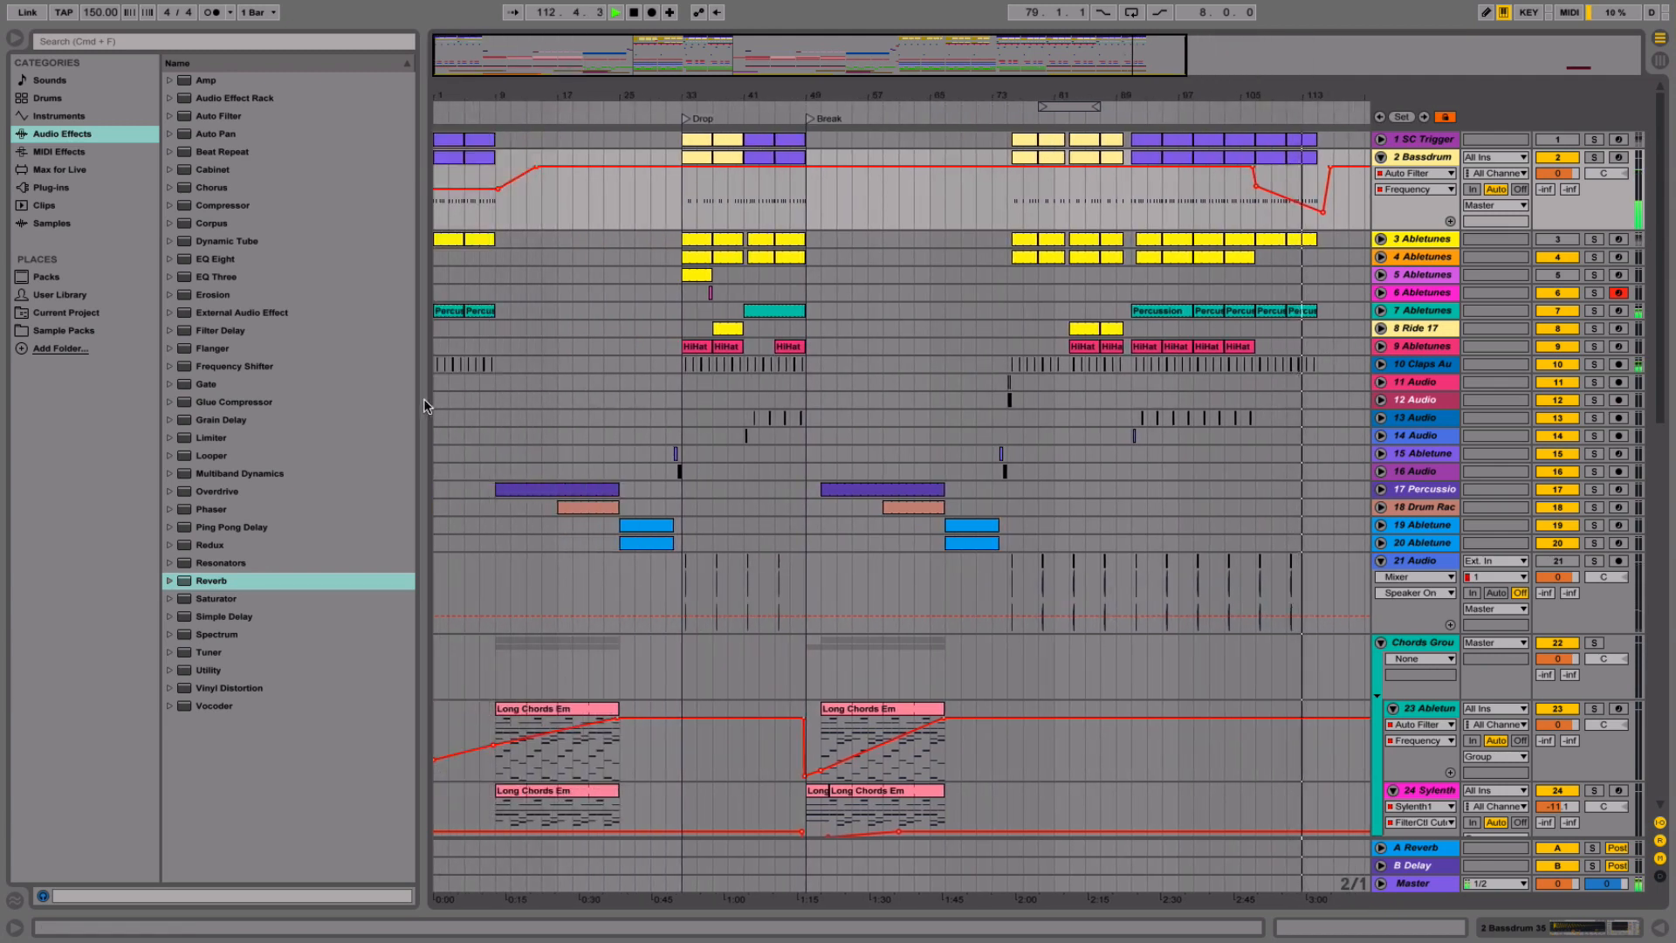
{"action": "left_click_drag", "start_coordinate": [425, 401], "coordinate": [327, 400]}
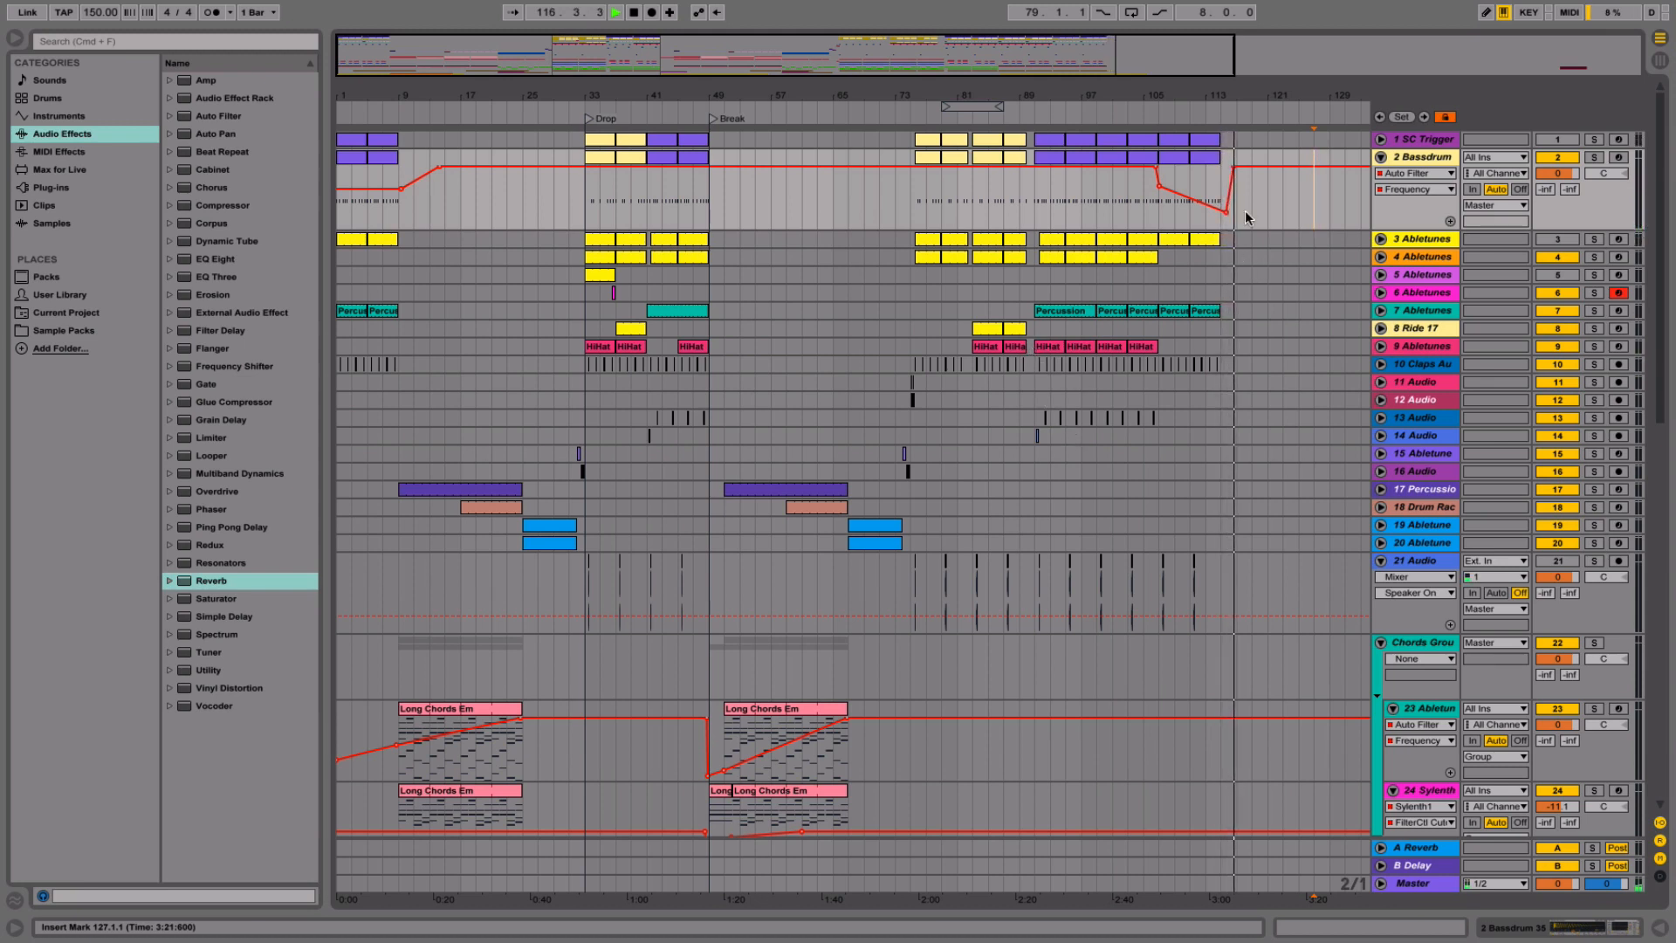
{"action": "key", "text": "space"}
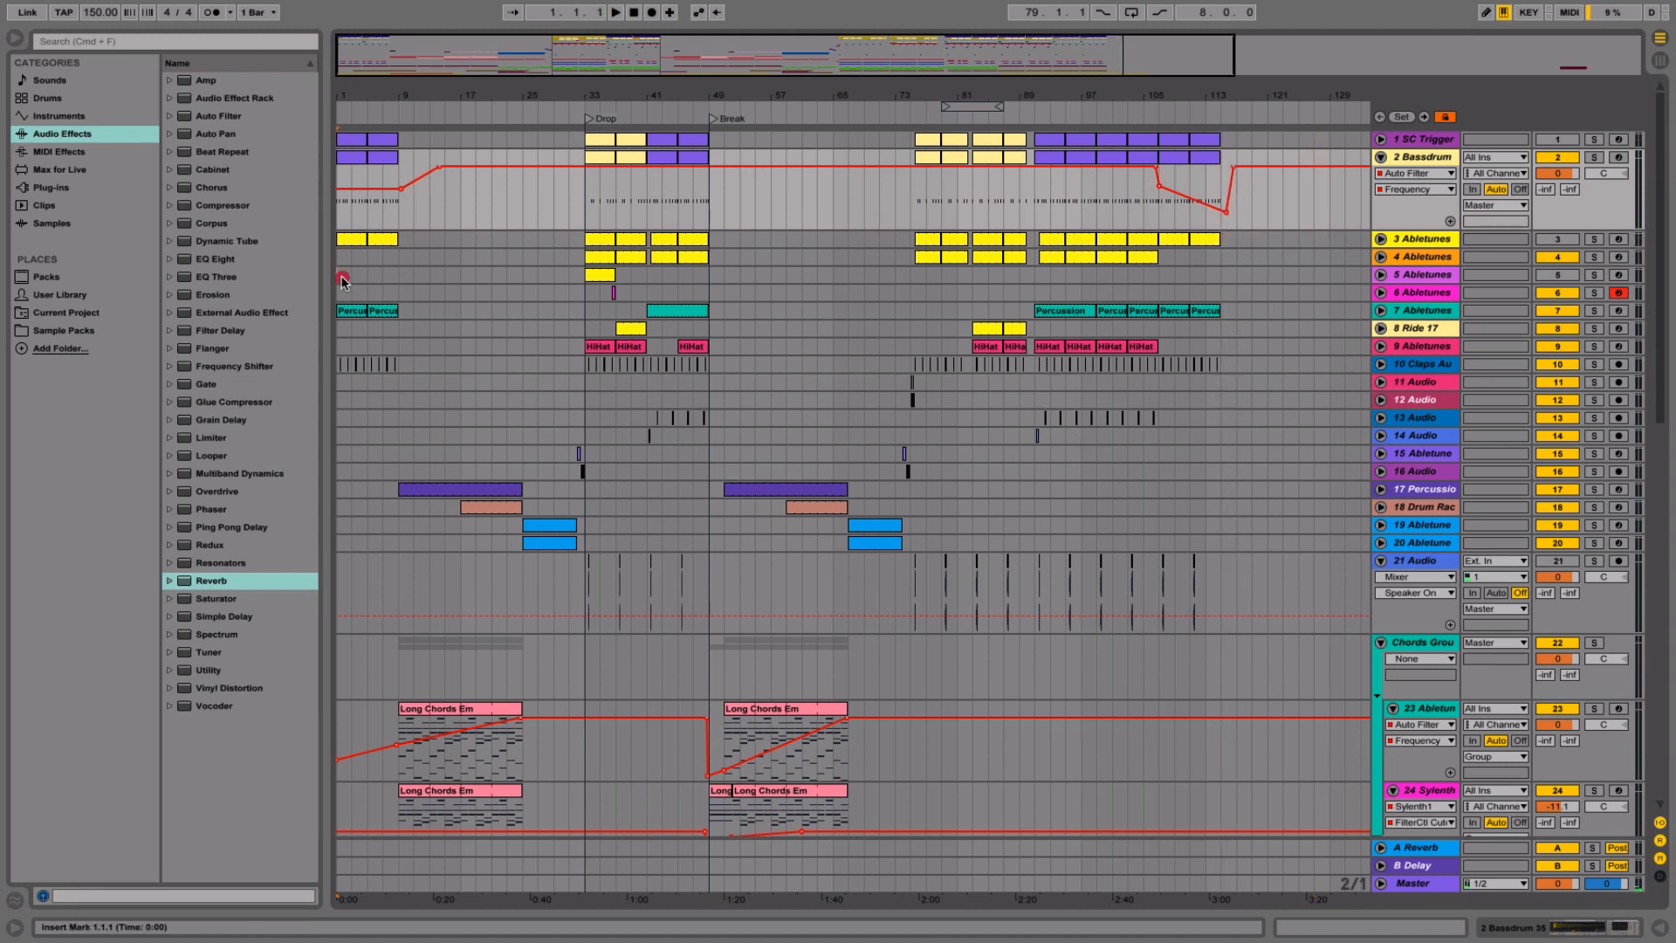
{"action": "left_click", "coordinate": [341, 275]}
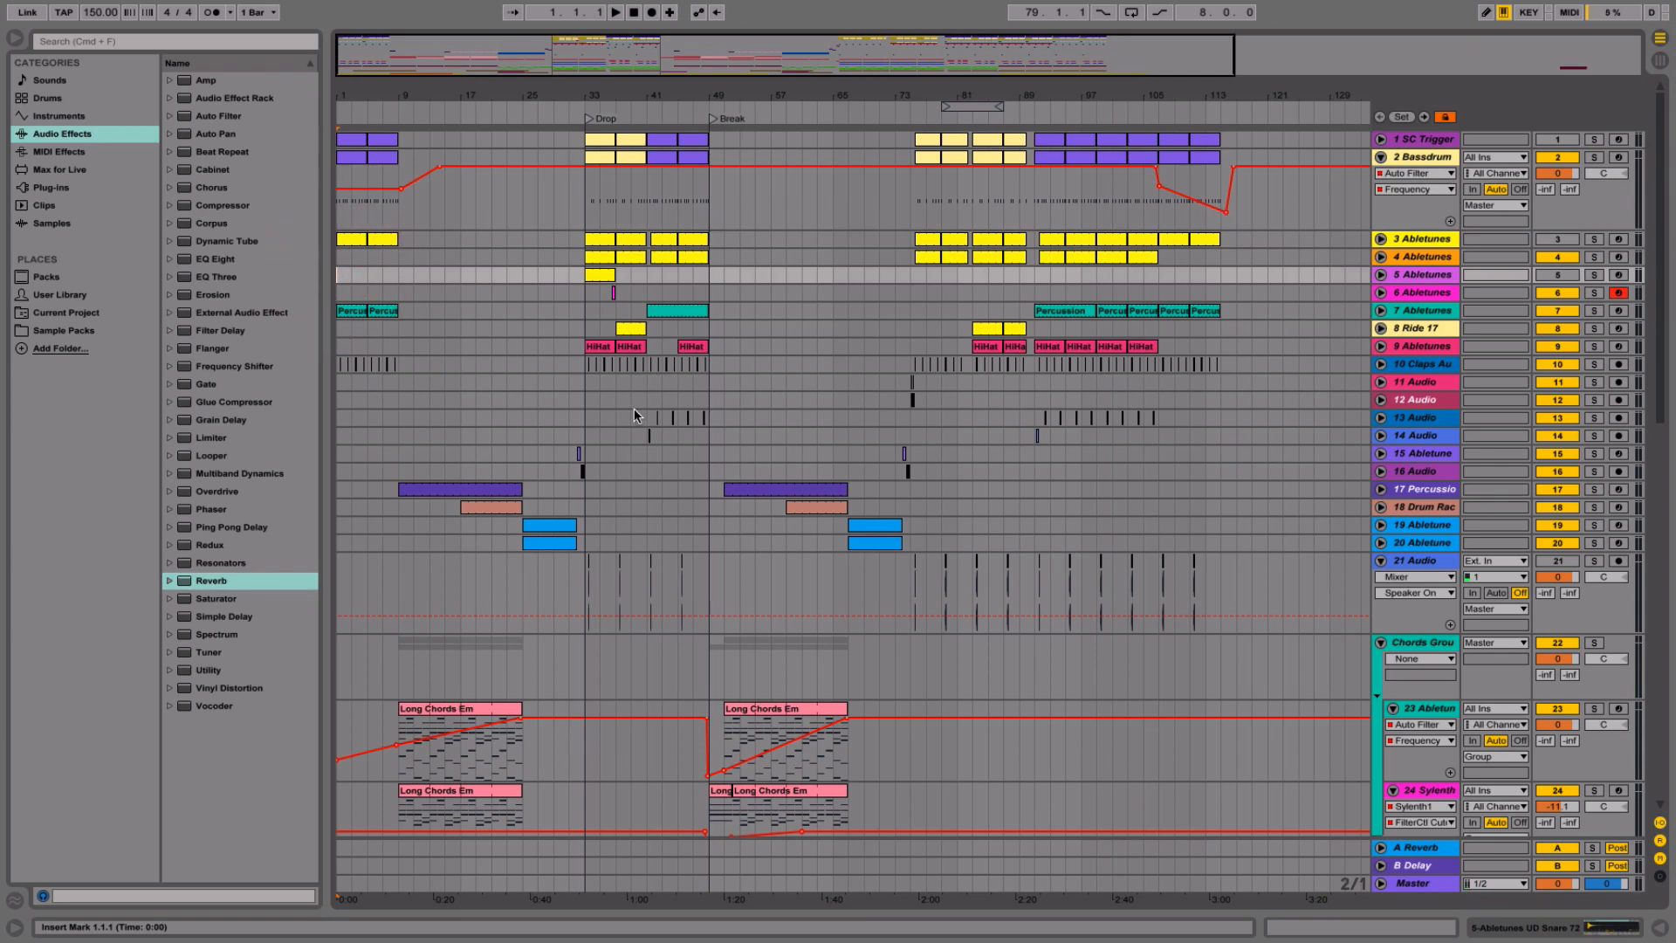
{"action": "scroll", "coordinate": [634, 413], "scroll_direction": "down", "scroll_amount": 15}
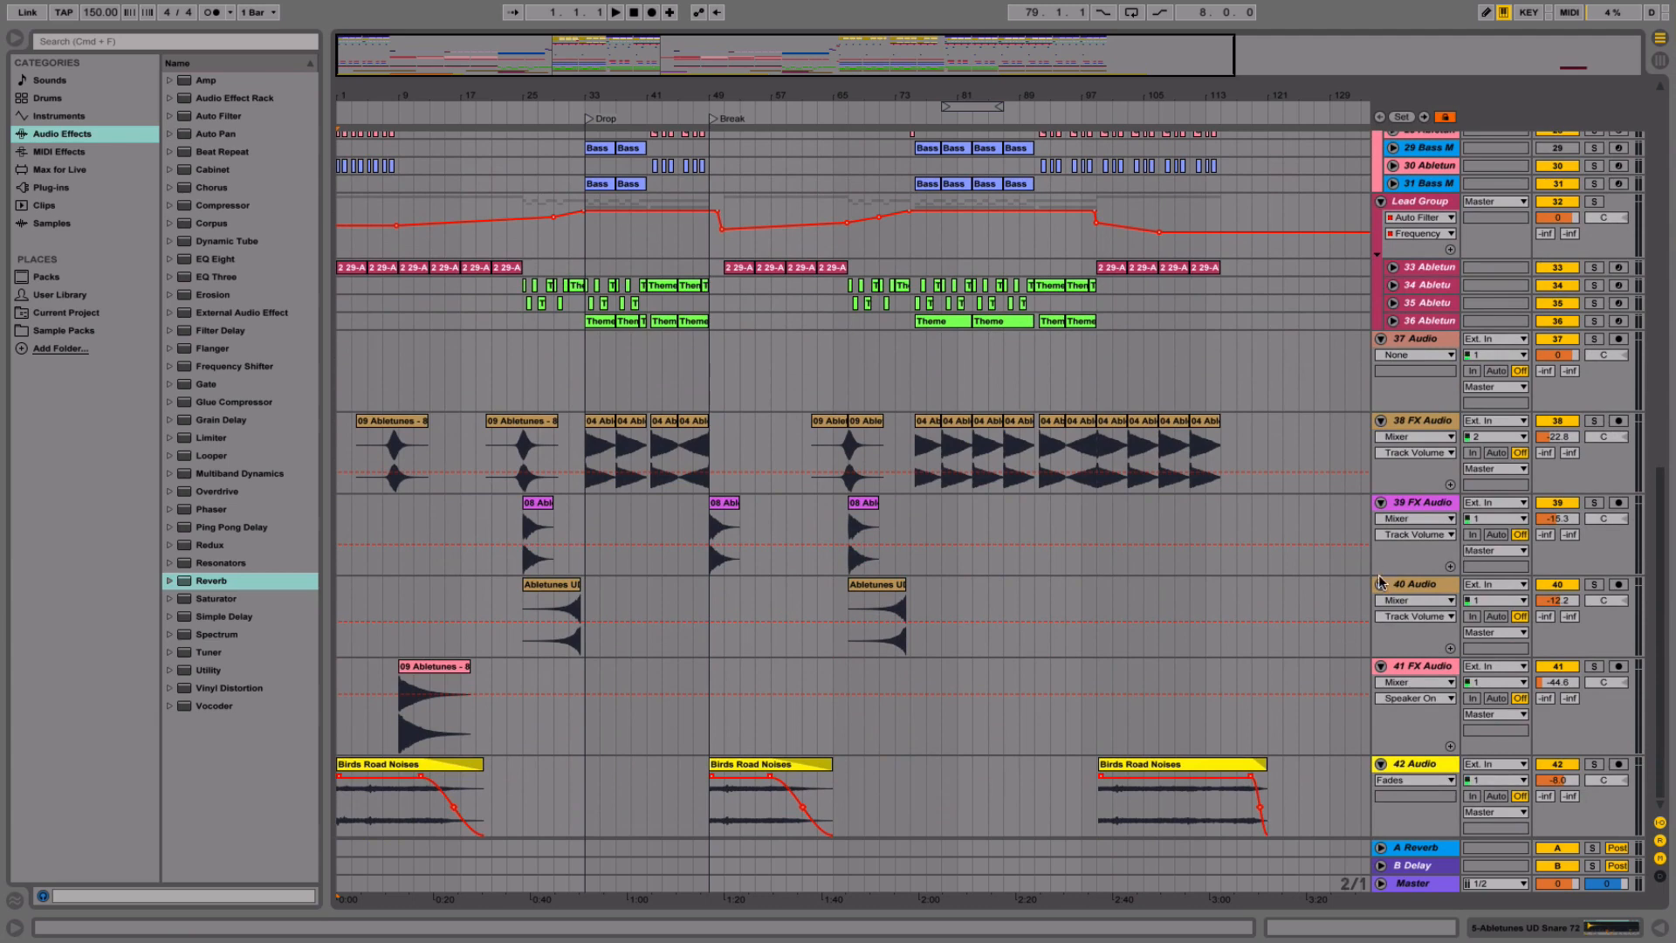
{"action": "scroll", "coordinate": [1298, 543], "scroll_direction": "up", "scroll_amount": 15}
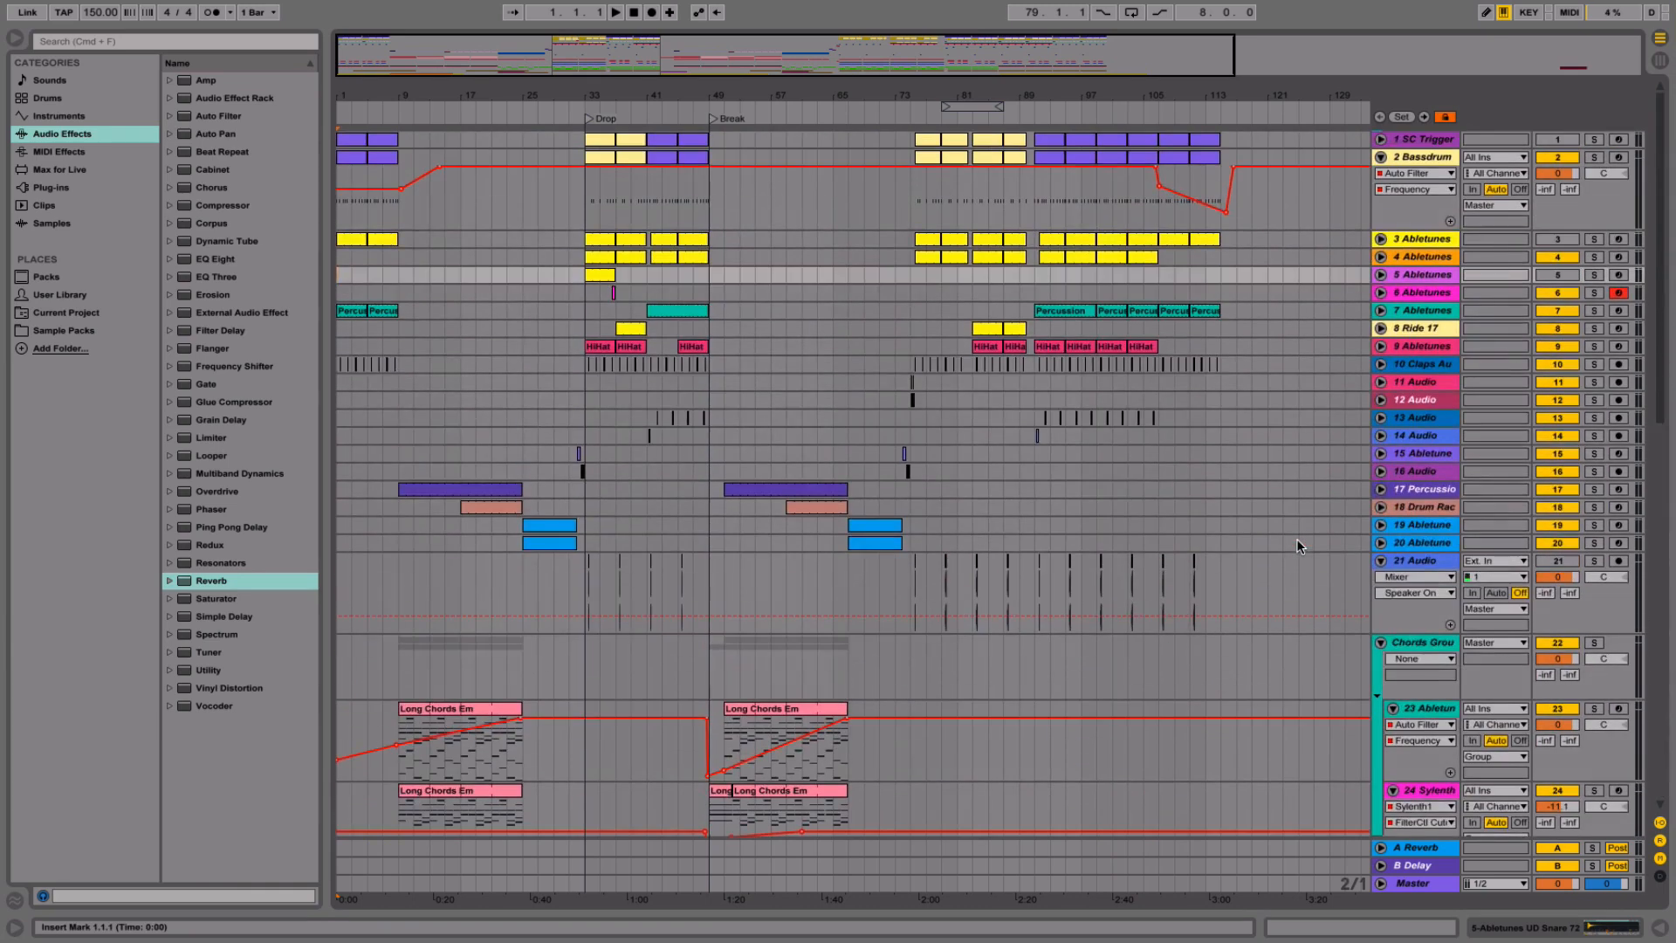
- Unfold snare track 5, audition its clip at bar 33 and activate the track
{"action": "left_click", "coordinate": [1386, 276]}
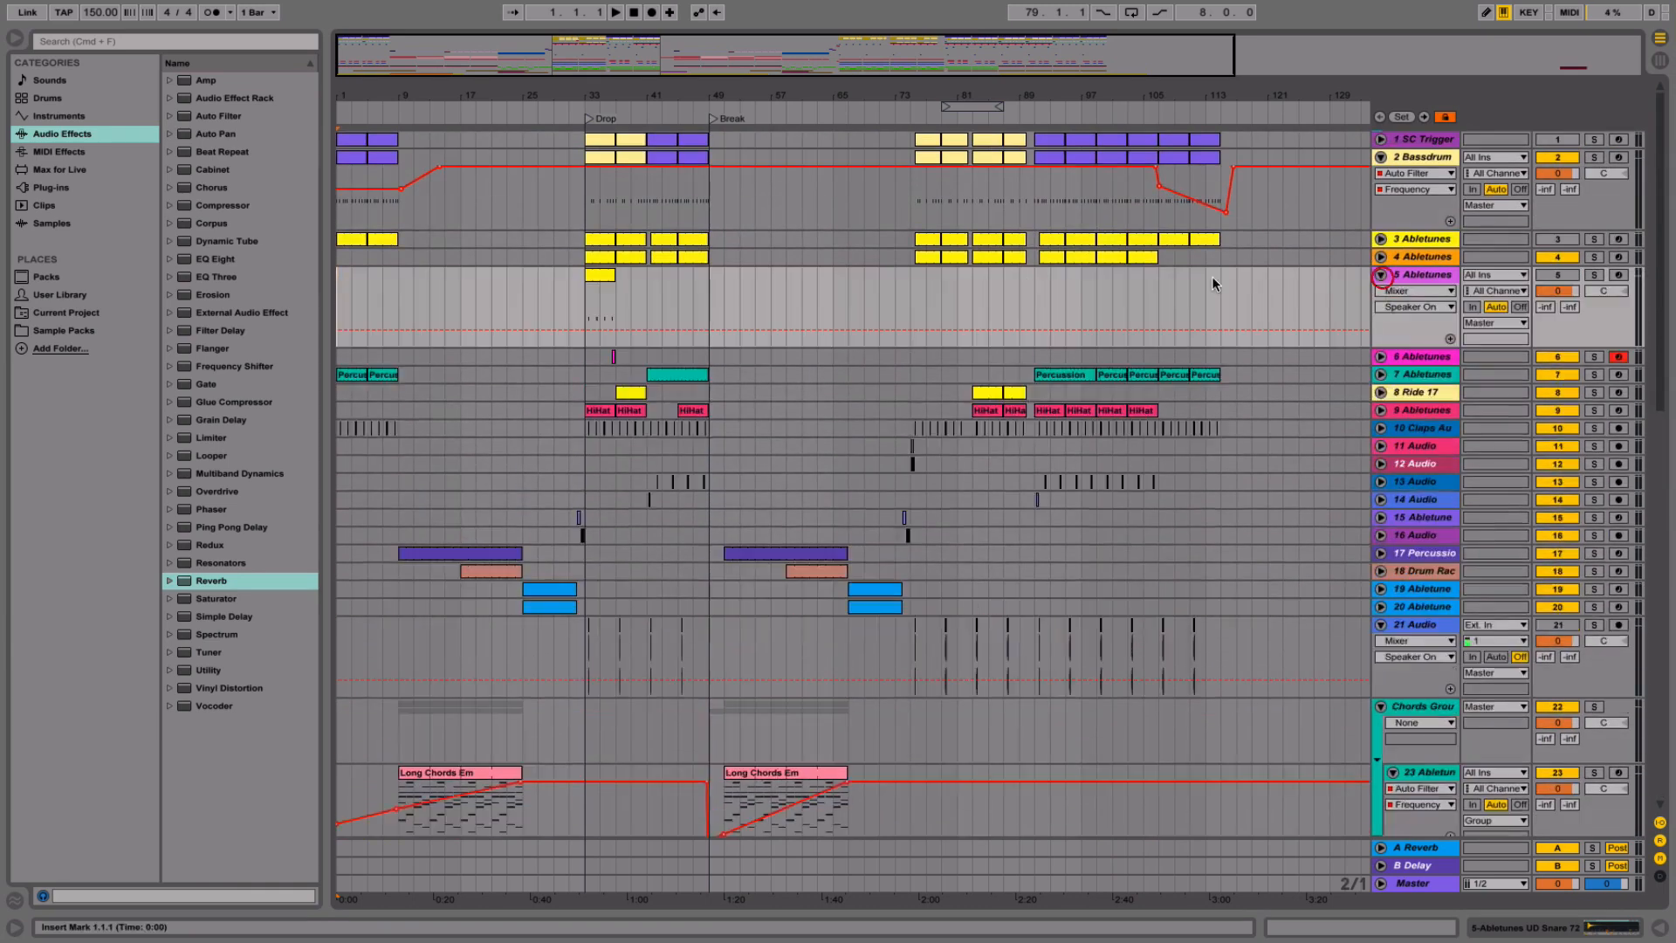
{"action": "left_click", "coordinate": [600, 276]}
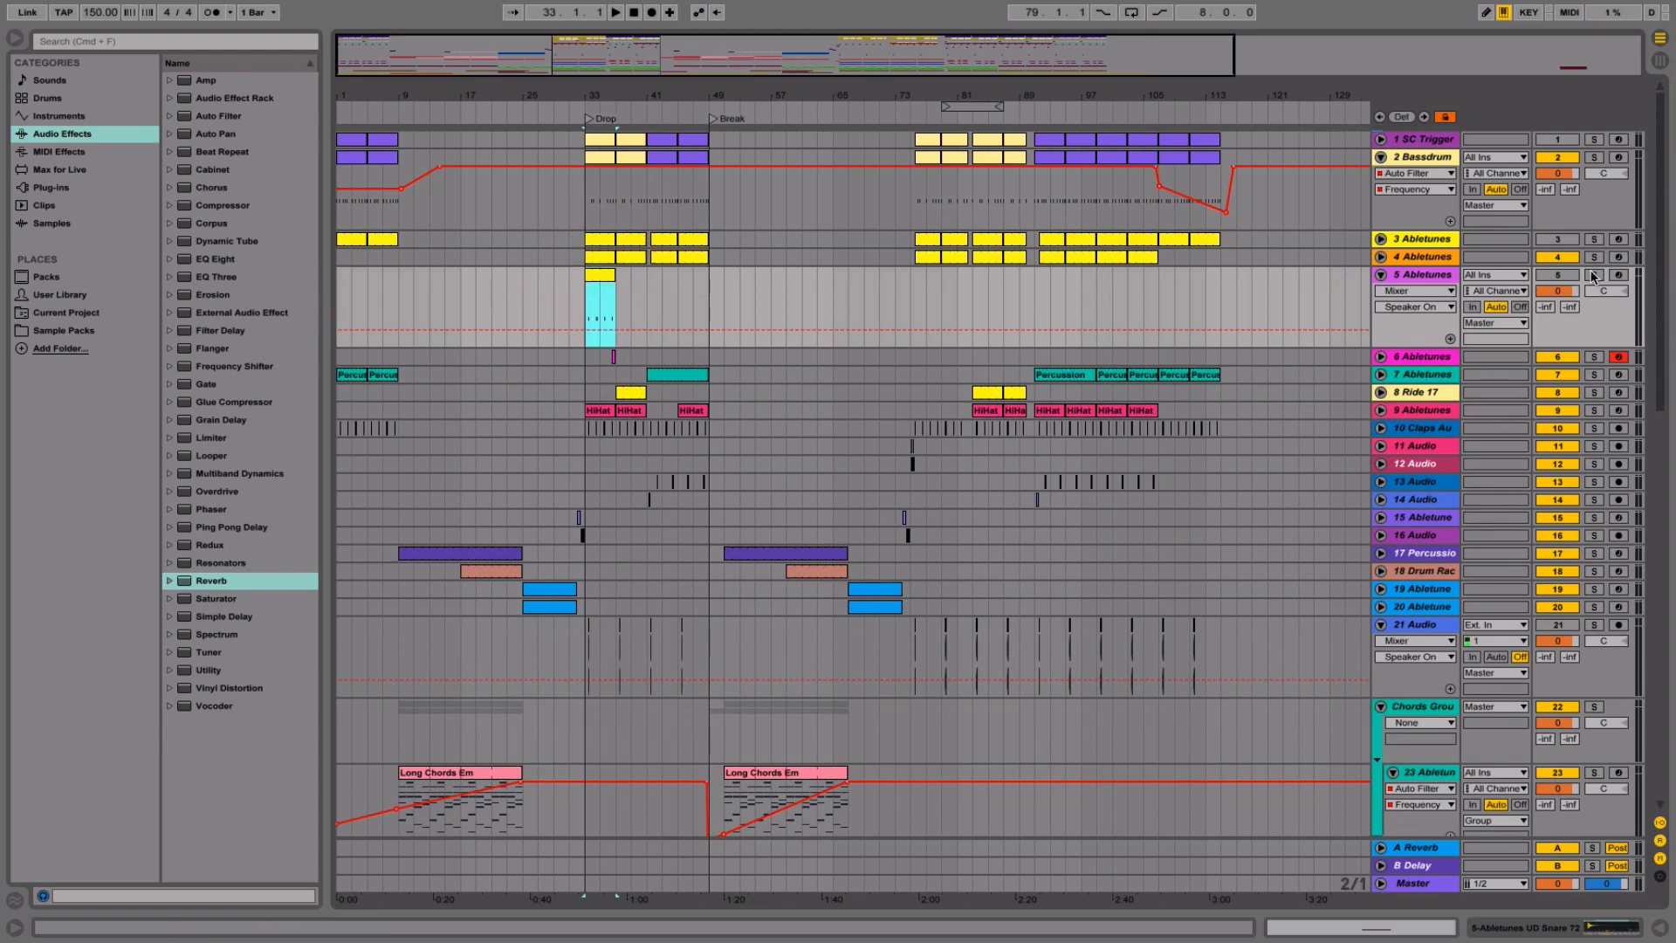
{"action": "left_click", "coordinate": [1591, 276]}
{"action": "key", "text": "space"}
{"action": "left_click", "coordinate": [1592, 276]}
{"action": "left_click", "coordinate": [1560, 277]}
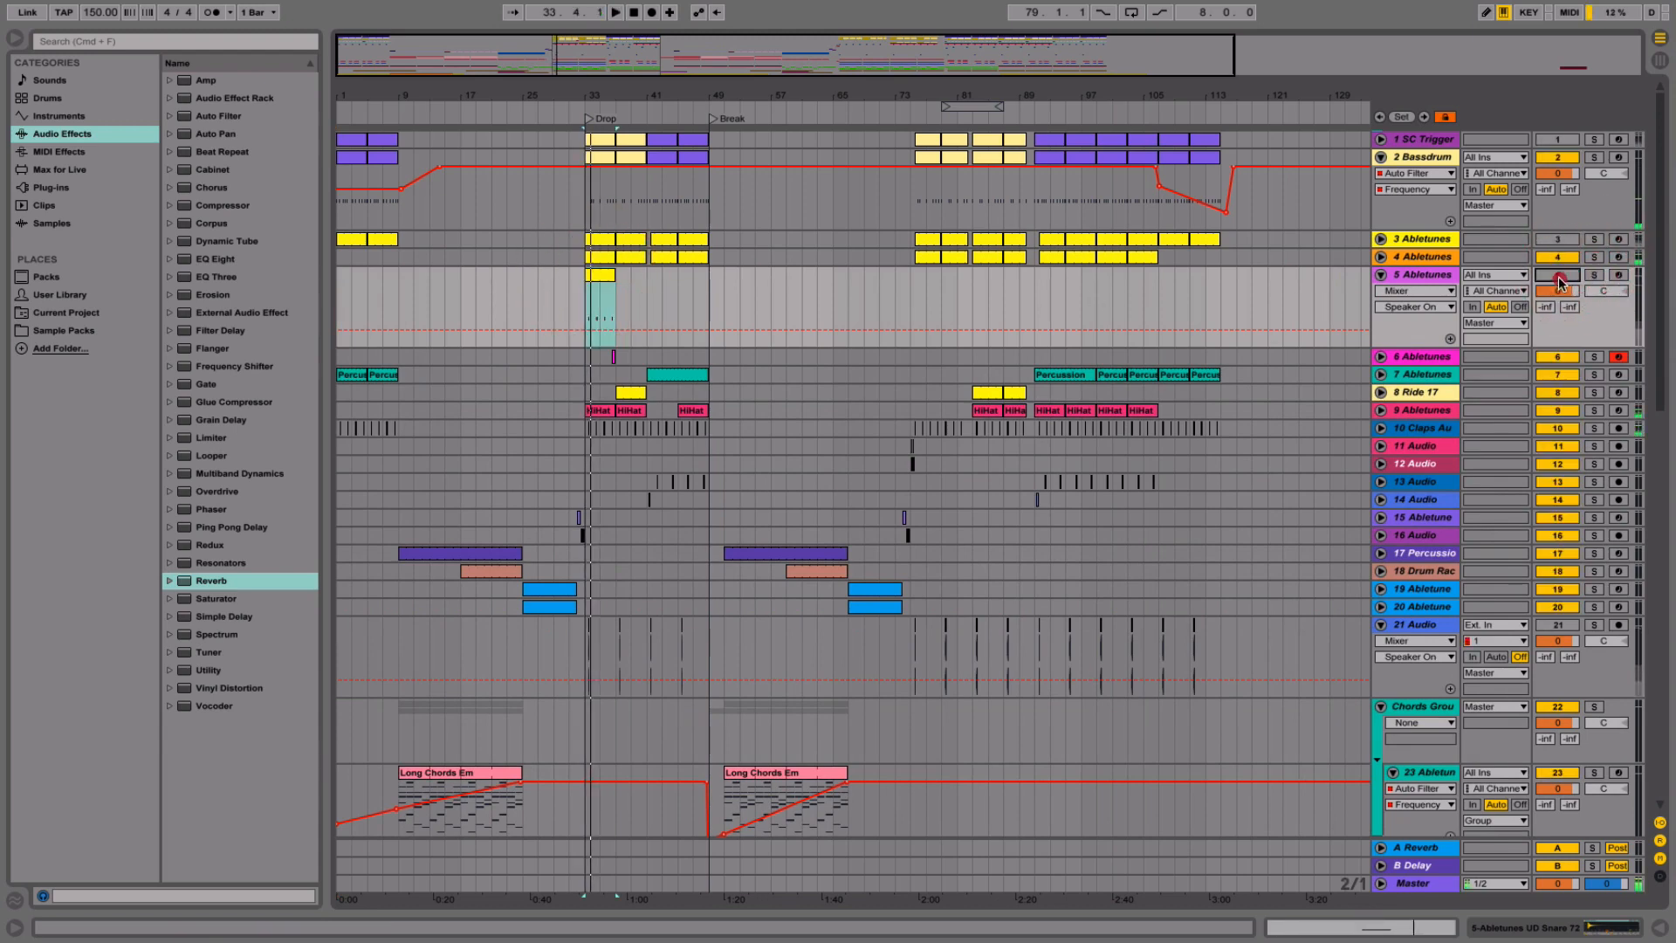
- Add a Reverb to track 5 with High quality, Size 5.05, Decay Time 2.89 s and Dry/Wet 73 %
{"action": "double_click", "coordinate": [1439, 277]}
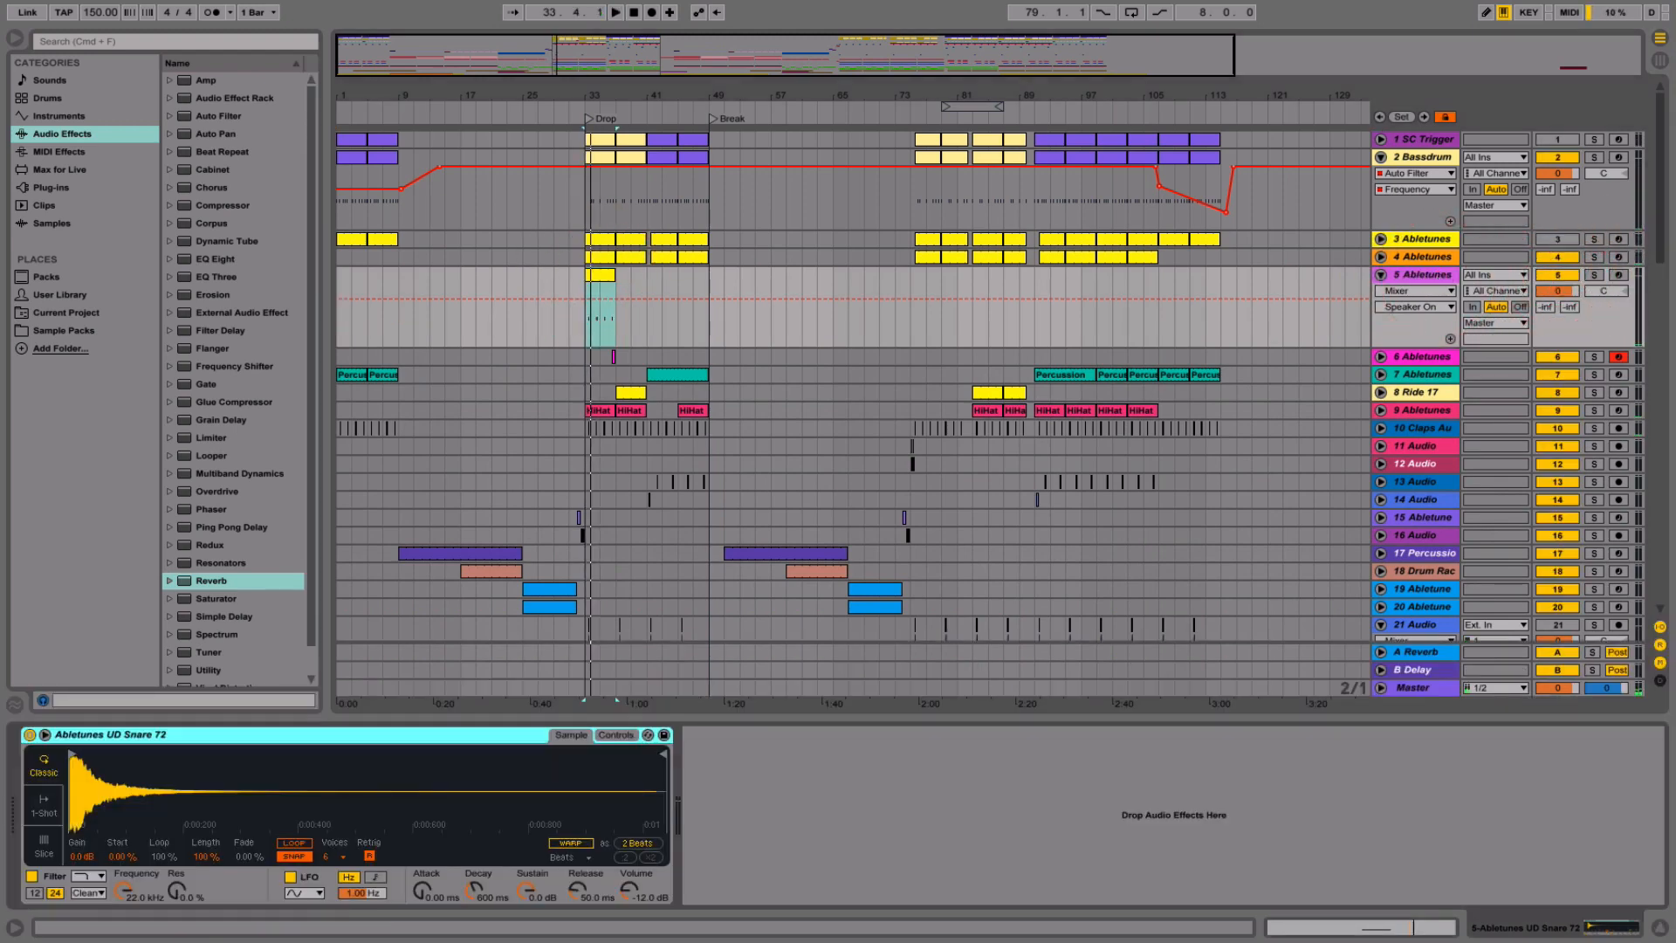
{"action": "double_click", "coordinate": [204, 581]}
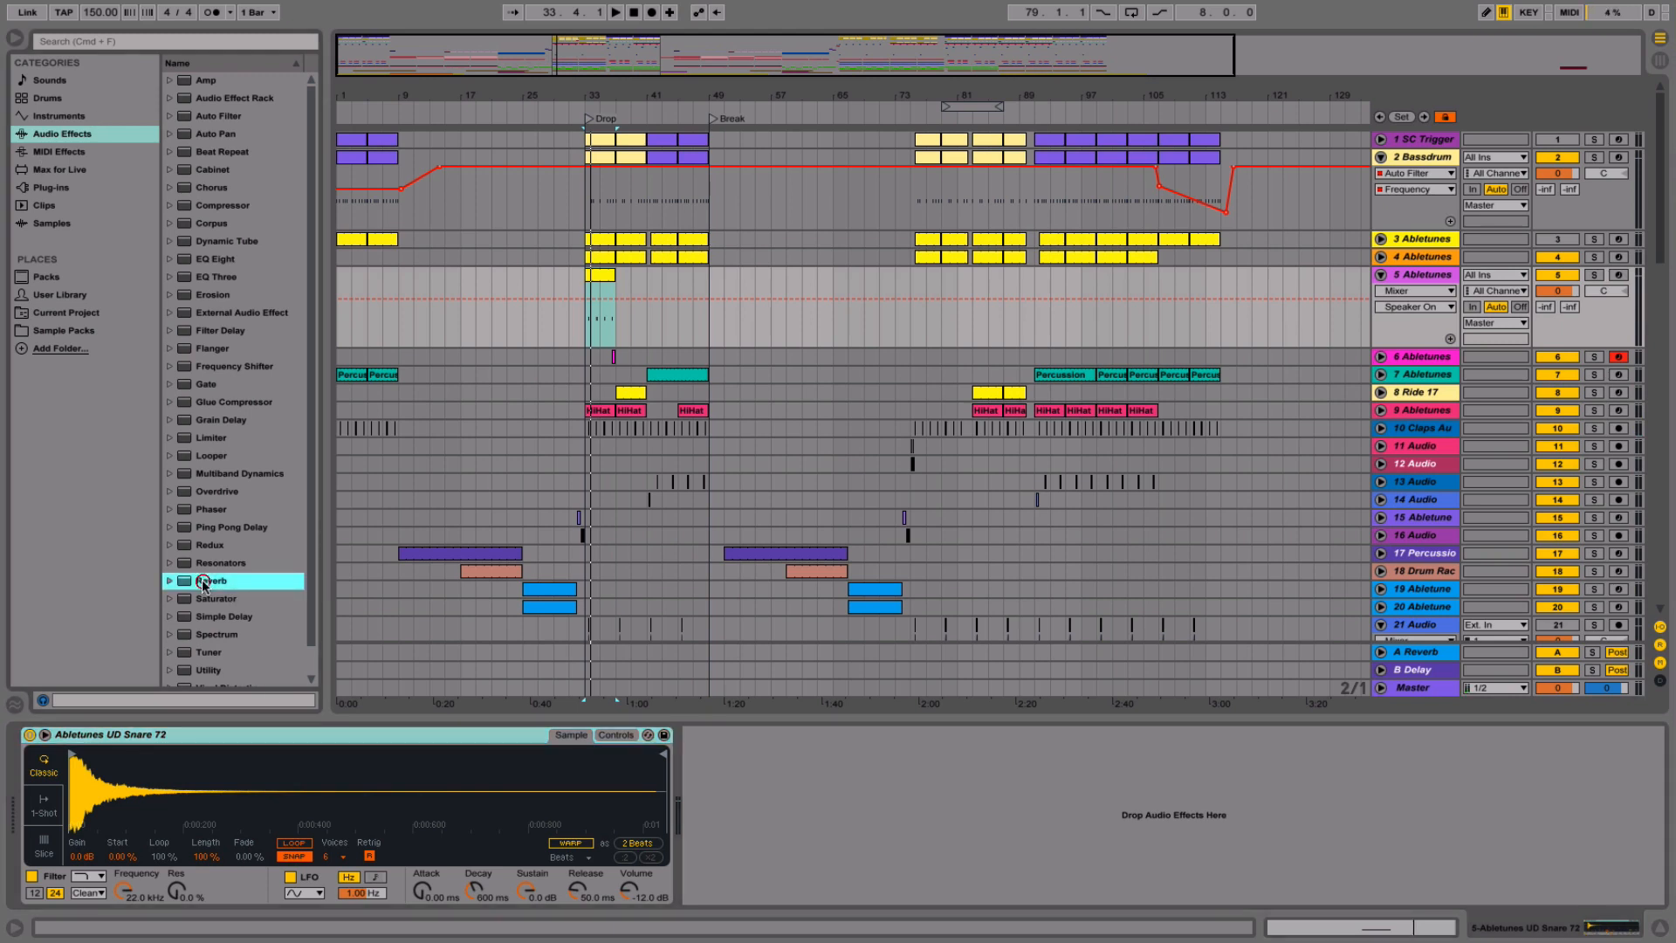
{"action": "left_click", "coordinate": [875, 778]}
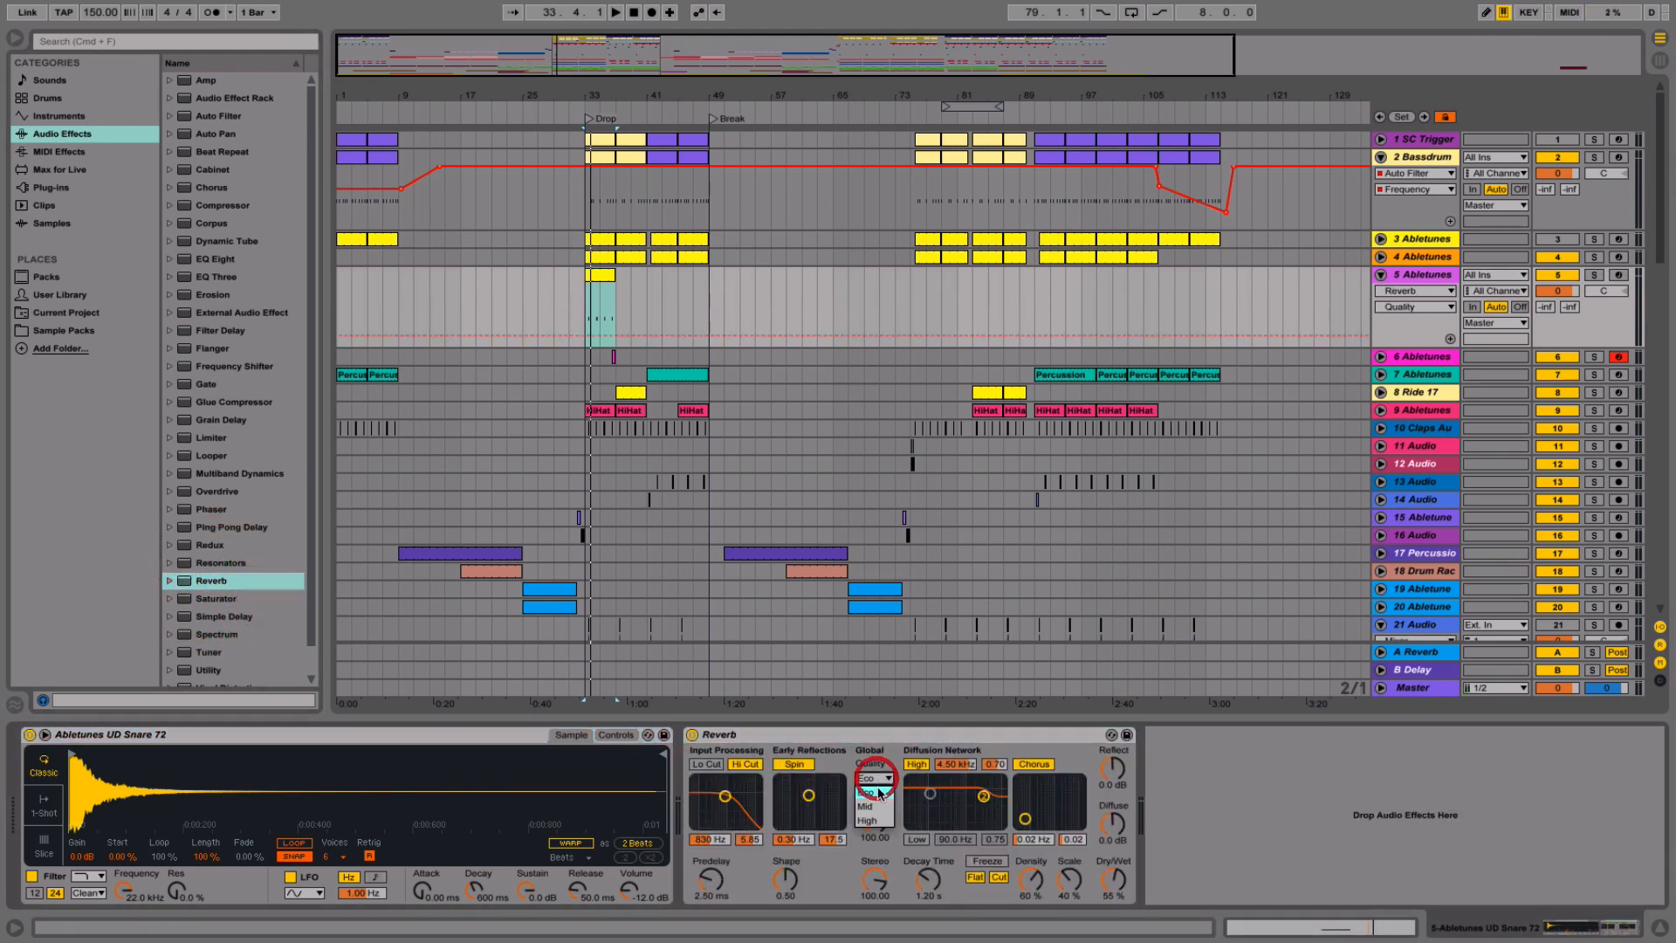
{"action": "left_click", "coordinate": [871, 802]}
{"action": "mouse_move", "coordinate": [876, 819]}
{"action": "left_mouse_down"}
{"action": "mouse_move", "coordinate": [876, 847]}
{"action": "mouse_move", "coordinate": [878, 820]}
{"action": "left_mouse_up"}
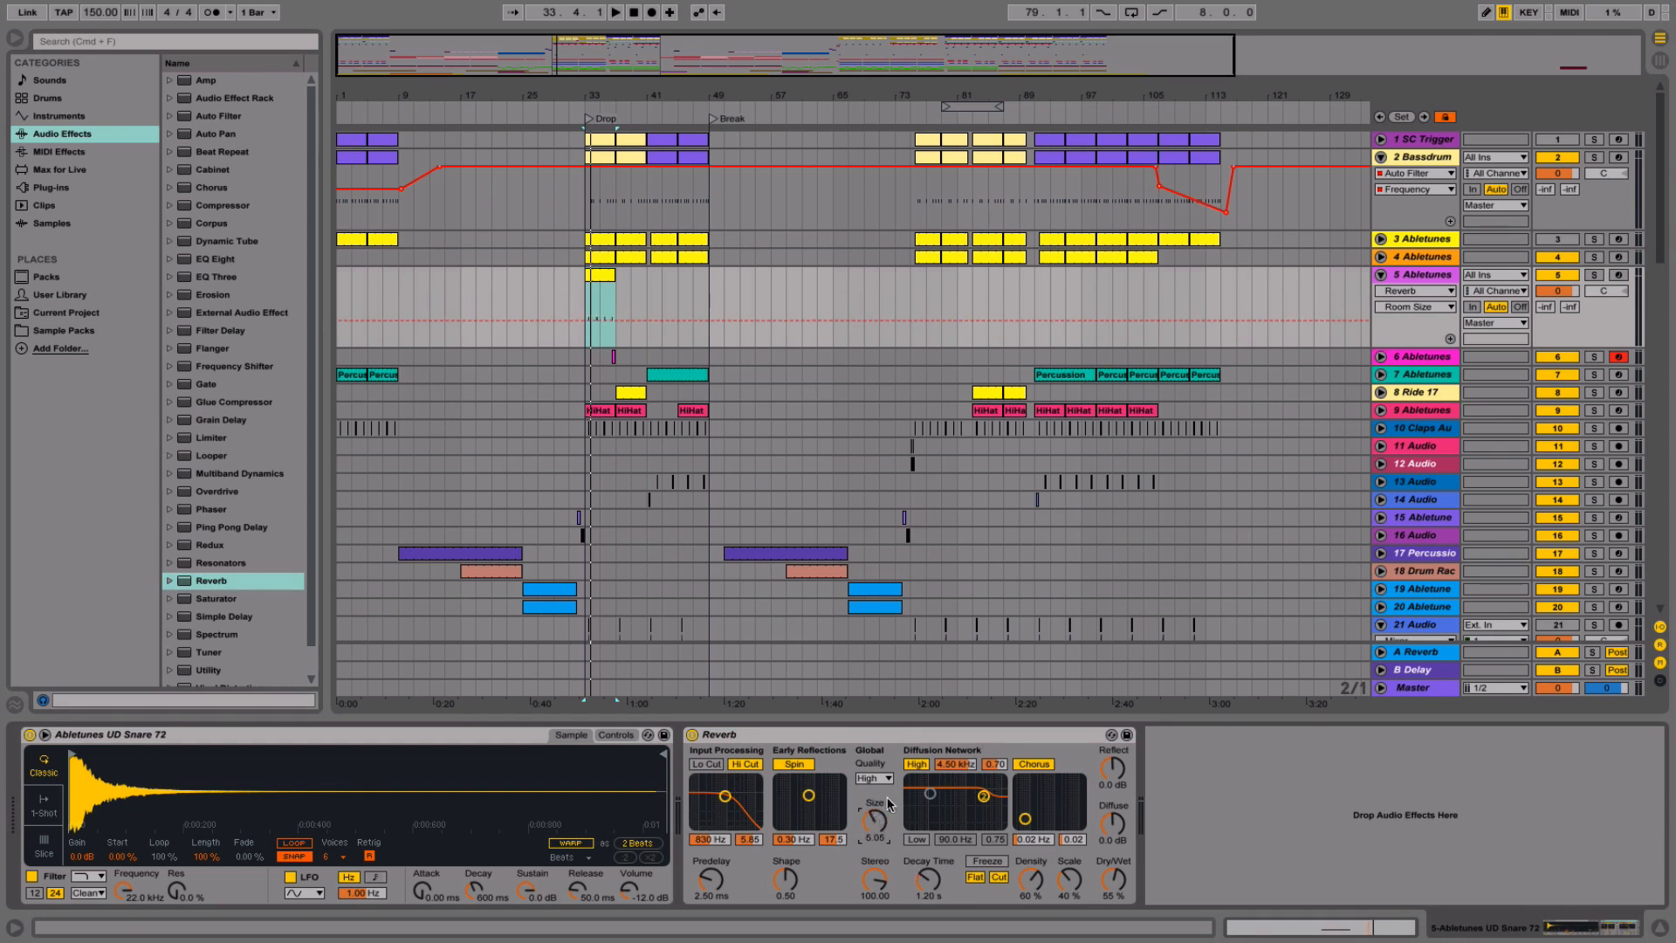
{"action": "left_click_drag", "start_coordinate": [931, 887], "coordinate": [931, 864]}
{"action": "left_click_drag", "start_coordinate": [1114, 882], "coordinate": [1114, 868]}
- Solo track 5 to hear the reverb, and enable its Lo Cut while disabling its Hi Cut
{"action": "left_click", "coordinate": [1594, 276]}
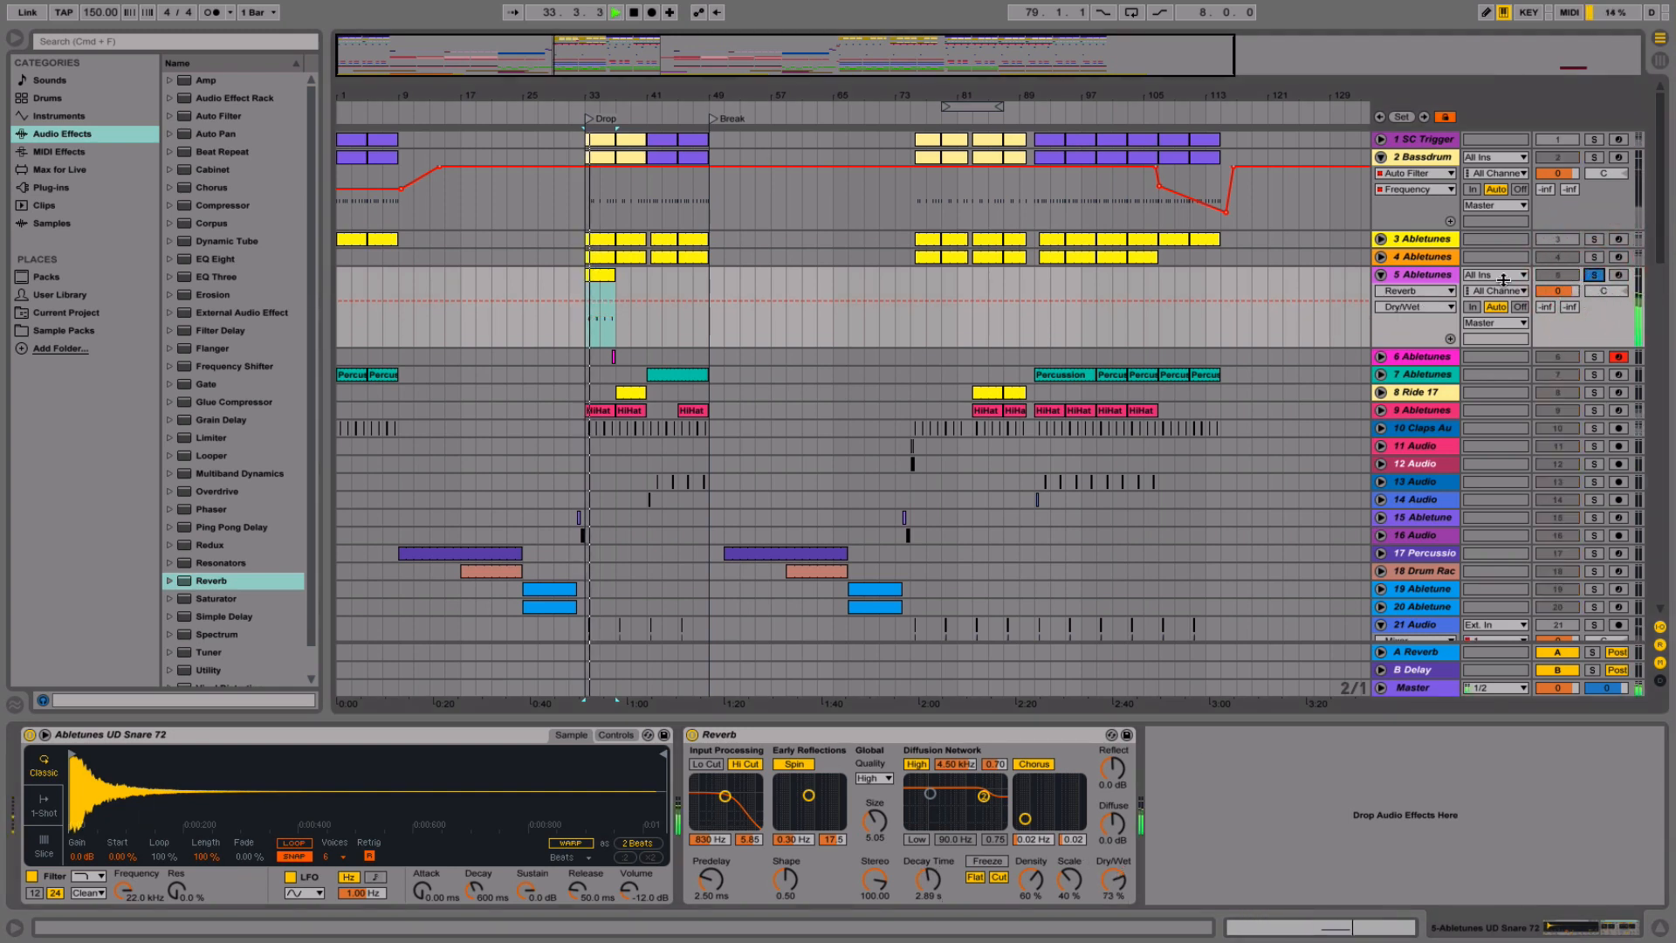
{"action": "left_click", "coordinate": [708, 765]}
{"action": "left_click", "coordinate": [749, 764]}
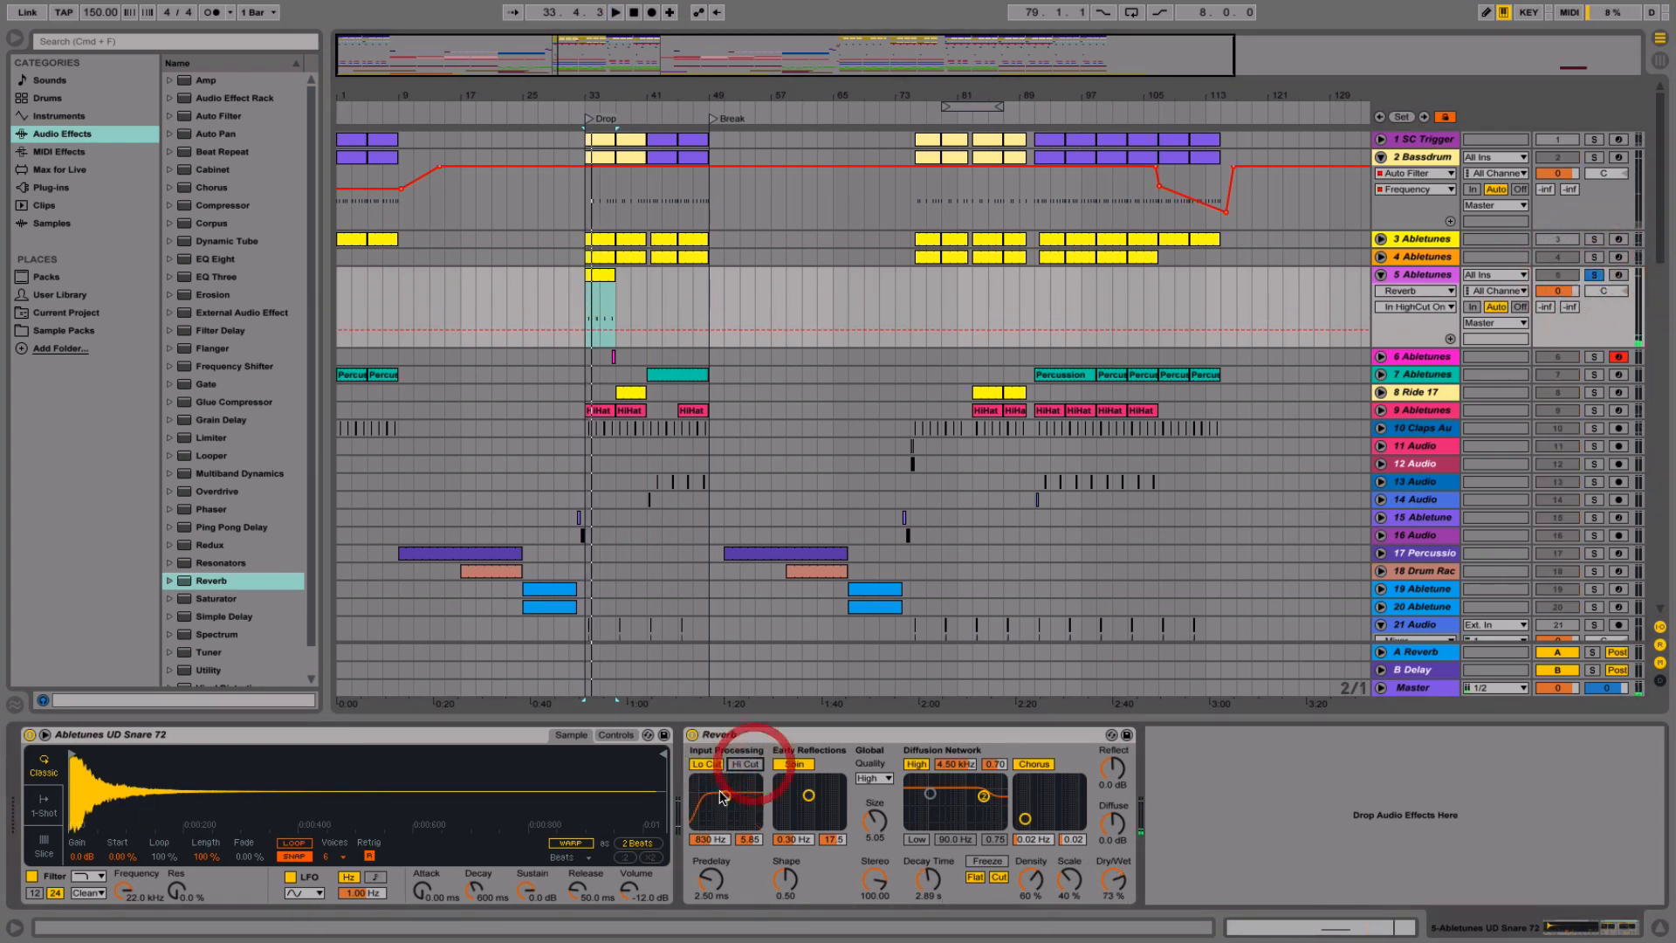
- Set the Reverb's input filter to 12.6 kHz, Size to 9.91 and Dry/Wet to 83 %, auditioning the snare between changes
{"action": "key", "text": "space"}
{"action": "mouse_move", "coordinate": [726, 796]}
{"action": "left_mouse_down"}
{"action": "mouse_move", "coordinate": [813, 805]}
{"action": "mouse_move", "coordinate": [745, 788]}
{"action": "left_mouse_up"}
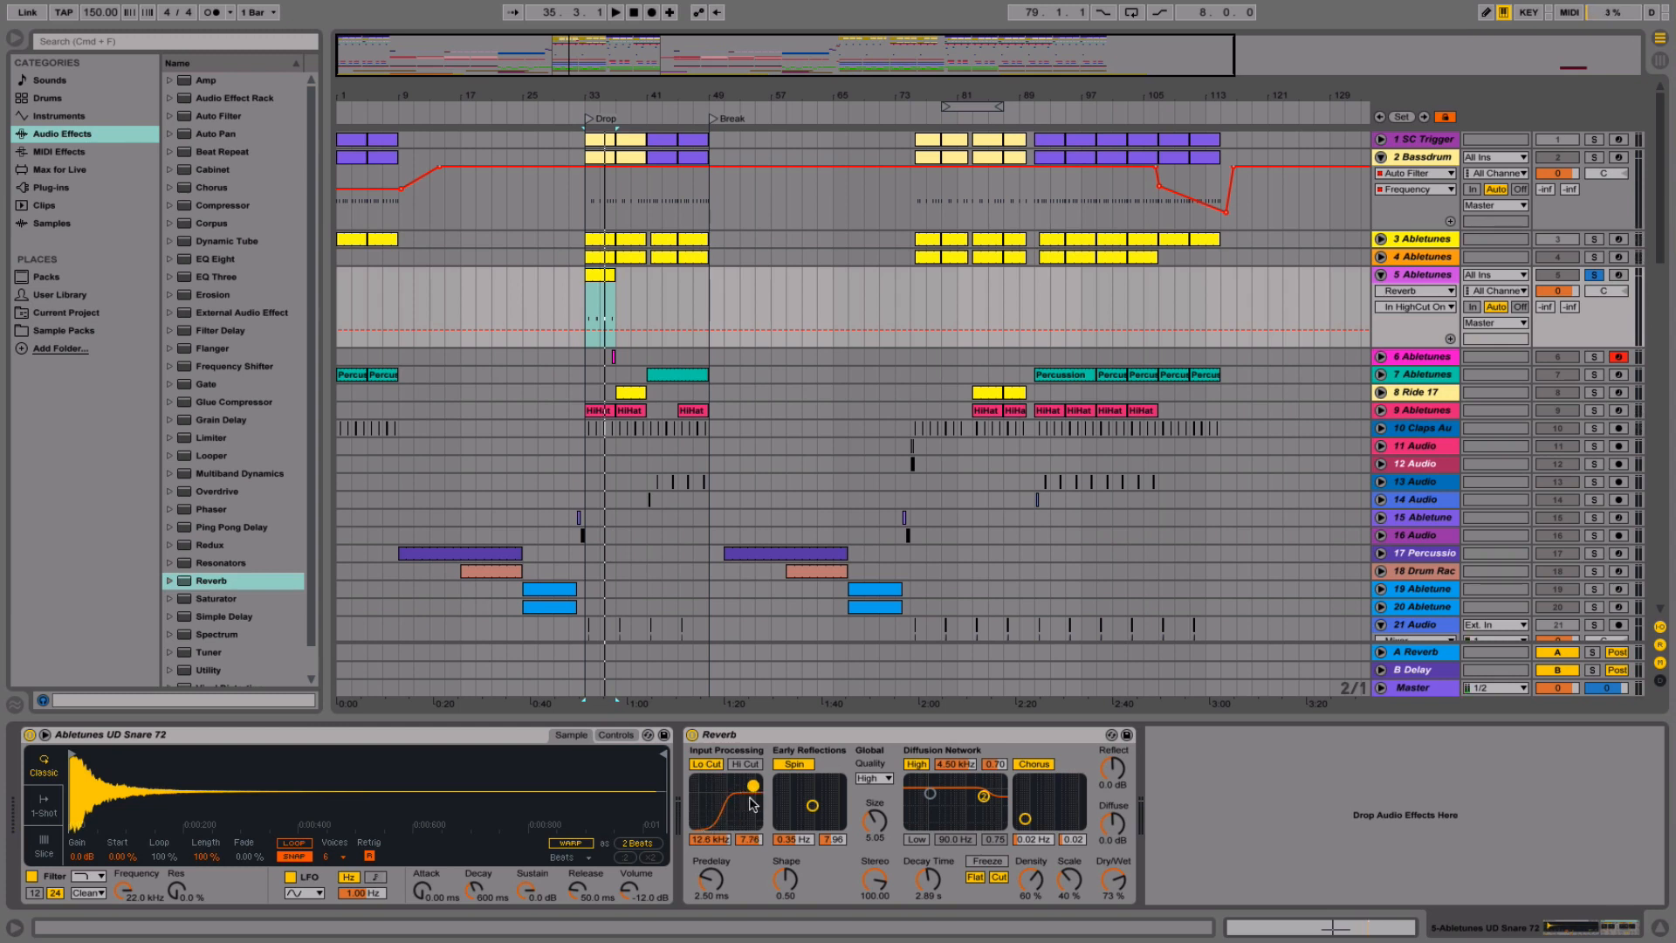
{"action": "mouse_move", "coordinate": [873, 825]}
{"action": "left_mouse_down"}
{"action": "mouse_move", "coordinate": [873, 801]}
{"action": "mouse_move", "coordinate": [873, 820]}
{"action": "left_mouse_up"}
{"action": "key", "text": "space"}
{"action": "left_click_drag", "start_coordinate": [1104, 877], "coordinate": [1104, 869]}
{"action": "key", "text": "space"}
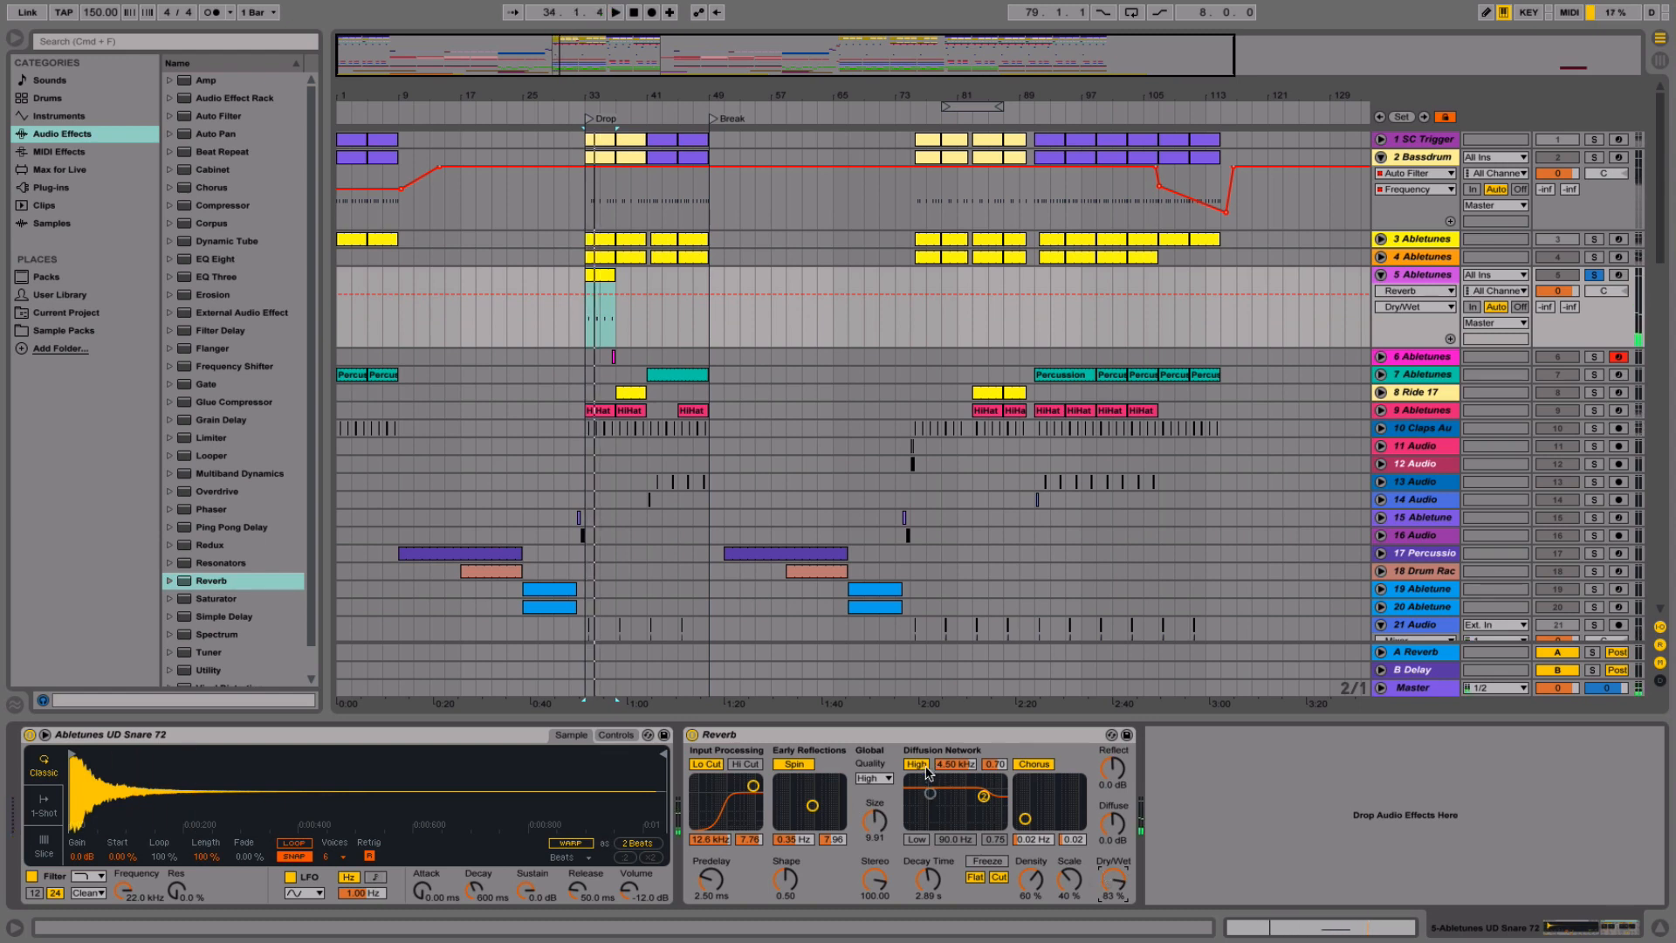
- Enable the Reverb's low shelf at 77.2 Hz, 0.20, set the high shelf to 5.02 kHz, 1.00, raise Size to 31.74 and play the result
{"action": "left_click", "coordinate": [915, 839]}
{"action": "left_click_drag", "start_coordinate": [931, 793], "coordinate": [928, 824]}
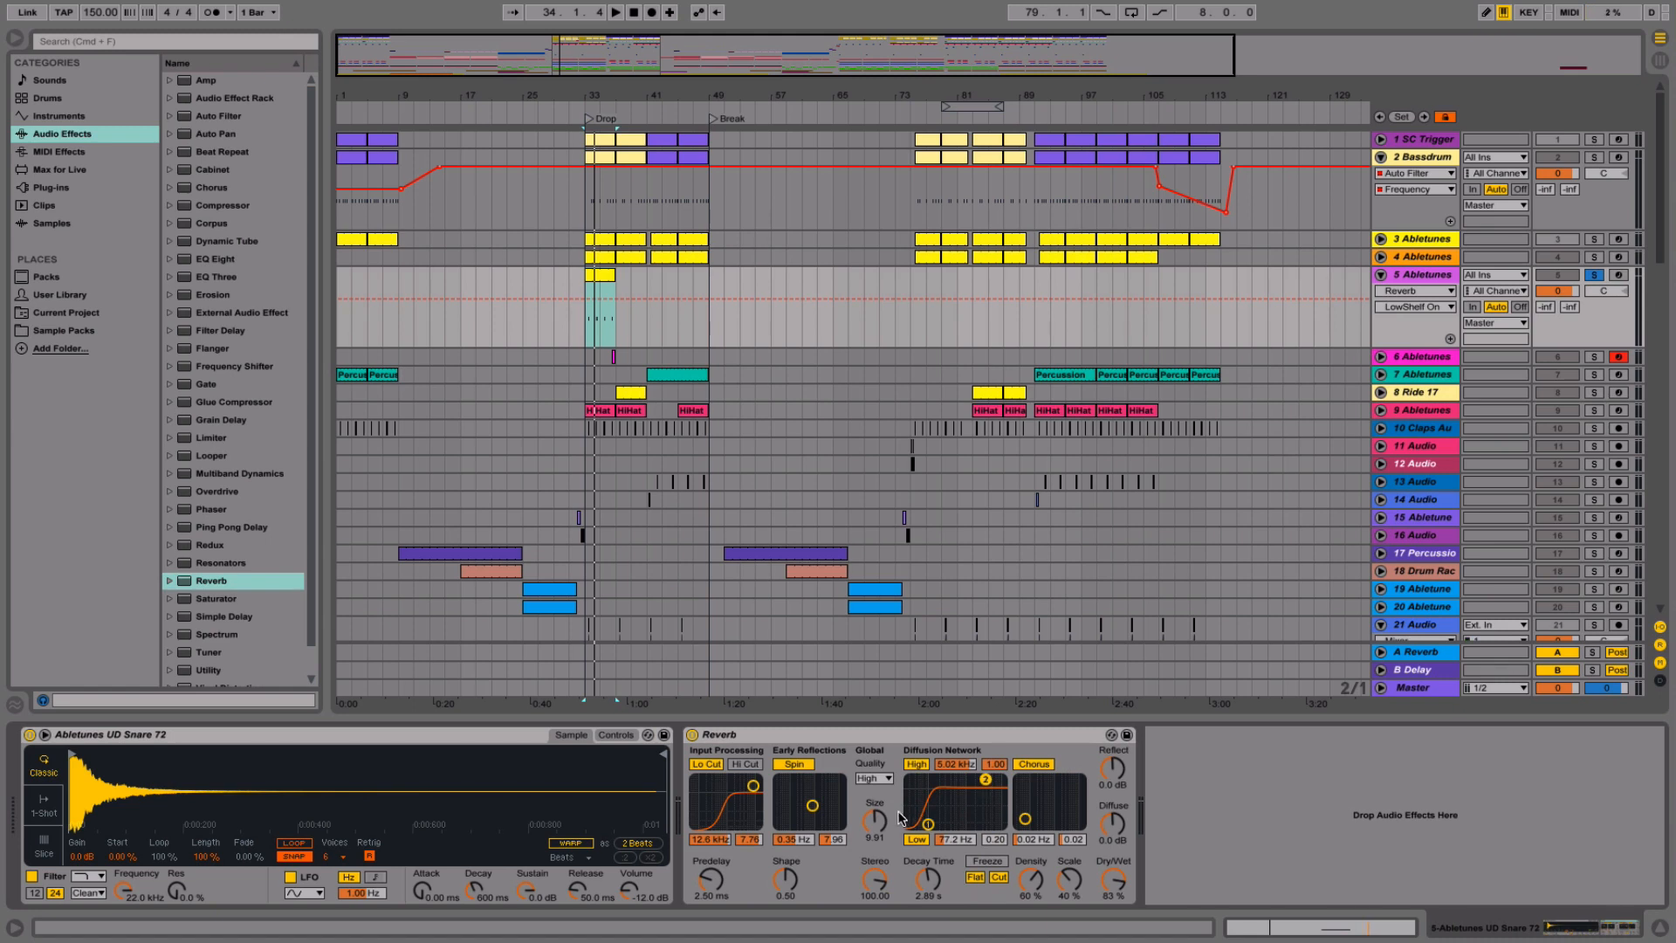
{"action": "left_click_drag", "start_coordinate": [872, 821], "coordinate": [803, 821]}
{"action": "key", "text": "space"}
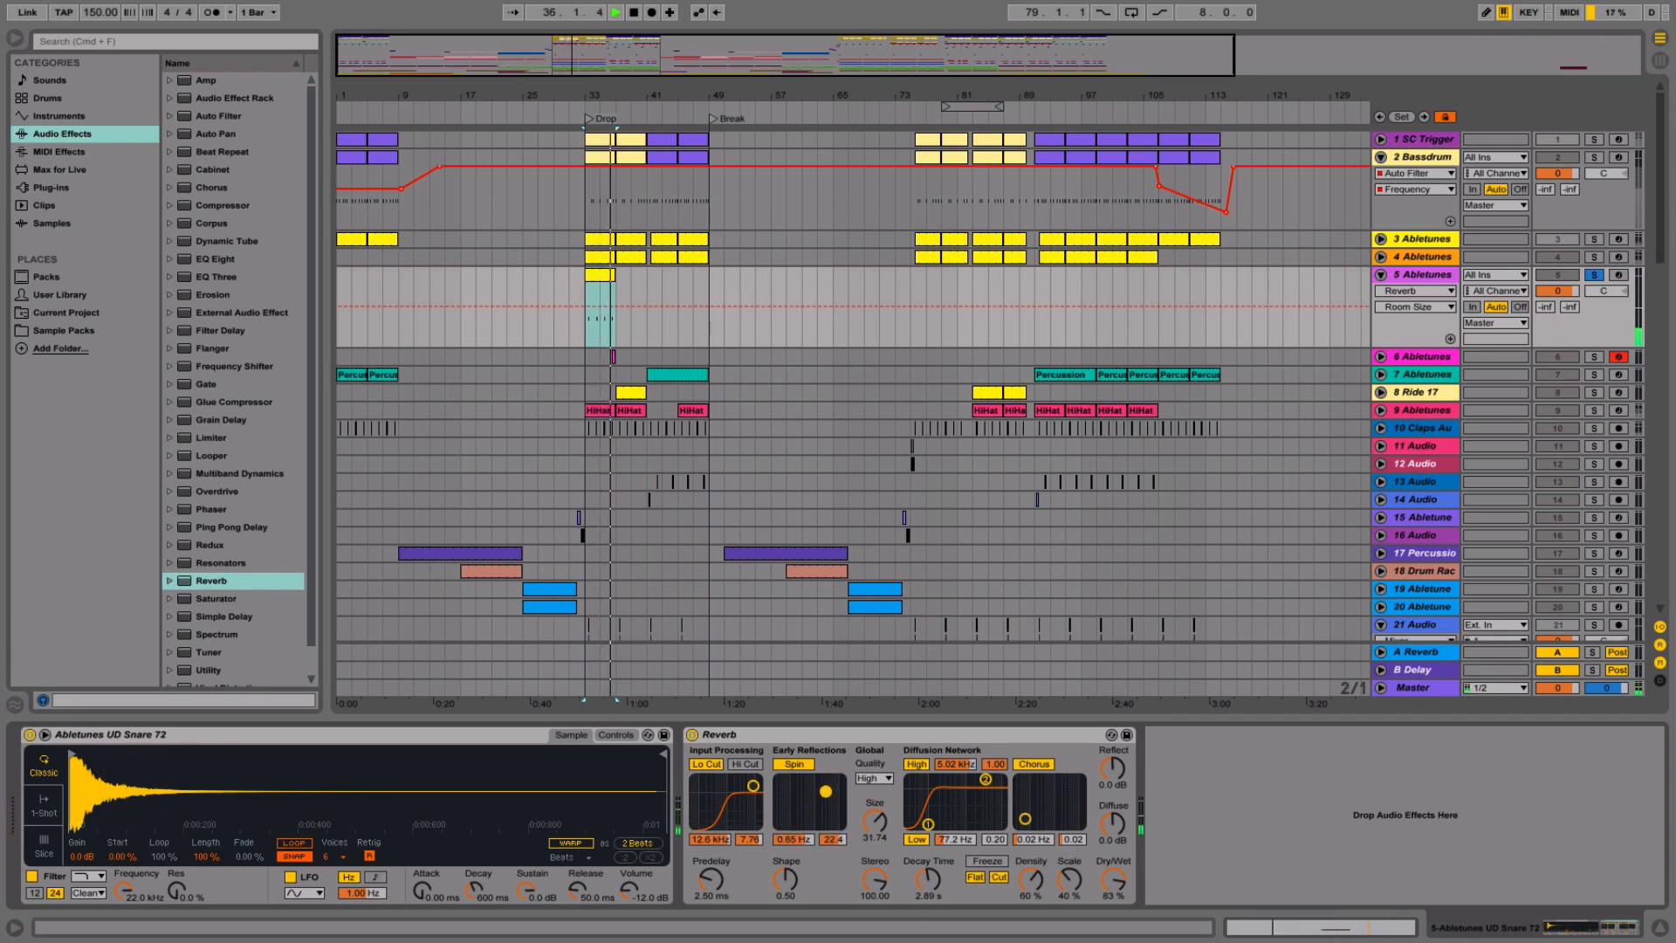
- Set the Reverb's Chorus to 1.75 Hz and 0.79 and its Diffuse level to 1.4 dB while auditioning the snare
{"action": "left_click_drag", "start_coordinate": [1065, 806], "coordinate": [1066, 791]}
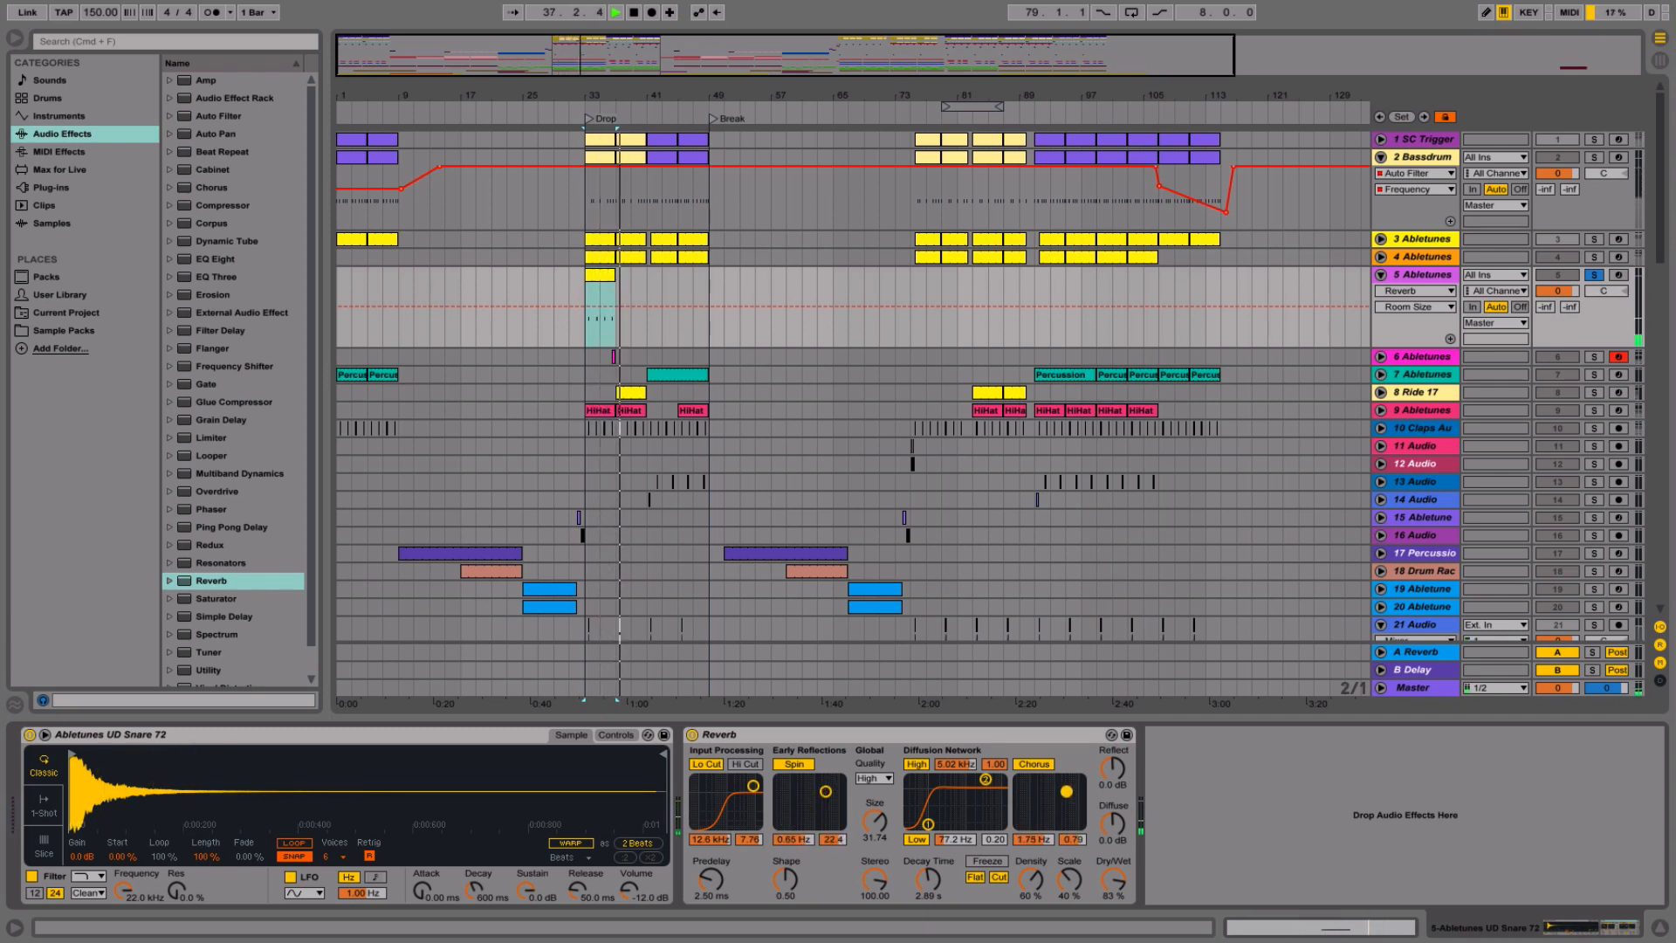
{"action": "key", "text": "space"}
{"action": "key", "text": "space"}
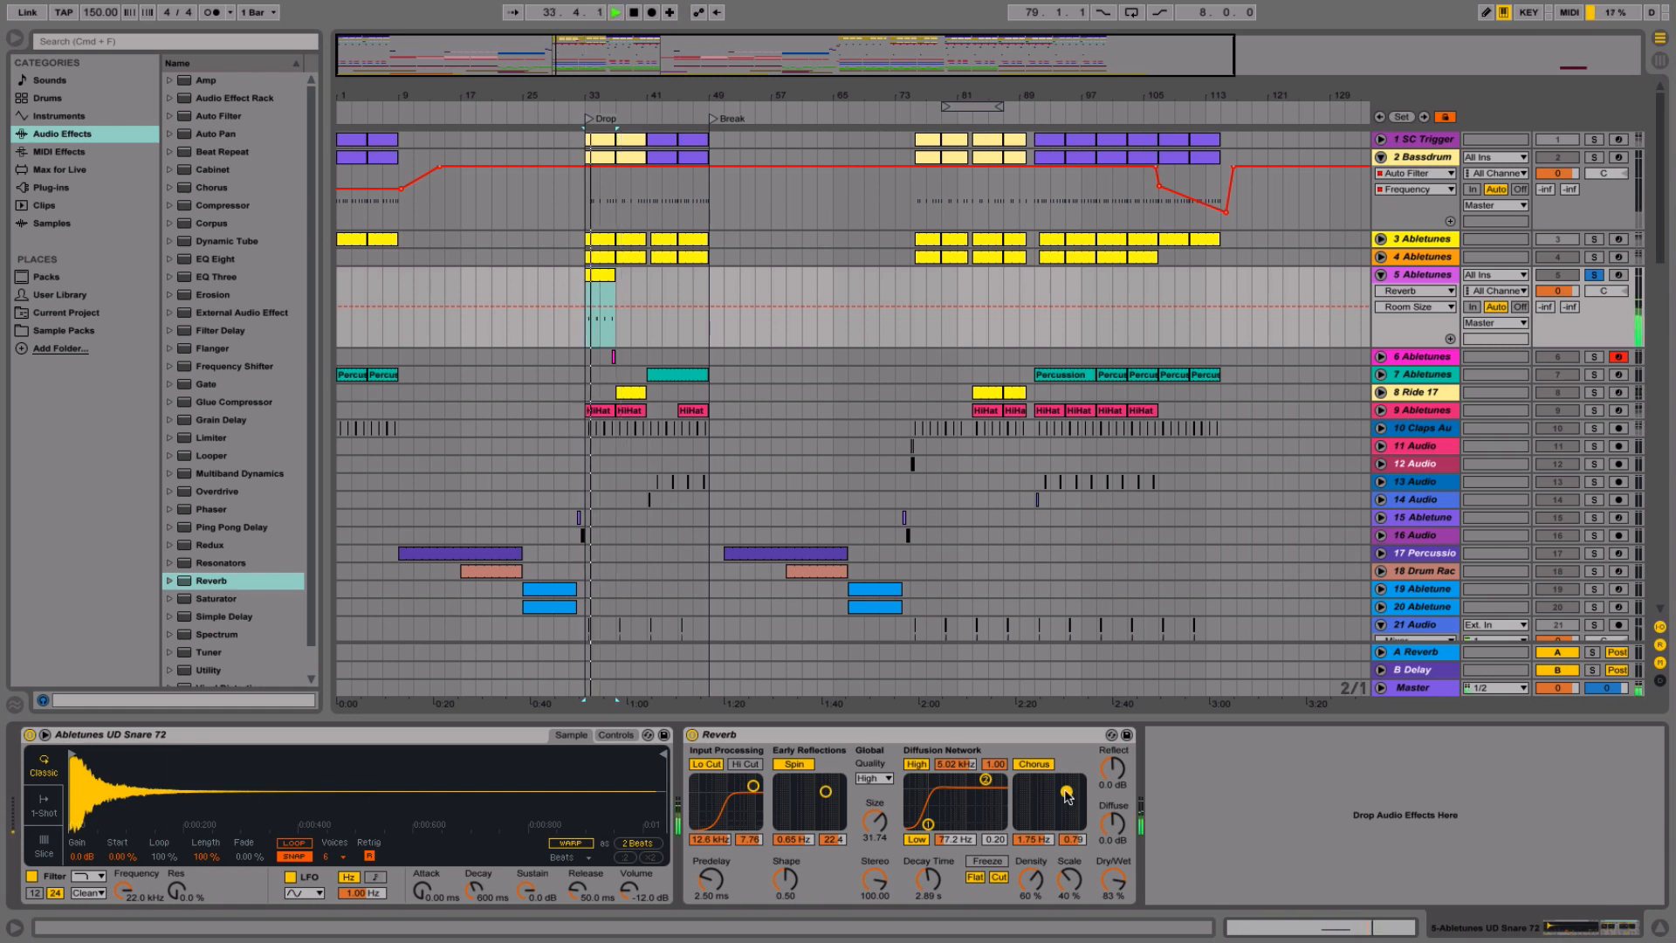
{"action": "left_click_drag", "start_coordinate": [1100, 821], "coordinate": [1107, 825]}
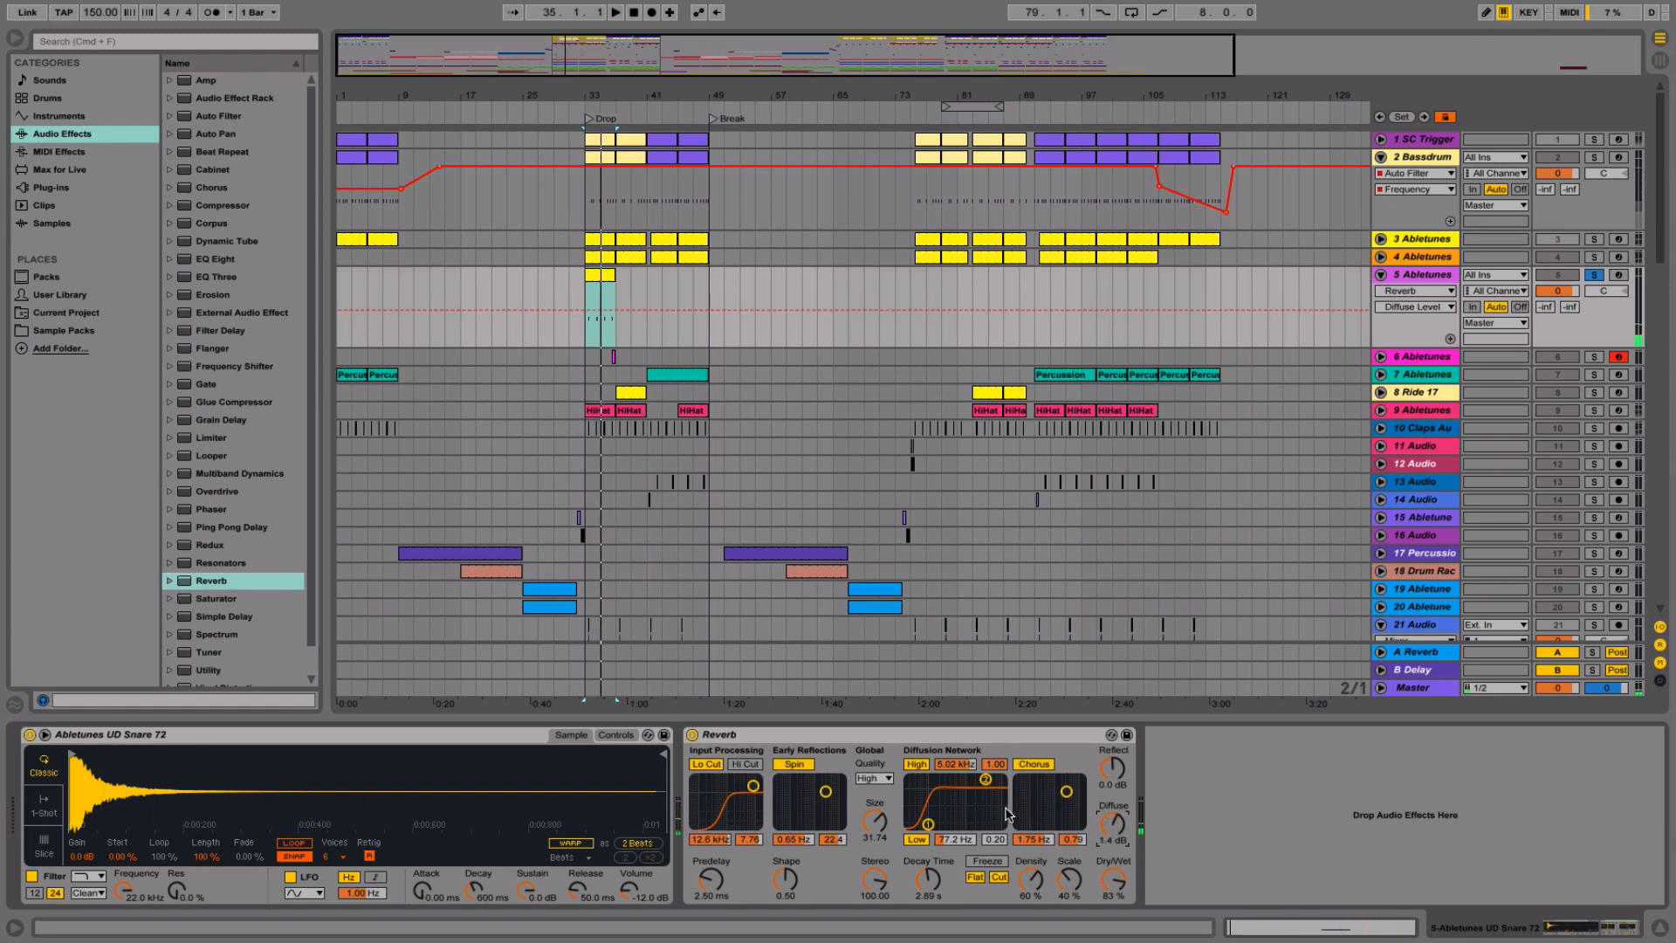
- Set the Reverb's input filter to 10.5 kHz, 8.11 and its Decay Time to 2.41 s during playback
{"action": "key", "text": "space"}
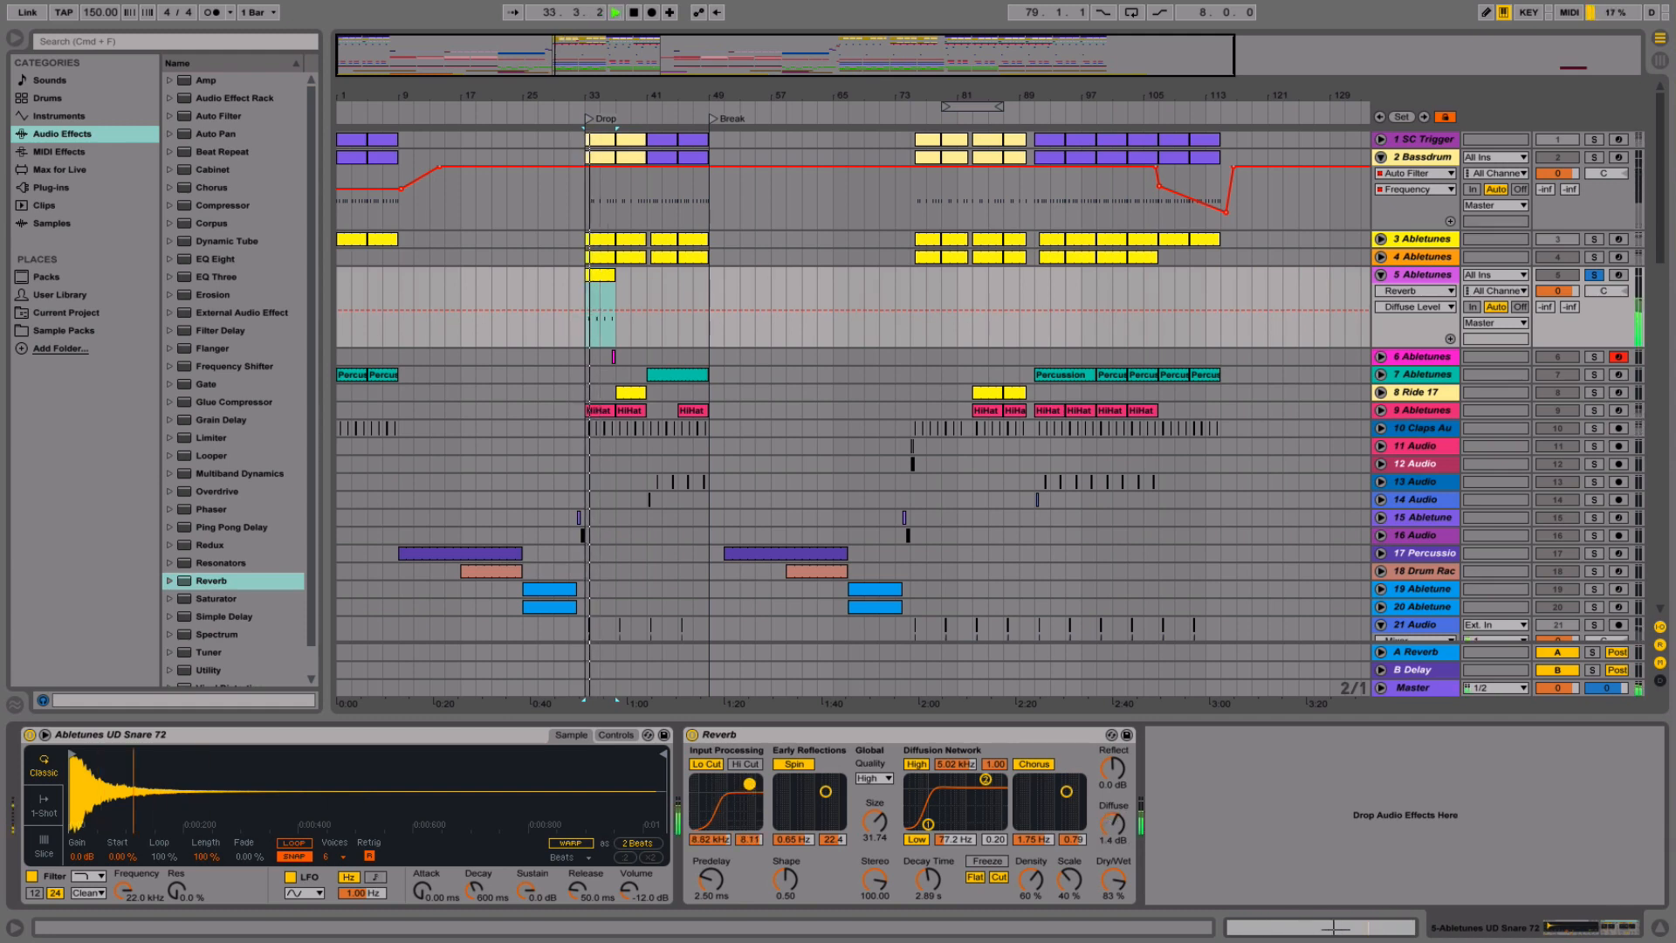
{"action": "left_click_drag", "start_coordinate": [929, 876], "coordinate": [931, 880]}
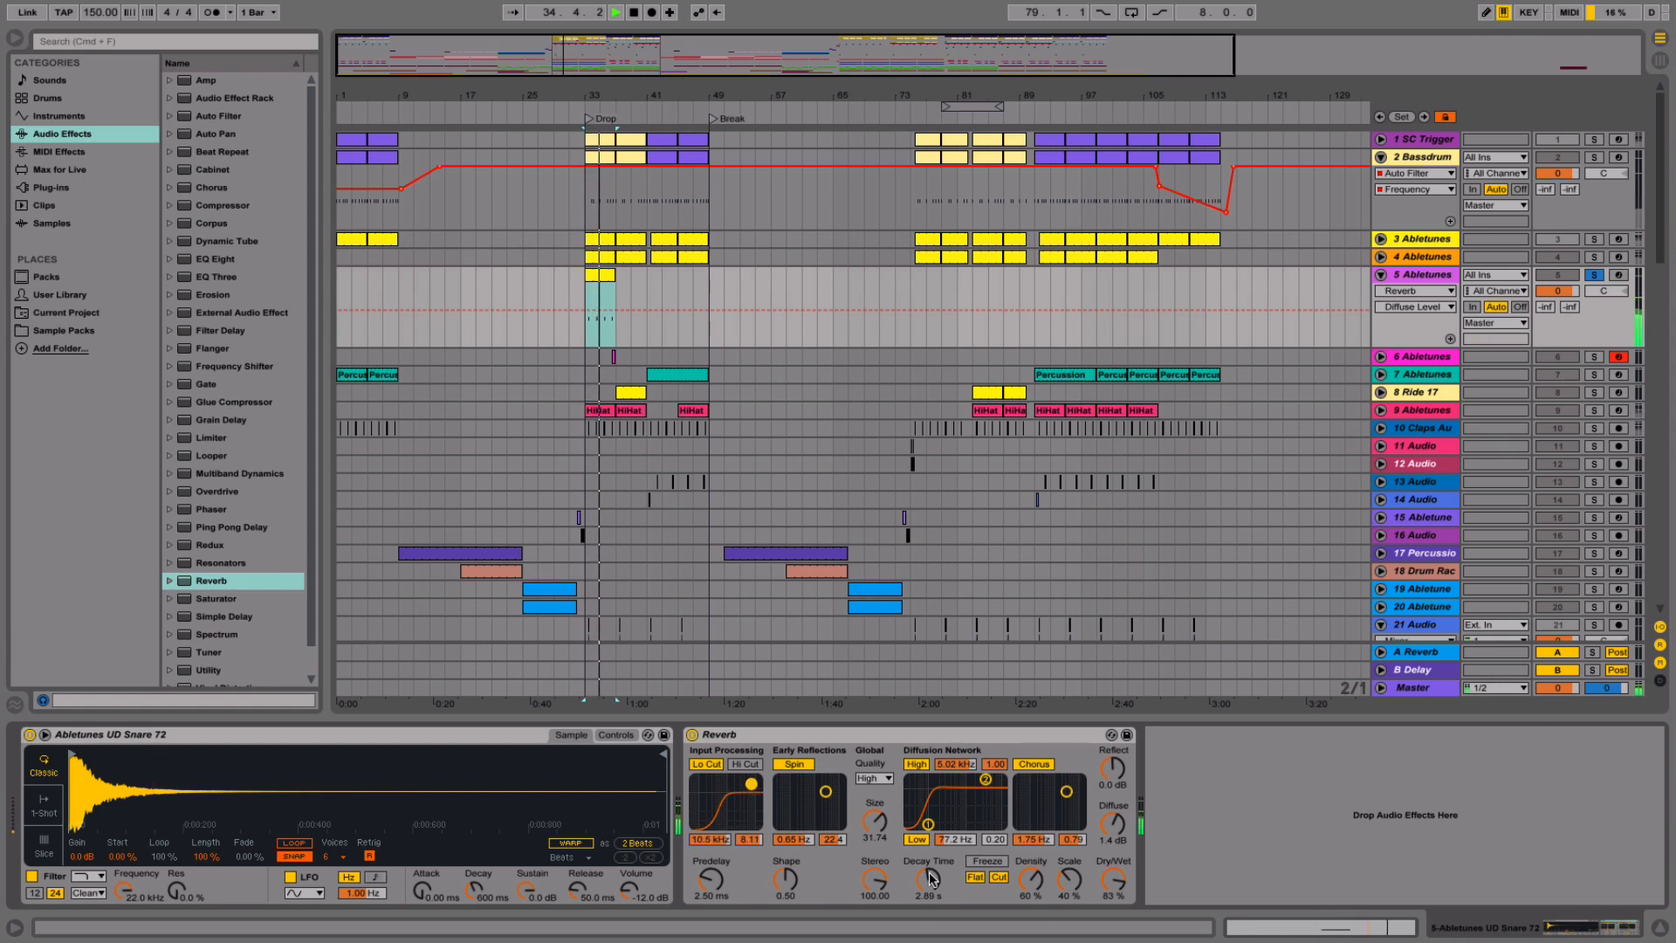
{"action": "key", "text": "space"}
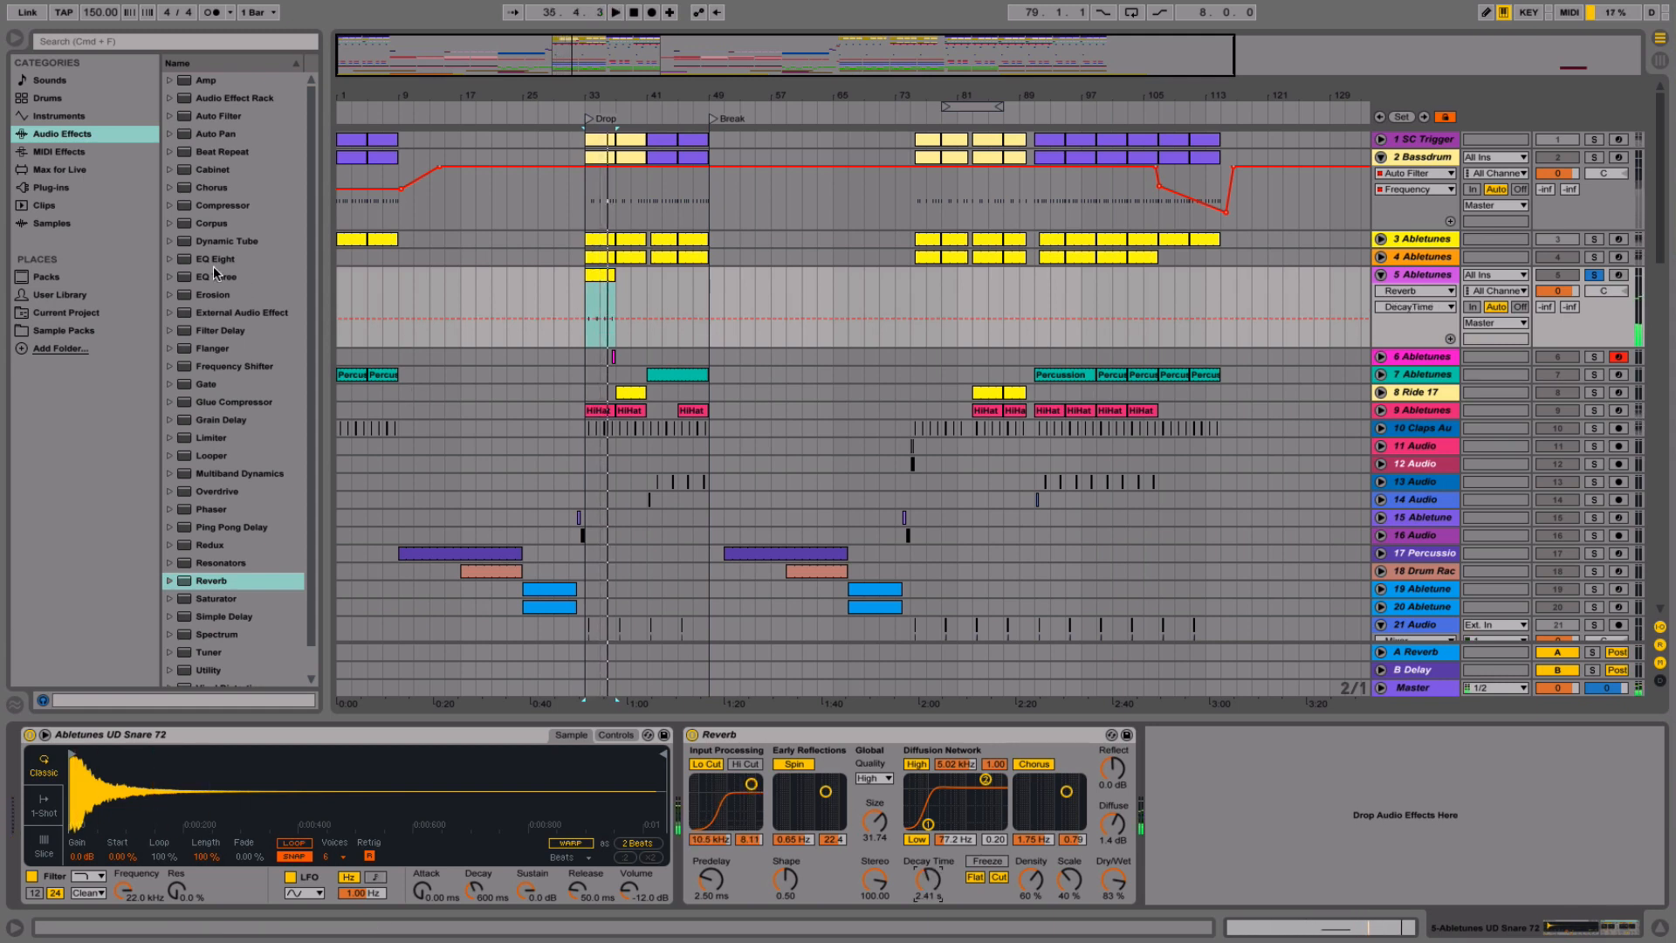
- Add an EQ Eight after the Reverb, boost band 3 by 3.84 dB at 14.5 kHz with Q about 1.4, and audition it
{"action": "left_click", "coordinate": [203, 259]}
{"action": "left_click_drag", "start_coordinate": [1012, 653], "coordinate": [1352, 811]}
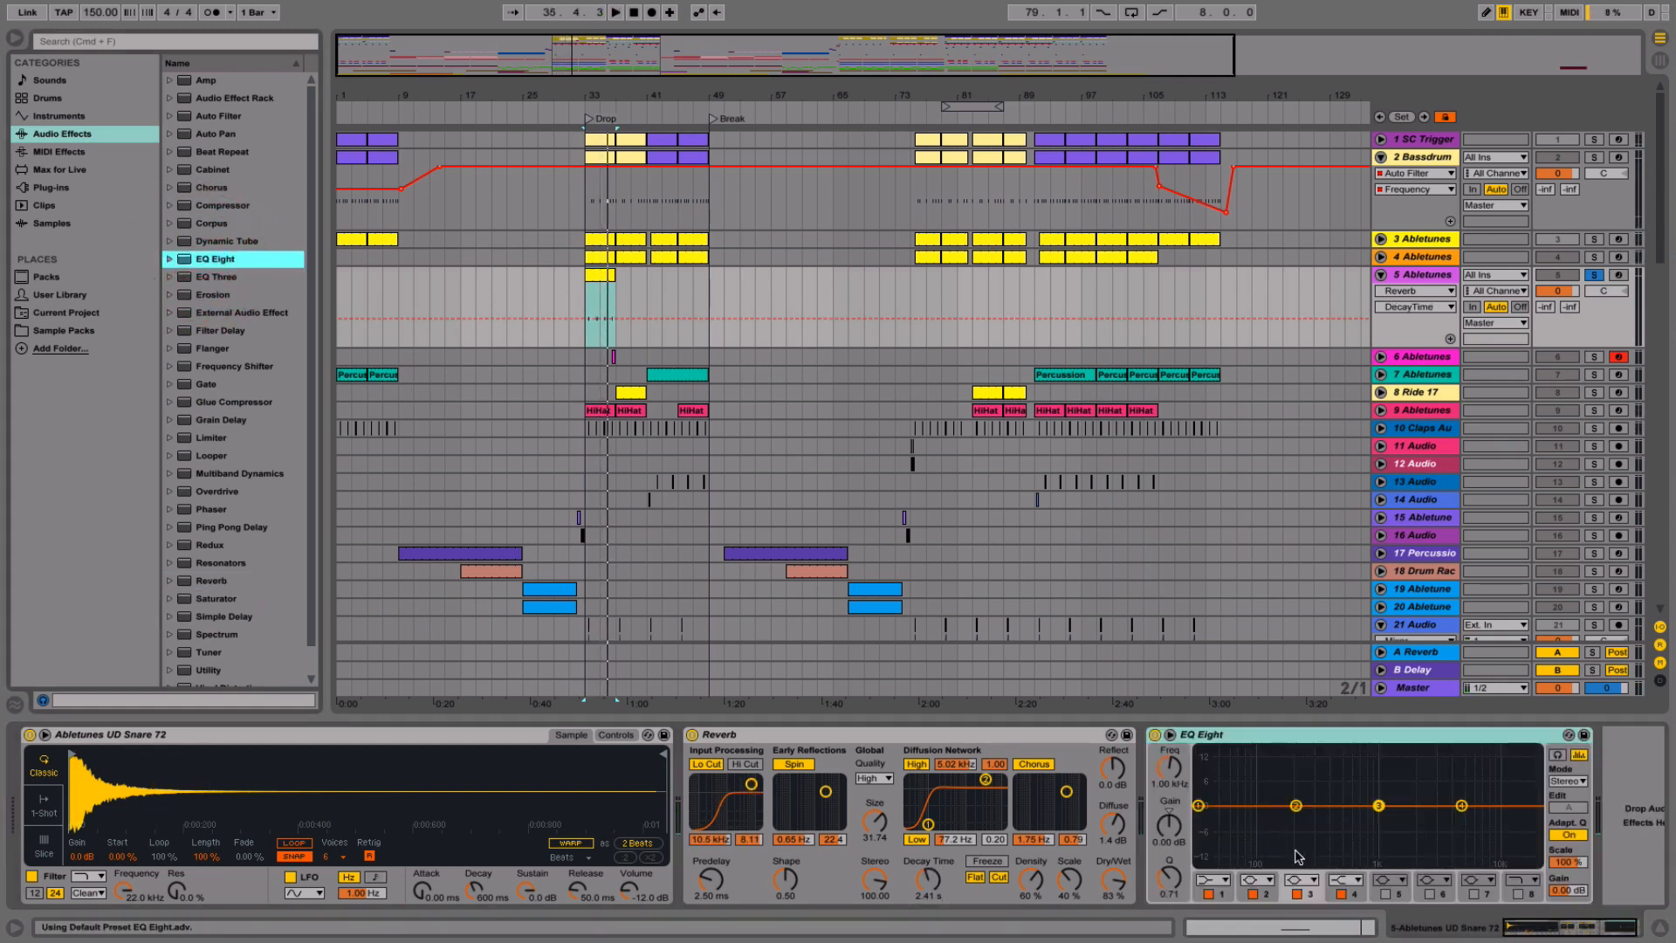
{"action": "key", "text": "space"}
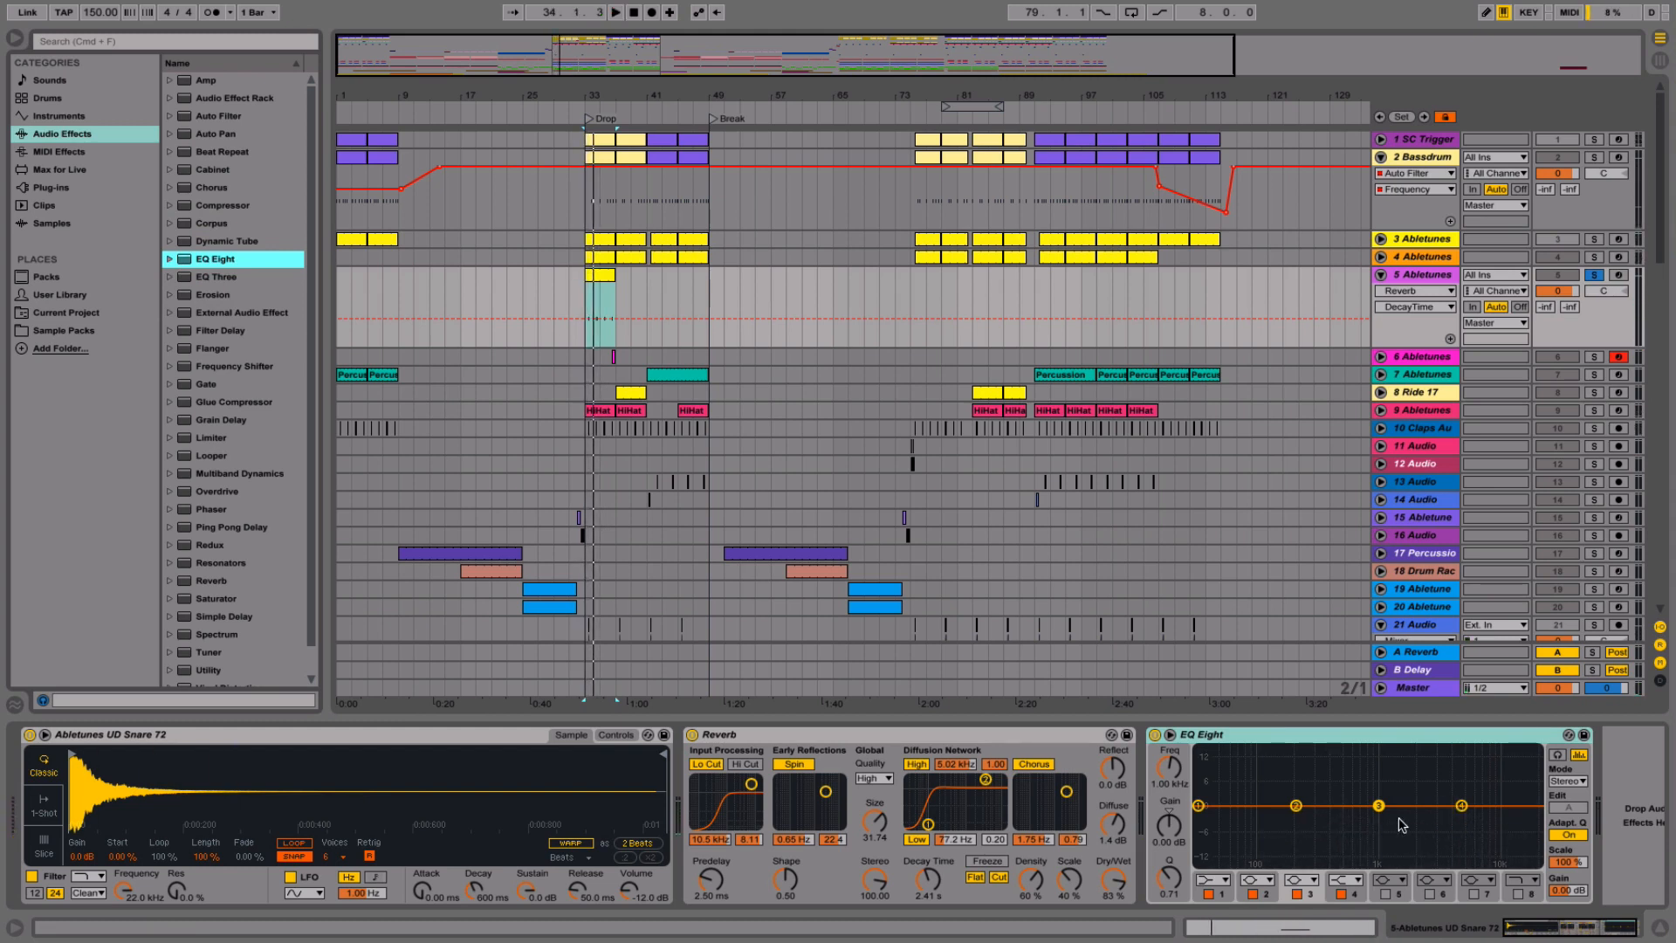
{"action": "left_click_drag", "start_coordinate": [1379, 806], "coordinate": [1506, 797]}
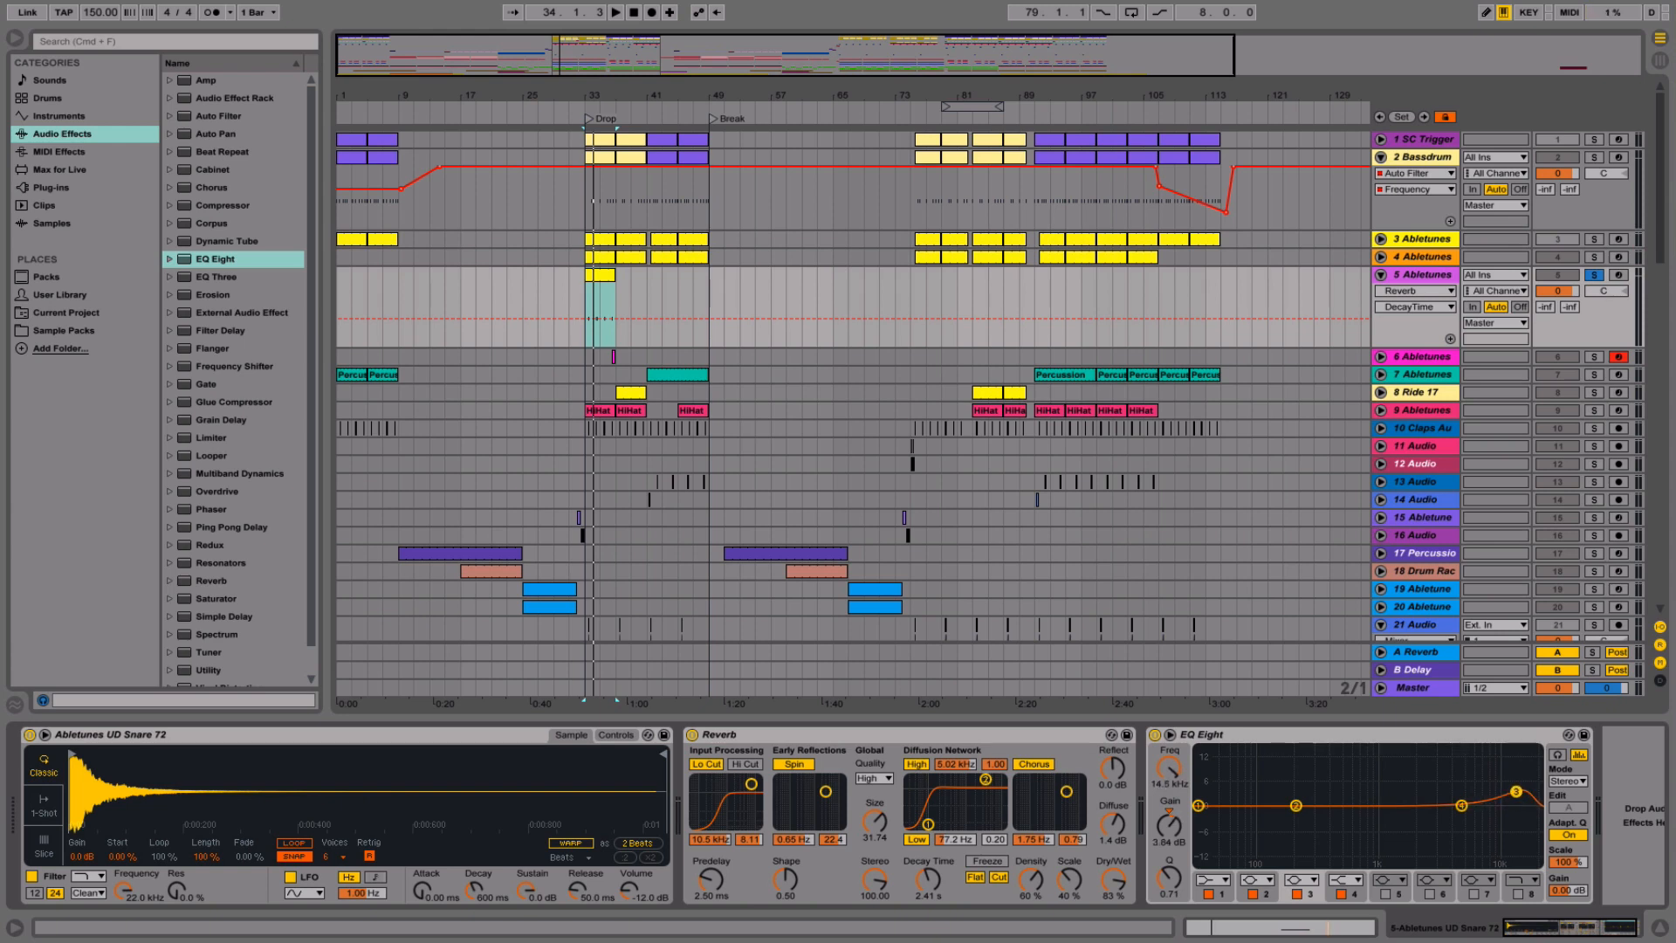
{"action": "left_click_drag", "start_coordinate": [1172, 886], "coordinate": [1172, 860]}
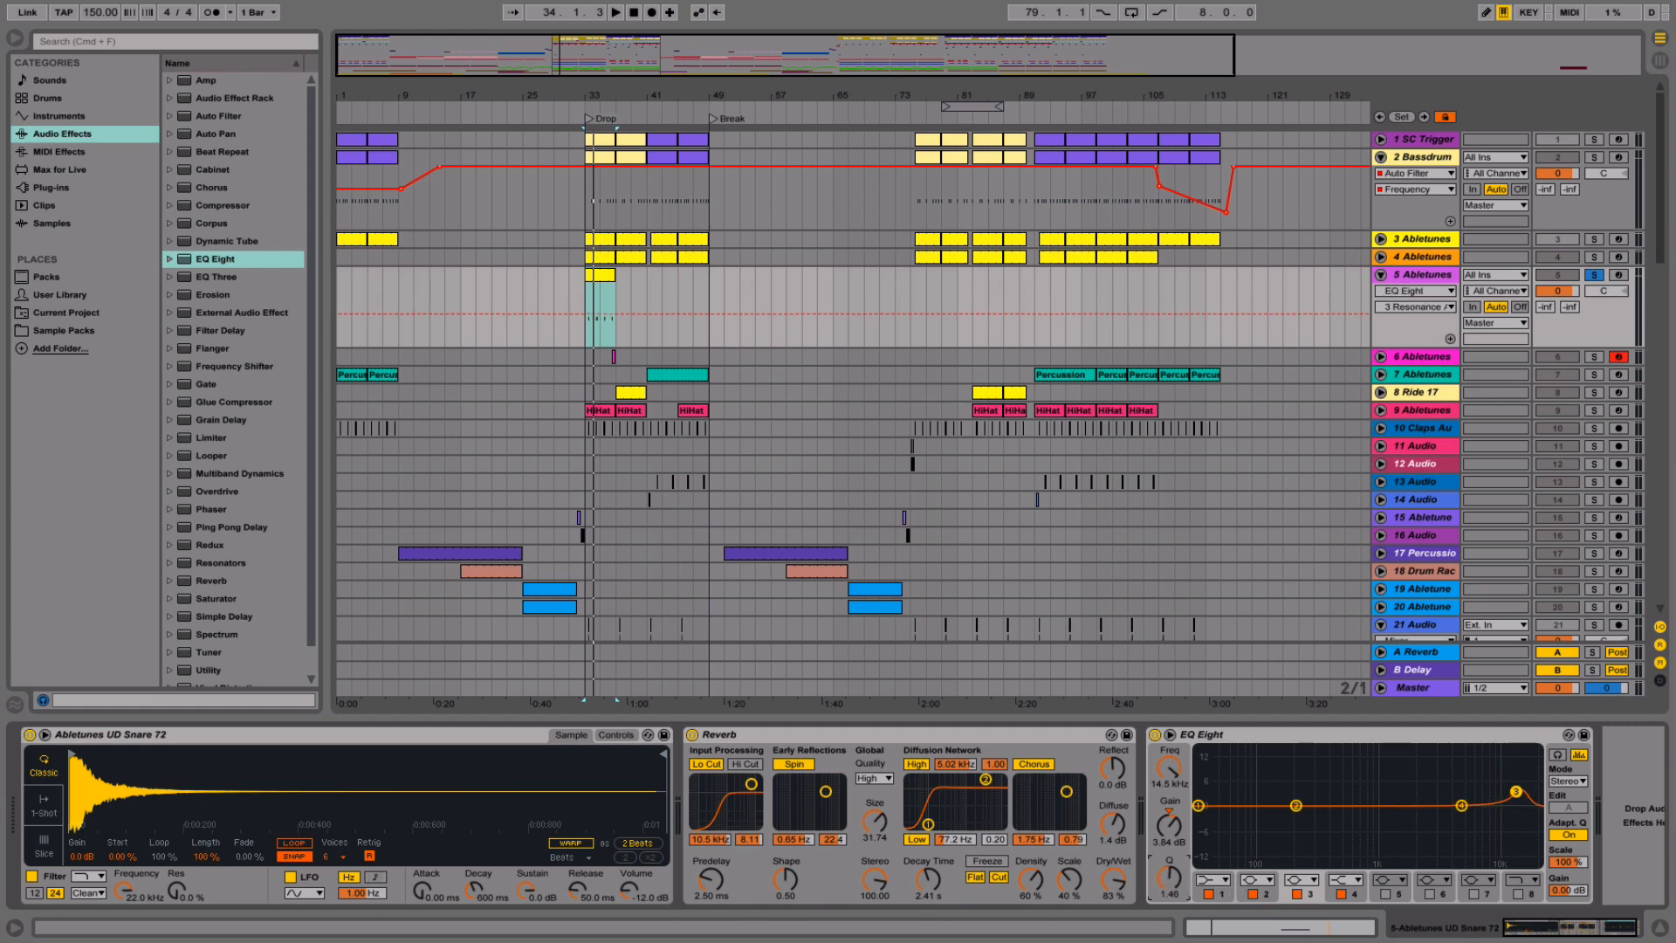
{"action": "key", "text": "space"}
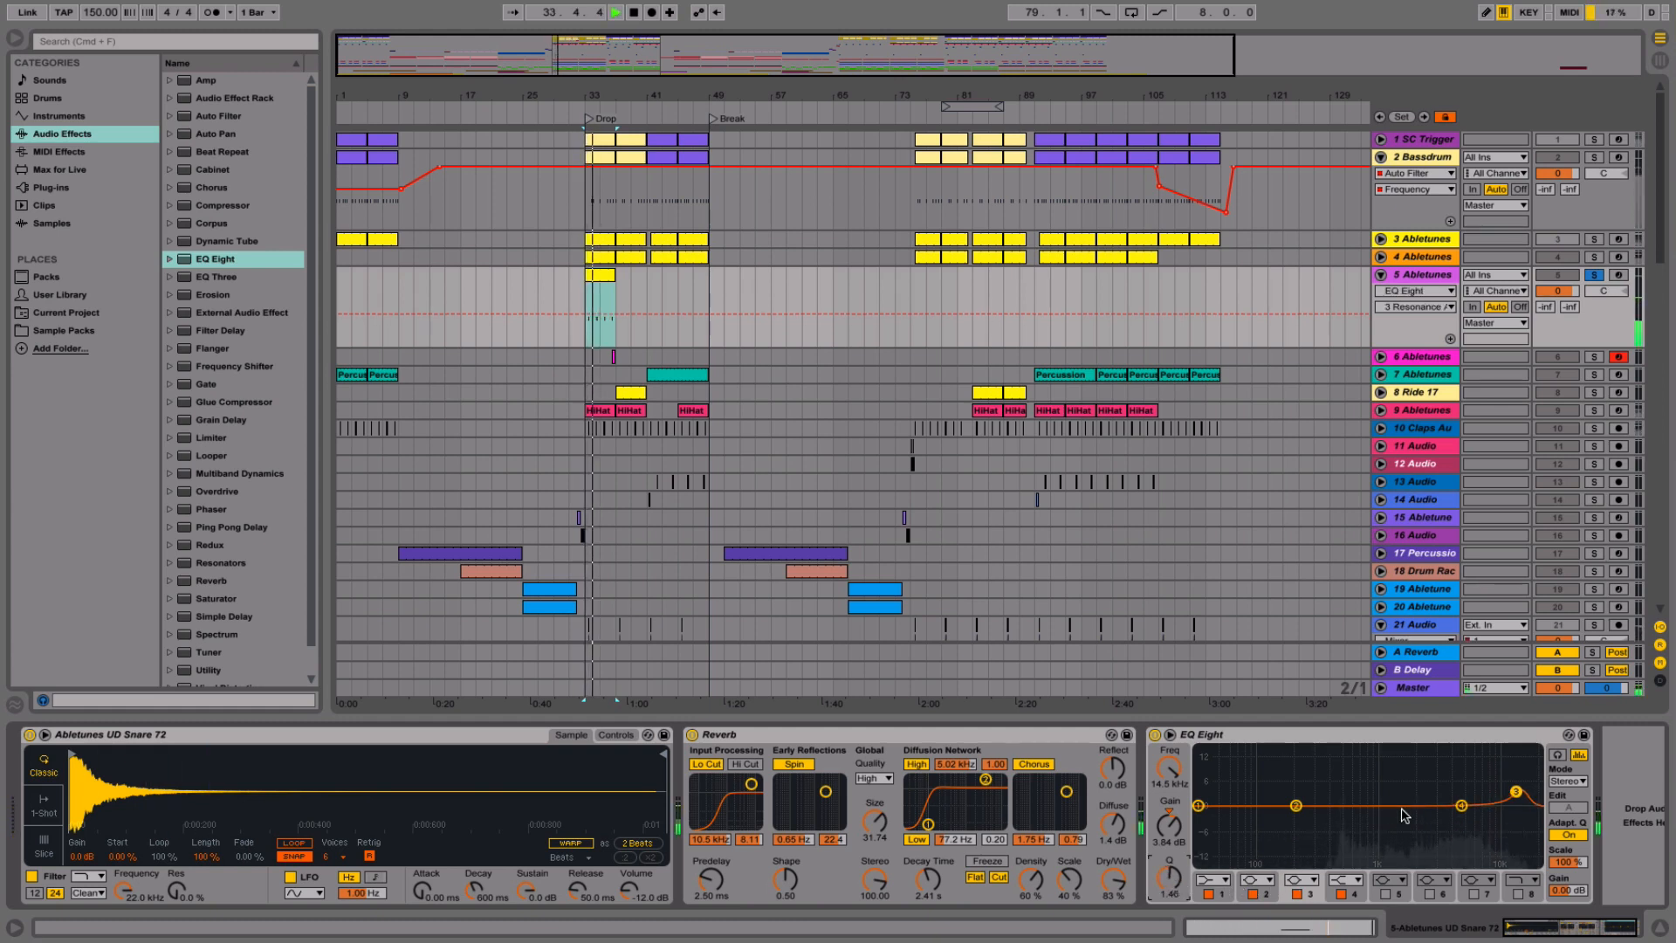
- Unsolo snare track 5 and play from the drop to check the snare against the other tracks
{"action": "key", "text": "space"}
{"action": "left_click", "coordinate": [1595, 275]}
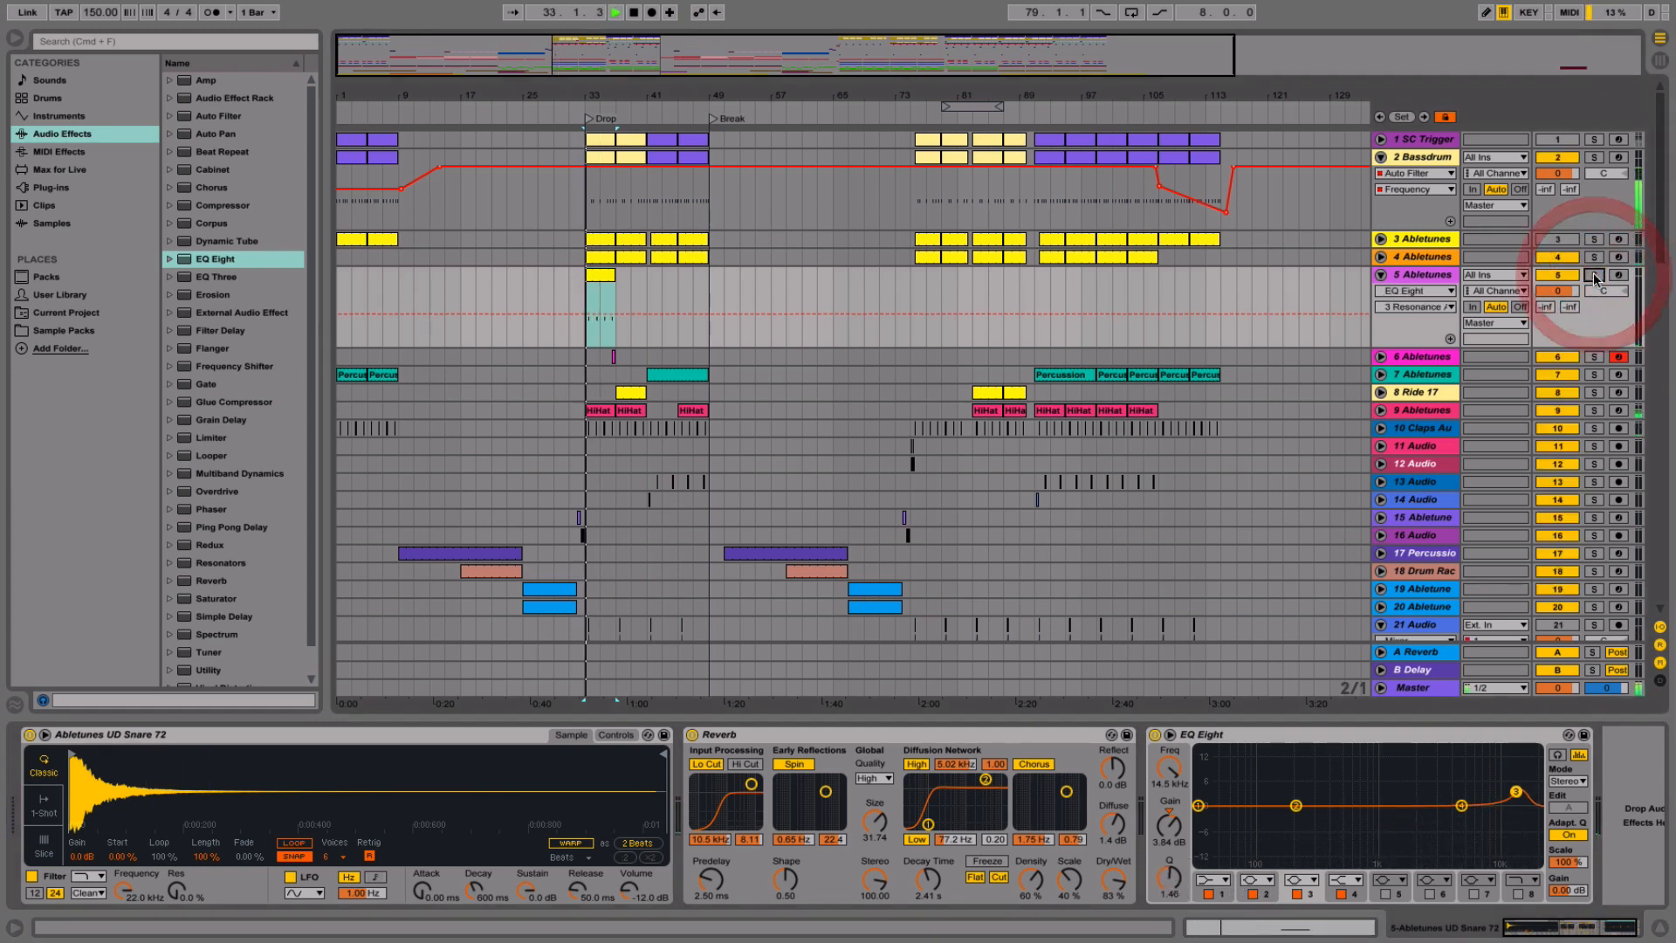
{"action": "key", "text": "space"}
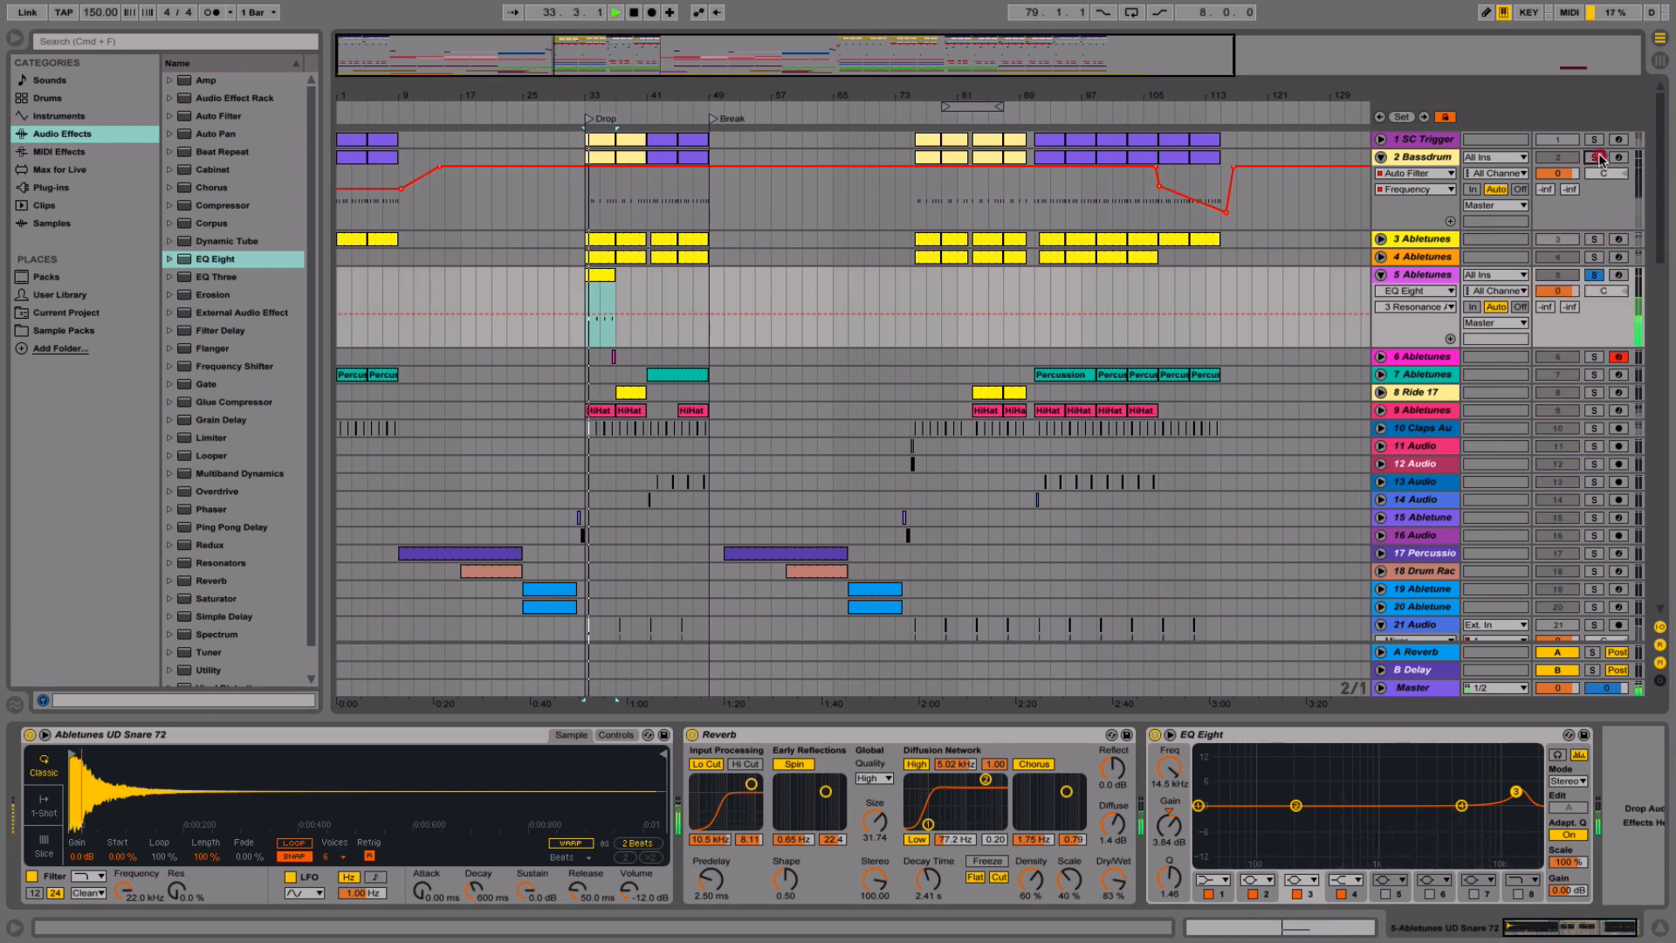
- Audition the snare in the drop with the Bassdrum and Claps tracks soloed alongside it
{"action": "left_click", "coordinate": [1594, 157]}
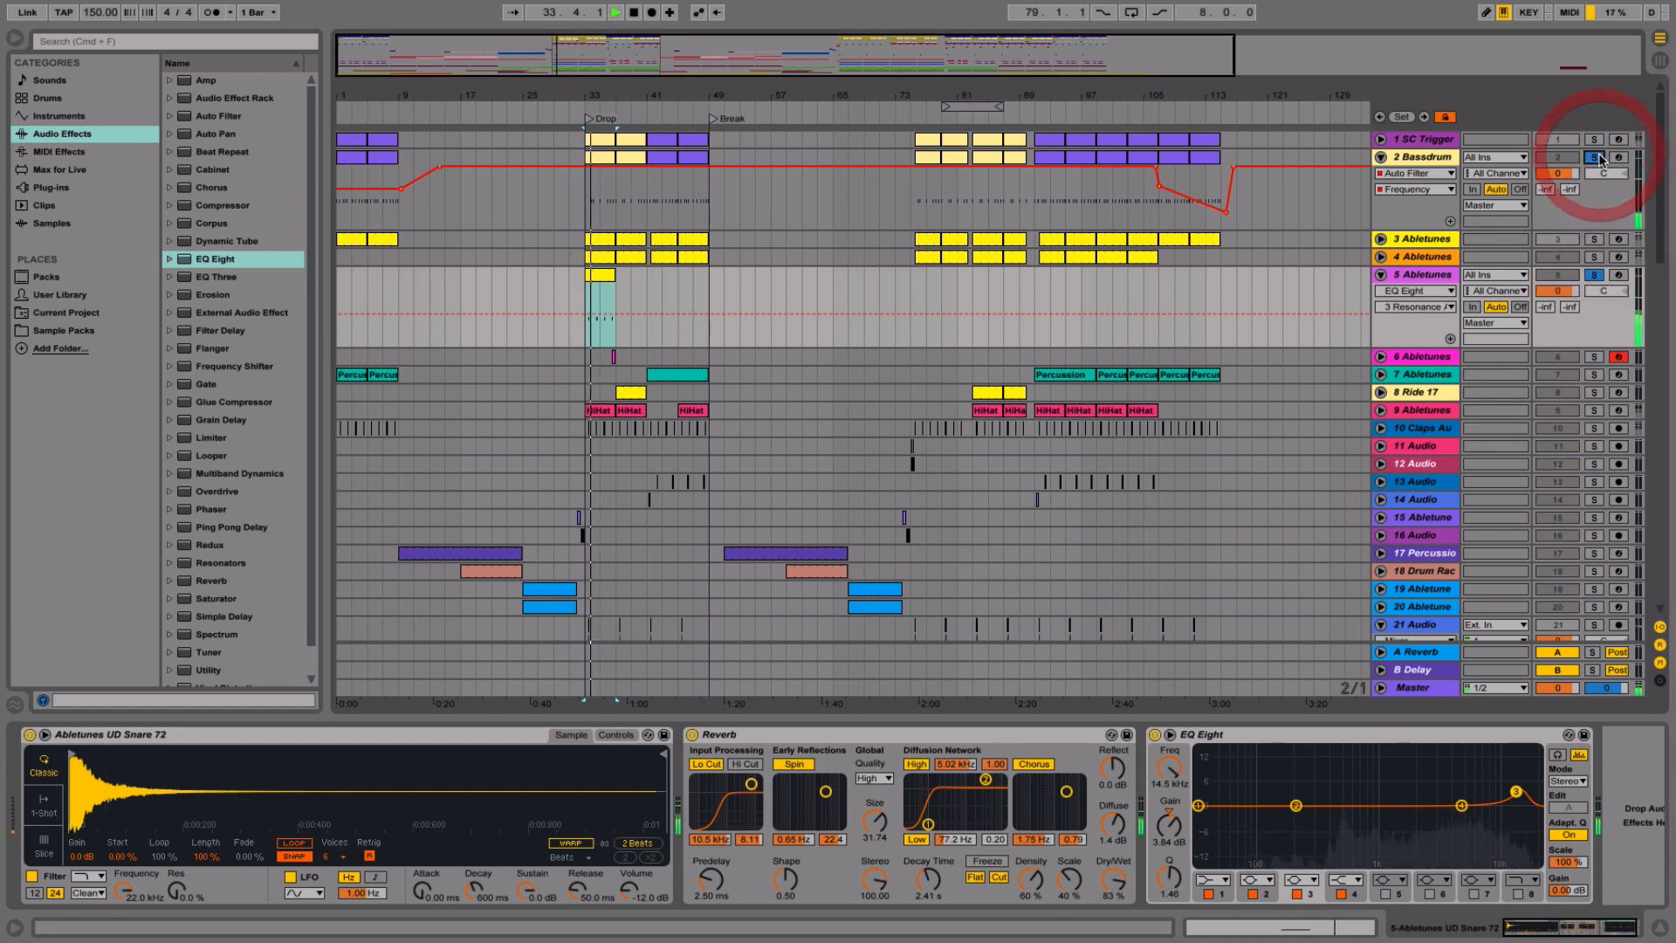
{"action": "left_click", "coordinate": [1594, 428]}
{"action": "scroll", "coordinate": [1594, 428], "scroll_direction": "down", "scroll_amount": 5}
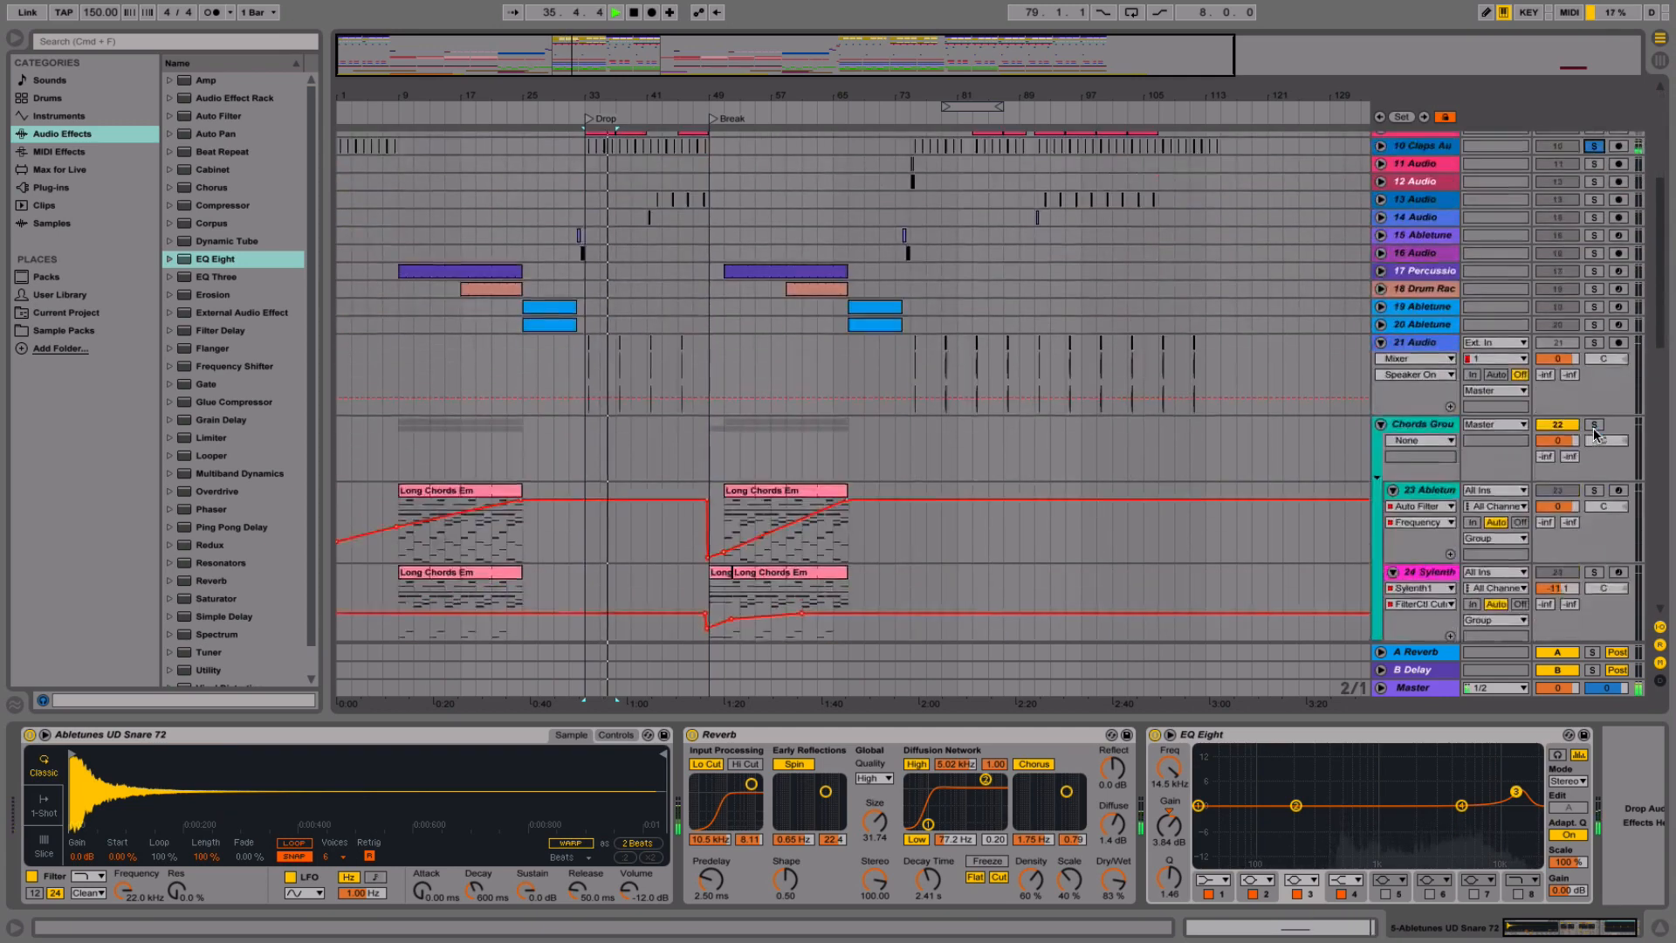
{"action": "scroll", "coordinate": [1594, 428], "scroll_direction": "up", "scroll_amount": 4}
{"action": "left_click", "coordinate": [1594, 410]}
{"action": "scroll", "coordinate": [1594, 410], "scroll_direction": "down", "scroll_amount": 10}
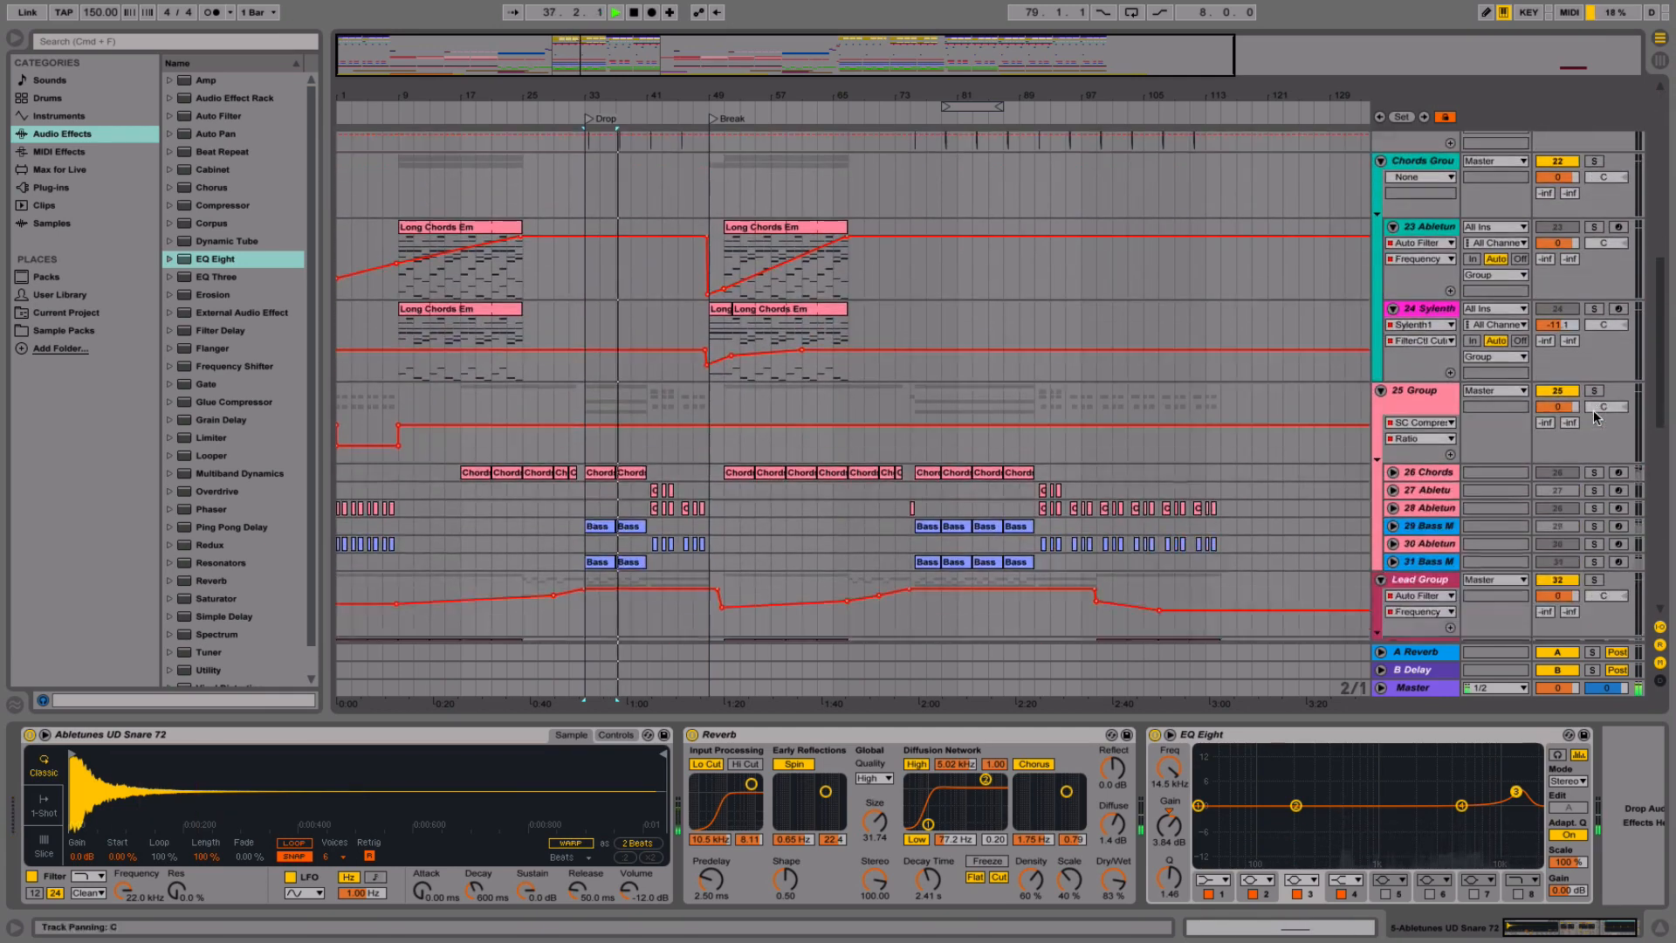
- Replay the drop from bar 33 with the 25 Group soloed alongside the drums, and clear all solos and stop playback
{"action": "key", "text": "space"}
{"action": "left_click", "coordinate": [1595, 392]}
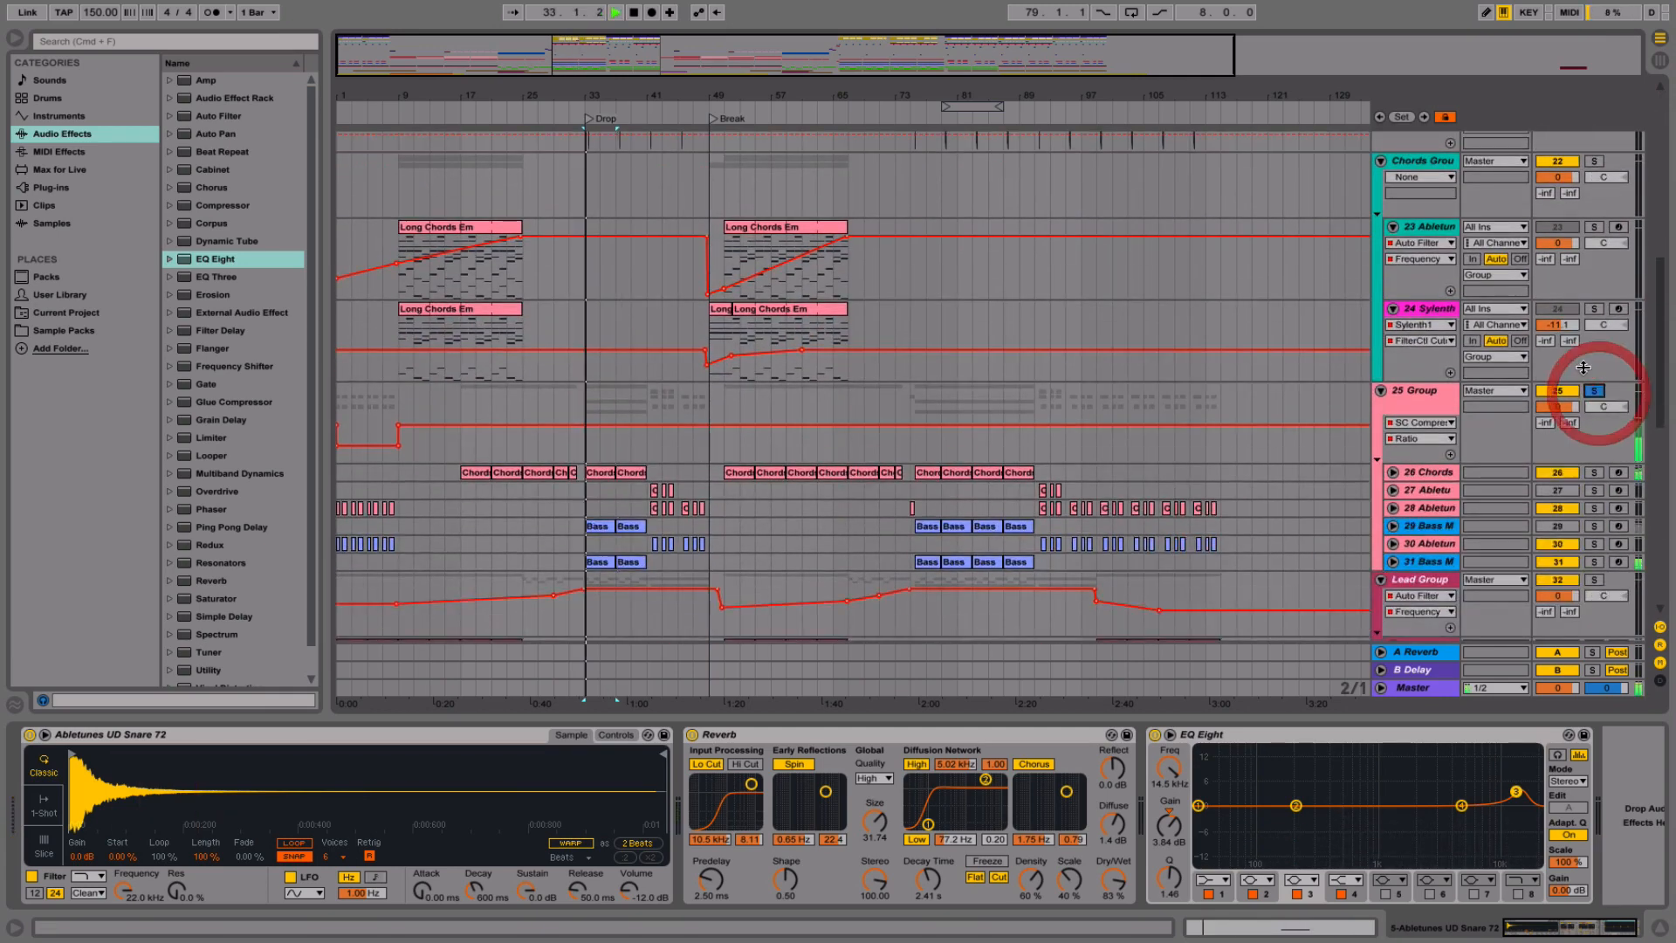
{"action": "scroll", "coordinate": [1589, 366], "scroll_direction": "down", "scroll_amount": 1}
{"action": "scroll", "coordinate": [1582, 361], "scroll_direction": "up", "scroll_amount": 15}
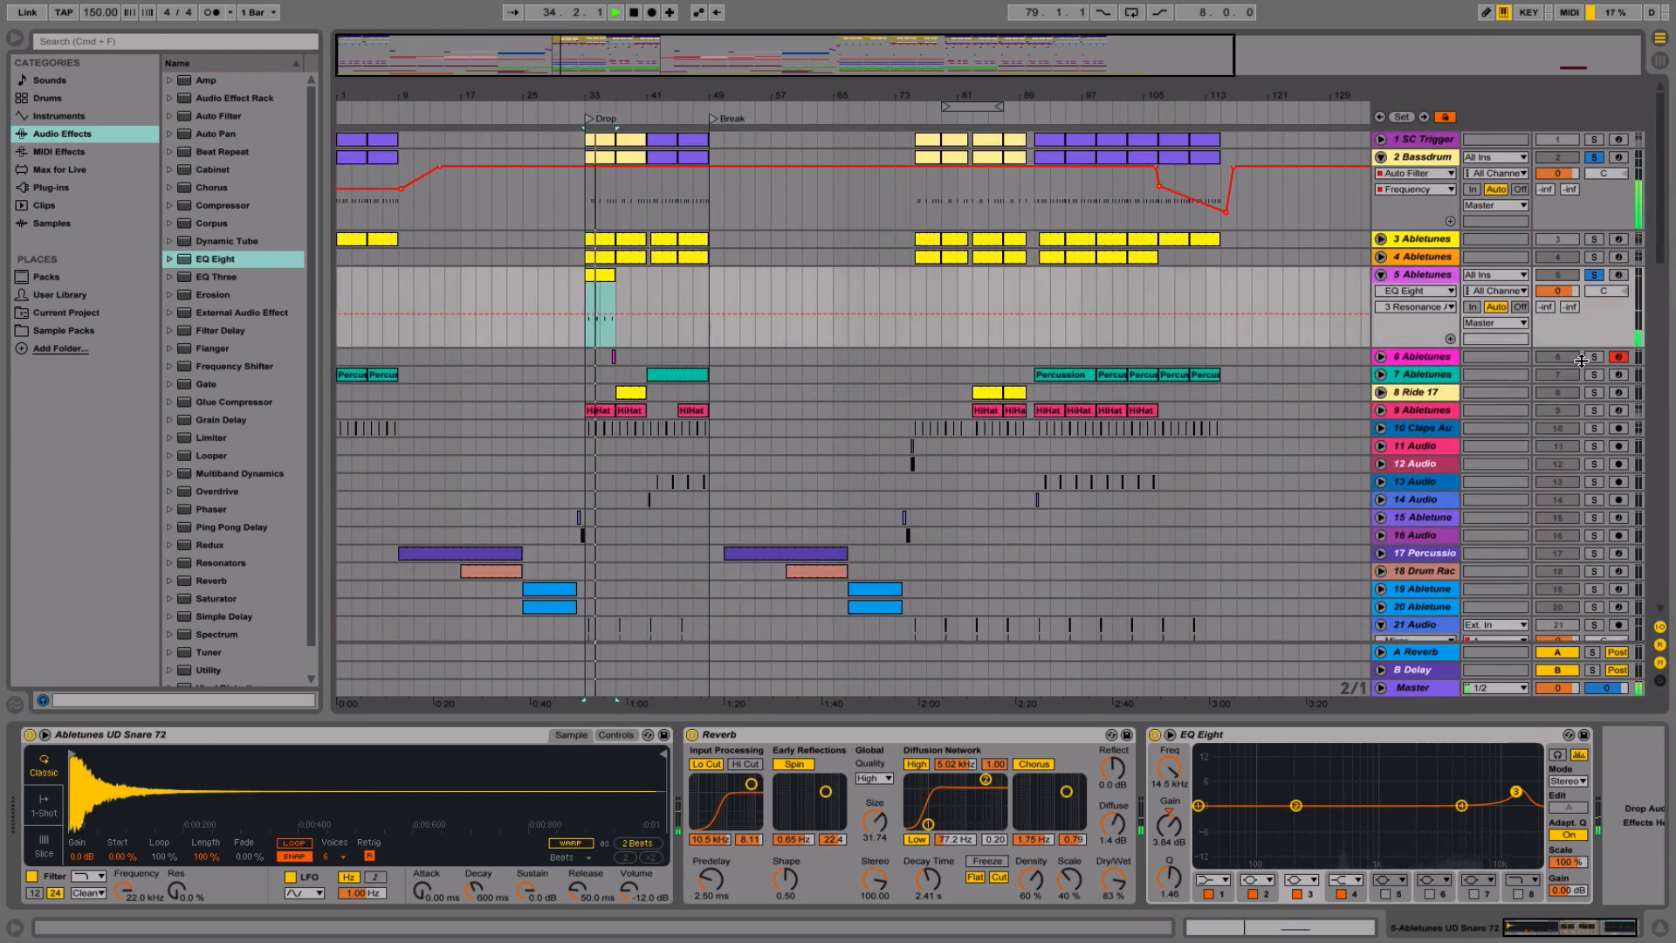
{"action": "left_click", "coordinate": [1434, 275]}
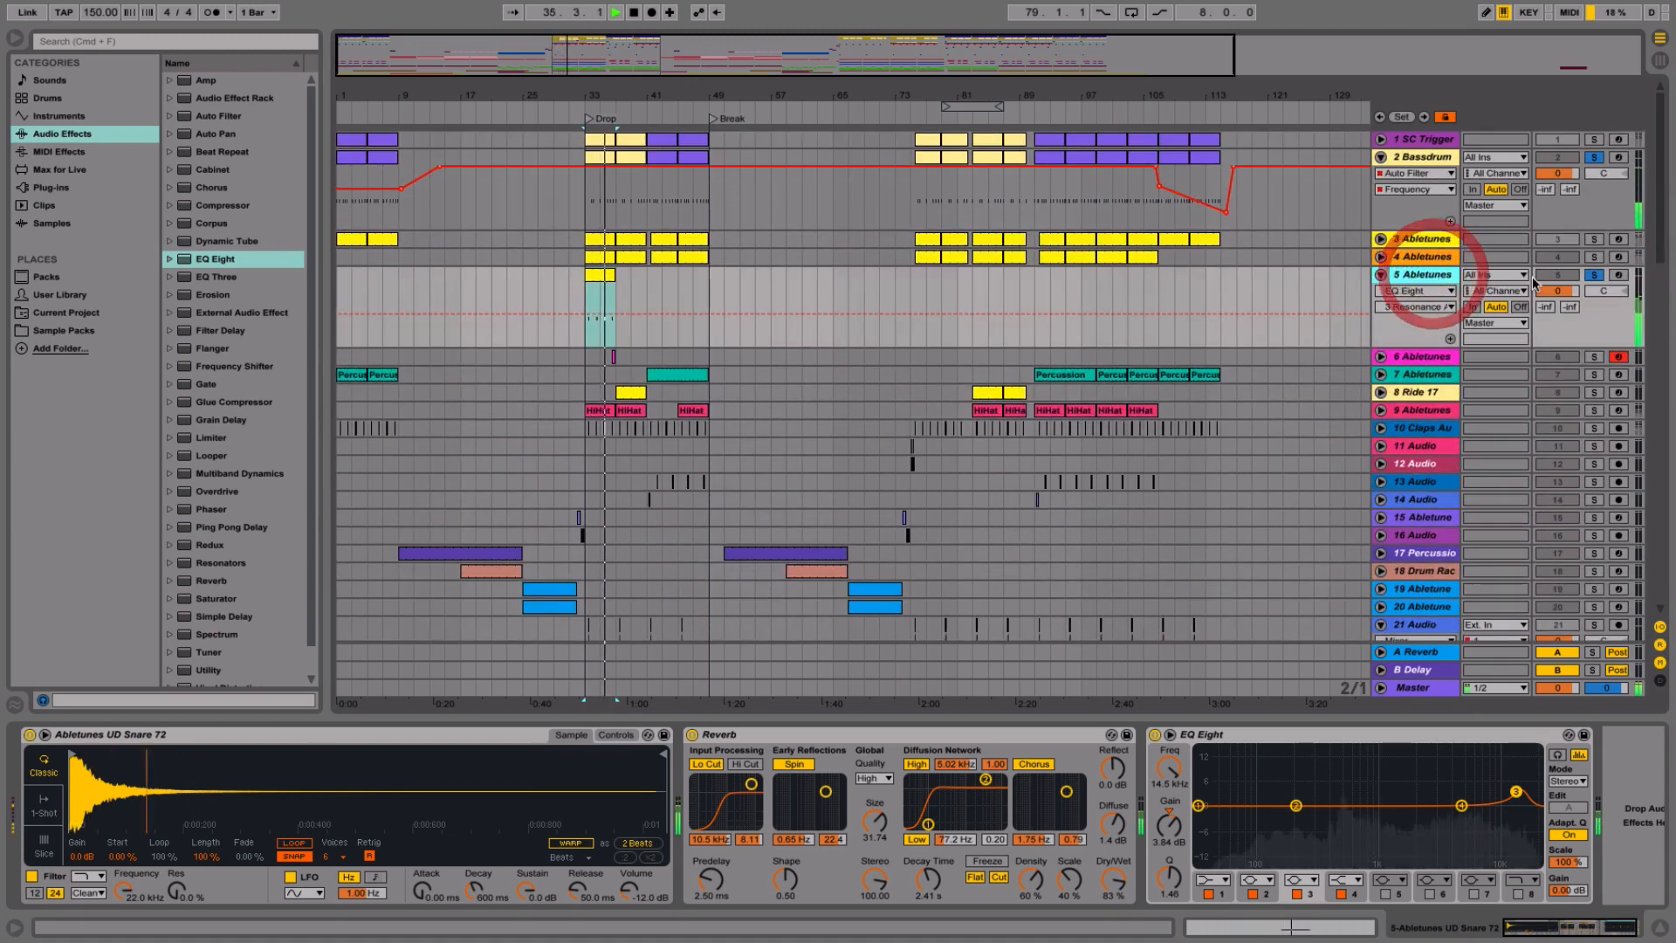
{"action": "left_click", "coordinate": [1600, 277]}
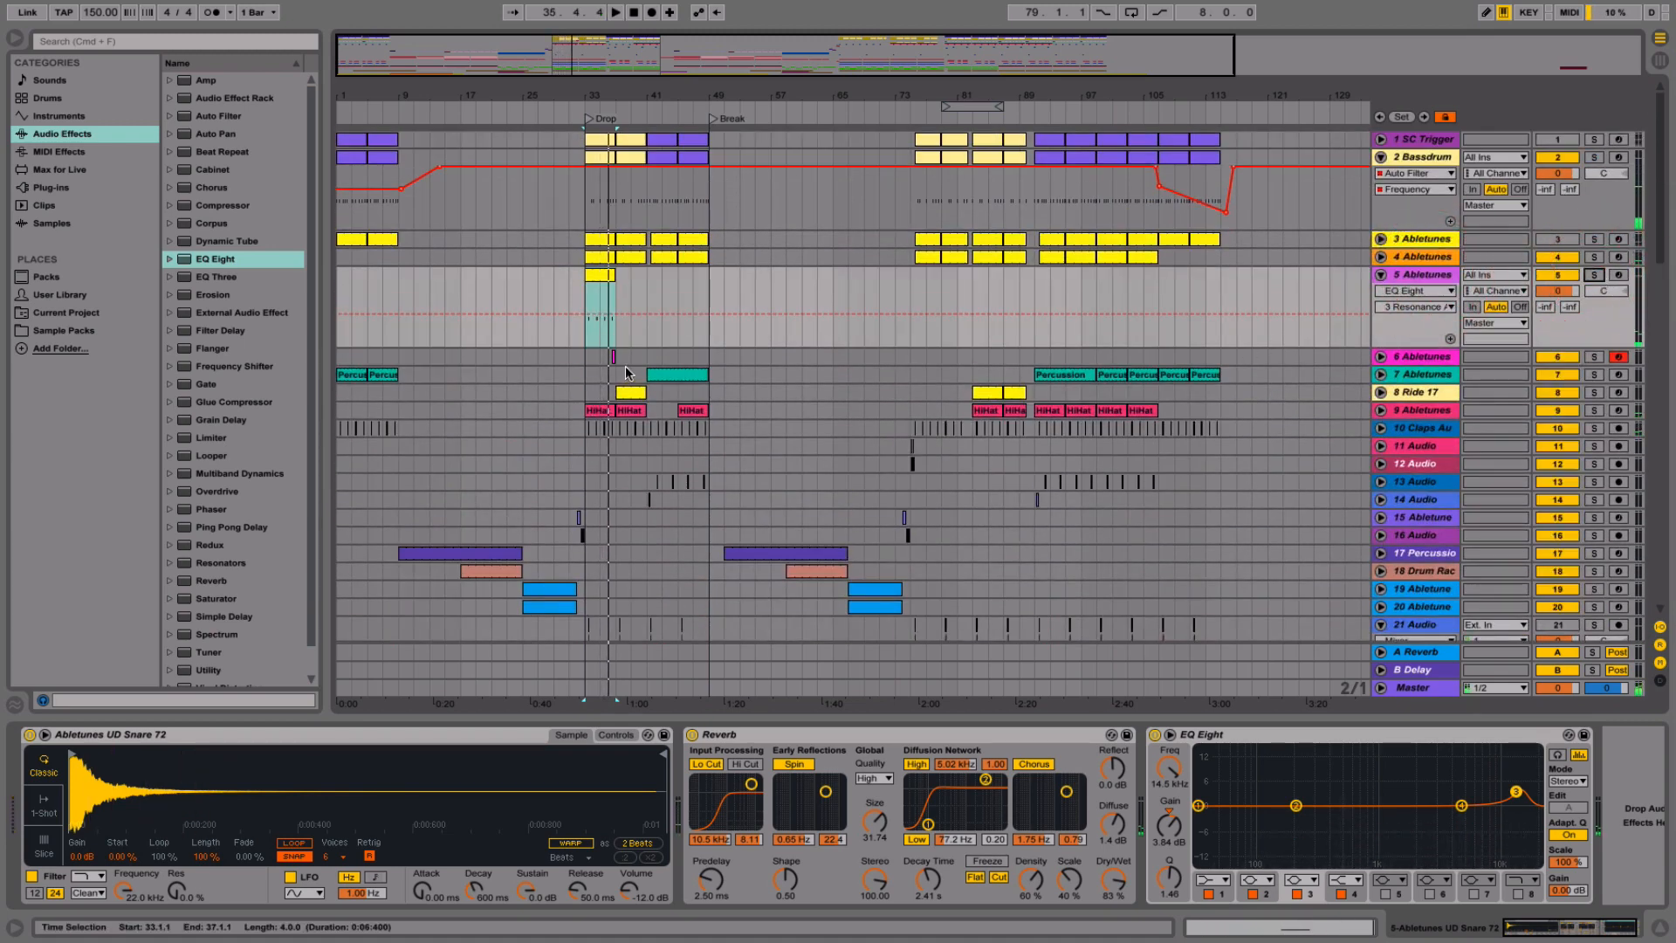
{"action": "left_click", "coordinate": [625, 278]}
{"action": "key", "text": "space"}
- Move the track 5 snare clip to bar 37 and place a copy in the second drop spanning 83.1.1 to 89.4.2
{"action": "left_click", "coordinate": [607, 274]}
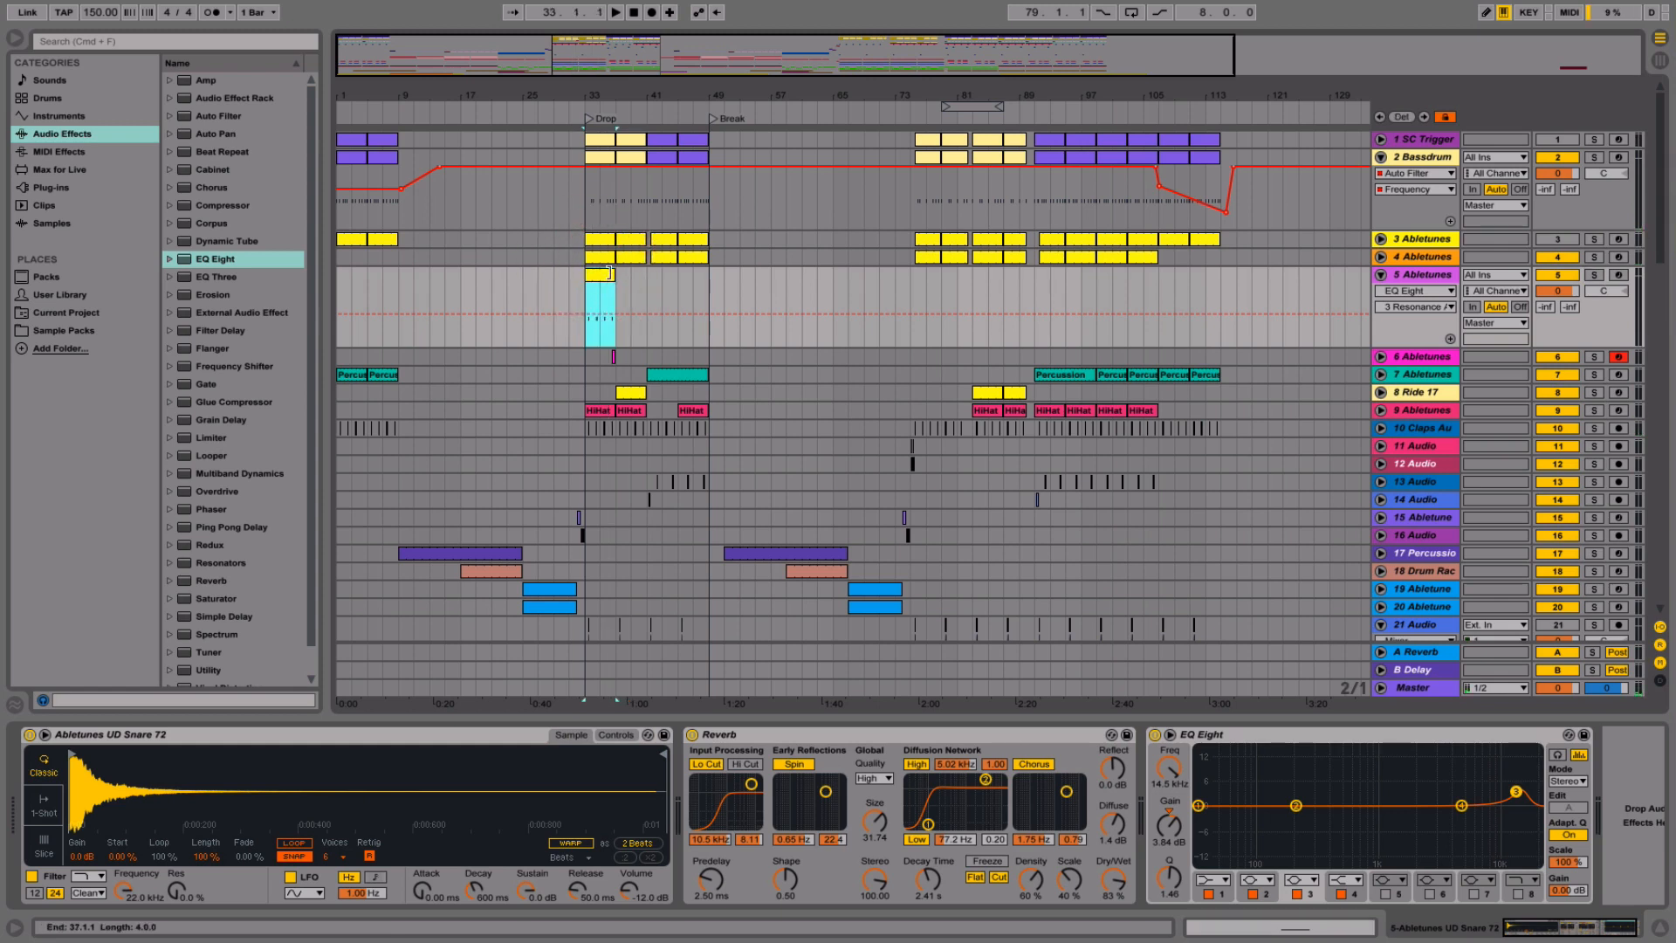
{"action": "left_click_drag", "start_coordinate": [610, 273], "coordinate": [1025, 275]}
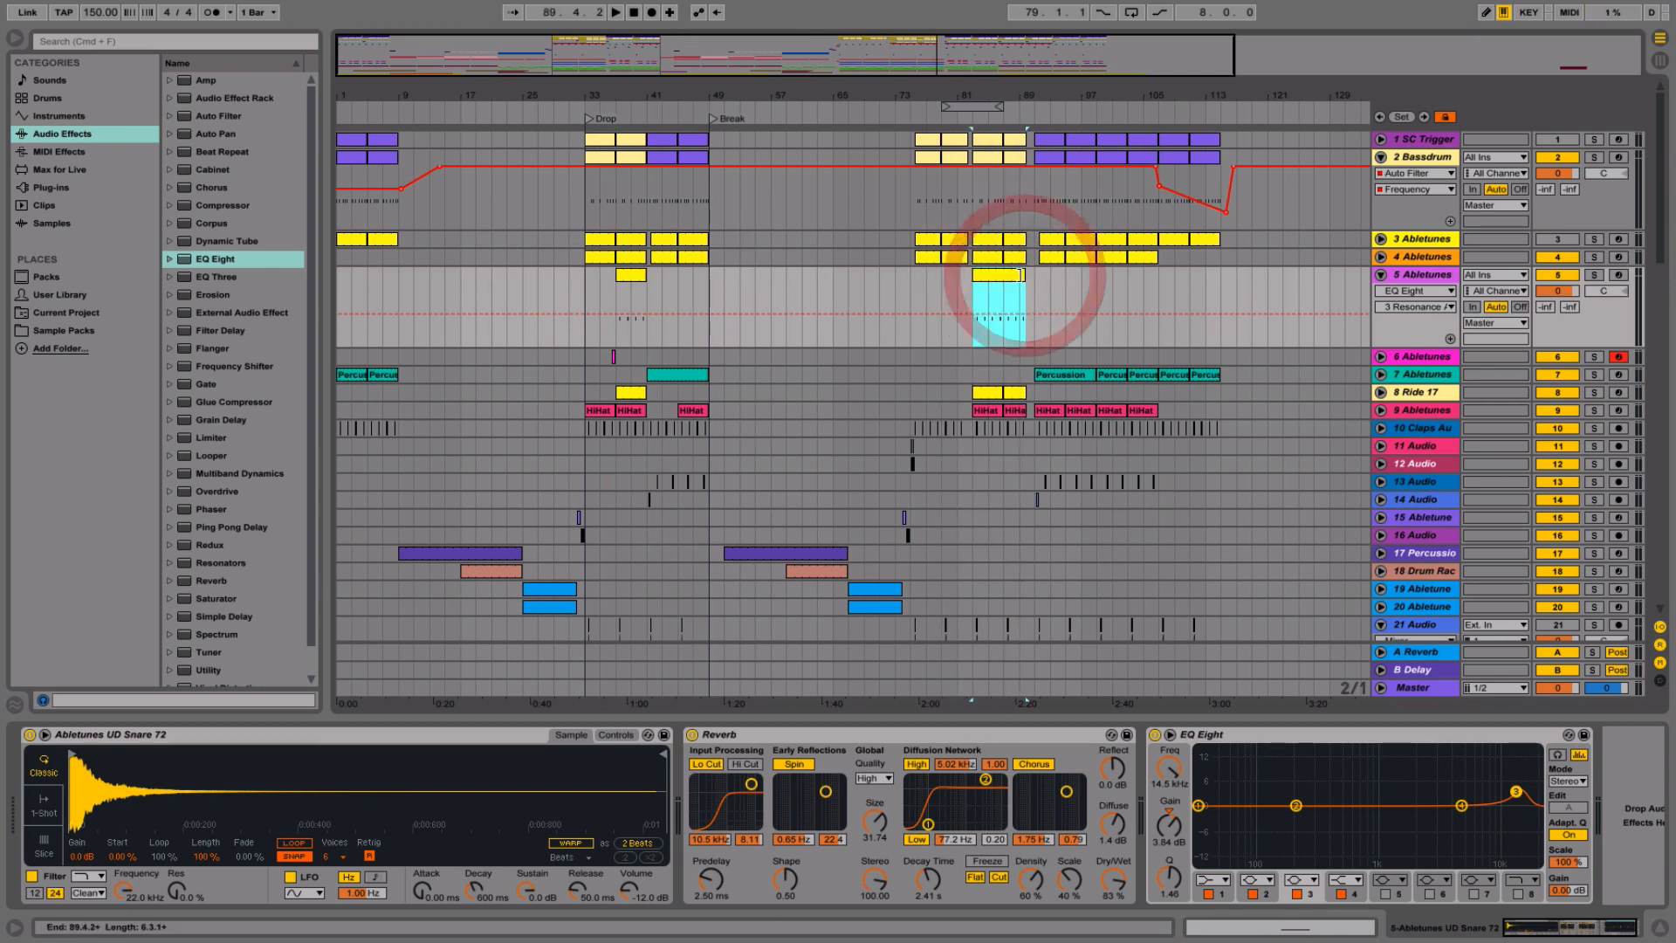
{"action": "left_click", "coordinate": [995, 277]}
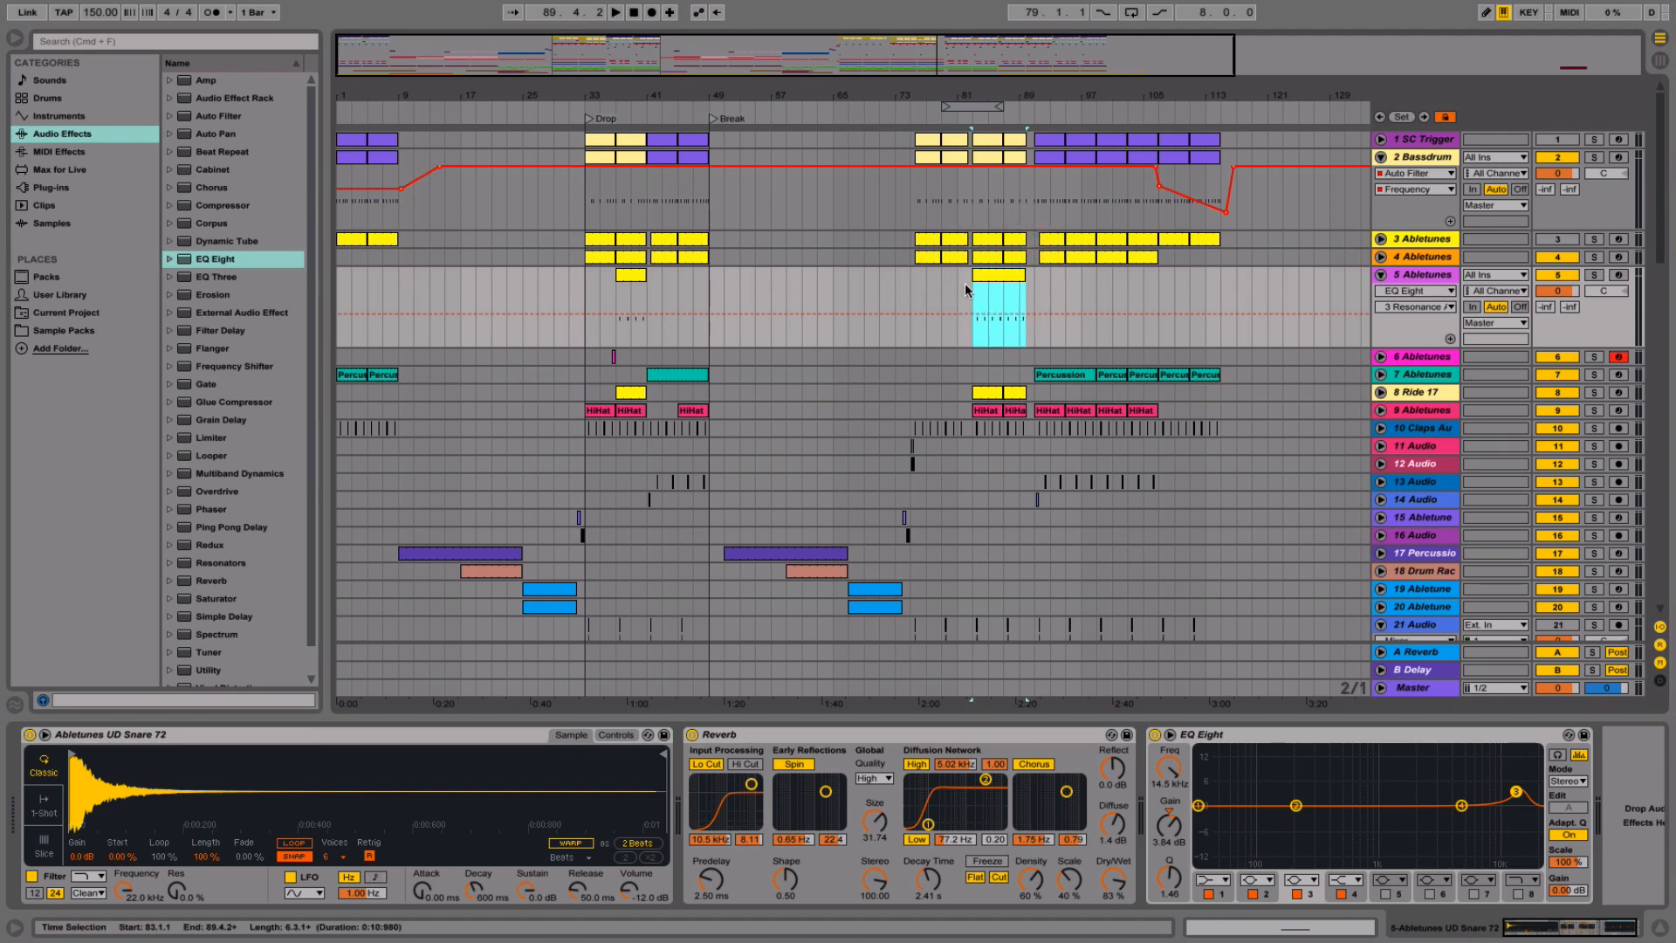
- Unfold the track 7 percussion and review the arrangement of the remaining percussion, chord, bass, lead and FX tracks
{"action": "scroll", "coordinate": [966, 286], "scroll_direction": "down", "scroll_amount": 1}
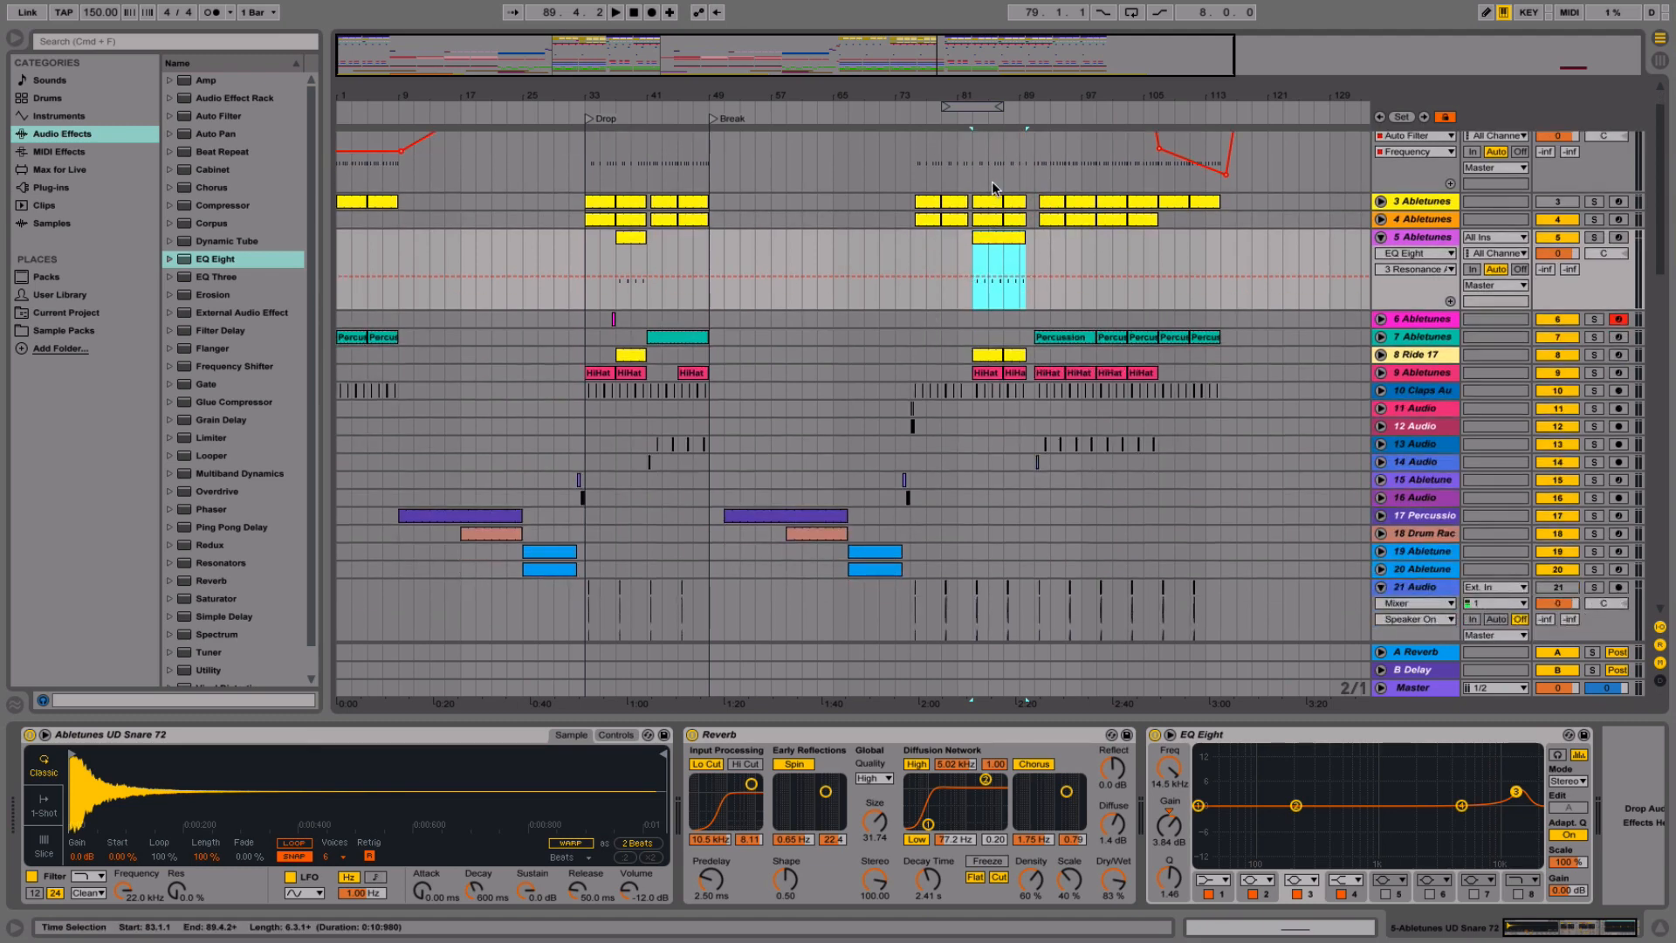
{"action": "scroll", "coordinate": [992, 180], "scroll_direction": "up", "scroll_amount": 1}
{"action": "scroll", "coordinate": [835, 328], "scroll_direction": "down", "scroll_amount": 1}
{"action": "left_click", "coordinate": [1381, 338]}
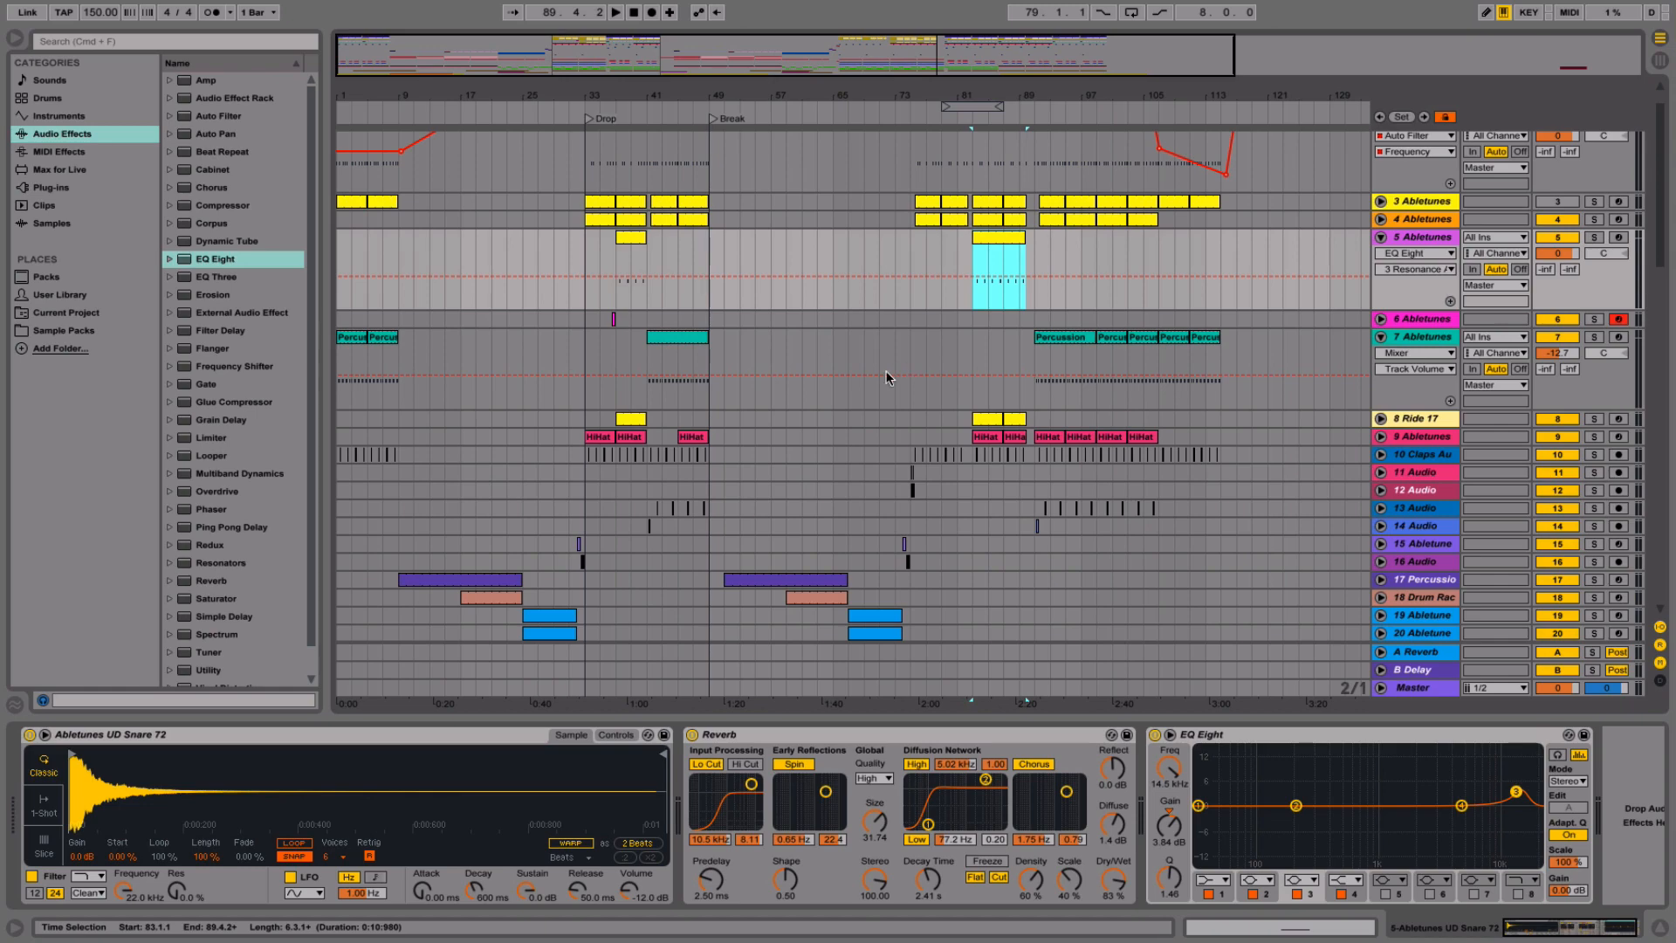
{"action": "scroll", "coordinate": [886, 377], "scroll_direction": "down", "scroll_amount": 15}
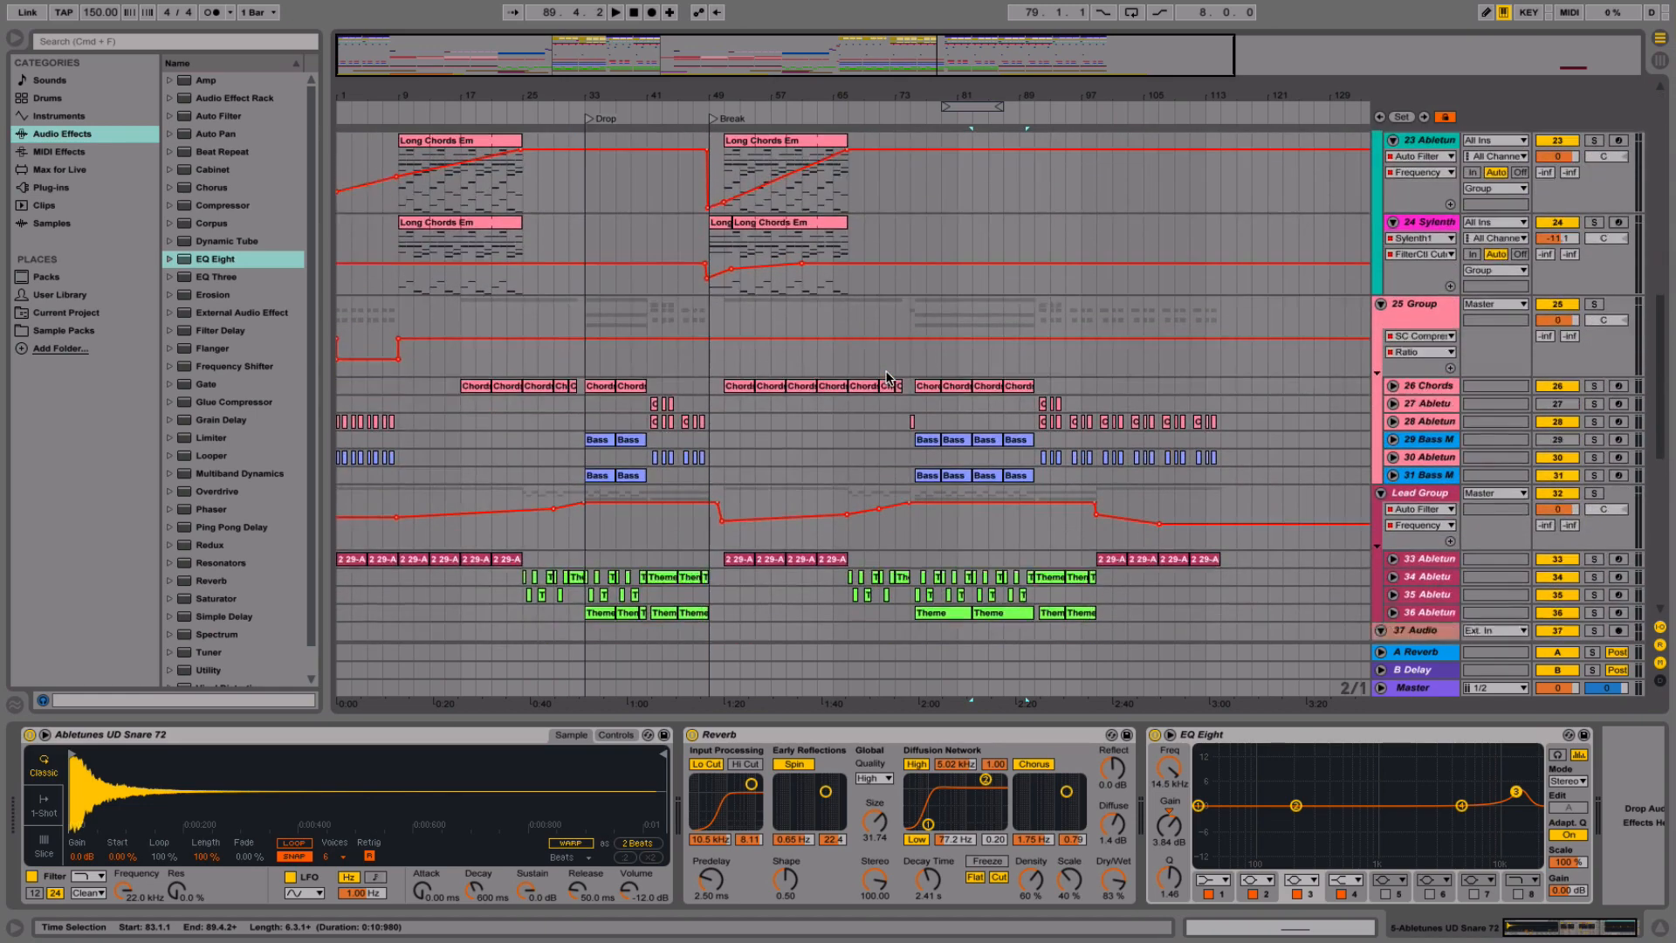
{"action": "scroll", "coordinate": [886, 377], "scroll_direction": "down", "scroll_amount": 8}
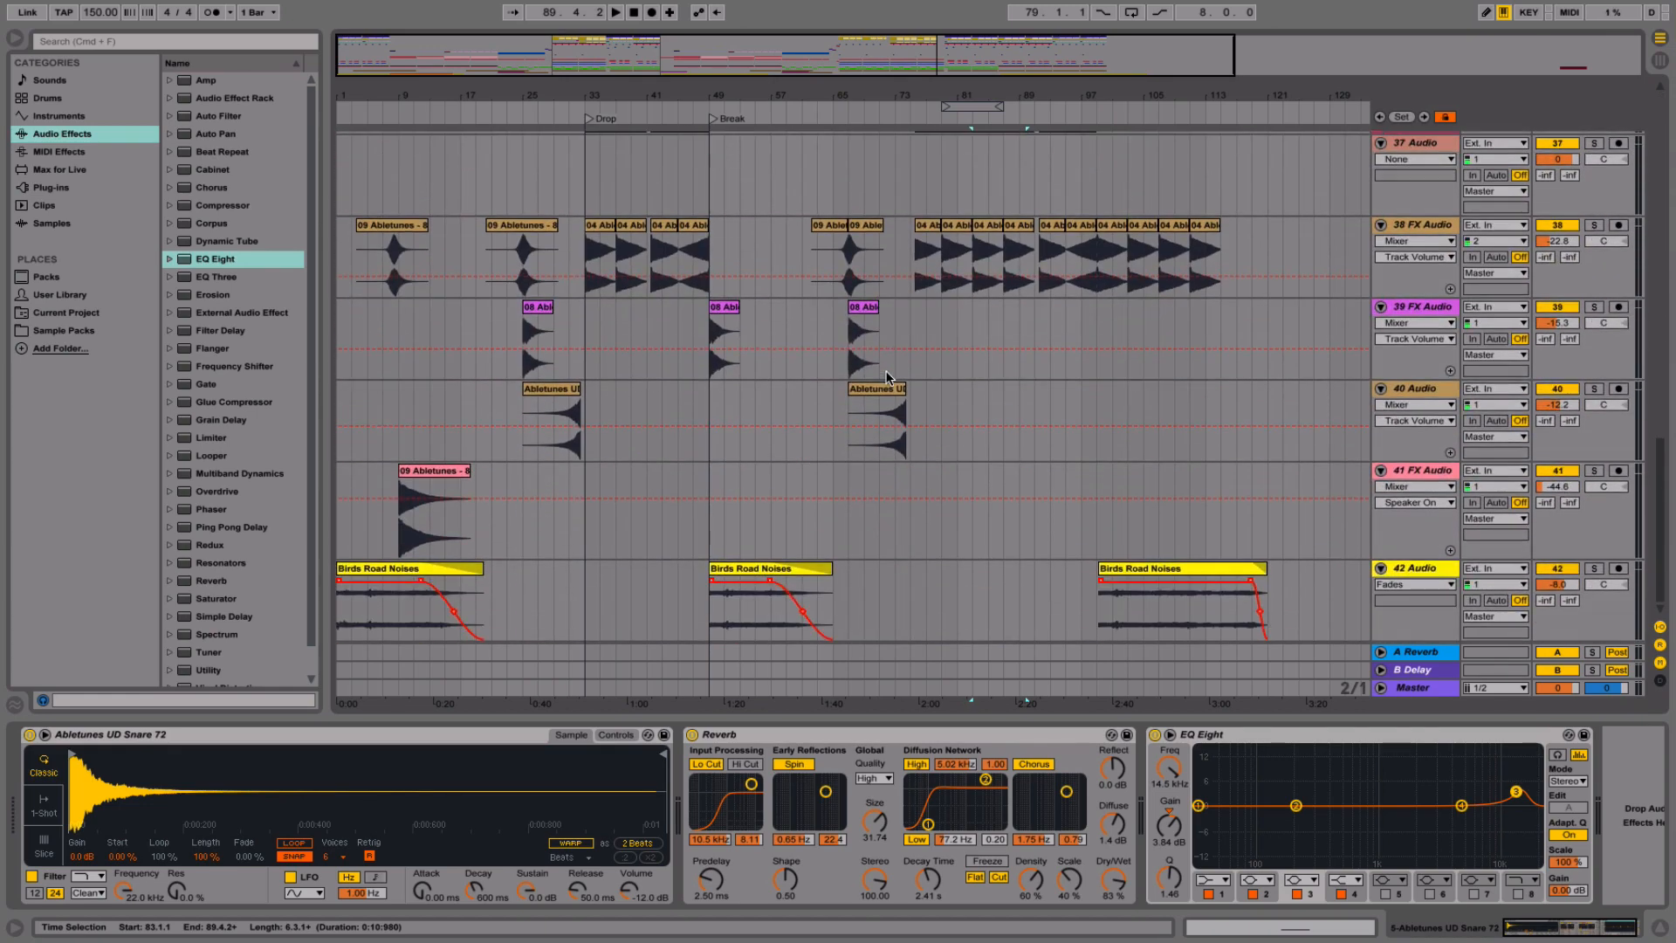
{"action": "scroll", "coordinate": [886, 377], "scroll_direction": "up", "scroll_amount": 20}
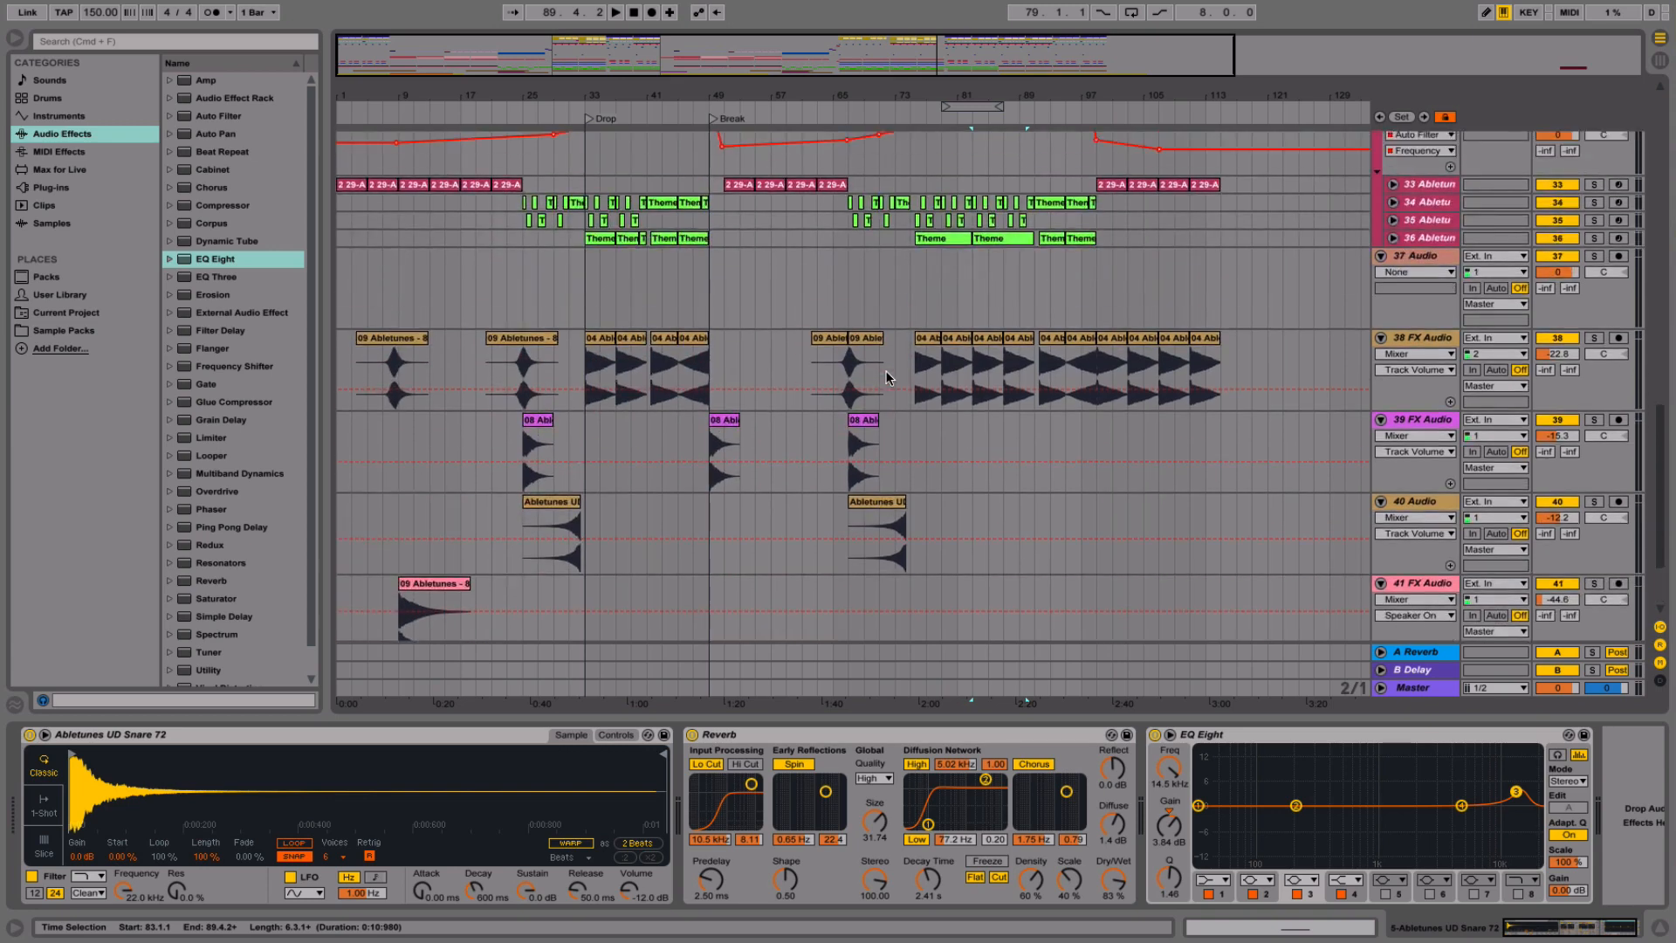
{"action": "scroll", "coordinate": [885, 377], "scroll_direction": "up", "scroll_amount": 3}
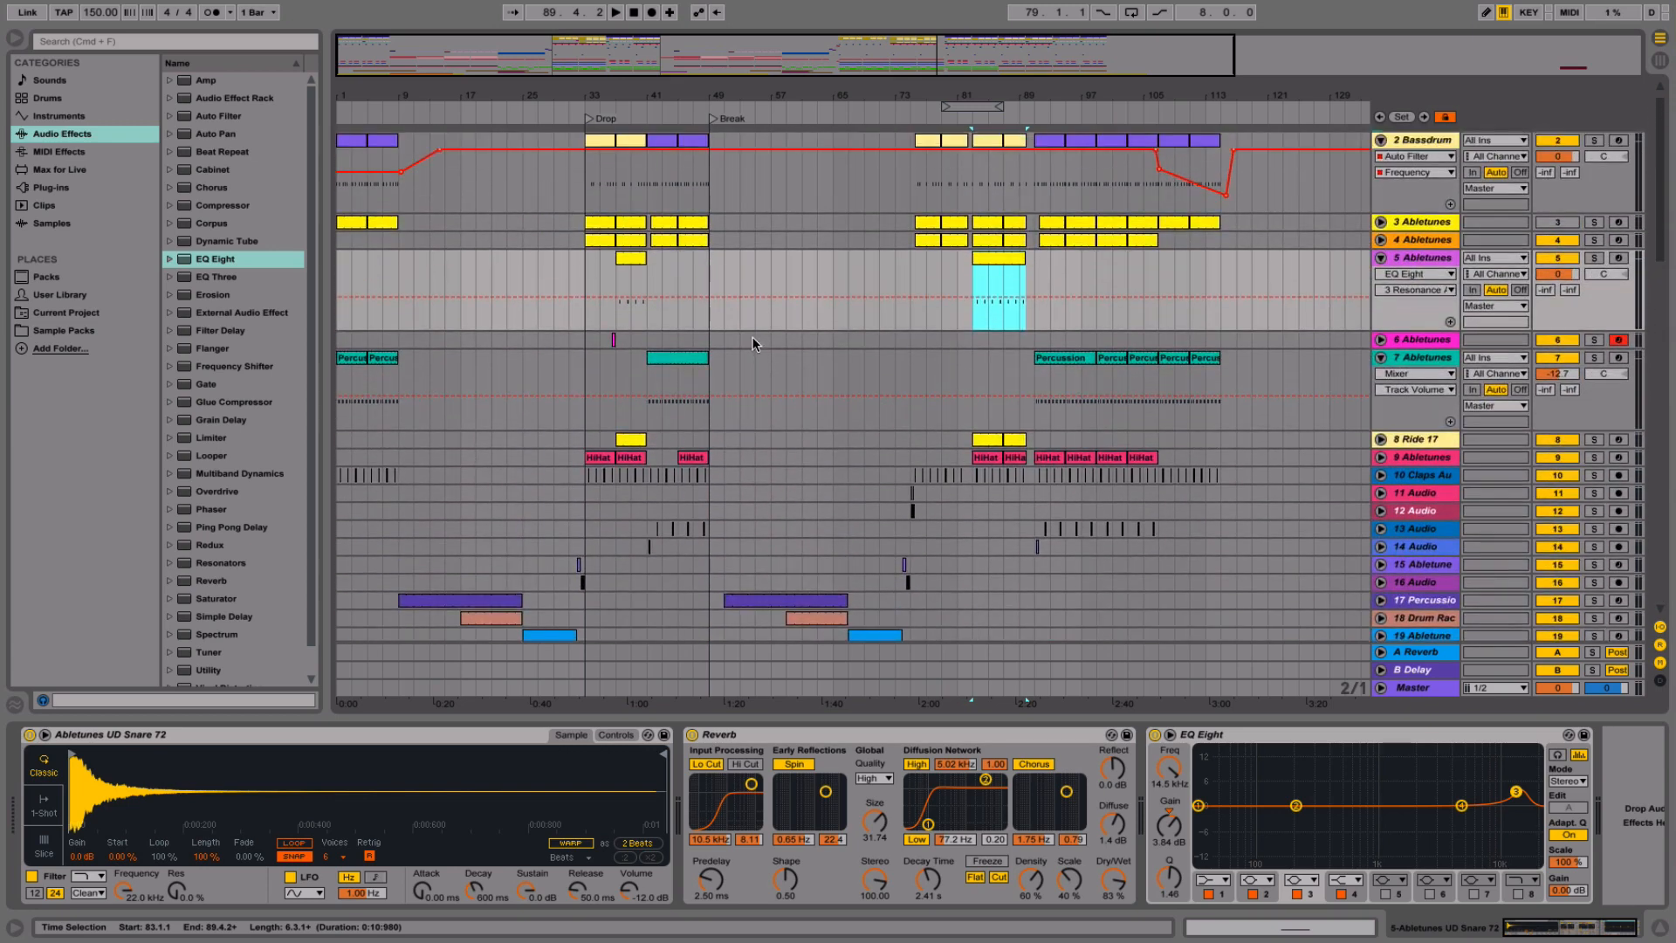
- Play the first drop from bar 33 with the full mix and a closer view of the arrangement
{"action": "left_click", "coordinate": [560, 271]}
{"action": "key", "text": "space"}
{"action": "left_click", "coordinate": [579, 270]}
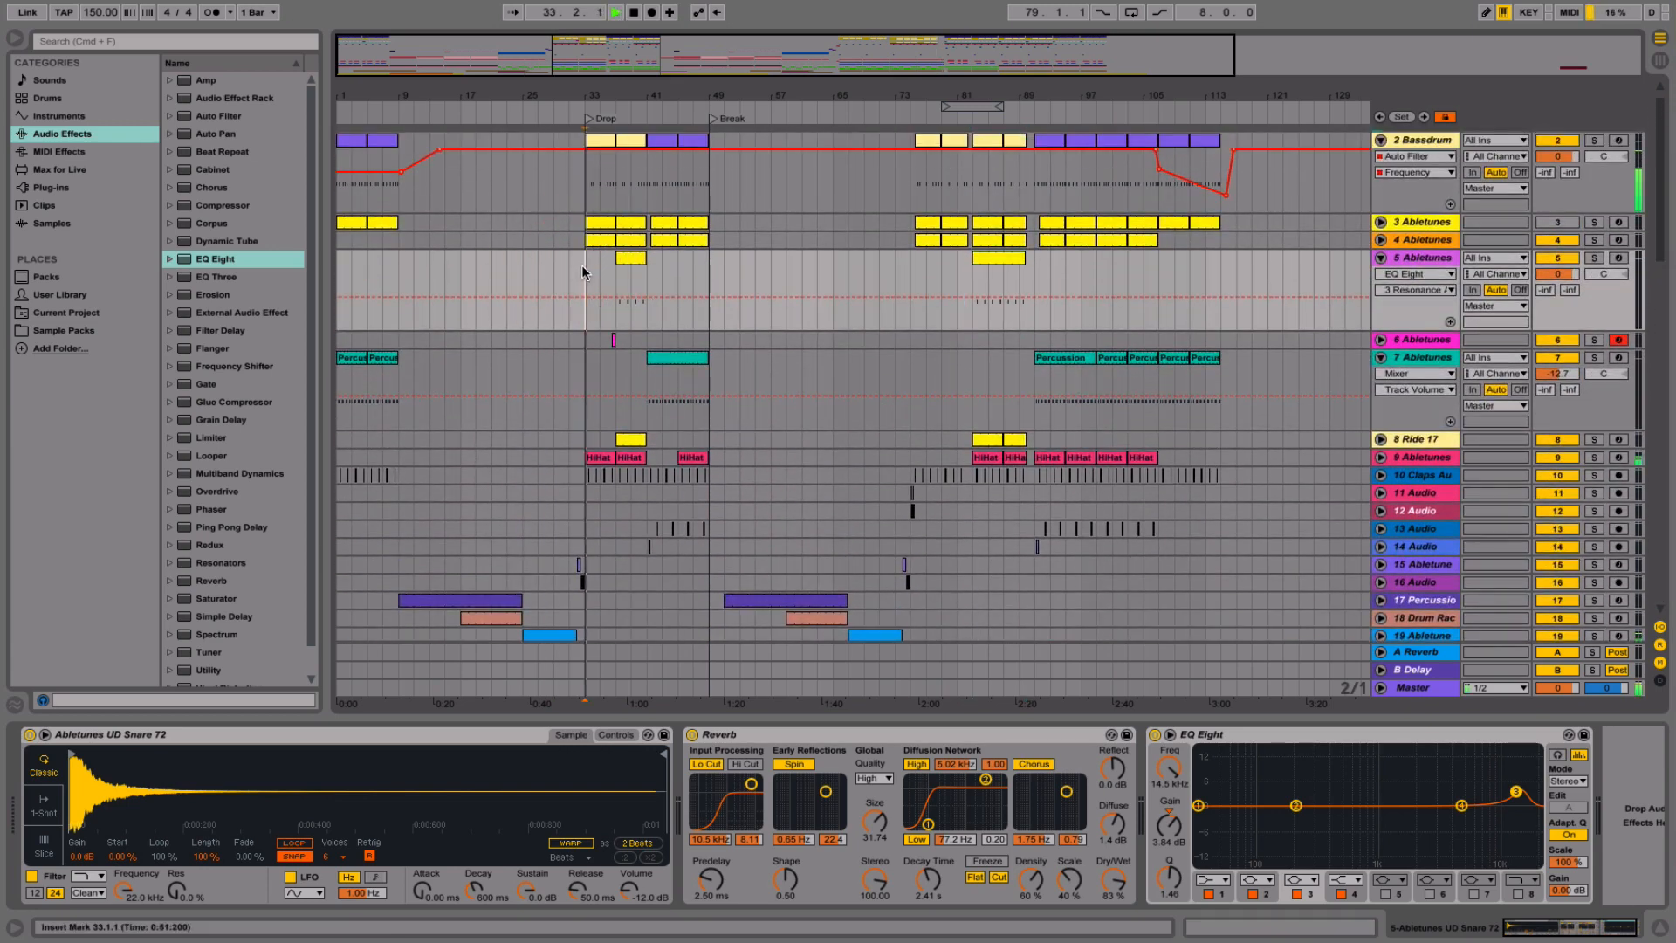
{"action": "left_click", "coordinate": [609, 95]}
{"action": "left_click_drag", "start_coordinate": [612, 96], "coordinate": [698, 124]}
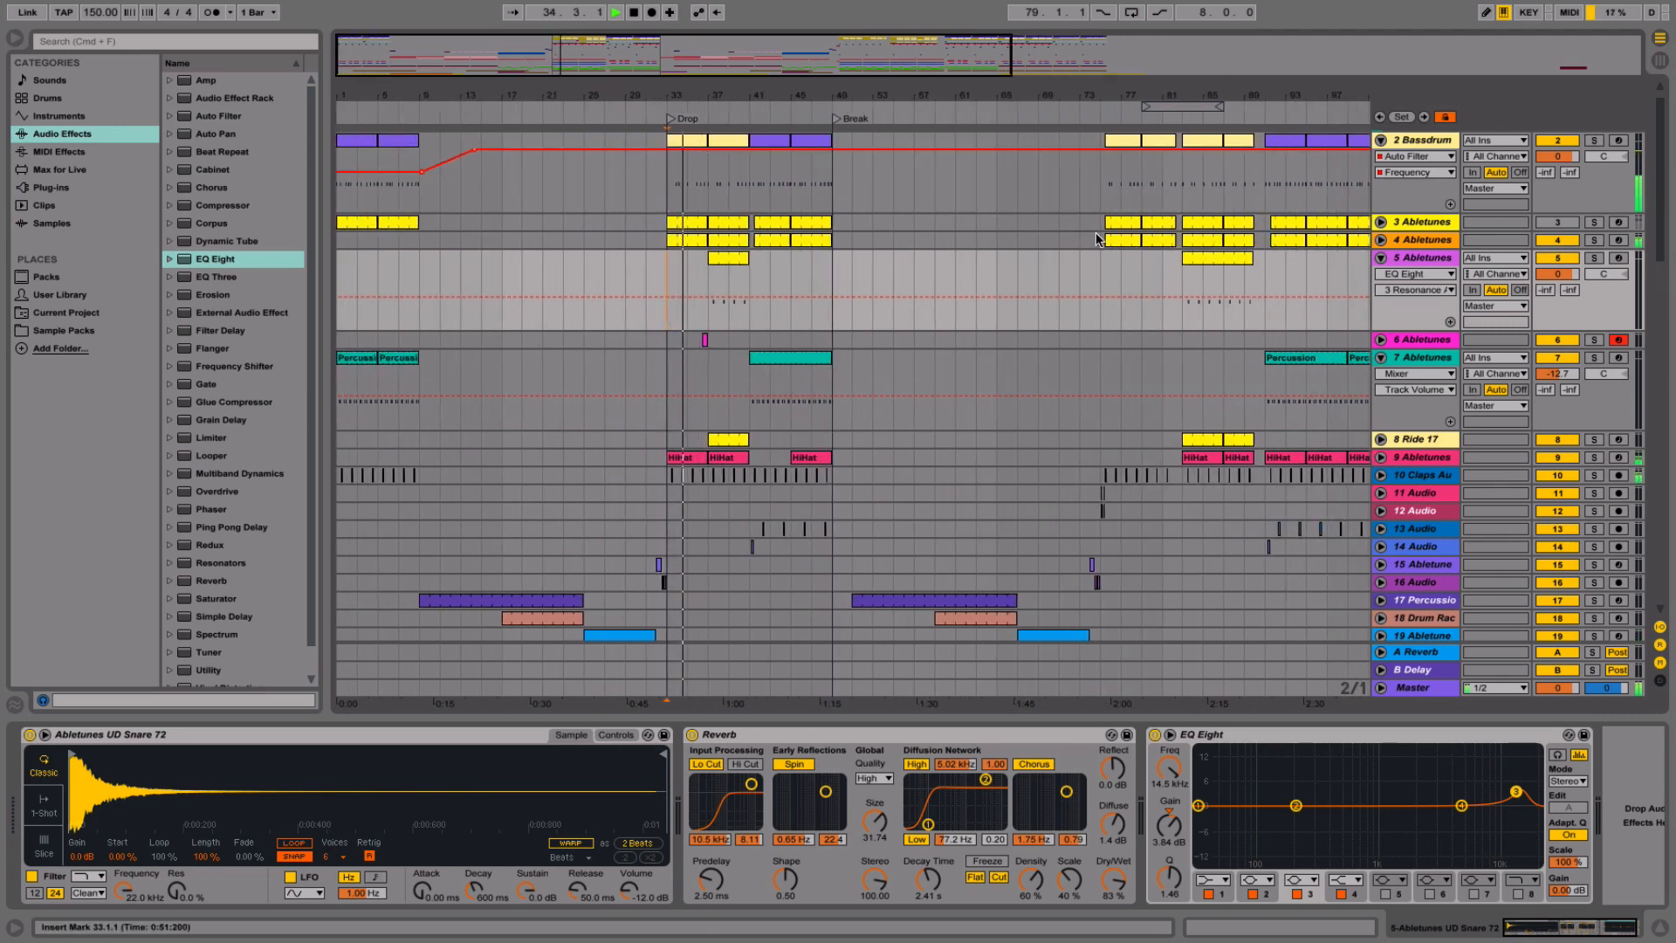
{"action": "scroll", "coordinate": [969, 432], "scroll_direction": "down", "scroll_amount": 5}
{"action": "scroll", "coordinate": [965, 431], "scroll_direction": "down", "scroll_amount": 12}
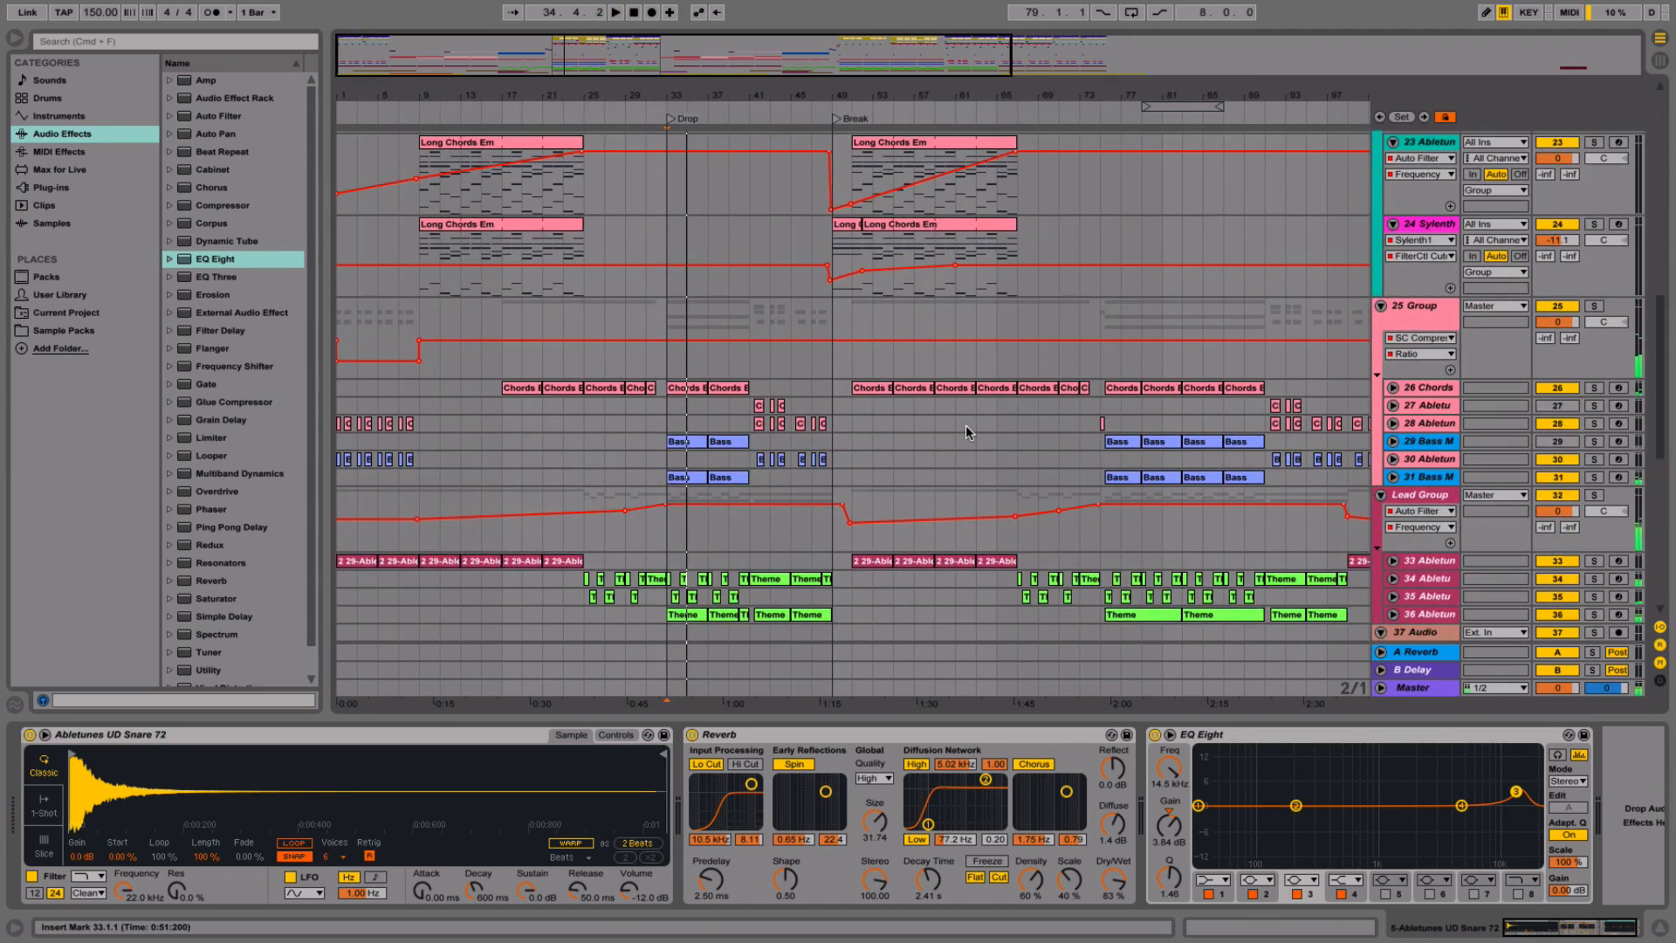
- Solo the 31 Bass MIDI track and listen to its first bass clip in the drop
{"action": "left_click", "coordinate": [686, 440]}
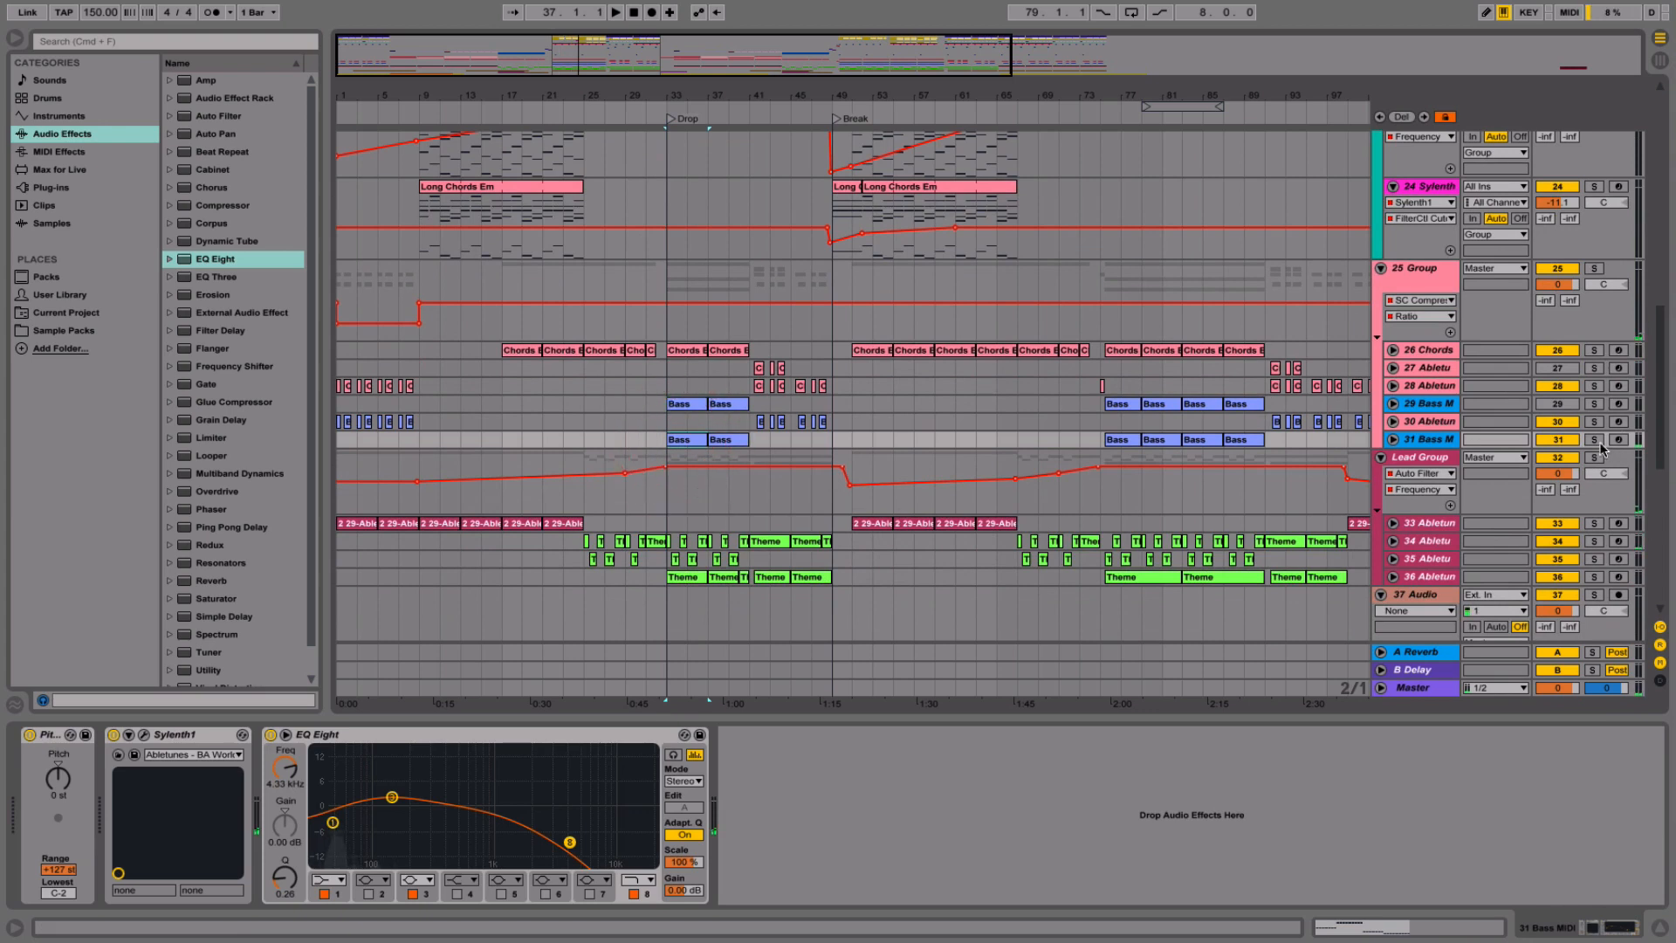
{"action": "left_click", "coordinate": [1594, 440]}
{"action": "key", "text": "space"}
{"action": "key", "text": "space"}
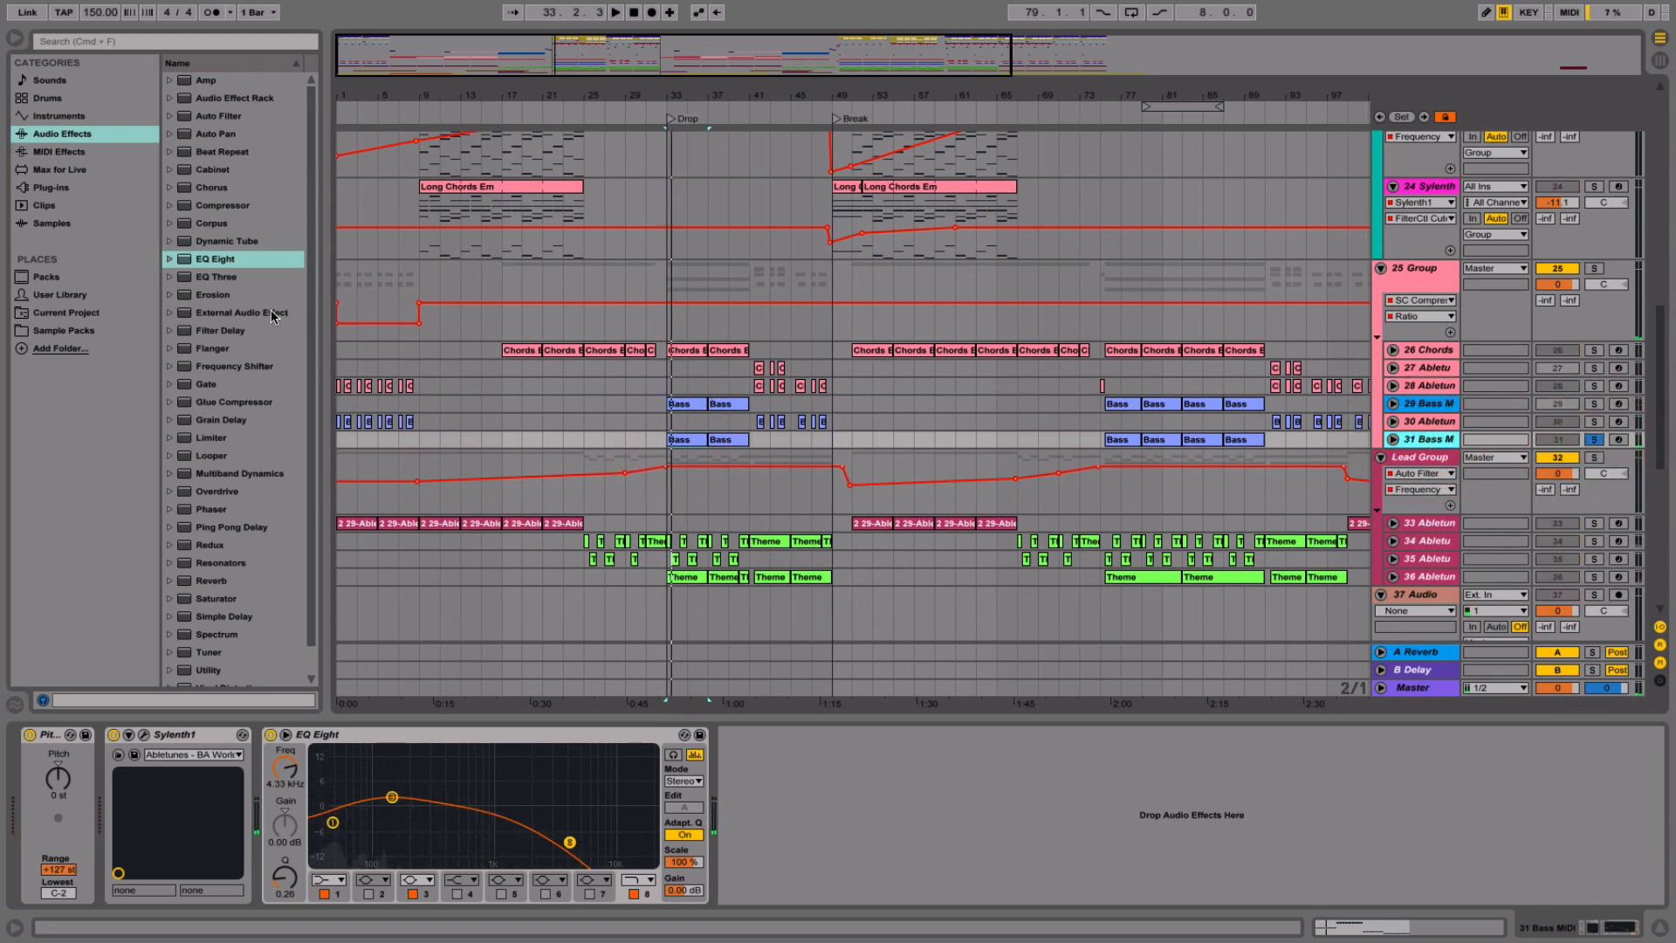
- Add a second EQ Eight at the end of the 31 Bass MIDI device chain and disable its bands 2, 3 and 4
{"action": "left_click", "coordinate": [175, 263]}
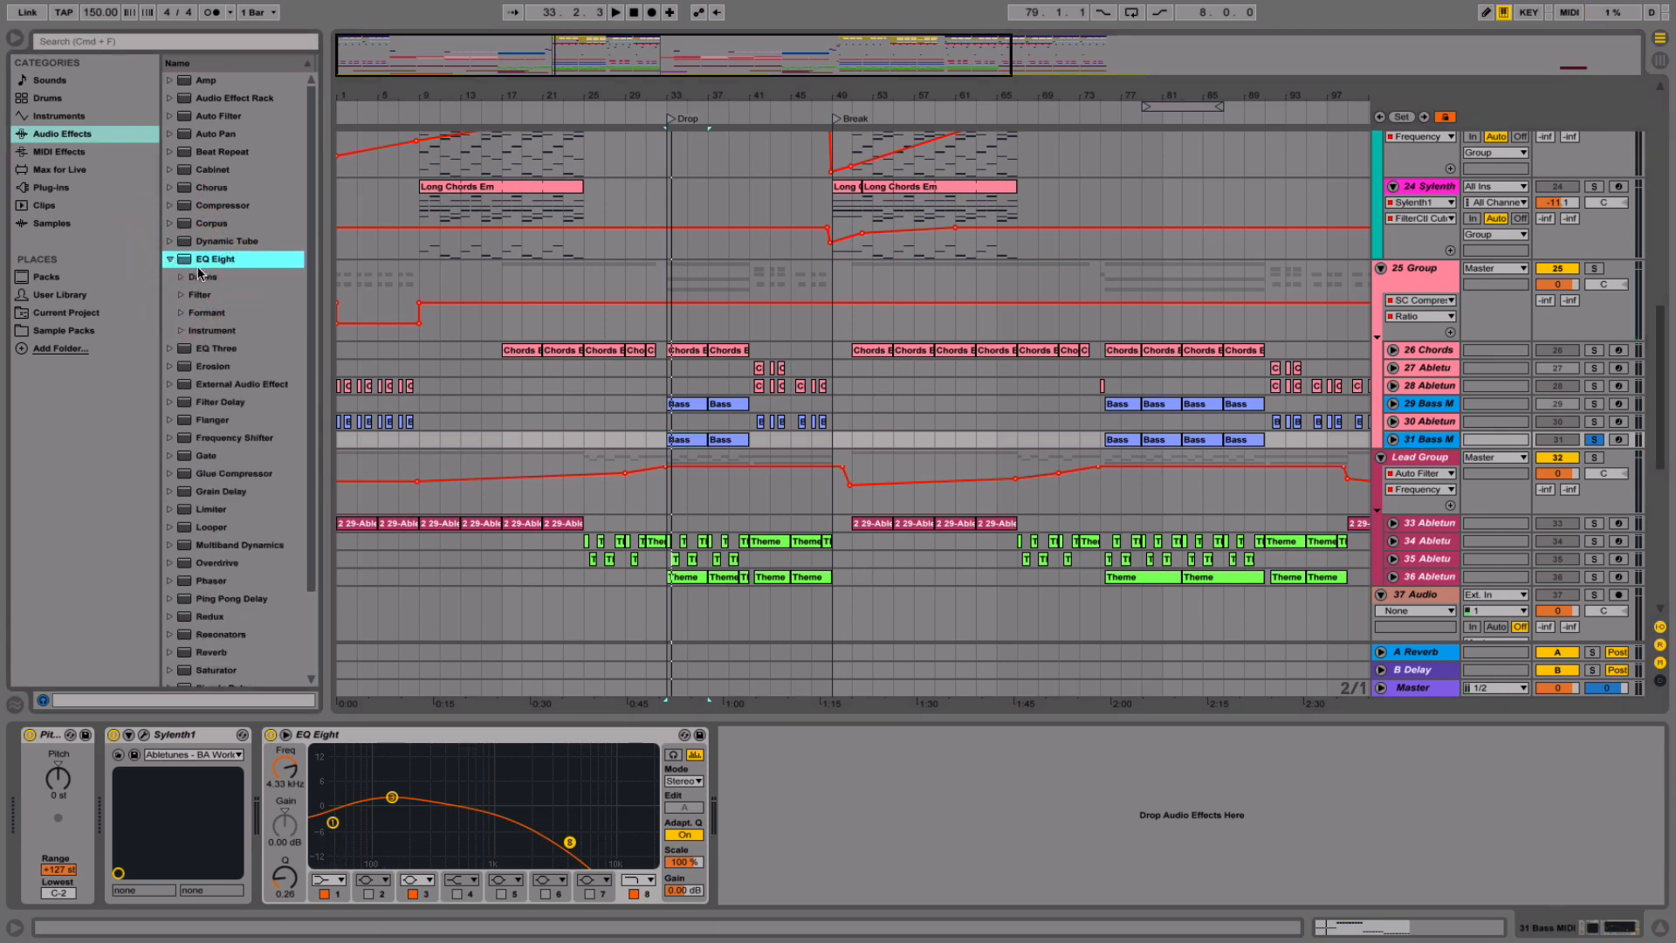
{"action": "left_click_drag", "start_coordinate": [854, 698], "coordinate": [991, 794]}
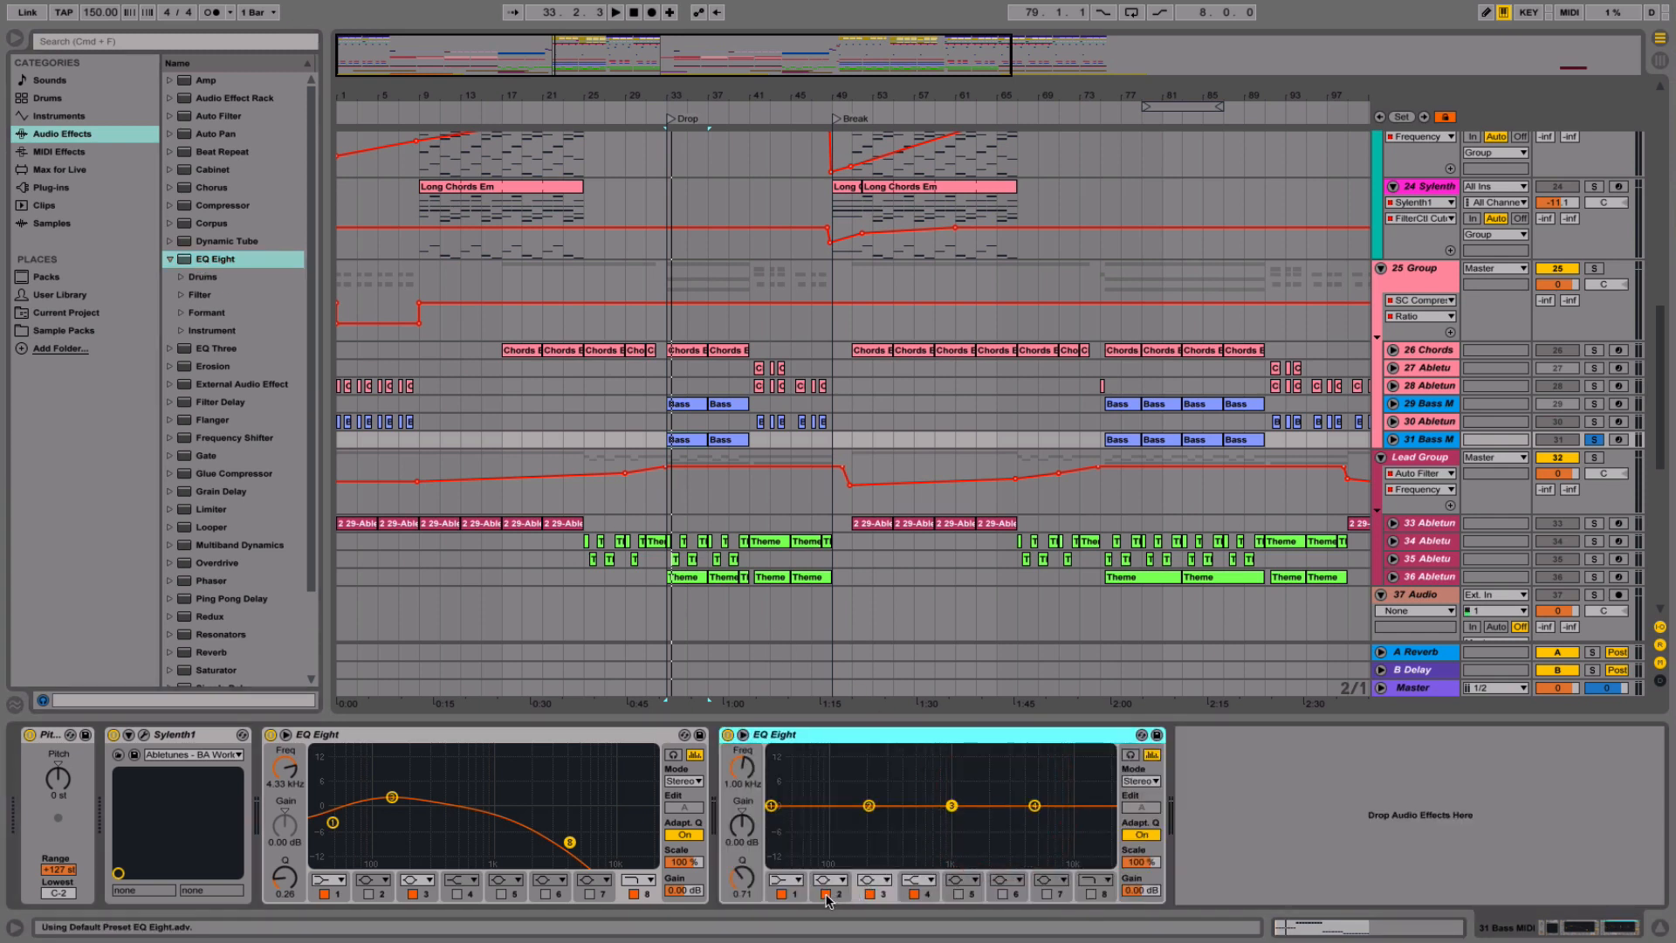
{"action": "left_click", "coordinate": [826, 894]}
{"action": "left_click", "coordinate": [870, 894]}
{"action": "left_click", "coordinate": [914, 894]}
{"action": "left_click", "coordinate": [786, 881]}
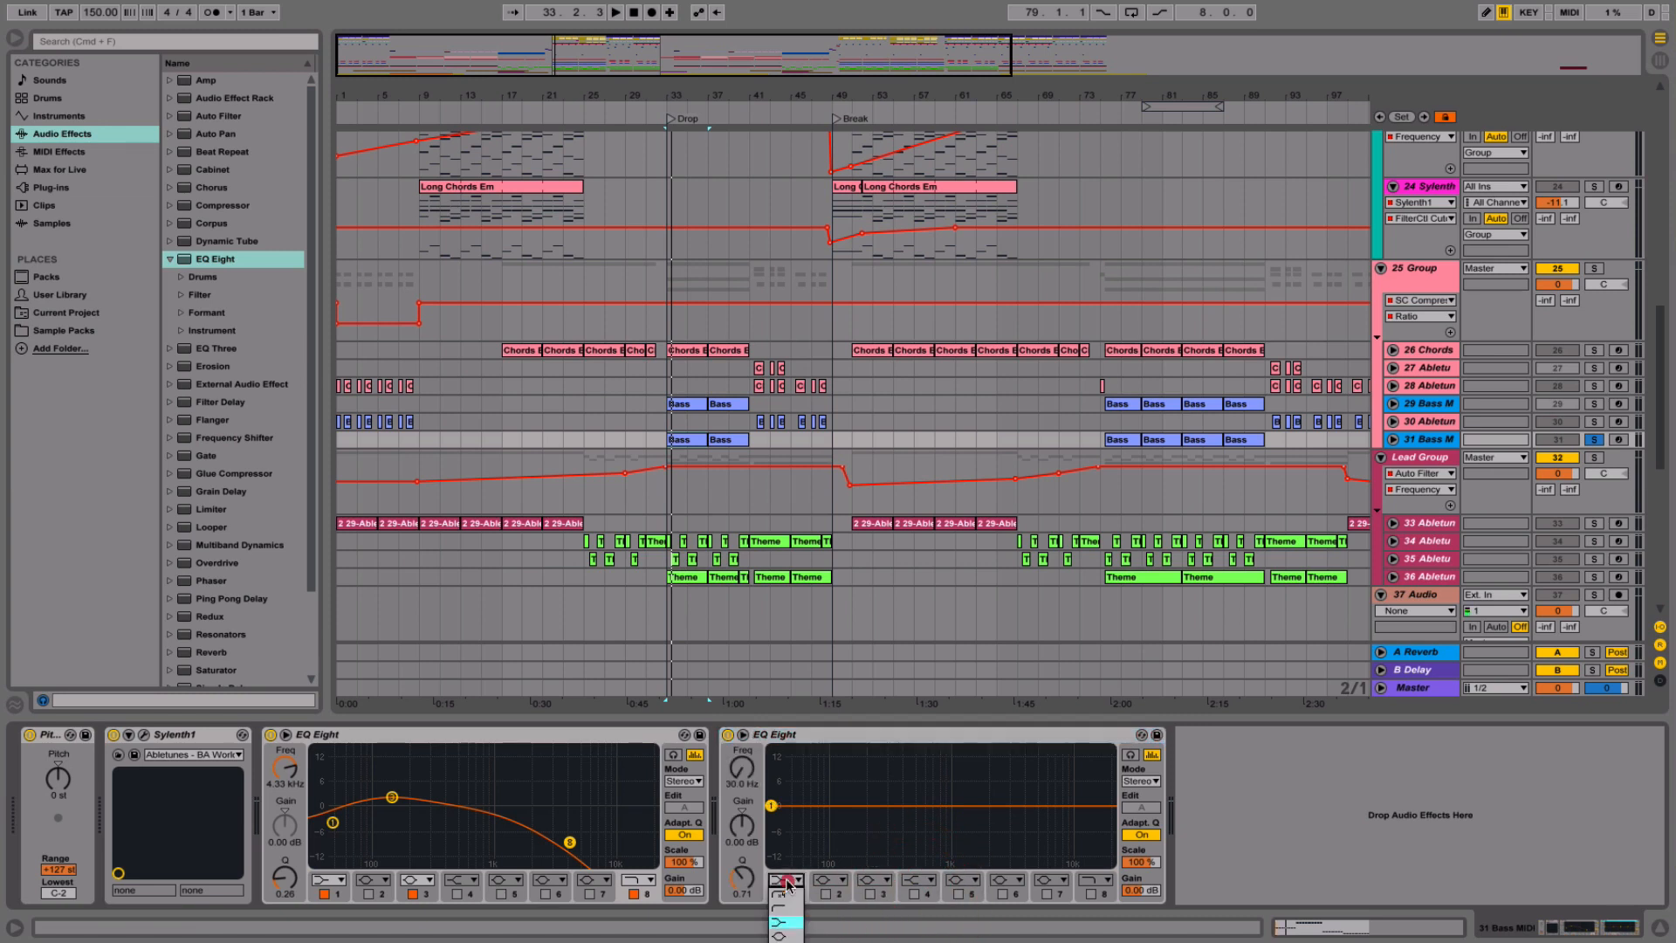
{"action": "left_click", "coordinate": [780, 894]}
- Set the new EQ Eight to M/S mode, switch to editing the side signal, and turn off its bands 3 to 6
{"action": "left_click", "coordinate": [1156, 781]}
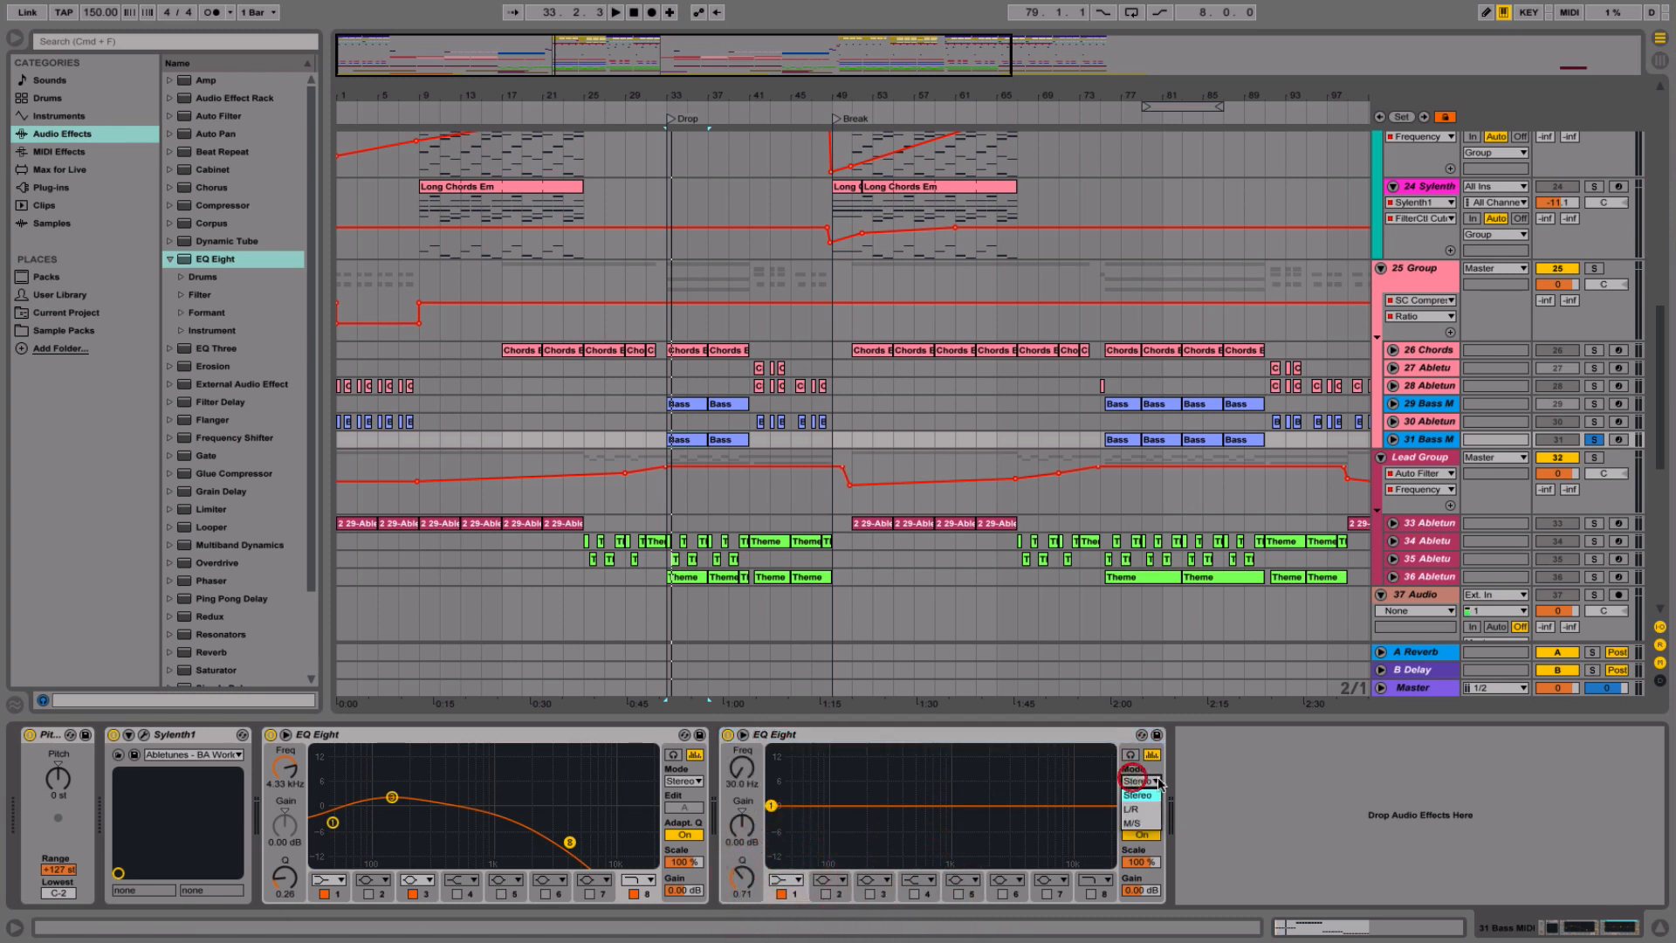
{"action": "left_click", "coordinate": [1151, 823]}
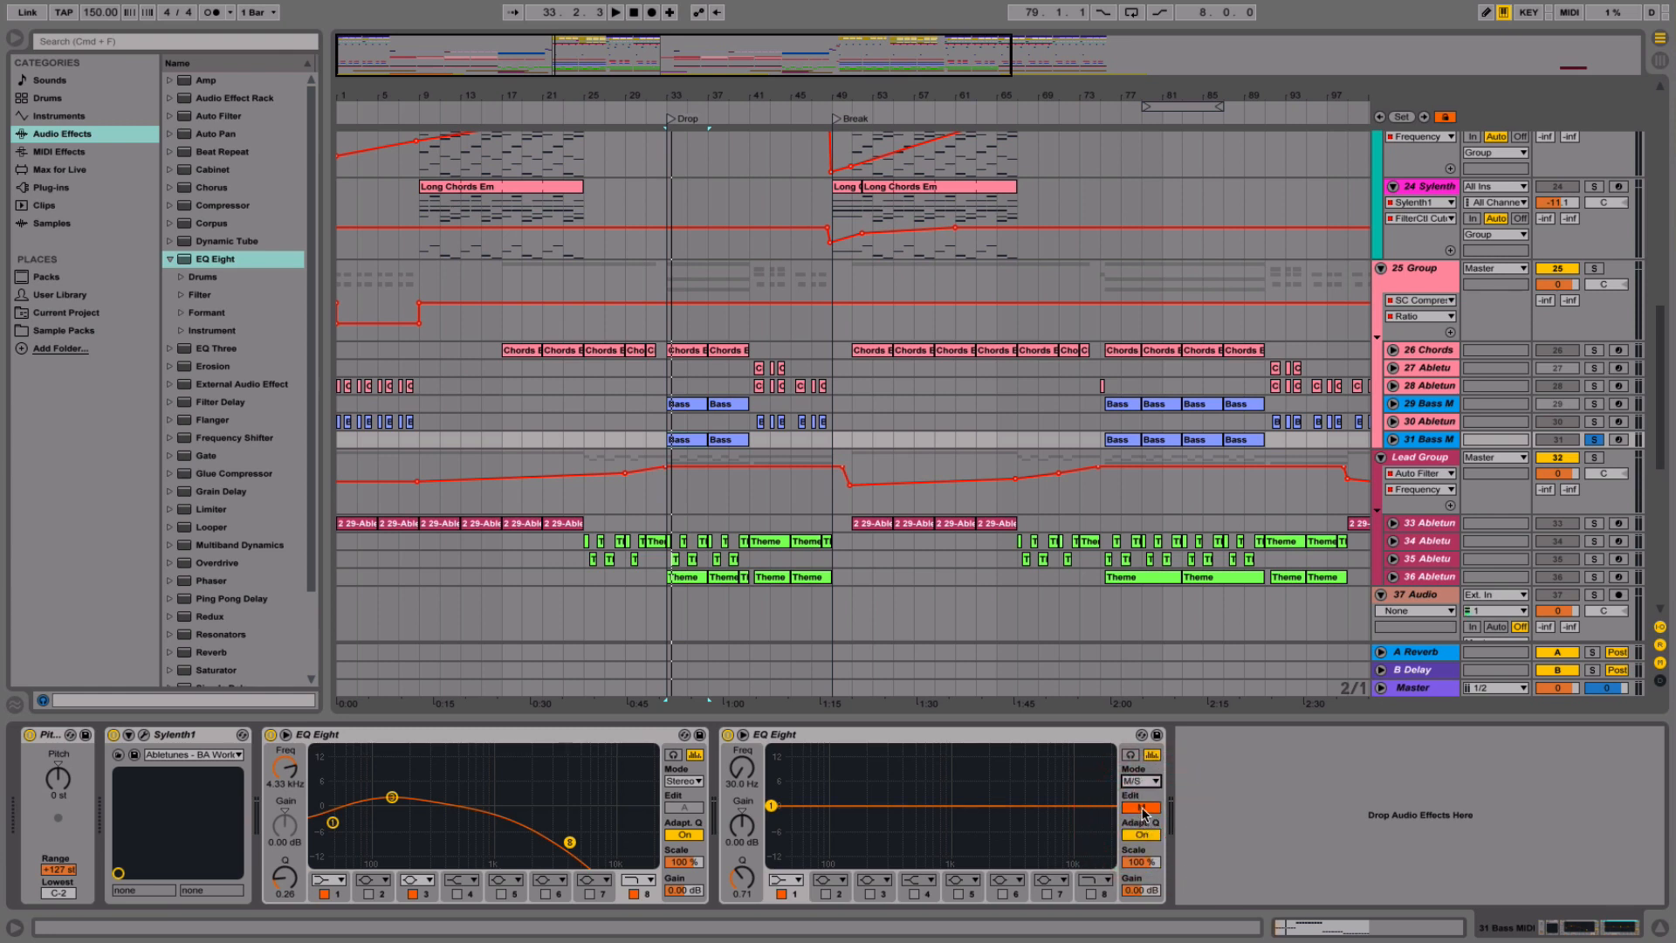
{"action": "left_click", "coordinate": [1142, 809]}
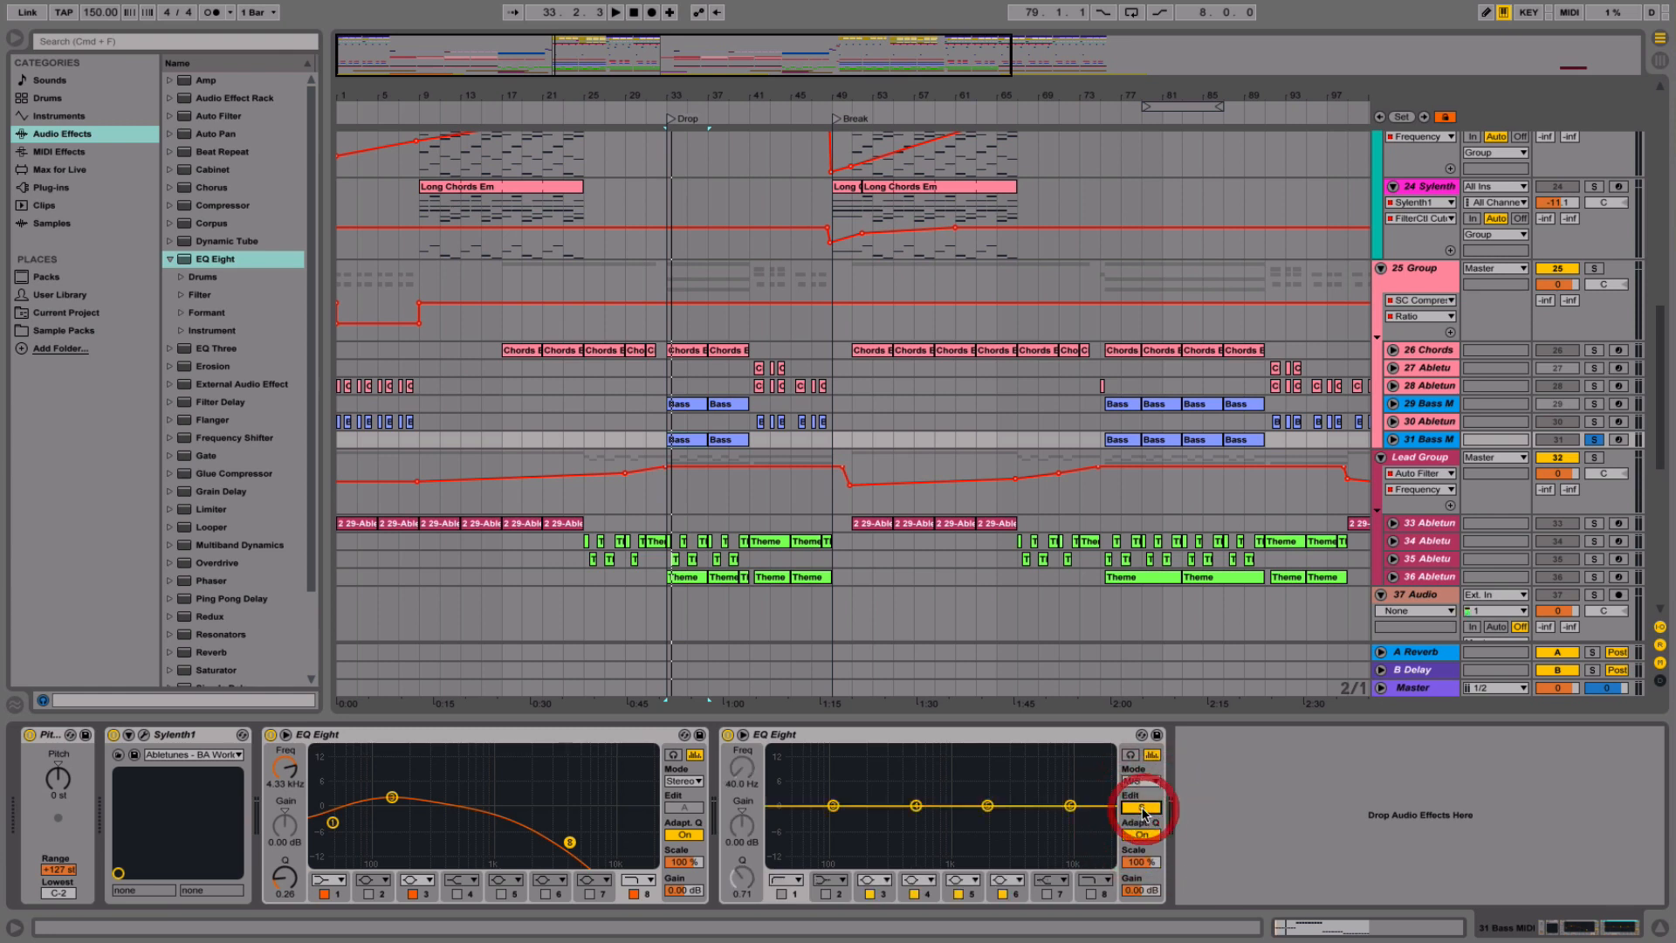
{"action": "left_click", "coordinate": [915, 894]}
{"action": "left_click", "coordinate": [959, 894]}
{"action": "left_click", "coordinate": [1002, 894]}
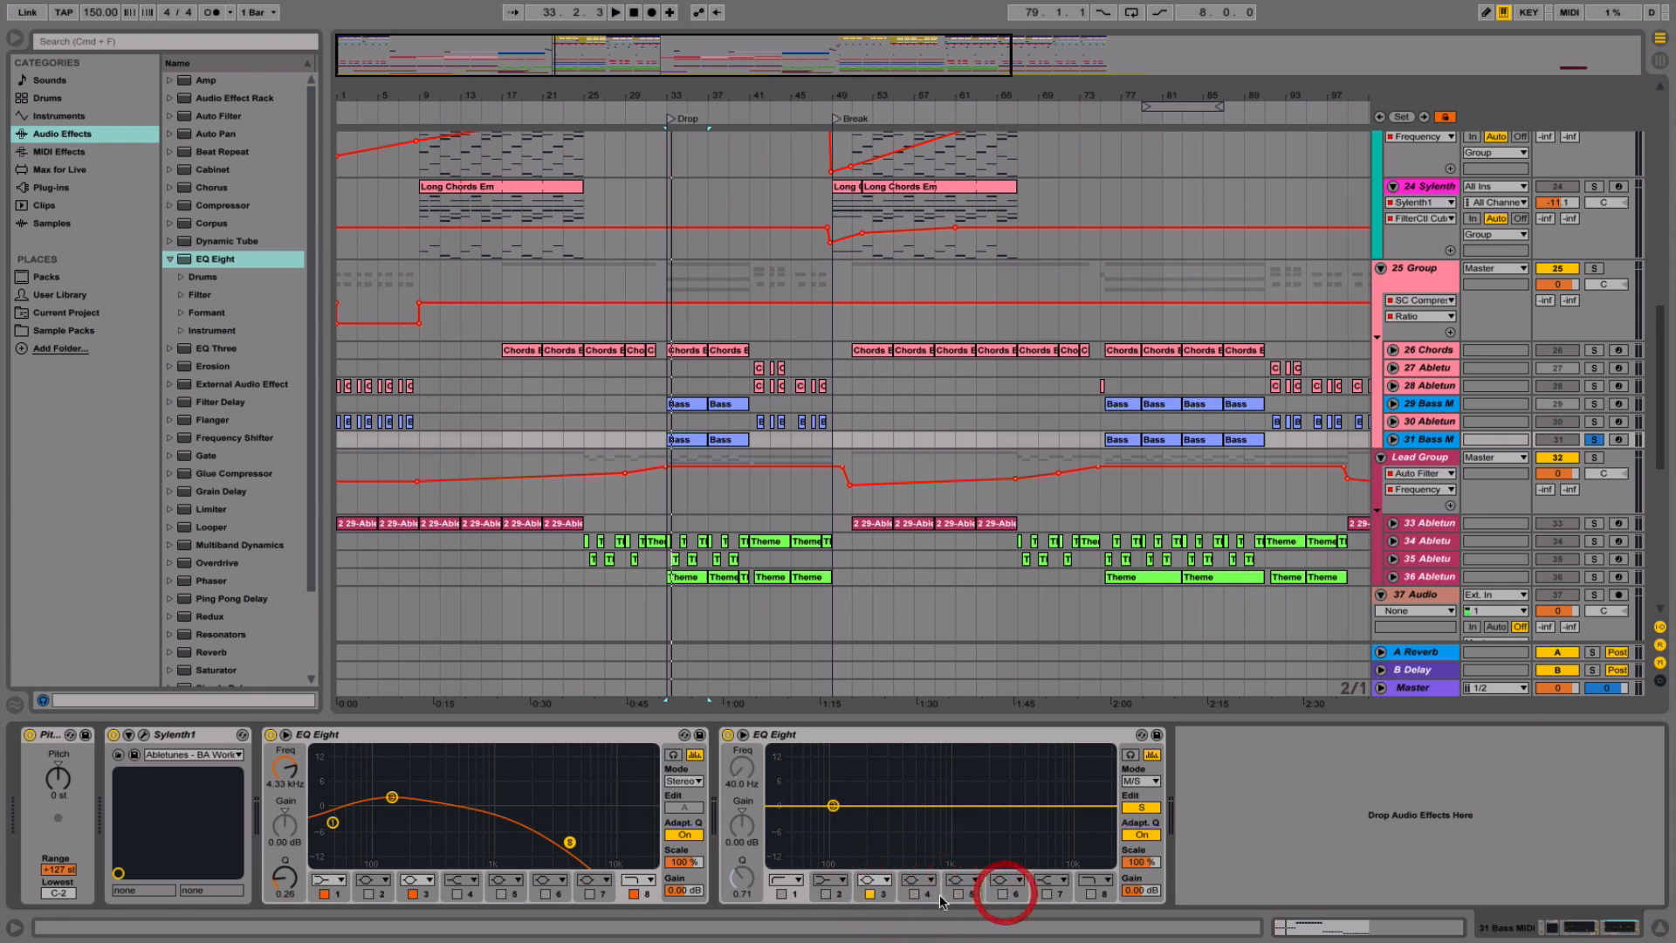
{"action": "left_click", "coordinate": [869, 894]}
- Enable band 1 as a steeper low cut on the bass's side signal, tuned during playback to about 123 Hz
{"action": "left_click", "coordinate": [781, 894]}
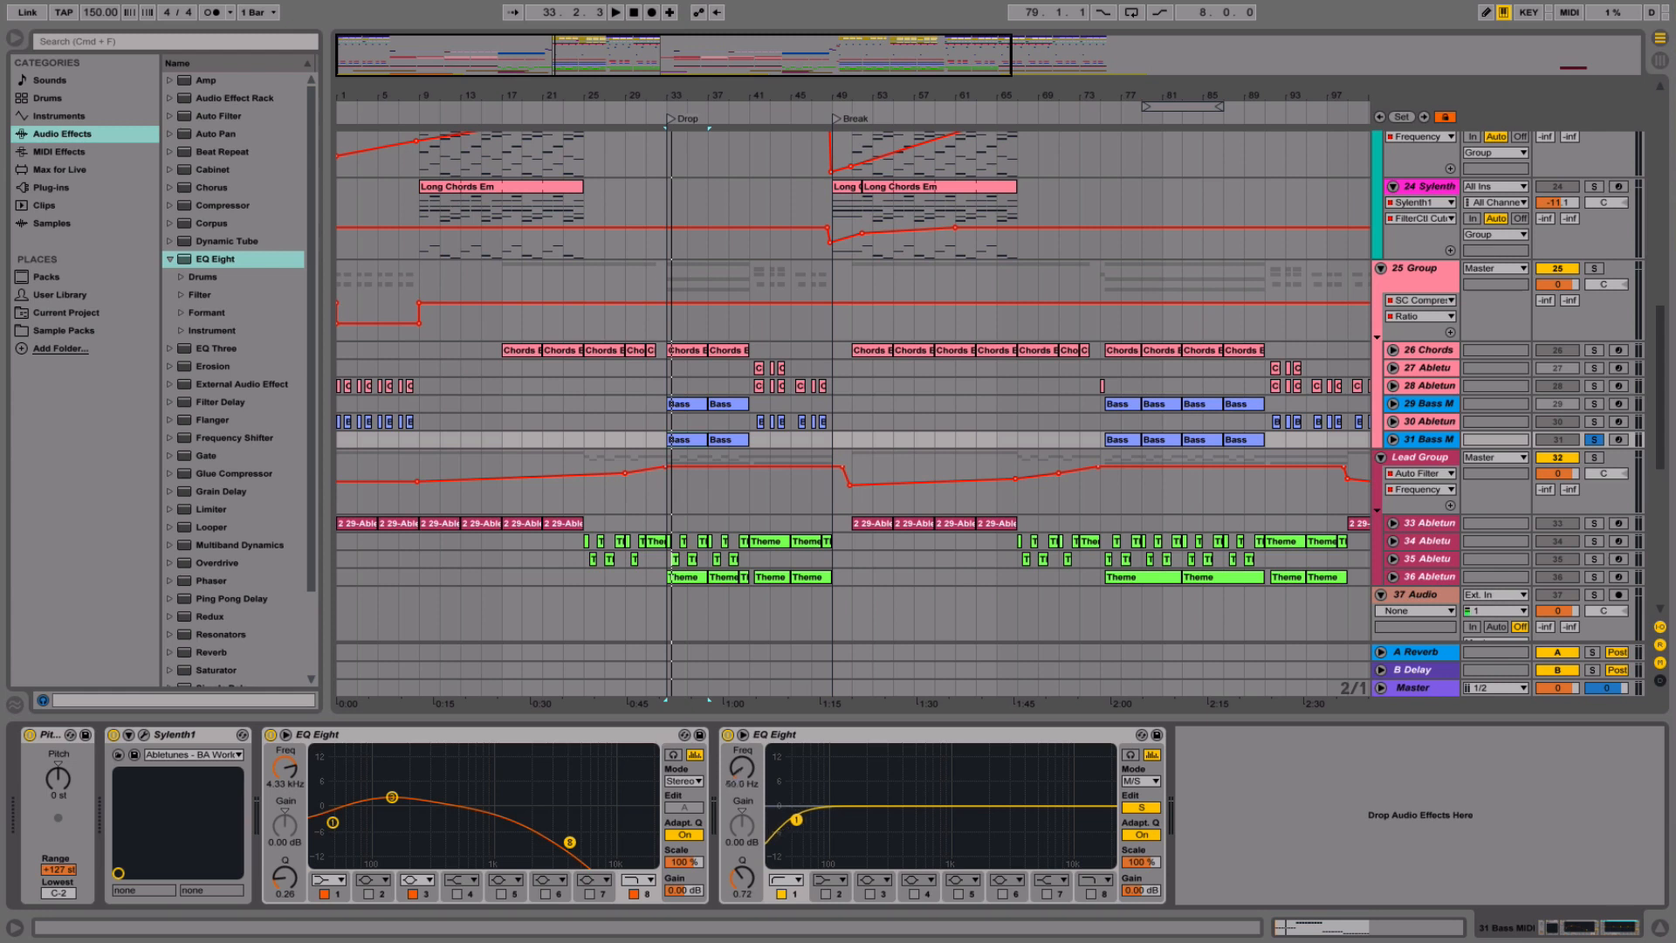
{"action": "left_click_drag", "start_coordinate": [822, 819], "coordinate": [877, 821]}
{"action": "key", "text": "space"}
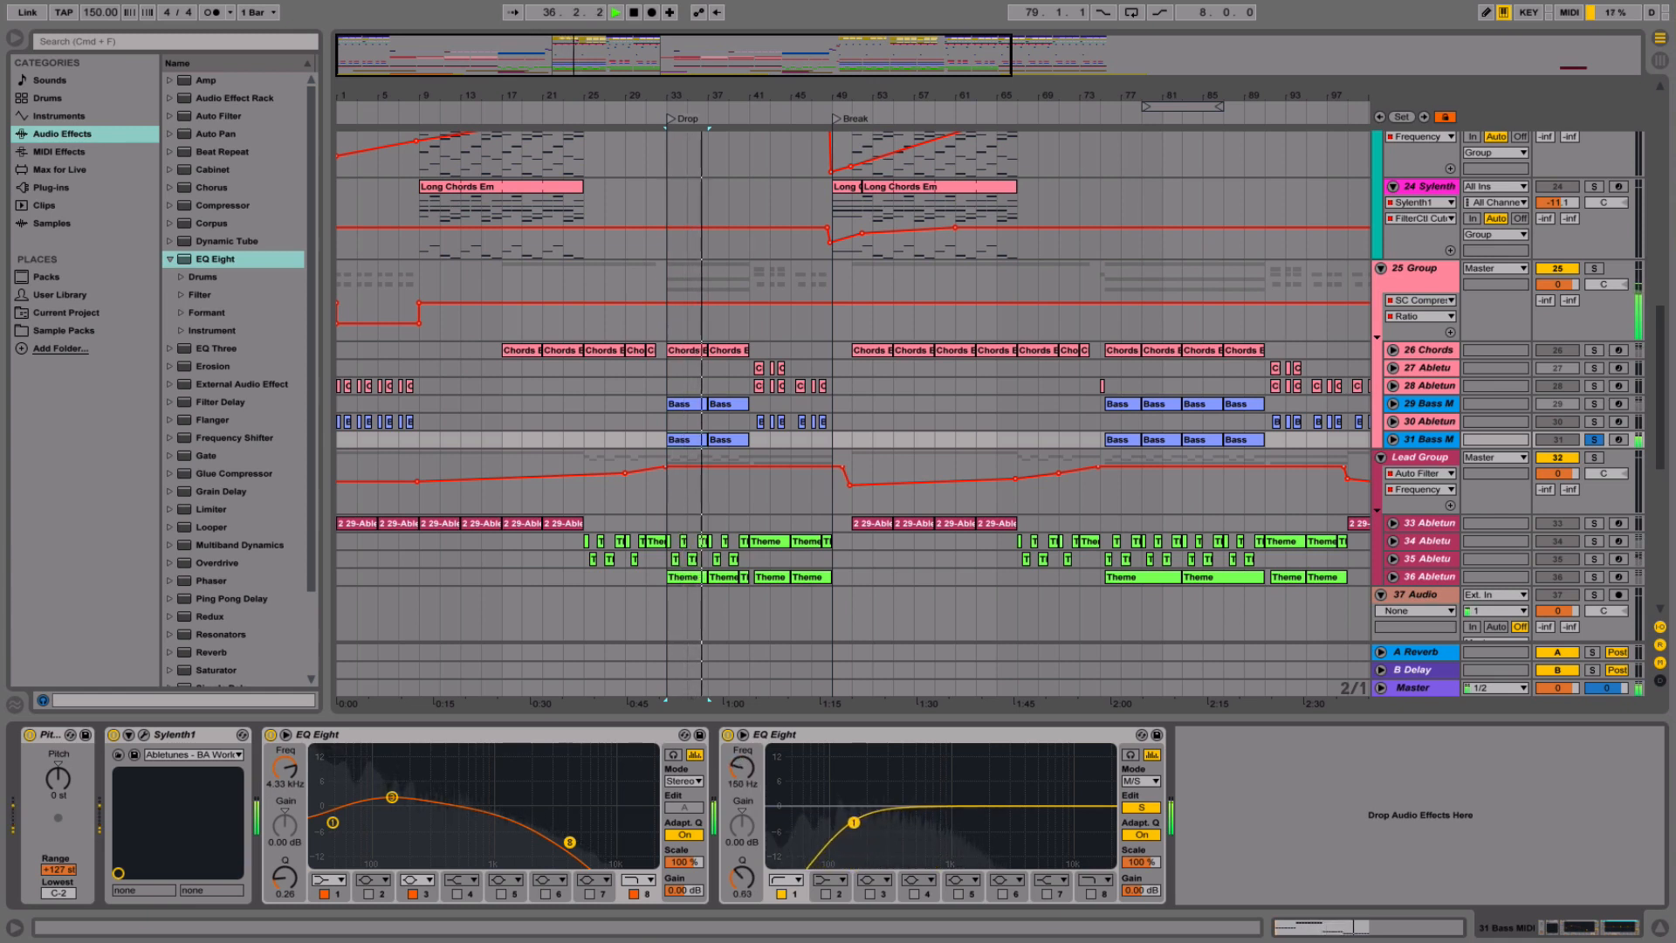
{"action": "left_click", "coordinate": [791, 880]}
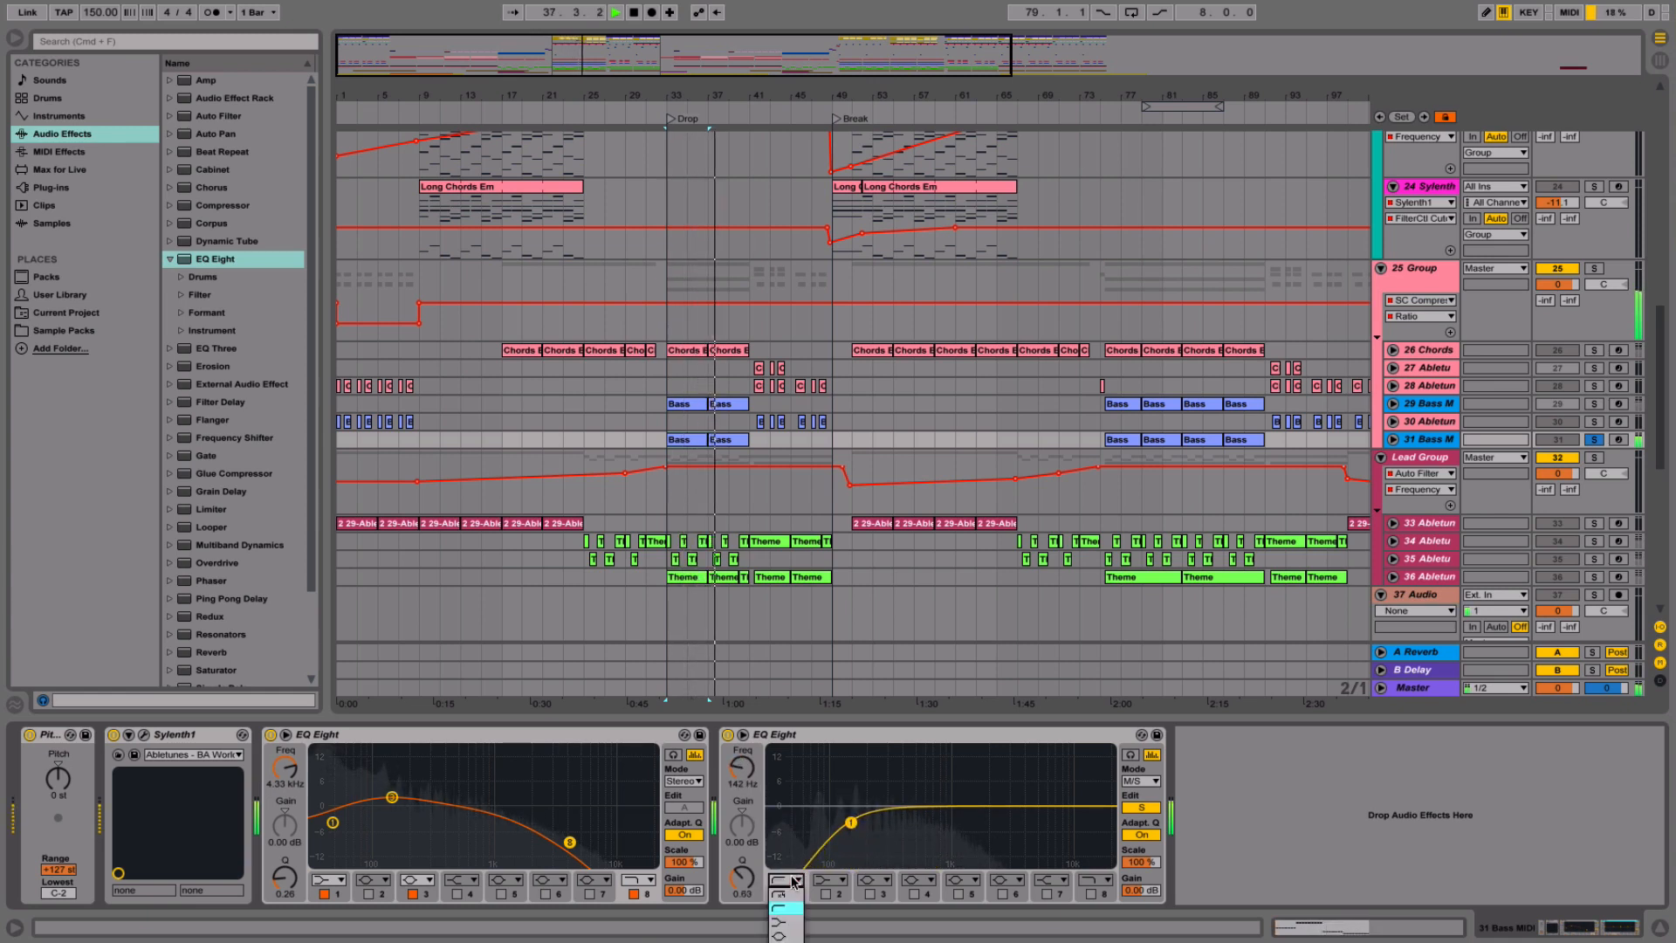
{"action": "left_click", "coordinate": [790, 897]}
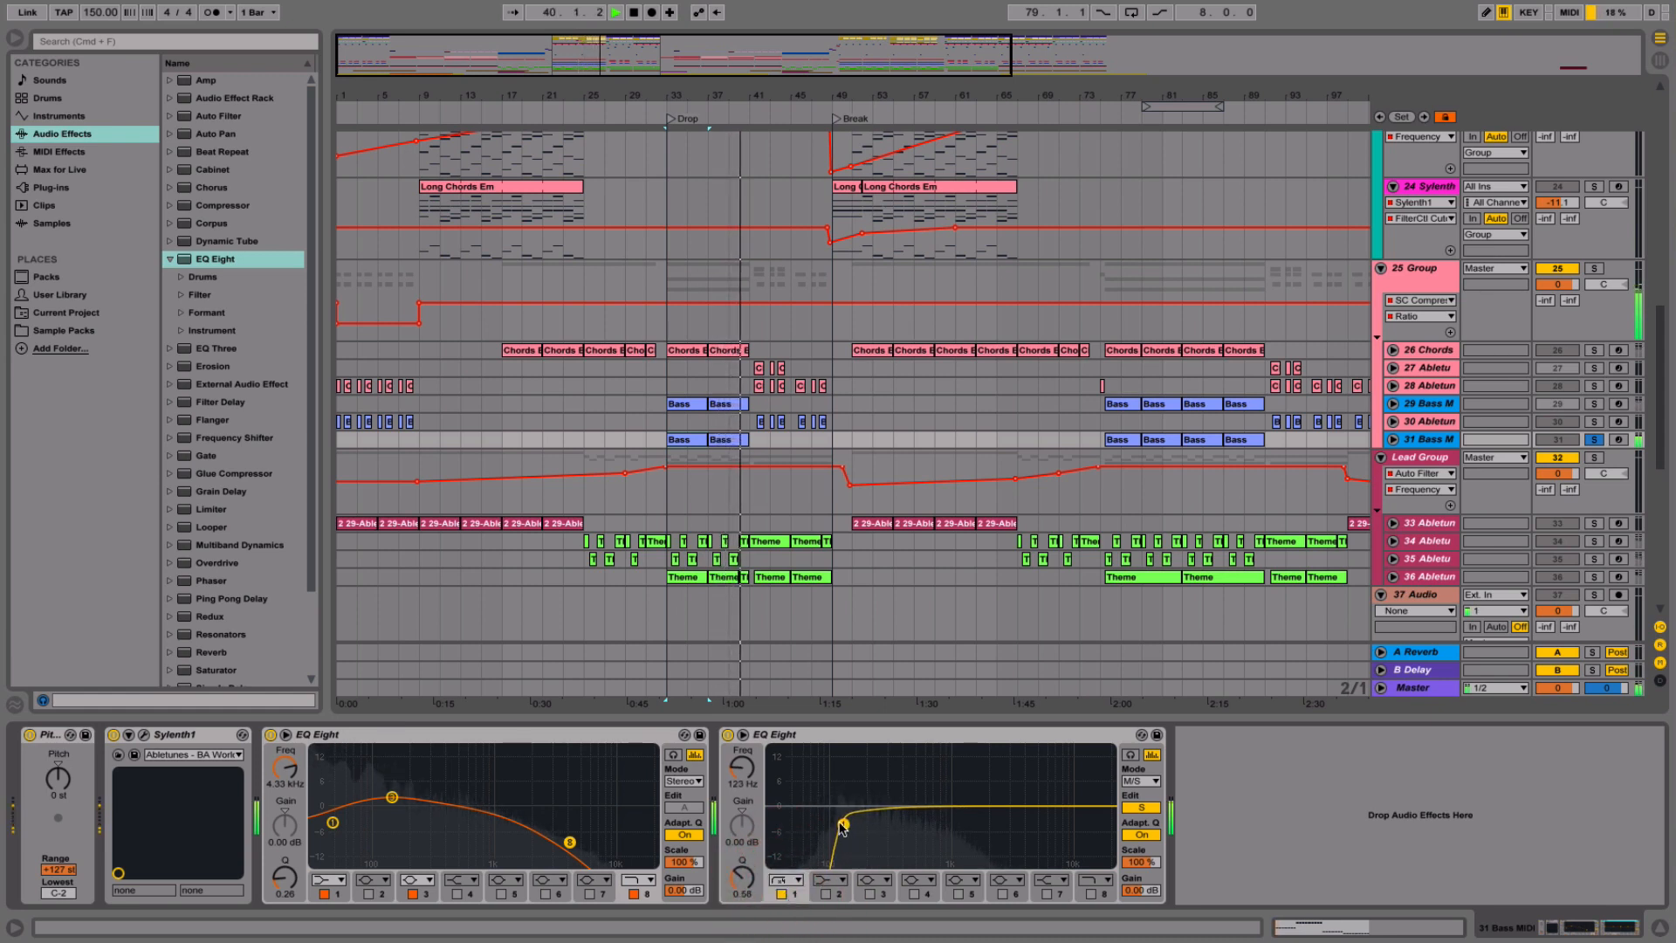
- Compare the bass with the new EQ Eight bypassed and active, and stop playback and unsolo the 31 Bass MIDI track
{"action": "left_click", "coordinate": [726, 736]}
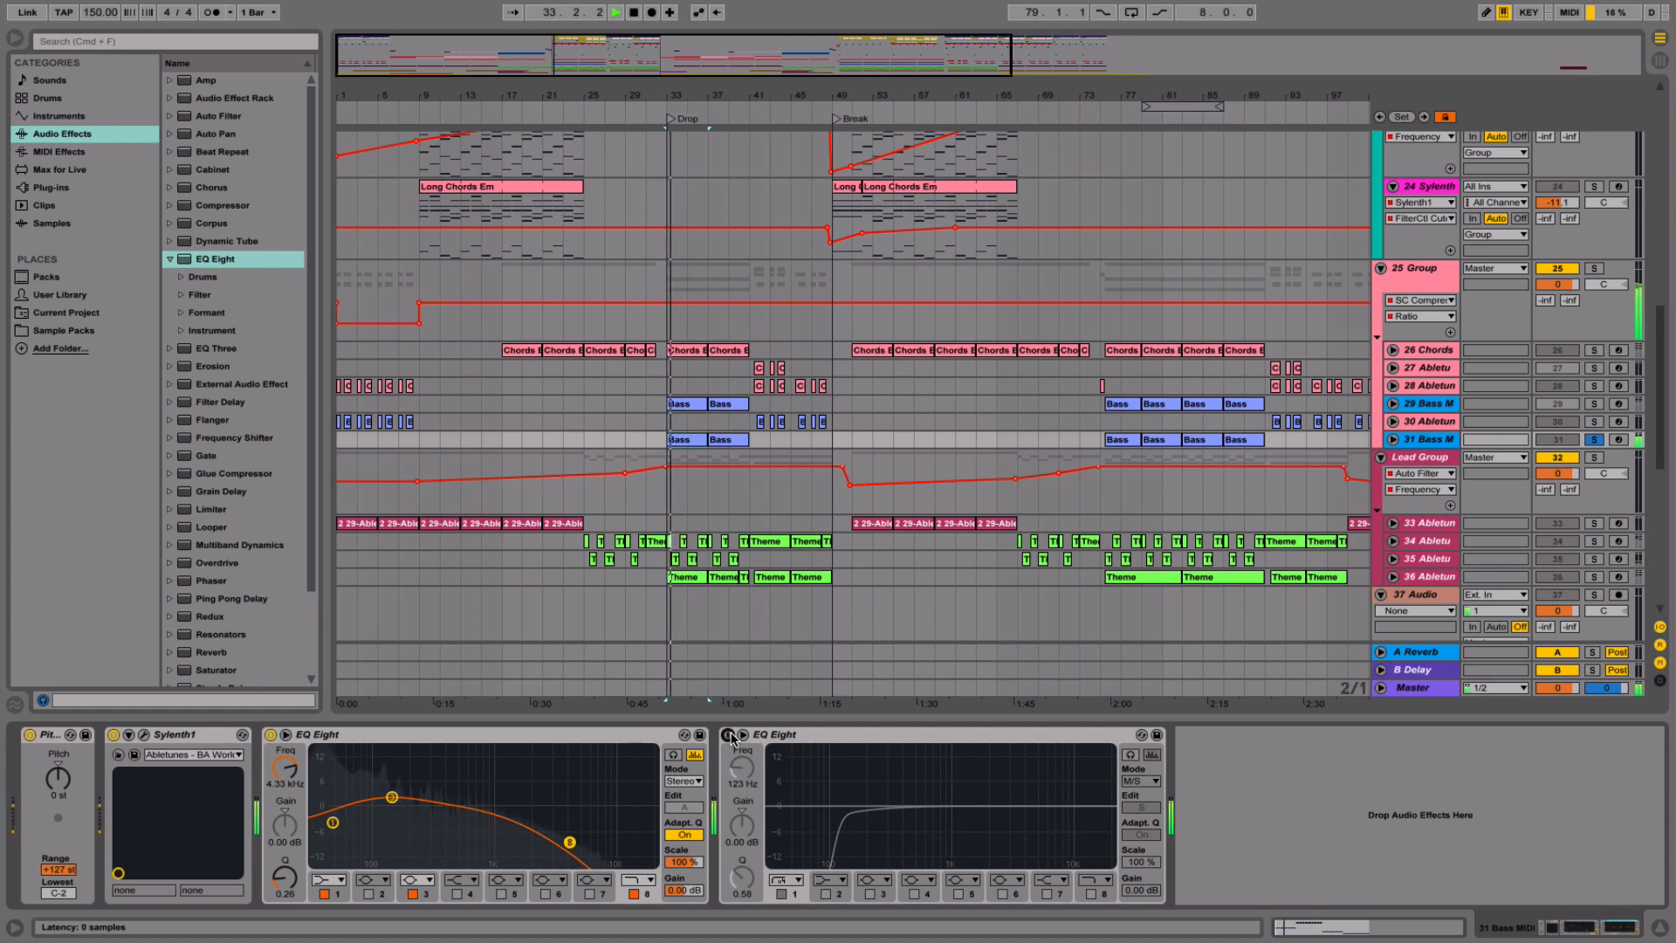
{"action": "left_click", "coordinate": [730, 737]}
{"action": "key", "text": "space"}
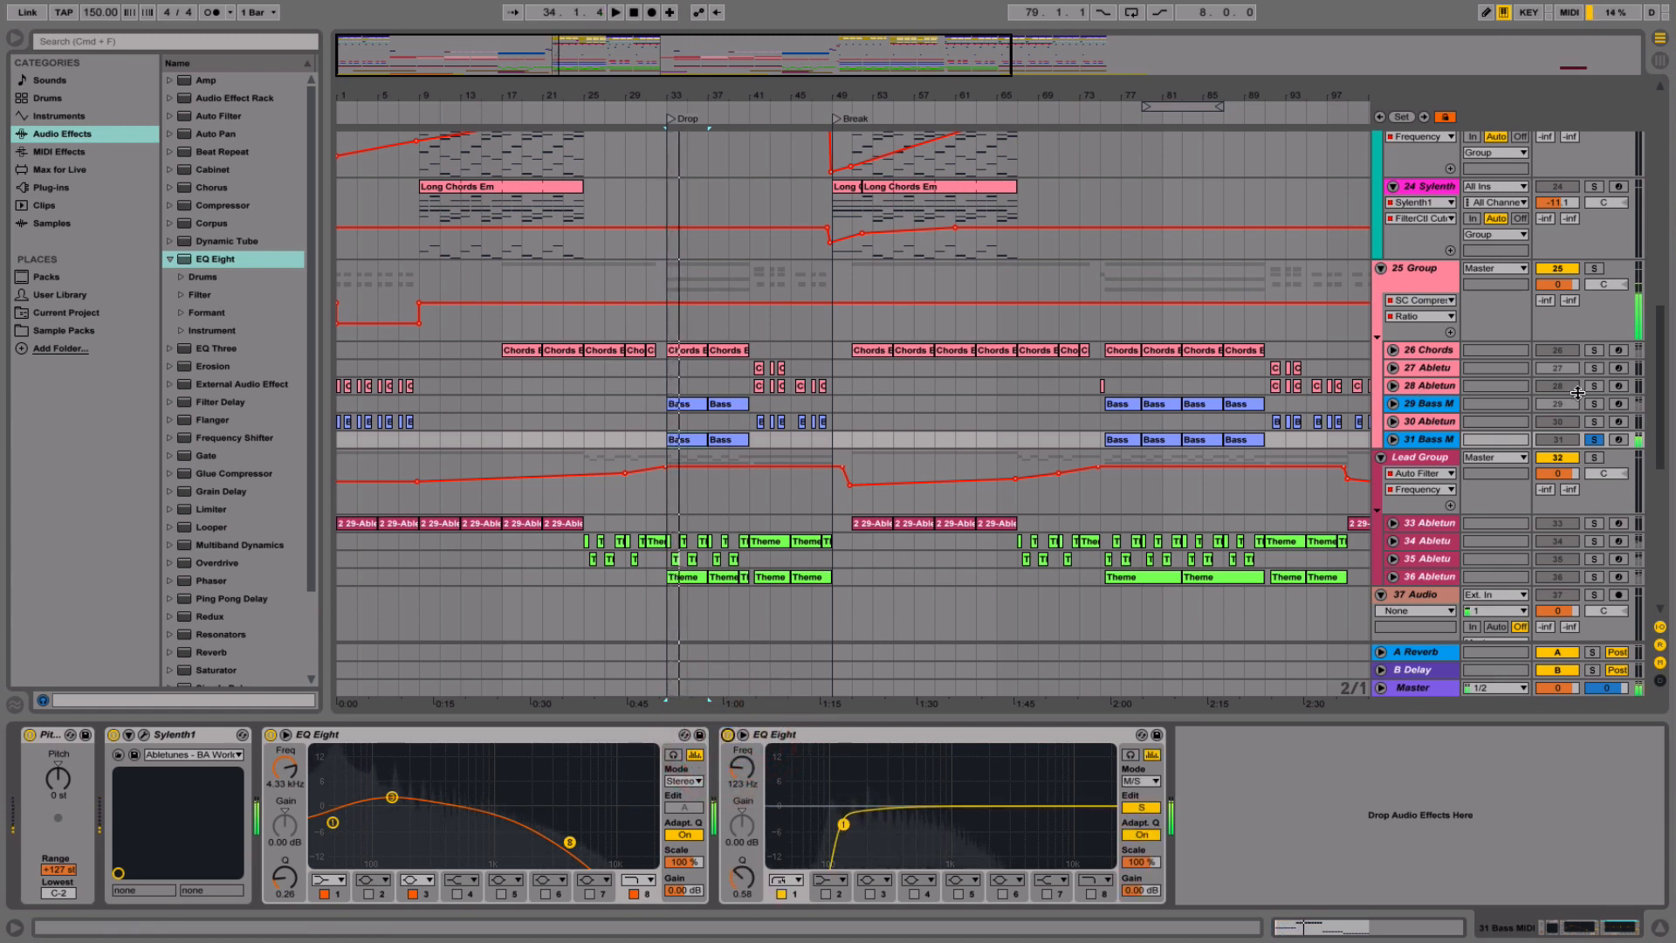
{"action": "left_click", "coordinate": [1594, 439]}
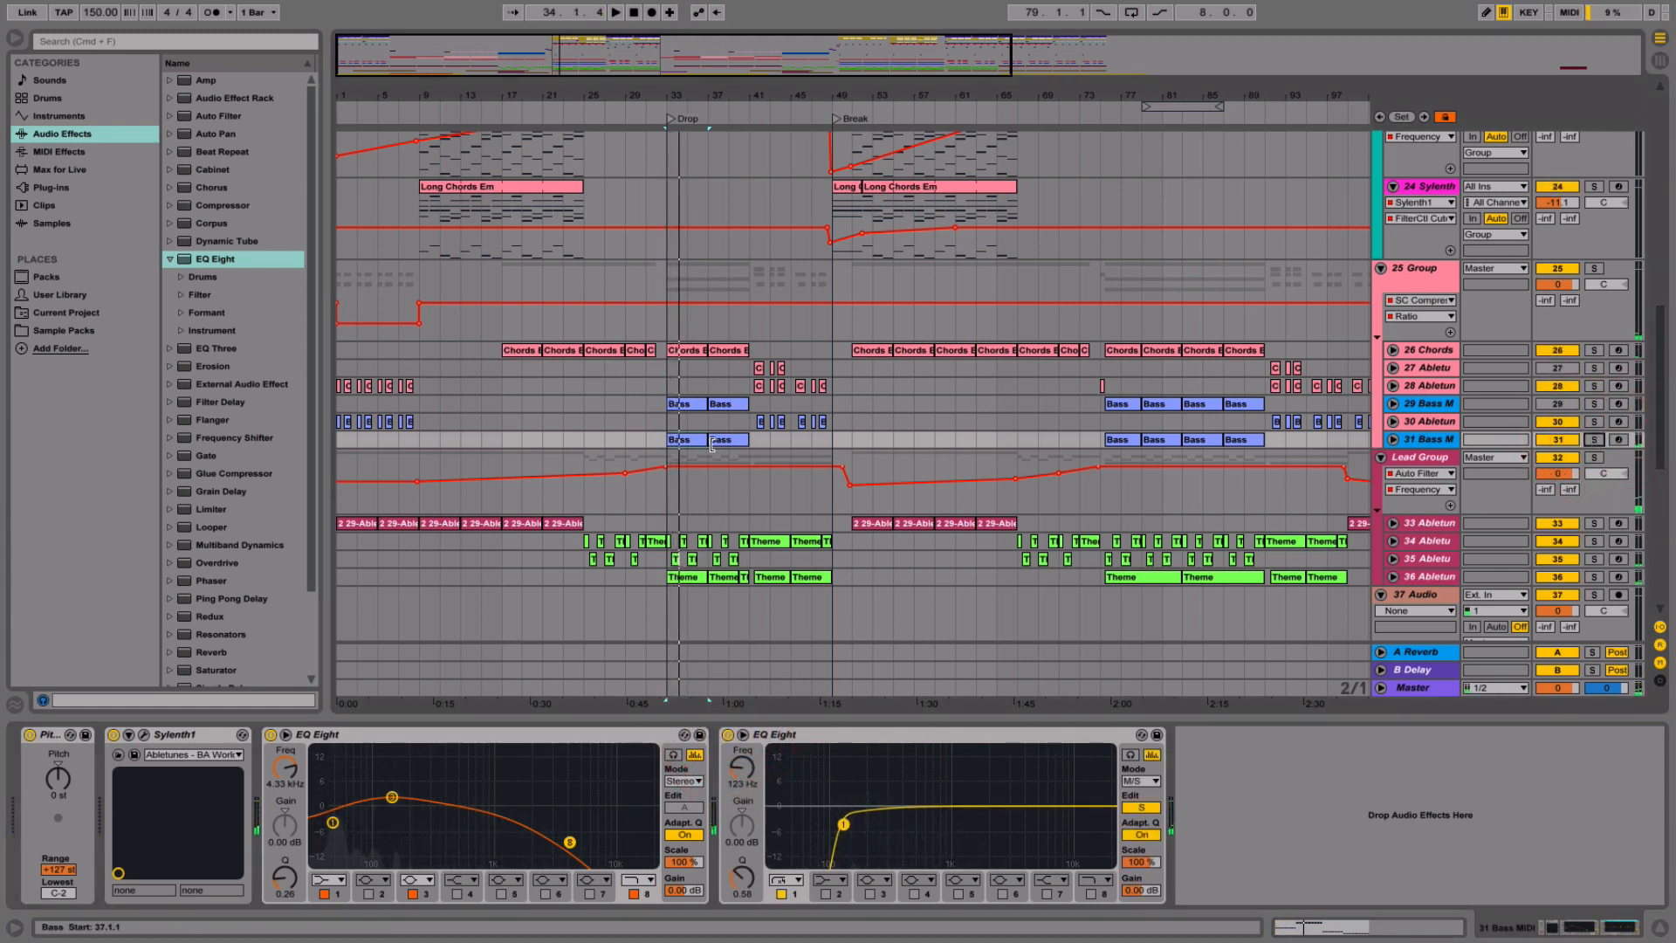
- Unfold the 31 Bass MIDI track and set its volume to about -9.1 dB during playback, with the device view hidden
{"action": "left_click", "coordinate": [1394, 440]}
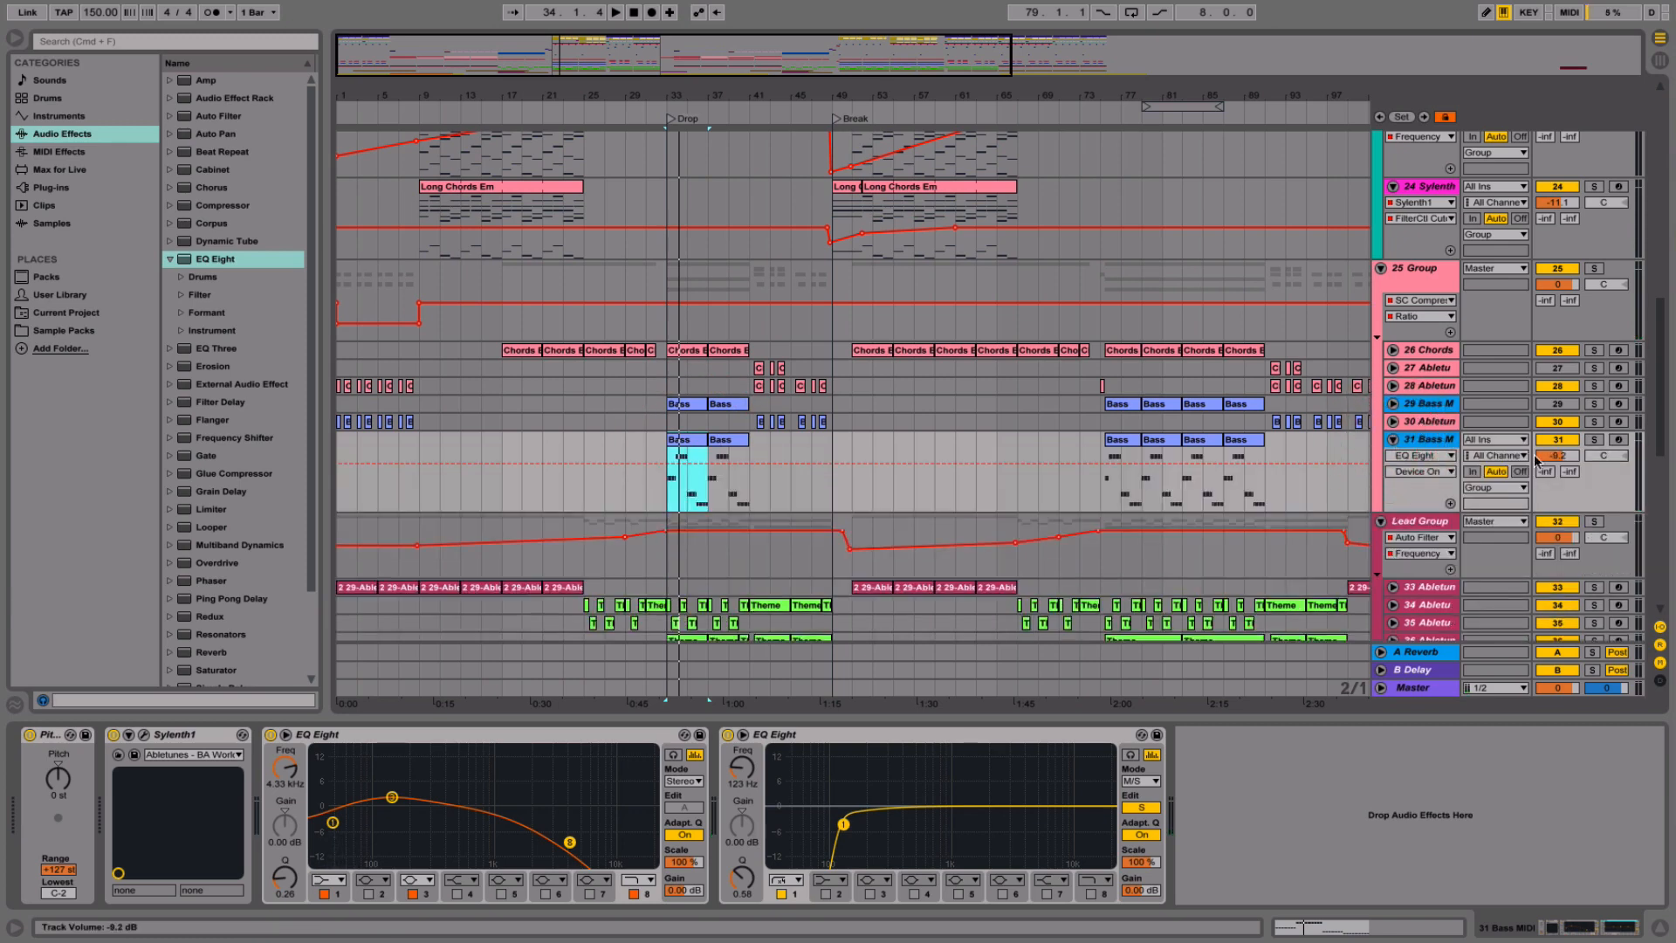
{"action": "key", "text": "space"}
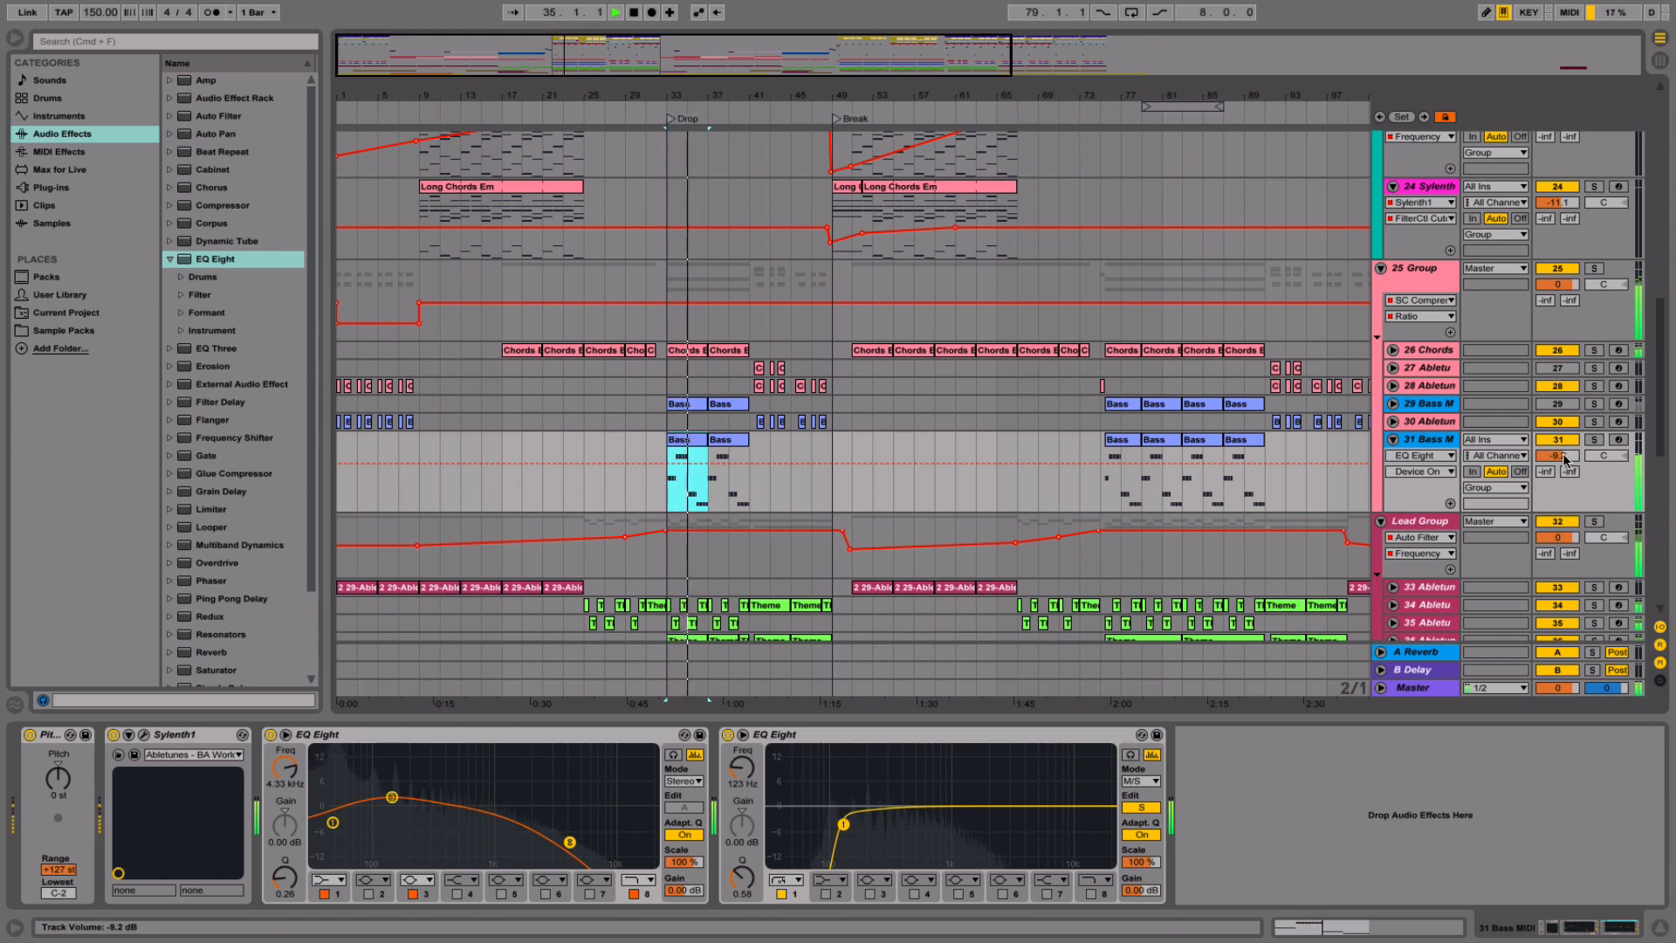
{"action": "left_click", "coordinate": [1660, 929]}
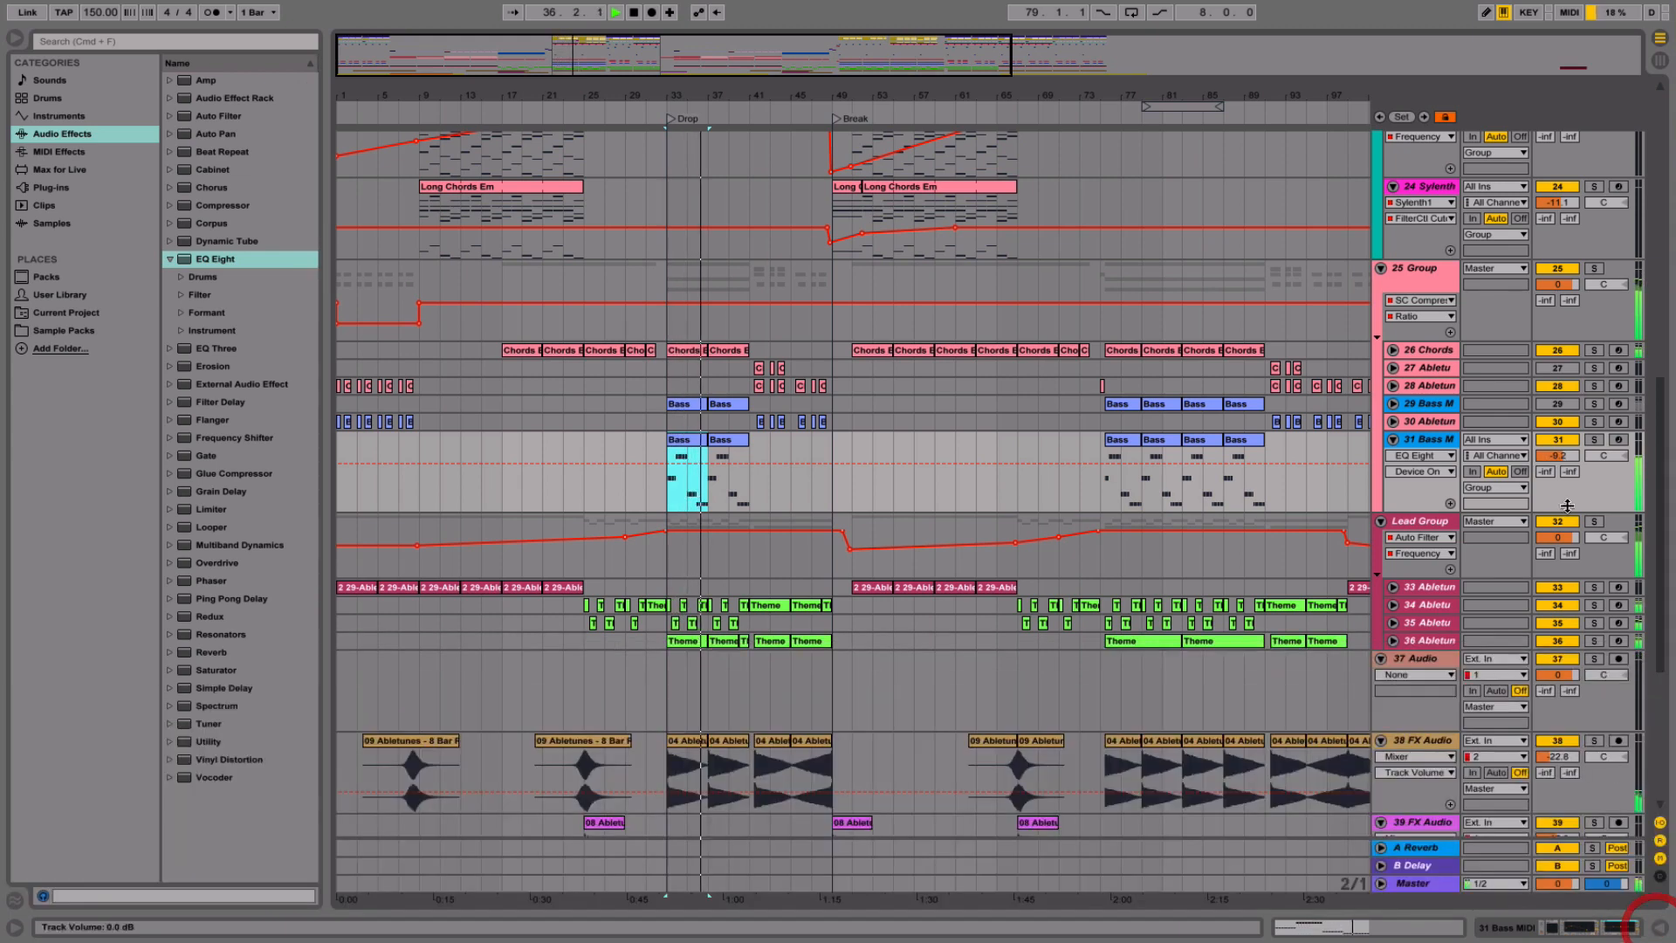
{"action": "mouse_move", "coordinate": [1557, 454]}
{"action": "left_mouse_down"}
{"action": "mouse_move", "coordinate": [1557, 486]}
{"action": "mouse_move", "coordinate": [1559, 456]}
{"action": "left_mouse_up"}
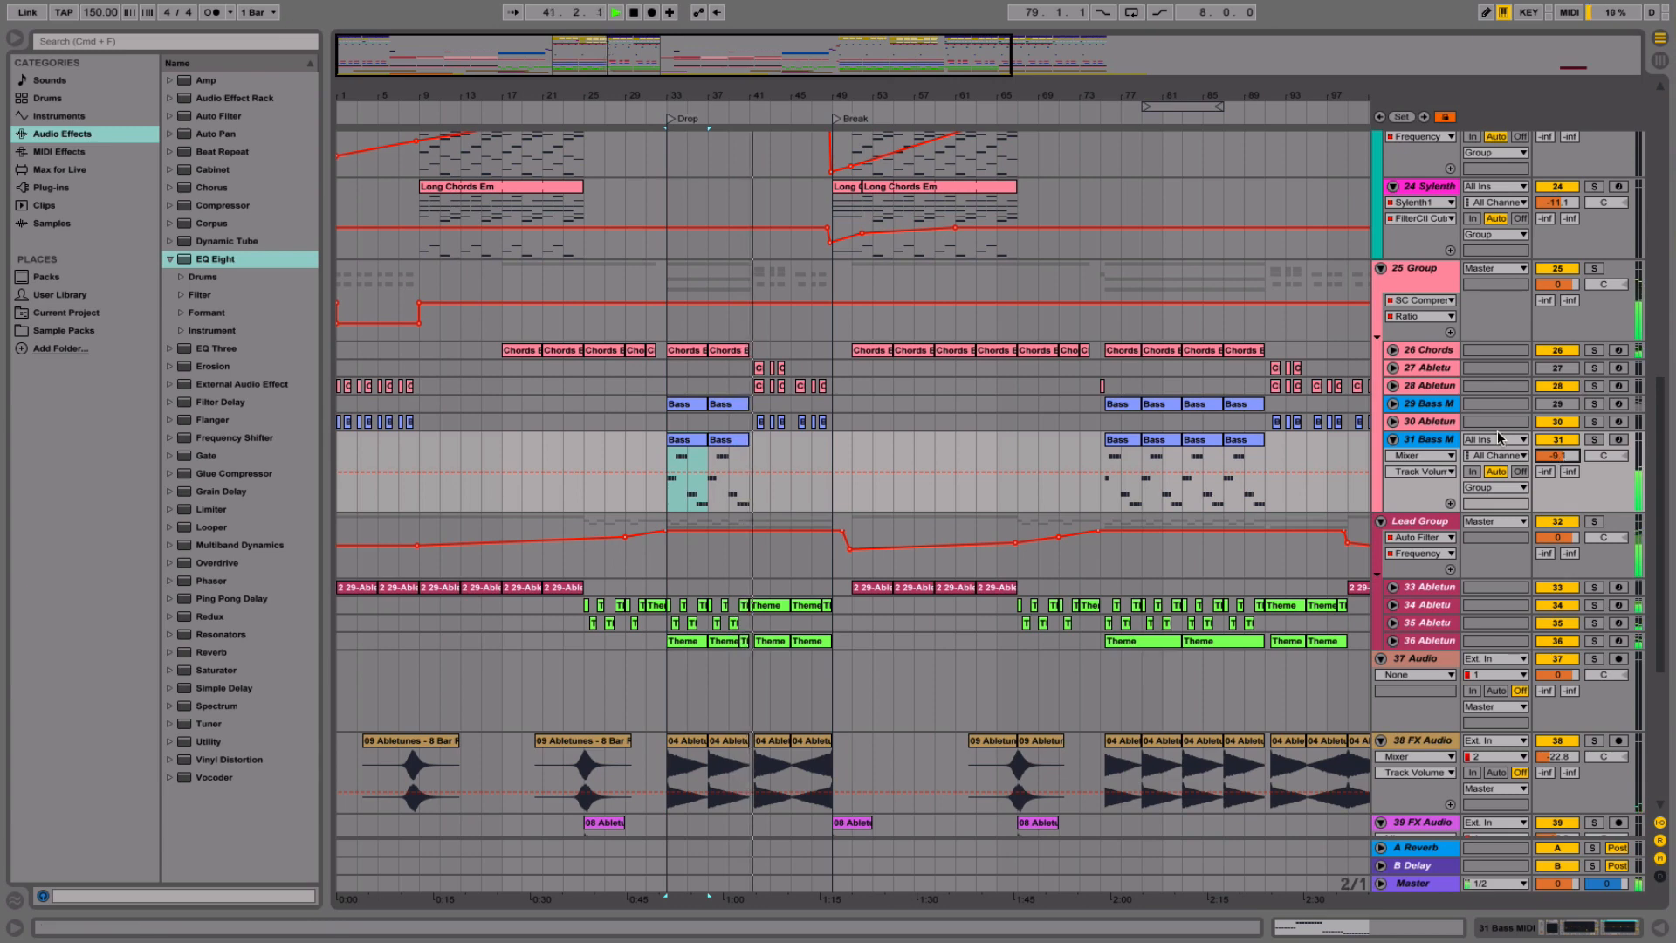
- Unfold and solo the 30-Abletunes FSE Bass Shot track, set its volume to about -3.4 dB, and show its device chain
{"action": "left_click", "coordinate": [1392, 422]}
{"action": "left_click", "coordinate": [1423, 422]}
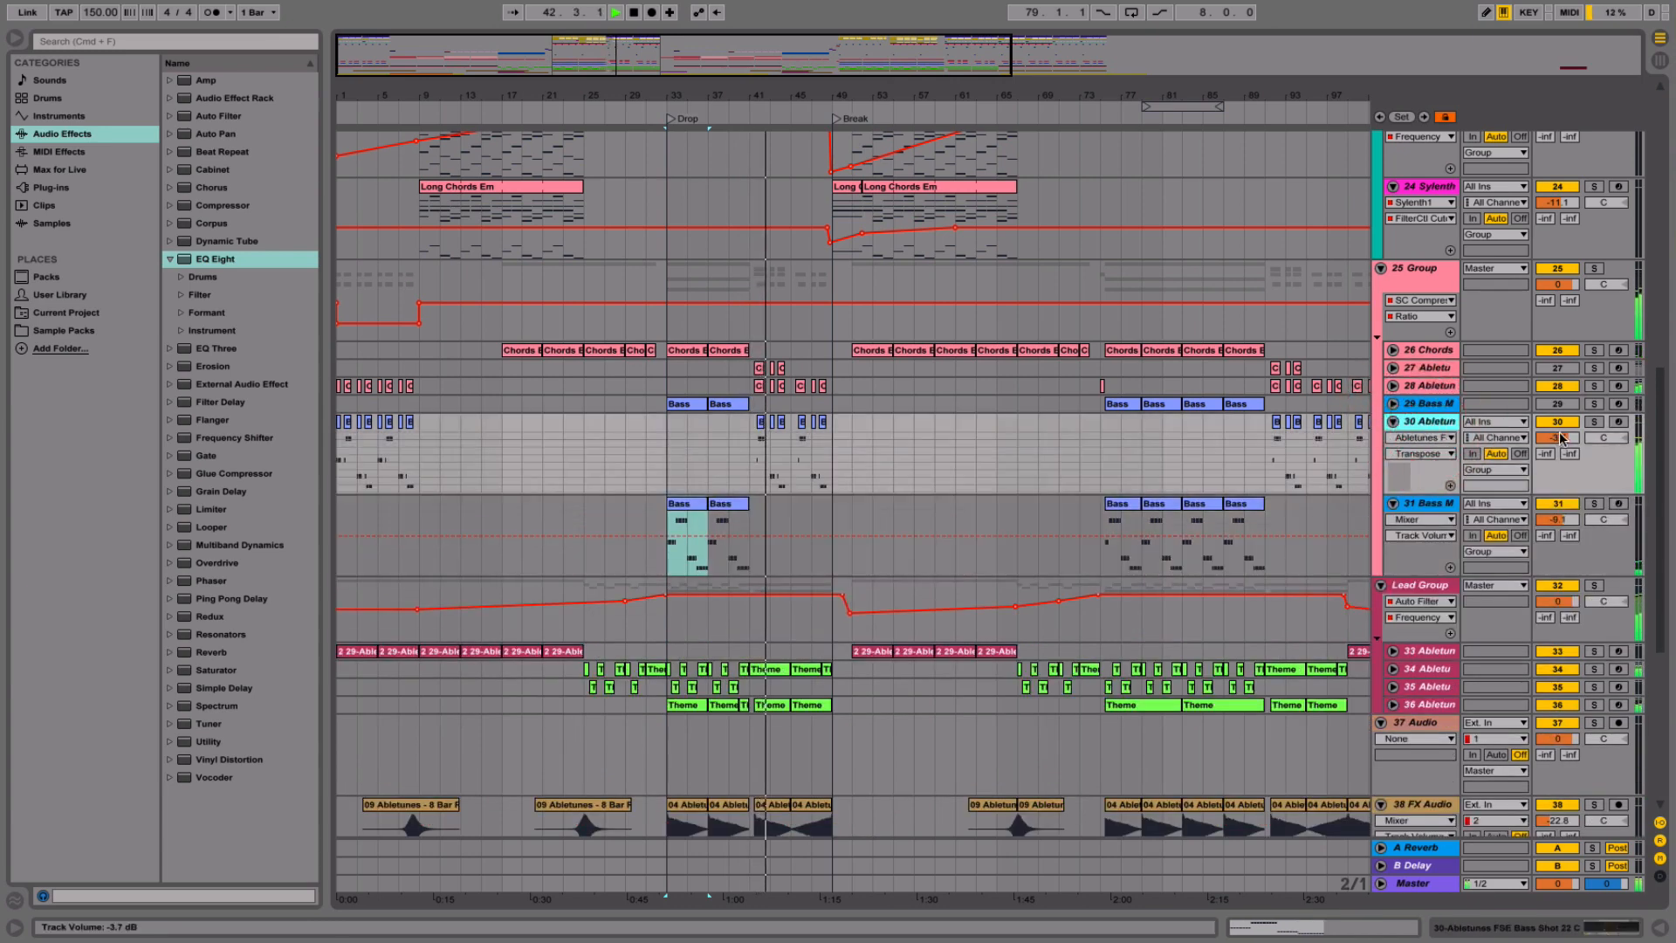
{"action": "left_click", "coordinate": [1594, 421]}
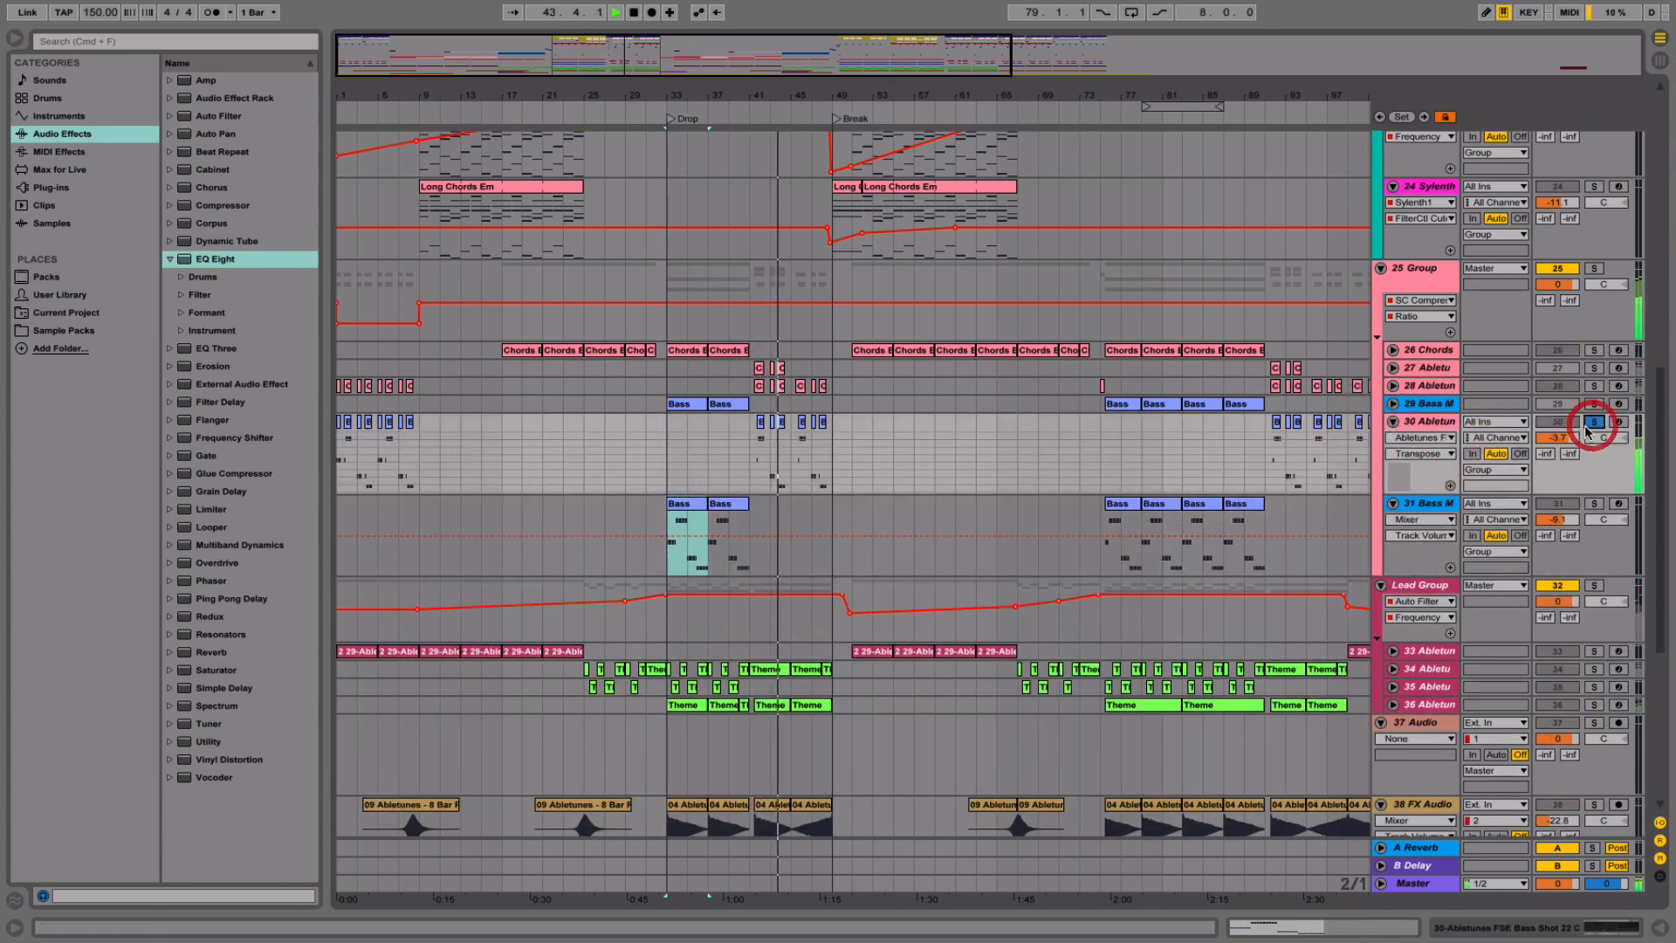
{"action": "double_click", "coordinate": [1416, 425]}
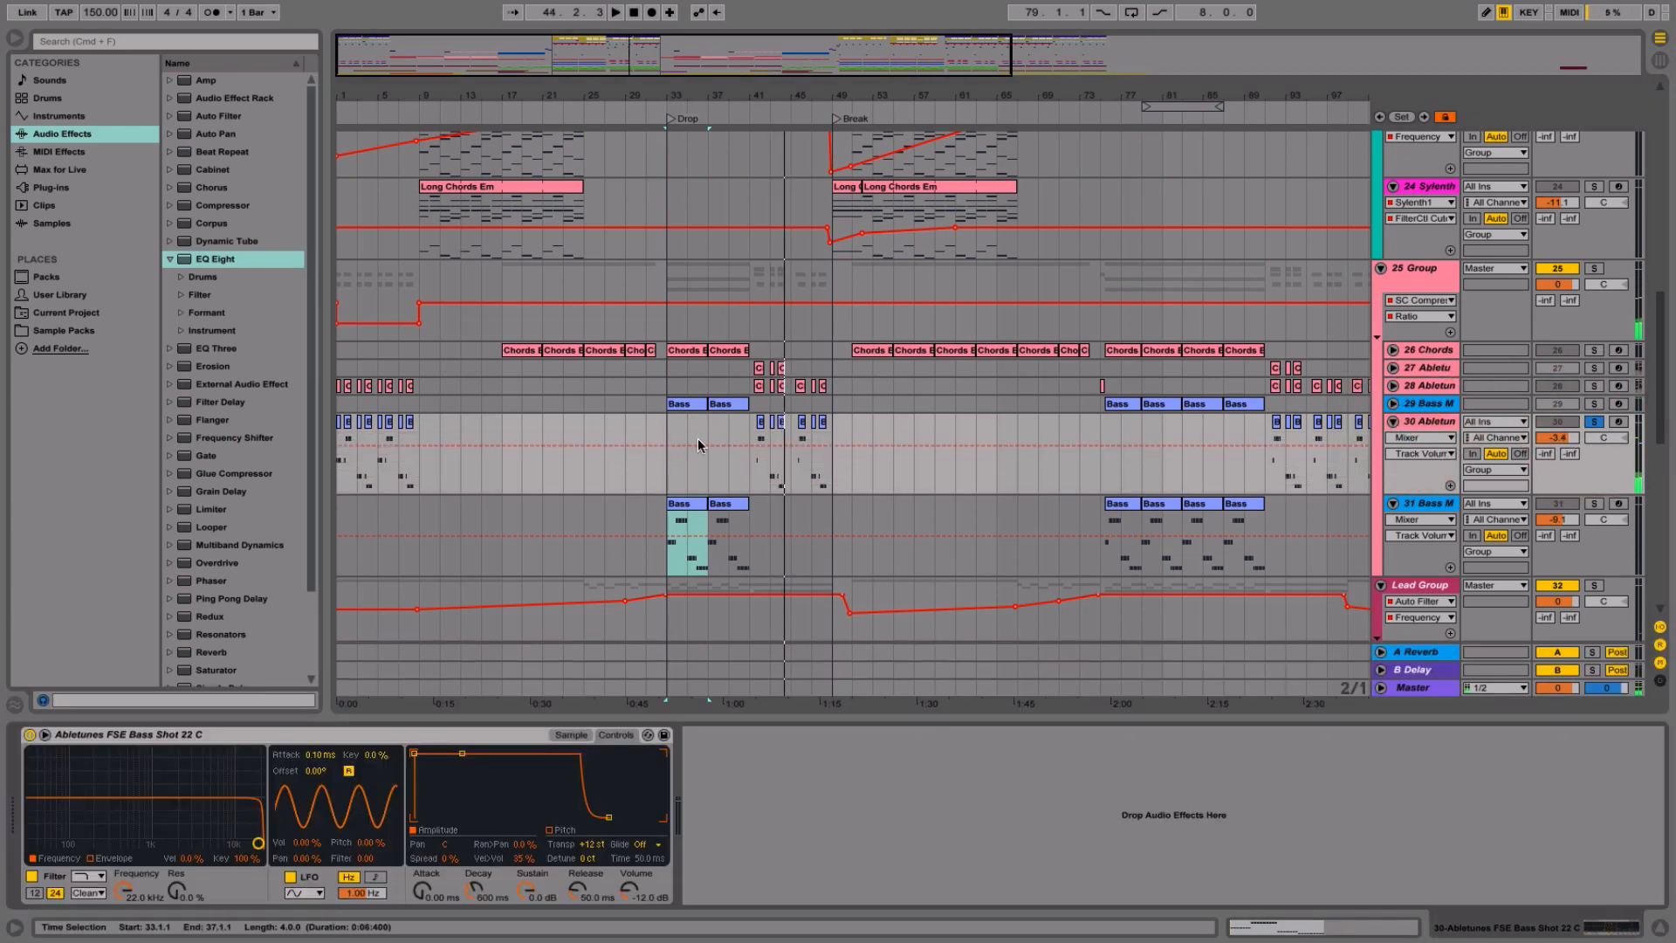
- Listen to the soloed FSE Bass Shot track from its clip at 41.4.1, and unsolo the track
{"action": "left_click", "coordinate": [760, 423]}
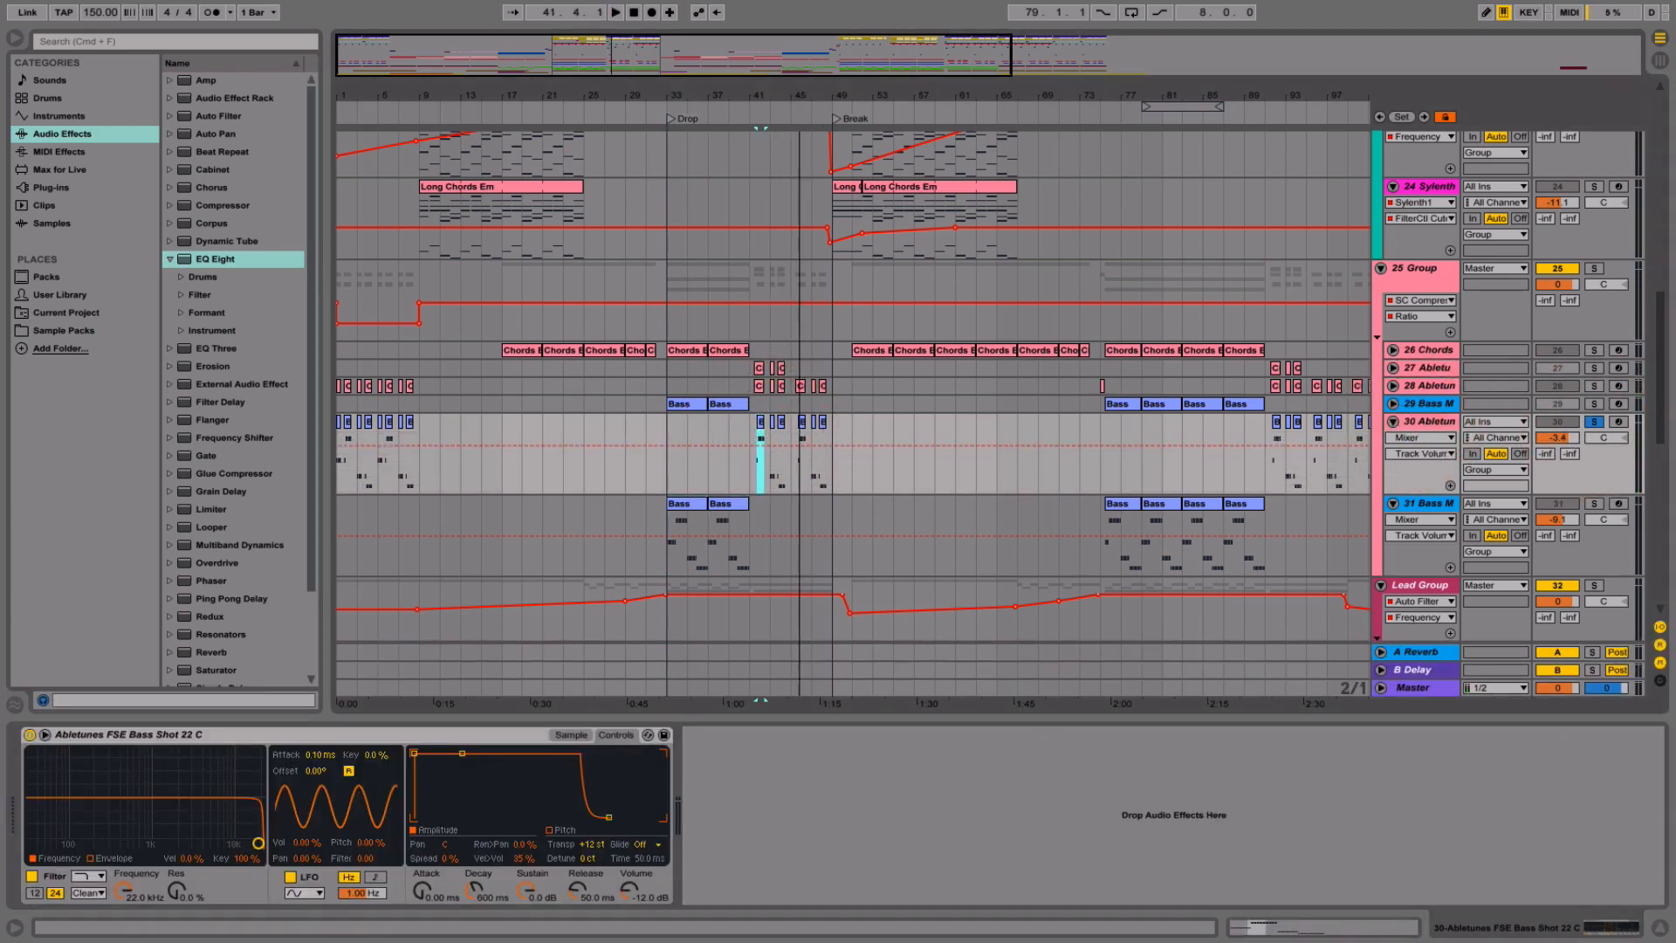
{"action": "left_click_drag", "start_coordinate": [799, 96], "coordinate": [1046, 102]}
{"action": "key", "text": "space"}
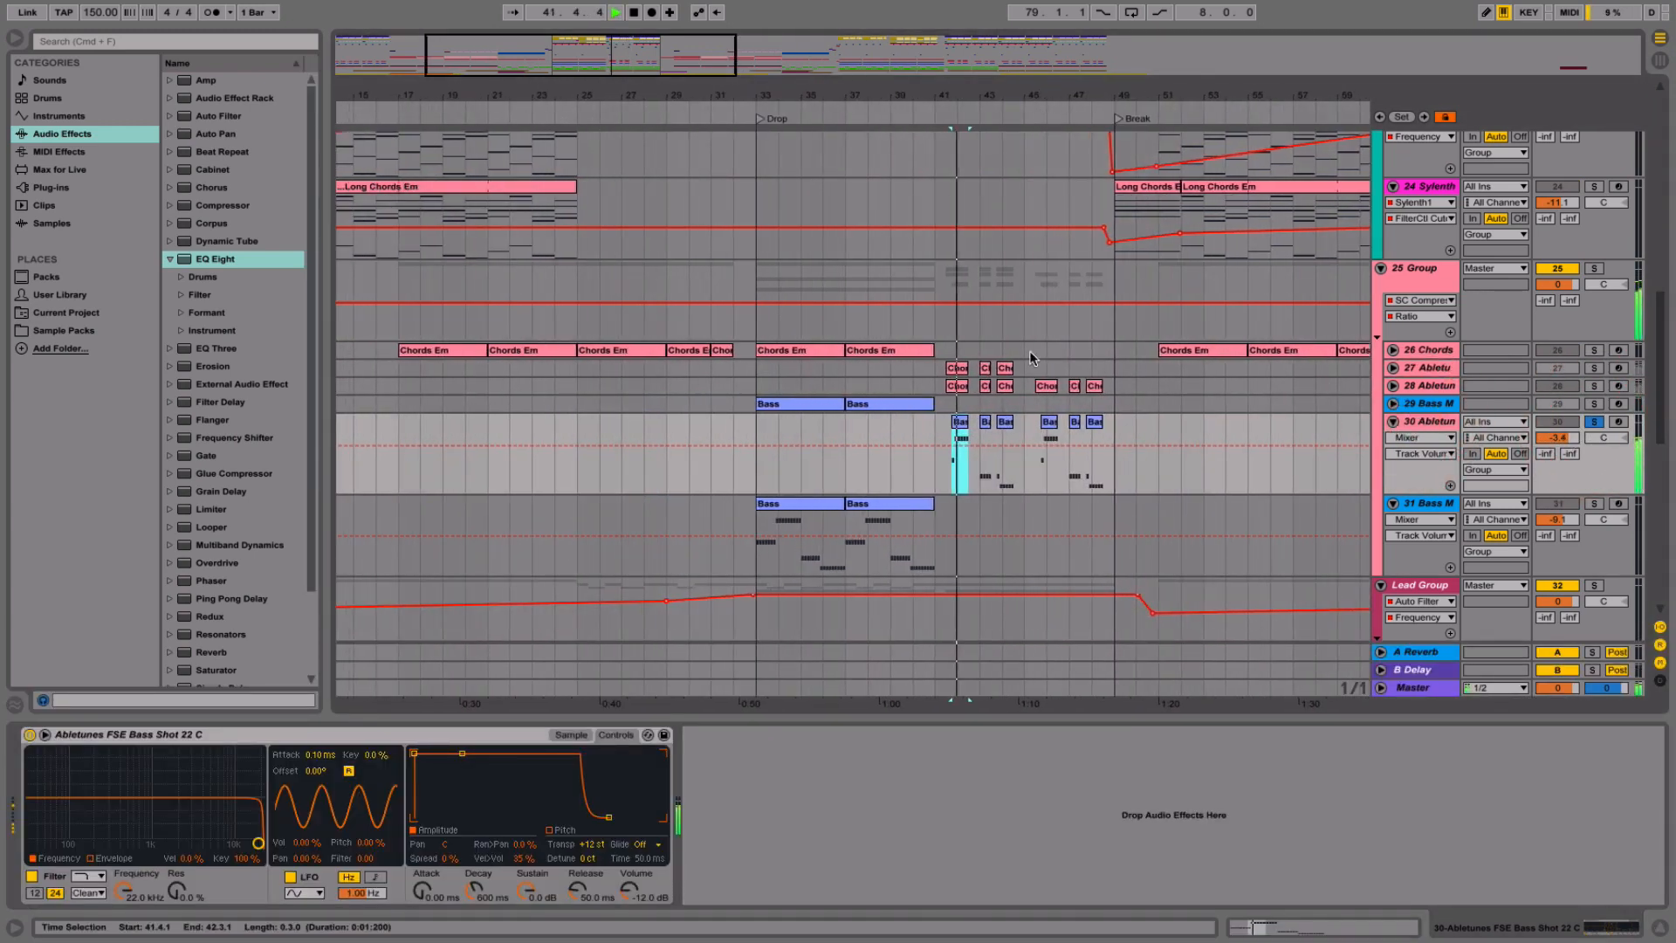
{"action": "left_click", "coordinate": [1594, 385]}
{"action": "left_click", "coordinate": [1594, 385]}
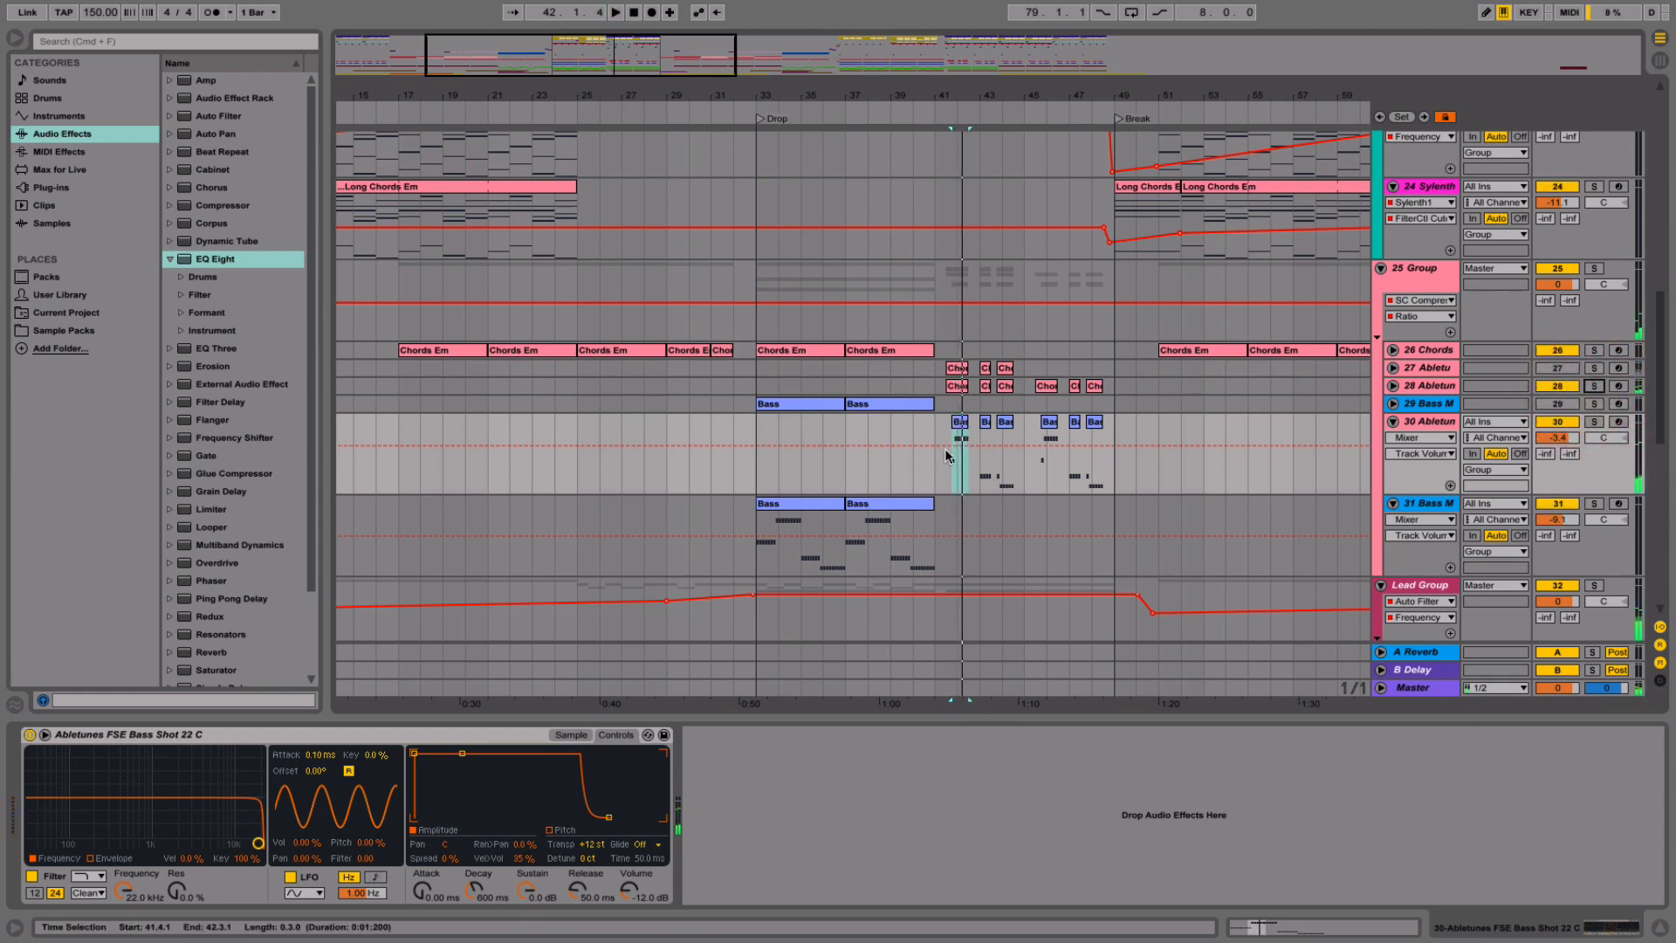
- Copy the FSE Bass Shot clips of bars 41 to 49 onto the 31 Bass MIDI track and play the copies soloed
{"action": "left_click_drag", "start_coordinate": [936, 470], "coordinate": [1085, 505]}
{"action": "left_click", "coordinate": [962, 519]}
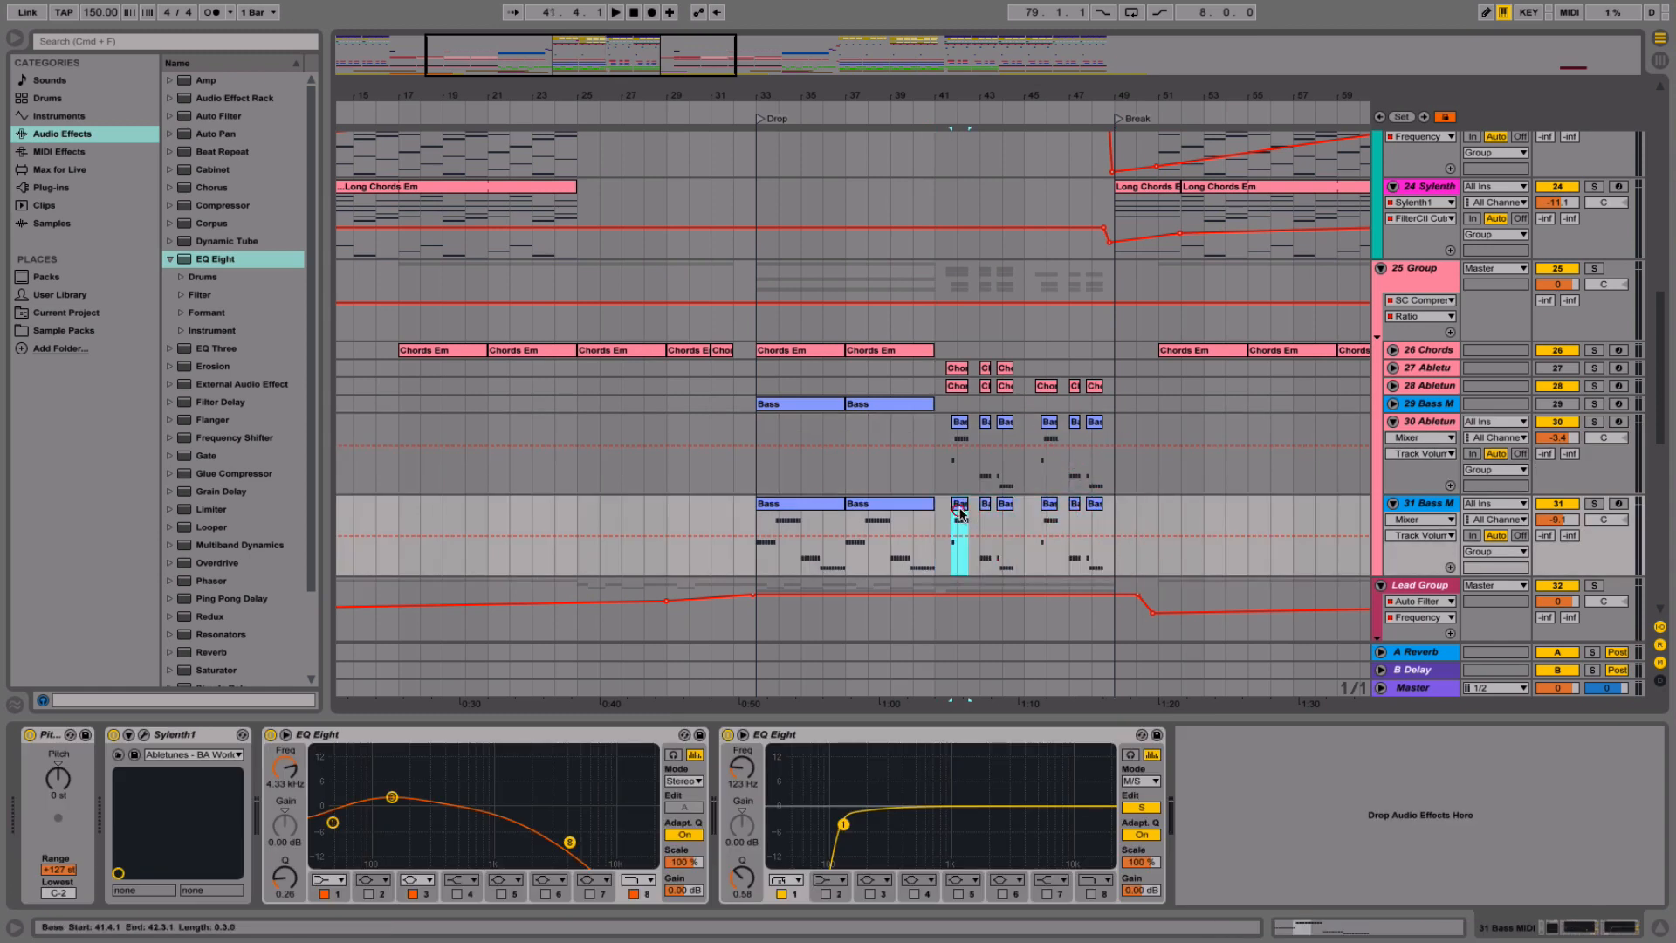
{"action": "left_click", "coordinate": [1598, 505]}
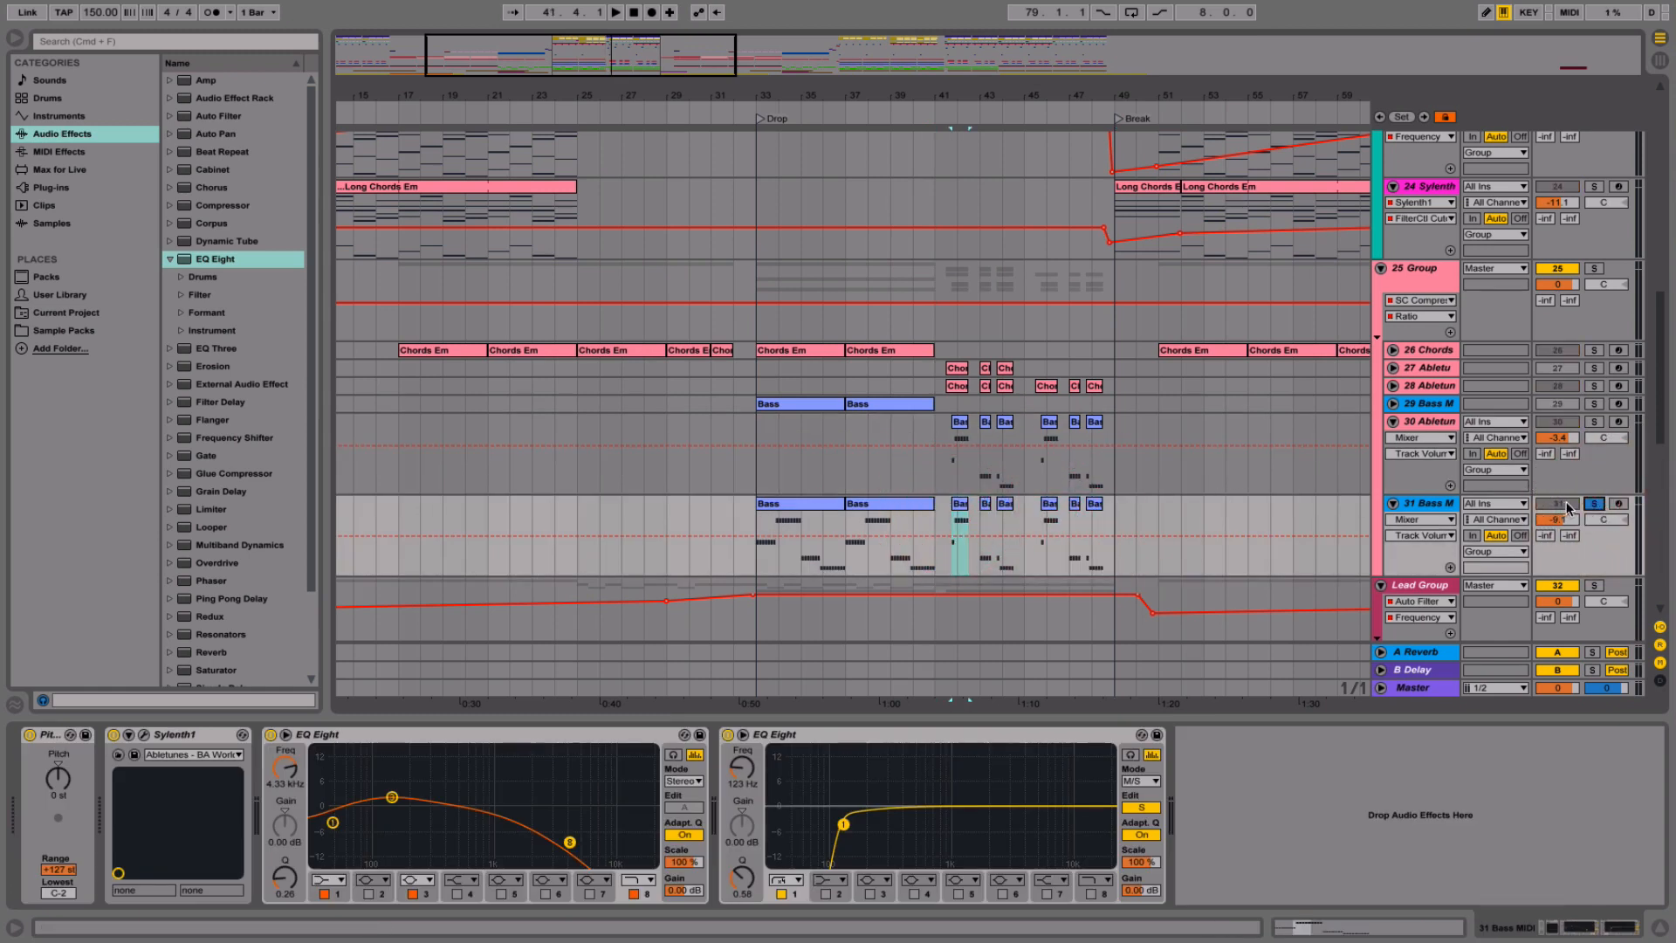
{"action": "key", "text": "space"}
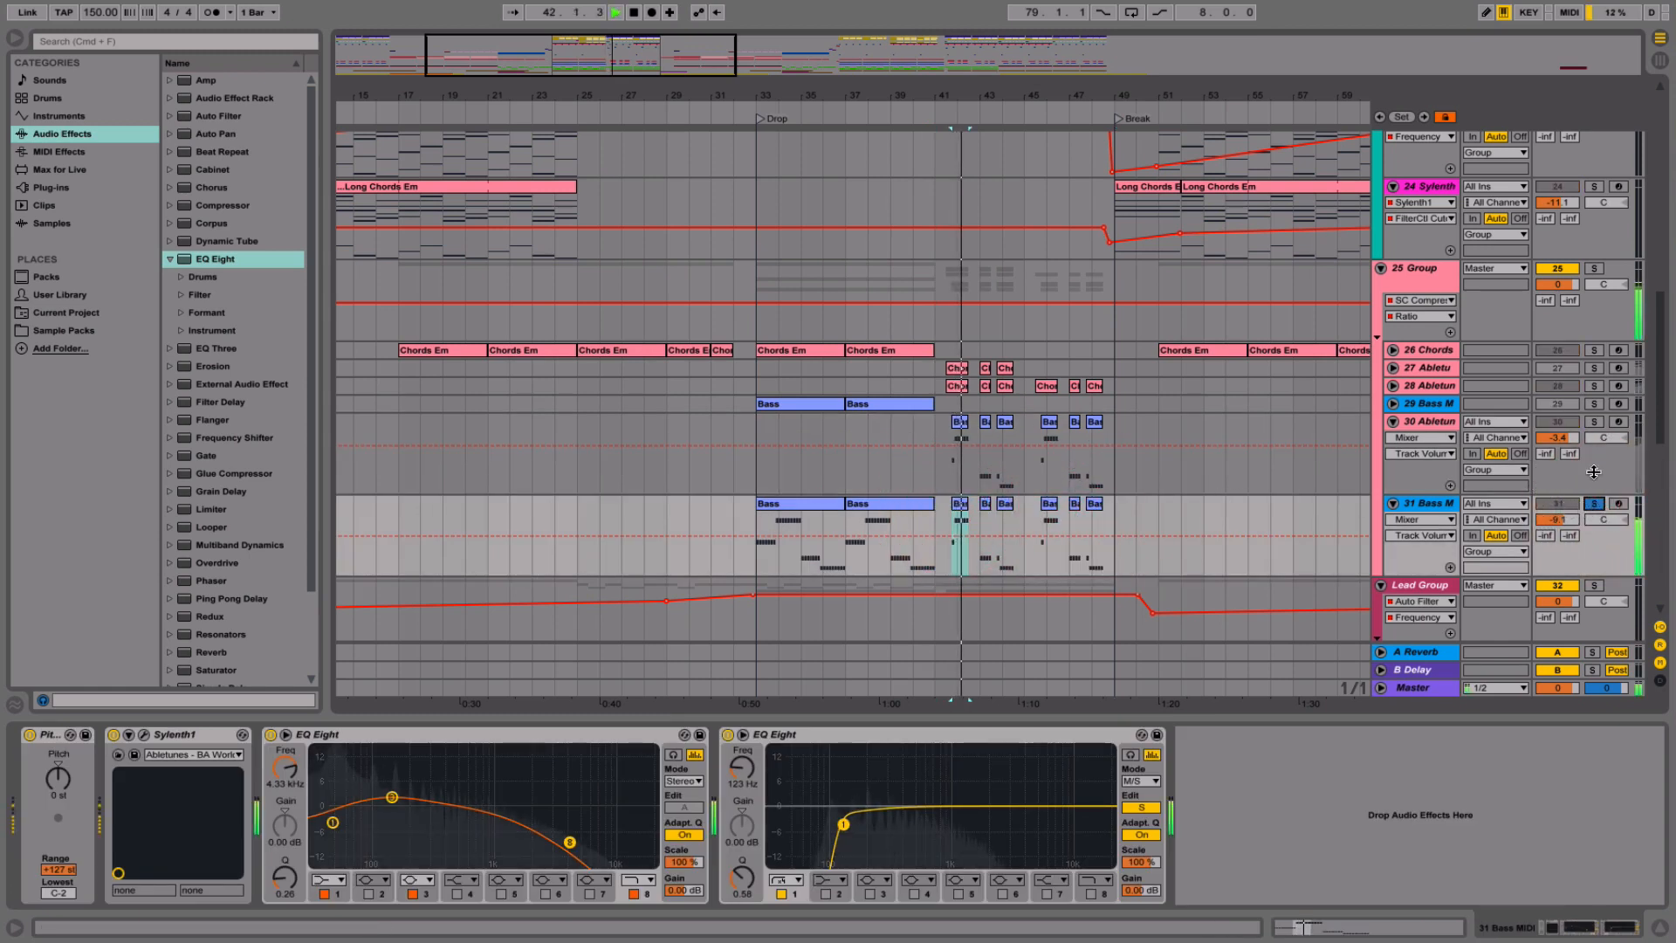
- Solo the FSE Bass Shot track during playback and add an EQ Eight at the end of its device chain
{"action": "left_click", "coordinate": [1594, 423]}
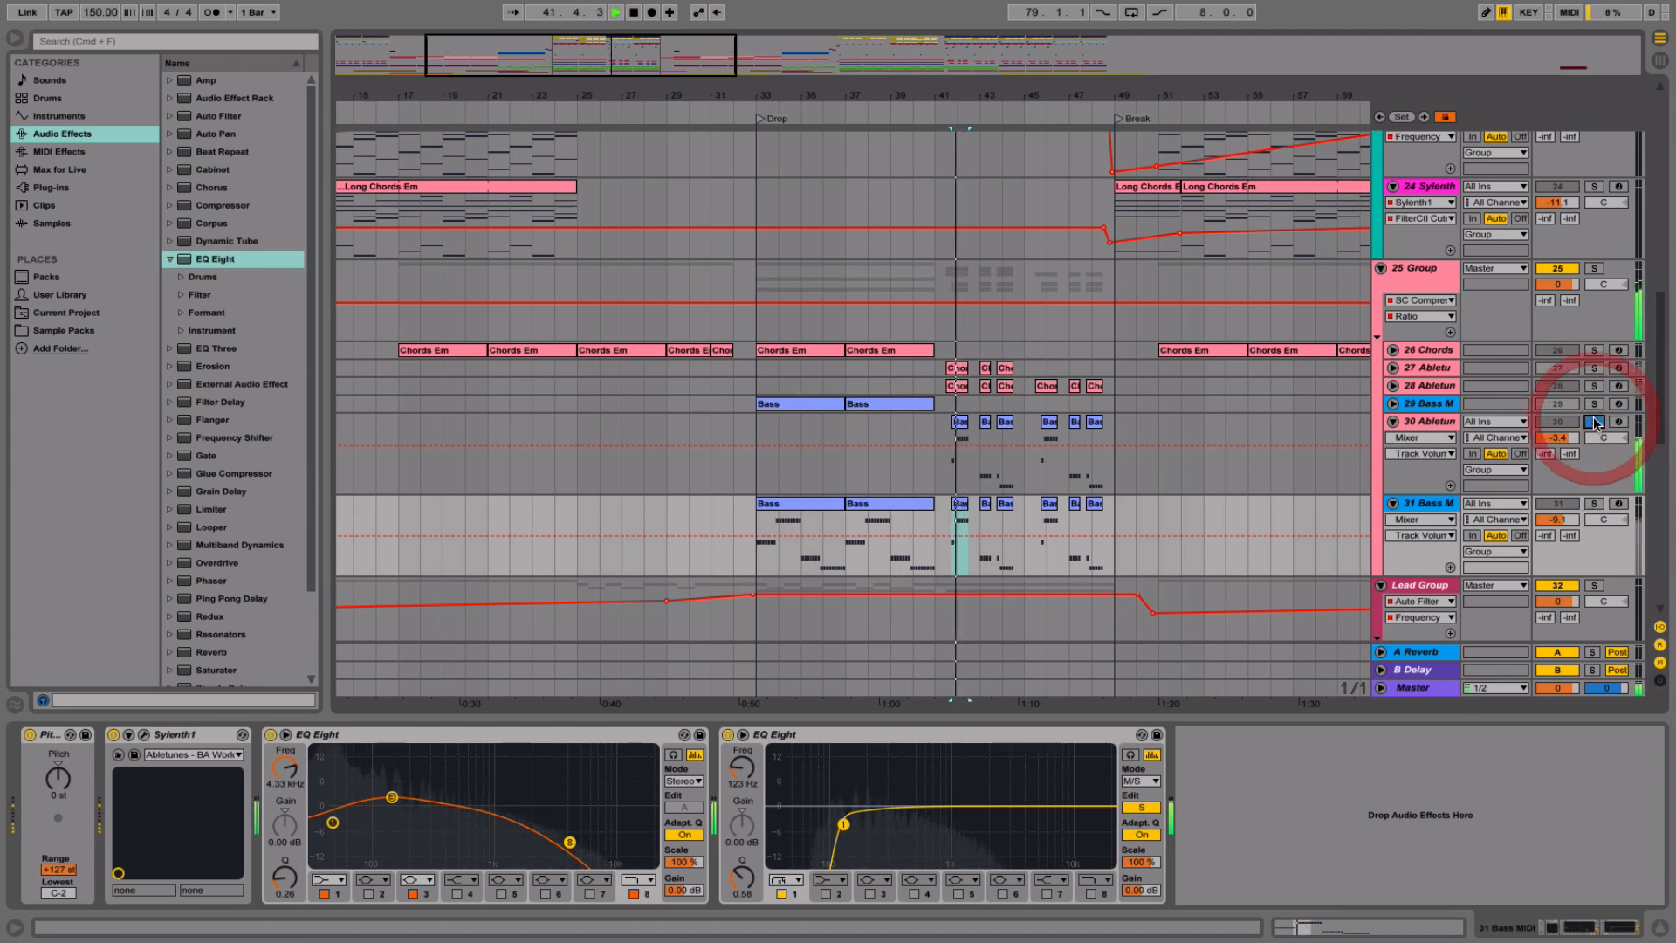
{"action": "key", "text": "space"}
{"action": "left_click", "coordinate": [1425, 422]}
{"action": "key", "text": "space"}
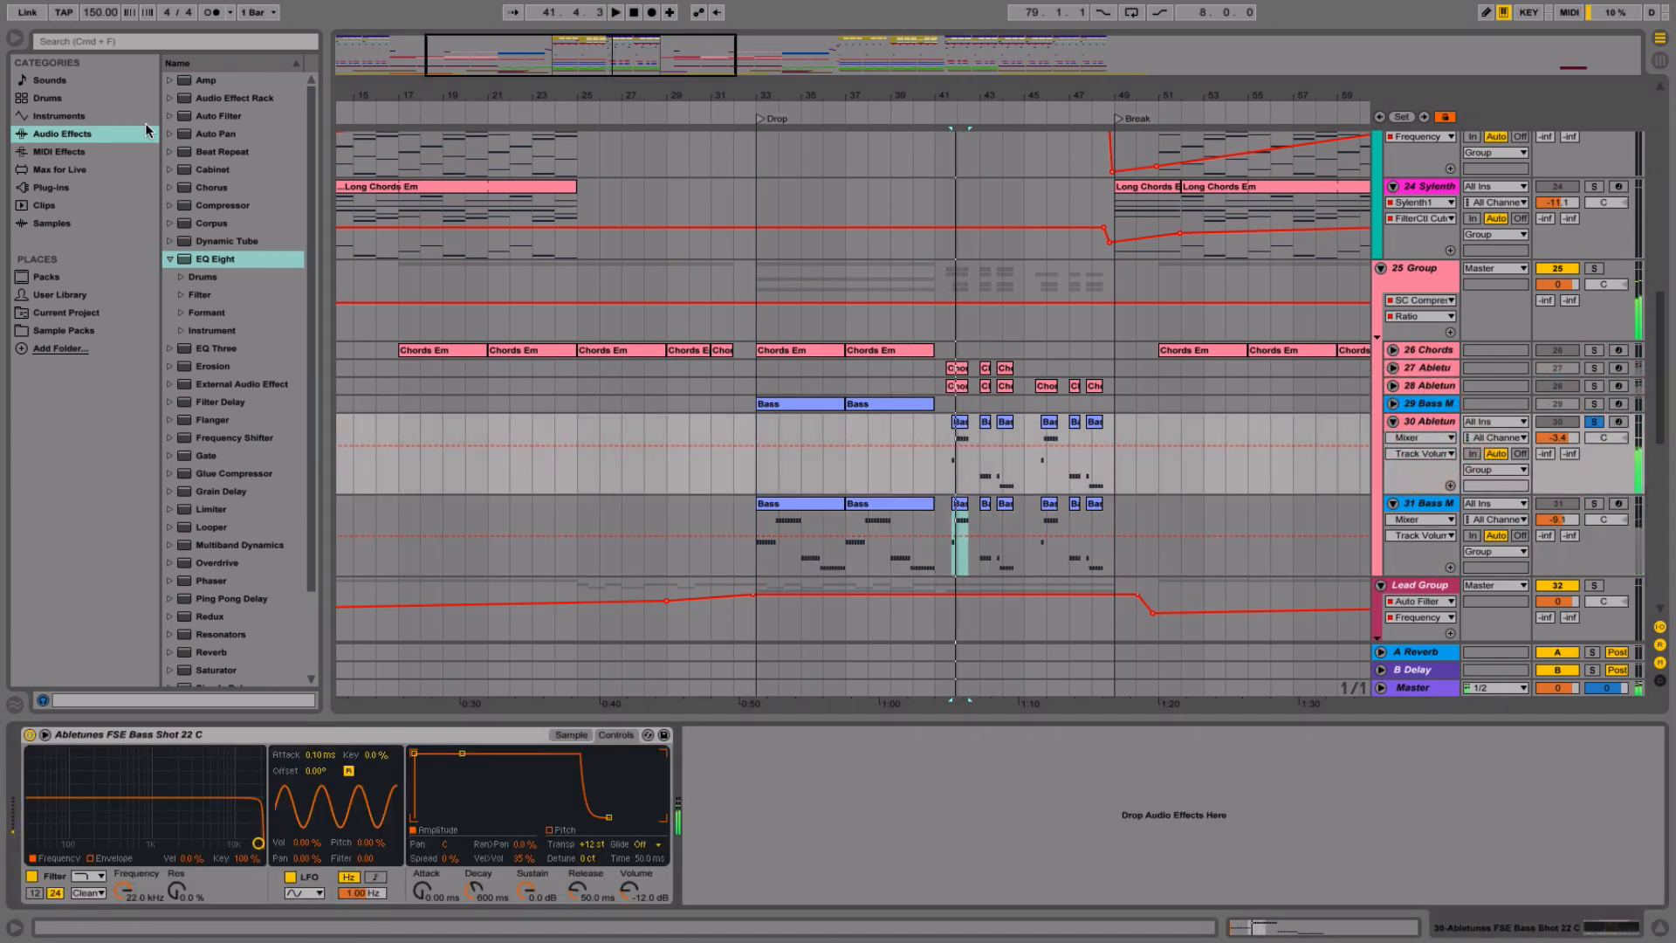
{"action": "left_click_drag", "start_coordinate": [211, 257], "coordinate": [826, 813]}
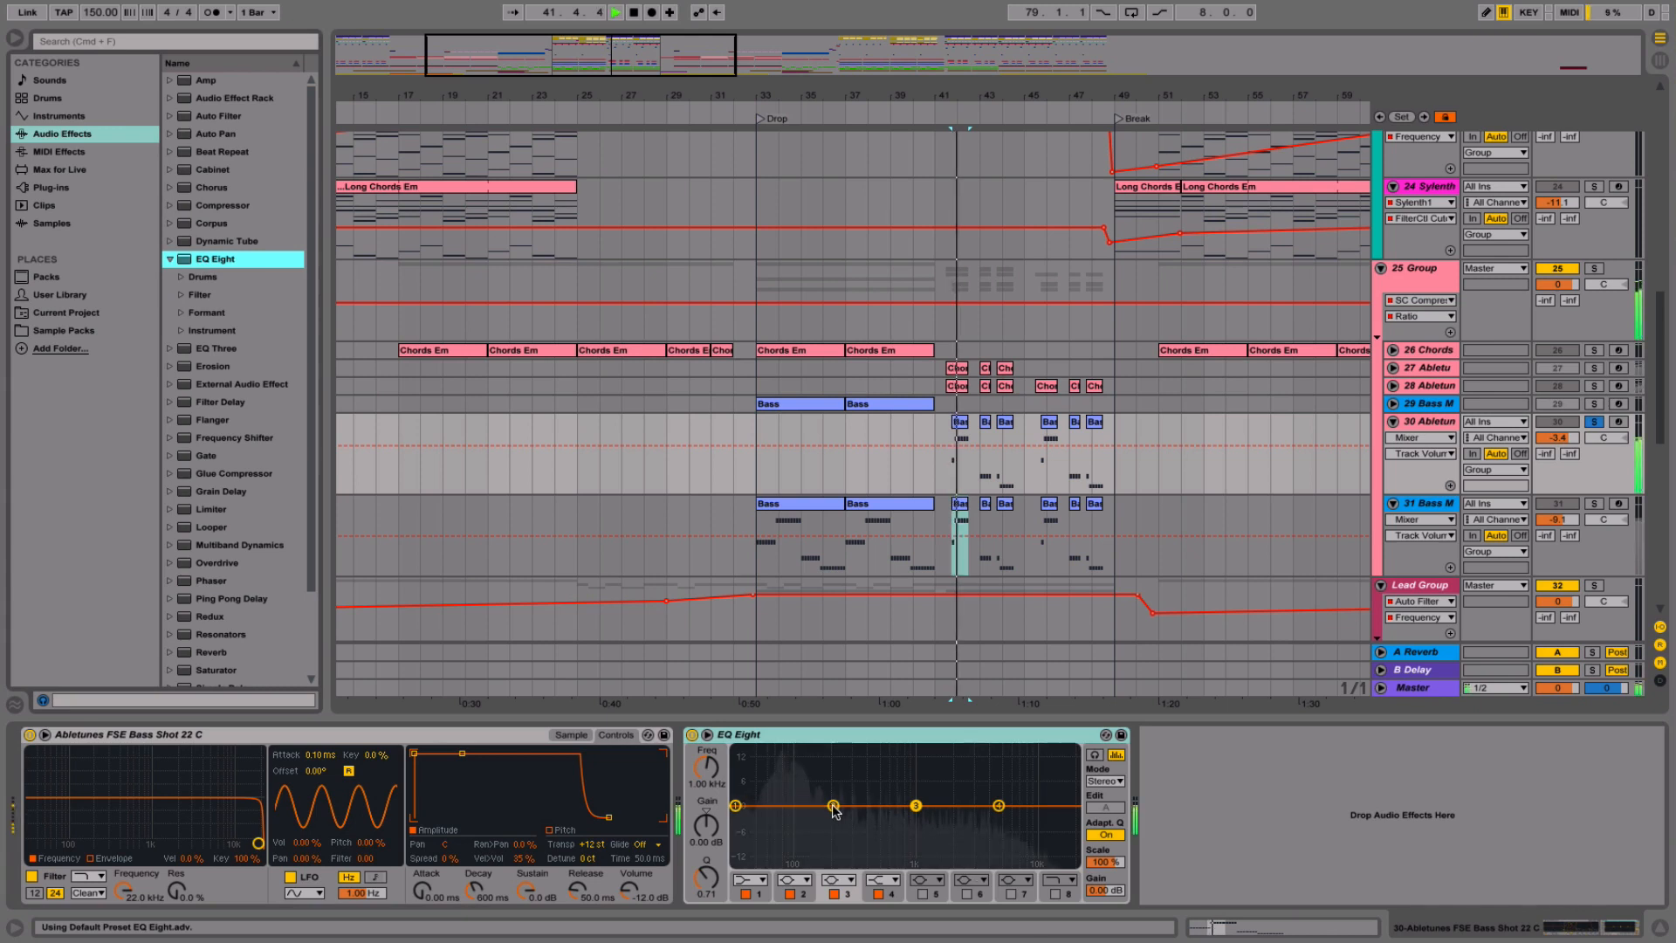
- Switch band 1 of the bass shot's EQ Eight to a gentle low cut and turn off bands 2 and 3
{"action": "left_click", "coordinate": [751, 881]}
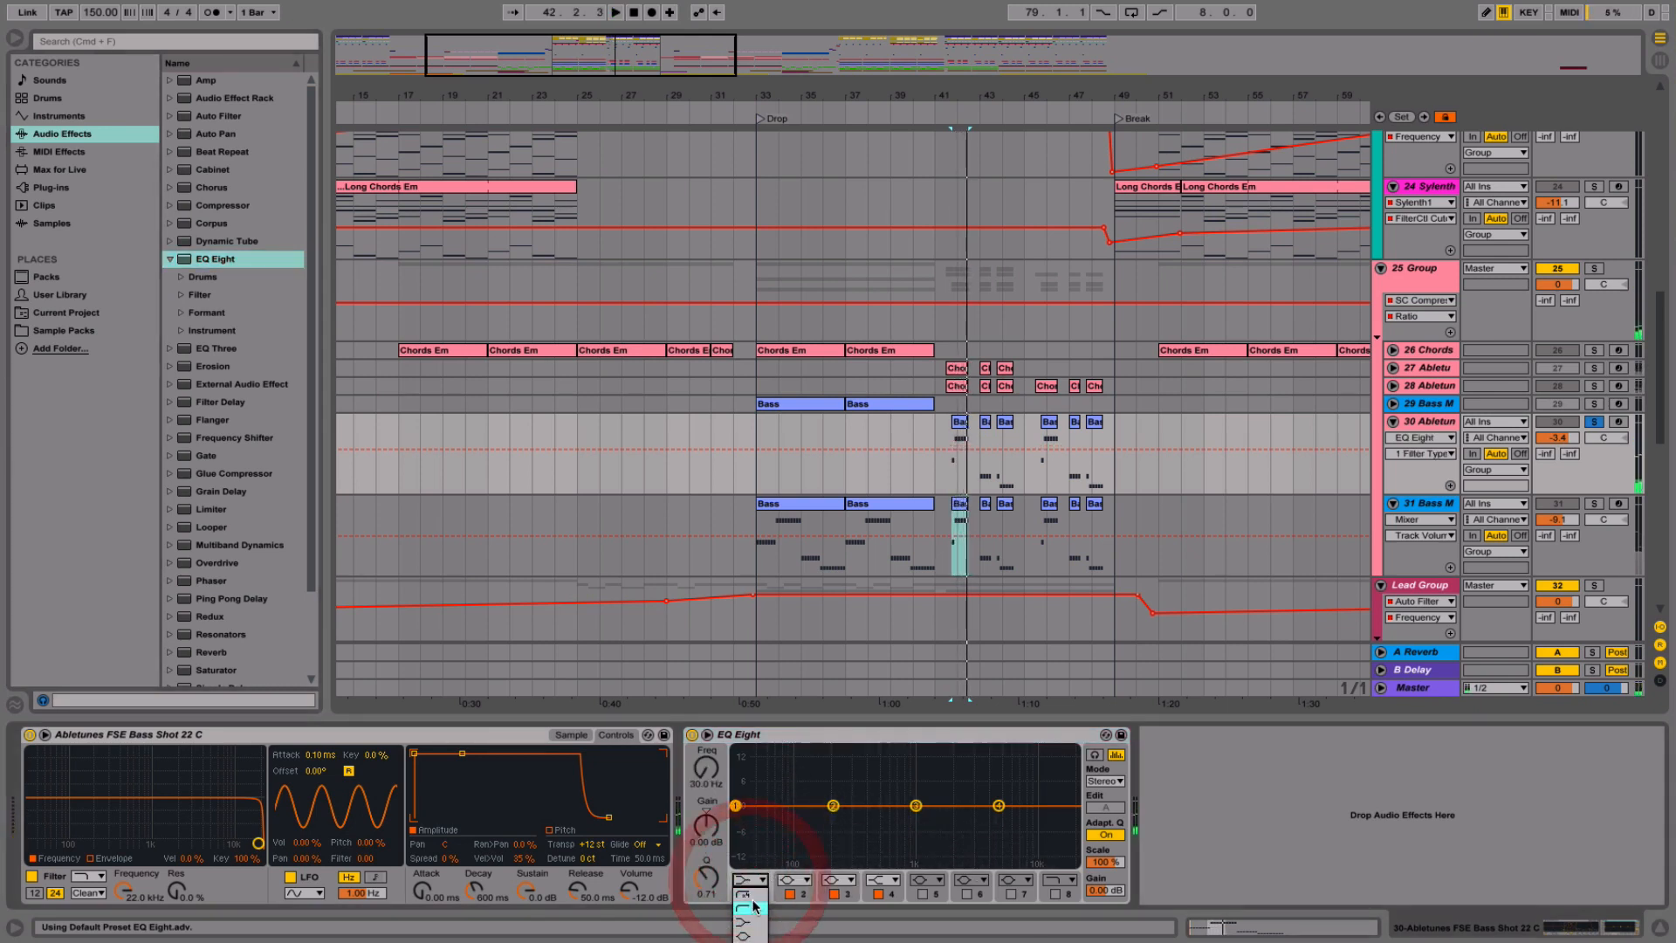
{"action": "left_click", "coordinate": [753, 902]}
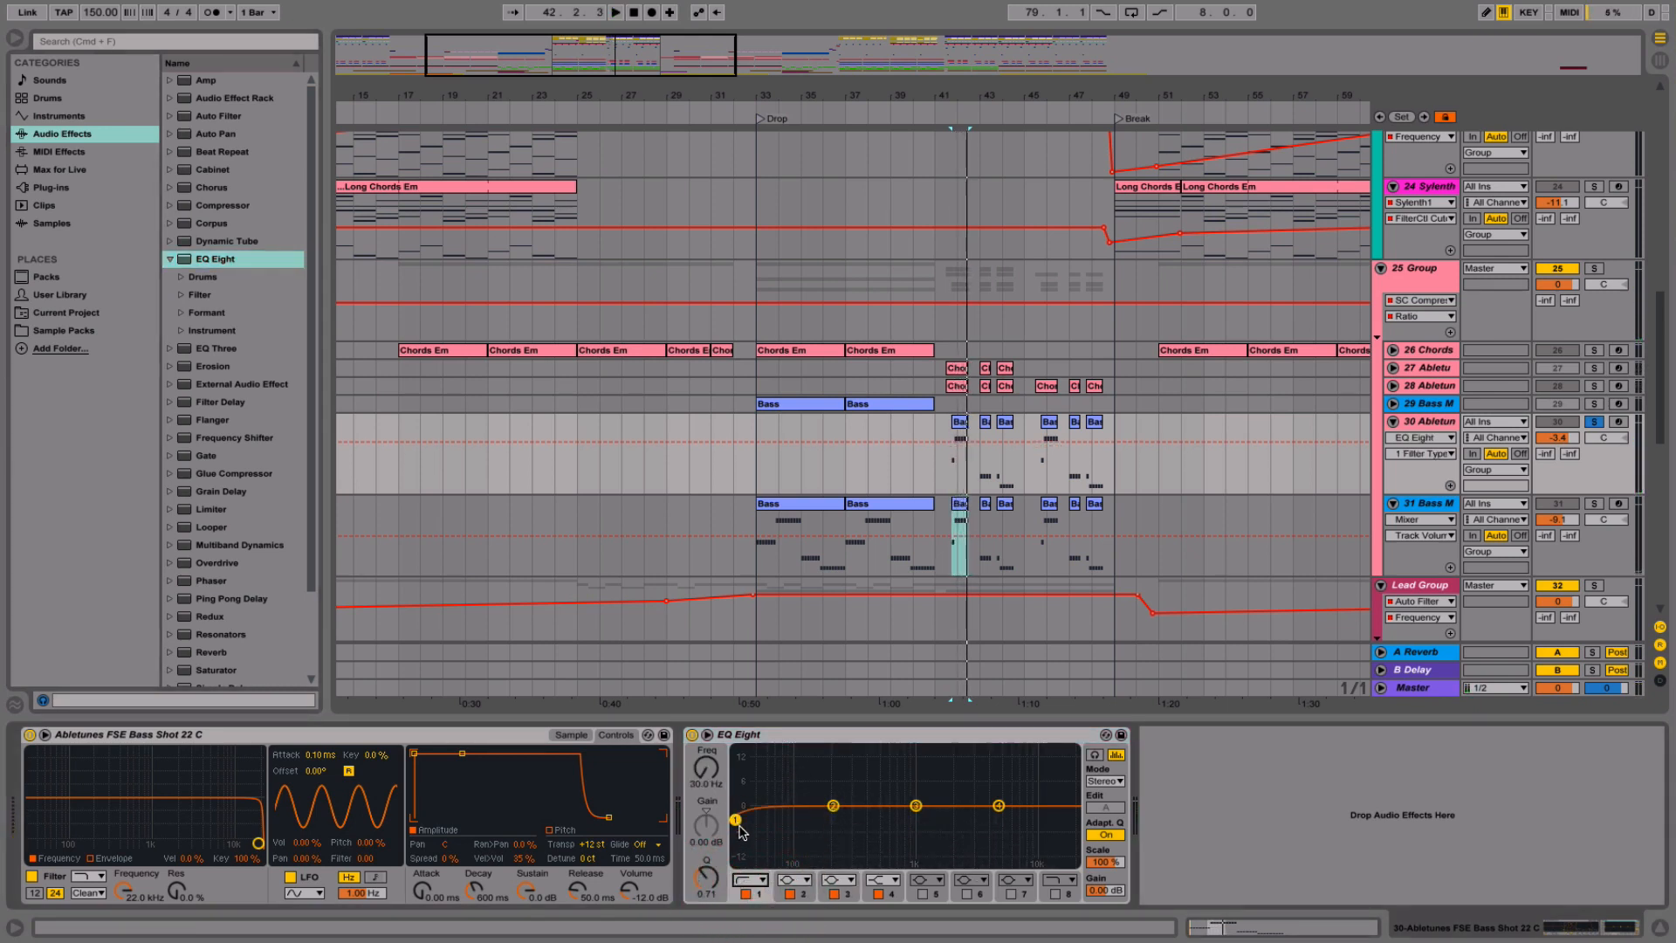
{"action": "left_click", "coordinate": [790, 894]}
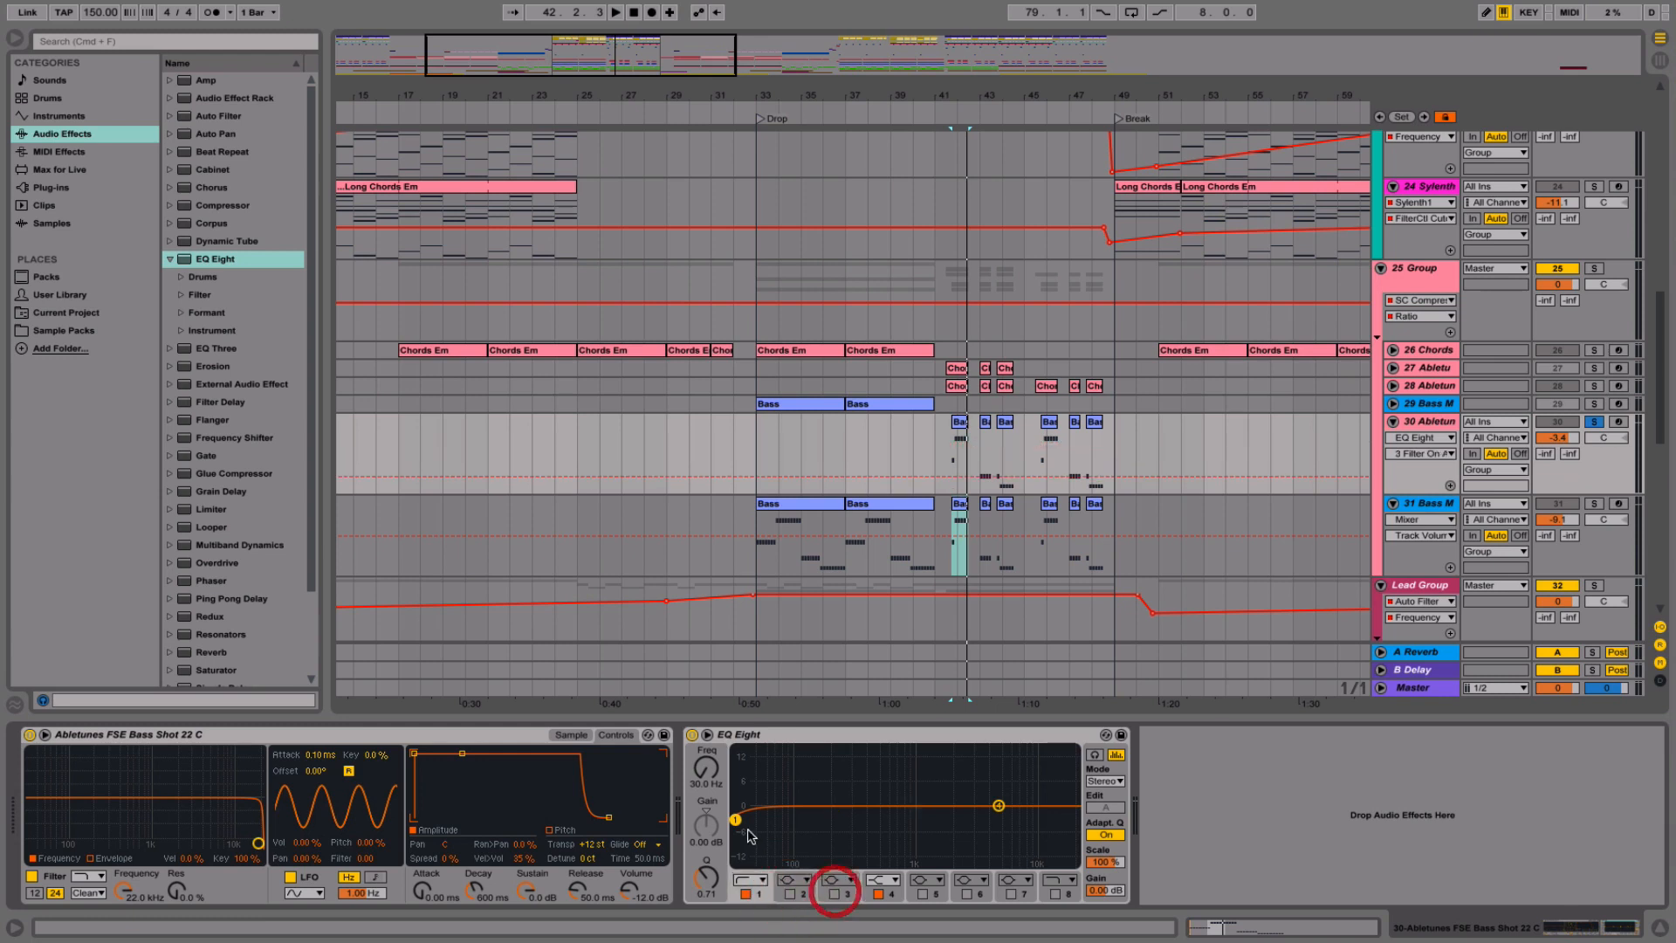
- Tune the bass shot's low cut by ear to about 72 Hz with a Q of 0.66
{"action": "key", "text": "space"}
{"action": "key", "text": "space"}
{"action": "key", "text": "space"}
{"action": "left_click_drag", "start_coordinate": [736, 821], "coordinate": [783, 823]}
{"action": "key", "text": "space"}
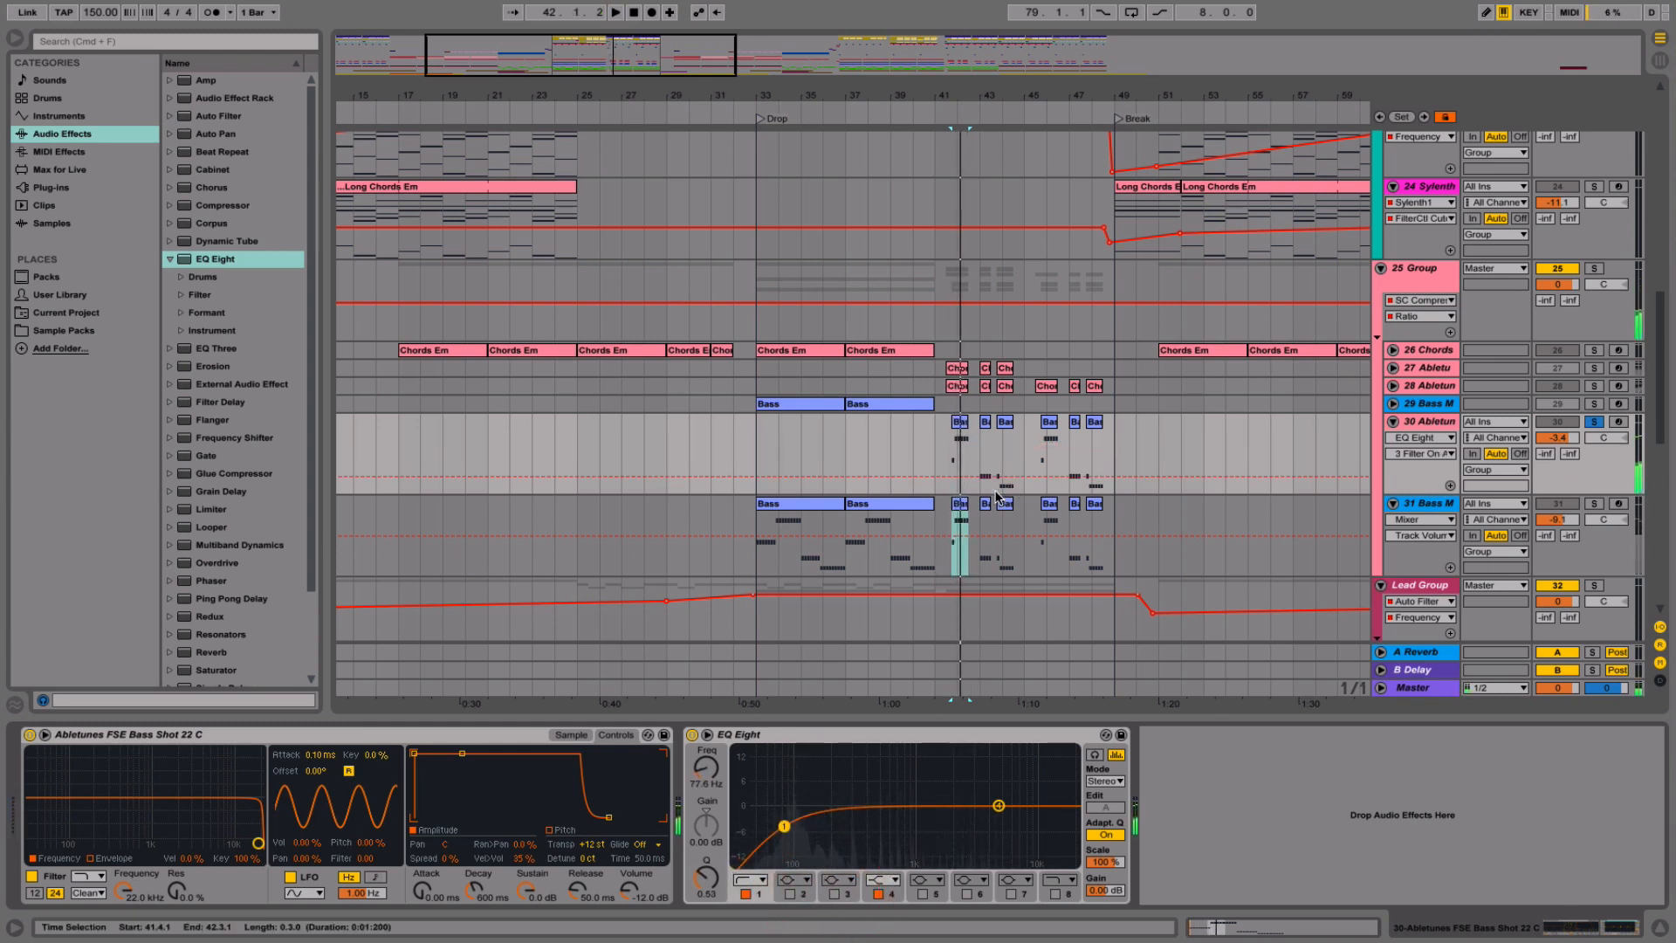
{"action": "key", "text": "space"}
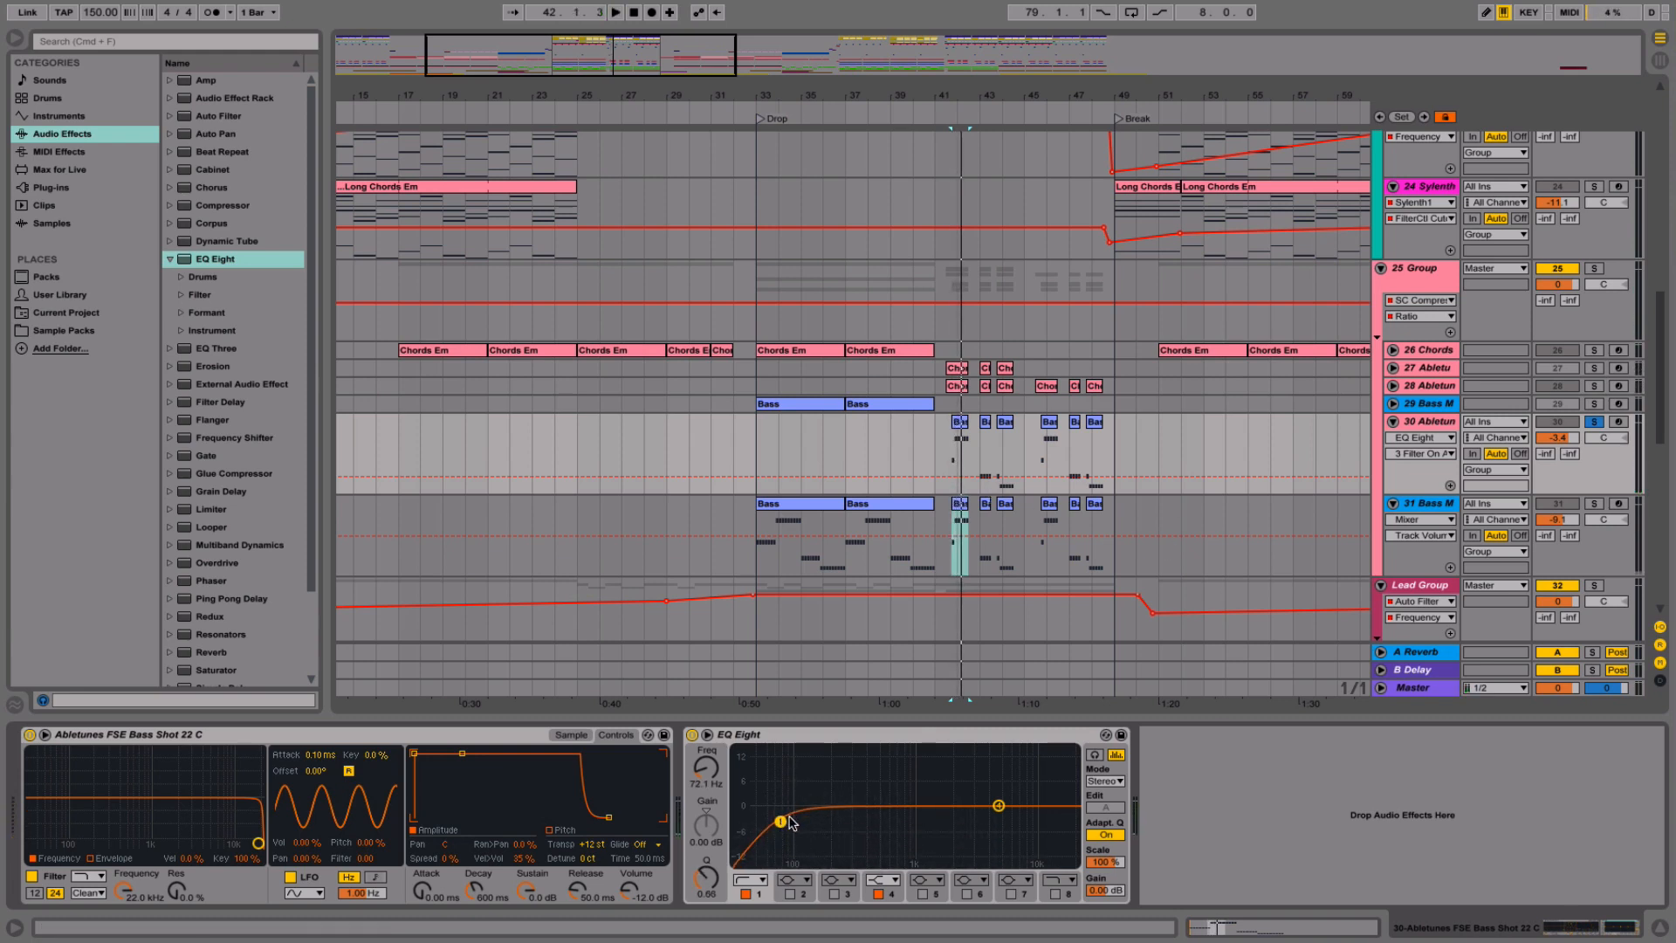
{"action": "key", "text": "space"}
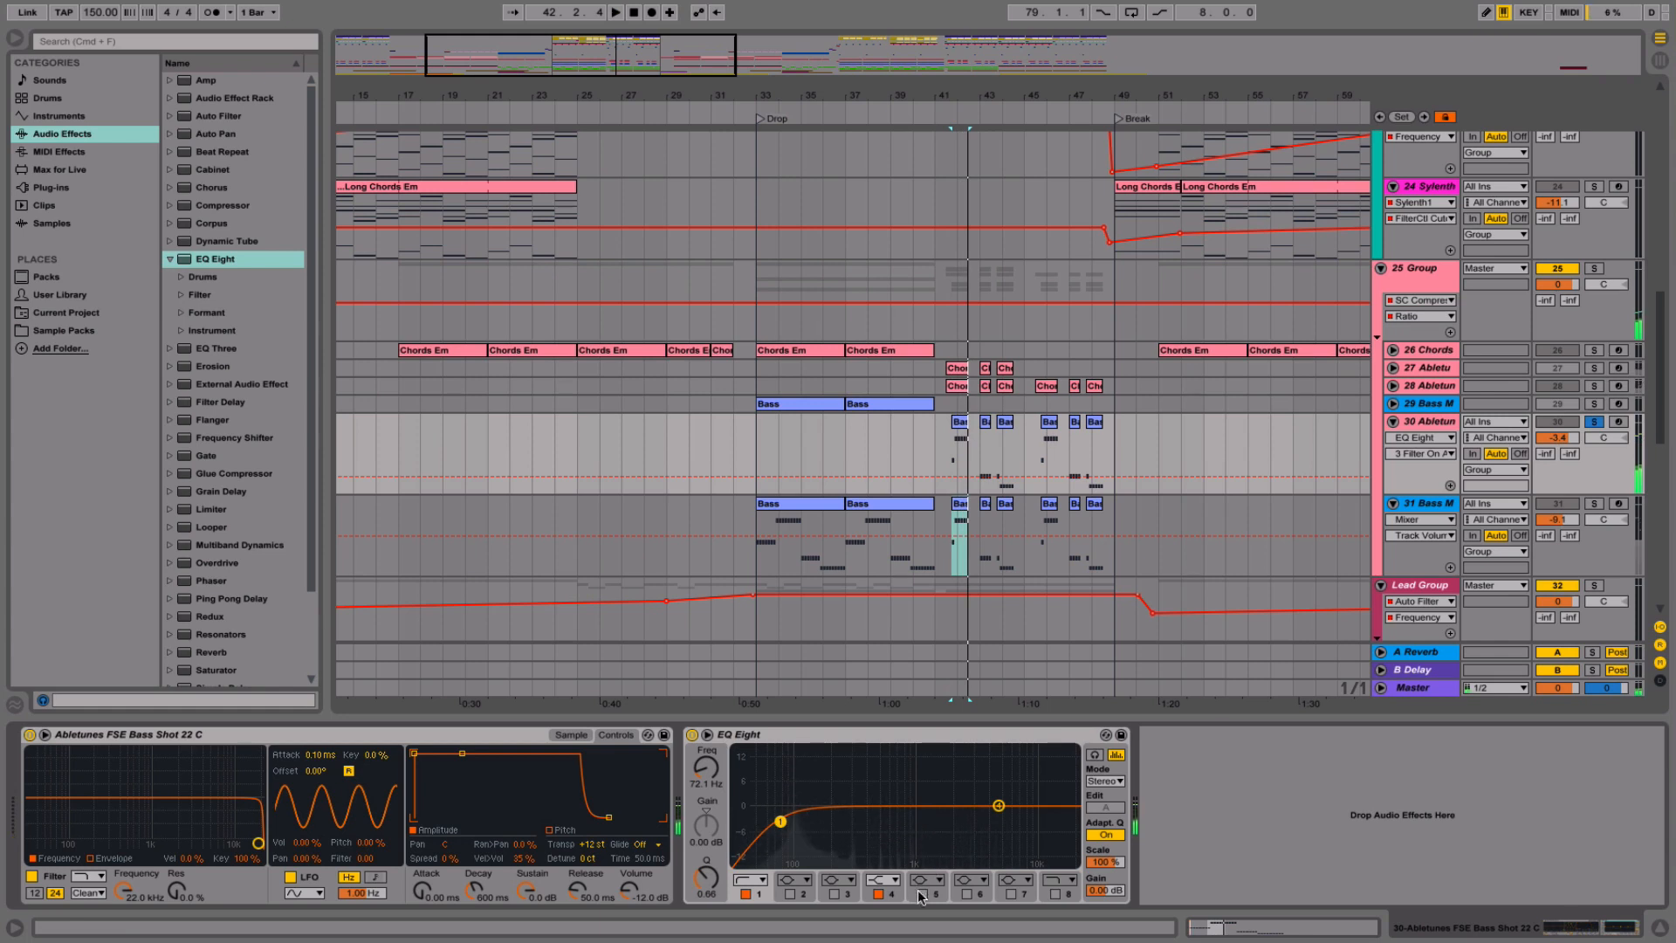
- Enable band 5 as a broad boost of about 3.35 dB at 1.34 kHz, and check the bass shot with the track unsoloed
{"action": "left_click", "coordinate": [922, 895]}
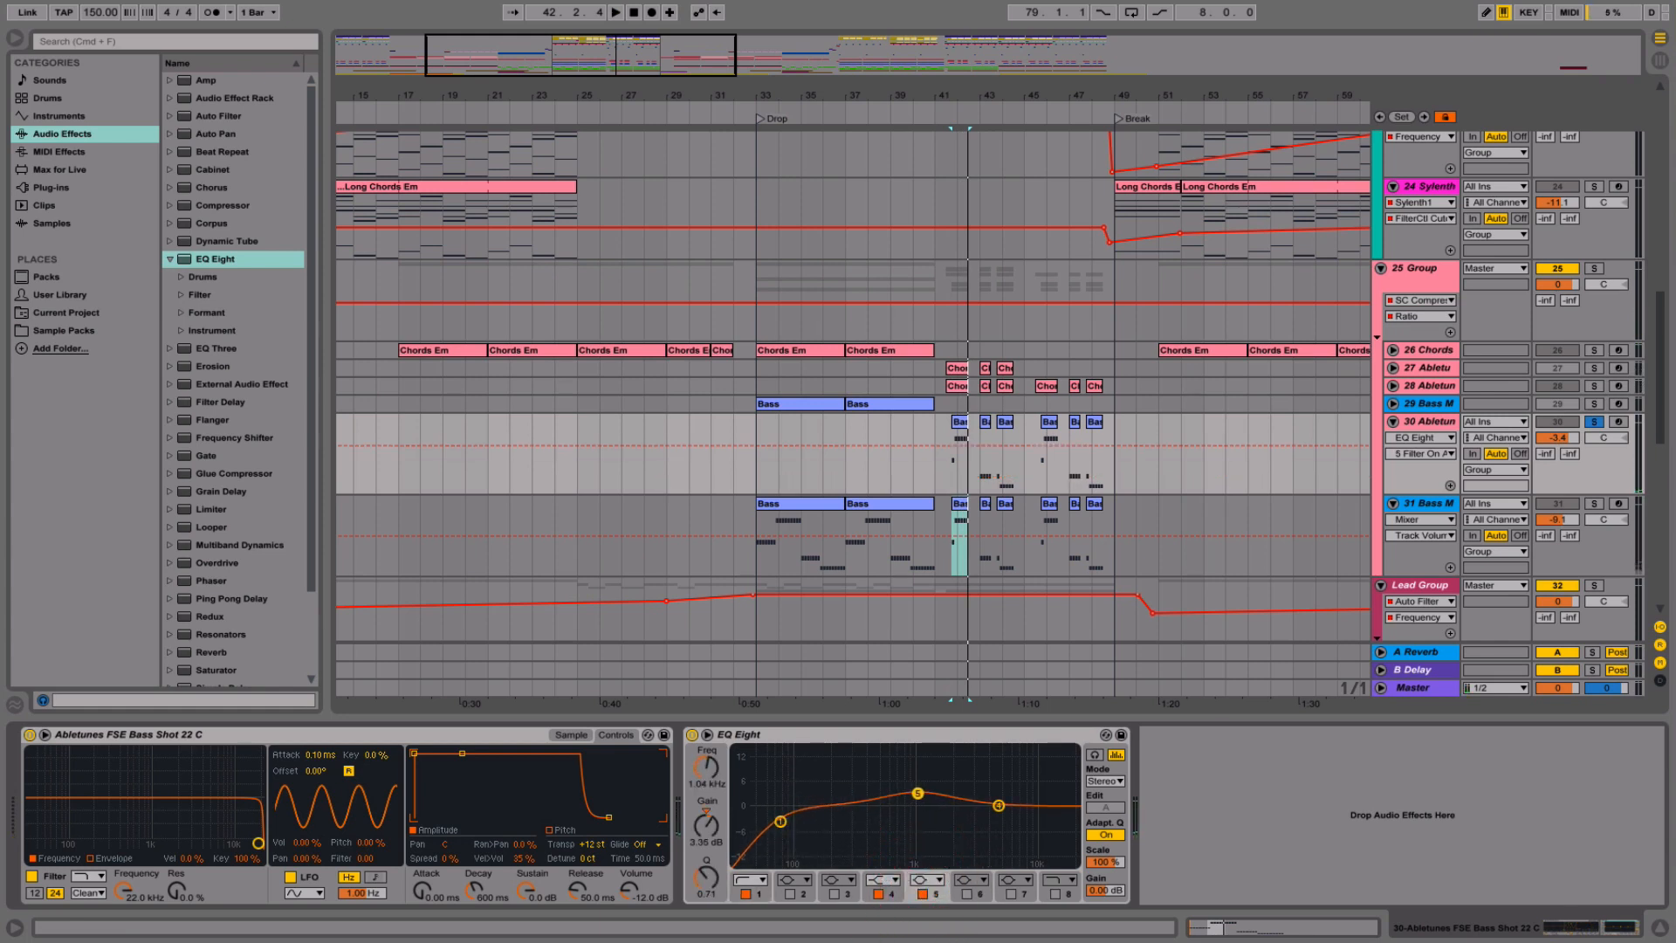
{"action": "key", "text": "space"}
{"action": "left_click_drag", "start_coordinate": [918, 792], "coordinate": [934, 790]}
{"action": "key", "text": "space"}
{"action": "key", "text": "space"}
{"action": "key", "text": "space"}
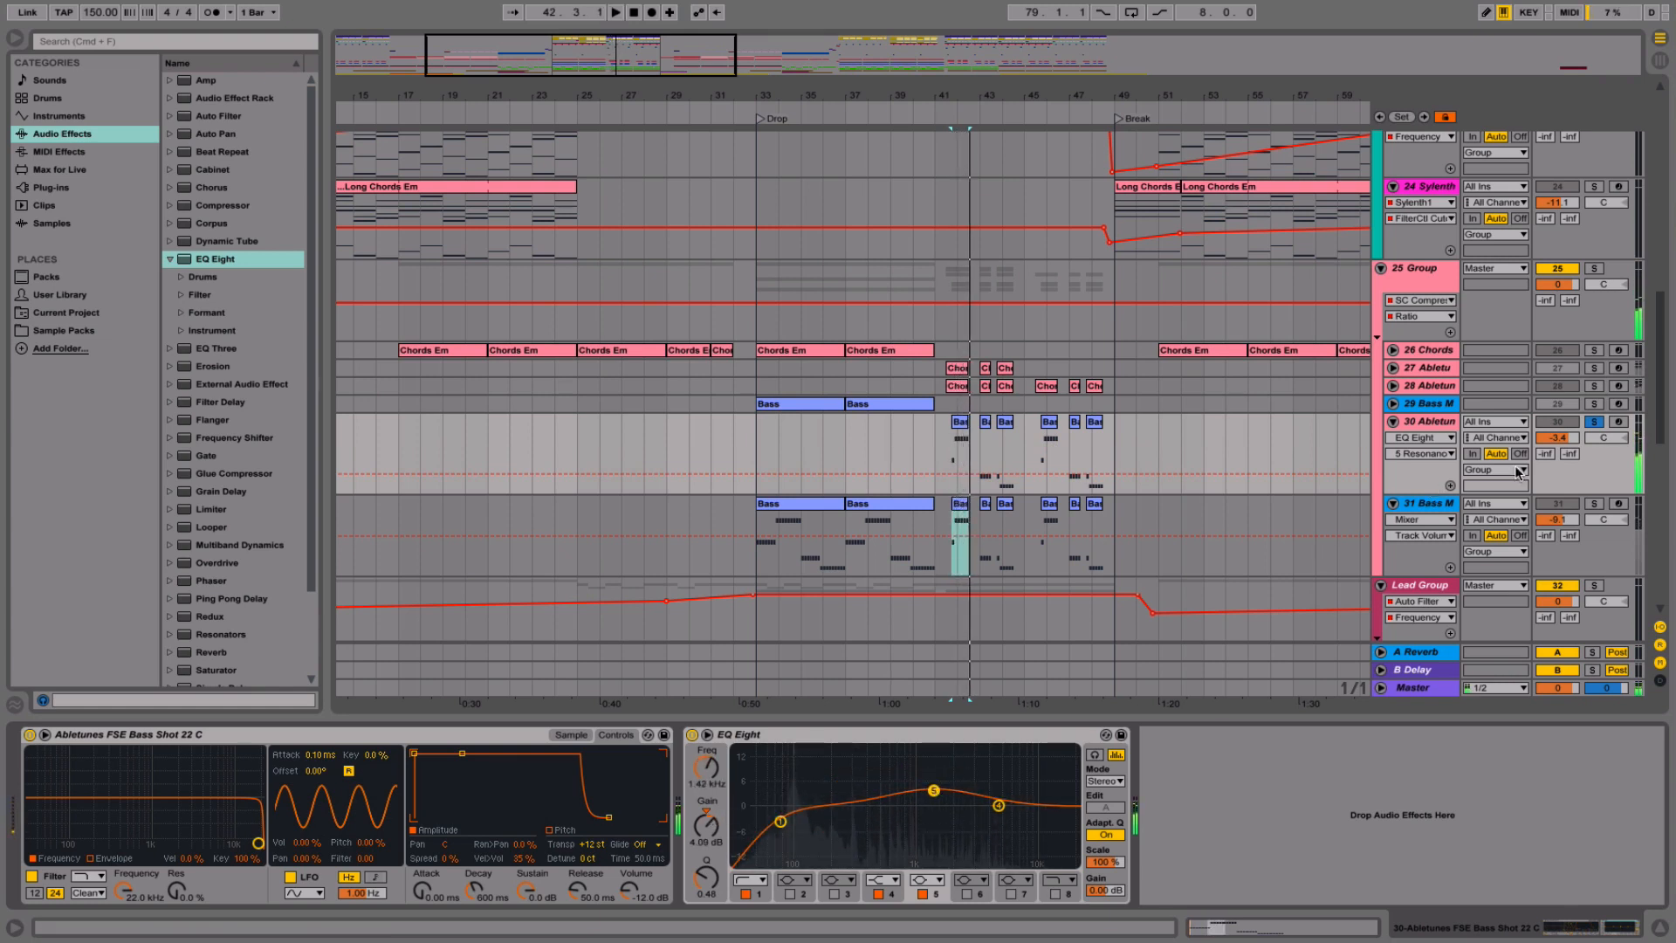
{"action": "left_click", "coordinate": [1595, 423]}
{"action": "key", "text": "space"}
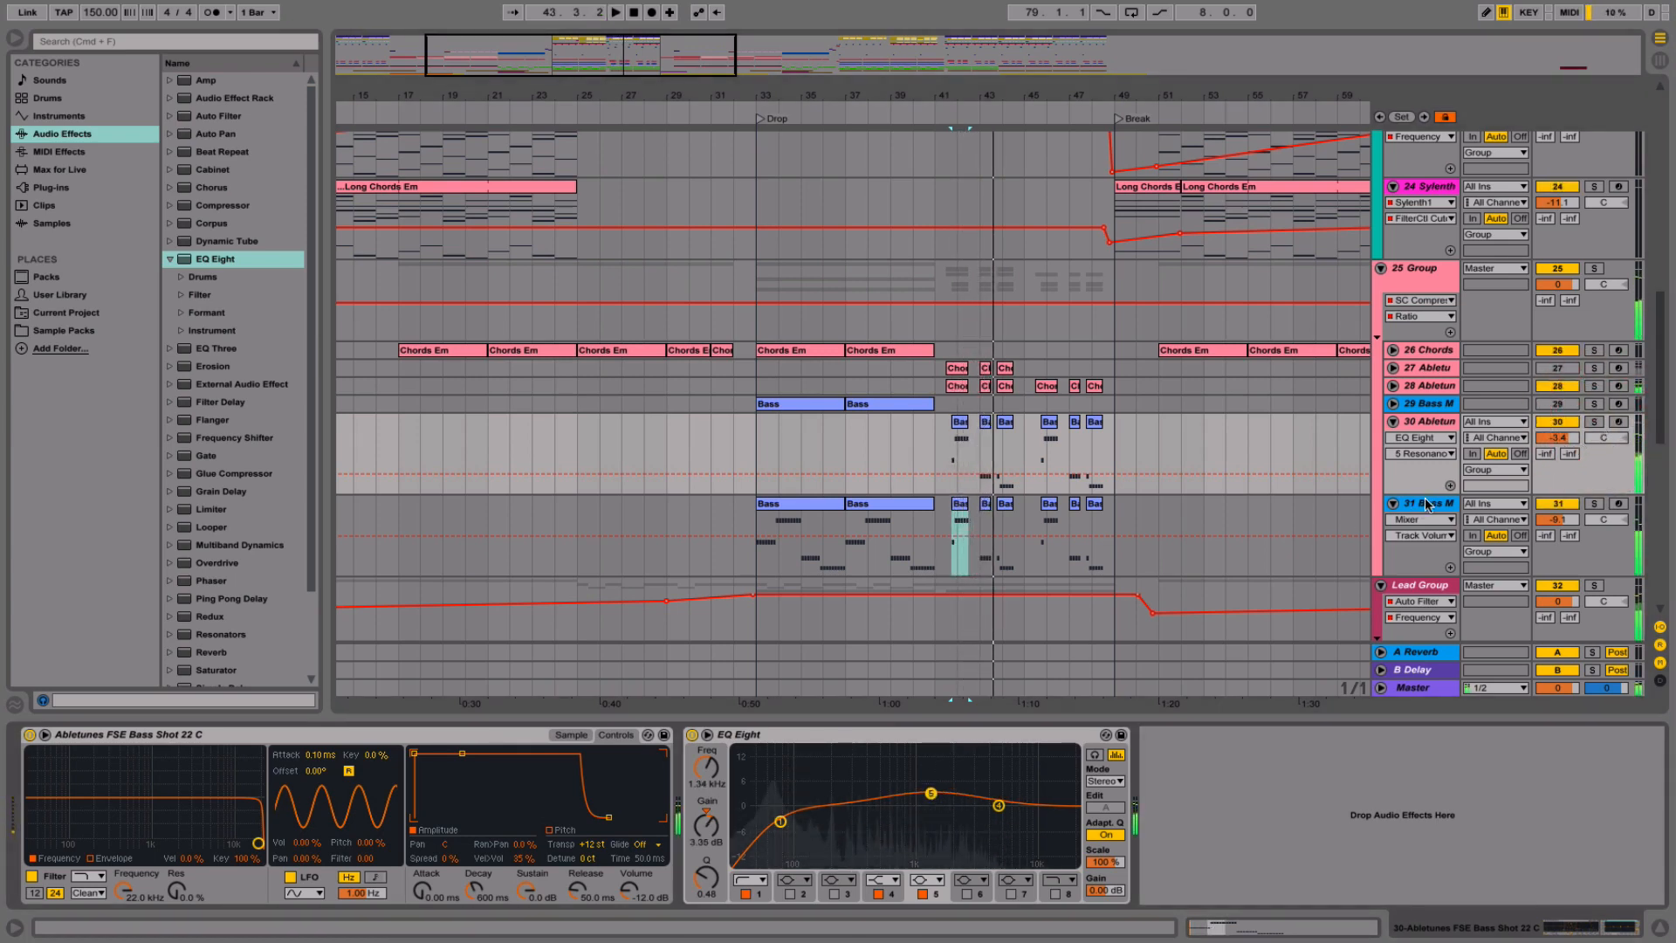
- Add an Auto Filter at the end of the 31 Bass MIDI device chain and set its cutoff frequency to 19.9 kHz
{"action": "left_click", "coordinate": [1426, 504]}
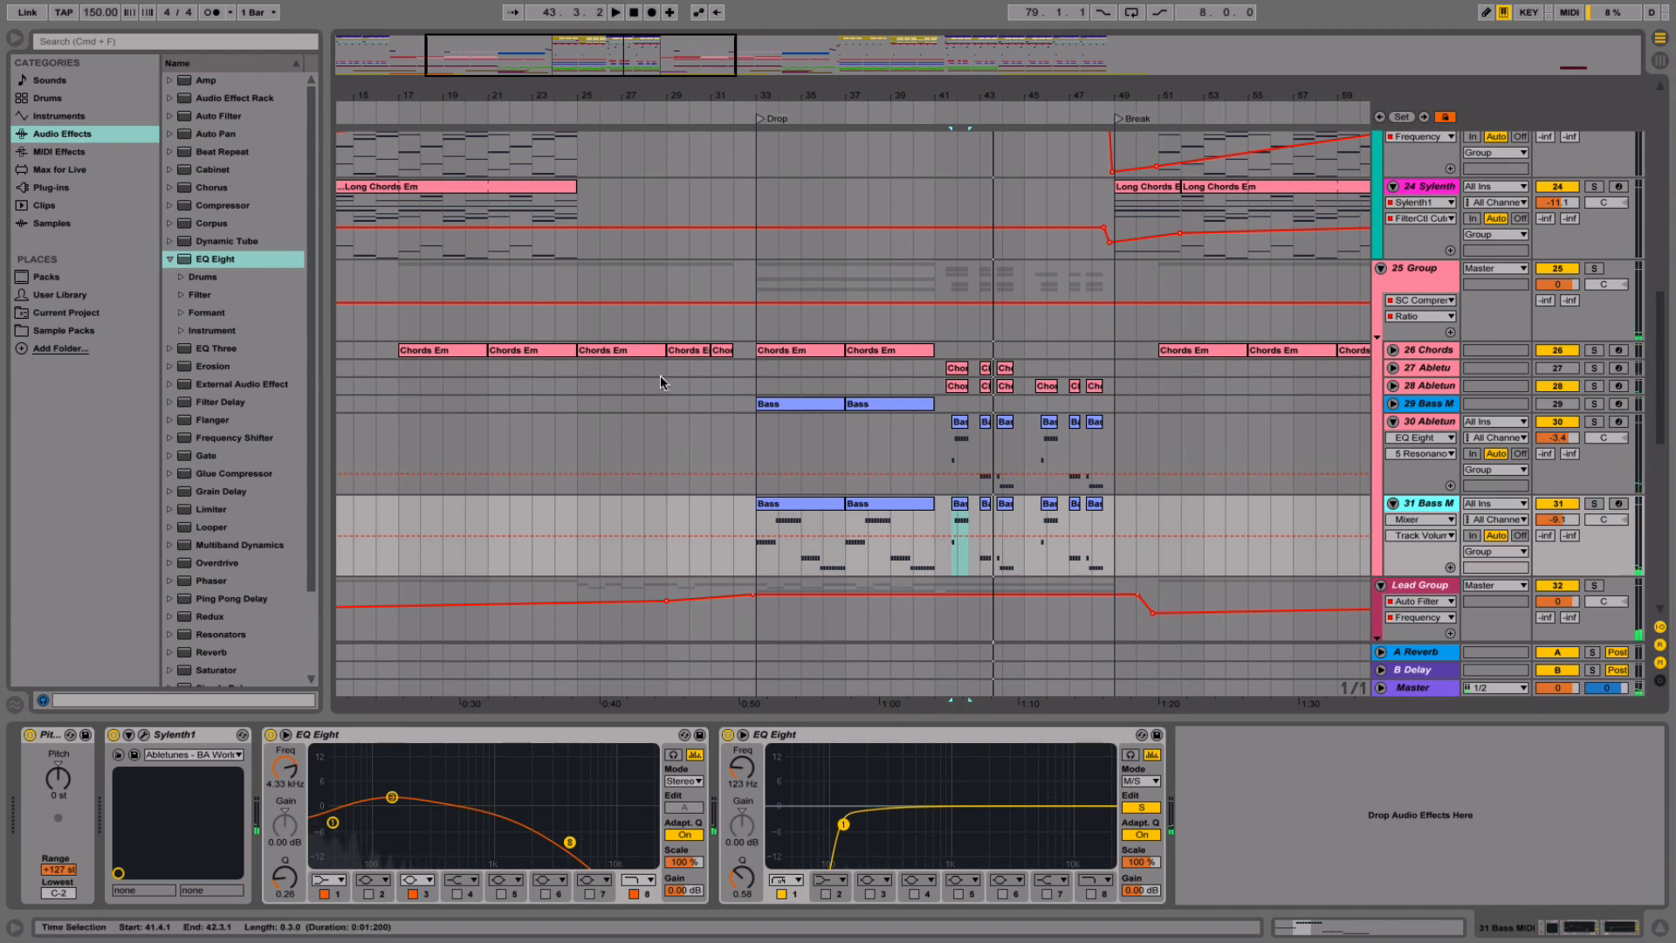
{"action": "left_click_drag", "start_coordinate": [213, 118], "coordinate": [1028, 646]}
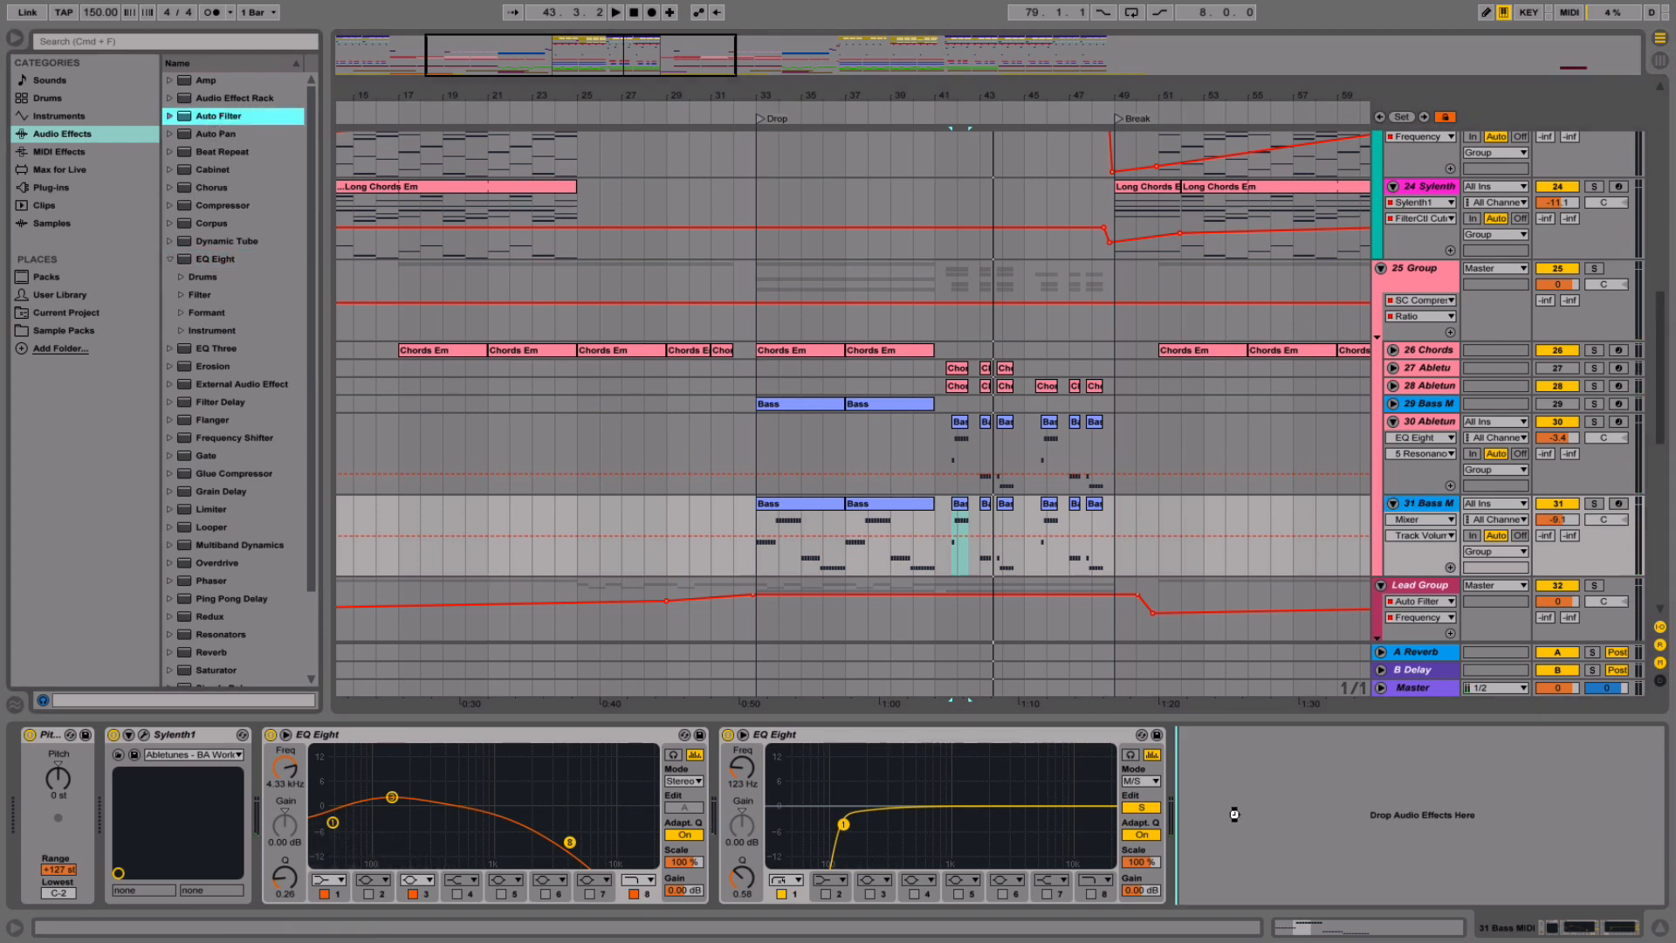
{"action": "left_click_drag", "start_coordinate": [1234, 813], "coordinate": [1233, 813]}
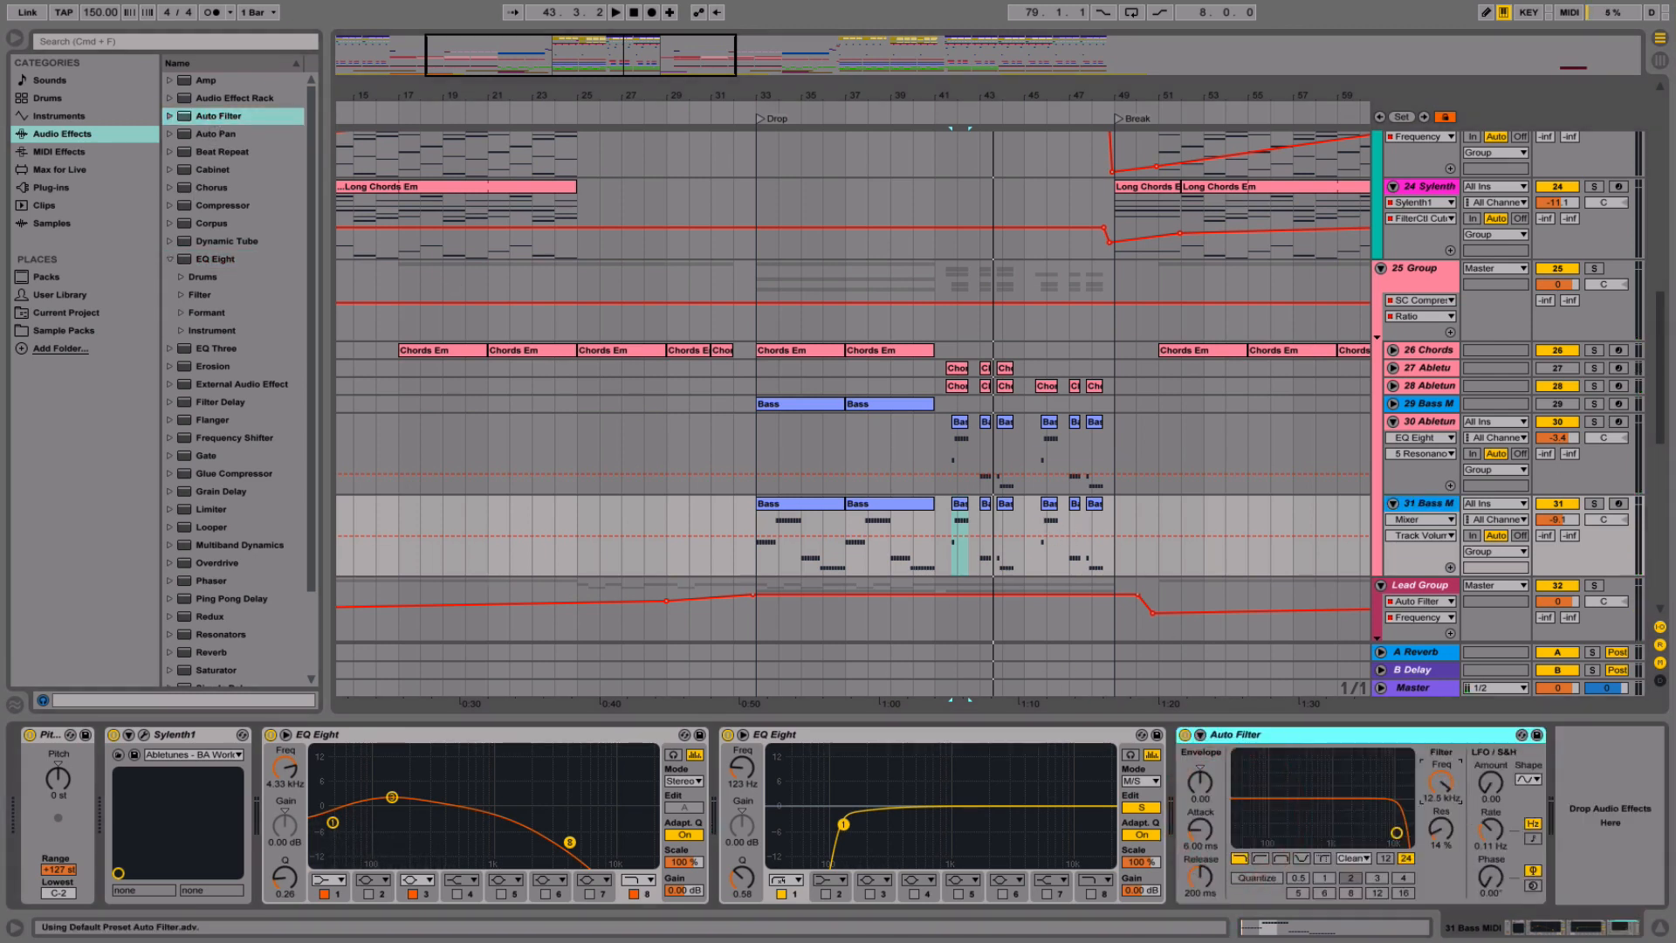
{"action": "left_click", "coordinate": [1033, 575]}
{"action": "left_click_drag", "start_coordinate": [1441, 779], "coordinate": [1440, 762]}
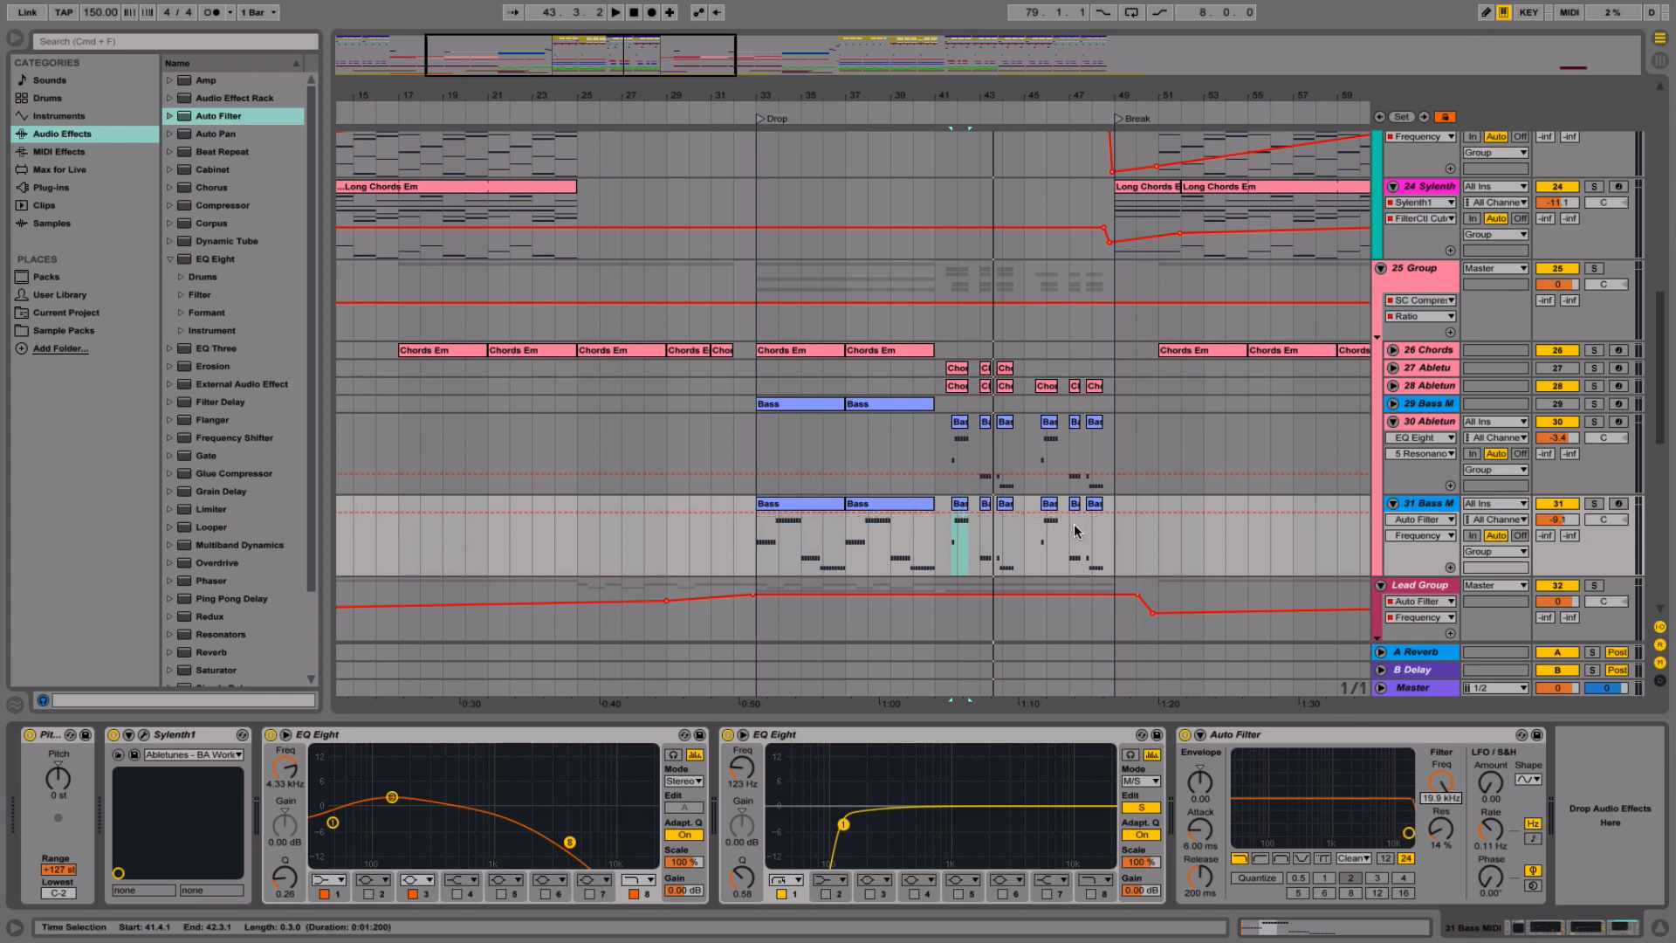
- Automate the 31 Bass MIDI Auto Filter frequency down to about 532 Hz from bar 41 to bar 50
{"action": "left_click_drag", "start_coordinate": [947, 543], "coordinate": [1124, 535]}
{"action": "left_click", "coordinate": [1121, 519]}
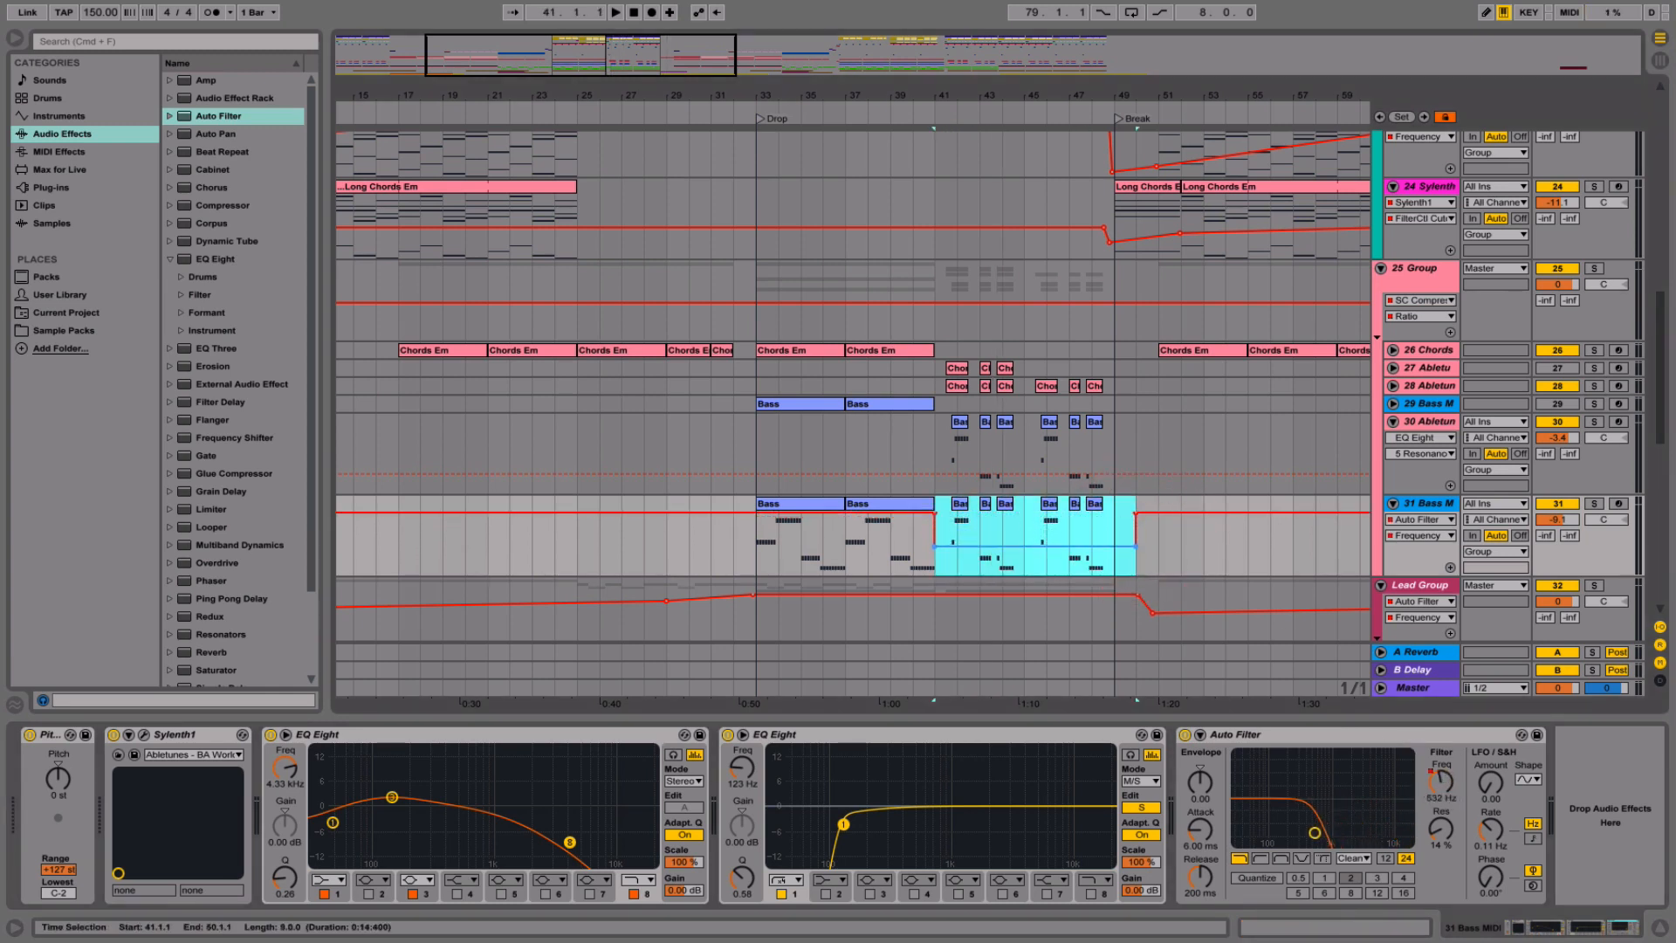
{"action": "left_click", "coordinate": [959, 503]}
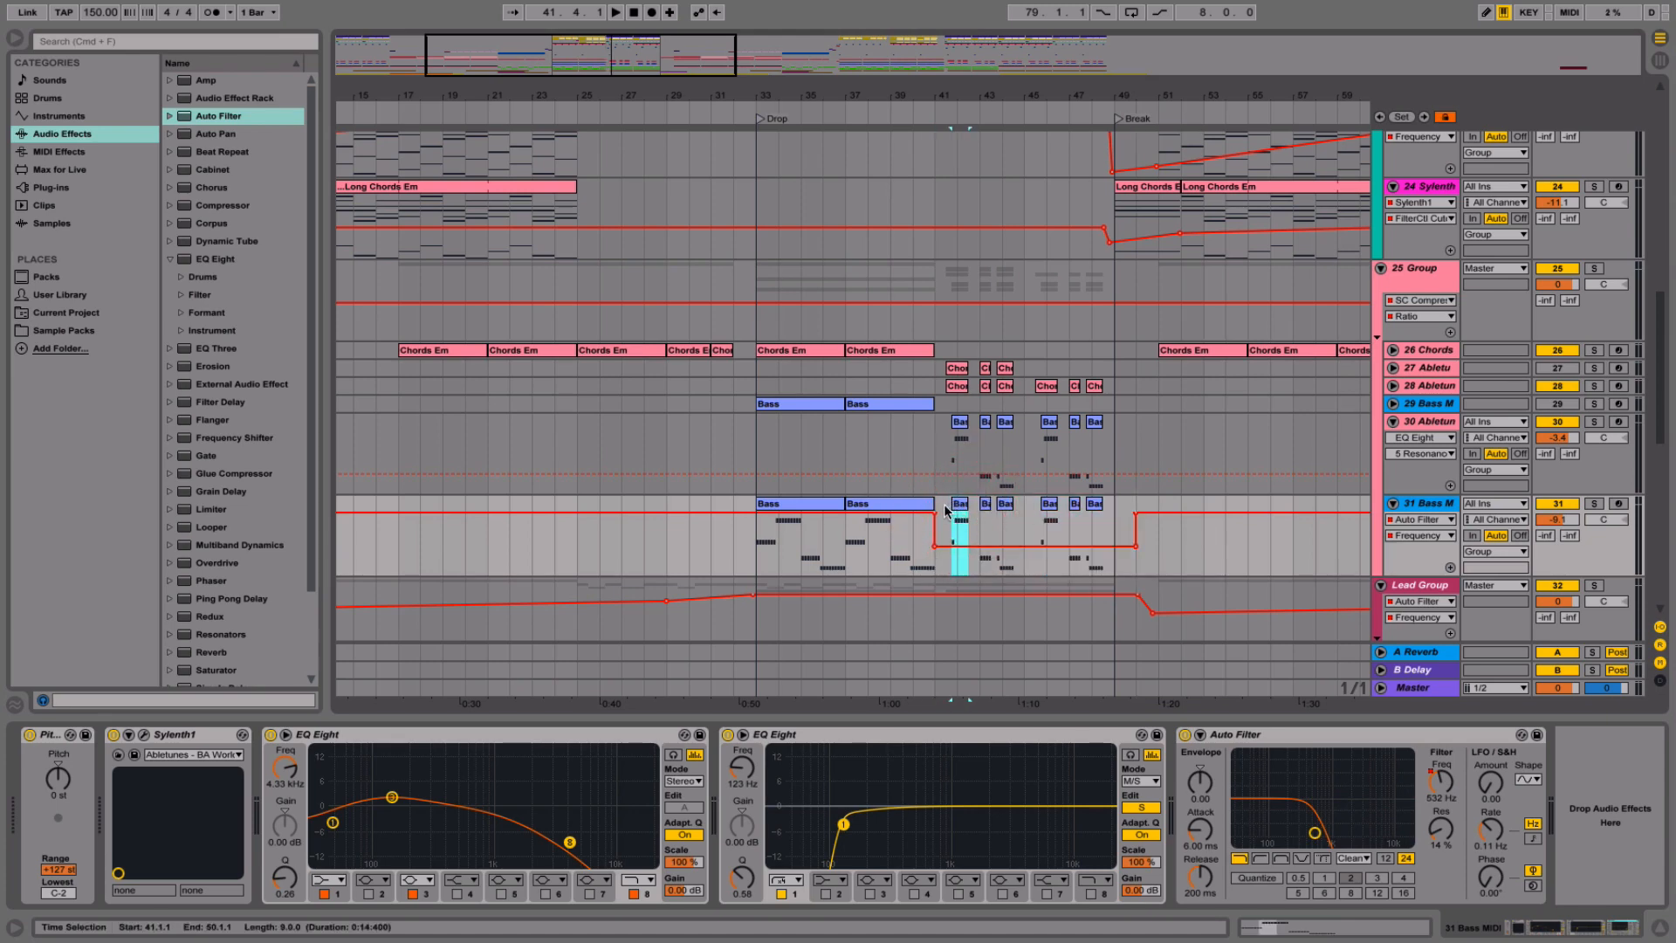
- Play the passage from 41.4.1 and compare the 31 Bass MIDI and FSE Bass Shot tracks soloed and in the full mix
{"action": "left_click_drag", "start_coordinate": [936, 516], "coordinate": [1122, 524]}
{"action": "left_click_drag", "start_coordinate": [1110, 441], "coordinate": [938, 443]}
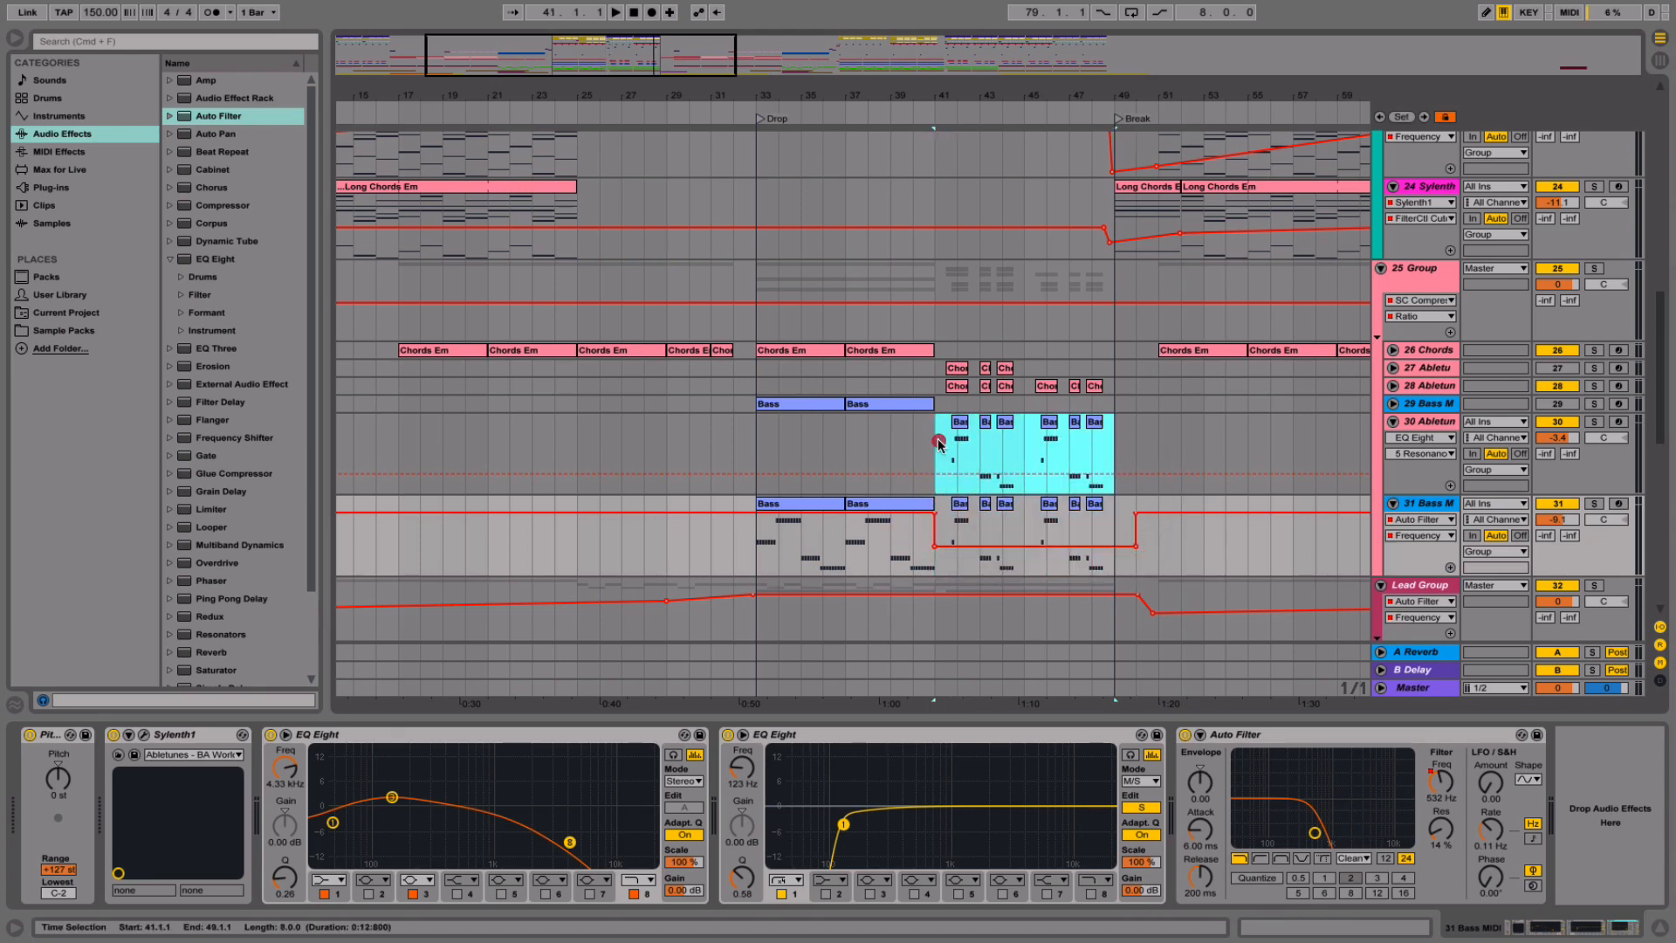
{"action": "left_click", "coordinate": [959, 504]}
{"action": "key", "text": "space"}
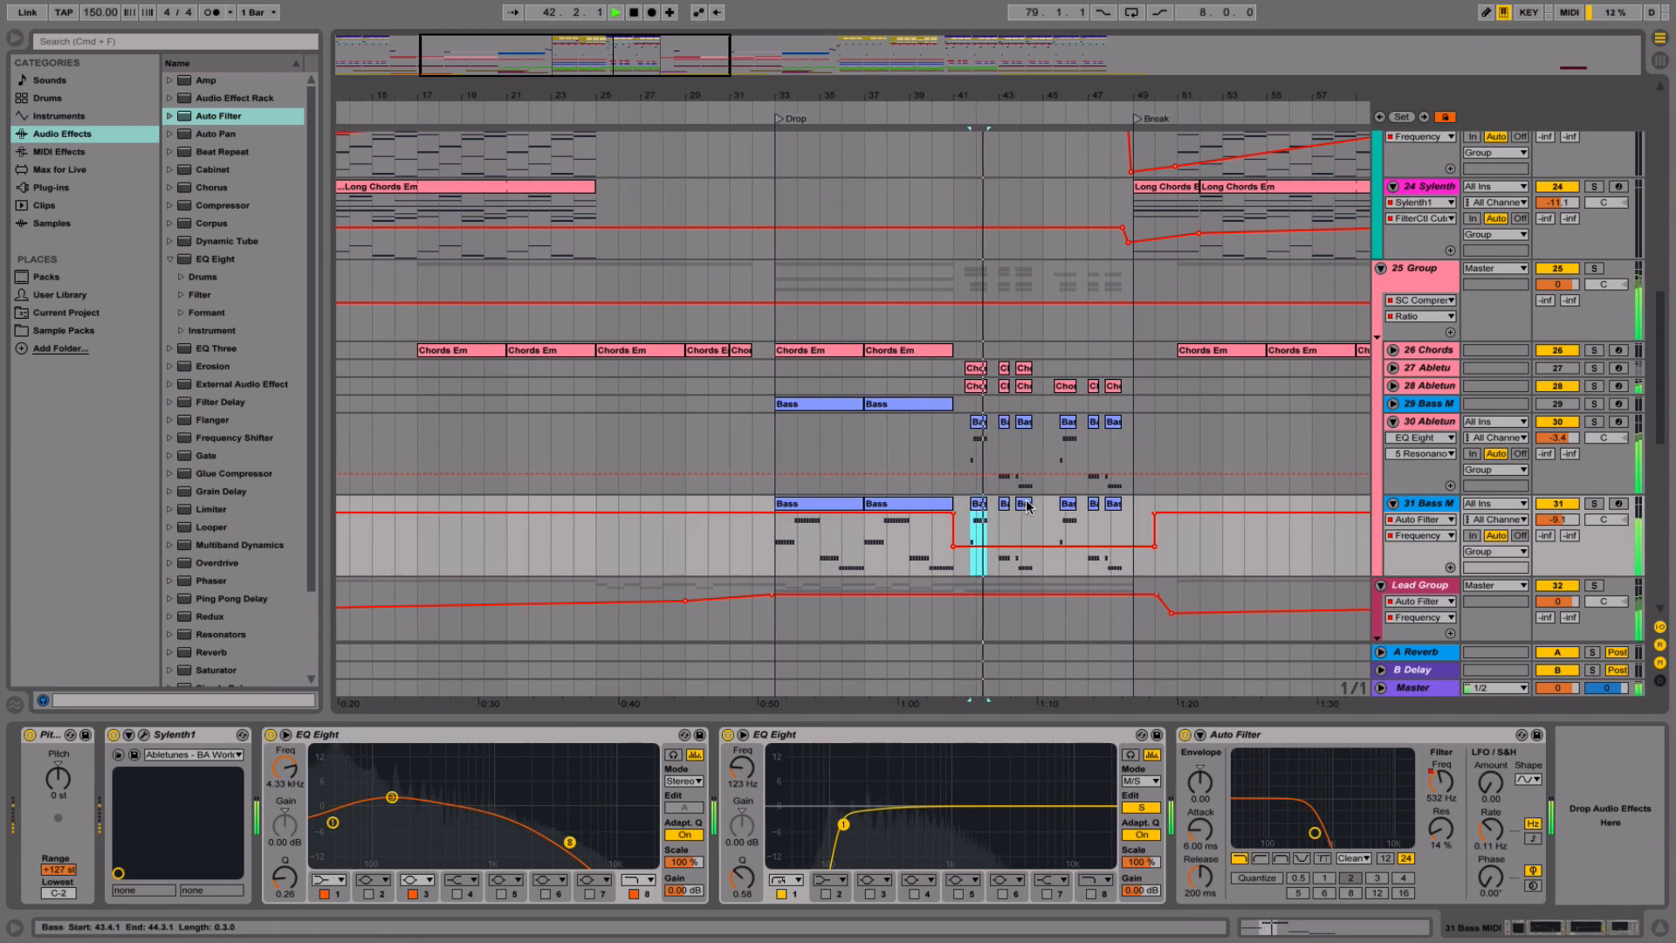
{"action": "left_click", "coordinate": [1596, 505]}
{"action": "left_click", "coordinate": [1596, 504]}
{"action": "left_click", "coordinate": [1596, 422]}
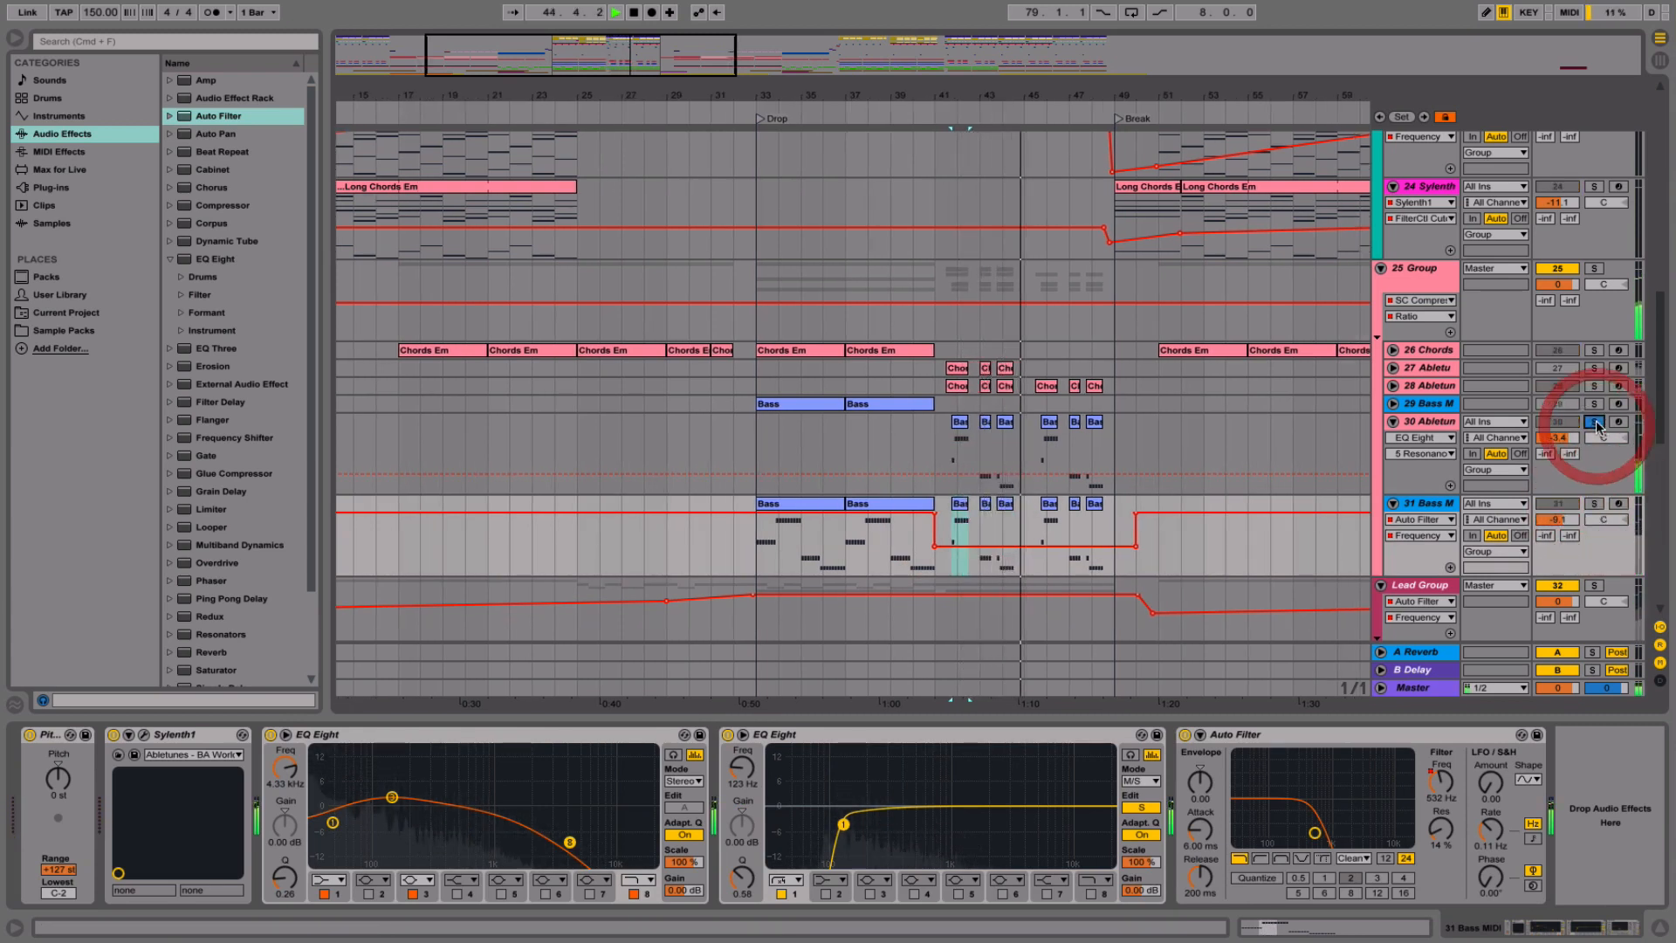
{"action": "left_click", "coordinate": [1596, 423]}
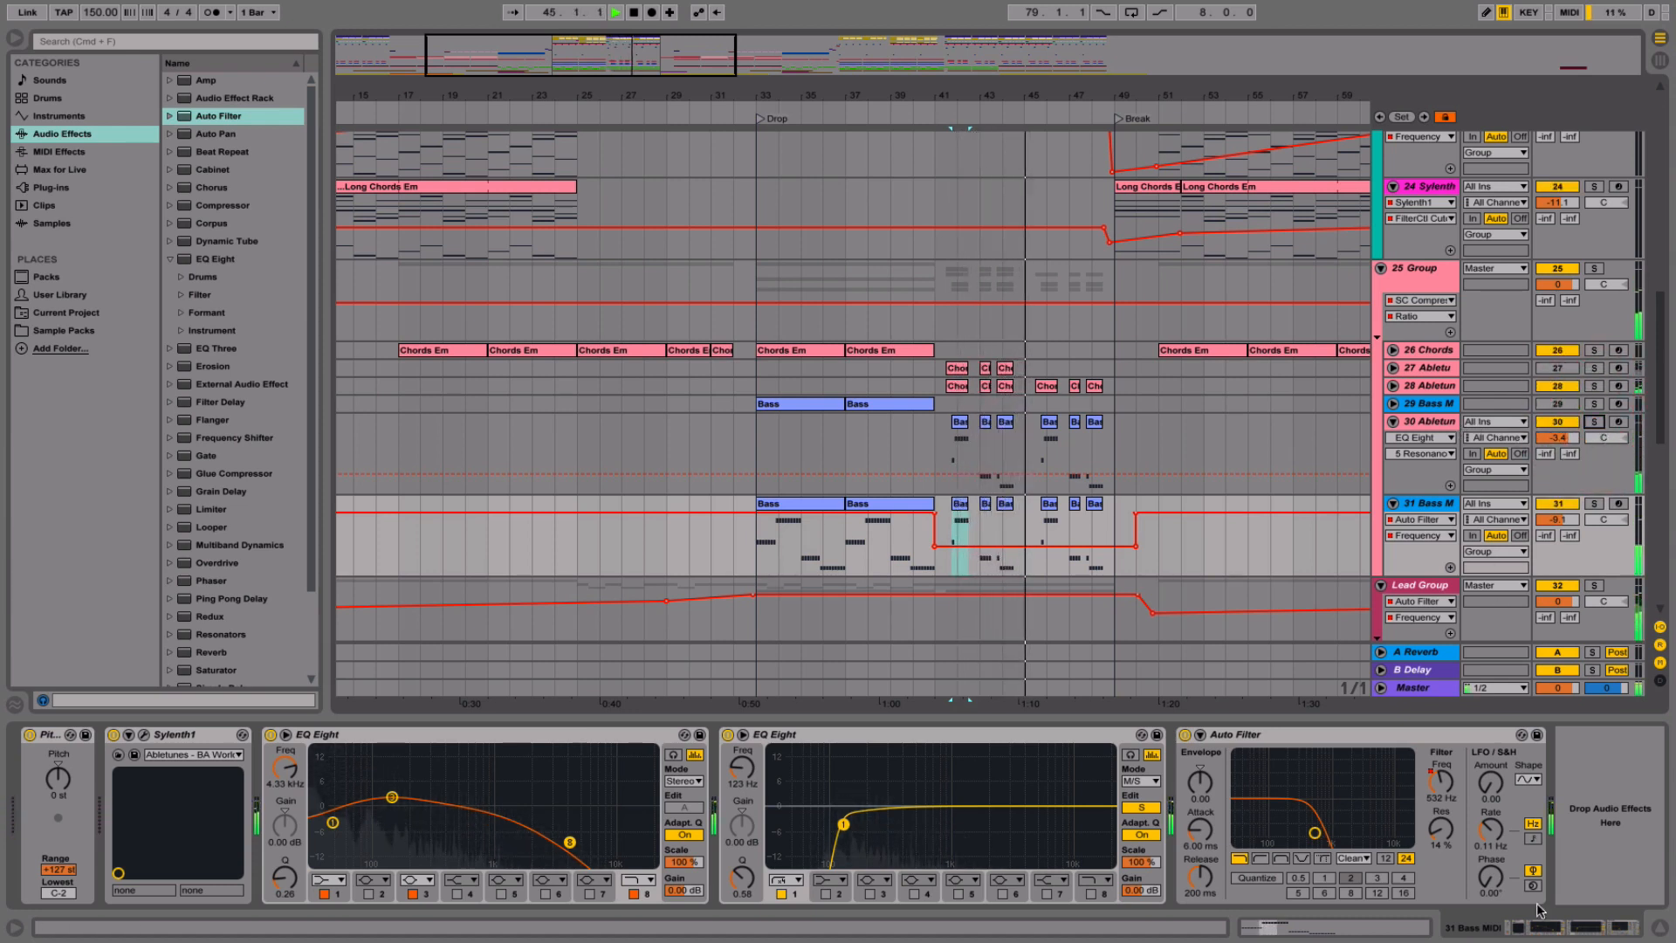
- Unlock the envelopes and copy the 31 Bass MIDI clips with their filter automation from bar 41 twice in a row starting at bar 91
{"action": "left_click", "coordinate": [1660, 929]}
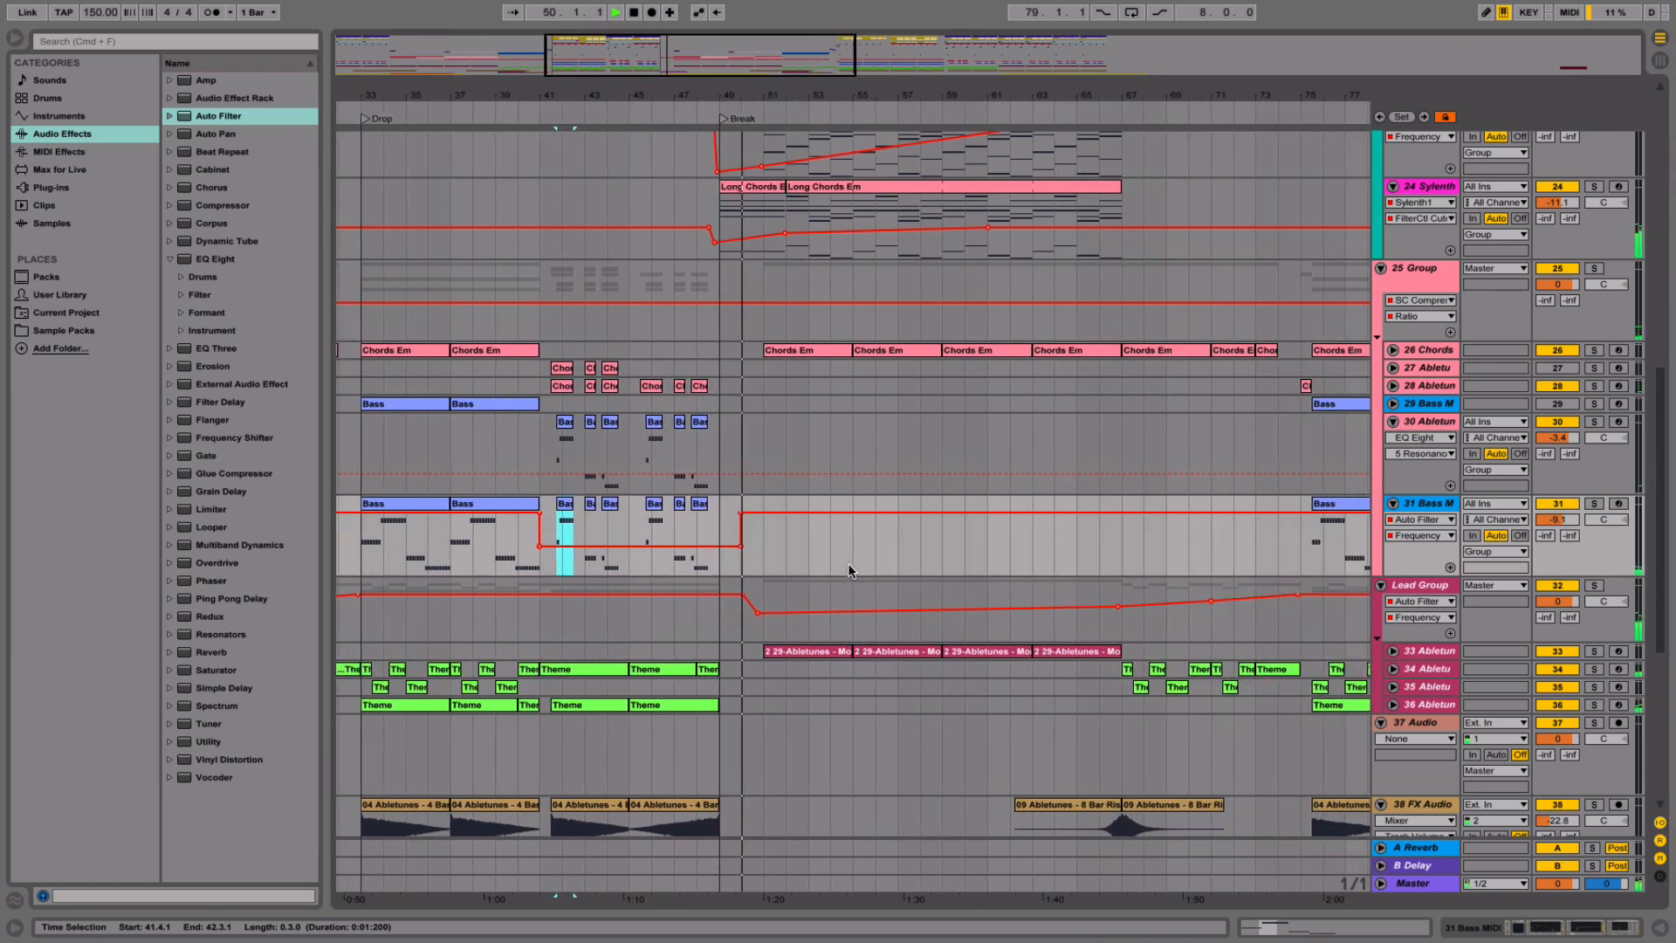
{"action": "left_click_drag", "start_coordinate": [911, 96], "coordinate": [906, 5]}
{"action": "left_click", "coordinate": [638, 572]}
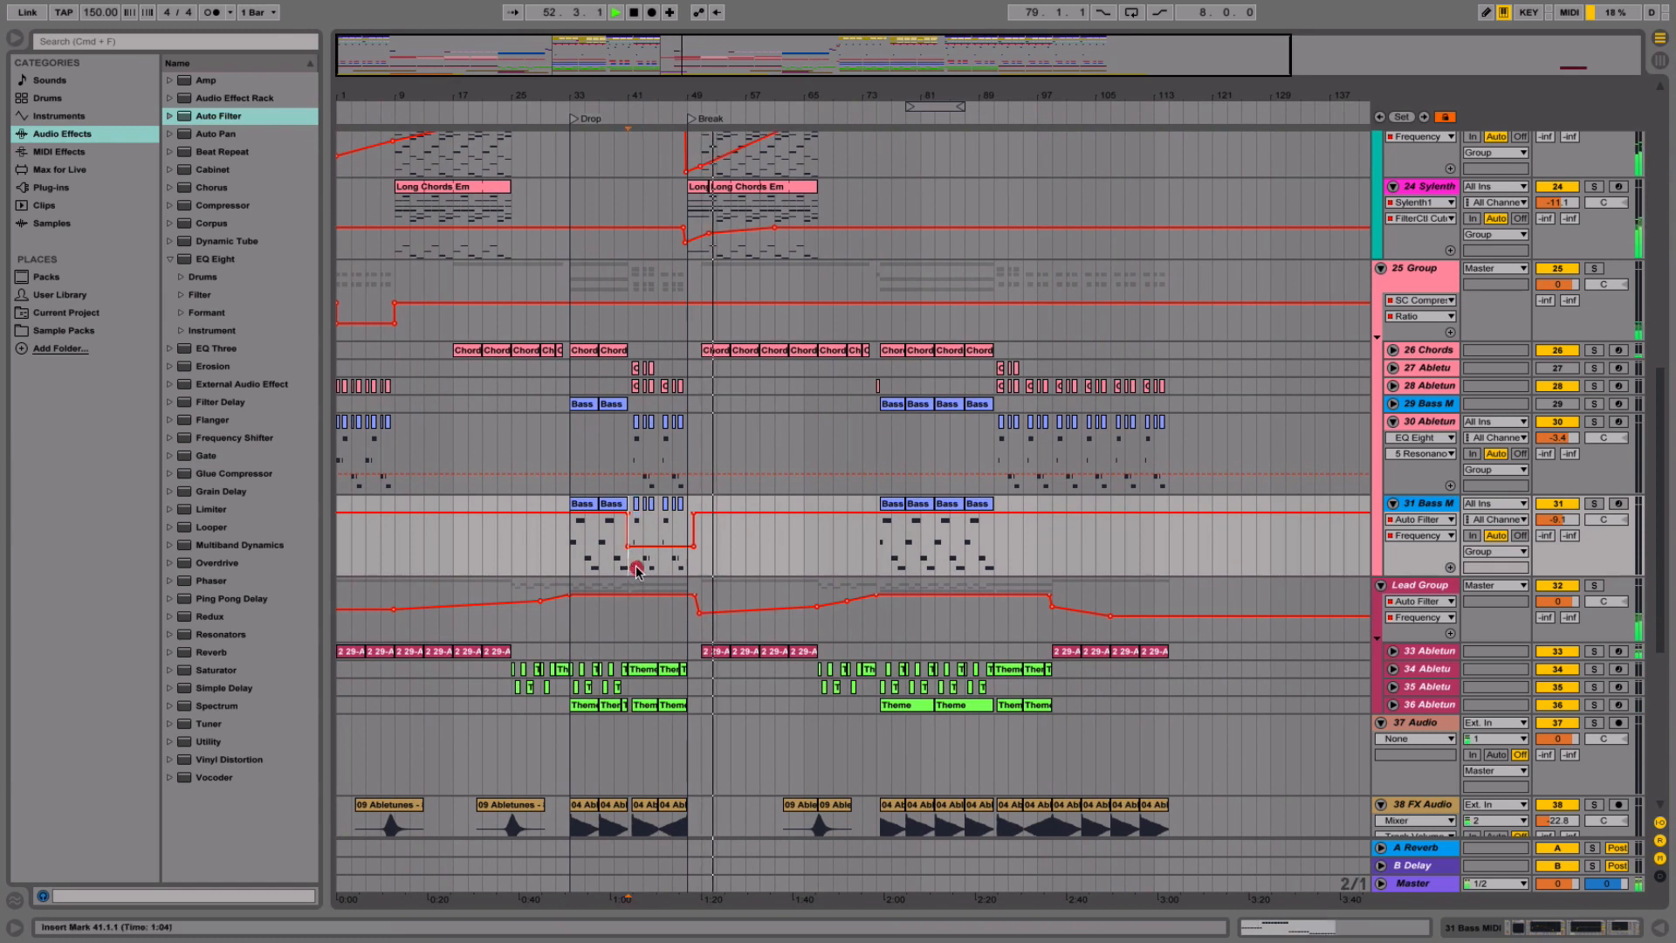
{"action": "left_click_drag", "start_coordinate": [637, 572], "coordinate": [688, 559]}
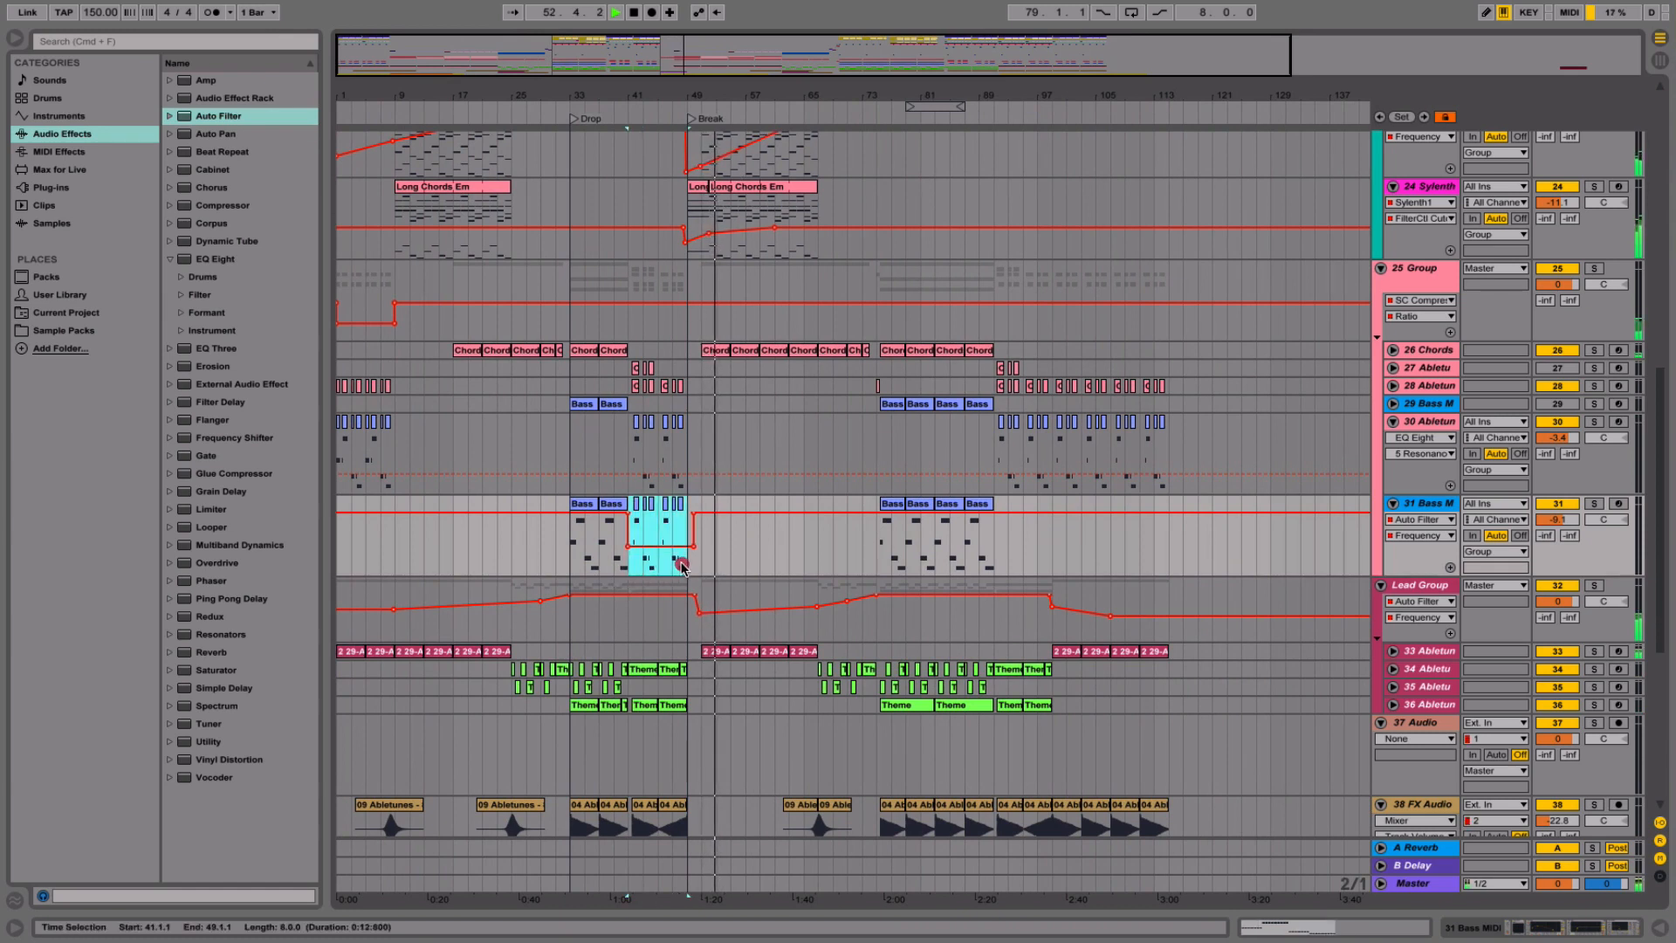
{"action": "left_click", "coordinate": [1000, 563]}
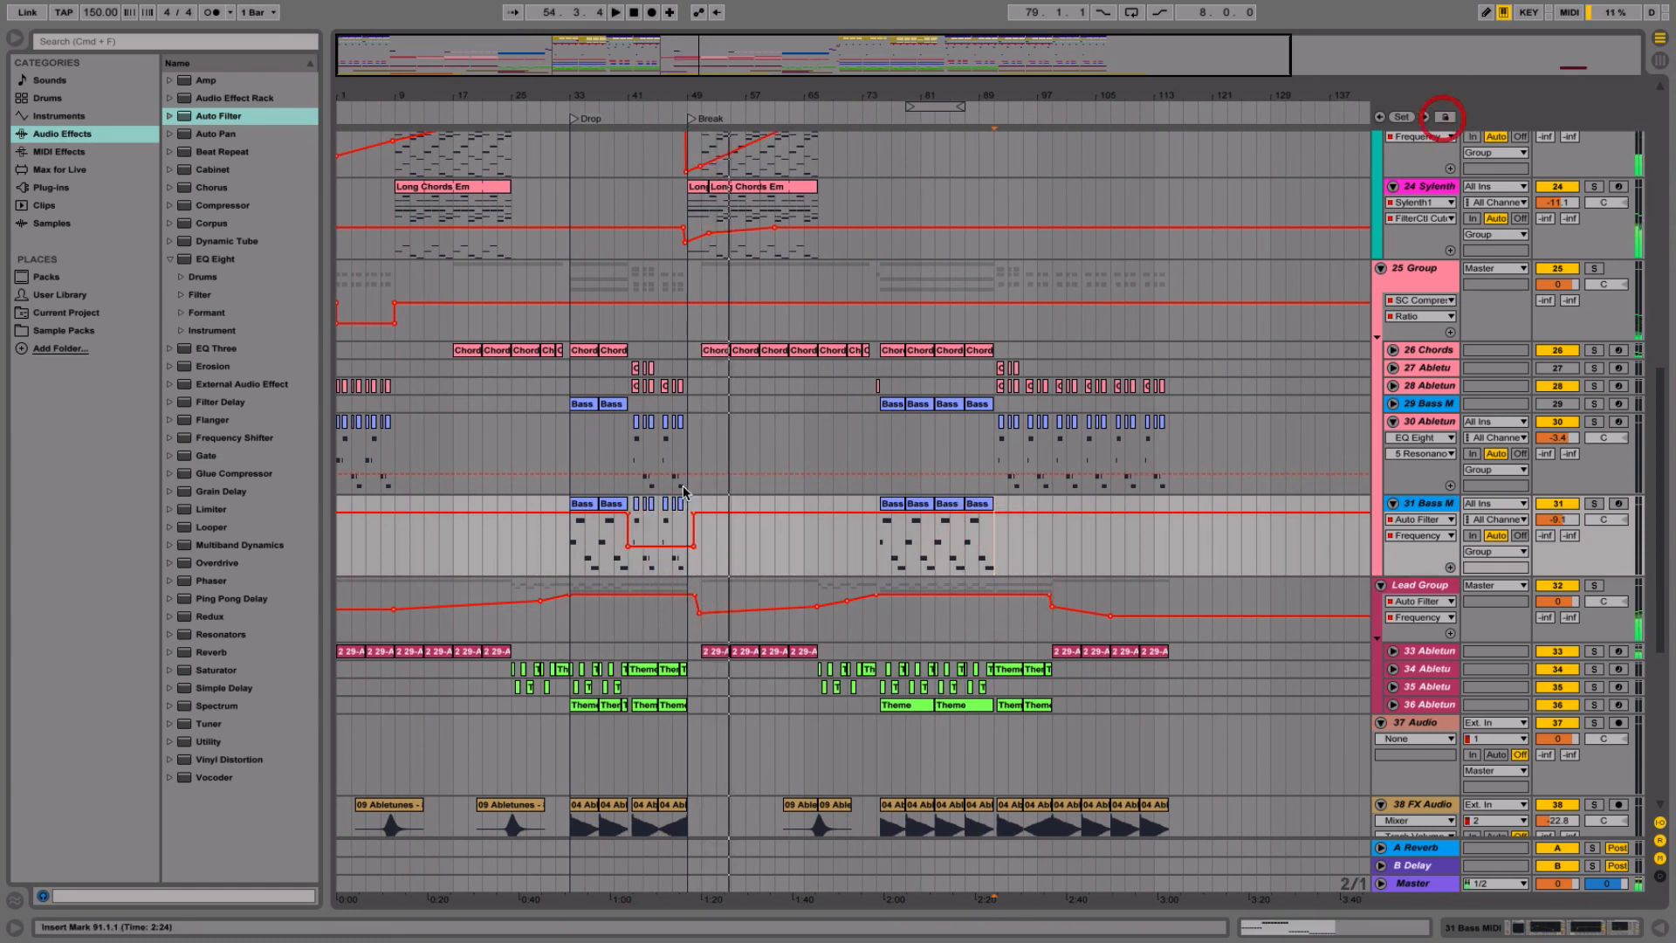
{"action": "left_click_drag", "start_coordinate": [629, 559], "coordinate": [661, 568]}
{"action": "key", "text": "super+c"}
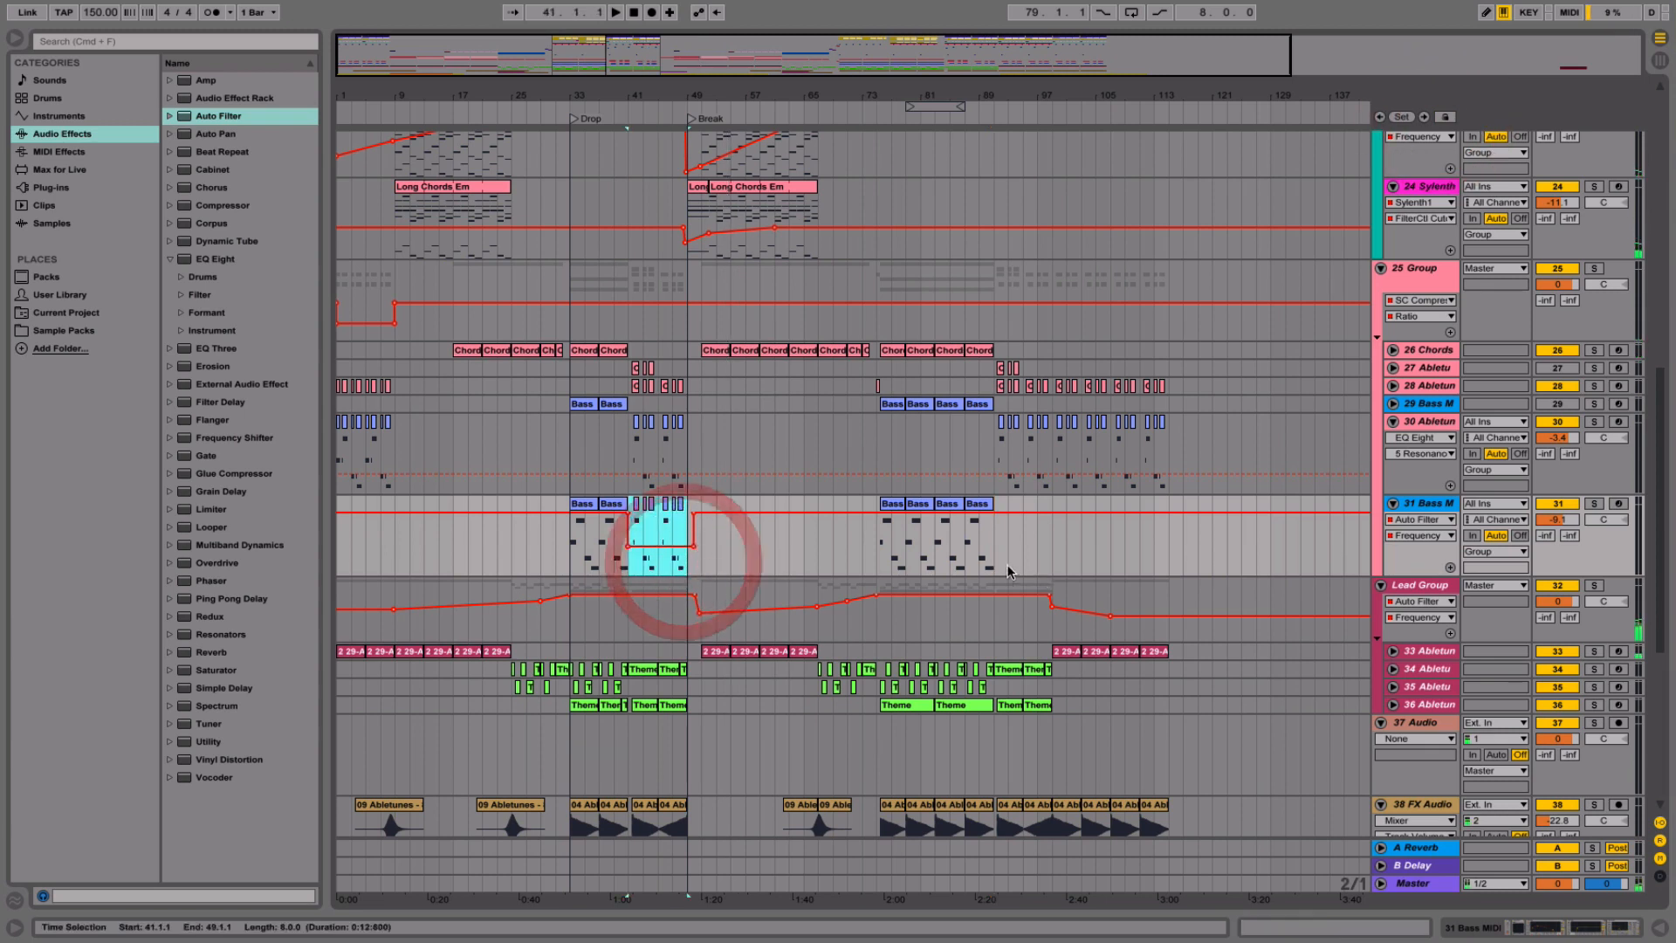
{"action": "left_click", "coordinate": [996, 564]}
{"action": "key", "text": "super+v"}
{"action": "key", "text": "super+v"}
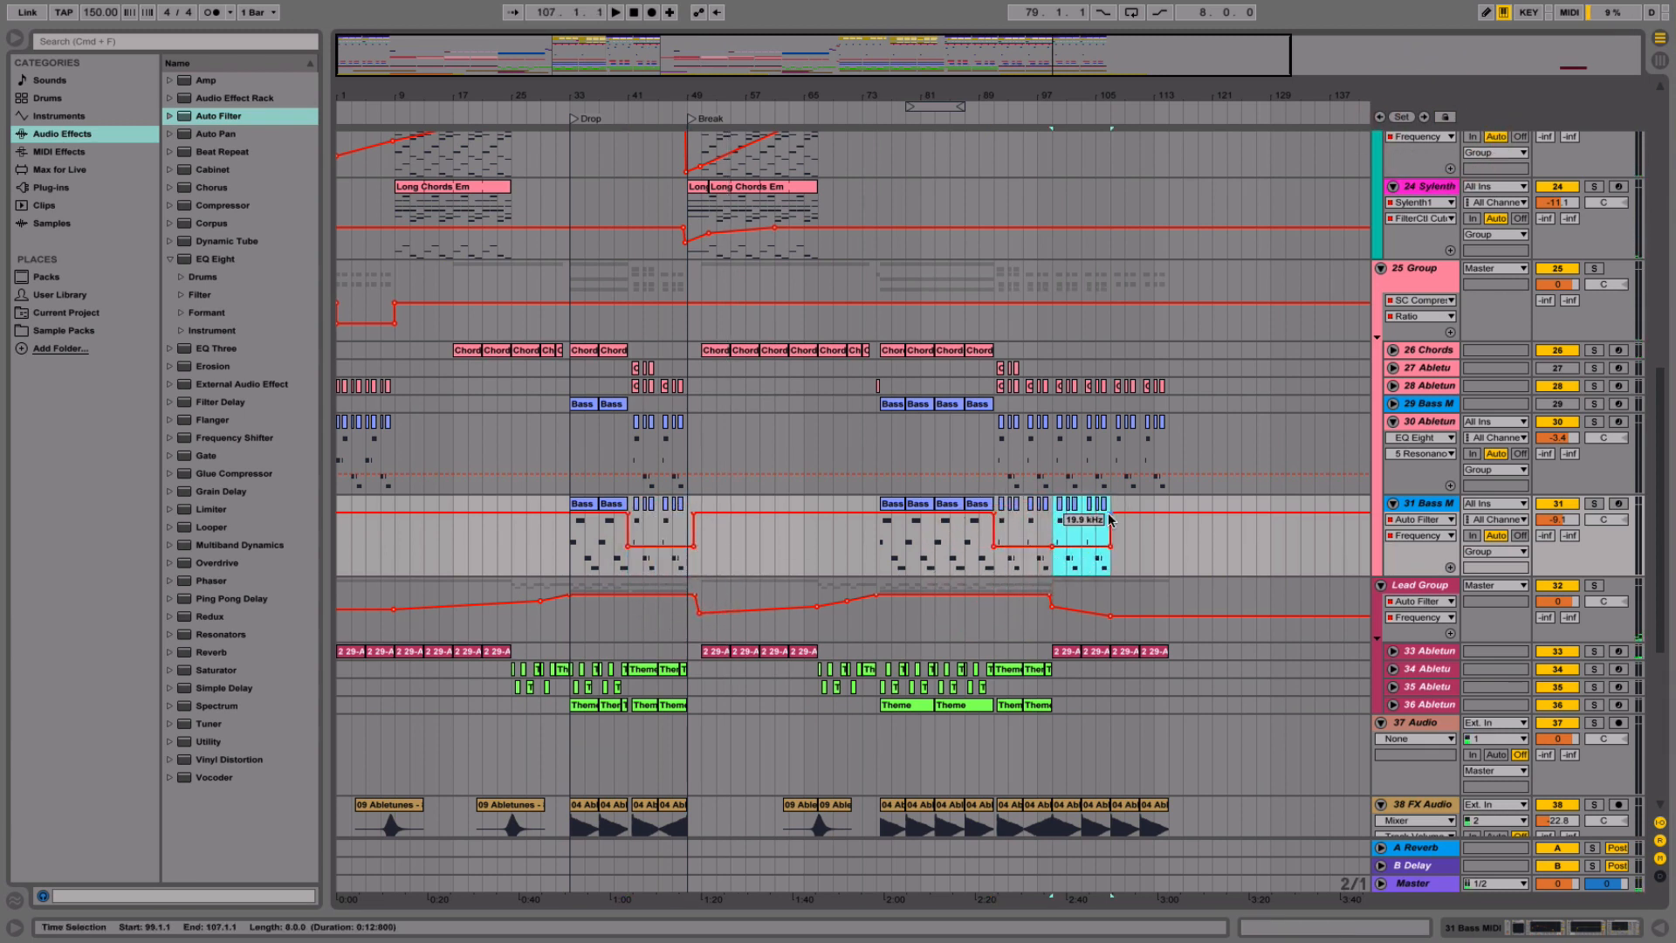
- Hold the 31 Bass MIDI filter frequency automation at its low level past bar 107, and play the passages from bars 107, 105 and 99
{"action": "left_click_drag", "start_coordinate": [1109, 513], "coordinate": [1098, 546]}
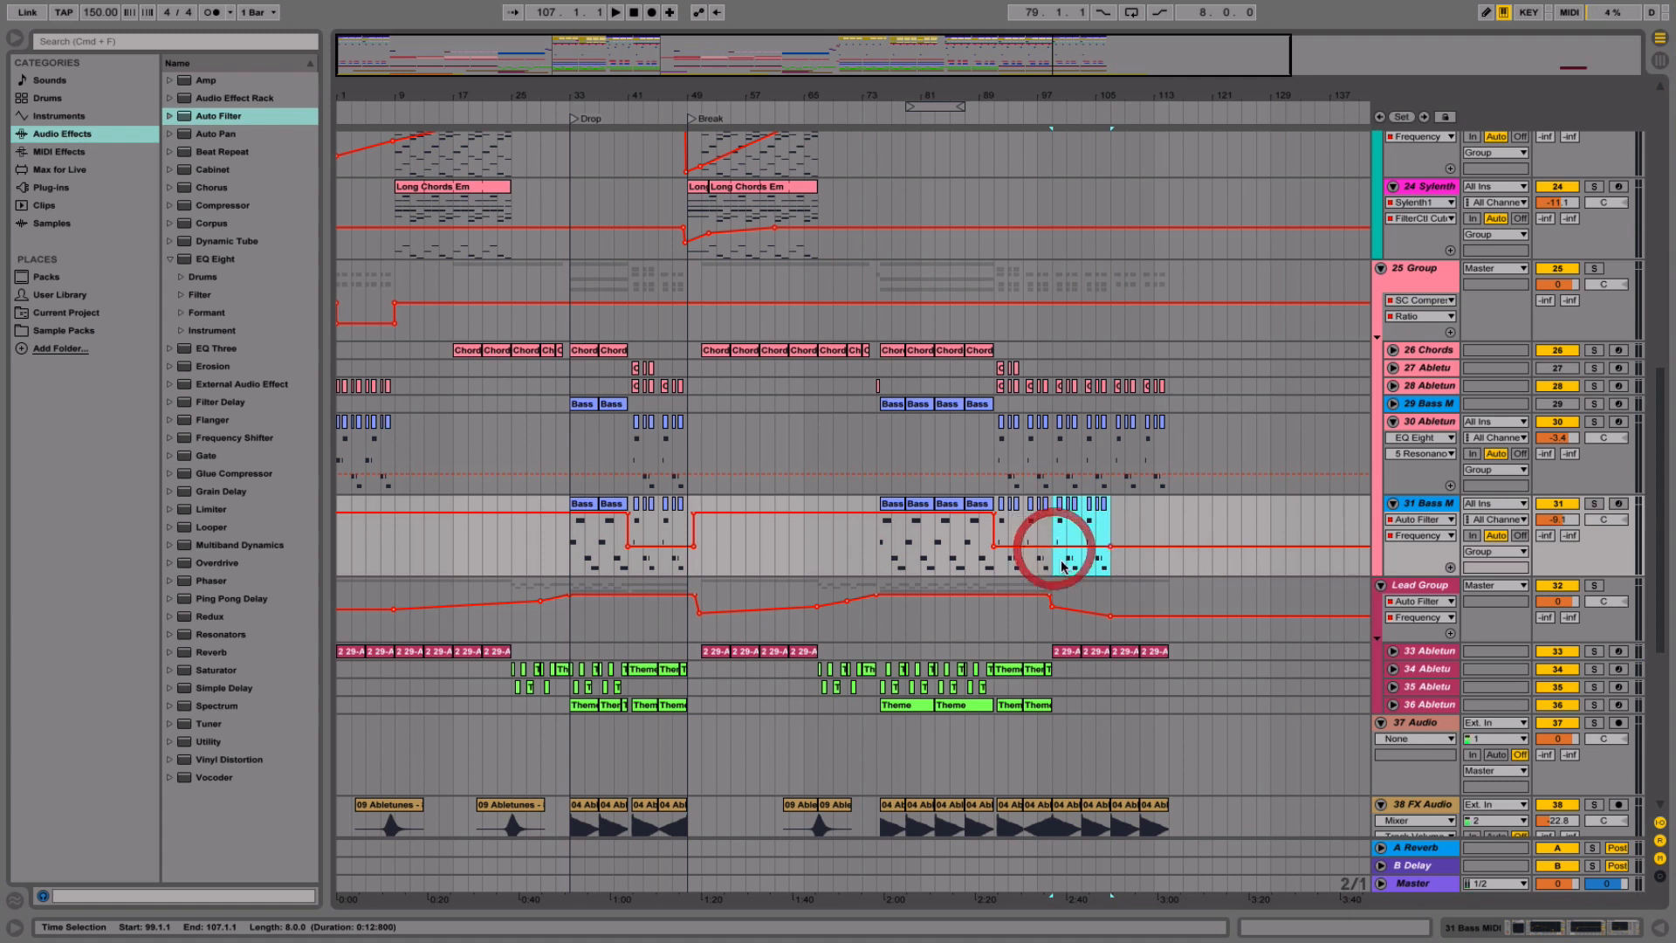
{"action": "left_click", "coordinate": [1109, 564]}
{"action": "key", "text": "space"}
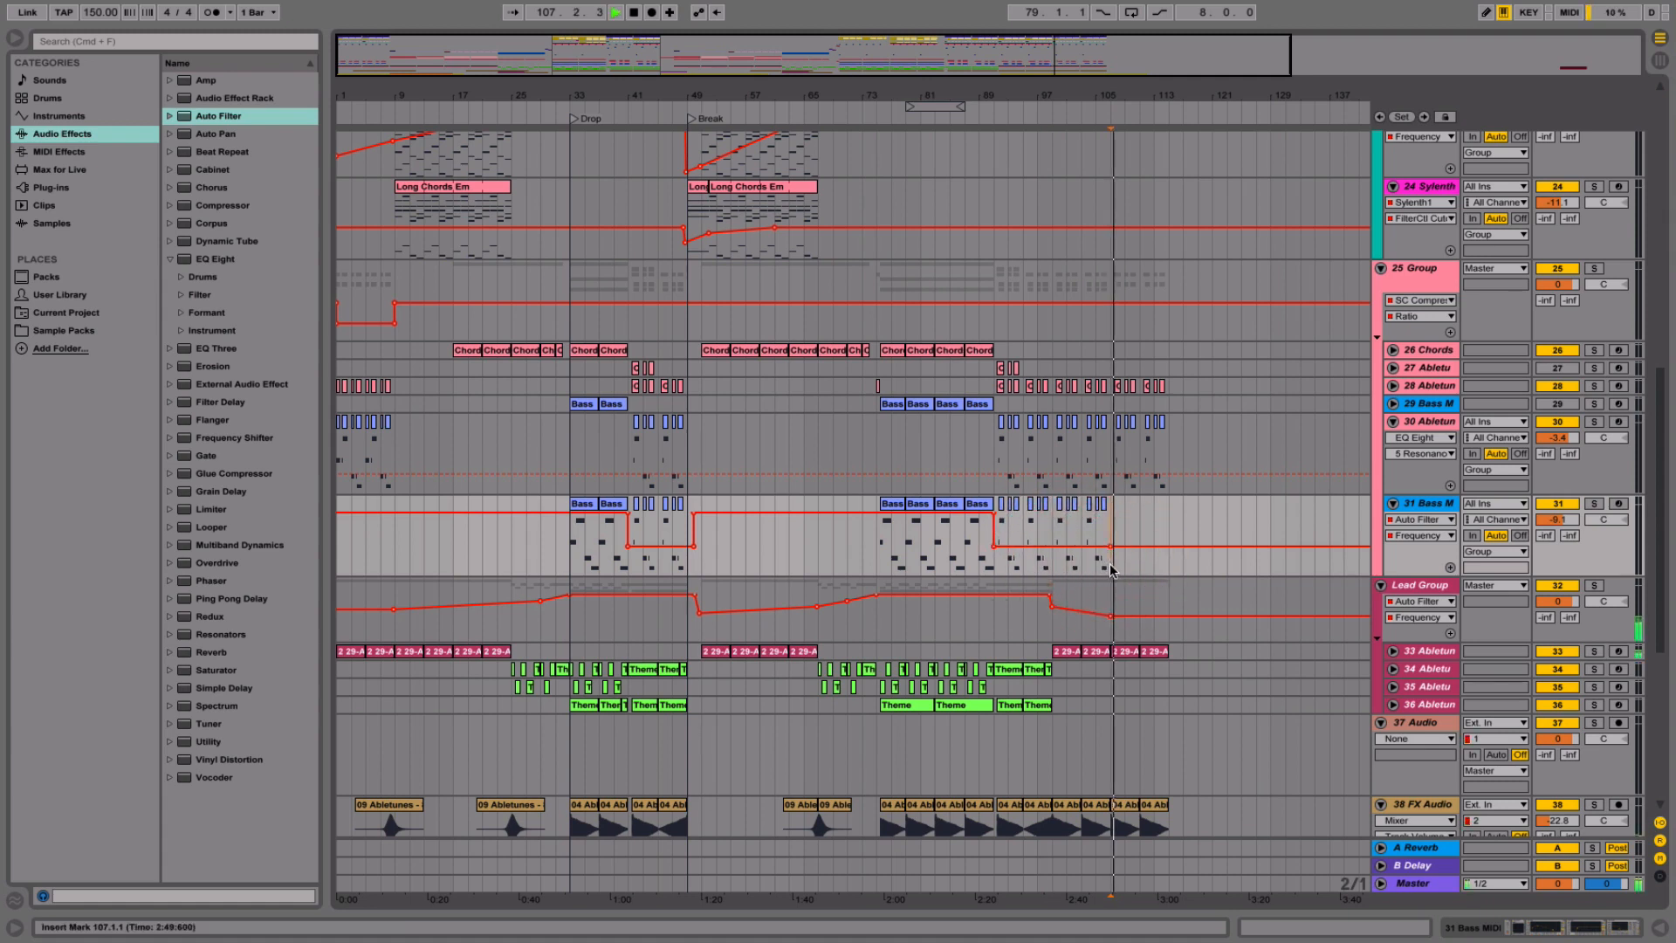
{"action": "left_click", "coordinate": [1094, 564]}
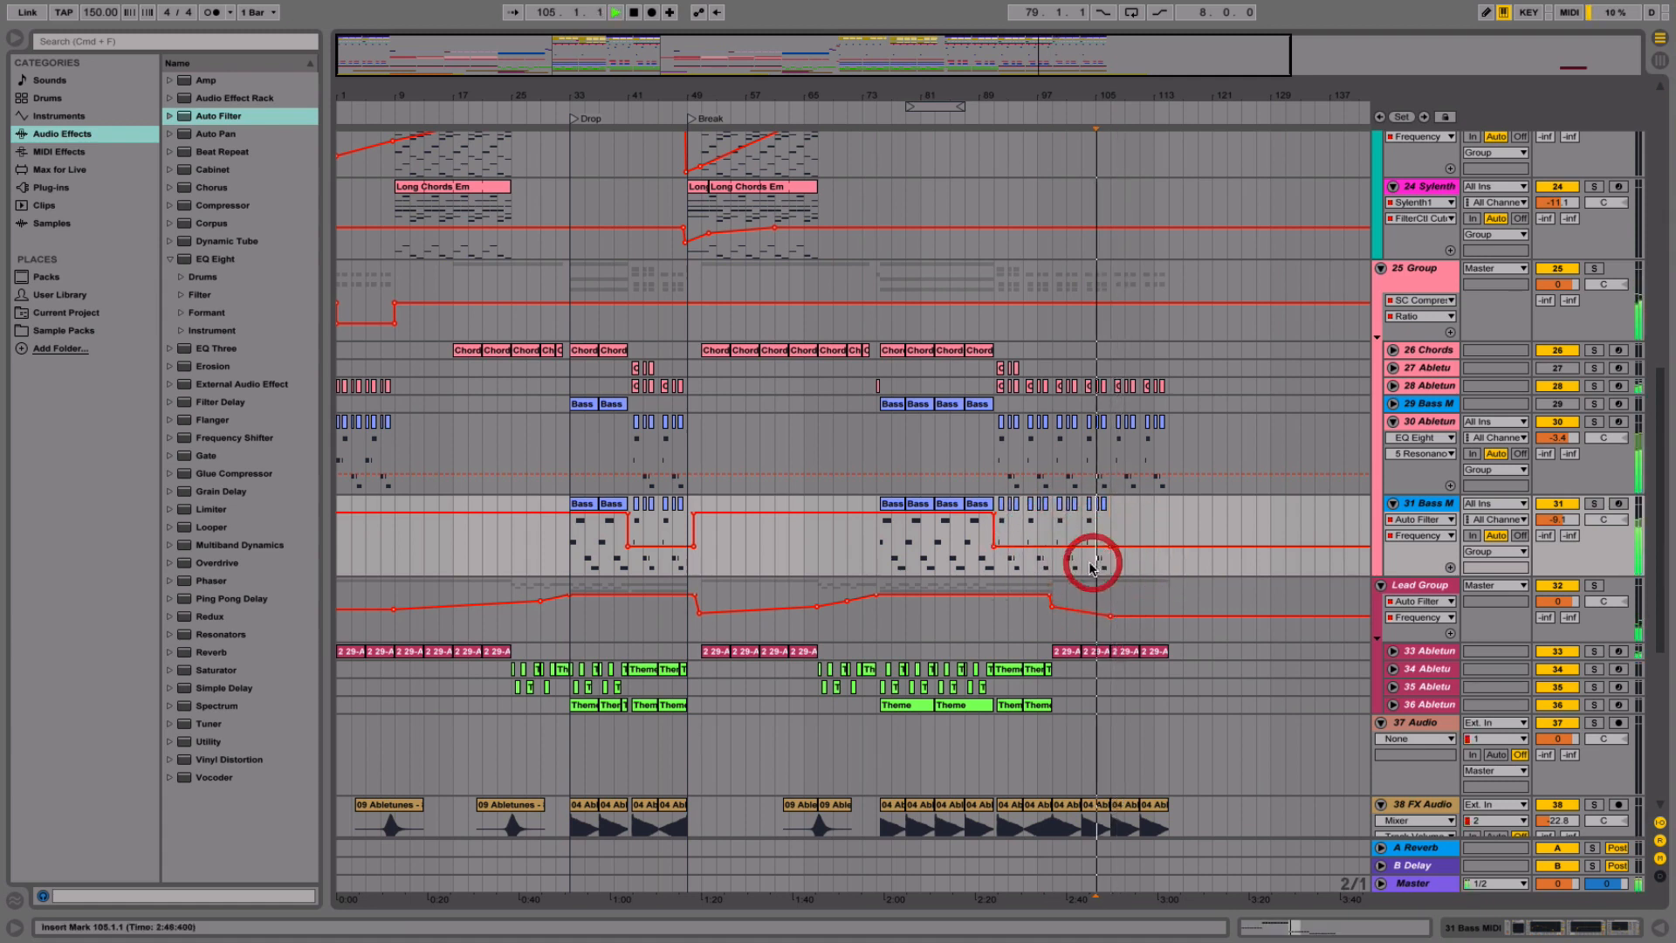
{"action": "left_click", "coordinate": [1054, 564]}
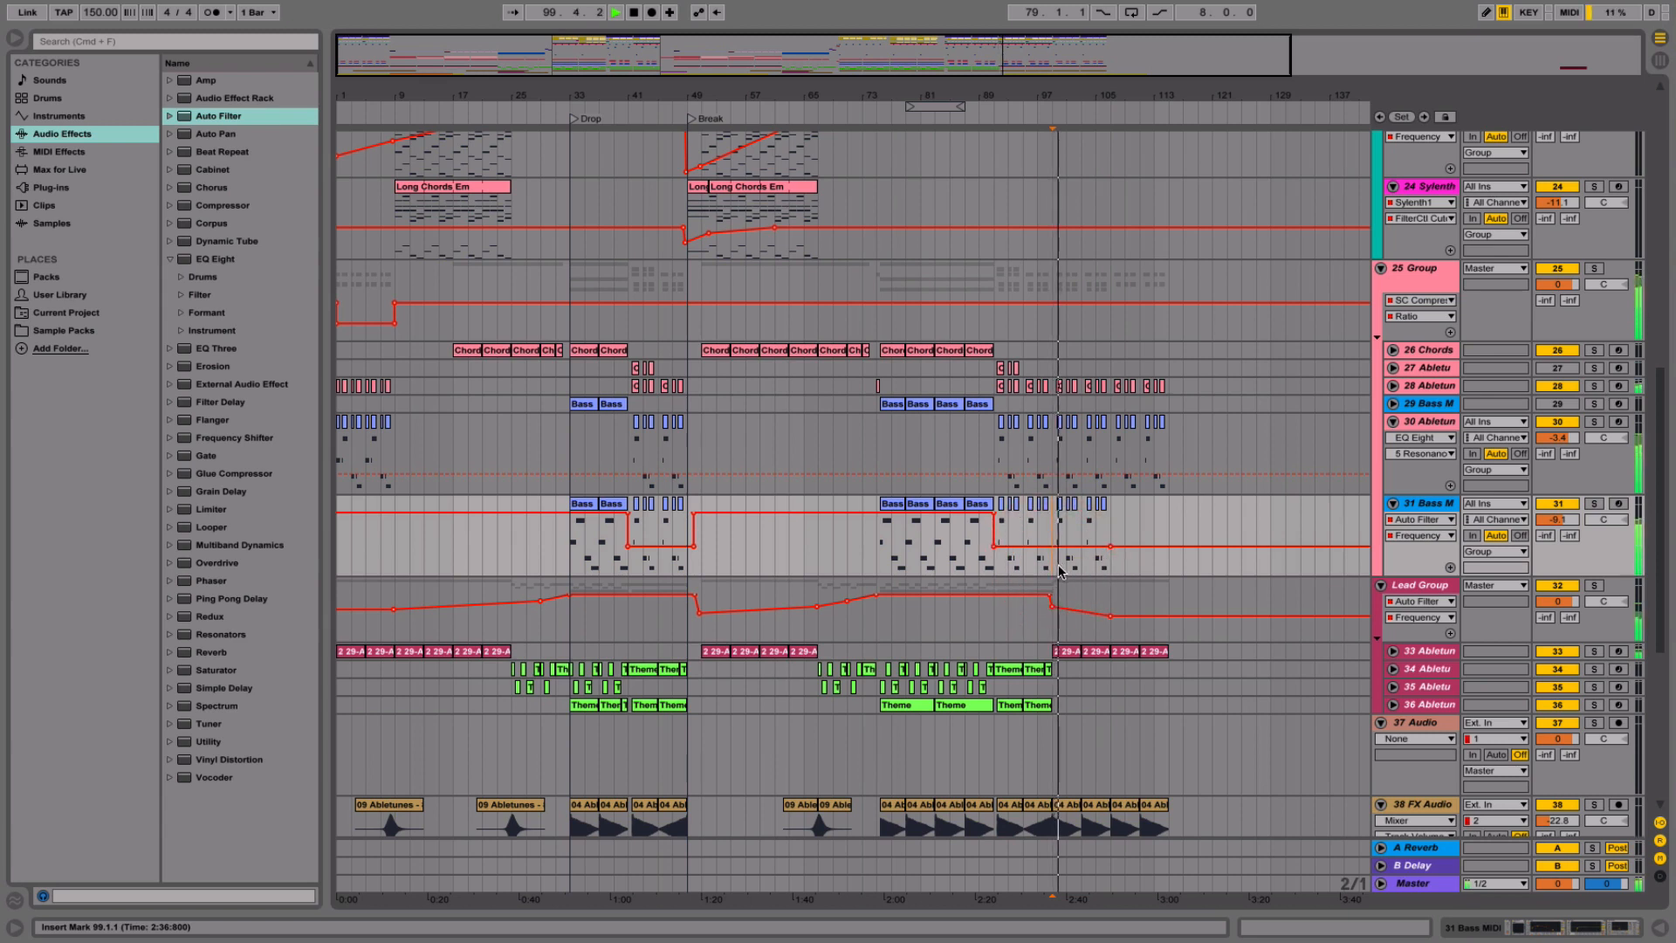
{"action": "left_click", "coordinate": [1113, 529]}
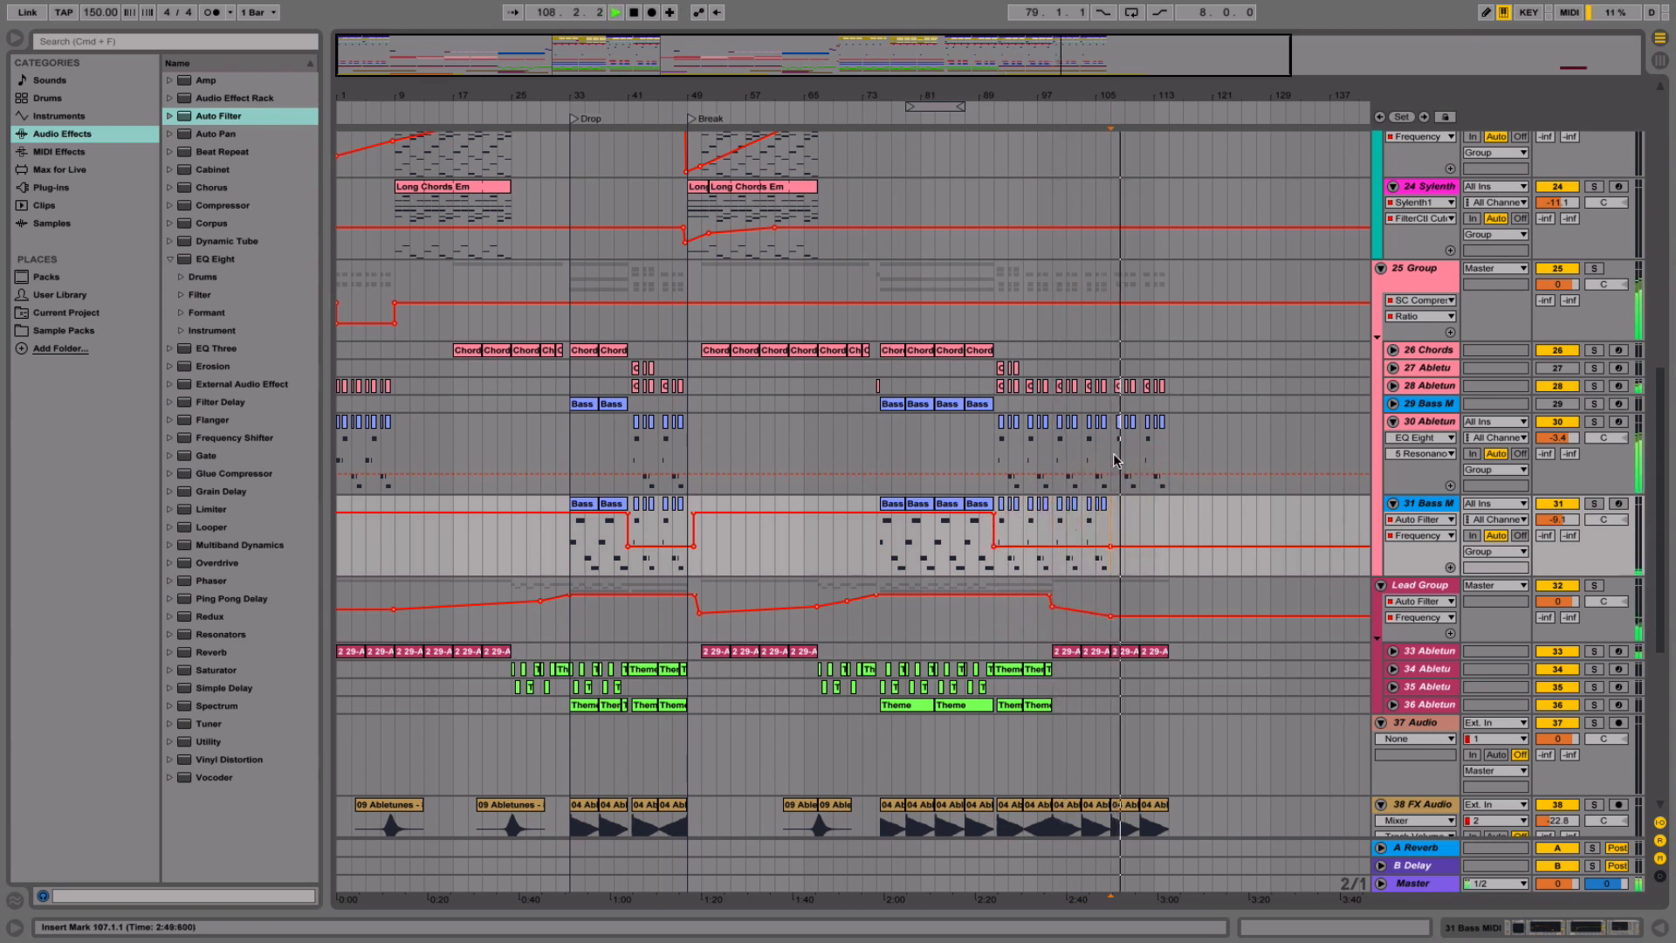
- Lower the 25 Group's SC Compressor ratio automation to 1.58:1 from bar 107 to bar 117, and play from bar 107
{"action": "double_click", "coordinate": [1415, 276]}
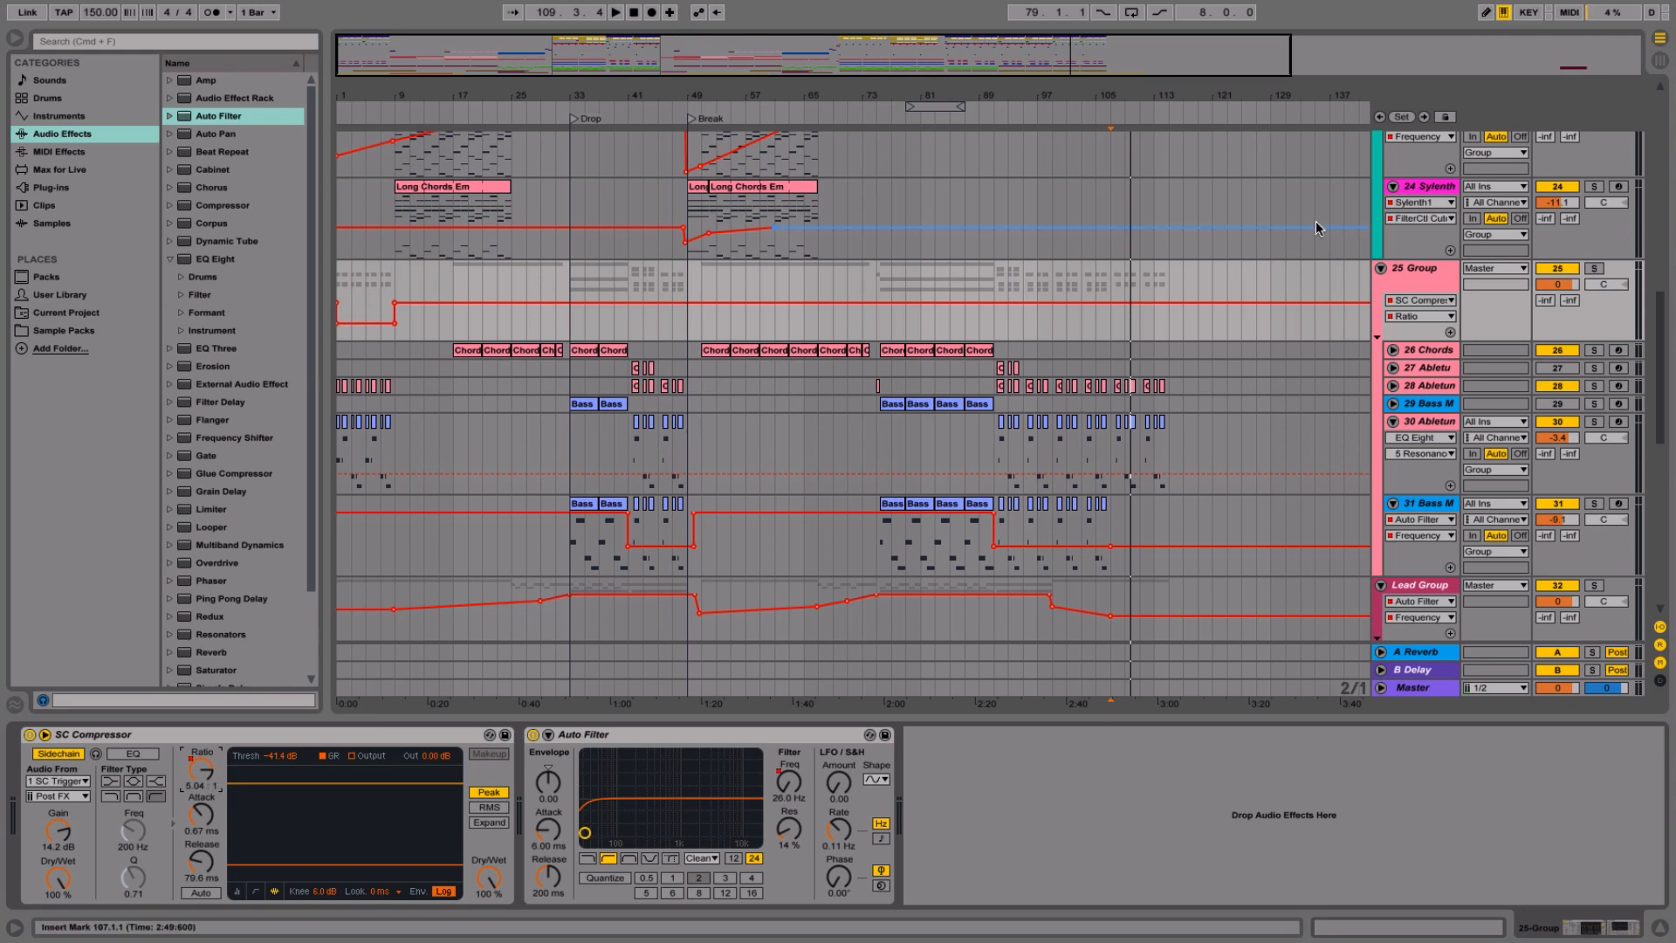
{"action": "left_click_drag", "start_coordinate": [991, 285], "coordinate": [1176, 320]}
{"action": "left_click", "coordinate": [1113, 324]}
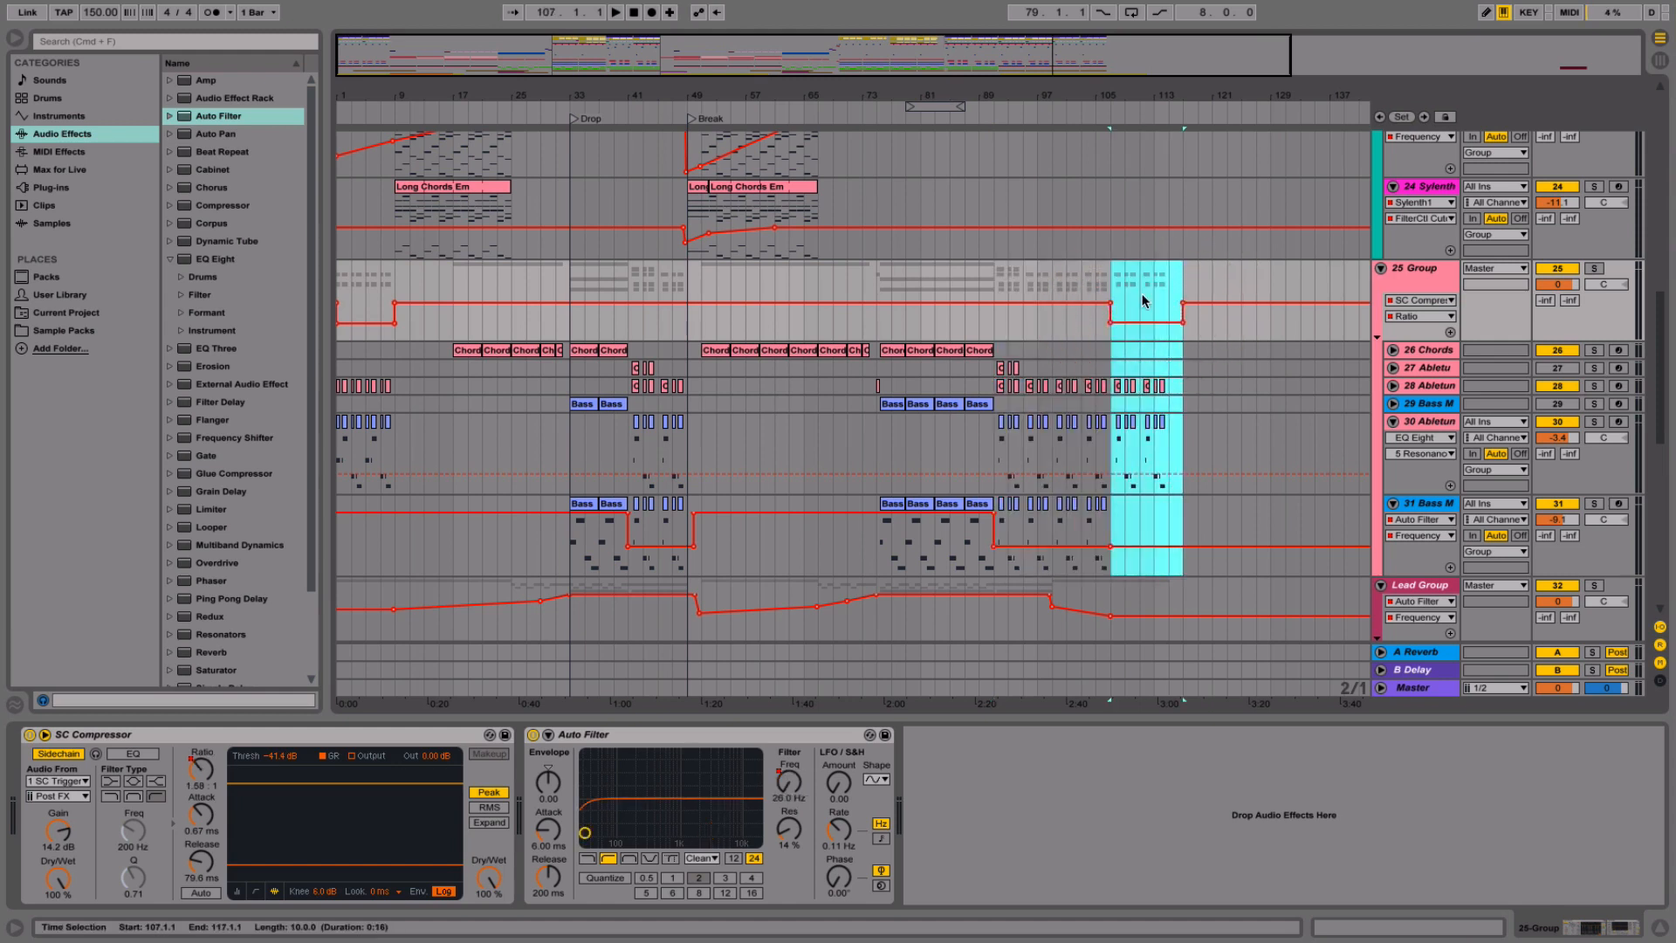
{"action": "left_click", "coordinate": [1113, 282]}
{"action": "key", "text": "space"}
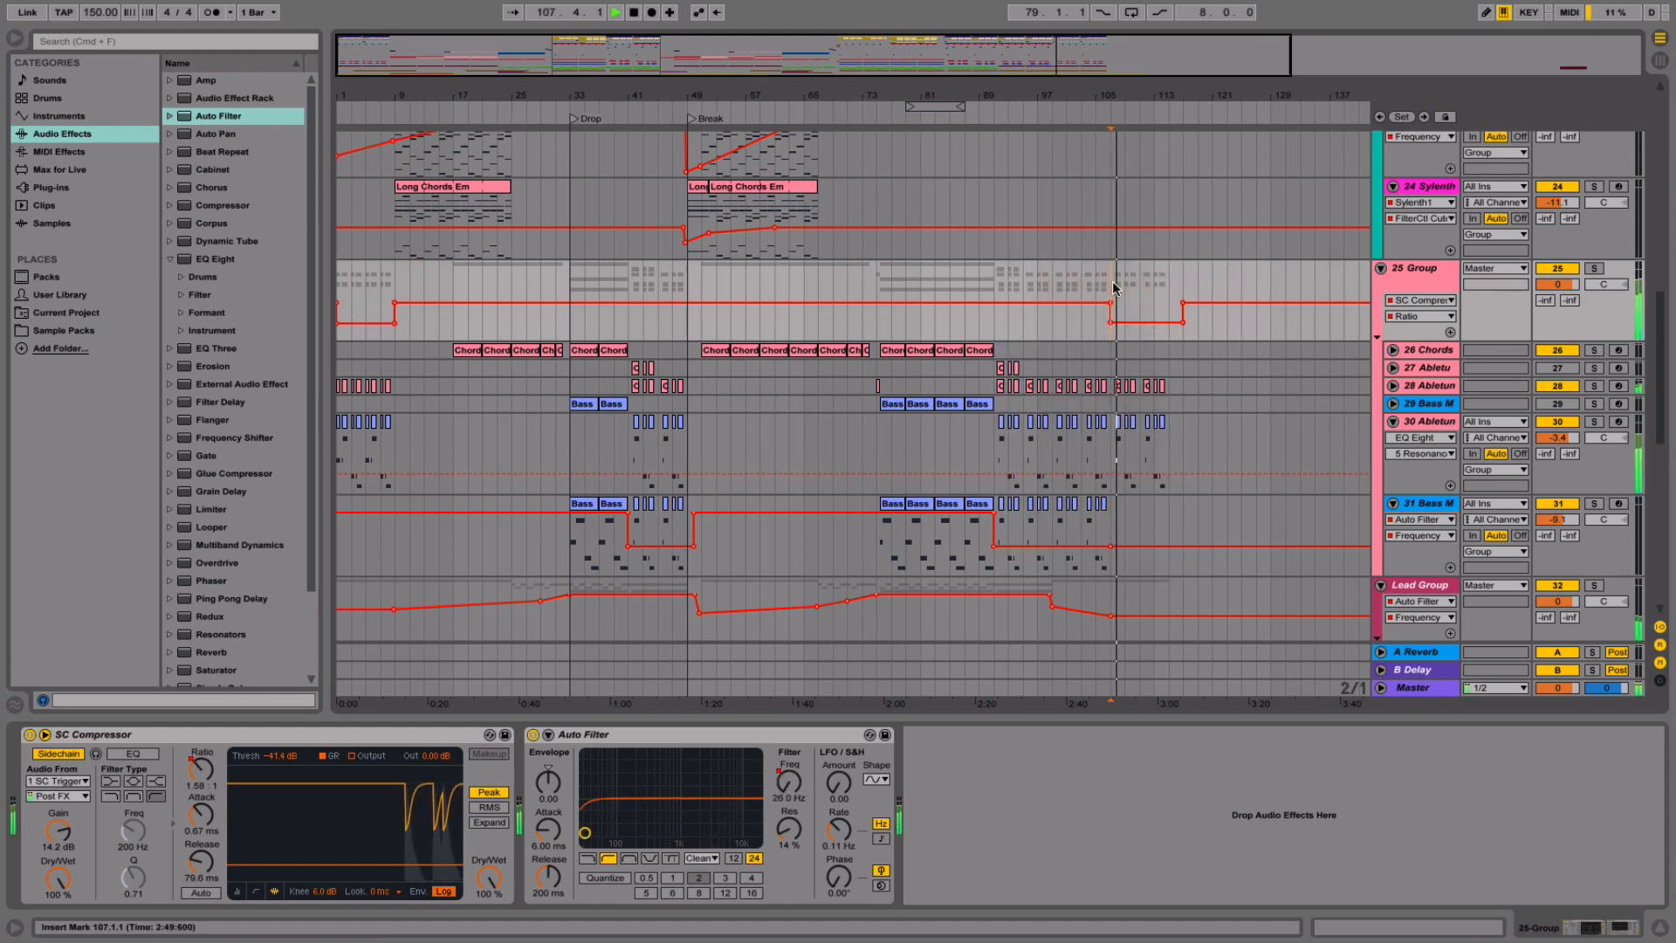
- Delete the small Auto Filter frequency peaks inside both drops of the 25 Group and give that automation its own lane
{"action": "left_click", "coordinate": [786, 785]}
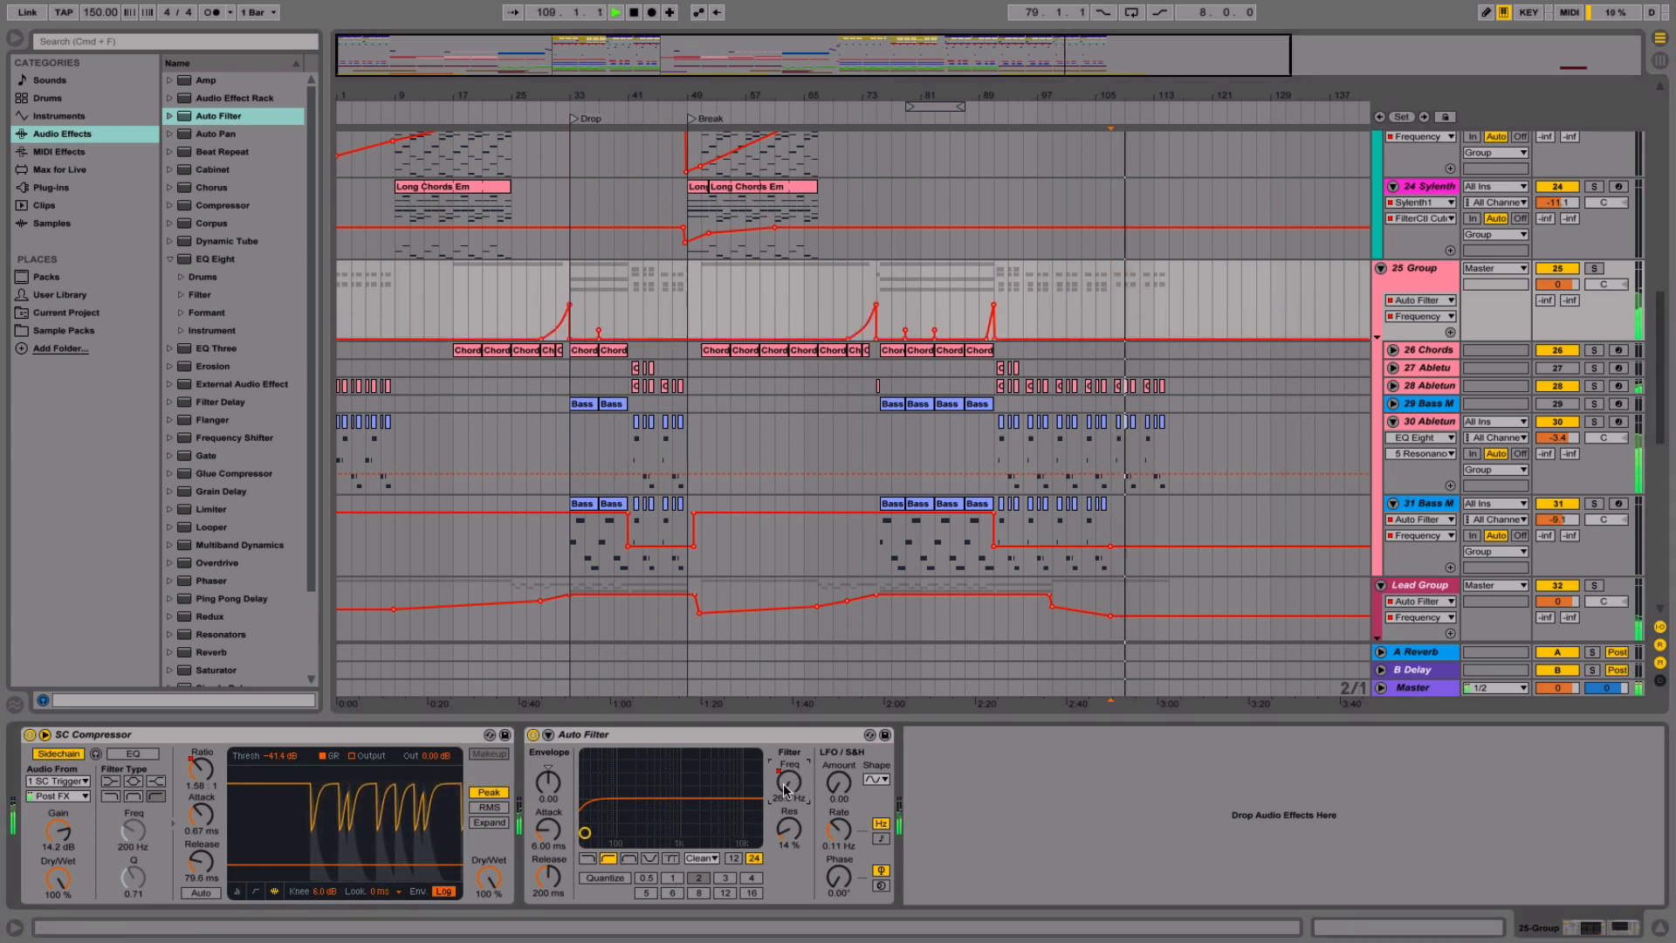
{"action": "key", "text": "space"}
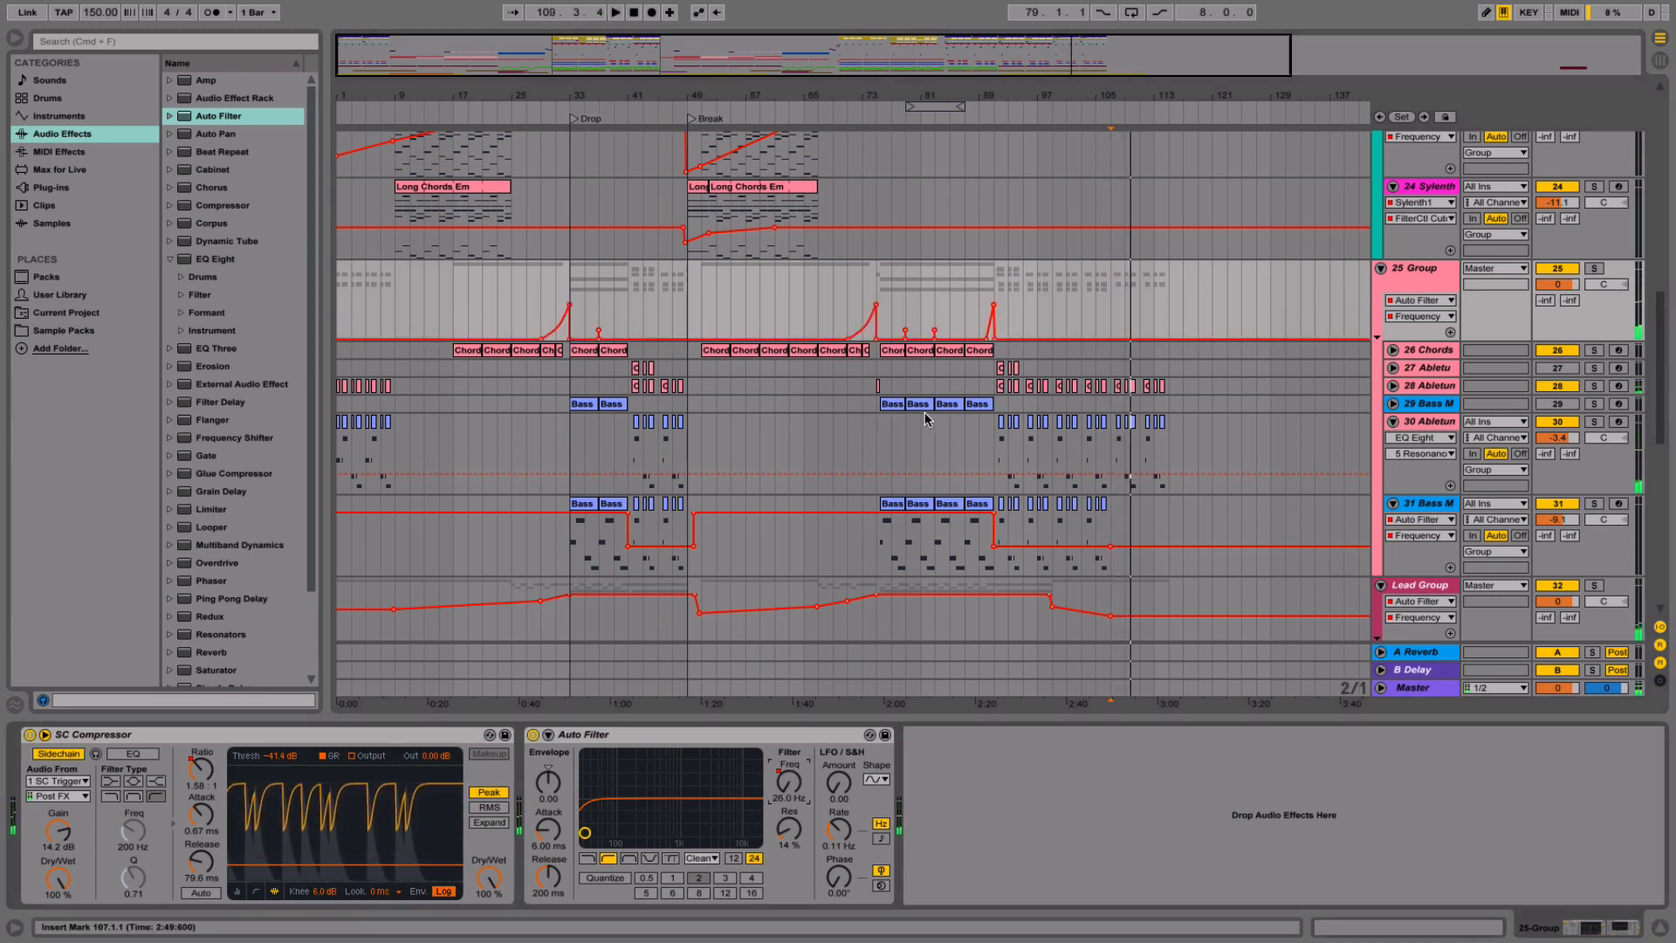
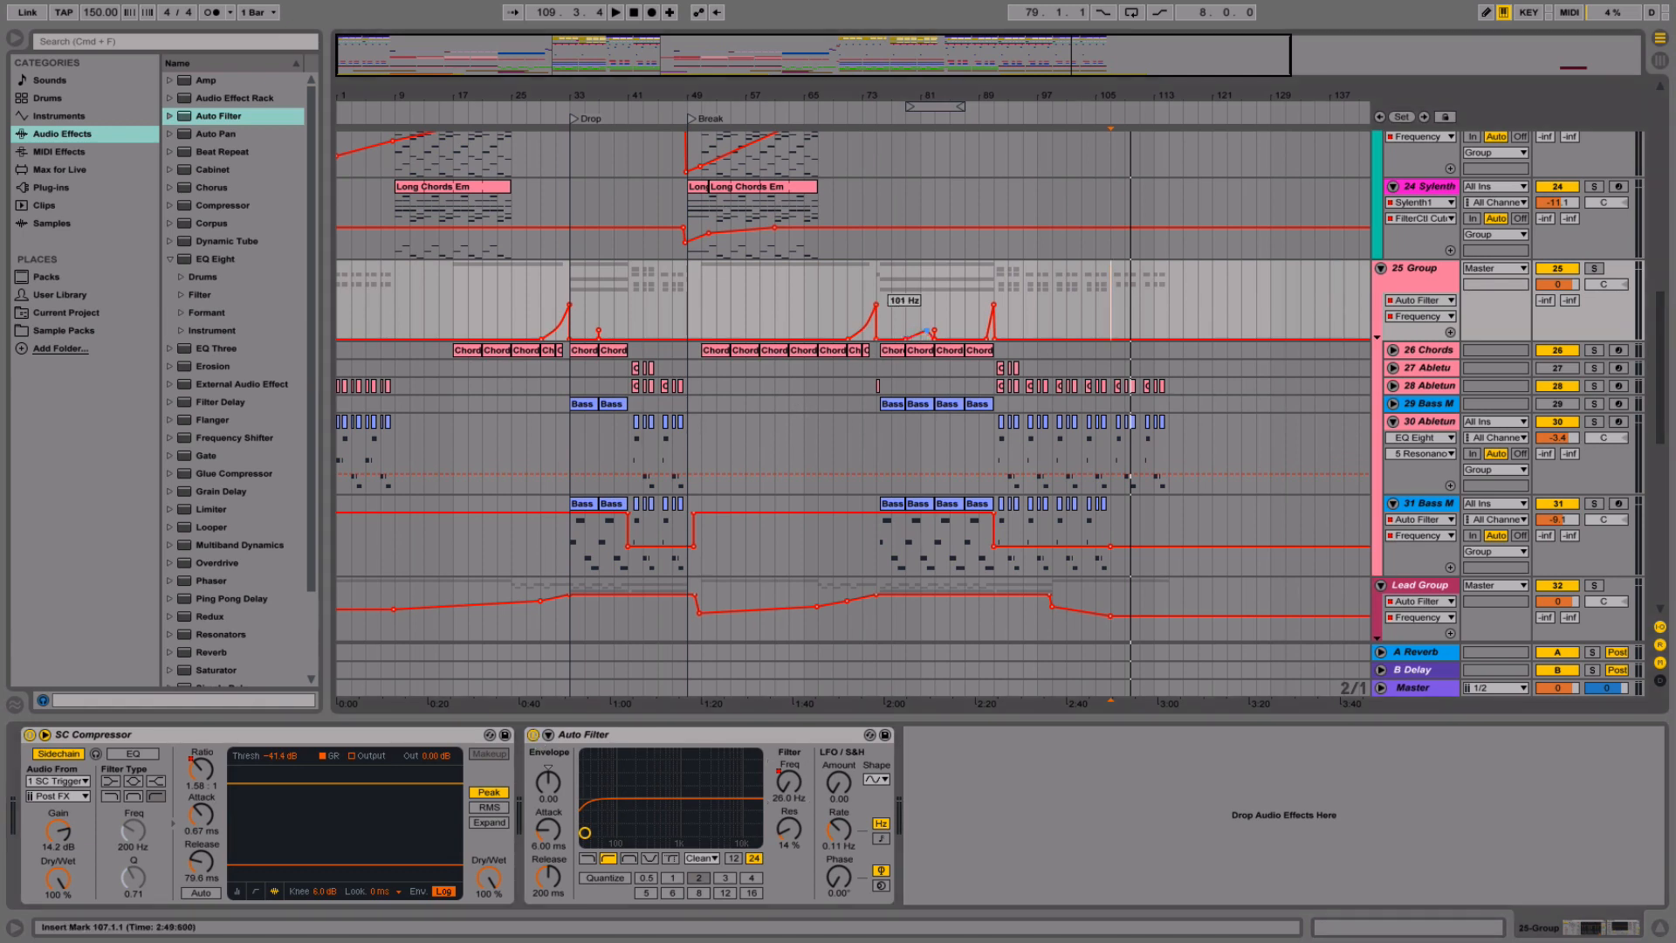
{"action": "left_click", "coordinate": [939, 333]}
{"action": "left_click", "coordinate": [1450, 334]}
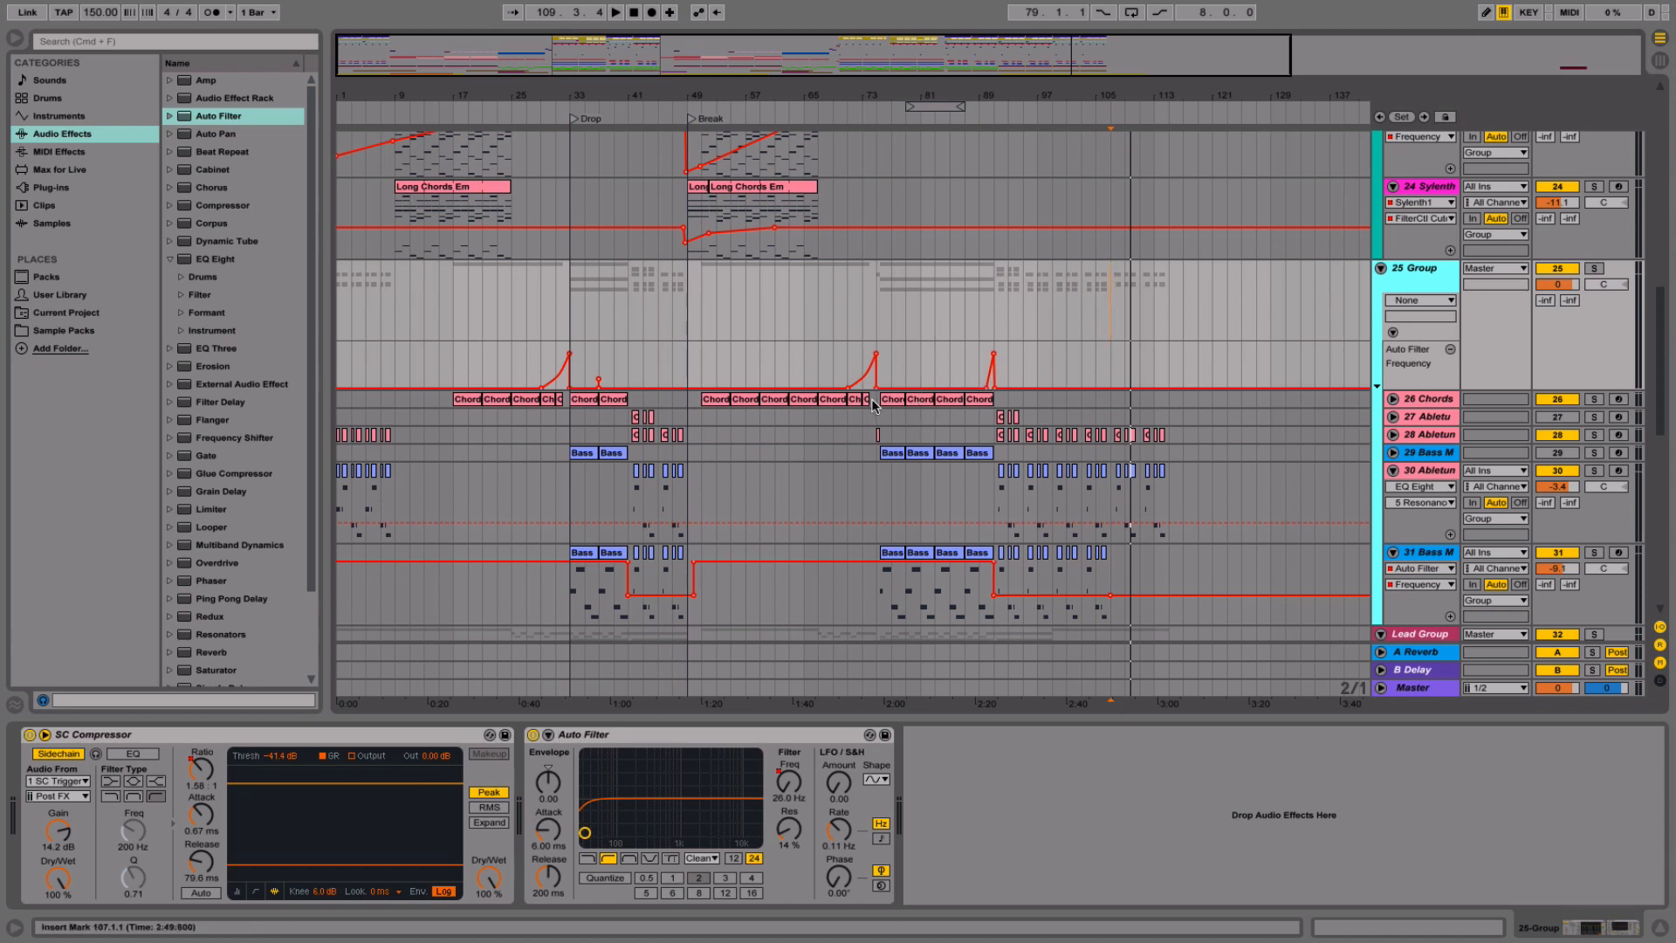
{"action": "left_click", "coordinate": [601, 384]}
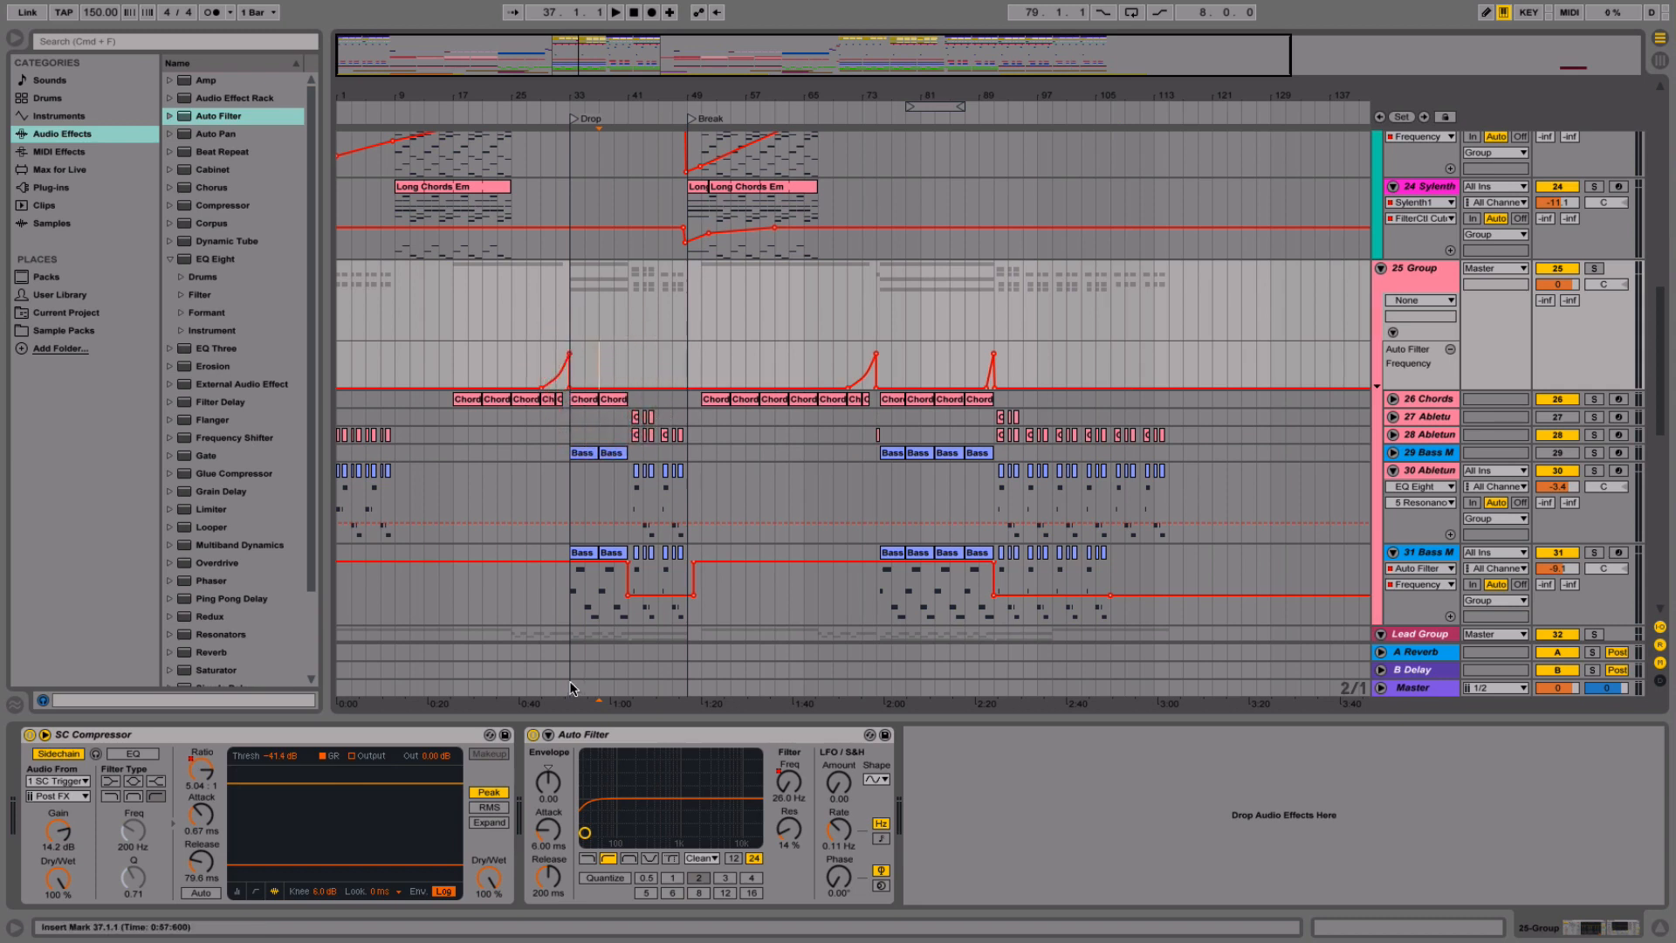
- Automate the 25 Group's Auto Filter Device On in its own lane, off except during bars 29–33, 71–75 and 89–91
{"action": "right_click", "coordinate": [537, 738]}
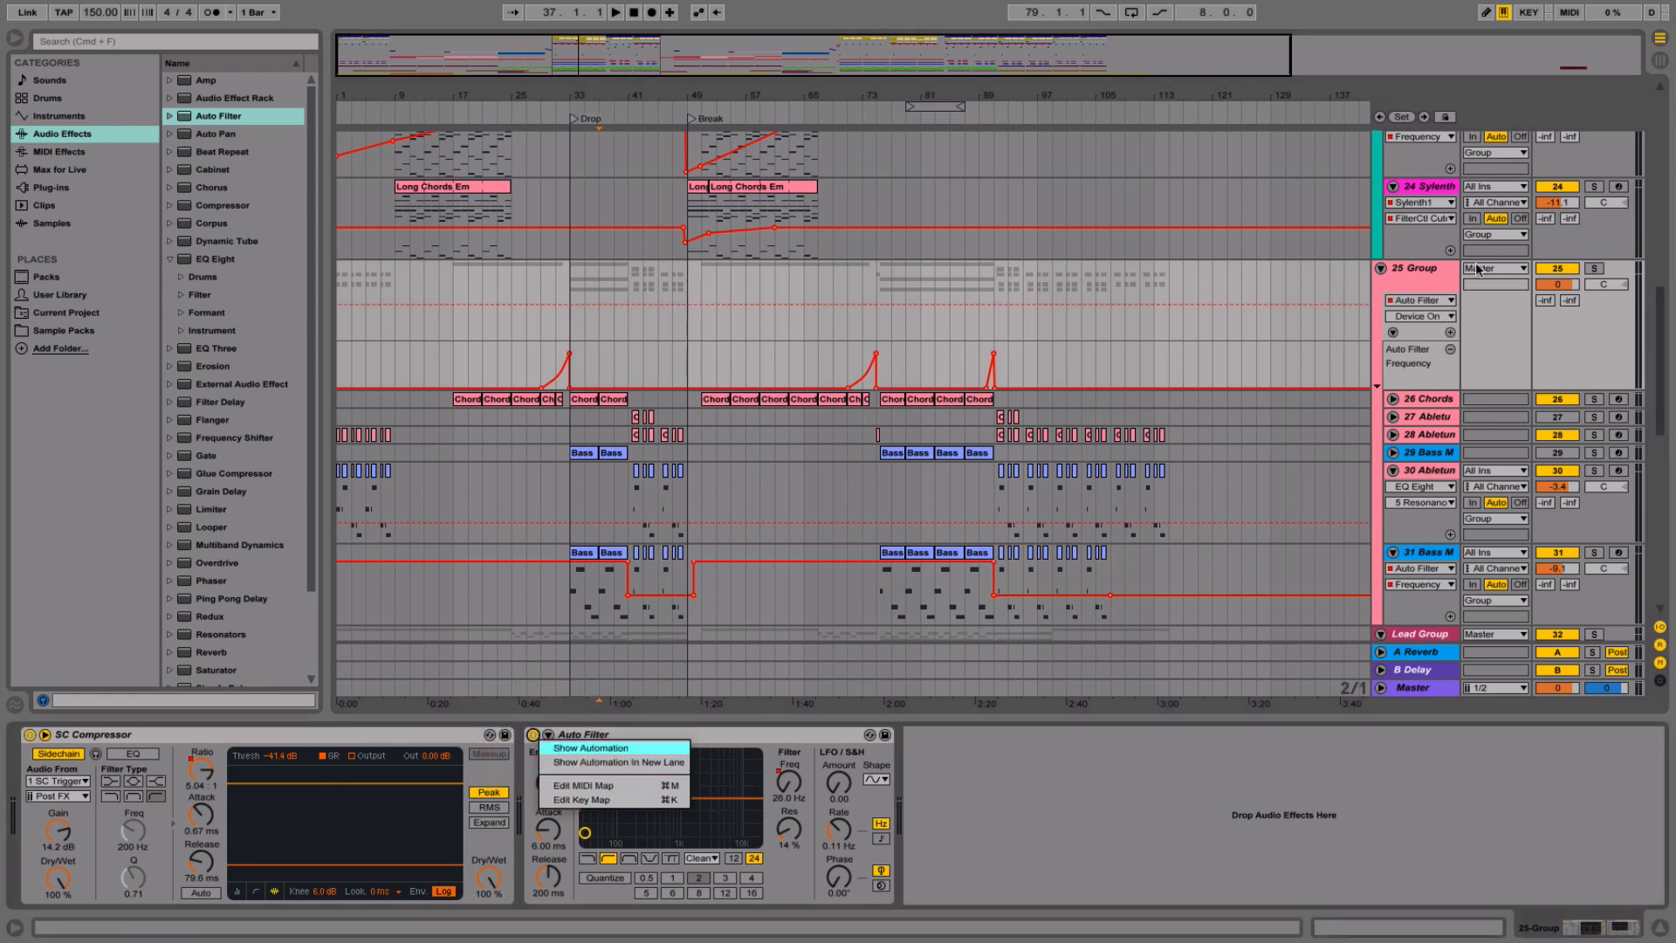
{"action": "left_click", "coordinate": [1450, 332]}
{"action": "left_click", "coordinate": [1450, 332]}
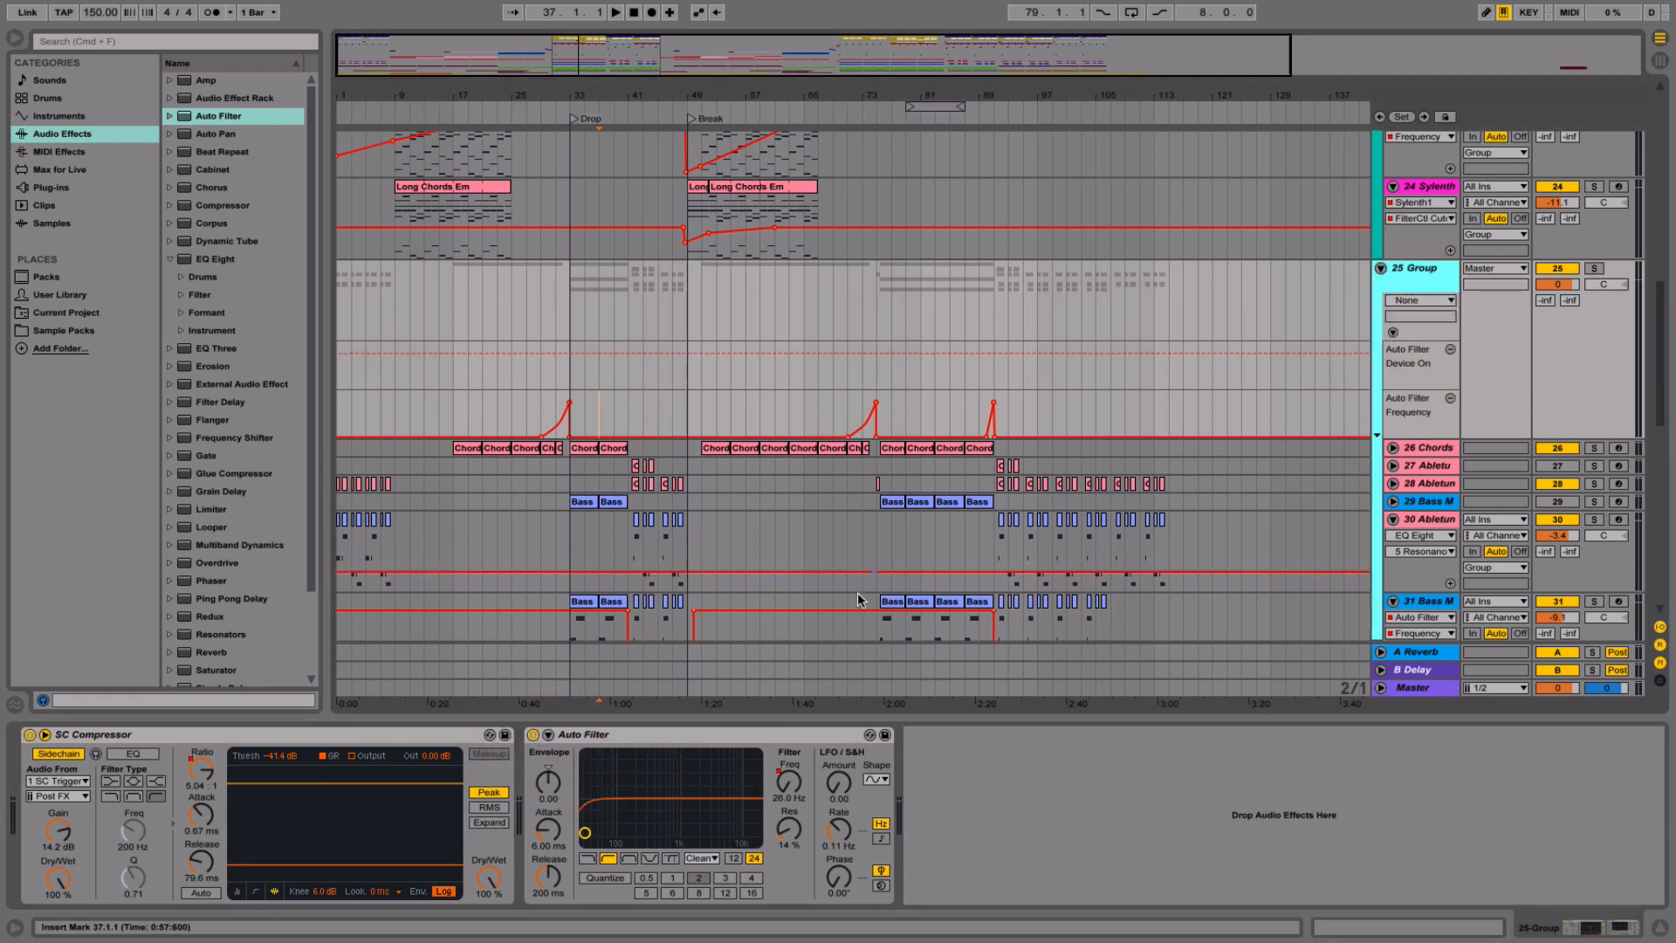
{"action": "left_click", "coordinate": [534, 735]}
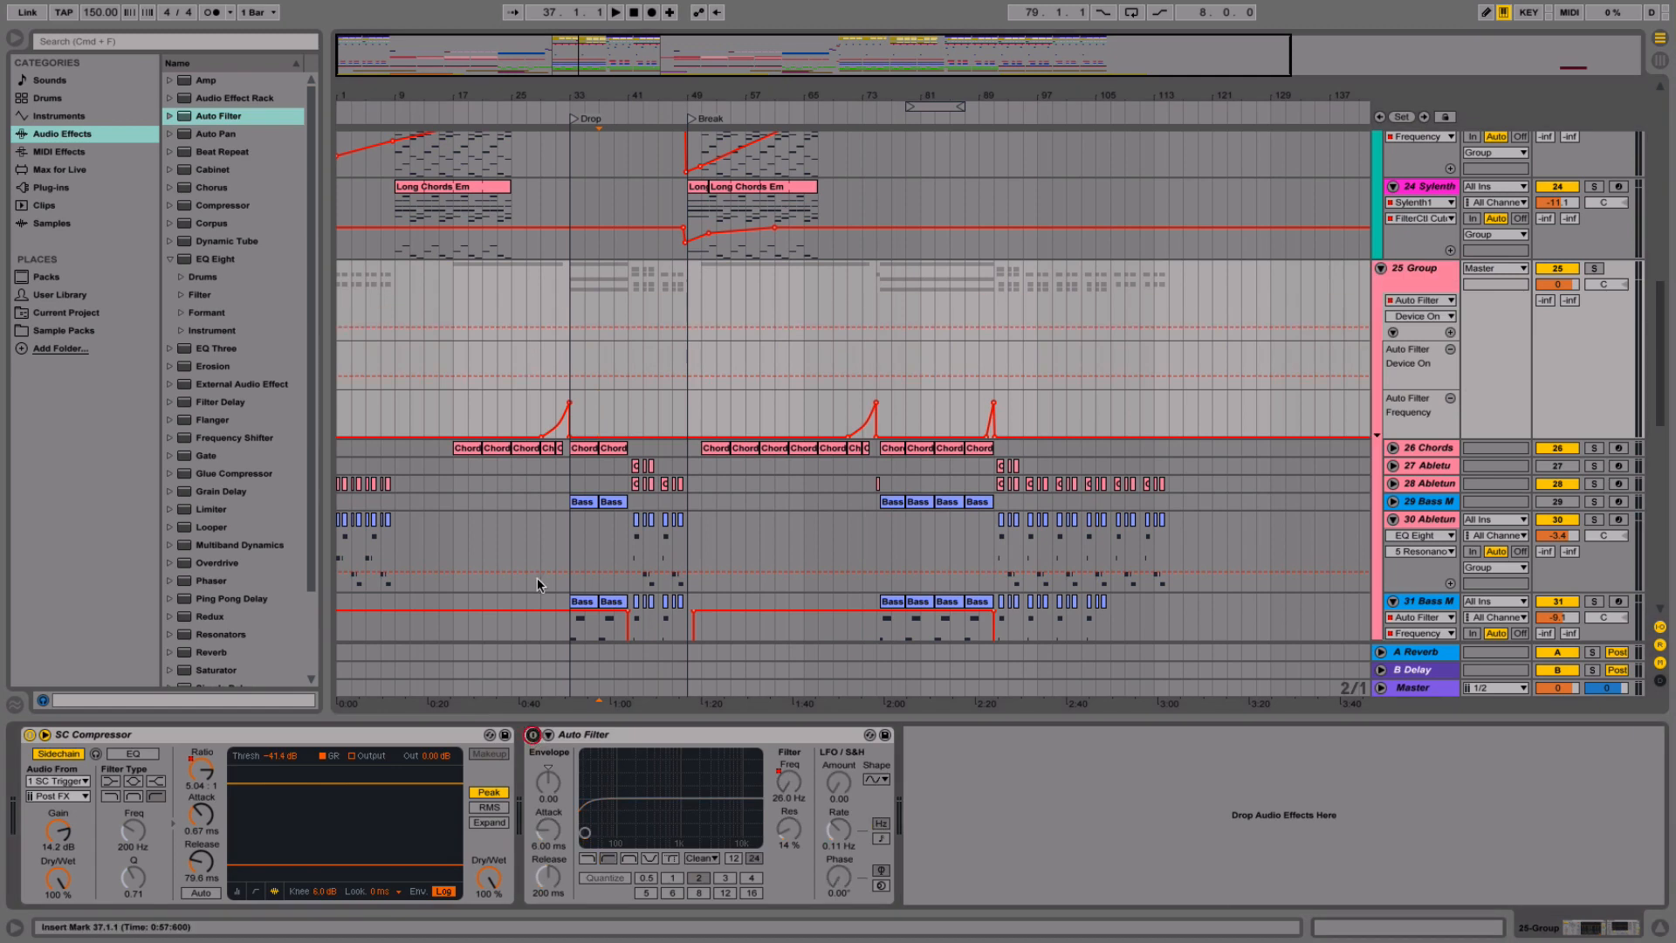
{"action": "left_click", "coordinate": [552, 349]}
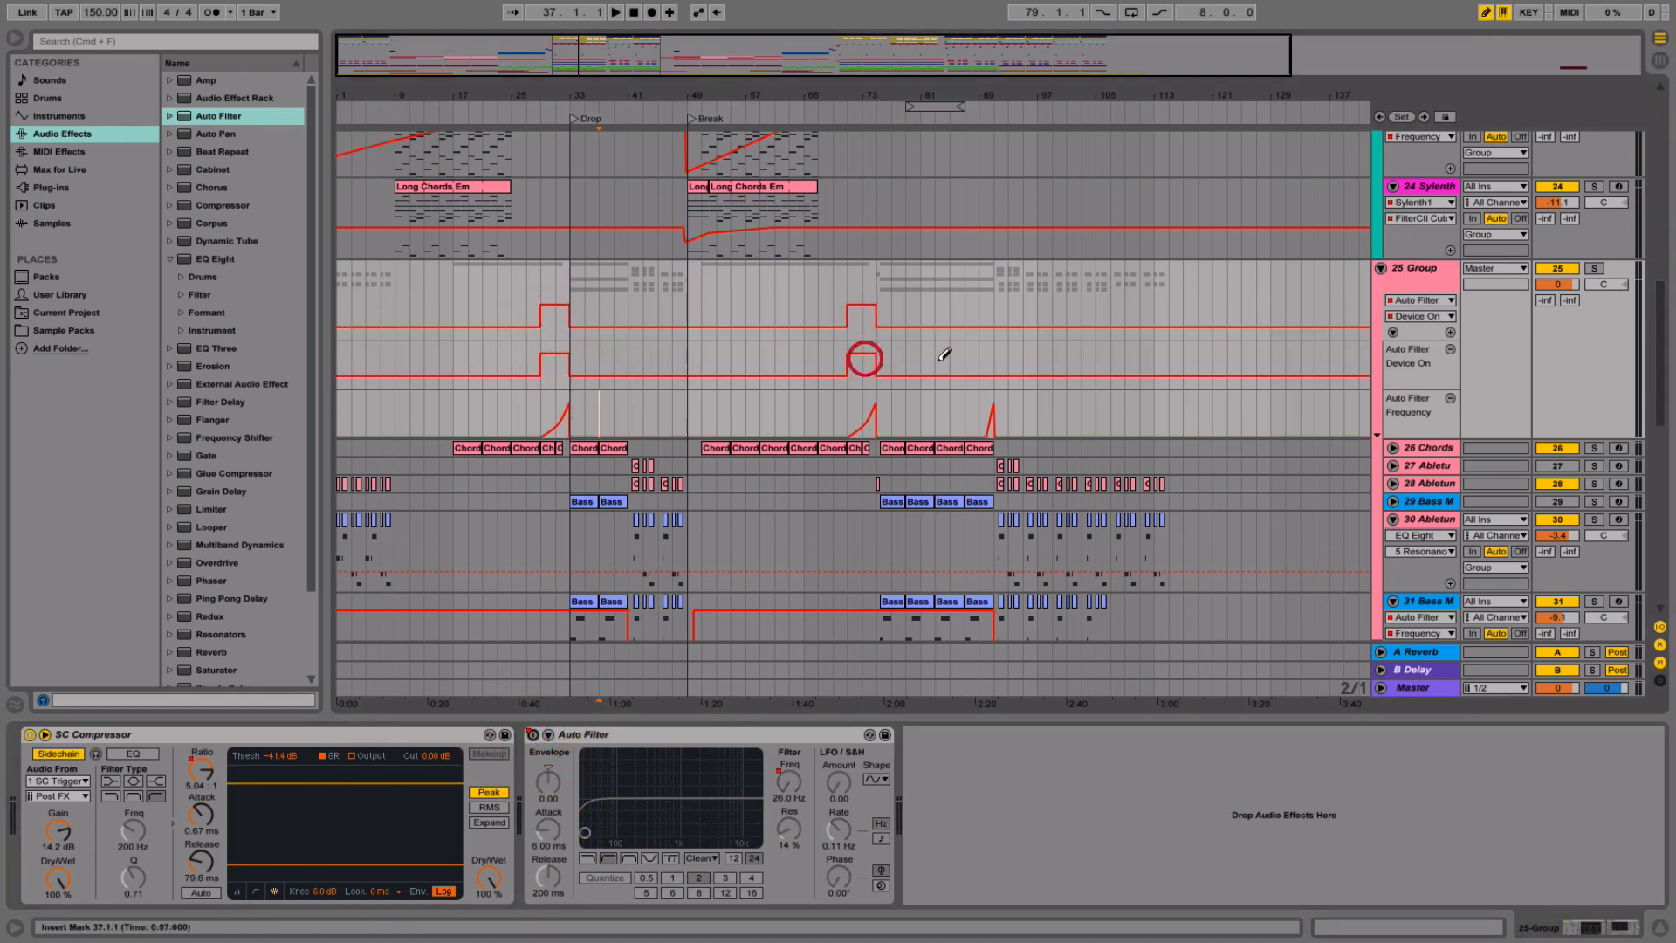
{"action": "left_click", "coordinate": [986, 358]}
{"action": "left_click", "coordinate": [990, 339]}
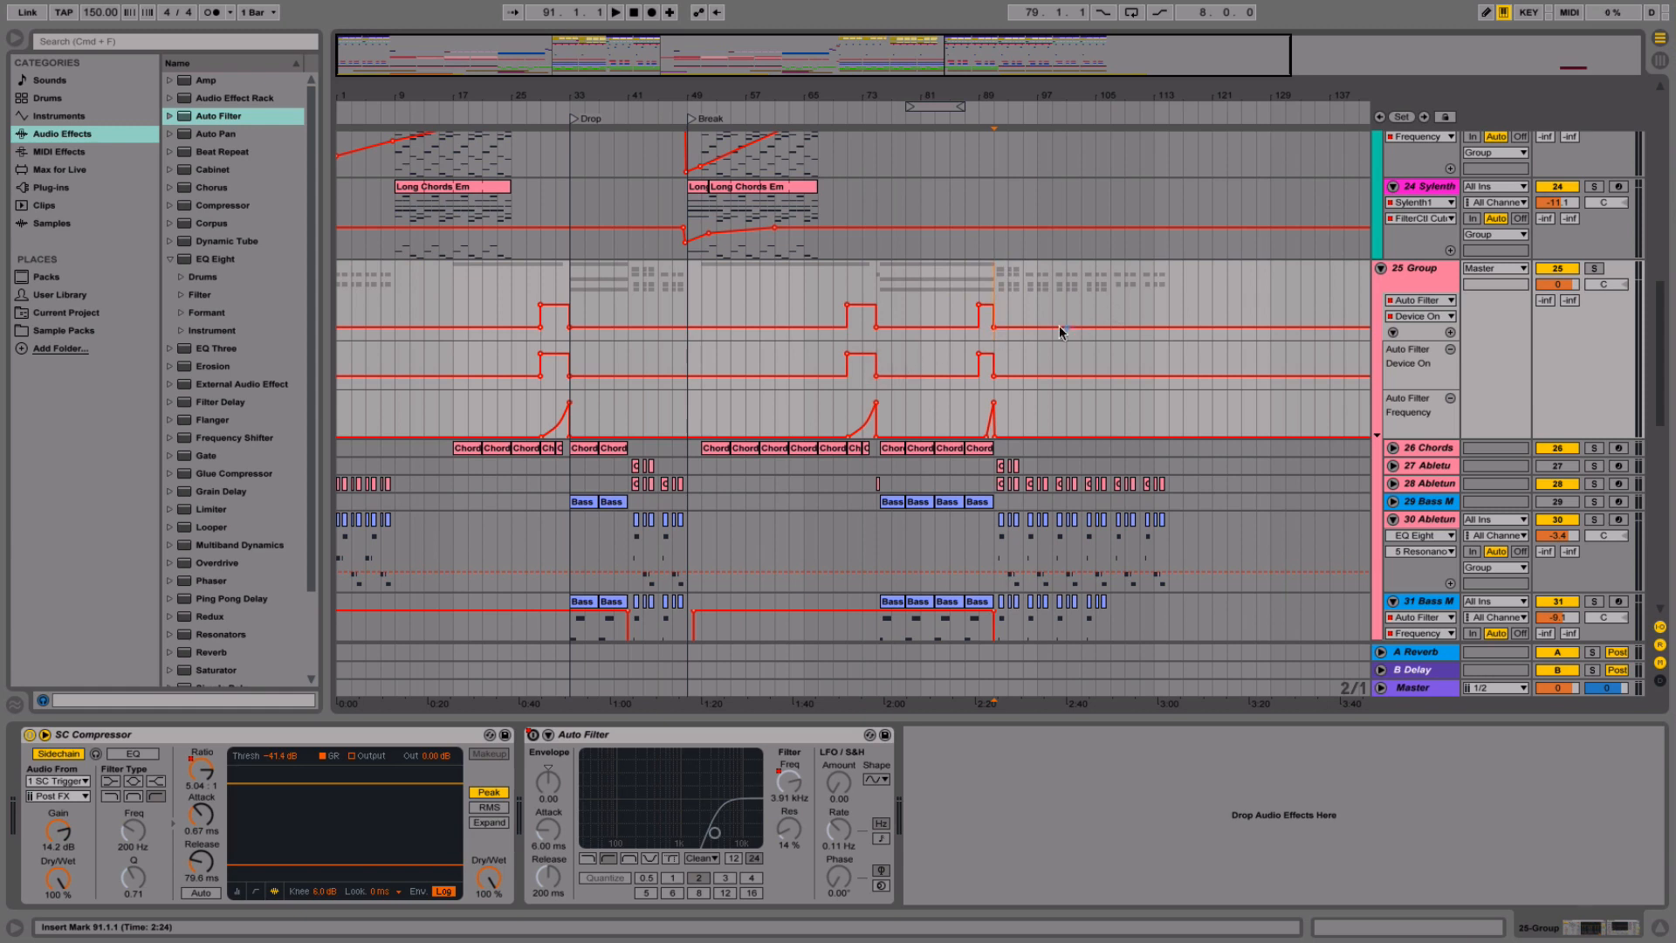
- Play the drop from bar 33 and compare the 25 Group soloed with the full mix
{"action": "left_click", "coordinate": [1418, 269]}
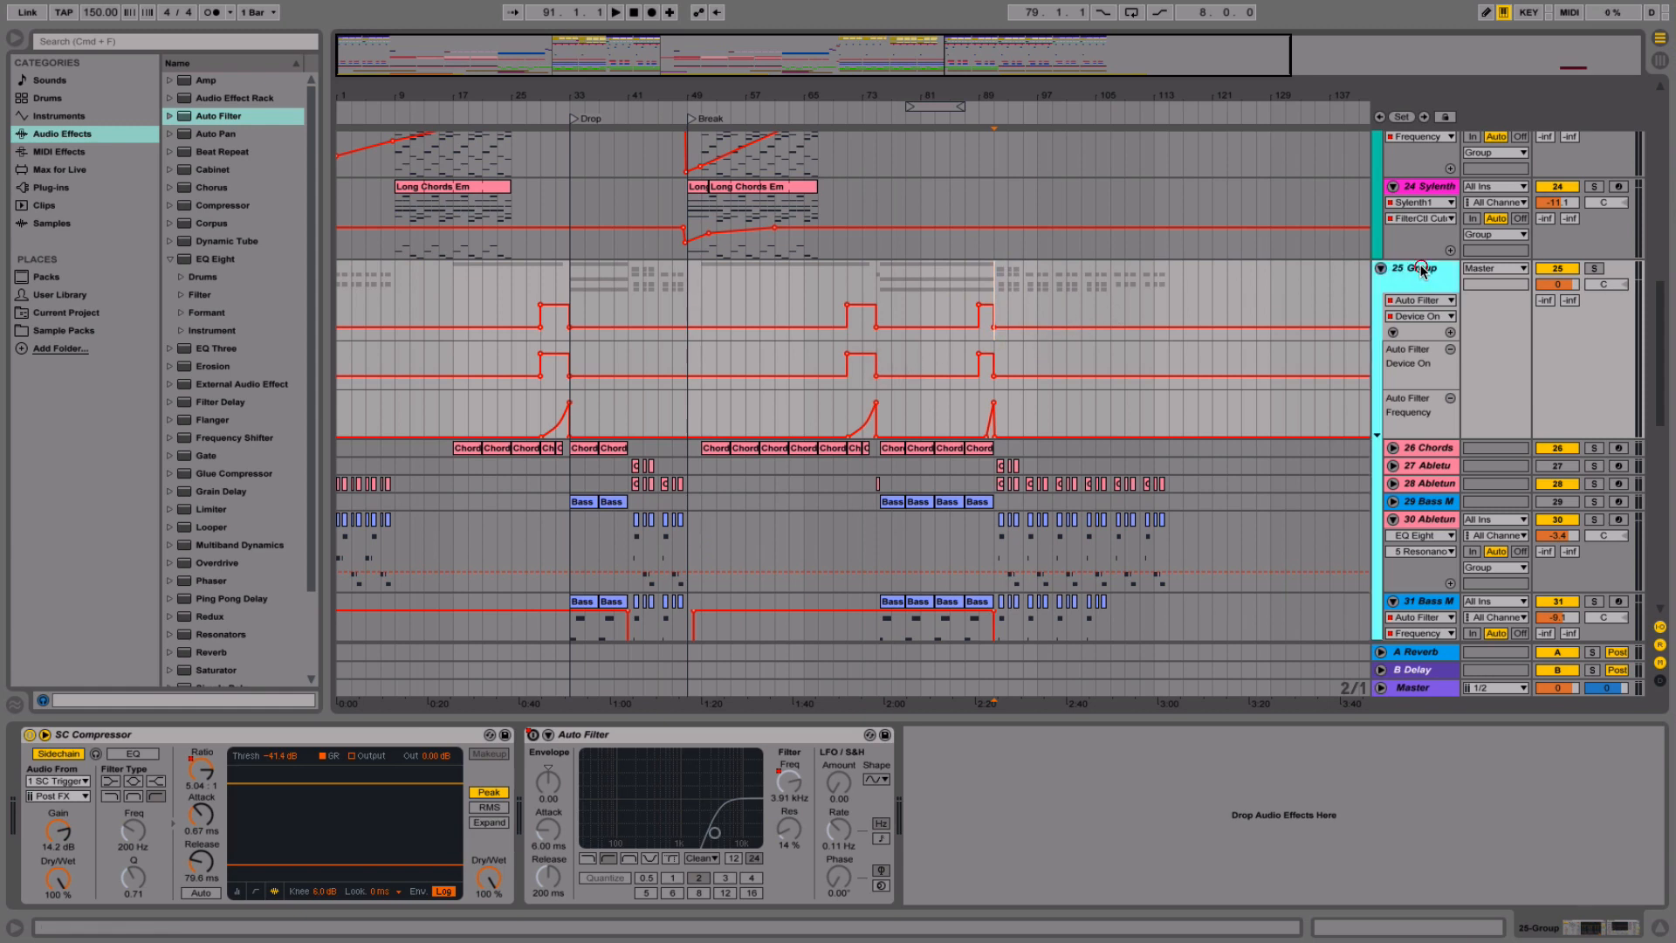
{"action": "left_click", "coordinate": [560, 274]}
{"action": "key", "text": "space"}
{"action": "left_click", "coordinate": [1594, 268]}
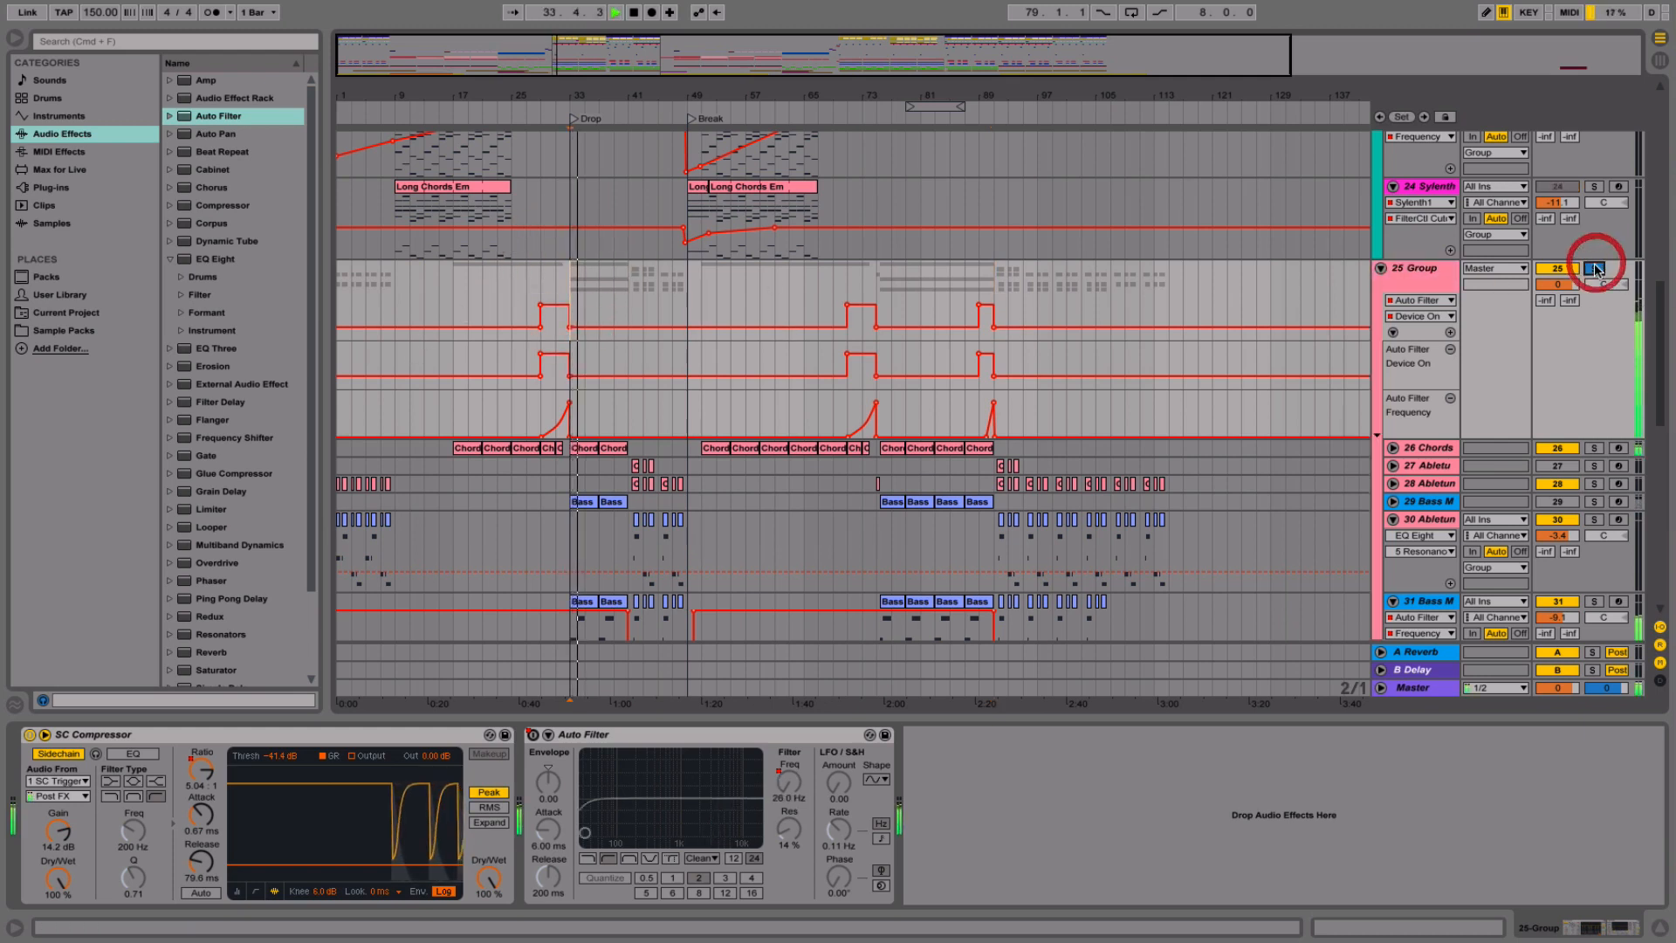
{"action": "left_click", "coordinate": [1594, 268]}
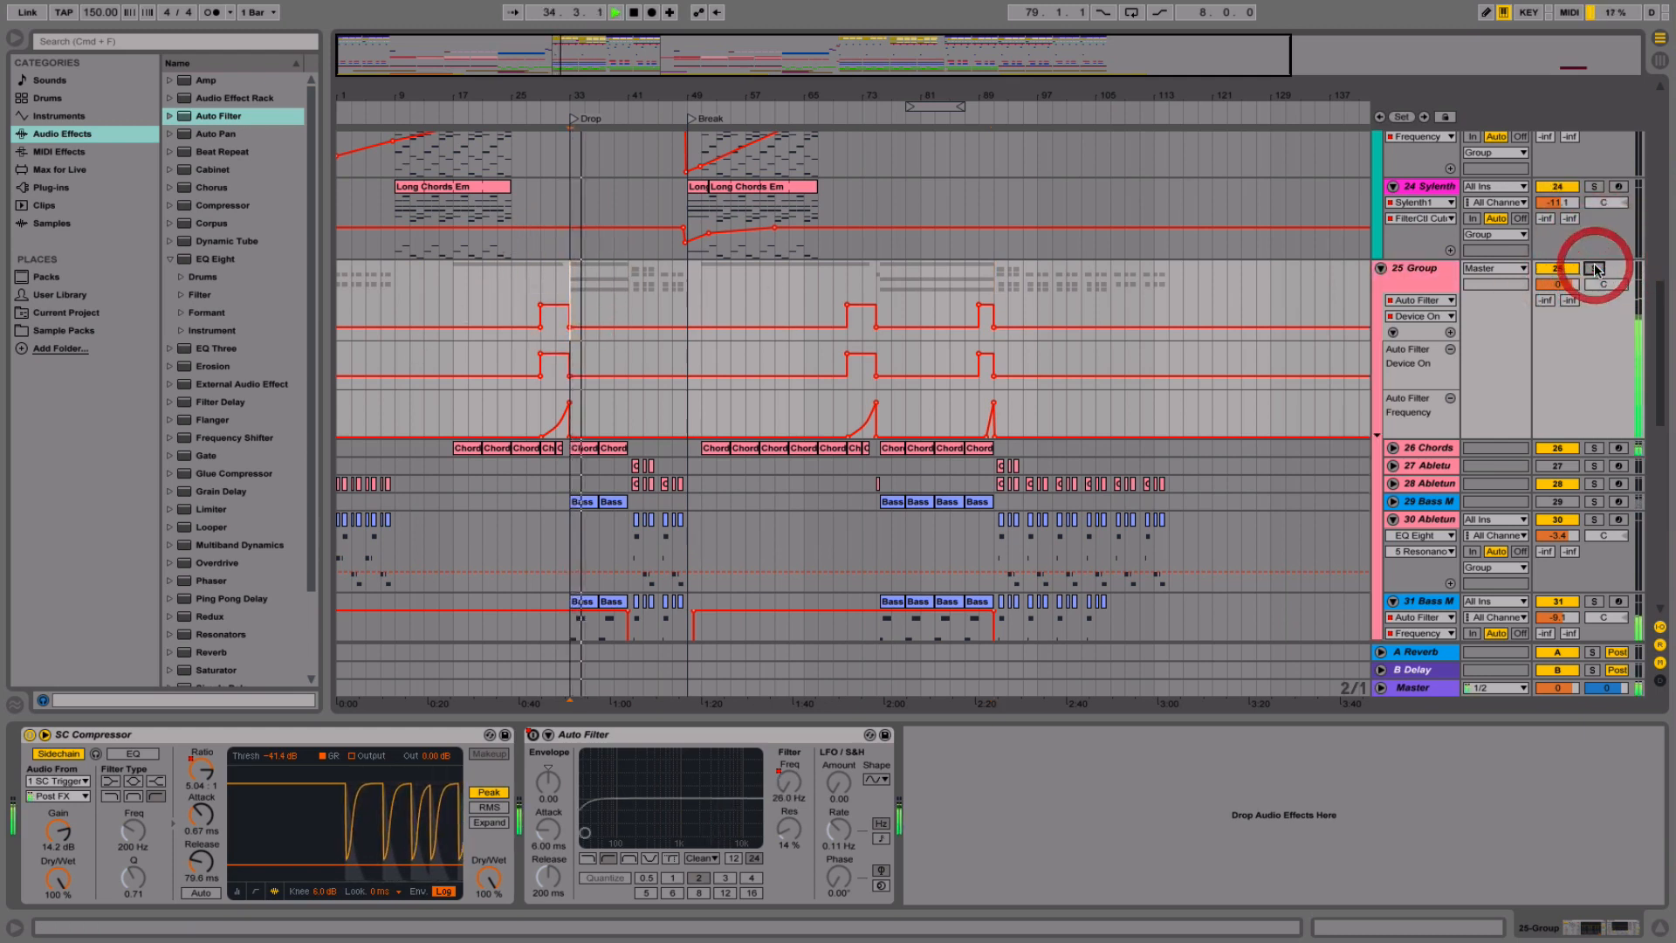
- Rename the 25 Group track as Intruments Group
{"action": "left_click", "coordinate": [1406, 271]}
{"action": "left_click", "coordinate": [1396, 272]}
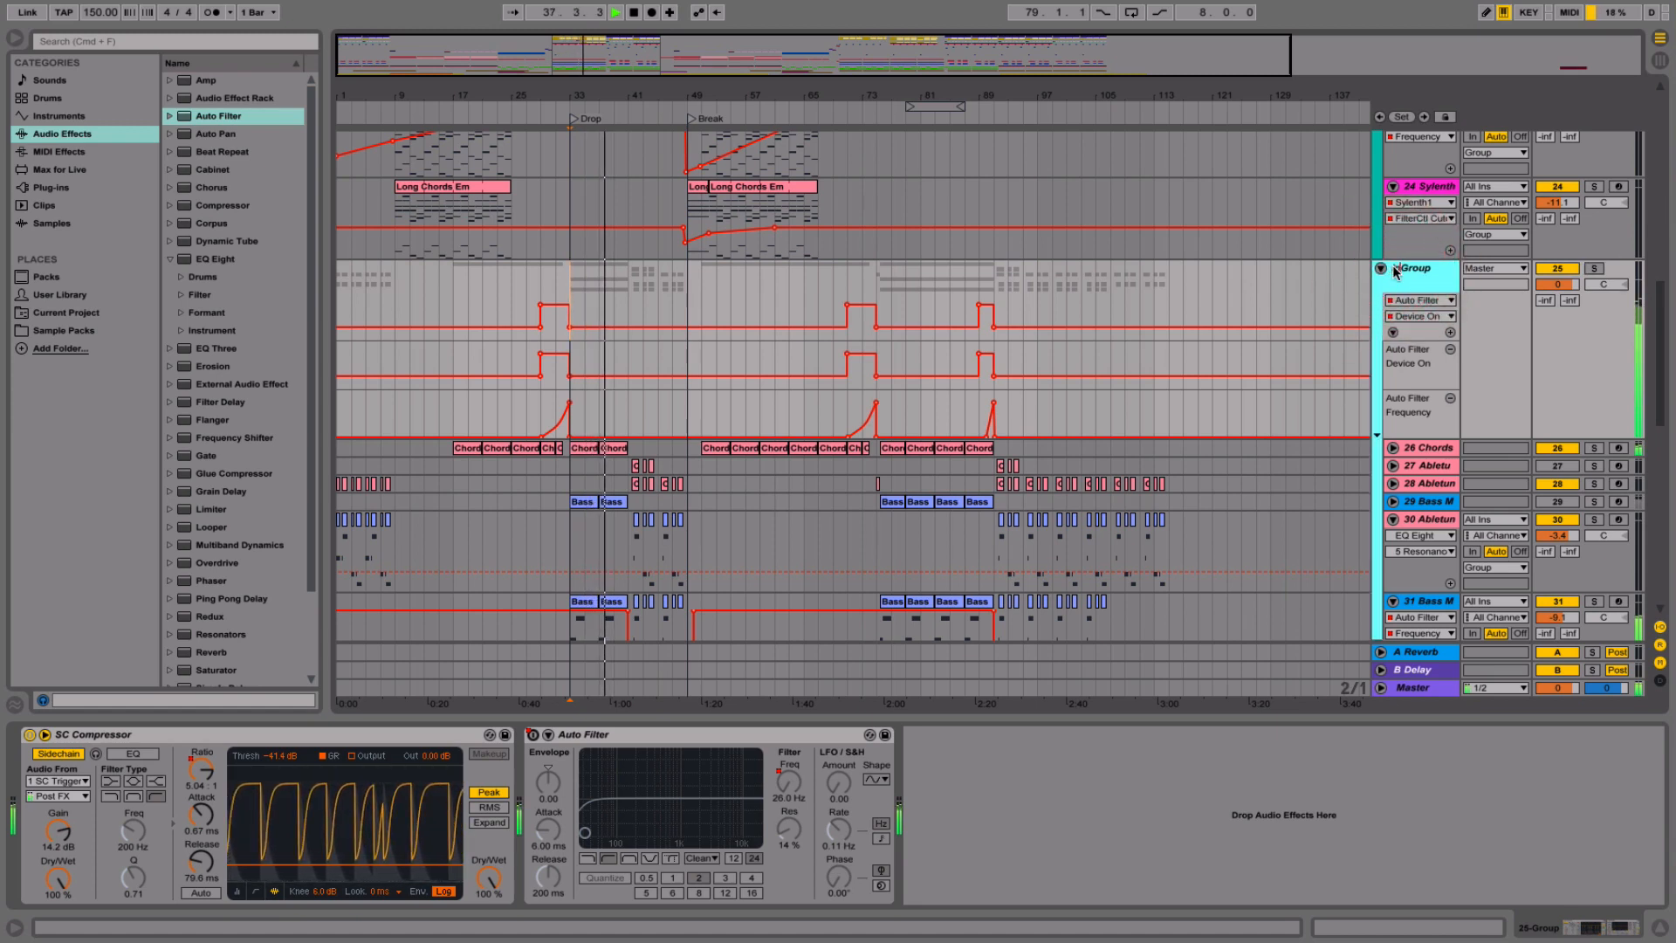
{"action": "type", "text": "intr"}
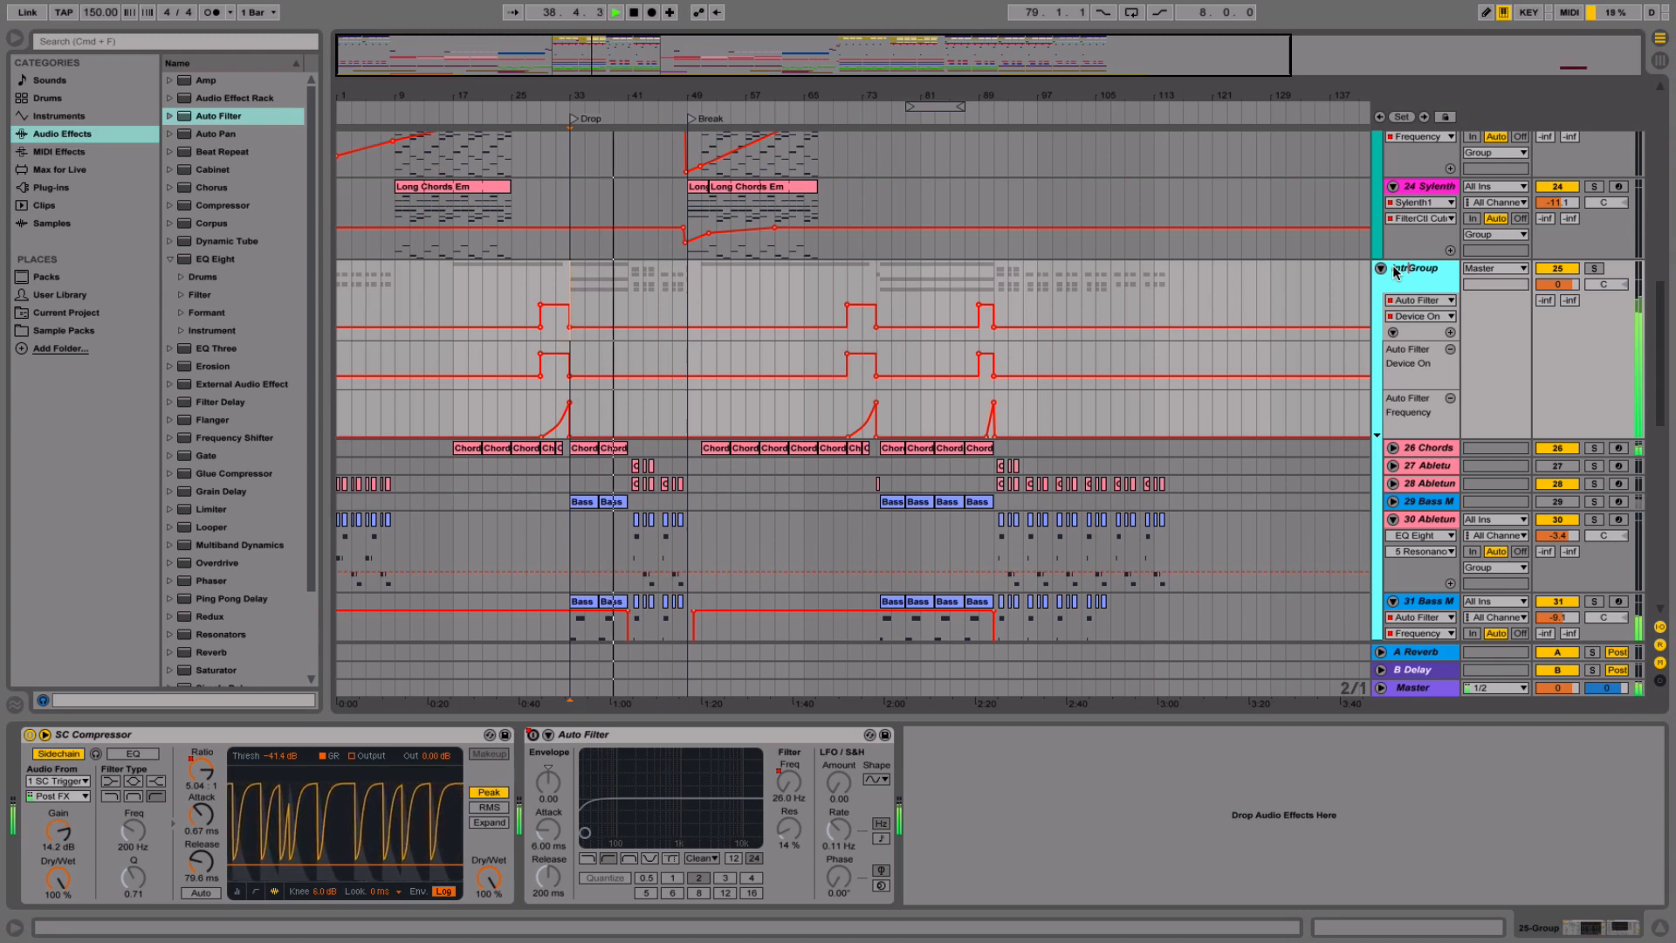
{"action": "type", "text": "uments"}
{"action": "key", "text": "Return"}
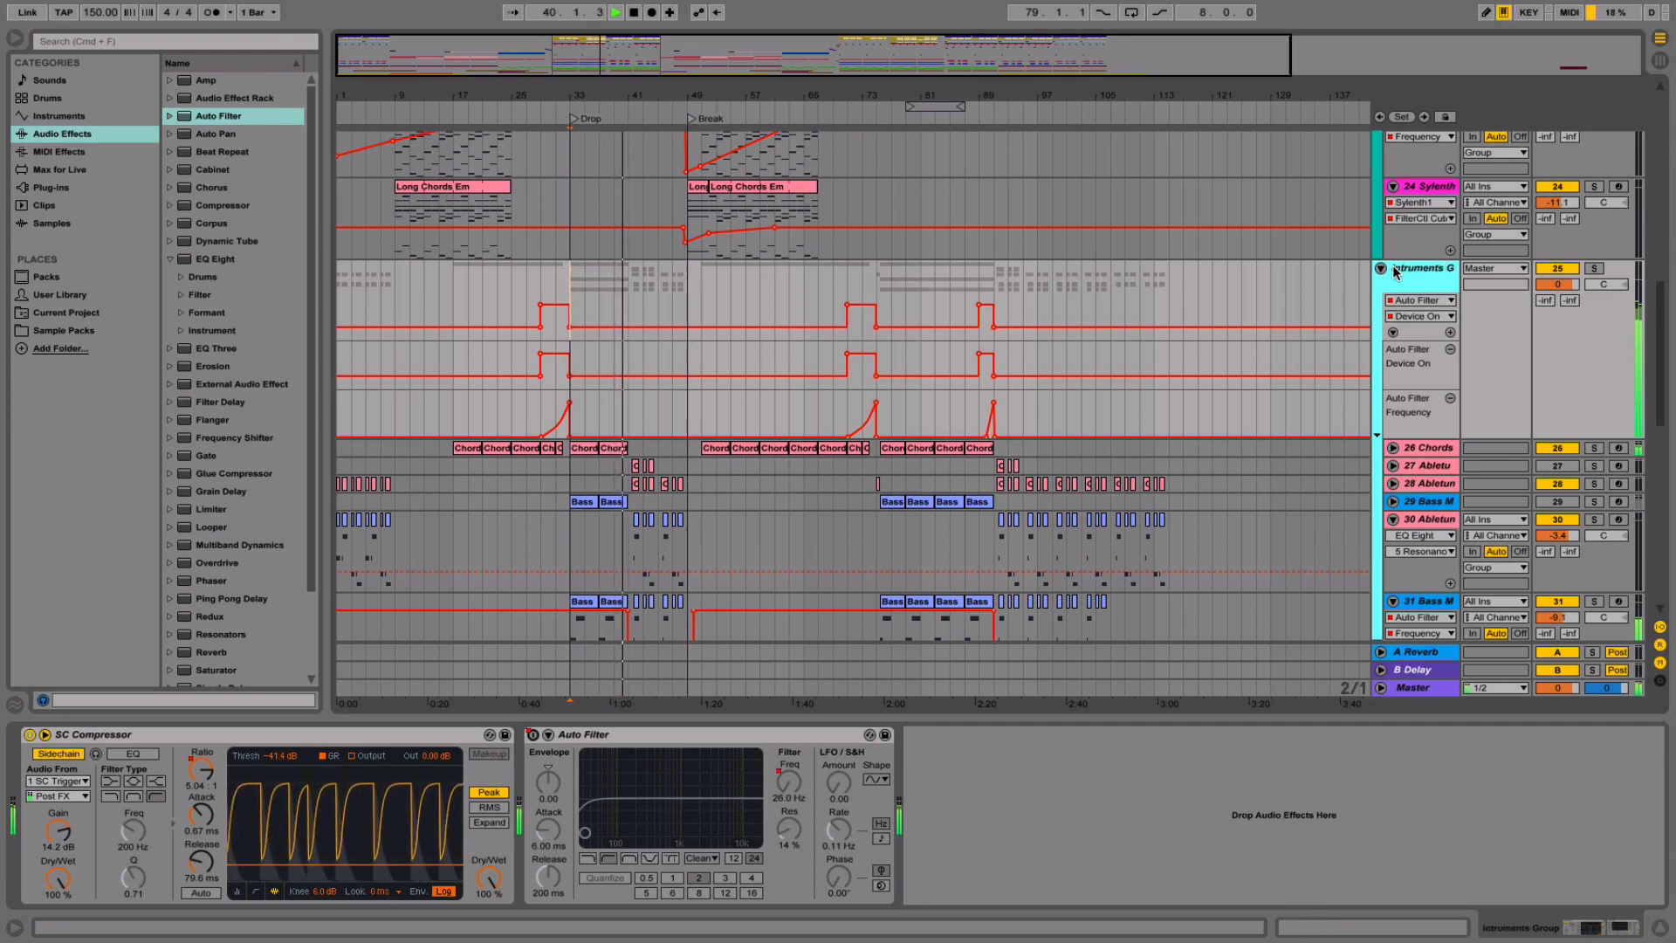
- Assign one blue color to the 29 Bass MIDI, 30 FSE Bass Shot and 31 Bass MIDI tracks, and unfold the 29 Bass MIDI track
{"action": "left_click", "coordinate": [1420, 520]}
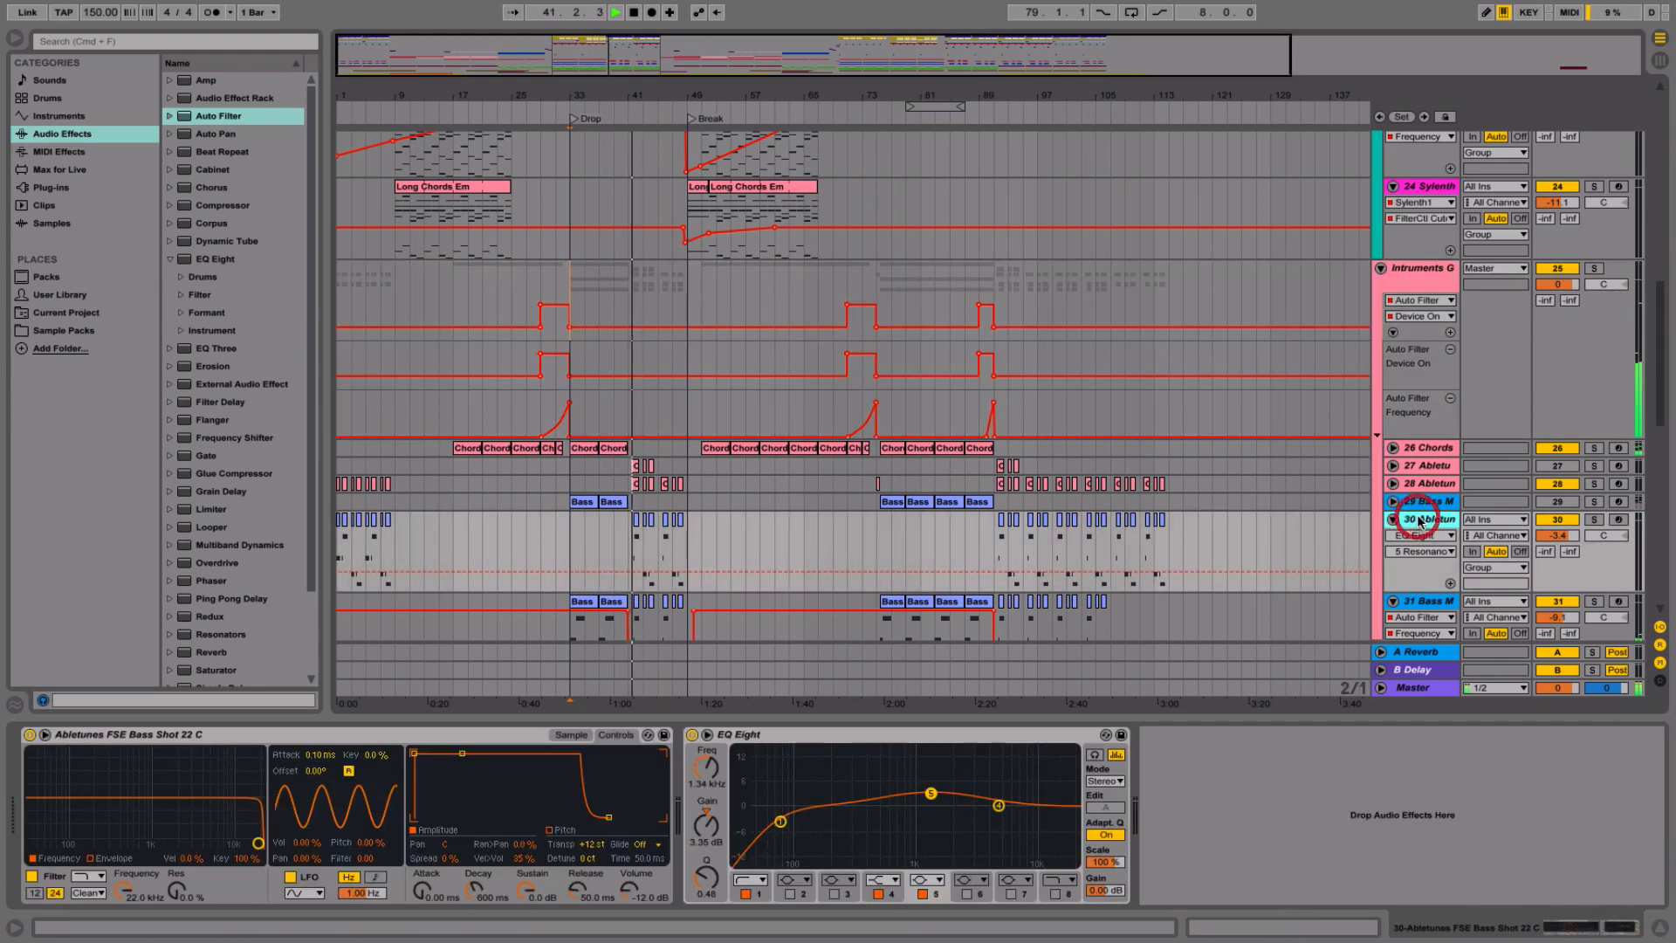
{"action": "scroll", "coordinate": [1421, 520], "scroll_direction": "up", "scroll_amount": 4}
{"action": "scroll", "coordinate": [1423, 515], "scroll_direction": "down", "scroll_amount": 6}
{"action": "left_click", "coordinate": [1432, 488]}
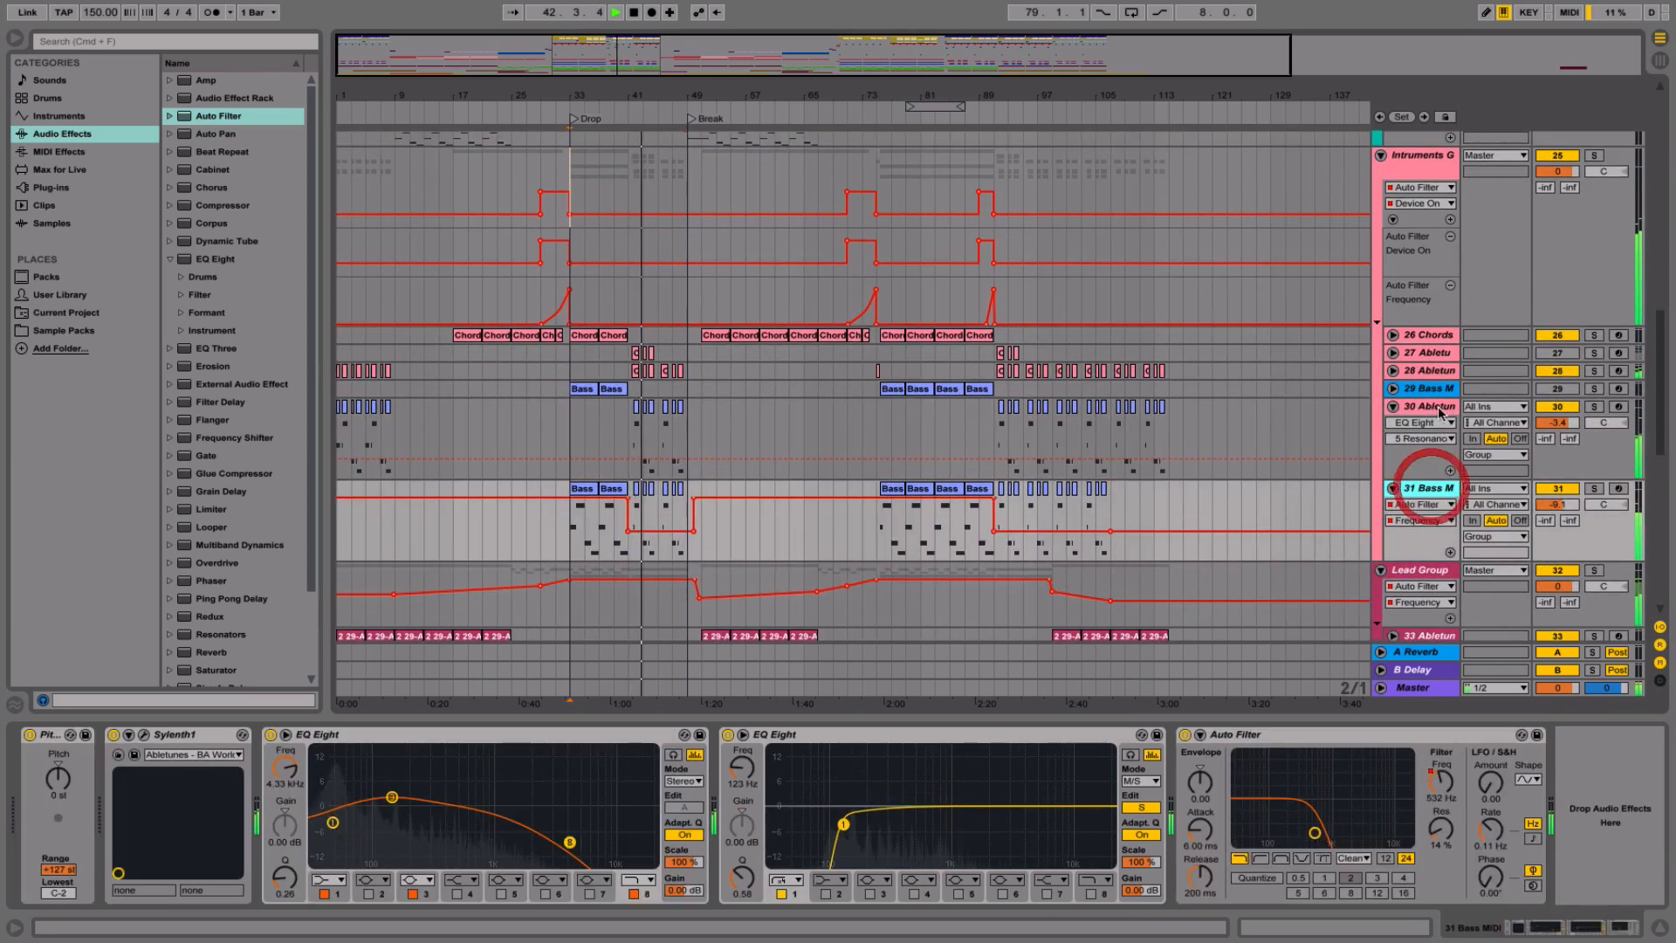
{"action": "left_click", "coordinate": [1432, 387]}
{"action": "right_click", "coordinate": [1433, 387]}
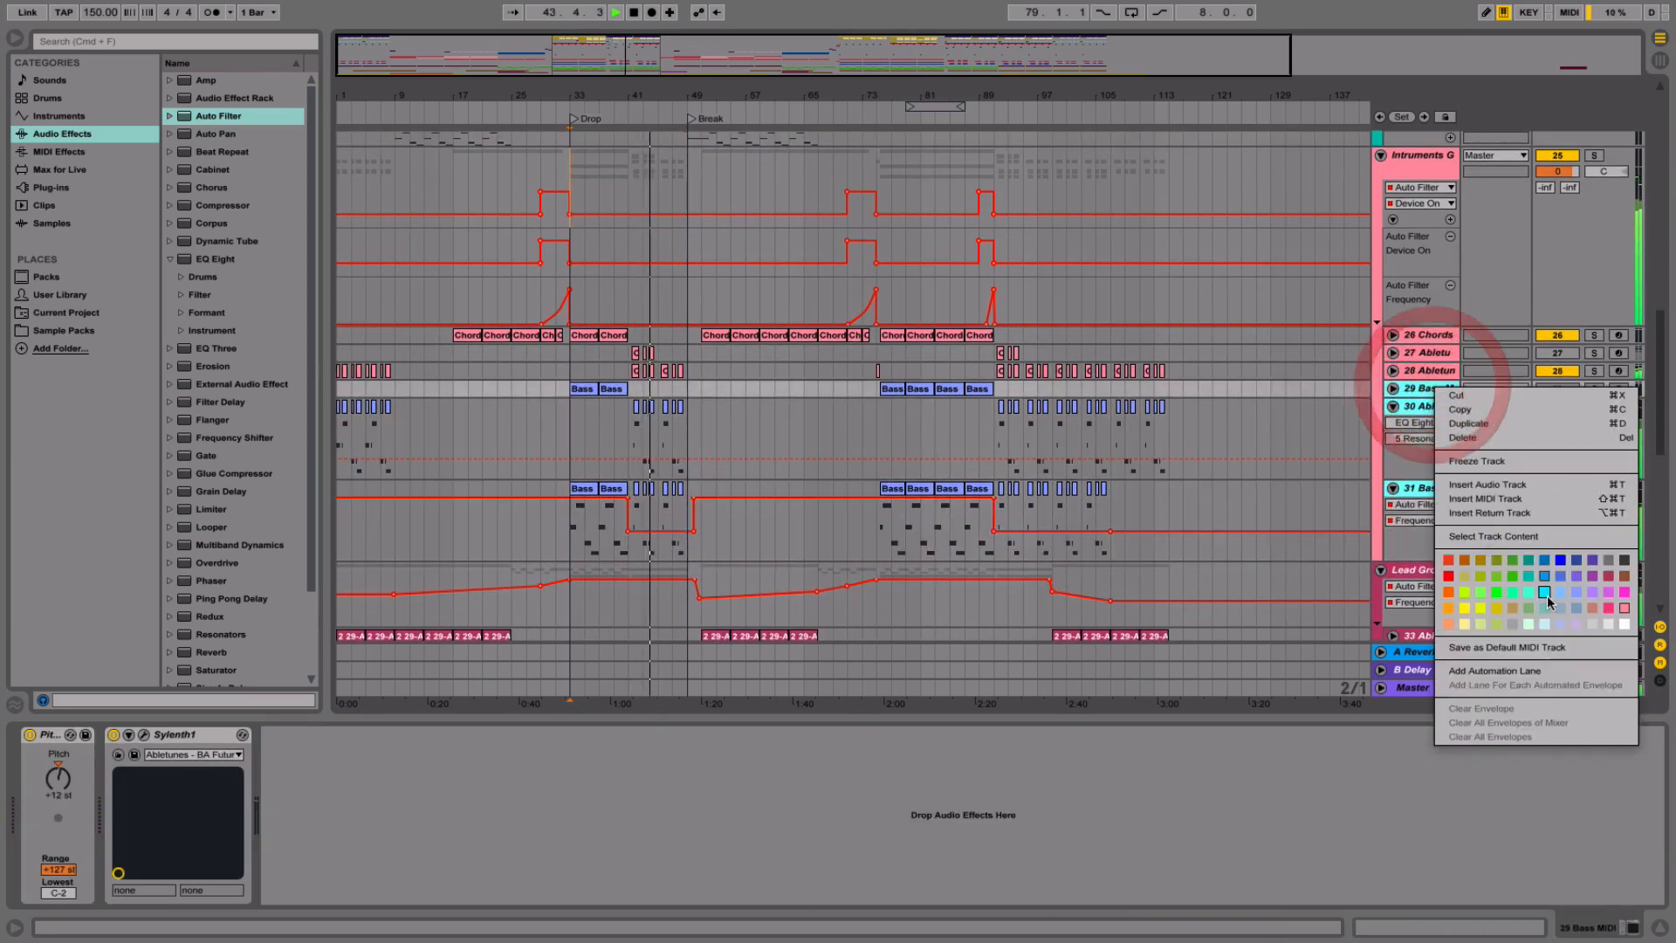
{"action": "left_click", "coordinate": [1545, 576]}
{"action": "left_click", "coordinate": [1430, 410]}
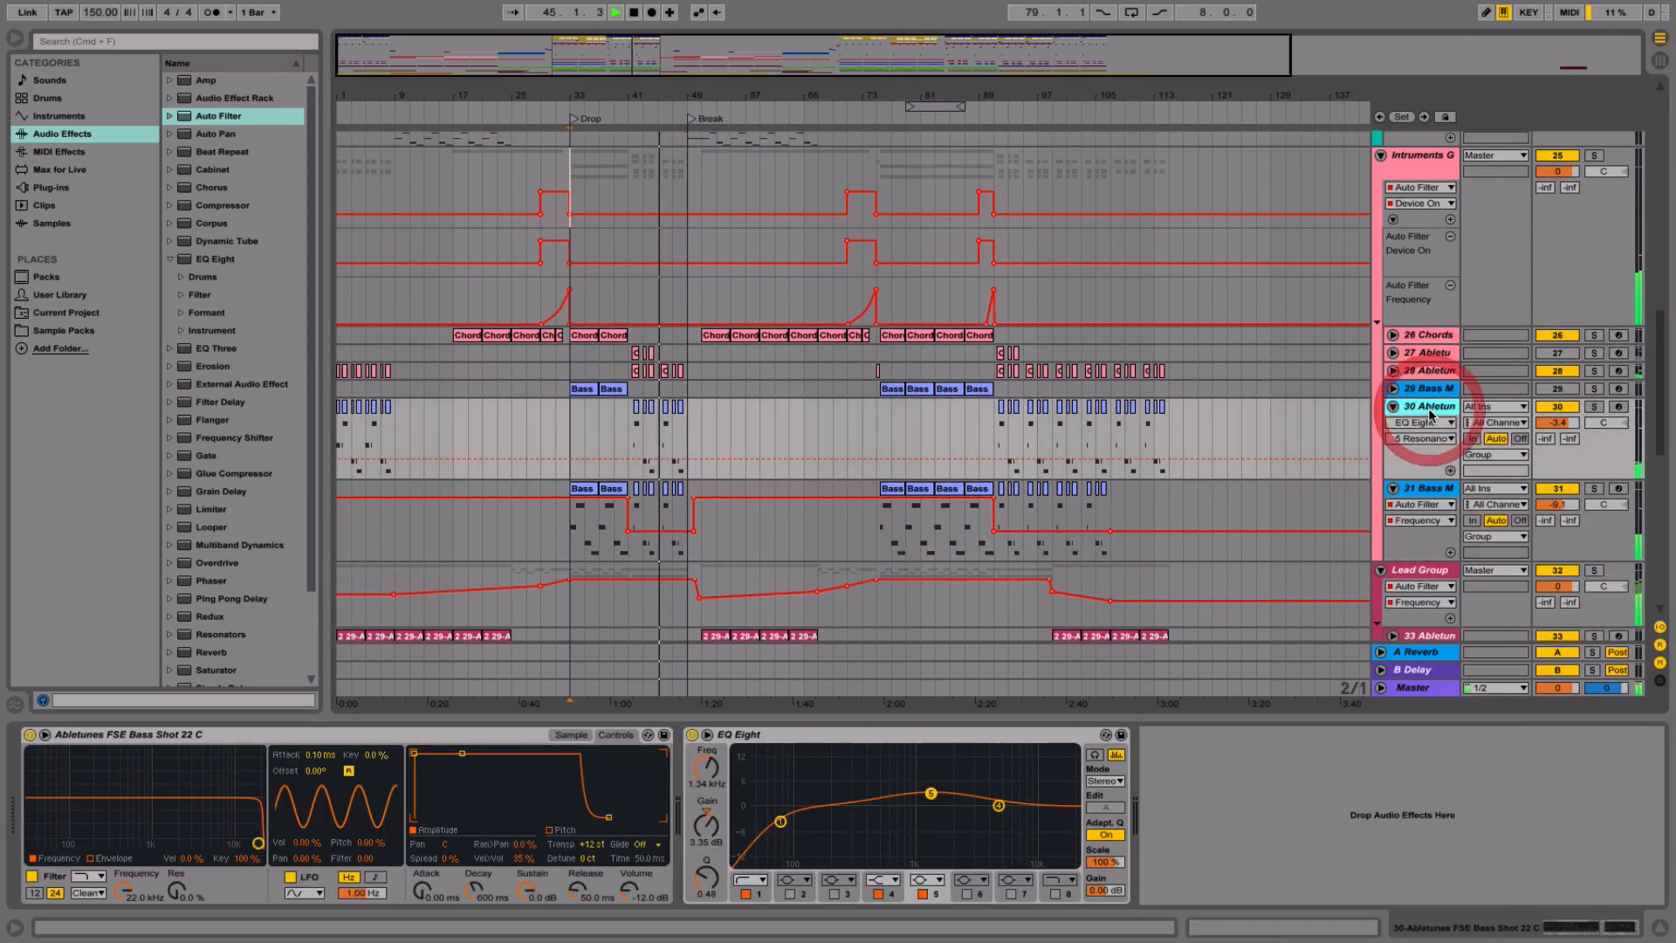
{"action": "left_click", "coordinate": [1394, 389]}
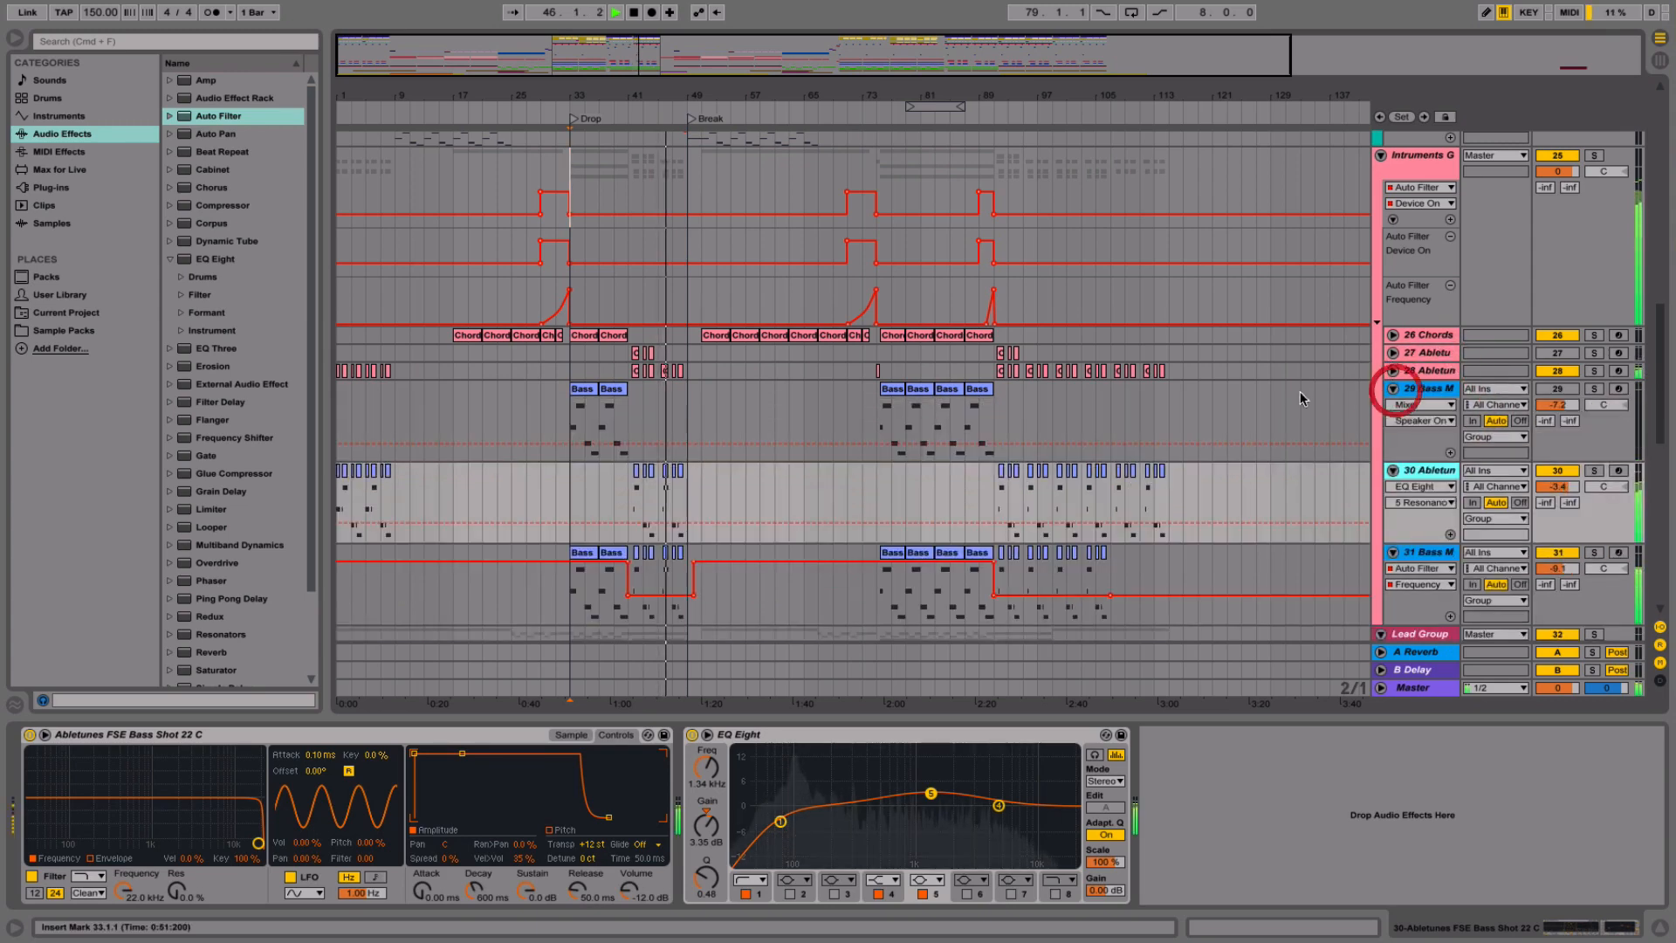
- Play the second drop from bar 75 and compare the soloed 29 Bass MIDI track with the full mix
{"action": "left_click", "coordinate": [888, 390]}
{"action": "key", "text": "space"}
{"action": "left_click", "coordinate": [1595, 389]}
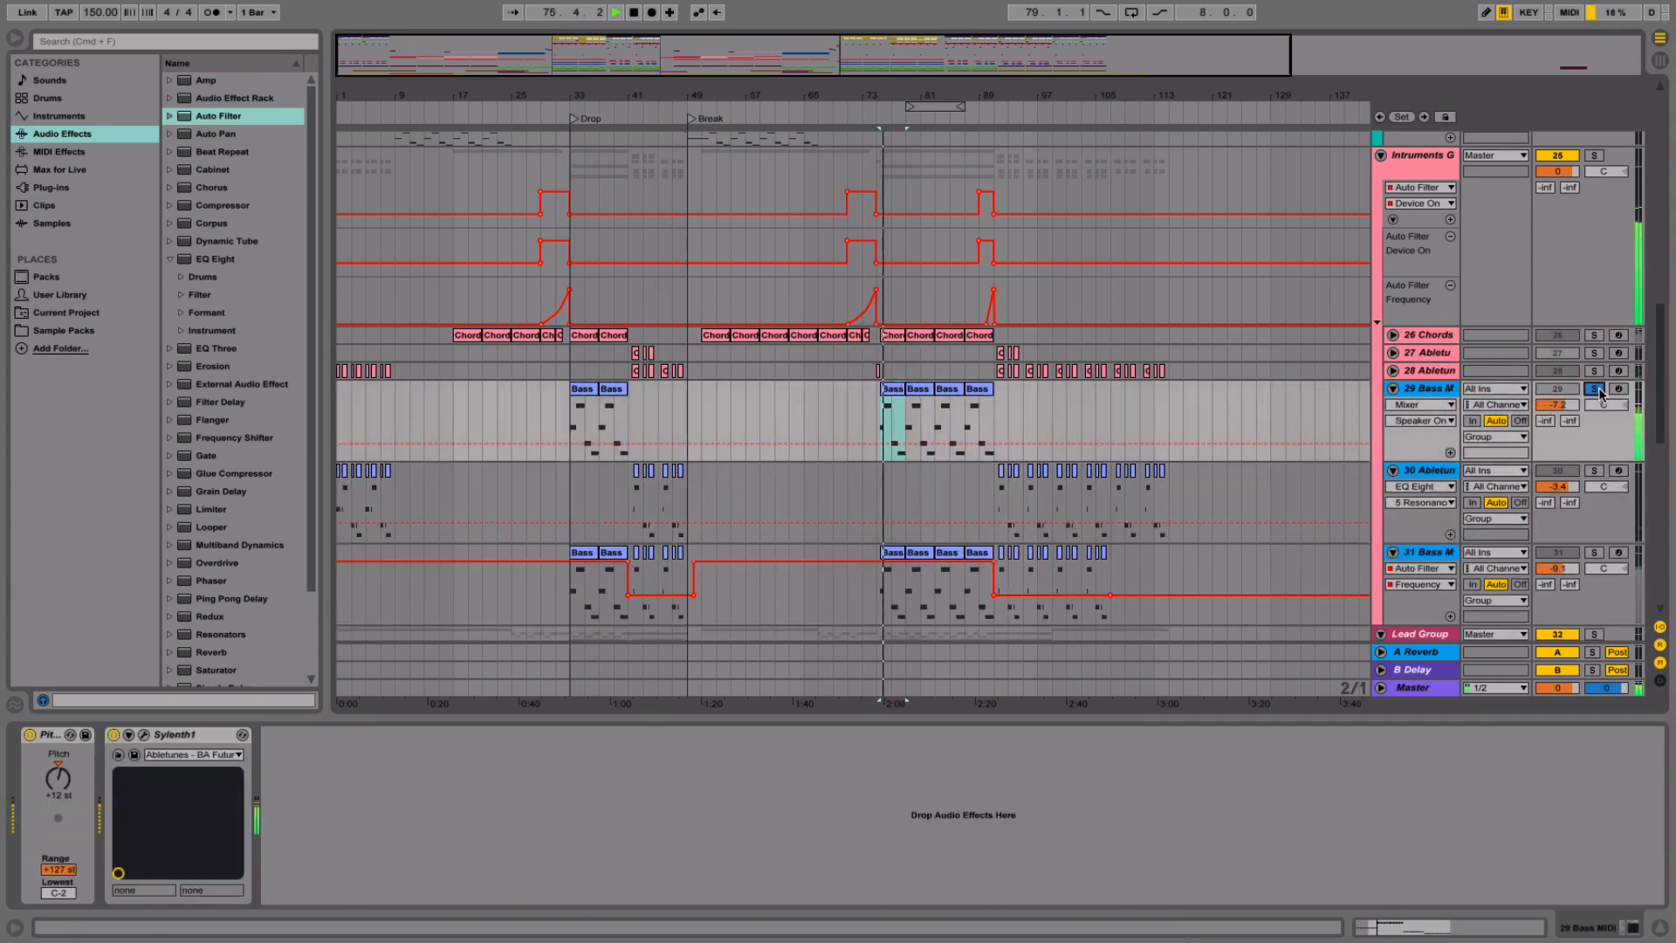
{"action": "left_click", "coordinate": [1595, 389]}
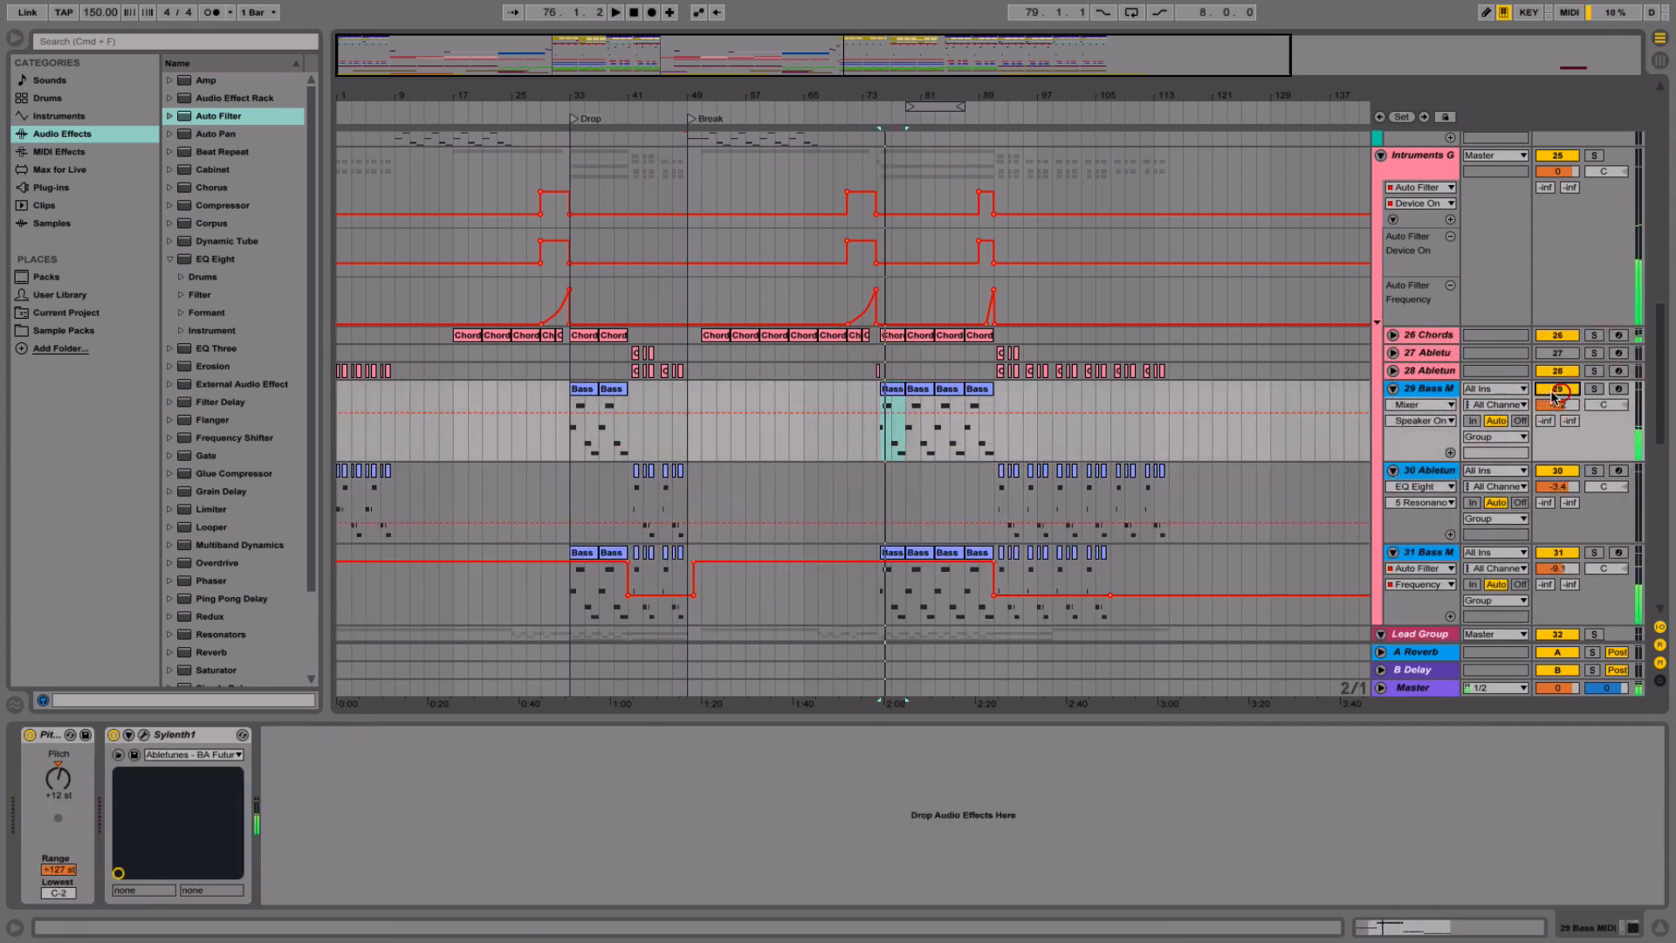
- Fold the 29 Bass MIDI, 30 FSE Bass Shot and 31 Bass MIDI tracks
{"action": "left_click", "coordinate": [1393, 389]}
{"action": "left_click", "coordinate": [1393, 406]}
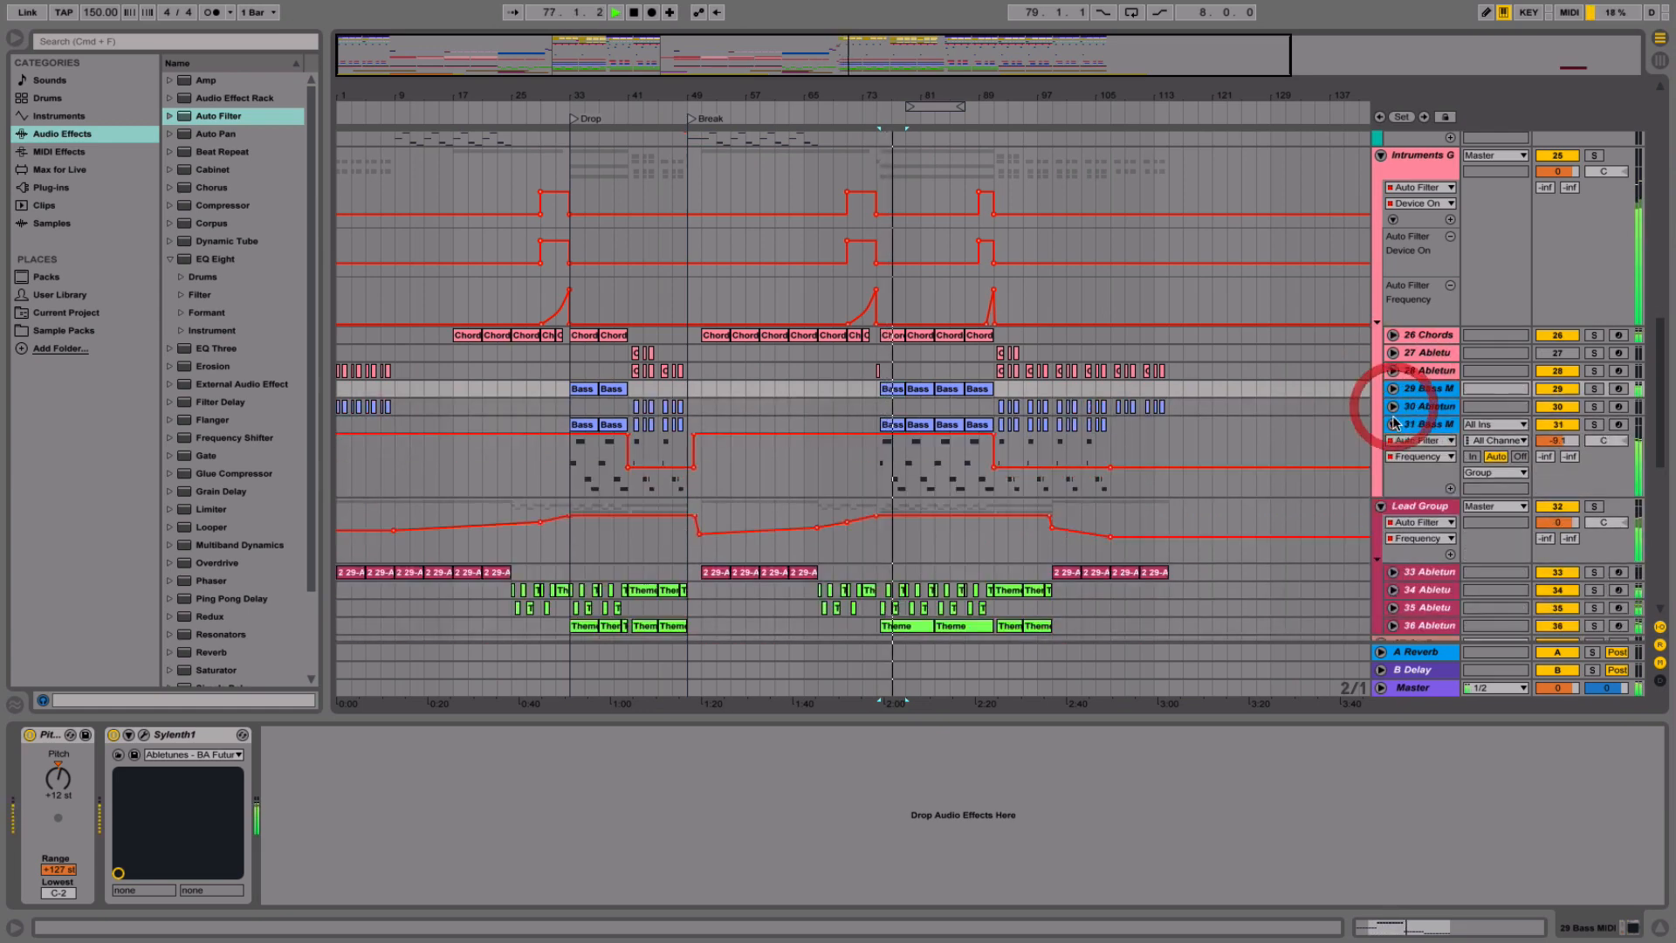
{"action": "left_click", "coordinate": [1394, 424]}
- Select all tracks in the arrangement and fold them together, including the groups
{"action": "left_click_drag", "start_coordinate": [1121, 95], "coordinate": [1117, 63]}
{"action": "scroll", "coordinate": [1007, 423], "scroll_direction": "up", "scroll_amount": 10}
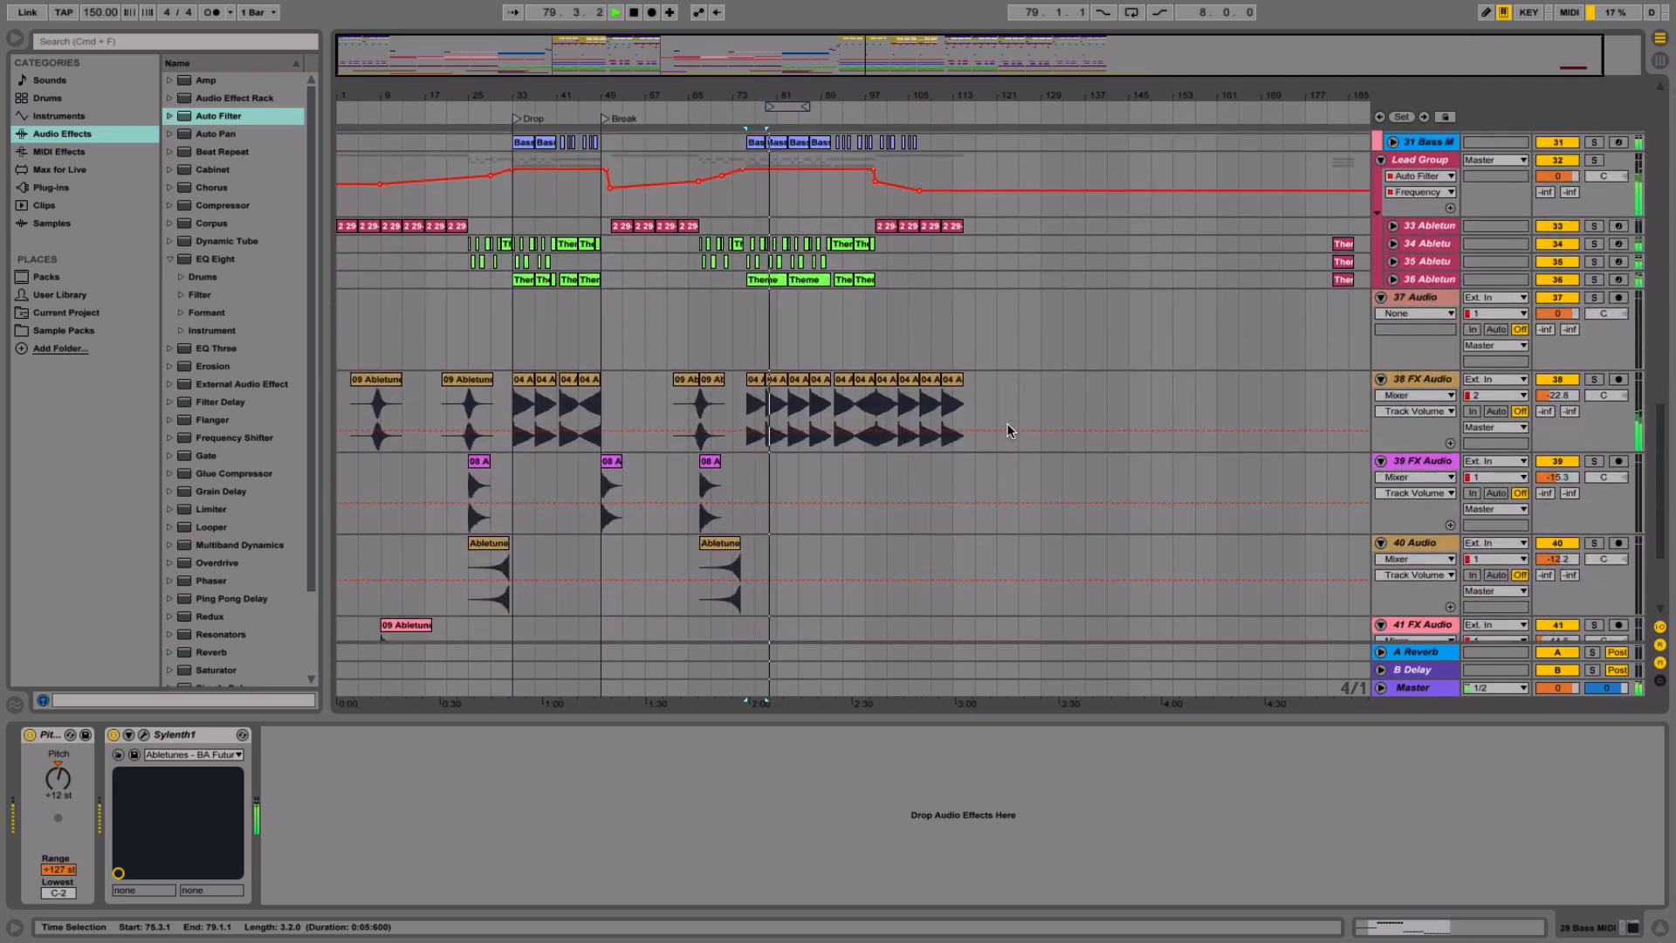
{"action": "scroll", "coordinate": [1007, 423], "scroll_direction": "up", "scroll_amount": 1}
{"action": "left_click", "coordinate": [1420, 233]}
{"action": "key", "text": "super+a"}
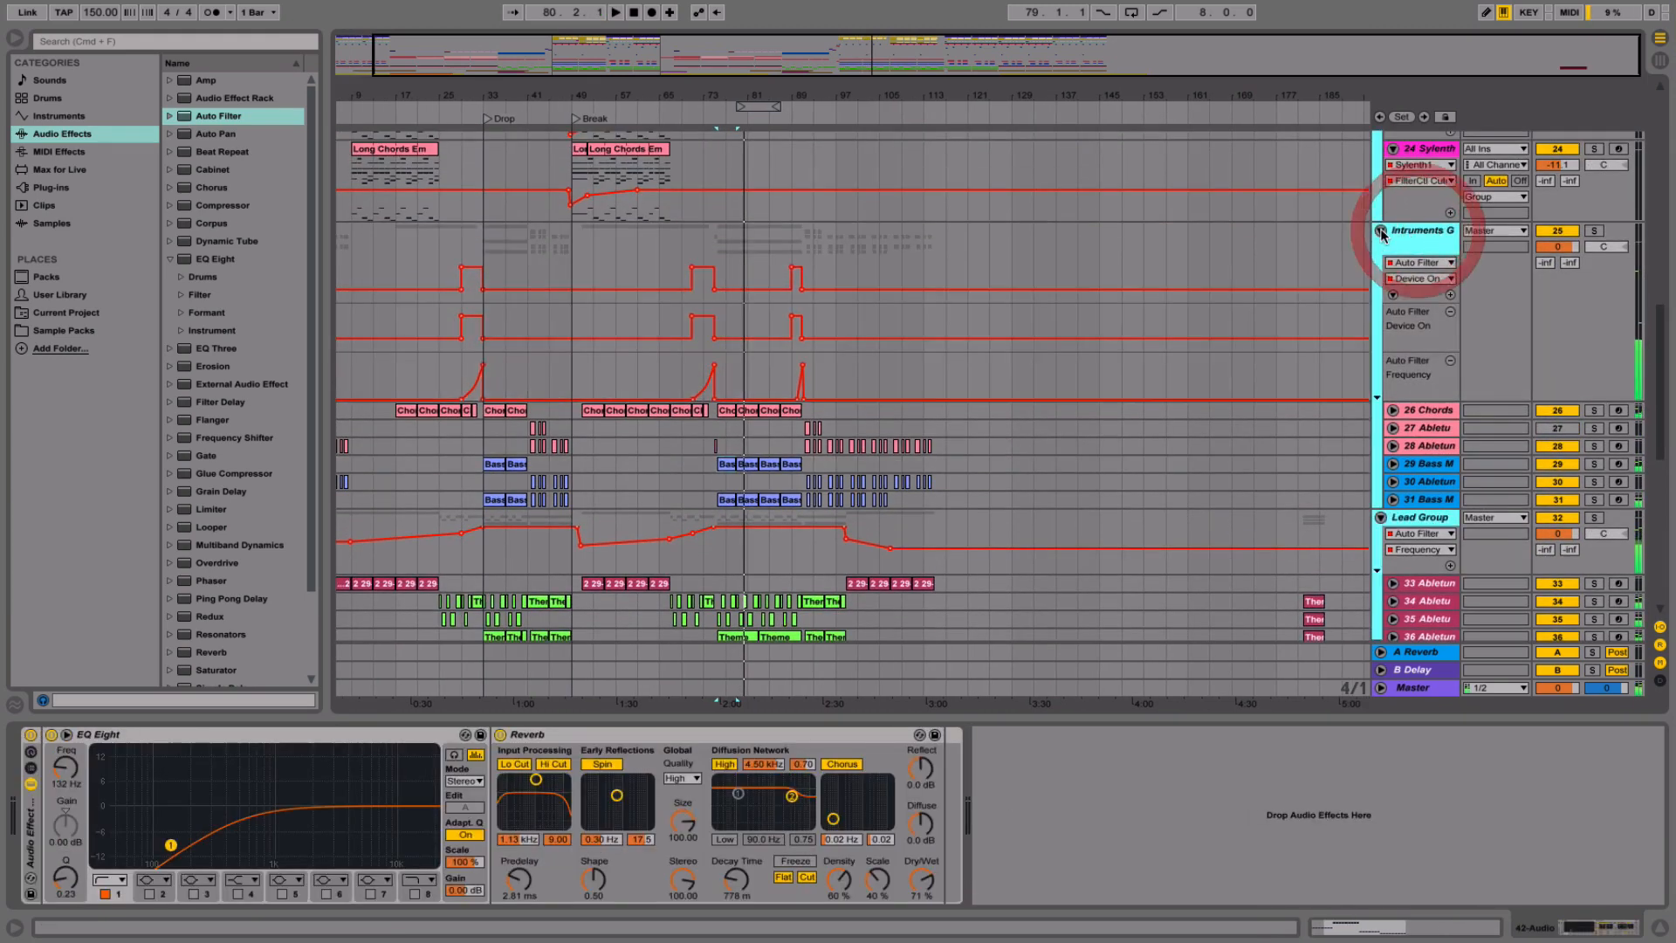
{"action": "left_click", "coordinate": [1381, 230]}
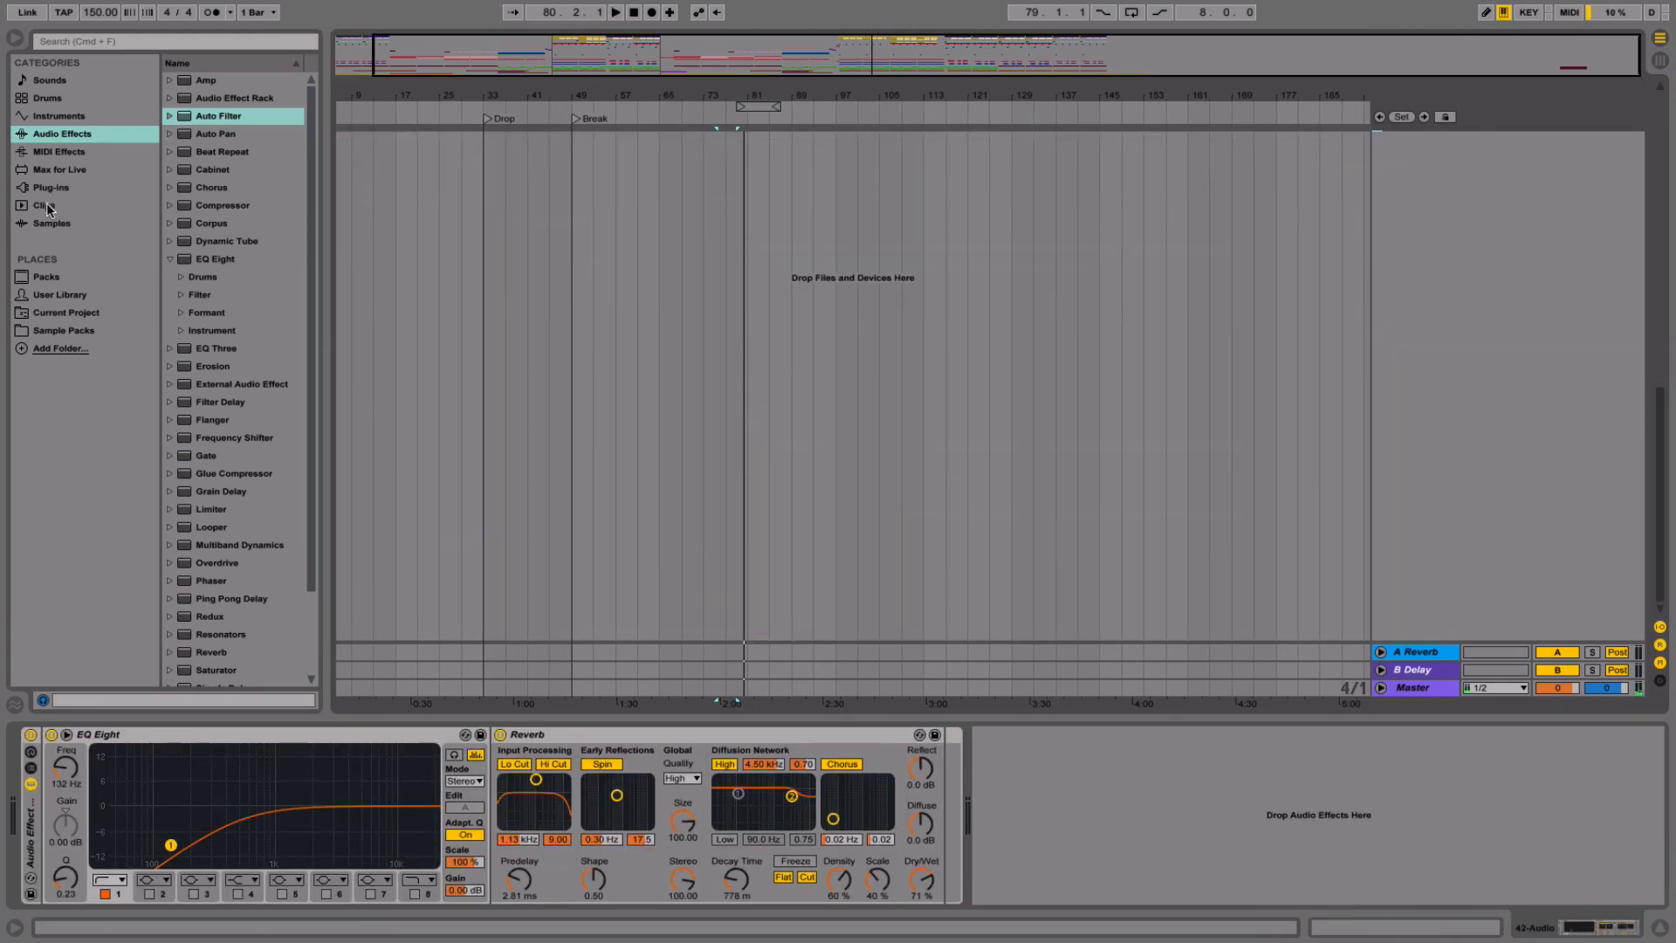
- Open the Abletunes - Risers, Falls and Effects folder in Sample Packs, collapse the Snares folder and widen the browser
{"action": "left_click", "coordinate": [47, 224]}
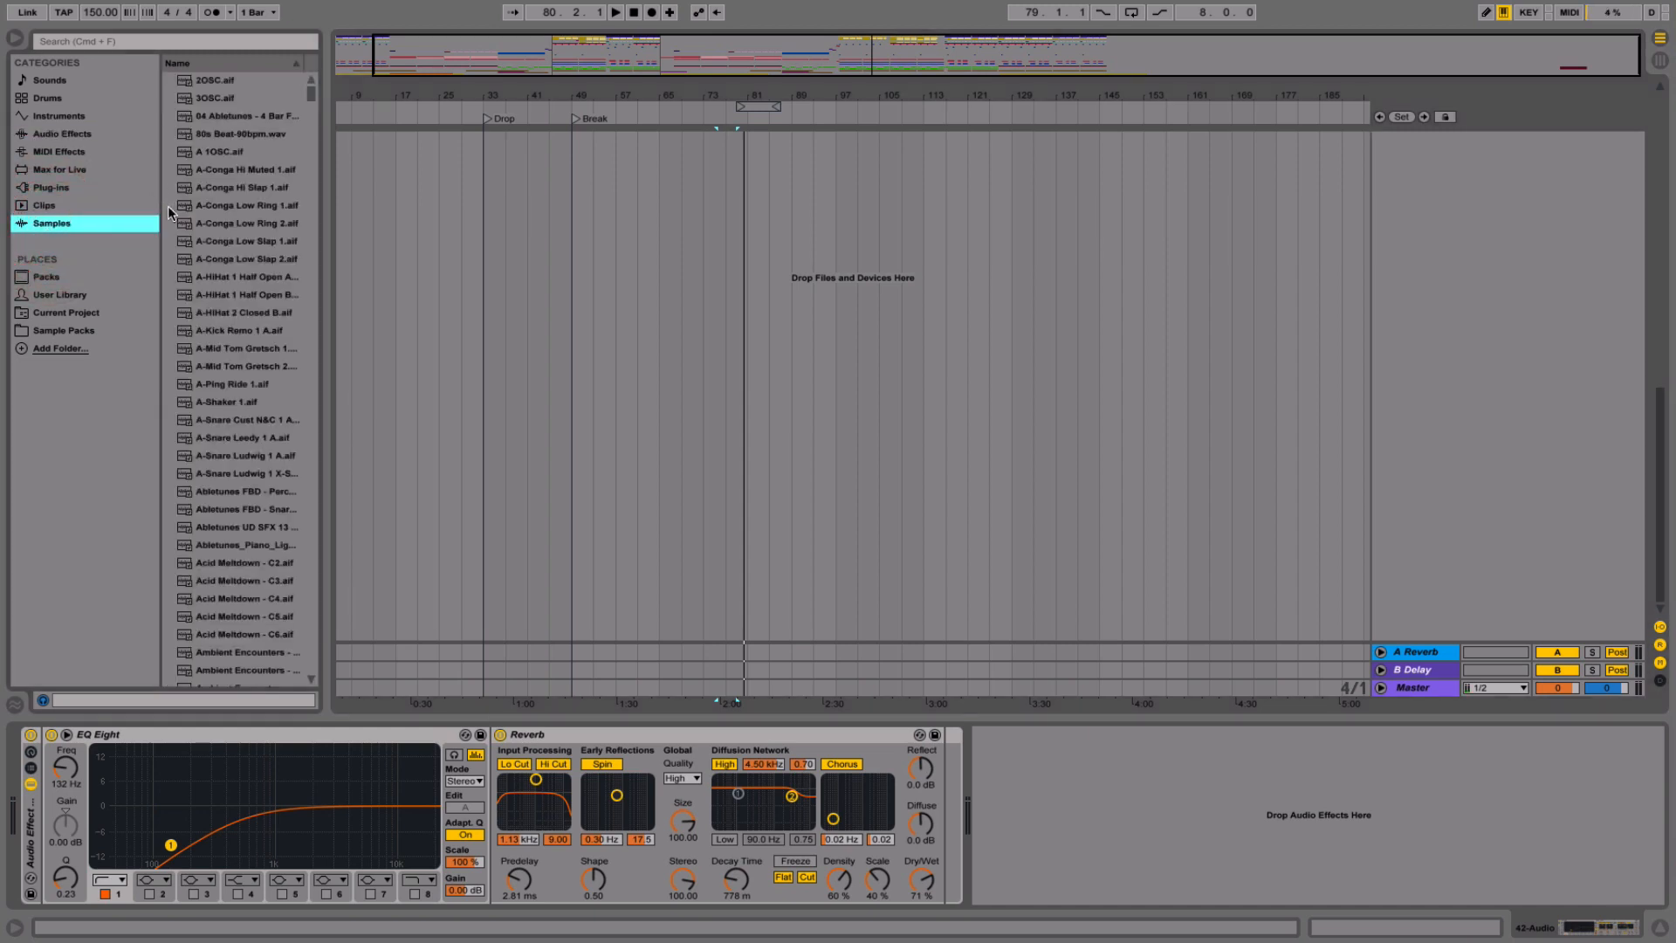
{"action": "left_click", "coordinate": [64, 331]}
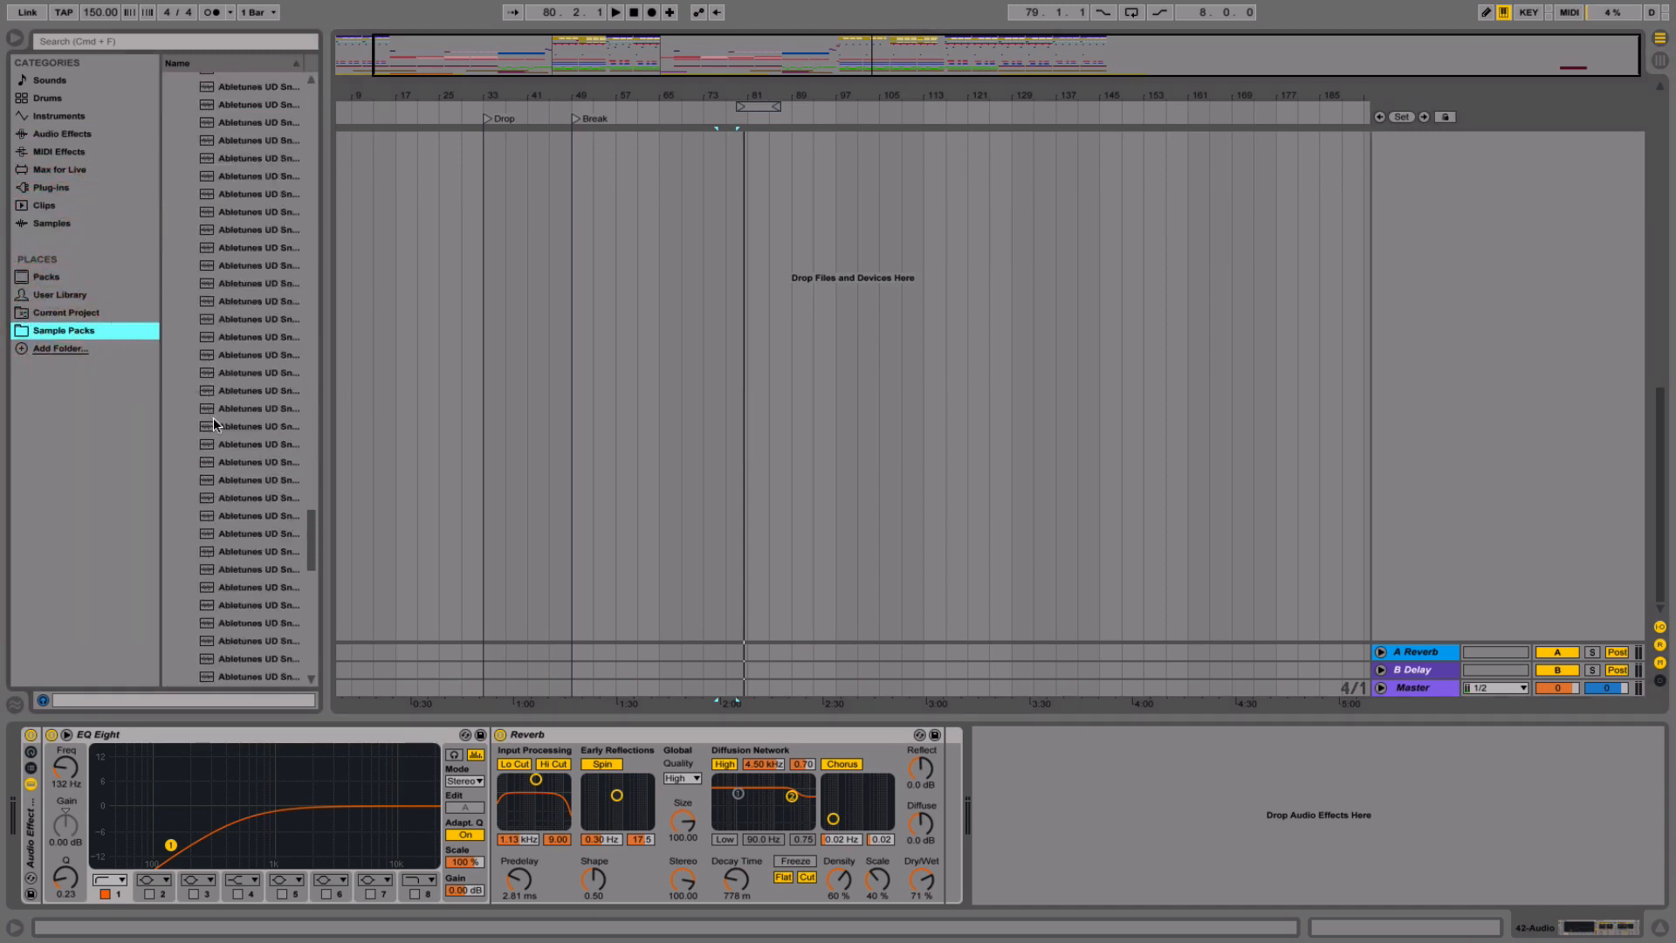
{"action": "scroll", "coordinate": [218, 397], "scroll_direction": "up", "scroll_amount": 5}
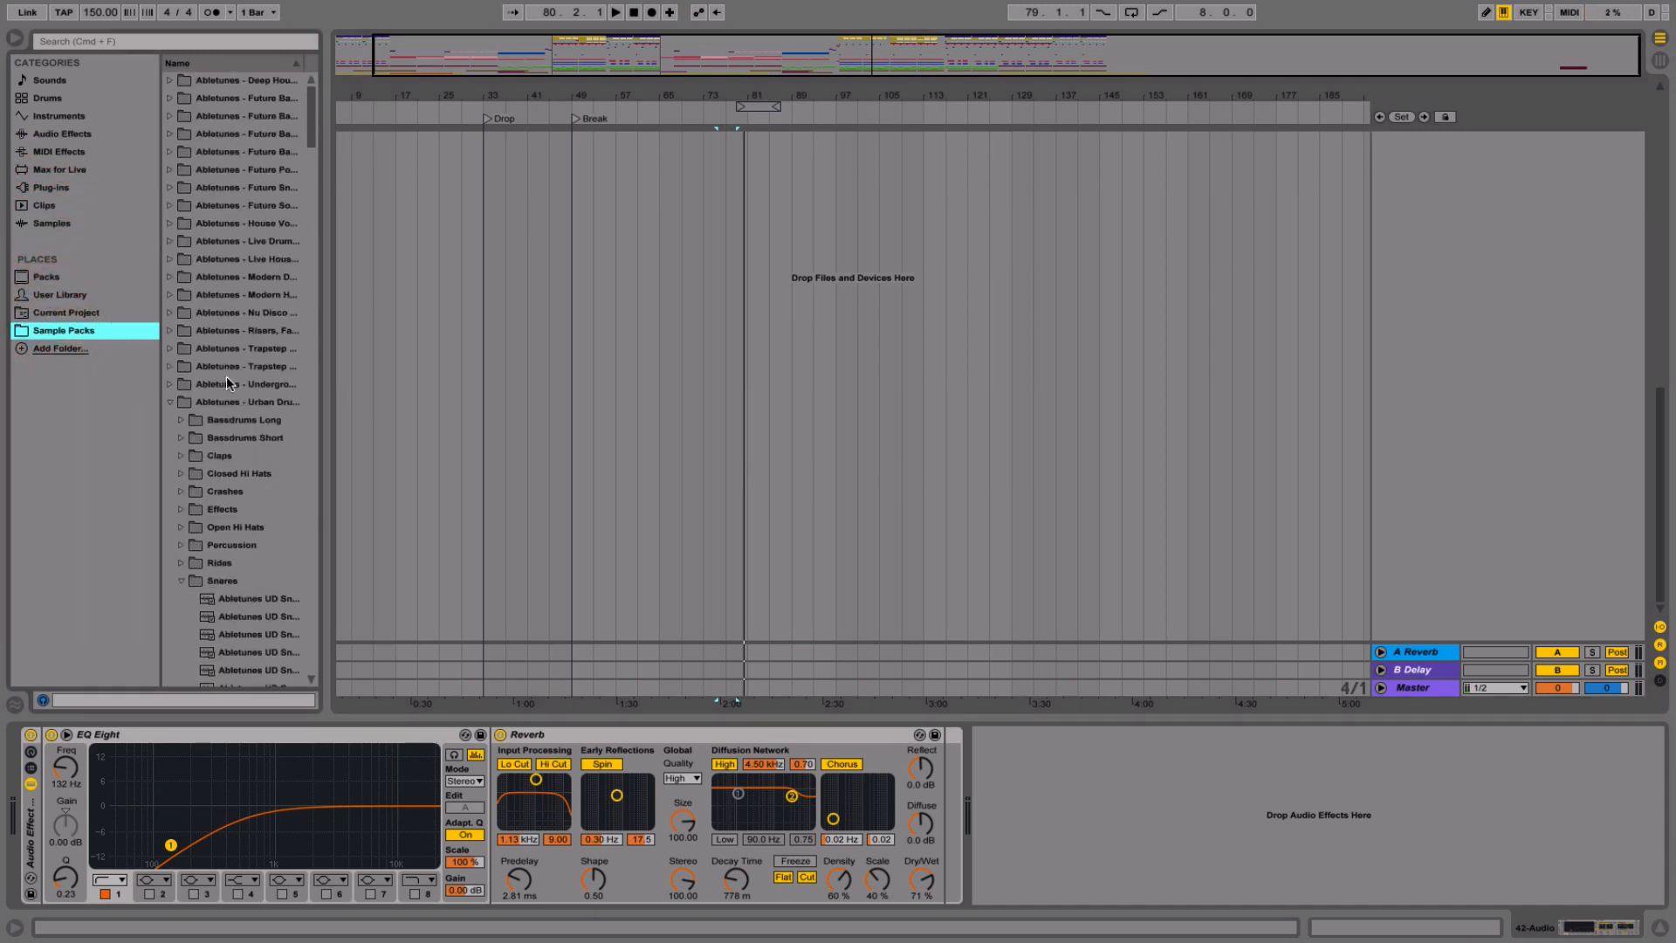
{"action": "left_click", "coordinate": [177, 578]}
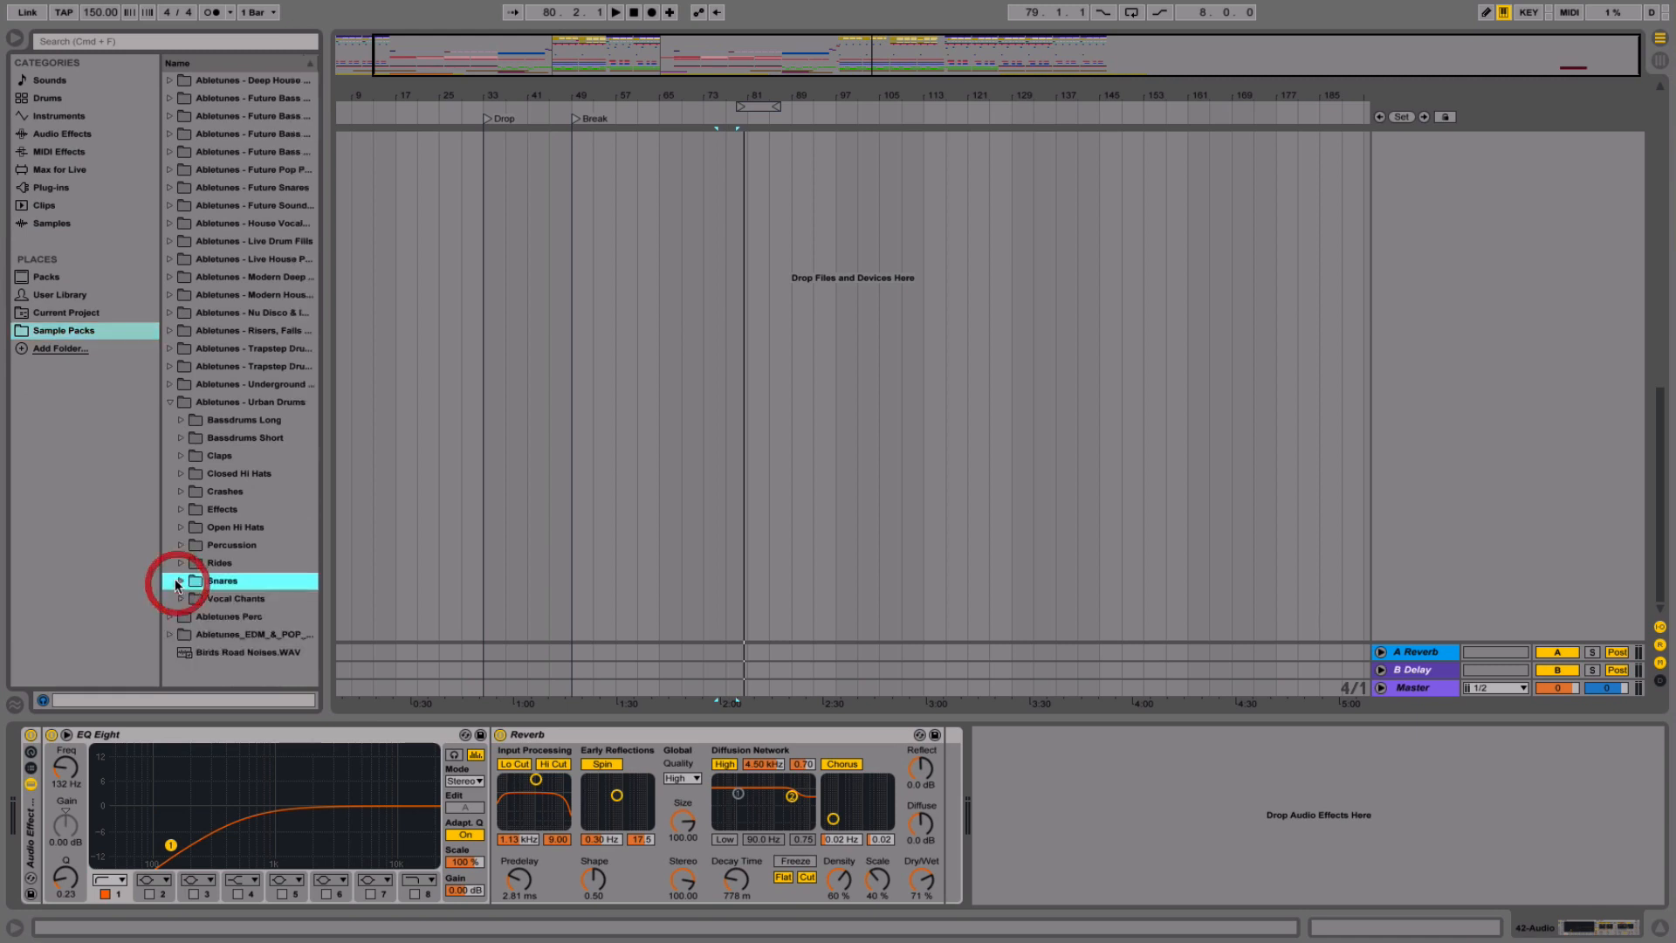
{"action": "left_click", "coordinate": [173, 333]}
{"action": "left_click_drag", "start_coordinate": [326, 386], "coordinate": [377, 384]}
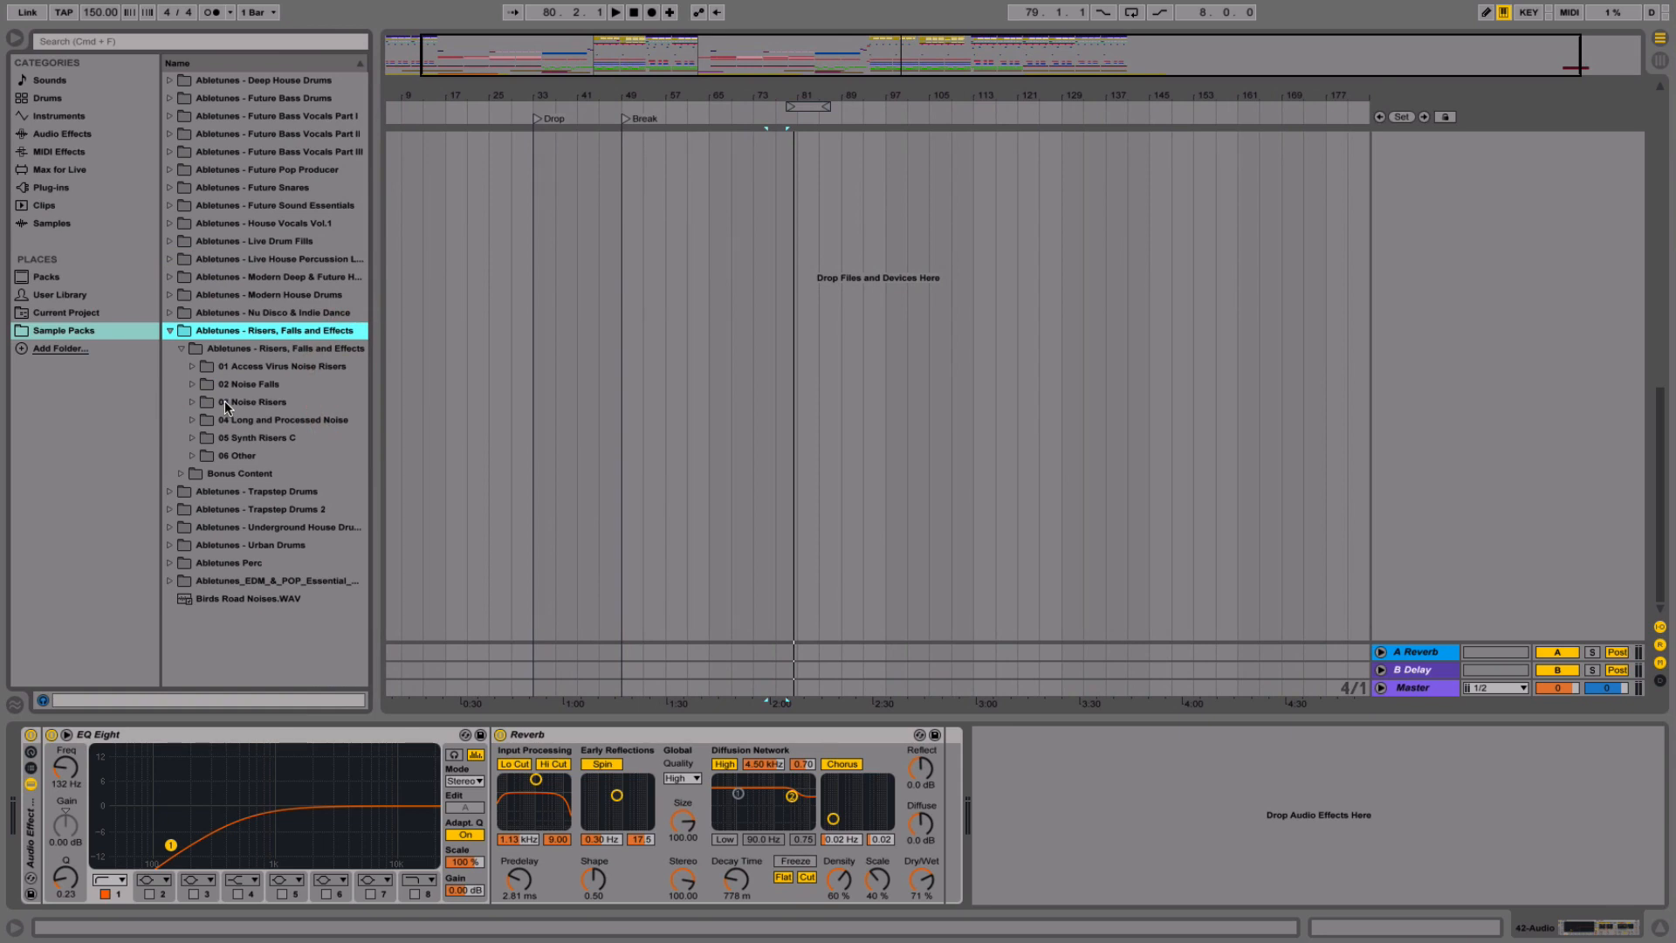
- Open the 05 Synth Risers C folder and preview risers 03, 04 and 05
{"action": "left_click", "coordinate": [210, 438]}
{"action": "left_click", "coordinate": [223, 494]}
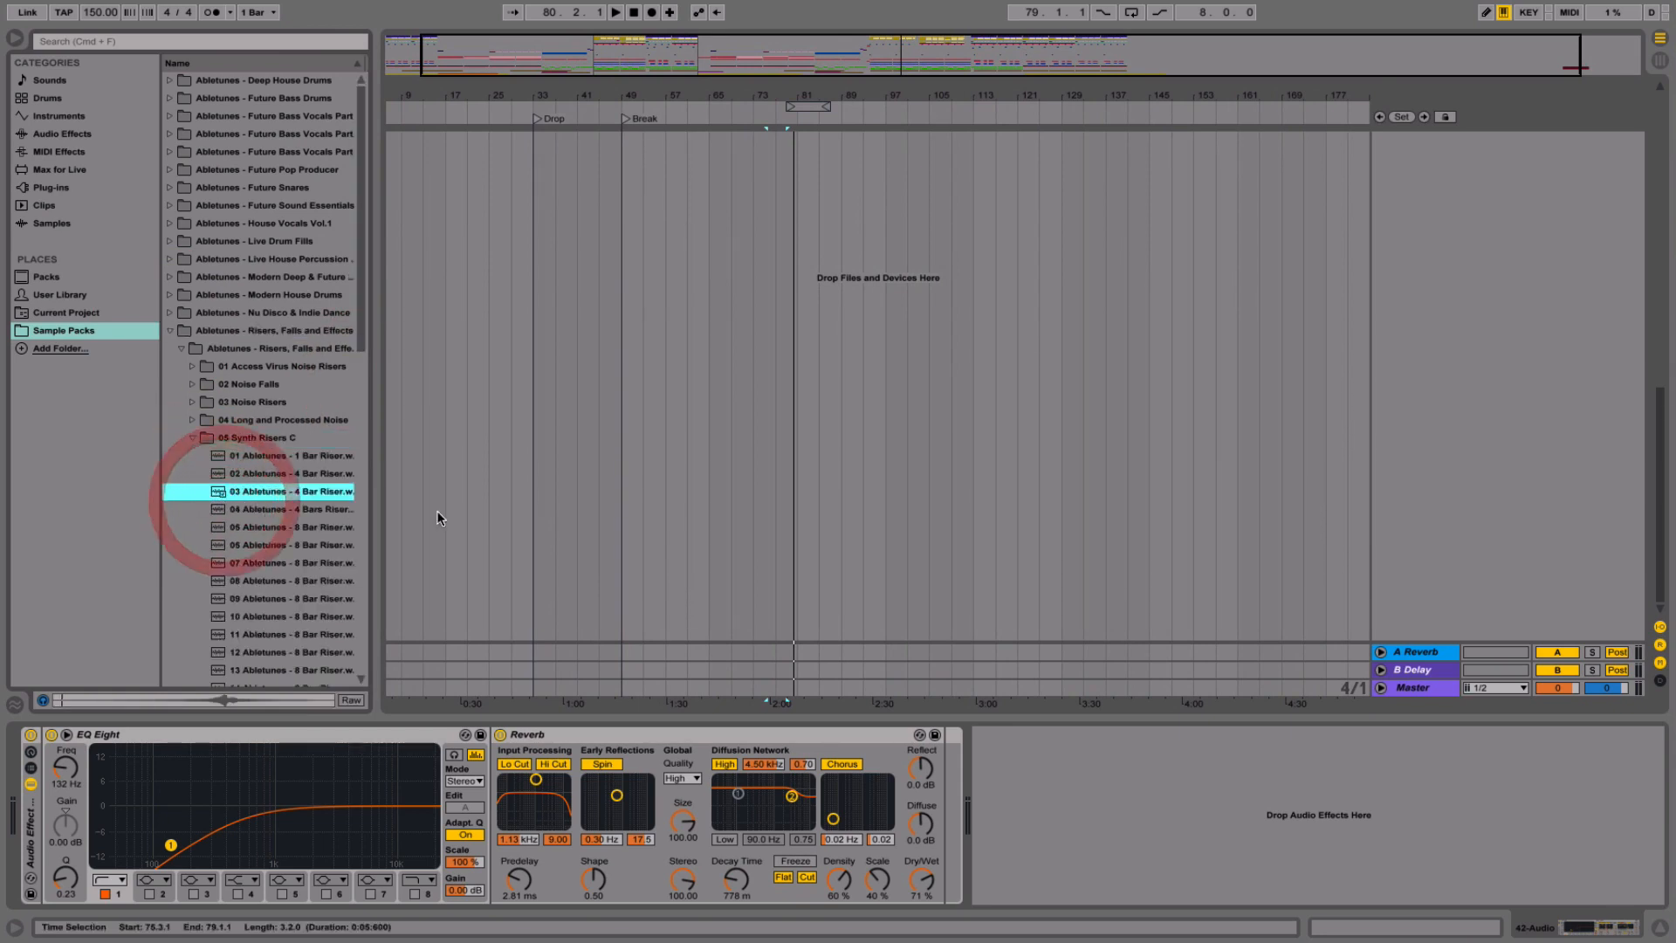
{"action": "left_click", "coordinate": [208, 698]}
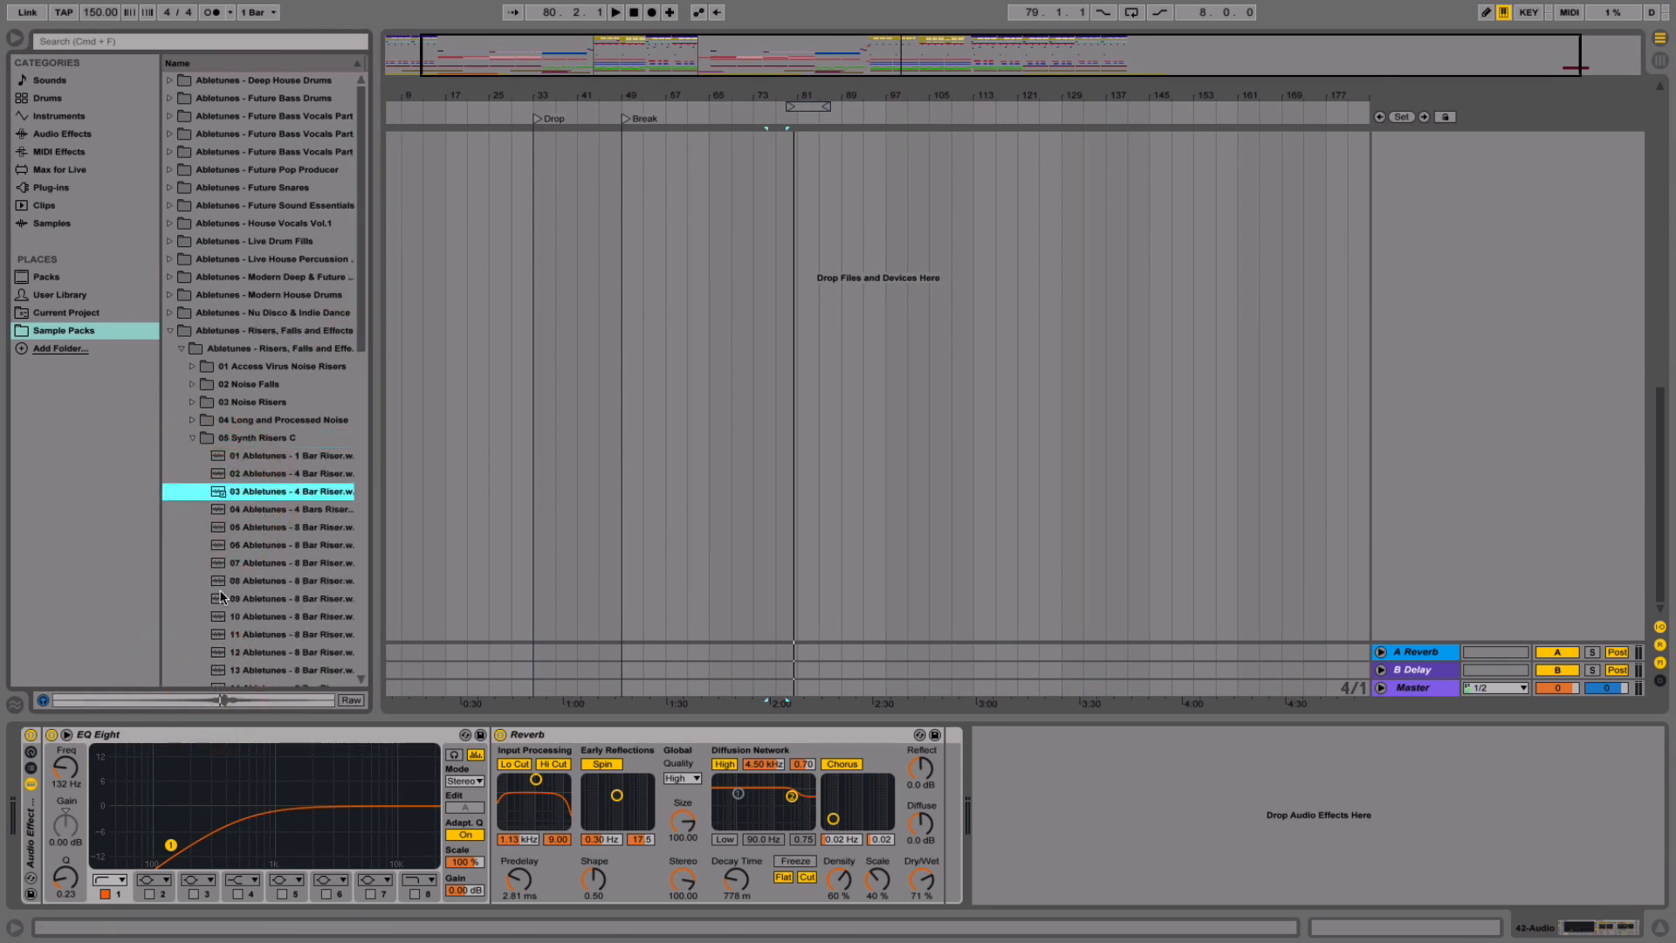
{"action": "left_click", "coordinate": [223, 510]}
{"action": "left_click", "coordinate": [184, 698]}
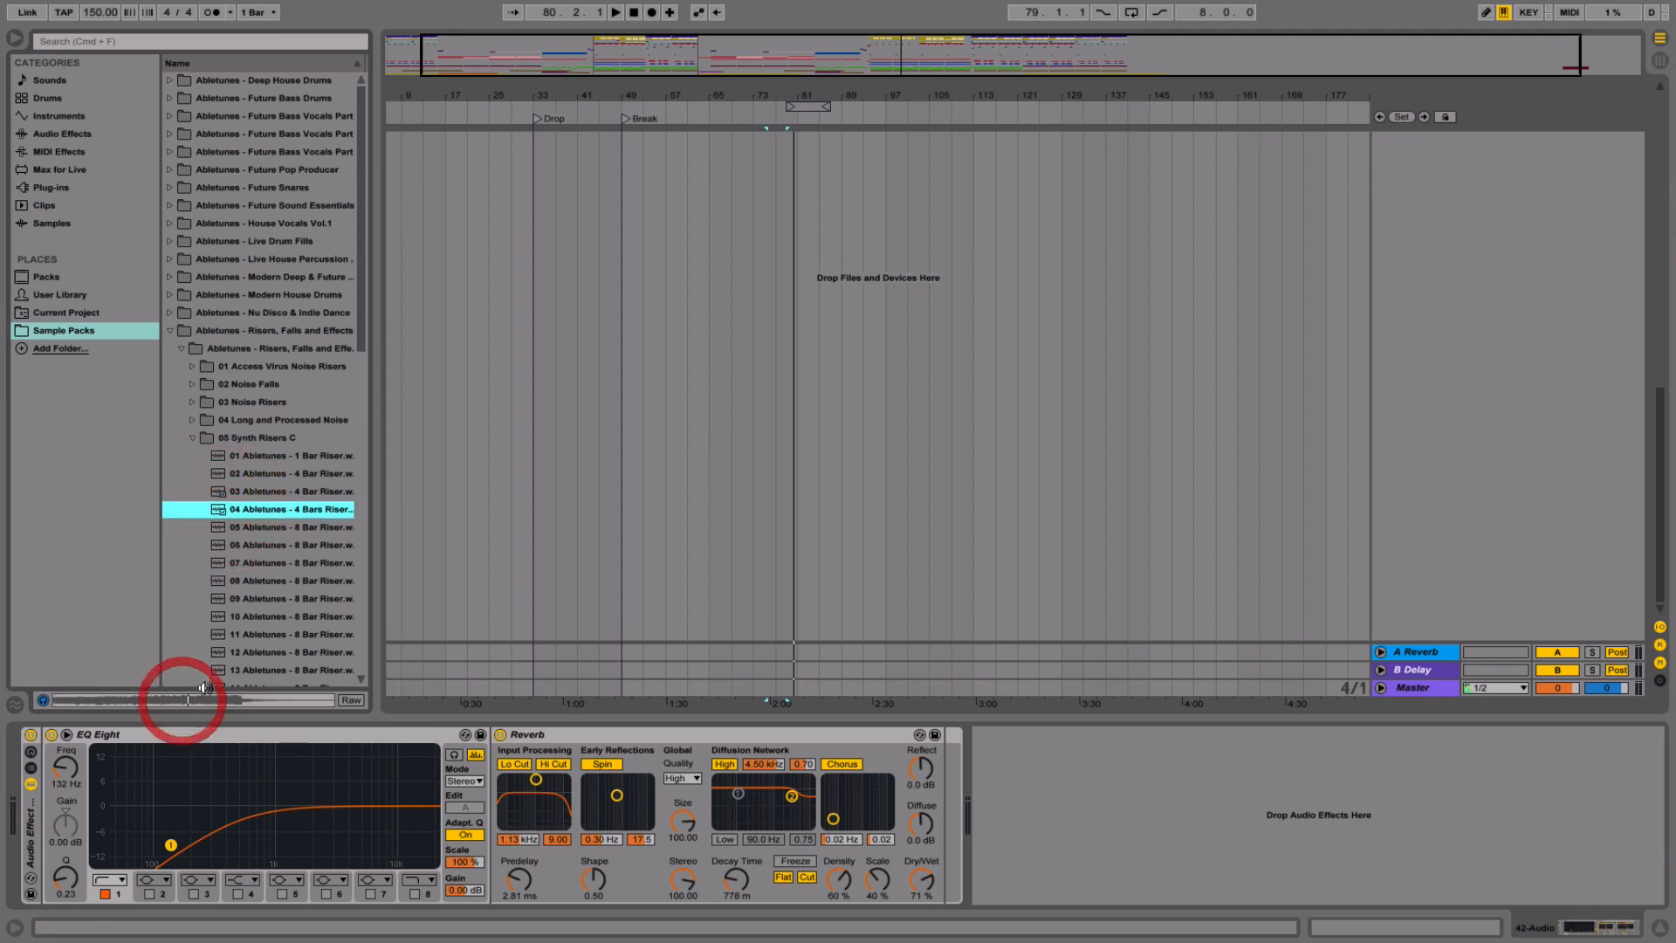
{"action": "left_click", "coordinate": [243, 527]}
{"action": "left_click", "coordinate": [269, 698]}
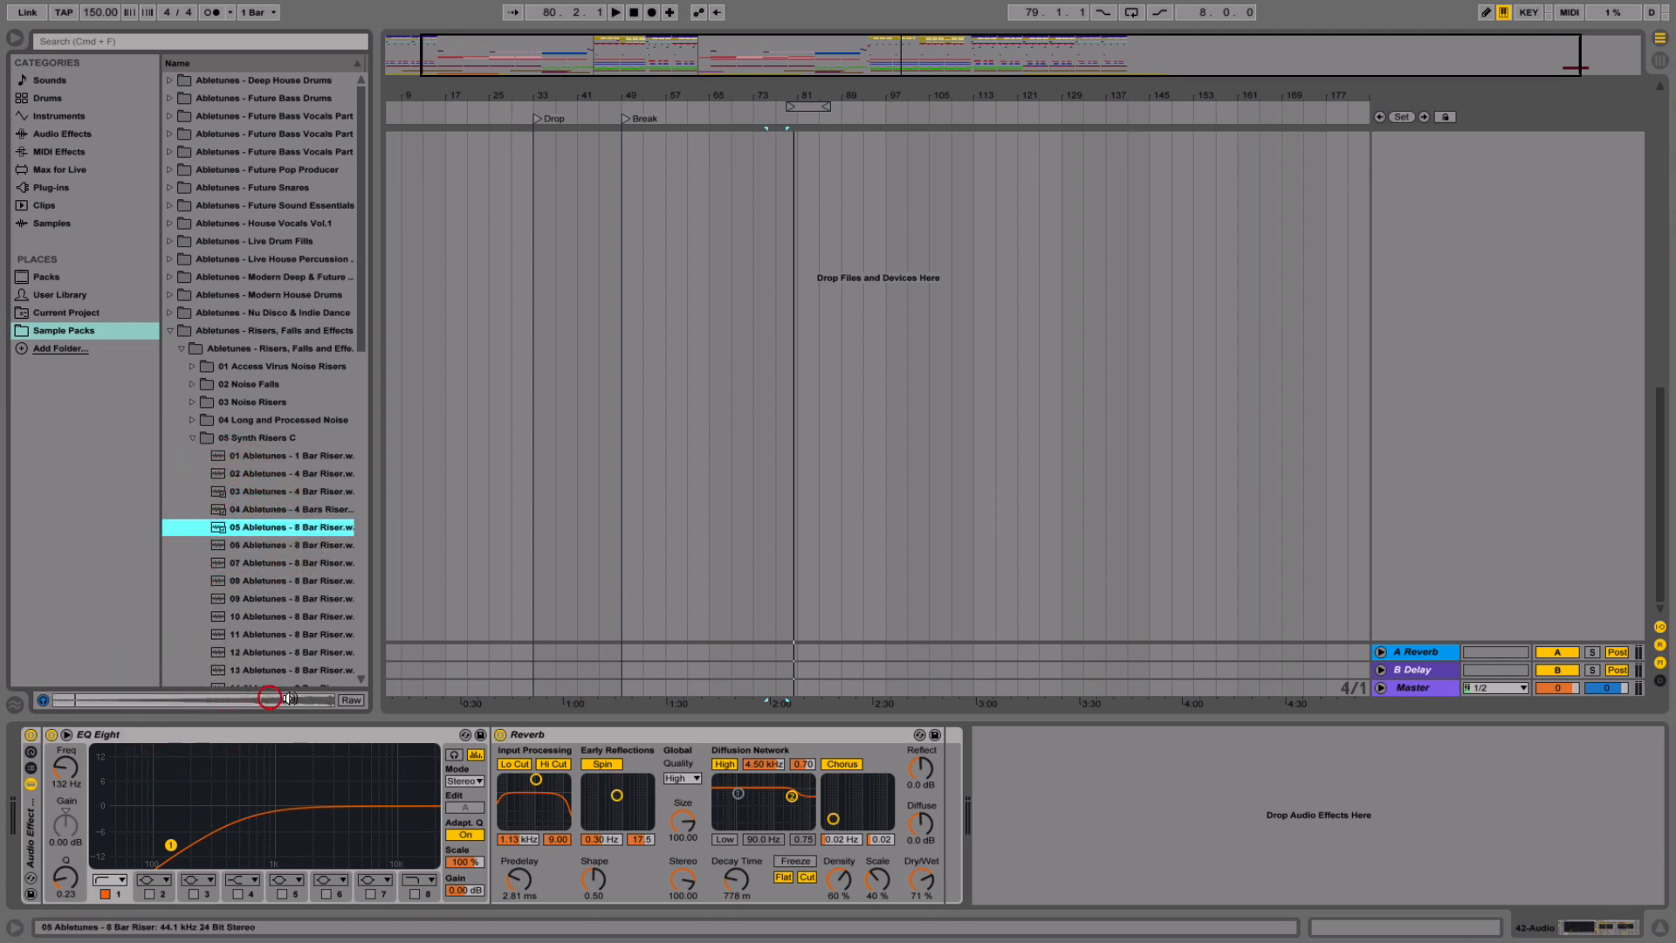
- Preview the 8 Bar Riser samples 11, 12, 13 and 14
{"action": "left_click", "coordinate": [298, 637]}
{"action": "left_click", "coordinate": [250, 700]}
{"action": "left_click", "coordinate": [281, 652]}
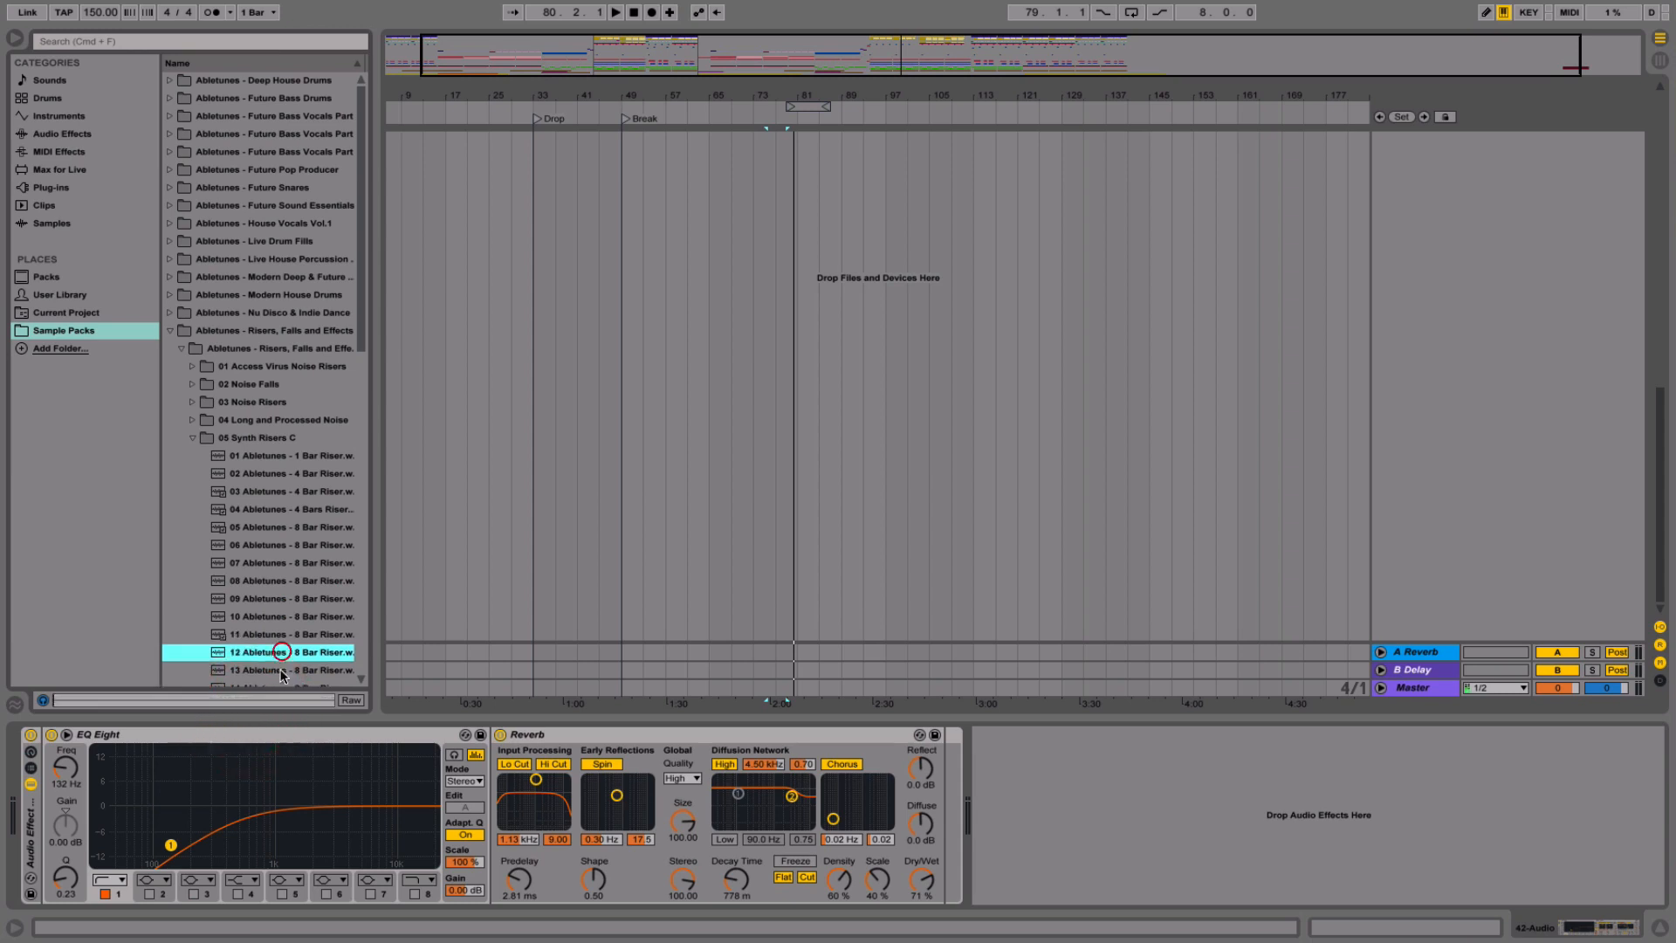
{"action": "left_click", "coordinate": [269, 696]}
{"action": "left_click", "coordinate": [281, 669]}
{"action": "left_click", "coordinate": [281, 707]}
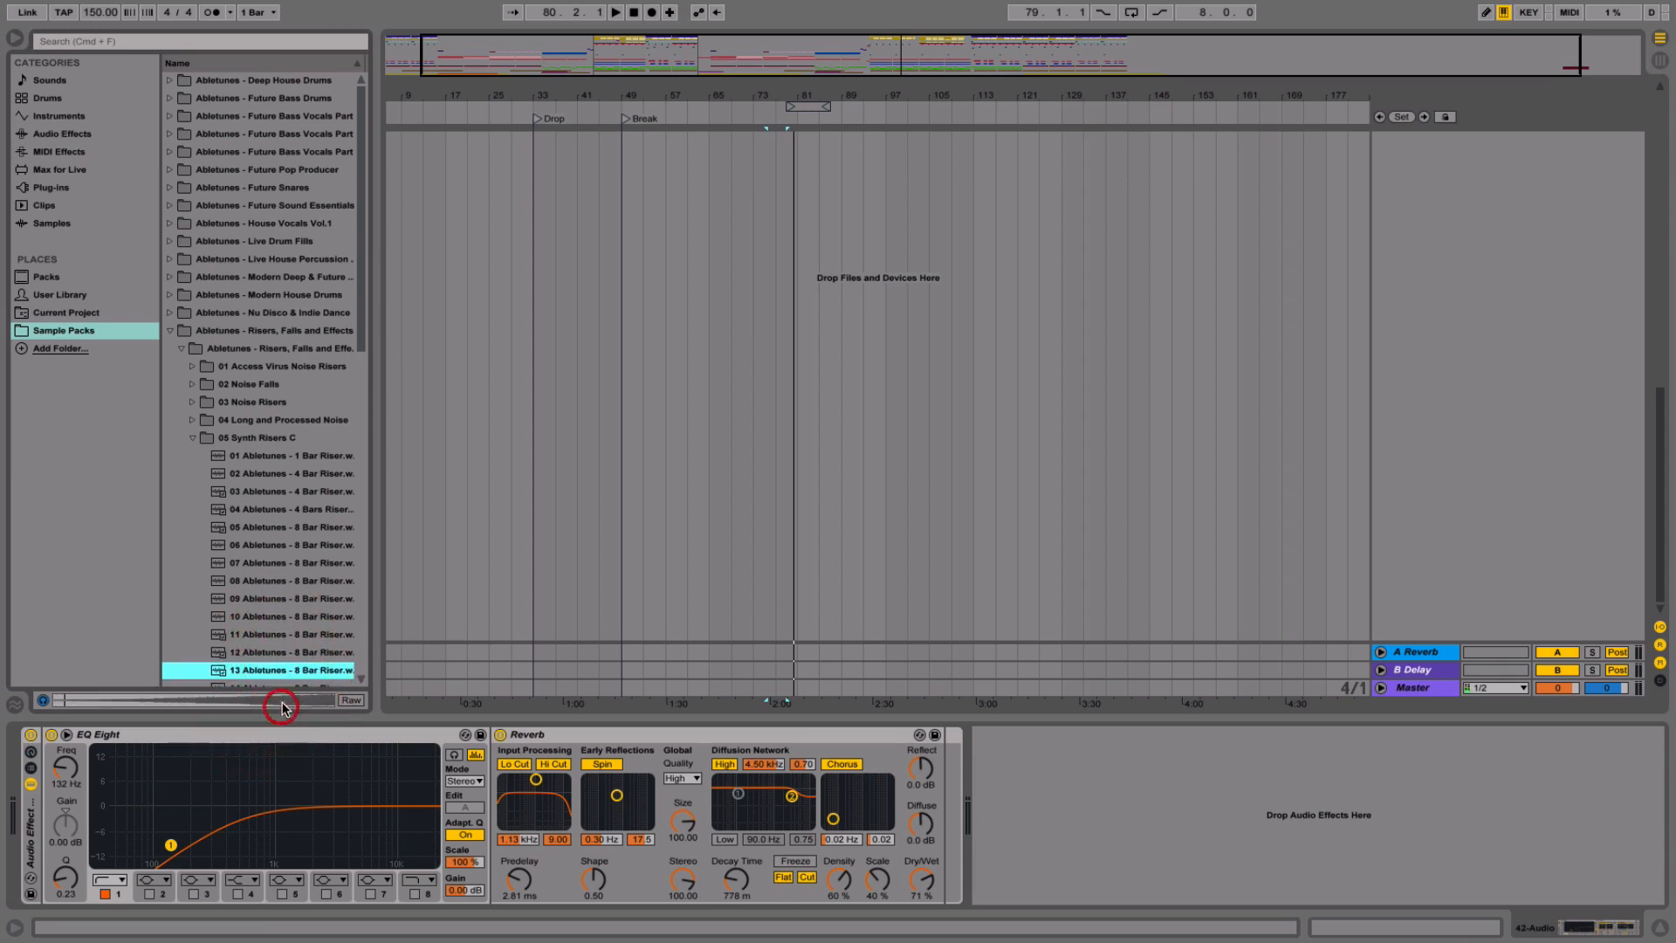
{"action": "scroll", "coordinate": [283, 622], "scroll_direction": "down", "scroll_amount": 5}
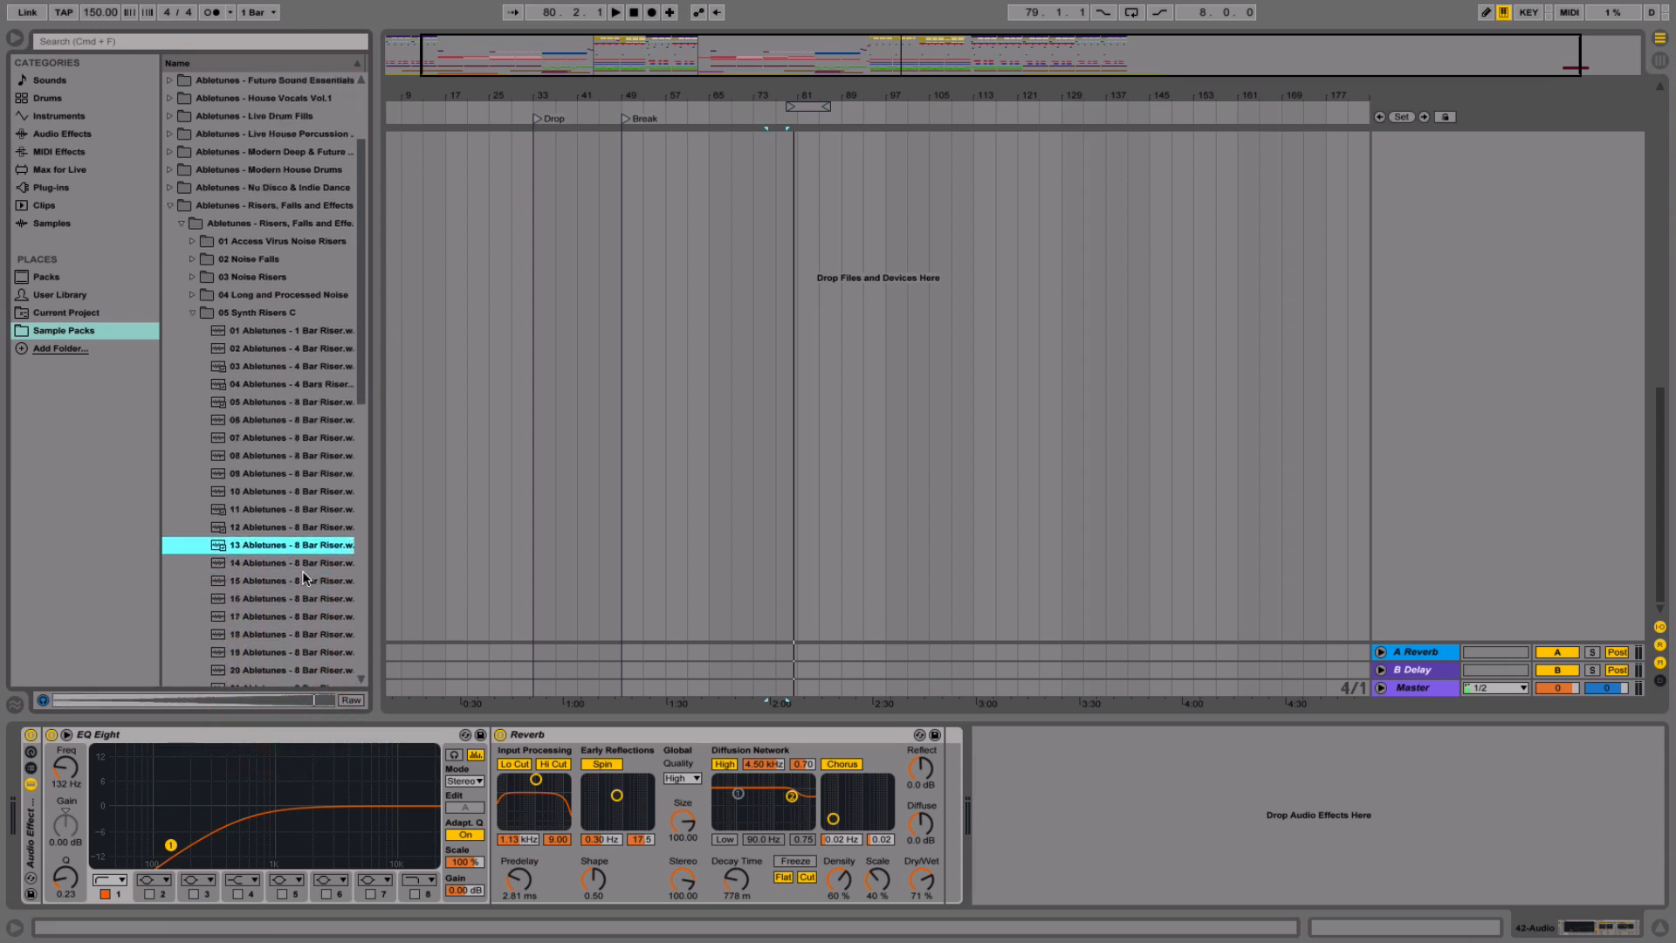
{"action": "left_click", "coordinate": [281, 563]}
{"action": "left_click", "coordinate": [283, 701]}
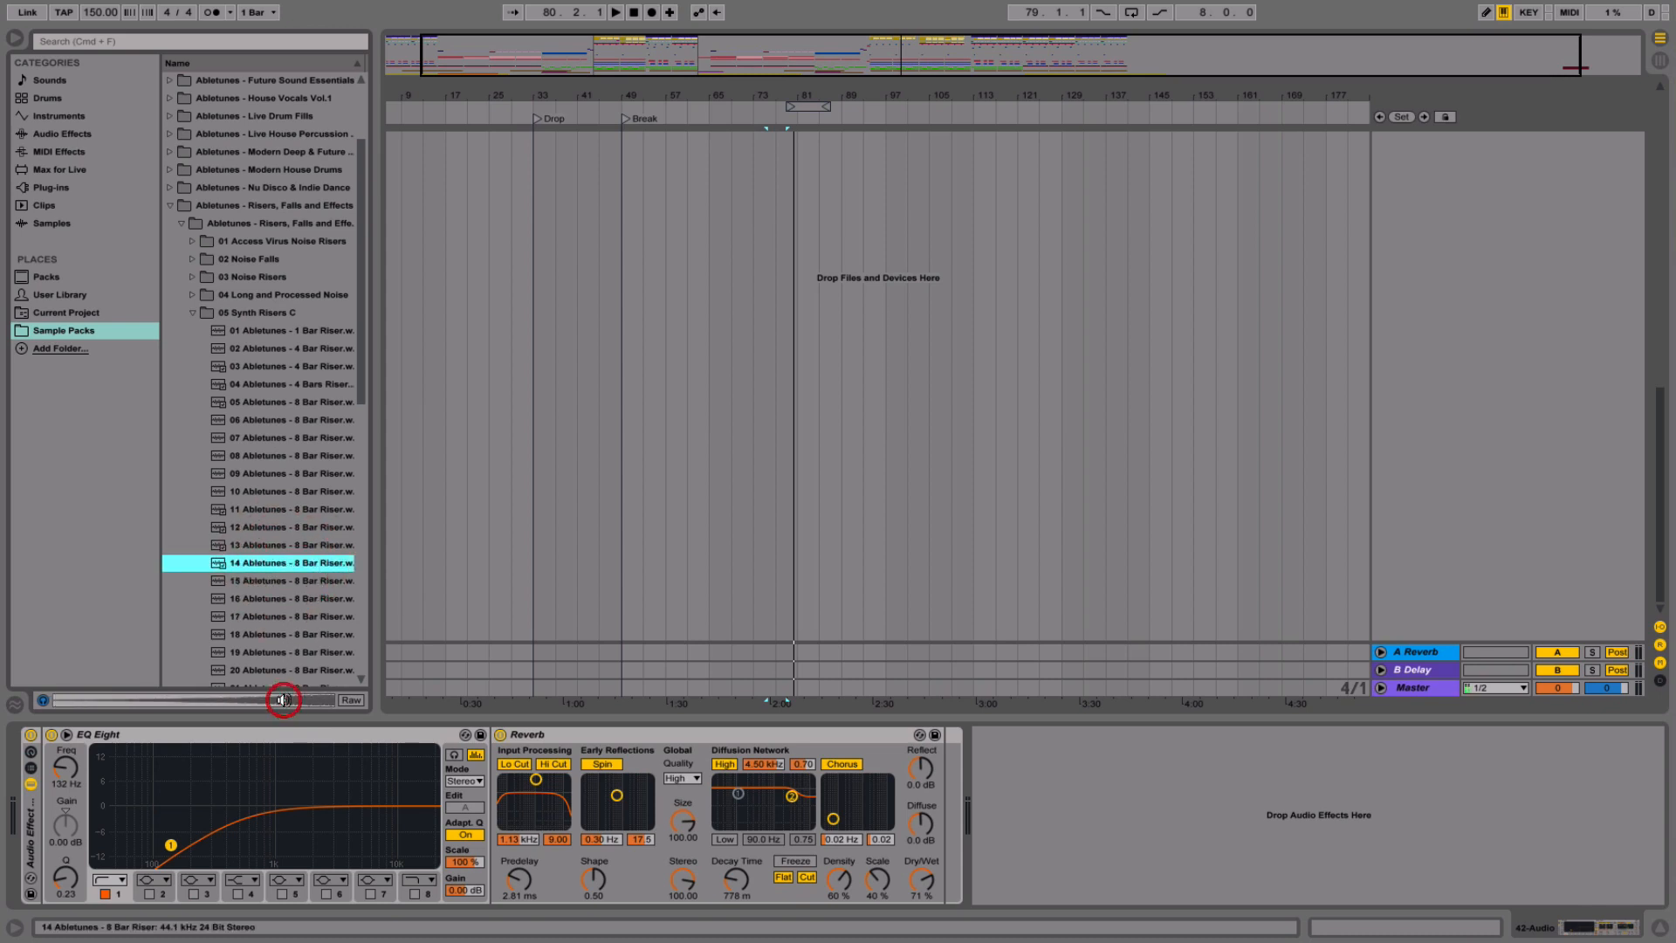
- Play the transition into the first drop from just before bar 33
{"action": "left_click", "coordinate": [878, 411]}
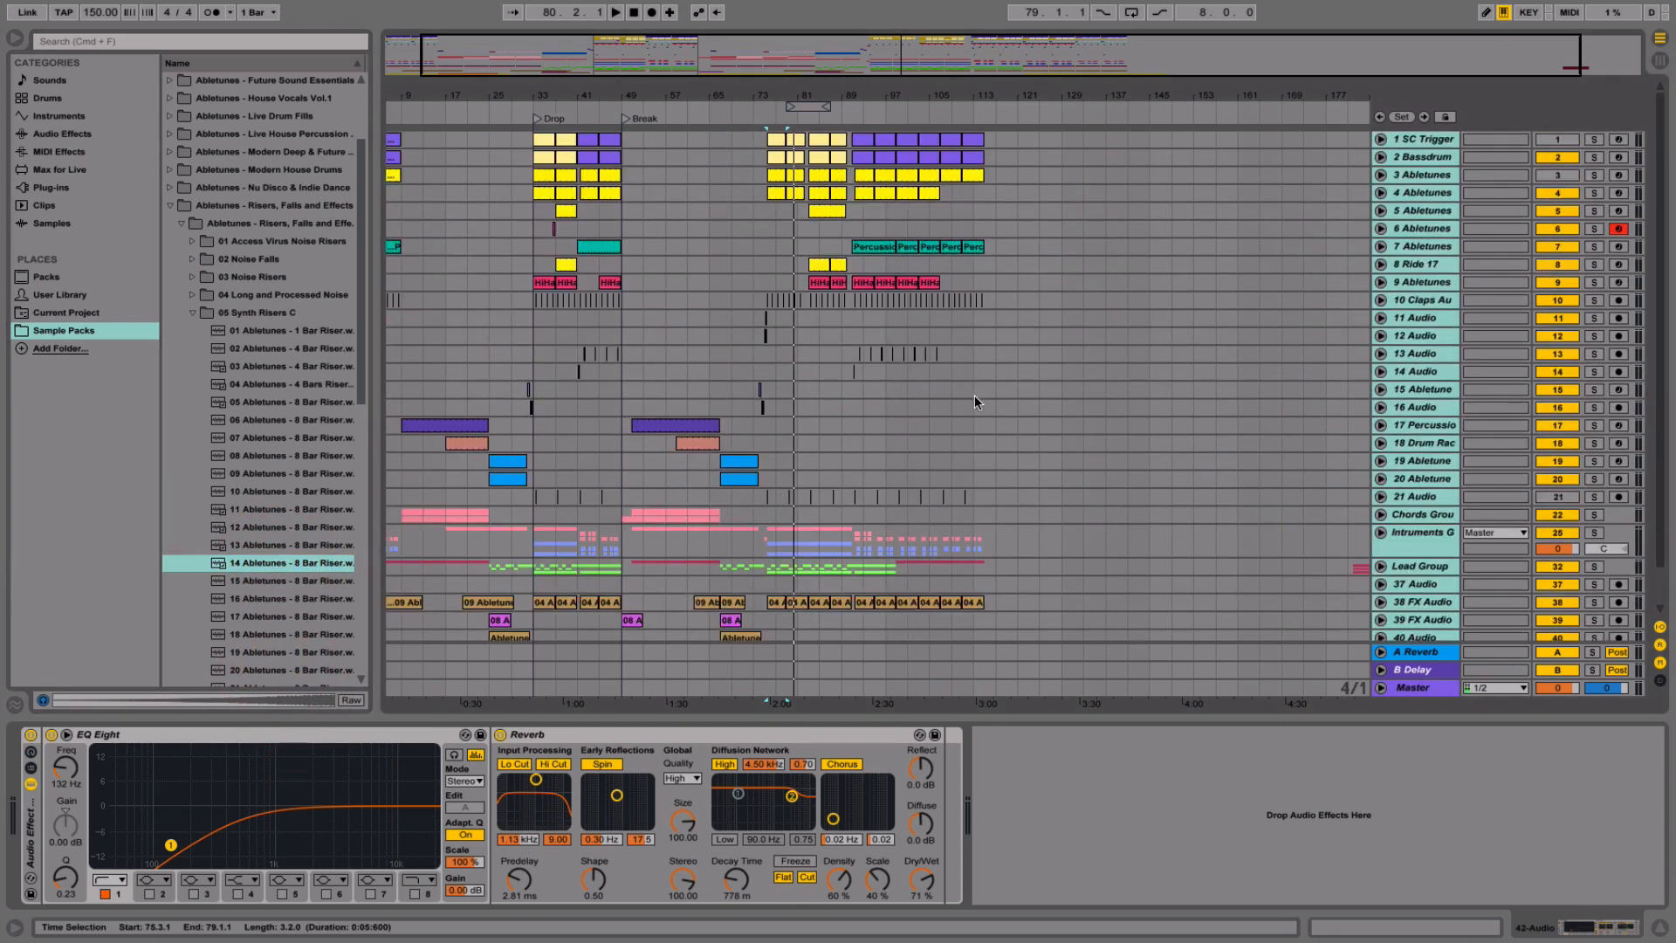
{"action": "scroll", "coordinate": [878, 431], "scroll_direction": "down", "scroll_amount": 2}
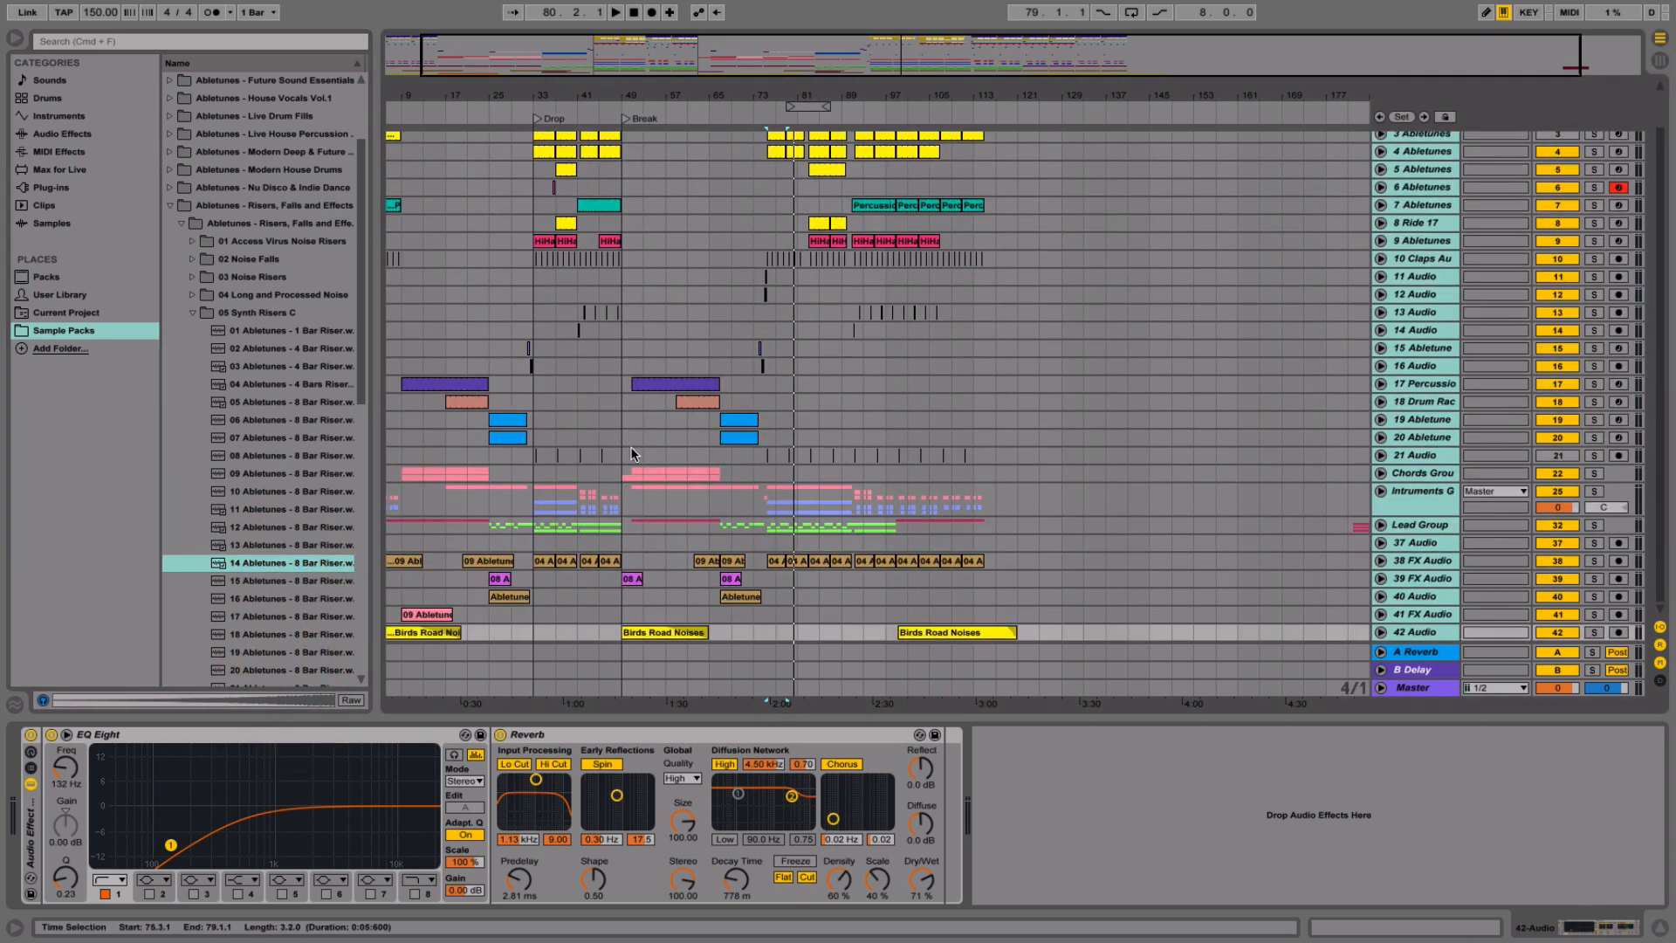
{"action": "scroll", "coordinate": [584, 463], "scroll_direction": "up", "scroll_amount": 2}
{"action": "scroll", "coordinate": [585, 463], "scroll_direction": "down", "scroll_amount": 2}
{"action": "scroll", "coordinate": [1179, 357], "scroll_direction": "right", "scroll_amount": 3}
{"action": "left_click", "coordinate": [479, 437]}
{"action": "key", "text": "space"}
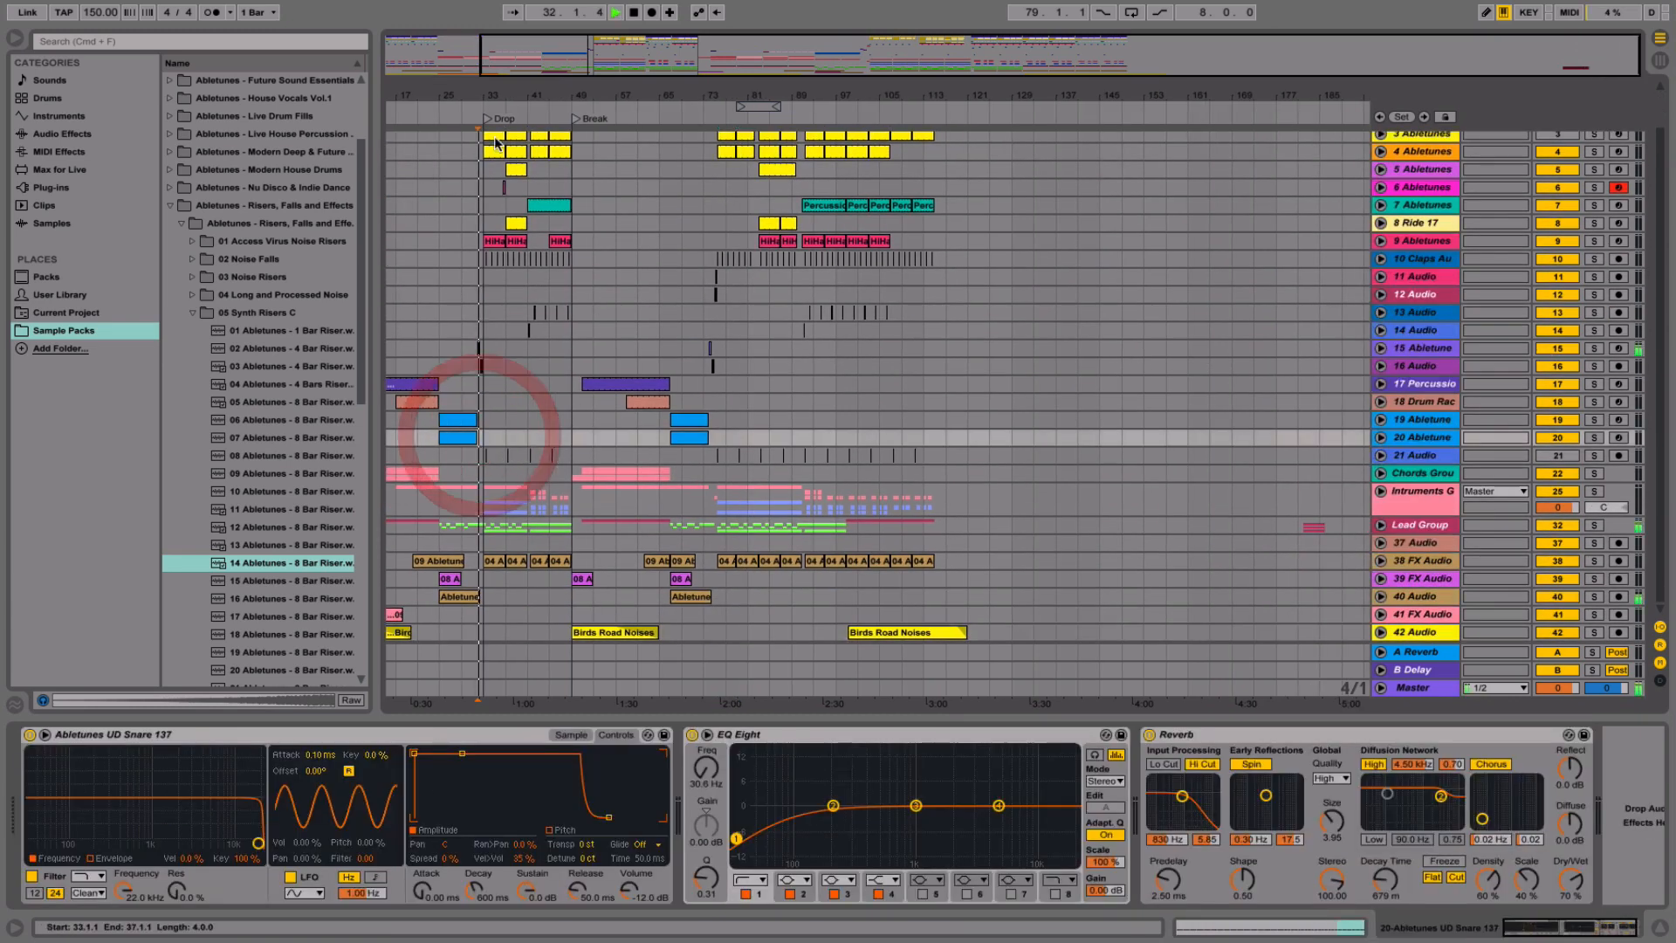
{"action": "left_click_drag", "start_coordinate": [482, 95], "coordinate": [681, 144]}
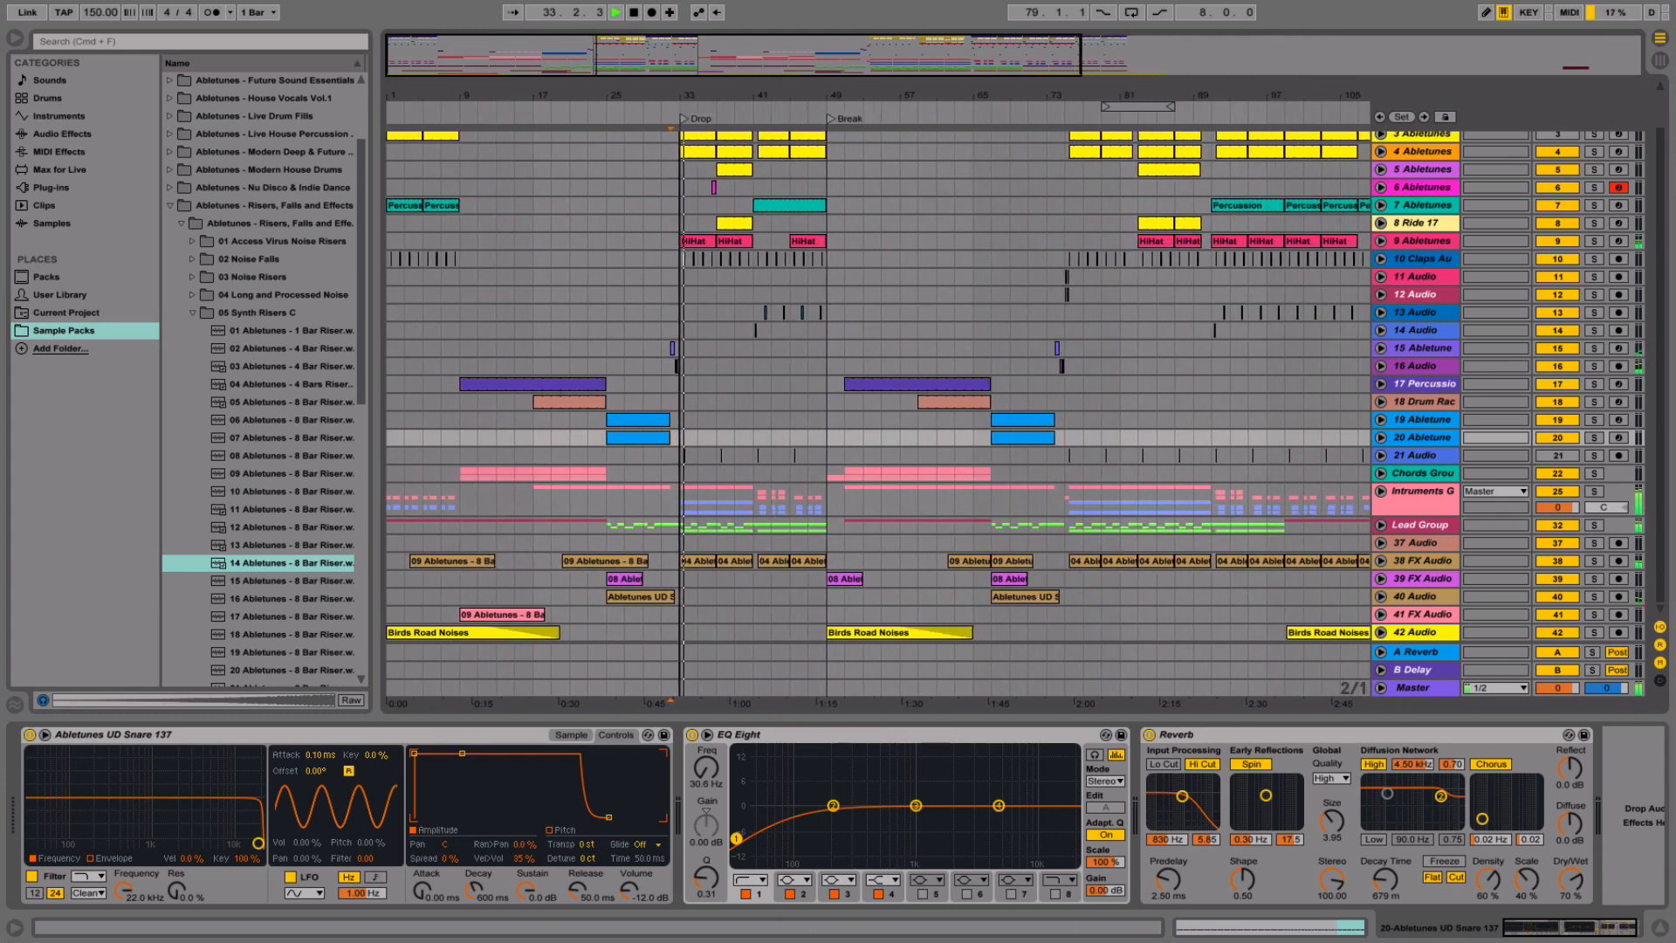
- Insert an audio track below 42 Audio, place the 14 Abletunes - 8 Bar Riser sample on it at bar 25 and play it
{"action": "left_click", "coordinate": [605, 637]}
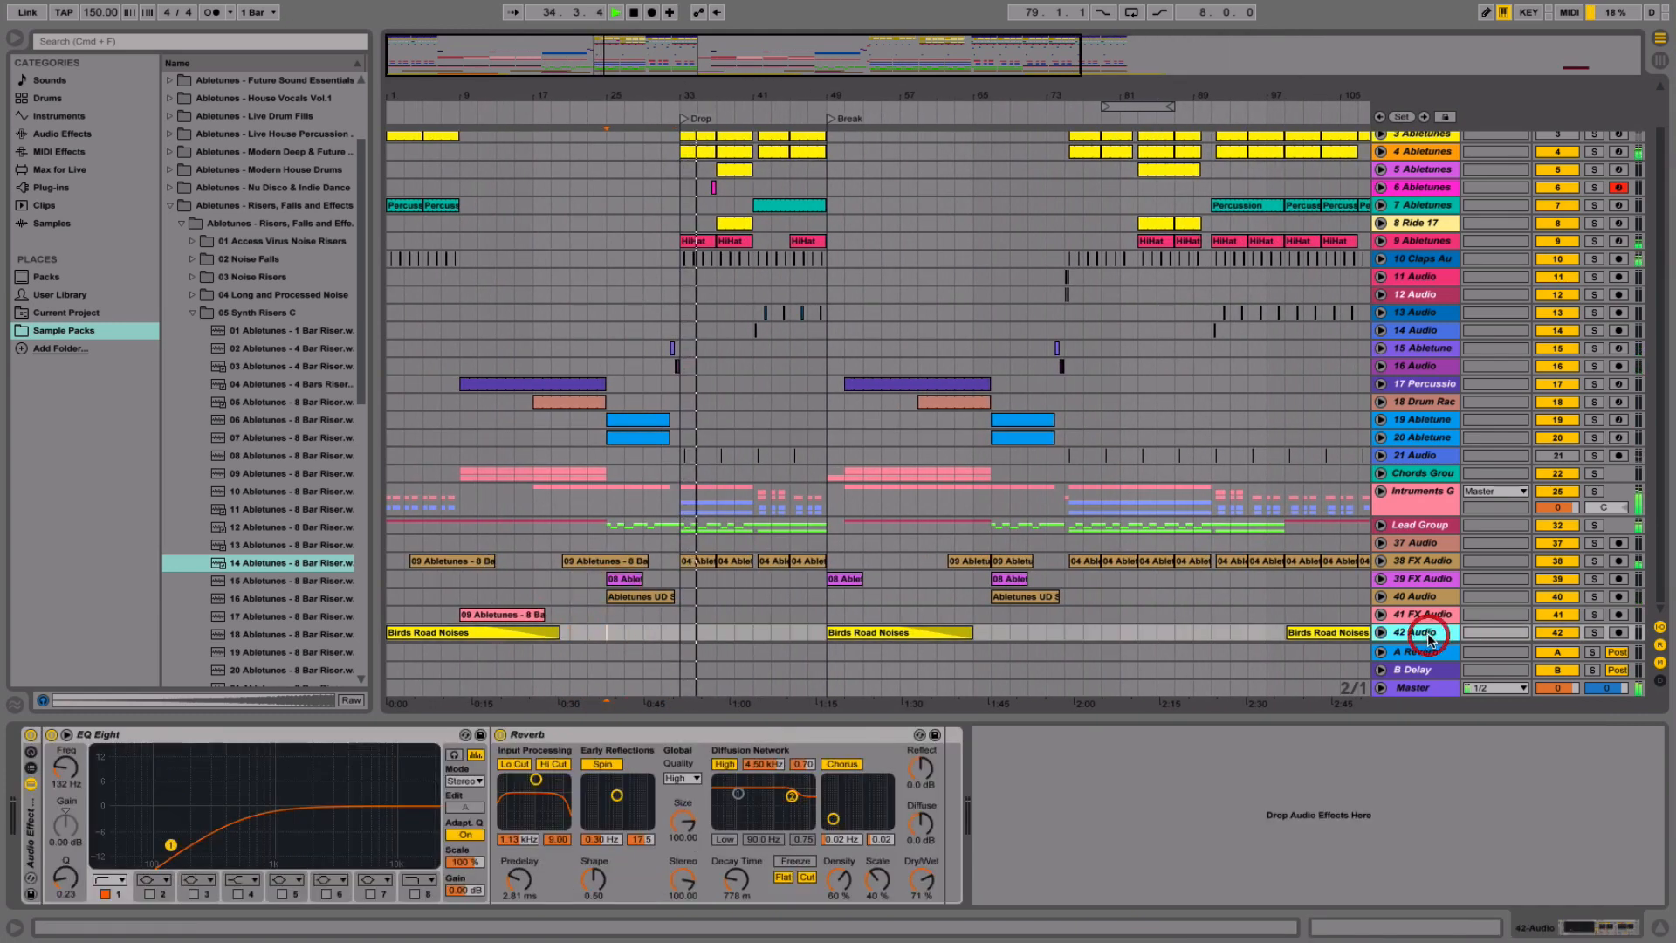
{"action": "key", "text": "super+t"}
{"action": "left_click_drag", "start_coordinate": [287, 565], "coordinate": [609, 595]}
{"action": "key", "text": "space"}
{"action": "key", "text": "space"}
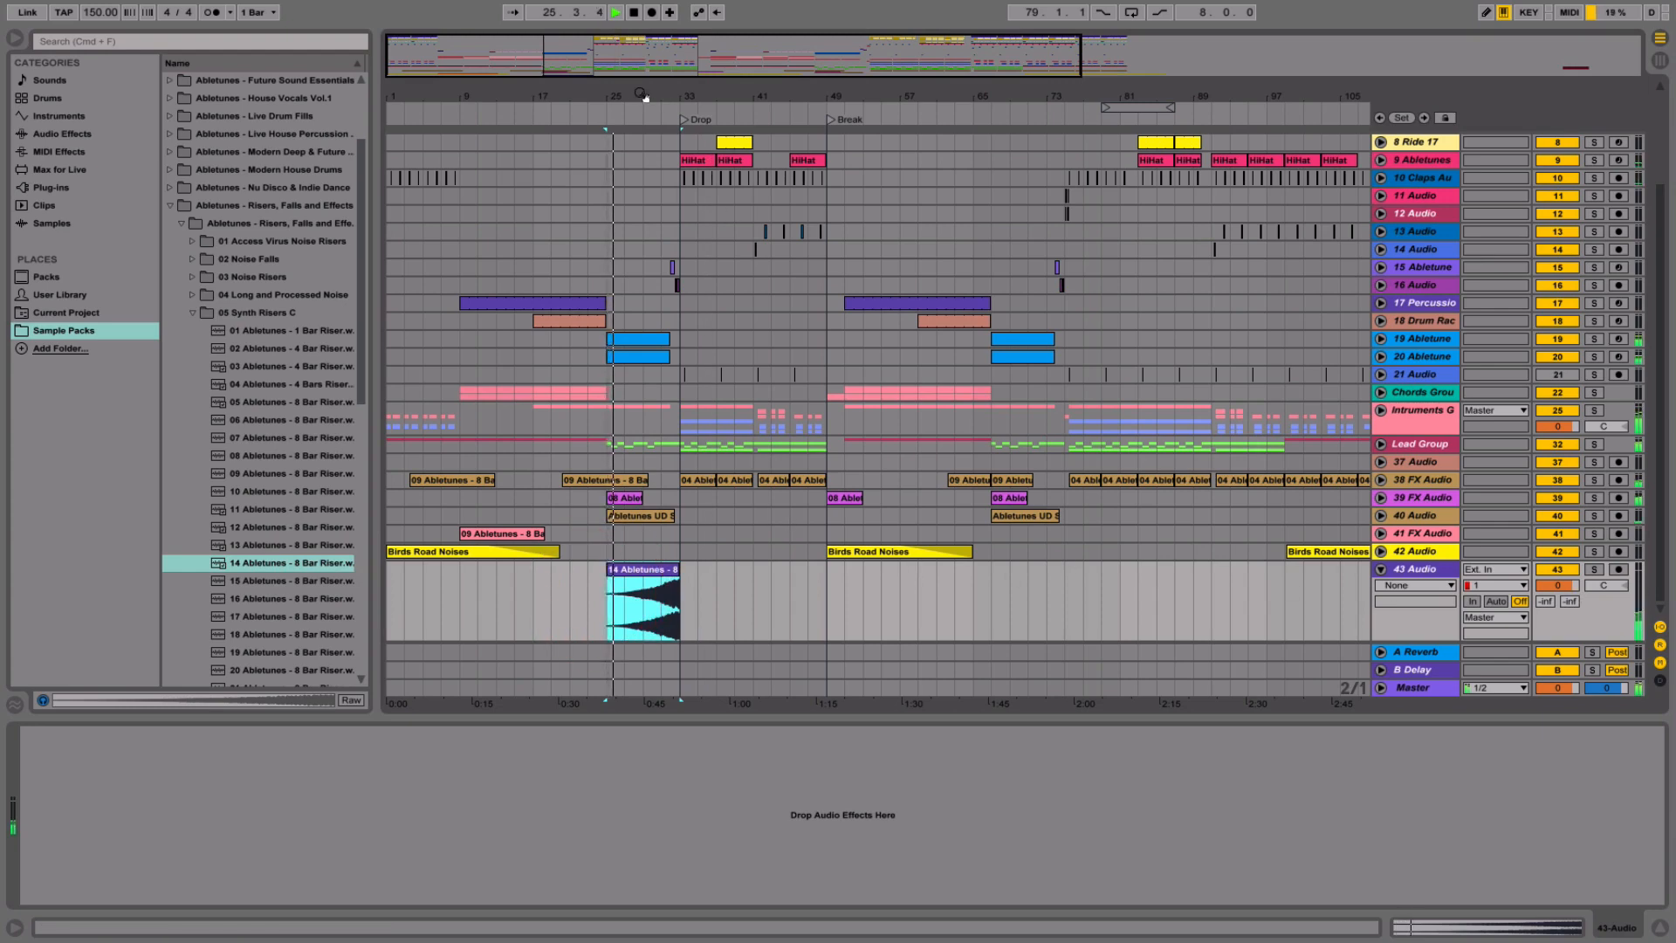
- Move the riser clip one bar earlier to start at bar 24, and set the 43 Audio track volume to -14.3 dB
{"action": "left_click_drag", "start_coordinate": [642, 93], "coordinate": [661, 143]}
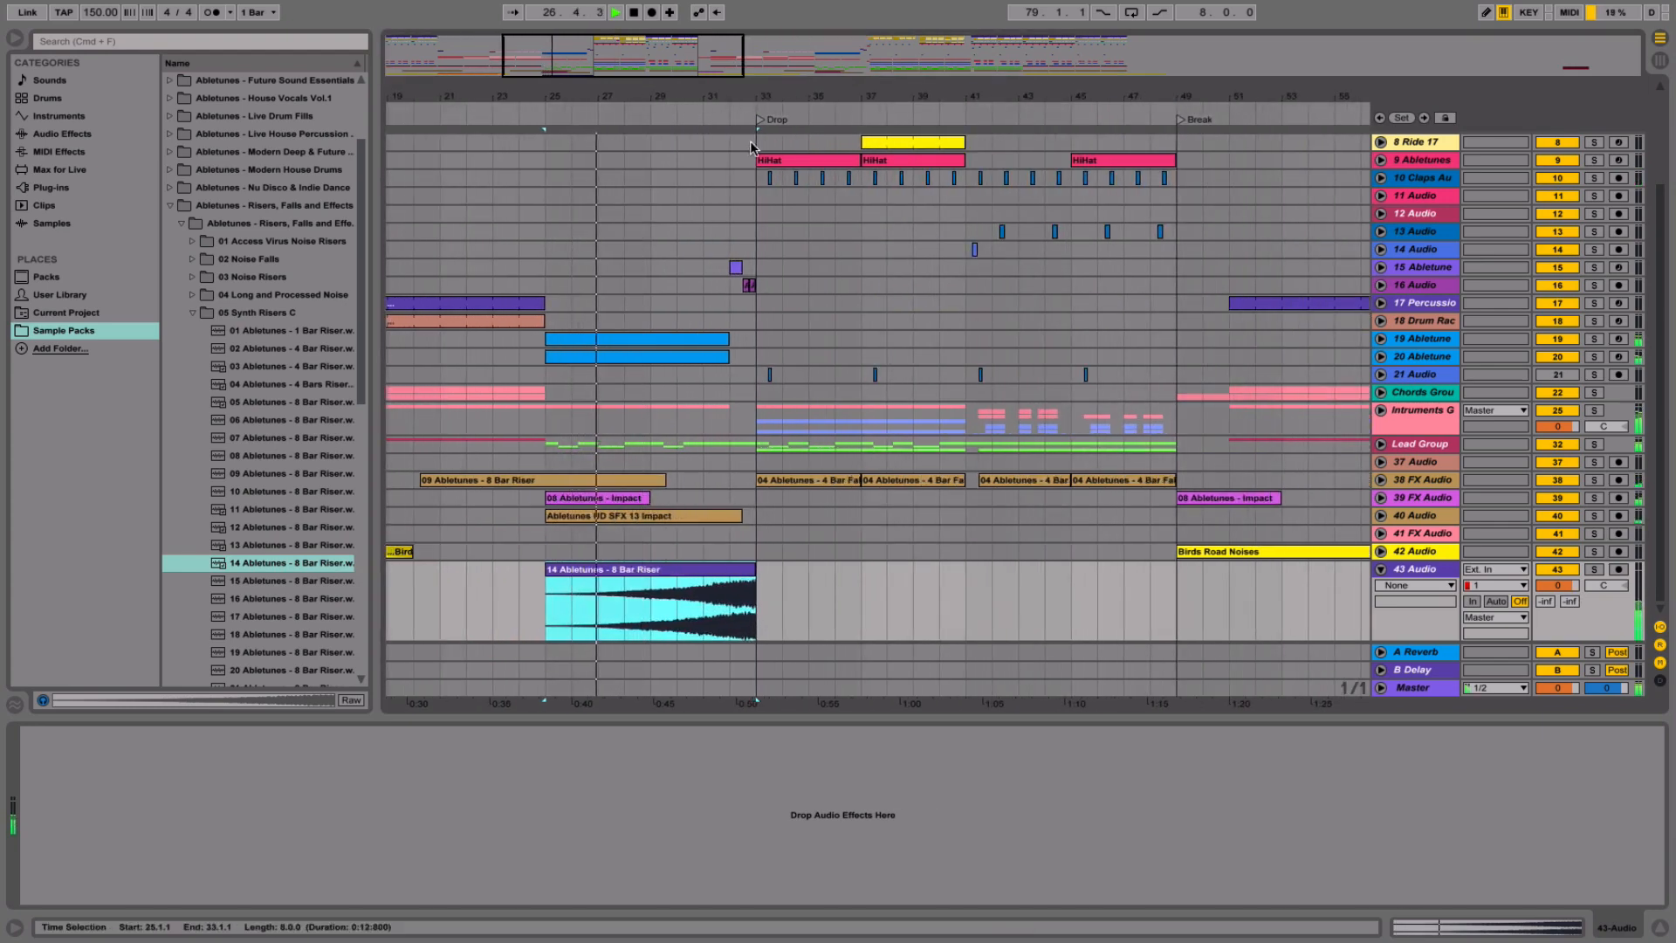
{"action": "left_click_drag", "start_coordinate": [773, 95], "coordinate": [996, 349]}
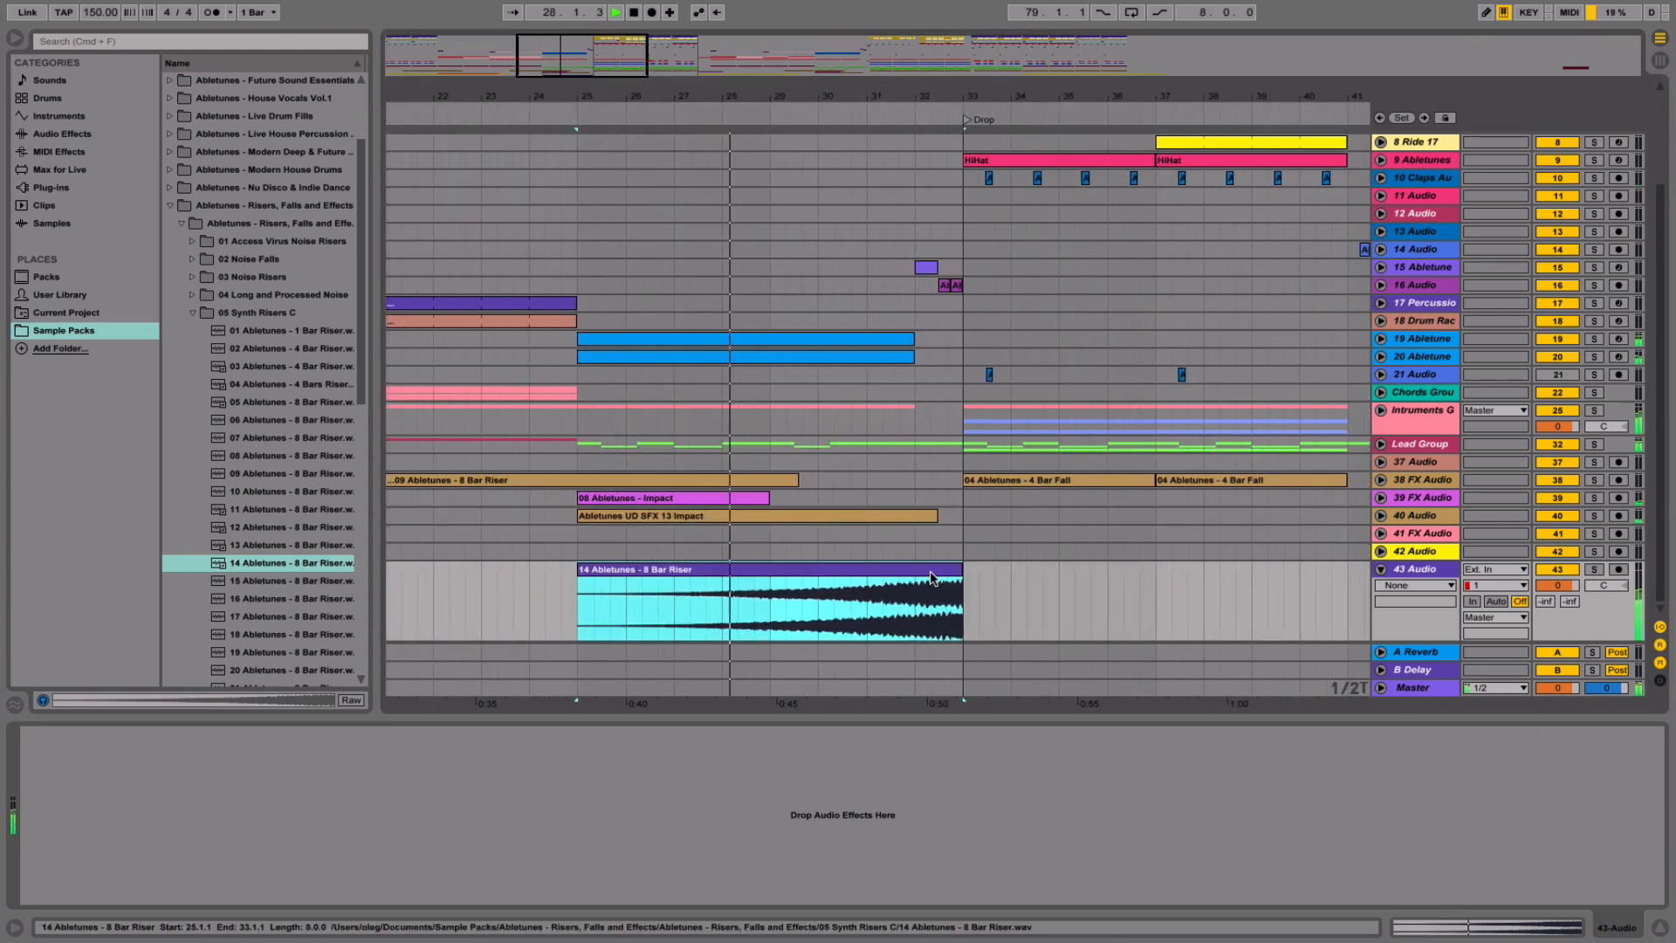
{"action": "left_click_drag", "start_coordinate": [931, 576], "coordinate": [880, 578]}
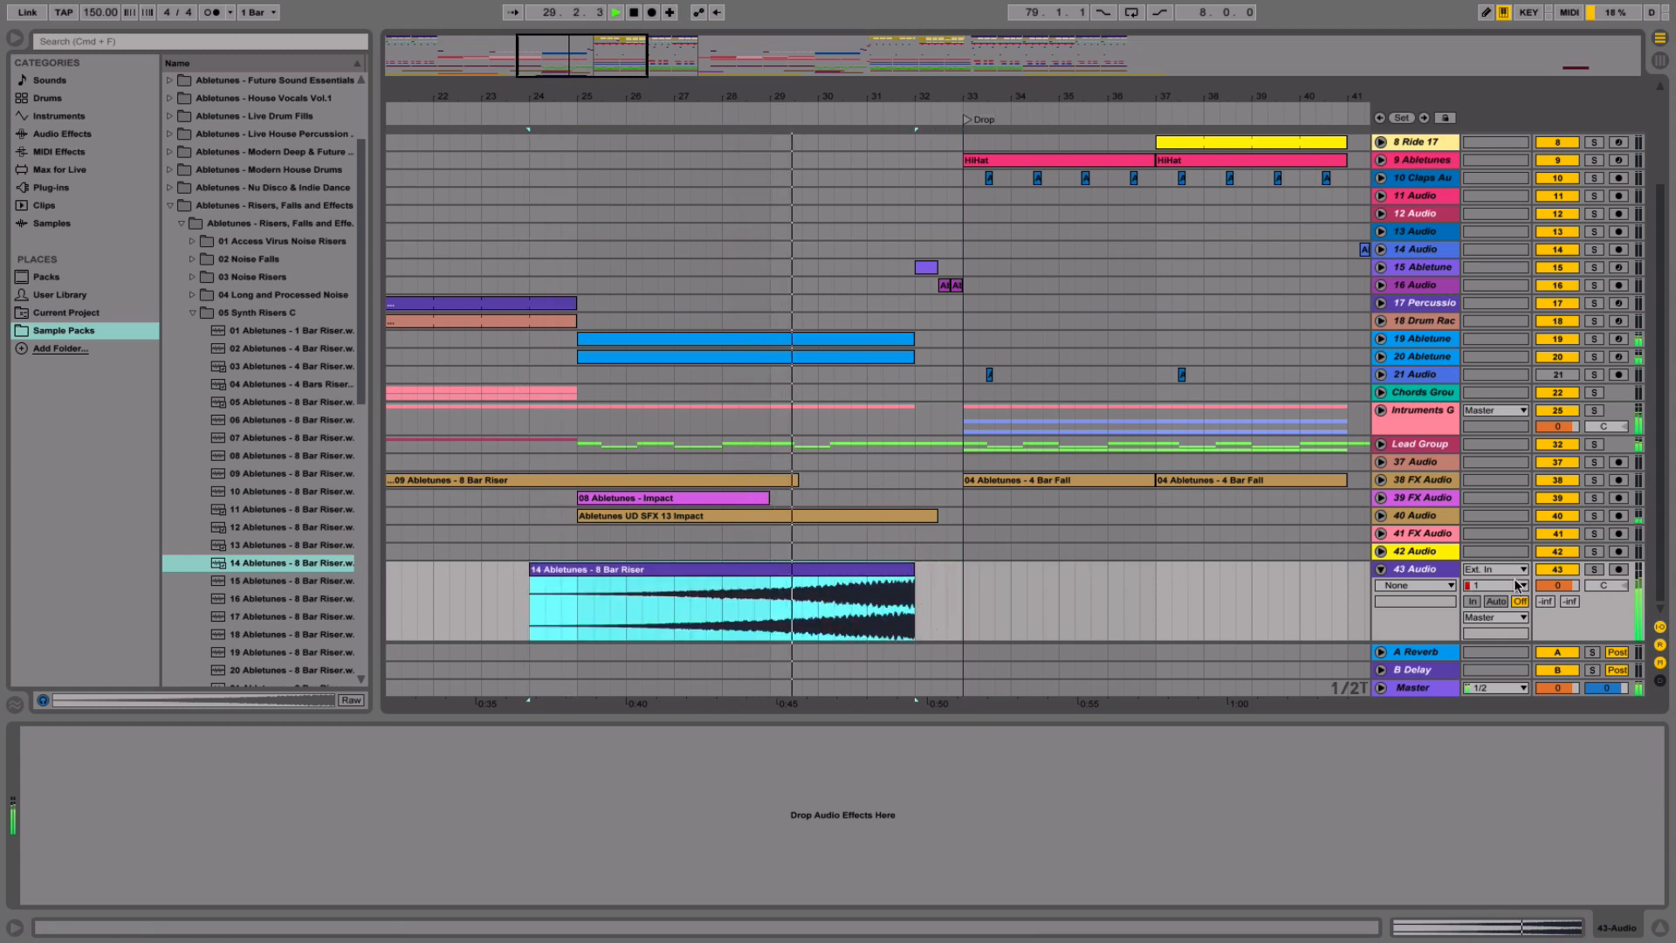
{"action": "left_click_drag", "start_coordinate": [1557, 585], "coordinate": [1558, 619]}
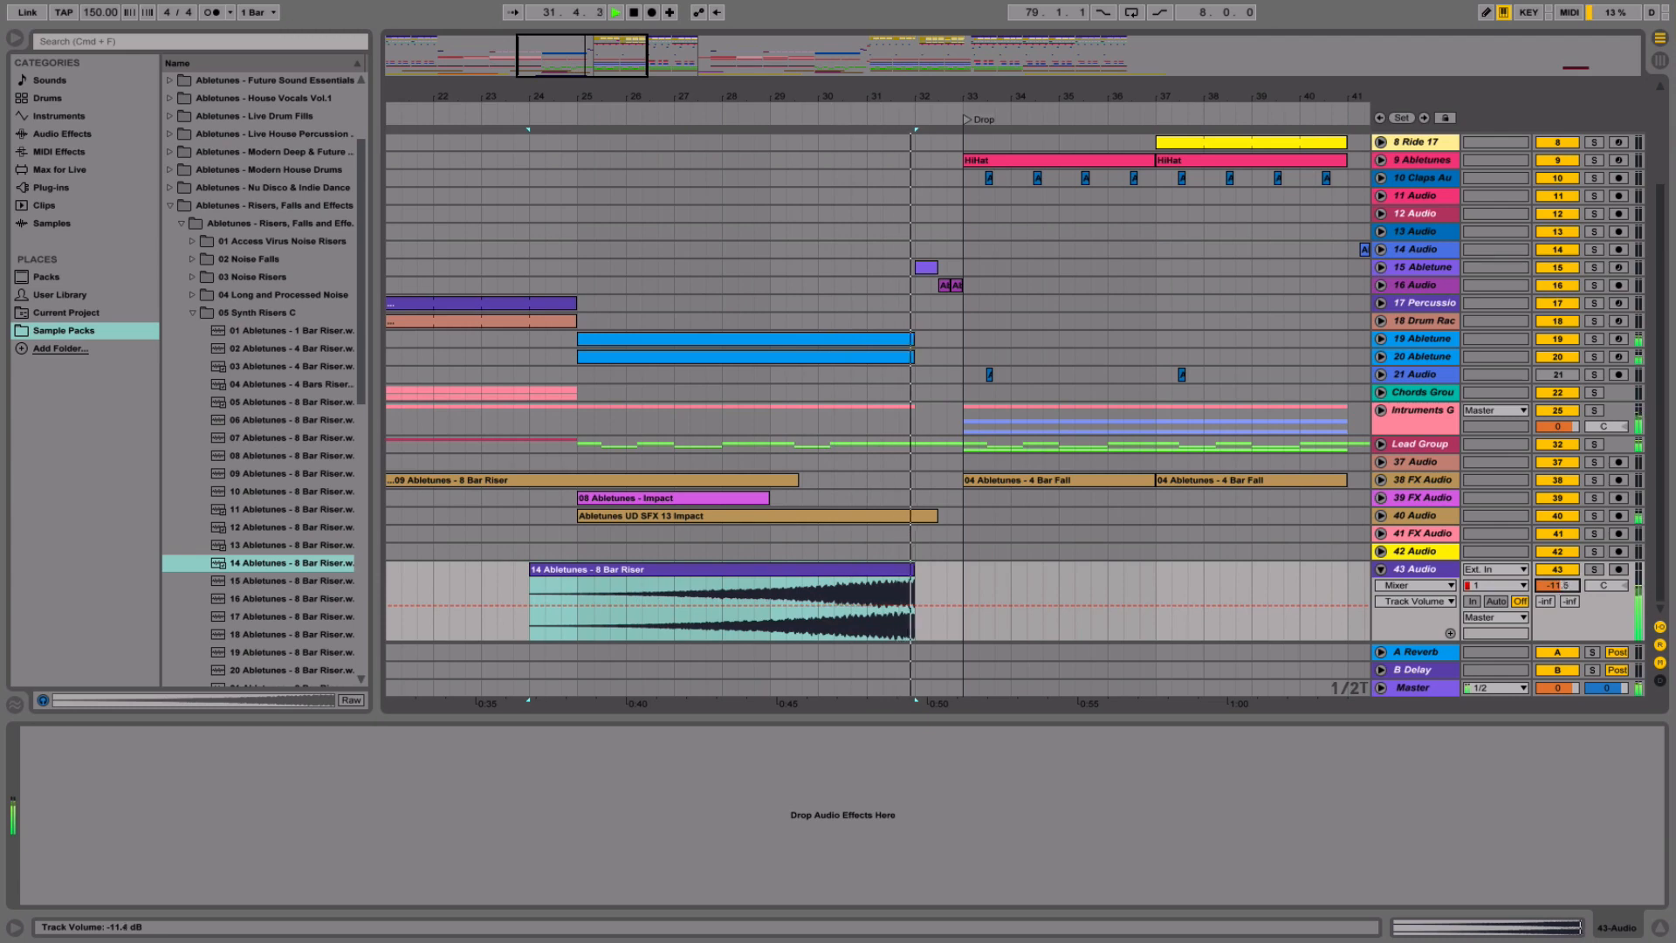
- Turn off Warp for the 14 Abletunes - 8 Bar Riser clip and transpose it to 4 st
{"action": "left_click", "coordinate": [868, 572]}
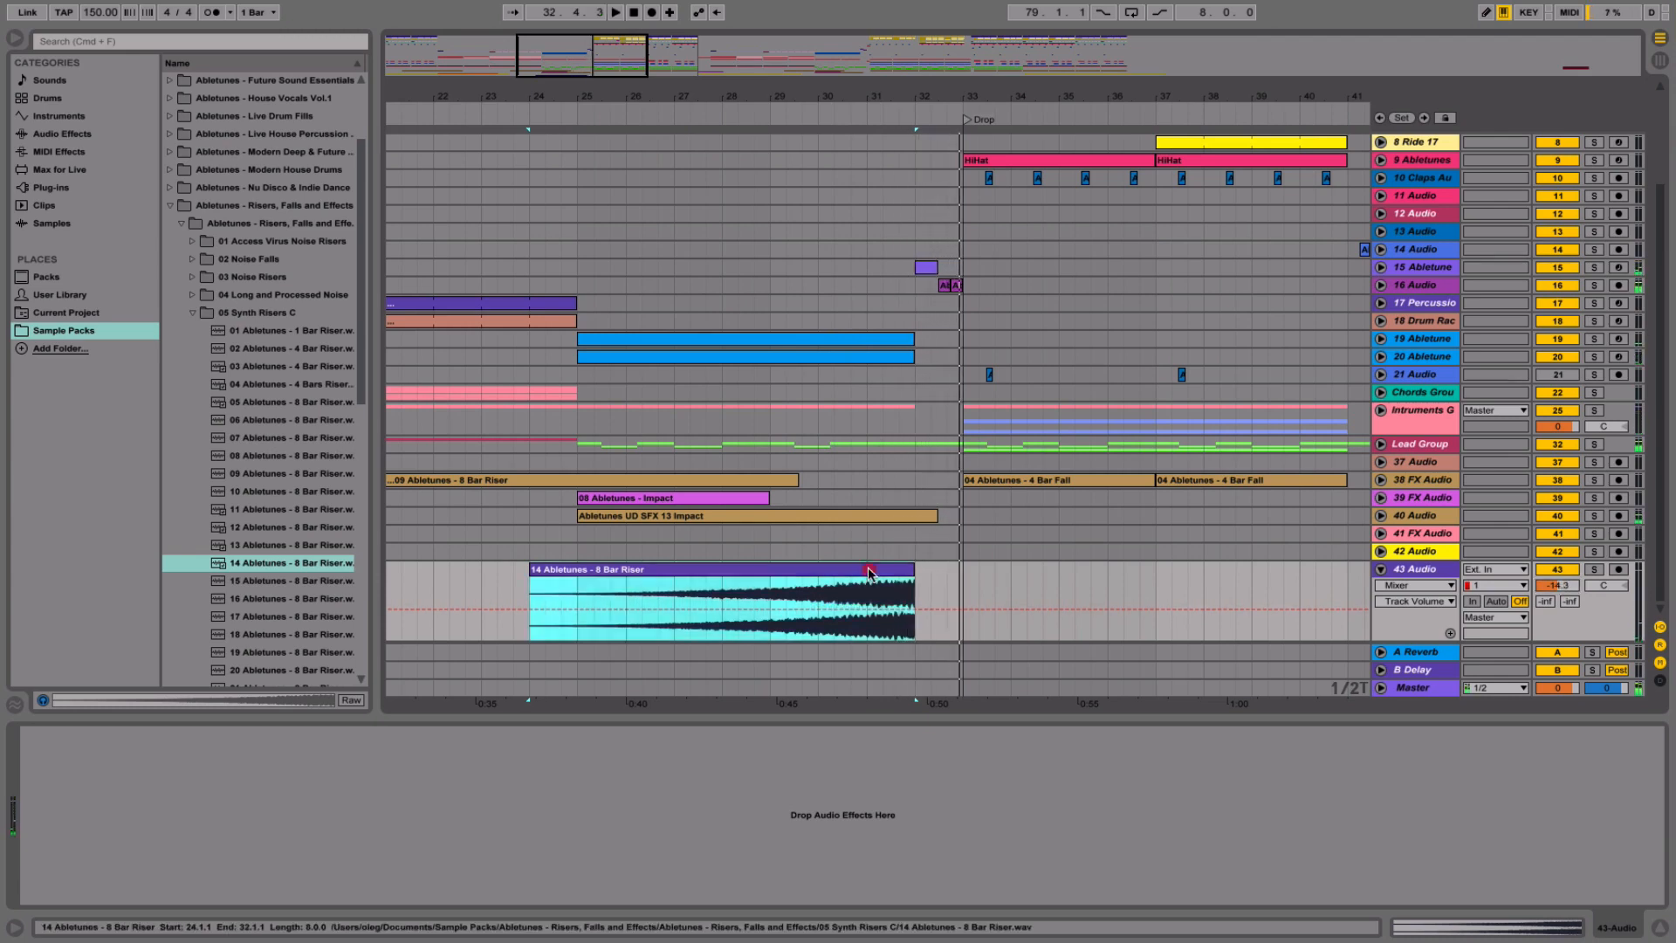
{"action": "double_click", "coordinate": [869, 572]}
{"action": "left_click", "coordinate": [211, 753]}
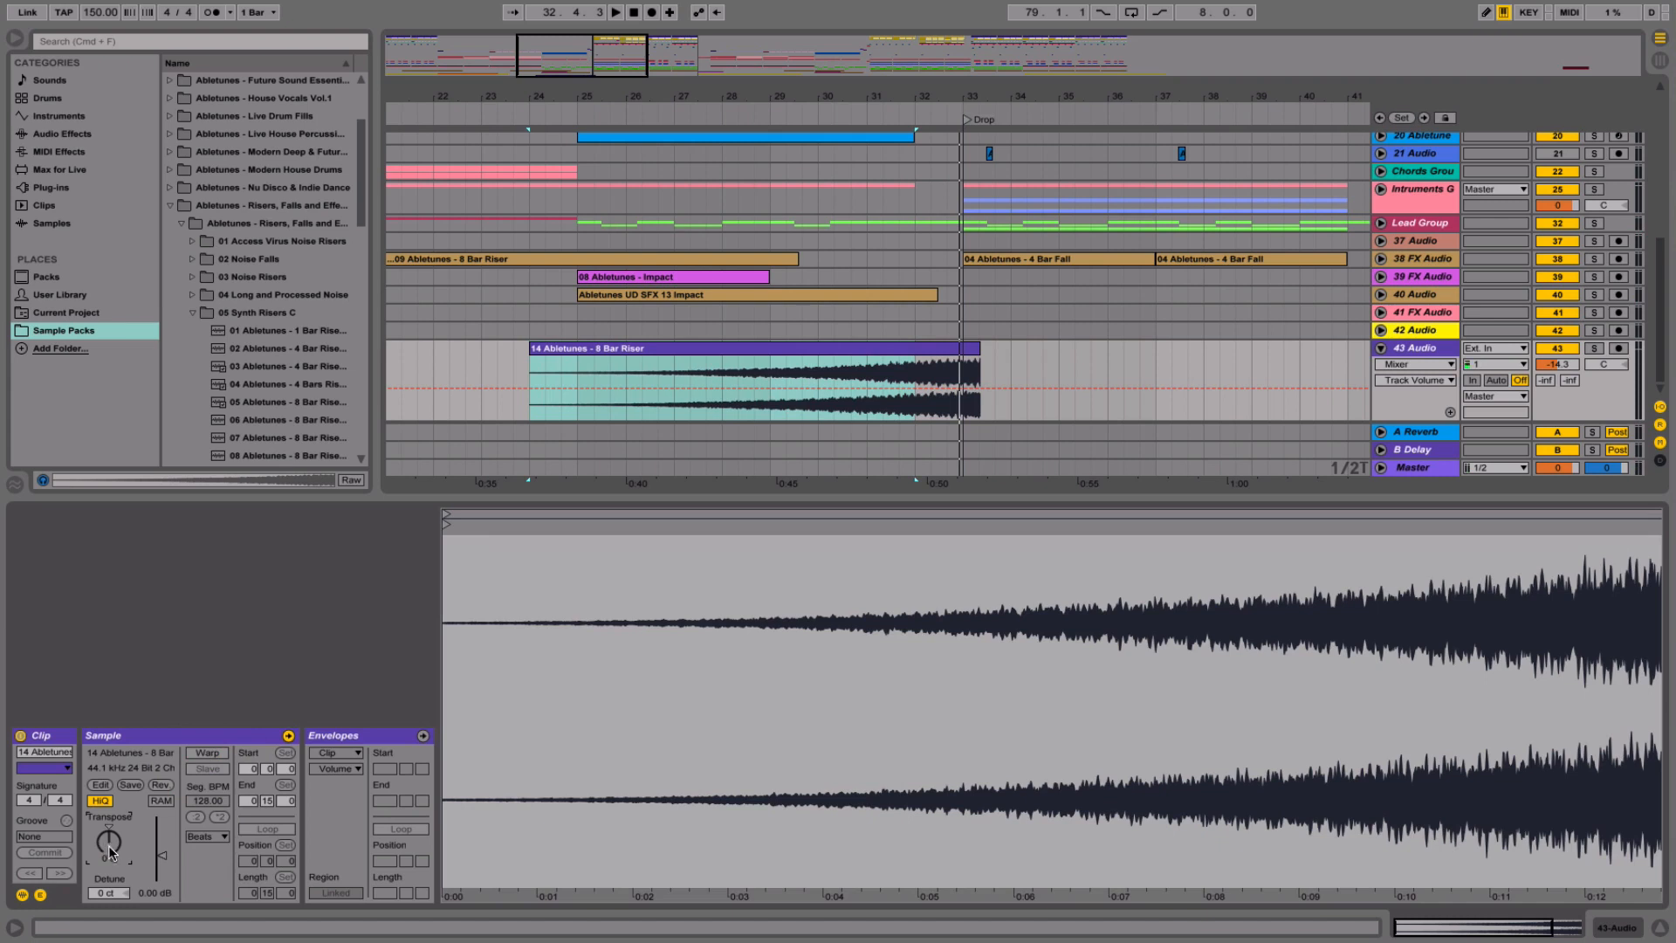
{"action": "left_click_drag", "start_coordinate": [112, 853], "coordinate": [112, 849]}
{"action": "key", "text": "Up"}
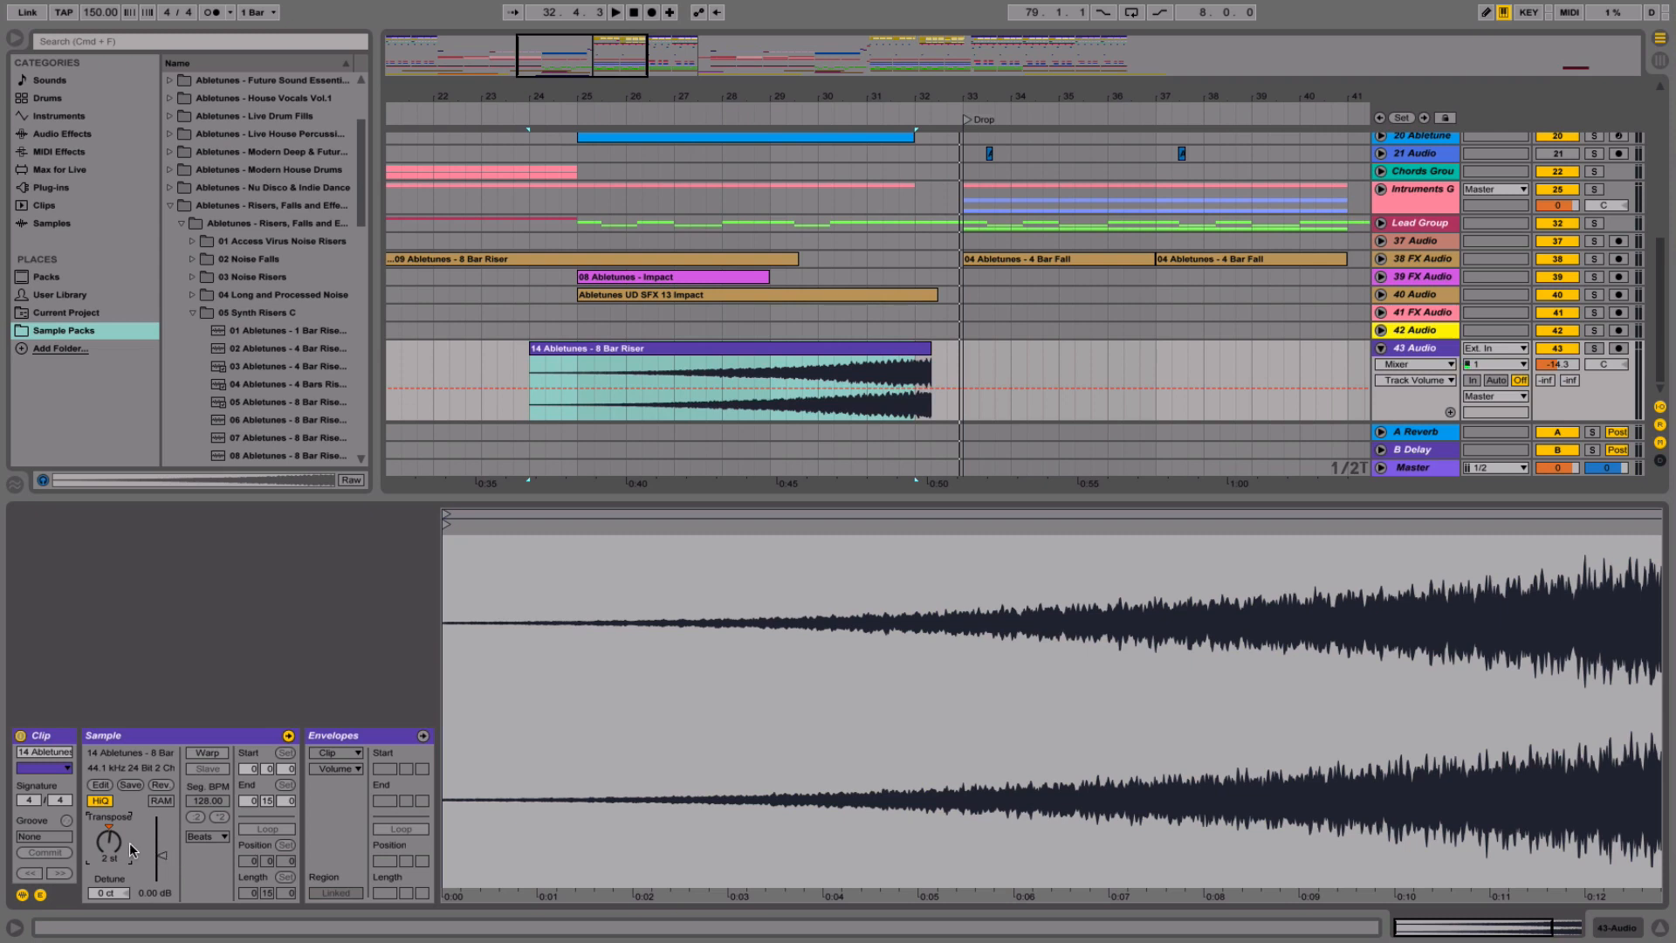
{"action": "left_click_drag", "start_coordinate": [131, 849], "coordinate": [151, 829]}
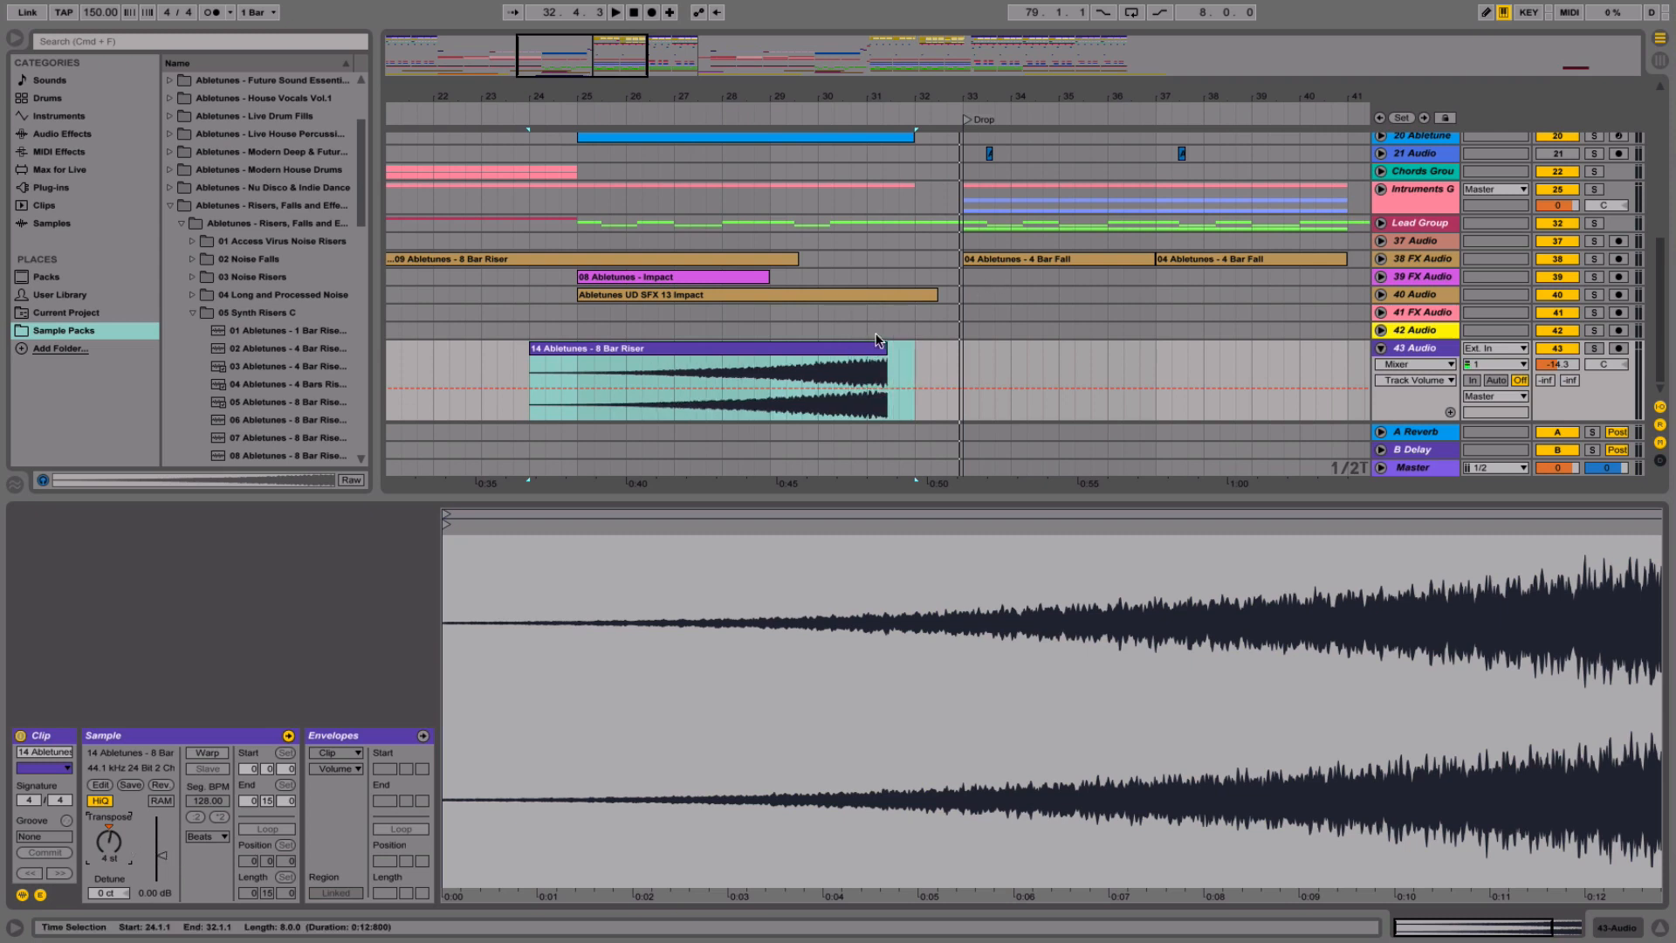
- Move the riser clip so that it ends at bar 32, and play the result from bar 31
{"action": "left_click", "coordinate": [842, 349]}
{"action": "left_click_drag", "start_coordinate": [838, 362], "coordinate": [876, 353]}
{"action": "left_click", "coordinate": [871, 365]}
{"action": "key", "text": "space"}
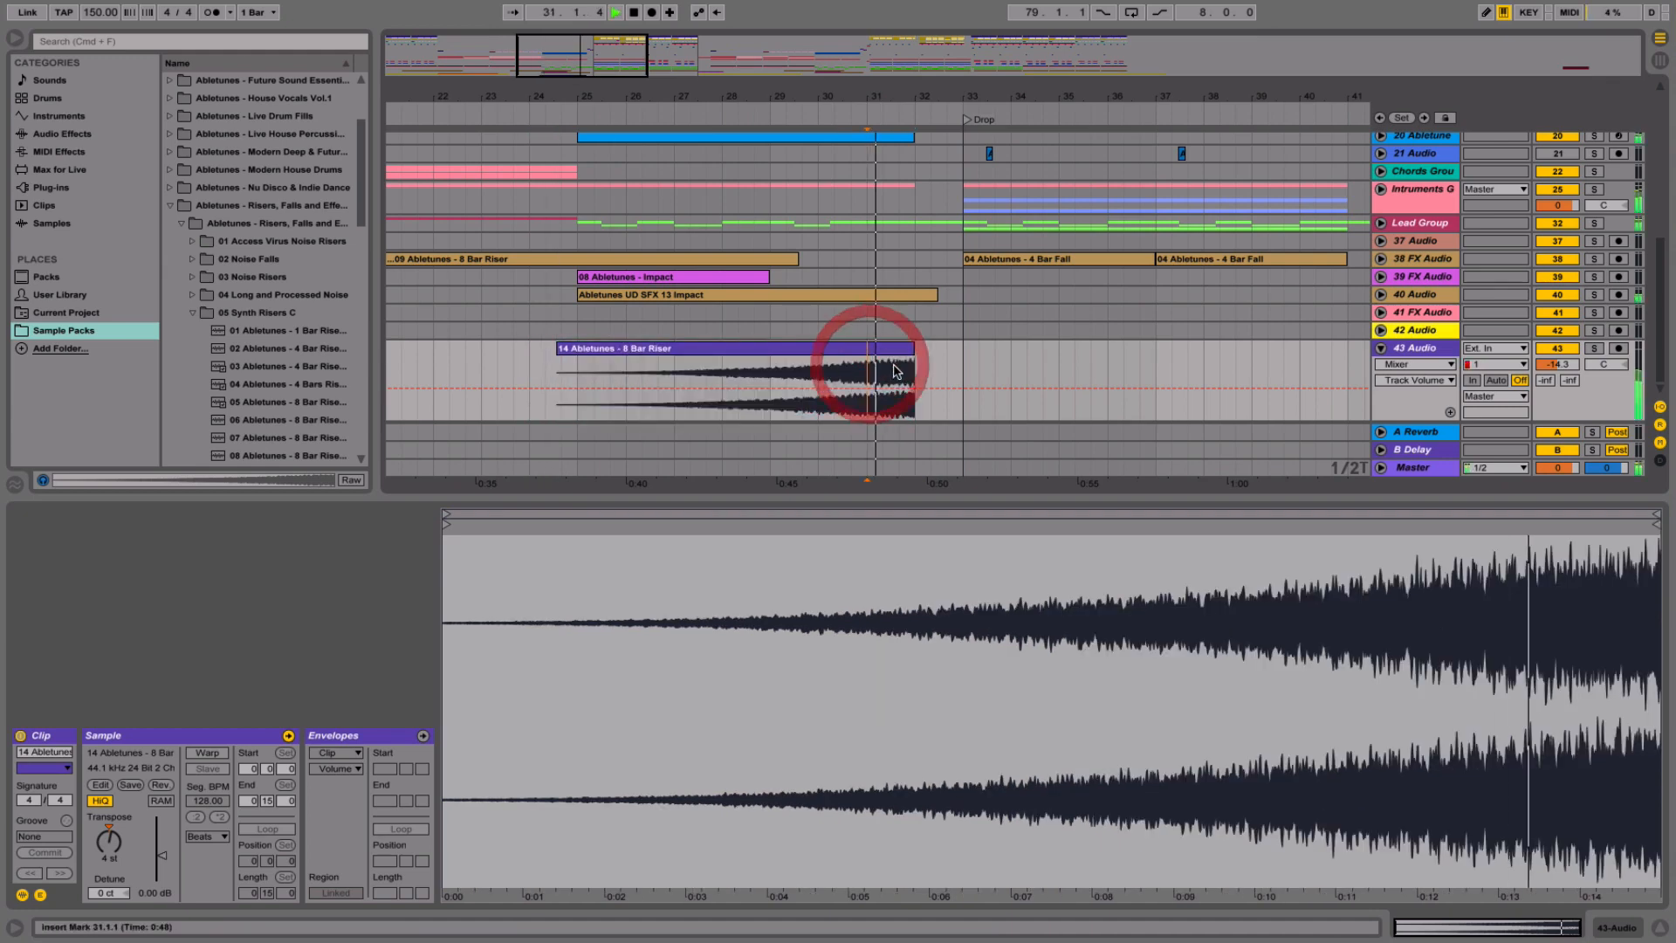
- Add Auto Pan from the audio effects to the 43 Audio track, with a tempo-synced rate and the sawtooth waveform
{"action": "left_click", "coordinate": [1416, 351]}
{"action": "key", "text": "space"}
{"action": "left_click", "coordinate": [49, 135]}
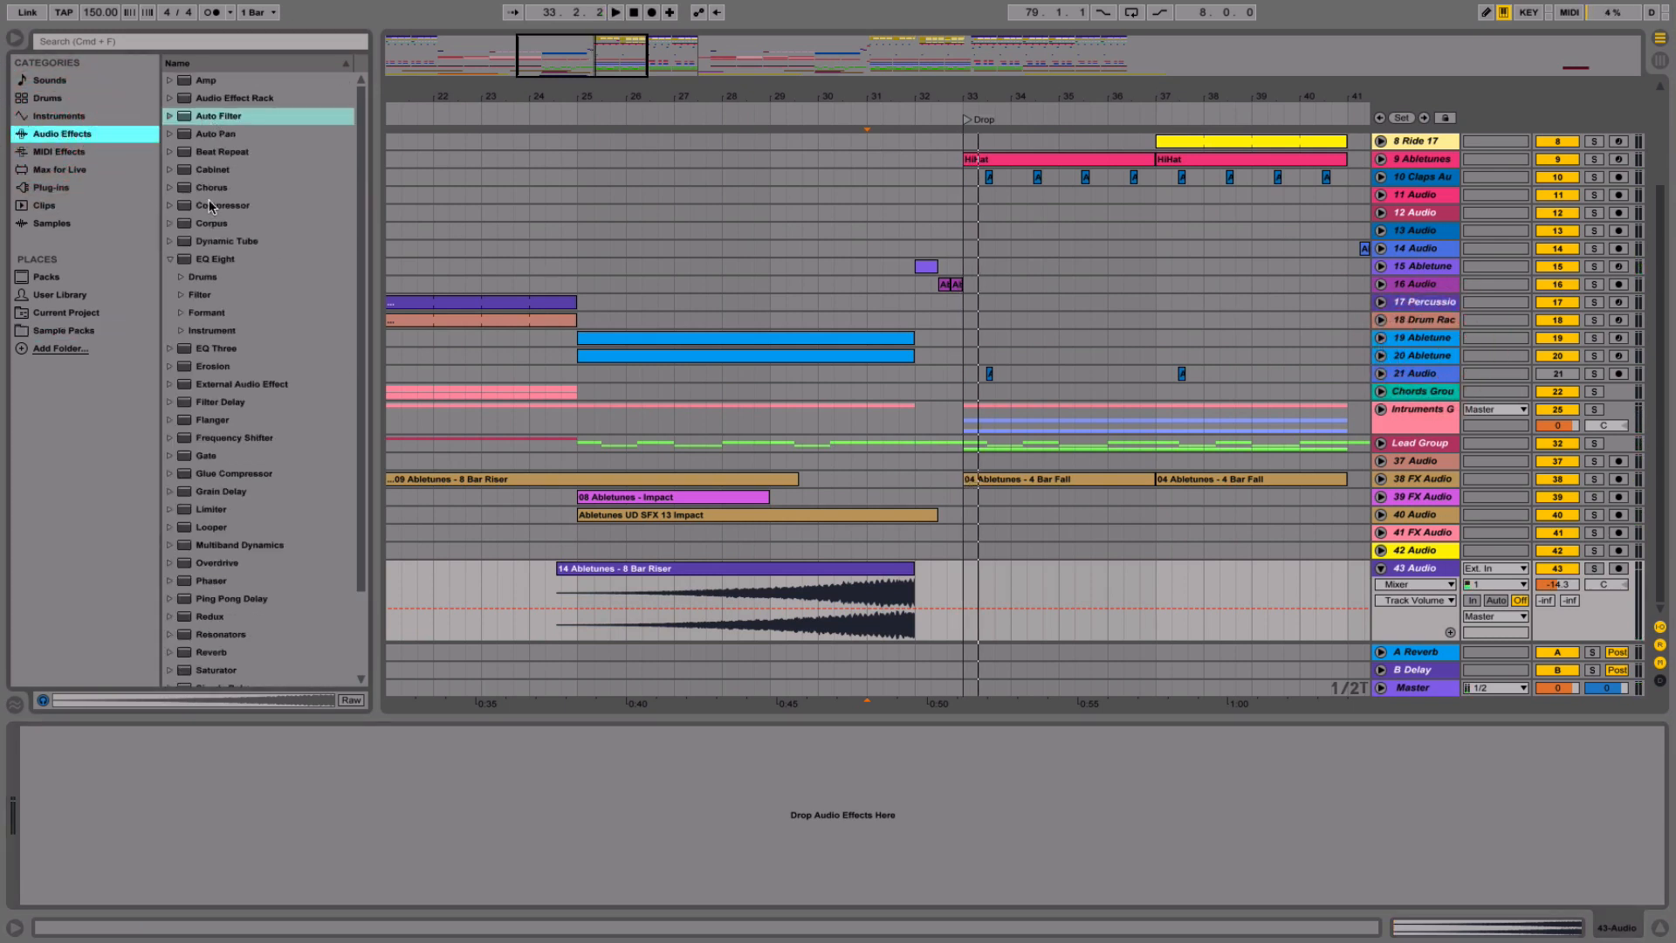
{"action": "left_click", "coordinate": [171, 261]}
{"action": "left_click_drag", "start_coordinate": [218, 135], "coordinate": [210, 768]}
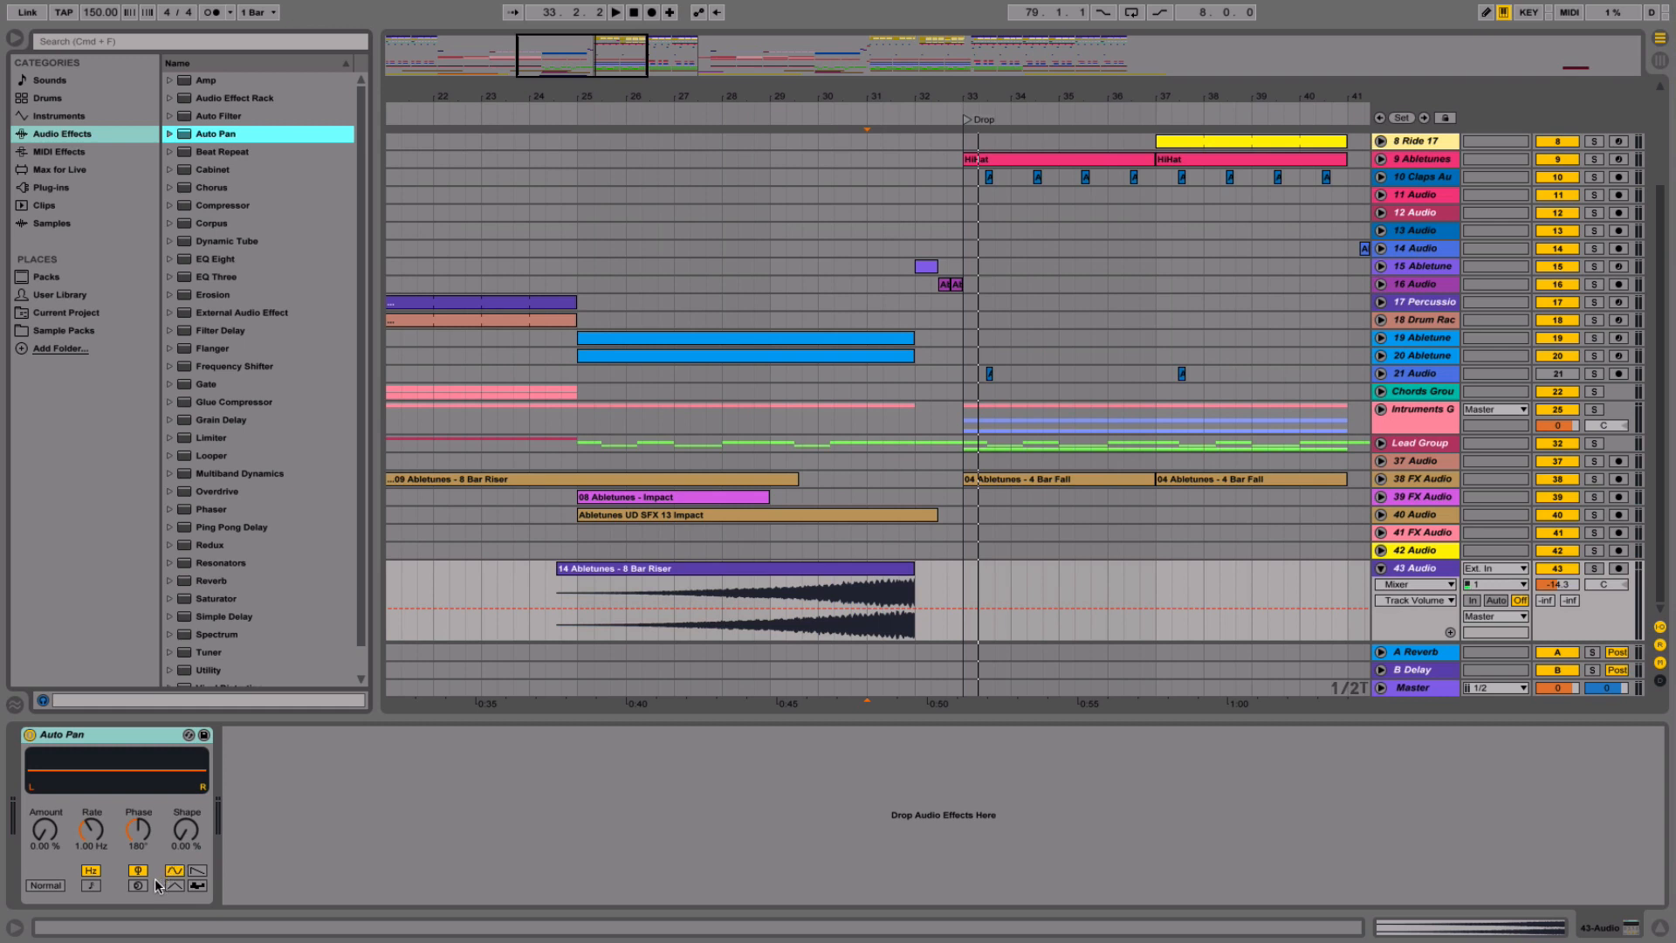
{"action": "left_click", "coordinate": [91, 885]}
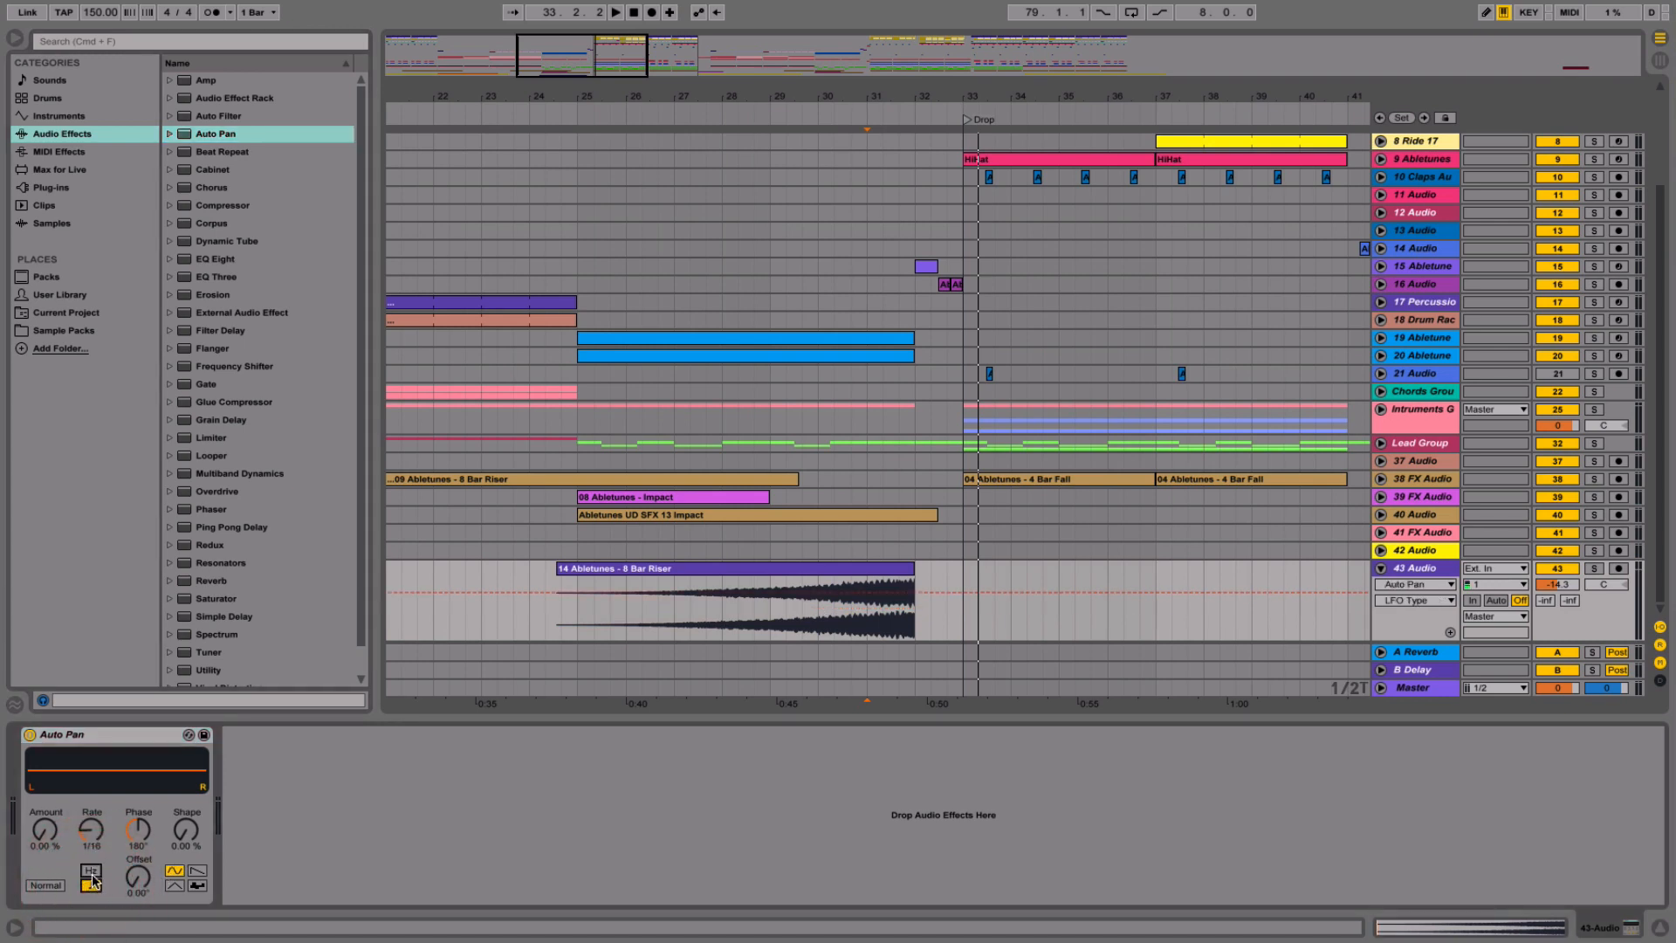
{"action": "left_click", "coordinate": [197, 872]}
- Solo 43 Audio, loop the riser at 31.1.1 and set Auto Pan to Amount 100 %, Rate 1/8 and Phase 0.00°
{"action": "left_click", "coordinate": [837, 585]}
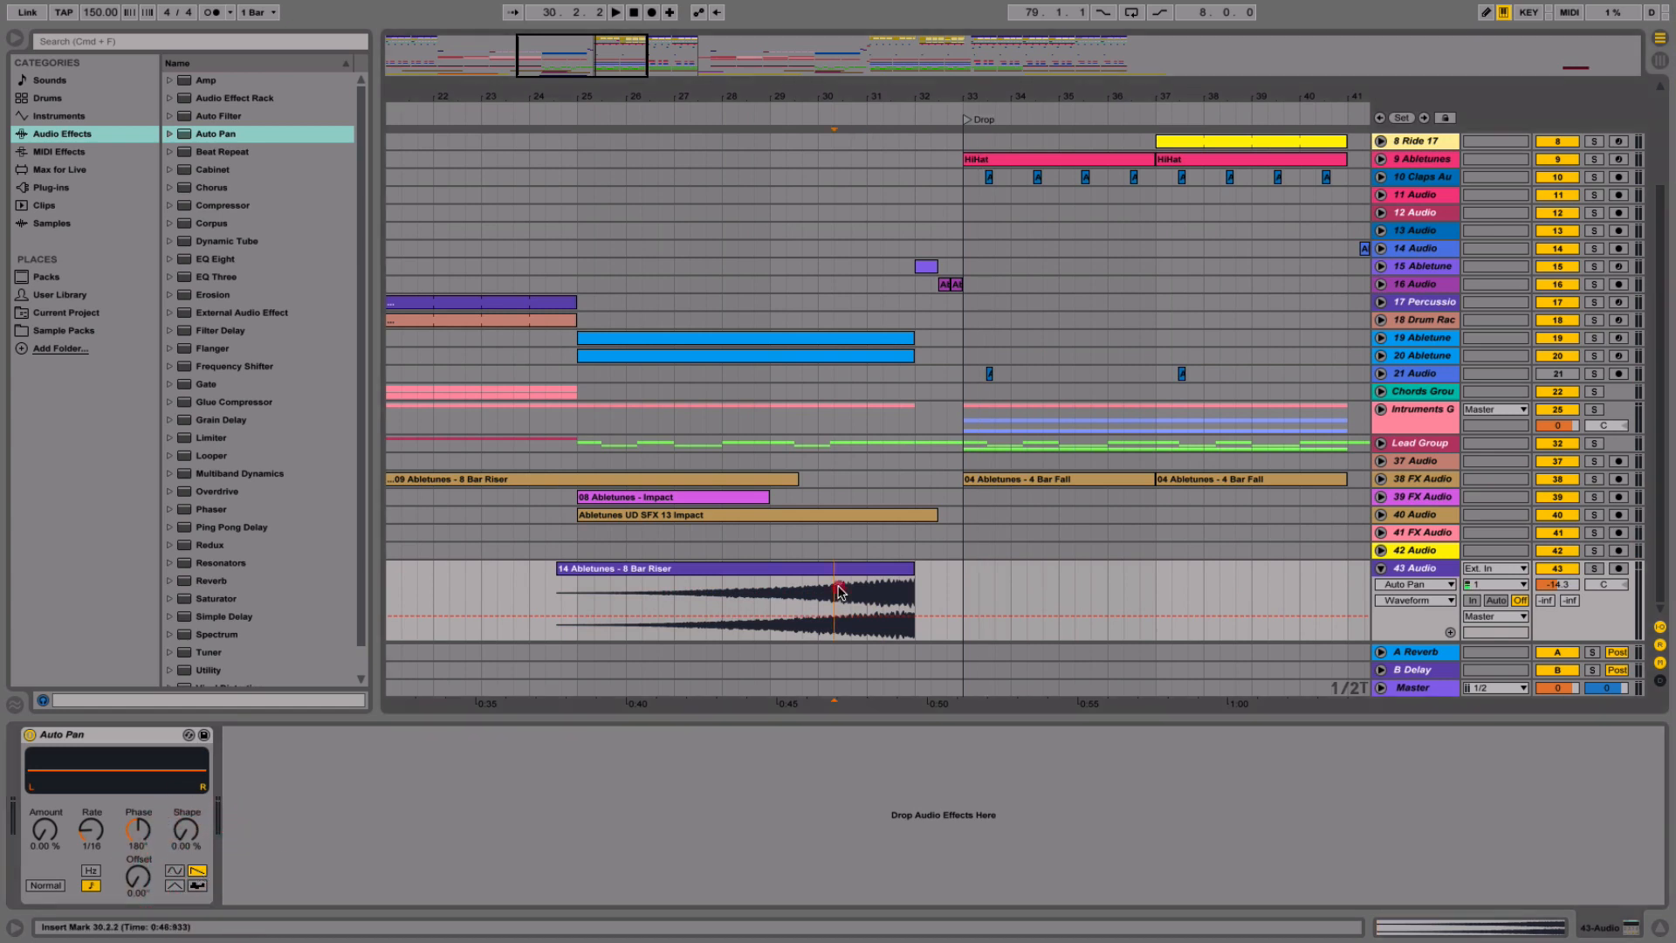
{"action": "left_click", "coordinate": [1594, 568]}
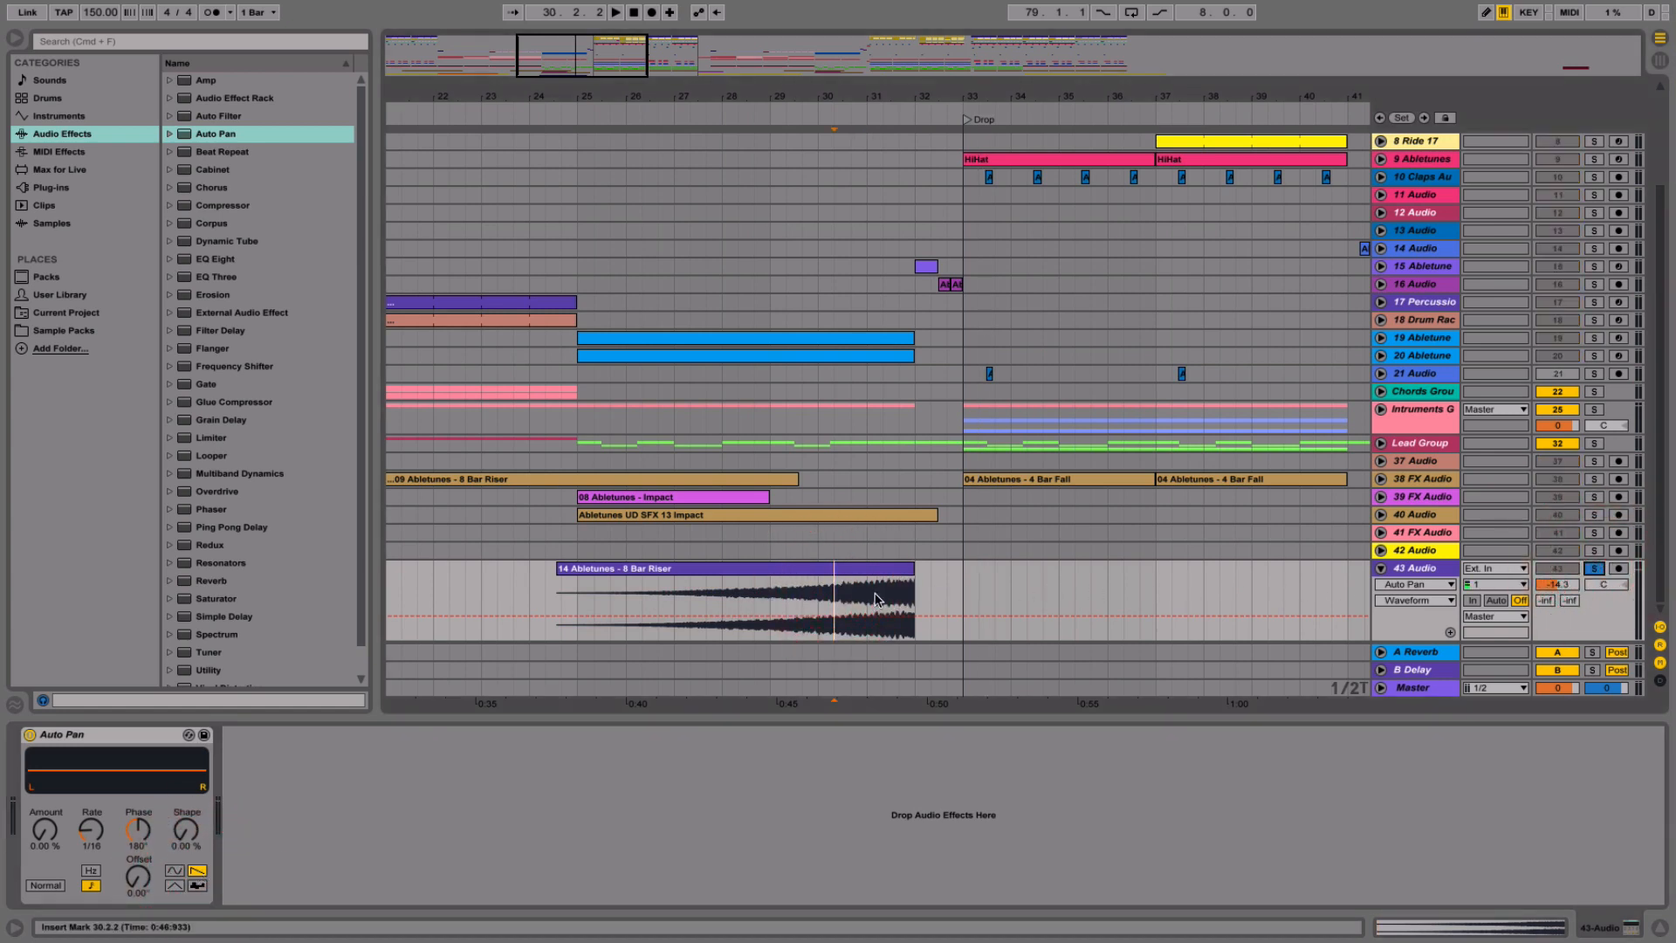
{"action": "left_click_drag", "start_coordinate": [868, 598], "coordinate": [882, 598]}
{"action": "key", "text": "super+l"}
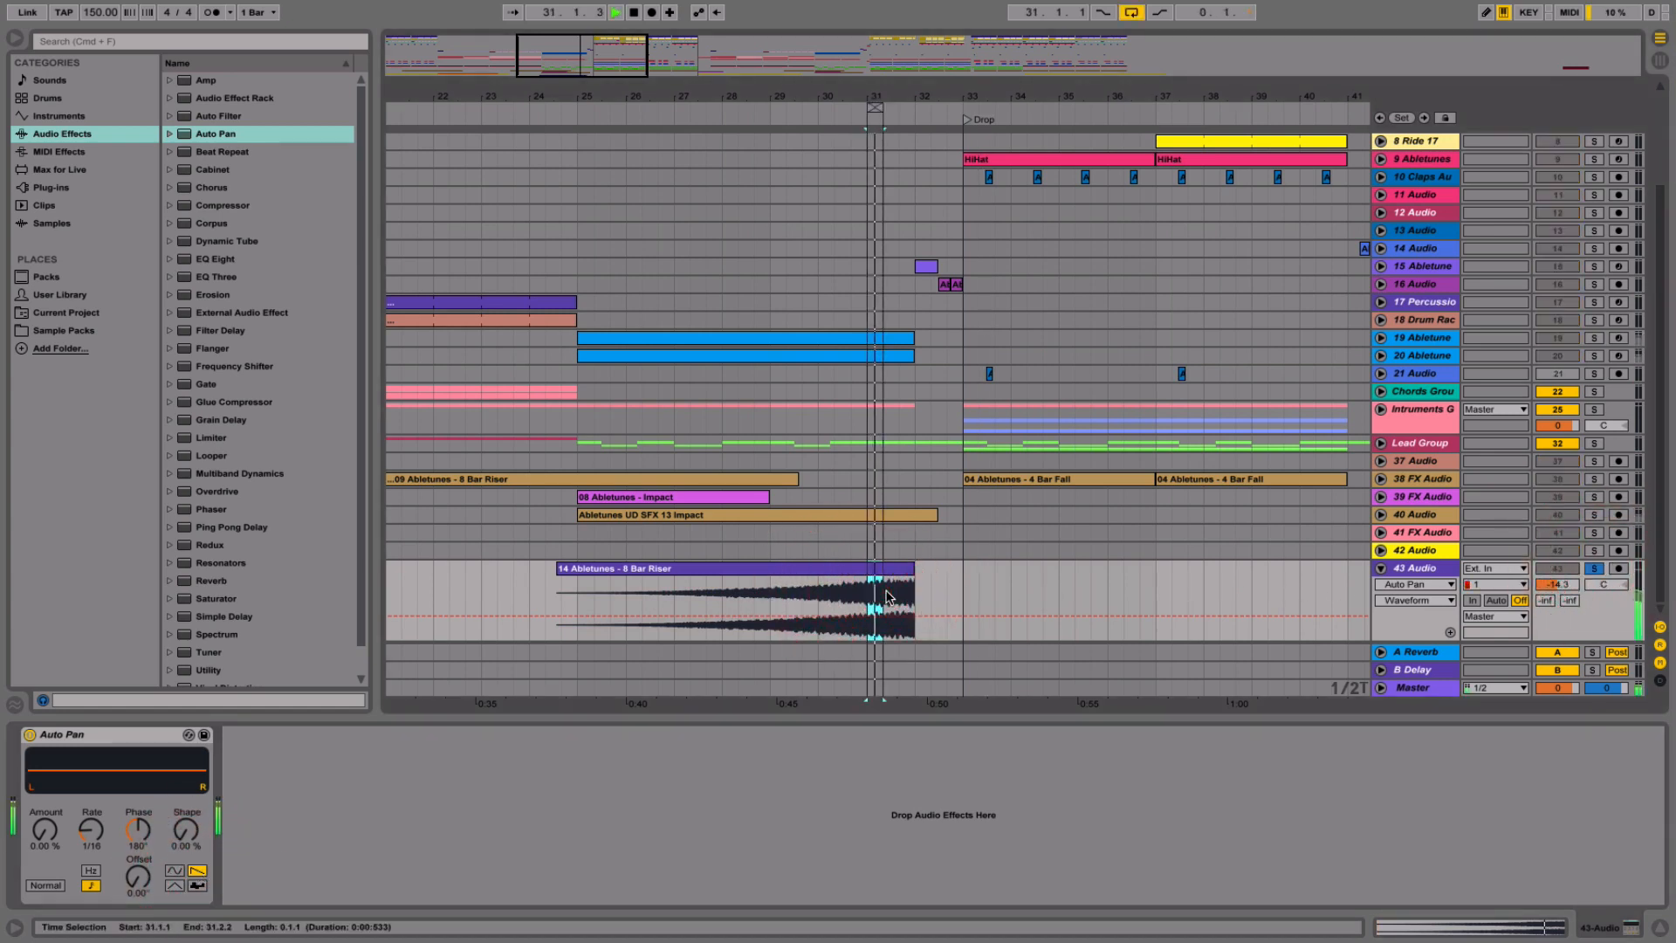
{"action": "left_click_drag", "start_coordinate": [44, 832], "coordinate": [129, 830]}
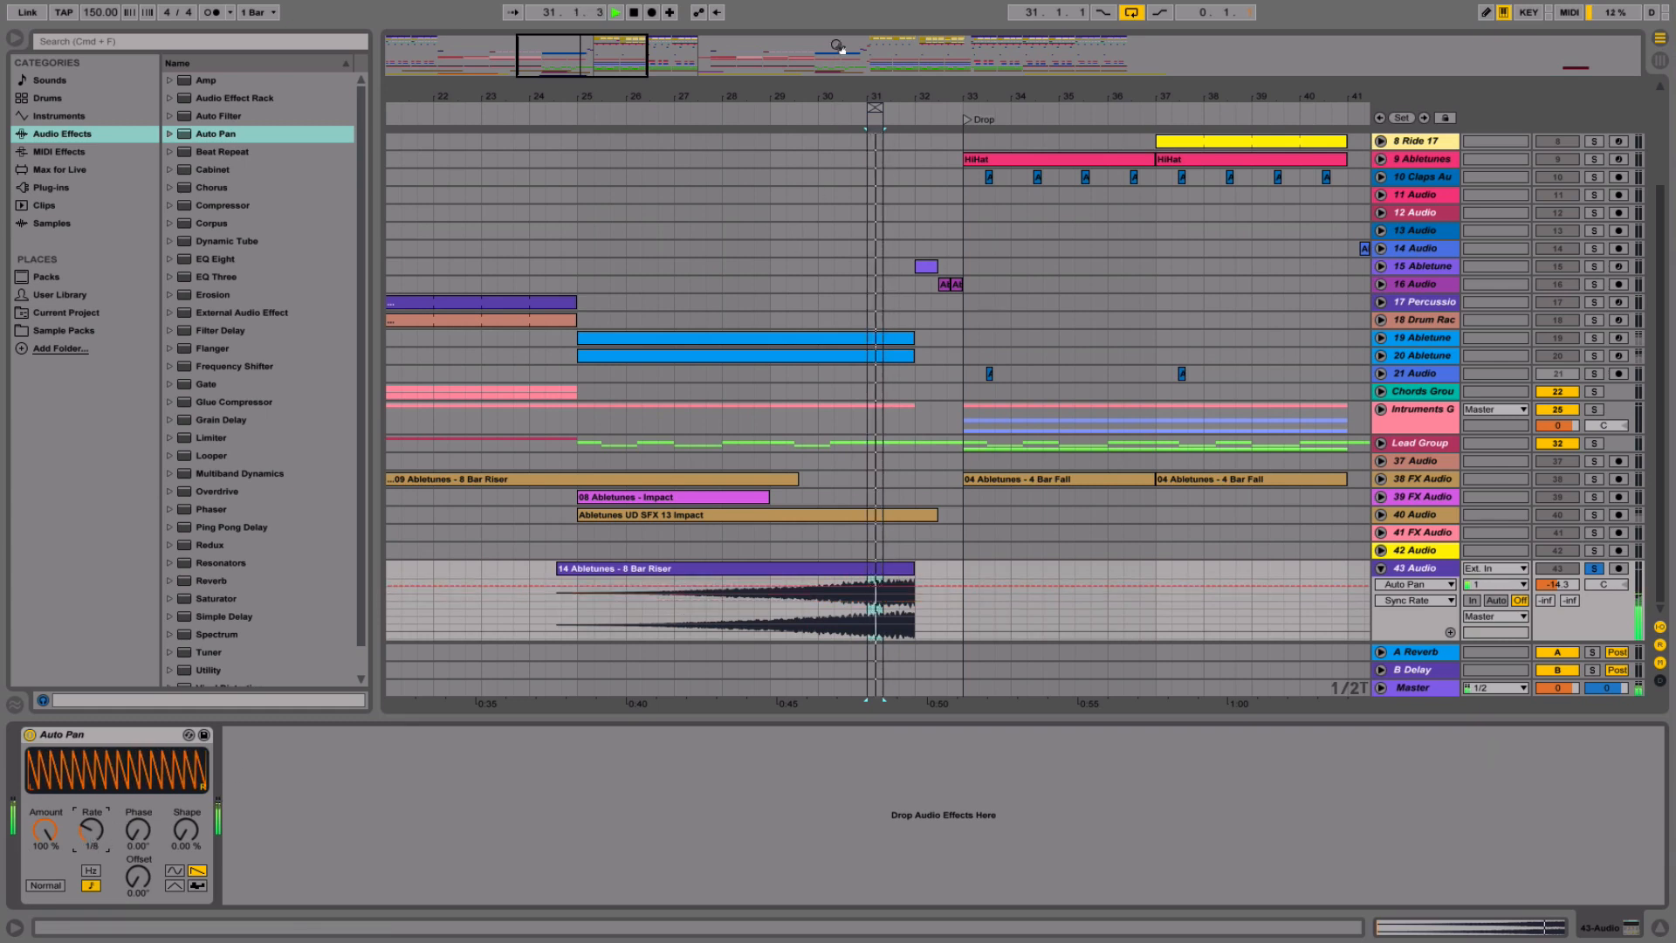
- Loop from 30.3 to 31.2, compare the riser with Auto Pan off and on, and unsolo 43 Audio
{"action": "left_click", "coordinate": [869, 109]}
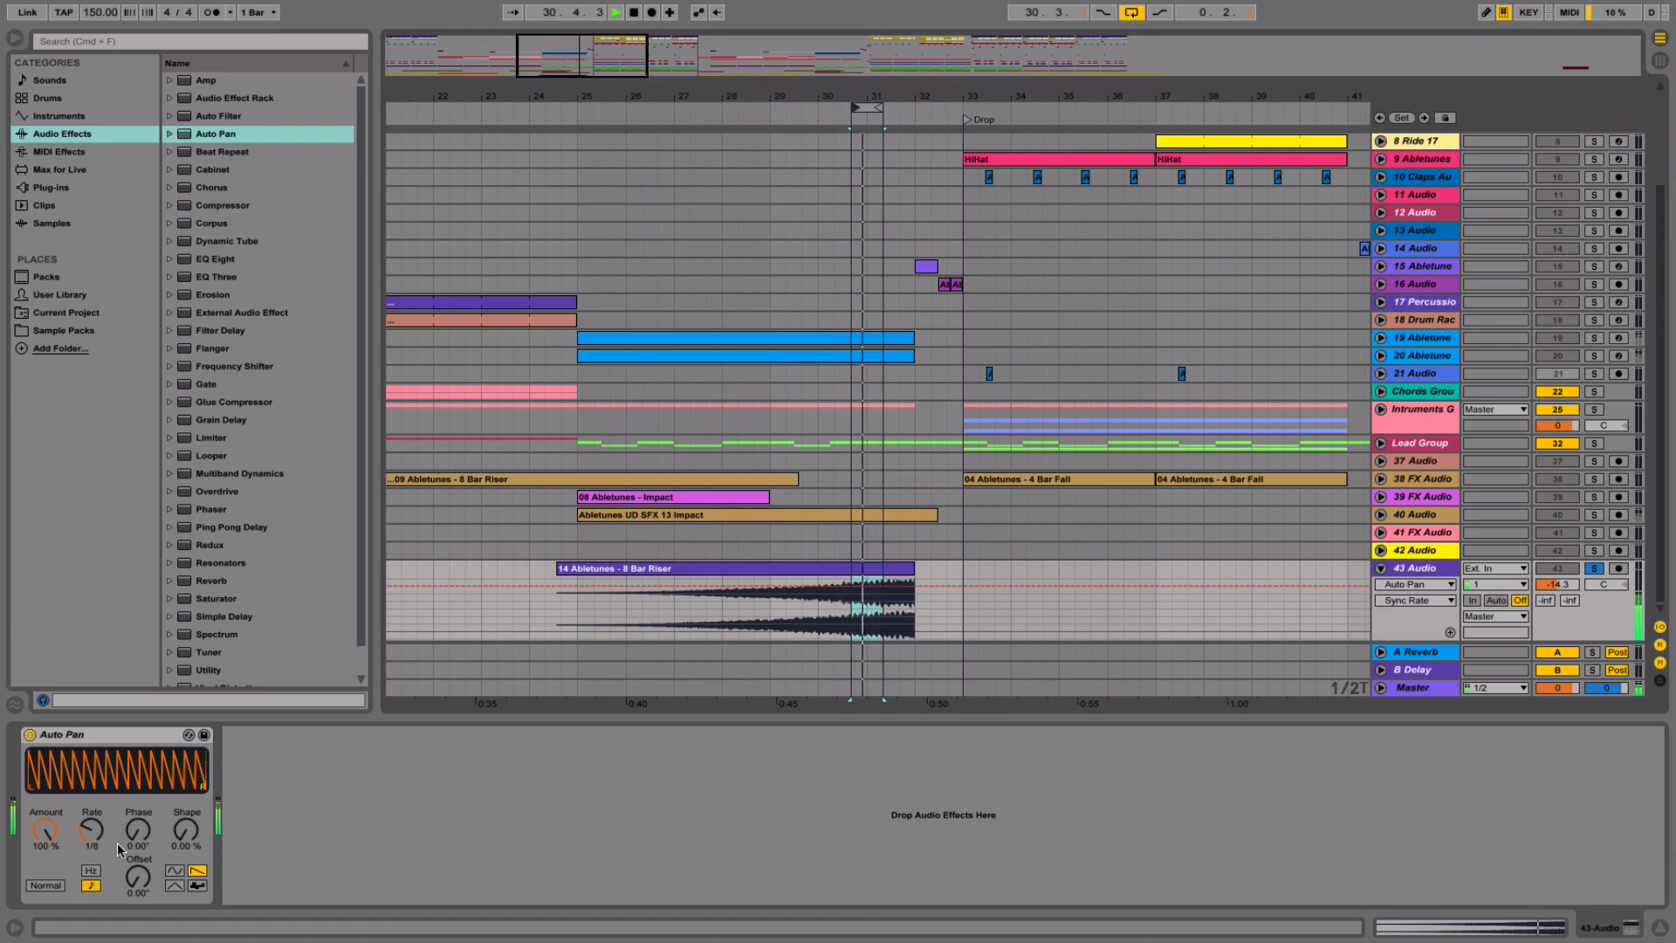
{"action": "left_click", "coordinate": [30, 735]}
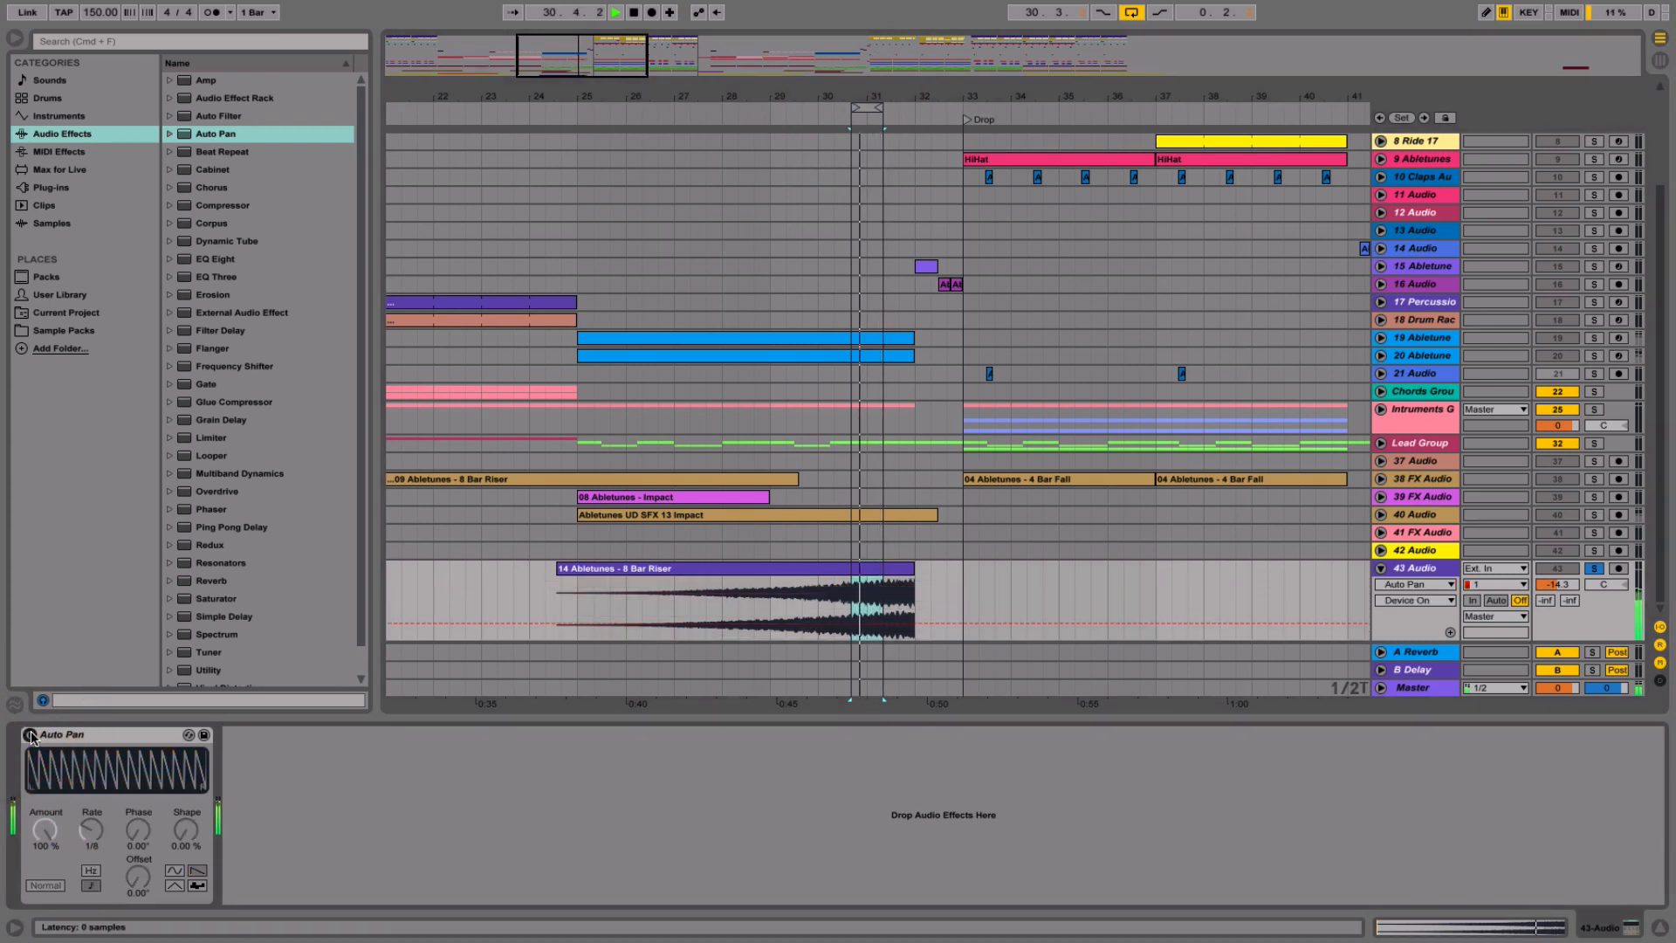
{"action": "left_click", "coordinate": [30, 735]}
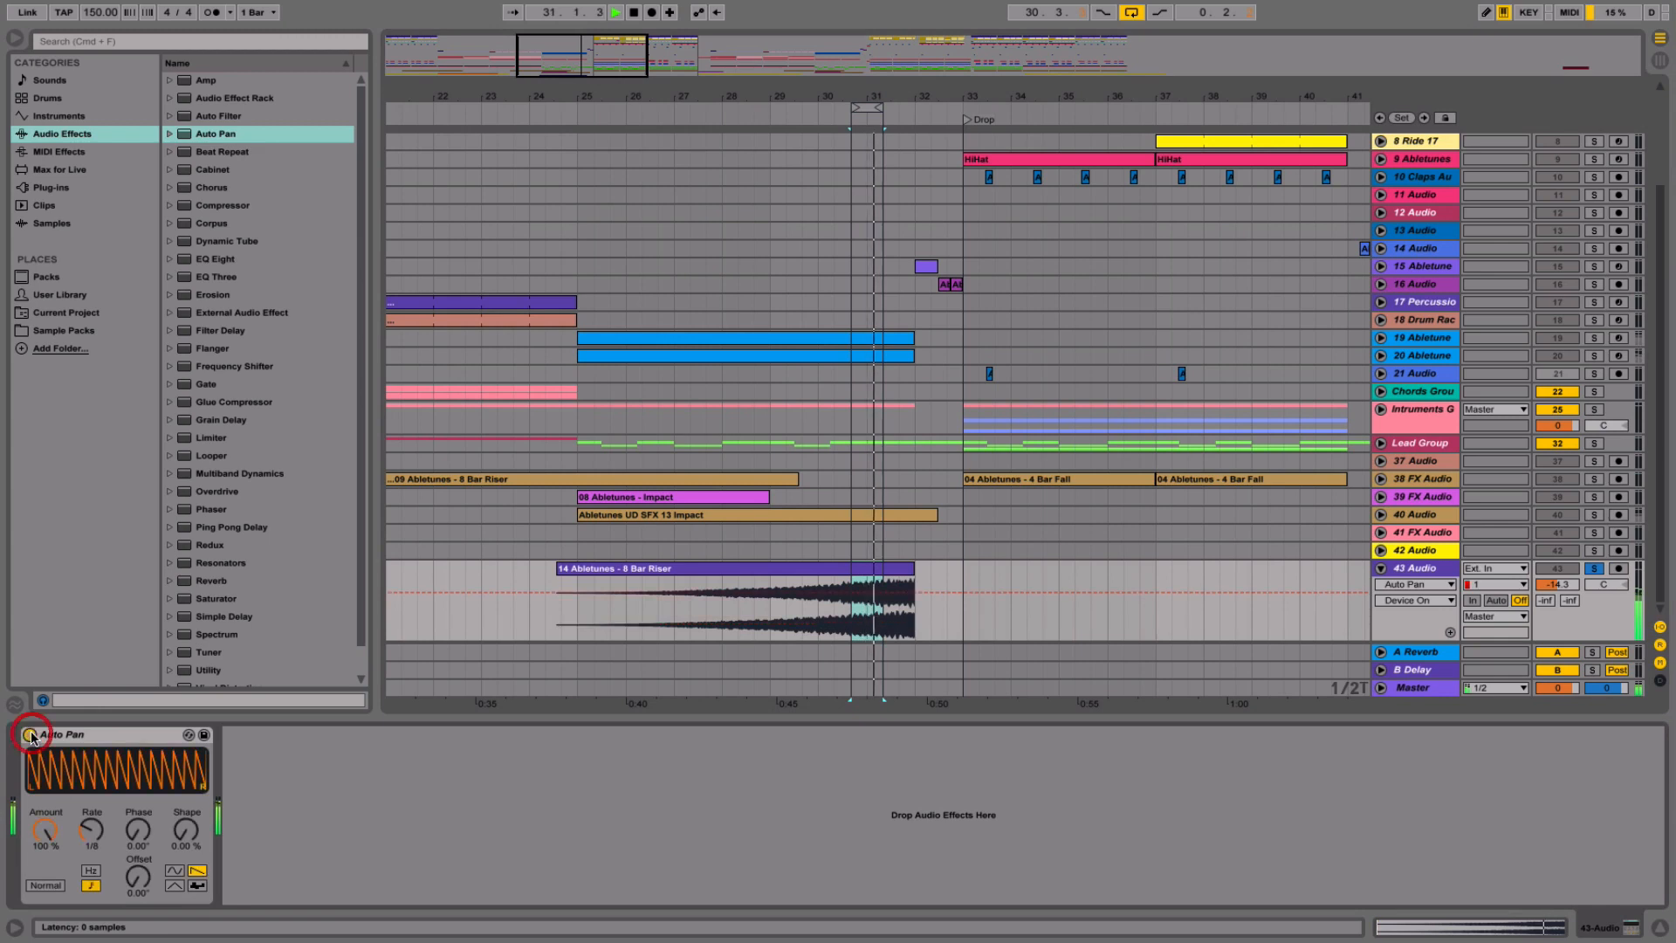
{"action": "left_click", "coordinate": [98, 839]}
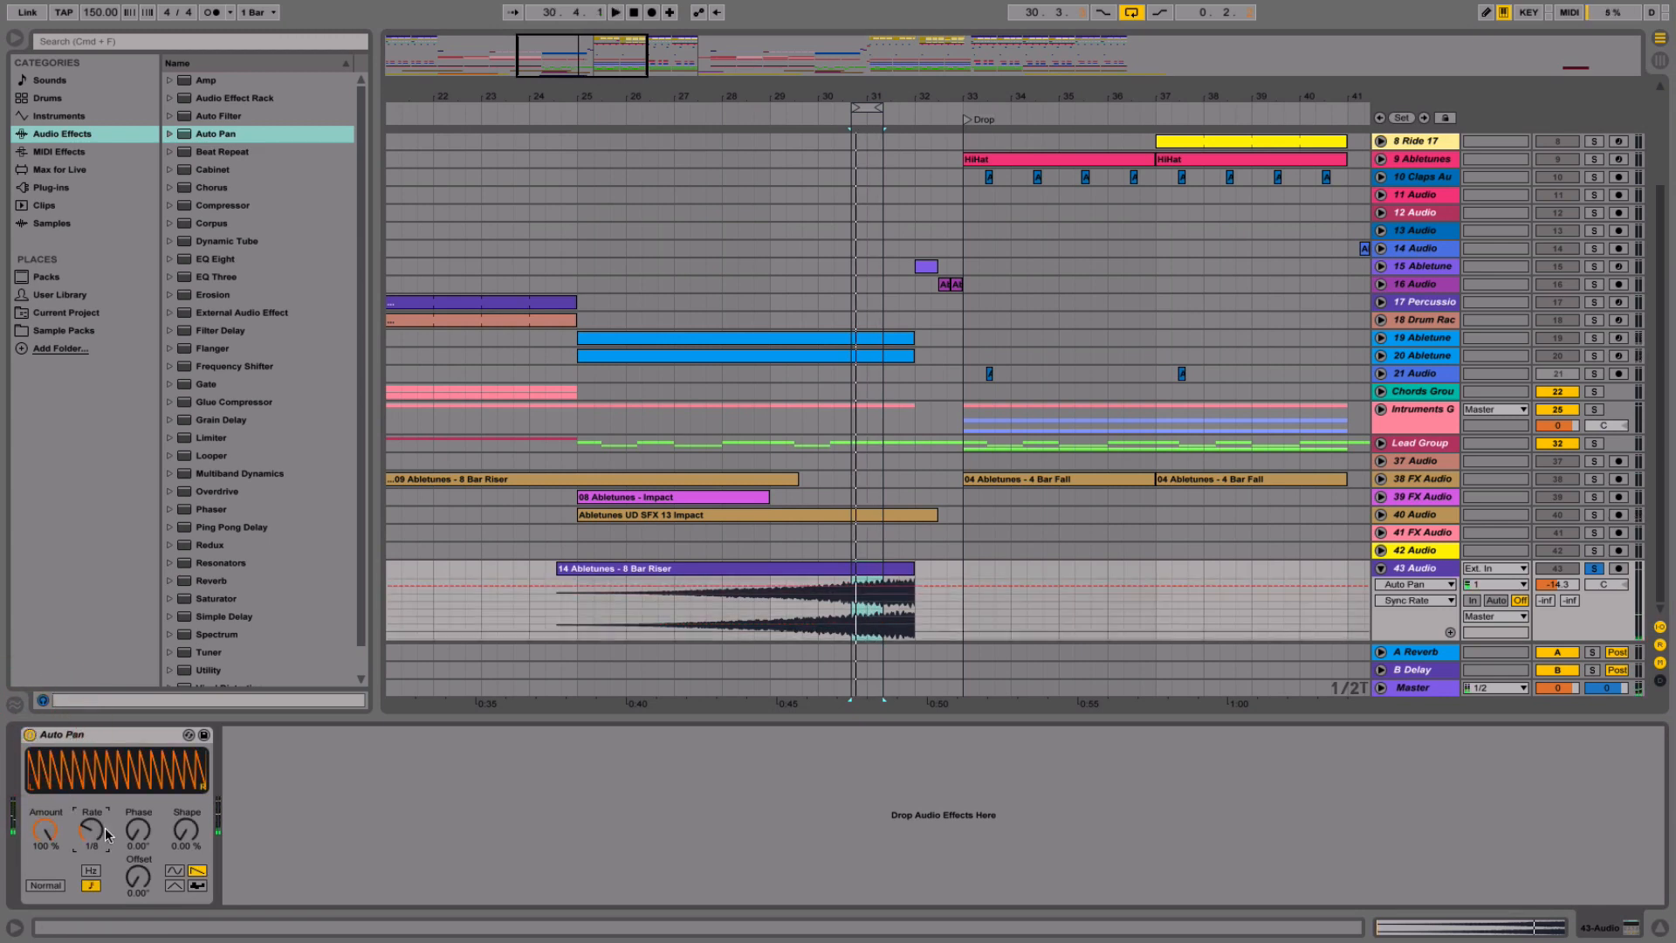
{"action": "left_click", "coordinate": [1594, 569]}
{"action": "key", "text": "space"}
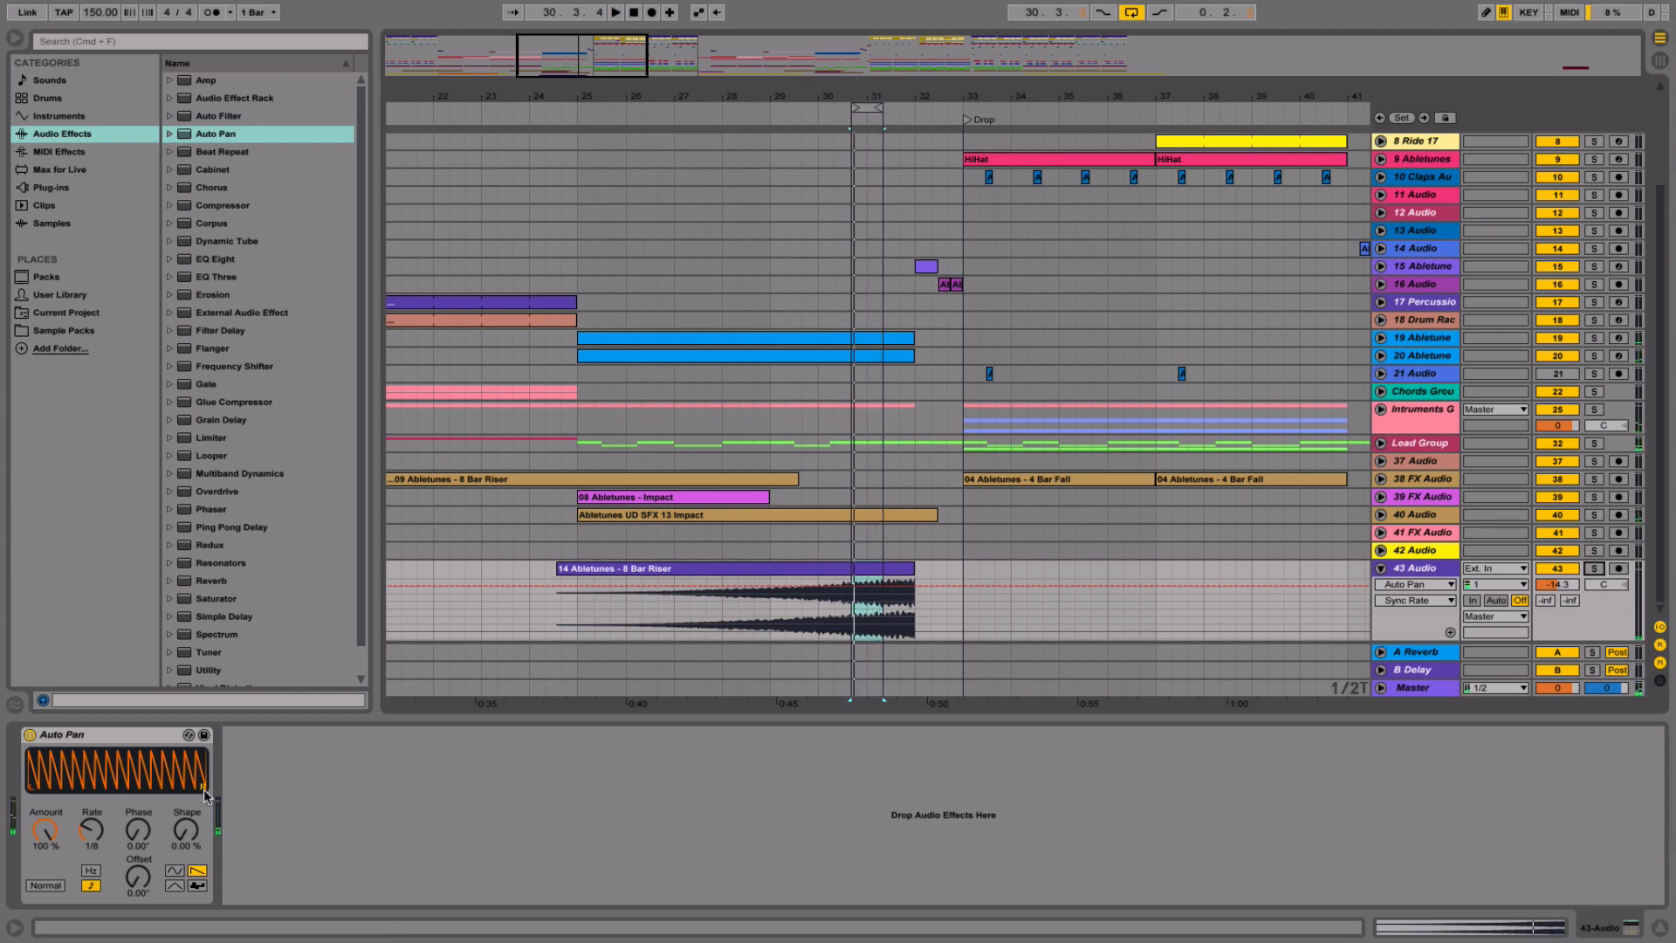
- Try an Auto Pan rate of 1/16 while the loop plays in the full mix, and return it to 1/8
{"action": "left_click", "coordinate": [84, 829]}
{"action": "key", "text": "space"}
{"action": "scroll", "coordinate": [88, 832], "scroll_direction": "up", "scroll_amount": 2}
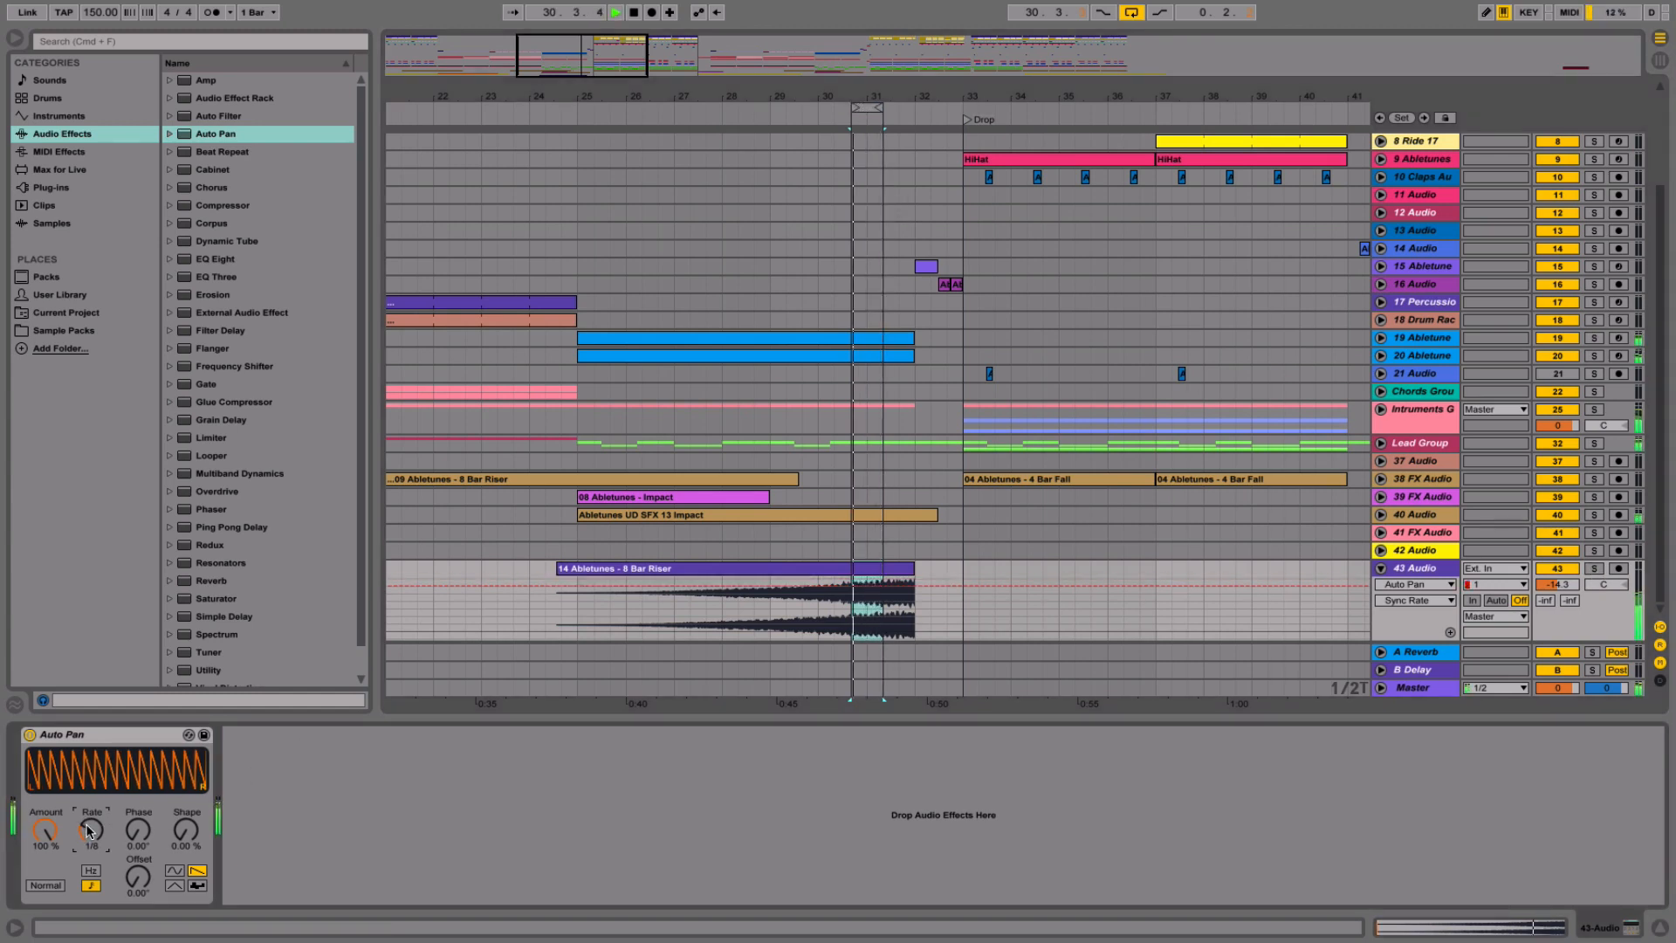
{"action": "scroll", "coordinate": [88, 832], "scroll_direction": "up", "scroll_amount": 1}
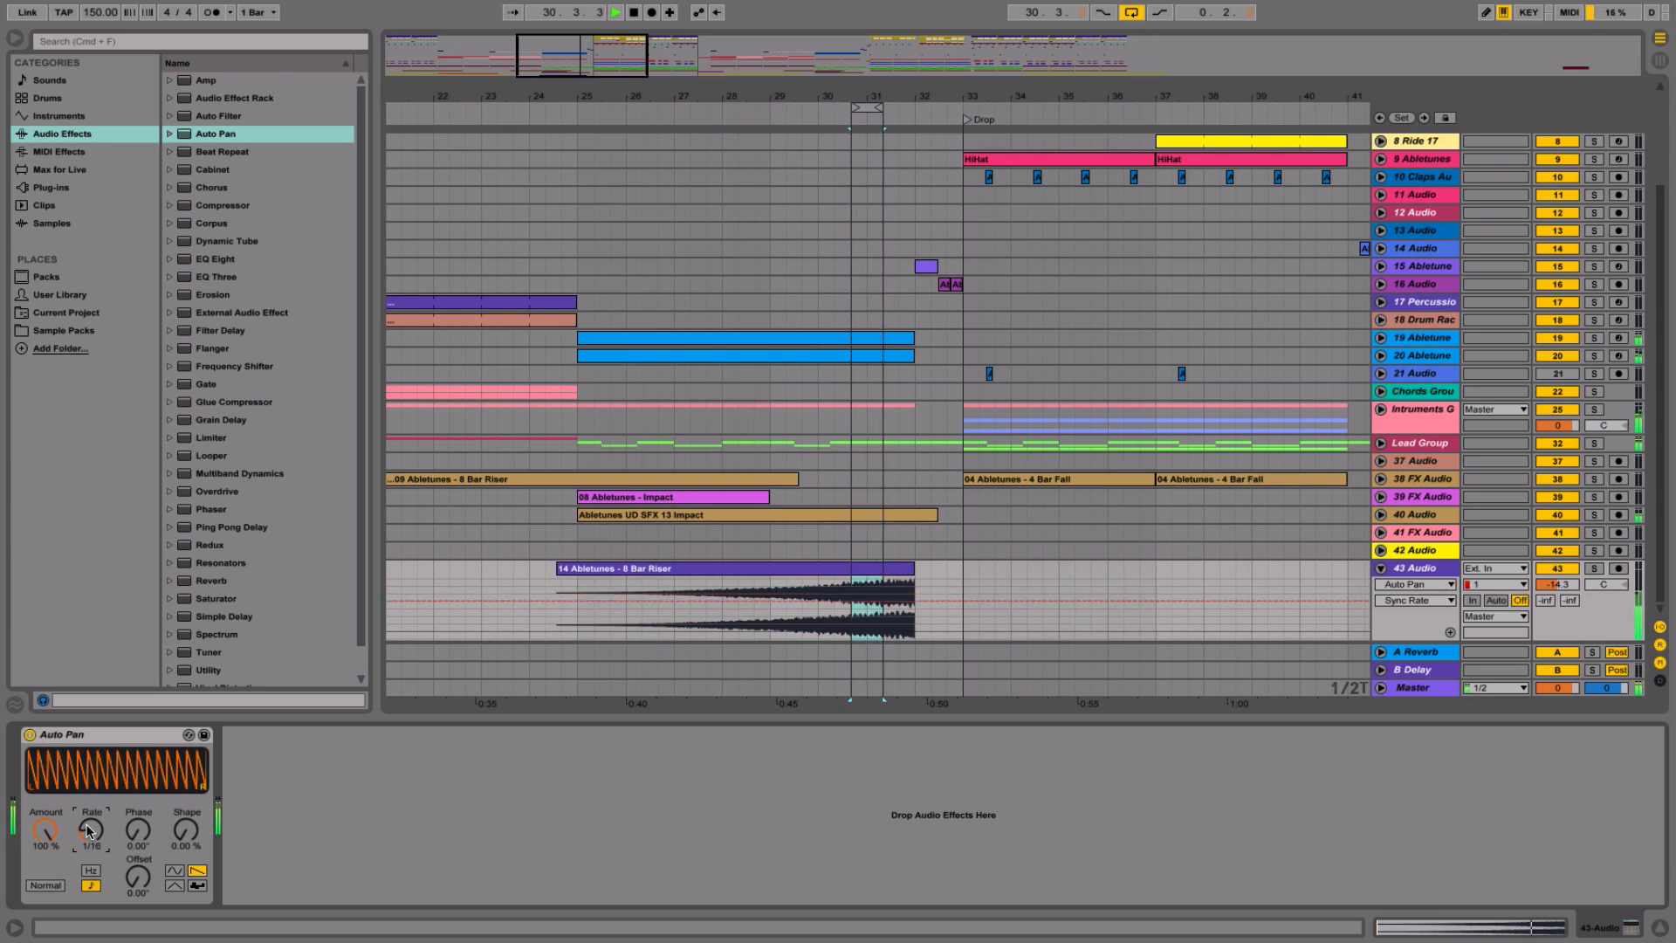
{"action": "scroll", "coordinate": [88, 832], "scroll_direction": "down", "scroll_amount": 2}
{"action": "key", "text": "space"}
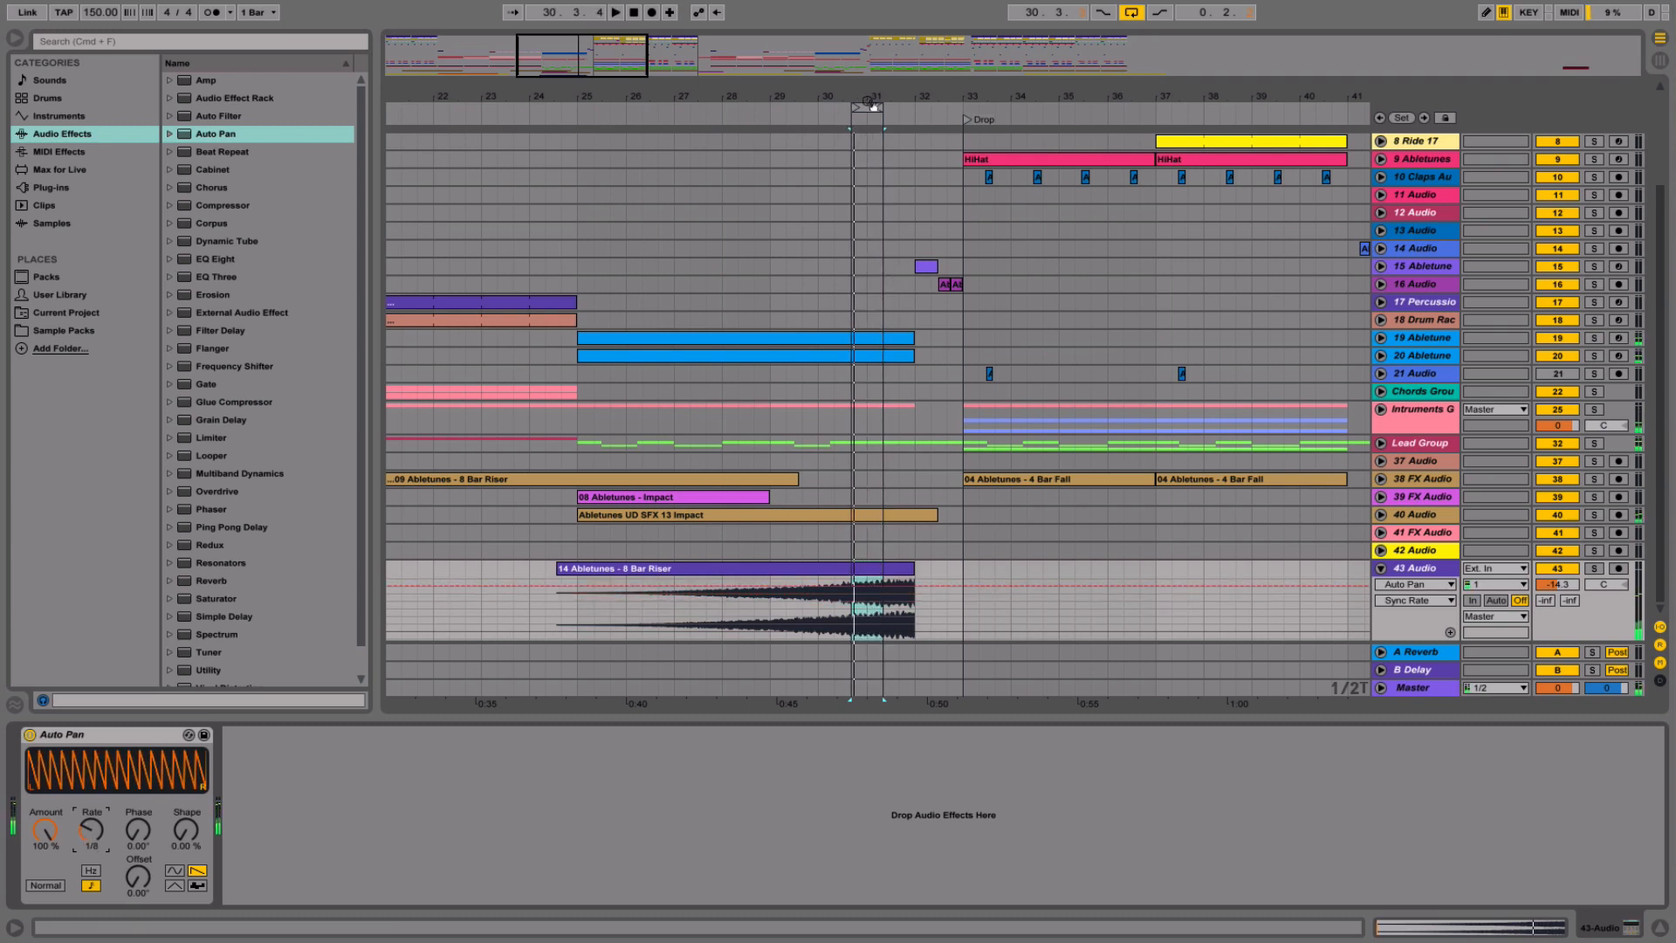
- Move the loop to start at bar 29, solo 43 Audio and set the Auto Pan offset to 360°
{"action": "left_click_drag", "start_coordinate": [873, 107], "coordinate": [786, 110]}
{"action": "key", "text": "space"}
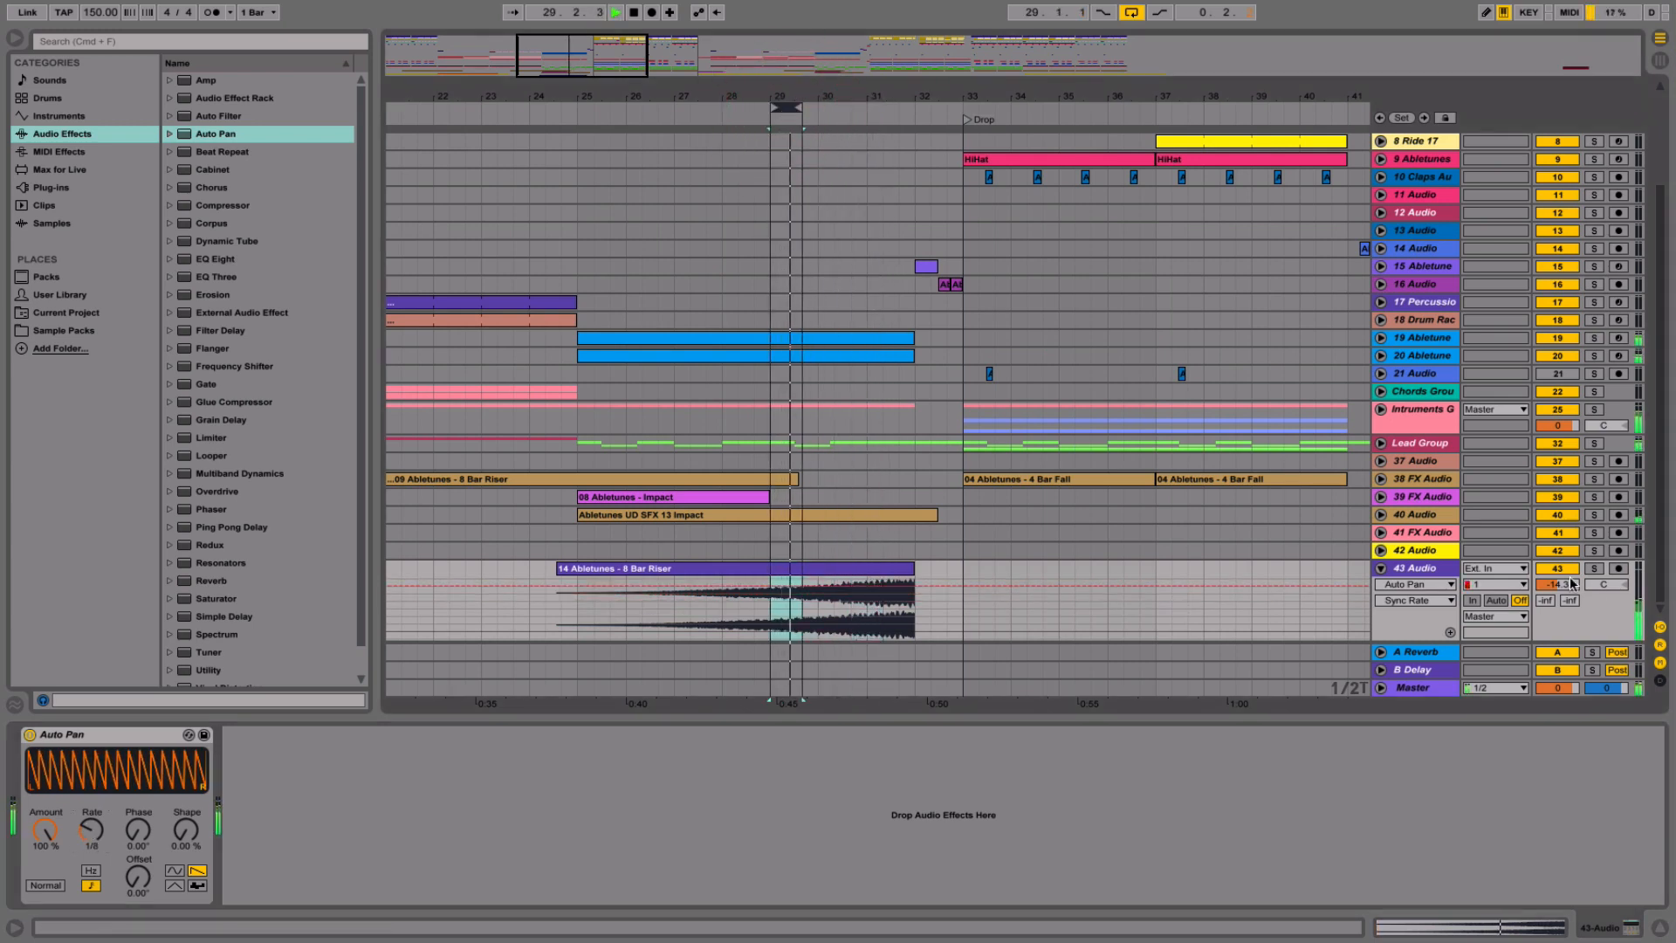
{"action": "left_click", "coordinate": [1594, 569]}
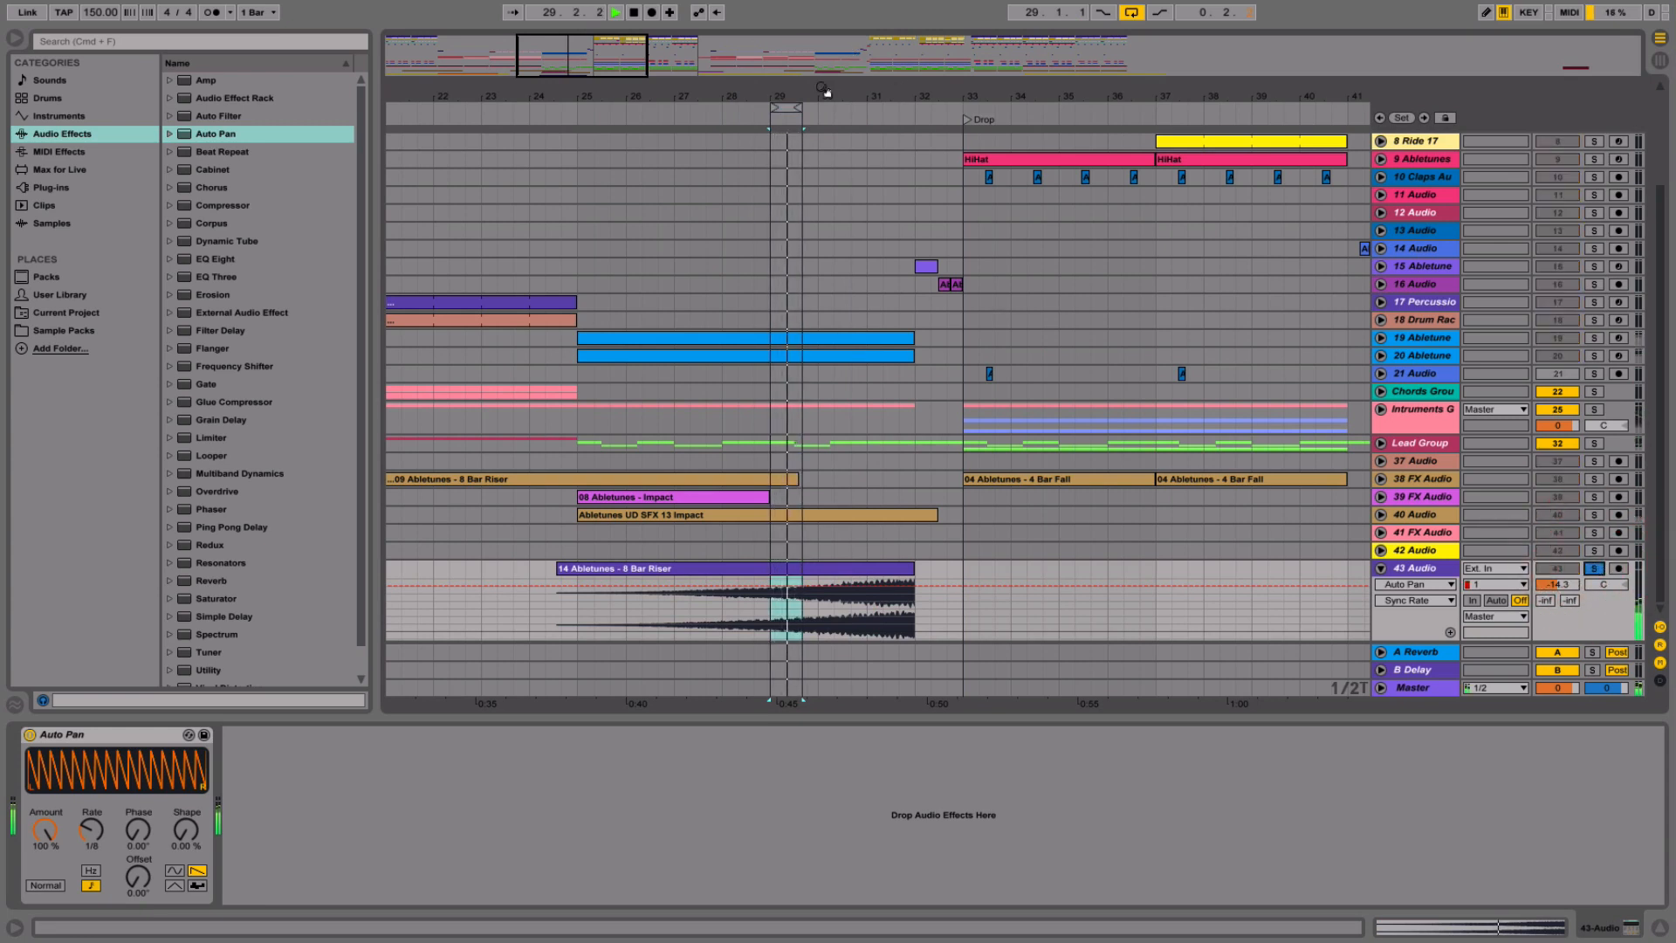
{"action": "left_click_drag", "start_coordinate": [802, 98], "coordinate": [803, 133]}
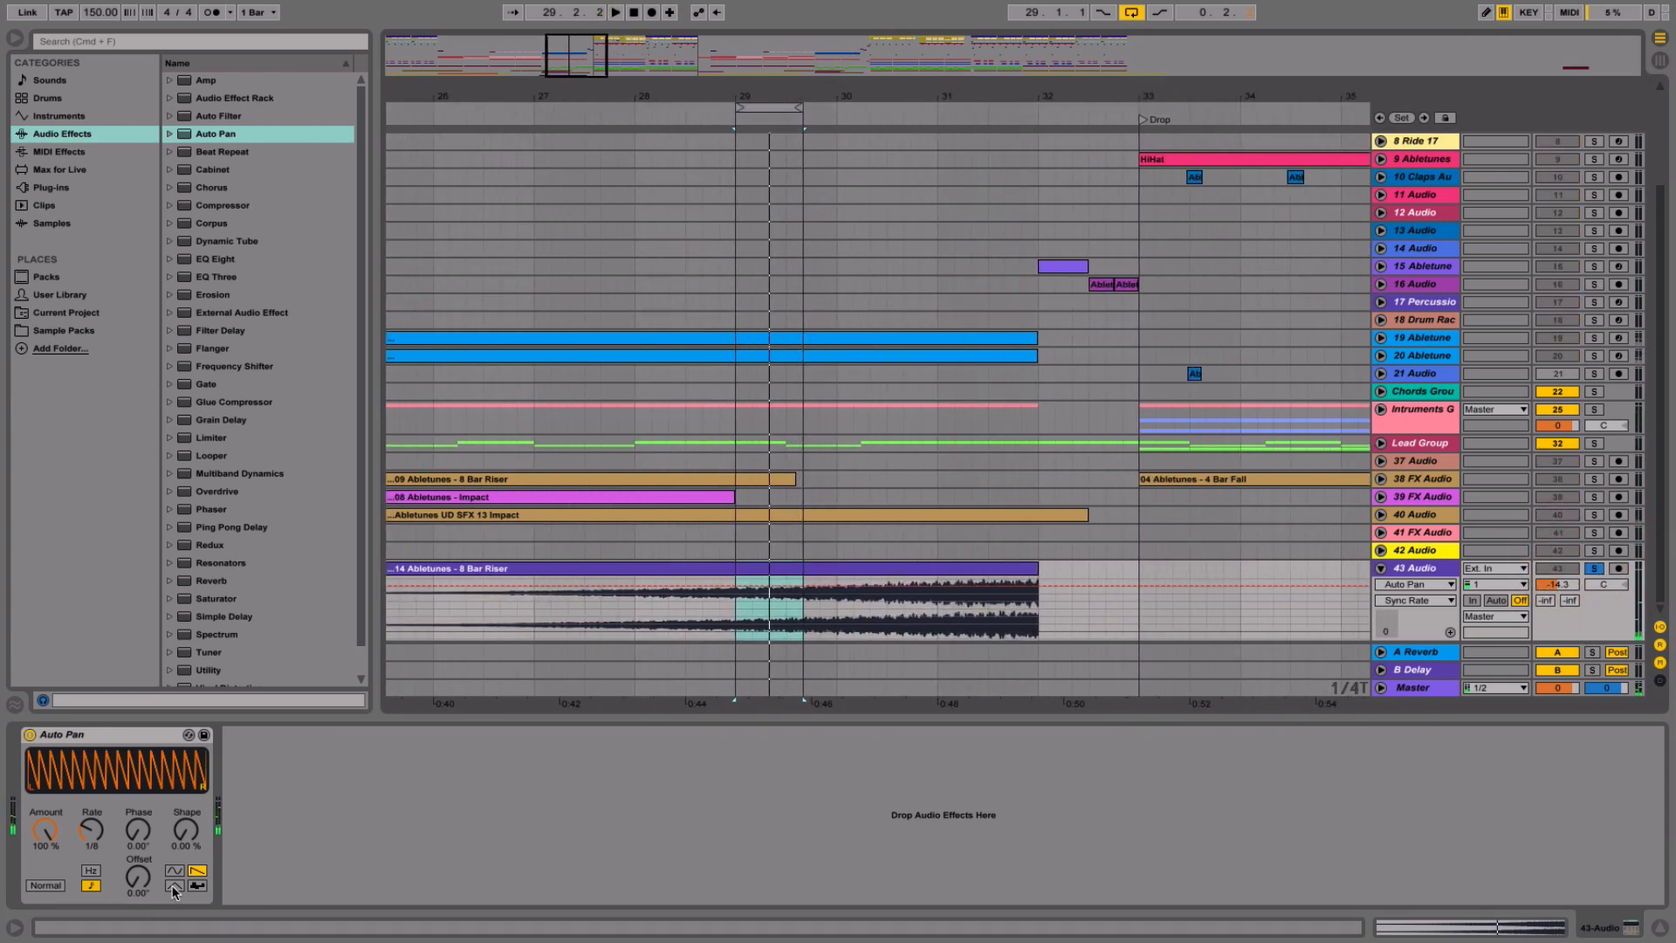
{"action": "left_click", "coordinate": [139, 879]}
{"action": "left_click_drag", "start_coordinate": [139, 878], "coordinate": [139, 775]}
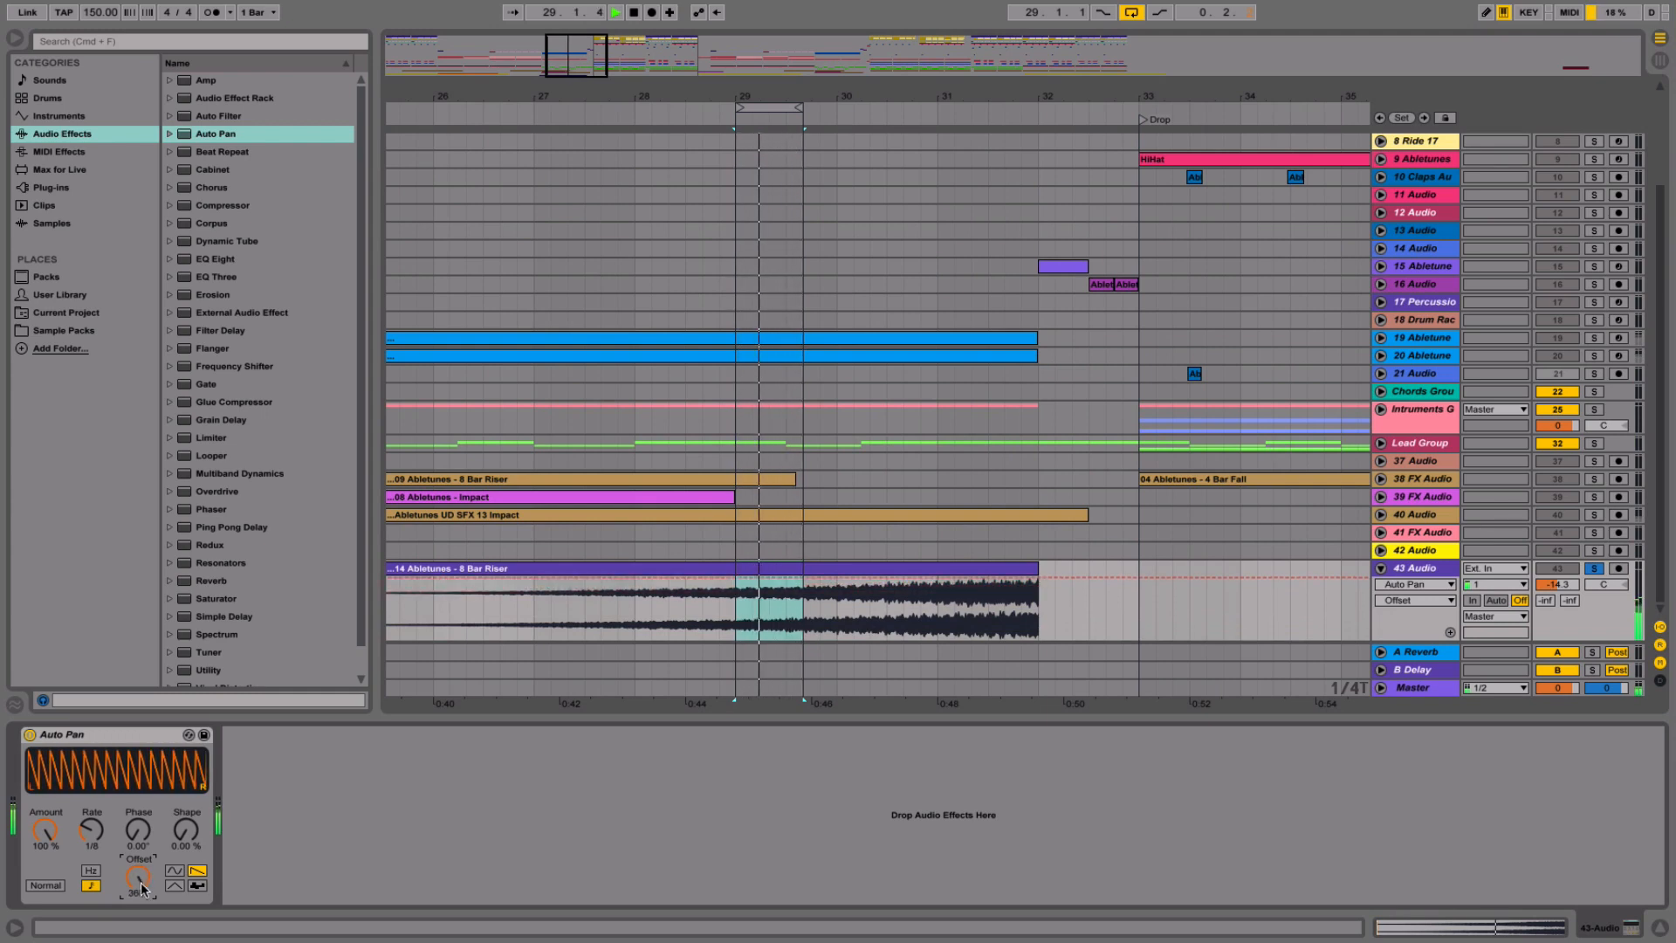
- Loop the whole of bar 29, unsolo 43 Audio and raise its track volume to -9.4 dB in the mix
{"action": "left_click_drag", "start_coordinate": [795, 107], "coordinate": [825, 107]}
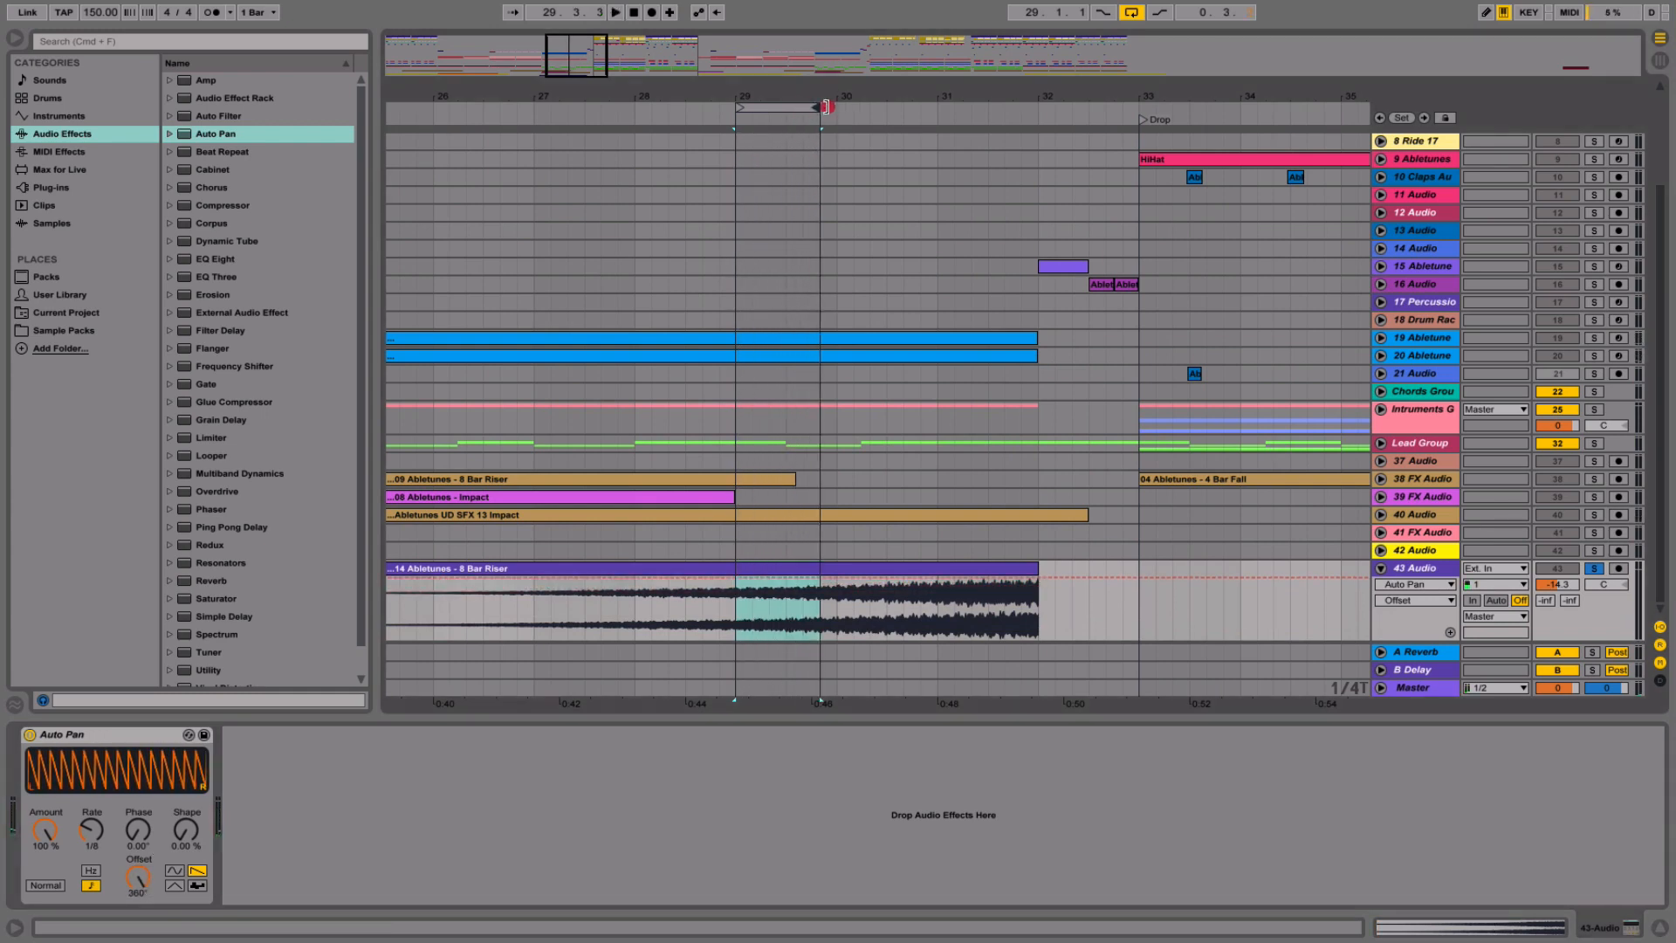
{"action": "left_click", "coordinate": [809, 105]}
{"action": "key", "text": "space"}
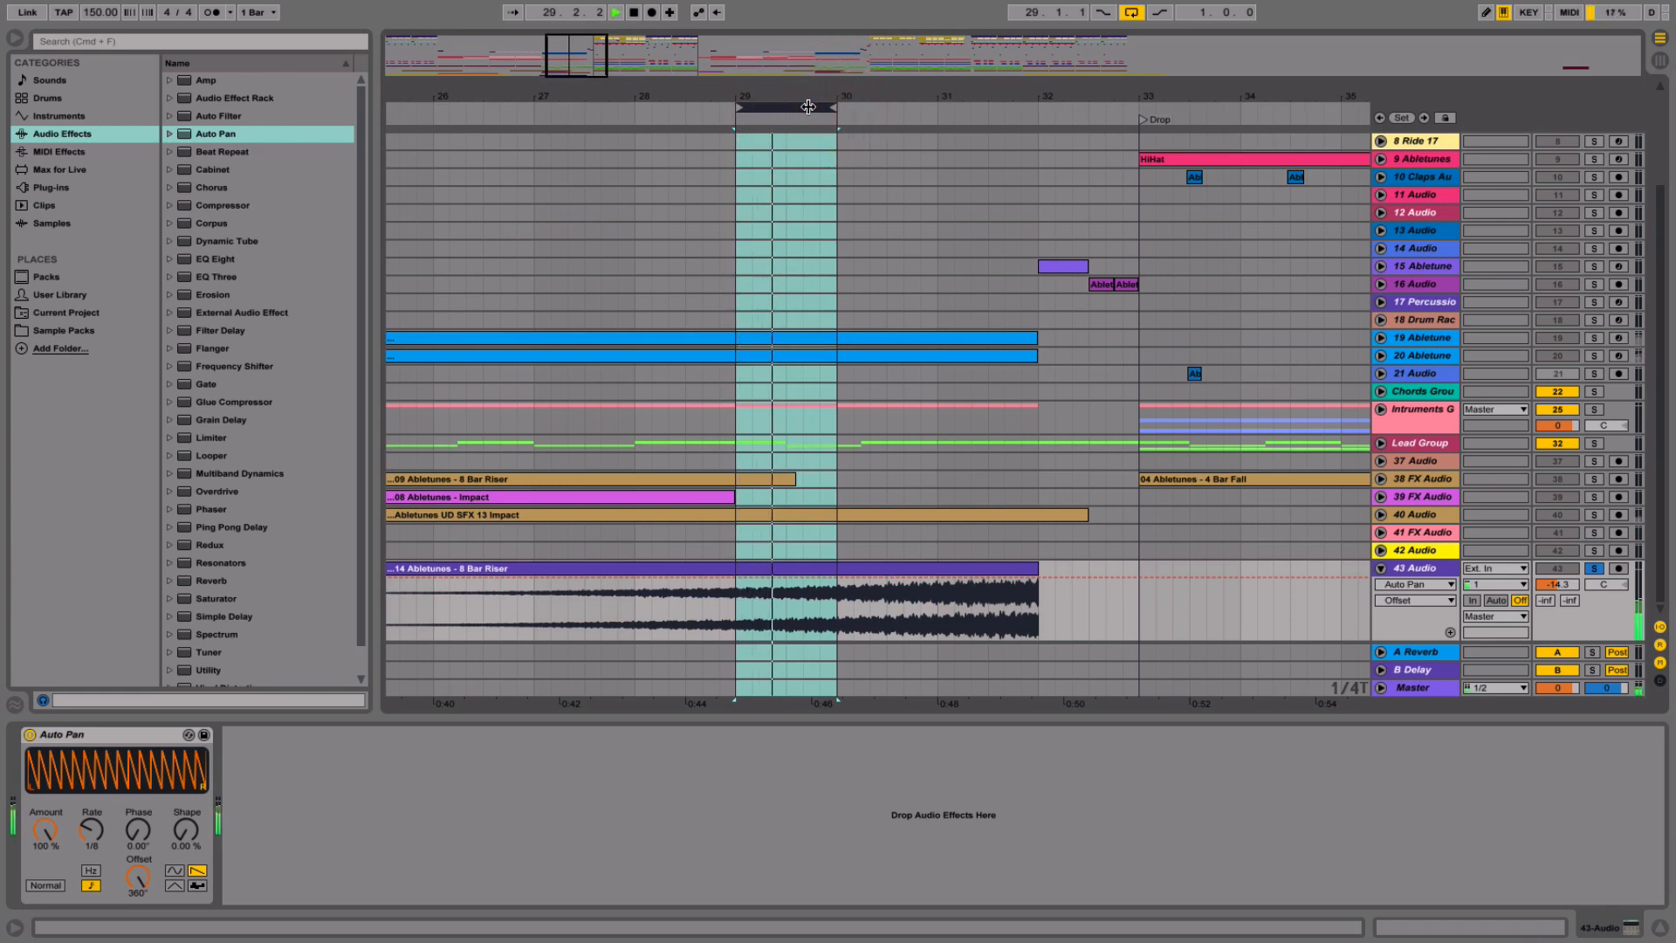
{"action": "left_click", "coordinate": [1594, 568]}
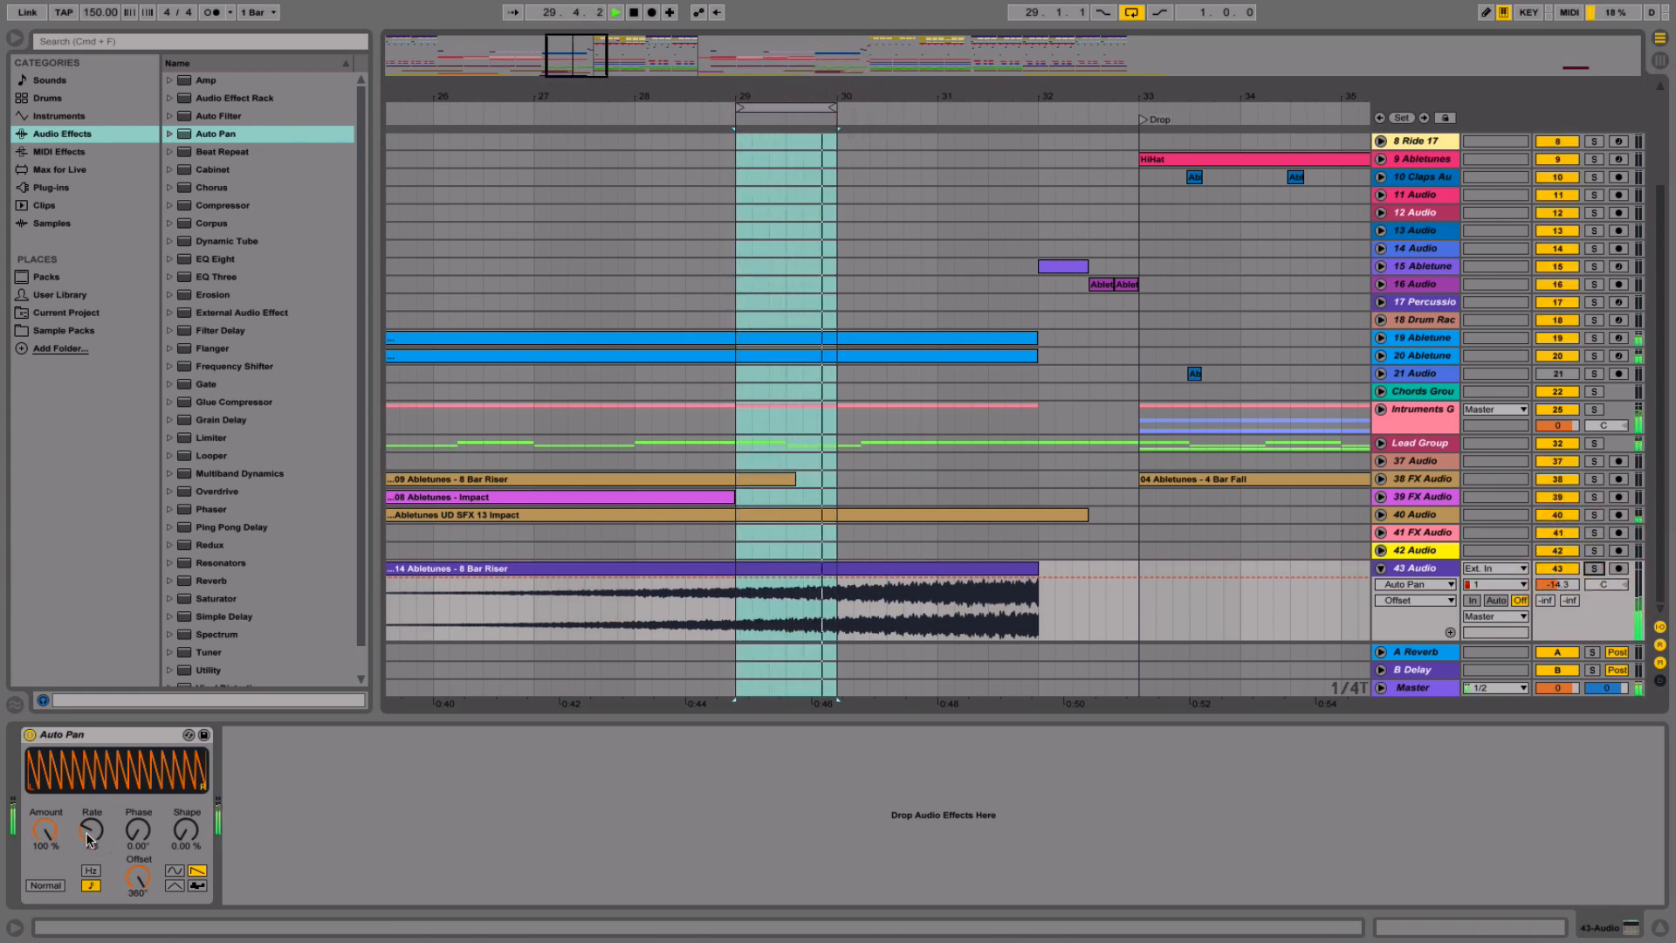
{"action": "left_click_drag", "start_coordinate": [1569, 589], "coordinate": [1569, 573]}
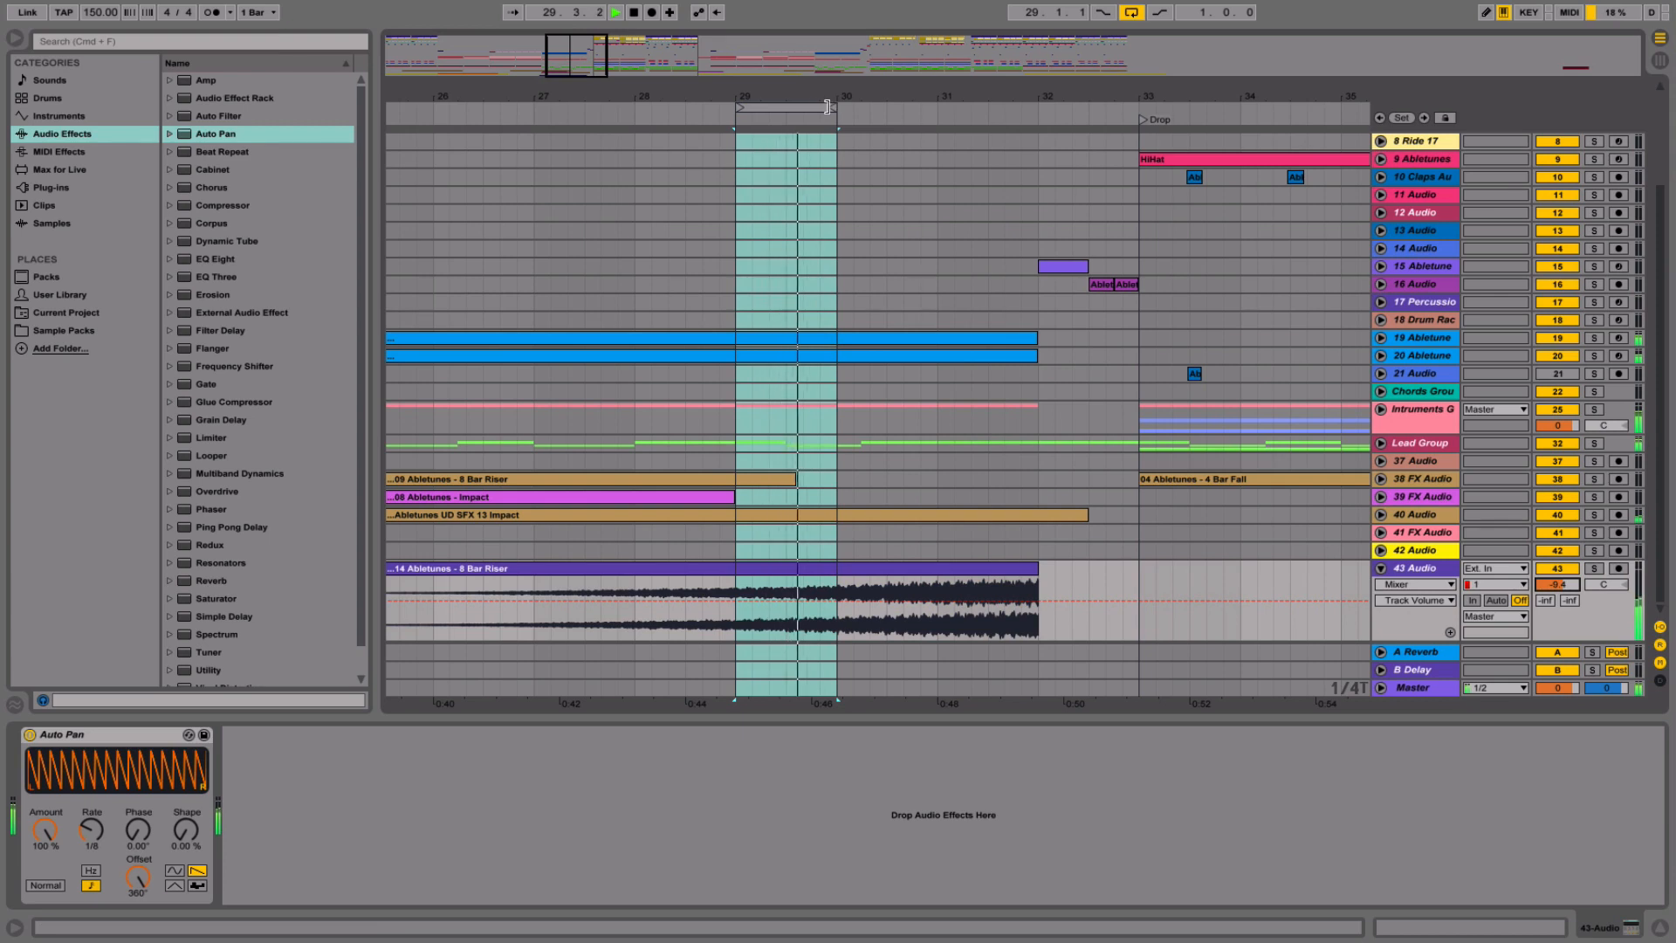
- Extend the loop from bar 29 to bar 32 and edit the Auto Pan Sync Rate automation between bars 31 and 32
{"action": "left_click_drag", "start_coordinate": [828, 107], "coordinate": [1039, 107]}
{"action": "left_click", "coordinate": [1076, 574]}
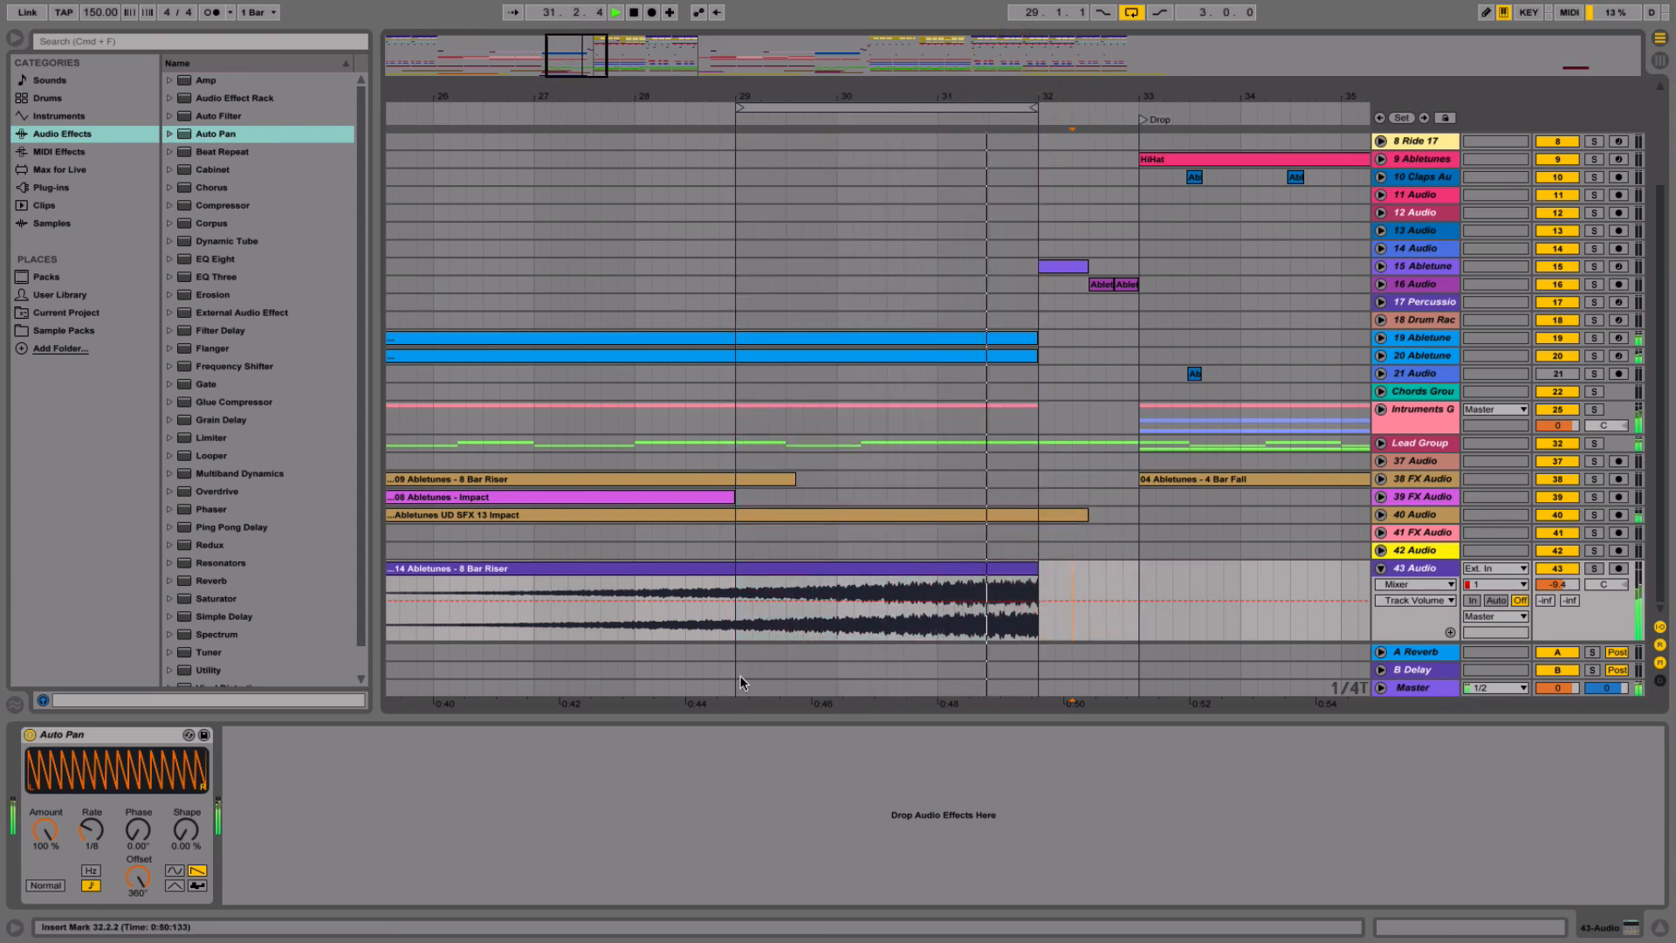
{"action": "left_click", "coordinate": [90, 829]}
{"action": "left_click_drag", "start_coordinate": [941, 609], "coordinate": [1038, 603]}
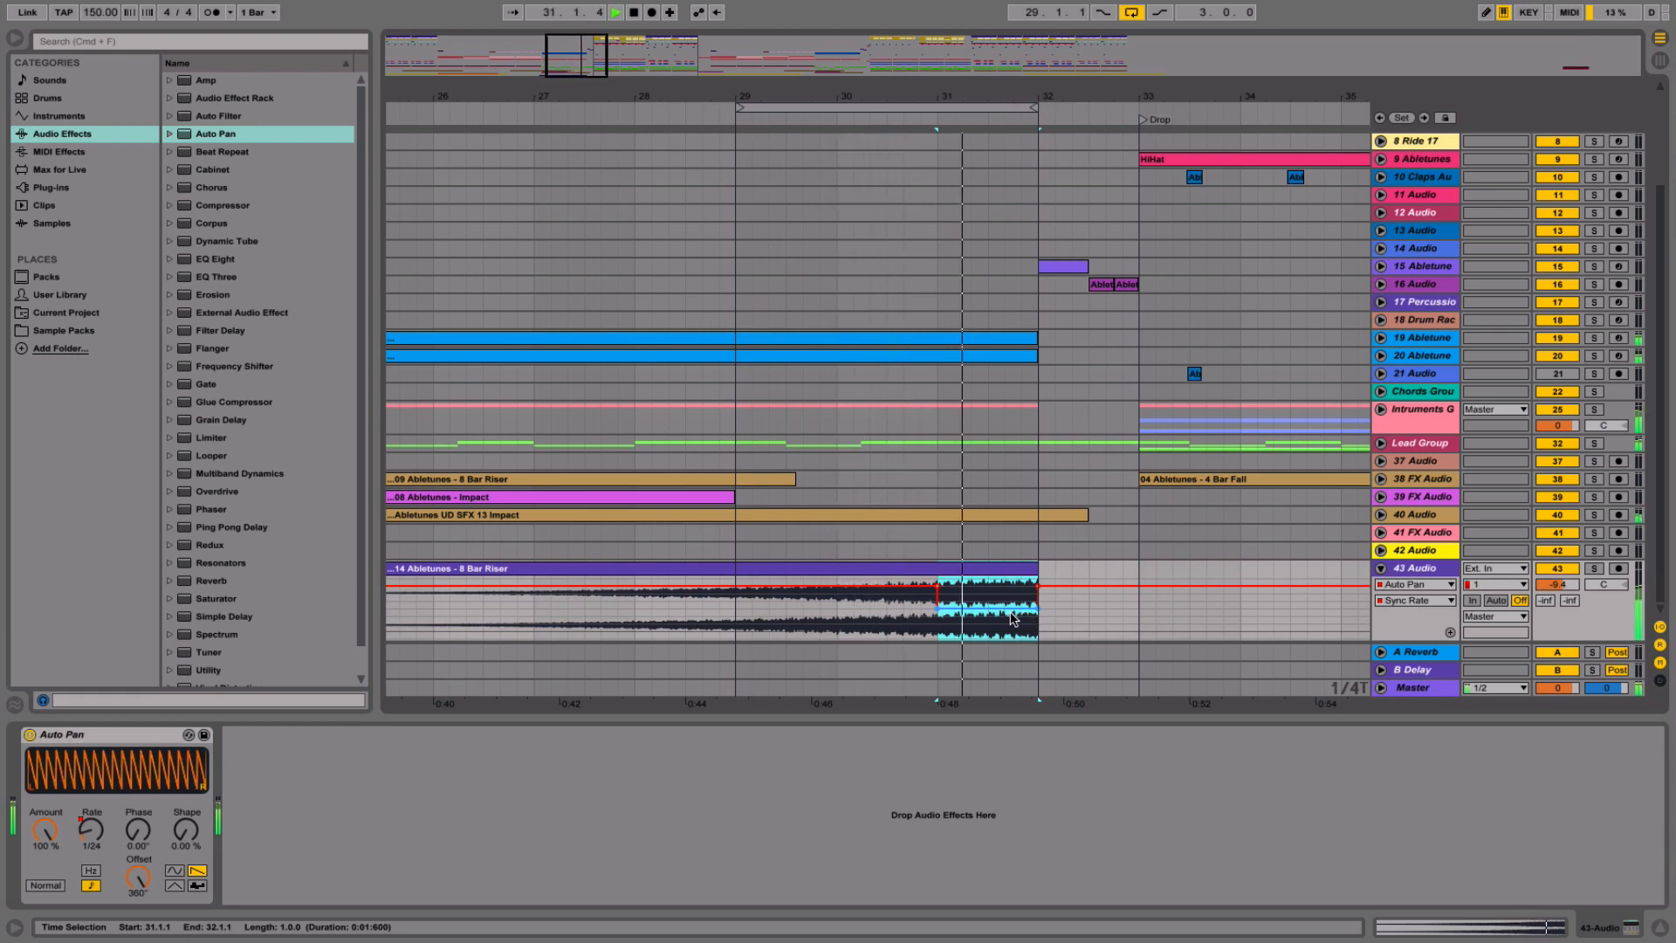
{"action": "left_click_drag", "start_coordinate": [988, 594], "coordinate": [989, 586]}
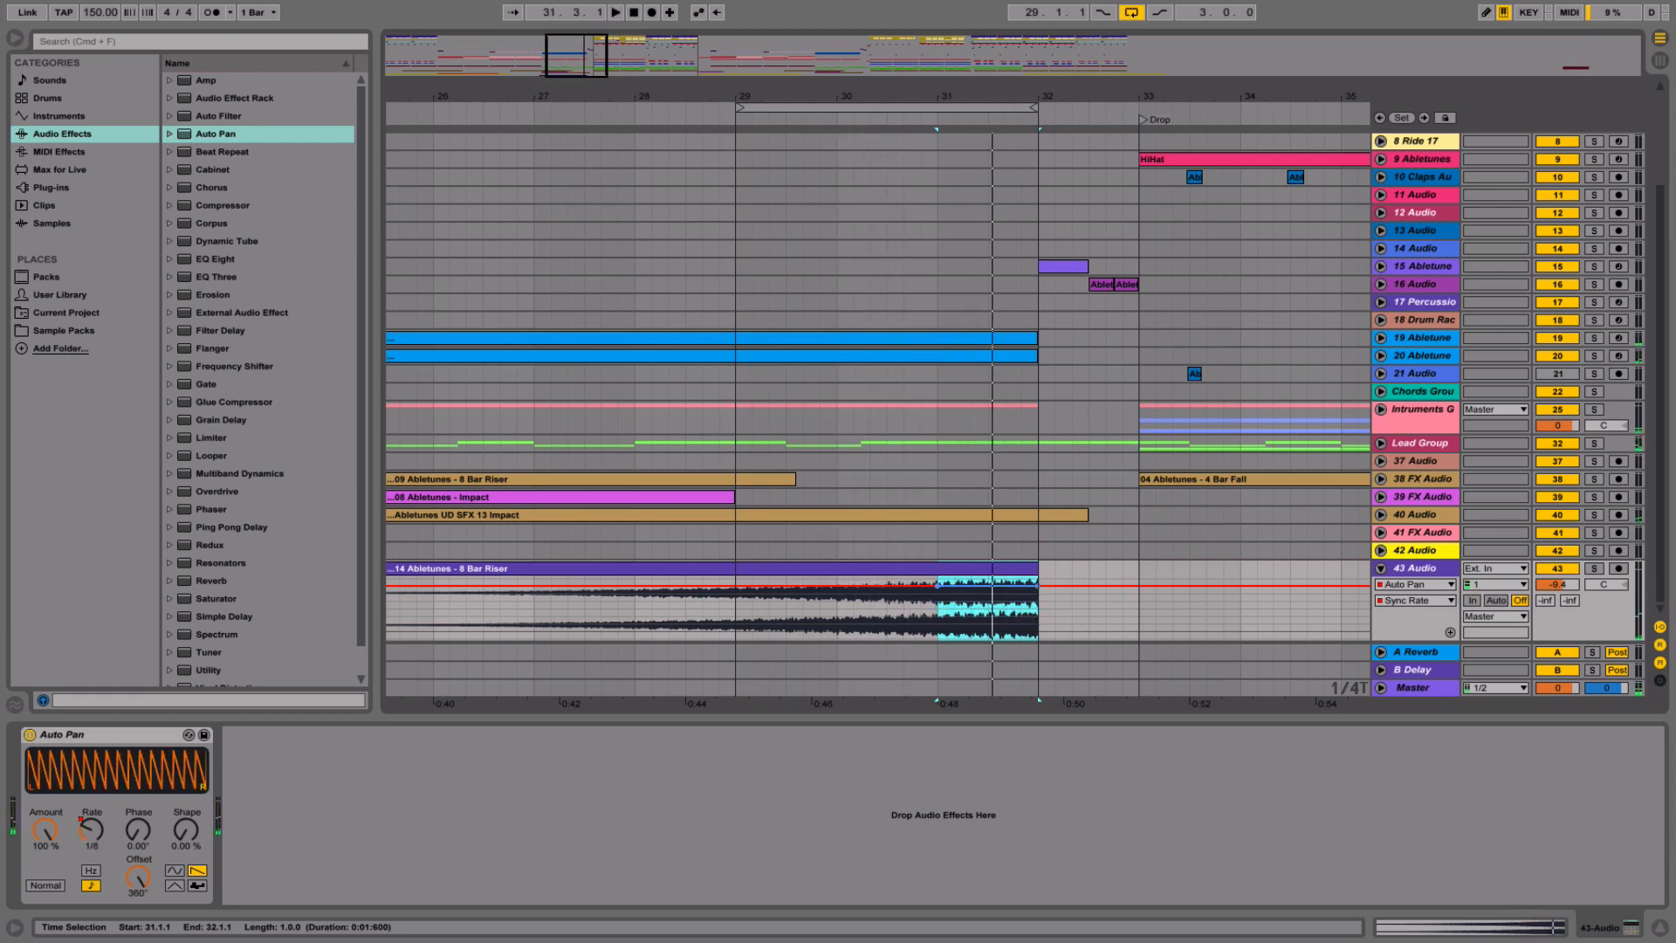
- Play the loop, undo the last Sync Rate edit and rework the rate automation between bars 31 and 32
{"action": "key", "text": "space"}
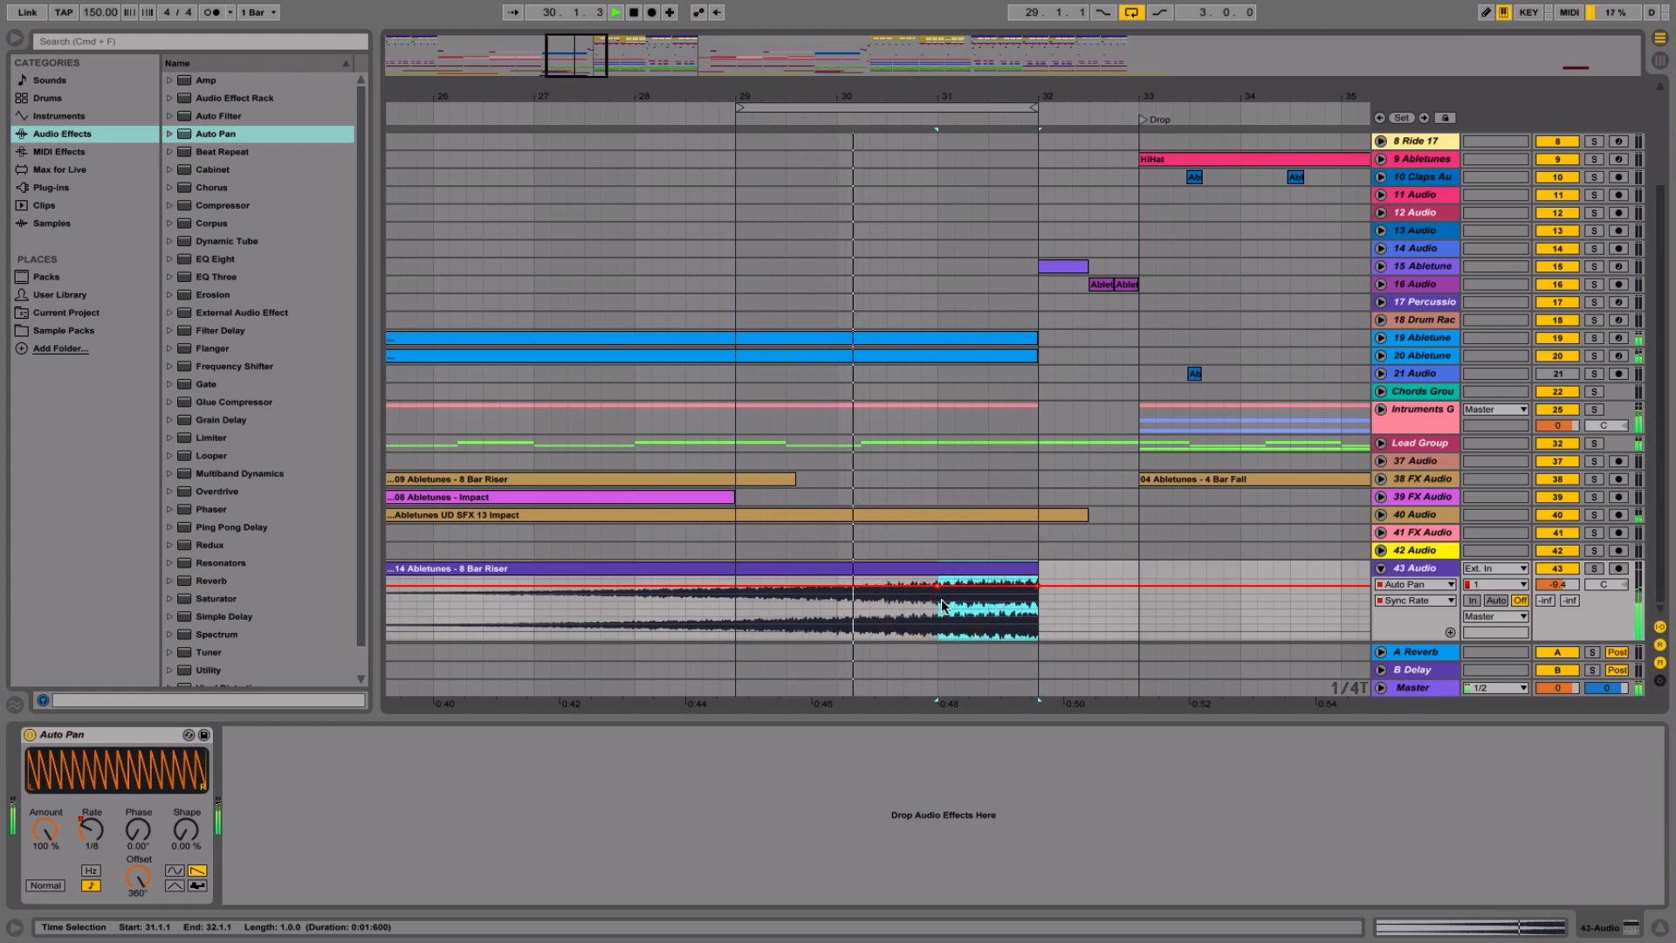
{"action": "key", "text": "super+z"}
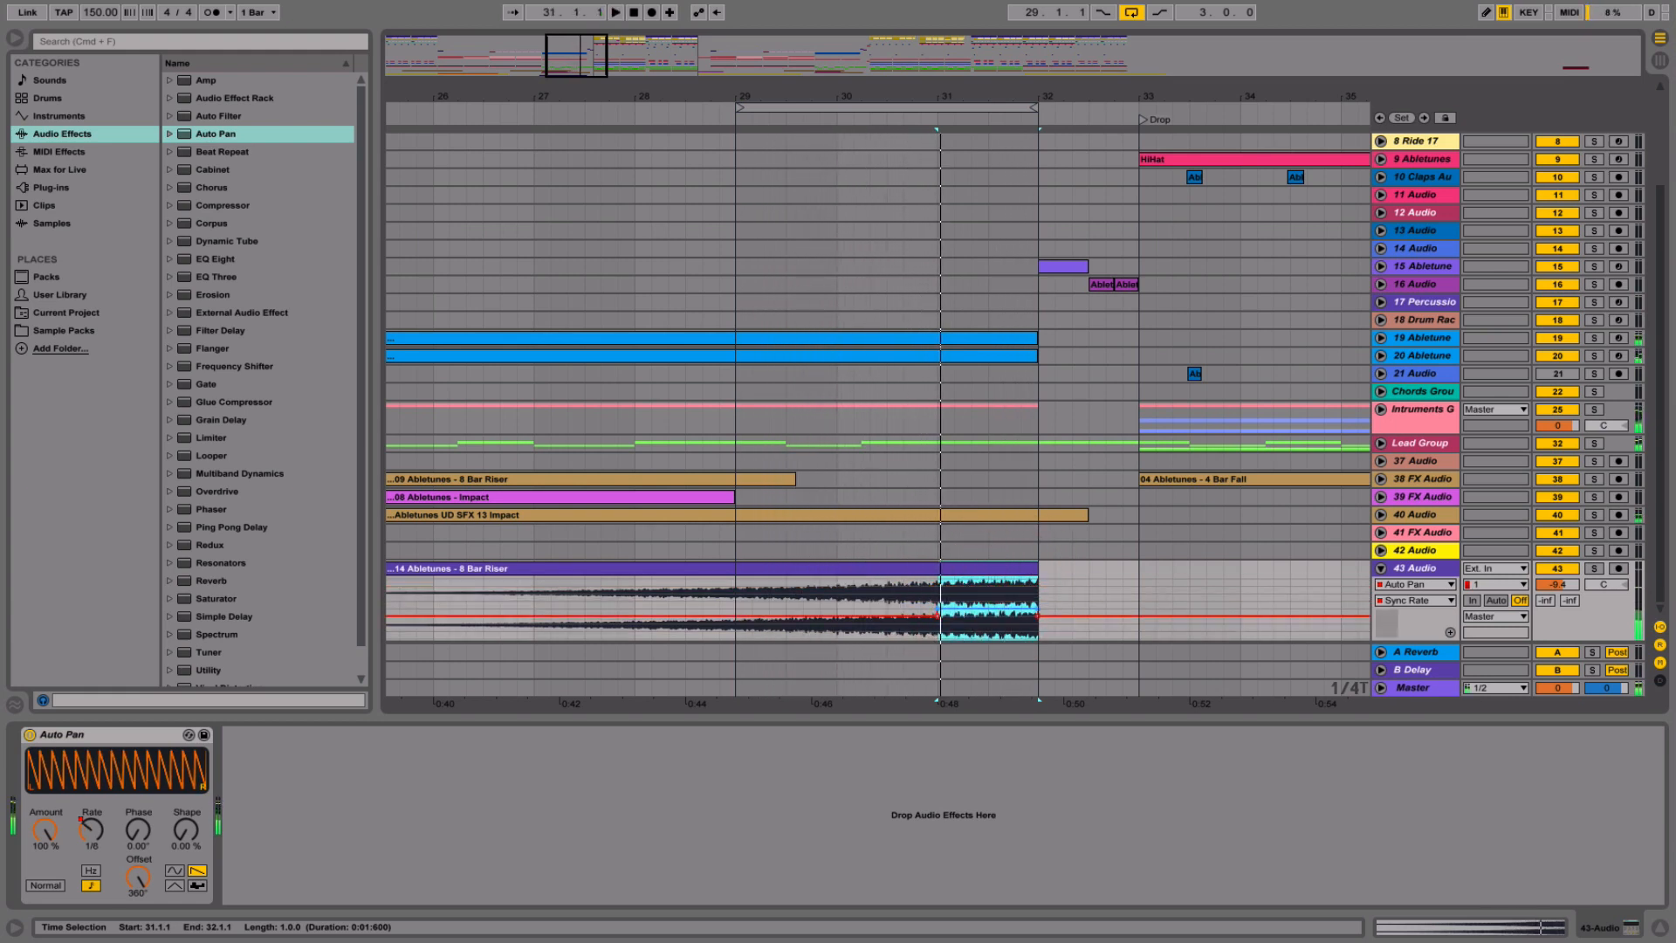
{"action": "left_click", "coordinate": [941, 595]}
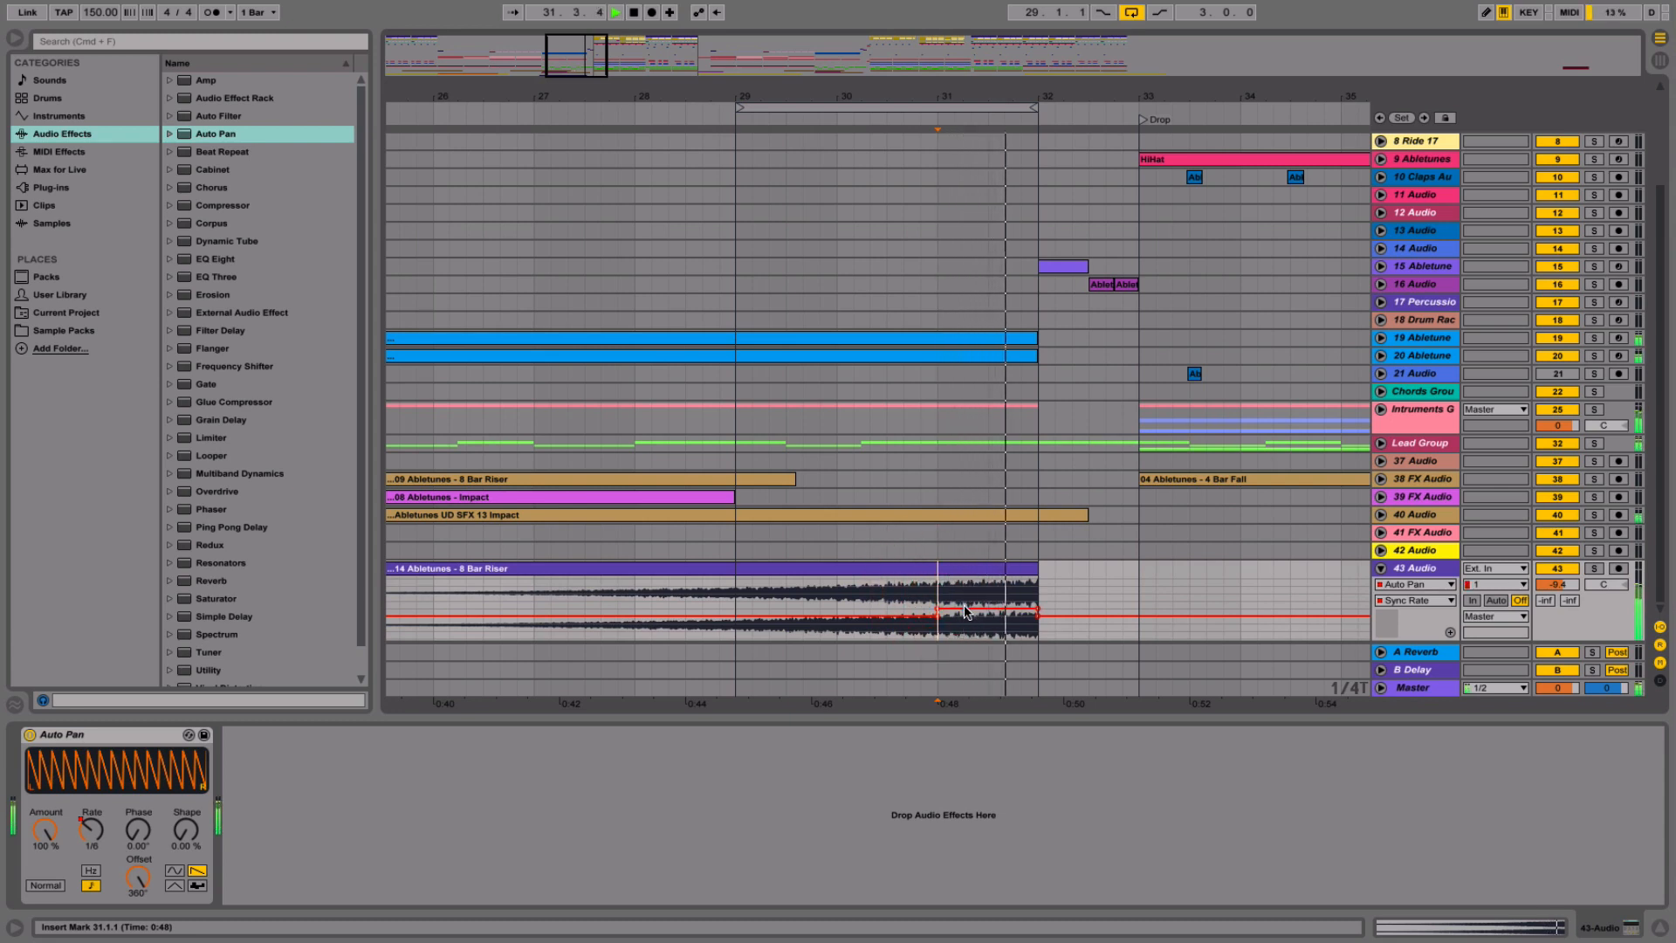
{"action": "left_click", "coordinate": [735, 605]}
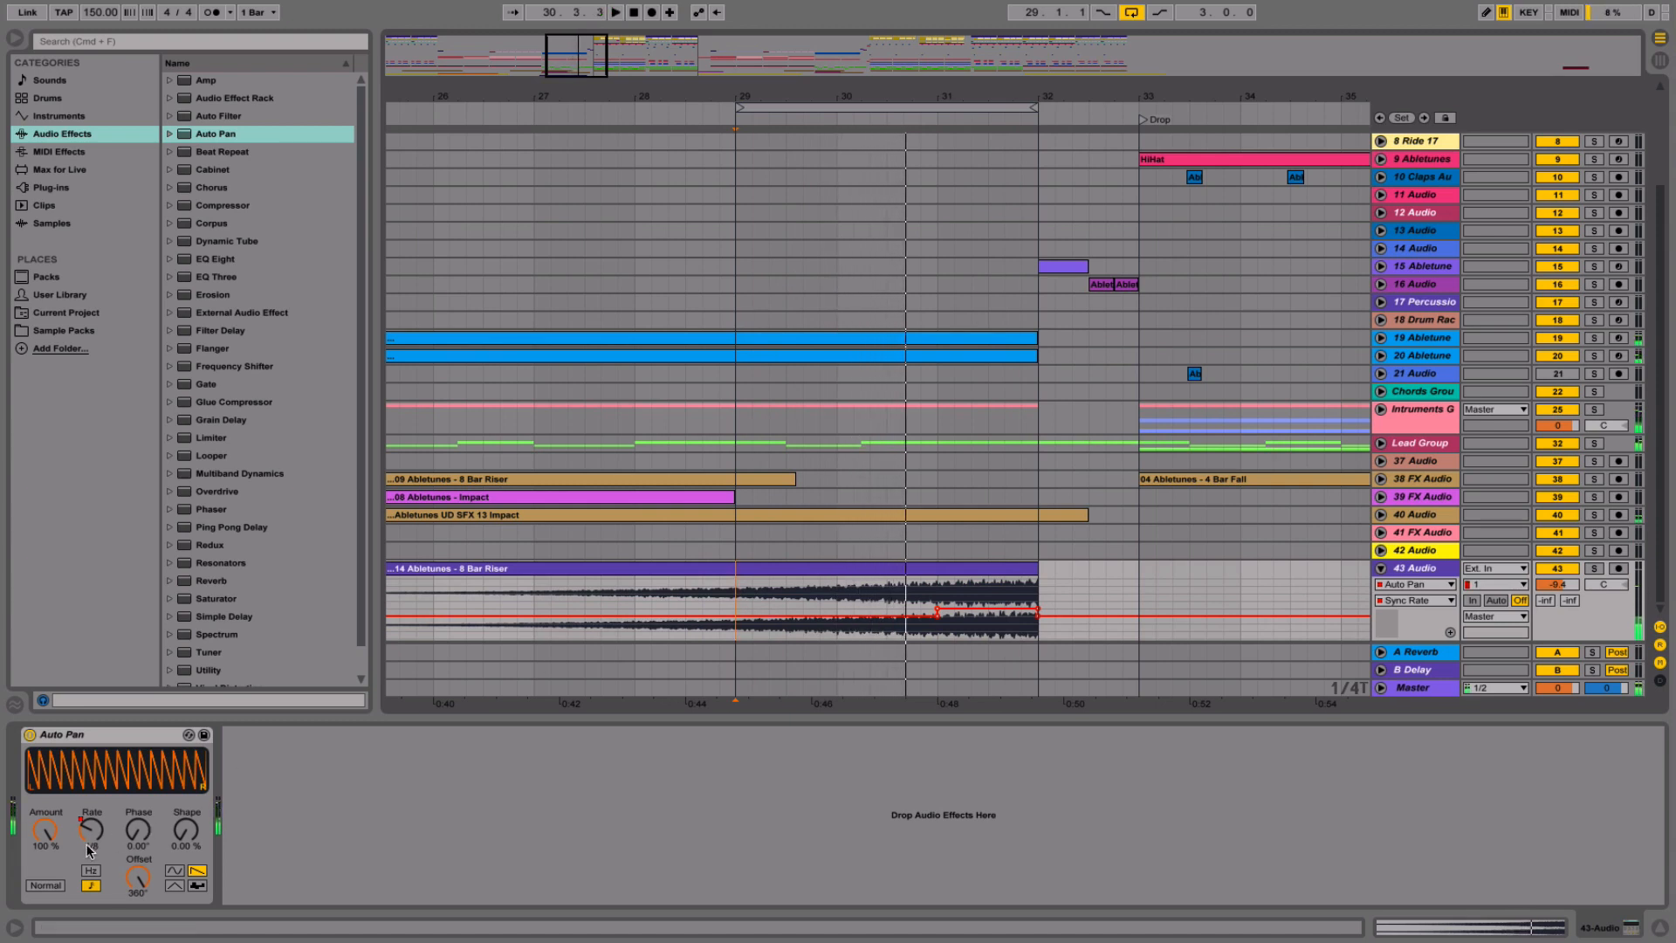
- Play the riser from bar 29 and turn off the loop so playback runs on towards the drop
{"action": "left_click", "coordinate": [90, 831]}
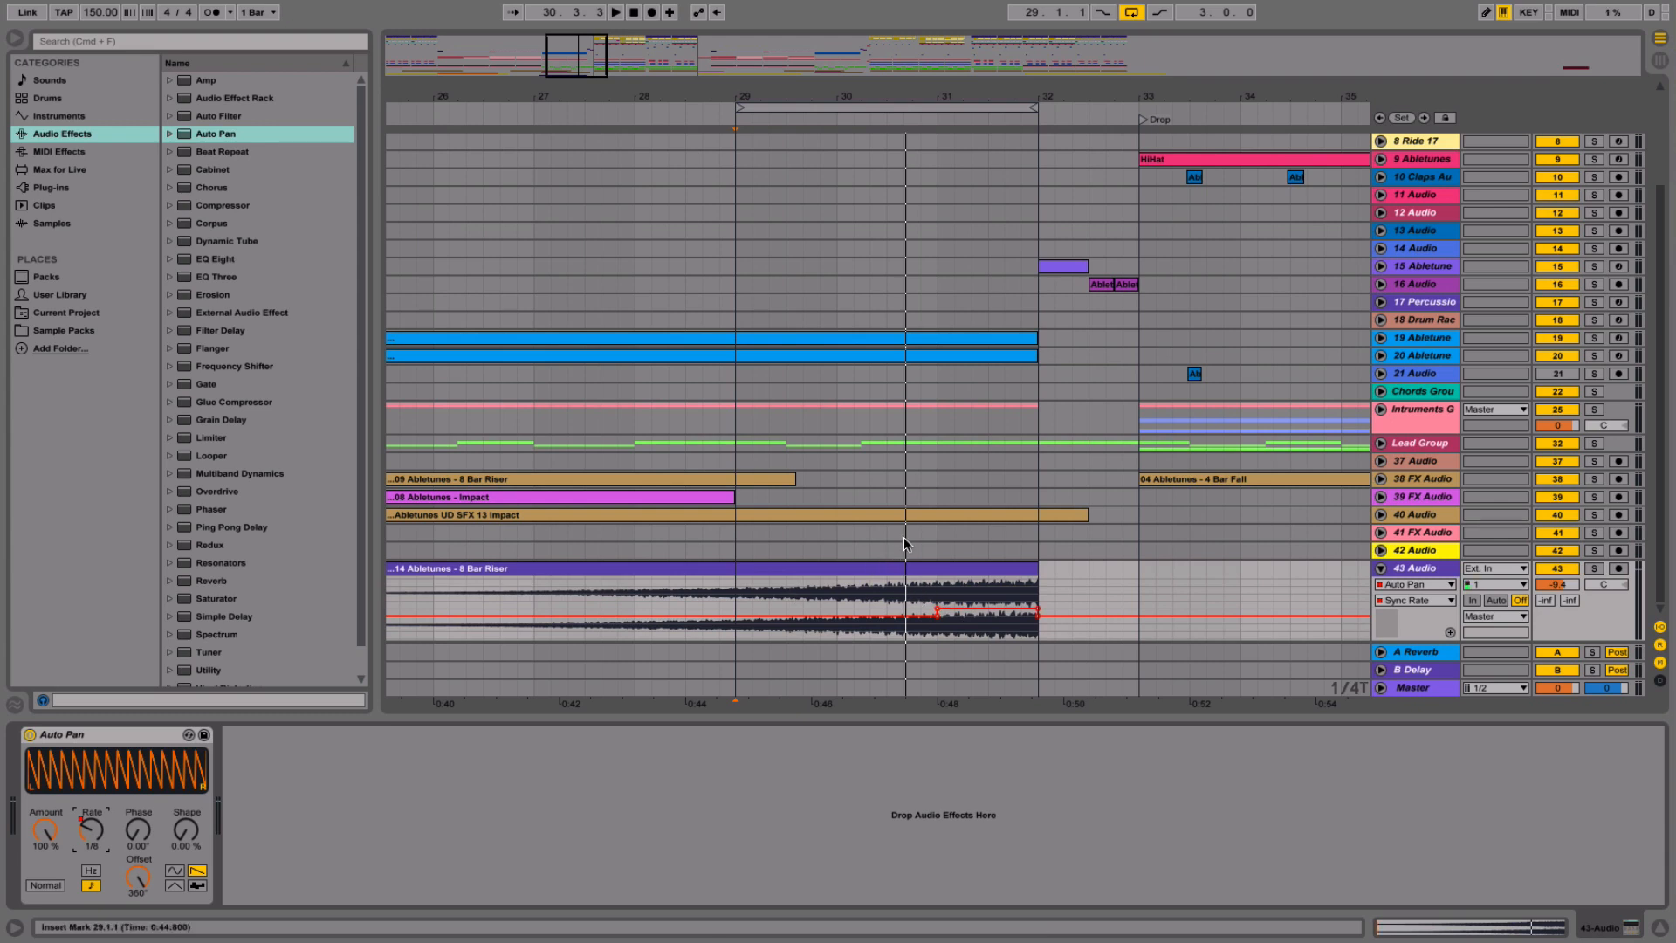
{"action": "left_click", "coordinate": [736, 604]}
{"action": "key", "text": "space"}
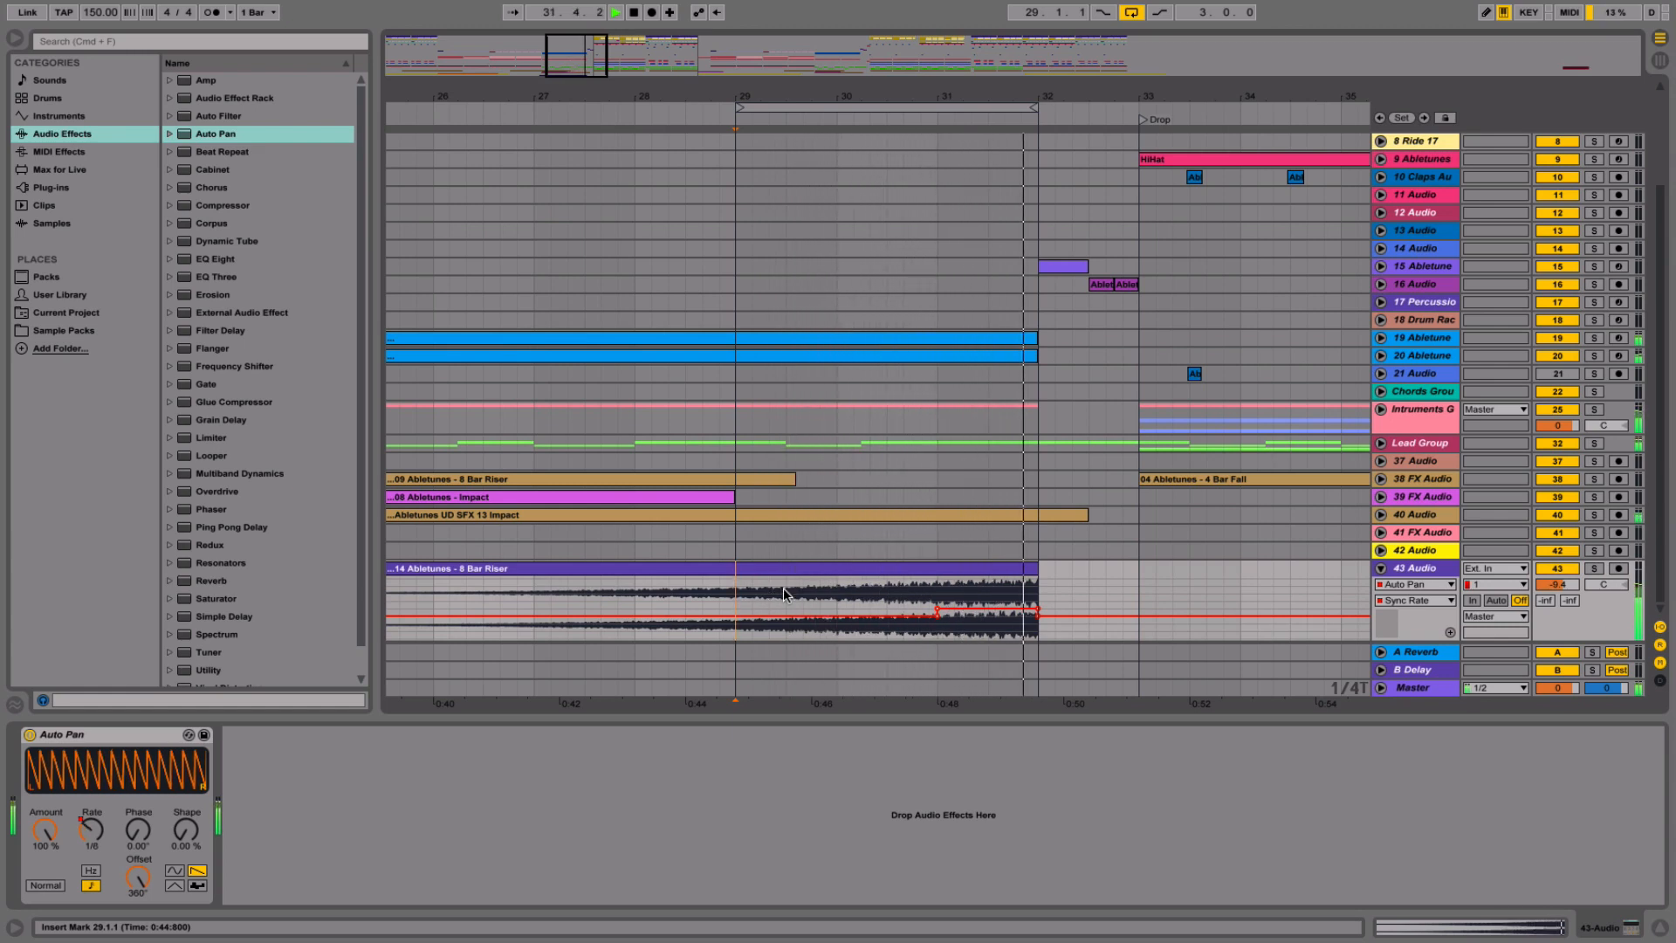
{"action": "left_click", "coordinate": [1131, 12]}
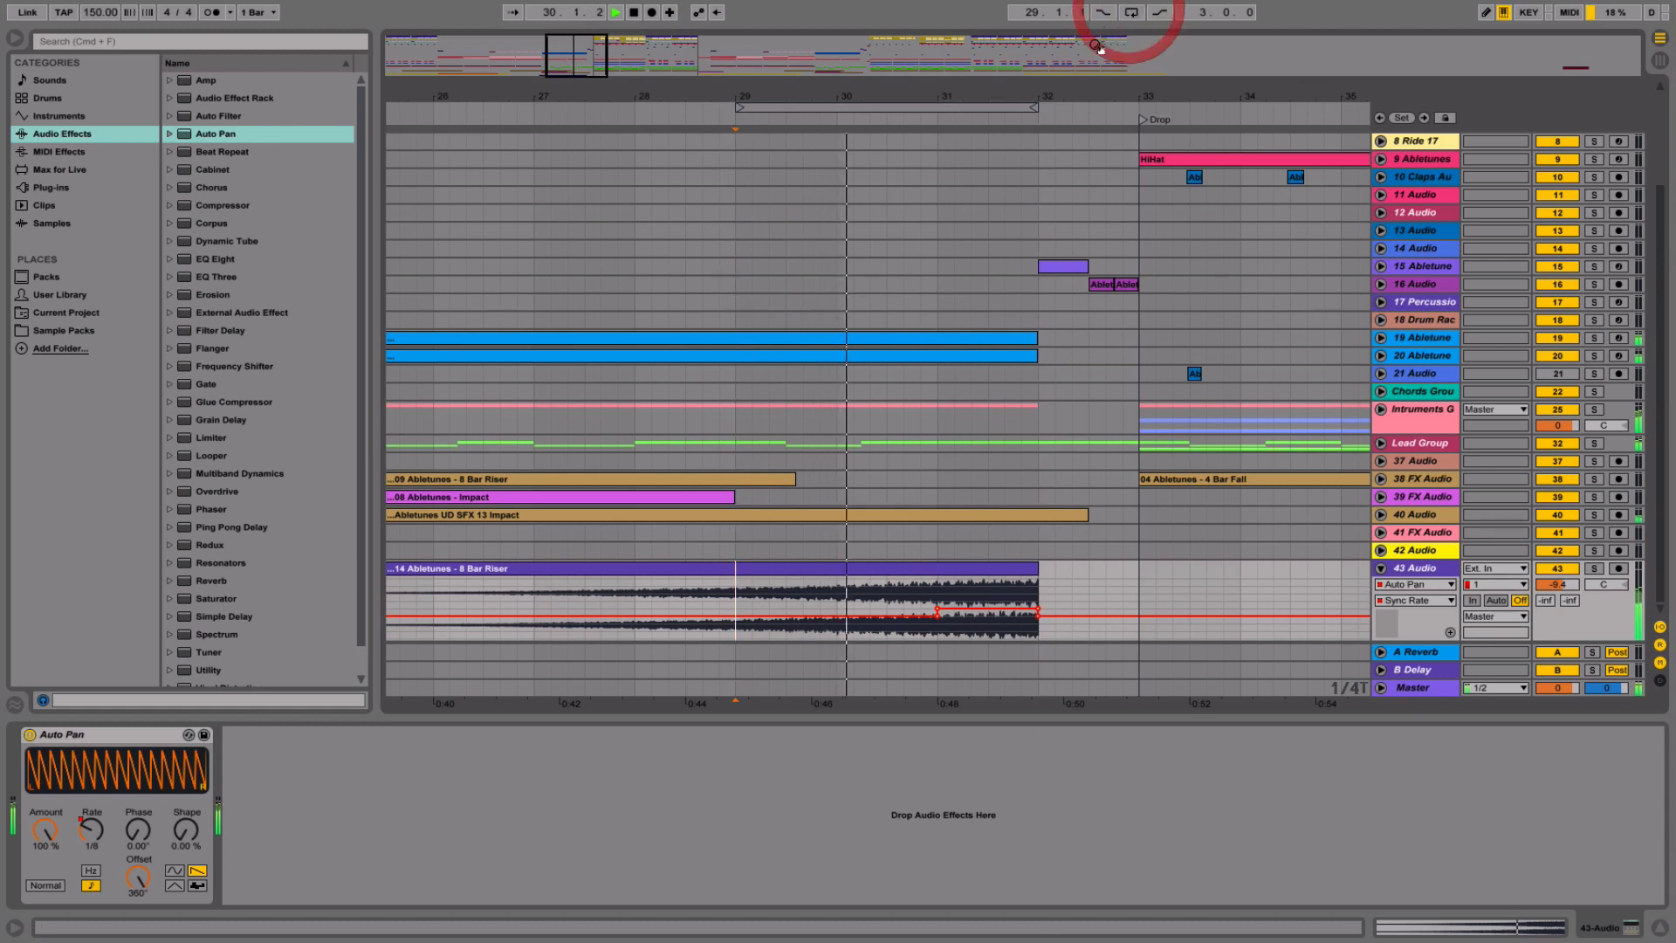
{"action": "left_click_drag", "start_coordinate": [1030, 103], "coordinate": [1027, 92]}
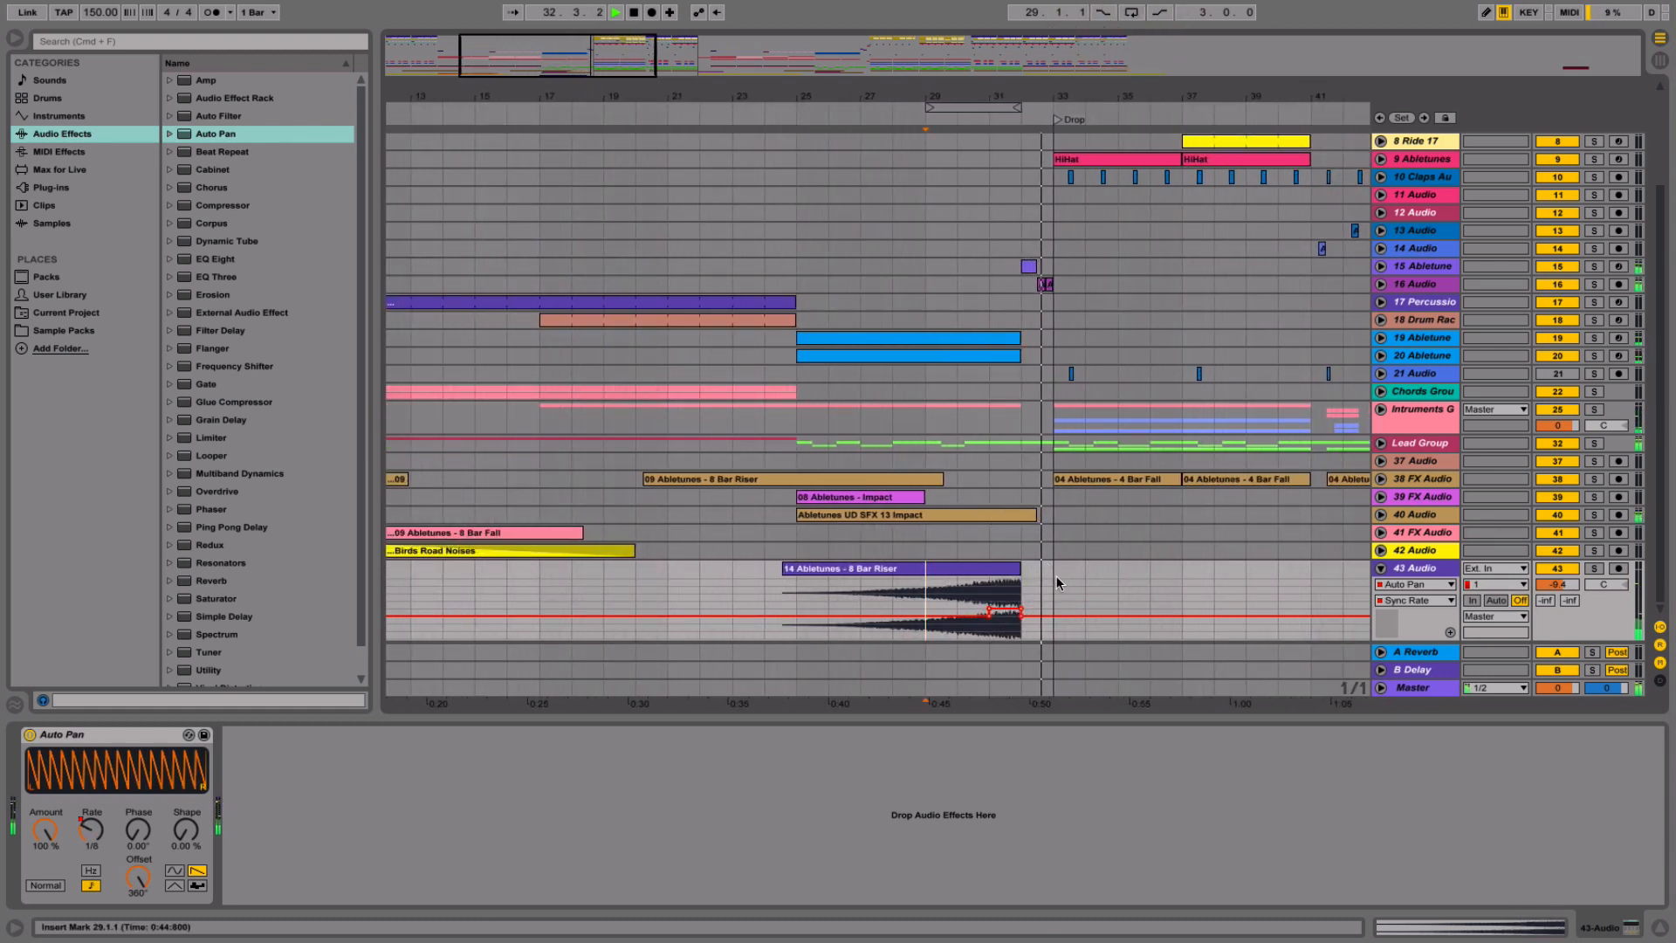
- Unfold the 16 Audio track and set its volume to -5.7 dB while playing the passage into the drop
{"action": "left_click", "coordinate": [1042, 284]}
{"action": "key", "text": "space"}
{"action": "left_click", "coordinate": [1380, 285]}
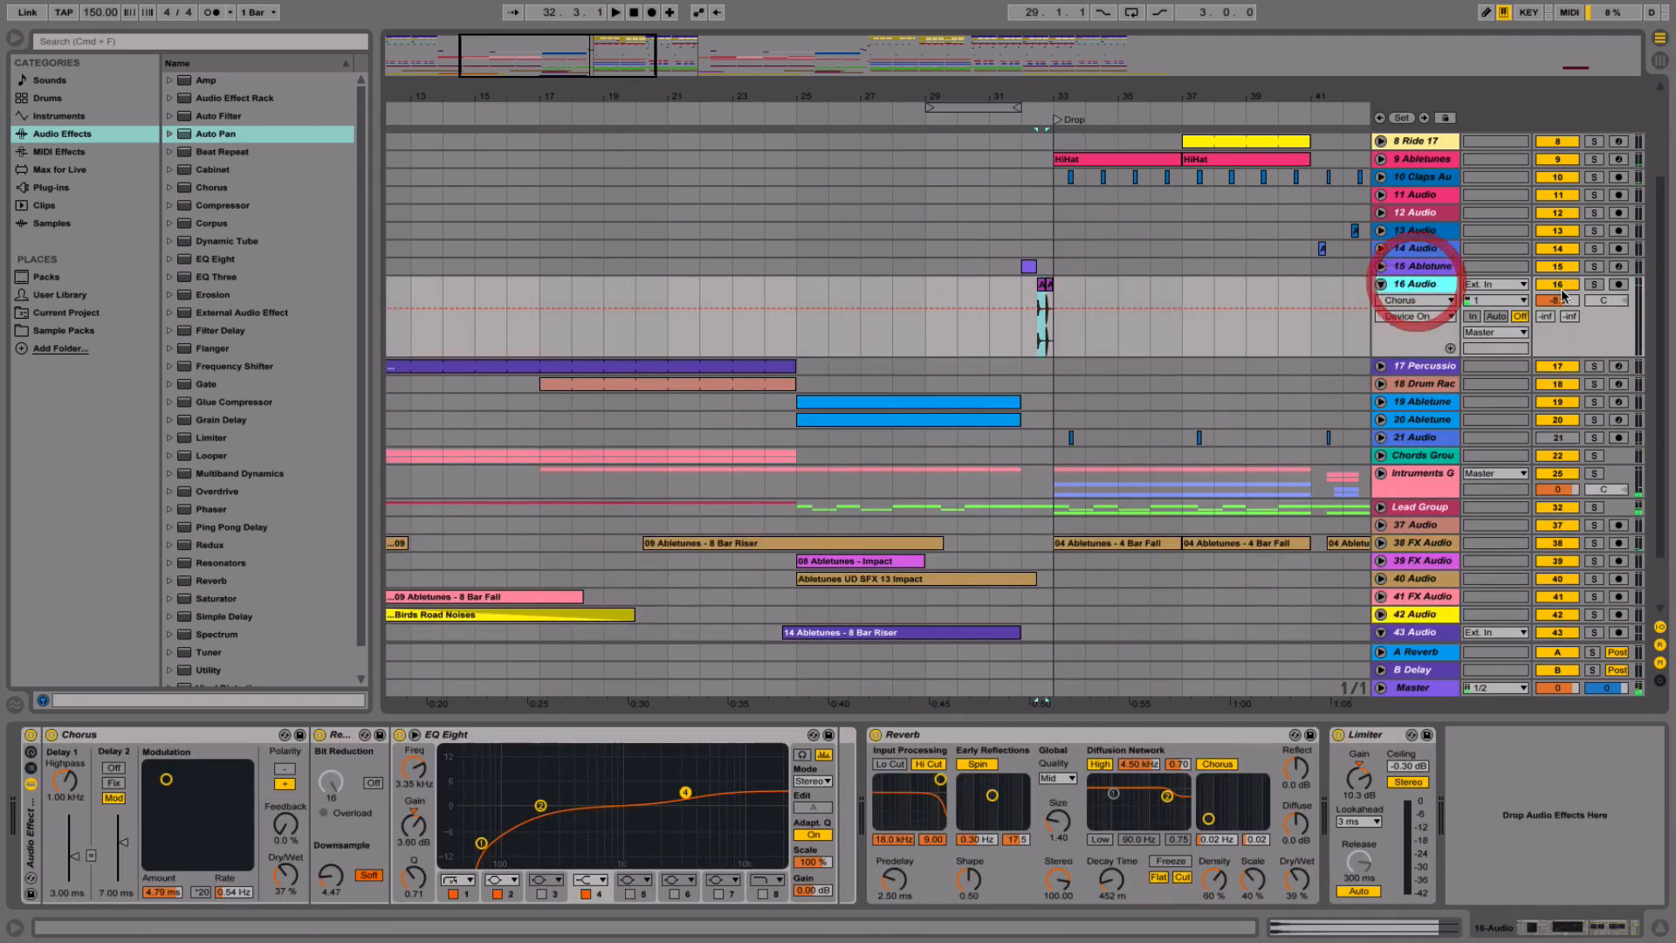
{"action": "left_click_drag", "start_coordinate": [1558, 301], "coordinate": [1560, 297]}
{"action": "key", "text": "space"}
{"action": "key", "text": "space"}
{"action": "key", "text": "space"}
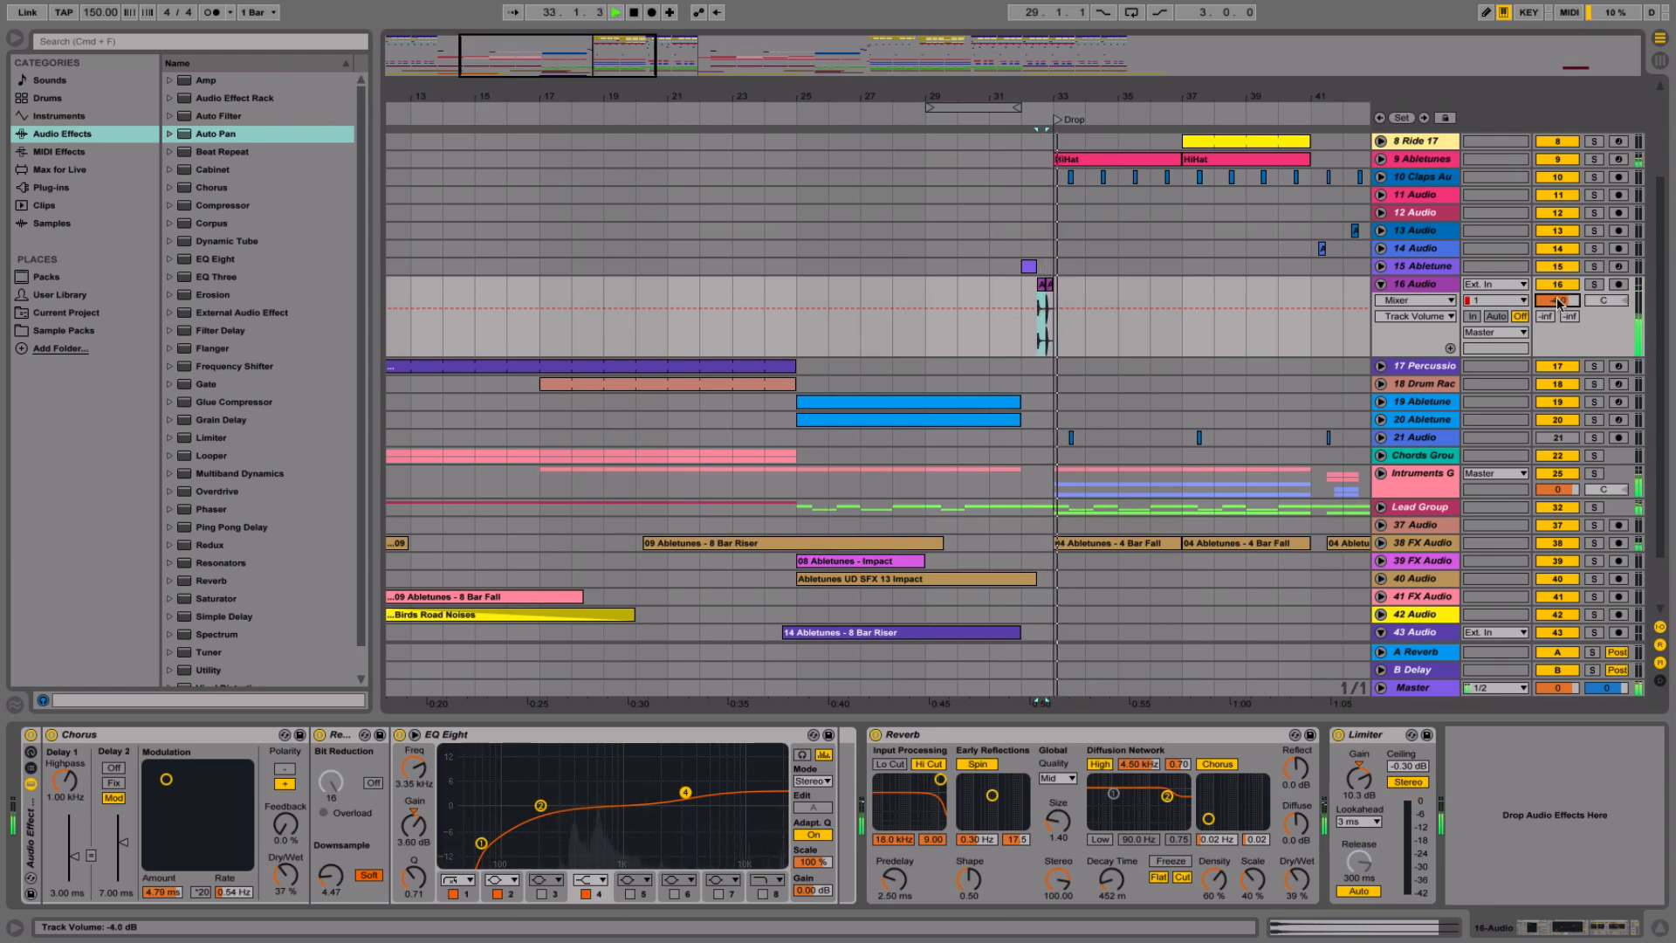
{"action": "scroll", "coordinate": [1063, 483], "scroll_direction": "up", "scroll_amount": 3}
{"action": "scroll", "coordinate": [1063, 482], "scroll_direction": "down", "scroll_amount": 5}
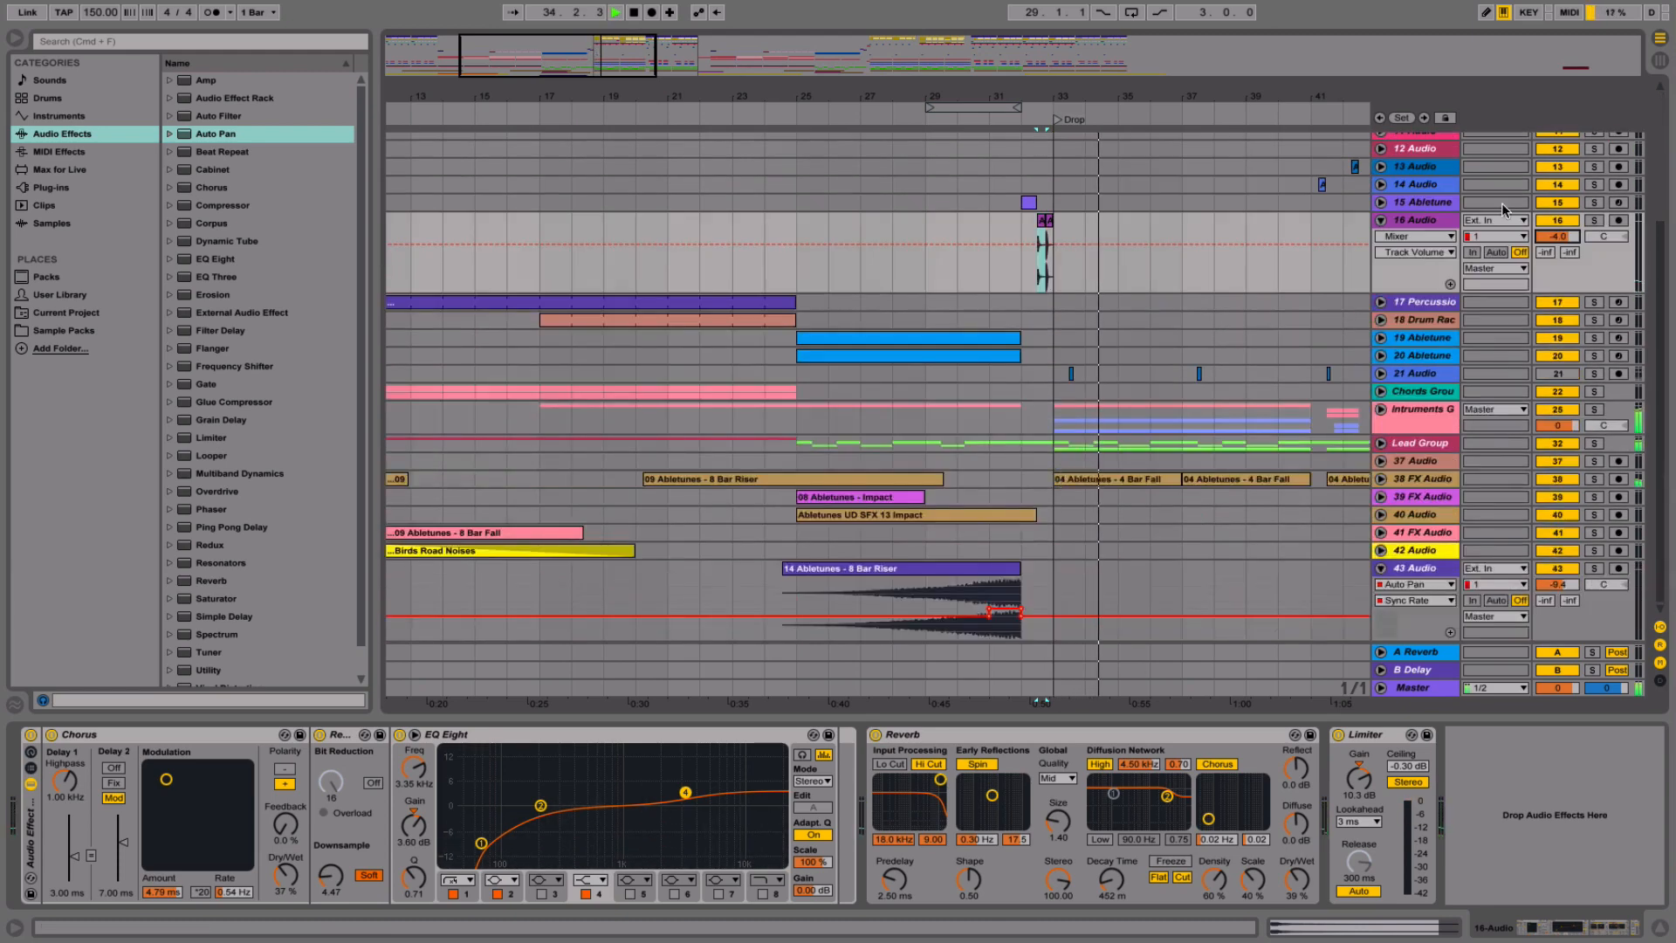
{"action": "left_click_drag", "start_coordinate": [1557, 235], "coordinate": [1557, 238]}
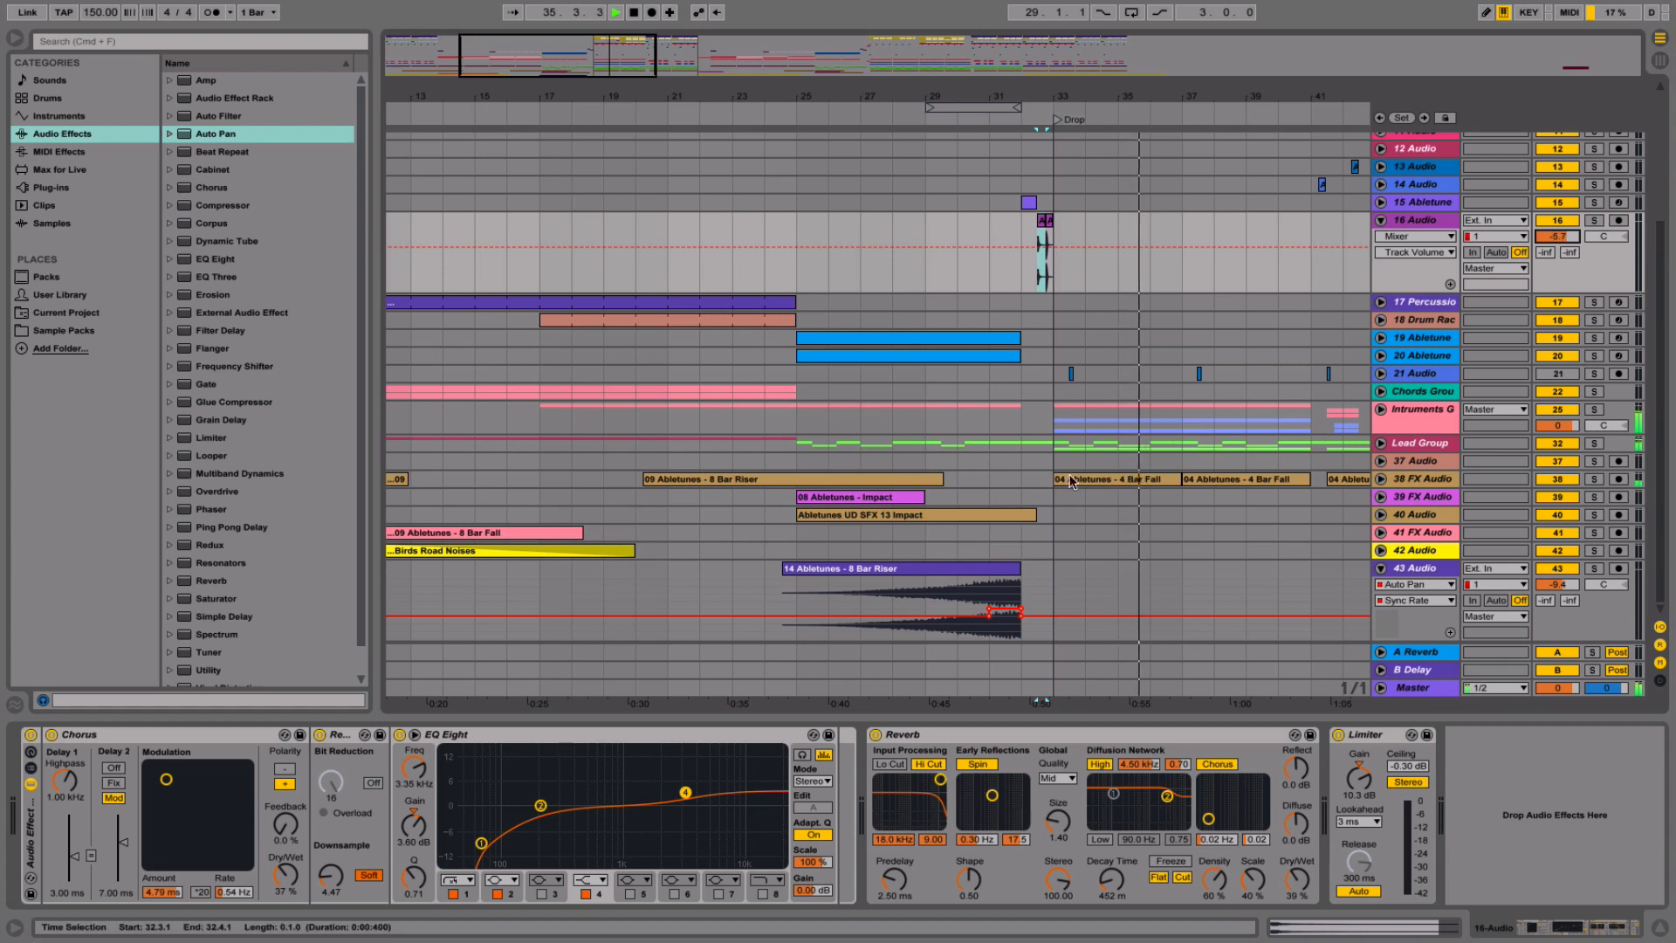
- Restart playback from bar 24 on the 43 Audio track, just before the 8 Bar Riser clip
{"action": "left_click", "coordinate": [710, 599]}
{"action": "left_click", "coordinate": [766, 596]}
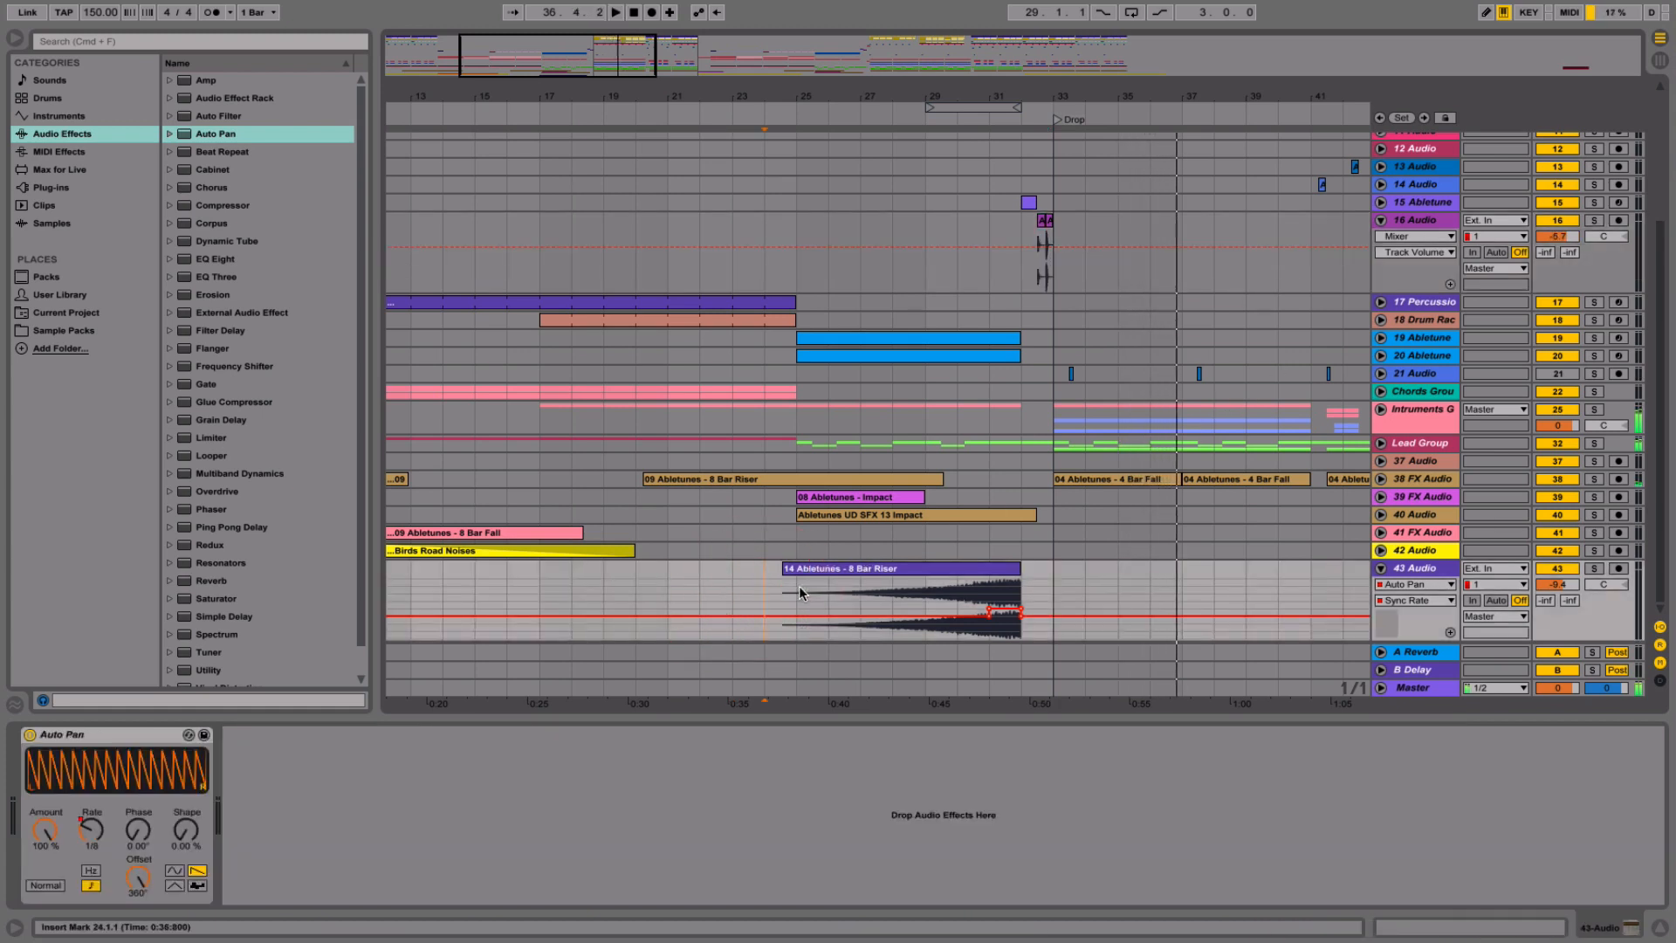
{"action": "key", "text": "space"}
{"action": "key", "text": "space"}
- Rename the 43 Audio track as FX Riser, keeping its automatic track number
{"action": "left_click", "coordinate": [1431, 572]}
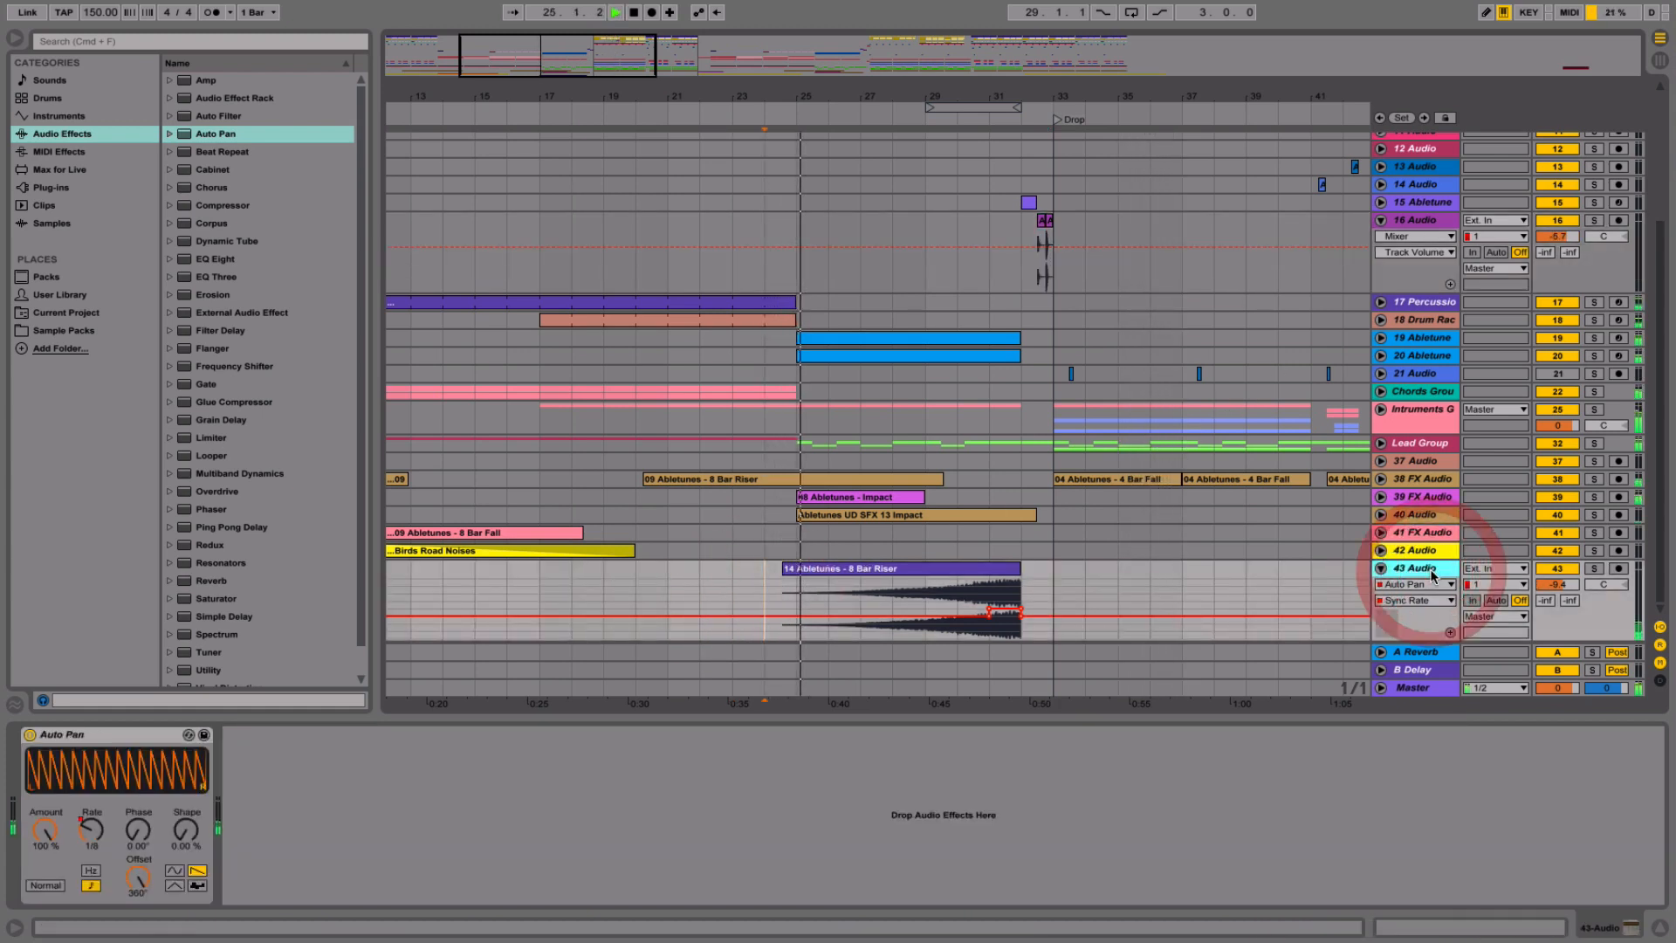
{"action": "scroll", "coordinate": [1306, 509], "scroll_direction": "left", "scroll_amount": 1}
{"action": "scroll", "coordinate": [1306, 515], "scroll_direction": "up", "scroll_amount": 1}
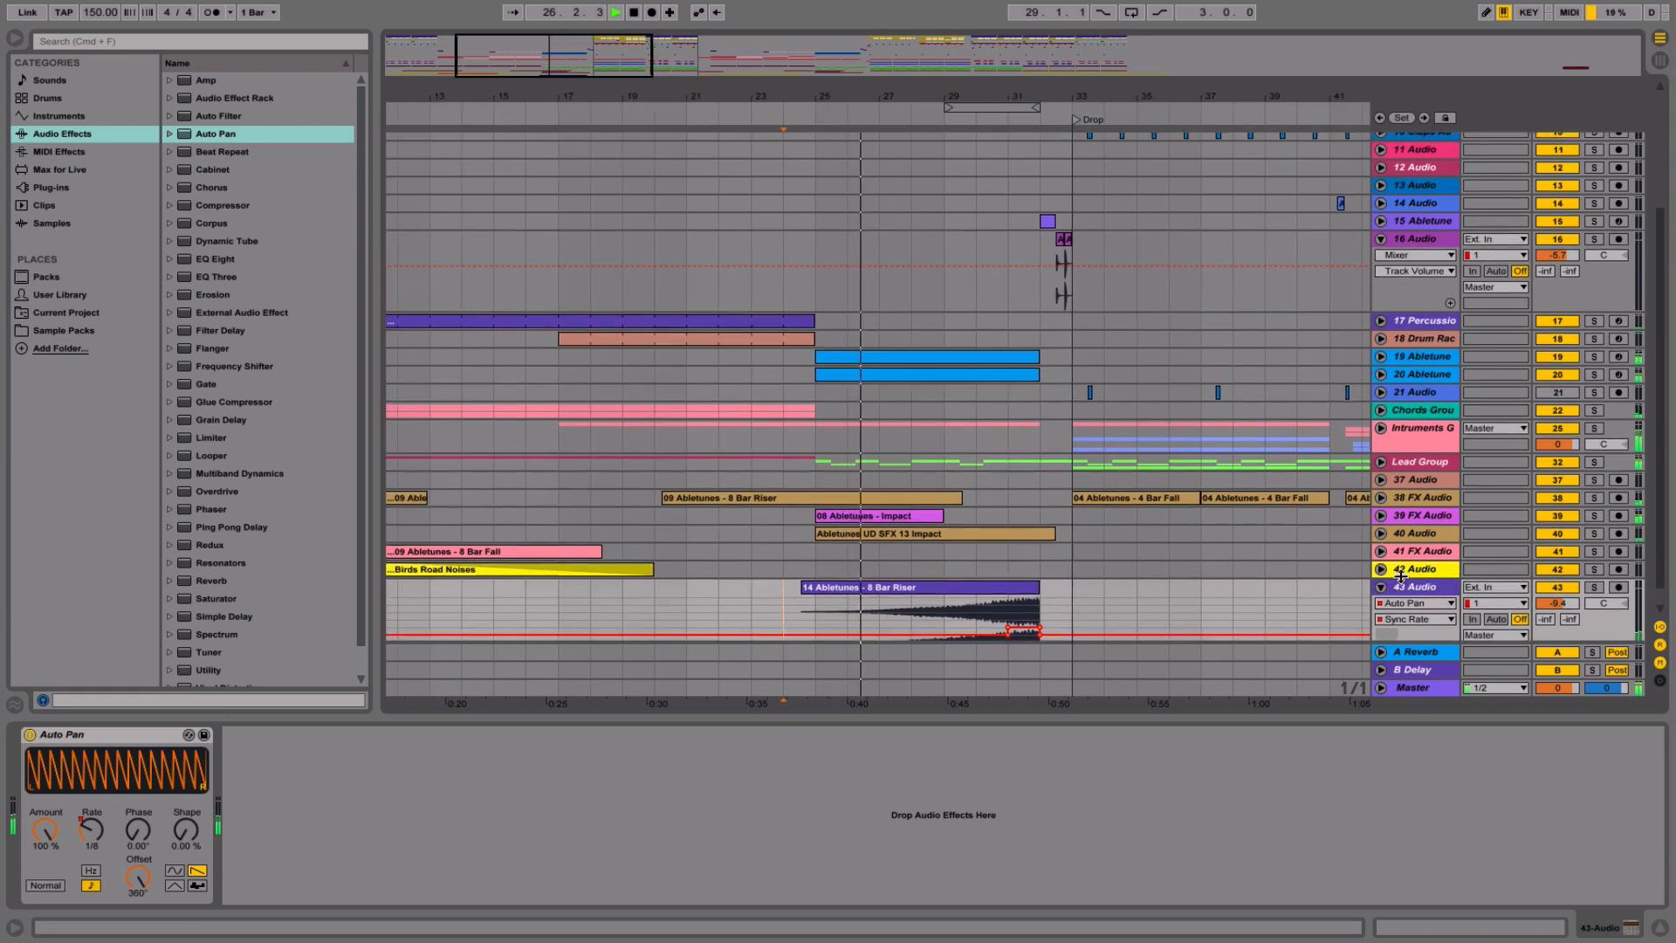
{"action": "left_click", "coordinate": [1402, 591]}
{"action": "left_click_drag", "start_coordinate": [1402, 590], "coordinate": [1491, 587]}
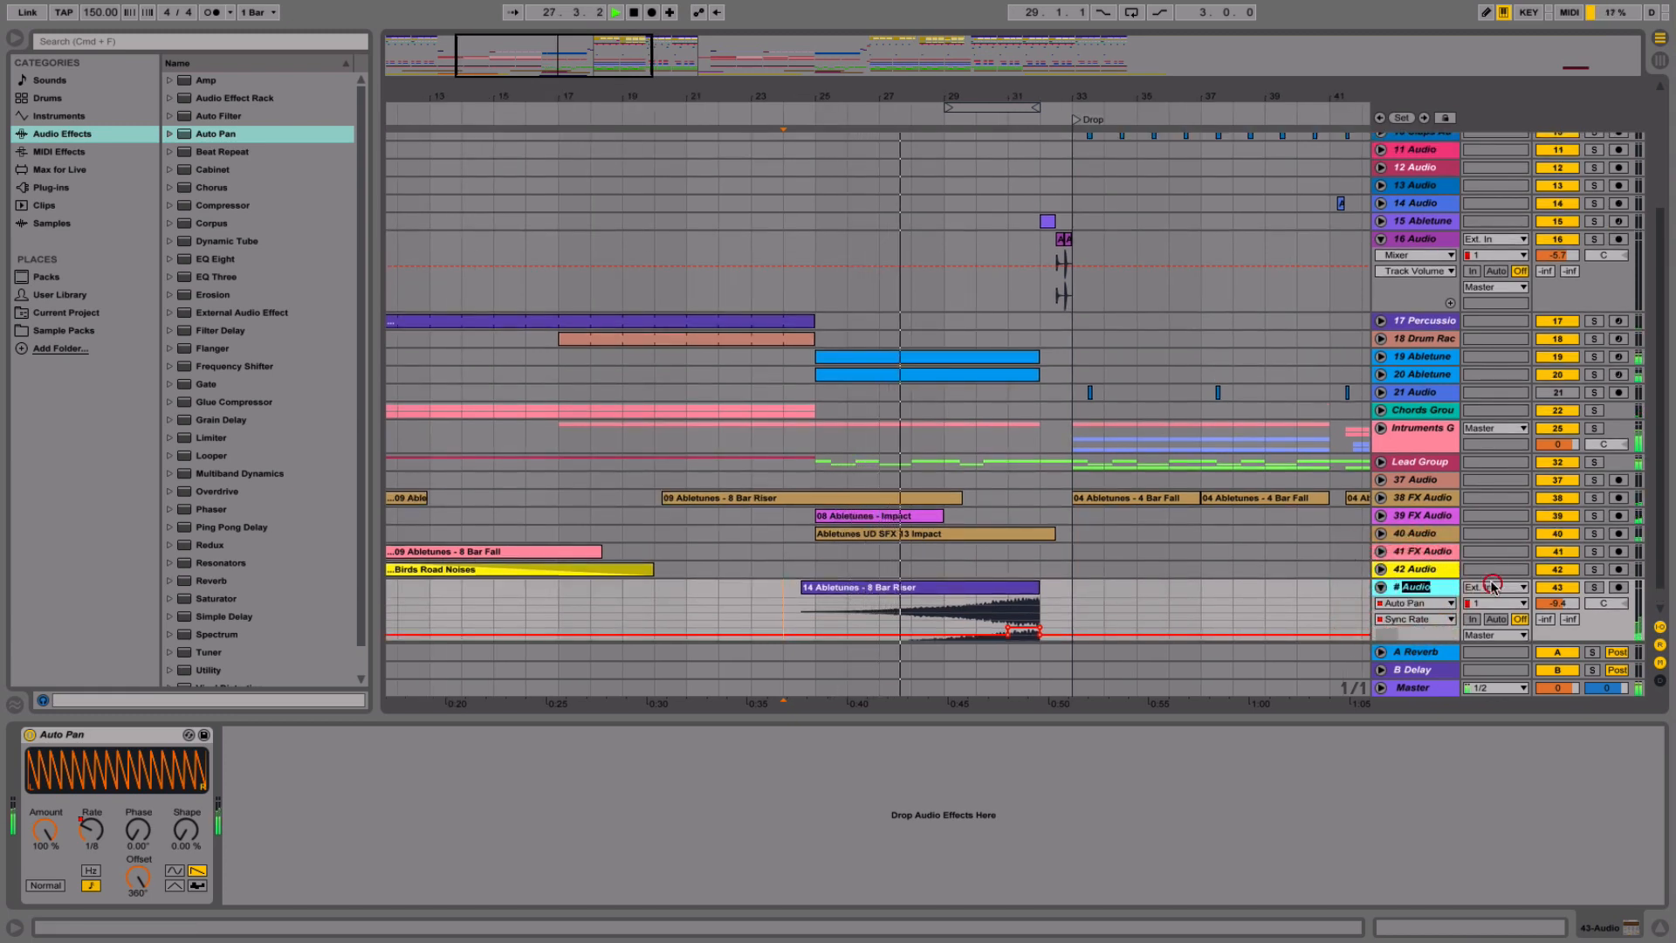
{"action": "type", "text": "FX Ri"}
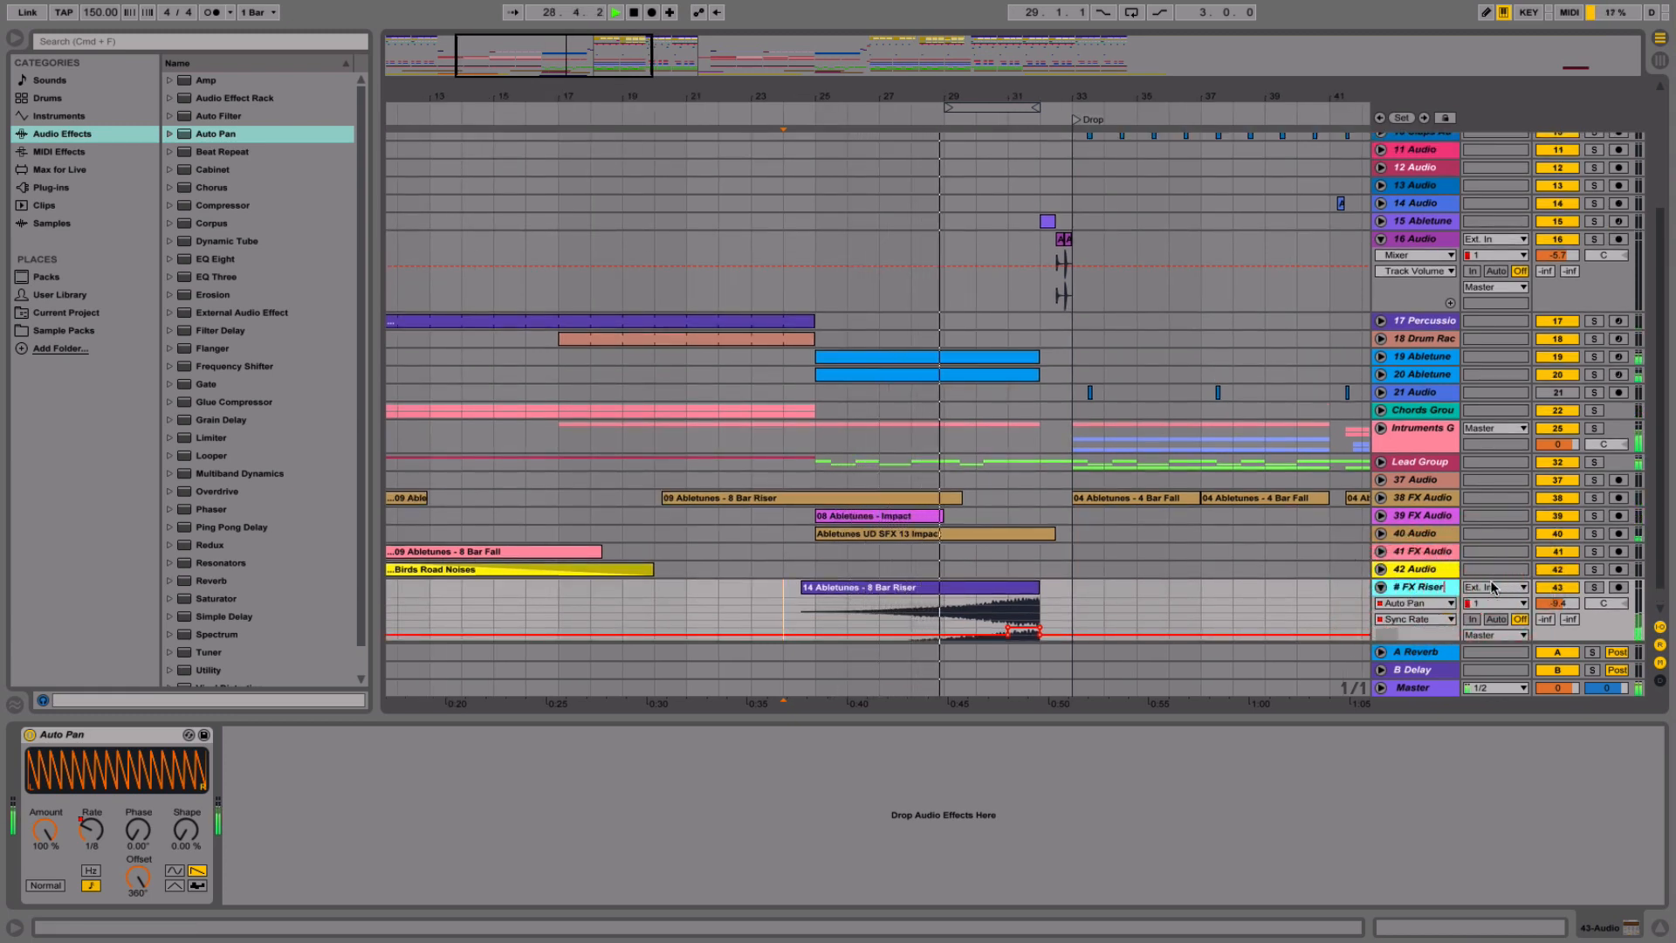
{"action": "type", "text": "ser"}
{"action": "key", "text": "Return"}
{"action": "scroll", "coordinate": [976, 405], "scroll_direction": "down", "scroll_amount": 1}
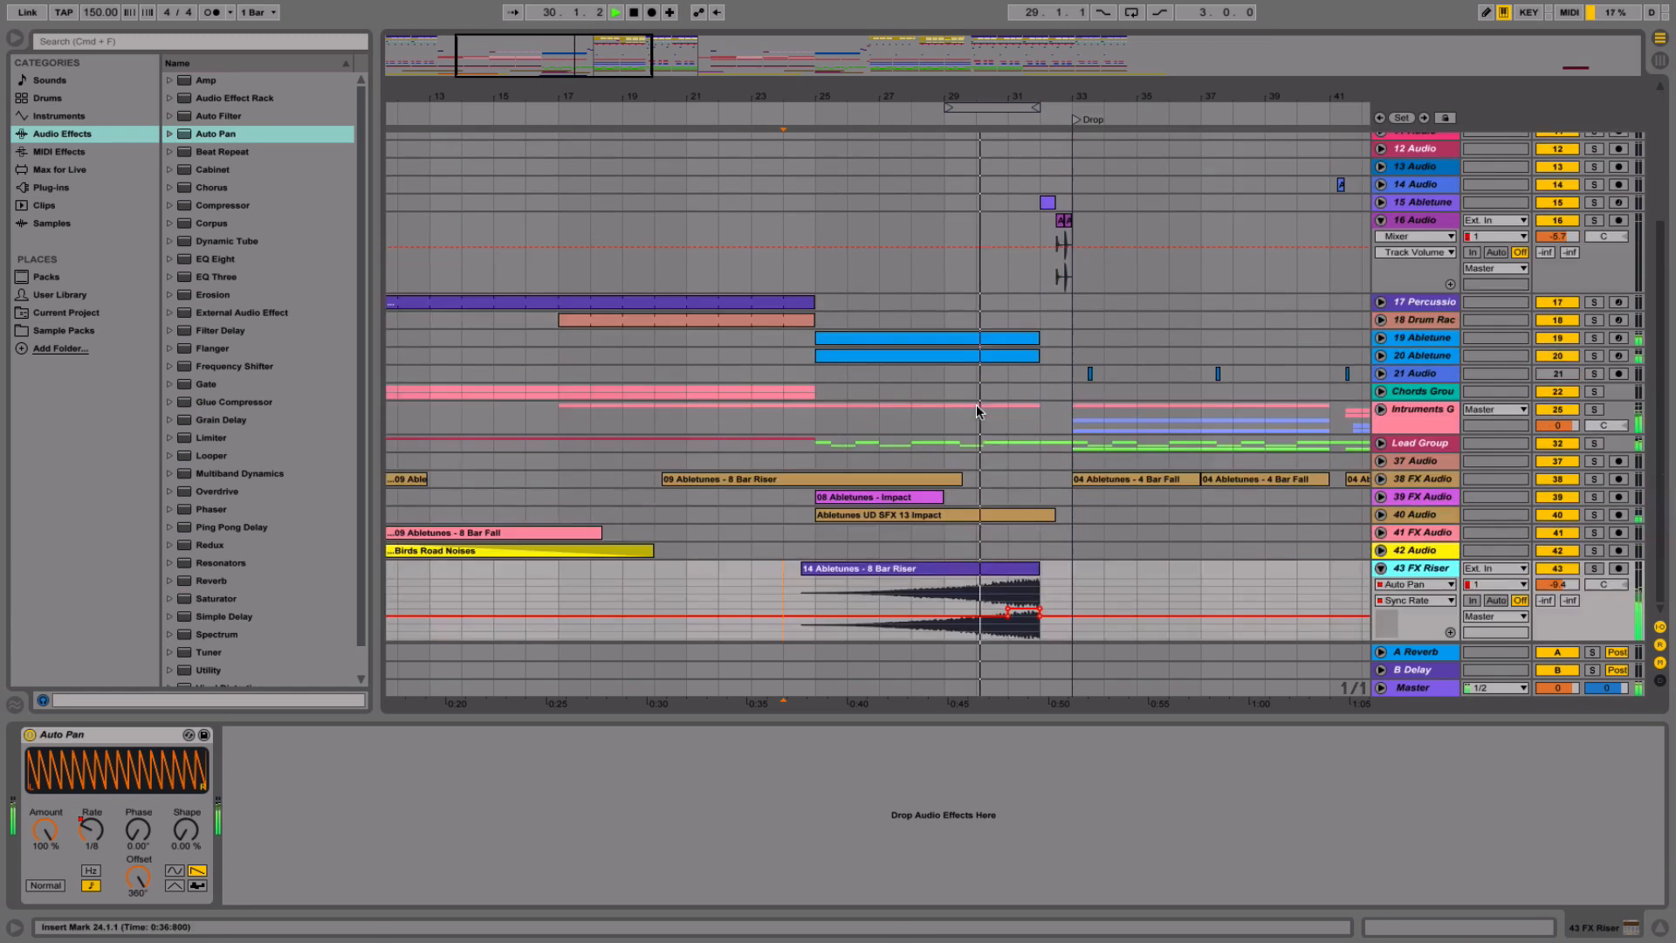
- Copy bars 17 to 33 of the FX Riser track, including the riser clip, and paste them at bar 59 for the second build
{"action": "left_click_drag", "start_coordinate": [652, 63], "coordinate": [1206, 63]}
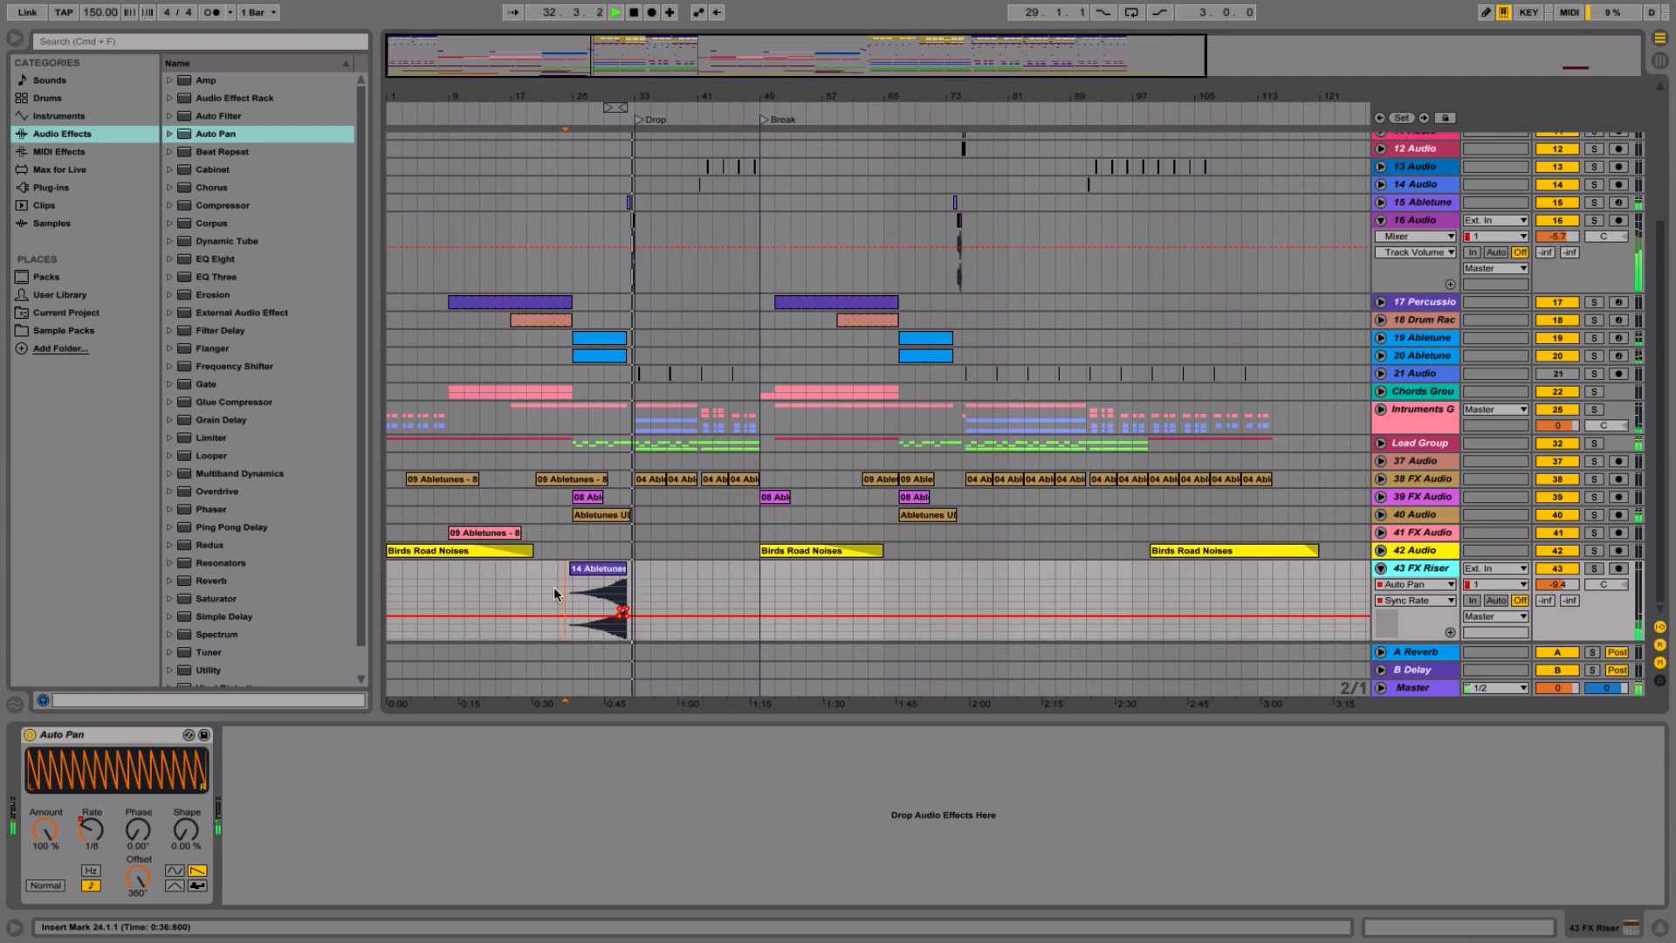
{"action": "left_click", "coordinate": [640, 90]}
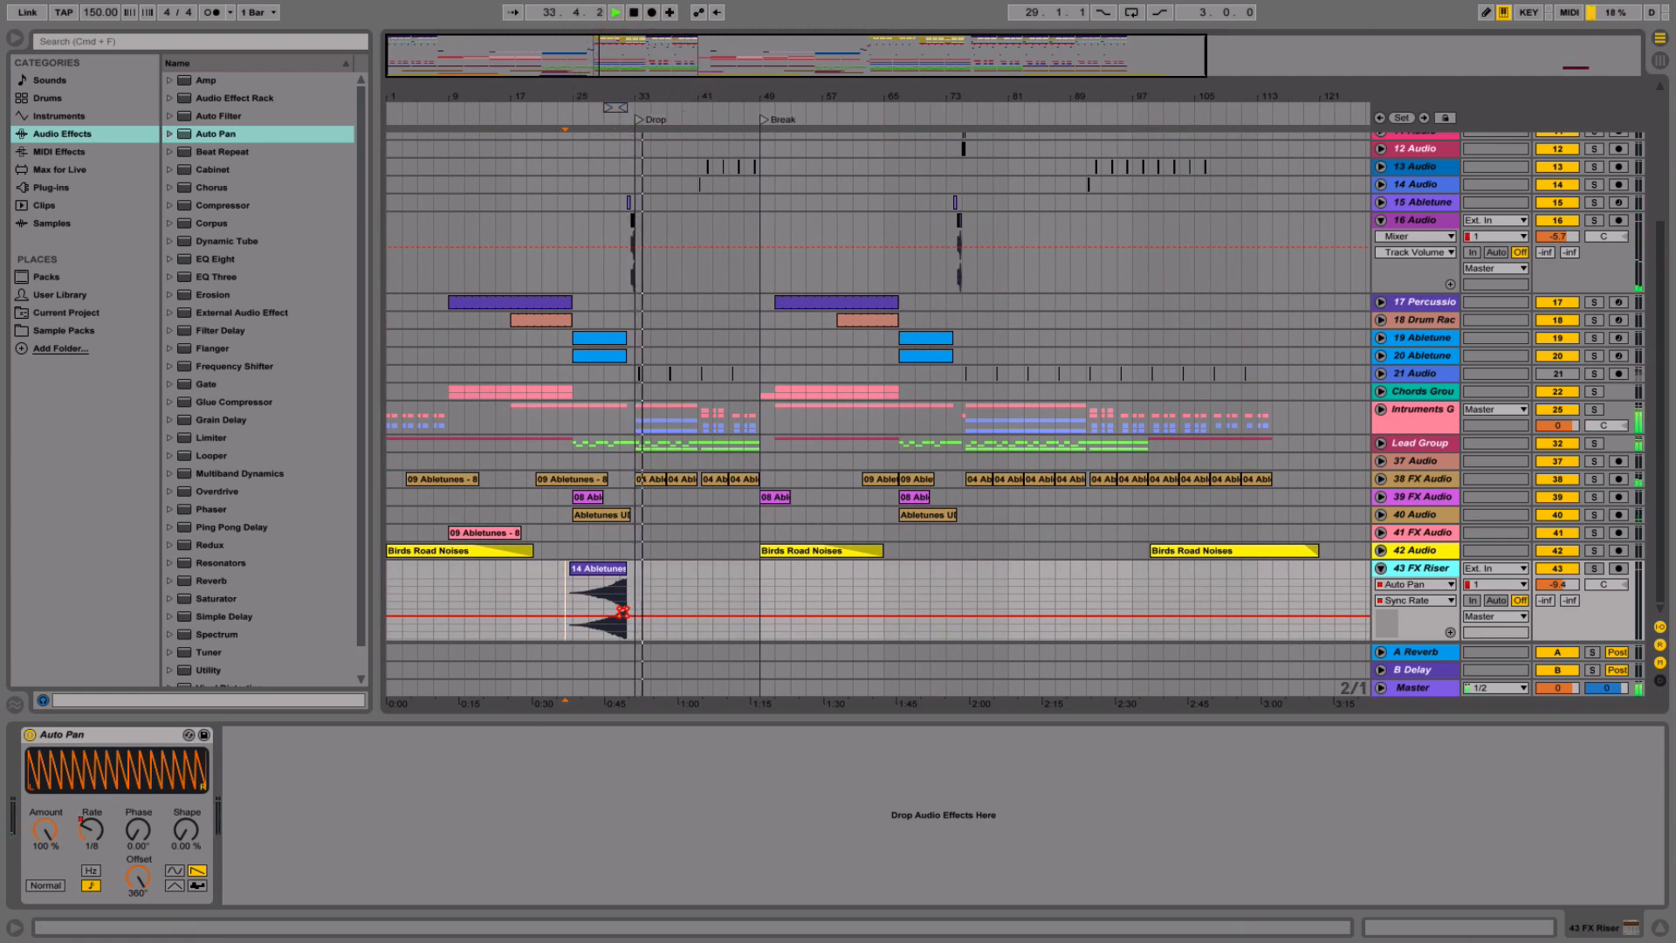
{"action": "left_click_drag", "start_coordinate": [640, 90], "coordinate": [676, 103]}
{"action": "left_click_drag", "start_coordinate": [592, 583], "coordinate": [537, 598]}
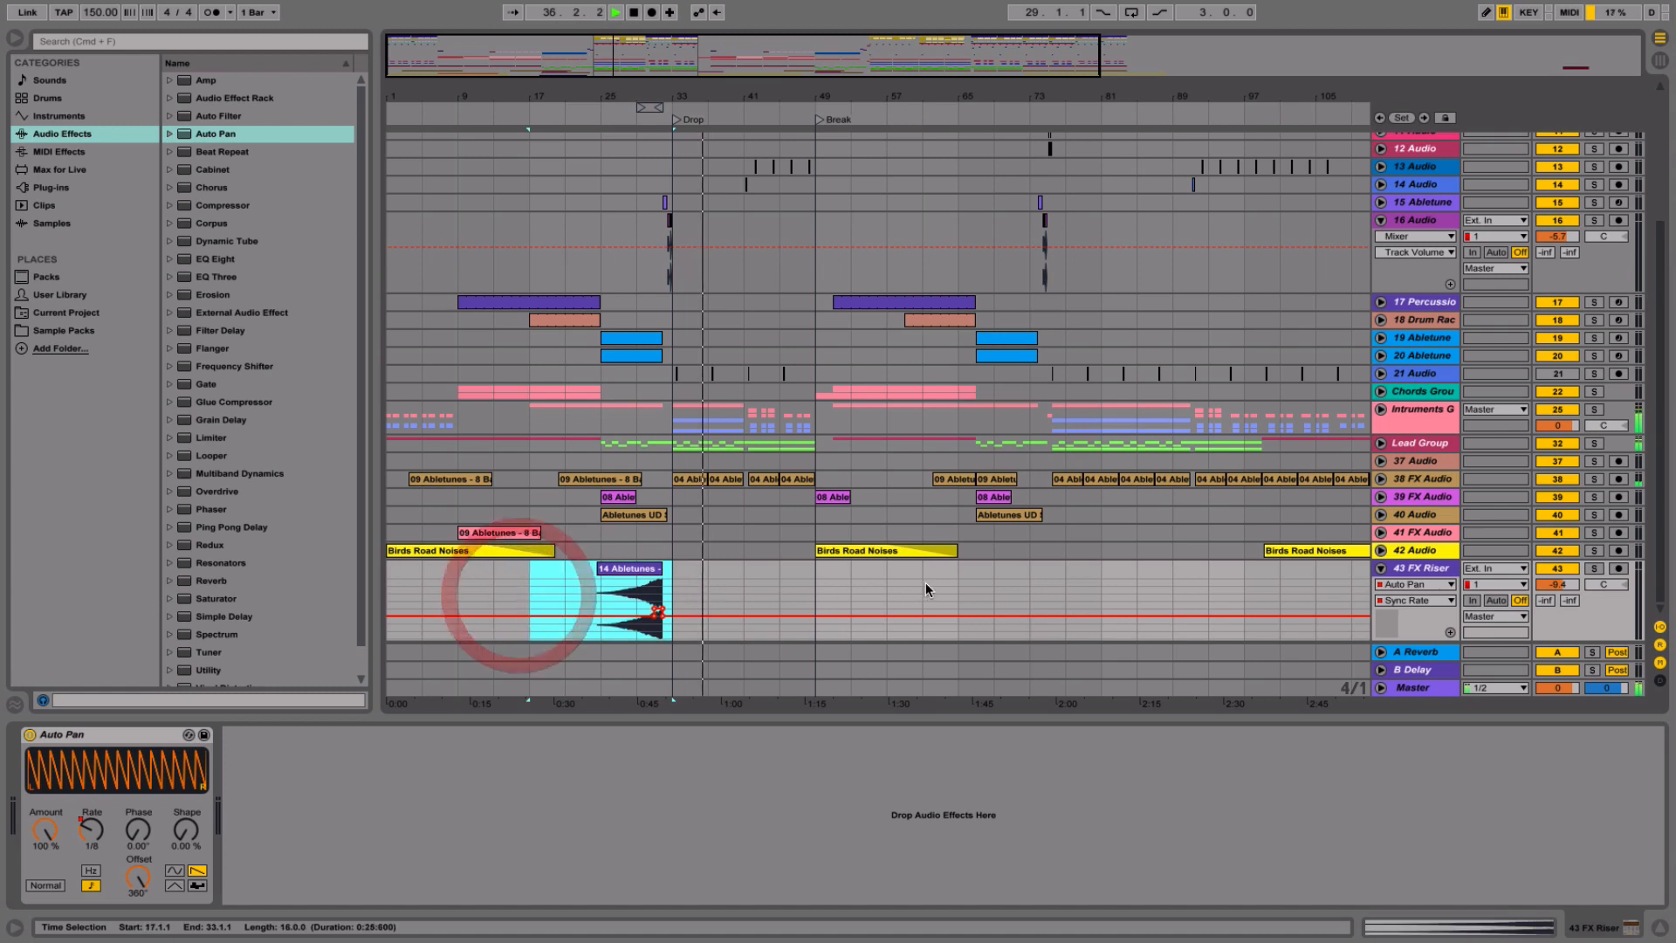
{"action": "left_click", "coordinate": [903, 586]}
{"action": "key", "text": "super+v"}
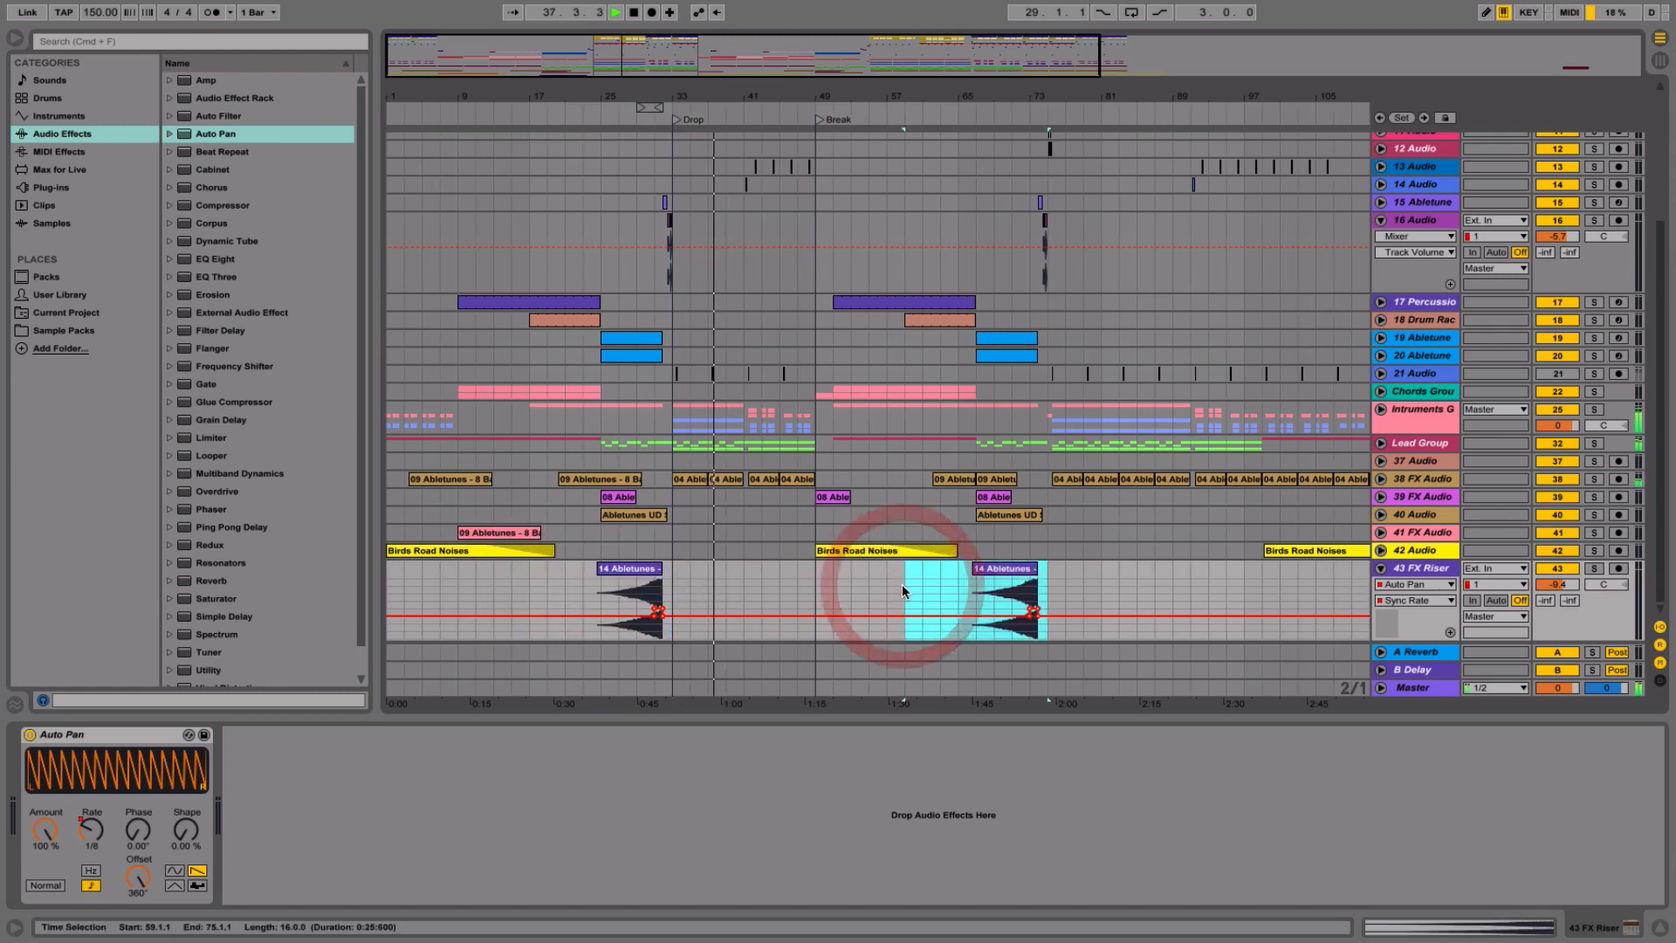
- Add a locator named Buildup at bar 25, ahead of the first drop
{"action": "right_click", "coordinate": [603, 120]}
{"action": "left_click", "coordinate": [625, 163]}
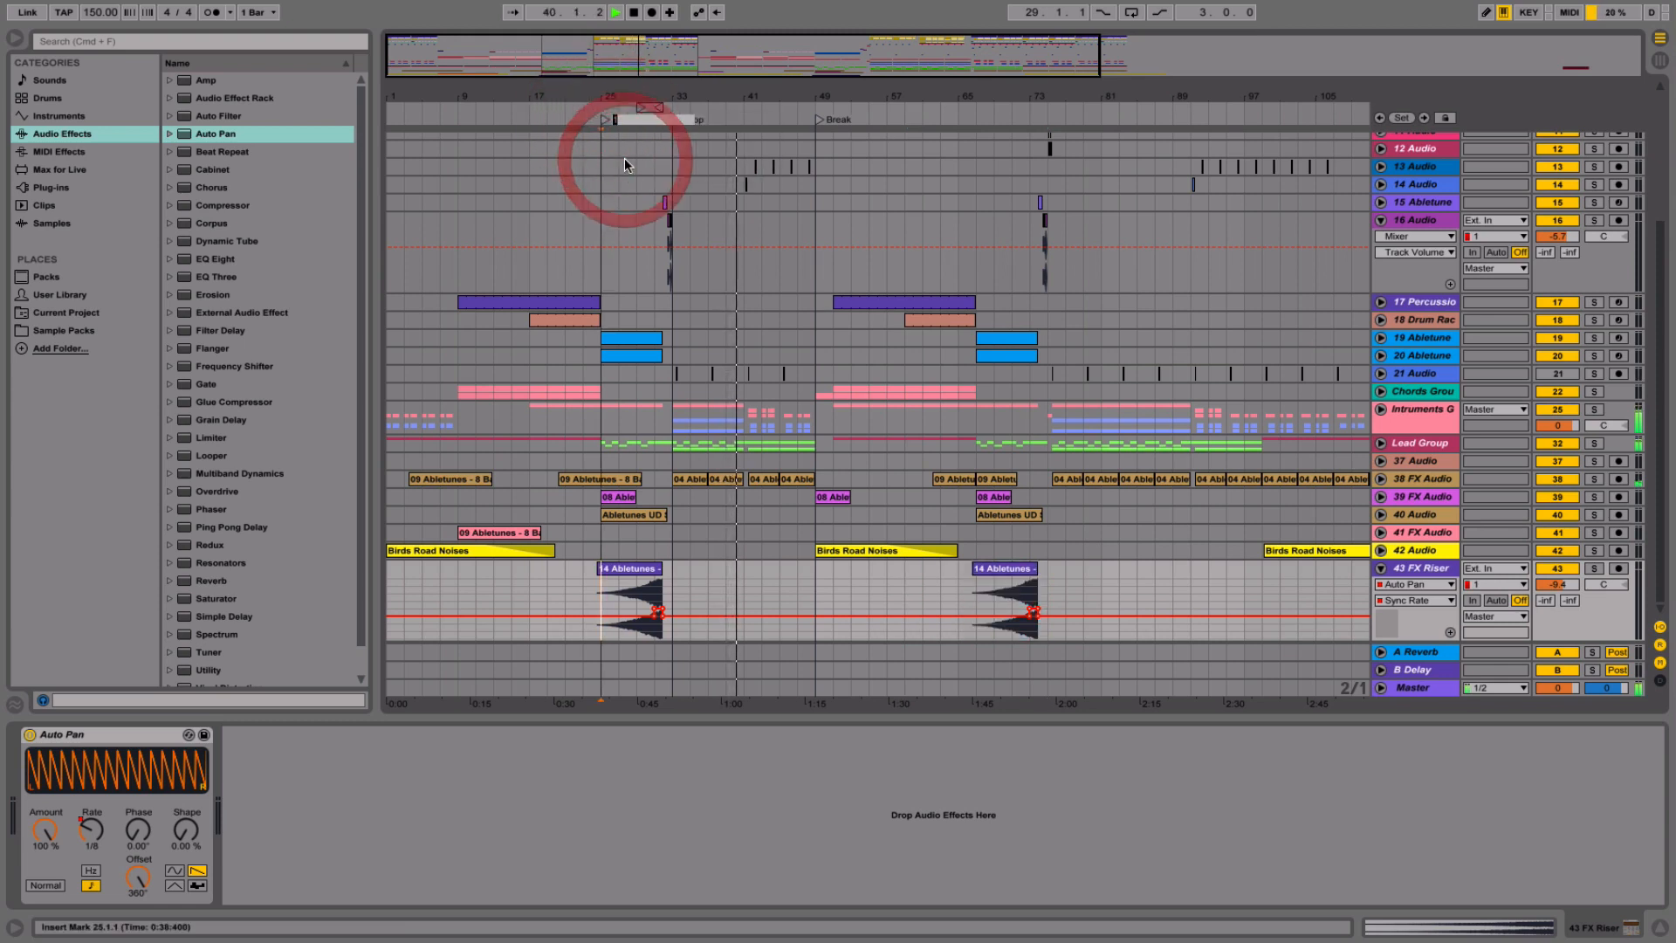
{"action": "key", "text": "super+r"}
{"action": "type", "text": "Buildup"}
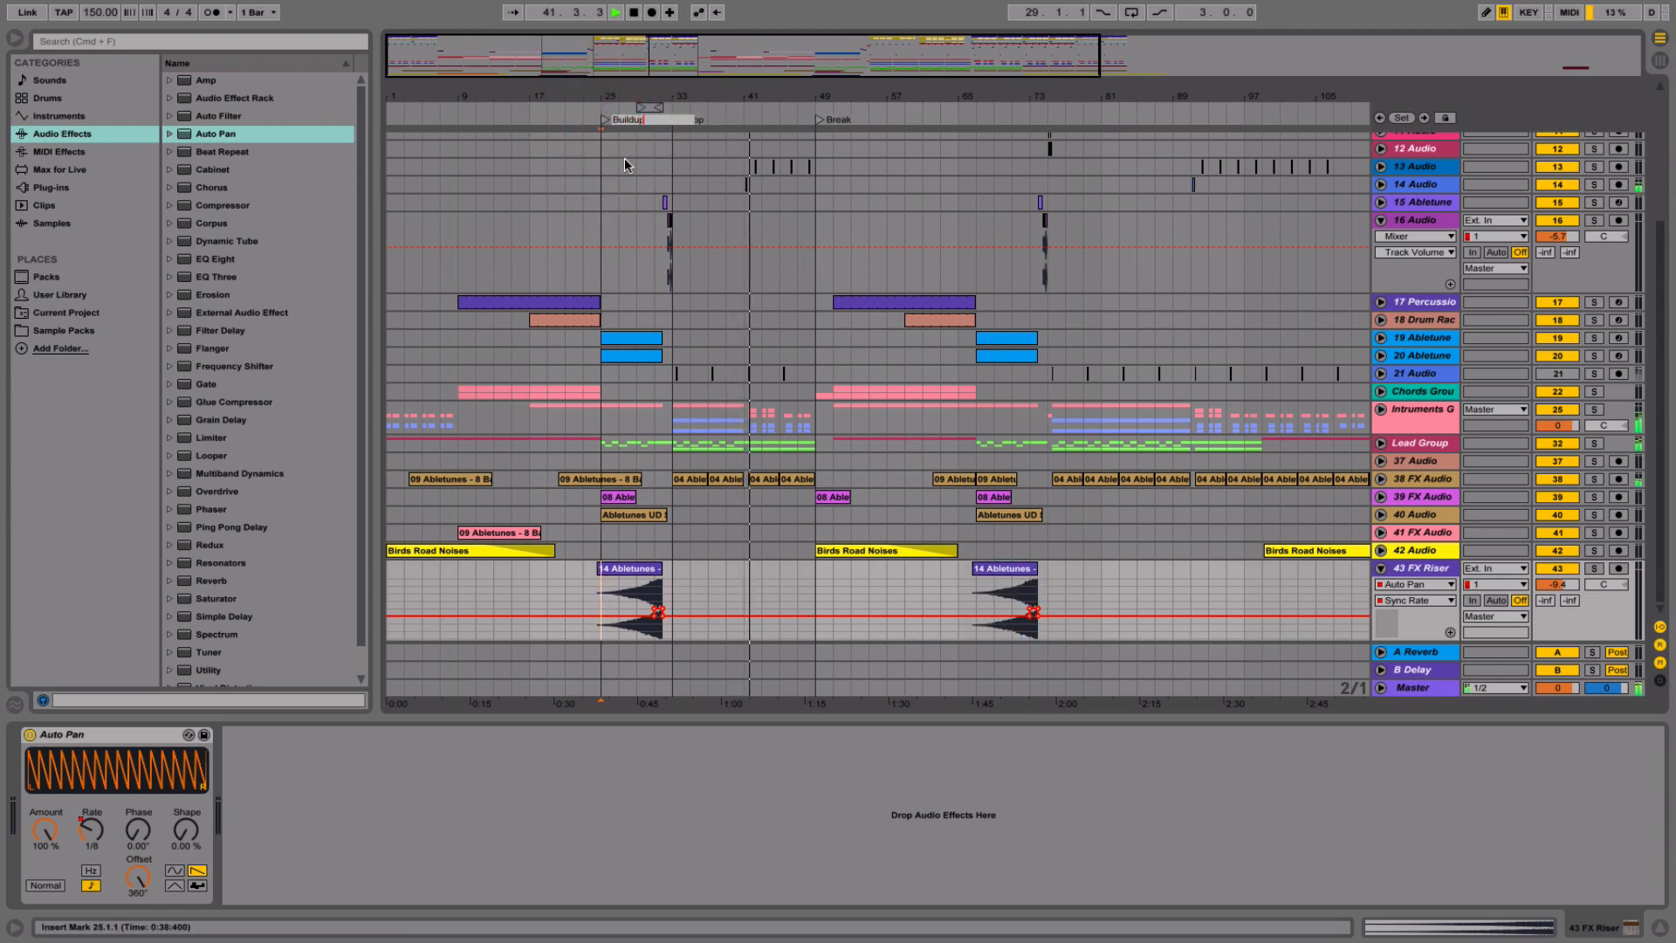
{"action": "key", "text": "Return"}
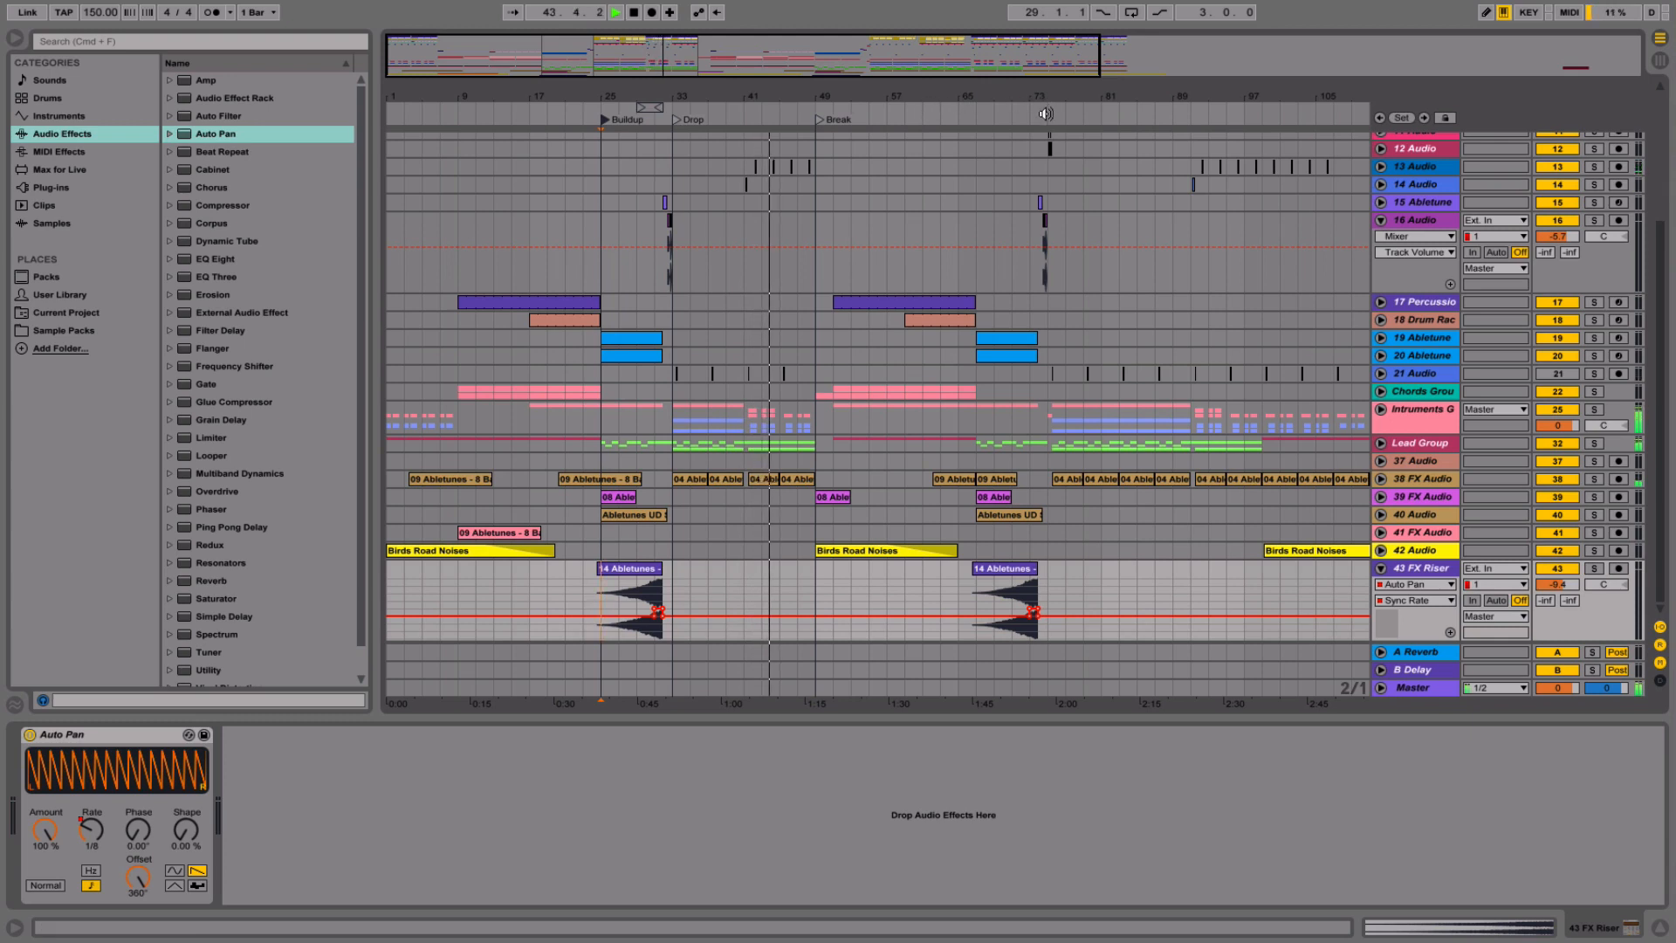
- Add a Buildup locator at bar 67 and a Drop locator at bar 75 for the second half of the arrangement
{"action": "right_click", "coordinate": [974, 117]}
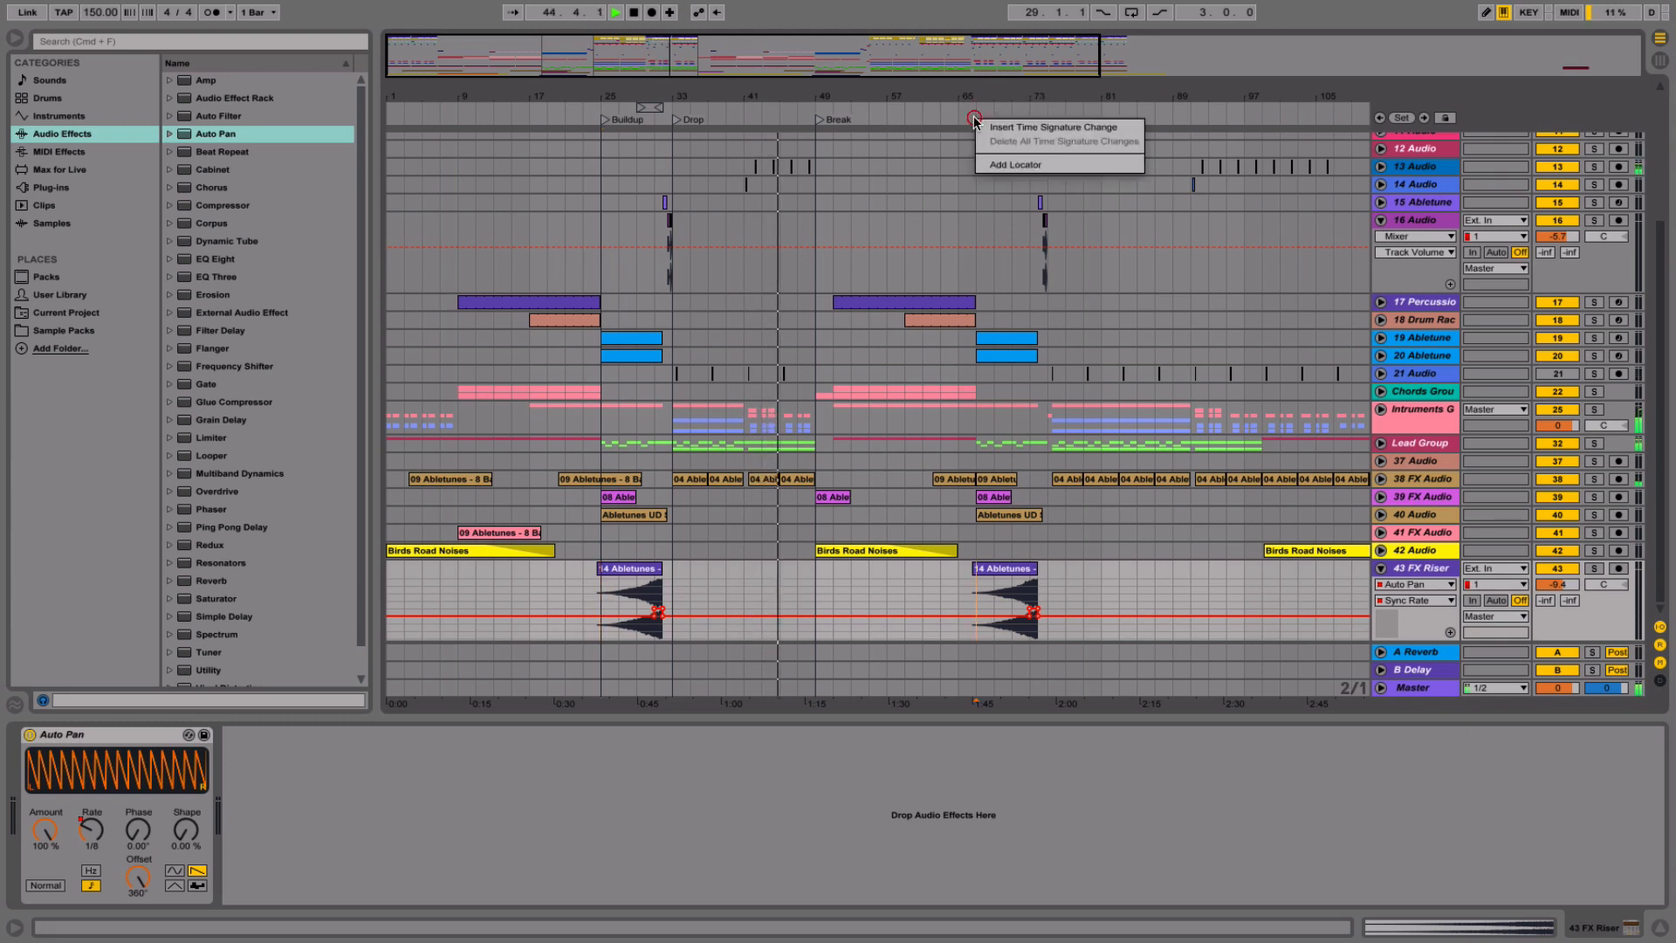
{"action": "left_click", "coordinate": [997, 165]}
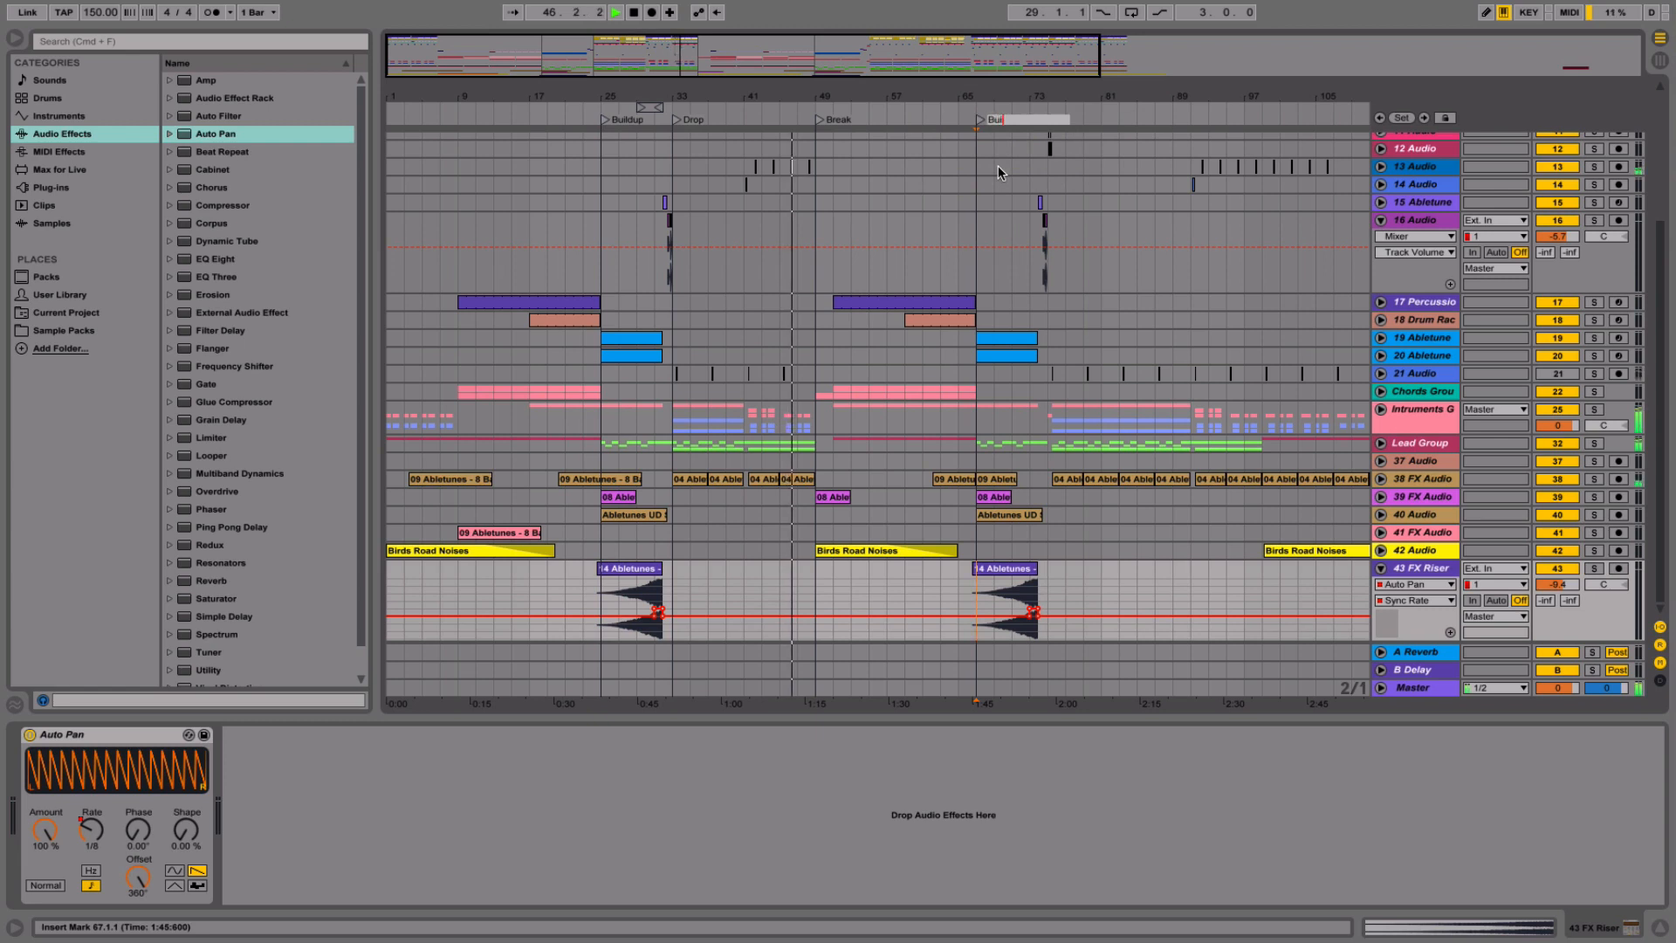
{"action": "type", "text": "Buildup"}
{"action": "key", "text": "Return"}
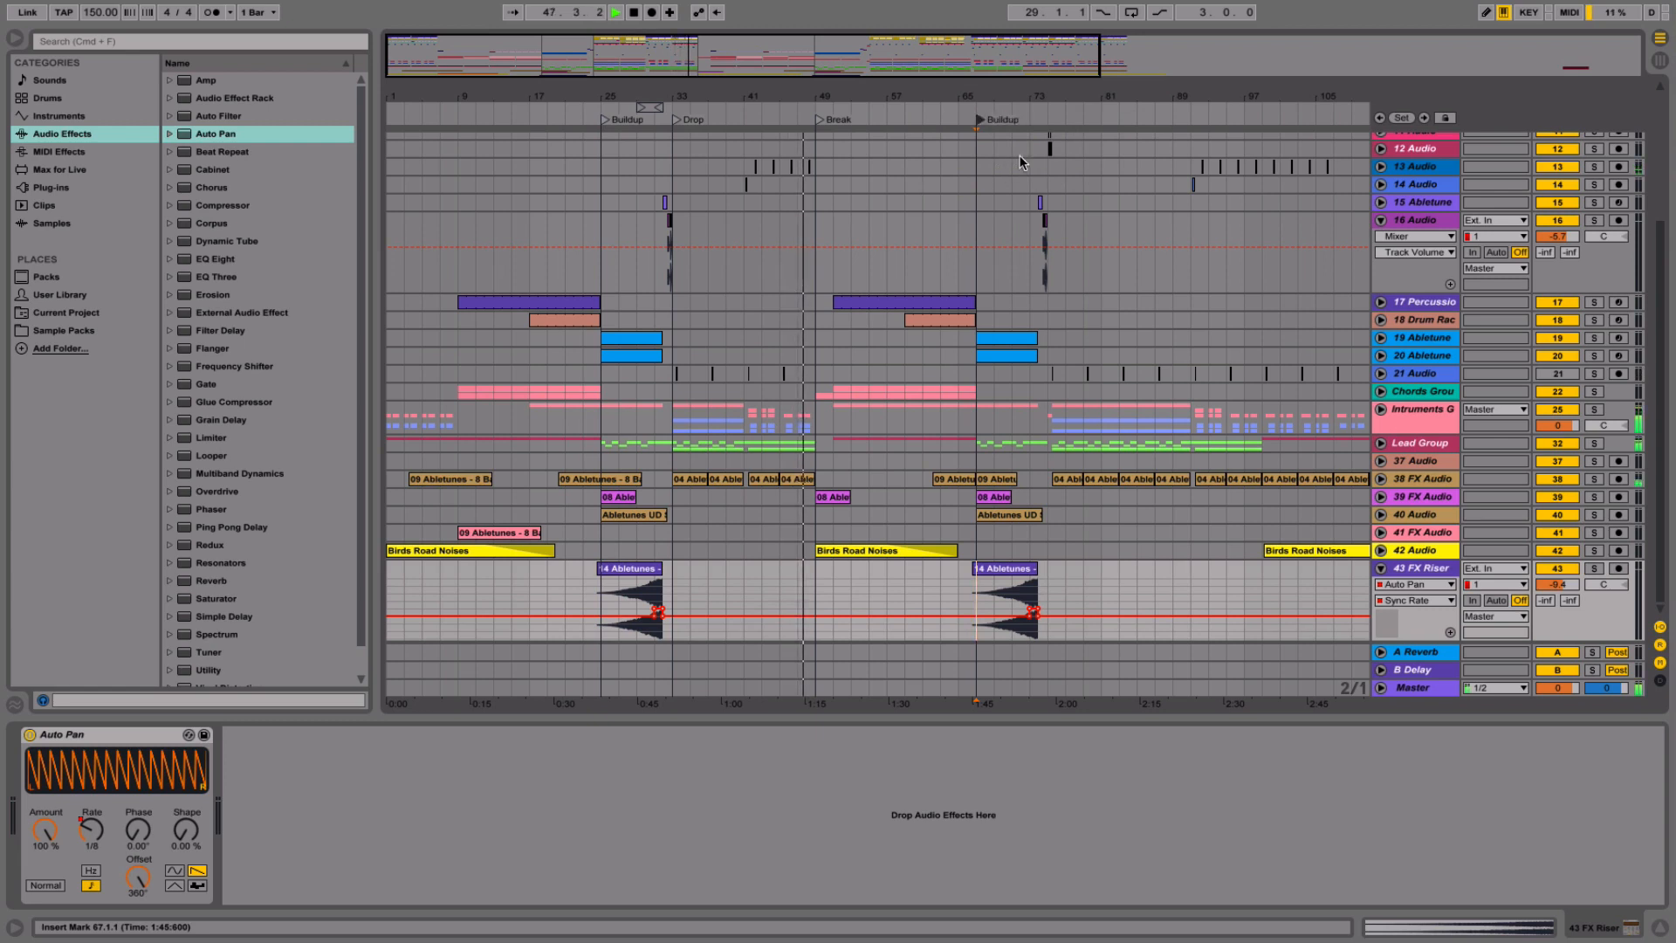
{"action": "right_click", "coordinate": [1048, 112]}
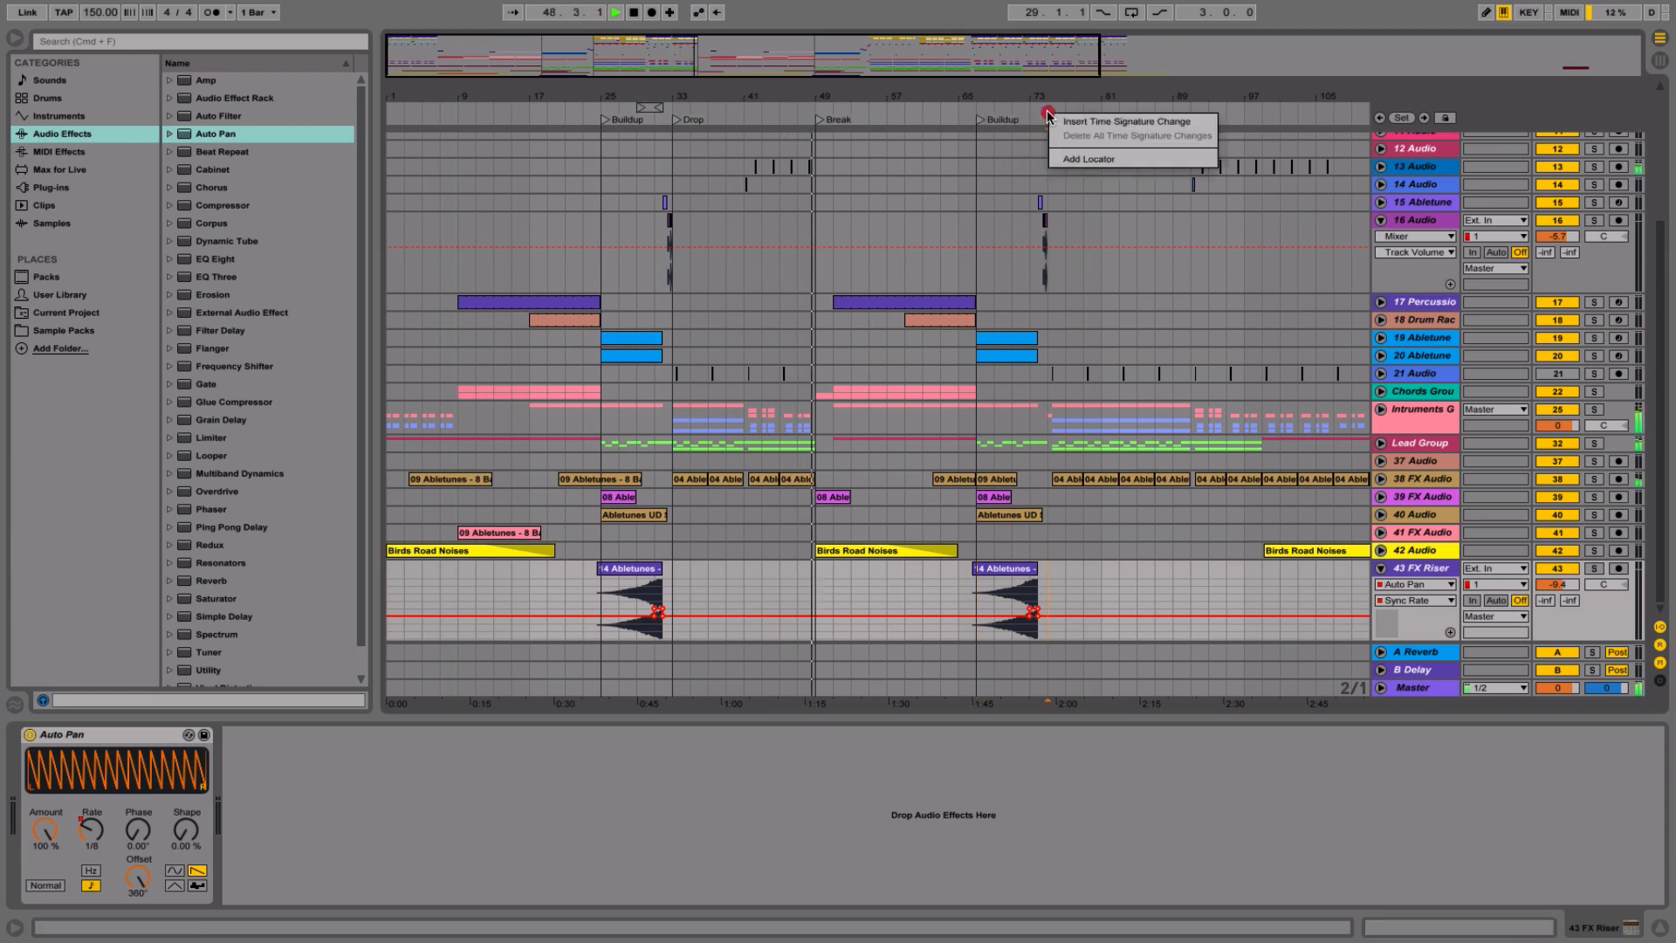
{"action": "left_click", "coordinate": [1072, 156]}
{"action": "type", "text": "Drop"}
{"action": "key", "text": "Return"}
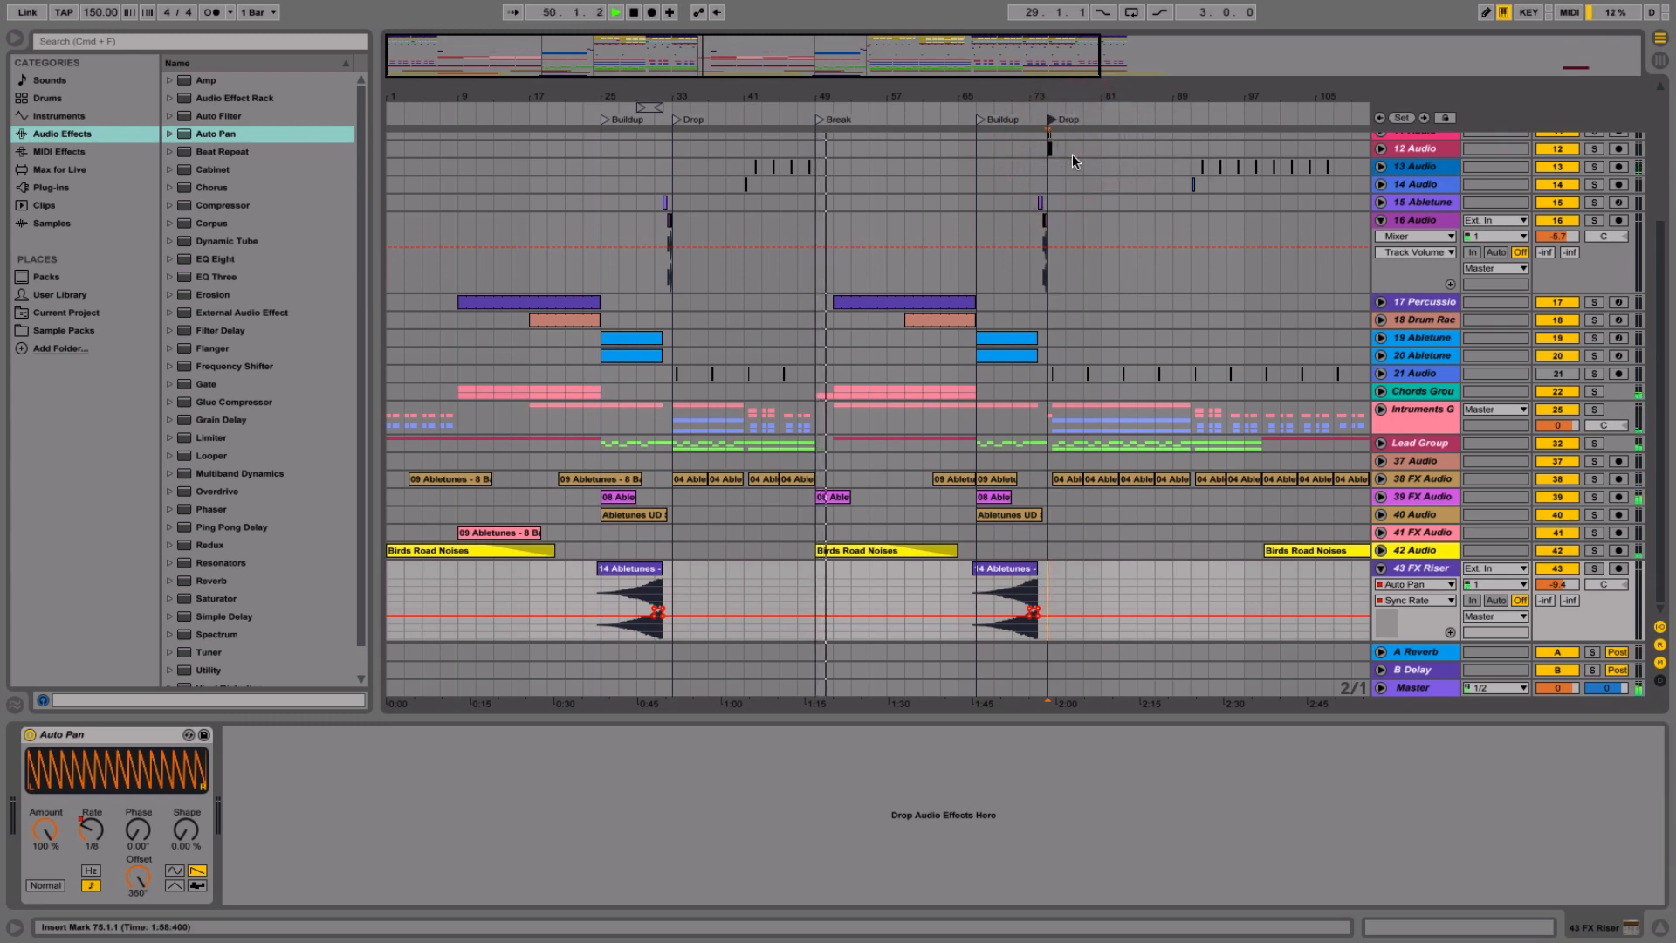
- Add a locator named Outro at bar 107, where the closing section begins
{"action": "scroll", "coordinate": [1214, 286], "scroll_direction": "up", "scroll_amount": 5}
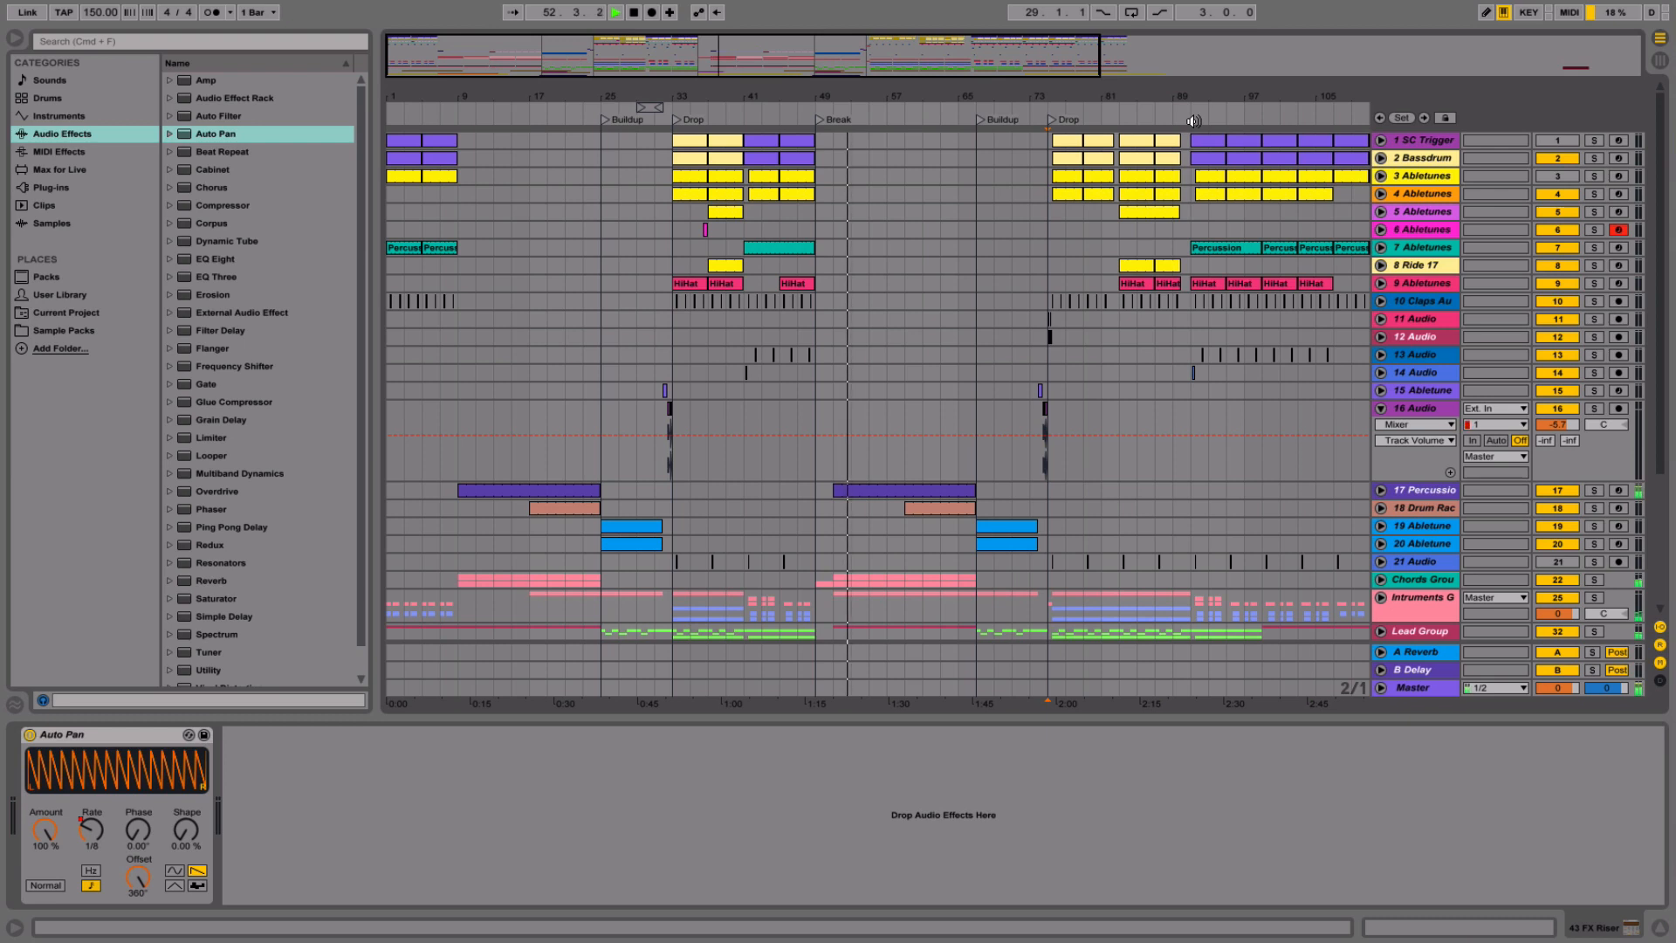
{"action": "left_click_drag", "start_coordinate": [1193, 120], "coordinate": [1032, 100]}
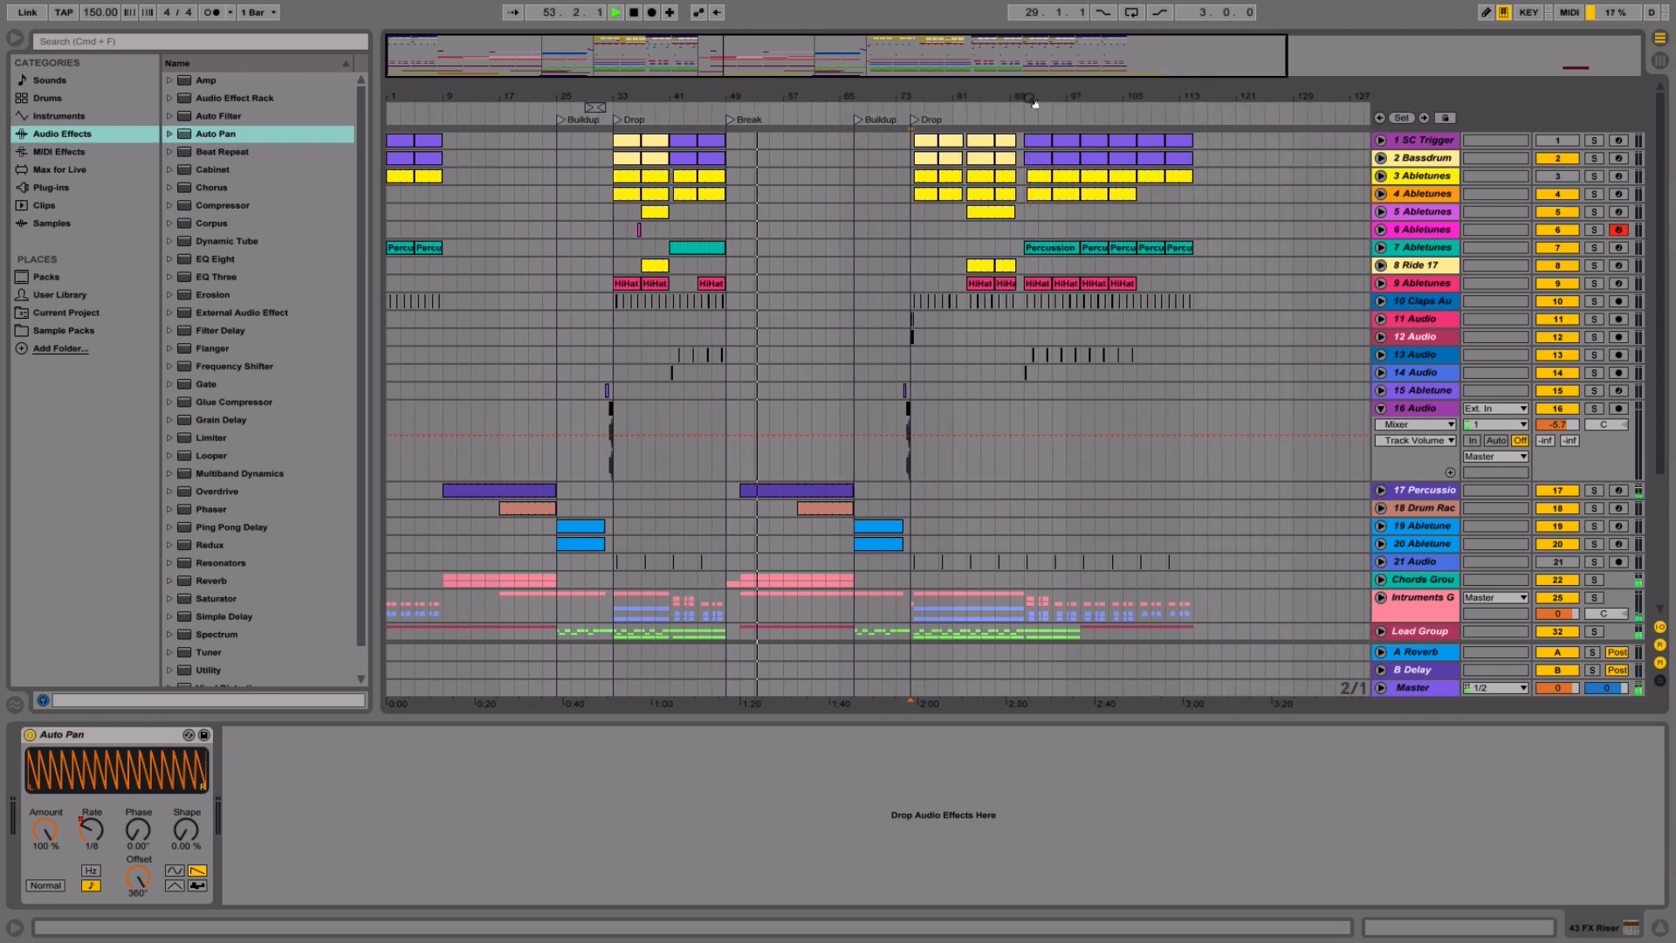
{"action": "right_click", "coordinate": [1135, 112]}
{"action": "left_click", "coordinate": [1174, 117]}
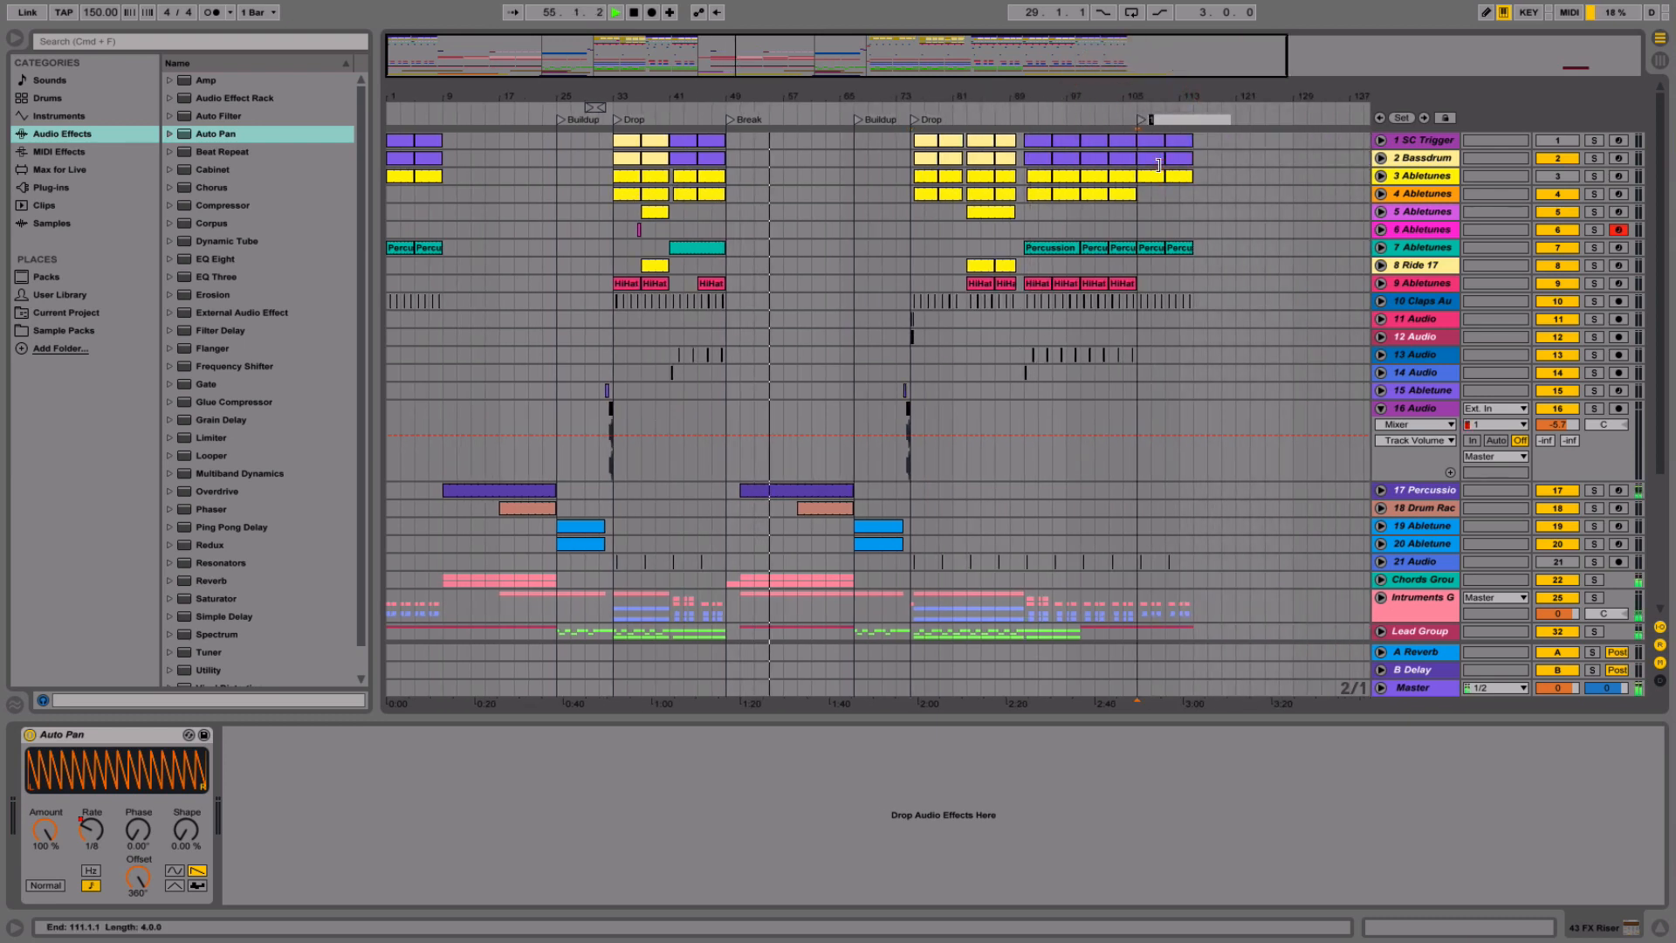
{"action": "type", "text": "Outro"}
{"action": "key", "text": "Return"}
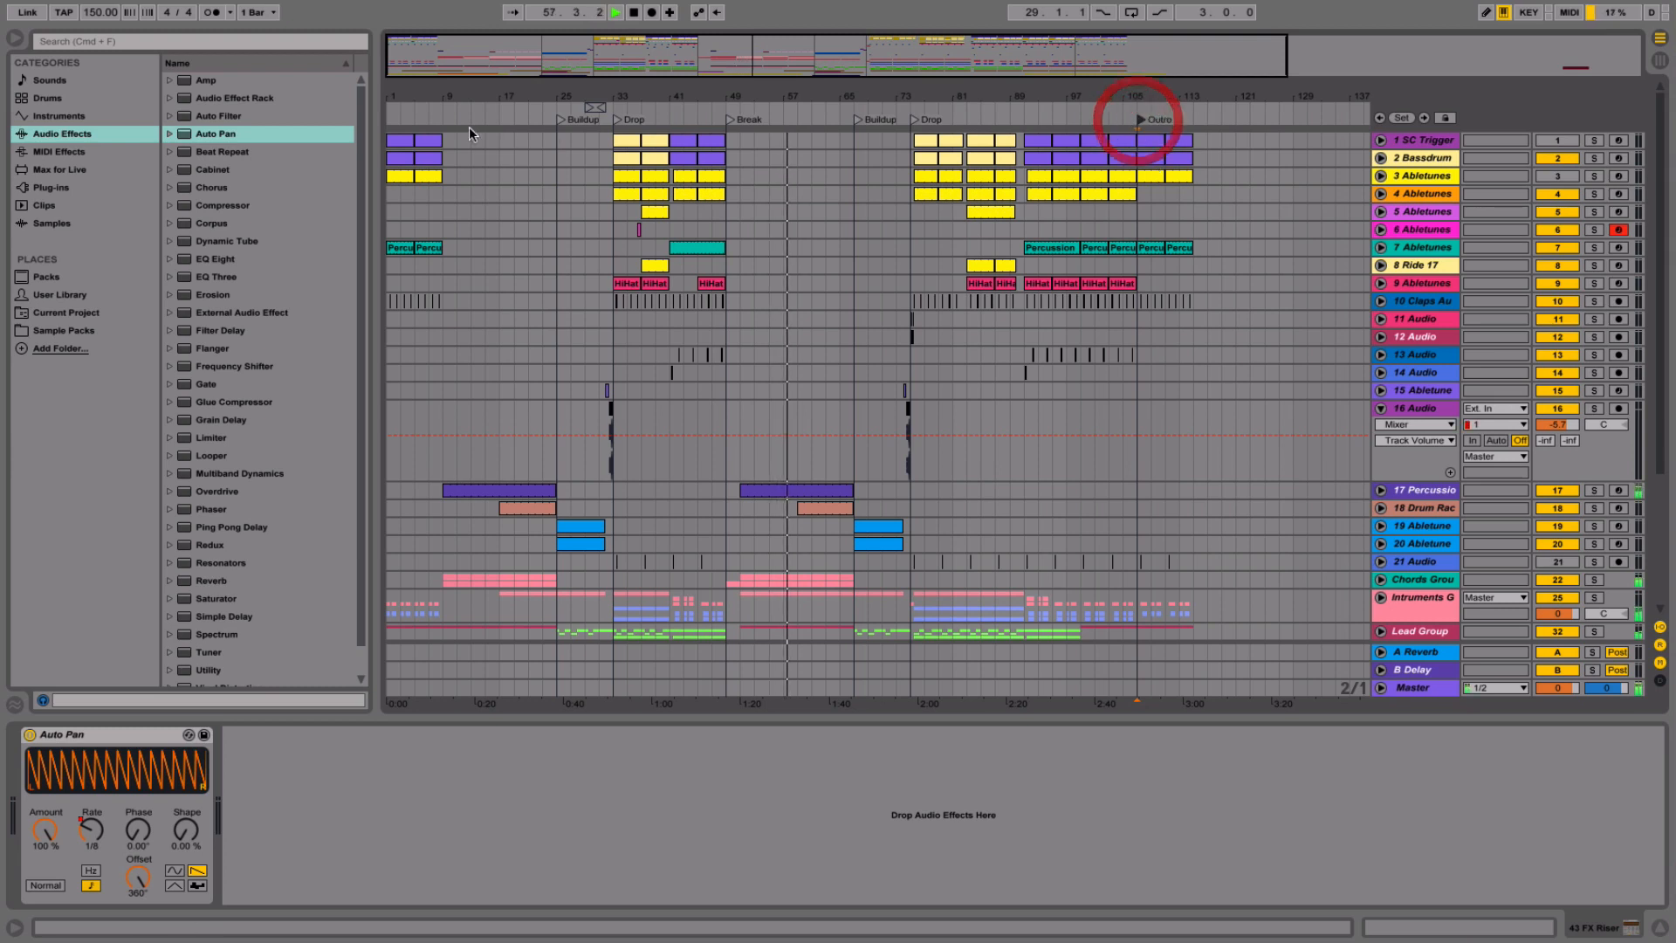
- Add a Break locator at bar 9 and an Intro locator at the very start of the arrangement
{"action": "right_click", "coordinate": [443, 113]}
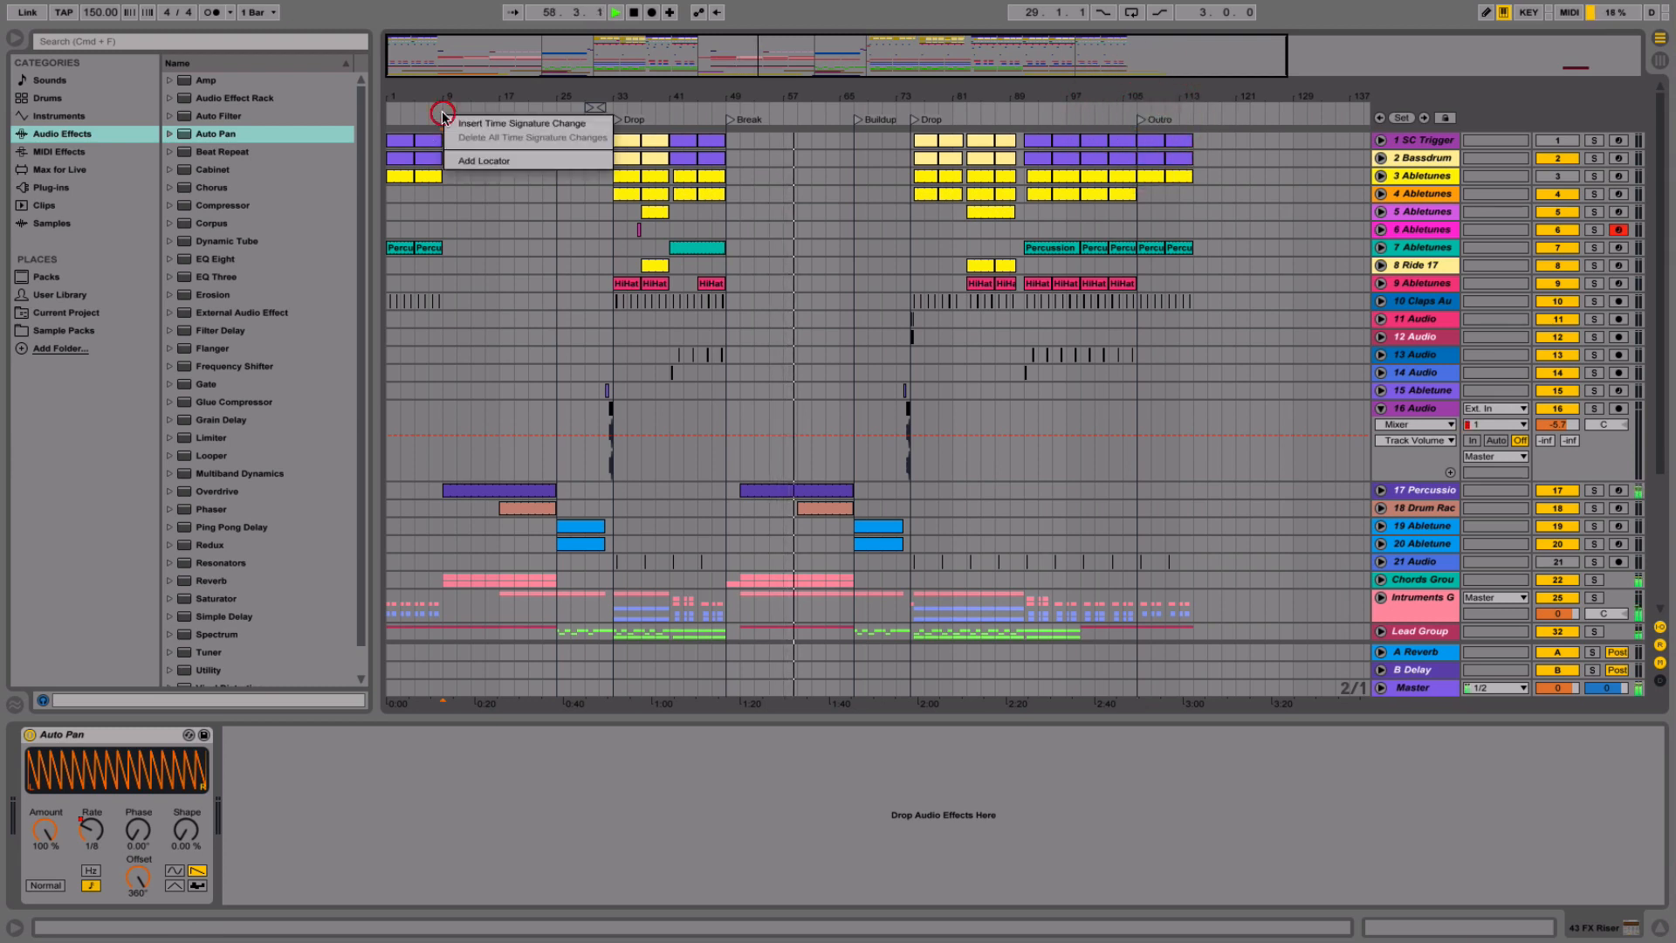
{"action": "left_click", "coordinate": [465, 162]}
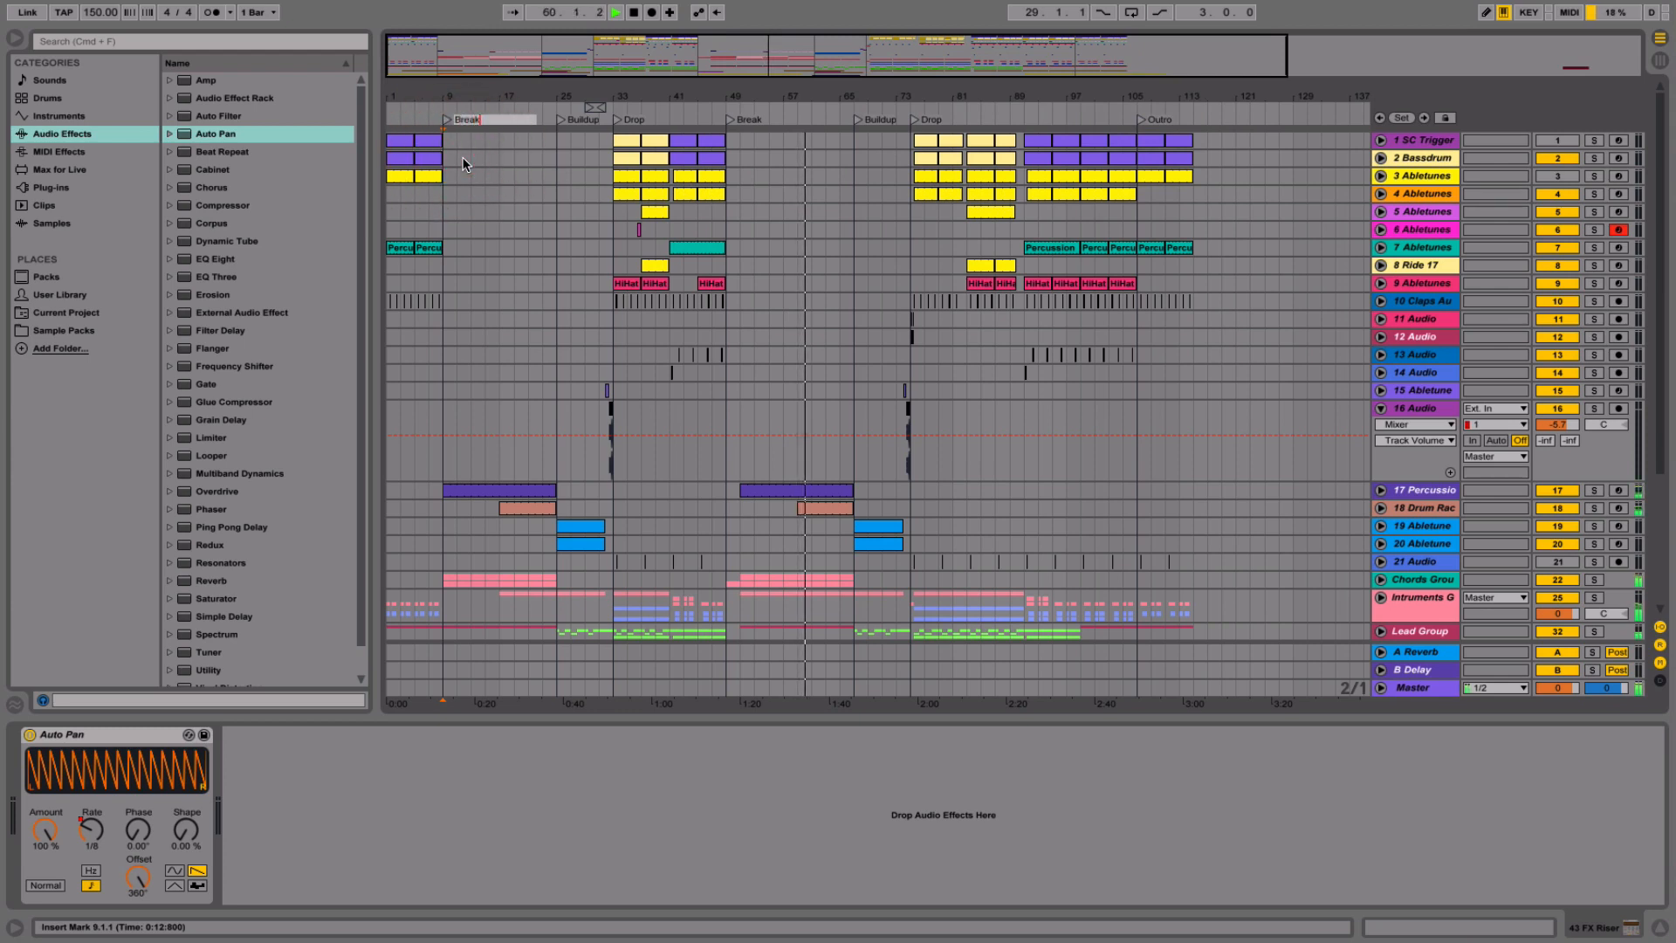
{"action": "right_click", "coordinate": [388, 116]}
{"action": "left_click", "coordinate": [405, 128]}
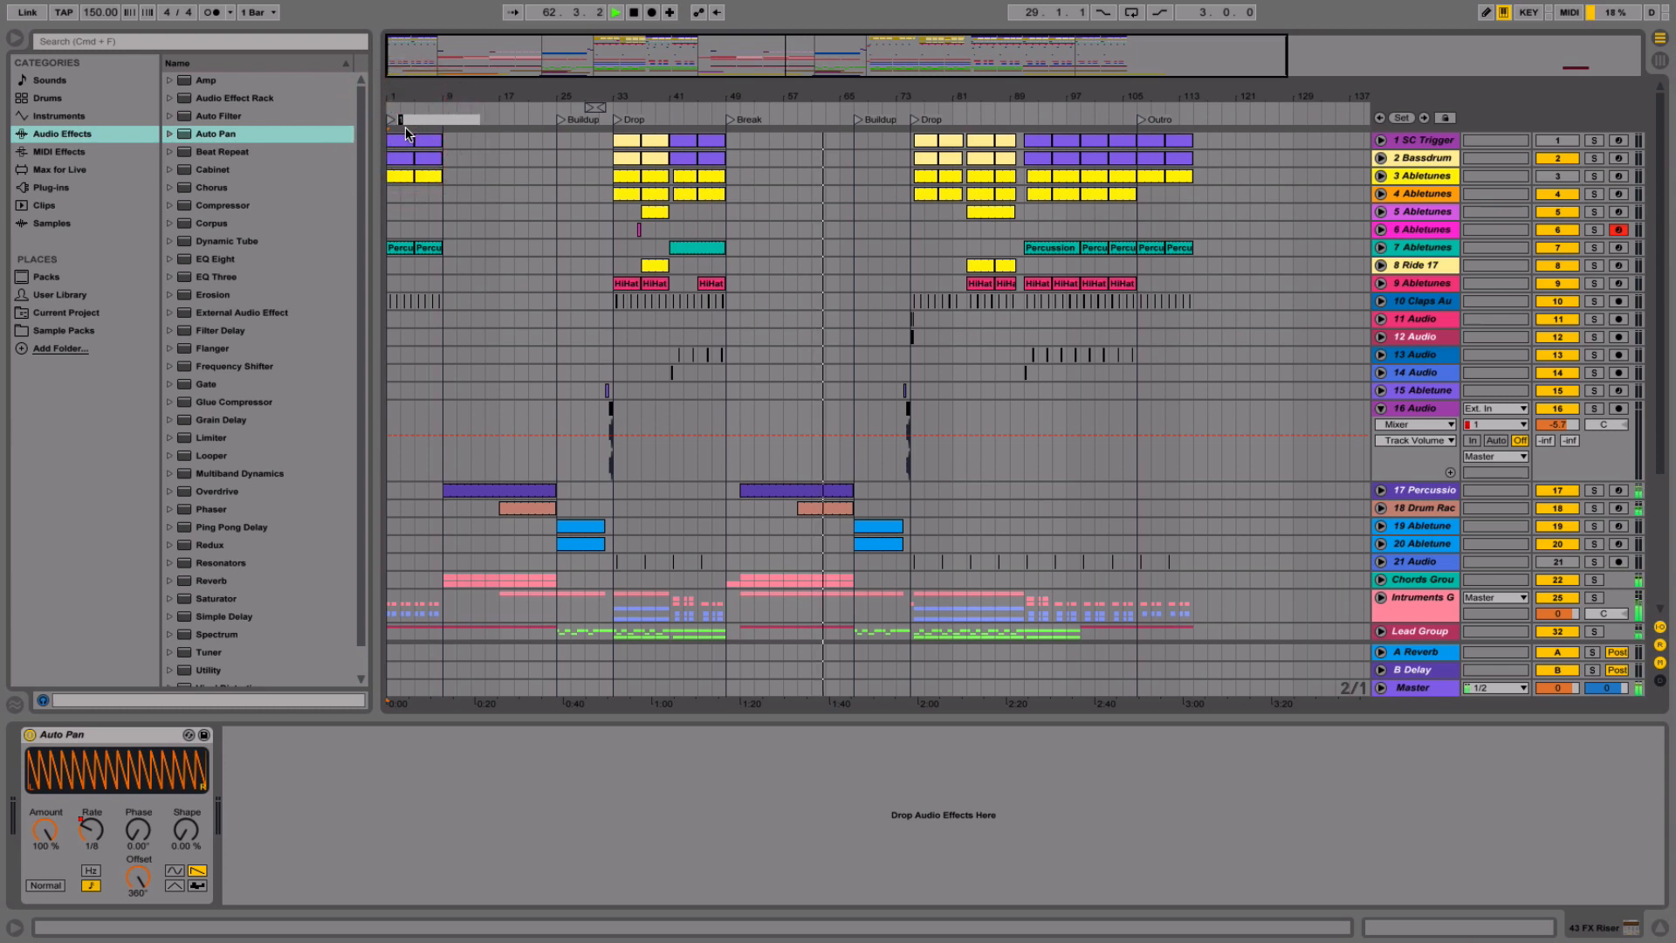
{"action": "type", "text": "Intro"}
{"action": "key", "text": "Return"}
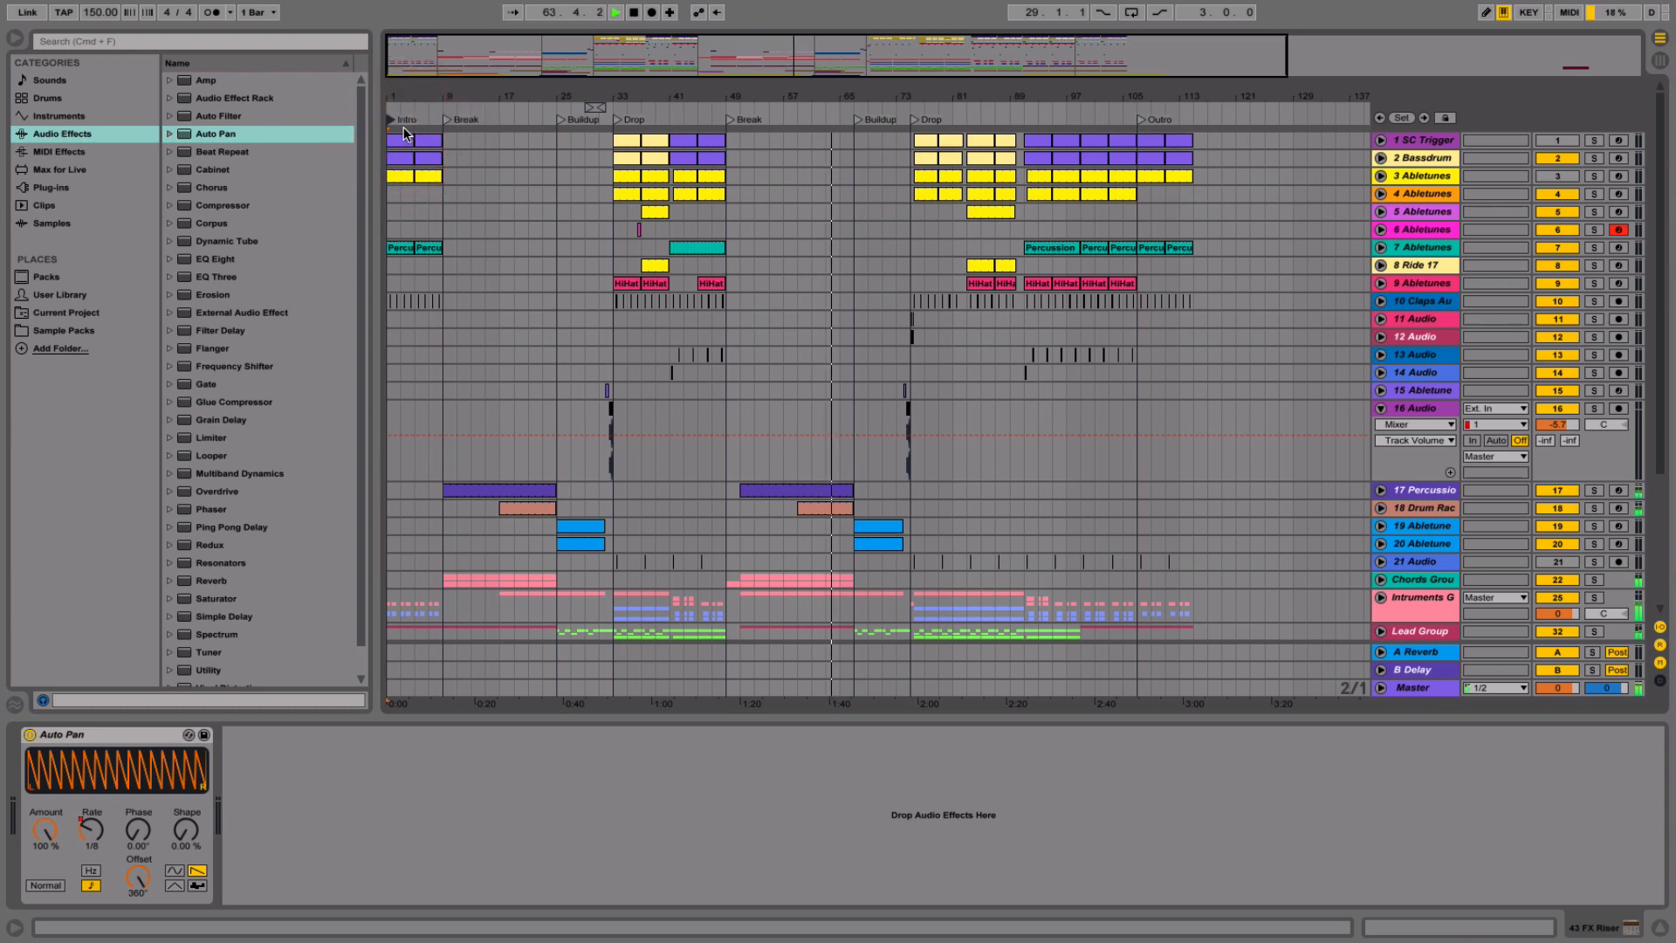
- Play the arrangement from the Intro locator and unfold the Intruments group to inspect its tracks during the intro
{"action": "left_click", "coordinate": [392, 126]}
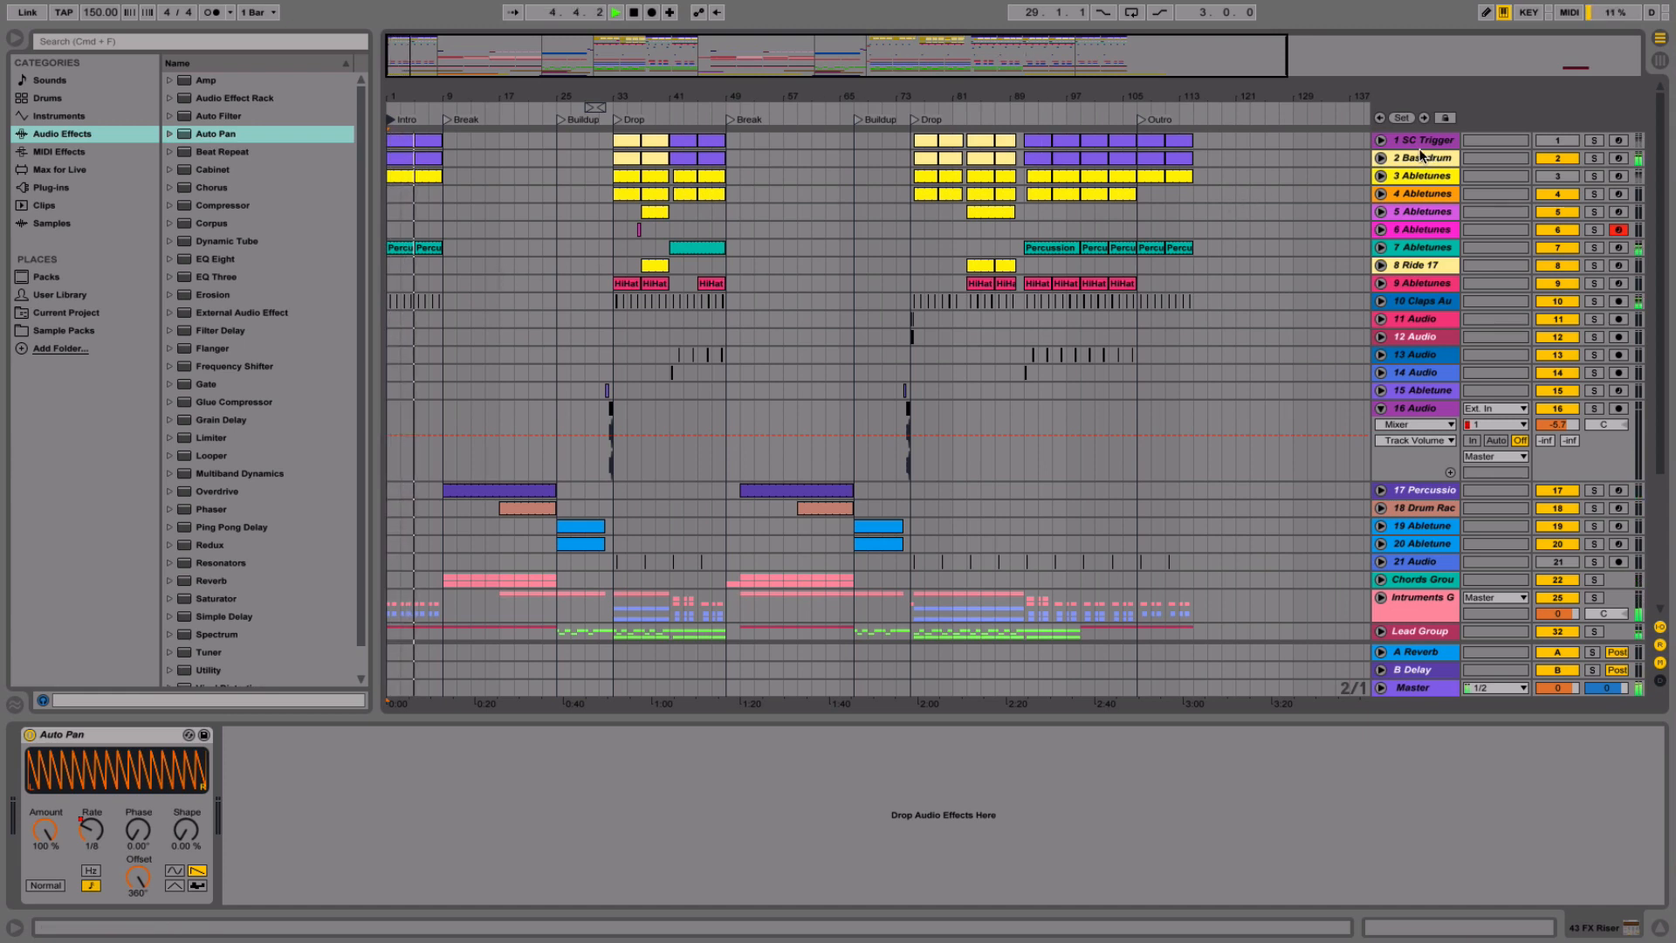
{"action": "scroll", "coordinate": [1114, 385], "scroll_direction": "down", "scroll_amount": 5}
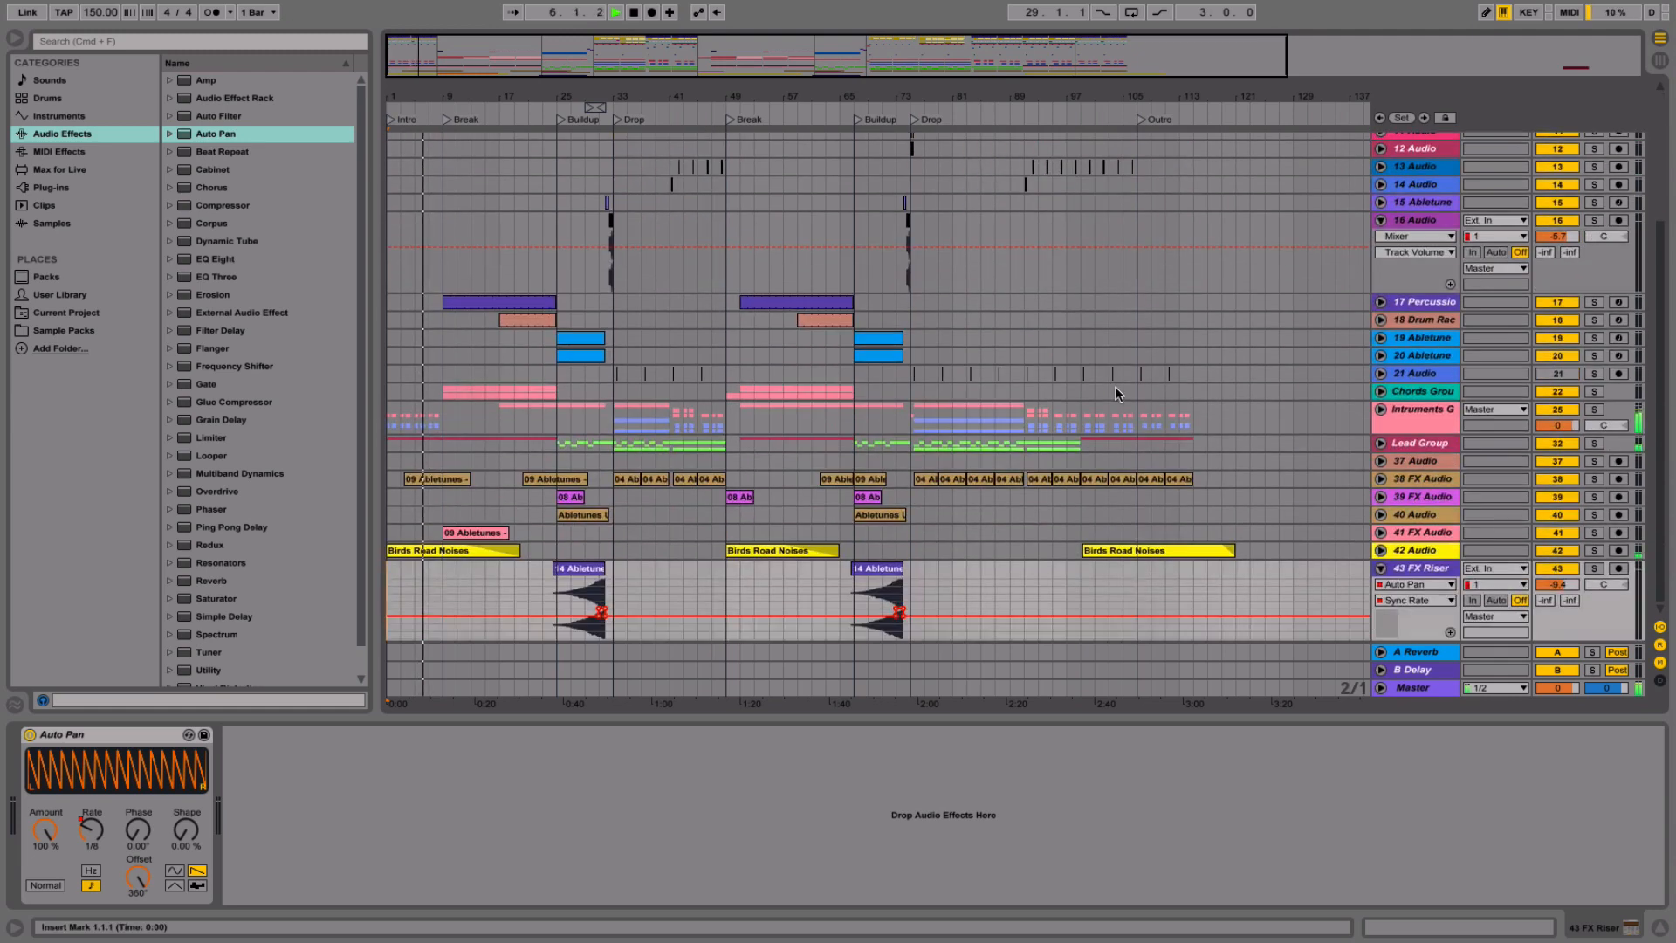
{"action": "left_click", "coordinate": [1379, 409]}
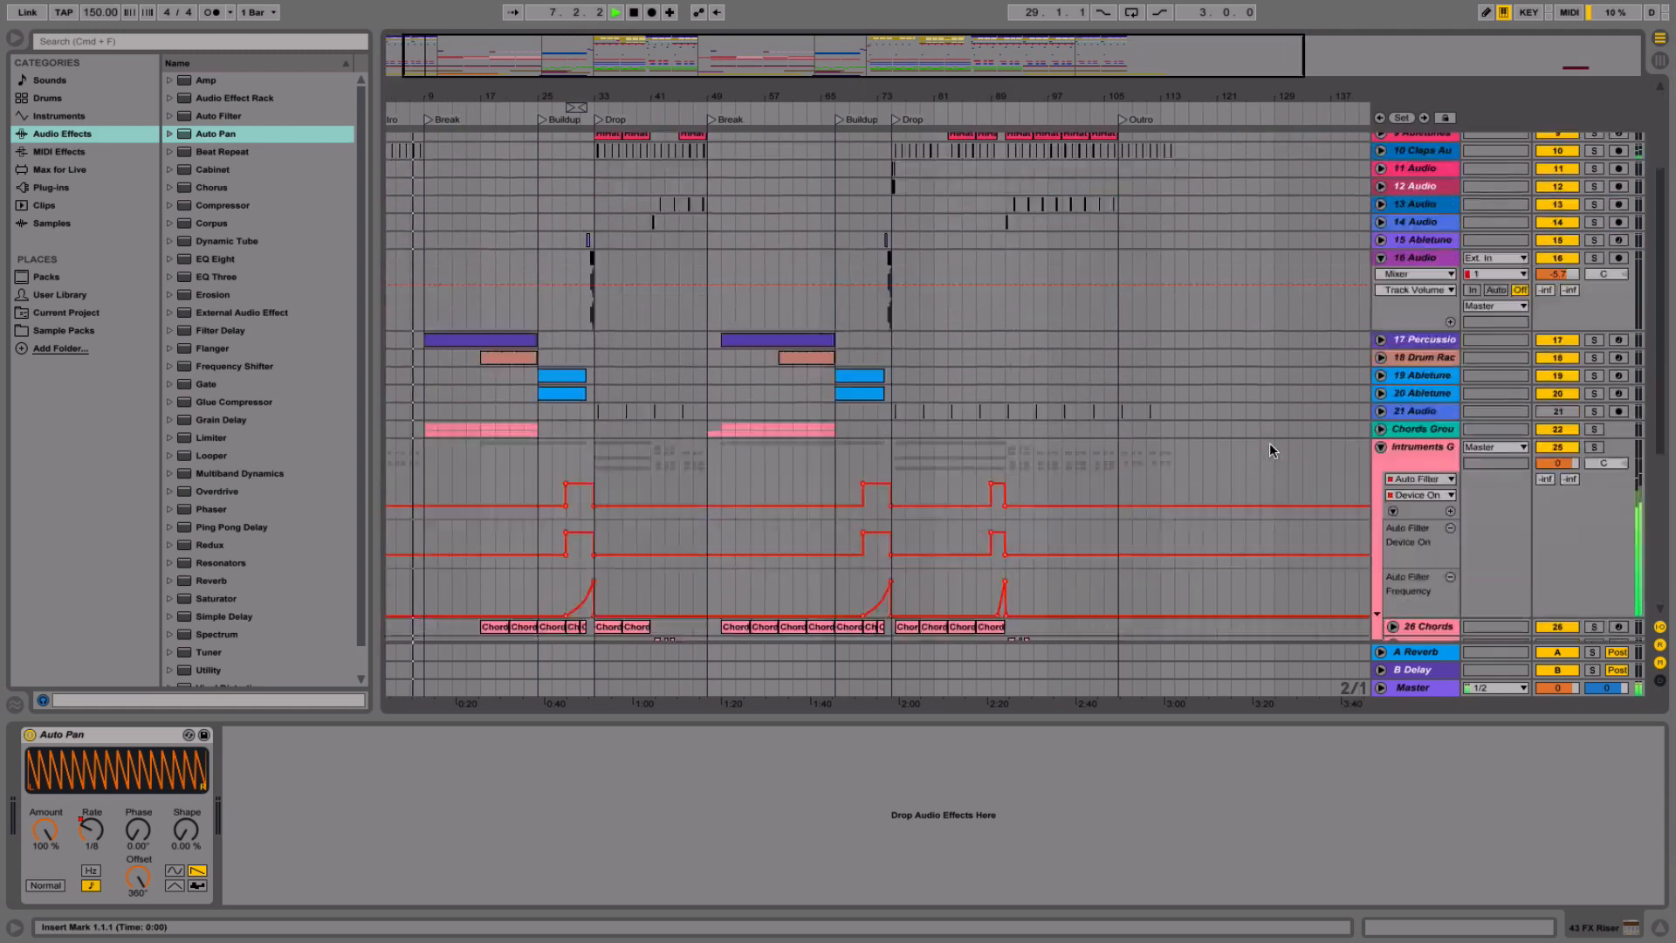
{"action": "scroll", "coordinate": [1269, 442], "scroll_direction": "down", "scroll_amount": 5}
{"action": "left_click_drag", "start_coordinate": [405, 96], "coordinate": [404, 165]}
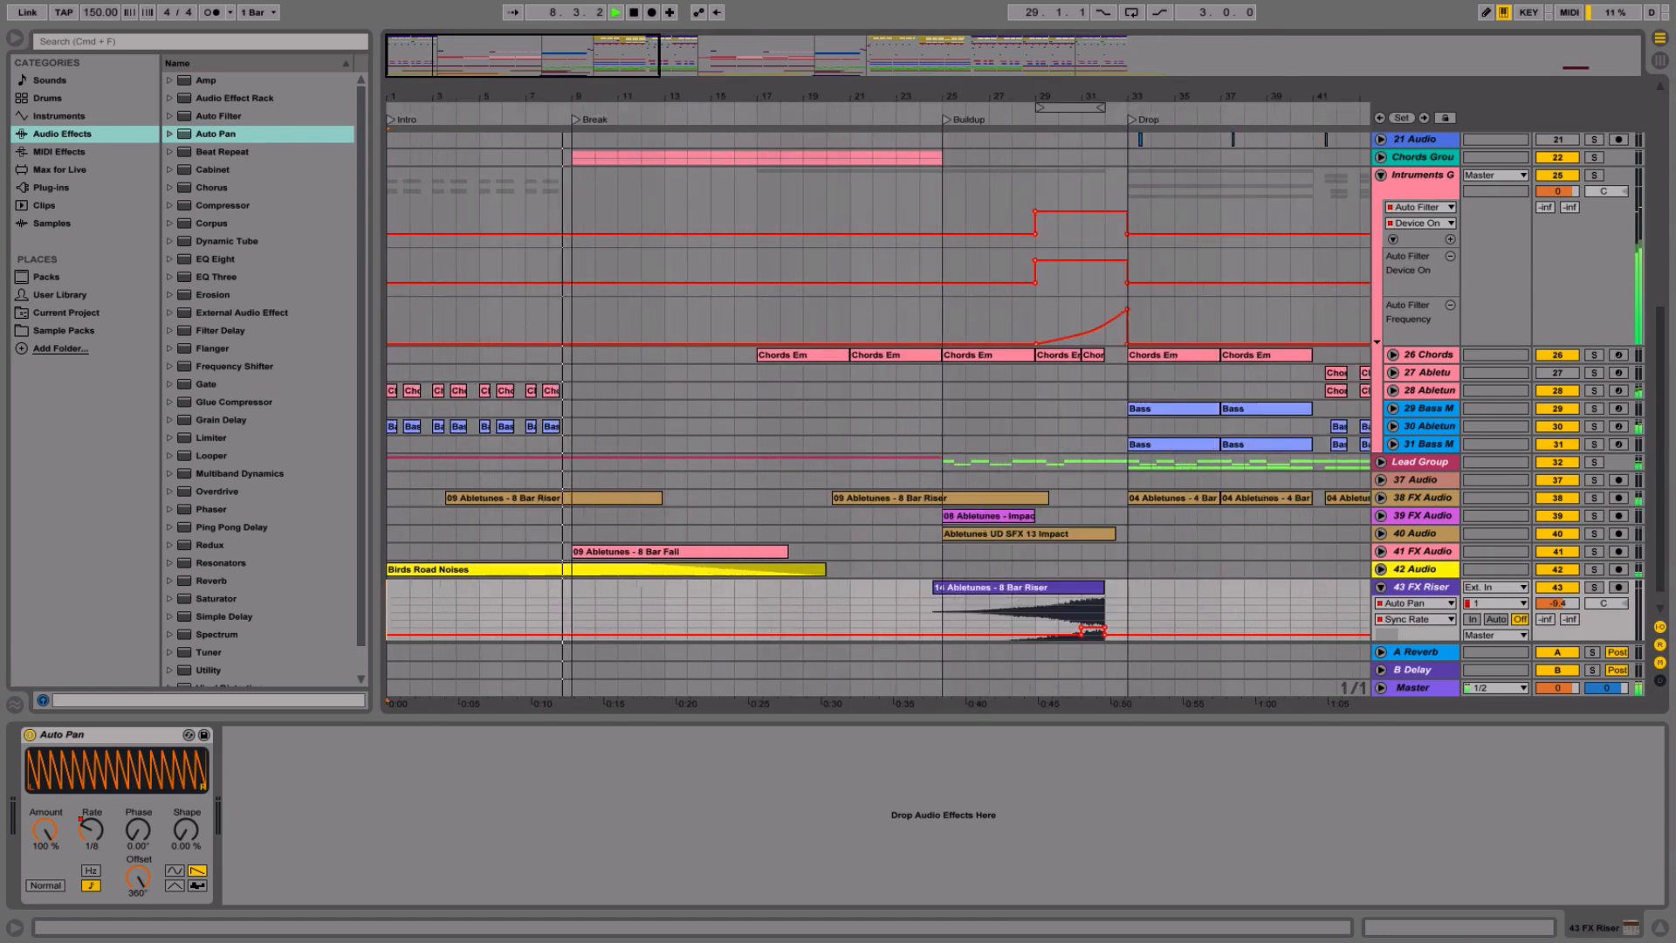
{"action": "key", "text": "space"}
- Automate track 28's Filter Freq to rise gradually from about 99.6 Hz at bar 1 until the Break at bar 9
{"action": "left_click", "coordinate": [1408, 388]}
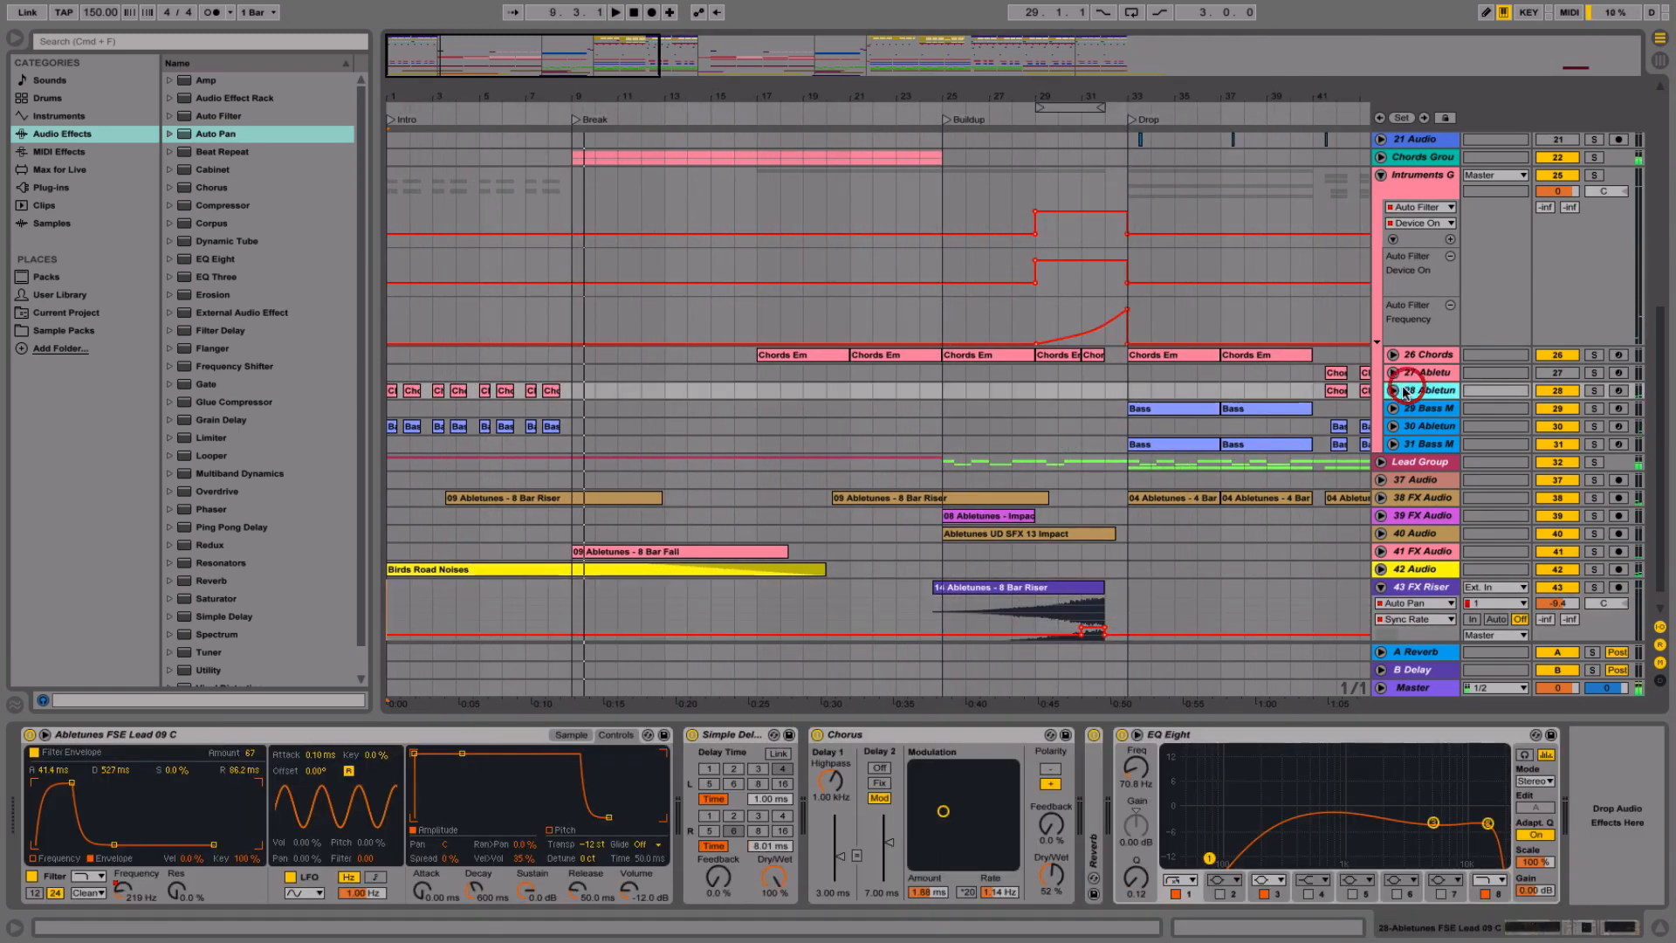
{"action": "left_click", "coordinate": [1393, 391]}
{"action": "left_click", "coordinate": [1421, 391]}
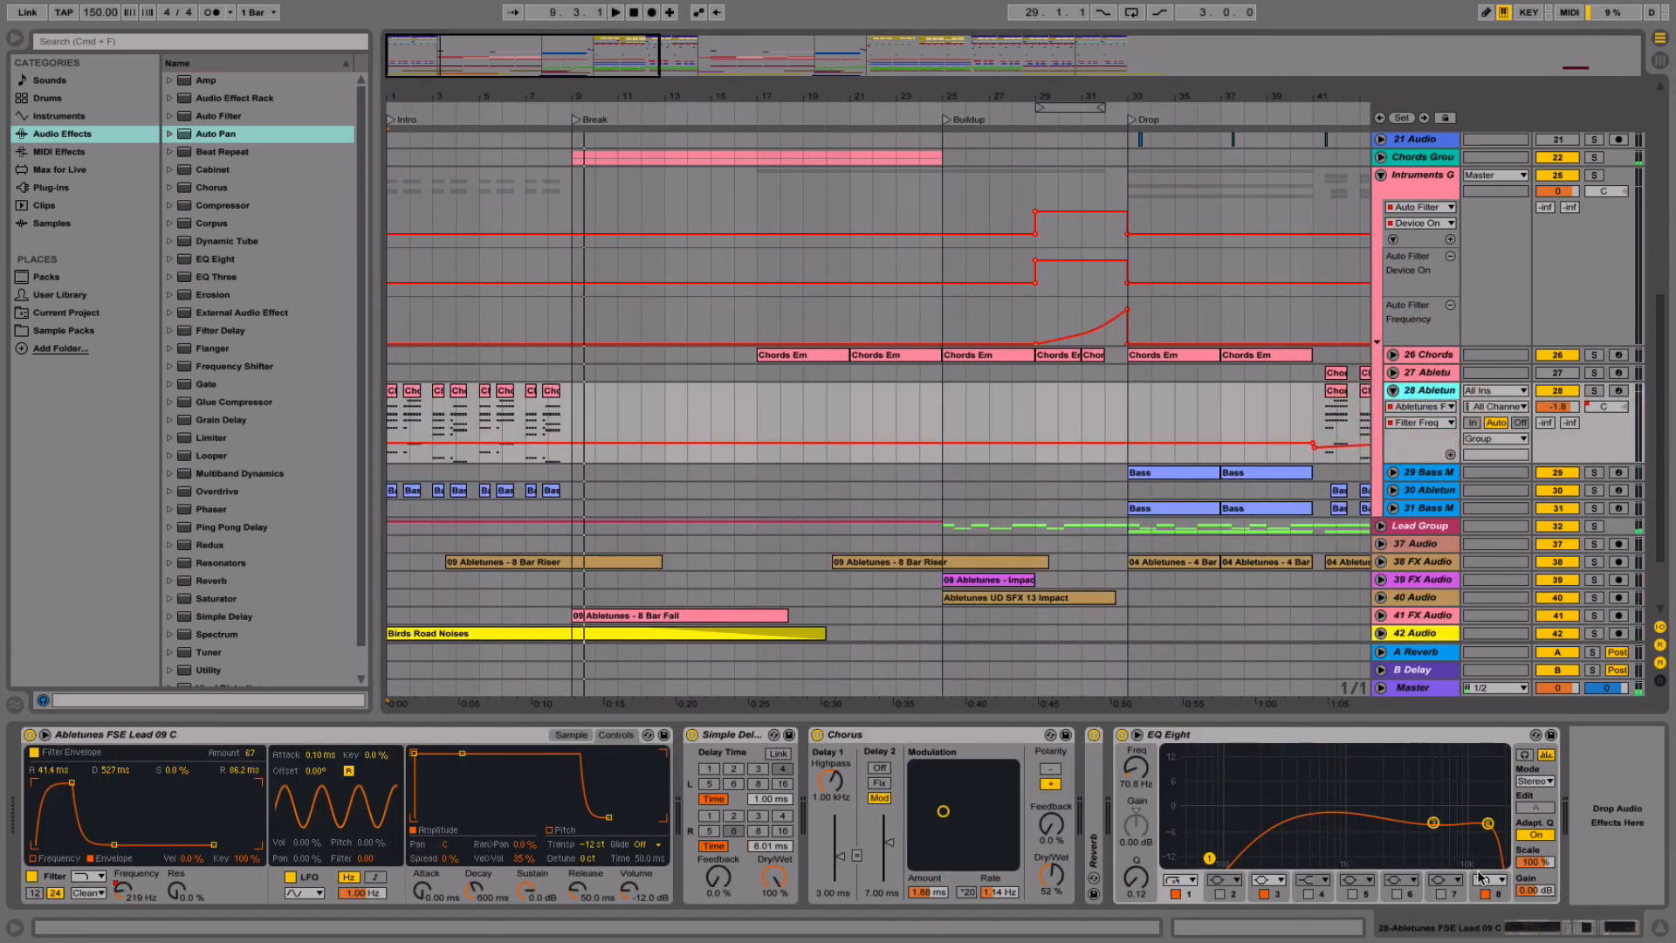
{"action": "left_click", "coordinate": [119, 891]}
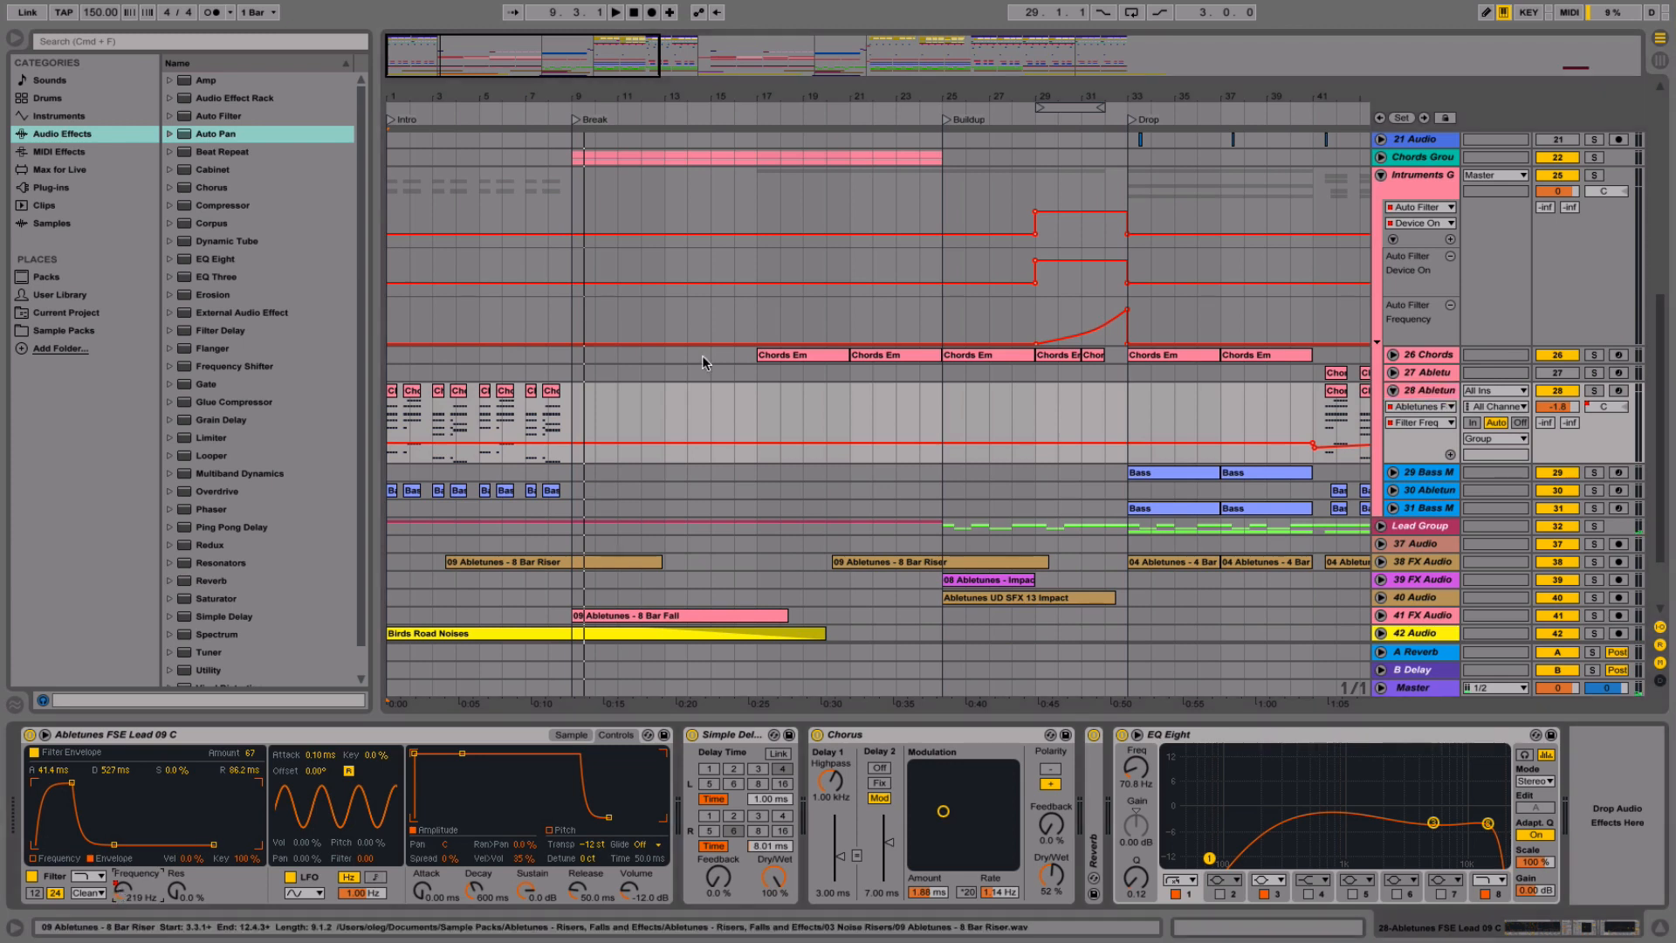
{"action": "left_click", "coordinate": [565, 444]}
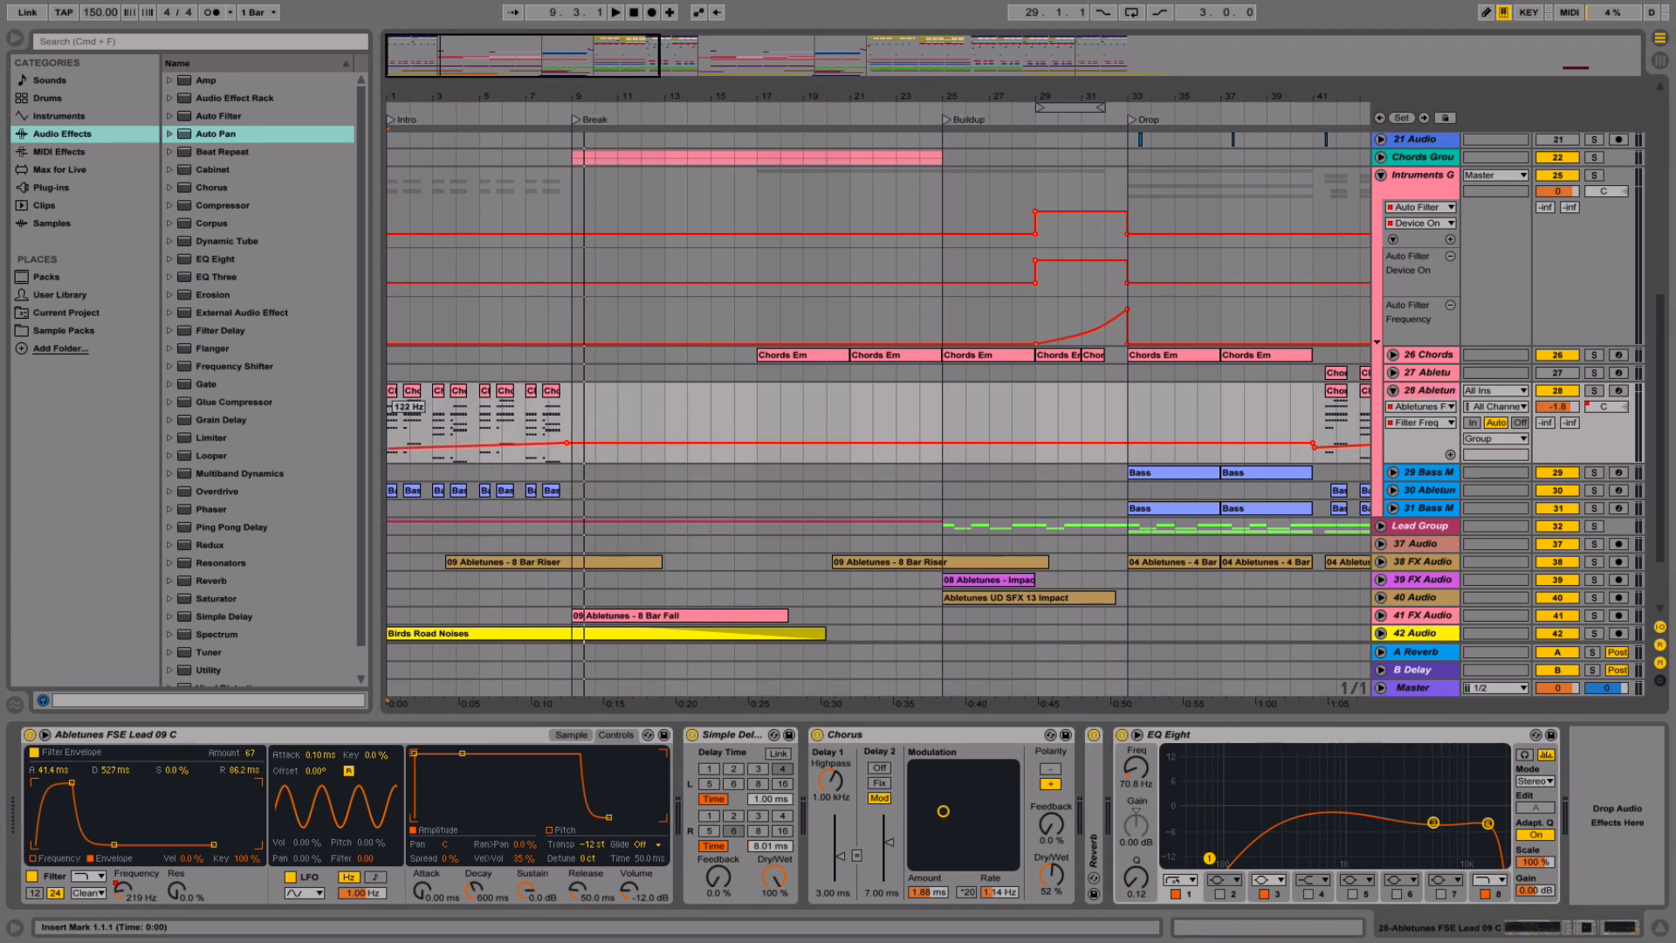
{"action": "left_click", "coordinate": [391, 397]}
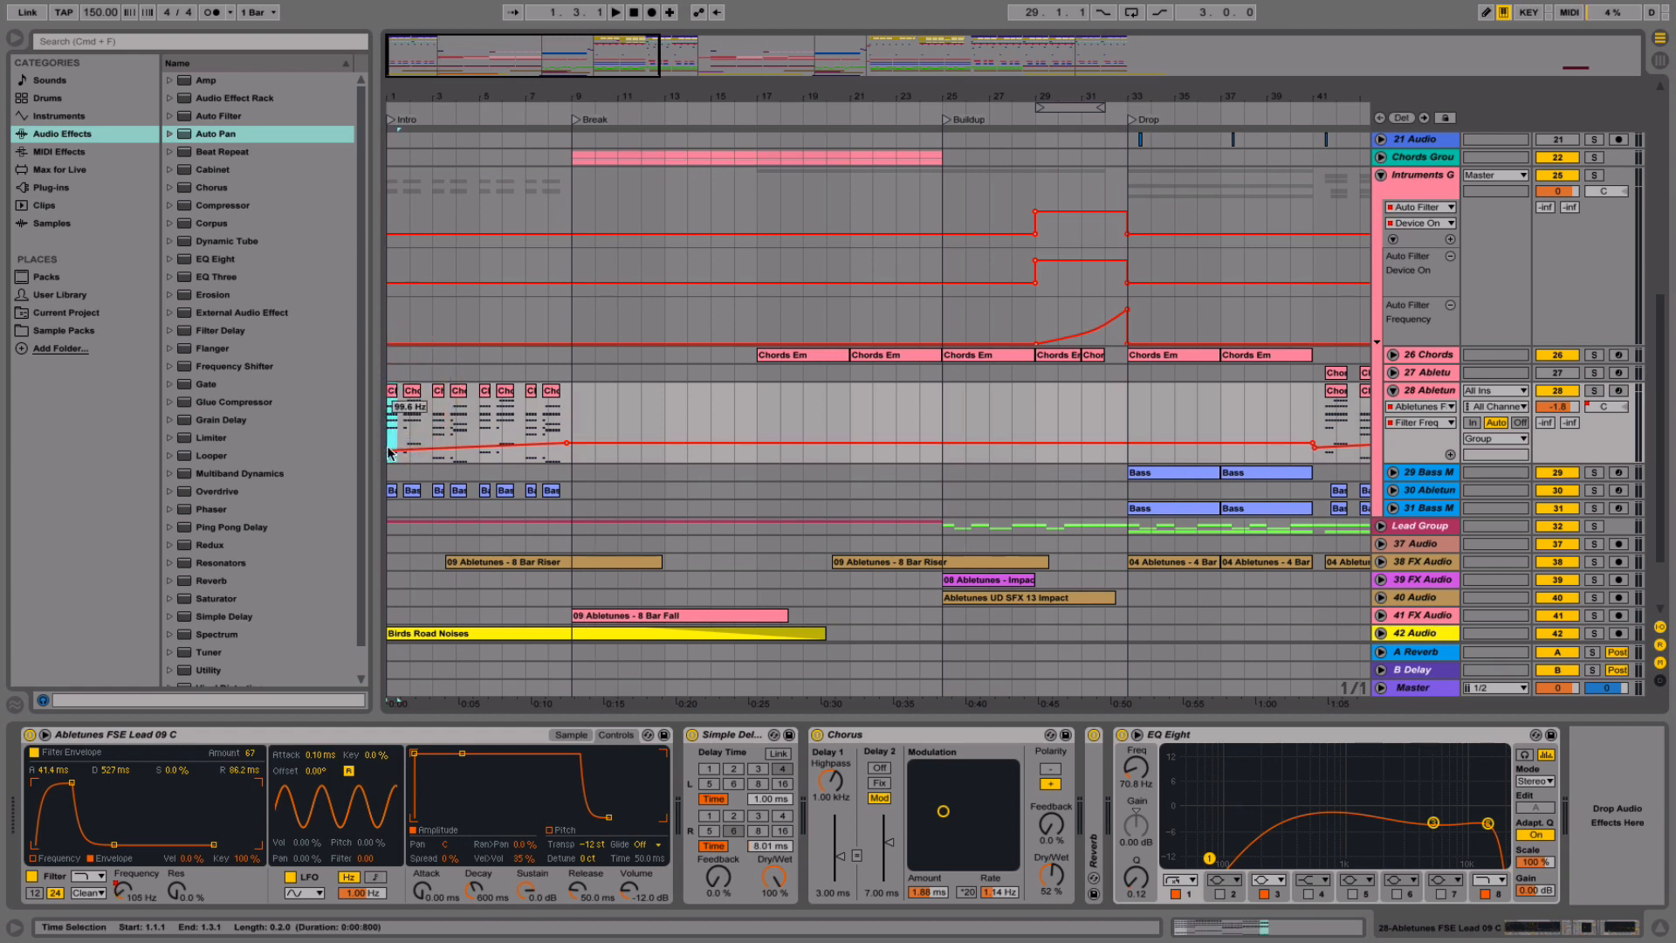
{"action": "key", "text": "space"}
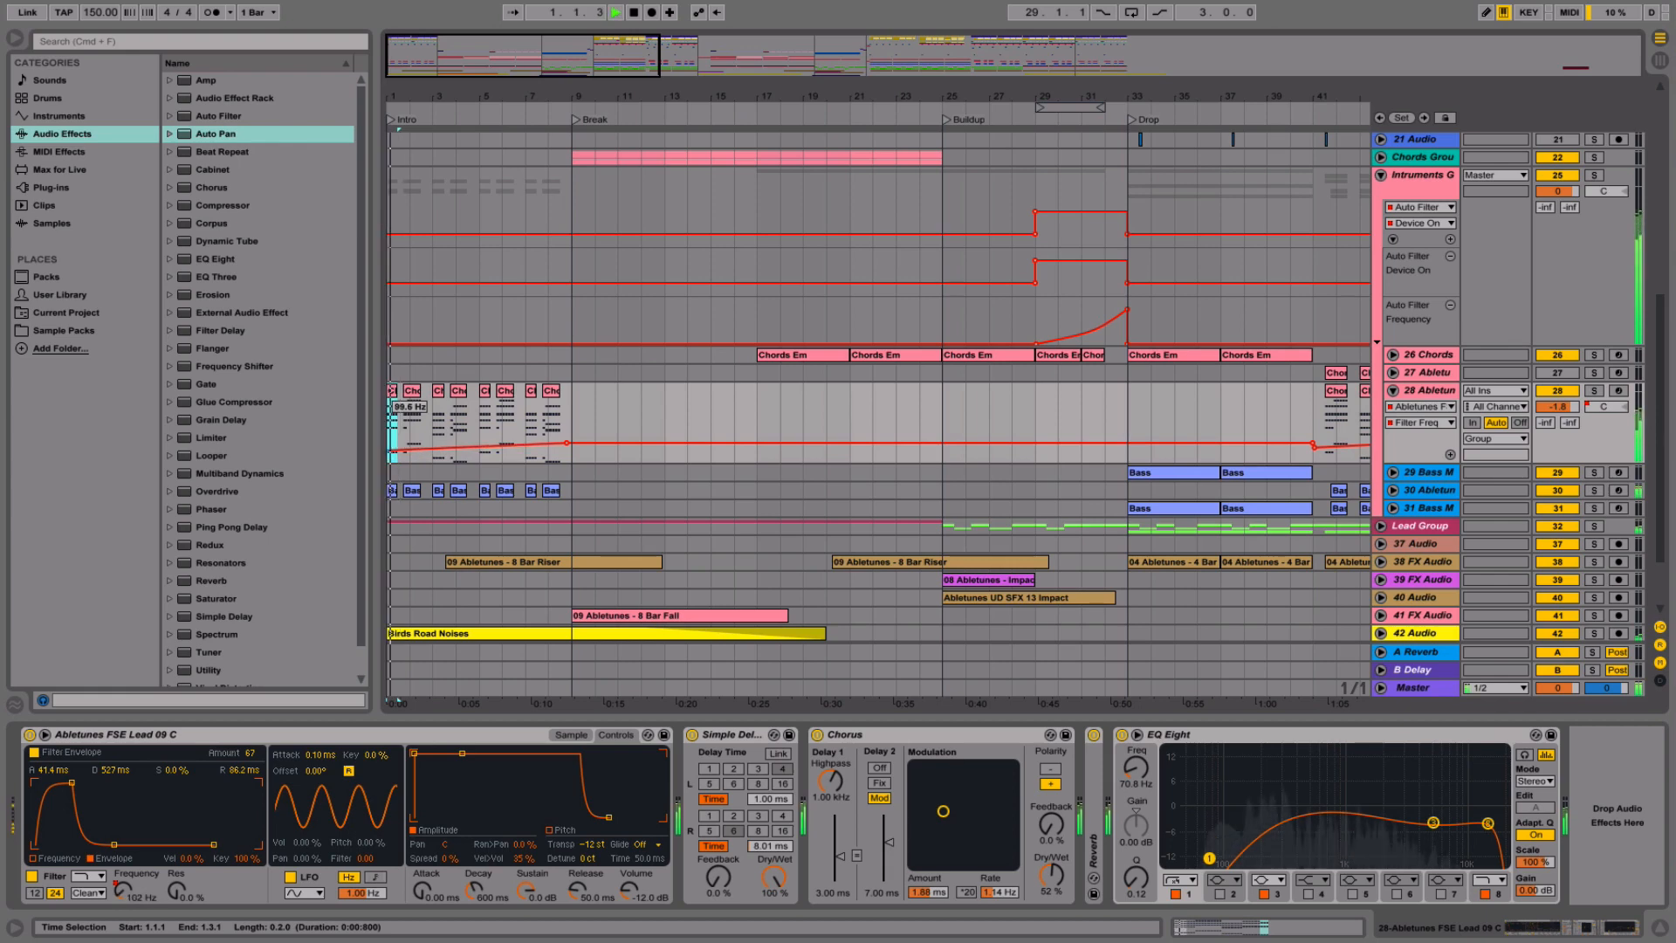
- Automate Filter Freq on bass track 30 with a steep rise from bar 1 to bar 9, and play the intro
{"action": "left_click", "coordinate": [1393, 490]}
{"action": "left_click", "coordinate": [1393, 472]}
{"action": "left_click", "coordinate": [1423, 554]}
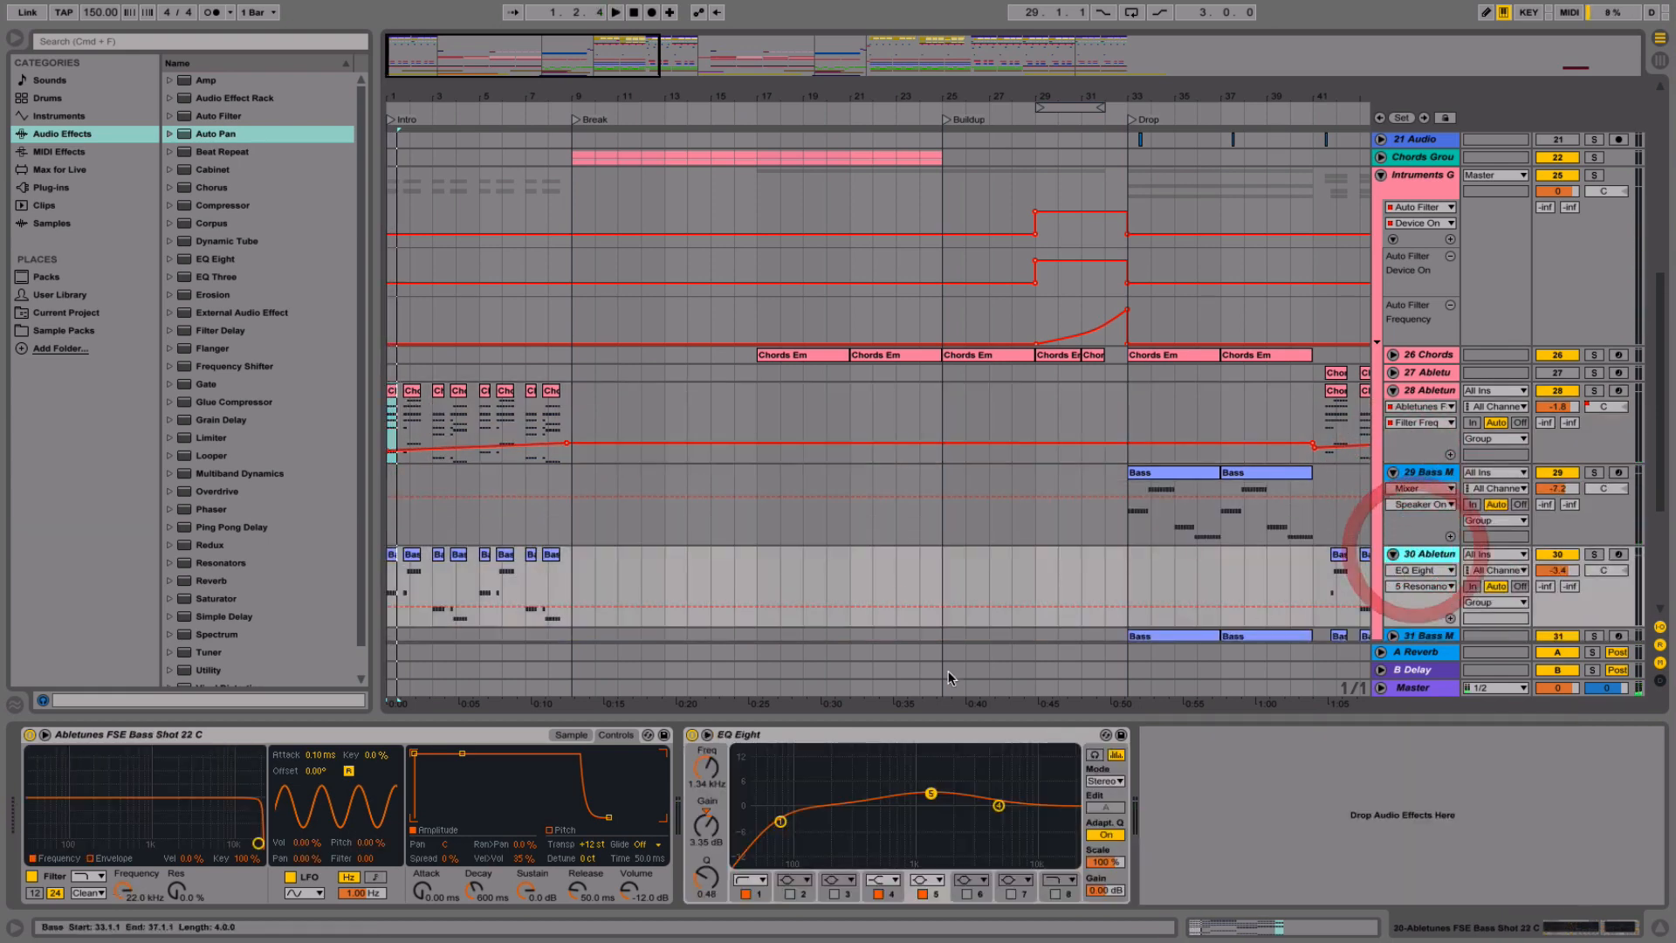
{"action": "left_click", "coordinate": [123, 891]}
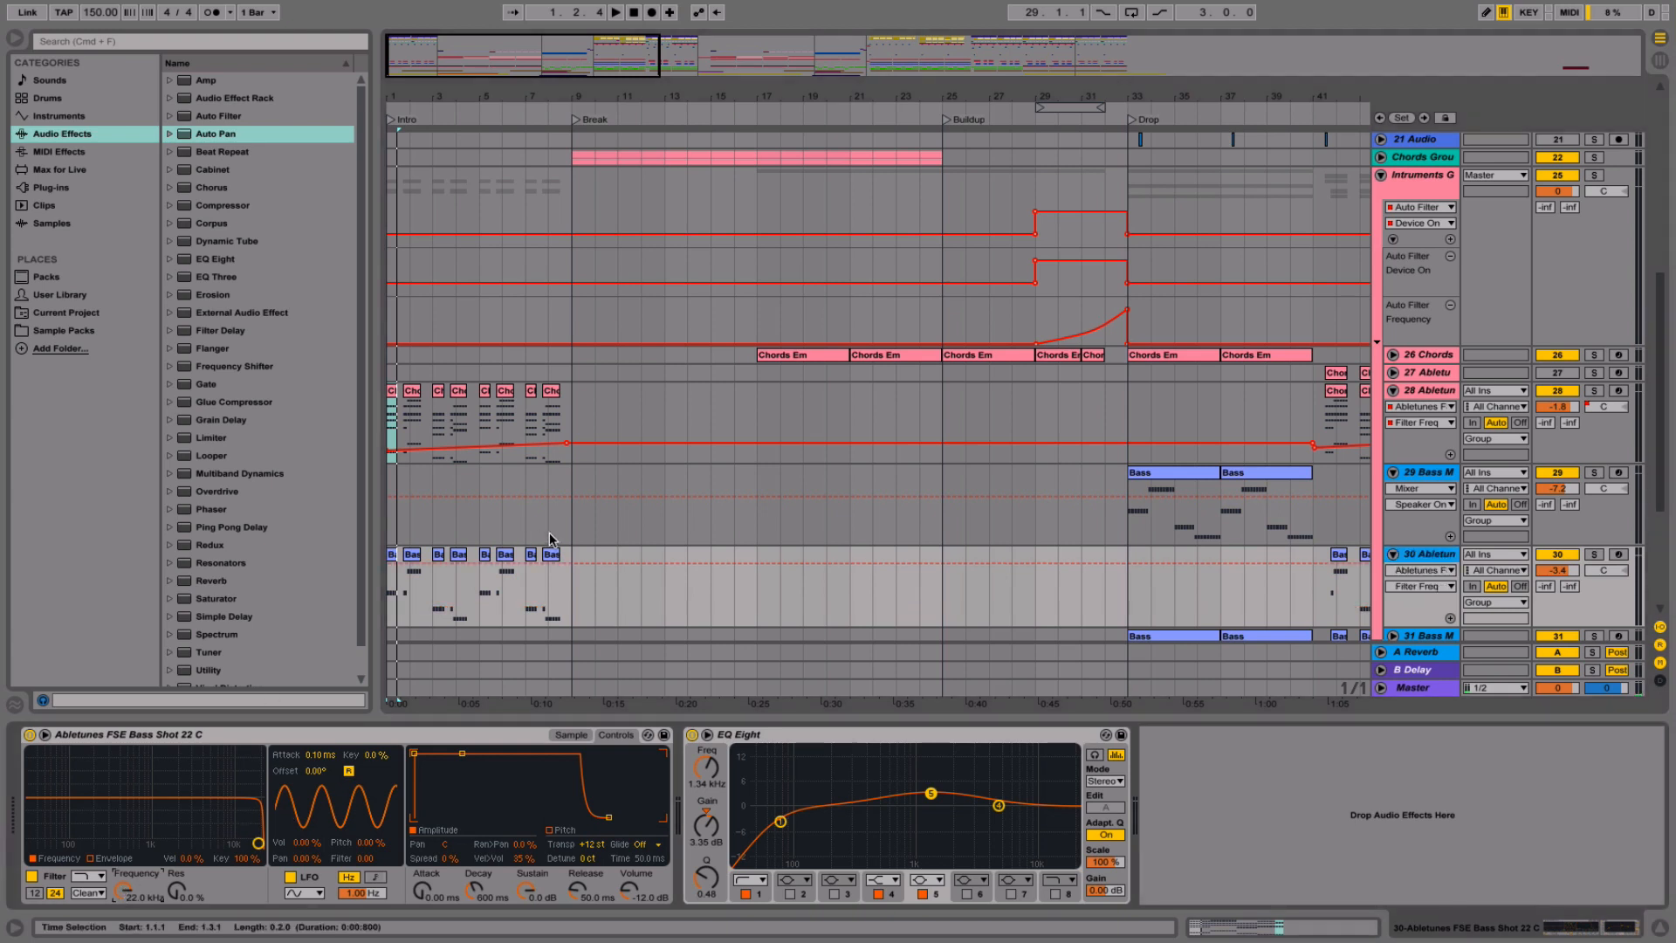
{"action": "left_click_drag", "start_coordinate": [574, 597], "coordinate": [387, 607]}
{"action": "left_click", "coordinate": [569, 563]}
{"action": "key", "text": "space"}
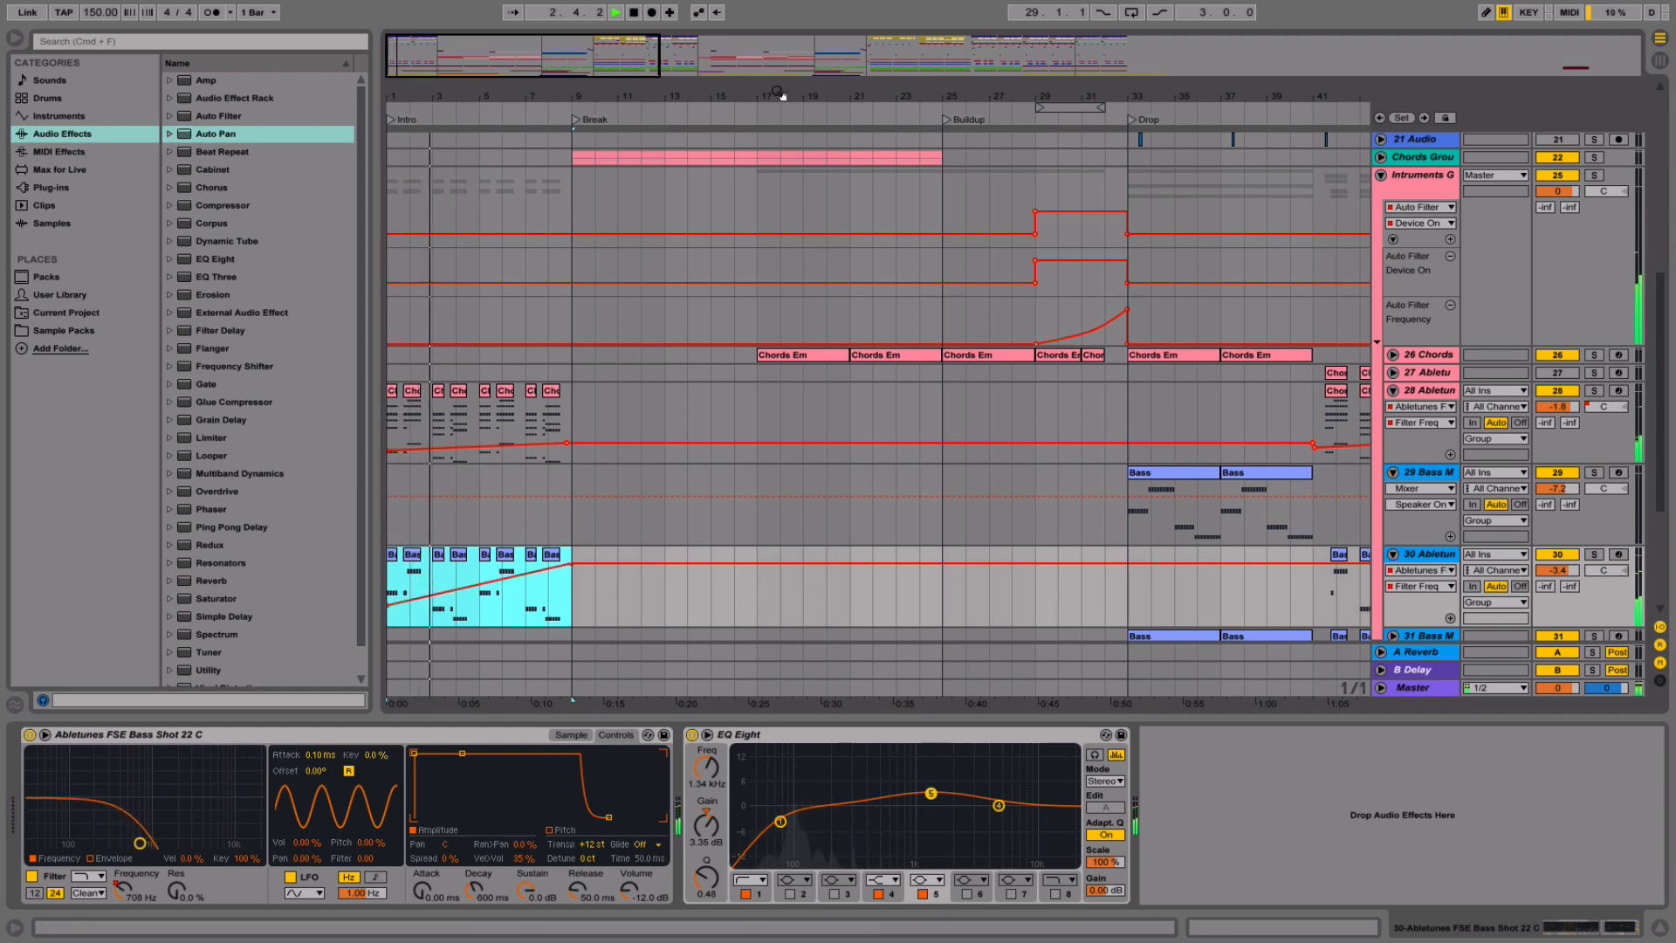
- Add a Filter Freq dip on bass track 30 across the outro, falling until its last clips end and recovering after them
{"action": "left_click_drag", "start_coordinate": [782, 95], "coordinate": [781, 22]}
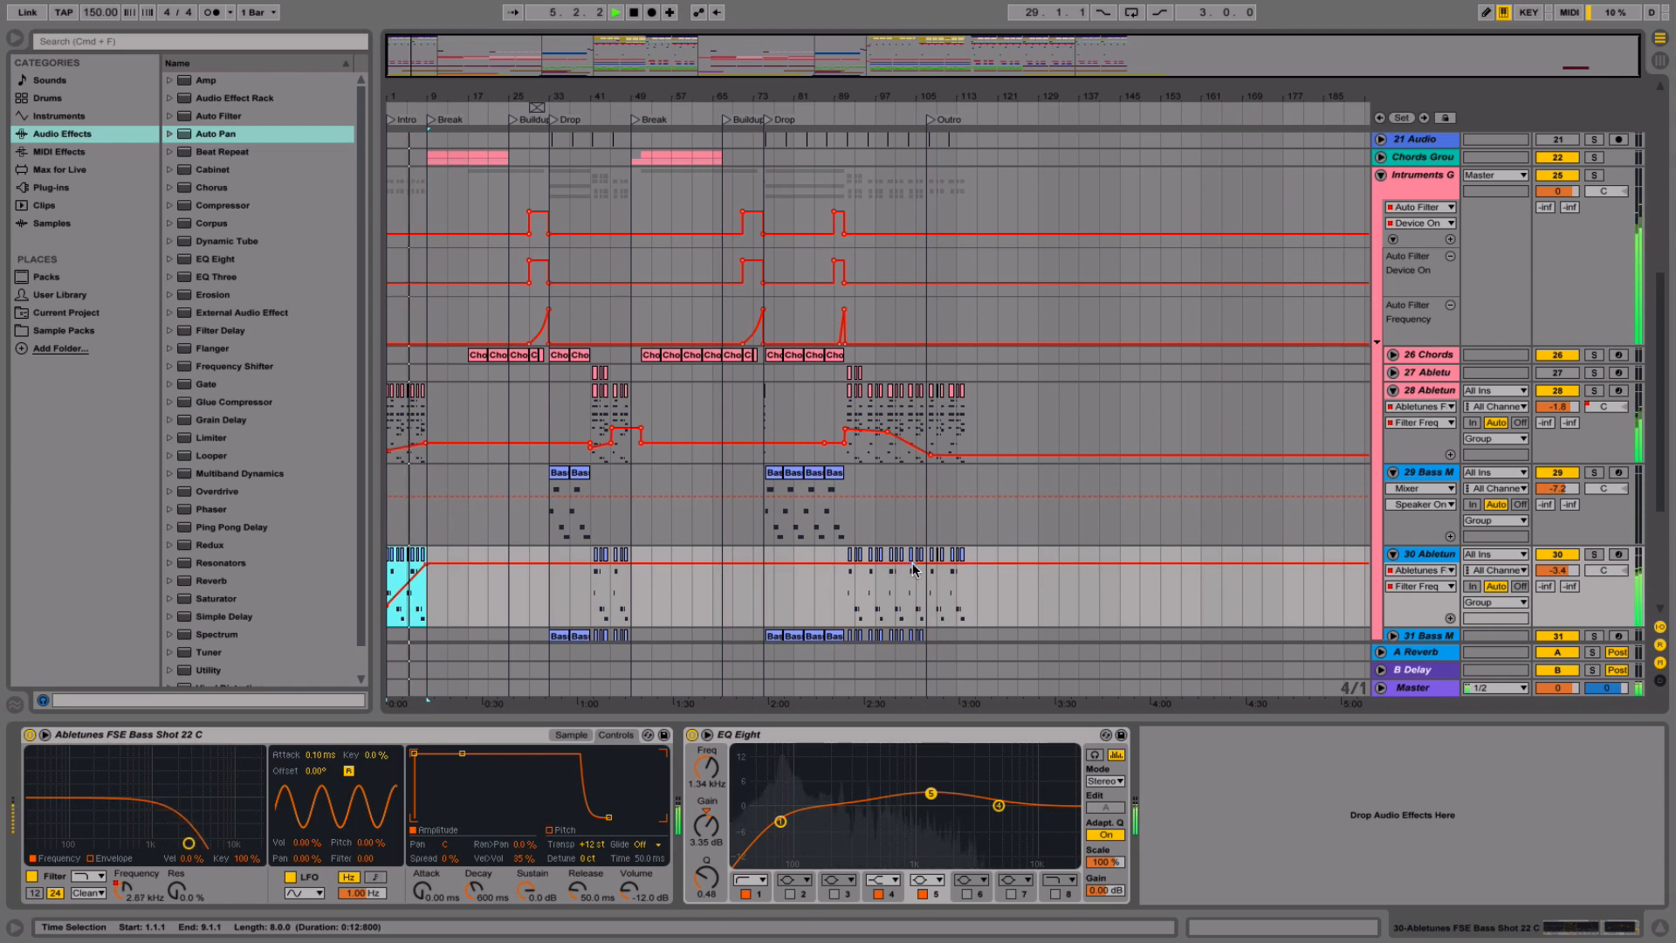
{"action": "left_click", "coordinate": [912, 564]}
{"action": "left_click", "coordinate": [976, 565]}
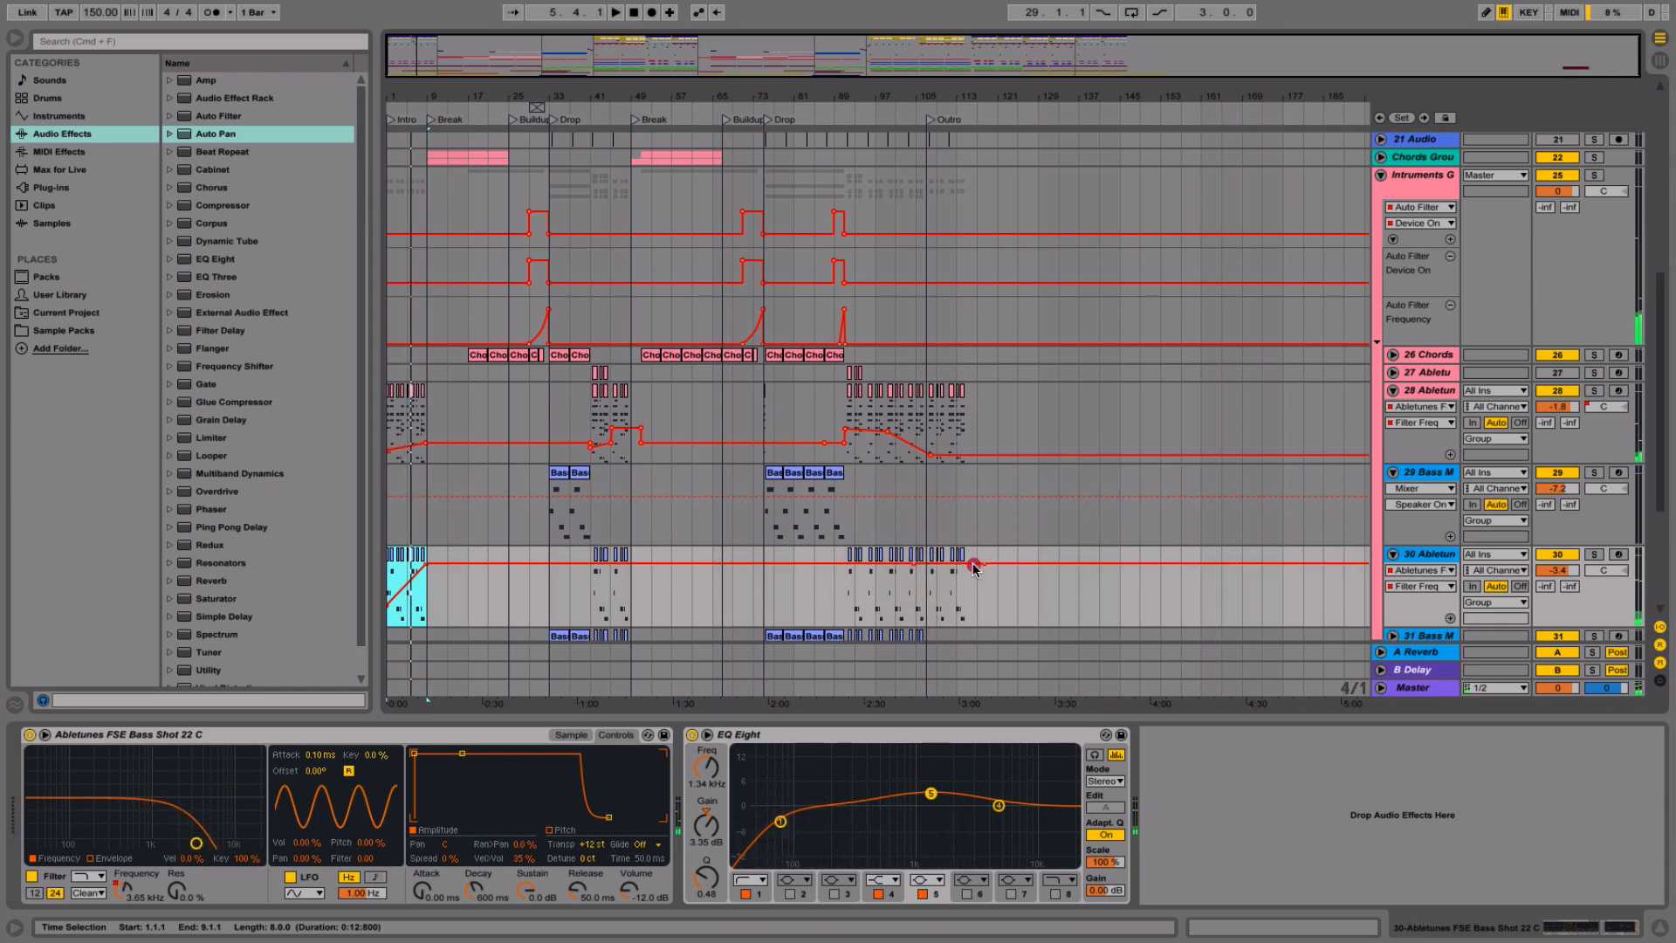
{"action": "left_click_drag", "start_coordinate": [969, 591], "coordinate": [964, 601]}
{"action": "left_click", "coordinate": [953, 602]}
{"action": "key", "text": "space"}
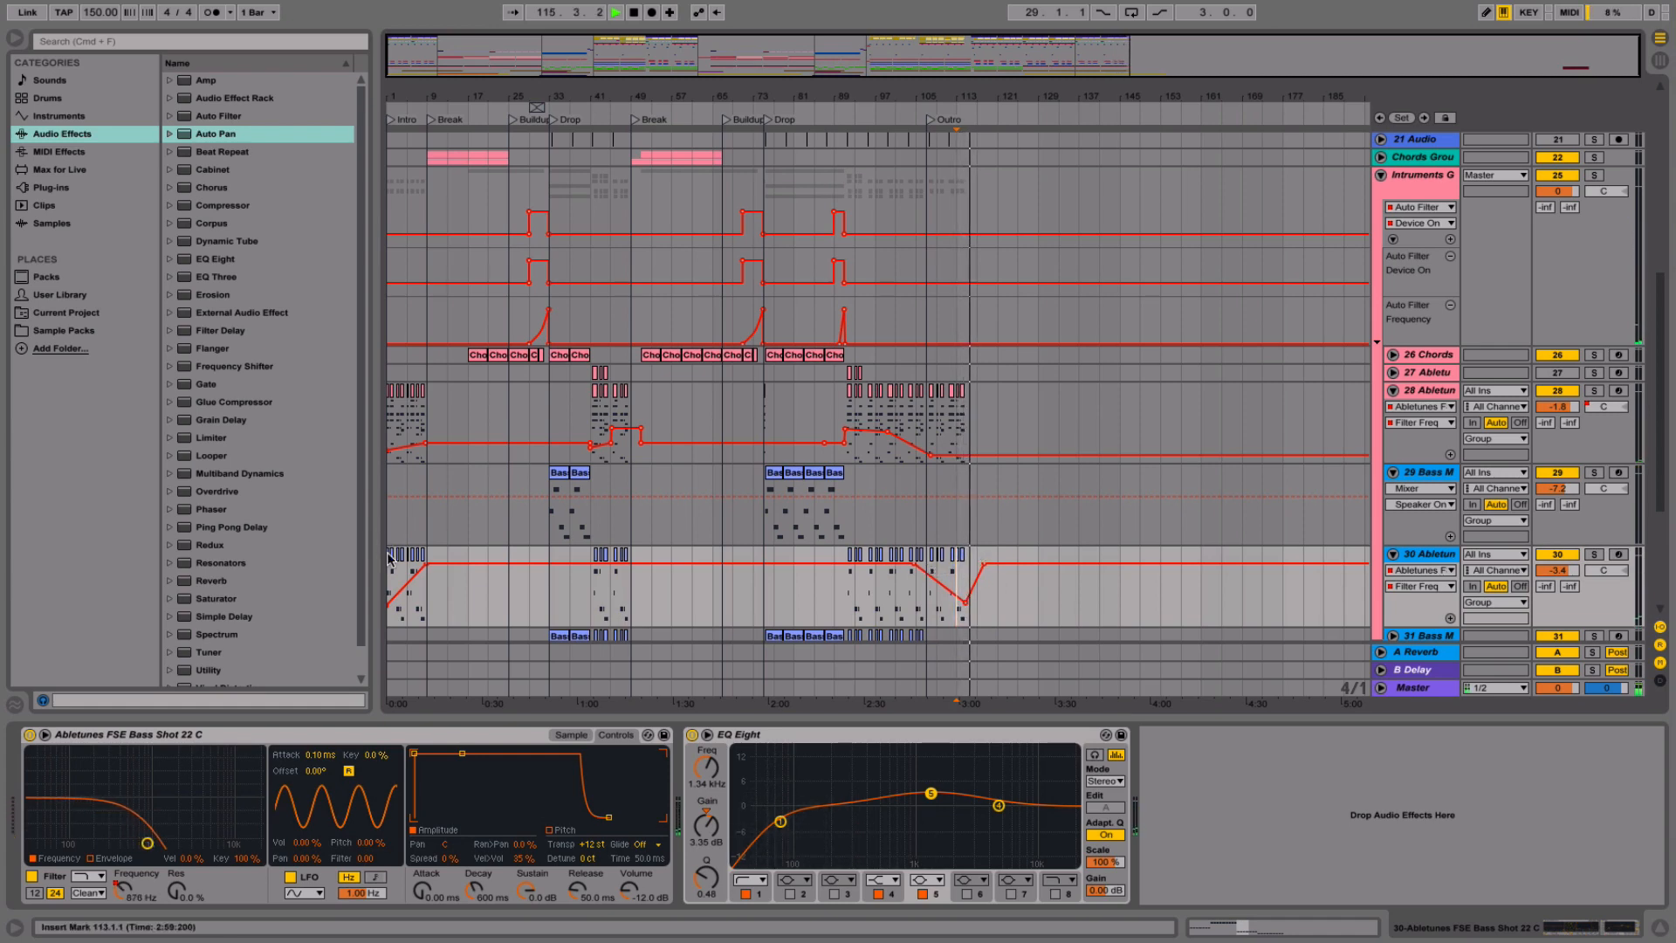
- Play the last bars of the outro from bar 114 to check how the drum tracks end
{"action": "scroll", "coordinate": [929, 246], "scroll_direction": "up", "scroll_amount": 10}
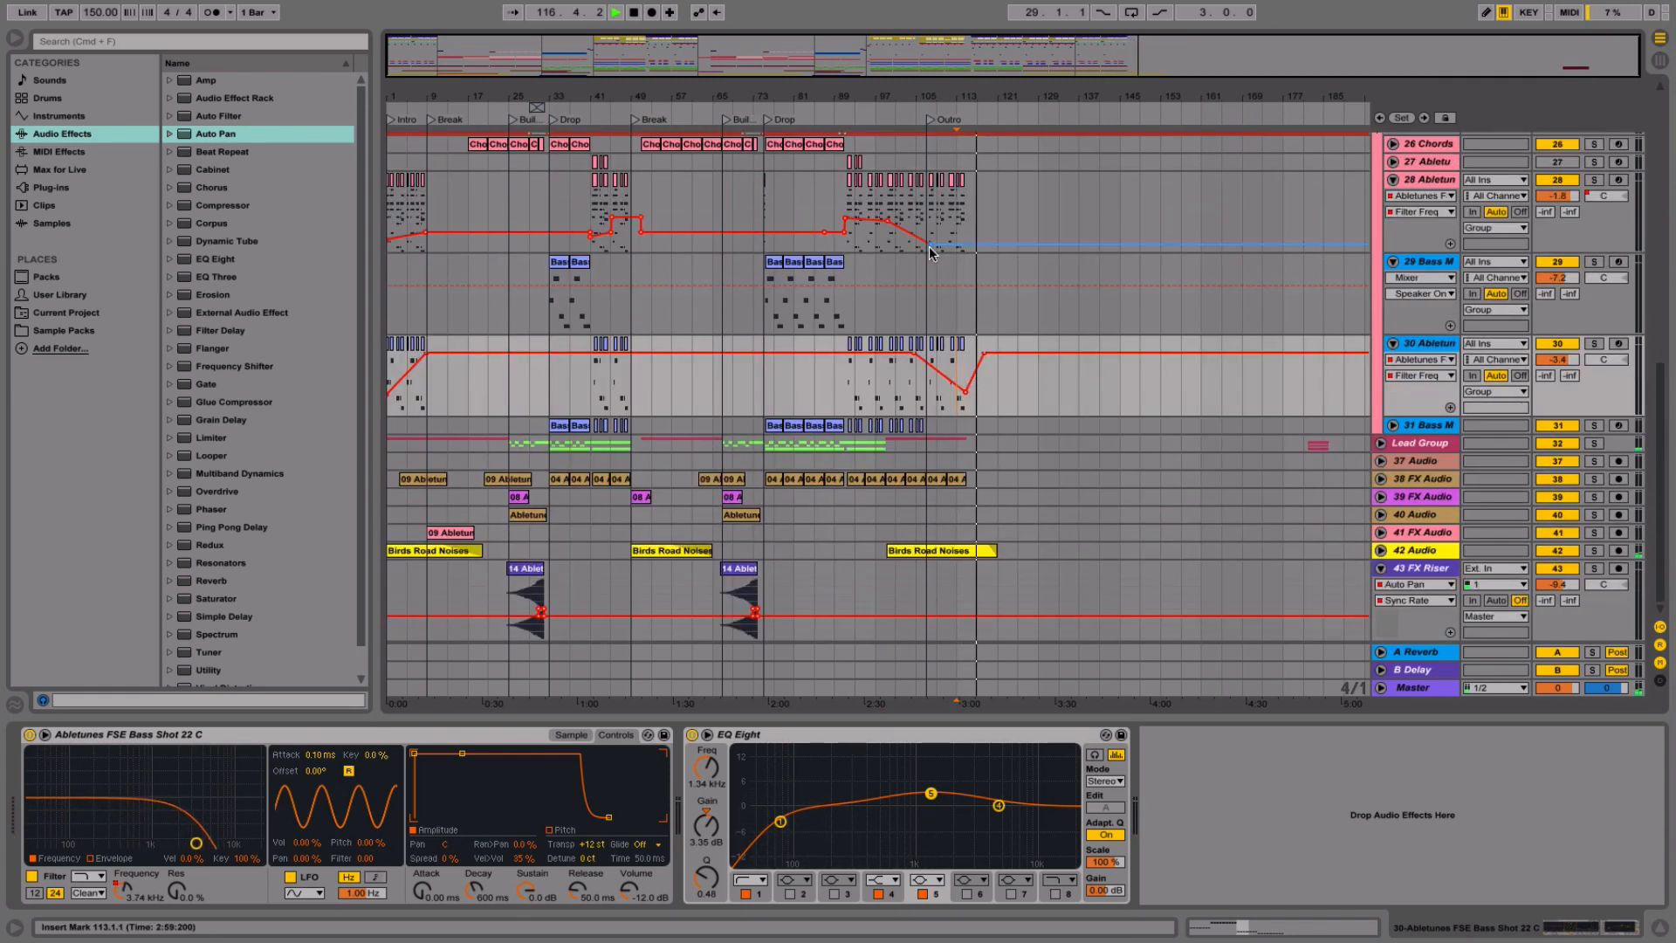
{"action": "left_click_drag", "start_coordinate": [969, 97], "coordinate": [969, 175]}
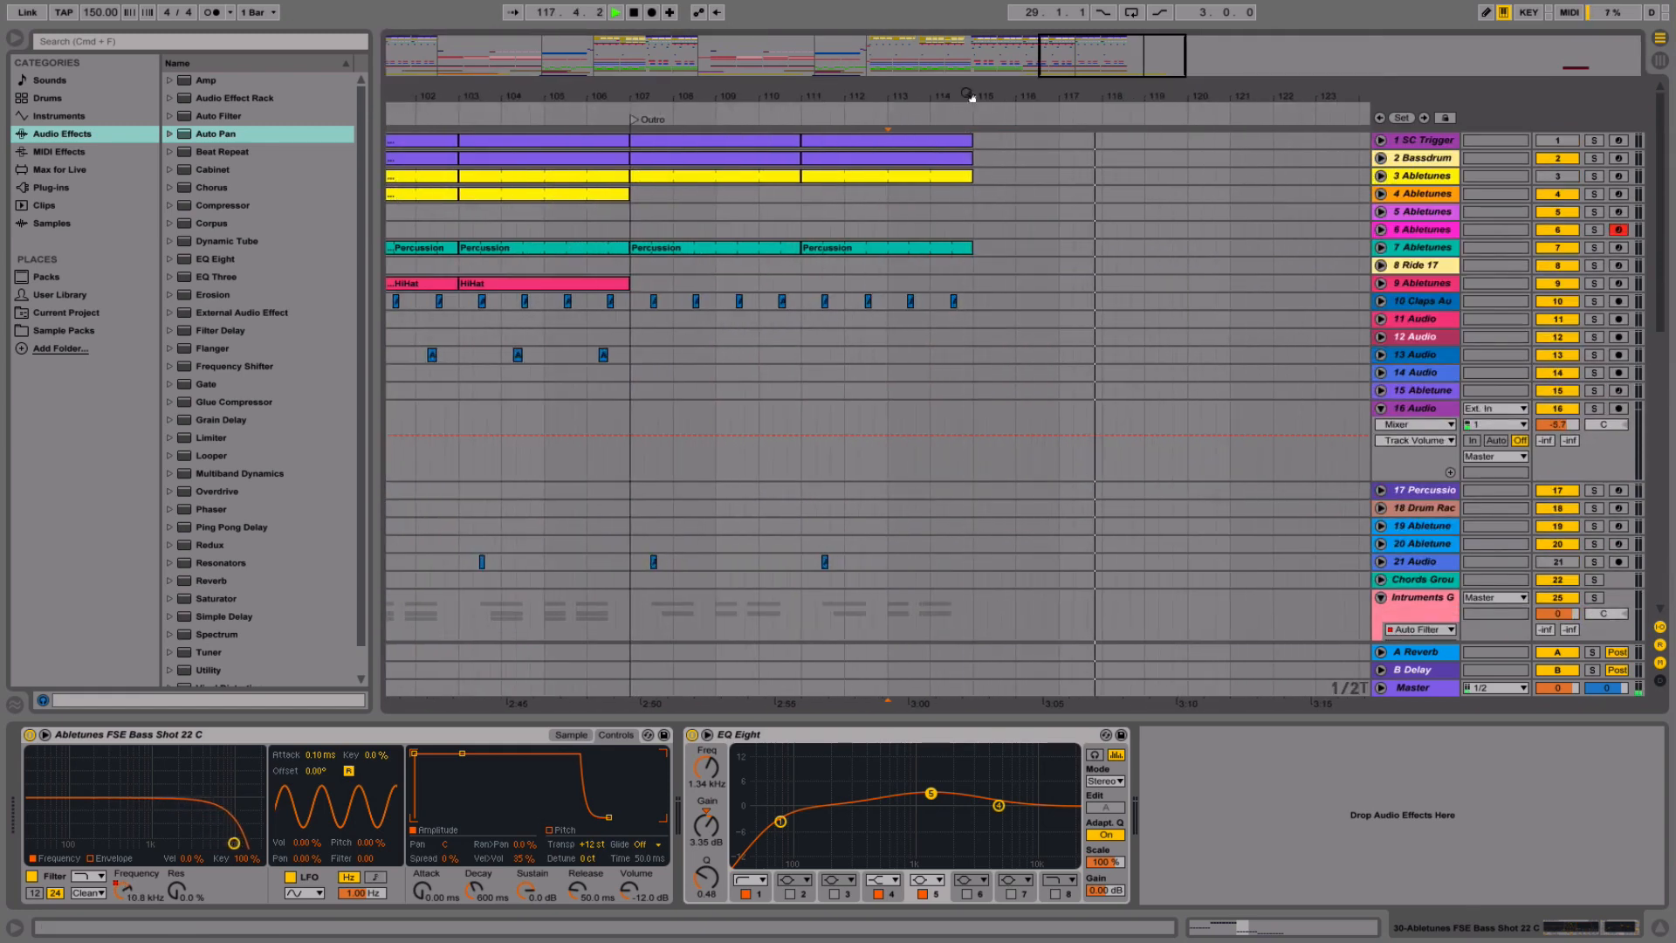
{"action": "key", "text": "space"}
{"action": "left_click", "coordinate": [956, 229]}
{"action": "key", "text": "space"}
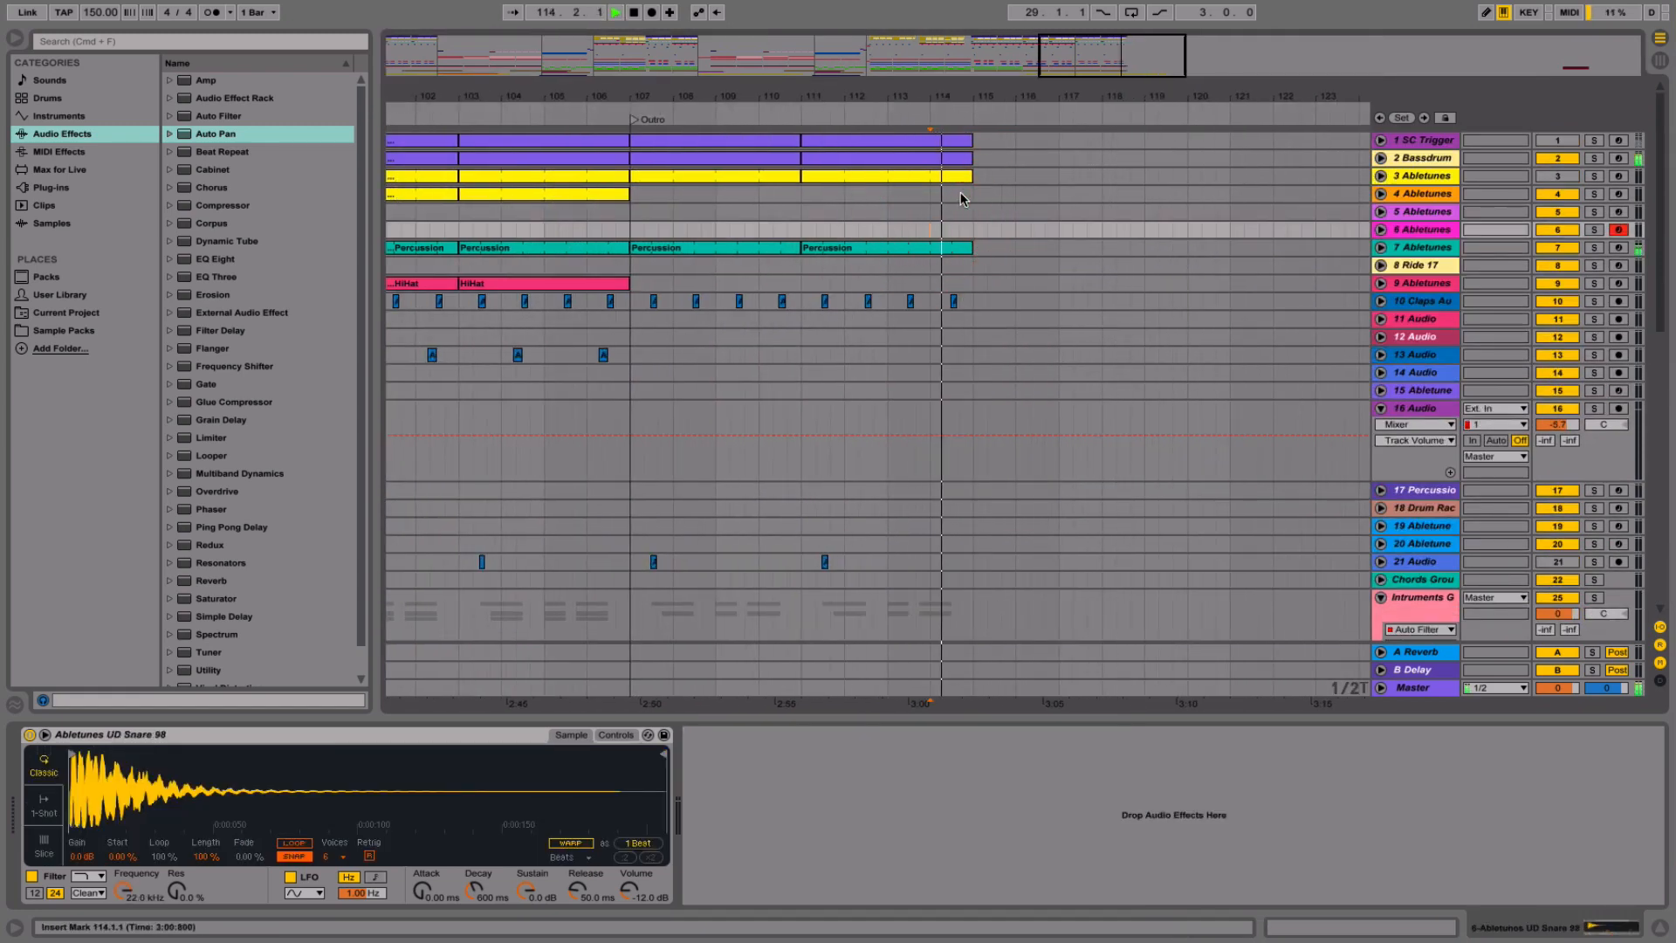
{"action": "key", "text": "space"}
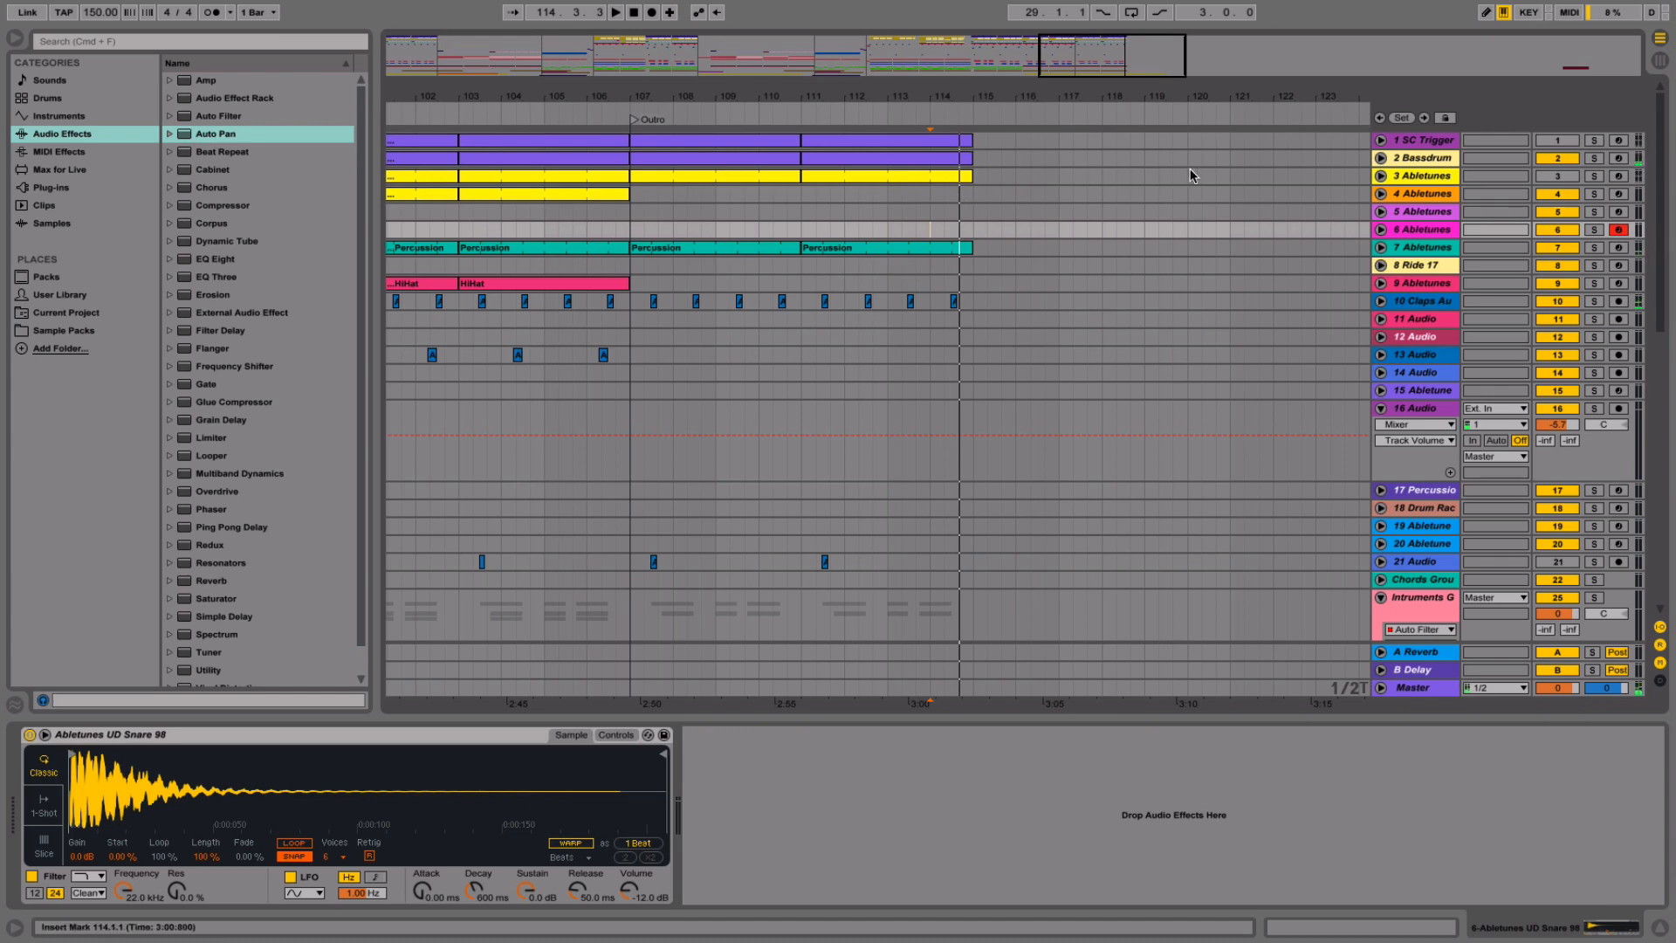
- Unfold the SC Trigger, Bassdrum and 3 Abletunes tracks to expose their notes and automation
{"action": "left_click", "coordinate": [1381, 176]}
{"action": "left_click", "coordinate": [1380, 158]}
{"action": "left_click", "coordinate": [1380, 140]}
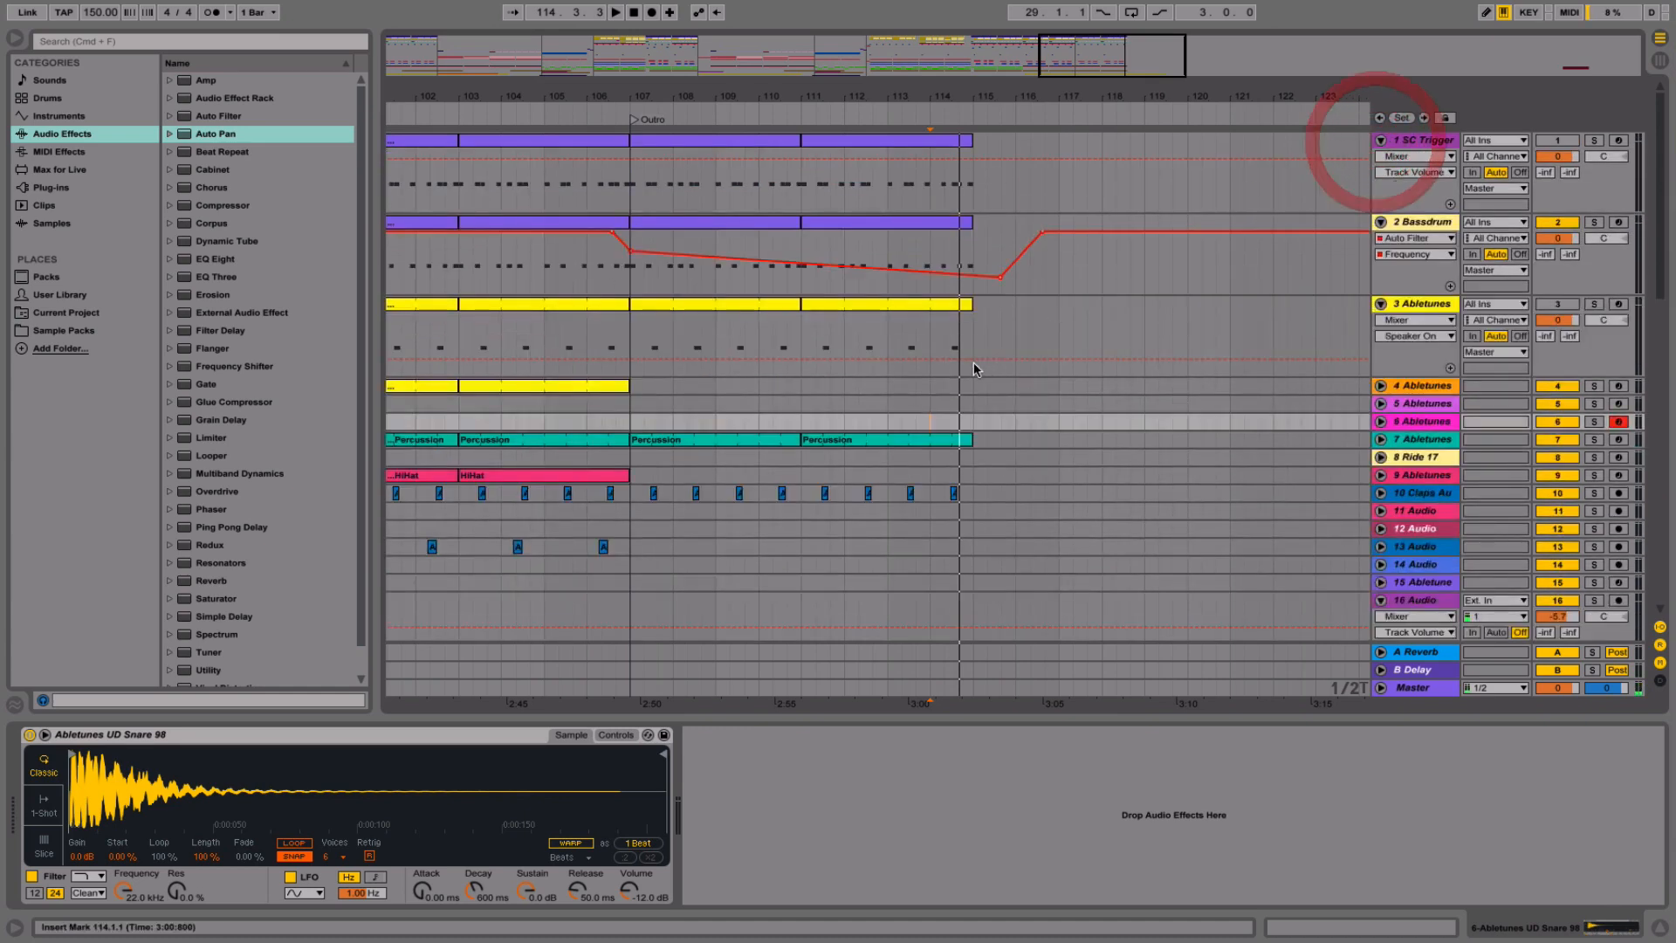
{"action": "left_click_drag", "start_coordinate": [996, 351], "coordinate": [962, 185]}
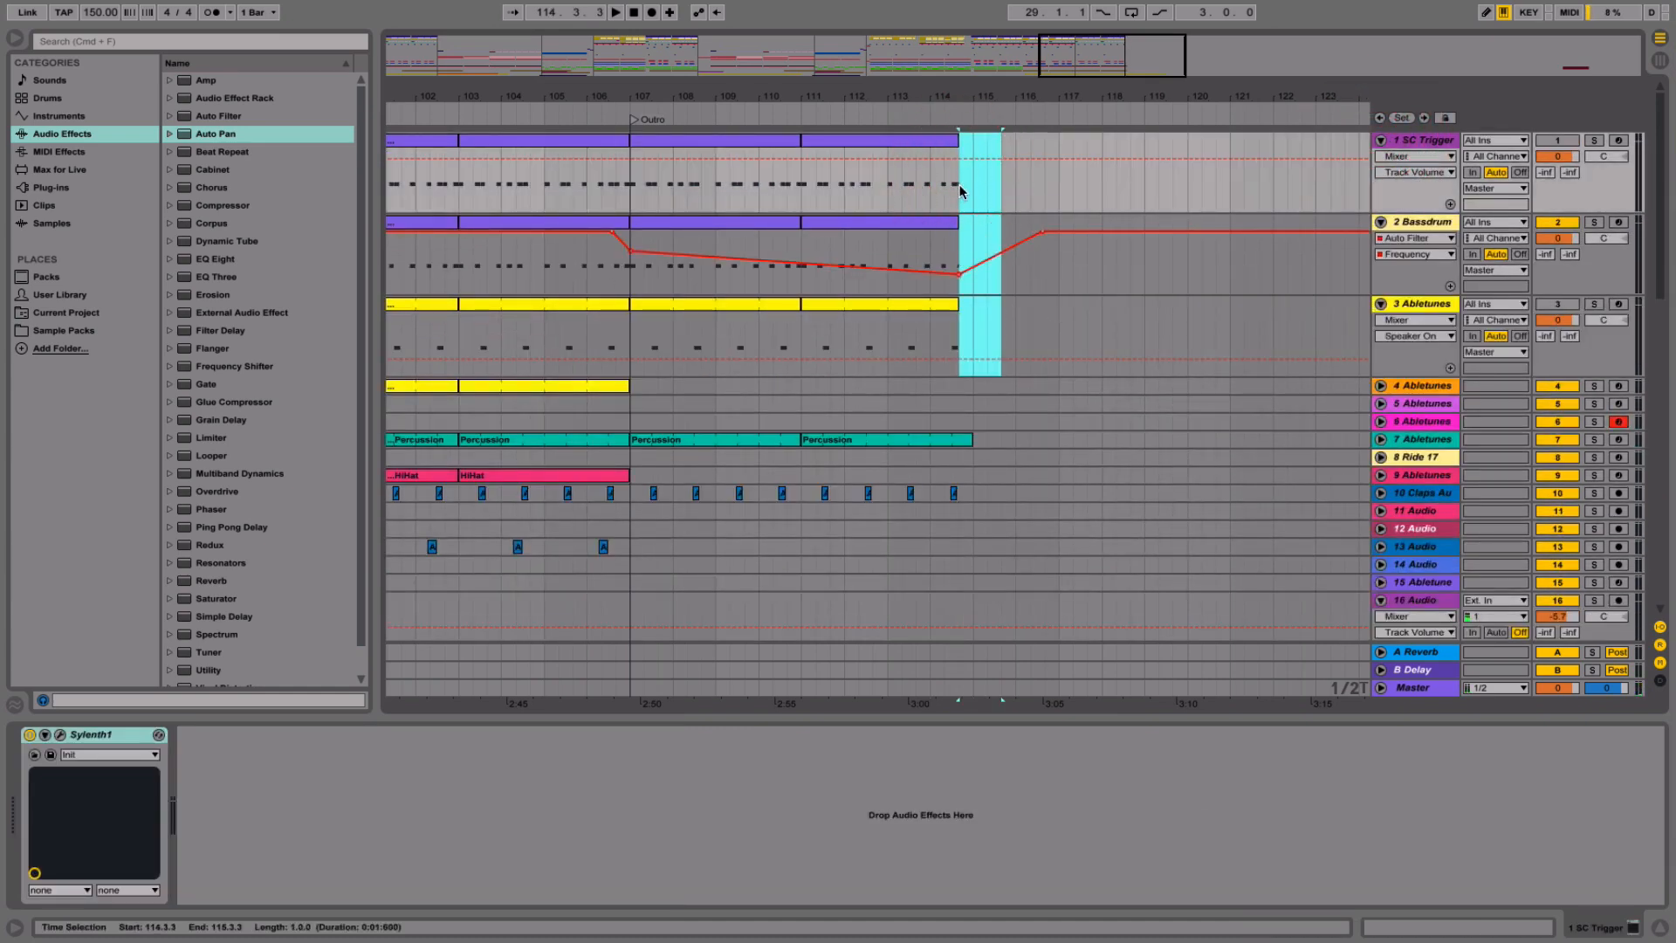
{"action": "key", "text": "Delete"}
{"action": "key", "text": "super+z"}
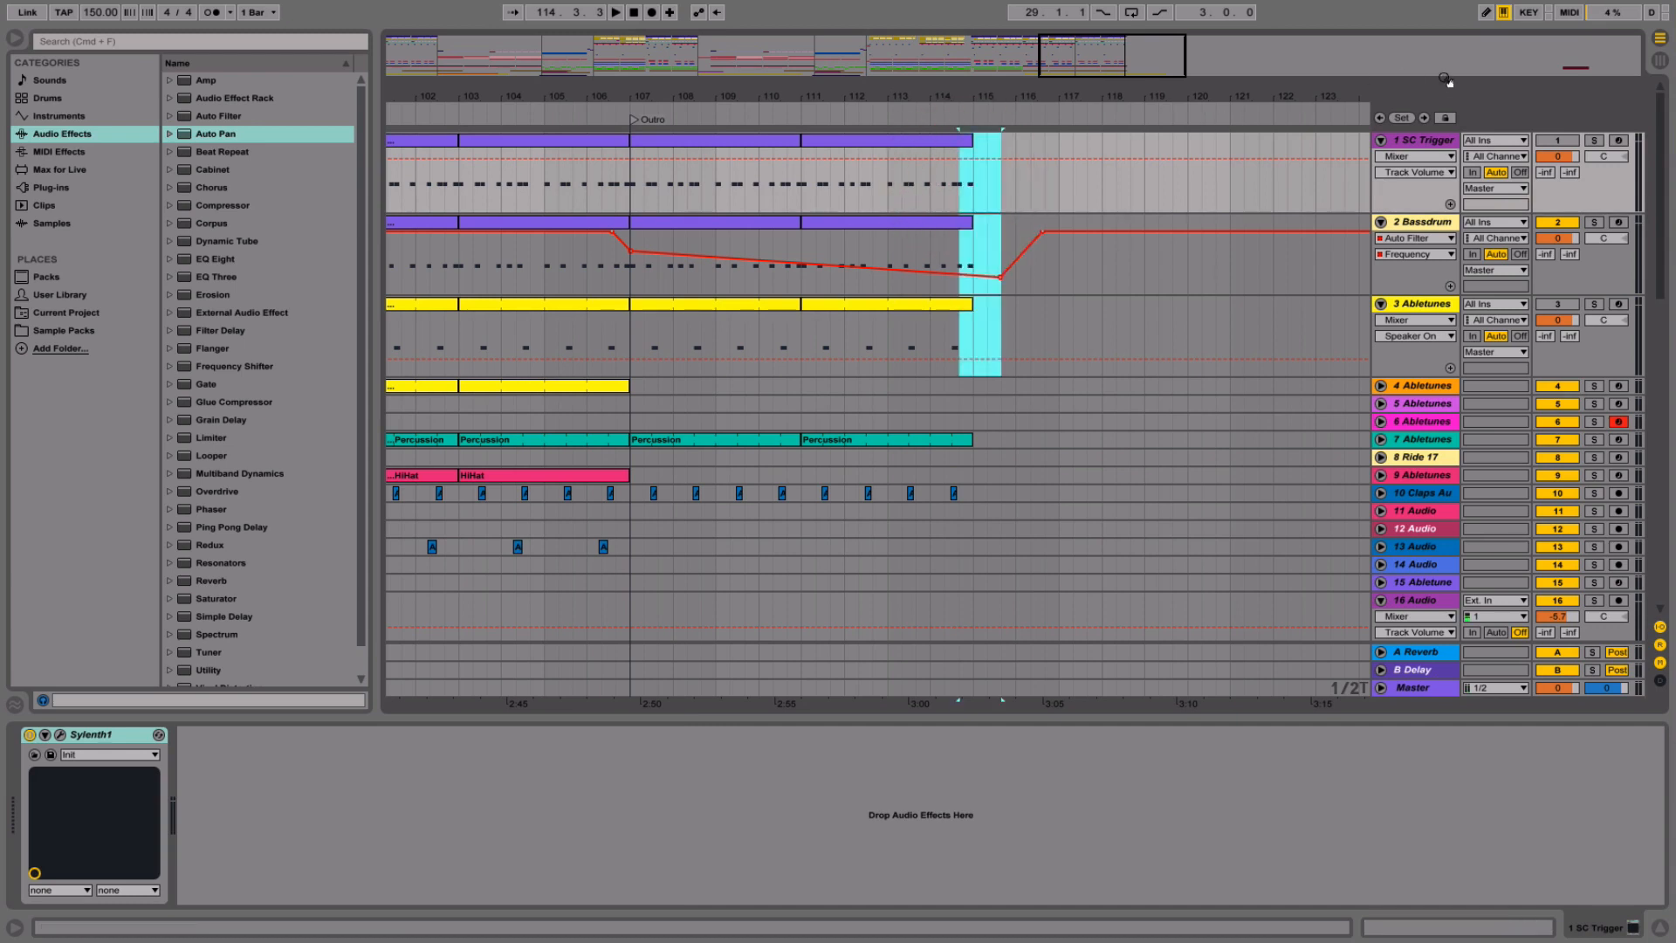
- Lock the automation envelopes, delete the SC Trigger and Bassdrum material from about 114.2.4 to 117.3.3, and play the ending
{"action": "left_click", "coordinate": [1444, 119]}
{"action": "left_click_drag", "start_coordinate": [1087, 279], "coordinate": [941, 162]}
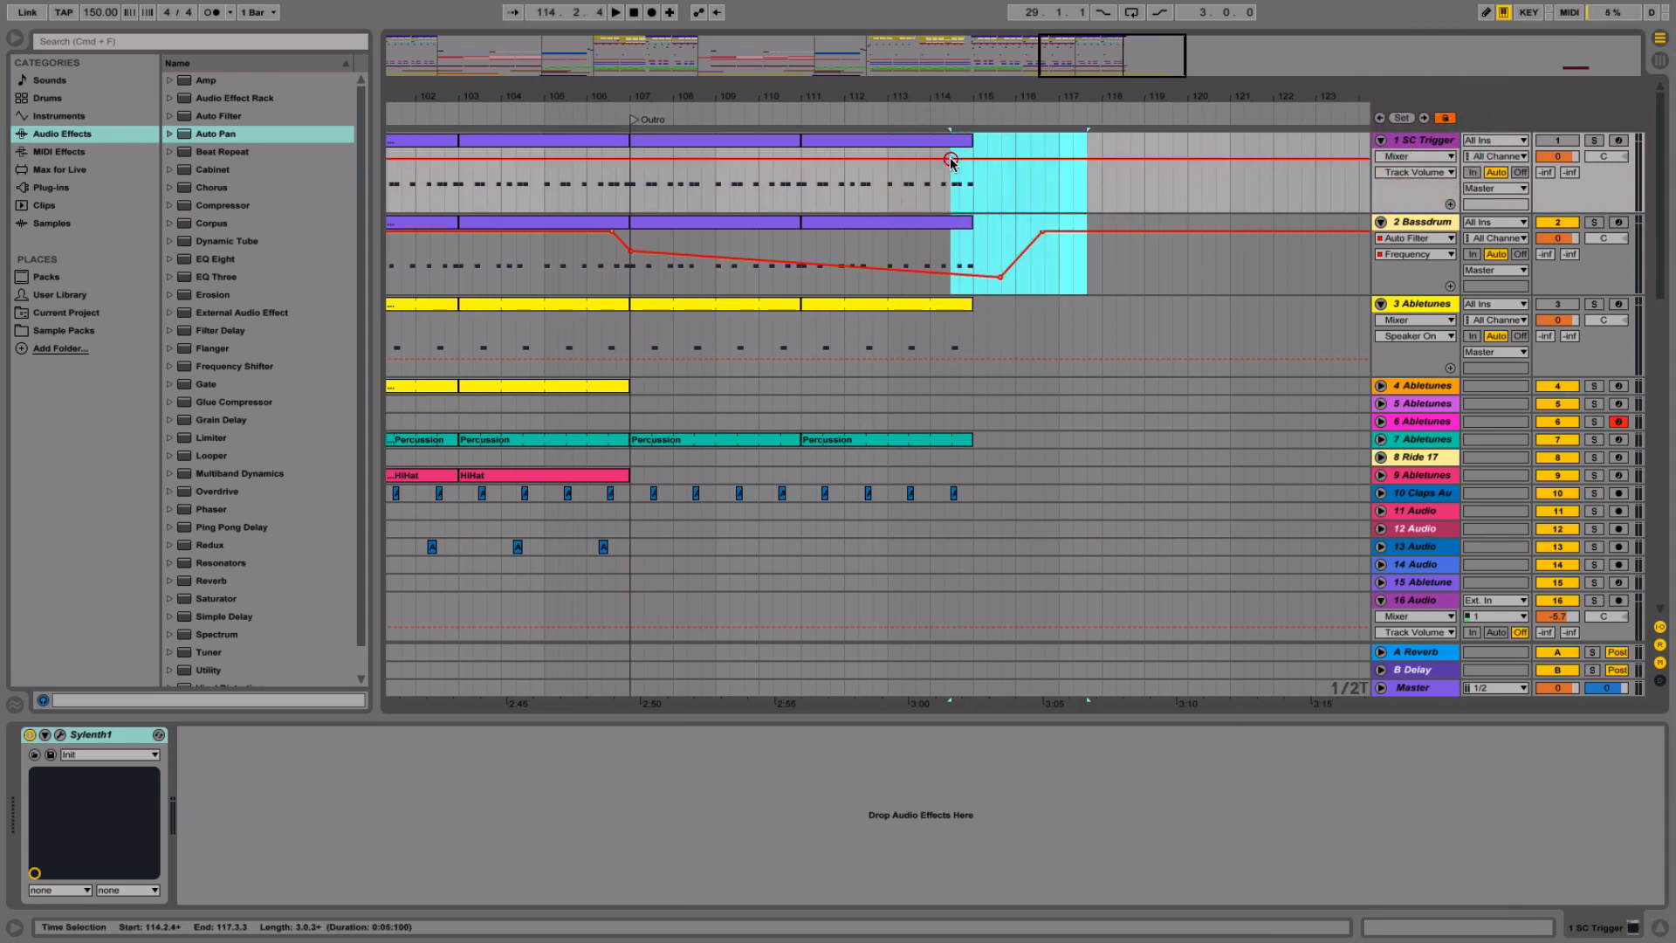
{"action": "key", "text": "Delete"}
{"action": "left_click", "coordinate": [925, 198]}
{"action": "key", "text": "space"}
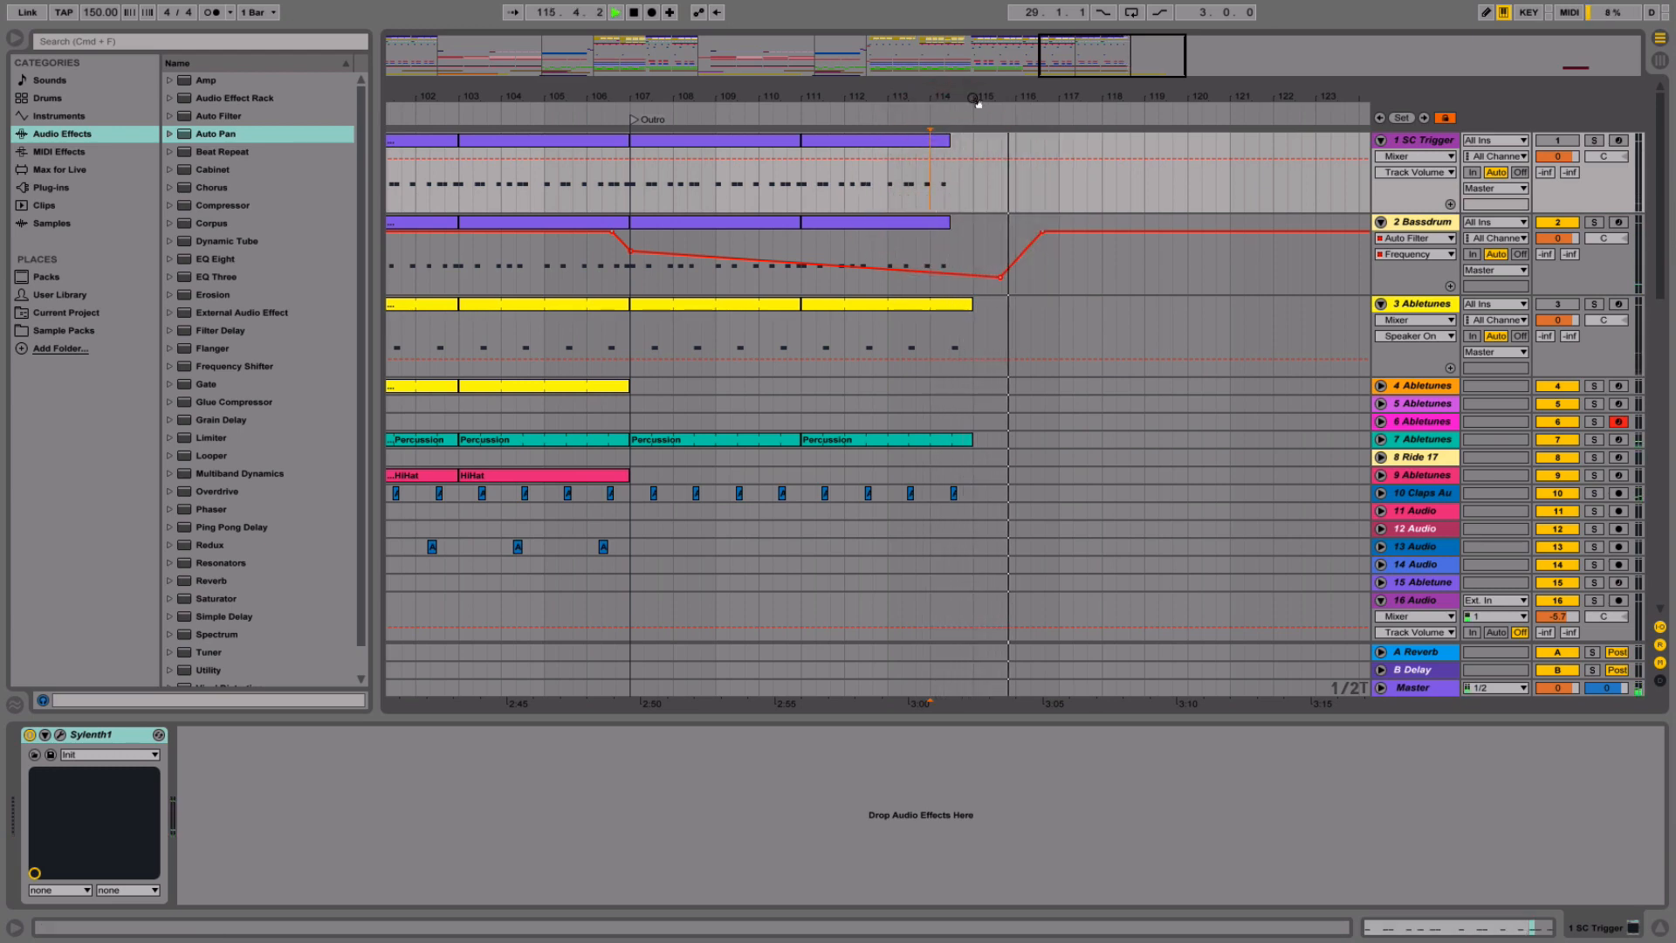
- Return to the start of the arrangement, stop playback, and fold all tracks at once
{"action": "left_click_drag", "start_coordinate": [977, 99], "coordinate": [1362, 13]}
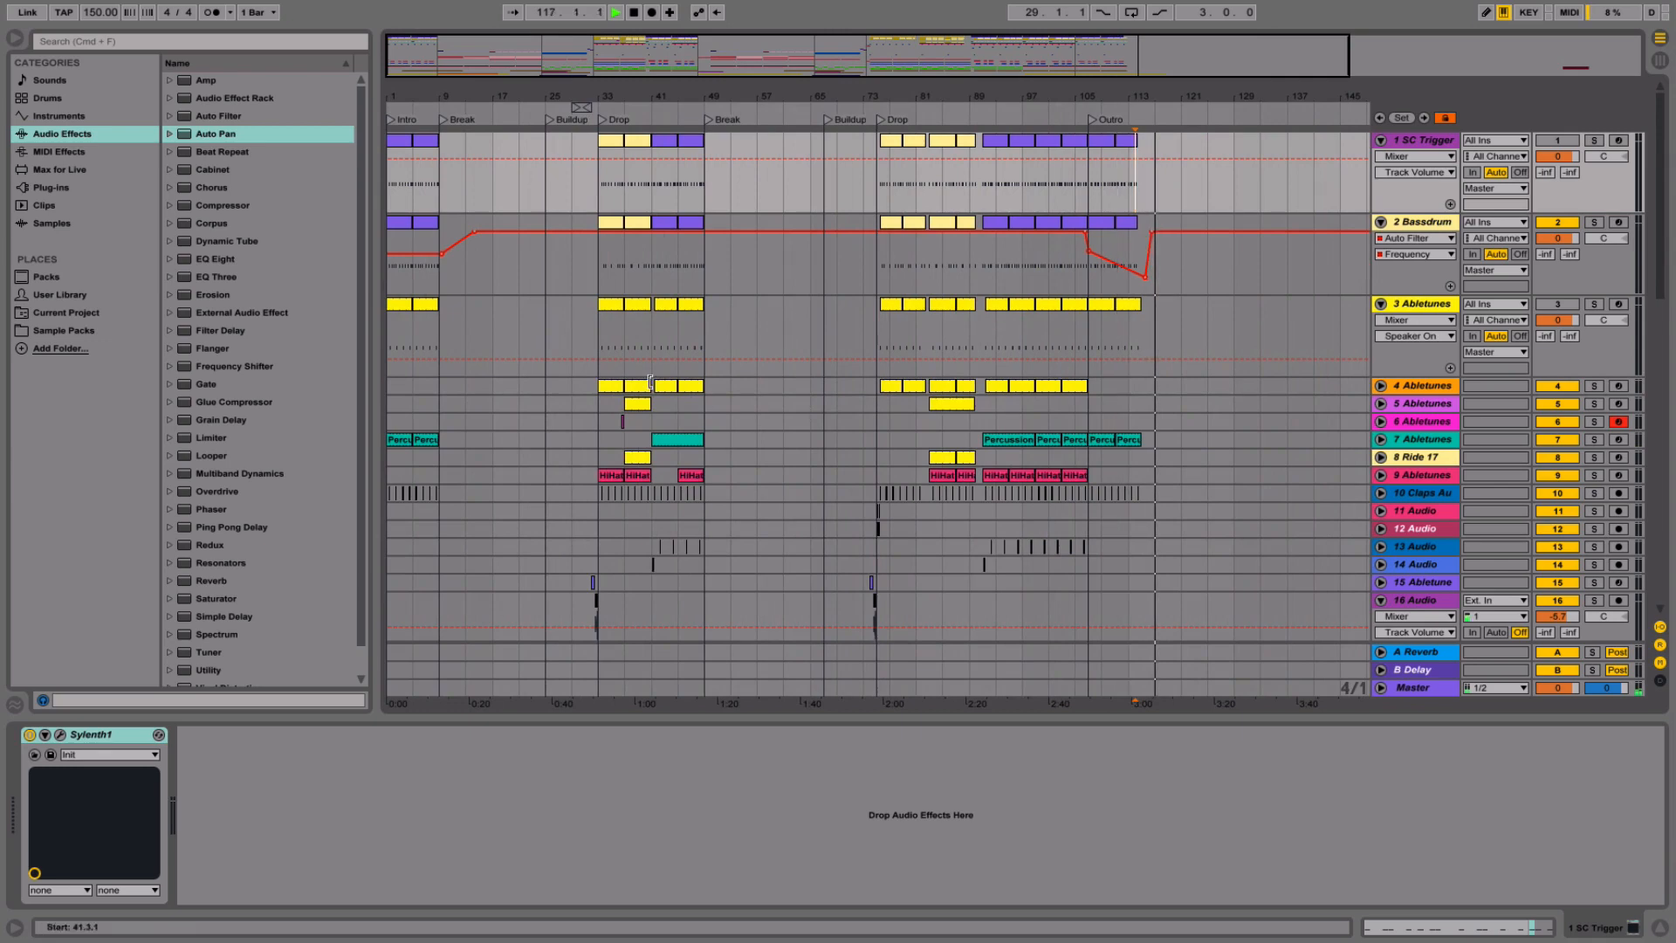
{"action": "left_click", "coordinate": [406, 303]}
{"action": "key", "text": "space"}
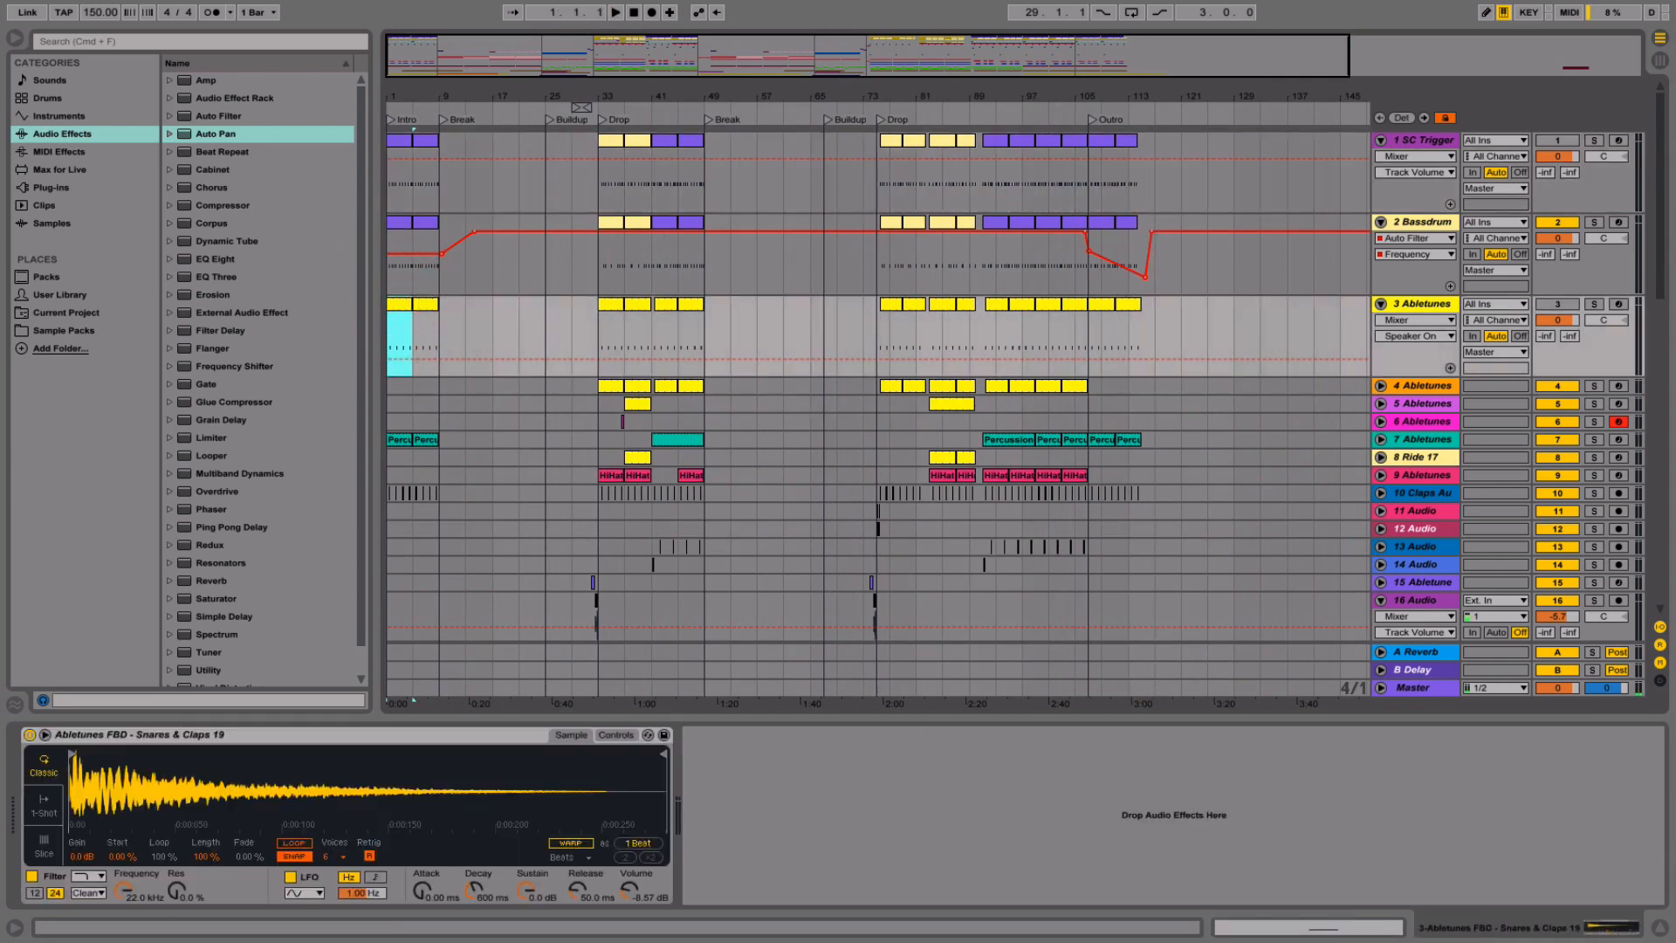
{"action": "left_click", "coordinate": [1416, 221]}
{"action": "key", "text": "super+a"}
{"action": "left_click", "coordinate": [1380, 222]}
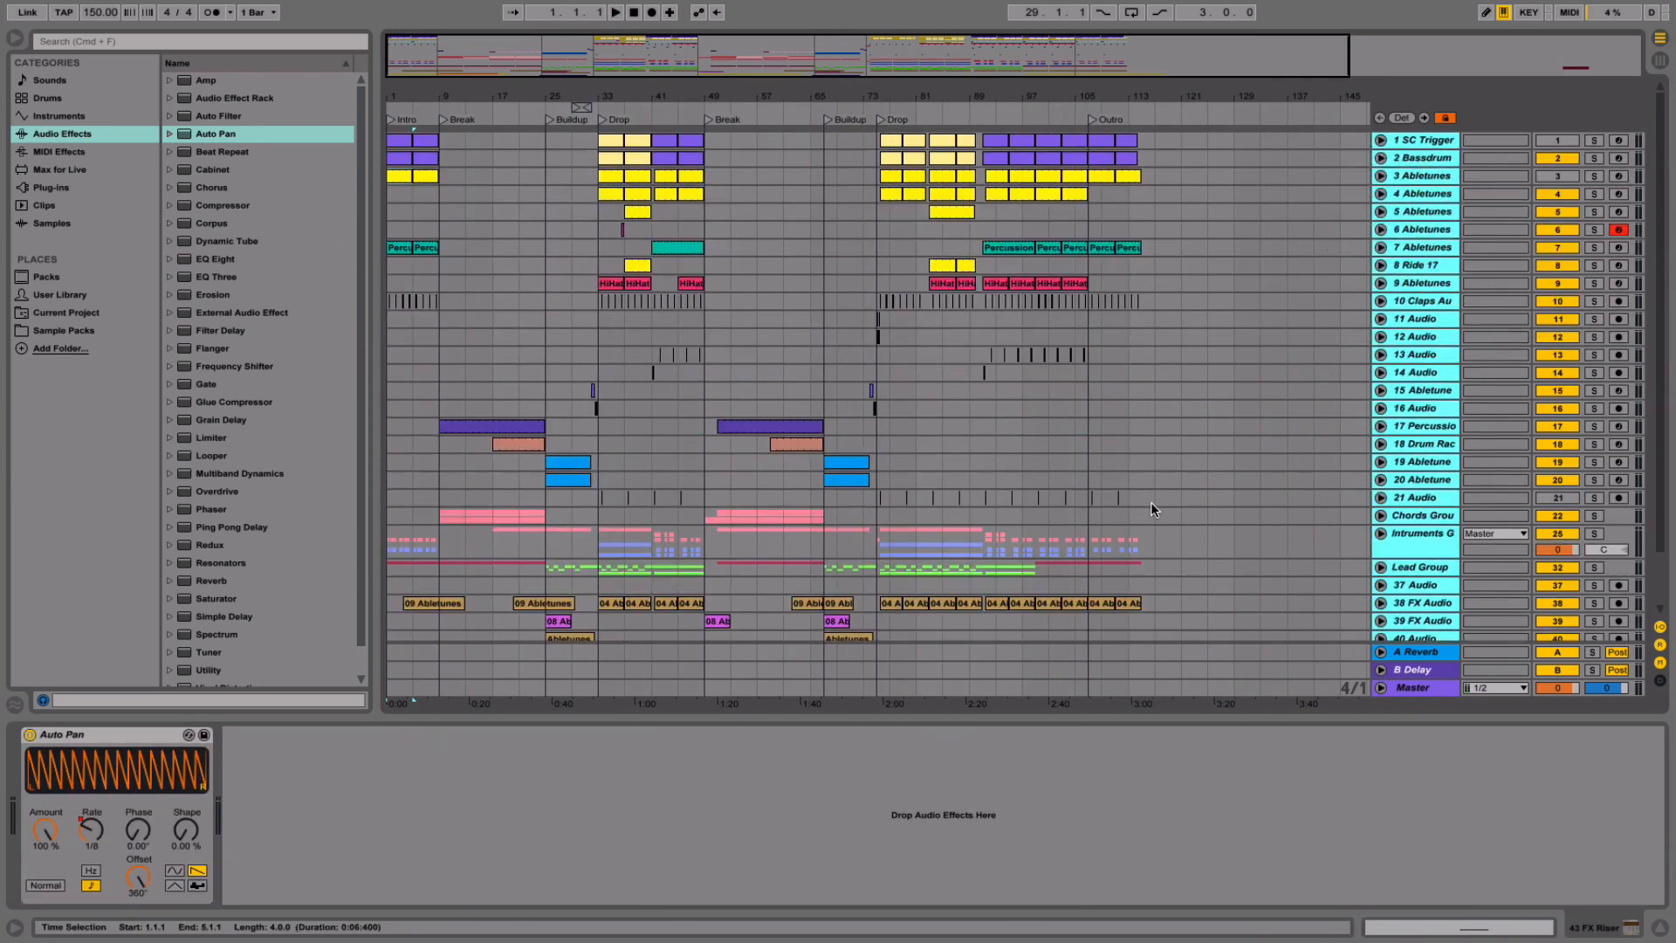
- Hide the device view and look over every track of the full arrangement while it plays from the beginning
{"action": "scroll", "coordinate": [1139, 505], "scroll_direction": "down", "scroll_amount": 3}
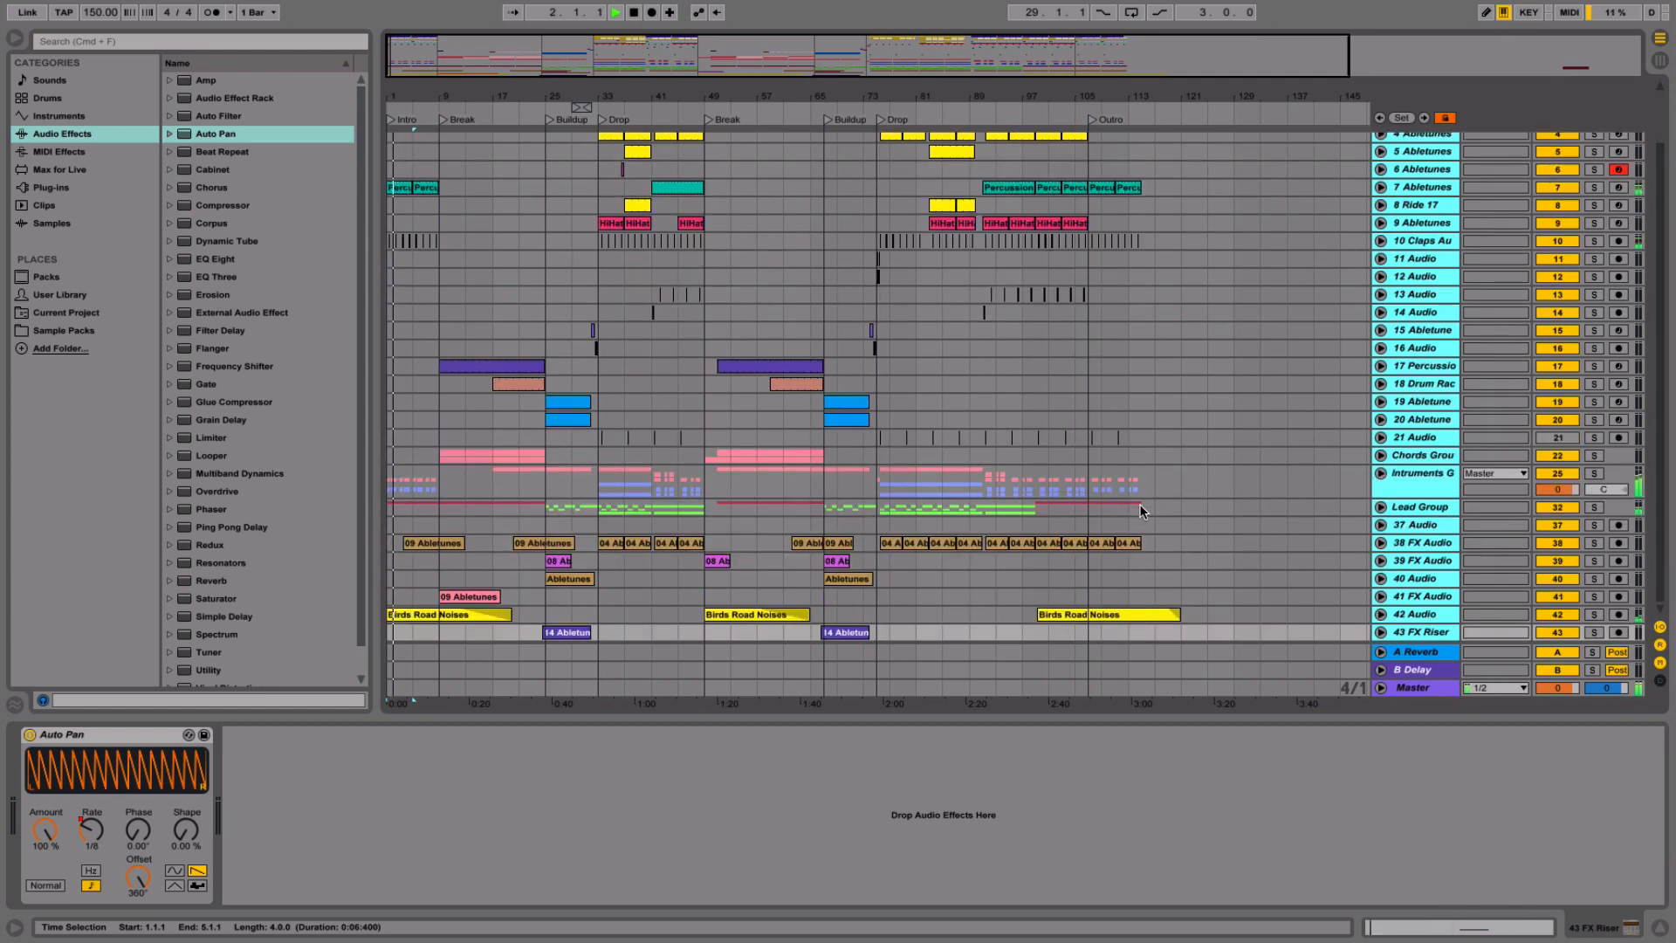
{"action": "left_click", "coordinate": [1423, 636]}
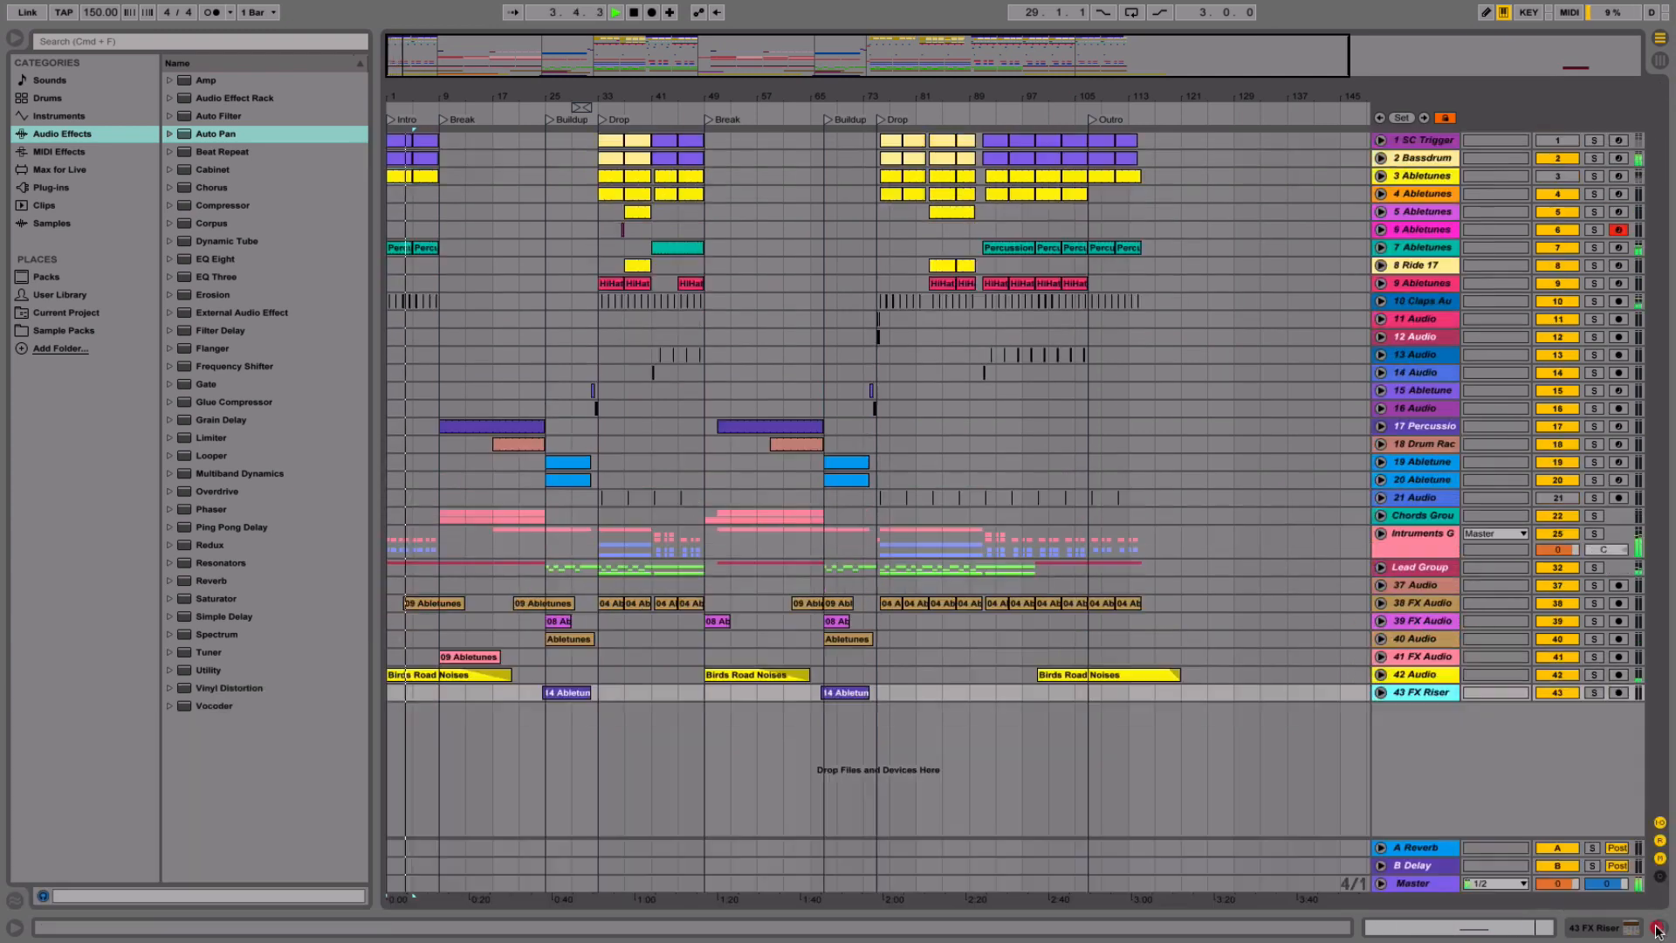
{"action": "left_click", "coordinate": [1659, 927]}
{"action": "scroll", "coordinate": [892, 430], "scroll_direction": "right", "scroll_amount": 3}
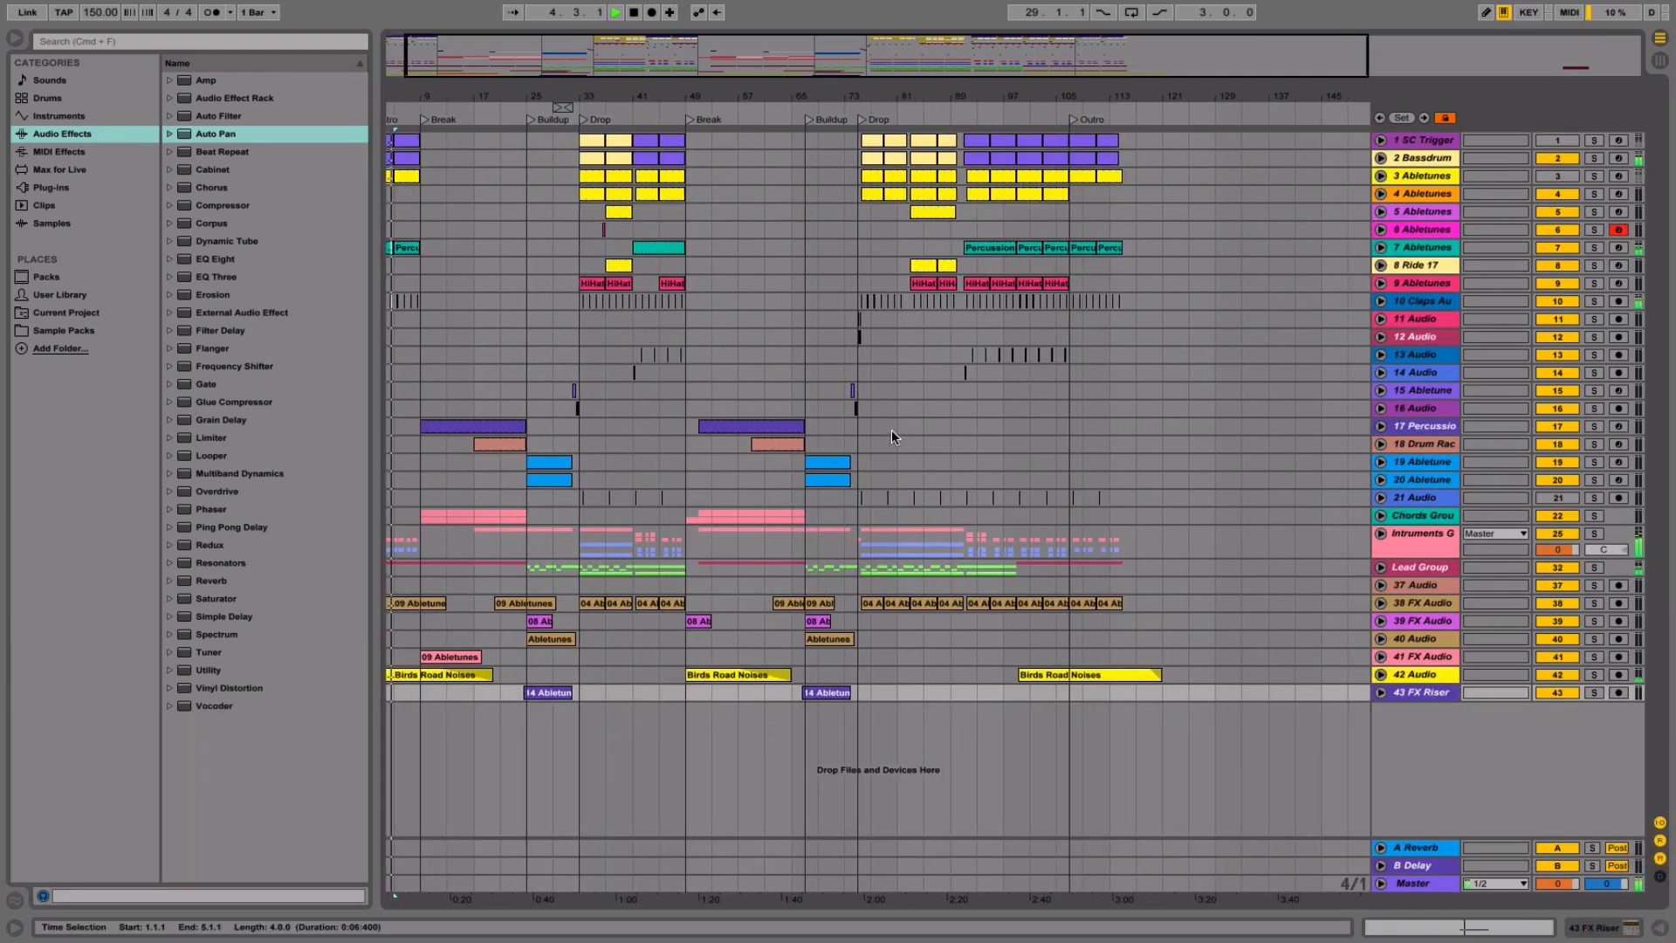
{"action": "scroll", "coordinate": [905, 427], "scroll_direction": "left", "scroll_amount": 3}
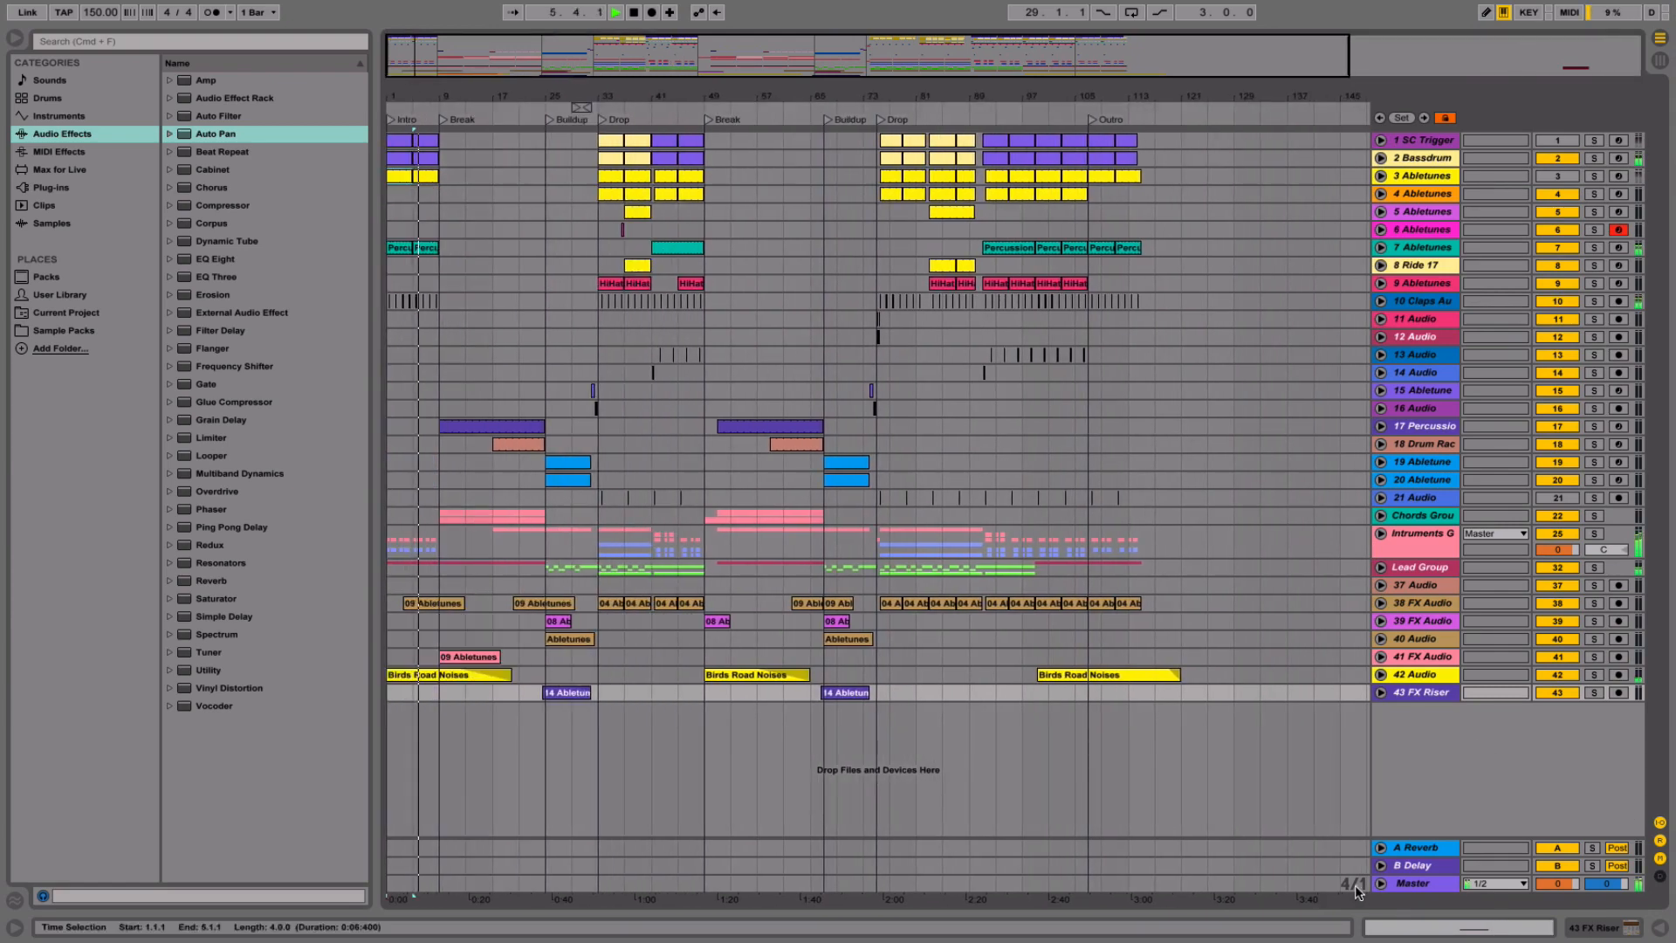
- Show the Master track's effect devices and unfold the 43 FX Riser track to view its Auto Pan automation
{"action": "double_click", "coordinate": [1412, 883]}
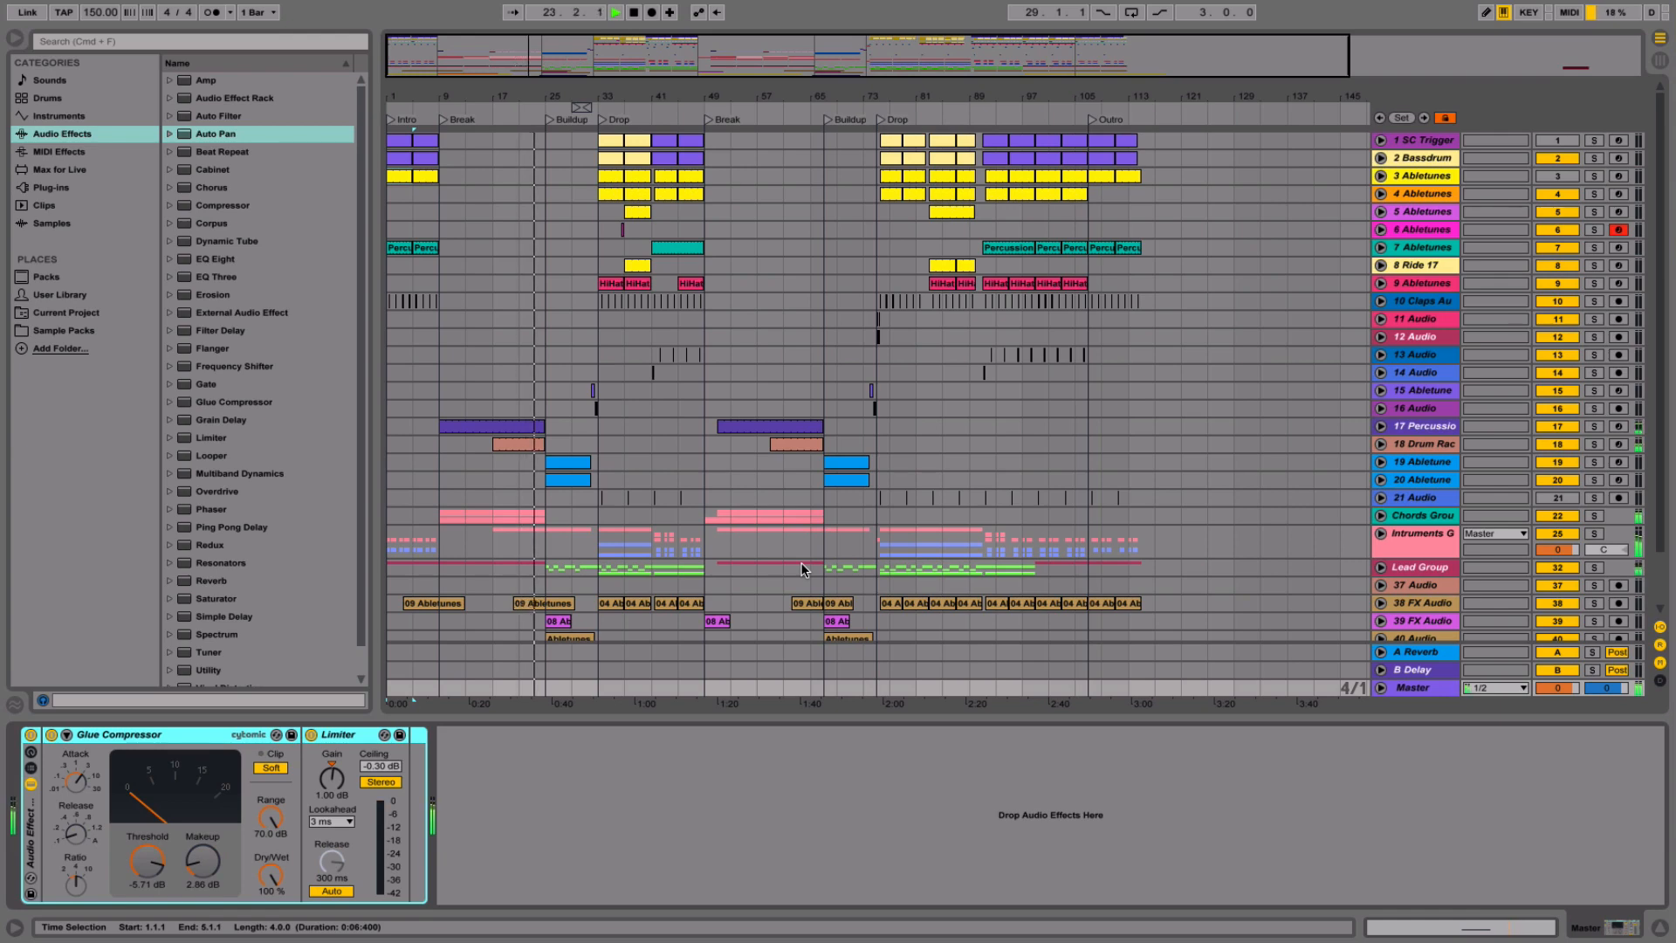
{"action": "scroll", "coordinate": [802, 569], "scroll_direction": "down", "scroll_amount": 3}
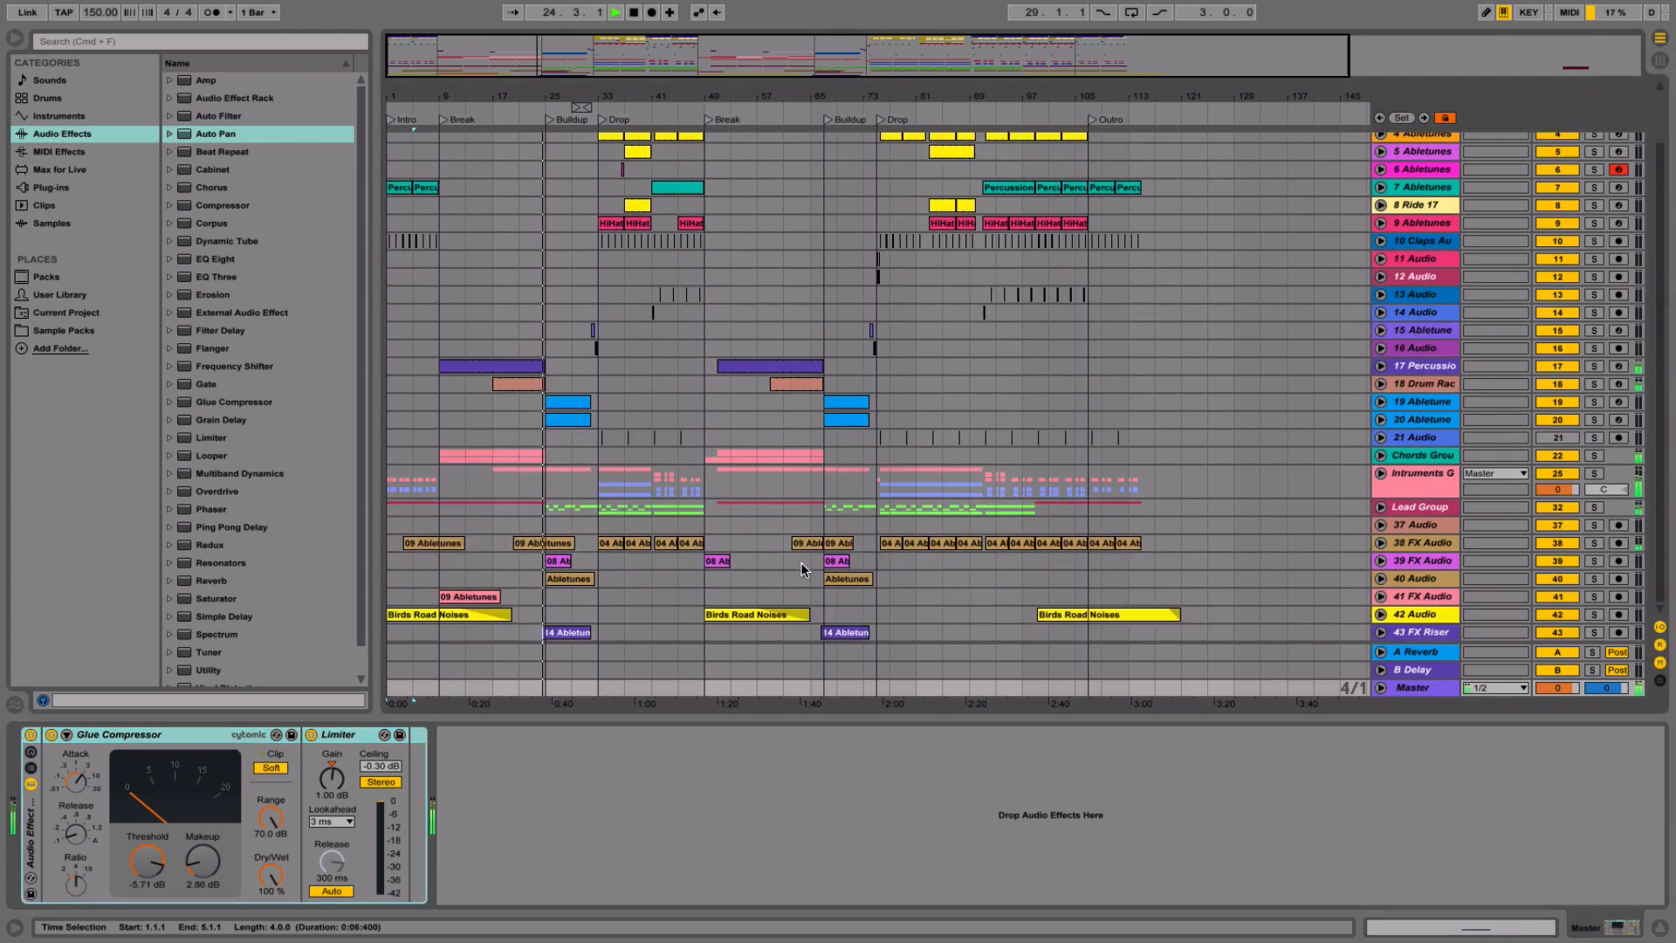
{"action": "left_click", "coordinate": [1380, 632]}
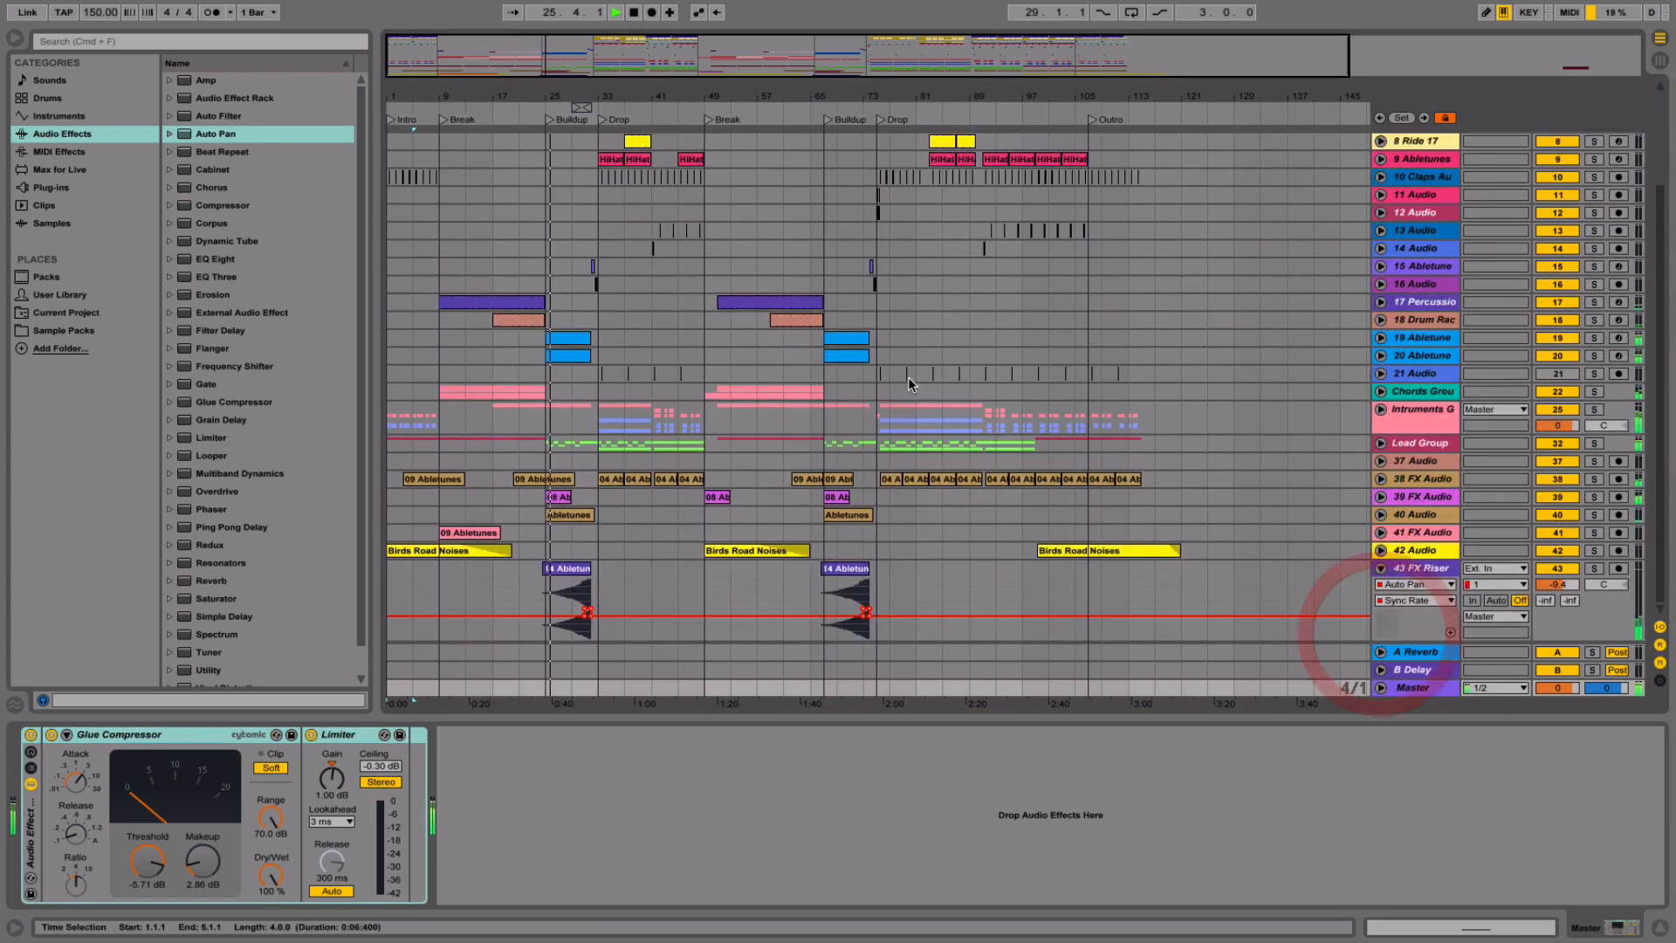
- Unfold the 42 Audio track that holds Birds Road Noises and insert a new audio track directly below it
{"action": "left_click_drag", "start_coordinate": [528, 96], "coordinate": [528, 175]}
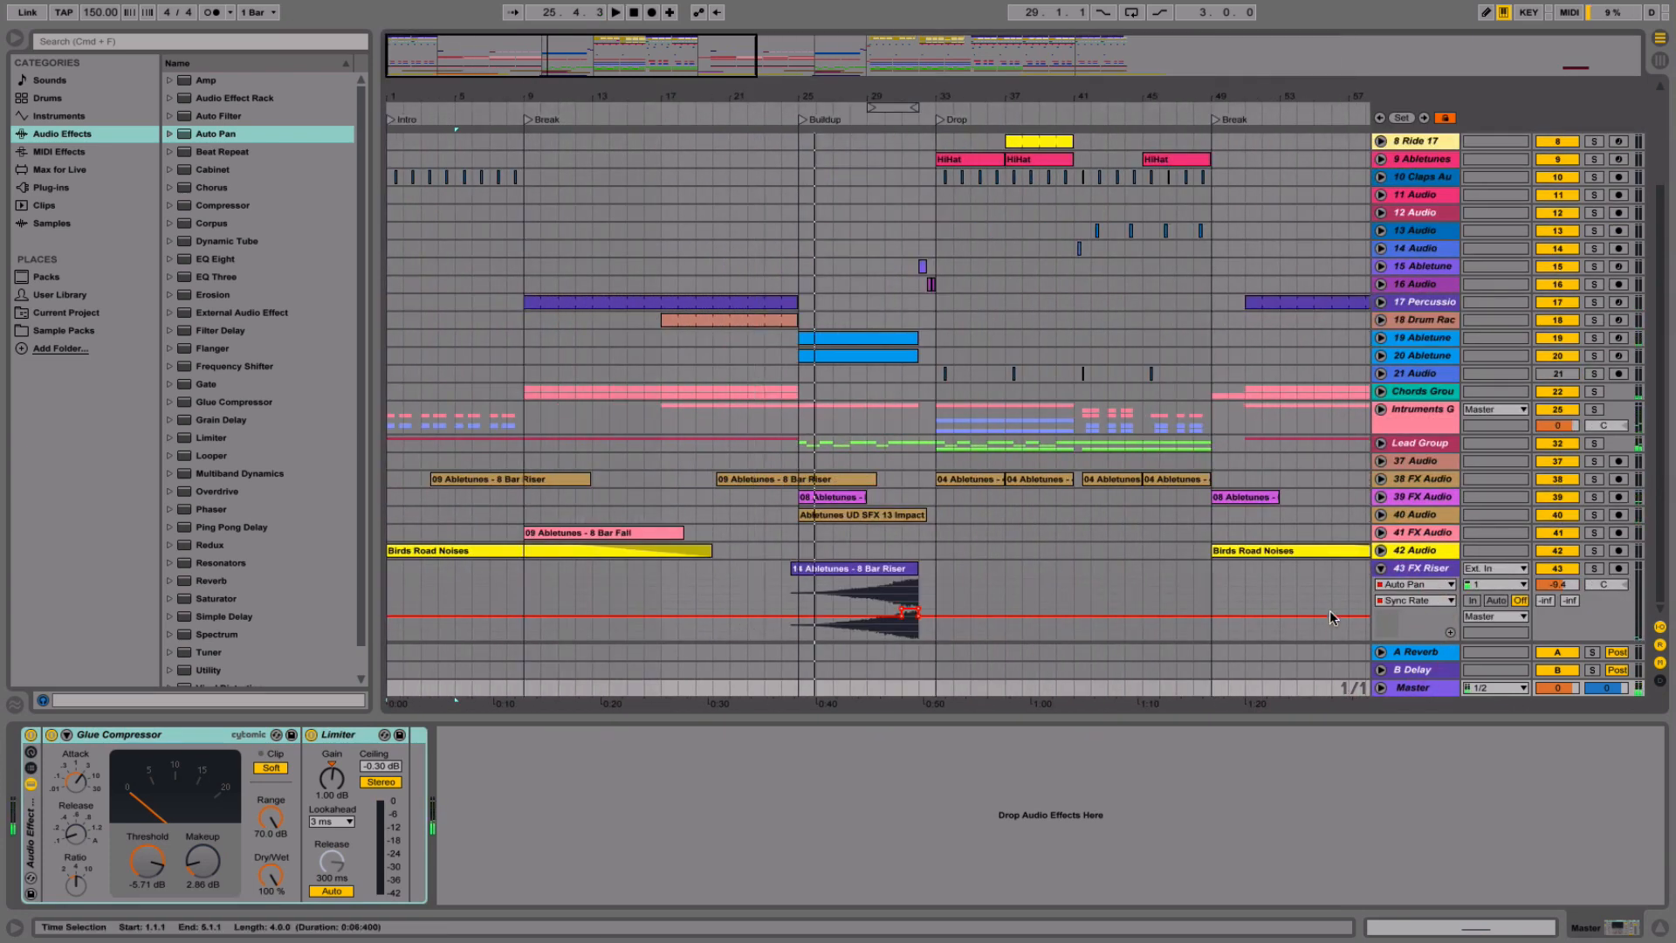
{"action": "left_click", "coordinate": [1402, 550]}
{"action": "left_click", "coordinate": [1381, 551]}
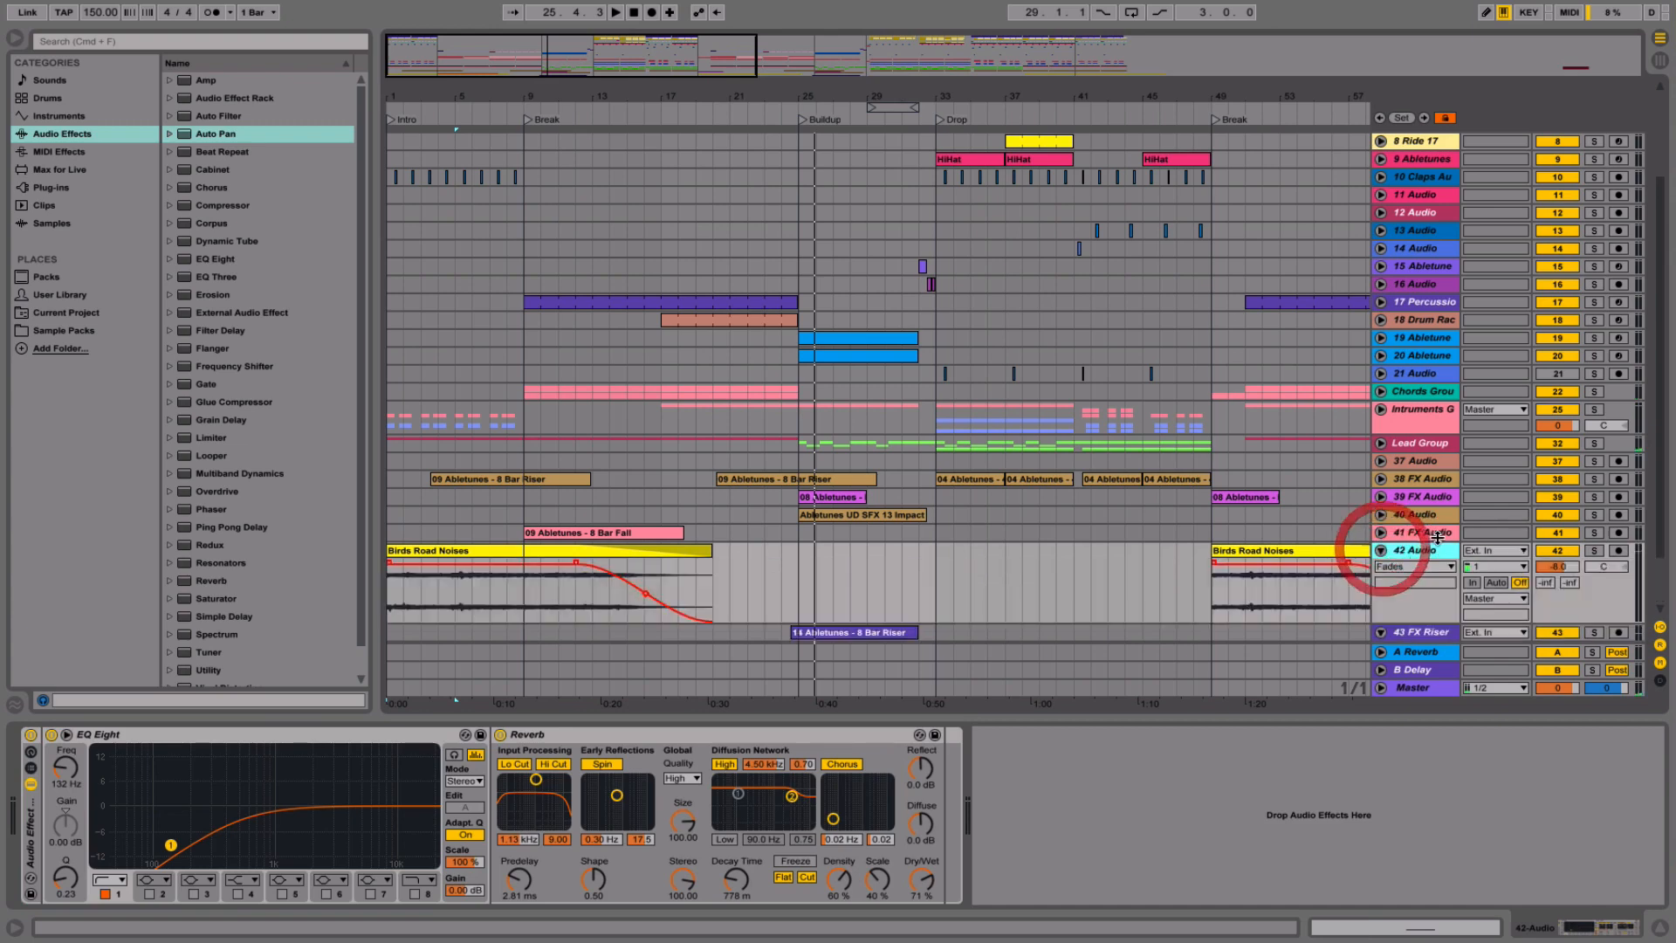
{"action": "right_click", "coordinate": [1440, 536]}
{"action": "left_click", "coordinate": [1416, 550]}
{"action": "right_click", "coordinate": [1416, 550]}
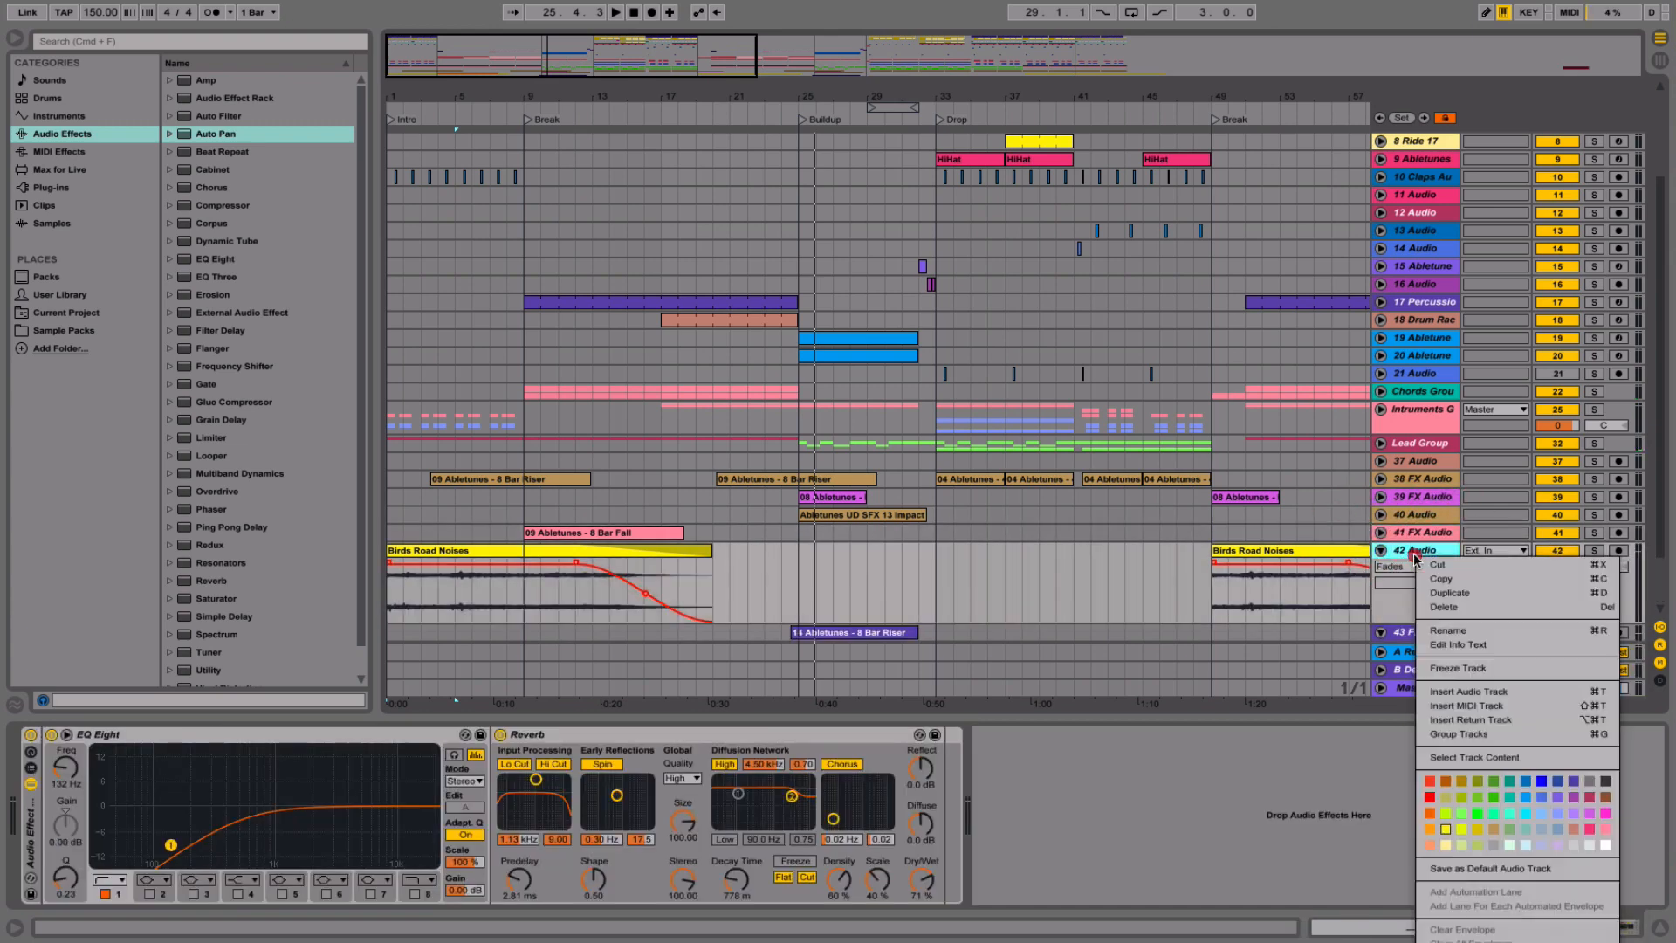
{"action": "left_click", "coordinate": [1537, 691]}
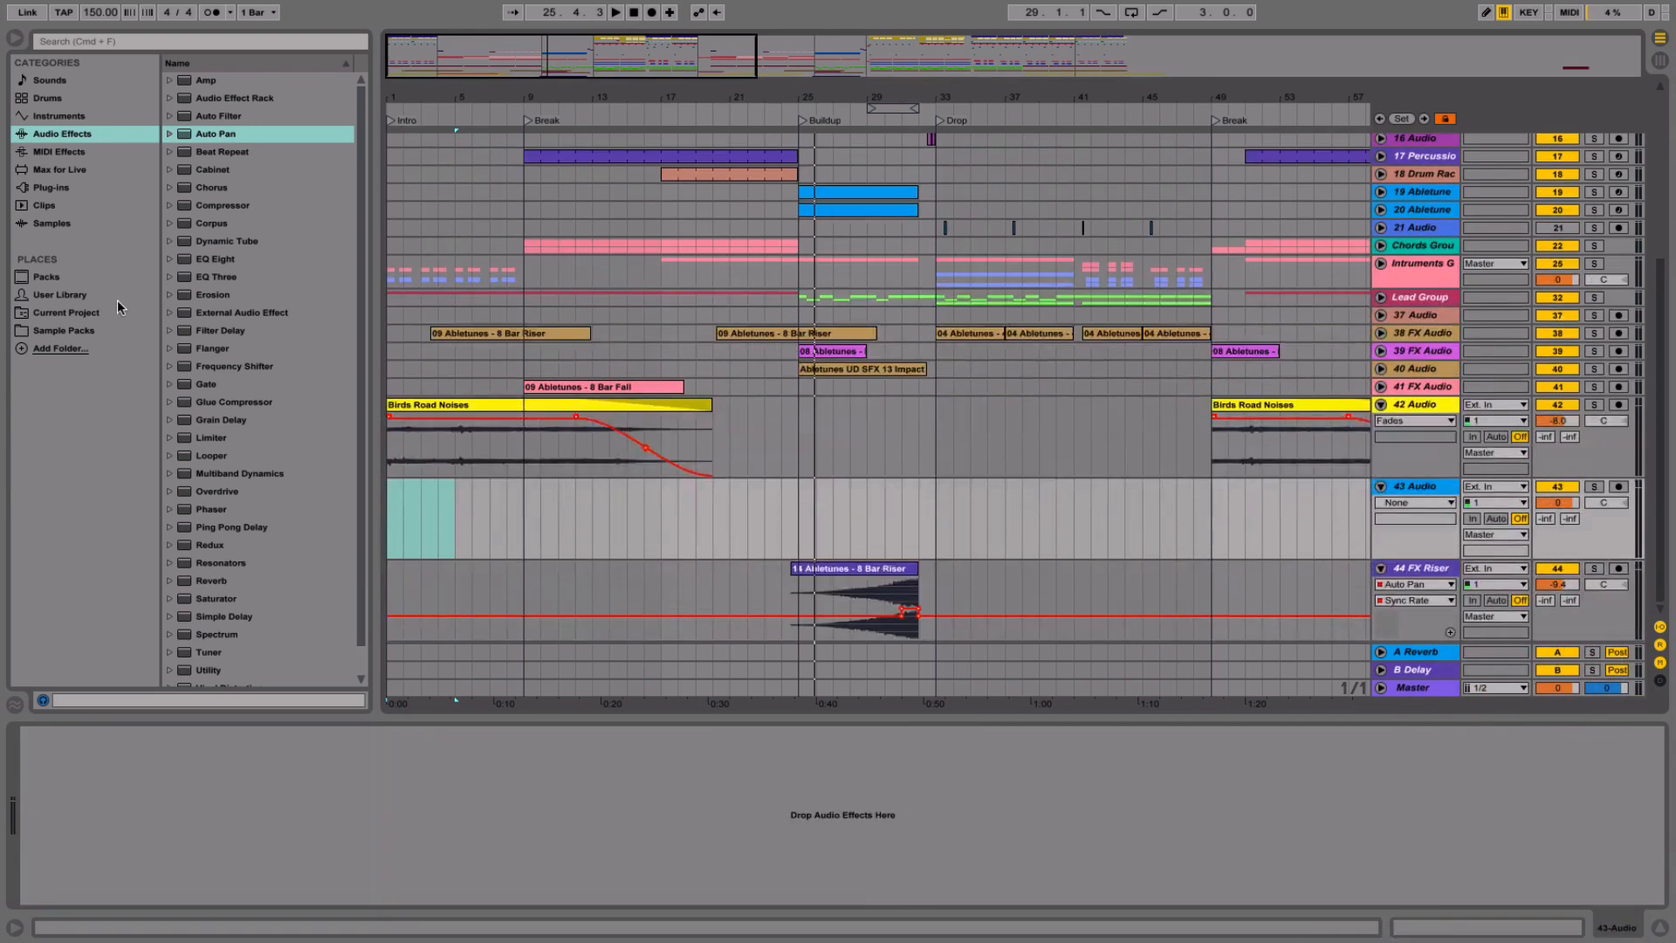
- Open the sample packs' 03 Noise Risers folder and preview the 8 Bar Riser samples numbered 20, 24 and 22
{"action": "left_click", "coordinate": [63, 330]}
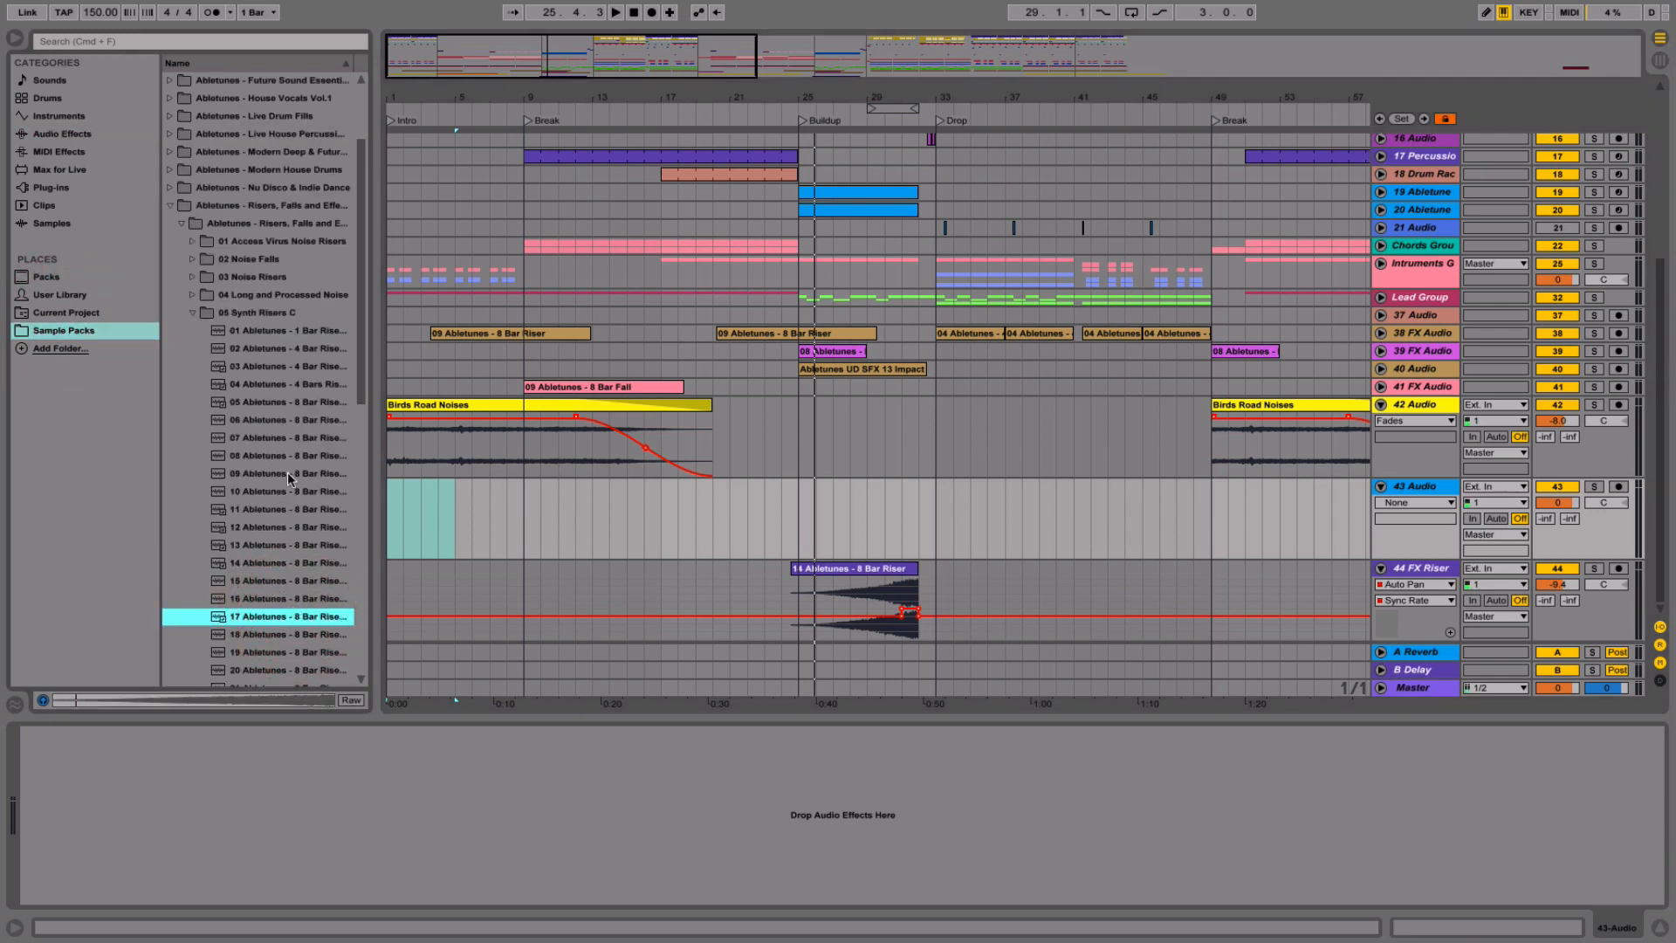
{"action": "left_click", "coordinate": [193, 312]}
{"action": "left_click", "coordinate": [191, 403]}
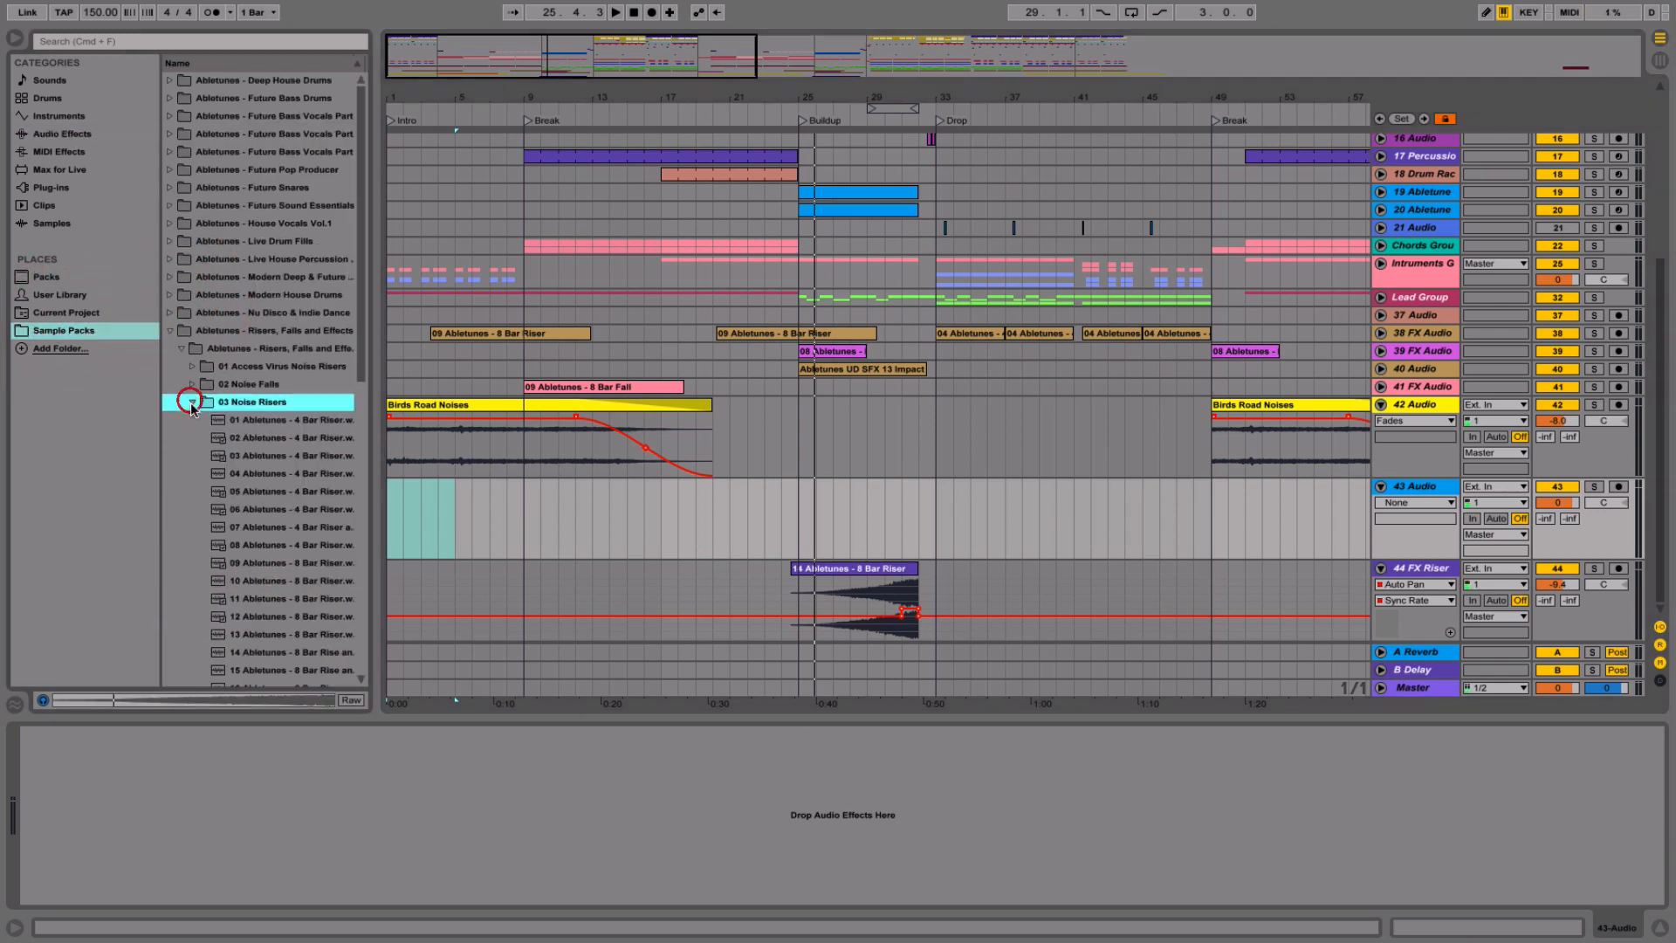
{"action": "left_click", "coordinate": [249, 493]}
{"action": "scroll", "coordinate": [249, 498], "scroll_direction": "down", "scroll_amount": 5}
{"action": "left_click", "coordinate": [247, 494]}
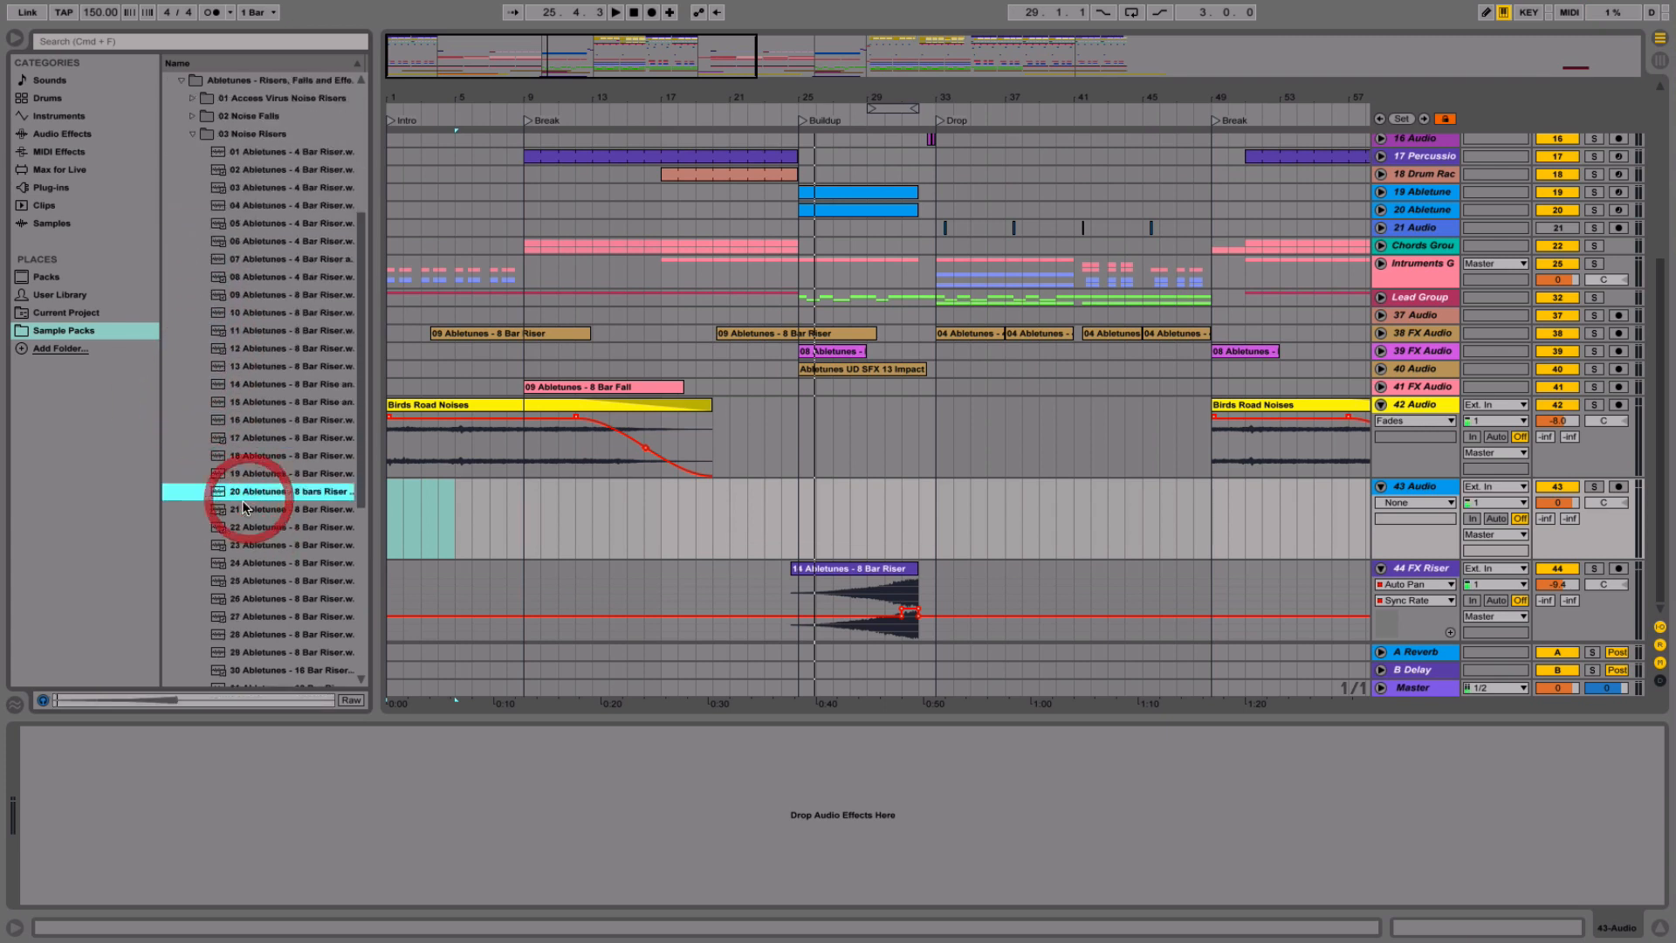
{"action": "left_click", "coordinate": [197, 699]}
{"action": "left_click", "coordinate": [250, 560]}
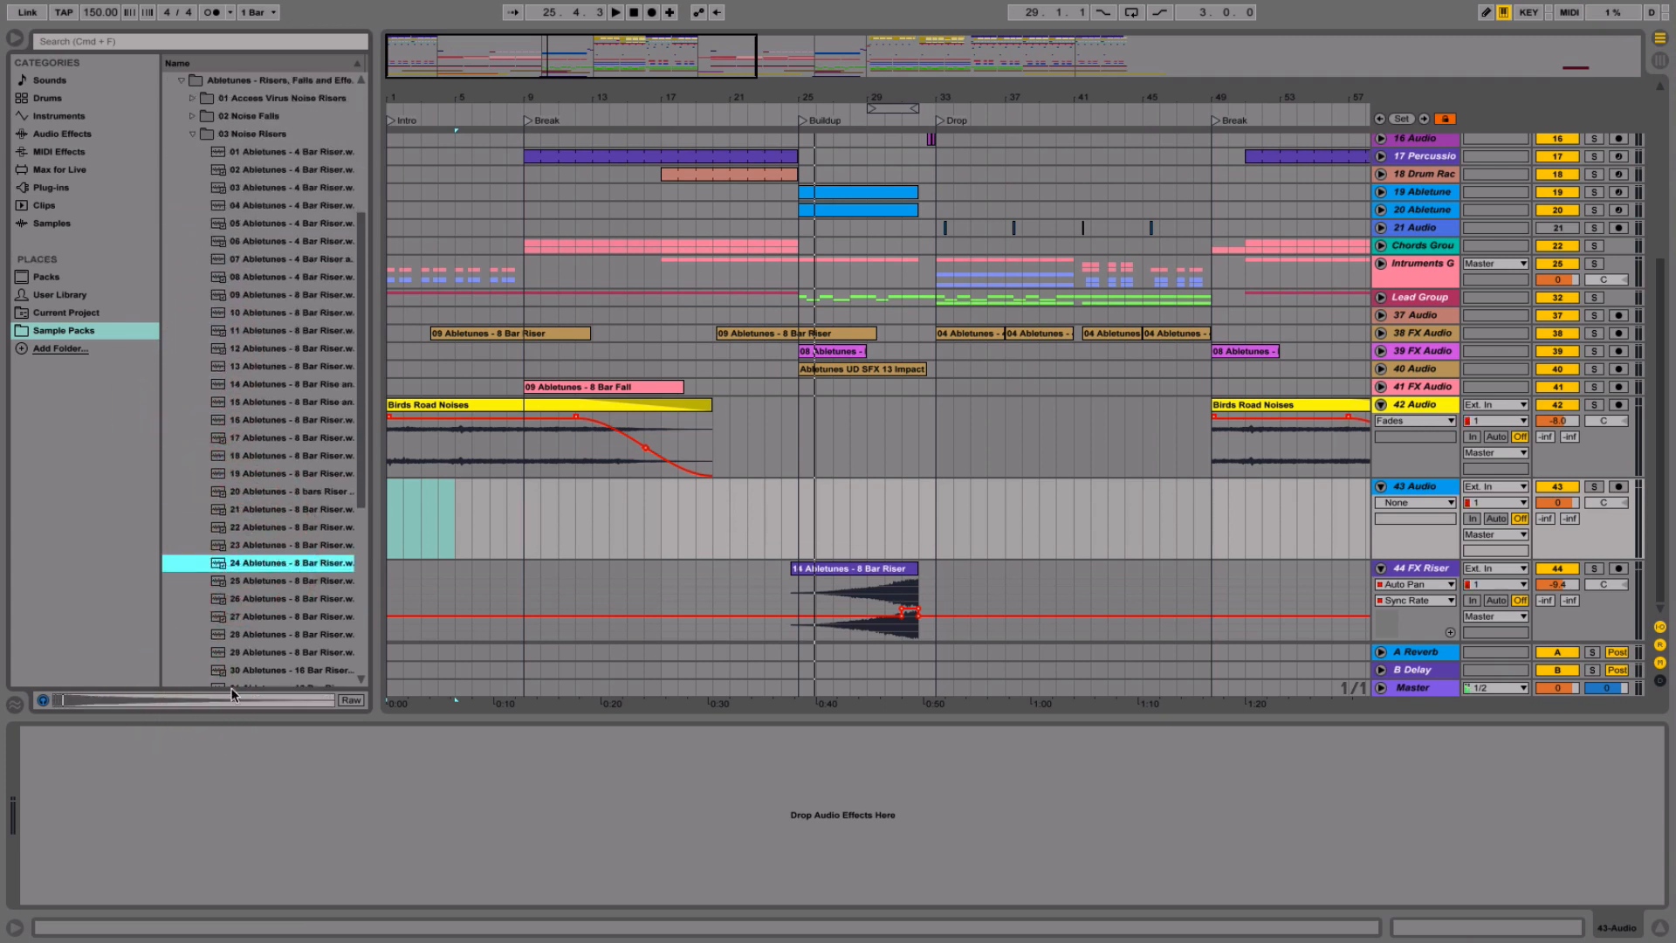
{"action": "left_click", "coordinate": [238, 528]}
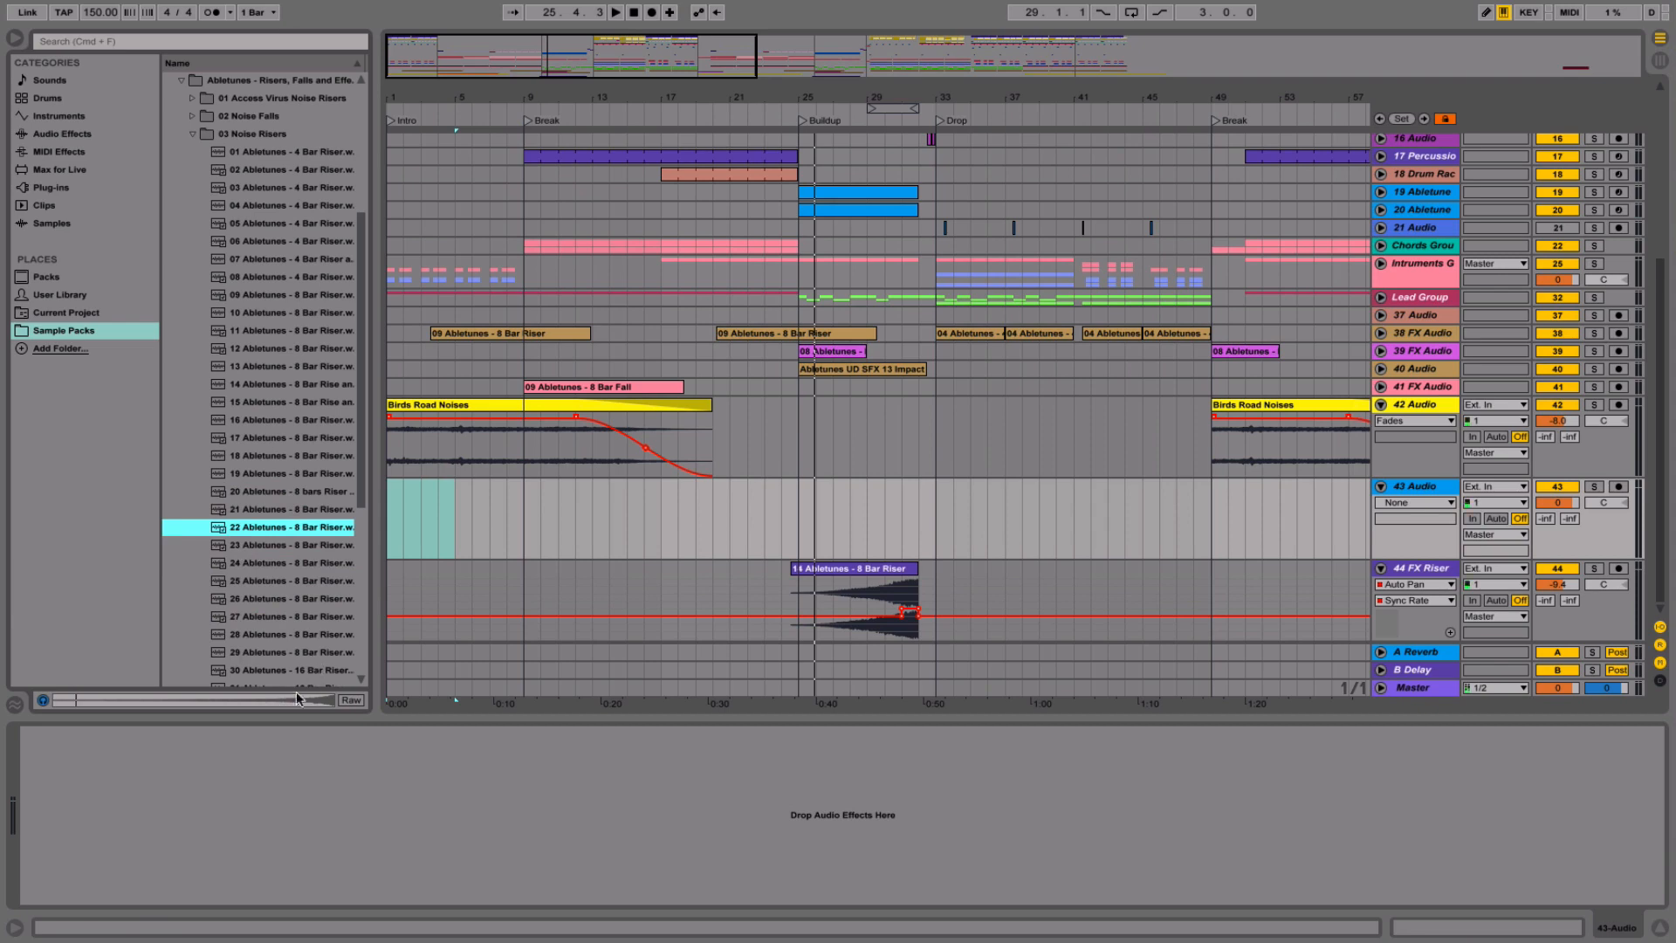
- Place the 22 Abletunes - 8 Bar Riser sample on the new 43 Audio track from bar 17 to 25 and play it
{"action": "left_click_drag", "start_coordinate": [291, 529], "coordinate": [663, 531]}
{"action": "left_click", "coordinate": [715, 535]}
{"action": "key", "text": "space"}
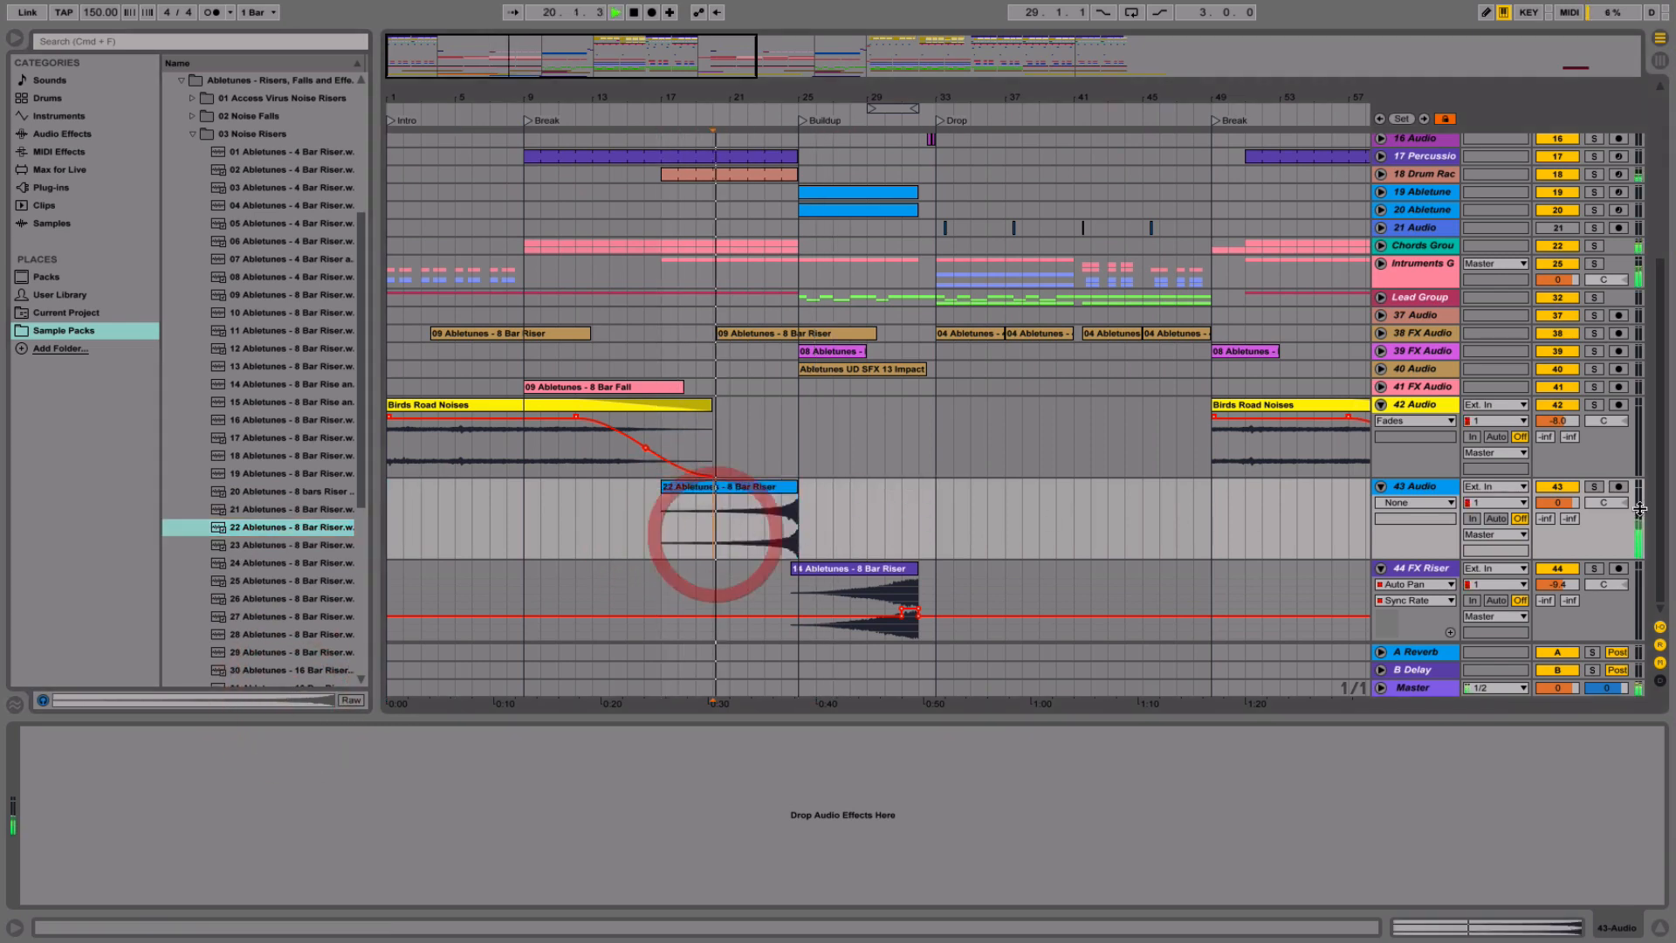
- Set the new riser clip's warp mode to Re-Pitch and lower the 43 Audio track volume to -12.3 dB
{"action": "double_click", "coordinate": [768, 486]}
{"action": "left_click", "coordinate": [207, 836]}
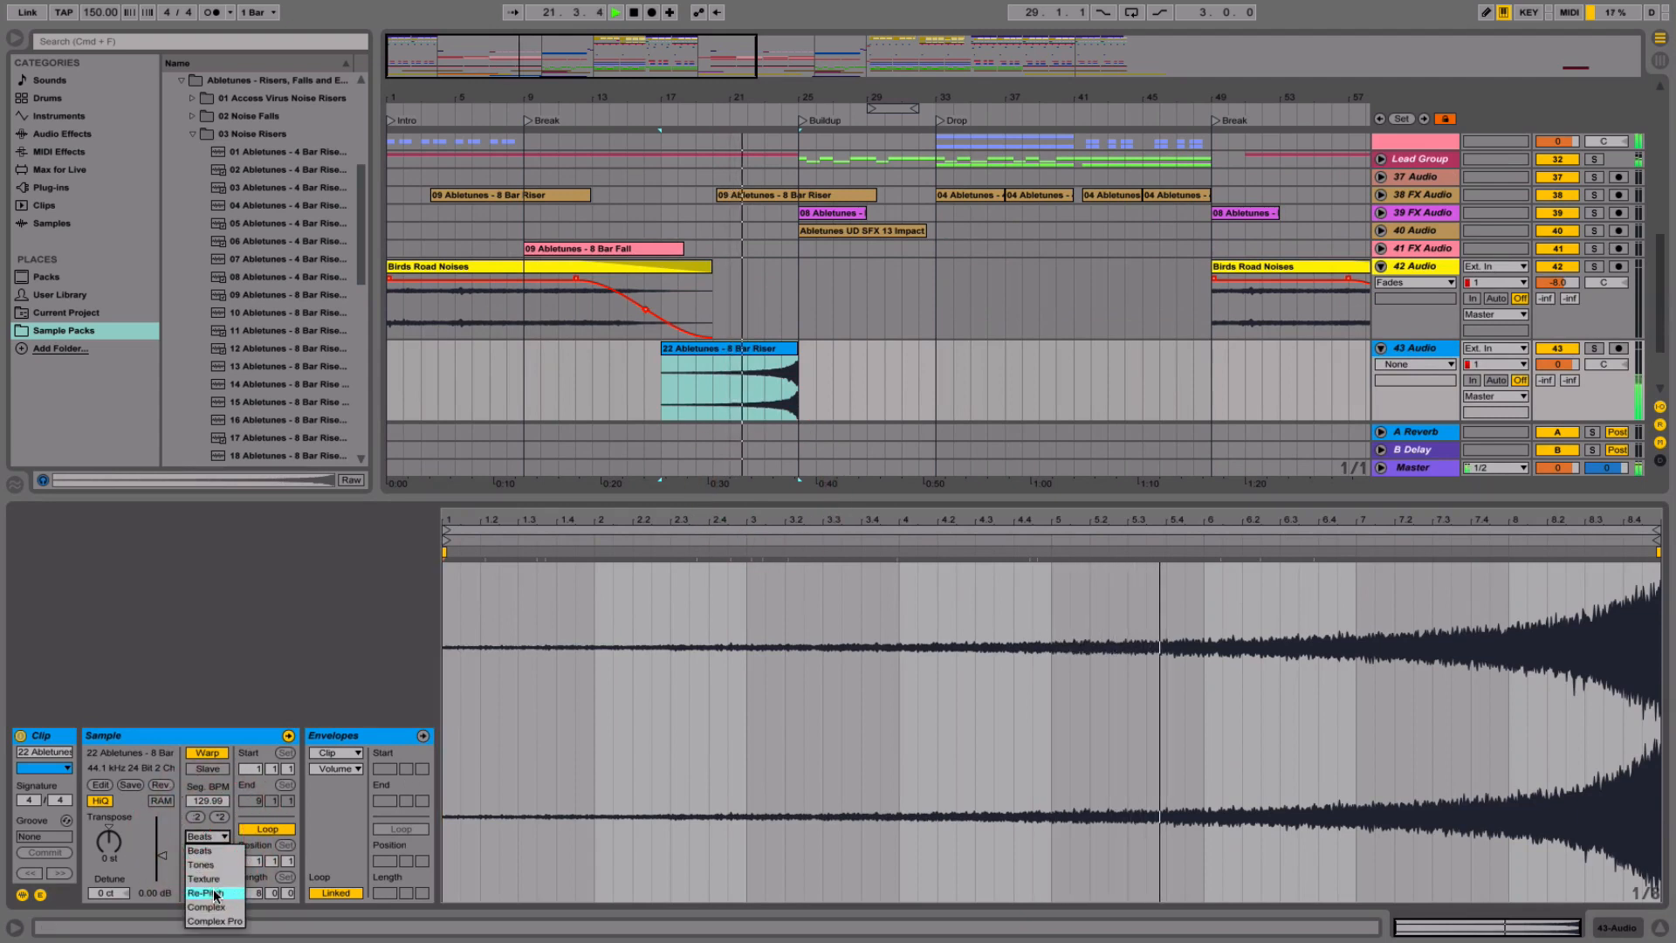
{"action": "left_click", "coordinate": [209, 887]}
{"action": "left_click_drag", "start_coordinate": [1559, 364], "coordinate": [1566, 368]}
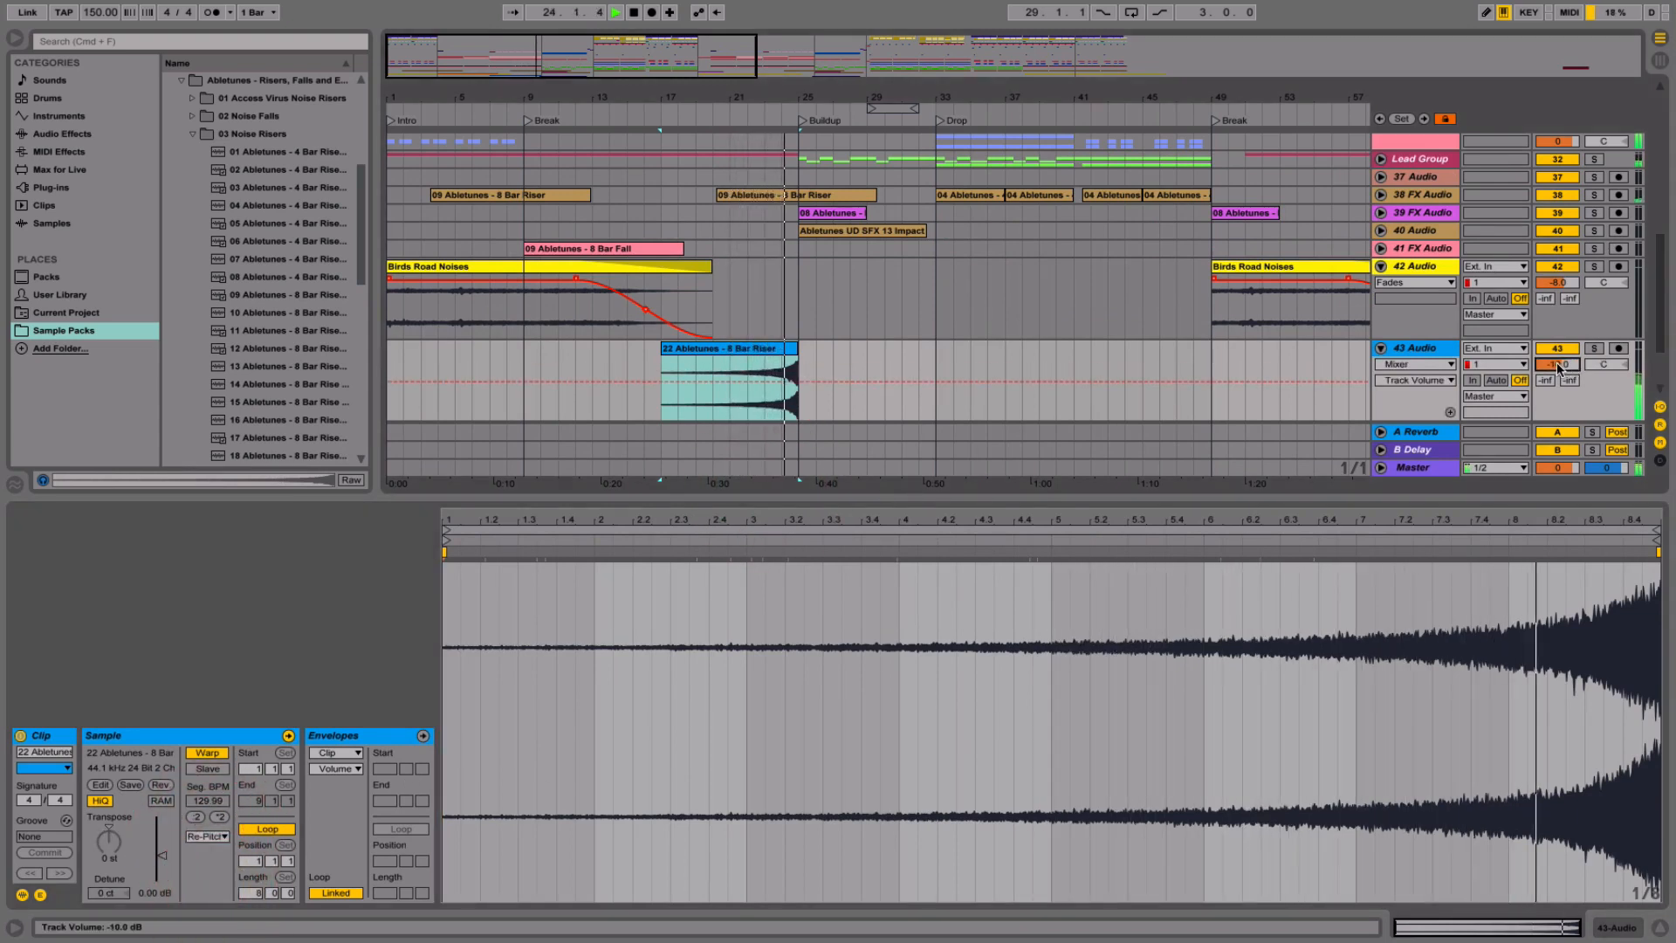
{"action": "left_click_drag", "start_coordinate": [1561, 364], "coordinate": [1561, 371]}
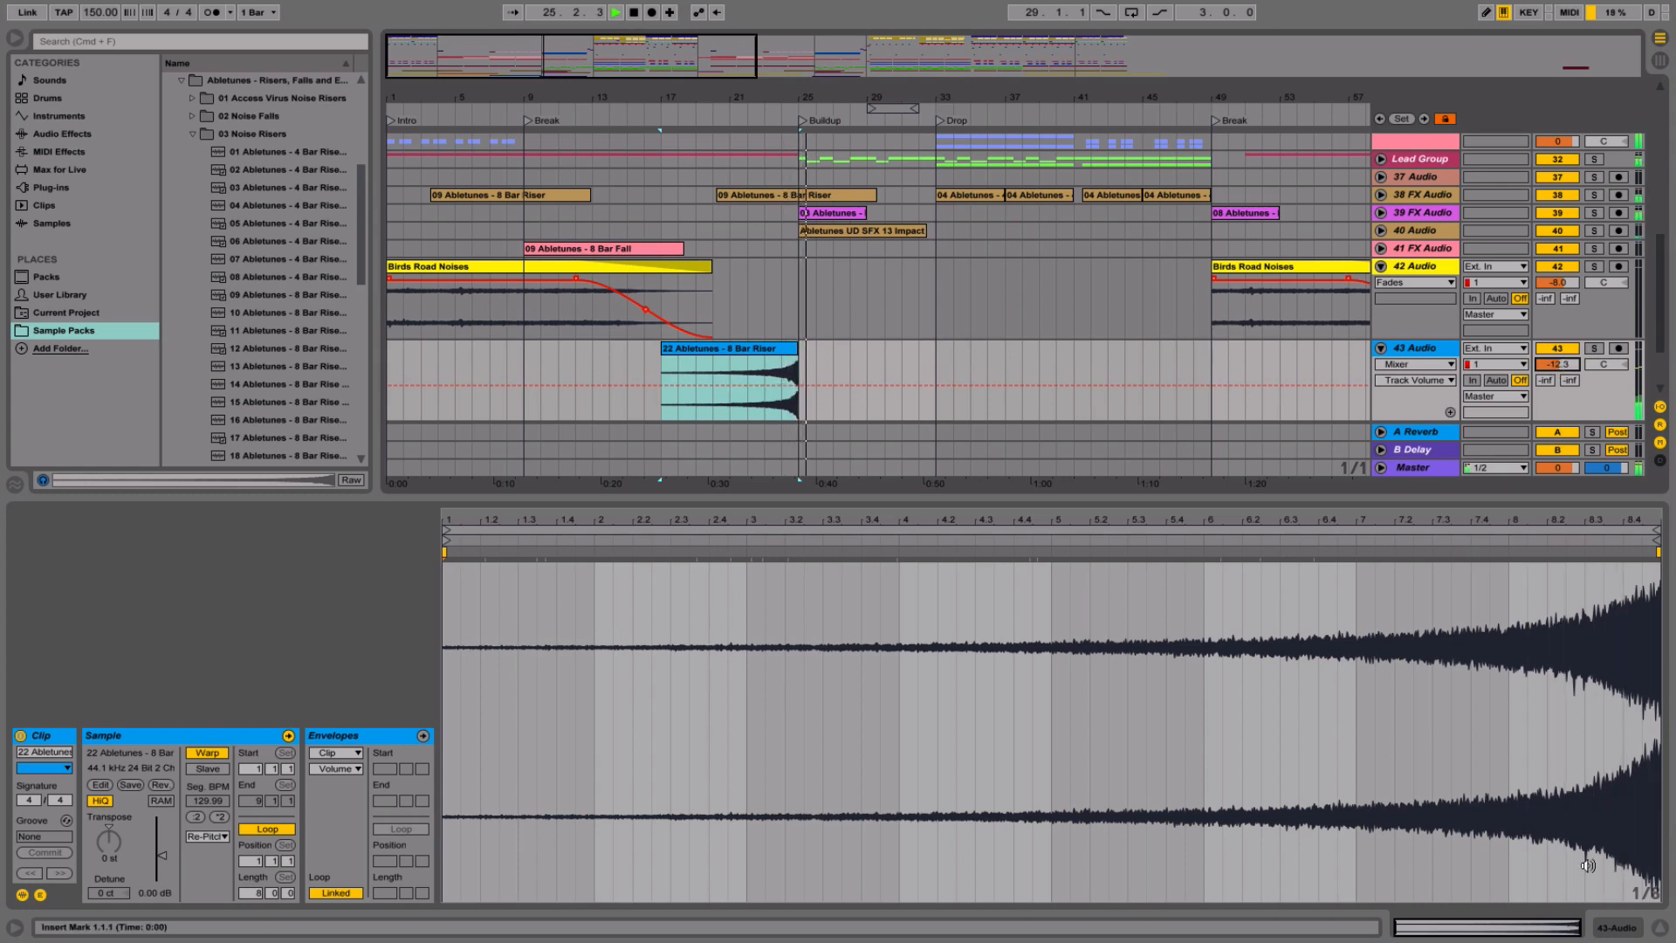
- Hide the clip view and copy the riser clip on 43 Audio to the end of the second break, from bar 59 to 67
{"action": "left_click", "coordinate": [1660, 929]}
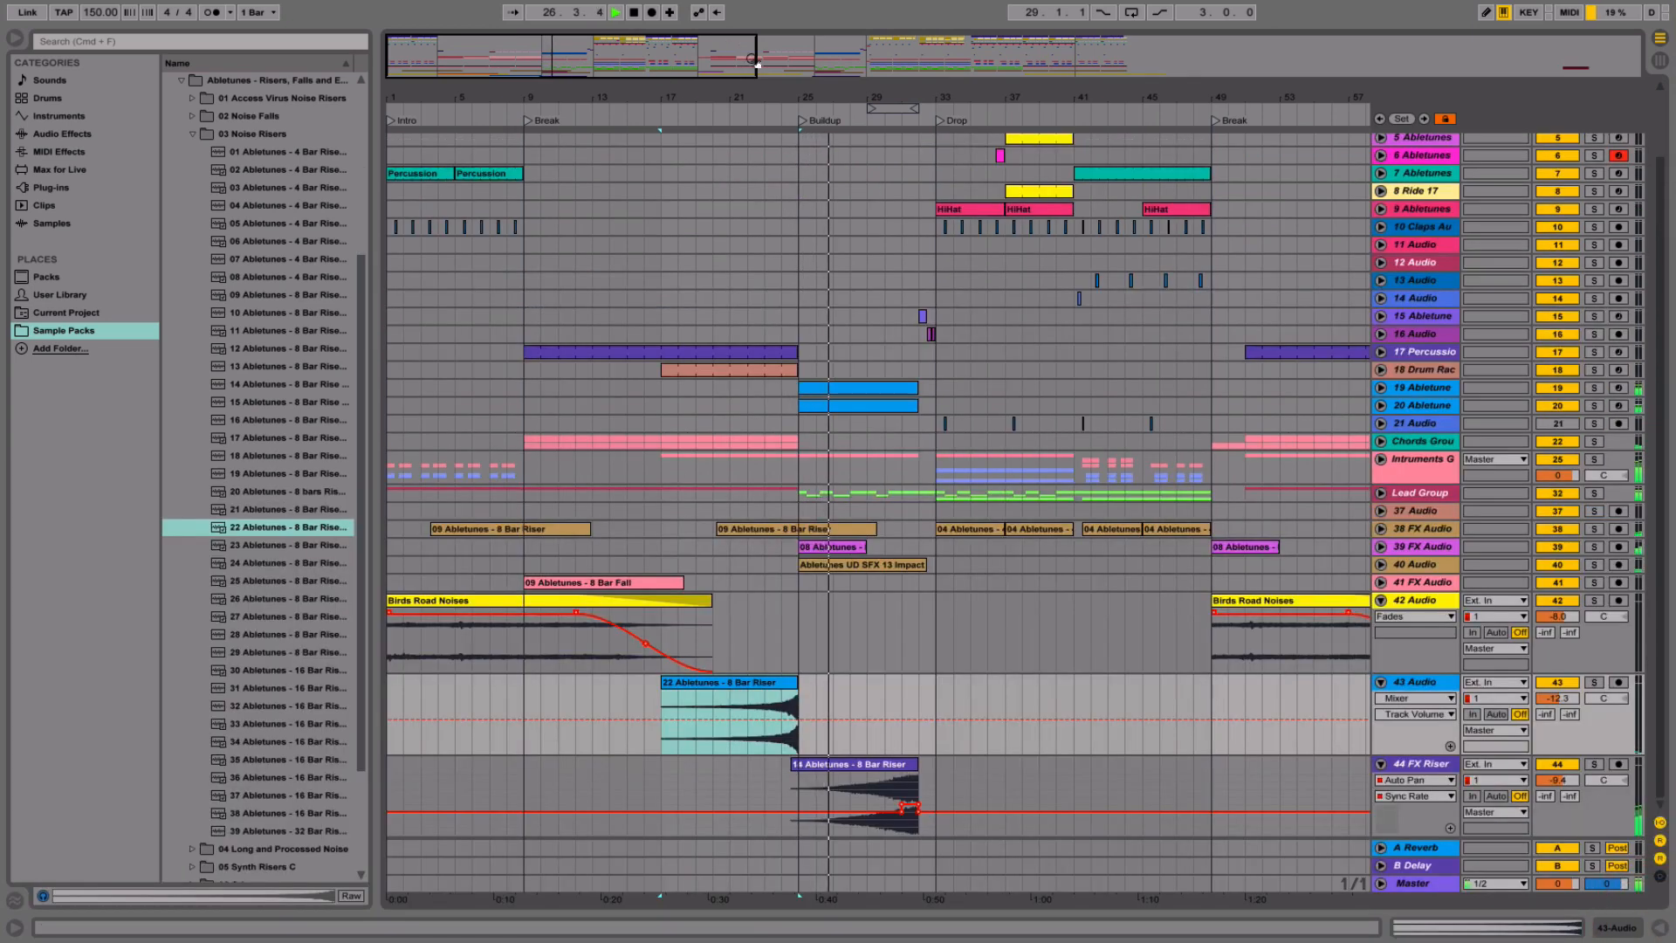
{"action": "left_click_drag", "start_coordinate": [756, 65], "coordinate": [1162, 65]}
{"action": "left_click", "coordinate": [562, 683]}
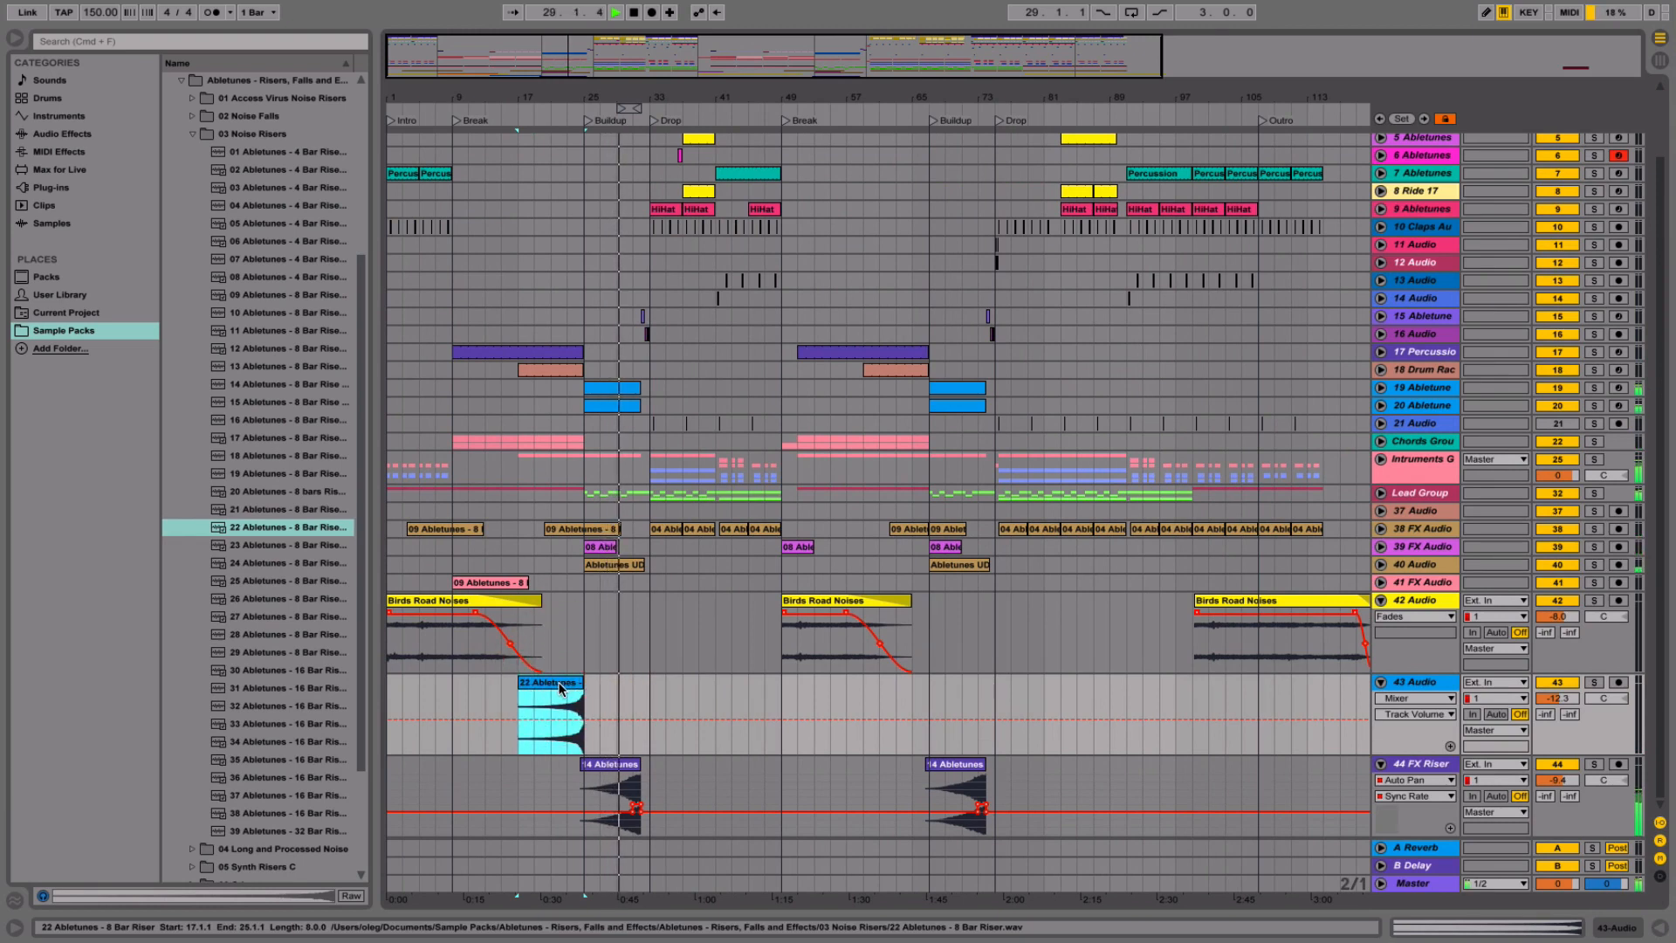
{"action": "left_click_drag", "start_coordinate": [560, 690], "coordinate": [904, 690]}
- Listen into the first drop with the drum tracks in view, and stop playback
{"action": "left_click_drag", "start_coordinate": [599, 99], "coordinate": [801, 143]}
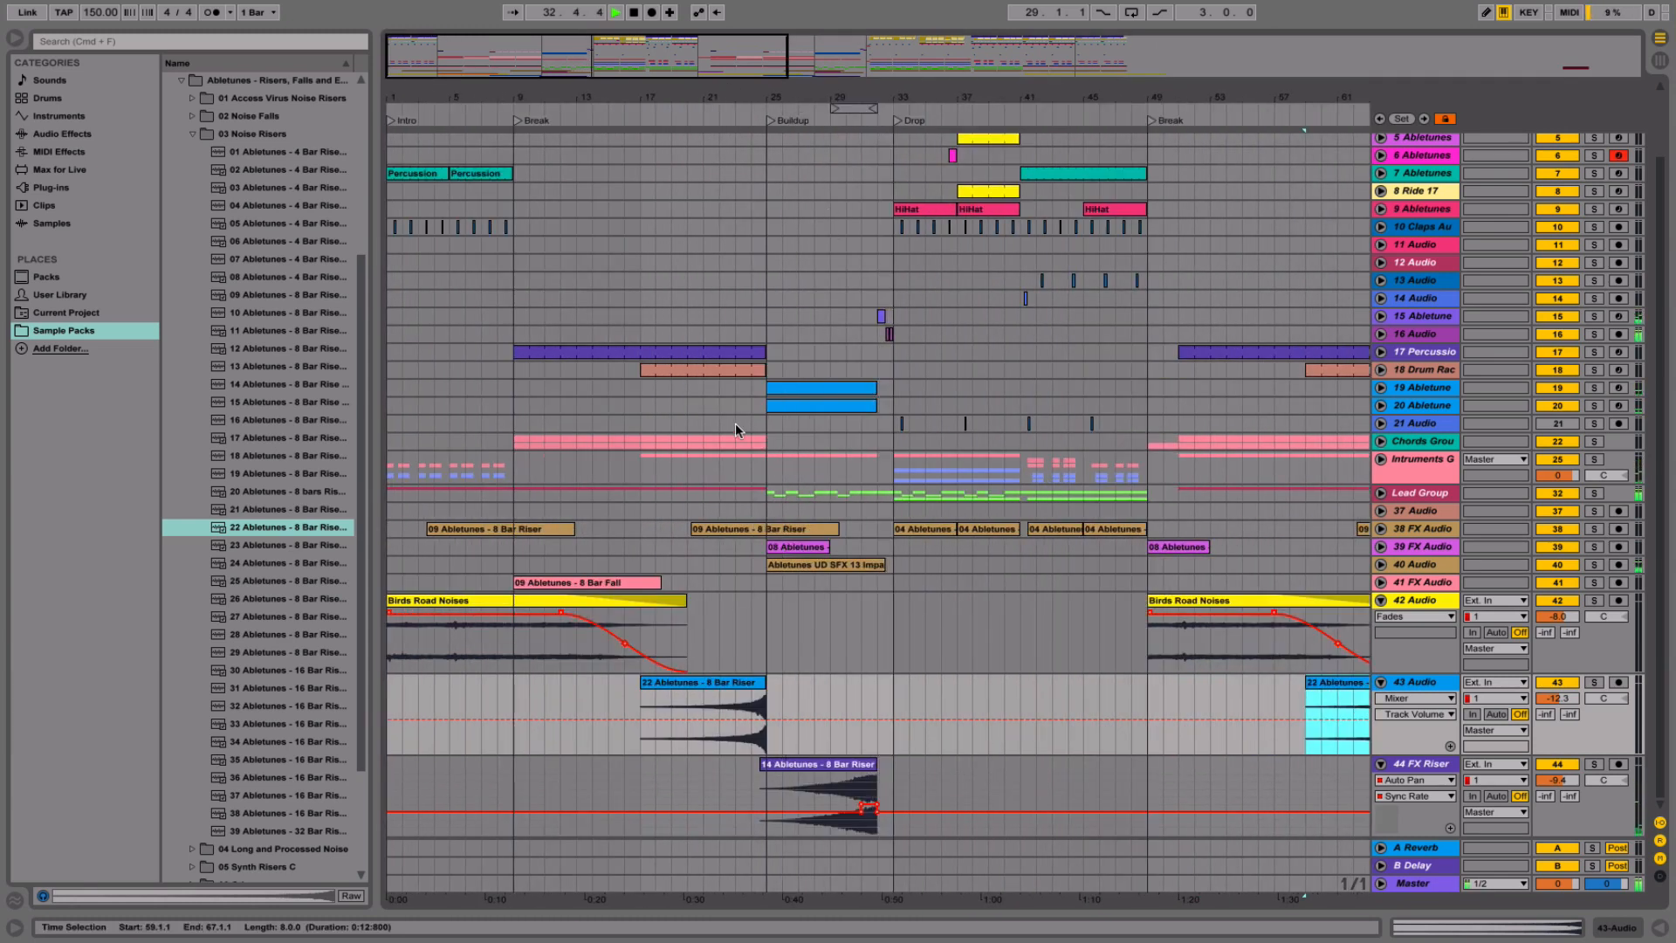
{"action": "left_click", "coordinate": [514, 415]}
{"action": "scroll", "coordinate": [937, 344], "scroll_direction": "up", "scroll_amount": 2}
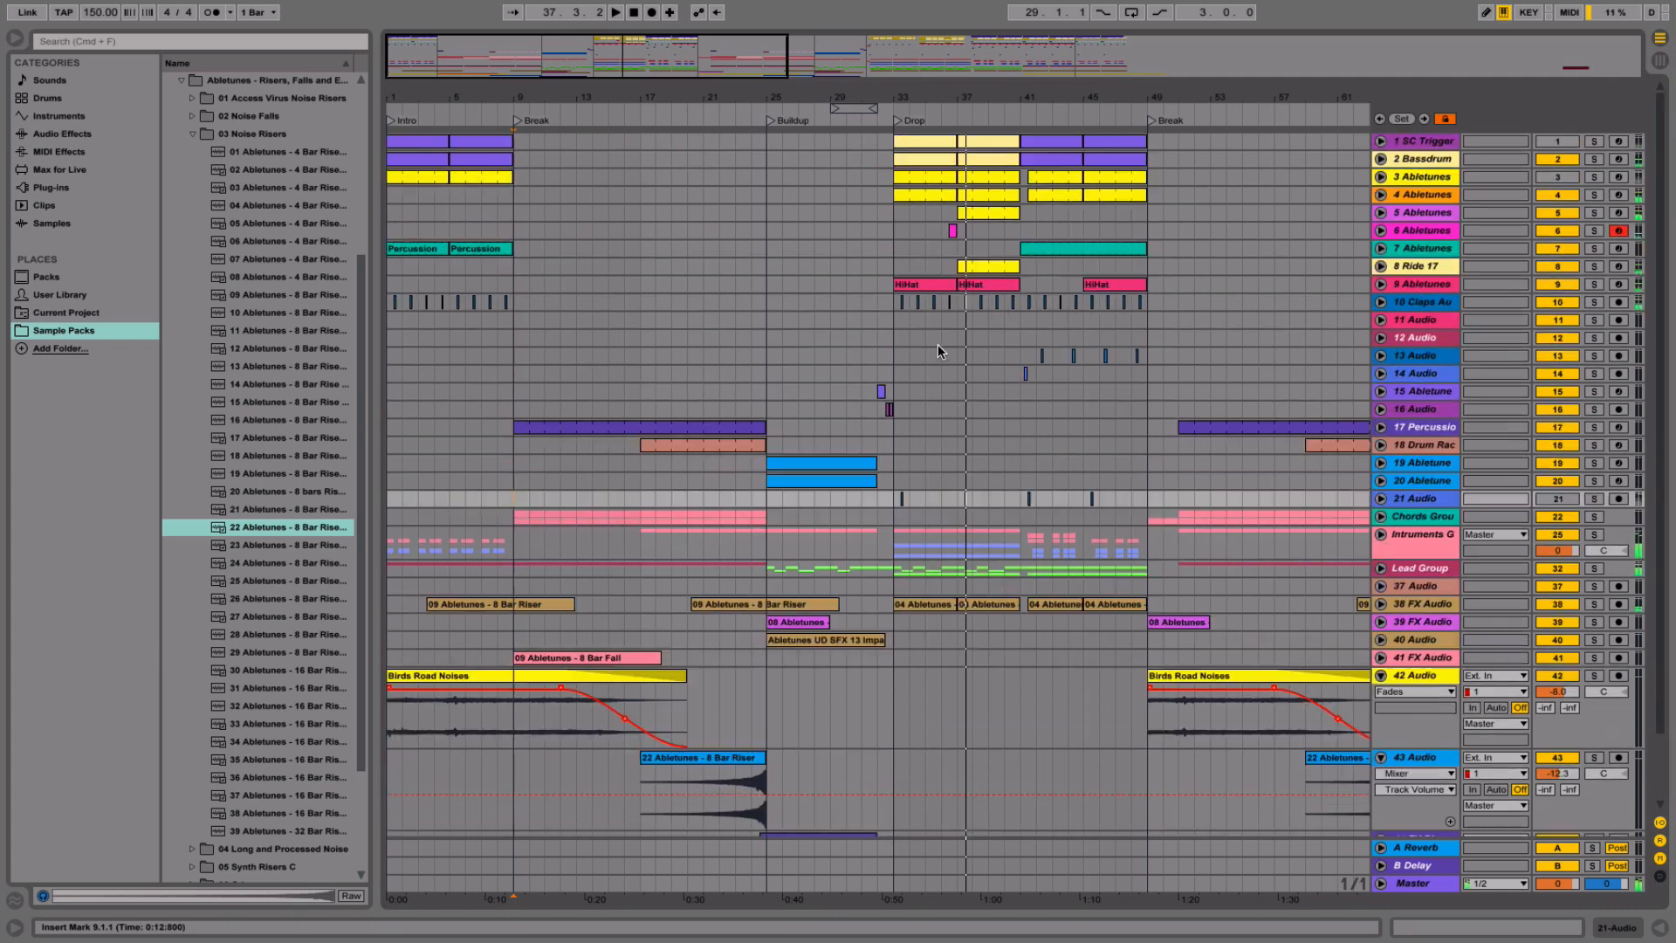
{"action": "key", "text": "space"}
- Copy bars 33 to 37 of the track 6 snare fill to the start of the second drop and to bar 83, and play the result
{"action": "left_click_drag", "start_coordinate": [894, 231], "coordinate": [952, 230]}
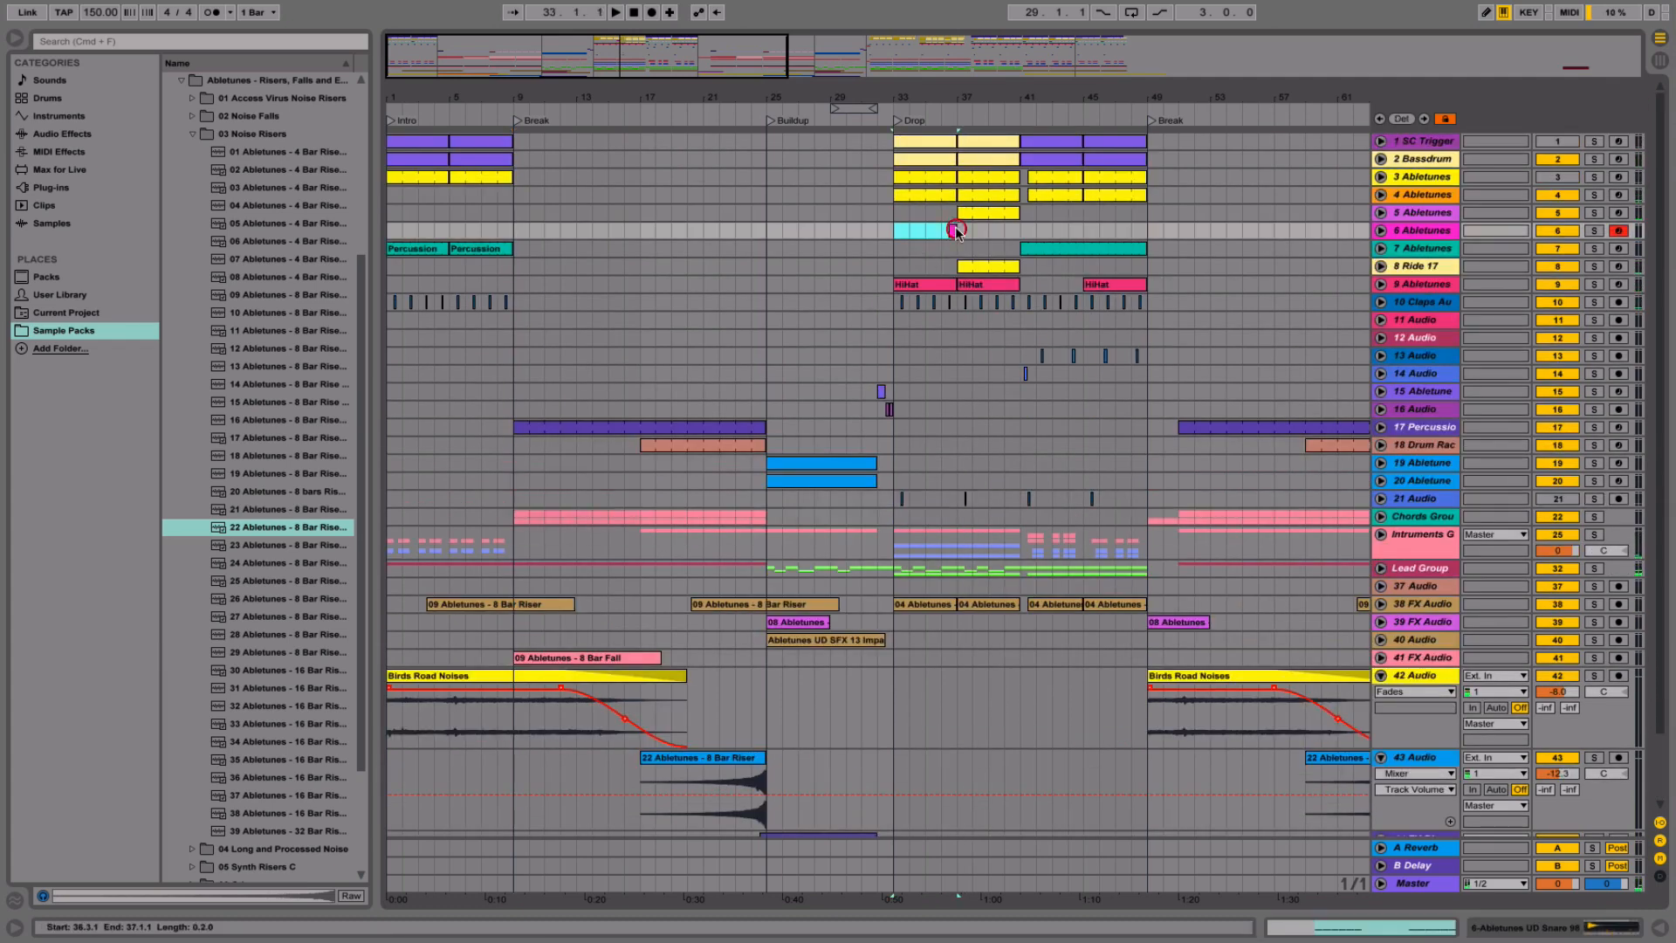
{"action": "scroll", "coordinate": [956, 230], "scroll_direction": "right", "scroll_amount": 5}
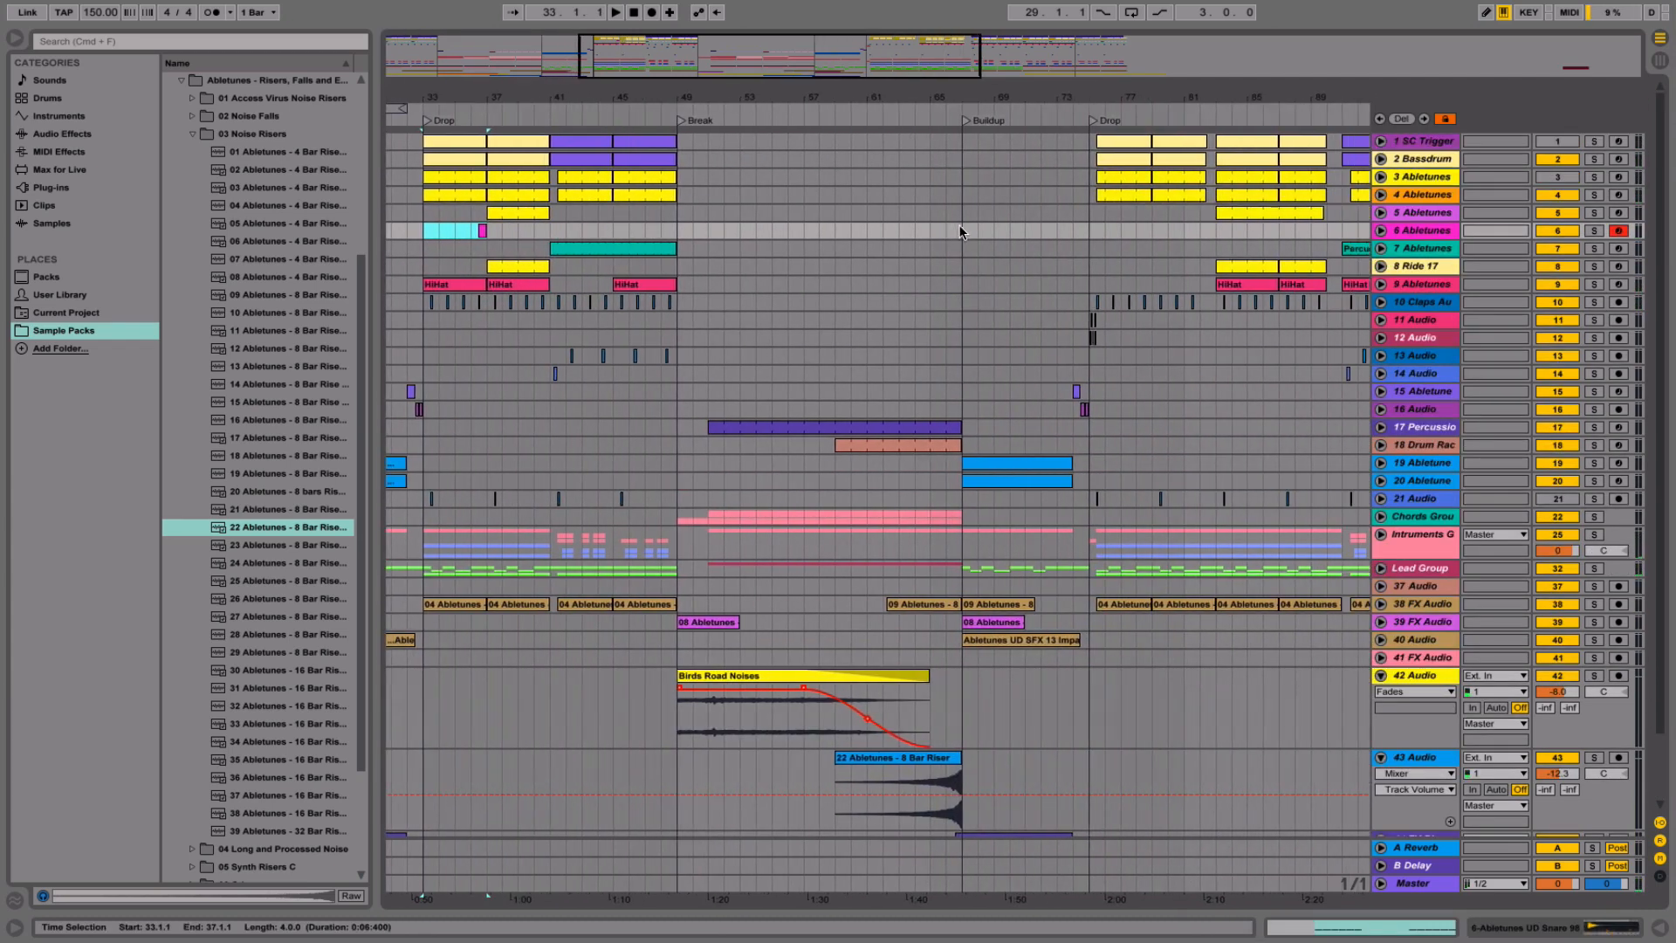
{"action": "key", "text": "ctrl+c"}
{"action": "left_click", "coordinate": [1089, 230]}
{"action": "key", "text": "ctrl+v"}
{"action": "left_click", "coordinate": [1216, 231]}
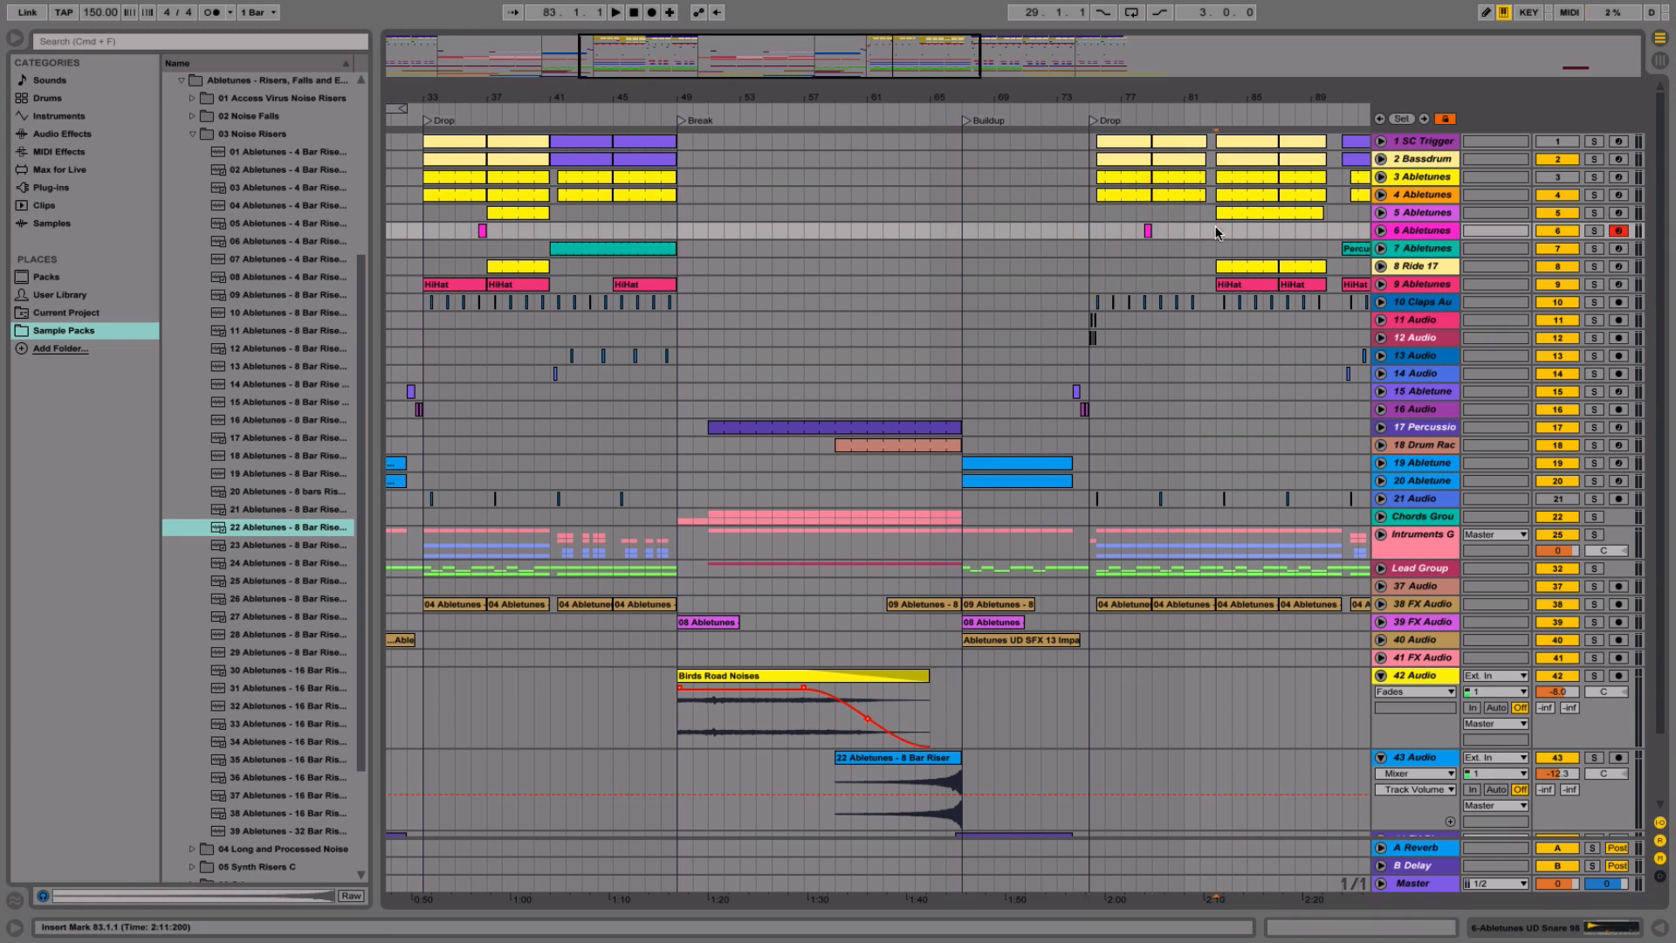
{"action": "key", "text": "ctrl+v"}
{"action": "left_click", "coordinate": [1135, 231]}
{"action": "key", "text": "space"}
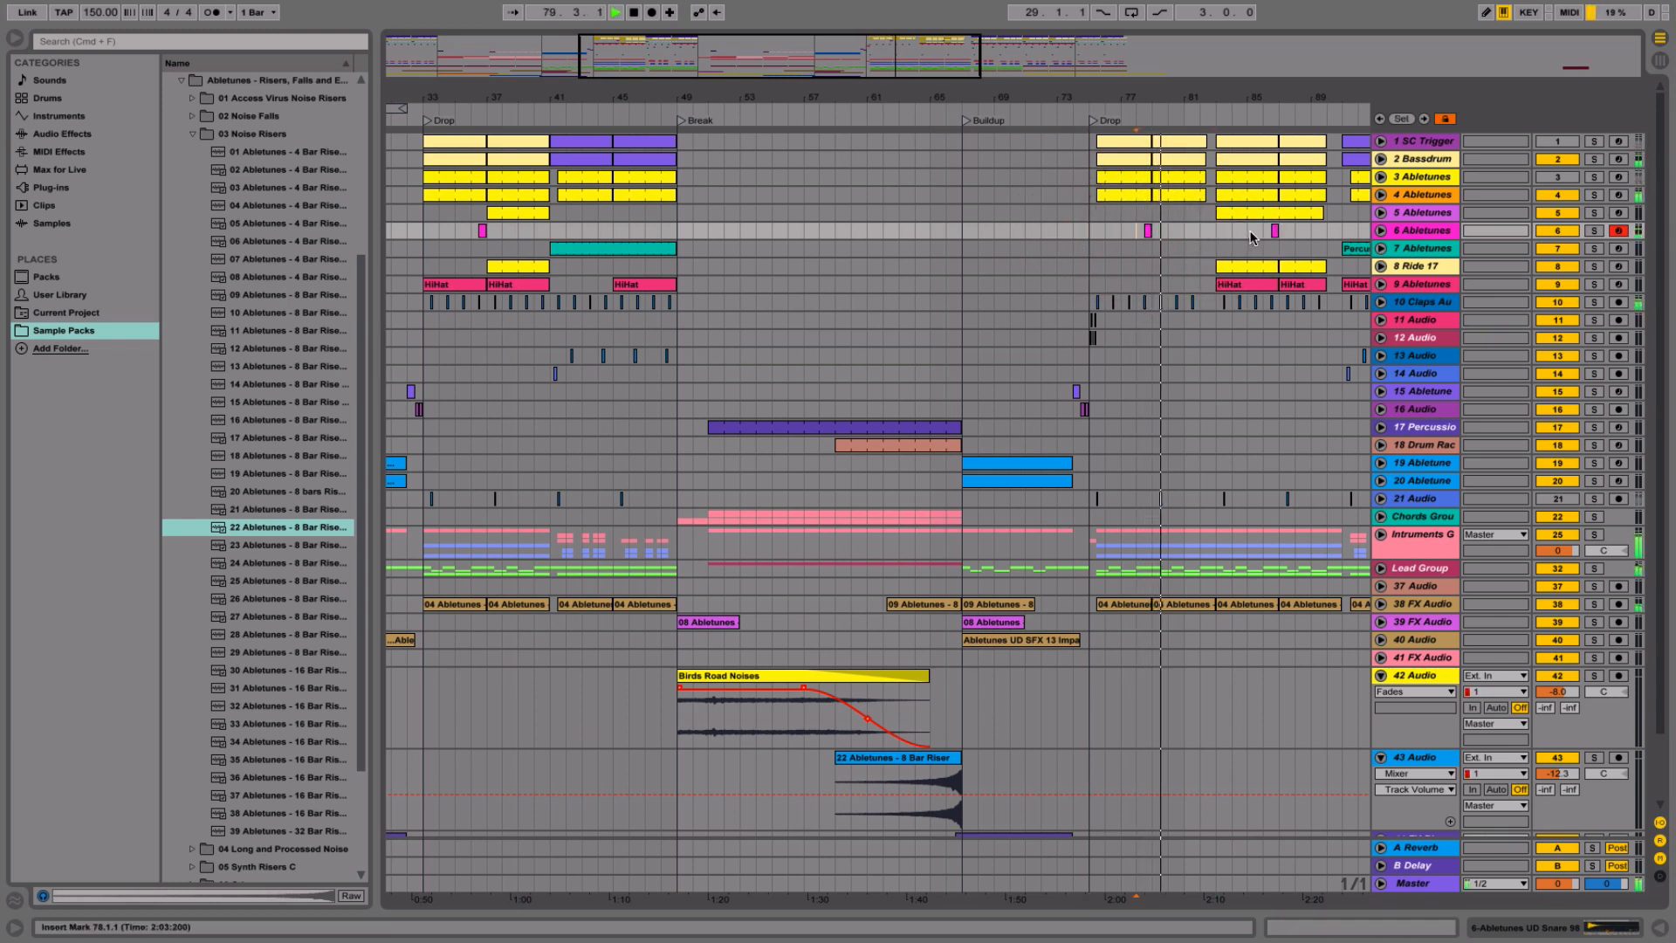
{"action": "key", "text": "space"}
- Add a Chorus to the track 6 snare, play its first-drop fill, and set the Chorus Dry/Wet to 84 %
{"action": "double_click", "coordinate": [1412, 231]}
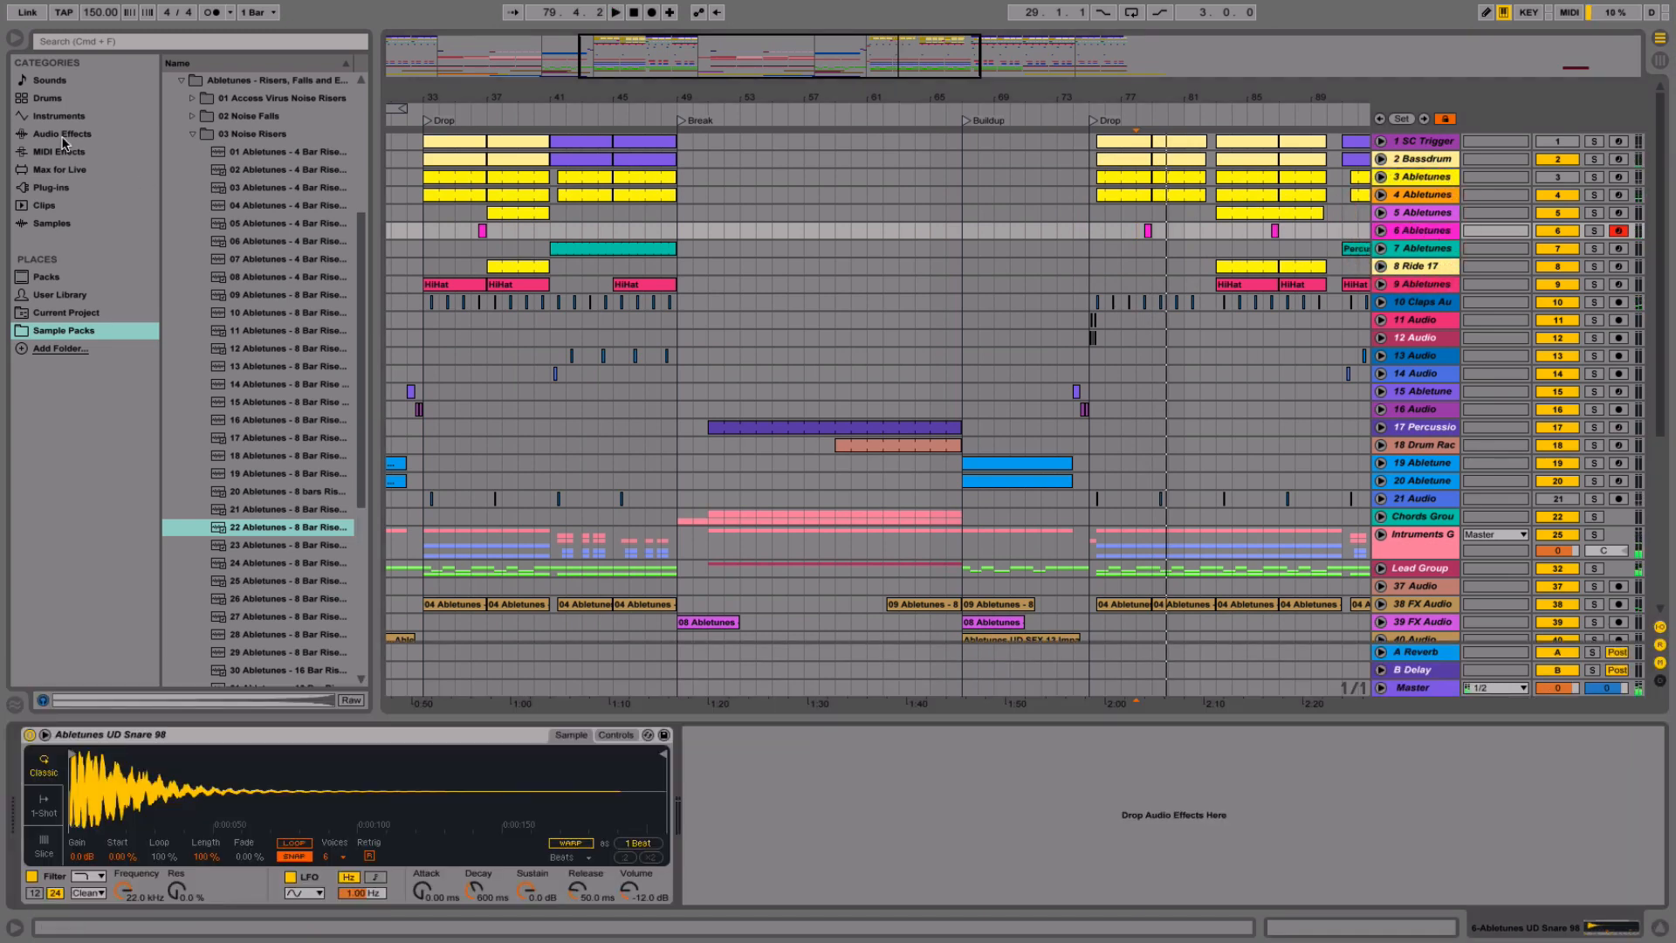
{"action": "left_click", "coordinate": [63, 135]}
{"action": "left_click", "coordinate": [213, 189]}
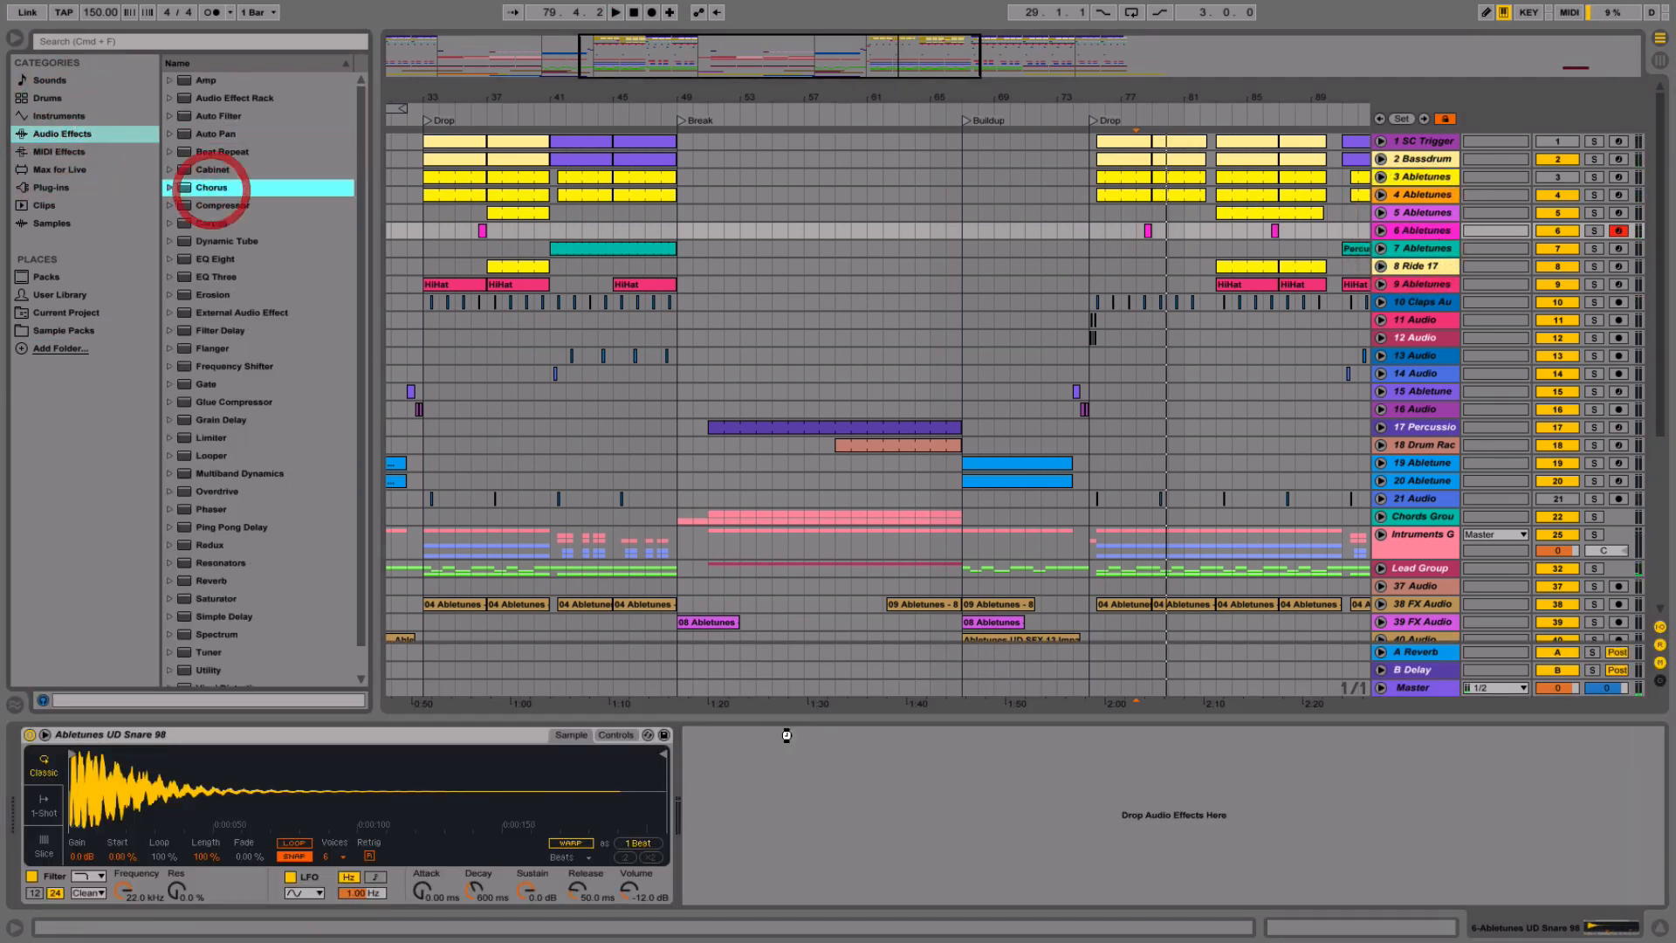
{"action": "left_click_drag", "start_coordinate": [786, 735], "coordinate": [787, 738]}
{"action": "left_click", "coordinate": [481, 231]}
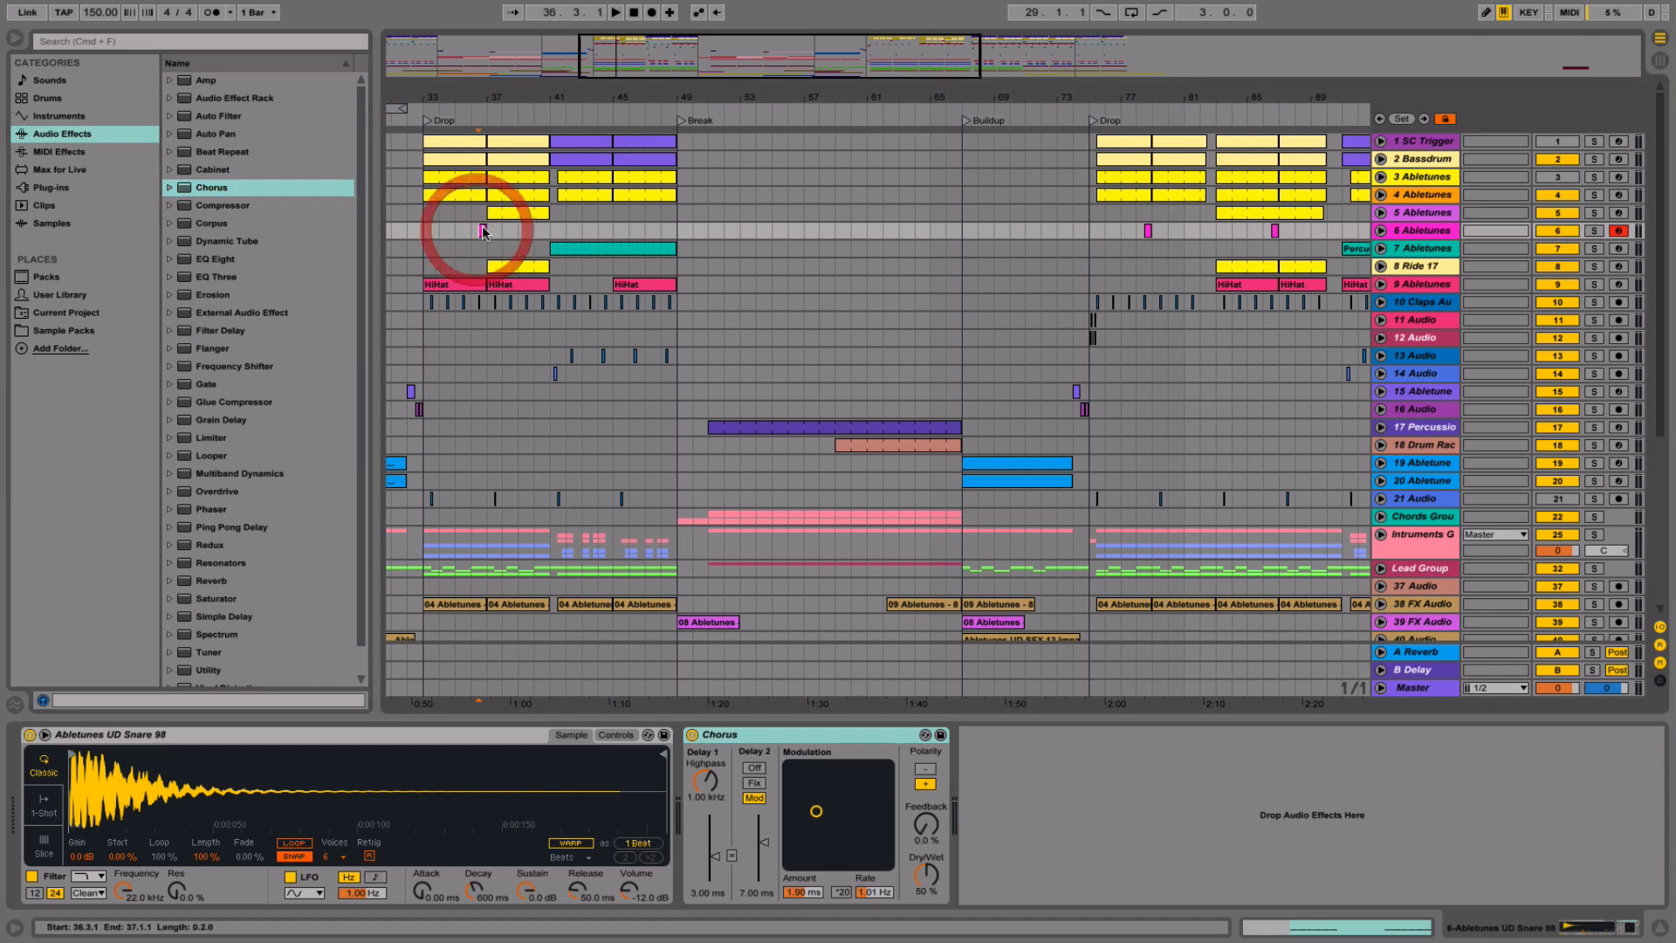
{"action": "left_click", "coordinate": [482, 231]}
{"action": "key", "text": "space"}
{"action": "left_click_drag", "start_coordinate": [923, 878], "coordinate": [924, 846]}
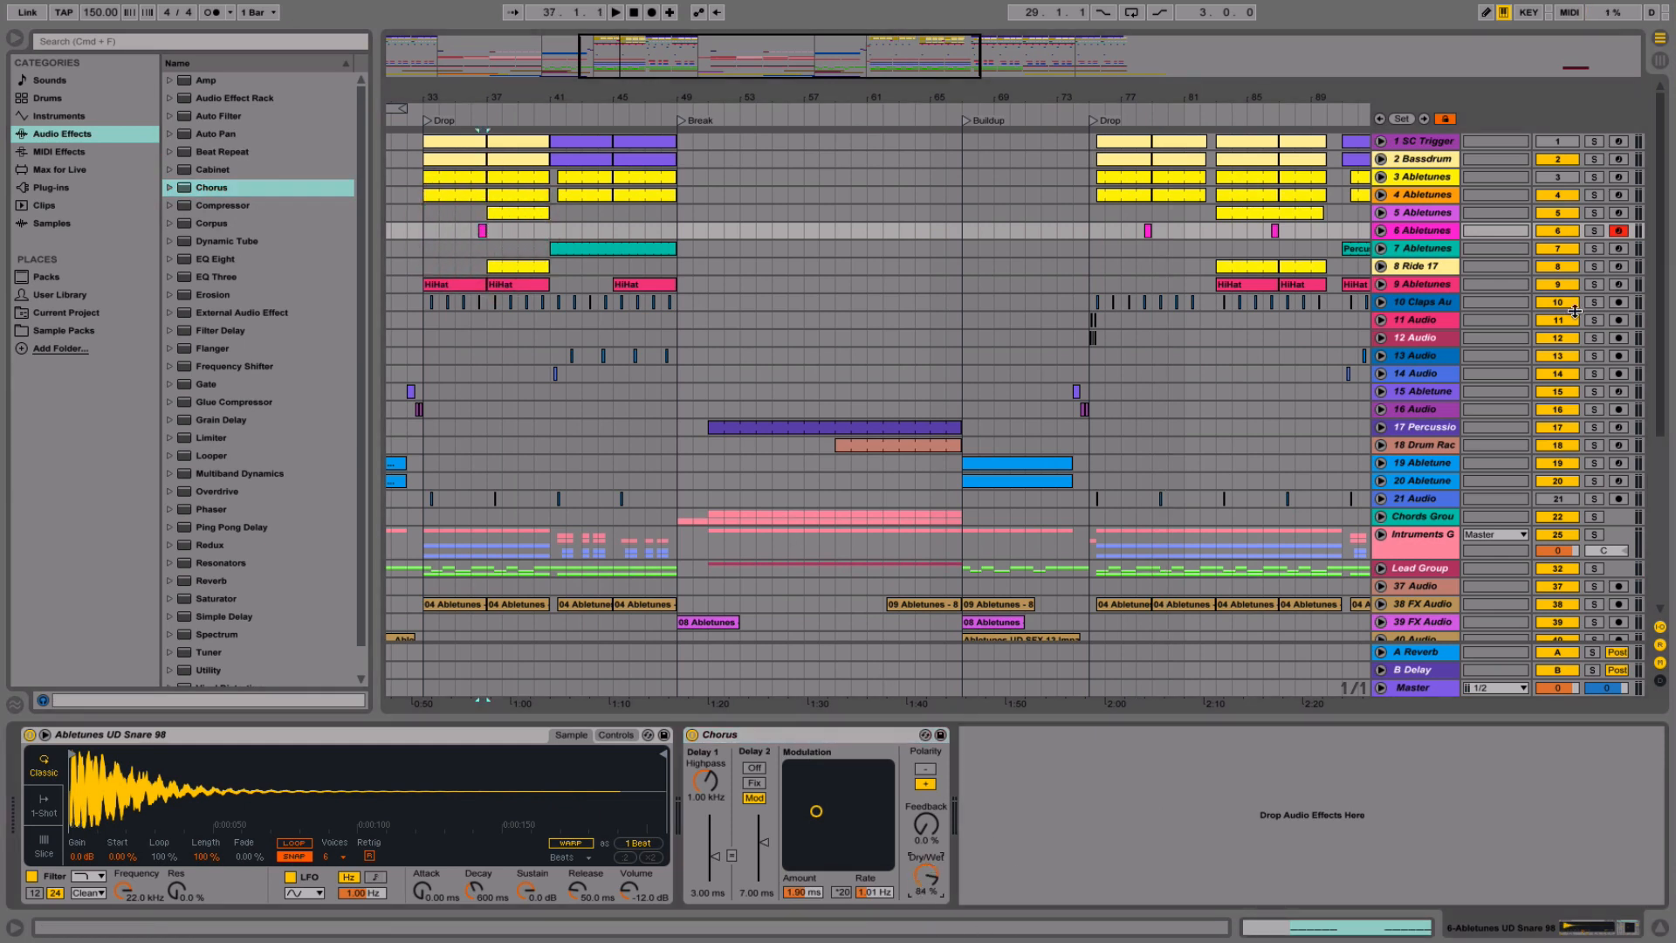
- Audition the chorused snare fill with track 6 soloed, and replay it unsoloed in the full mix
{"action": "left_click", "coordinate": [1595, 232]}
{"action": "key", "text": "space"}
{"action": "key", "text": "space"}
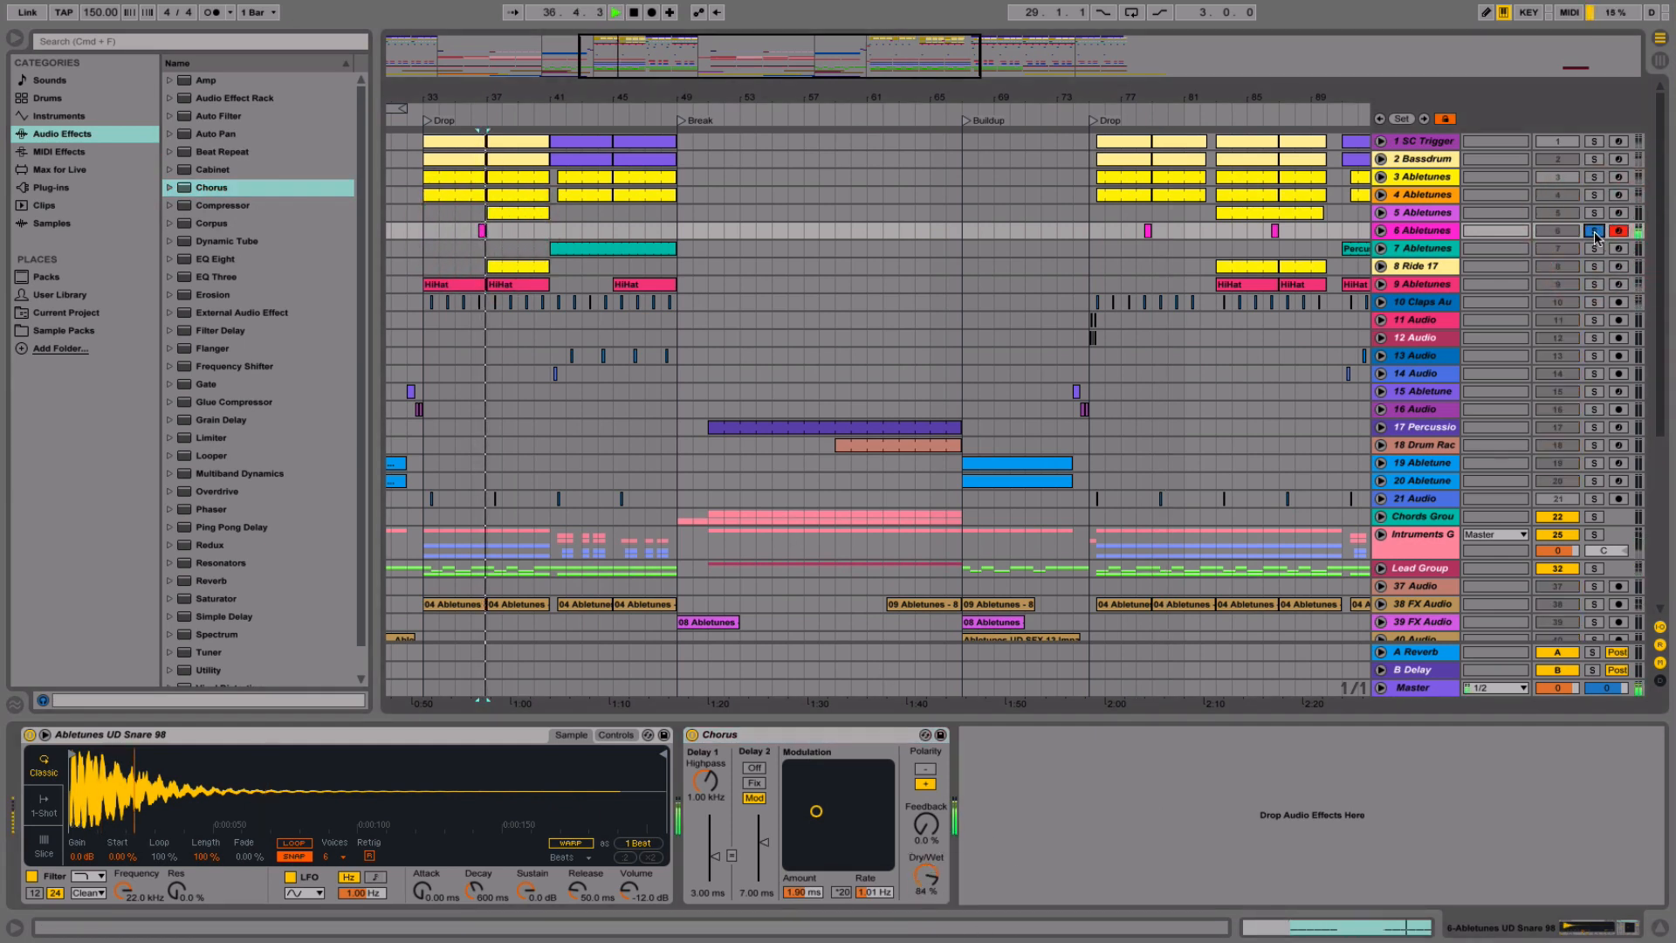
{"action": "key", "text": "space"}
{"action": "left_click", "coordinate": [1595, 233]}
{"action": "key", "text": "space"}
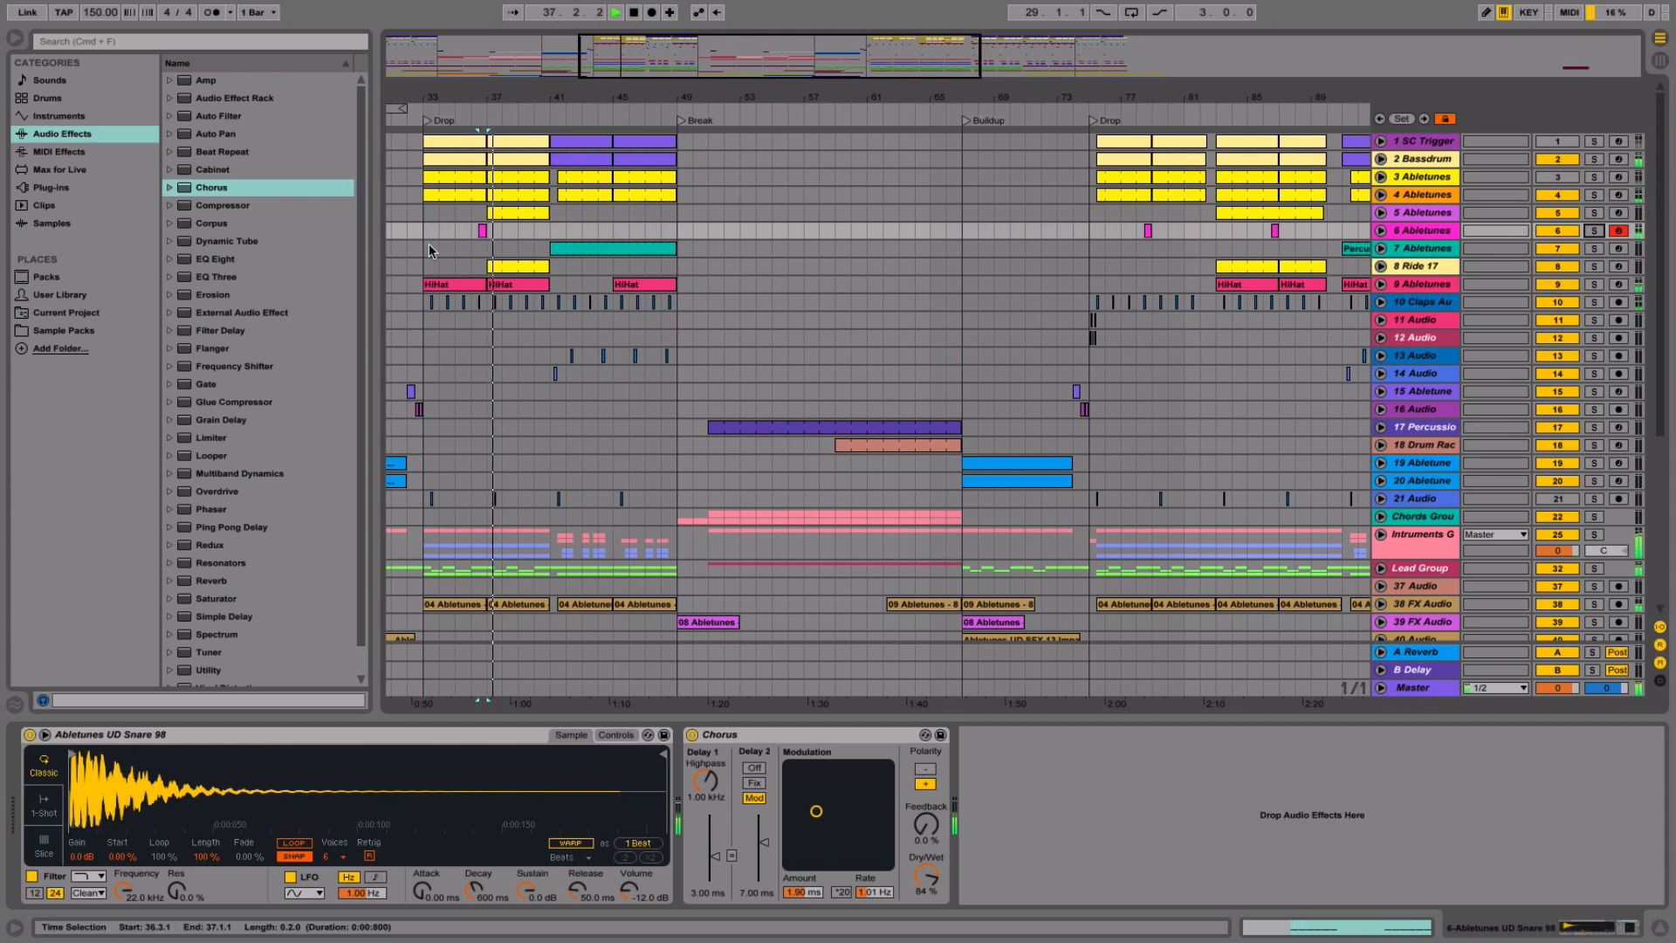
- Follow playback through the first drop into the second break, and unfold and select the 39 FX Audio track
{"action": "left_click_drag", "start_coordinate": [497, 90], "coordinate": [988, 91]}
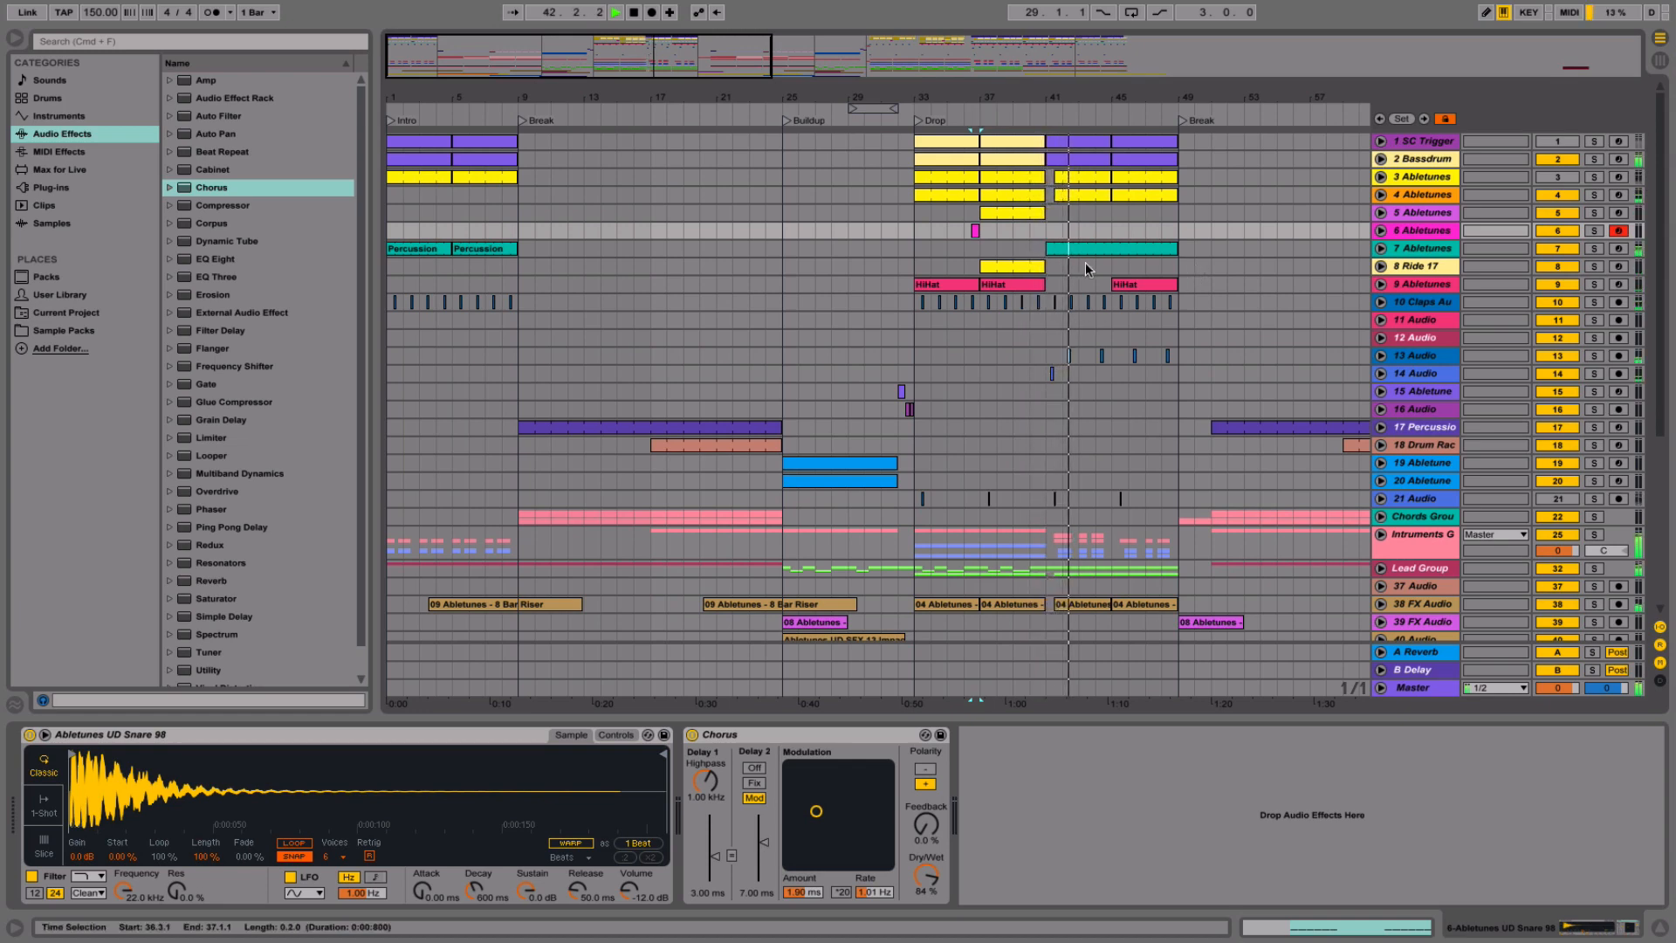
{"action": "left_click_drag", "start_coordinate": [1059, 94], "coordinate": [1044, 24]}
{"action": "left_click_drag", "start_coordinate": [843, 94], "coordinate": [793, 86]}
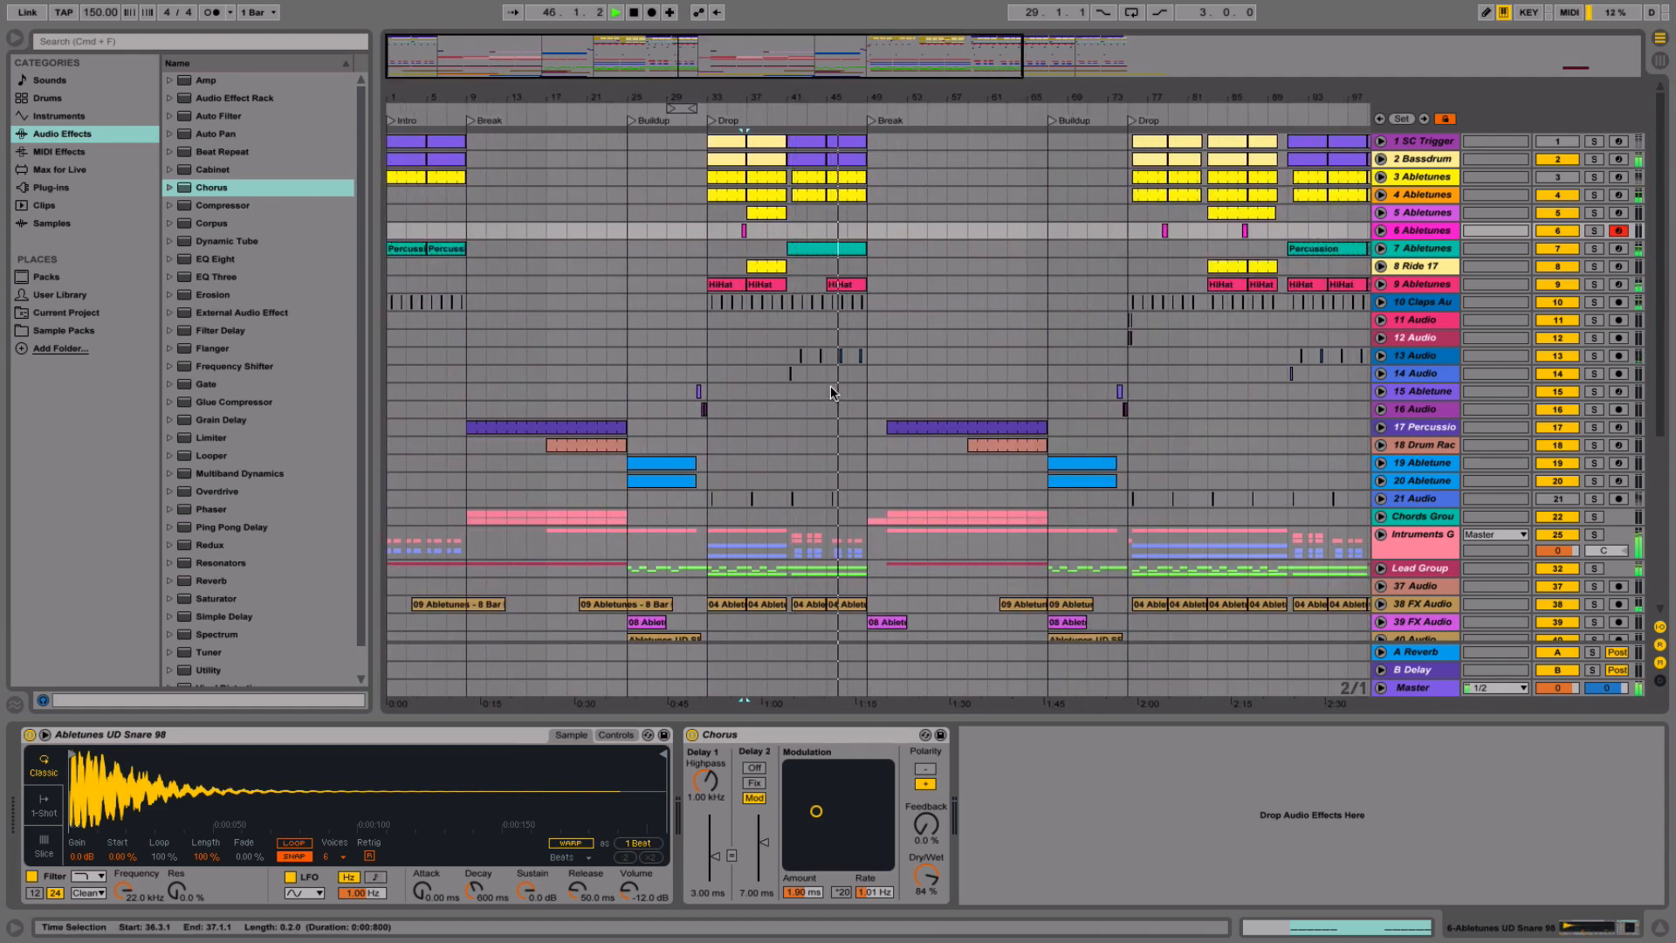
{"action": "scroll", "coordinate": [833, 396], "scroll_direction": "down", "scroll_amount": 8}
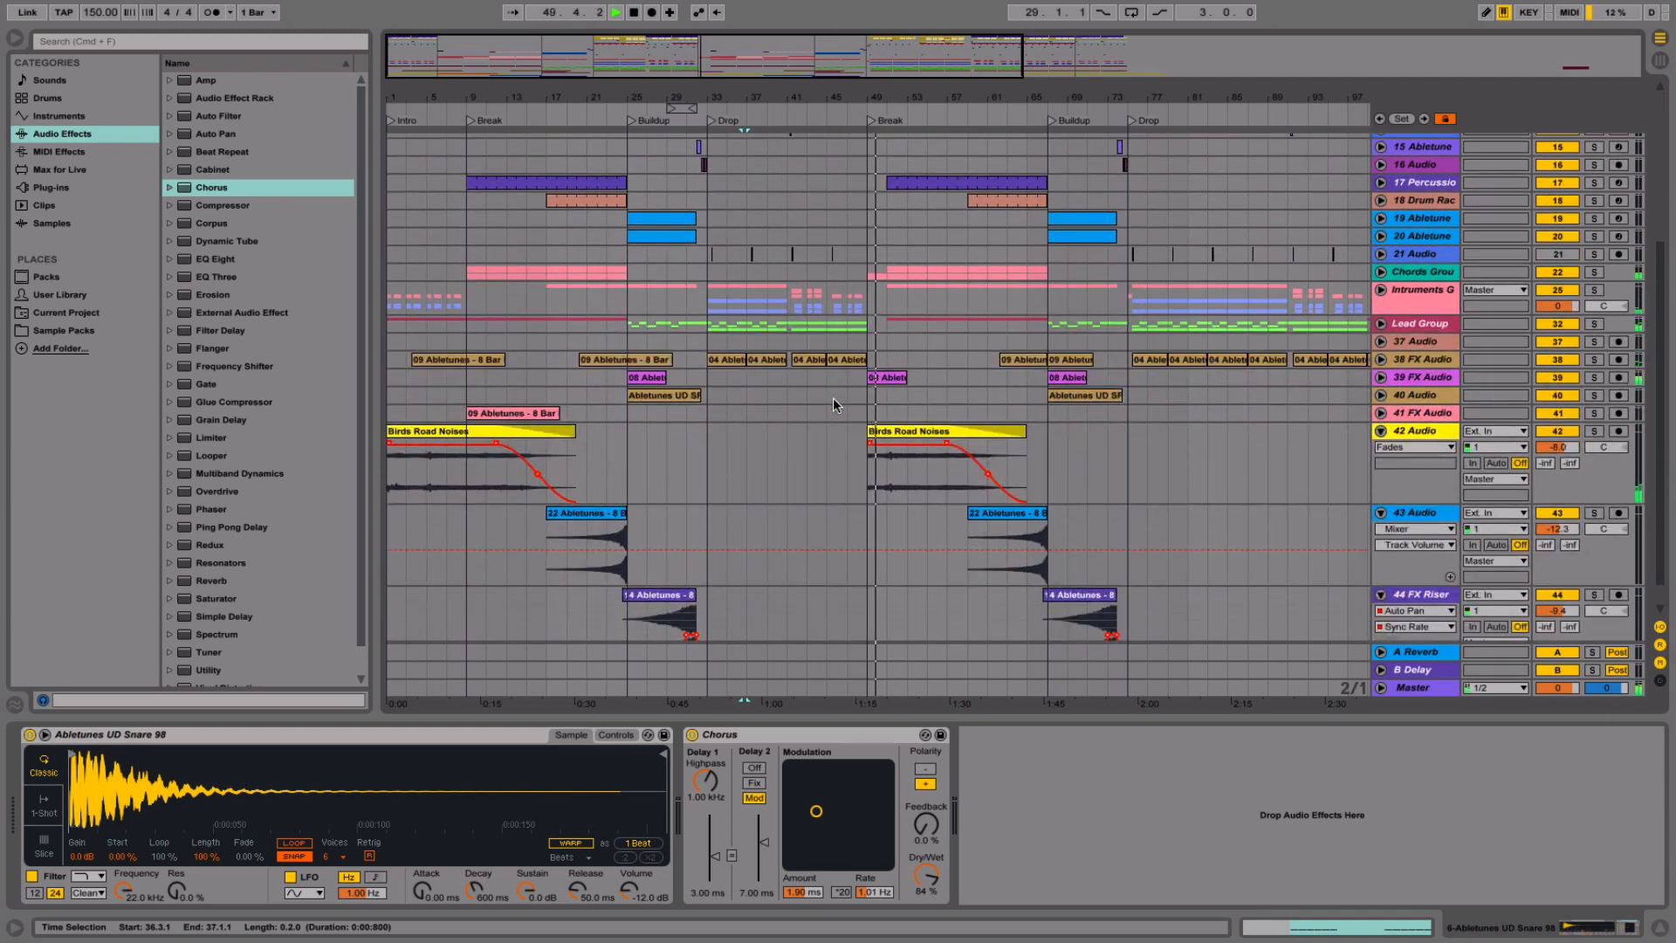
{"action": "left_click", "coordinate": [1381, 378]}
{"action": "left_click", "coordinate": [1405, 378]}
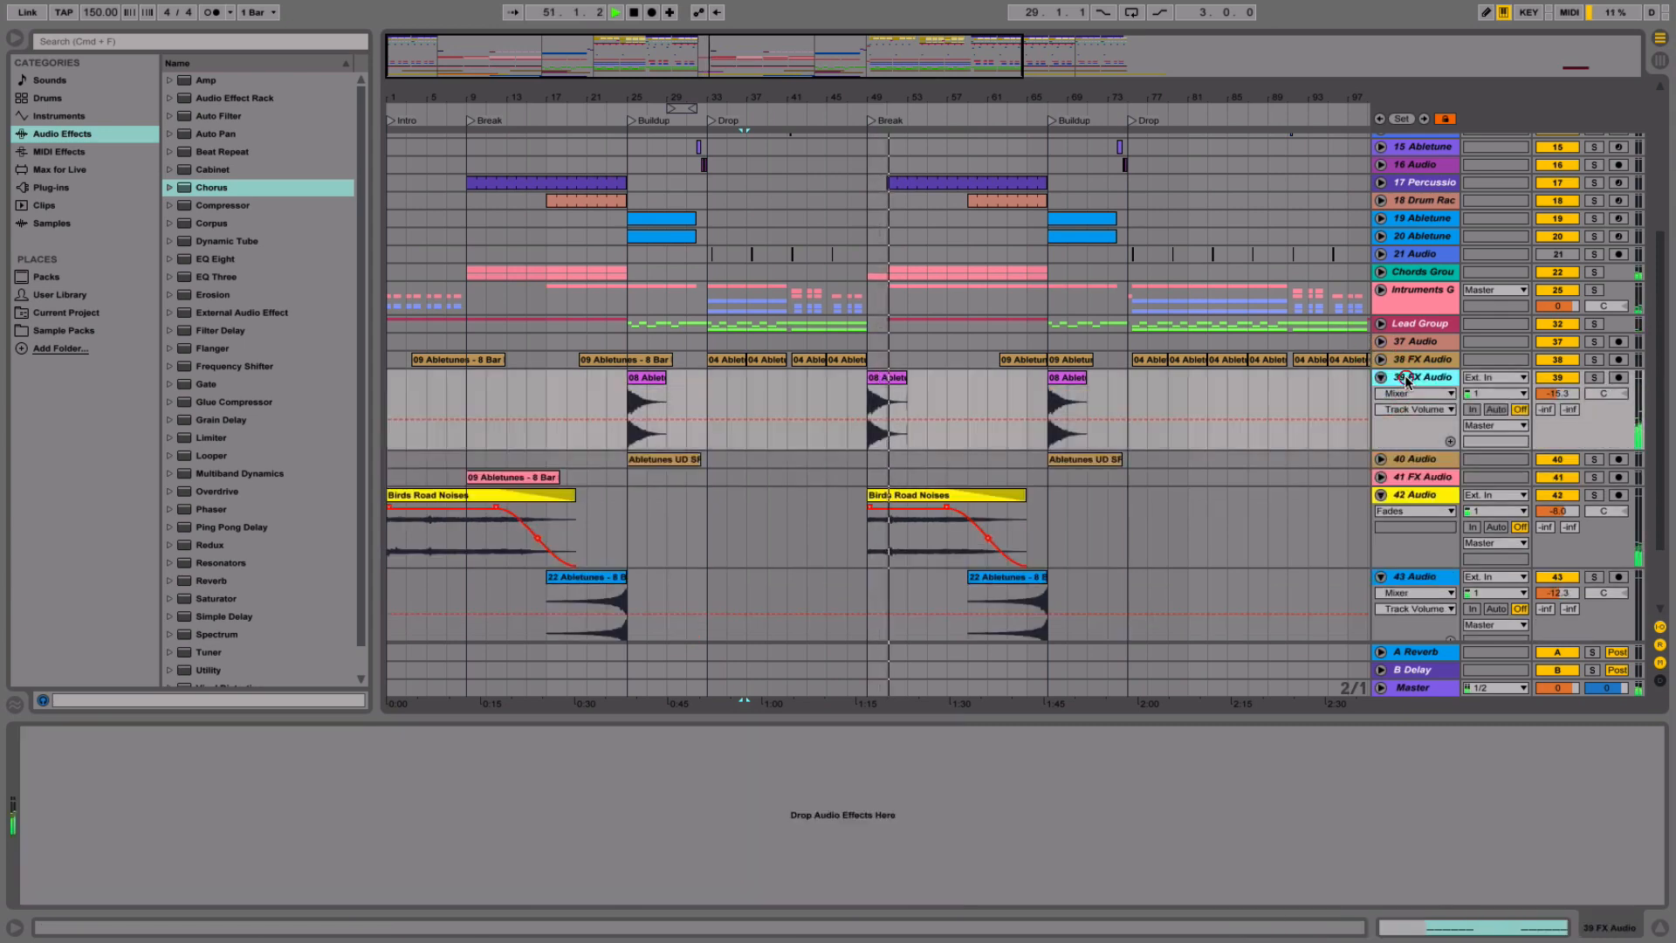
- Turn off warping on the three impact clips of 39 FX Audio, at bars 49, 67 and 25
{"action": "double_click", "coordinate": [873, 384]}
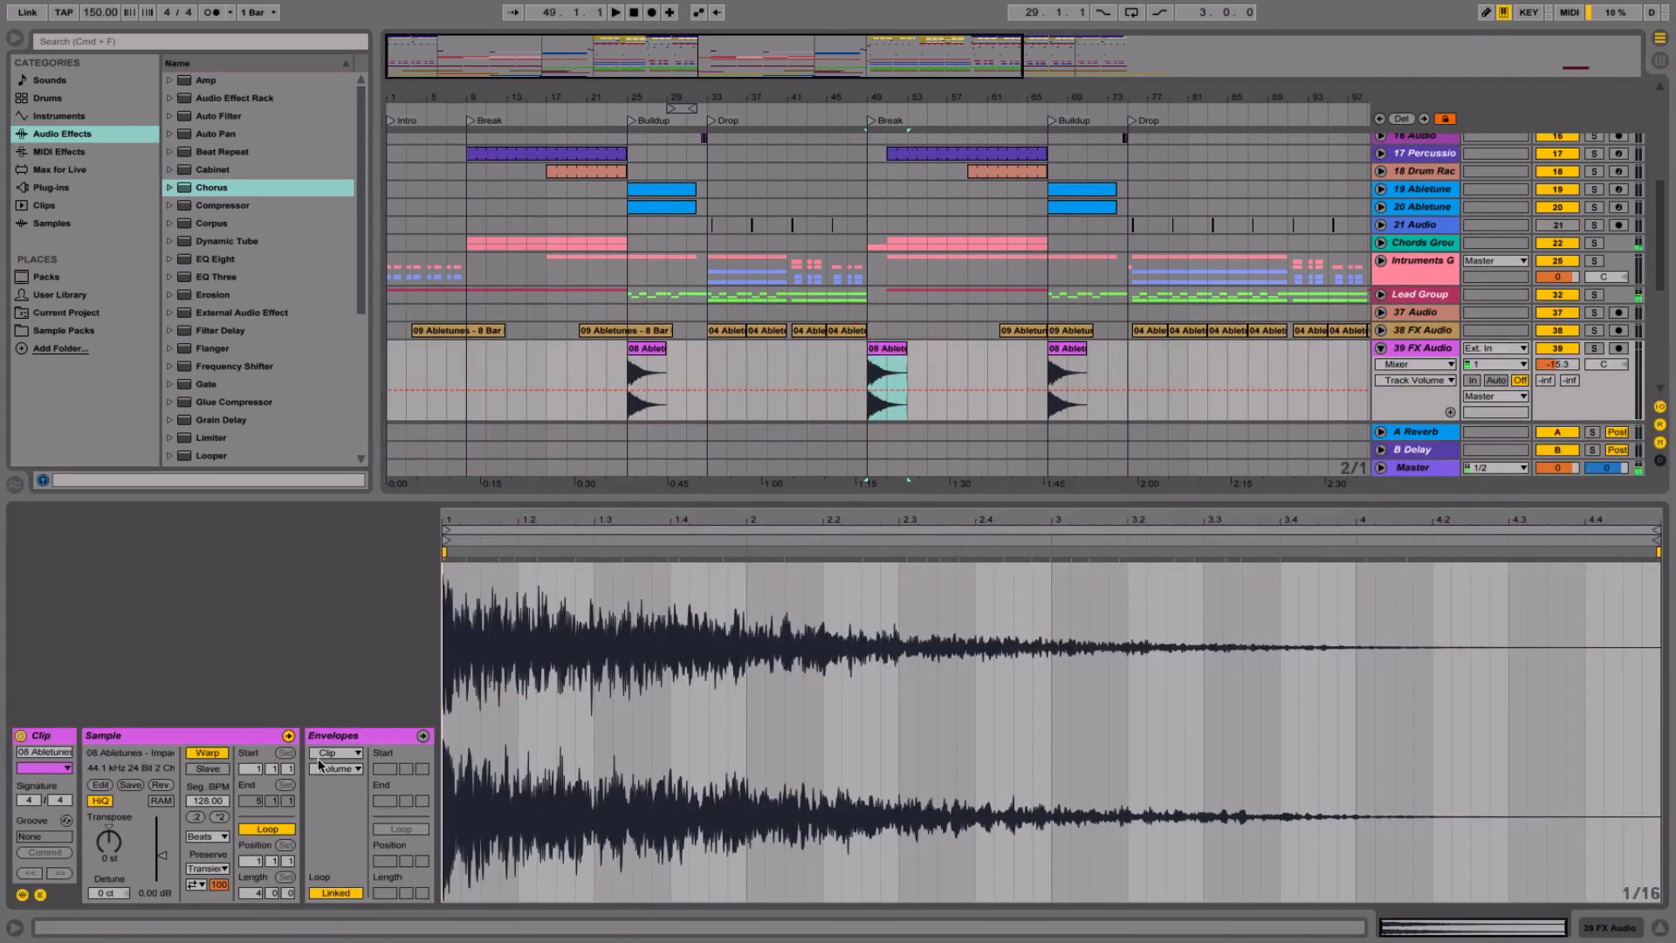
{"action": "left_click", "coordinate": [207, 753]}
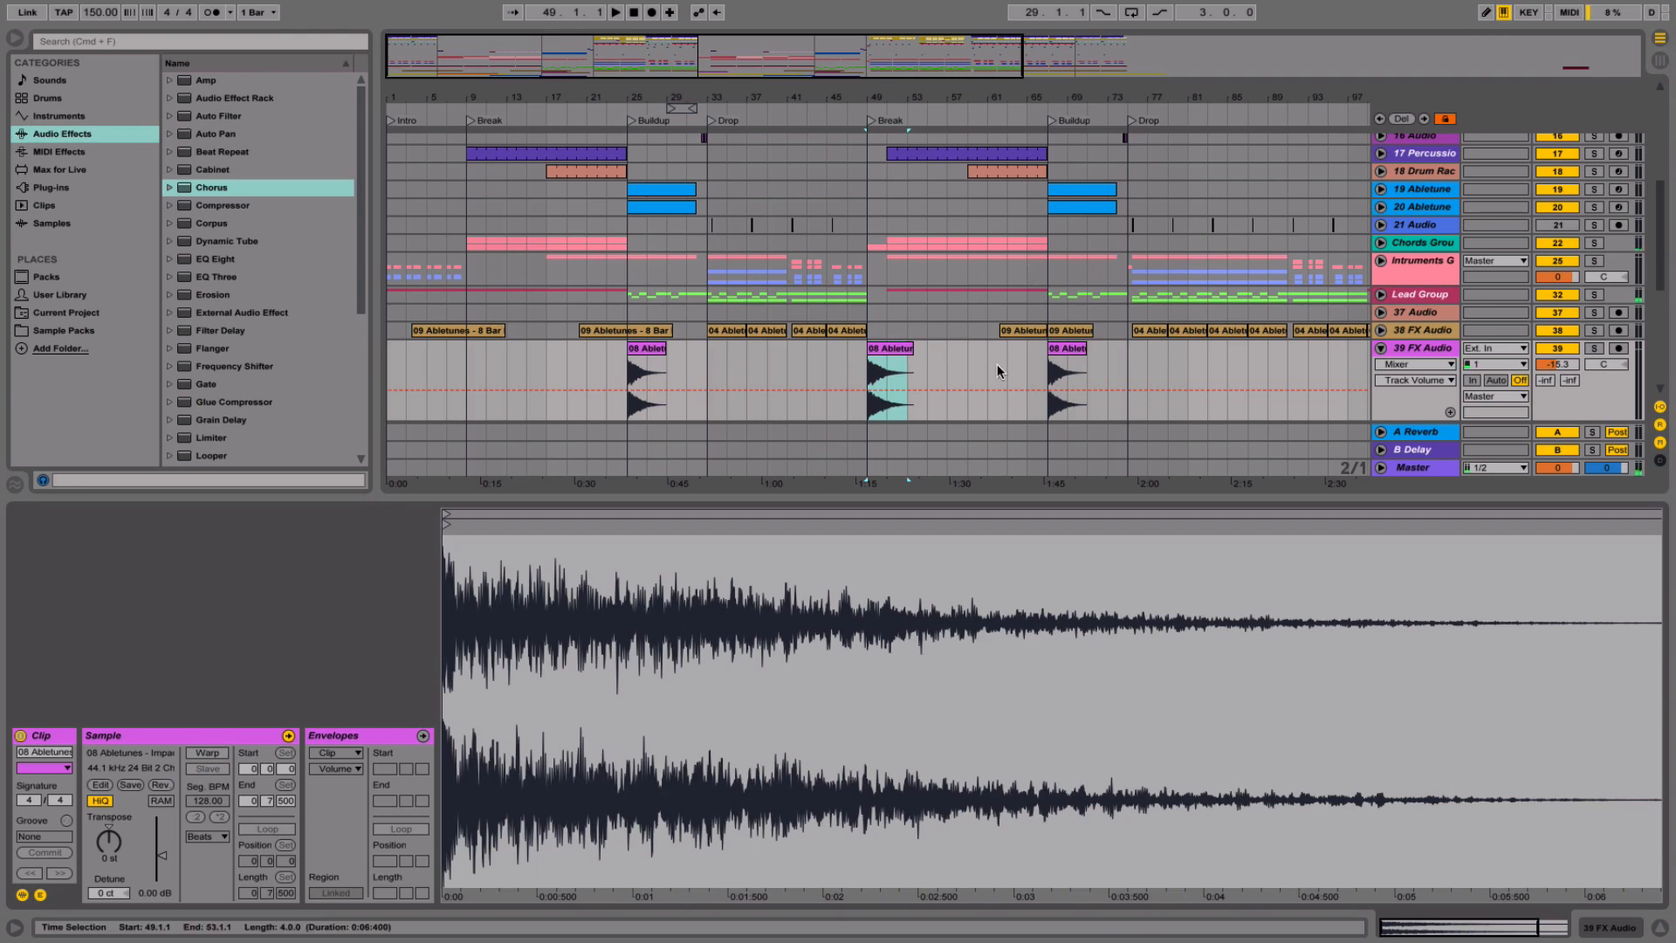
{"action": "left_click", "coordinate": [1056, 371]}
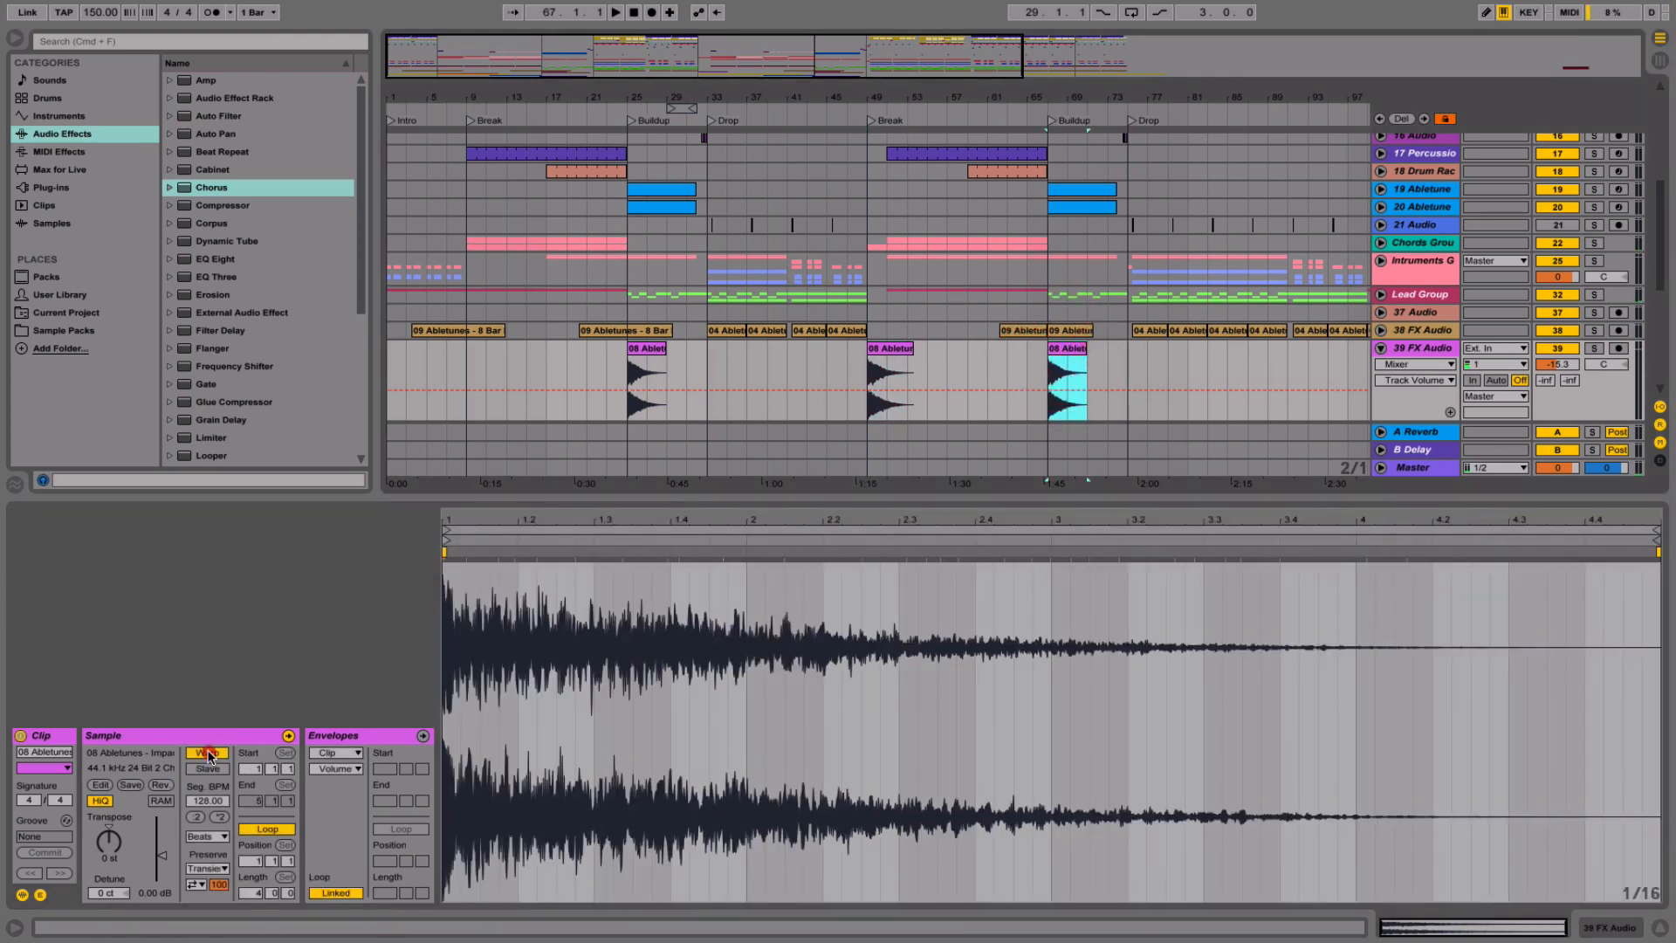
{"action": "left_click", "coordinate": [208, 753]}
{"action": "left_click", "coordinate": [646, 383]}
{"action": "left_click", "coordinate": [208, 752]}
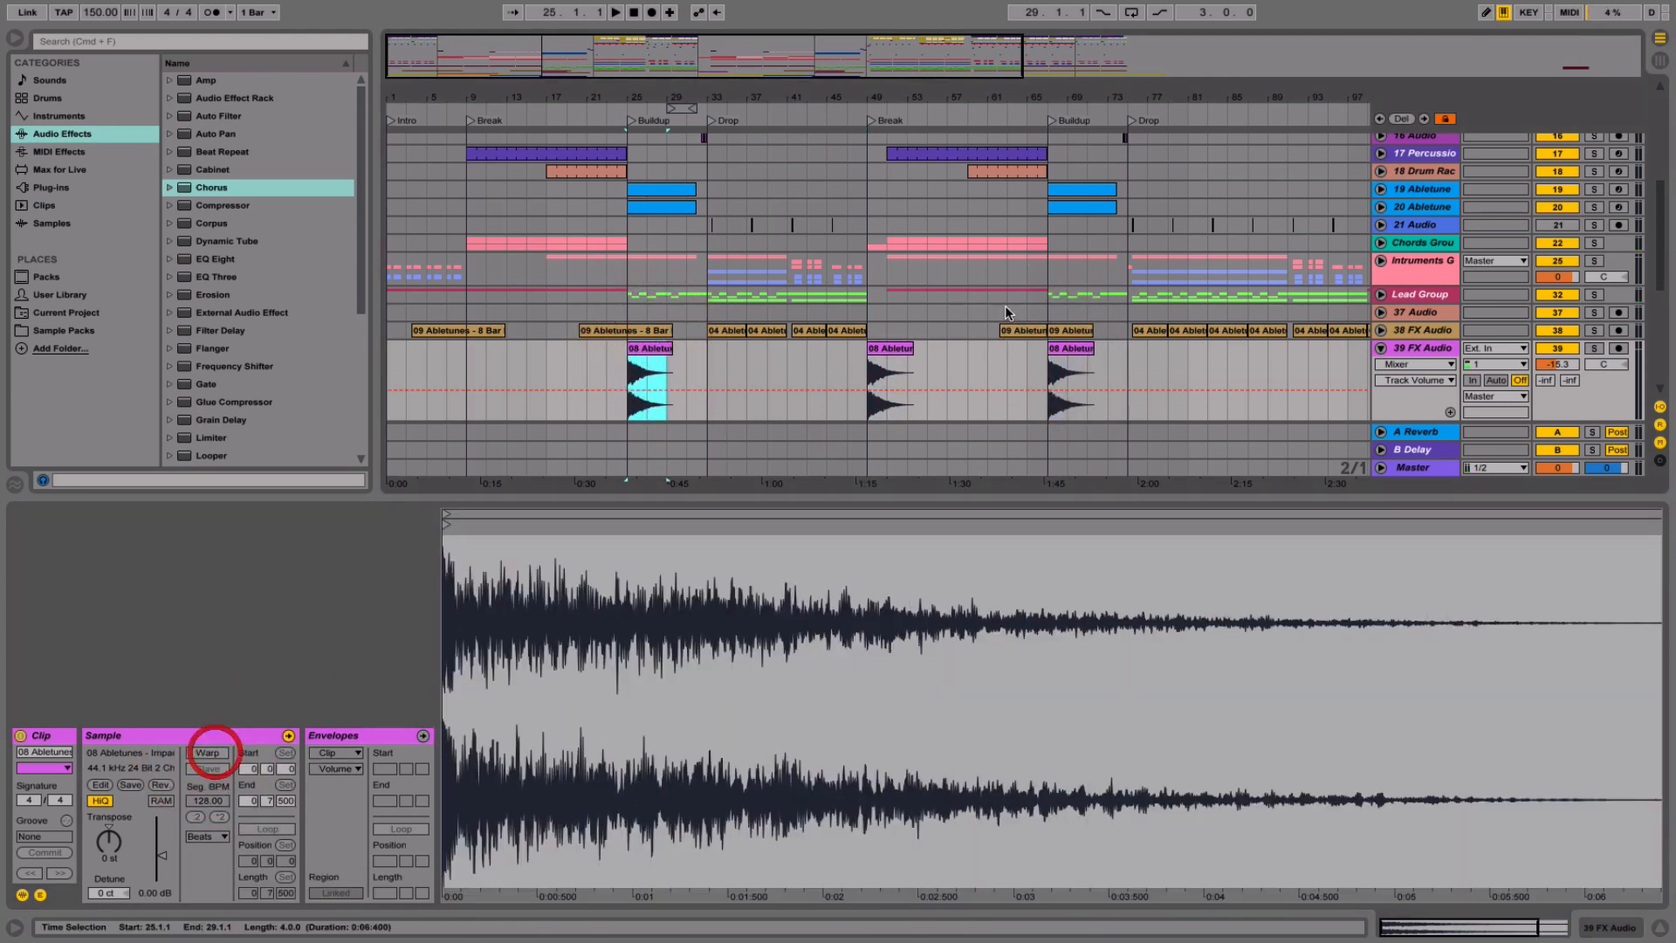
- Transpose the bar 49 impact clip down to -8 st and play it with 39 FX Audio soloed
{"action": "left_click", "coordinate": [886, 371]}
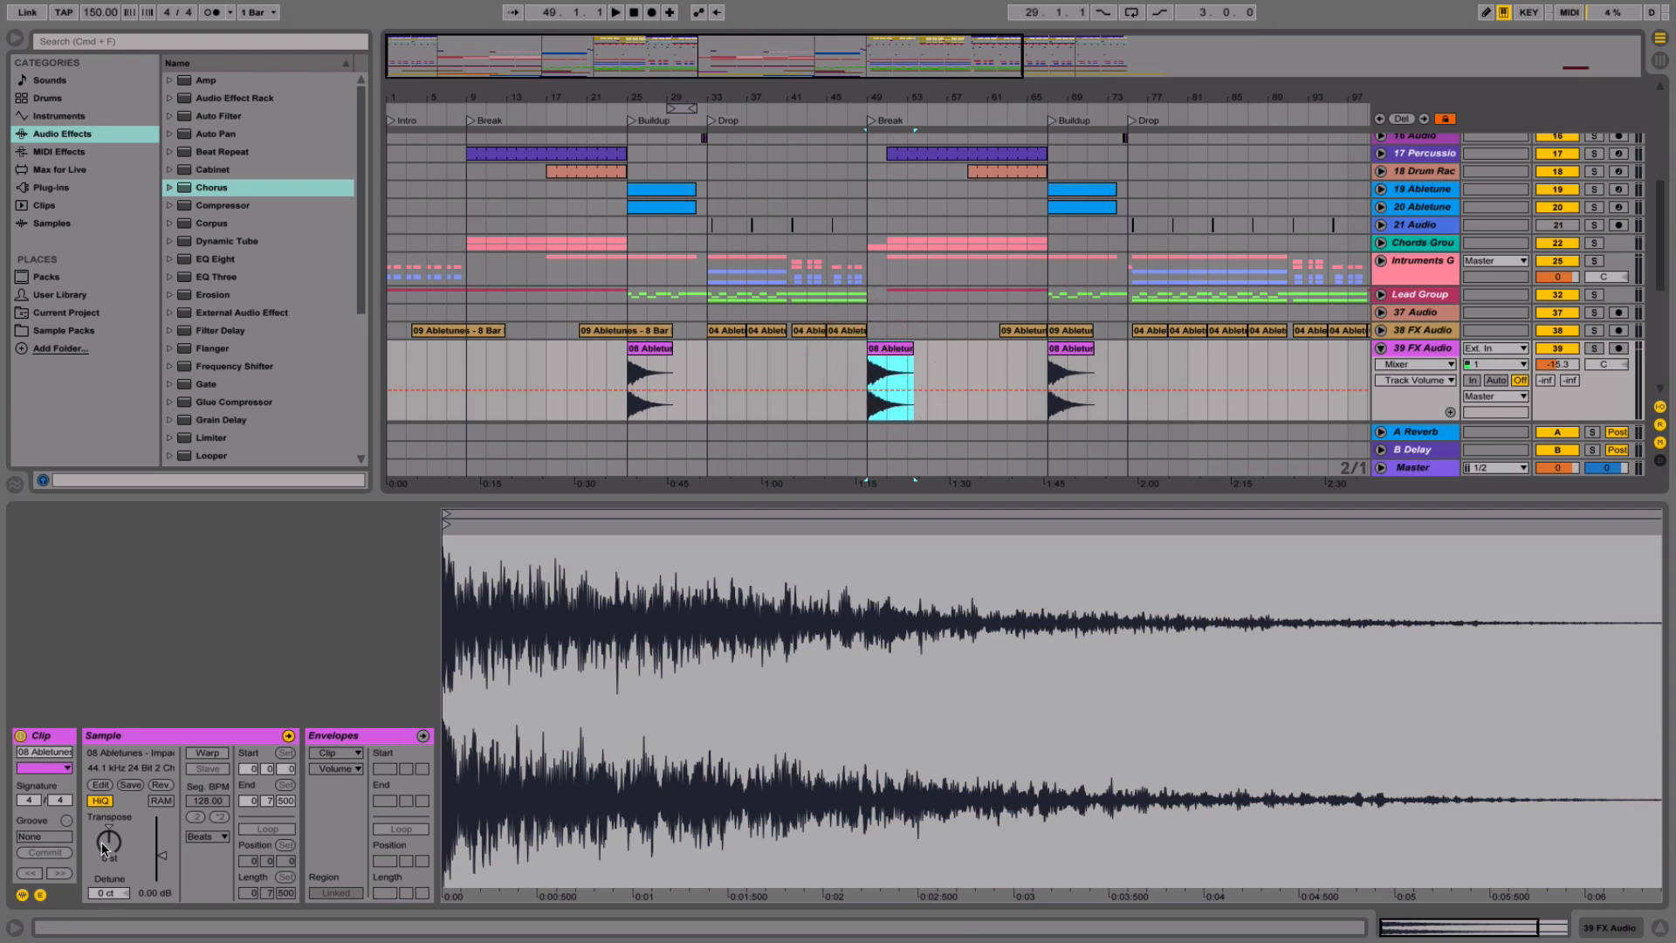
{"action": "left_click_drag", "start_coordinate": [103, 845], "coordinate": [103, 882]}
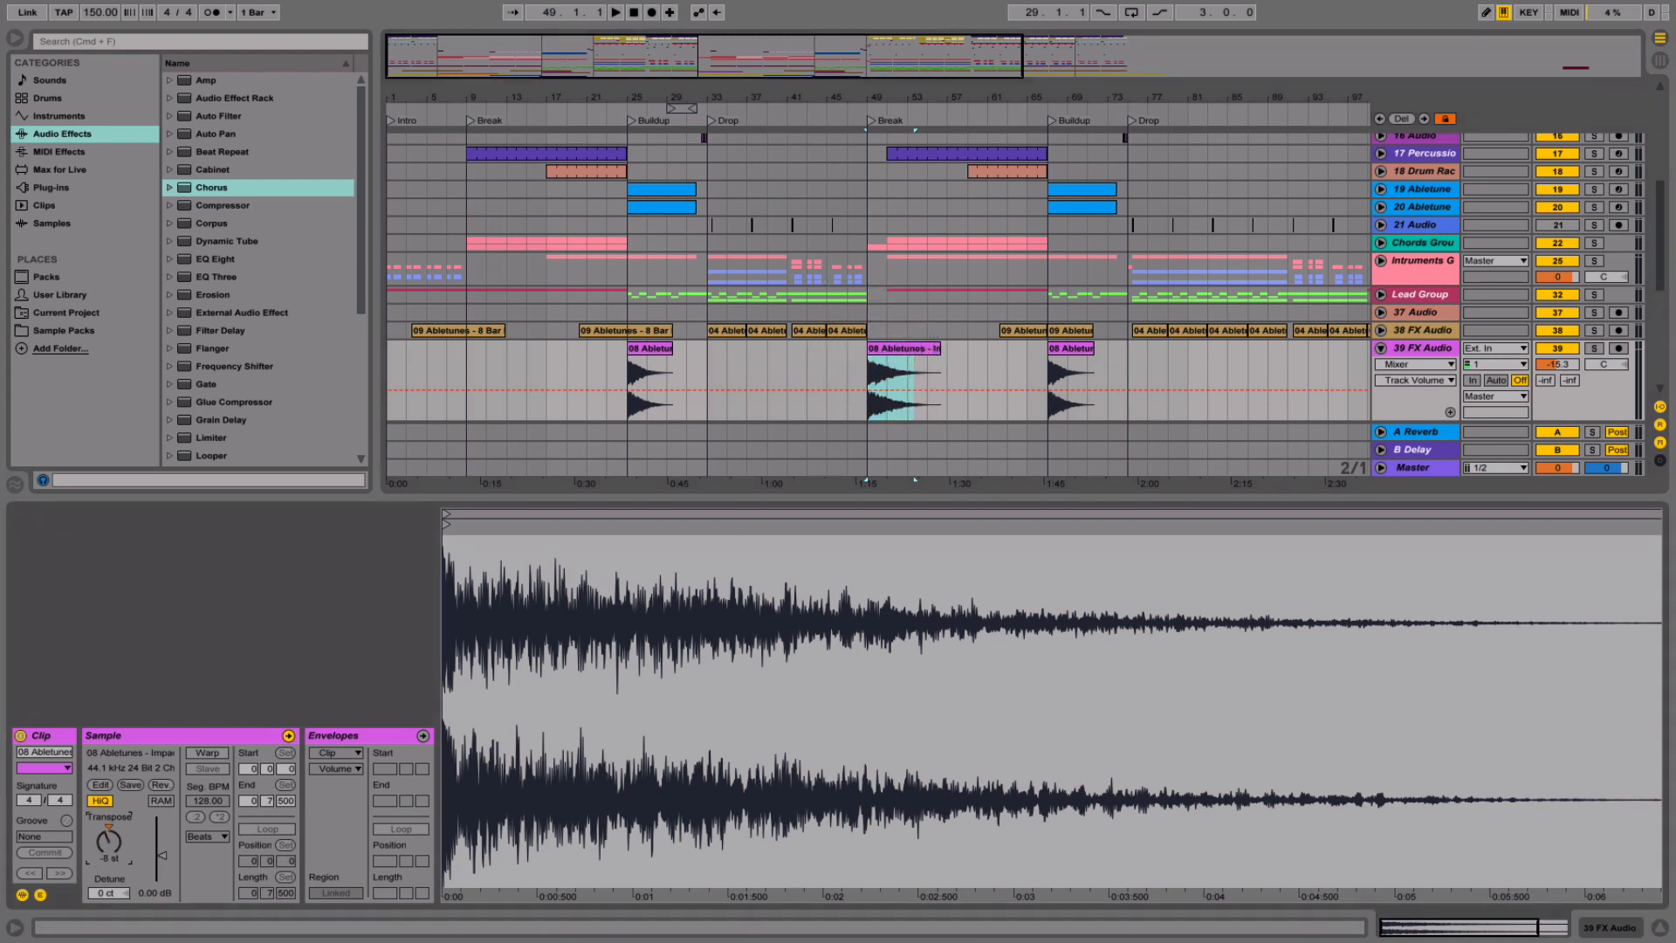
{"action": "left_click", "coordinate": [908, 348]}
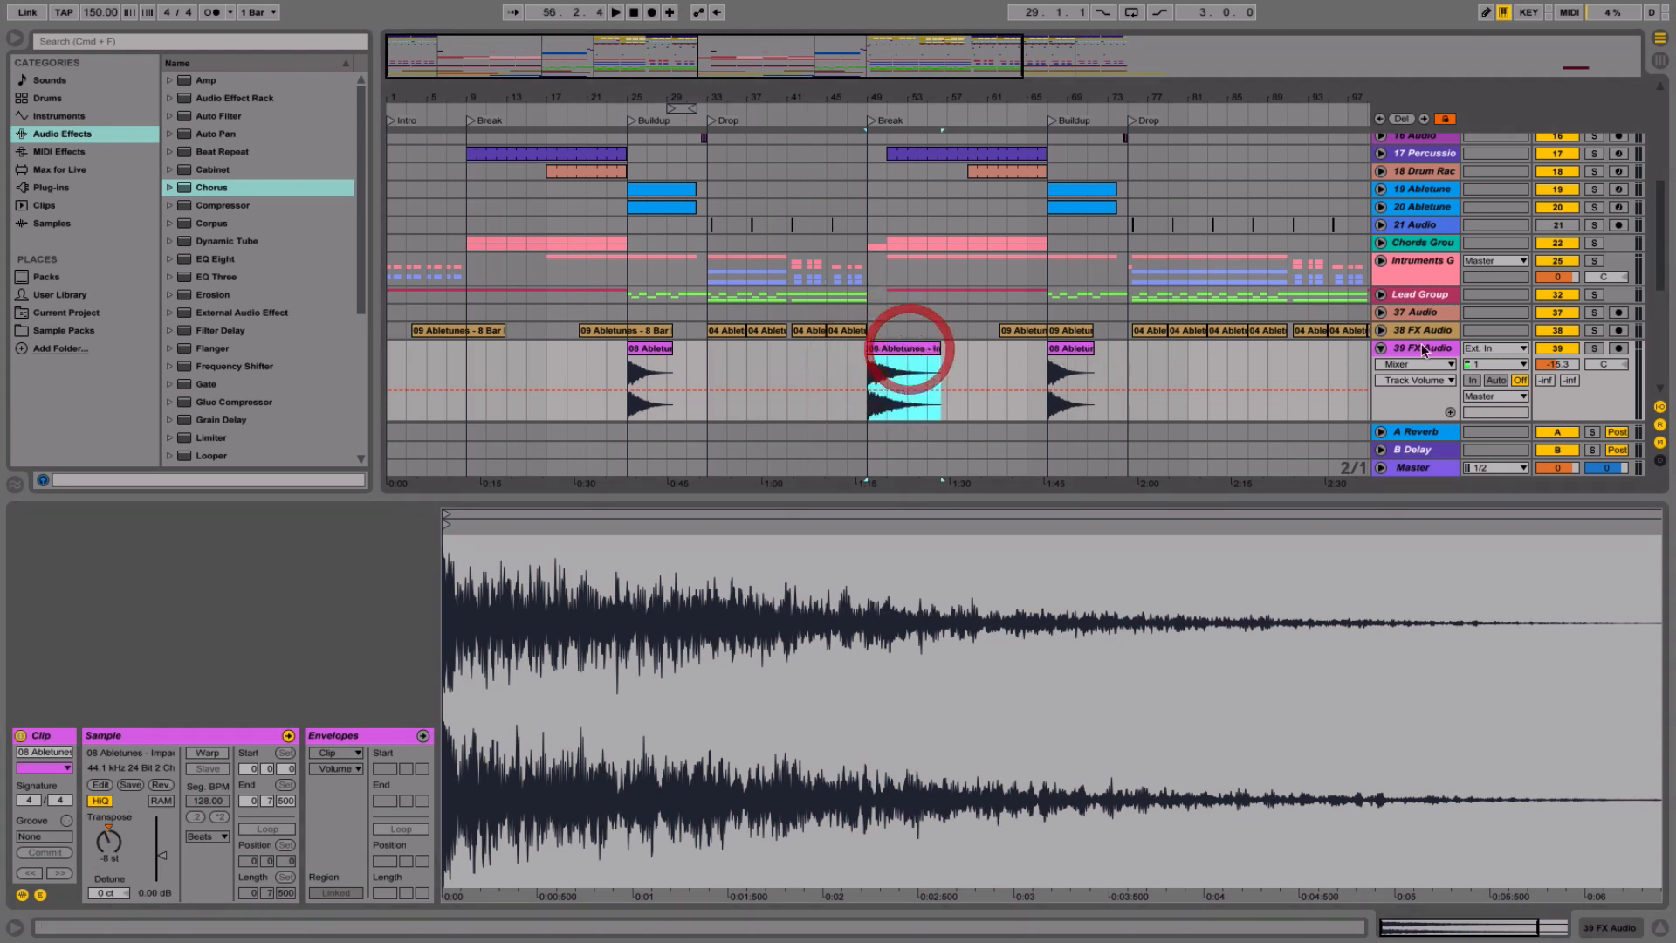
{"action": "left_click", "coordinate": [1594, 348]}
{"action": "key", "text": "space"}
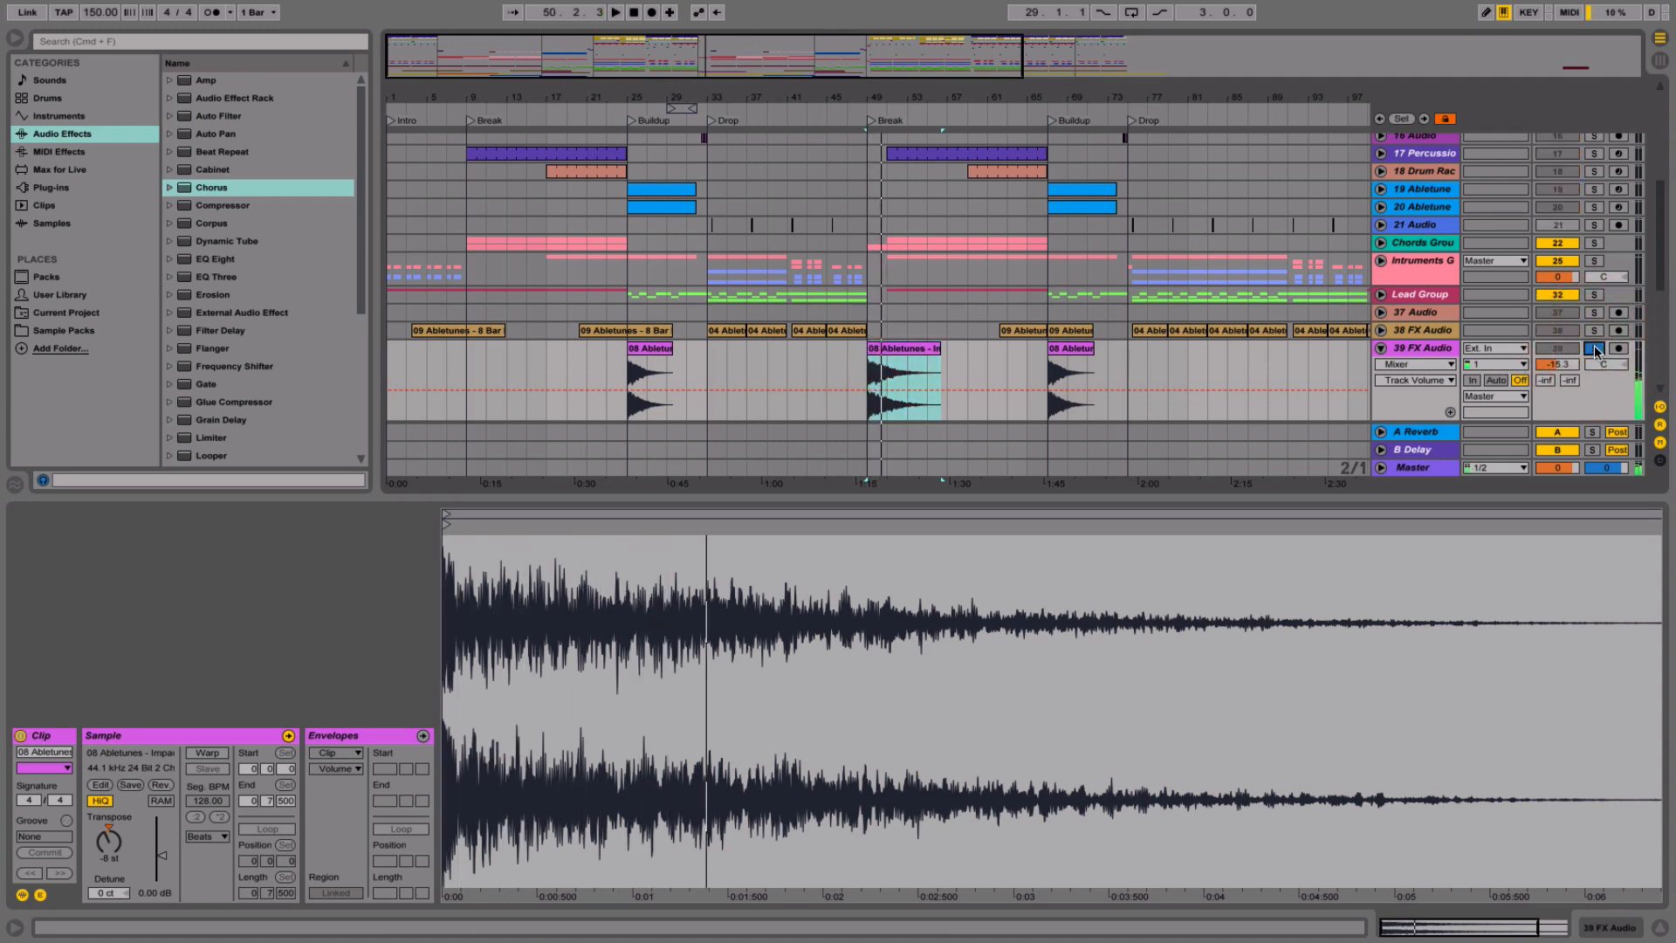
- Unsolo 39 FX Audio and play the transition from bar 48 into the second break in the full mix
{"action": "left_click", "coordinate": [1594, 348]}
{"action": "left_click", "coordinate": [848, 363]}
{"action": "key", "text": "space"}
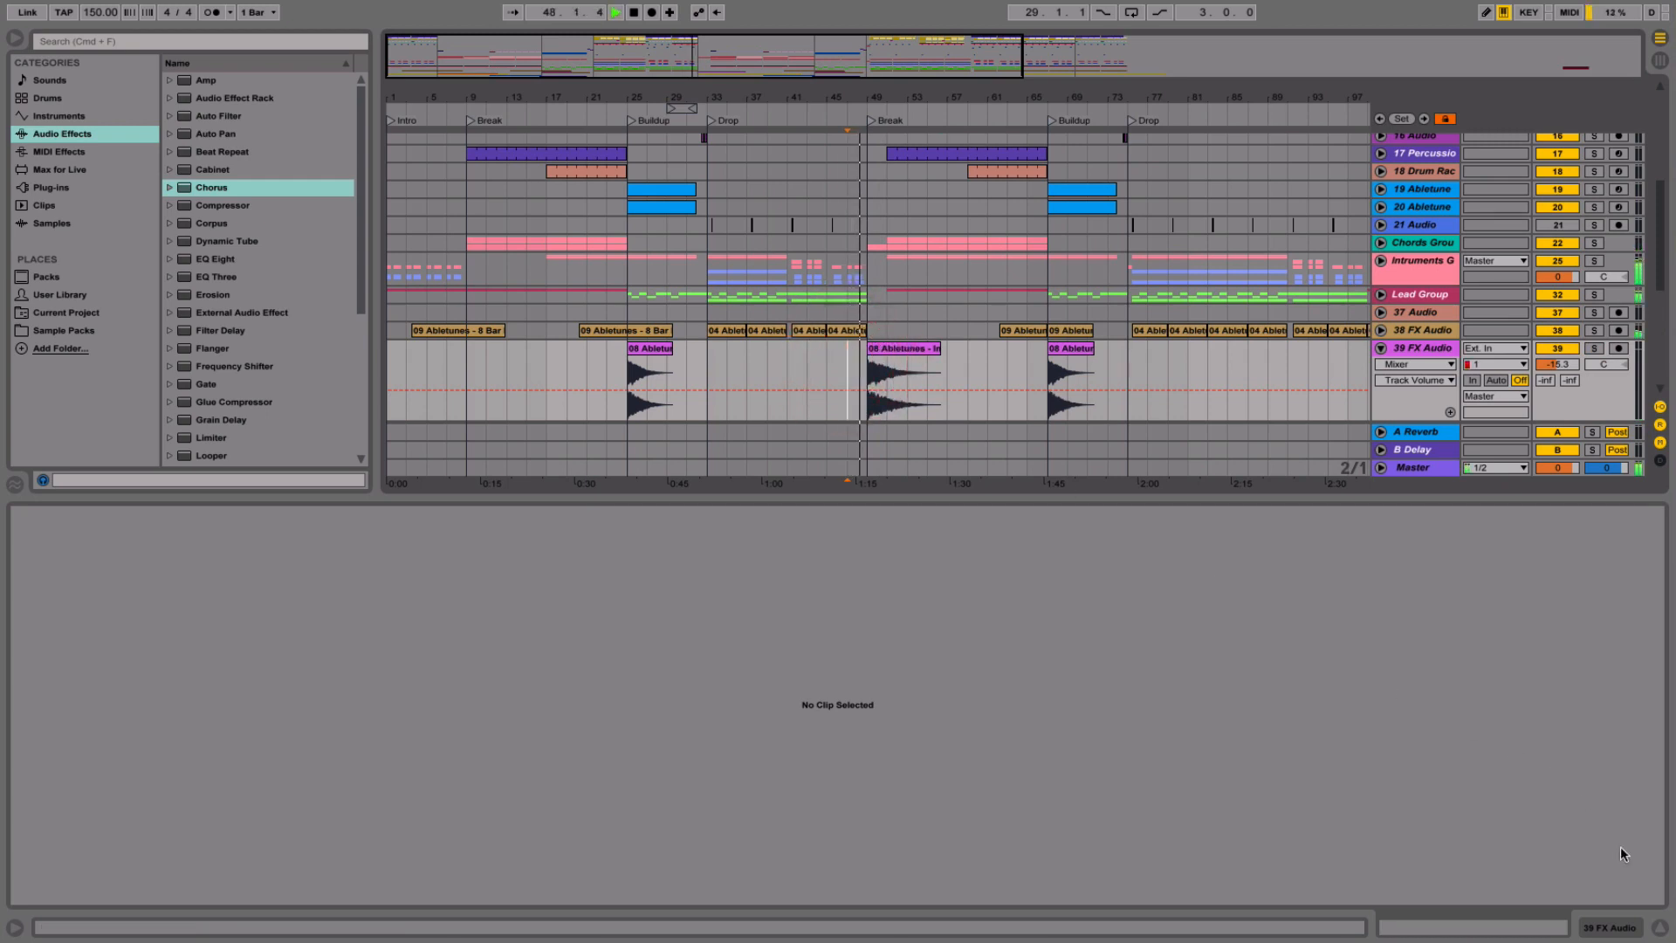
{"action": "left_click", "coordinate": [1663, 928]}
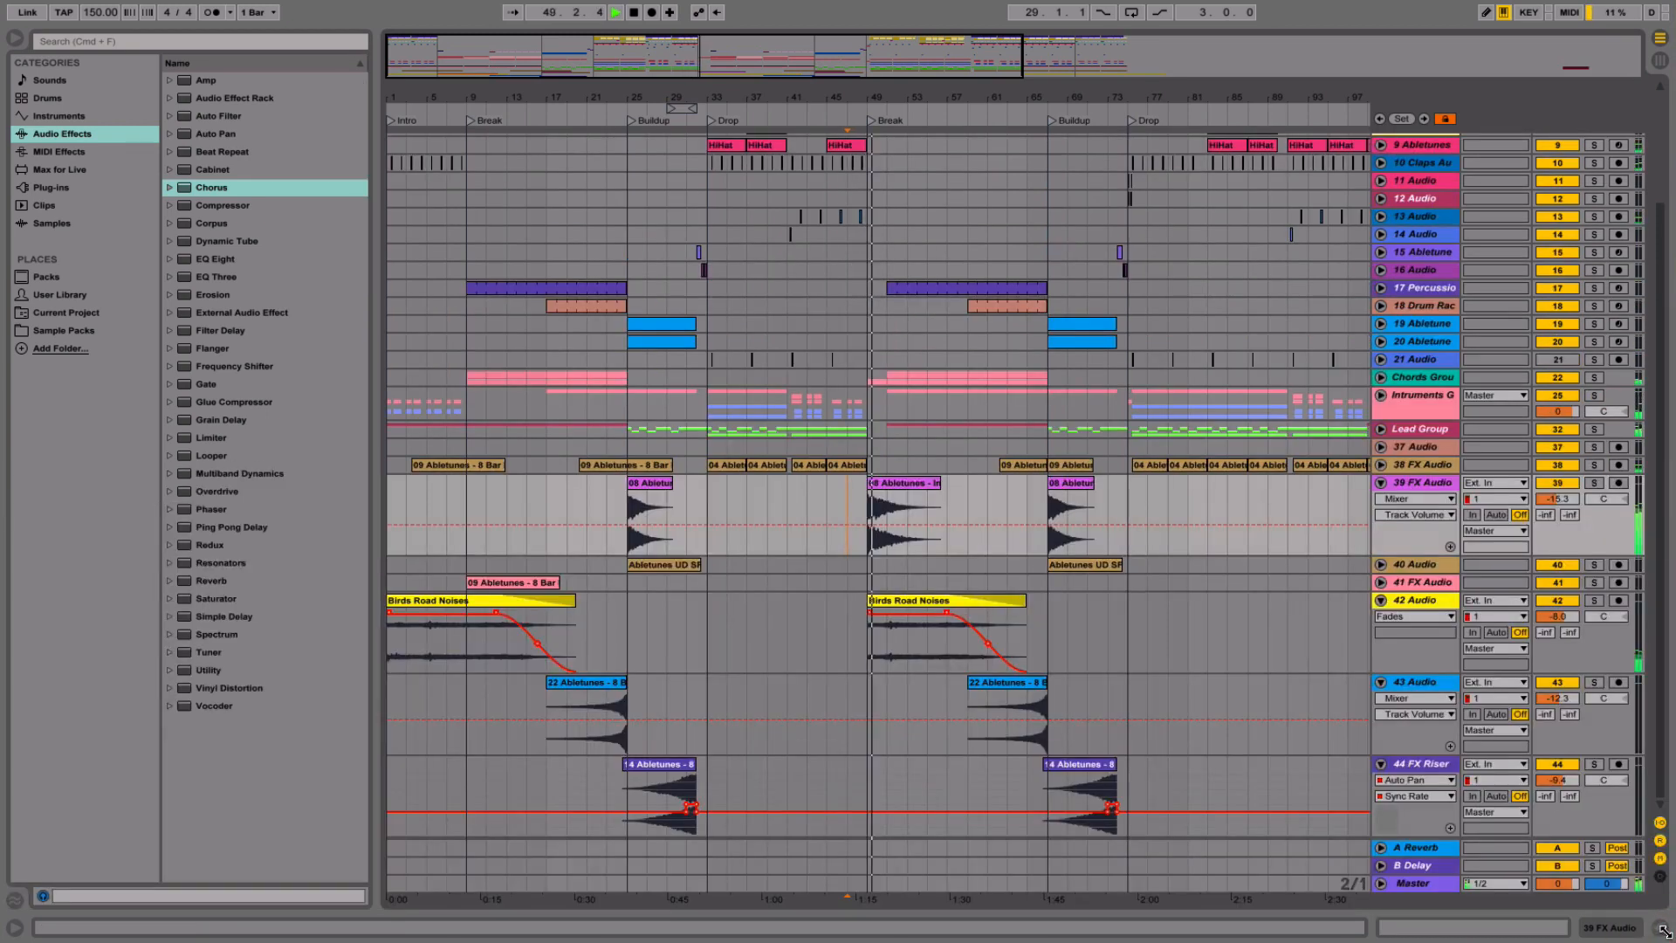
{"action": "mouse_move", "coordinate": [881, 97]}
{"action": "left_mouse_down"}
{"action": "mouse_move", "coordinate": [880, 144]}
{"action": "mouse_move", "coordinate": [928, 166]}
{"action": "left_mouse_up"}
{"action": "left_click", "coordinate": [843, 549]}
{"action": "key", "text": "space"}
{"action": "key", "text": "space"}
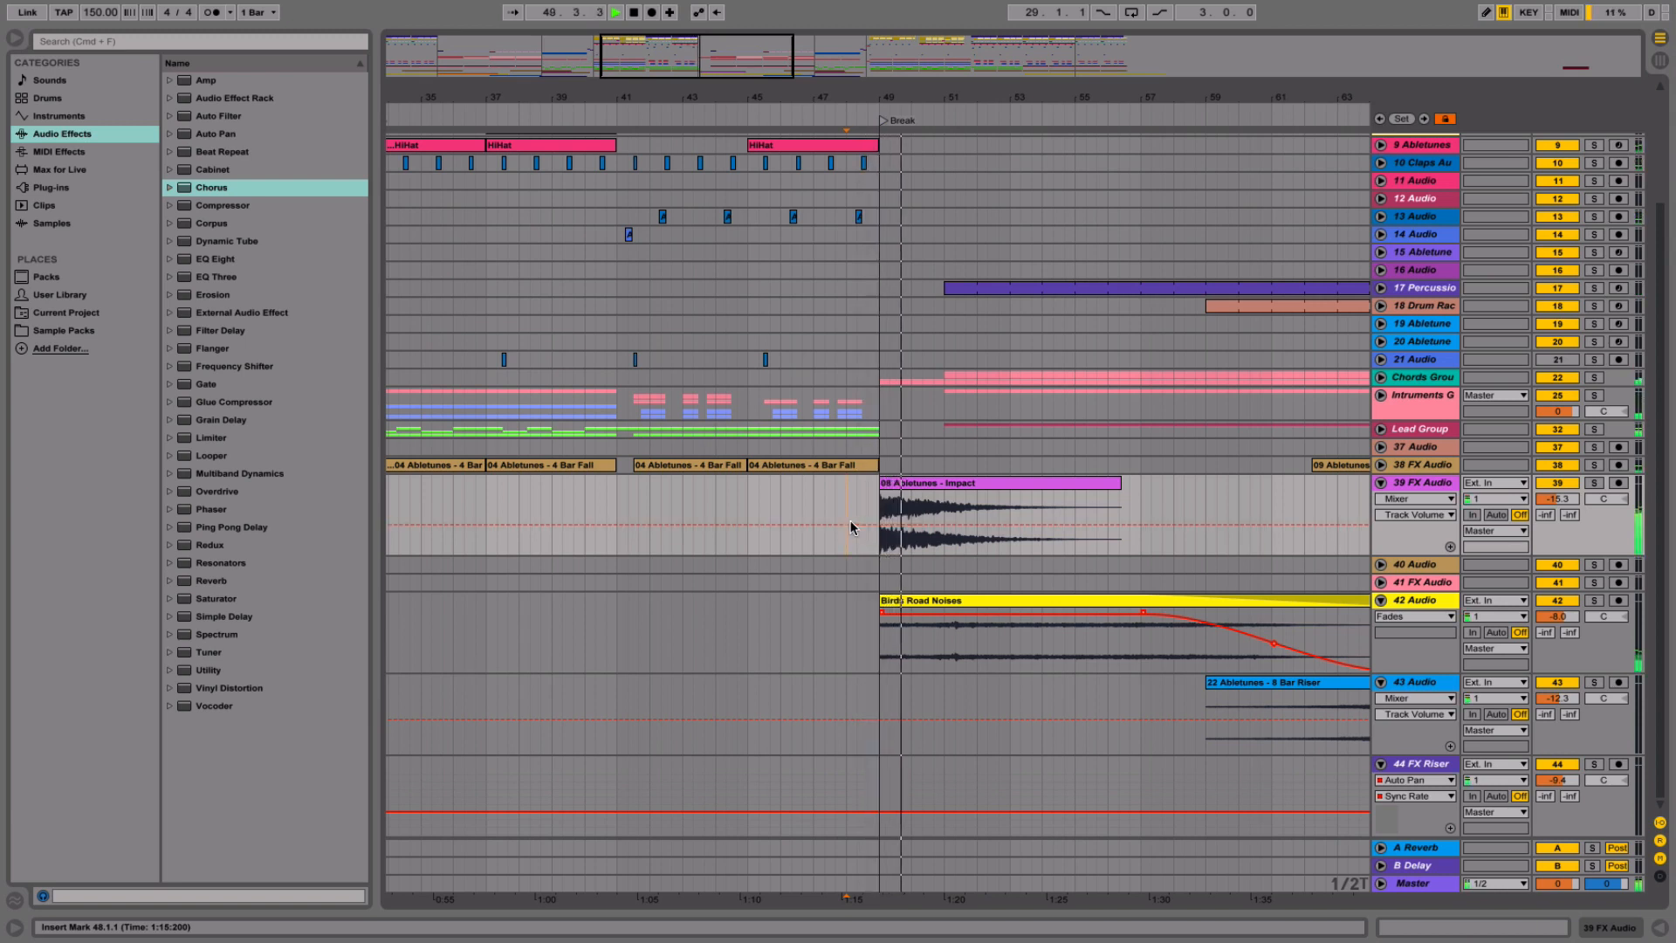
{"action": "key", "text": "space"}
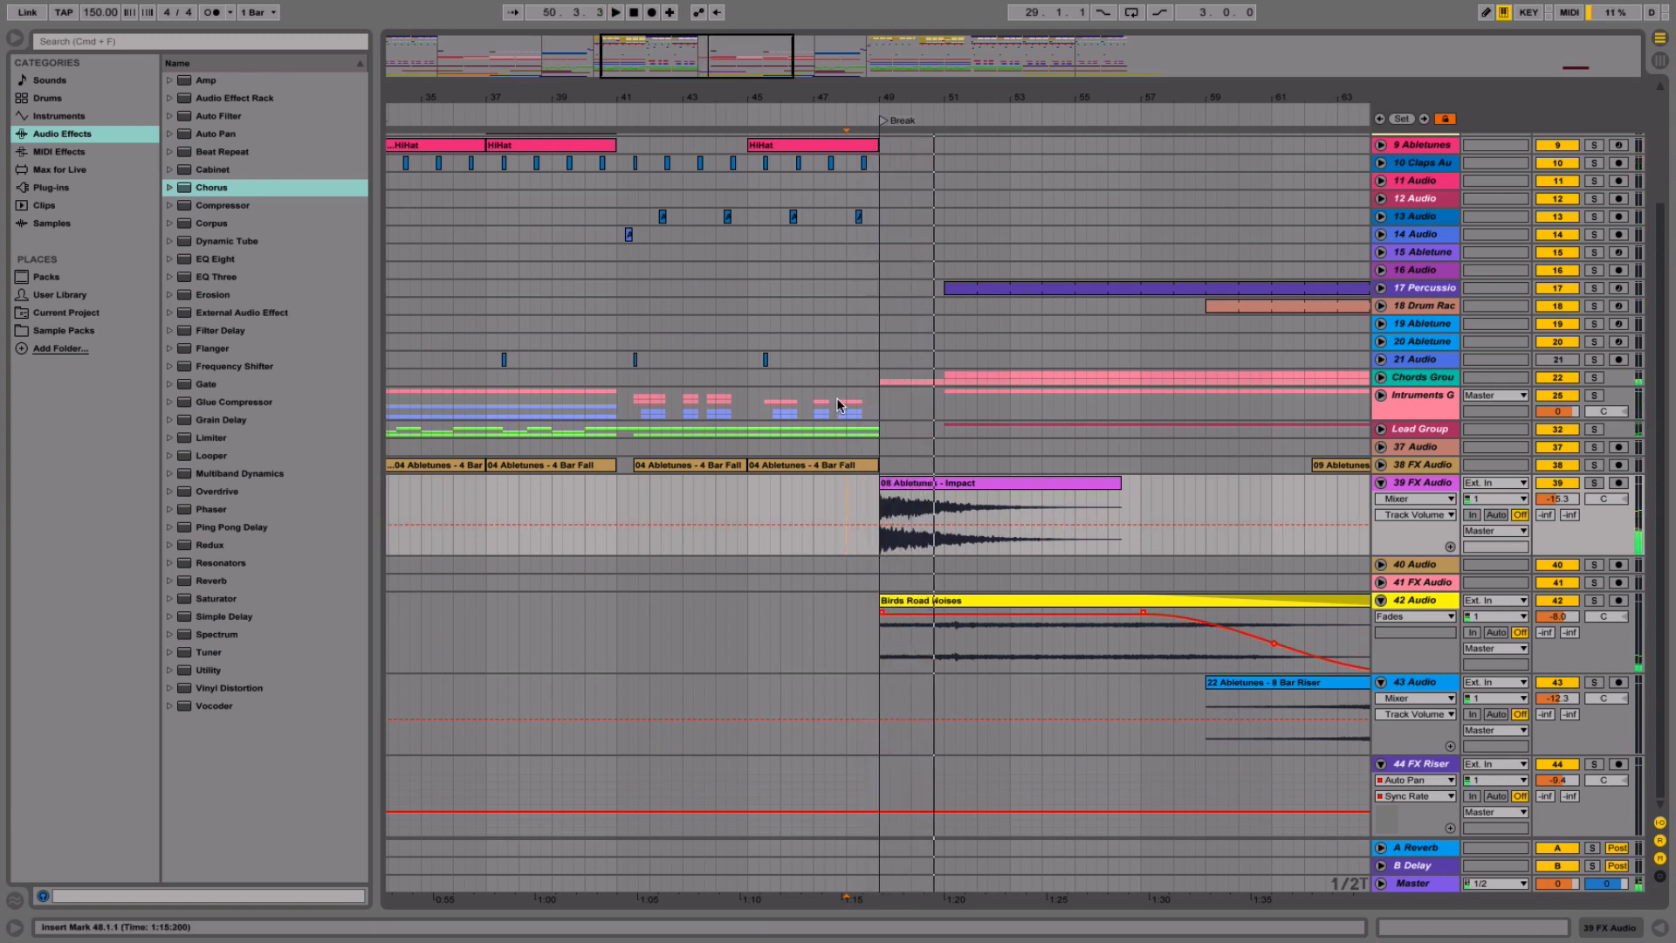
- Set the Transpose of the bar 49 impact clip to -6 st and play it in the mix
{"action": "scroll", "coordinate": [847, 428], "scroll_direction": "left", "scroll_amount": 2}
{"action": "scroll", "coordinate": [885, 478], "scroll_direction": "left", "scroll_amount": 2}
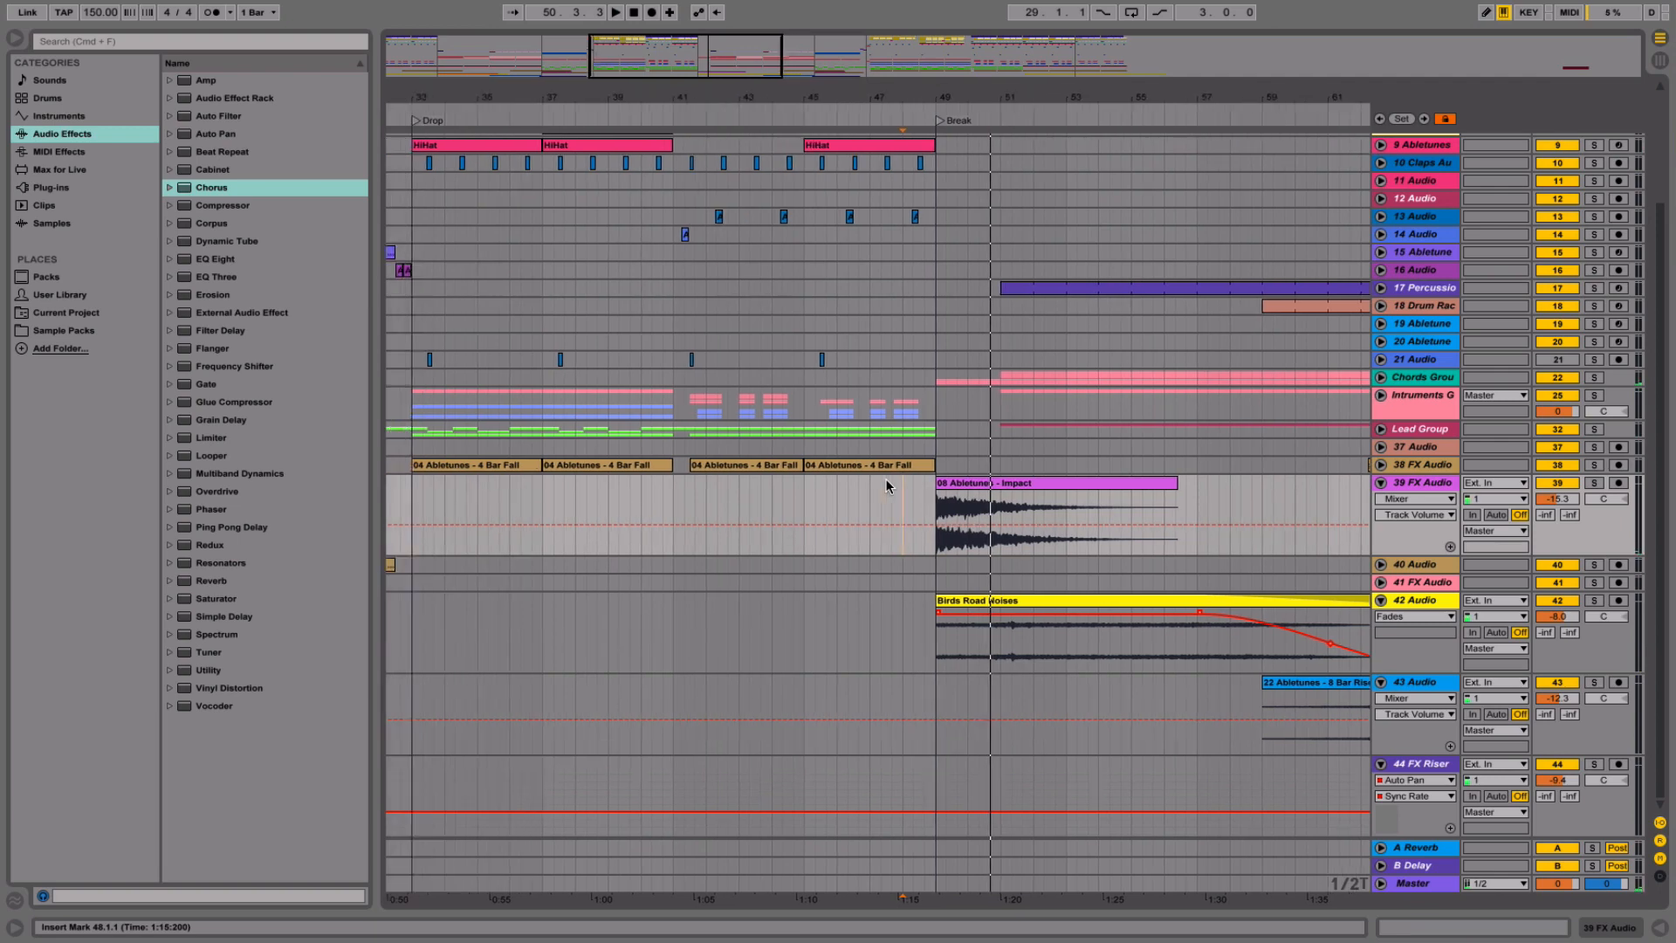
{"action": "scroll", "coordinate": [885, 479], "scroll_direction": "right", "scroll_amount": 6}
{"action": "left_click", "coordinate": [886, 480]}
{"action": "double_click", "coordinate": [845, 491]}
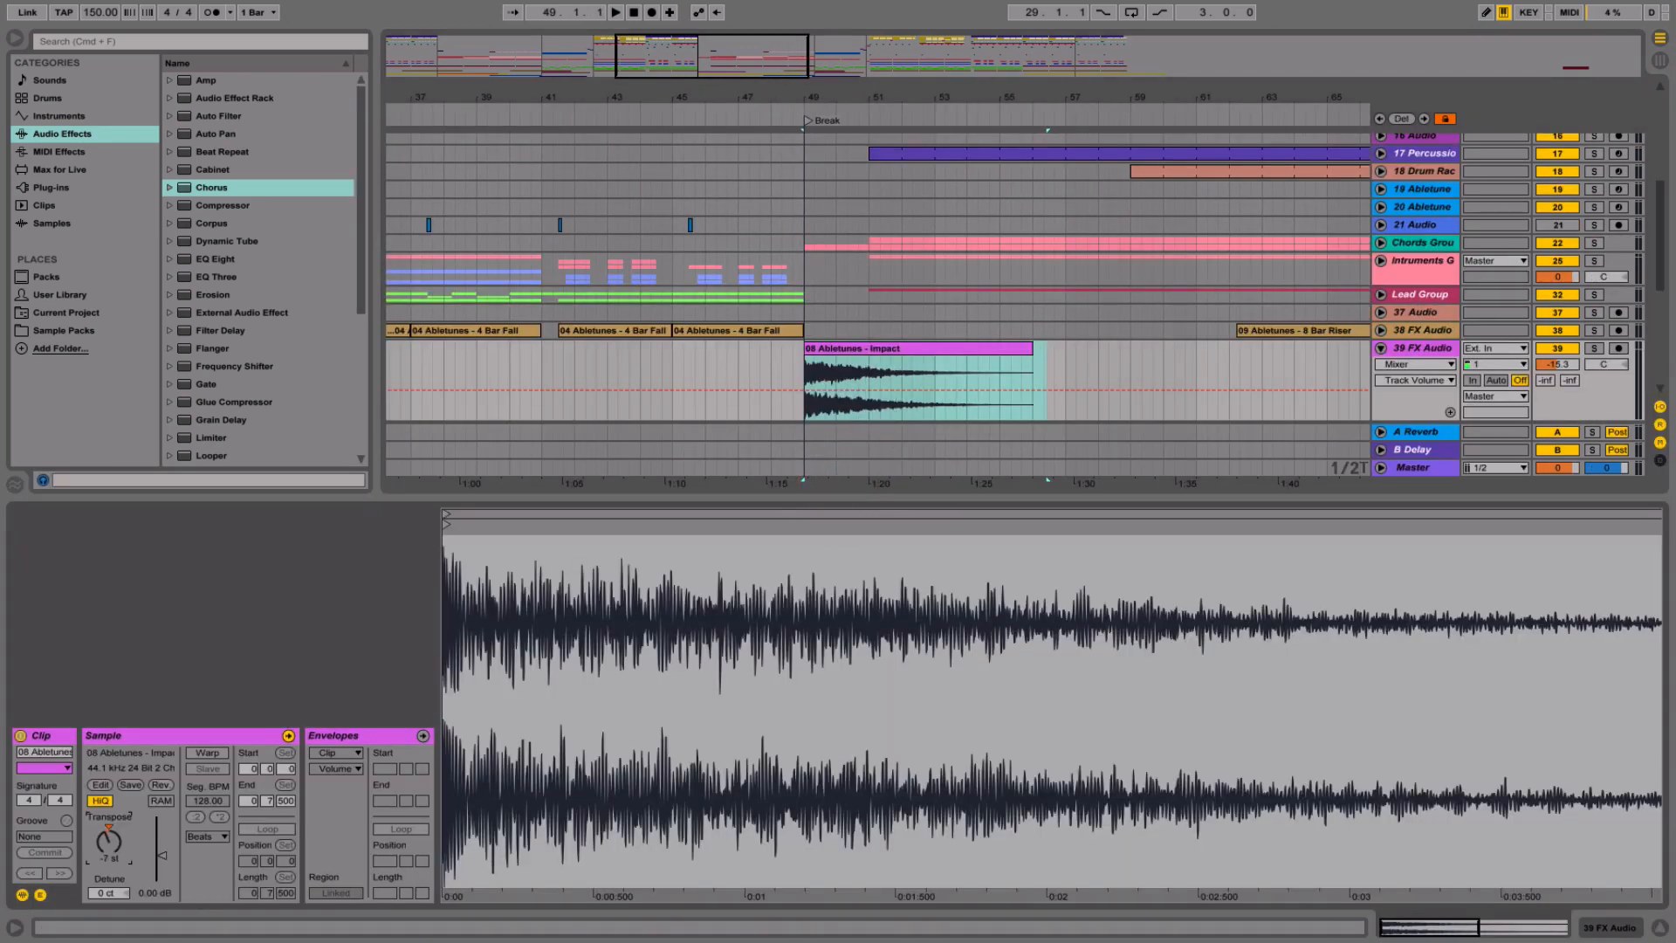
{"action": "key", "text": "space"}
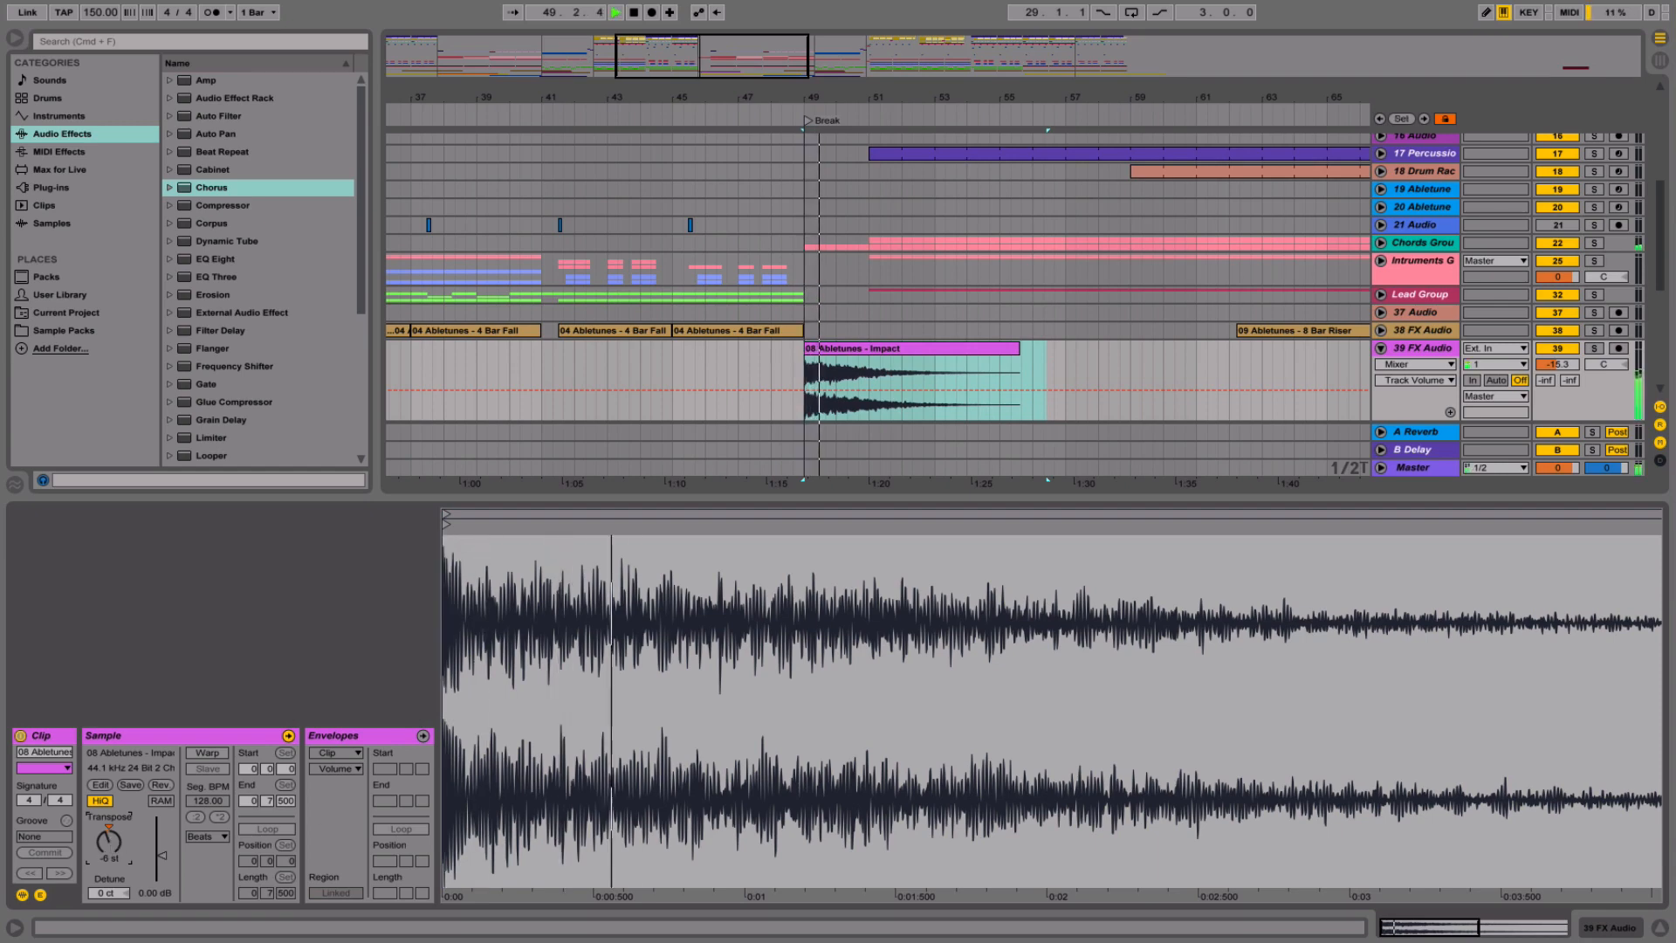
- Bring the drum tracks into view and replay the song from bar 48 into the break
{"action": "left_click", "coordinate": [1661, 928]}
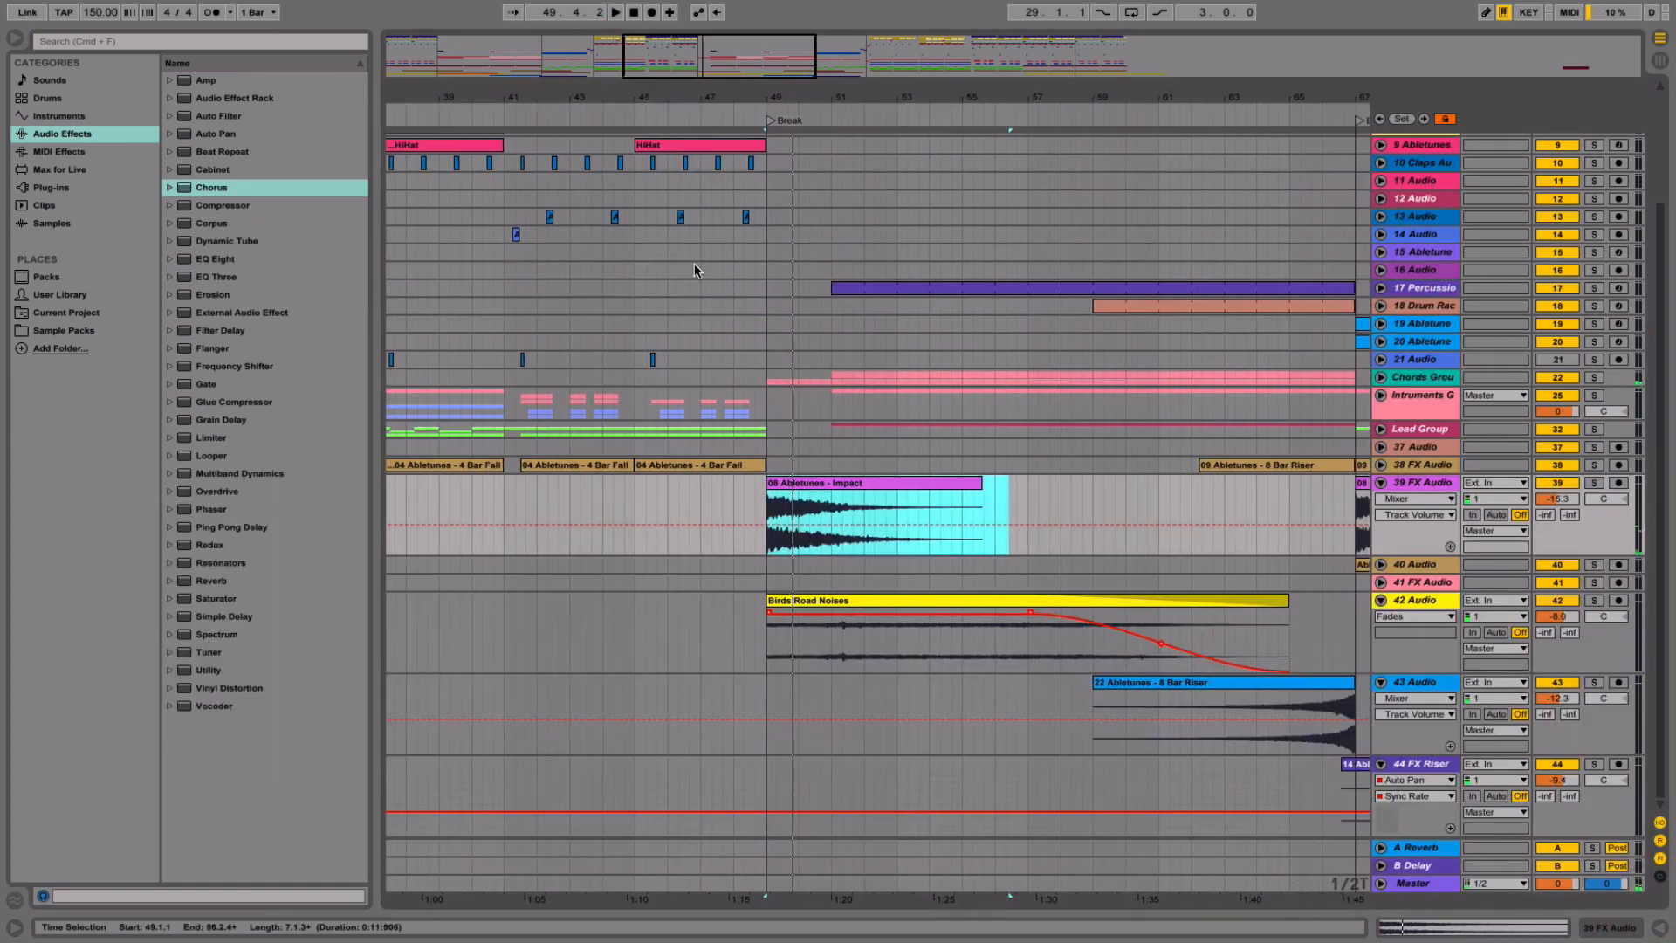
{"action": "scroll", "coordinate": [694, 264], "scroll_direction": "up", "scroll_amount": 5}
{"action": "left_click", "coordinate": [783, 230]}
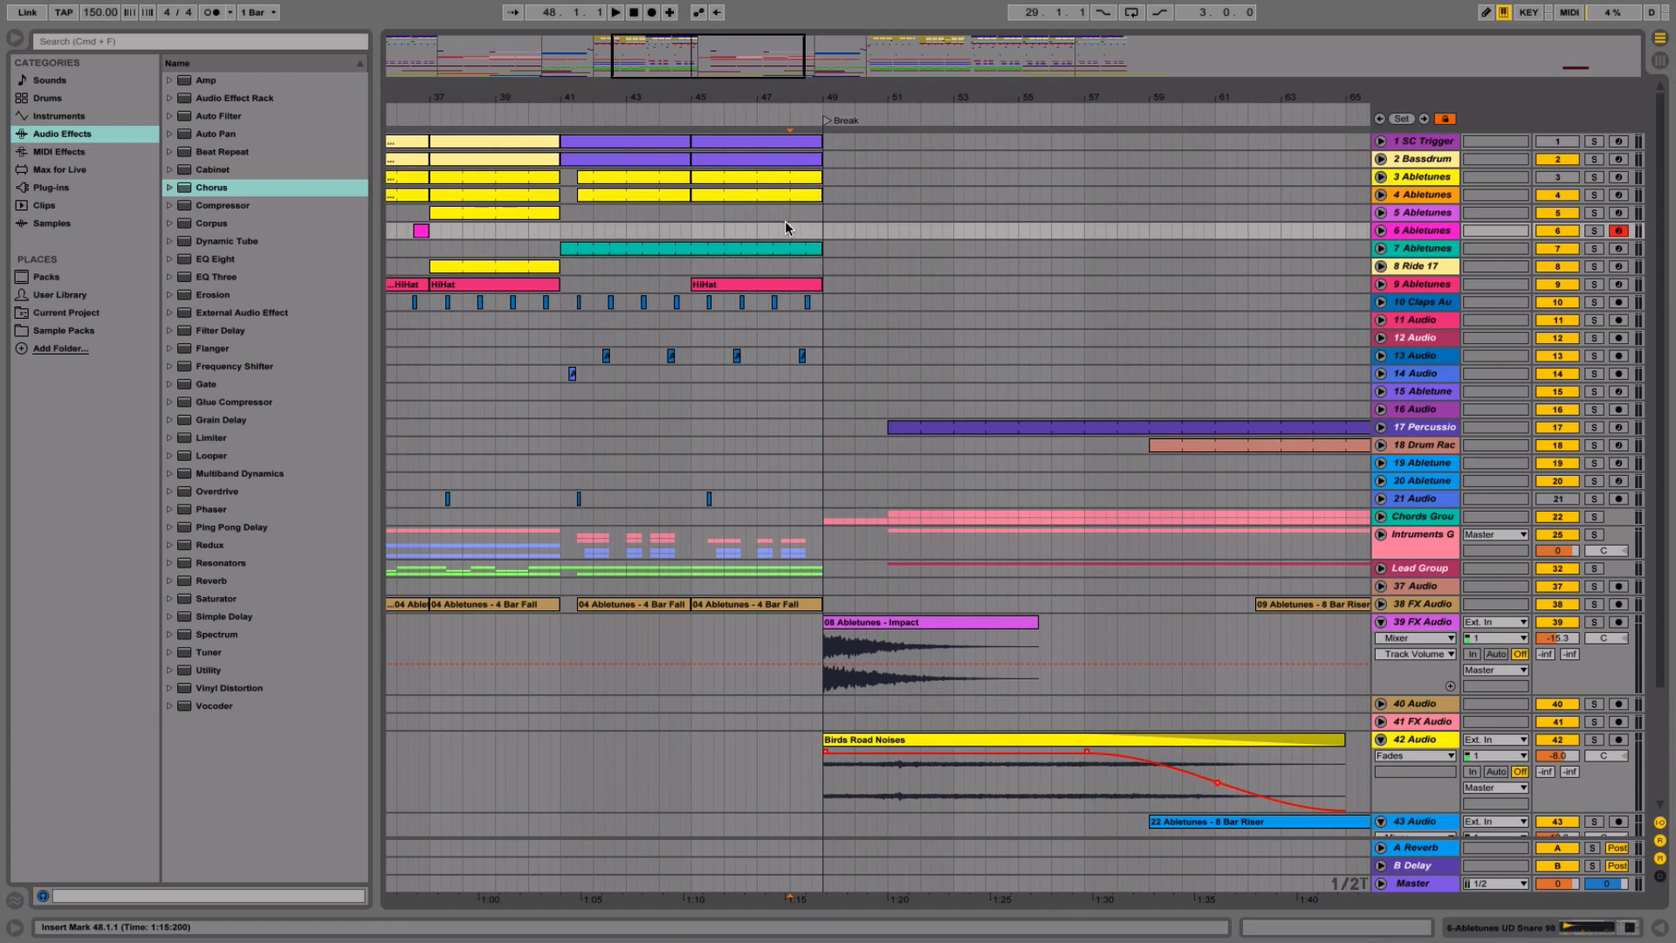
{"action": "key", "text": "space"}
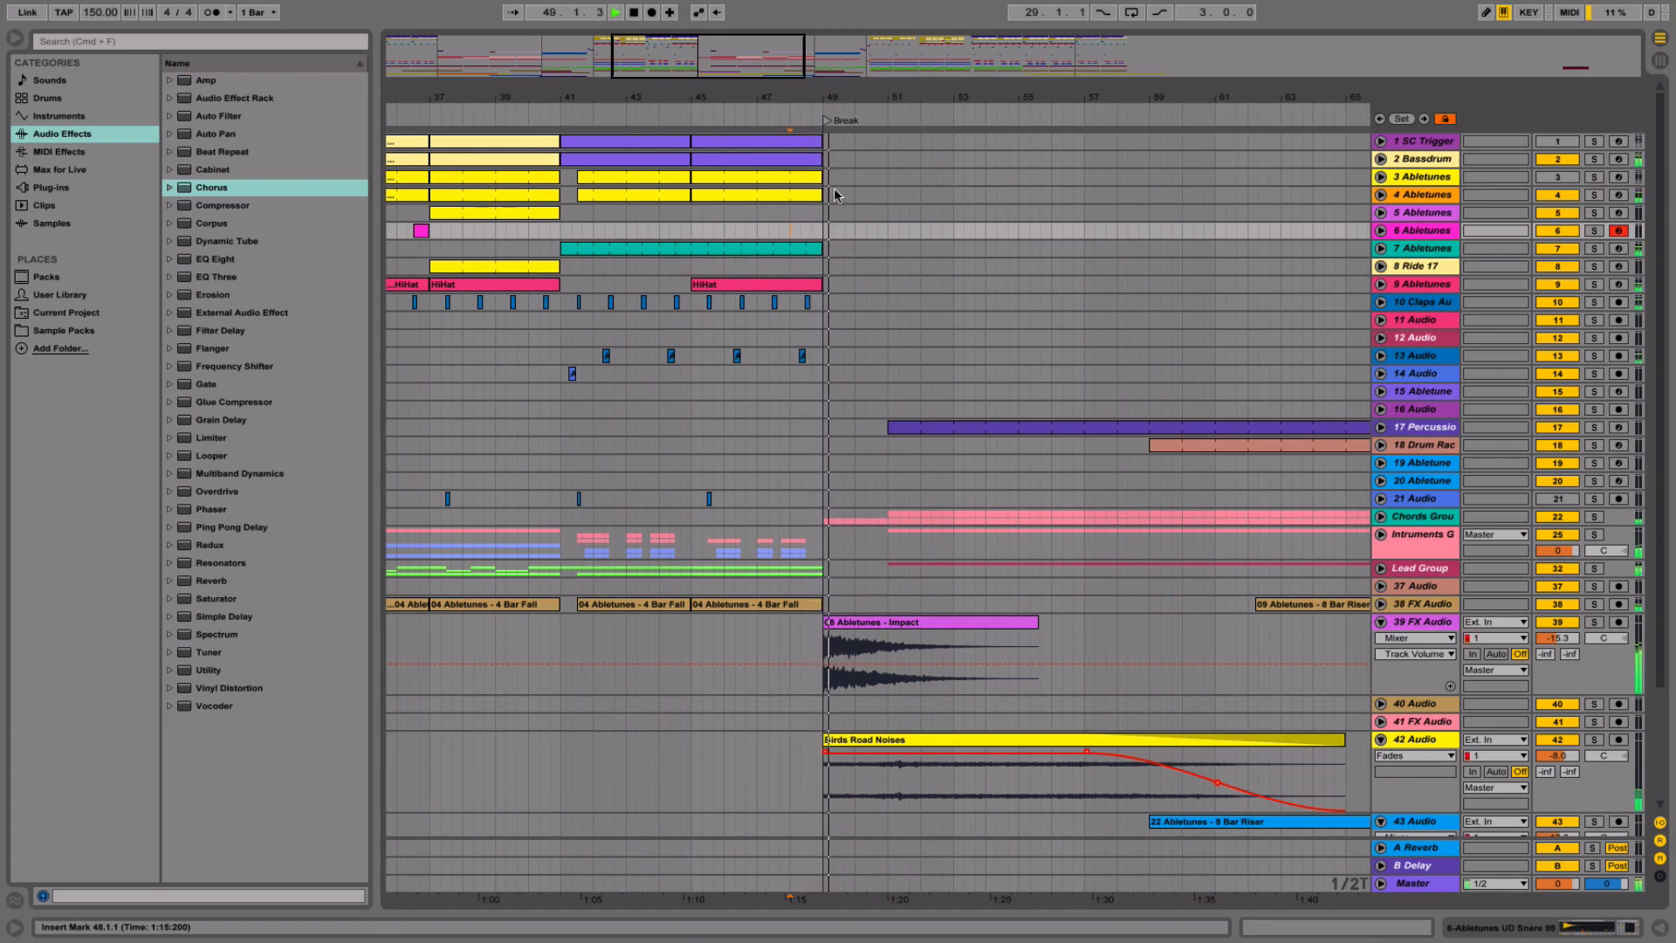
{"action": "key", "text": "space"}
- Unfold tracks 1 to 4 and delete their clip content from the middle of bar 48 up to the break
{"action": "left_click_drag", "start_coordinate": [825, 91], "coordinate": [827, 179]}
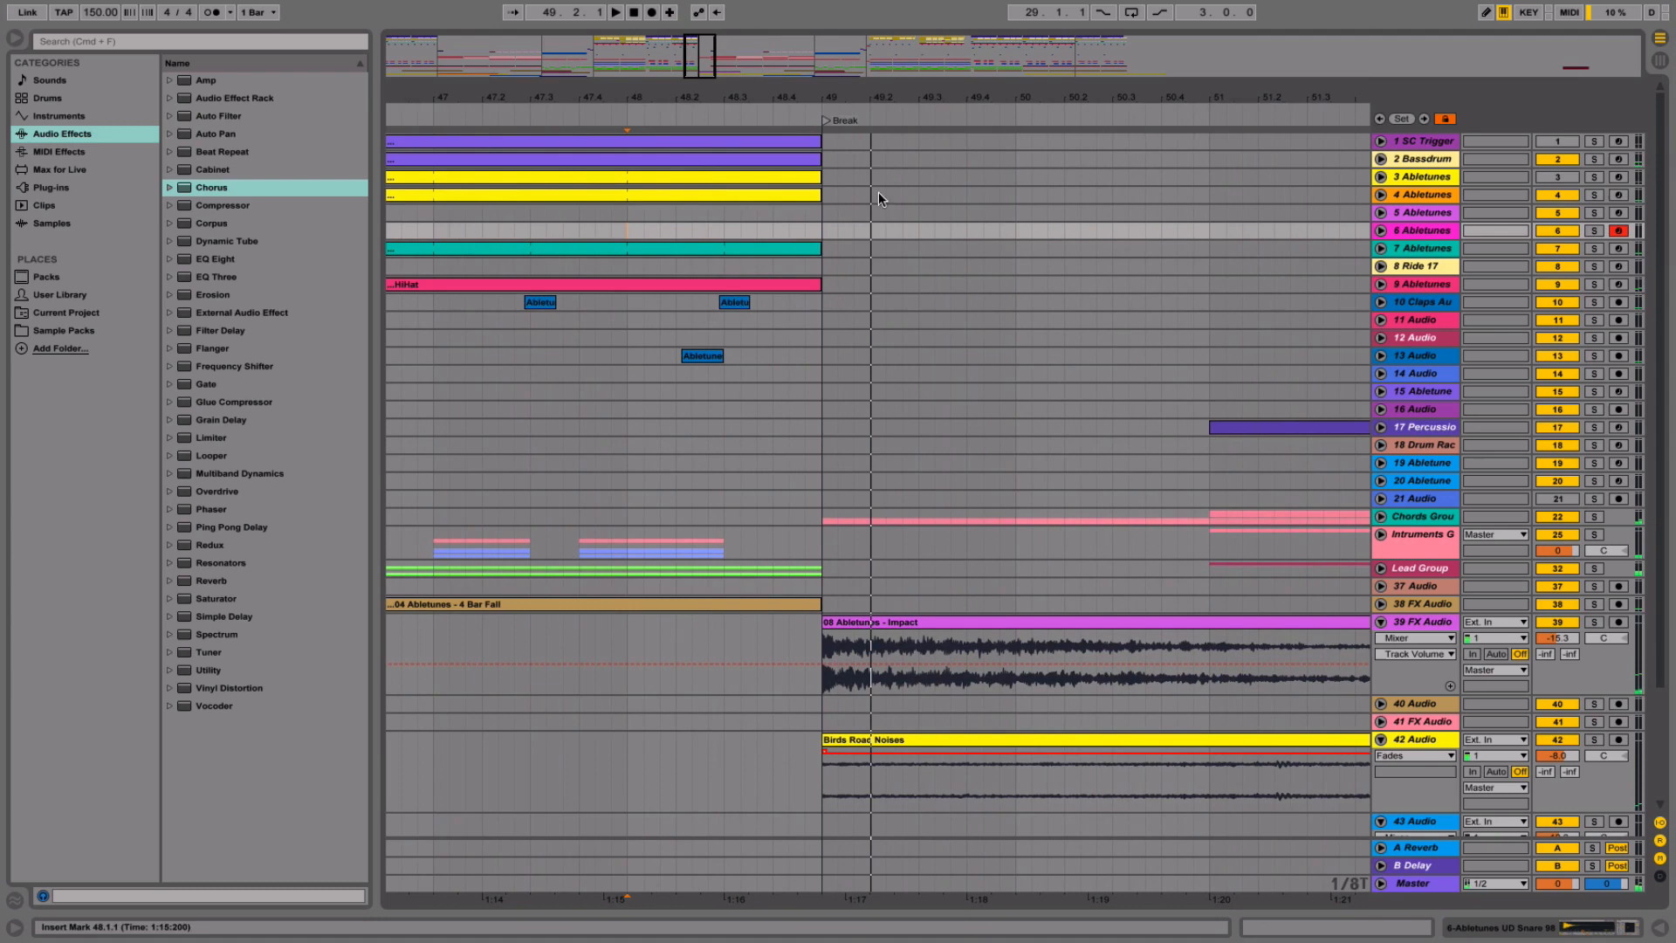
{"action": "left_click", "coordinate": [1392, 194]}
{"action": "left_click", "coordinate": [1399, 141], "text": "shift"}
{"action": "left_click", "coordinate": [1381, 142]}
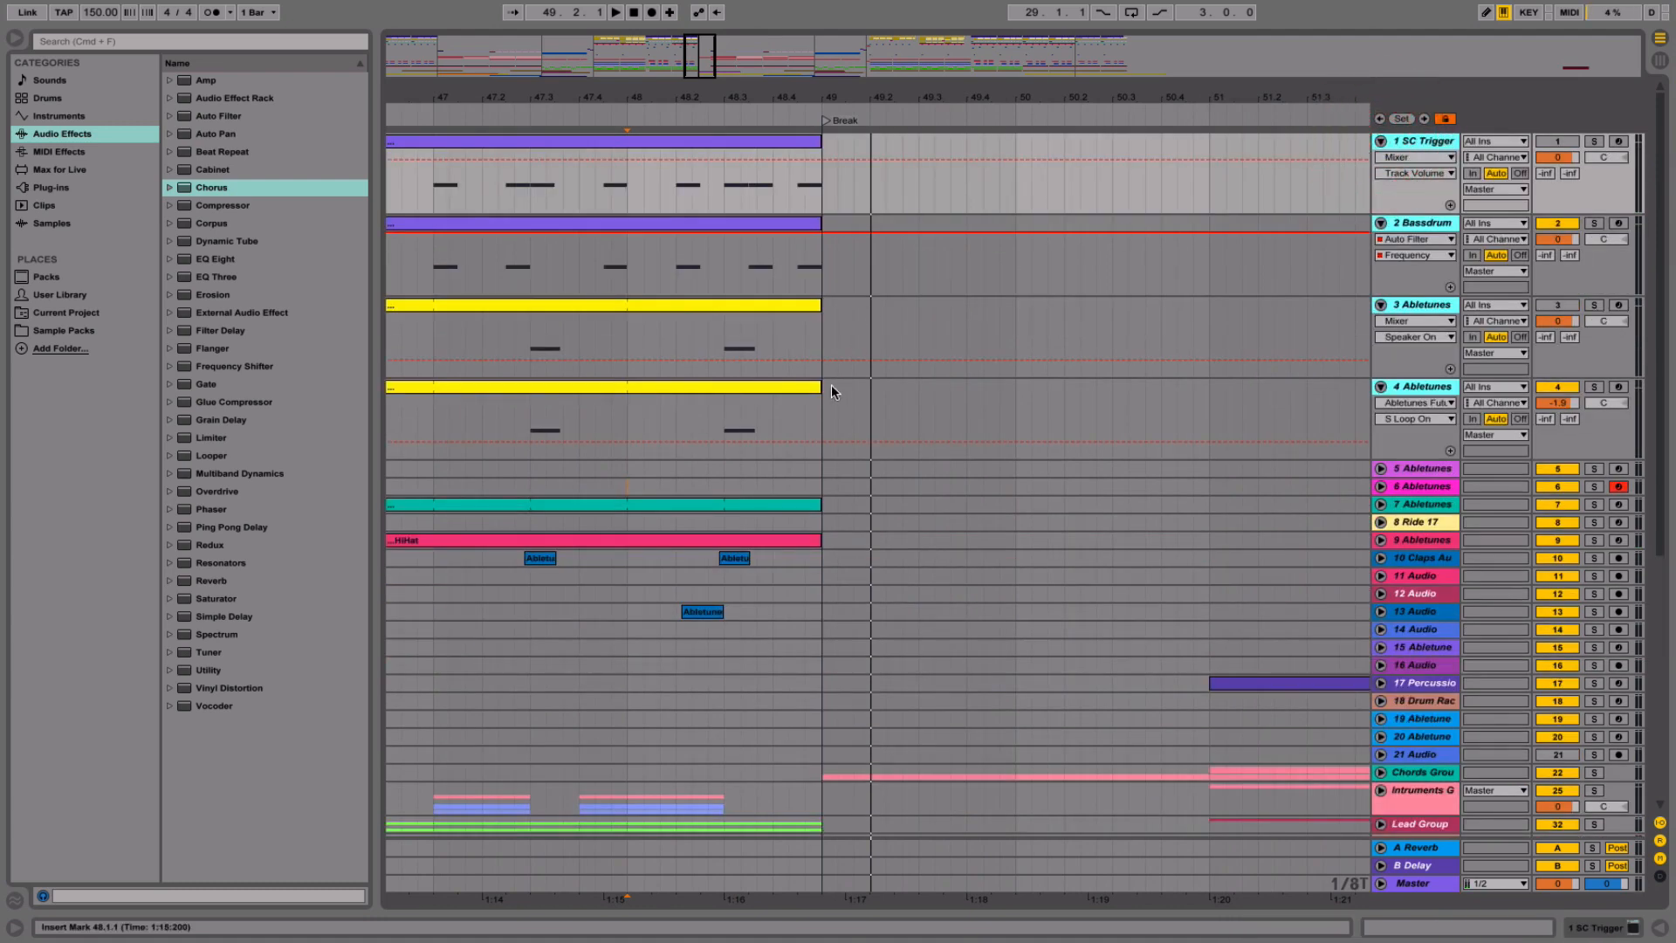
{"action": "left_click_drag", "start_coordinate": [839, 442], "coordinate": [749, 132]}
{"action": "left_click", "coordinate": [748, 132]}
{"action": "key", "text": "Delete"}
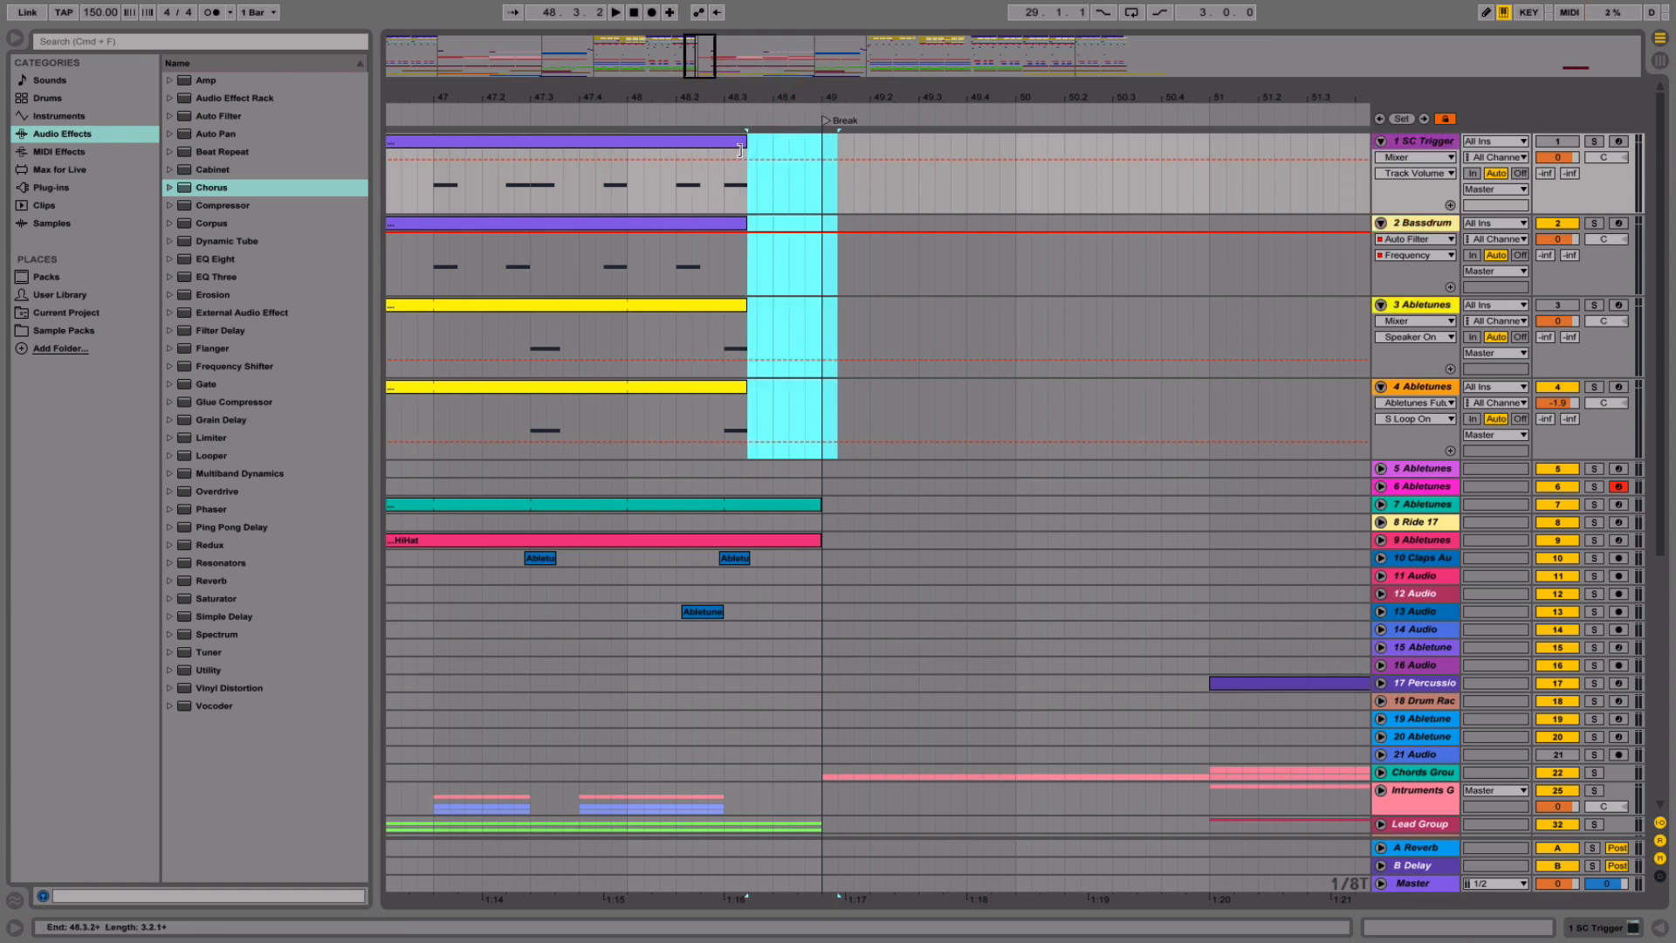
- Play the shortened drum ending into the break from 48.1.1, and replay it from 48.2.2
{"action": "left_click", "coordinate": [630, 191]}
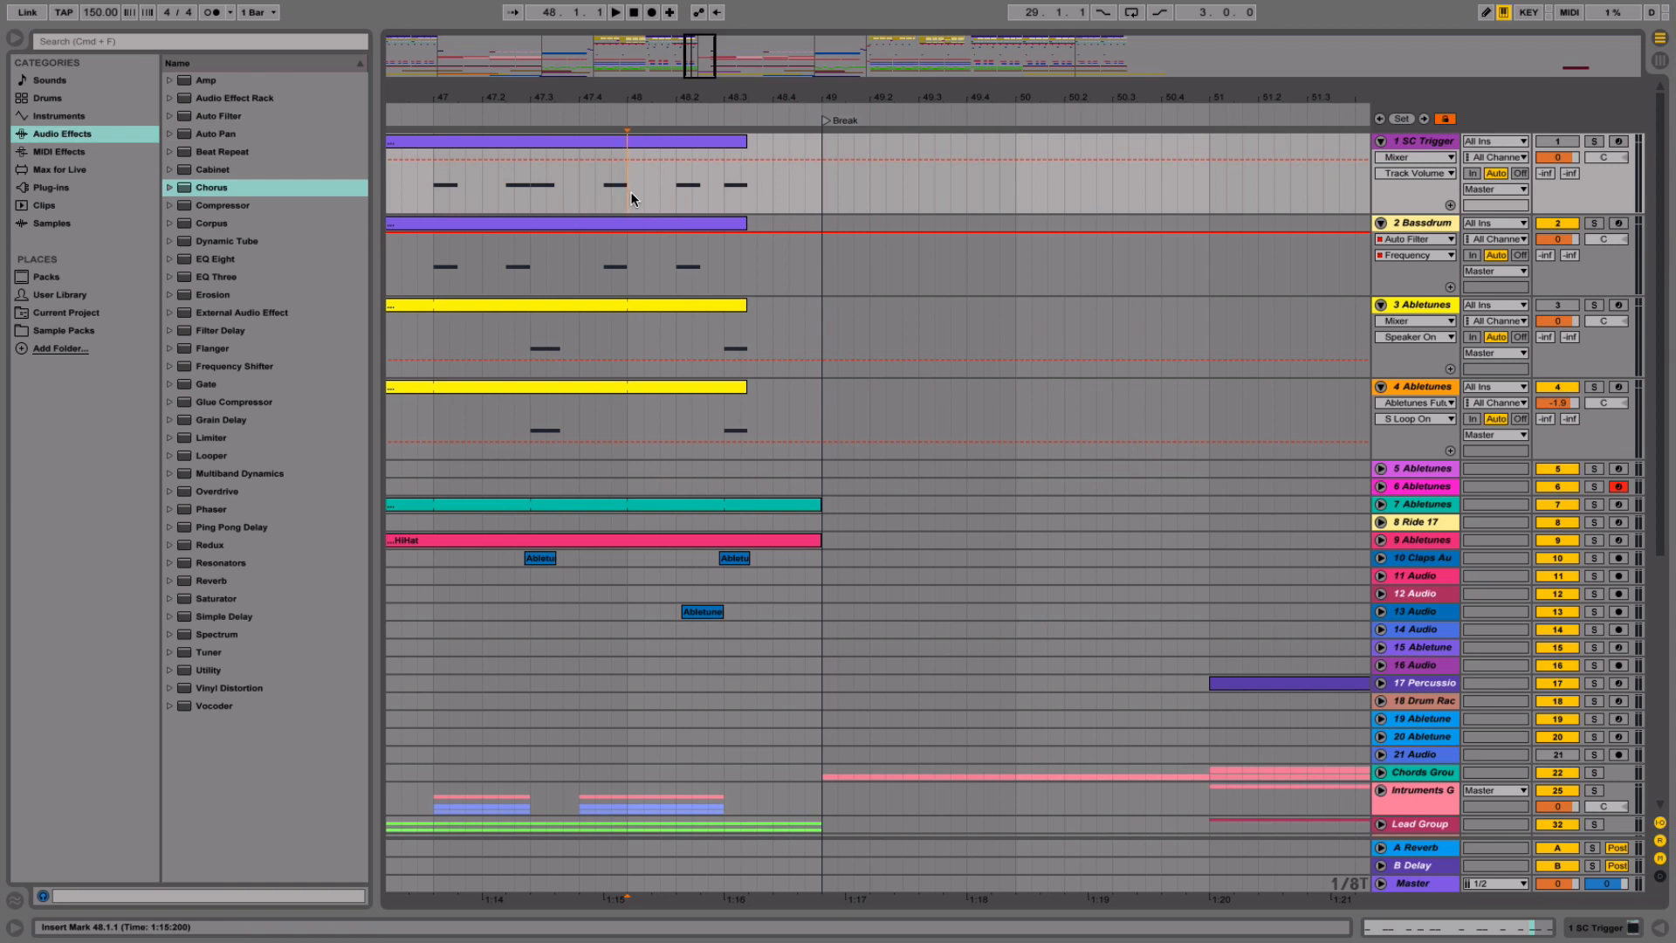
{"action": "left_click", "coordinate": [628, 192]}
{"action": "key", "text": "space"}
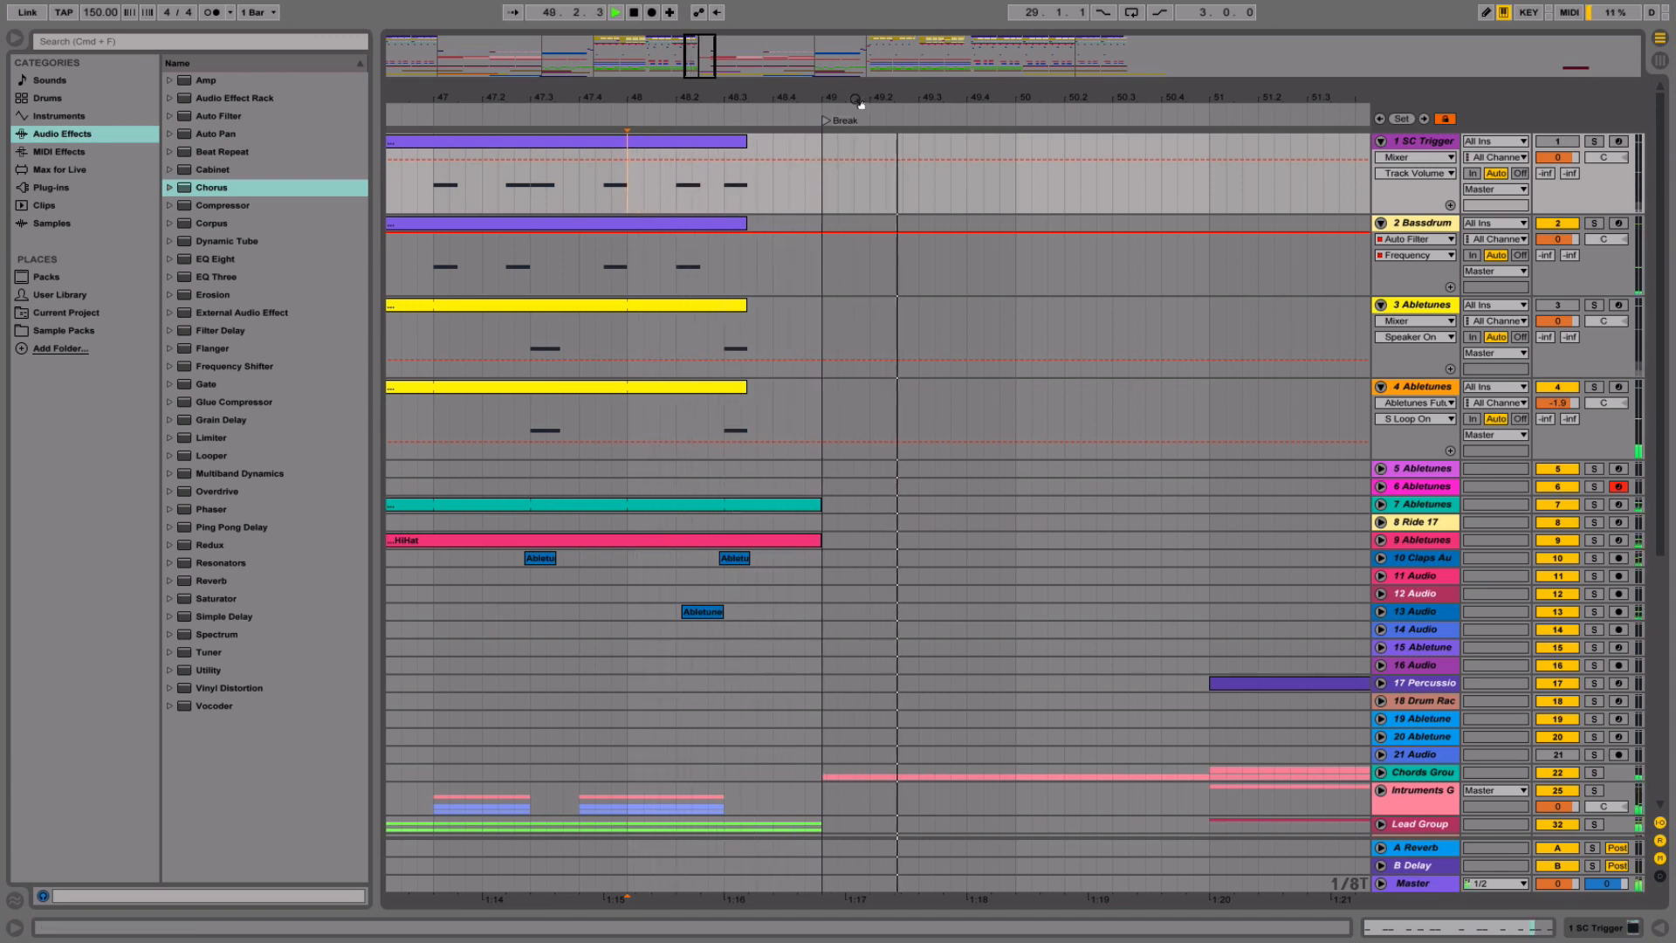
{"action": "key", "text": "space"}
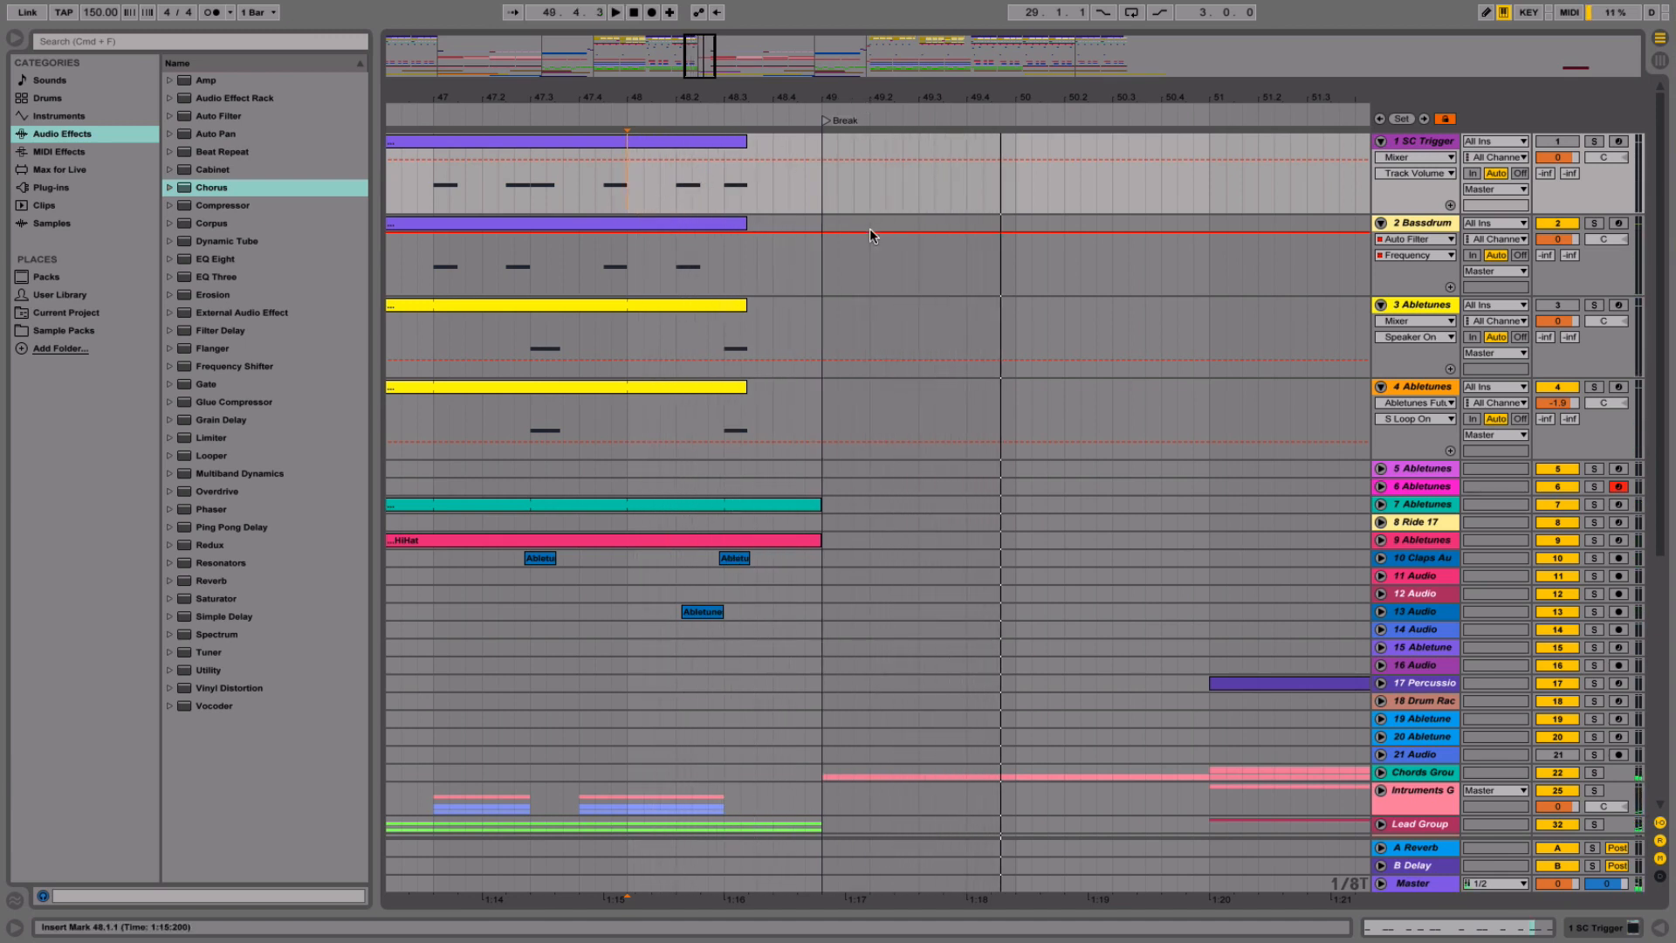
{"action": "mouse_move", "coordinate": [860, 99]}
{"action": "left_mouse_down"}
{"action": "mouse_move", "coordinate": [860, 83]}
{"action": "mouse_move", "coordinate": [864, 98]}
{"action": "left_mouse_up"}
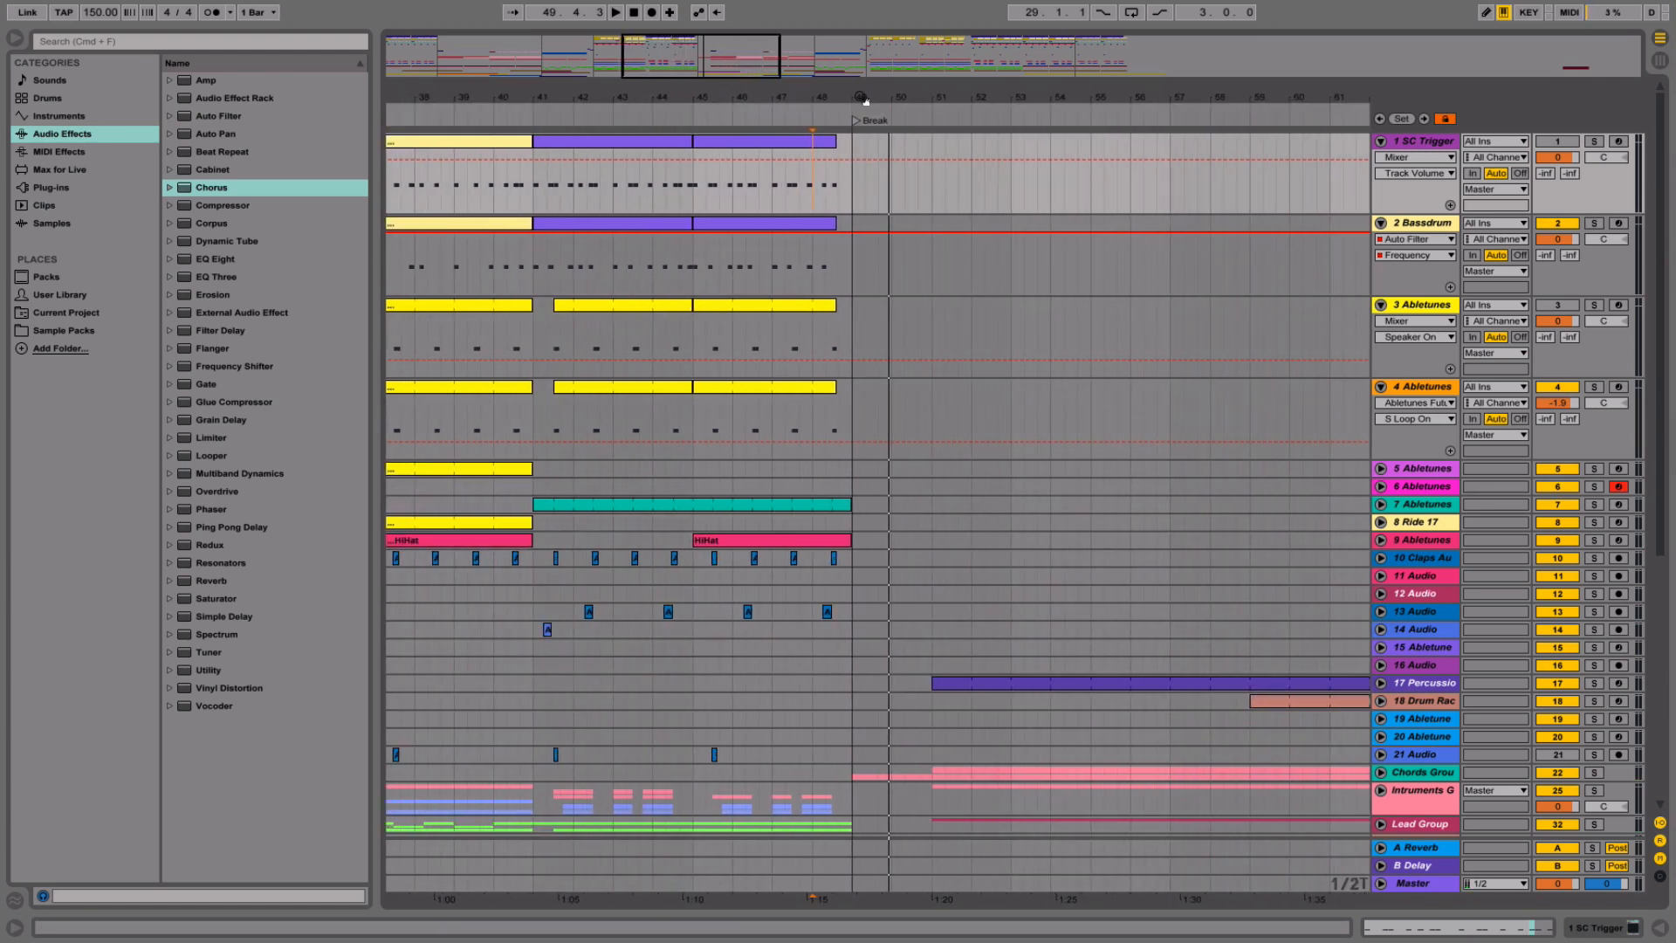
{"action": "left_click", "coordinate": [825, 199]}
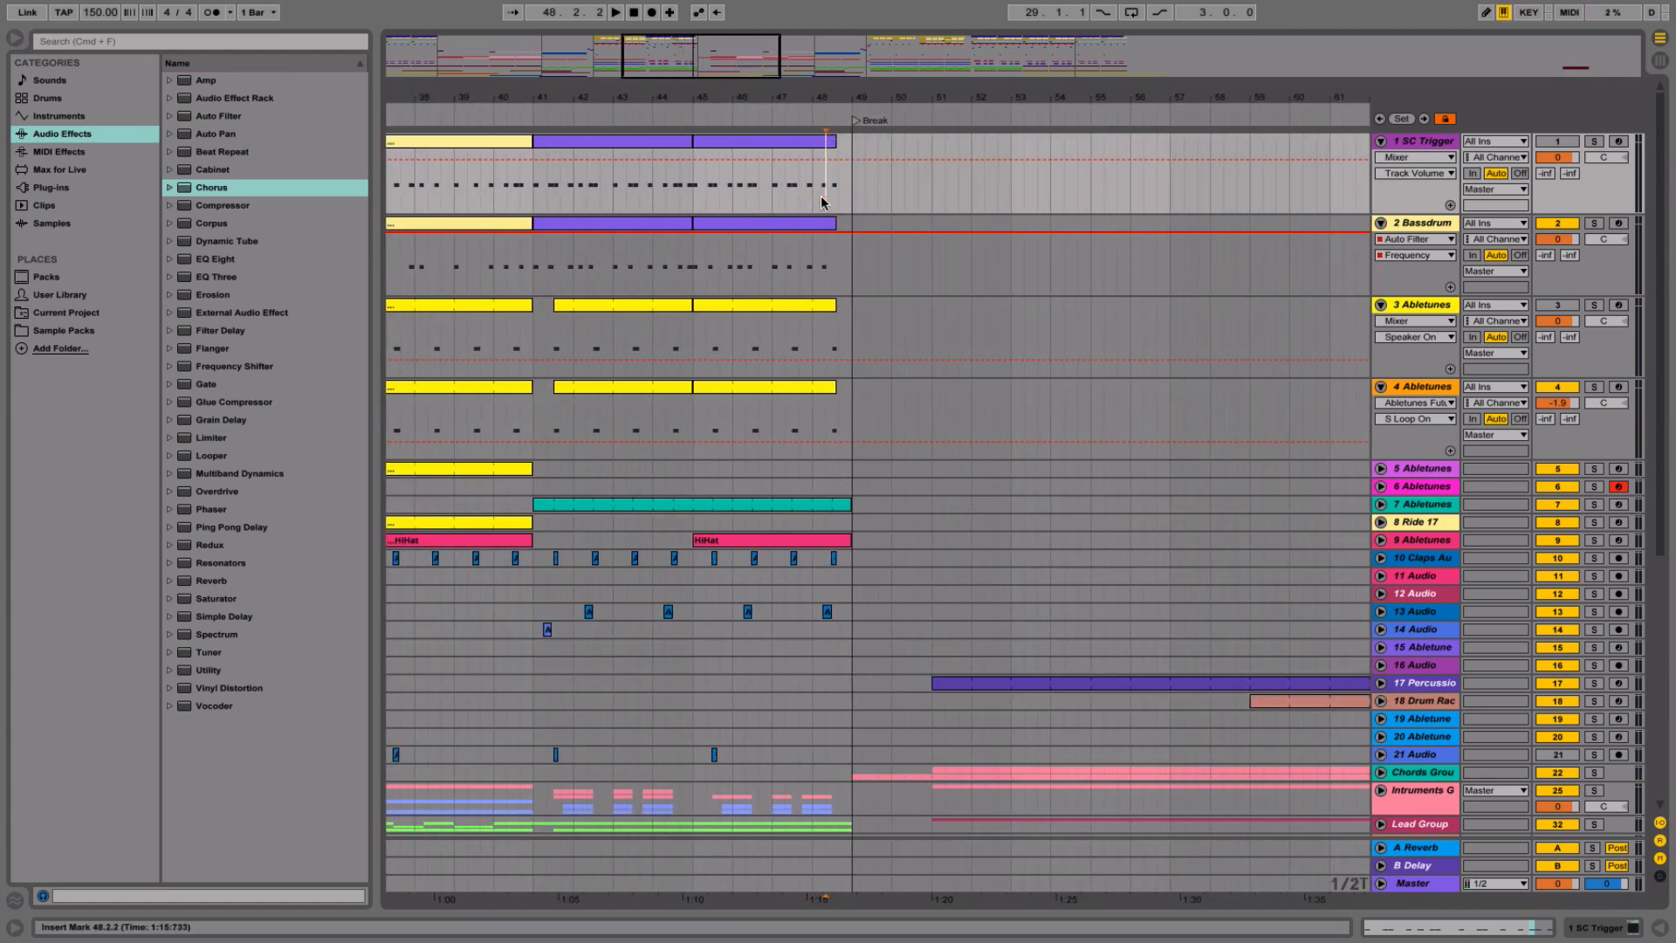
{"action": "key", "text": "space"}
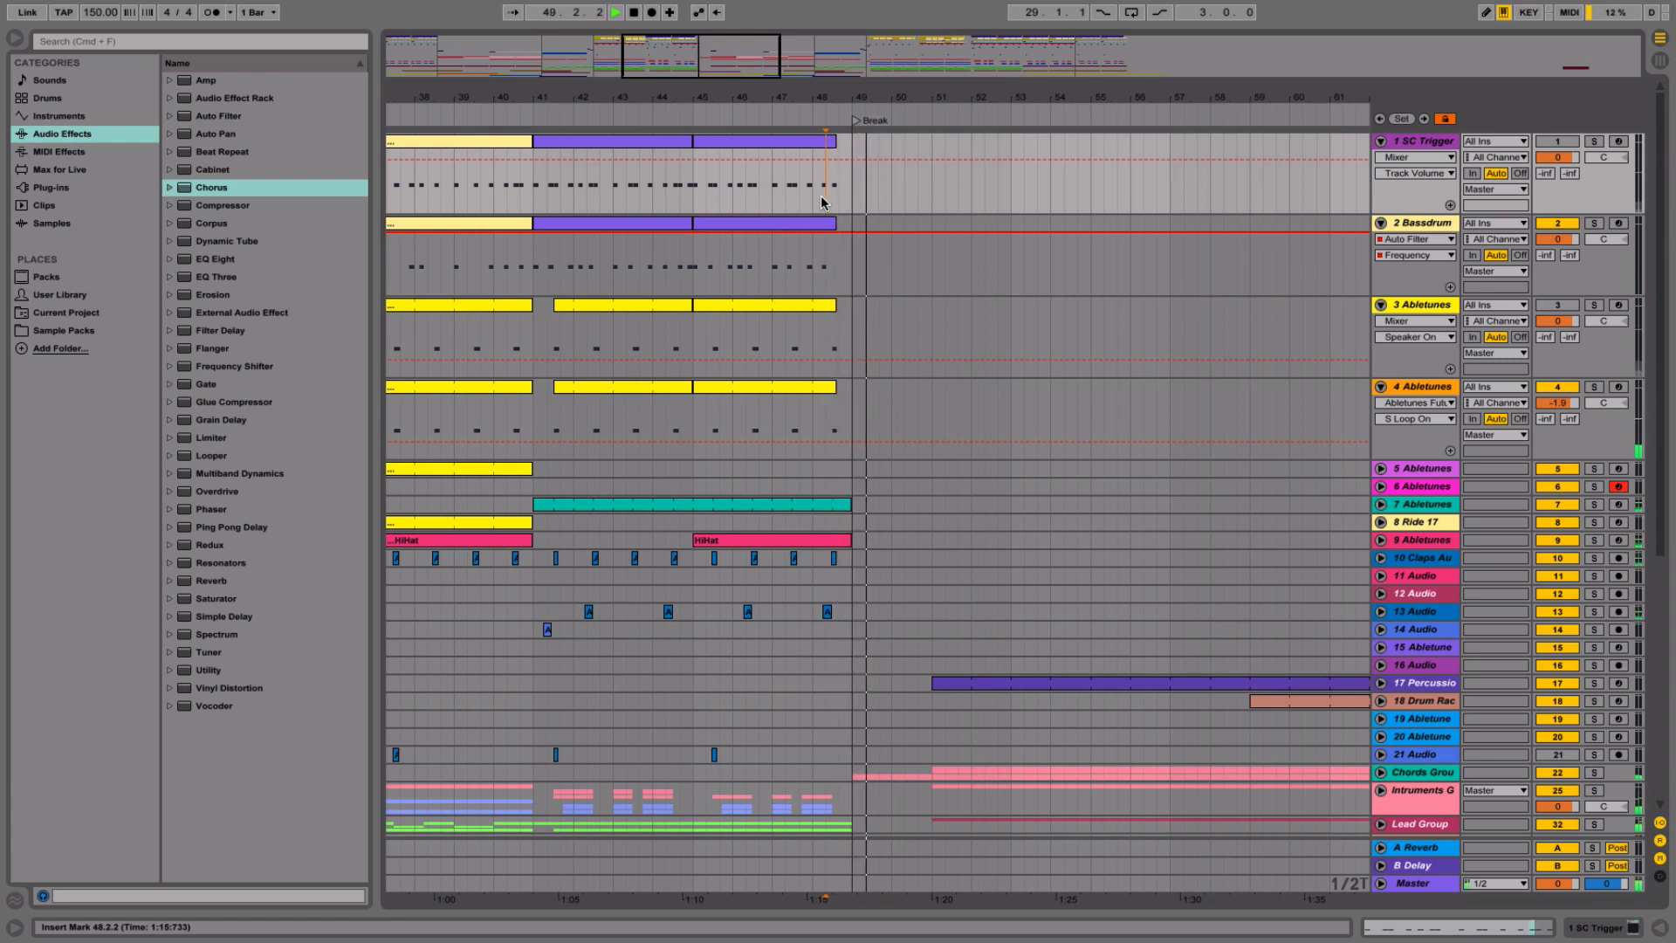
{"action": "key", "text": "space"}
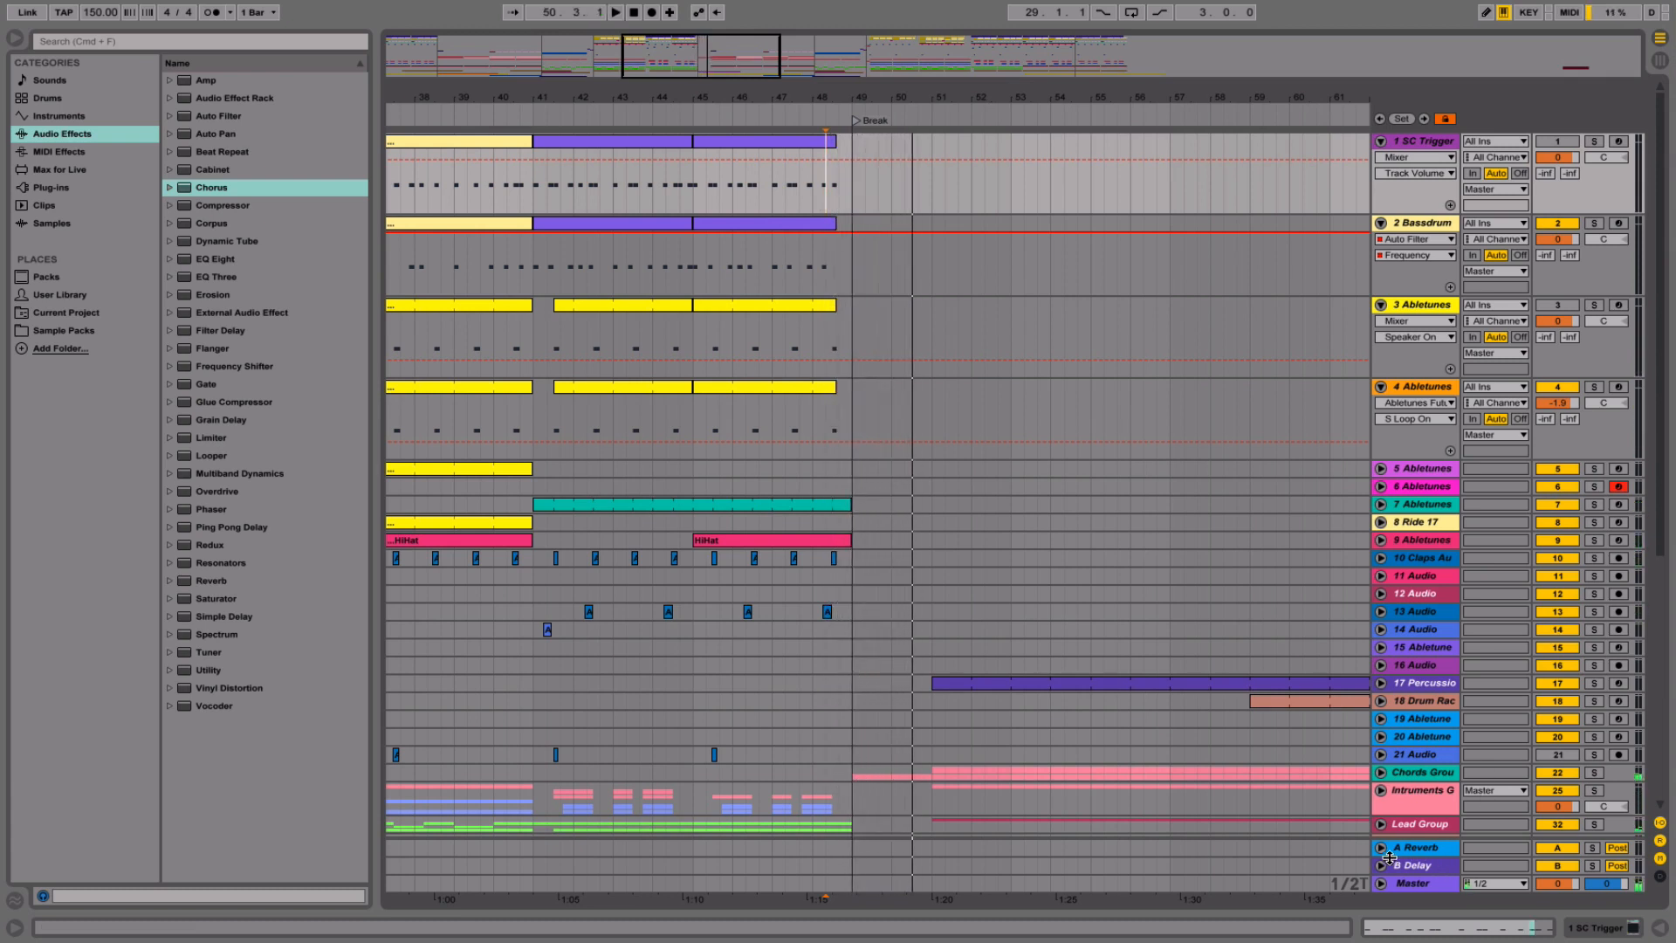
- Open the A Reverb return and raise its Reverb Decay Time to 20.2 s, playing the drum ending to check it
{"action": "left_click", "coordinate": [1381, 848]}
{"action": "double_click", "coordinate": [1406, 778]}
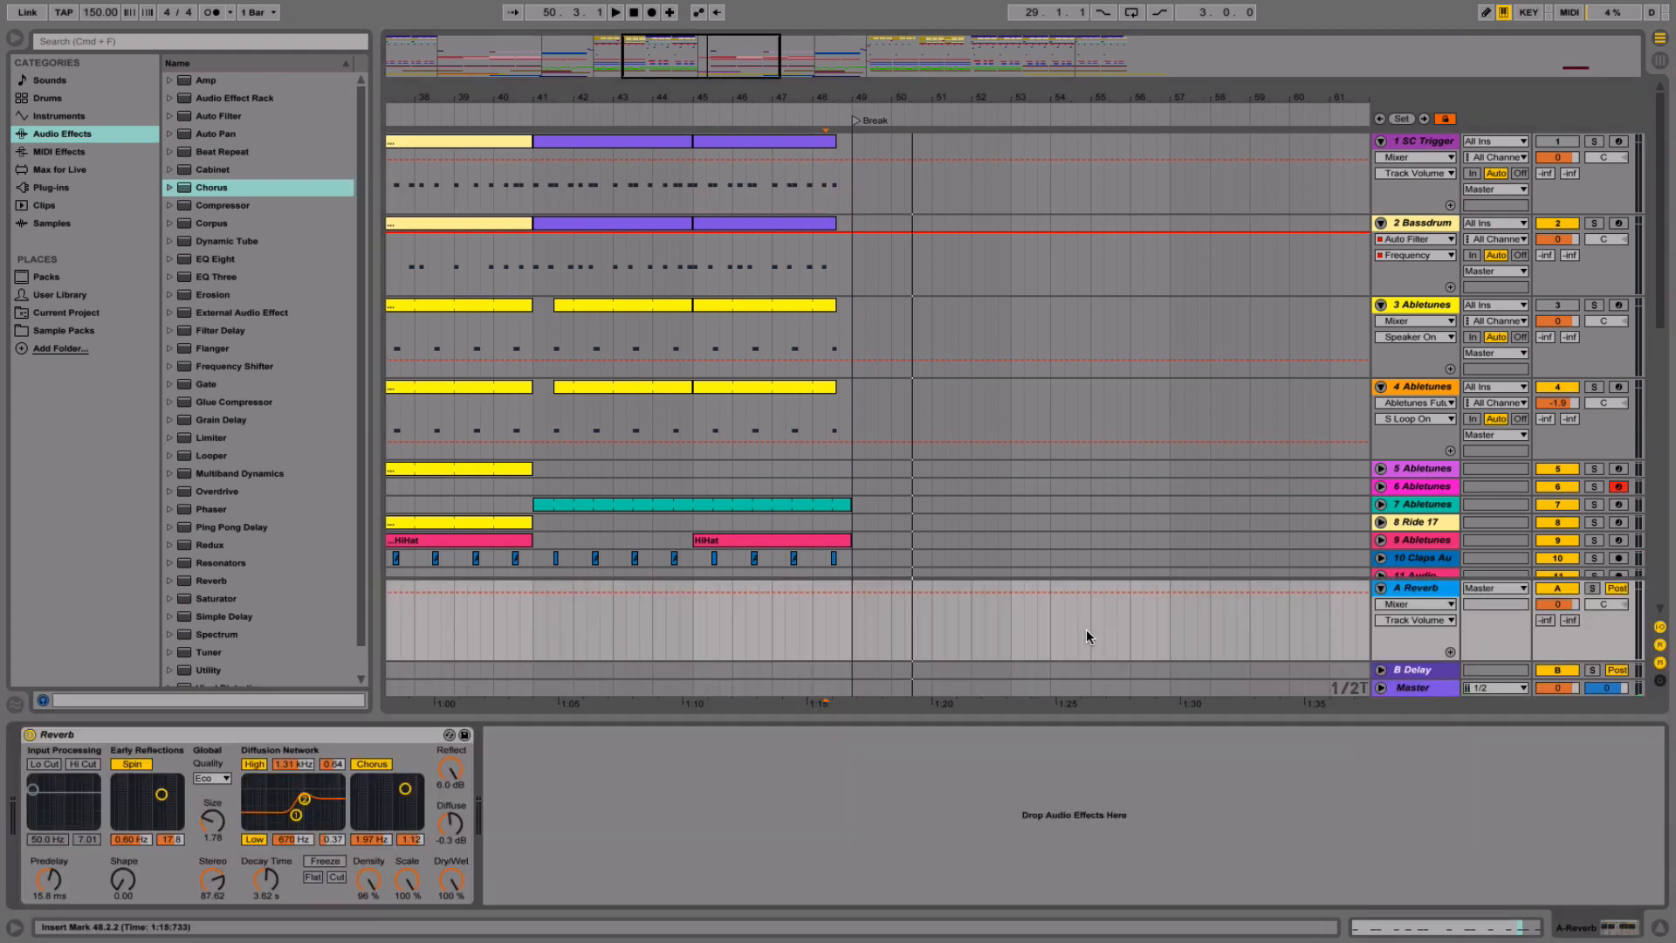
{"action": "scroll", "coordinate": [1086, 629], "scroll_direction": "right", "scroll_amount": 1}
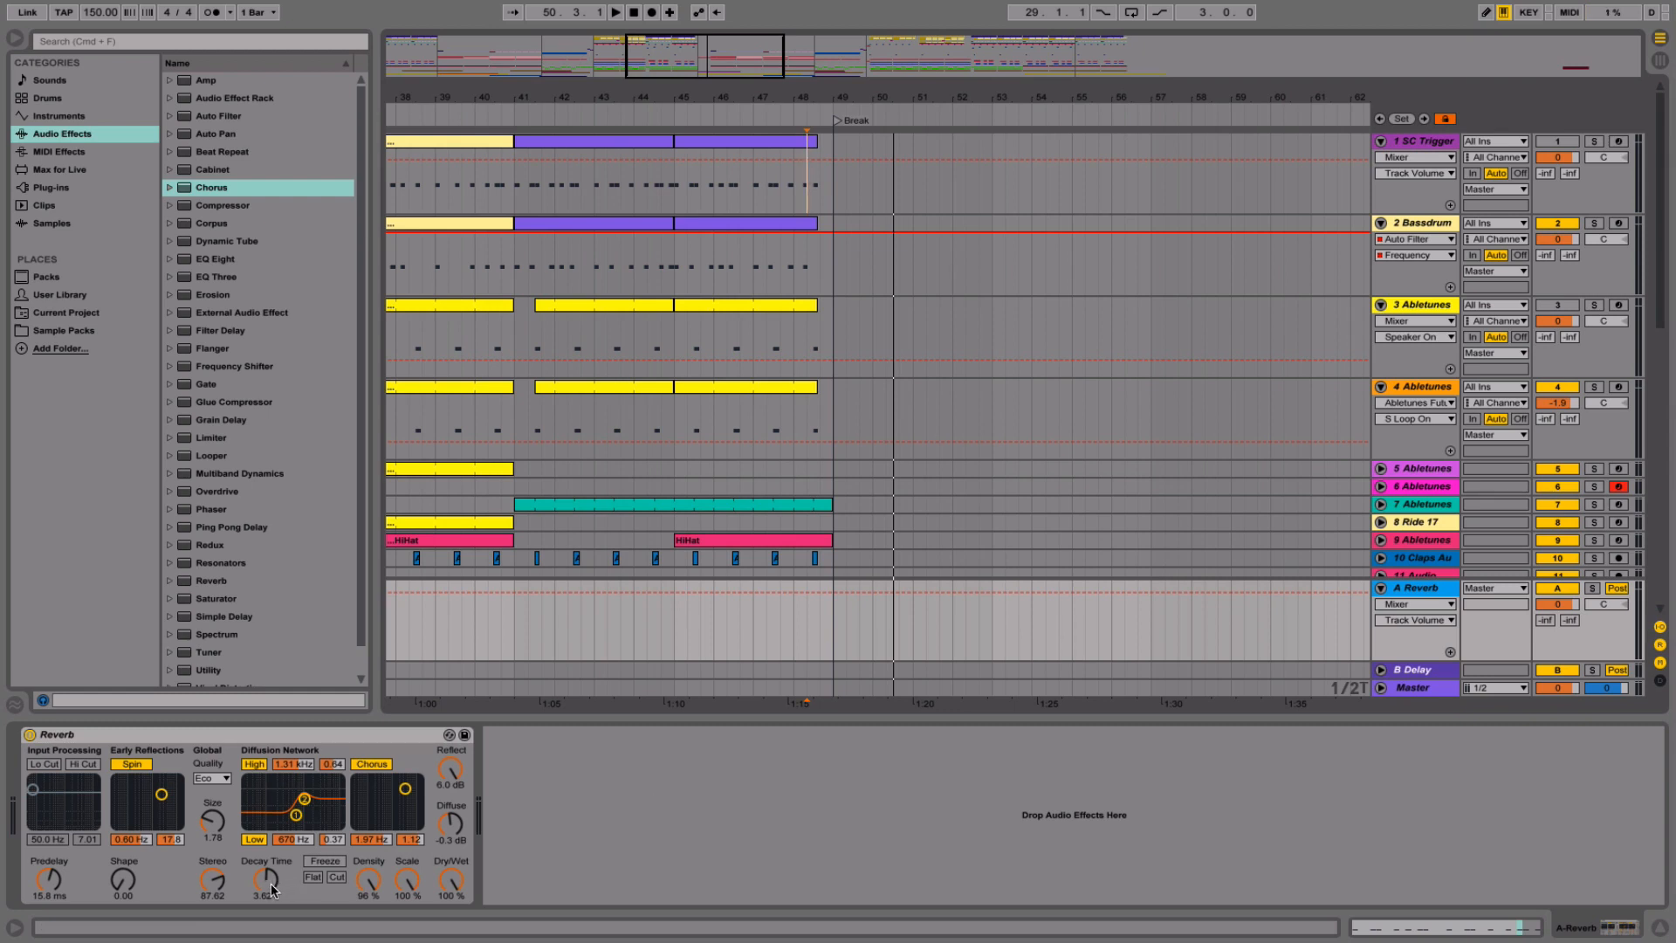
{"action": "left_click_drag", "start_coordinate": [270, 883], "coordinate": [271, 838]}
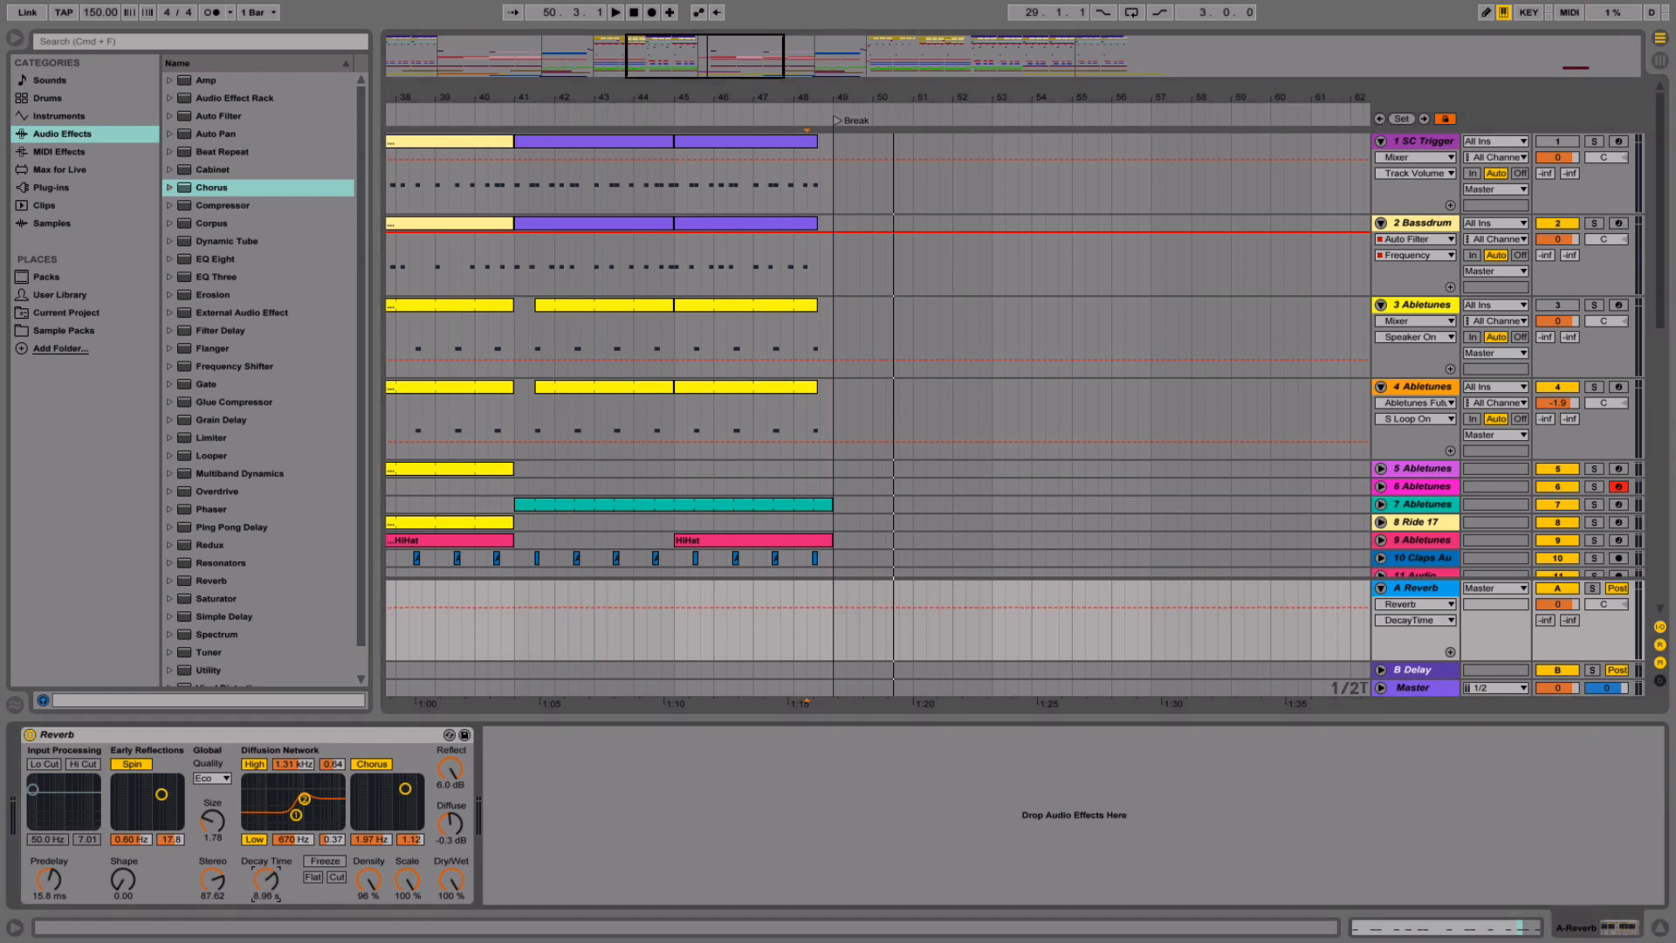
{"action": "key", "text": "space"}
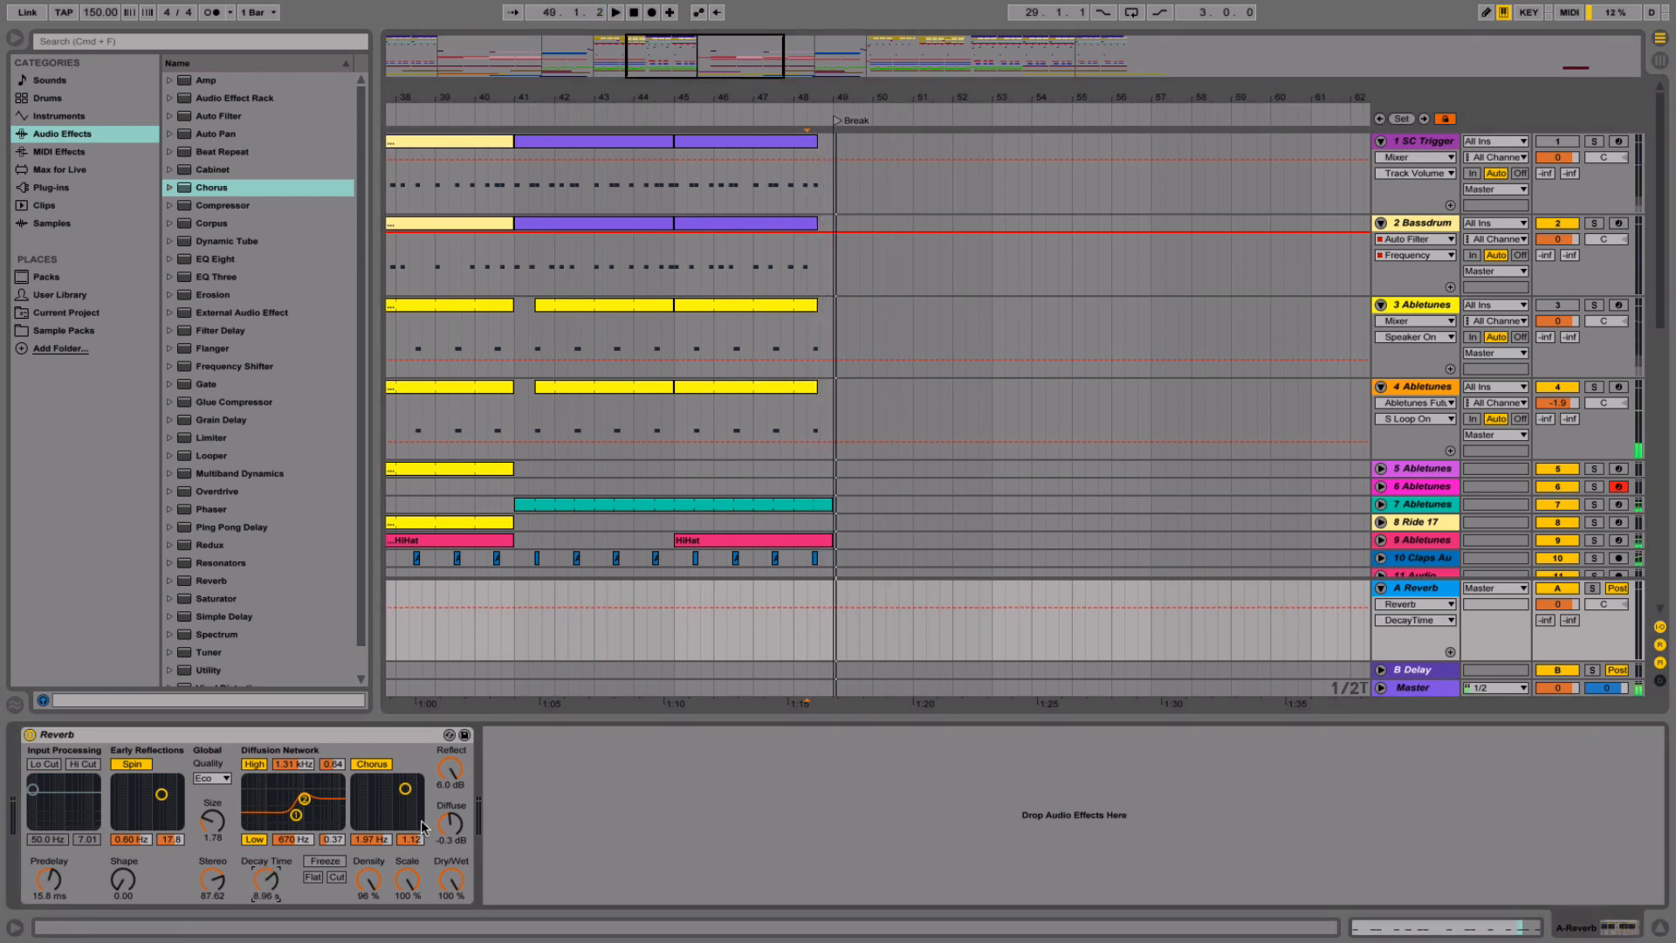
{"action": "left_click_drag", "start_coordinate": [273, 893], "coordinate": [274, 860]}
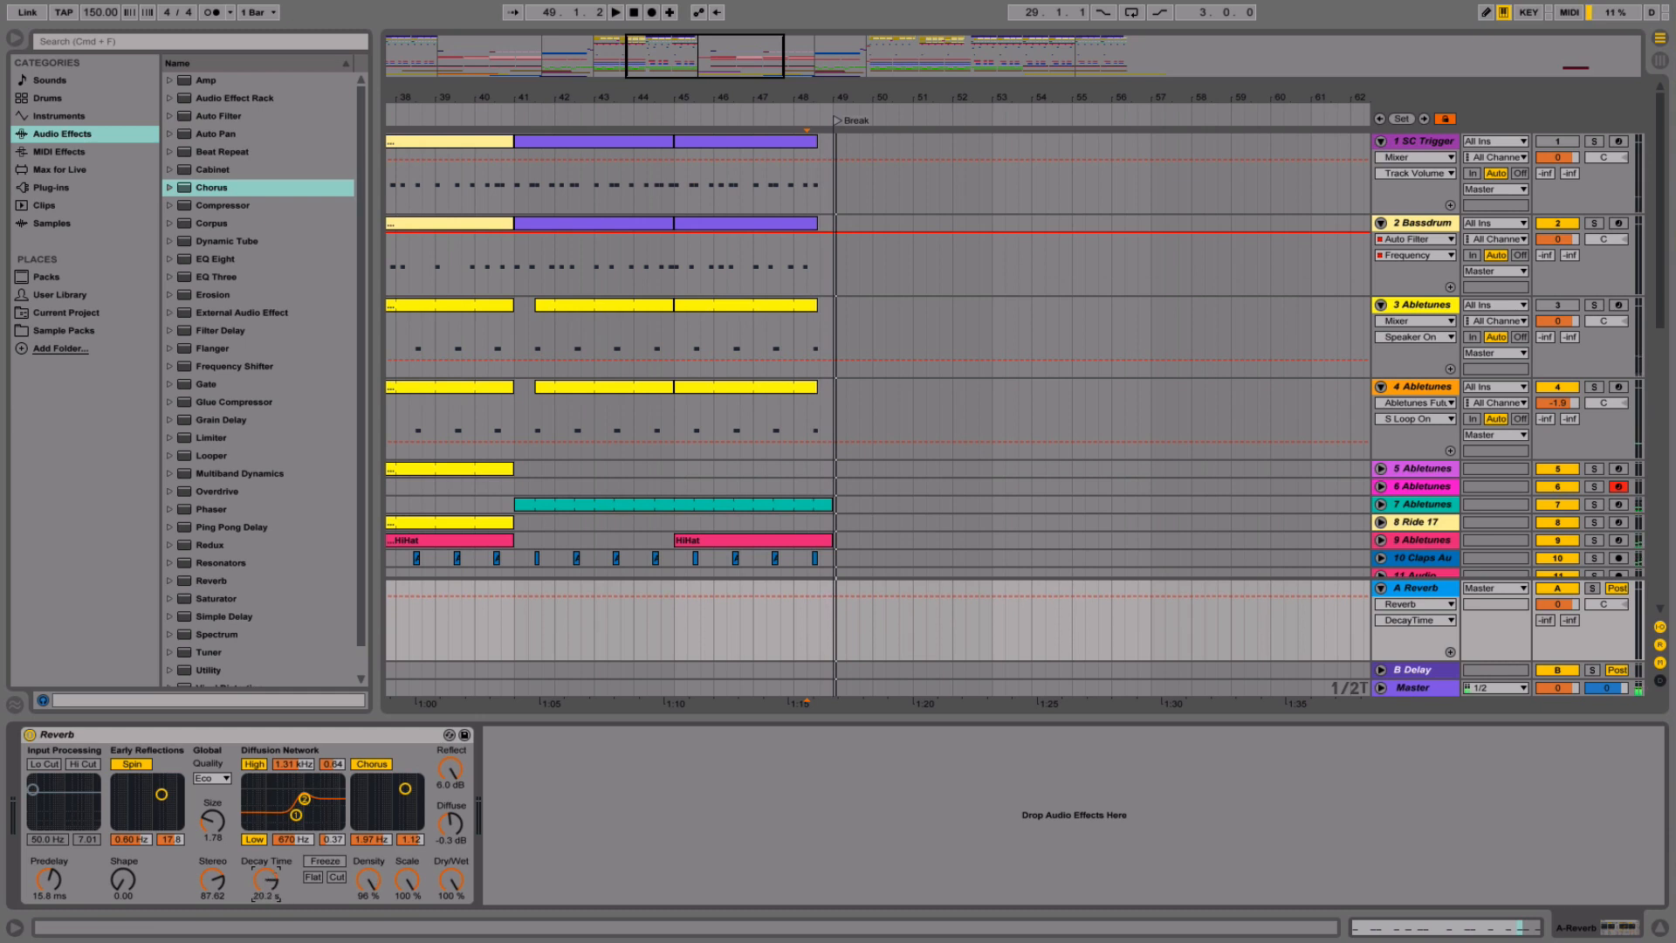
- Compare the snares at the end of the drop by soloing track 4 and track 3 in turn during playback
{"action": "left_click", "coordinate": [803, 419]}
{"action": "left_click", "coordinate": [1594, 387]}
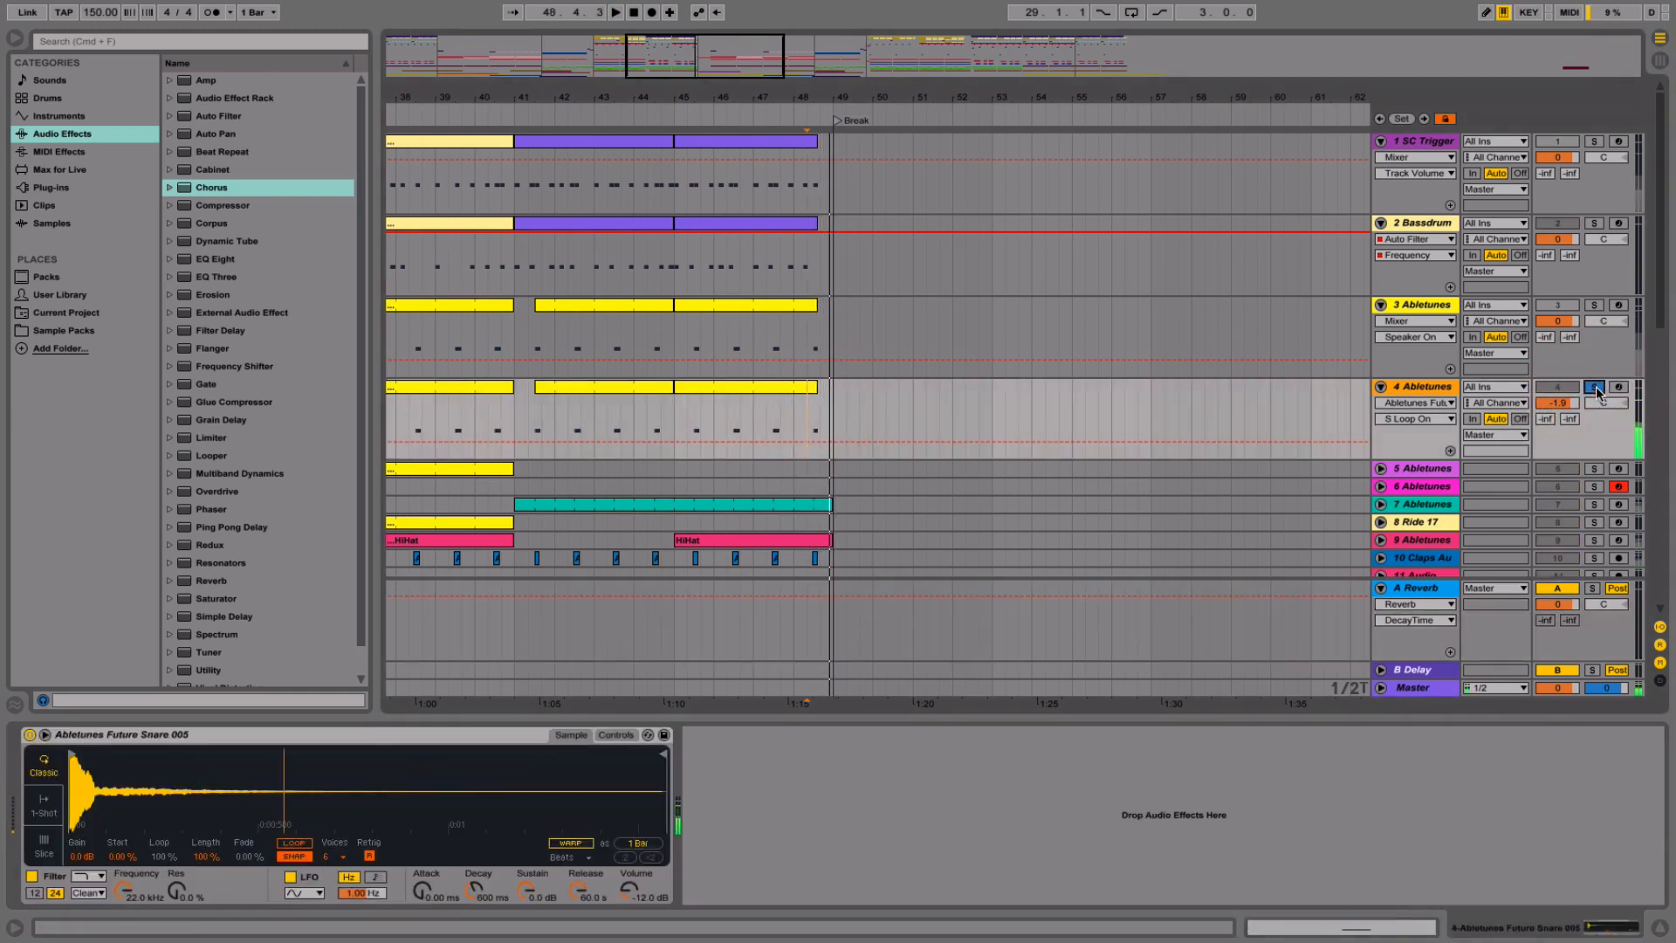
{"action": "left_click", "coordinate": [1594, 387]}
{"action": "left_click", "coordinate": [1594, 306]}
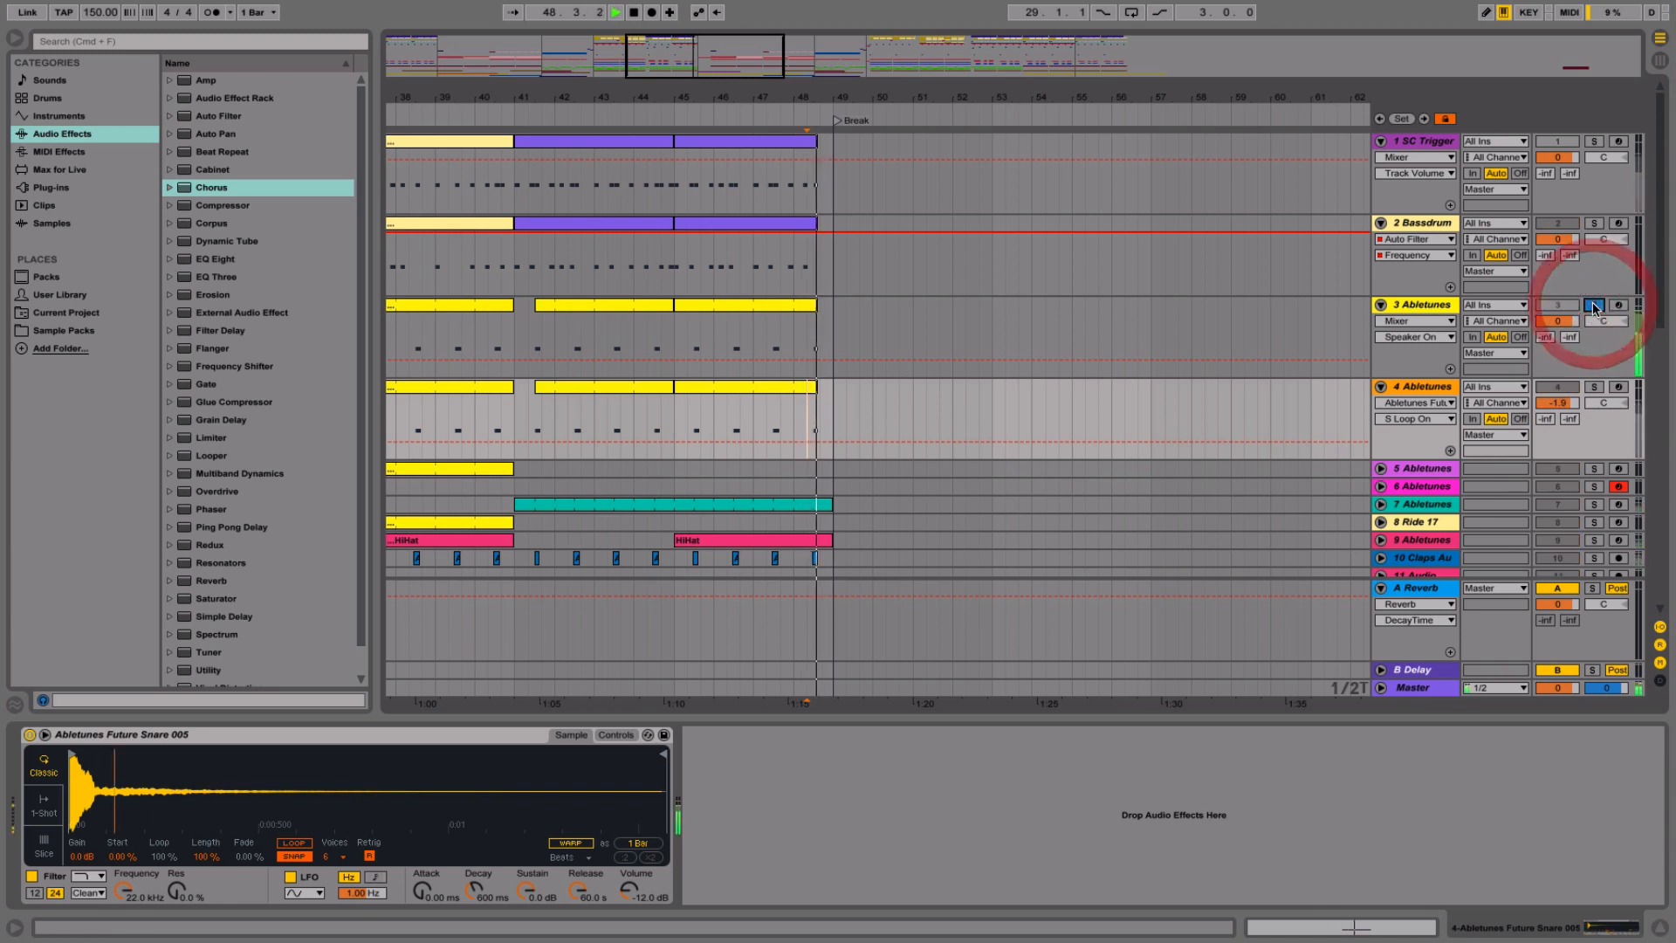
{"action": "left_click", "coordinate": [1594, 306]}
{"action": "key", "text": "space"}
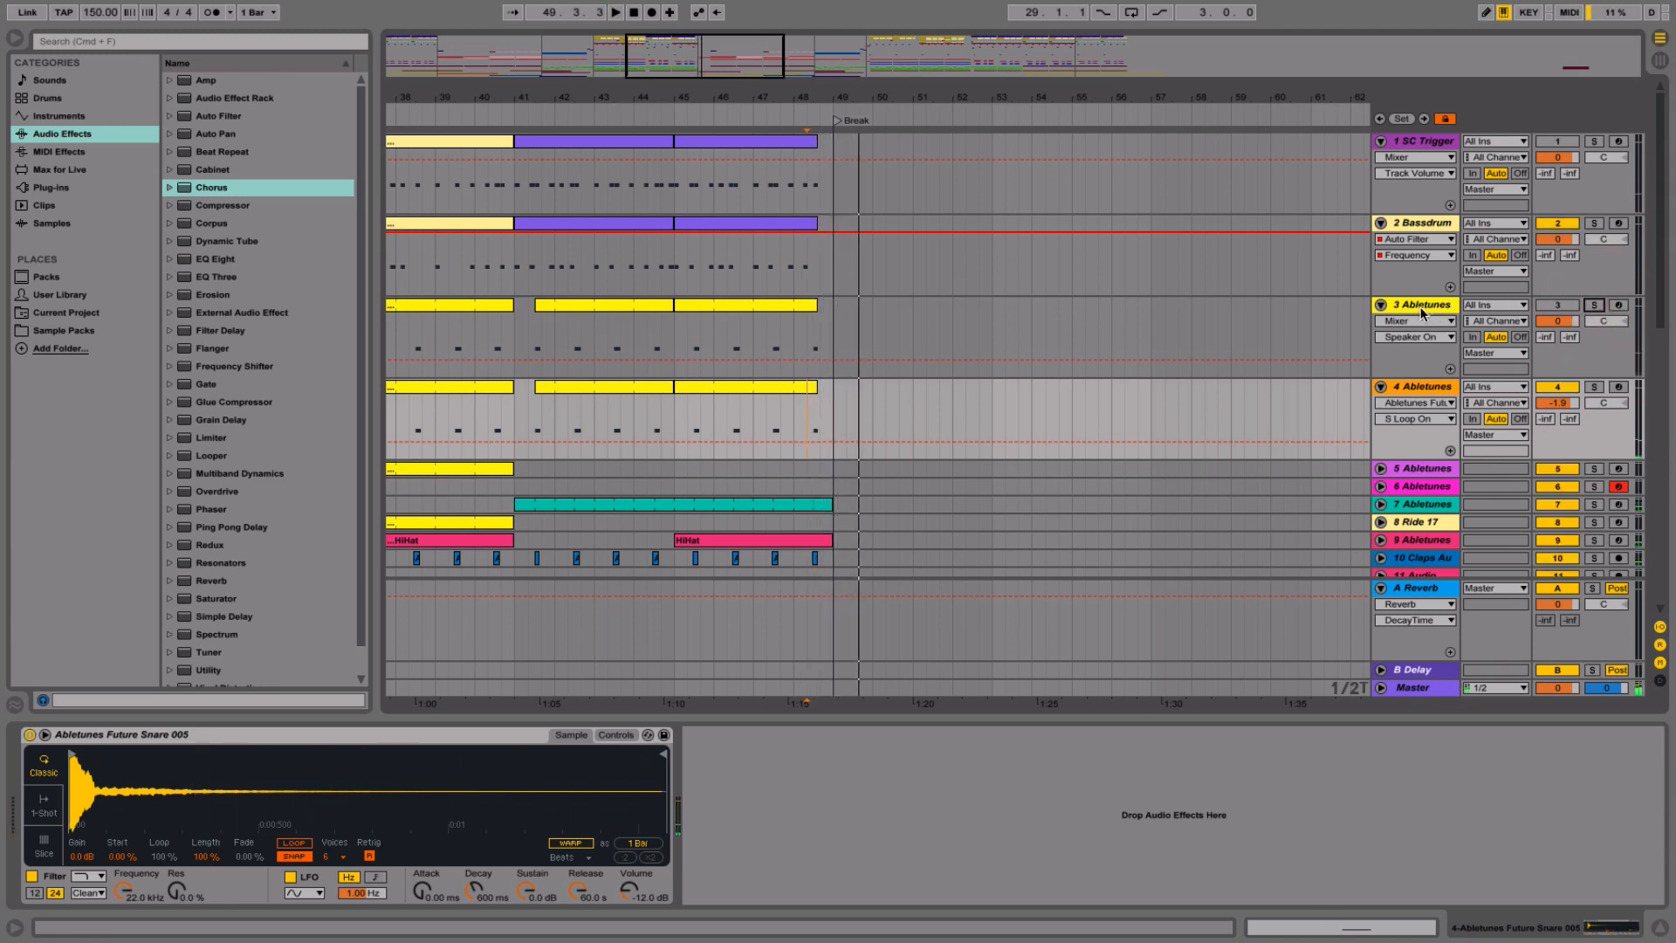
- Delete the deactivated track 3 holding the Snares & Claps 19 sample
{"action": "left_click", "coordinate": [1423, 305]}
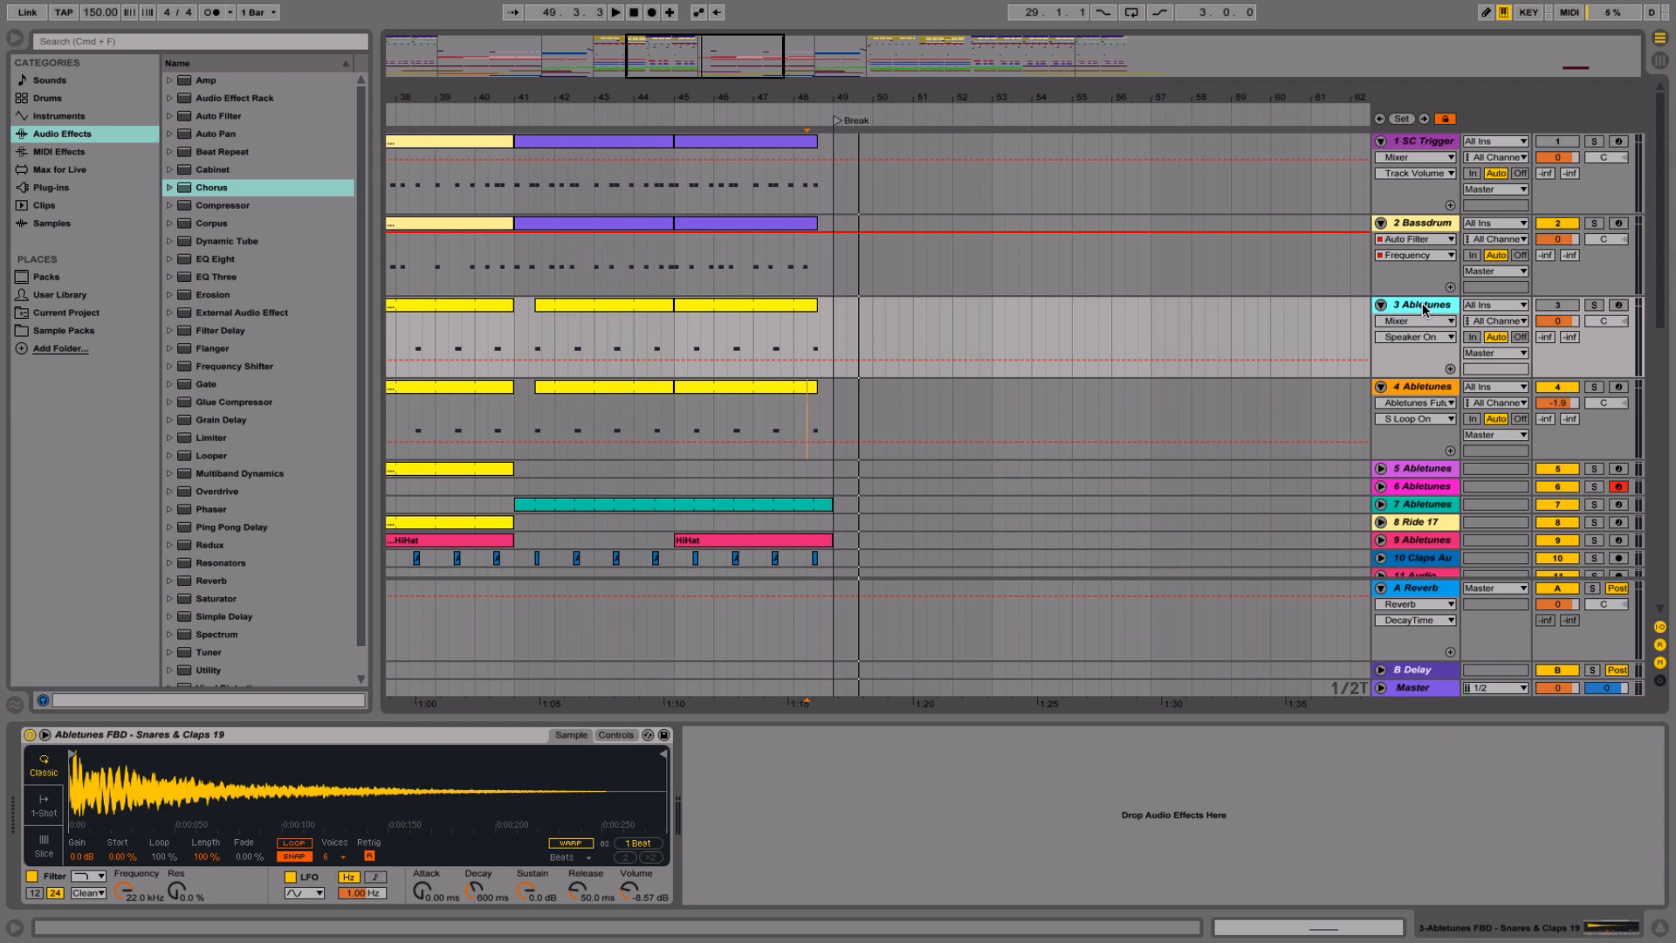
{"action": "key", "text": "BackSpace"}
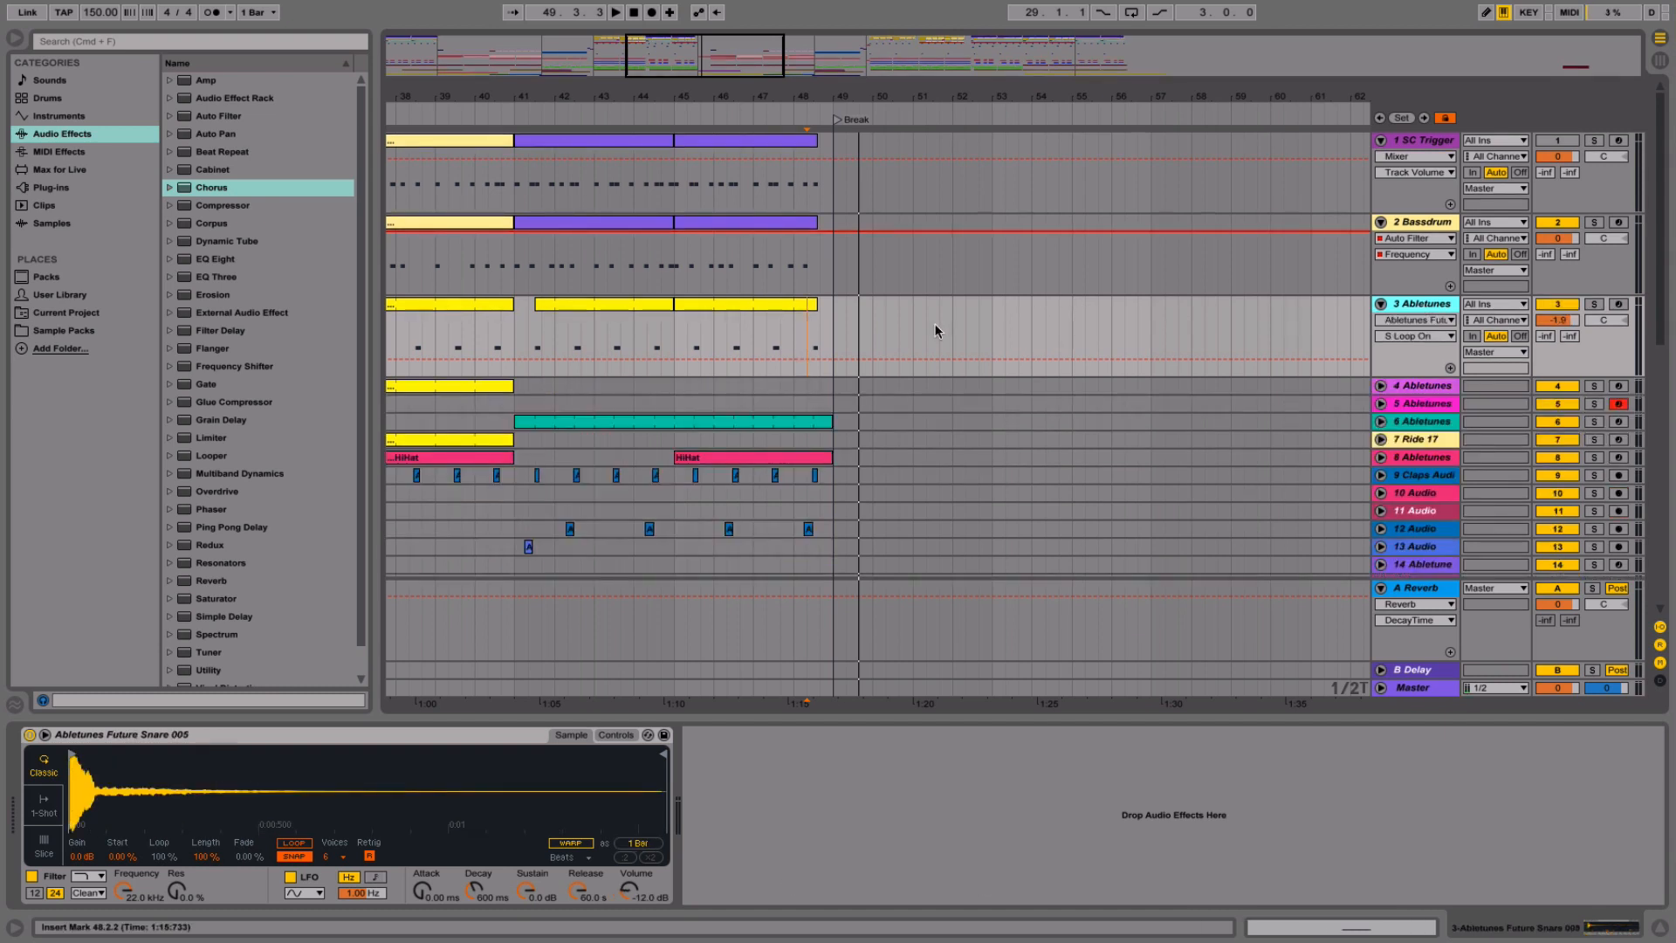
{"action": "scroll", "coordinate": [691, 337], "scroll_direction": "left", "scroll_amount": 5}
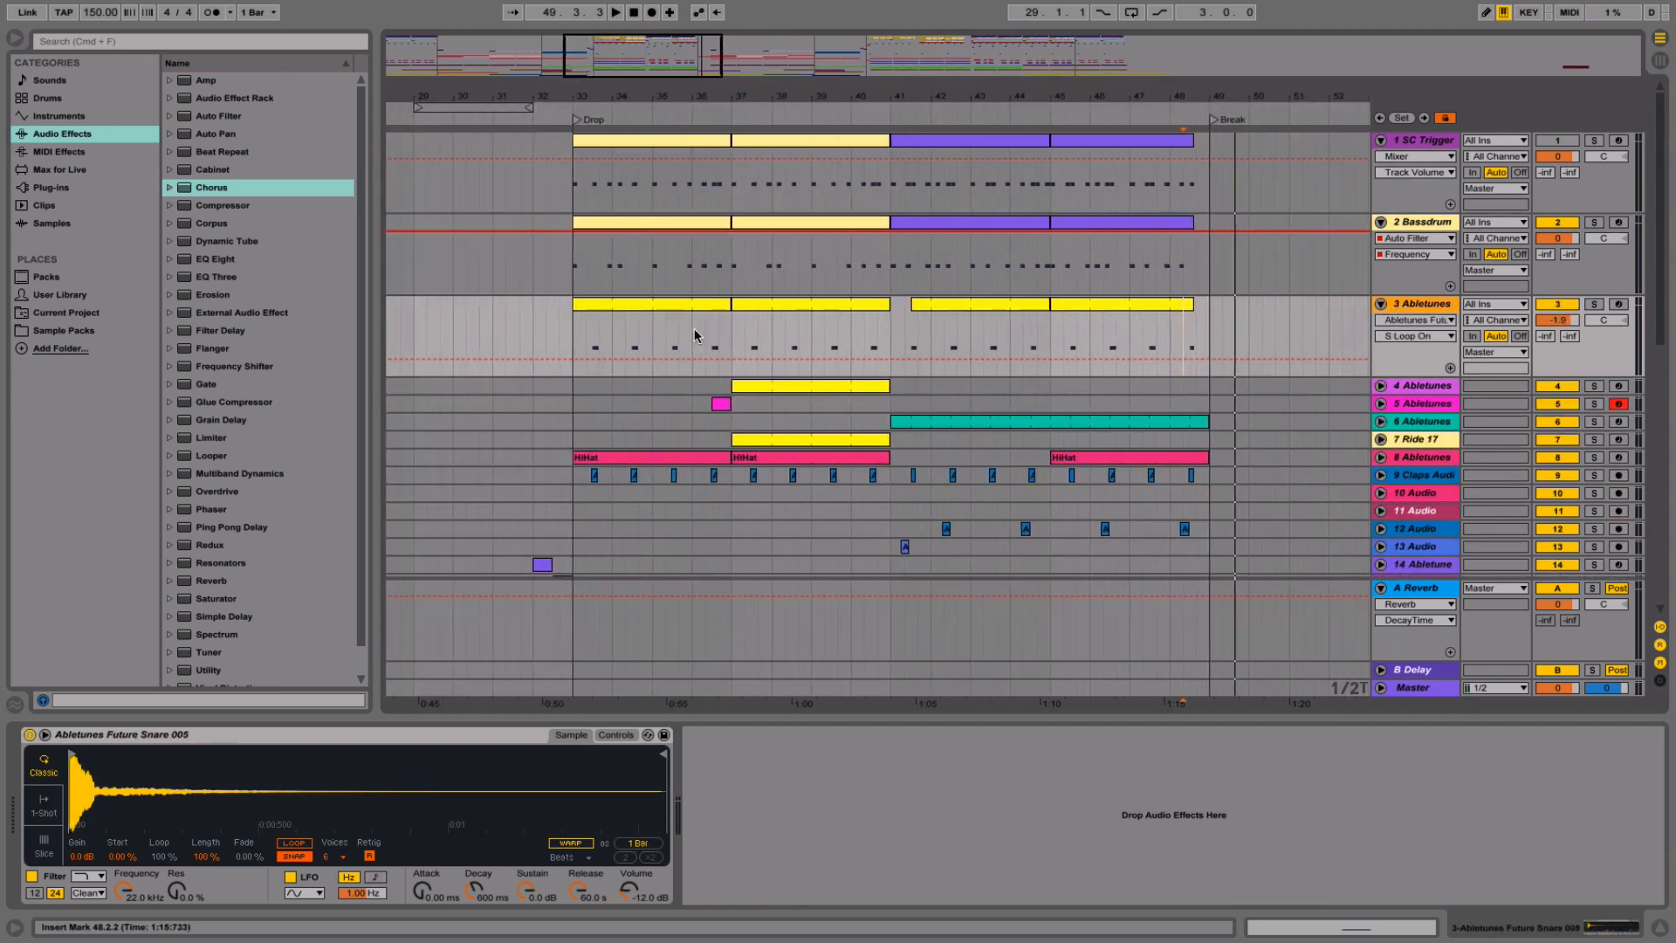
- Raise track 3's A-Reverb send automation over the drop's final snare, from 48.1.1 to 49.2.2
{"action": "scroll", "coordinate": [1159, 330], "scroll_direction": "left", "scroll_amount": 1}
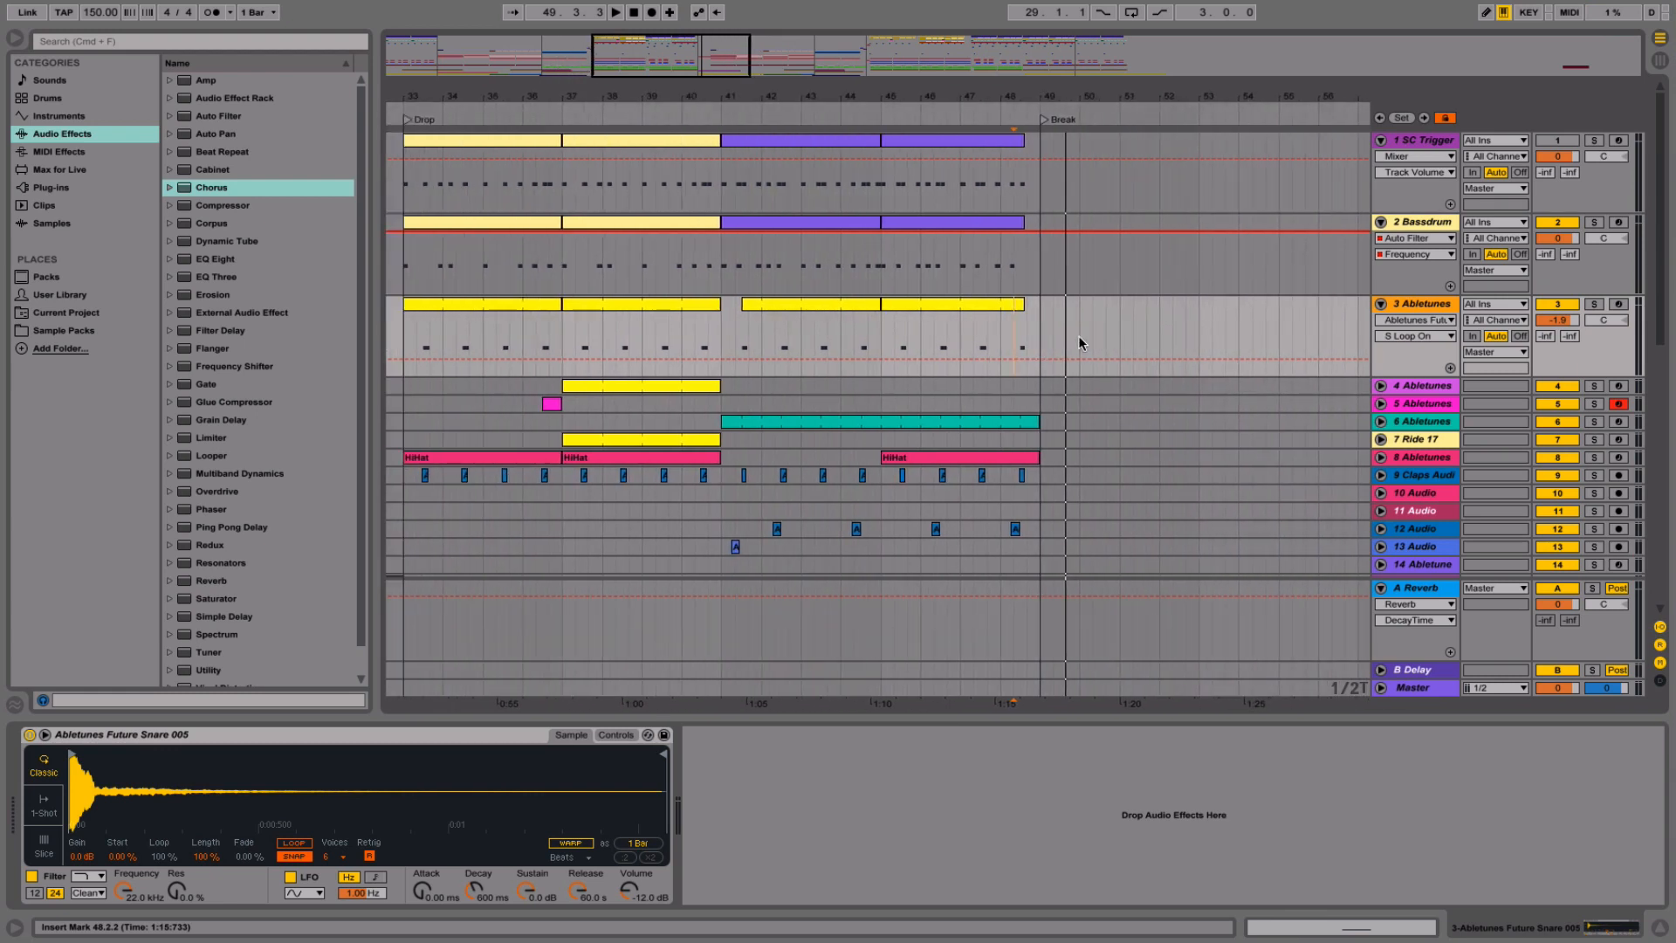
{"action": "left_click", "coordinate": [1011, 345]}
{"action": "key", "text": "space"}
{"action": "left_click", "coordinate": [1546, 337]}
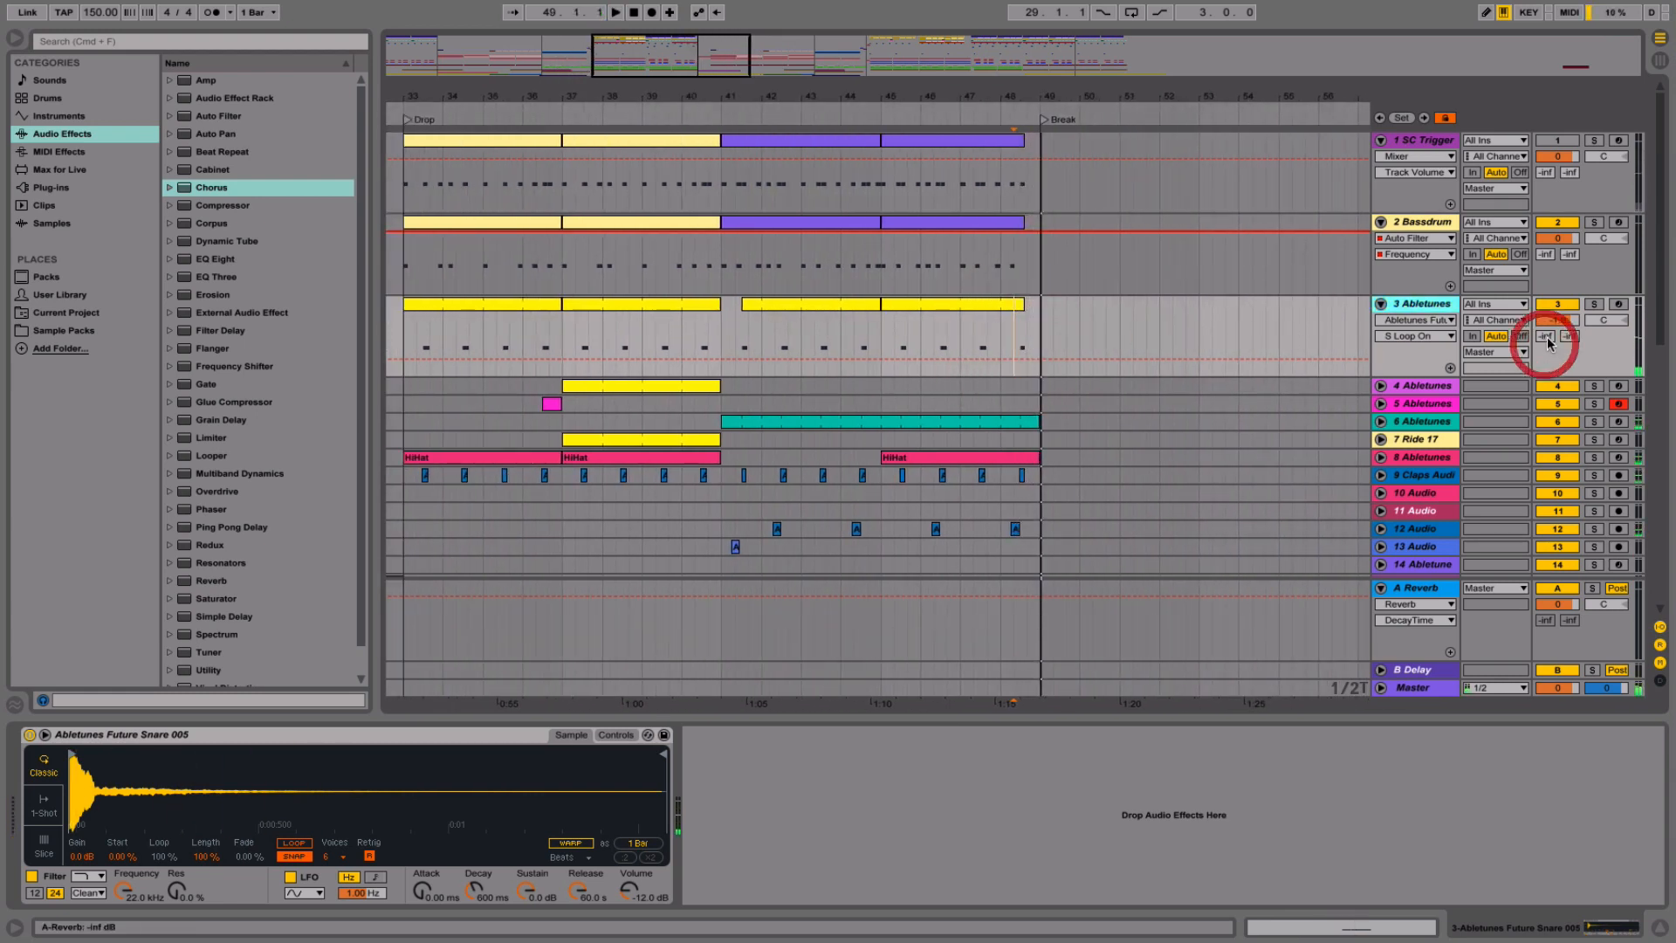
{"action": "left_click_drag", "start_coordinate": [1005, 337], "coordinate": [1053, 358]}
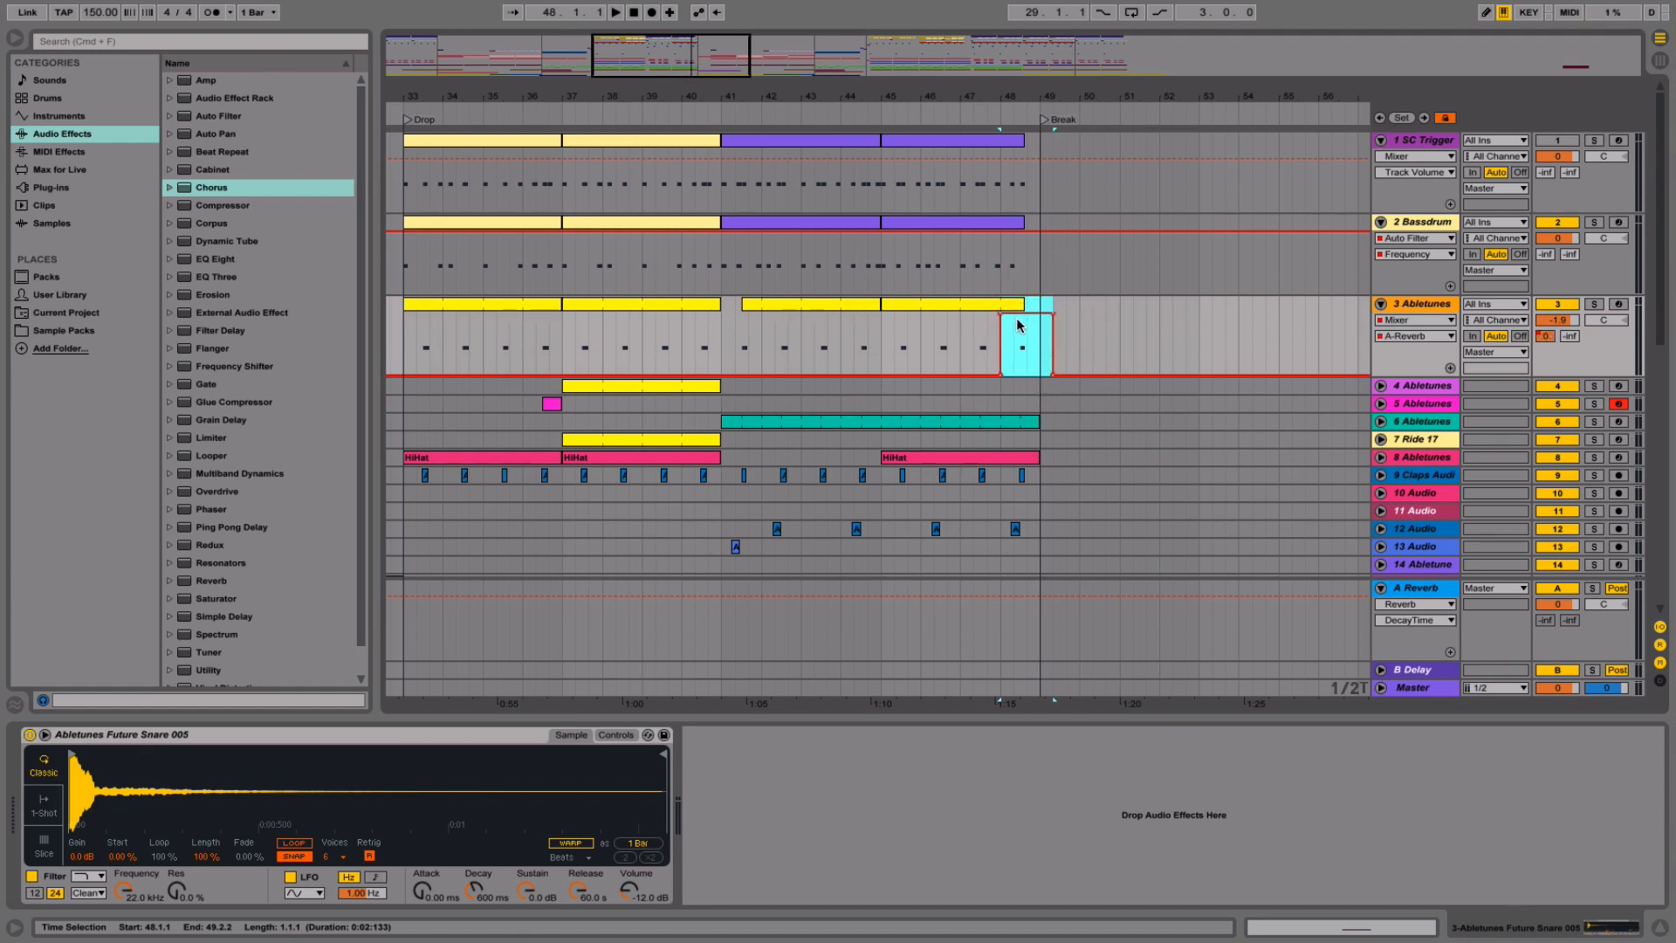
{"action": "left_click", "coordinate": [1013, 329]}
- Solo track 3 during playback and set the A Reverb return's Reverb Quality to High
{"action": "left_click", "coordinate": [1594, 304]}
{"action": "key", "text": "space"}
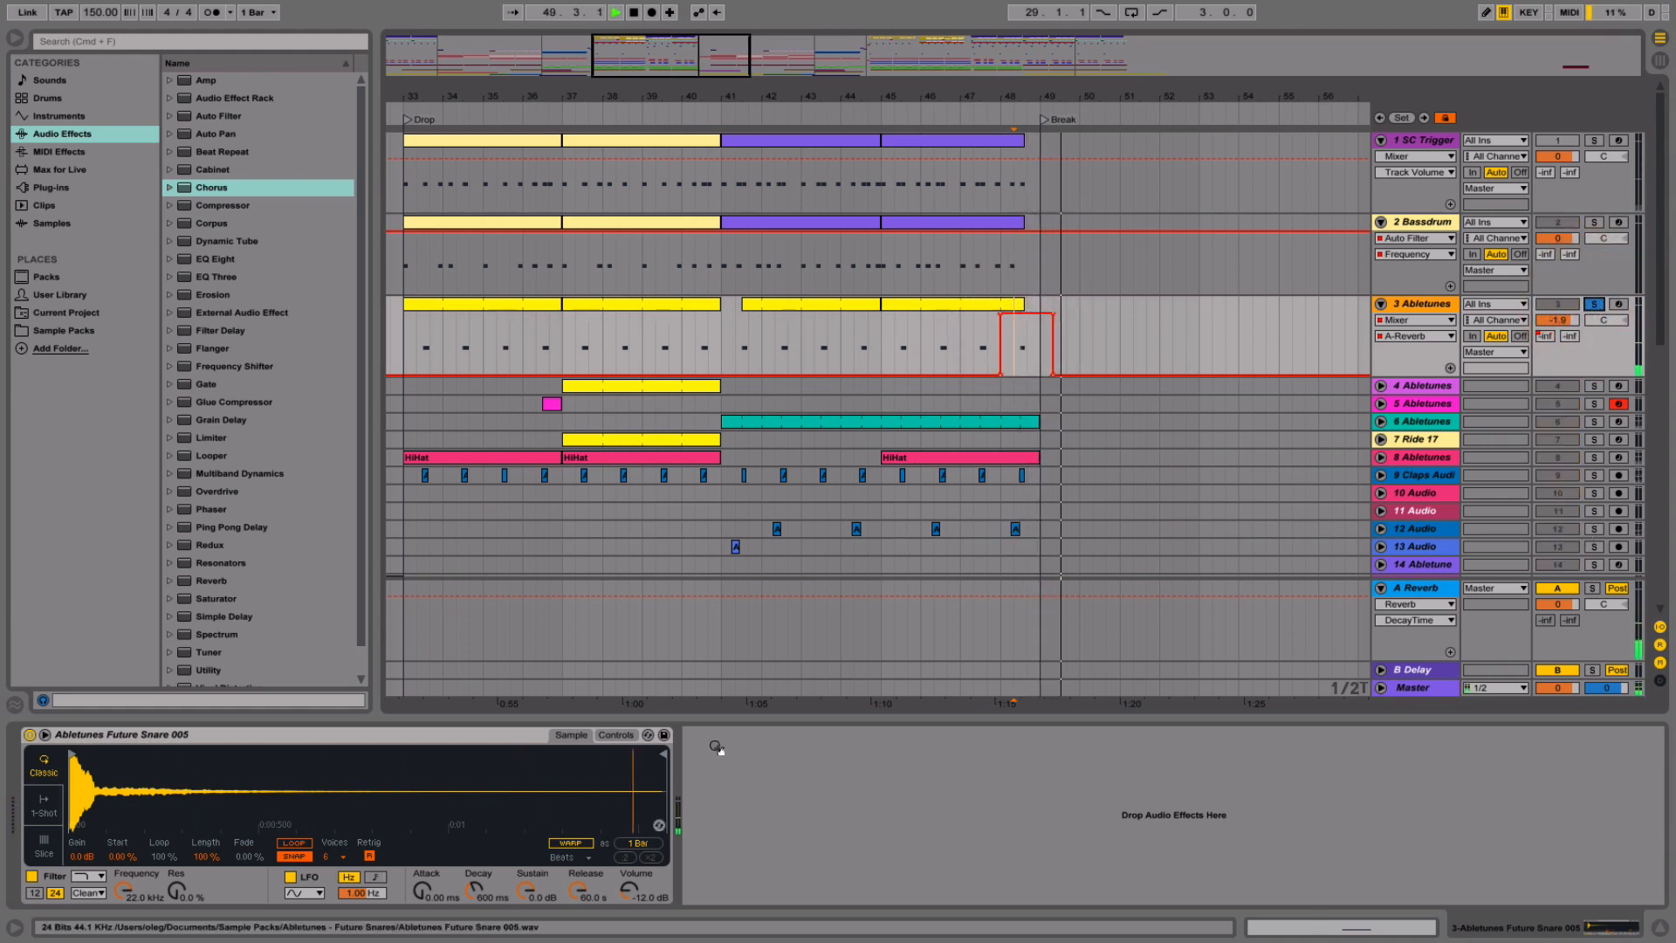
{"action": "left_click", "coordinate": [1441, 597]}
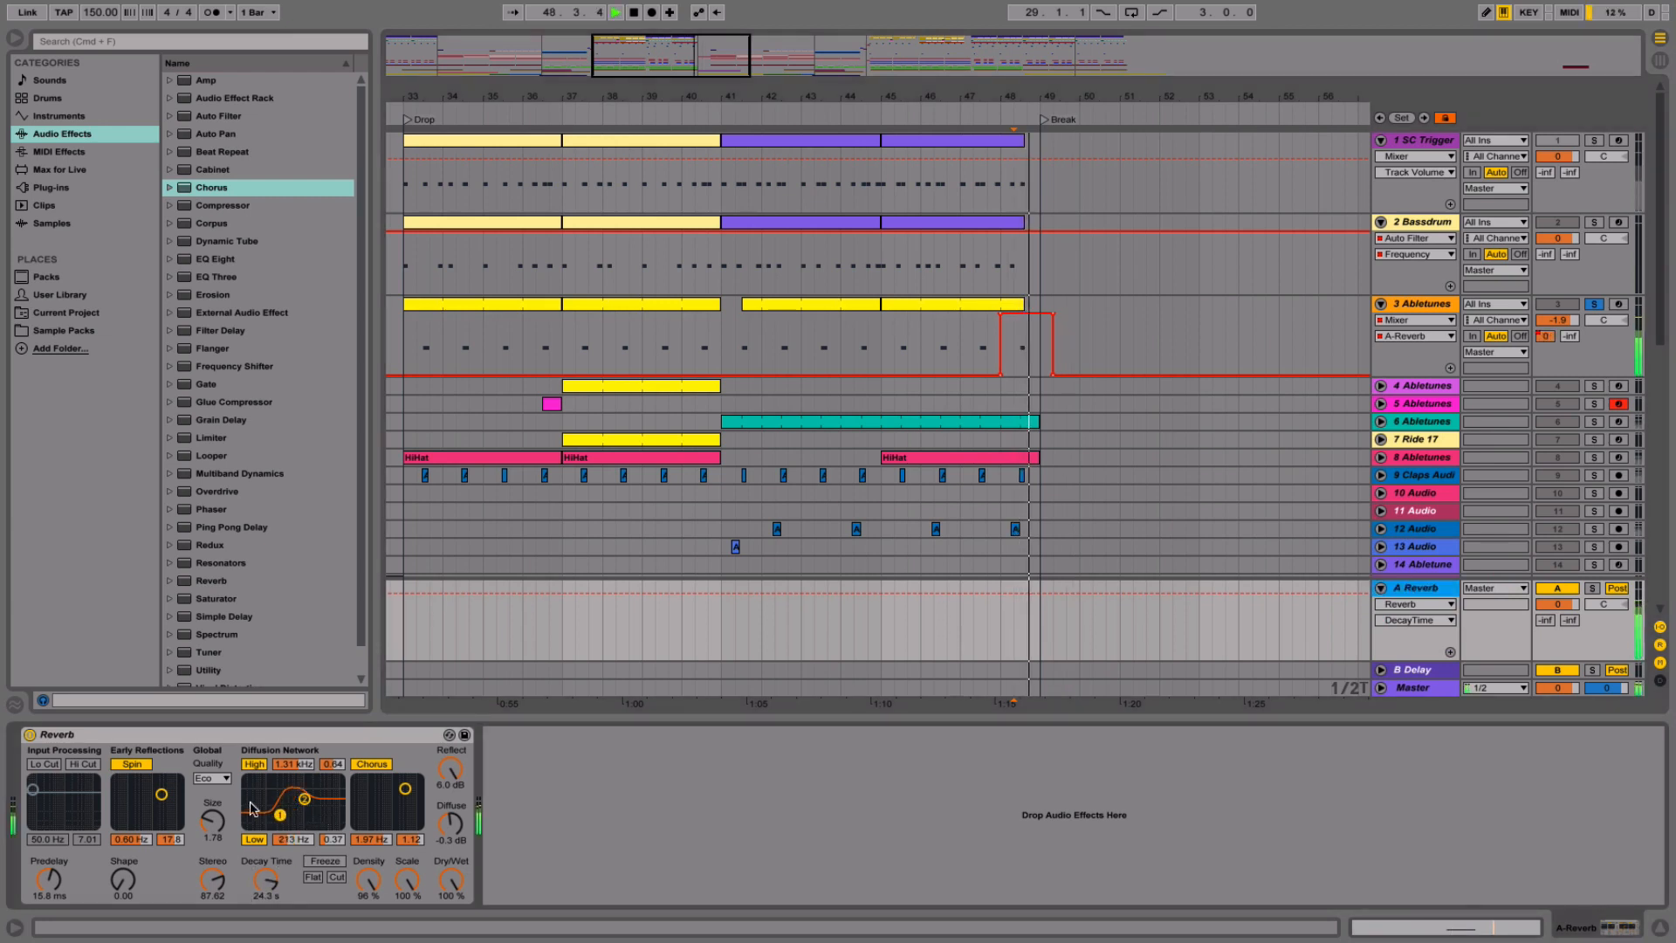
{"action": "left_click", "coordinate": [212, 778]}
{"action": "left_click", "coordinate": [219, 821]}
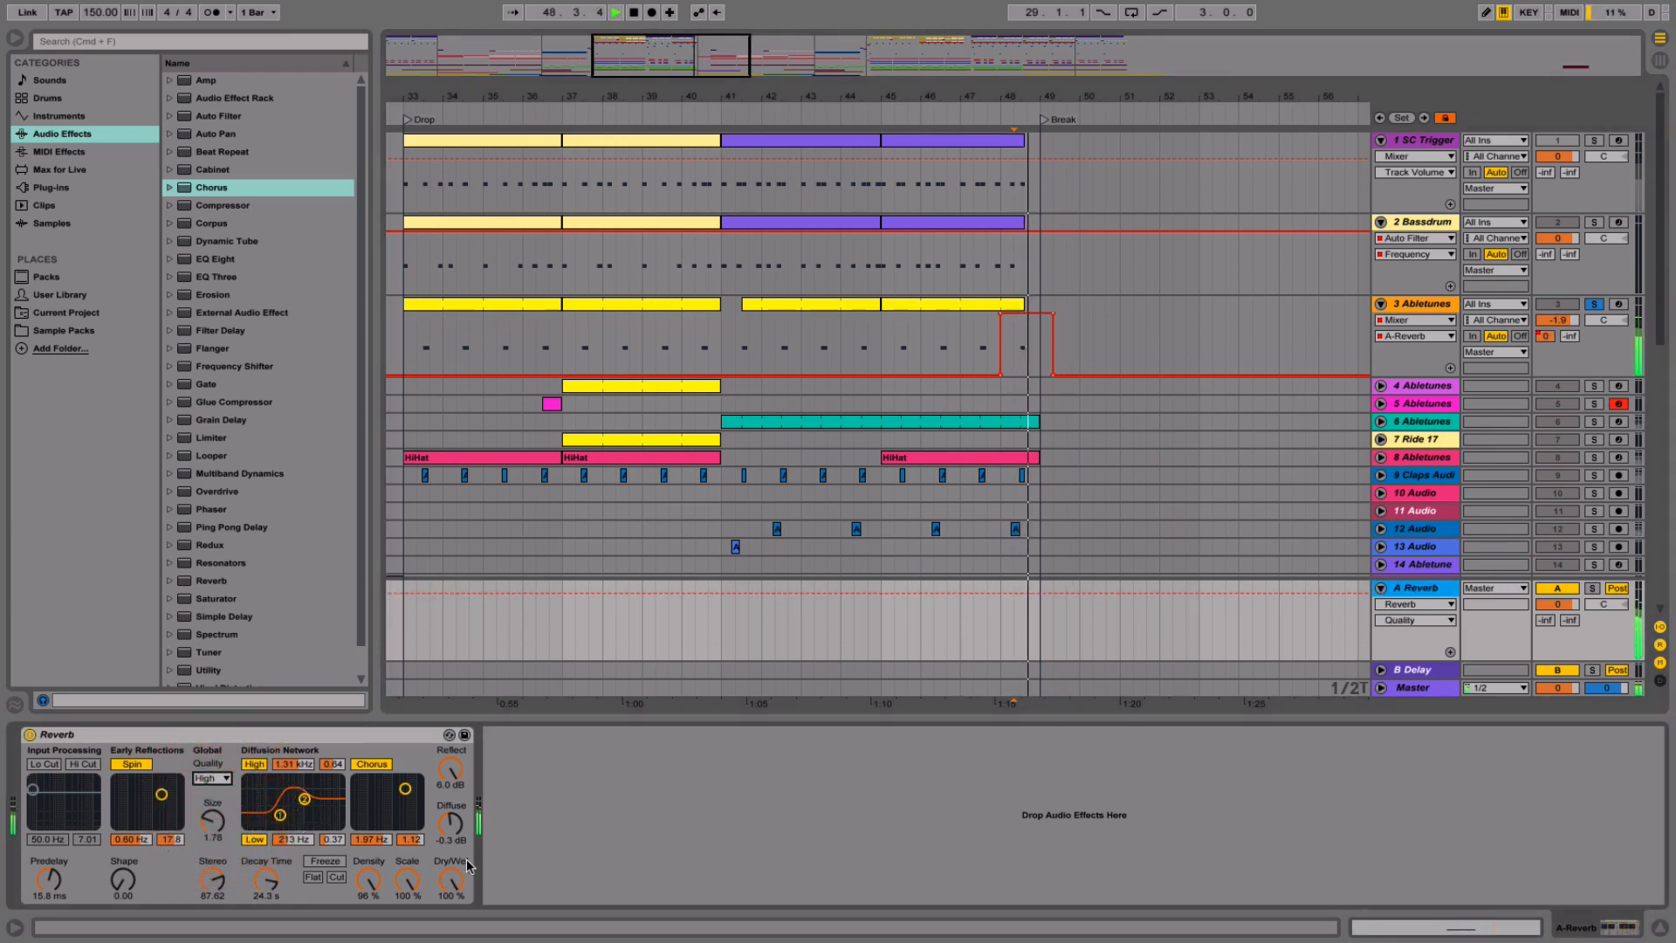
- Set the A Reverb's Diffuse level to 3.6 dB and its diffusion high filter to 2.21 kHz and 0.82, then unsolo track 3
{"action": "mouse_move", "coordinate": [450, 823]}
{"action": "left_mouse_down"}
{"action": "mouse_move", "coordinate": [450, 793]}
{"action": "mouse_move", "coordinate": [451, 844]}
{"action": "left_mouse_up"}
{"action": "key", "text": "space"}
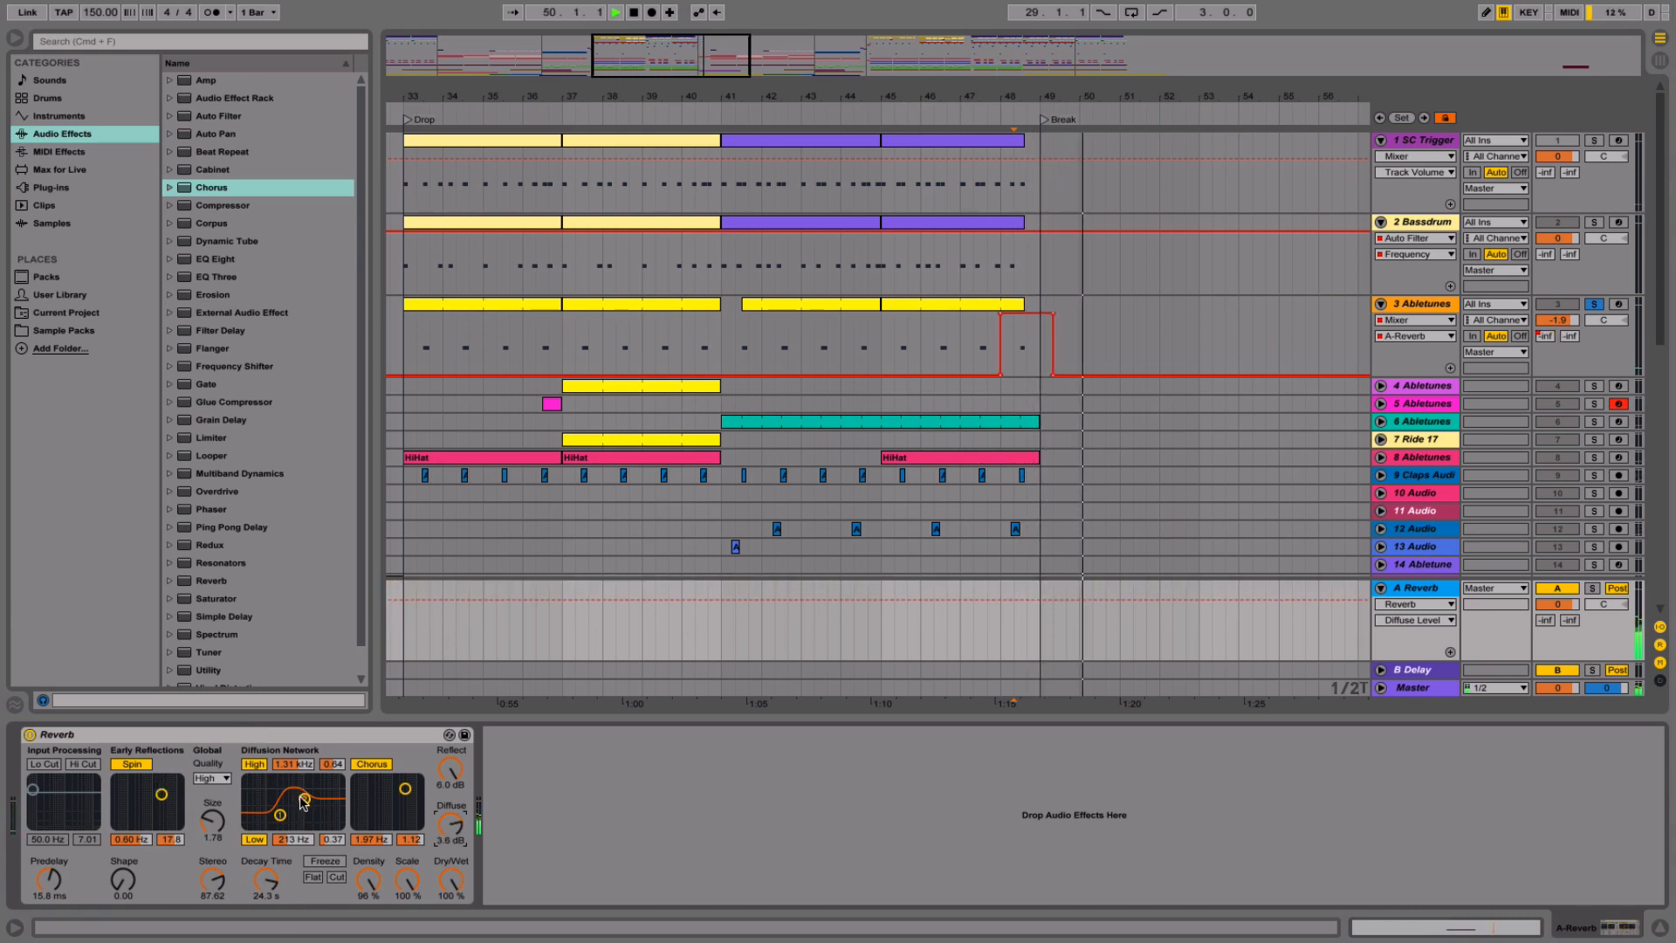
{"action": "key", "text": "space"}
{"action": "key", "text": "space"}
{"action": "mouse_move", "coordinate": [304, 798]}
{"action": "left_mouse_down"}
{"action": "mouse_move", "coordinate": [318, 779]}
{"action": "mouse_move", "coordinate": [312, 790]}
{"action": "left_mouse_up"}
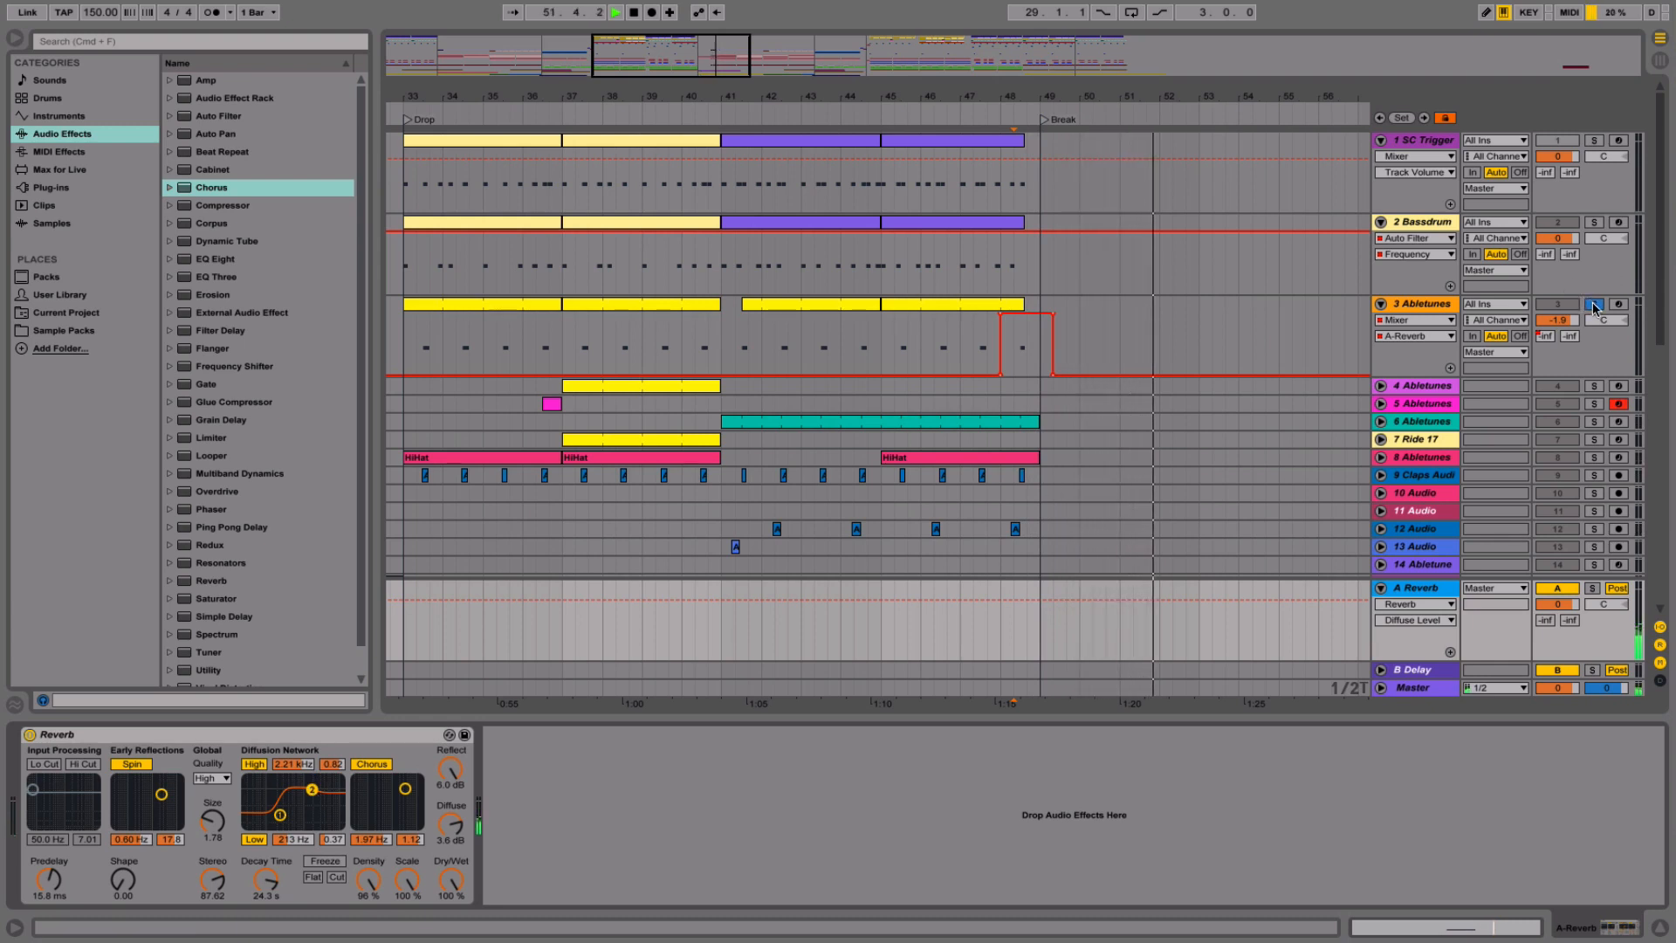
{"action": "left_click", "coordinate": [1594, 304]}
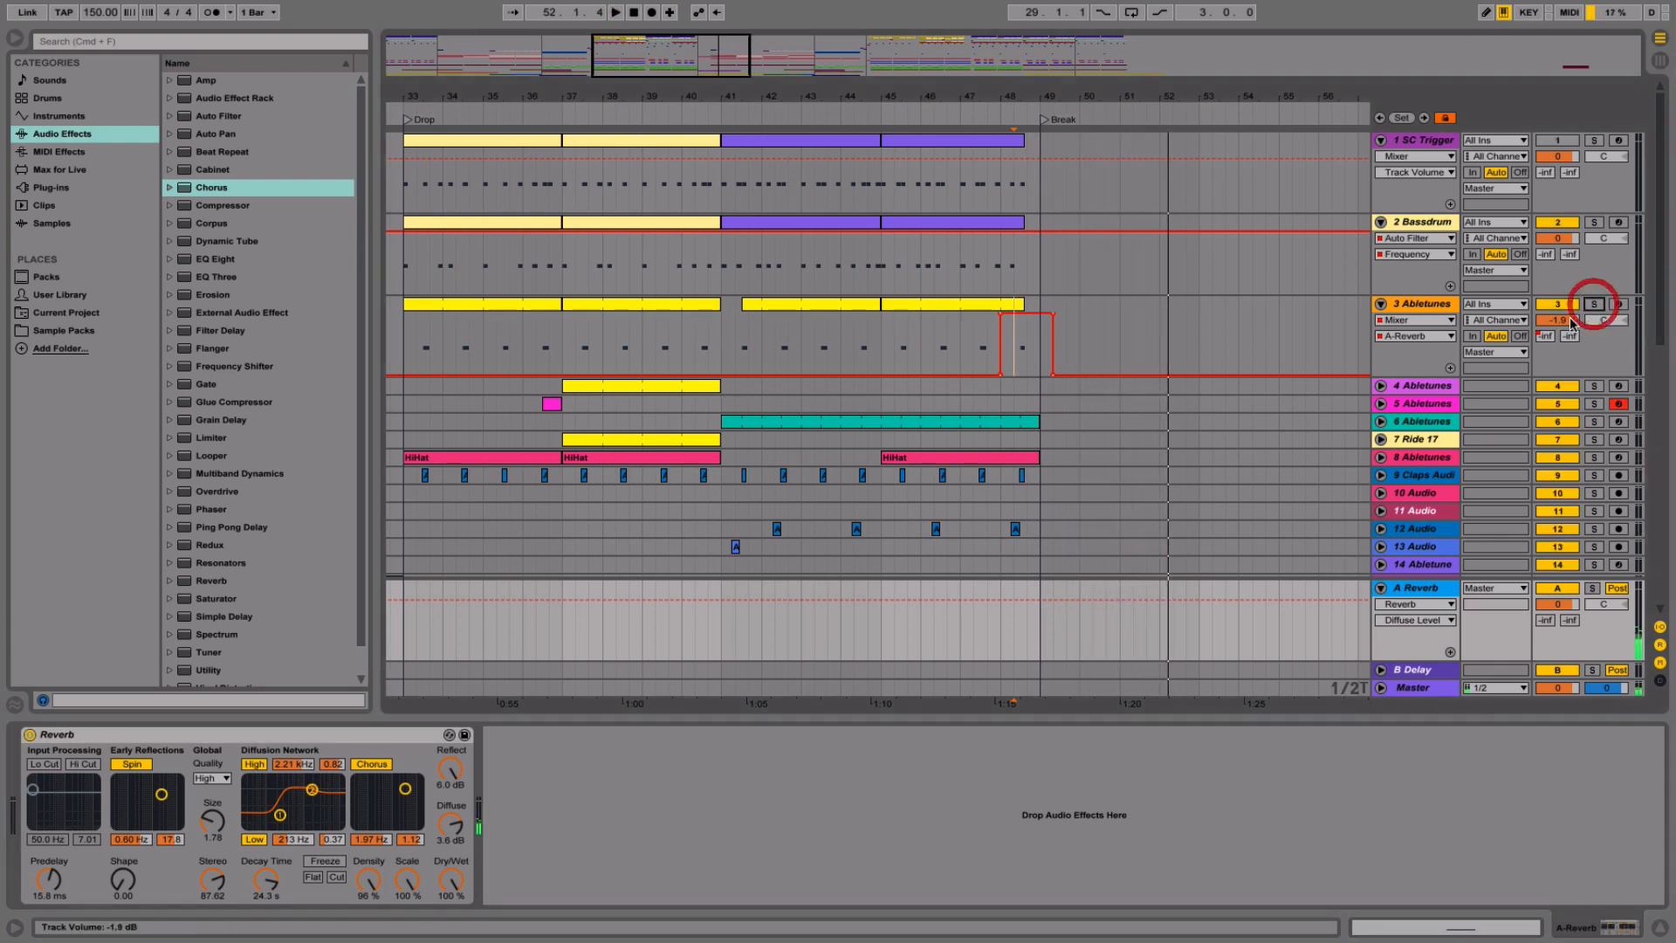
- Slightly lower track 3's A-Reverb send peak and slope its rise and fall around the last snare, playing from 46.2.2
{"action": "left_click", "coordinate": [1019, 321]}
{"action": "left_click", "coordinate": [935, 340]}
{"action": "key", "text": "space"}
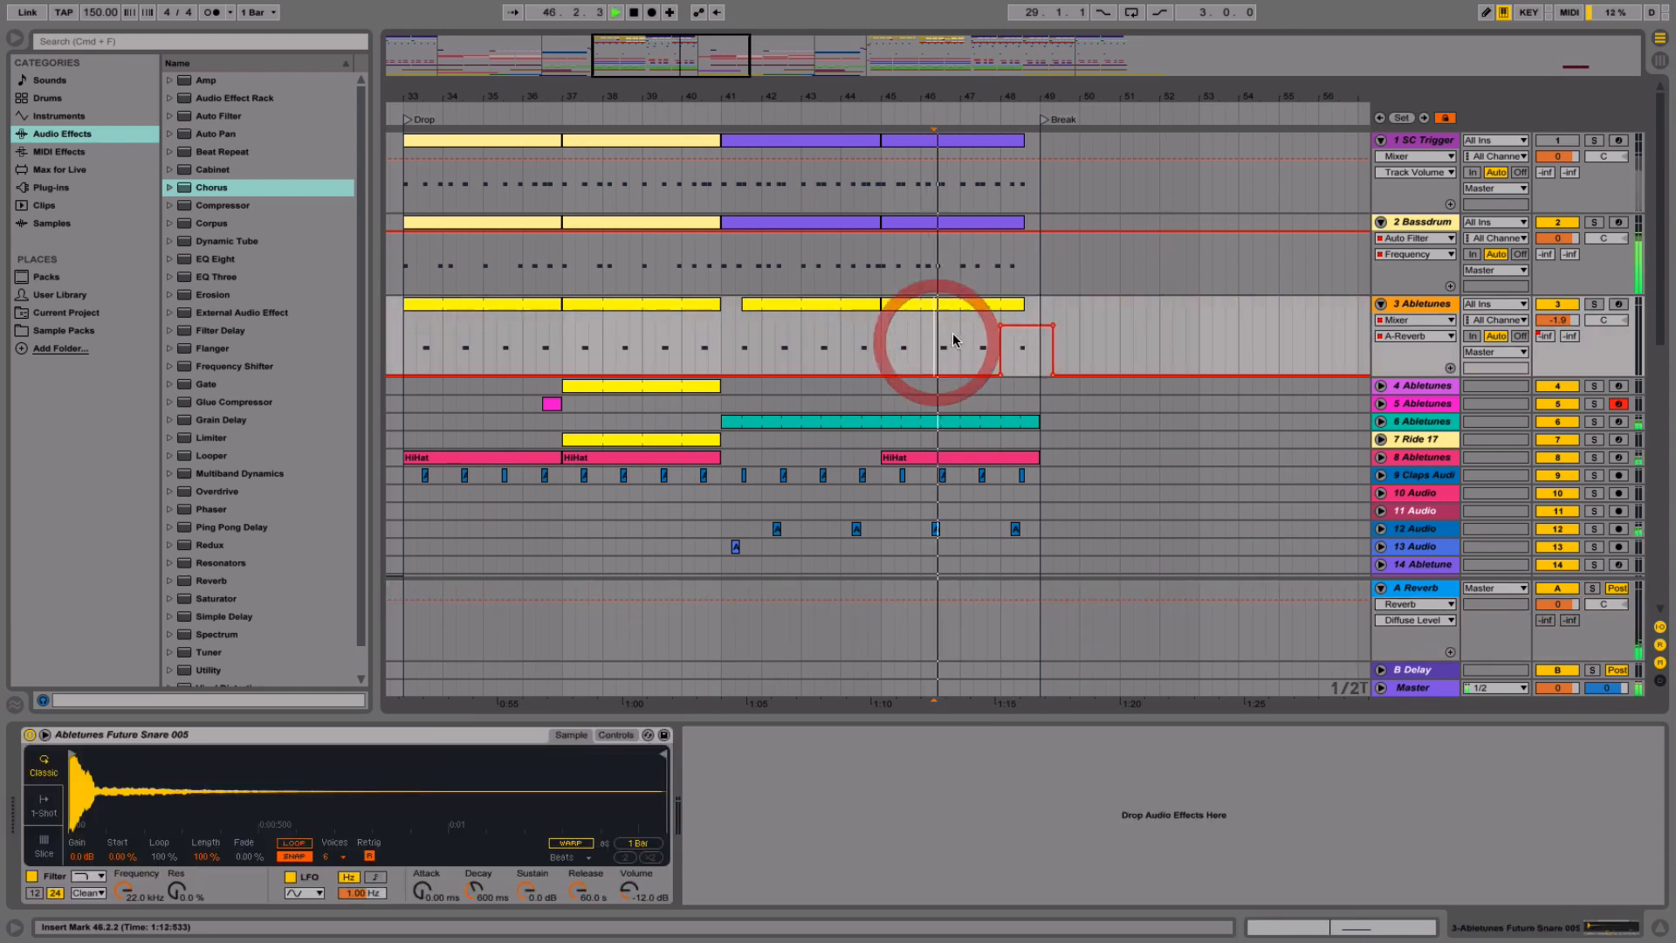
{"action": "left_click_drag", "start_coordinate": [1000, 325], "coordinate": [1016, 326]}
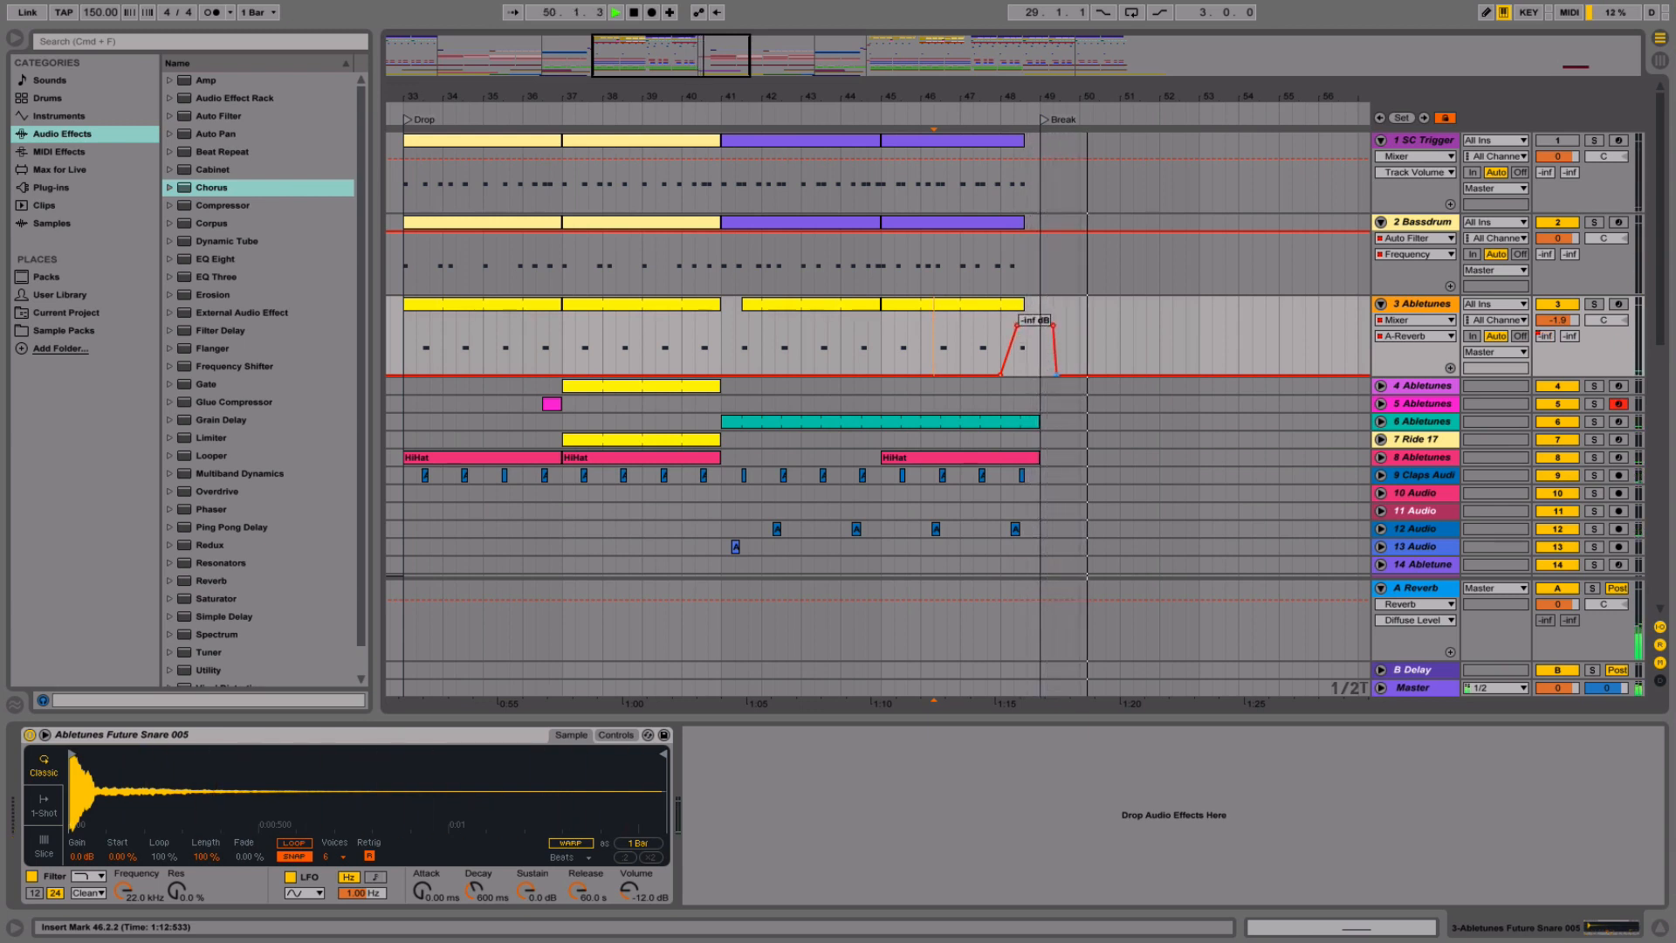
{"action": "left_click_drag", "start_coordinate": [1053, 376], "coordinate": [1073, 375]}
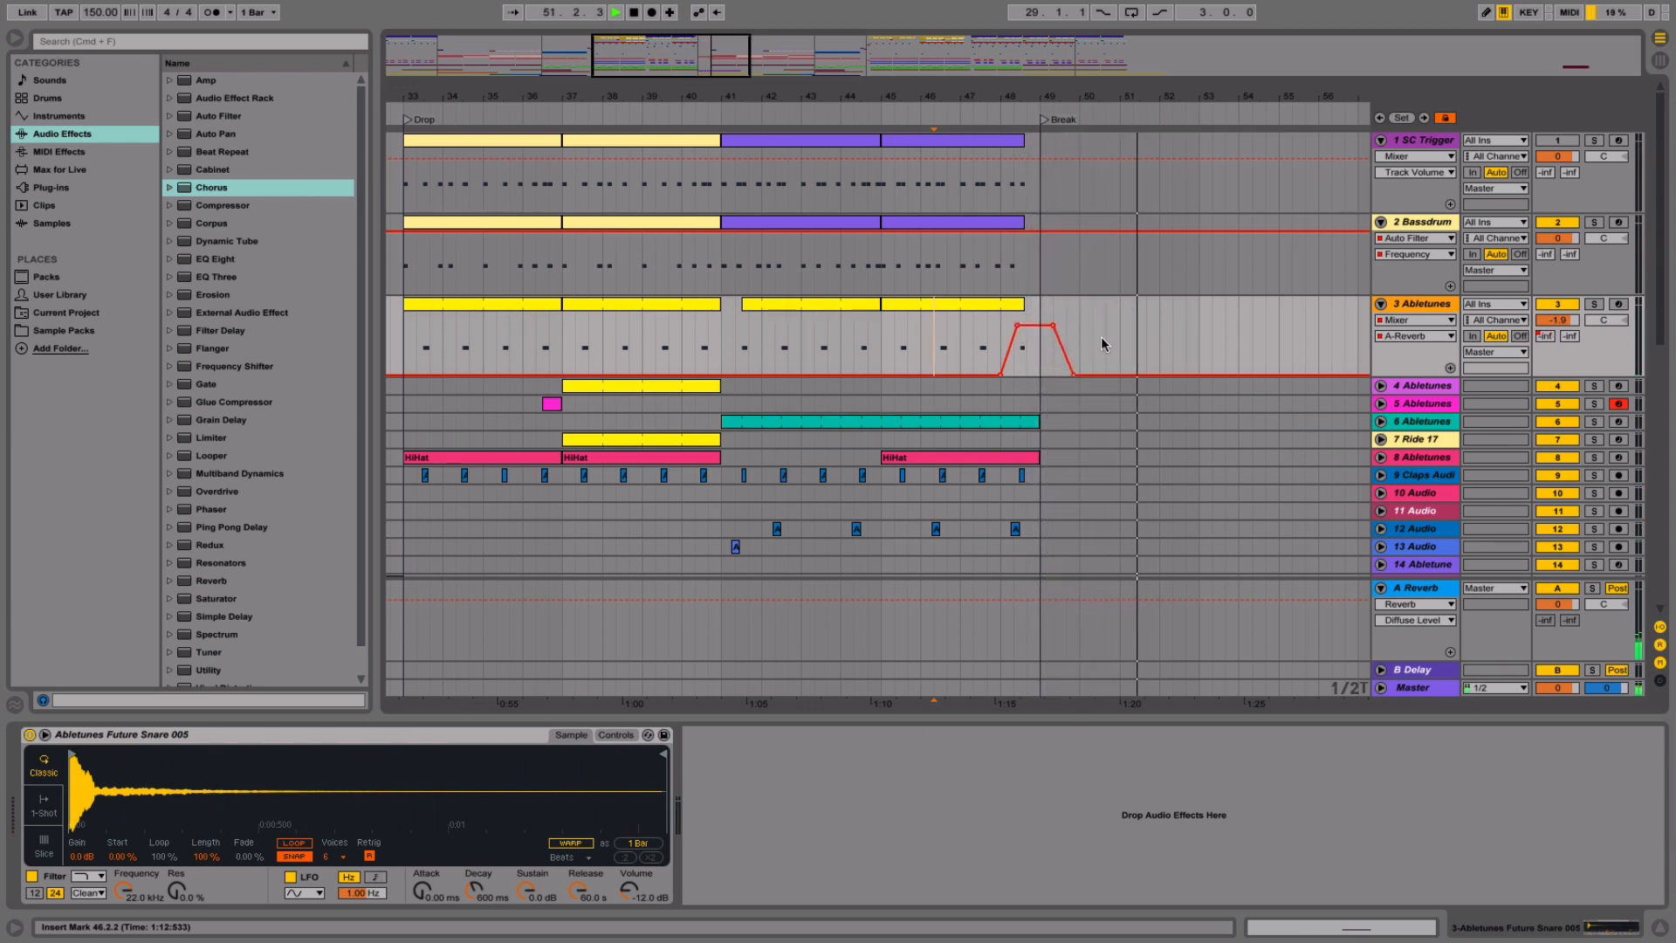
- Listen on through the second break with the whole arrangement in view and the device area hidden
{"action": "scroll", "coordinate": [1100, 341], "scroll_direction": "down", "scroll_amount": 10}
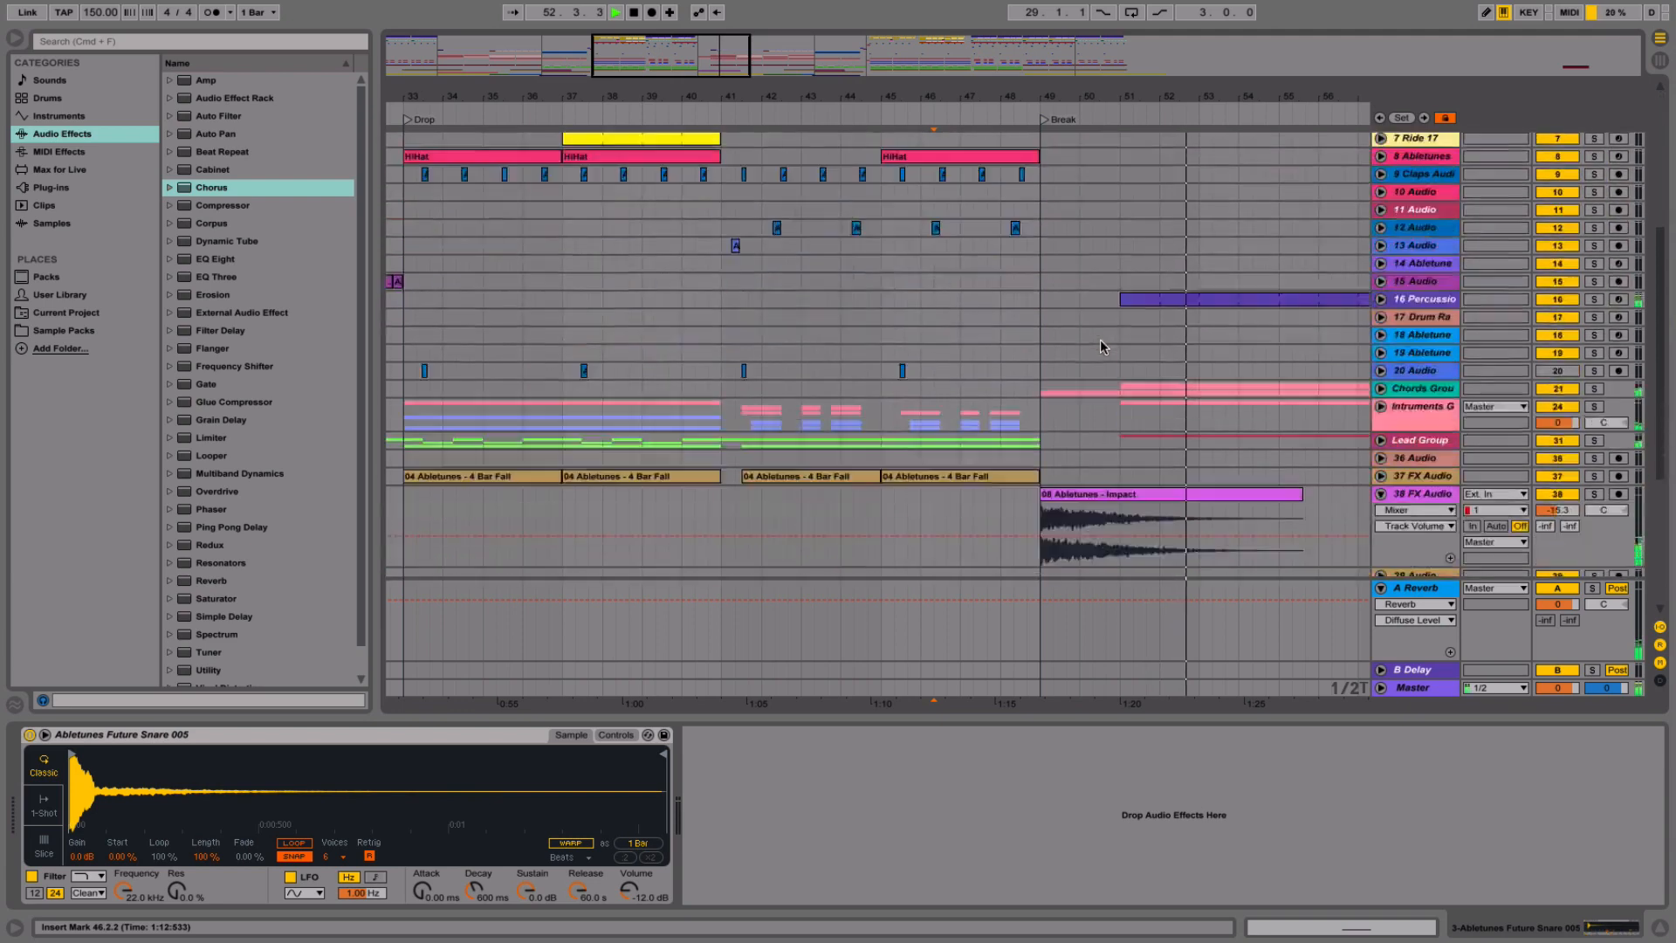
{"action": "left_click_drag", "start_coordinate": [1097, 98], "coordinate": [1096, 33]}
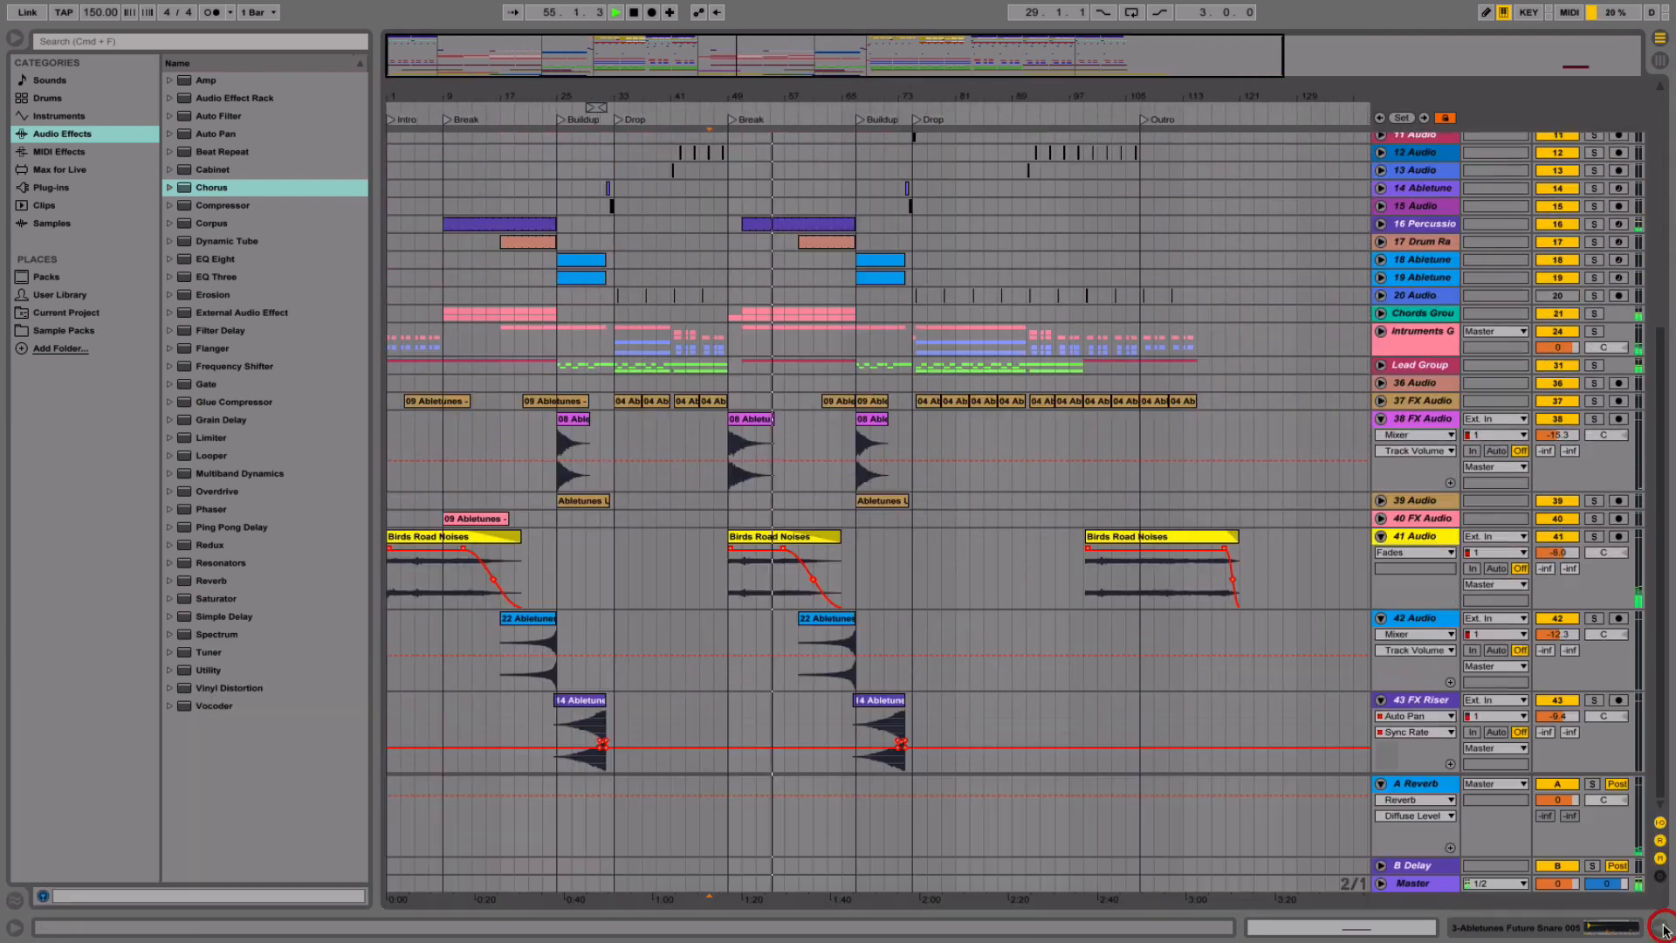
{"action": "left_click", "coordinate": [1659, 927]}
{"action": "mouse_move", "coordinate": [599, 97]}
{"action": "left_mouse_down"}
{"action": "mouse_move", "coordinate": [599, 112]}
{"action": "mouse_move", "coordinate": [598, 91]}
{"action": "left_mouse_up"}
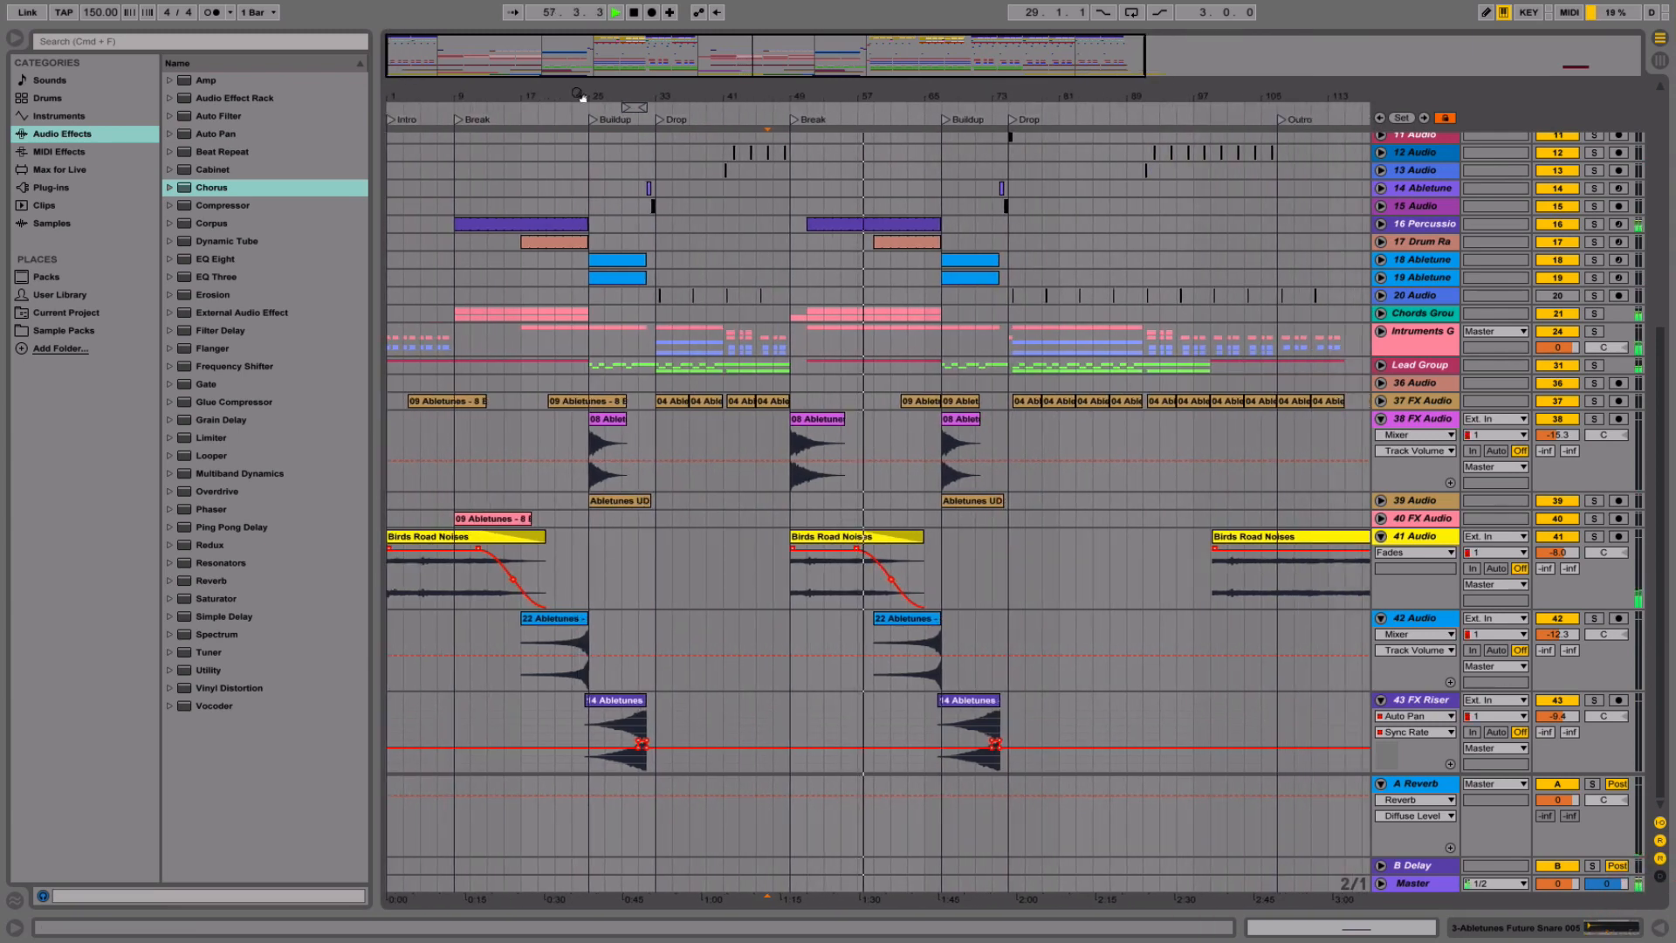
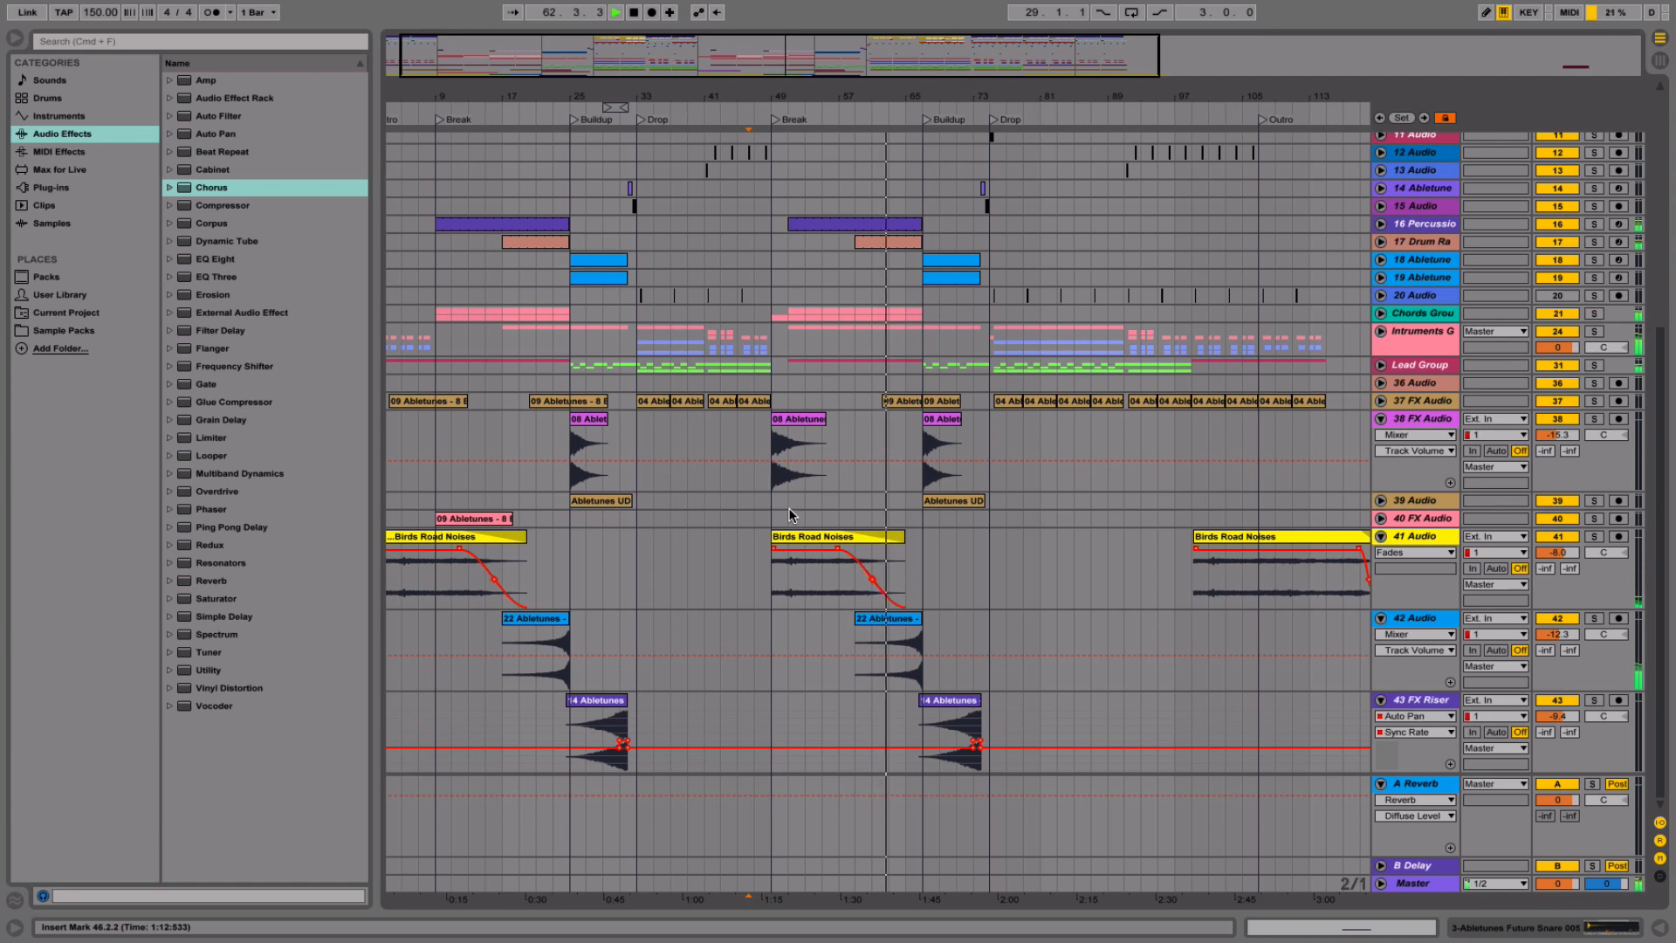
{"action": "key", "text": "space"}
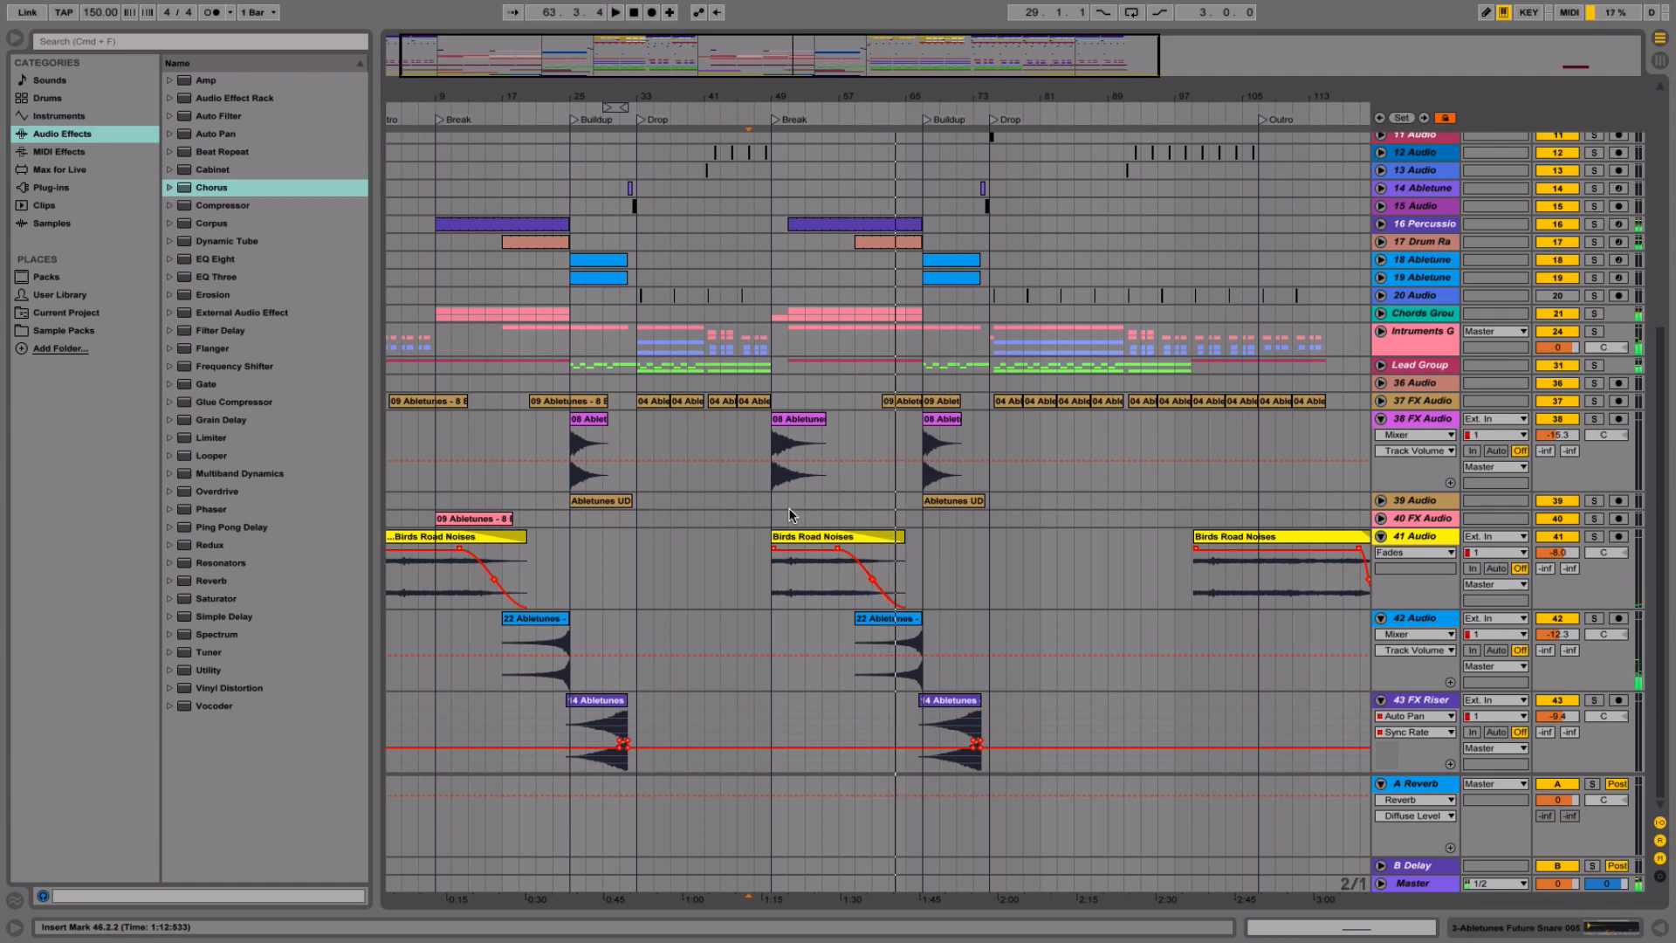
- Unfold track 17 Drum Rack, solo it and play its clip in the second break from 59.1.1
{"action": "scroll", "coordinate": [1057, 422], "scroll_direction": "up", "scroll_amount": 10}
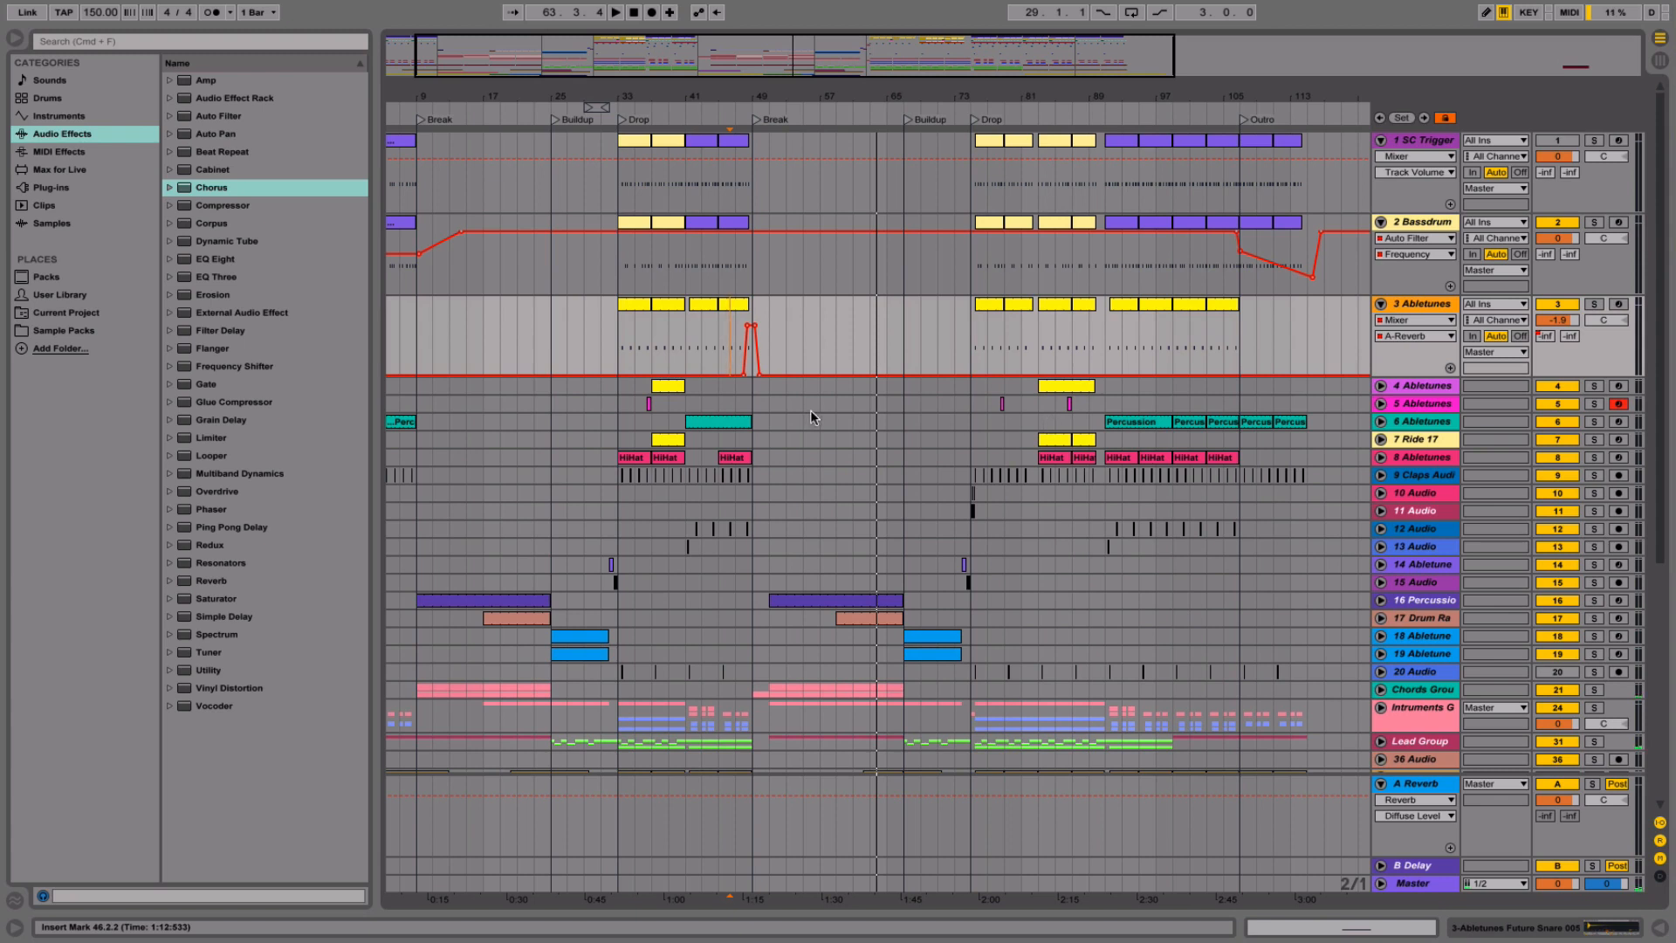
{"action": "left_click", "coordinate": [1381, 619]}
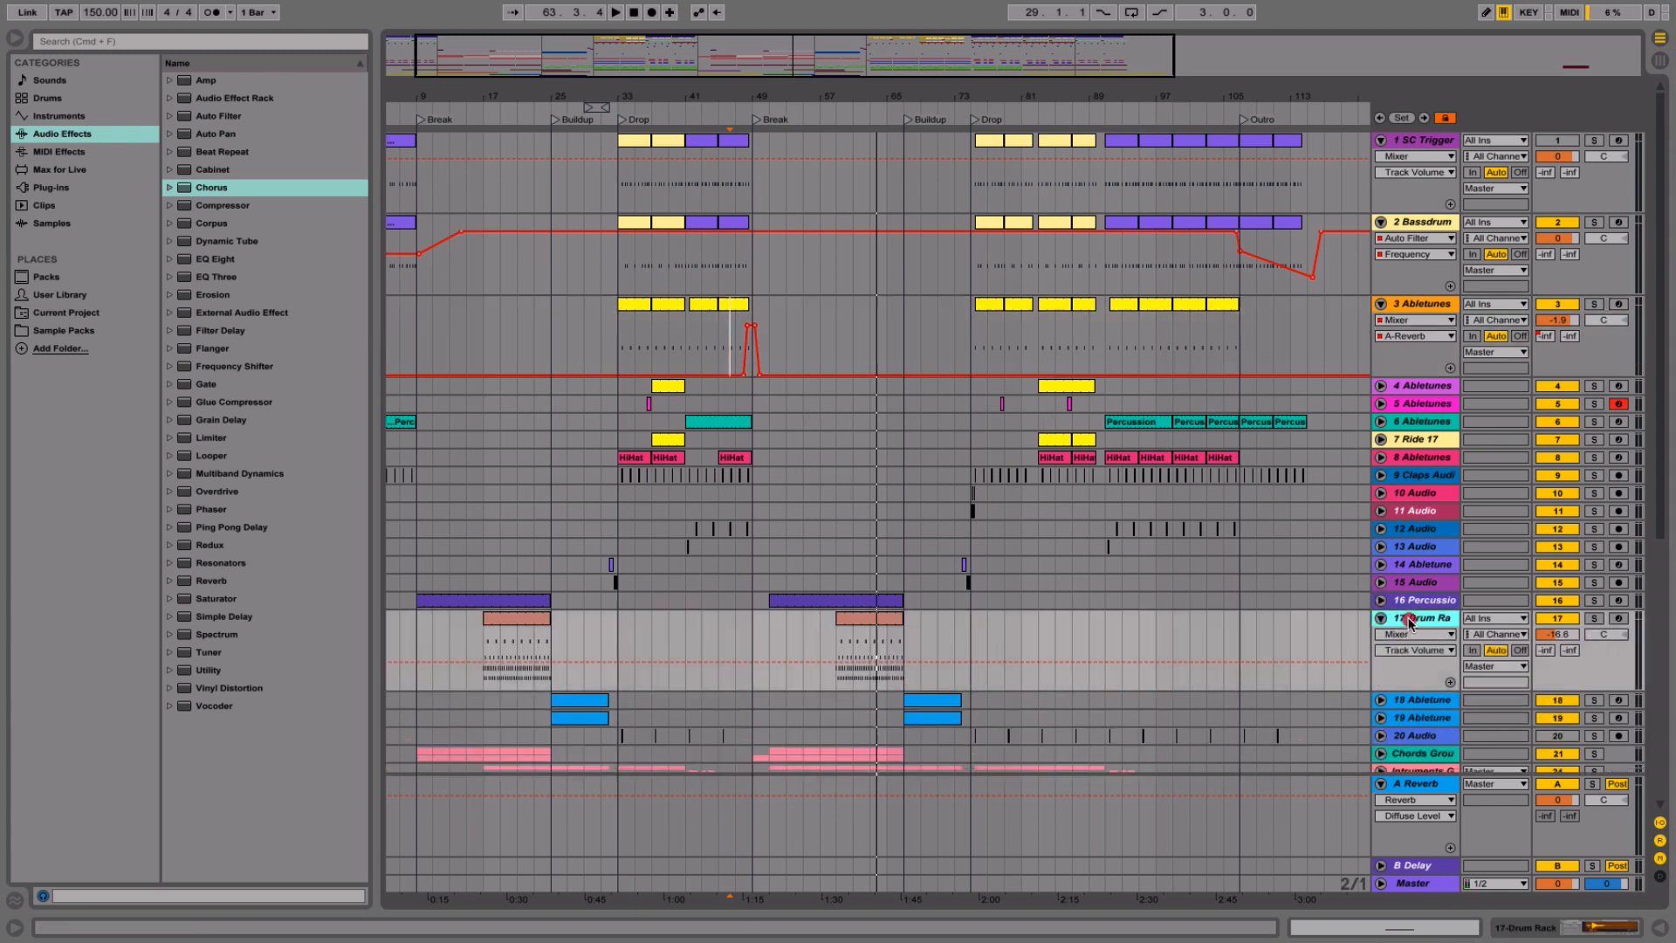
{"action": "left_click", "coordinate": [863, 621]}
{"action": "left_click", "coordinate": [1593, 618]}
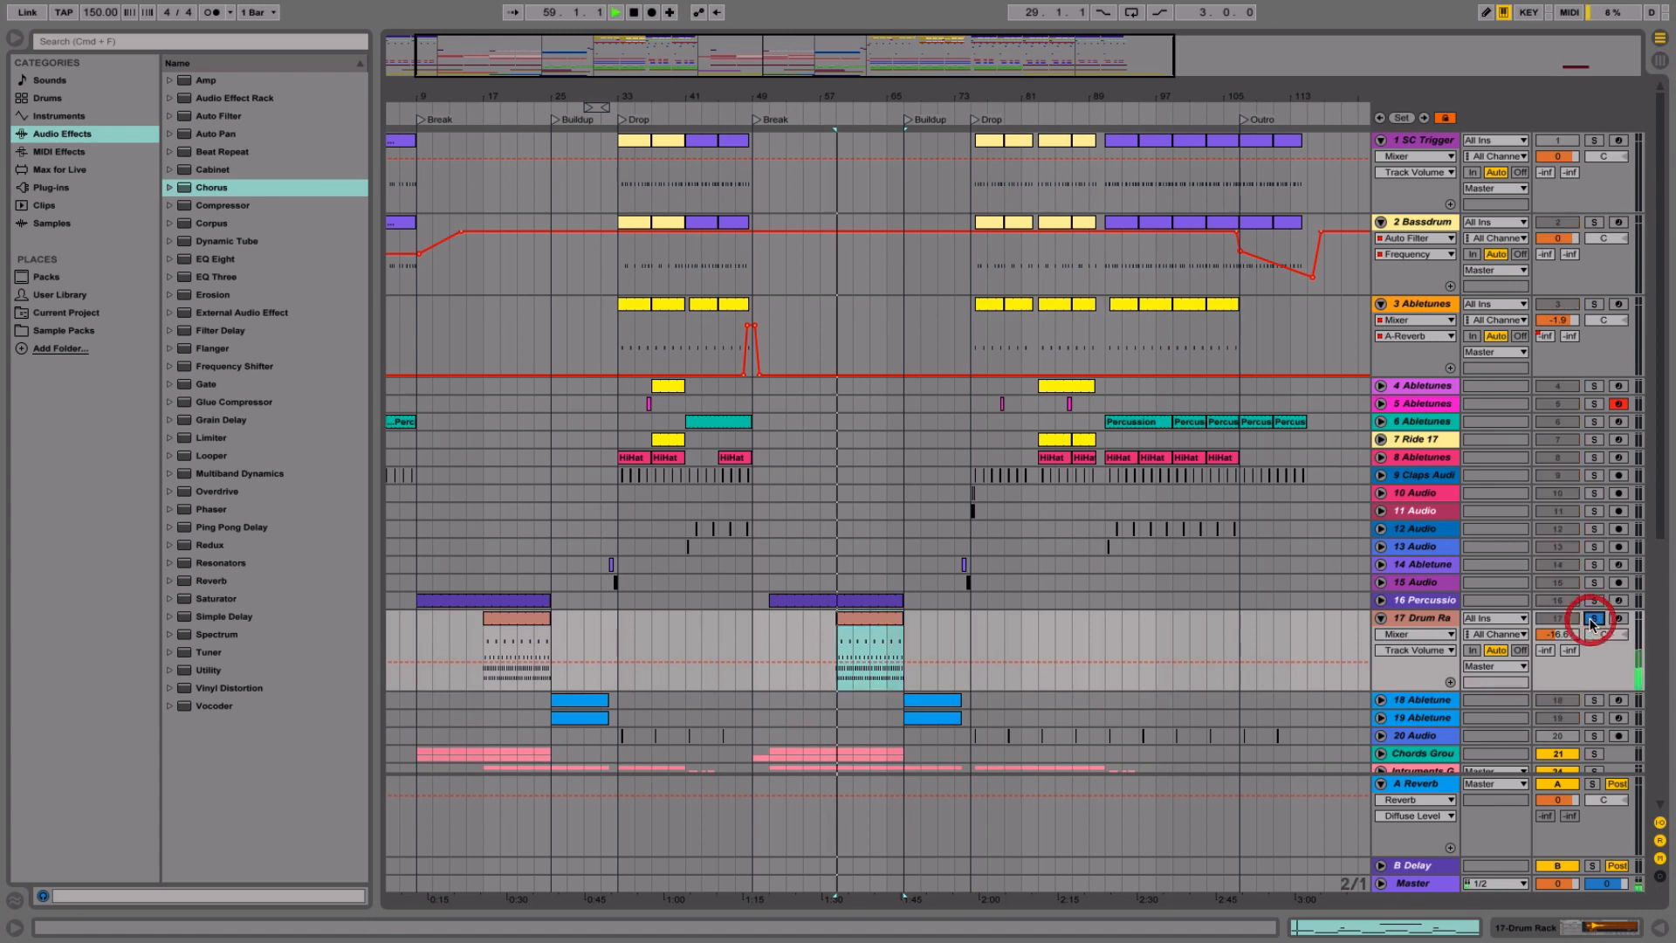
{"action": "key", "text": "space"}
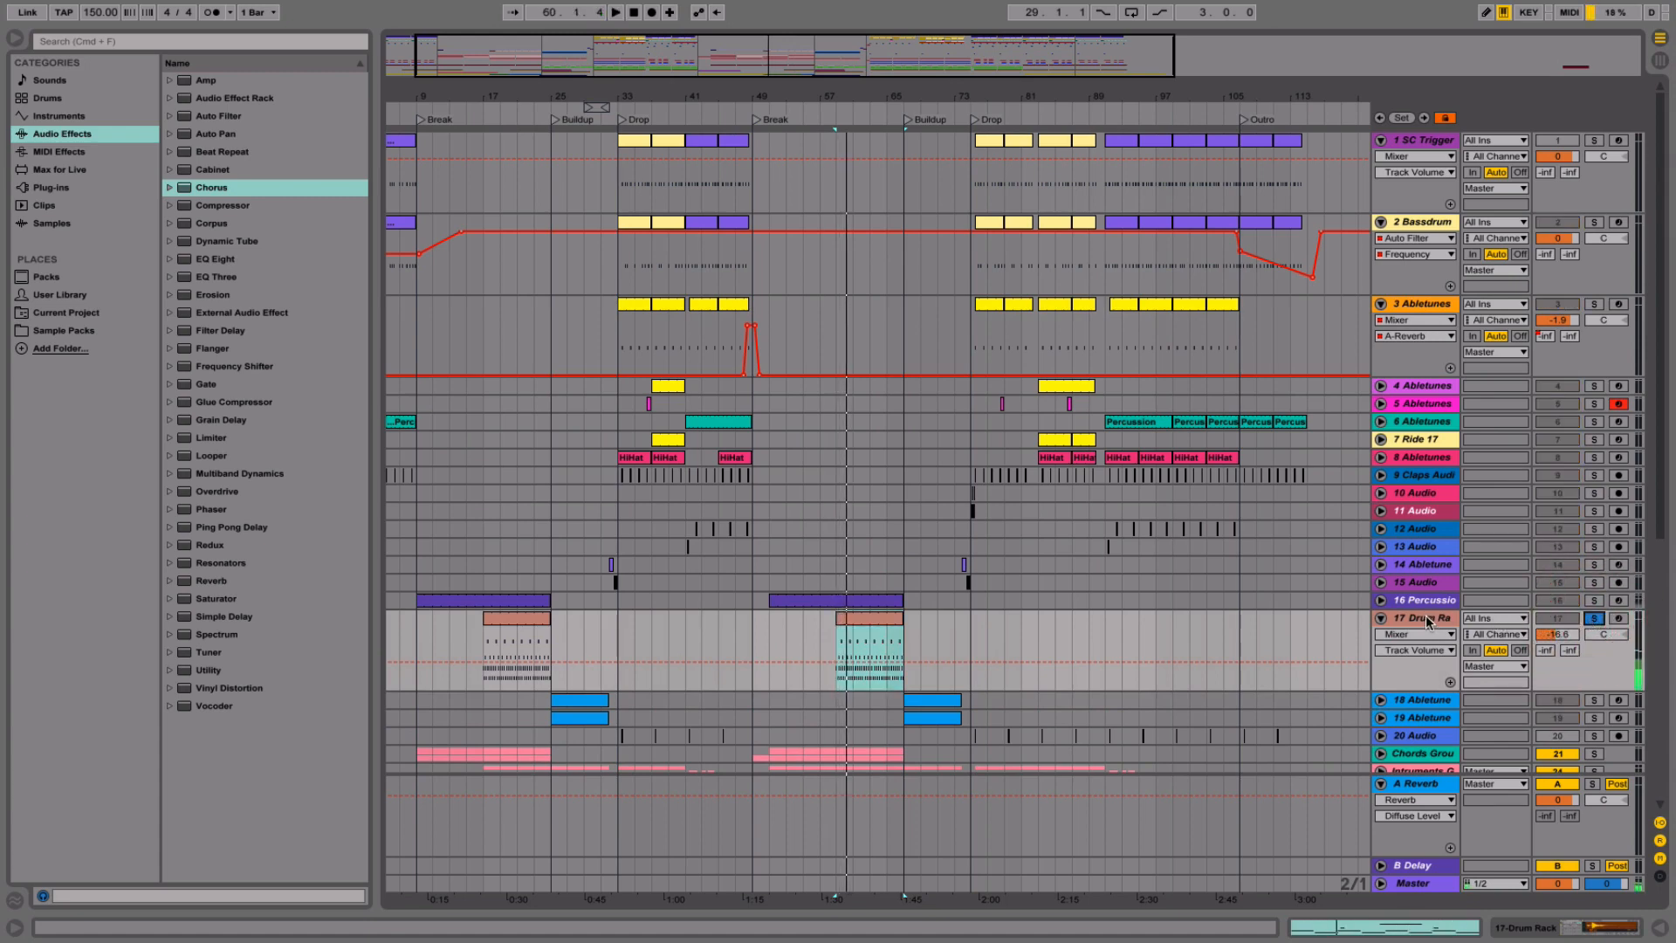
- Raise the Percussion 73 Tambourine's Volume to -2.29 dB in track 17's Drum Rack and audition the open hi-hat pads
{"action": "double_click", "coordinate": [1433, 624]}
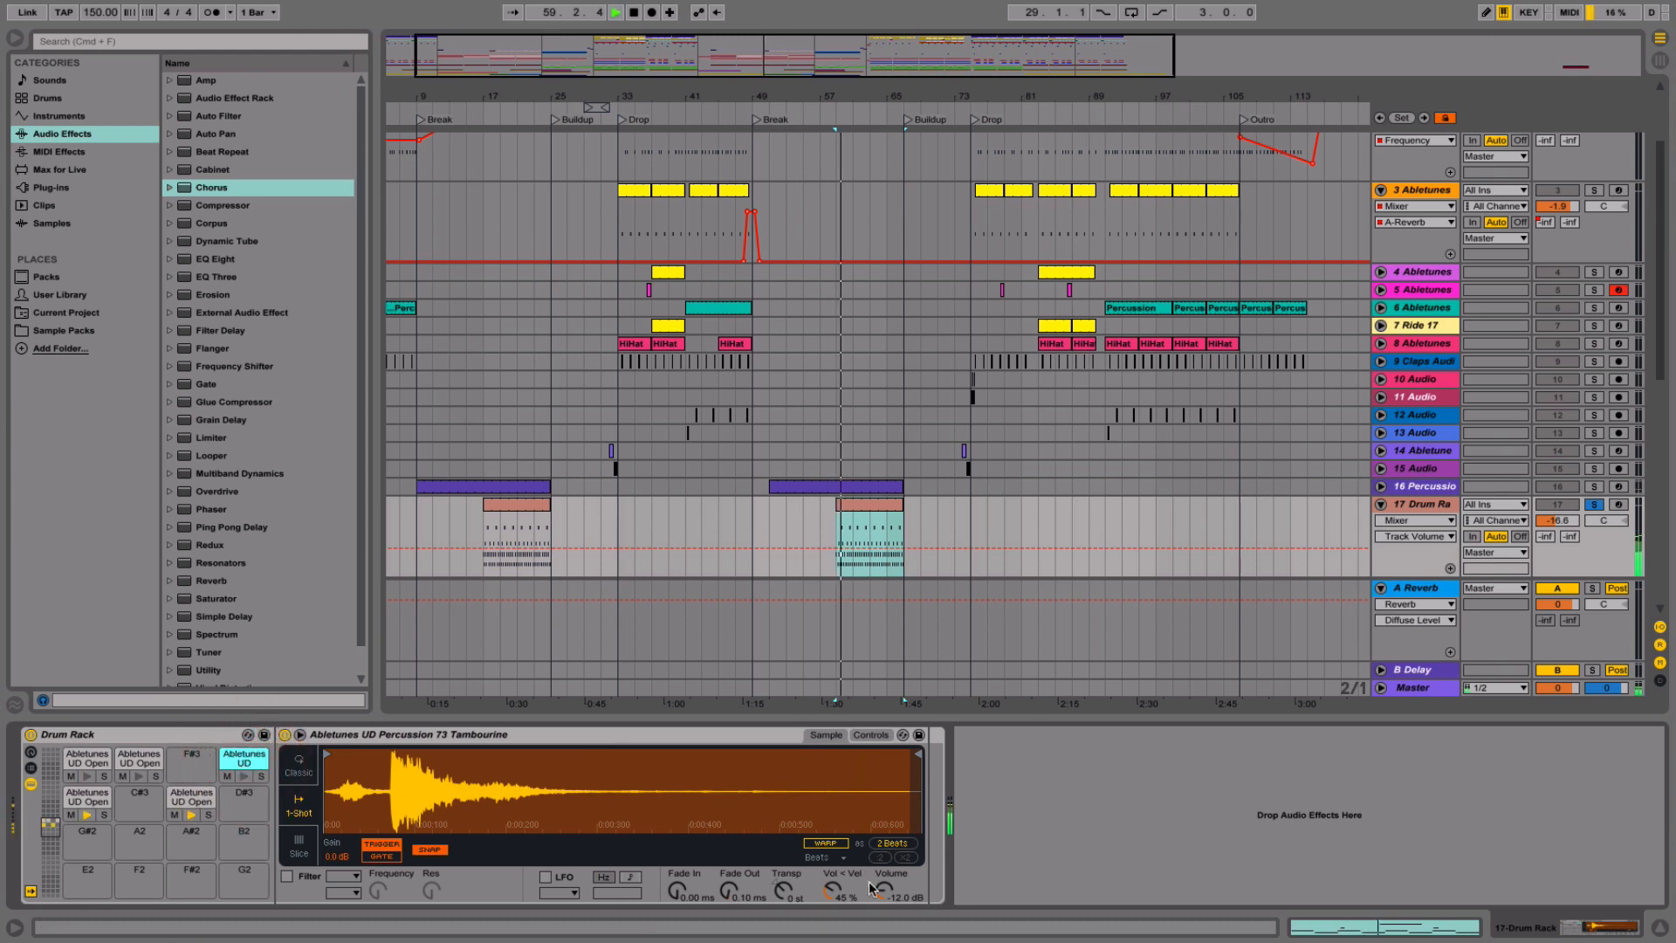
{"action": "left_click_drag", "start_coordinate": [885, 890], "coordinate": [885, 870]}
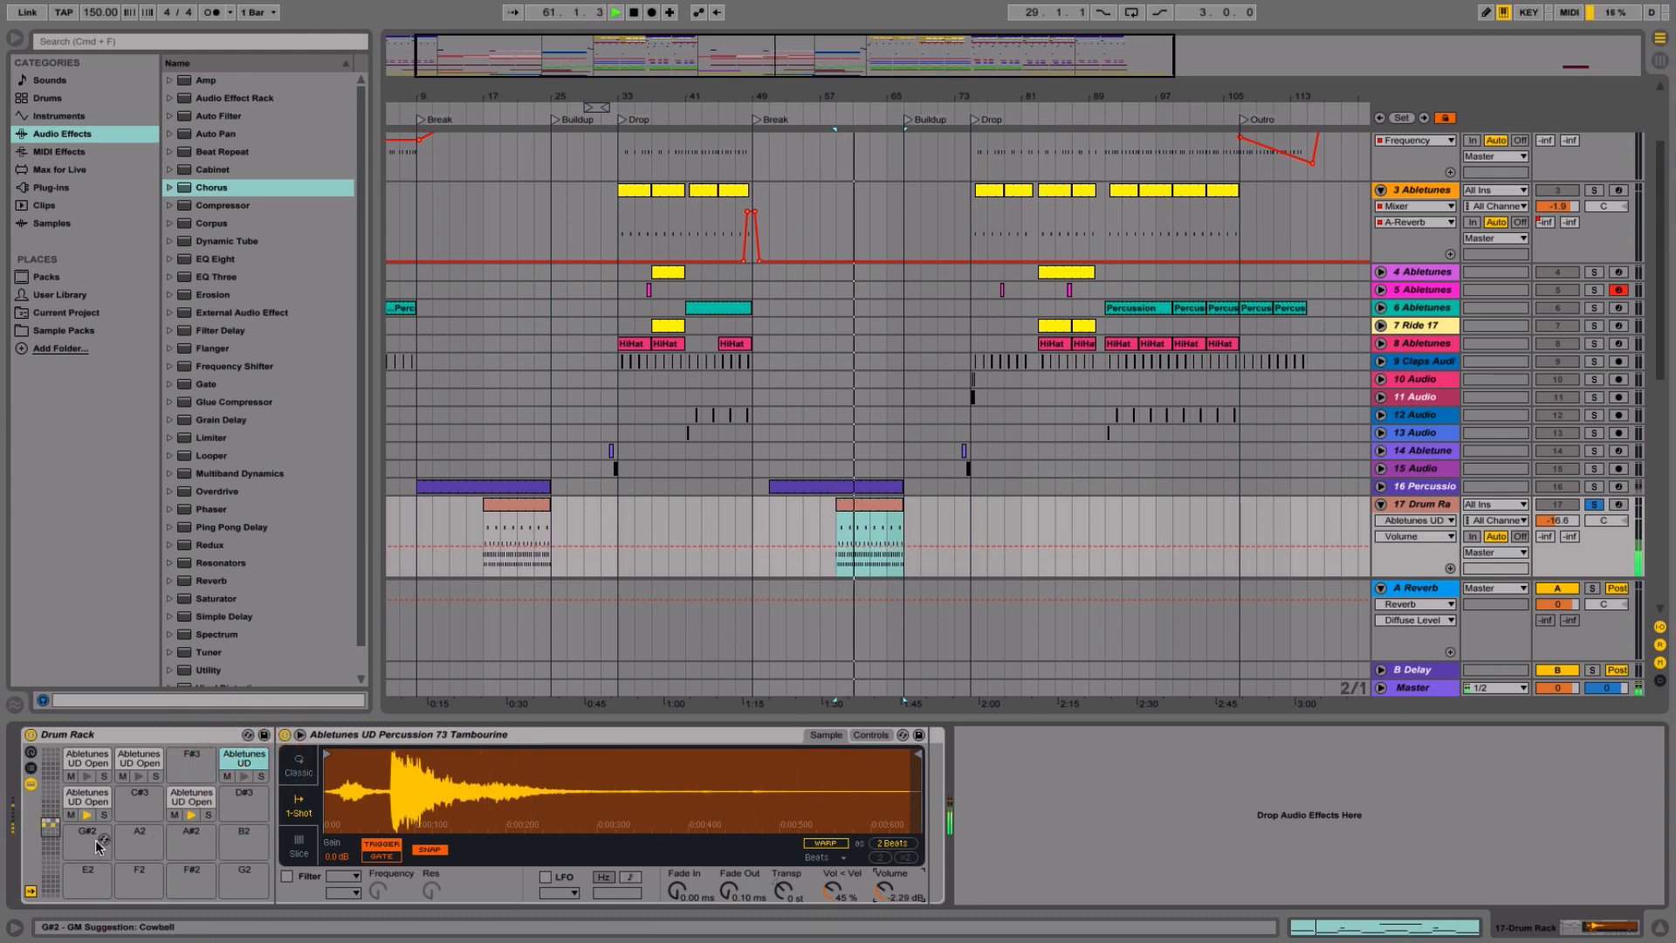
{"action": "left_click", "coordinate": [86, 815]}
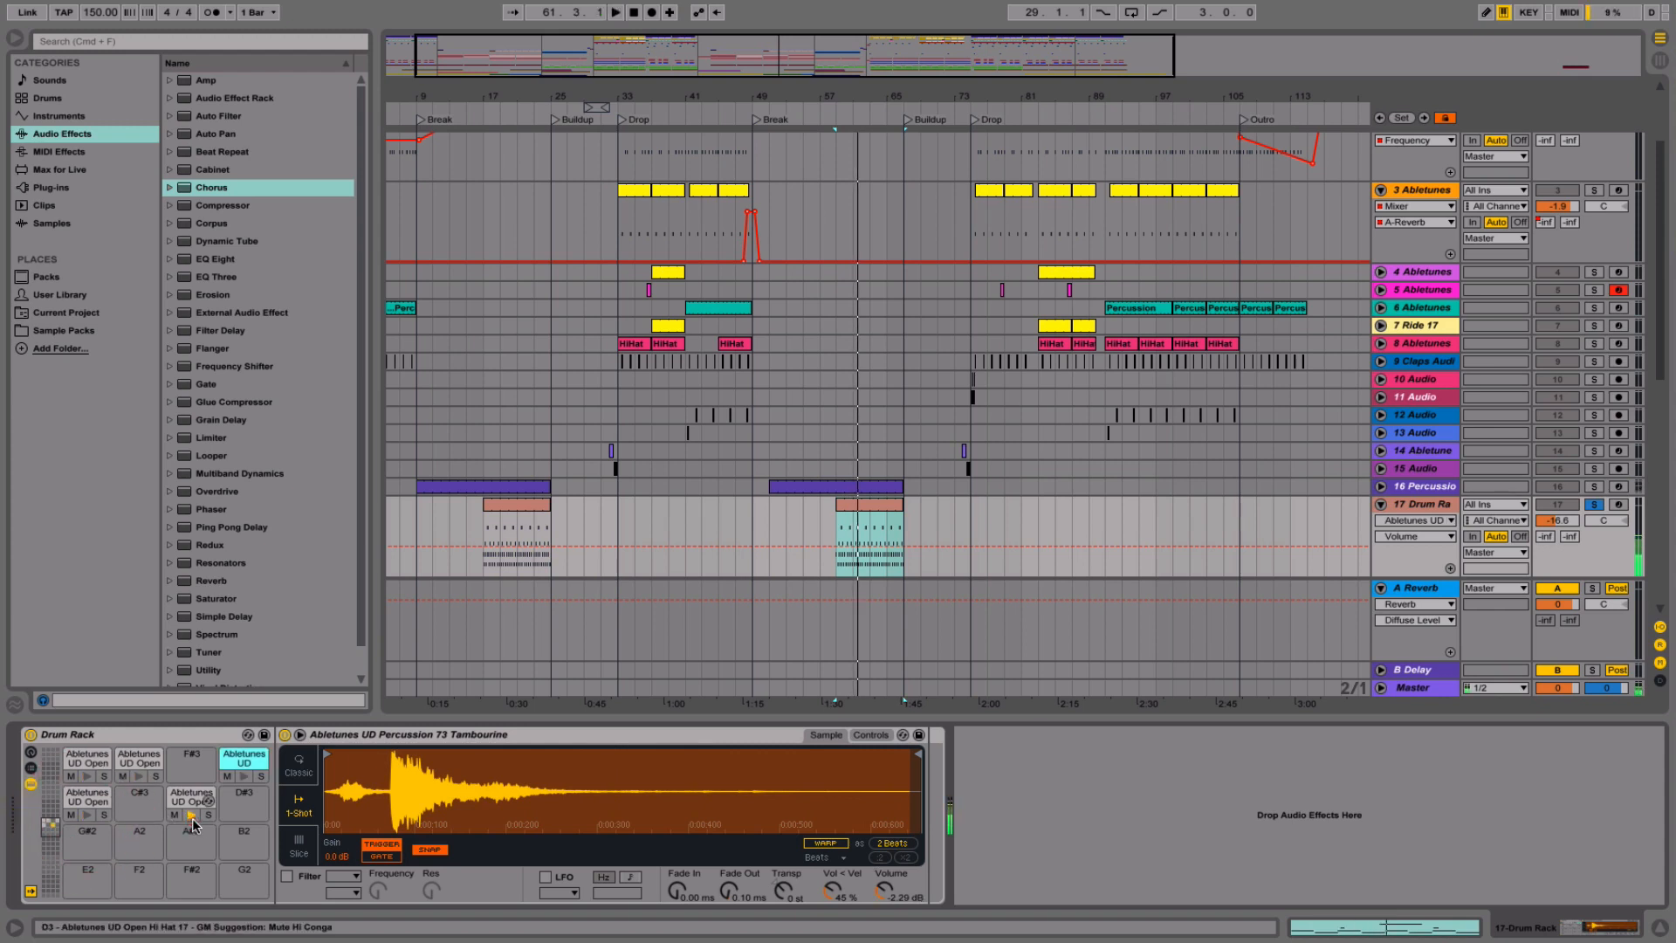
{"action": "left_click", "coordinate": [193, 822]}
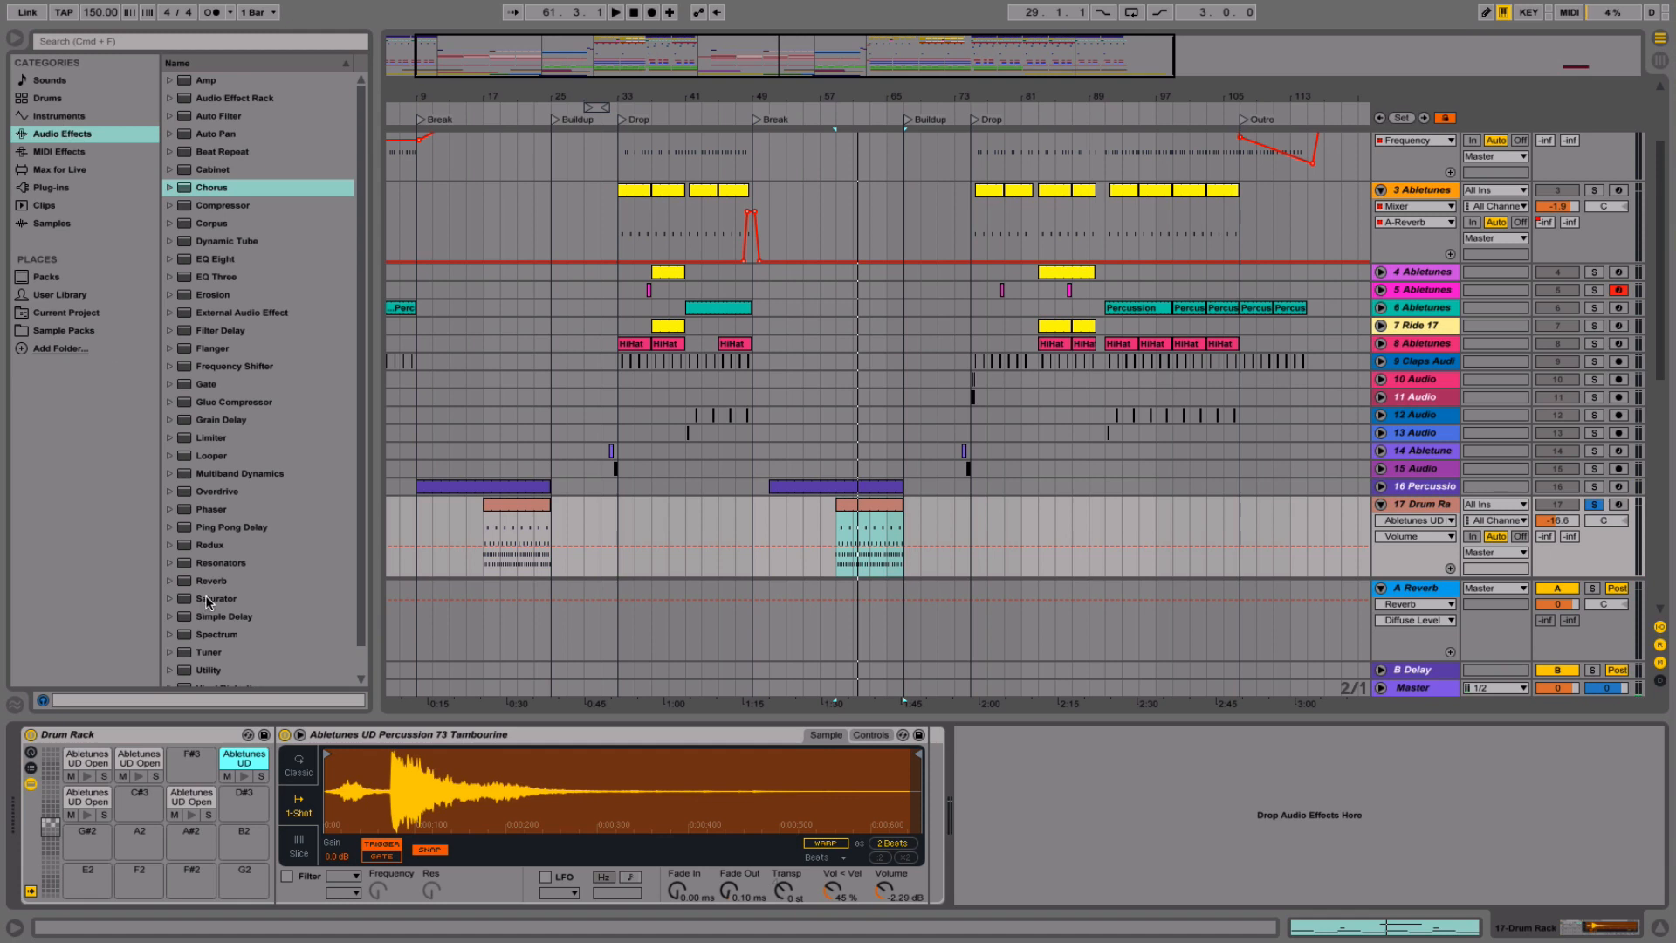
- Add a Reverb after track 17's Drum Rack and load the Concert Hall preset from the Hall presets onto it
{"action": "left_click_drag", "start_coordinate": [200, 586], "coordinate": [1063, 803]}
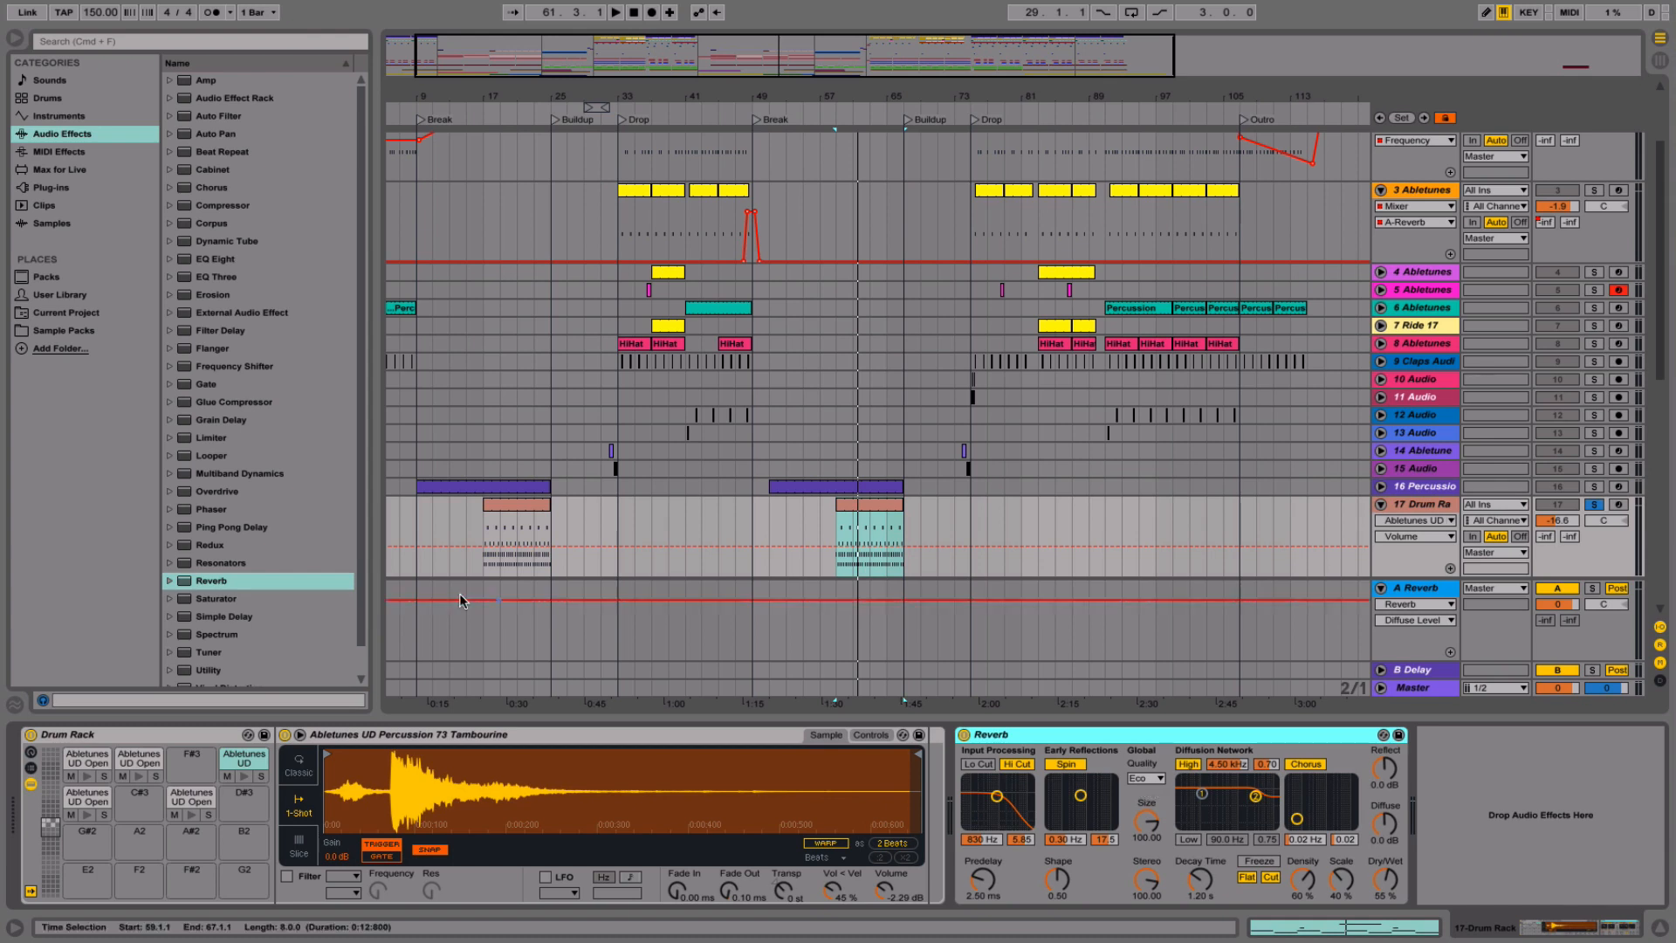
{"action": "left_click", "coordinate": [171, 581]}
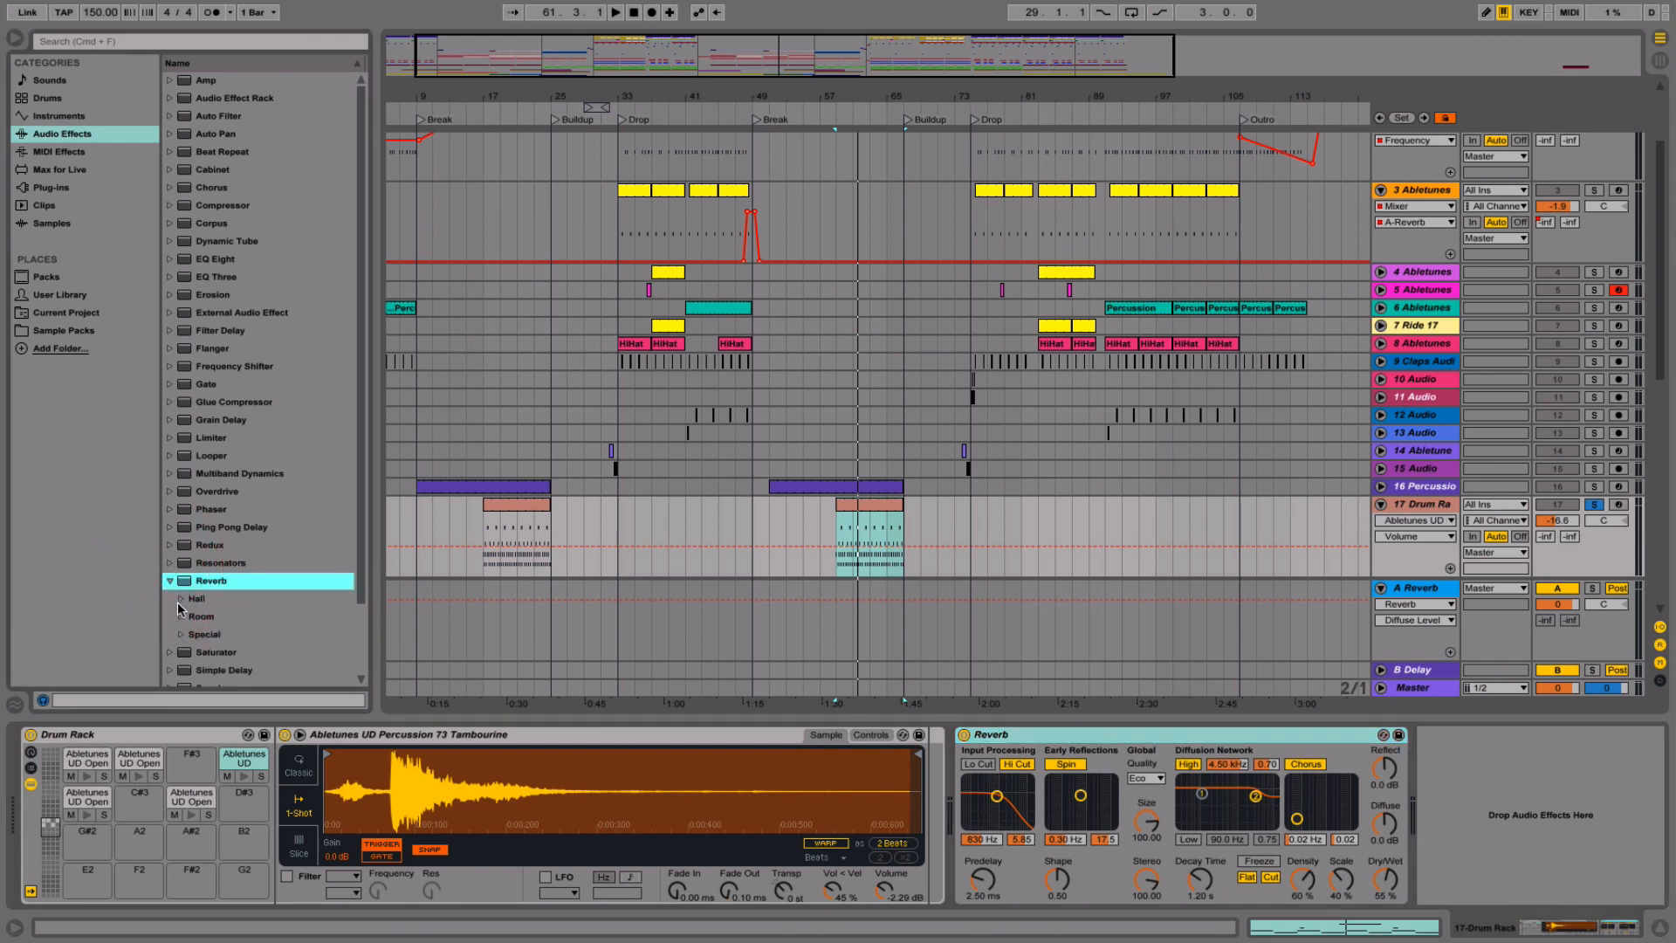
{"action": "left_click", "coordinate": [180, 599]}
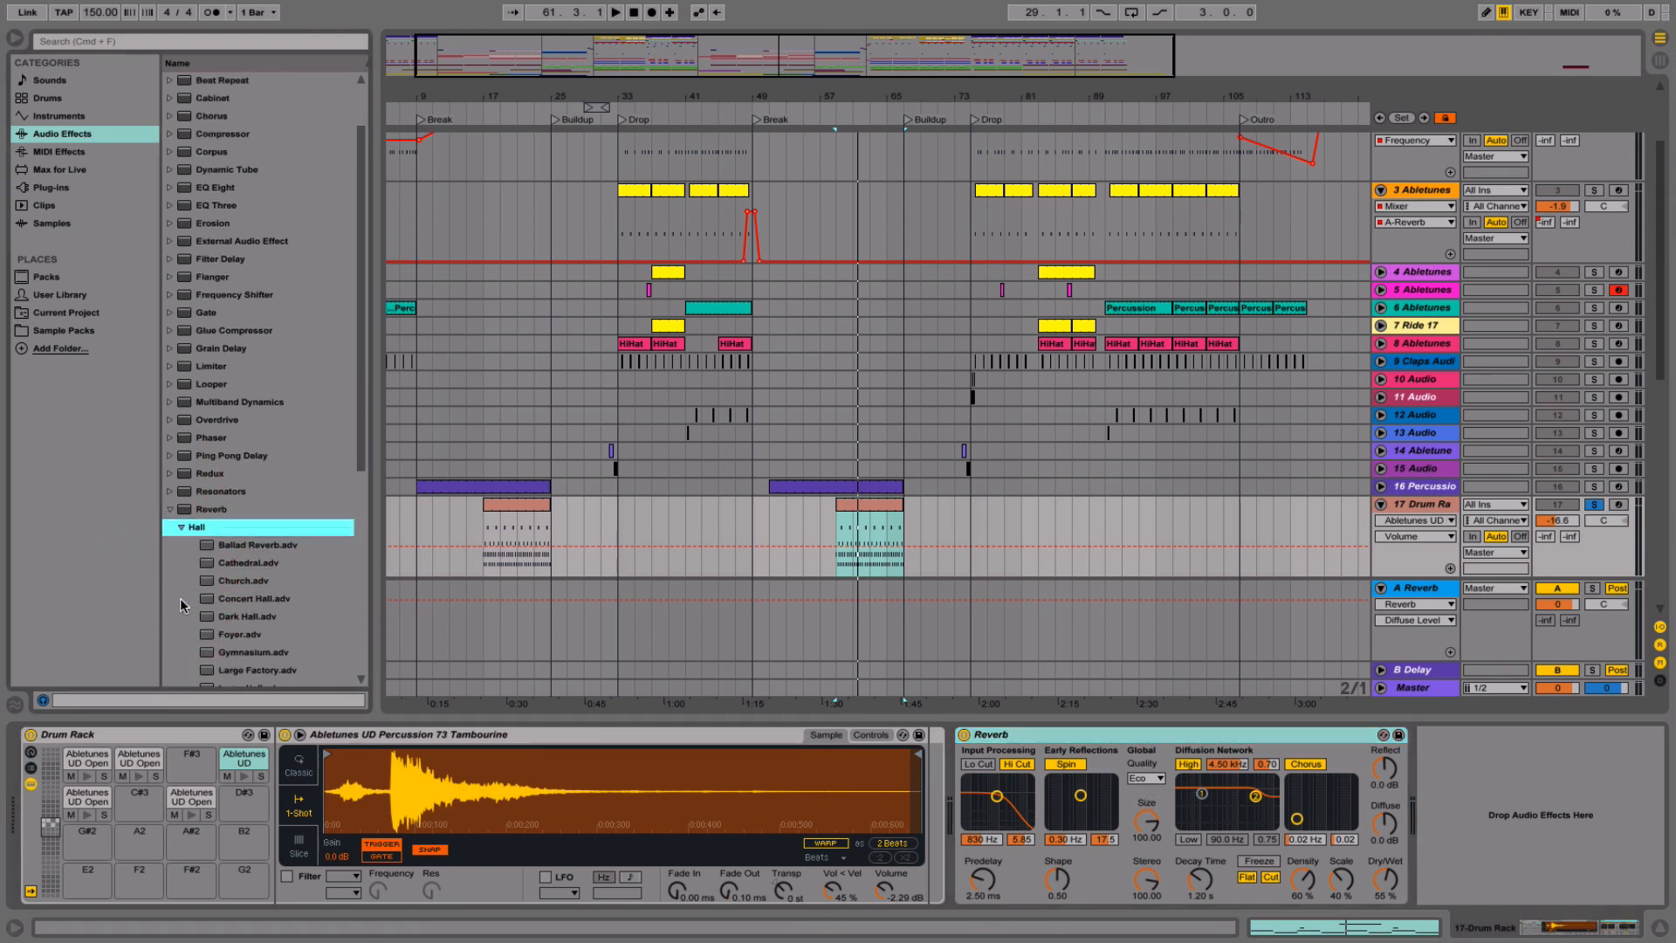
{"action": "left_click_drag", "start_coordinate": [203, 601], "coordinate": [1147, 744]}
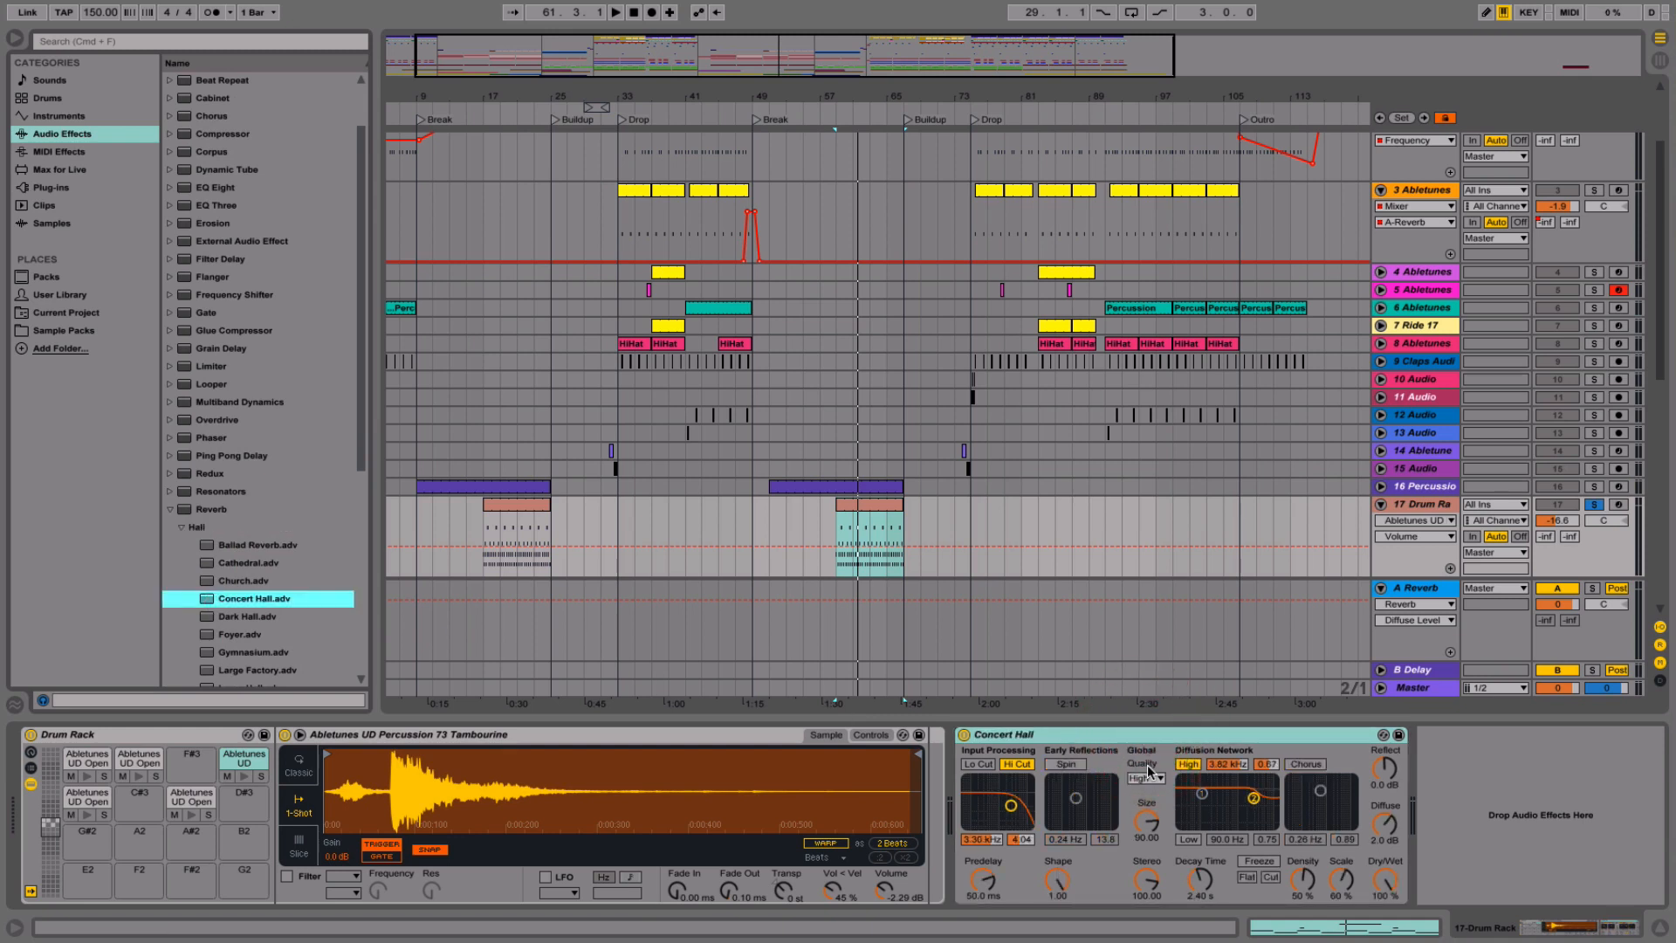
- Set the Concert Hall reverb's Decay Time to 2.52 s and Dry/Wet to 42 %, playing the soloed drum rack
{"action": "left_click", "coordinate": [854, 521]}
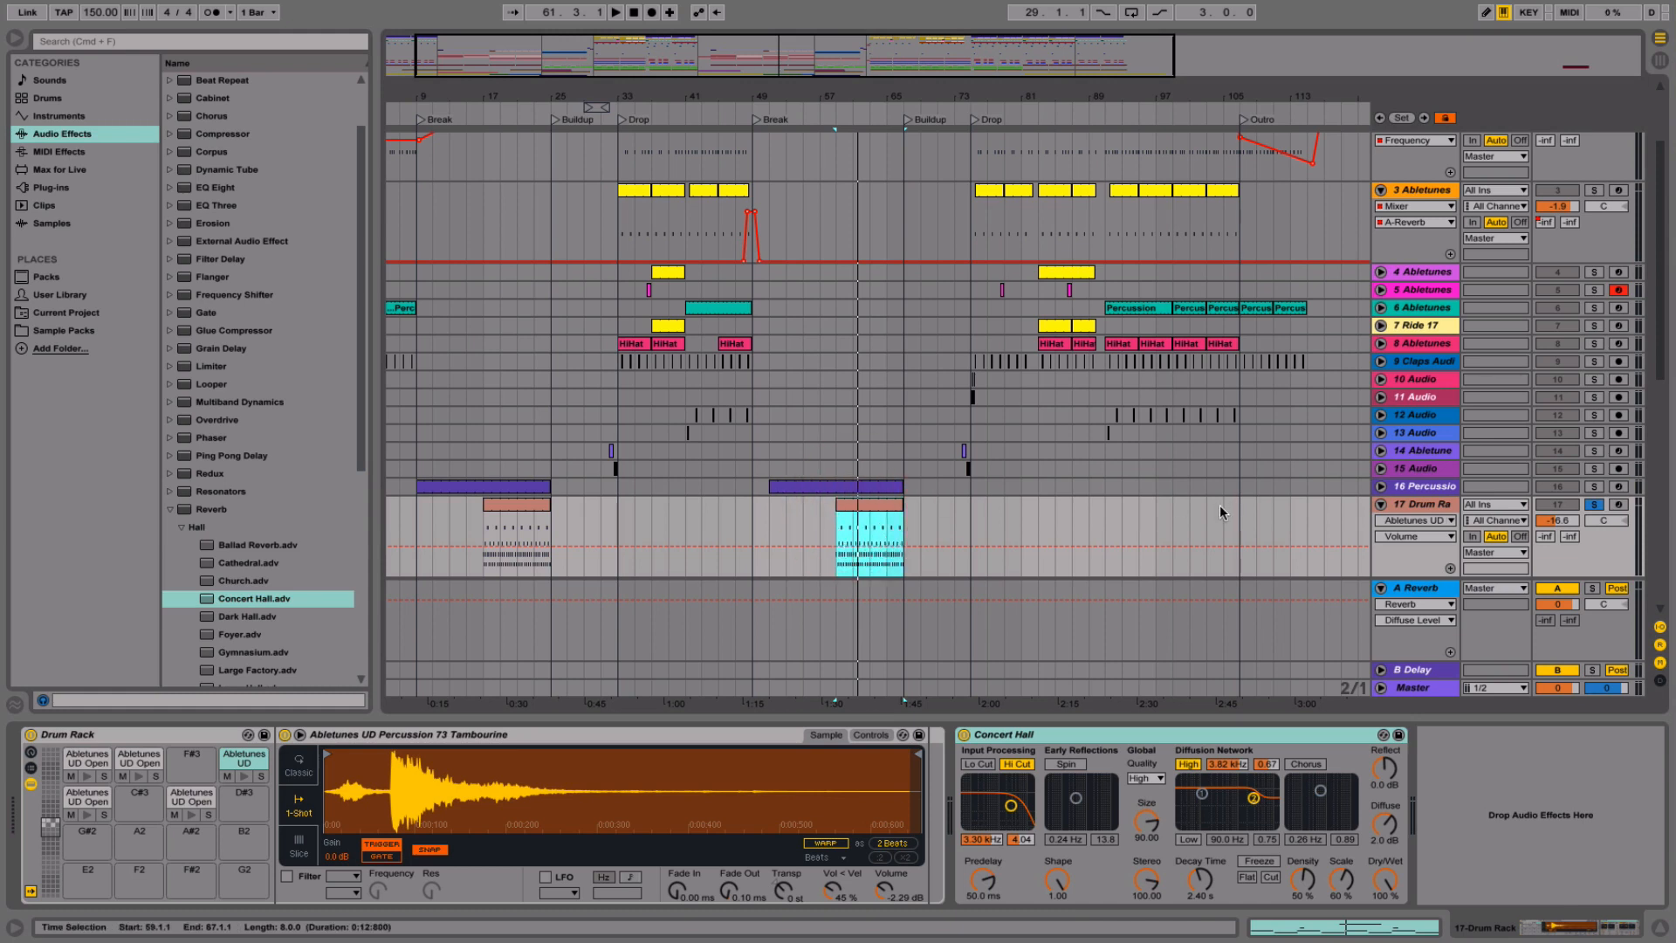
{"action": "left_click", "coordinate": [1212, 880]}
{"action": "left_click_drag", "start_coordinate": [1203, 880], "coordinate": [1203, 887]}
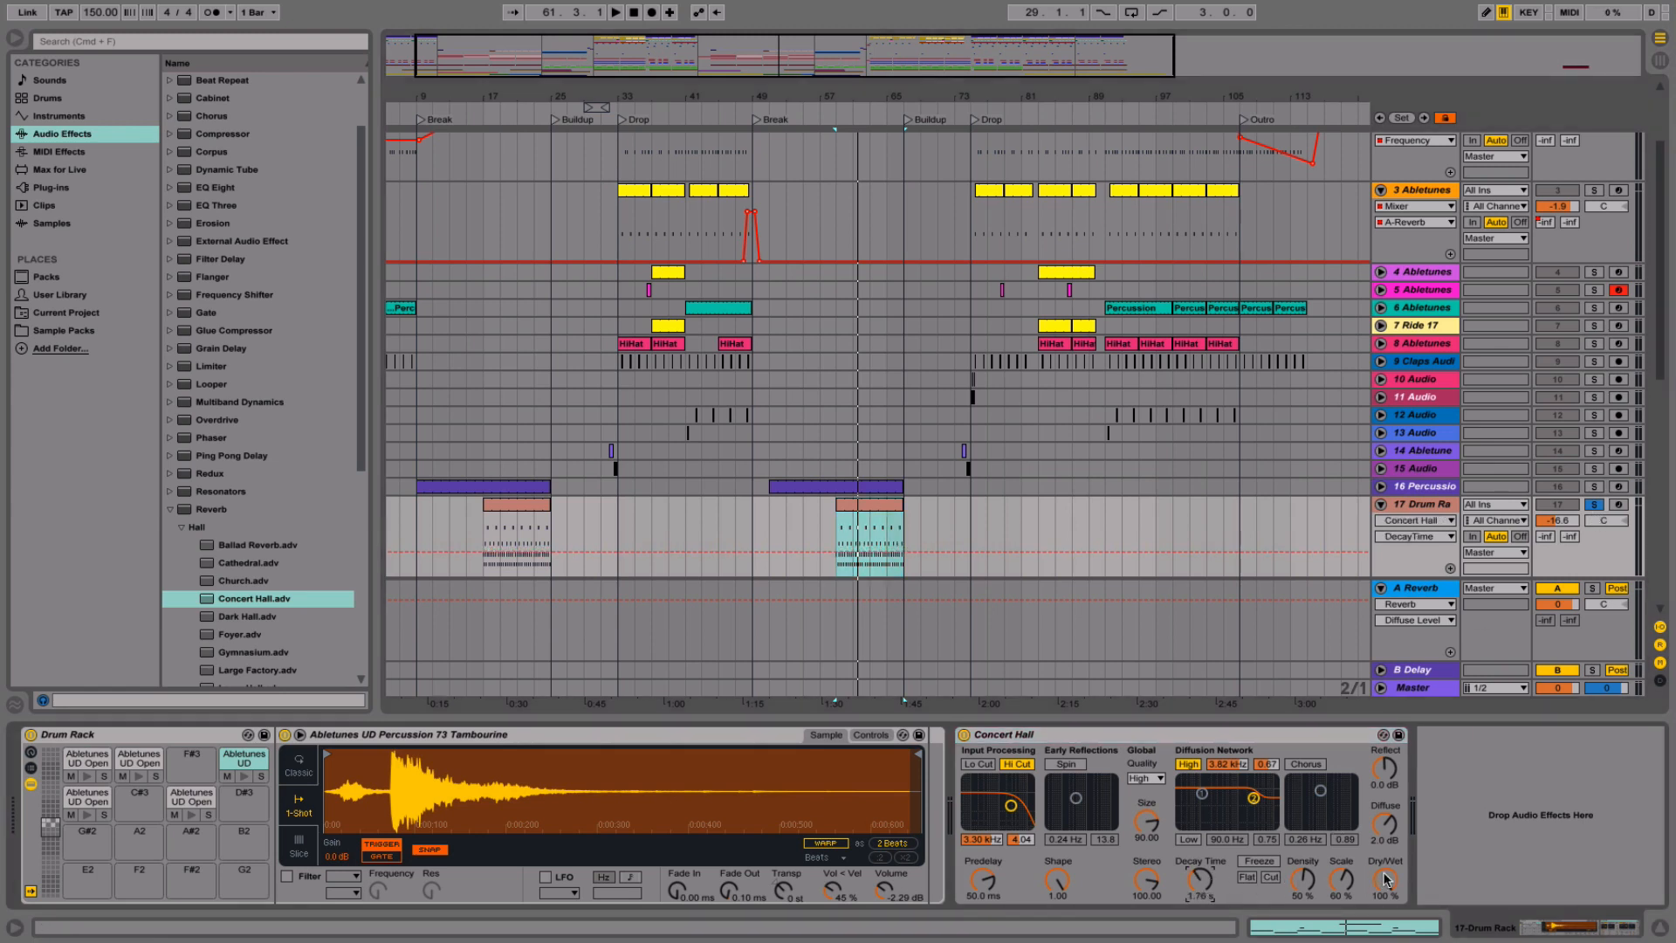
{"action": "left_click_drag", "start_coordinate": [1388, 880], "coordinate": [1388, 907]}
{"action": "key", "text": "space"}
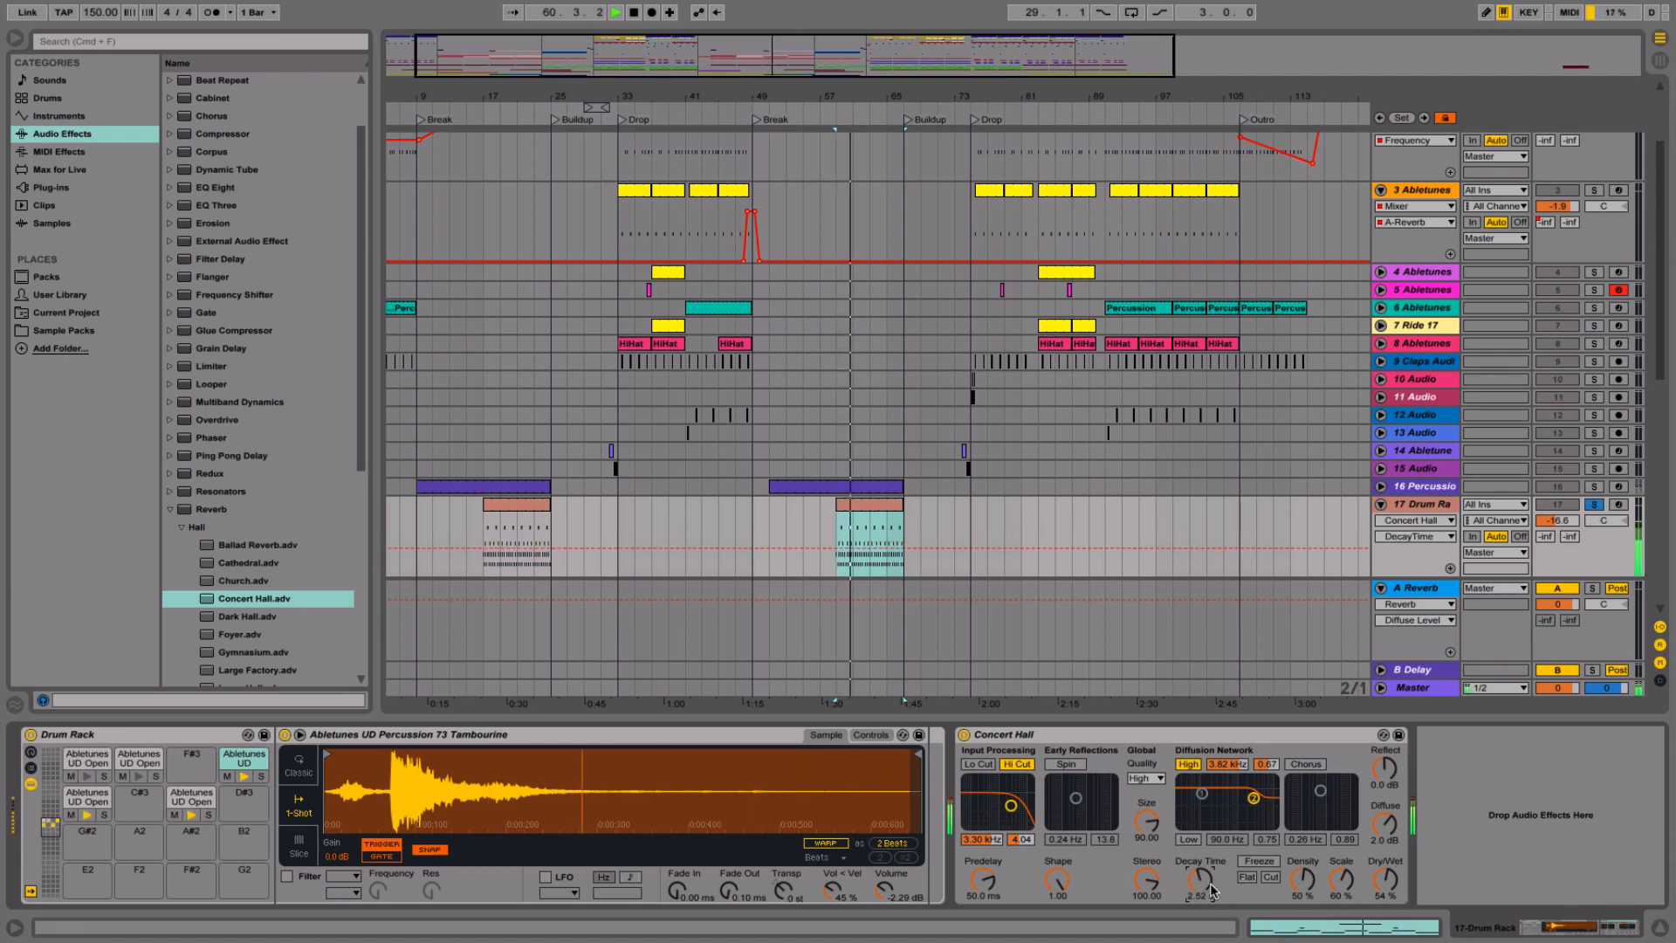
{"action": "left_click_drag", "start_coordinate": [1385, 880], "coordinate": [1385, 893]}
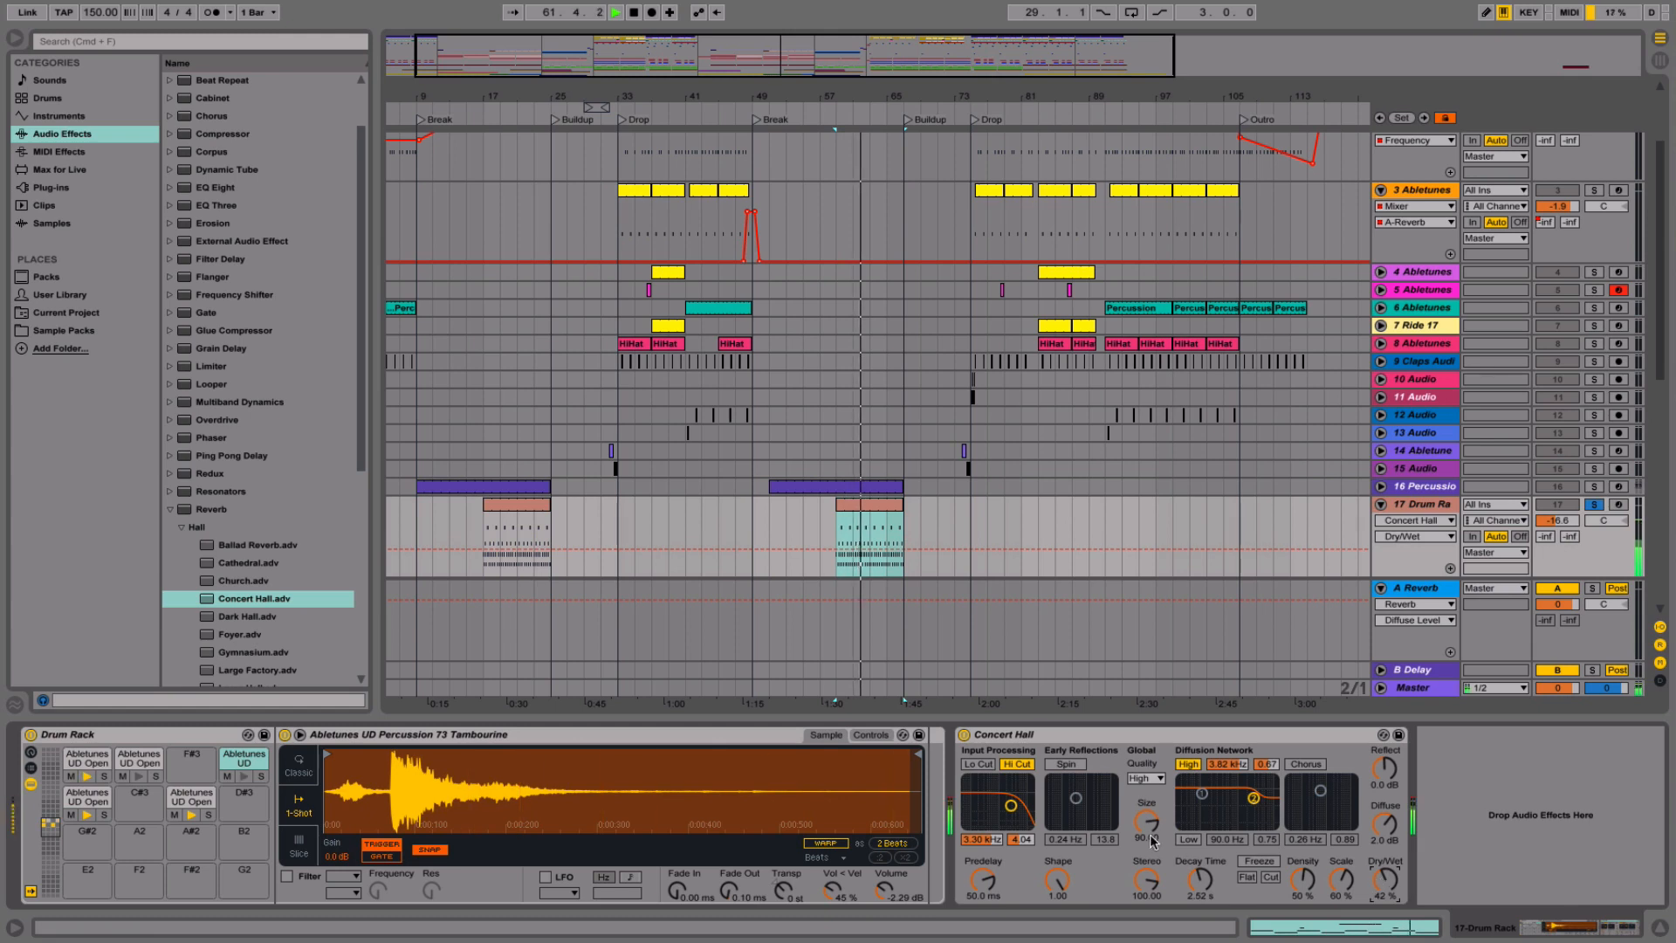
- Set the Concert Hall reverb's Predelay to 1.89 ms and its input filter to 4.72 kHz and 4.75 during playback
{"action": "mouse_move", "coordinate": [983, 880]}
{"action": "left_mouse_down"}
{"action": "mouse_move", "coordinate": [983, 915]}
{"action": "mouse_move", "coordinate": [983, 882]}
{"action": "left_mouse_up"}
{"action": "key", "text": "space"}
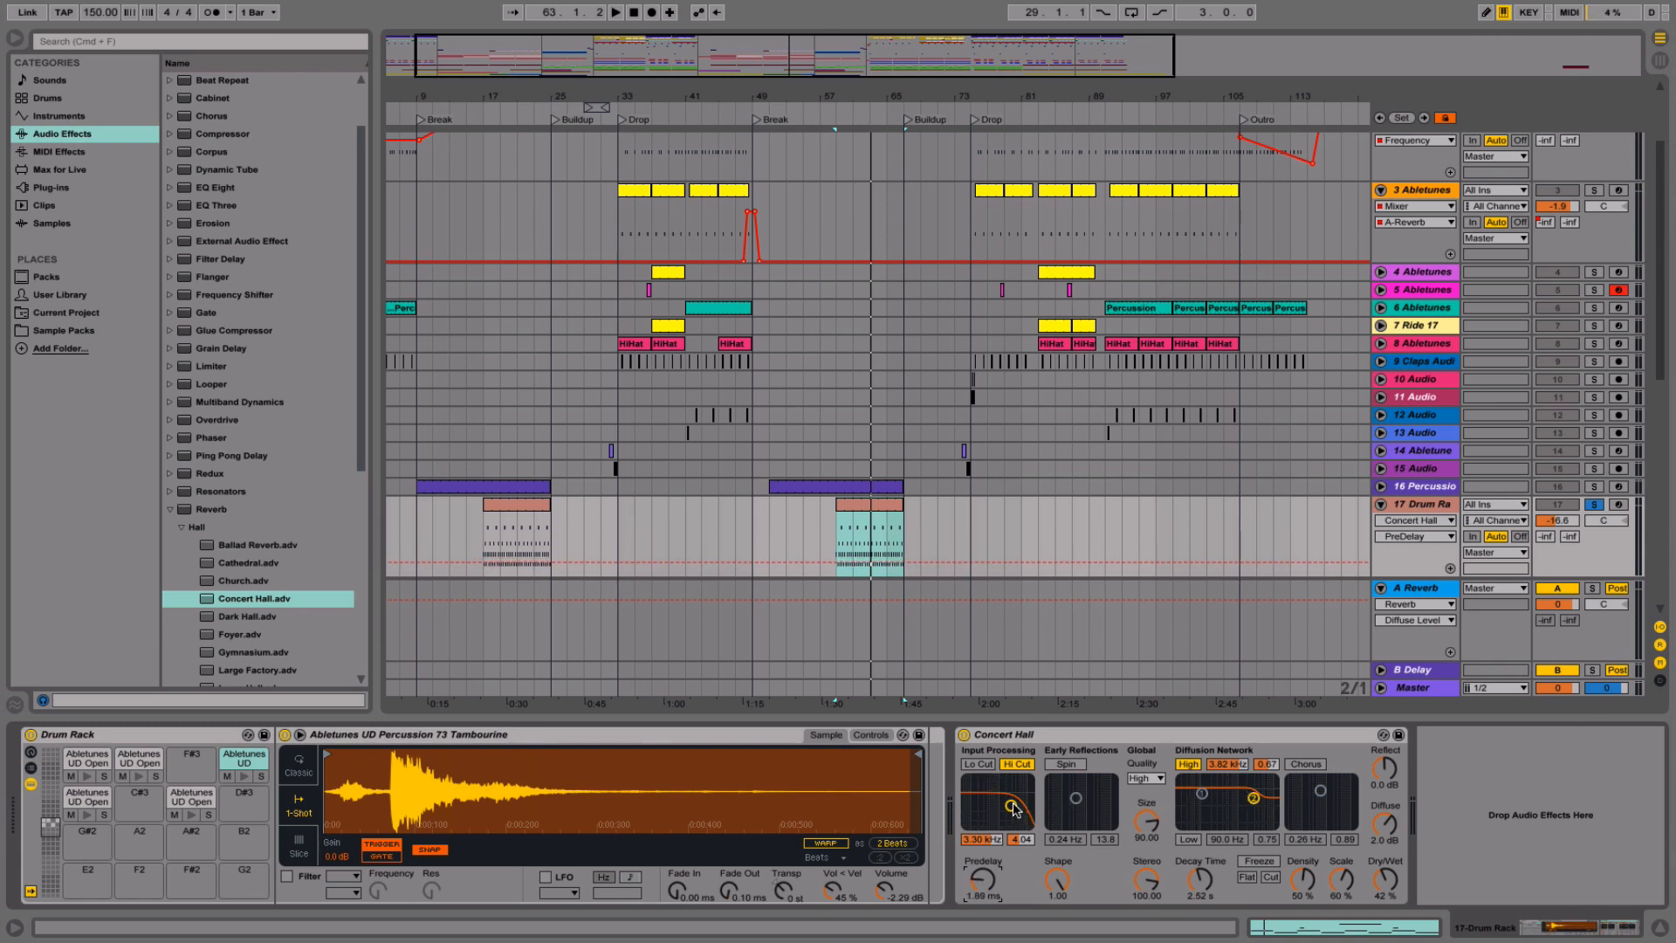
{"action": "key", "text": "space"}
{"action": "left_click_drag", "start_coordinate": [1013, 809], "coordinate": [1010, 809]}
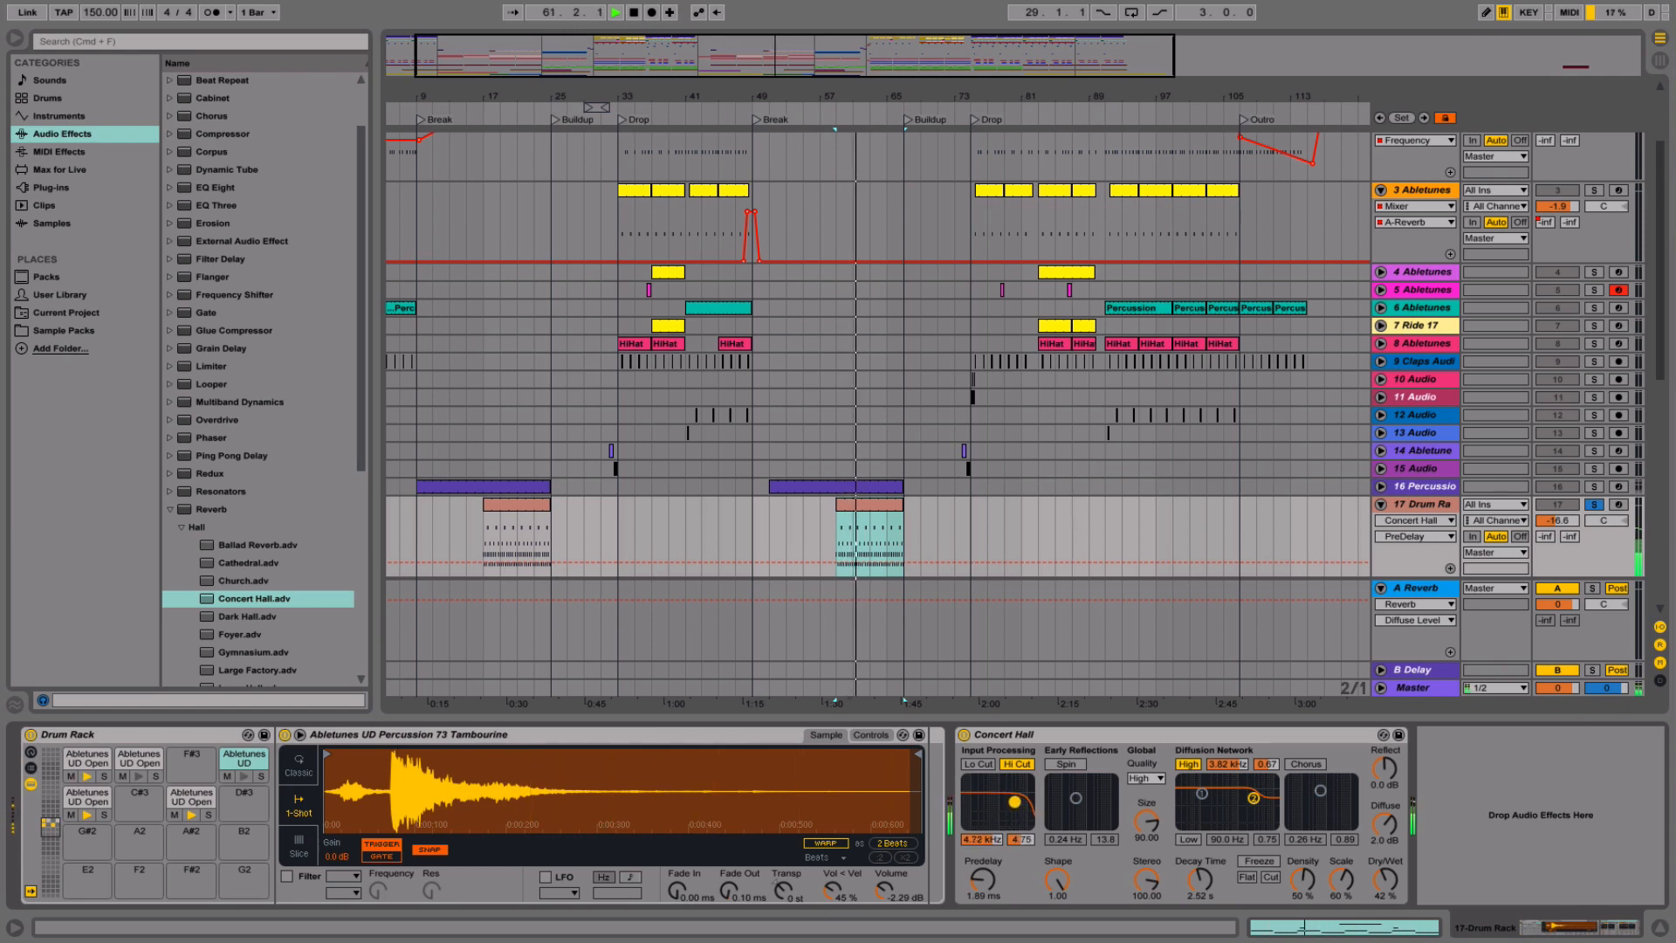
- Set the Concert Hall reverb's early reflections Shape to 0.65 and play track 17 unsoloed against the other tracks
{"action": "mouse_move", "coordinate": [1050, 869]}
{"action": "left_mouse_down"}
{"action": "mouse_move", "coordinate": [1050, 903]}
{"action": "mouse_move", "coordinate": [1050, 873]}
{"action": "left_mouse_up"}
{"action": "key", "text": "space"}
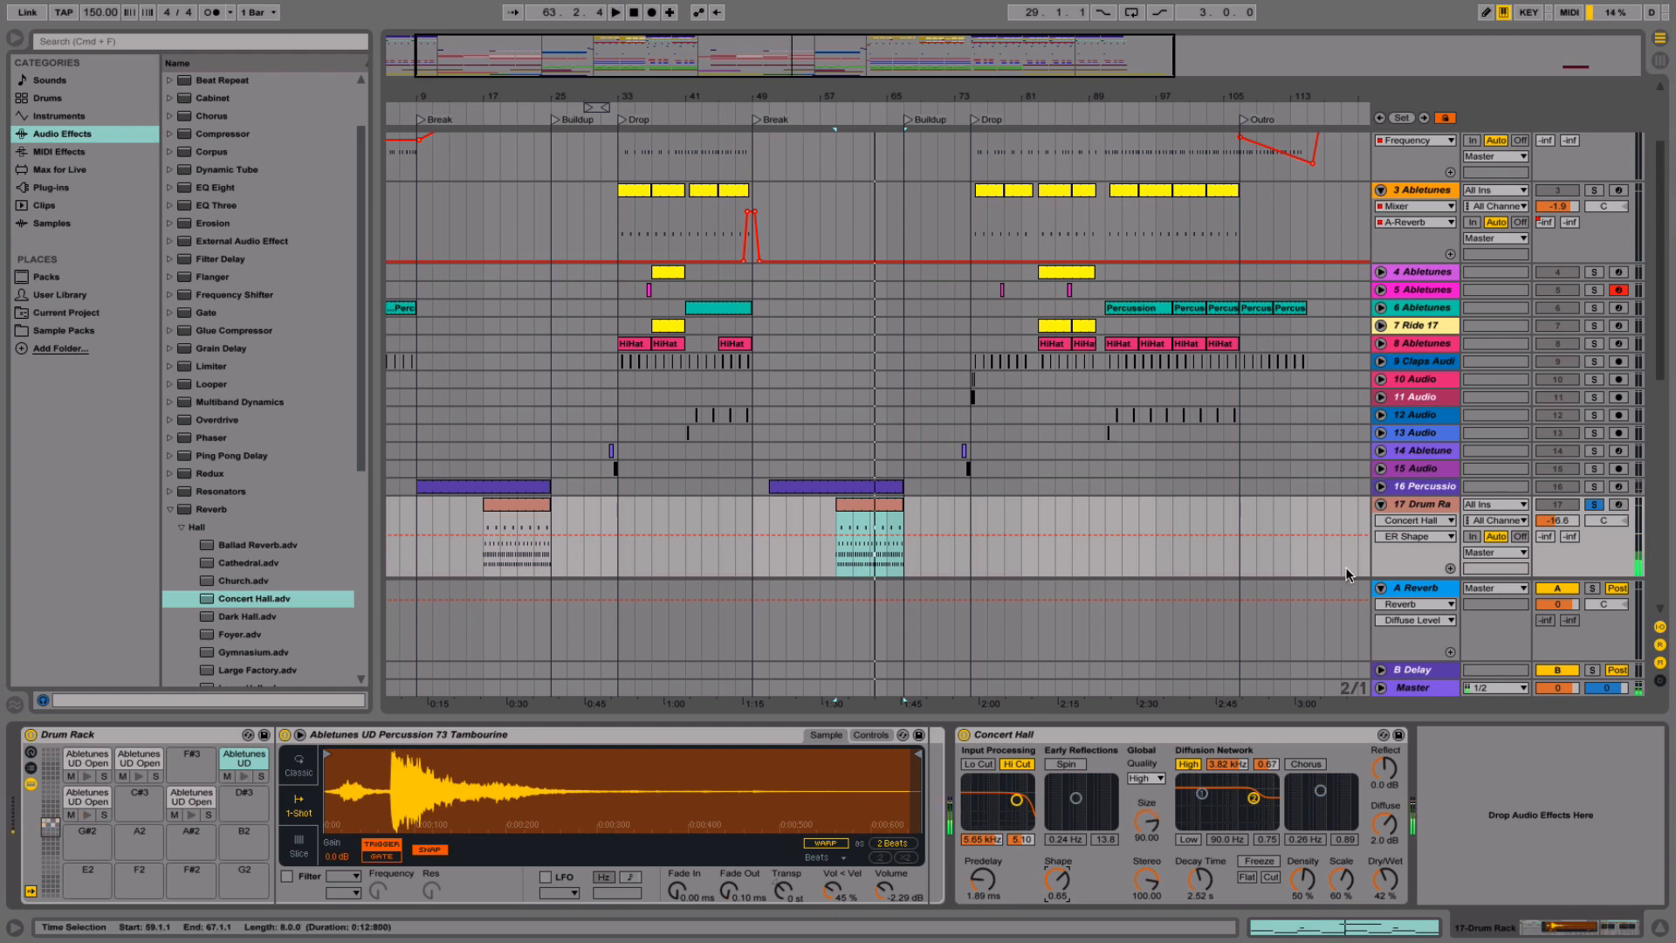
{"action": "left_click", "coordinate": [1594, 504]}
{"action": "key", "text": "space"}
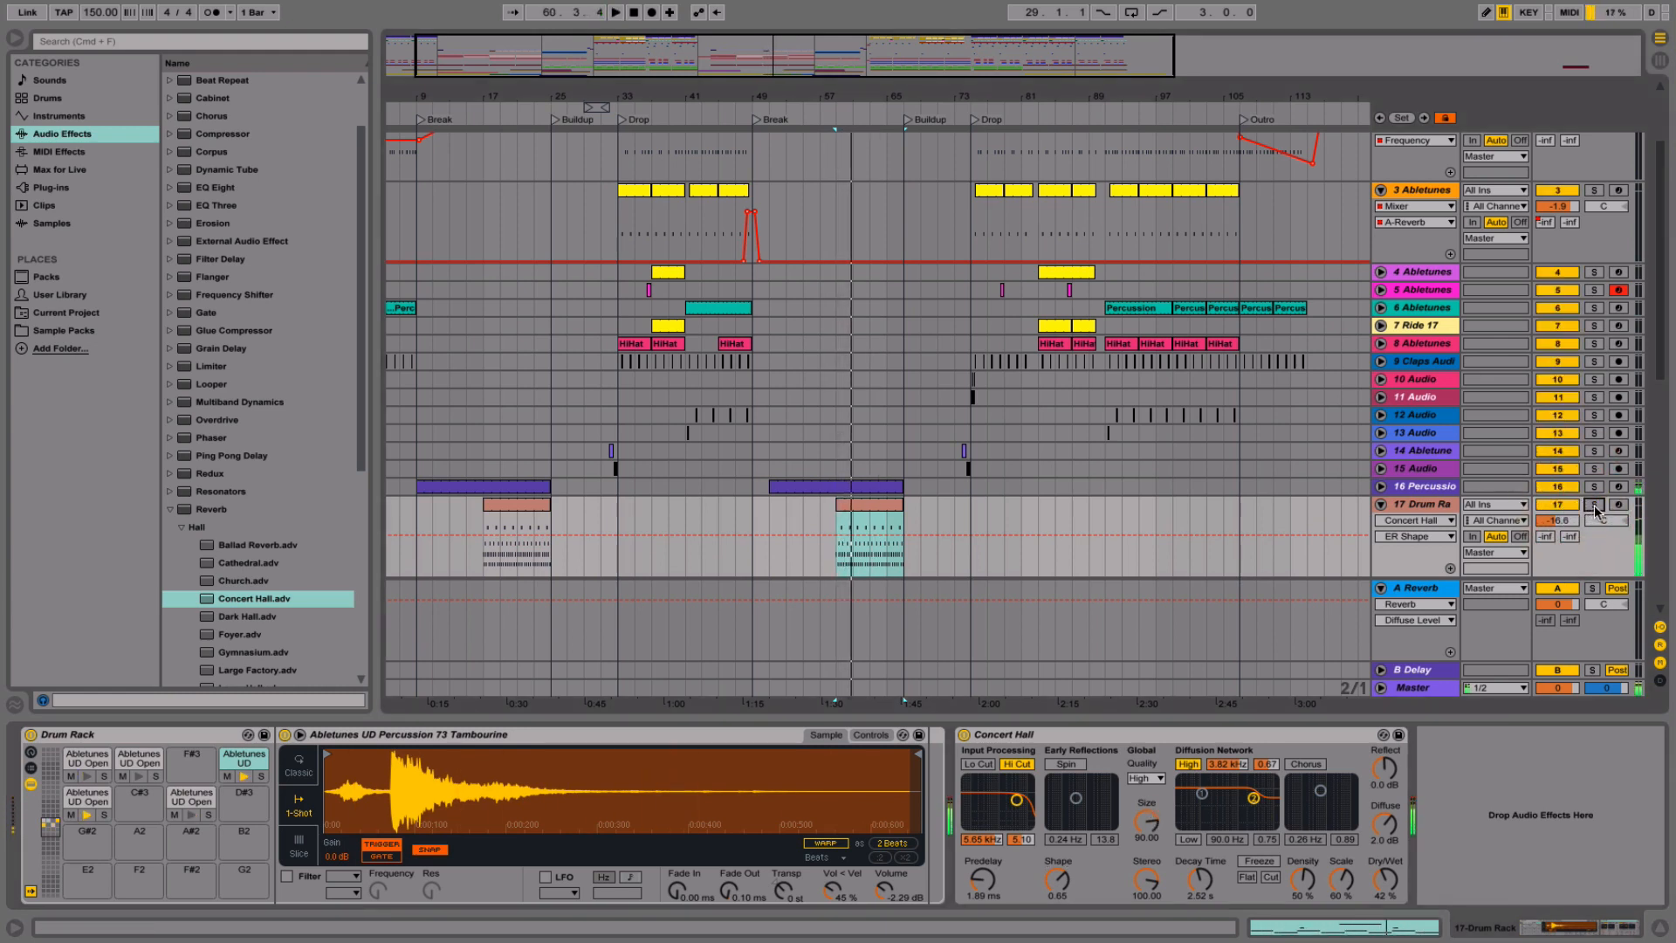
{"action": "key", "text": "space"}
{"action": "left_click", "coordinate": [1594, 505]}
- Collapse the Reverb presets folder and select the Open Hi Hat 14 pad in track 17's Drum Rack
{"action": "left_click", "coordinate": [87, 816]}
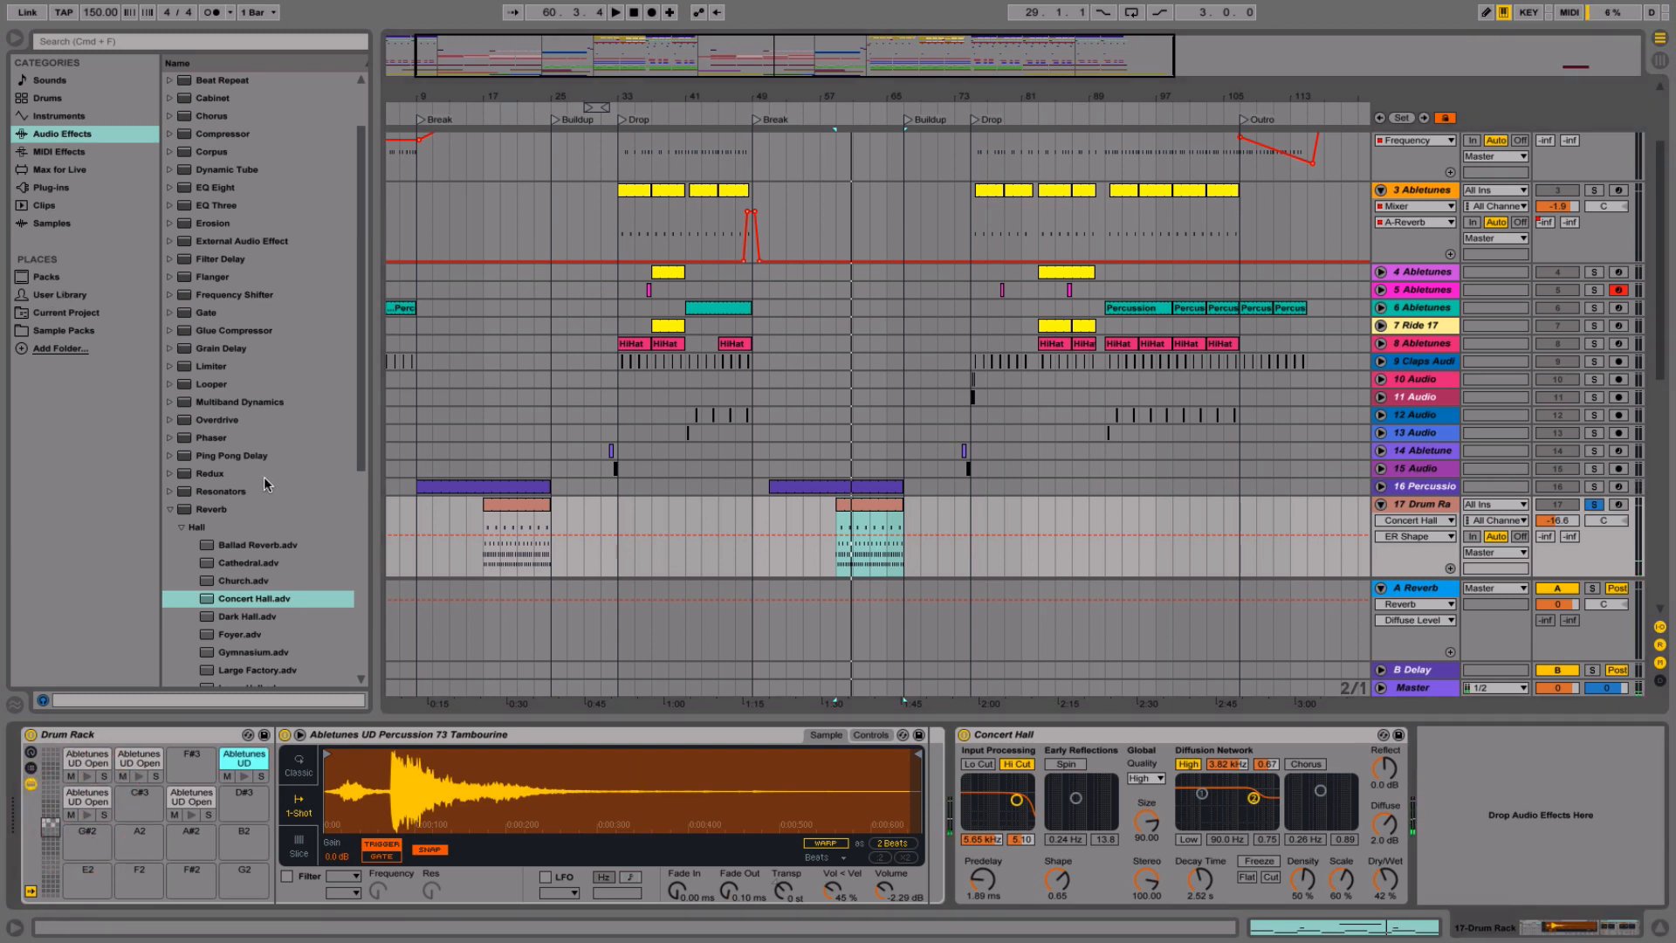
{"action": "left_click", "coordinate": [170, 511]}
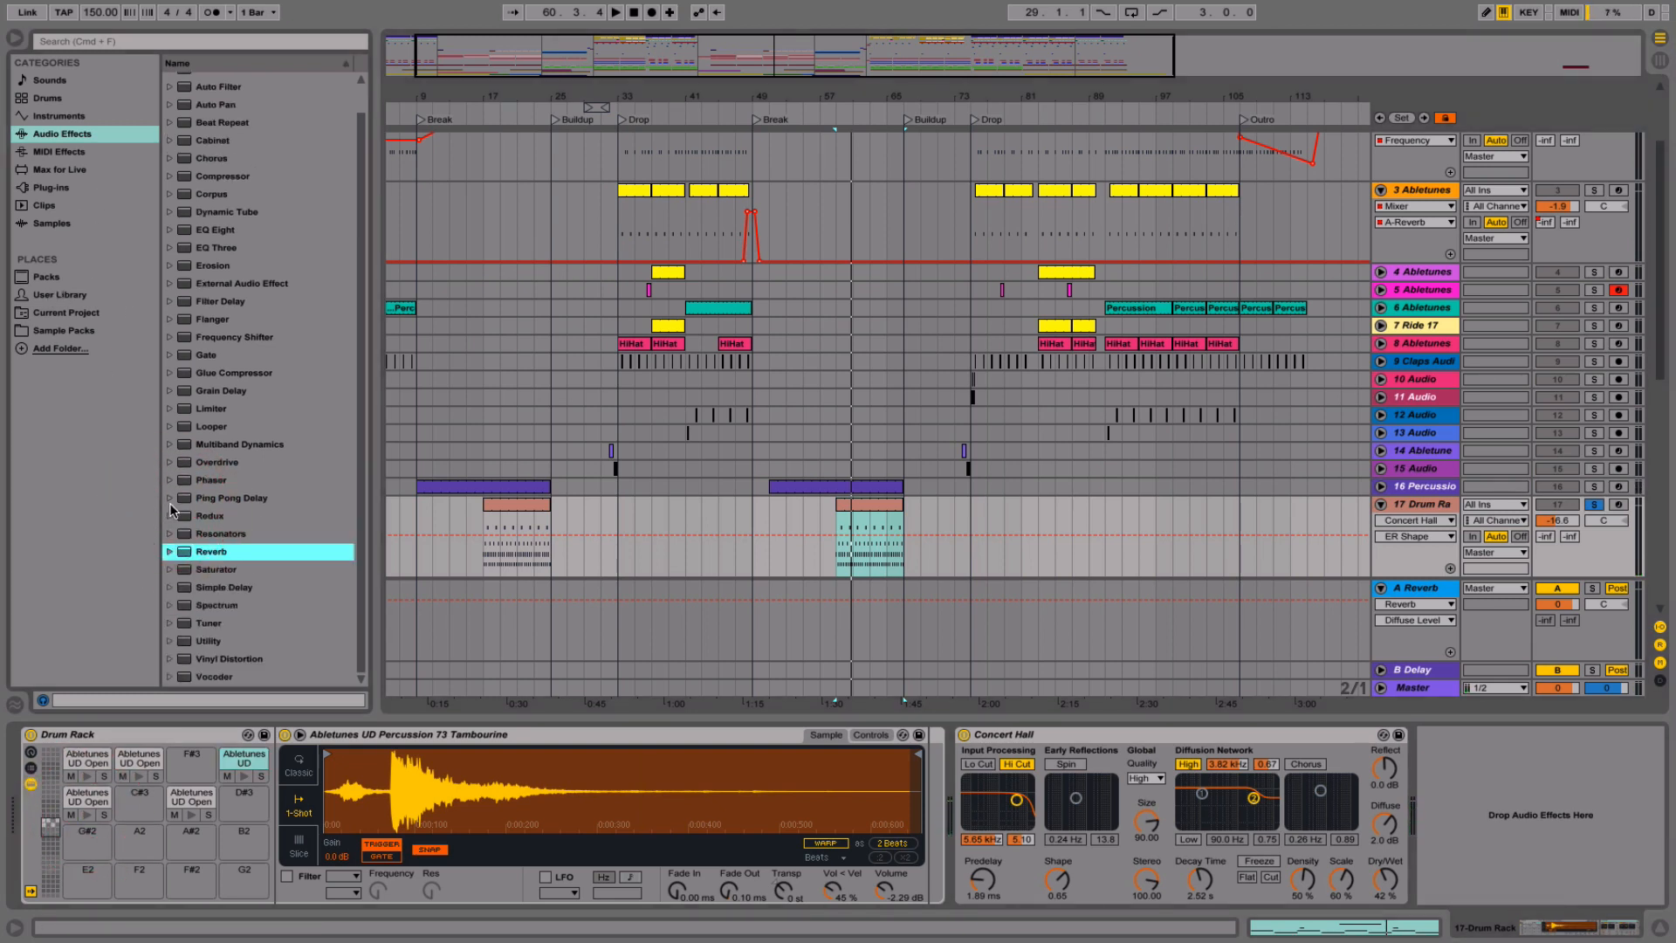
{"action": "left_click", "coordinate": [81, 802]}
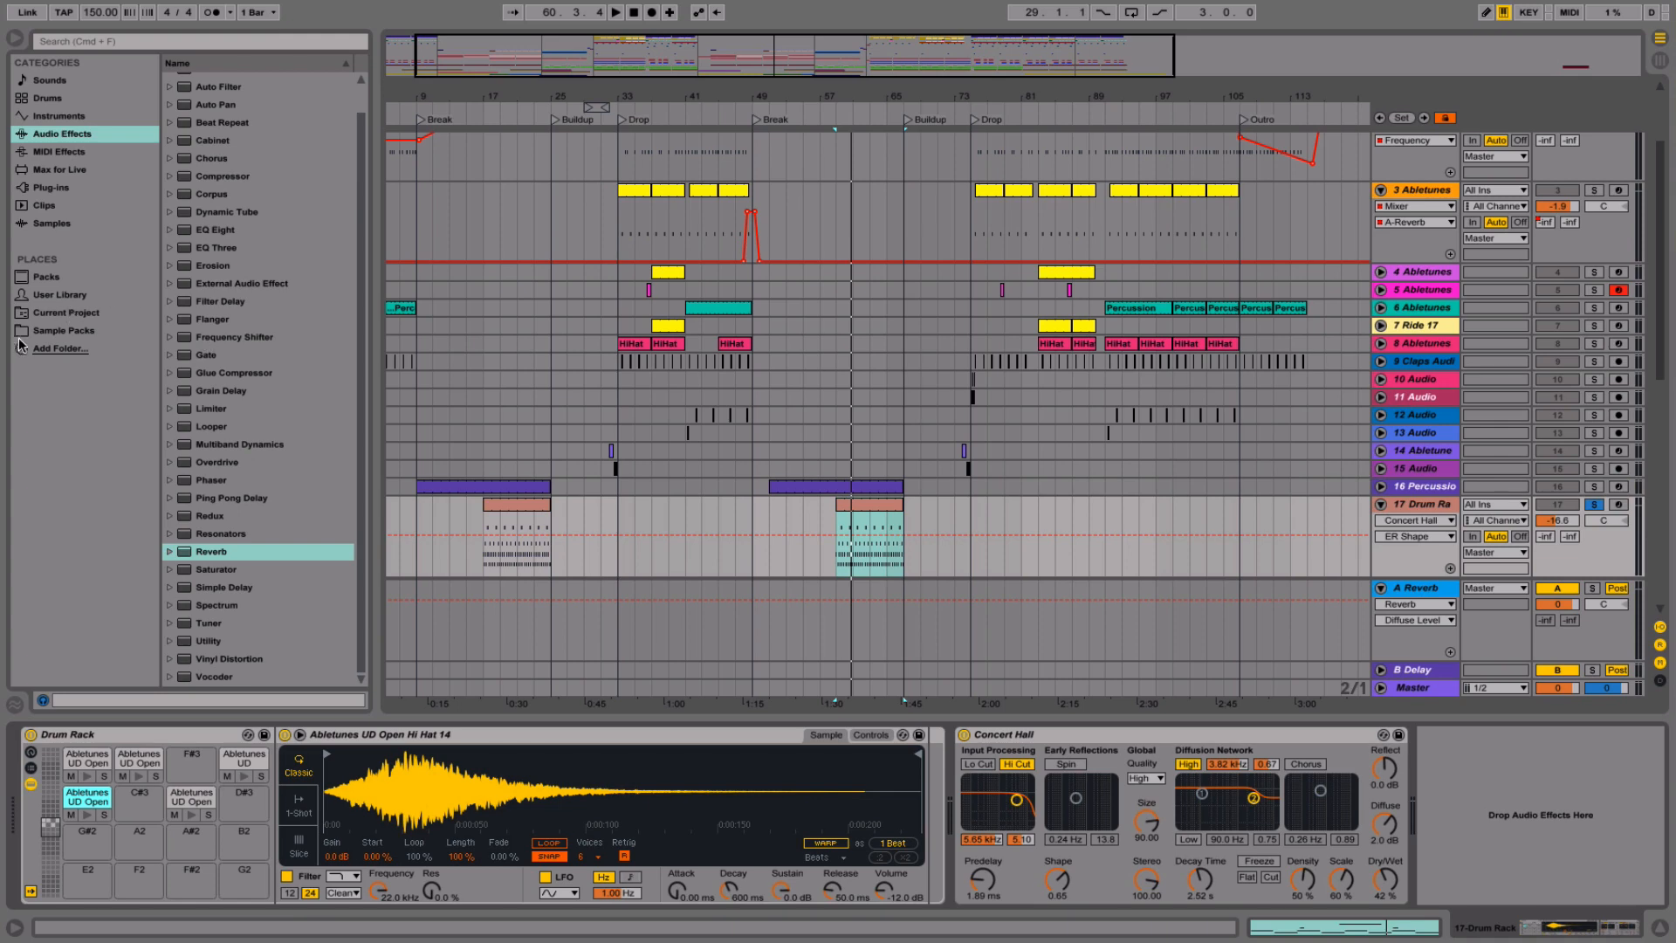
- Collapse the Risers, Falls and Effects sample pack and open the Percussion folder of Abletunes - Urban Drums
{"action": "left_click", "coordinate": [61, 329]}
{"action": "left_click", "coordinate": [194, 134]}
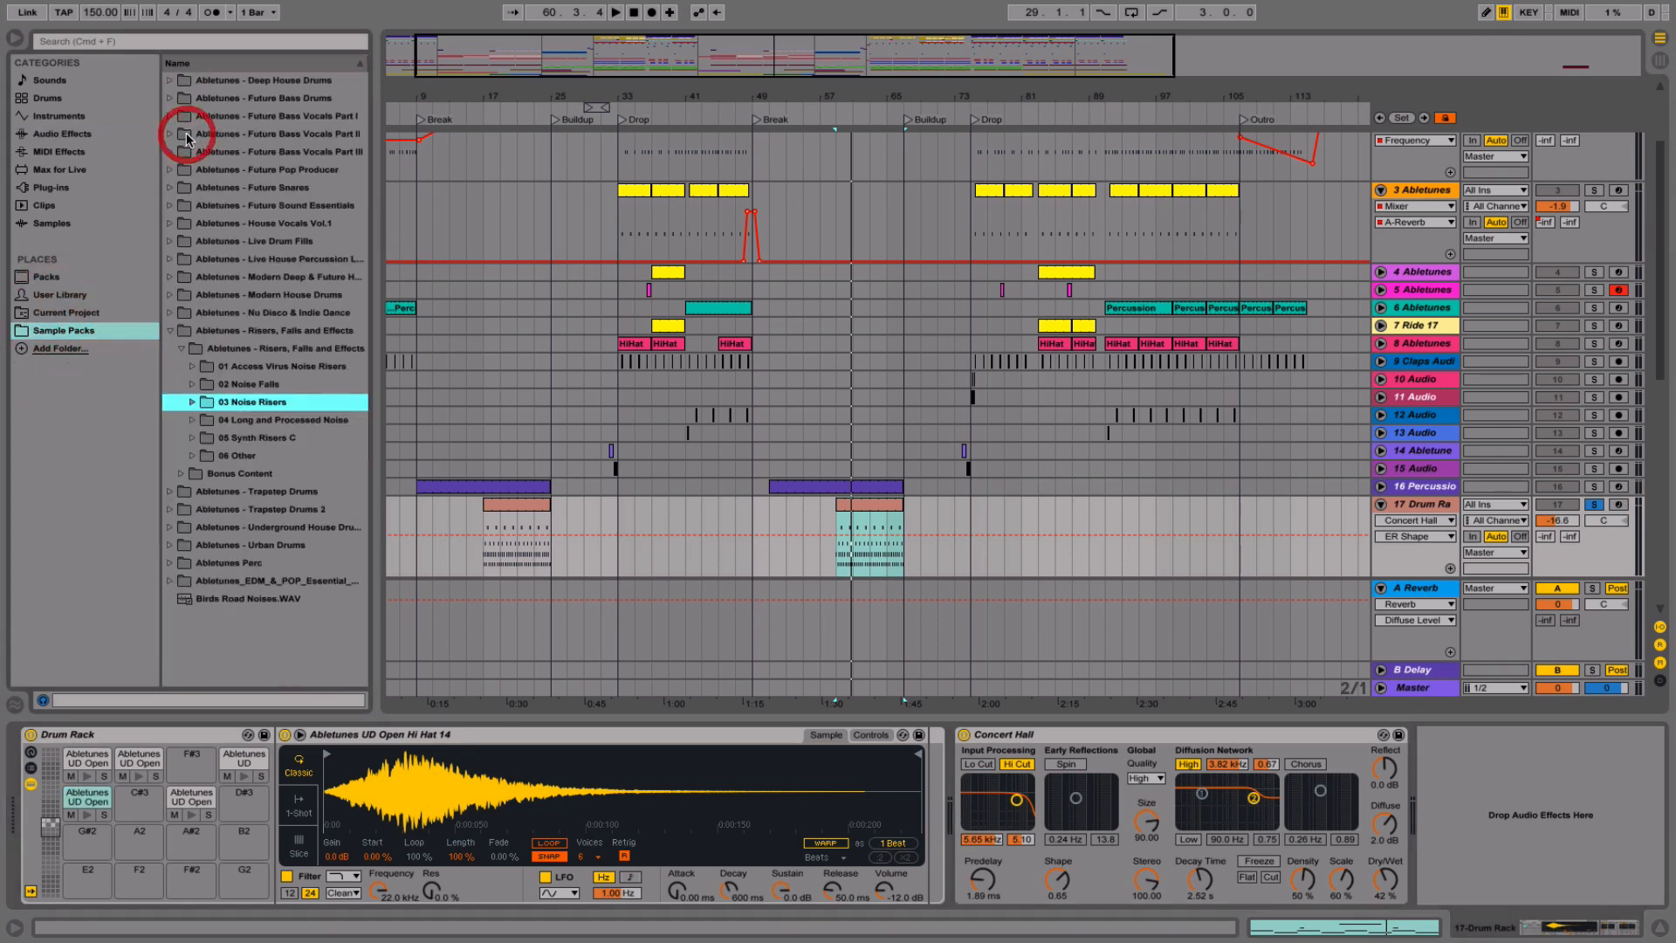
{"action": "left_click", "coordinate": [169, 330]}
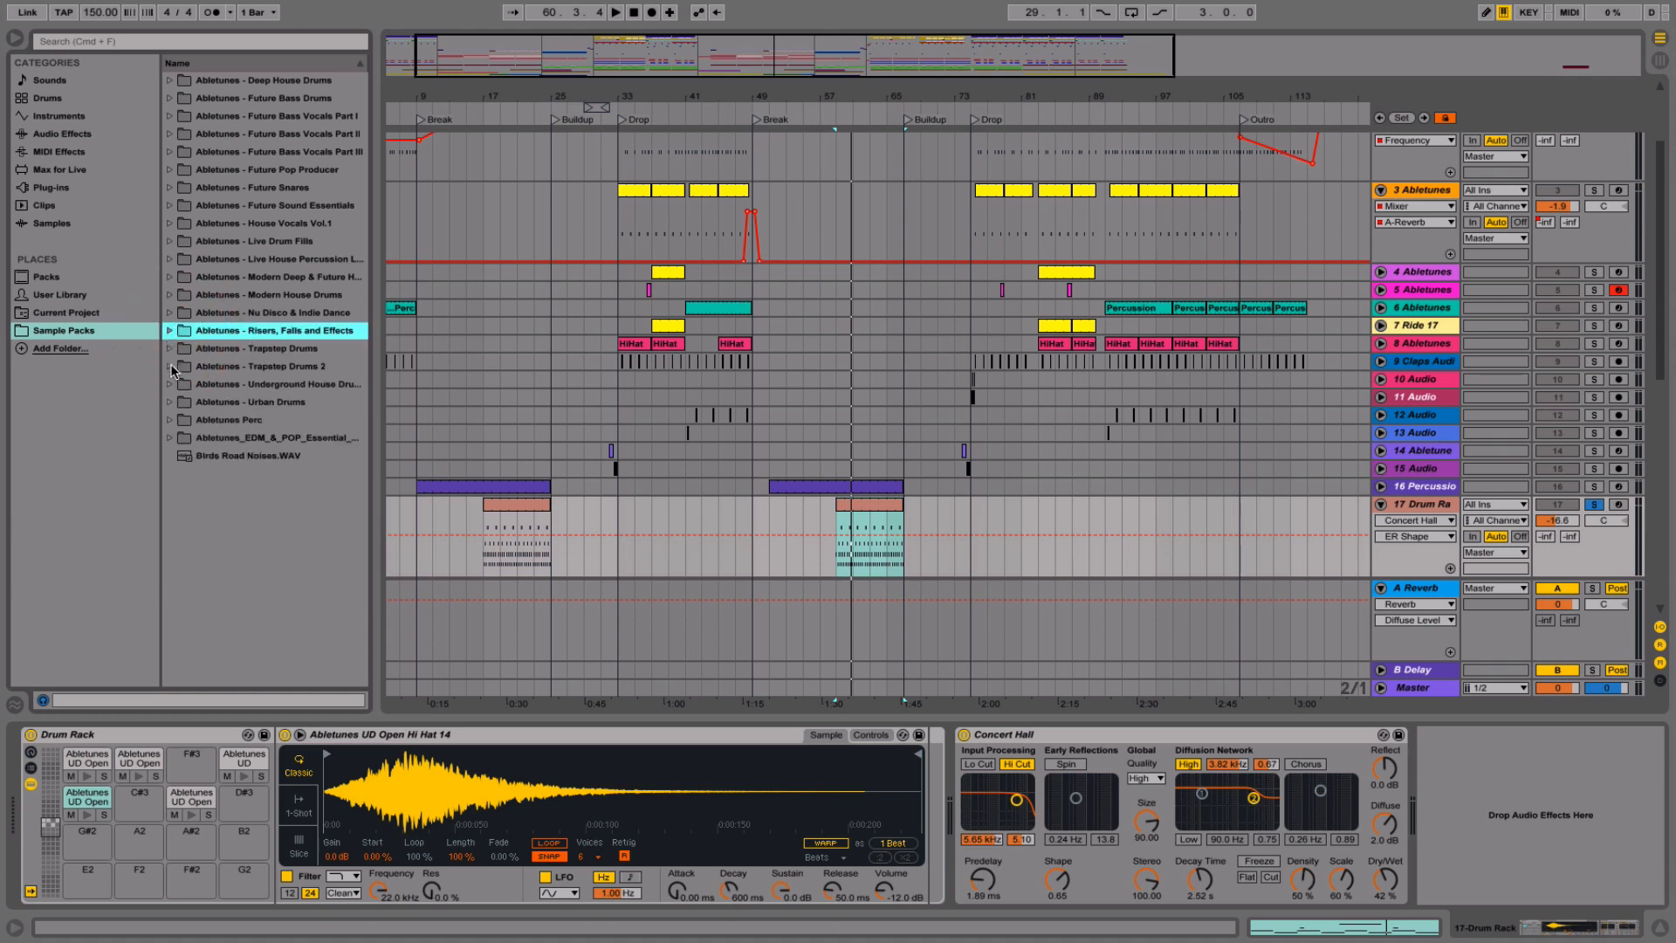
{"action": "left_click", "coordinate": [169, 401]}
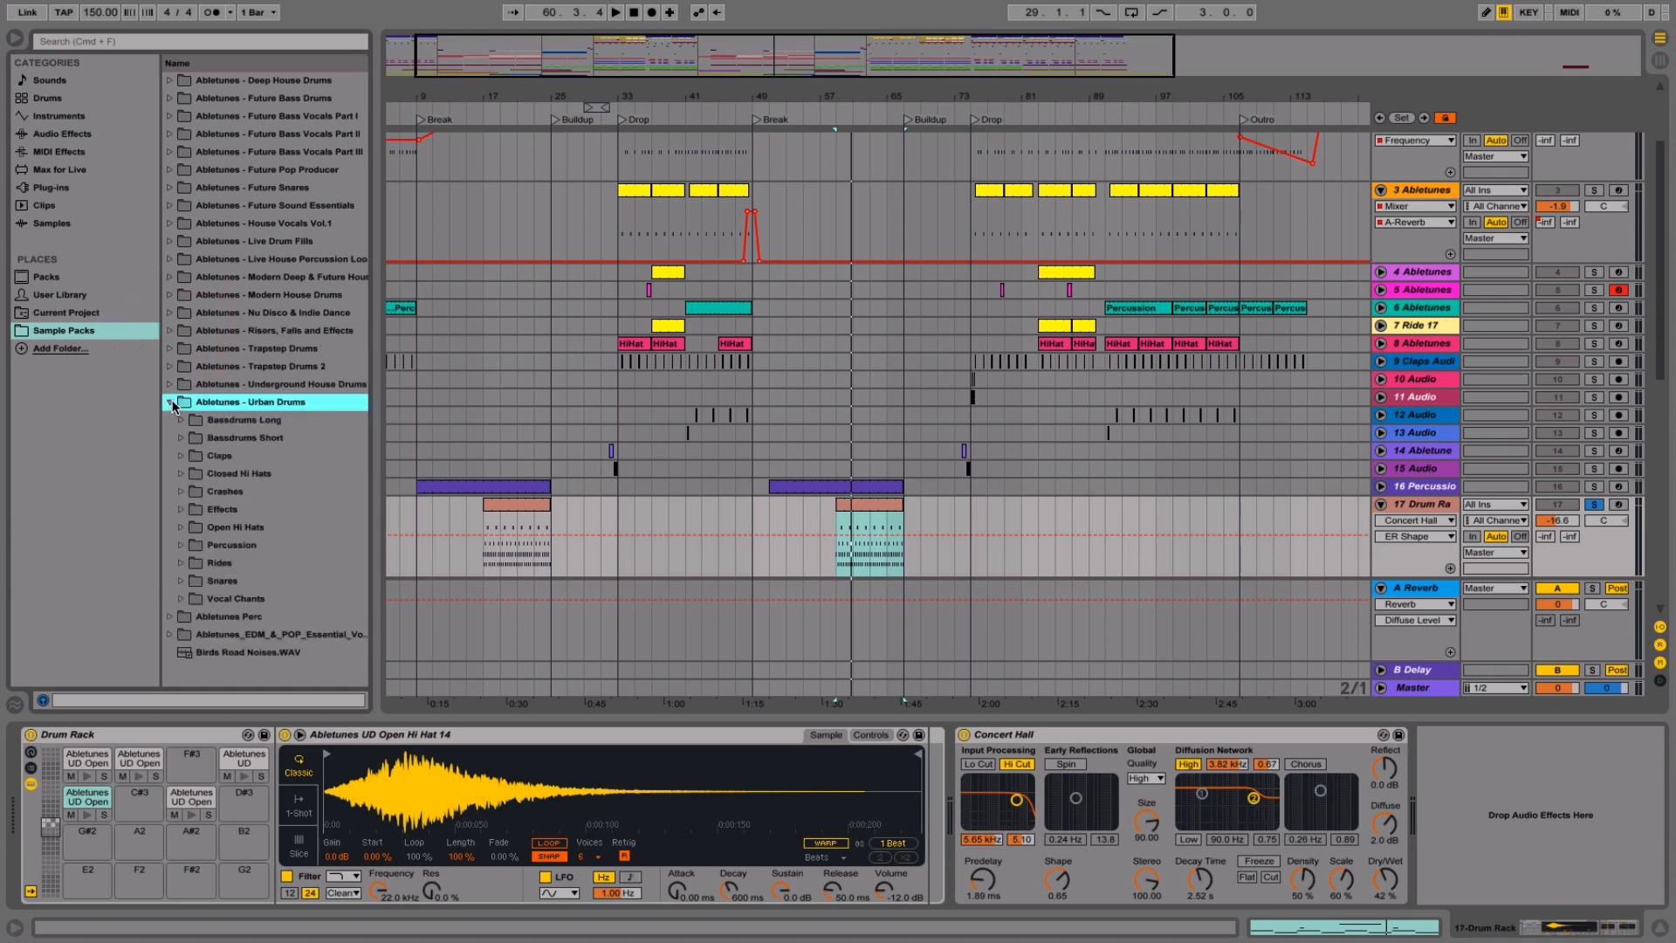
{"action": "left_click", "coordinate": [180, 545]}
- Widen the browser to show full sample names and audition the UD Percussion 66 and 67 Shaker samples
{"action": "scroll", "coordinate": [178, 542], "scroll_direction": "down", "scroll_amount": 10}
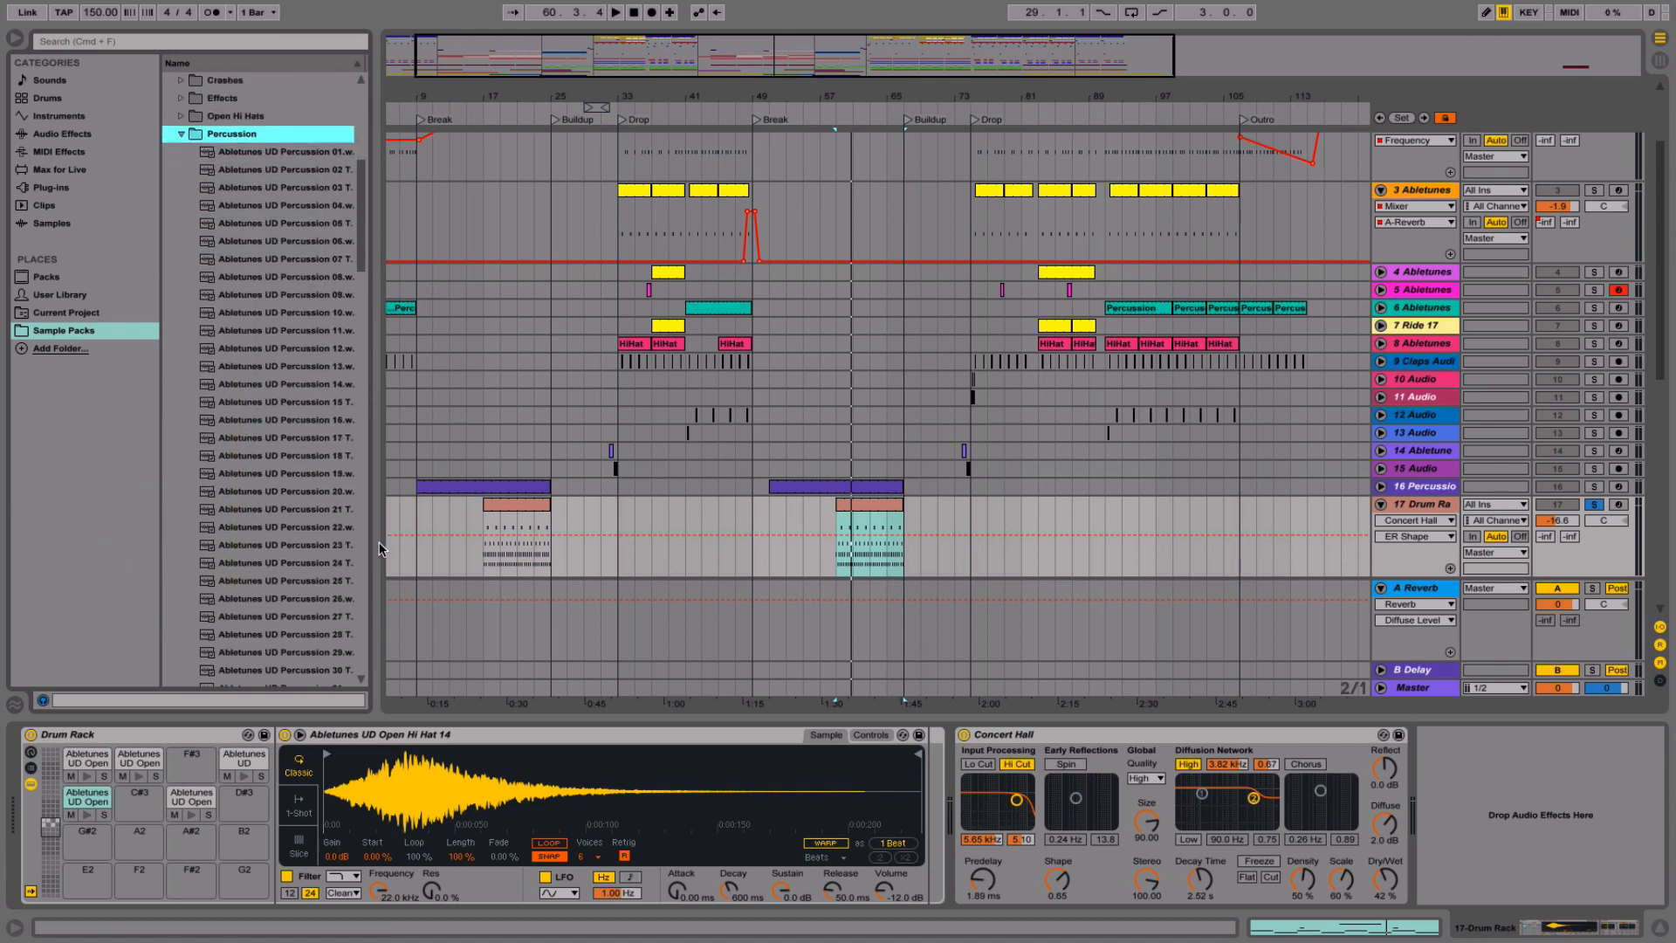
{"action": "left_click_drag", "start_coordinate": [382, 549], "coordinate": [454, 546]}
{"action": "scroll", "coordinate": [313, 545], "scroll_direction": "down", "scroll_amount": 6}
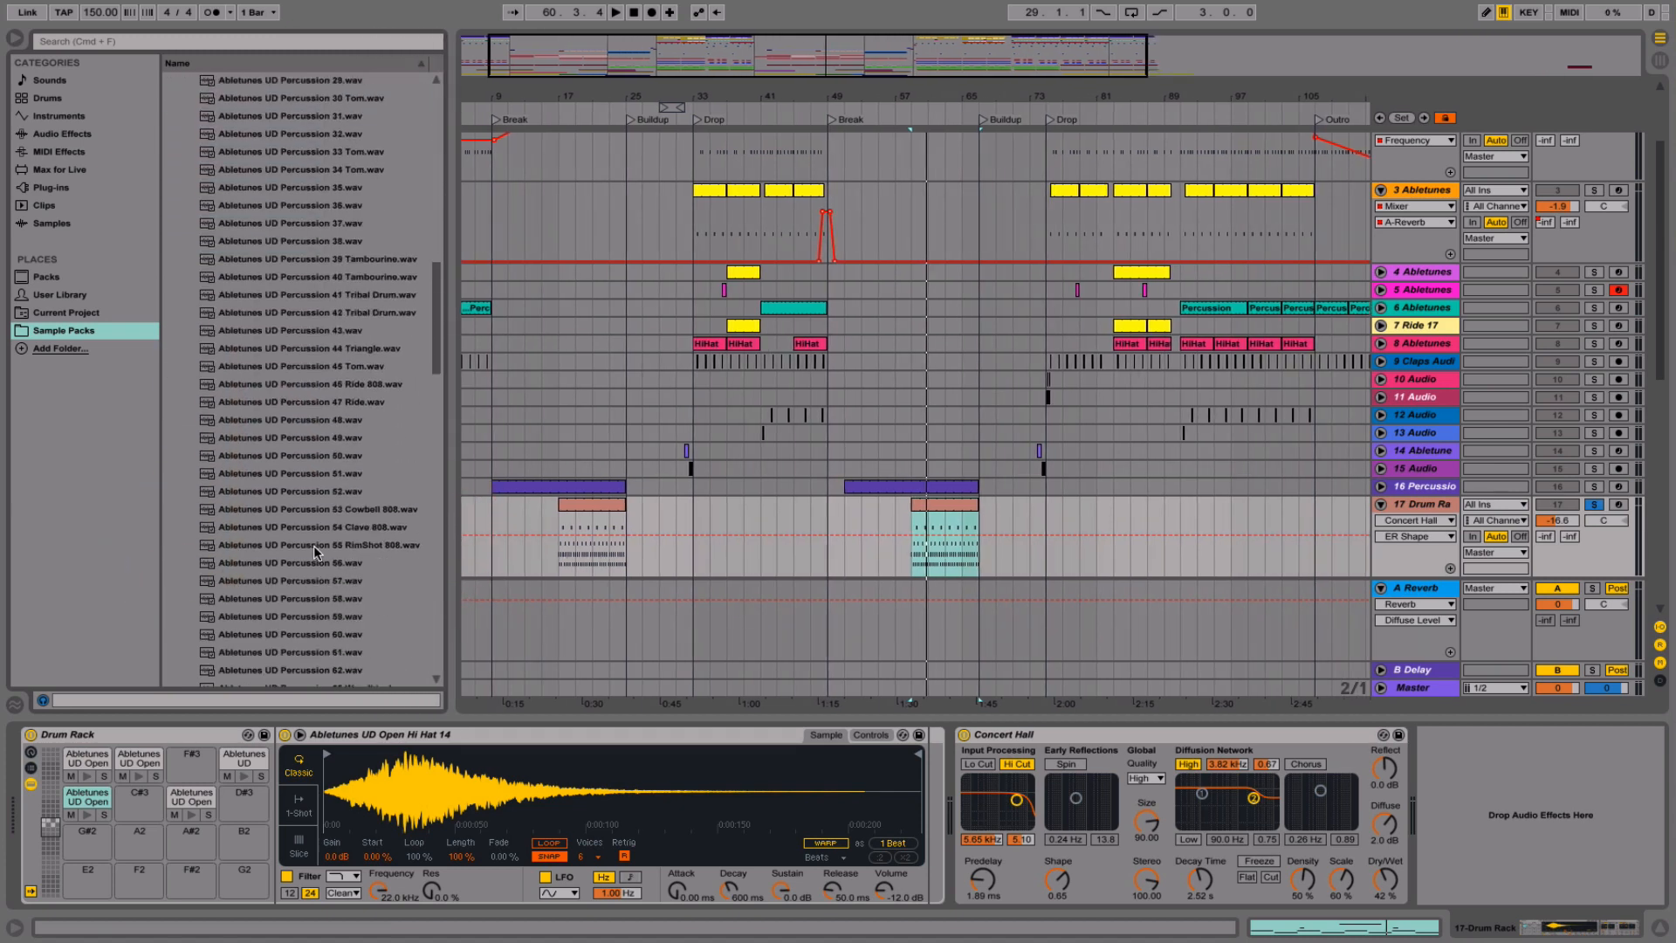
{"action": "scroll", "coordinate": [312, 544], "scroll_direction": "down", "scroll_amount": 5}
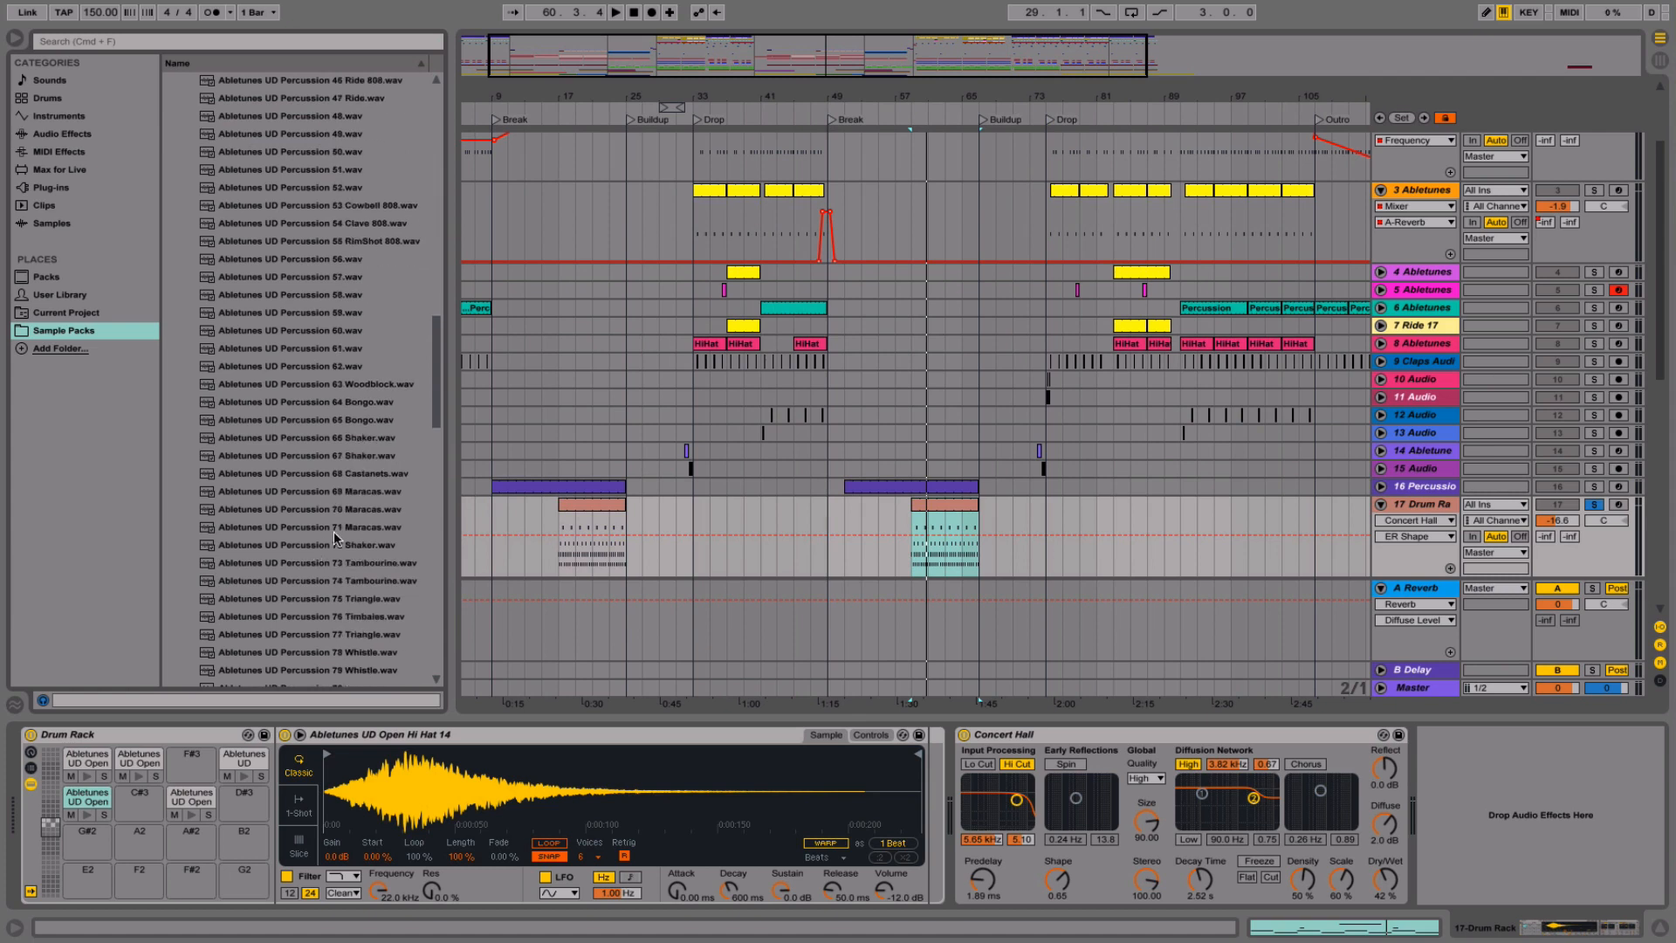
{"action": "left_click", "coordinate": [356, 439]}
{"action": "left_click", "coordinate": [323, 457]}
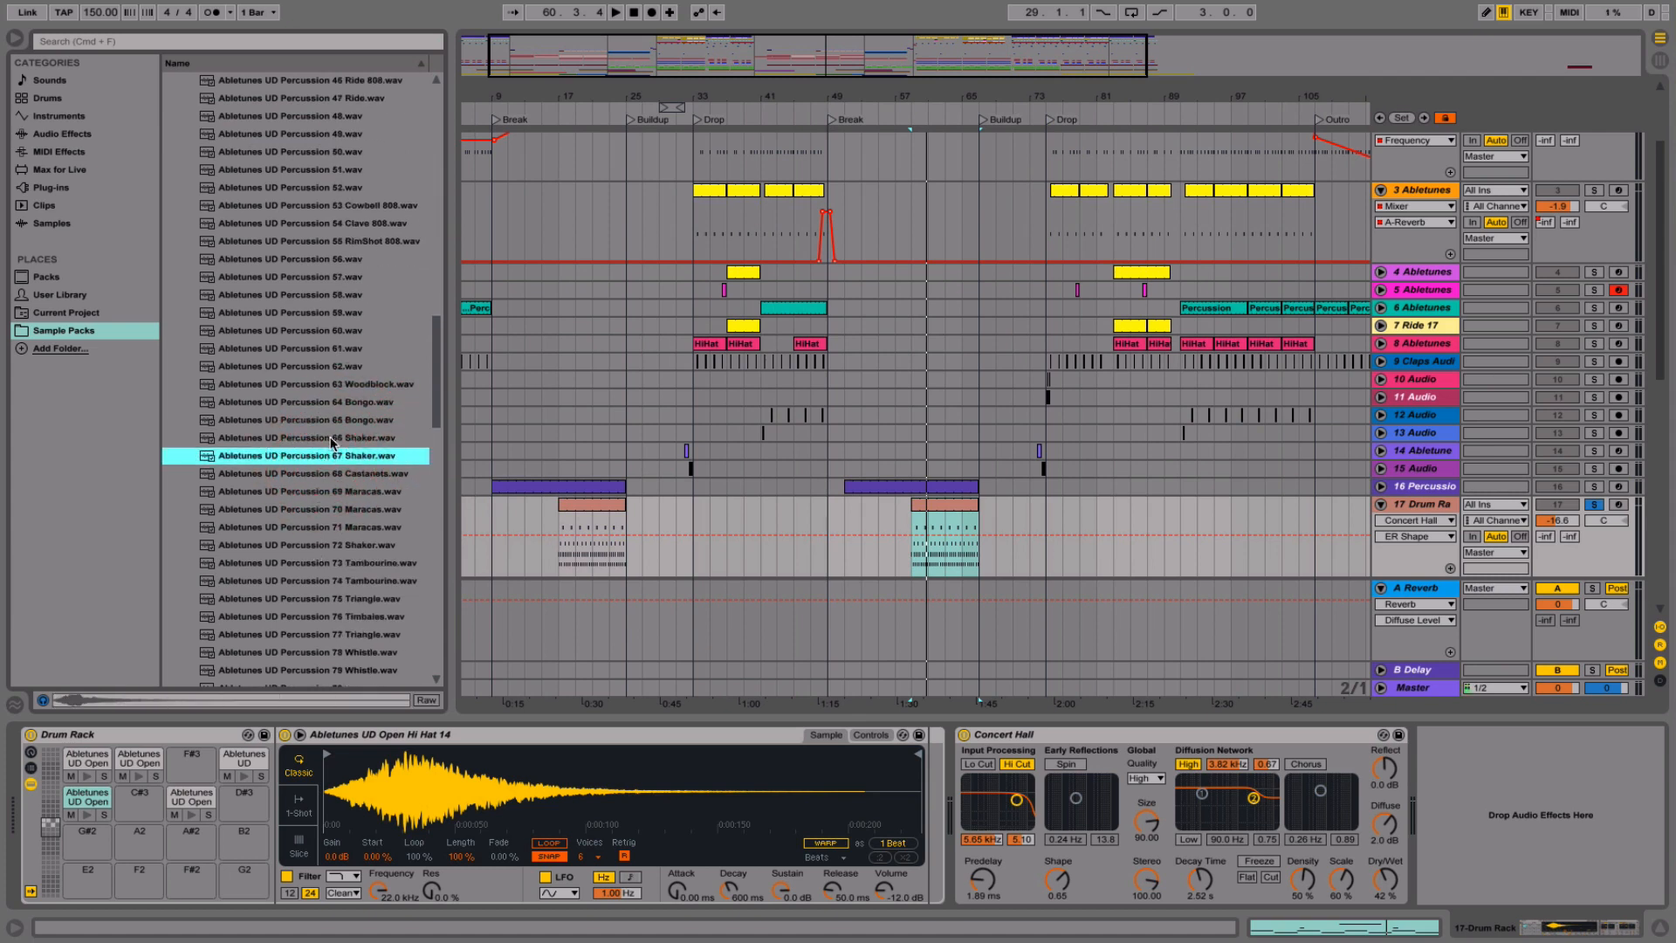
{"action": "scroll", "coordinate": [307, 461], "scroll_direction": "down", "scroll_amount": 2}
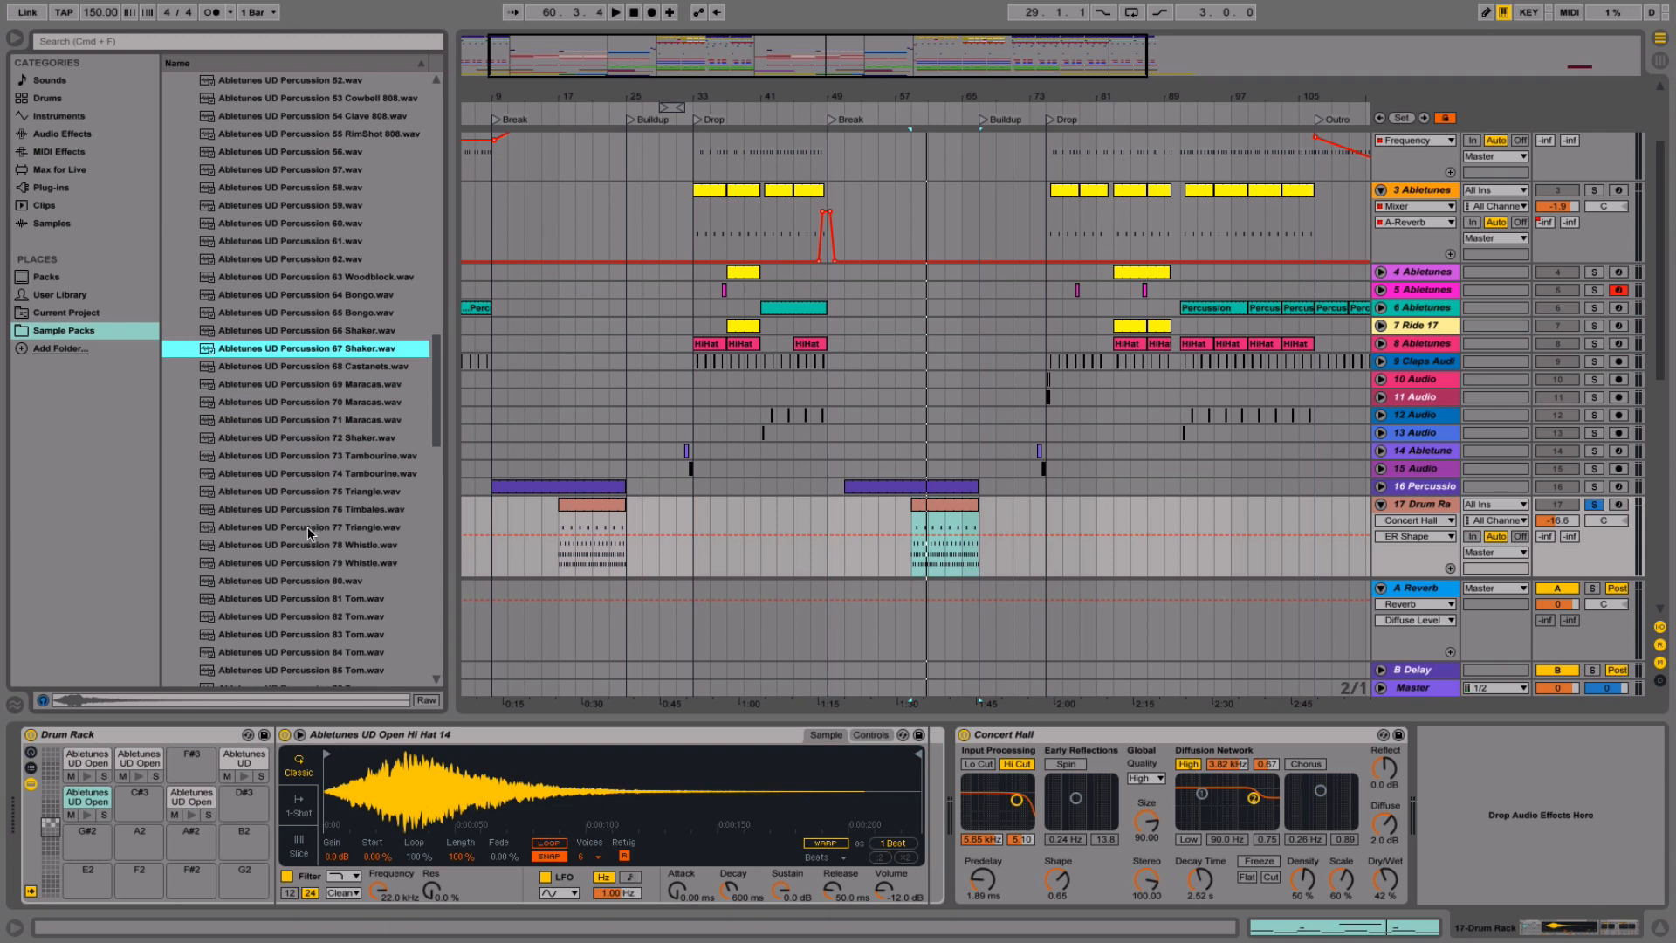
{"action": "scroll", "coordinate": [307, 531], "scroll_direction": "up", "scroll_amount": 2}
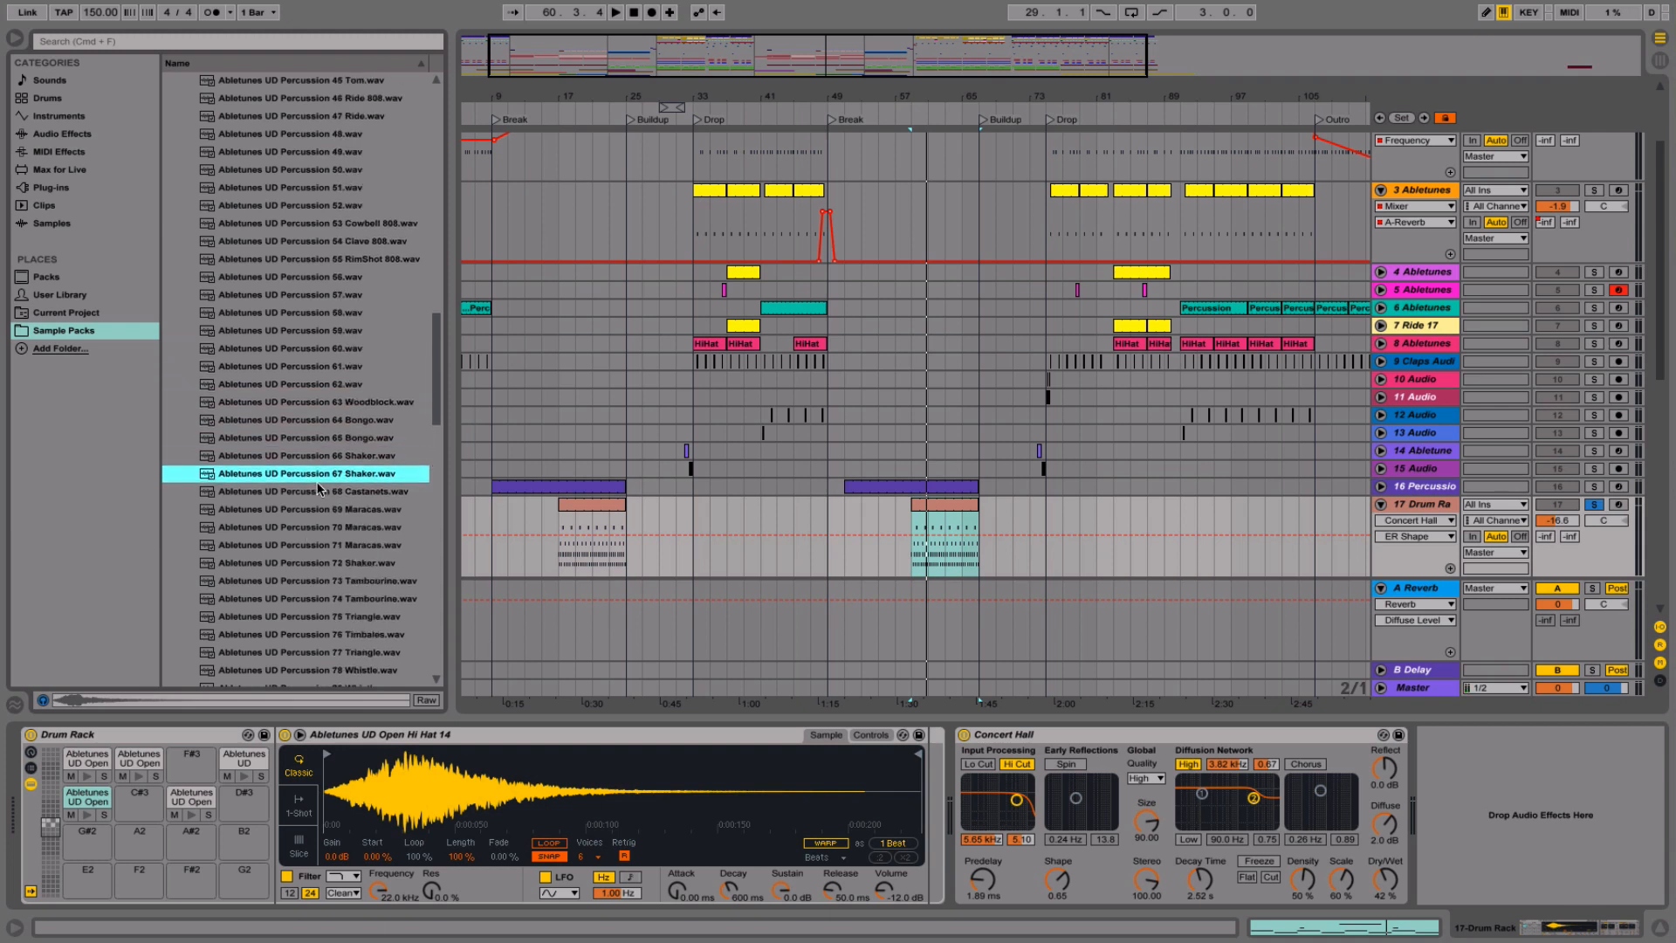
- Audition the Percussion 69, 70 and 71 Maracas samples in the sample pack list
{"action": "left_click", "coordinate": [309, 510]}
{"action": "left_click", "coordinate": [306, 528]}
{"action": "left_click", "coordinate": [305, 546]}
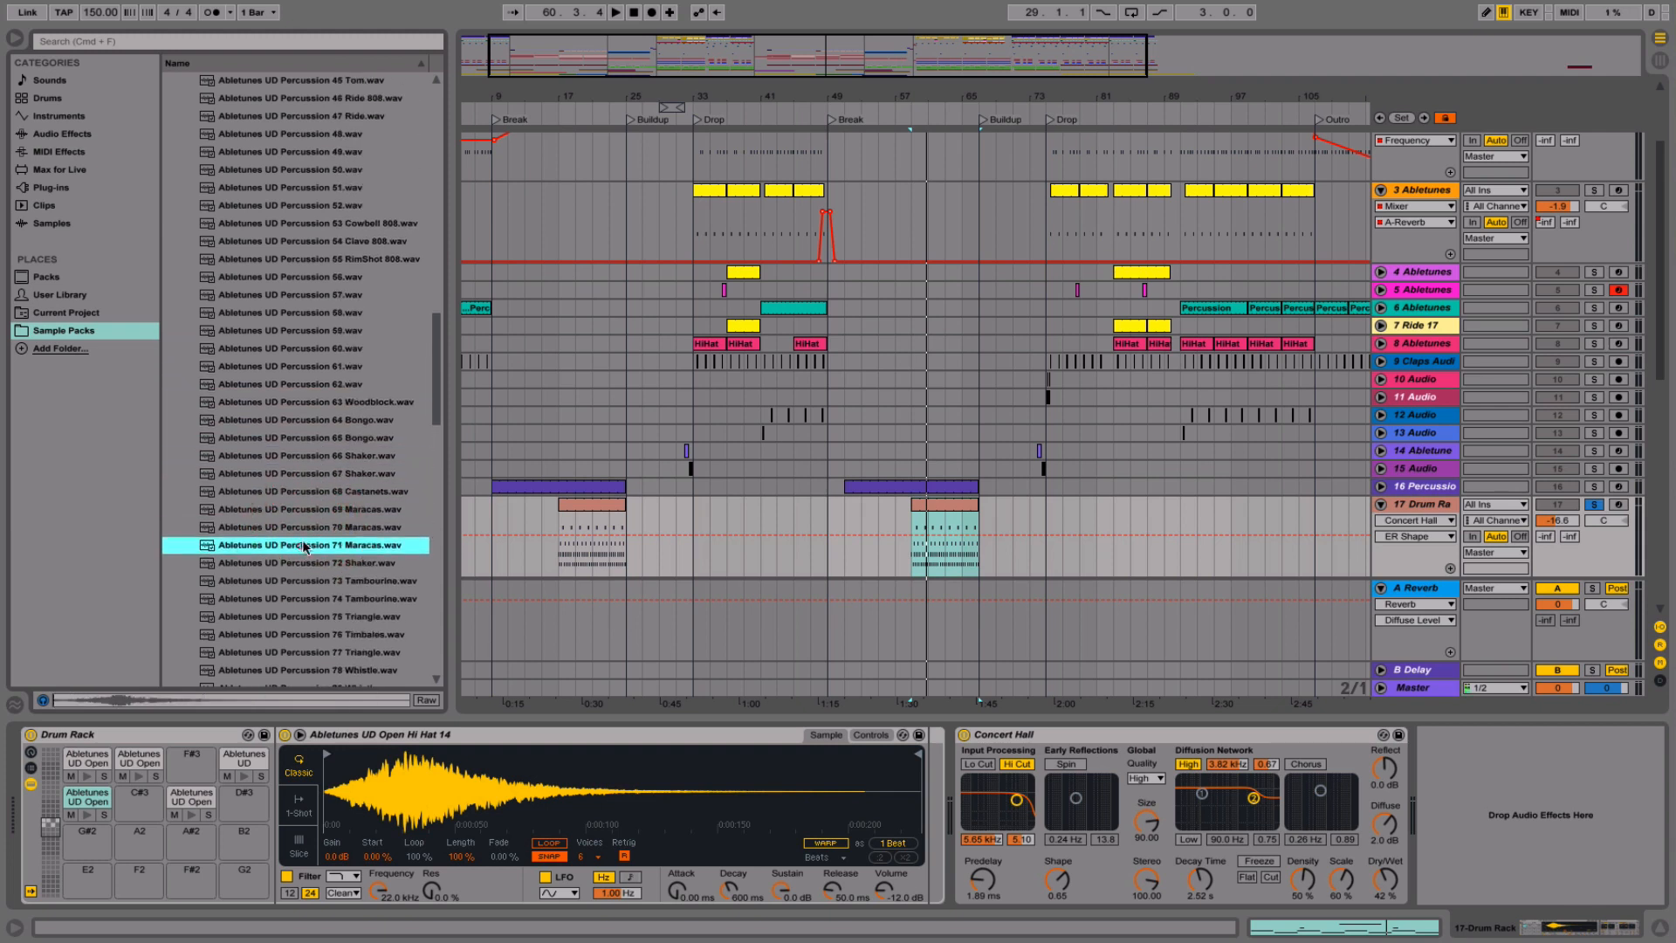
{"action": "left_click", "coordinate": [303, 527]}
{"action": "left_click", "coordinate": [306, 507]}
- Play the loop and preview the open hi-hat sounds on the C3 and D3 drum pads
{"action": "key", "text": "space"}
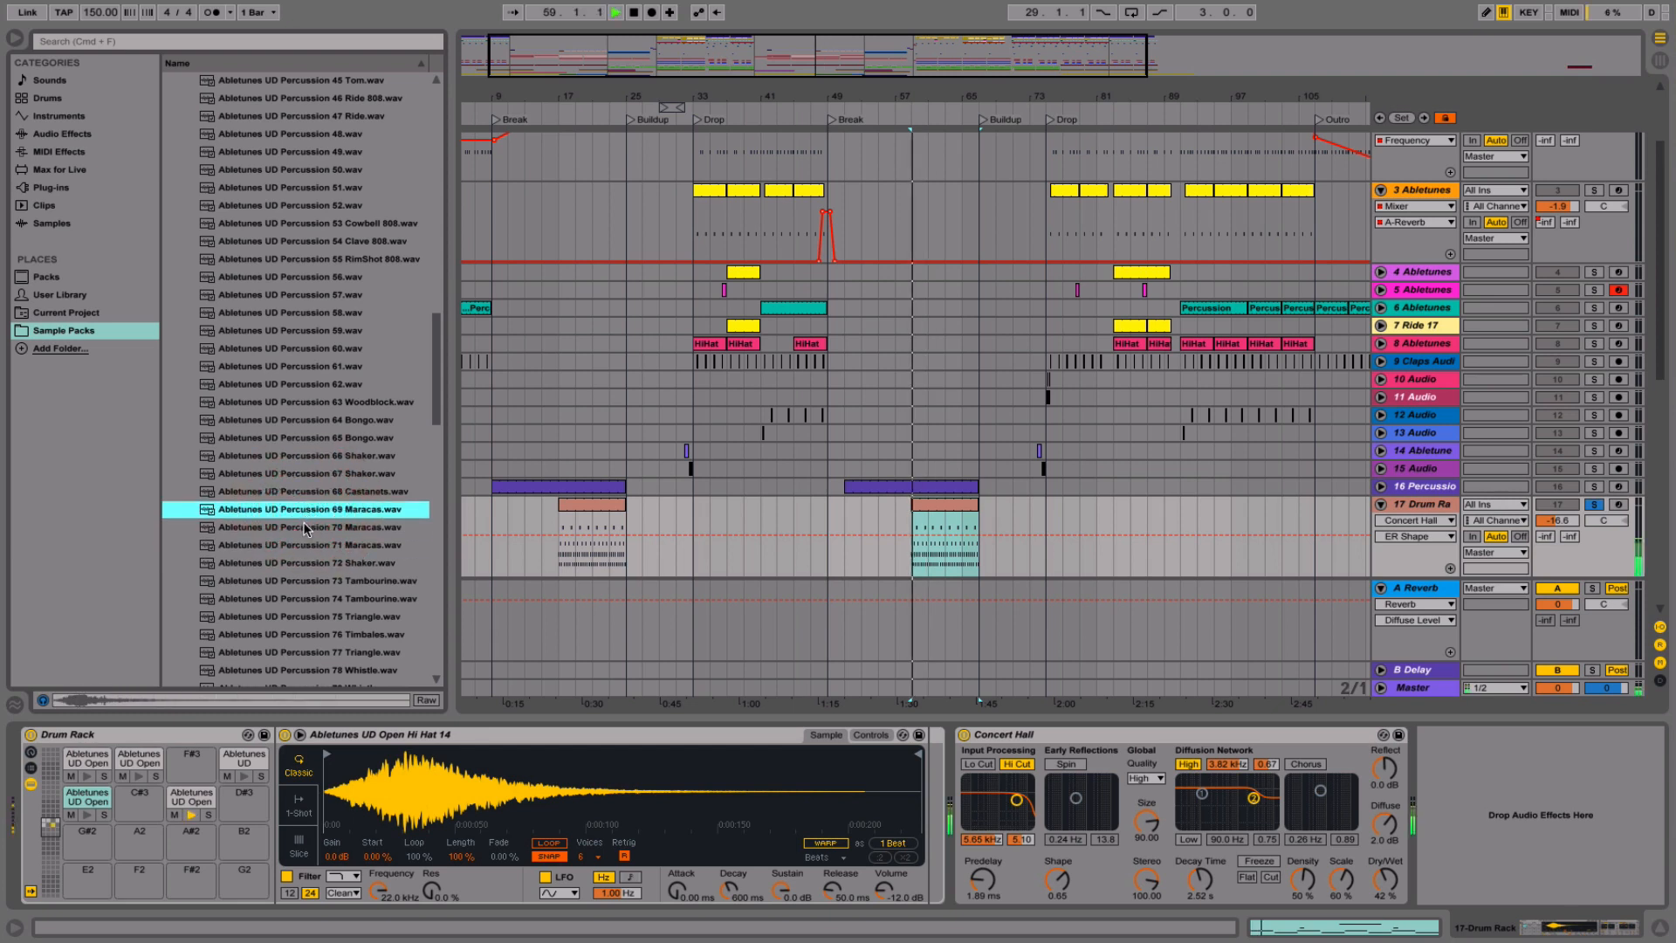
{"action": "left_click", "coordinate": [90, 813]}
{"action": "key", "text": "space"}
{"action": "left_click", "coordinate": [89, 815]}
{"action": "left_click", "coordinate": [193, 815]}
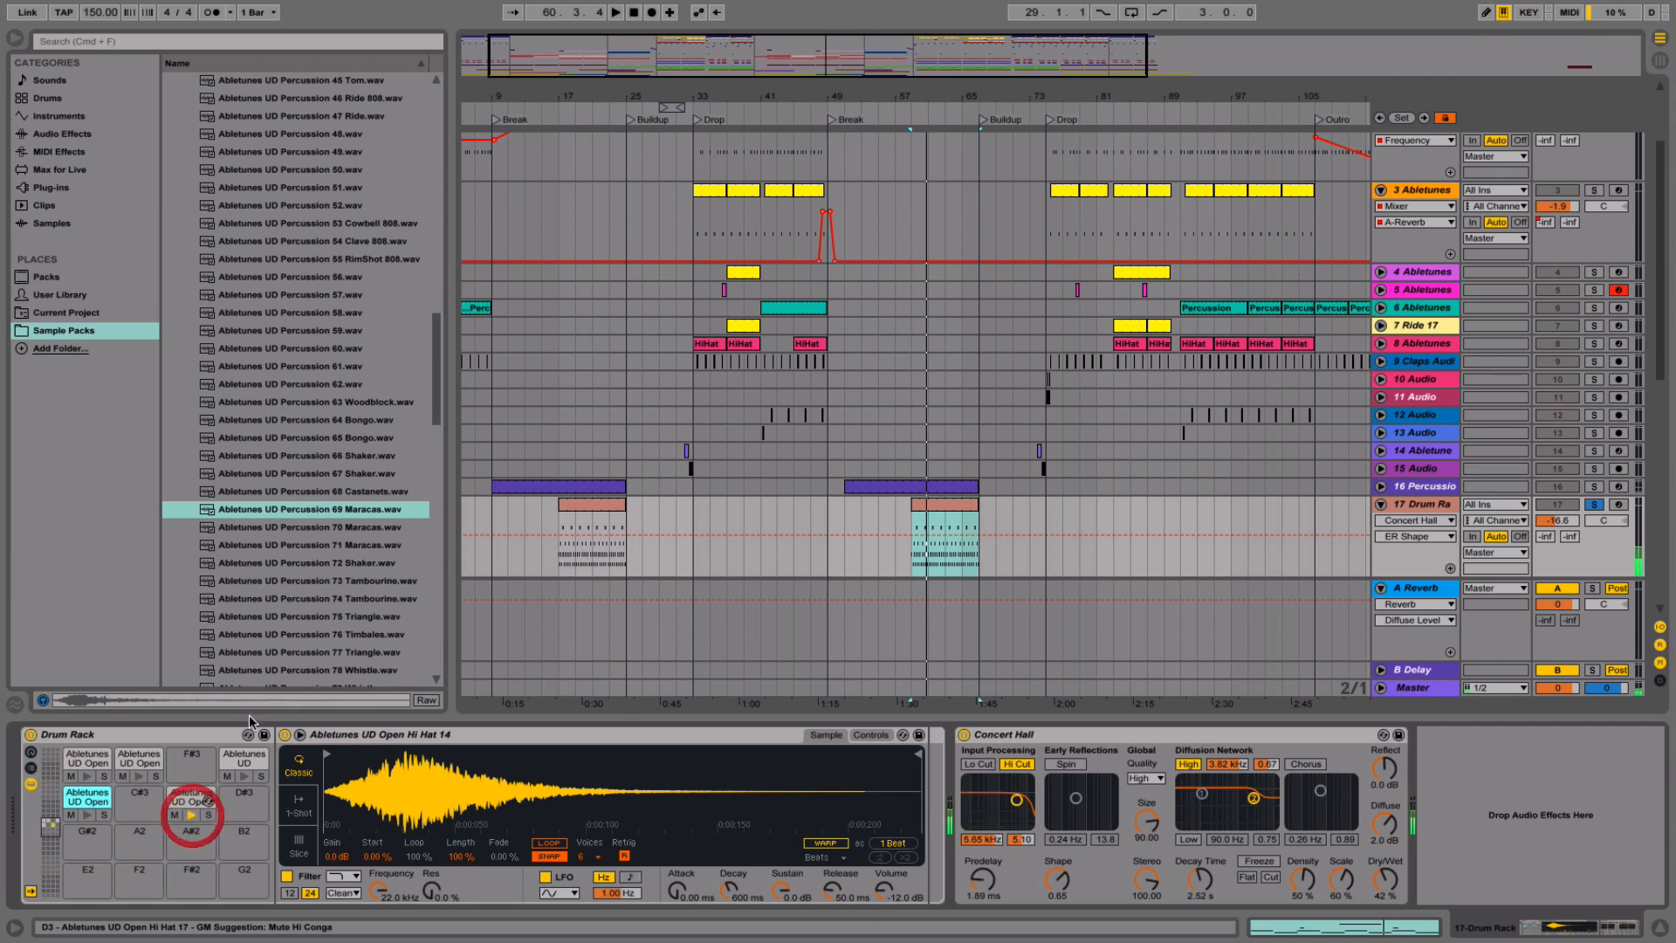
- Replace the D3 pad's sample with Percussion 70 Maracas and the C3 pad's sample with Percussion 69 Maracas
{"action": "left_click", "coordinate": [341, 509]}
{"action": "left_click", "coordinate": [293, 527]}
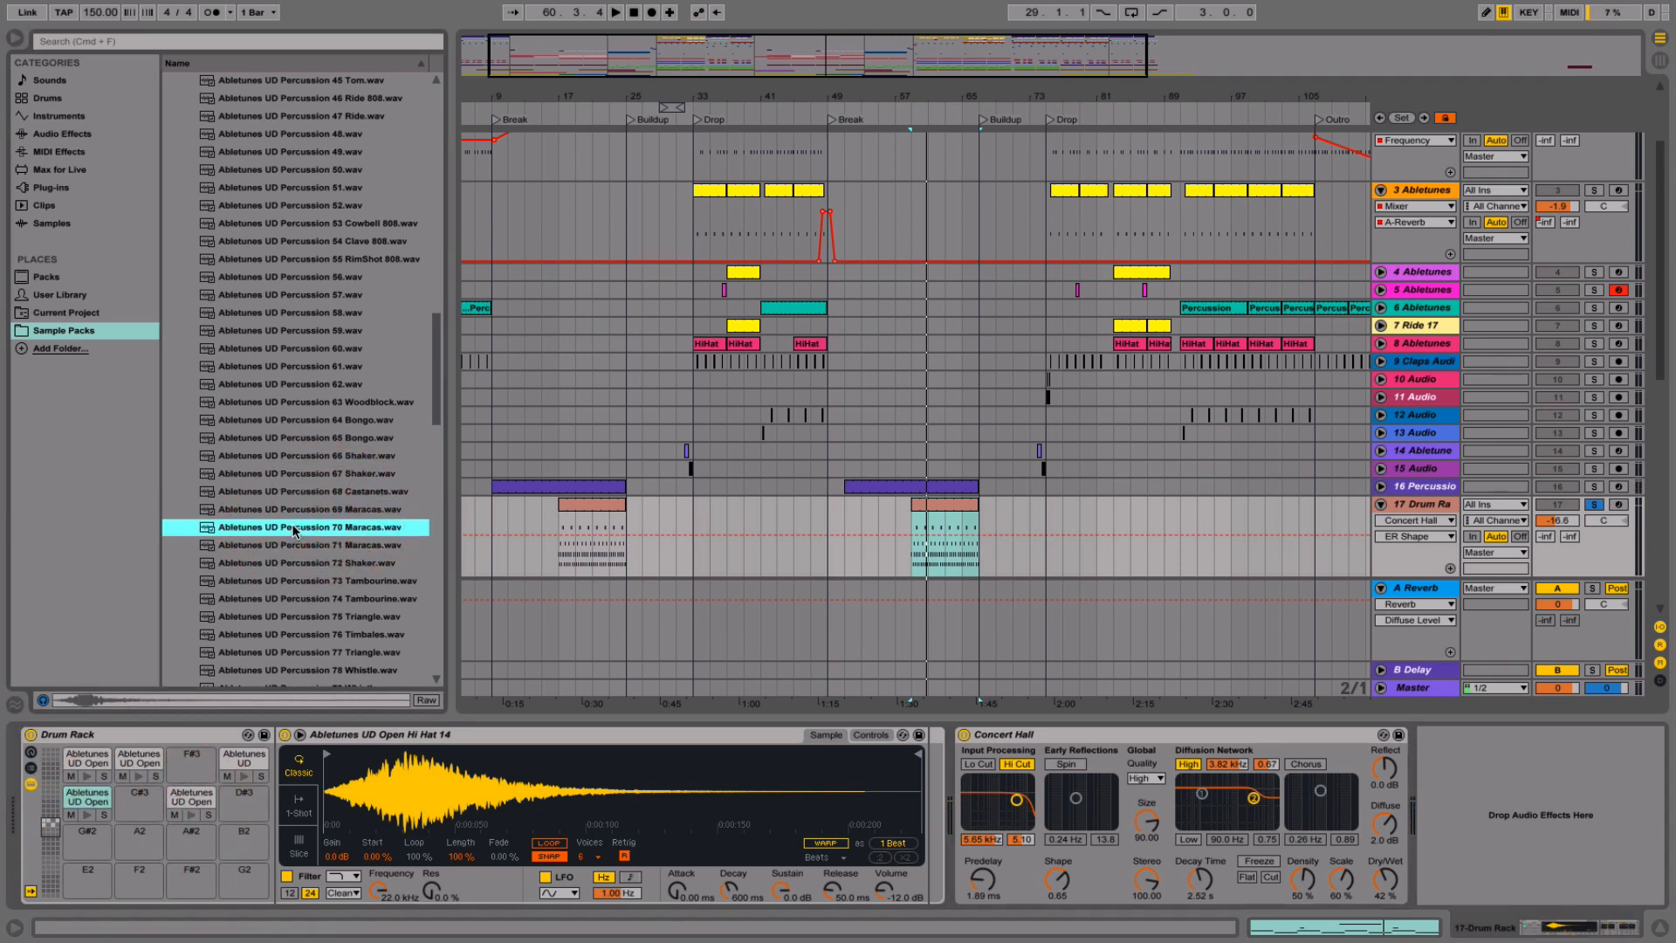
{"action": "left_click_drag", "start_coordinate": [196, 777], "coordinate": [188, 820]}
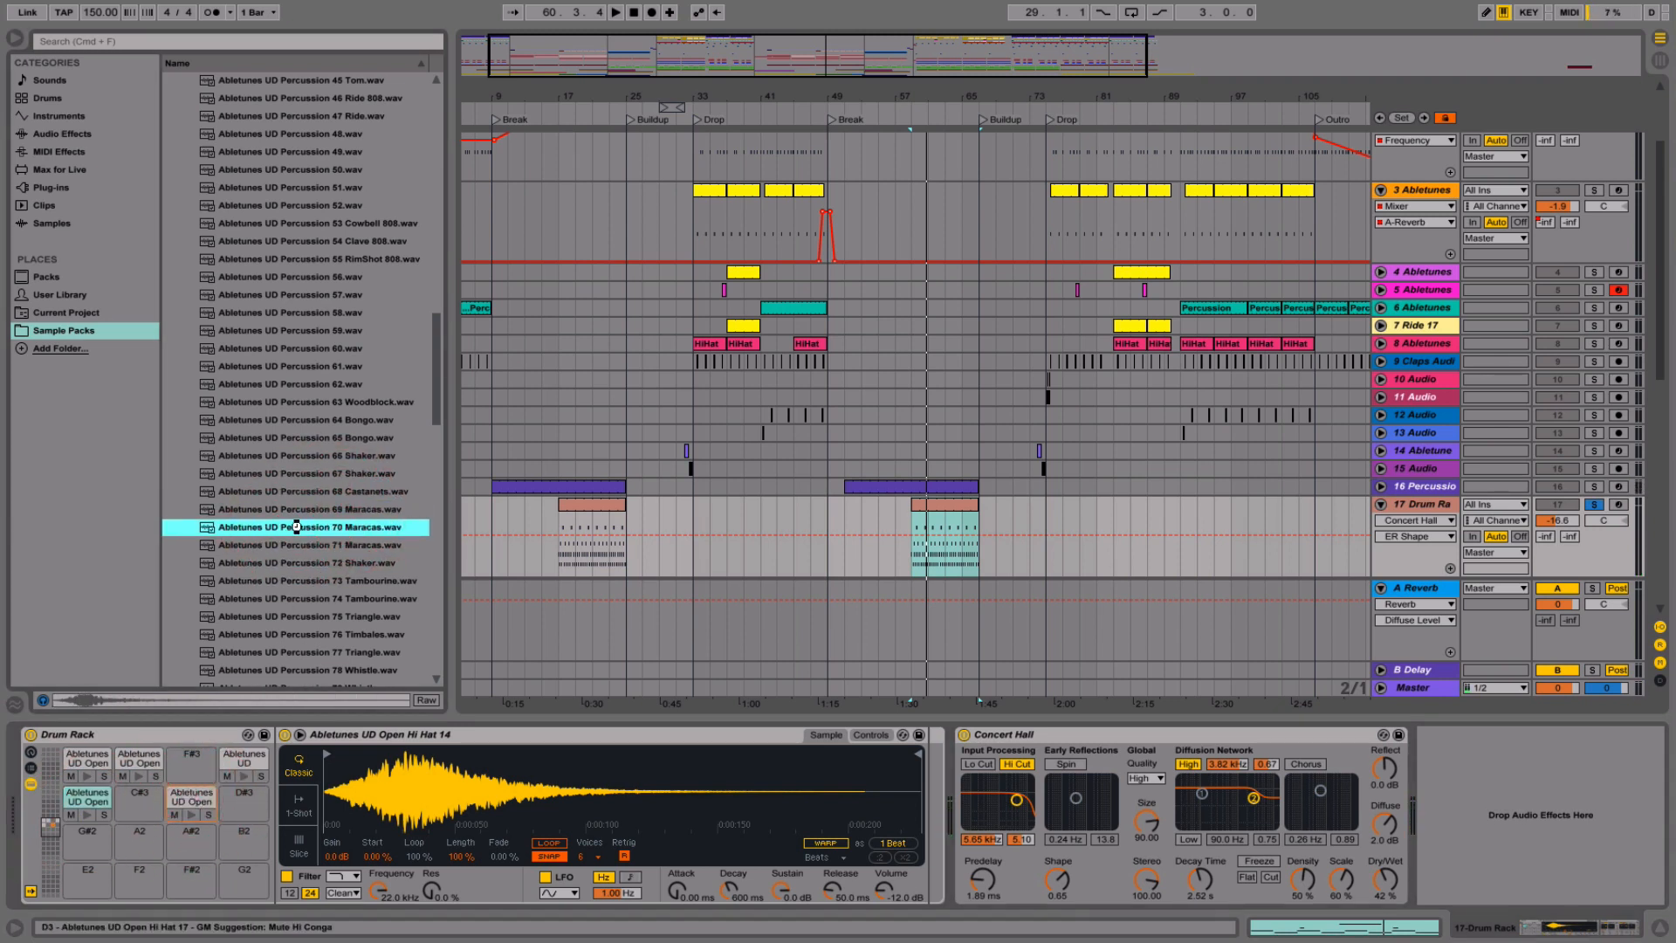
{"action": "left_click_drag", "start_coordinate": [303, 515], "coordinate": [98, 810]}
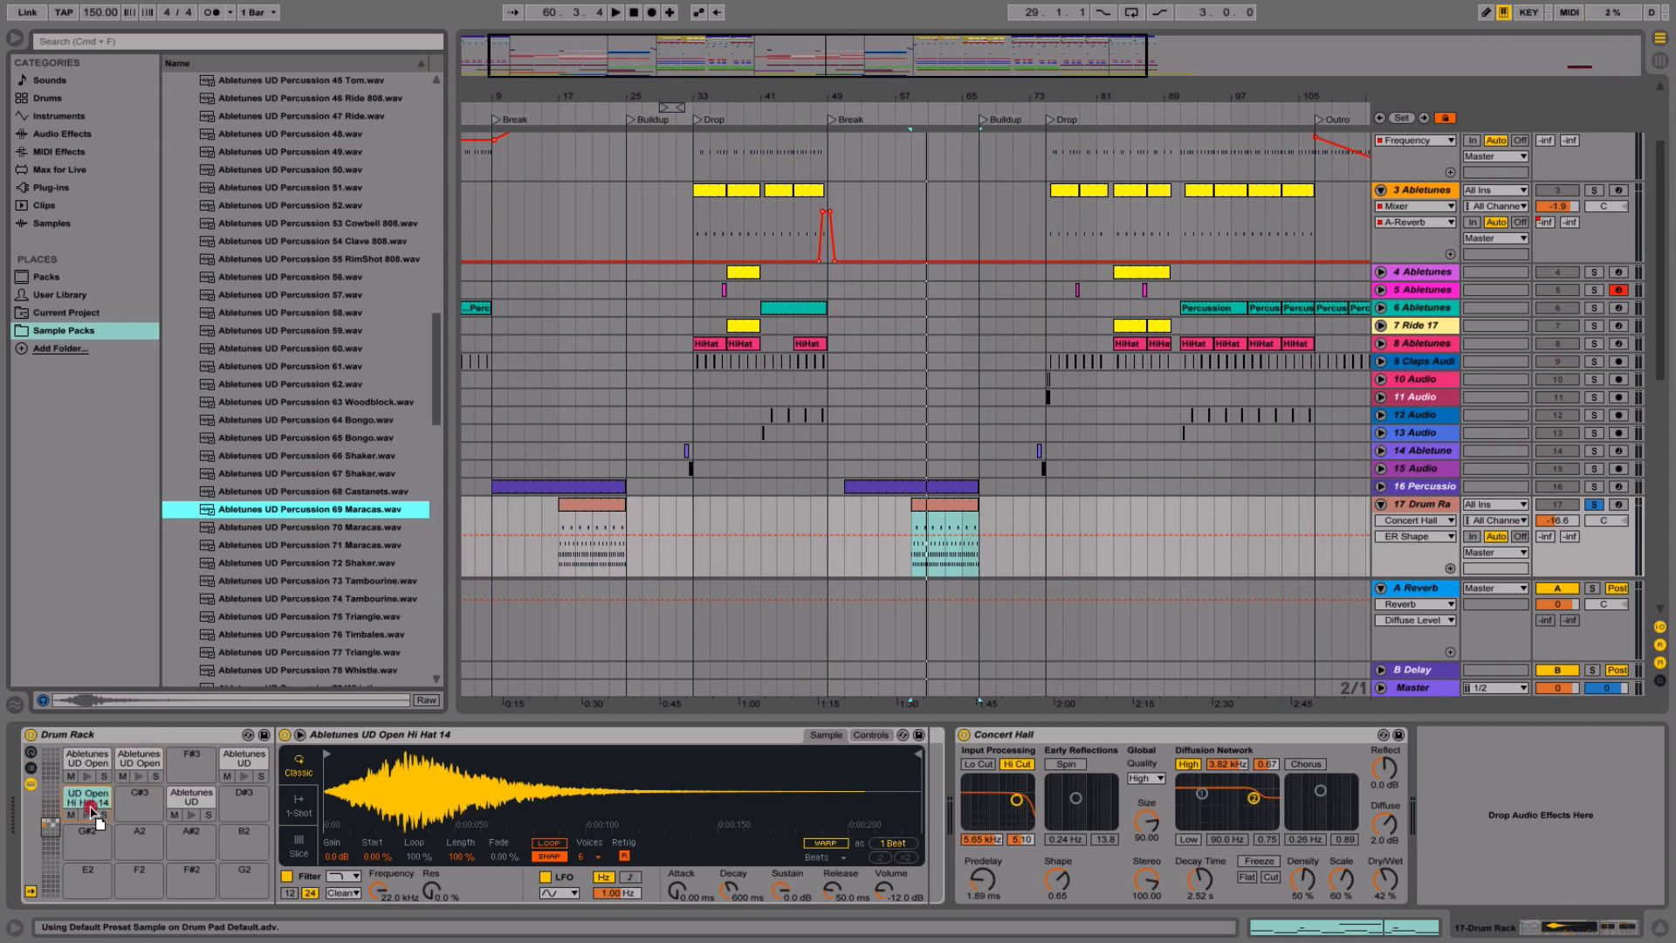
- Preview the maracas on the C3 and D3 pads and listen to them in the soloed loop
{"action": "left_click", "coordinate": [90, 810]}
{"action": "left_click", "coordinate": [192, 816]}
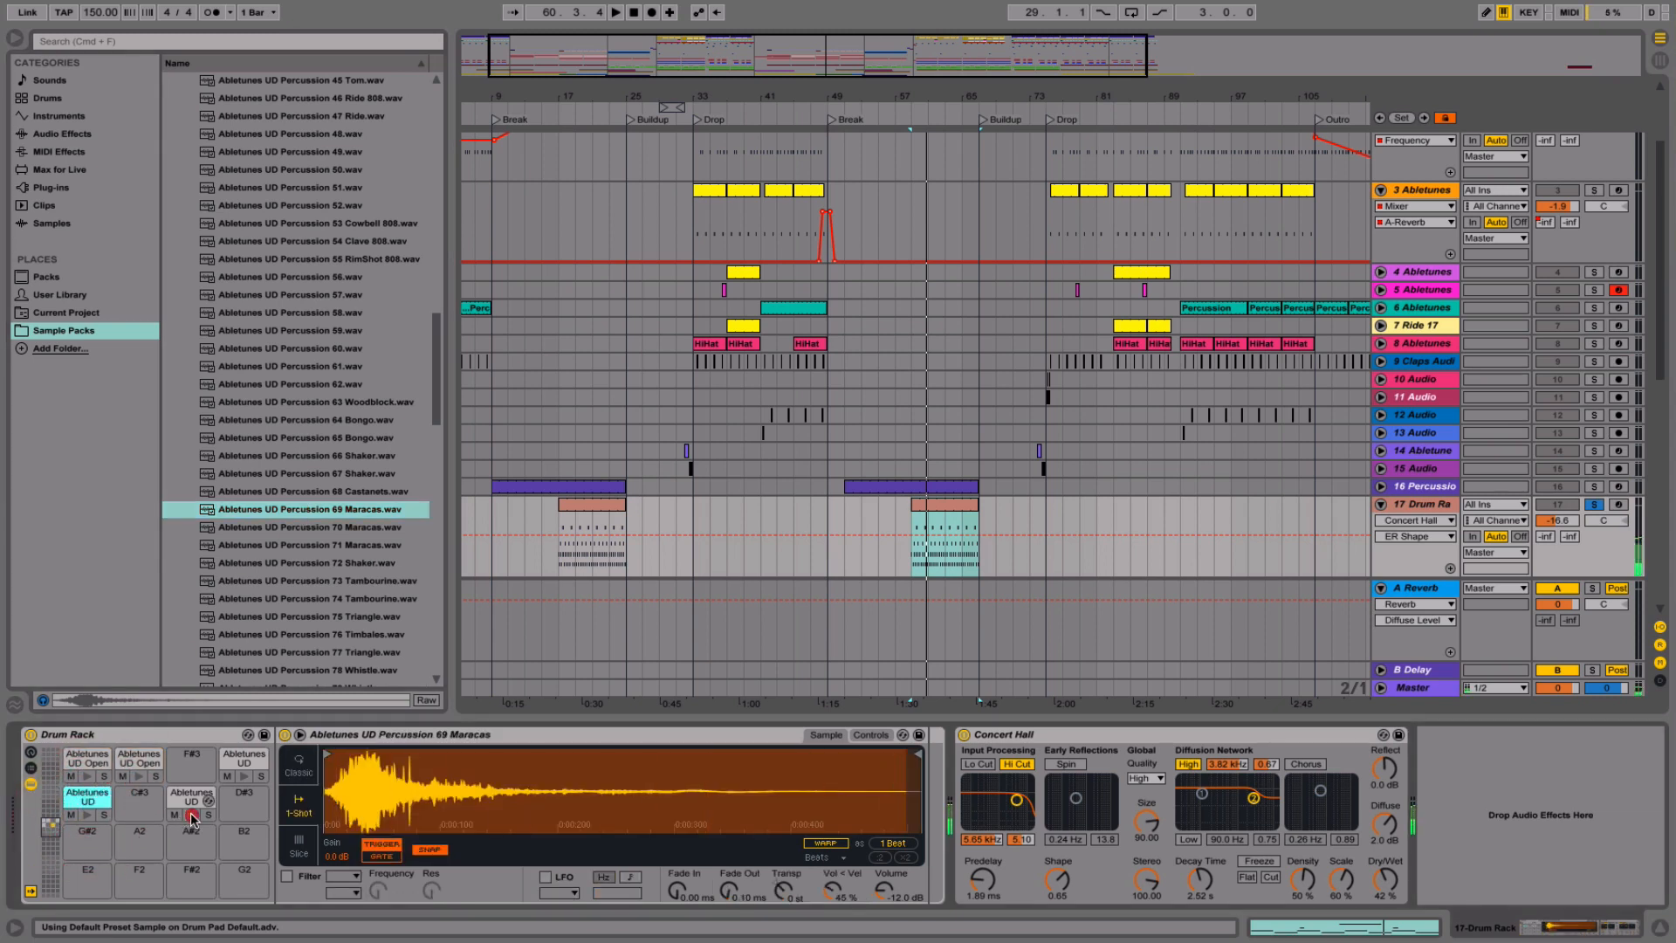
{"action": "left_click", "coordinate": [192, 816]}
{"action": "key", "text": "space"}
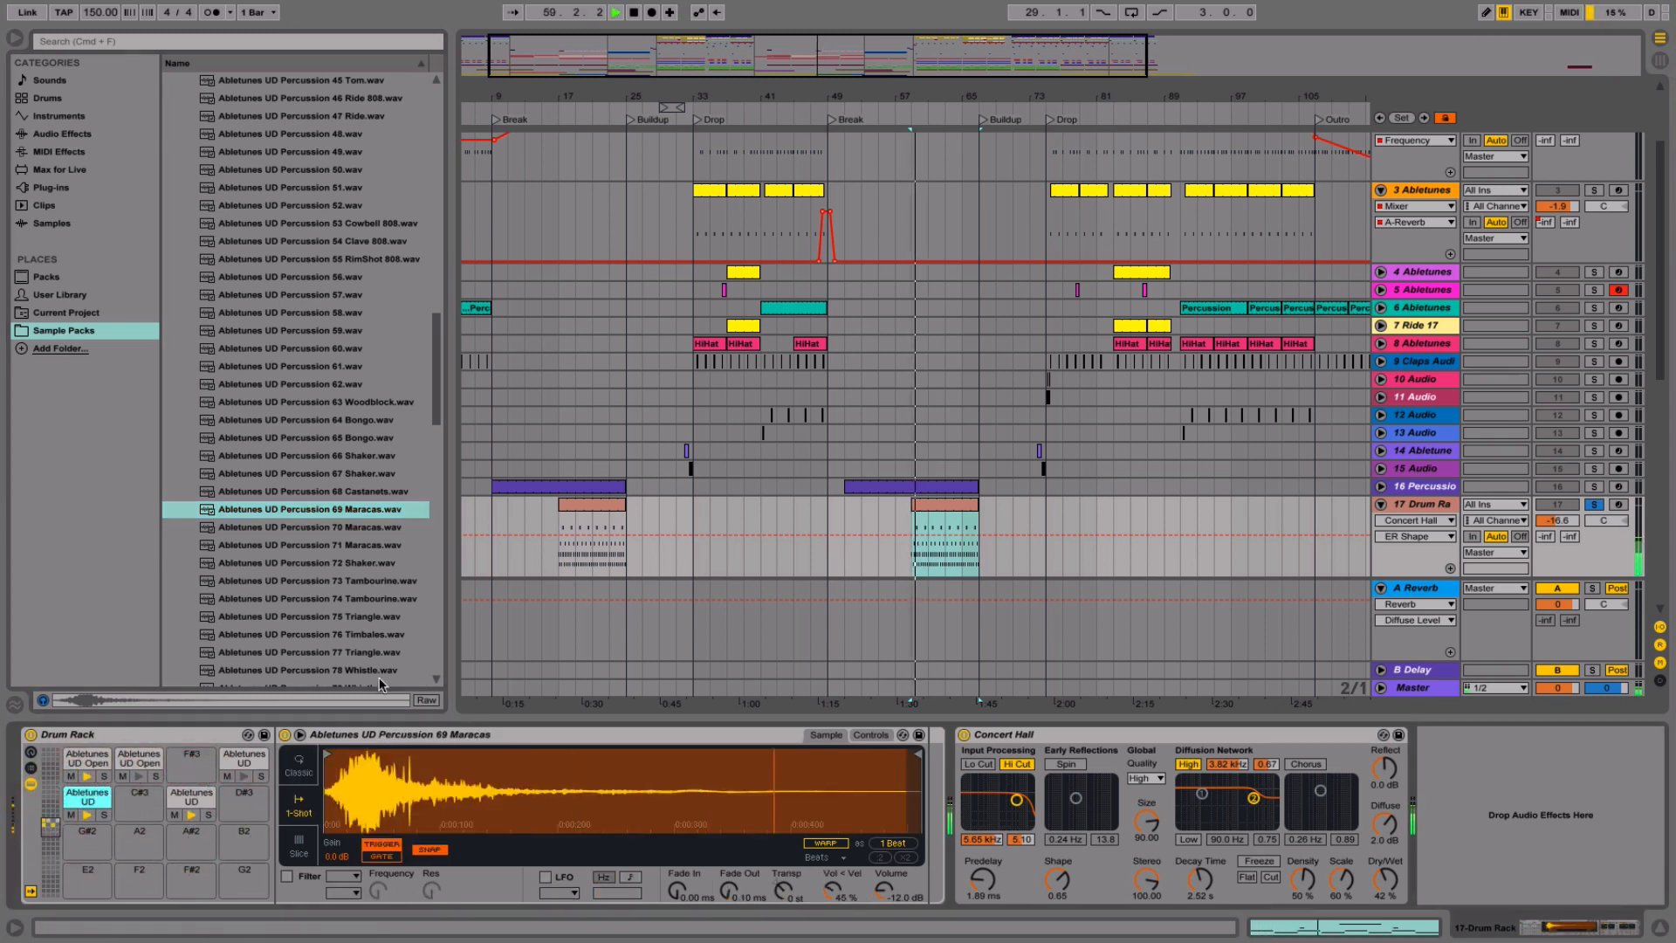
{"action": "left_click", "coordinate": [323, 756]}
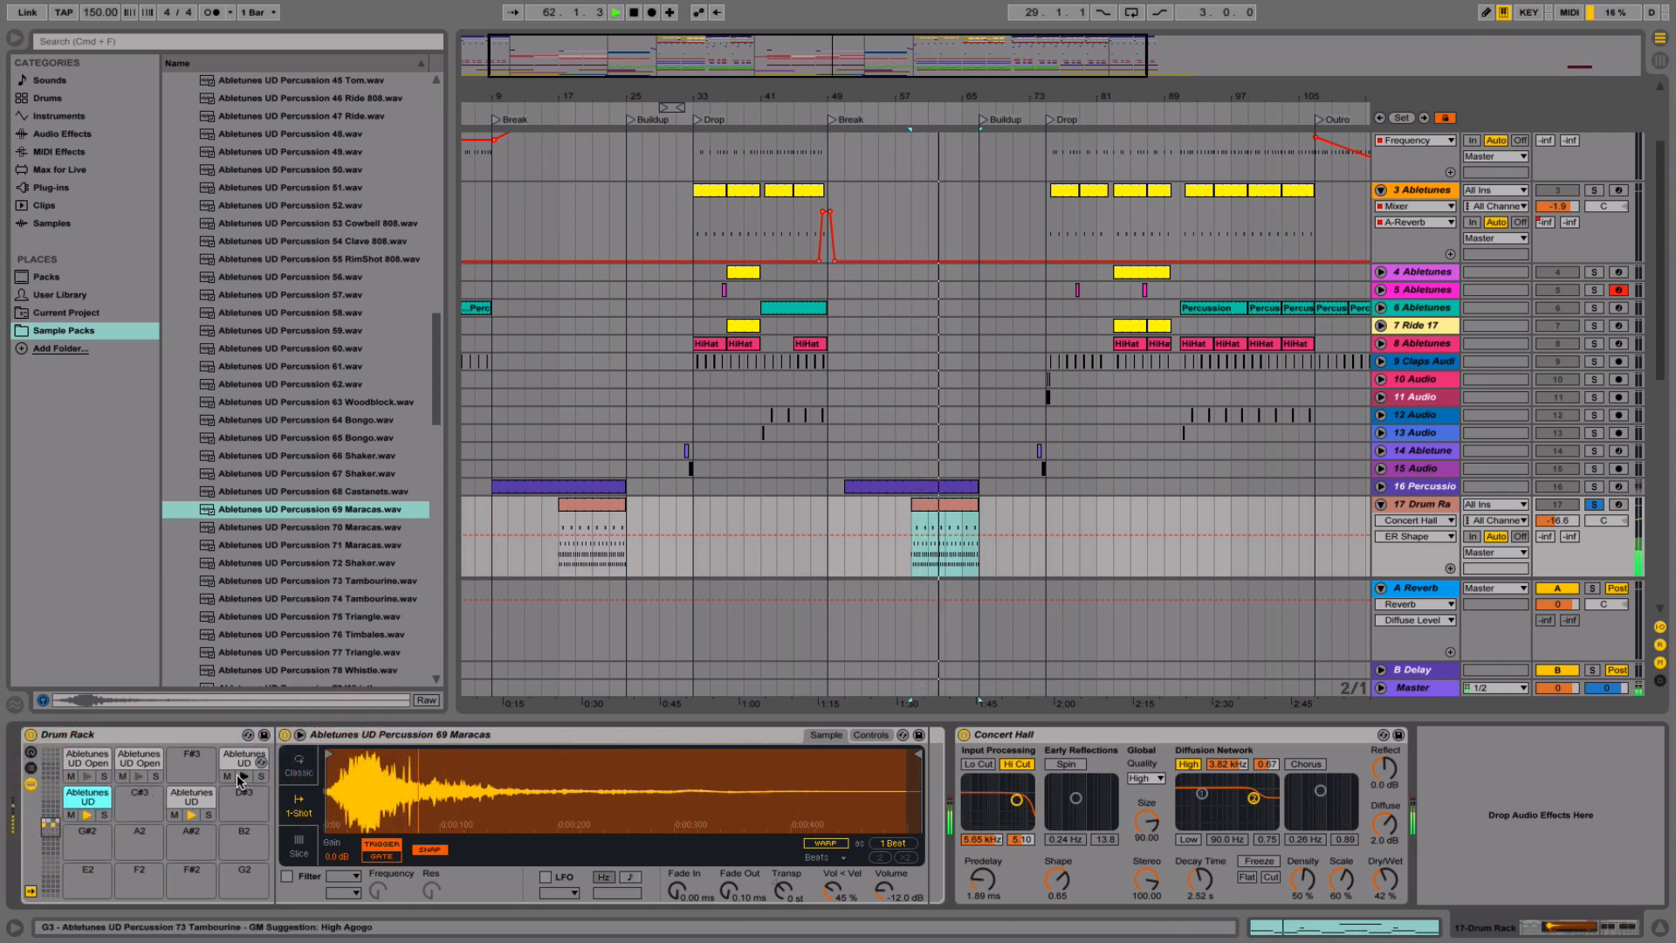
{"action": "key", "text": "space"}
- Transpose the Percussion 73 Tambourine on the G3 pad to -5 st and play the loop
{"action": "left_click", "coordinate": [242, 761]}
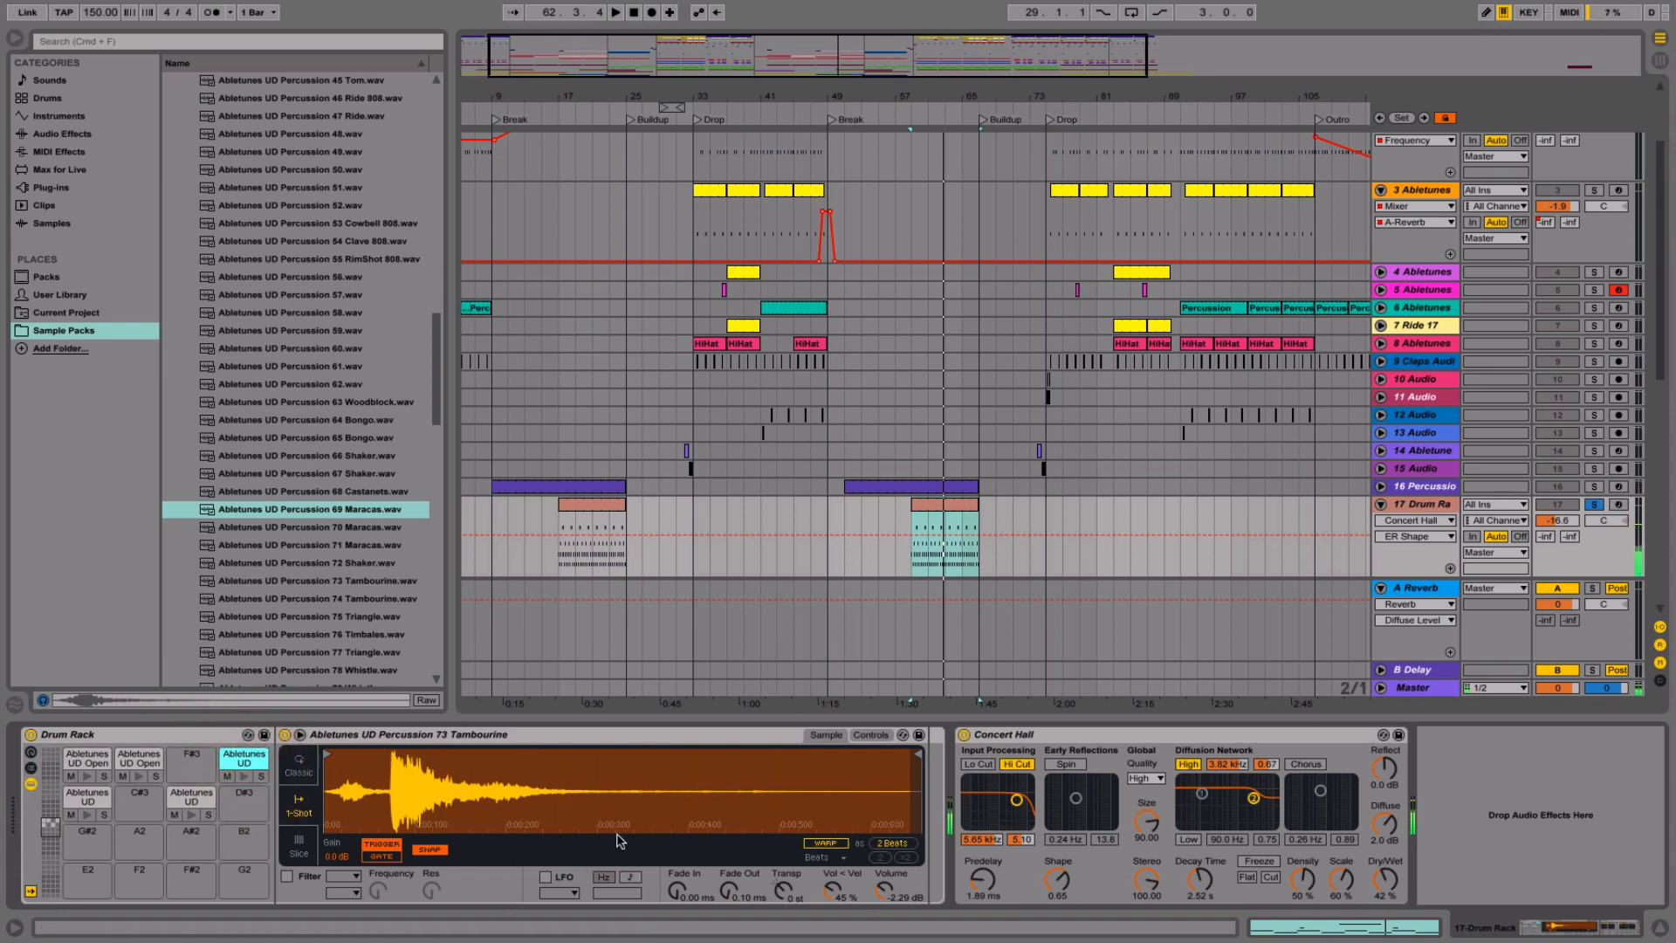
{"action": "left_click", "coordinate": [855, 735]}
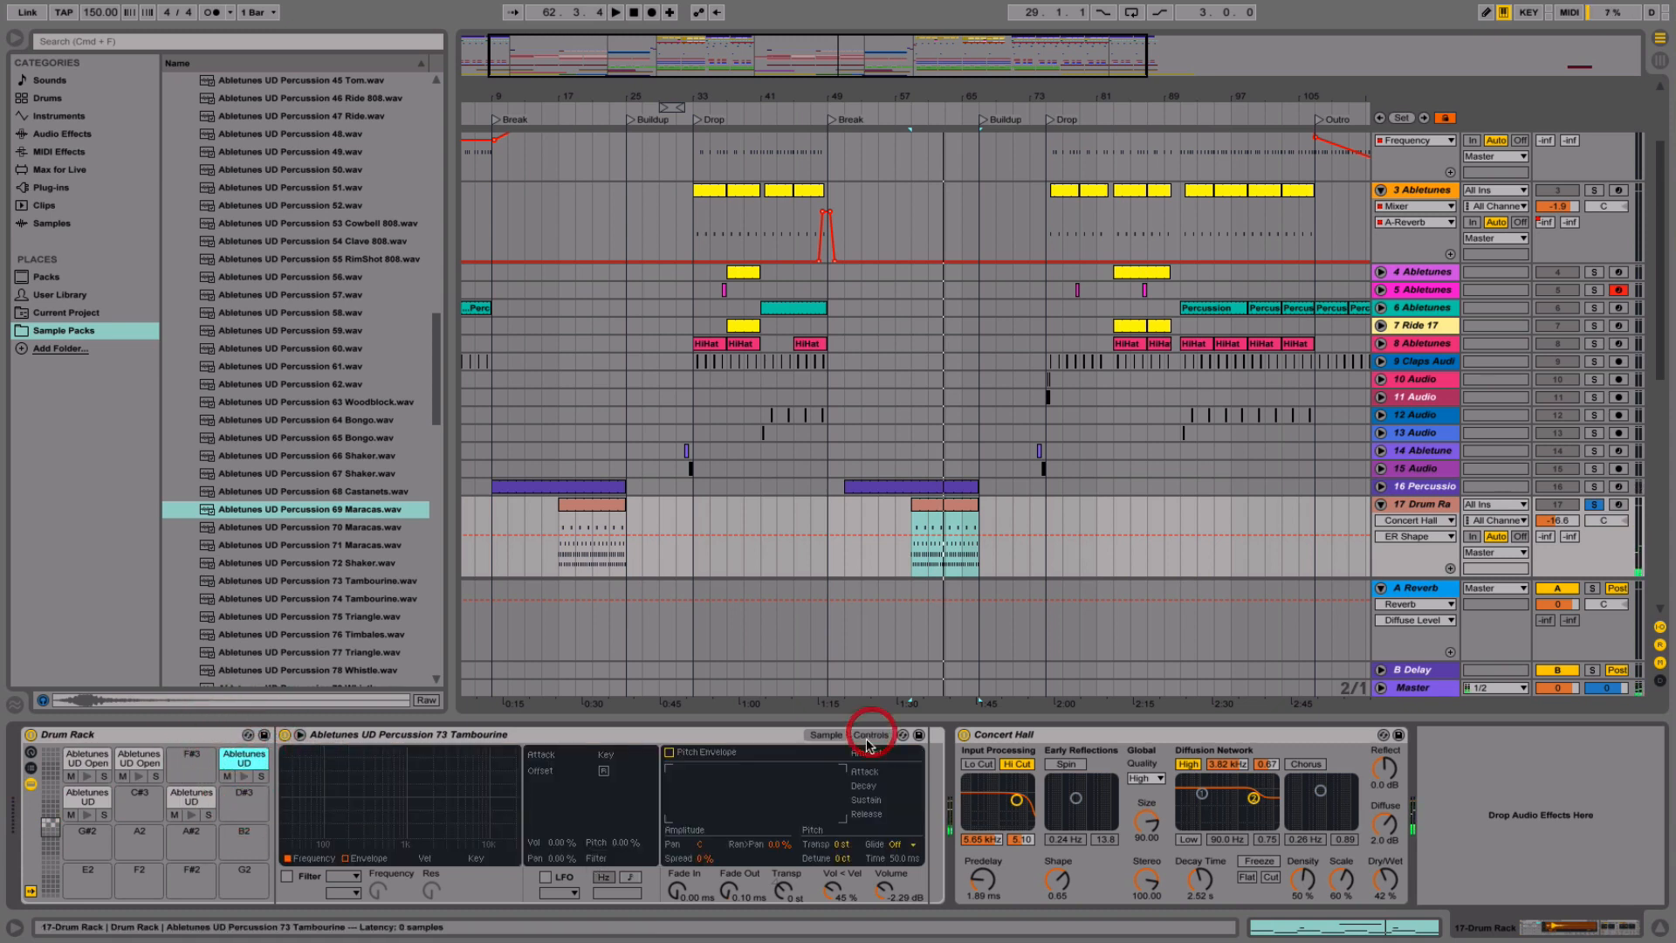
{"action": "left_click", "coordinate": [840, 845]}
{"action": "left_click_drag", "start_coordinate": [841, 845], "coordinate": [841, 855]}
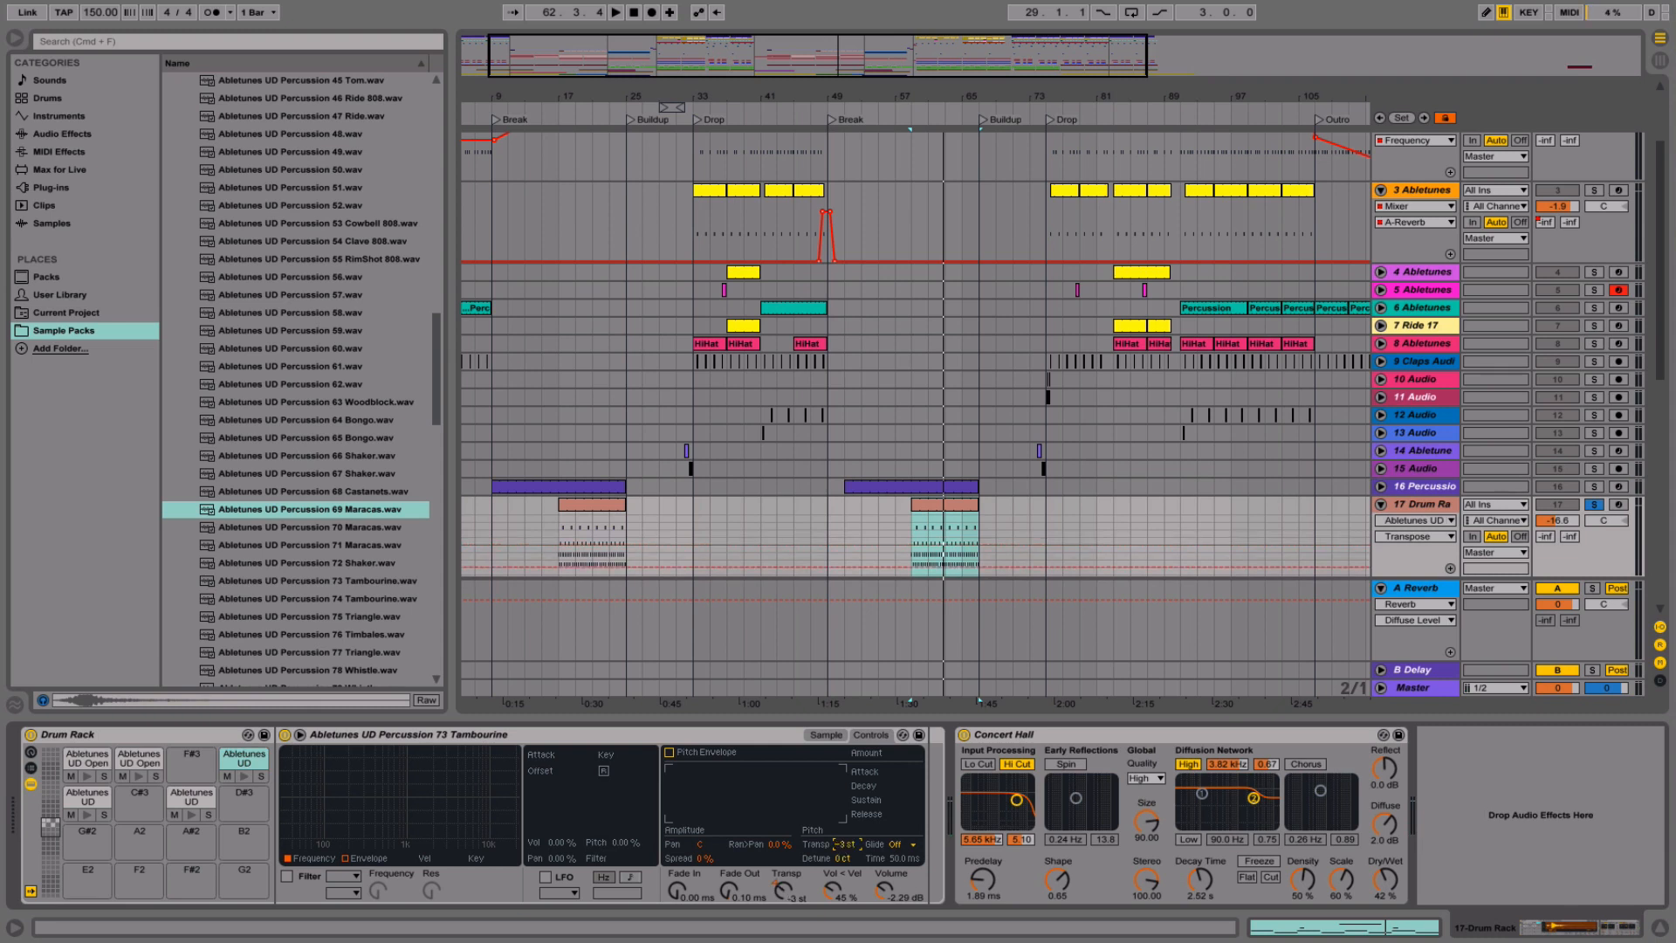
{"action": "key", "text": "space"}
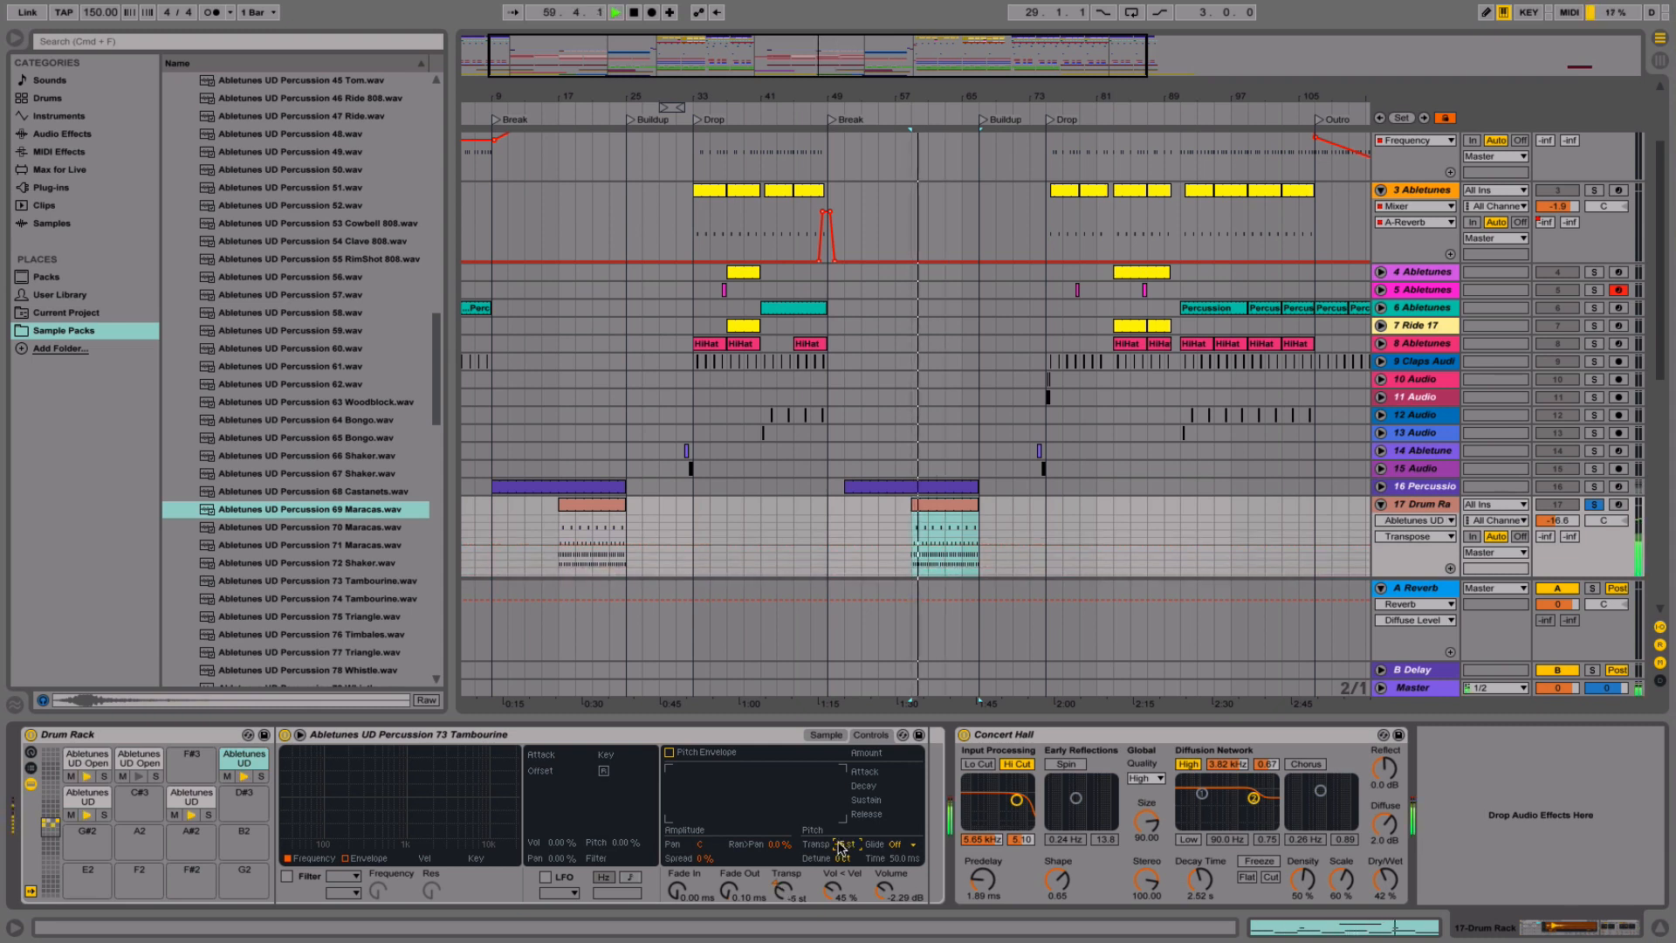
- Unsolo track 17 and set the Concert Hall reverb's Dry/Wet to 22% while listening in the full mix
{"action": "left_click", "coordinate": [1594, 505]}
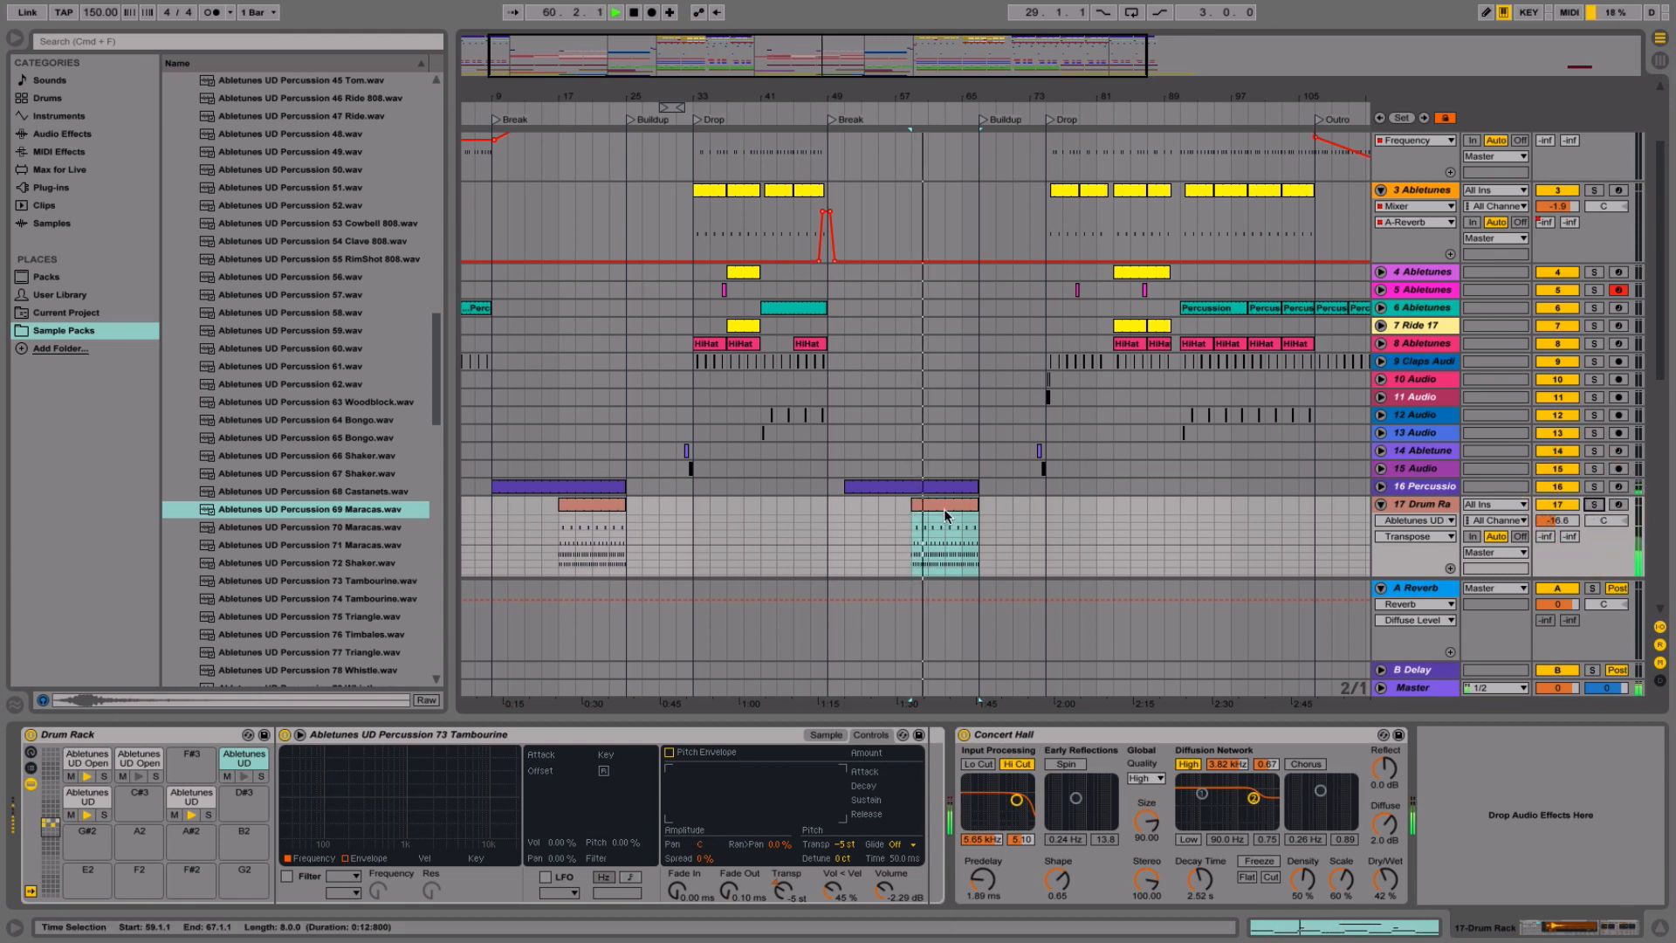
{"action": "left_click", "coordinate": [81, 800]}
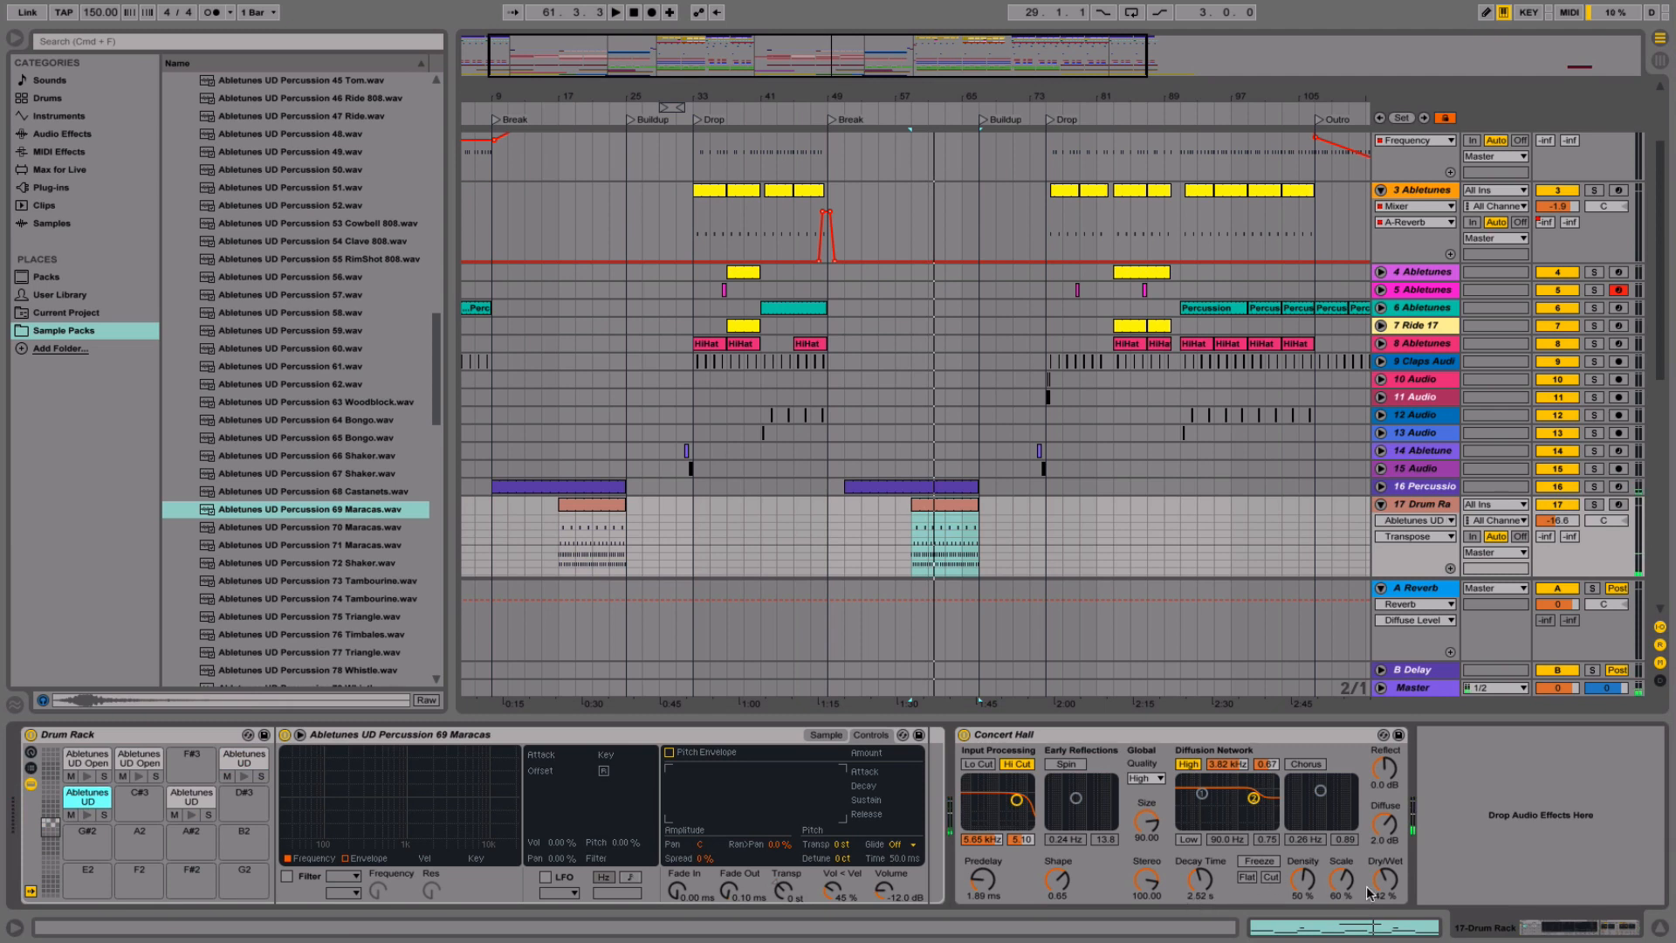
{"action": "left_click_drag", "start_coordinate": [1384, 882], "coordinate": [1384, 900]}
{"action": "key", "text": "space"}
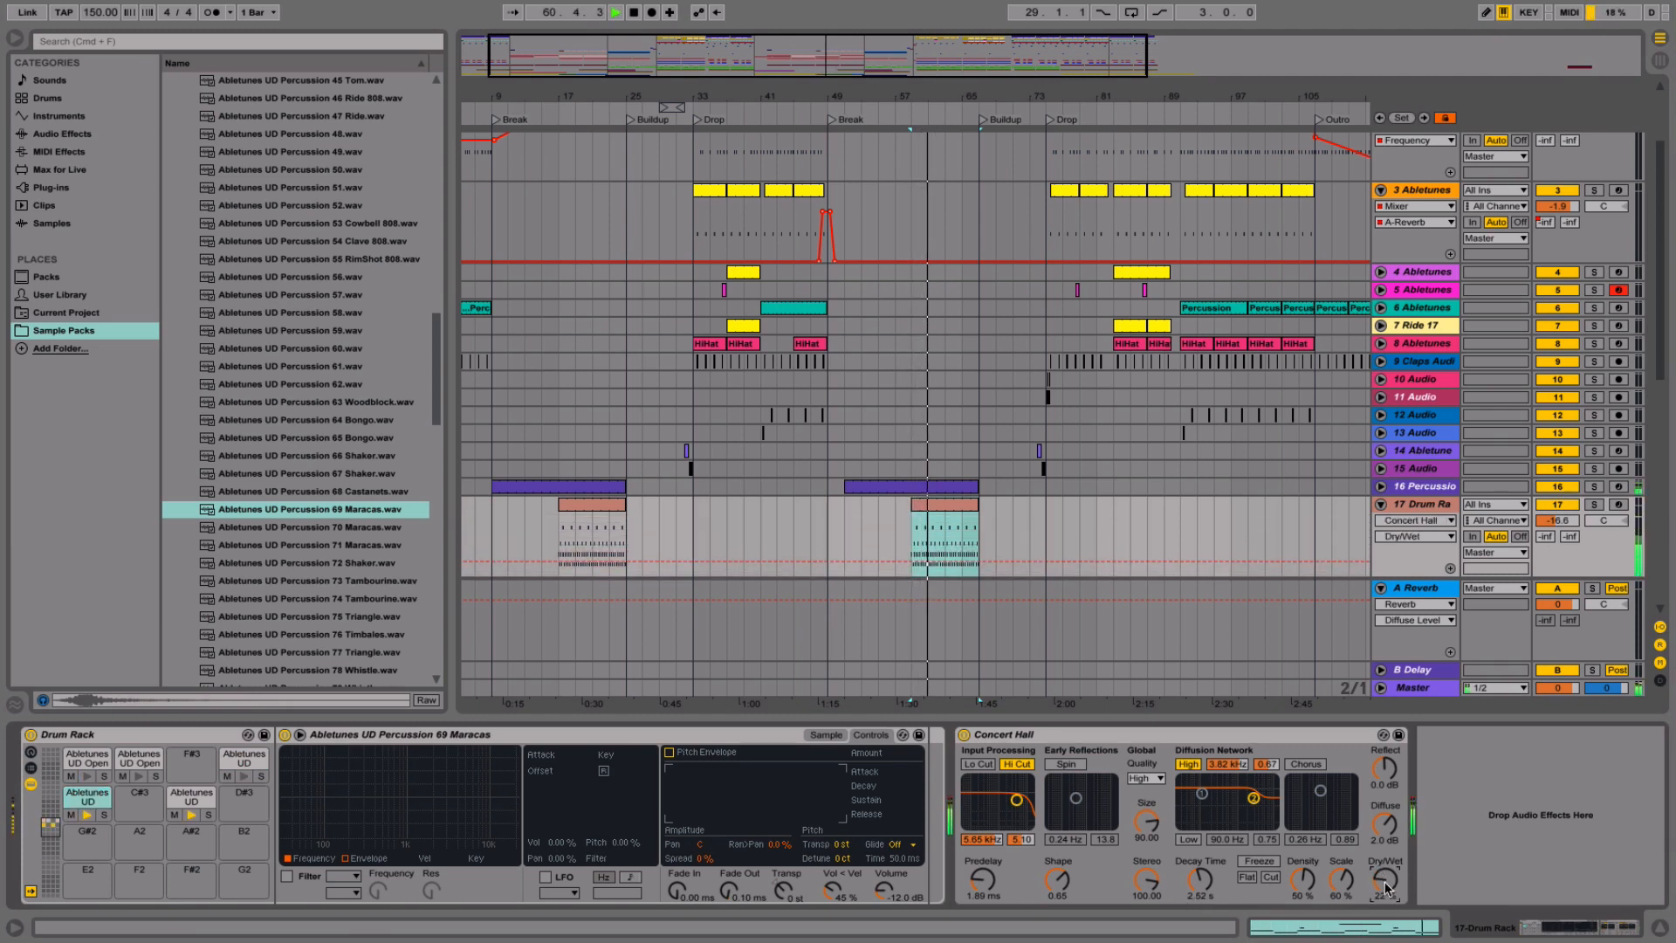
{"action": "left_click", "coordinate": [955, 513]}
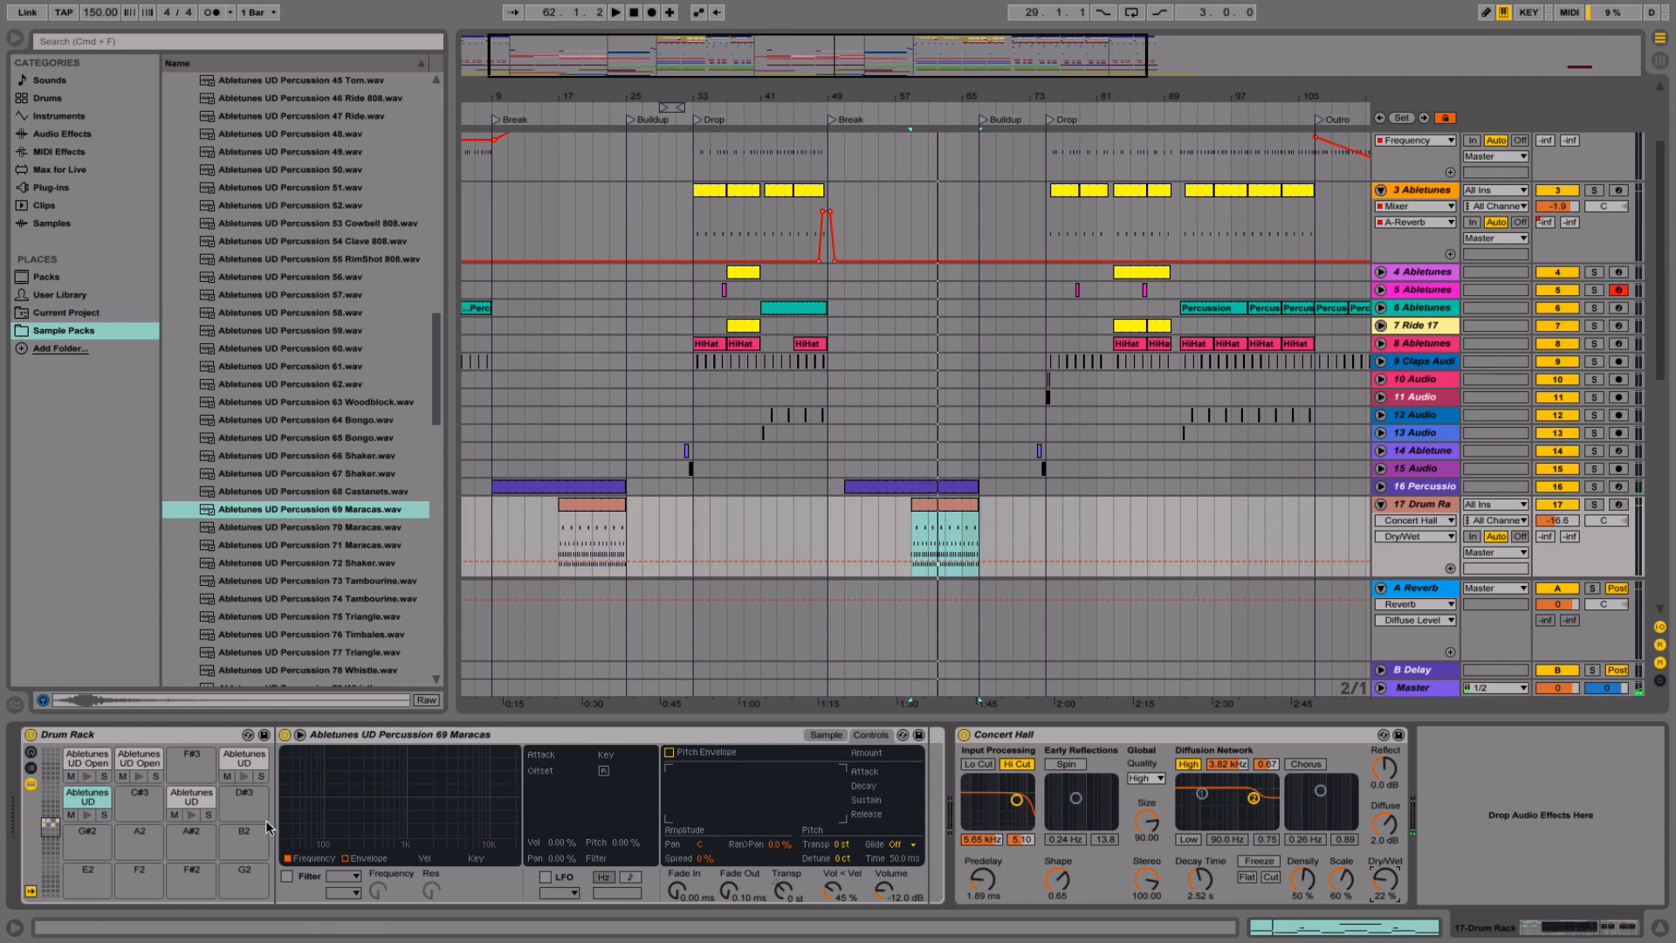
- Check the D3 maracas settings and set the G3 tambourine's transposition to -1 st during playback
{"action": "left_click", "coordinate": [239, 758]}
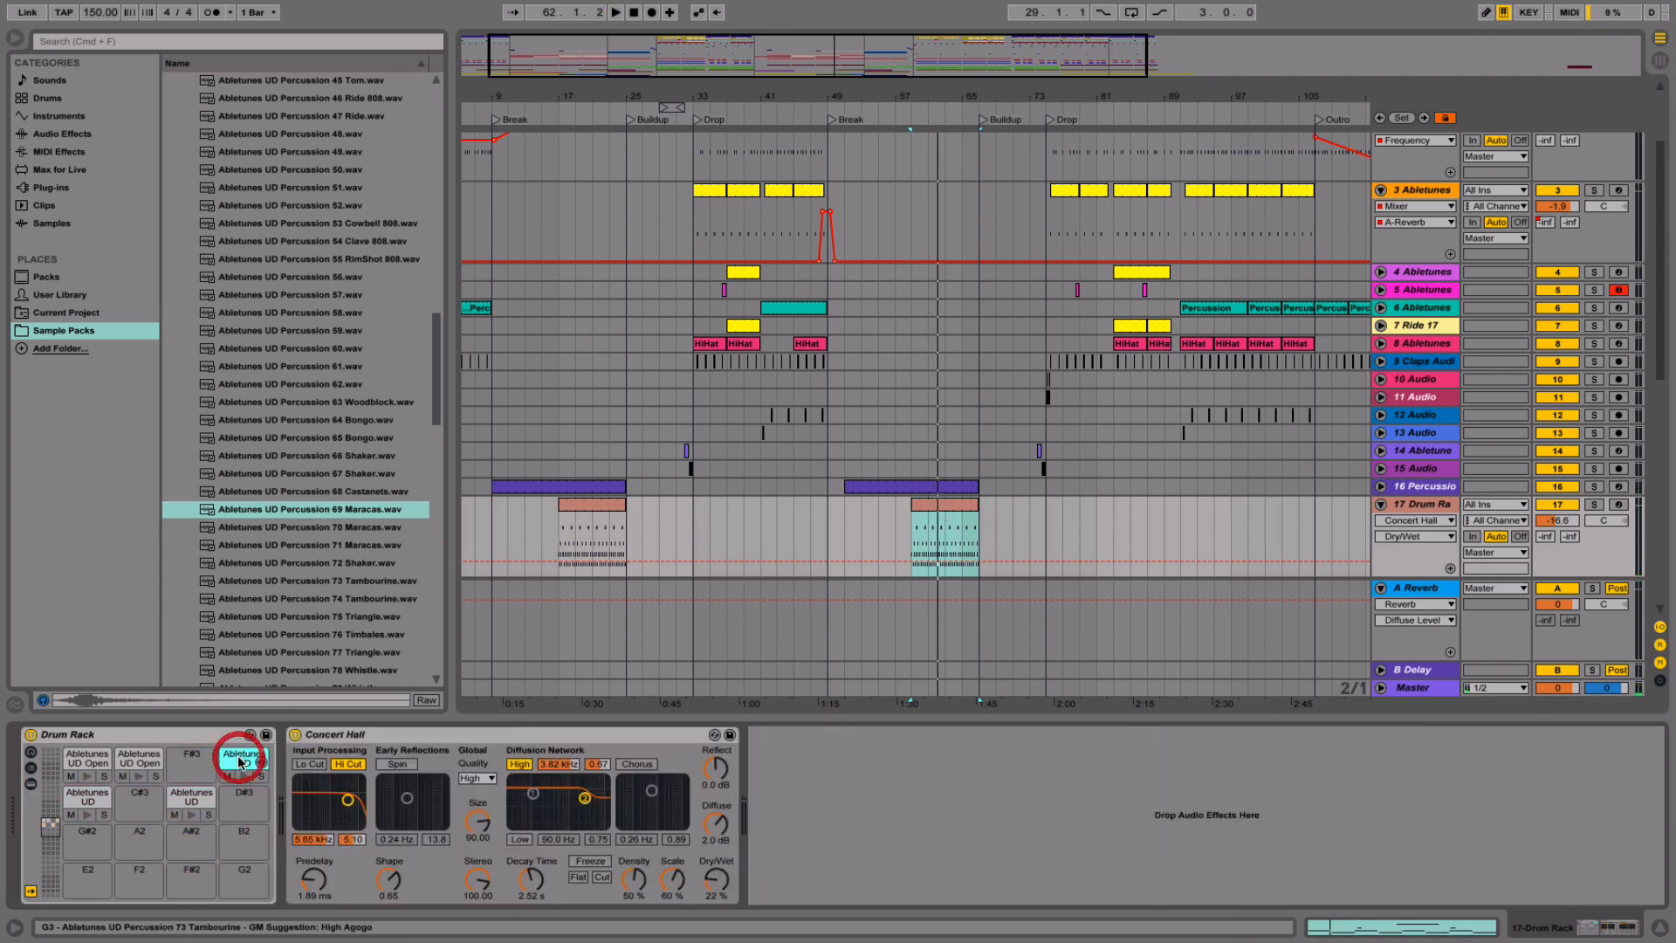
{"action": "left_click", "coordinate": [187, 801]}
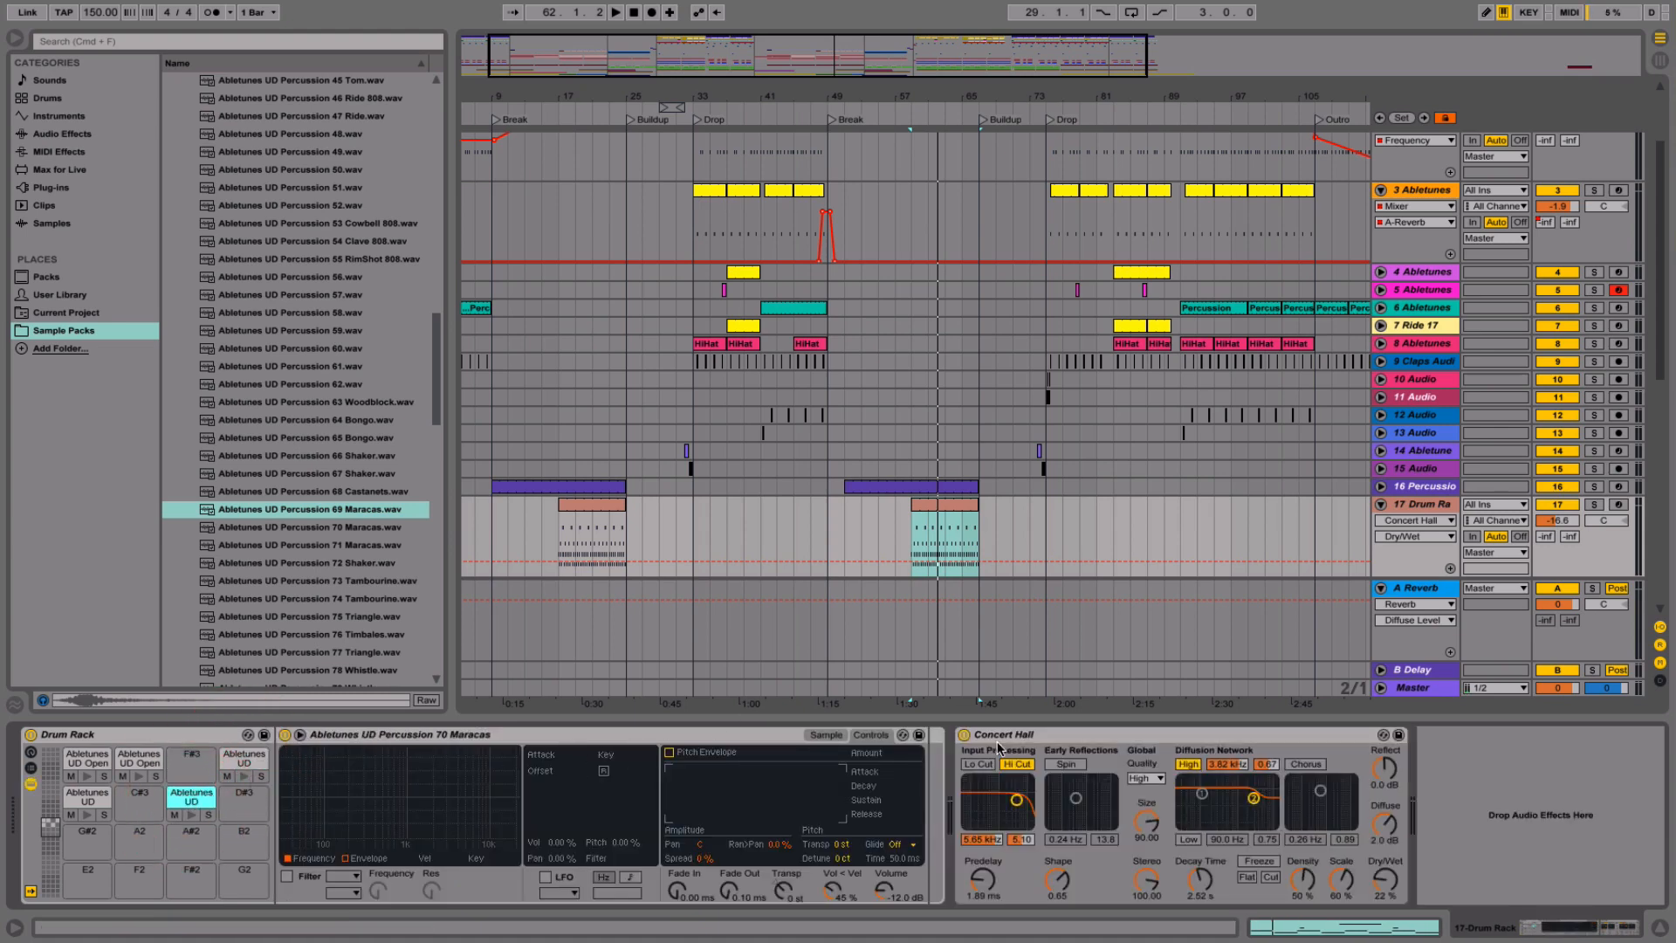
{"action": "left_click", "coordinate": [825, 736]}
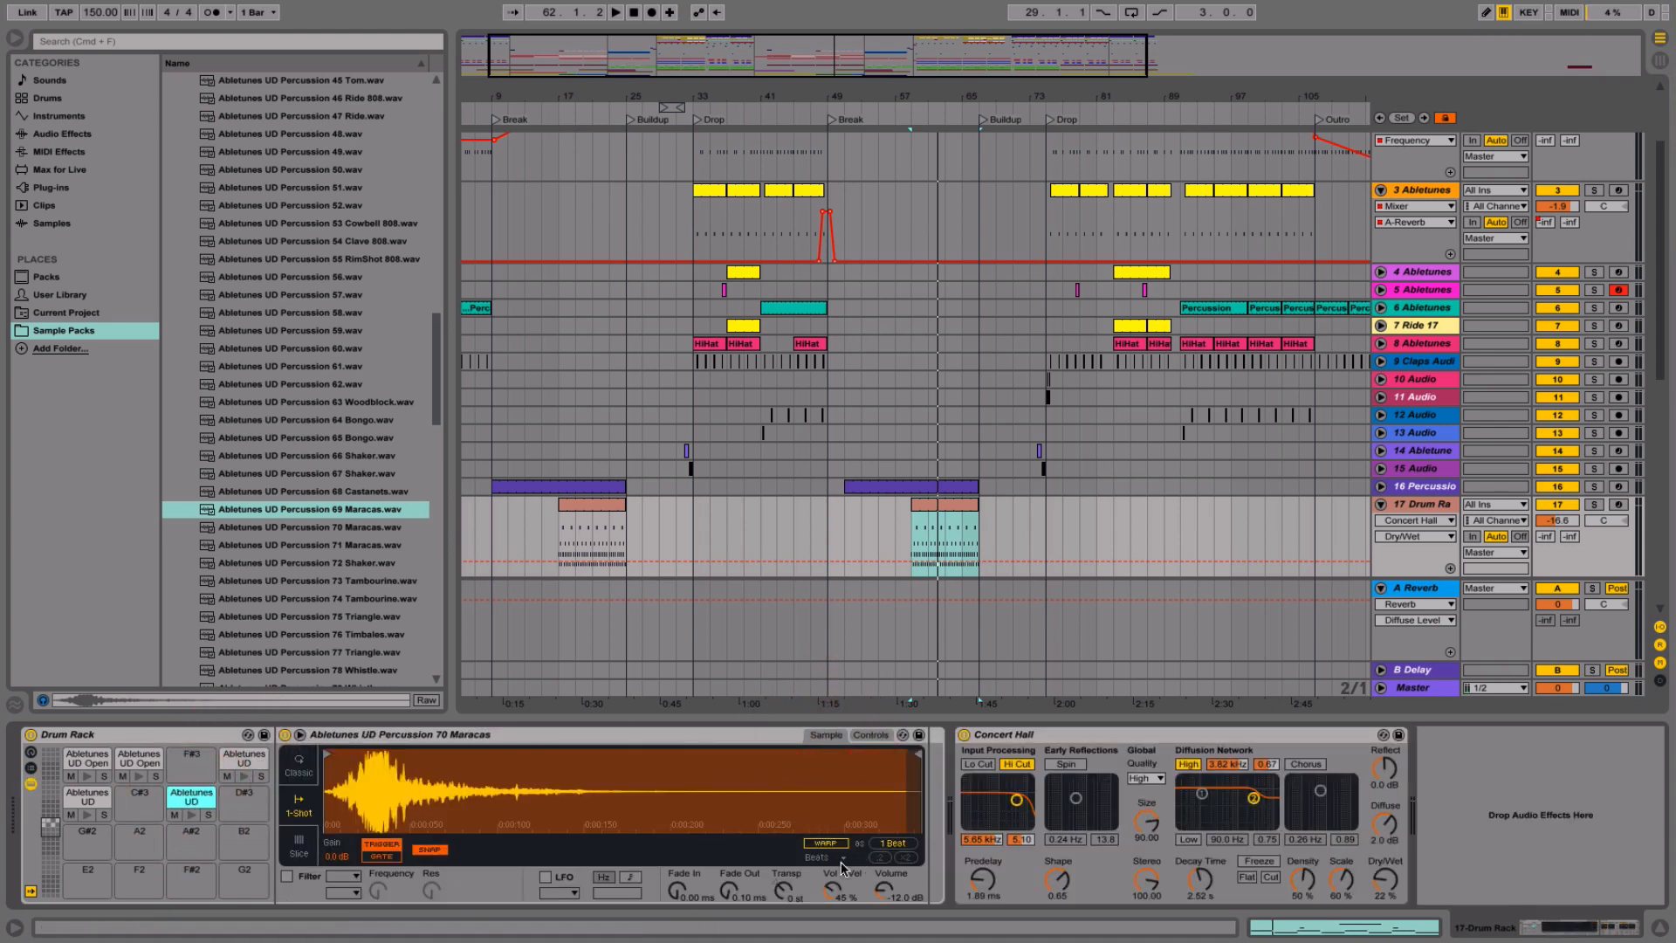
{"action": "left_click", "coordinate": [870, 735]}
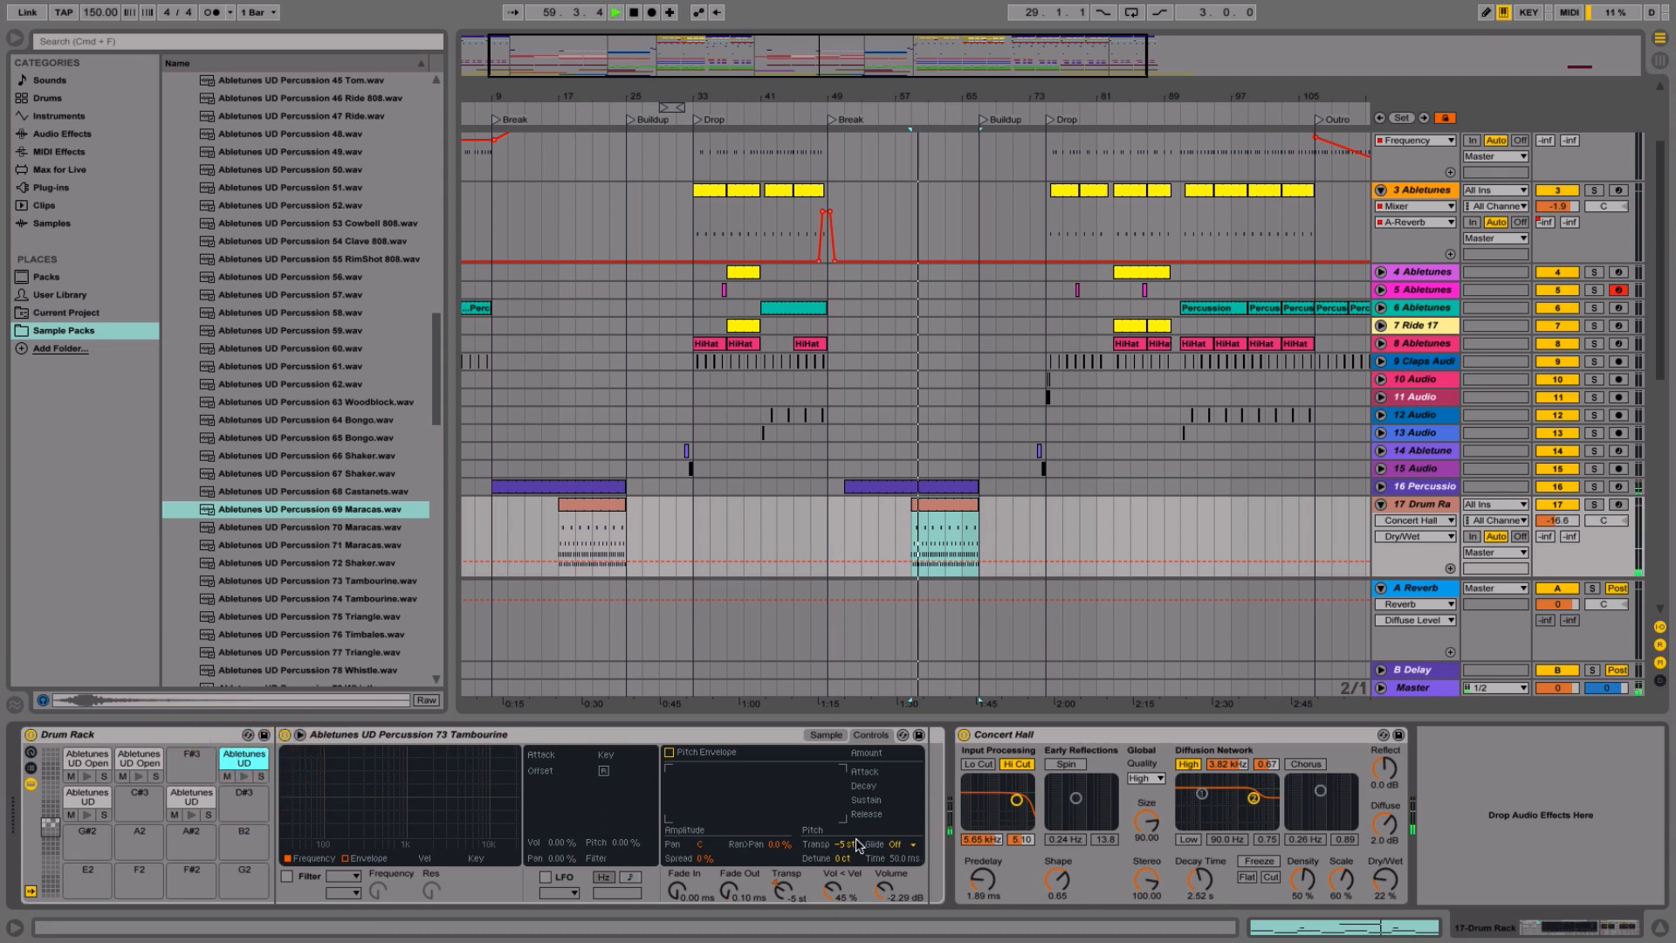
{"action": "key", "text": "space"}
{"action": "left_click_drag", "start_coordinate": [847, 845], "coordinate": [847, 829]}
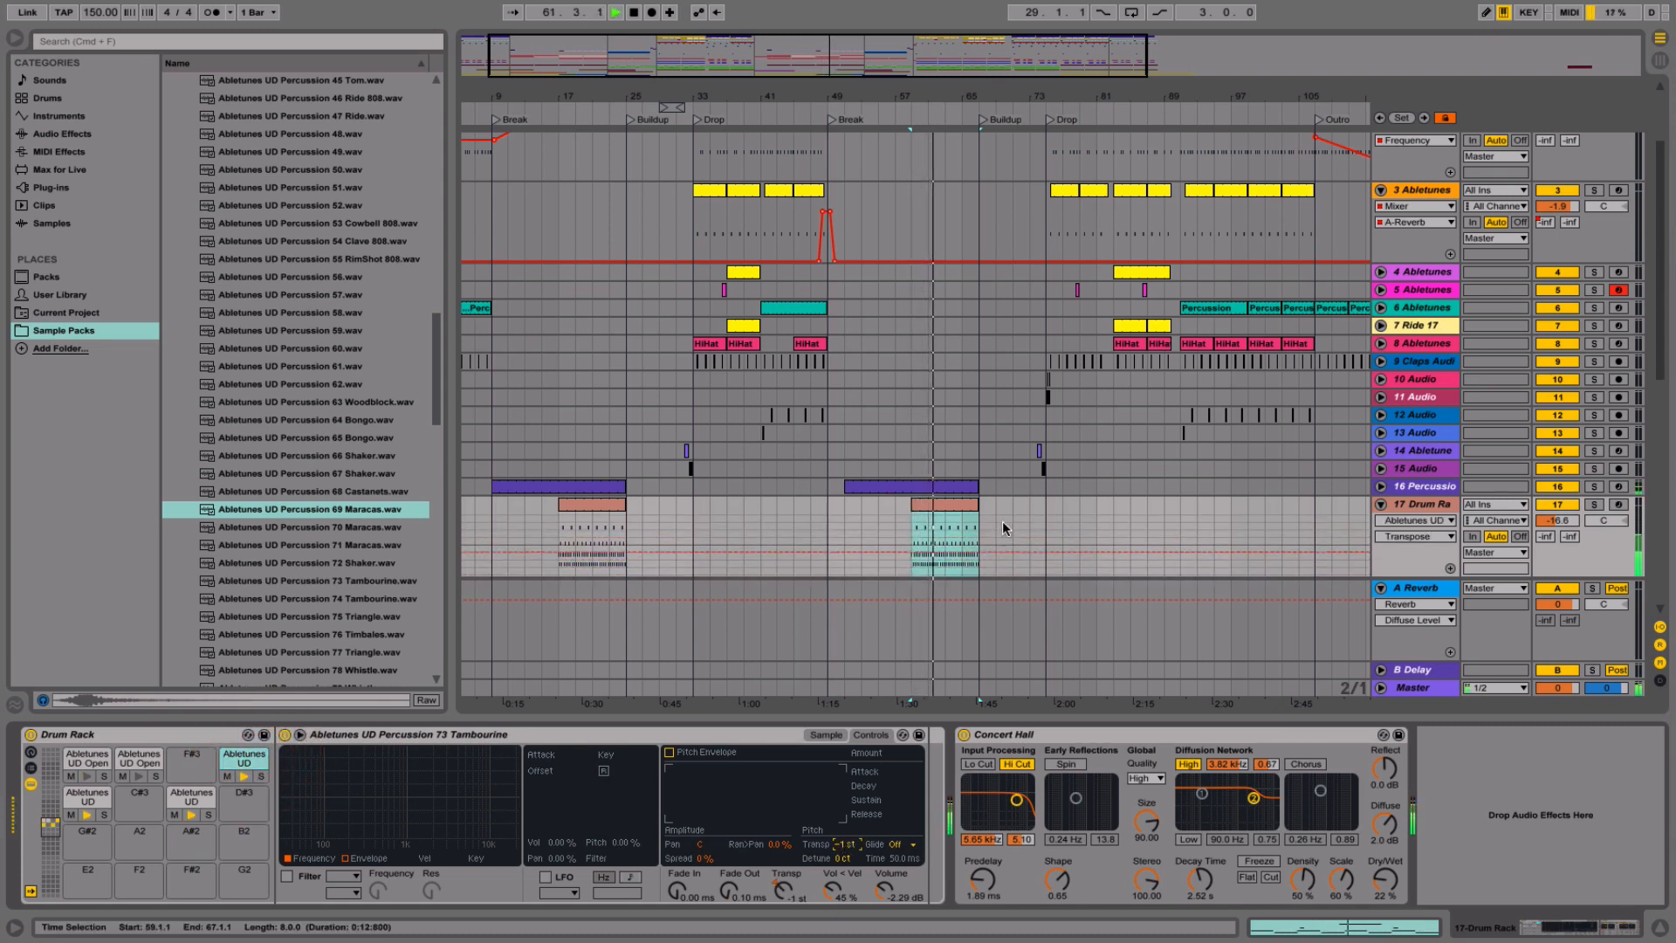
{"action": "key", "text": "space"}
- Open the second break's drum clip, select the maracas notes, and play track 17 in solo
{"action": "double_click", "coordinate": [933, 501]}
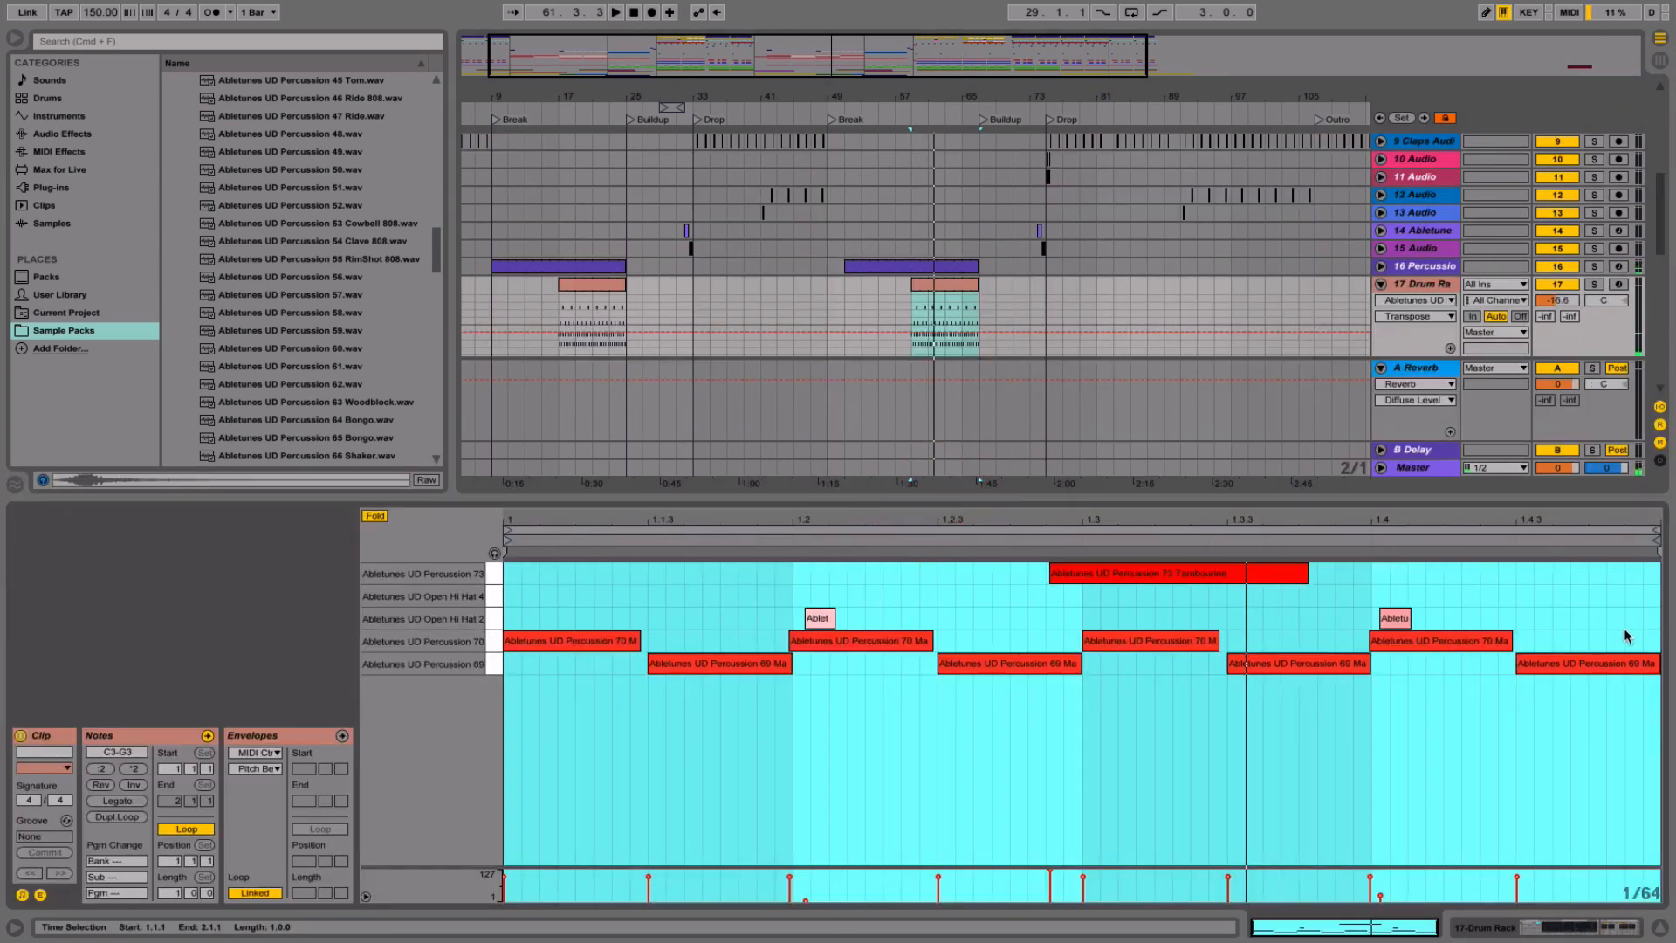
{"action": "left_click_drag", "start_coordinate": [1624, 634], "coordinate": [290, 749]}
{"action": "left_click", "coordinate": [1594, 284]}
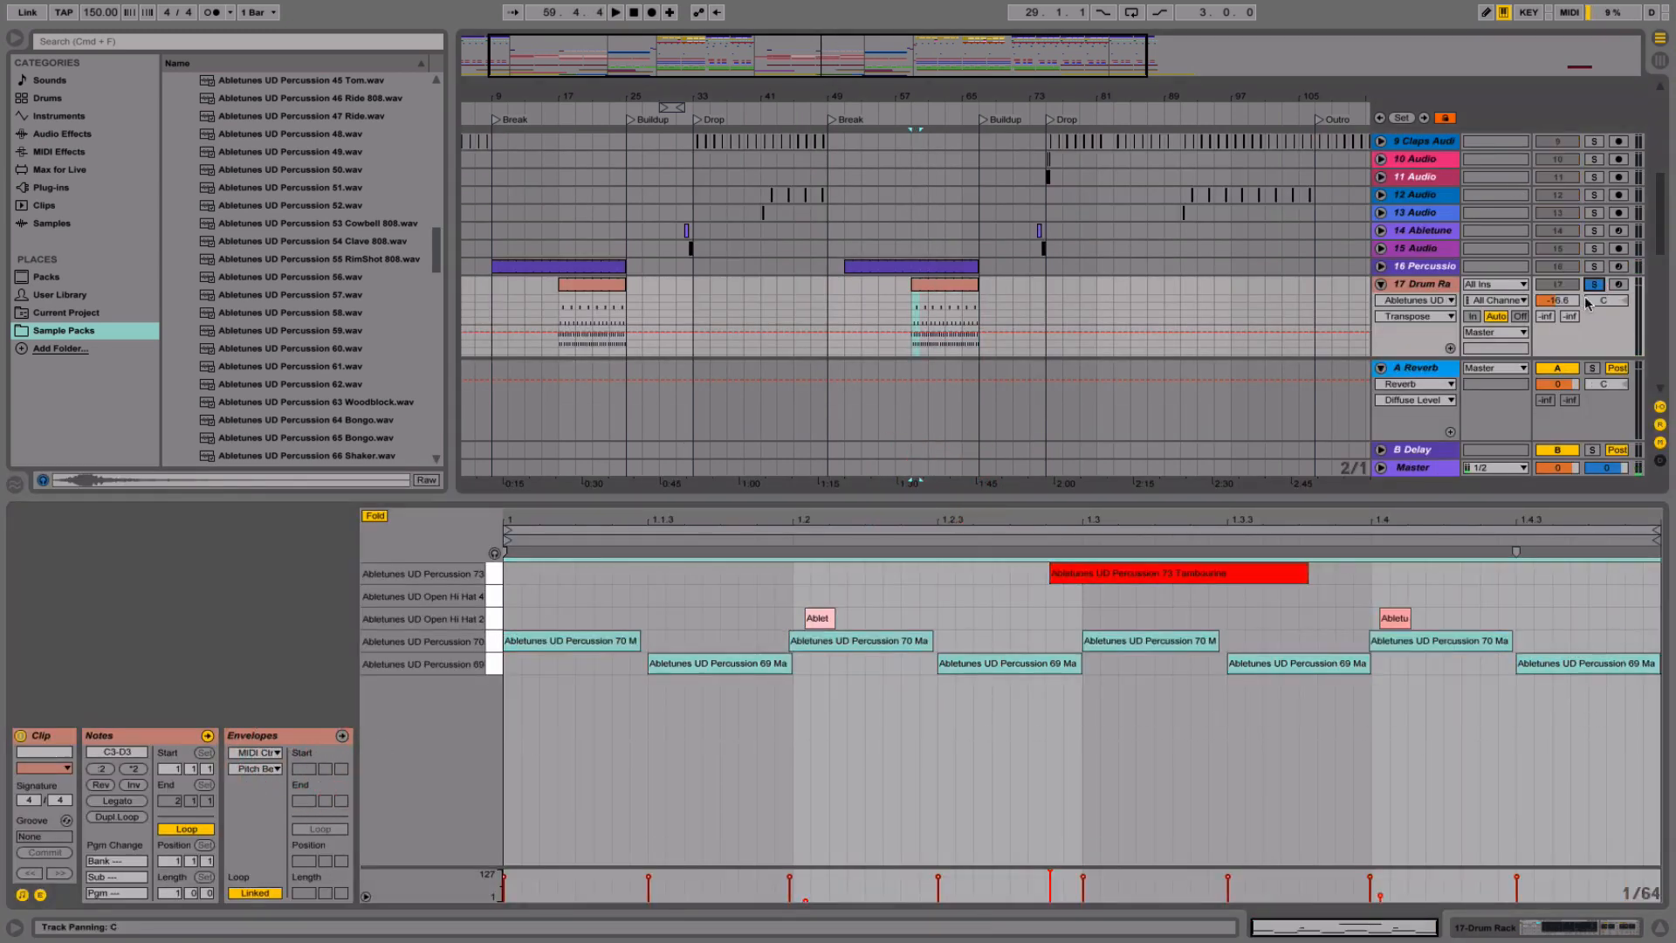
{"action": "key", "text": "space"}
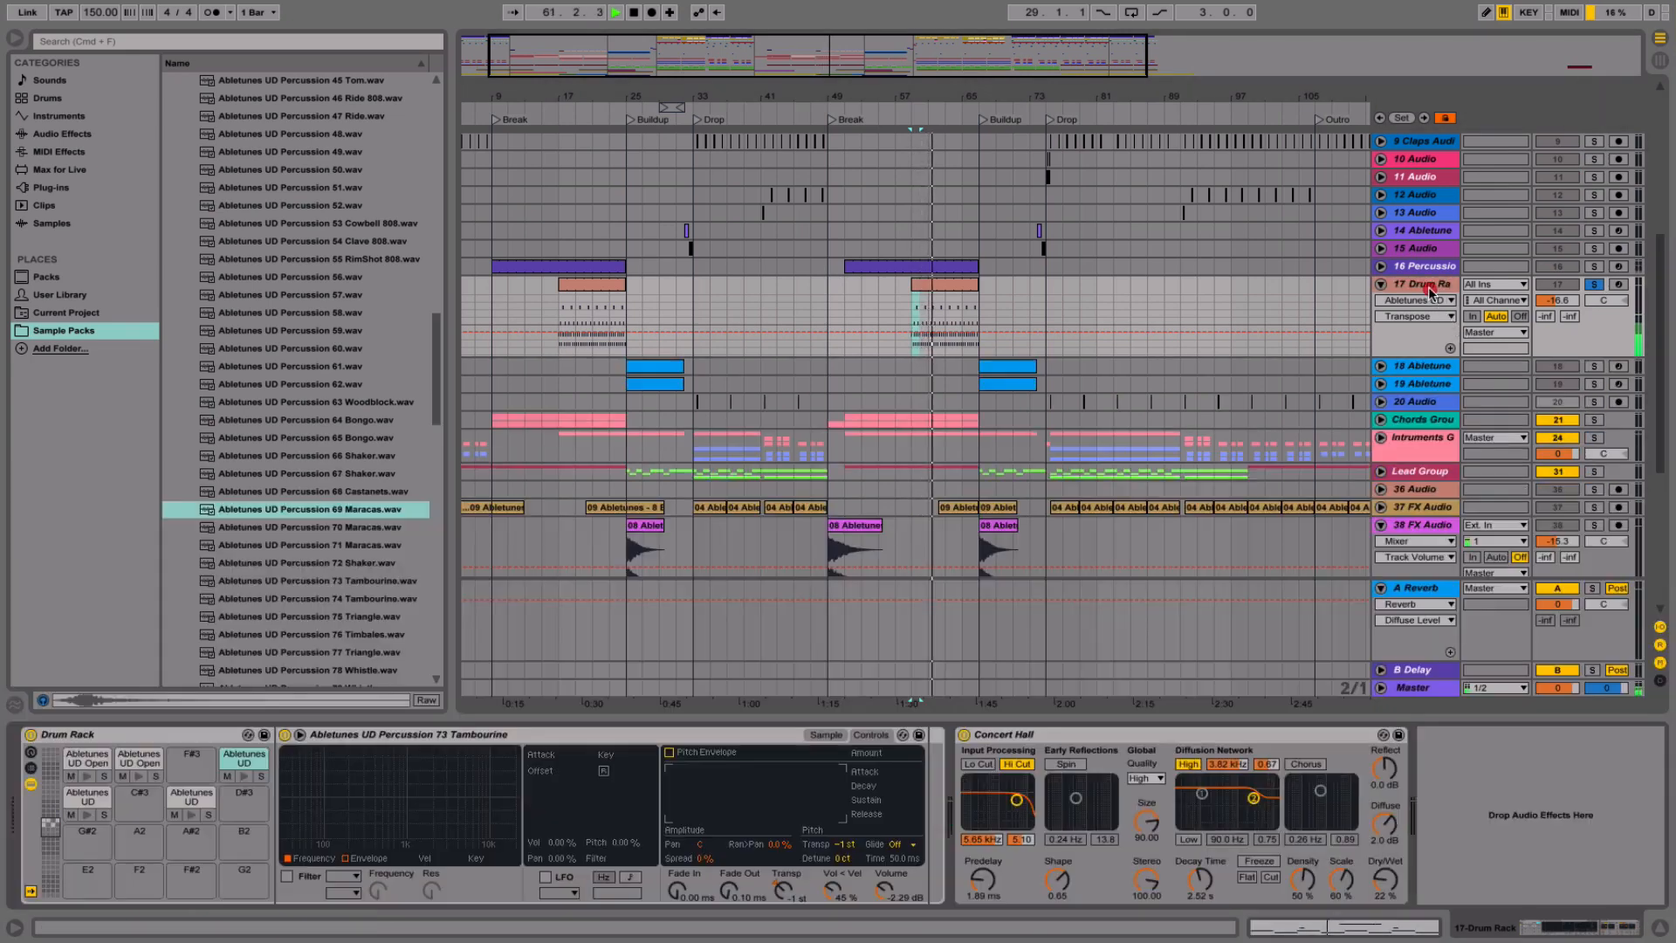
{"action": "left_click", "coordinate": [1431, 293]}
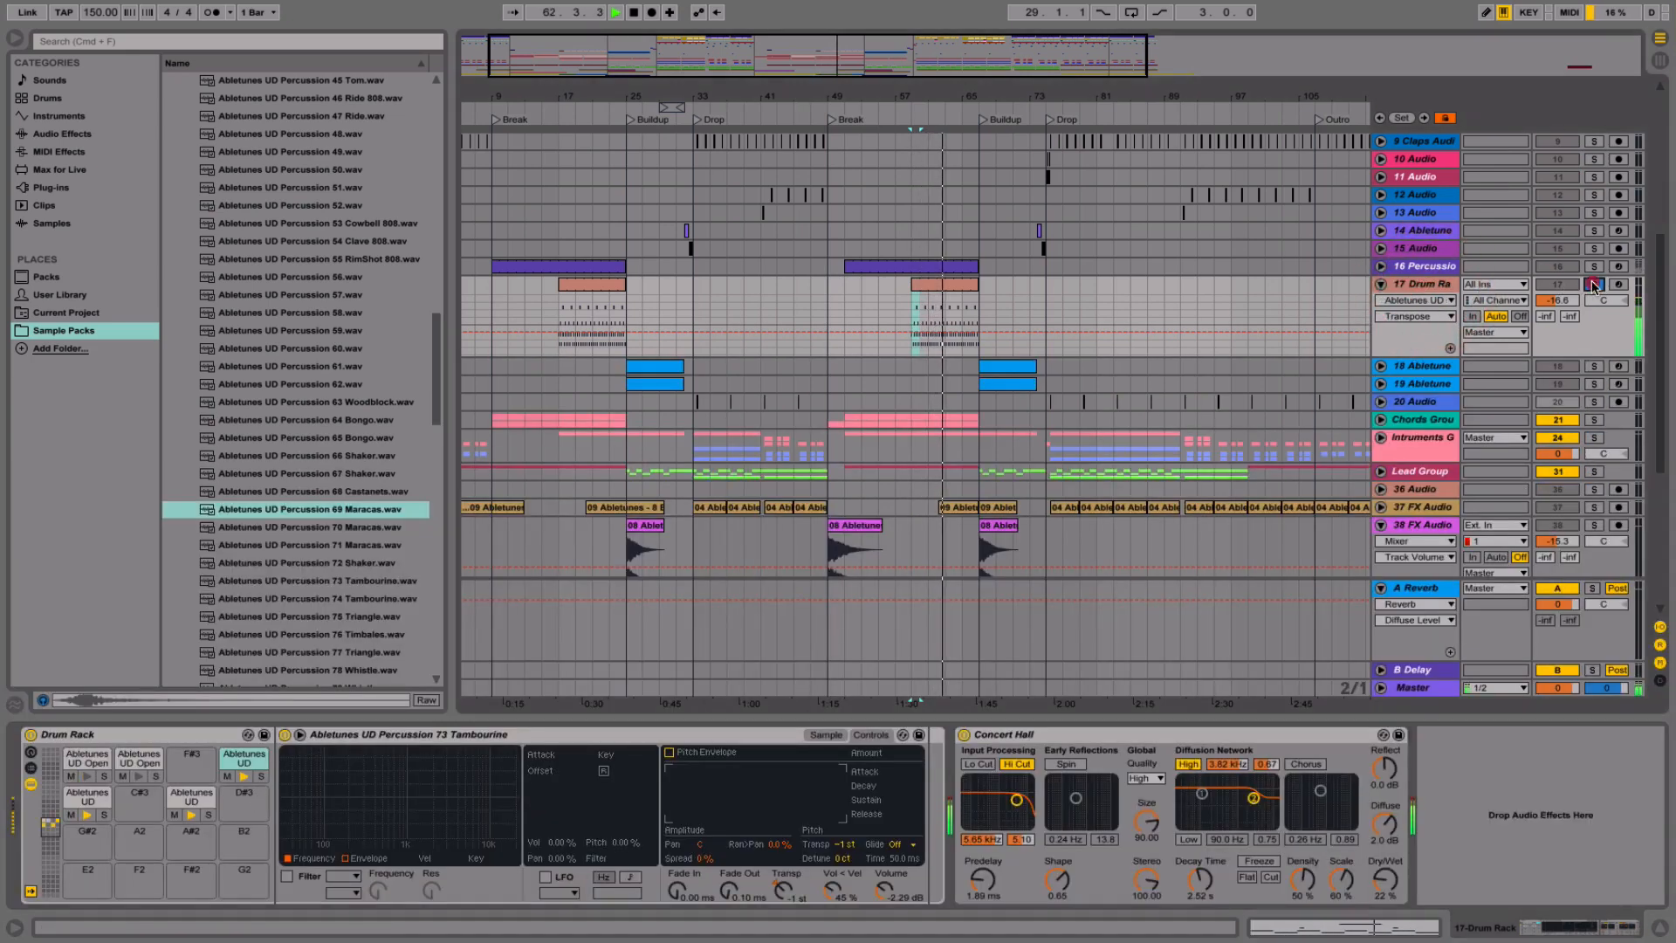
- Compare the full mix with track 17 unsoloed and muted, and solo the track again
{"action": "left_click", "coordinate": [1592, 285]}
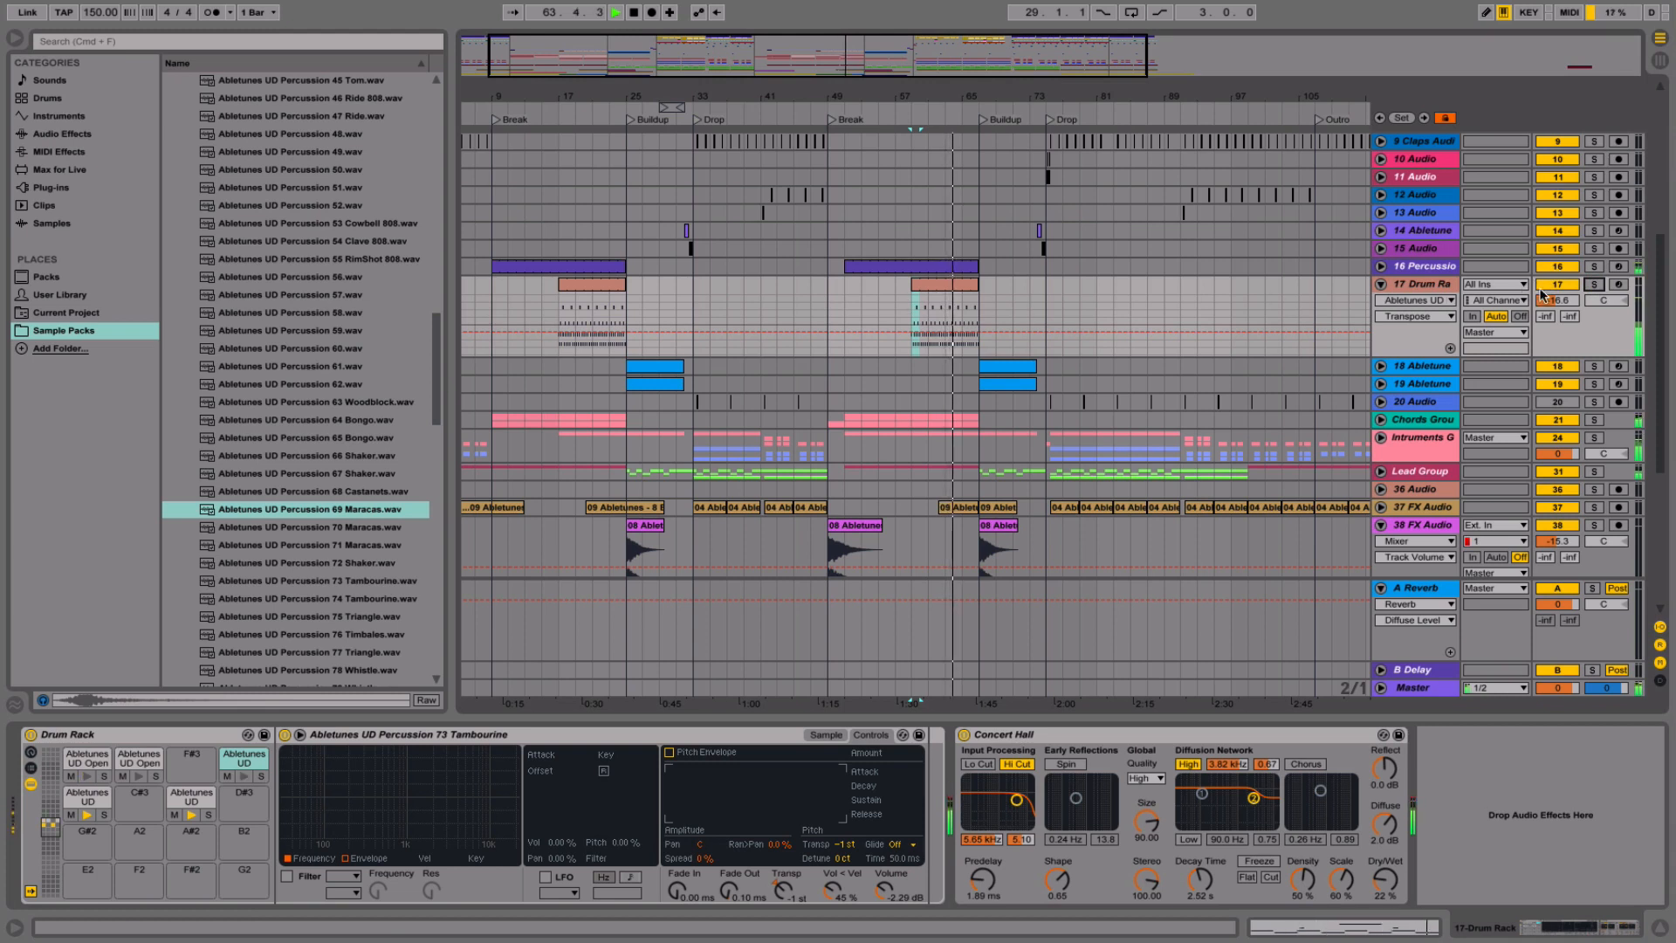
{"action": "left_click", "coordinate": [1553, 286]}
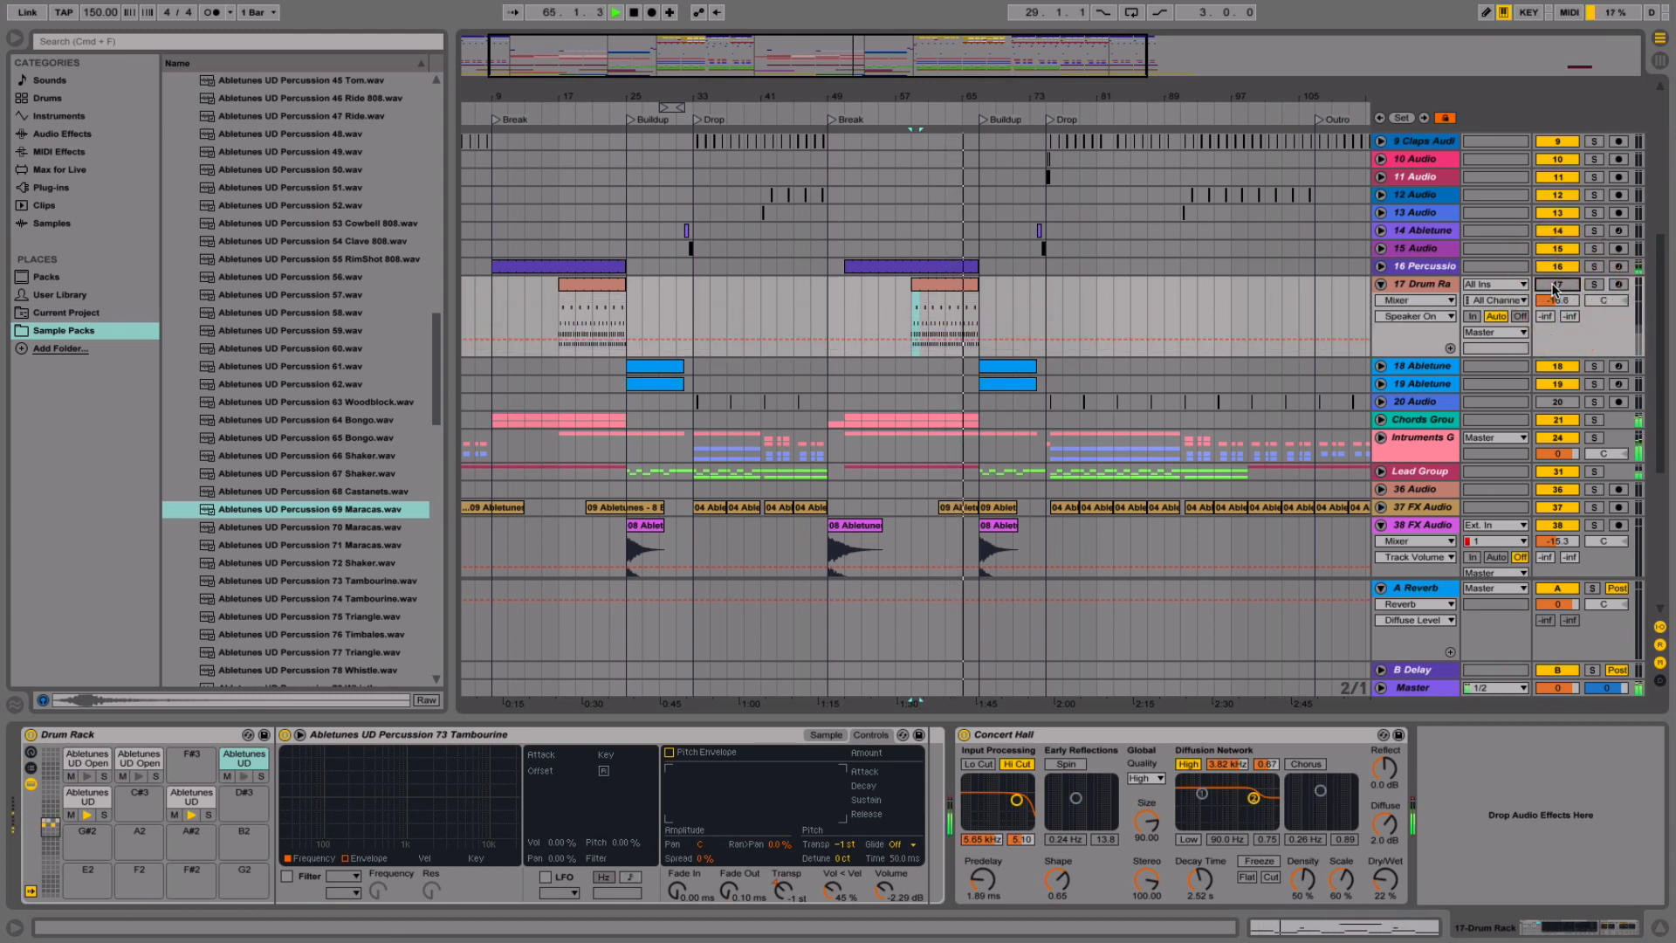
{"action": "left_click", "coordinate": [1594, 285]}
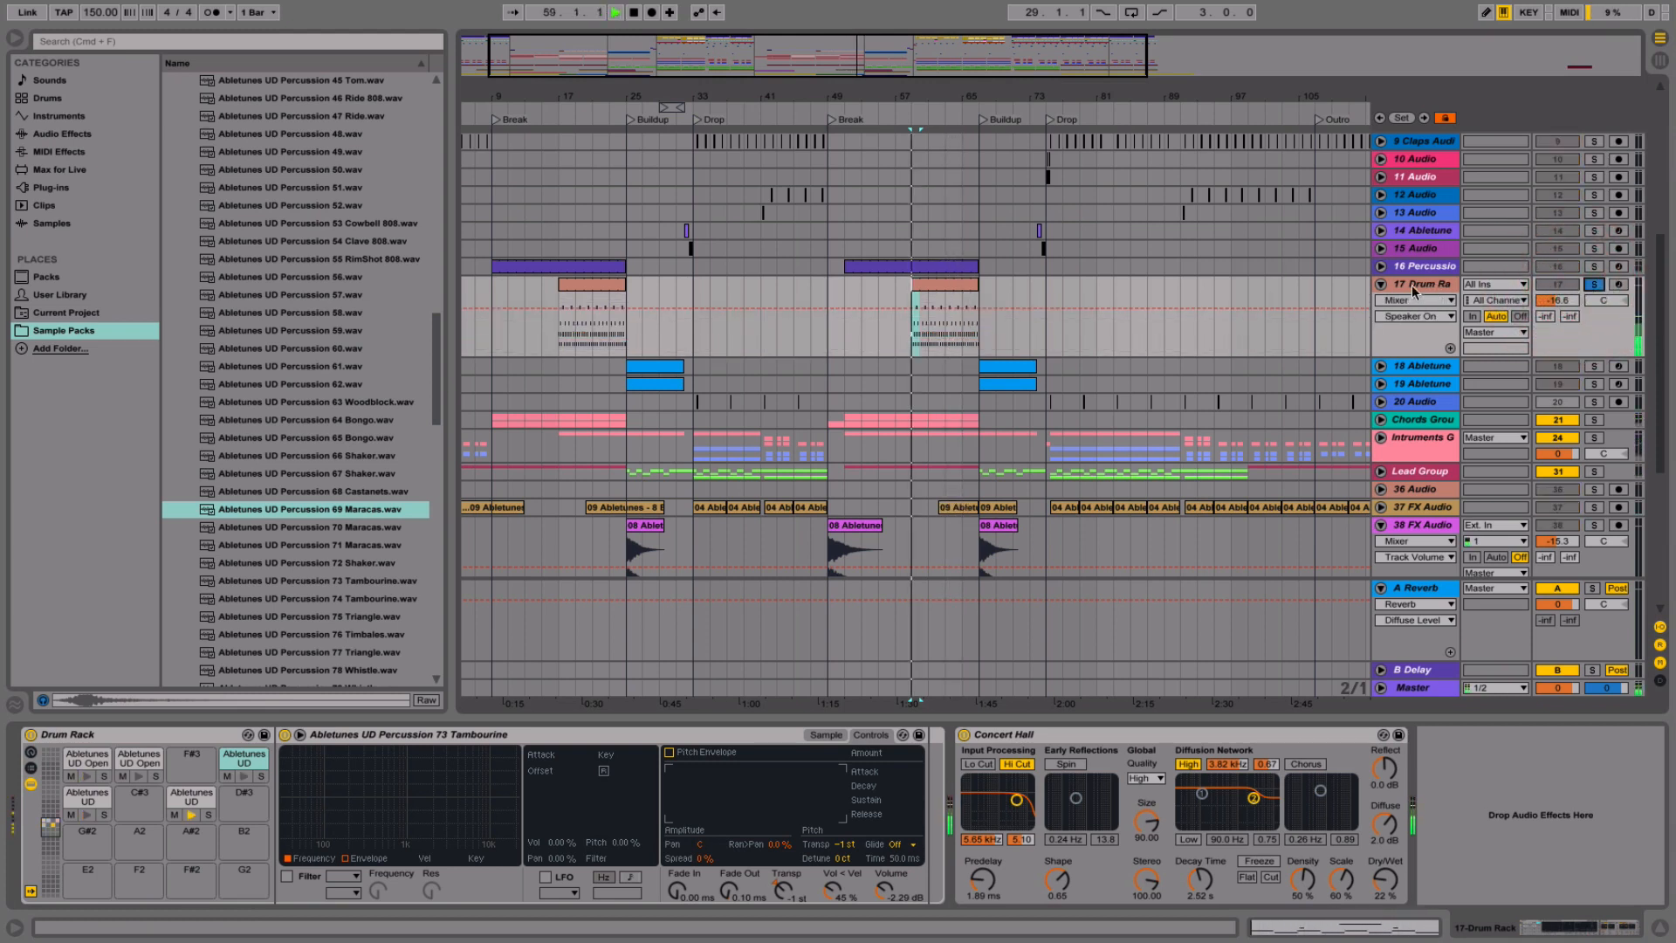
- Audition the tambourine, triangle and timbales samples against the C3 maracas and look through the remaining percussion samples
{"action": "left_click", "coordinate": [80, 799]}
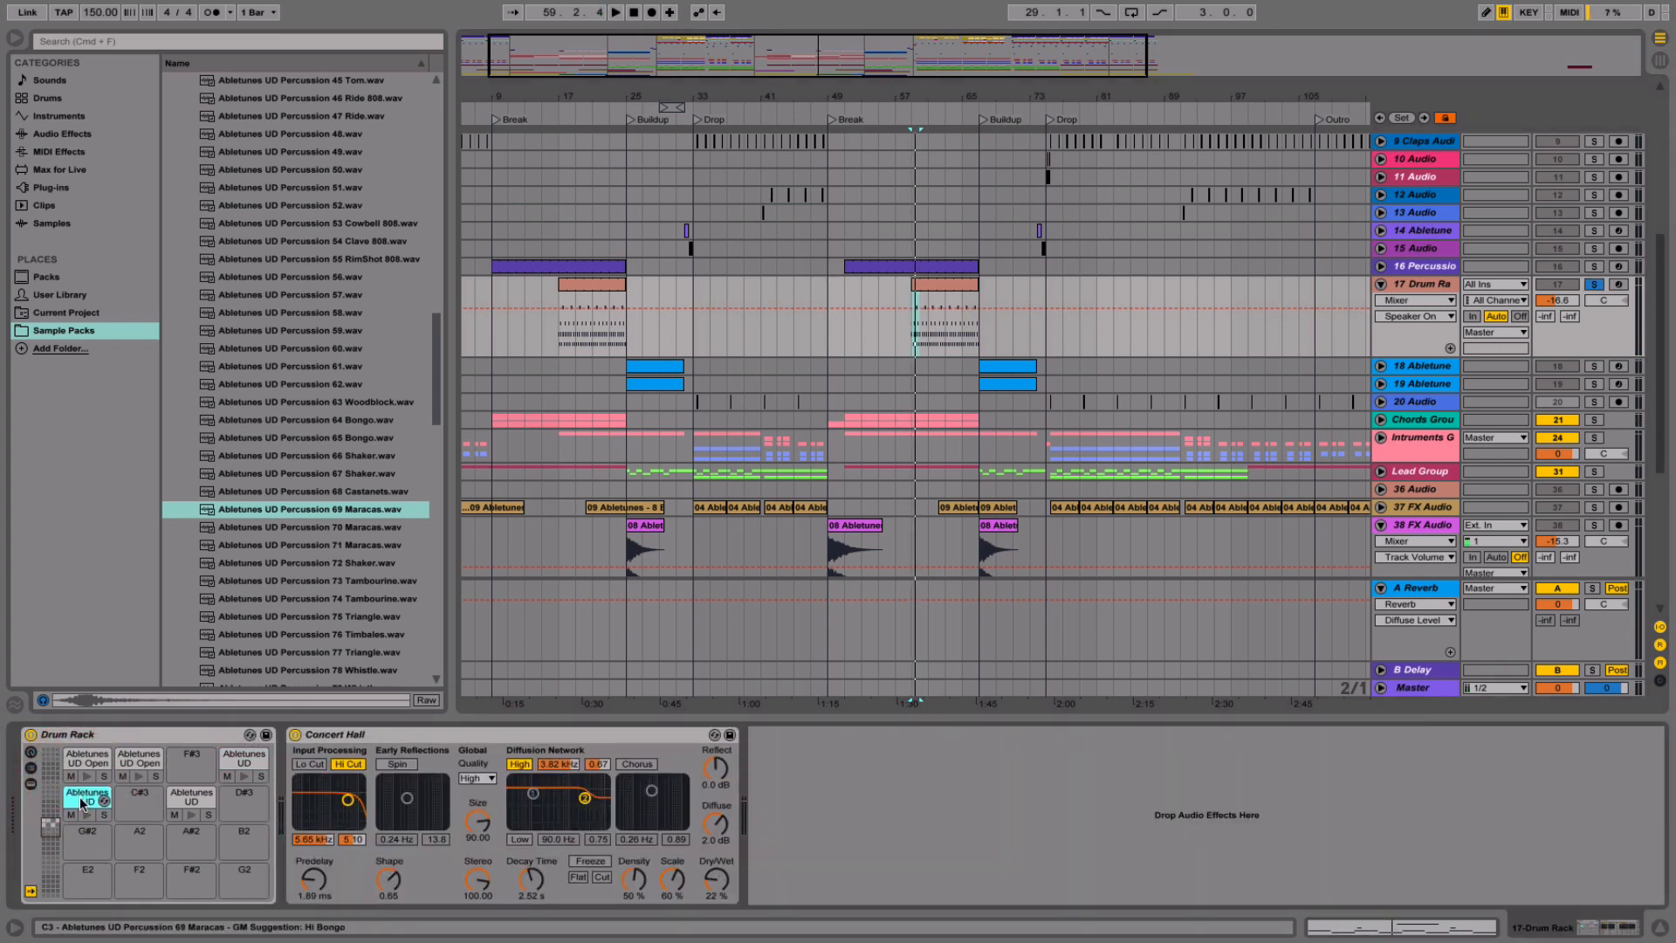
{"action": "left_click", "coordinate": [288, 601]}
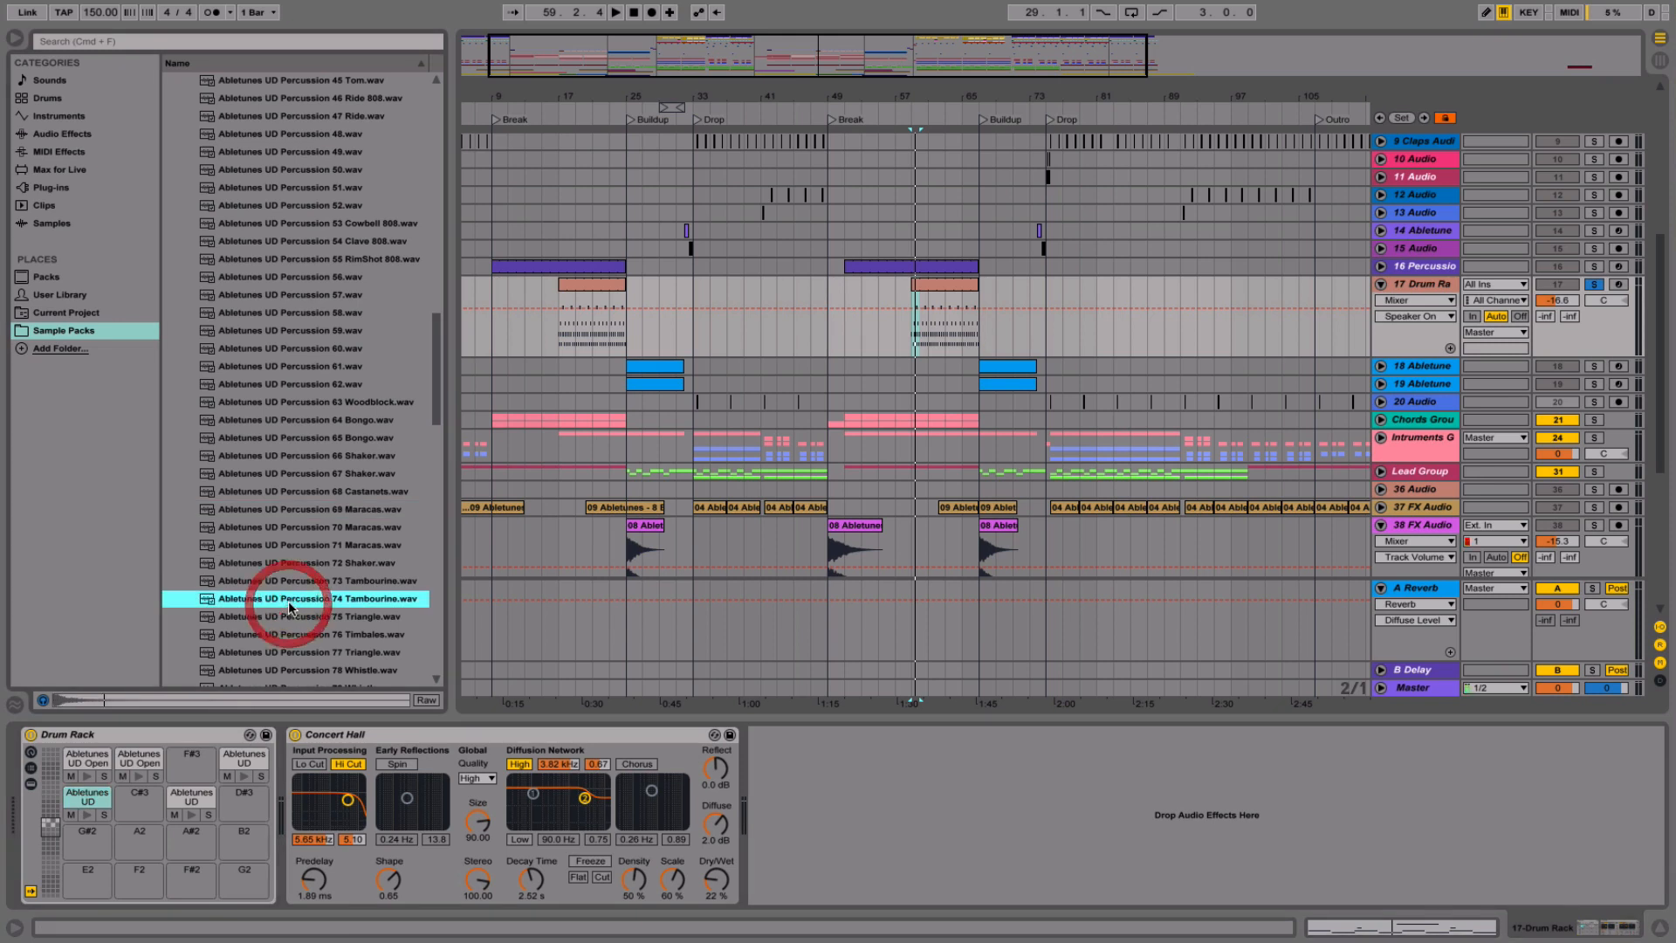
{"action": "left_click", "coordinate": [294, 566]}
{"action": "left_click", "coordinate": [282, 583]}
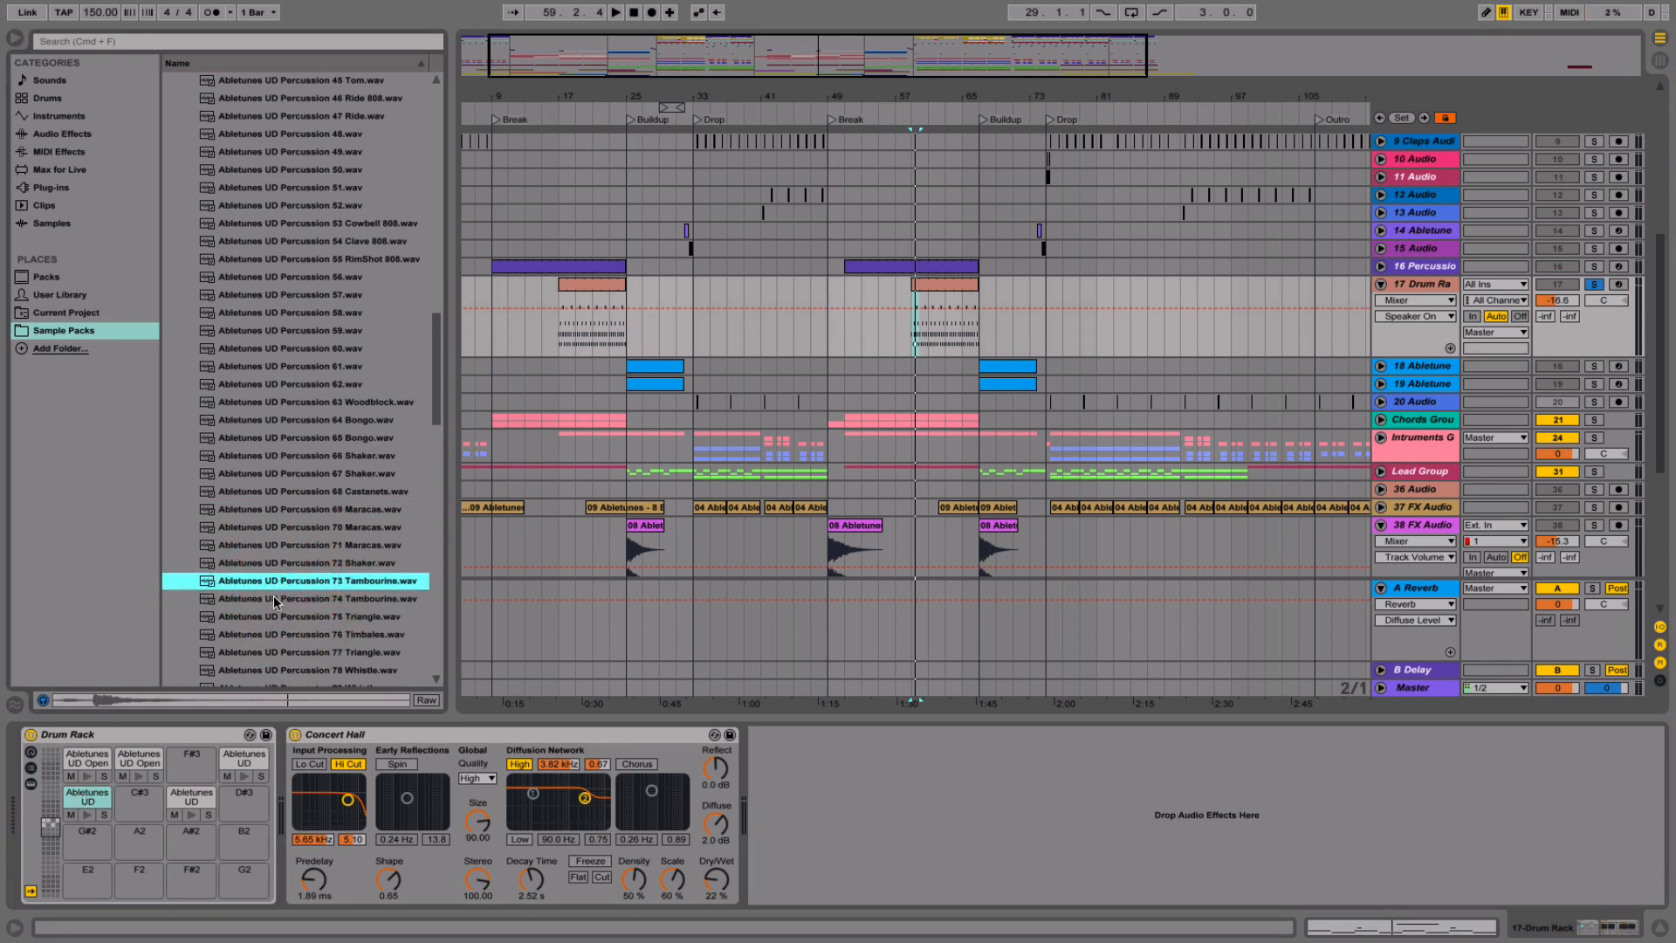
{"action": "left_click", "coordinate": [275, 599]}
{"action": "left_click", "coordinate": [273, 615]}
{"action": "left_click", "coordinate": [273, 634]}
{"action": "left_click", "coordinate": [273, 650]}
{"action": "scroll", "coordinate": [274, 565], "scroll_direction": "down", "scroll_amount": 1}
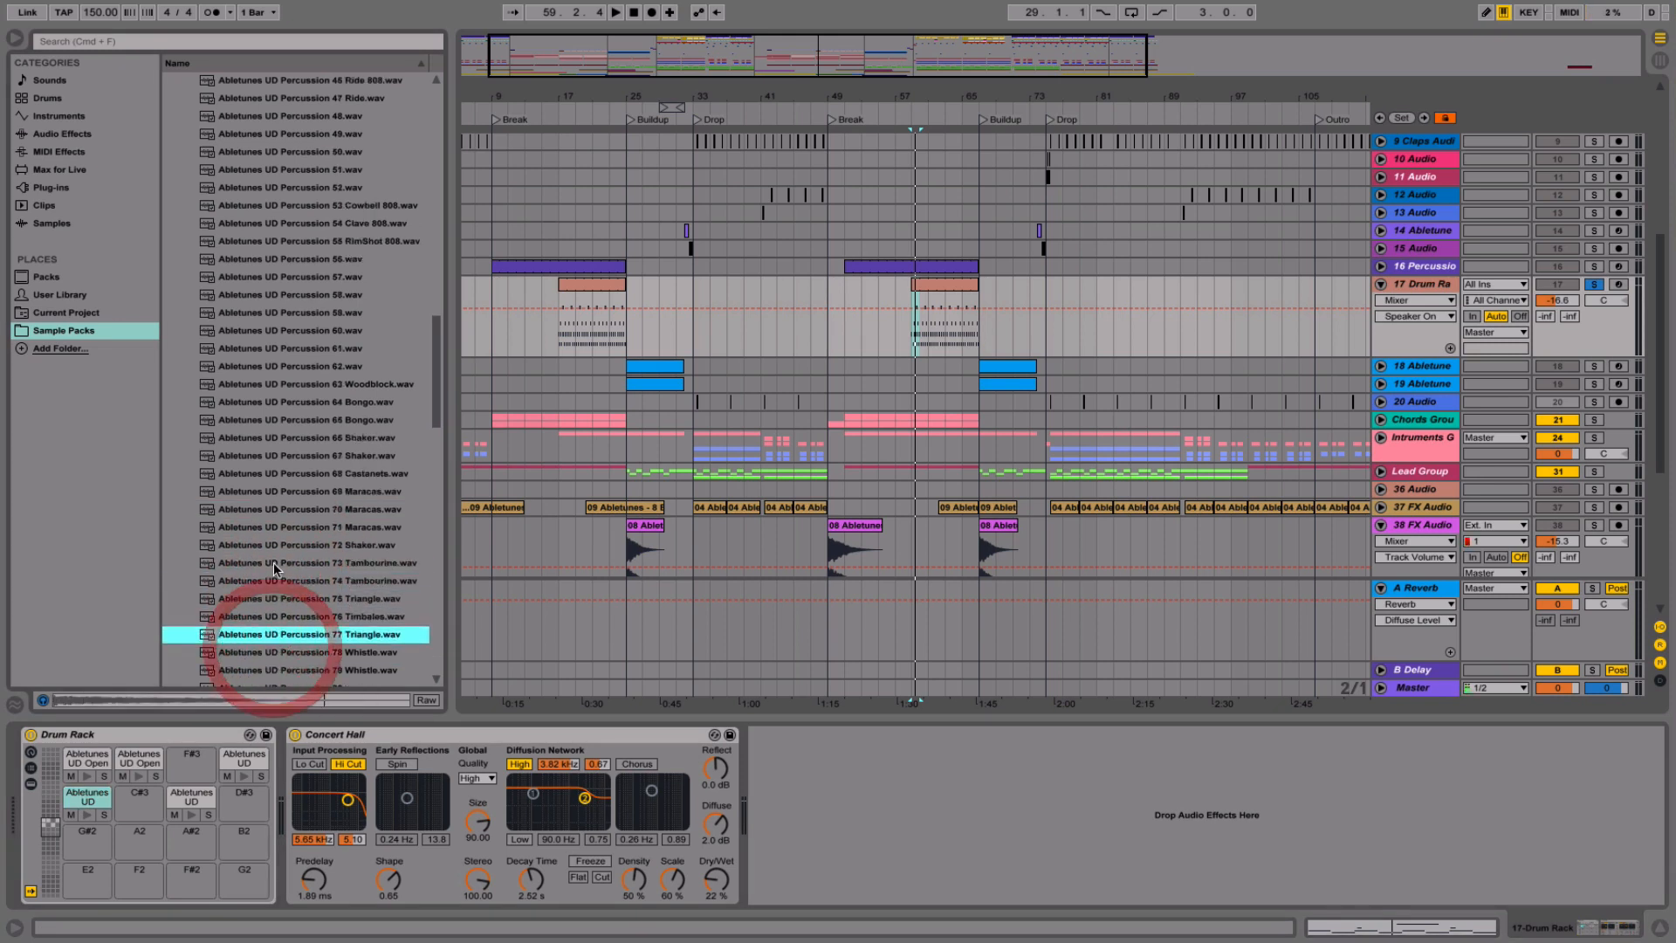
{"action": "scroll", "coordinate": [274, 562], "scroll_direction": "down", "scroll_amount": 5}
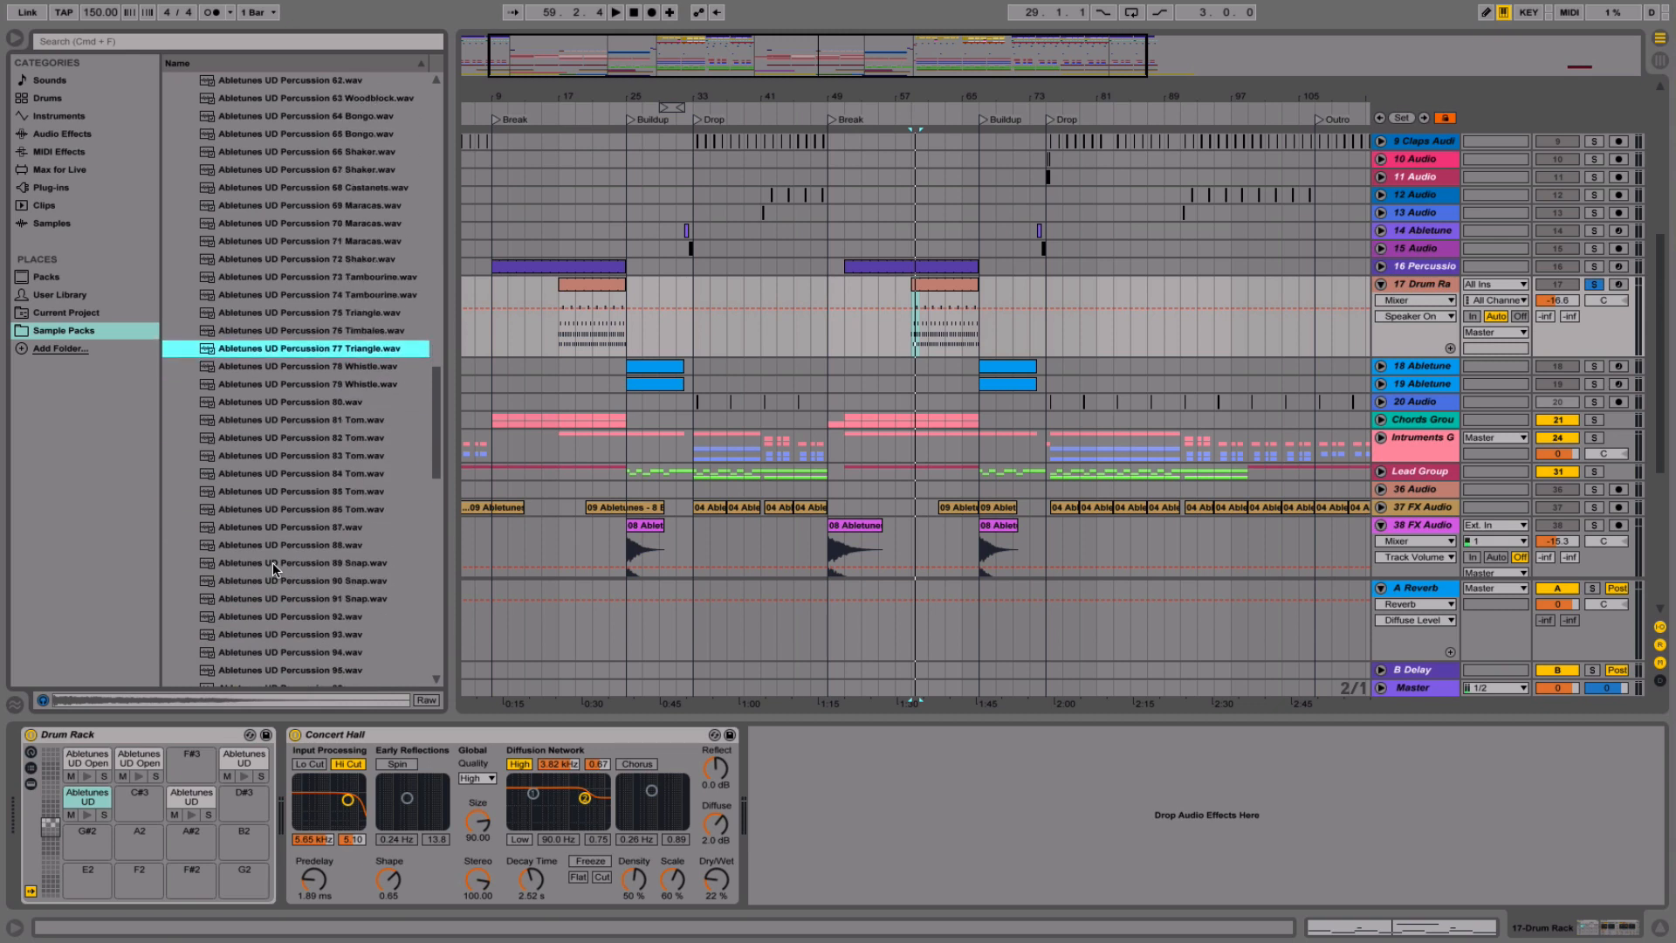
{"action": "scroll", "coordinate": [273, 562], "scroll_direction": "down", "scroll_amount": 9}
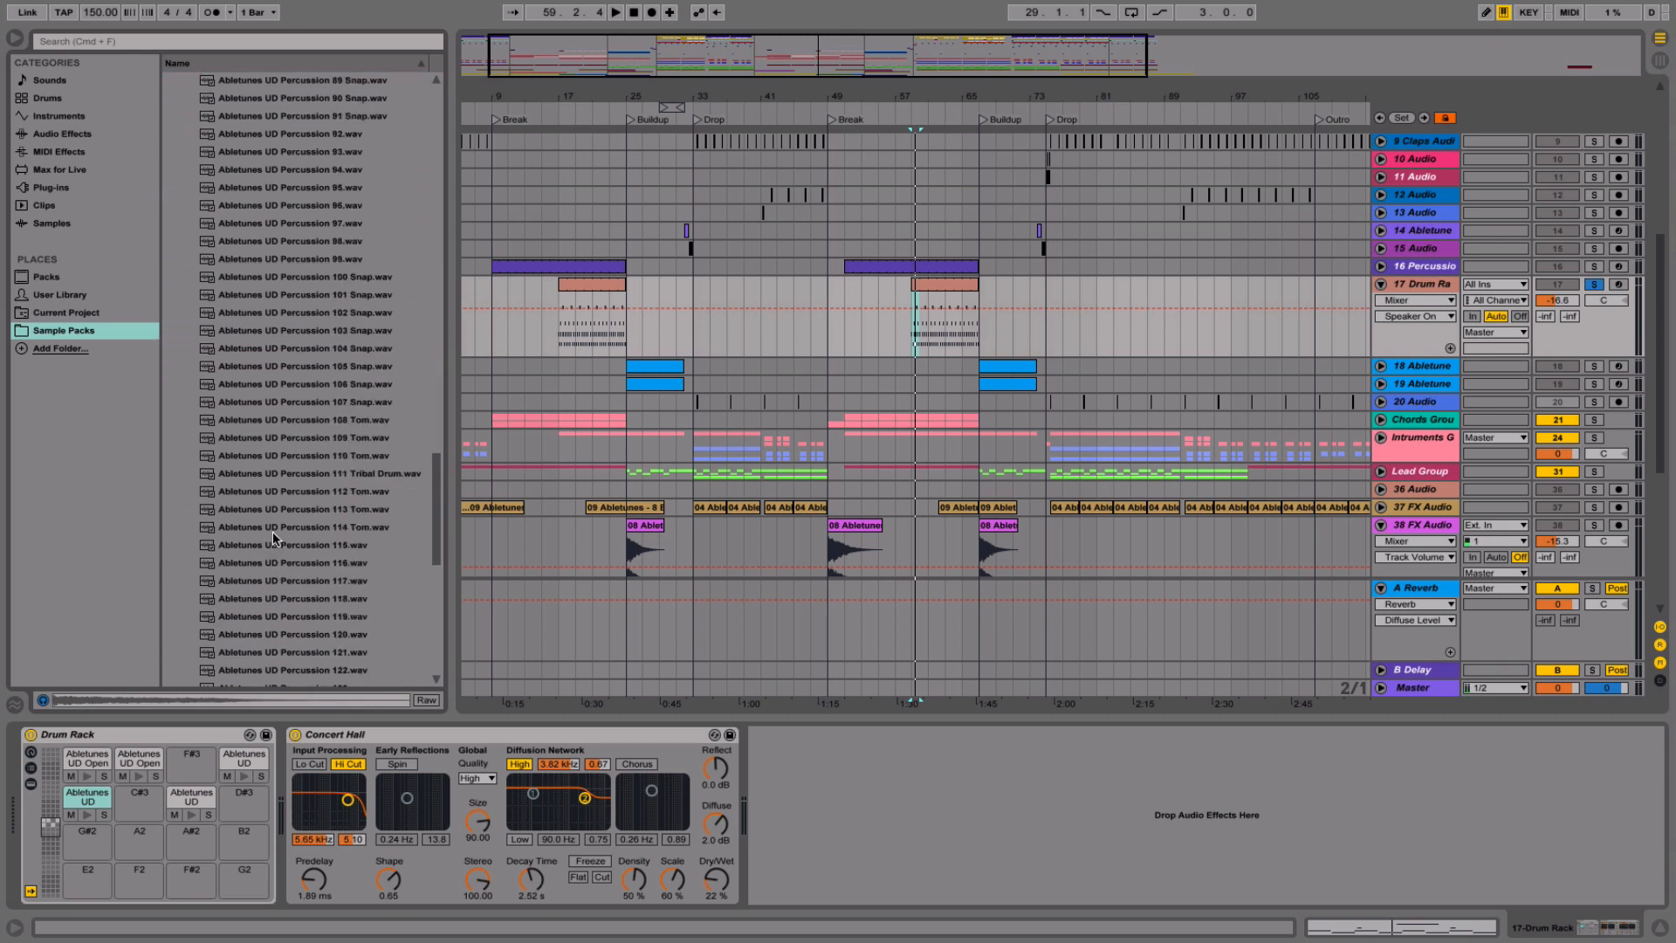
{"action": "scroll", "coordinate": [272, 539], "scroll_direction": "down", "scroll_amount": 4}
{"action": "scroll", "coordinate": [272, 531], "scroll_direction": "up", "scroll_amount": 4}
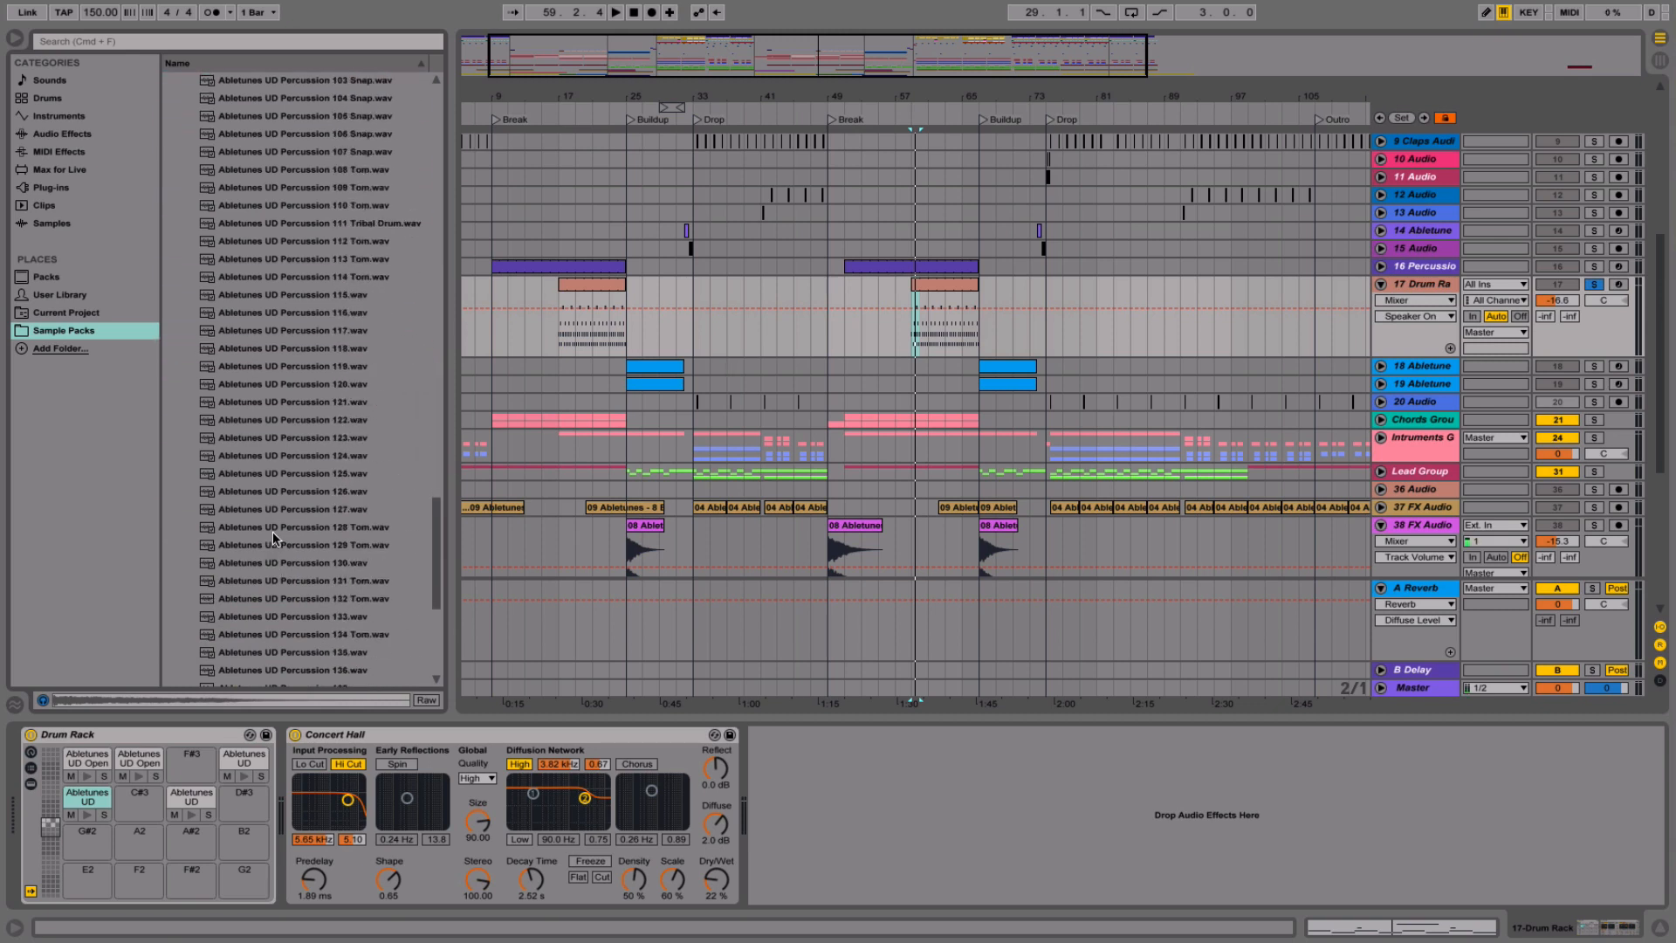
- Trim the start of the D3 pad's 70 Maracas sample to the loud part of its attack and play the loop
{"action": "key", "text": "space"}
{"action": "key", "text": "space"}
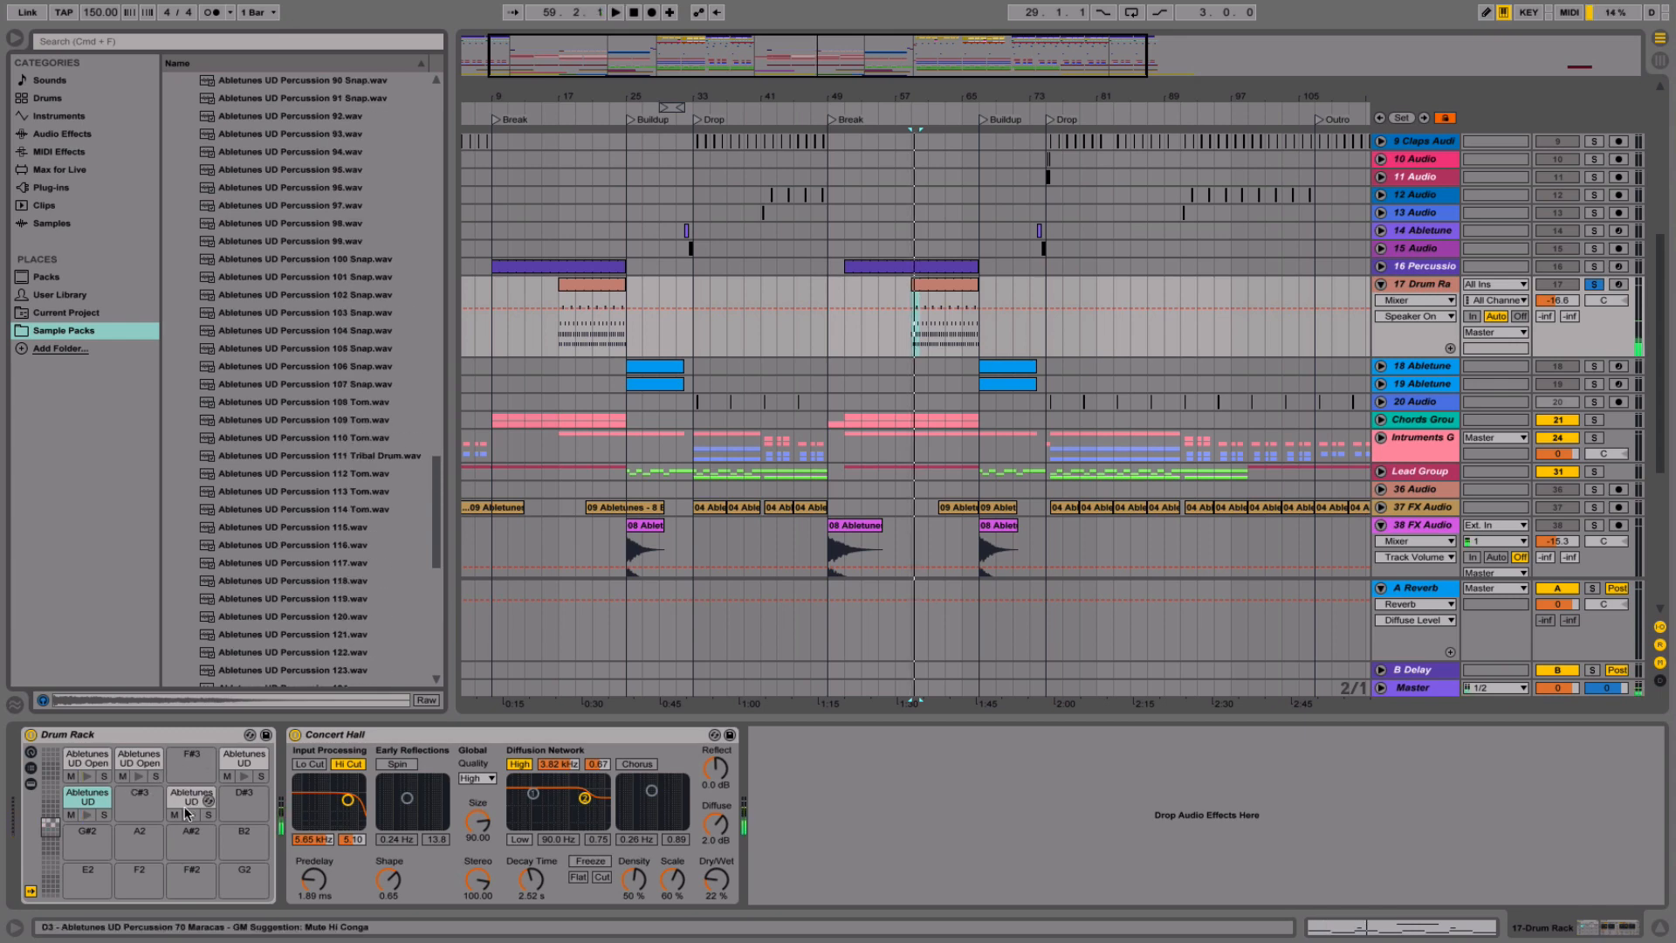
{"action": "left_click", "coordinate": [189, 804]}
{"action": "left_click", "coordinate": [188, 801]}
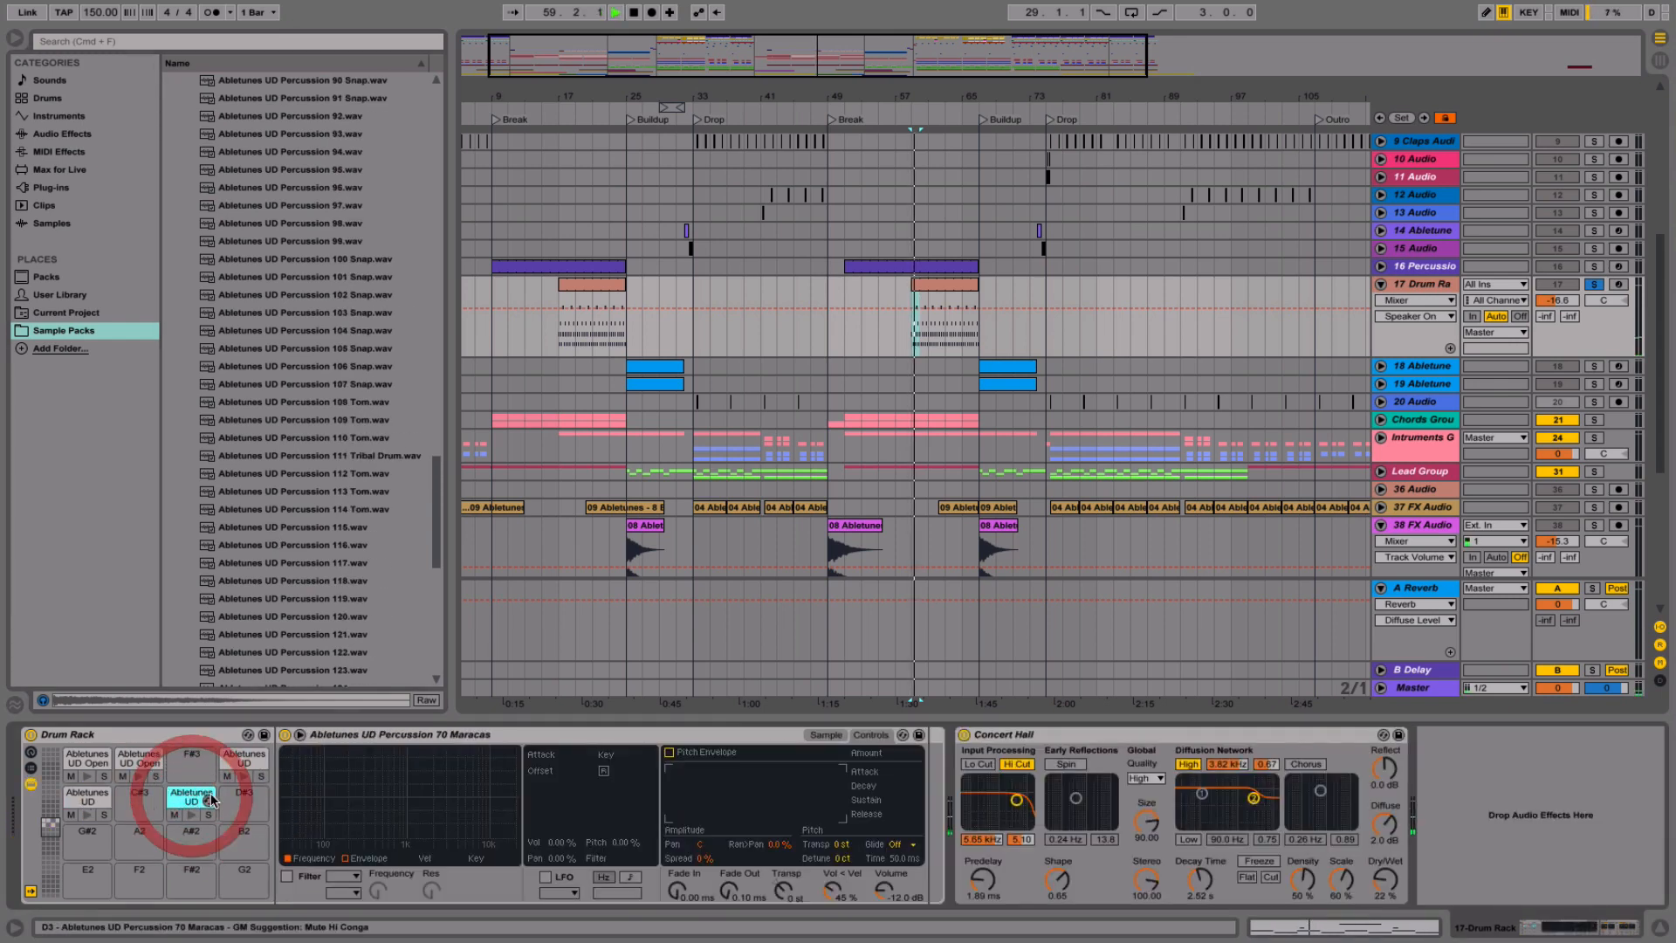
{"action": "left_click", "coordinate": [825, 734]}
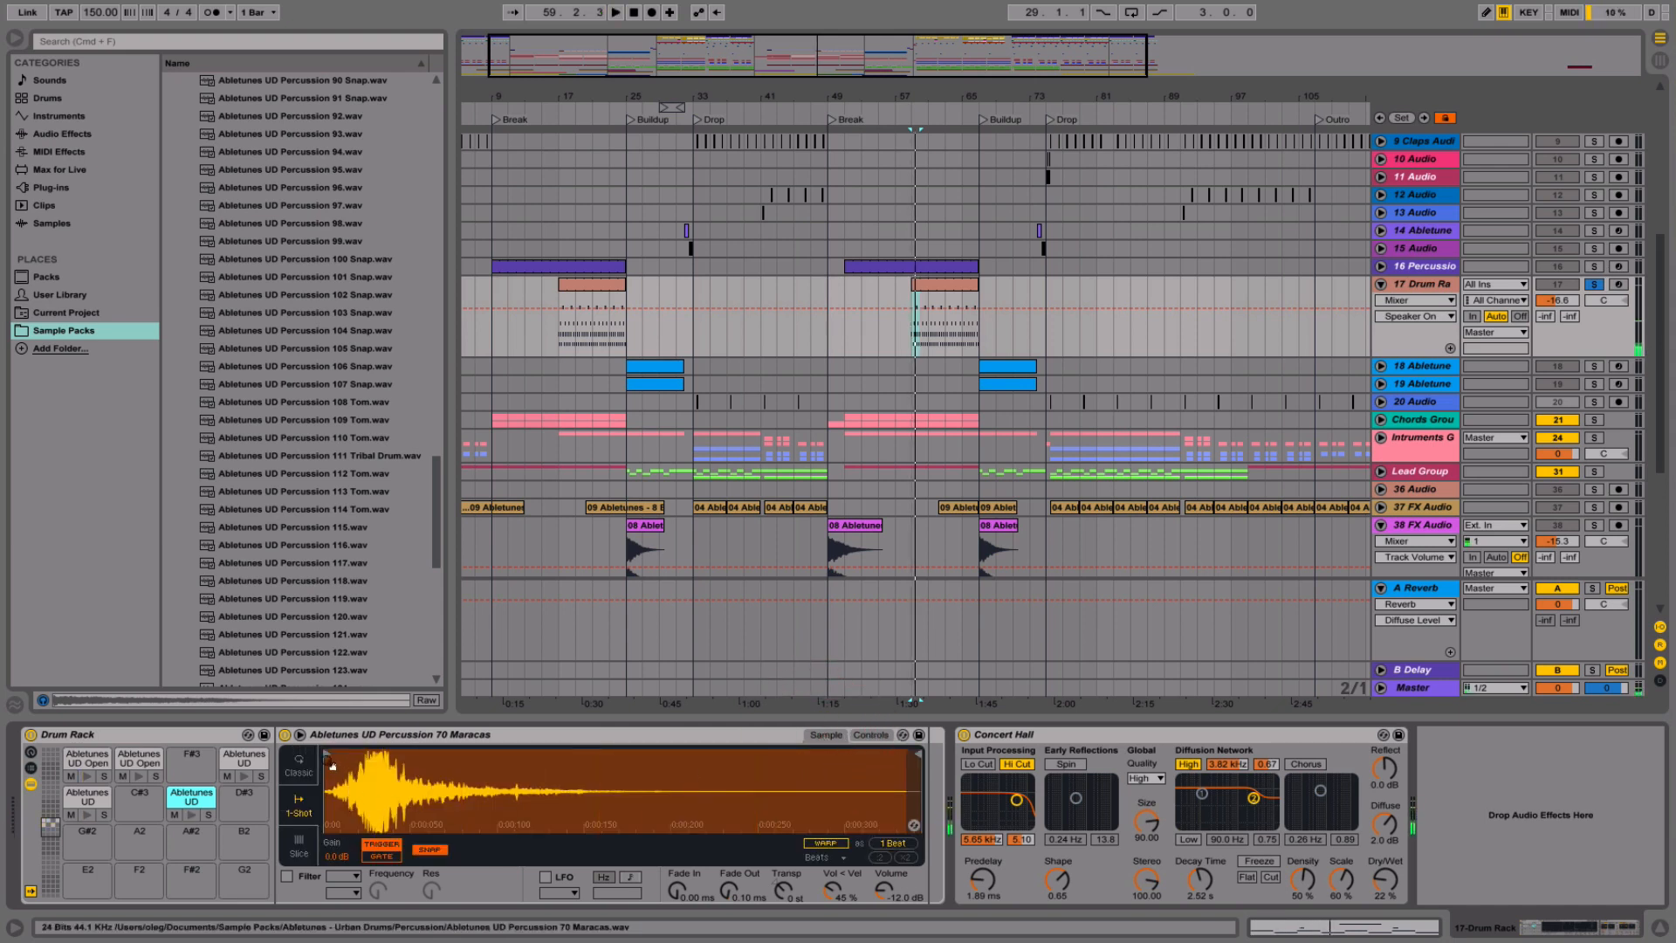
{"action": "key", "text": "space"}
{"action": "left_click_drag", "start_coordinate": [332, 765], "coordinate": [383, 749]}
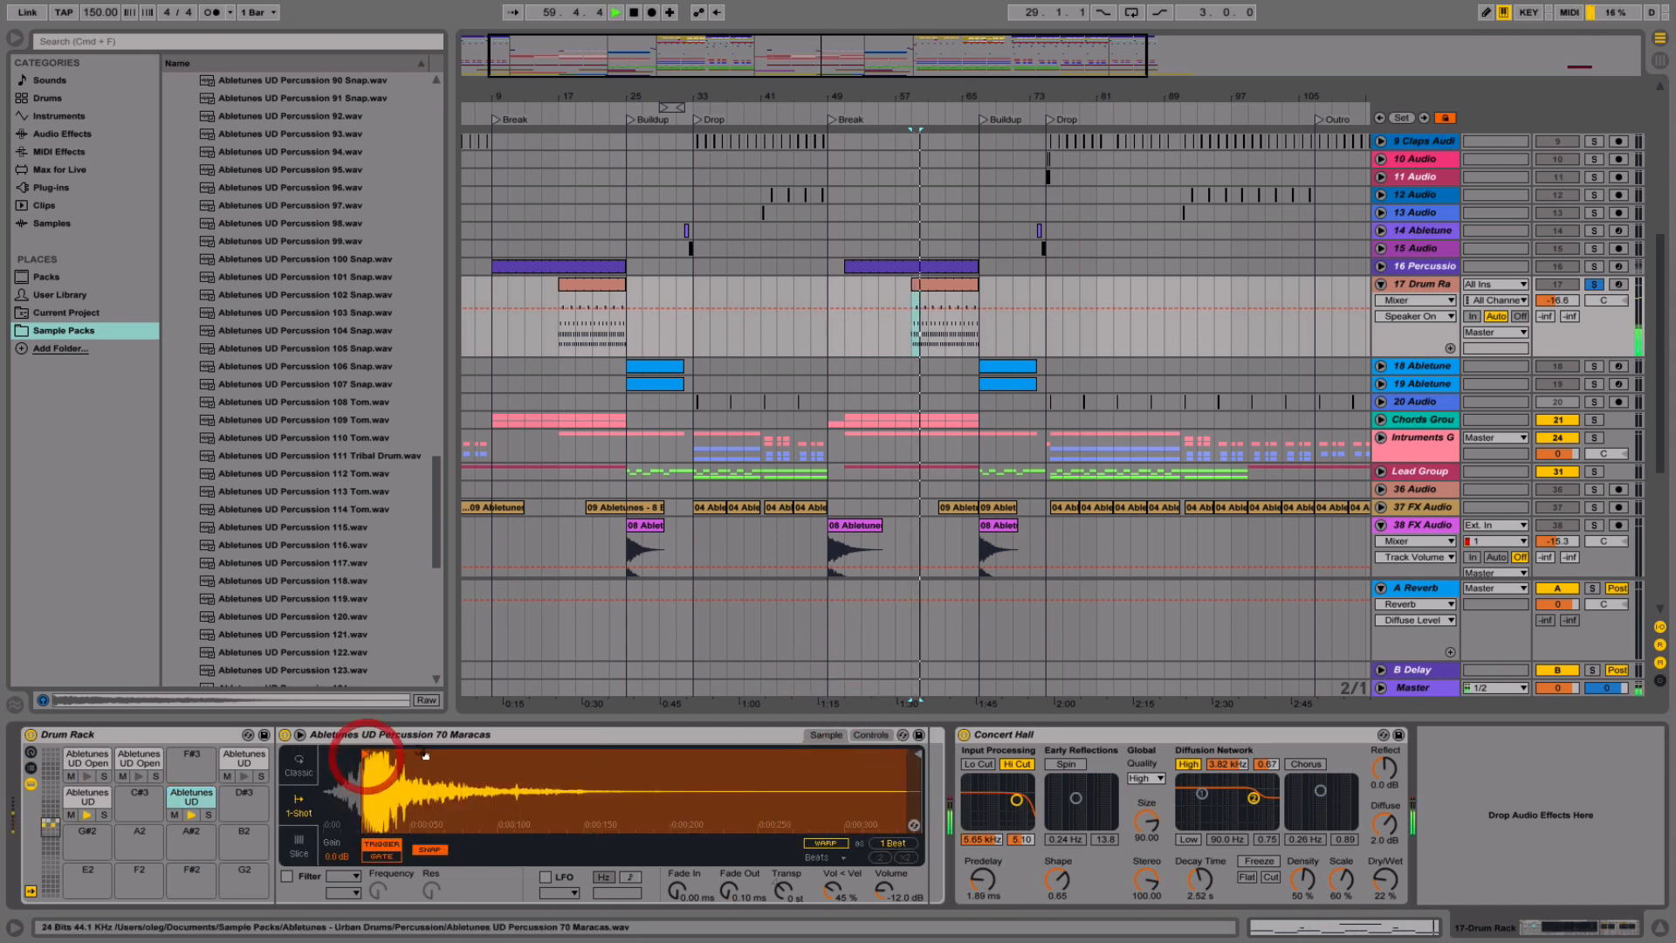
{"action": "key", "text": "space"}
- Trim the start of the C3 pad's 69 Maracas sample to its attack and play the loop
{"action": "left_click", "coordinate": [87, 798]}
{"action": "key", "text": "space"}
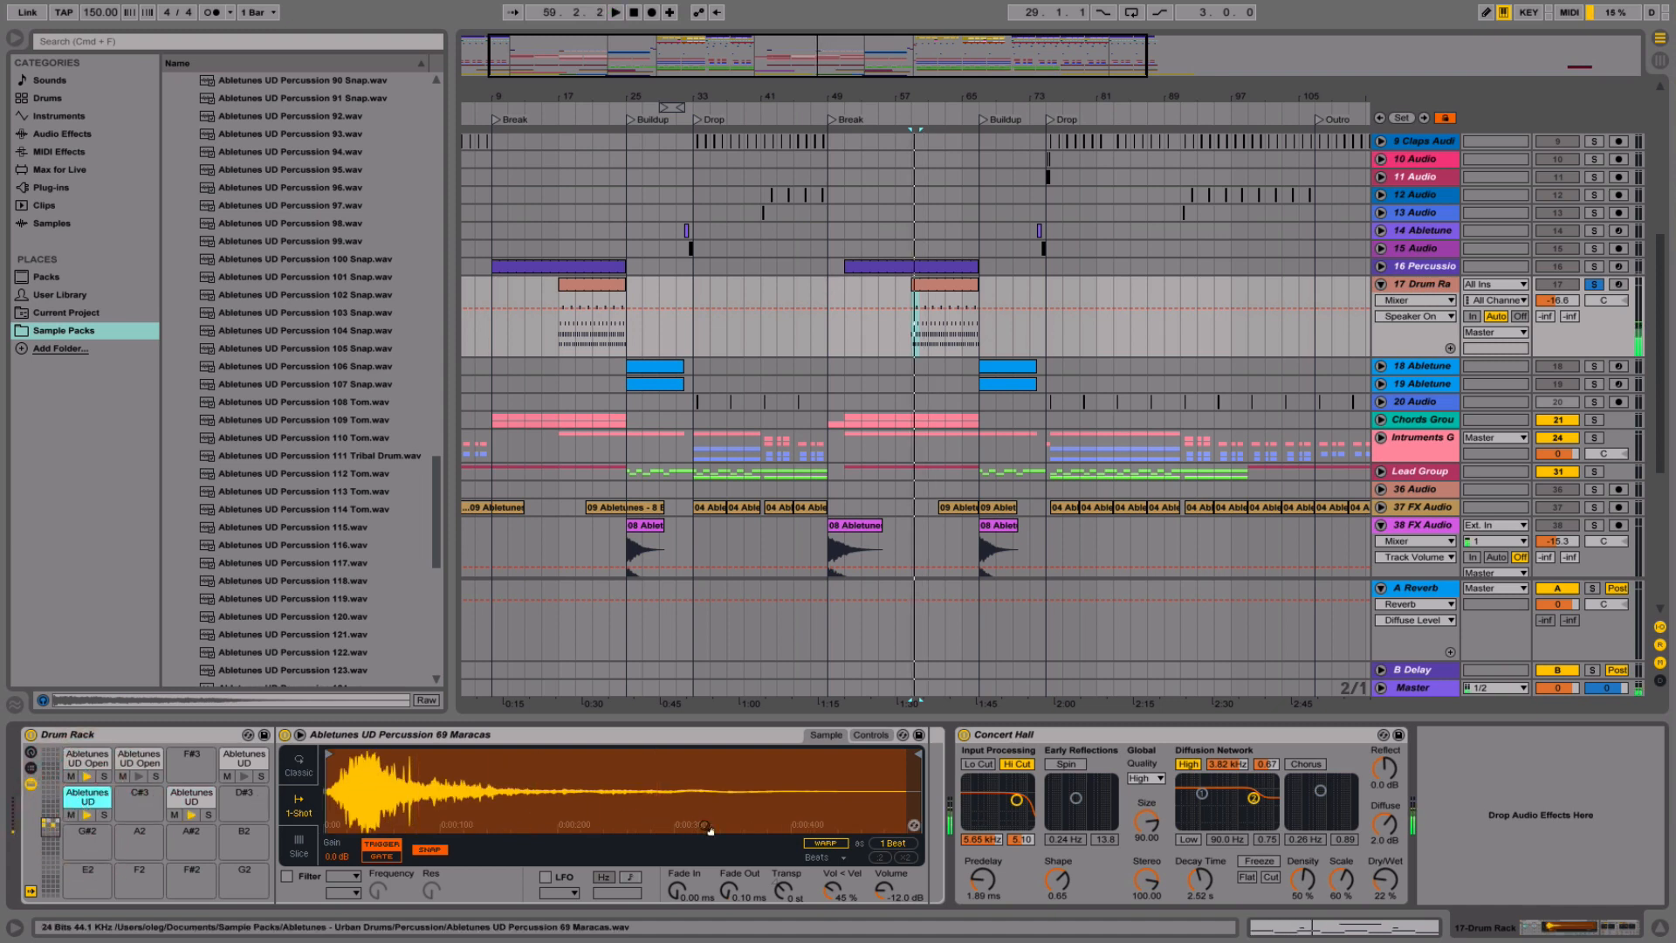
{"action": "left_click_drag", "start_coordinate": [342, 763], "coordinate": [349, 758]}
{"action": "key", "text": "space"}
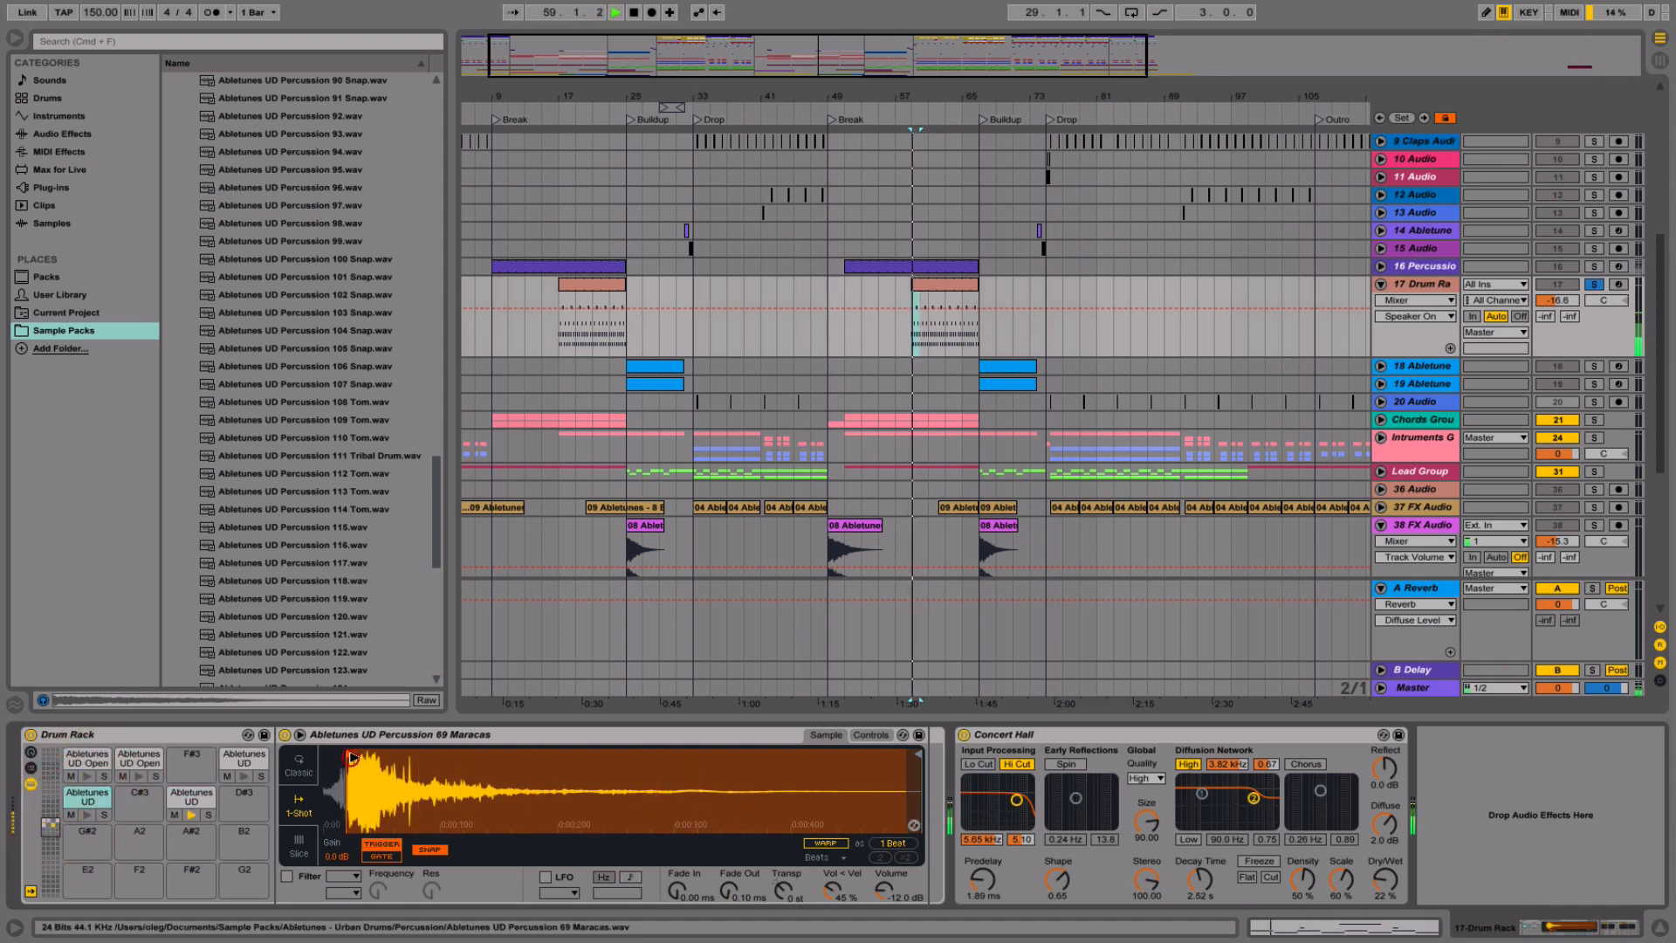
- Switch the C3 maracas to Classic mode with a sustain of -13 dB, and unsolo track 17 to hear it in the mix
{"action": "left_click", "coordinate": [871, 735]}
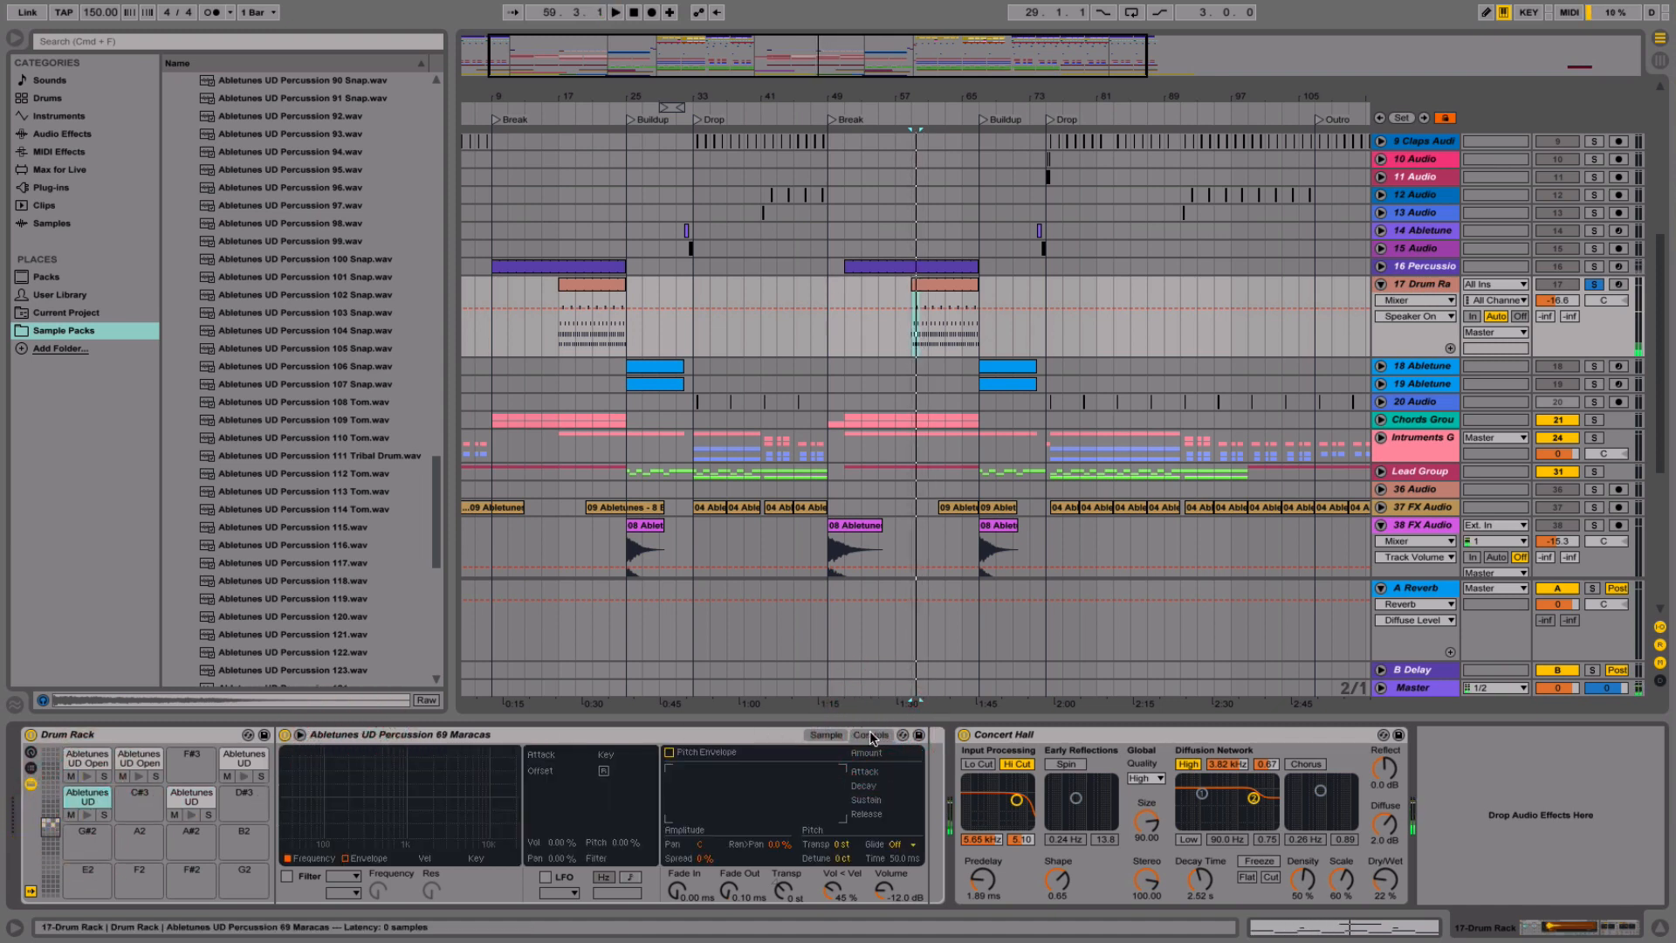
{"action": "left_click", "coordinate": [826, 736]}
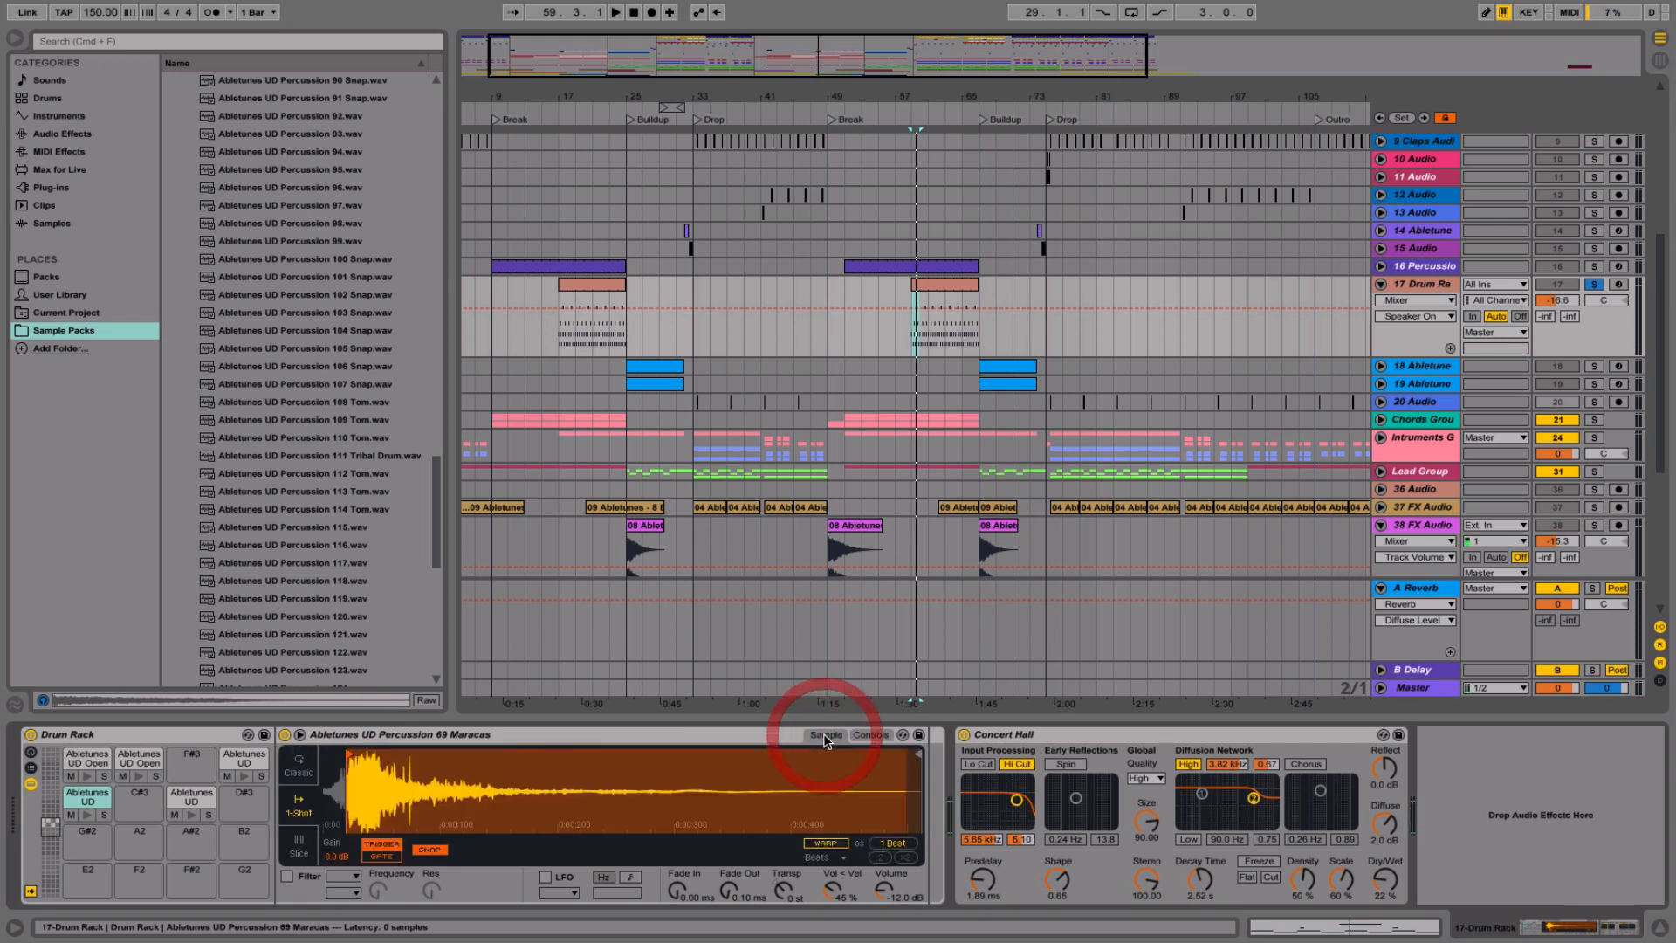
{"action": "left_click", "coordinate": [299, 770]}
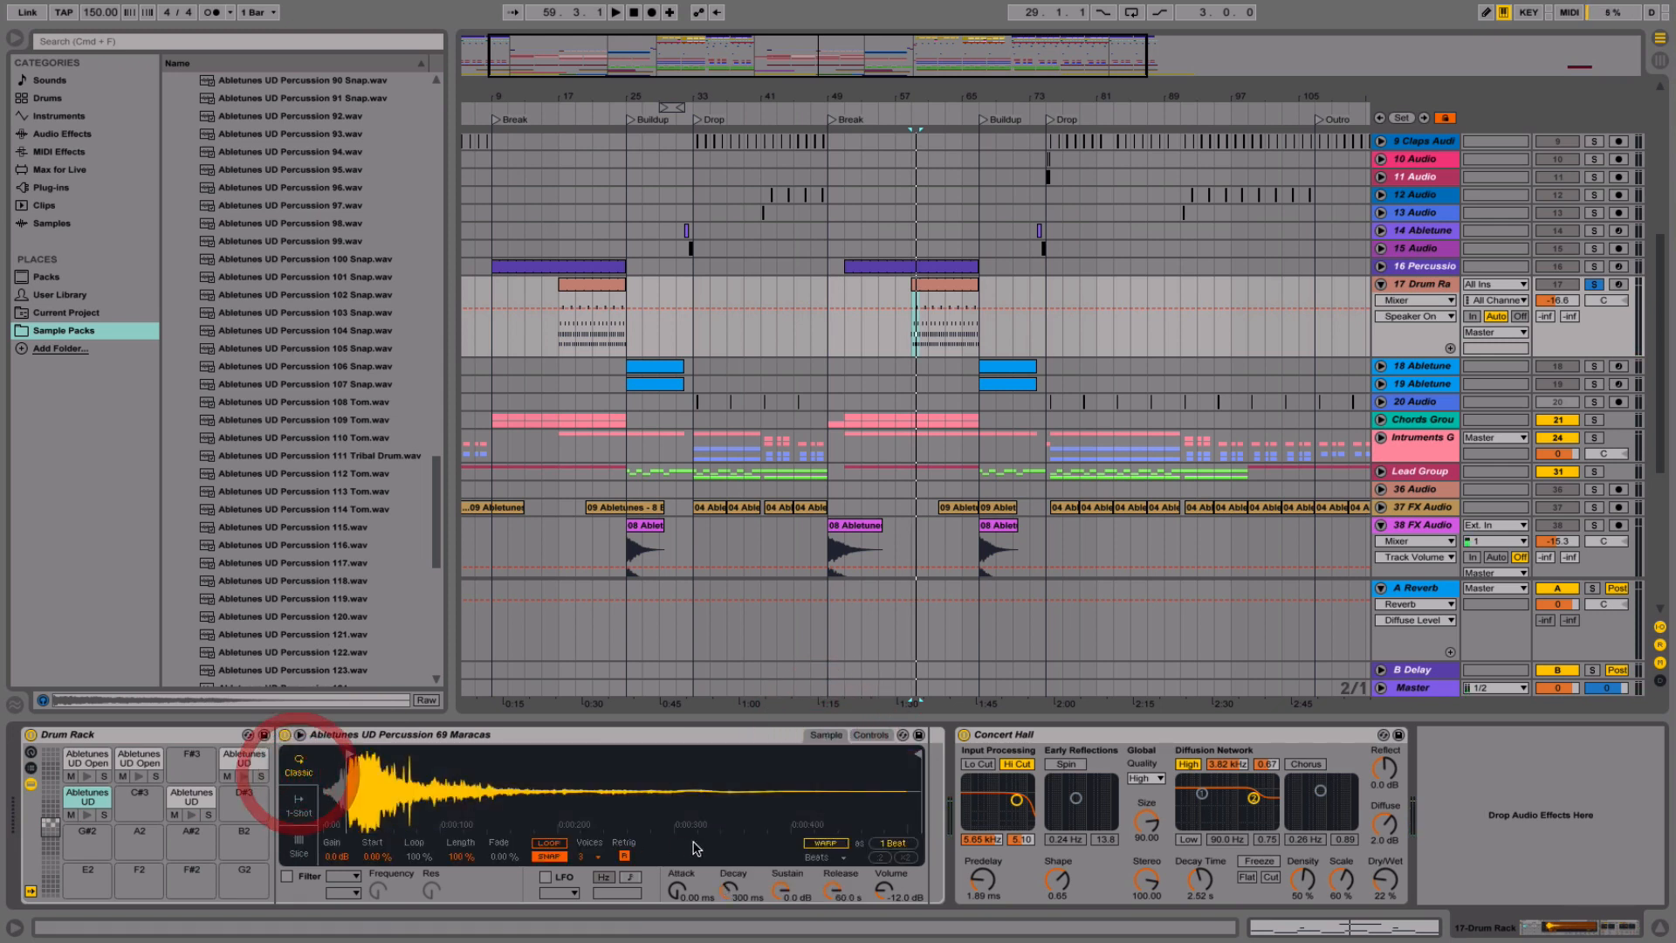
{"action": "key", "text": "space"}
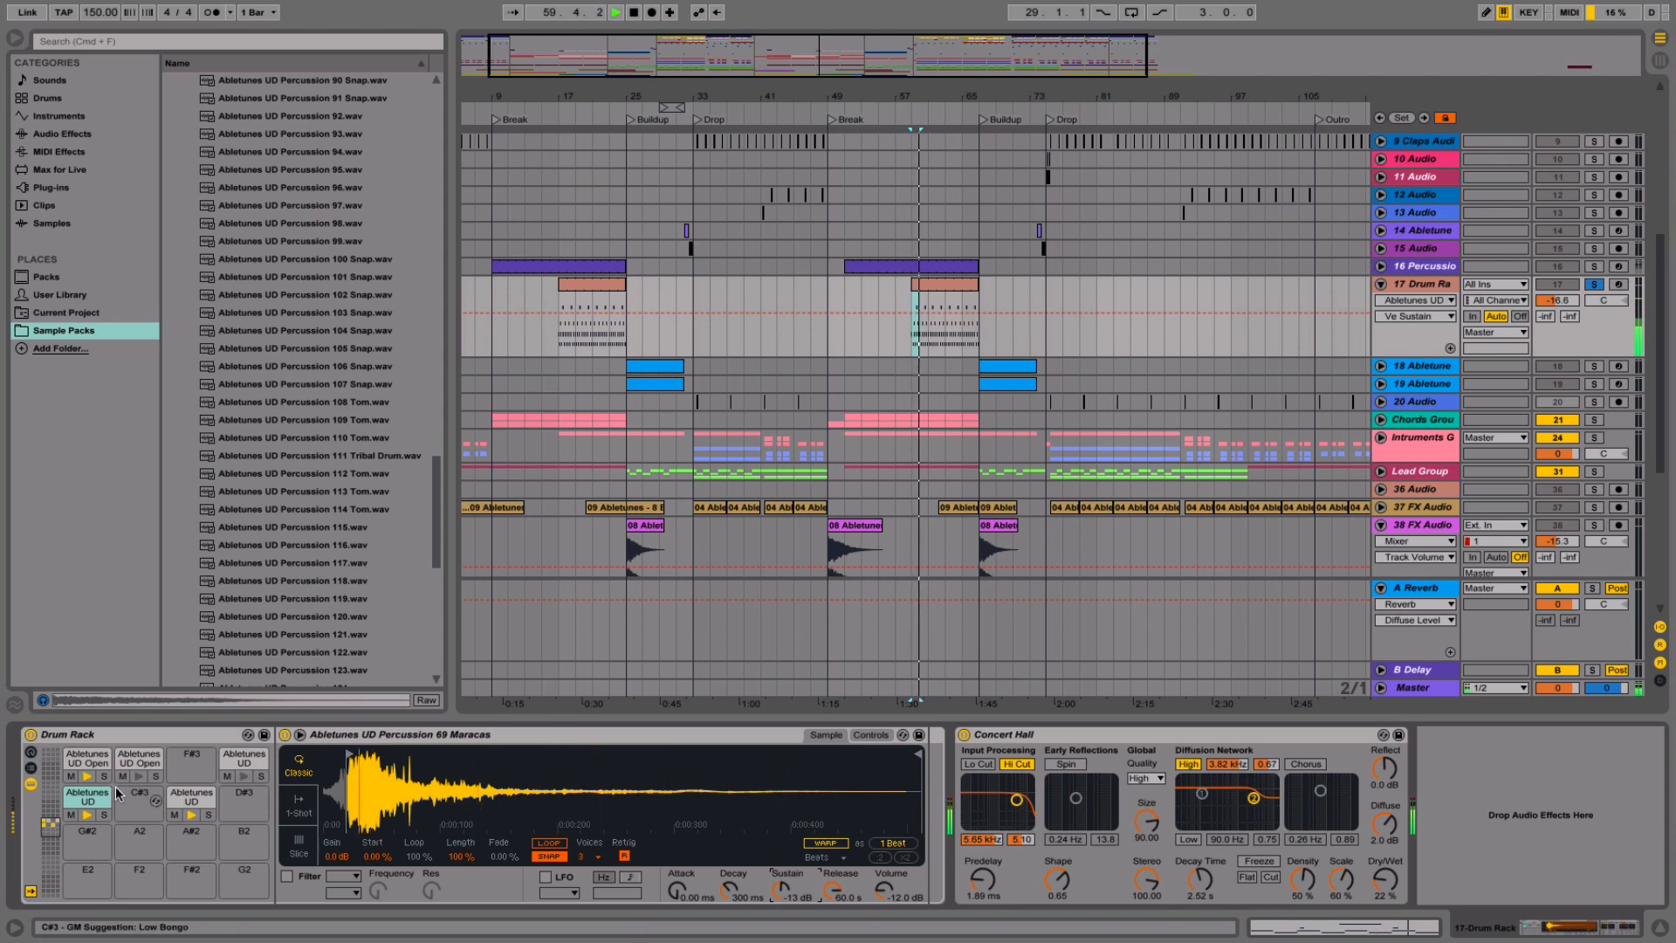
{"action": "left_click", "coordinate": [185, 804]}
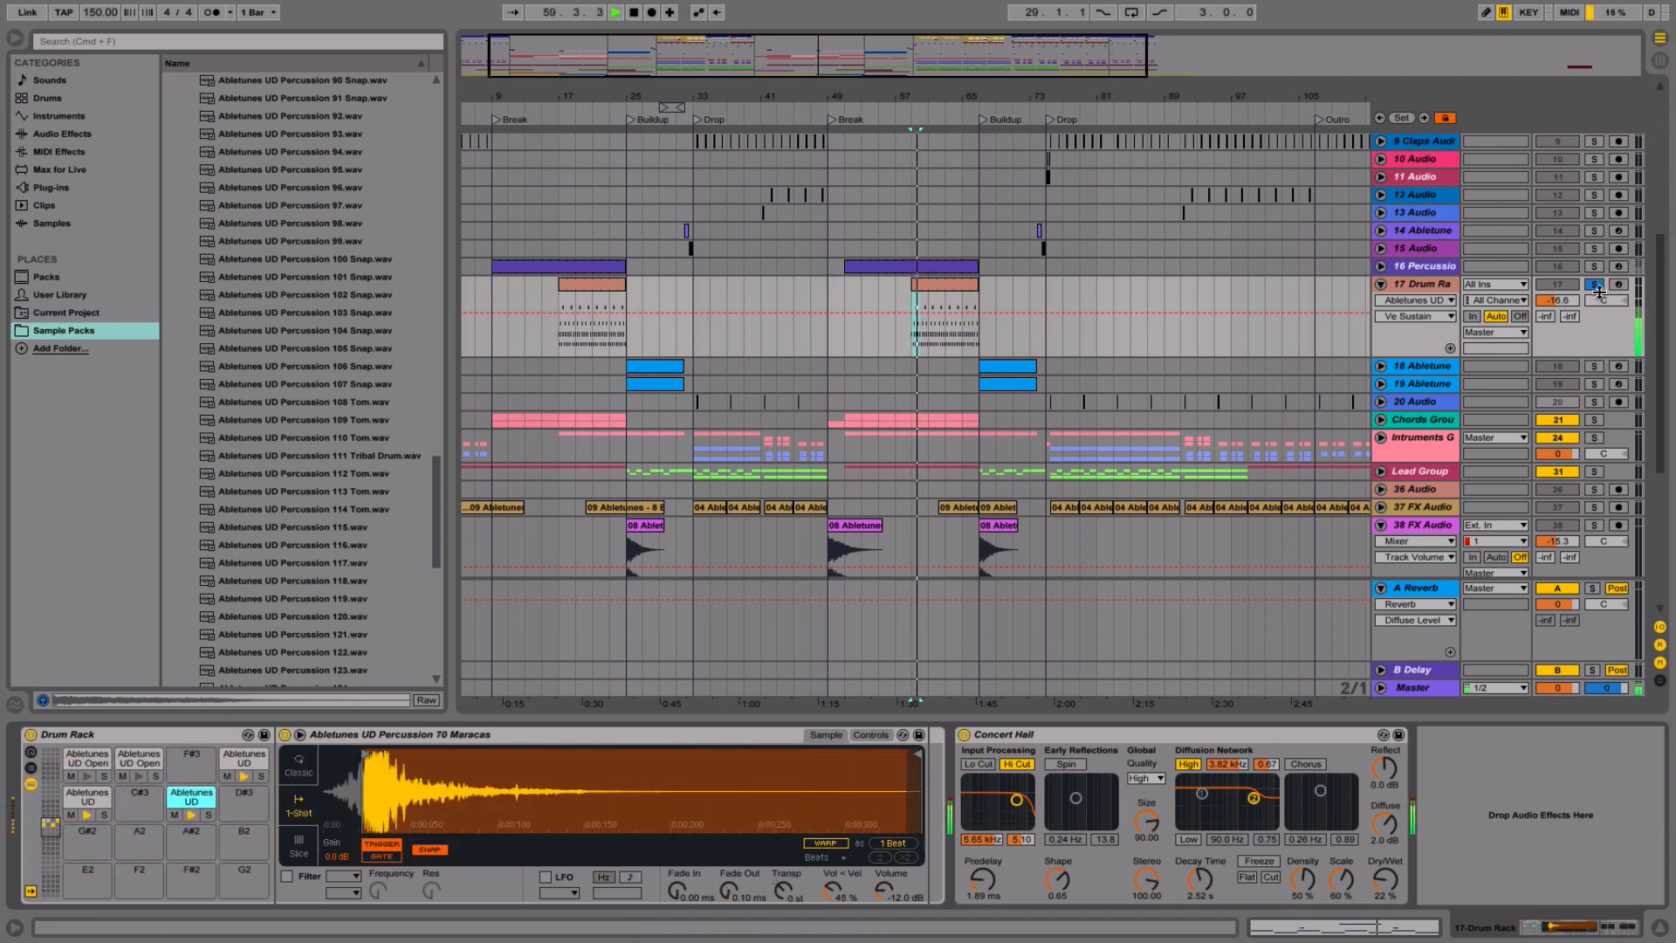
{"action": "left_click", "coordinate": [1595, 284]}
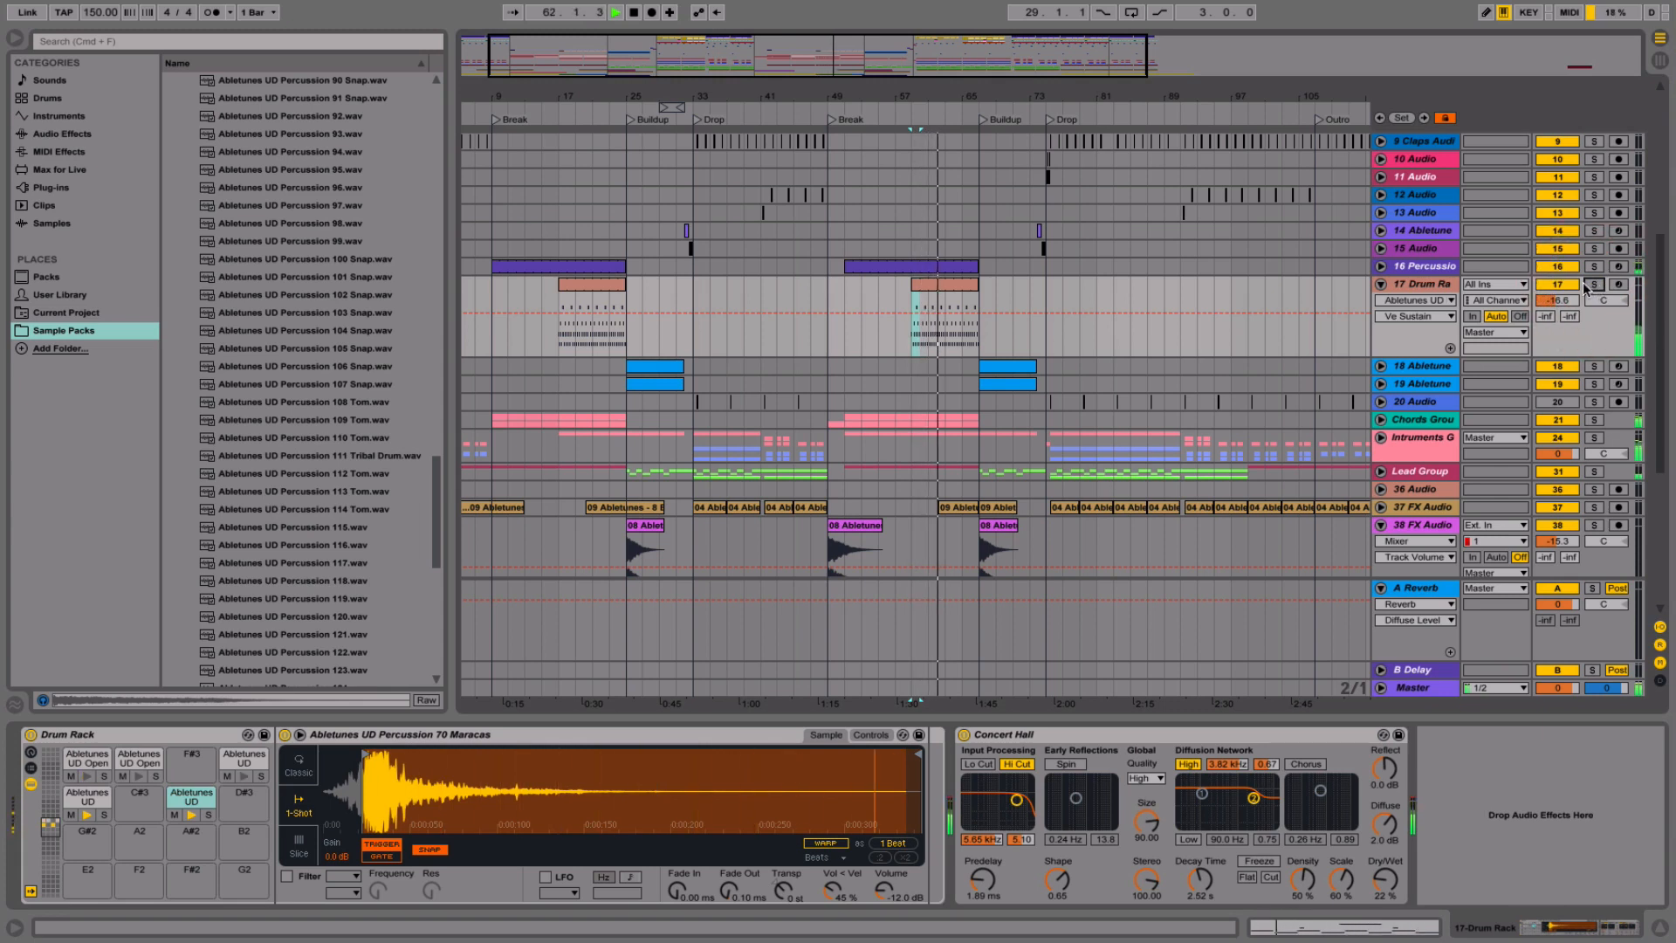
- Unfold the Chords group and compare track 22's piano chords in solo and in the full mix during the second break
{"action": "left_click", "coordinate": [1381, 420]}
{"action": "scroll", "coordinate": [1401, 423], "scroll_direction": "down", "scroll_amount": 5}
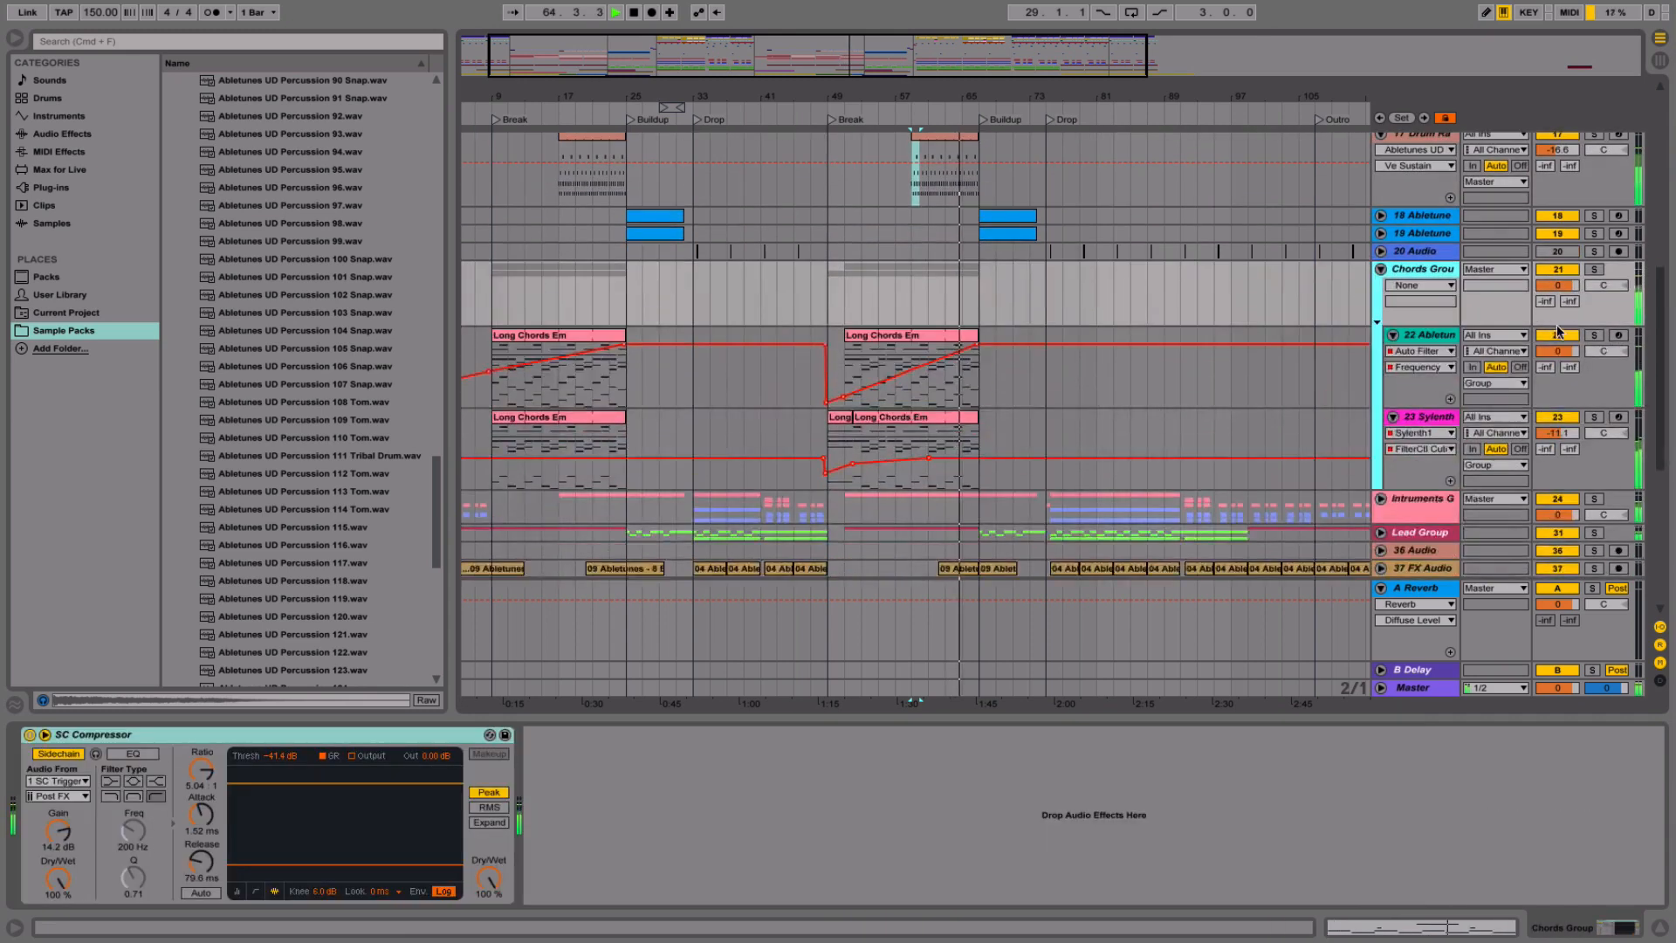
{"action": "left_click", "coordinate": [1595, 335]}
{"action": "left_click", "coordinate": [931, 353]}
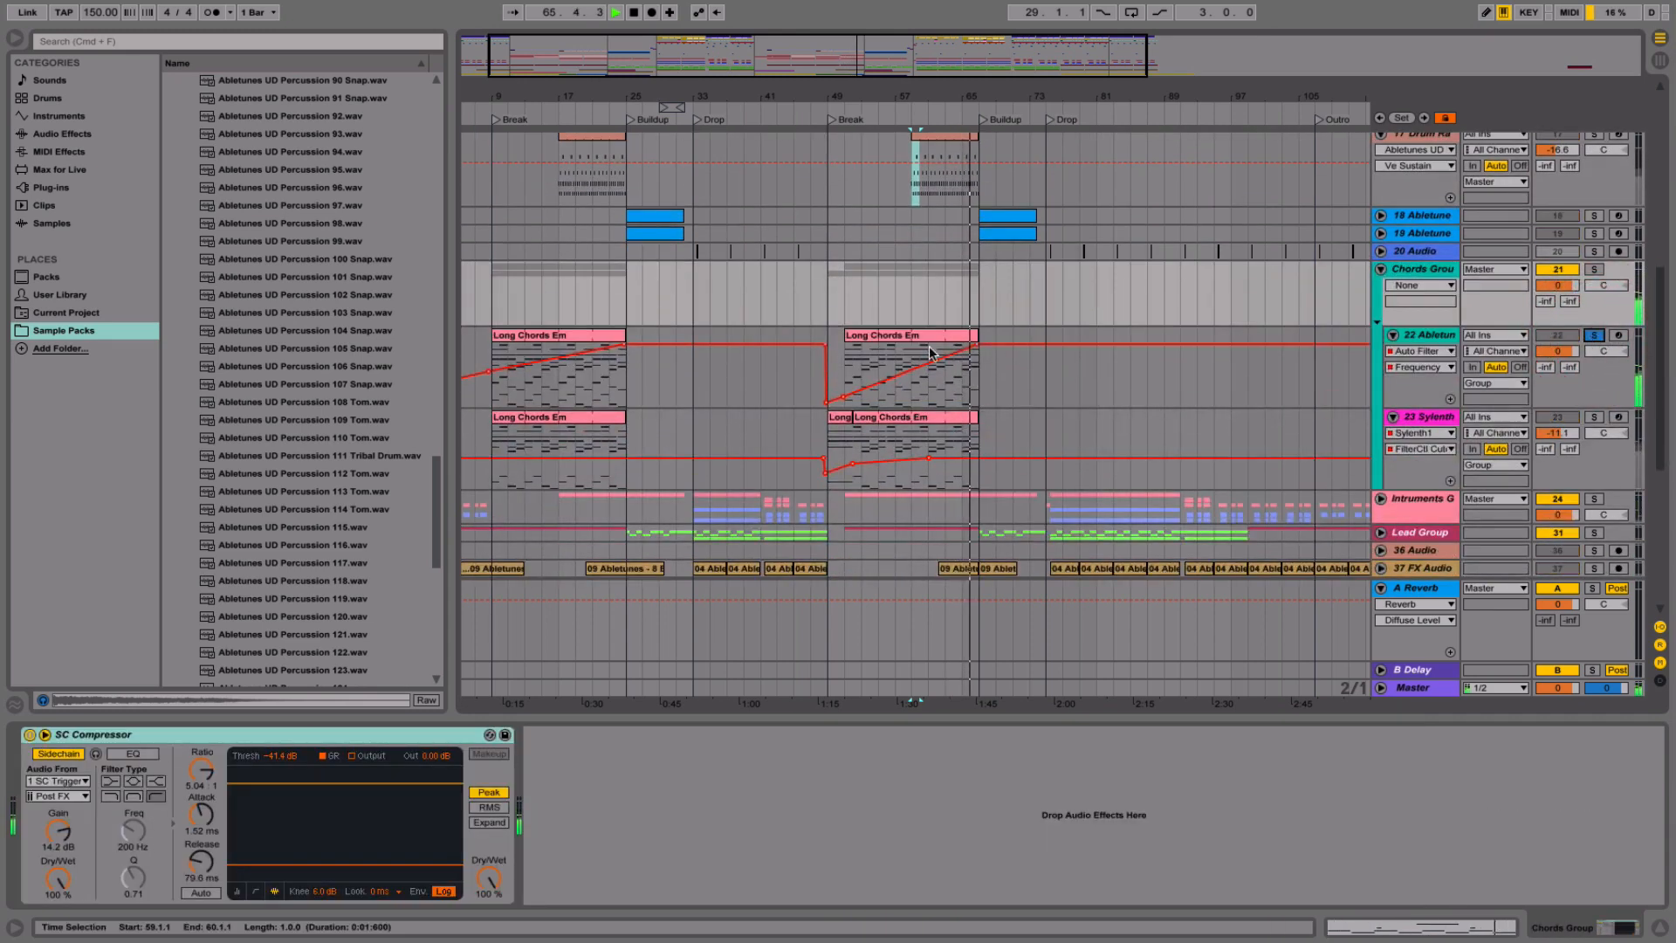
{"action": "left_click", "coordinate": [906, 336]}
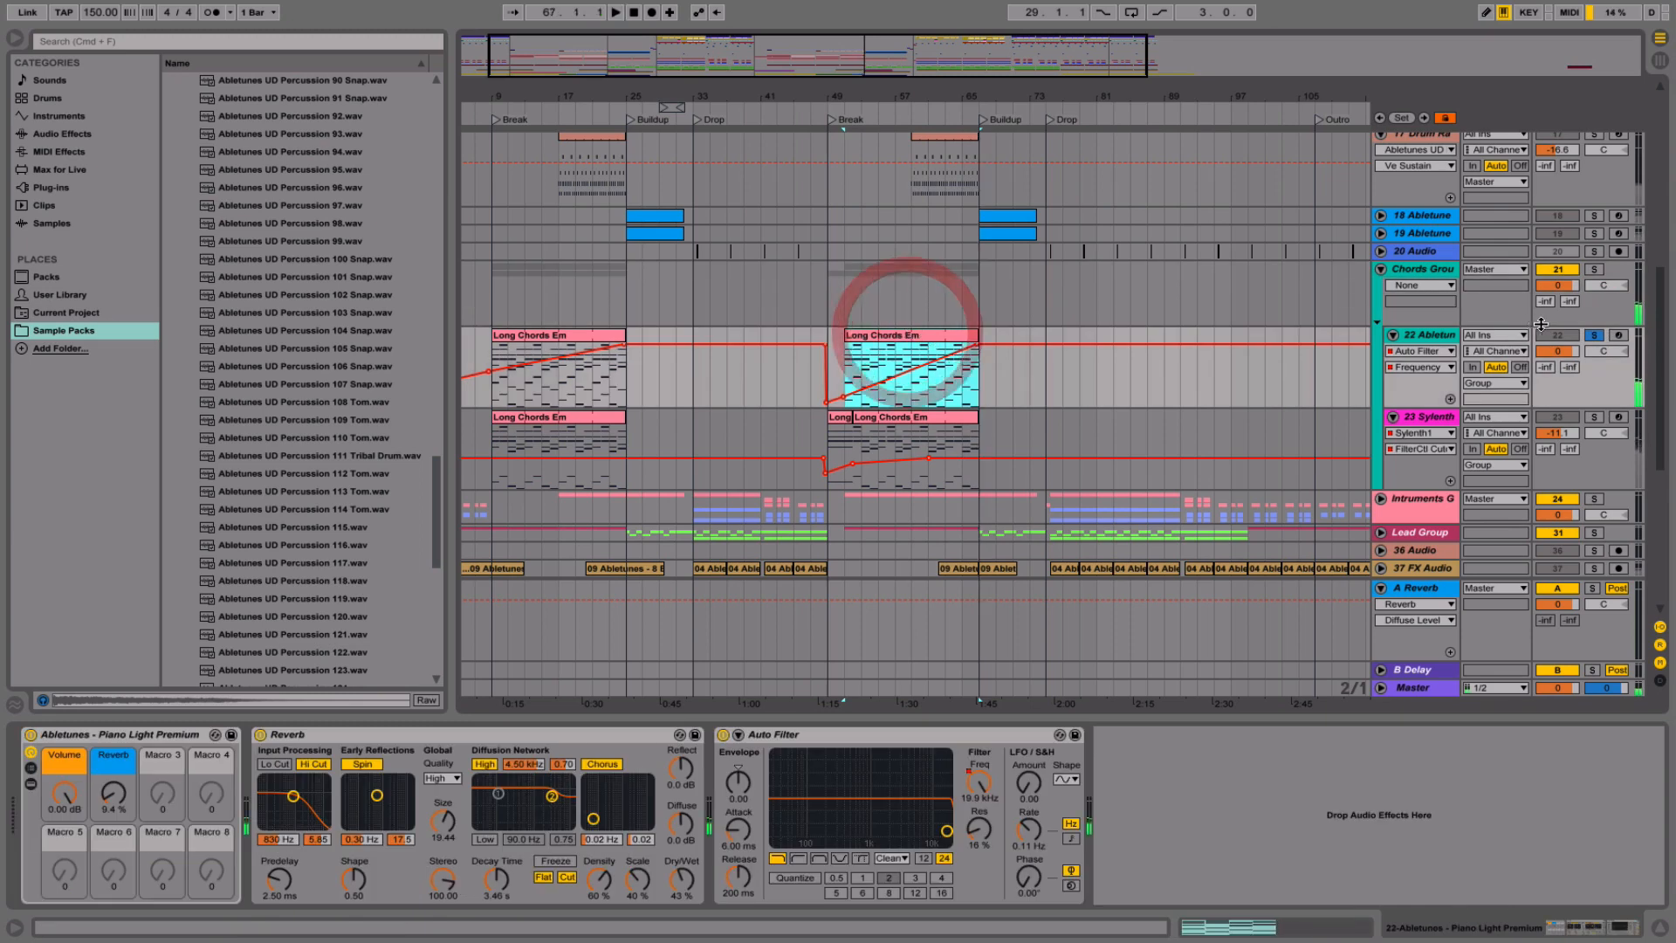
{"action": "left_click", "coordinate": [1594, 336]}
{"action": "left_click", "coordinate": [906, 394]}
{"action": "key", "text": "space"}
{"action": "key", "text": "space"}
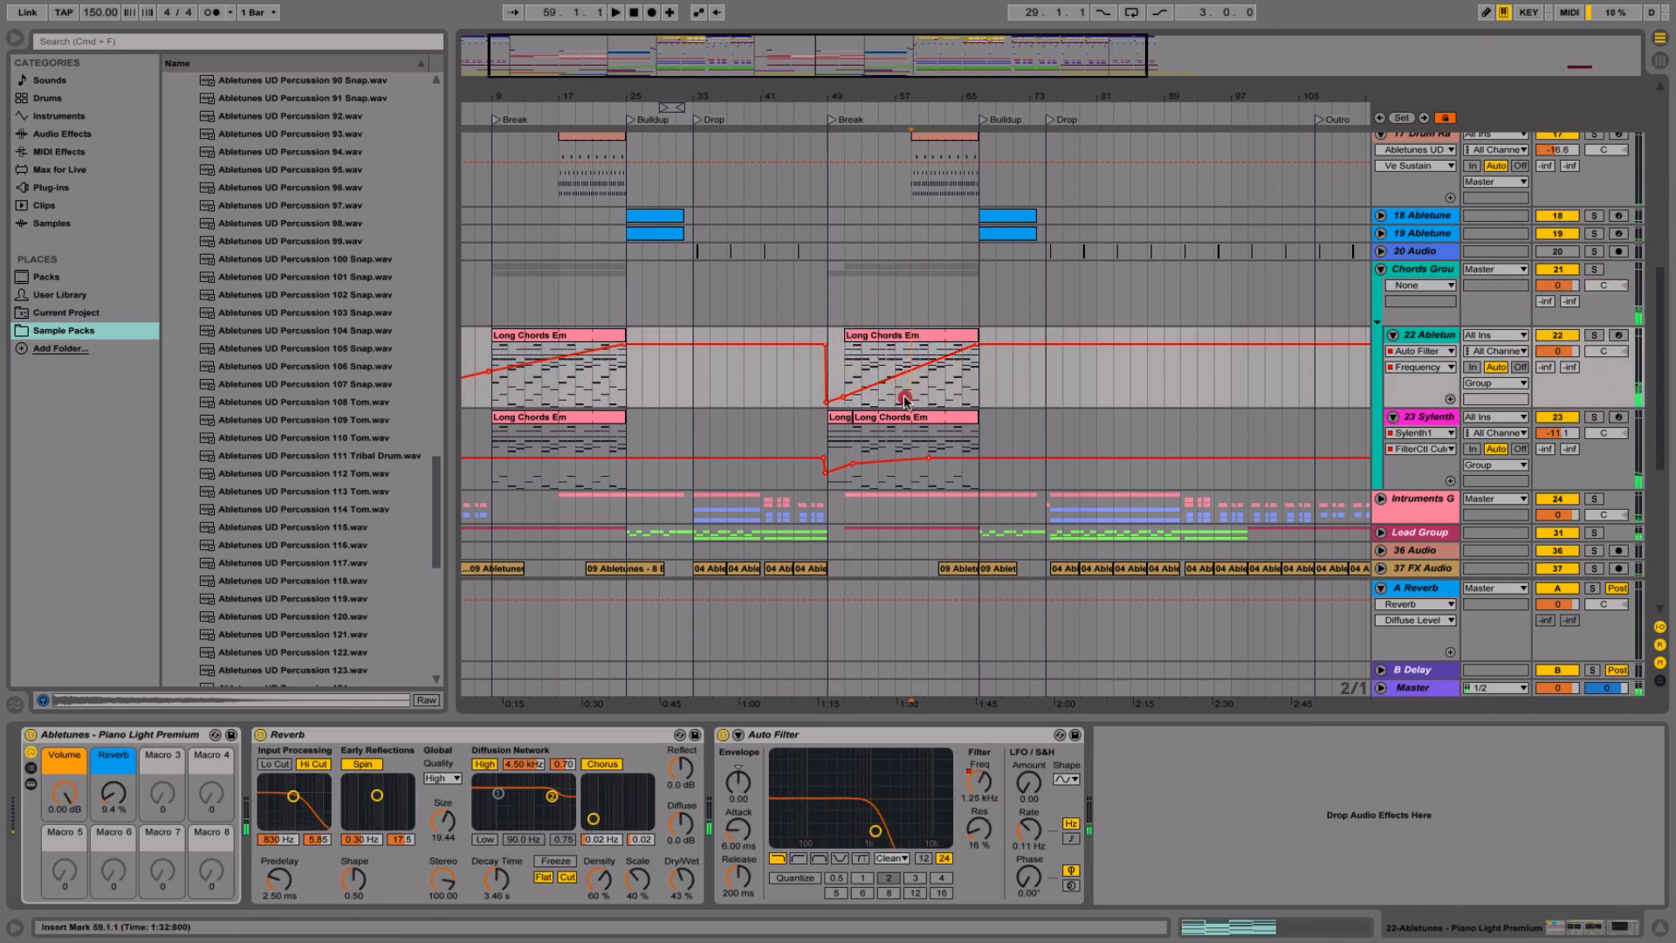
{"action": "left_click", "coordinate": [1595, 335]}
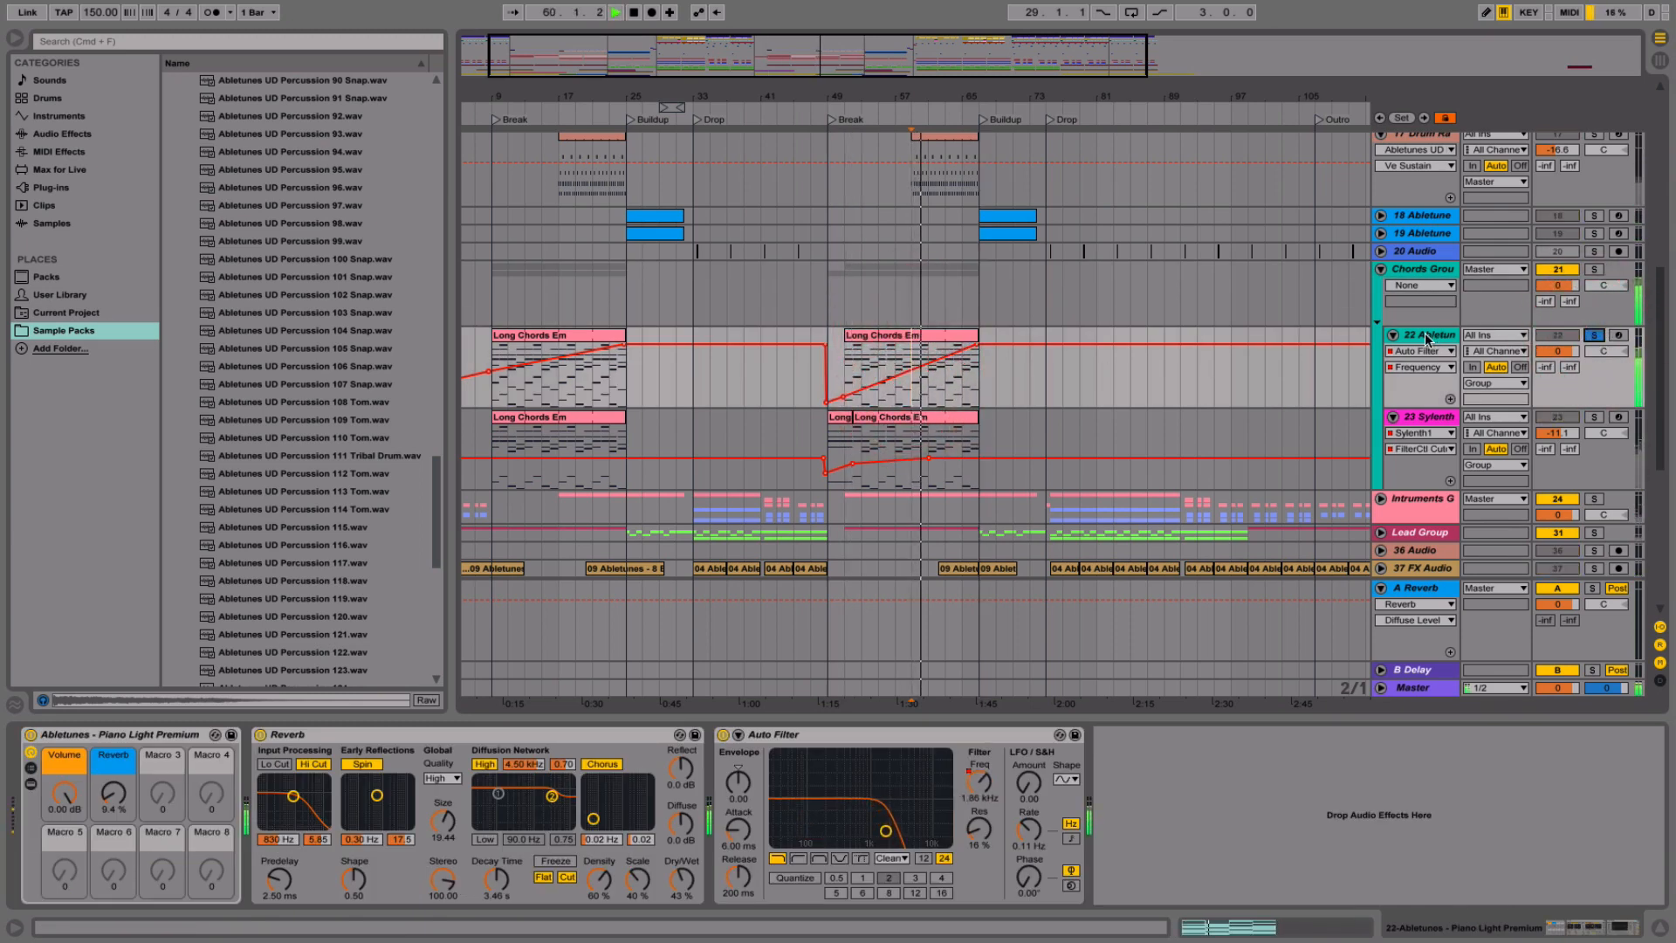
{"action": "key", "text": "space"}
- Open track 22's Long Chords Em clip in the second break and nudge its upper chord notes slightly later off the grid
{"action": "double_click", "coordinate": [917, 334]}
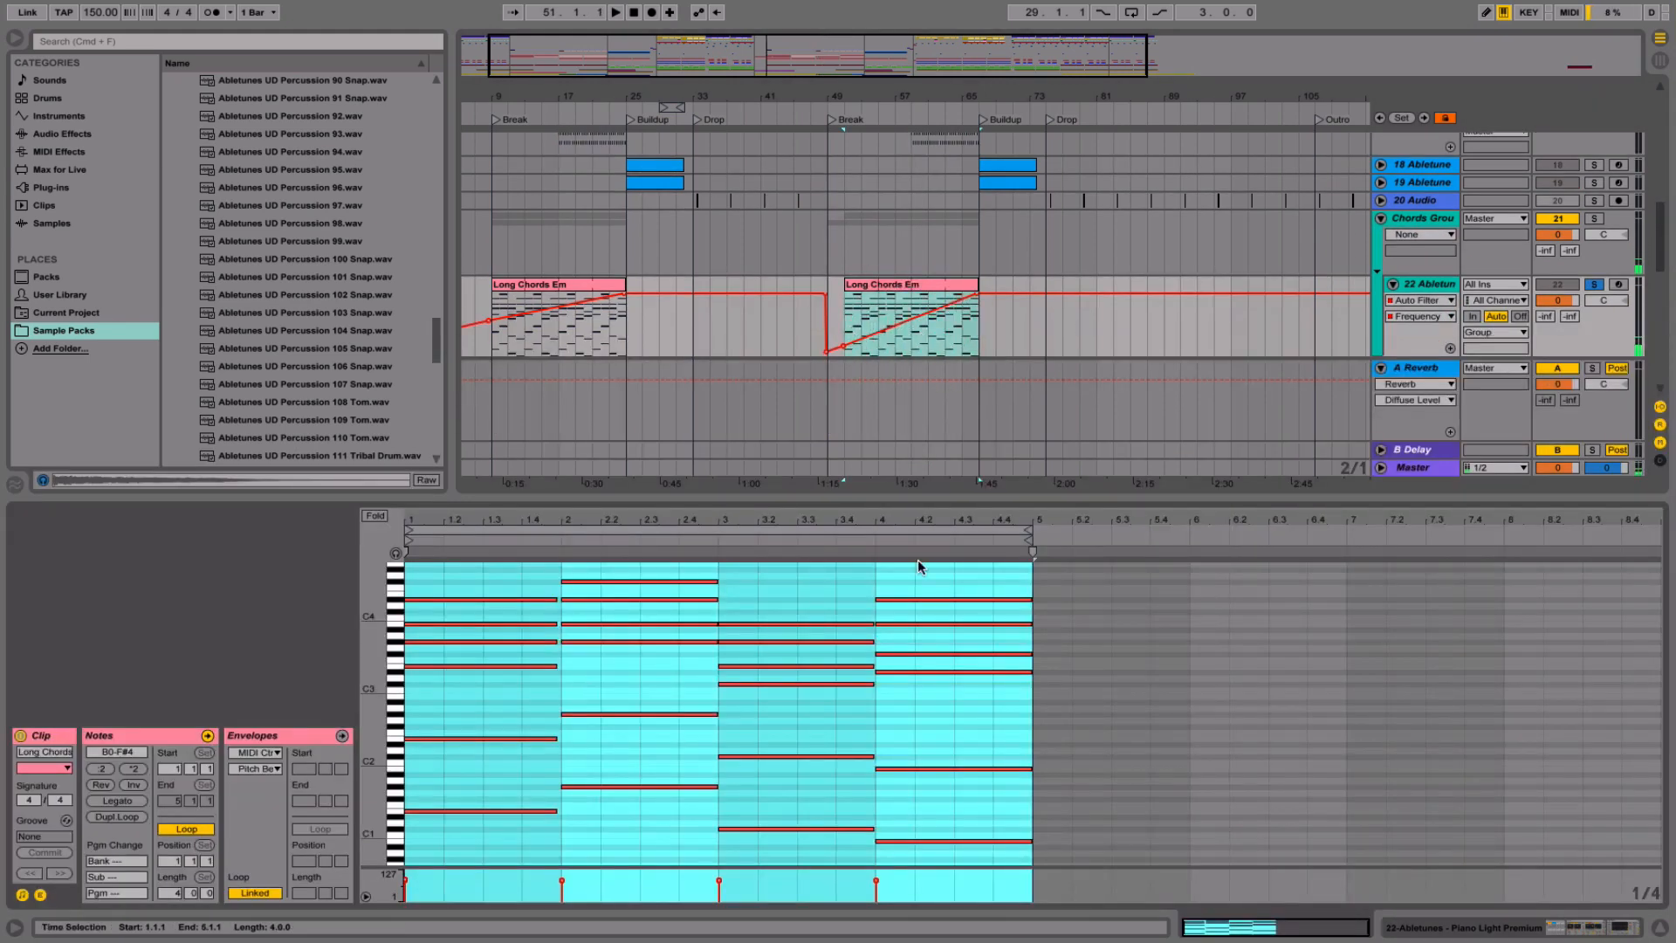
{"action": "left_click_drag", "start_coordinate": [378, 670], "coordinate": [493, 672]}
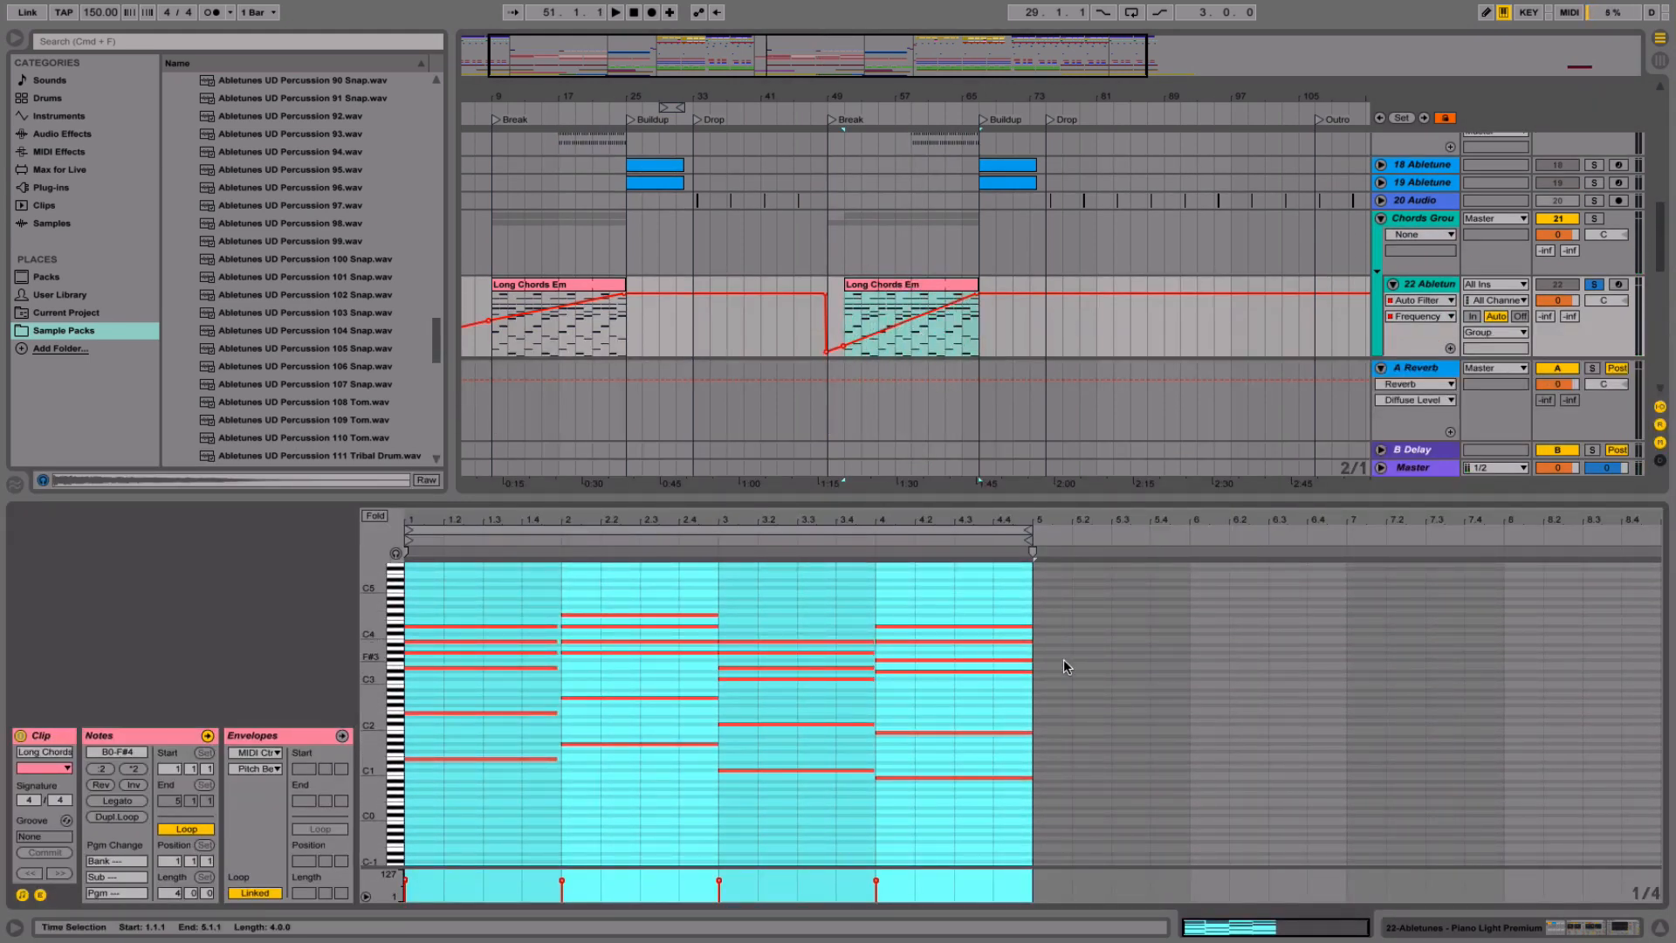
{"action": "left_click_drag", "start_coordinate": [1060, 652], "coordinate": [226, 598]}
{"action": "left_click_drag", "start_coordinate": [428, 521], "coordinate": [438, 653]}
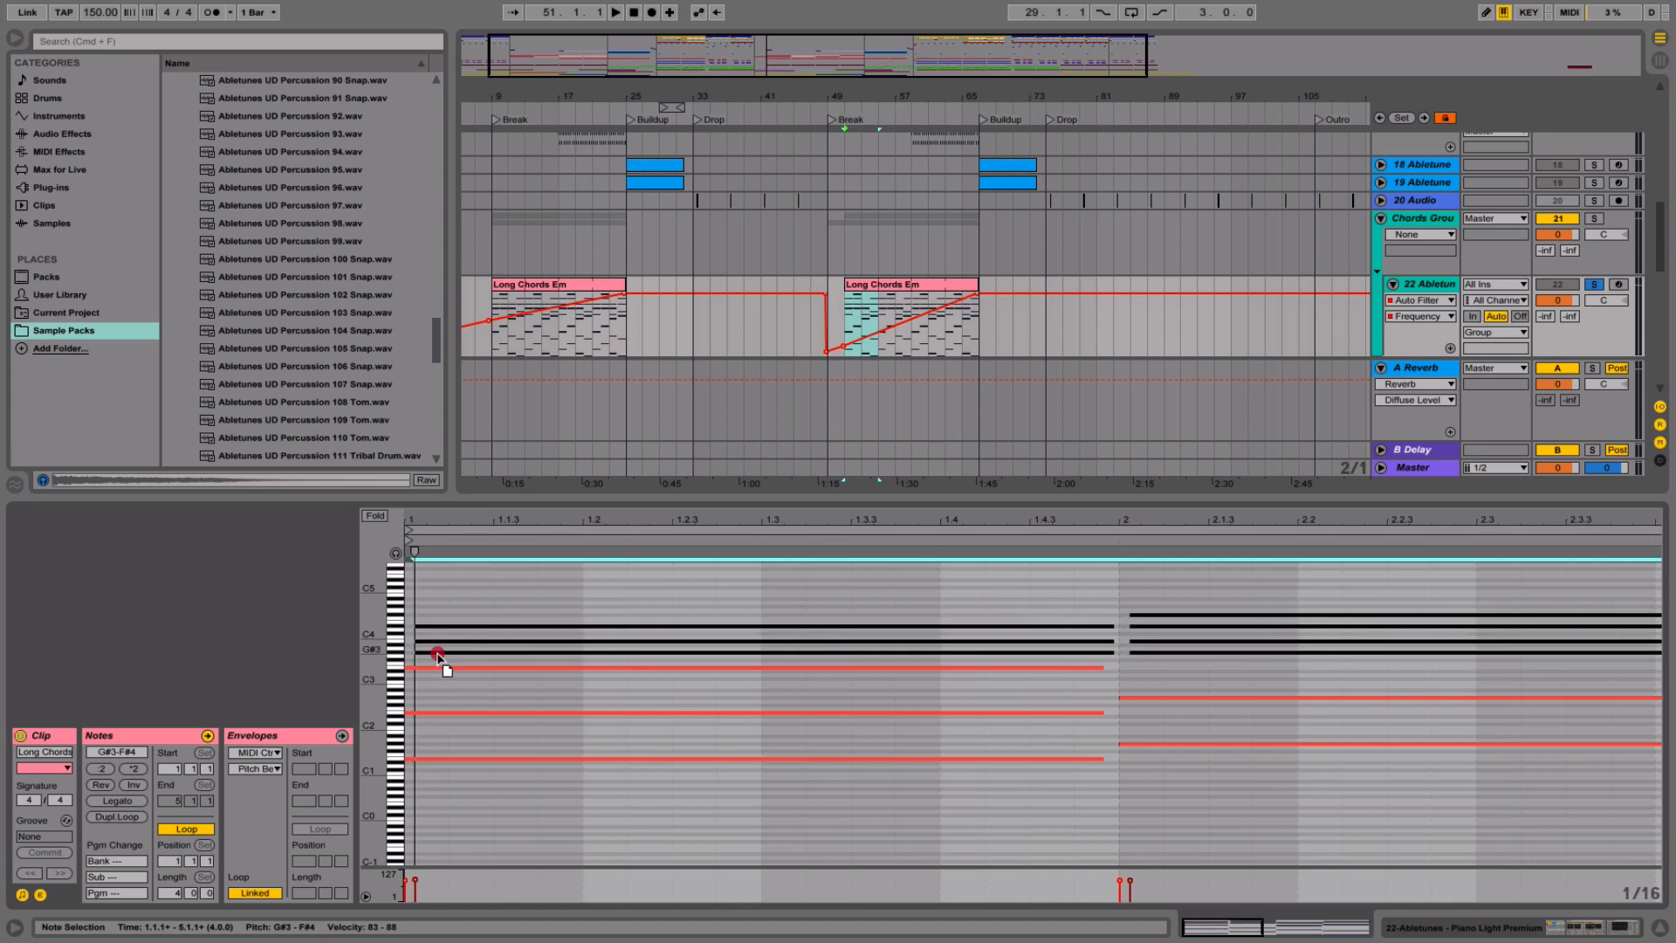
- Play the soloed piano chords through the second break and check the offset notes across the whole clip
{"action": "key", "text": "space"}
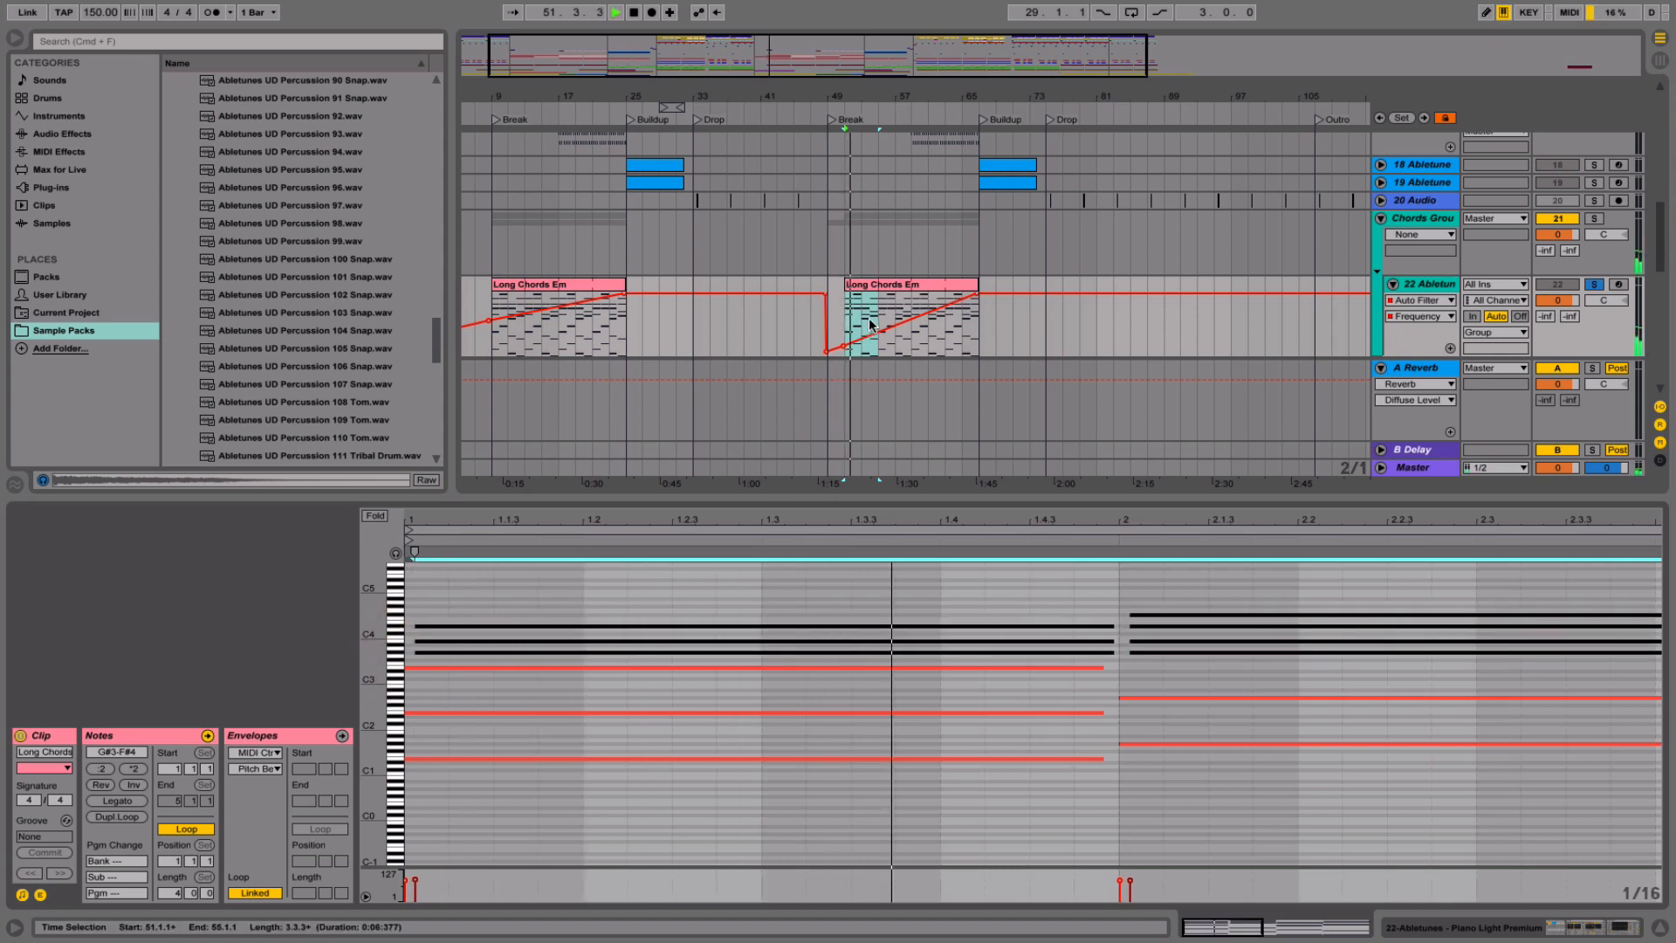
{"action": "left_click", "coordinate": [913, 344]}
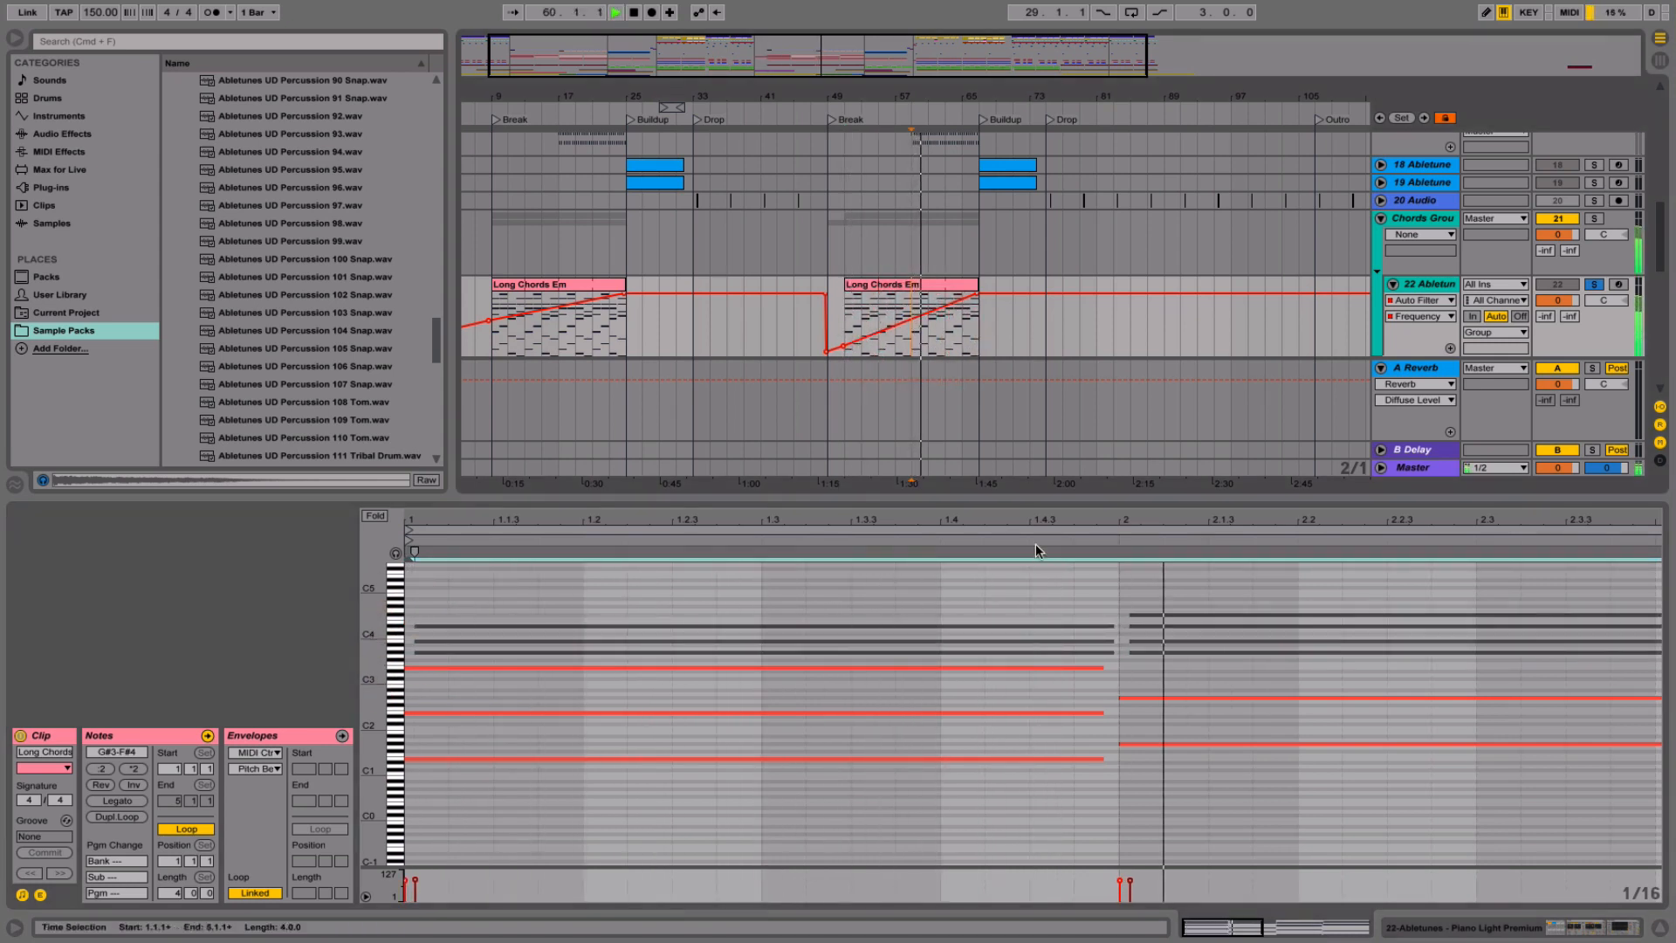
{"action": "left_click_drag", "start_coordinate": [1036, 529], "coordinate": [681, 526]}
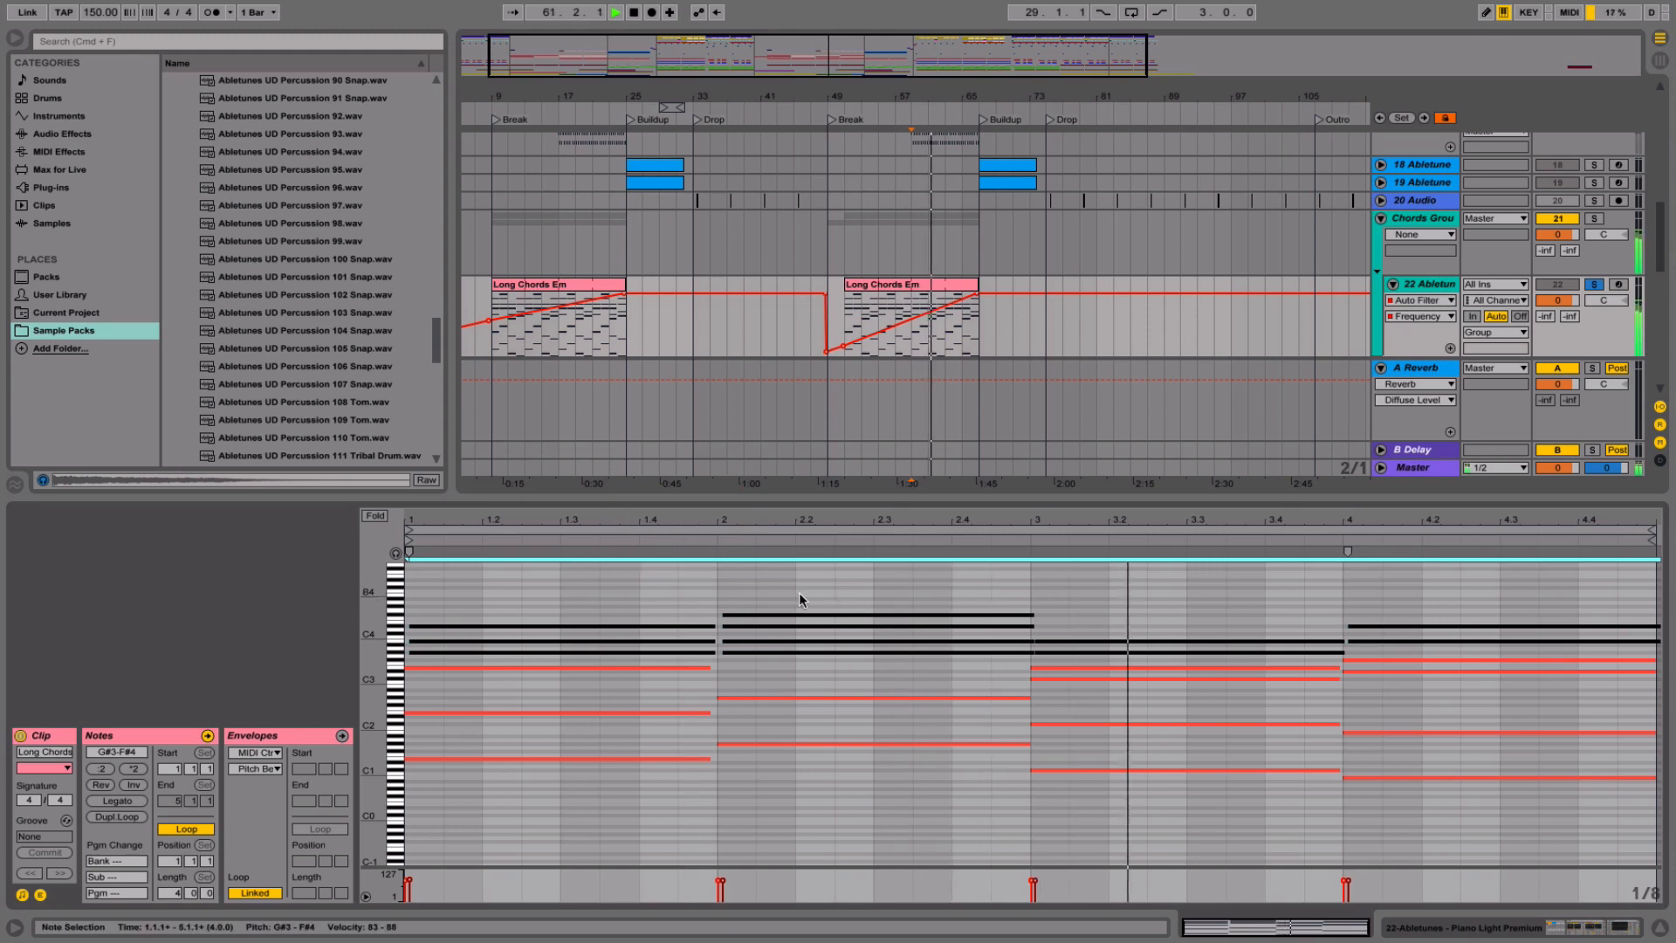
{"action": "left_click", "coordinate": [1370, 626]}
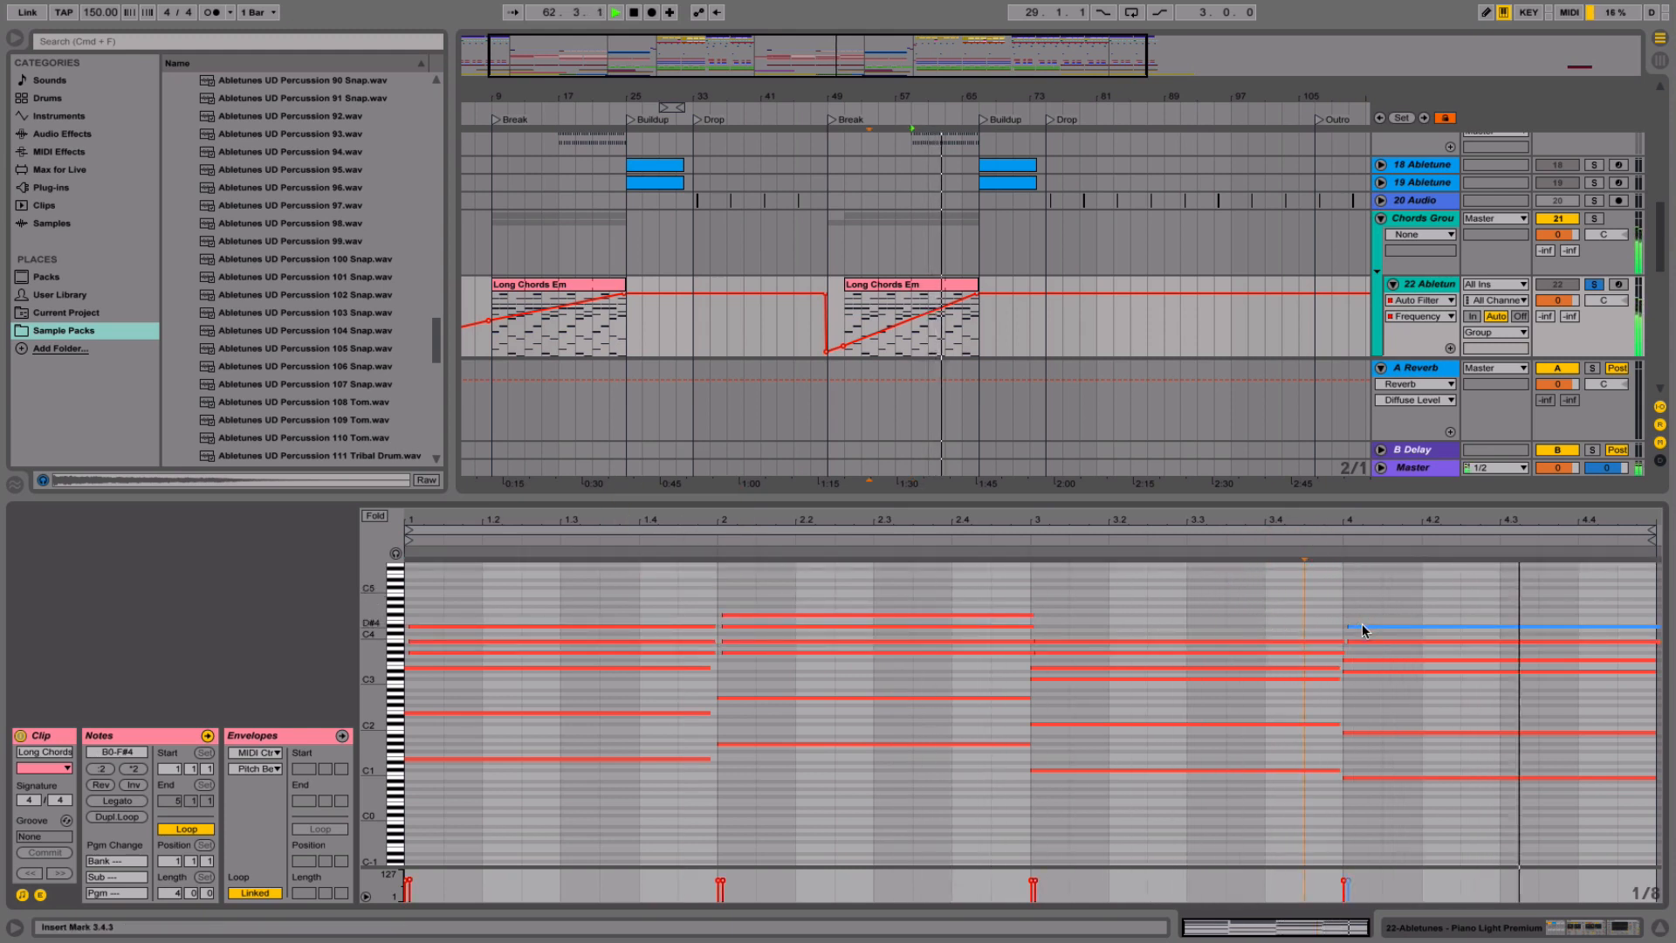
- Copy the edited Long Chords Em clip over track 22's first-break clip and hide the clip editor
{"action": "left_click", "coordinate": [1328, 547]}
{"action": "left_click_drag", "start_coordinate": [916, 289], "coordinate": [543, 297]}
{"action": "left_click", "coordinate": [1656, 926]}
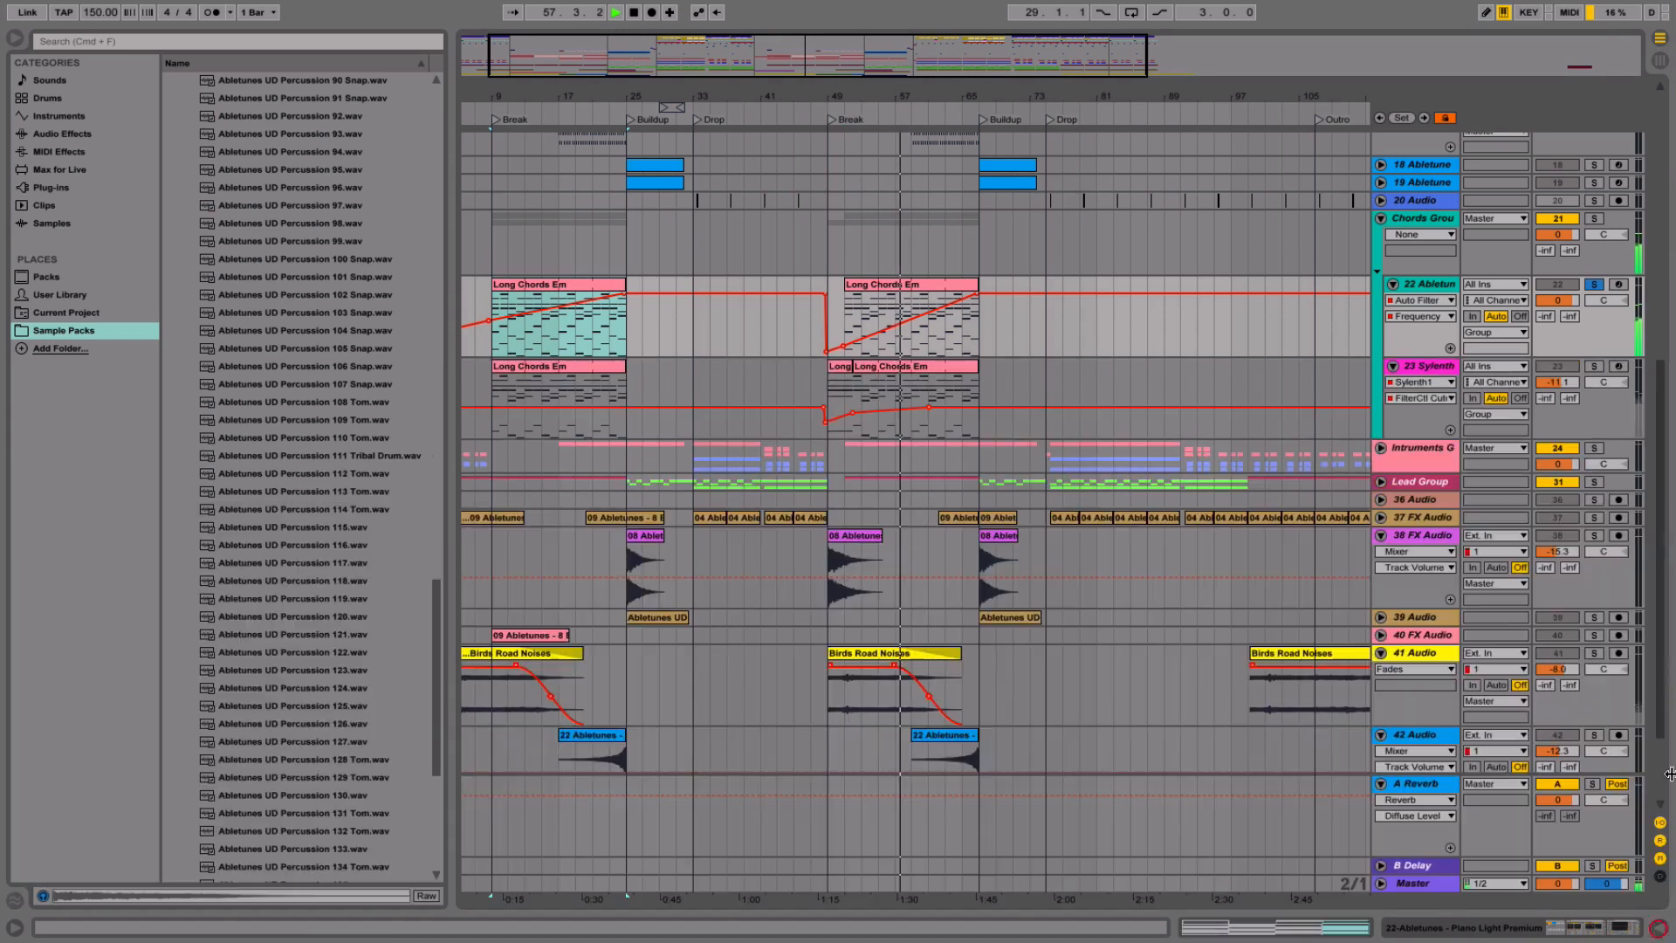
- Unsolo track 22 and lower its volume to about -1.8 dB while listening in the full mix
{"action": "left_click", "coordinate": [1594, 285]}
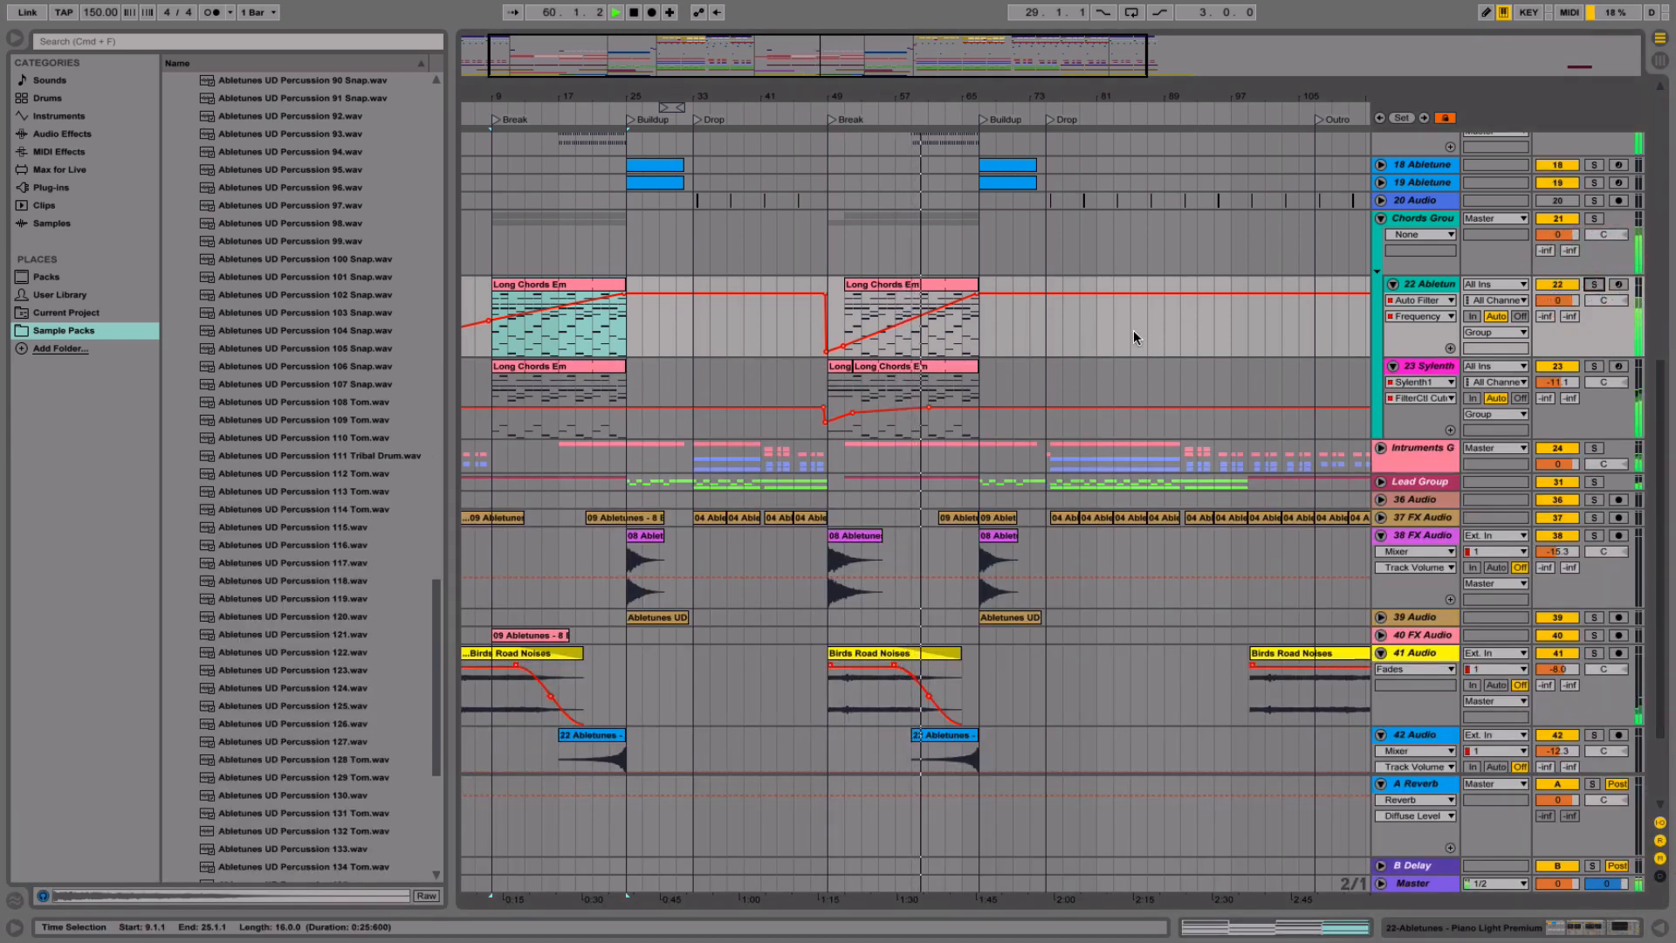
{"action": "mouse_move", "coordinate": [1557, 300]}
{"action": "left_mouse_down"}
{"action": "mouse_move", "coordinate": [1557, 332]}
{"action": "mouse_move", "coordinate": [1557, 308]}
{"action": "left_mouse_up"}
- Select chord tracks 22 and 23 together and fold both
{"action": "left_click", "coordinate": [1421, 283]}
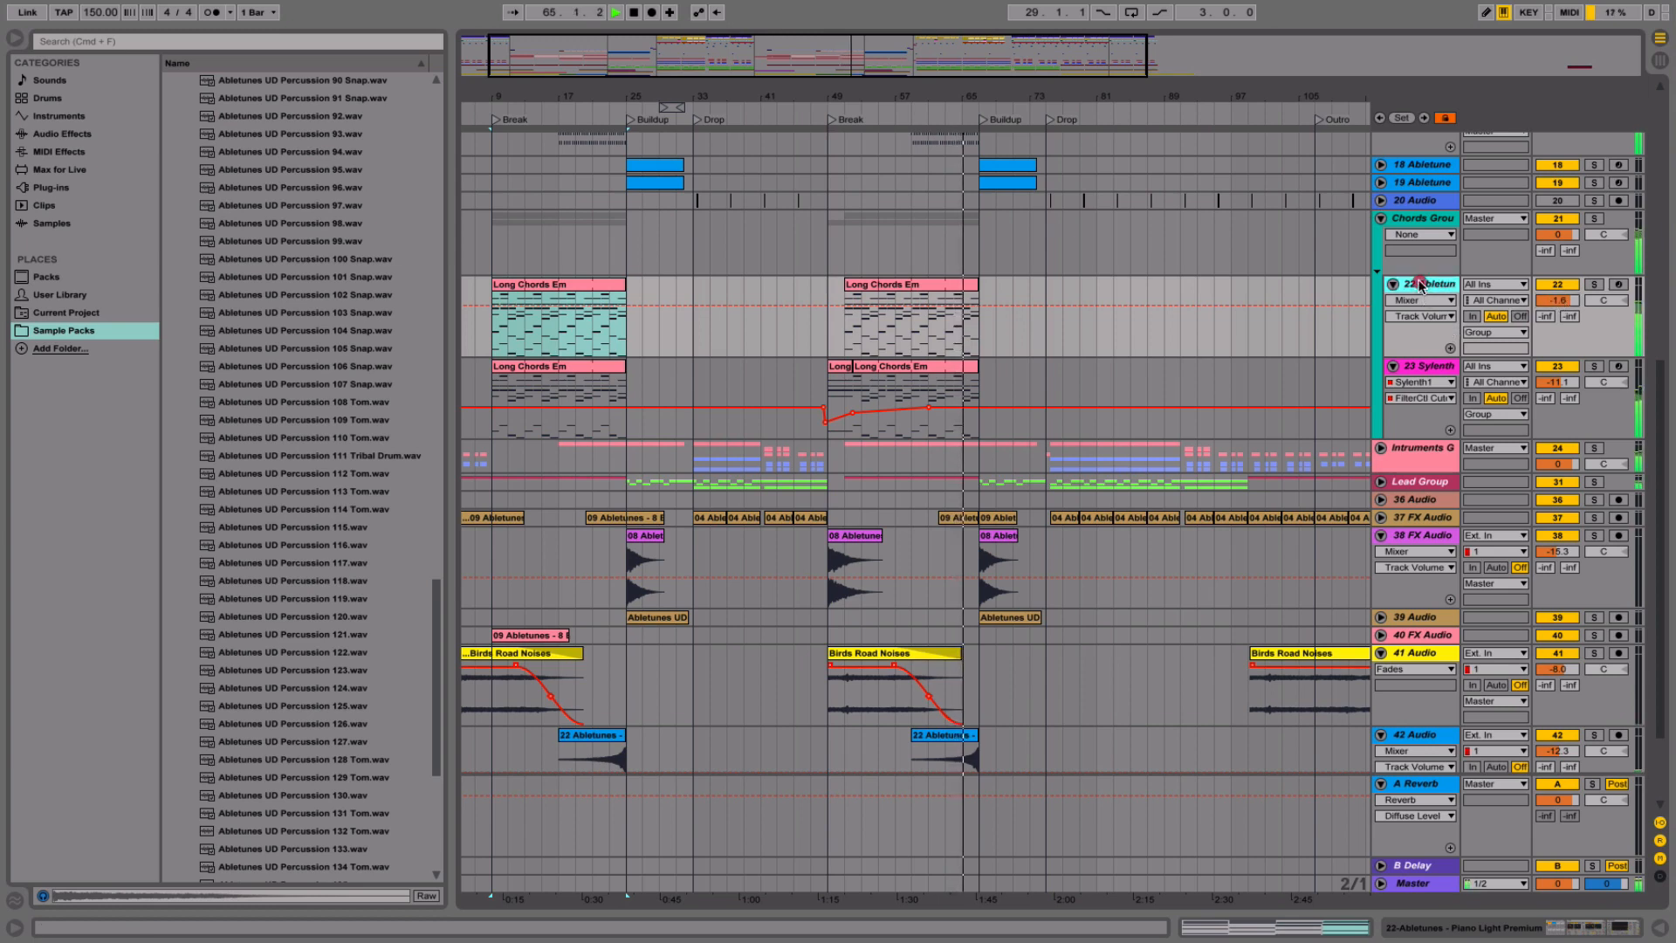
{"action": "key", "text": "shift+Down"}
{"action": "left_click", "coordinate": [1394, 284]}
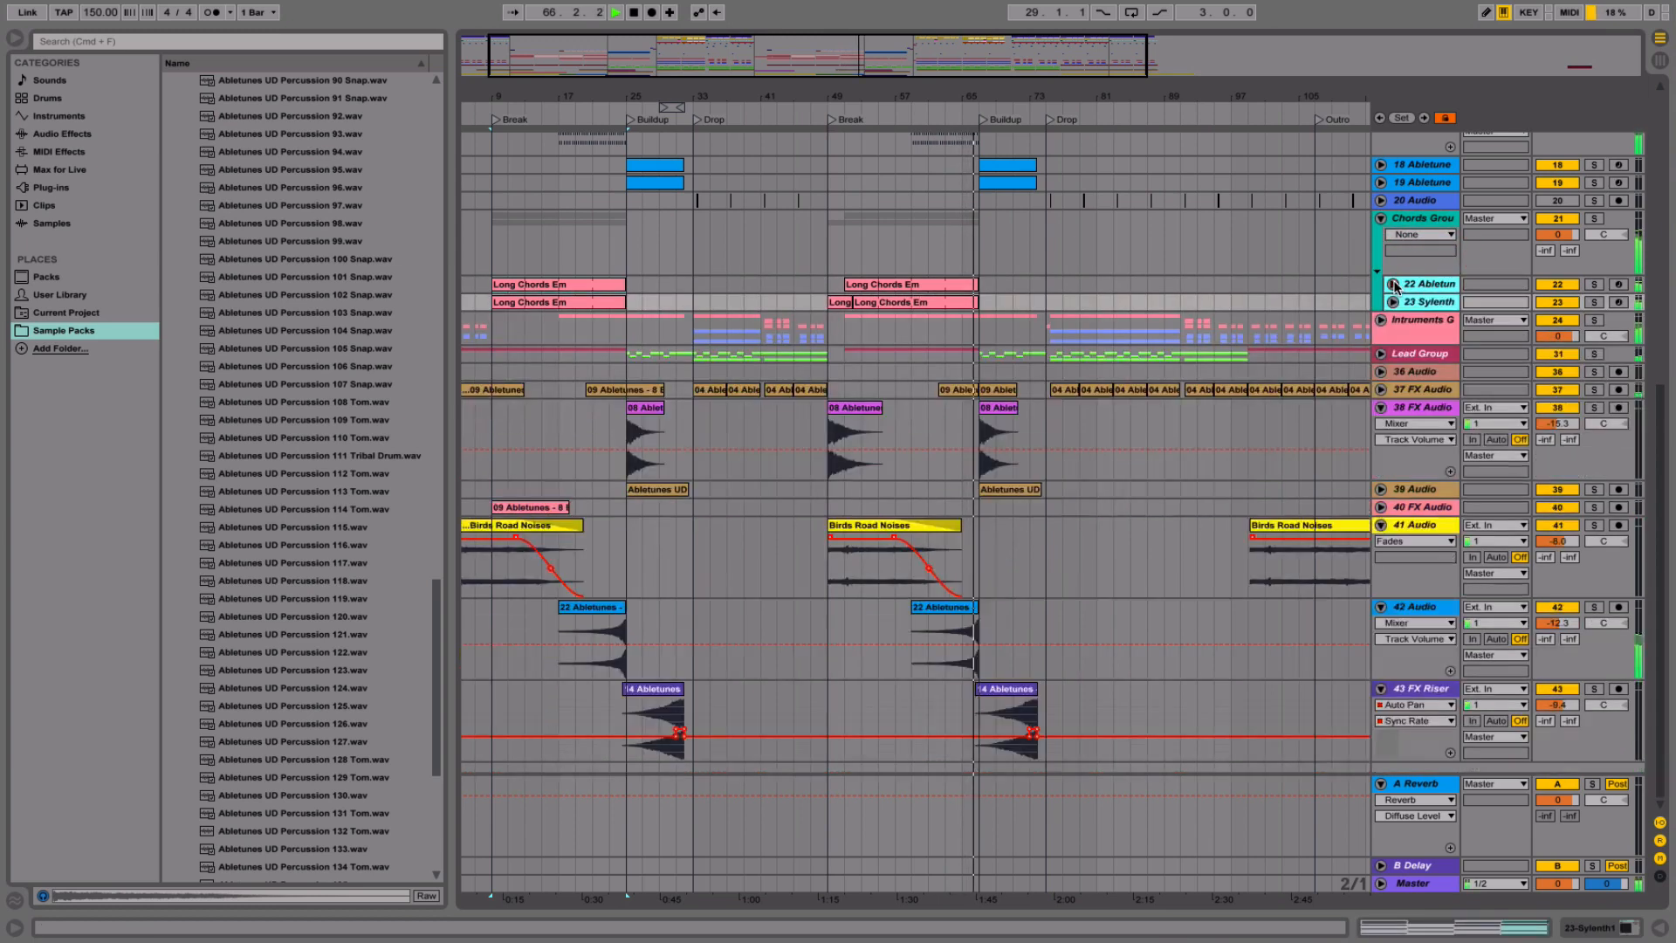
- Play through the second buildup and drop, and narrow the browser to review the drum tracks across the whole arrangement
{"action": "left_click", "coordinate": [1381, 221]}
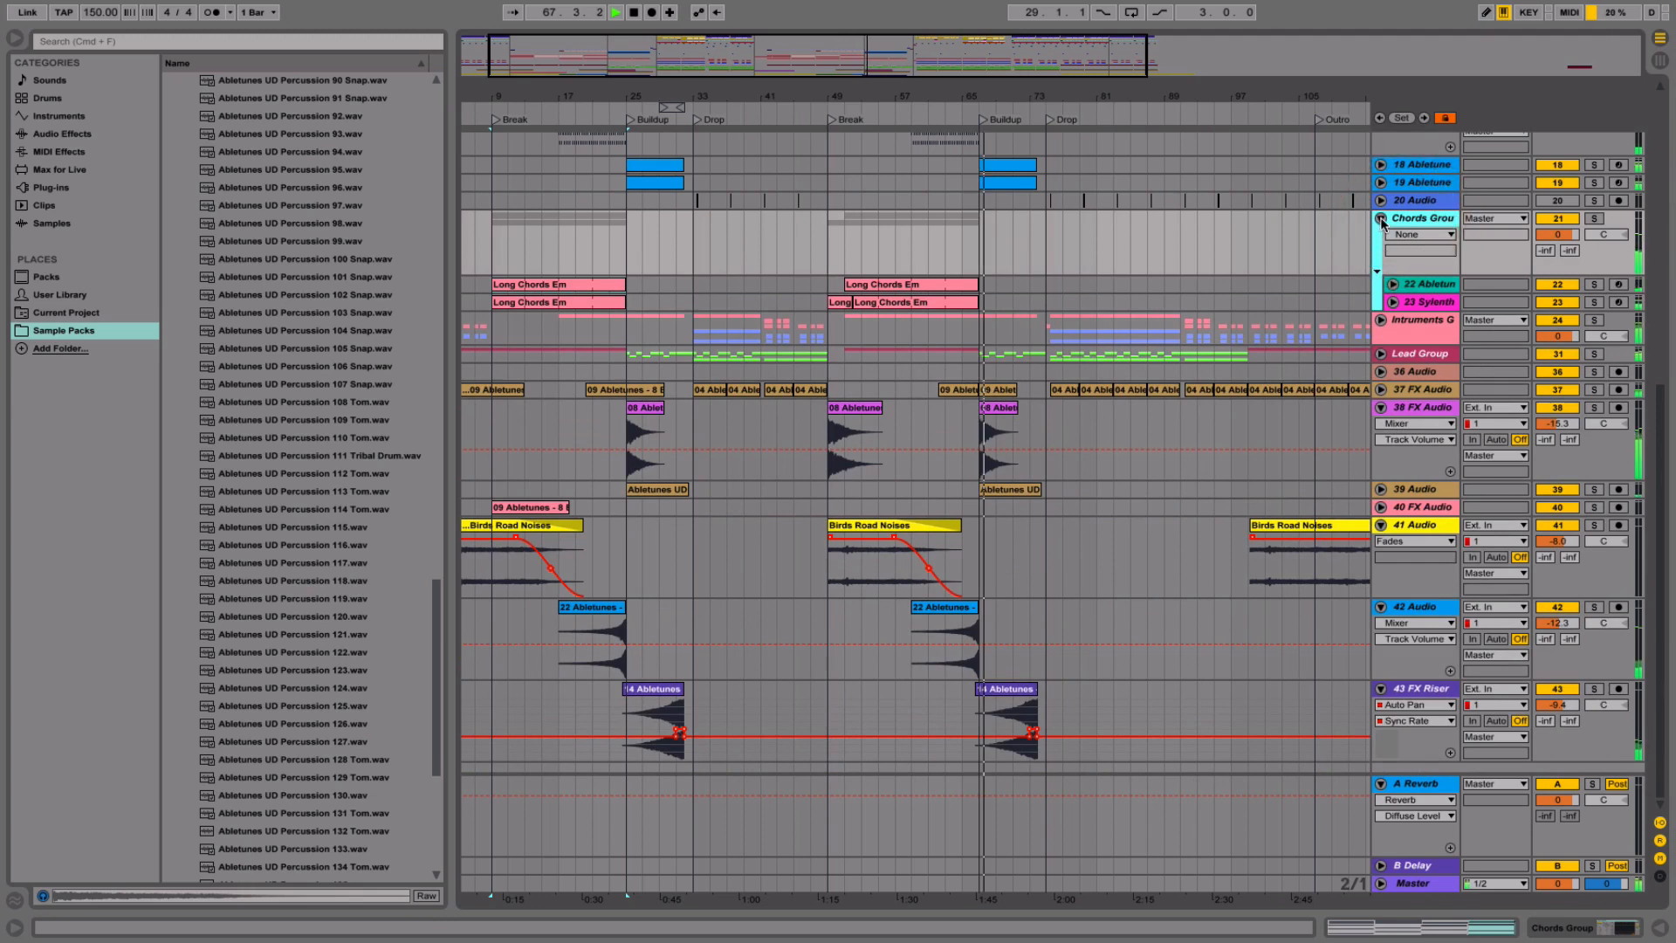
{"action": "scroll", "coordinate": [1176, 298], "scroll_direction": "up", "scroll_amount": 2}
{"action": "scroll", "coordinate": [1176, 298], "scroll_direction": "up", "scroll_amount": 6}
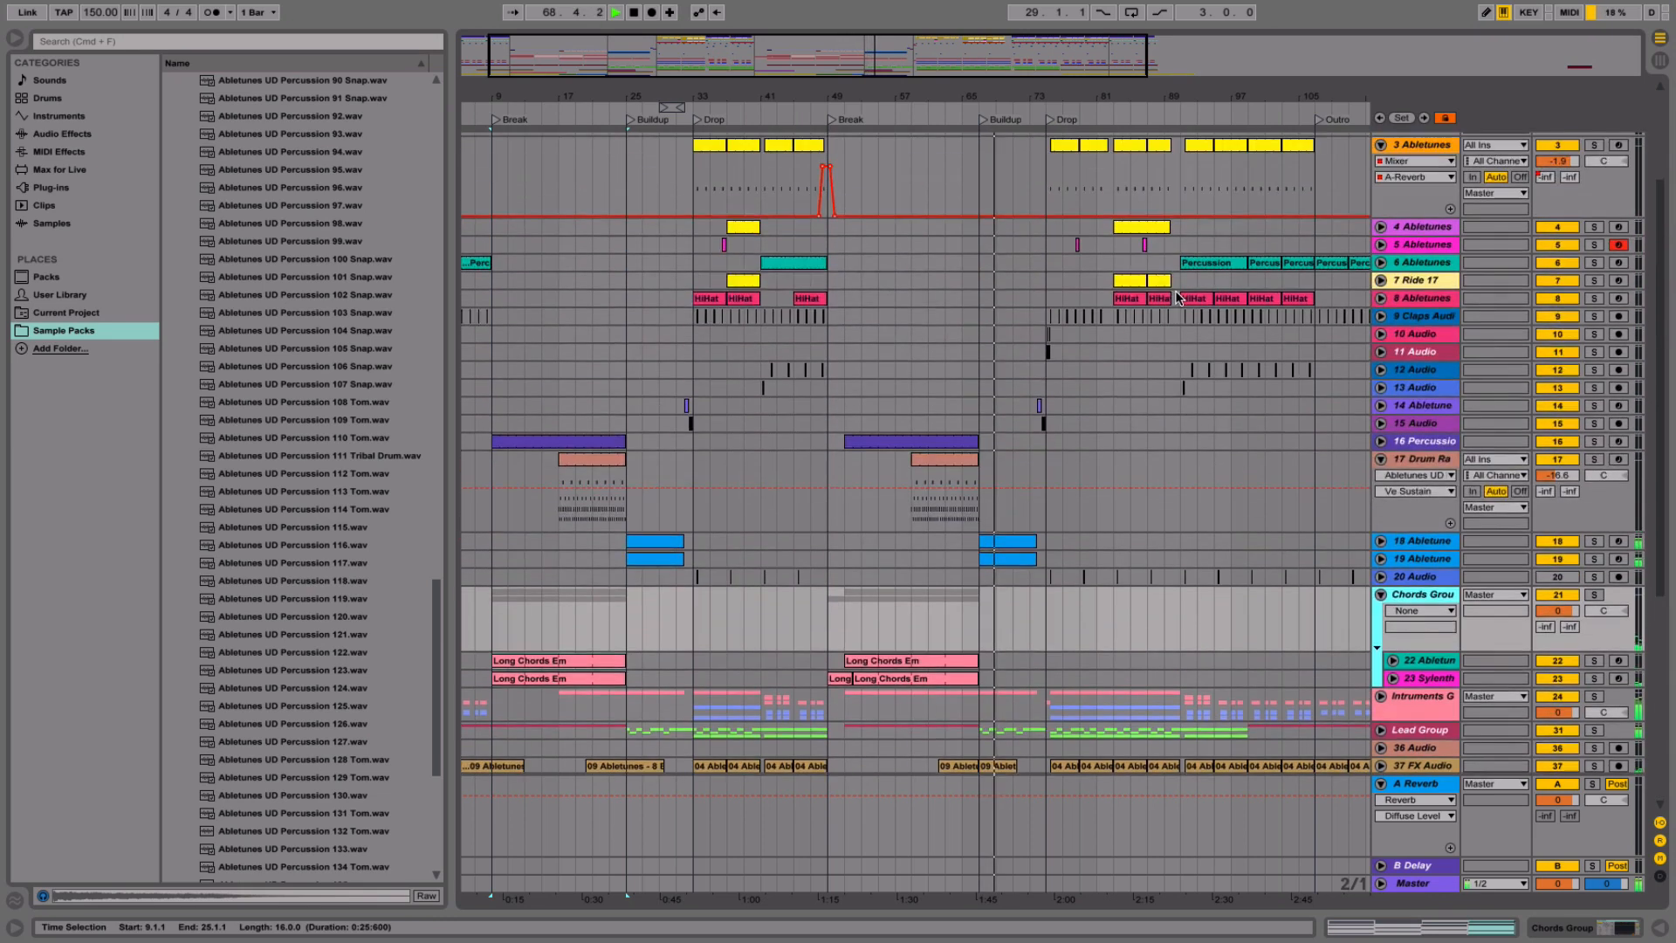
{"action": "scroll", "coordinate": [1182, 288], "scroll_direction": "up", "scroll_amount": 6}
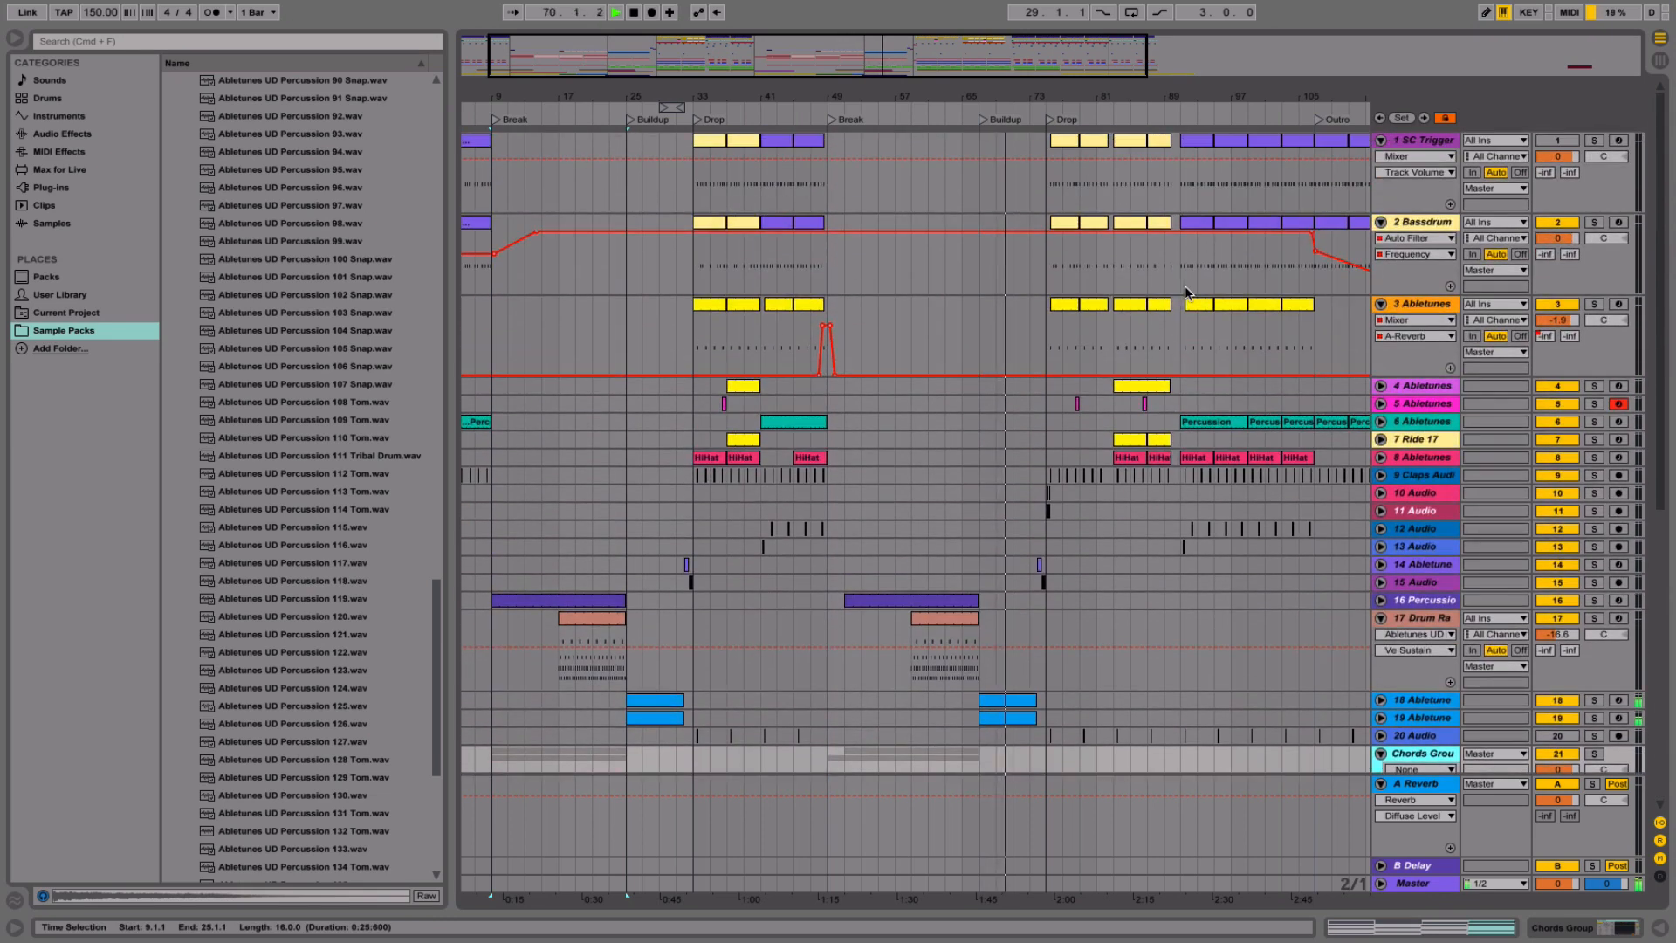
{"action": "scroll", "coordinate": [1070, 245], "scroll_direction": "left", "scroll_amount": 1}
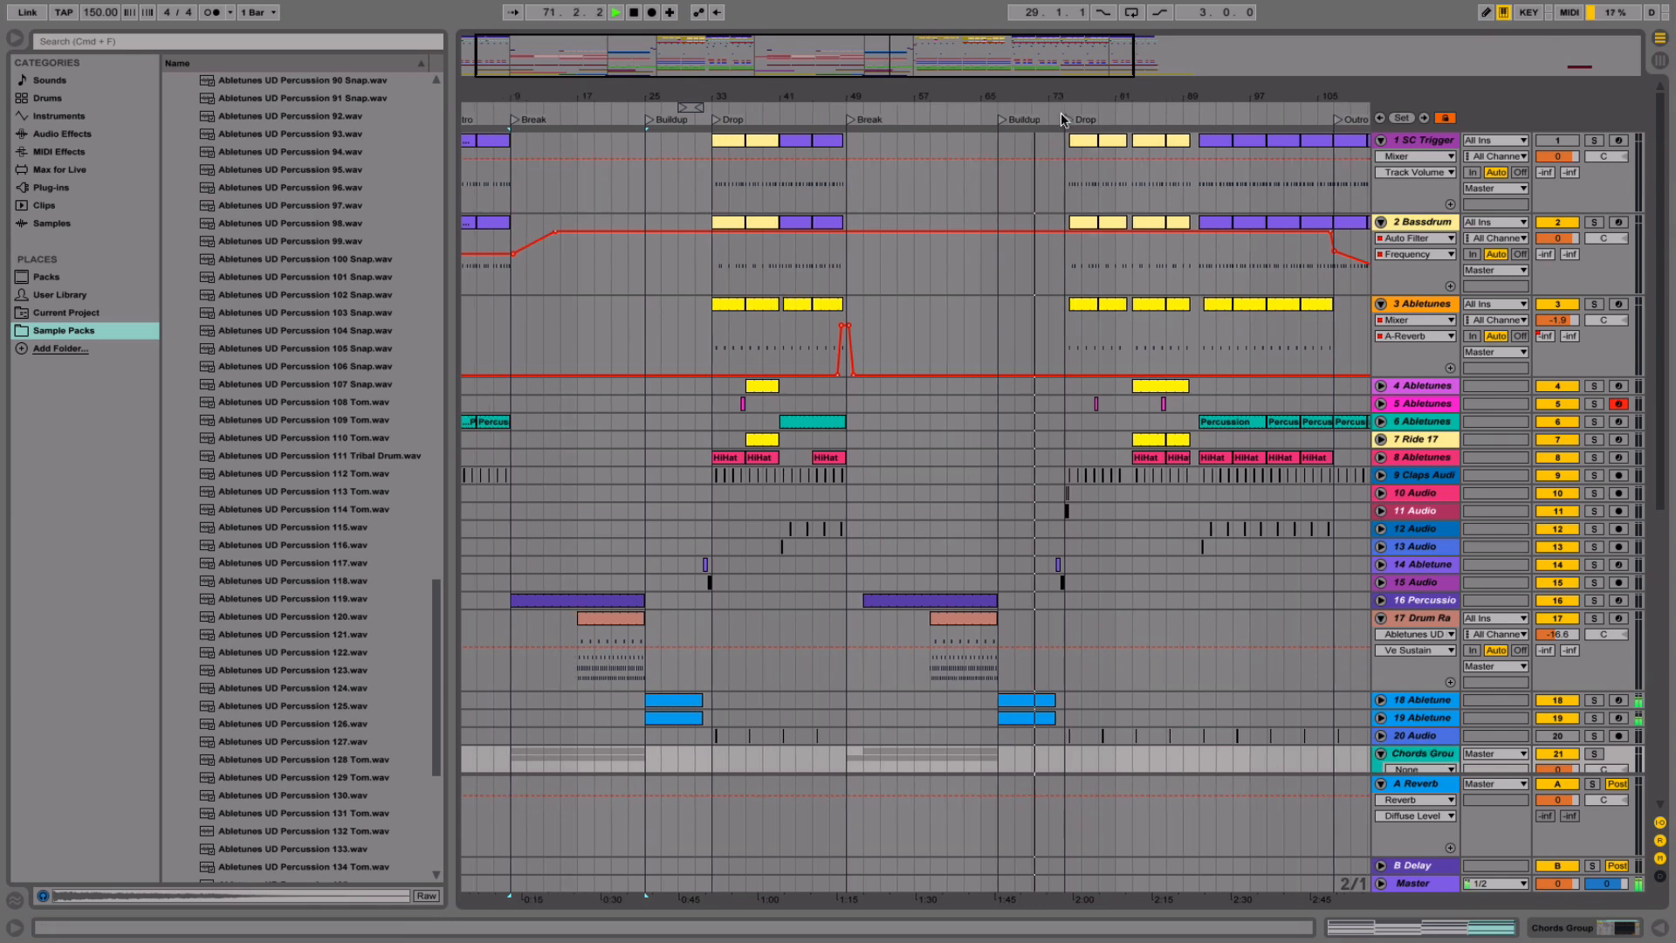
{"action": "left_click_drag", "start_coordinate": [1061, 98], "coordinate": [1061, 87]}
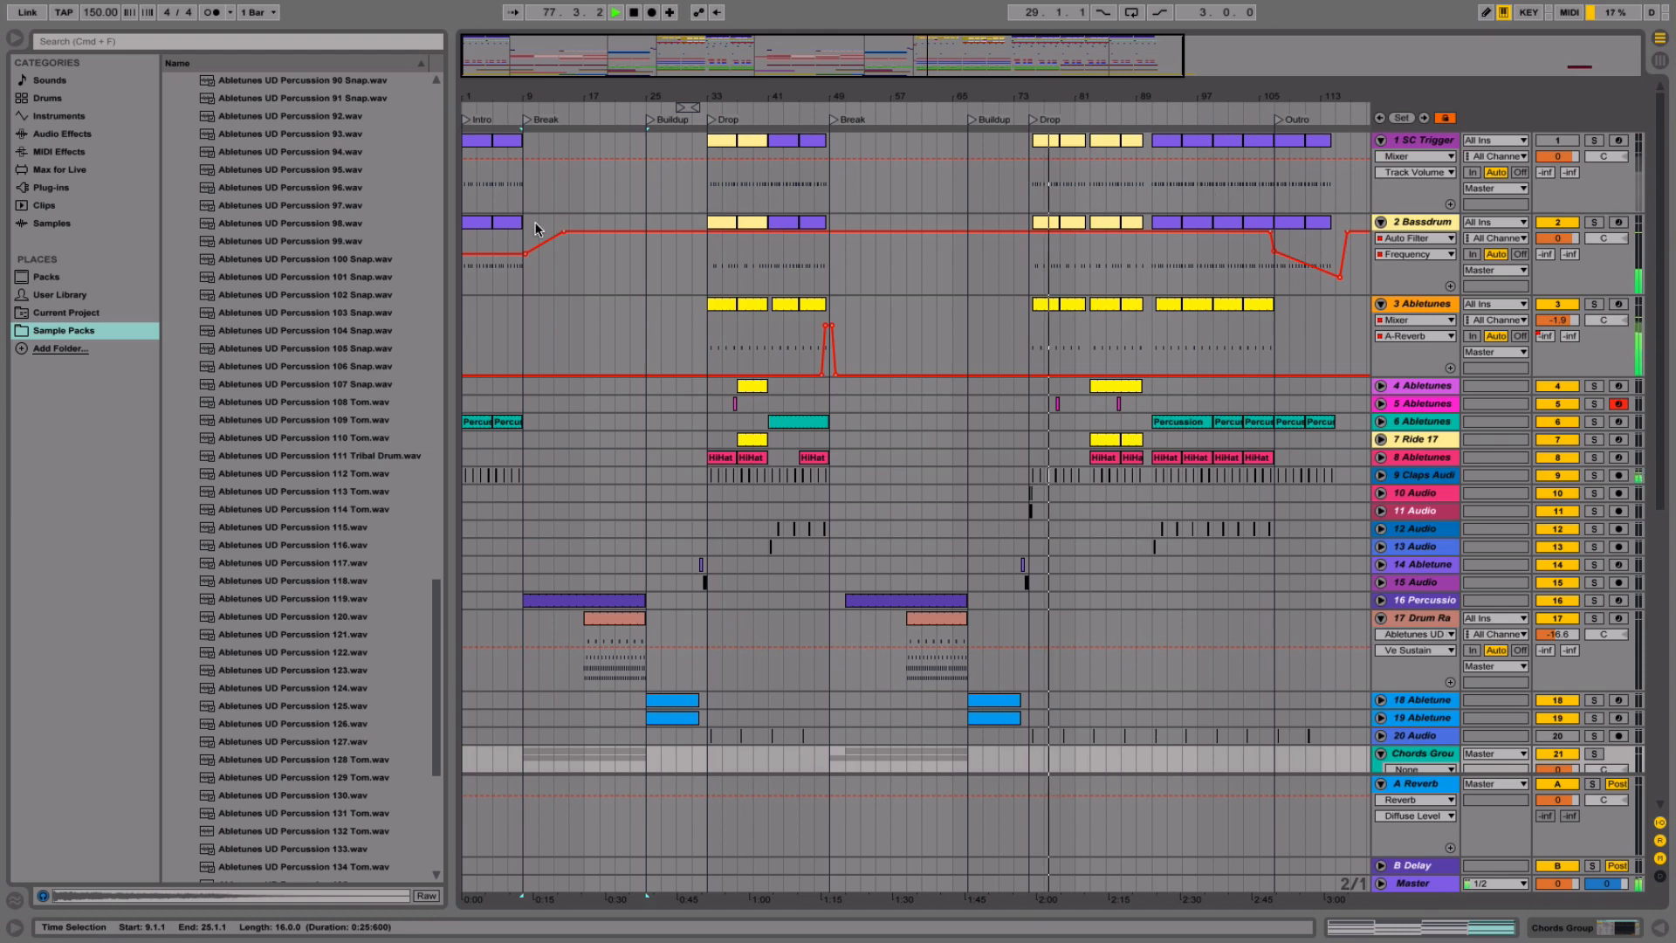
{"action": "left_click_drag", "start_coordinate": [451, 342], "coordinate": [343, 347]}
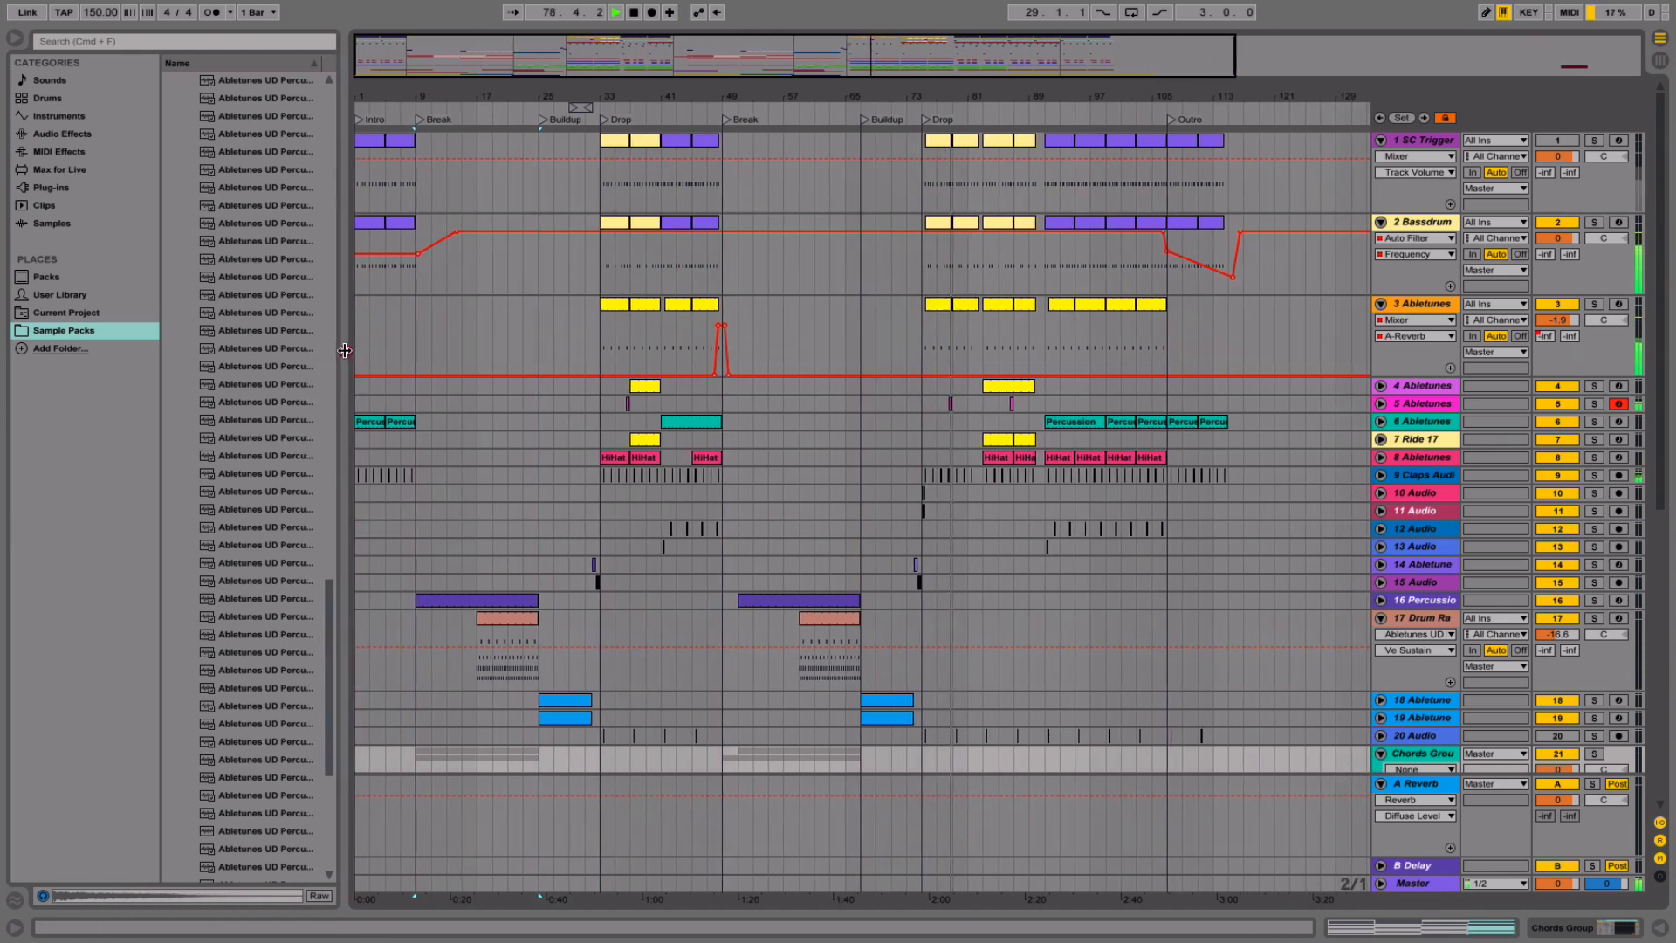
{"action": "left_click_drag", "start_coordinate": [690, 96], "coordinate": [720, 116]}
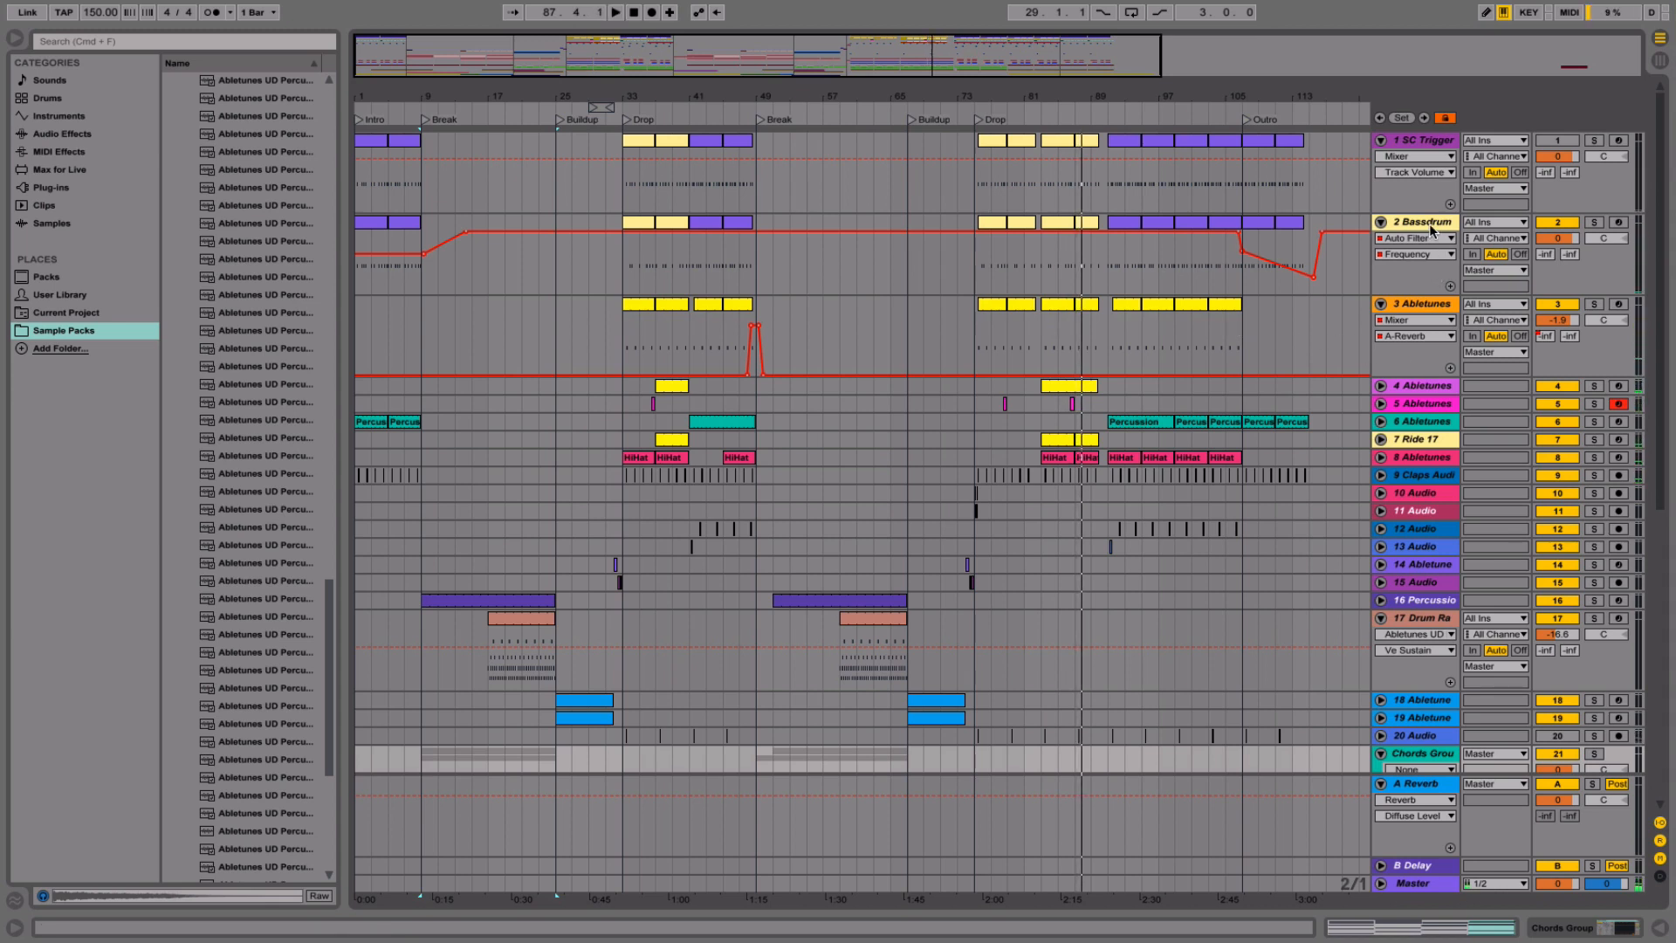
- Group the drum tracks from bassdrum track 2 through audio track 13
{"action": "left_click", "coordinate": [1428, 301]}
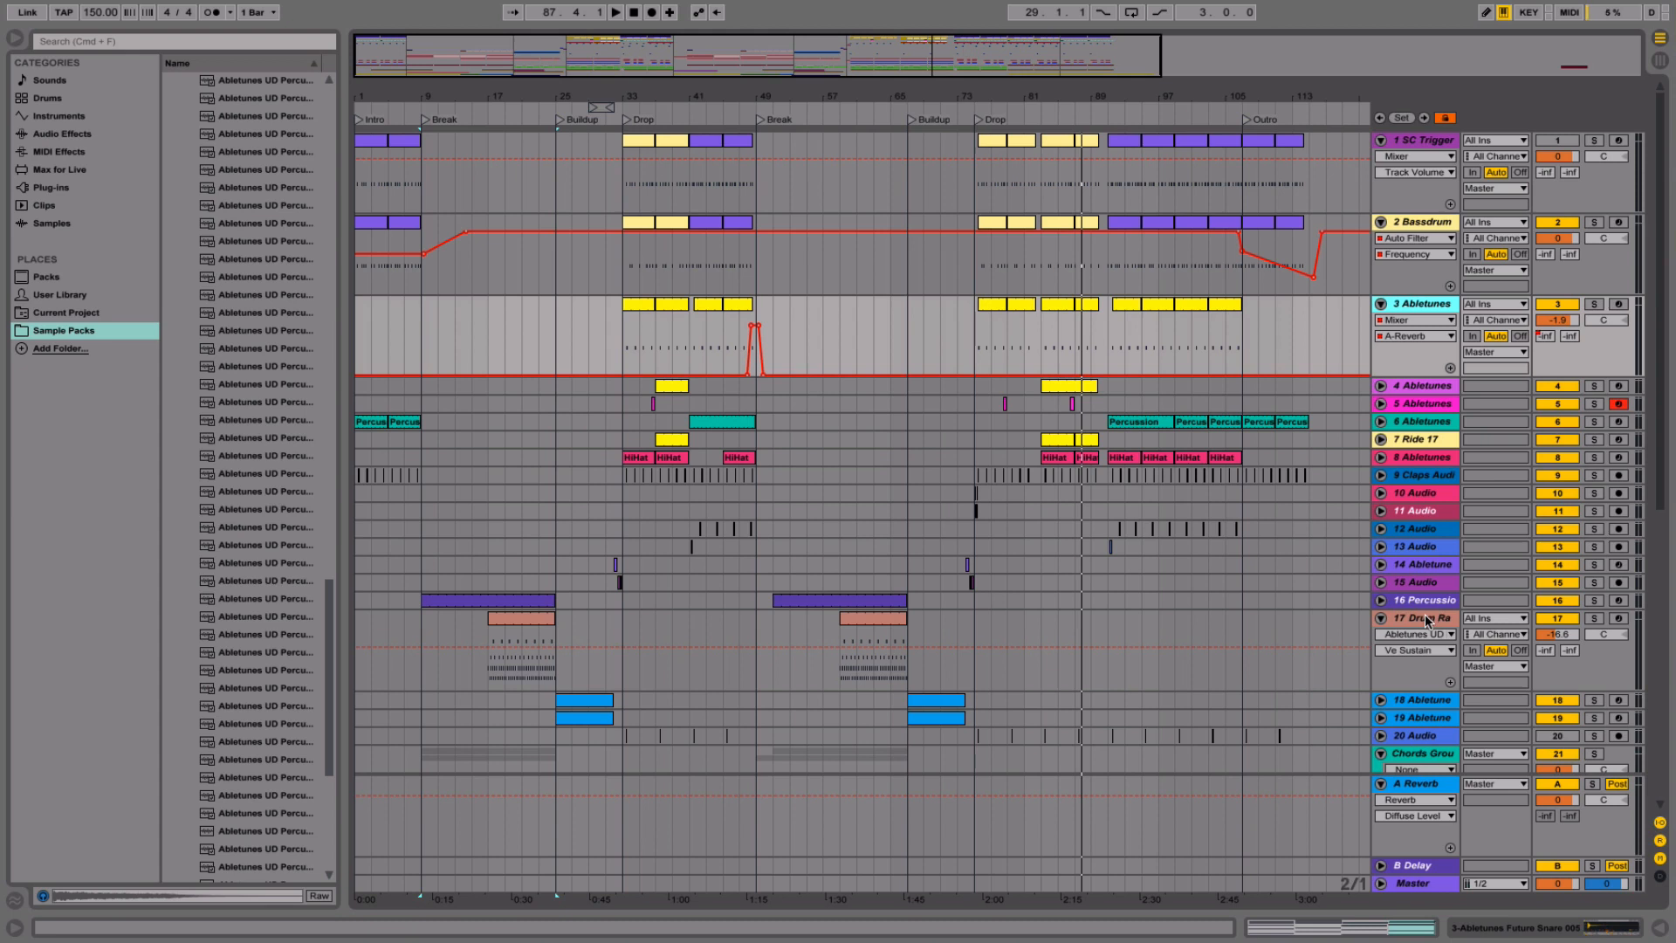
{"action": "left_click", "coordinate": [1381, 717]}
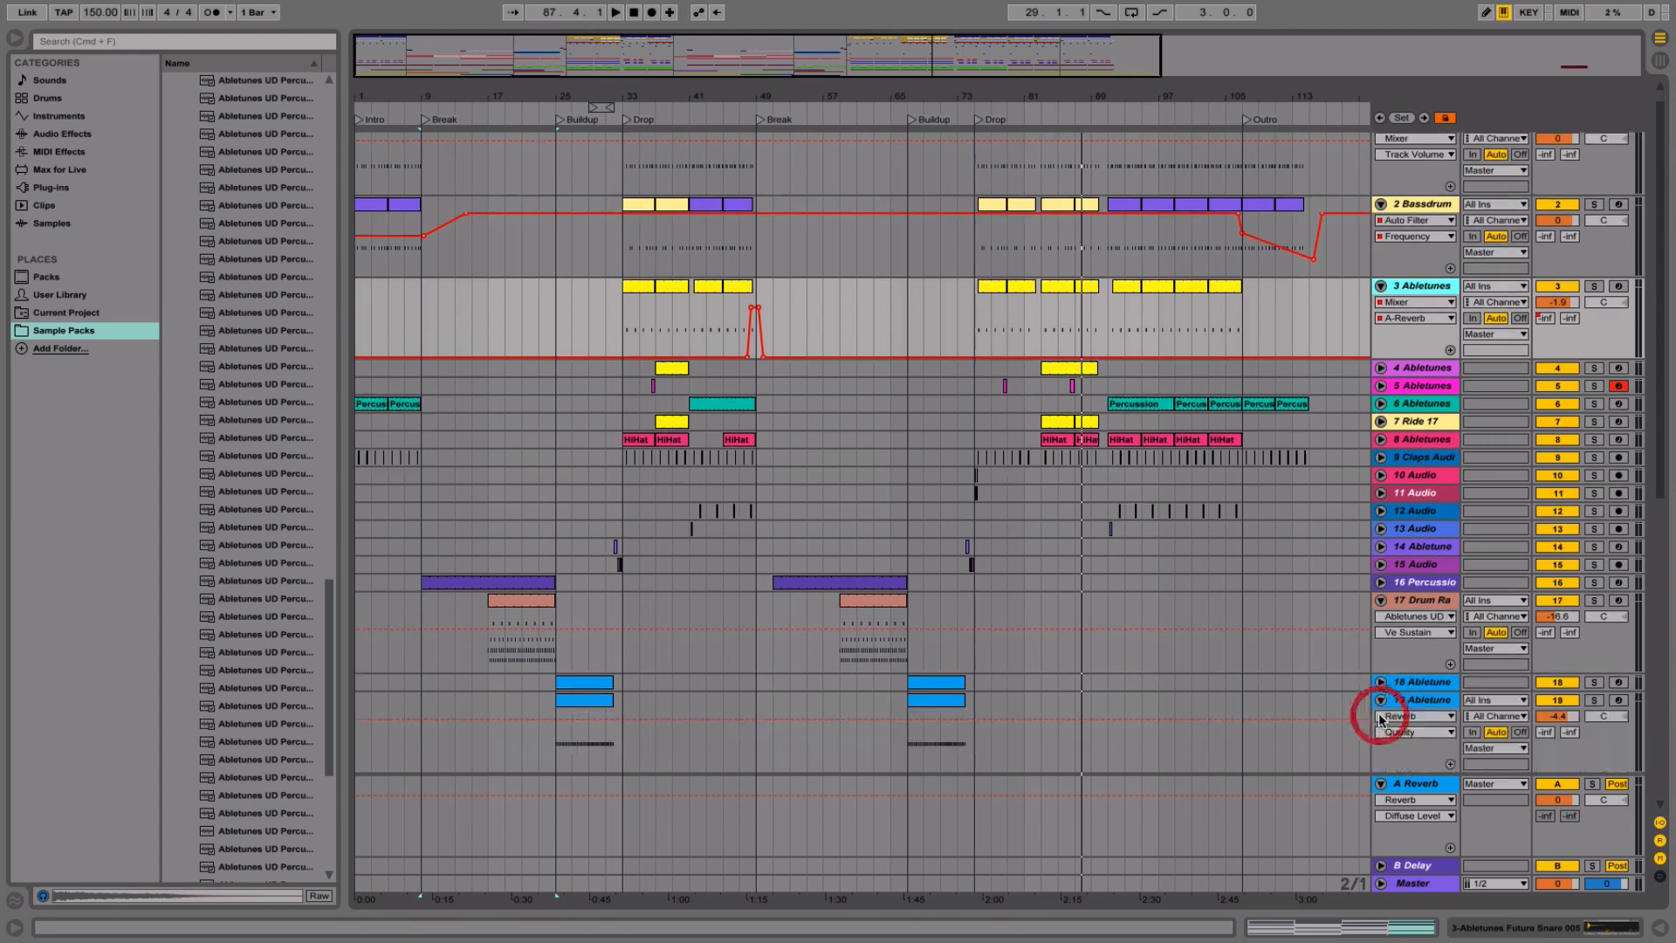
{"action": "left_click", "coordinate": [1382, 702]}
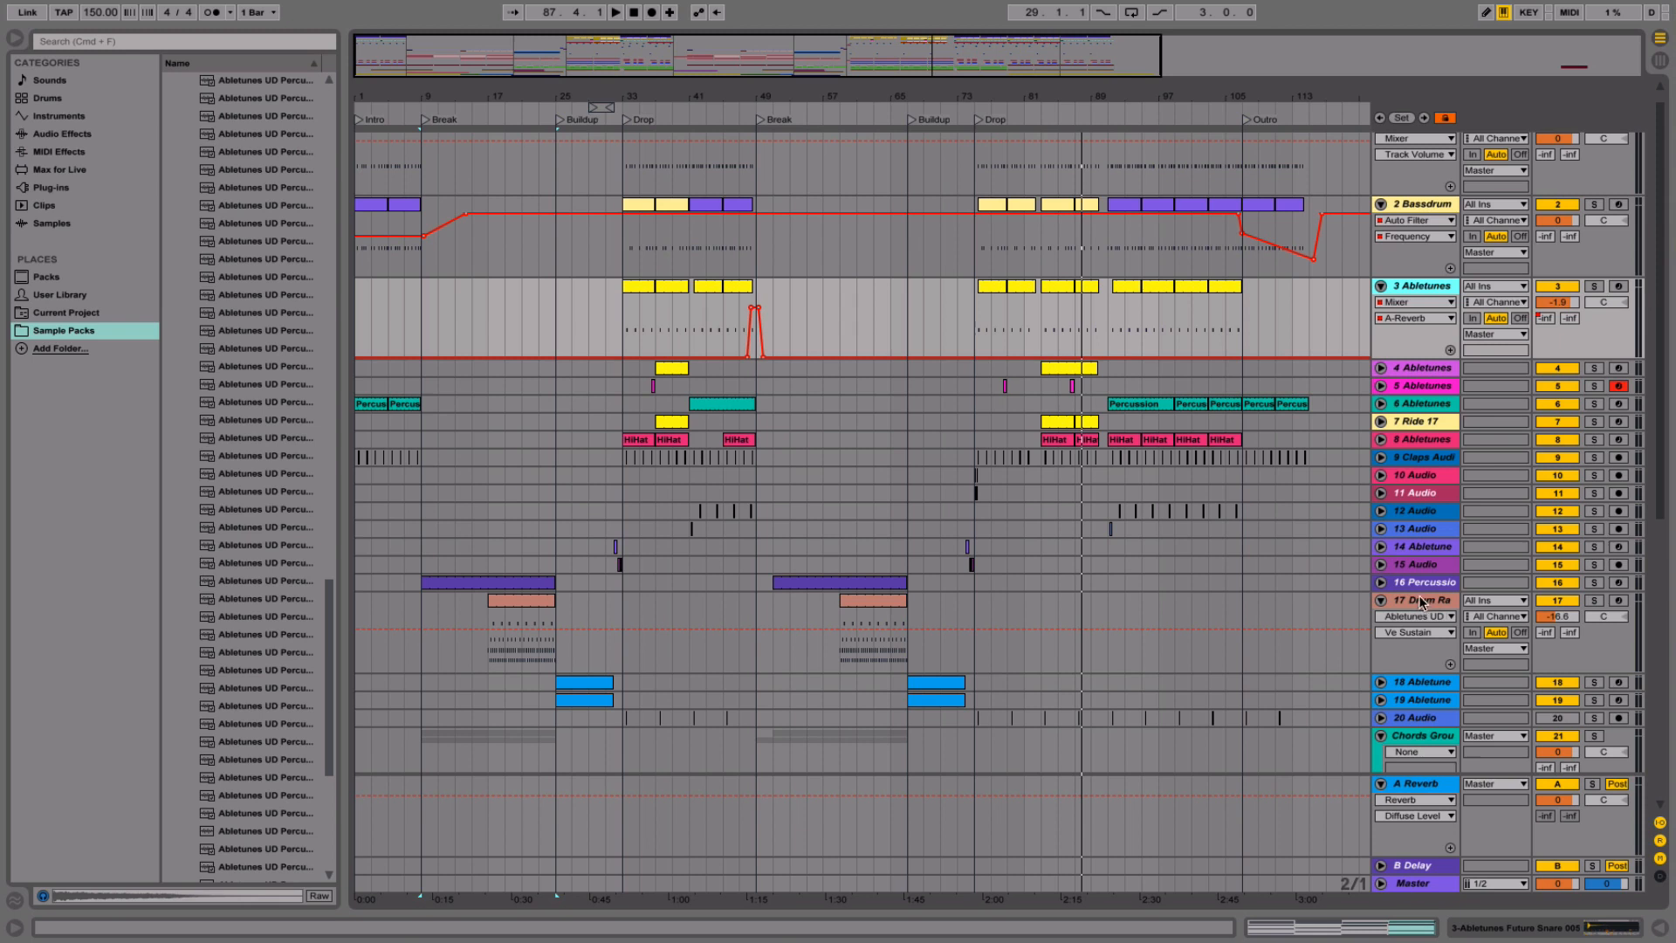
{"action": "left_click", "coordinate": [1421, 566]}
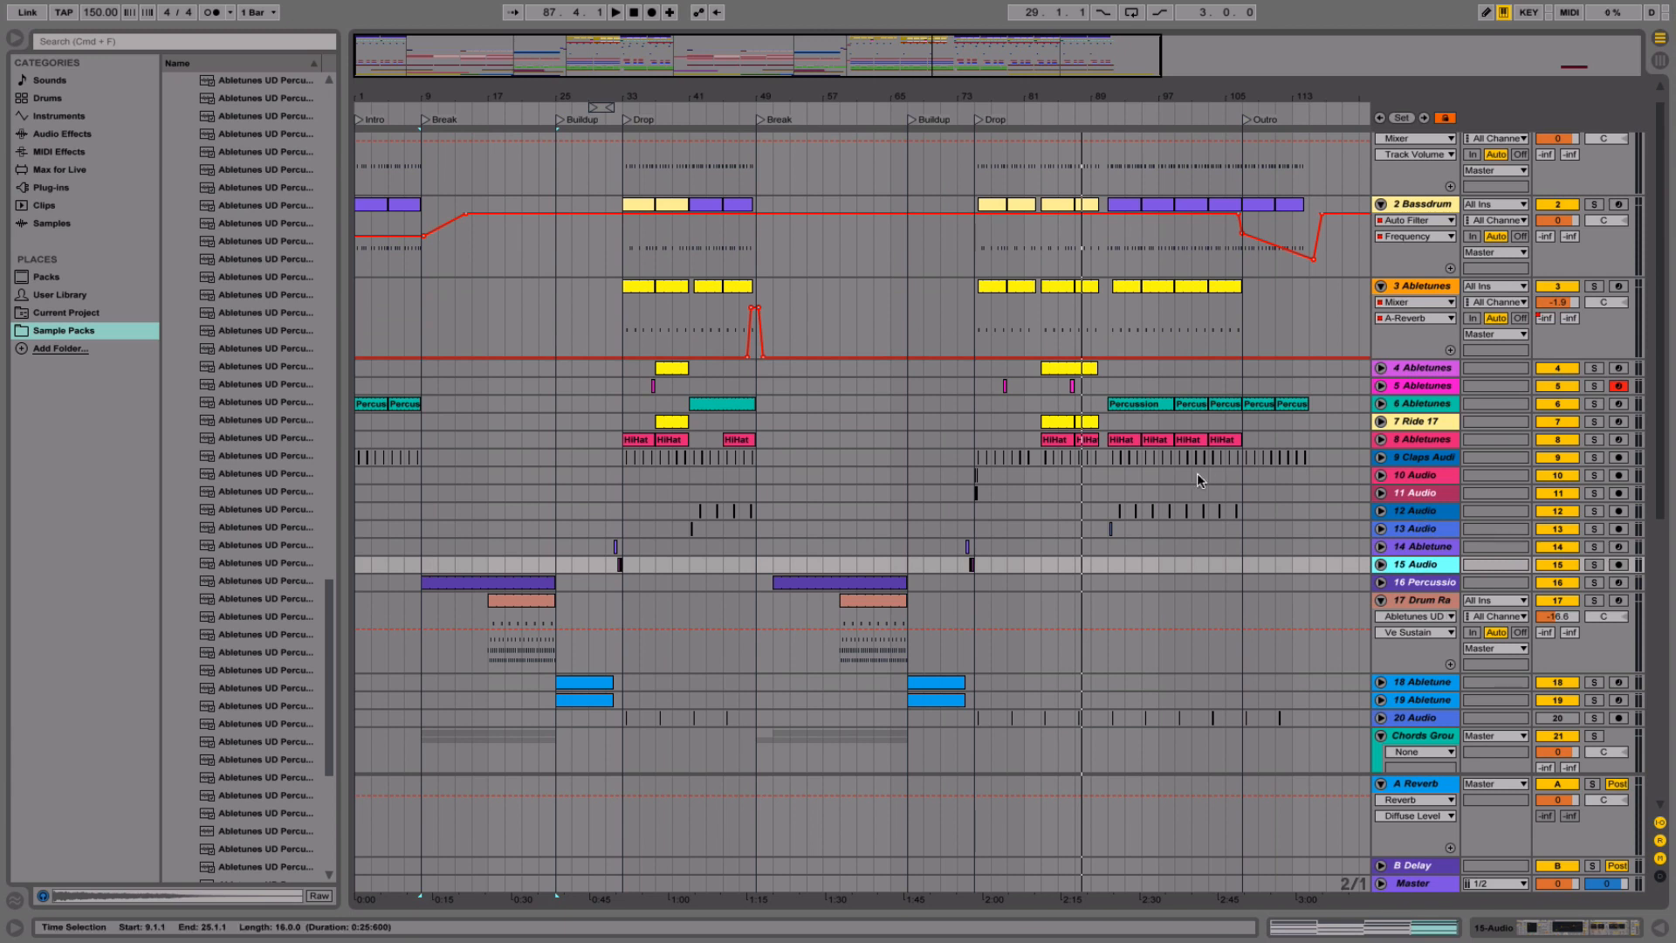
{"action": "left_click", "coordinate": [1423, 514]}
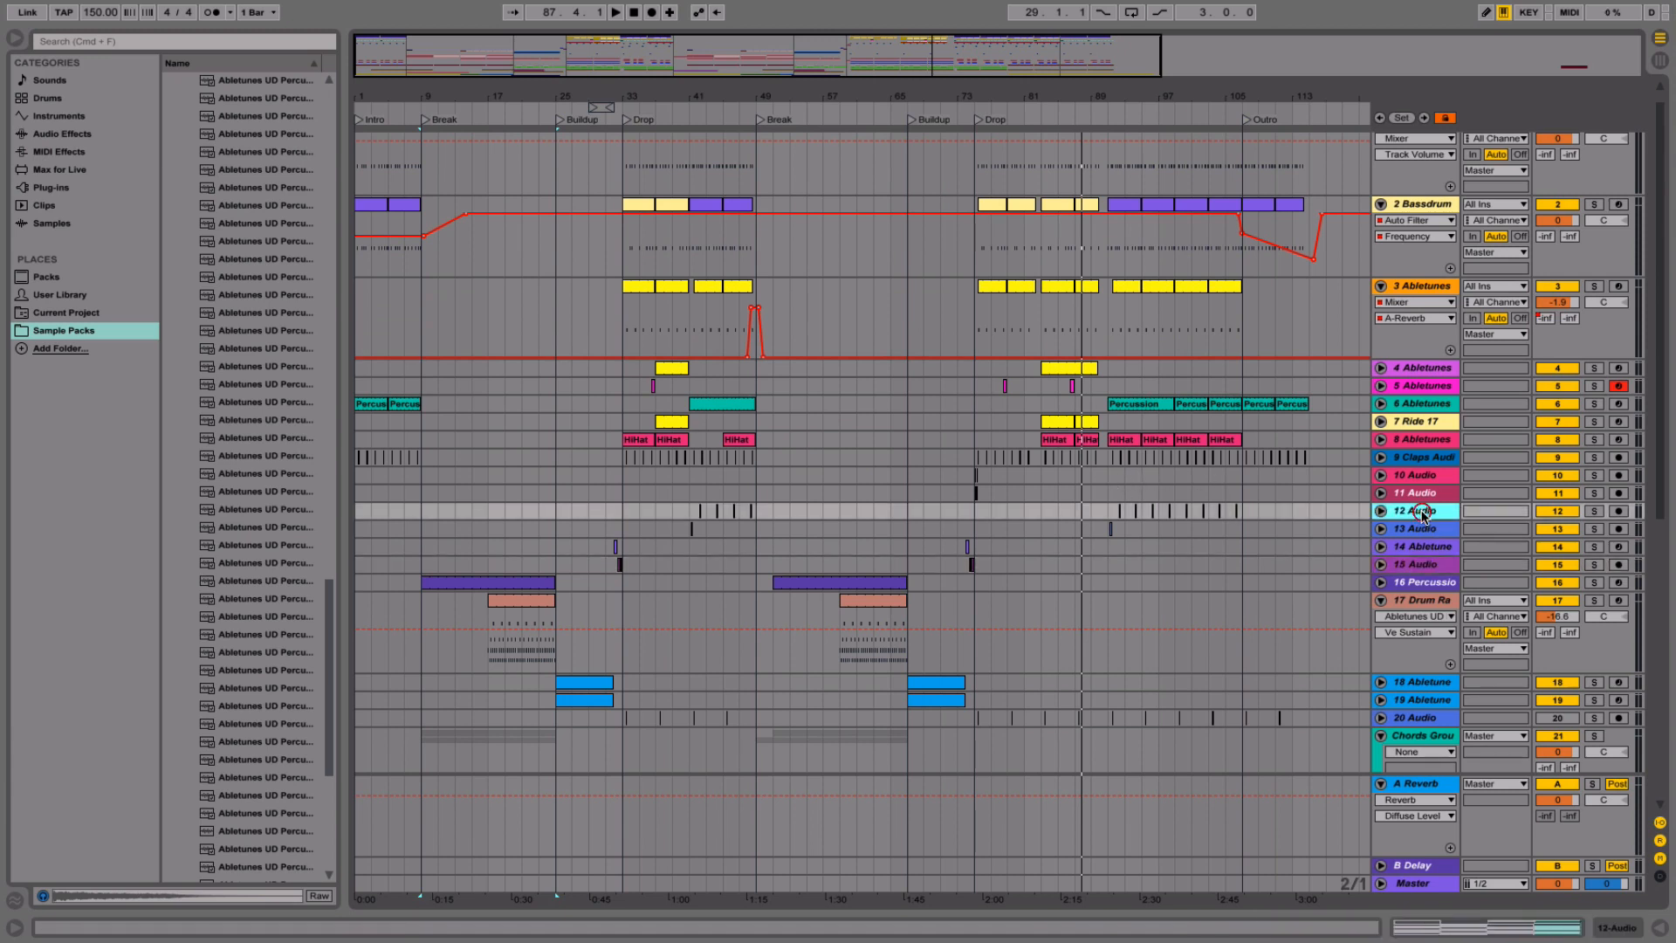
{"action": "left_click", "coordinate": [1420, 531]}
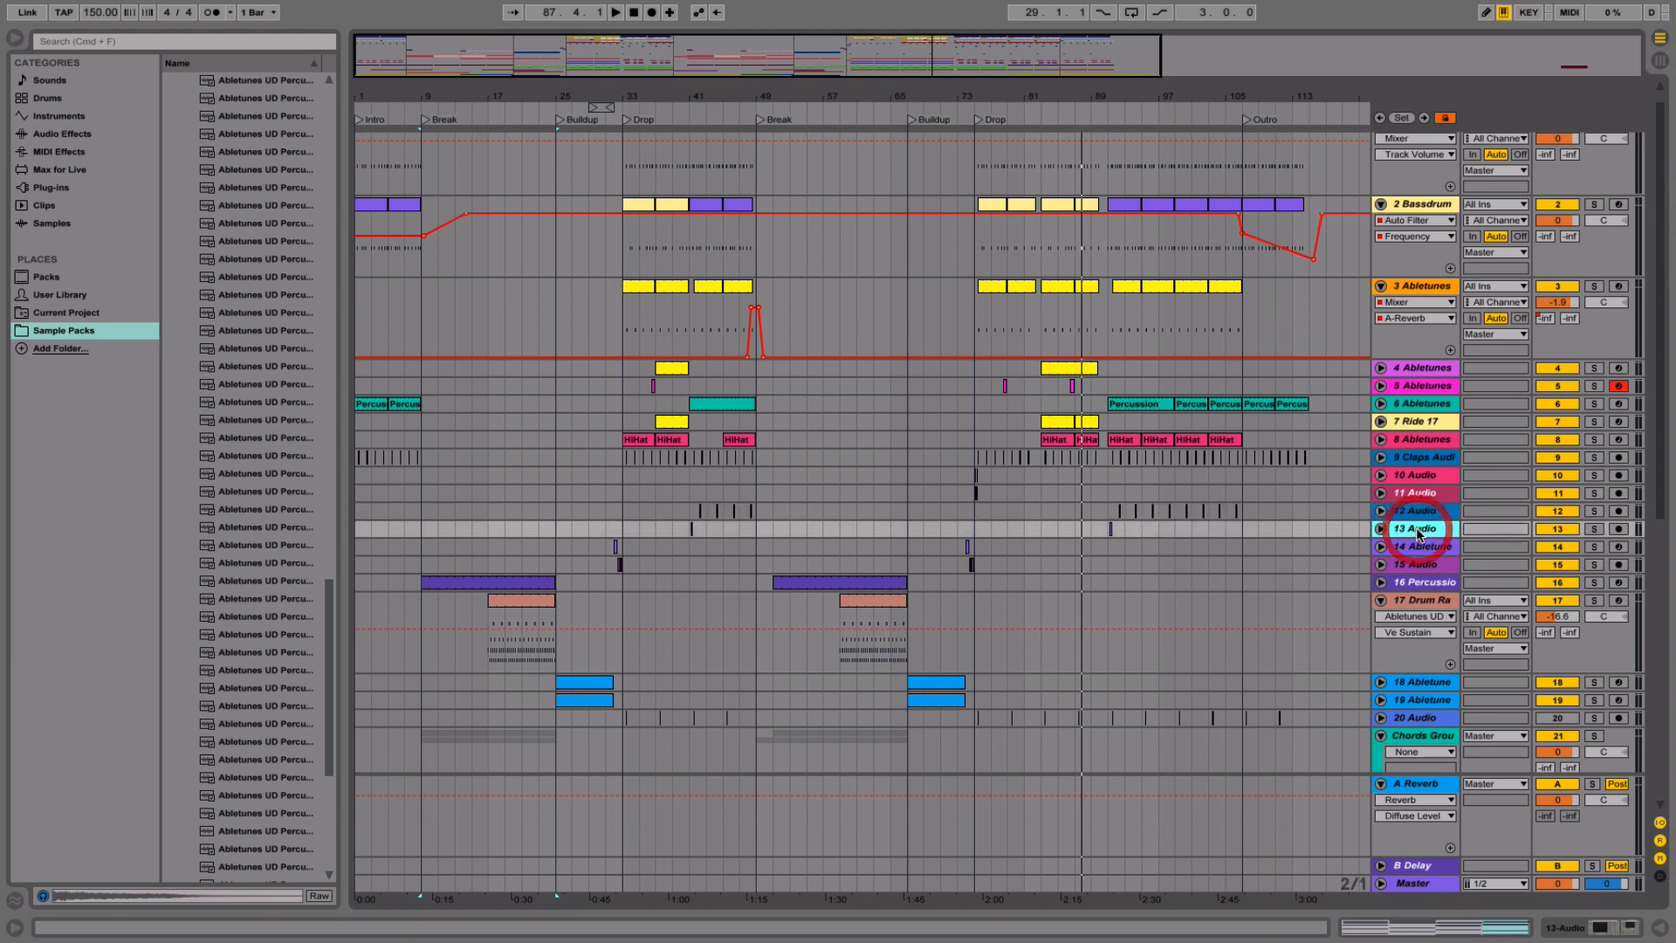
{"action": "left_click", "coordinate": [1416, 206]}
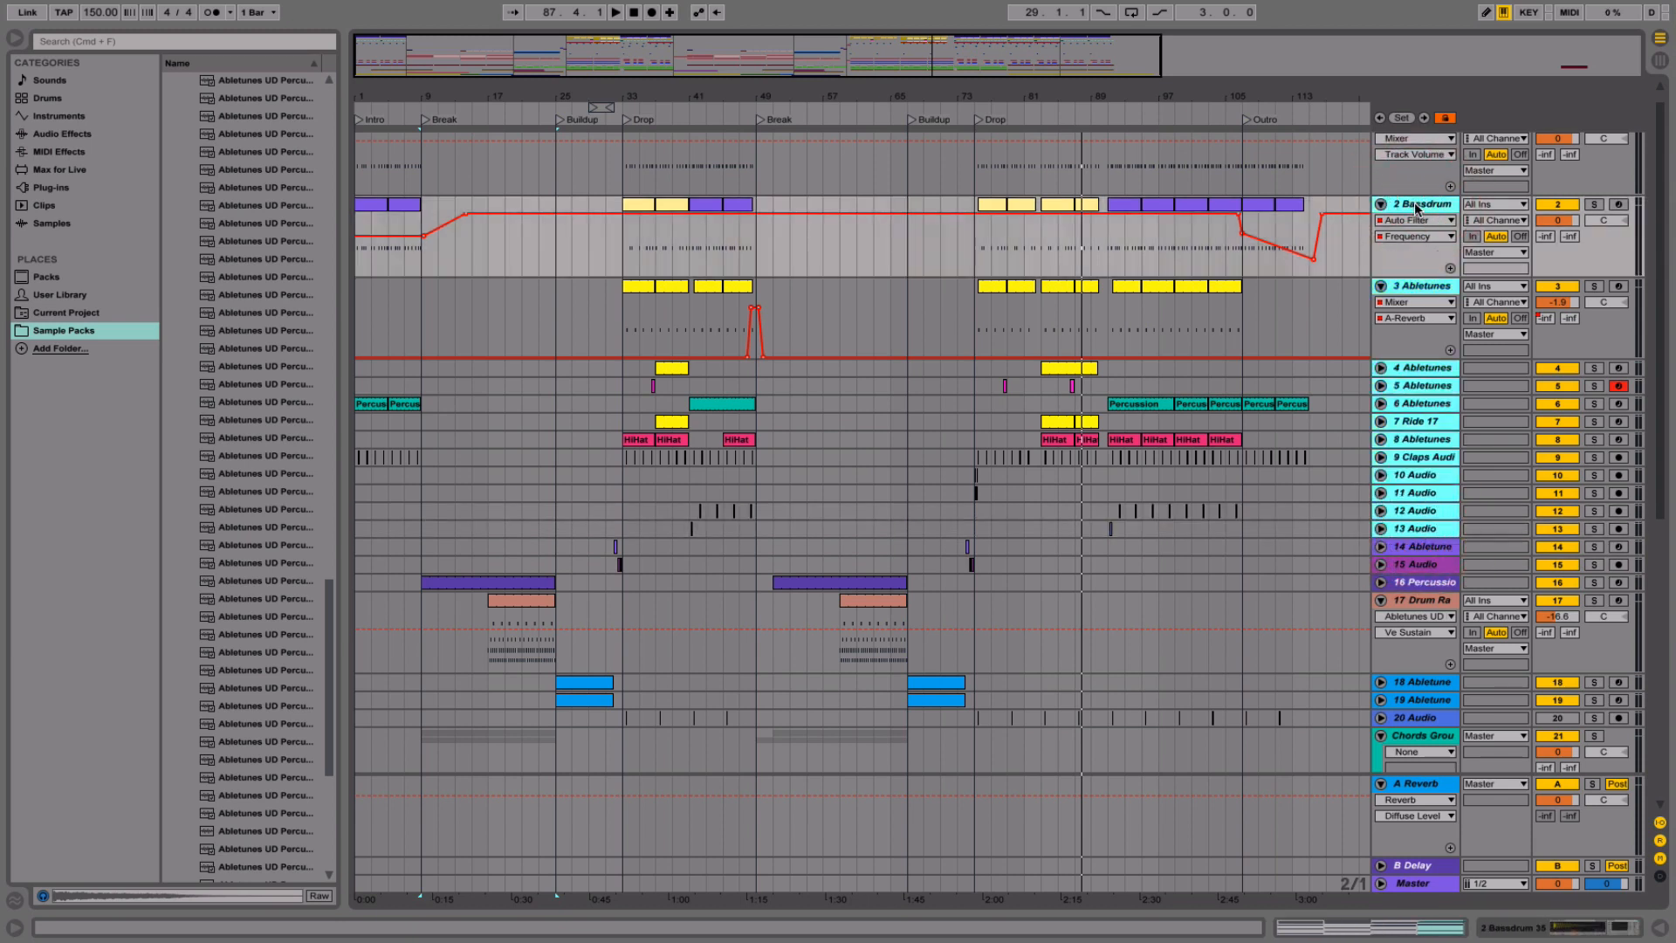
{"action": "key", "text": "super"}
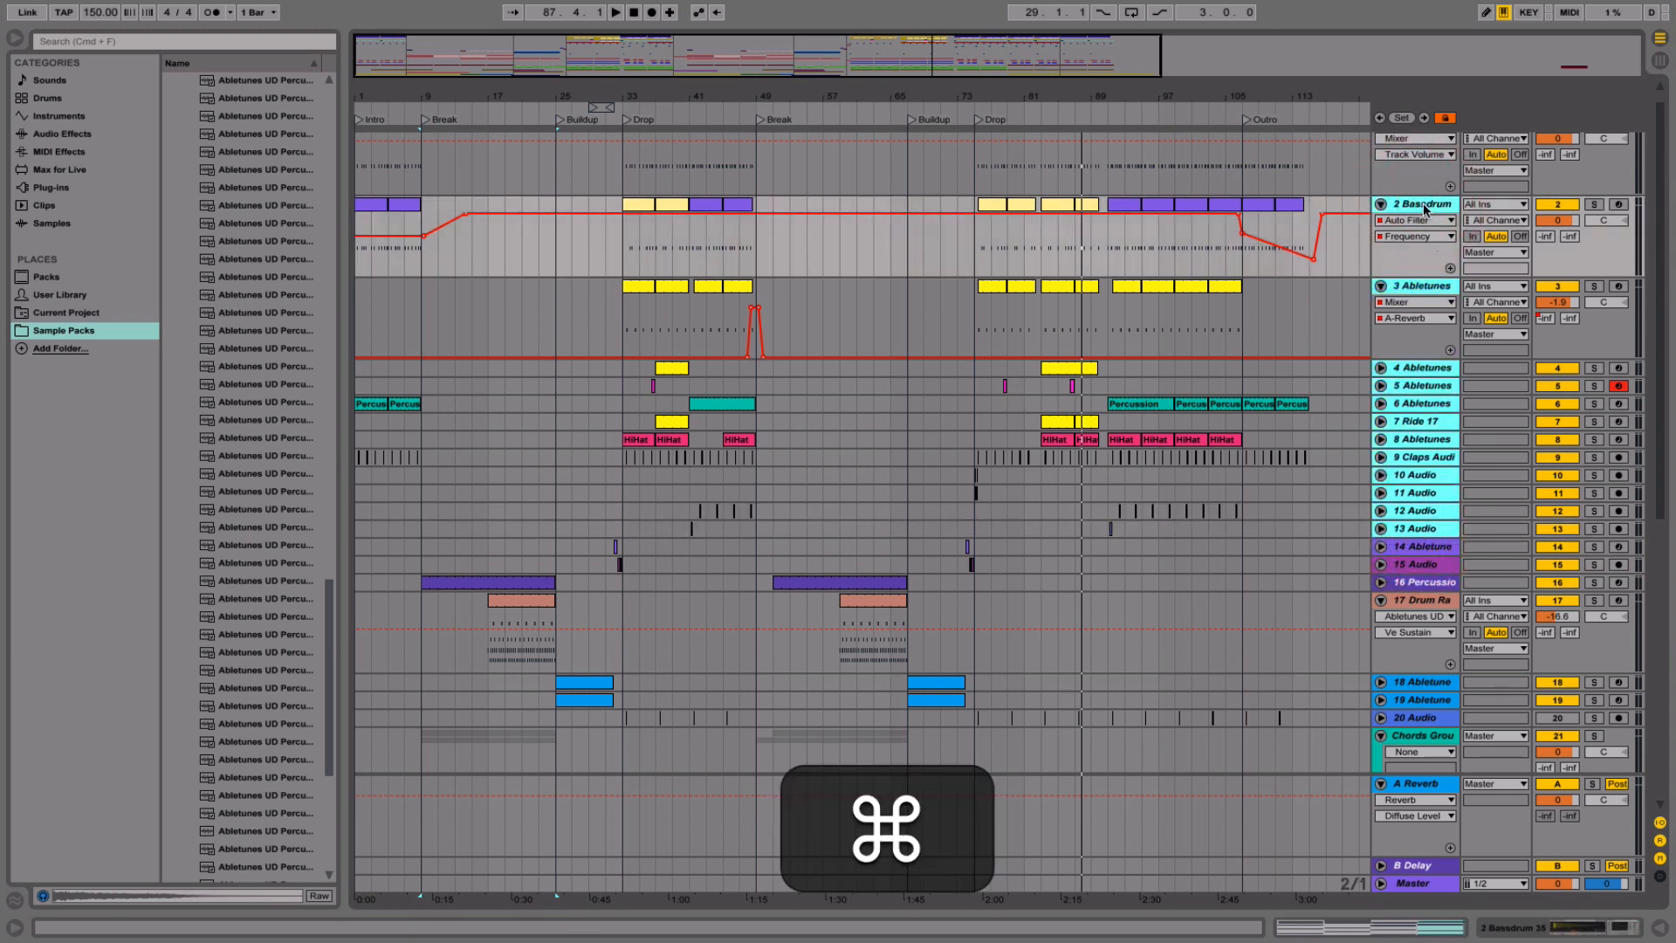
{"action": "key", "text": "super+g"}
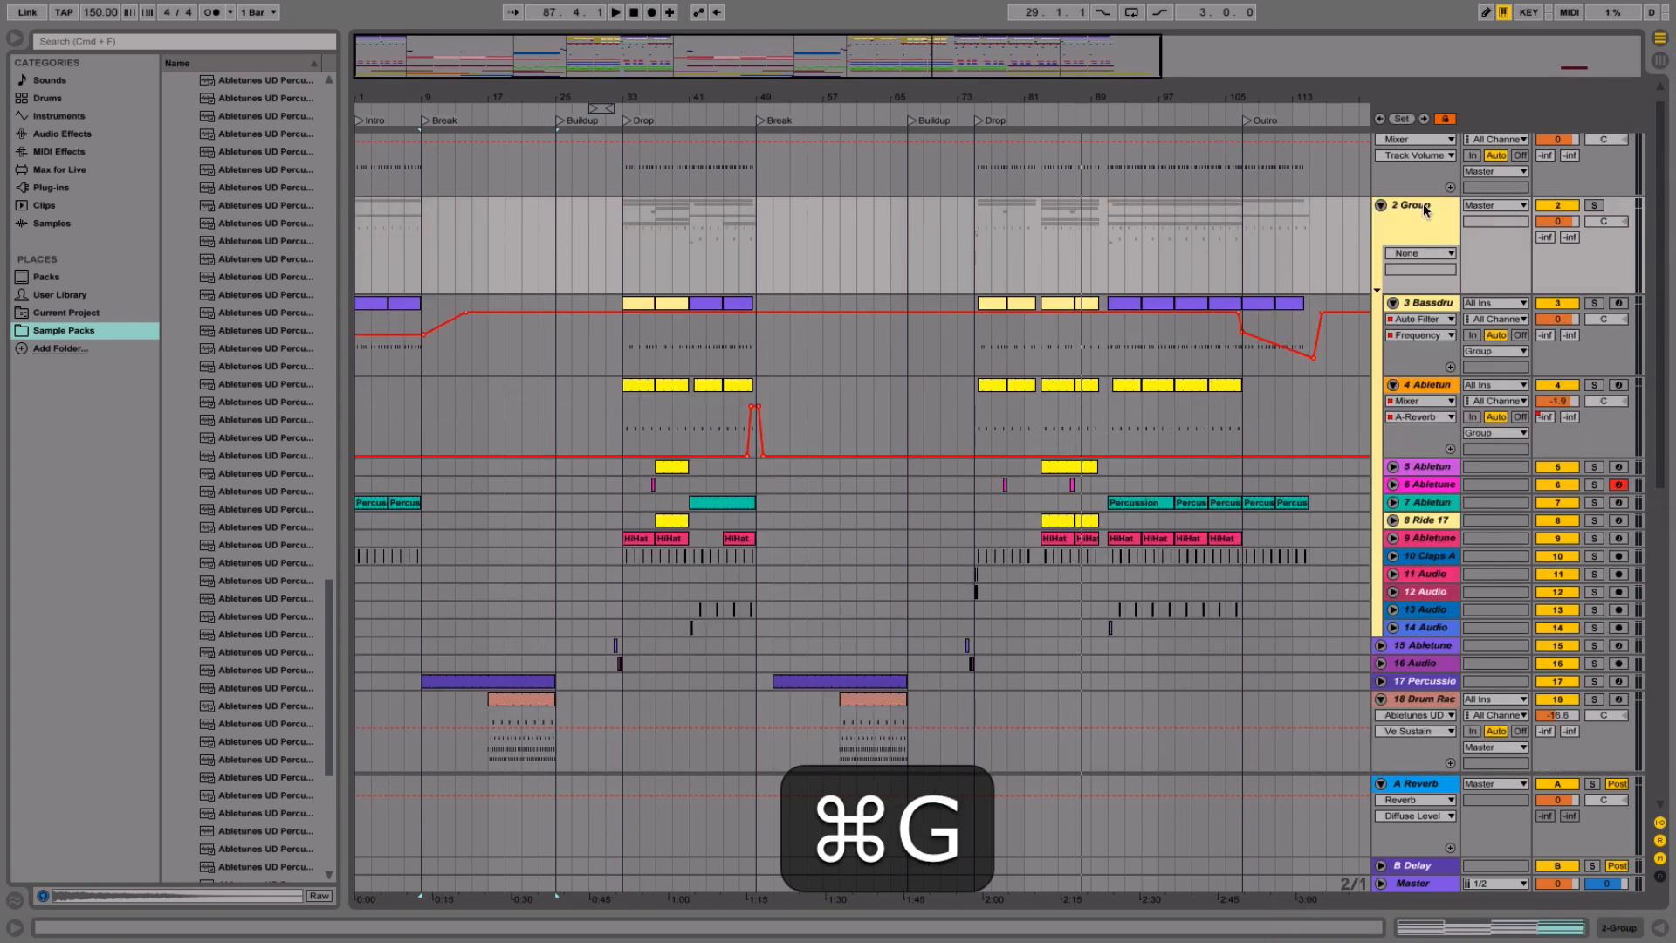
- Loop the eight bars from bar 83 in the second drop and play them with the new drum group soloed
{"action": "left_click_drag", "start_coordinate": [1108, 299], "coordinate": [1168, 277]}
{"action": "left_click_drag", "start_coordinate": [1056, 310], "coordinate": [1107, 337]}
{"action": "key", "text": "super+l"}
{"action": "key", "text": "space"}
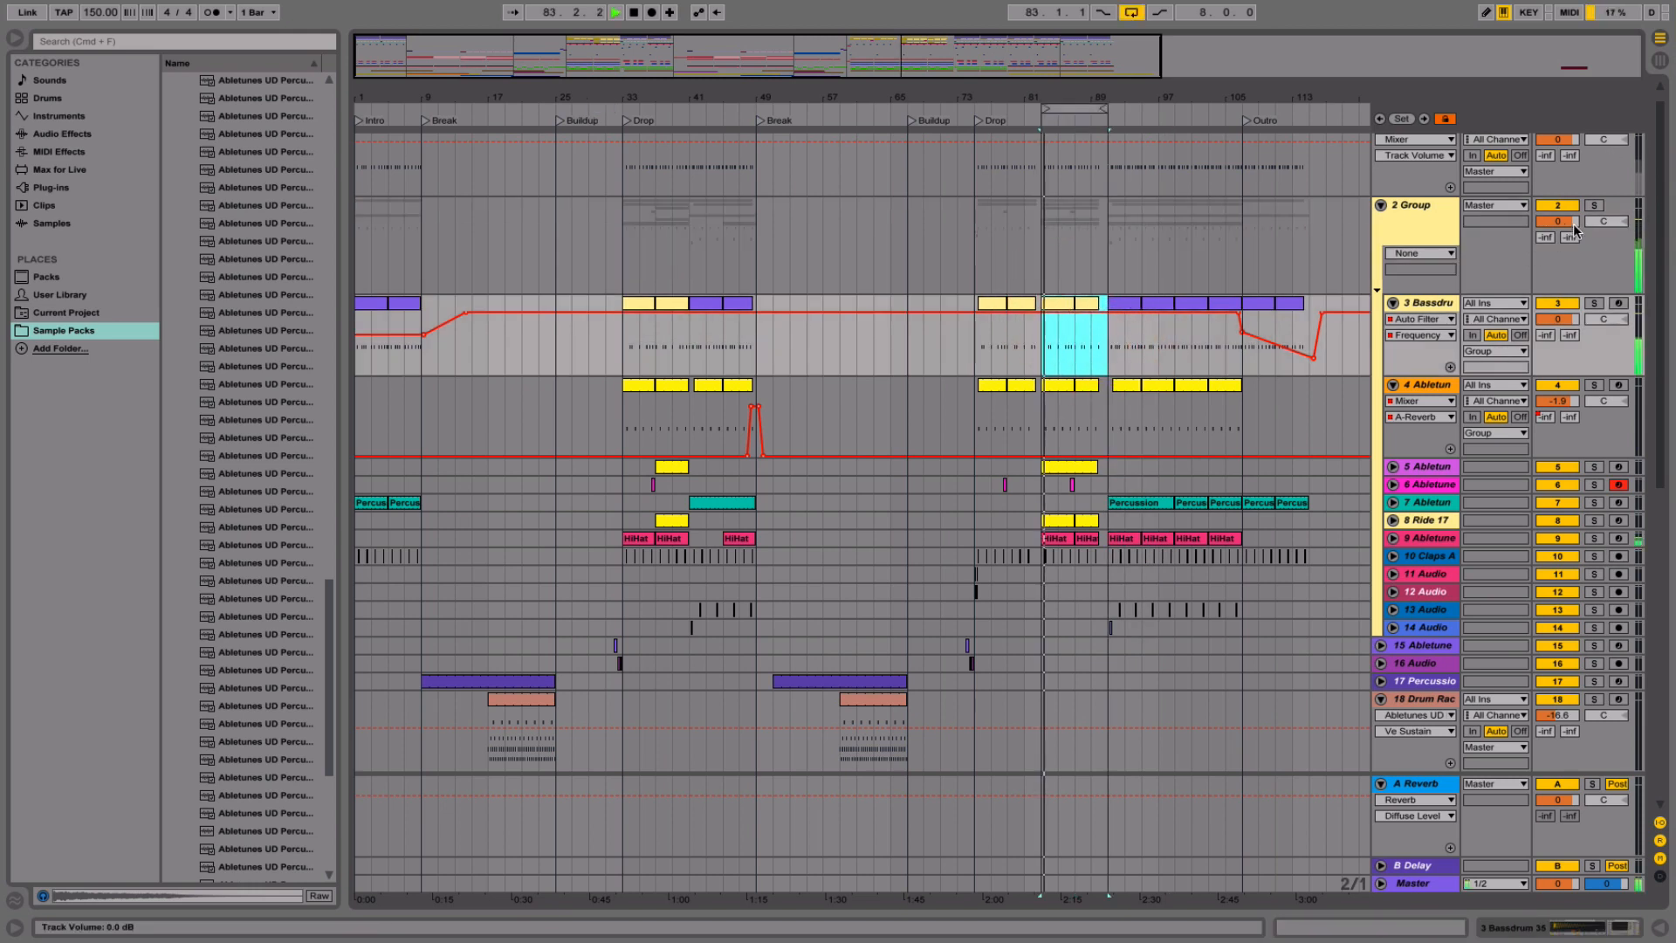
{"action": "left_click", "coordinate": [1598, 213]}
{"action": "left_click", "coordinate": [1595, 209]}
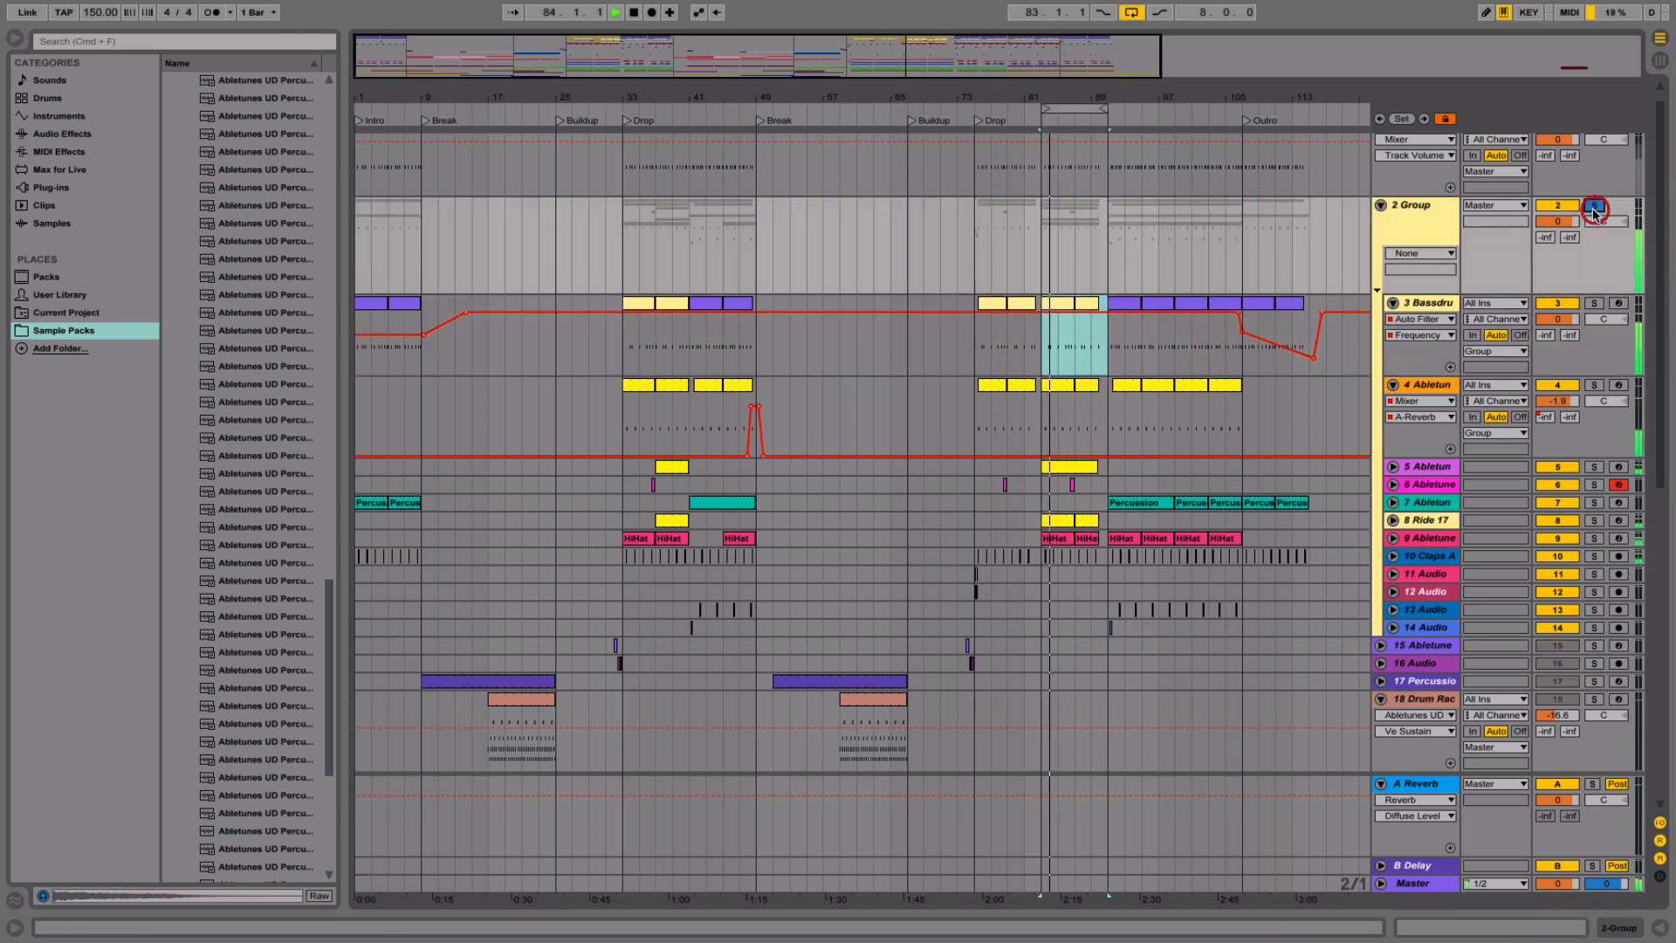
- Add a Glue Compressor to the drum group, adjust its attack and release, and set Dry/Wet to 50 %
{"action": "double_click", "coordinate": [1414, 208]}
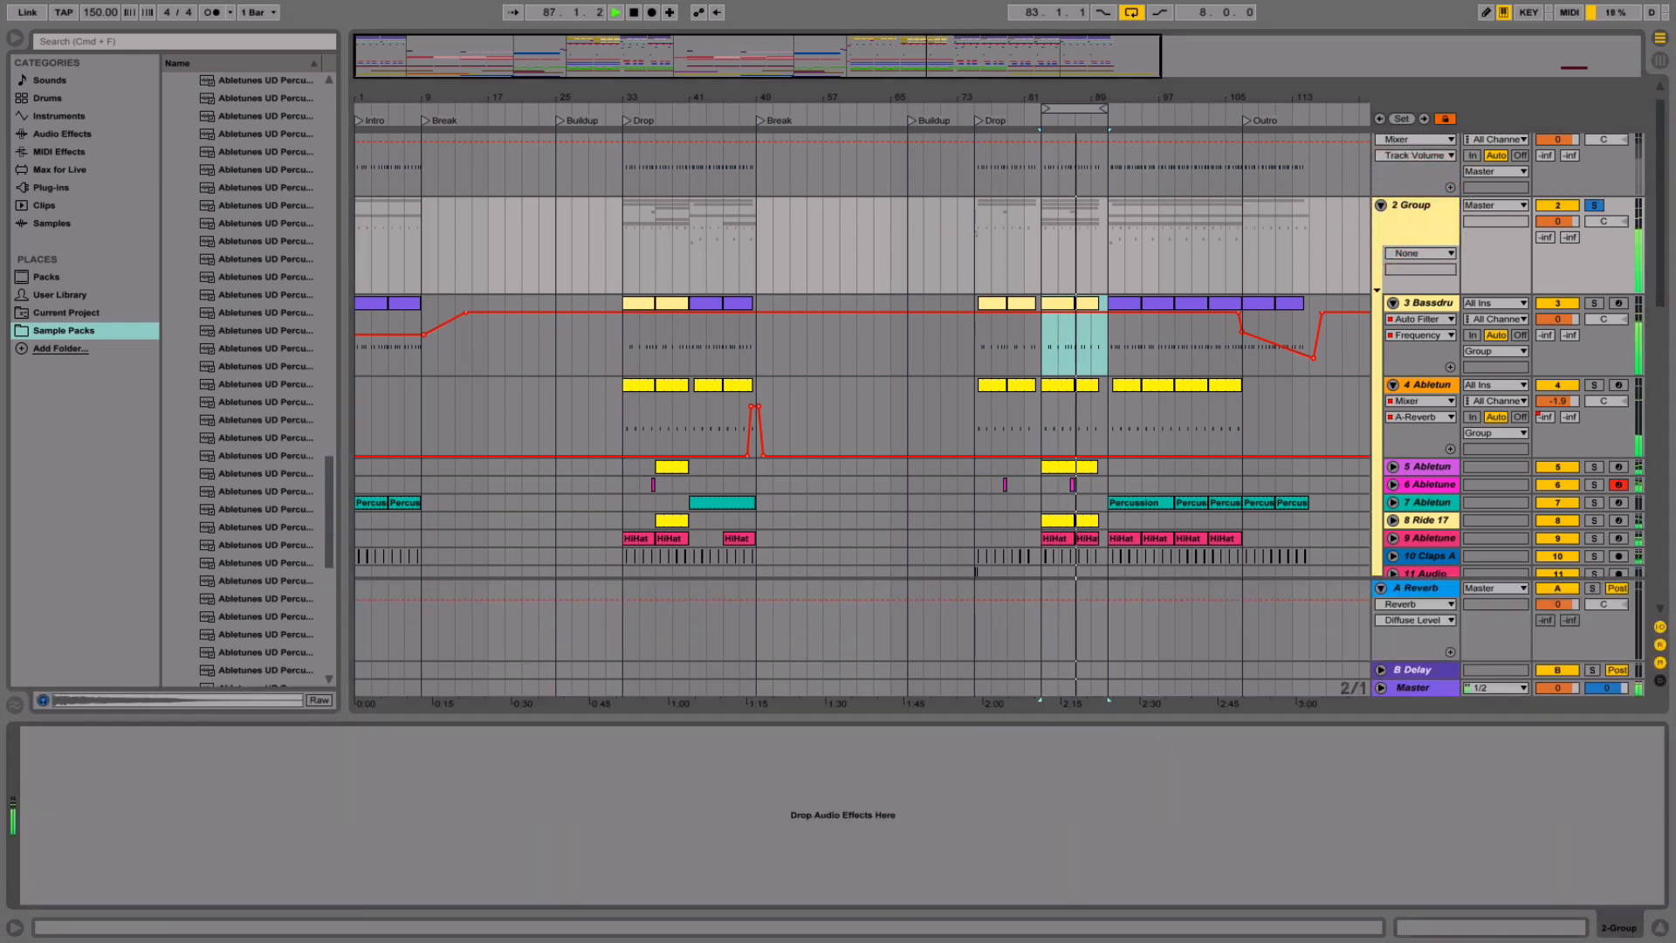
{"action": "left_click", "coordinate": [61, 133]}
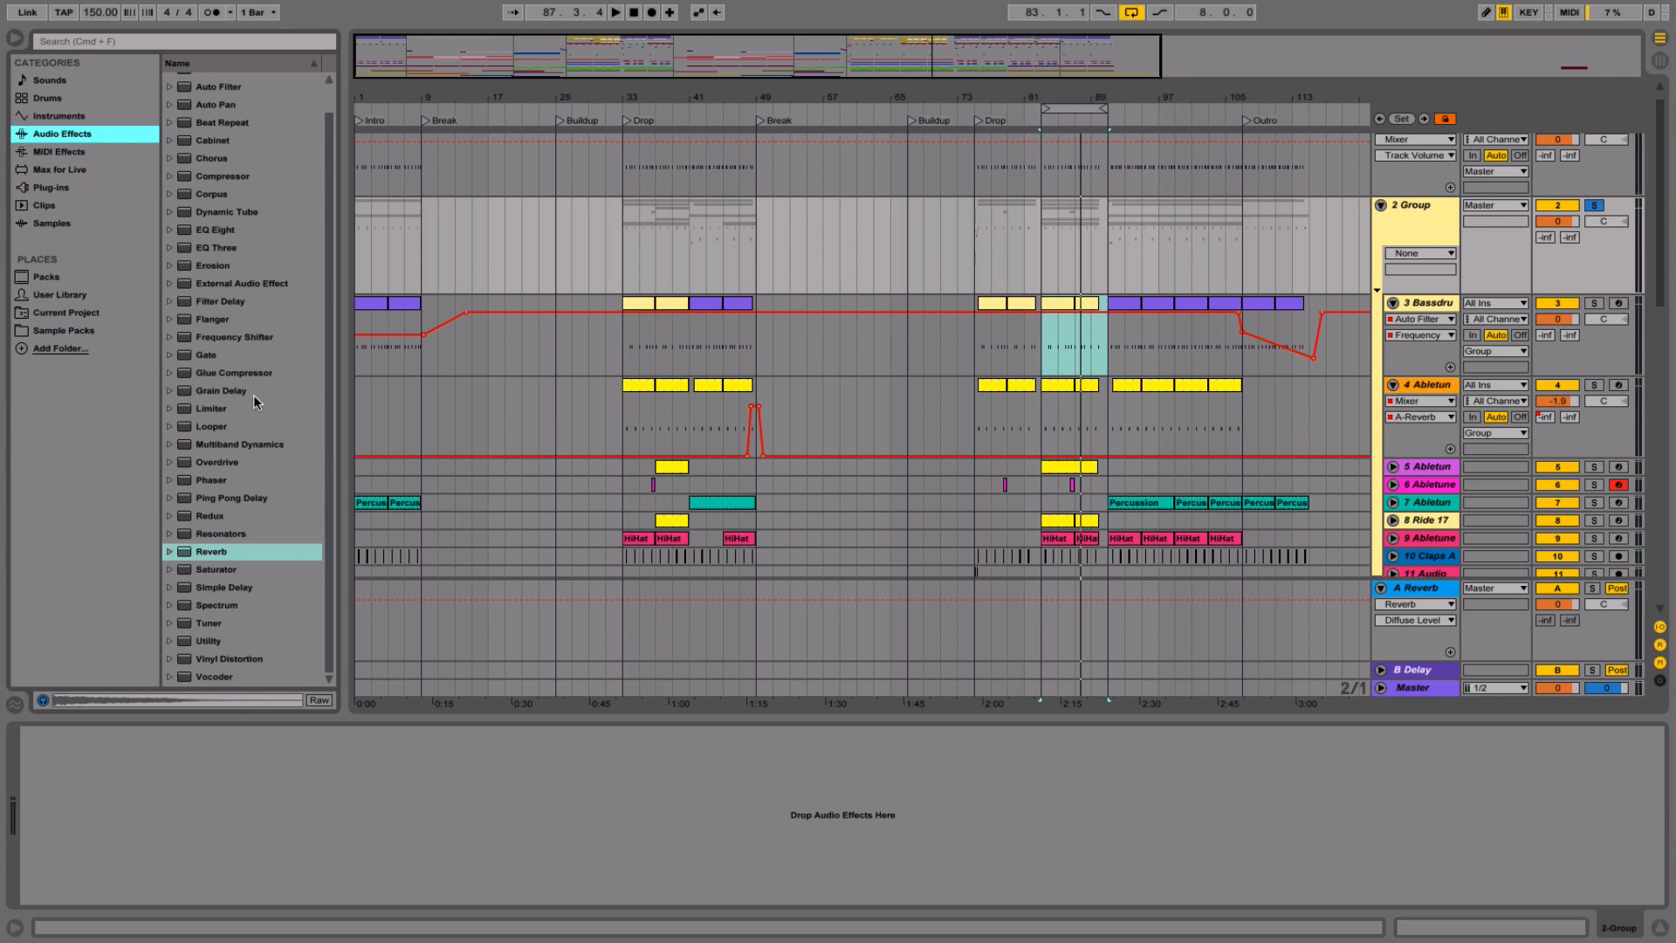
{"action": "left_click_drag", "start_coordinate": [253, 370], "coordinate": [152, 726]}
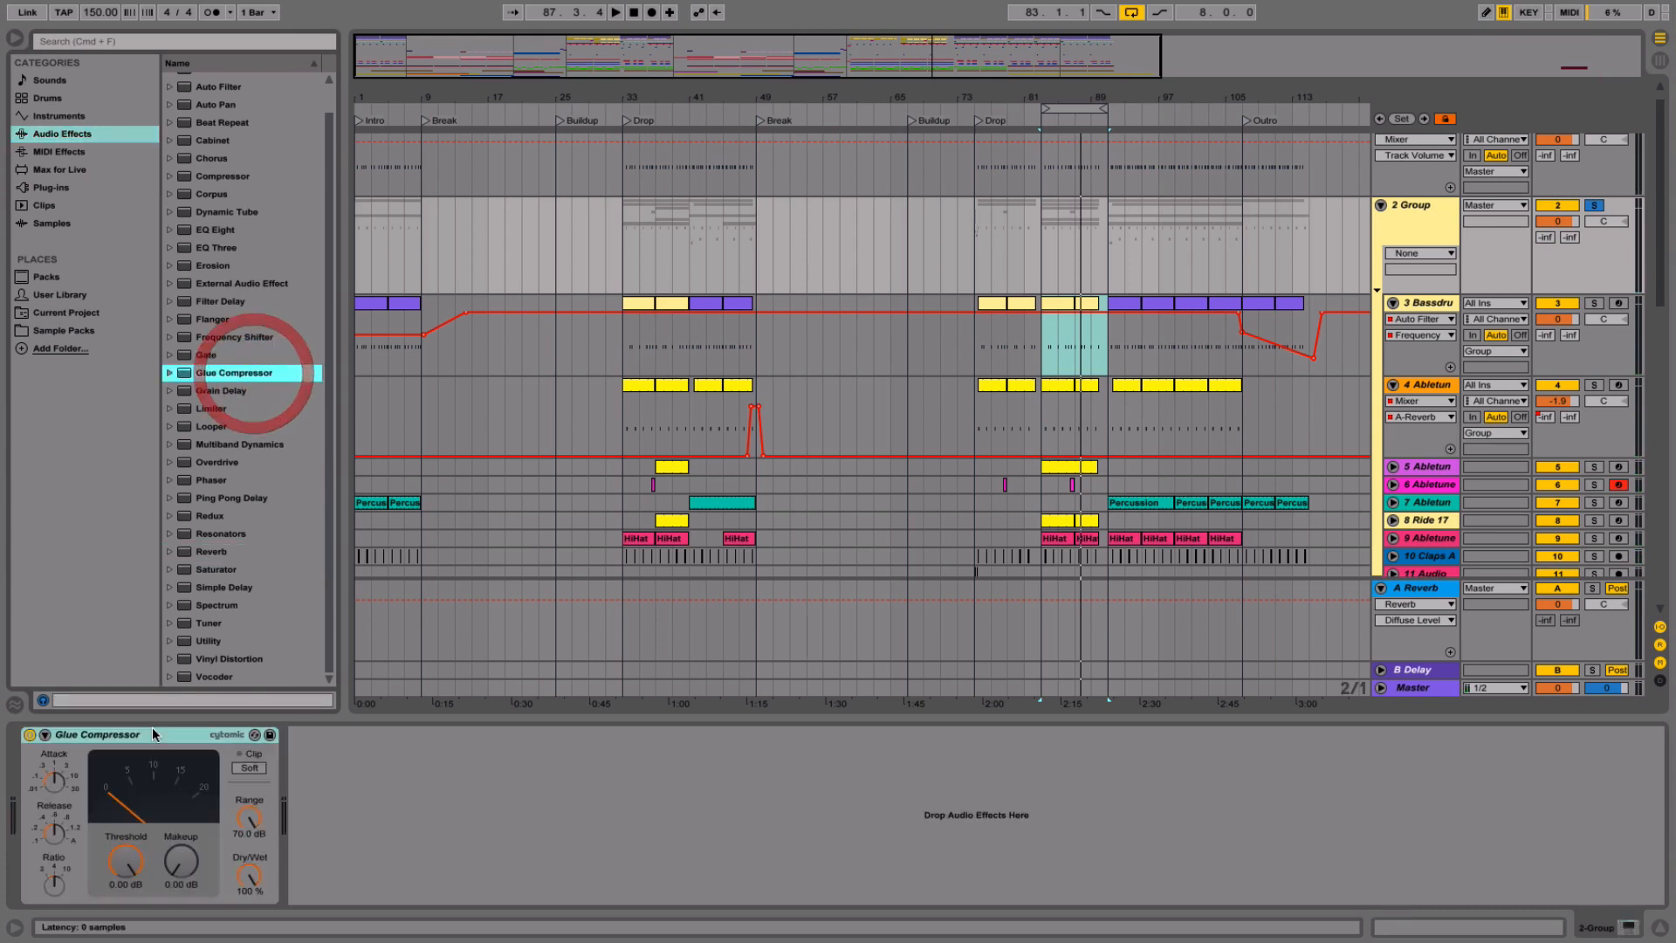
{"action": "left_click", "coordinate": [56, 779]}
{"action": "left_click", "coordinate": [55, 829]}
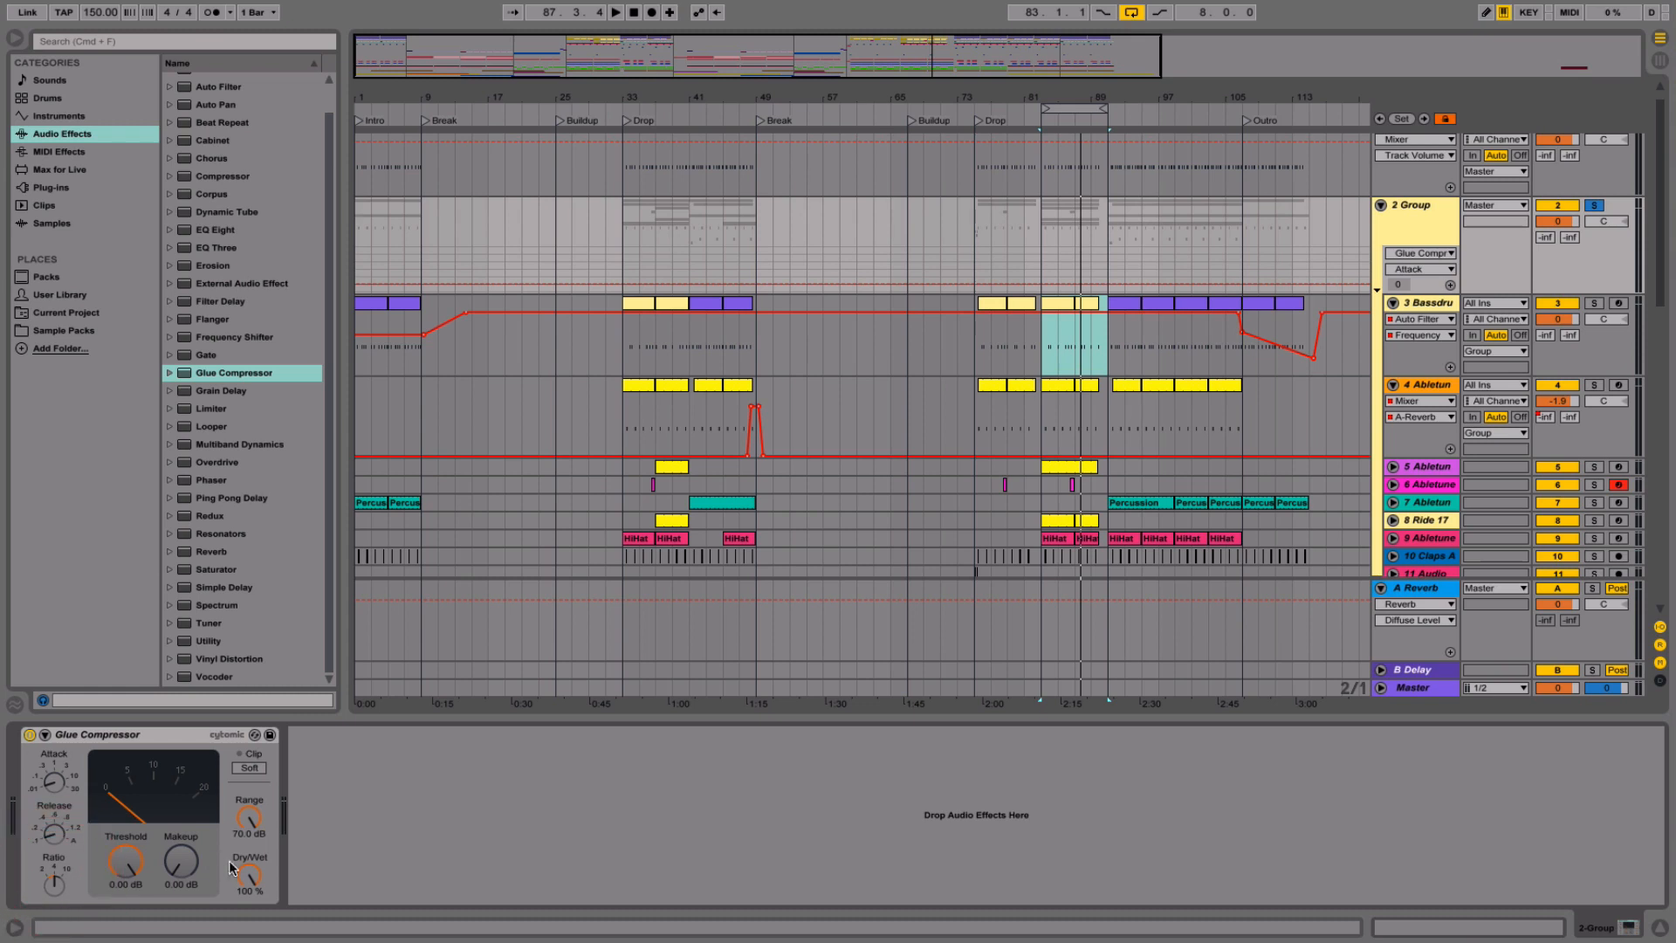
{"action": "left_click_drag", "start_coordinate": [249, 876], "coordinate": [248, 910]}
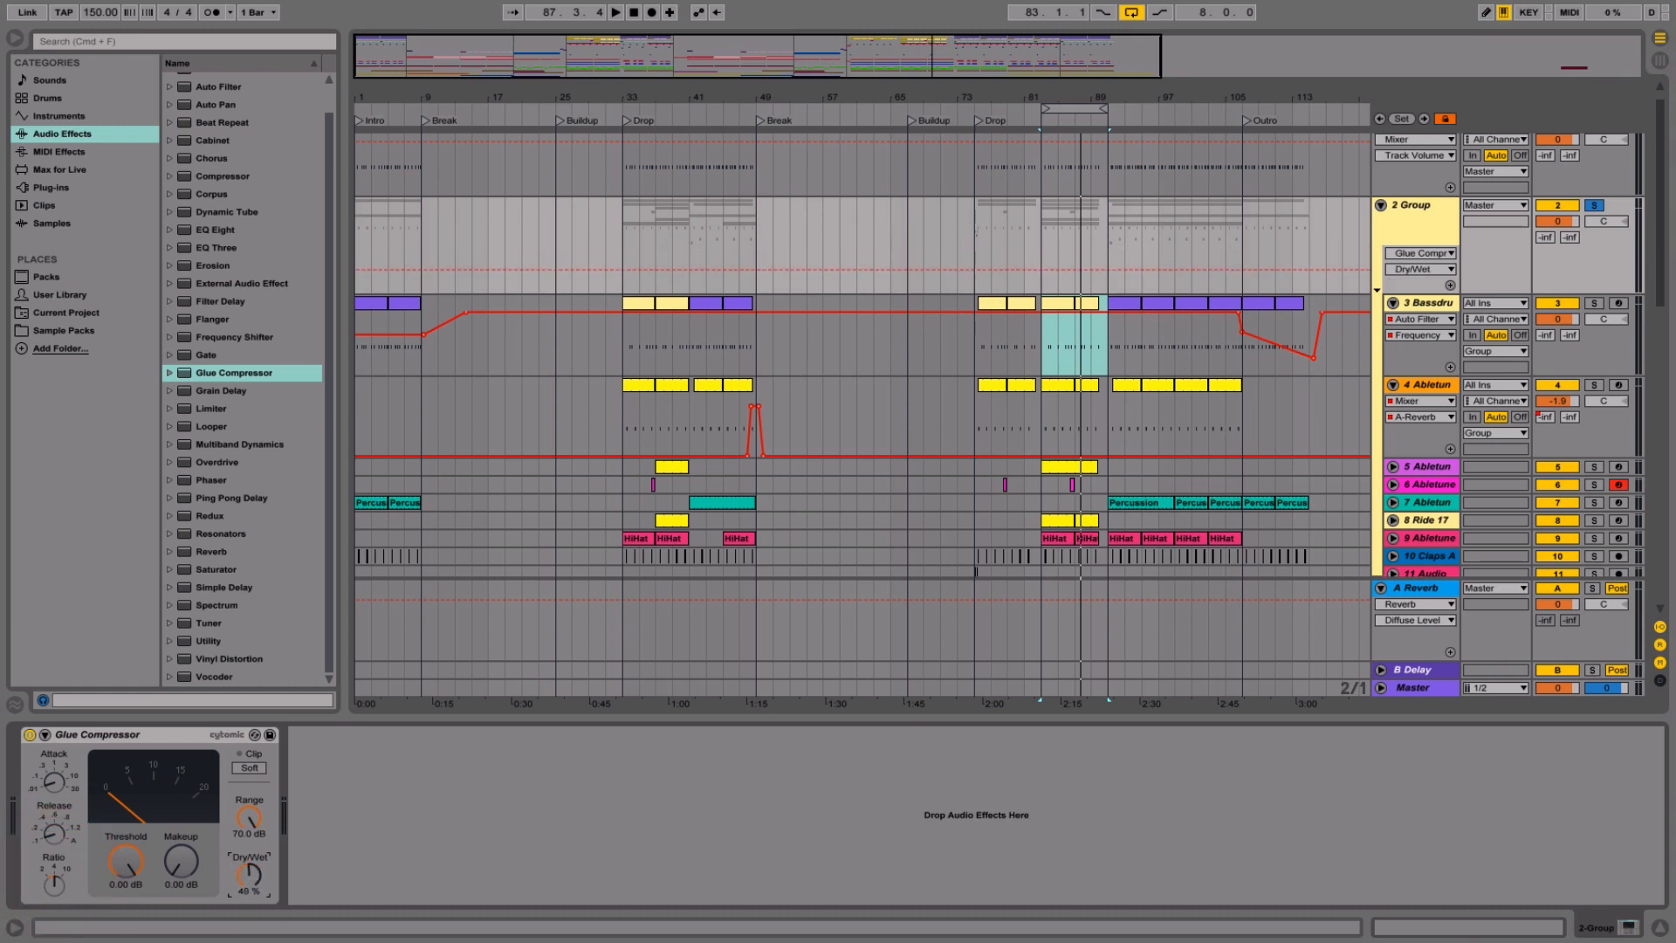
- While the loop plays, set the Glue Compressor's threshold to -14.0 dB, enable Soft clipping and raise the attack
{"action": "key", "text": "space"}
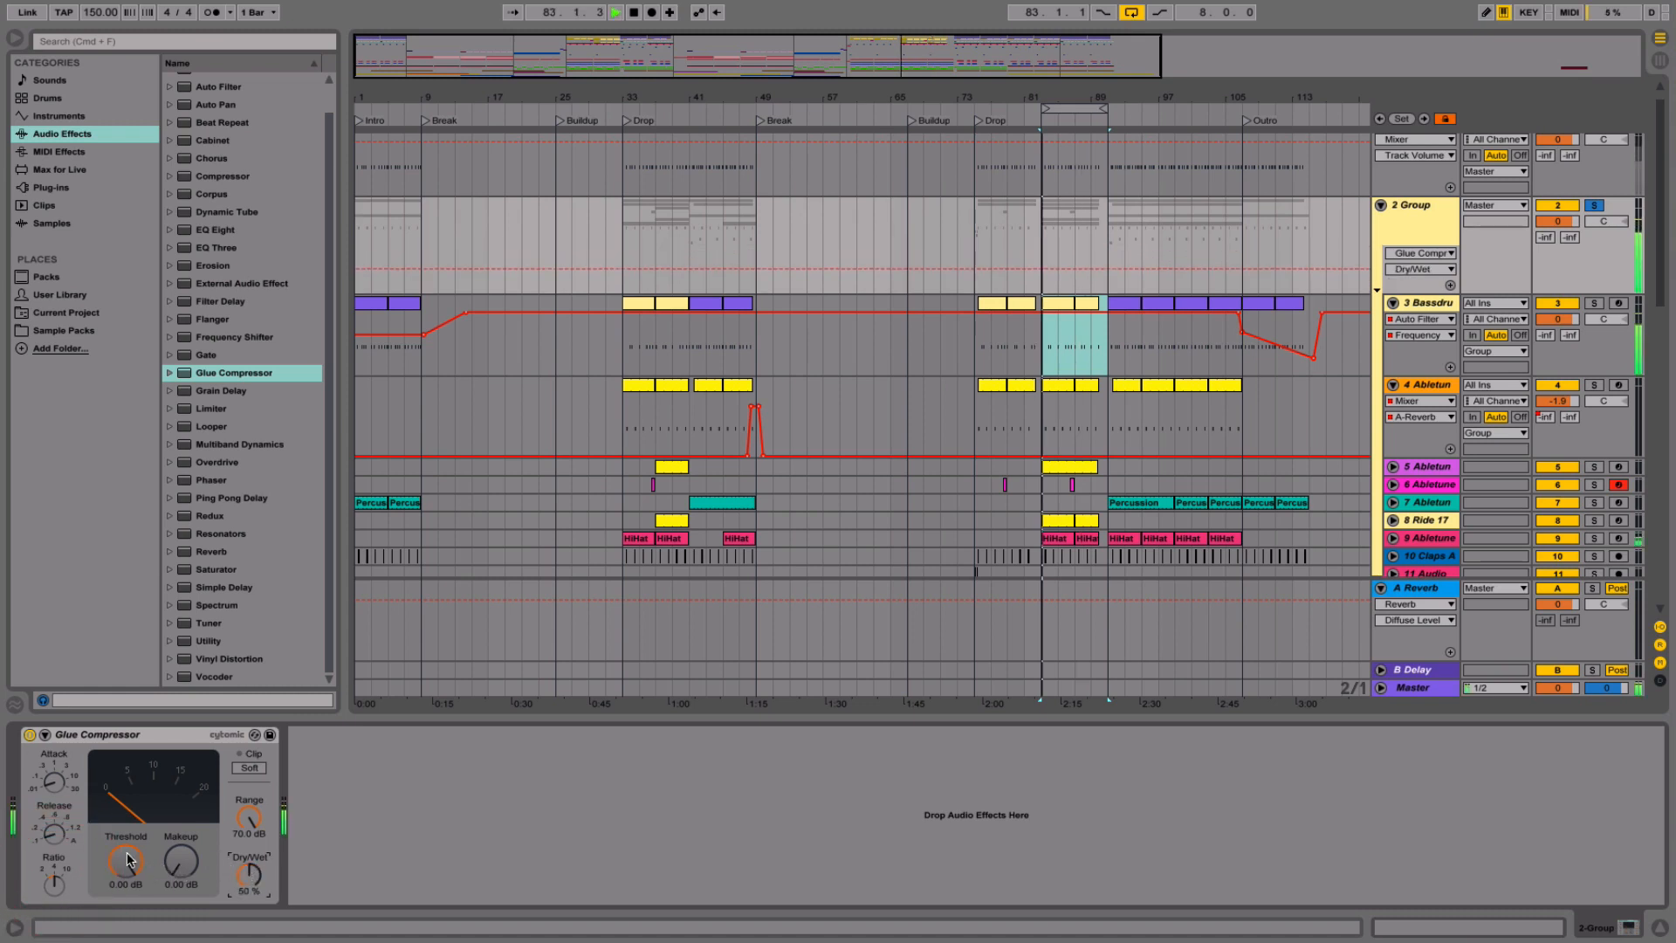
{"action": "left_click_drag", "start_coordinate": [124, 861], "coordinate": [125, 892]}
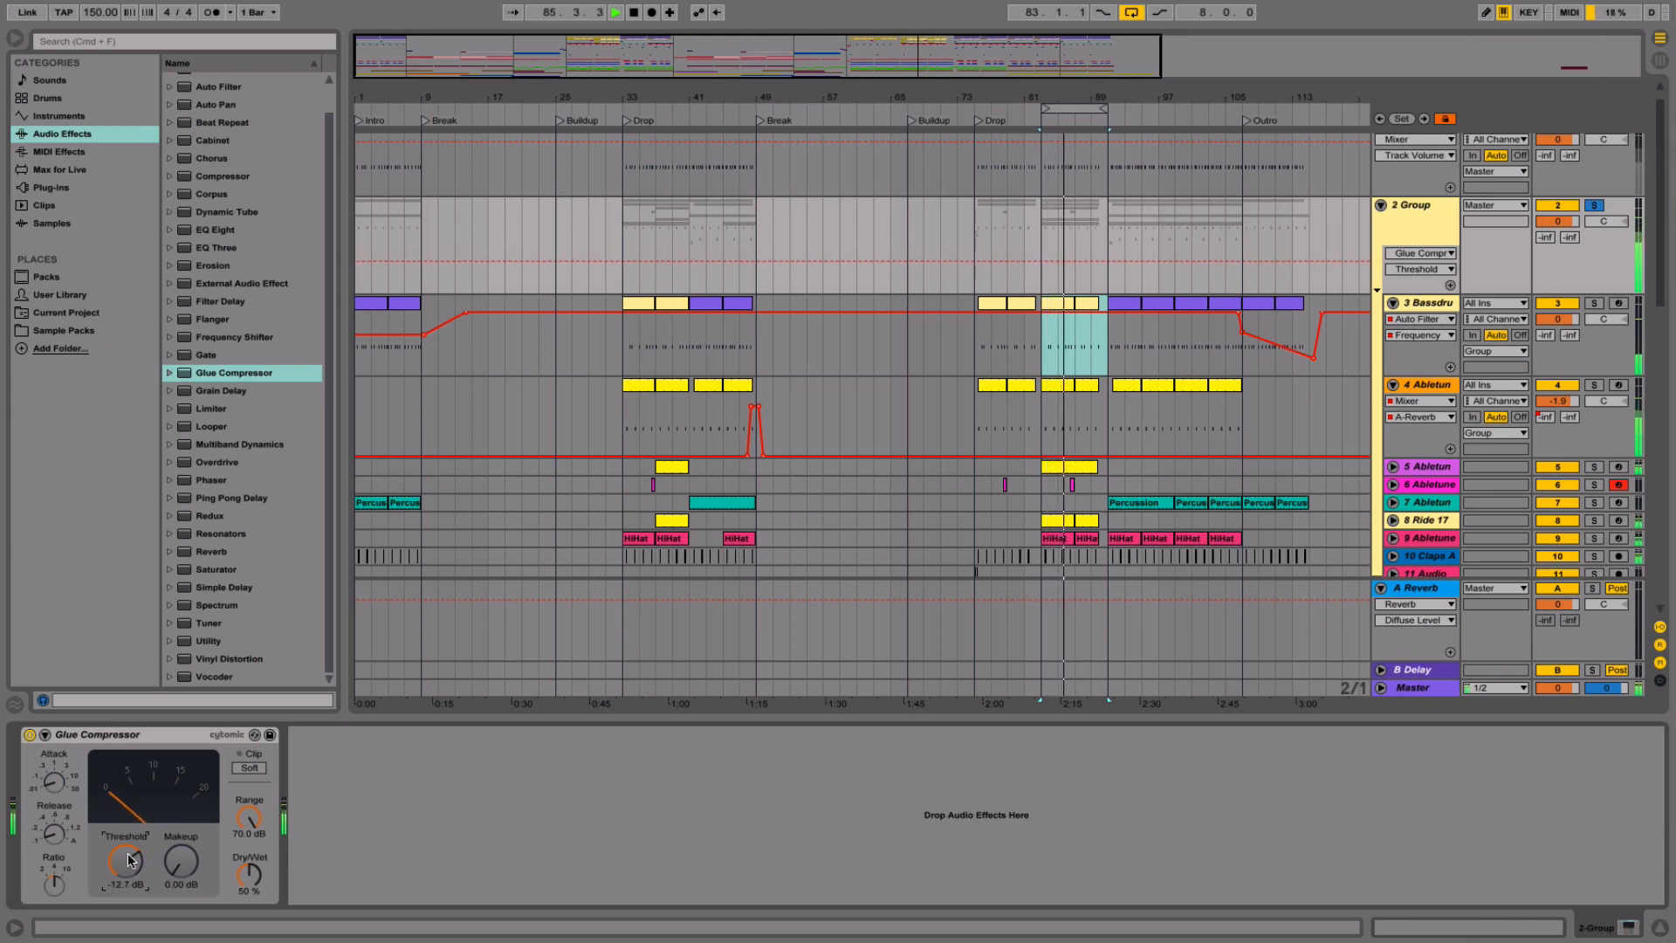
{"action": "left_click", "coordinate": [249, 769]}
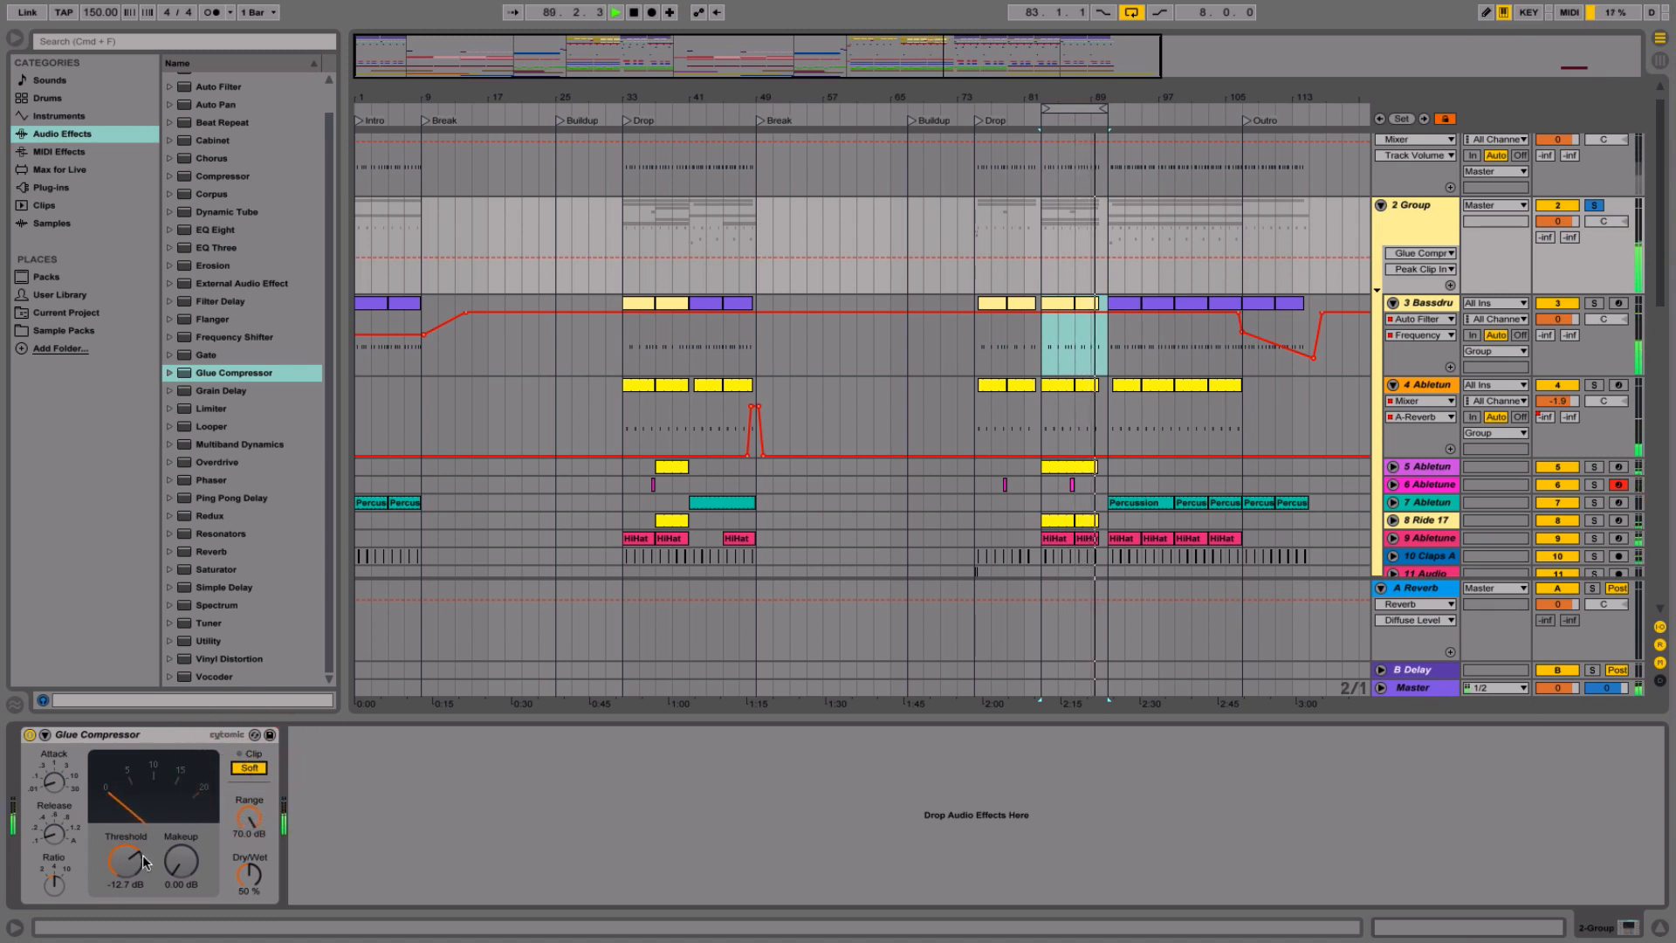
{"action": "left_click_drag", "start_coordinate": [55, 783], "coordinate": [55, 757]}
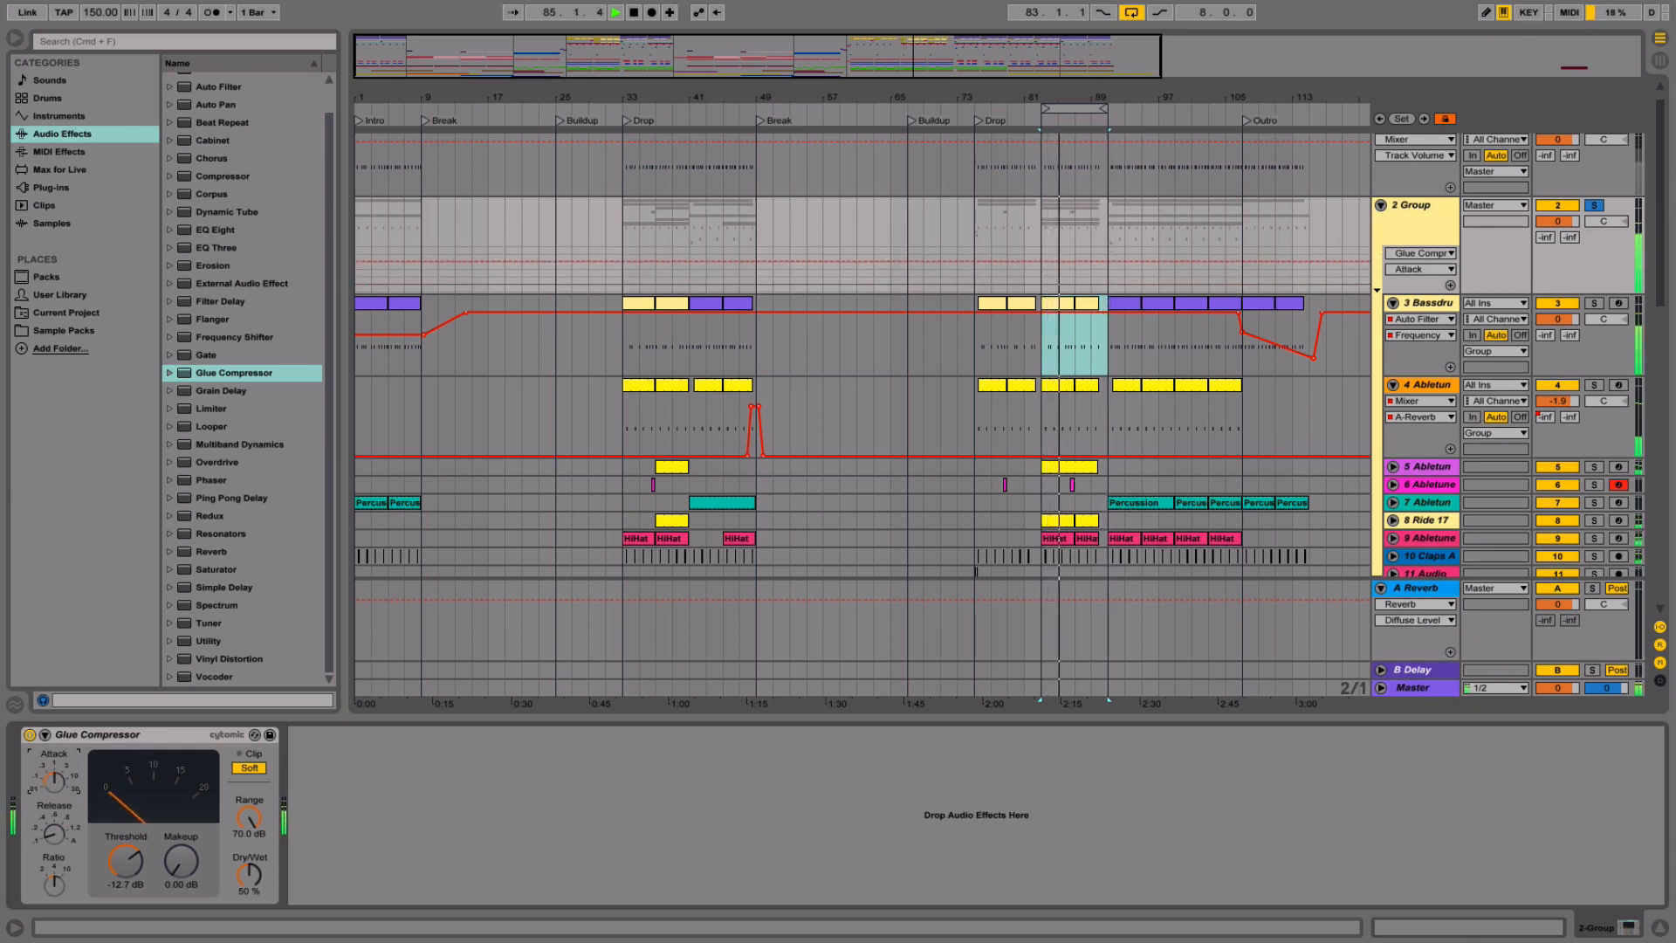
{"action": "left_click_drag", "start_coordinate": [126, 862], "coordinate": [125, 864]}
{"action": "key", "text": "space"}
- Move the bassdrum track out of the drum group and place it directly above the group
{"action": "scroll", "coordinate": [1339, 391], "scroll_direction": "down", "scroll_amount": 3}
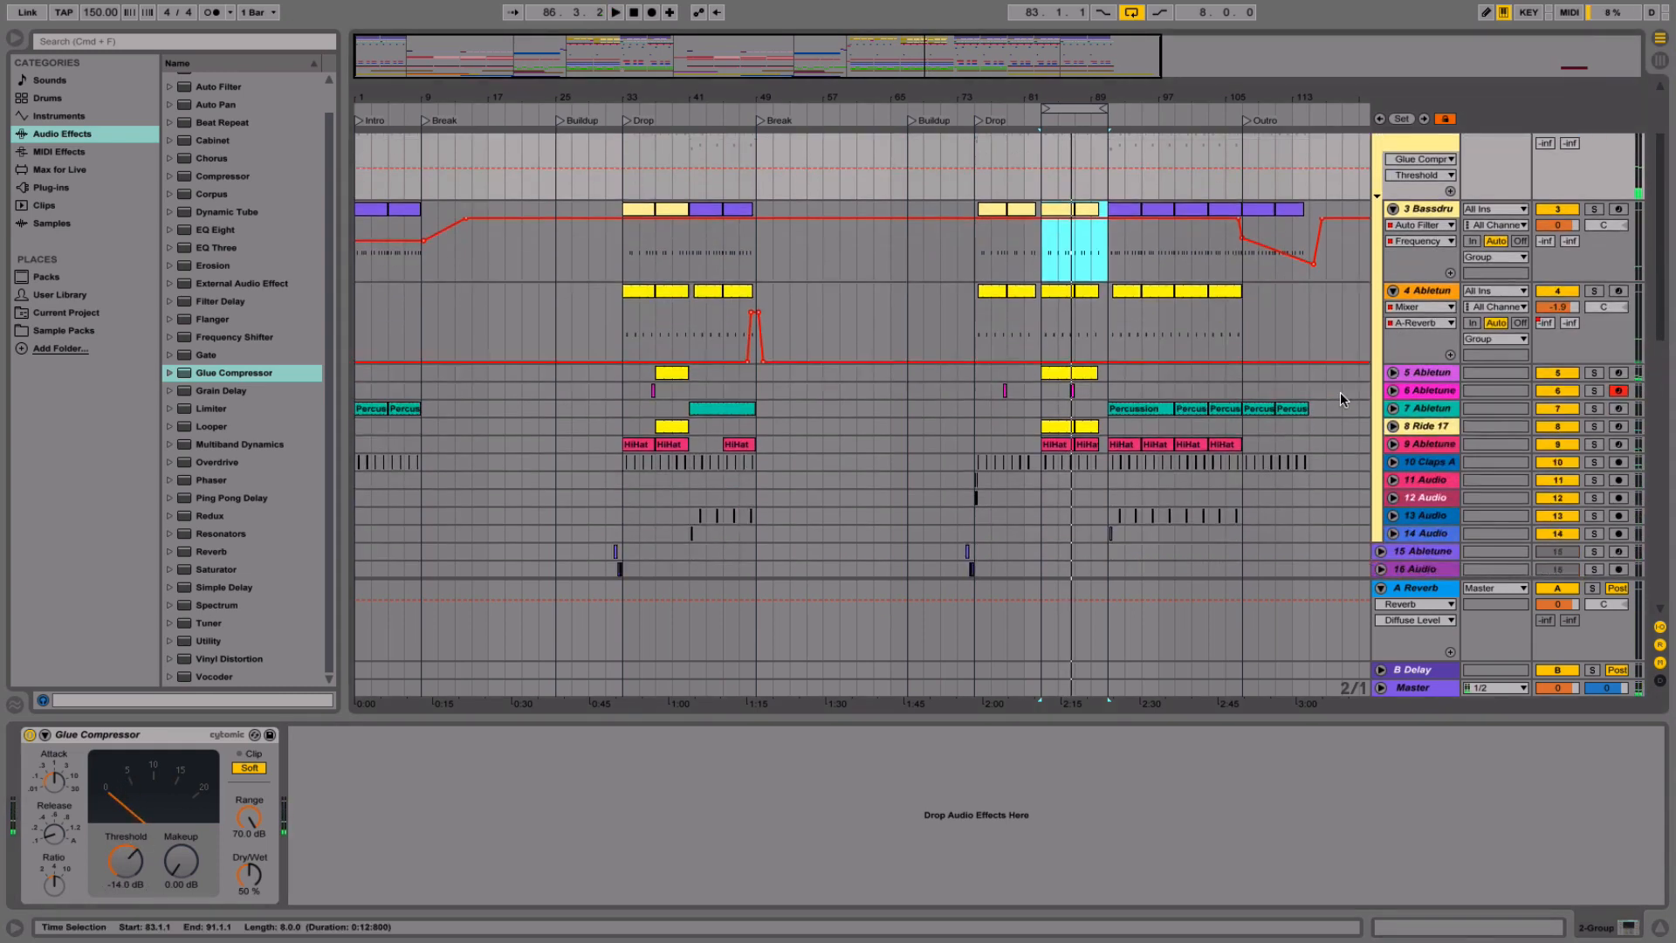
{"action": "scroll", "coordinate": [1301, 417], "scroll_direction": "up", "scroll_amount": 4}
{"action": "left_click", "coordinate": [1431, 325]}
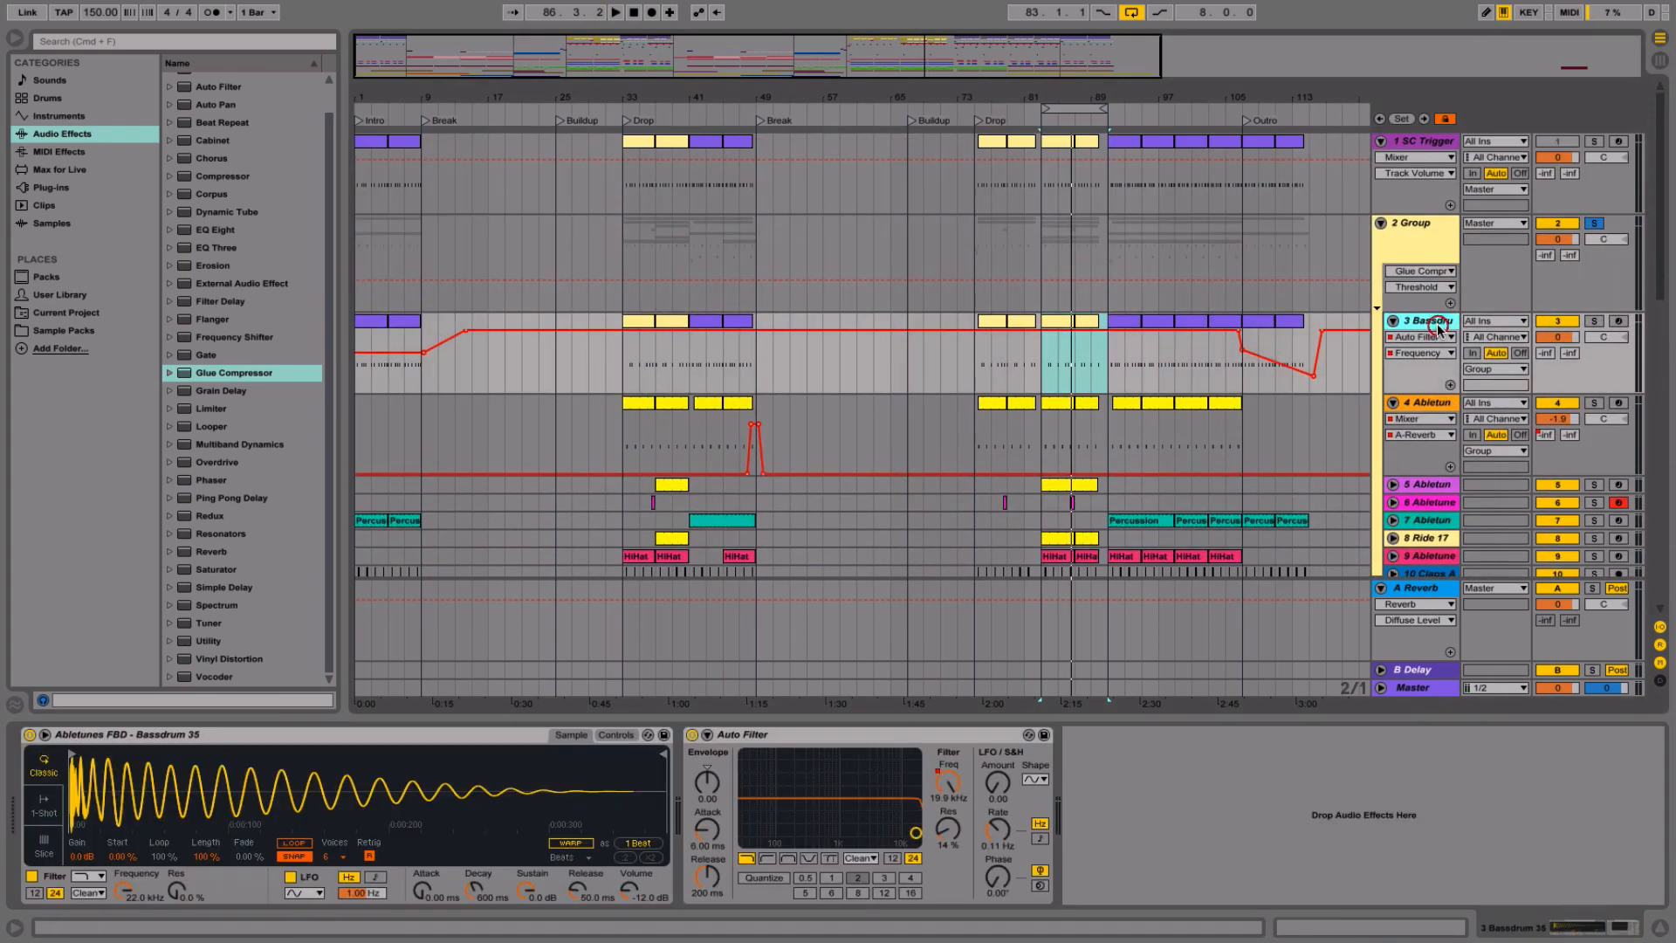
{"action": "left_click_drag", "start_coordinate": [1432, 288], "coordinate": [1428, 206]}
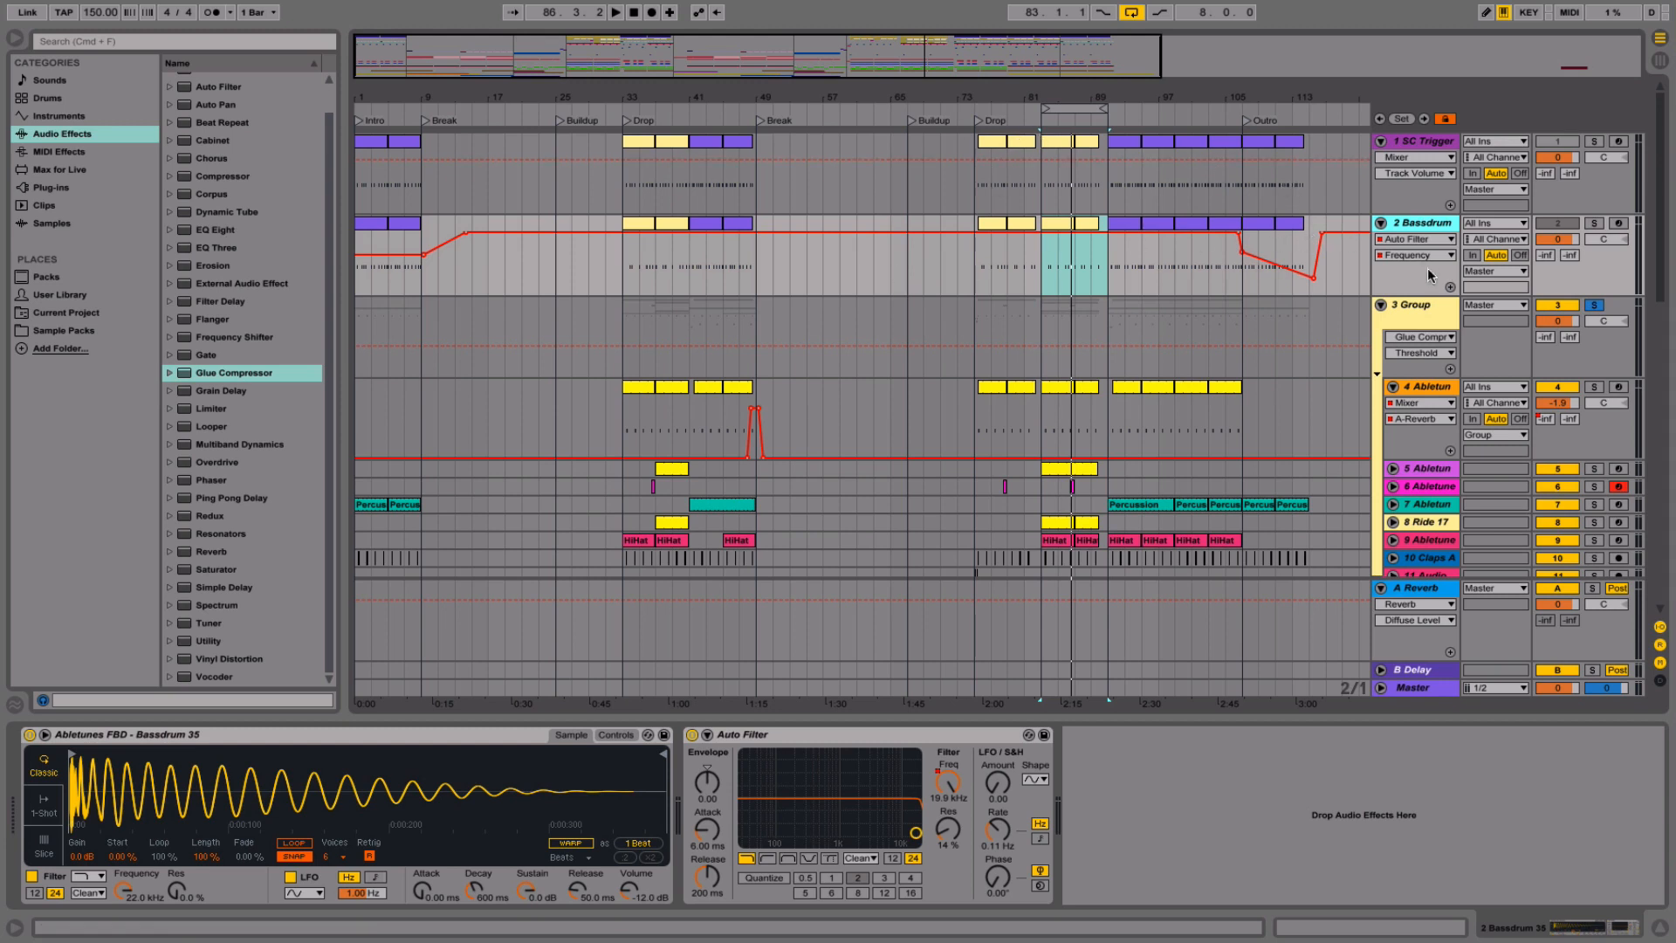
- Lower the drum group's Glue Compressor threshold to -24.4 dB during playback and compare the sound with the compressor bypassed
{"action": "left_click", "coordinate": [1416, 307]}
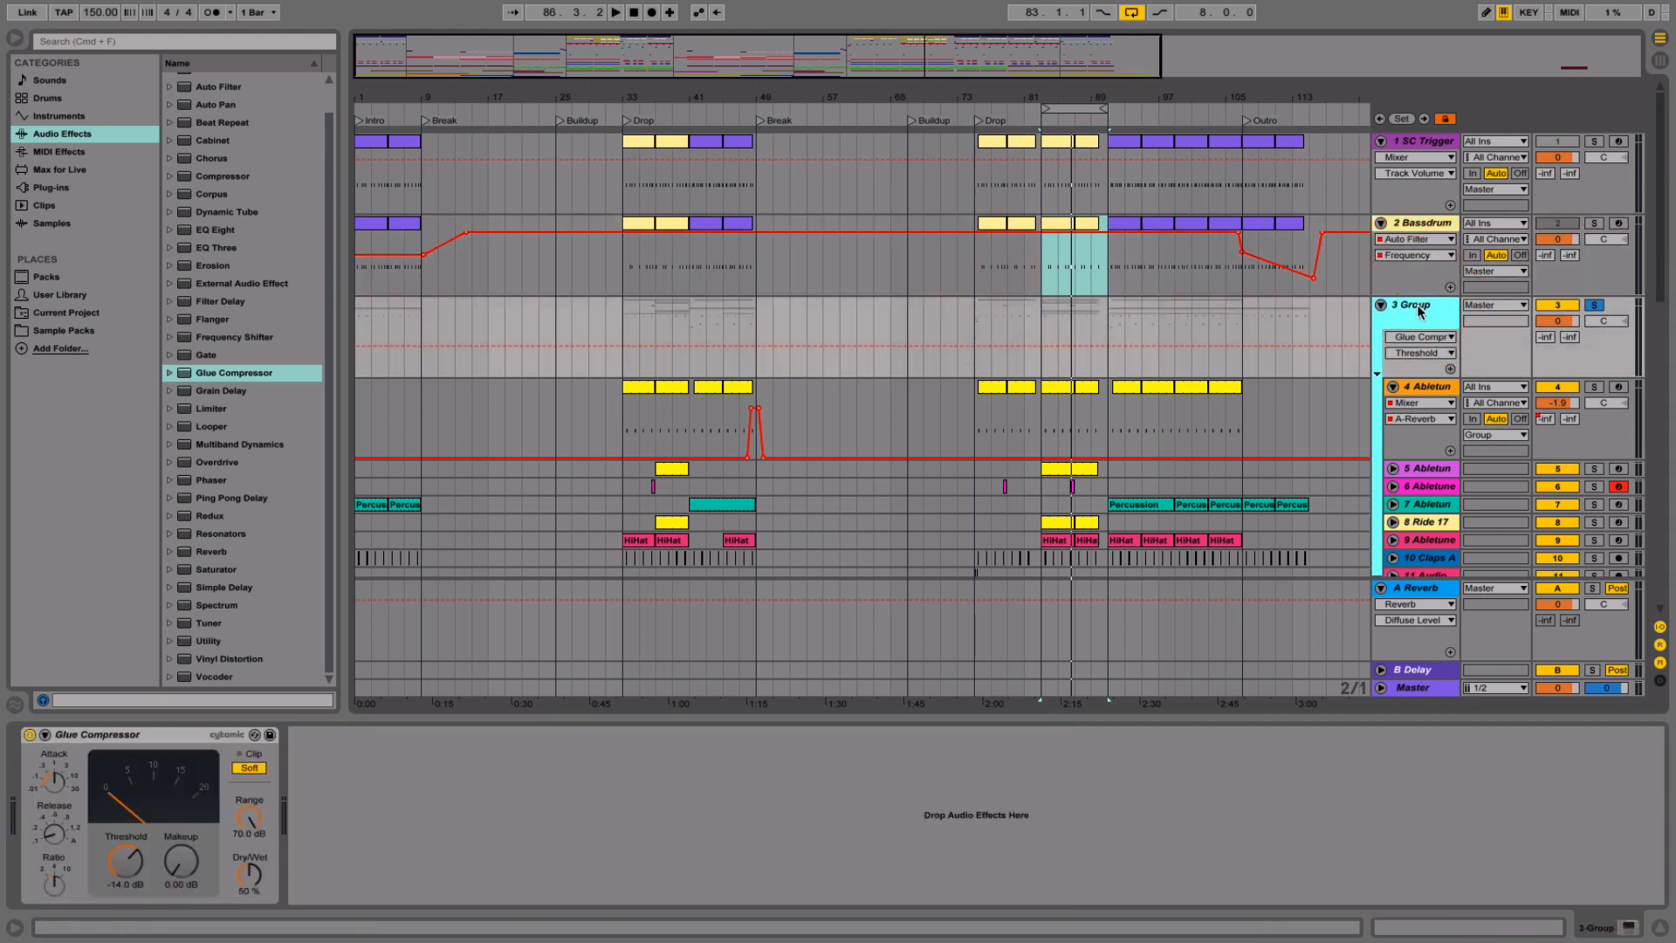
{"action": "key", "text": "space"}
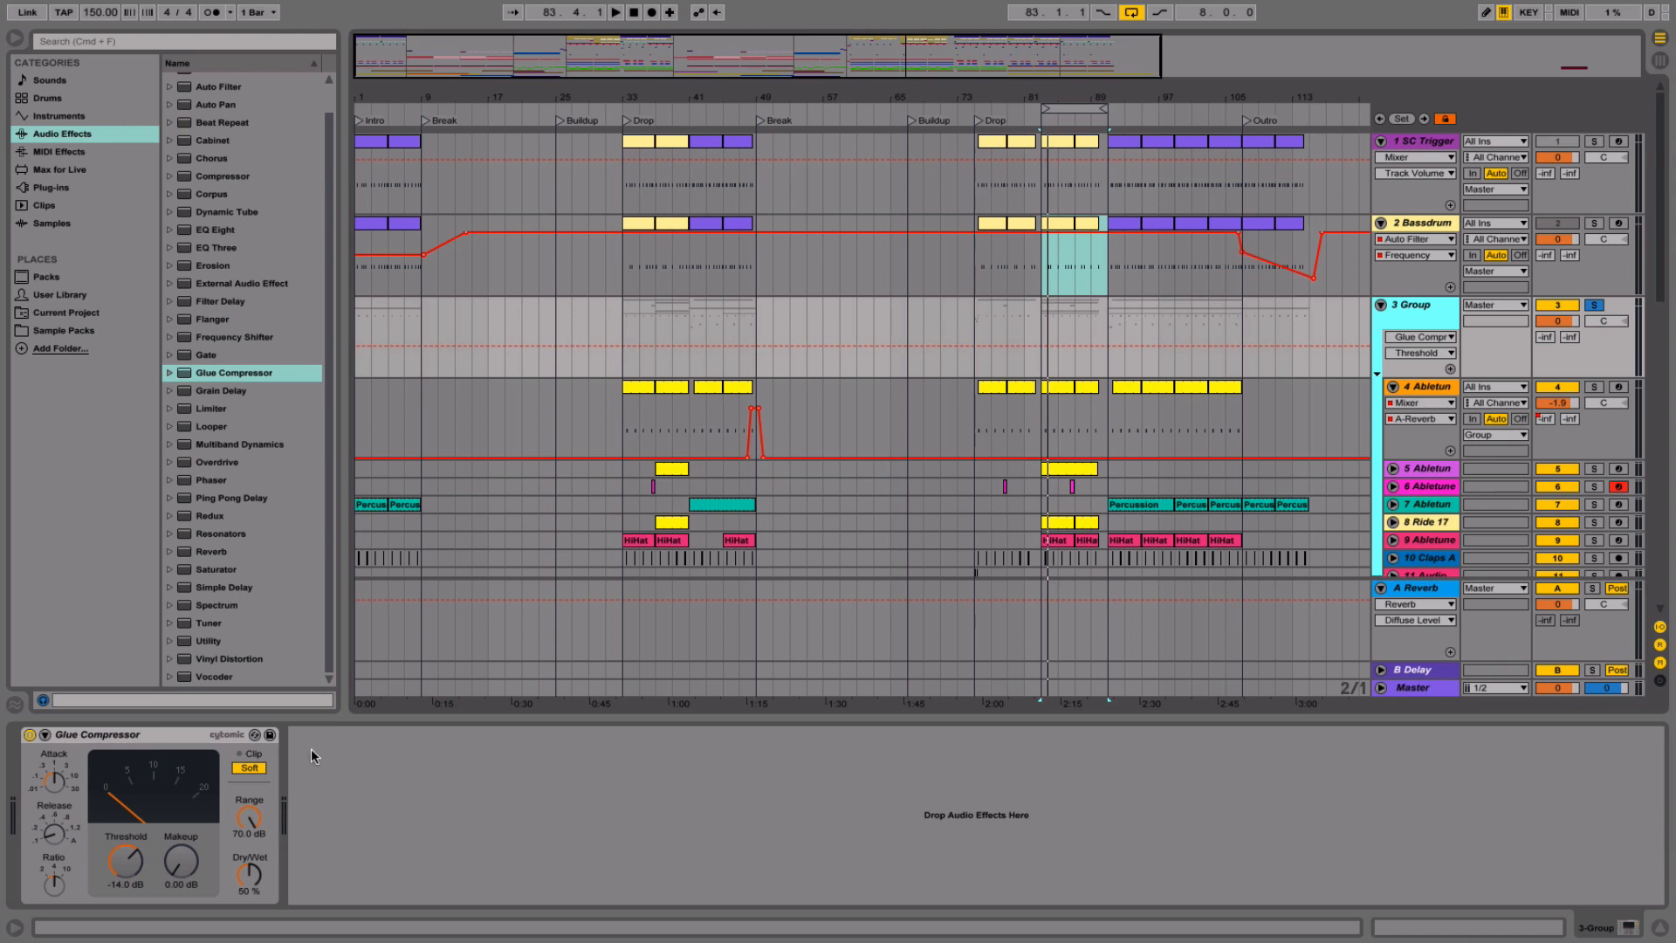
{"action": "key", "text": "space"}
{"action": "left_click_drag", "start_coordinate": [107, 859], "coordinate": [107, 894]}
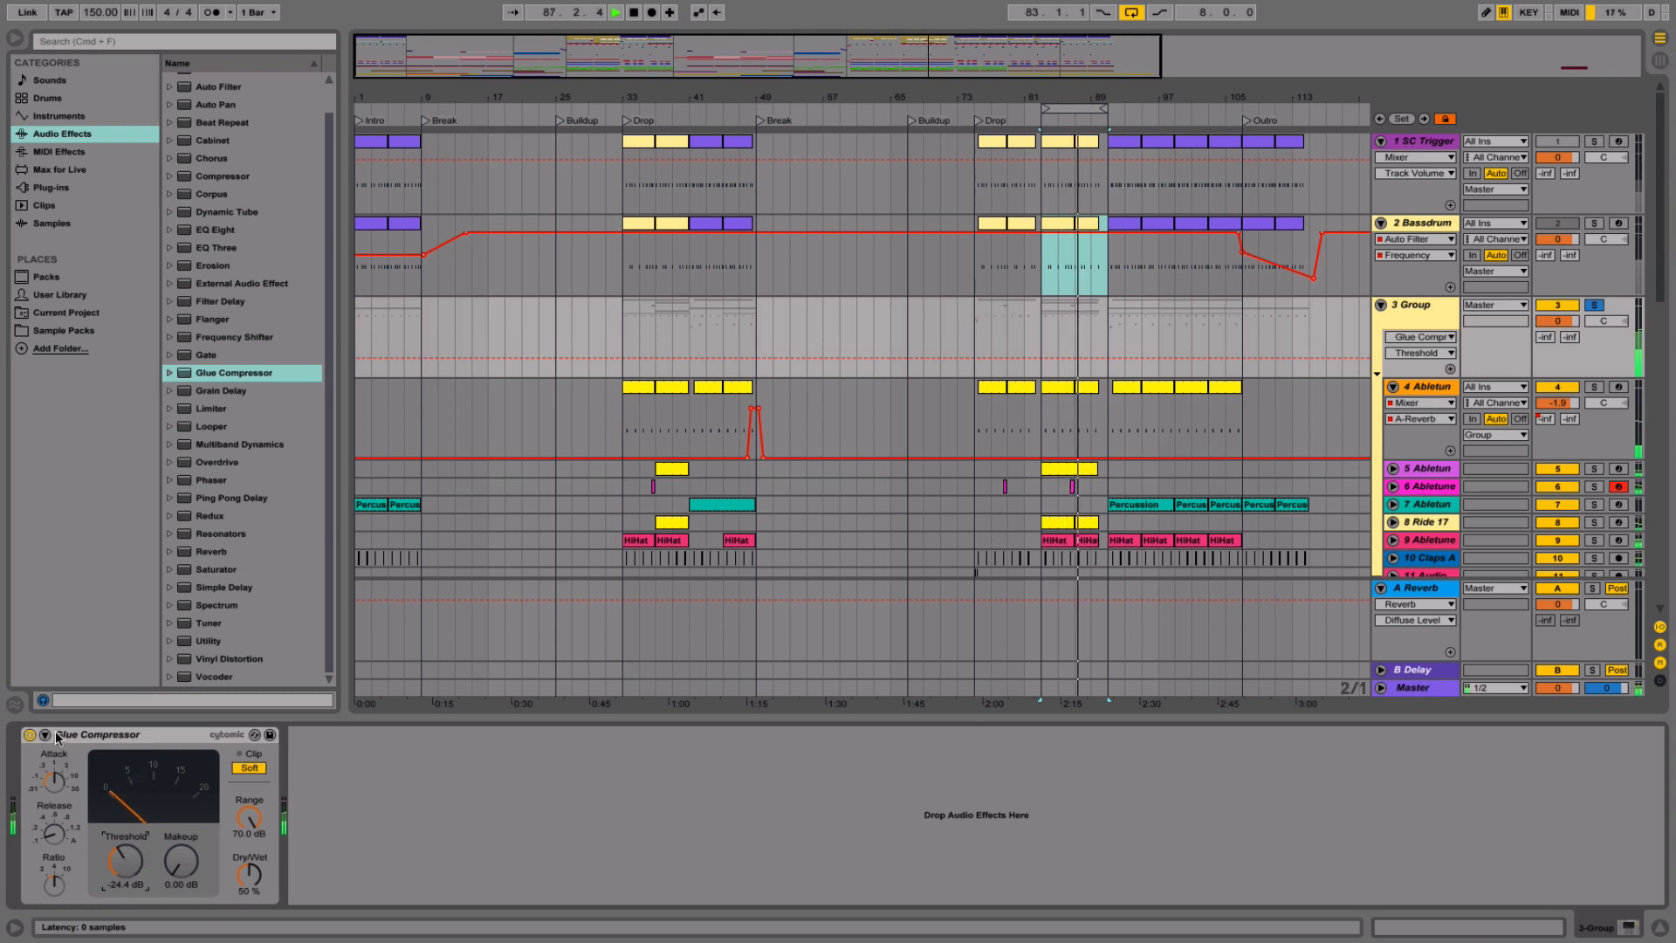
{"action": "left_click", "coordinate": [29, 735]}
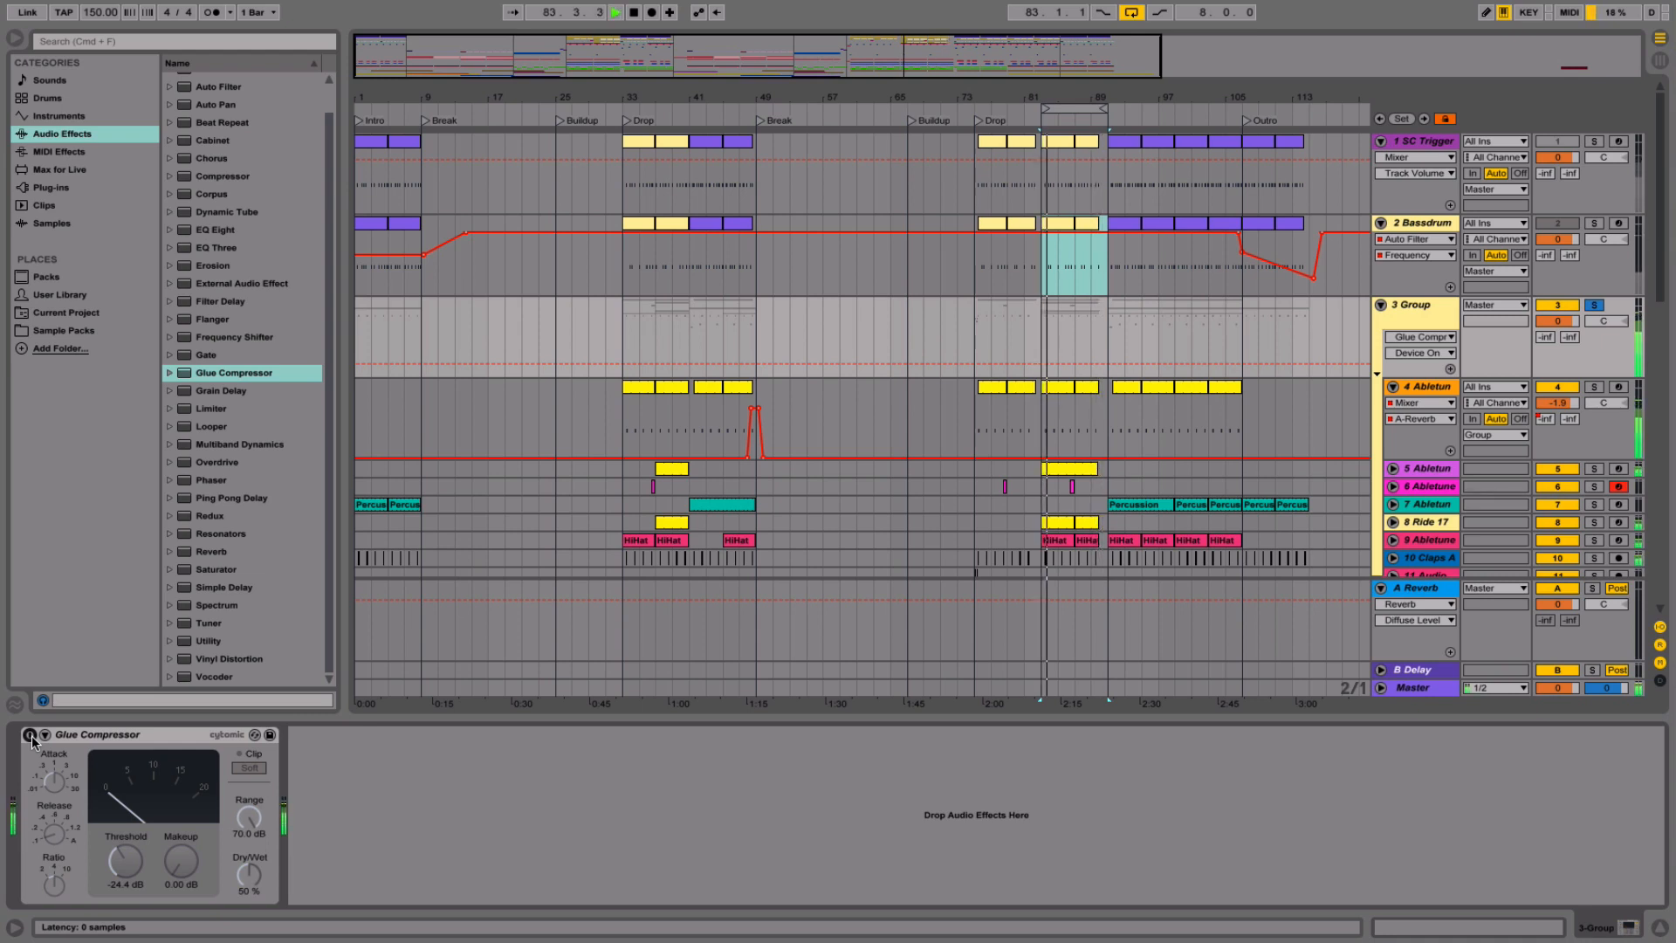
{"action": "left_click", "coordinate": [30, 736]}
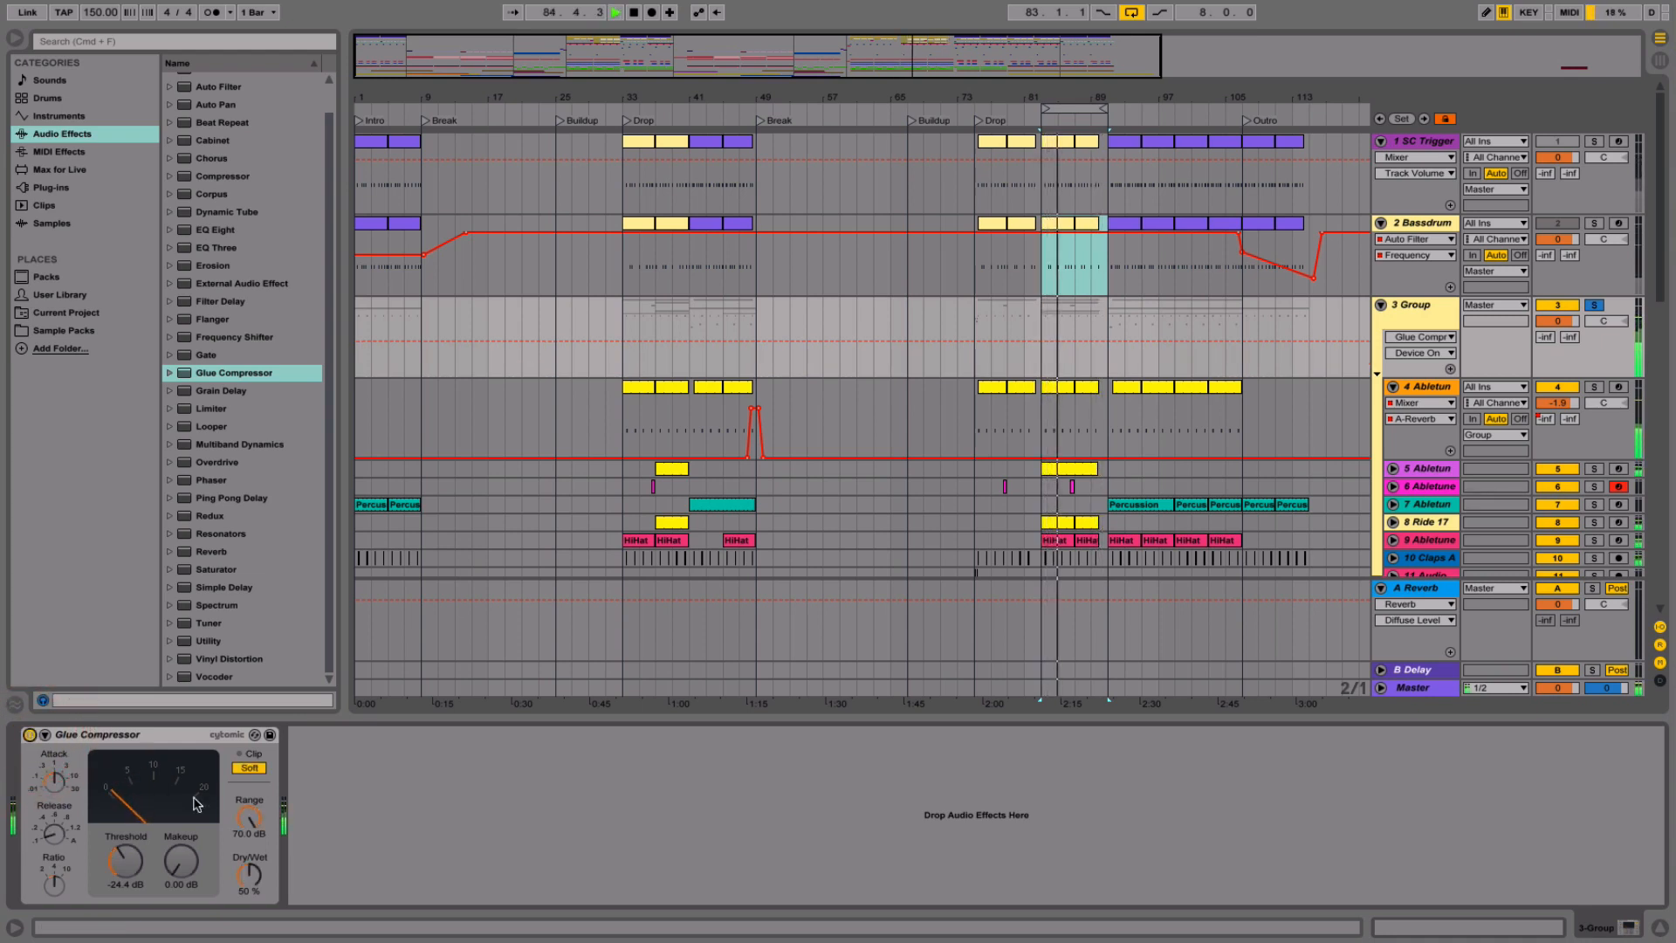
- Set the drum group's Glue Compressor Dry/Wet to 30 % and add an EQ Eight after it
{"action": "left_click_drag", "start_coordinate": [246, 882], "coordinate": [246, 893]}
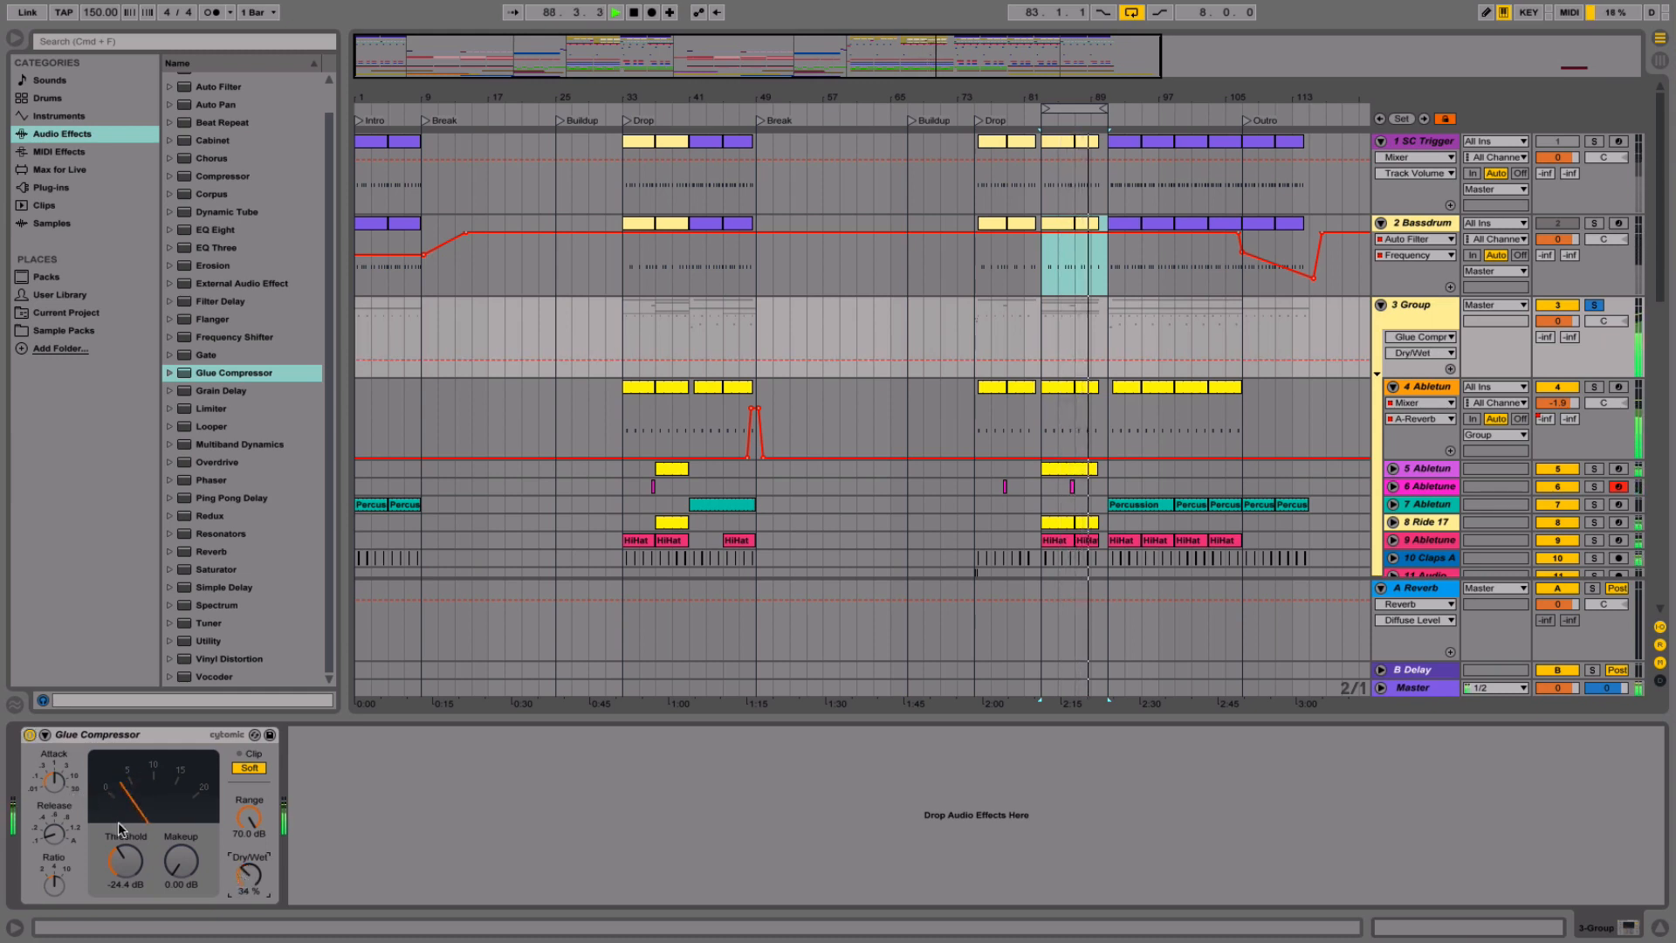
{"action": "left_click_drag", "start_coordinate": [249, 874], "coordinate": [249, 888]}
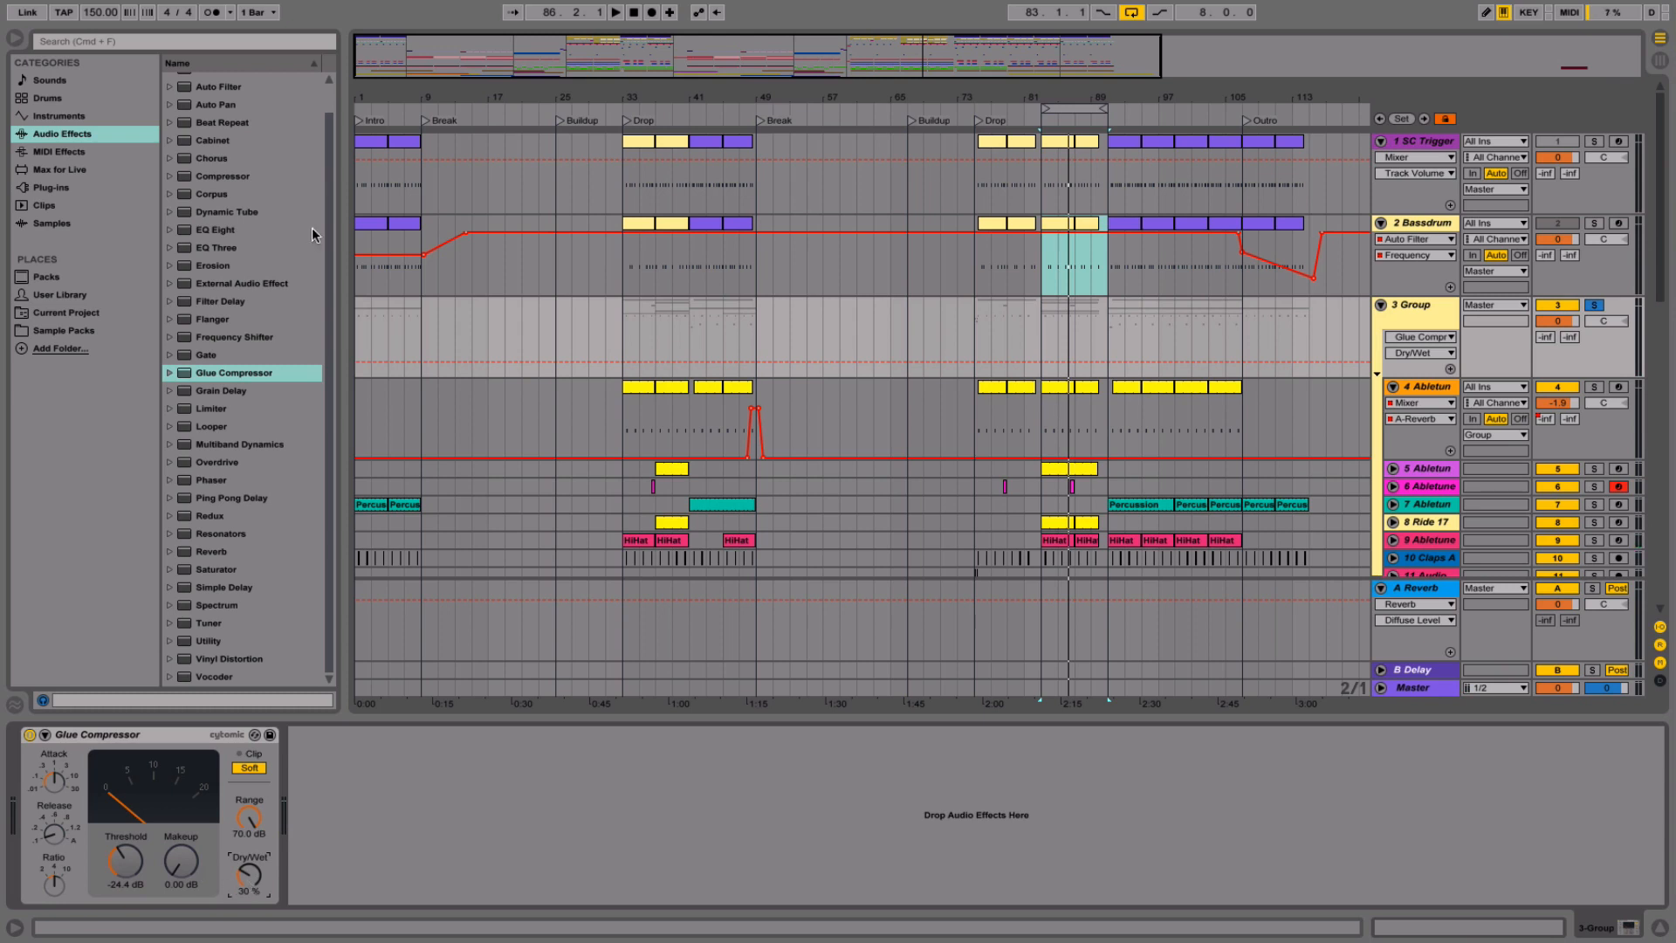
{"action": "left_click_drag", "start_coordinate": [224, 234], "coordinate": [497, 786]}
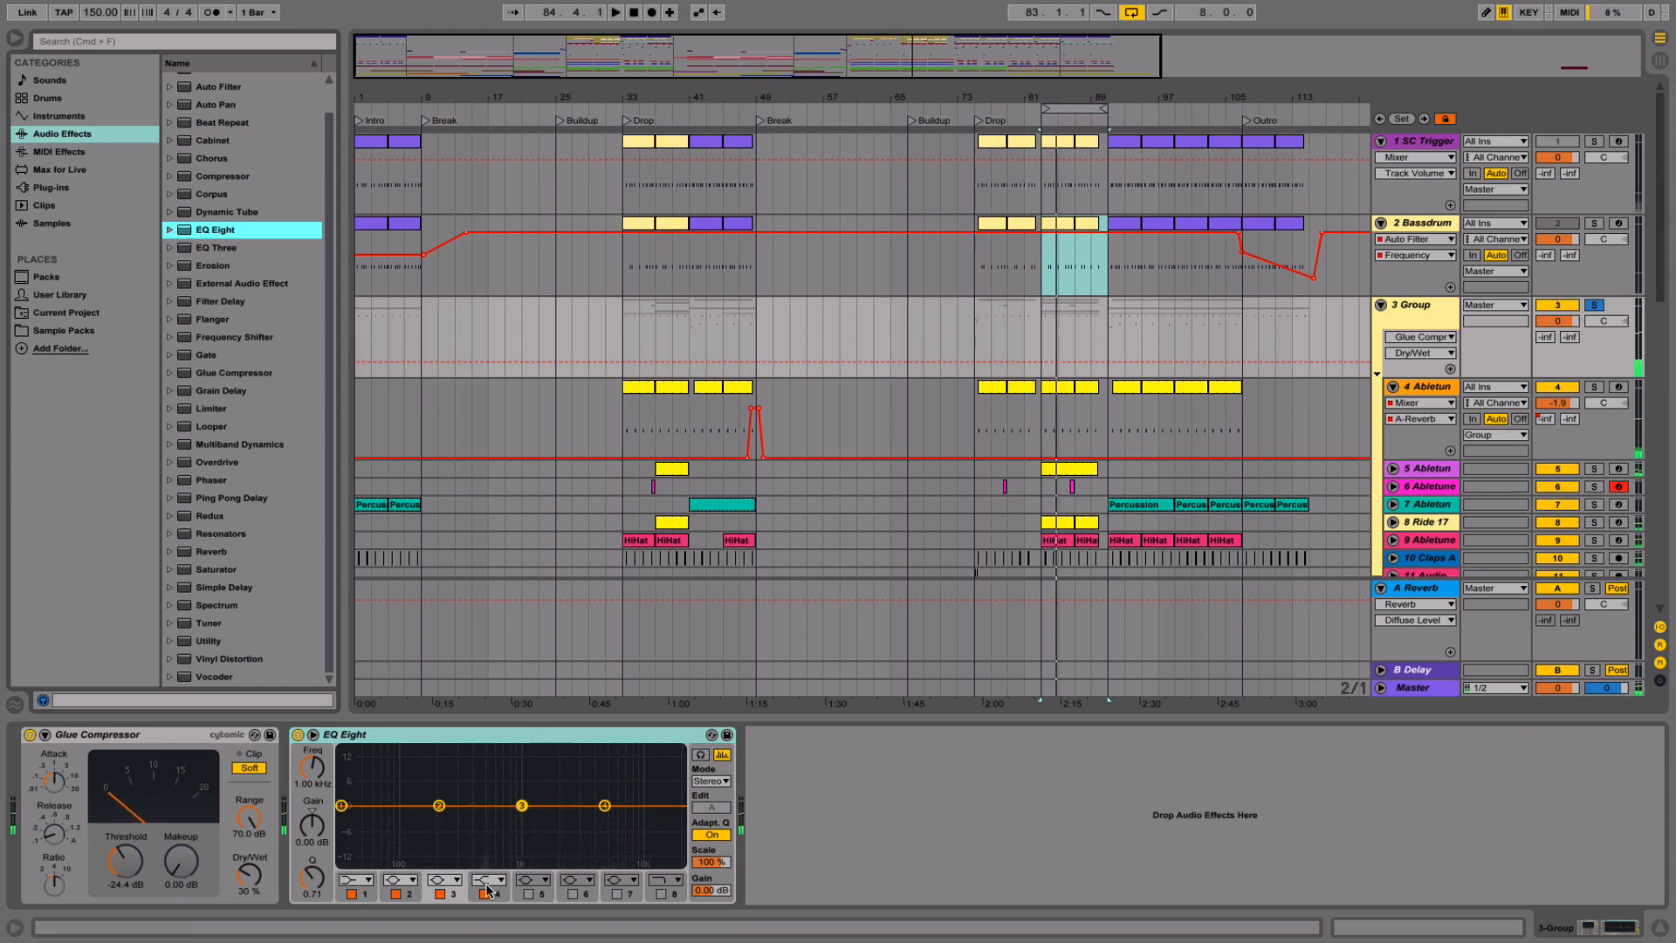
- Turn off EQ Eight bands 2, 3 and 4, and boost band 6 by 4.52 dB at about 14.5 kHz with a narrower Q
{"action": "left_click", "coordinate": [436, 894]}
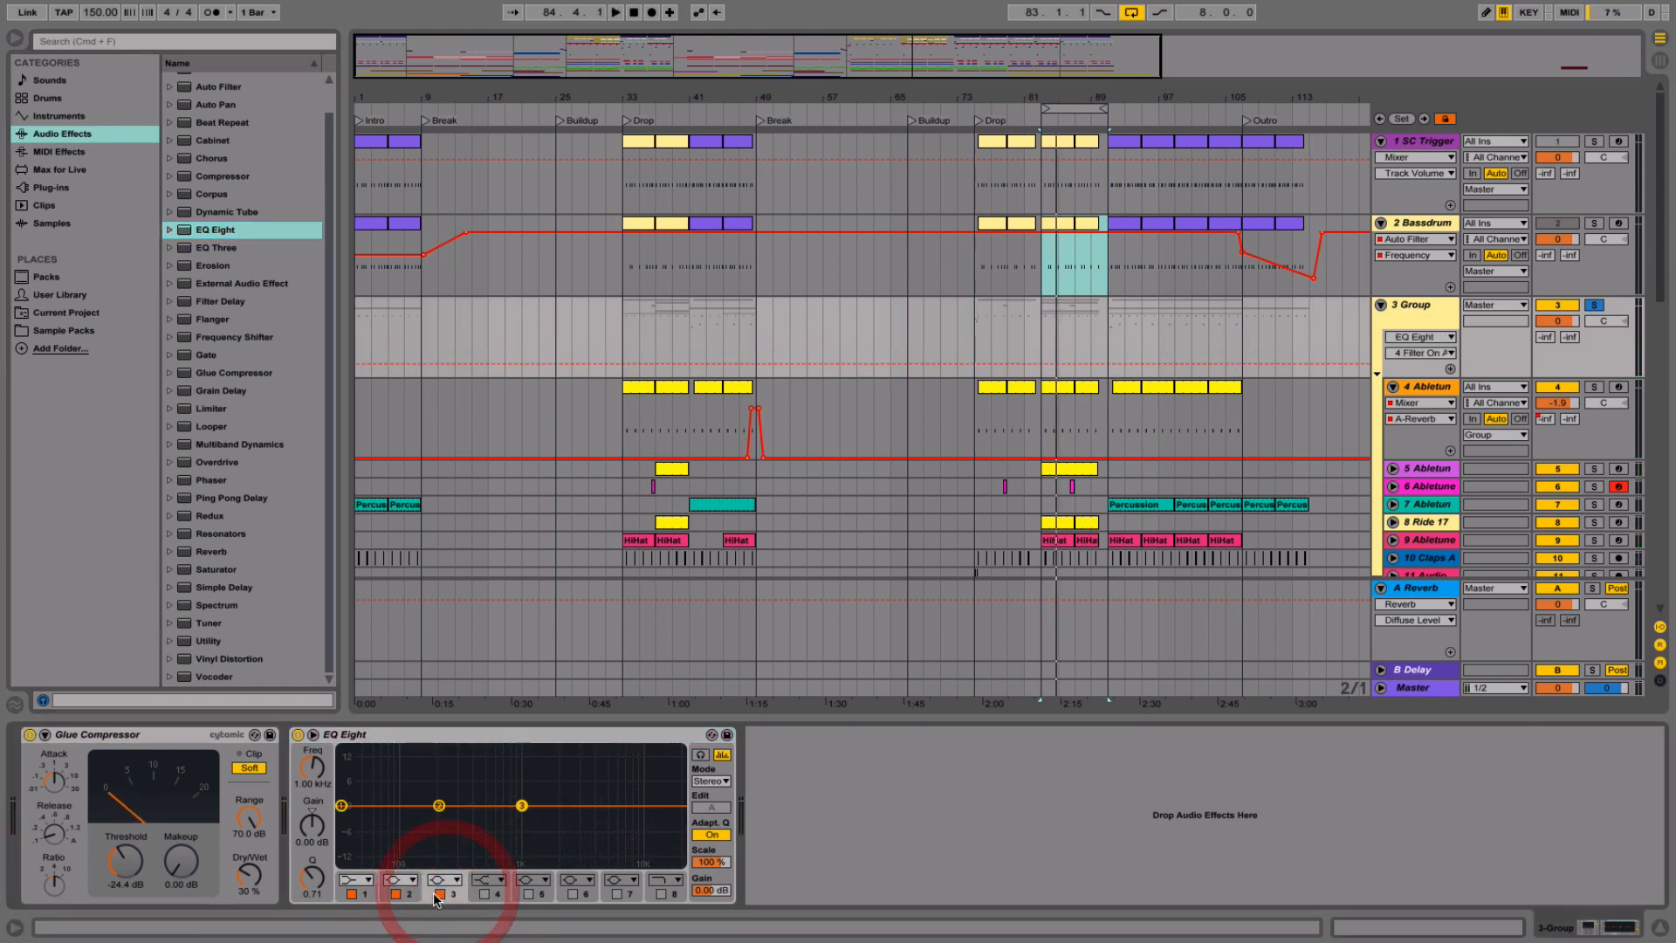
{"action": "left_click", "coordinate": [398, 894]}
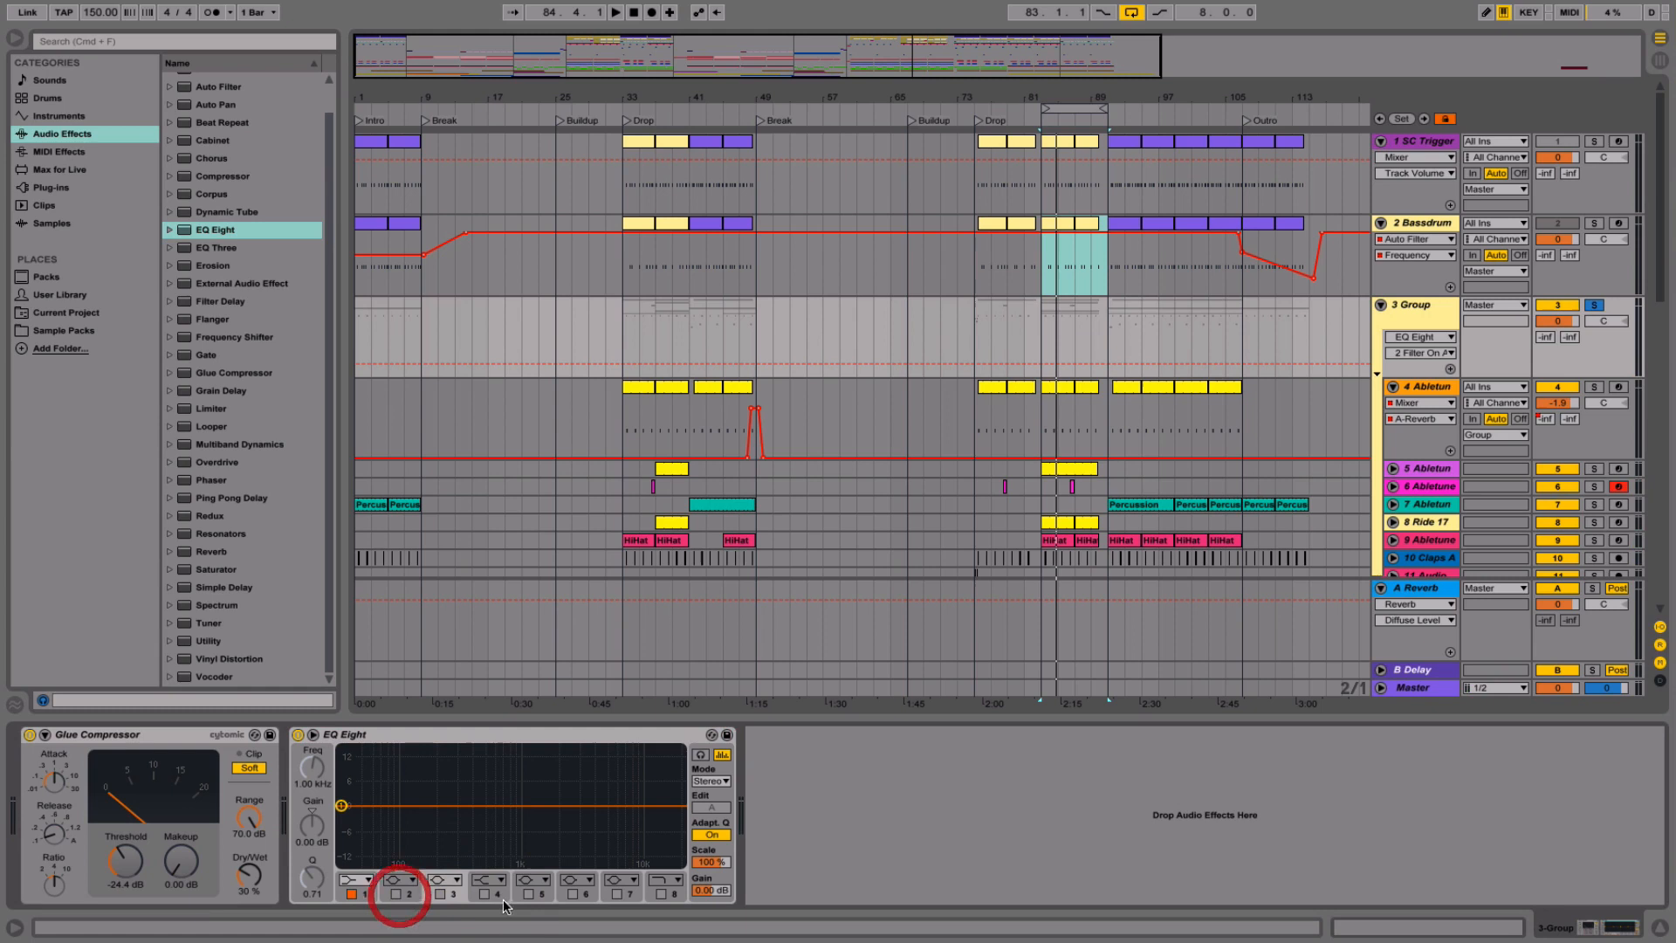
{"action": "left_click", "coordinate": [573, 893]}
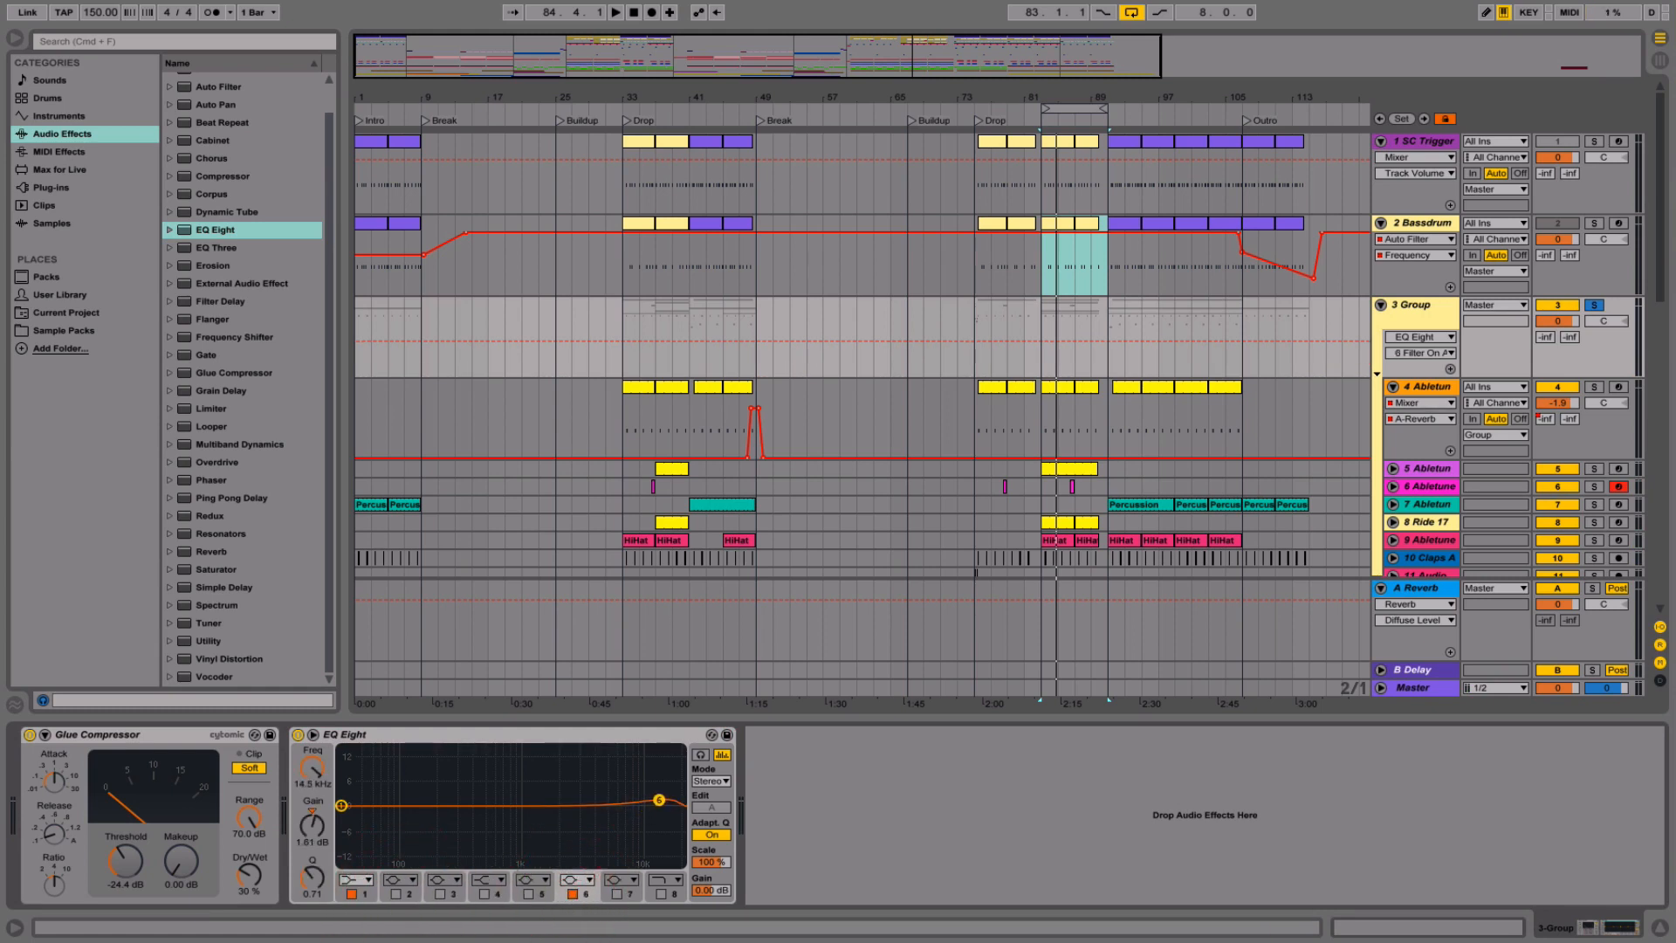
{"action": "left_click_drag", "start_coordinate": [299, 879], "coordinate": [299, 842]}
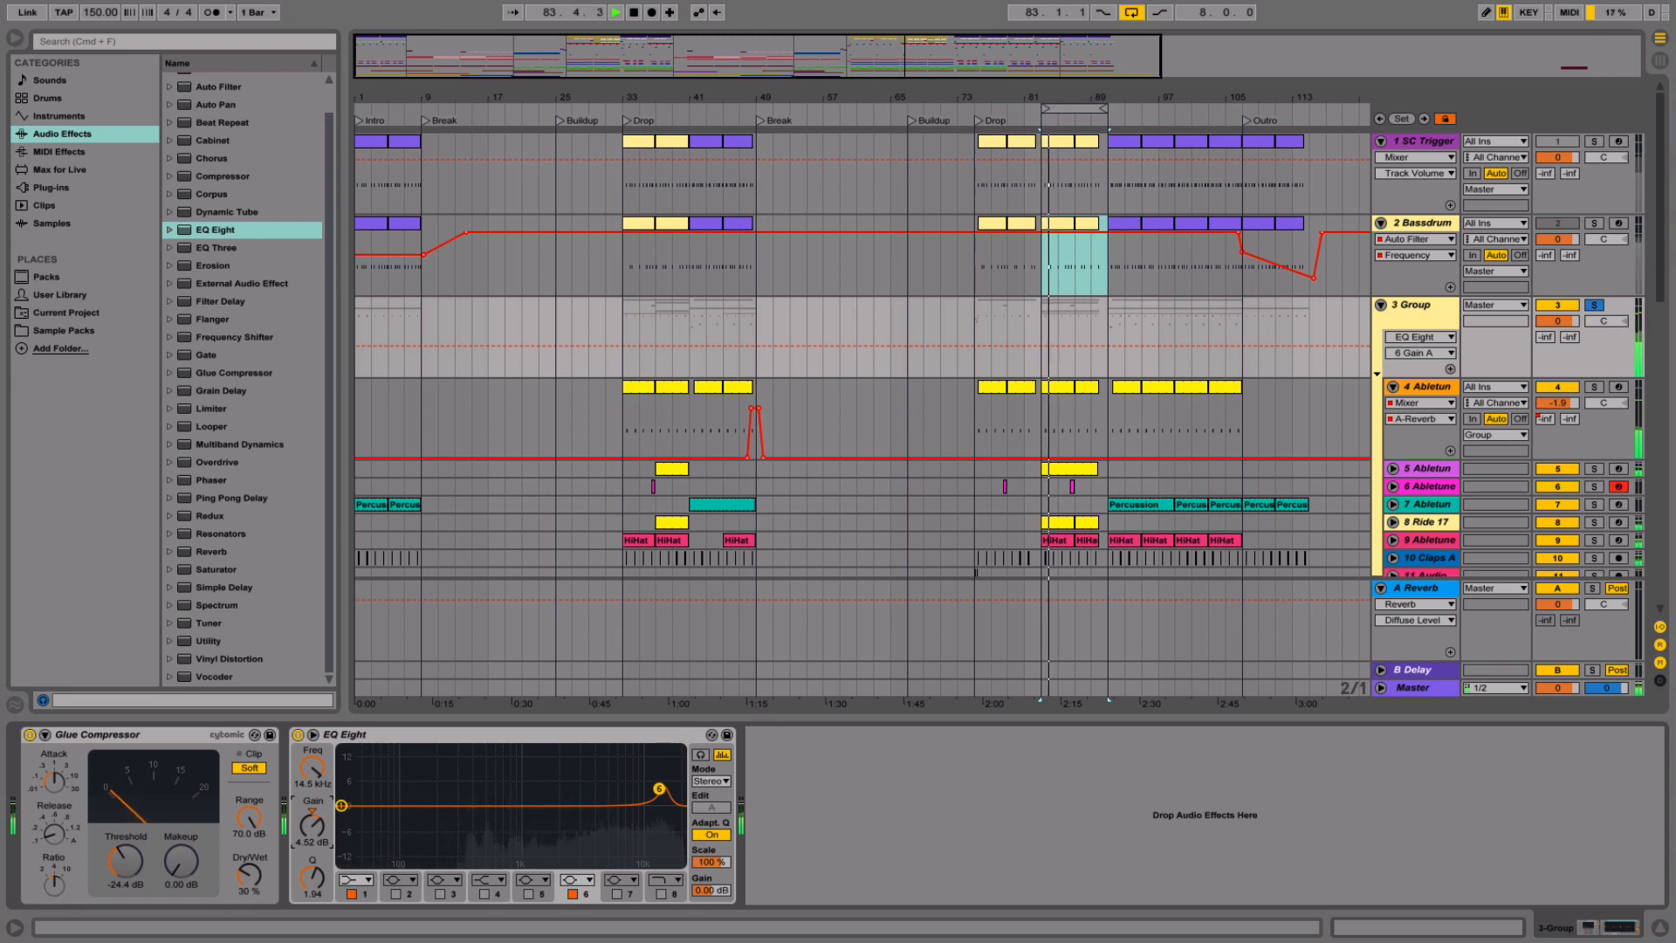
- Enable EQ Eight band 4 and cut the drum group by 2.11 dB at about 5.7 kHz
{"action": "left_click", "coordinate": [485, 894]}
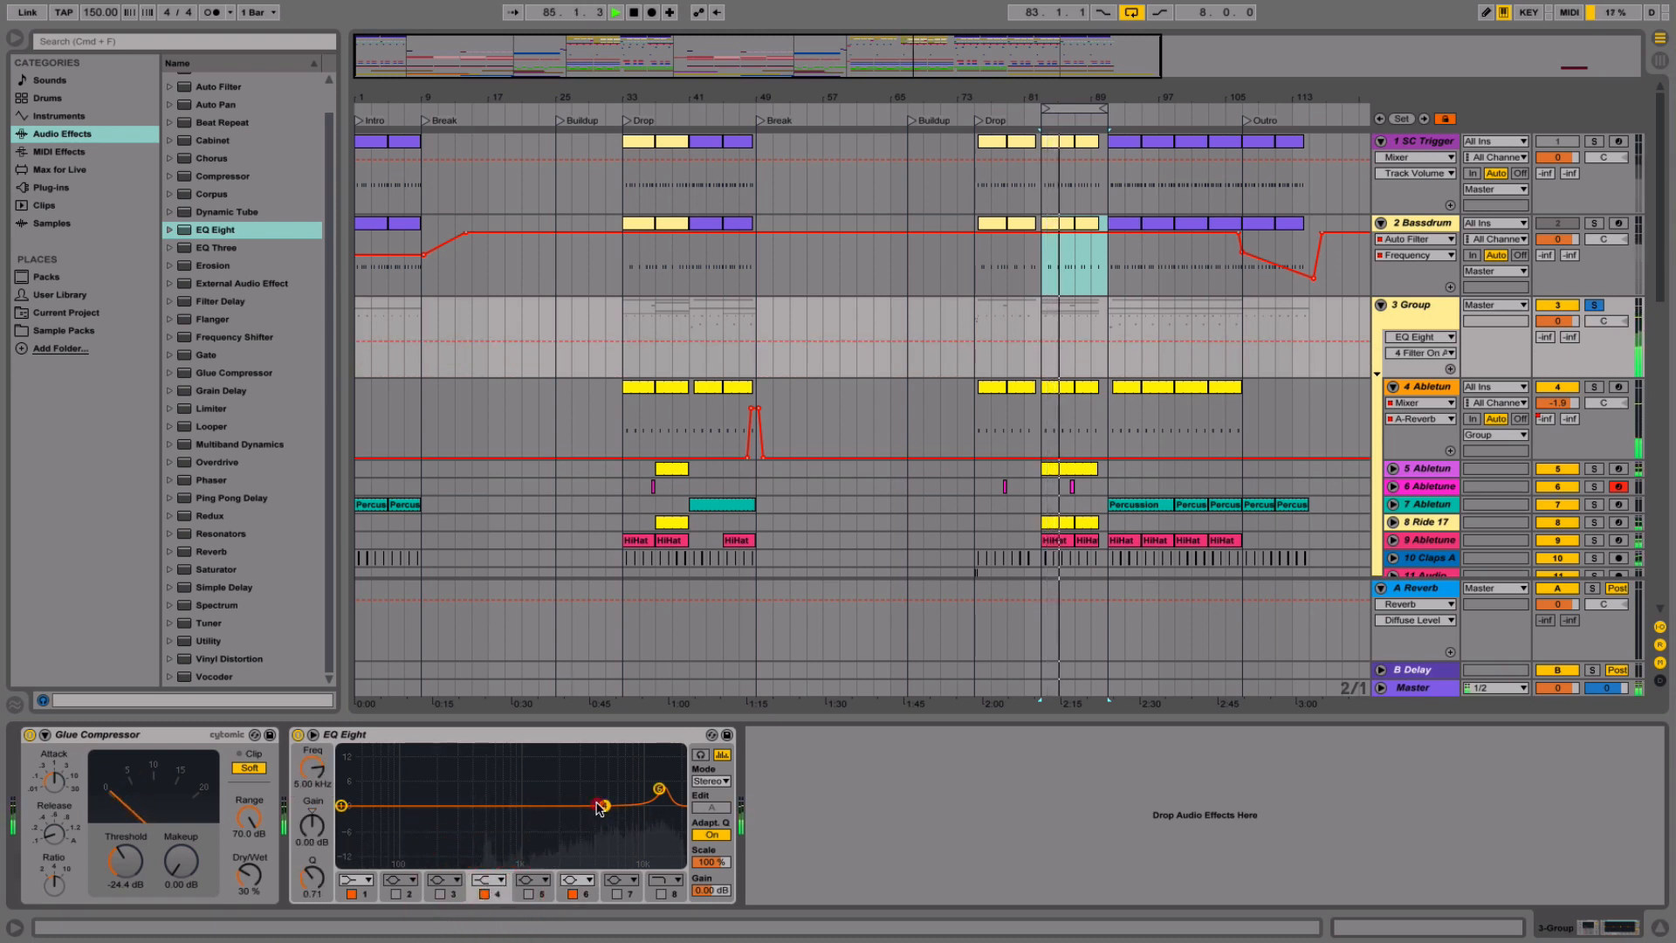
{"action": "left_click", "coordinate": [601, 807]}
{"action": "left_click_drag", "start_coordinate": [601, 806], "coordinate": [611, 814]}
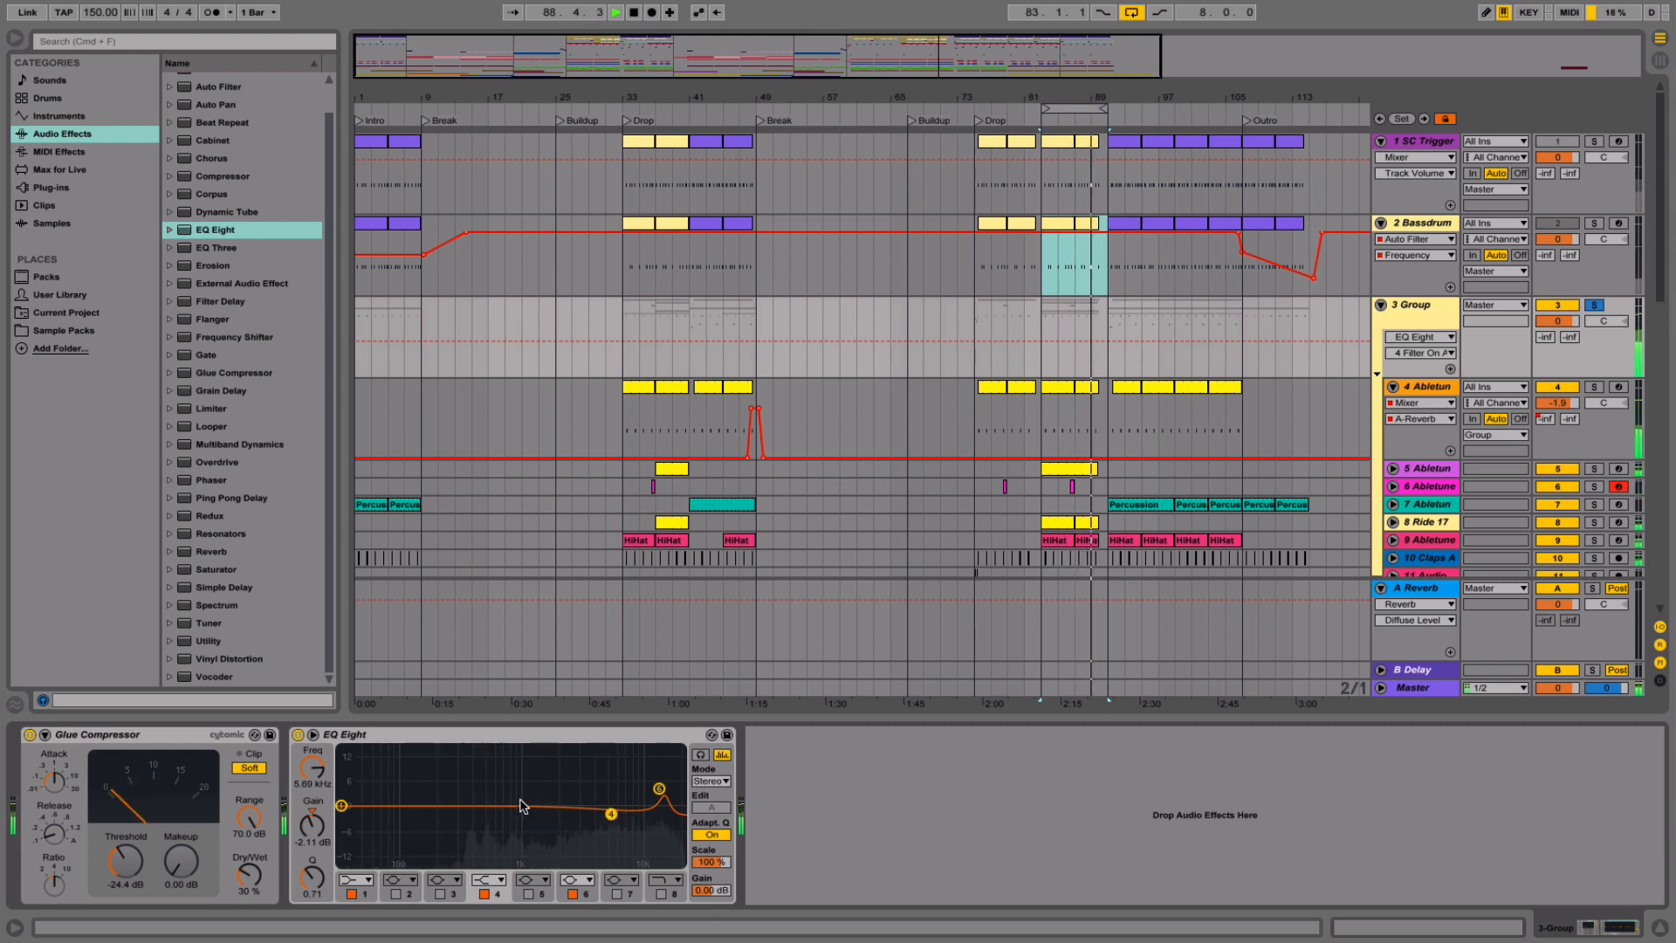
- Unsolo the drum group and compare the full mix with its EQ Eight on and bypassed during playback
{"action": "left_click", "coordinate": [299, 736]}
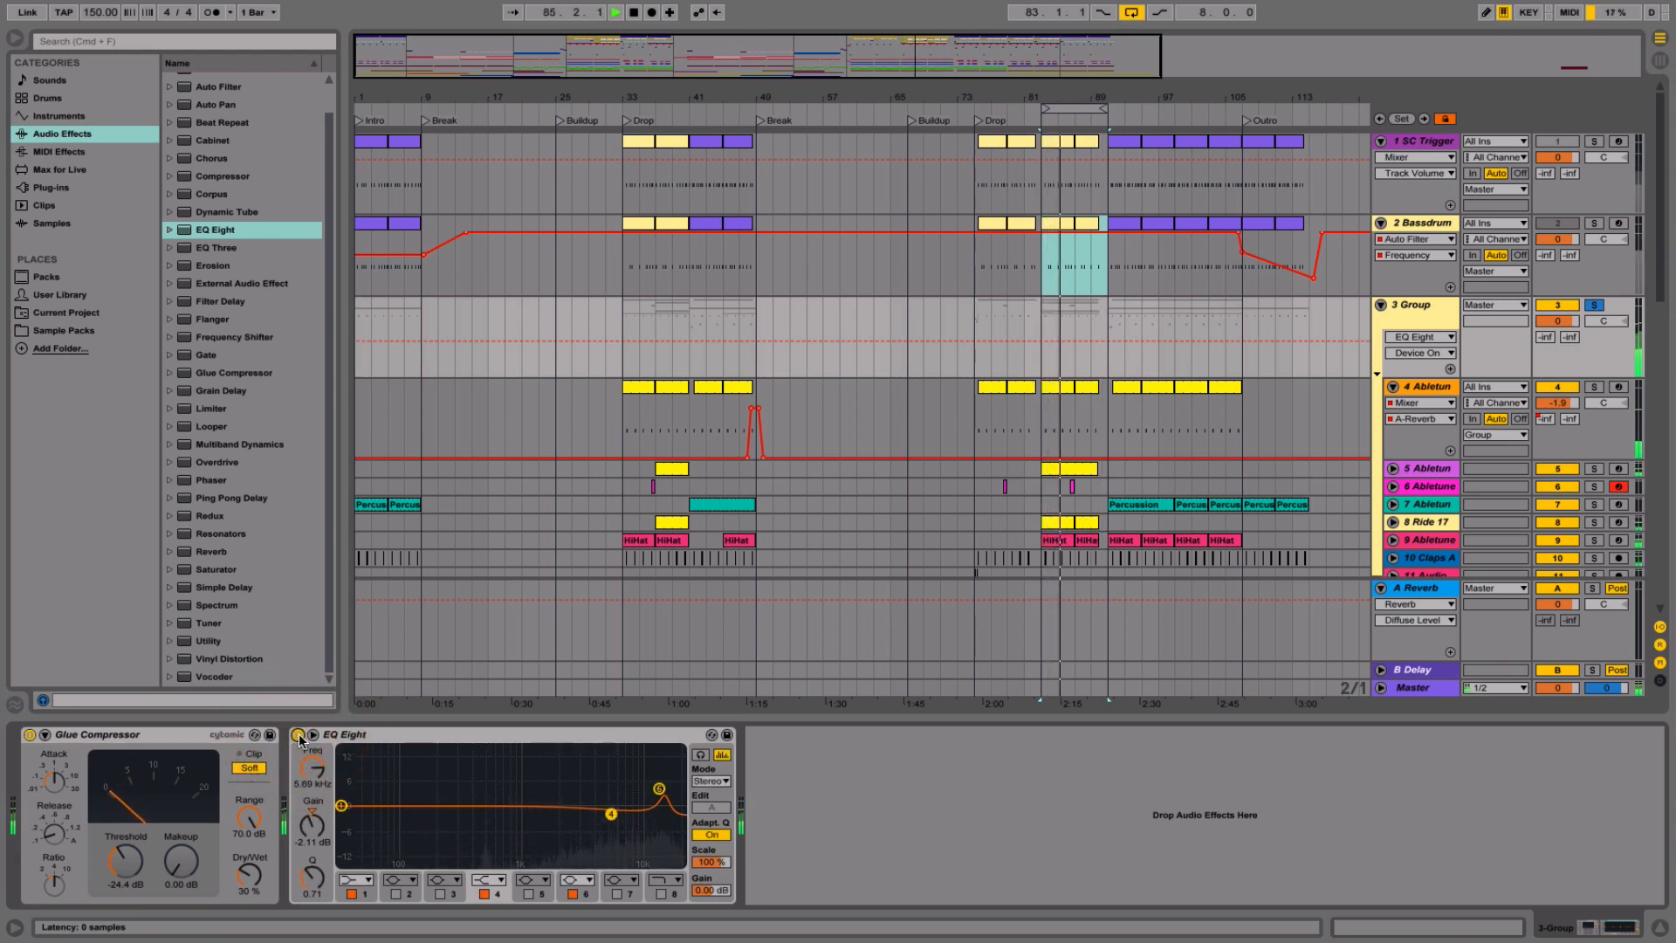
{"action": "left_click", "coordinate": [1594, 307]}
{"action": "key", "text": "space"}
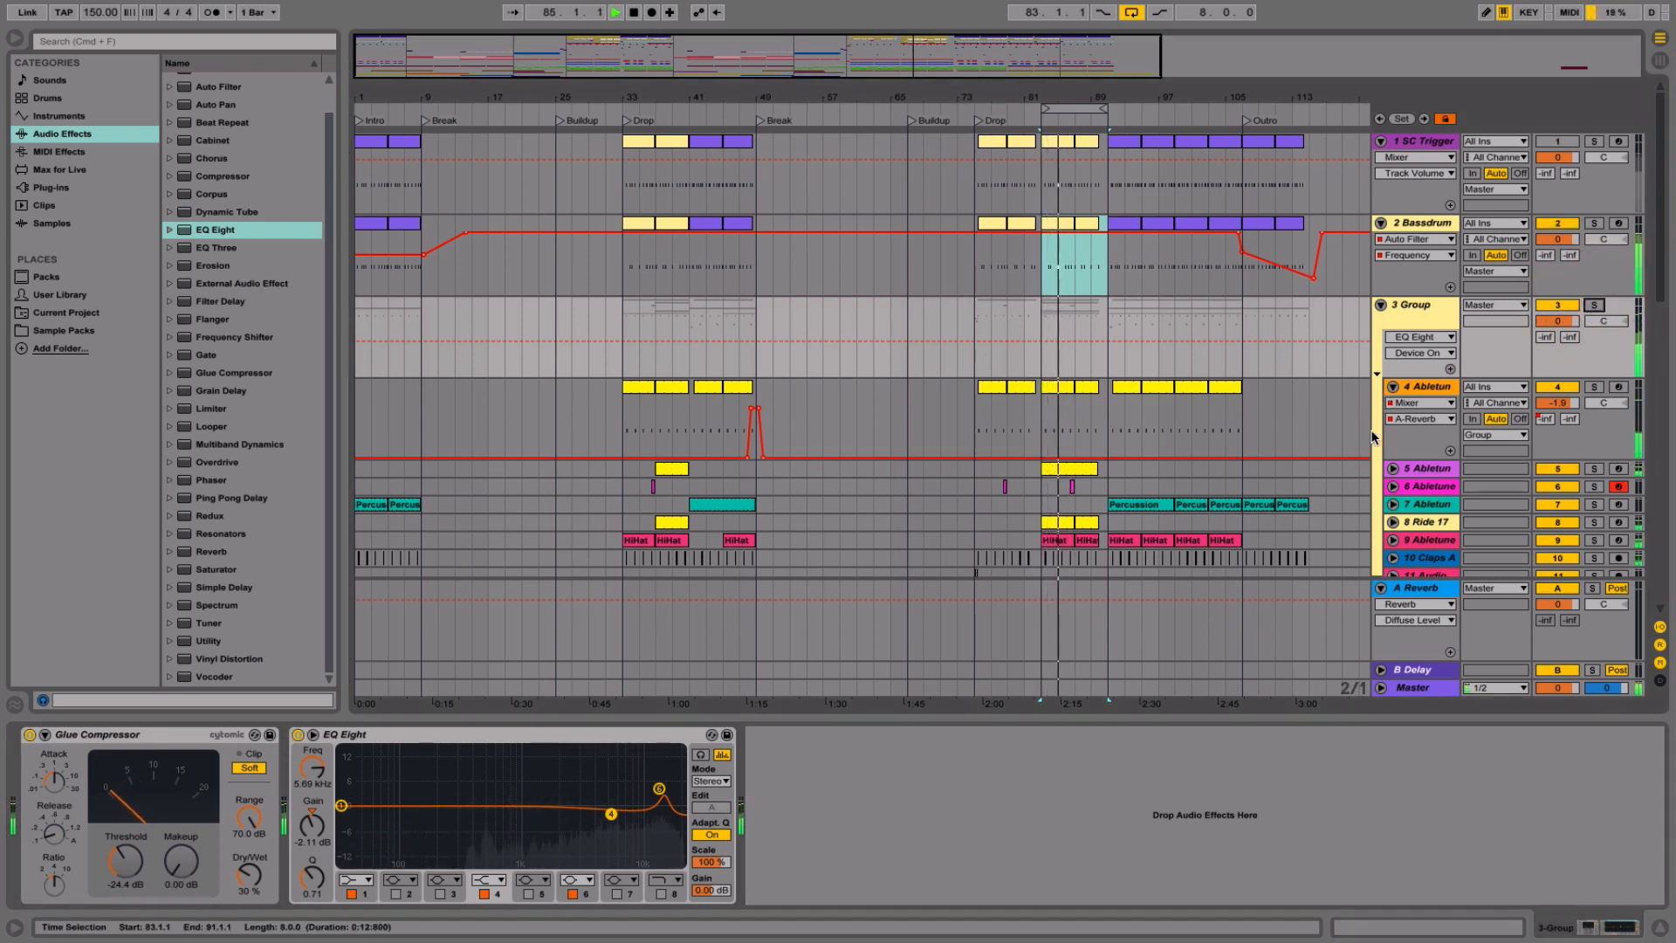
{"action": "key", "text": "space"}
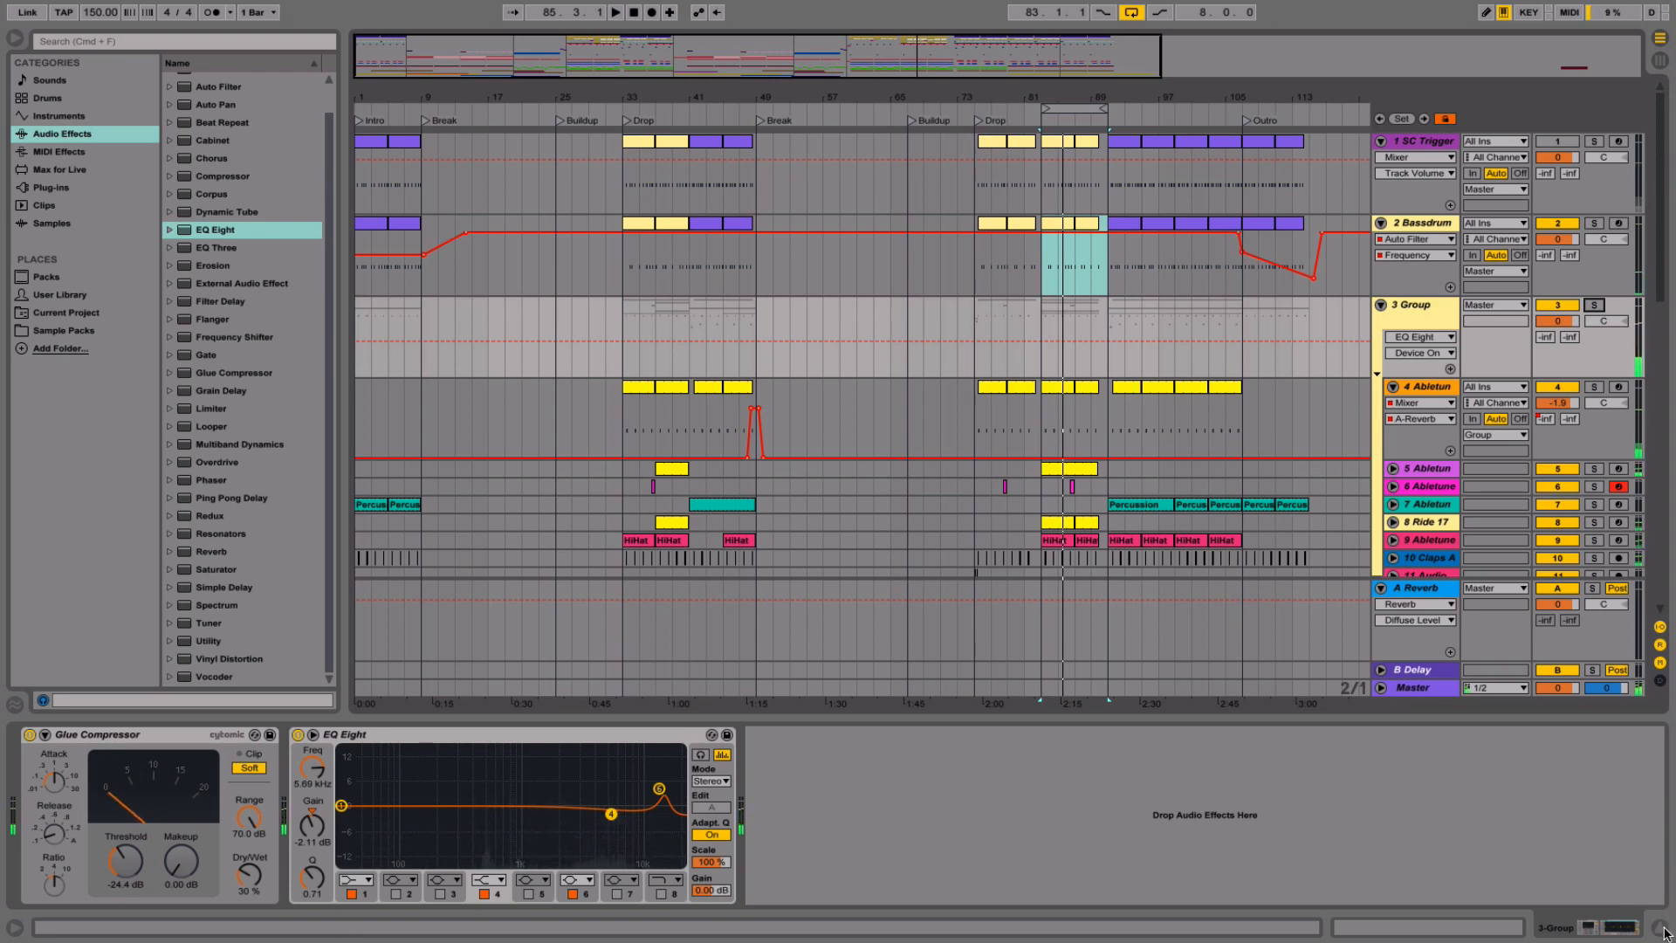
{"action": "key", "text": "space"}
{"action": "left_click", "coordinate": [298, 734]}
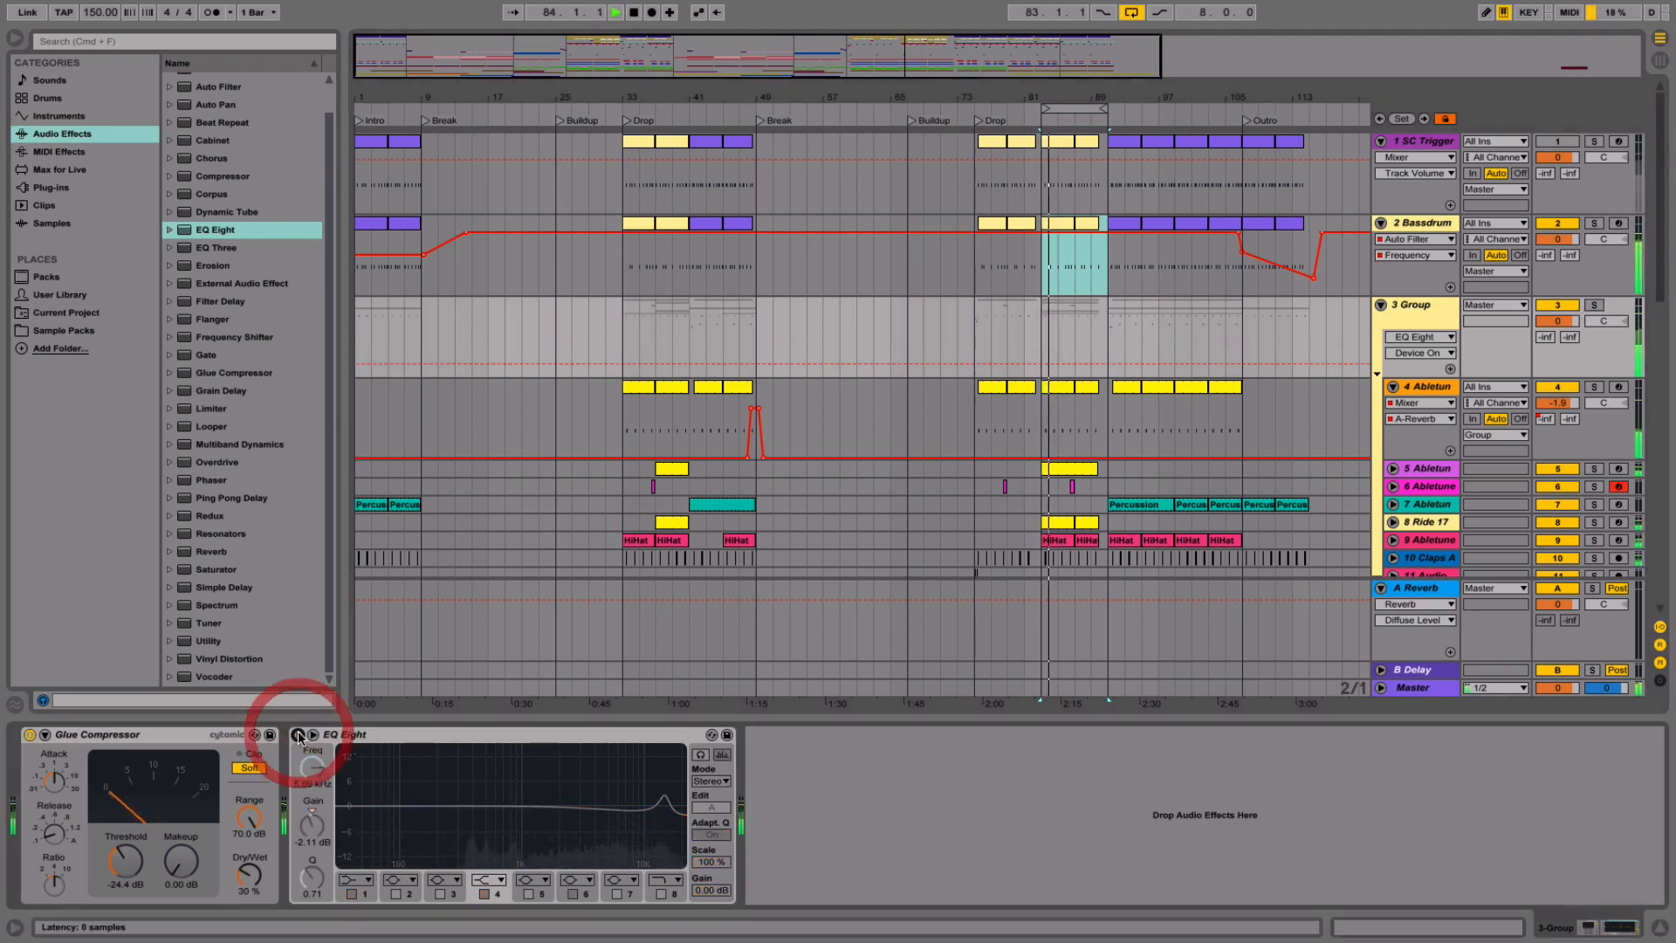
{"action": "left_click", "coordinate": [299, 735]}
- Group the Glue Compressor and EQ Eight into an Audio Effect Rack and compare the mix with the rack bypassed
{"action": "left_click", "coordinate": [393, 735]}
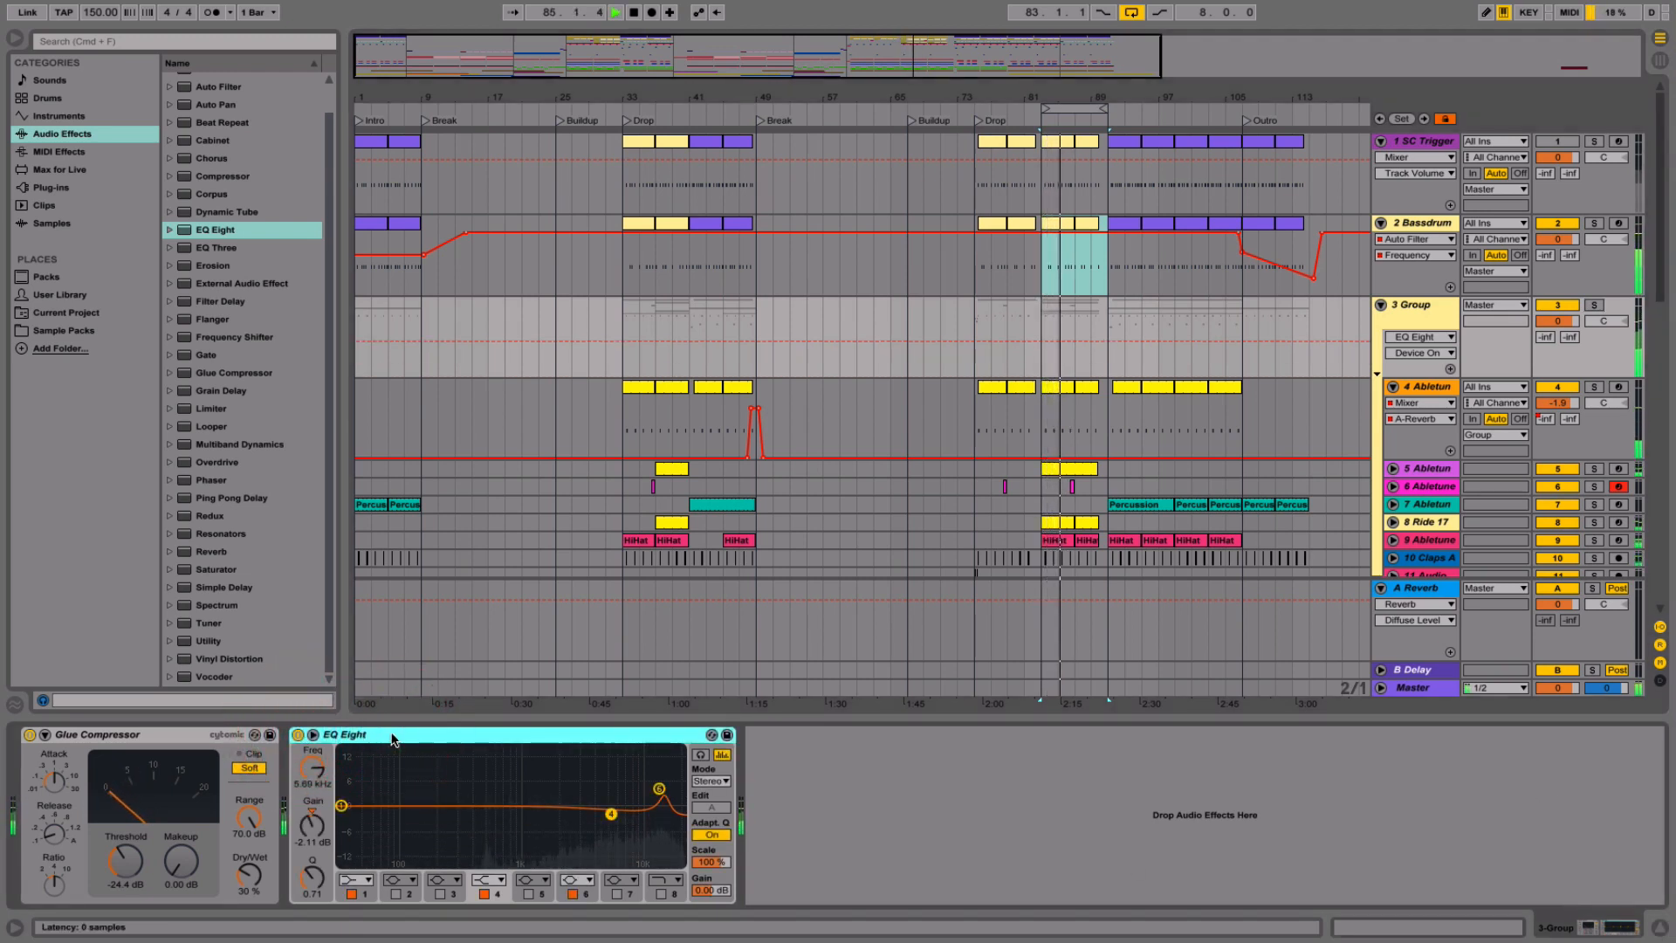
{"action": "key", "text": "super+a"}
{"action": "key", "text": "super+g"}
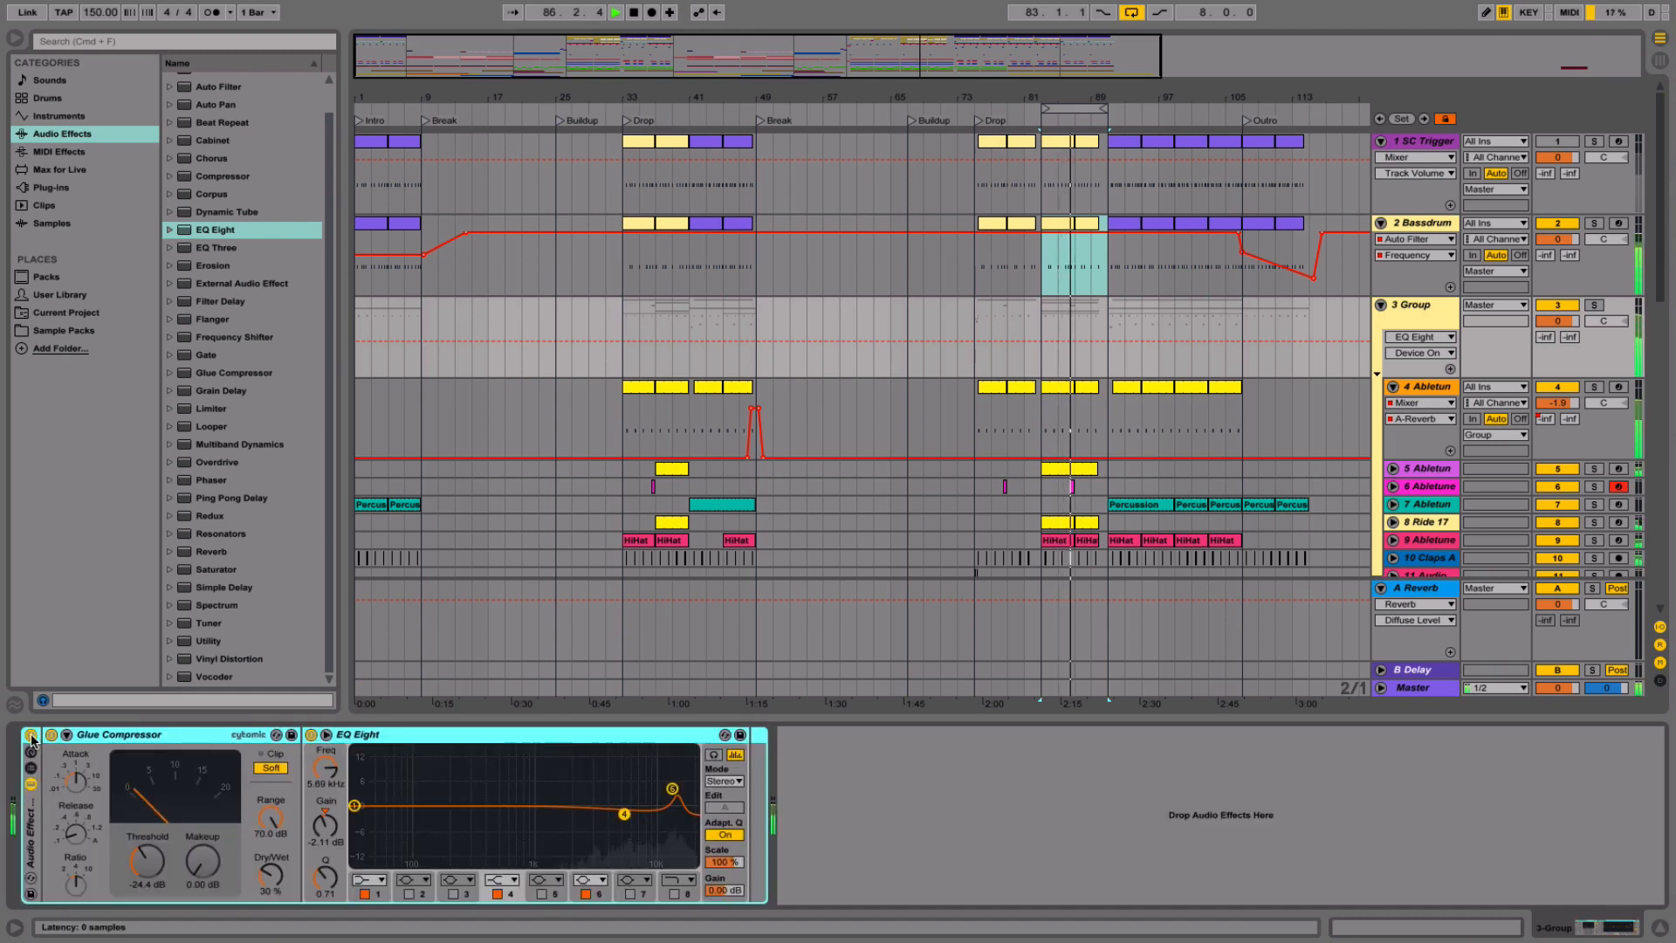
{"action": "left_click", "coordinate": [30, 735]}
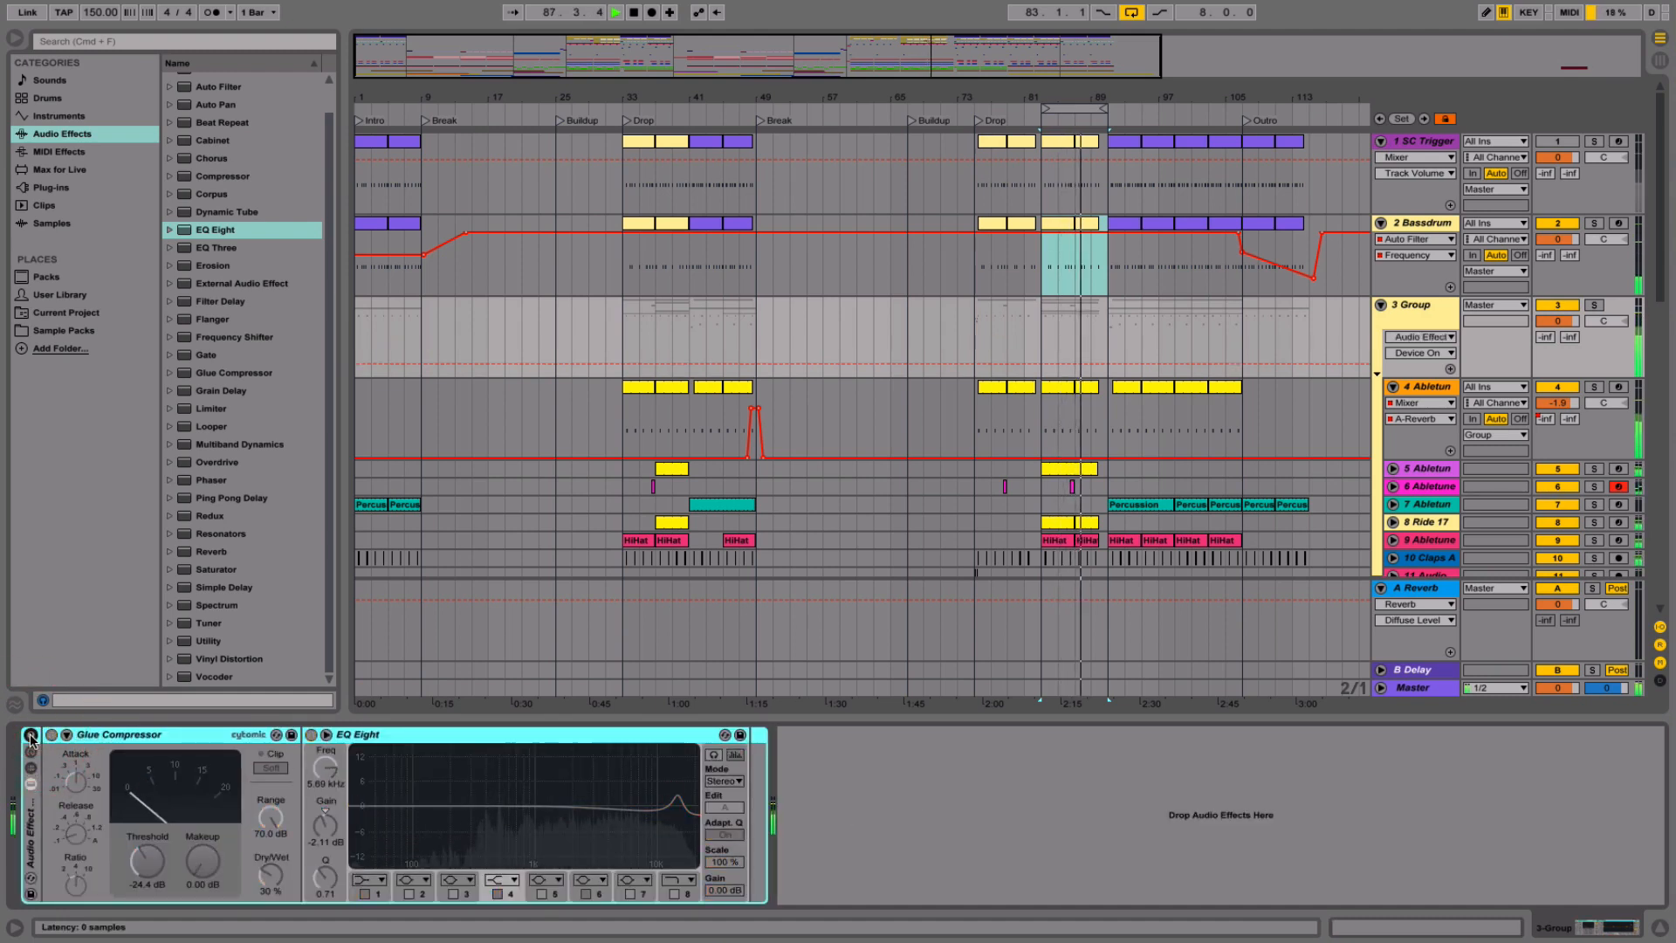
{"action": "left_click", "coordinate": [30, 736]}
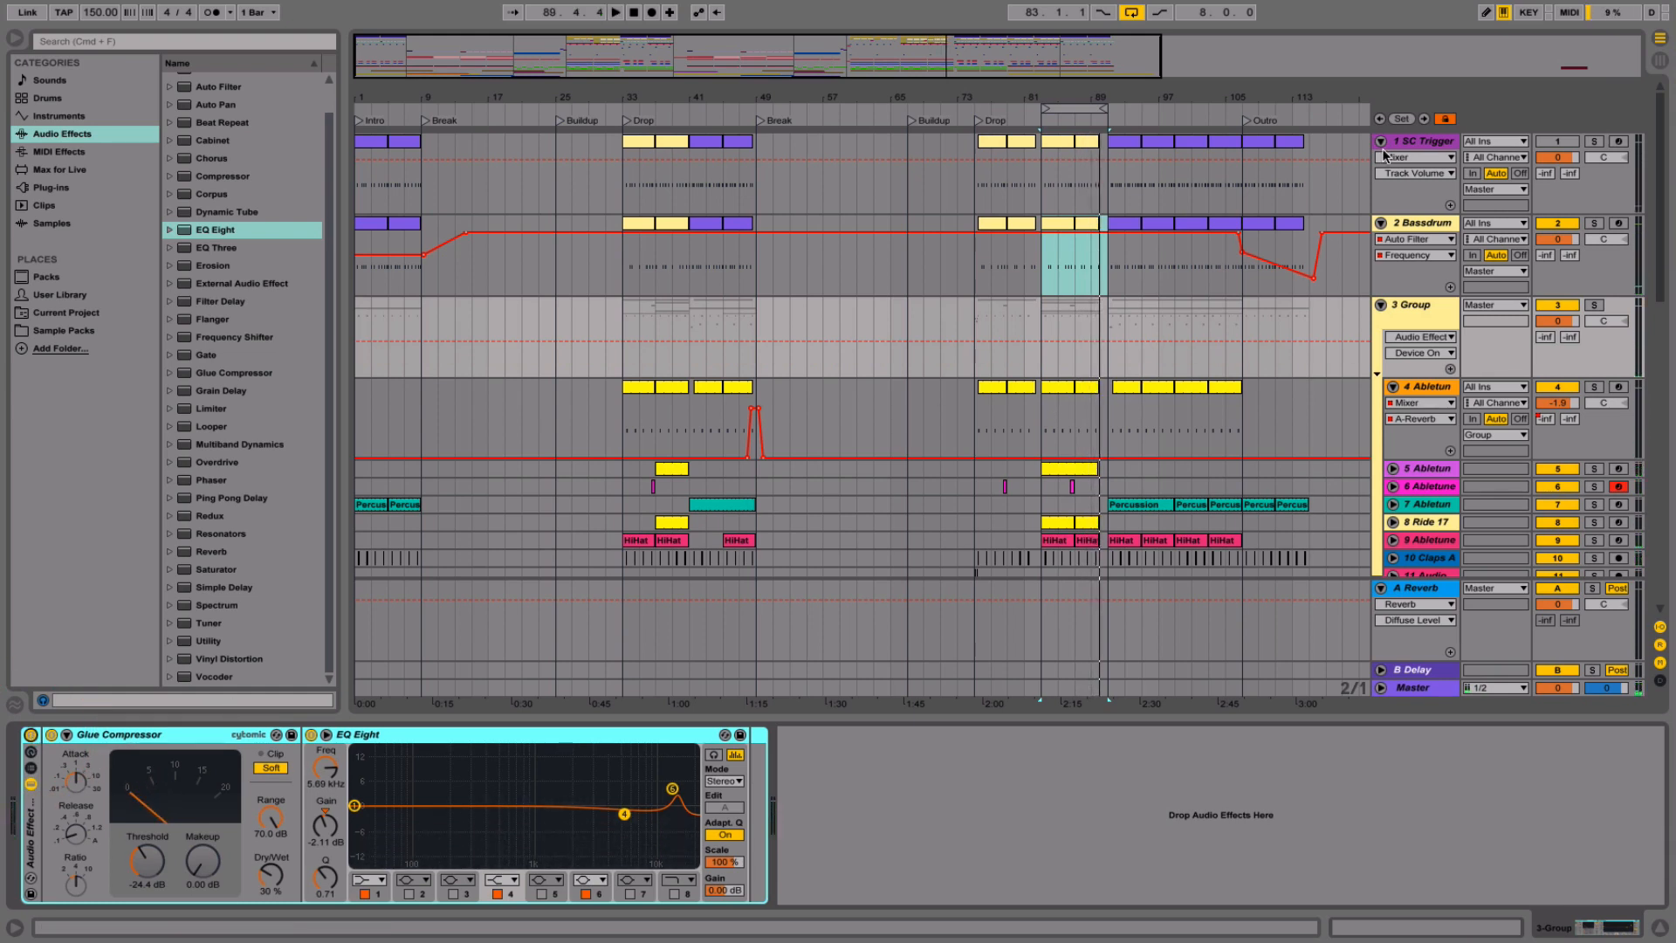
- Fold all tracks inside the drum group and rename the group Drums Group
{"action": "left_click", "coordinate": [1412, 385]}
{"action": "key", "text": "super+a"}
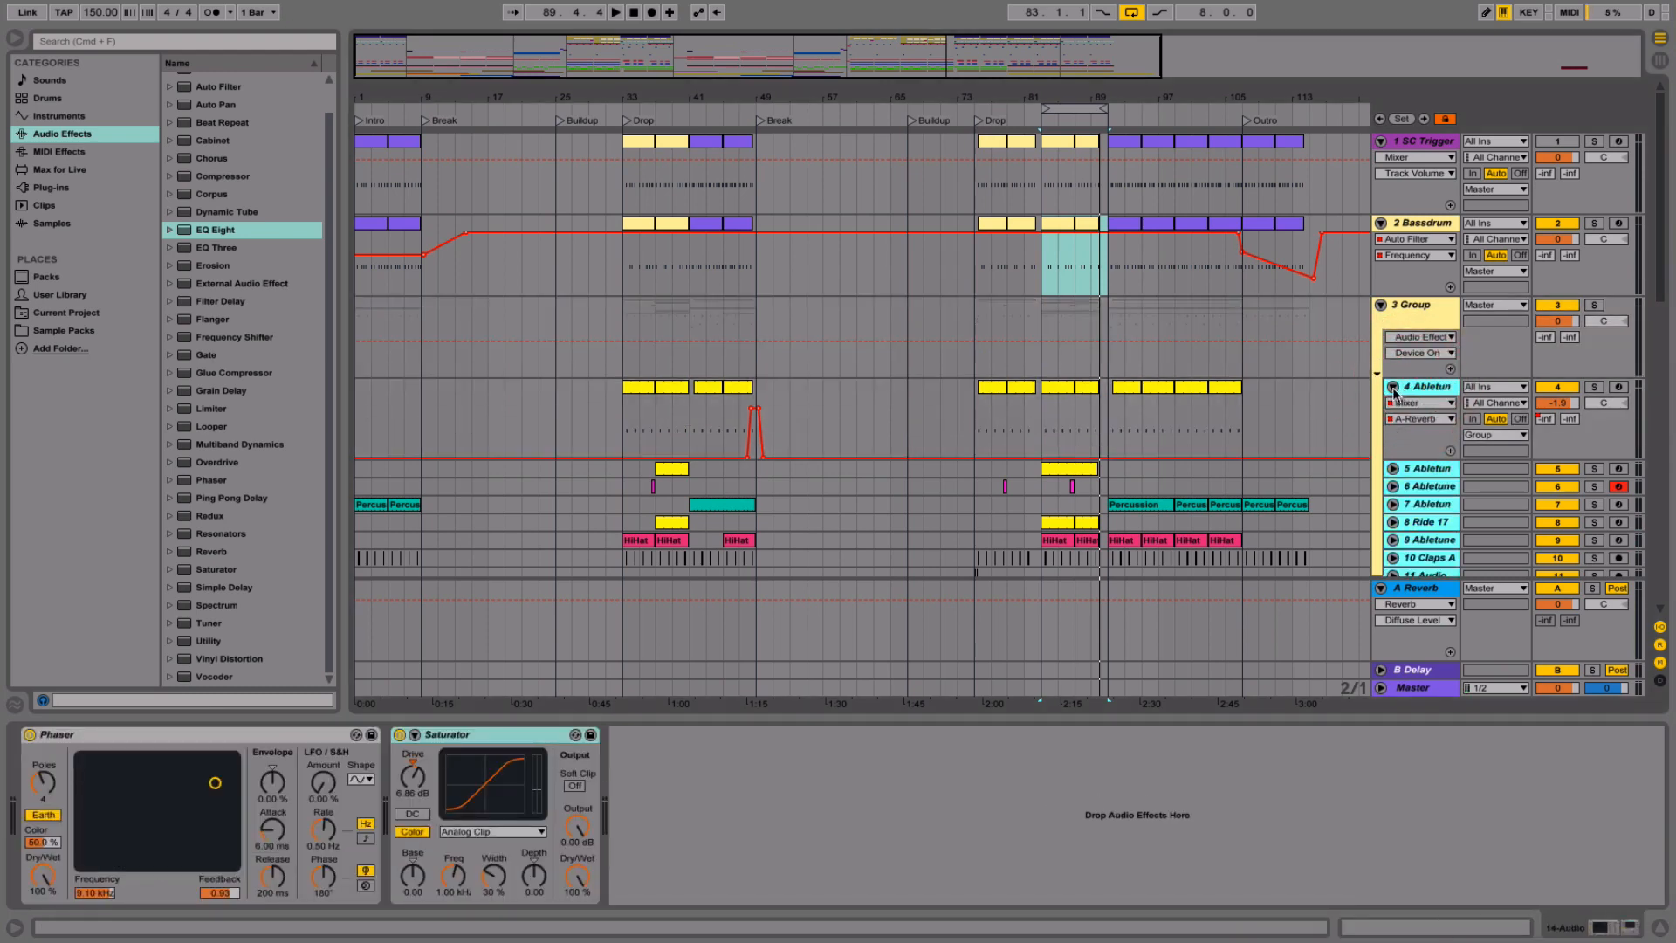
{"action": "left_click", "coordinate": [1394, 388]}
{"action": "left_click", "coordinate": [1417, 307]}
{"action": "key", "text": "super+r"}
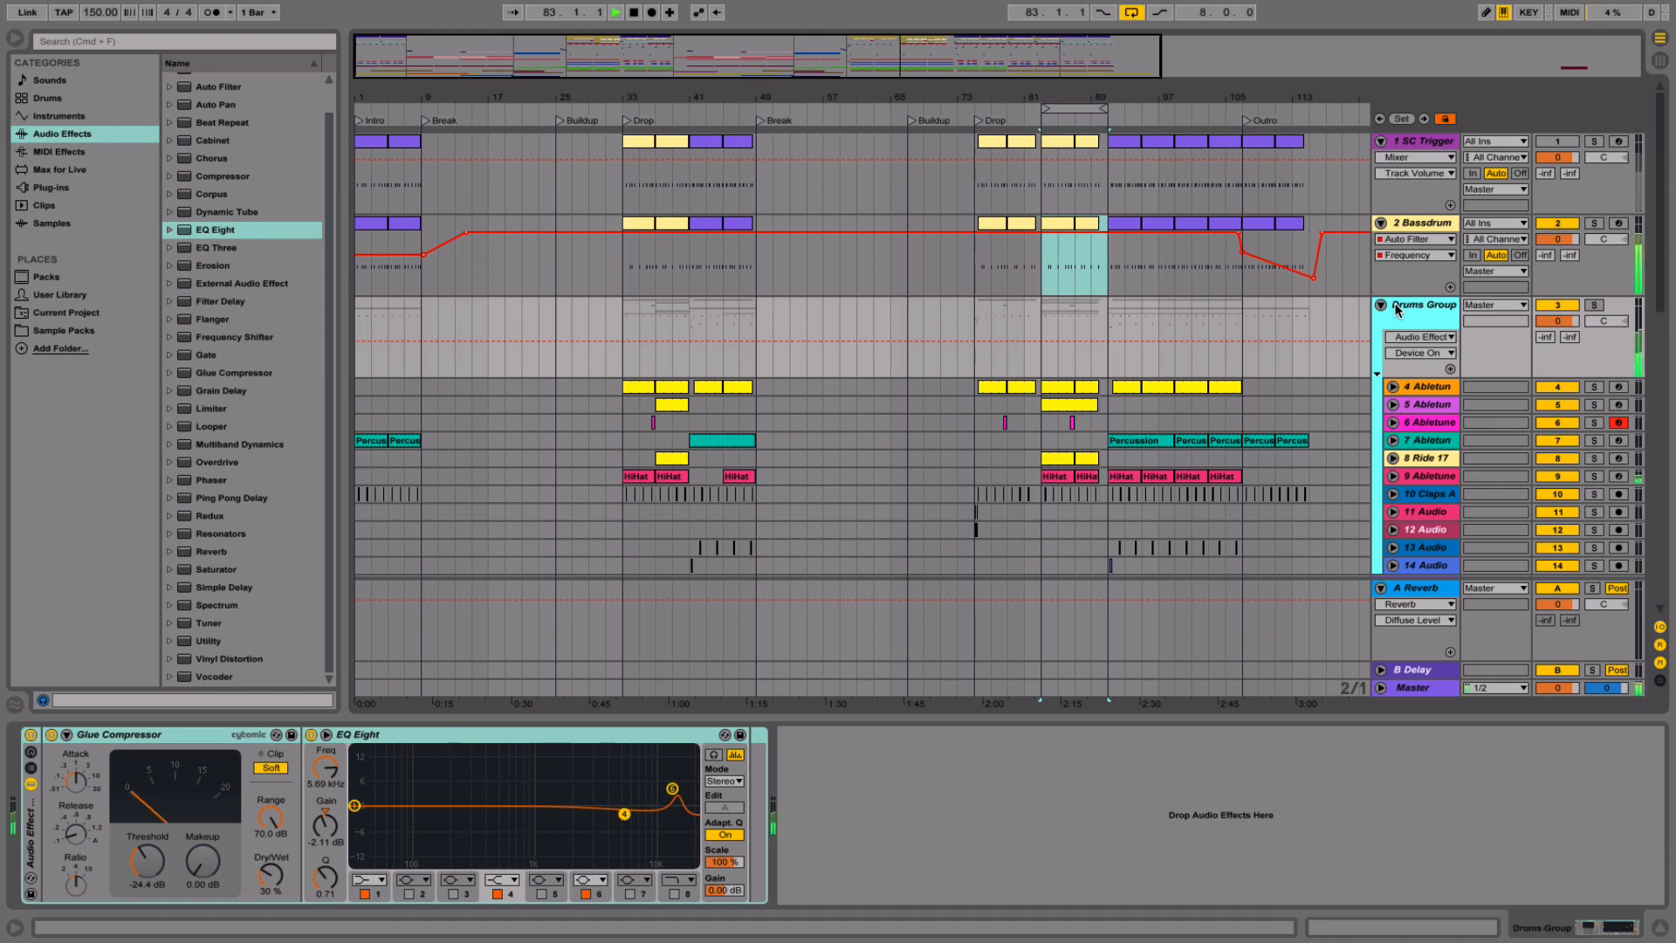
- Open the Bassdrum track's devices during playback, solo the track, and stop the loop
{"action": "key", "text": "space"}
{"action": "left_click", "coordinate": [1429, 226]}
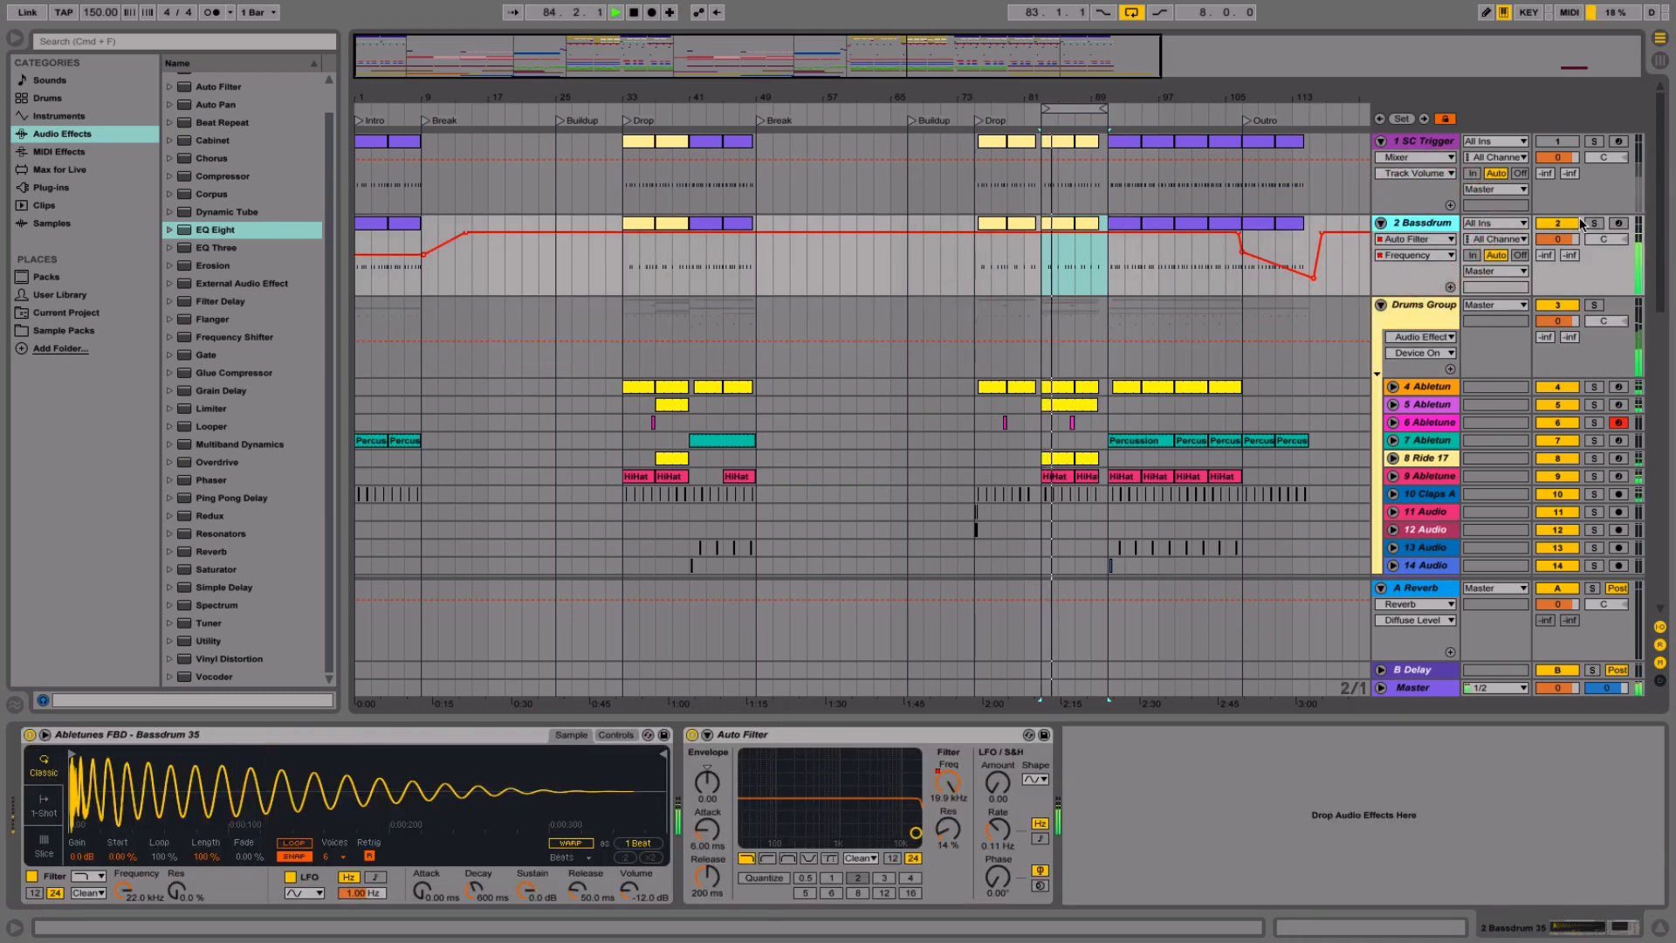
{"action": "left_click", "coordinate": [1594, 224]}
{"action": "key", "text": "space"}
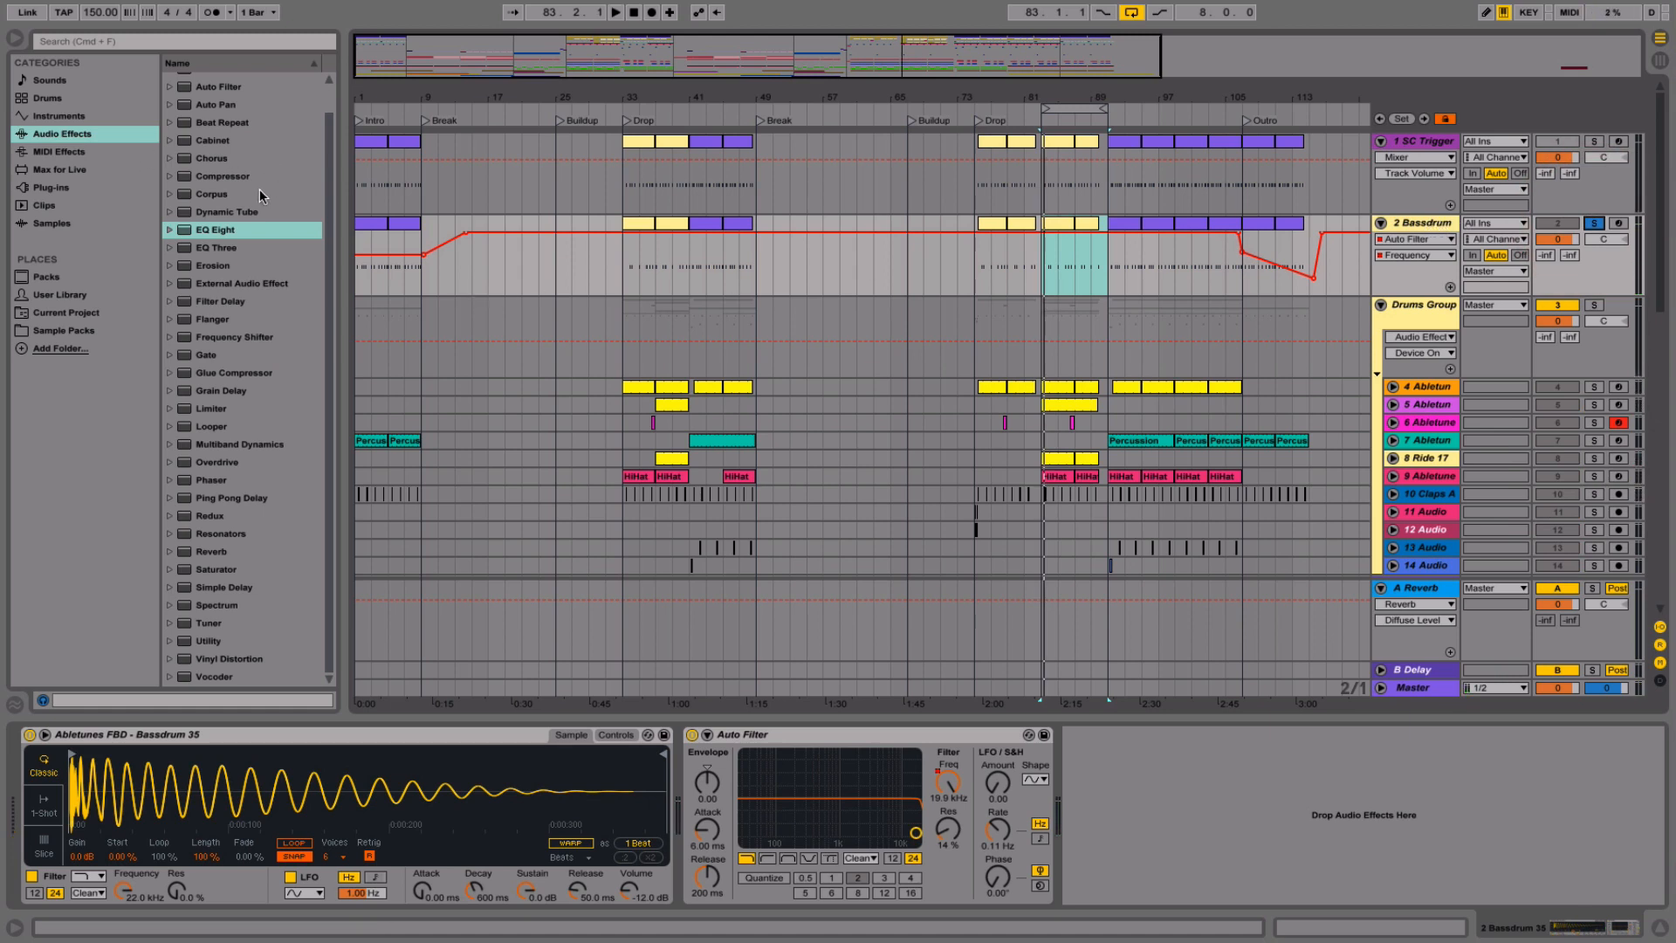
- Try a Compressor on the Bassdrum track with Makeup off, threshold -17.1 dB, attack 49.0 ms and release 63.2 ms
{"action": "double_click", "coordinate": [224, 177]}
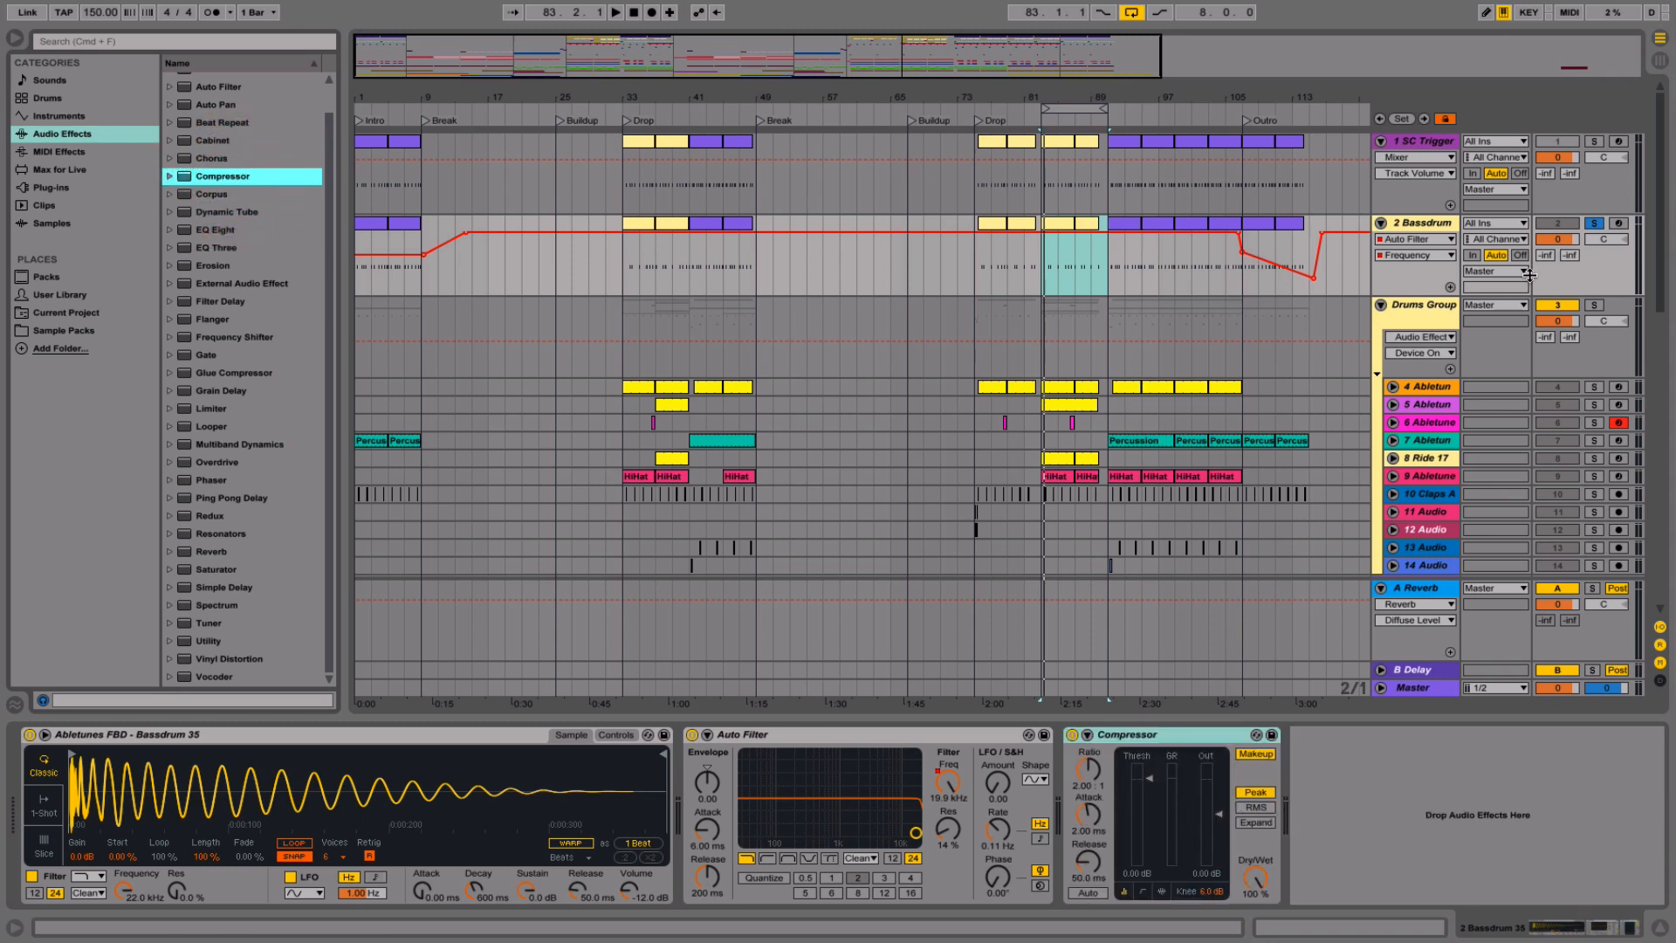
{"action": "left_click", "coordinate": [1422, 223]}
{"action": "left_click", "coordinate": [1069, 233]}
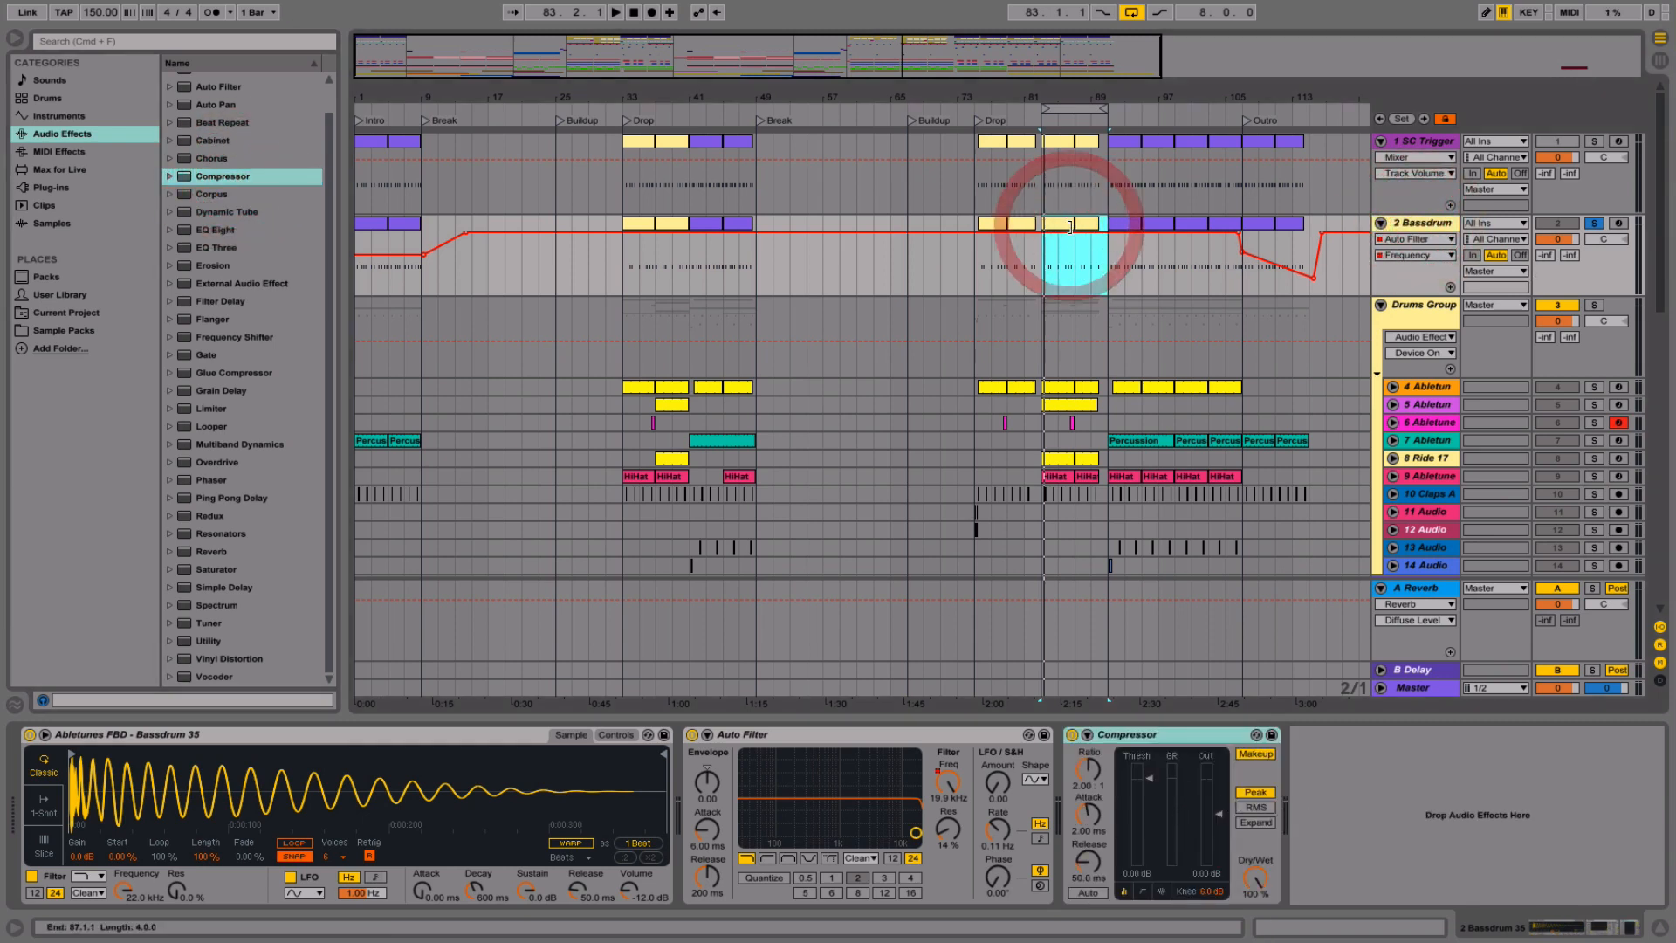
{"action": "key", "text": "space"}
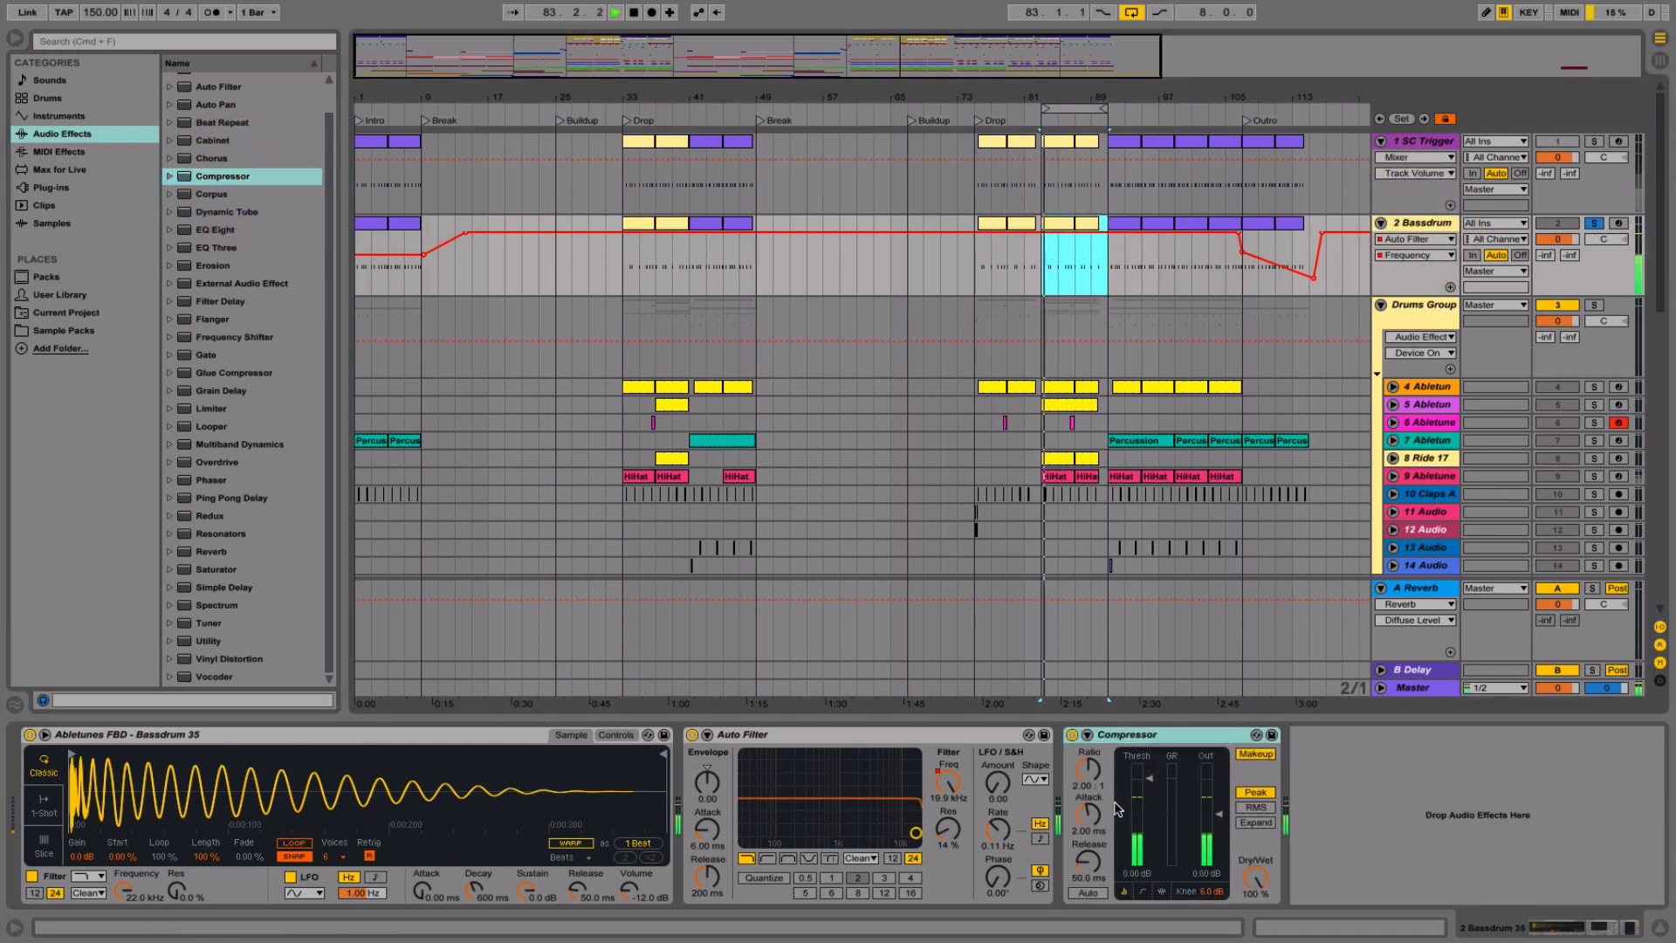
{"action": "left_click", "coordinate": [1255, 753]}
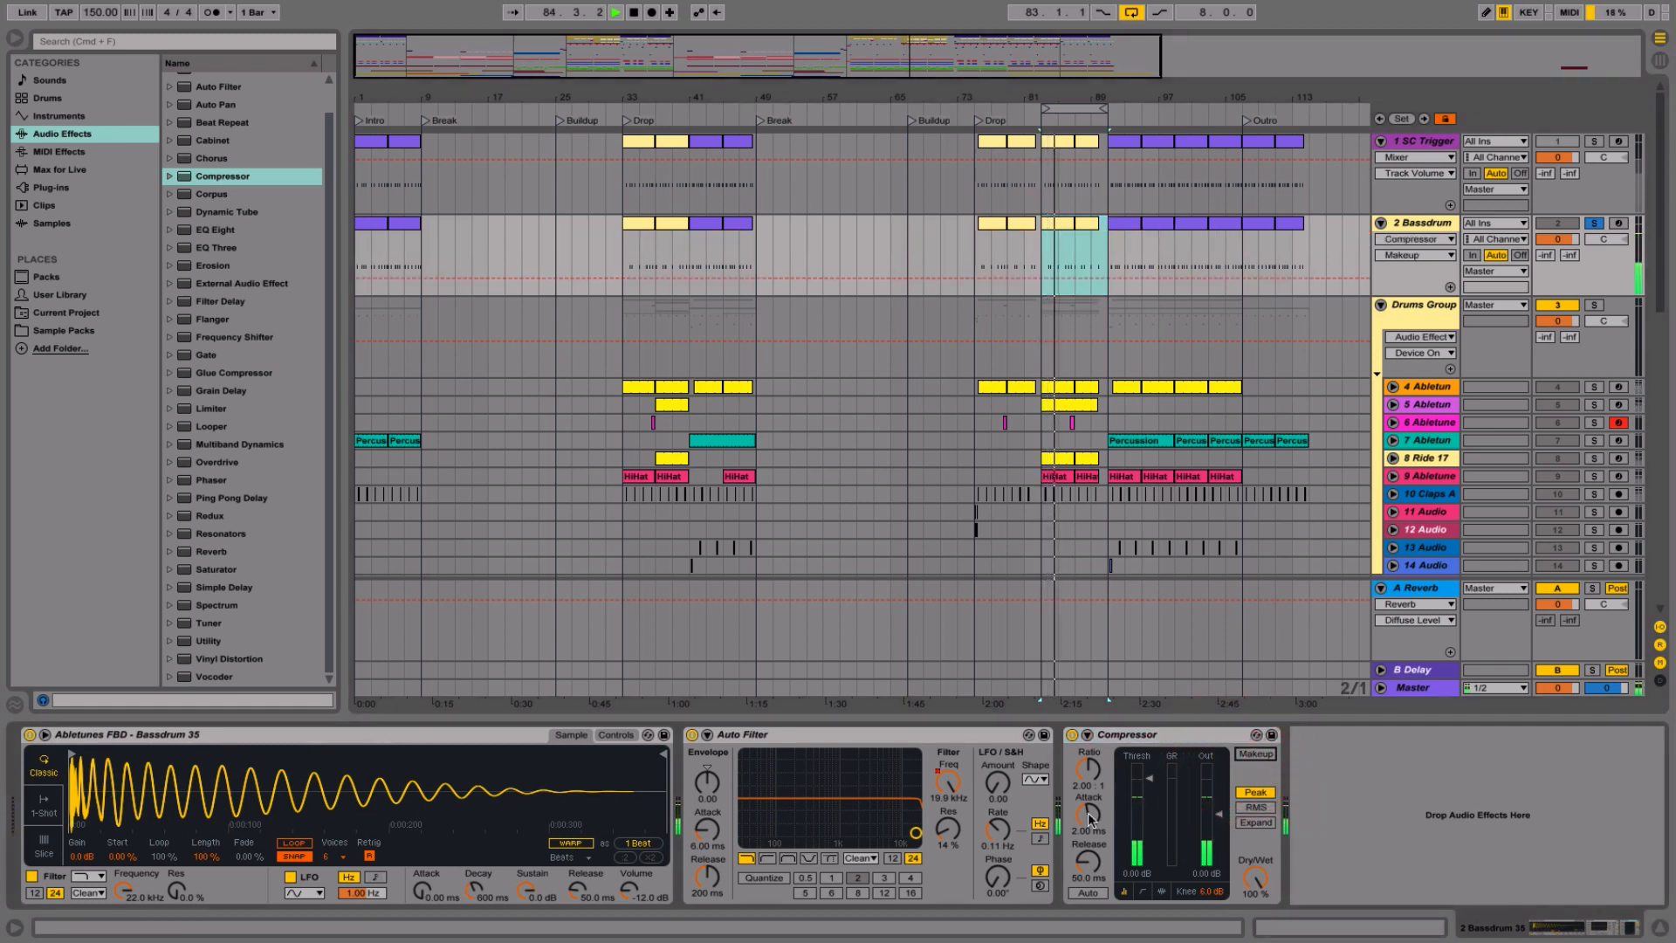
{"action": "left_click_drag", "start_coordinate": [1090, 819], "coordinate": [1149, 822]}
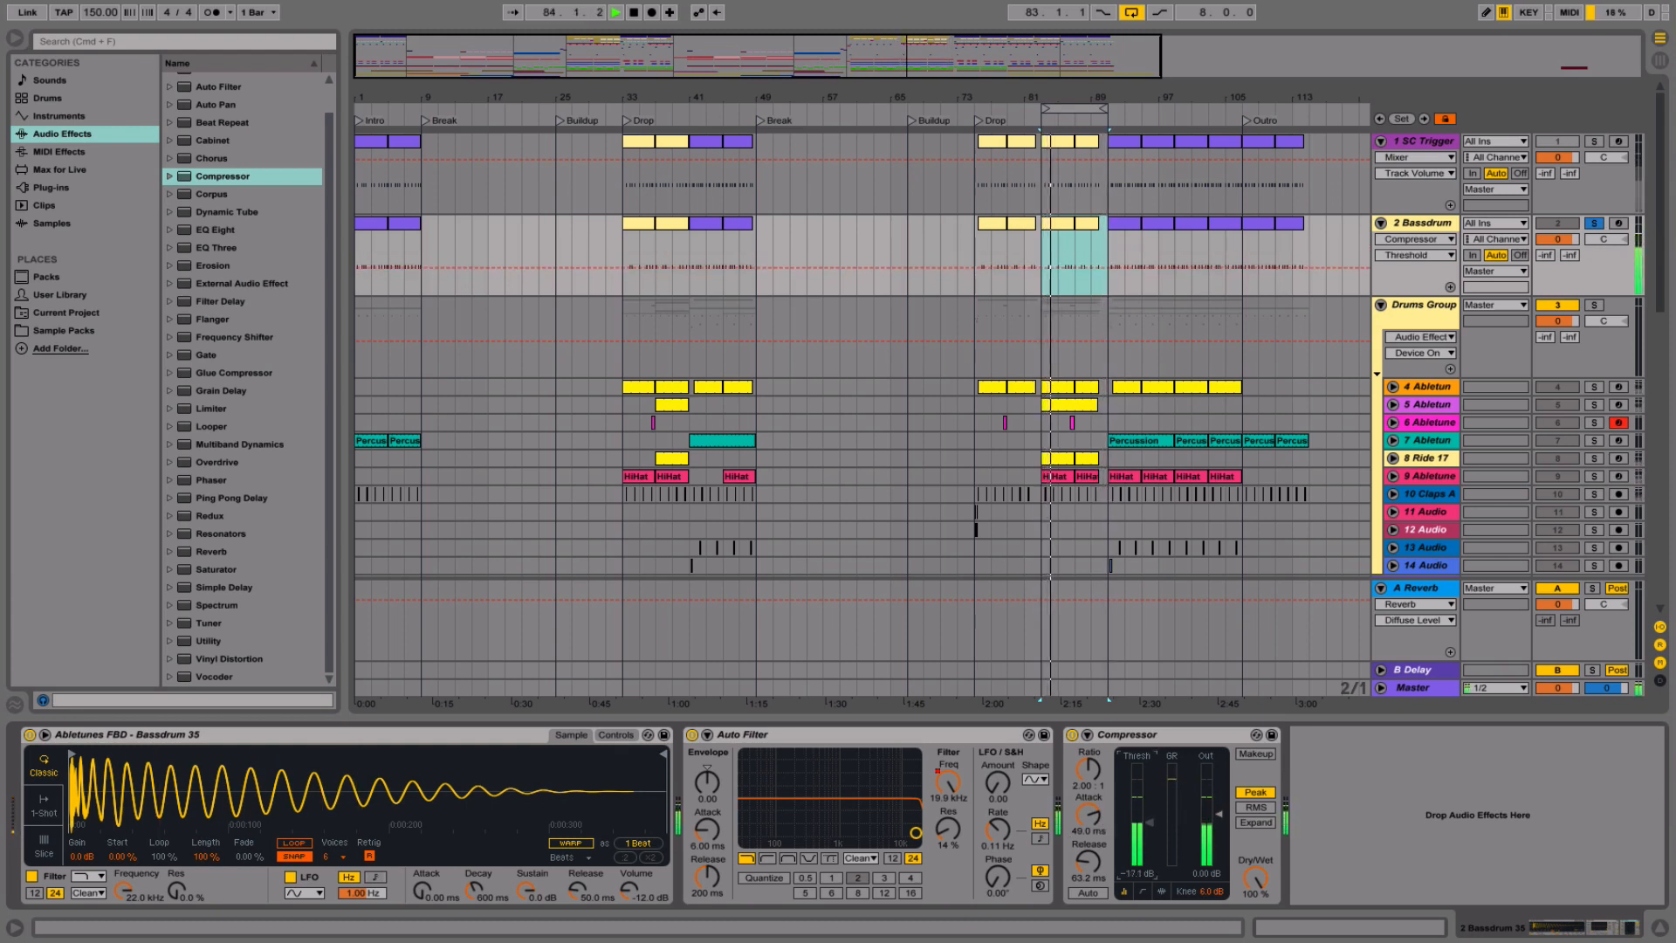
- Compare the bassdrum with the Compressor bypassed, and remove the Compressor from the track
{"action": "left_click", "coordinate": [1073, 736]}
{"action": "left_click", "coordinate": [1073, 736]}
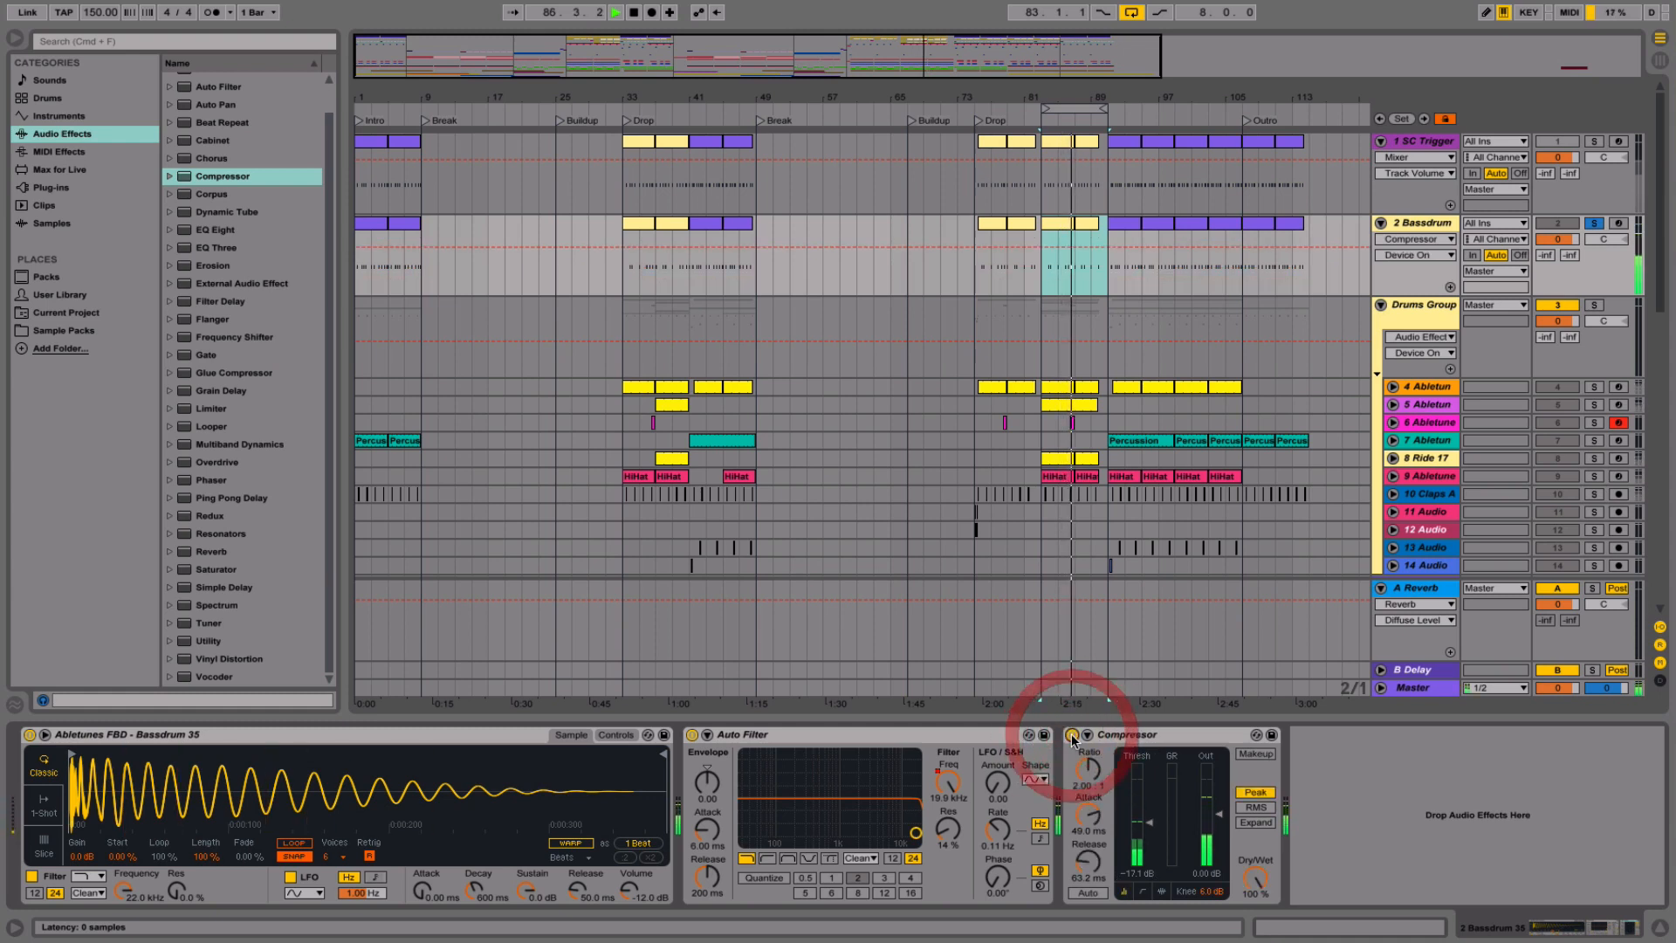
{"action": "left_click", "coordinate": [1171, 740]}
{"action": "key", "text": "Delete"}
- Add an EQ Eight after the Auto Filter on the Bassdrum track and turn off bands 1 and 2
{"action": "left_click", "coordinate": [202, 229]}
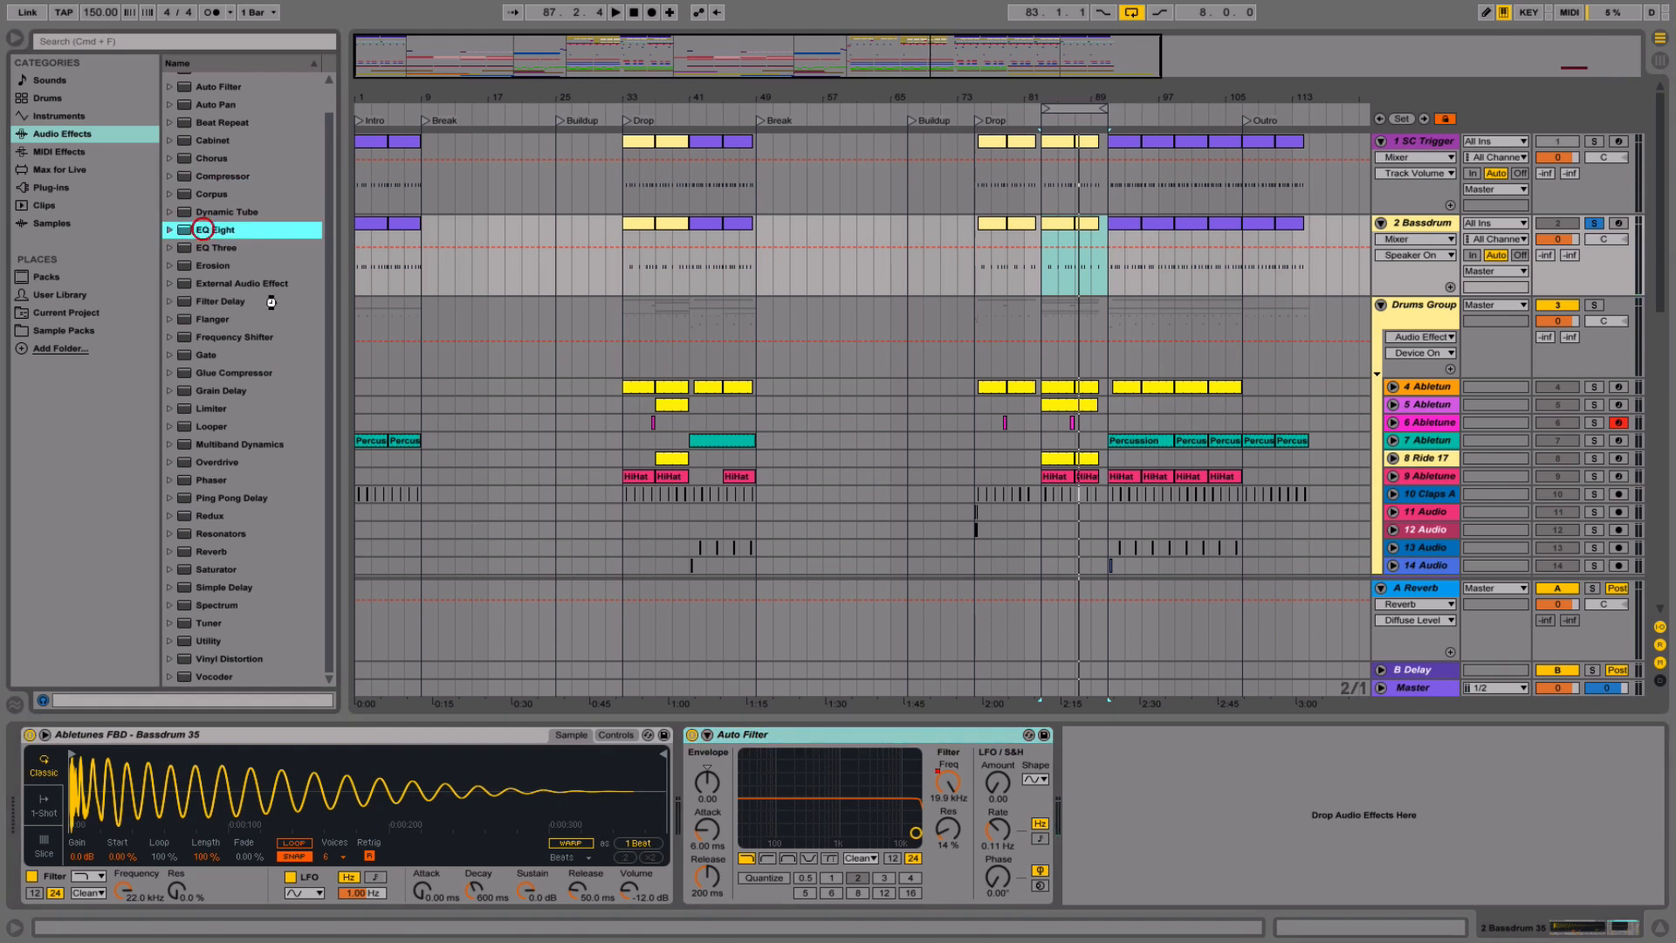
{"action": "double_click", "coordinate": [202, 230]}
{"action": "key", "text": "space"}
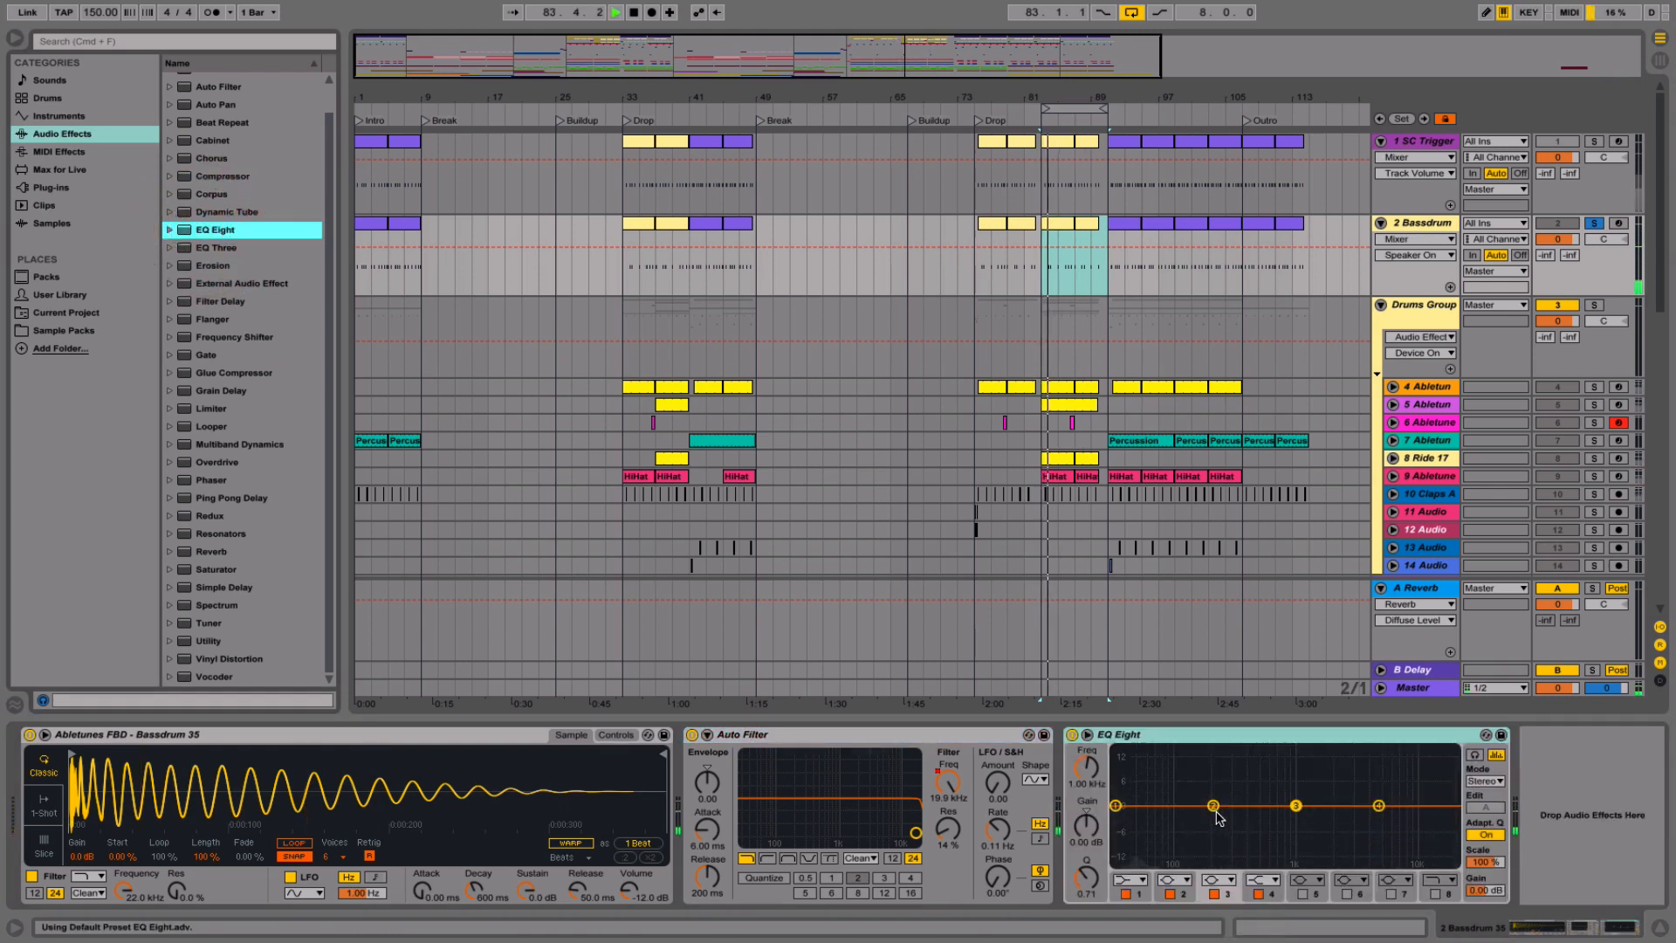
{"action": "key", "text": "space"}
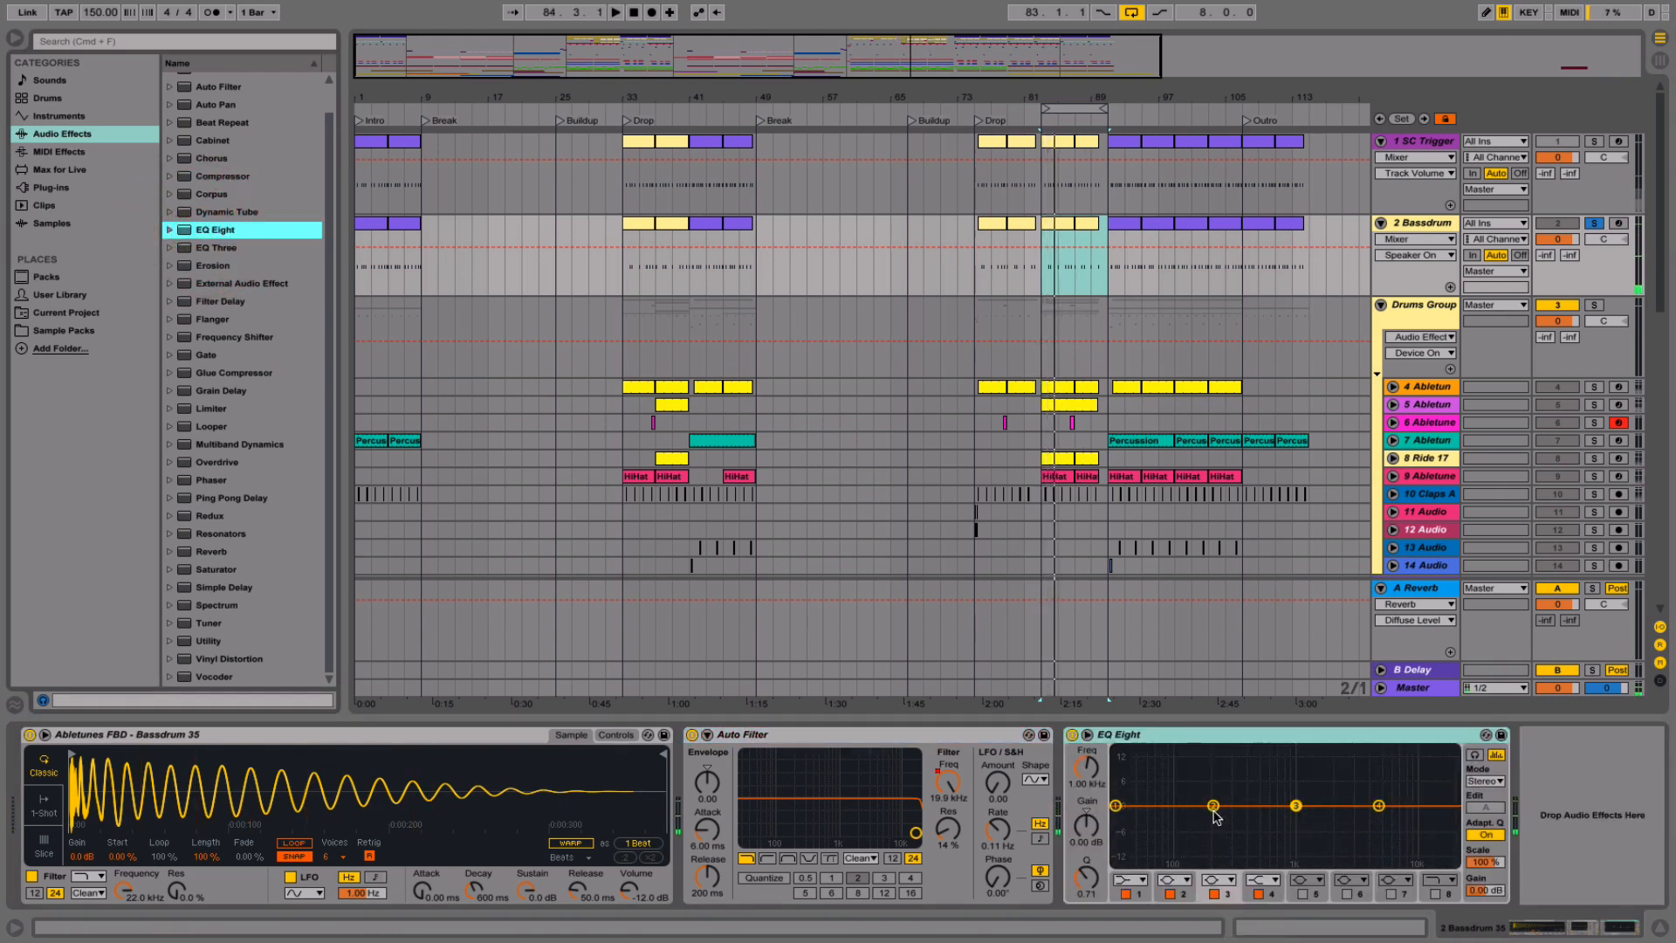
{"action": "left_click", "coordinate": [1127, 894]}
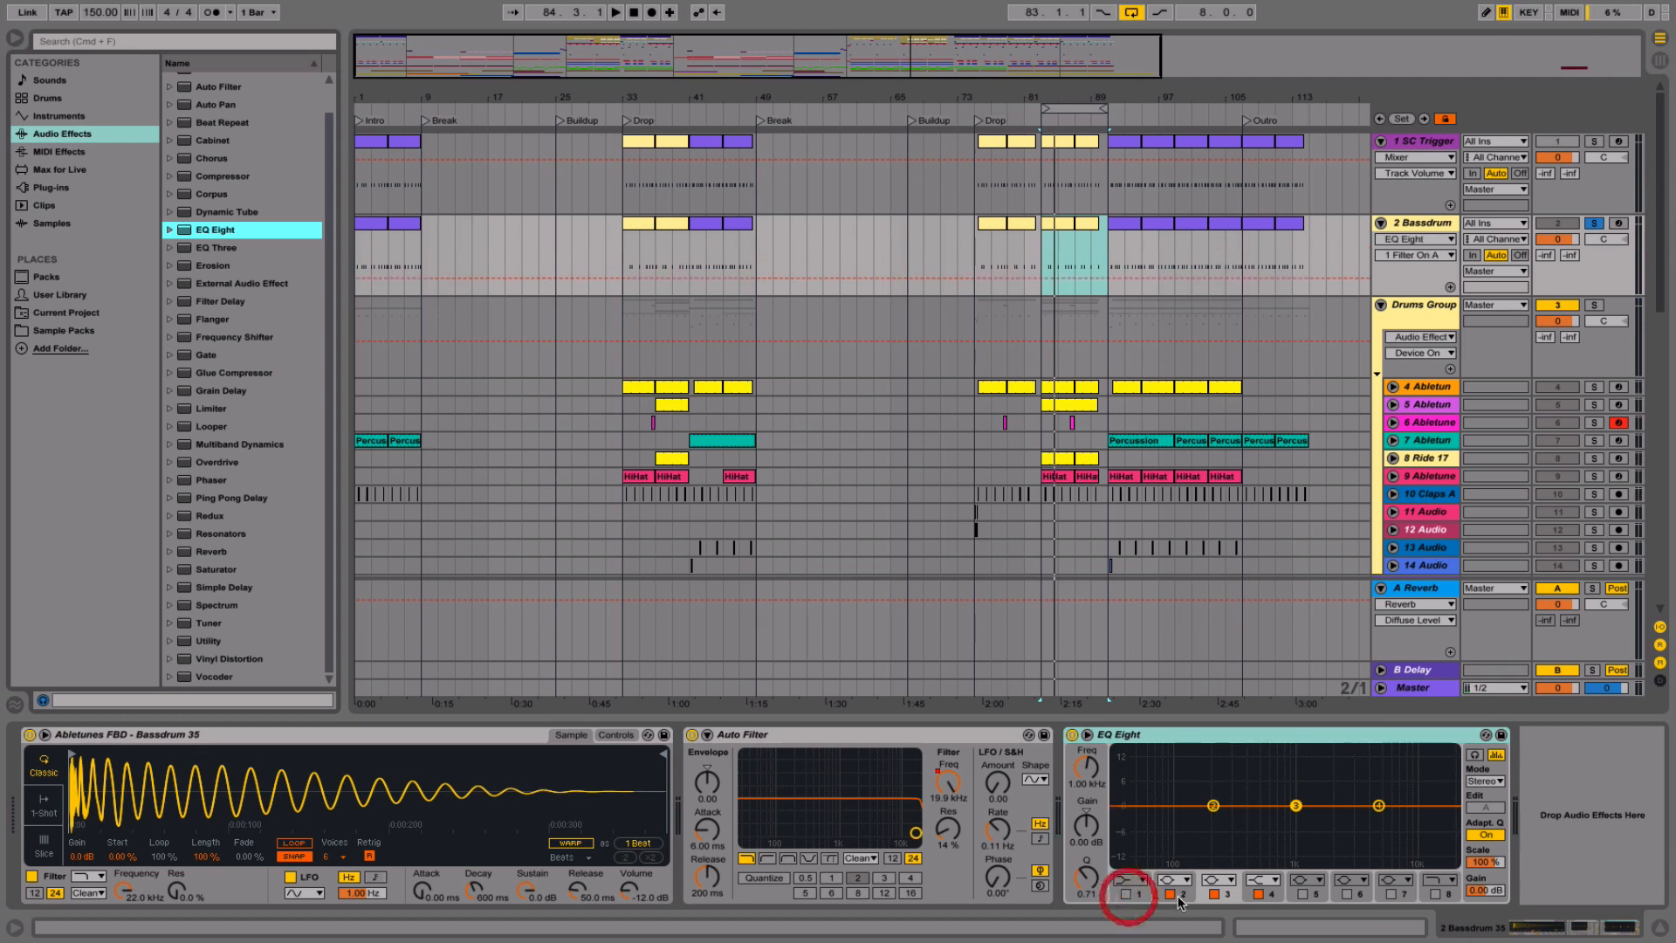
{"action": "left_click", "coordinate": [1170, 894]}
- Boost the bassdrum by about 2.3 dB at 85 Hz with EQ Eight band 3, raising its Q while the loop plays
{"action": "left_click_drag", "start_coordinate": [1297, 807], "coordinate": [1192, 801]}
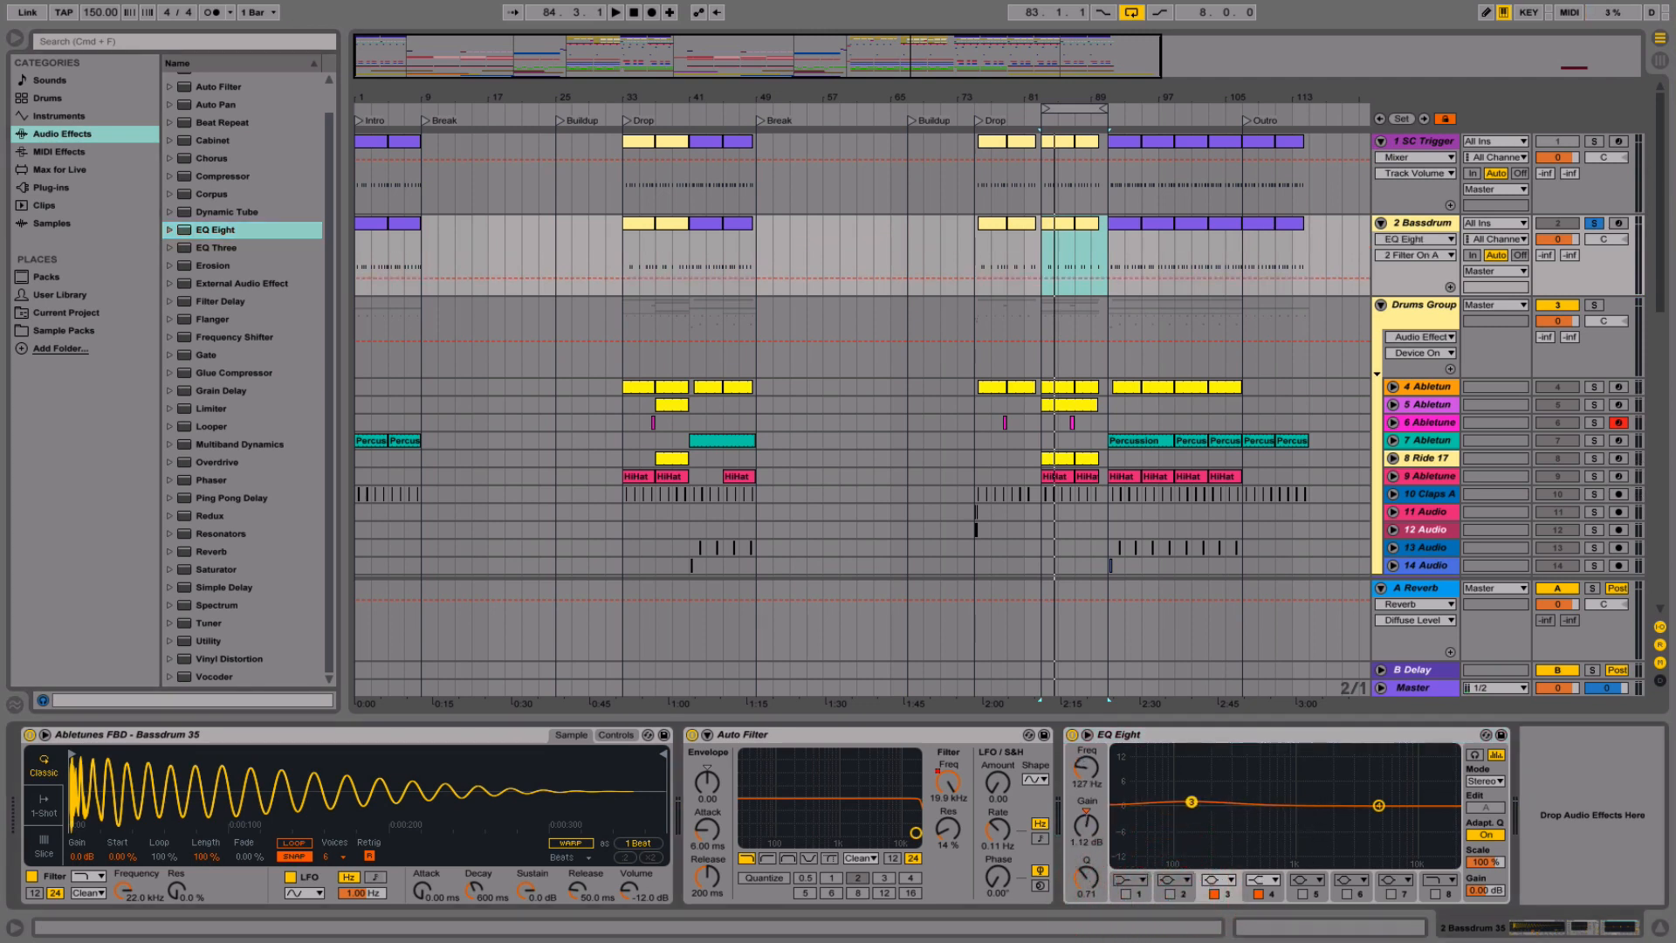
{"action": "left_click_drag", "start_coordinate": [1083, 884], "coordinate": [1083, 860]}
{"action": "key", "text": "space"}
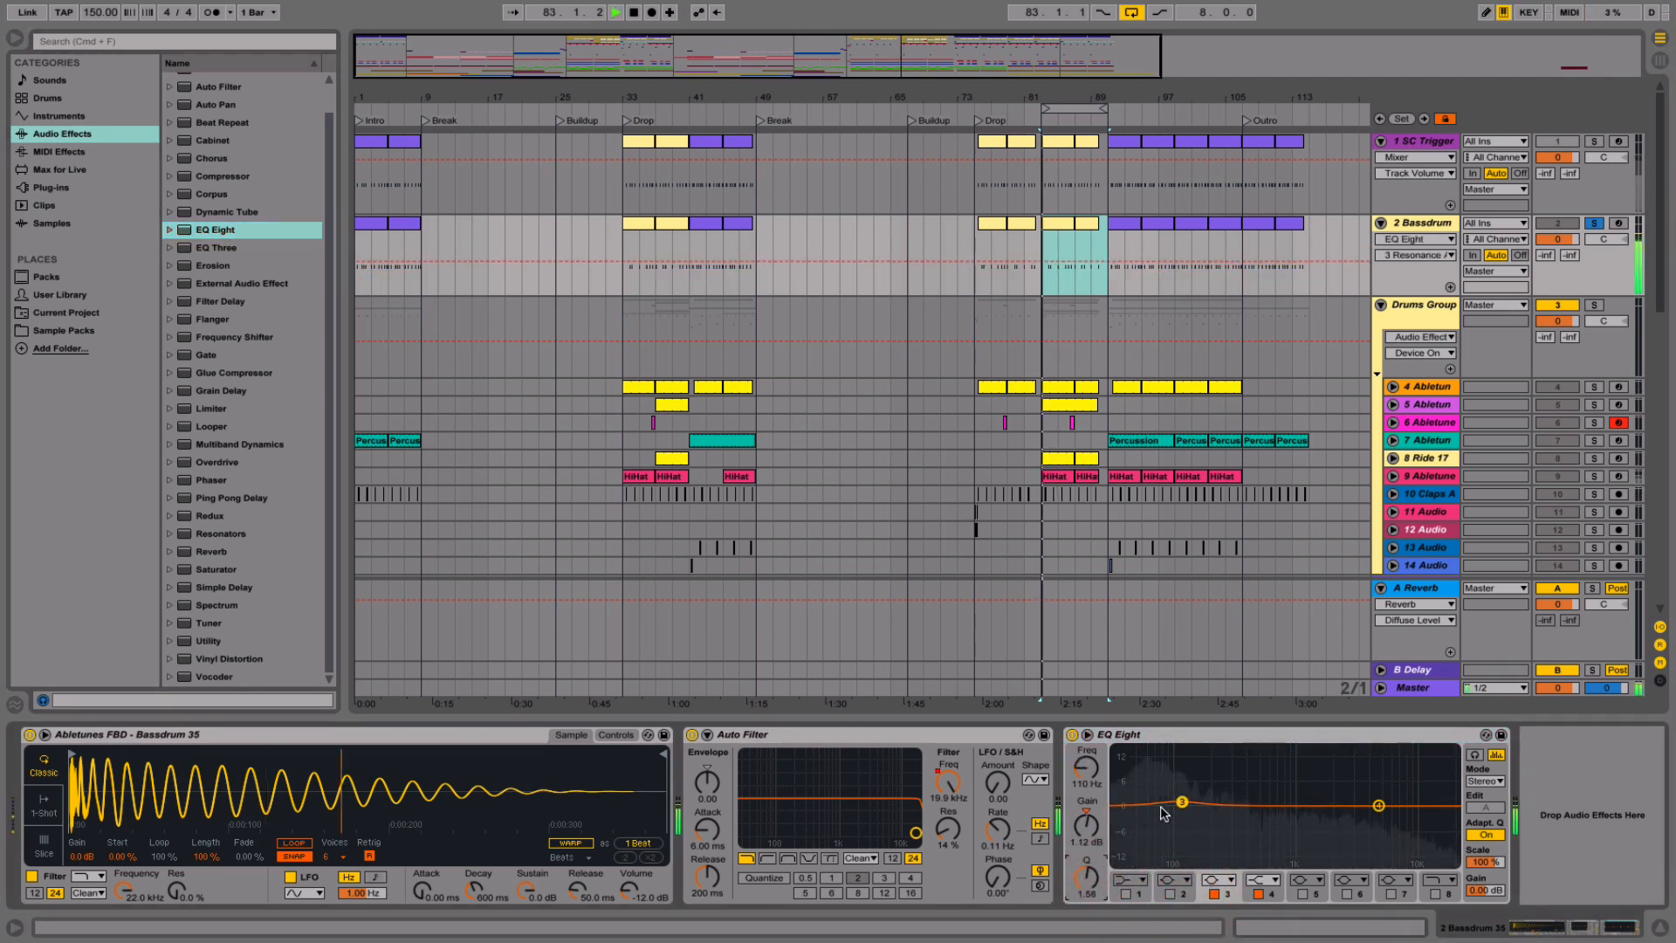
{"action": "left_click_drag", "start_coordinate": [1168, 796], "coordinate": [1169, 797]}
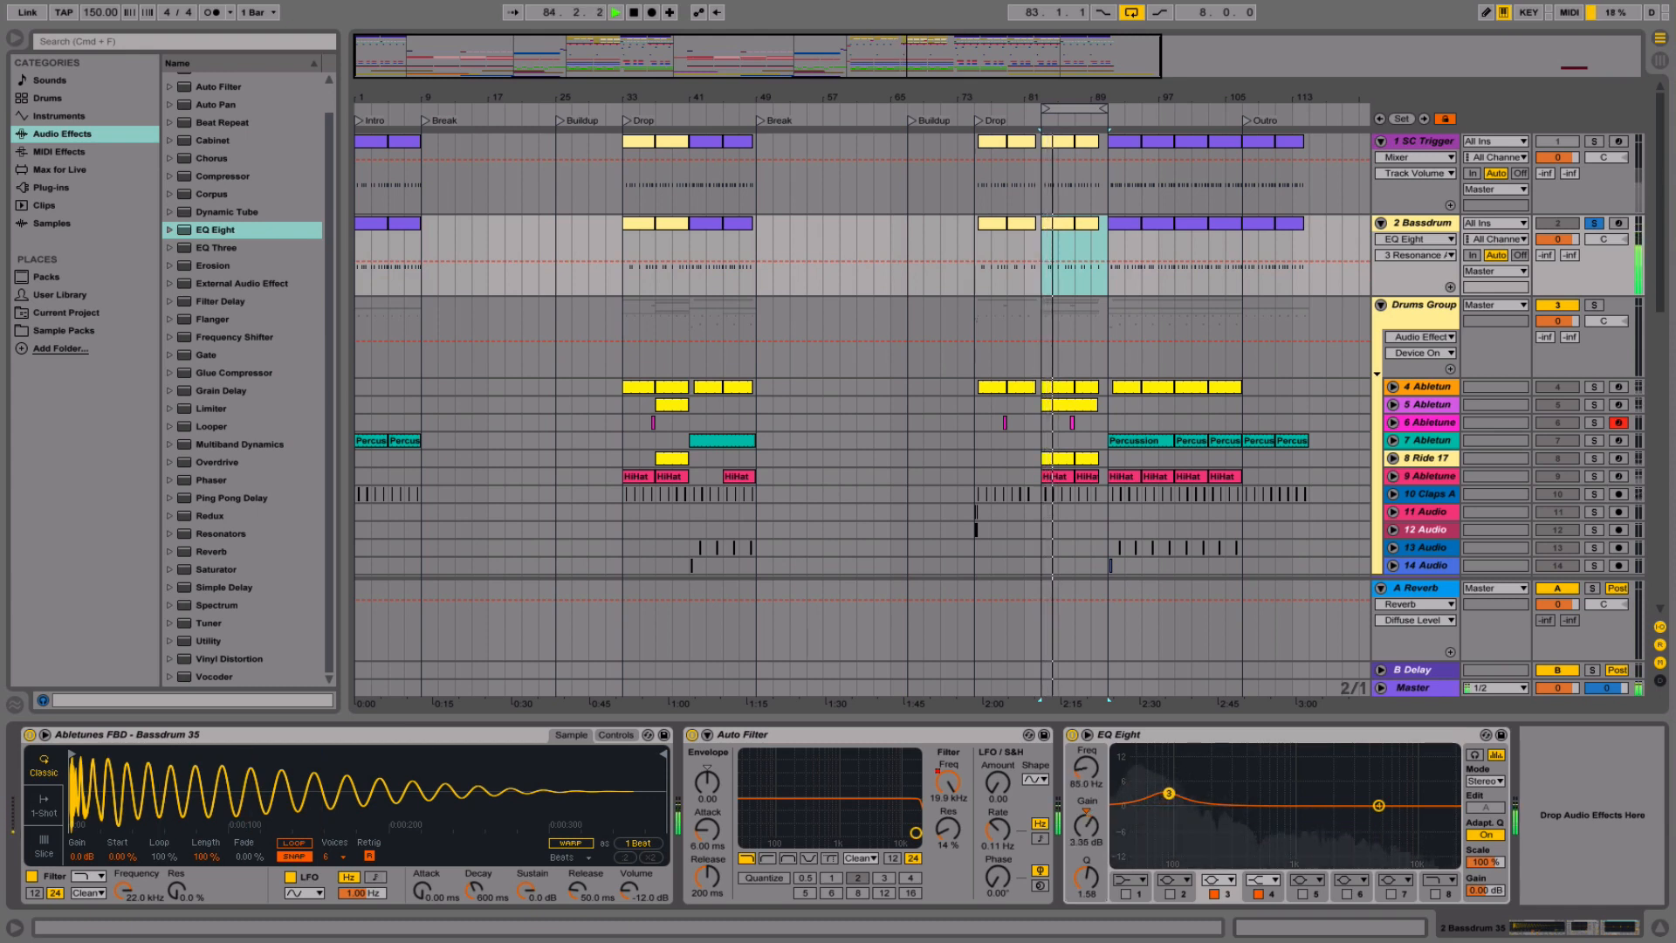
{"action": "left_click_drag", "start_coordinate": [1086, 877], "coordinate": [1086, 873]}
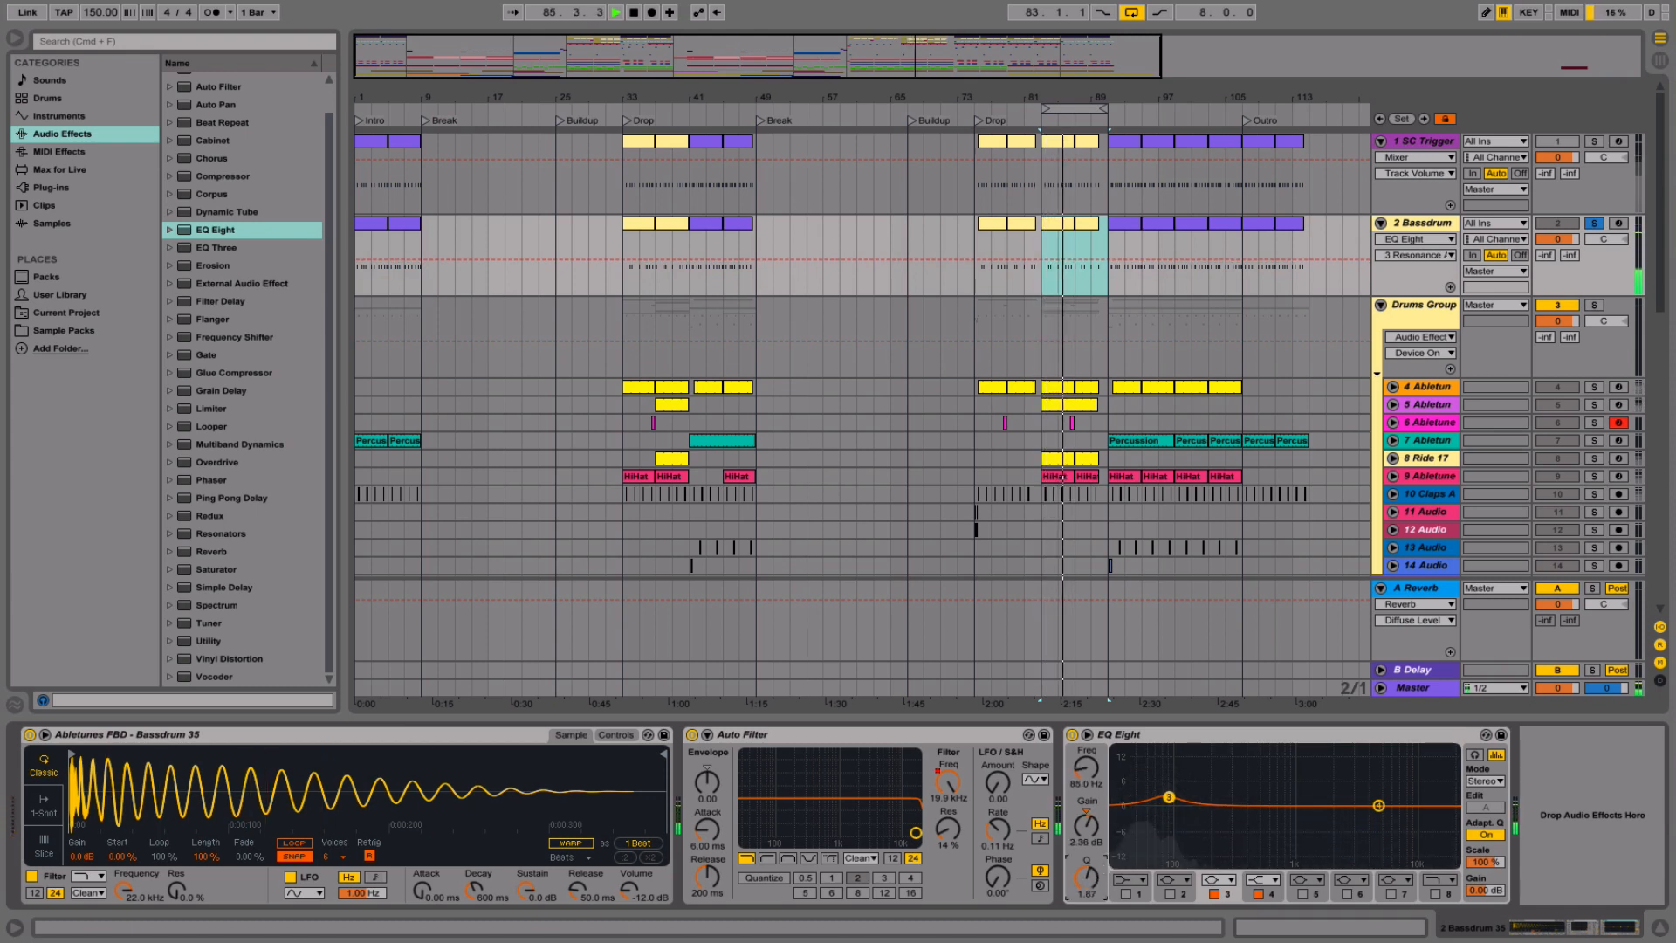
- Refine the bassdrum's EQ Eight band 3 to about 2.6 dB at 83.5 Hz, and compare the sound with the EQ bypassed
{"action": "mouse_move", "coordinate": [1169, 797]}
{"action": "left_mouse_down"}
{"action": "mouse_move", "coordinate": [1168, 824]}
{"action": "mouse_move", "coordinate": [1167, 797]}
{"action": "left_mouse_up"}
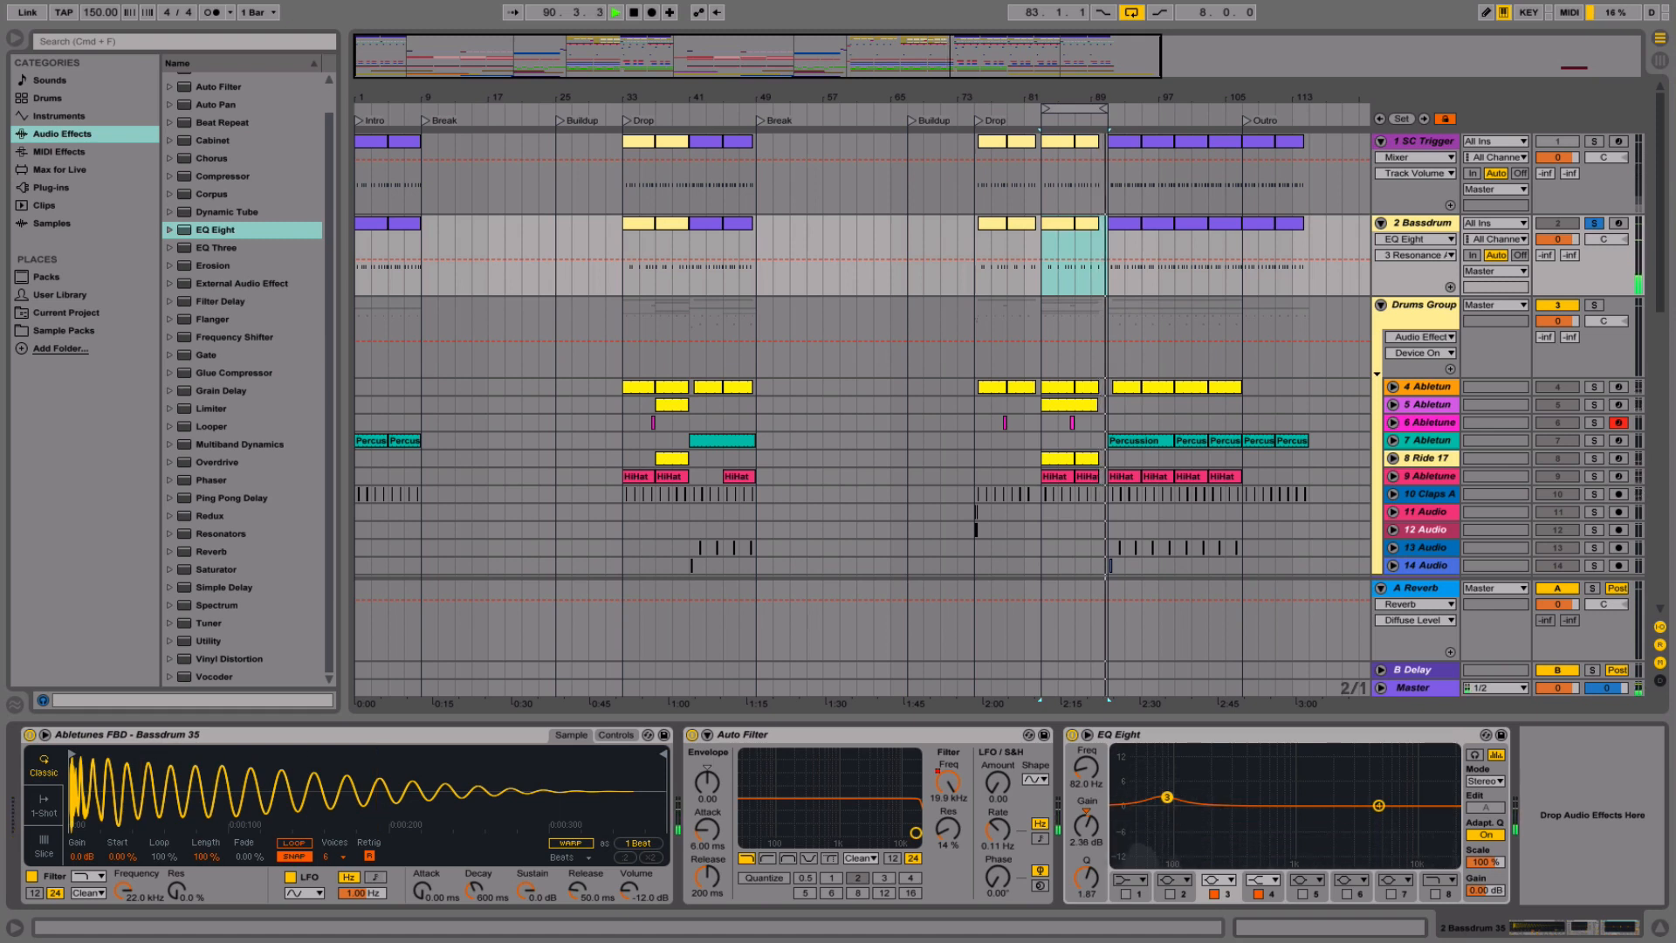
{"action": "left_click_drag", "start_coordinate": [1167, 797], "coordinate": [1169, 796]}
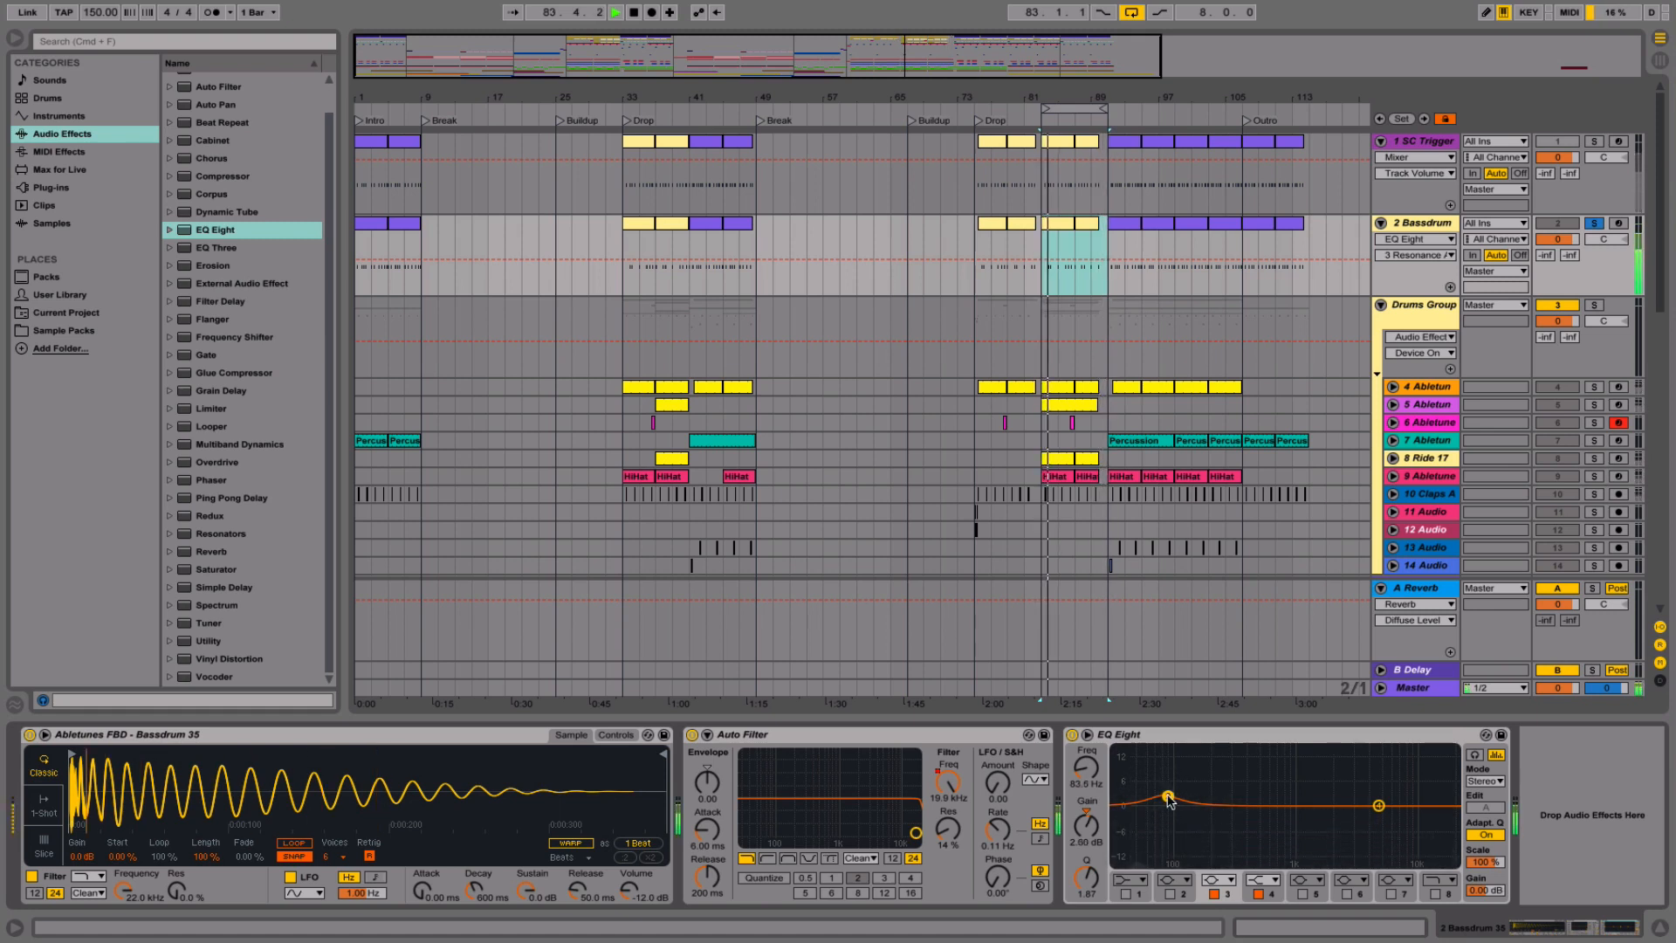
{"action": "left_click", "coordinate": [1073, 735]}
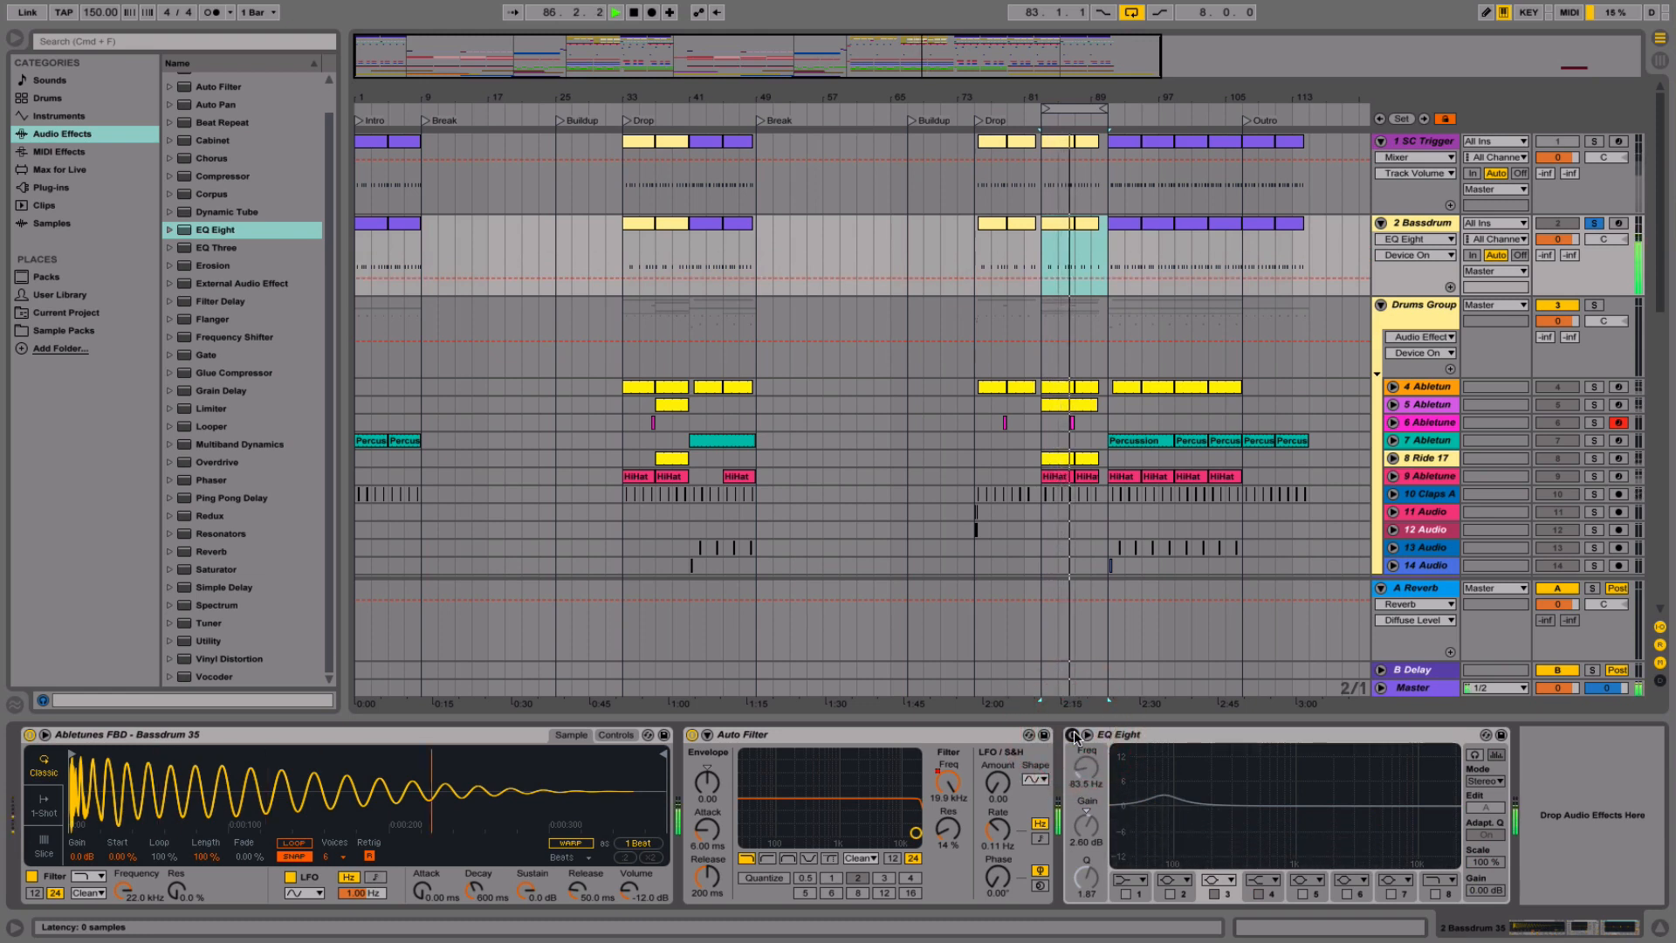
{"action": "left_click", "coordinate": [1073, 735]}
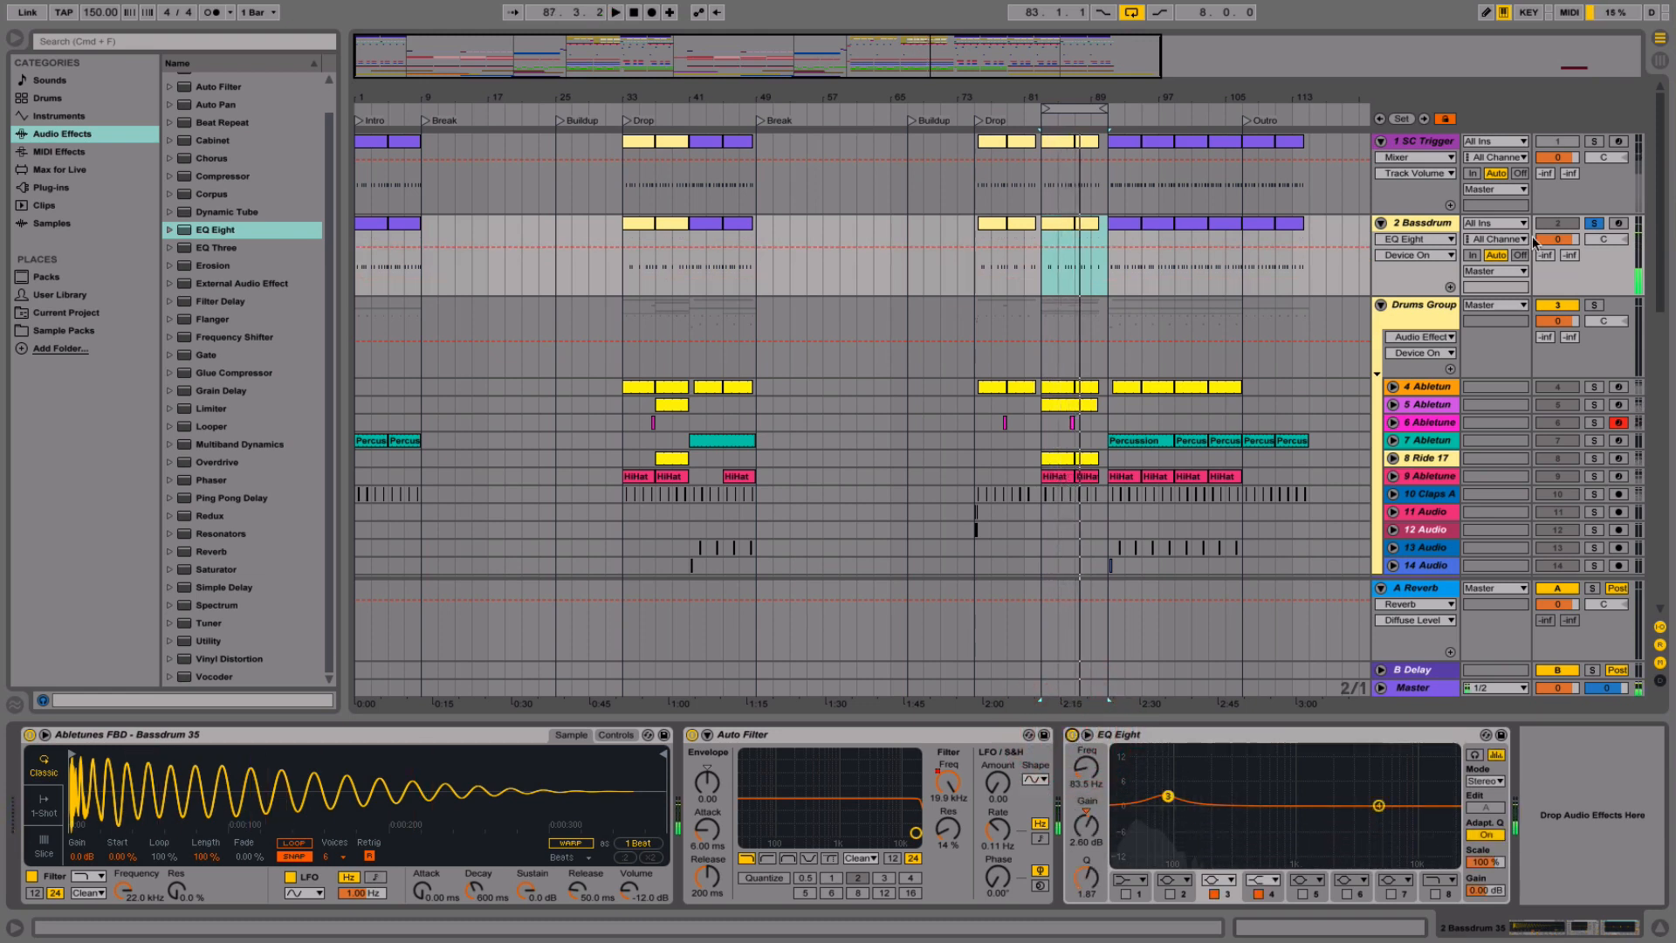
- Reduce the bassdrum's band 3 boost to about 2.1 dB while playing the first drop with the Bassdrum track unsoloed
{"action": "left_click", "coordinate": [1596, 226]}
{"action": "left_click", "coordinate": [647, 220]}
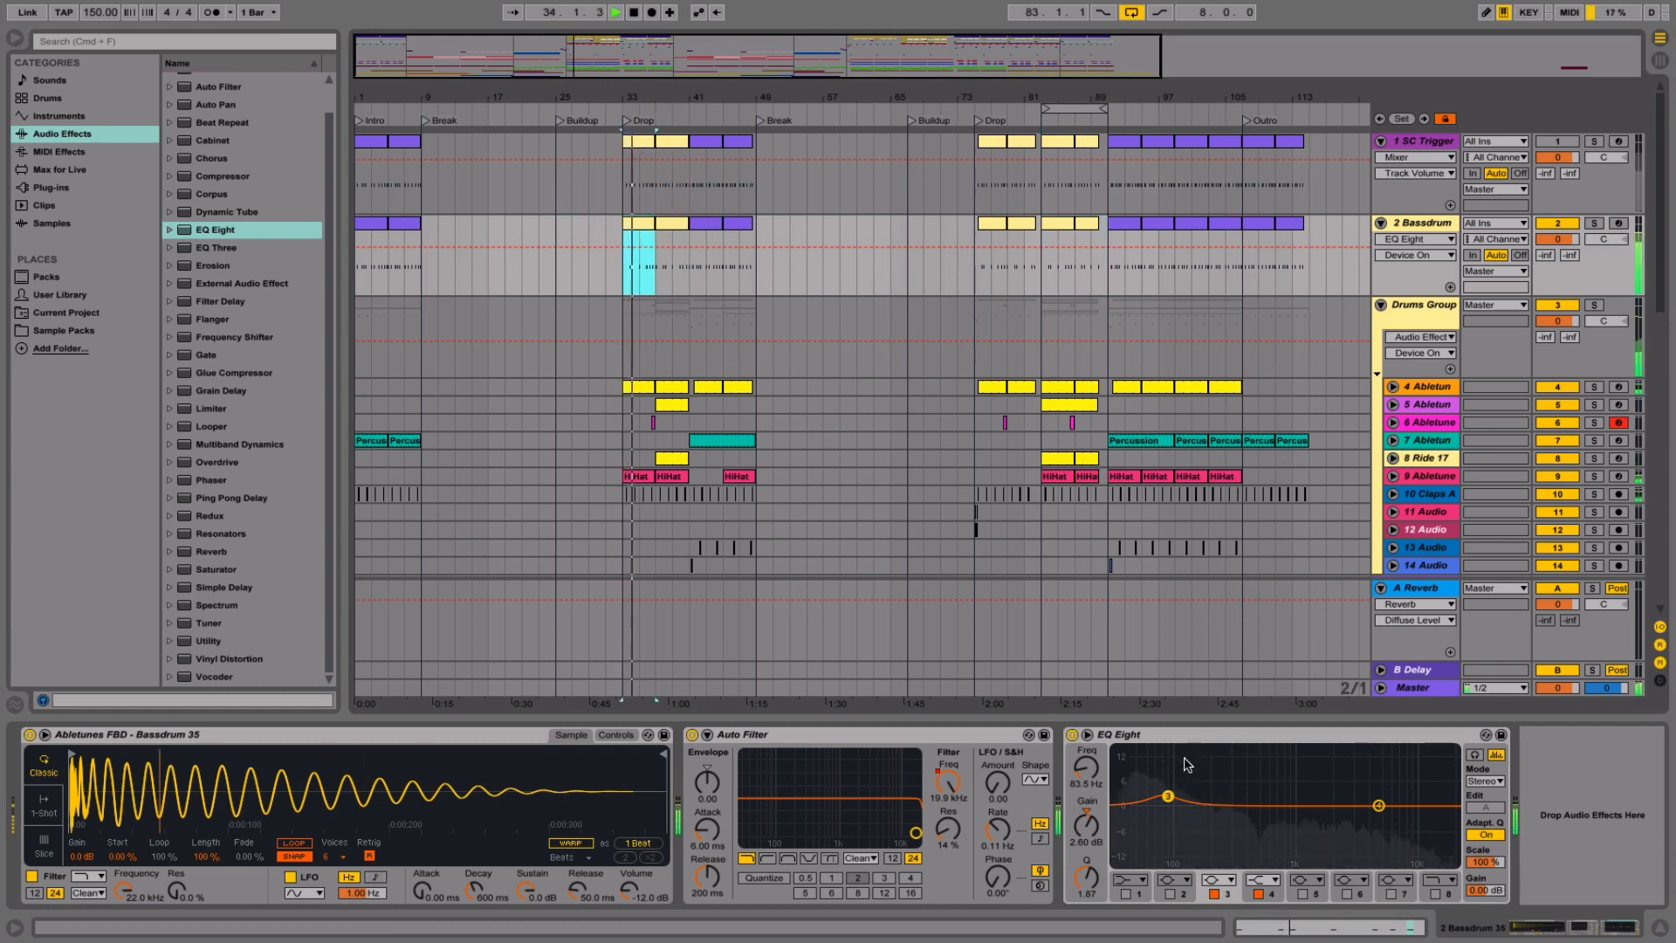
{"action": "left_click_drag", "start_coordinate": [1168, 795], "coordinate": [1166, 798]}
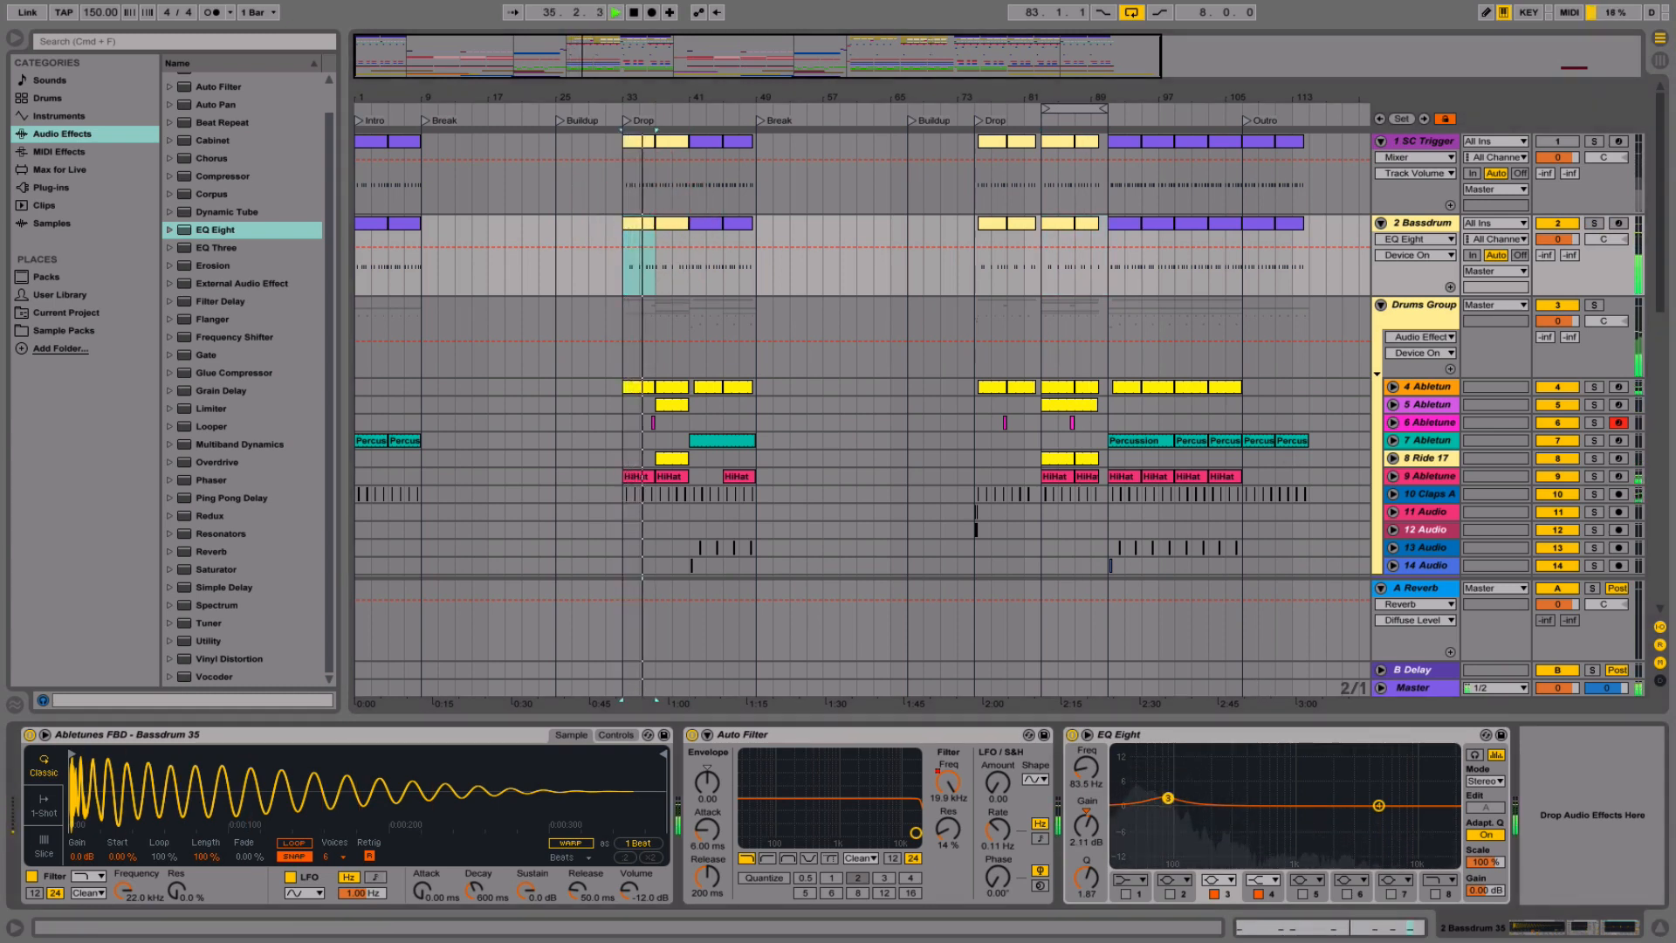
- Show the Master track's devices and widen the browser next to the arrangement
{"action": "left_click", "coordinate": [1412, 687]}
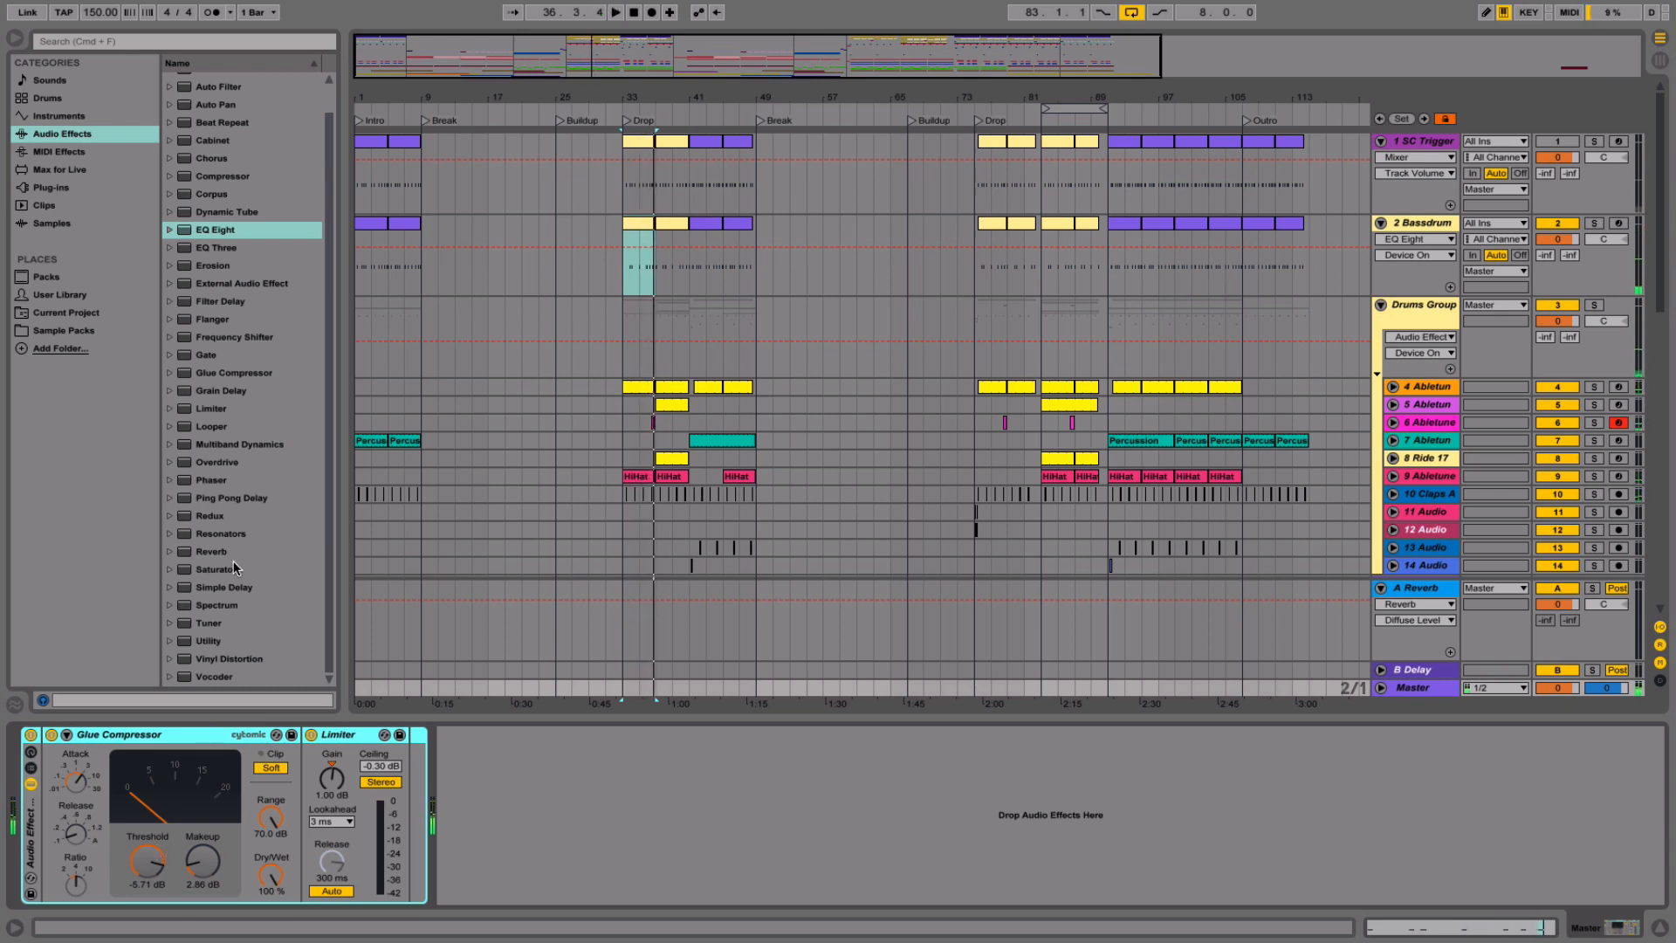
{"action": "left_click_drag", "start_coordinate": [347, 583], "coordinate": [406, 582]}
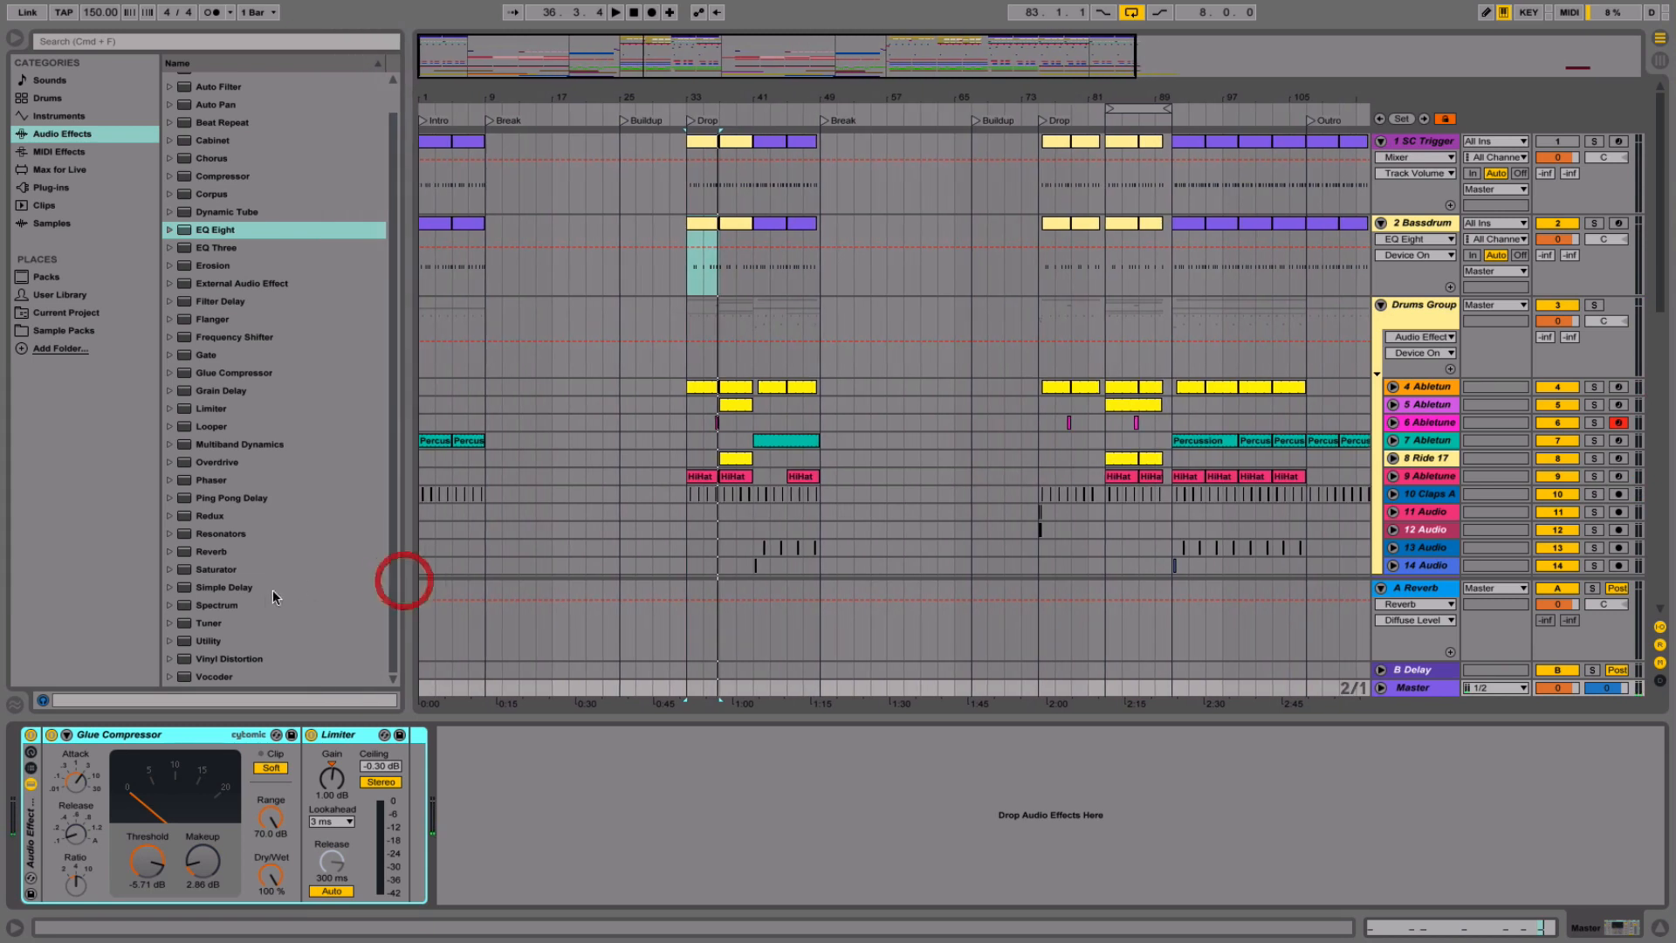
{"action": "scroll", "coordinate": [223, 458], "scroll_direction": "up", "scroll_amount": 1}
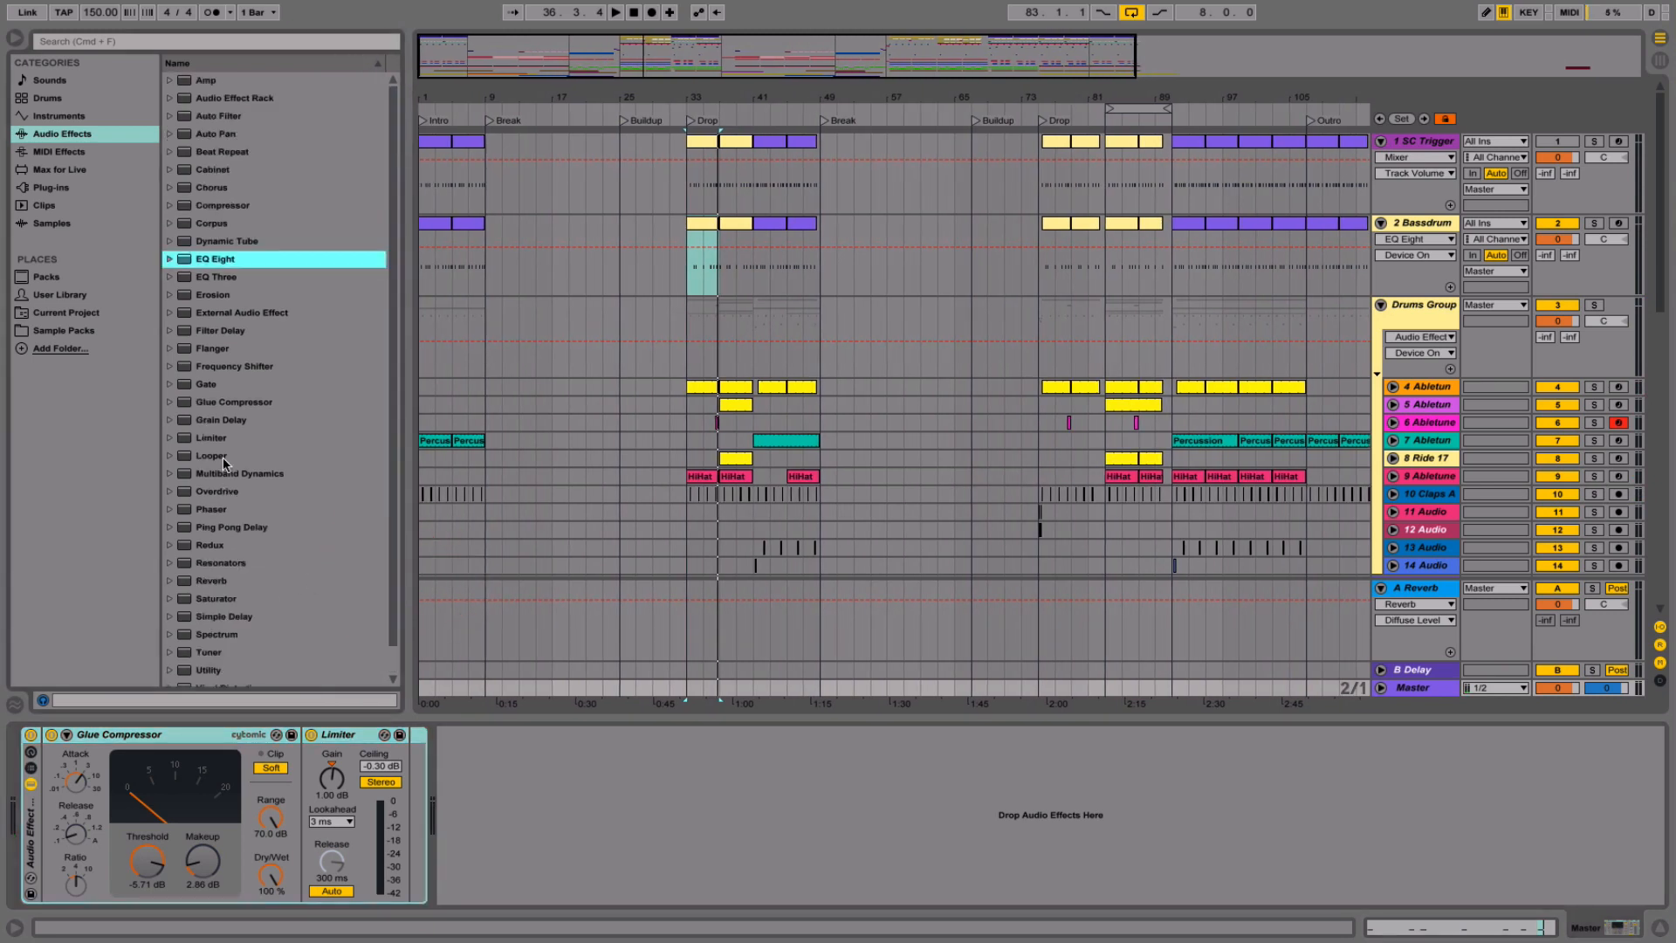
- Select bars 33 to 49 of the first drop and play them with the Lead Group soloed and its devices shown
{"action": "left_click", "coordinate": [711, 387]}
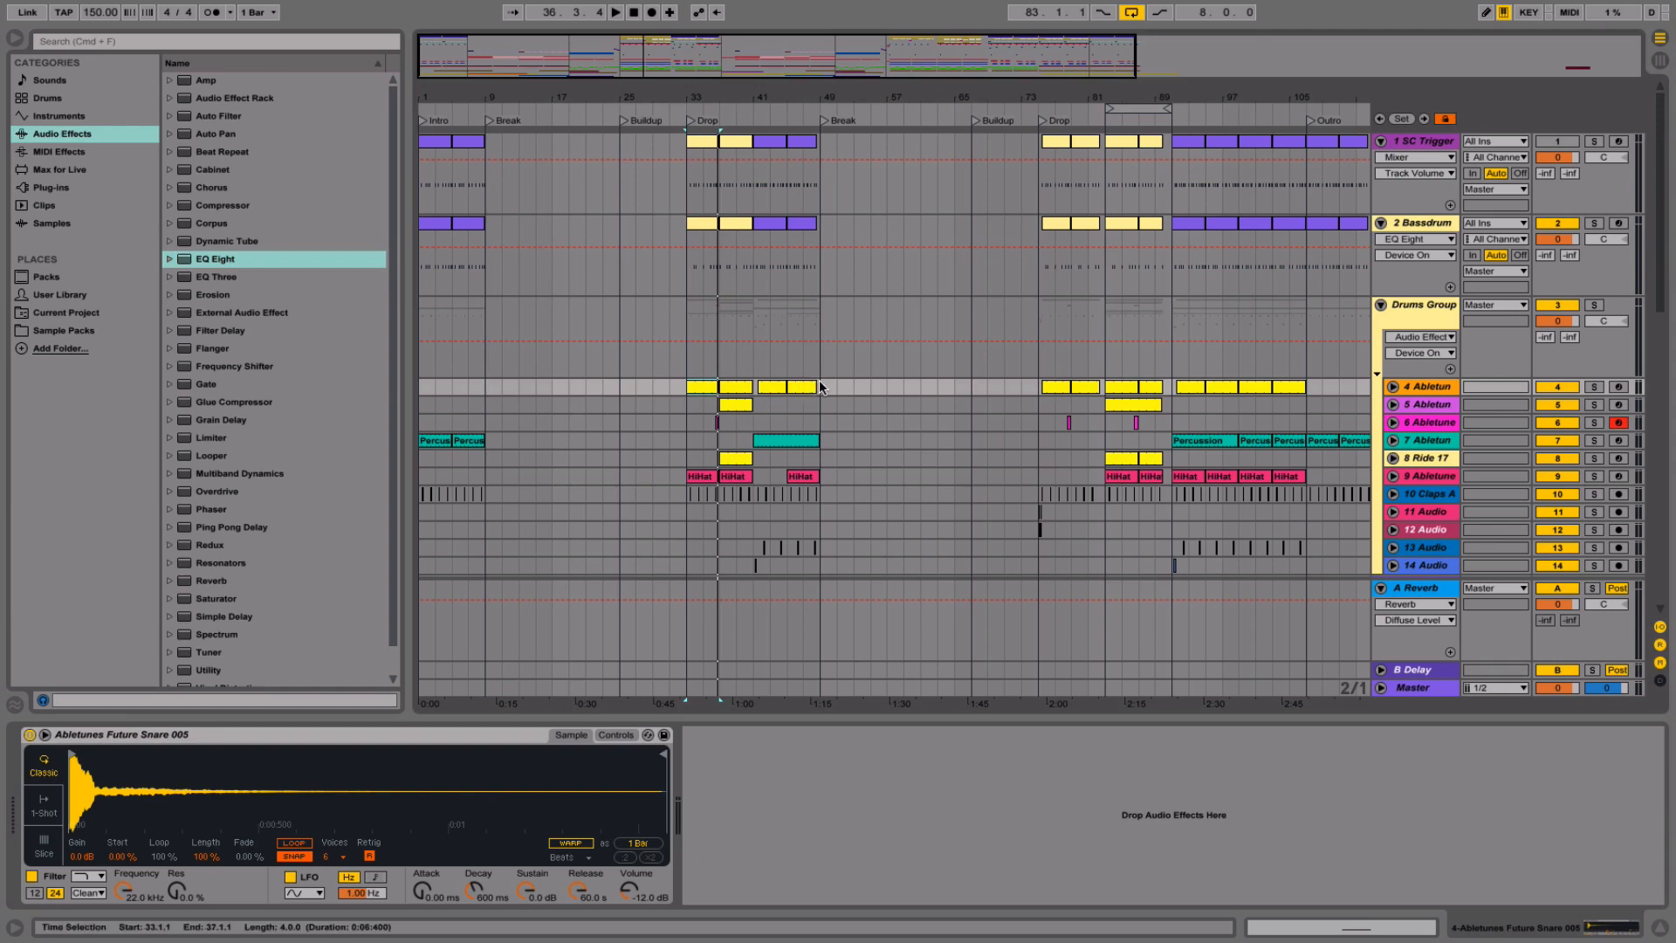
{"action": "left_click", "coordinate": [819, 384], "text": "shift"}
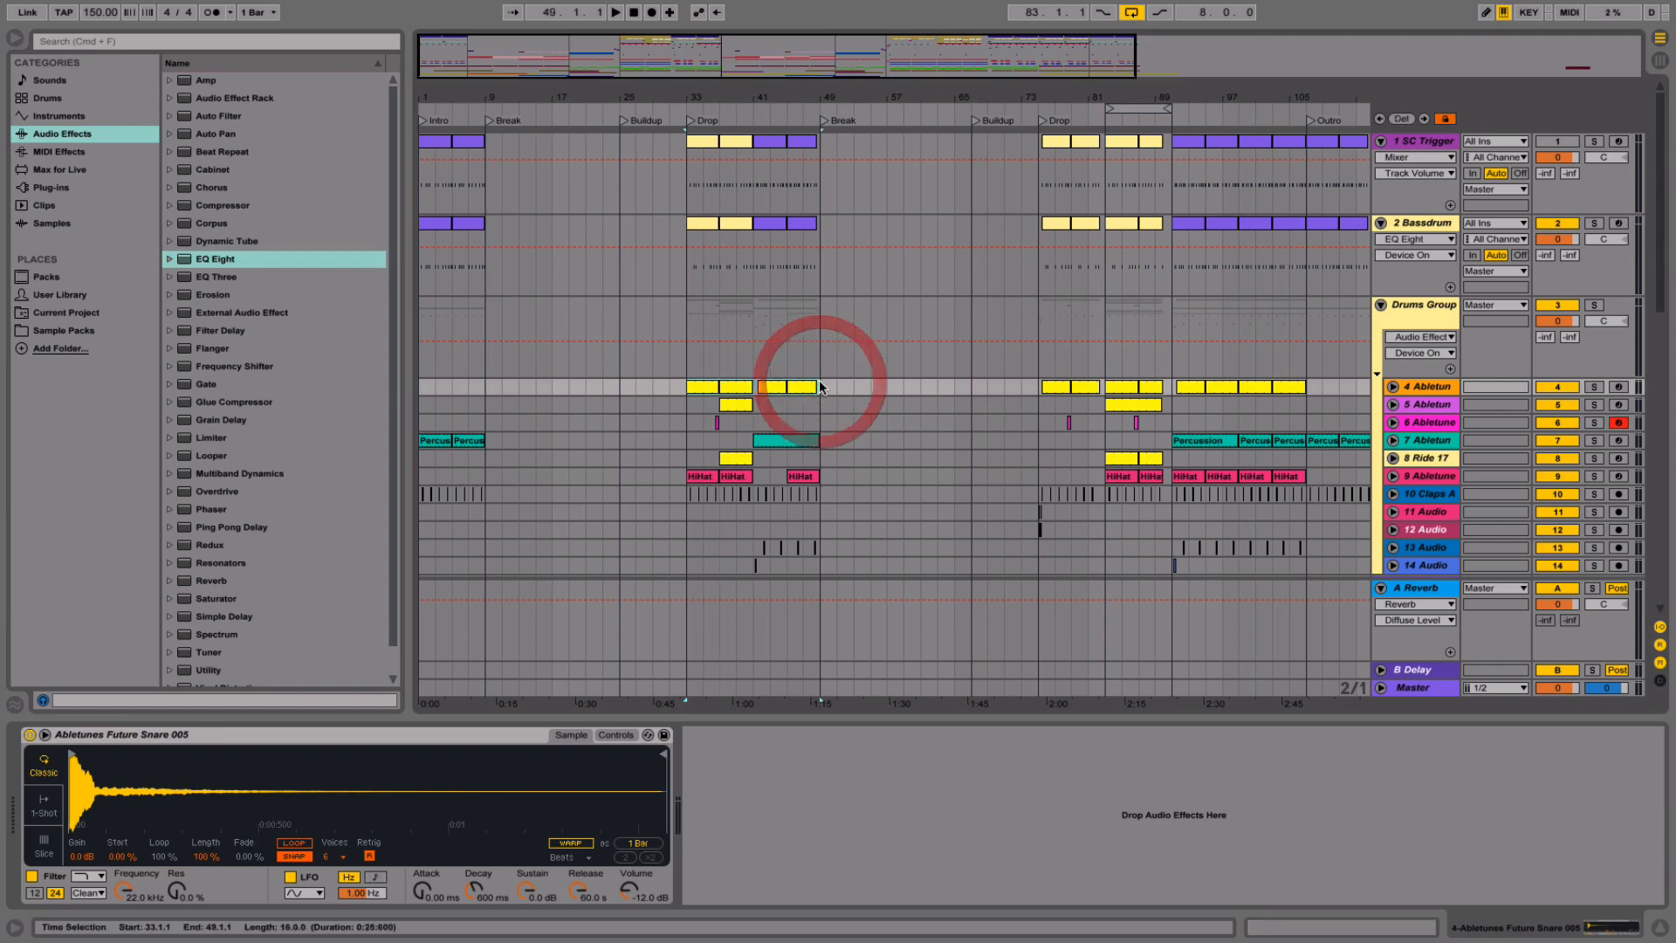
{"action": "scroll", "coordinate": [819, 384], "scroll_direction": "down", "scroll_amount": 10}
{"action": "scroll", "coordinate": [819, 385], "scroll_direction": "down", "scroll_amount": 4}
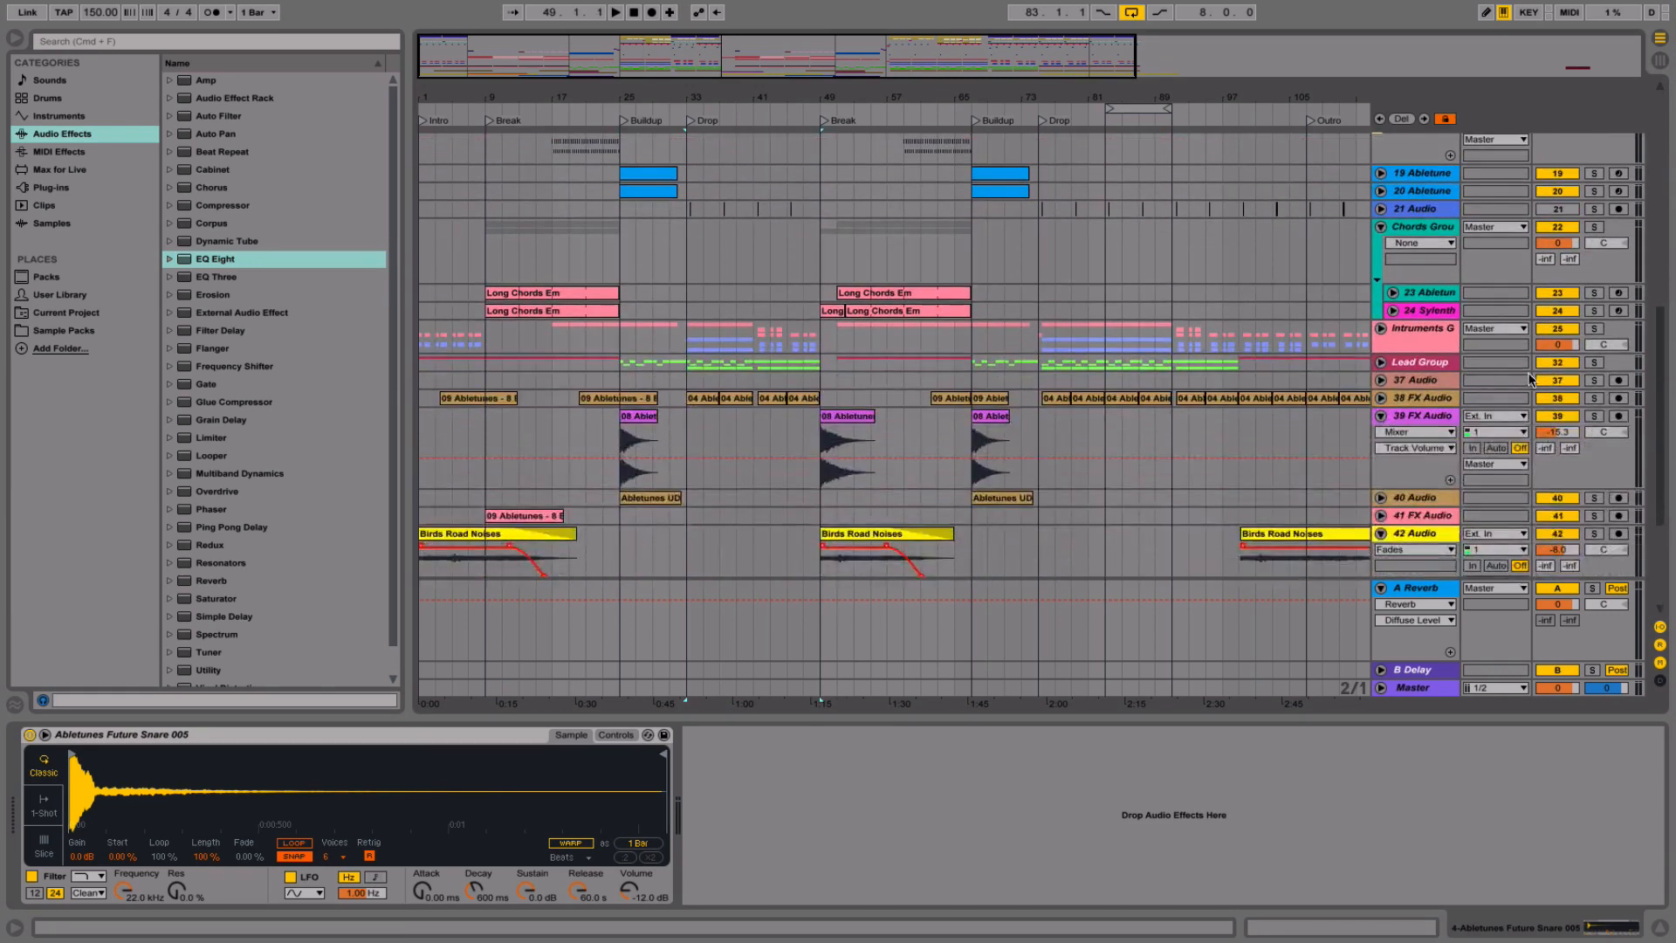
{"action": "left_click", "coordinate": [1422, 364]}
{"action": "key", "text": "space"}
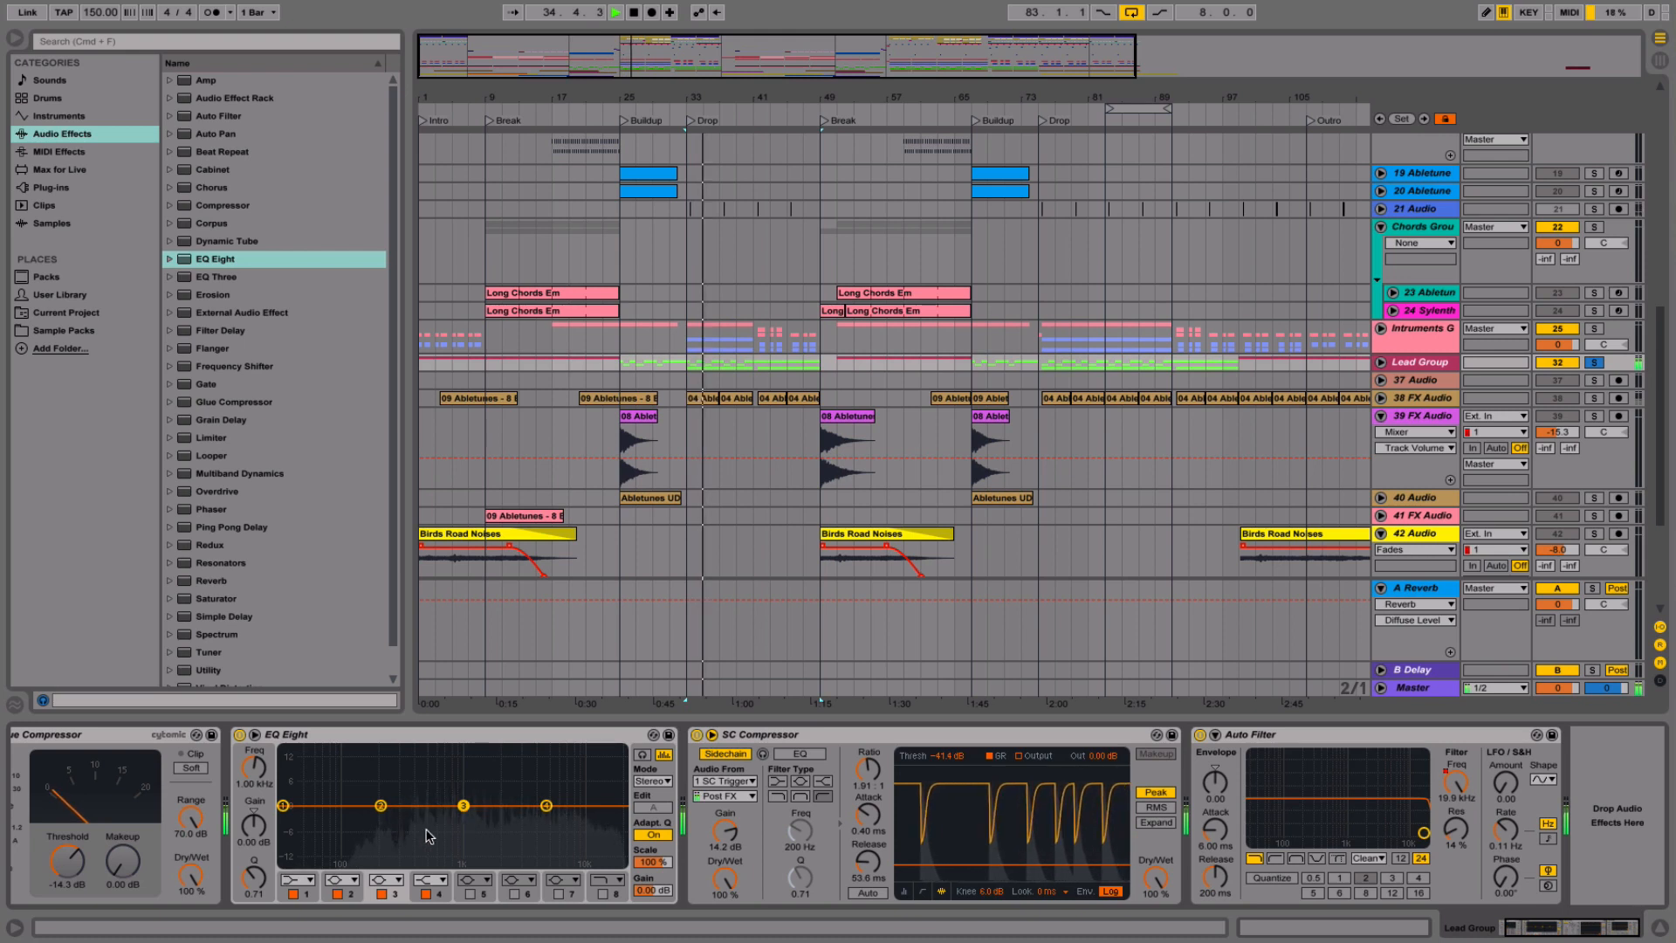
- Make band 1 of the Lead Group's EQ Eight a low cut at about 120 Hz and turn off bands 2 and 3
{"action": "left_click", "coordinate": [296, 880]}
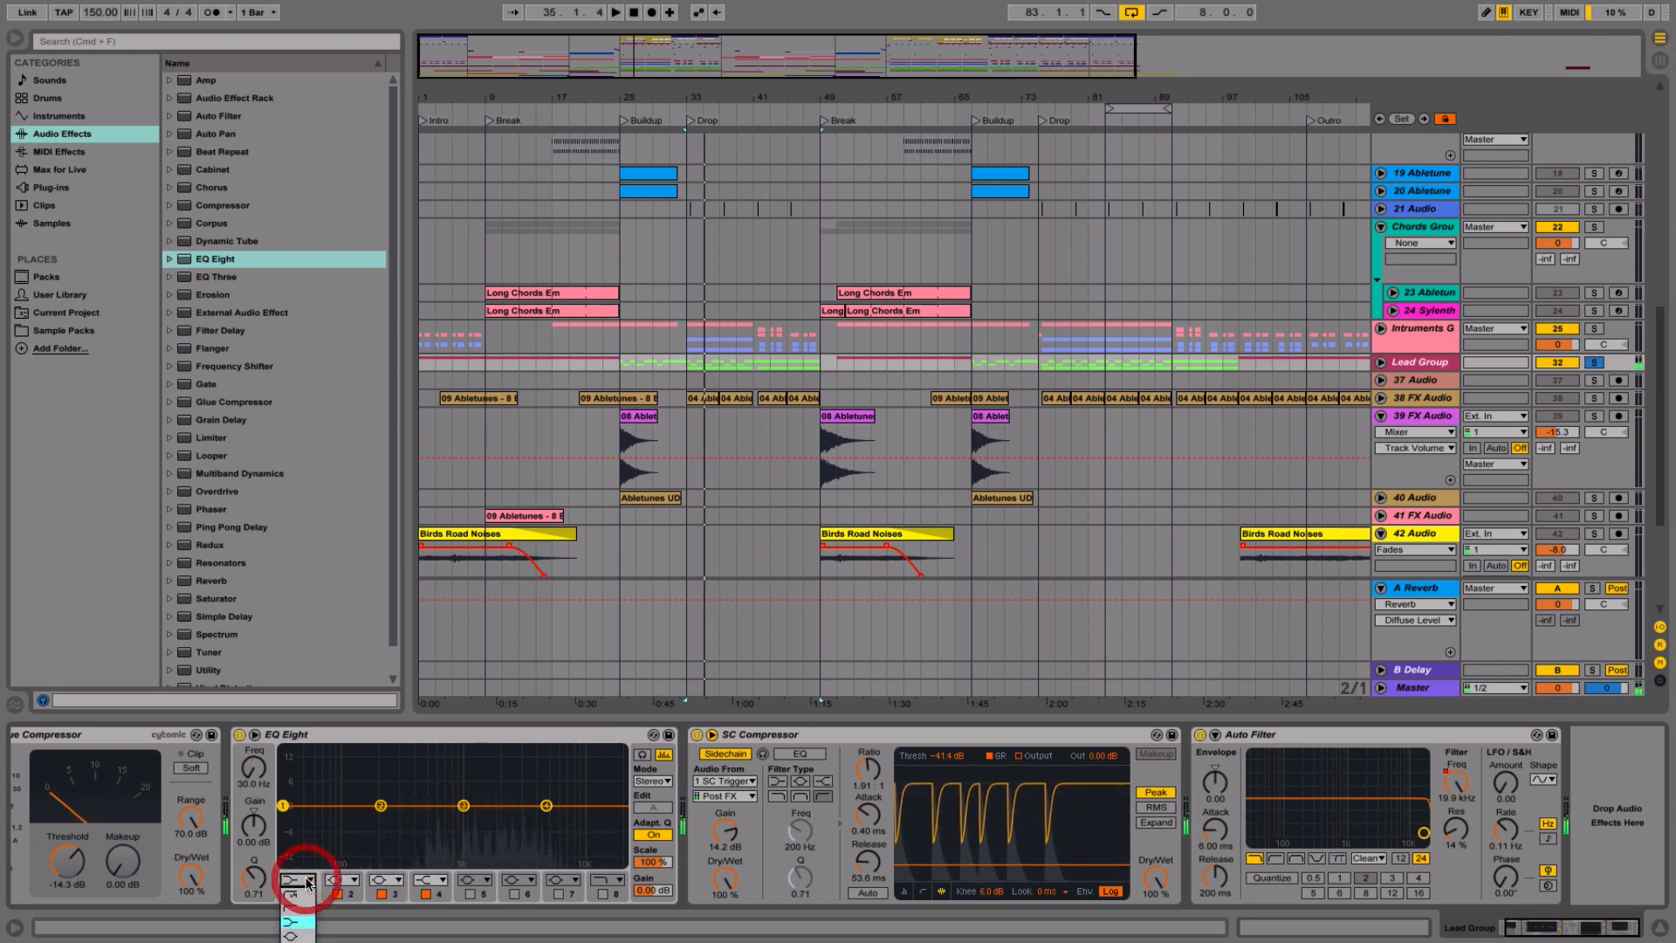
{"action": "left_click", "coordinate": [298, 894]}
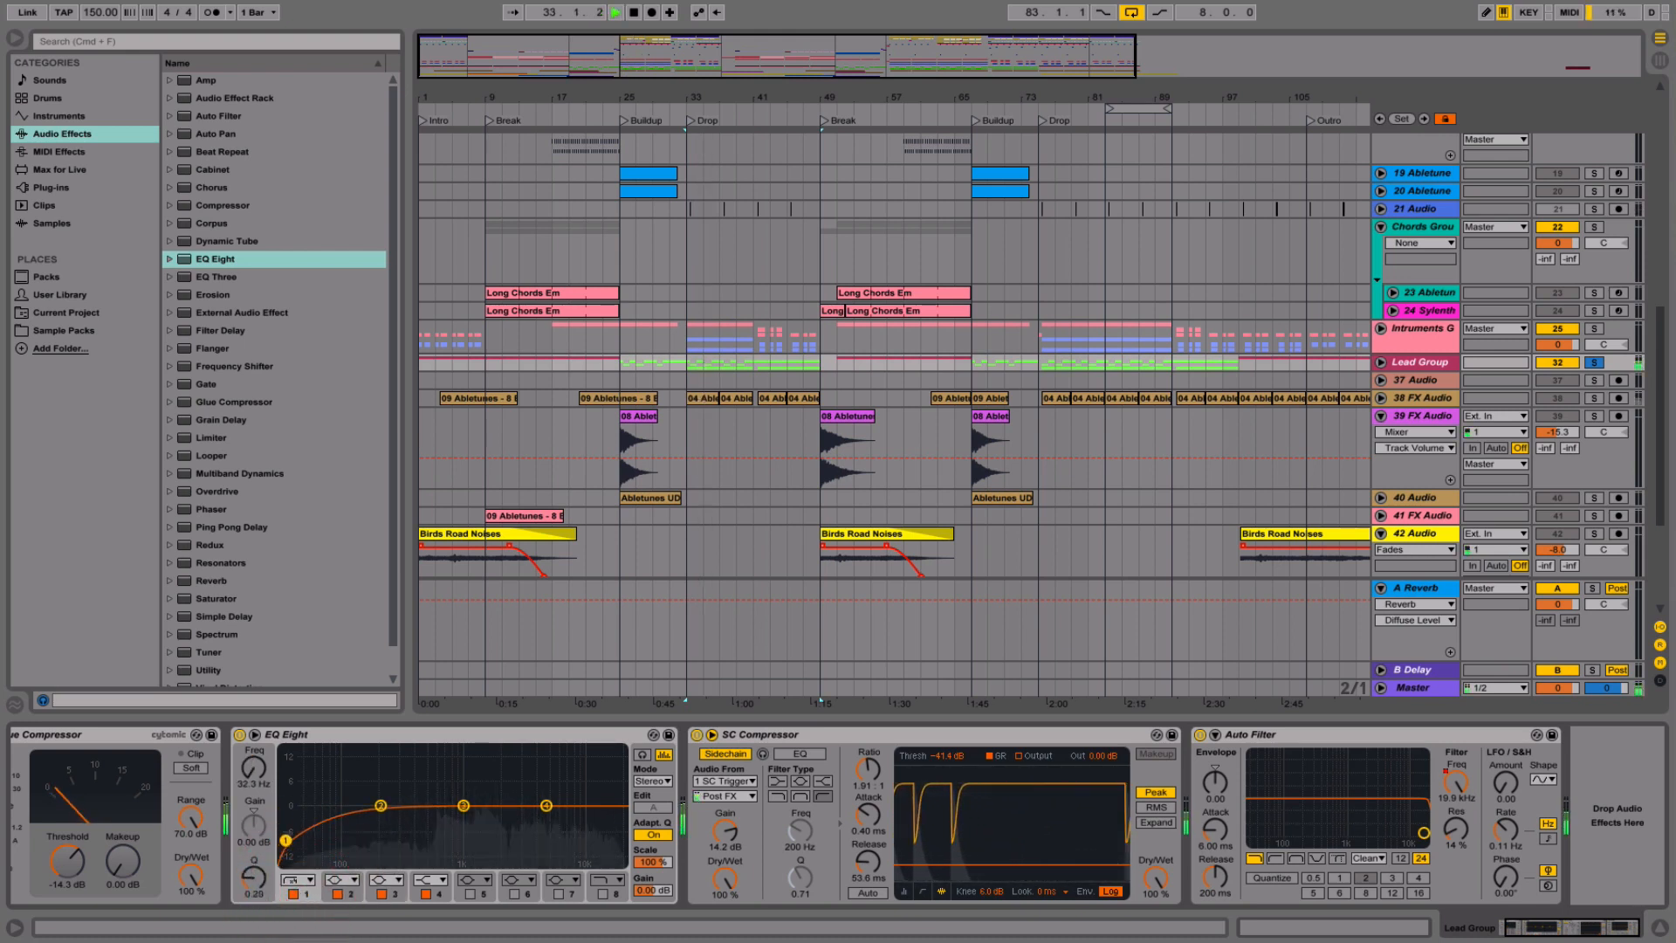
{"action": "left_click_drag", "start_coordinate": [289, 835], "coordinate": [353, 823]}
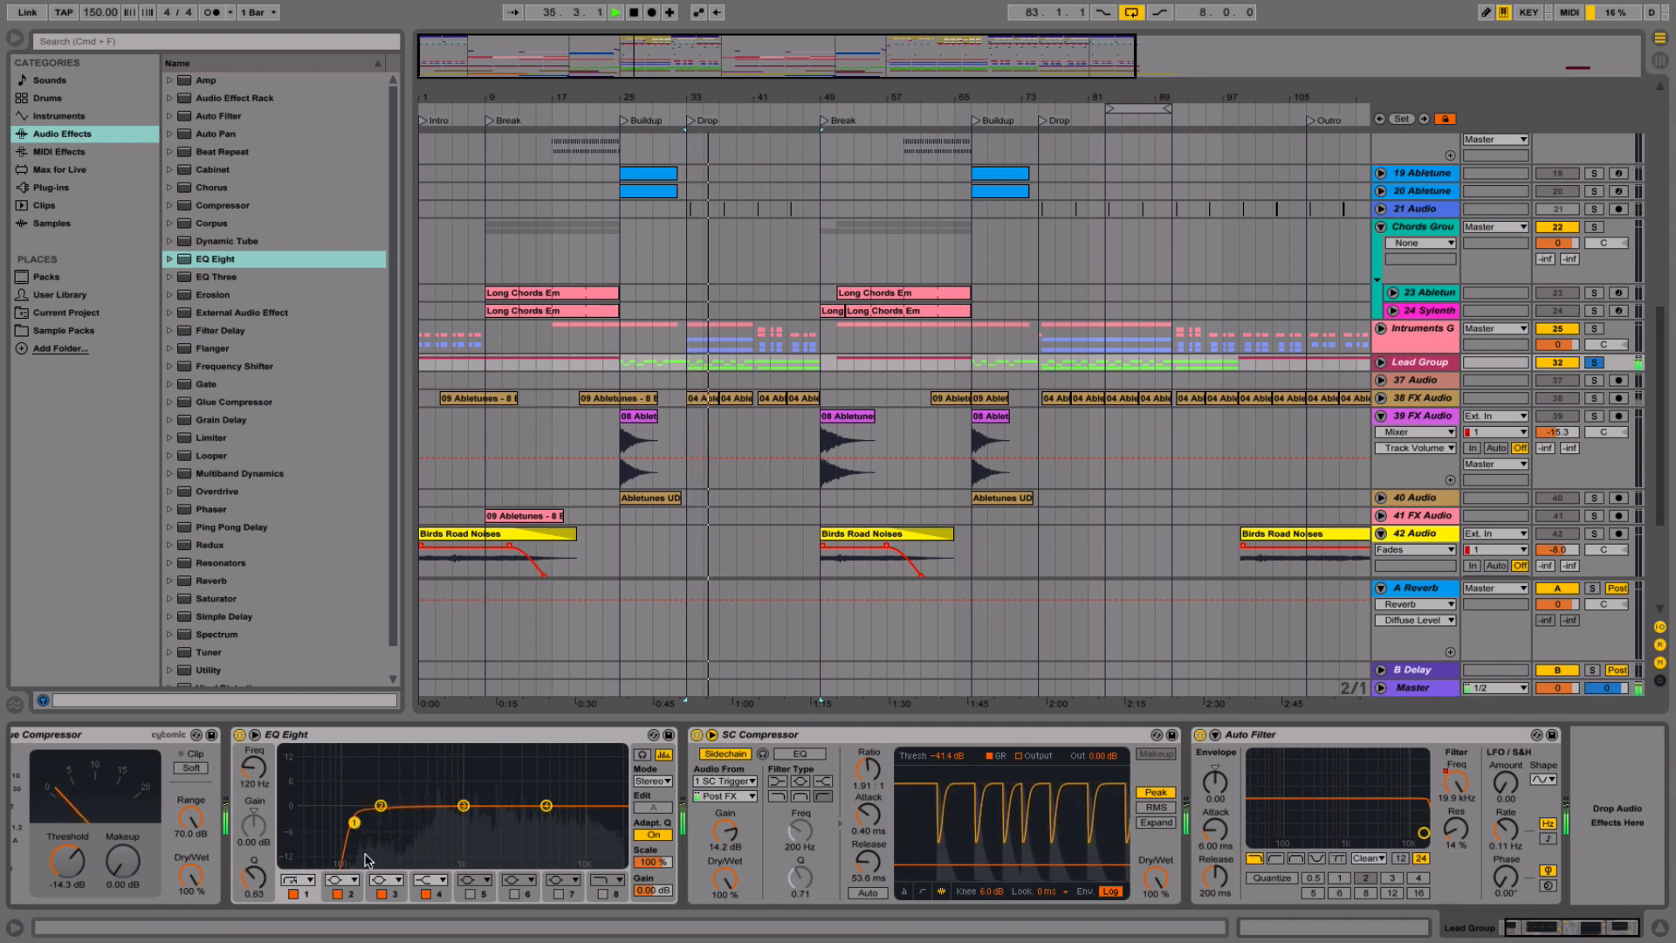
{"action": "left_click", "coordinate": [337, 894]}
{"action": "left_click", "coordinate": [381, 894]}
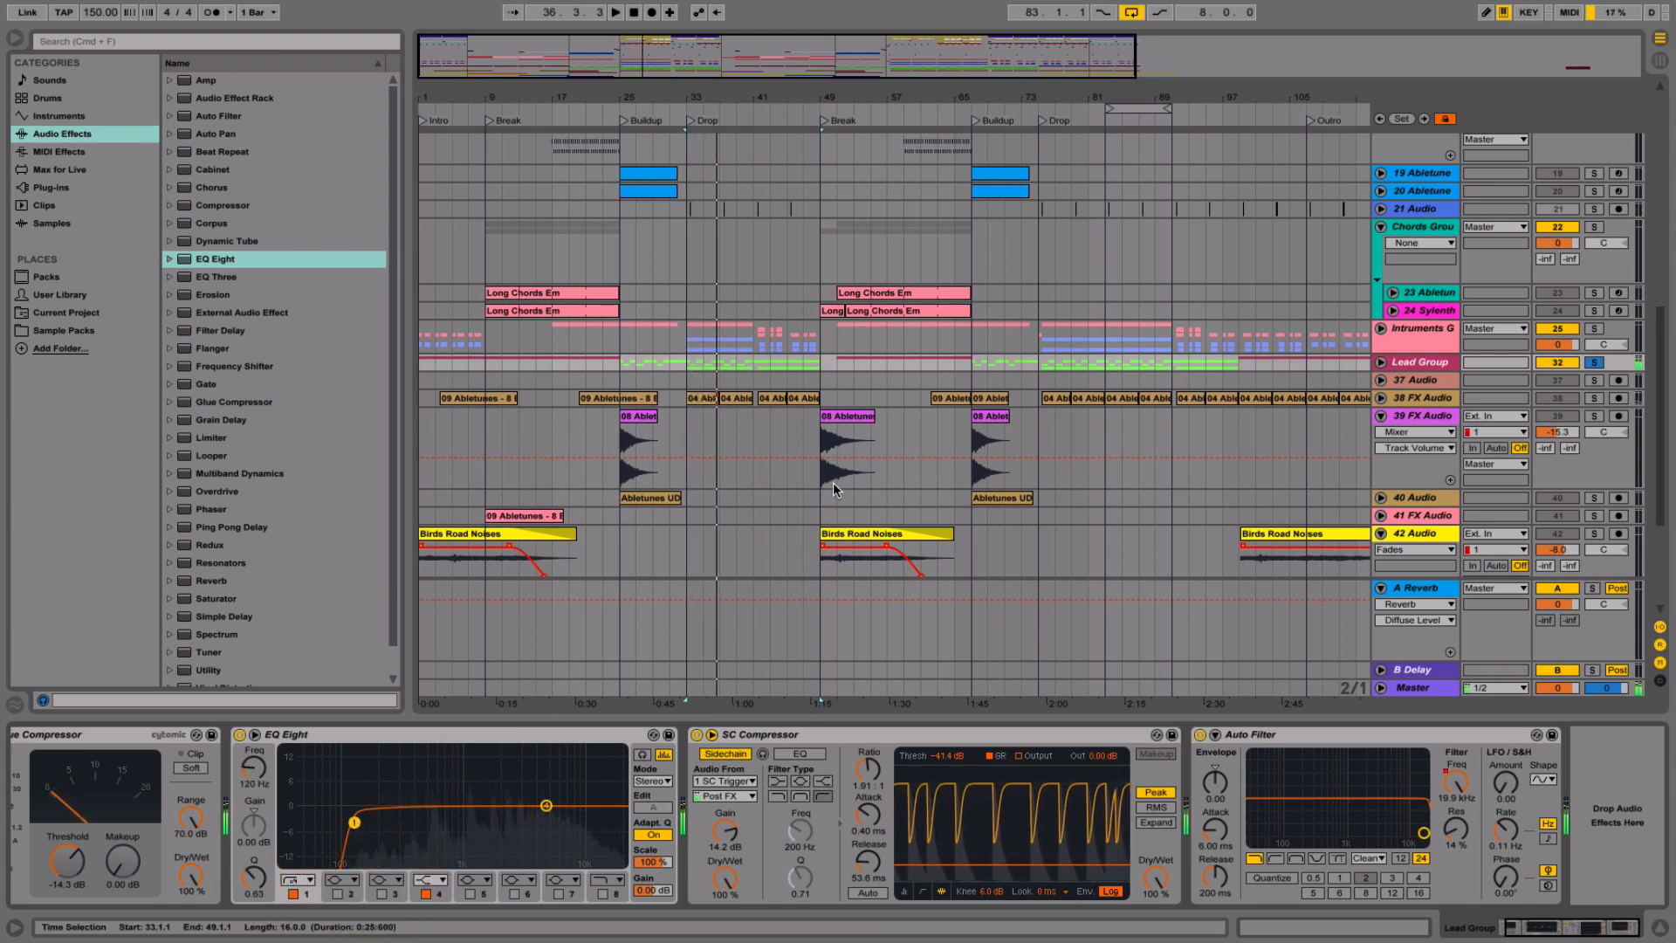
- Solo the Instruments Group and unfold it to reveal its tracks
{"action": "left_click", "coordinate": [1595, 330]}
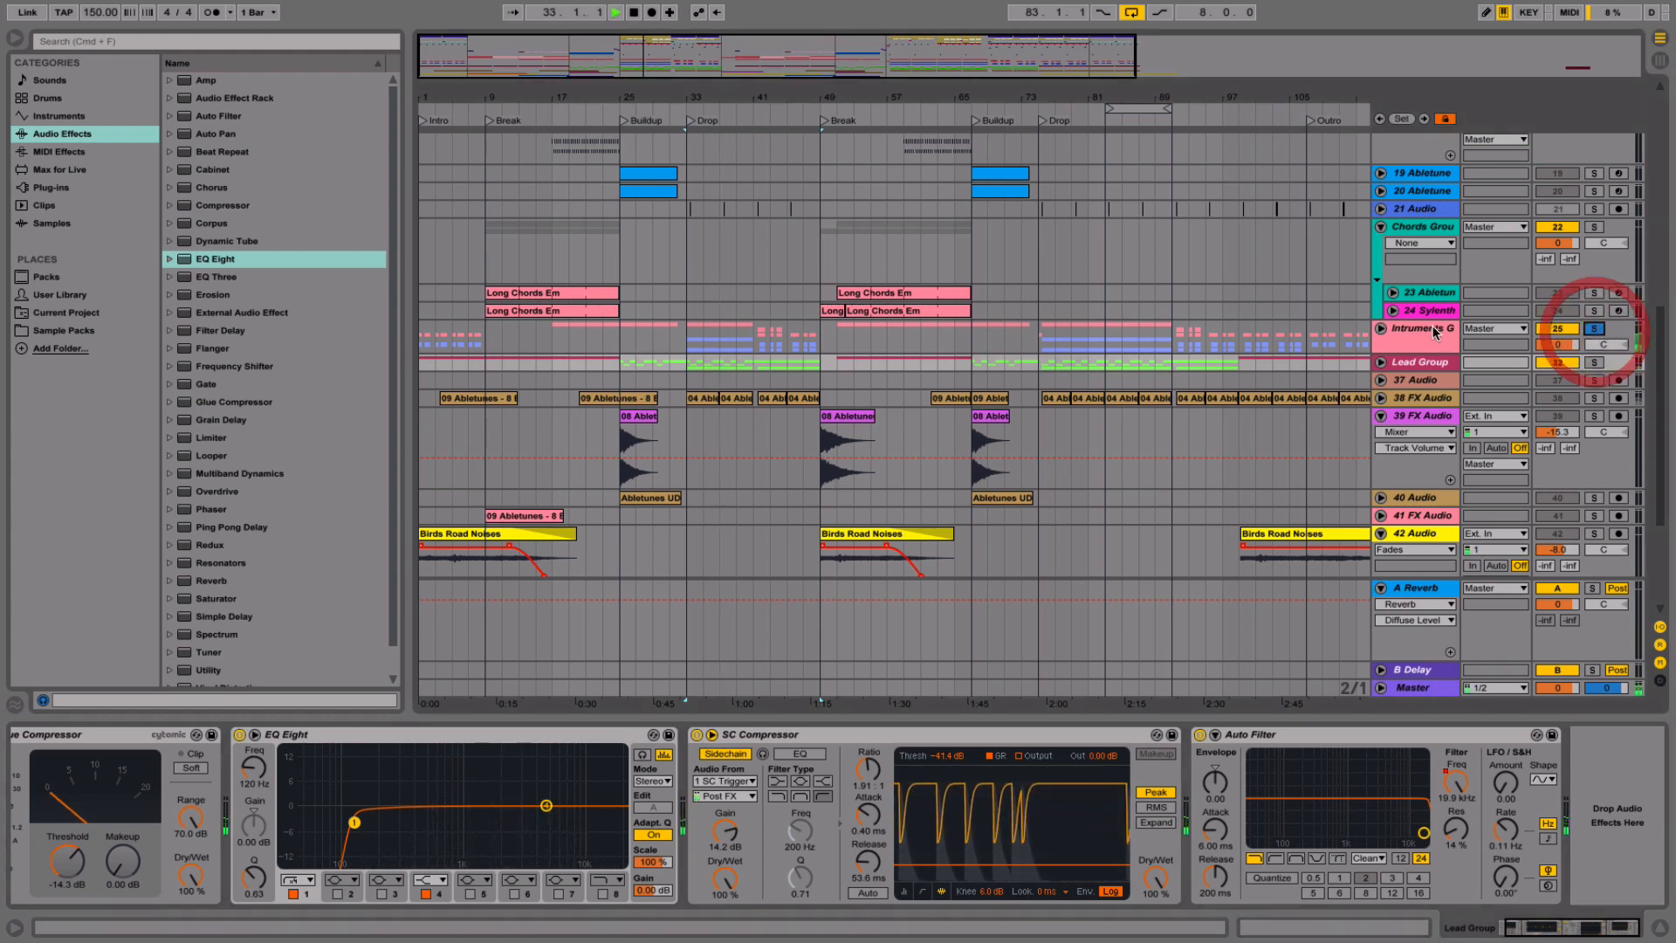
{"action": "left_click", "coordinate": [1413, 328]}
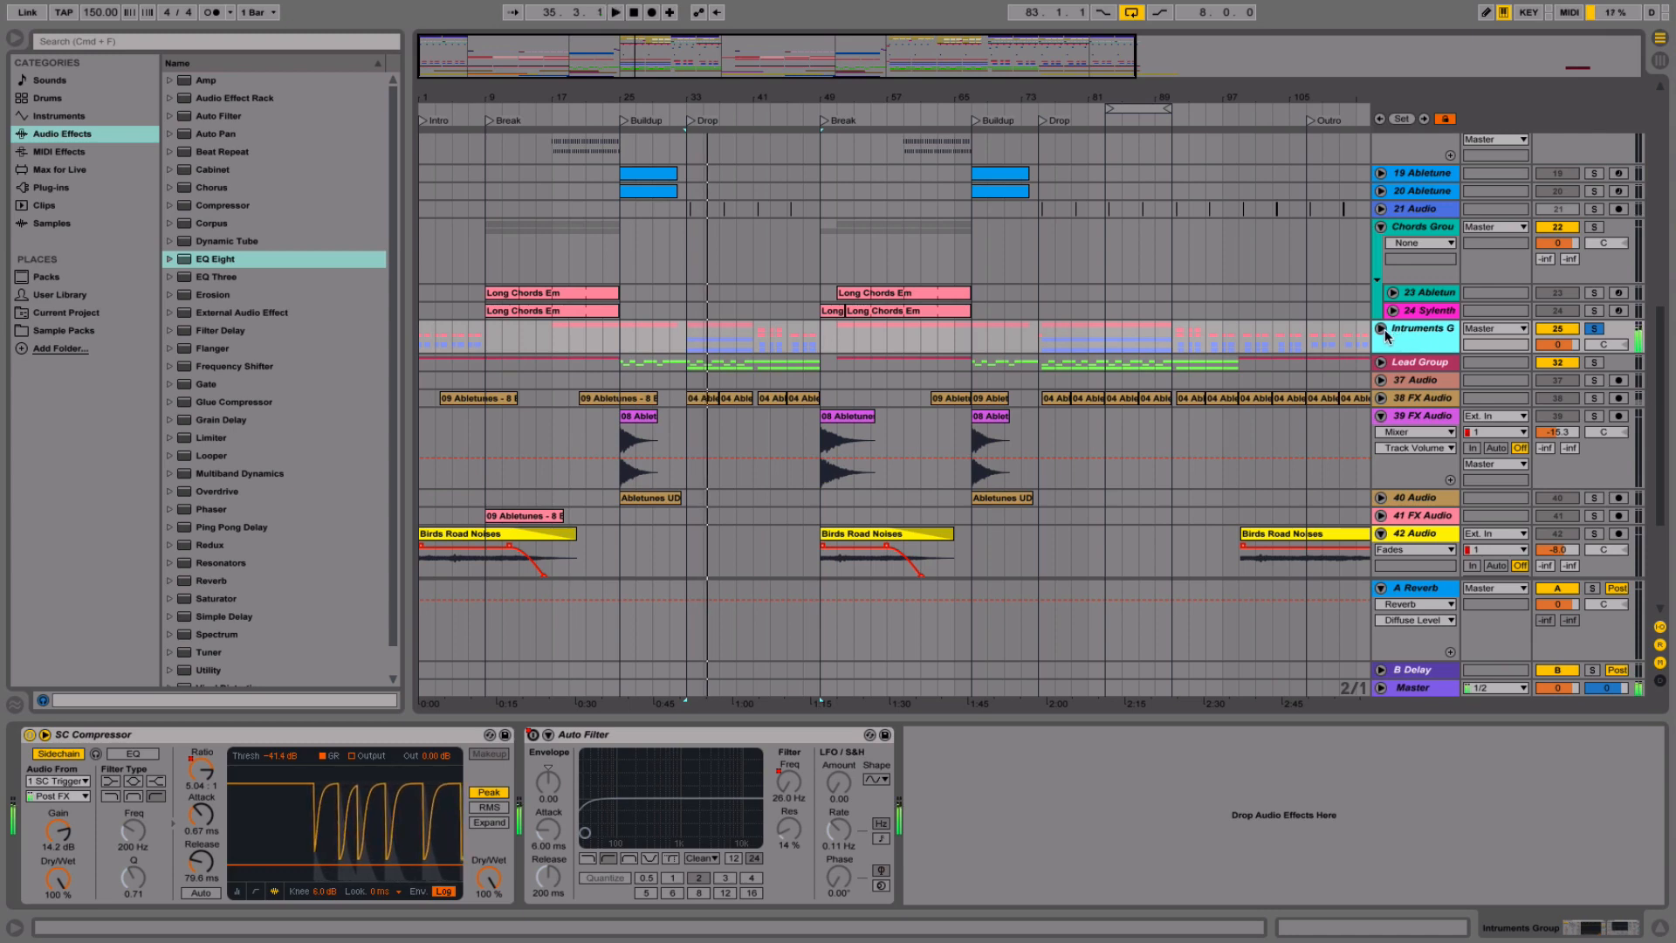
{"action": "left_click", "coordinate": [1381, 330]}
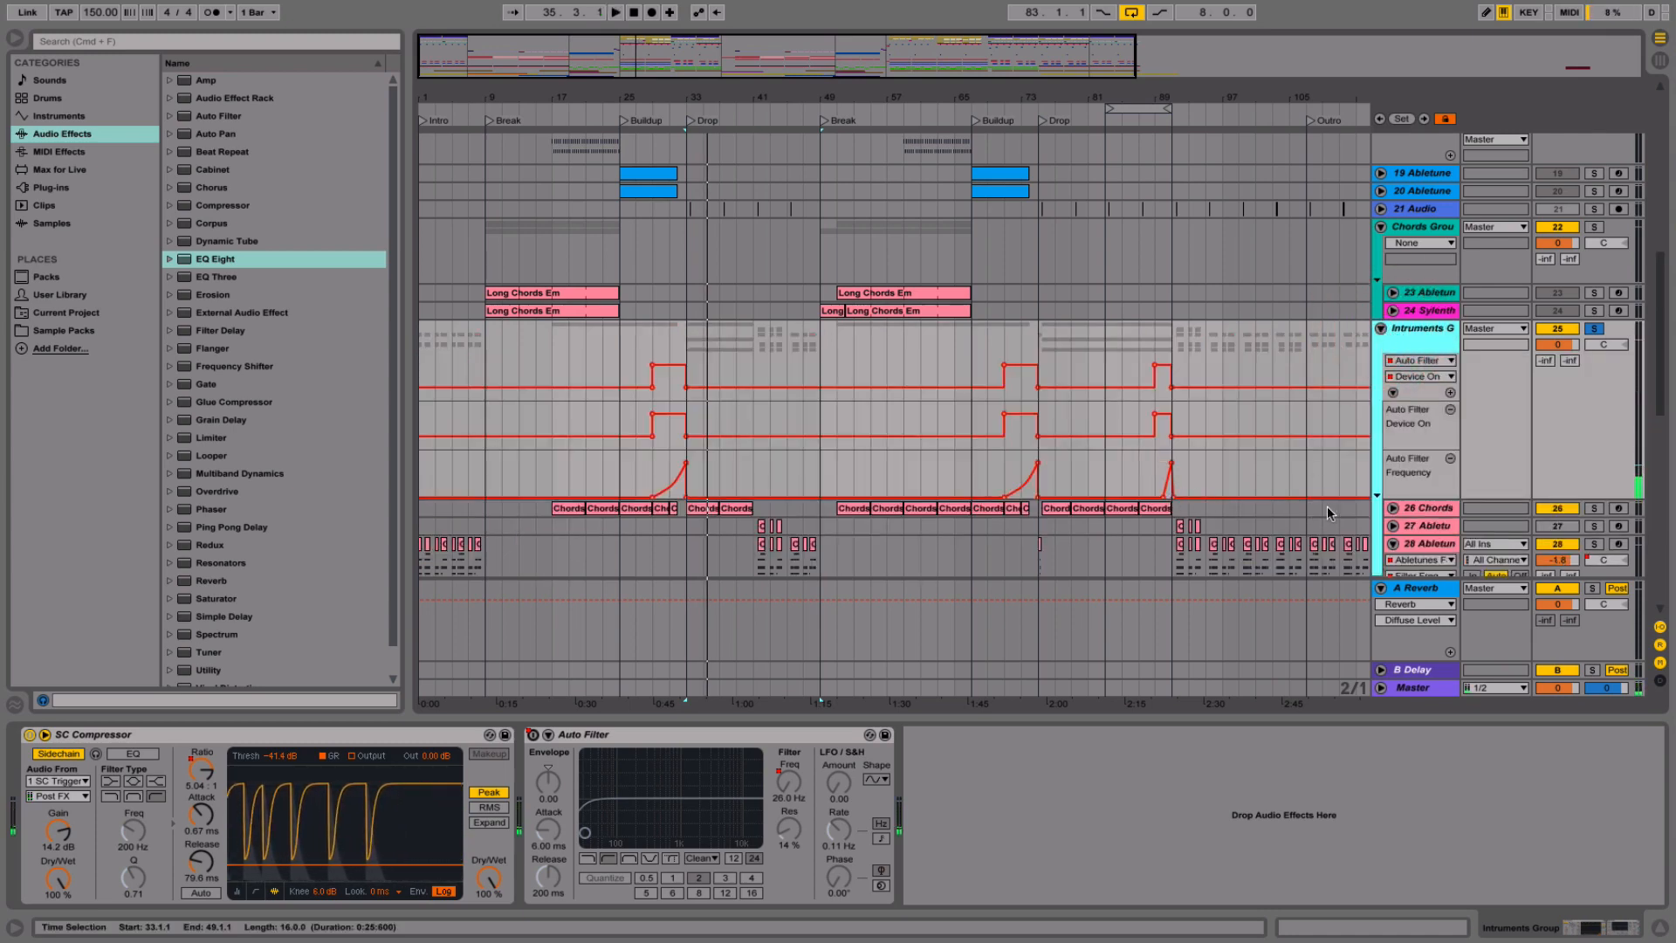
- Solo the 26 Chords track during playback of the drop and unfold its lane
{"action": "left_click", "coordinate": [1419, 510]}
{"action": "key", "text": "space"}
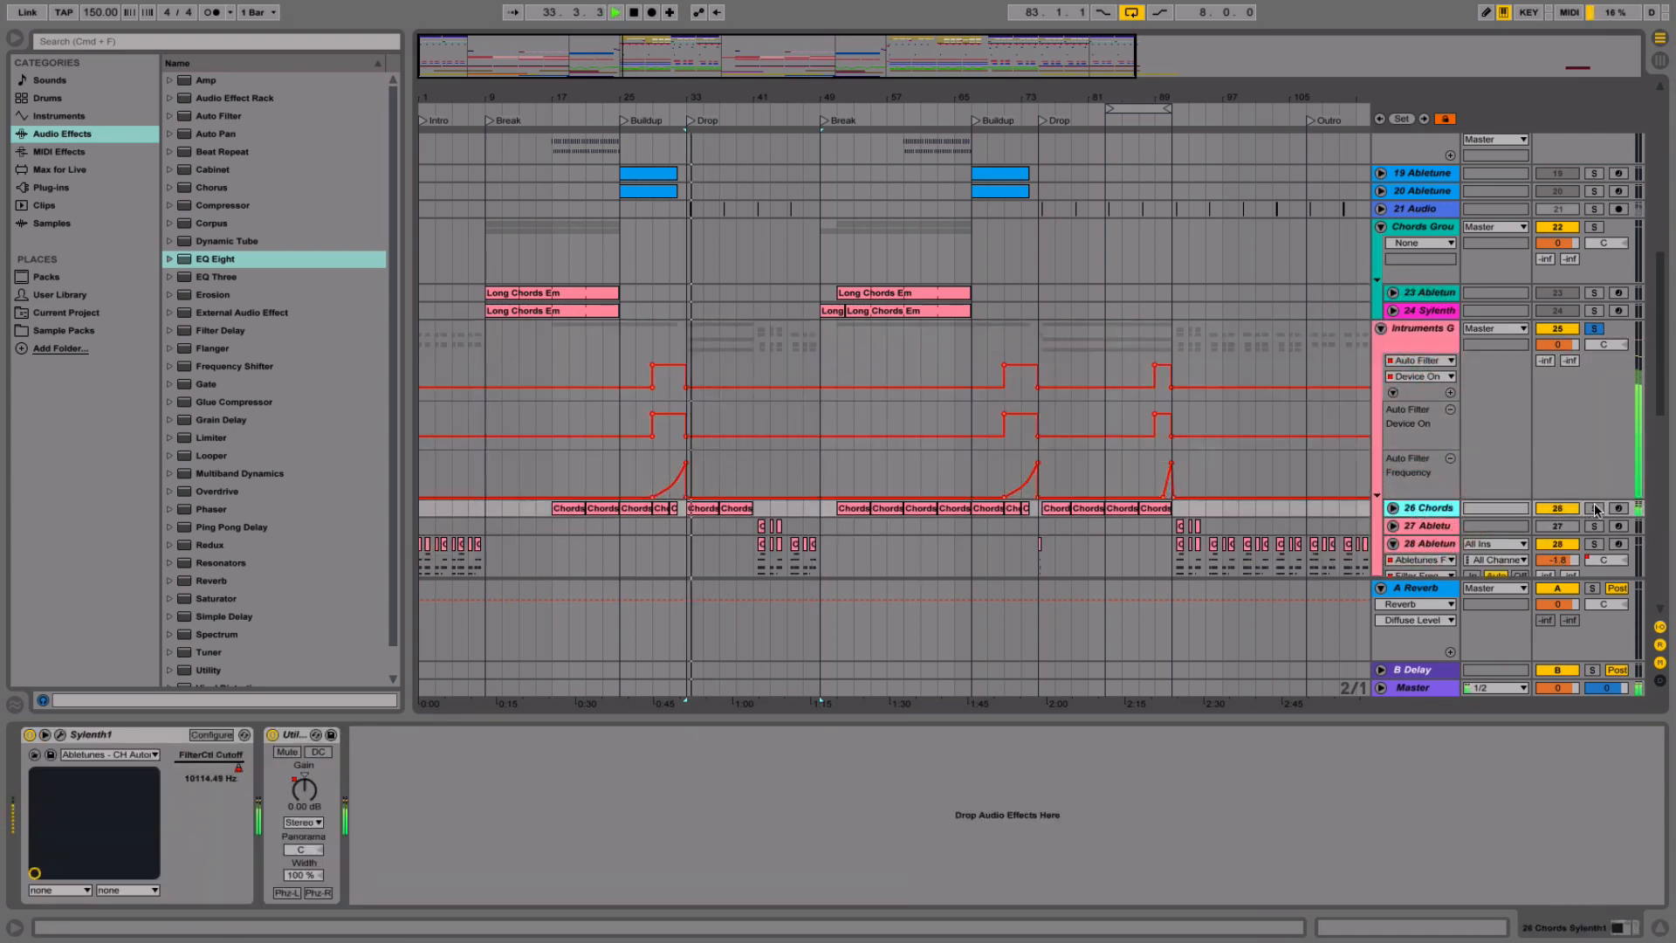
{"action": "left_click", "coordinate": [1594, 508]}
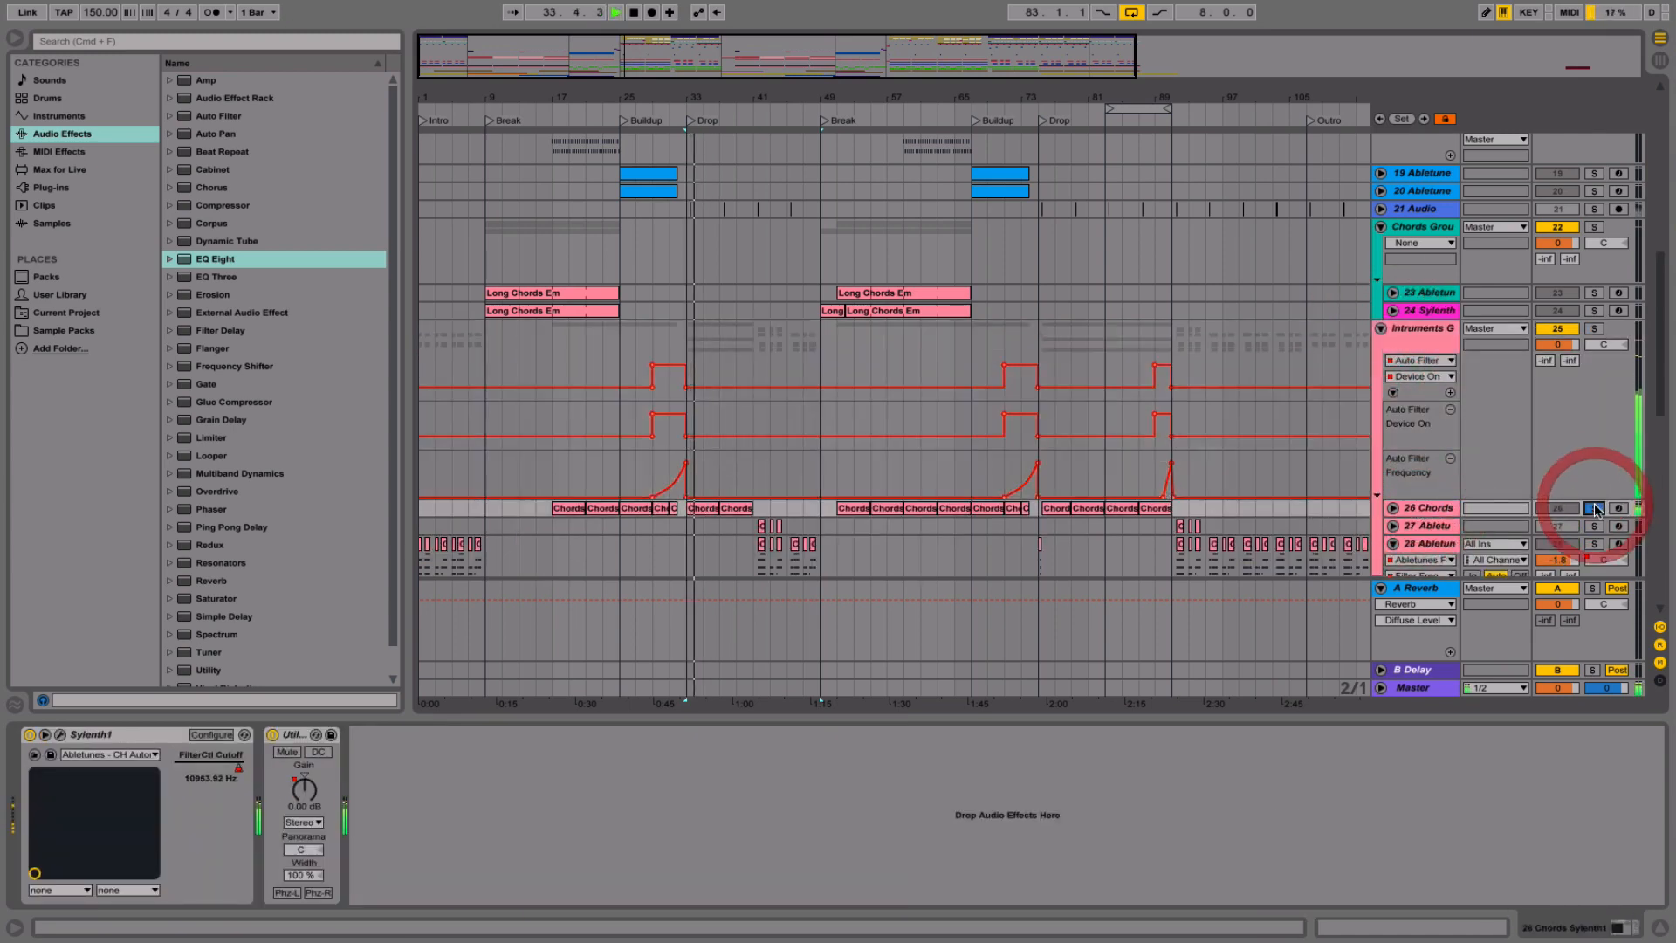
{"action": "left_click", "coordinate": [1395, 509]}
{"action": "scroll", "coordinate": [1114, 442], "scroll_direction": "down", "scroll_amount": 5}
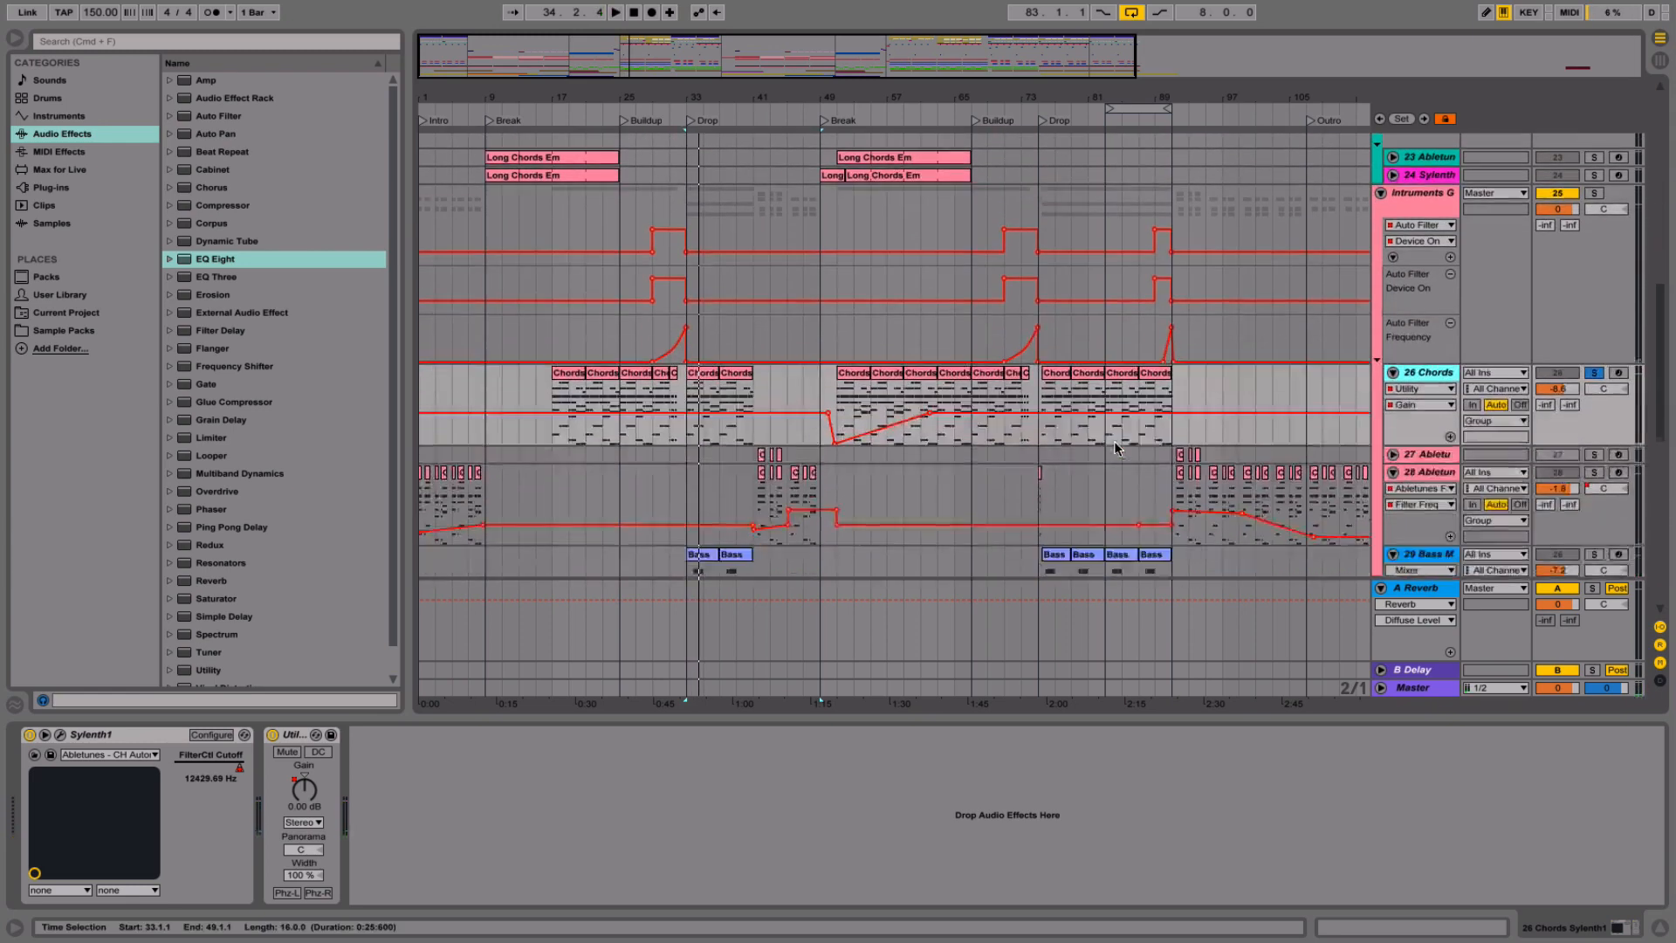
- Add an EQ Eight after the Utility on the 26 Chords track
{"action": "left_click", "coordinate": [1433, 373]}
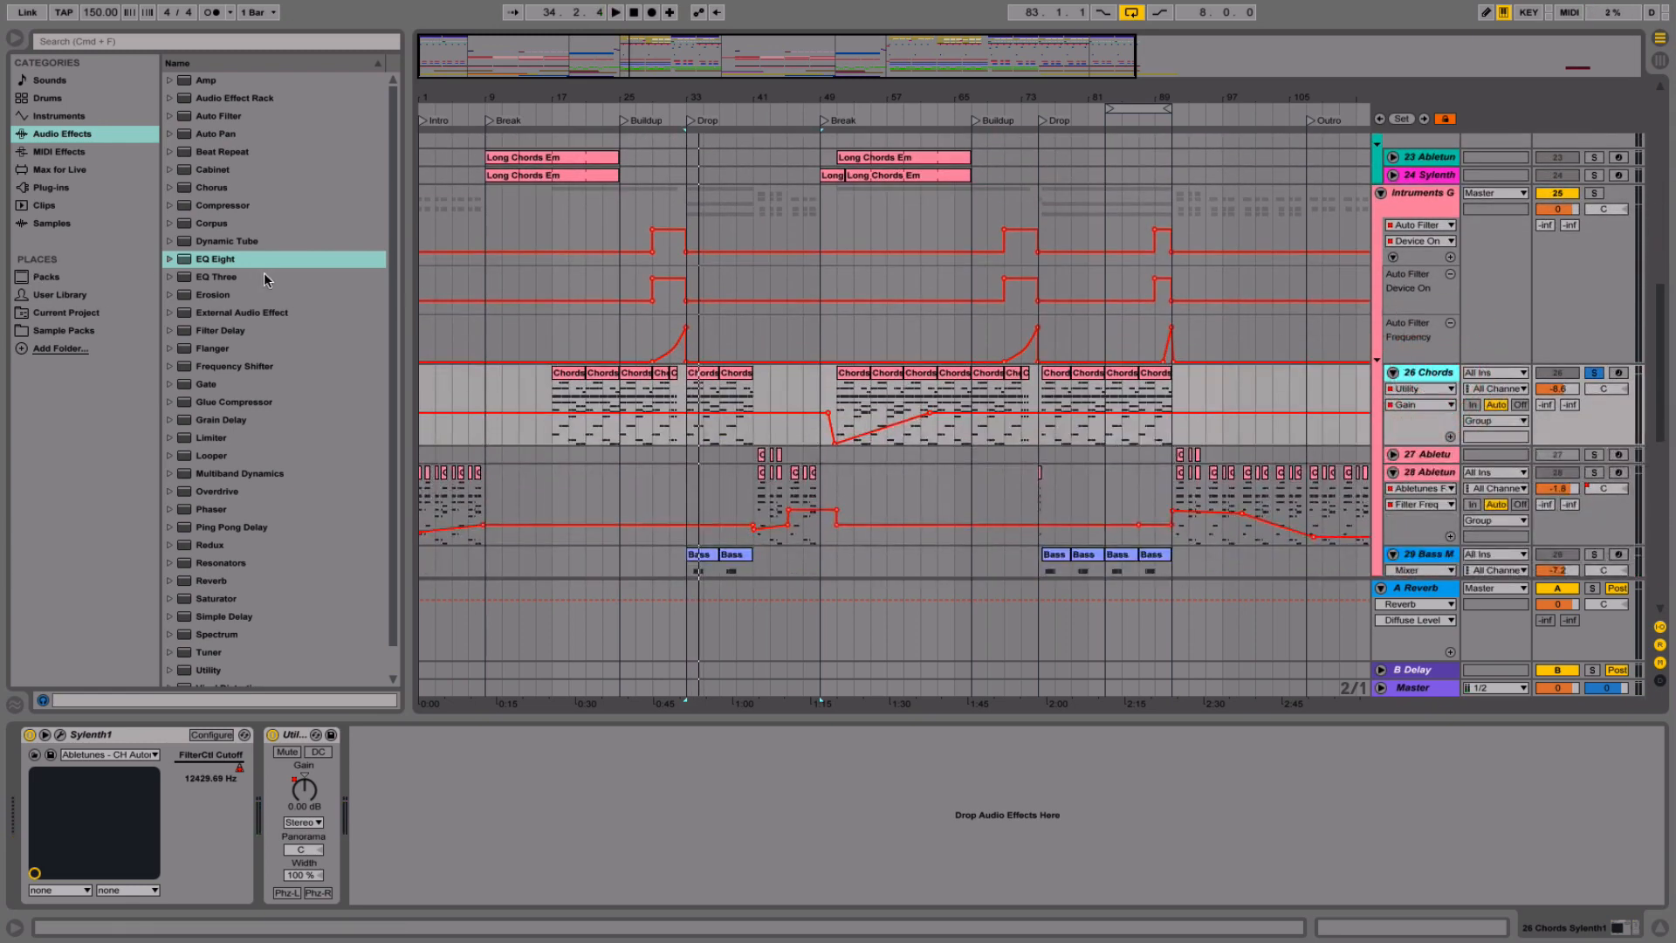
{"action": "left_click", "coordinate": [200, 263]}
{"action": "double_click", "coordinate": [200, 262]}
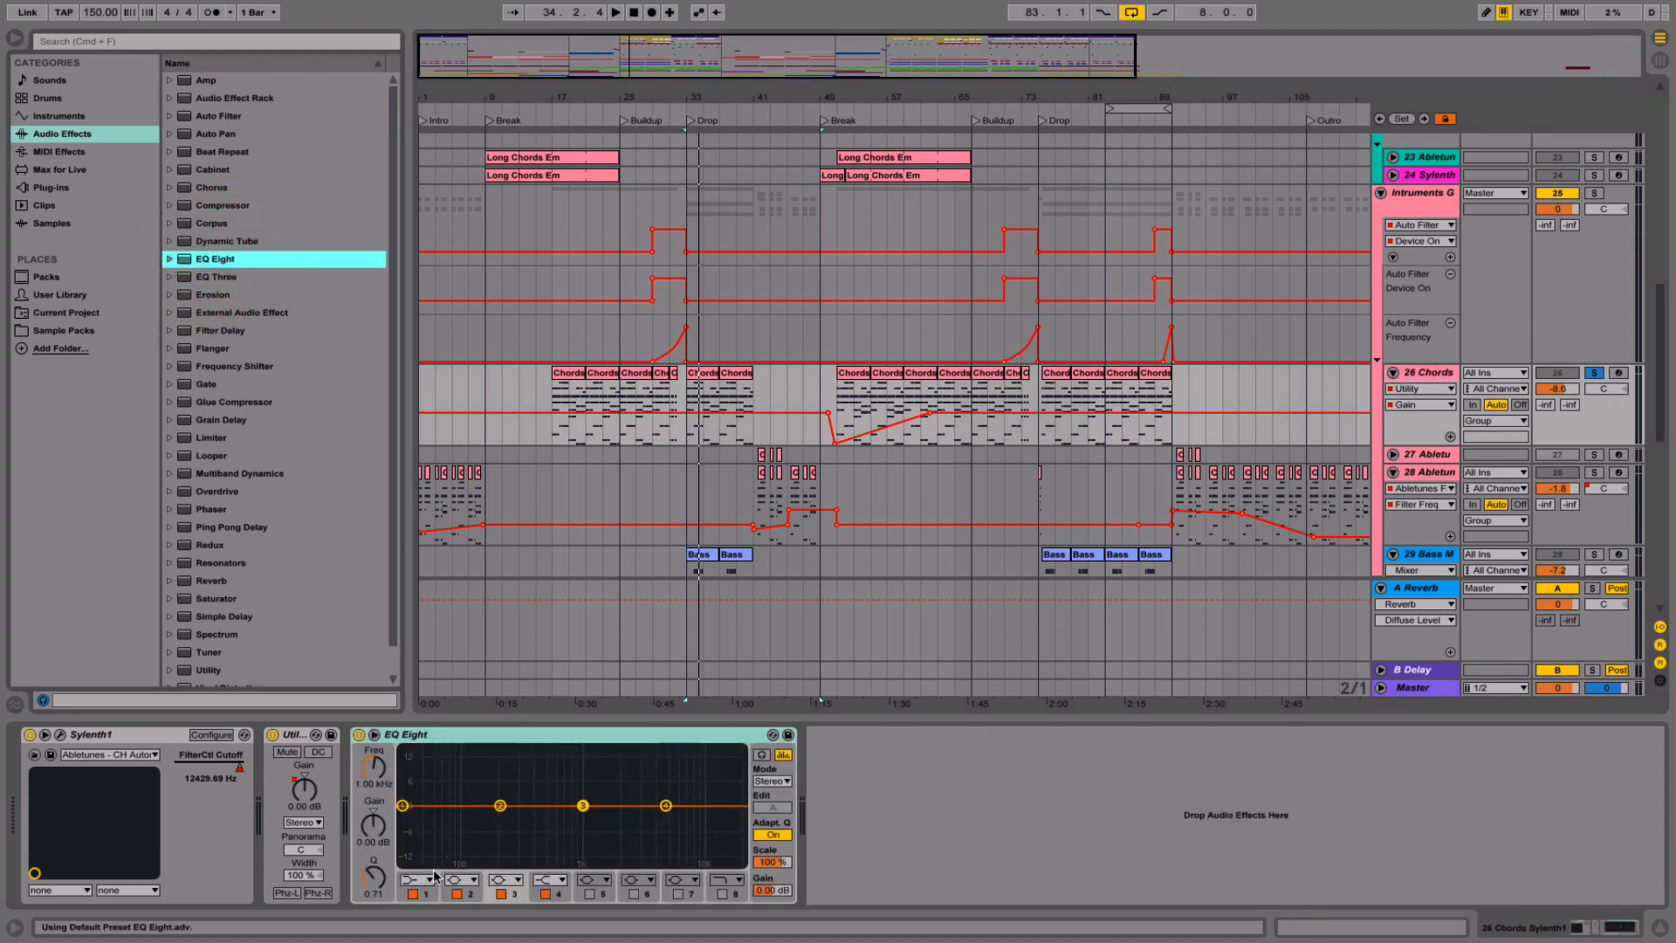
- Shape the chords with a low cut on band 1 and a band 3 boost of about 3.2 dB at 898 Hz
{"action": "left_click", "coordinate": [428, 882]}
{"action": "left_click", "coordinate": [419, 892]}
{"action": "key", "text": "space"}
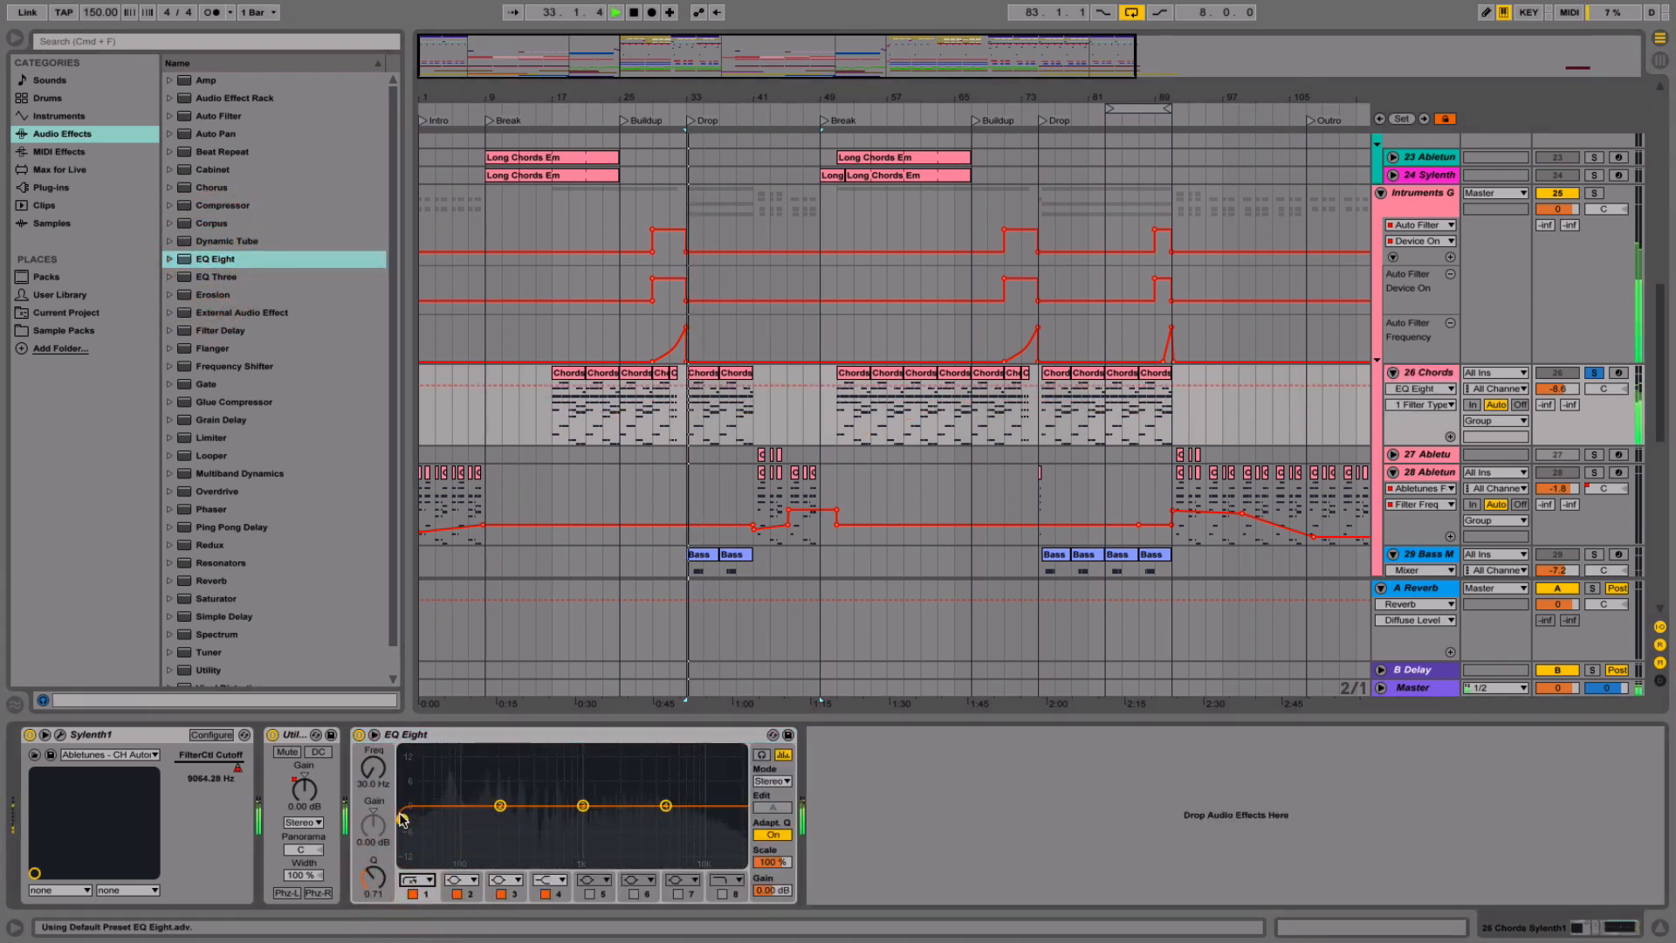
{"action": "left_click_drag", "start_coordinate": [403, 819], "coordinate": [439, 826]}
{"action": "mouse_move", "coordinate": [583, 805]}
{"action": "left_mouse_down"}
{"action": "mouse_move", "coordinate": [603, 797]}
{"action": "mouse_move", "coordinate": [577, 795]}
{"action": "left_mouse_up"}
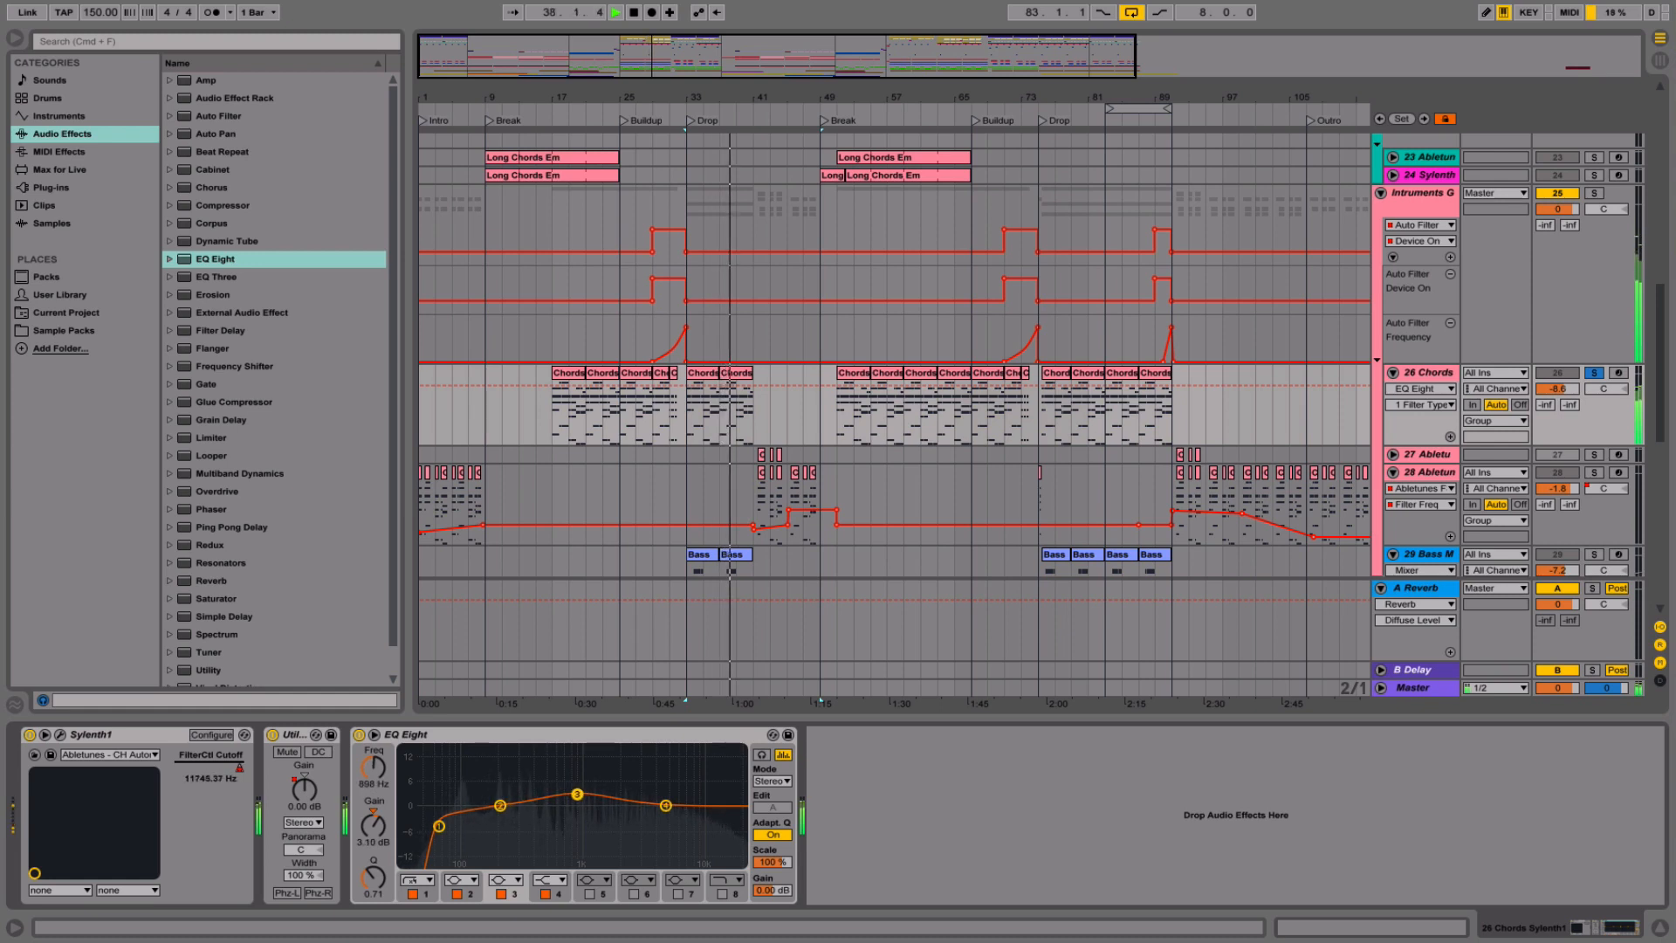
- Enable band 5 of the chords' EQ Eight as a cut of about 2.4 dB at 204 Hz, and turn off band 2
{"action": "left_click", "coordinate": [590, 894]}
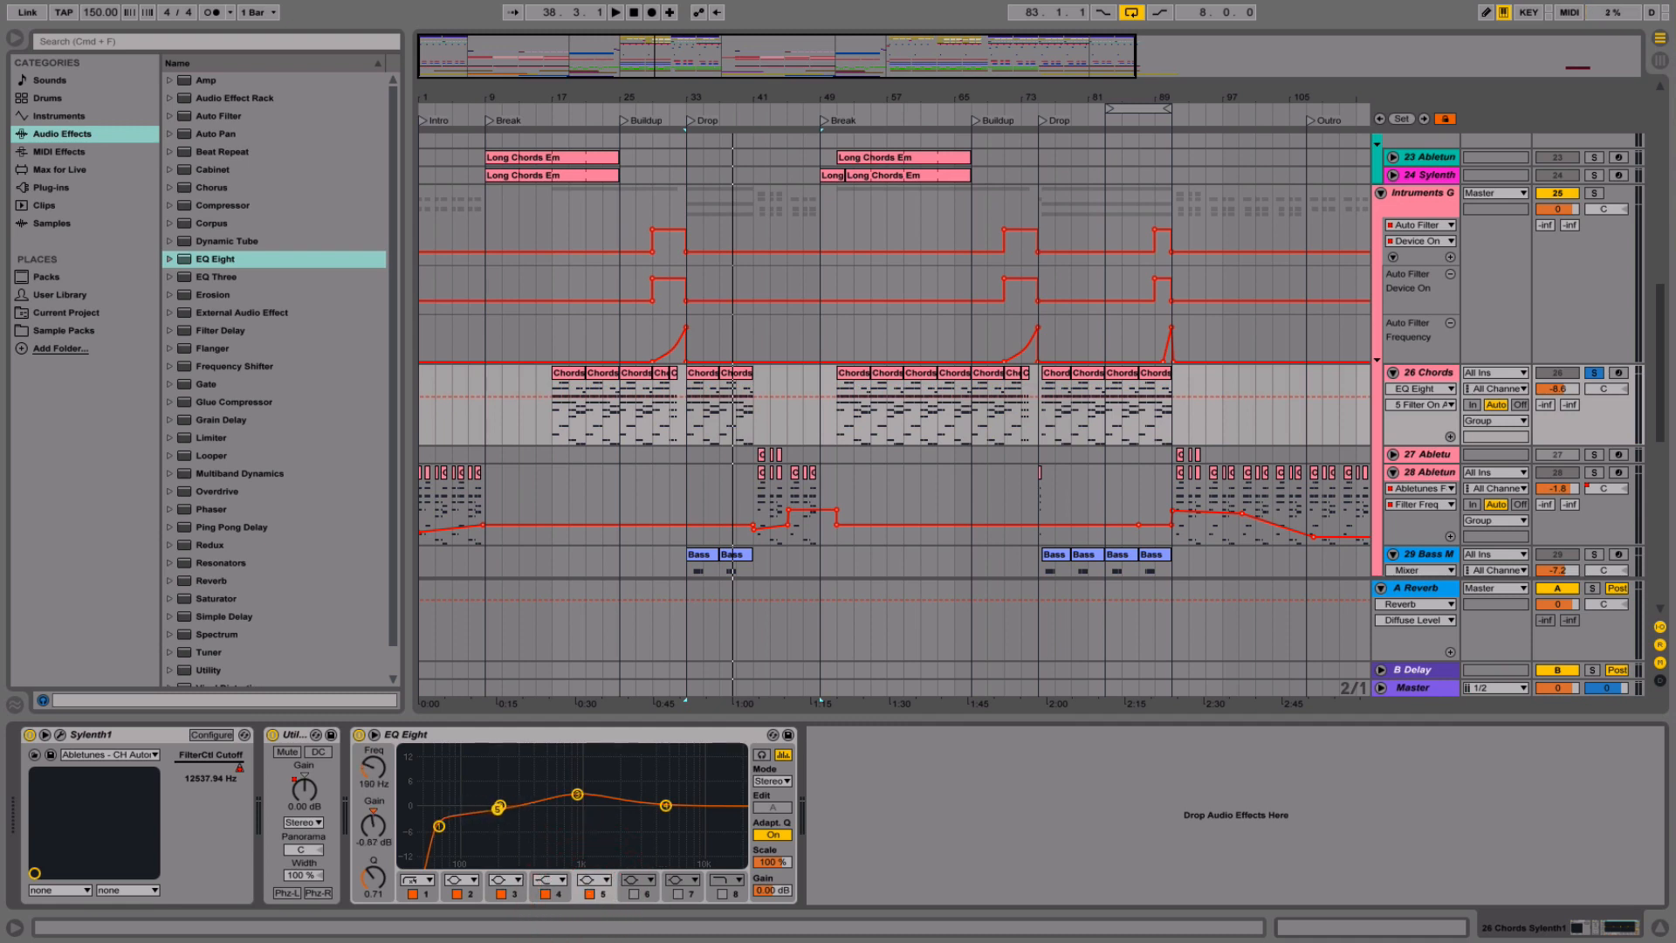
{"action": "left_click_drag", "start_coordinate": [385, 879], "coordinate": [385, 868]}
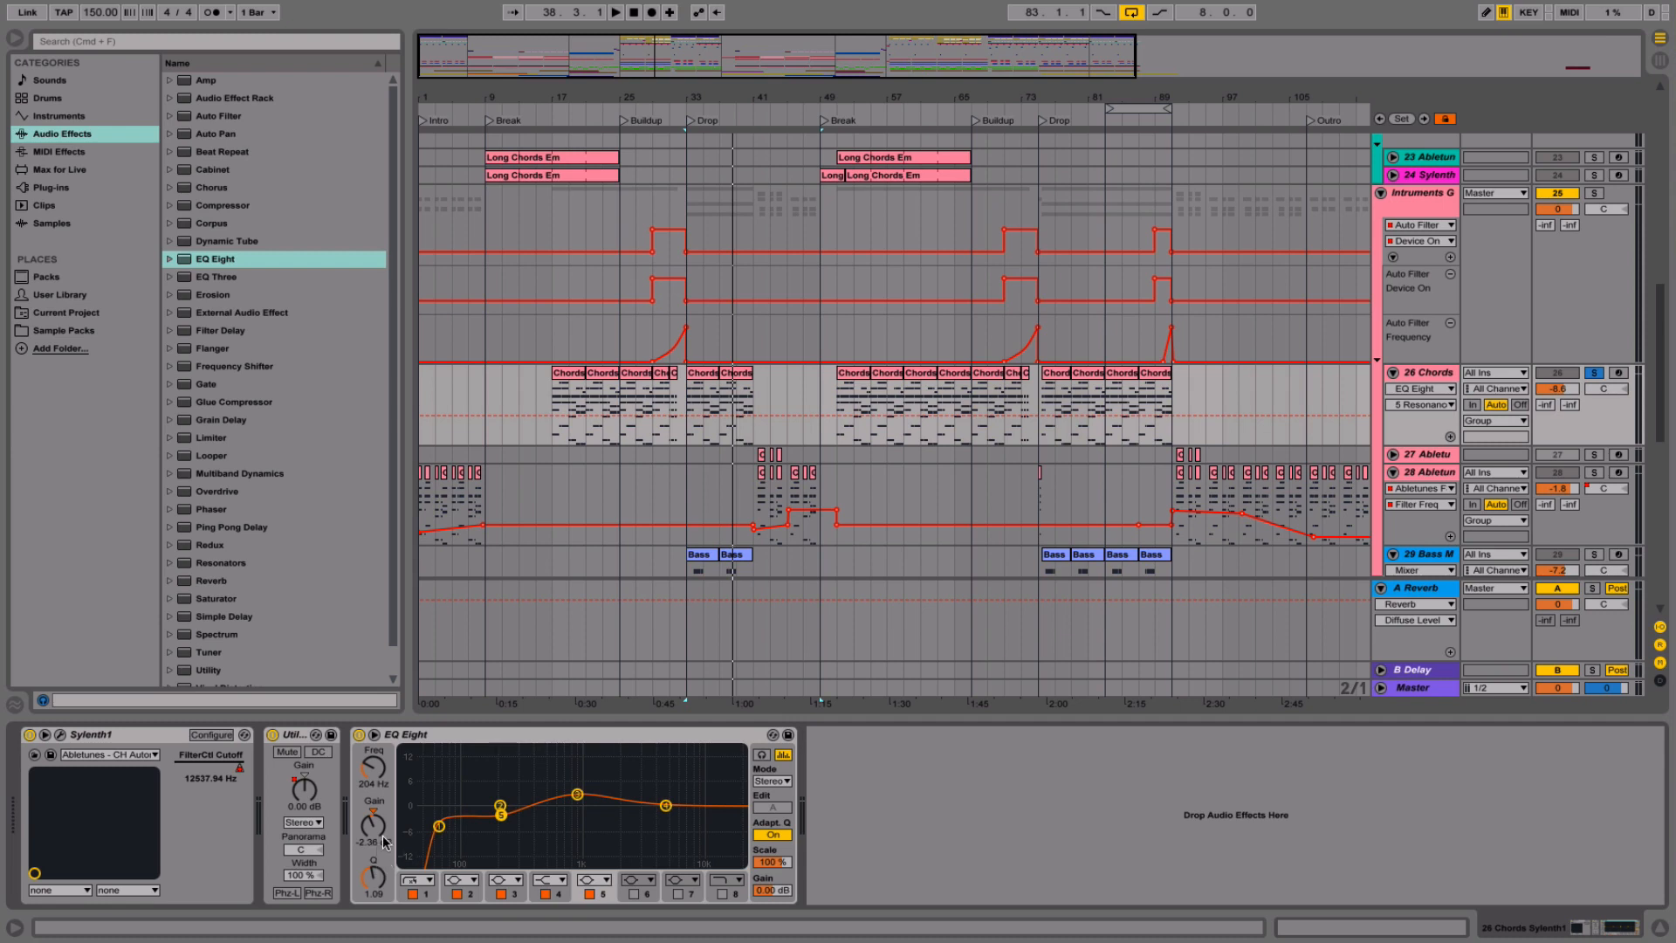
{"action": "left_click", "coordinate": [500, 807]}
{"action": "left_click", "coordinate": [458, 892]}
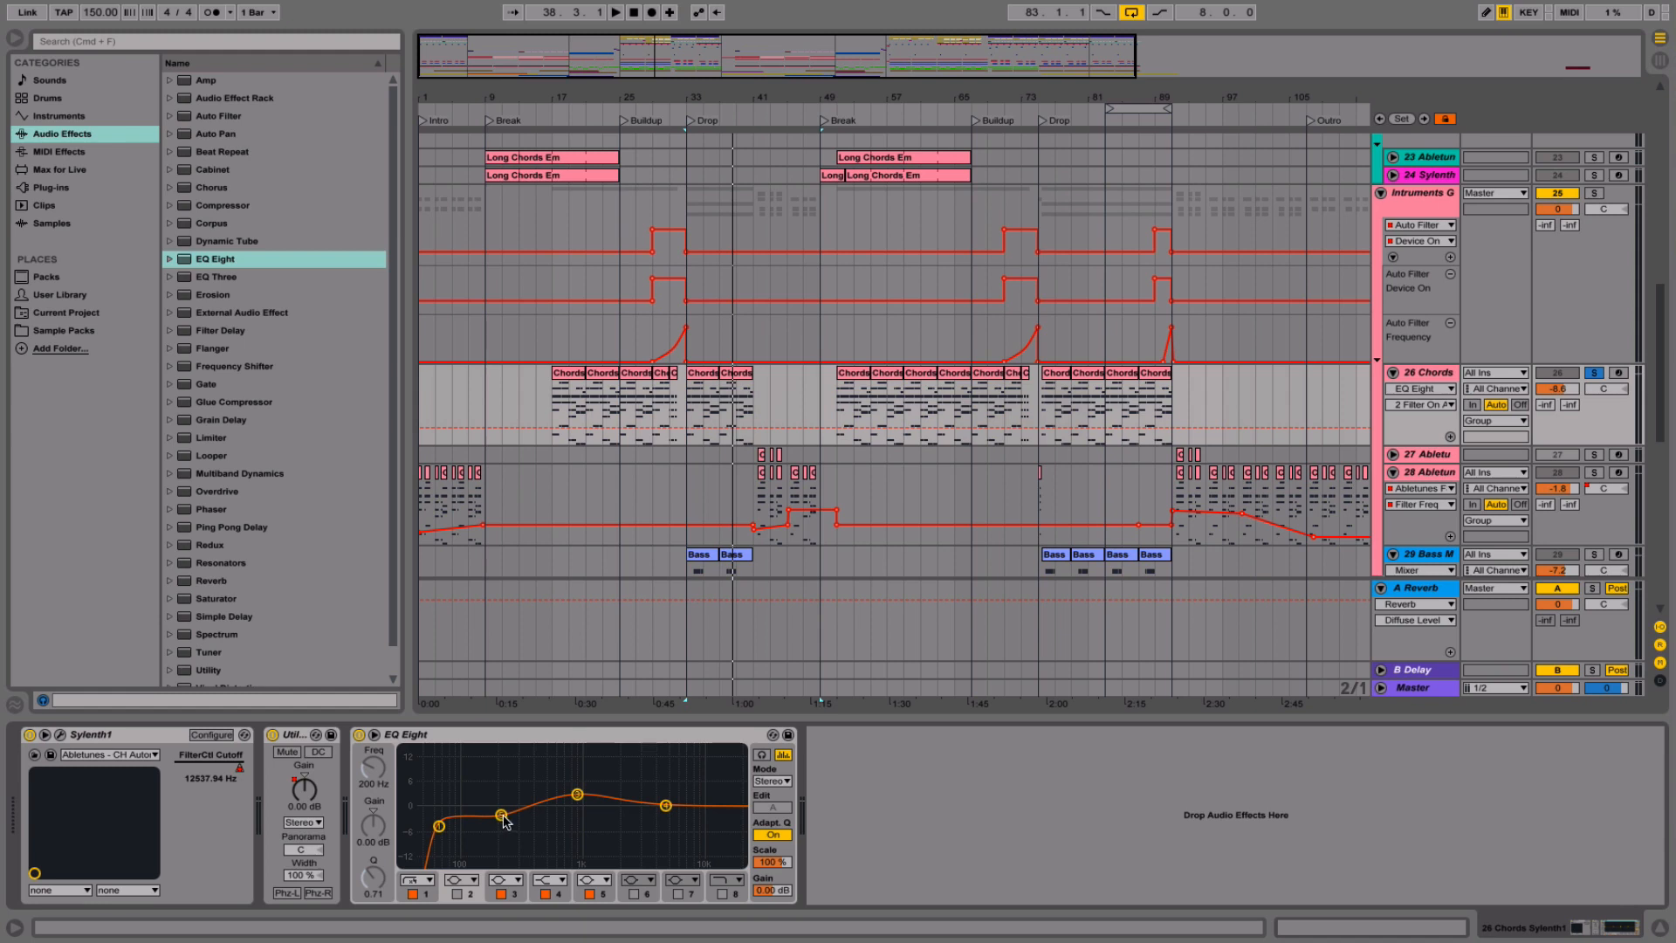
- Narrow the chords' band 5 cut to a Q of about 1.87 and move the band 1 low cut to about 65.8 Hz
{"action": "left_click", "coordinate": [503, 818]}
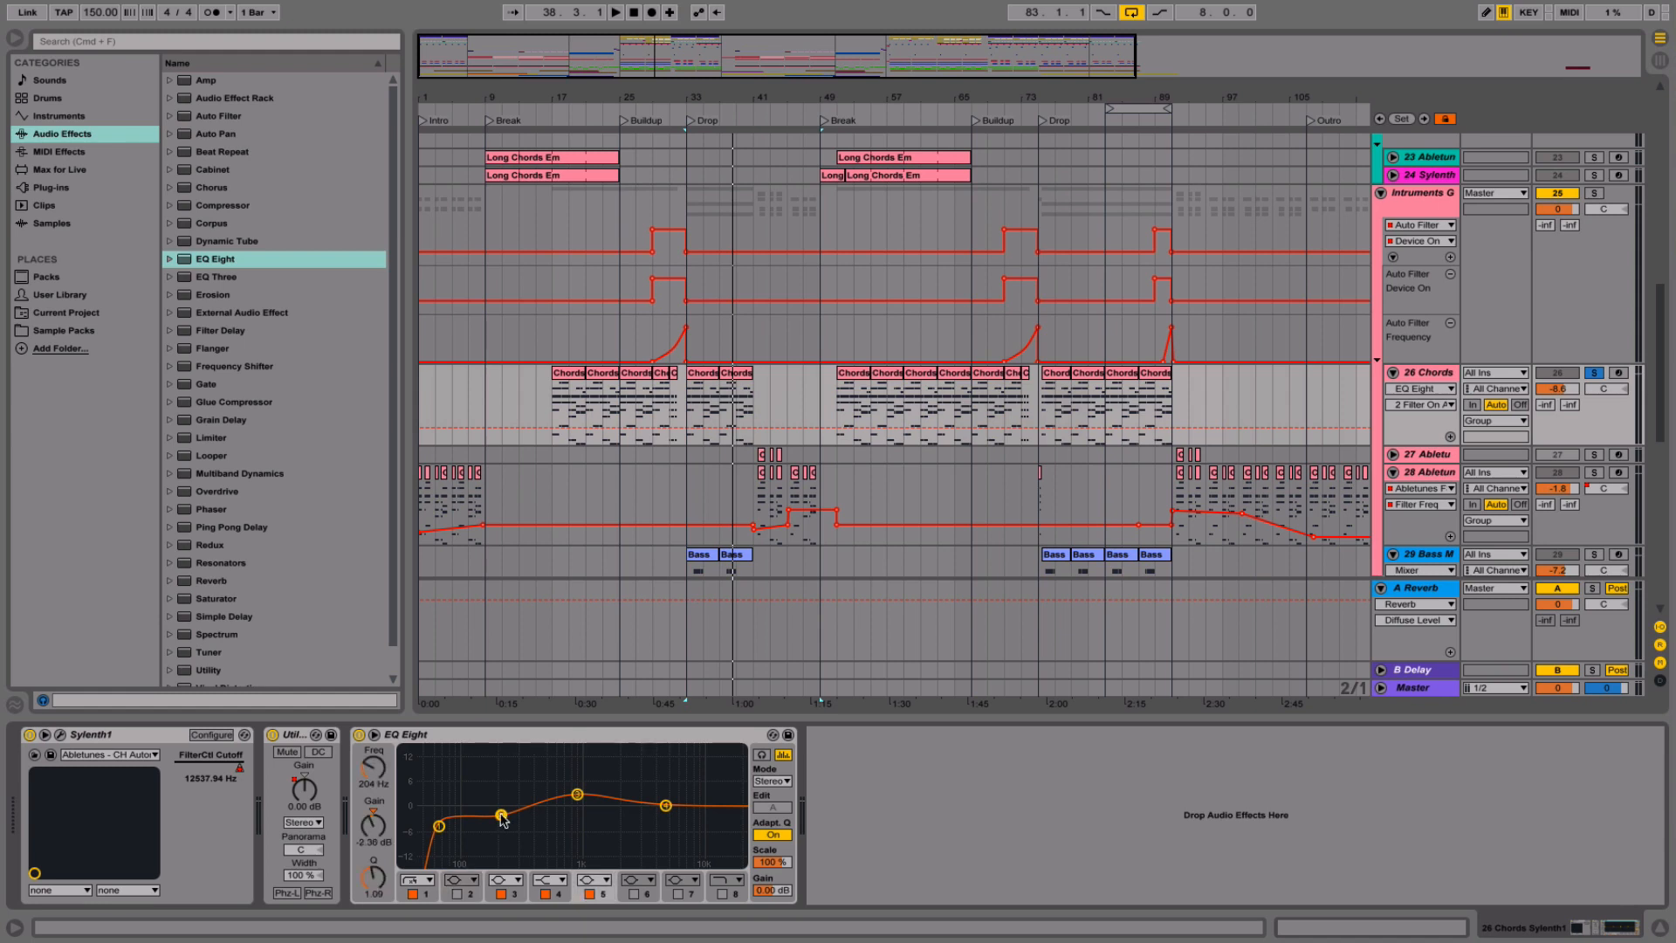
{"action": "mouse_move", "coordinate": [375, 875]}
{"action": "left_mouse_down"}
{"action": "mouse_move", "coordinate": [375, 842]}
{"action": "mouse_move", "coordinate": [374, 885]}
{"action": "left_mouse_up"}
{"action": "left_click", "coordinate": [439, 825]}
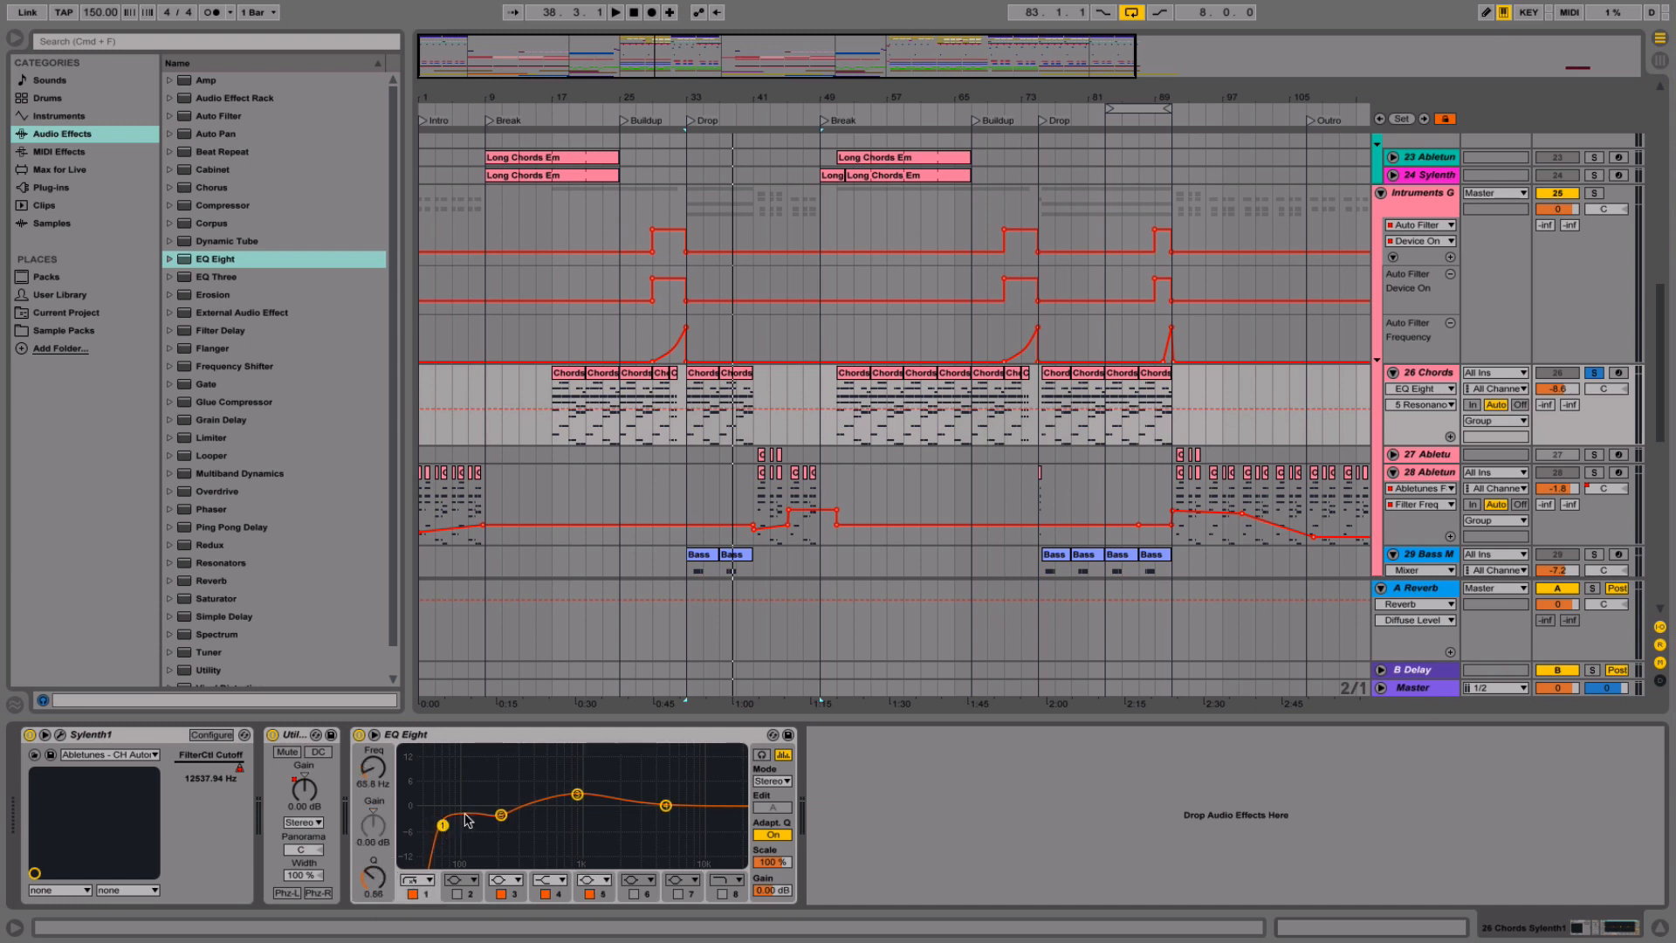
{"action": "left_click", "coordinate": [501, 815]}
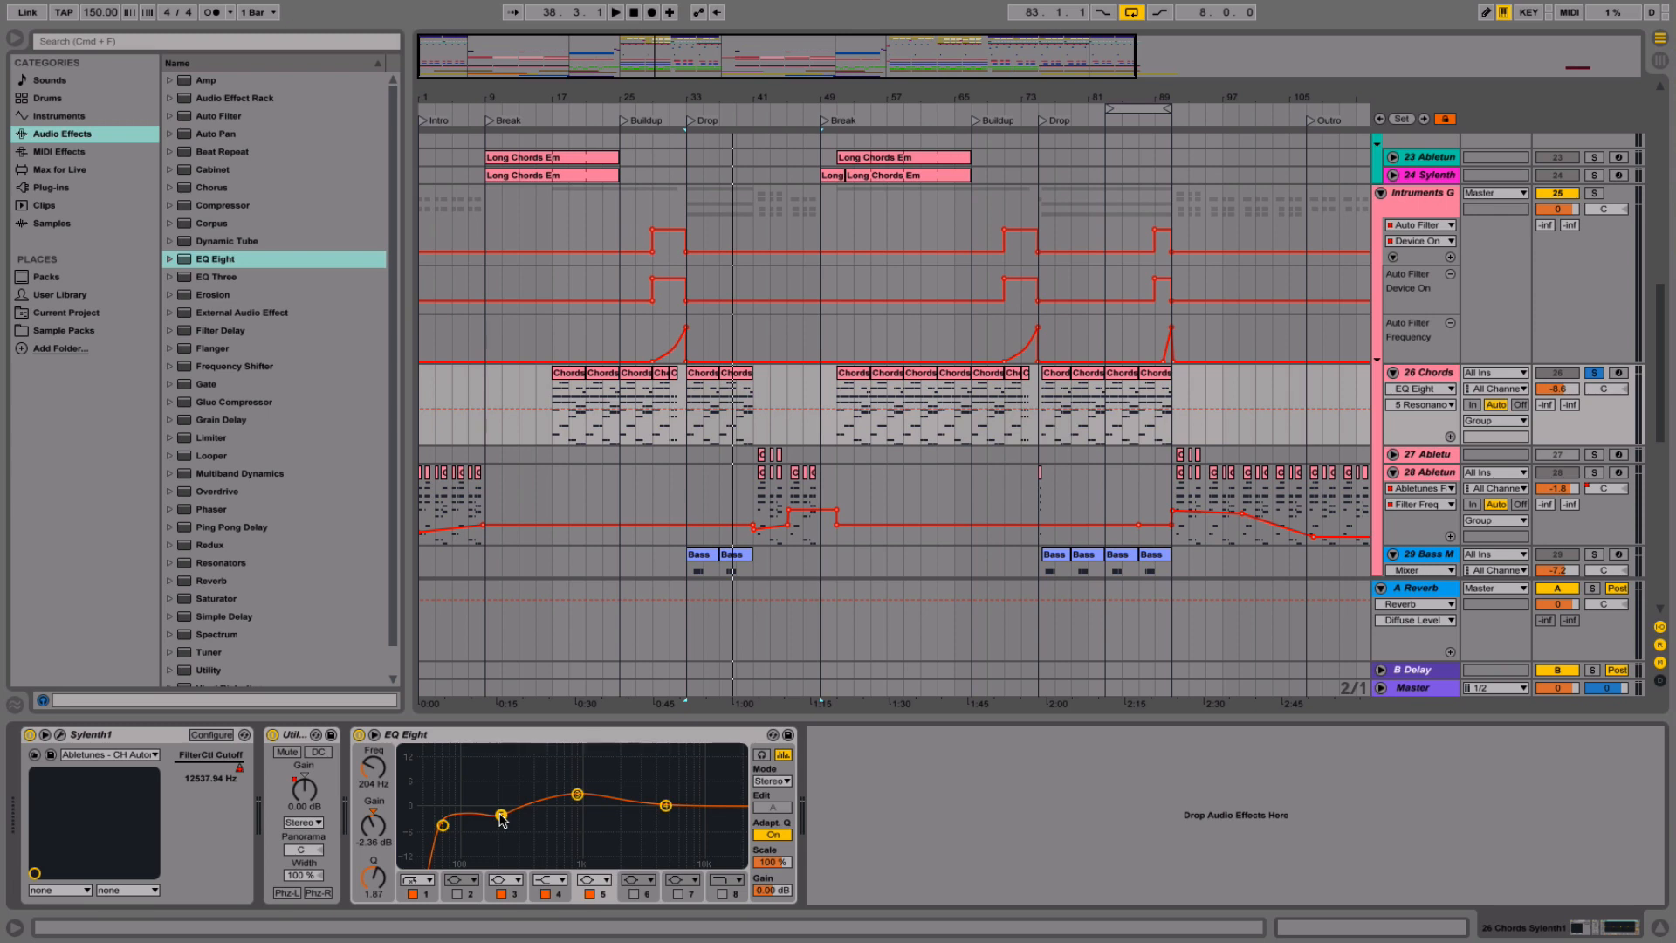
{"action": "scroll", "coordinate": [666, 498], "scroll_direction": "right", "scroll_amount": 2}
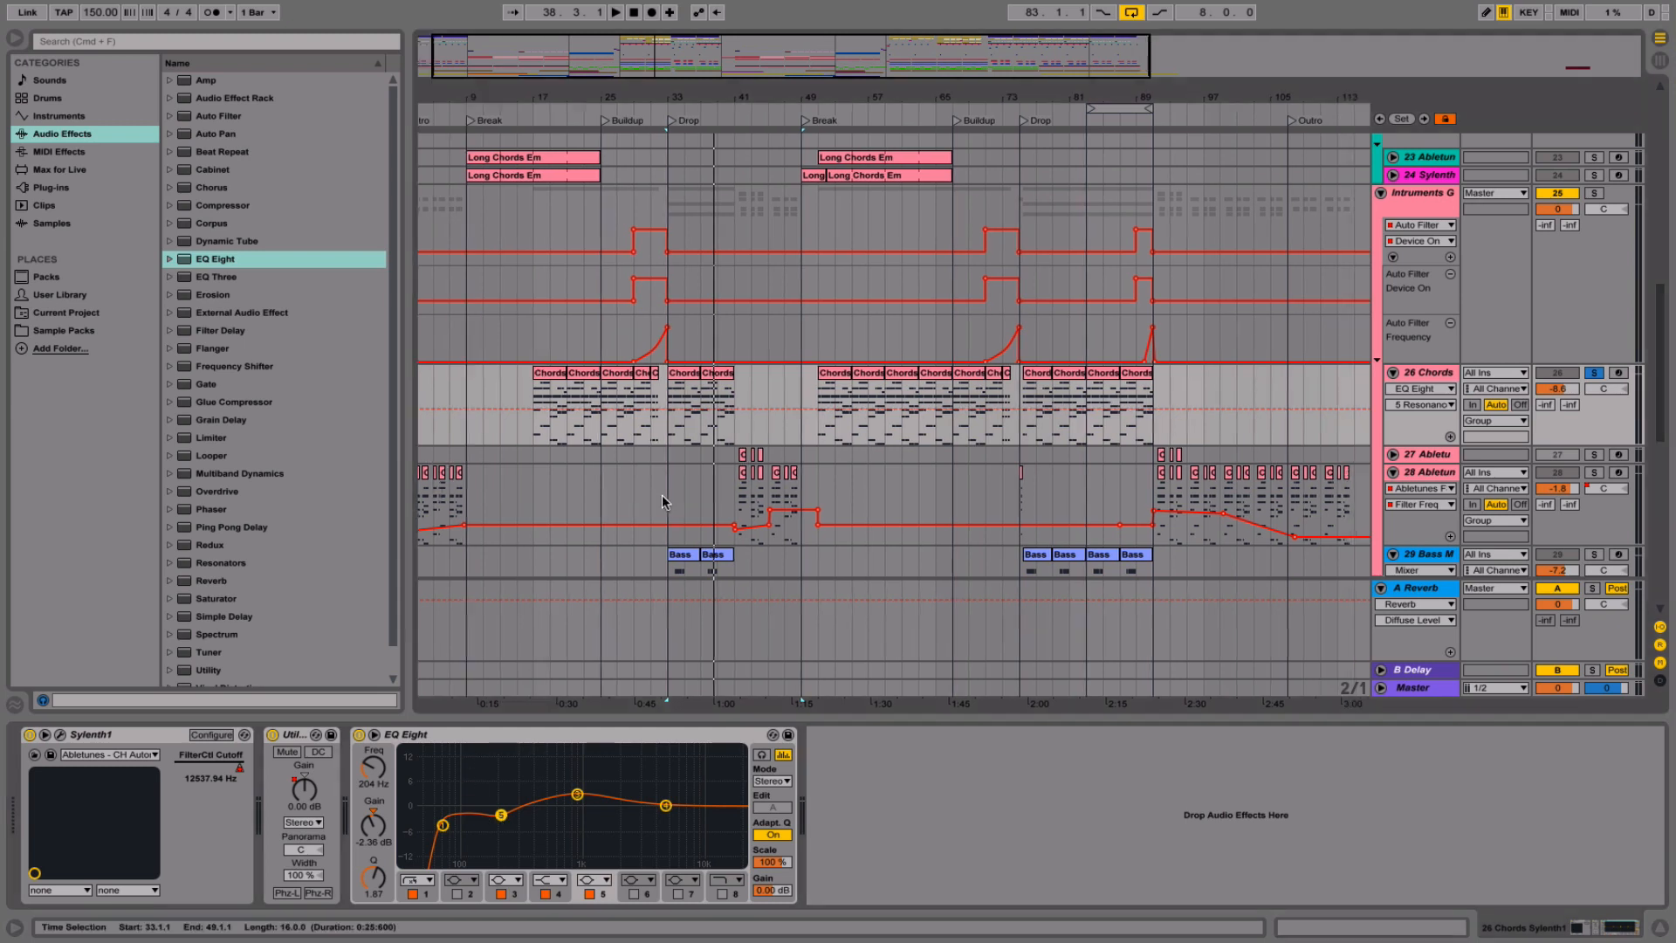
{"action": "scroll", "coordinate": [675, 436], "scroll_direction": "left", "scroll_amount": 2}
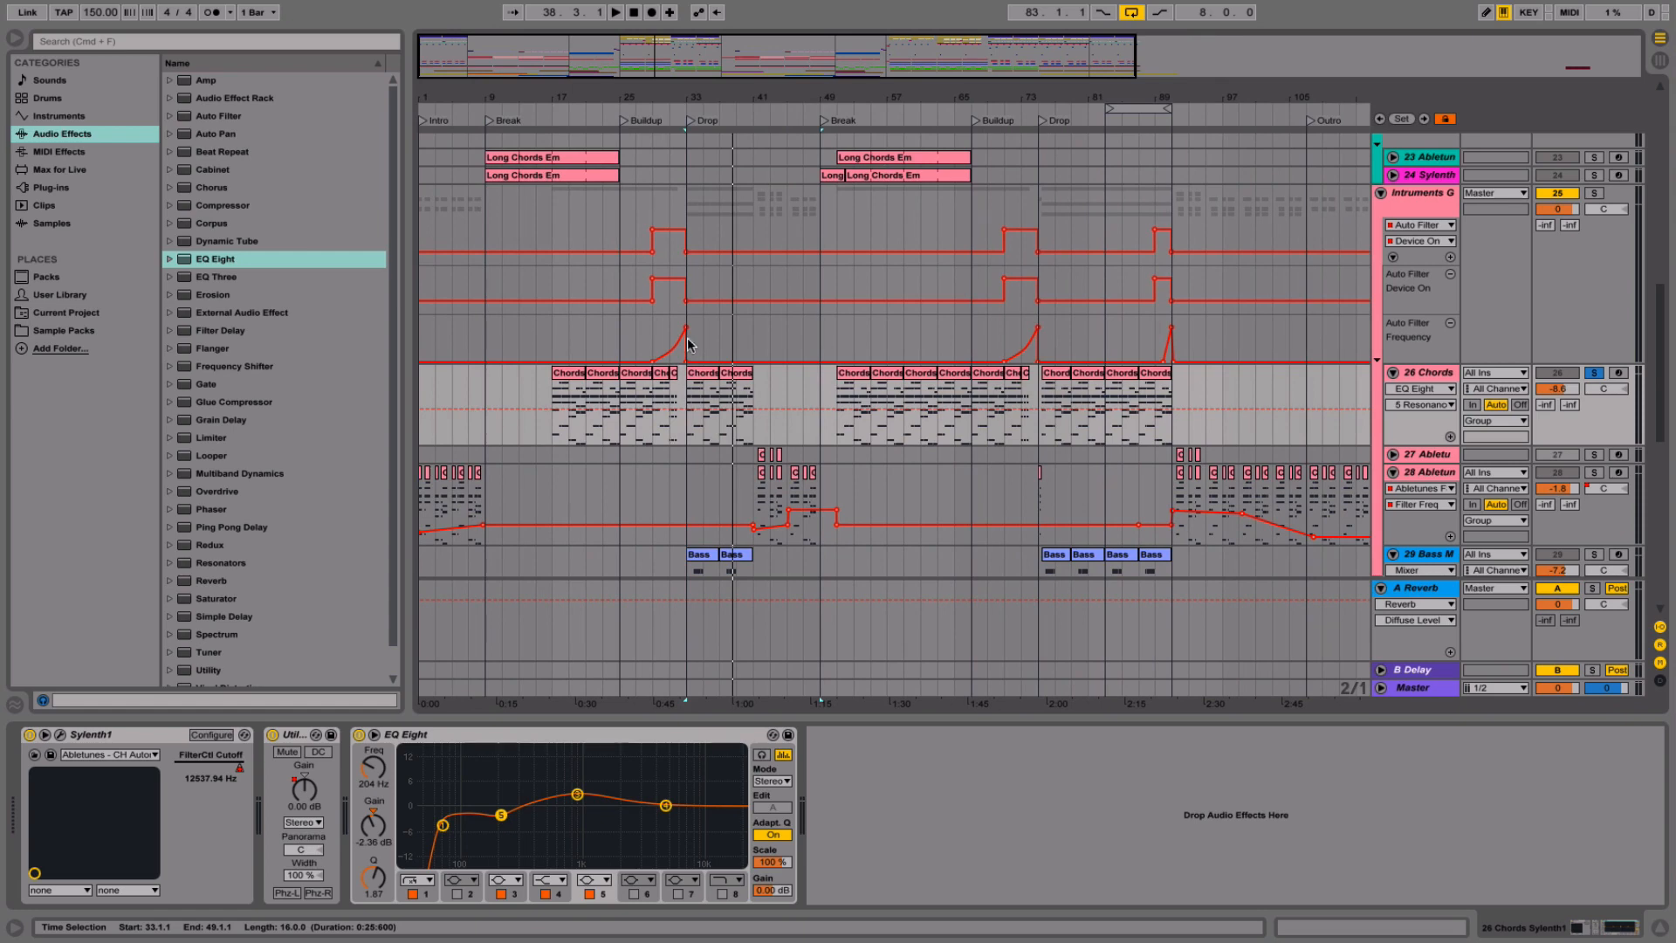
- Play the soloed chords from the drop at bar 33
{"action": "left_click_drag", "start_coordinate": [685, 94], "coordinate": [670, 94]}
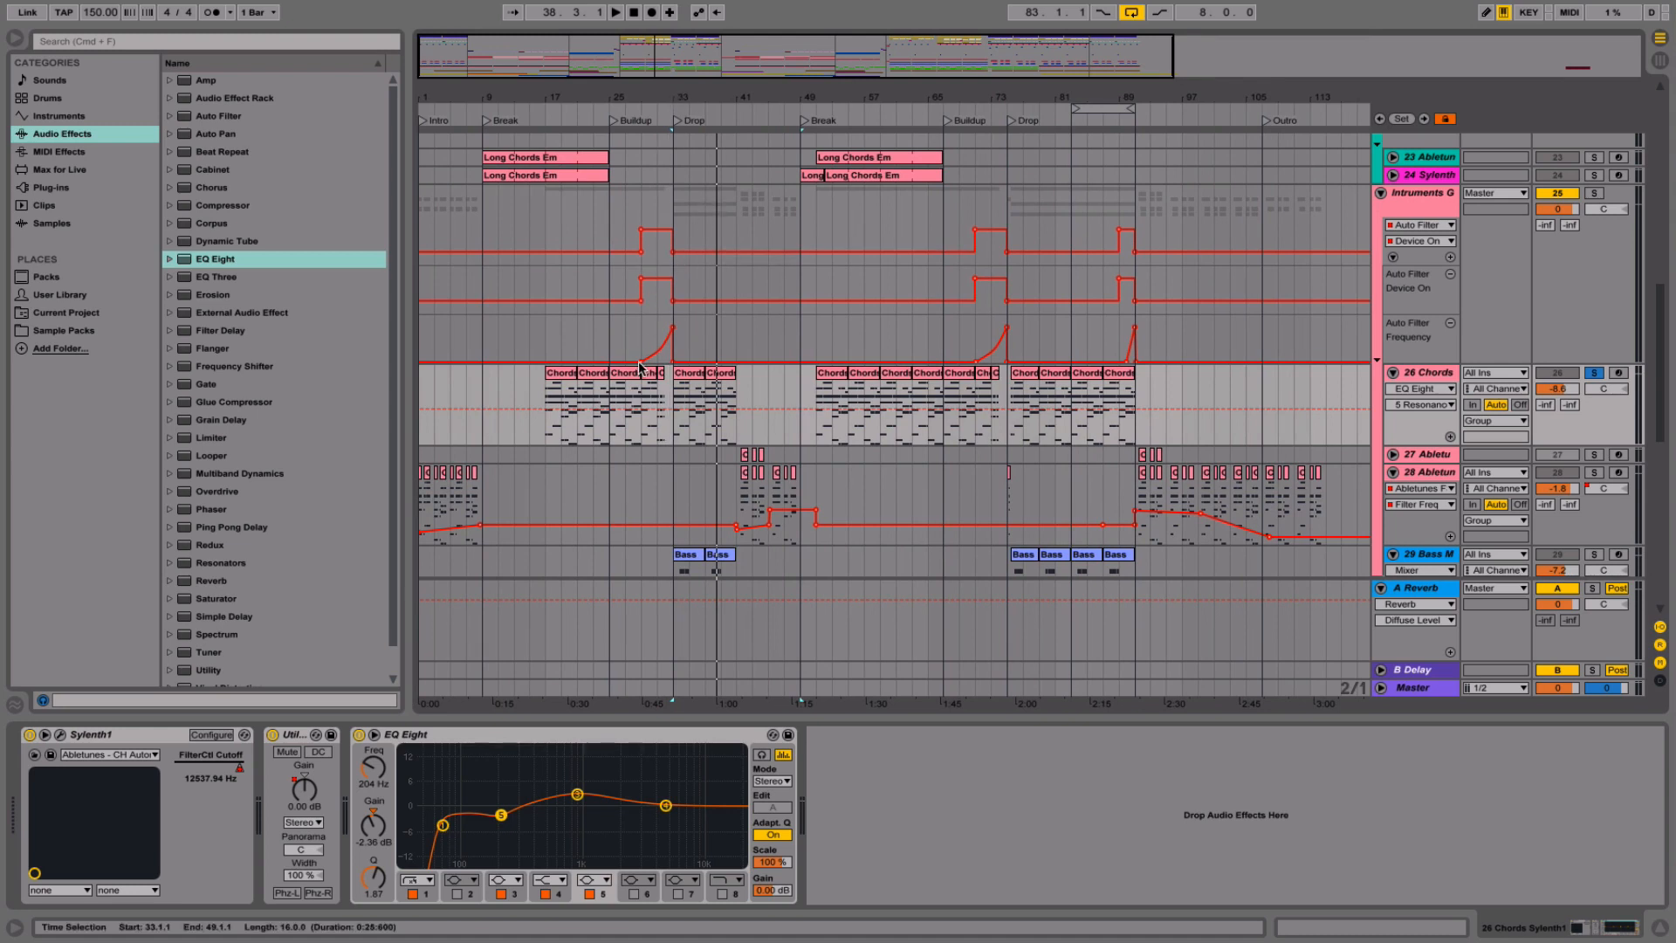
{"action": "left_click", "coordinate": [675, 373]}
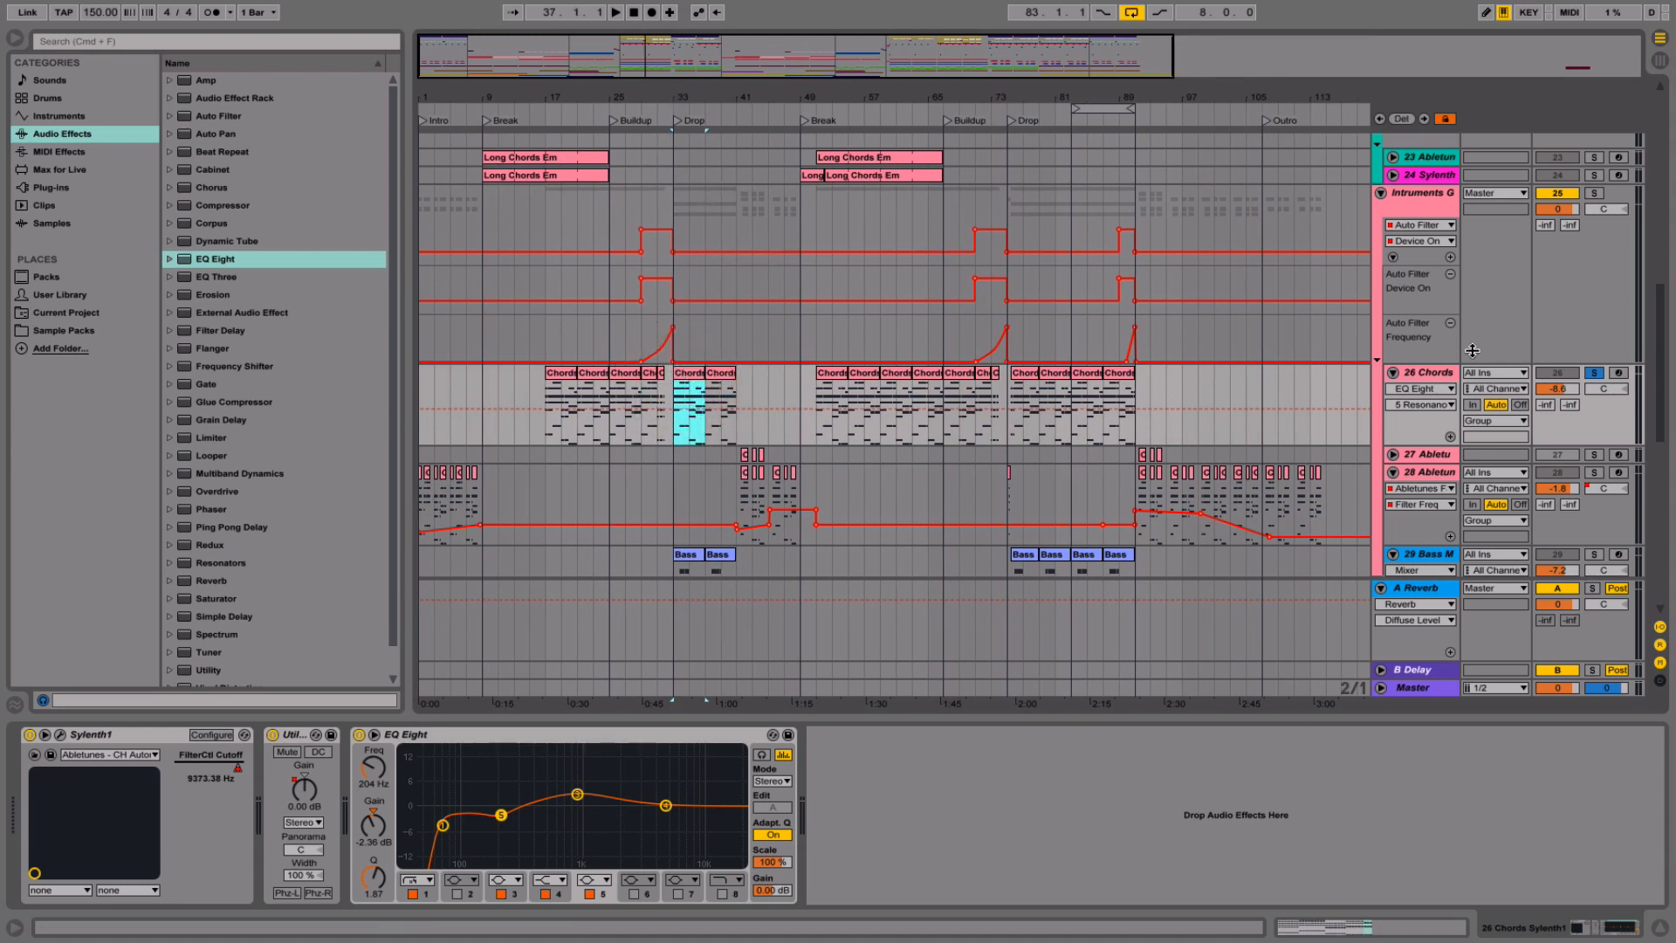
{"action": "key", "text": "space"}
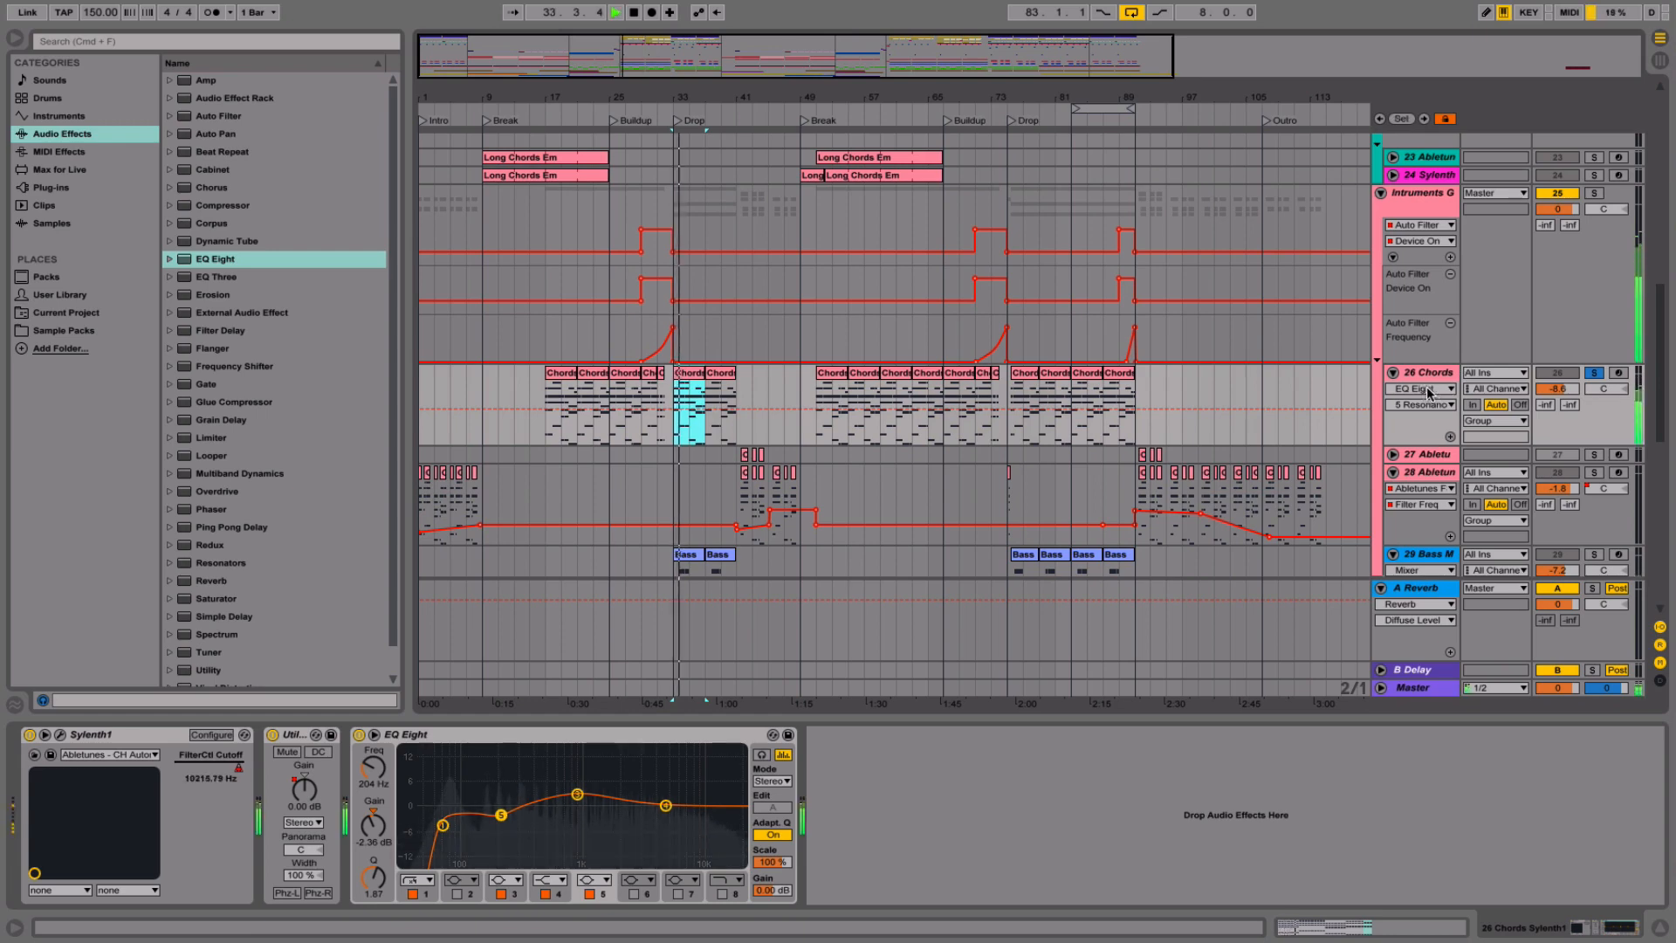
{"action": "key", "text": "space"}
- Solo the Lead Group, audition it and set band 4 of its EQ Eight to about 4.02 kHz at -0.12 dB
{"action": "scroll", "coordinate": [1154, 415], "scroll_direction": "down", "scroll_amount": 2}
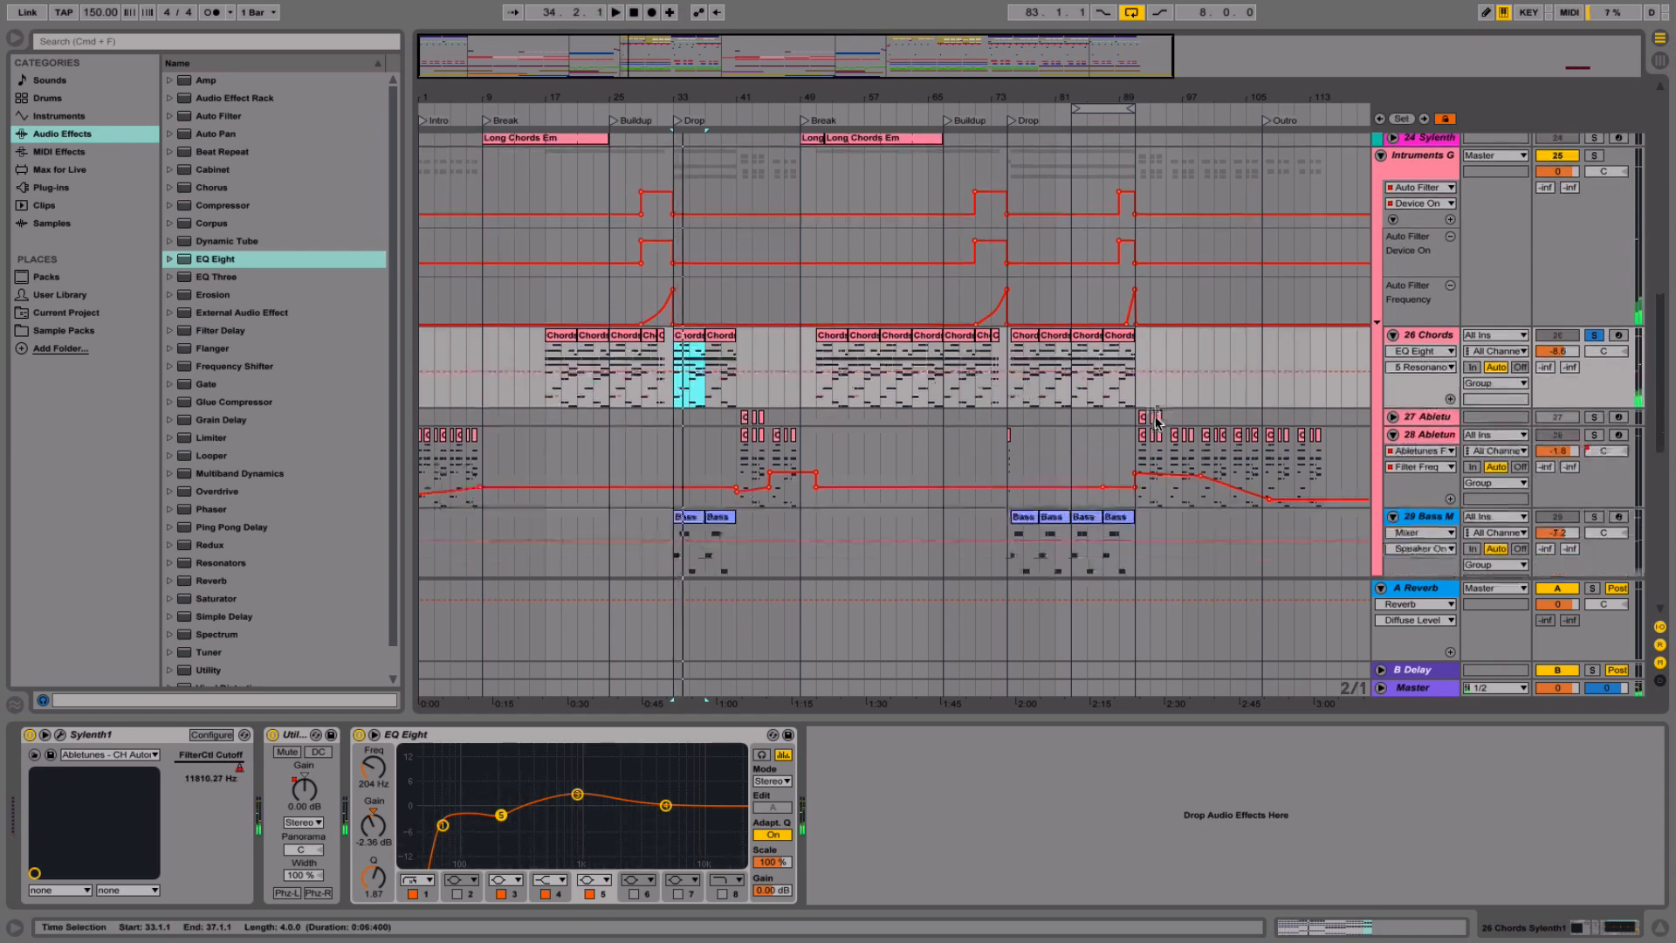
{"action": "scroll", "coordinate": [1157, 417], "scroll_direction": "down", "scroll_amount": 6}
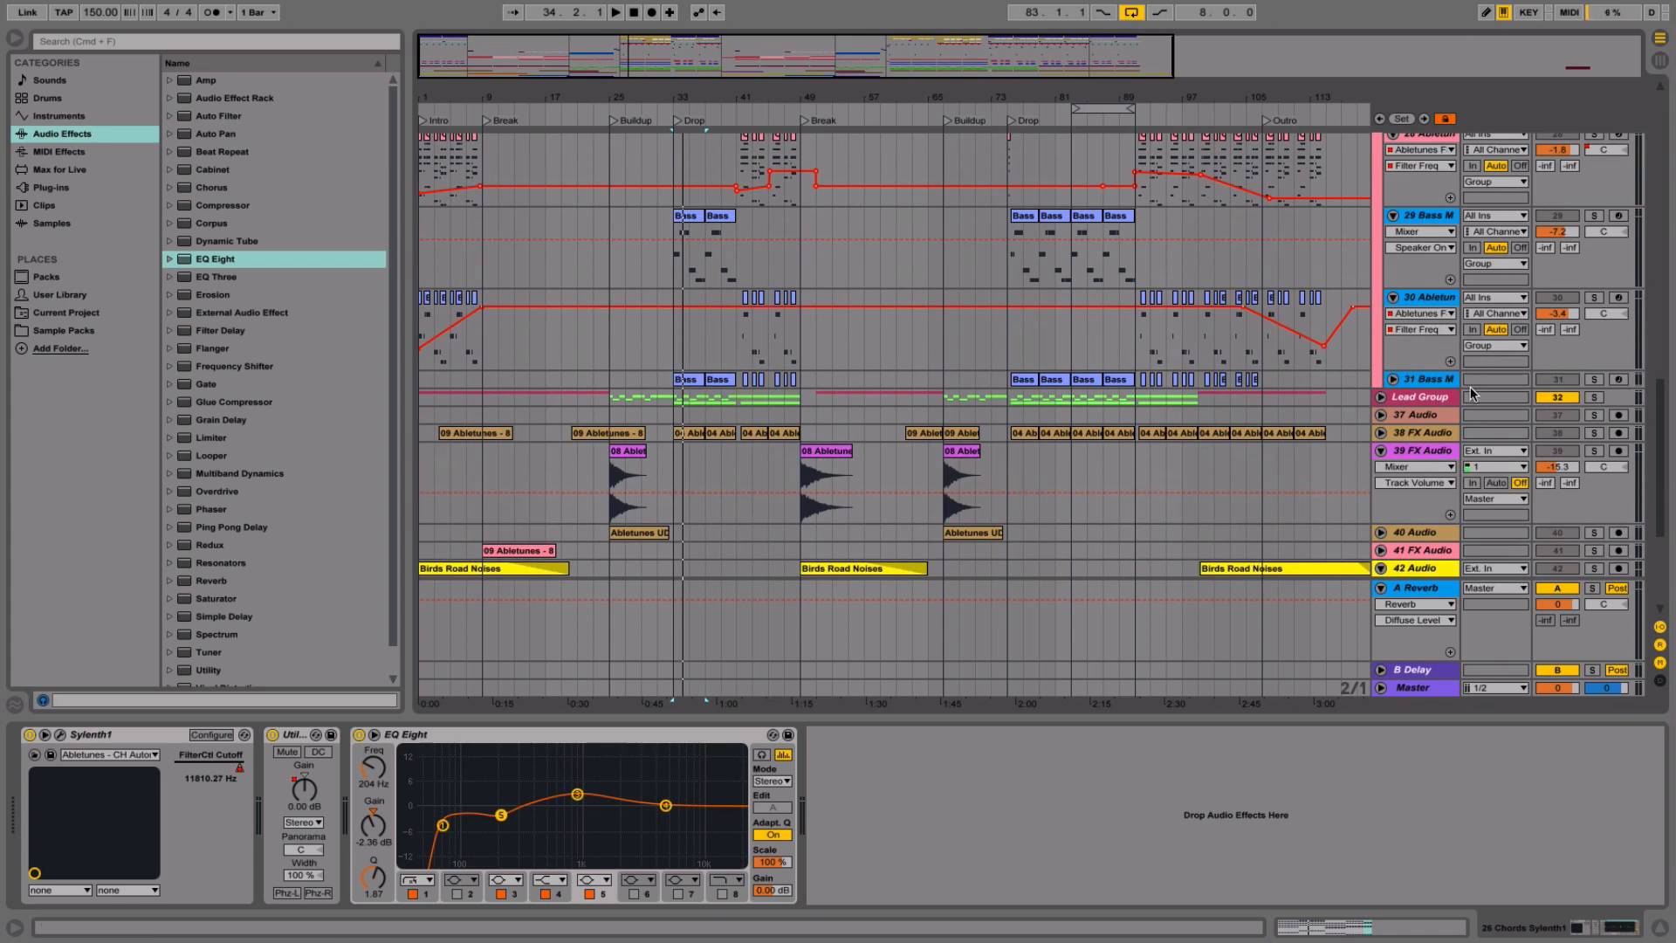
{"action": "left_click", "coordinate": [1425, 403]}
{"action": "left_click", "coordinate": [1594, 397]}
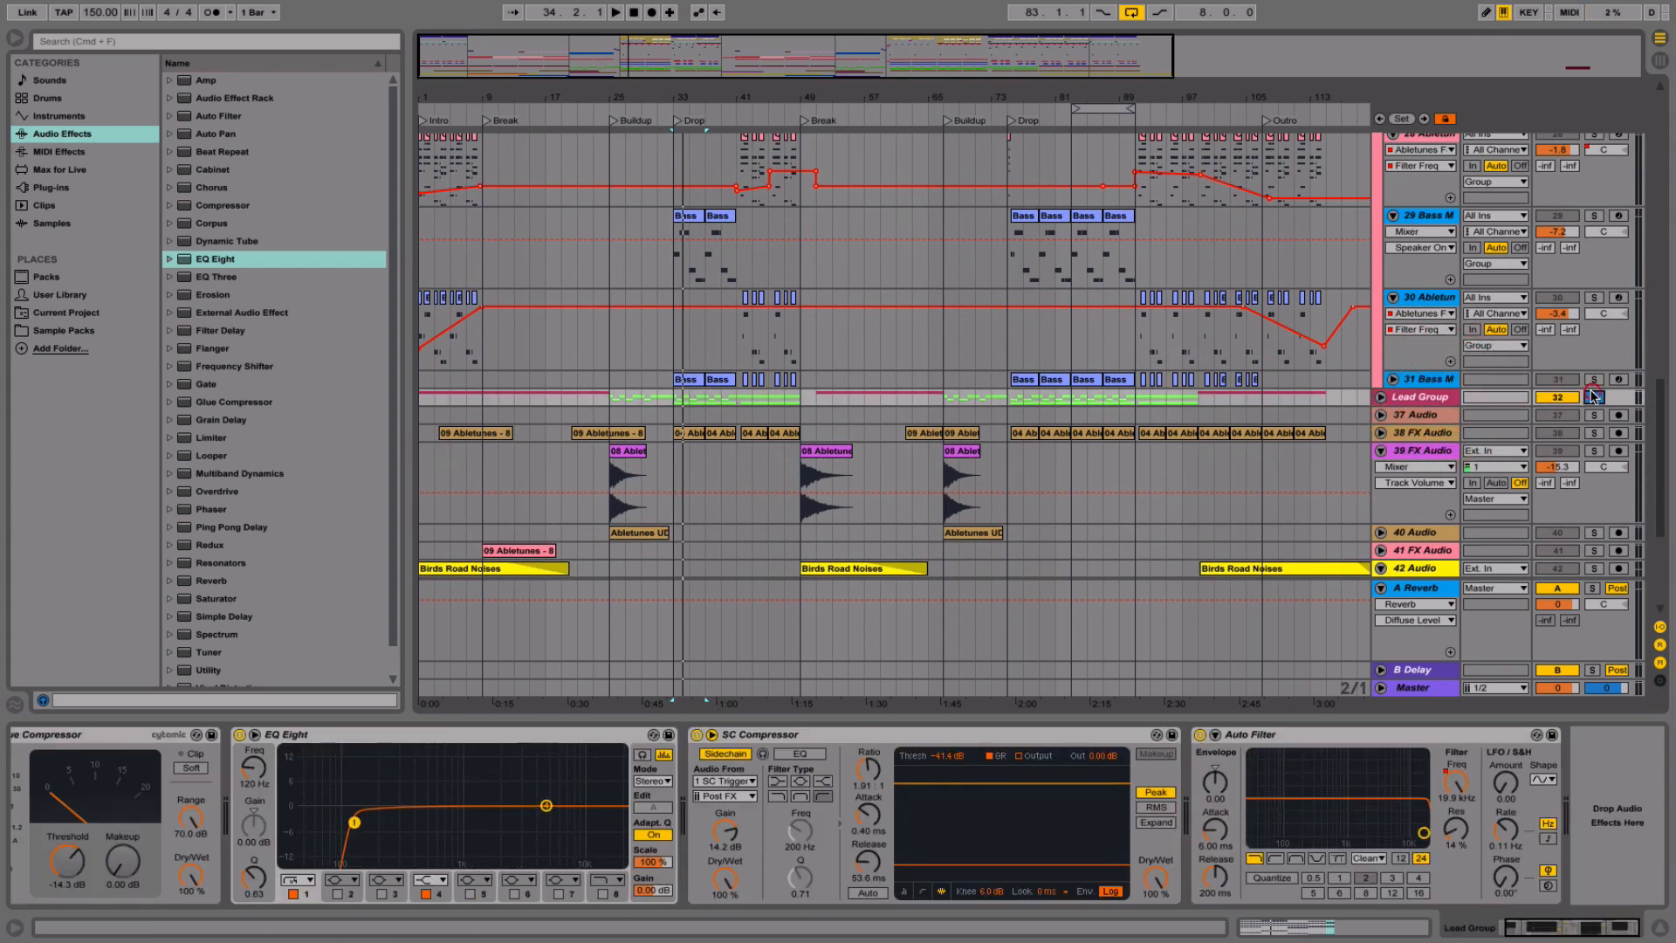
{"action": "key", "text": "space"}
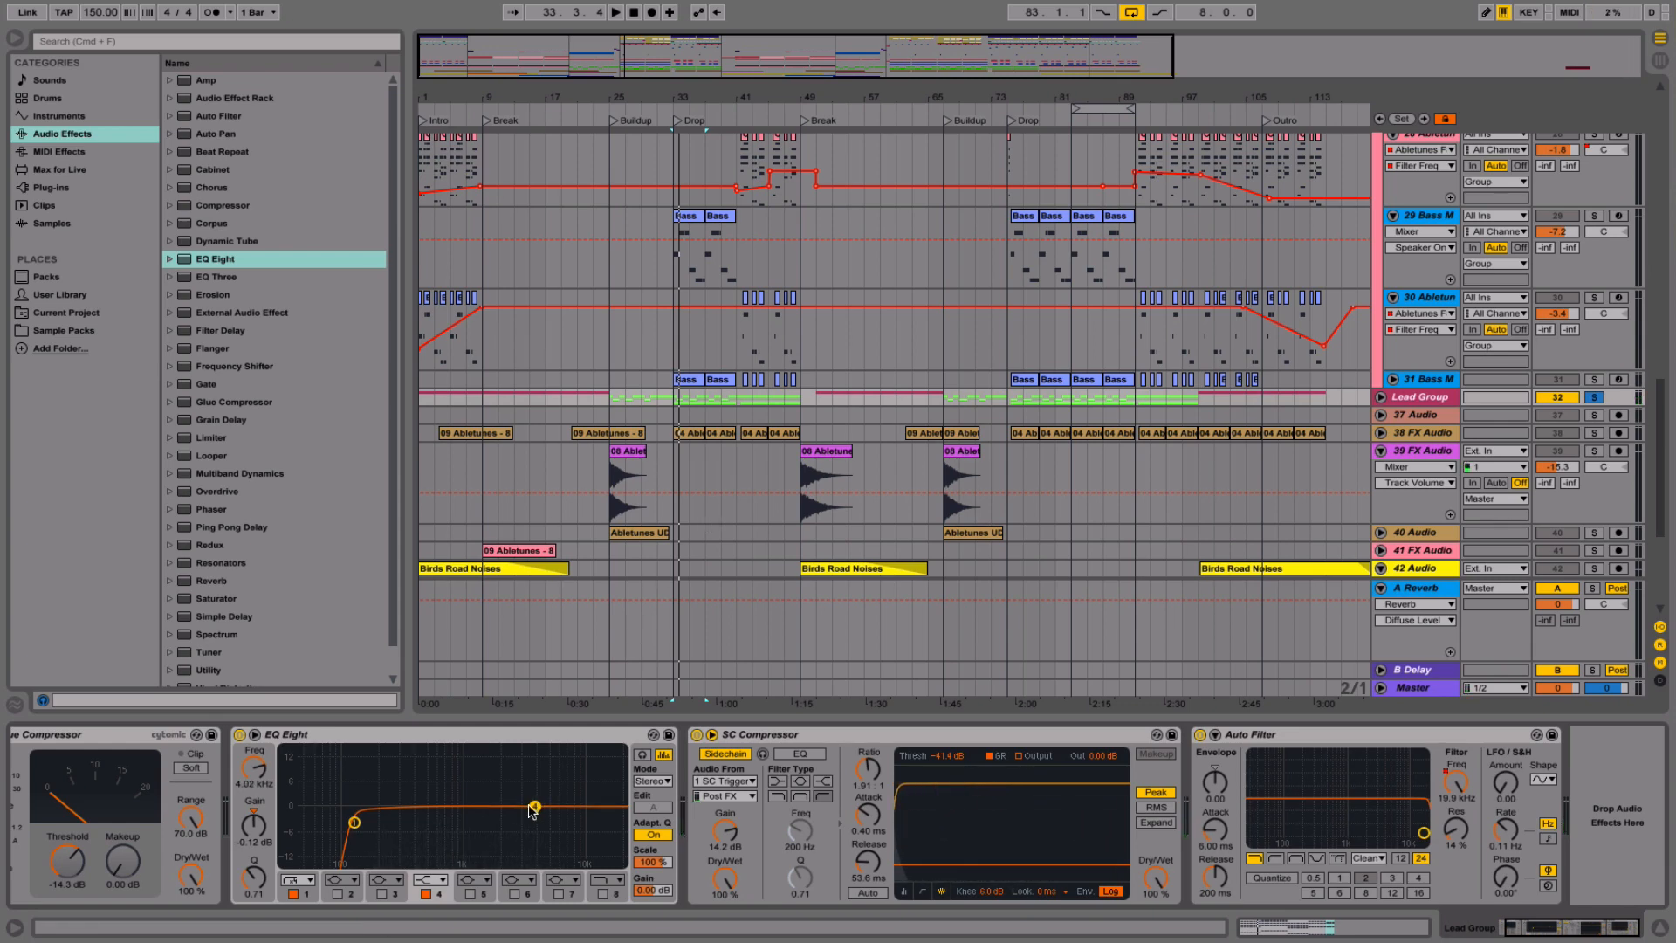
- Solo the Instruments Group and listen to it from the drop at bar 33
{"action": "scroll", "coordinate": [1089, 291], "scroll_direction": "up", "scroll_amount": 10}
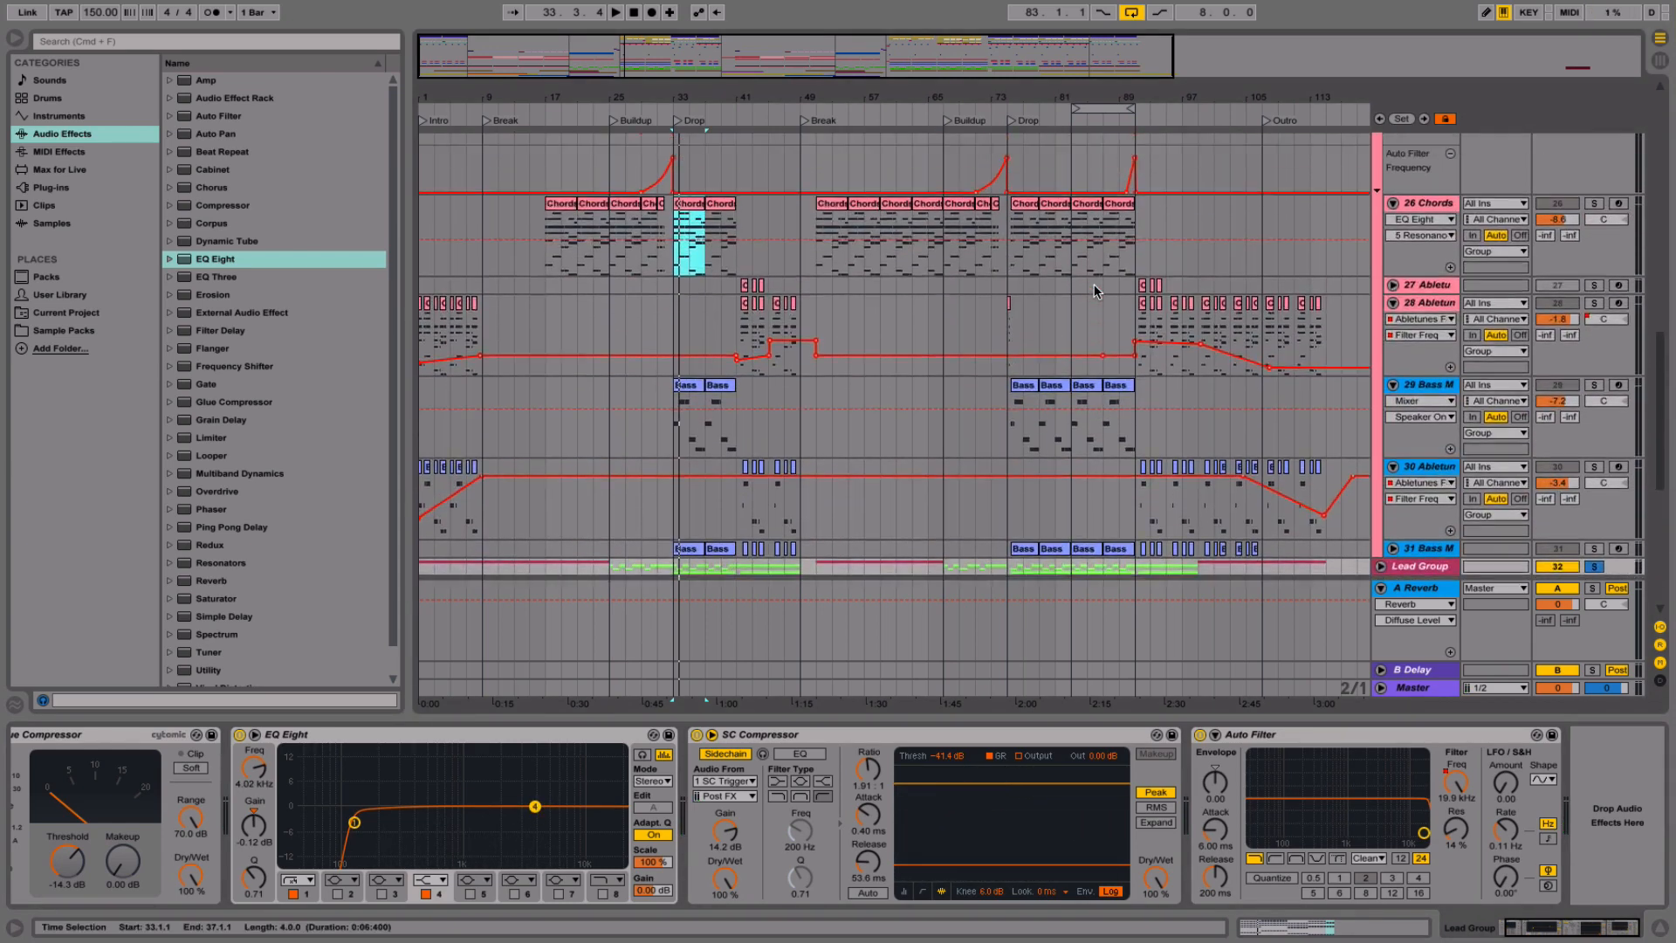
{"action": "left_click", "coordinate": [1432, 293]}
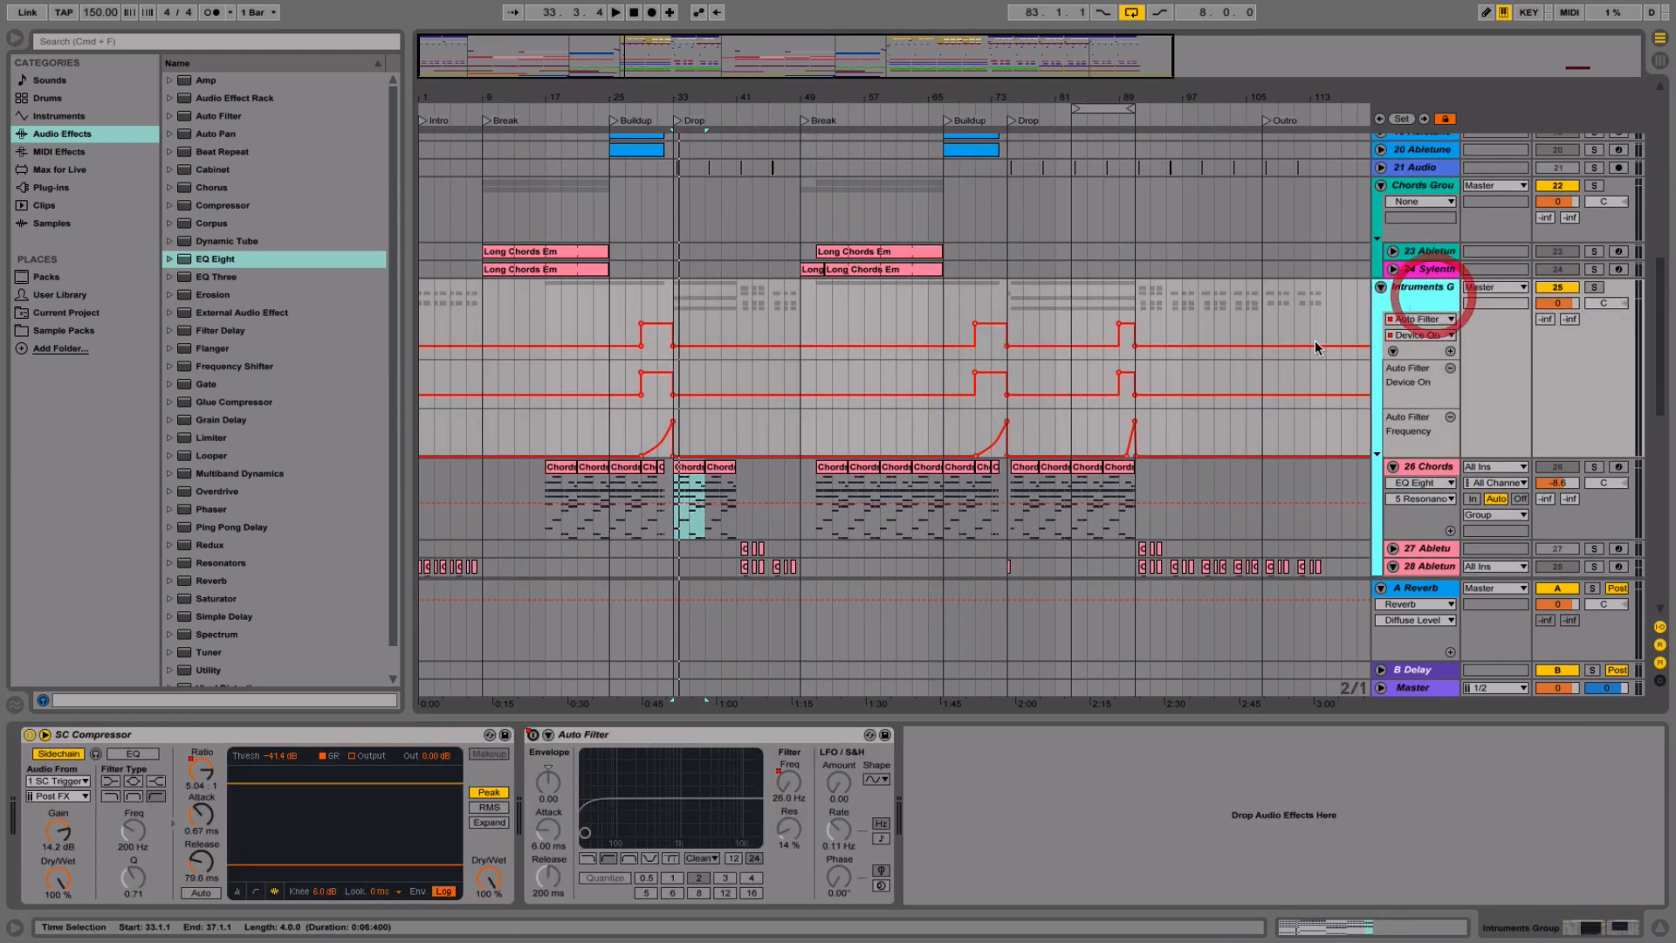
{"action": "key", "text": "space"}
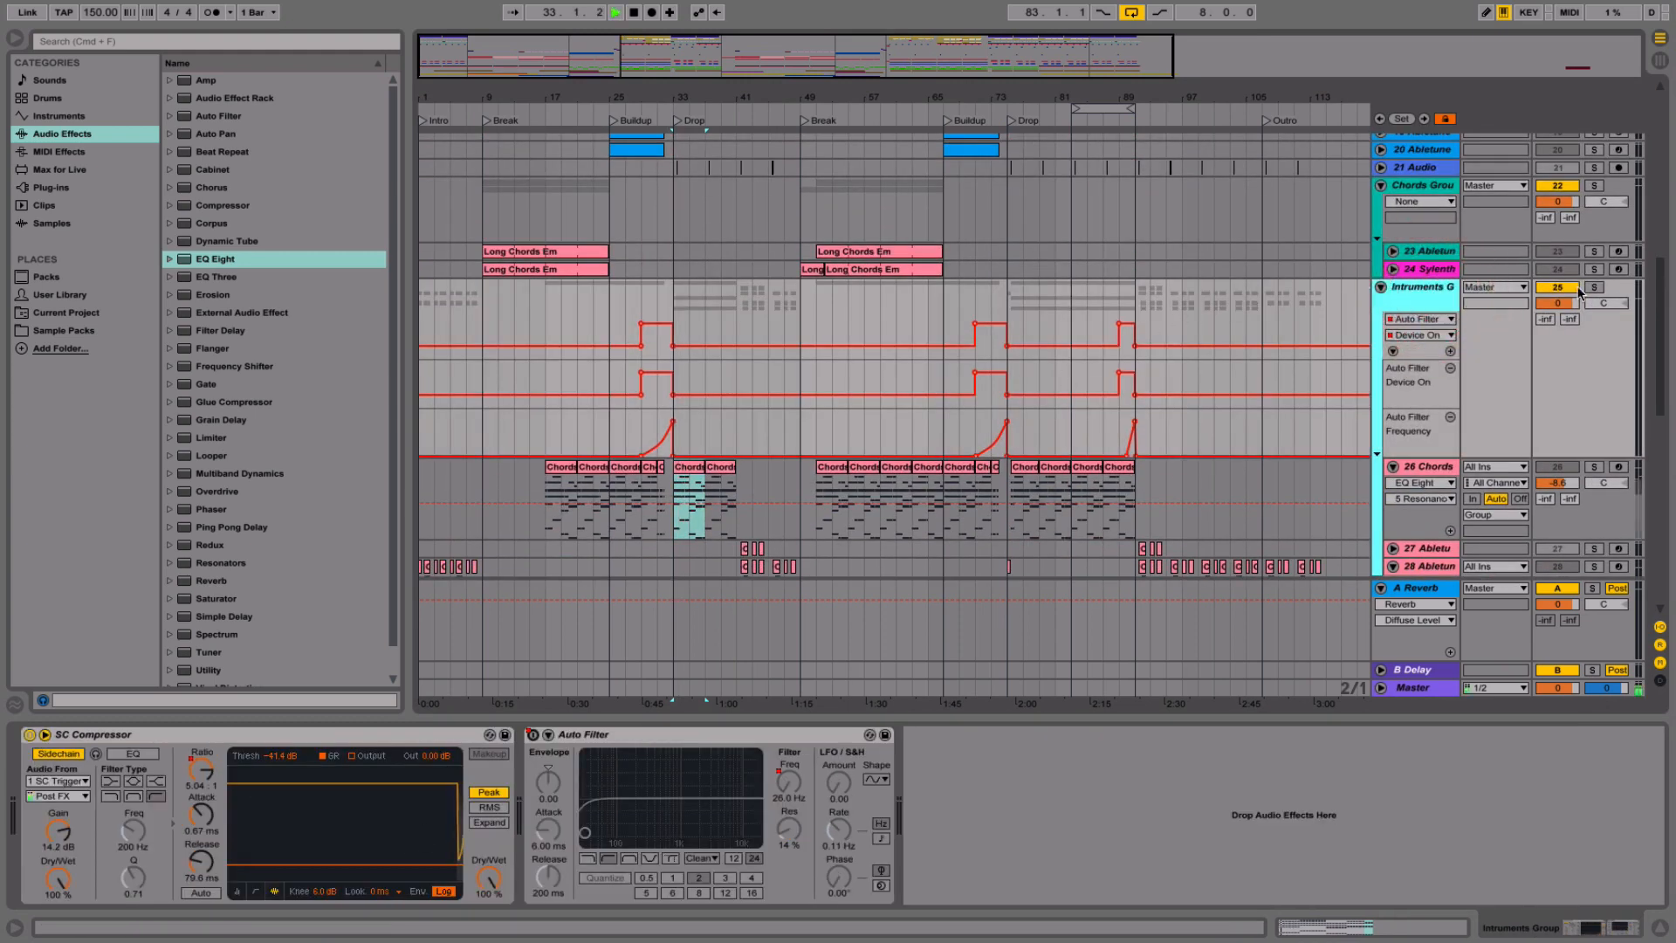
{"action": "left_click", "coordinate": [1436, 291]}
{"action": "left_click", "coordinate": [1594, 287]}
{"action": "left_click", "coordinate": [1411, 296]}
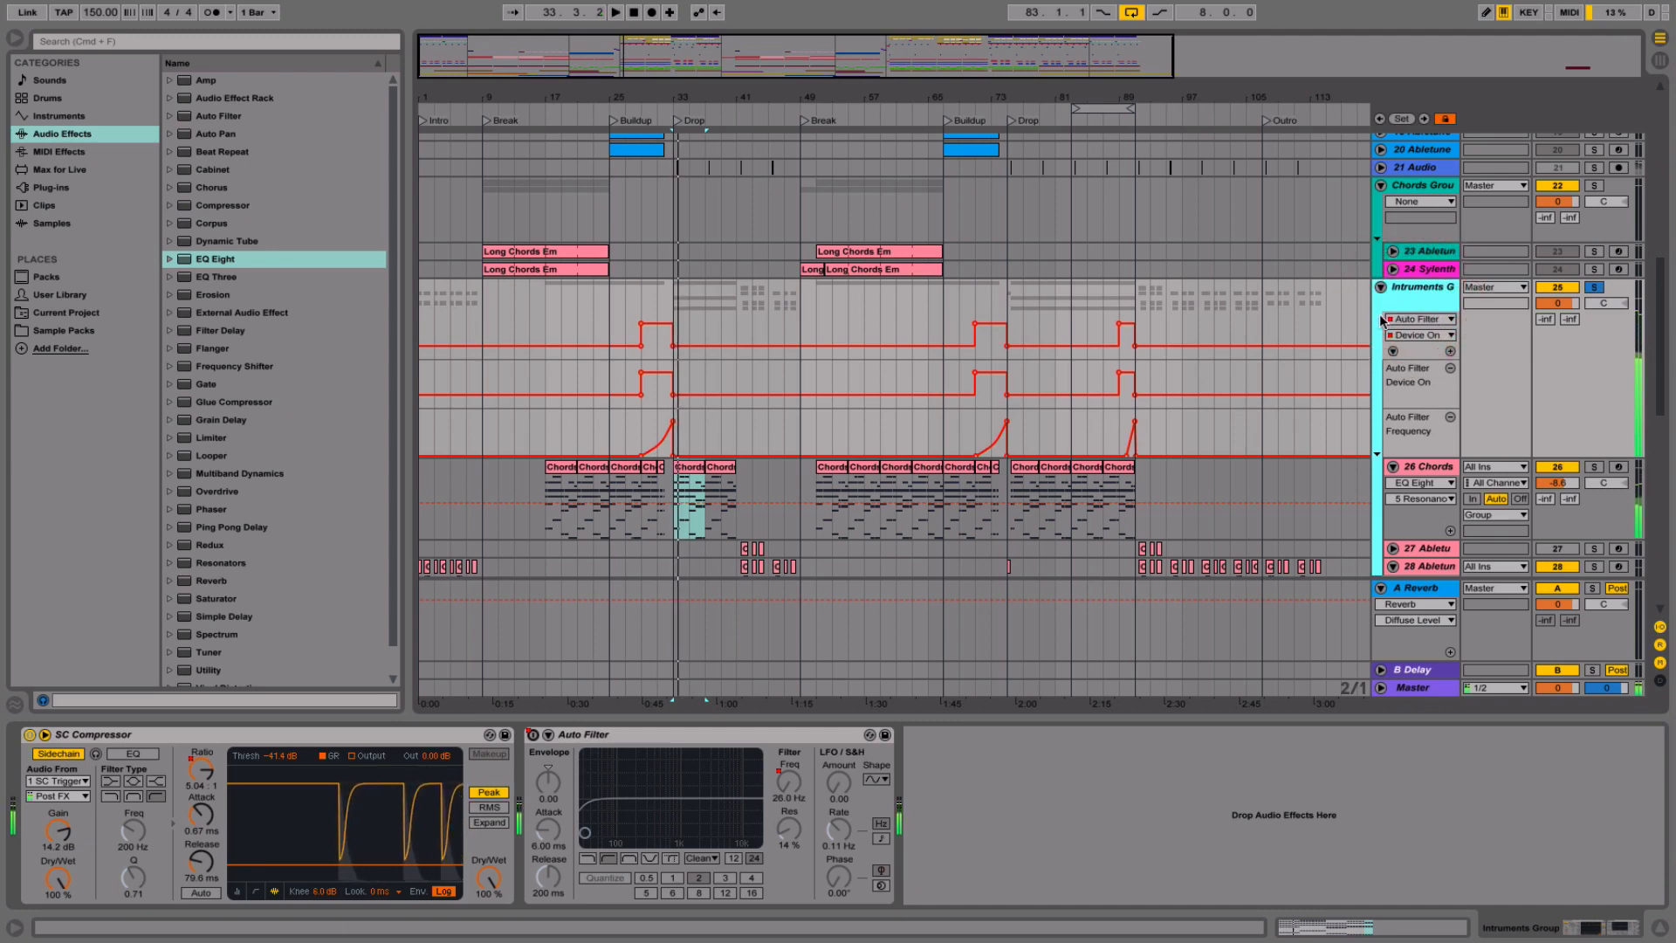
- Unsolo the Instruments Group and, during playback, set the chords' EQ Eight band 3 to about 820 Hz and band 4 to about 0.62 dB at 3.88 kHz
{"action": "left_click", "coordinate": [1410, 460]}
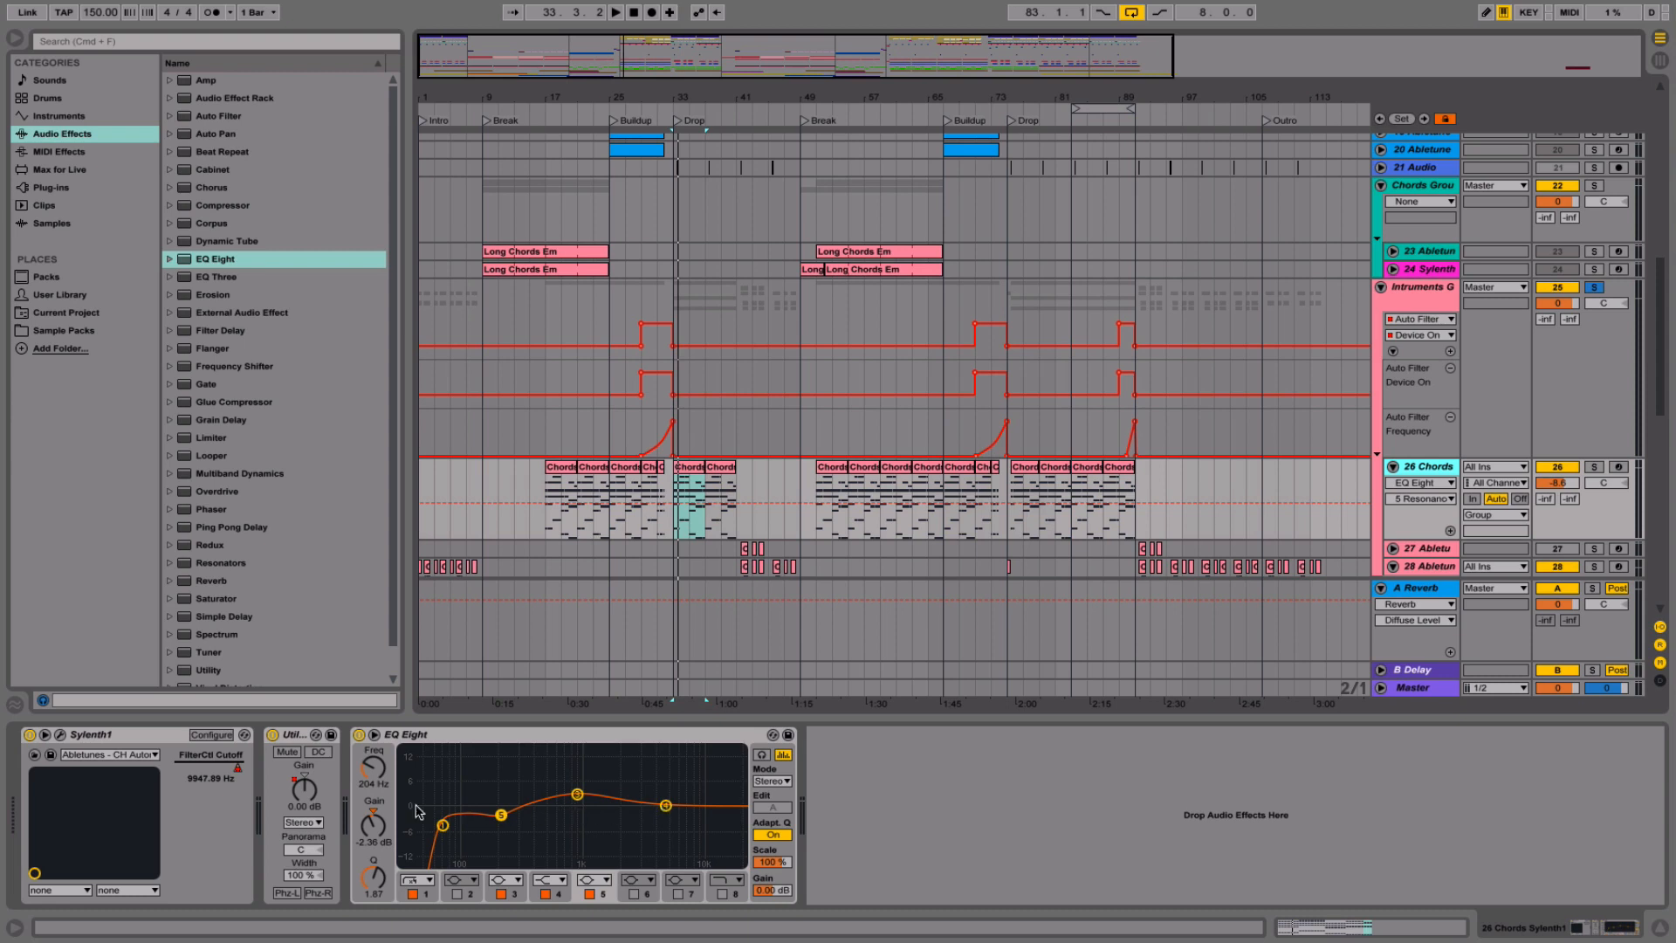
{"action": "left_click", "coordinate": [442, 826]}
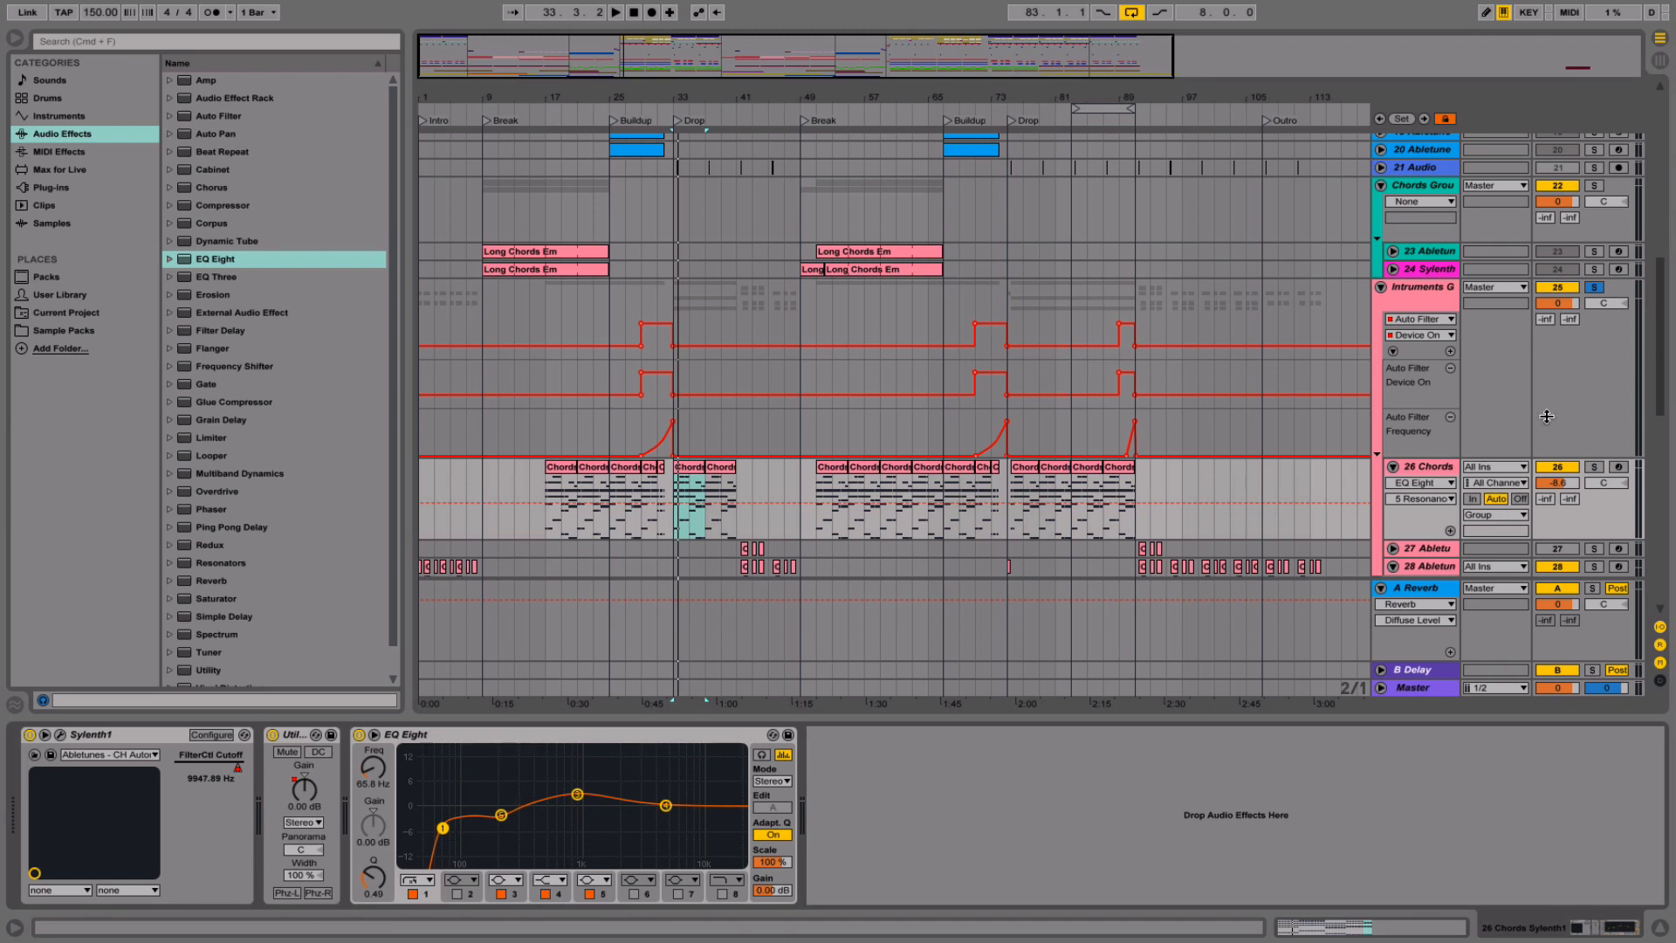
{"action": "left_click", "coordinate": [1594, 287]}
{"action": "key", "text": "space"}
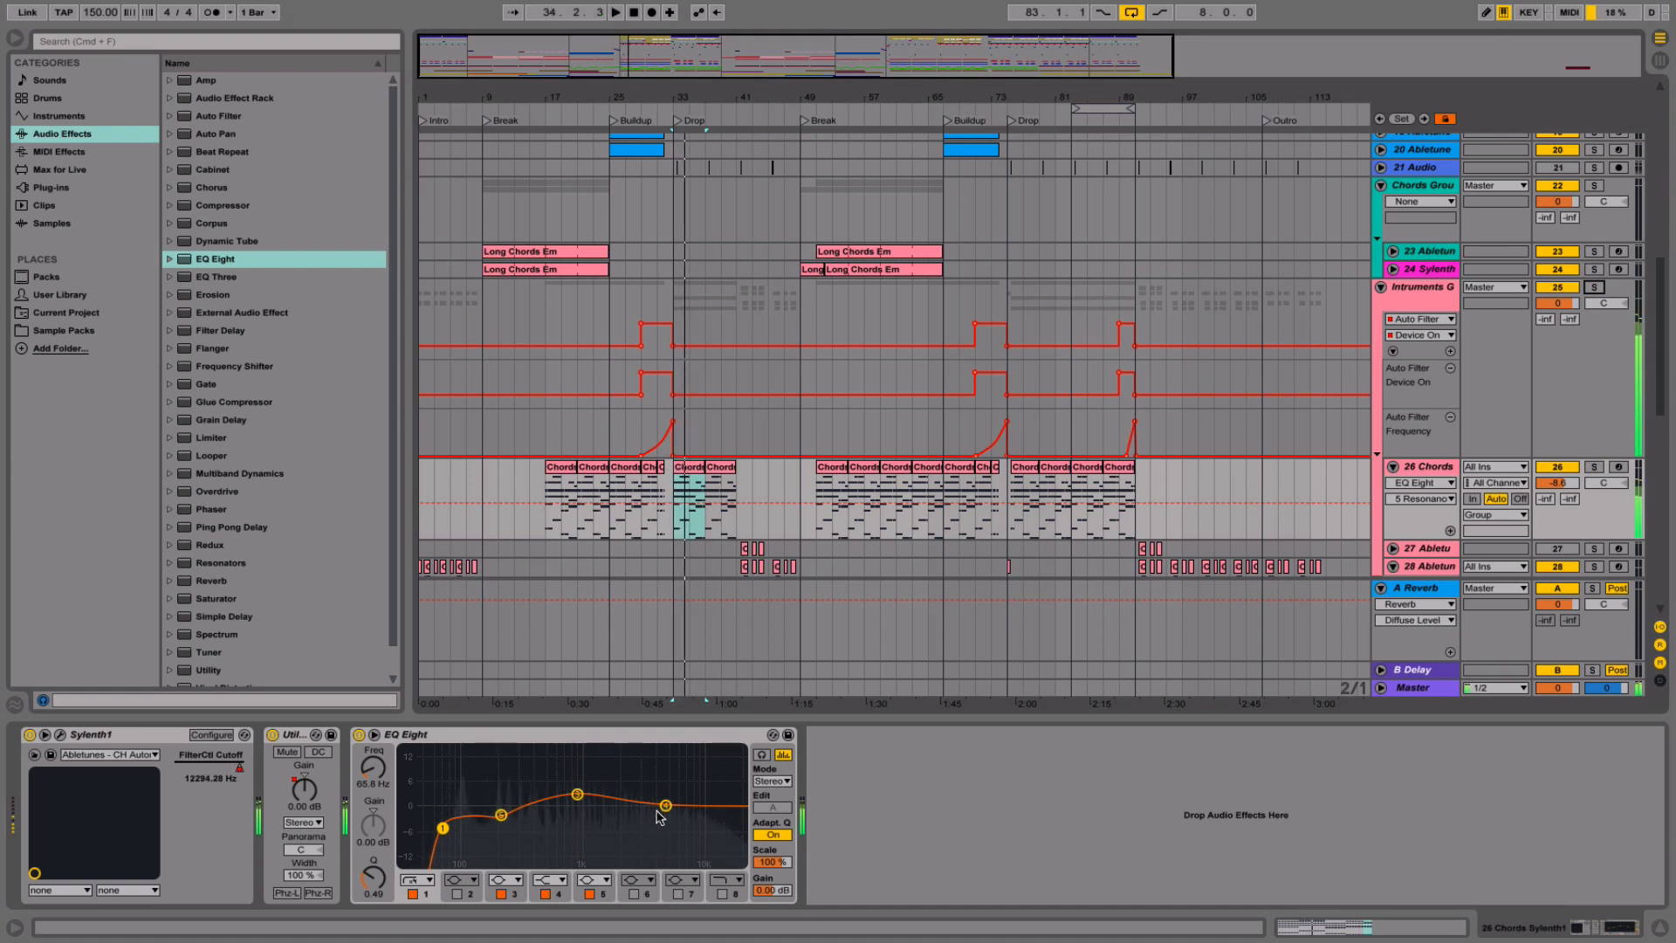
{"action": "key", "text": "space"}
{"action": "key", "text": "space"}
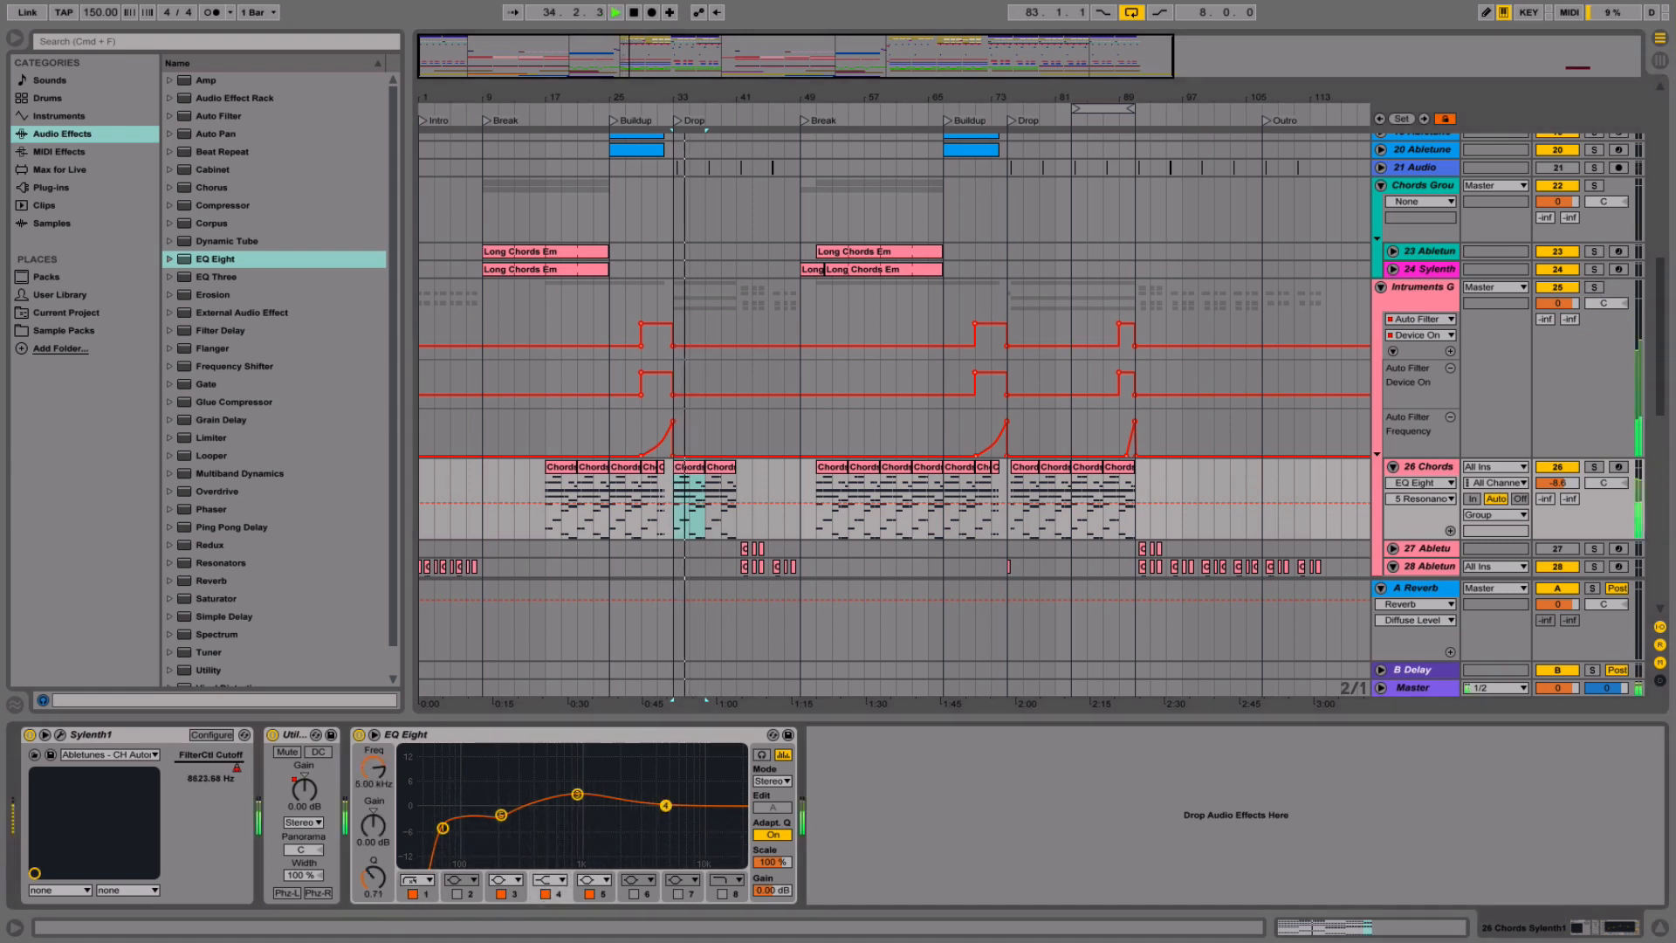
{"action": "left_click_drag", "start_coordinate": [666, 805], "coordinate": [573, 793]}
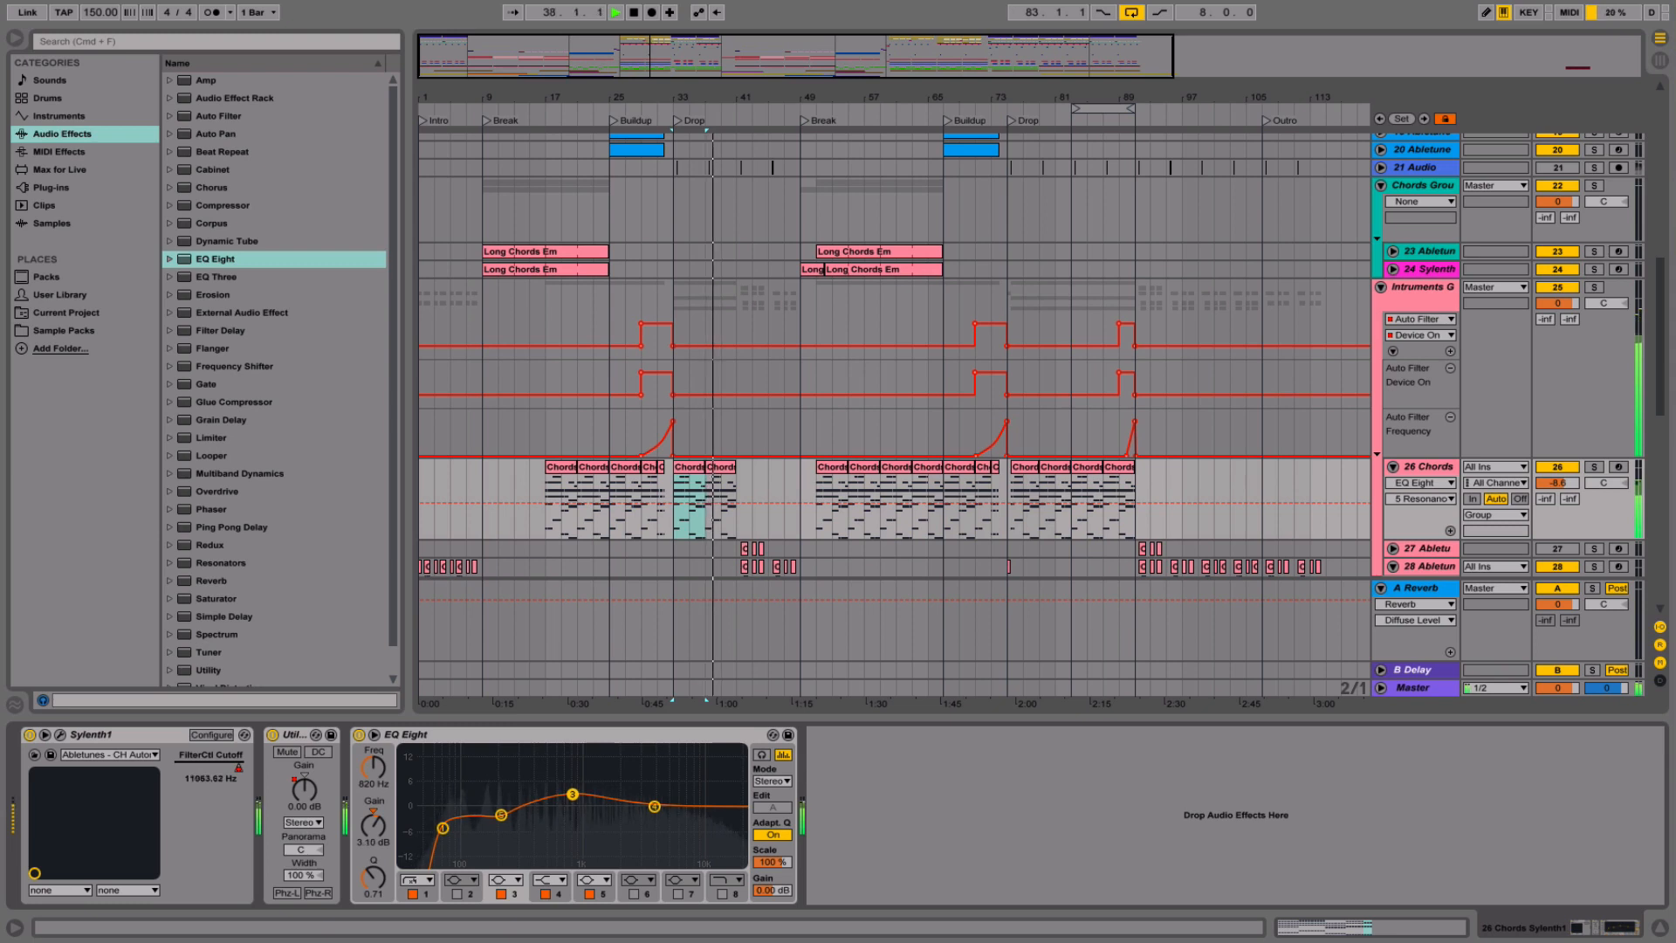
{"action": "mouse_move", "coordinate": [654, 806]}
{"action": "left_mouse_down"}
{"action": "mouse_move", "coordinate": [650, 839]}
{"action": "mouse_move", "coordinate": [652, 804]}
{"action": "left_mouse_up"}
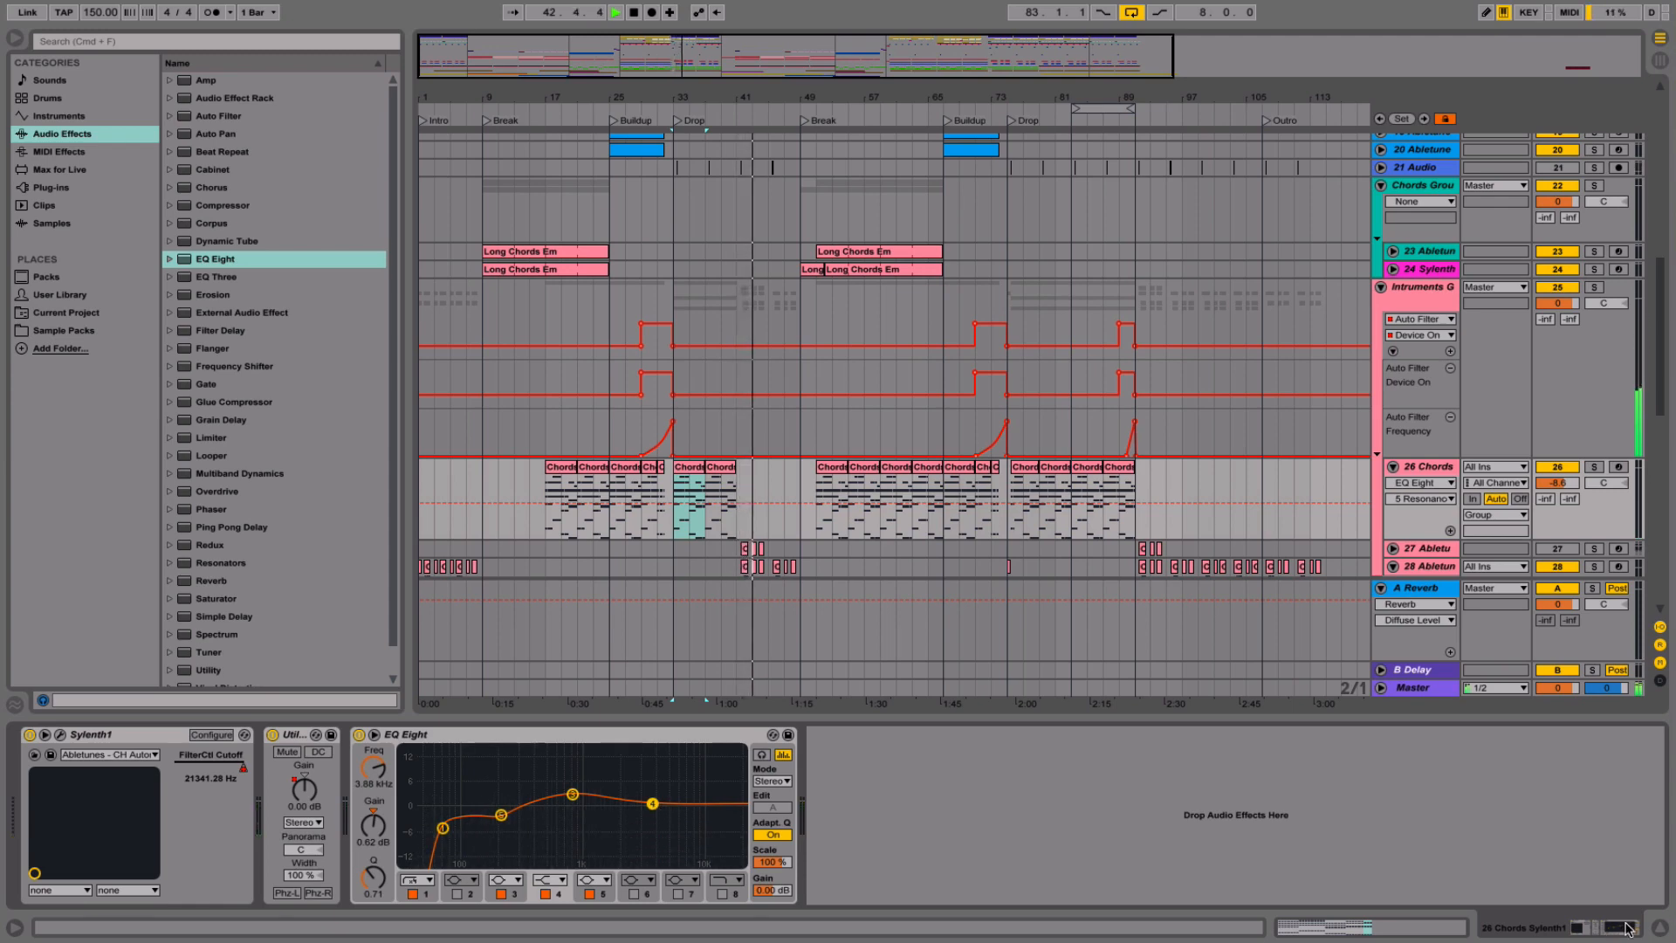
- Collapse the Instruments Group with all its tracks, and hide the device view and the browser to enlarge the arrangement
{"action": "key", "text": "super+alt+l"}
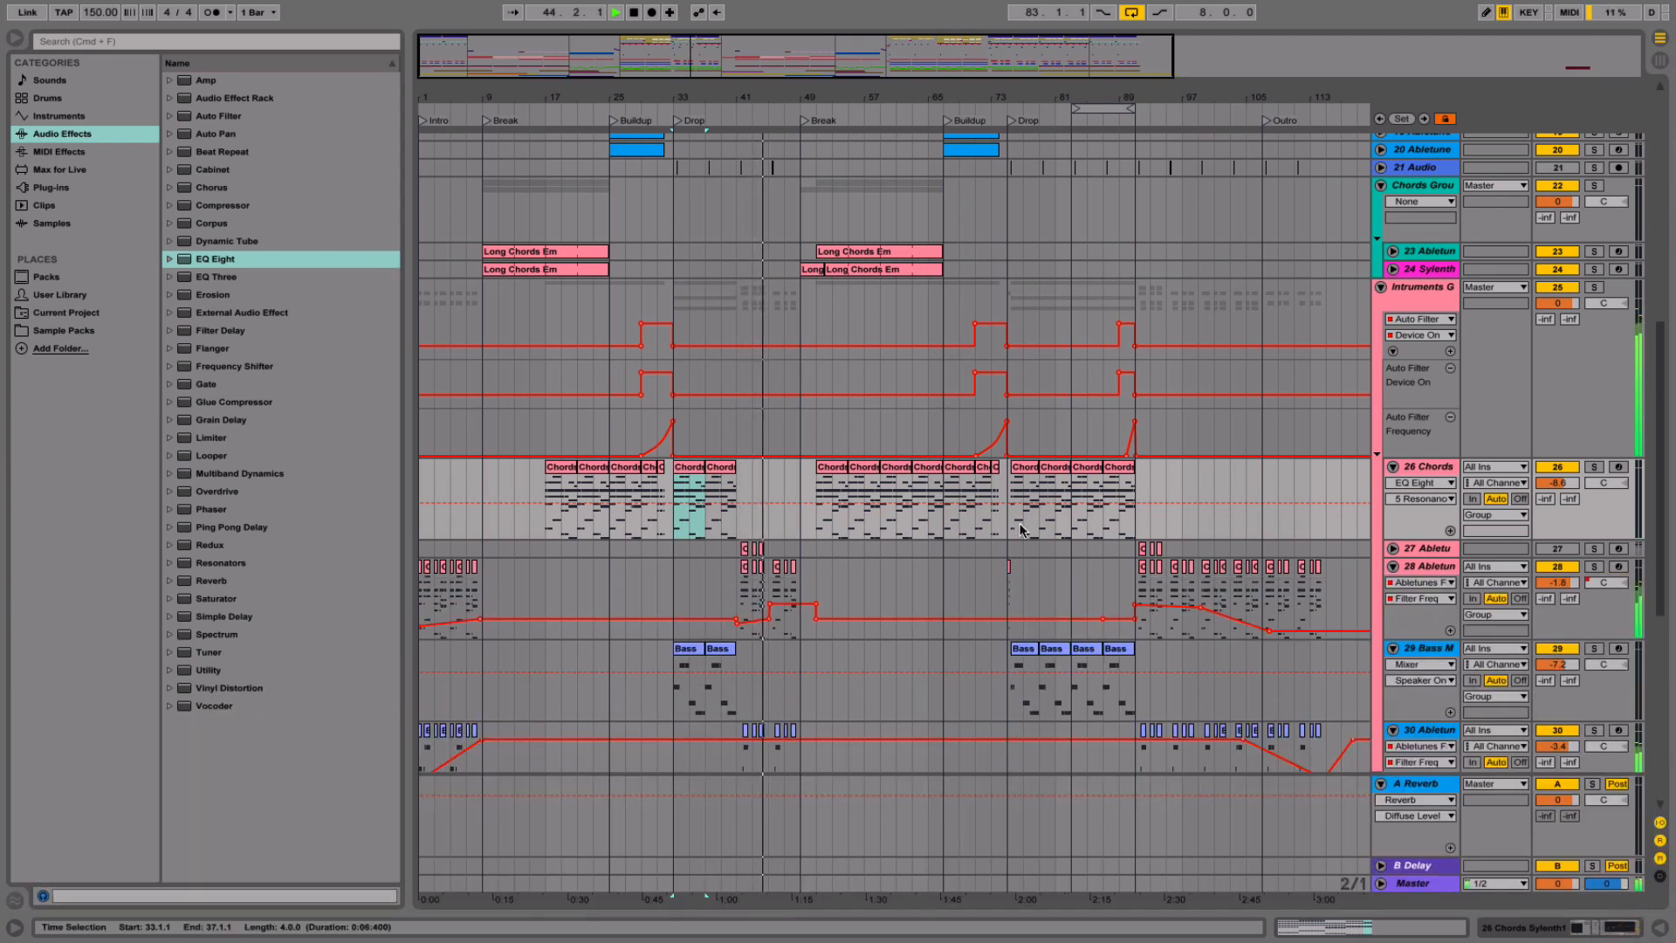
{"action": "left_click", "coordinate": [1394, 468], "text": "alt"}
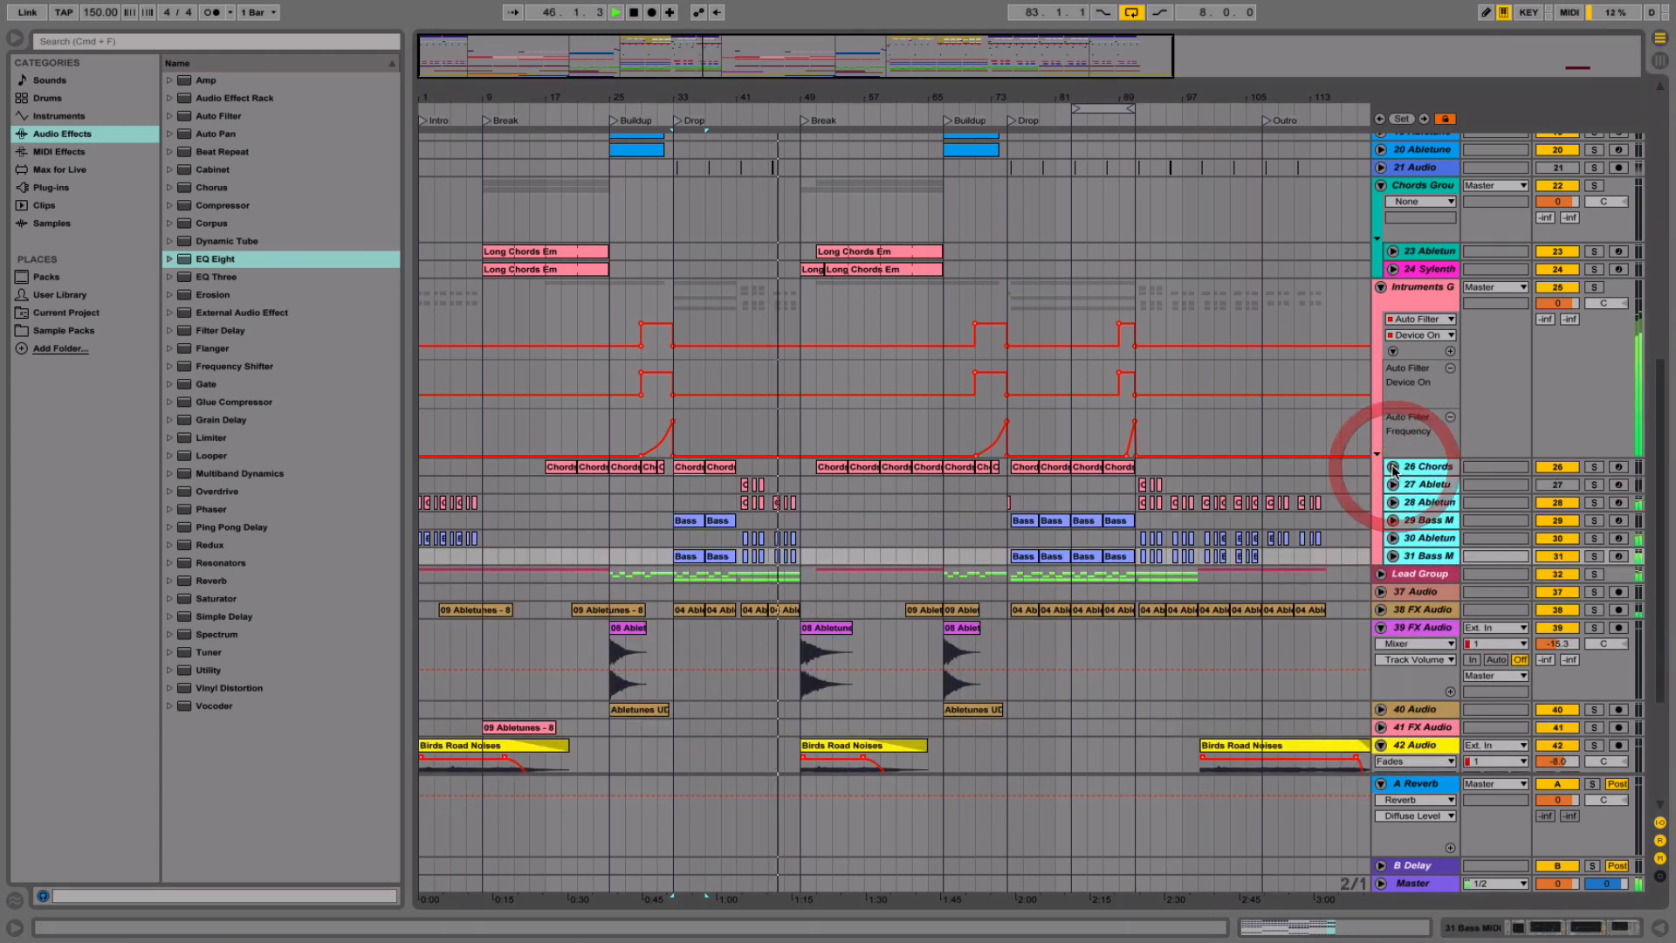
{"action": "left_click", "coordinate": [1397, 287]}
{"action": "left_click", "coordinate": [1381, 288]}
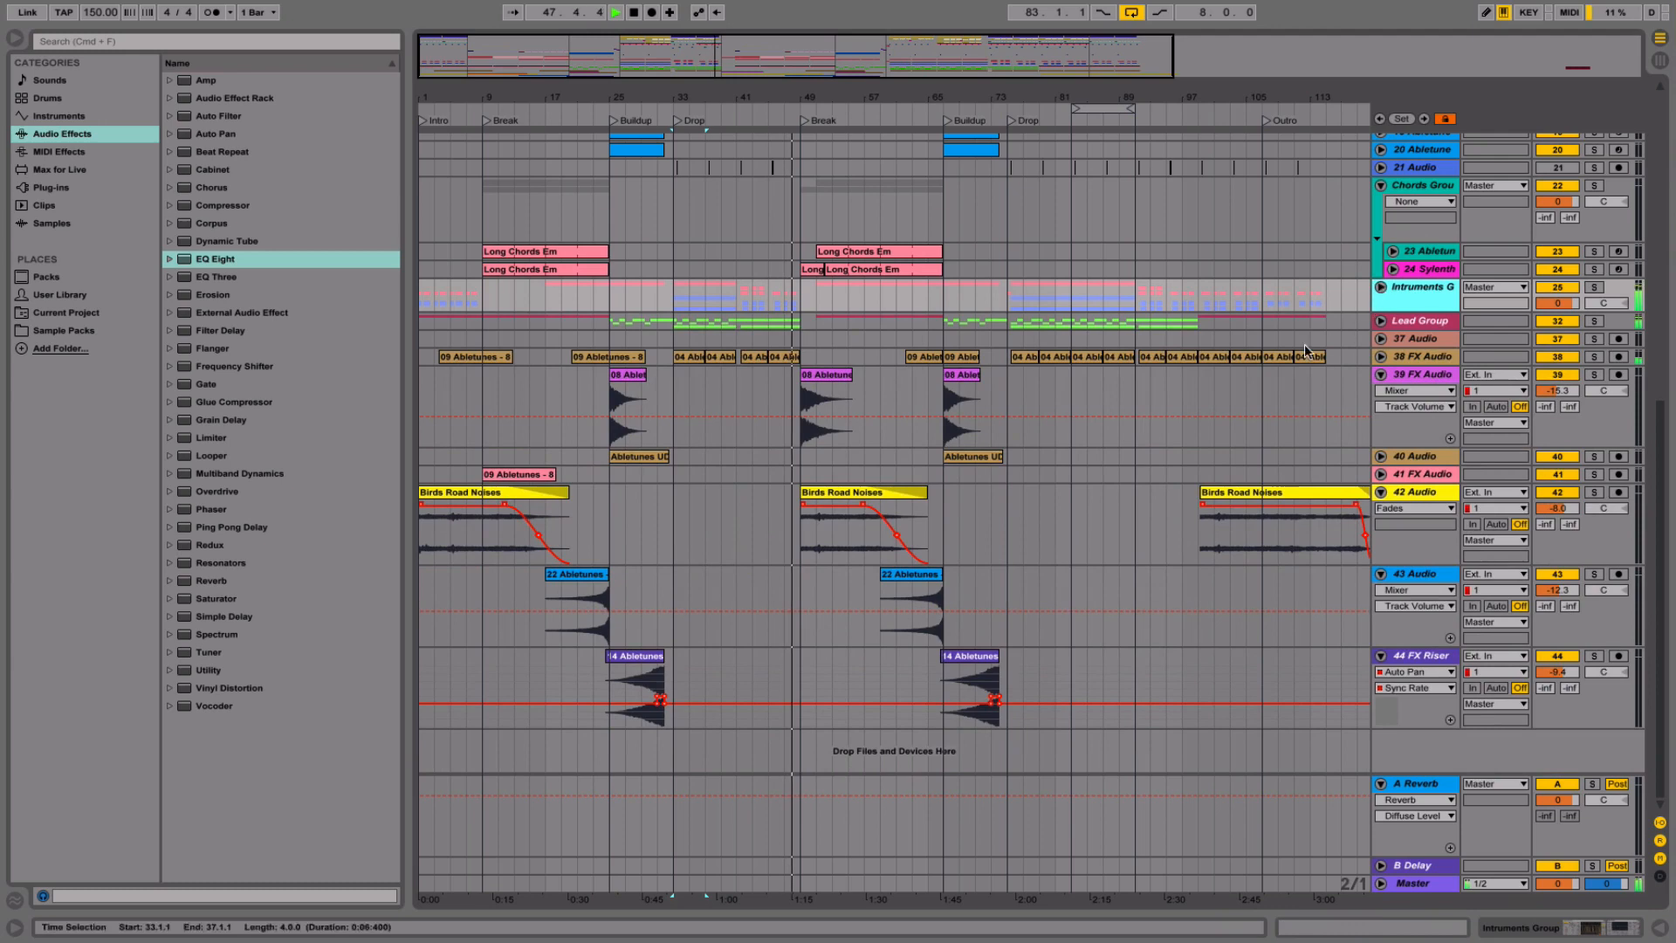
{"action": "left_click", "coordinate": [15, 39]}
{"action": "left_click_drag", "start_coordinate": [300, 91], "coordinate": [415, 131]}
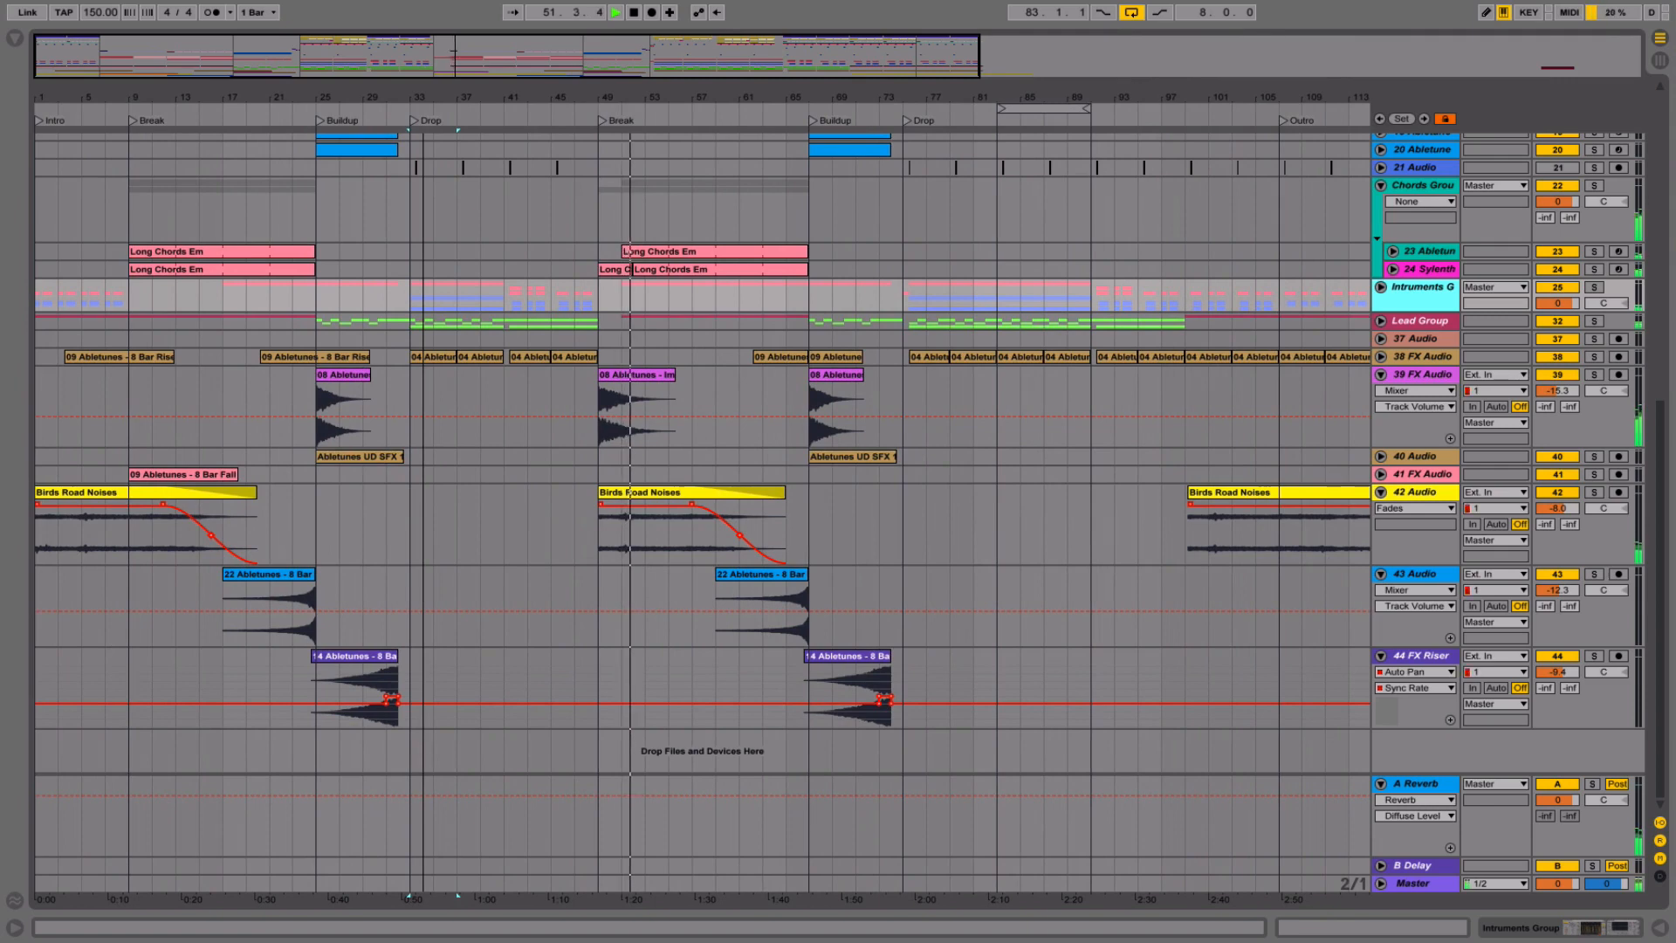
- Listen to the transition from the drop into the break, starting at bar 48
{"action": "key", "text": "space"}
{"action": "left_click", "coordinate": [590, 301]}
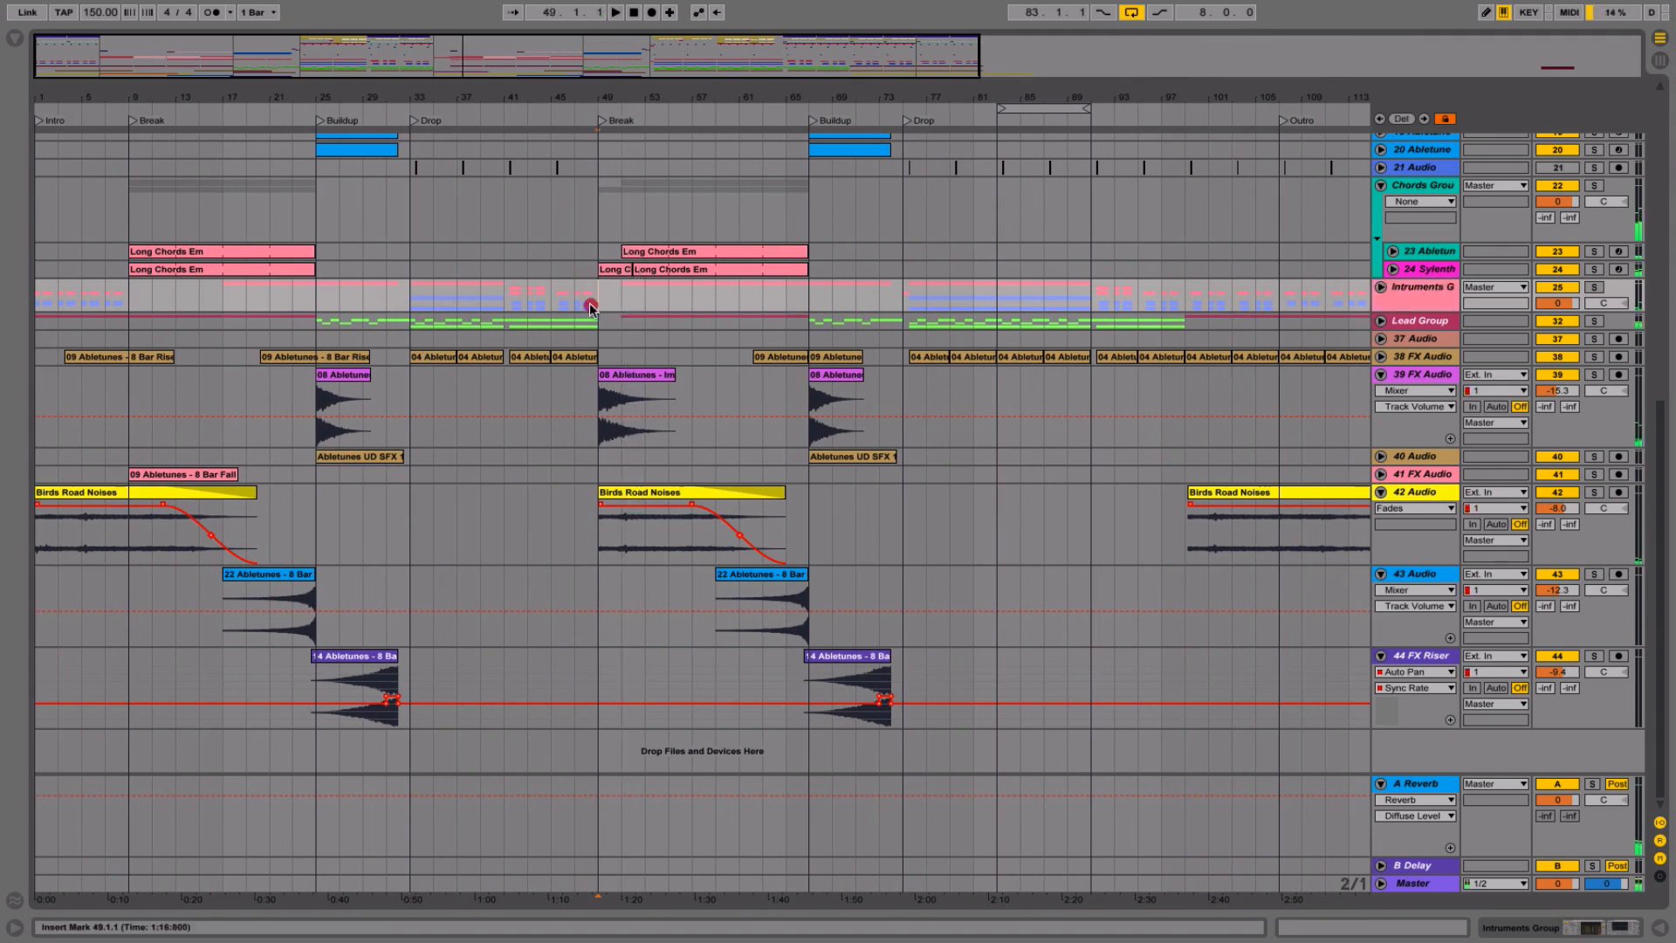
{"action": "scroll", "coordinate": [590, 301], "scroll_direction": "up", "scroll_amount": 10}
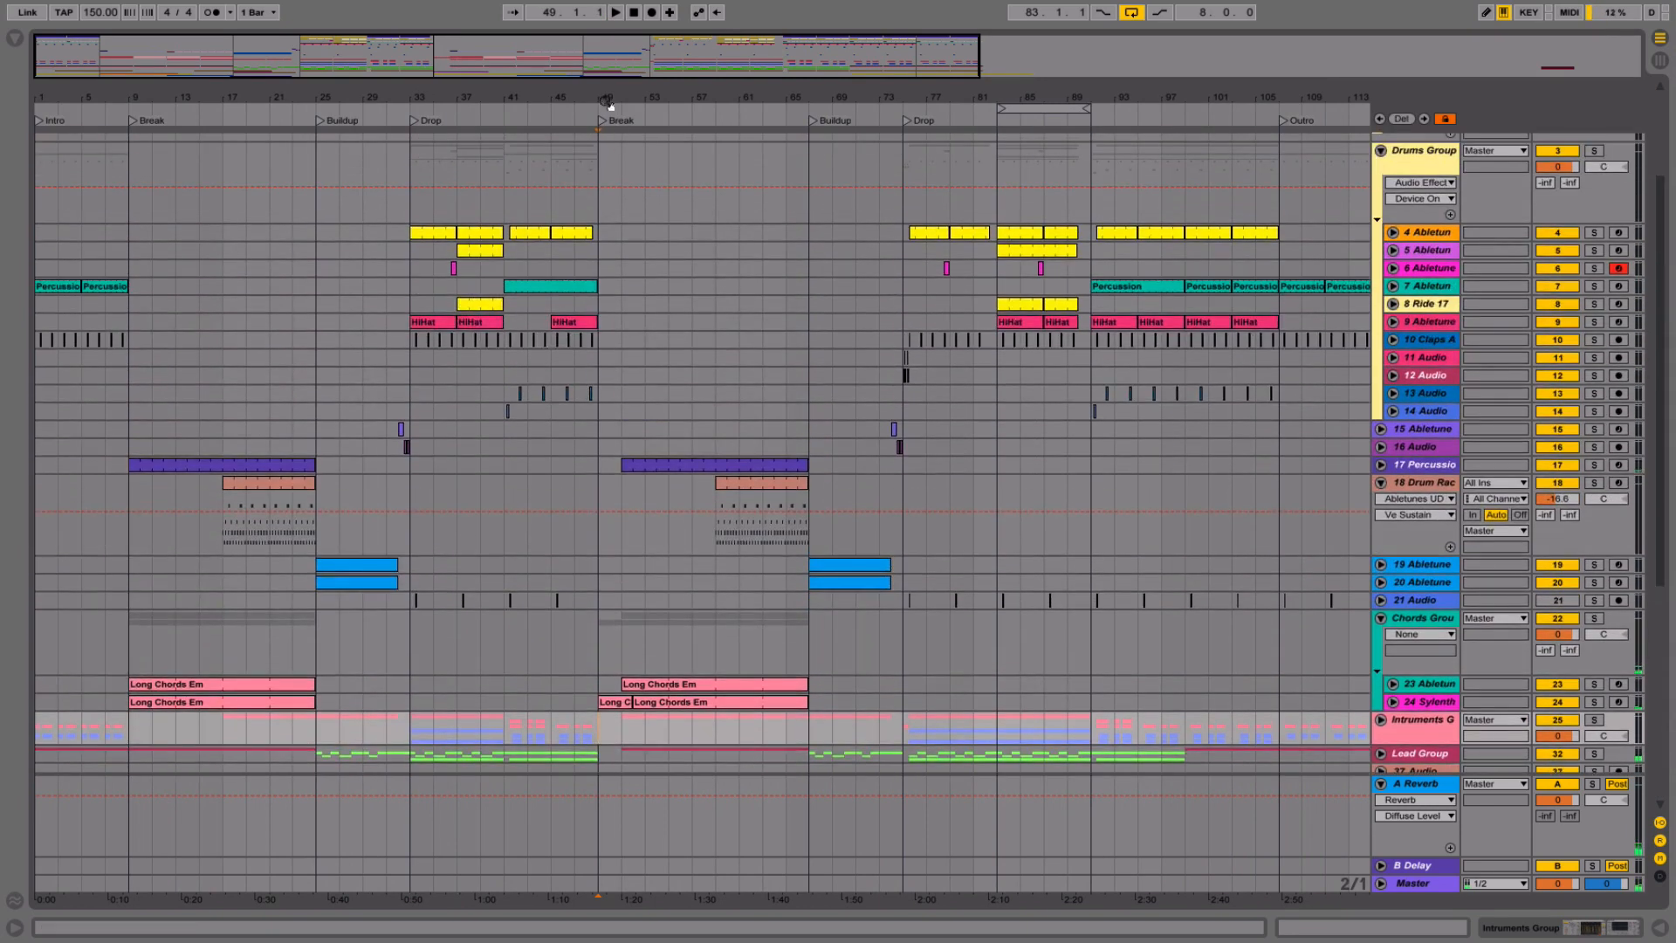
{"action": "left_click_drag", "start_coordinate": [608, 104], "coordinate": [699, 222]}
{"action": "scroll", "coordinate": [726, 447], "scroll_direction": "down", "scroll_amount": 10}
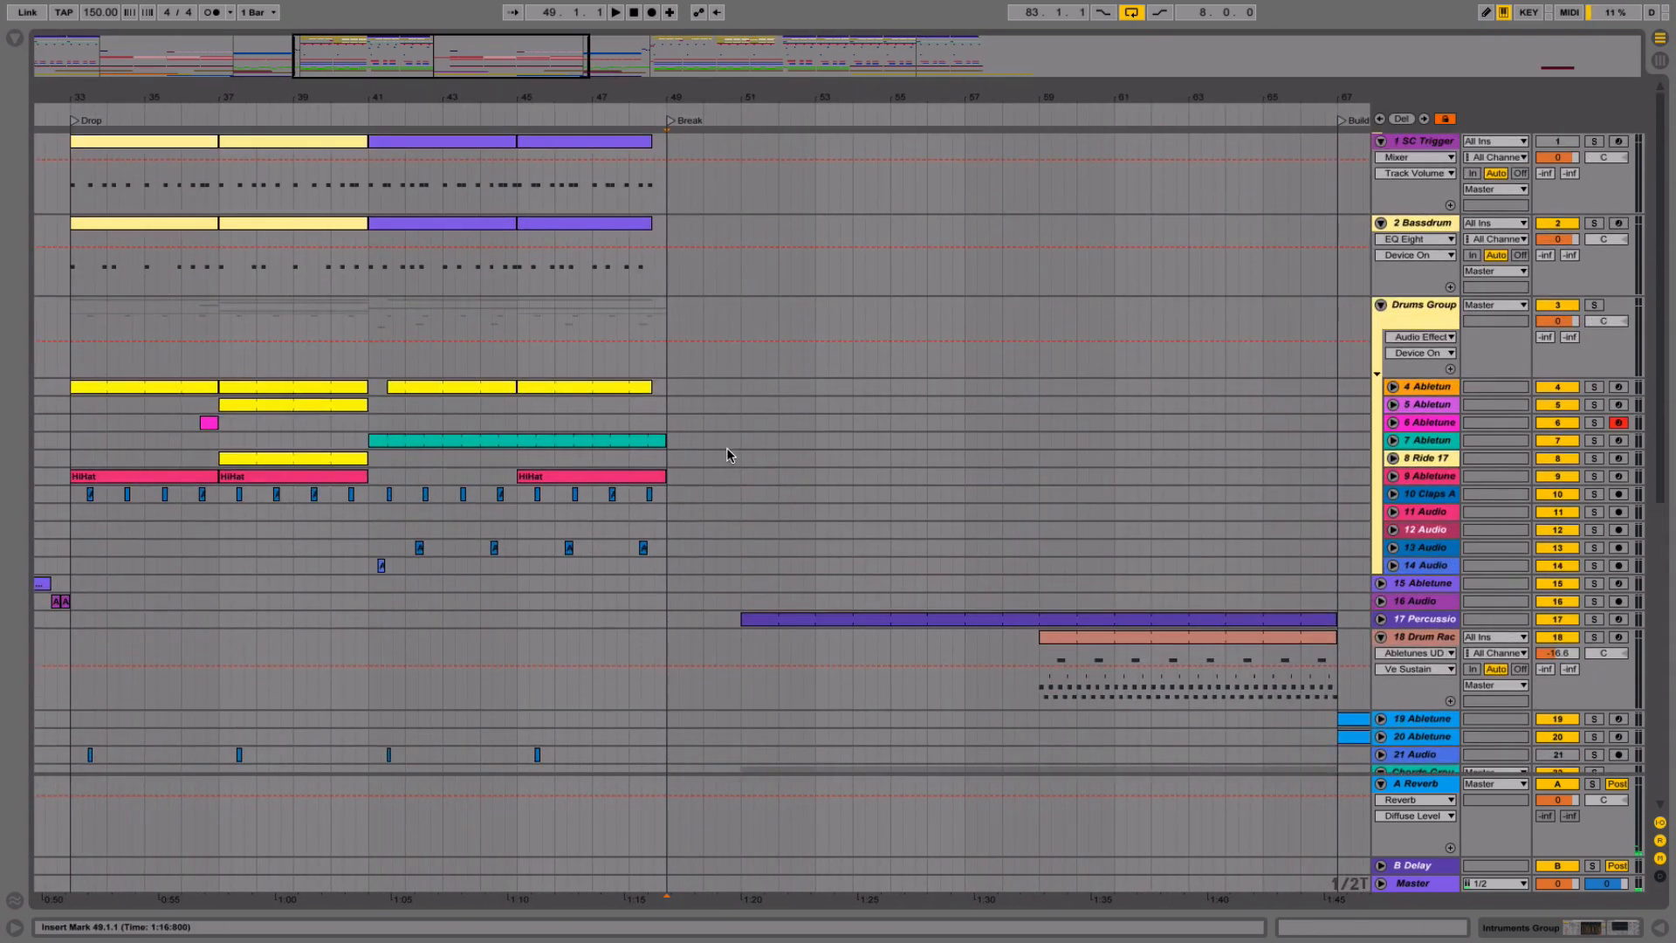
{"action": "left_click", "coordinate": [650, 330]}
{"action": "left_click", "coordinate": [647, 320]}
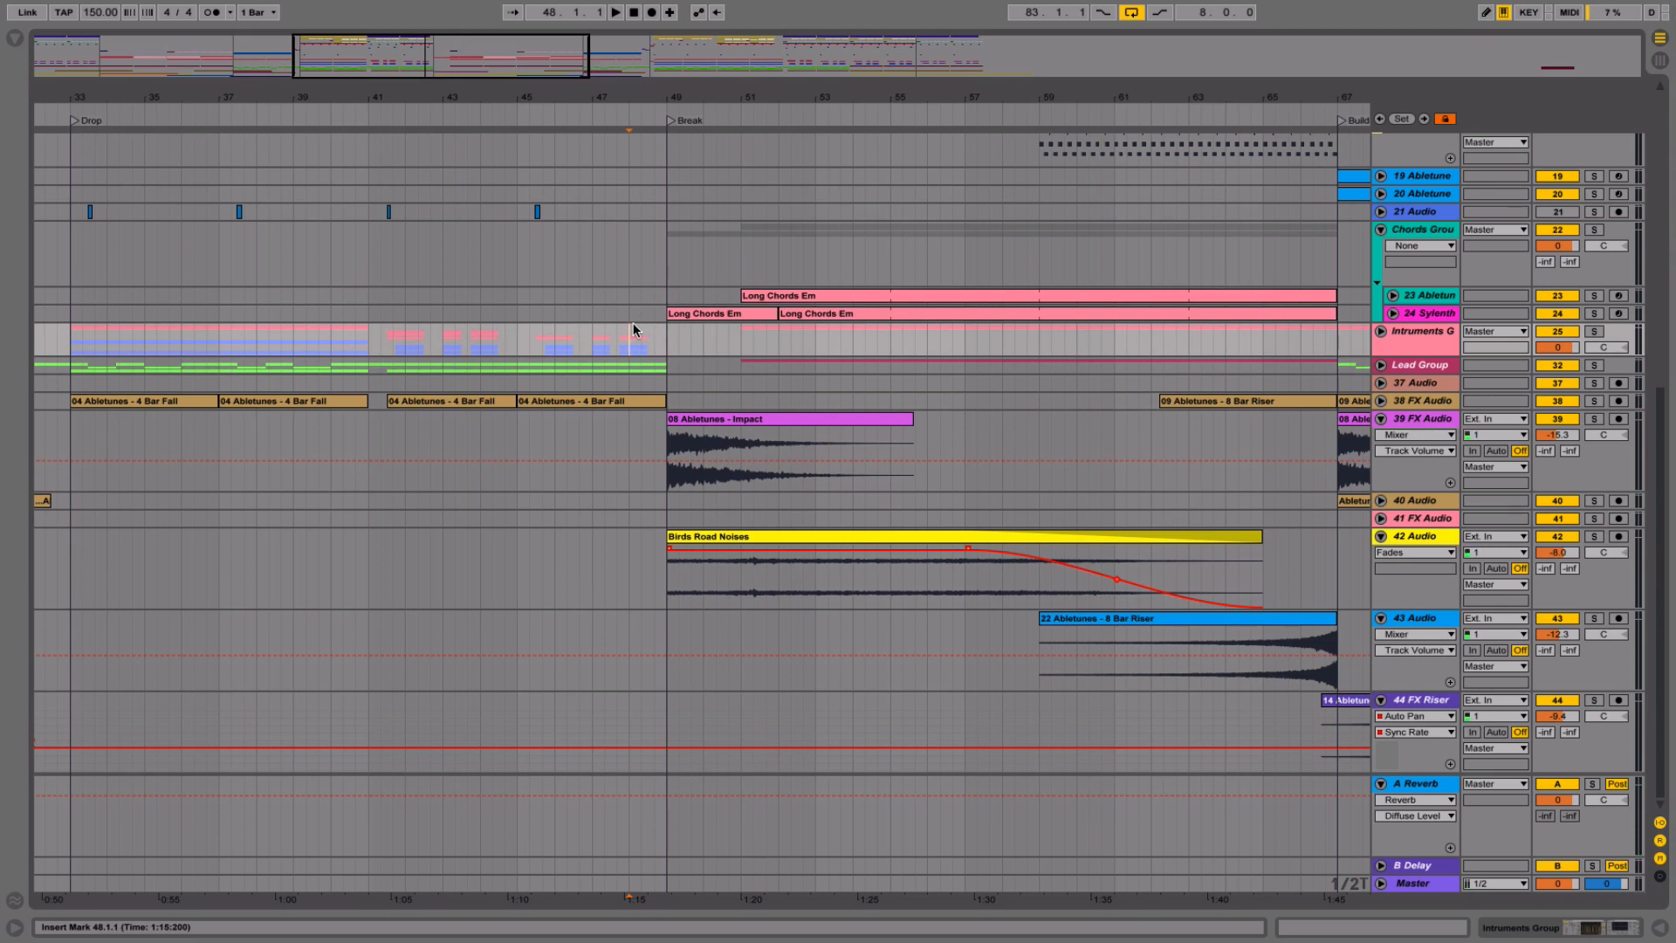
{"action": "key", "text": "space"}
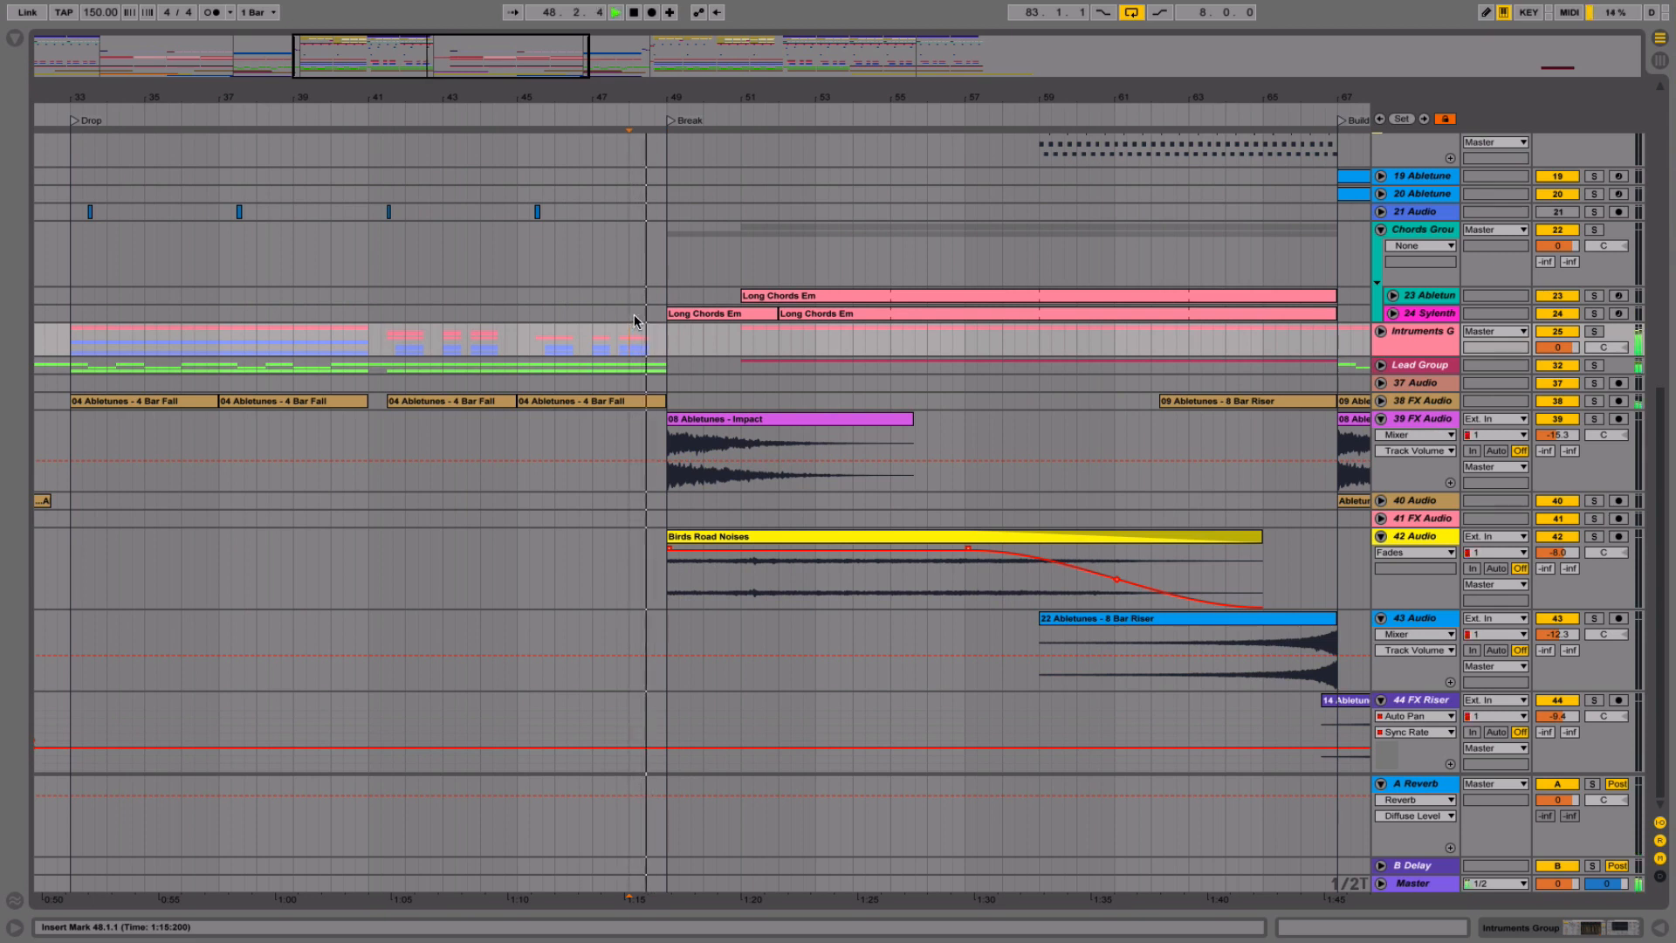
{"action": "key", "text": "space"}
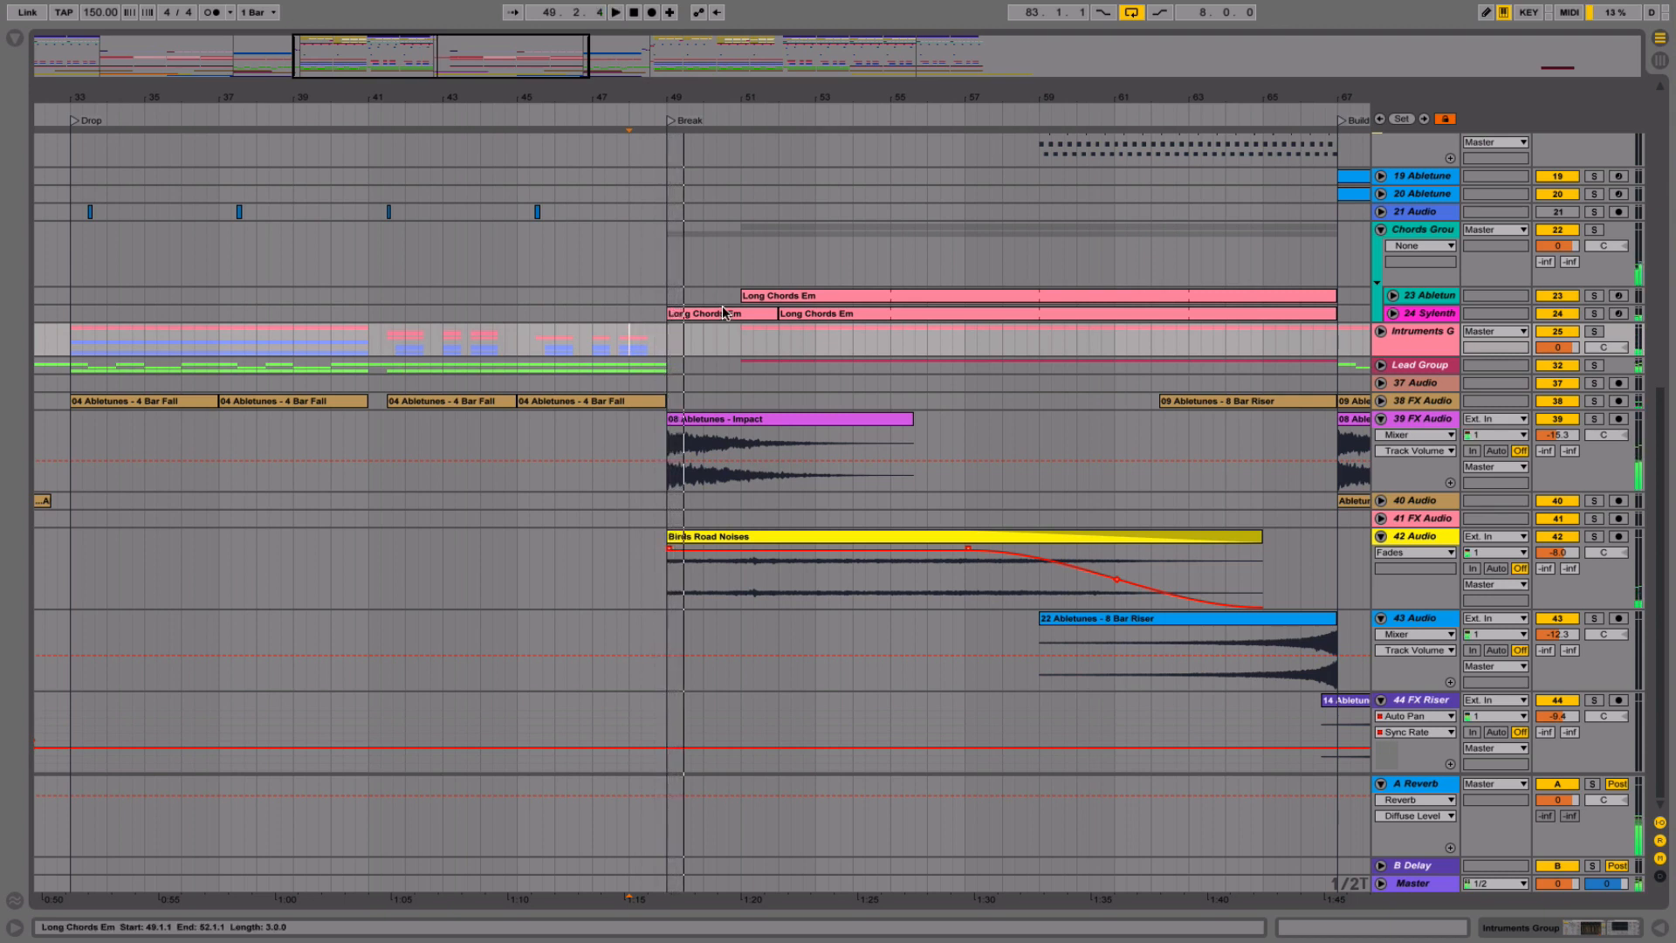
- Select the time span of the first Long Chords Em clip at bar 49 and insert an audio track below 39 FX Audio
{"action": "left_click", "coordinate": [703, 313]}
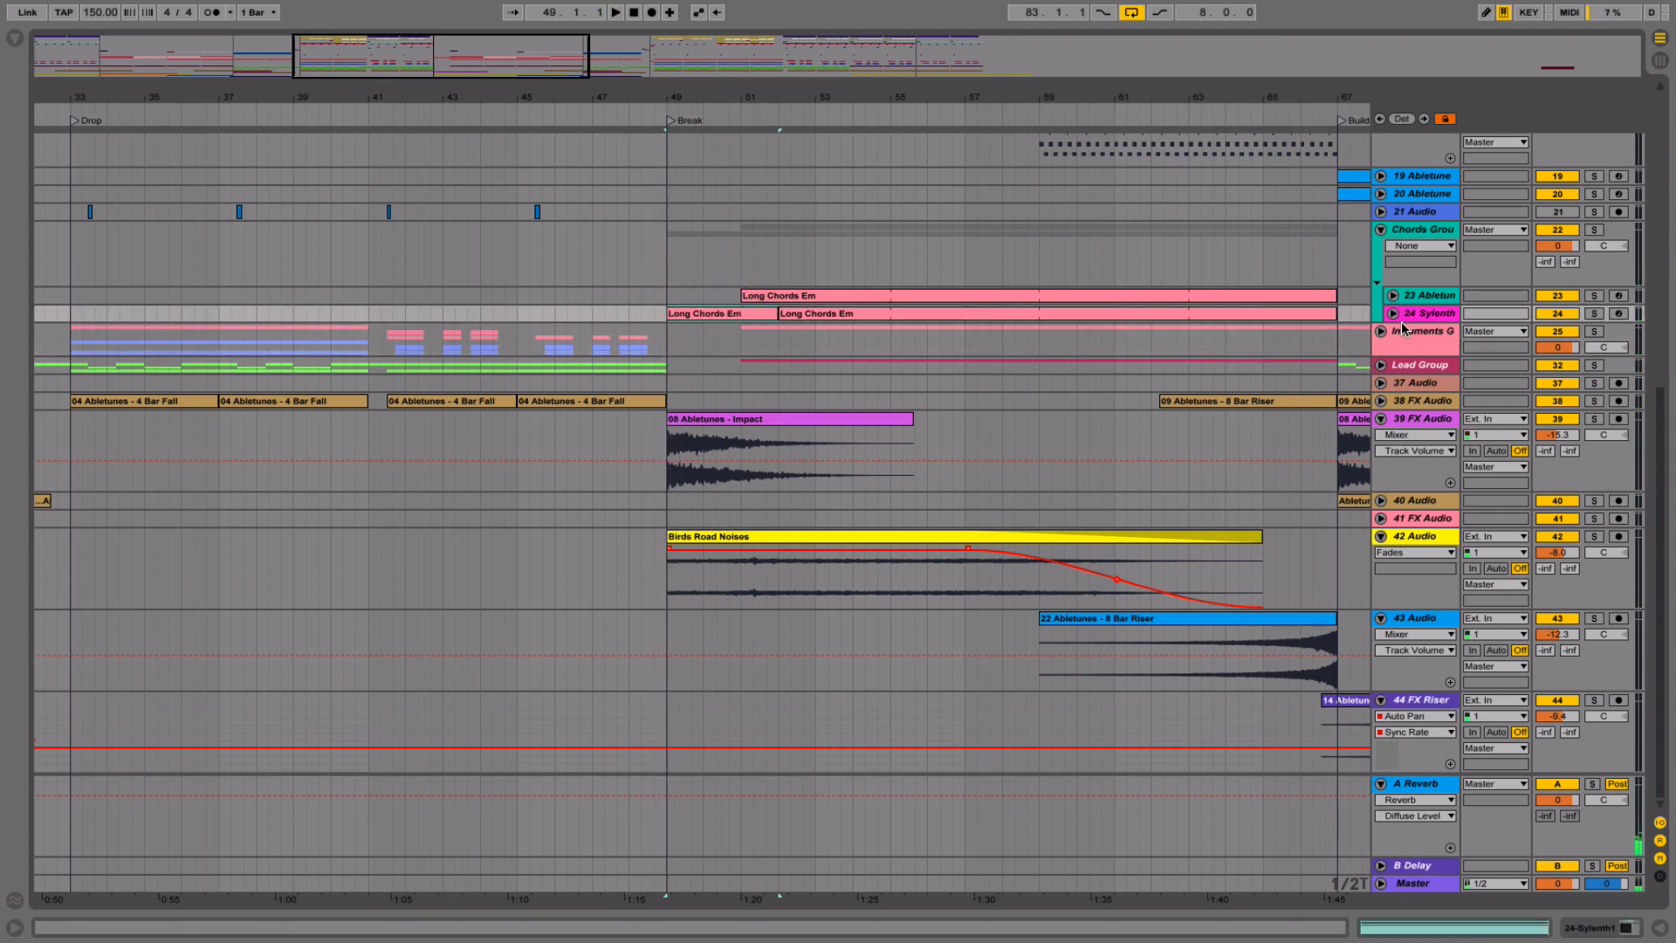
{"action": "scroll", "coordinate": [1402, 328], "scroll_direction": "up", "scroll_amount": 5}
{"action": "scroll", "coordinate": [1402, 328], "scroll_direction": "down", "scroll_amount": 5}
{"action": "right_click", "coordinate": [1408, 410]}
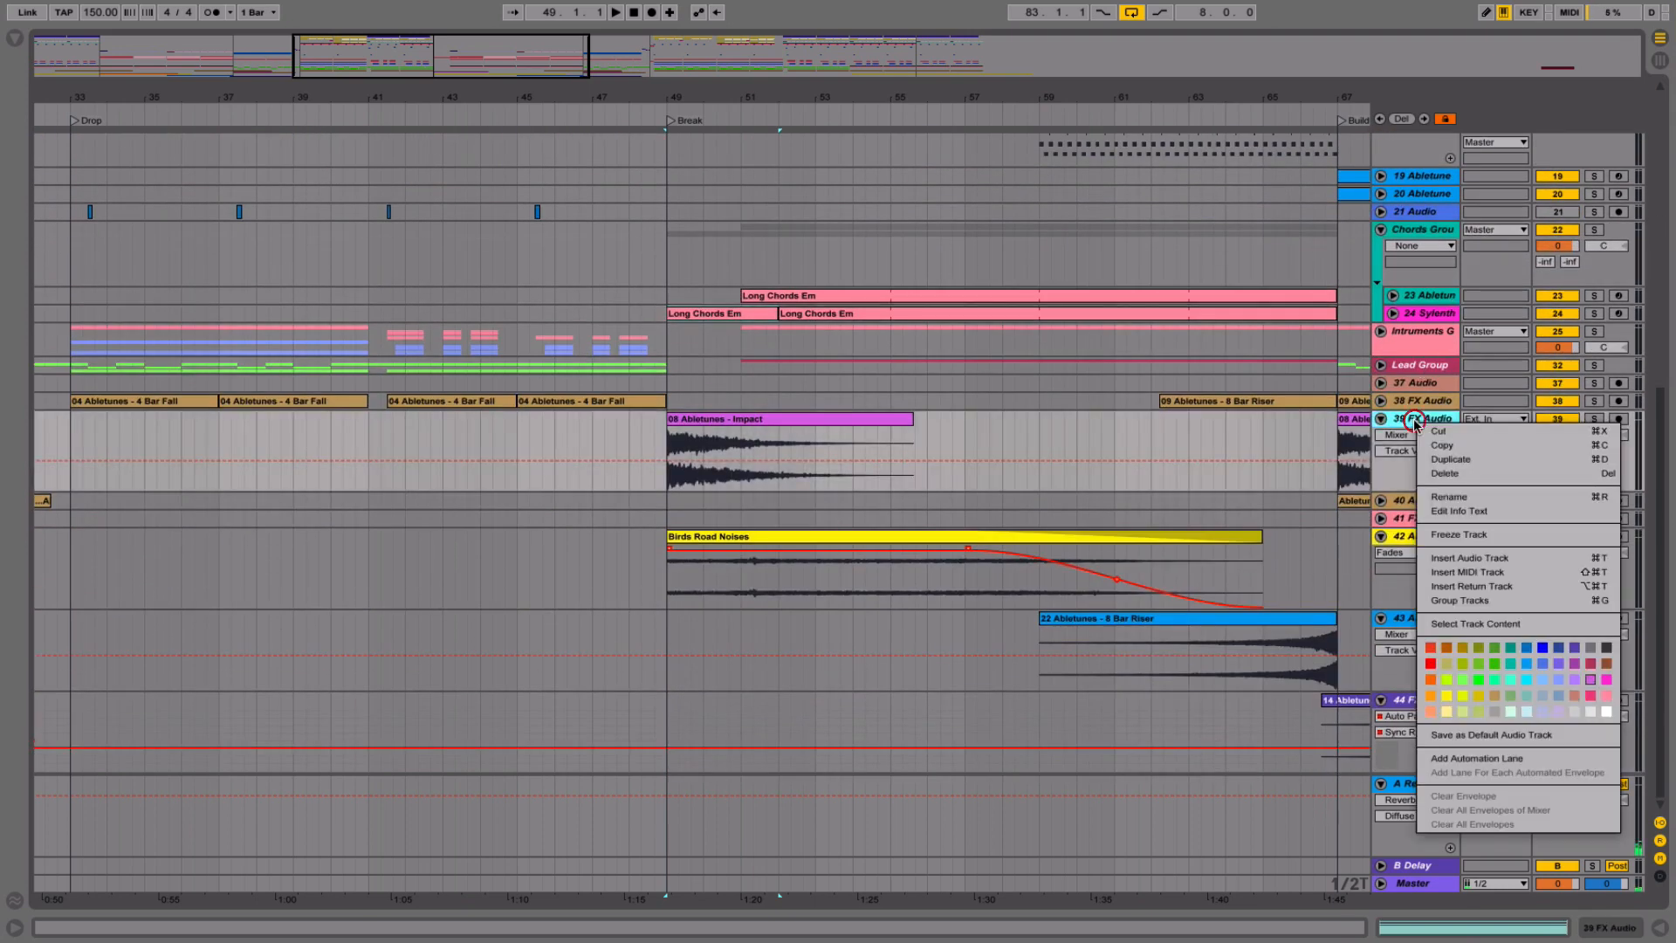
{"action": "left_click", "coordinate": [1474, 559]}
- Show the browser's Sample Packs and collapse the Percussion and Abletunes - Urban Drums folders
{"action": "left_click", "coordinate": [16, 40]}
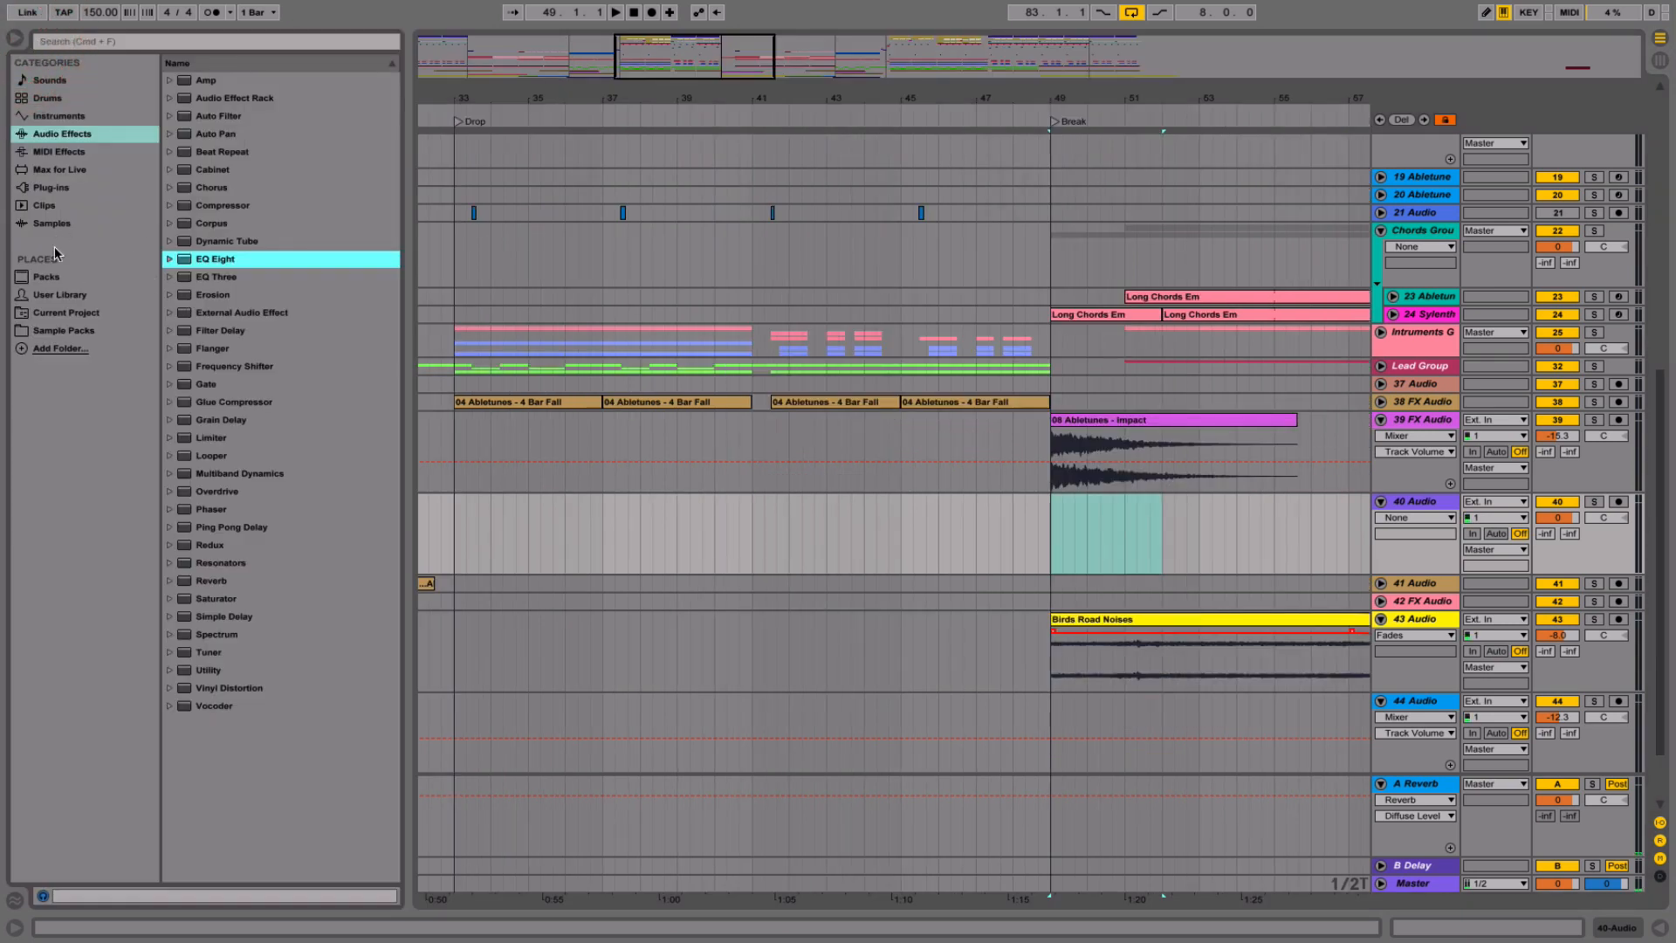
{"action": "left_click", "coordinate": [55, 330]}
{"action": "scroll", "coordinate": [302, 290], "scroll_direction": "up", "scroll_amount": 10}
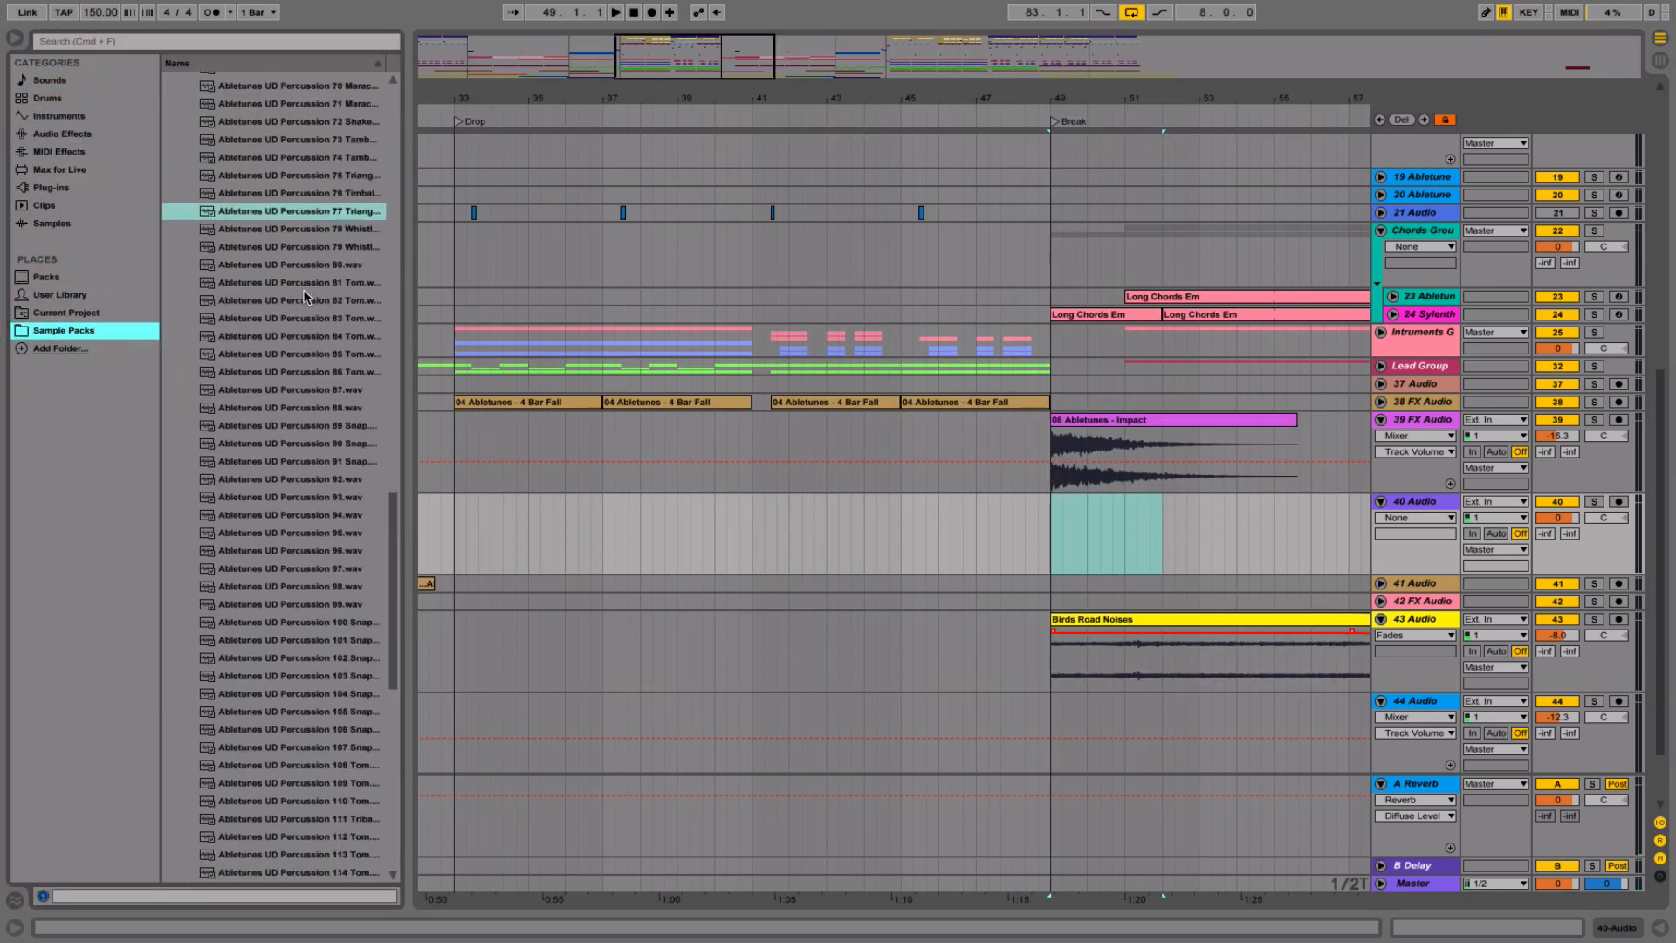
{"action": "scroll", "coordinate": [302, 290], "scroll_direction": "up", "scroll_amount": 20}
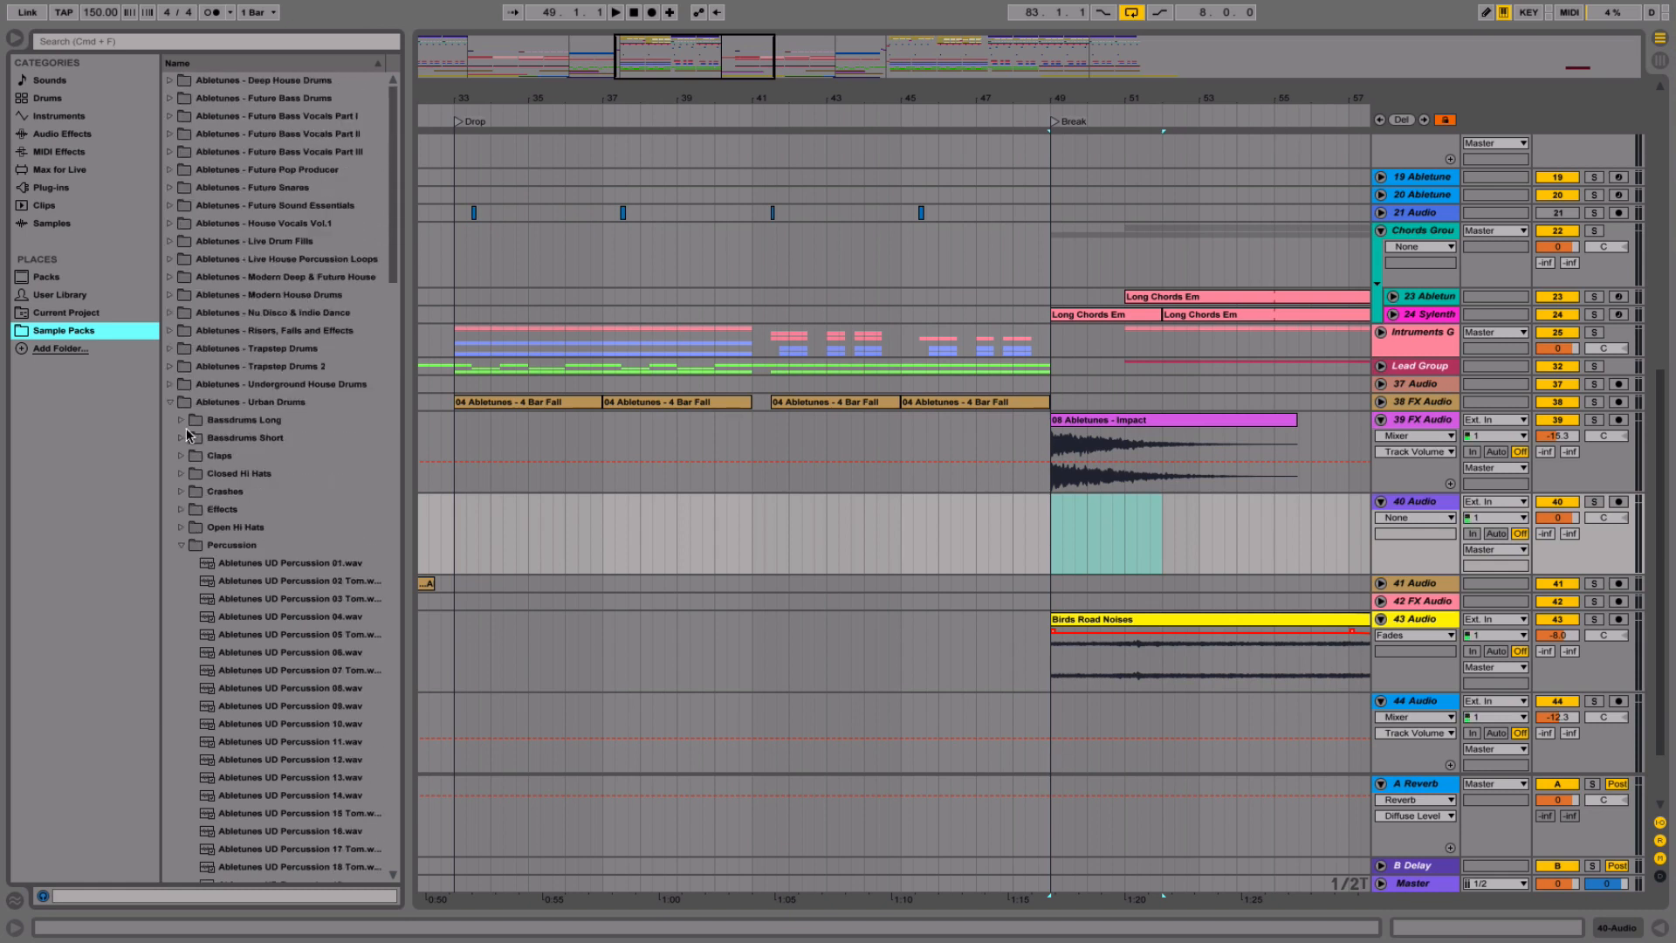
{"action": "left_click", "coordinate": [180, 546]}
{"action": "left_click", "coordinate": [181, 545]}
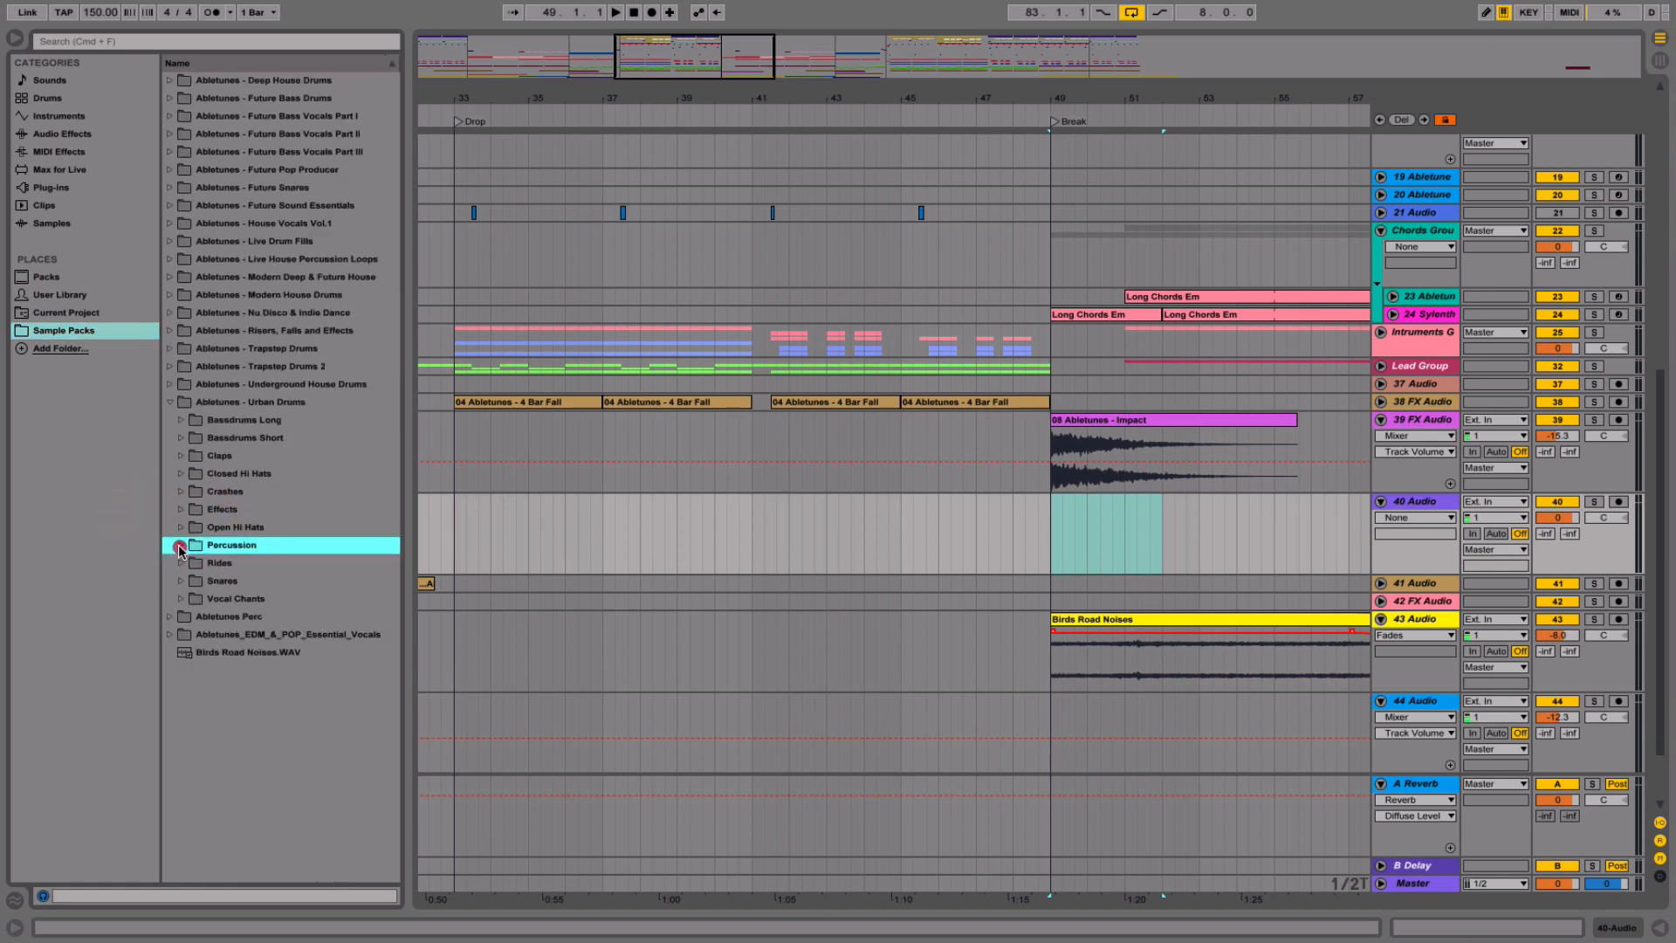
{"action": "left_click", "coordinate": [170, 401]}
- Expand the Bass Shots folder of Abletunes - Future Pop Producer and preview Abletunes FPP Bass Shot 02 G.wav
{"action": "left_click", "coordinate": [177, 169]}
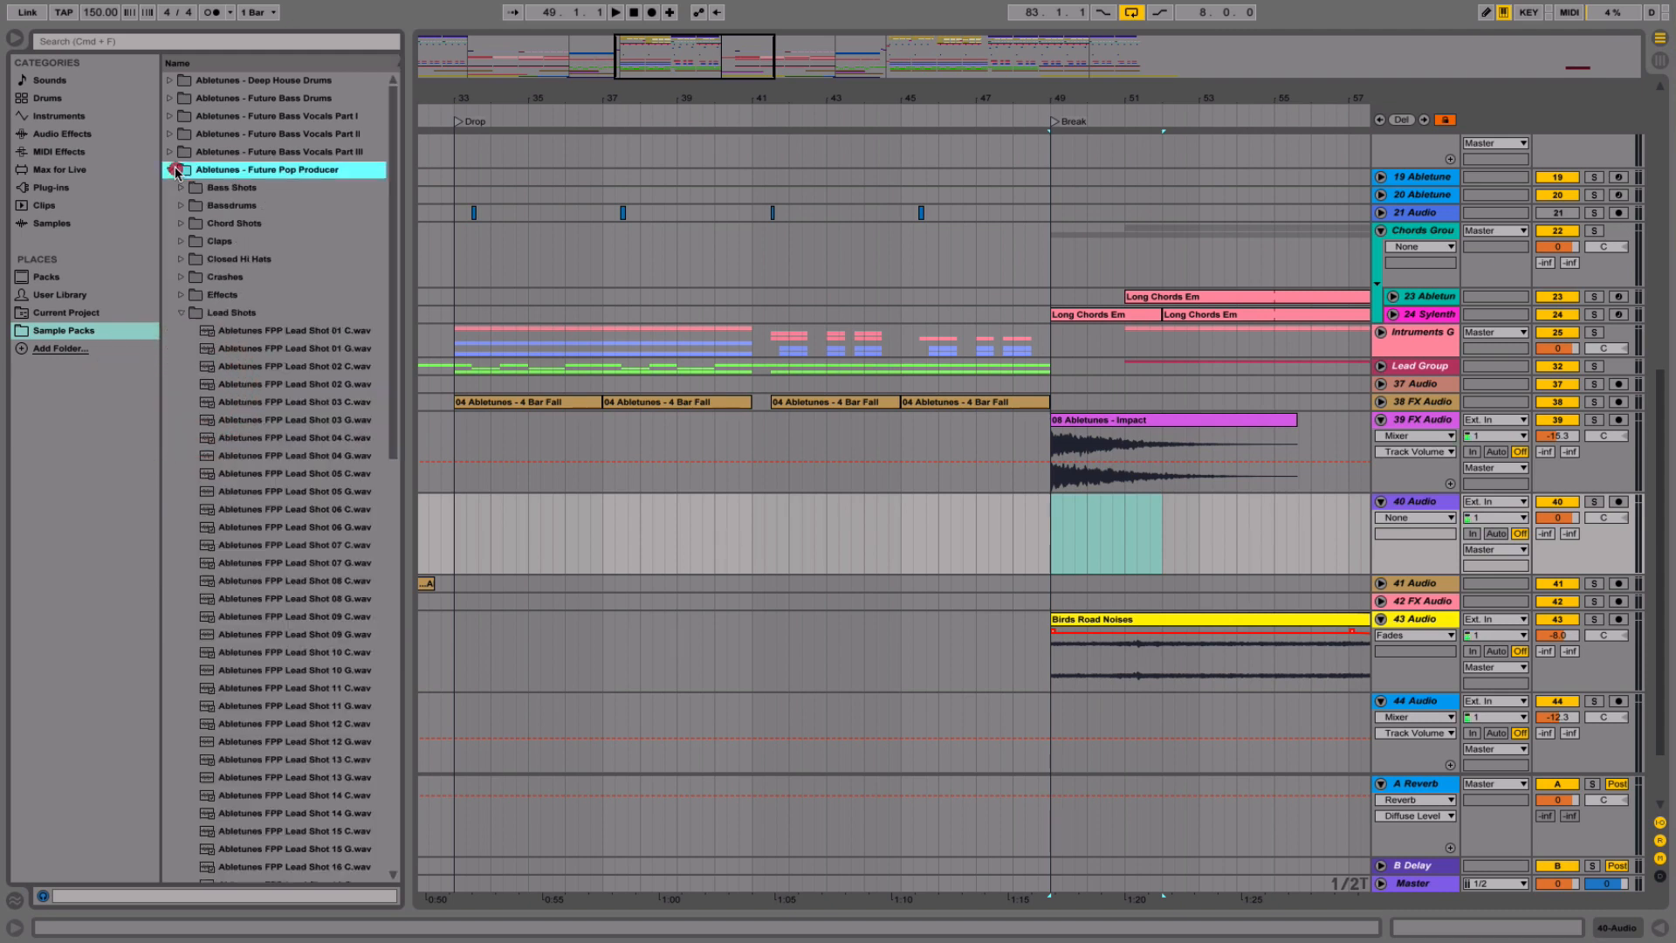
{"action": "left_click", "coordinate": [179, 185]}
{"action": "left_click", "coordinate": [216, 261]}
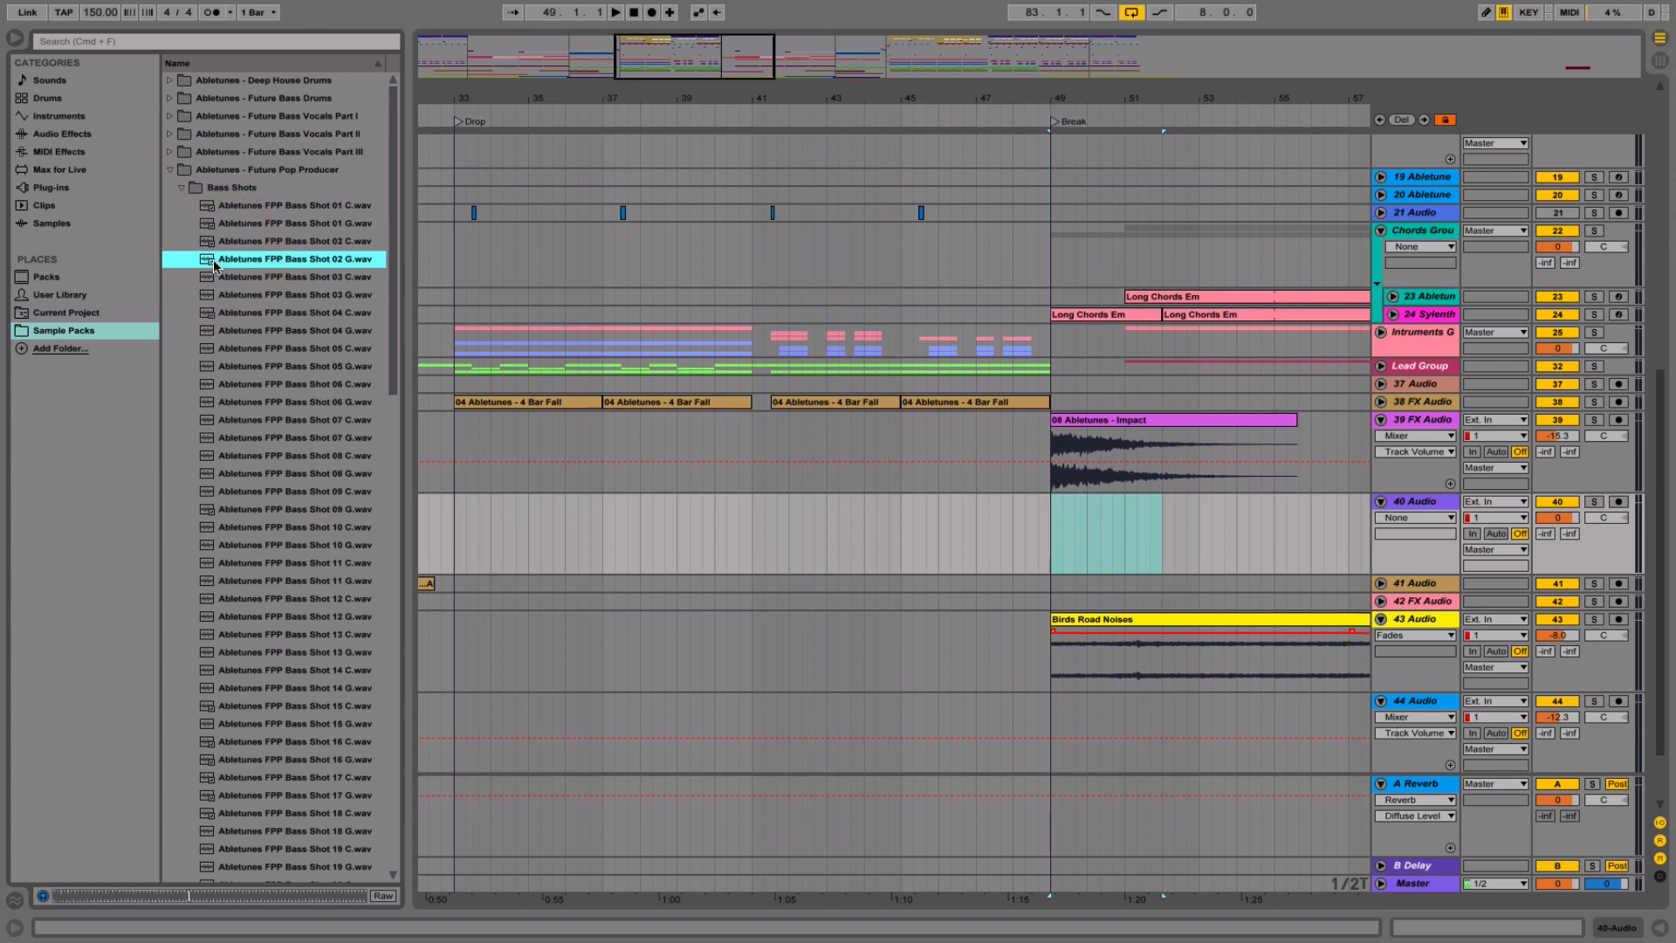
- Preview several Abletunes FPP Bass Shot samples, from 02 C through 13 C
{"action": "left_click", "coordinate": [233, 241]}
{"action": "left_click", "coordinate": [226, 225]}
{"action": "left_click", "coordinate": [234, 489]}
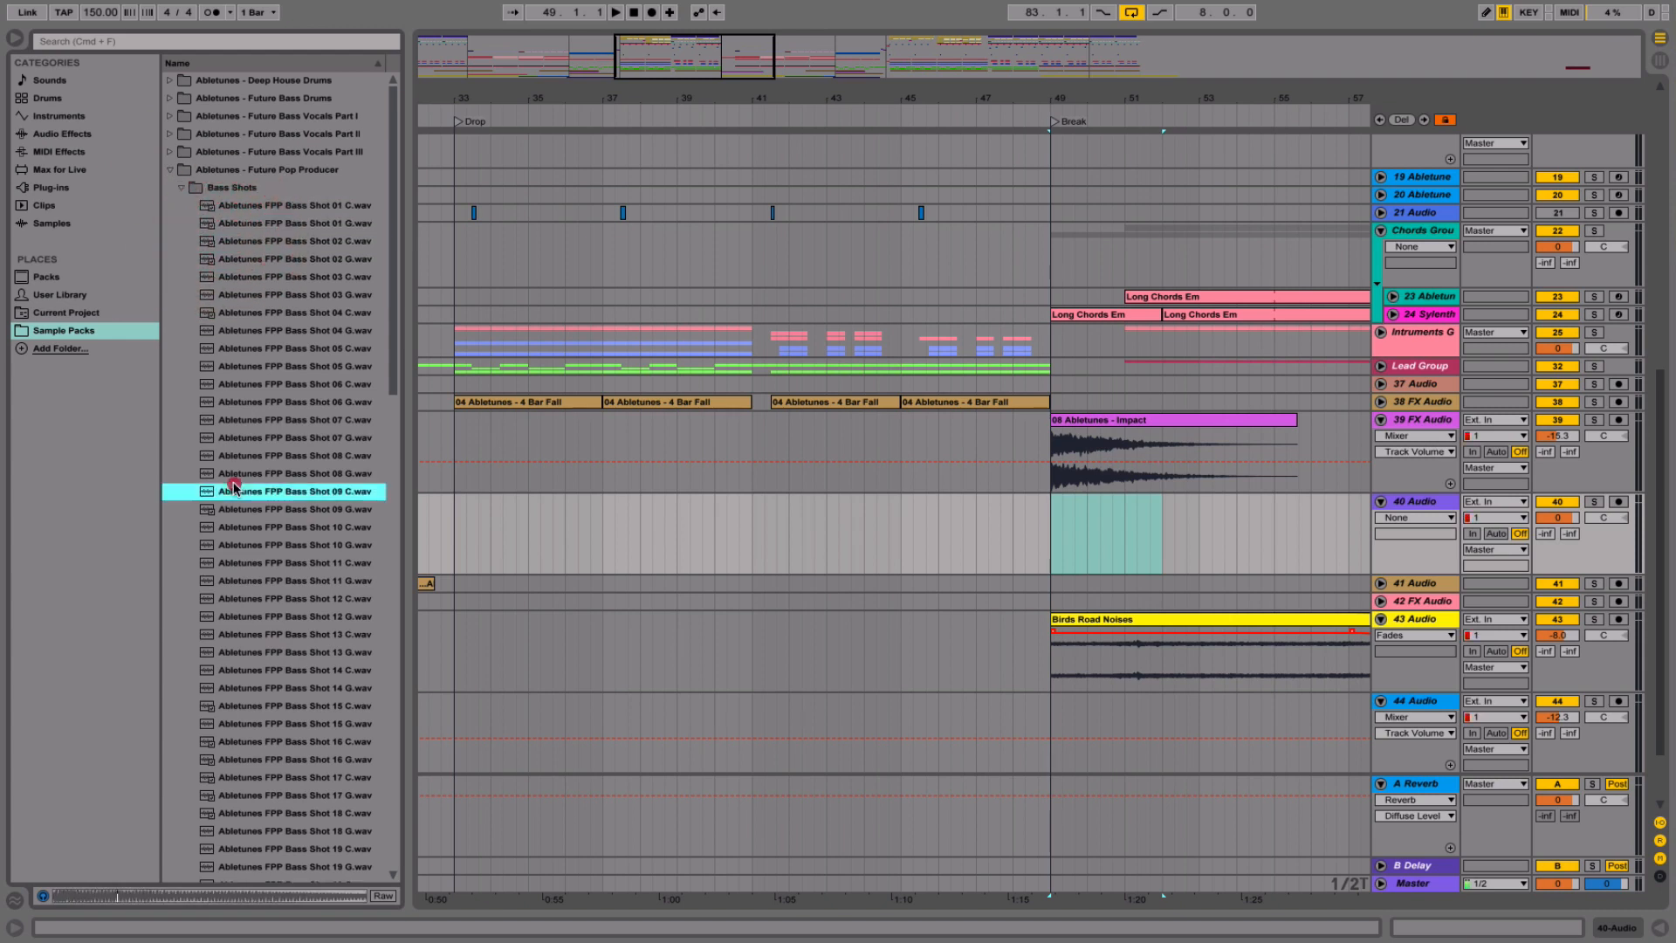
{"action": "left_click", "coordinate": [248, 453]}
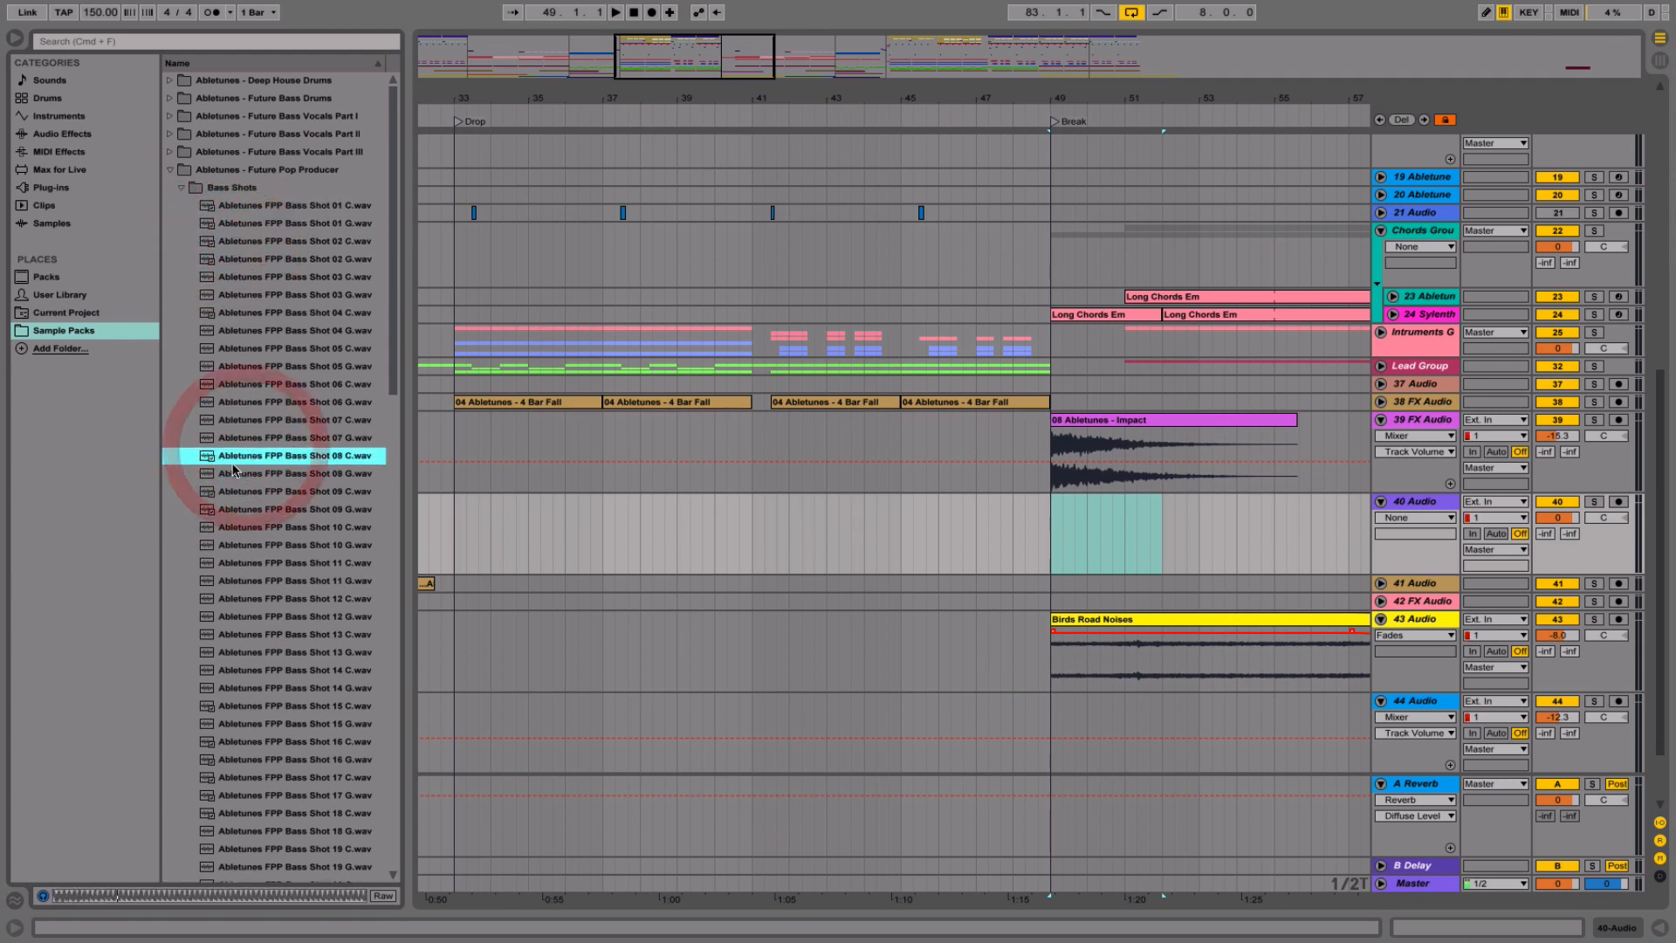
{"action": "left_click", "coordinate": [235, 527]}
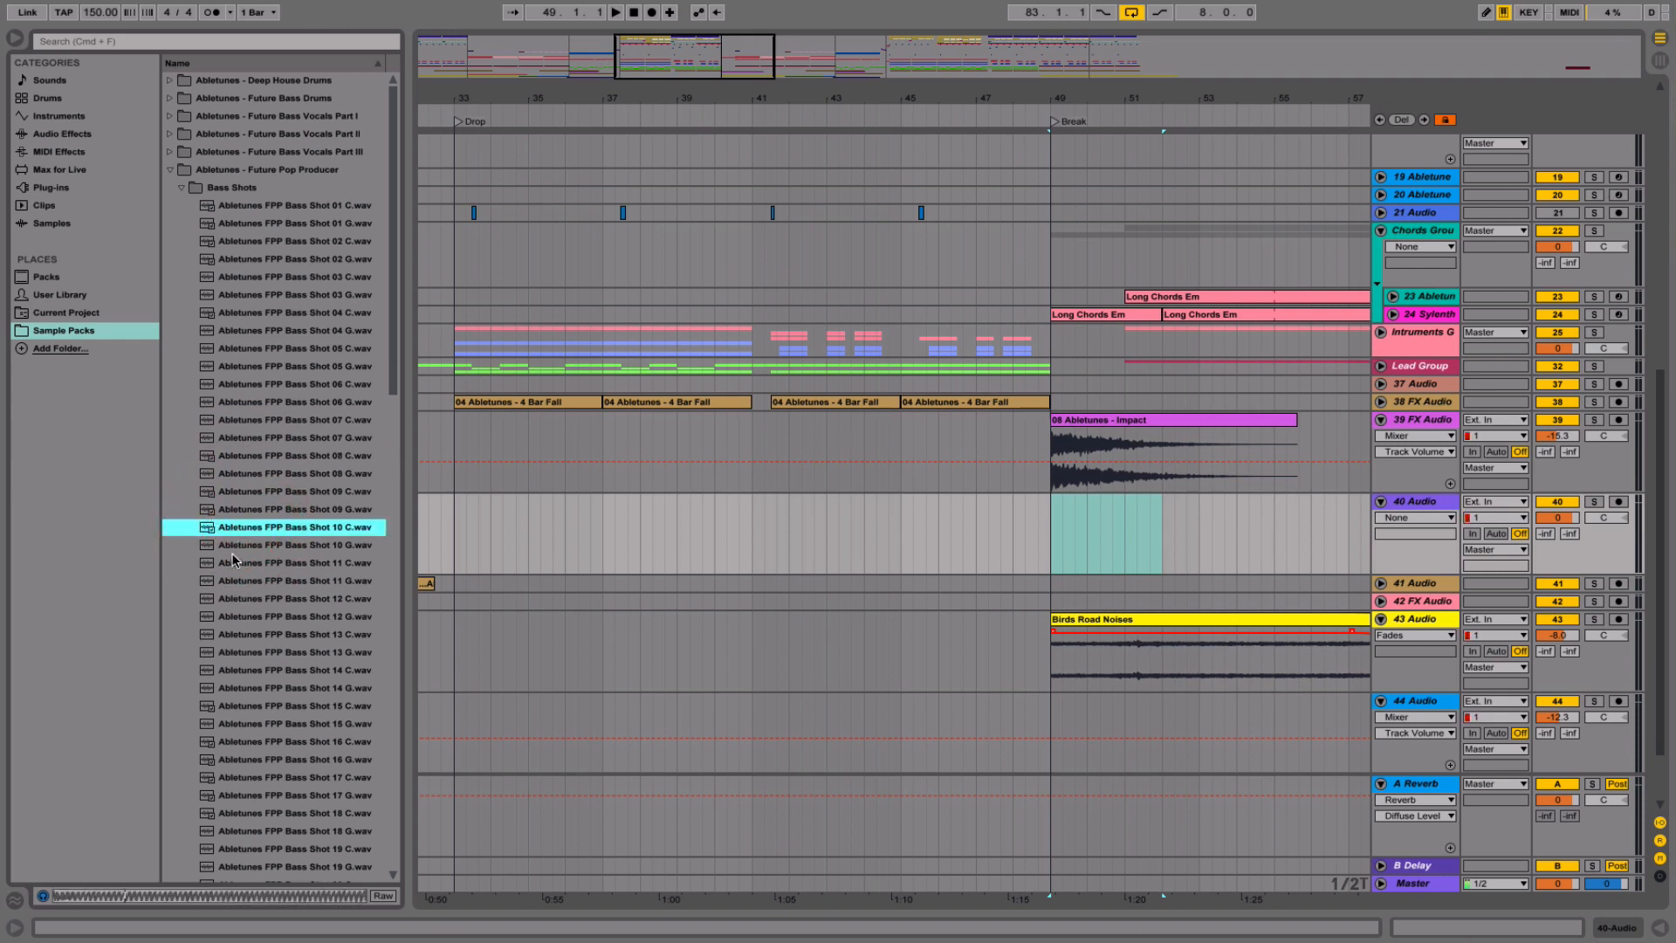
{"action": "left_click", "coordinate": [232, 563]}
{"action": "left_click", "coordinate": [240, 599]}
{"action": "left_click", "coordinate": [242, 635]}
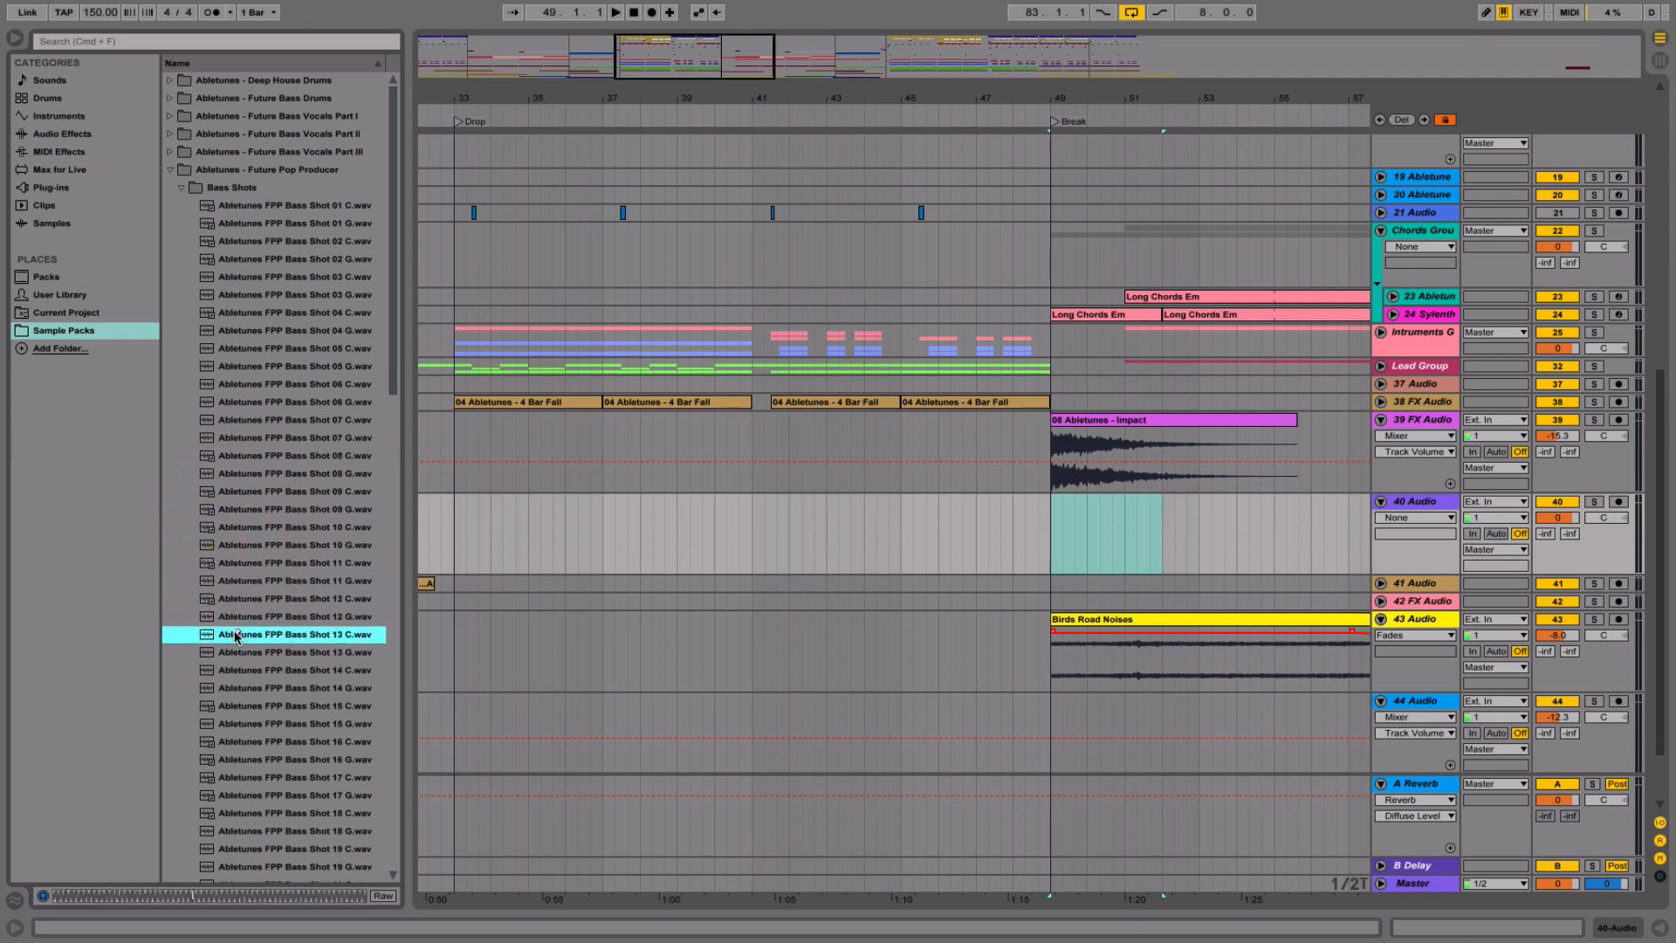
- Place Abletunes FPP Bass Shot 13 C.wav at bar 49 on track 40 Audio, turn its warping off and transpose it up 4 st
{"action": "left_click_drag", "start_coordinate": [246, 638], "coordinate": [1043, 516]}
{"action": "double_click", "coordinate": [1066, 502]}
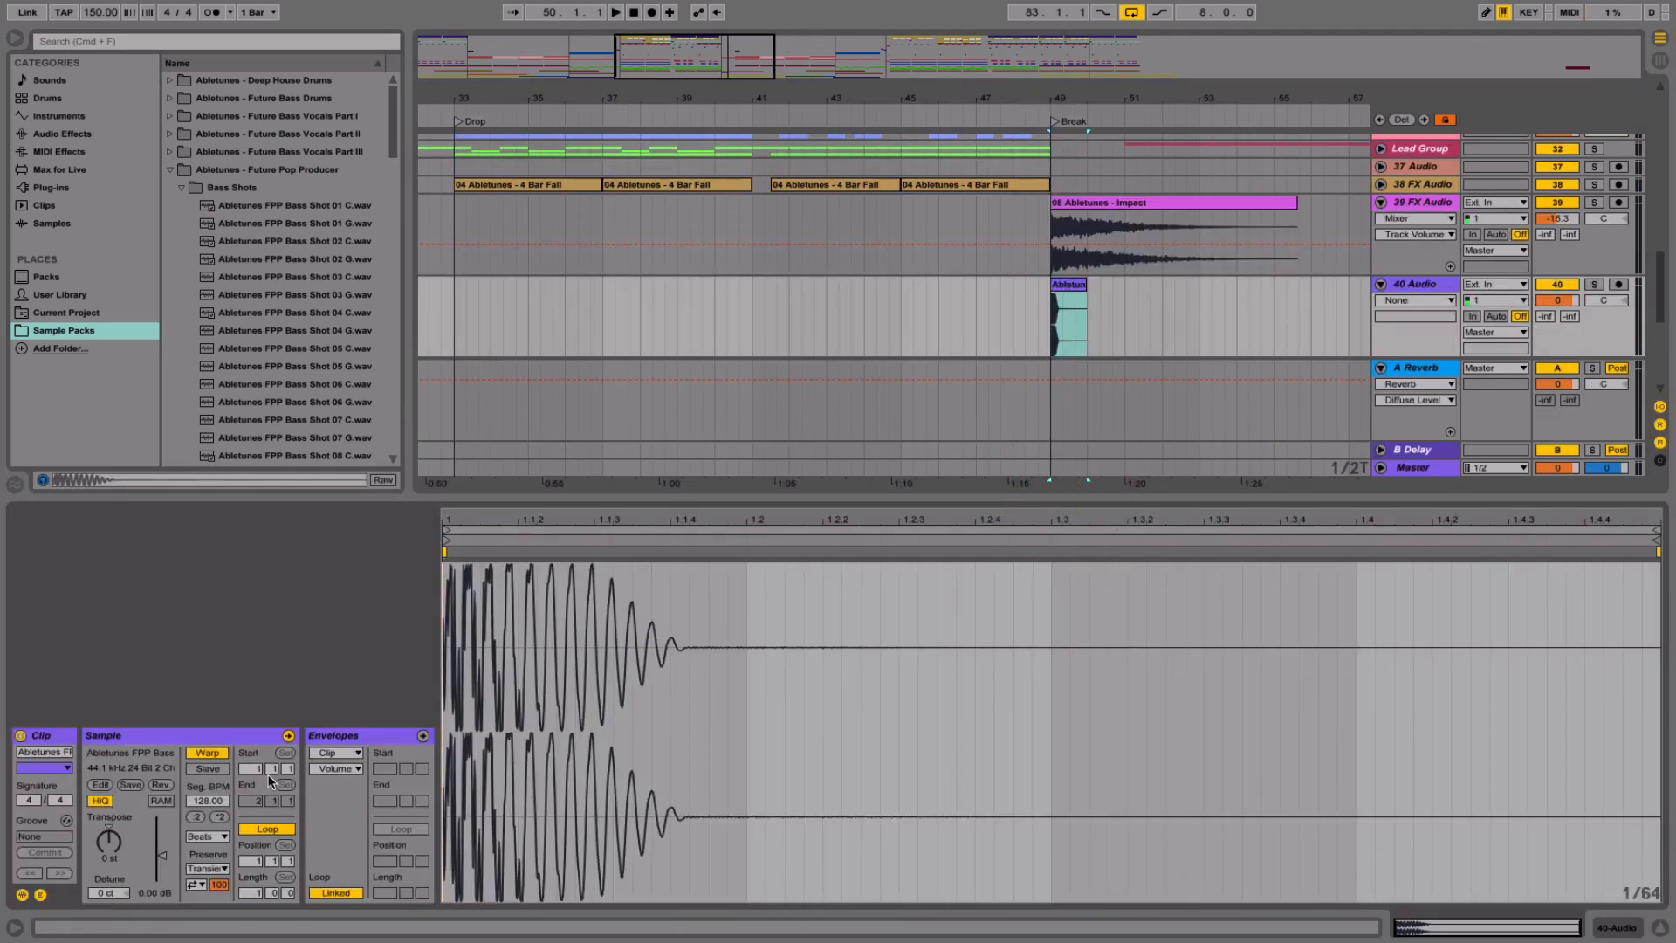
{"action": "left_click", "coordinate": [207, 753]}
{"action": "left_click_drag", "start_coordinate": [109, 845], "coordinate": [111, 841]}
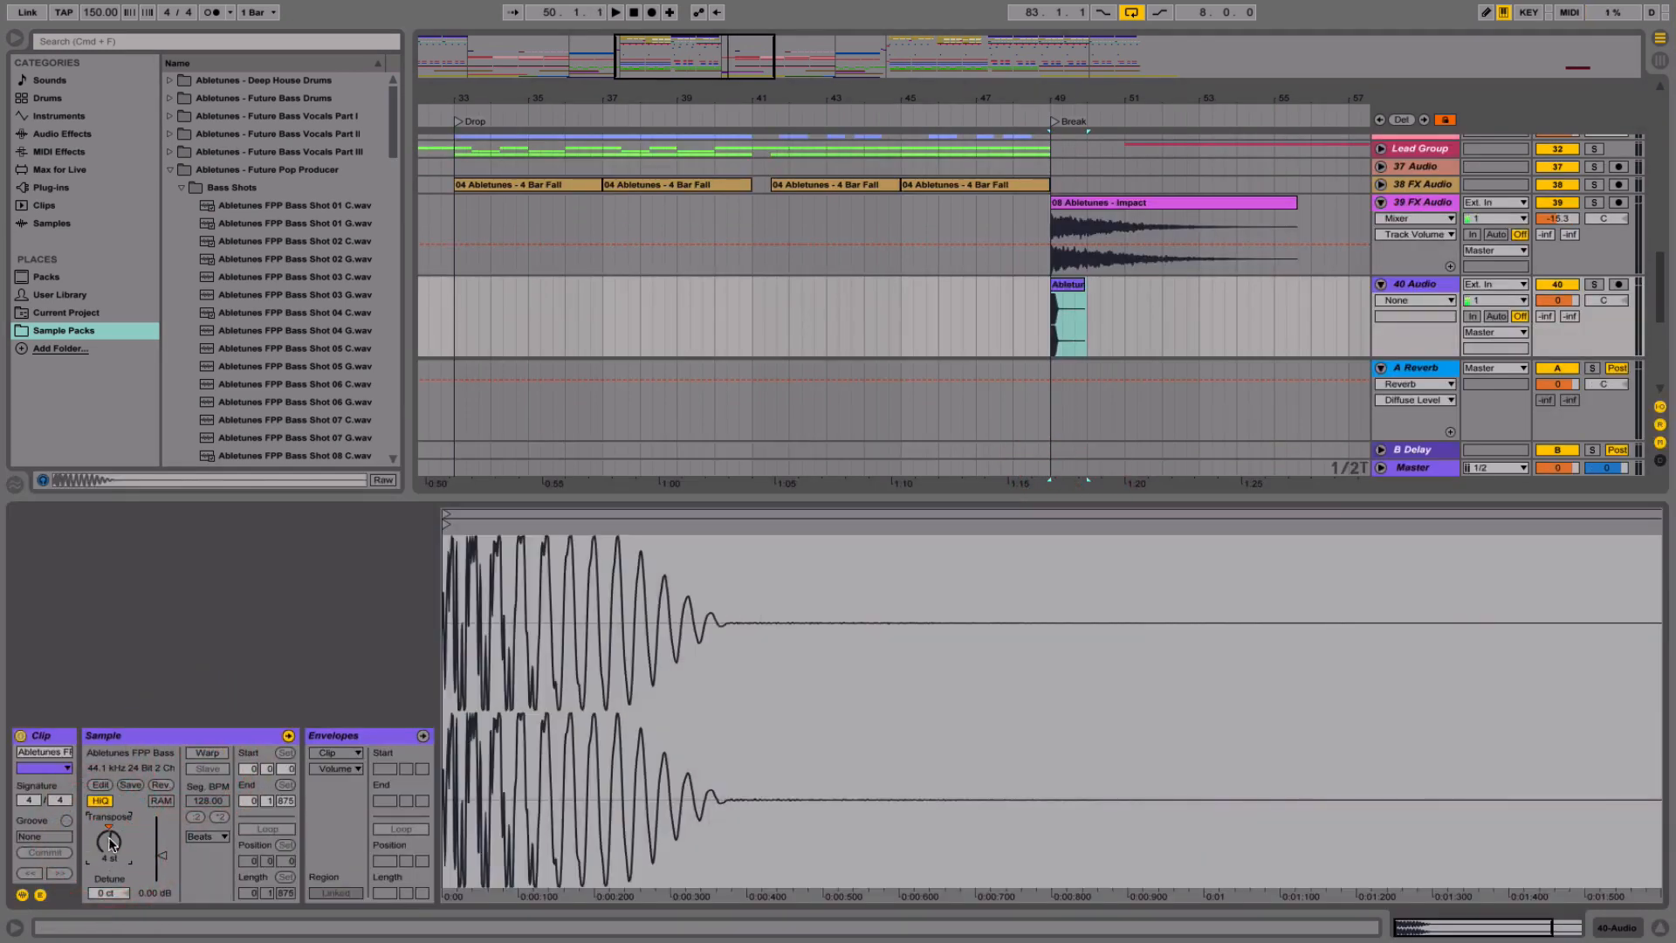
- Lower track 40 Audio to about -12.6 dB and listen to the bass shot soloed and in the full mix
{"action": "left_click", "coordinate": [1596, 285]}
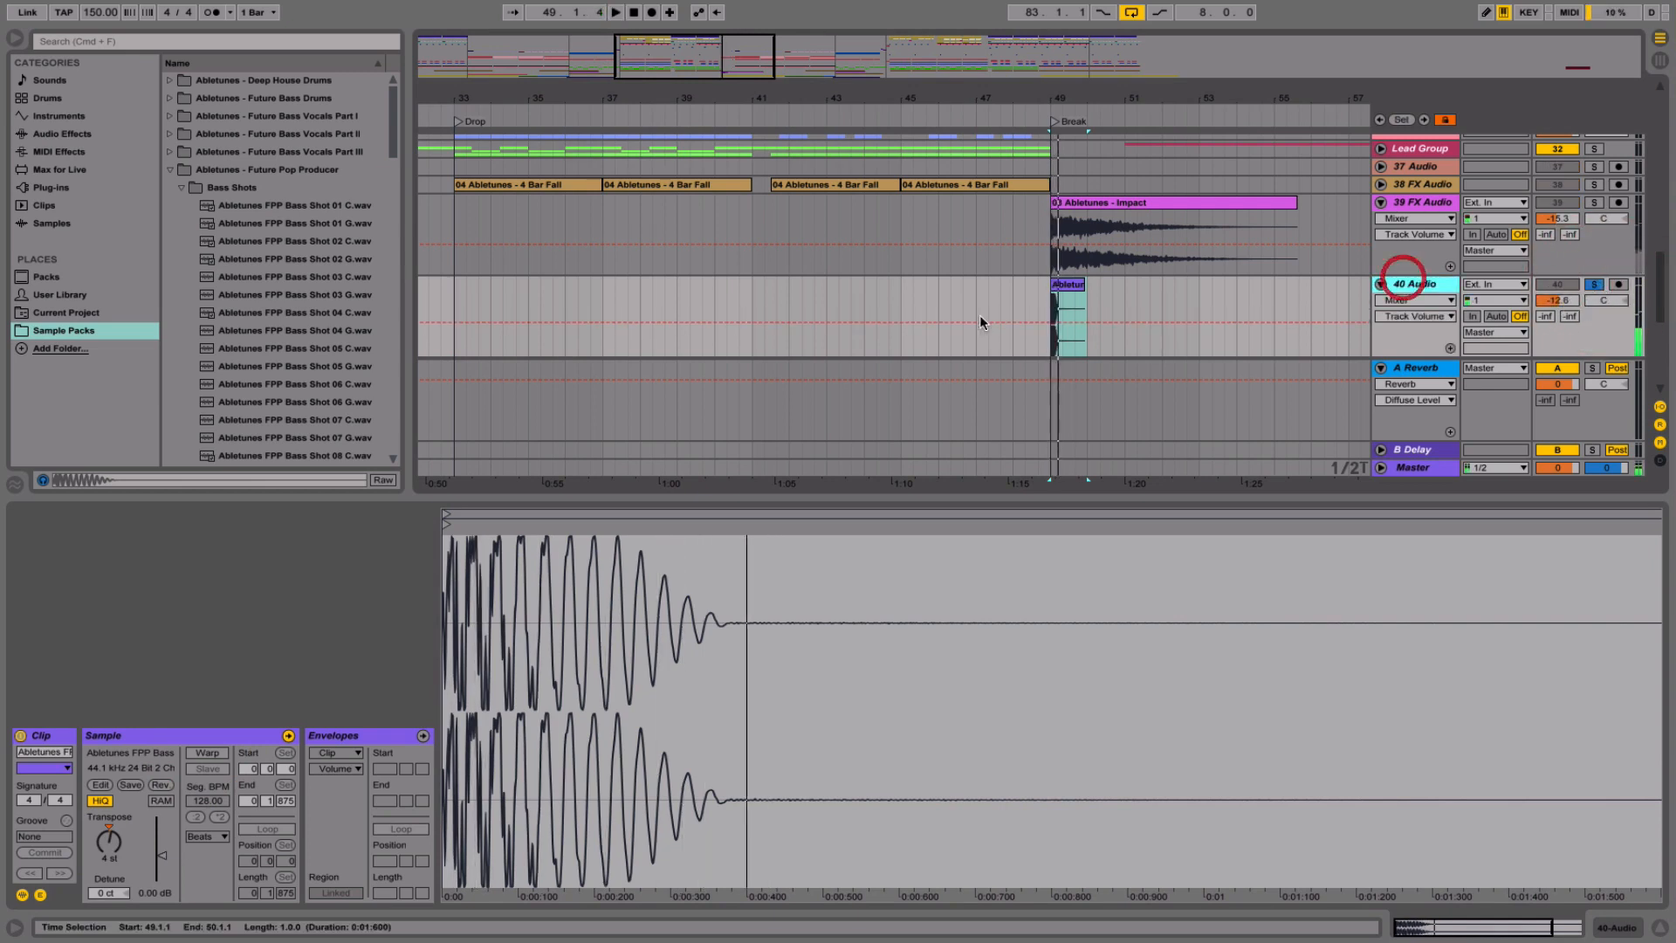
{"action": "left_click", "coordinate": [1003, 300]}
{"action": "key", "text": "space"}
{"action": "left_click", "coordinate": [1031, 302]}
{"action": "key", "text": "space"}
{"action": "left_click", "coordinate": [1595, 283]}
{"action": "key", "text": "space"}
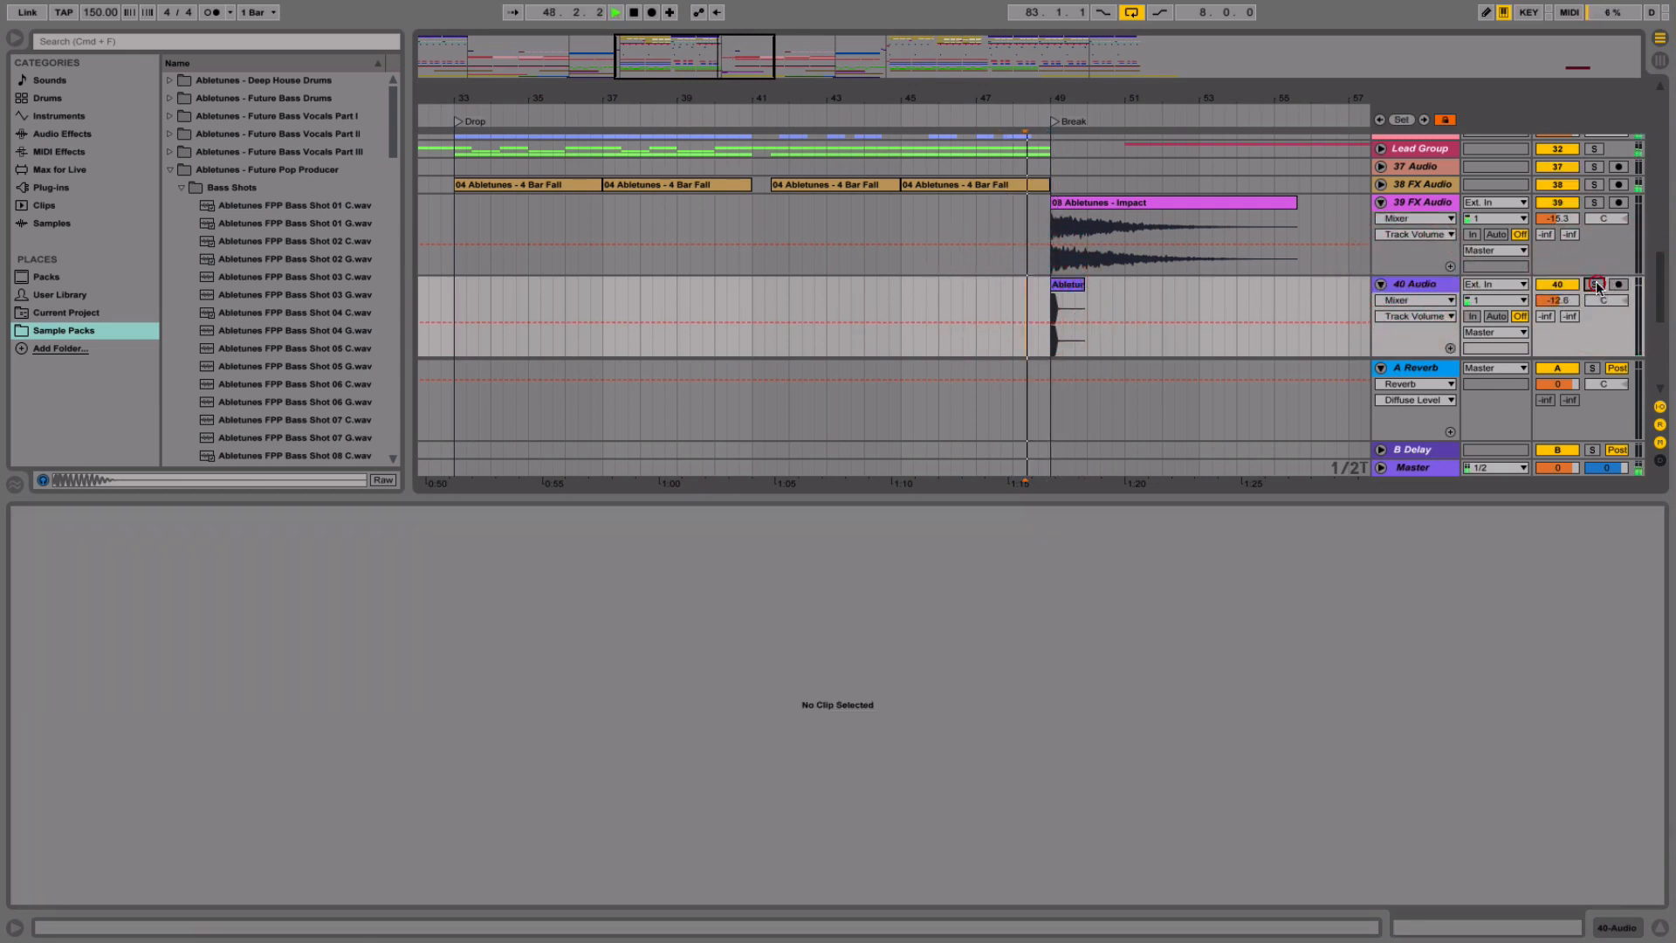
{"action": "double_click", "coordinate": [1404, 287]}
{"action": "scroll", "coordinate": [290, 572], "scroll_direction": "down", "scroll_amount": 1}
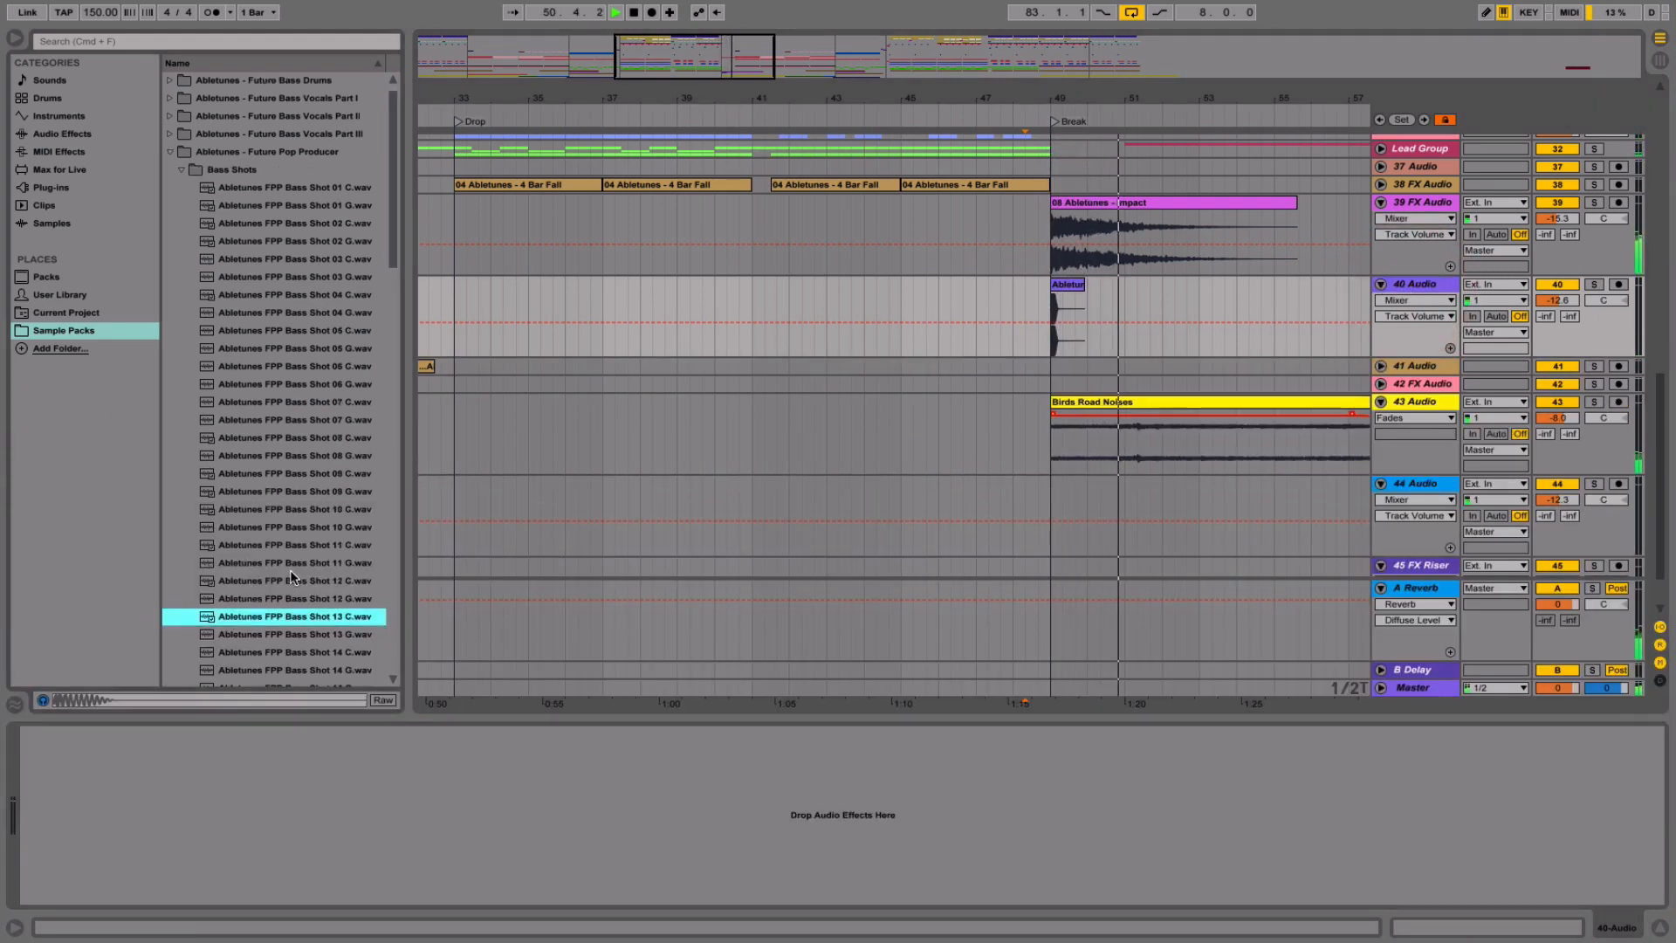
{"action": "key", "text": "space"}
- Replace the bass shot at bar 49 with Abletunes FPP Bass Shot 14 C.wav, unwarped and transposed up 4 st
{"action": "left_click", "coordinate": [299, 650]}
{"action": "scroll", "coordinate": [310, 566], "scroll_direction": "down", "scroll_amount": 6}
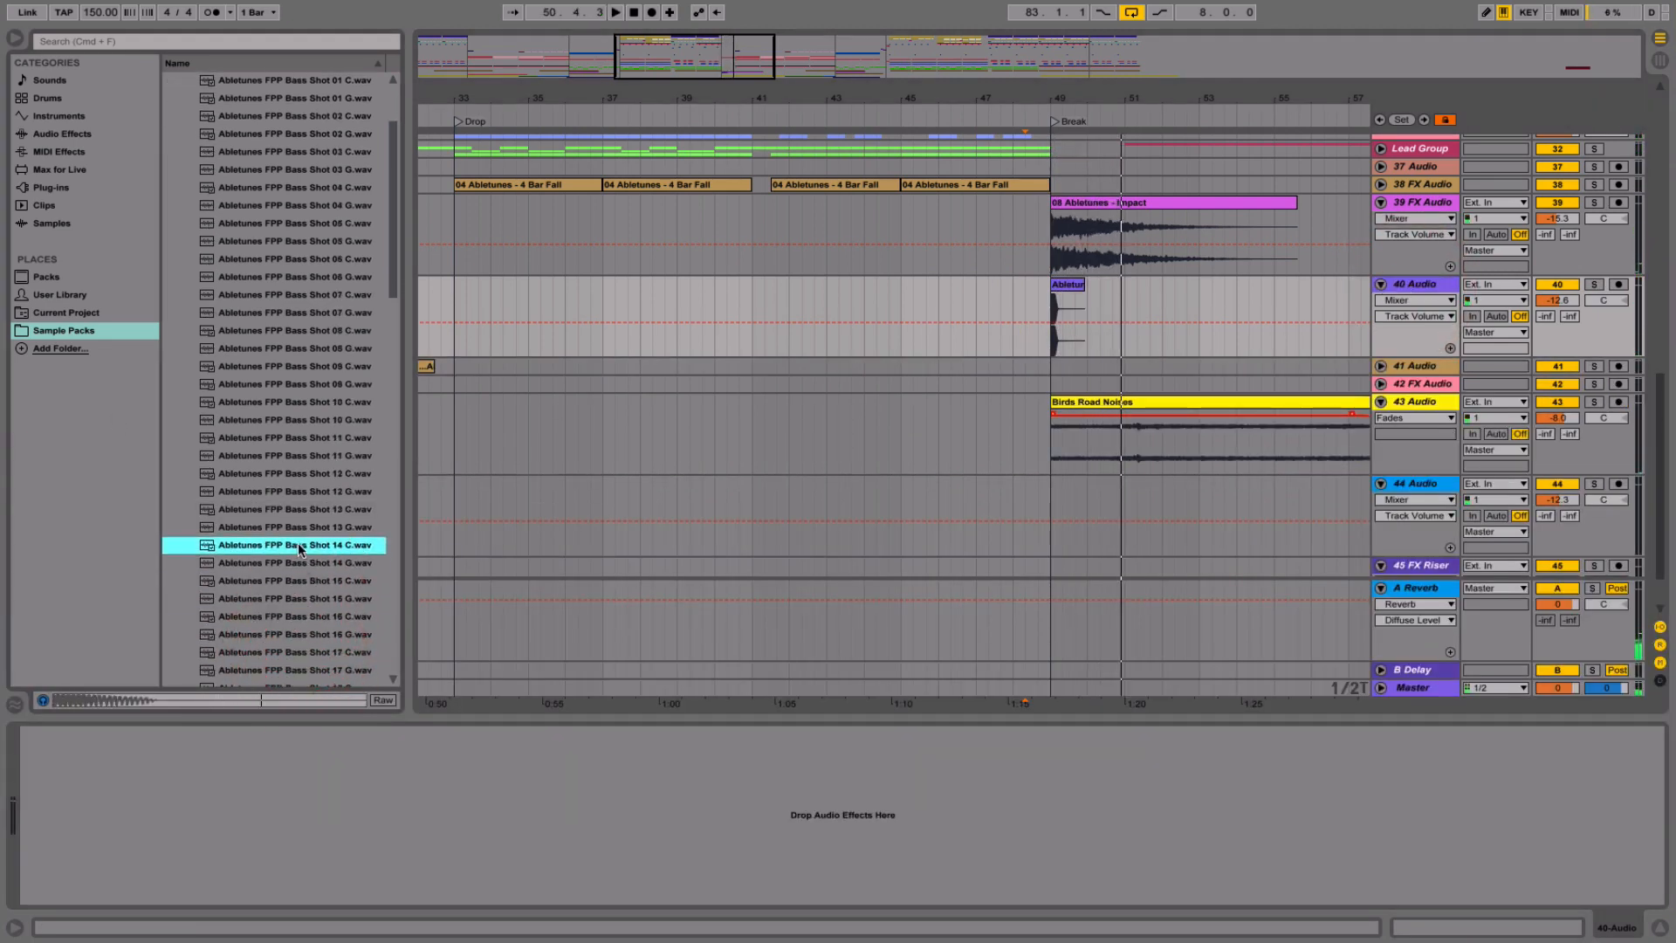
{"action": "left_click_drag", "start_coordinate": [297, 542], "coordinate": [1052, 313]}
{"action": "left_click", "coordinate": [1059, 287]}
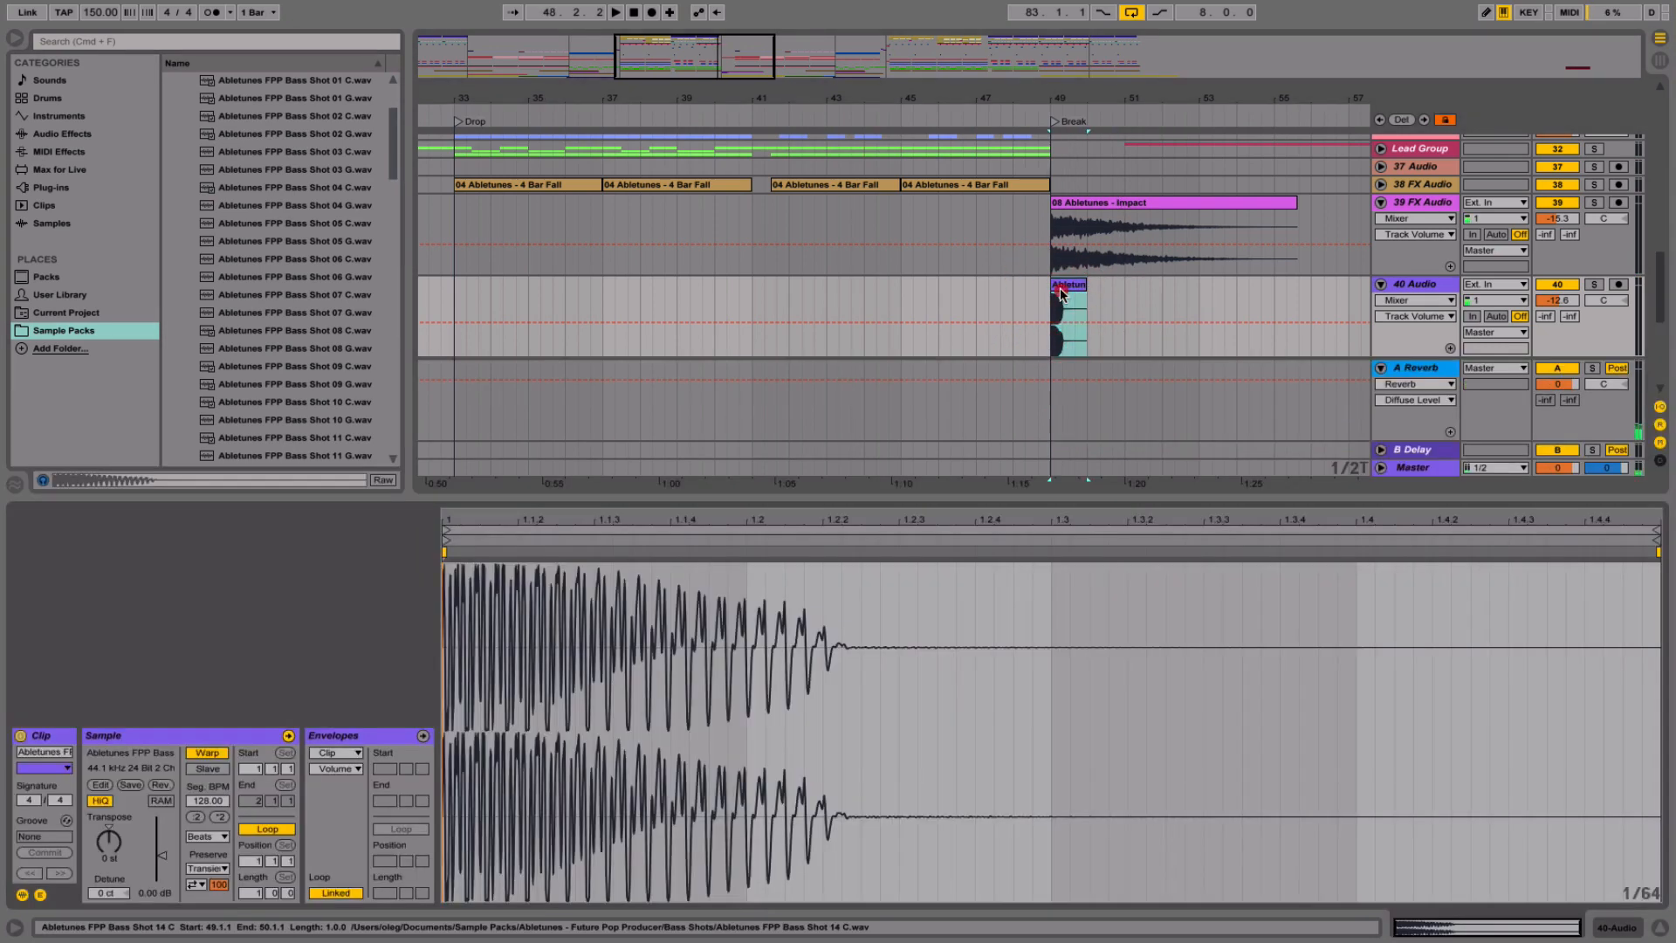
{"action": "left_click", "coordinate": [207, 753]}
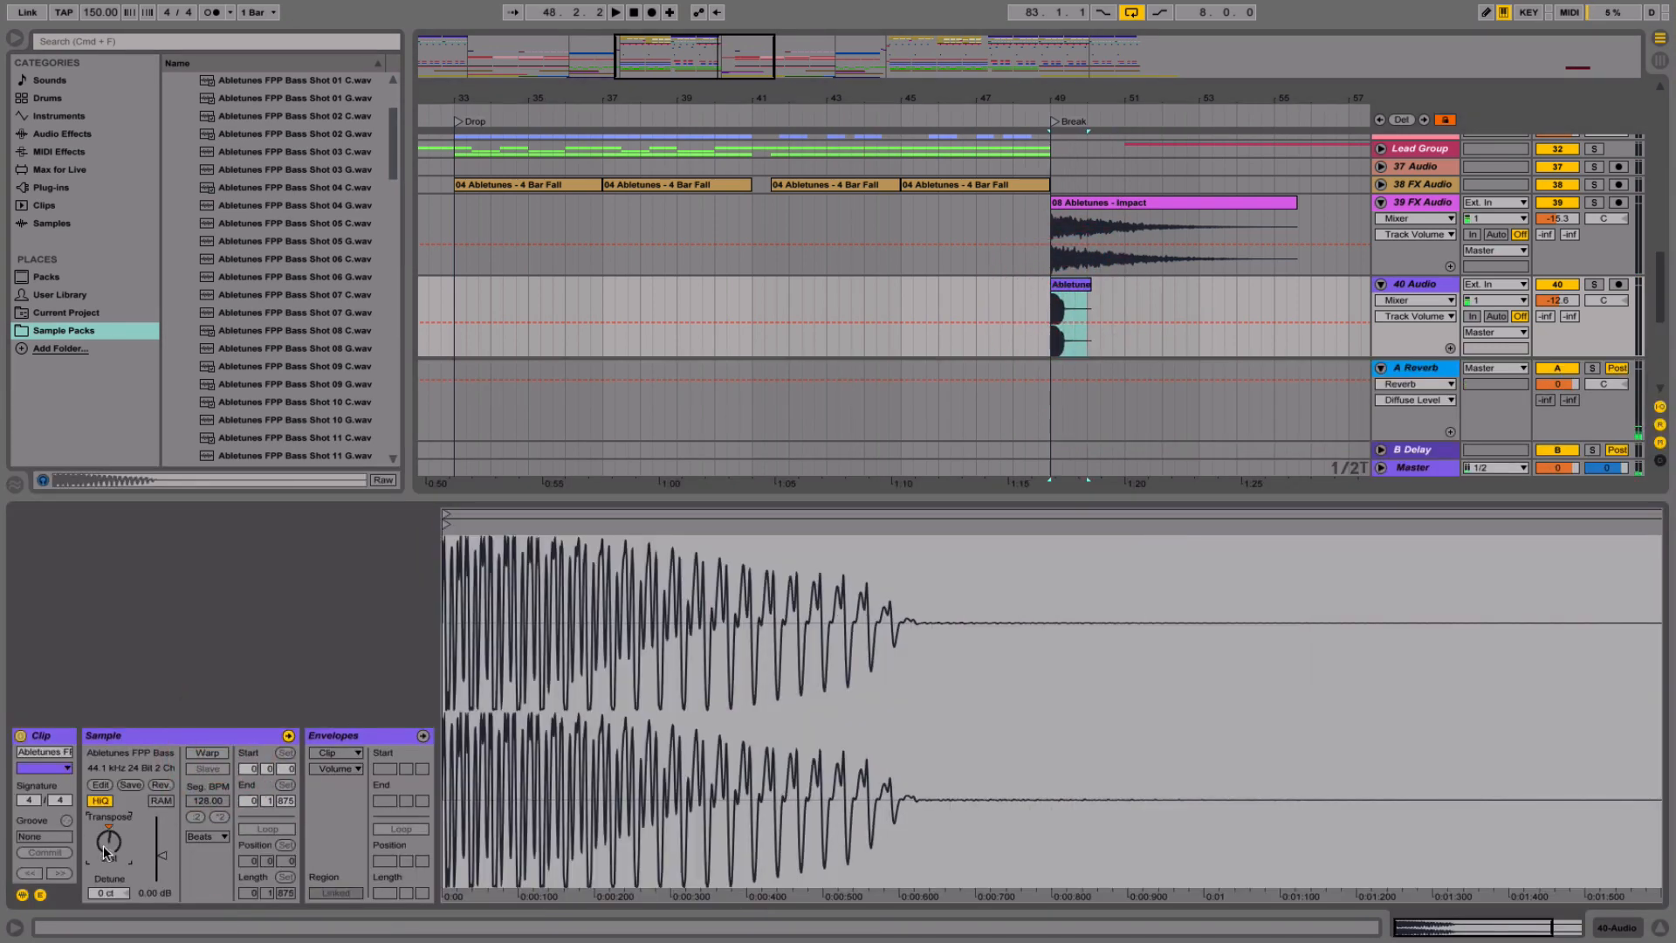
{"action": "key", "text": "Up"}
- Listen to the new bass shot and lower the volume of track 40 Audio to -18.2 dB
{"action": "key", "text": "space"}
{"action": "key", "text": "space"}
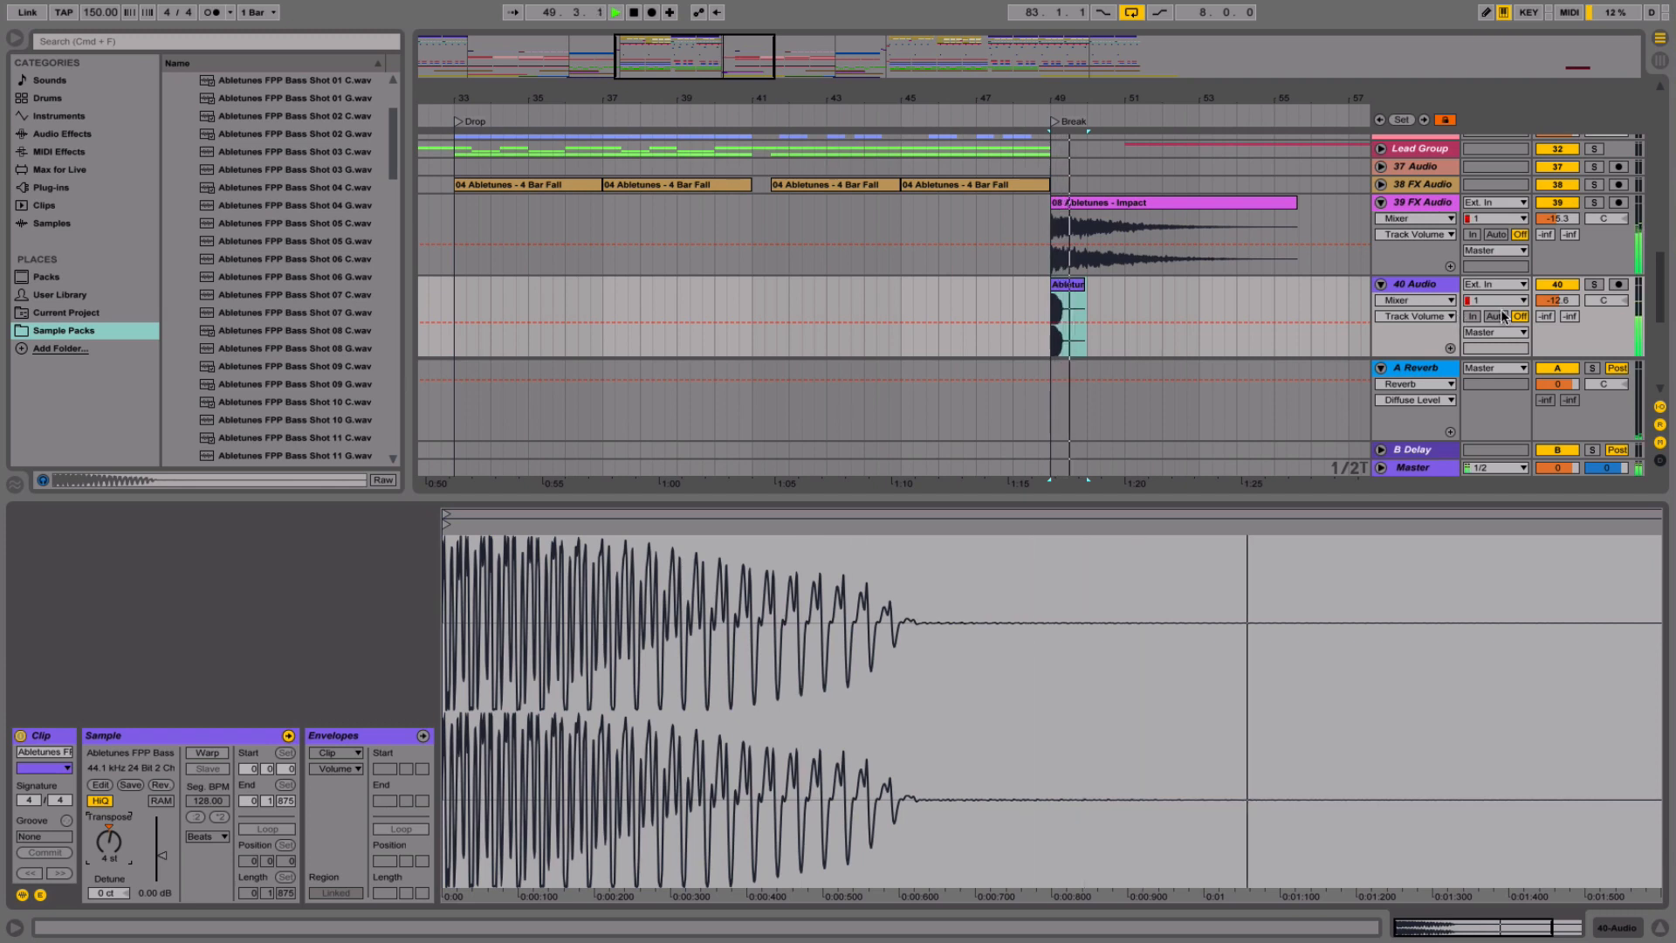
{"action": "key", "text": "space"}
{"action": "left_click", "coordinate": [1063, 286]}
{"action": "left_click_drag", "start_coordinate": [1557, 300], "coordinate": [1558, 316]}
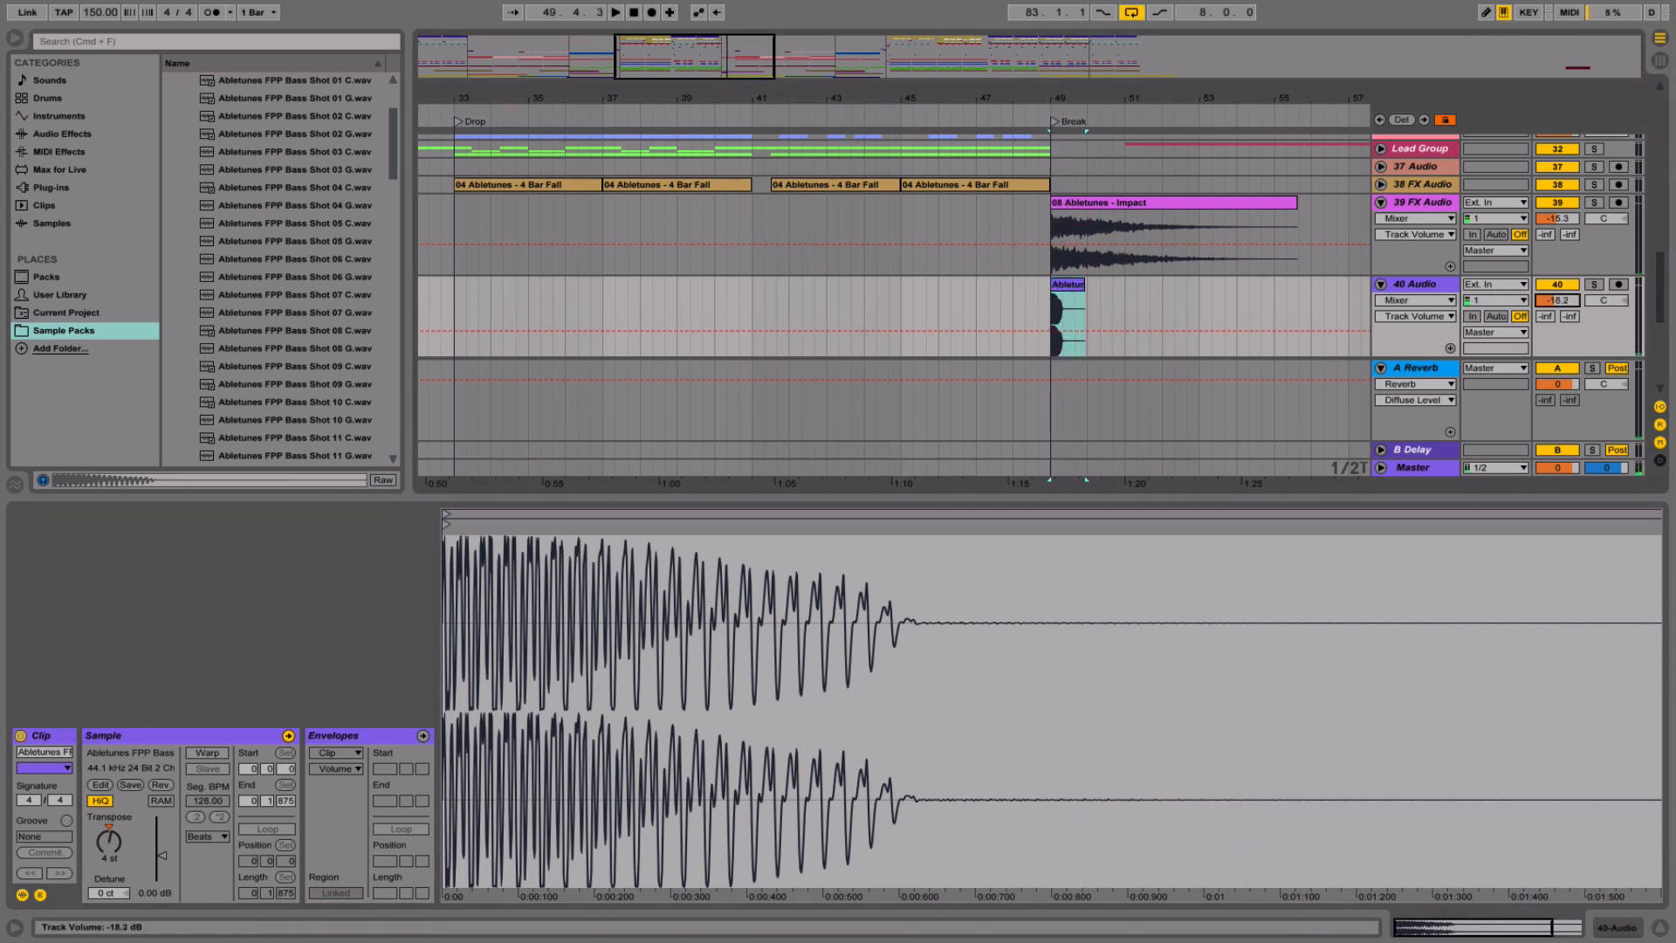
{"action": "left_click", "coordinate": [1594, 286]}
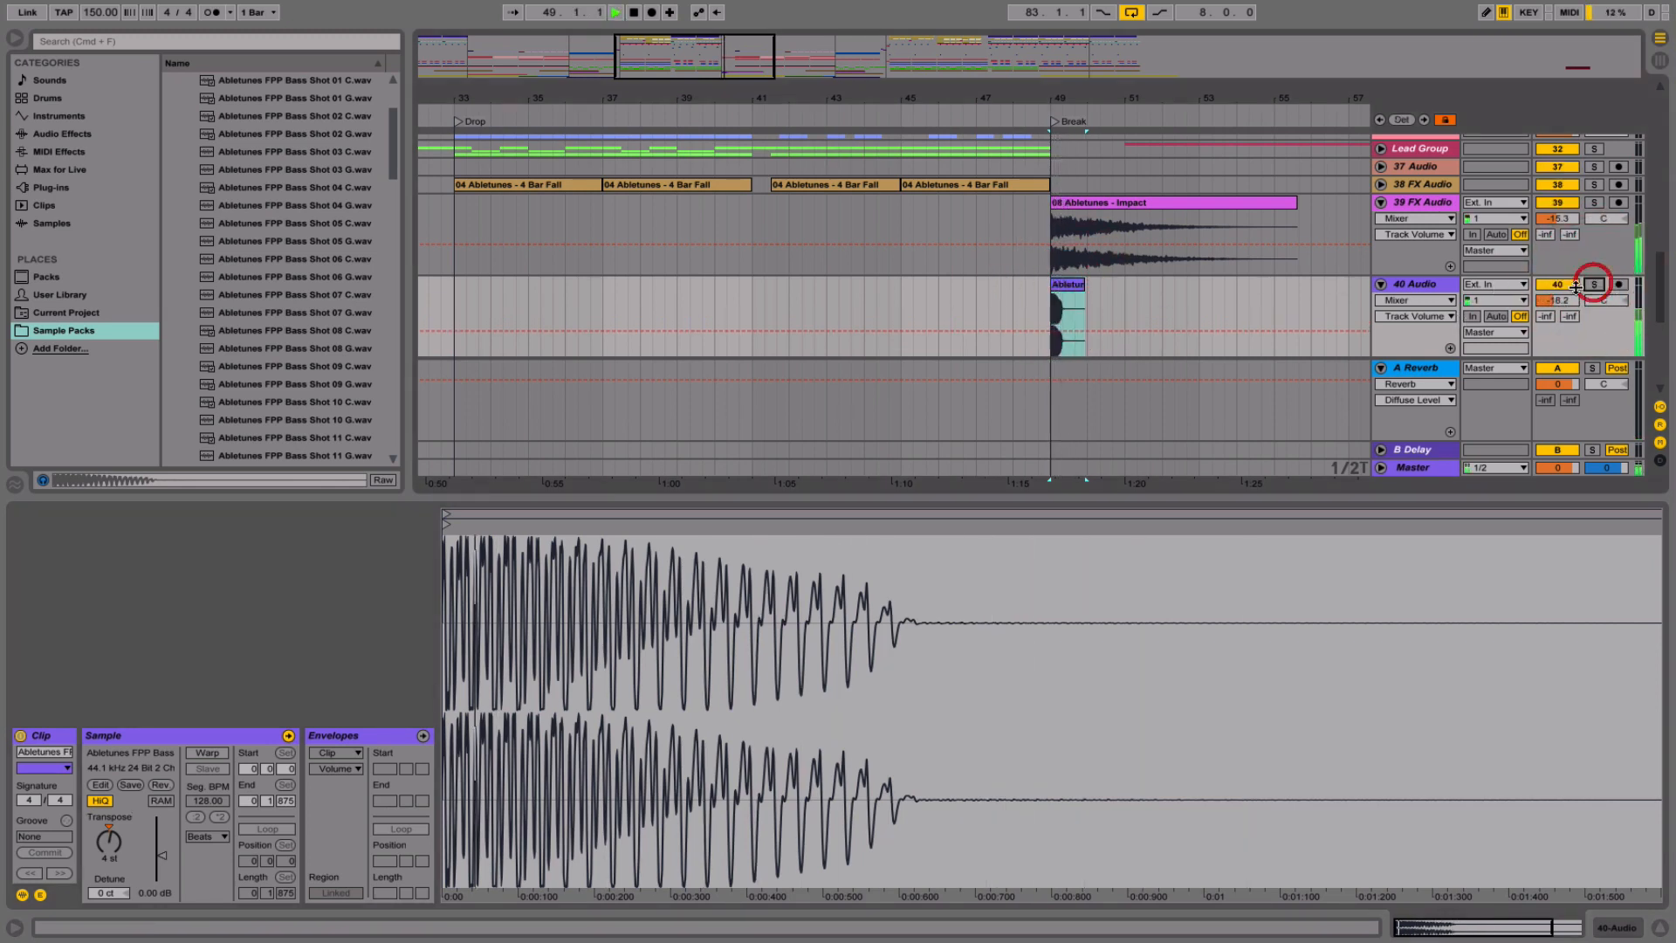
{"action": "left_click", "coordinate": [1026, 297]}
{"action": "key", "text": "space"}
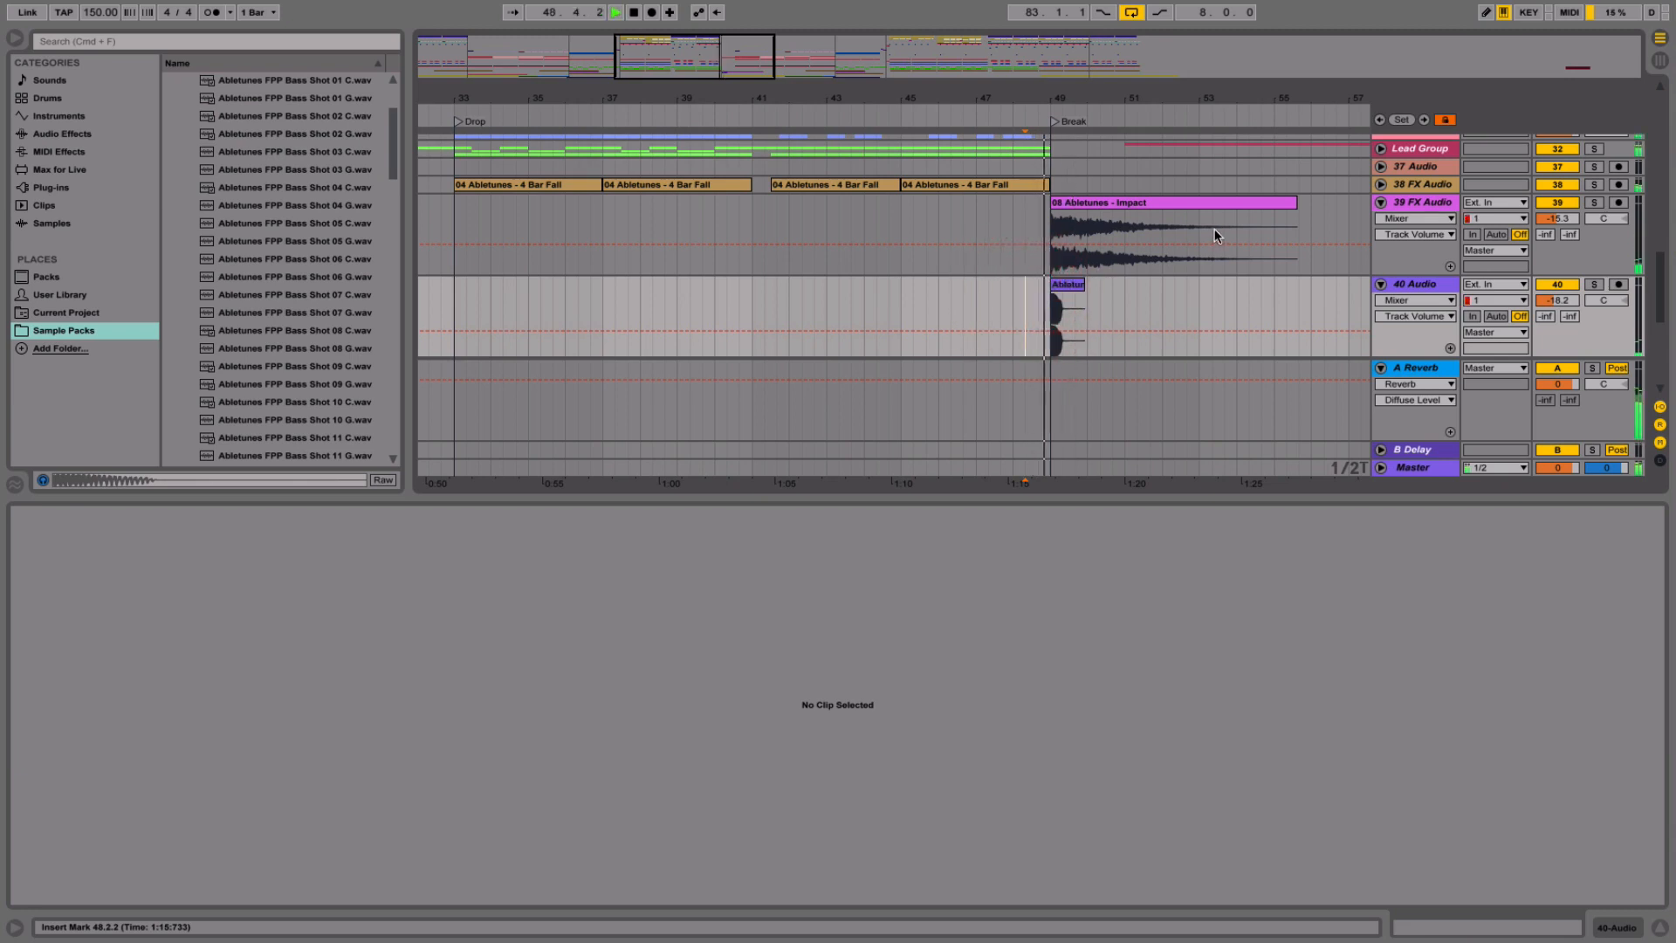
{"action": "key", "text": "space"}
- Deactivate the Impact clip on track 39 and play the bass shot without it
{"action": "left_click", "coordinate": [1123, 203]}
{"action": "key", "text": "0"}
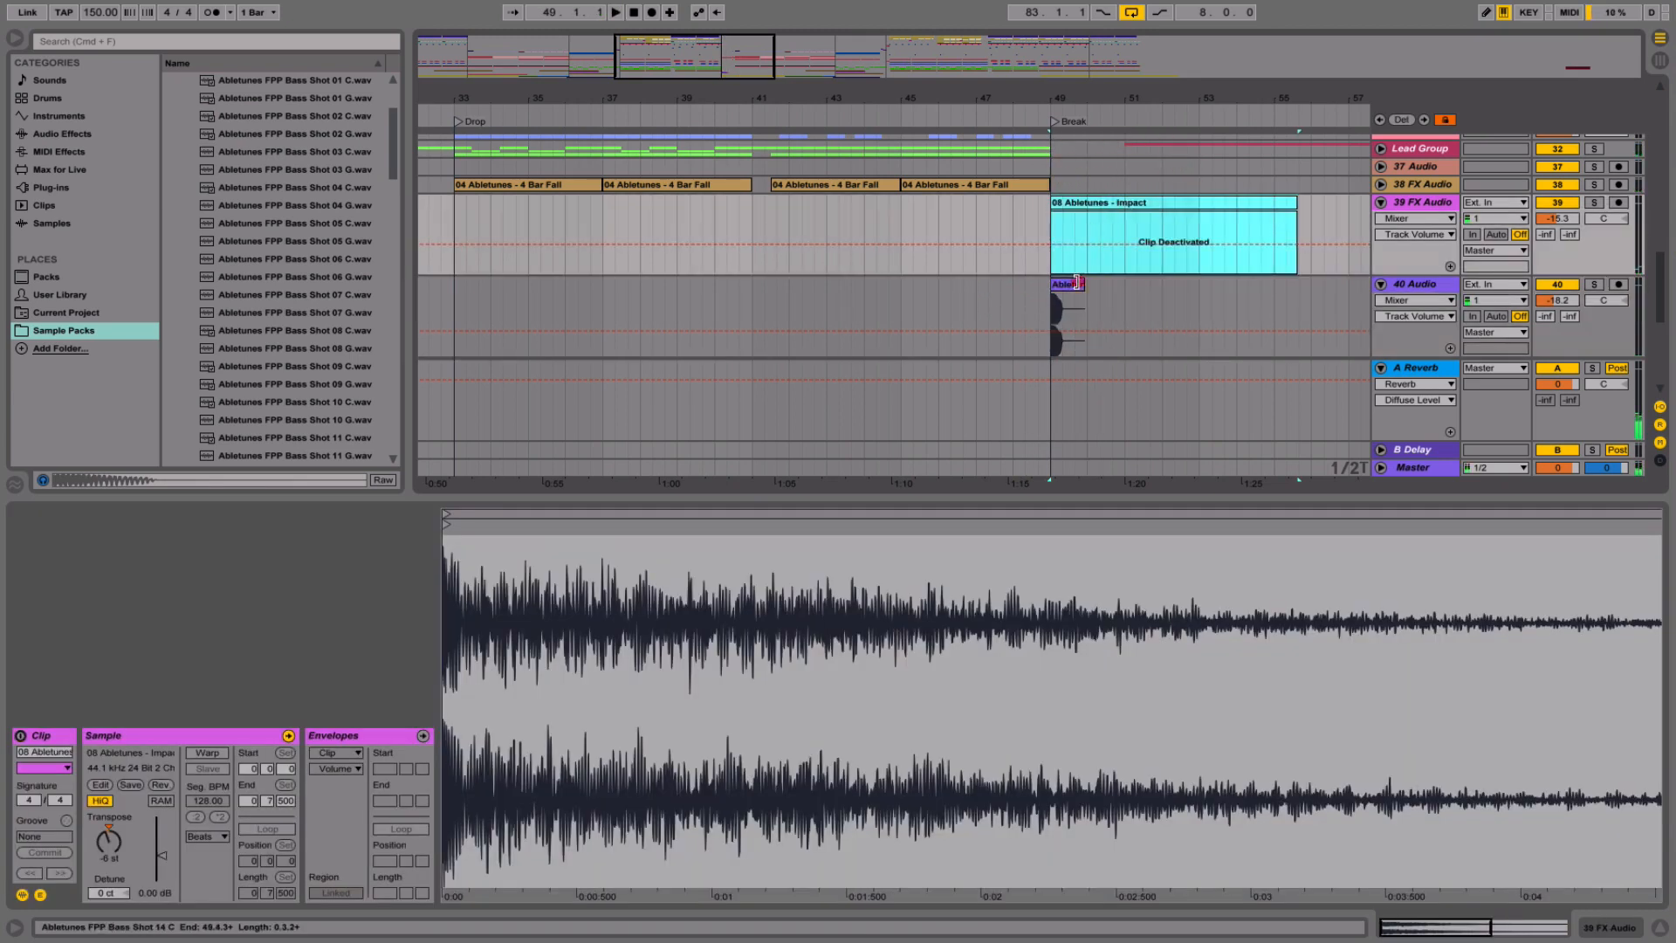
{"action": "left_click", "coordinate": [1066, 299]}
{"action": "key", "text": "space"}
- Add a Reverb to track 40 Audio with Dry/Wet at 100% and Decay Time at 4.34 s
{"action": "left_click", "coordinate": [1432, 285]}
{"action": "key", "text": "space"}
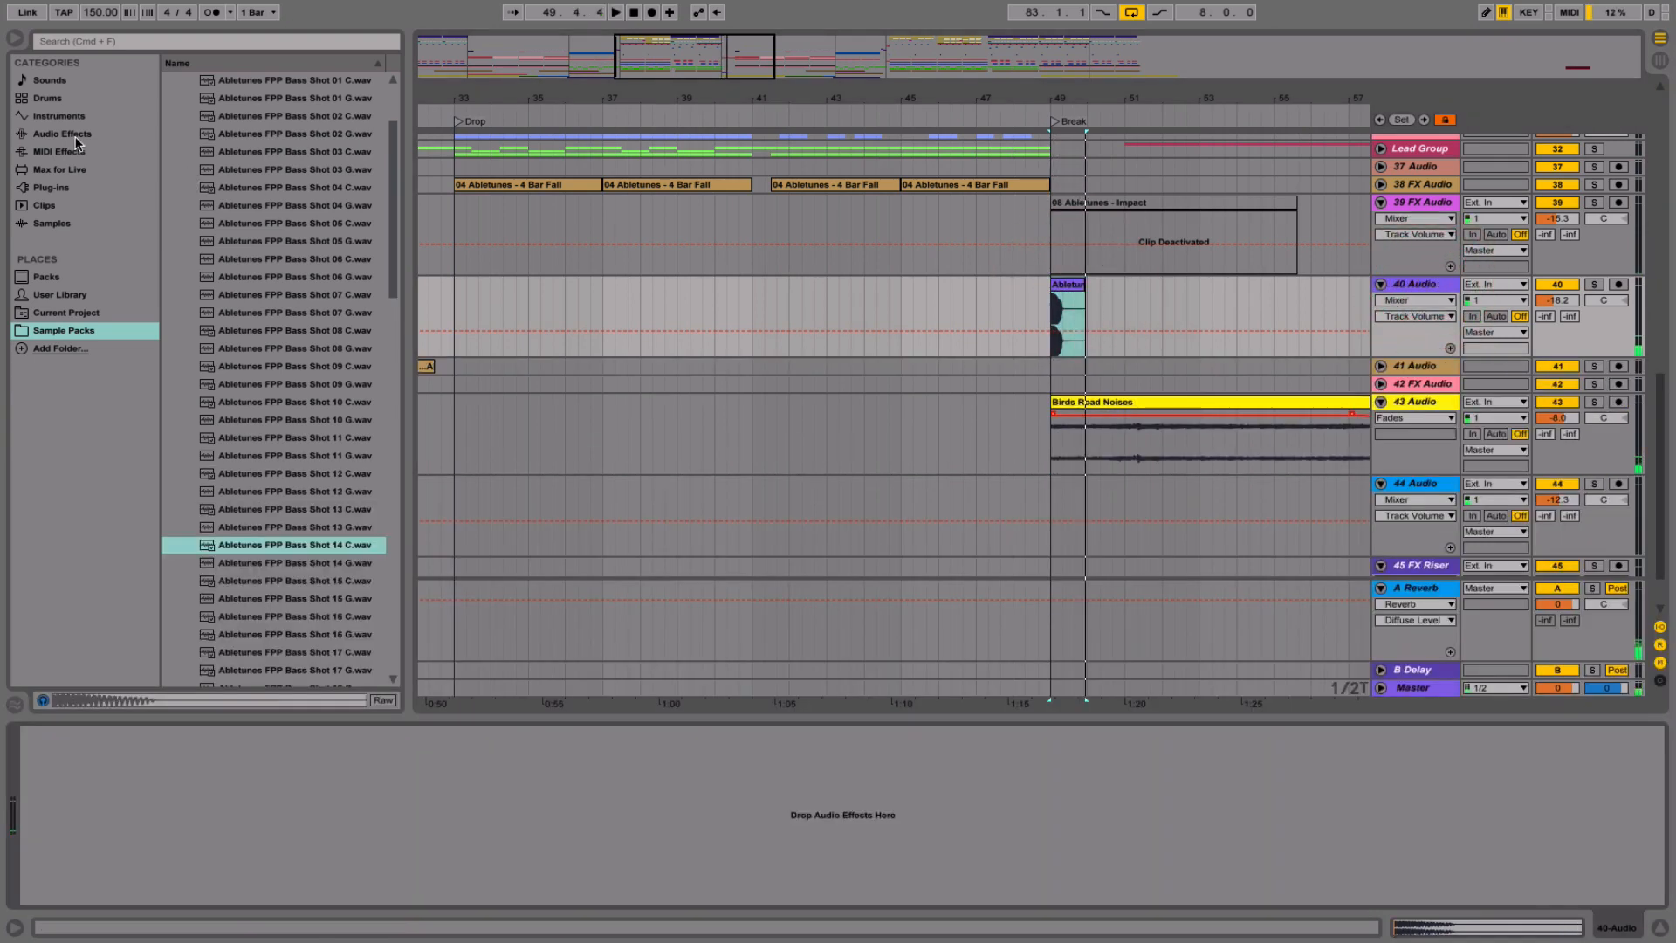
{"action": "left_click", "coordinate": [61, 133]}
{"action": "left_click_drag", "start_coordinate": [204, 573], "coordinate": [364, 793]}
{"action": "left_click_drag", "start_coordinate": [451, 882], "coordinate": [451, 829]}
{"action": "mouse_move", "coordinate": [266, 880]}
{"action": "left_mouse_down"}
{"action": "mouse_move", "coordinate": [266, 812]}
{"action": "mouse_move", "coordinate": [214, 836]}
{"action": "mouse_move", "coordinate": [214, 863]}
{"action": "mouse_move", "coordinate": [264, 902]}
{"action": "left_mouse_up"}
- Listen to the transition into the break and lengthen the Reverb's Decay Time to 11.8 s
{"action": "left_click", "coordinate": [993, 279]}
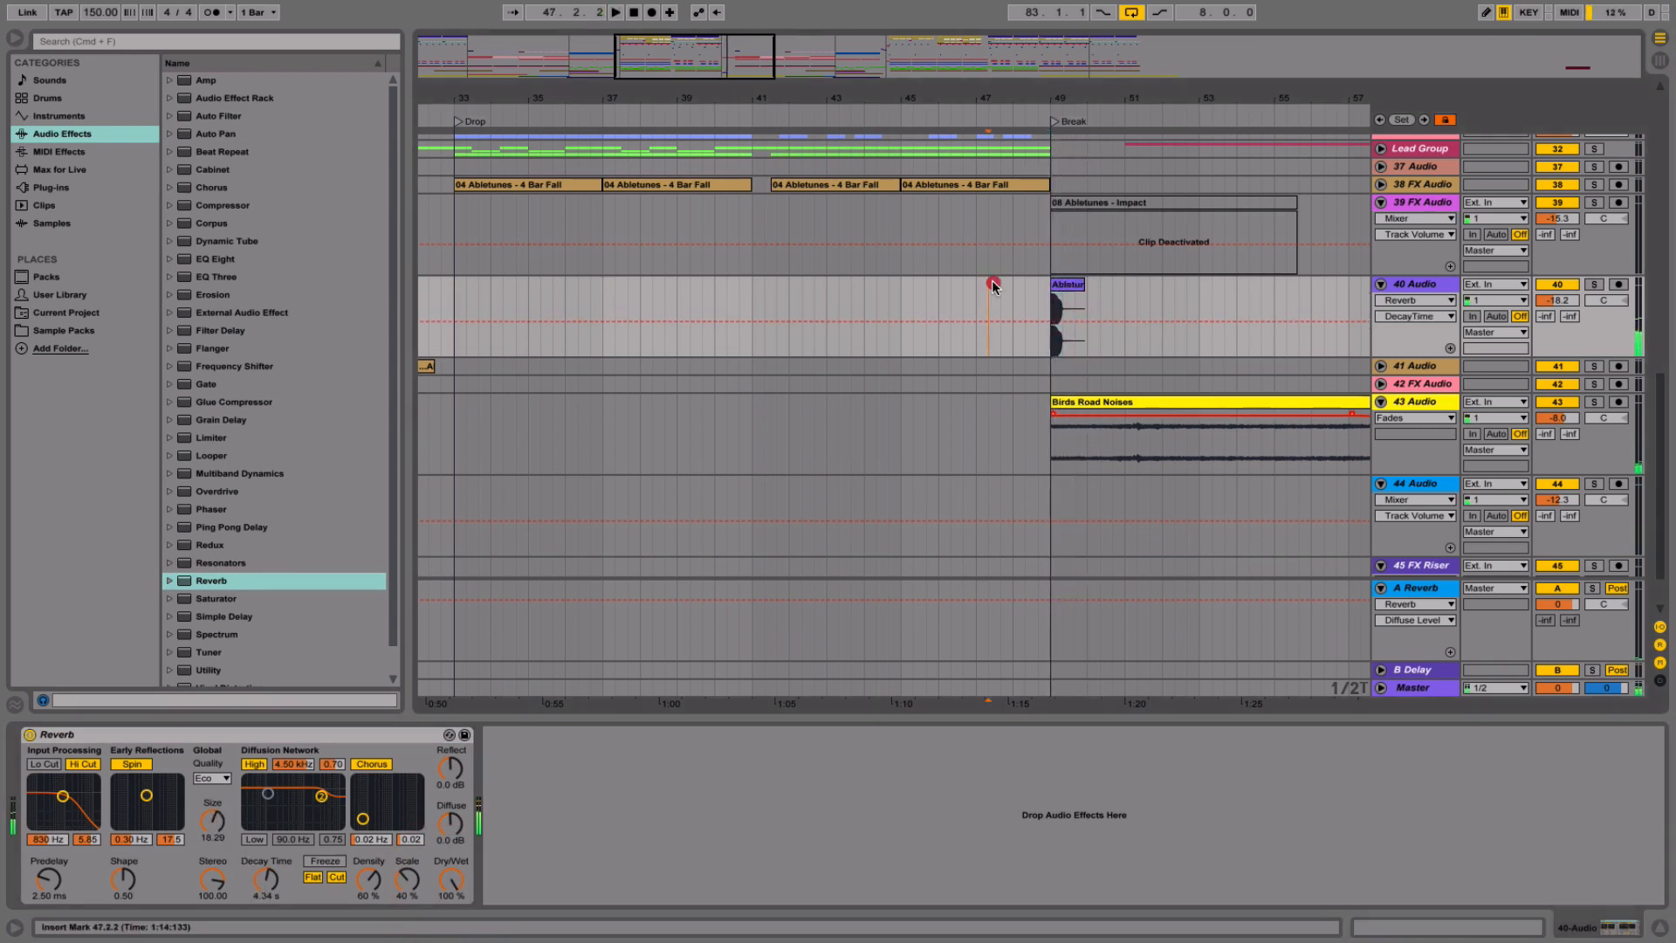
{"action": "left_click", "coordinate": [1033, 291]}
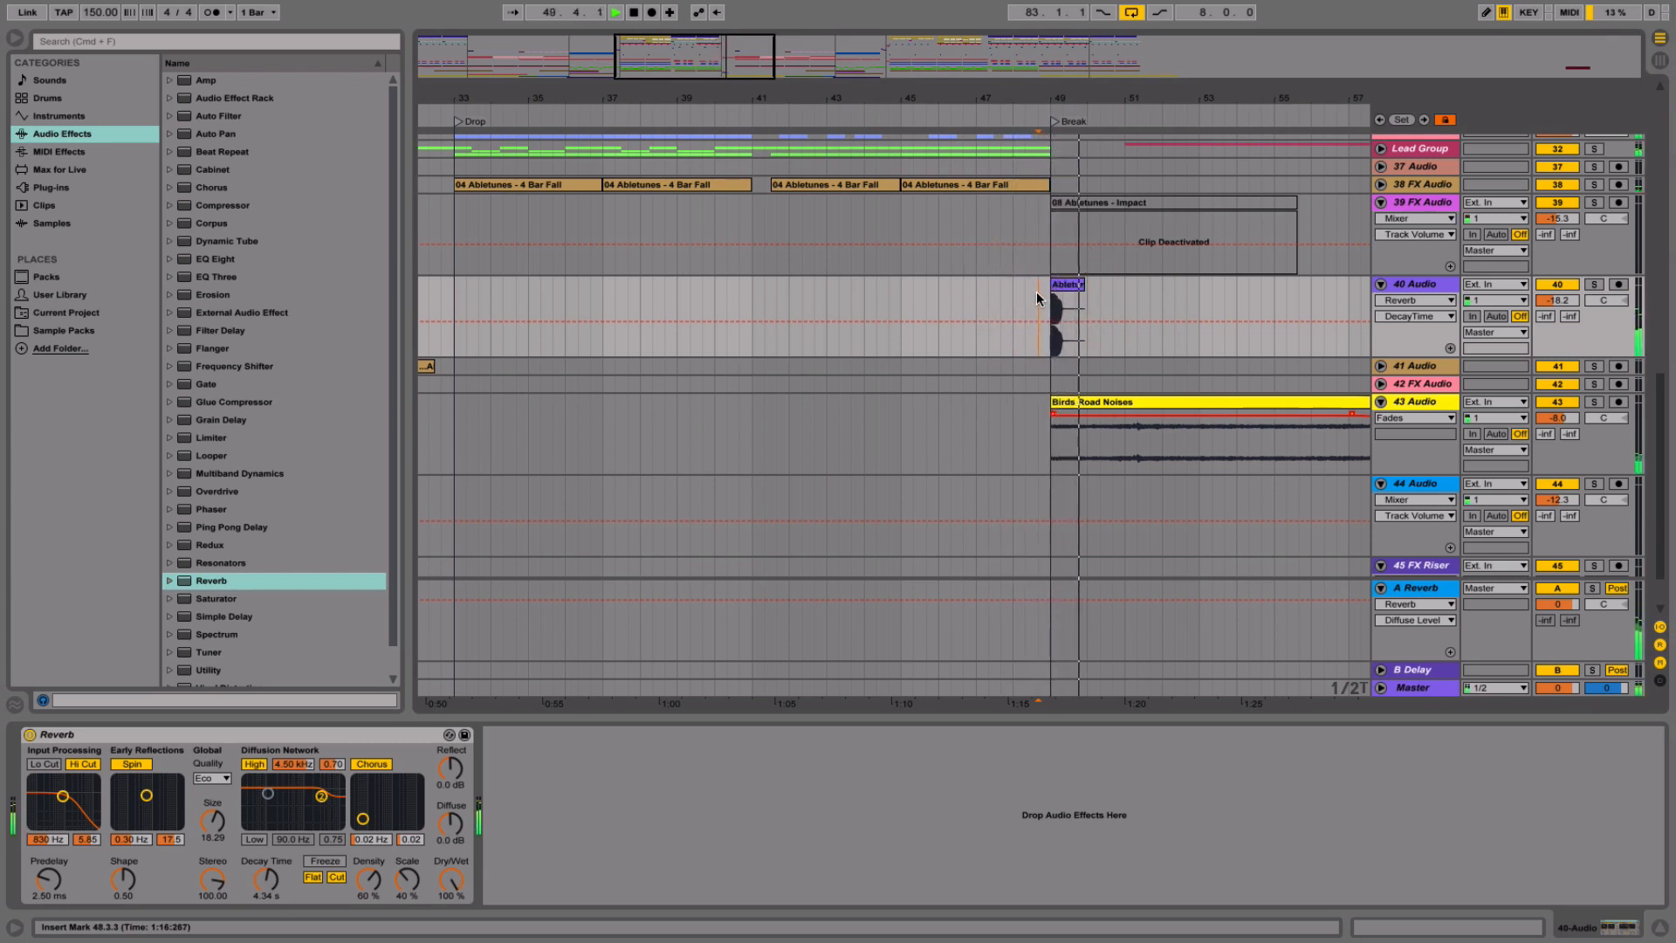
{"action": "left_click_drag", "start_coordinate": [268, 883], "coordinate": [268, 855]}
{"action": "key", "text": "space"}
{"action": "key", "text": "space"}
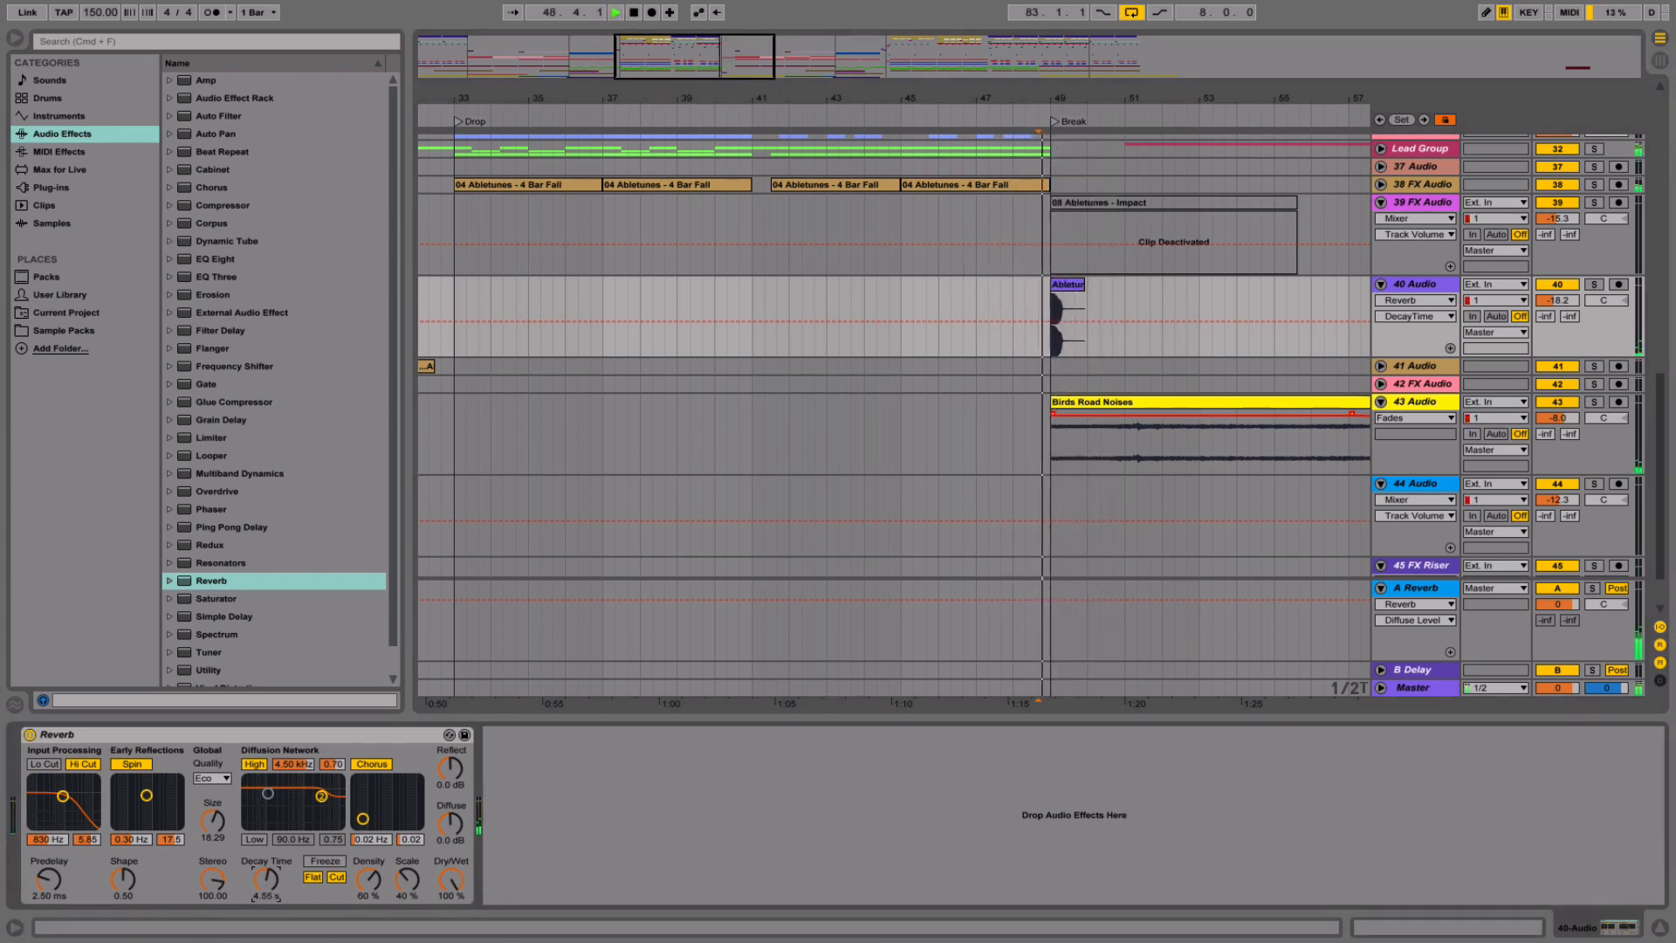
- Shift the bass shot clip slightly before bar 49 and set the volume of track 40 Audio to -22.1 dB
{"action": "left_click_drag", "start_coordinate": [1068, 286], "coordinate": [1064, 286]}
{"action": "left_click", "coordinate": [1026, 302]}
{"action": "key", "text": "space"}
{"action": "left_click_drag", "start_coordinate": [1568, 300], "coordinate": [1568, 311]}
{"action": "key", "text": "space"}
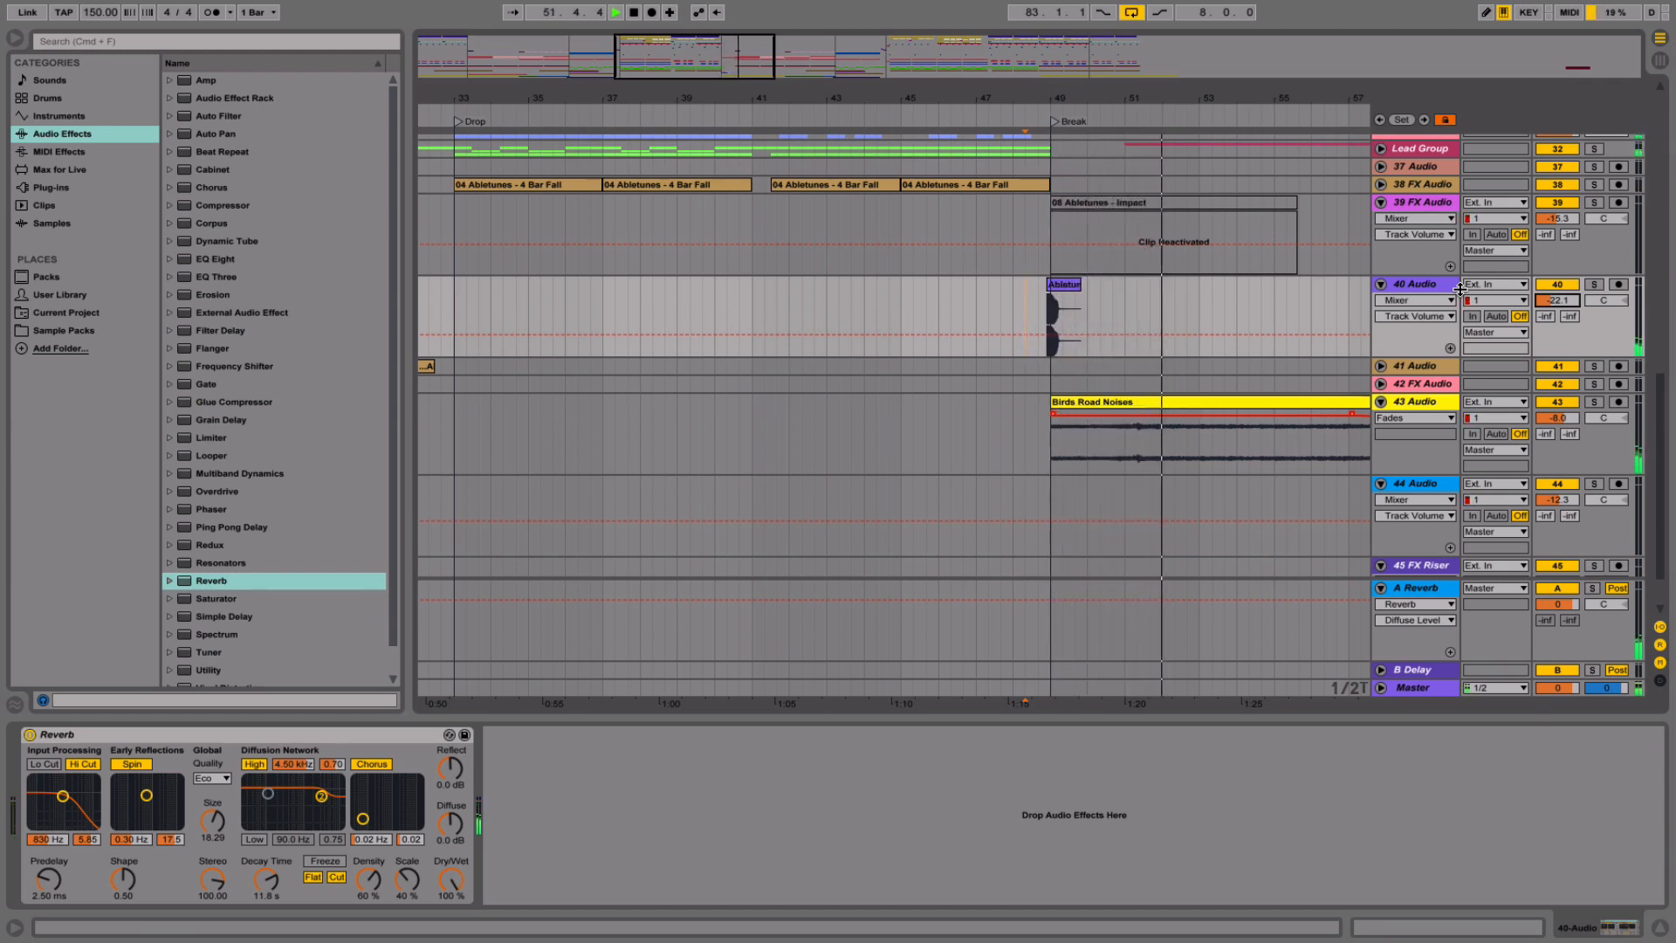
- Reactivate the Impact clip at bar 49, keep its warping off, and play the transition from bar 48
{"action": "double_click", "coordinate": [1112, 204]}
{"action": "key", "text": "space"}
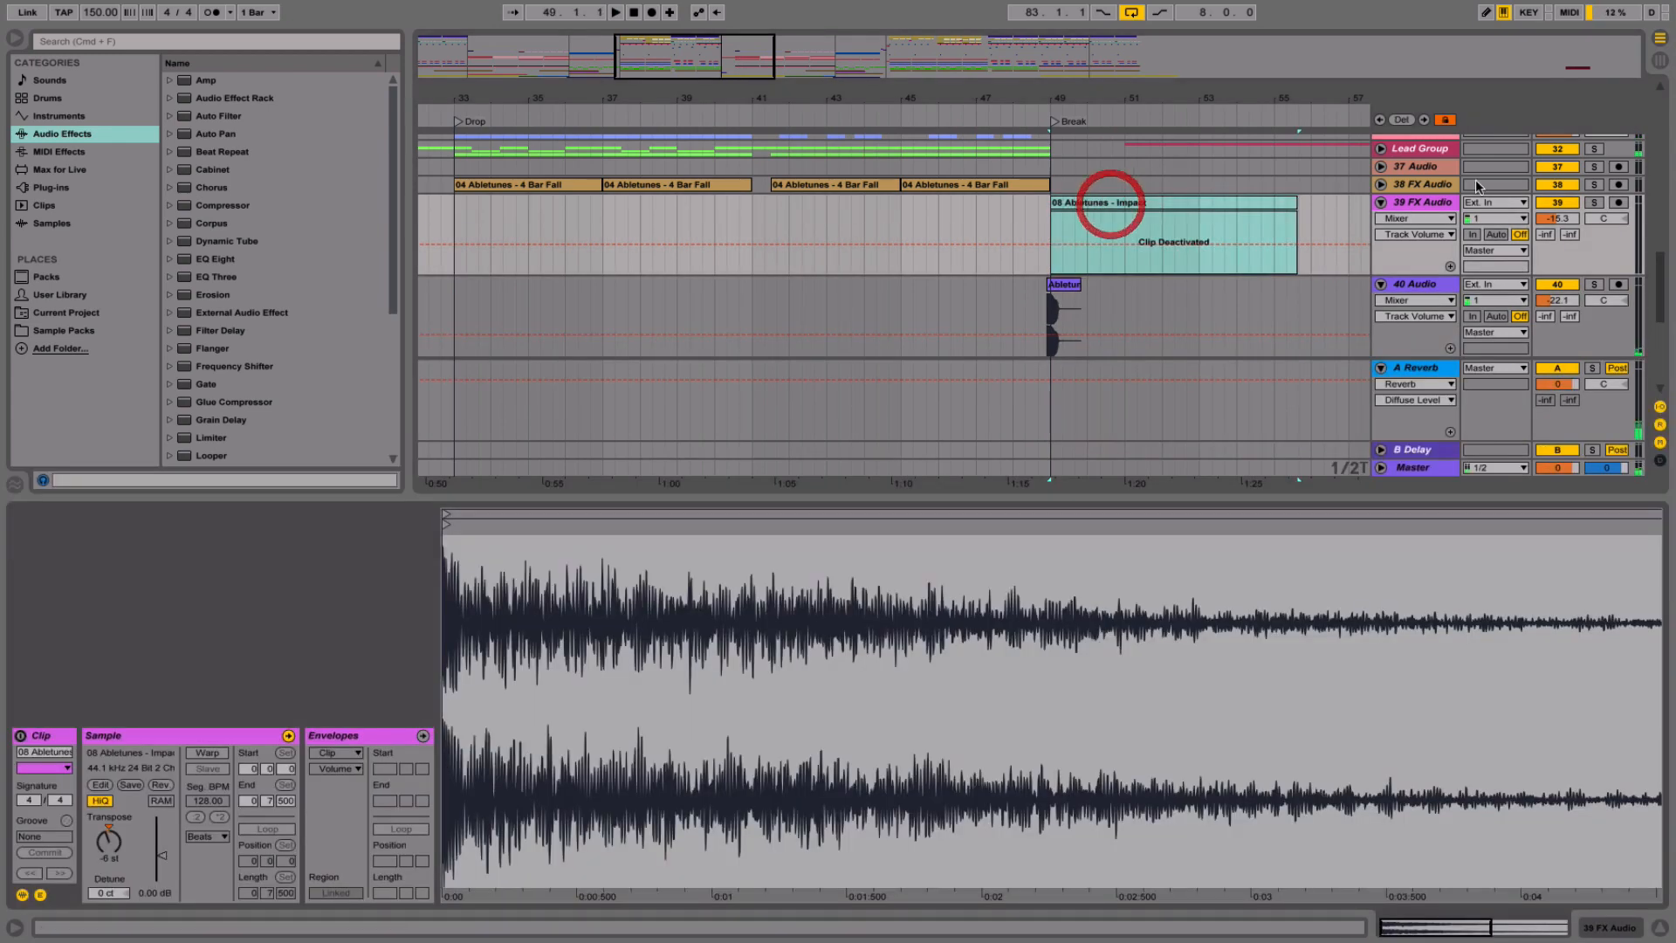
{"action": "left_click", "coordinate": [216, 753]}
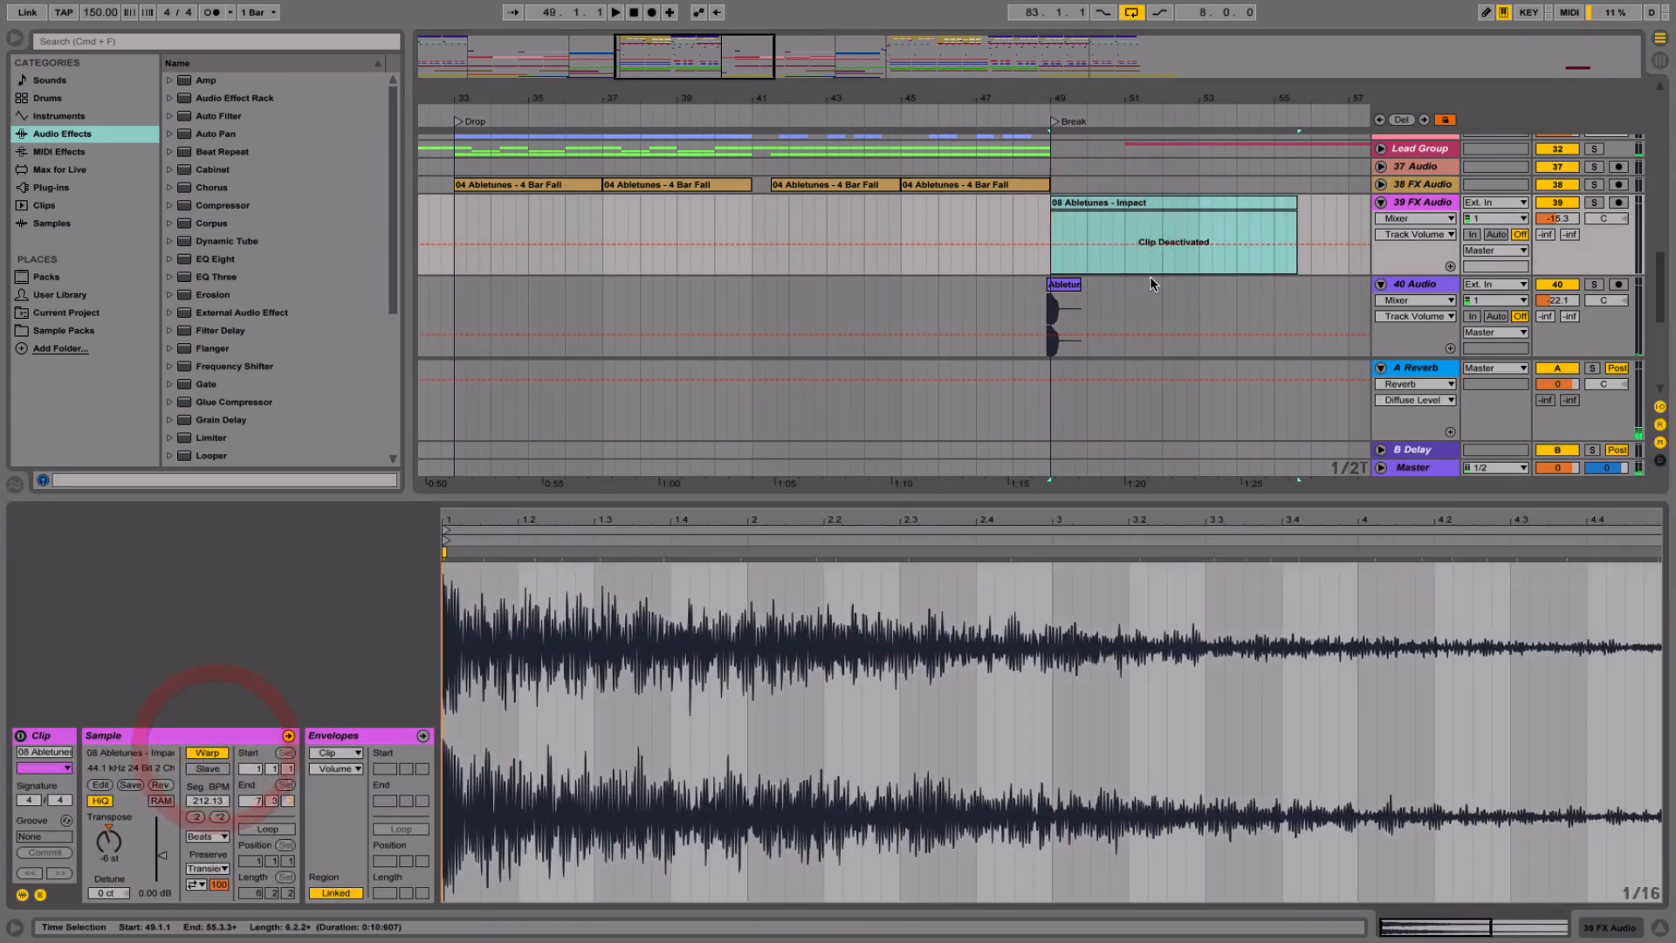
{"action": "left_click", "coordinate": [1083, 206]}
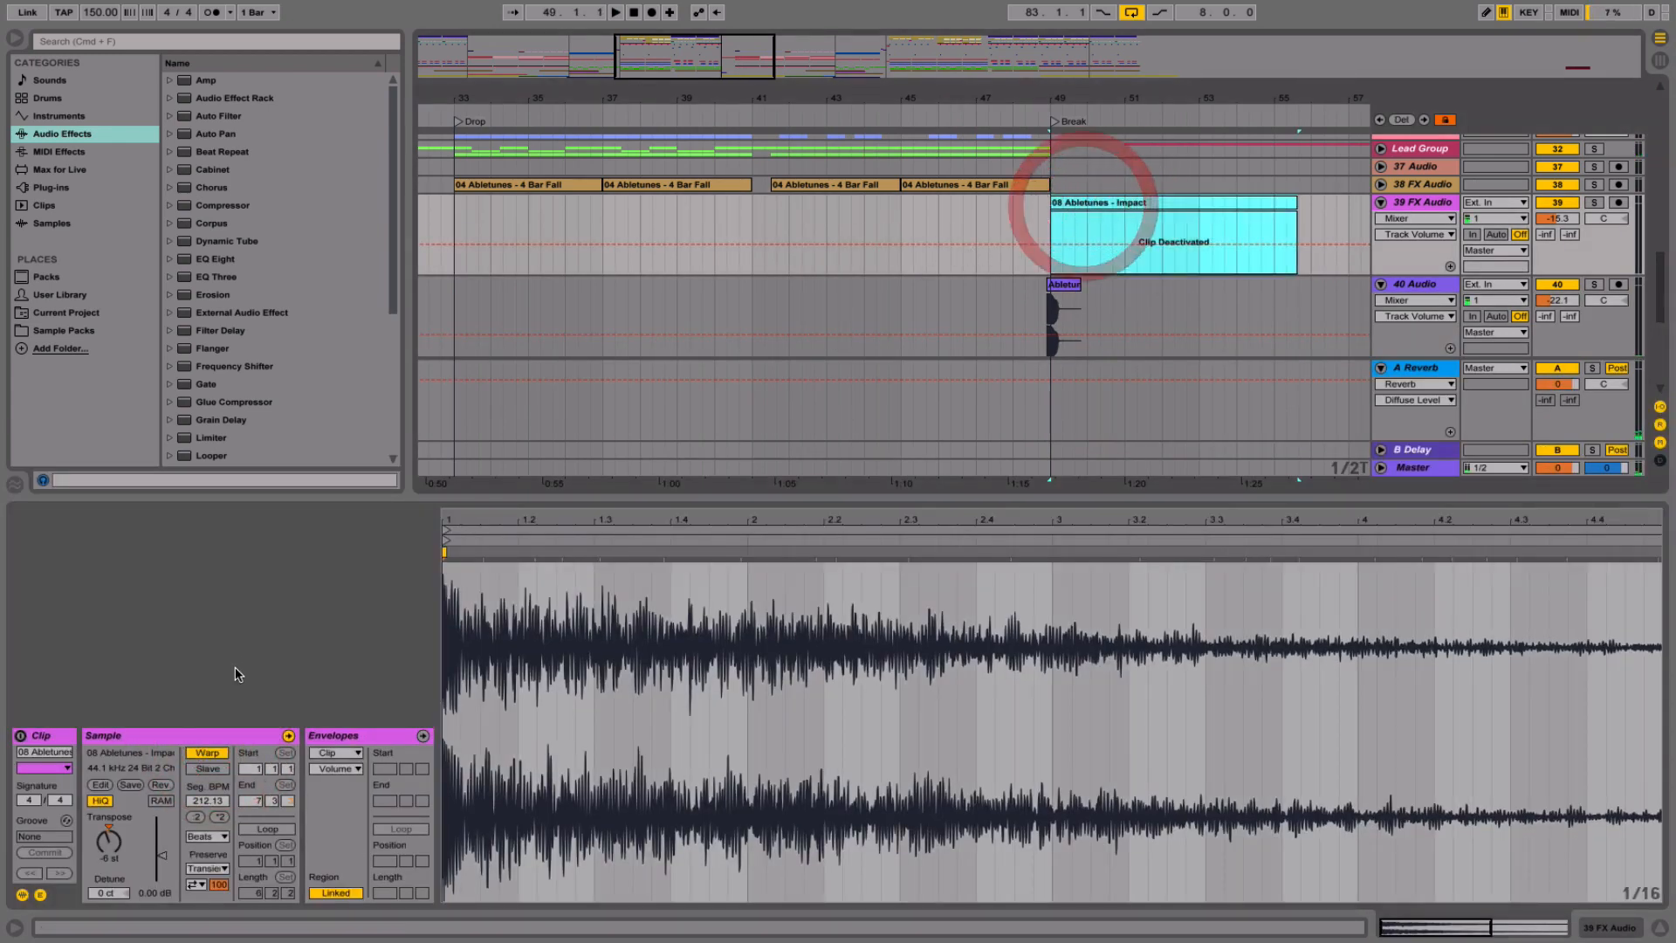
{"action": "left_click", "coordinate": [207, 752]}
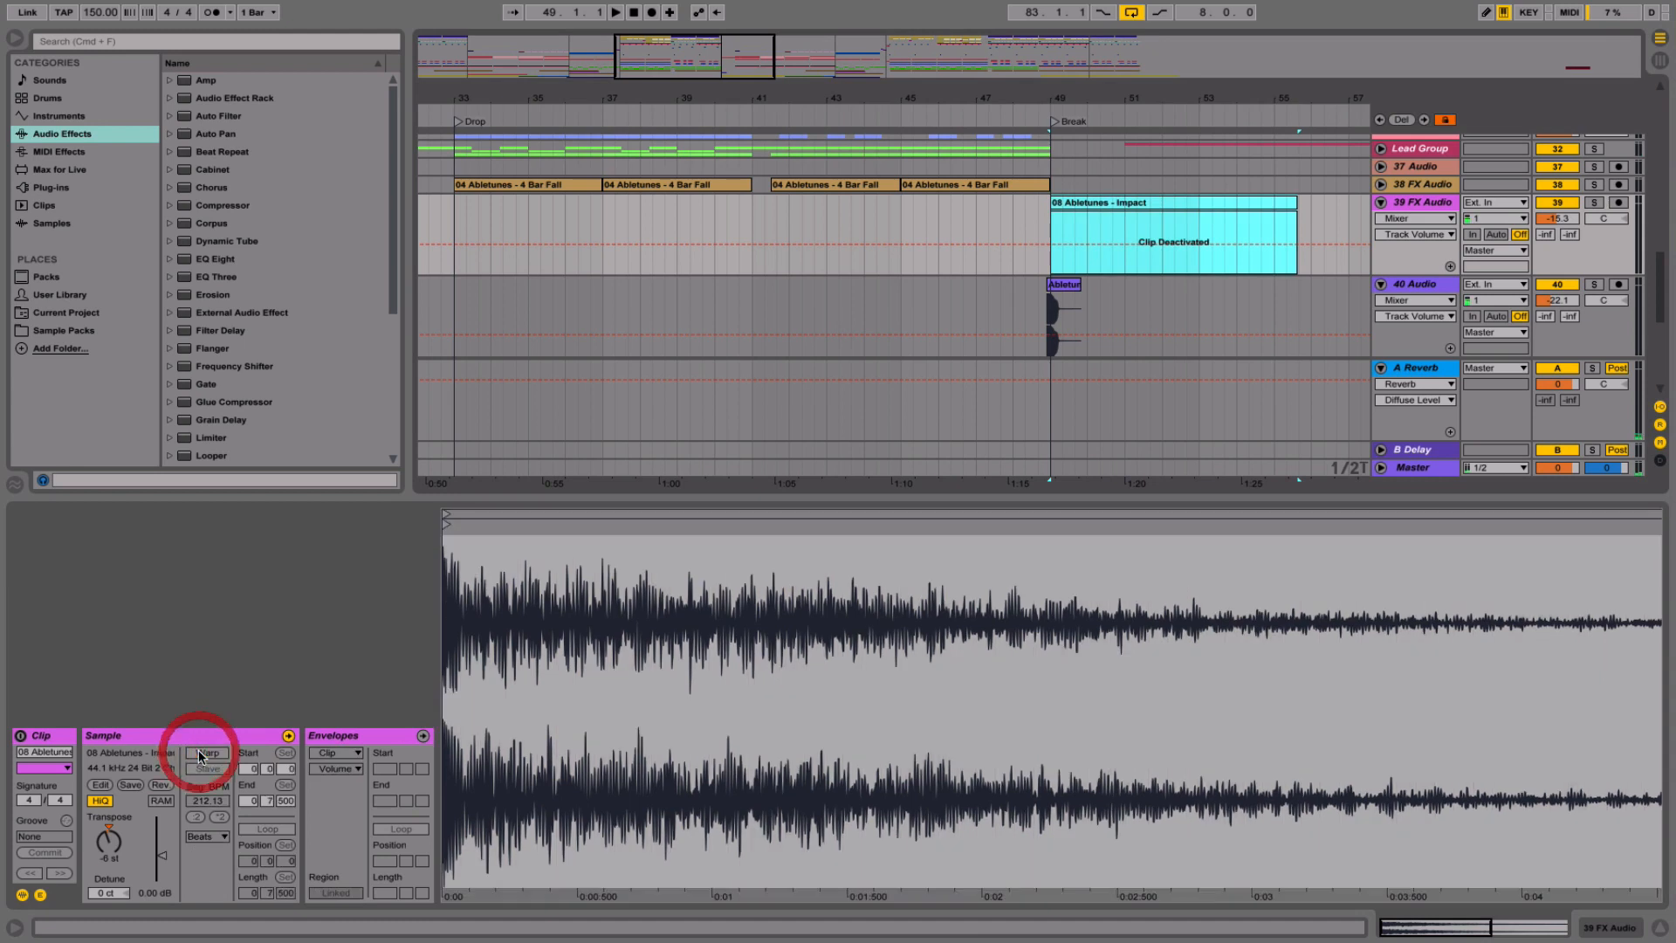
{"action": "left_click", "coordinate": [1007, 204]}
{"action": "key", "text": "space"}
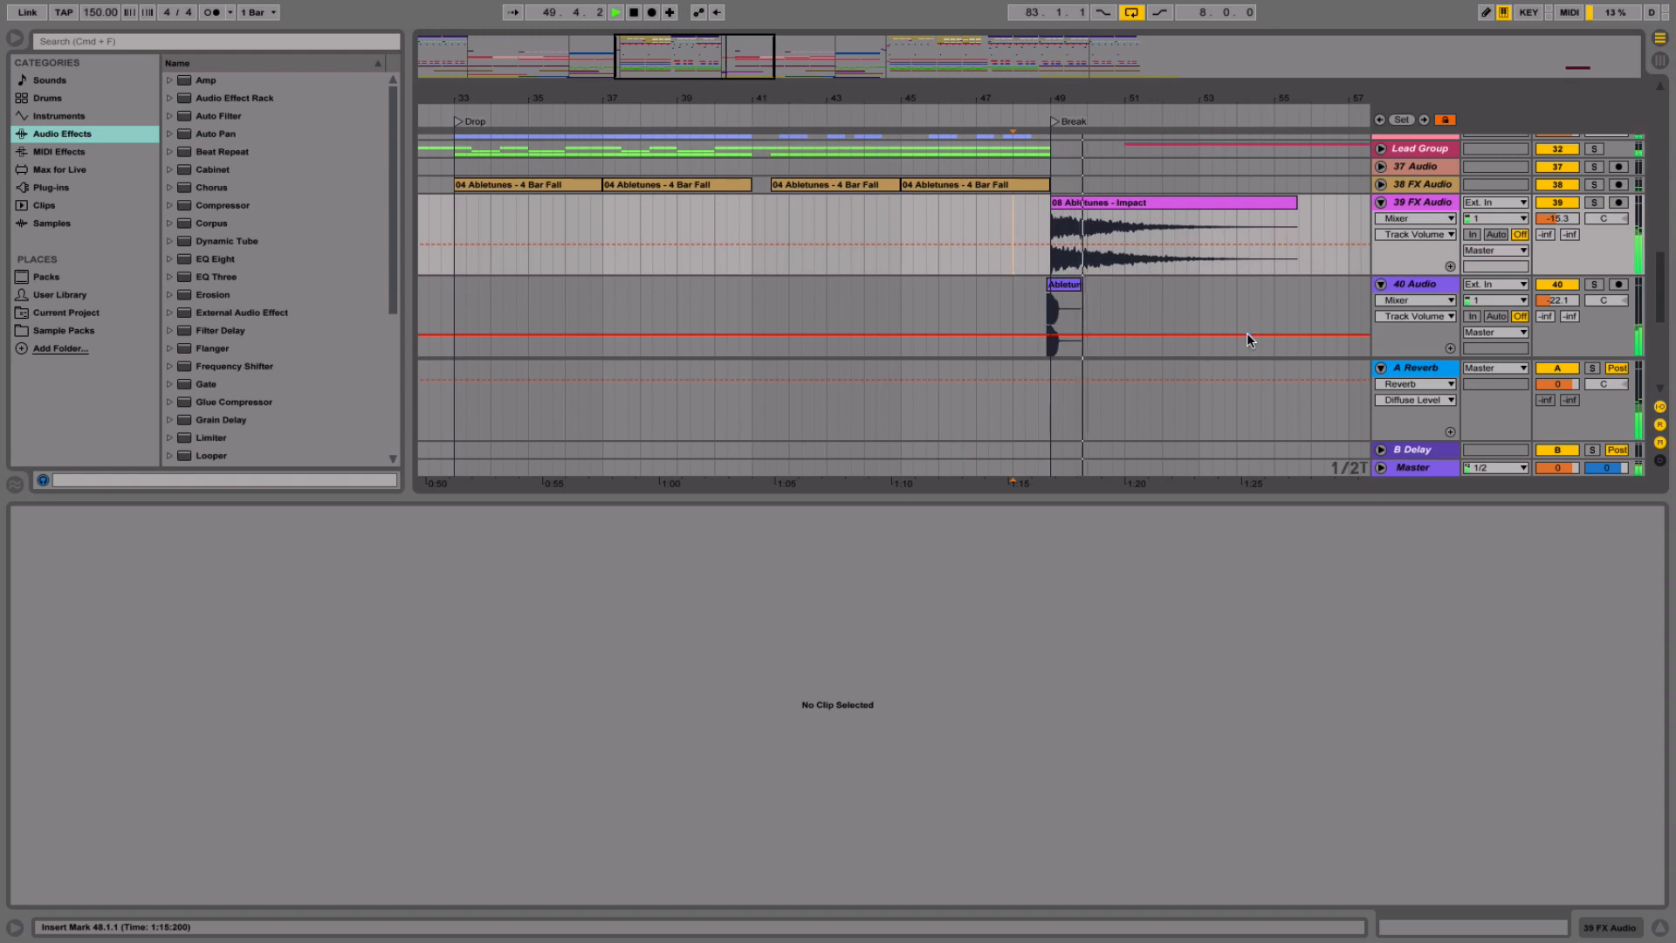
- Solo track 40 Audio and add an EQ Eight after its Reverb
{"action": "left_click", "coordinate": [1059, 284]}
{"action": "left_click", "coordinate": [1428, 284]}
{"action": "key", "text": "space"}
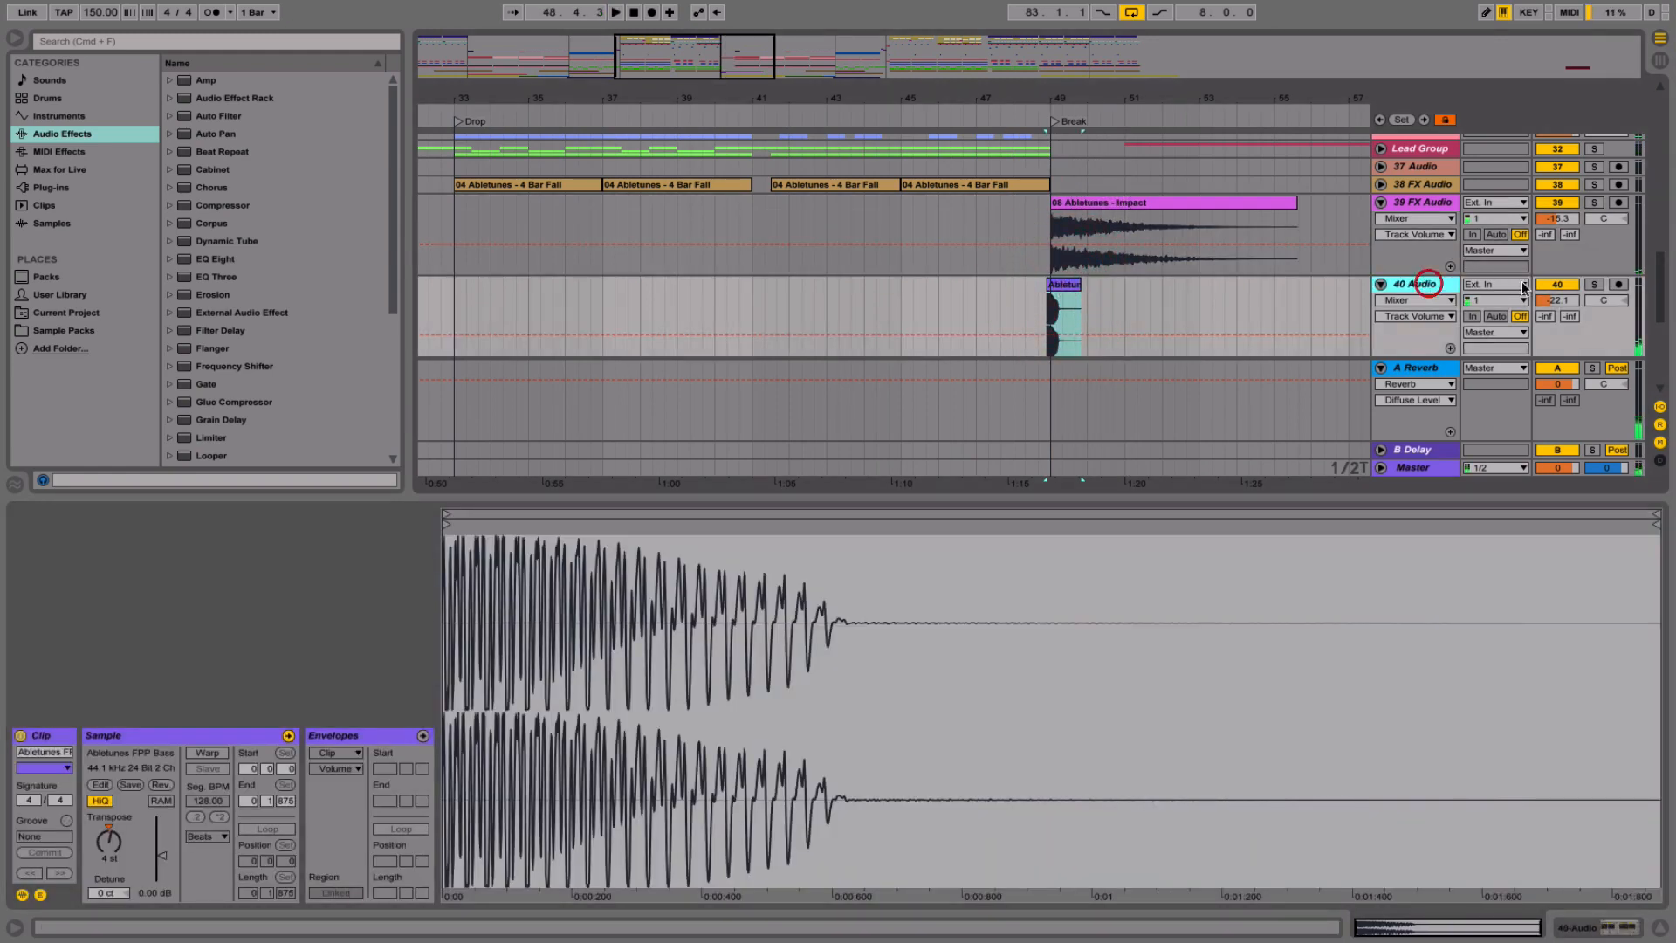
{"action": "left_click", "coordinate": [1594, 284]}
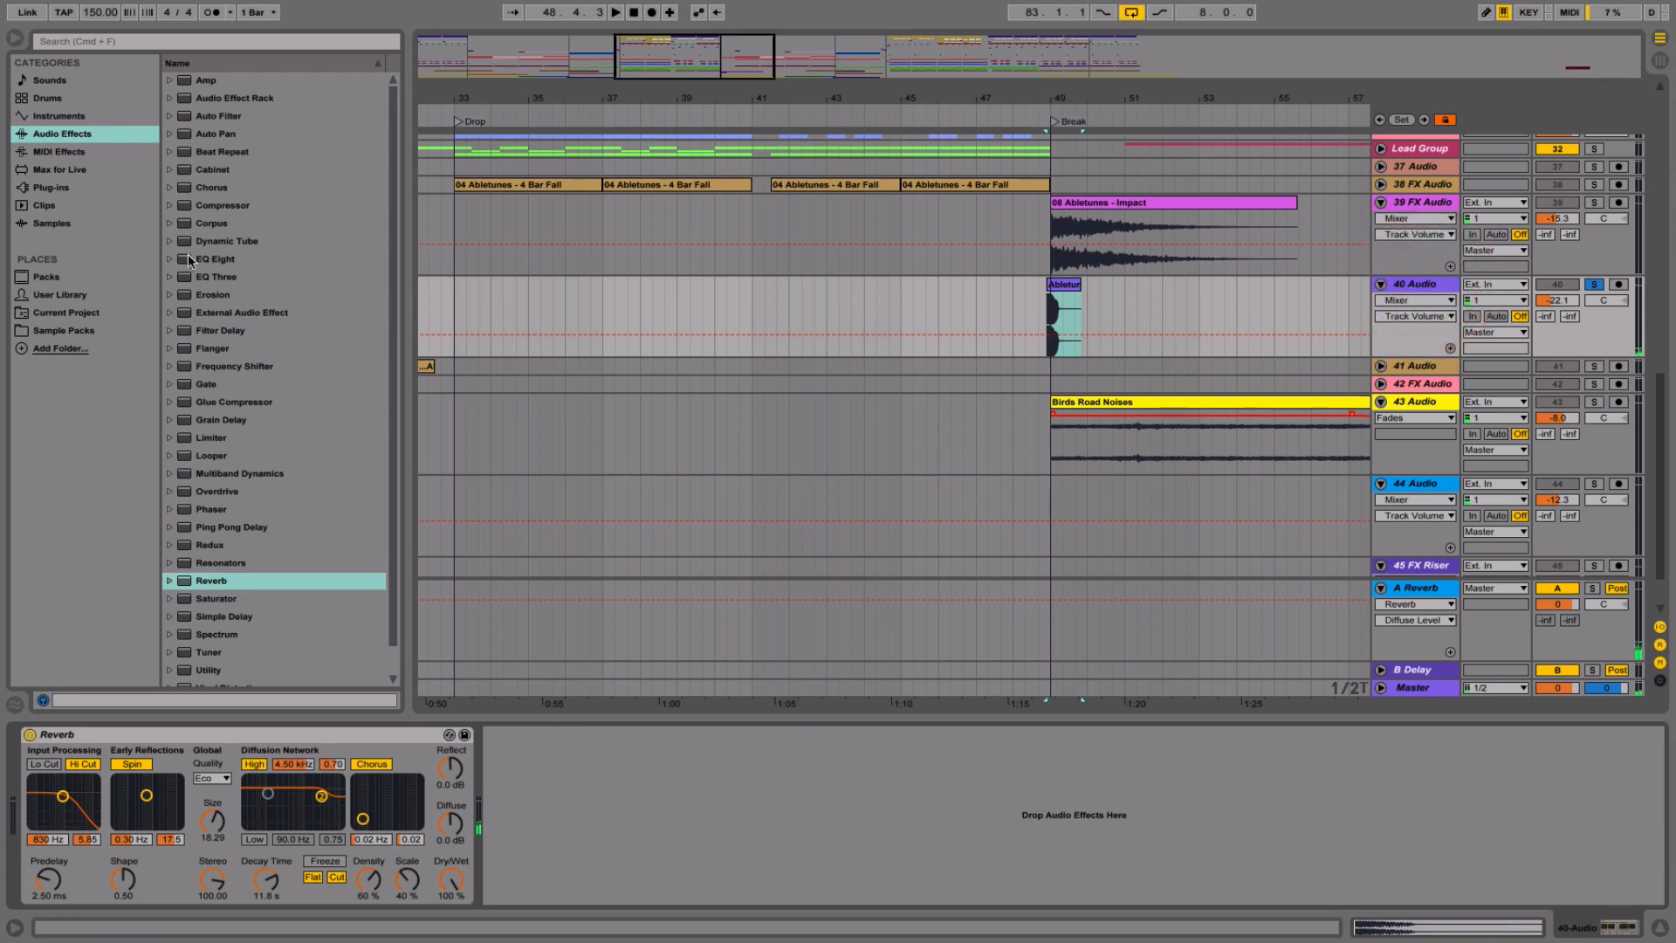
{"action": "double_click", "coordinate": [190, 260]}
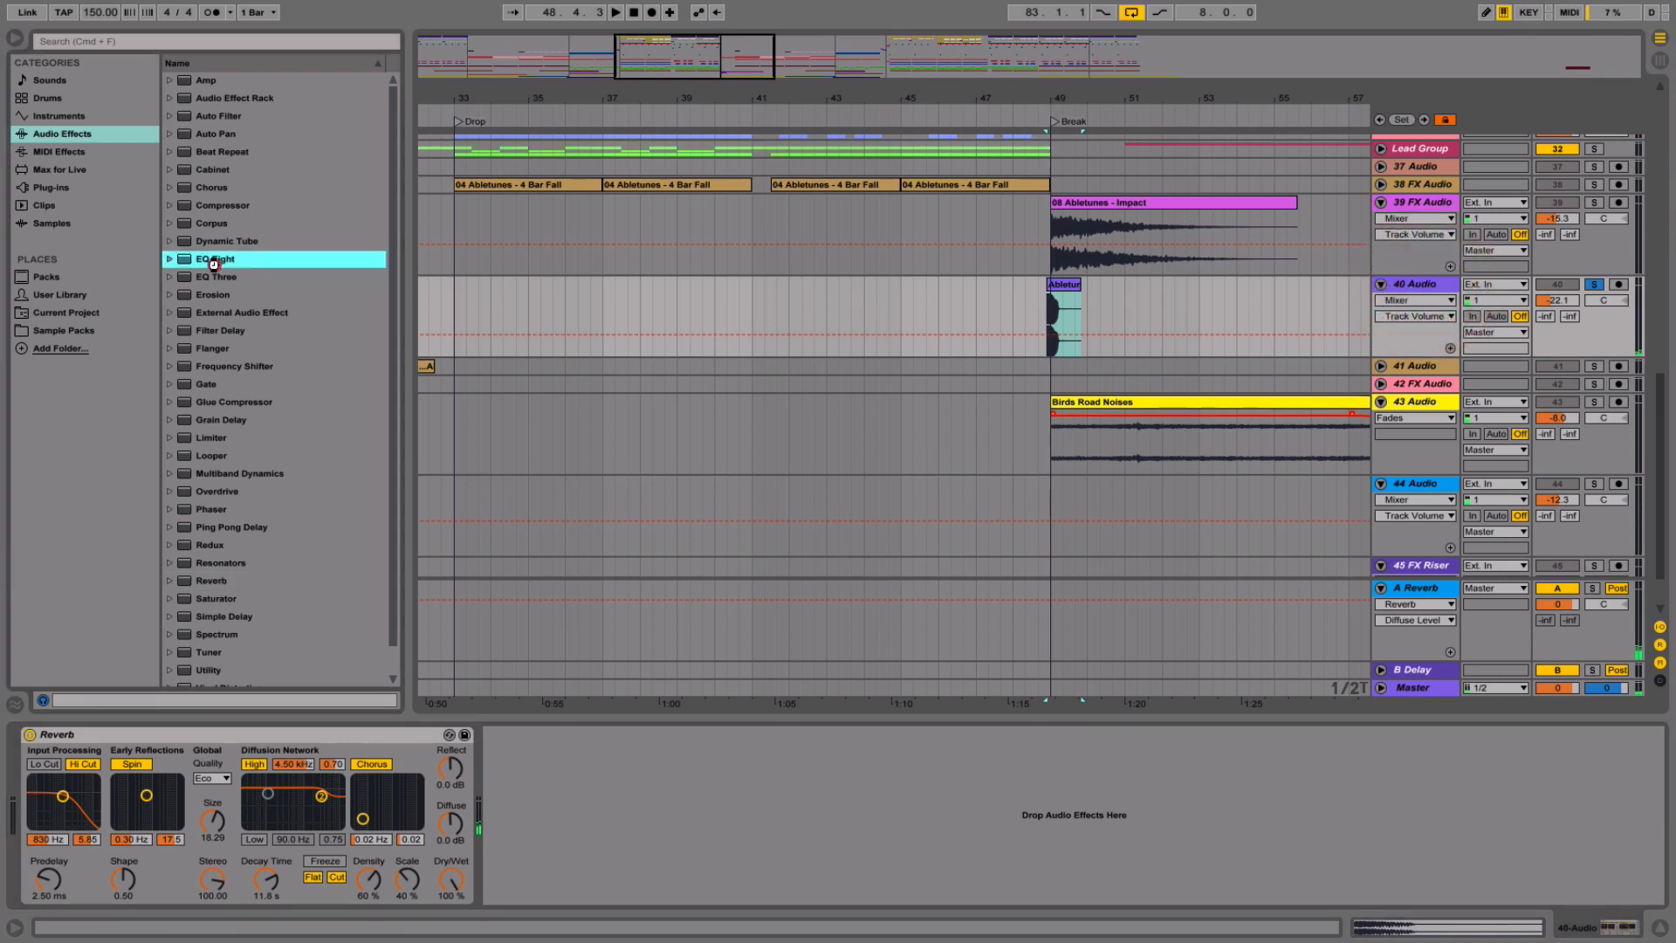
- Set EQ Eight band 1 to a low cut at 32.9 Hz with Q 0.13 and raise band 4 by 5.58 dB at 501 Hz
{"action": "left_click", "coordinate": [549, 880]}
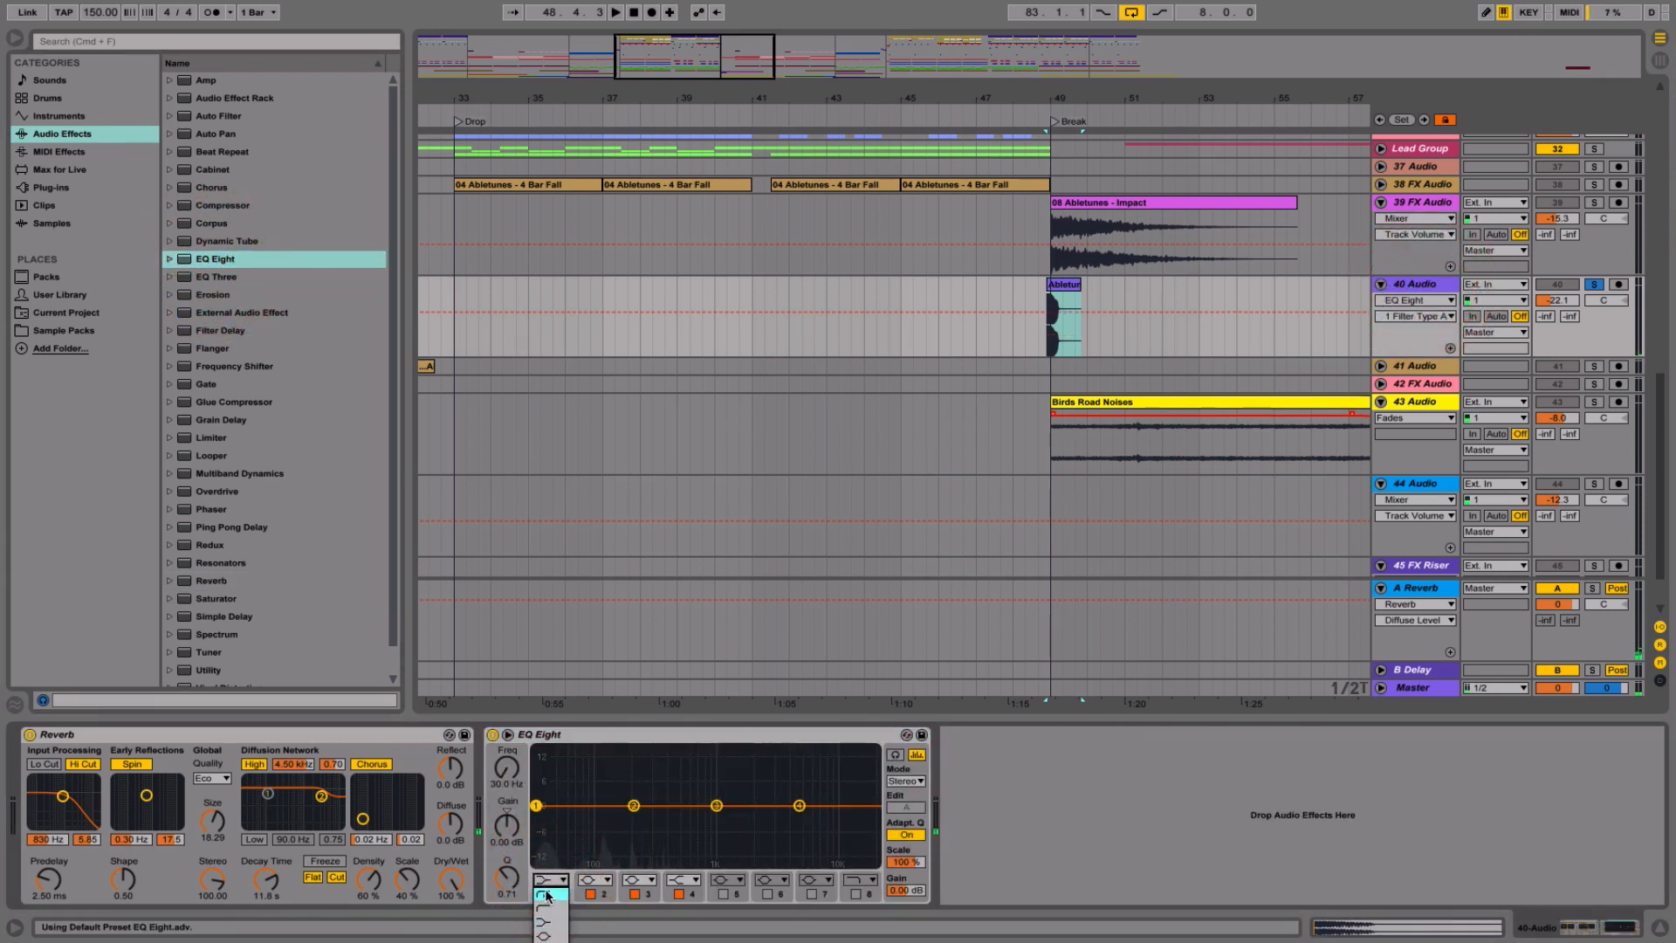
{"action": "left_click", "coordinate": [545, 895]}
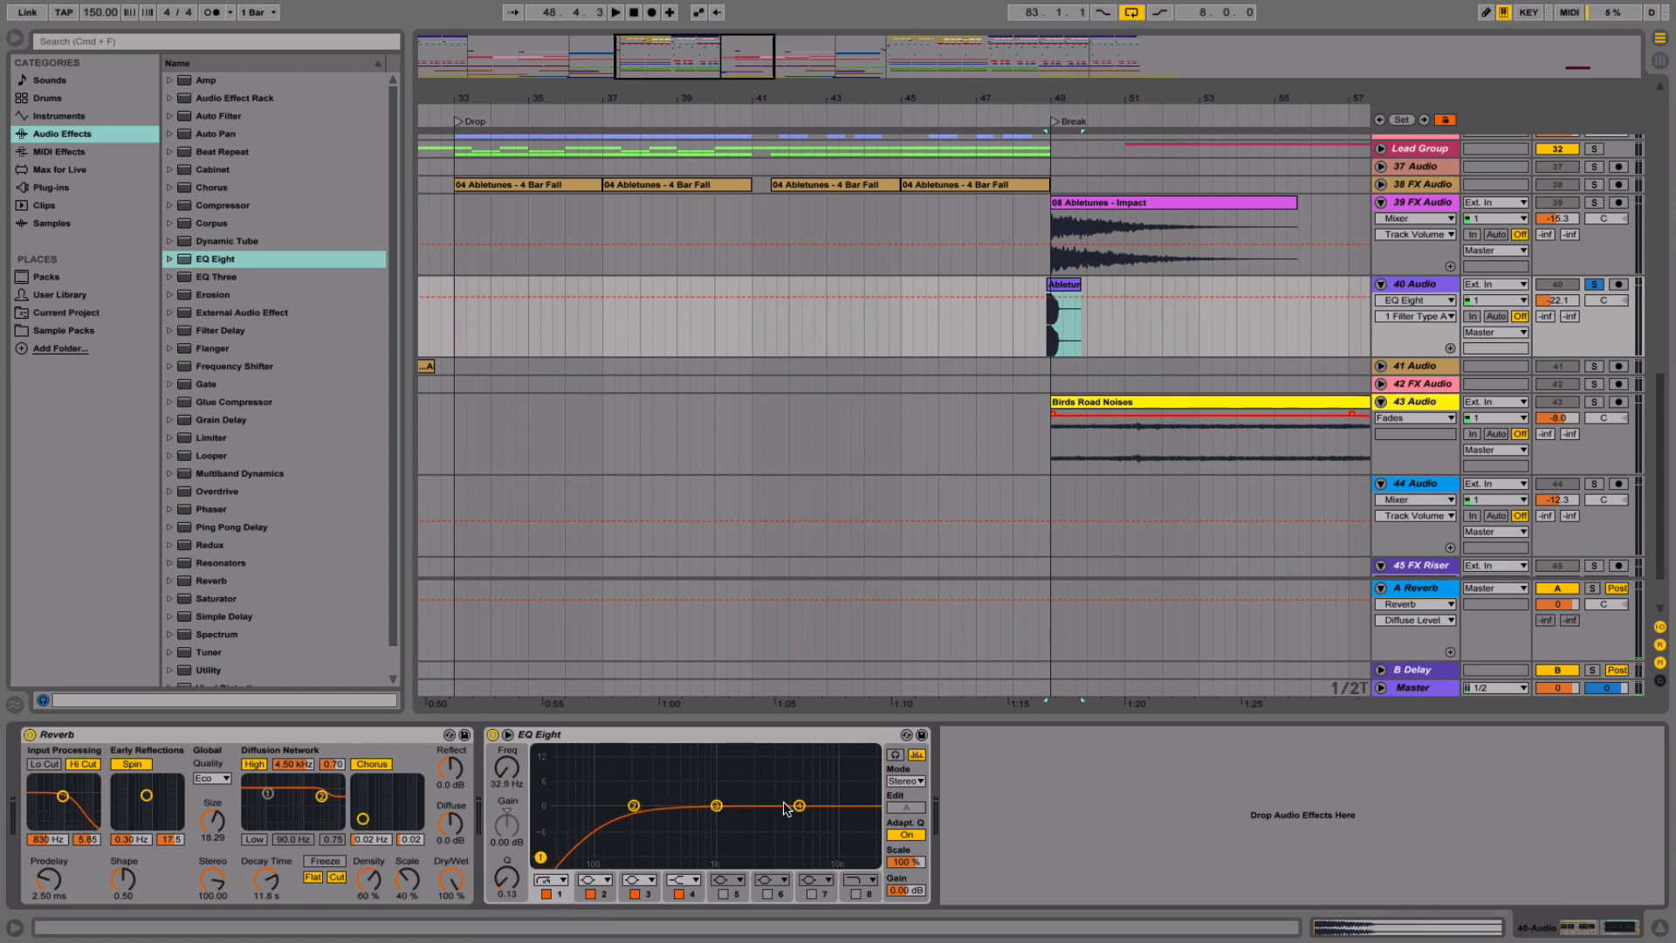
{"action": "key", "text": "space"}
{"action": "left_click_drag", "start_coordinate": [796, 804], "coordinate": [681, 784]}
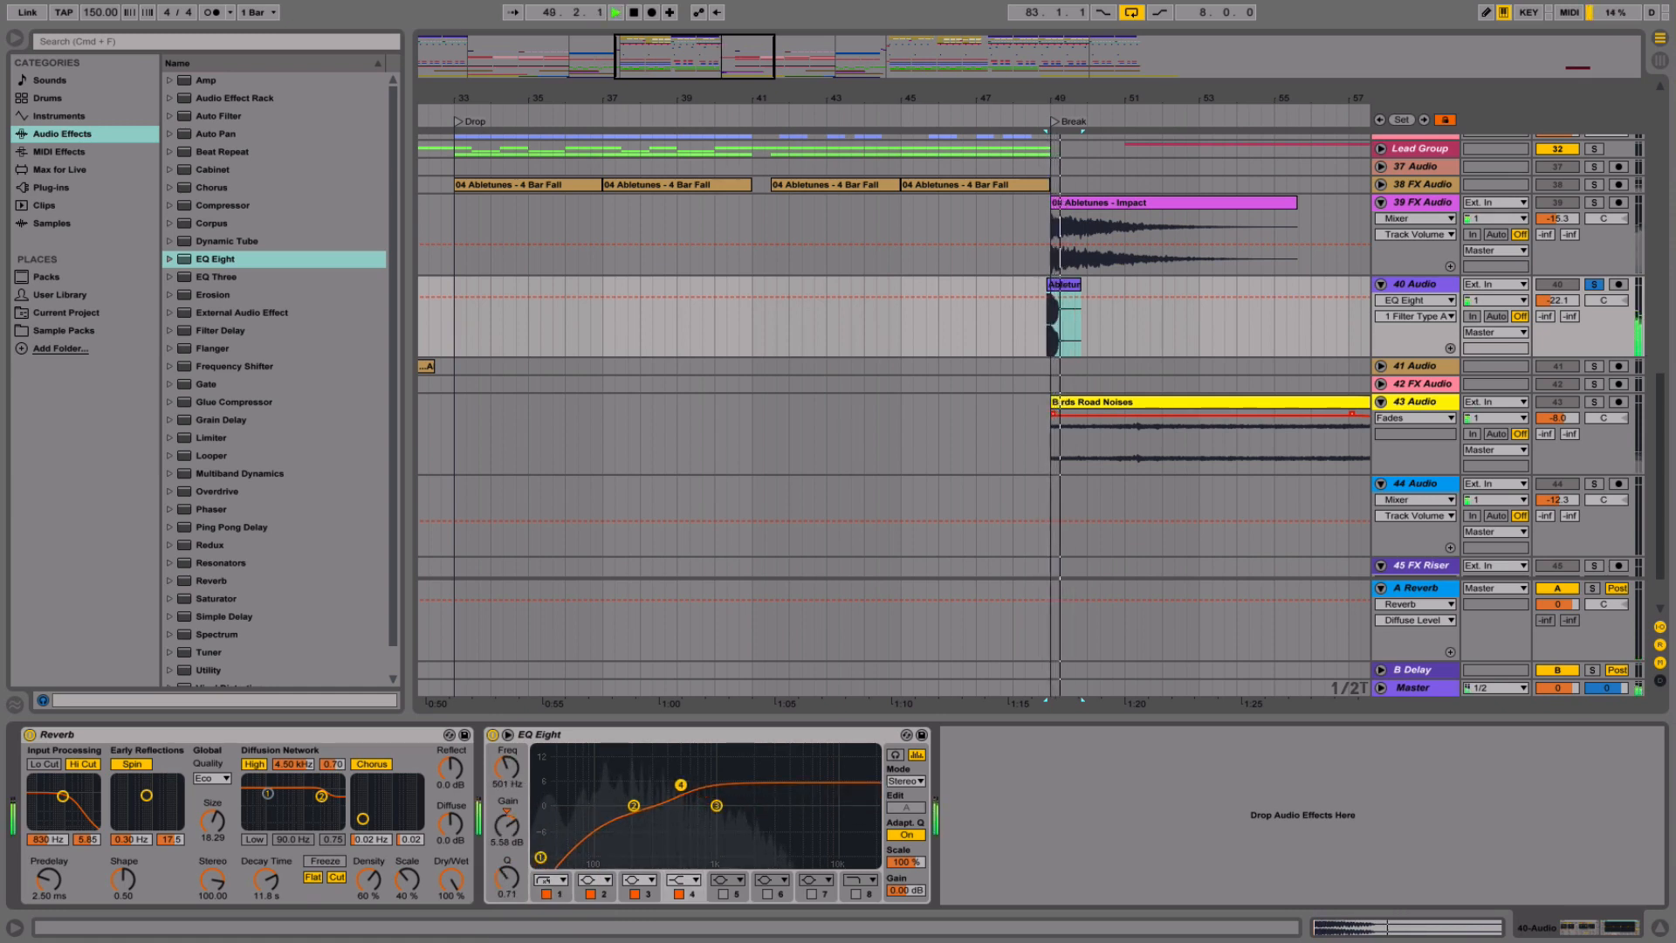
- Set the Reverb on track 40 Audio to High quality and its Size to 5.37 while playing the bass shot
{"action": "left_click", "coordinate": [212, 778]}
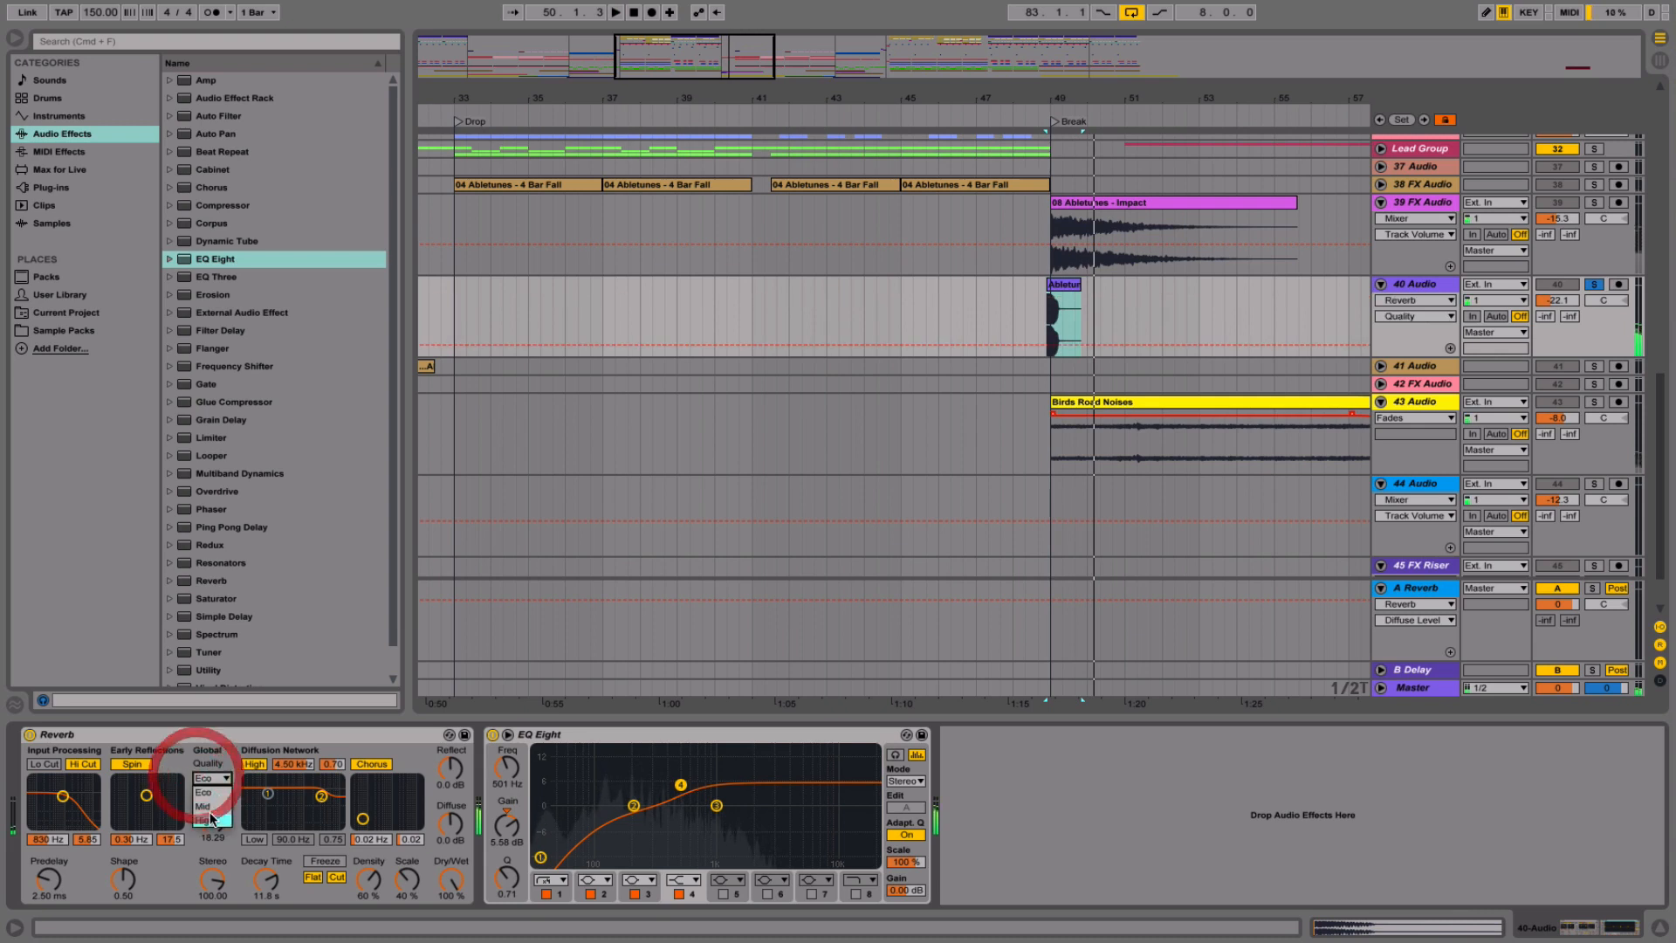
{"action": "left_click", "coordinate": [212, 818]}
{"action": "left_click", "coordinate": [214, 822]}
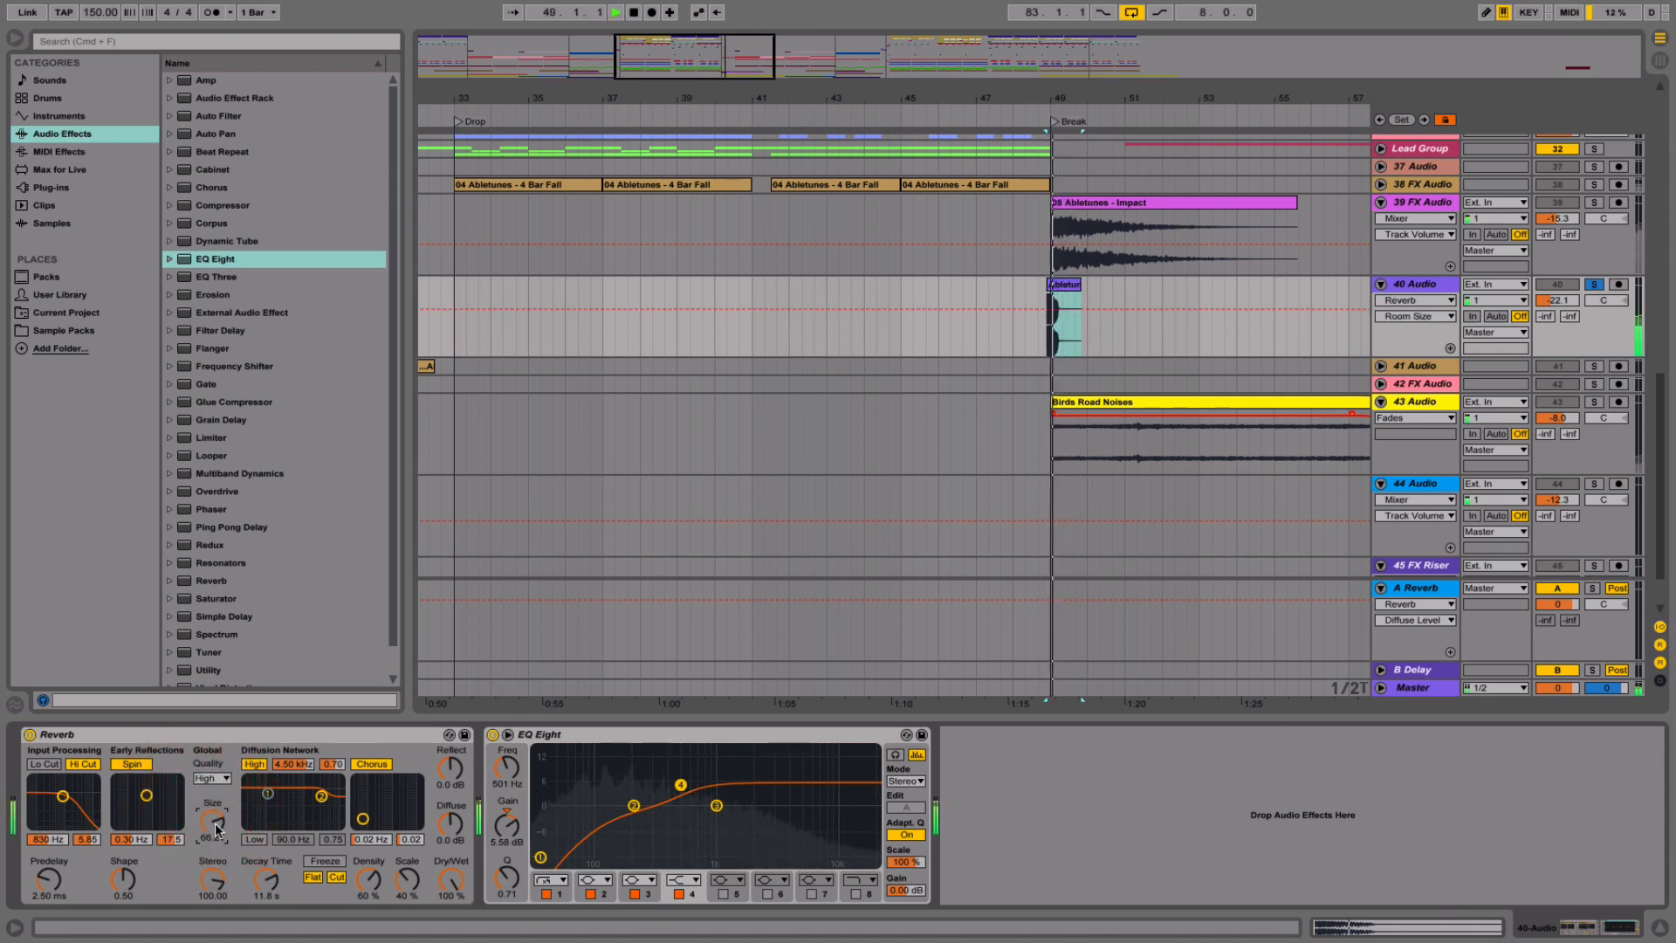
{"action": "left_click_drag", "start_coordinate": [217, 830], "coordinate": [218, 834]}
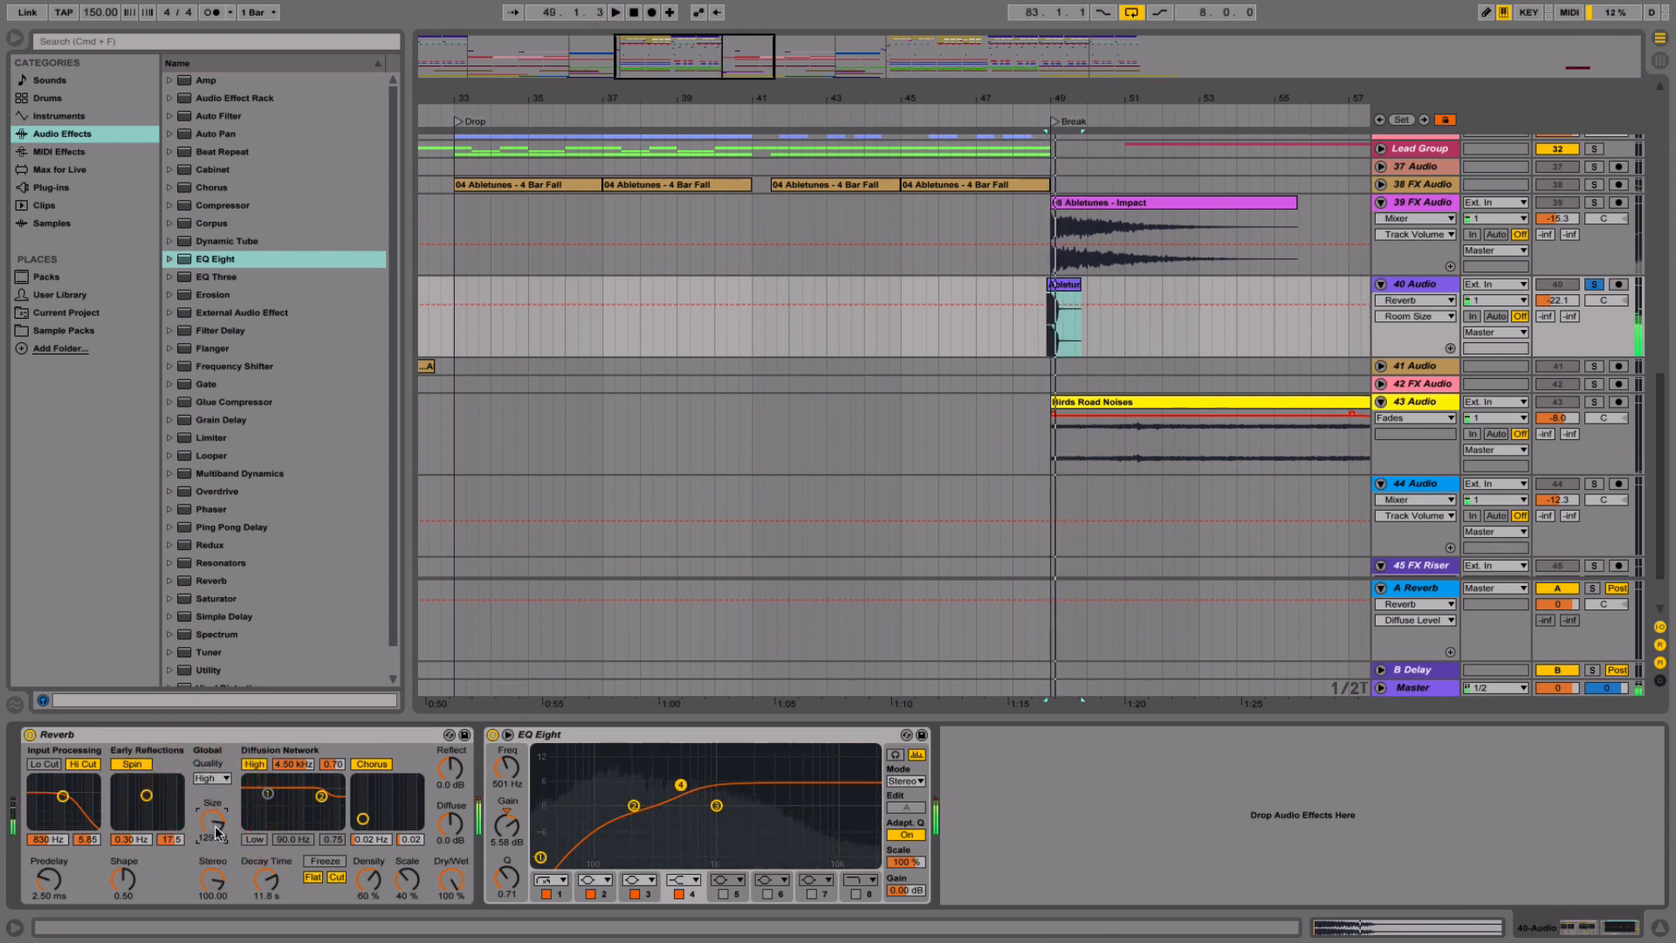
{"action": "key", "text": "space"}
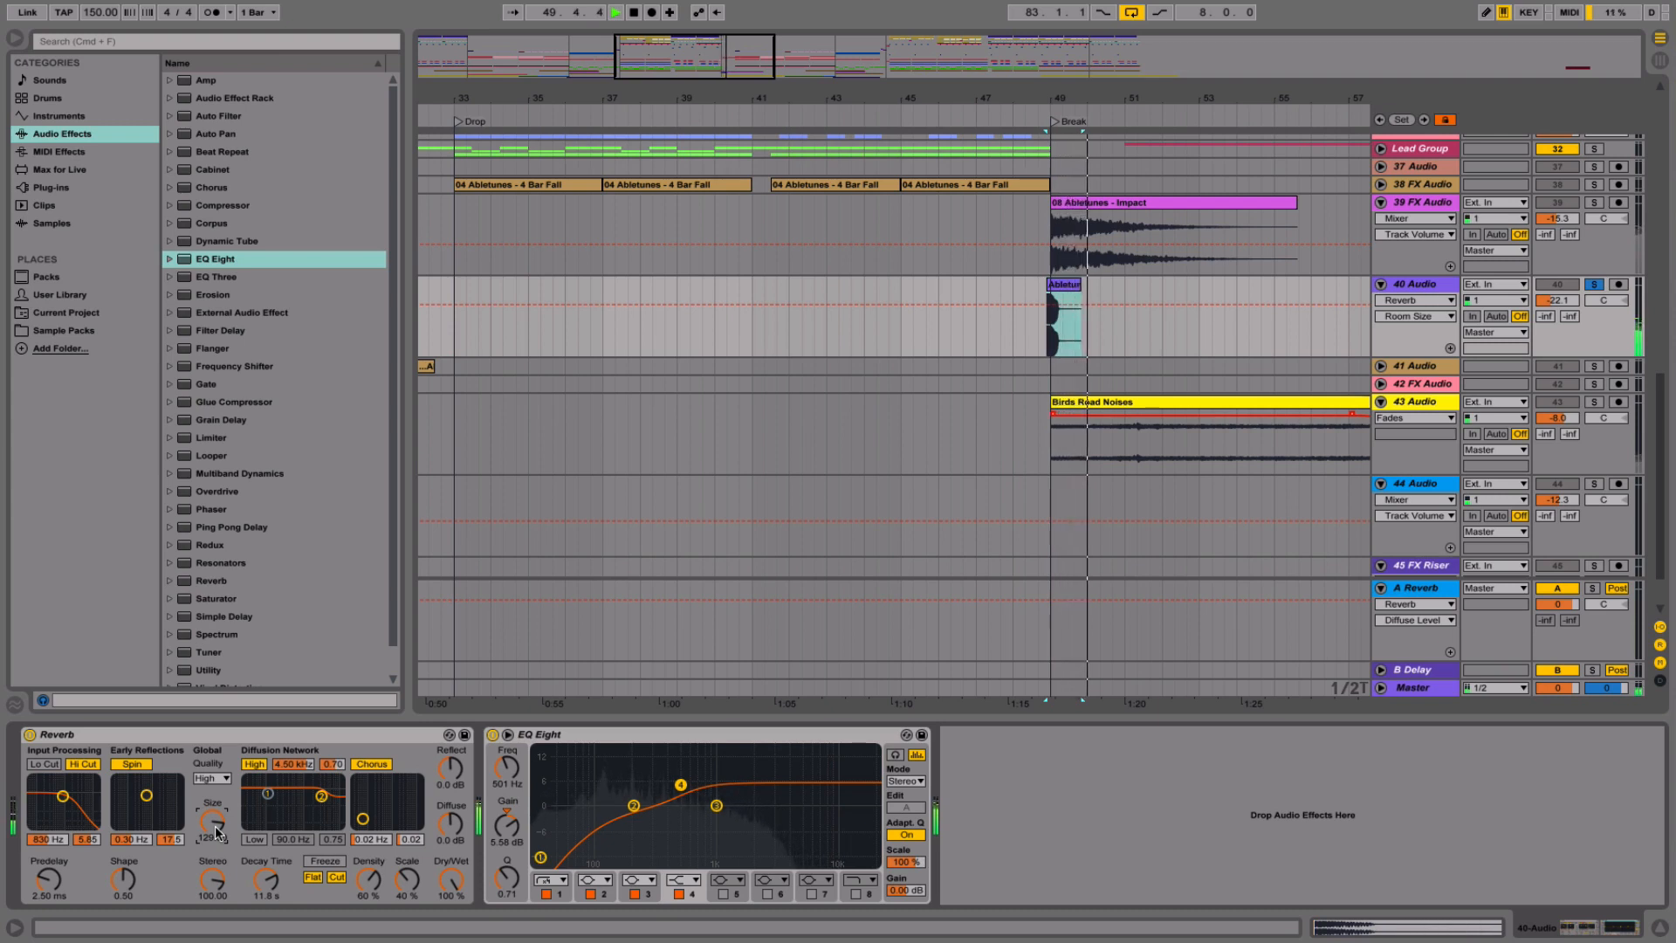
{"action": "left_click_drag", "start_coordinate": [215, 826], "coordinate": [219, 818]}
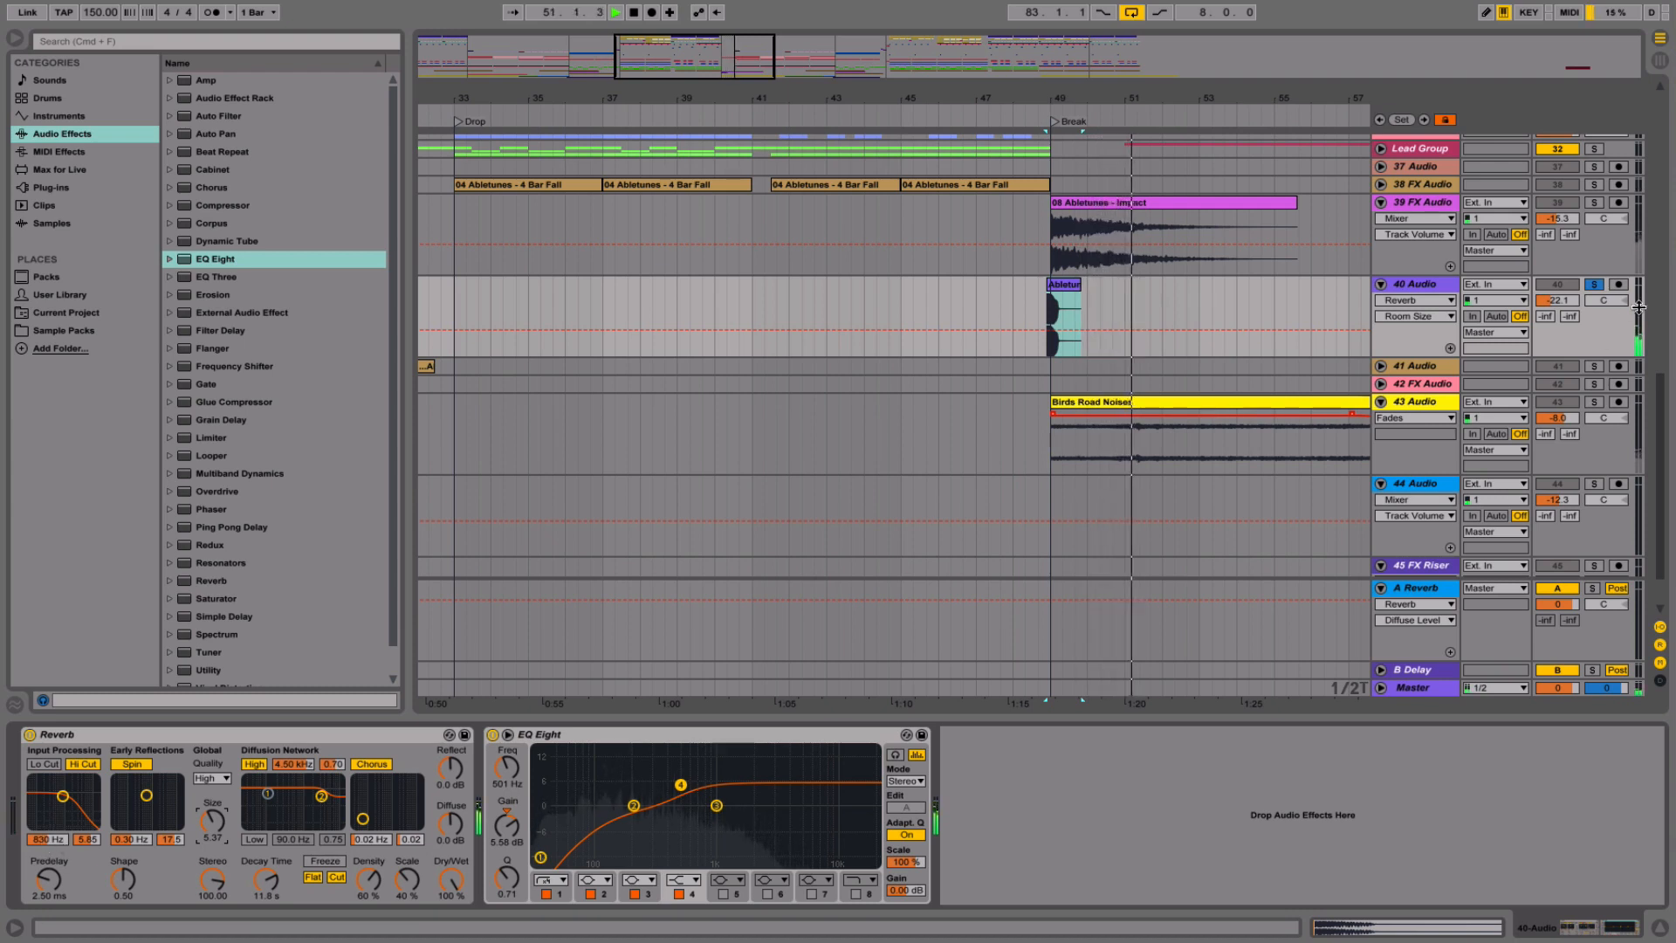
- Unsolo track 40 Audio and play the transition from bar 48 with all tracks
{"action": "left_click", "coordinate": [1594, 283]}
{"action": "left_click", "coordinate": [1003, 300]}
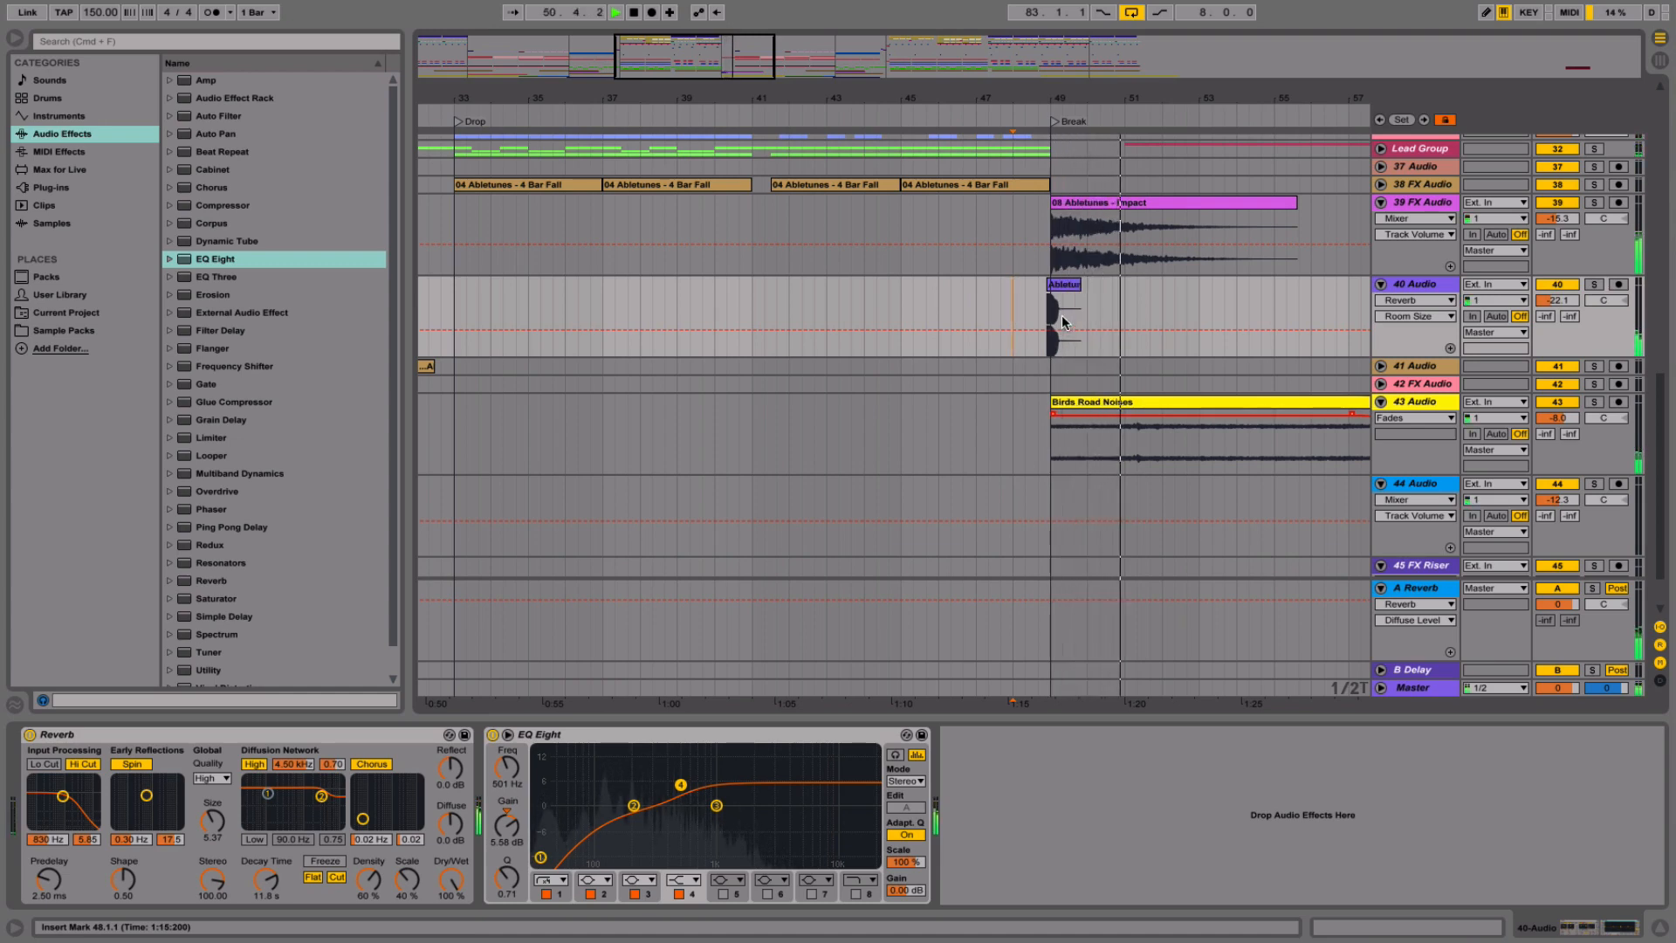
{"action": "left_click_drag", "start_coordinate": [1176, 98], "coordinate": [1176, 9]}
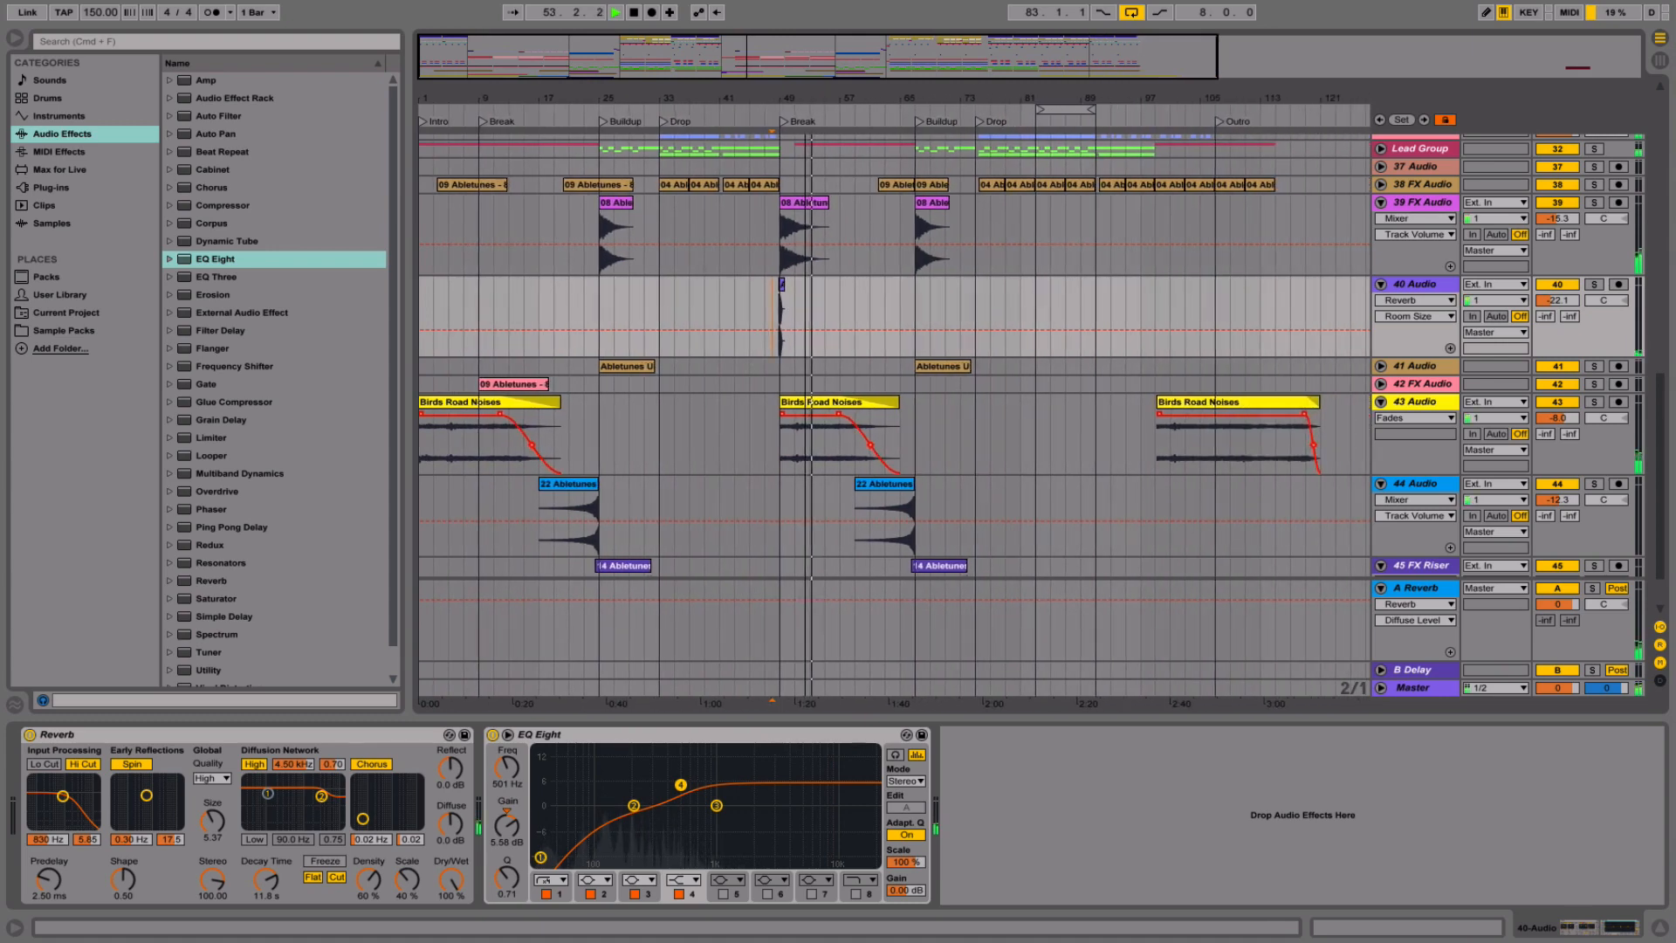
{"action": "scroll", "coordinate": [958, 569], "scroll_direction": "up", "scroll_amount": 3}
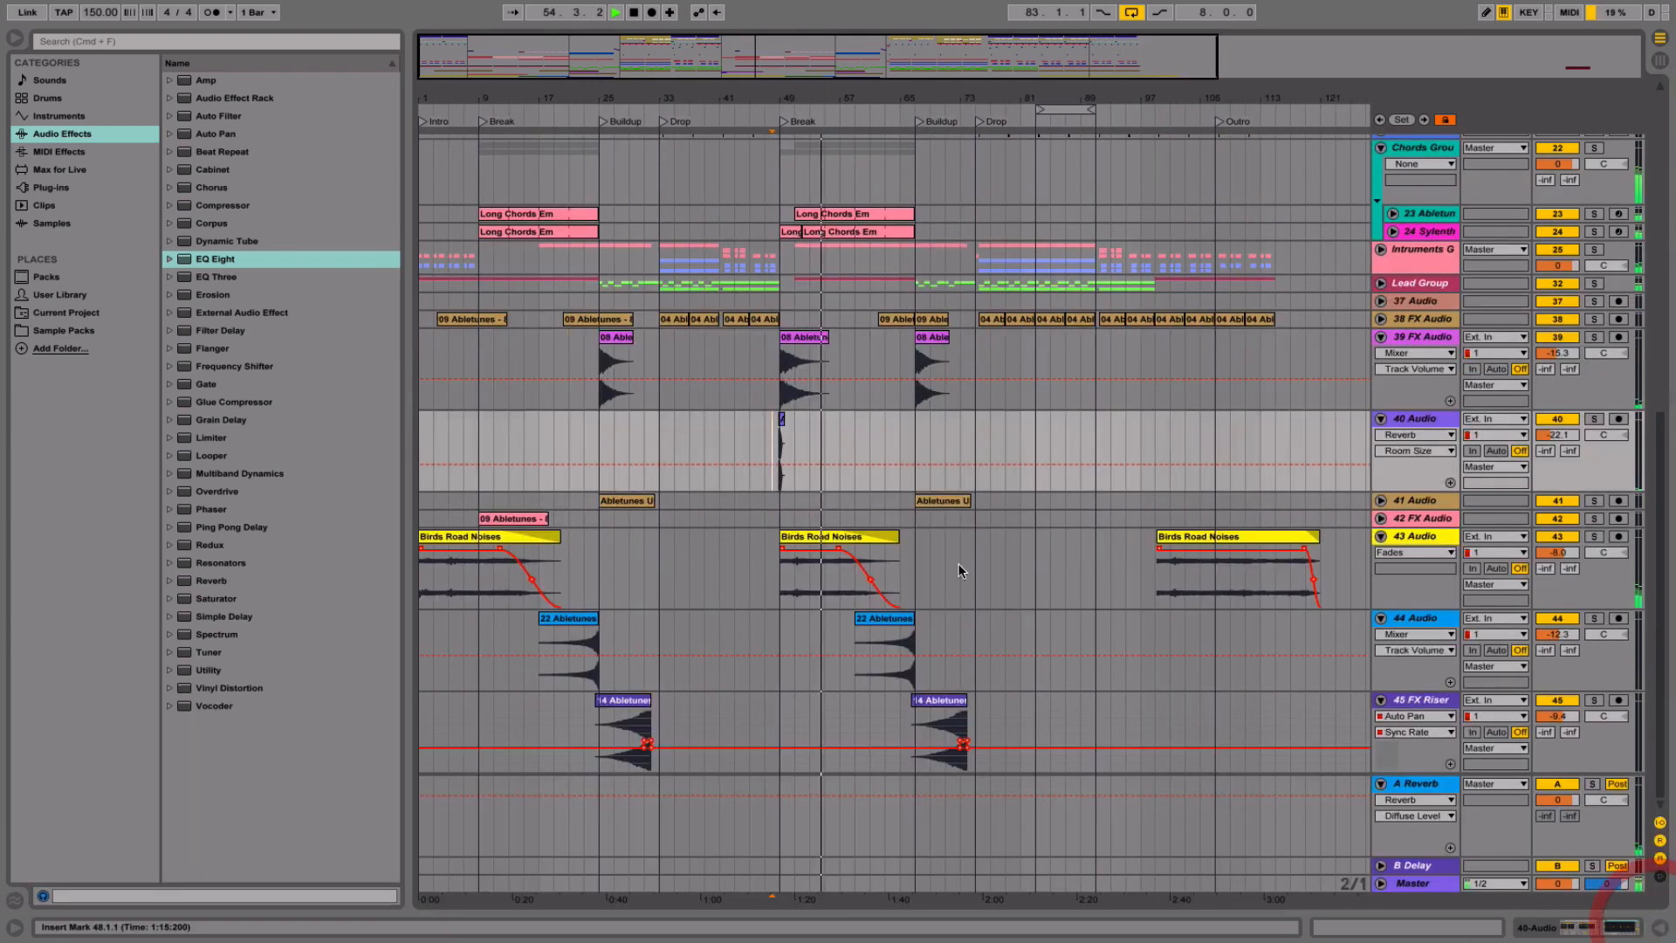
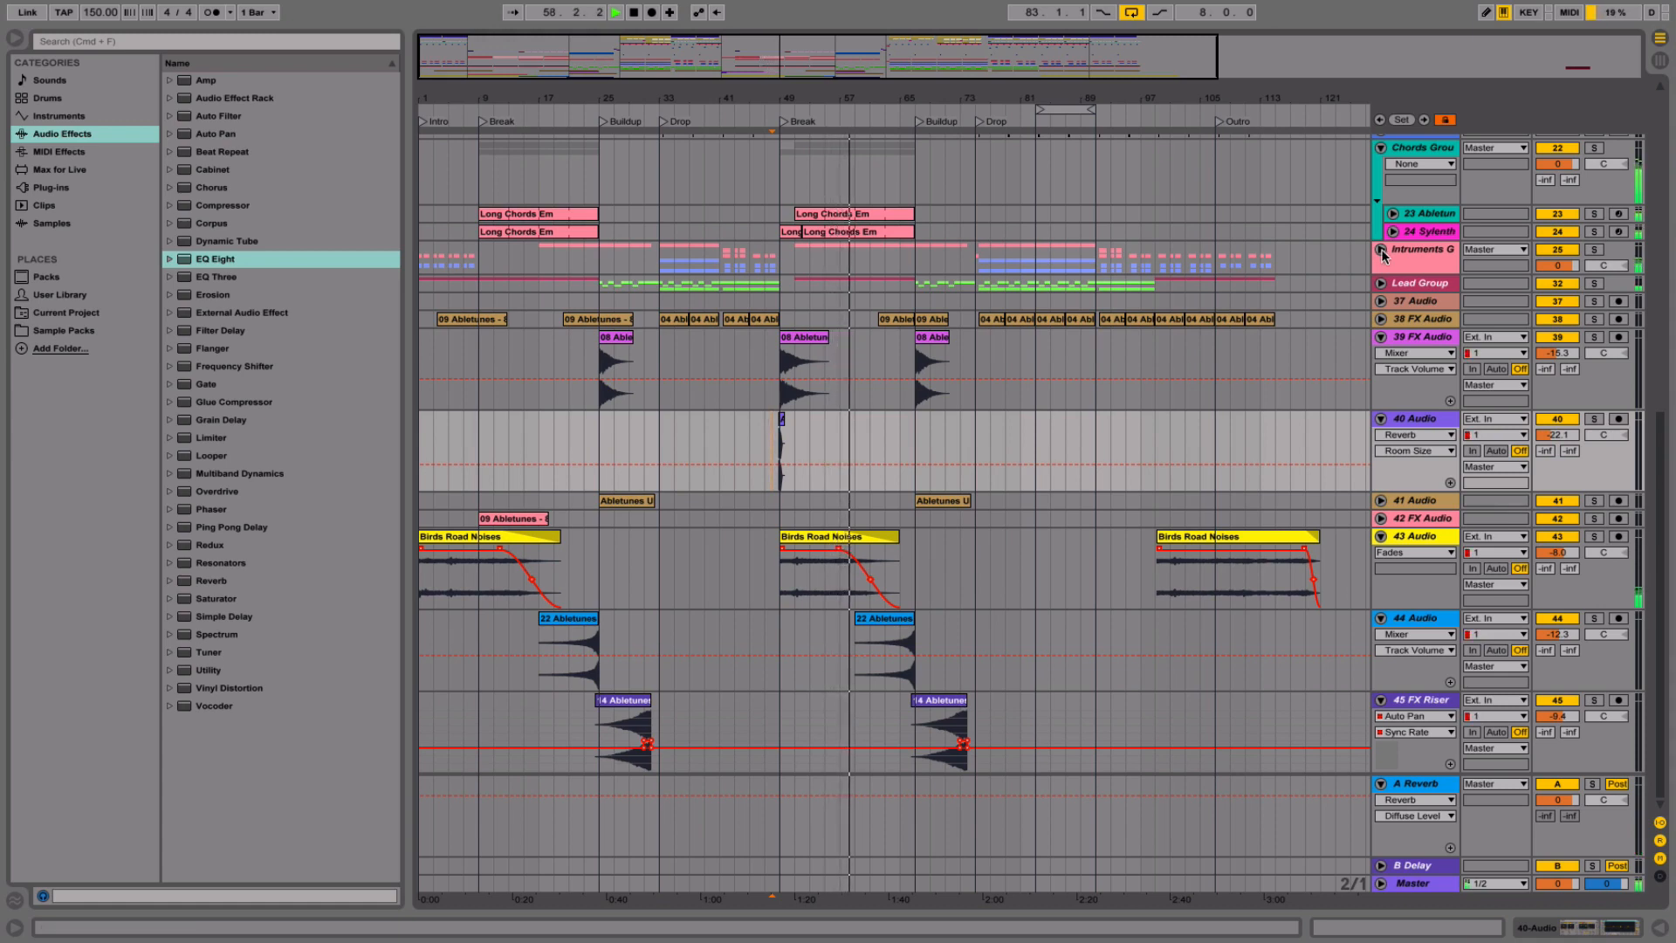
- Unfold the instruments group and its 26 Chords track, plus tracks 24 and 23 in the chords group, to review them
{"action": "left_click", "coordinate": [1381, 251]}
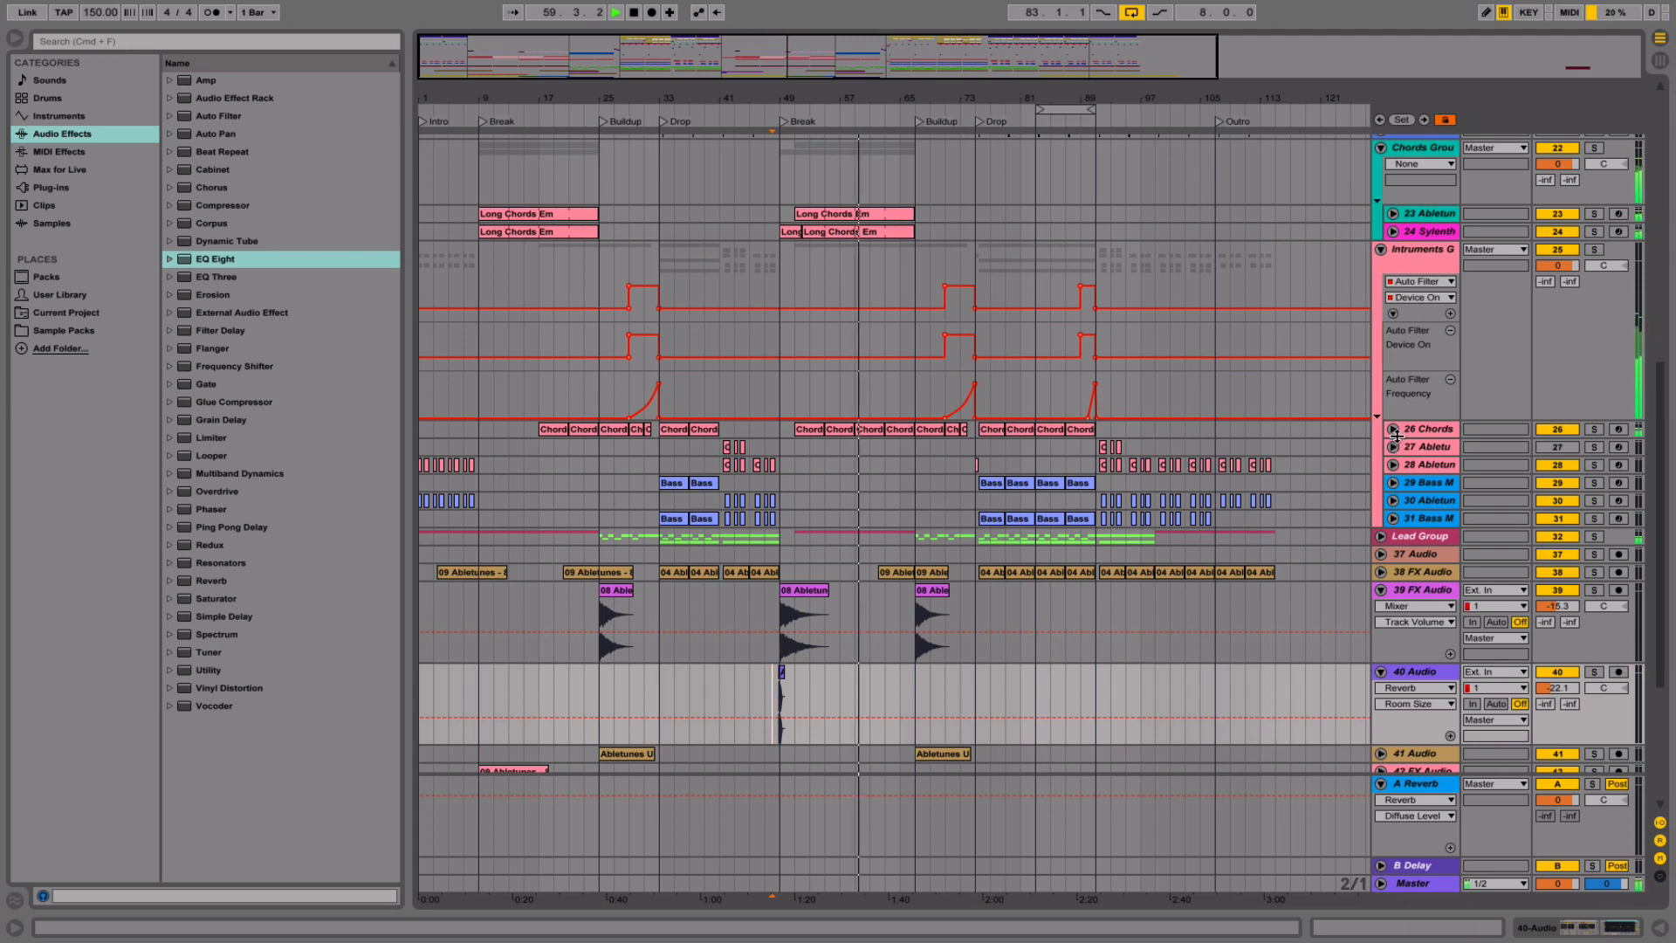
{"action": "left_click", "coordinate": [1393, 430]}
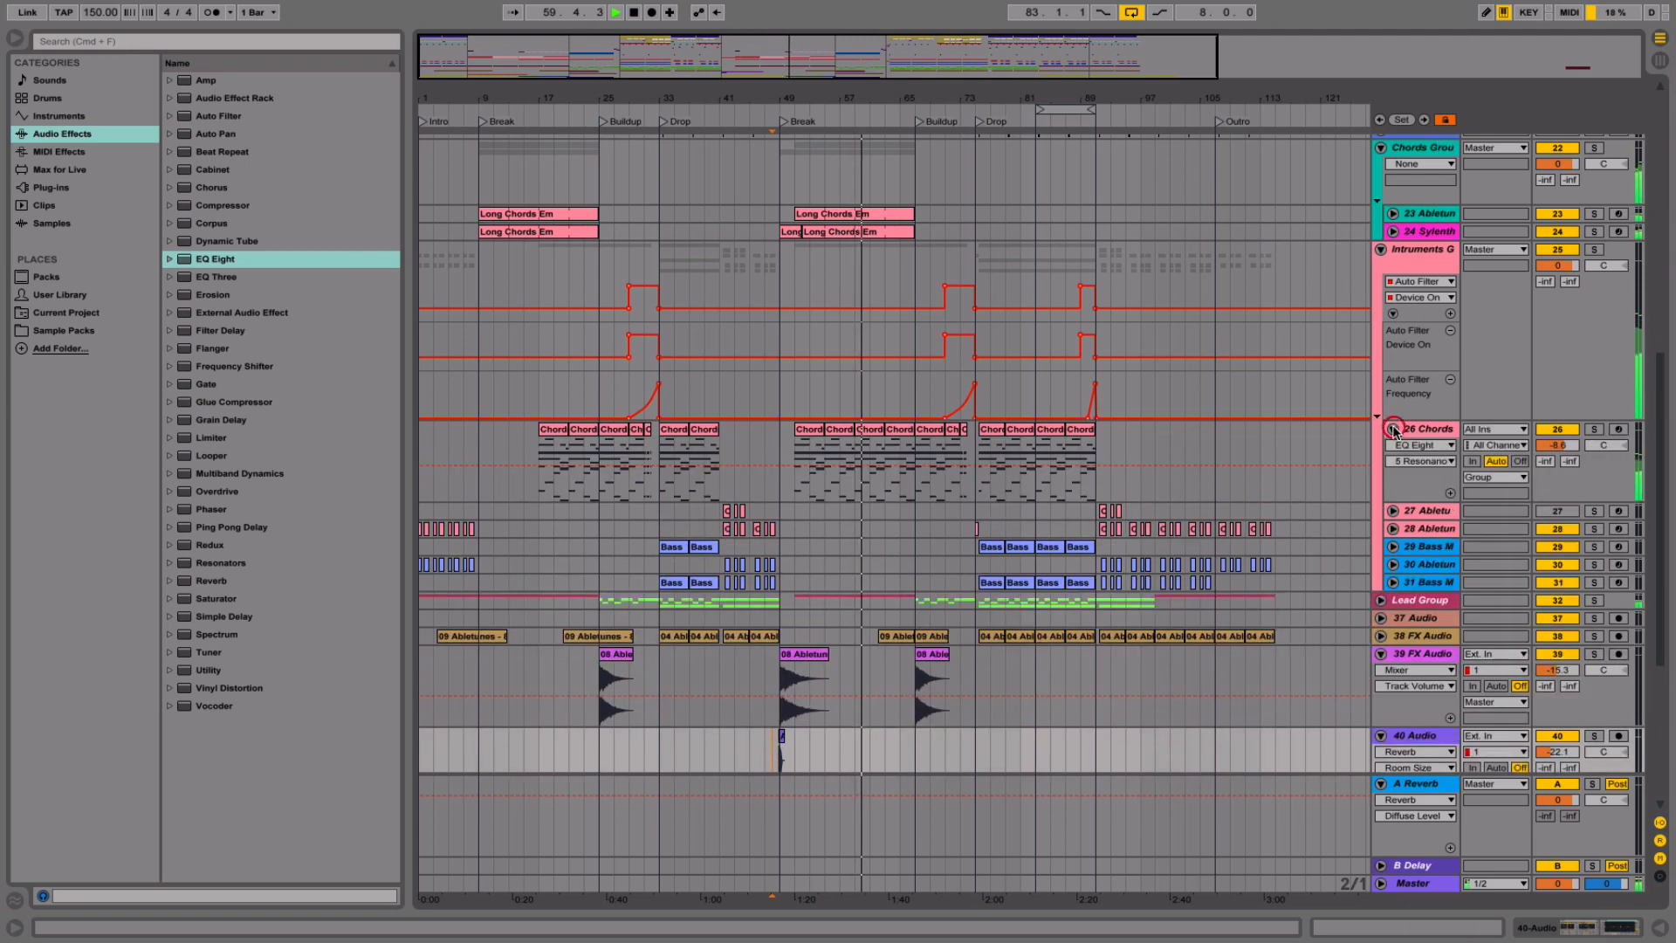
{"action": "left_click", "coordinate": [1395, 233]}
{"action": "key", "text": "space"}
{"action": "left_click", "coordinate": [1394, 214]}
{"action": "scroll", "coordinate": [1144, 394], "scroll_direction": "up", "scroll_amount": 5}
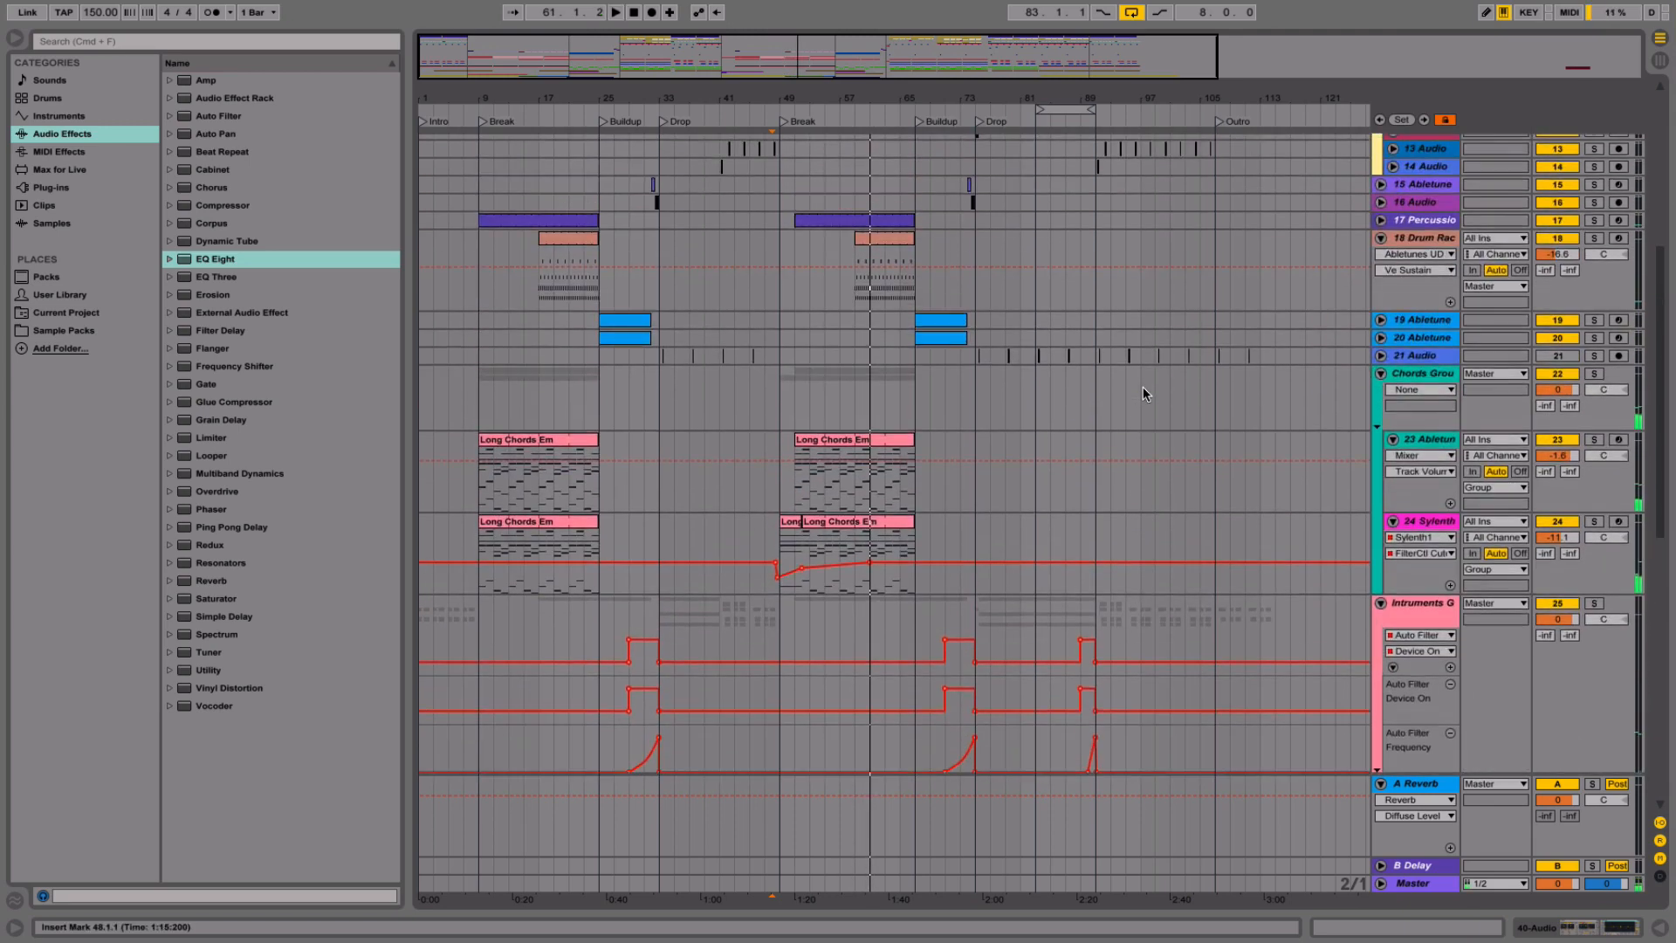
- Play the second break from the 18 Drum Rack clip and lower that track's volume to -20.0 dB
{"action": "left_click", "coordinate": [885, 239]}
{"action": "left_click", "coordinate": [1572, 255]}
{"action": "key", "text": "space"}
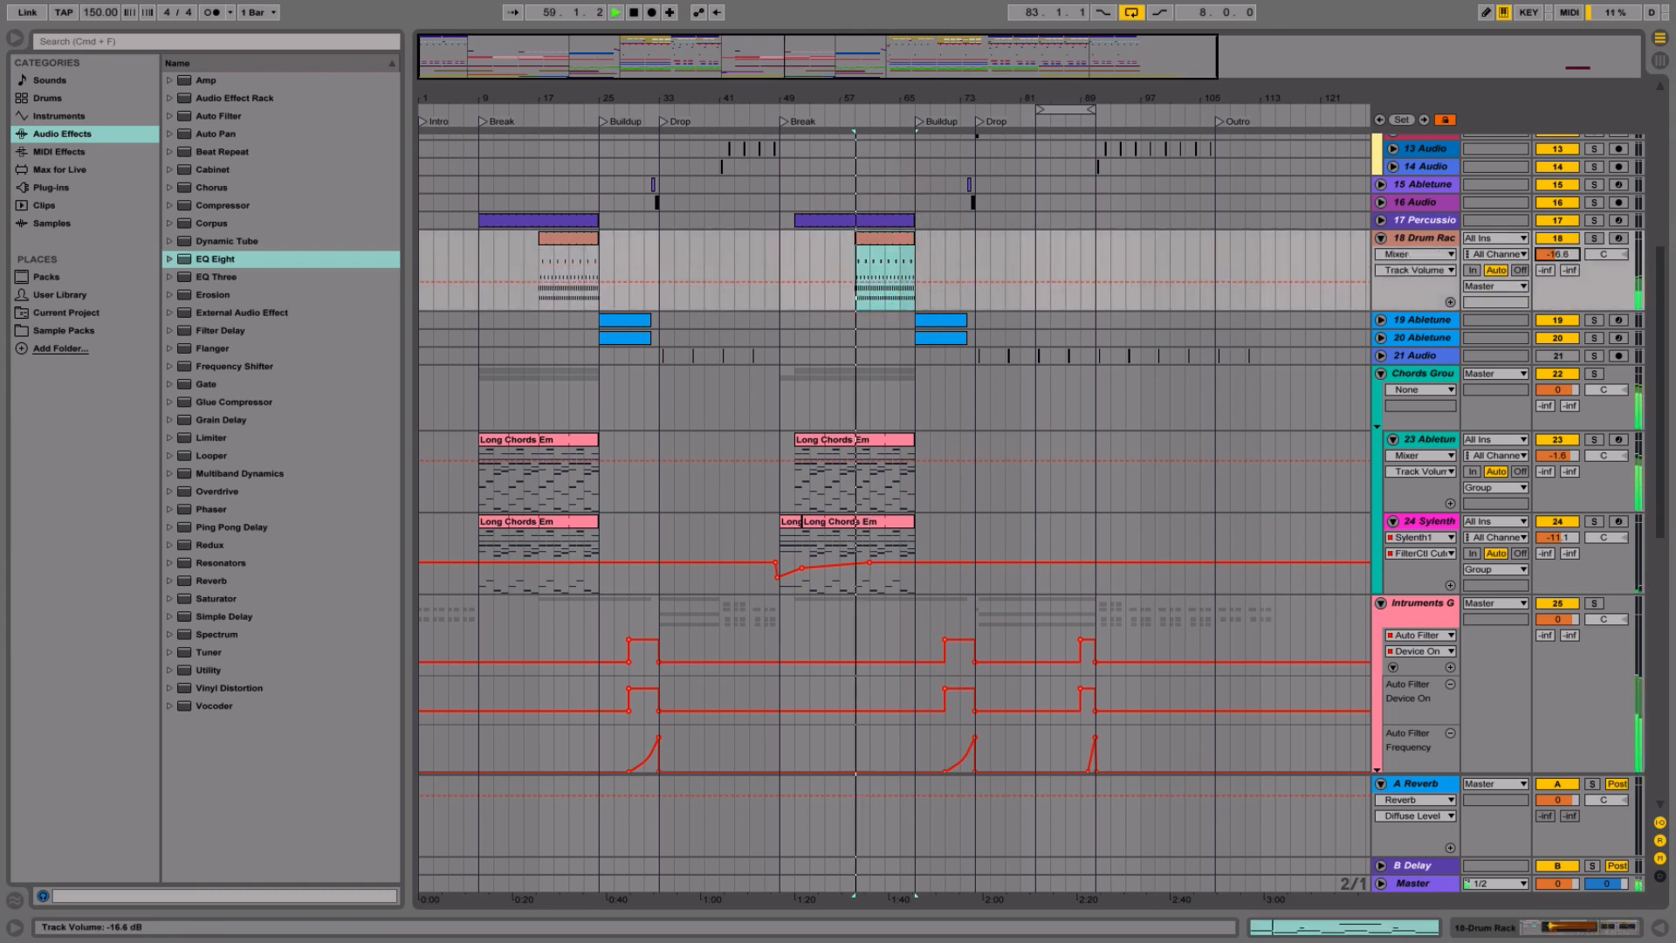
{"action": "mouse_move", "coordinate": [1571, 254]}
{"action": "left_mouse_down"}
{"action": "mouse_move", "coordinate": [1572, 281]}
{"action": "mouse_move", "coordinate": [1572, 261]}
{"action": "left_mouse_up"}
- Set the volume of the Percussion 73 Tambourine pad in track 18's Drum Rack to -6.75 dB
{"action": "double_click", "coordinate": [1449, 237]}
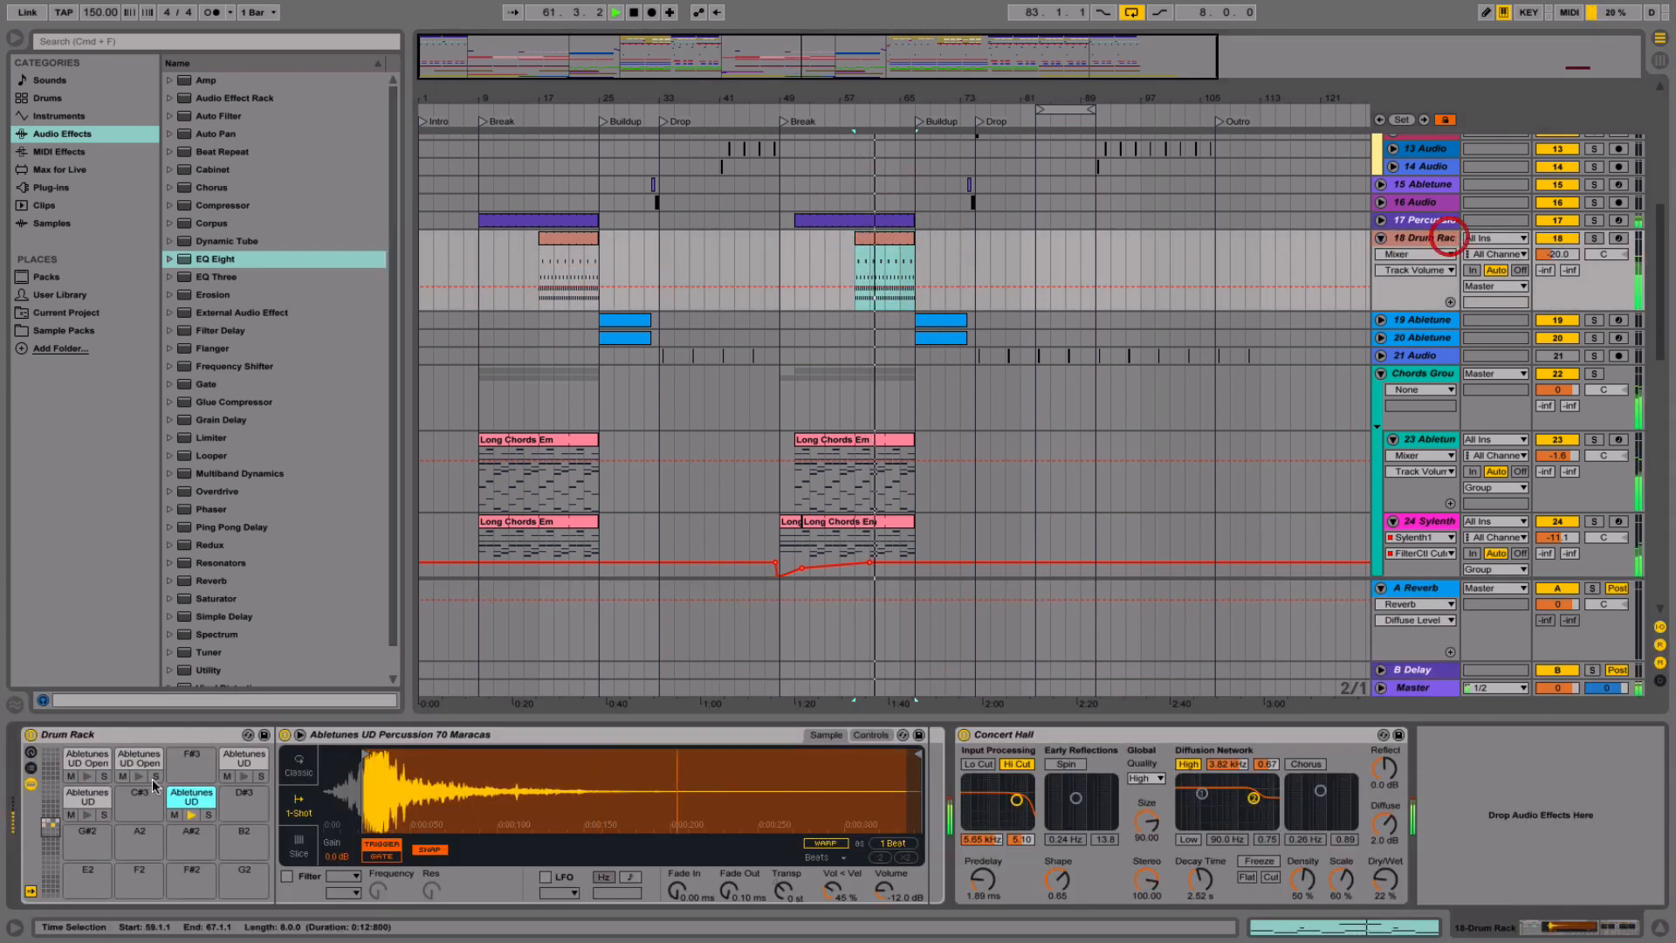
{"action": "left_click", "coordinate": [242, 764]}
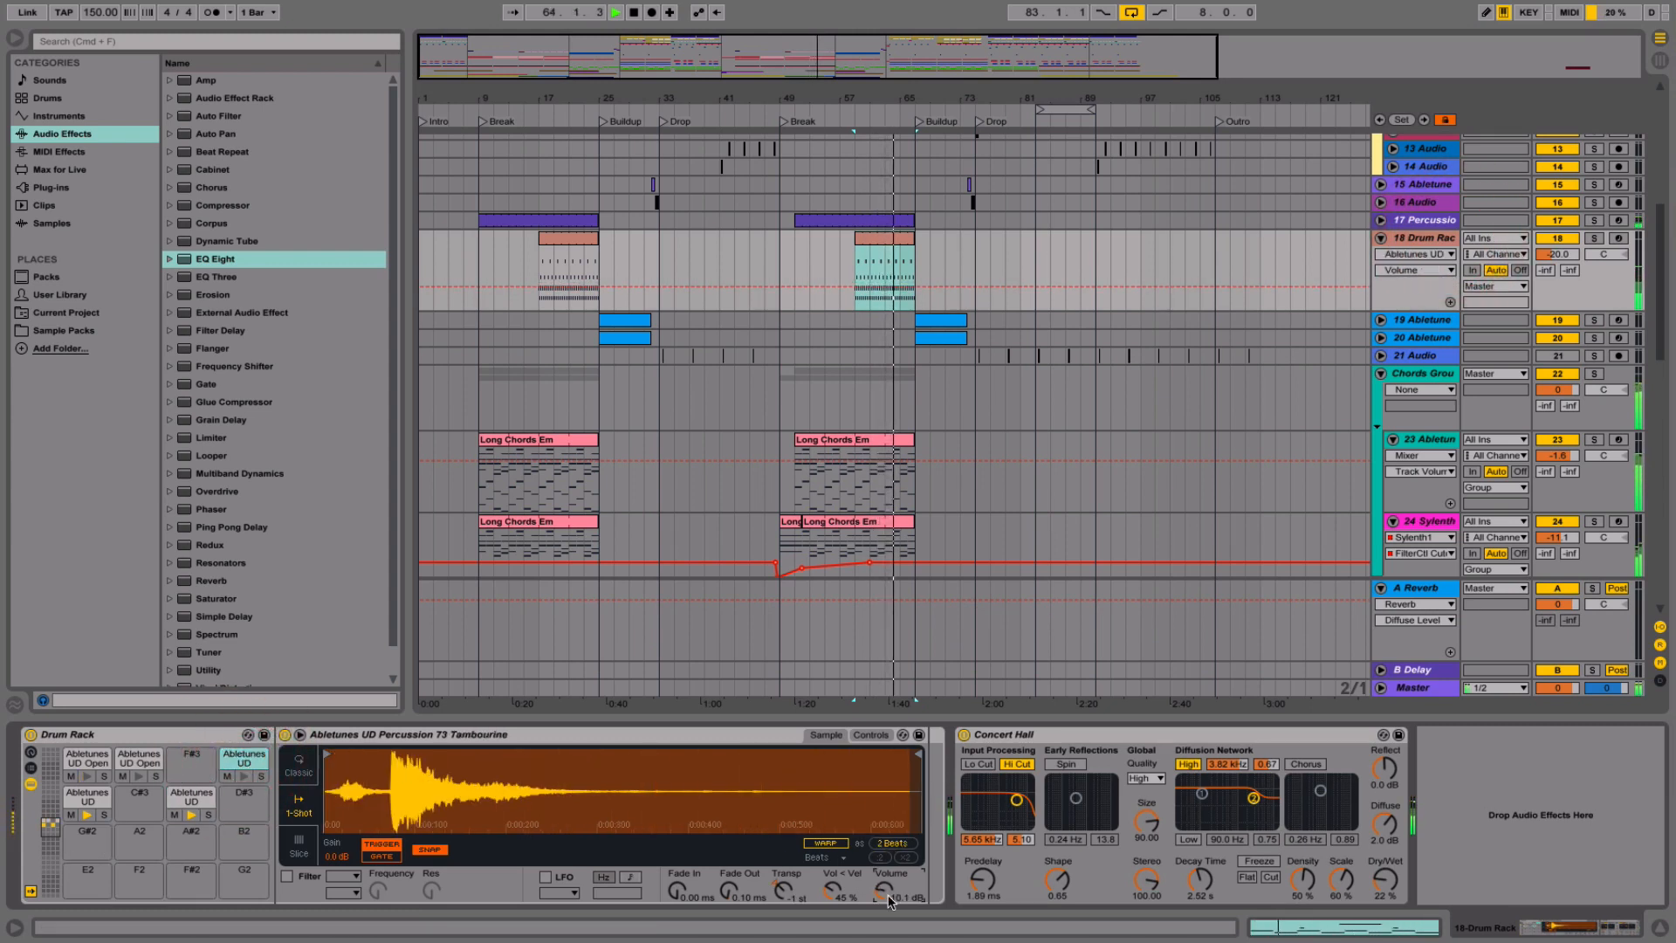
{"action": "left_click_drag", "start_coordinate": [890, 902], "coordinate": [891, 892]}
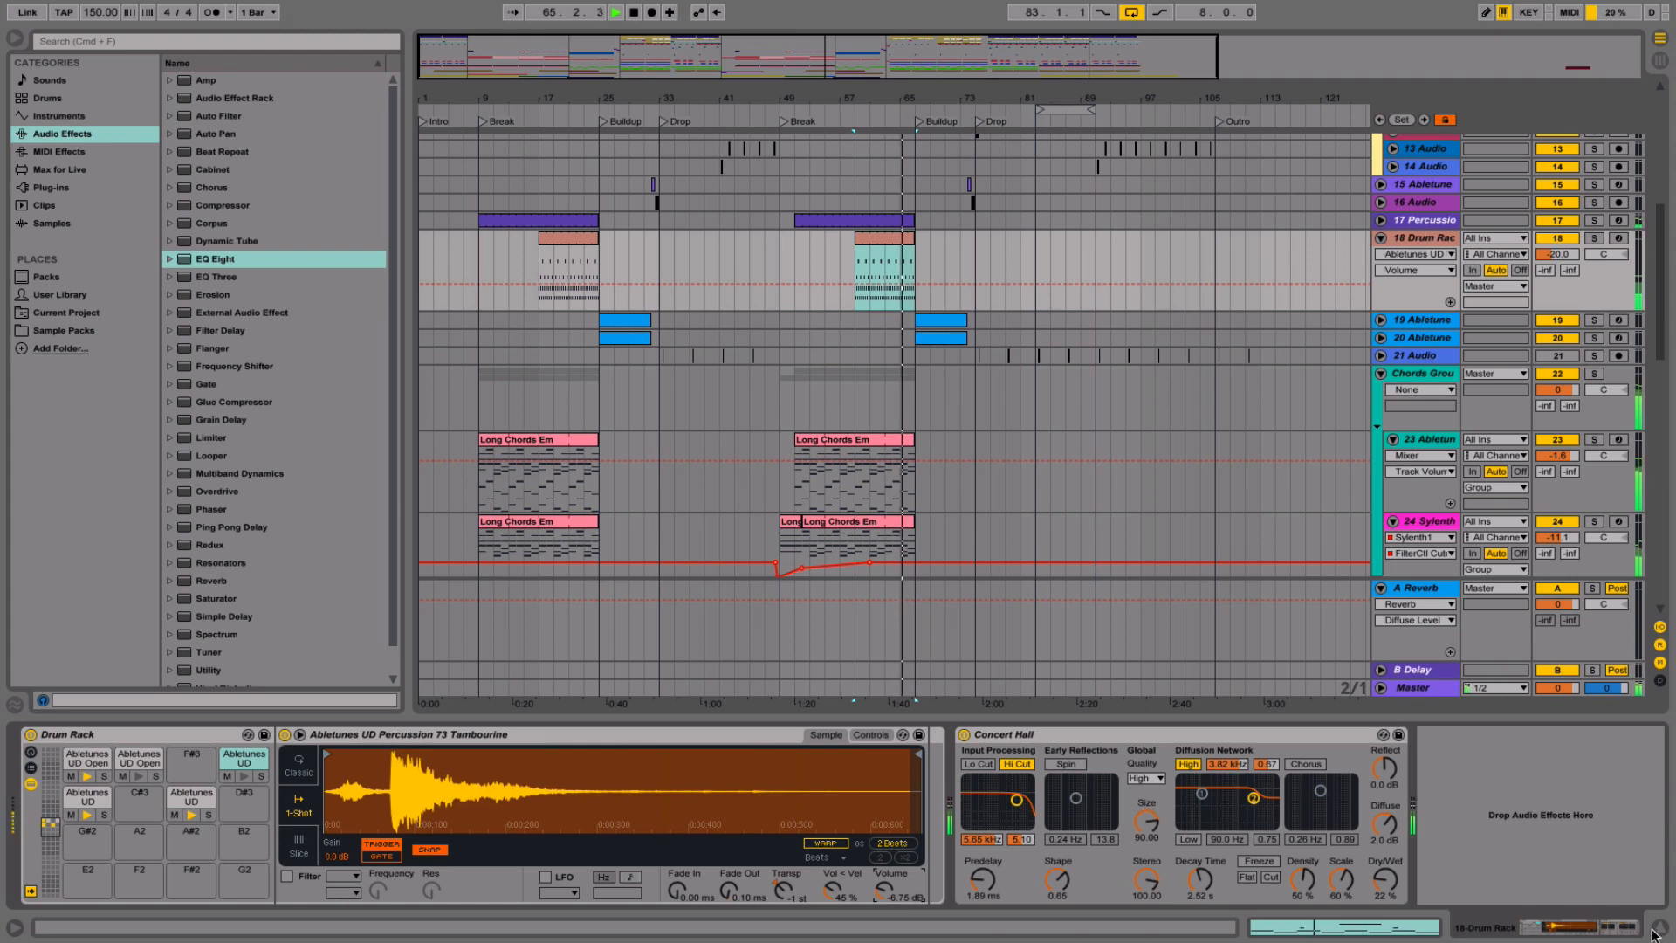
{"action": "left_click", "coordinate": [1657, 929]}
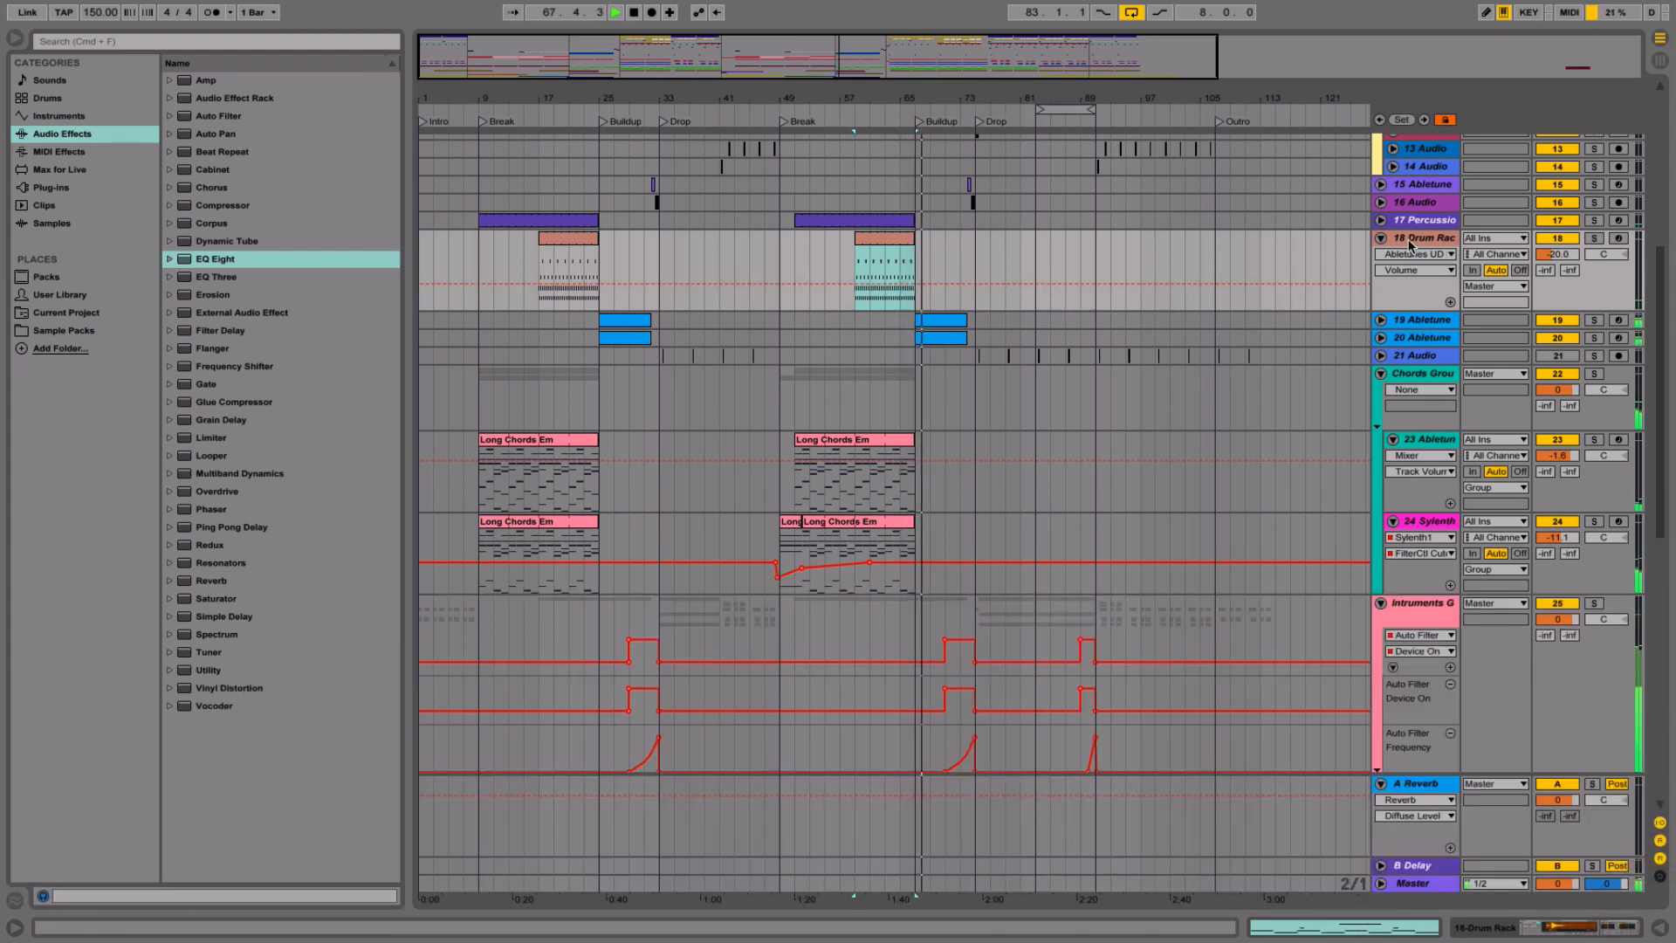
- Examine the Short Bassdrum 24 sampler and EQ Eight on track 19, and fold tracks 19 and 18
{"action": "left_click", "coordinate": [1397, 338]}
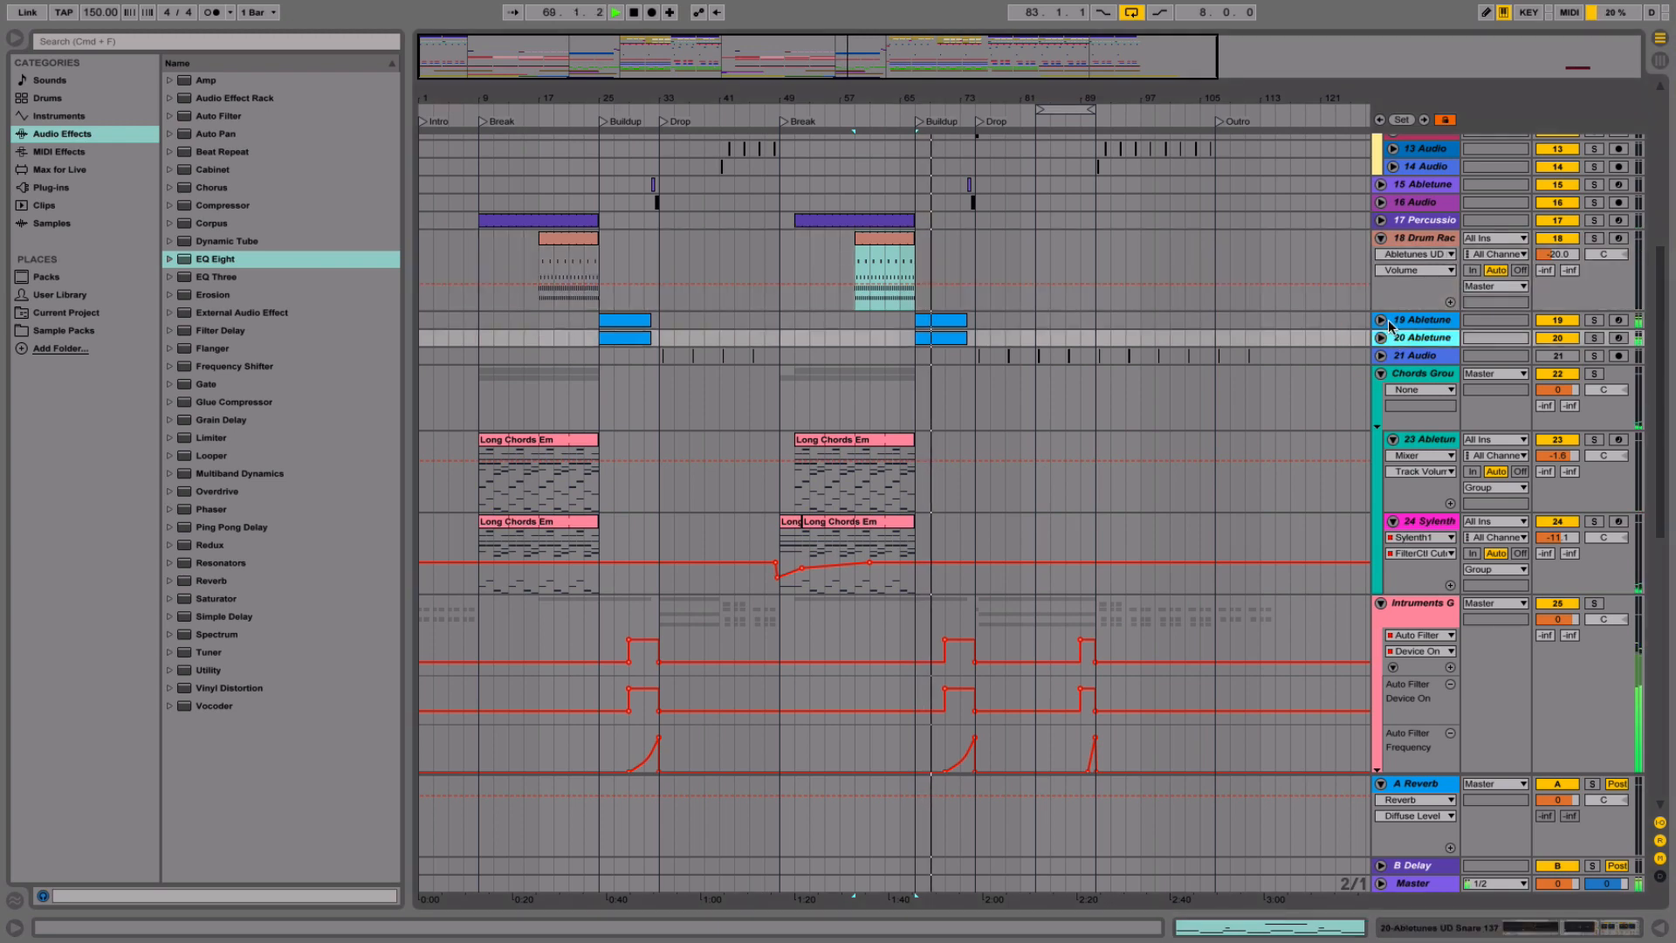
{"action": "left_click", "coordinate": [1382, 322]}
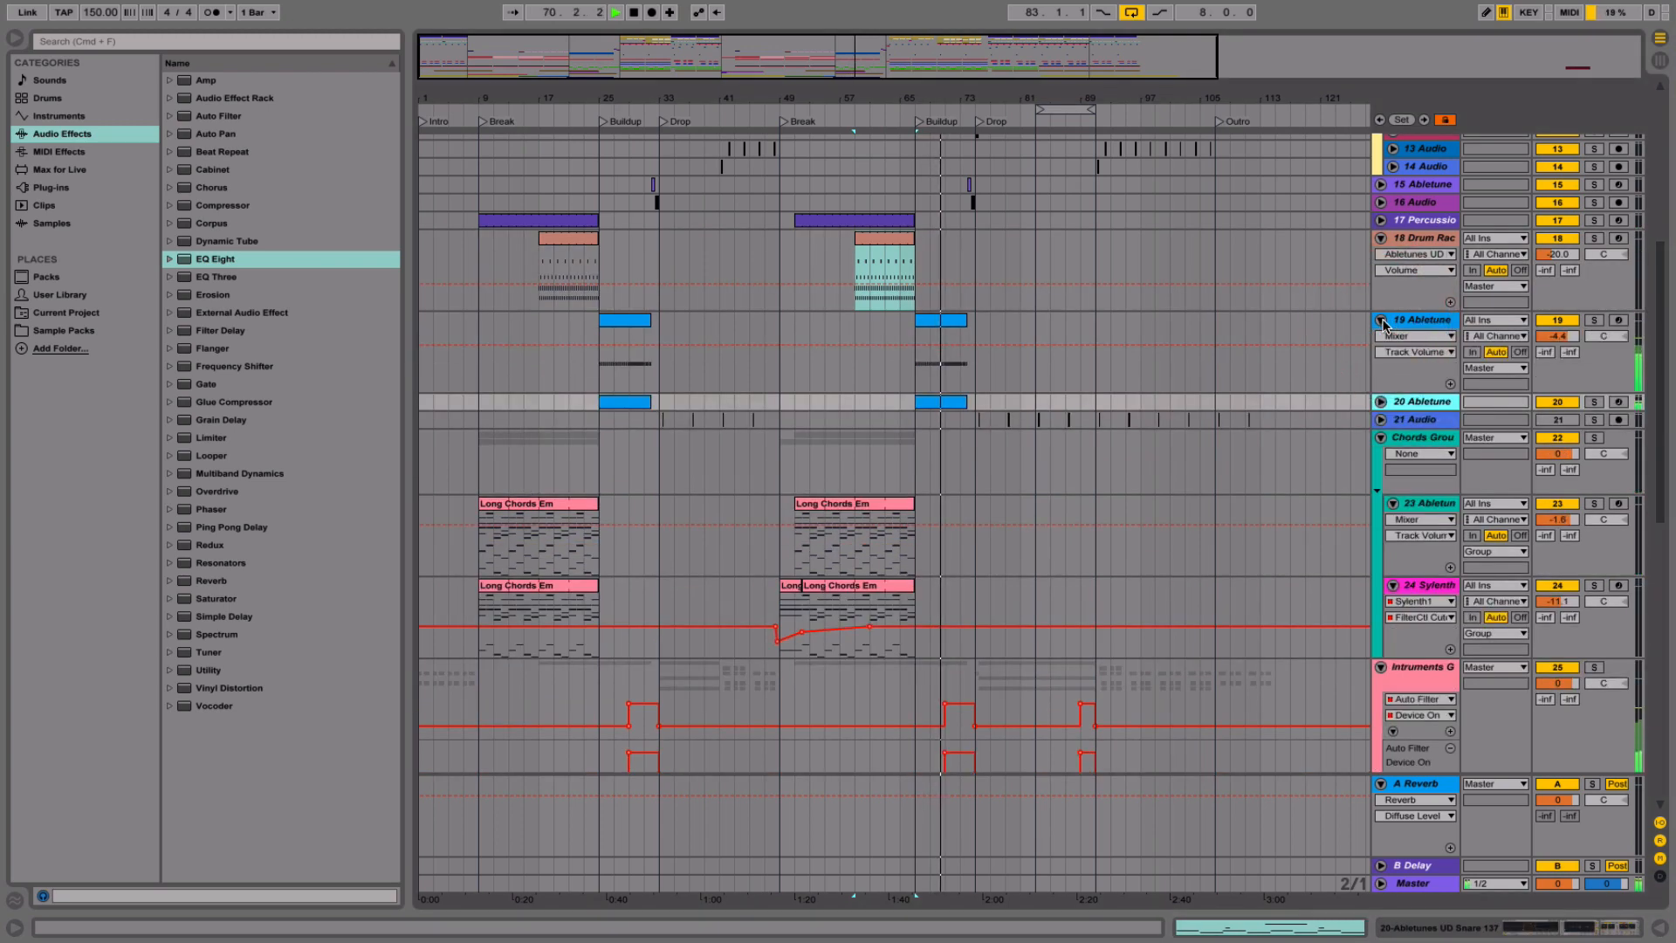
{"action": "double_click", "coordinate": [1409, 321]}
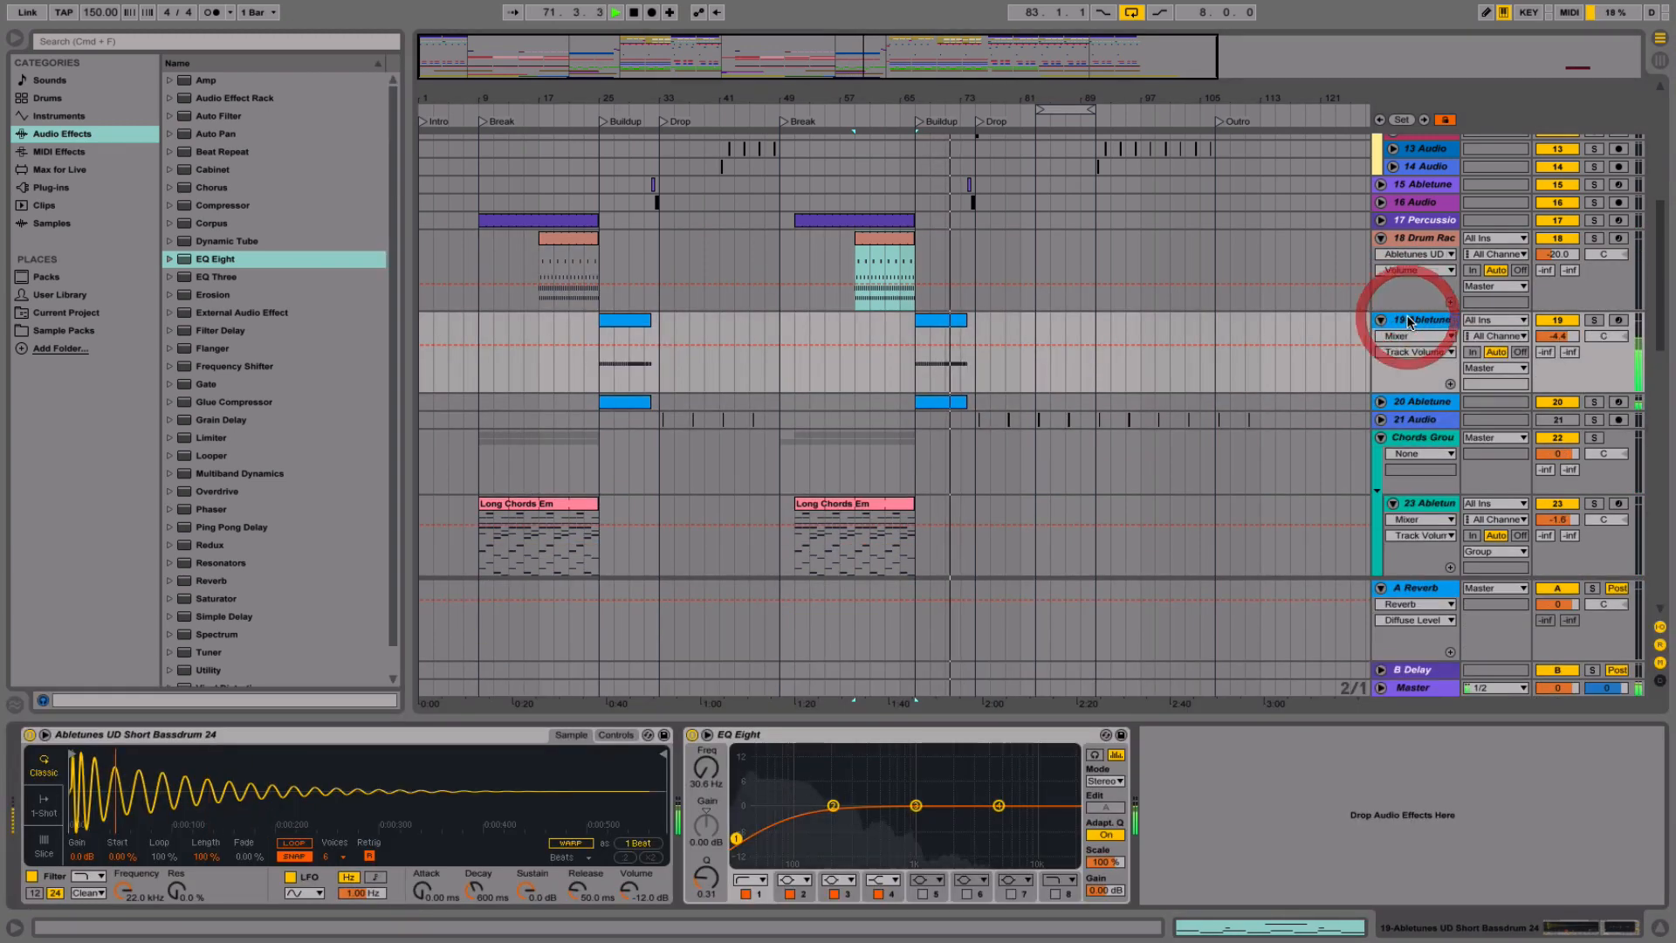
{"action": "left_click", "coordinate": [705, 768]}
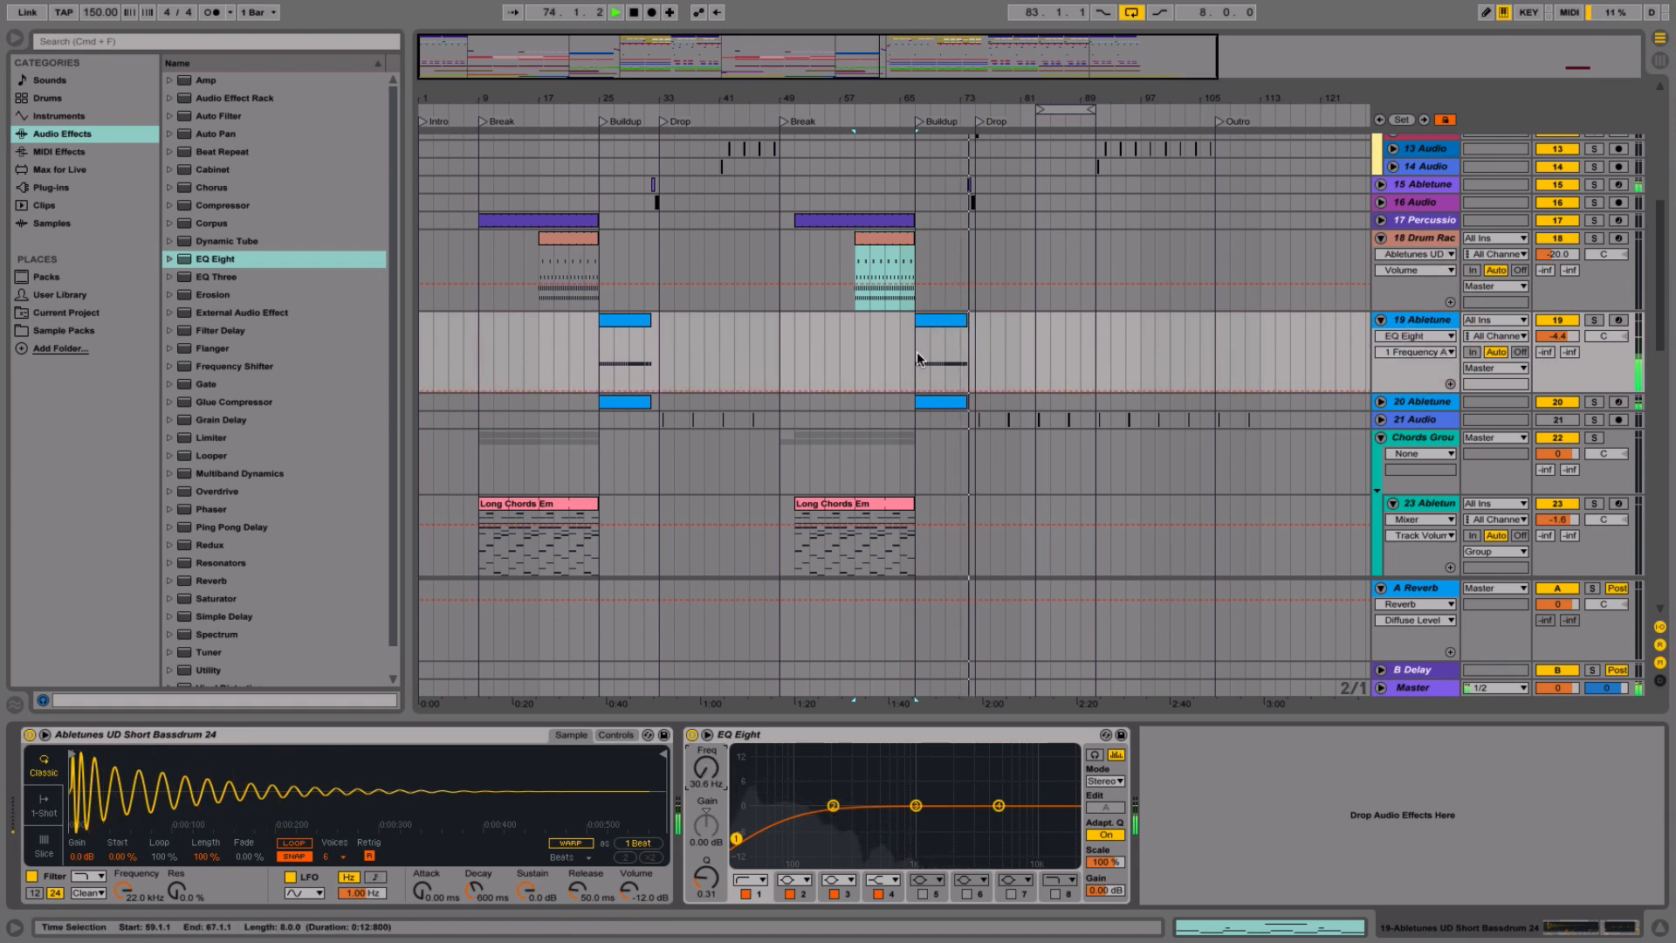
{"action": "left_click", "coordinate": [1381, 319]}
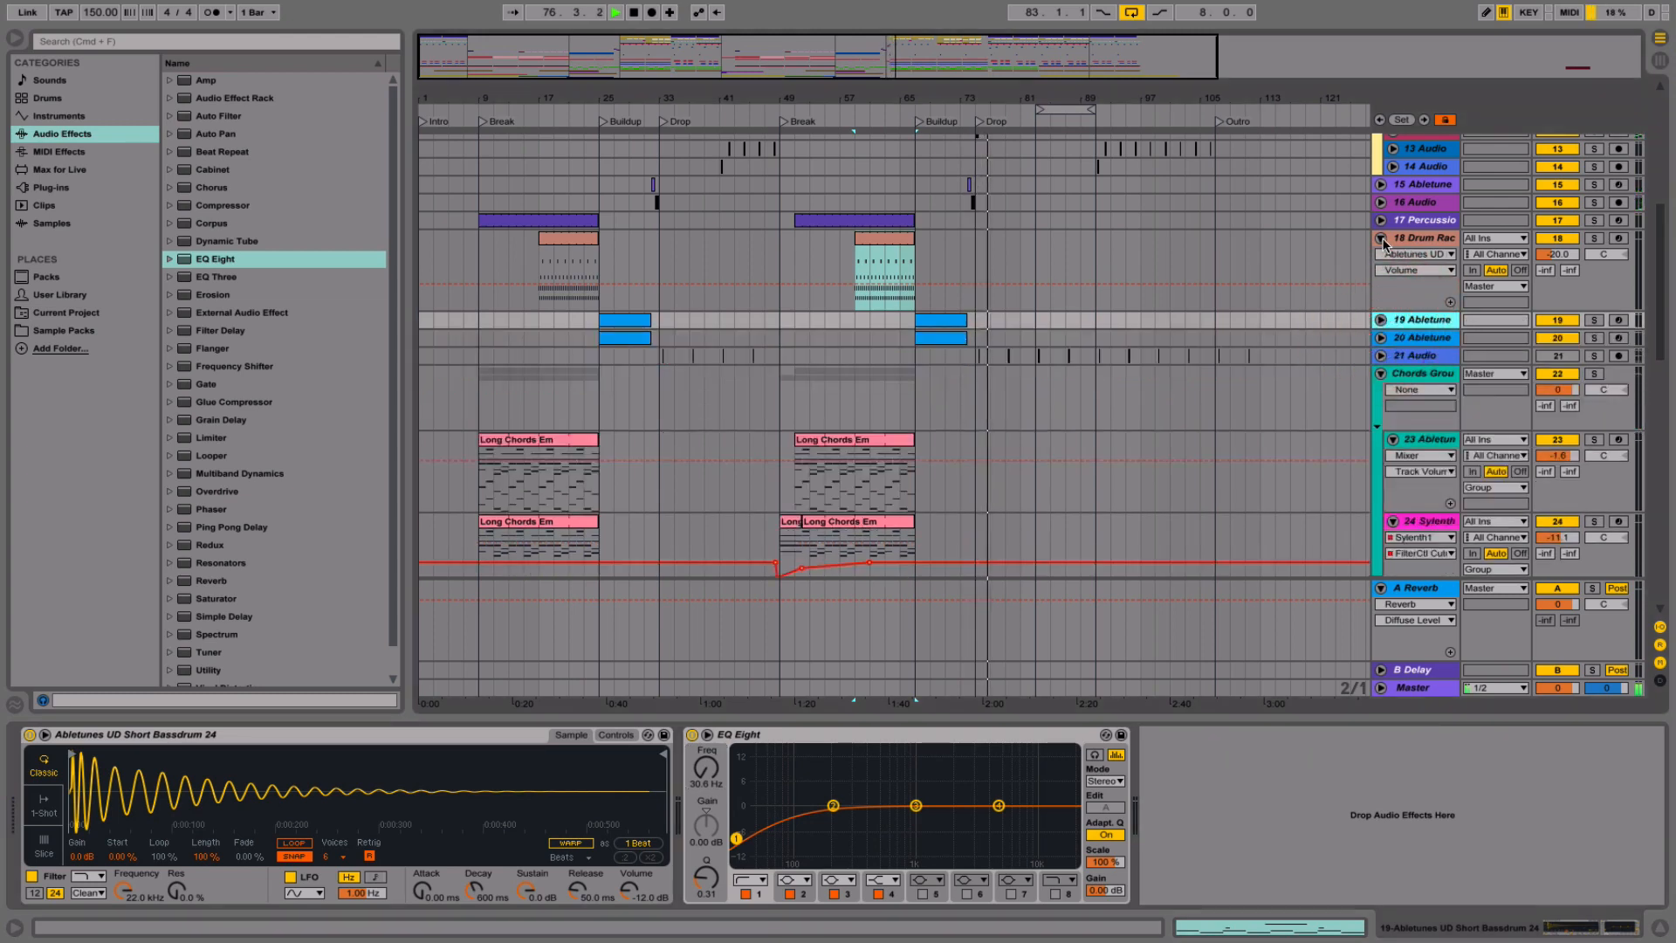
{"action": "left_click", "coordinate": [1382, 237]}
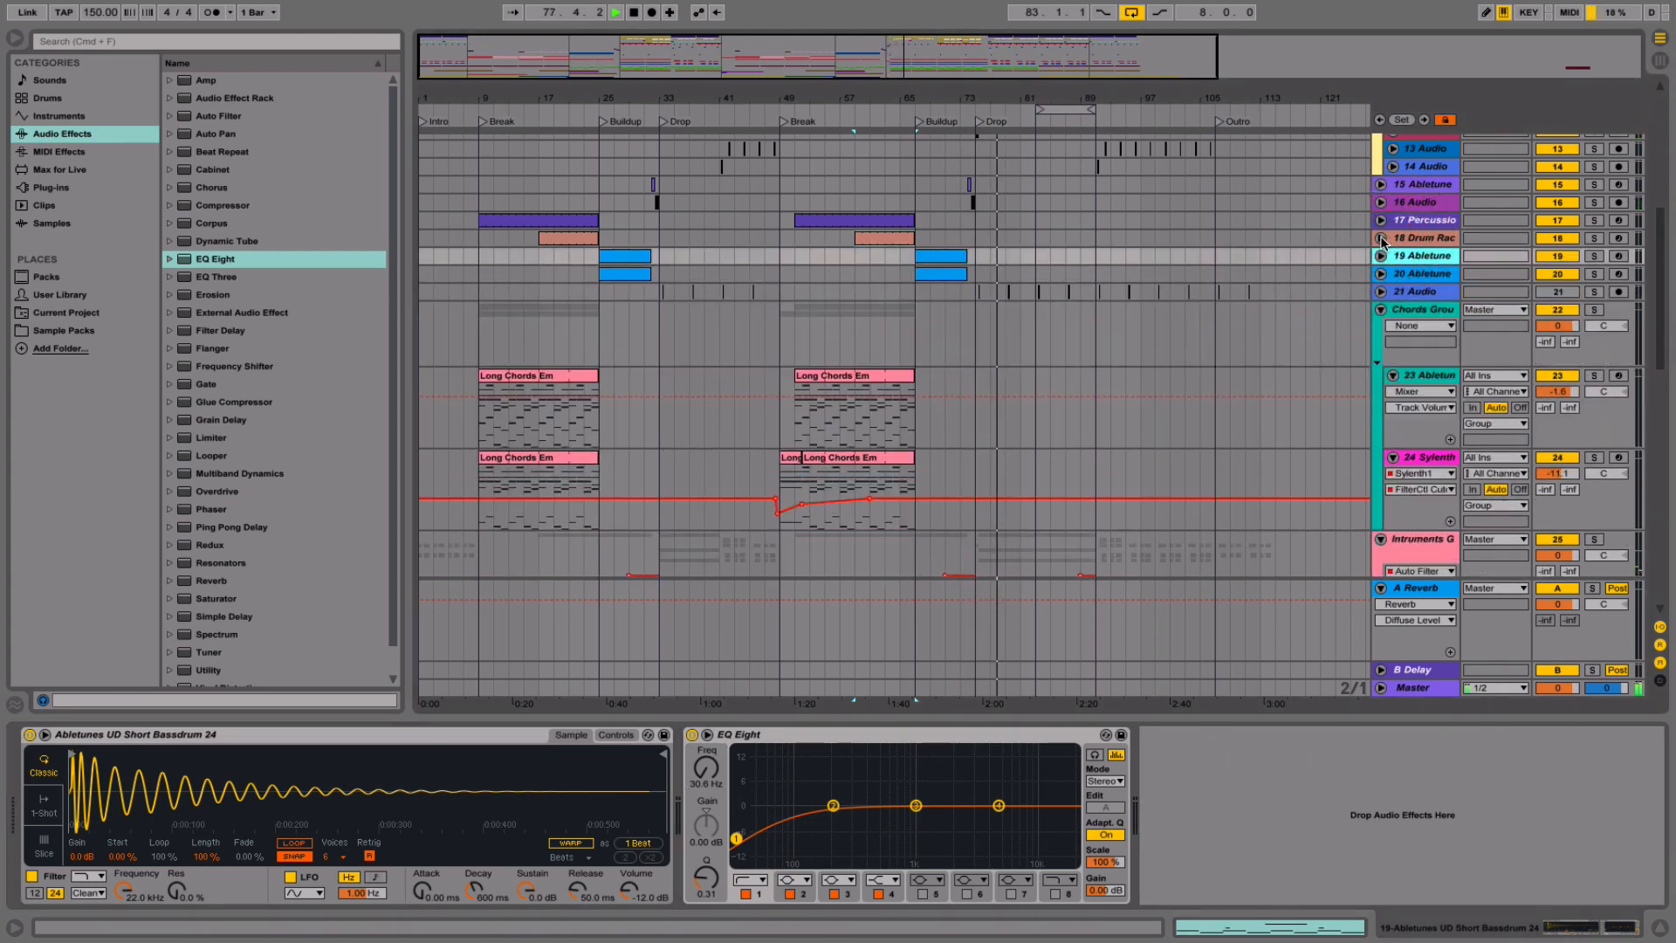
- Shorten the name of track 19 to Bassdrum 24
{"action": "double_click", "coordinate": [1413, 259]}
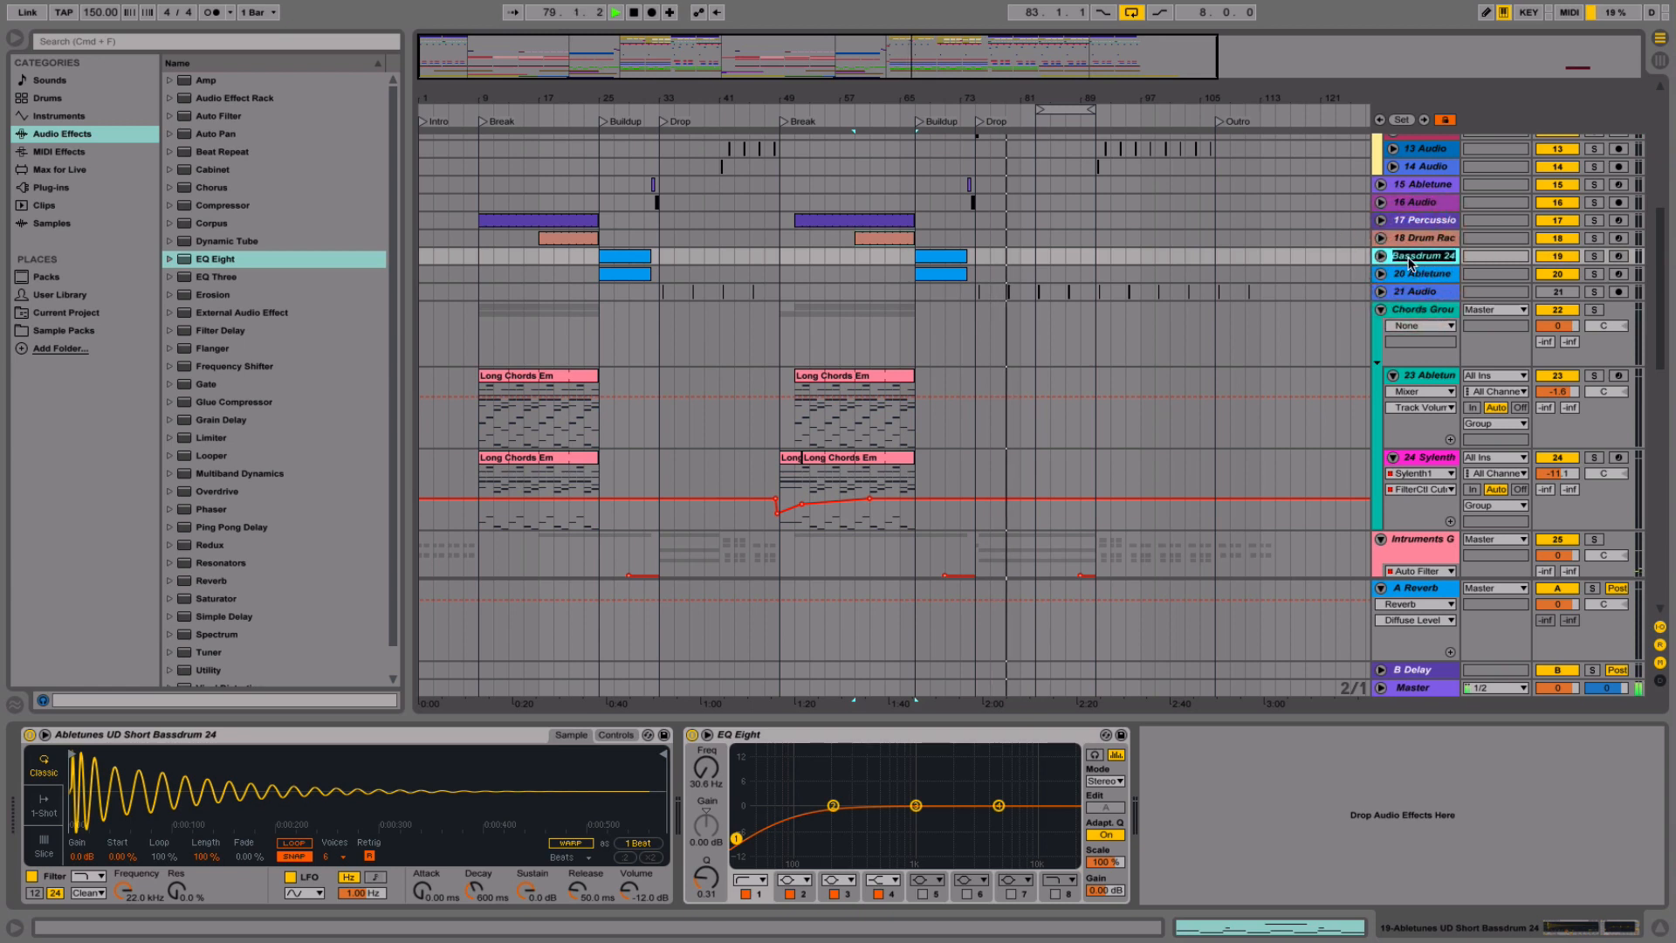
{"action": "left_click", "coordinate": [1396, 259]}
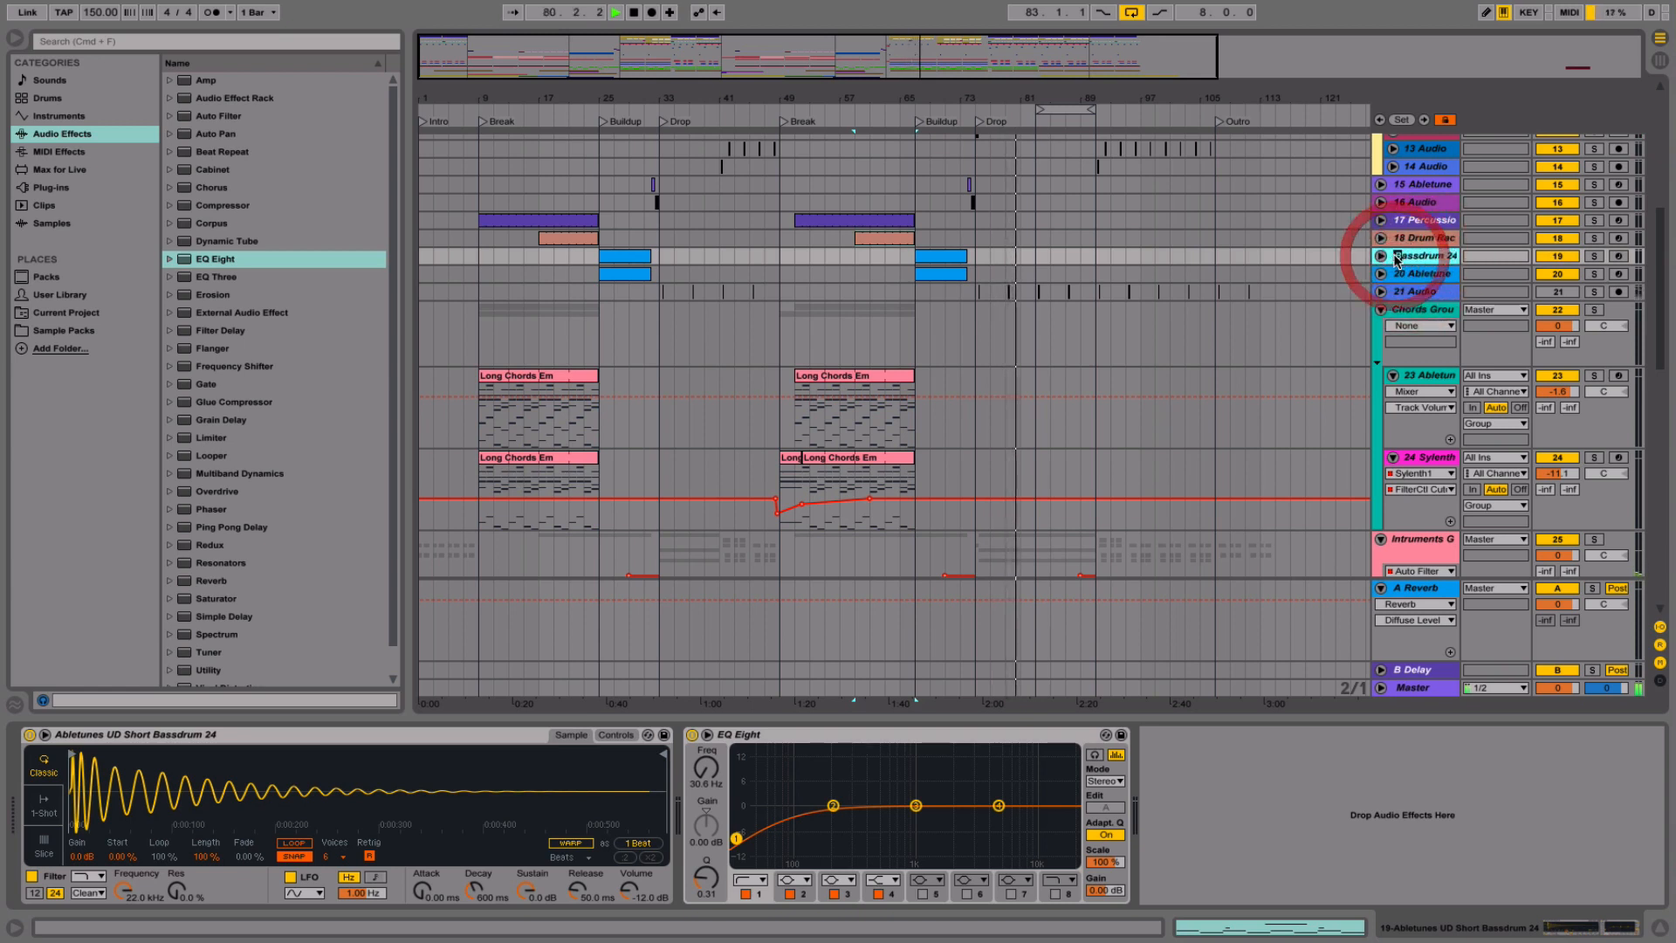
{"action": "left_click_drag", "start_coordinate": [1383, 255], "coordinate": [1387, 256]}
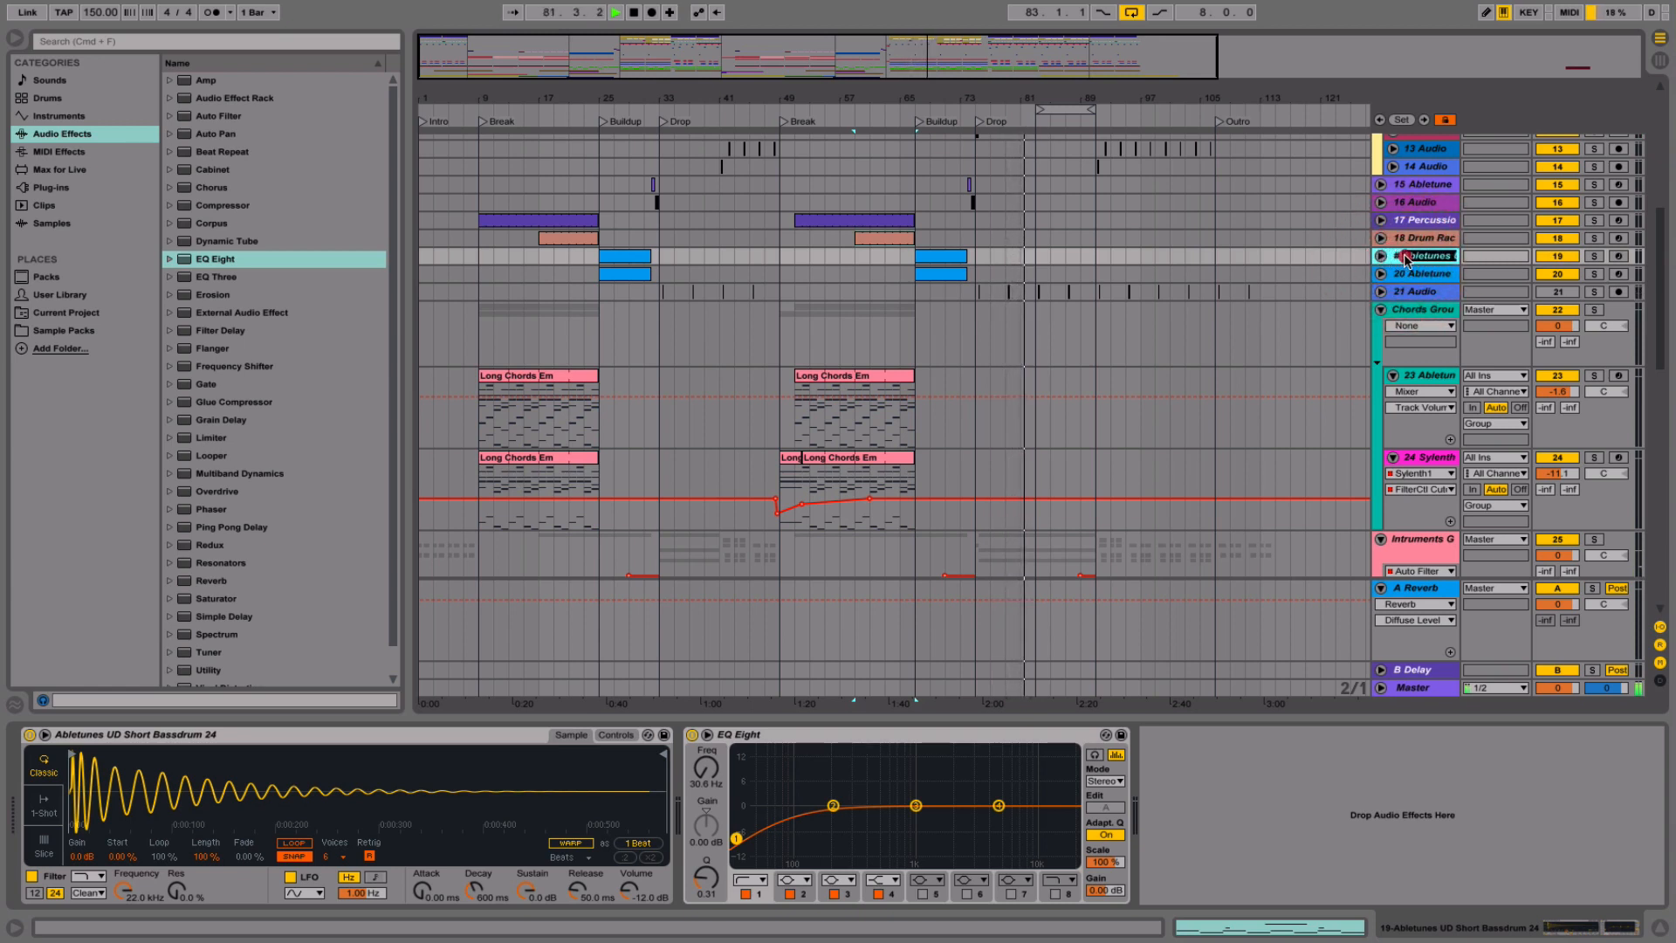
{"action": "key", "text": "BackSpace"}
- Shorten the name of track 20 to Snare 137
{"action": "left_click", "coordinate": [1418, 275]}
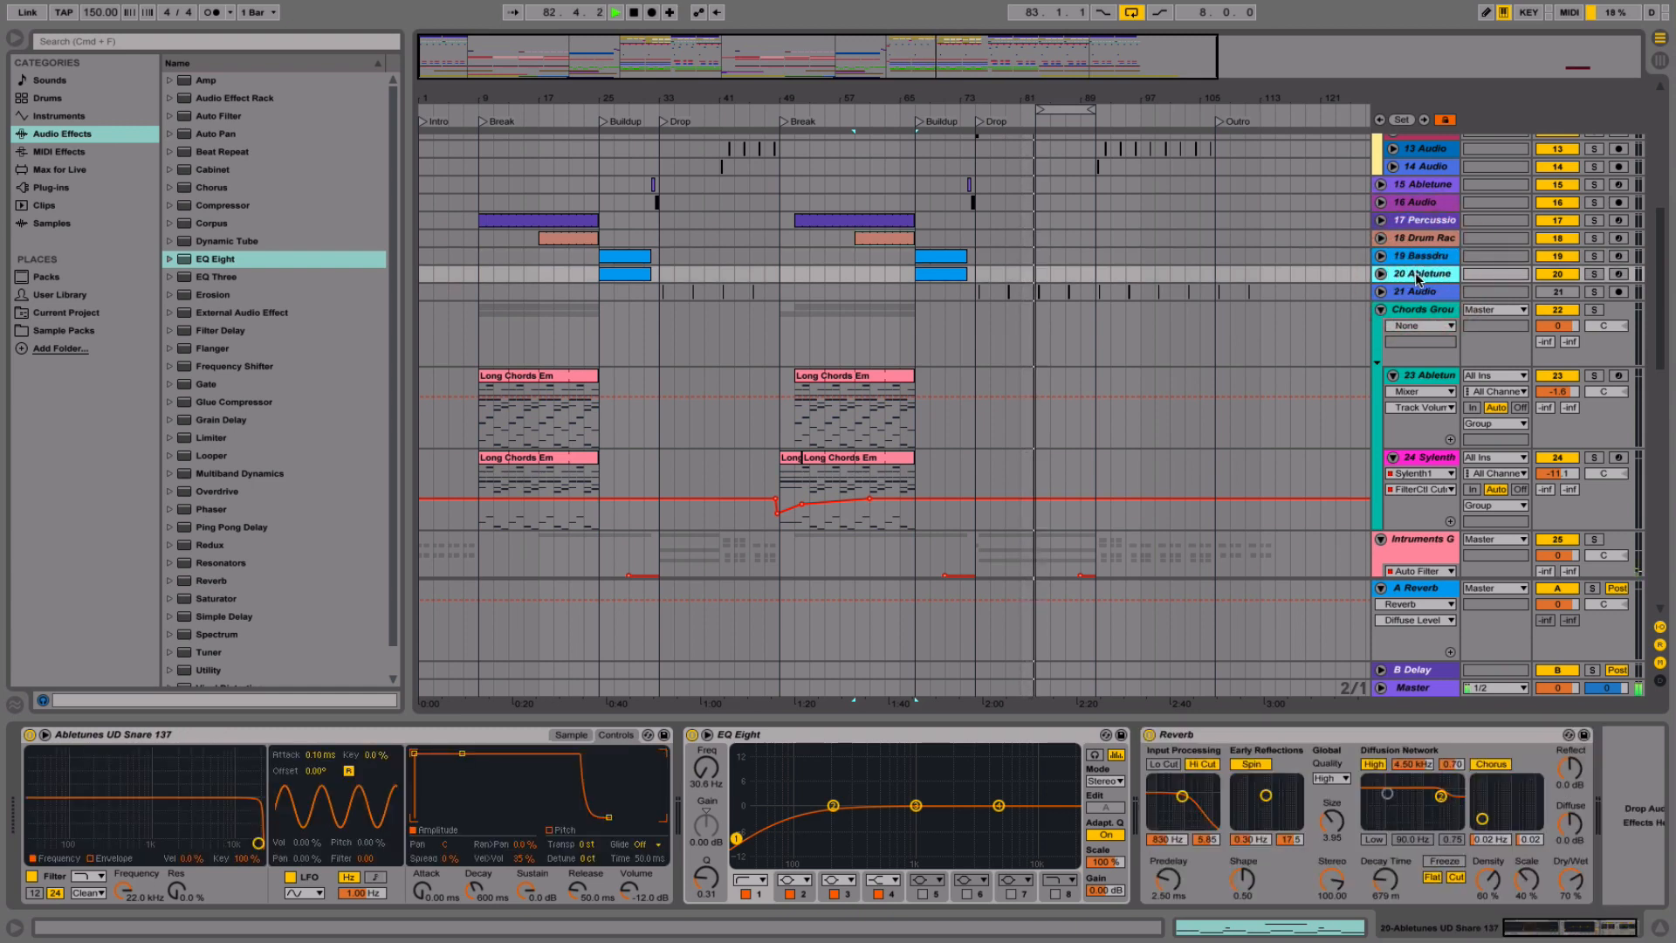
{"action": "left_click", "coordinate": [1407, 278]}
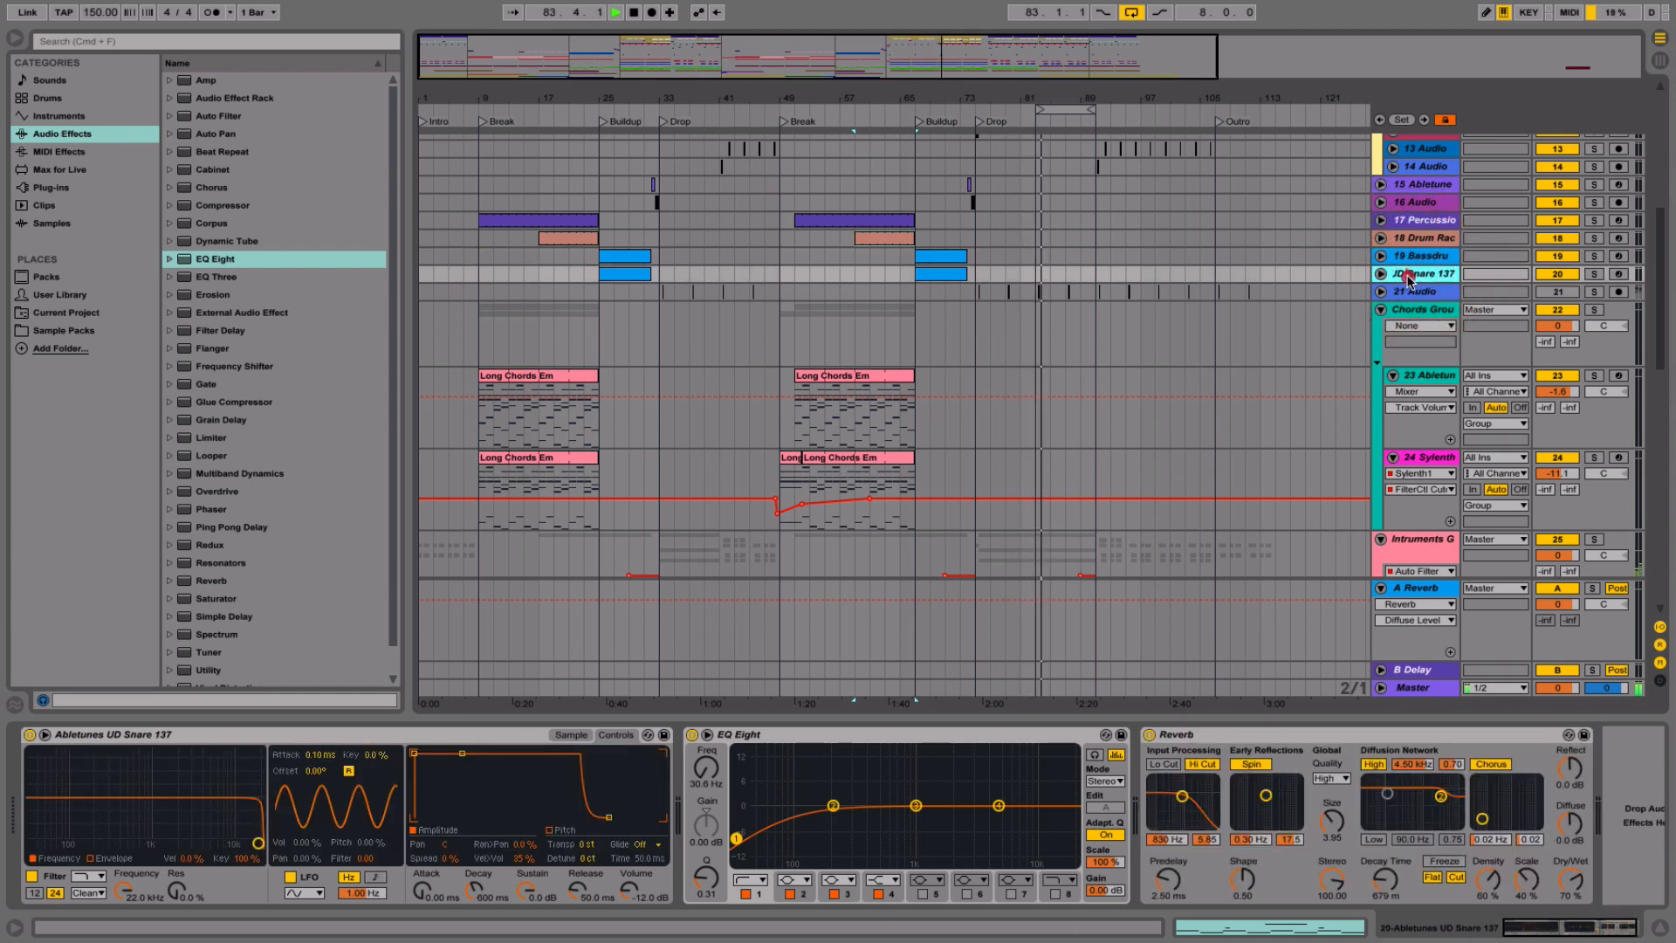
{"action": "left_click_drag", "start_coordinate": [1400, 273], "coordinate": [1401, 273]}
{"action": "key", "text": "BackSpace"}
{"action": "left_click", "coordinate": [1351, 275]}
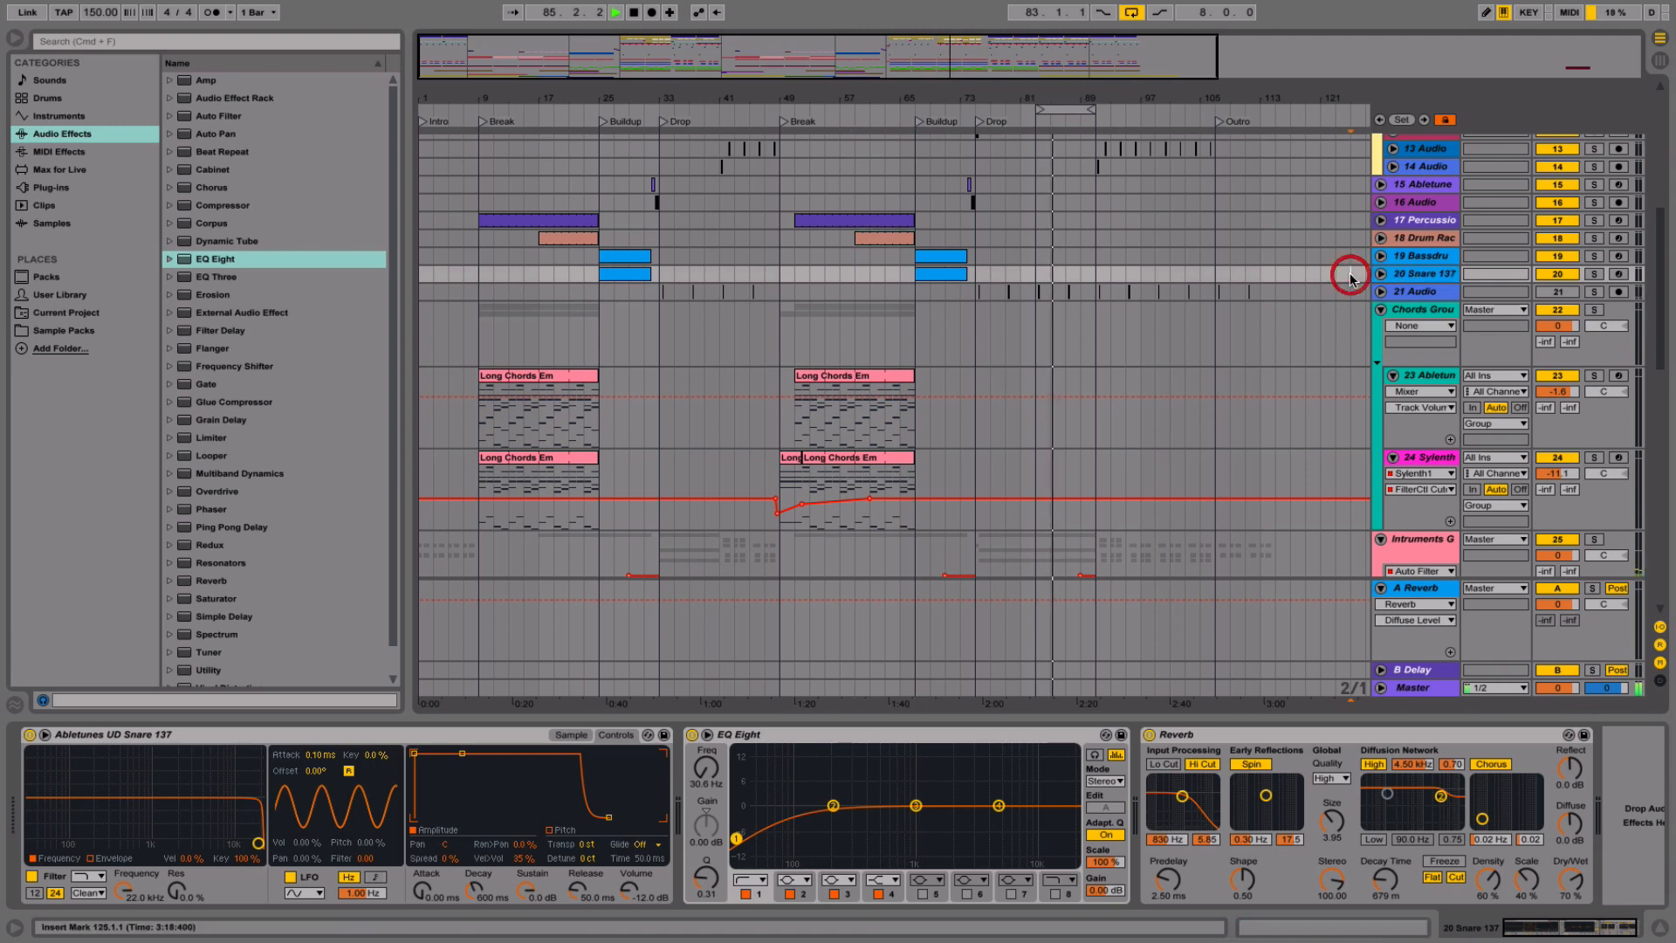
- Select all tracks and fold them together, including the track groups
{"action": "left_click", "coordinate": [1395, 375]}
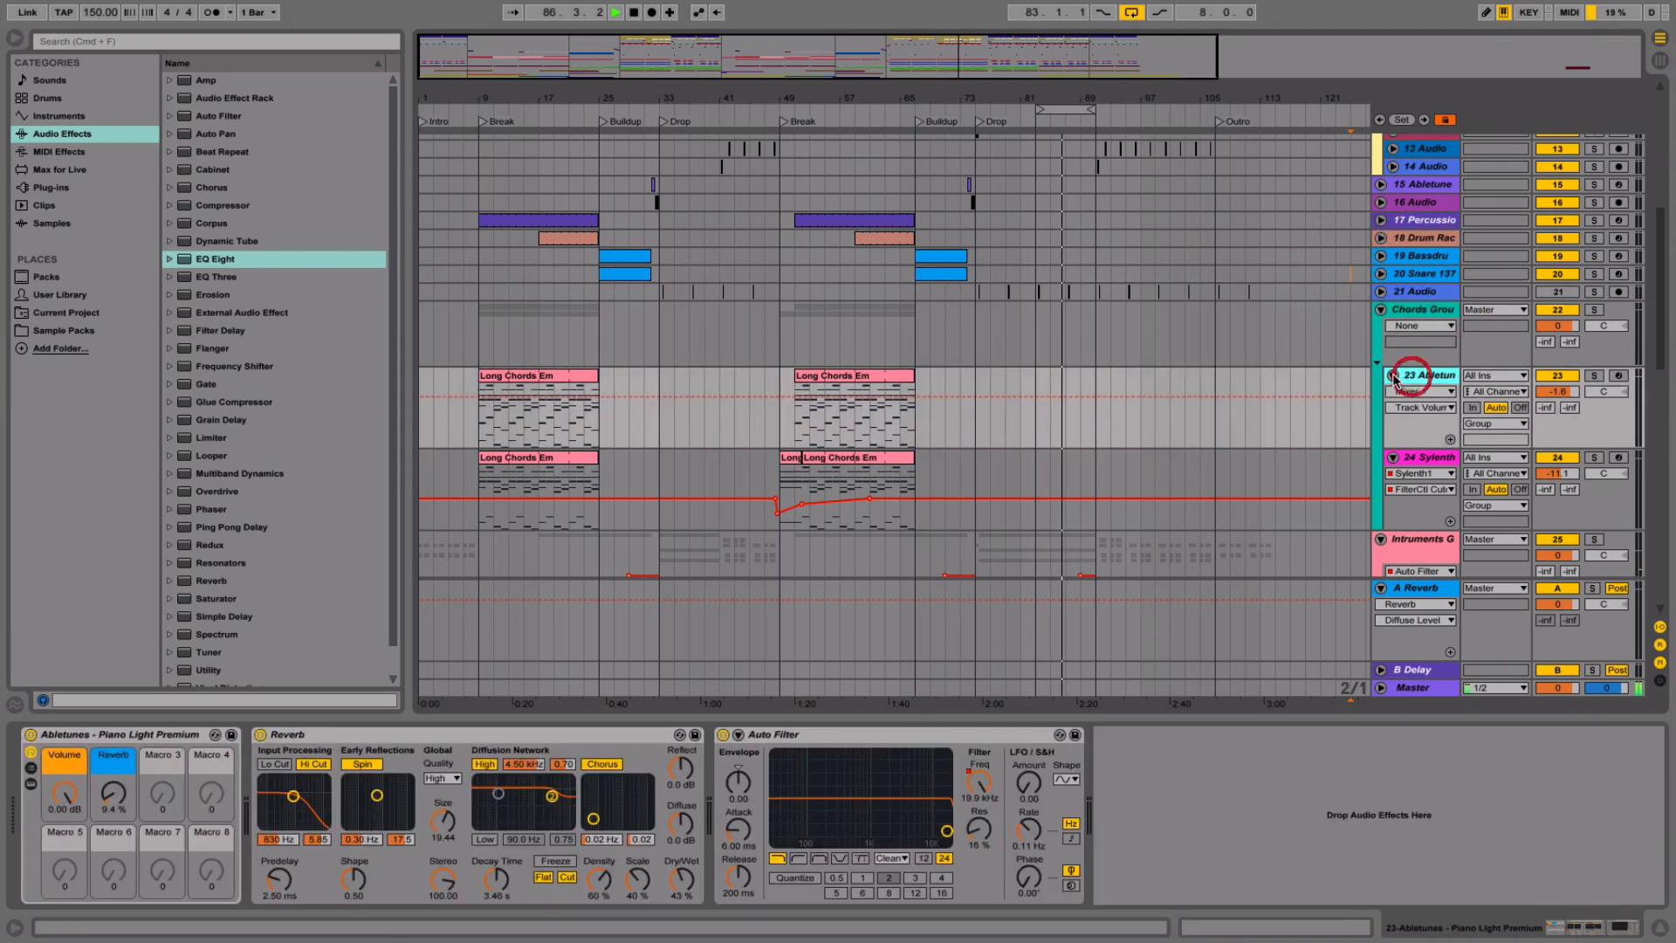
{"action": "left_click", "coordinate": [1399, 311]}
{"action": "key", "text": "super+a"}
{"action": "left_click", "coordinate": [1380, 310]}
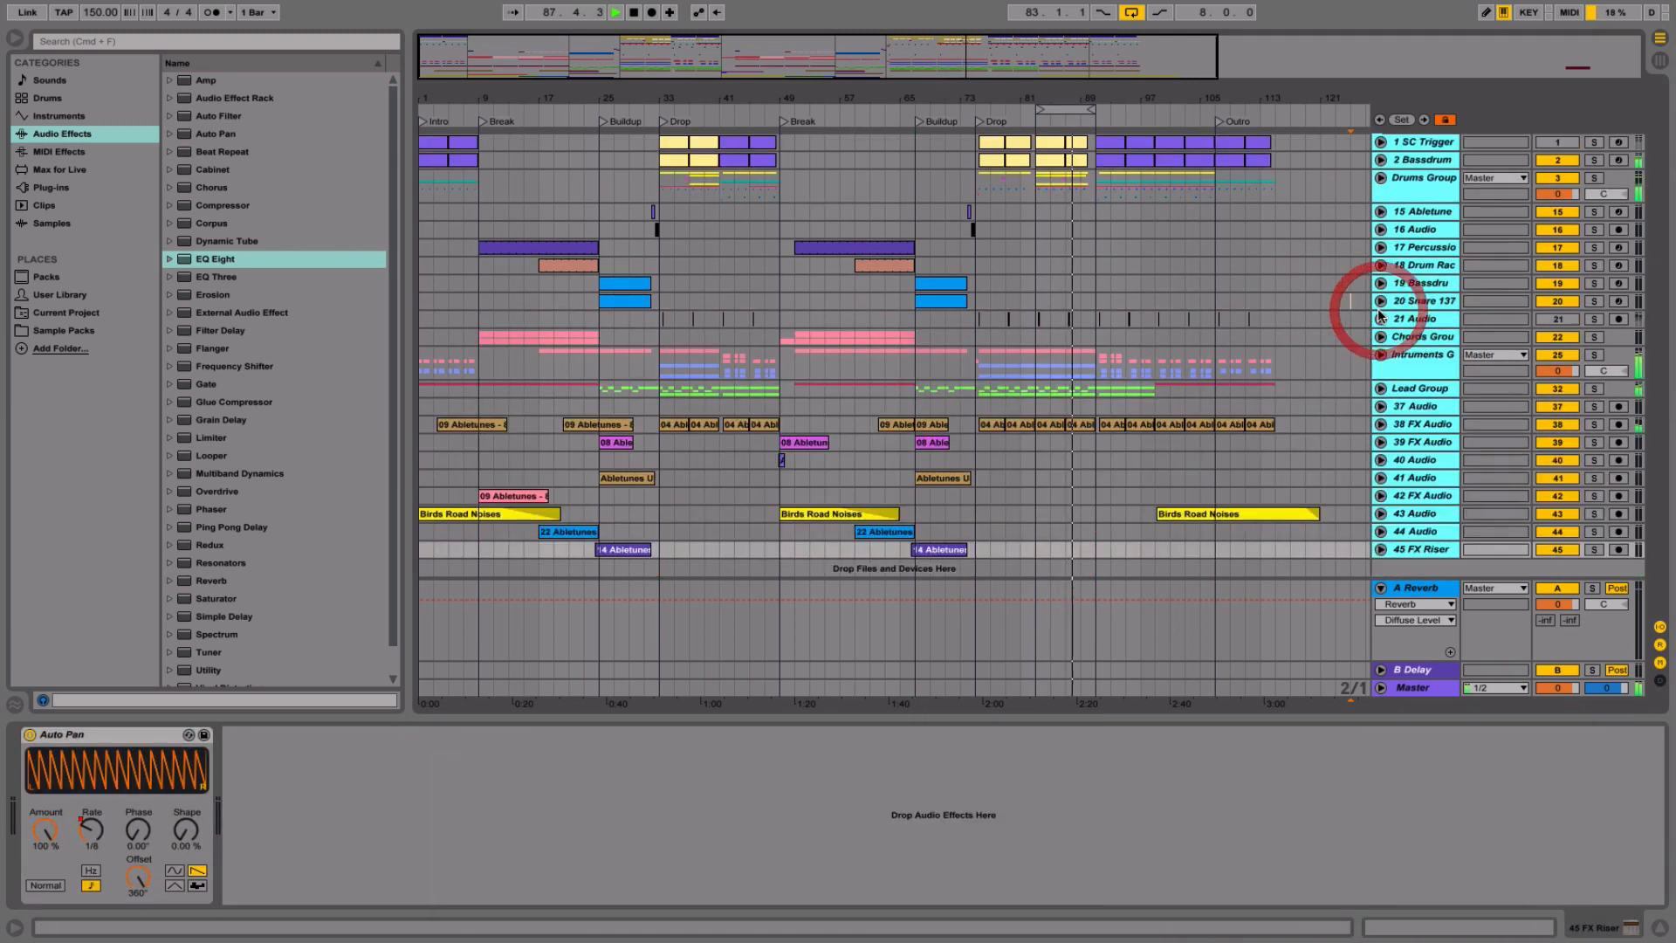
- Select all clips on the 1 SC Trigger track and name them SC Trigger
{"action": "scroll", "coordinate": [1325, 414], "scroll_direction": "right", "scroll_amount": 5}
{"action": "scroll", "coordinate": [1325, 414], "scroll_direction": "left", "scroll_amount": 5}
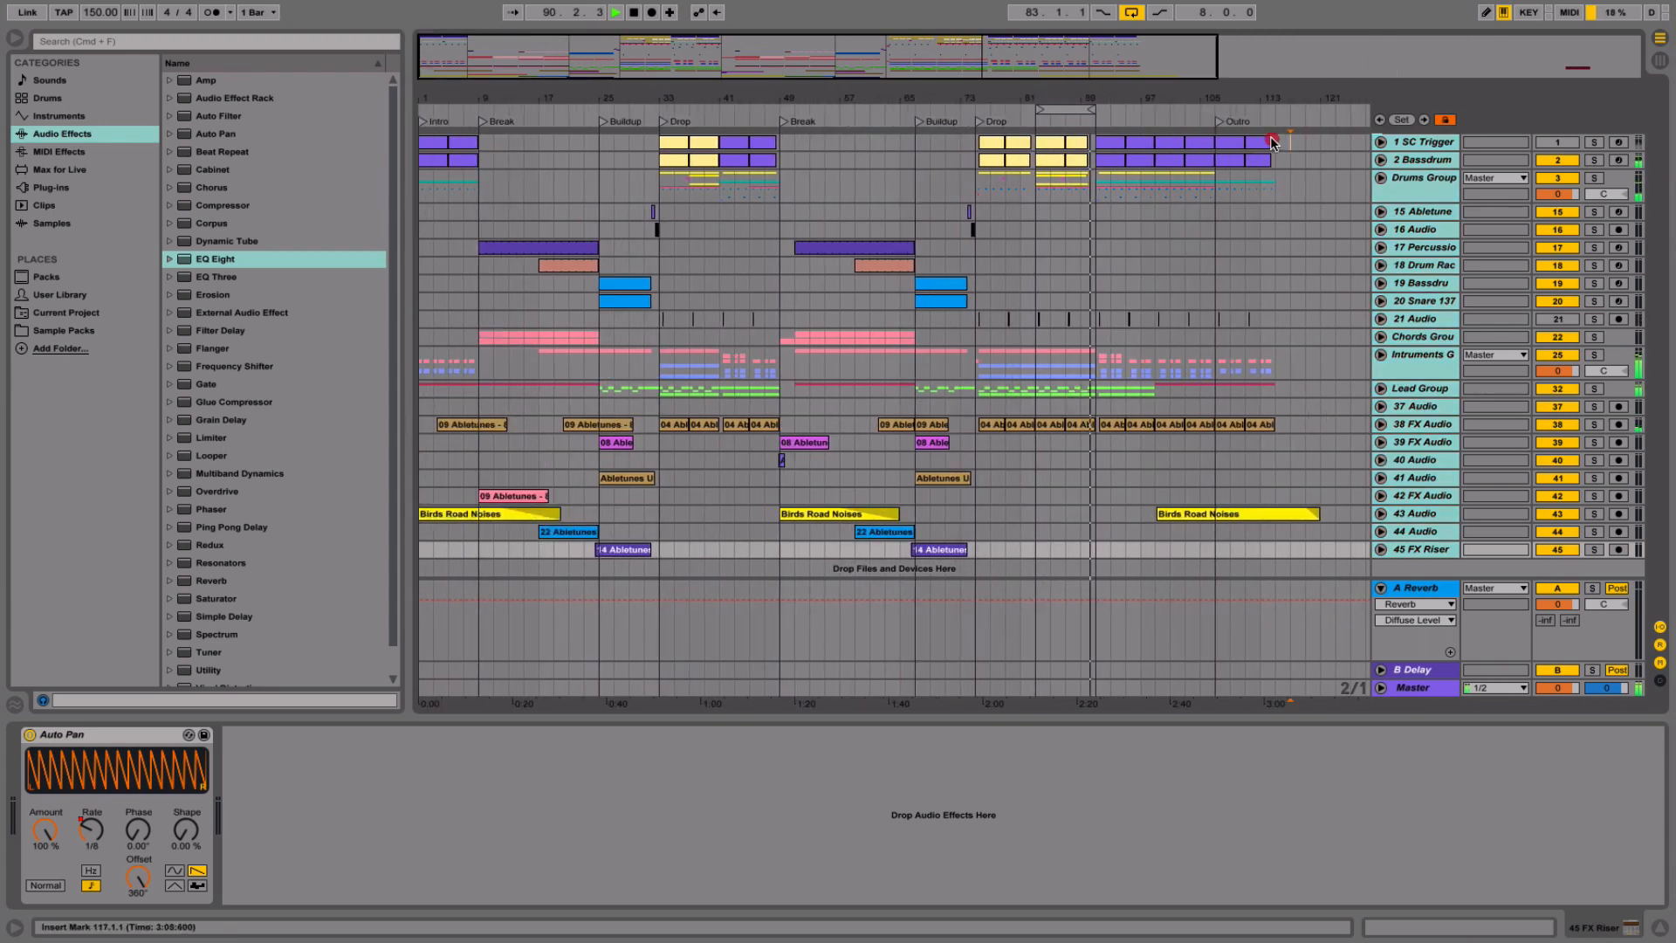
{"action": "left_click_drag", "start_coordinate": [1272, 142], "coordinate": [2, 64]}
{"action": "left_click", "coordinate": [1430, 924]}
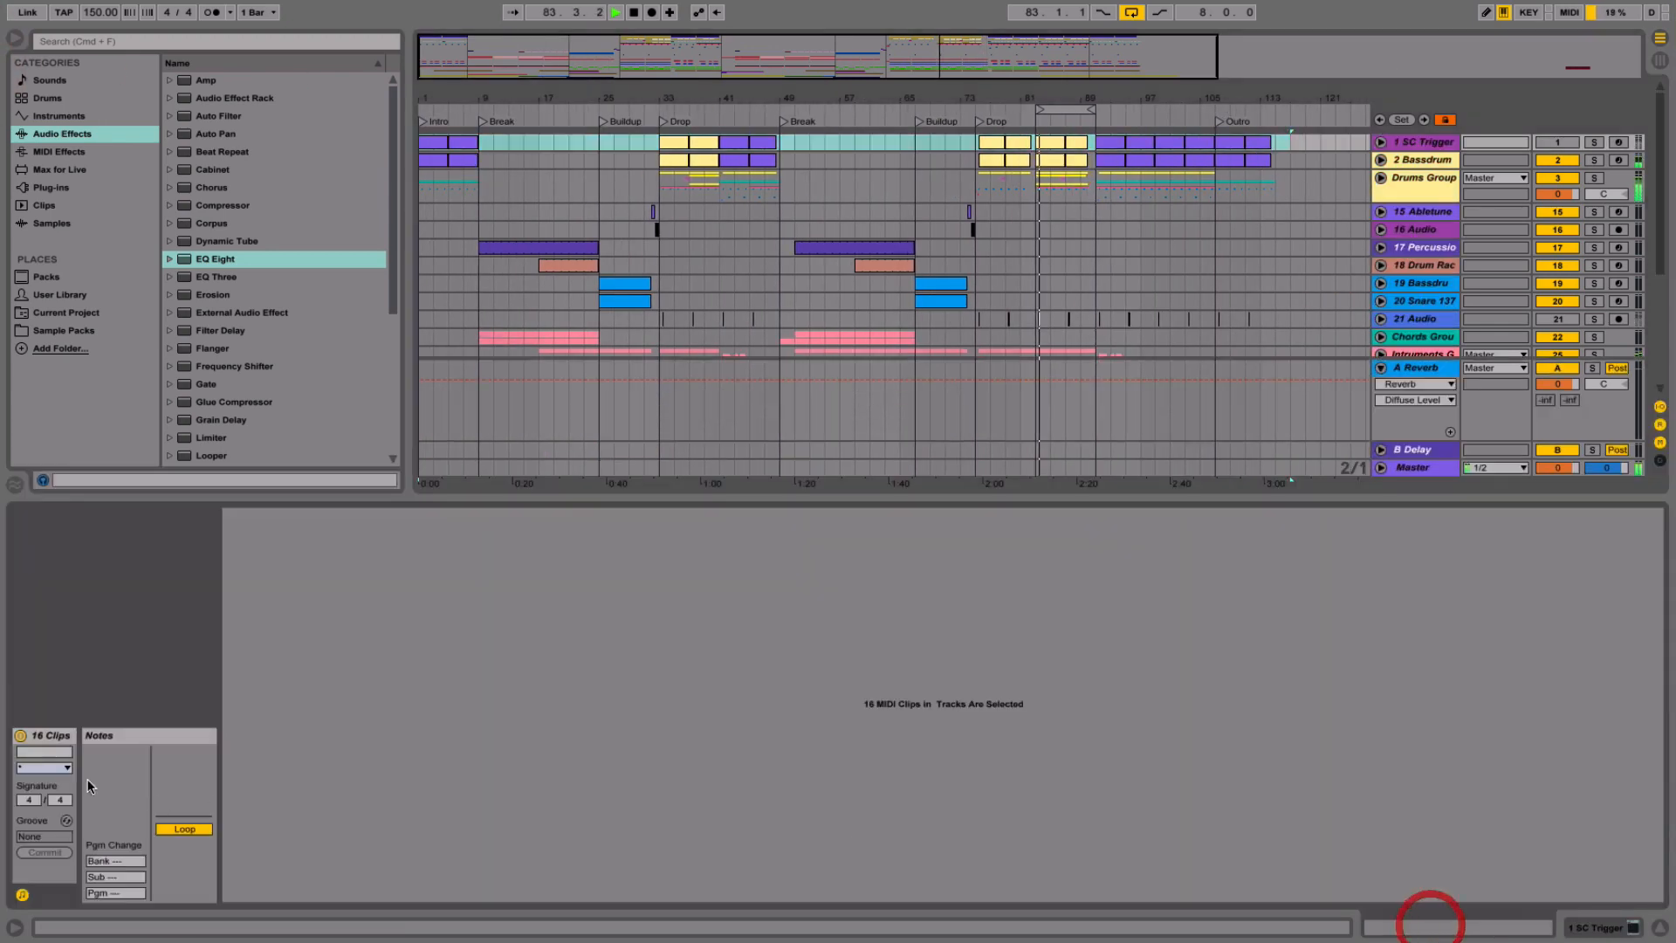
{"action": "type", "text": "SC T"}
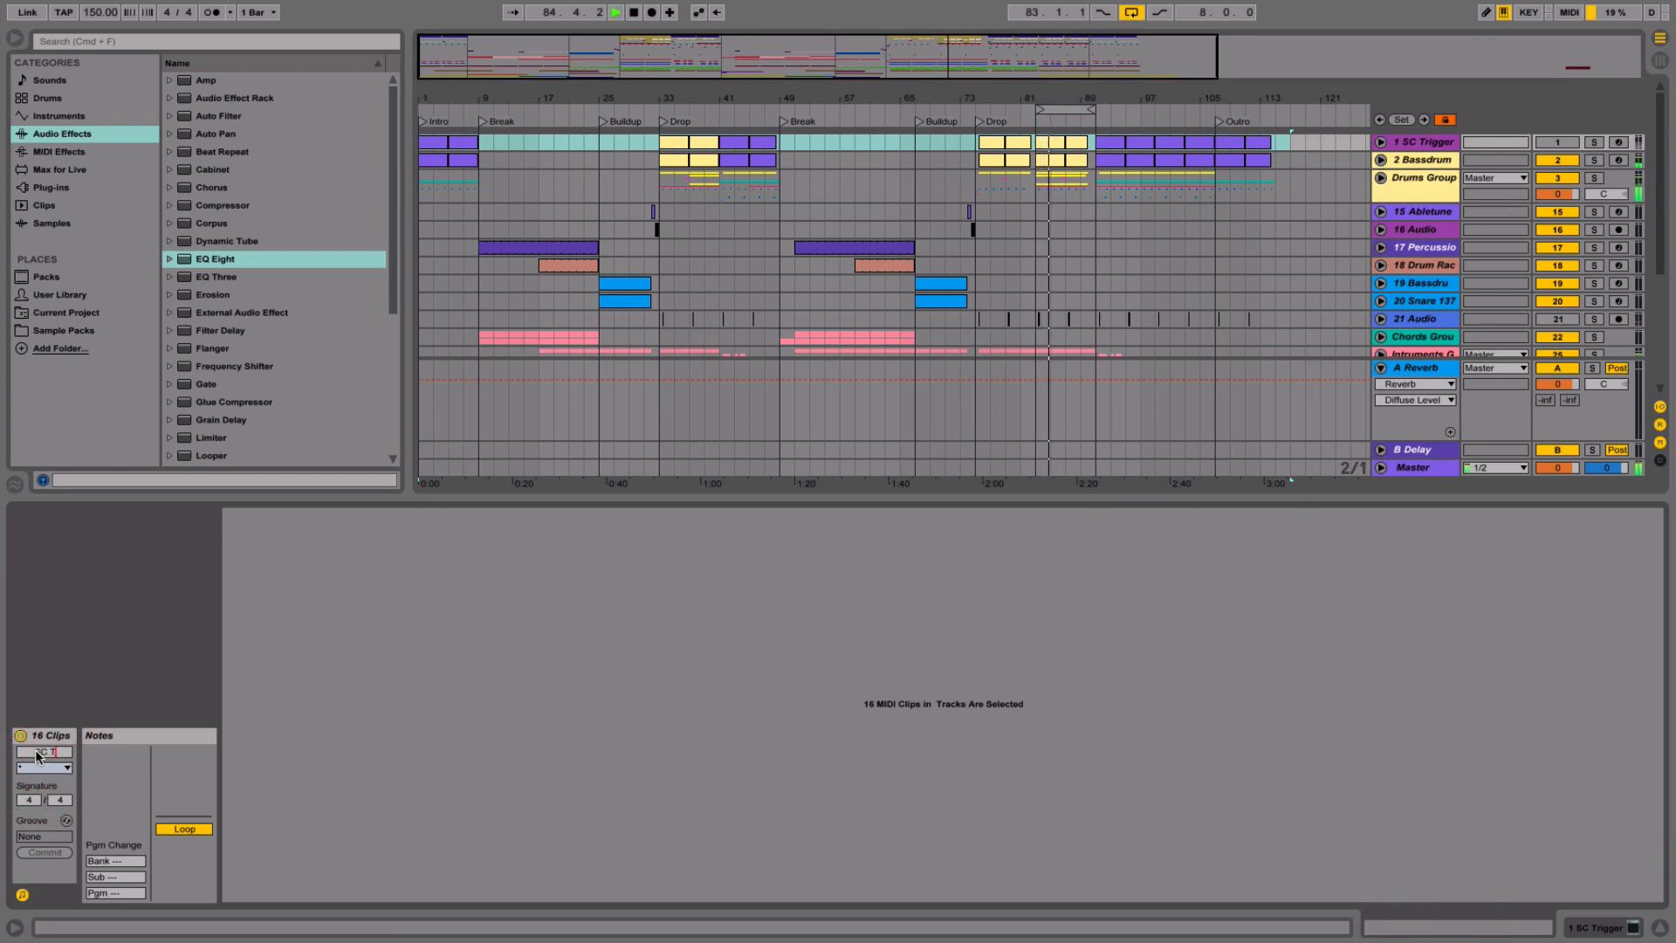
{"action": "type", "text": "rigger"}
{"action": "key", "text": "Return"}
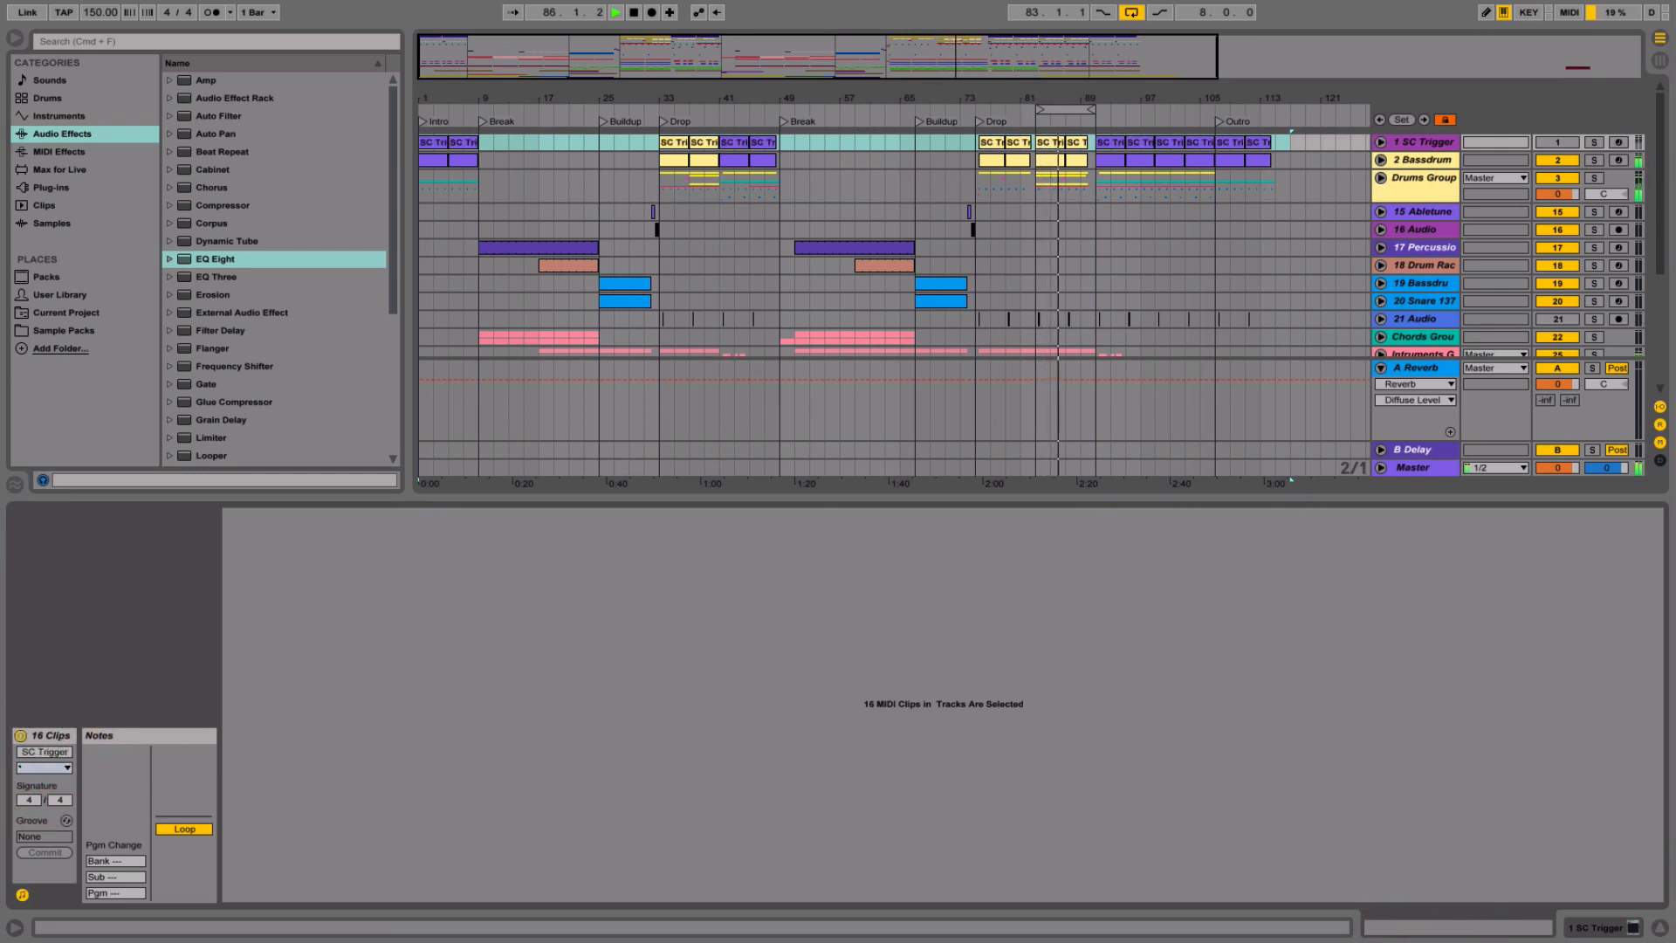
- Hide the clip detail view, turn off arrangement looping and fold the A Reverb return track
{"action": "left_click", "coordinate": [1659, 928]}
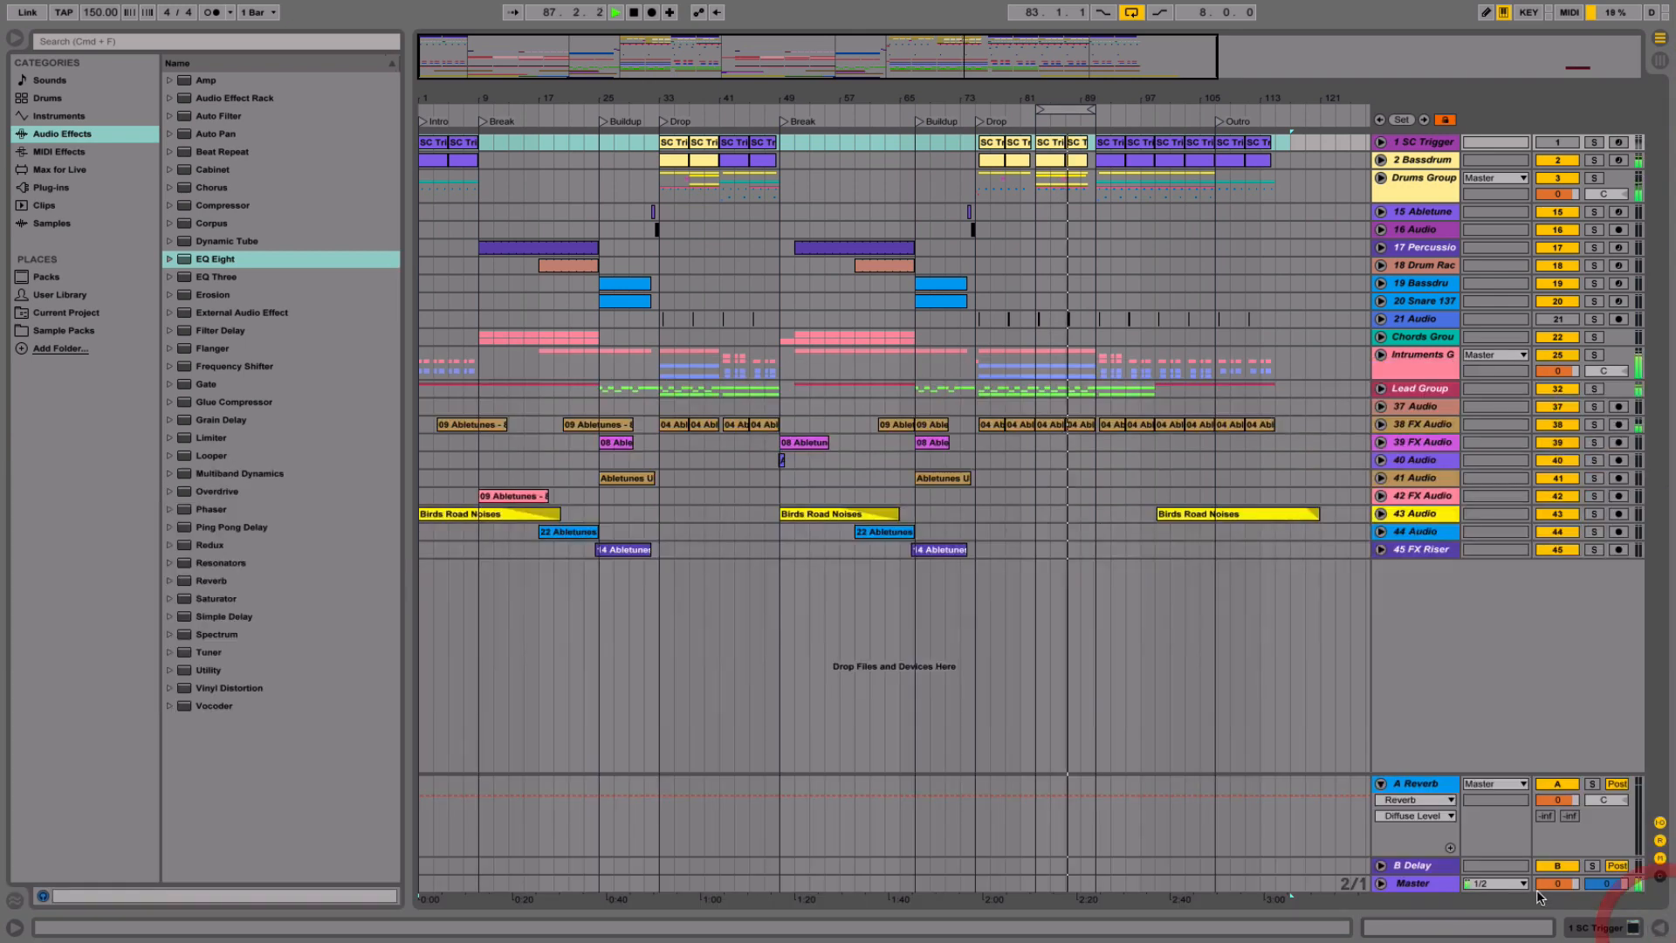
{"action": "left_click", "coordinate": [1131, 12]}
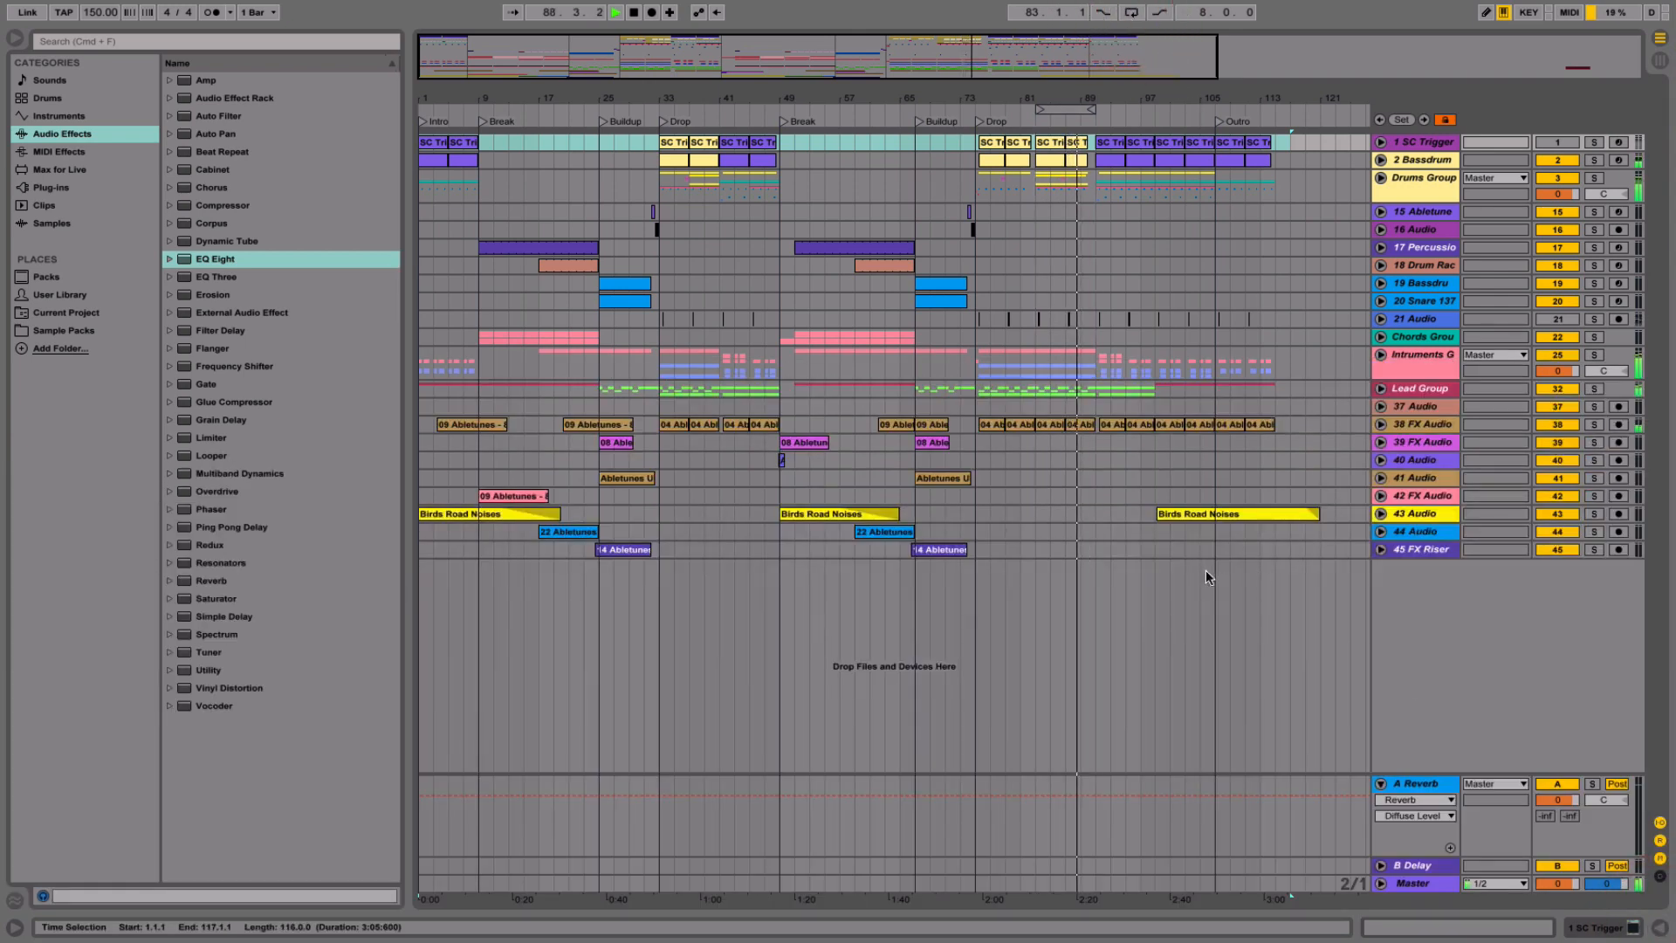
{"action": "left_click_drag", "start_coordinate": [1013, 96], "coordinate": [1039, 103]}
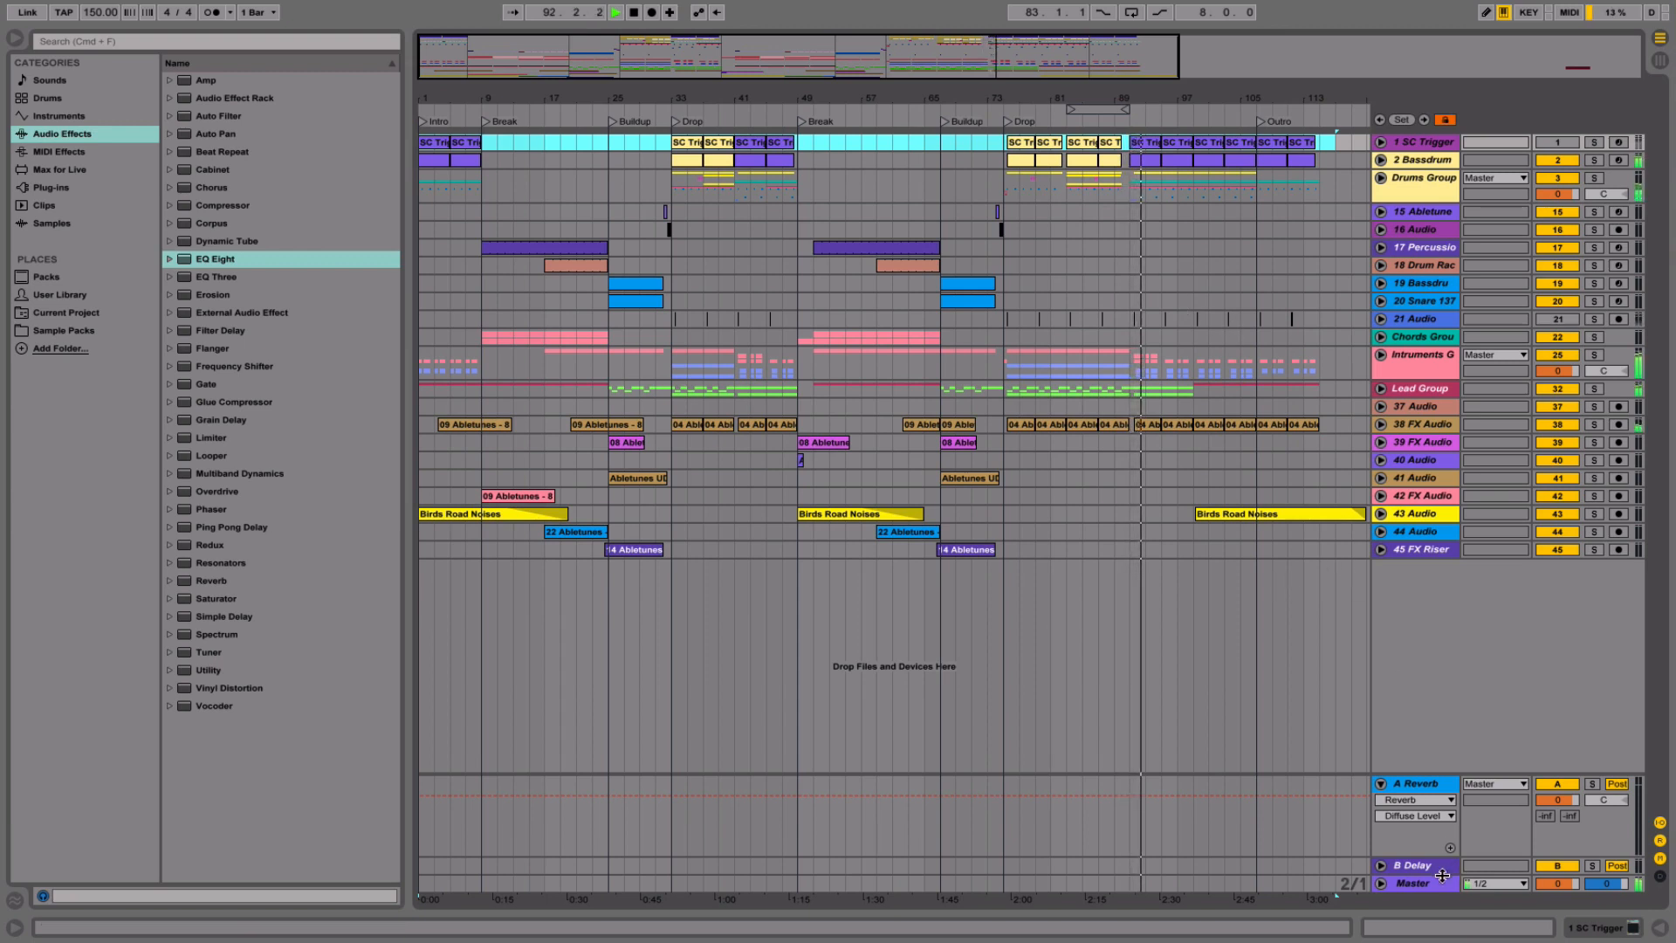
{"action": "left_click", "coordinate": [1381, 783]}
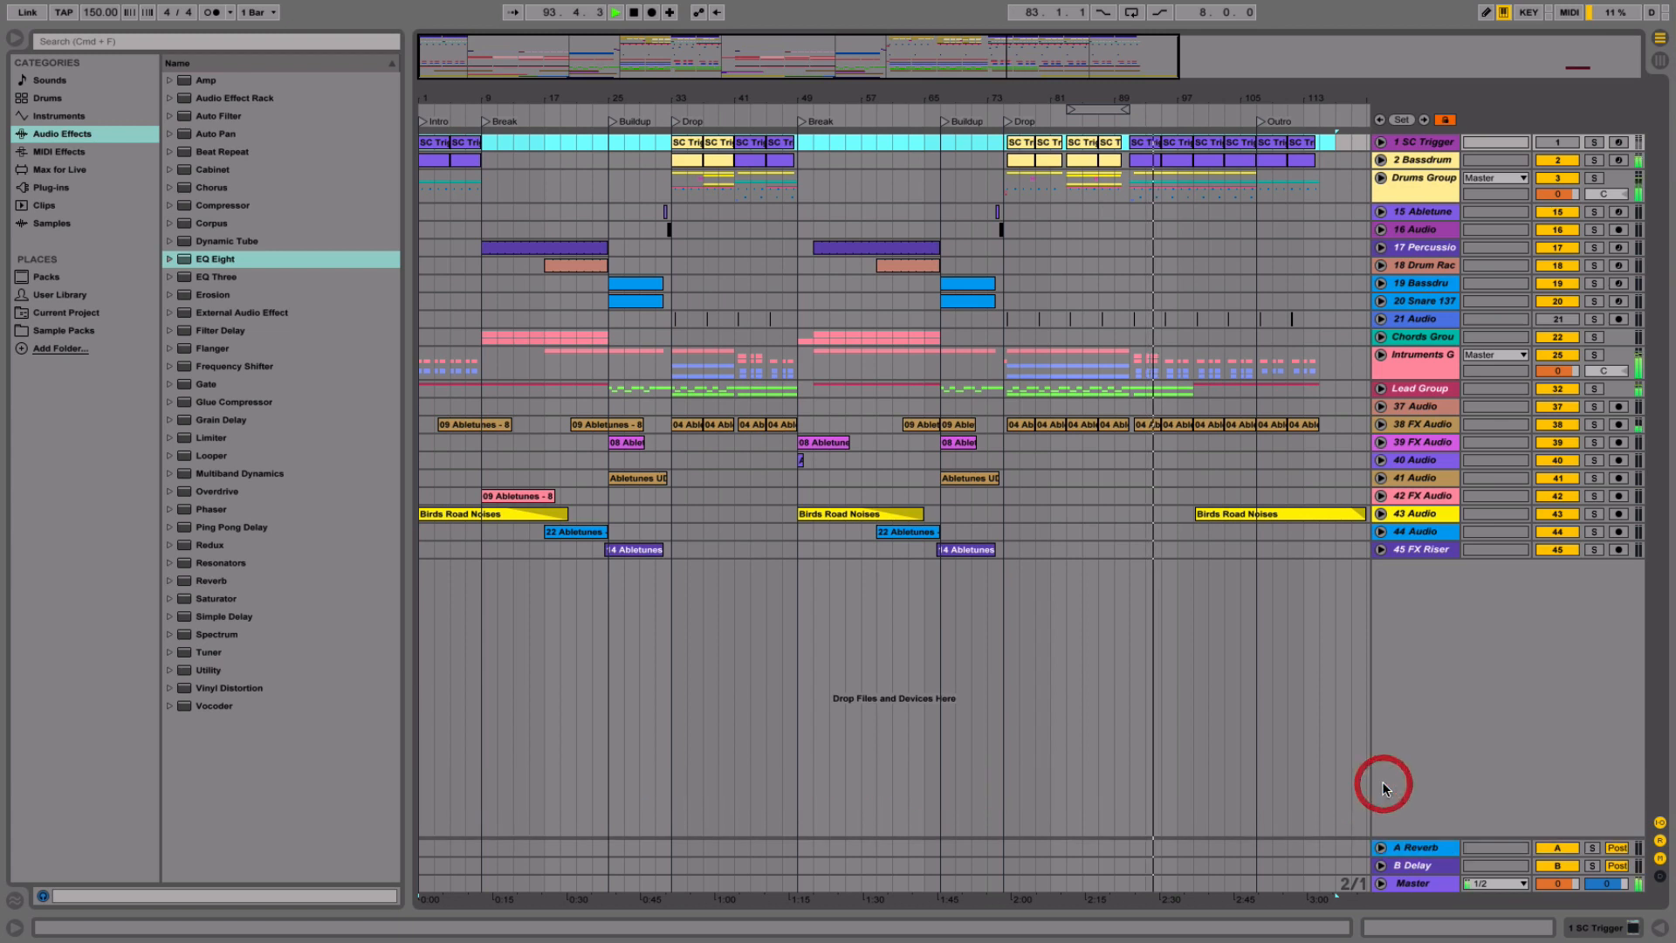
- Stop playback, loop the first drop from bar 33 to bar 49 and show the Master track's effect chain
{"action": "double_click", "coordinate": [1417, 882]}
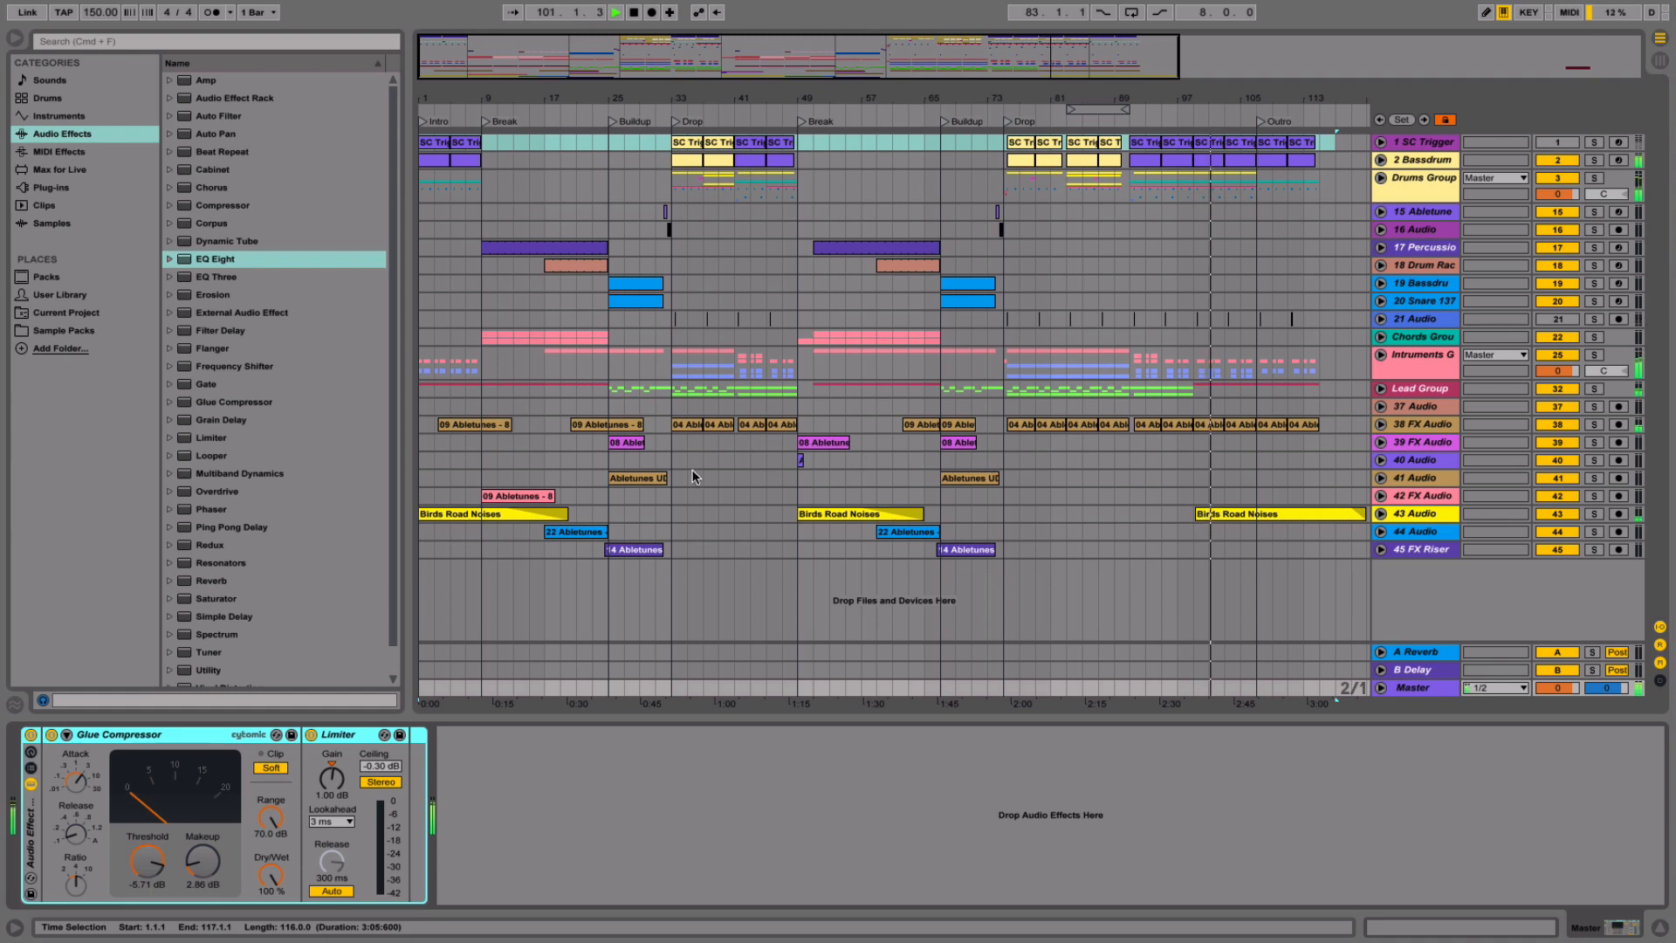
{"action": "left_click_drag", "start_coordinate": [673, 477], "coordinate": [783, 478]}
{"action": "key", "text": "space"}
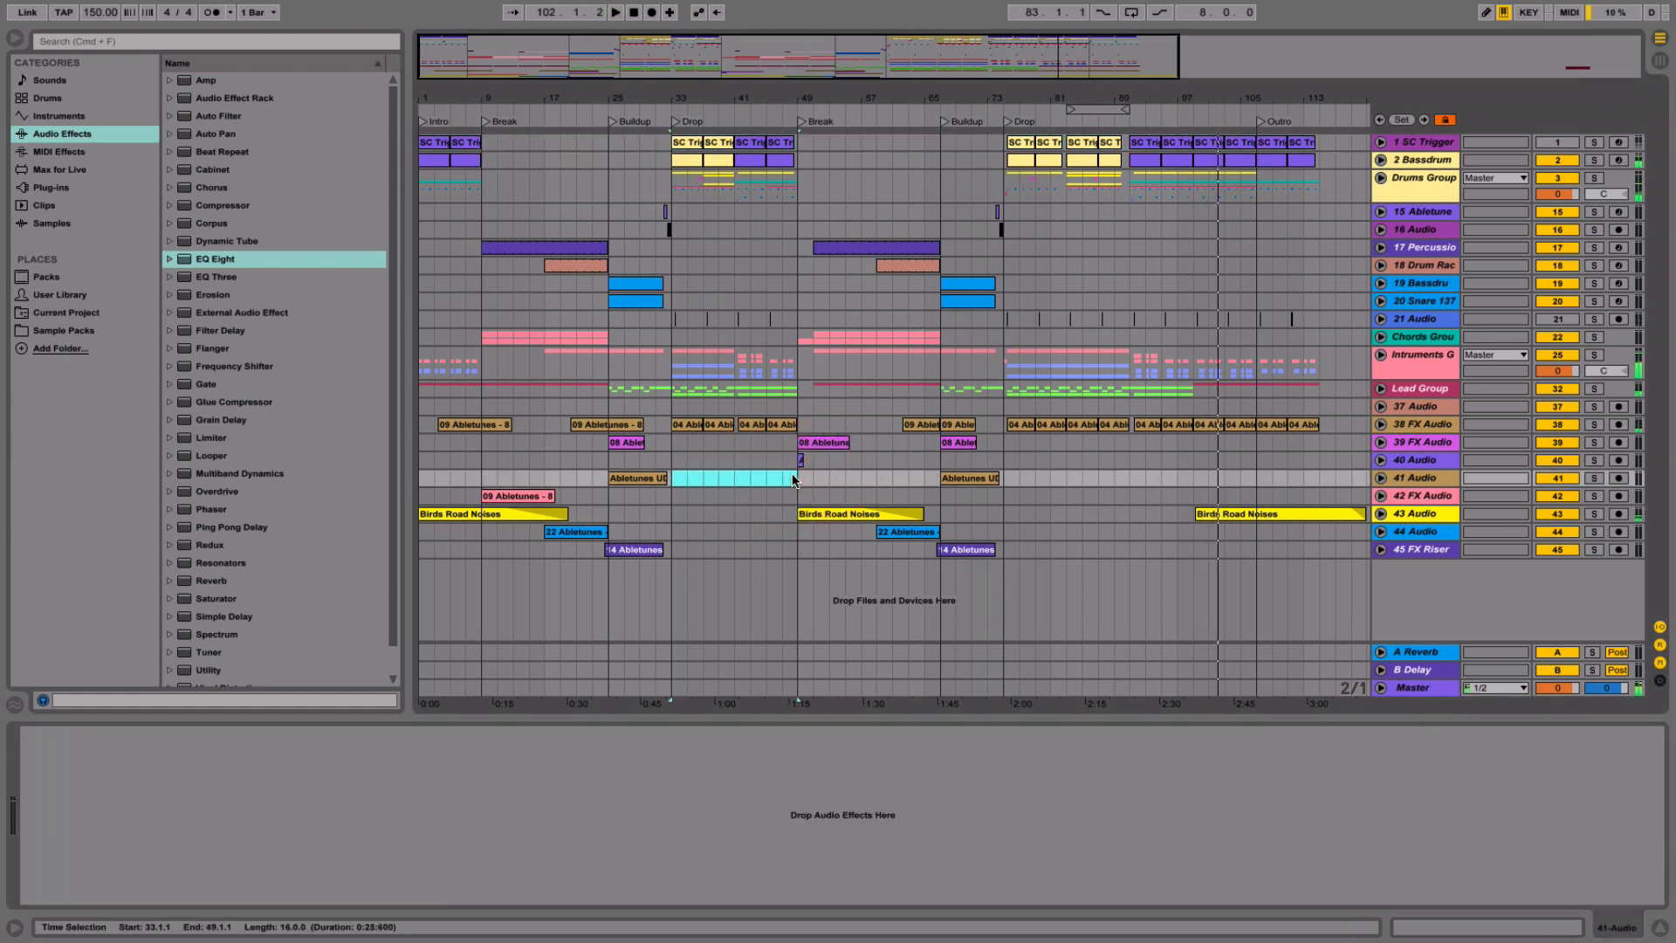
{"action": "key", "text": "super+l"}
{"action": "left_click", "coordinate": [1415, 689]}
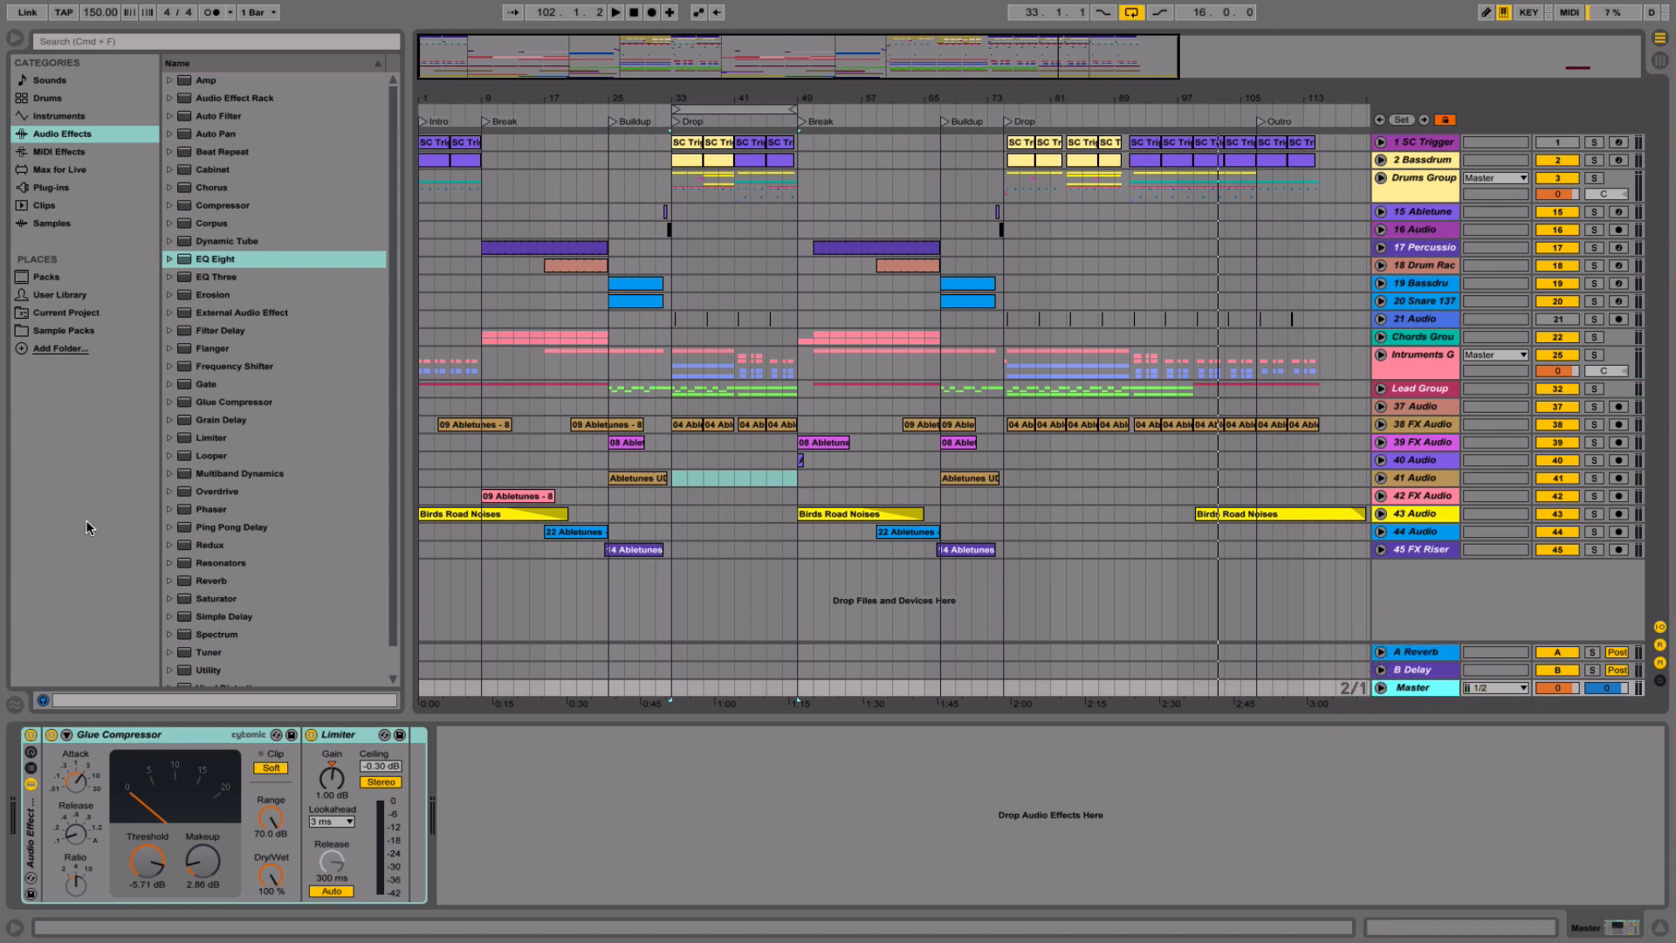
- Save the project and insert an EQ Eight before the Glue Compressor on the Master track
{"action": "scroll", "coordinate": [212, 606], "scroll_direction": "down", "scroll_amount": 2}
{"action": "key", "text": "super"}
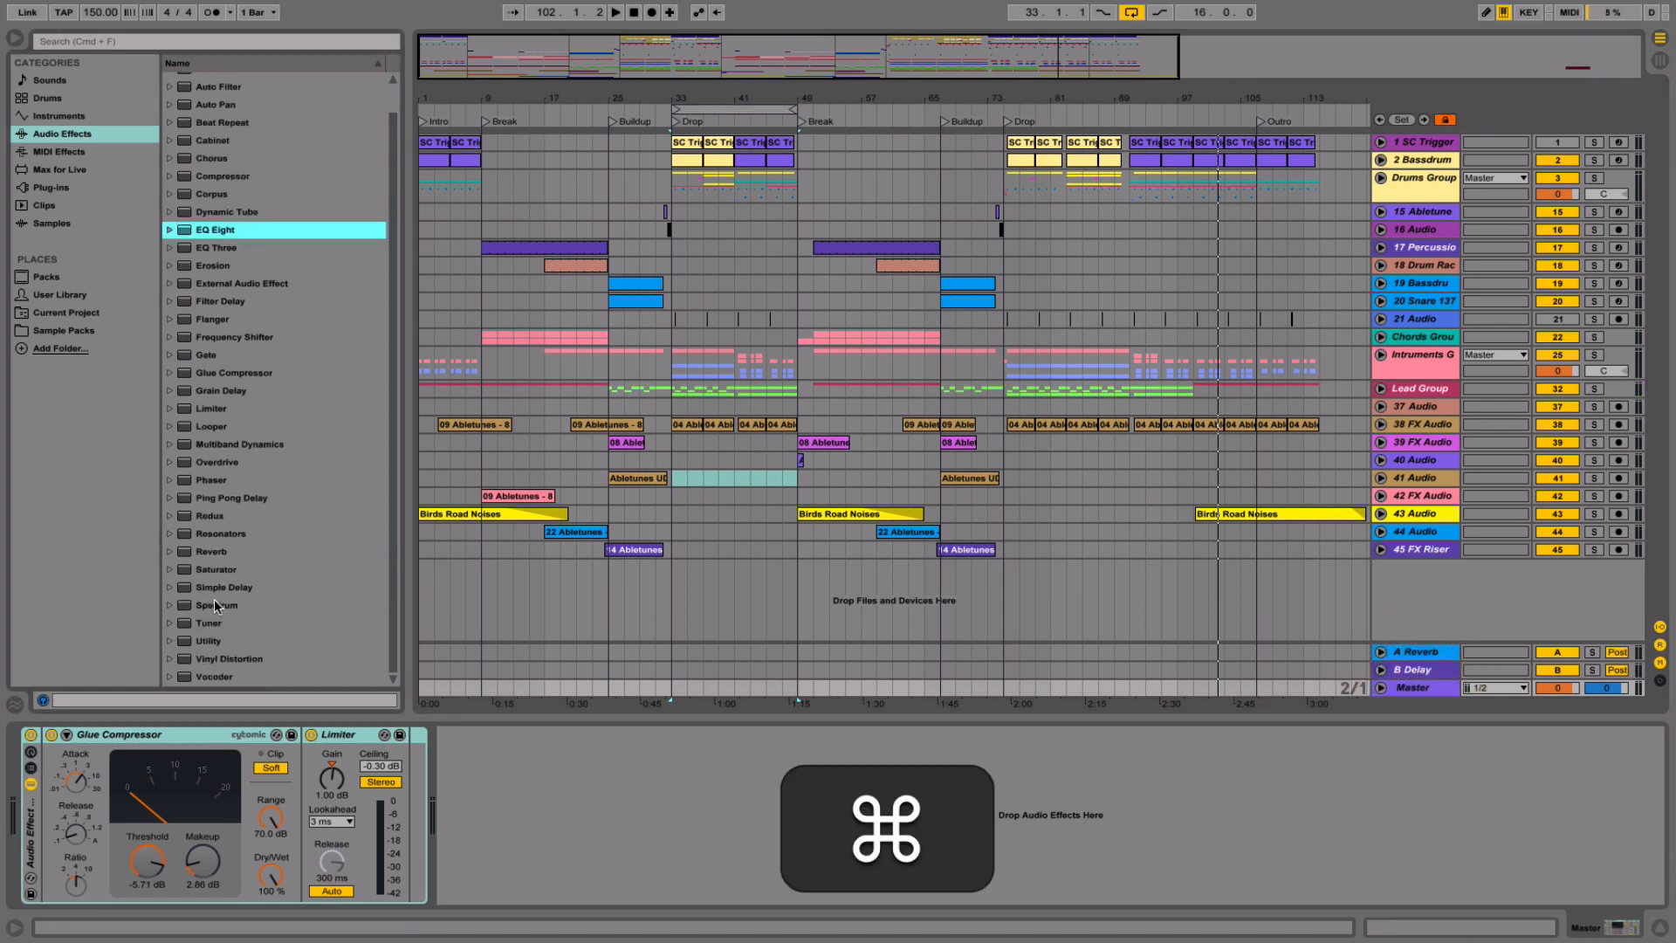
{"action": "key", "text": "super+s"}
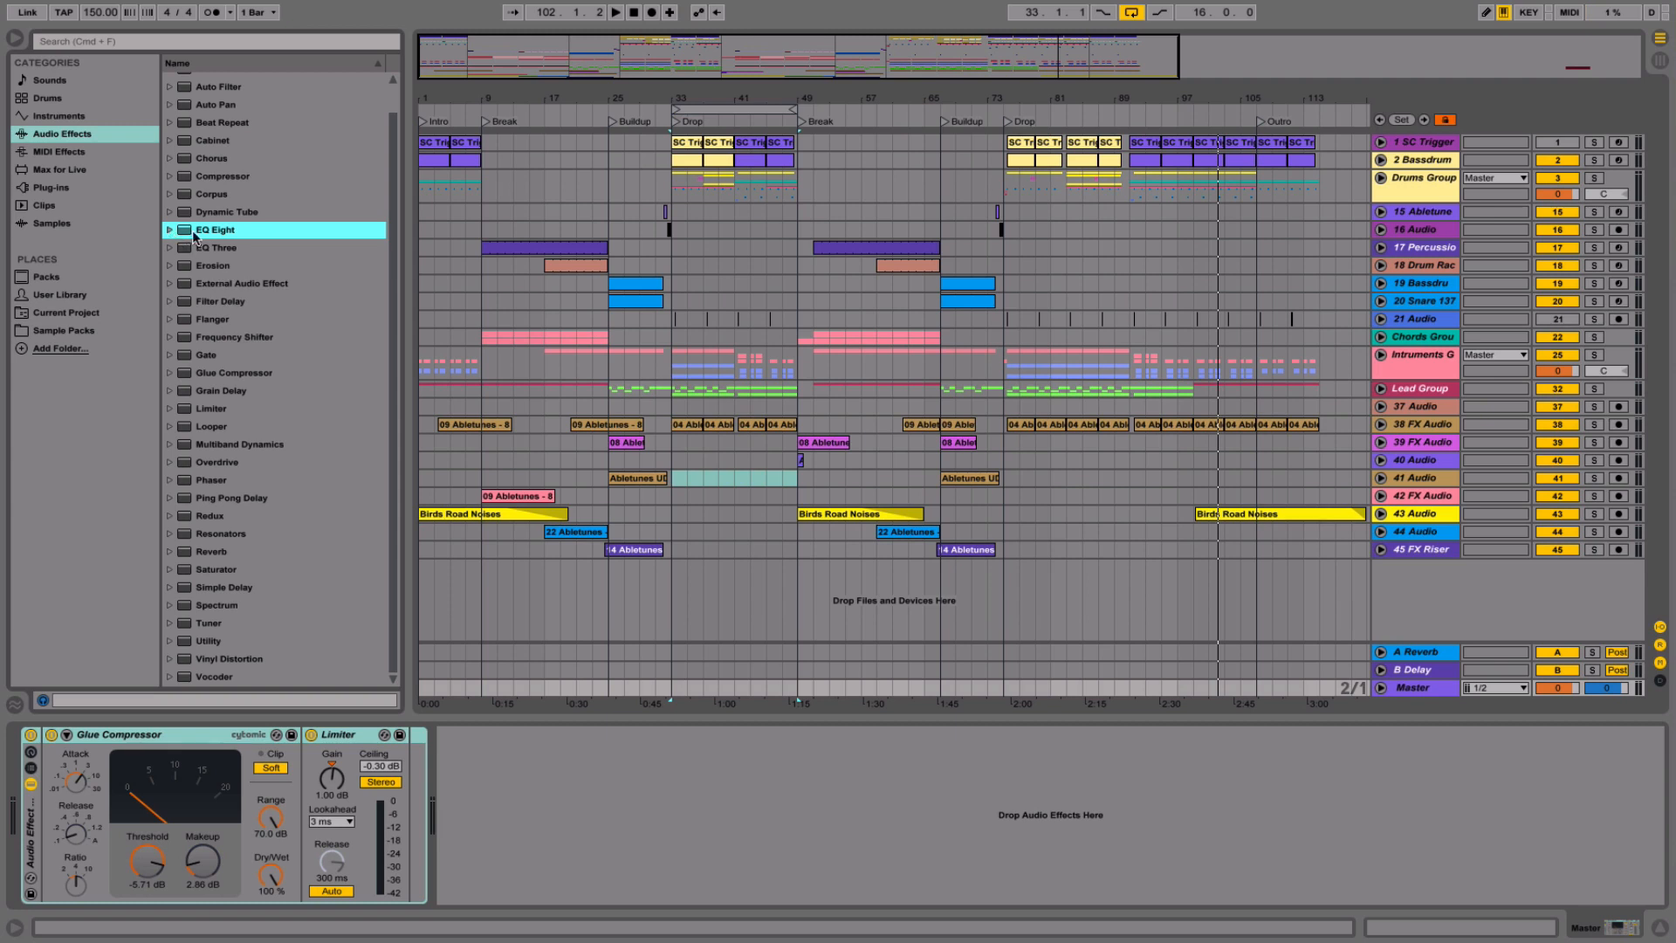
{"action": "left_click_drag", "start_coordinate": [194, 236], "coordinate": [91, 867]}
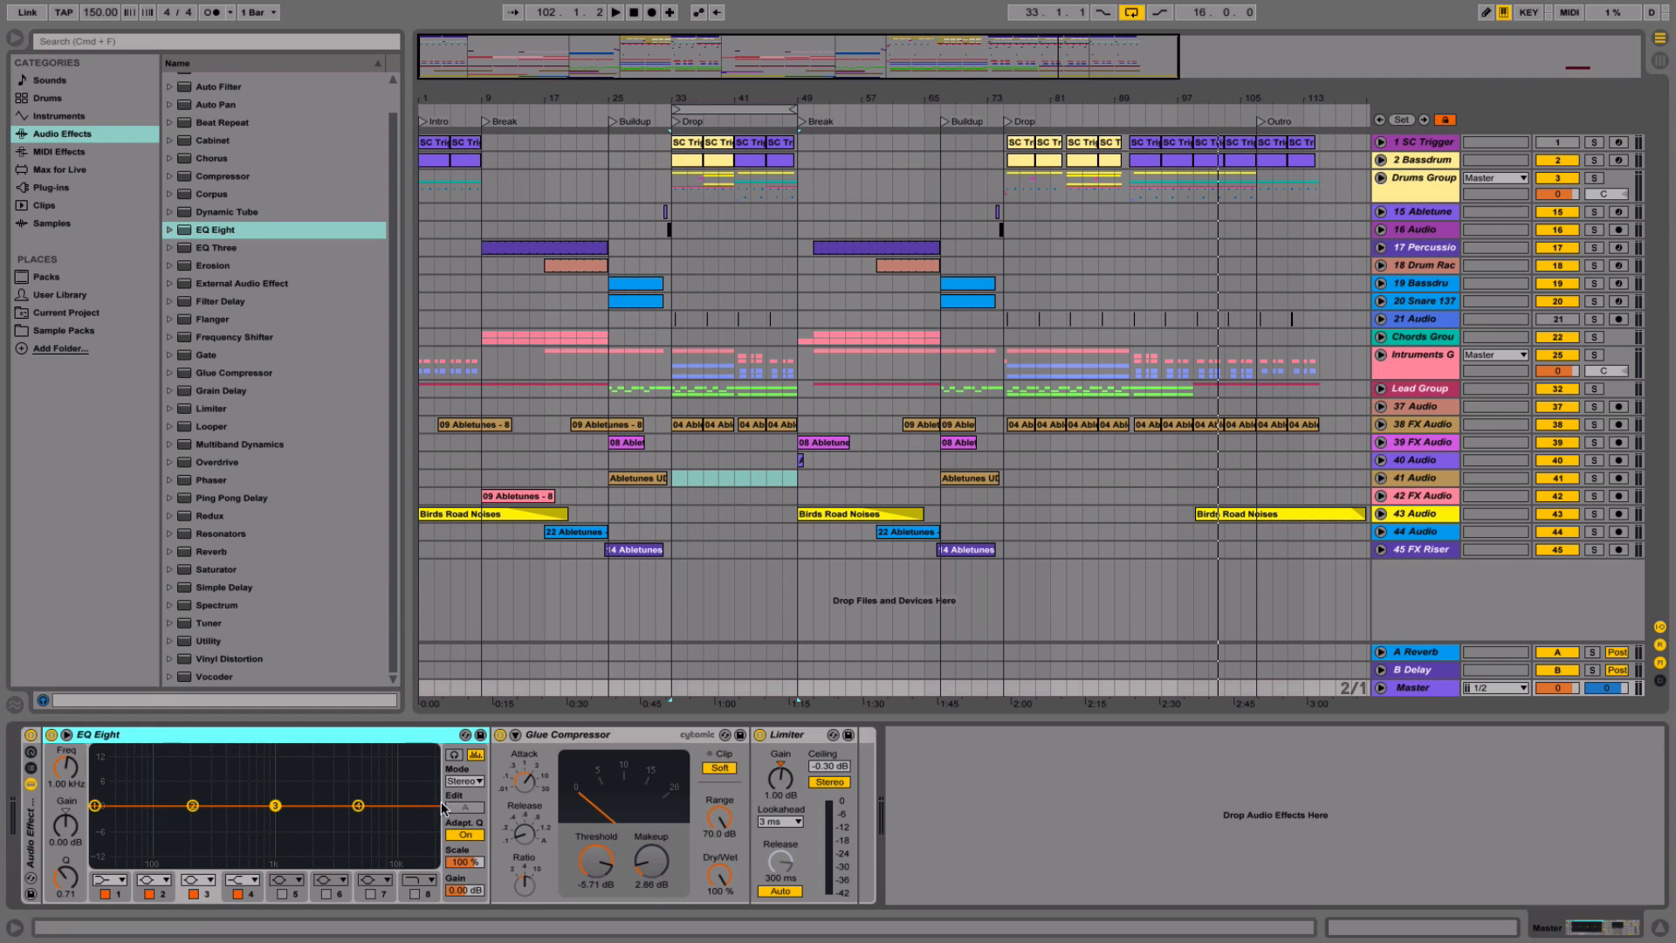
- Set the new EQ Eight to M/S mode and switch its editing to the side channel
{"action": "left_click", "coordinate": [321, 743]}
{"action": "left_click", "coordinate": [477, 780]}
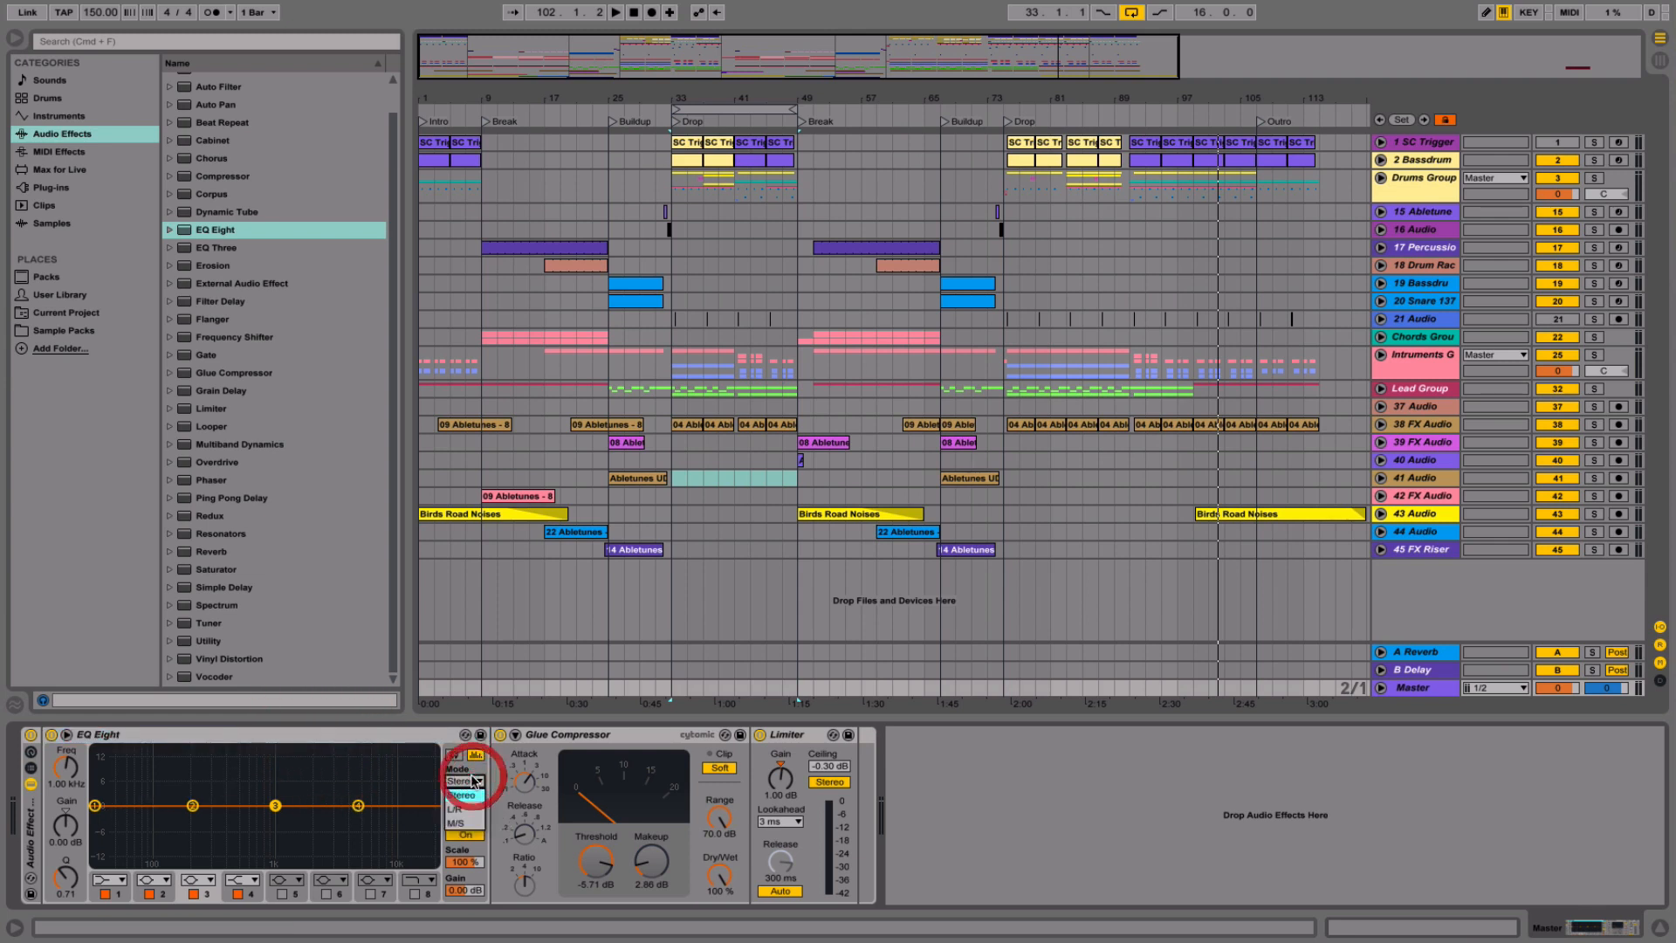
{"action": "left_click", "coordinate": [469, 820]}
{"action": "left_click", "coordinate": [464, 811]}
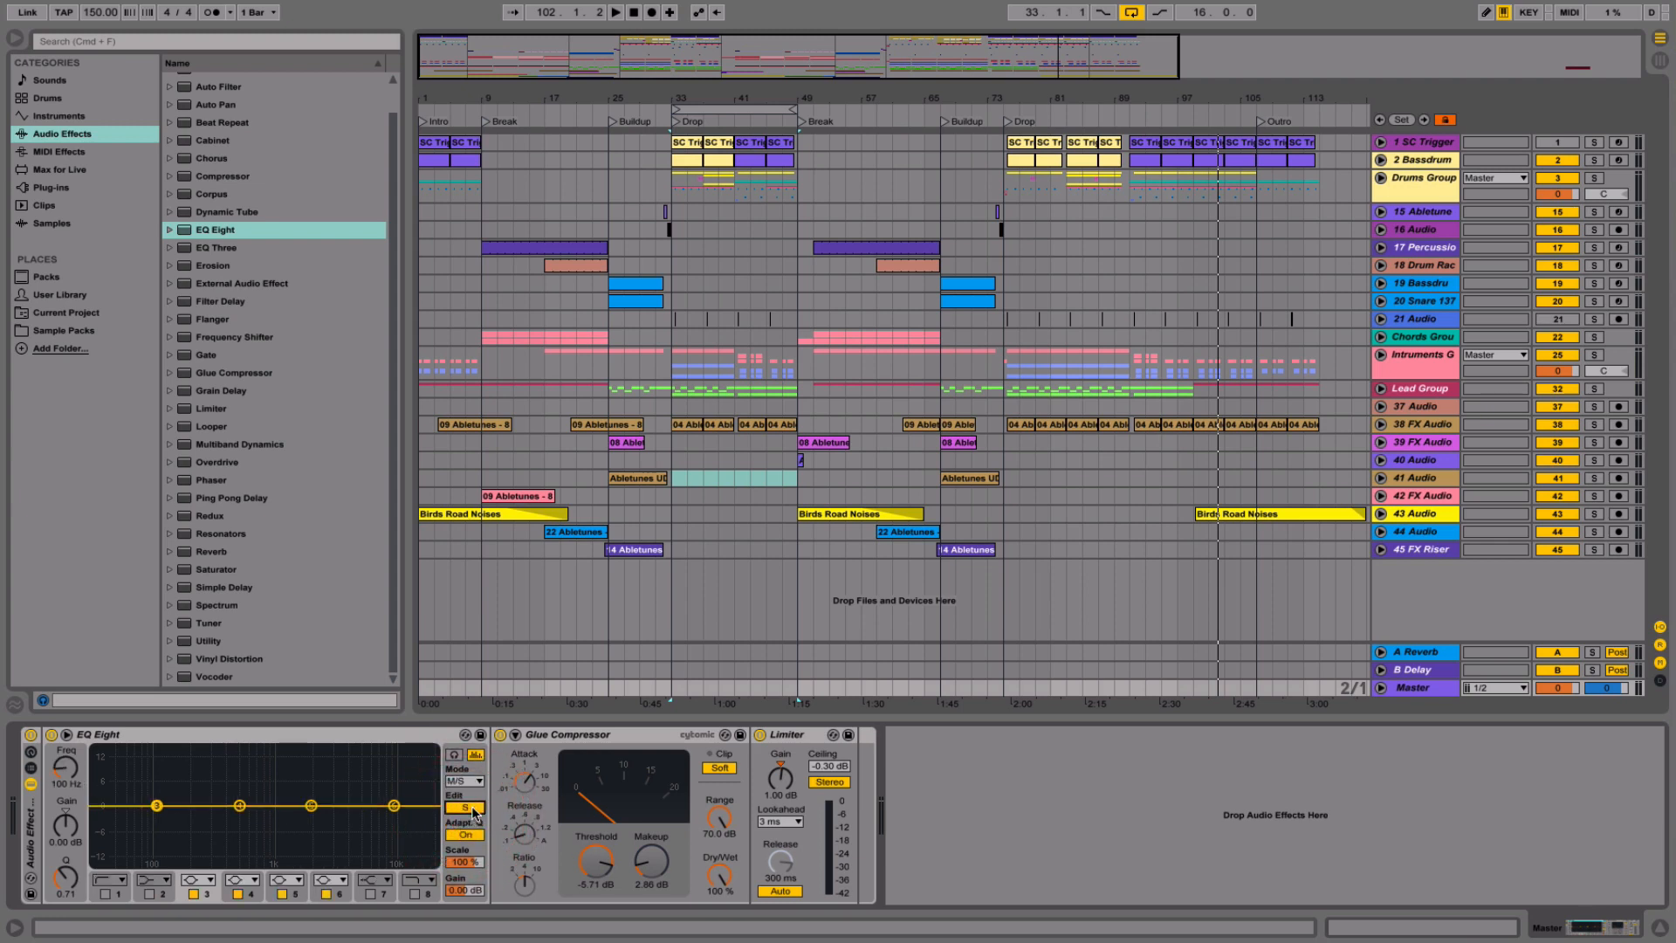
- On the side channel, enable band 1 as a low cut at about 83.5 Hz and turn off bands 3, 4 and 5
{"action": "left_click", "coordinate": [105, 894]}
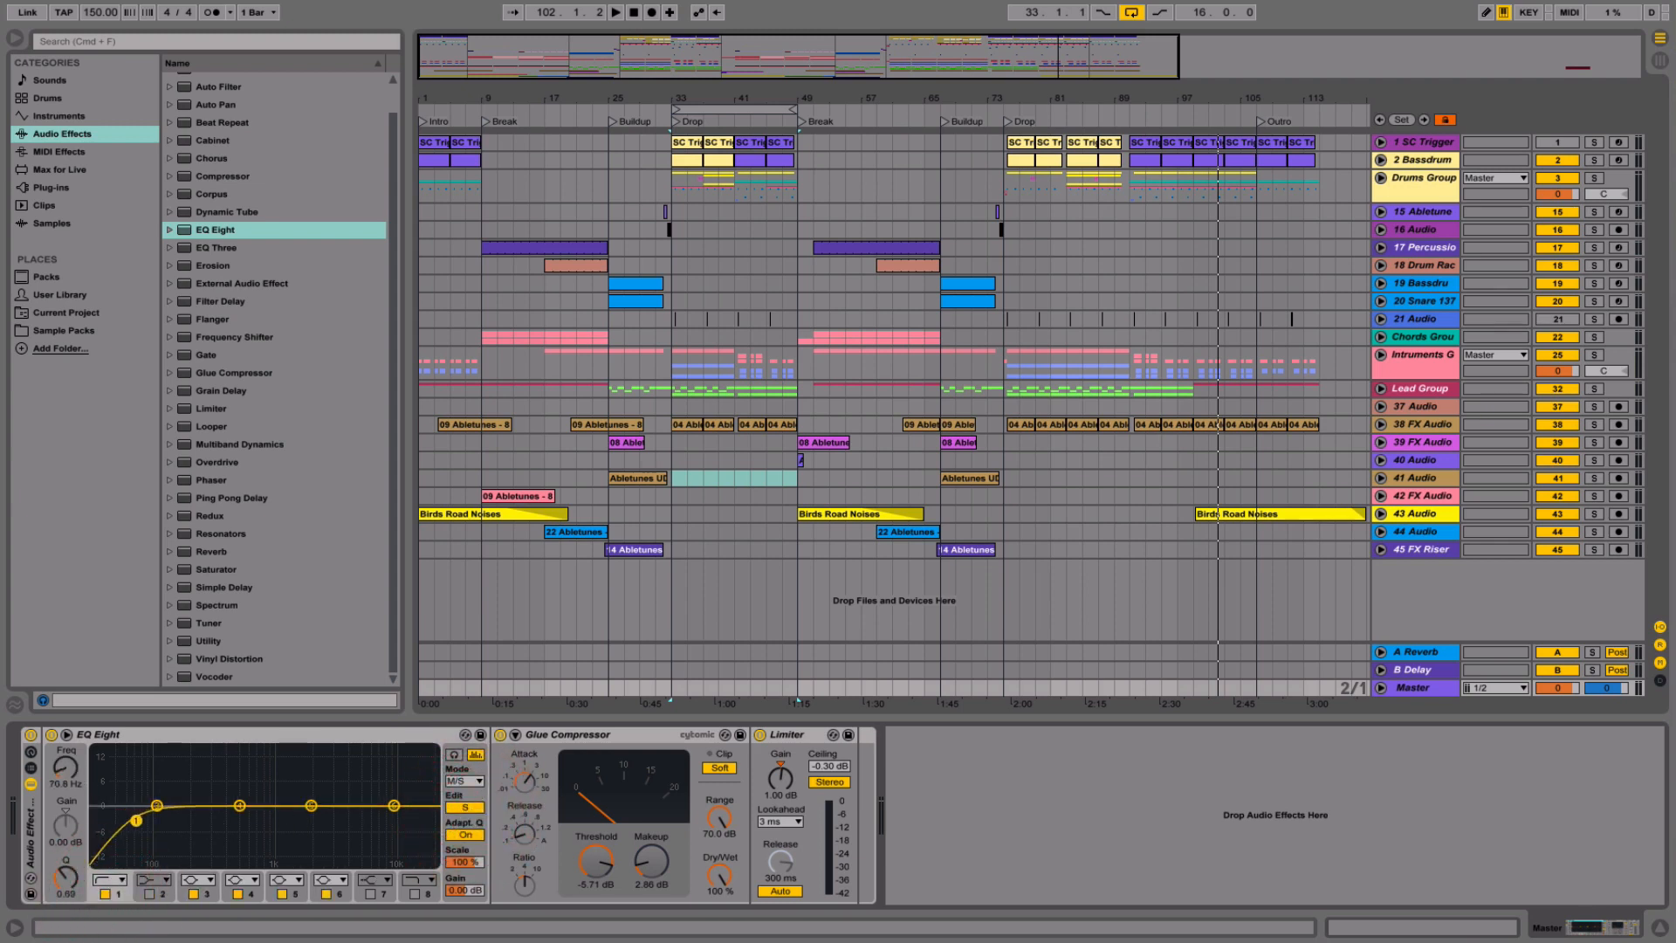
{"action": "mouse_move", "coordinate": [156, 820]}
{"action": "left_mouse_down"}
{"action": "mouse_move", "coordinate": [96, 813]}
{"action": "mouse_move", "coordinate": [146, 817]}
{"action": "left_mouse_up"}
{"action": "key", "text": "space"}
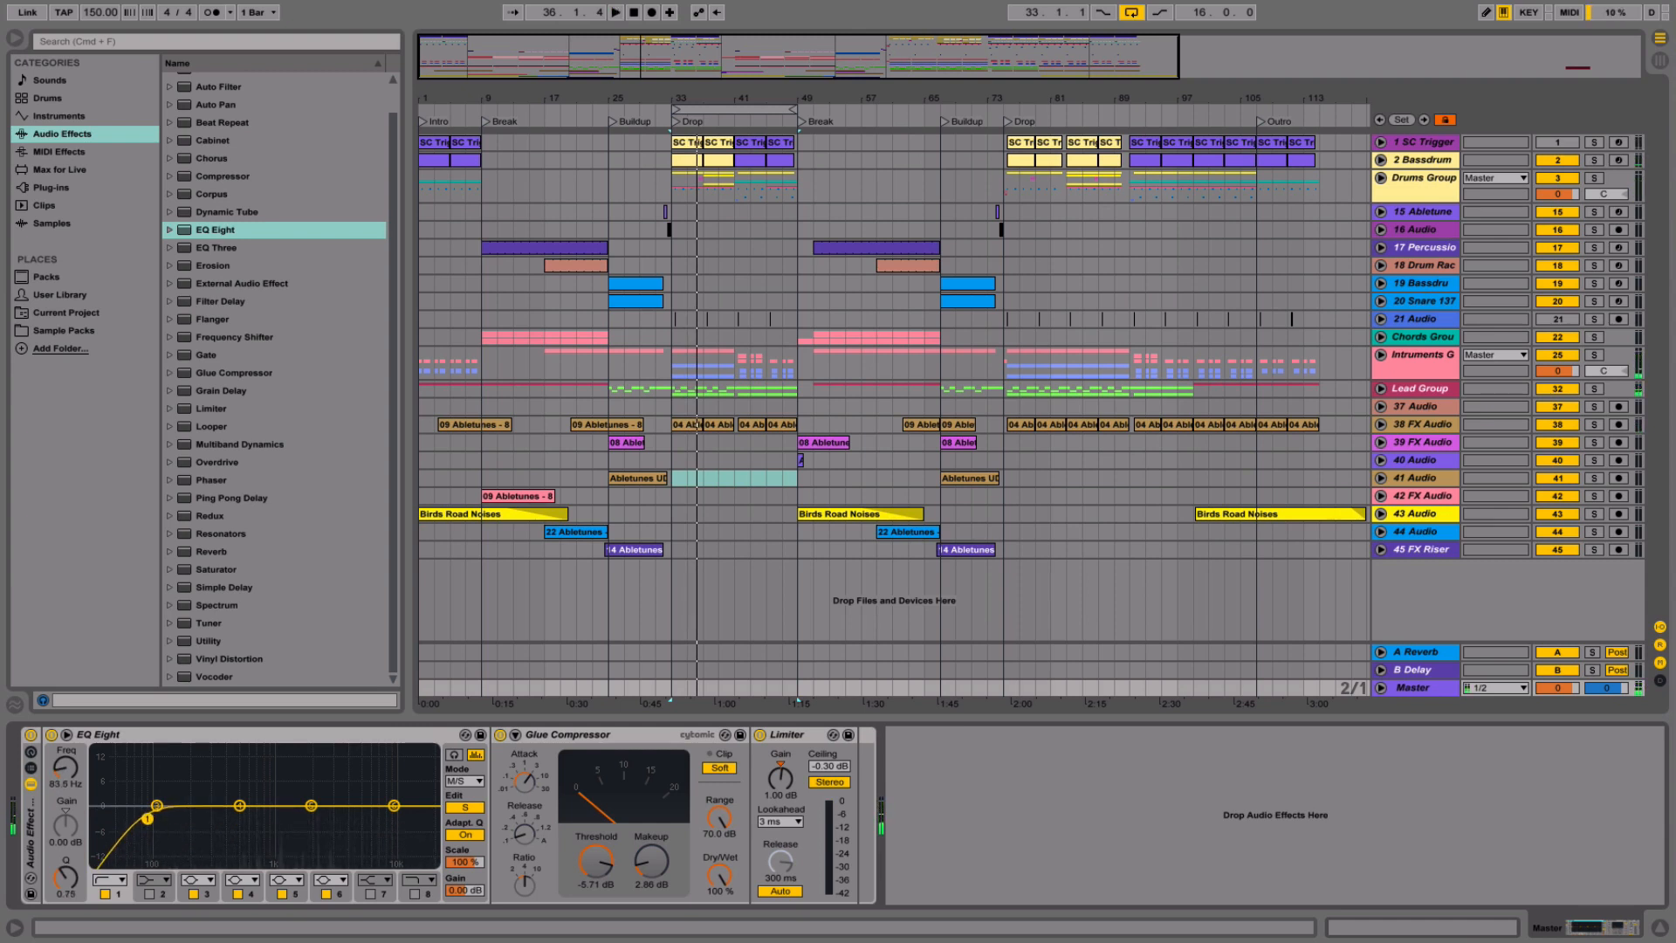
{"action": "left_click", "coordinate": [193, 894]}
{"action": "left_click", "coordinate": [237, 894]}
{"action": "left_click", "coordinate": [282, 894]}
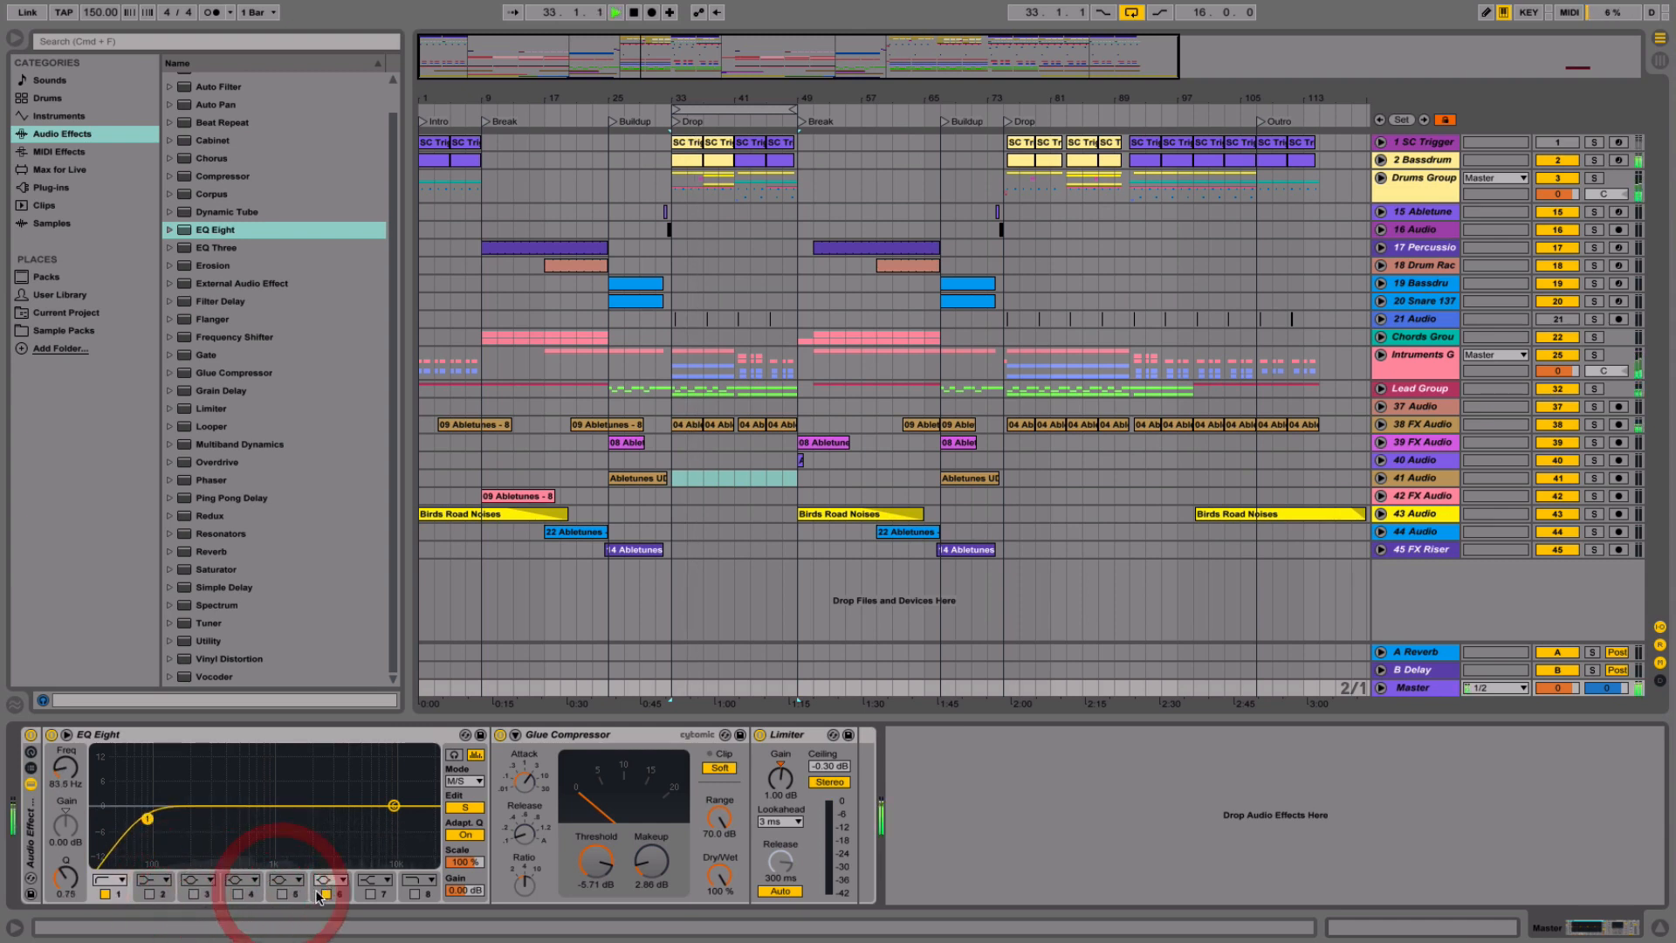
- Turn off bands 2, 3 and 4 on the first EQ Eight's mid channel and return to editing the side channel
{"action": "left_click", "coordinate": [466, 807]}
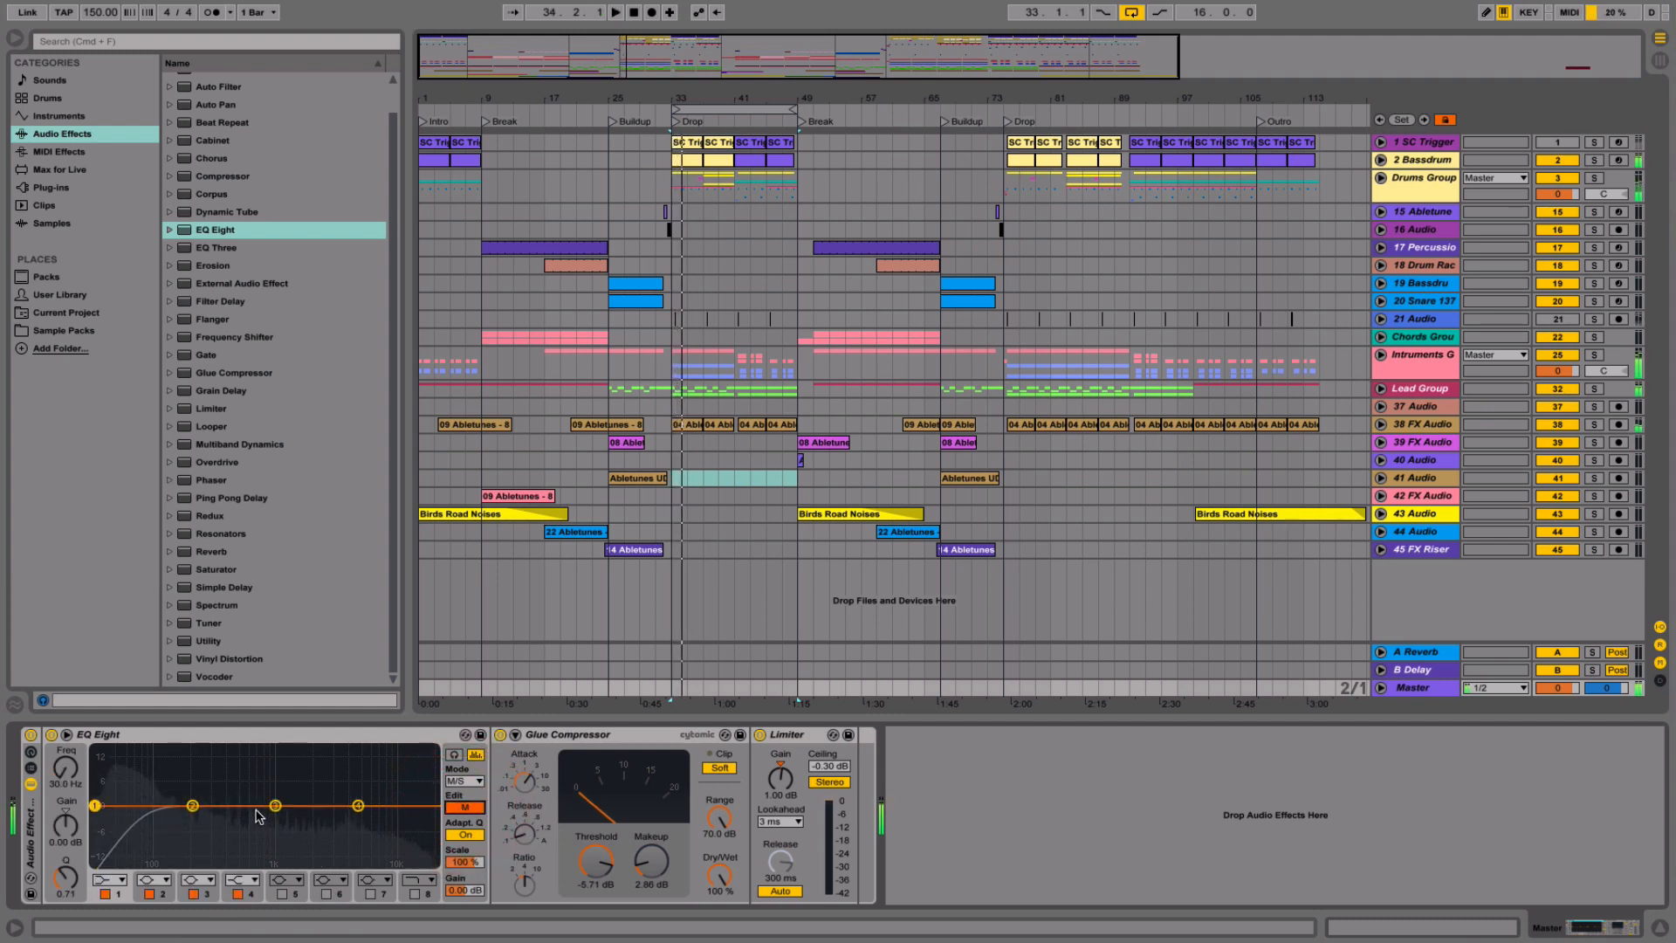
{"action": "left_click", "coordinate": [150, 893]}
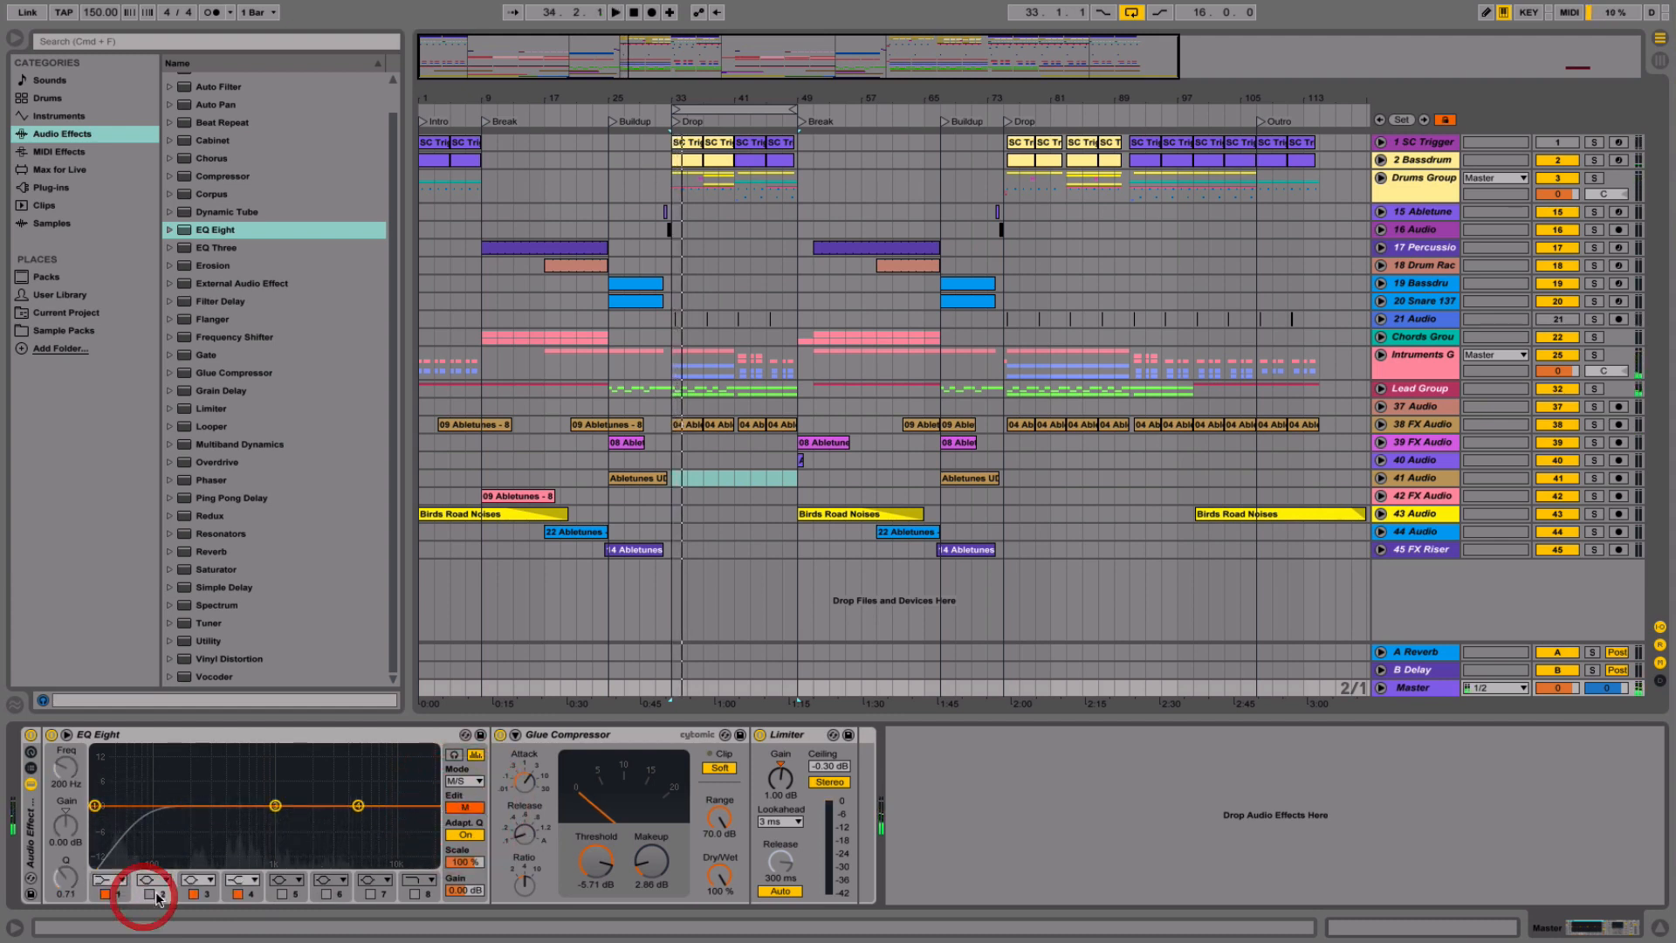
{"action": "left_click", "coordinate": [193, 894]}
{"action": "left_click", "coordinate": [237, 894]}
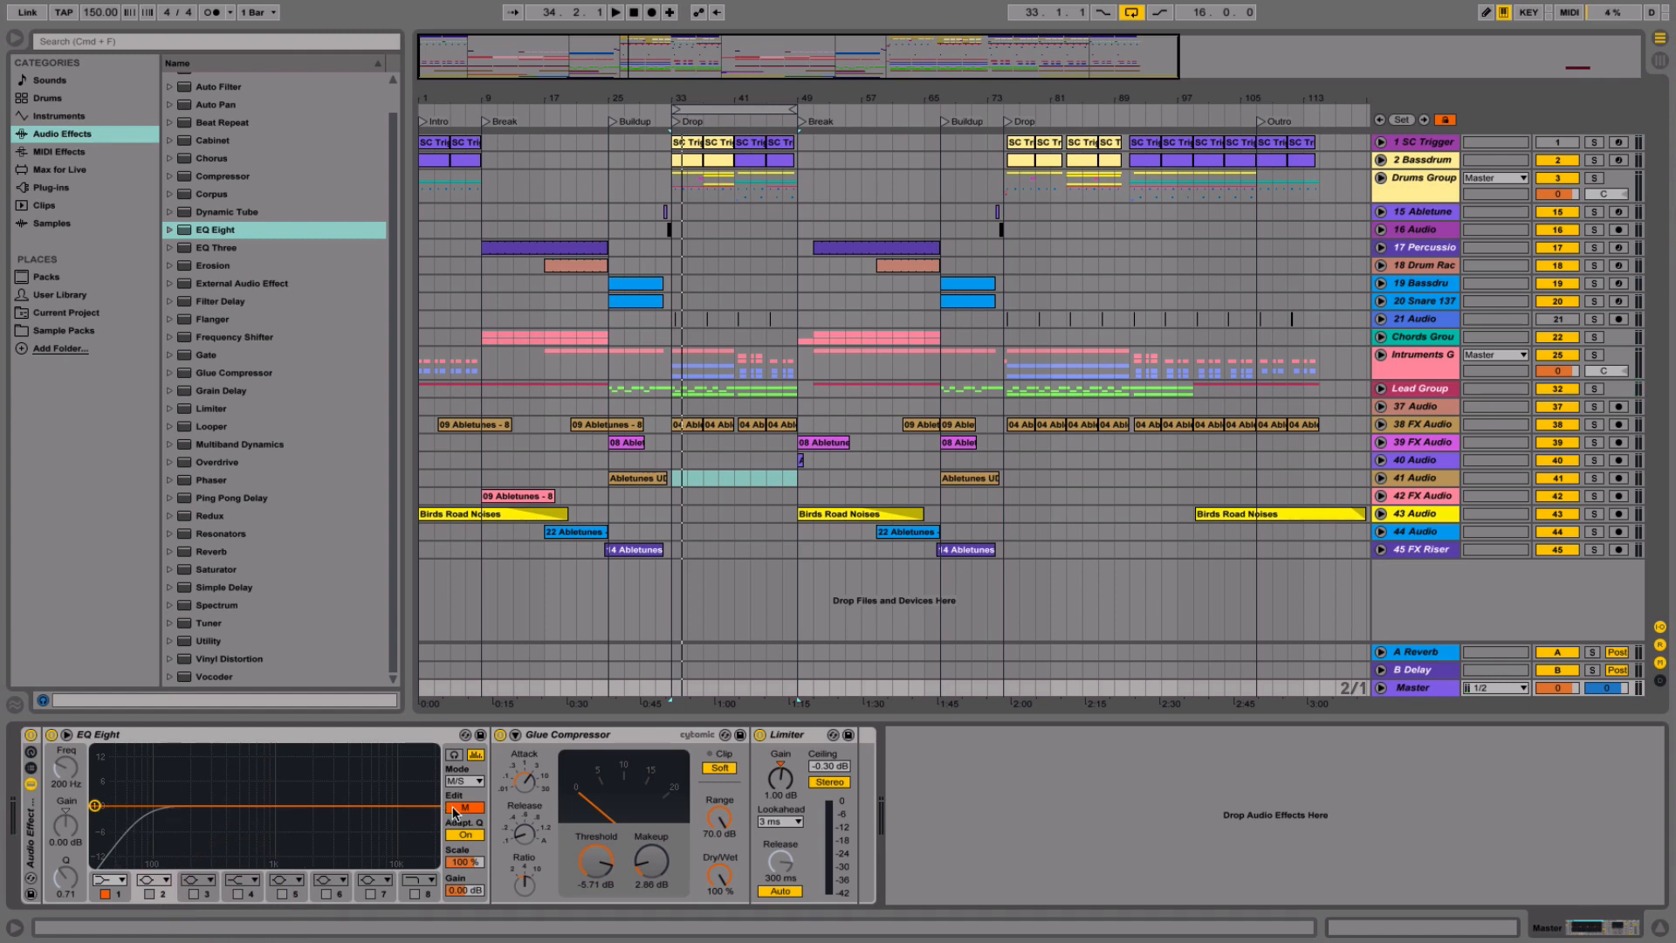
{"action": "left_click", "coordinate": [453, 809]}
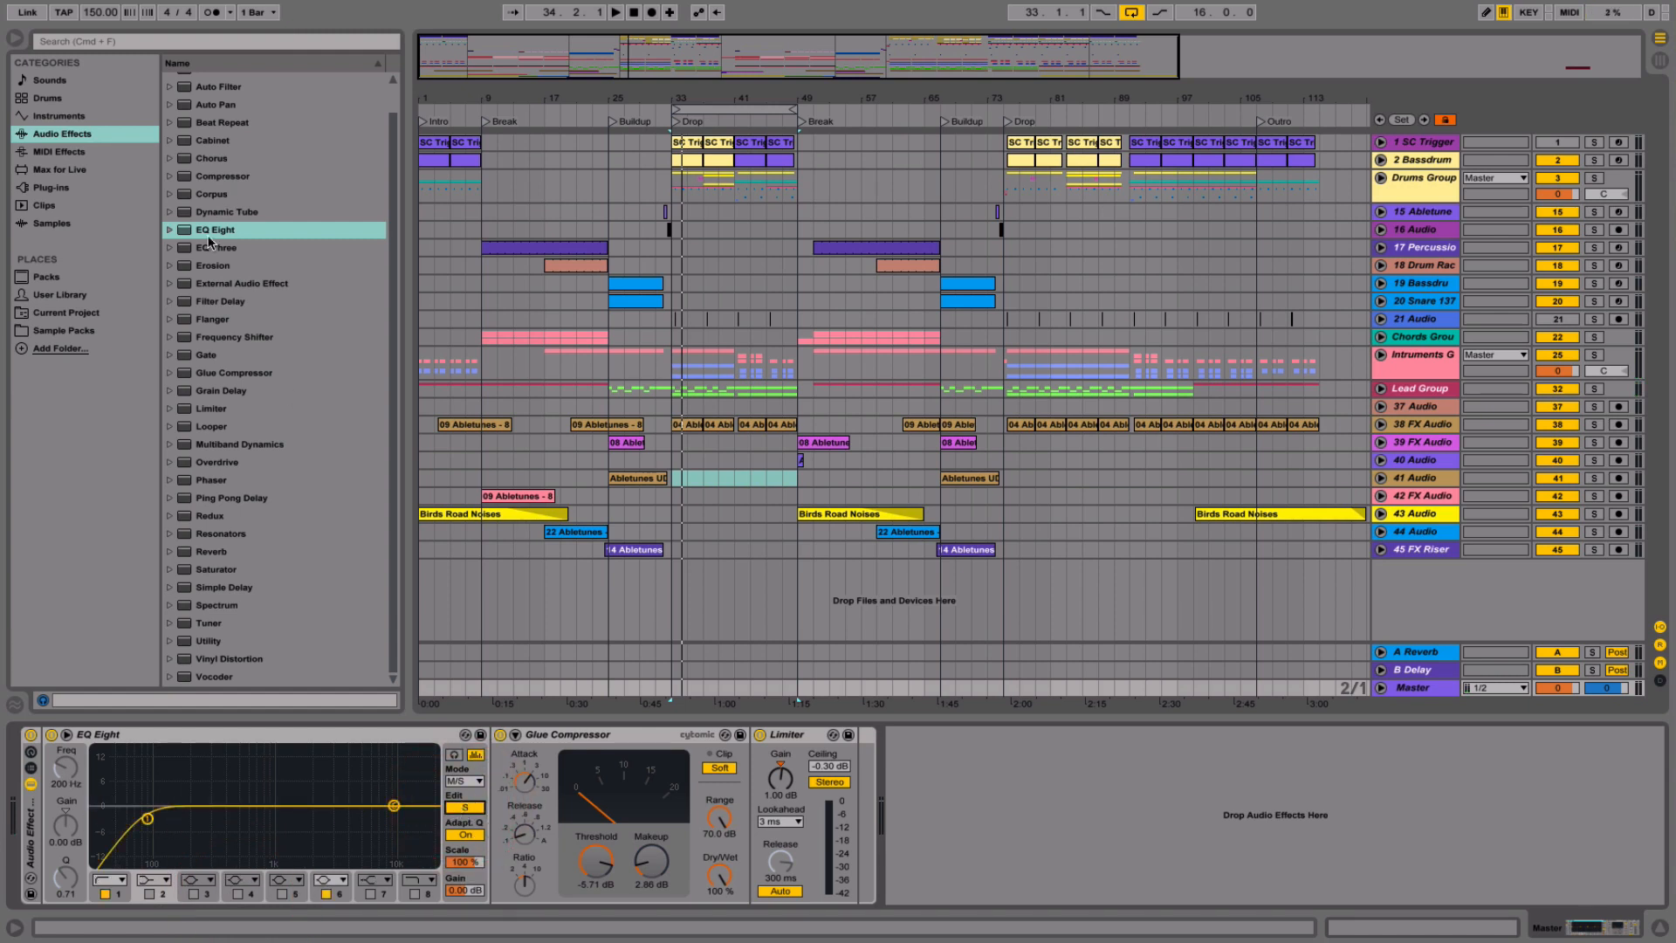
- Add a second EQ Eight to the Master chain and place it between the Glue Compressor and the Limiter
{"action": "left_click_drag", "start_coordinate": [202, 236], "coordinate": [516, 864]}
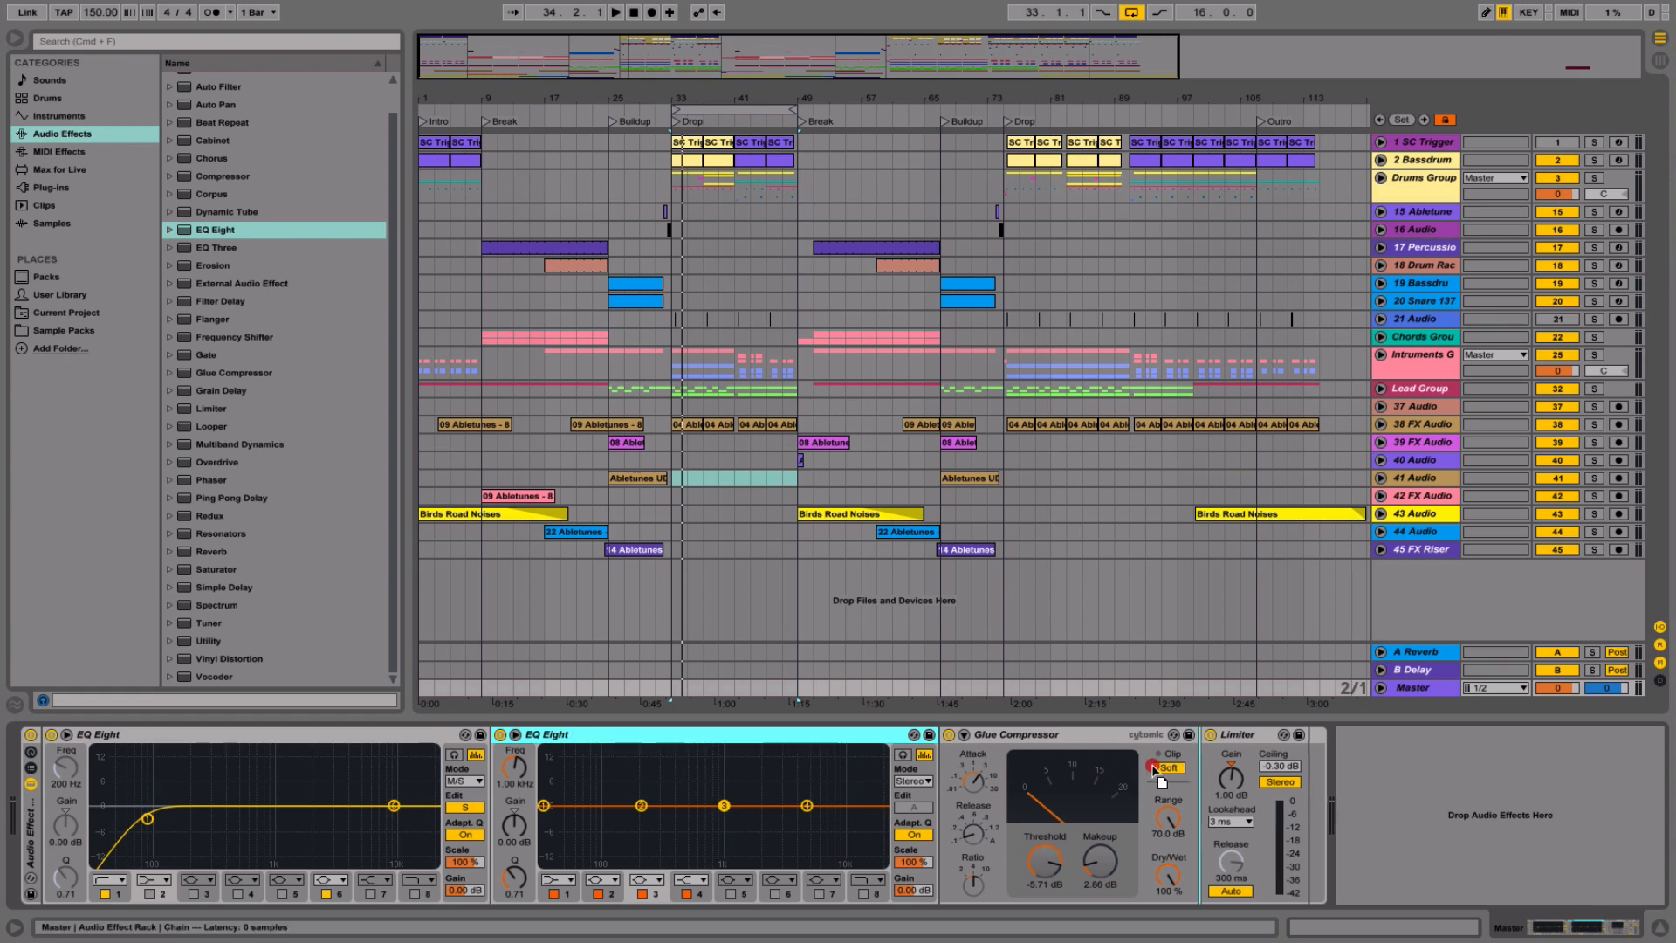
{"action": "left_click_drag", "start_coordinate": [1154, 768], "coordinate": [1154, 770]}
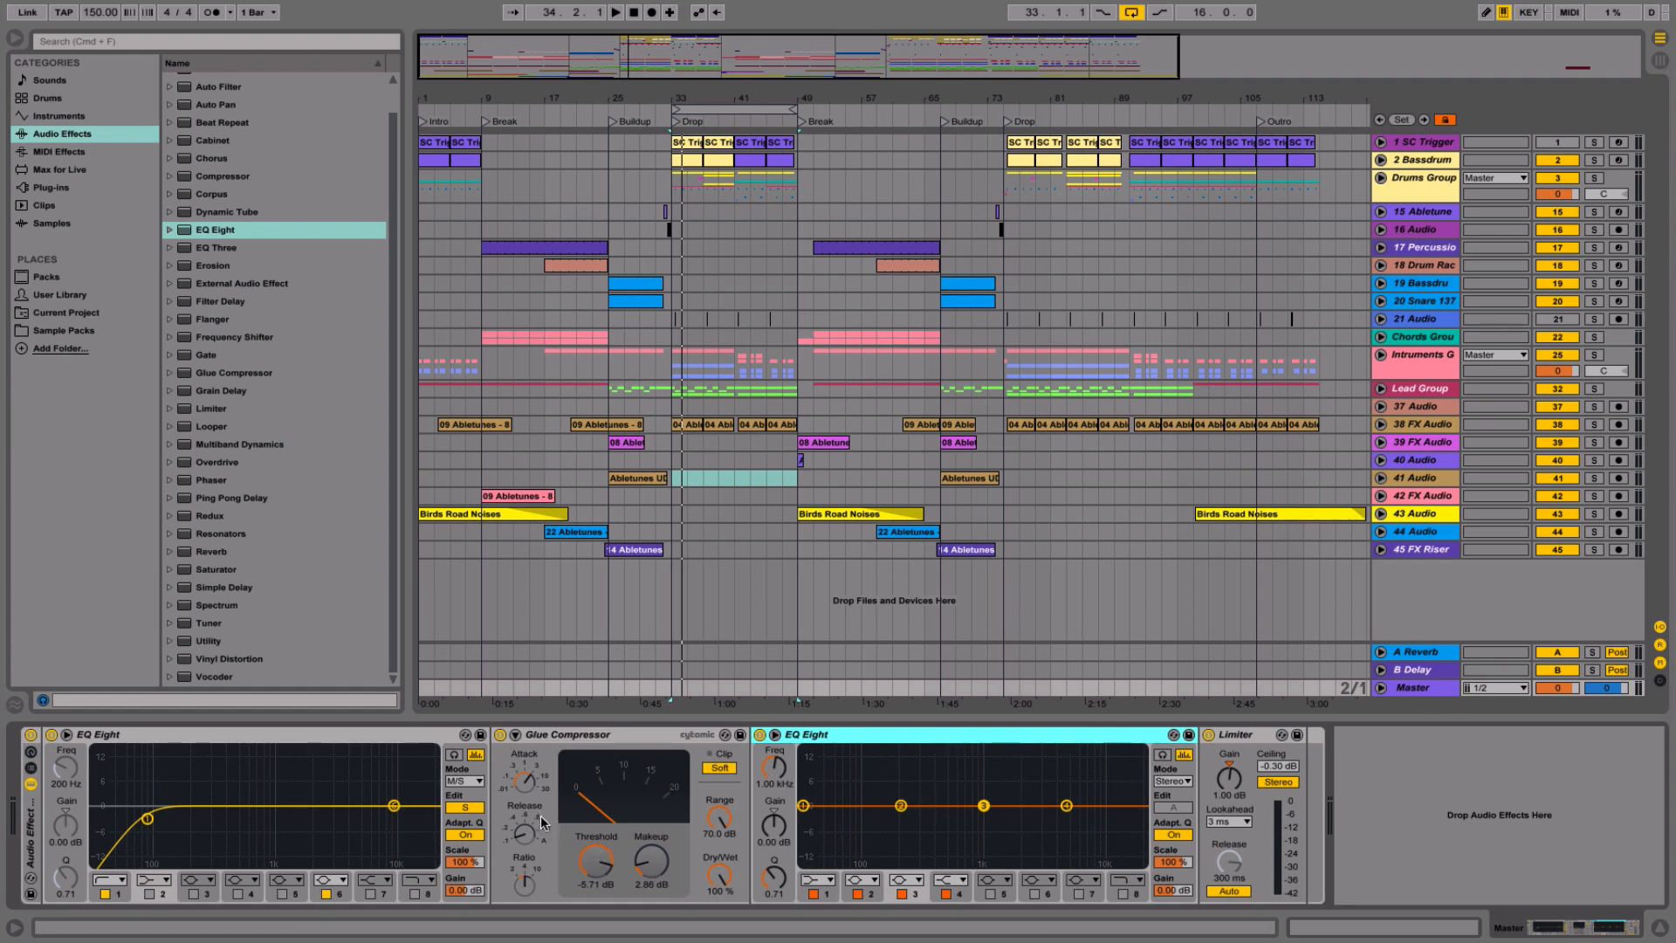
- While playing the drop, set the Glue Compressor's threshold to -8.52 dB and its makeup gain to 6.19 dB
{"action": "key", "text": "space"}
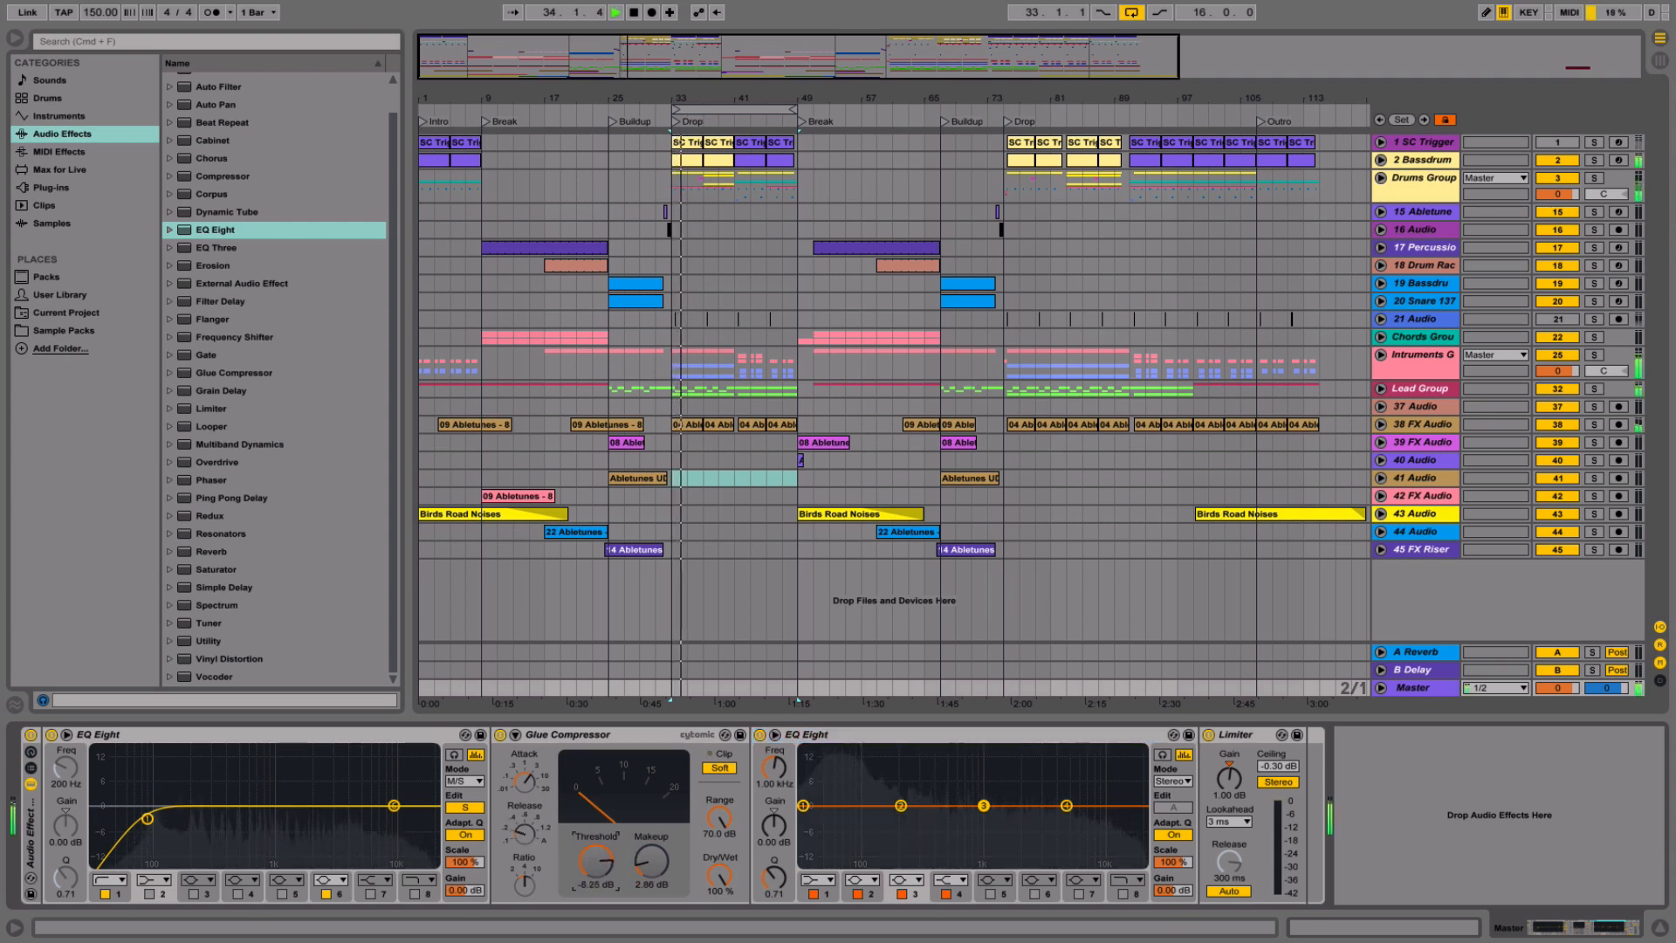
{"action": "left_click_drag", "start_coordinate": [624, 876], "coordinate": [657, 862]}
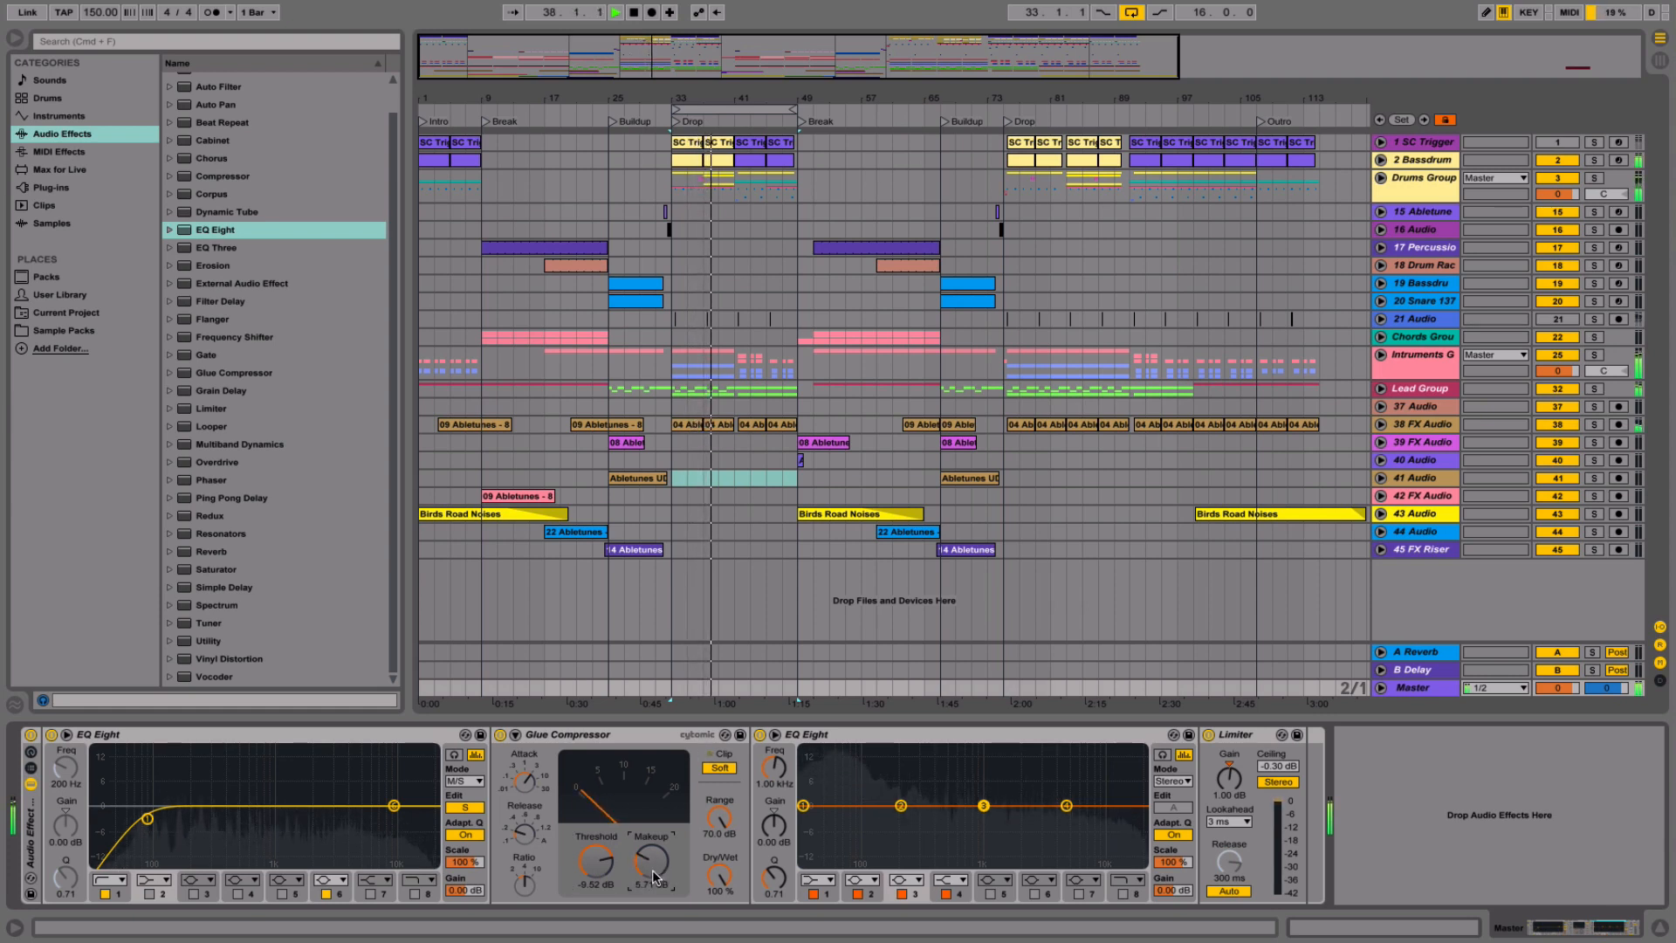
{"action": "left_click_drag", "start_coordinate": [668, 849], "coordinate": [668, 844]}
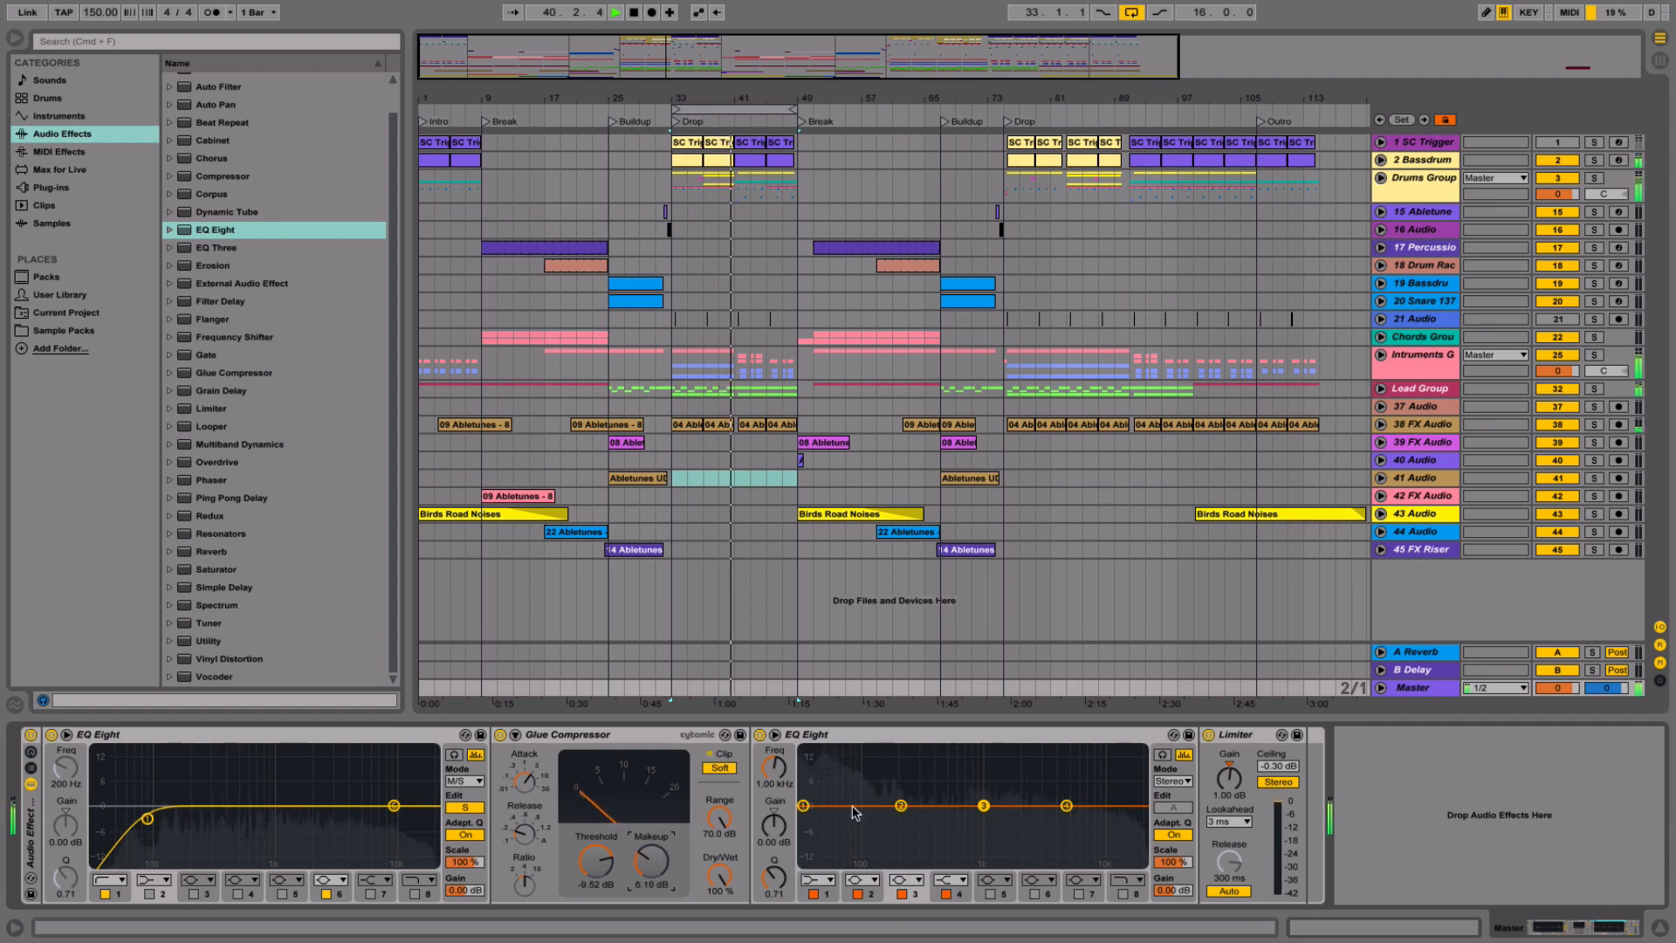
- In the second EQ Eight, lower band 1 to about -5.08 dB at 44.8 Hz and raise band 3 to 2.11 dB at 601 Hz
{"action": "key", "text": "space"}
{"action": "left_click_drag", "start_coordinate": [804, 806], "coordinate": [824, 825]}
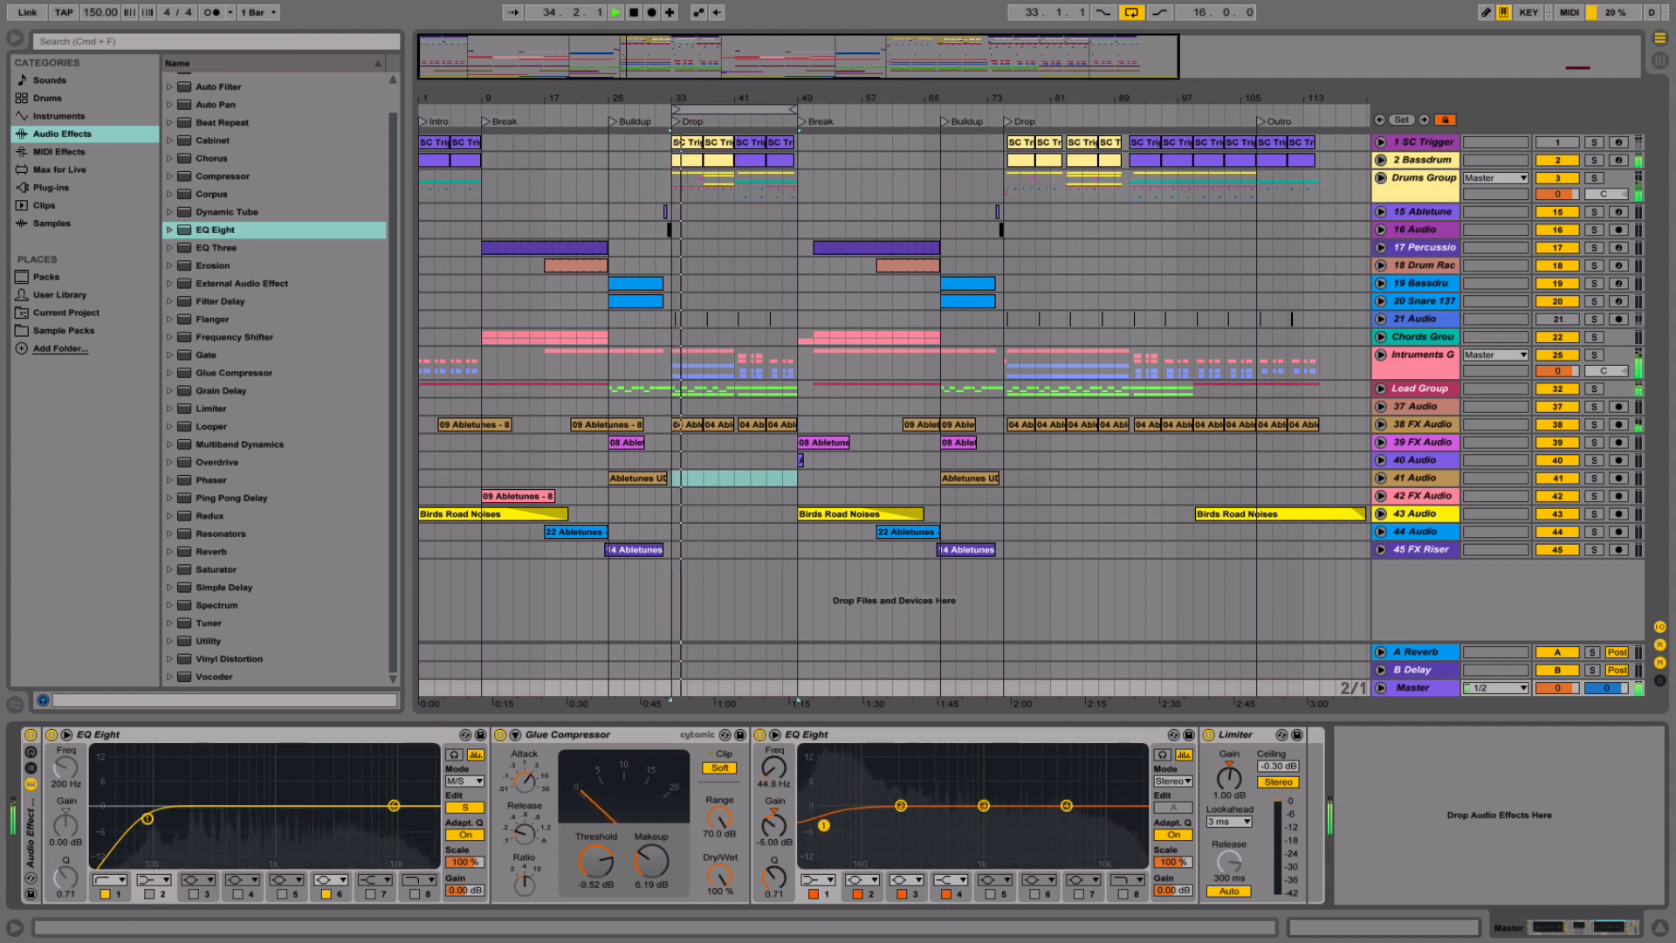
{"action": "left_click", "coordinate": [984, 806]}
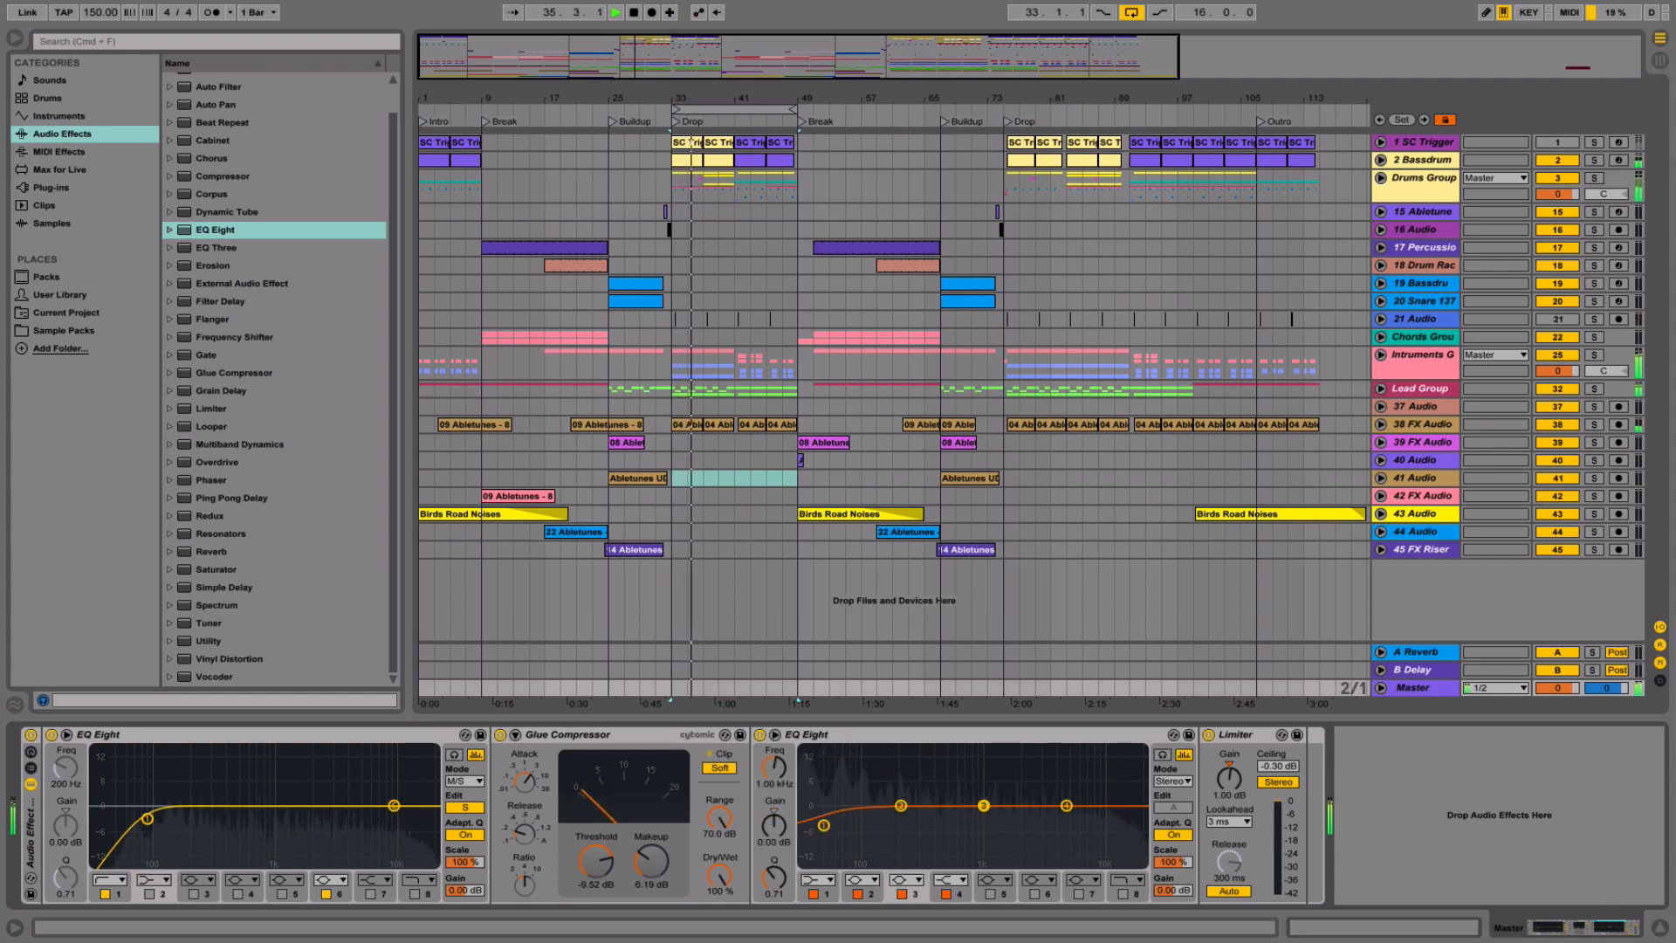
{"action": "left_click_drag", "start_coordinate": [984, 806], "coordinate": [954, 798]}
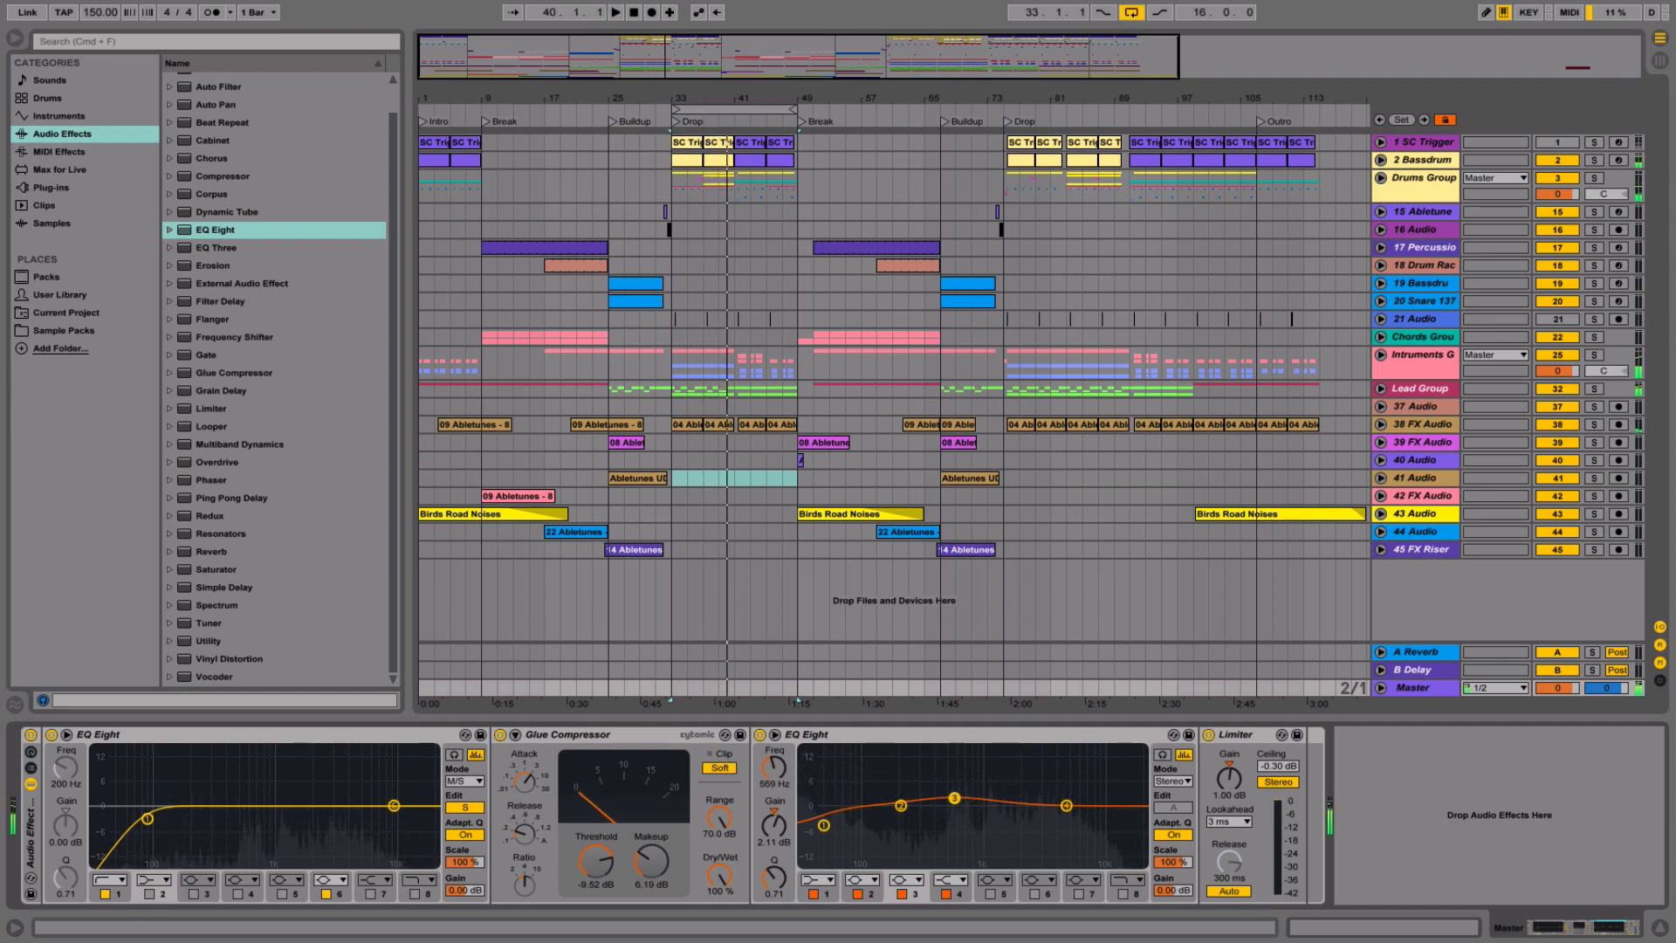
{"action": "left_click_drag", "start_coordinate": [954, 798], "coordinate": [957, 797]}
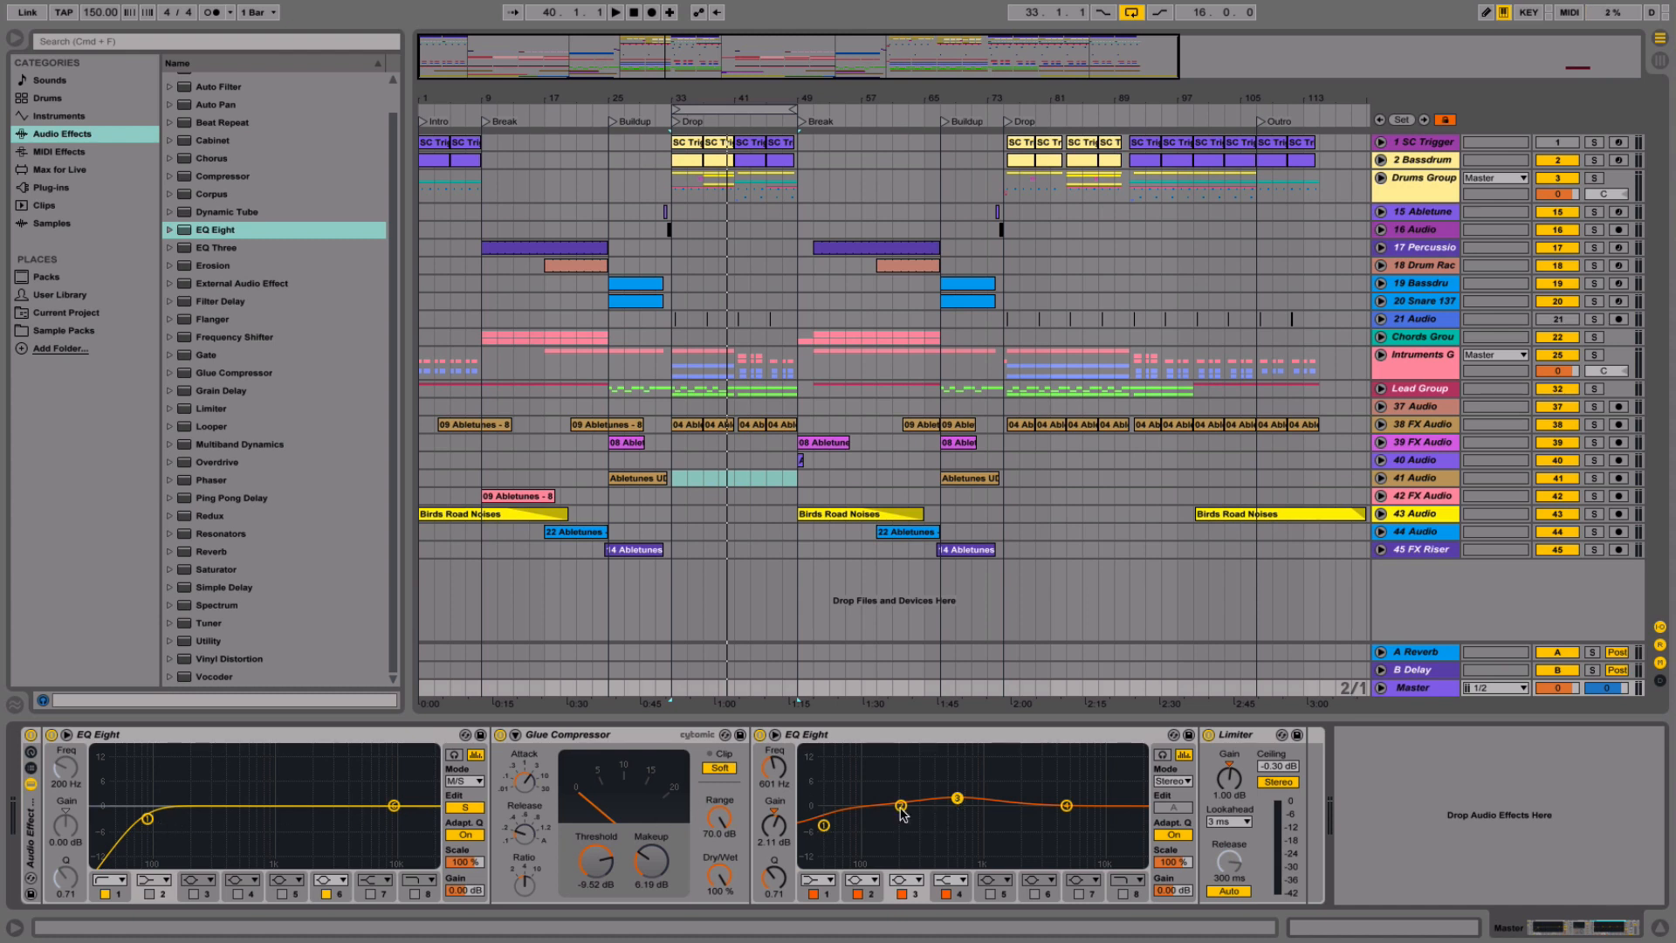
- In the second EQ Eight, turn off band 4 and enable band 6 at 13.2 kHz with 2.36 dB gain and Q 1.05
{"action": "key", "text": "space"}
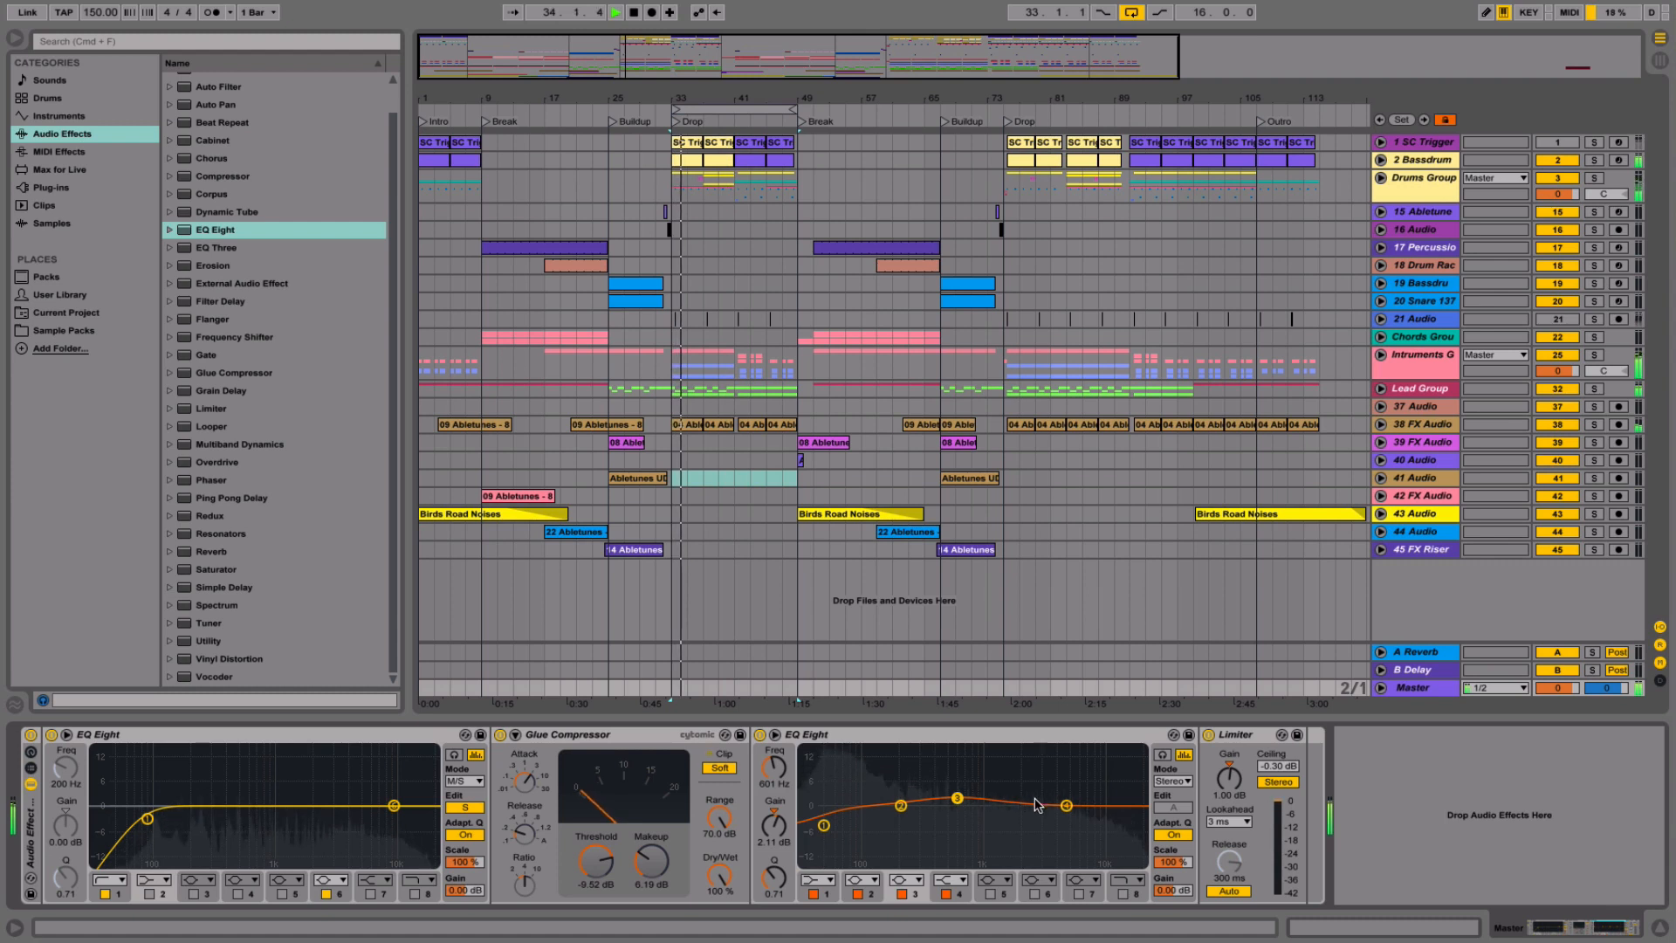
{"action": "left_click", "coordinate": [946, 892]}
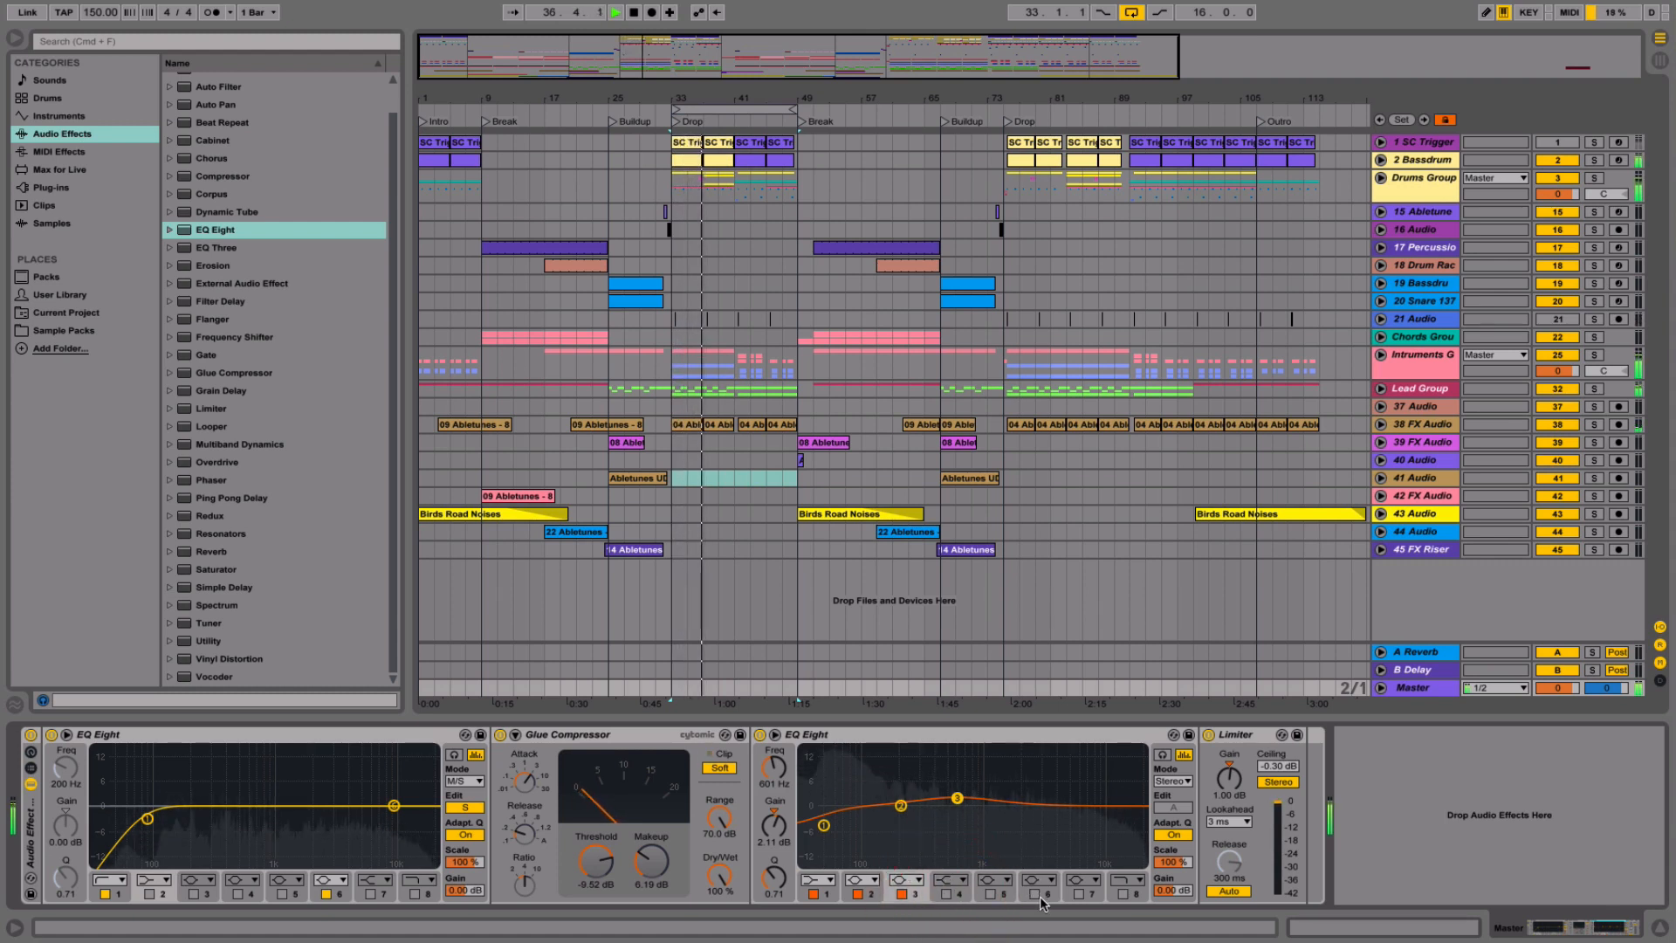
{"action": "left_click", "coordinate": [1034, 894]}
{"action": "left_click_drag", "start_coordinate": [1104, 805], "coordinate": [1116, 797]}
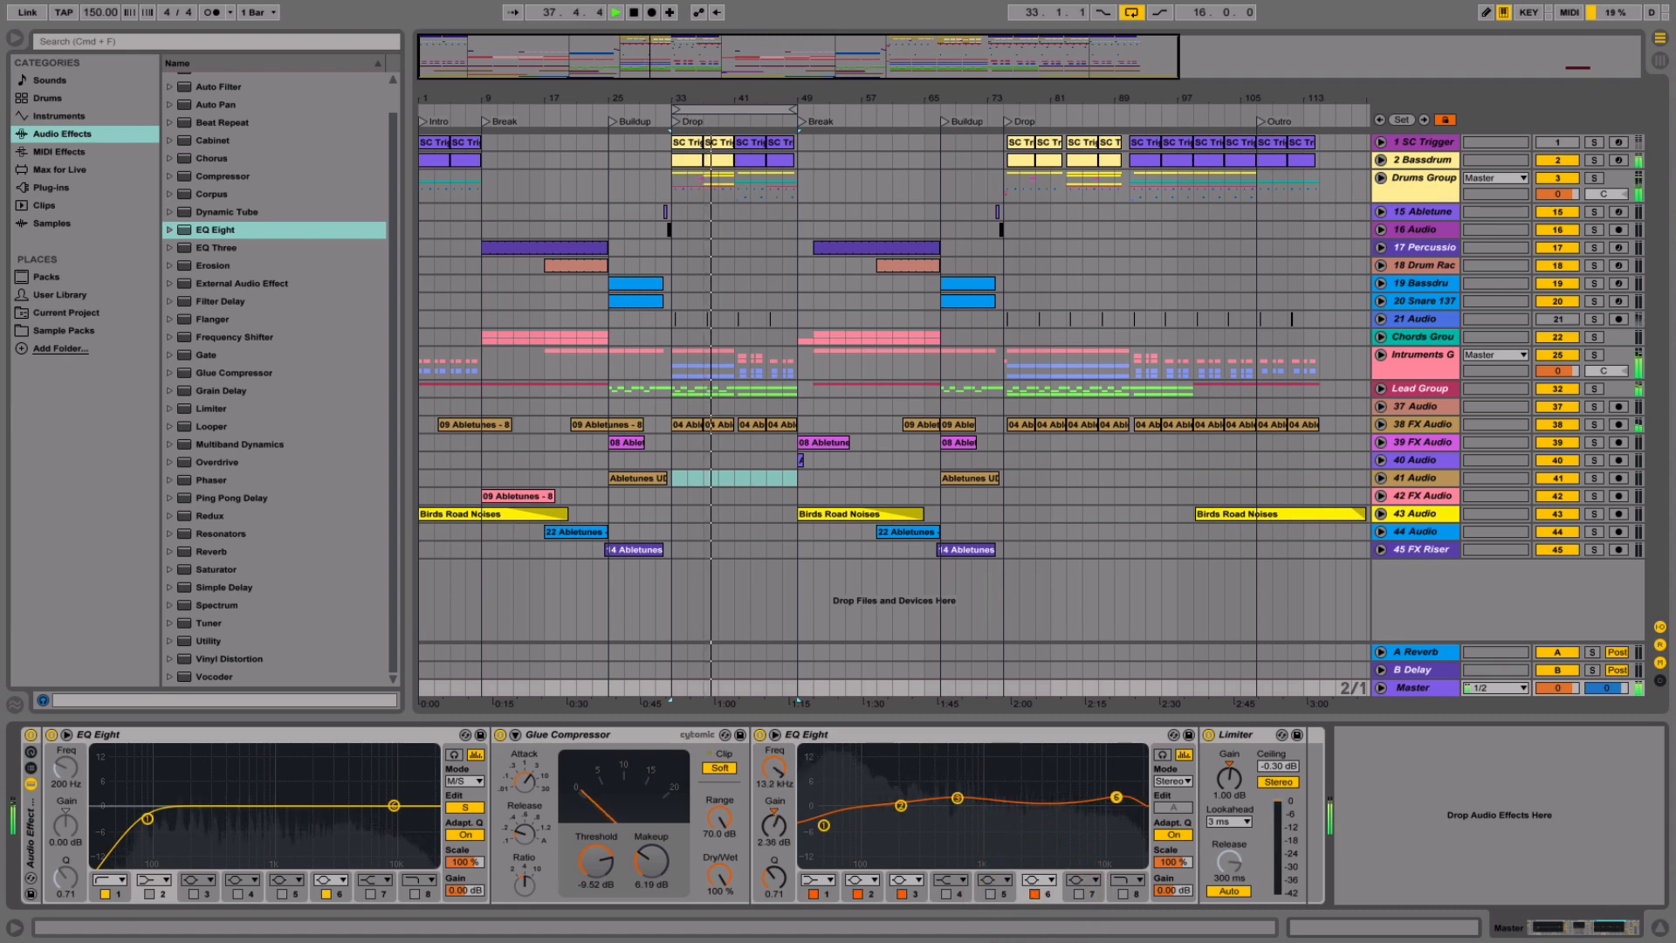
{"action": "left_click_drag", "start_coordinate": [778, 885], "coordinate": [778, 873]}
{"action": "key", "text": "space"}
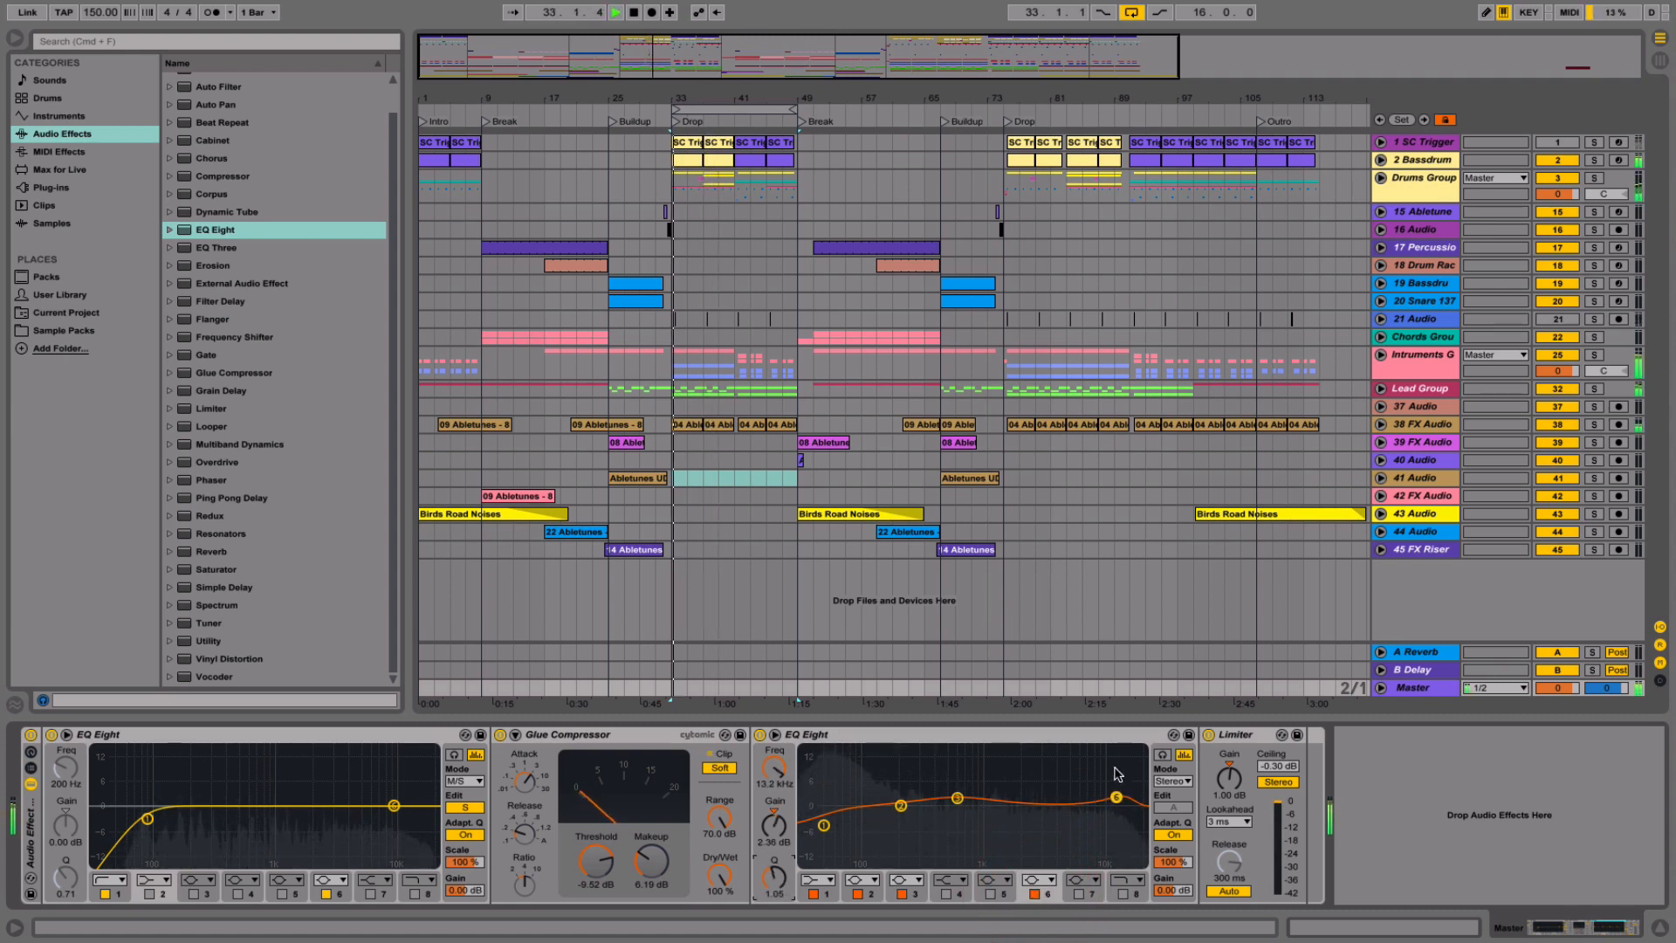
- Move band 6 of the second EQ Eight to 1.77 kHz with a gain of 1.12 dB
{"action": "left_click_drag", "start_coordinate": [1117, 797], "coordinate": [1014, 801]}
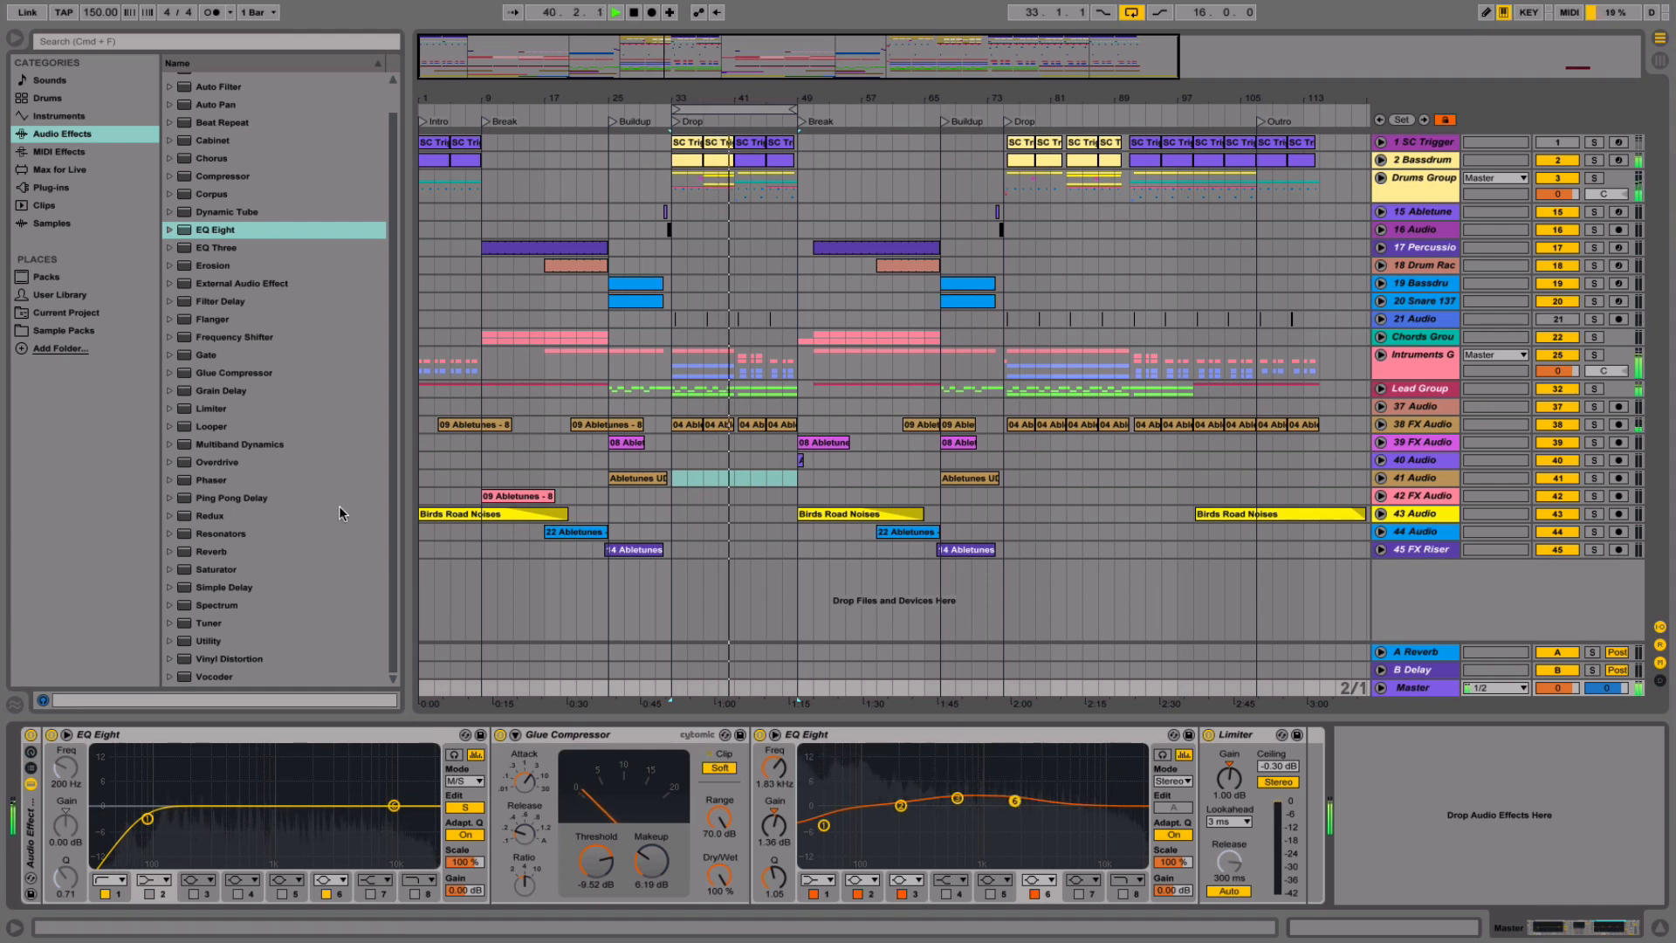
{"action": "left_click", "coordinate": [216, 446]}
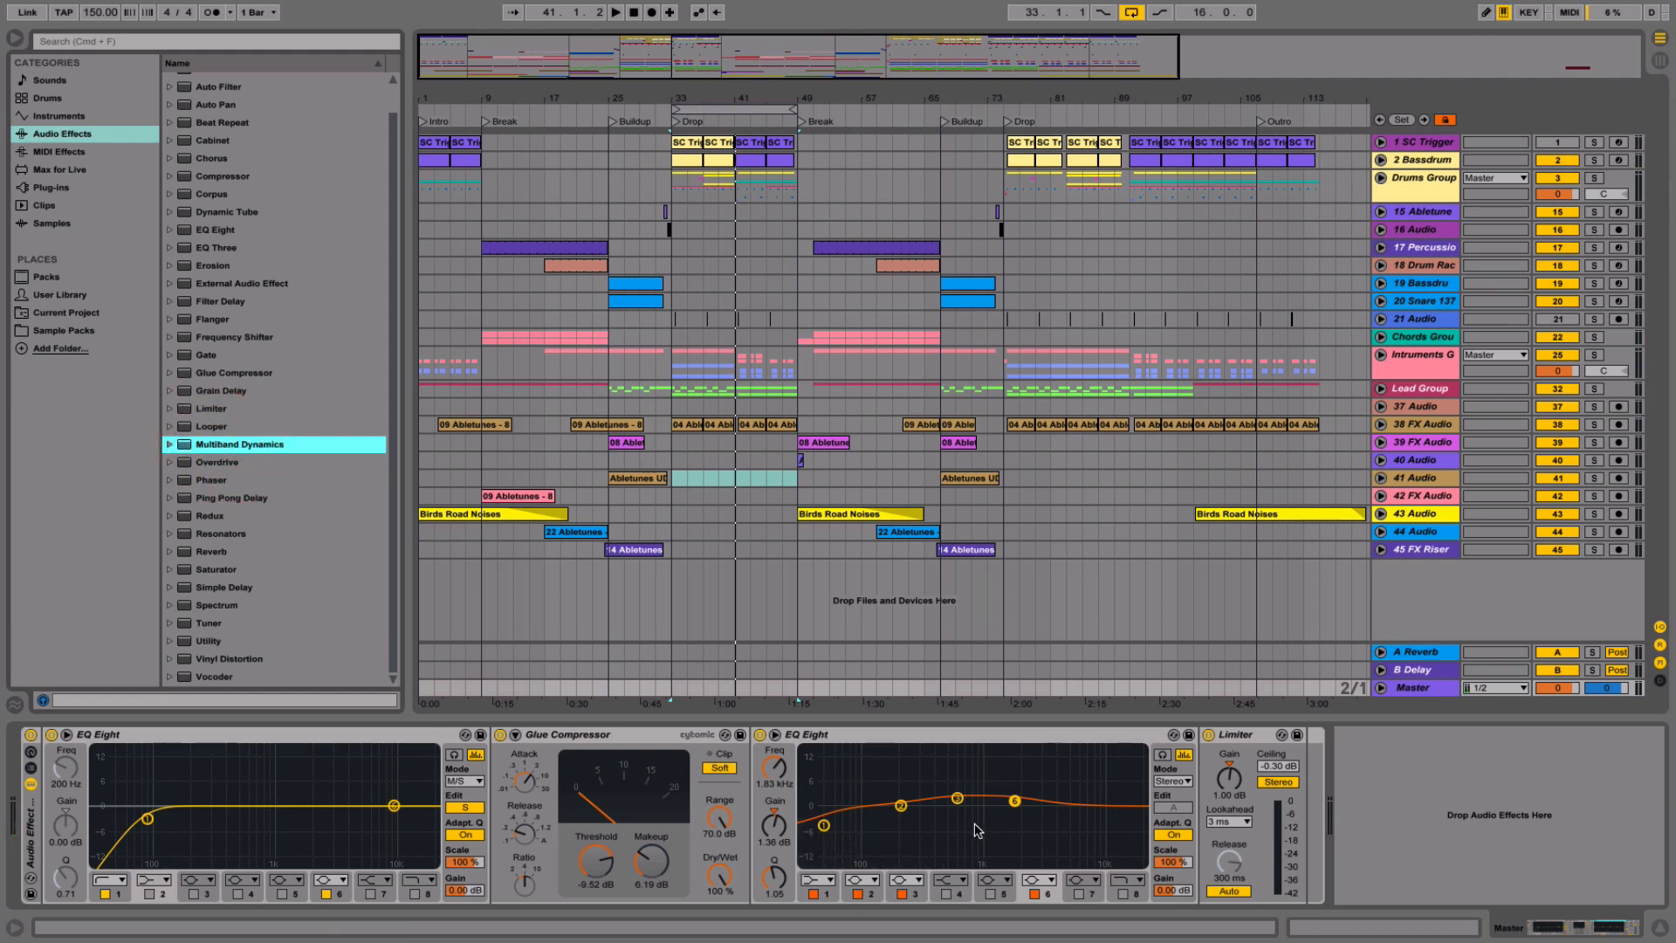
{"action": "left_click_drag", "start_coordinate": [1017, 807], "coordinate": [1013, 801]}
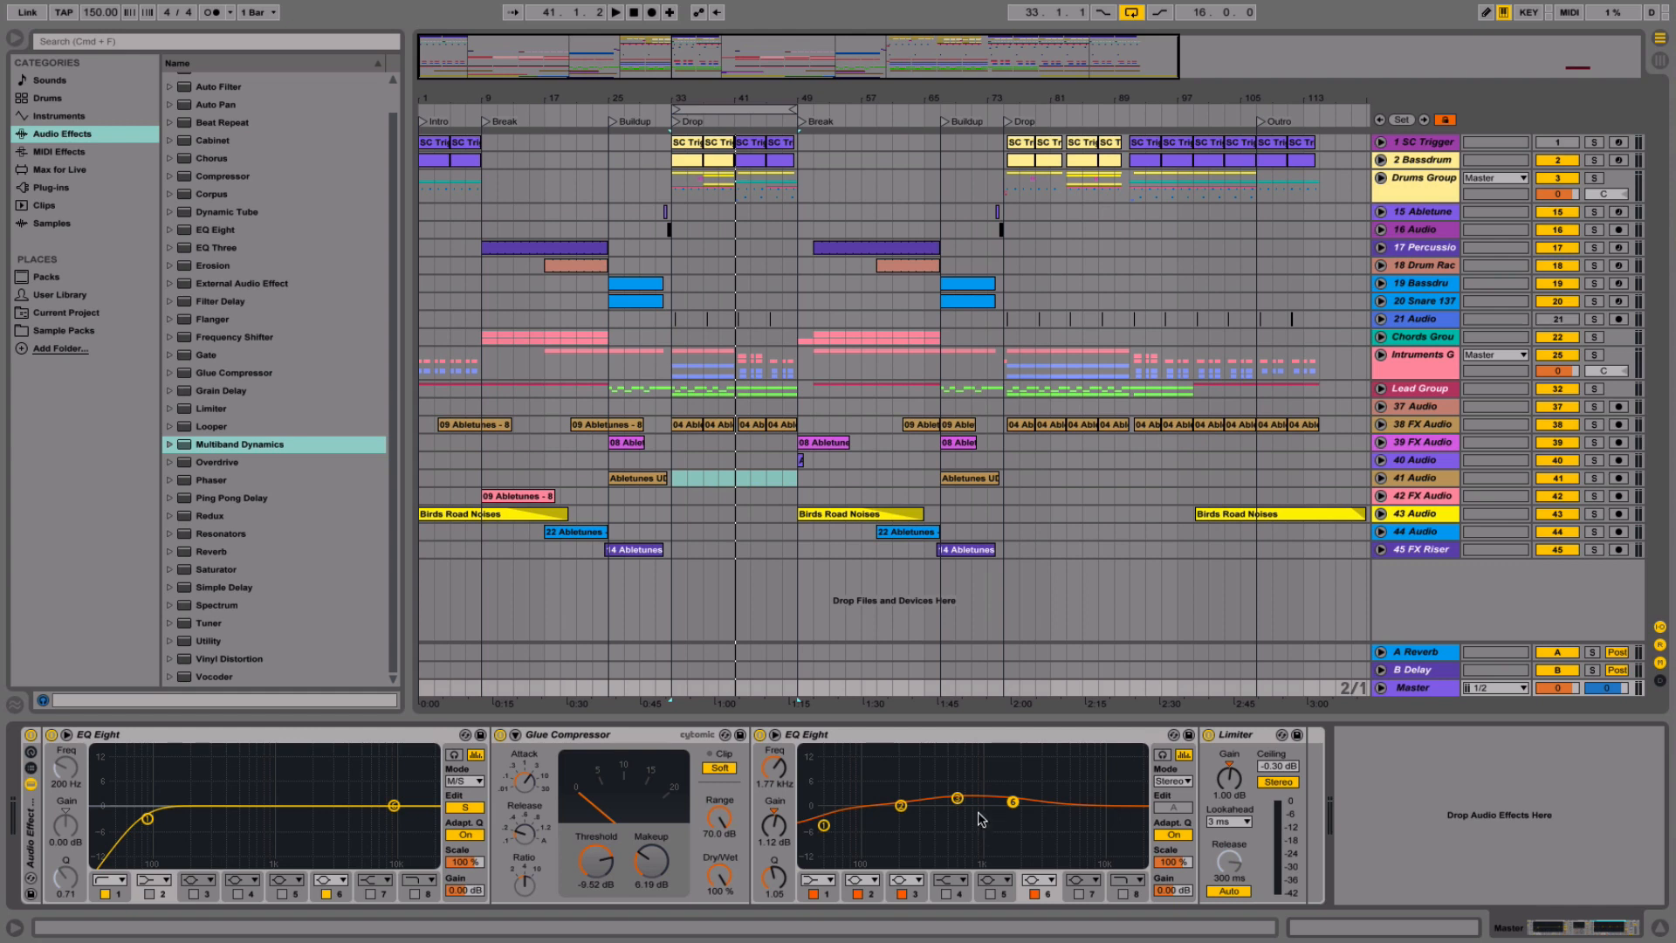
- Play the drop from the Master chain, and inspect the device chain of track 36 in the Lead Group
{"action": "left_click", "coordinate": [824, 825]}
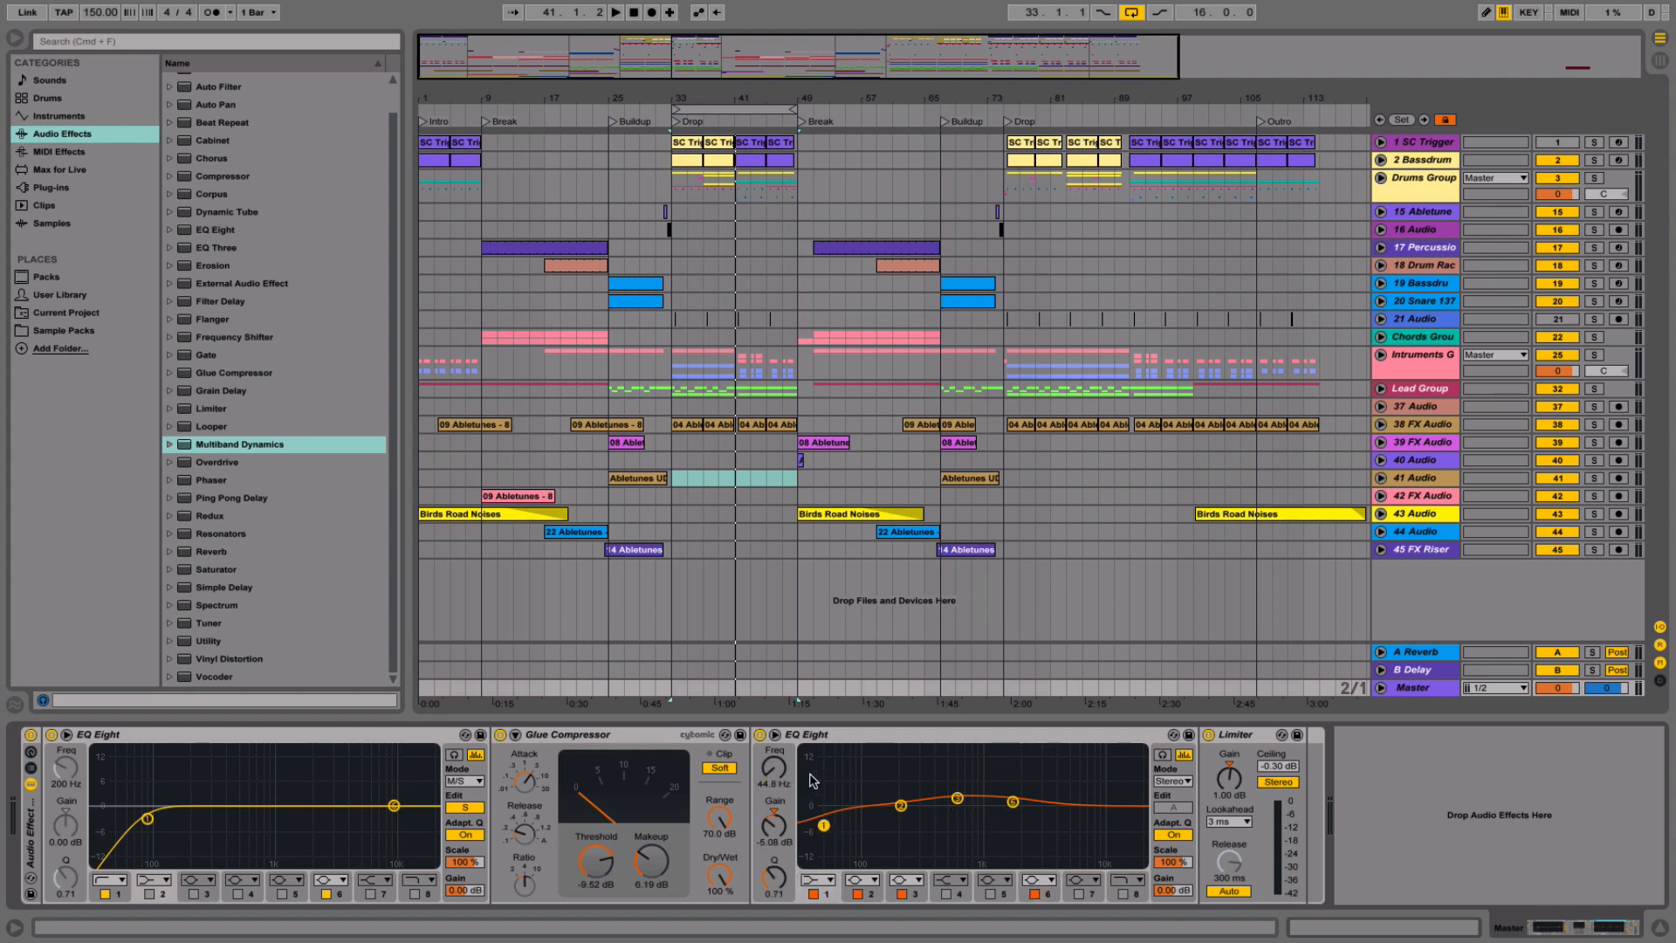
{"action": "key", "text": "space"}
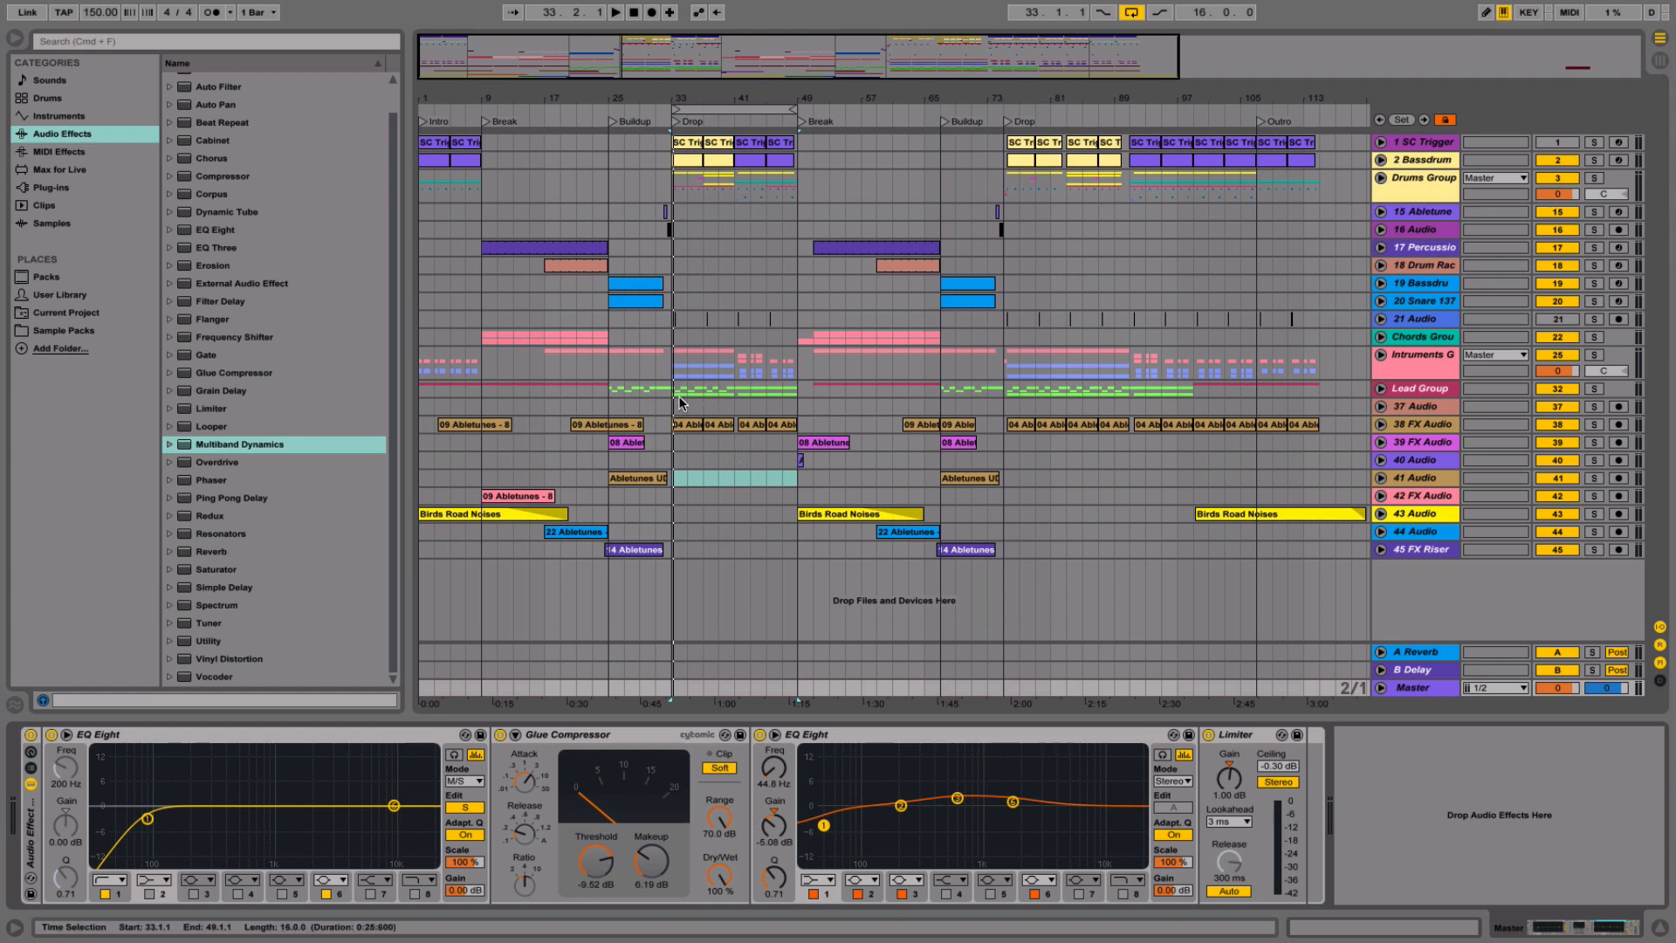
{"action": "left_click", "coordinate": [1380, 387]}
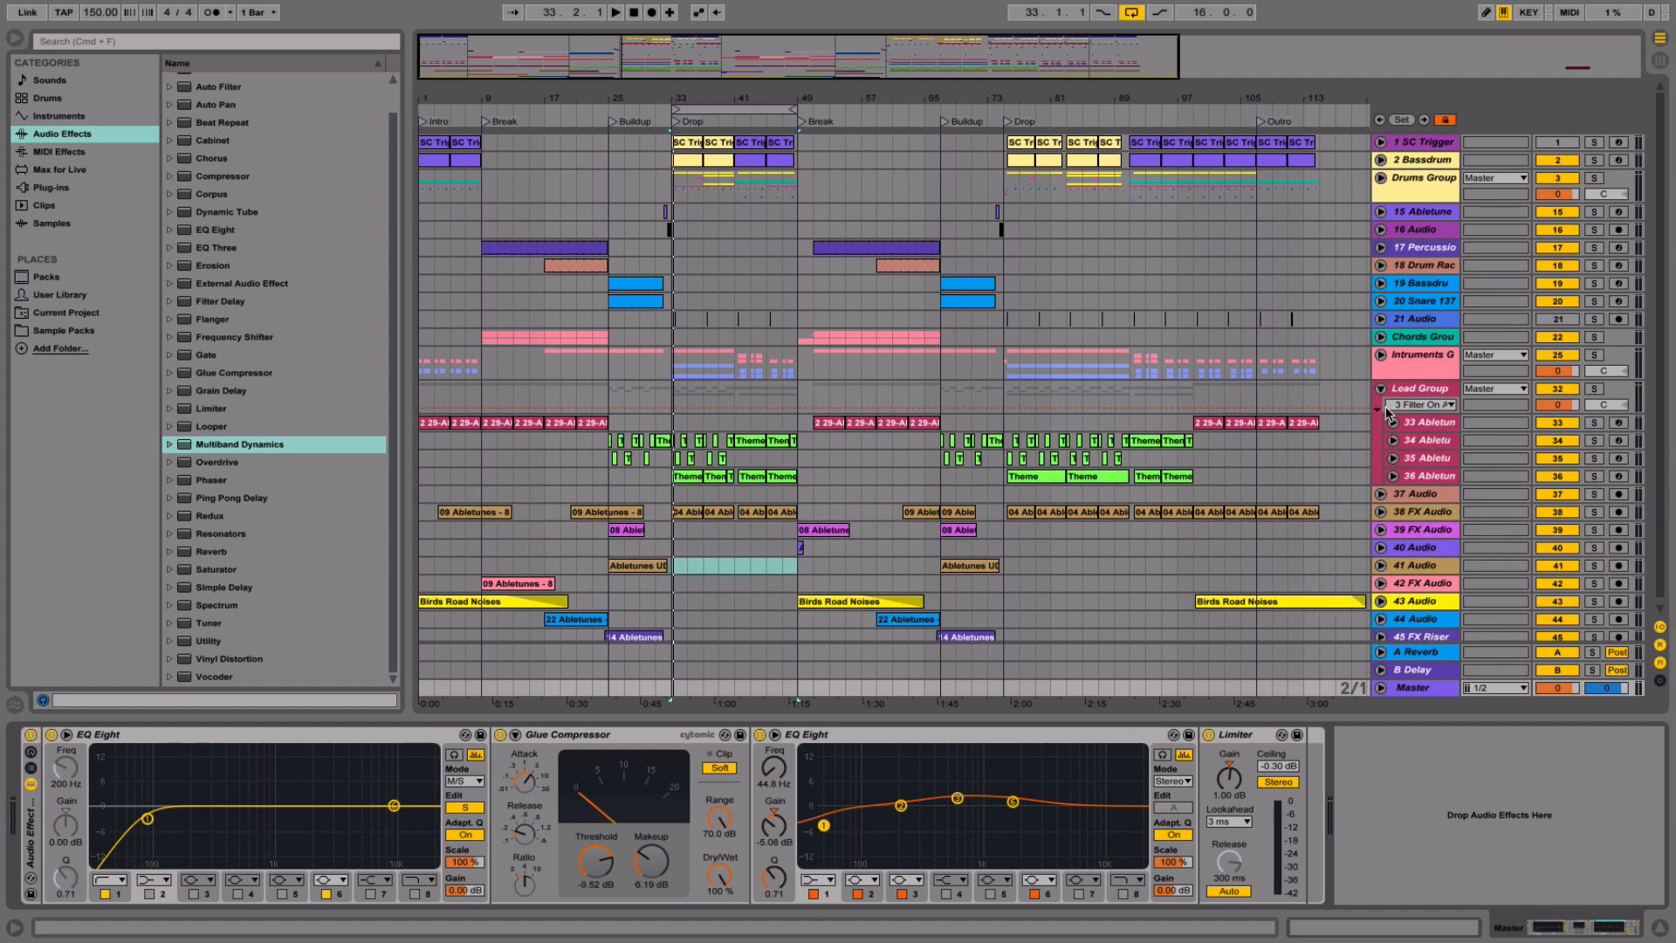
{"action": "left_click", "coordinate": [1422, 473]}
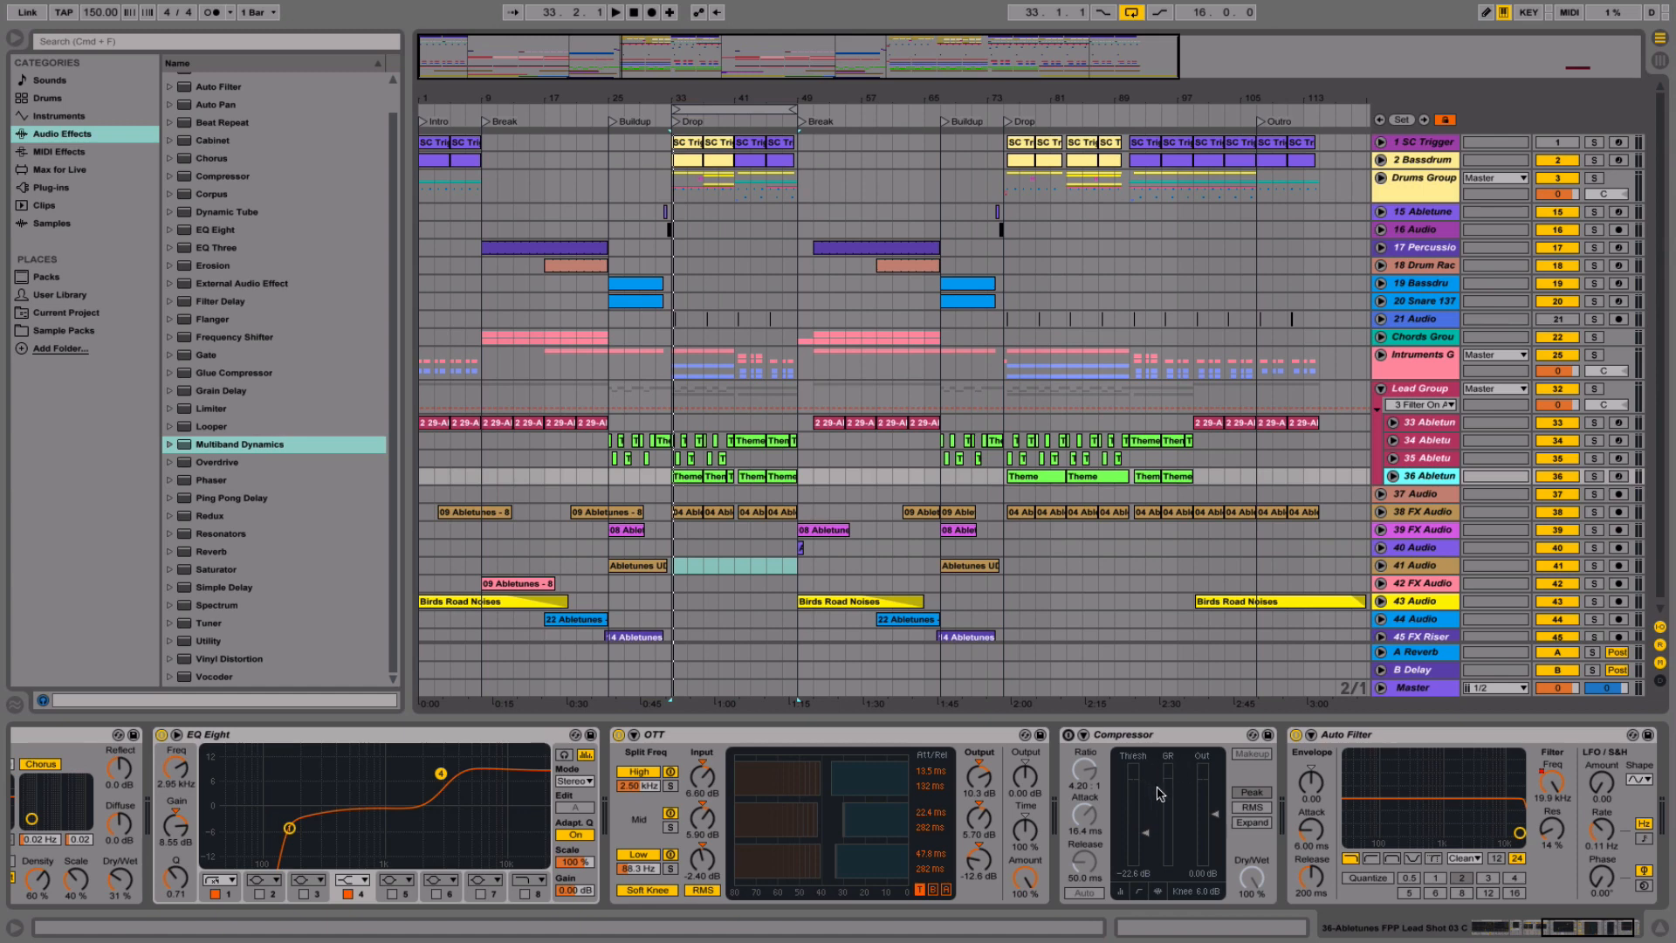
{"action": "scroll", "coordinate": [1160, 793], "scroll_direction": "left", "scroll_amount": 10}
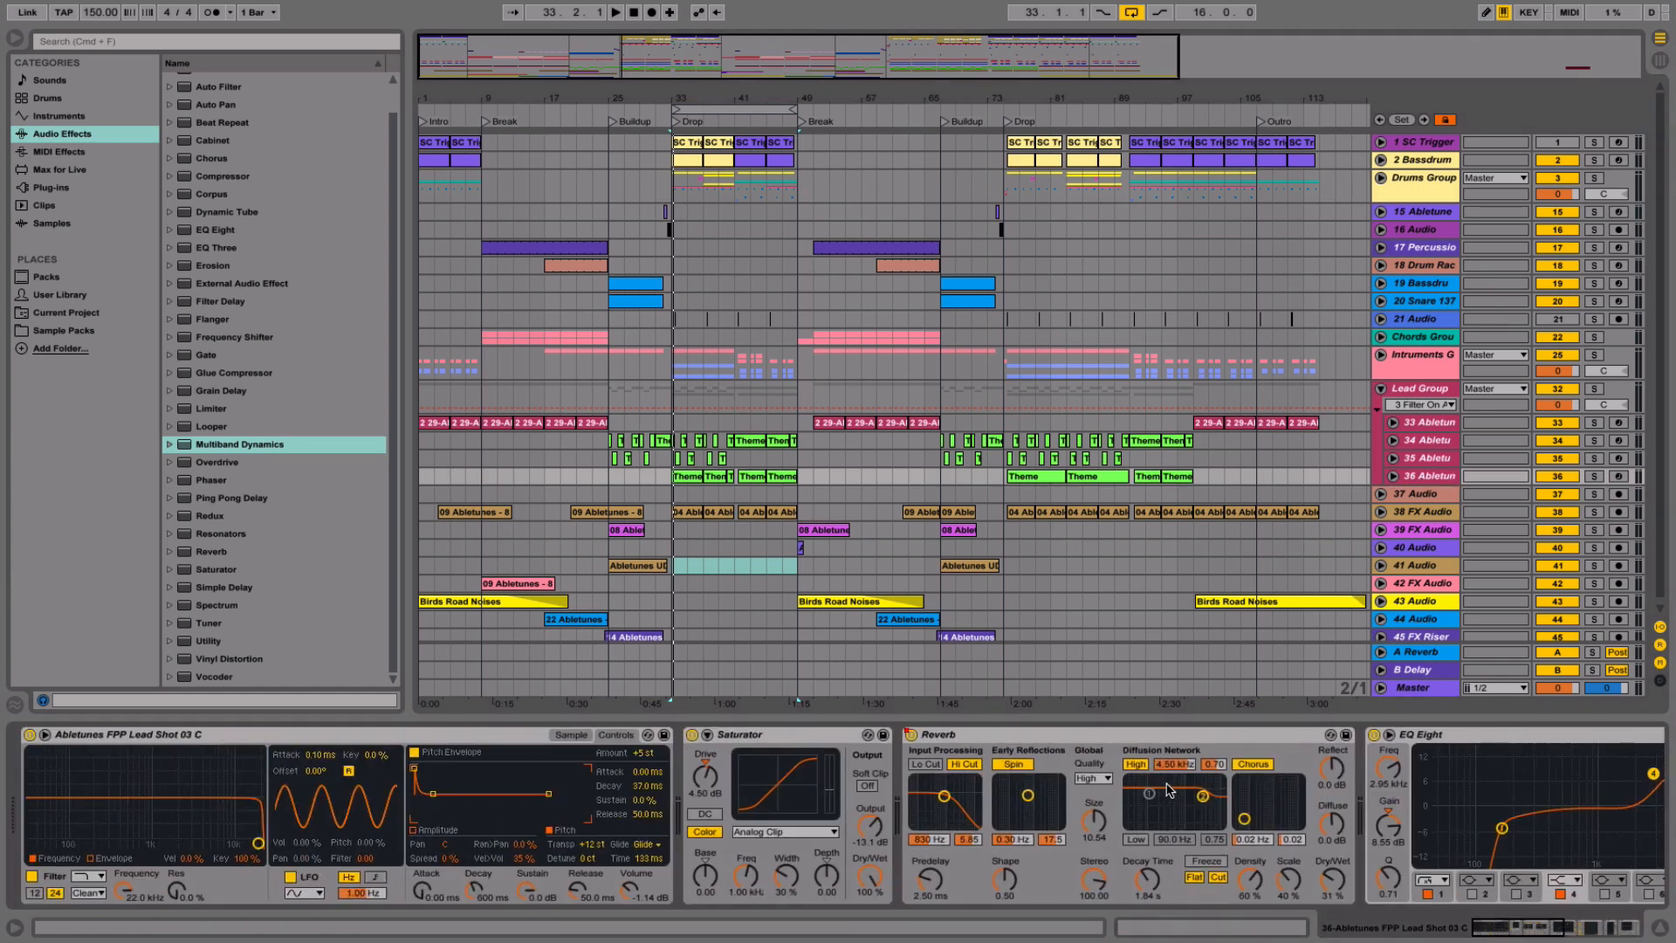
{"action": "scroll", "coordinate": [1170, 790], "scroll_direction": "right", "scroll_amount": 8}
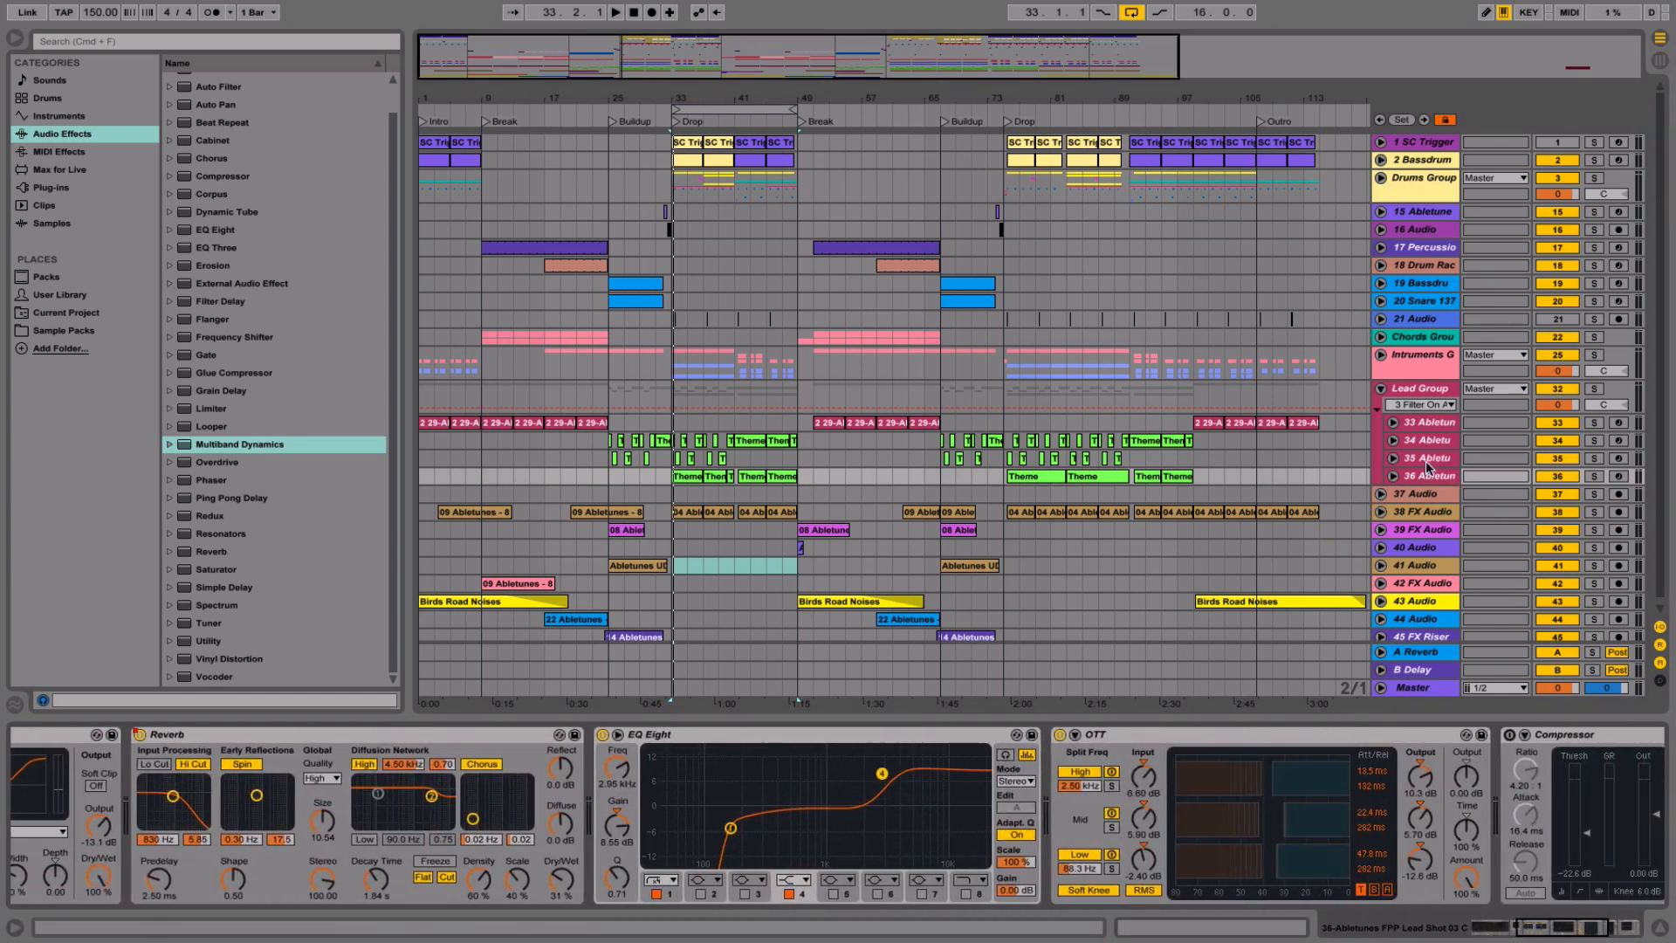
{"action": "left_click", "coordinate": [1380, 389]}
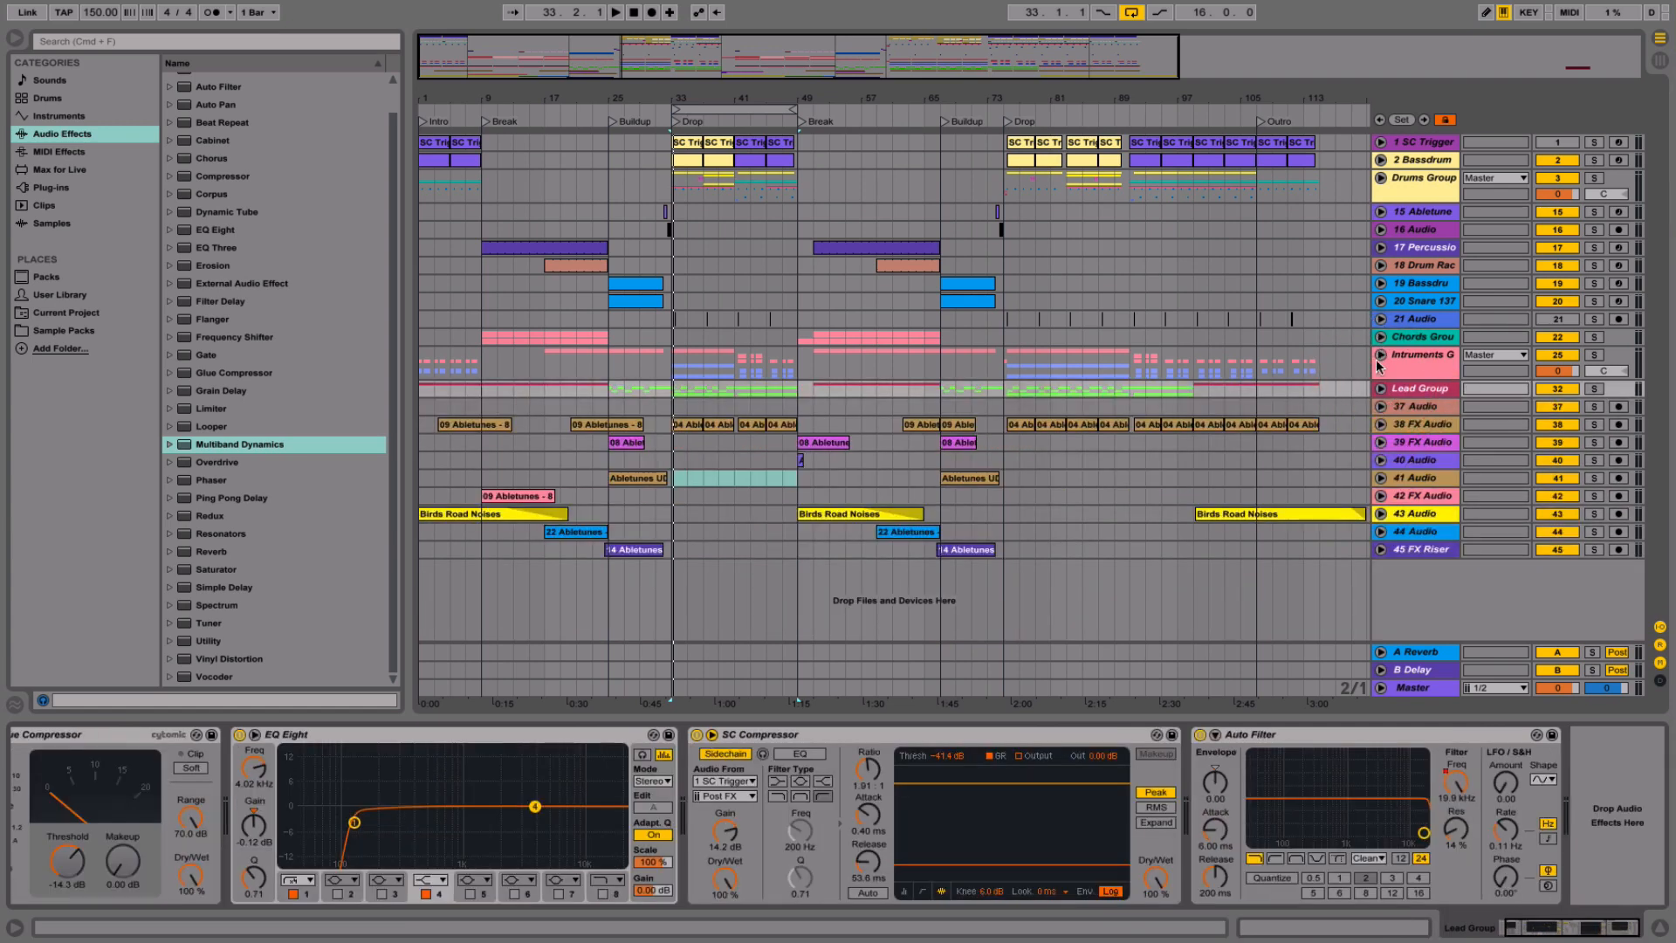
- Unfold the Intruments Group, solo the 31 Bass MIDI track and listen to it from the start of the drop
{"action": "left_click", "coordinate": [1381, 354]}
{"action": "scroll", "coordinate": [1373, 426], "scroll_direction": "down", "scroll_amount": 5}
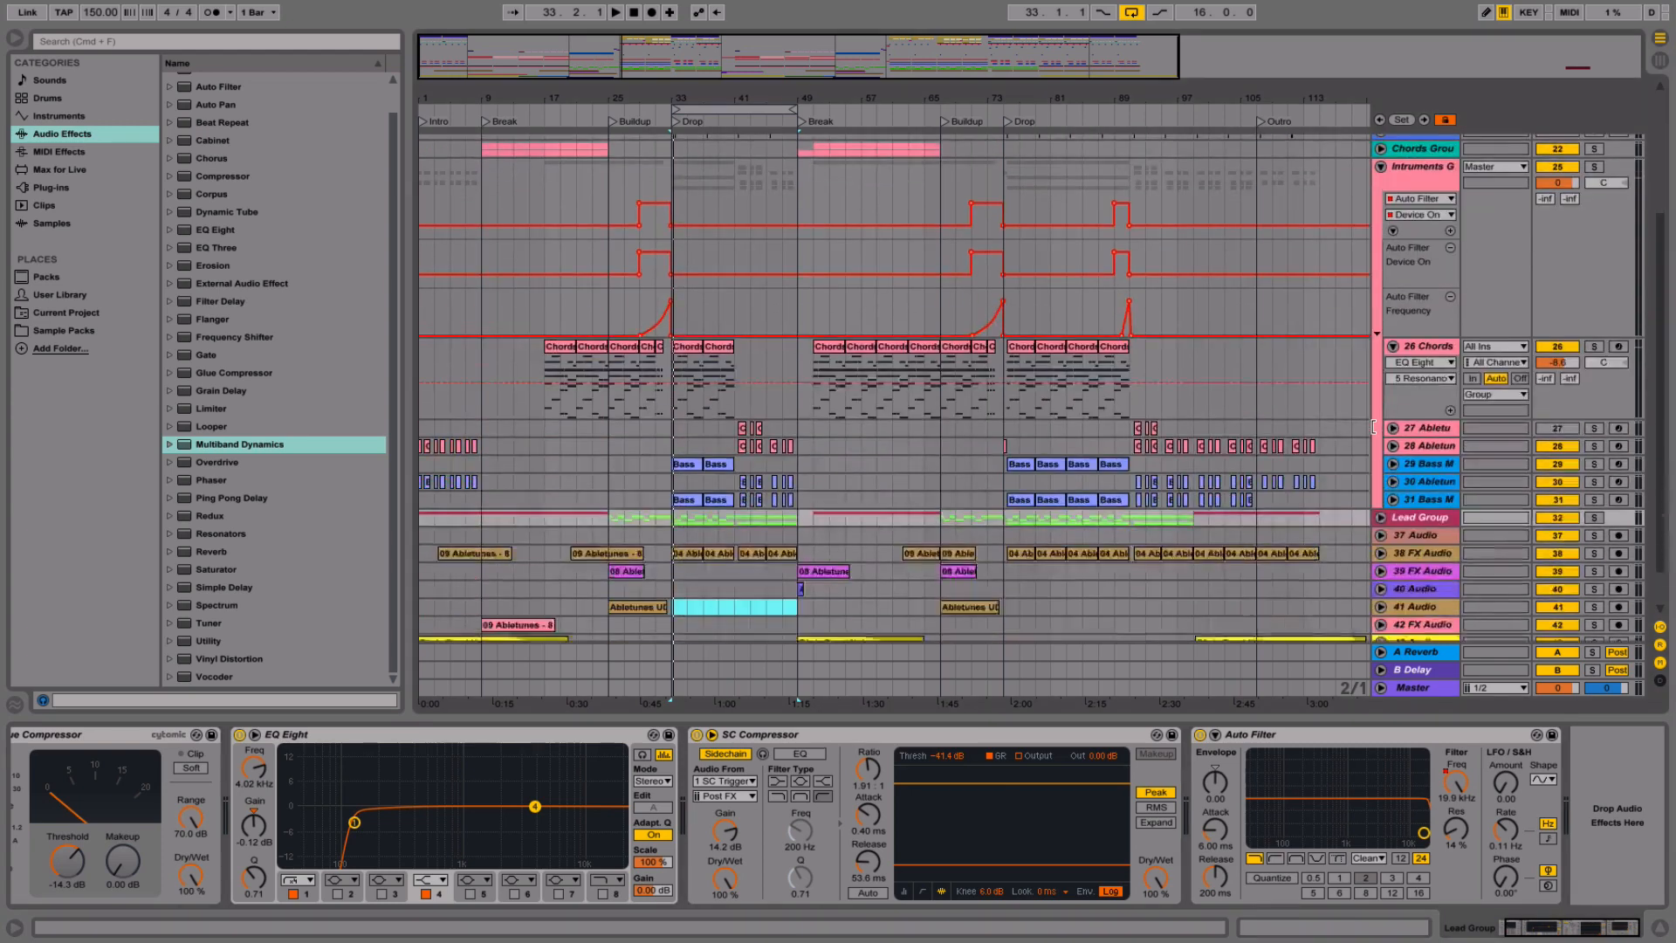
{"action": "left_click", "coordinate": [1415, 454]}
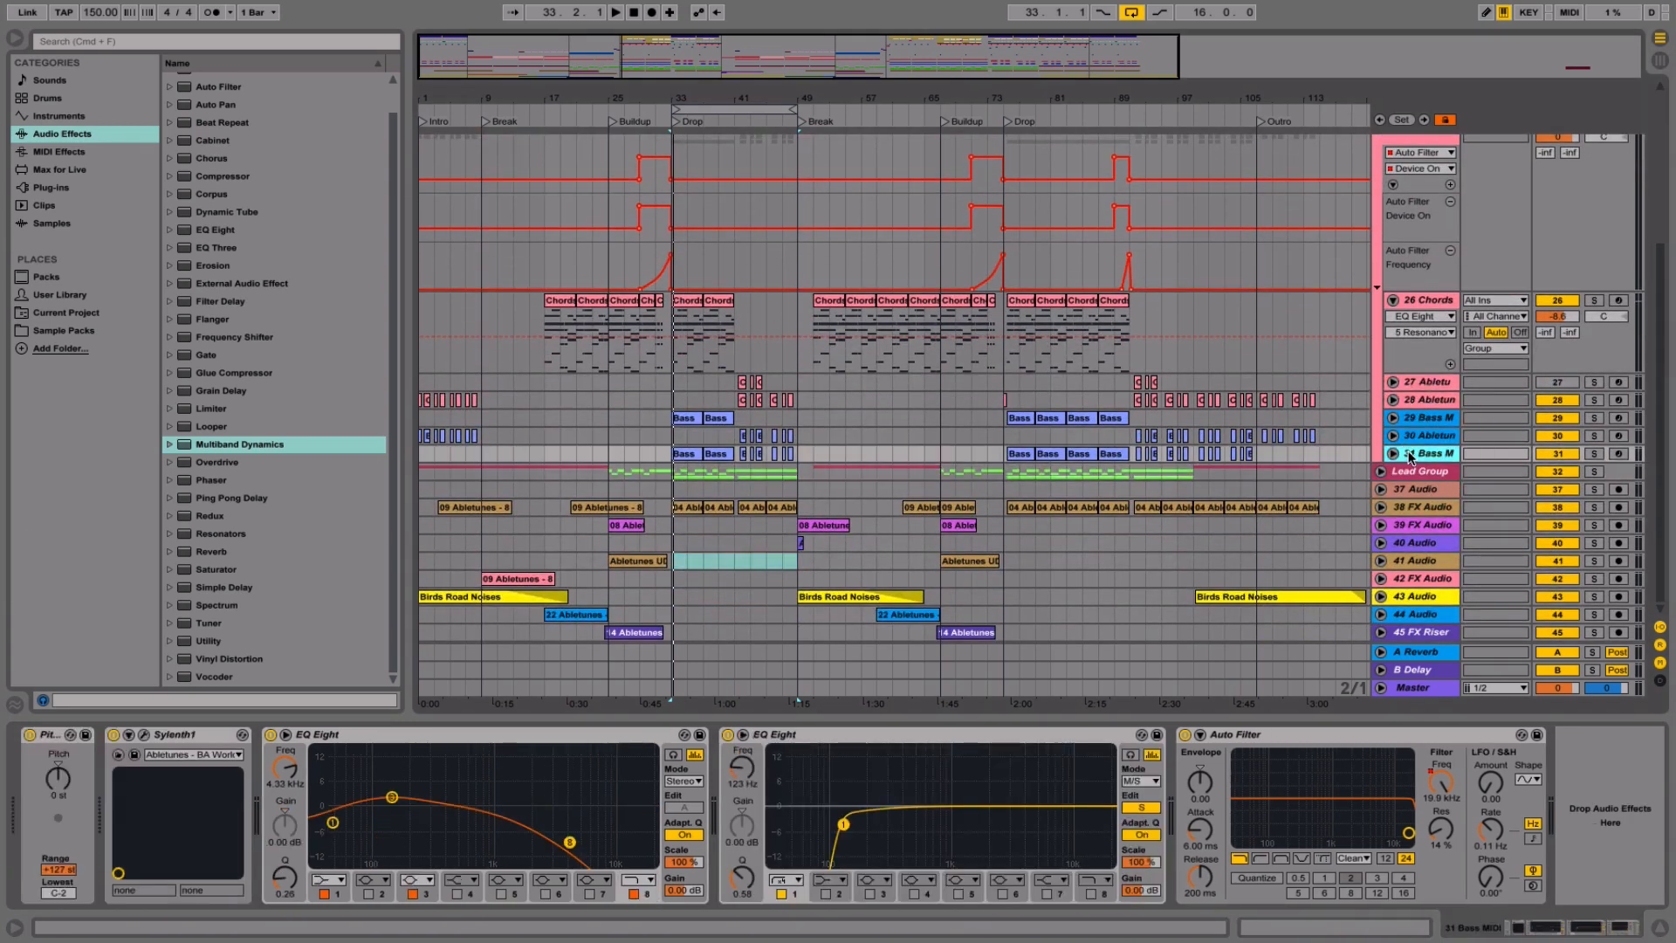
{"action": "left_click", "coordinate": [688, 454]}
{"action": "left_click", "coordinate": [1594, 453]}
{"action": "key", "text": "space"}
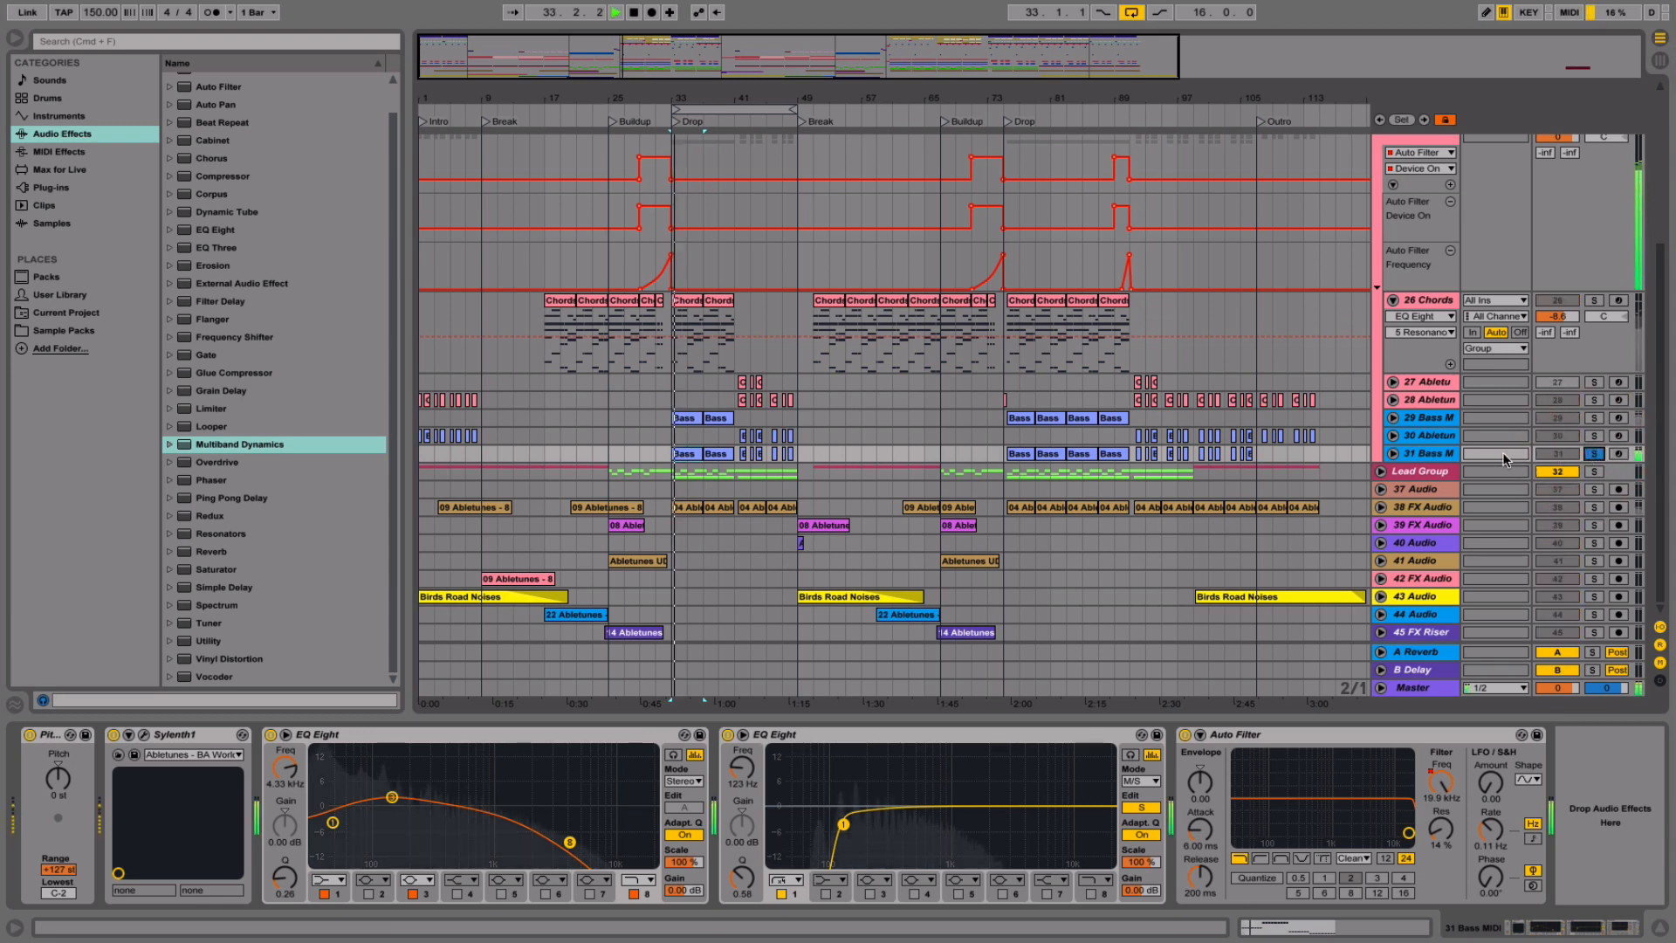
{"action": "key", "text": "space"}
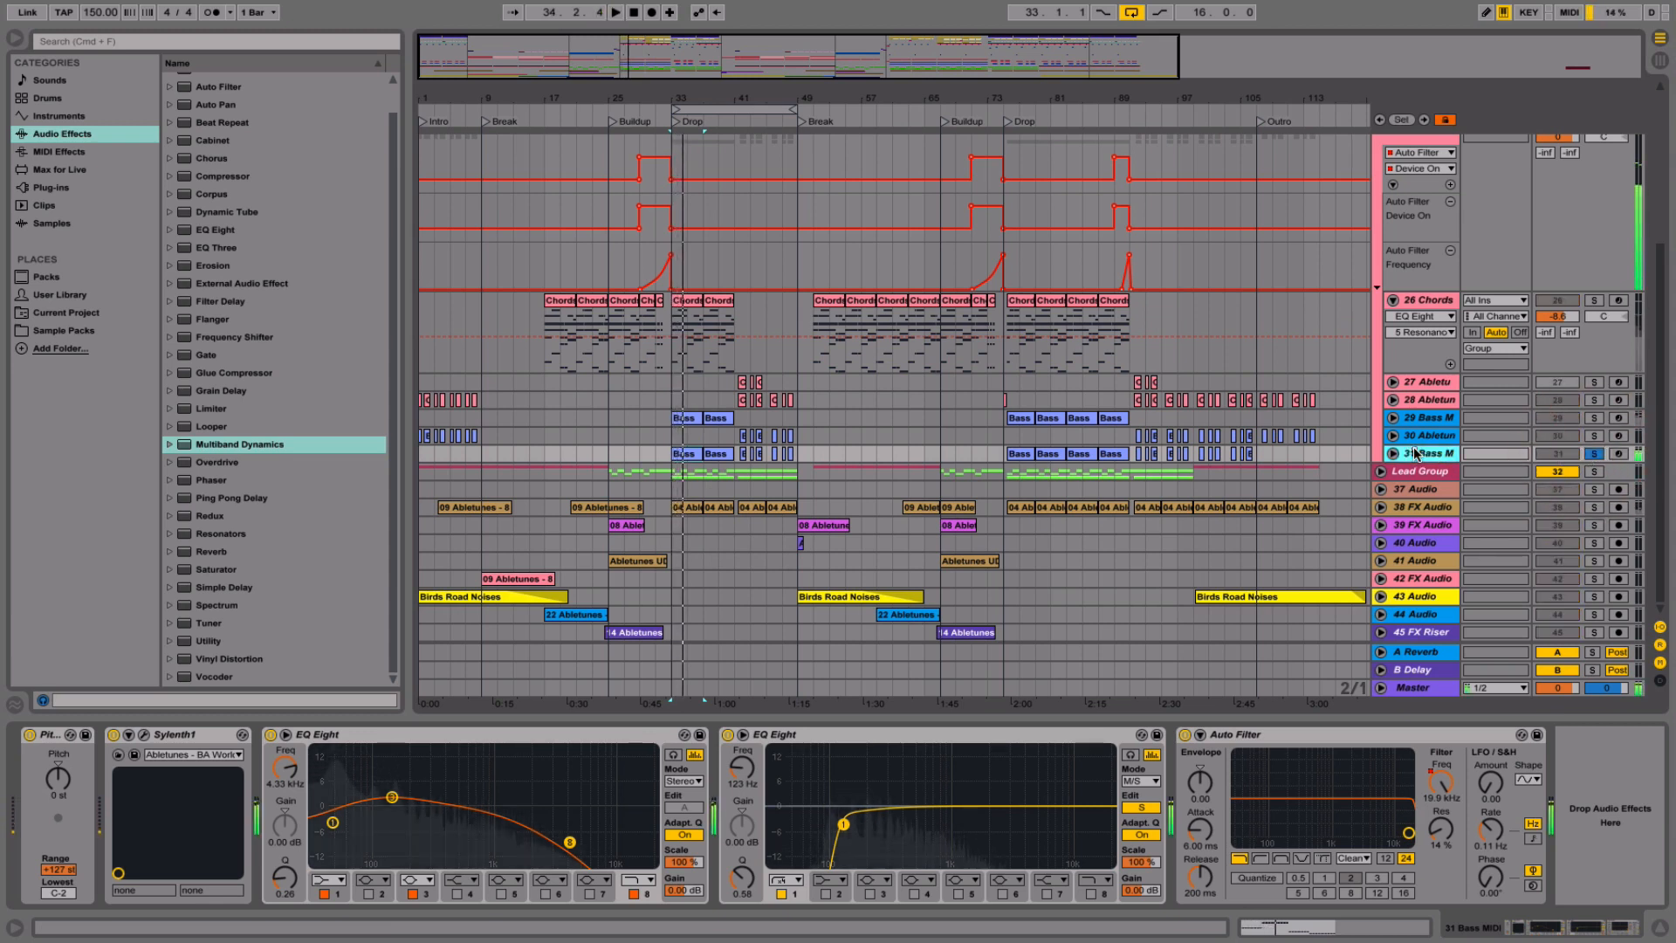
- In the bass track's first EQ Eight, lower band 1, set band 3 to 132 Hz with 1.36 dB gain, and unsolo the track
{"action": "mouse_move", "coordinate": [336, 822]}
{"action": "left_mouse_down"}
{"action": "mouse_move", "coordinate": [367, 834]}
{"action": "mouse_move", "coordinate": [350, 837]}
{"action": "left_mouse_up"}
{"action": "key", "text": "space"}
{"action": "left_click", "coordinate": [391, 799]}
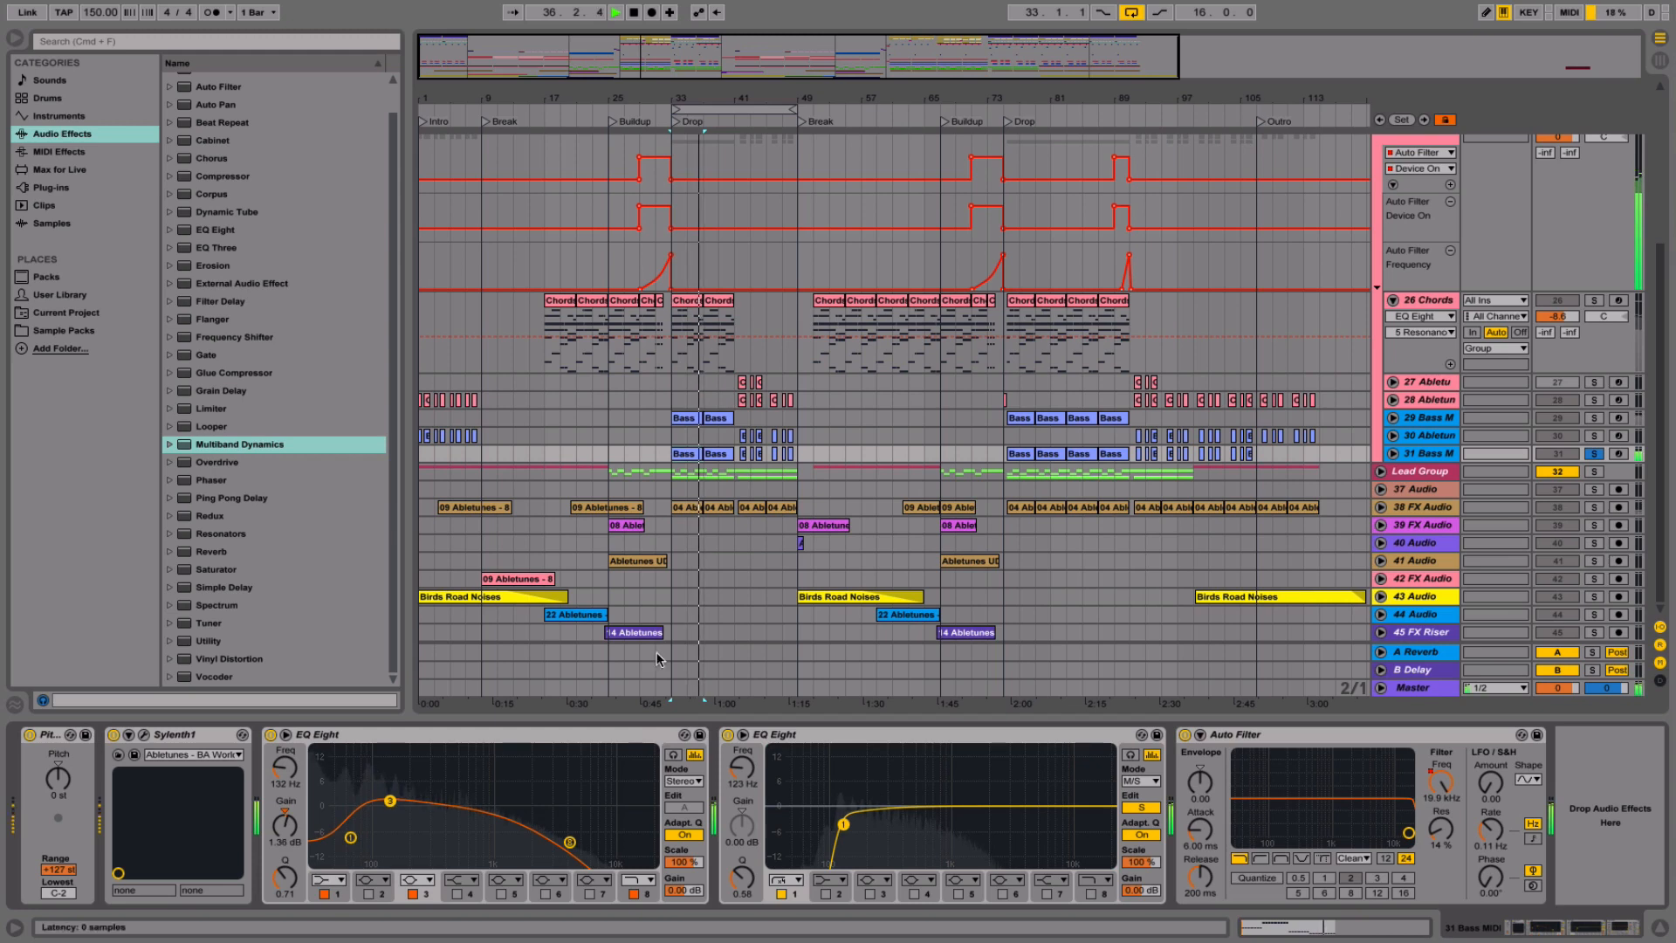
{"action": "key", "text": "space"}
{"action": "key", "text": "space"}
{"action": "left_click", "coordinate": [1594, 453]}
{"action": "key", "text": "space"}
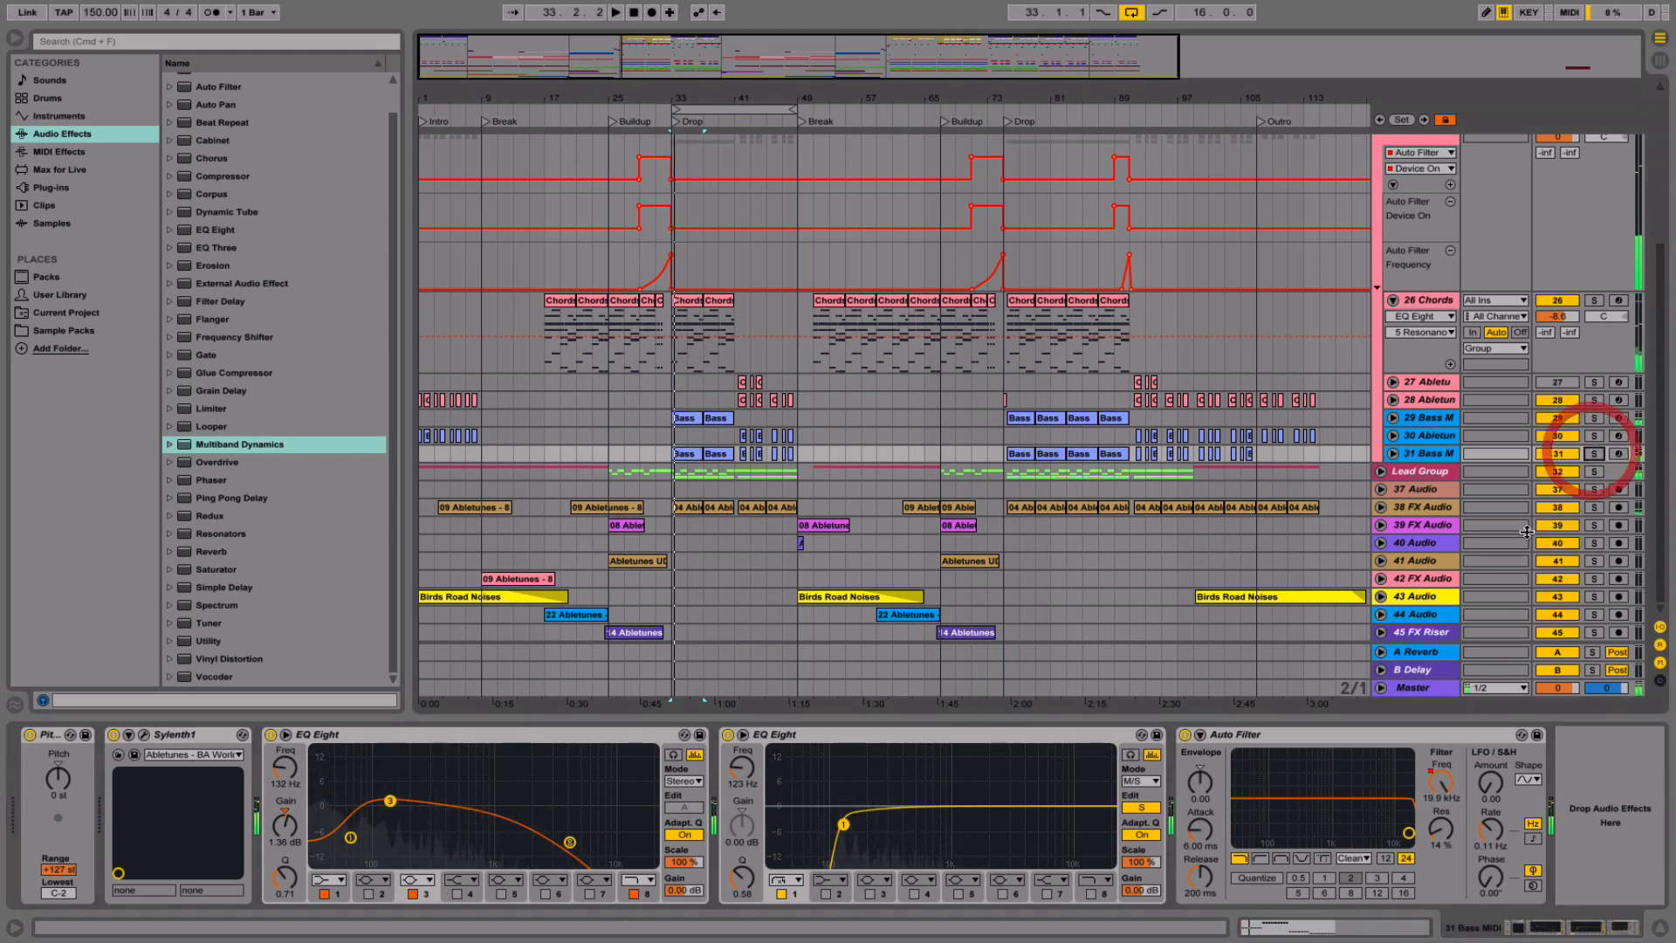
- On the Master channel, set the Limiter's gain to 2.60 dB and the Glue Compressor's threshold to -10.9 dB during playback
{"action": "left_click", "coordinate": [1407, 690]}
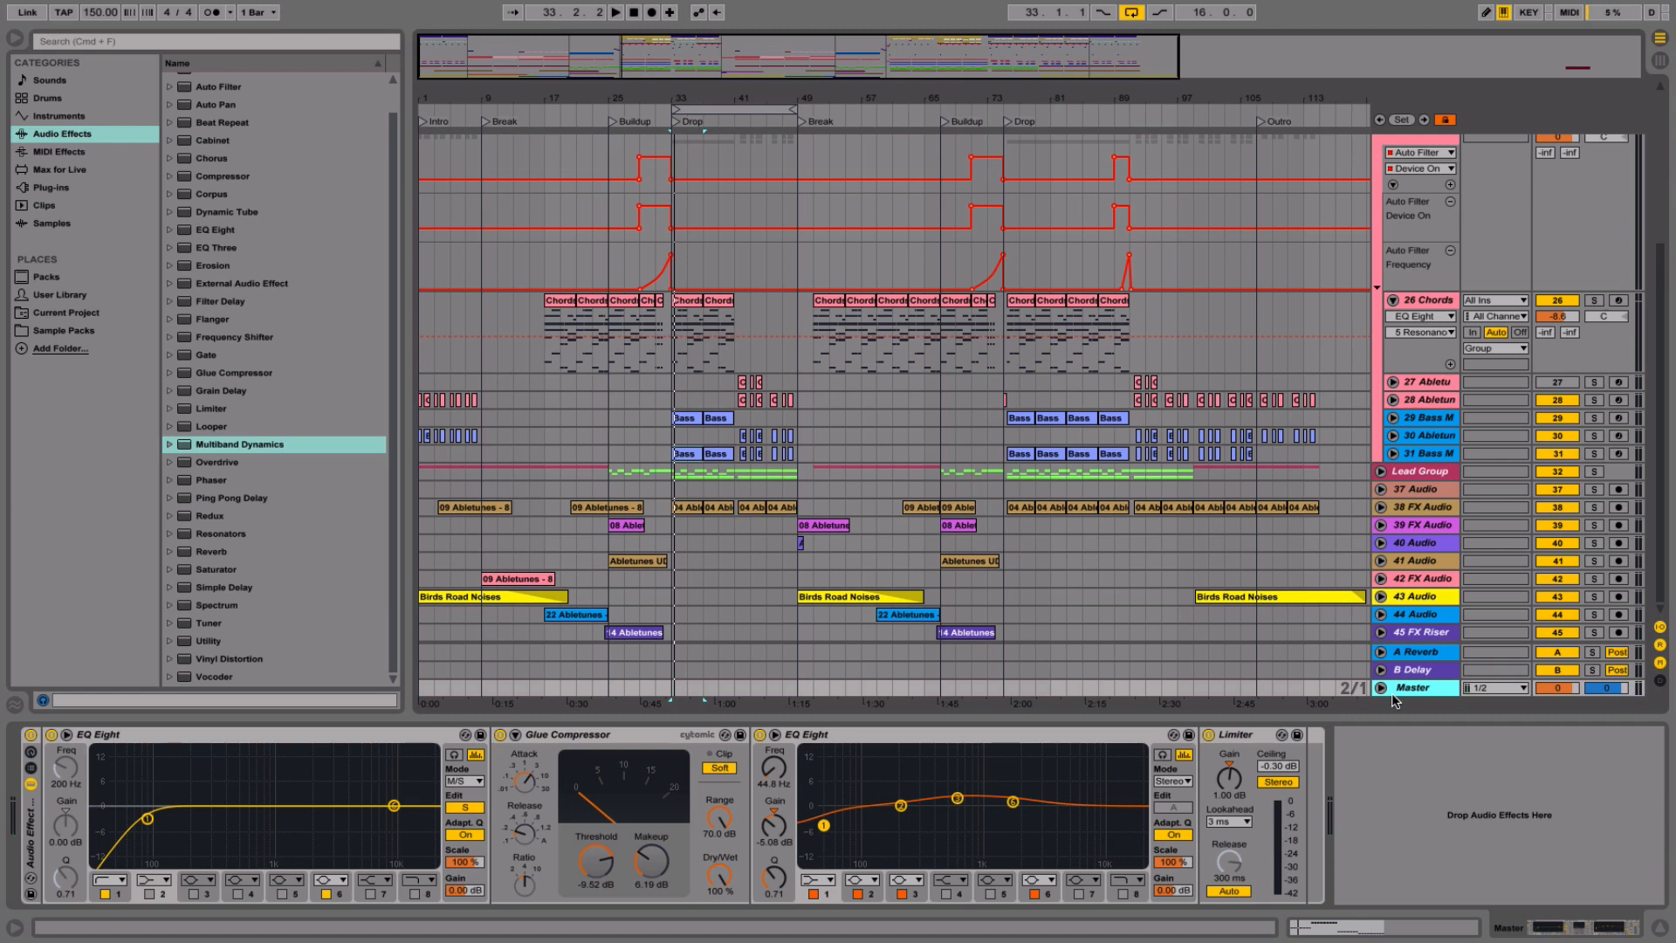
{"action": "key", "text": "space"}
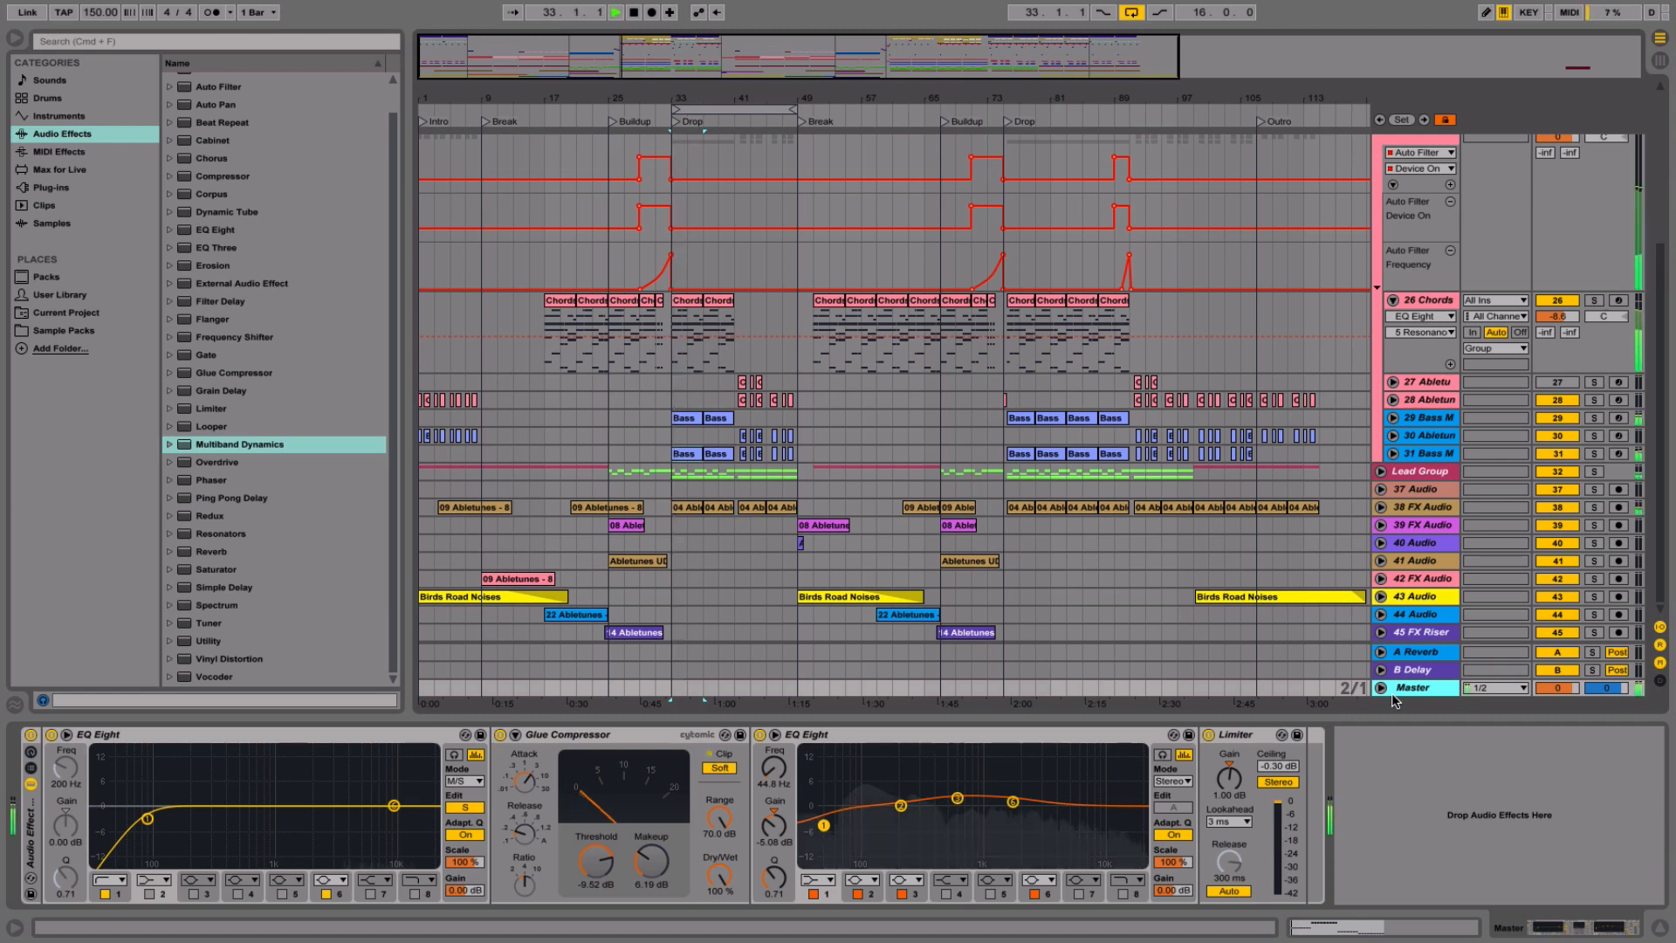
{"action": "left_click", "coordinate": [1413, 688]}
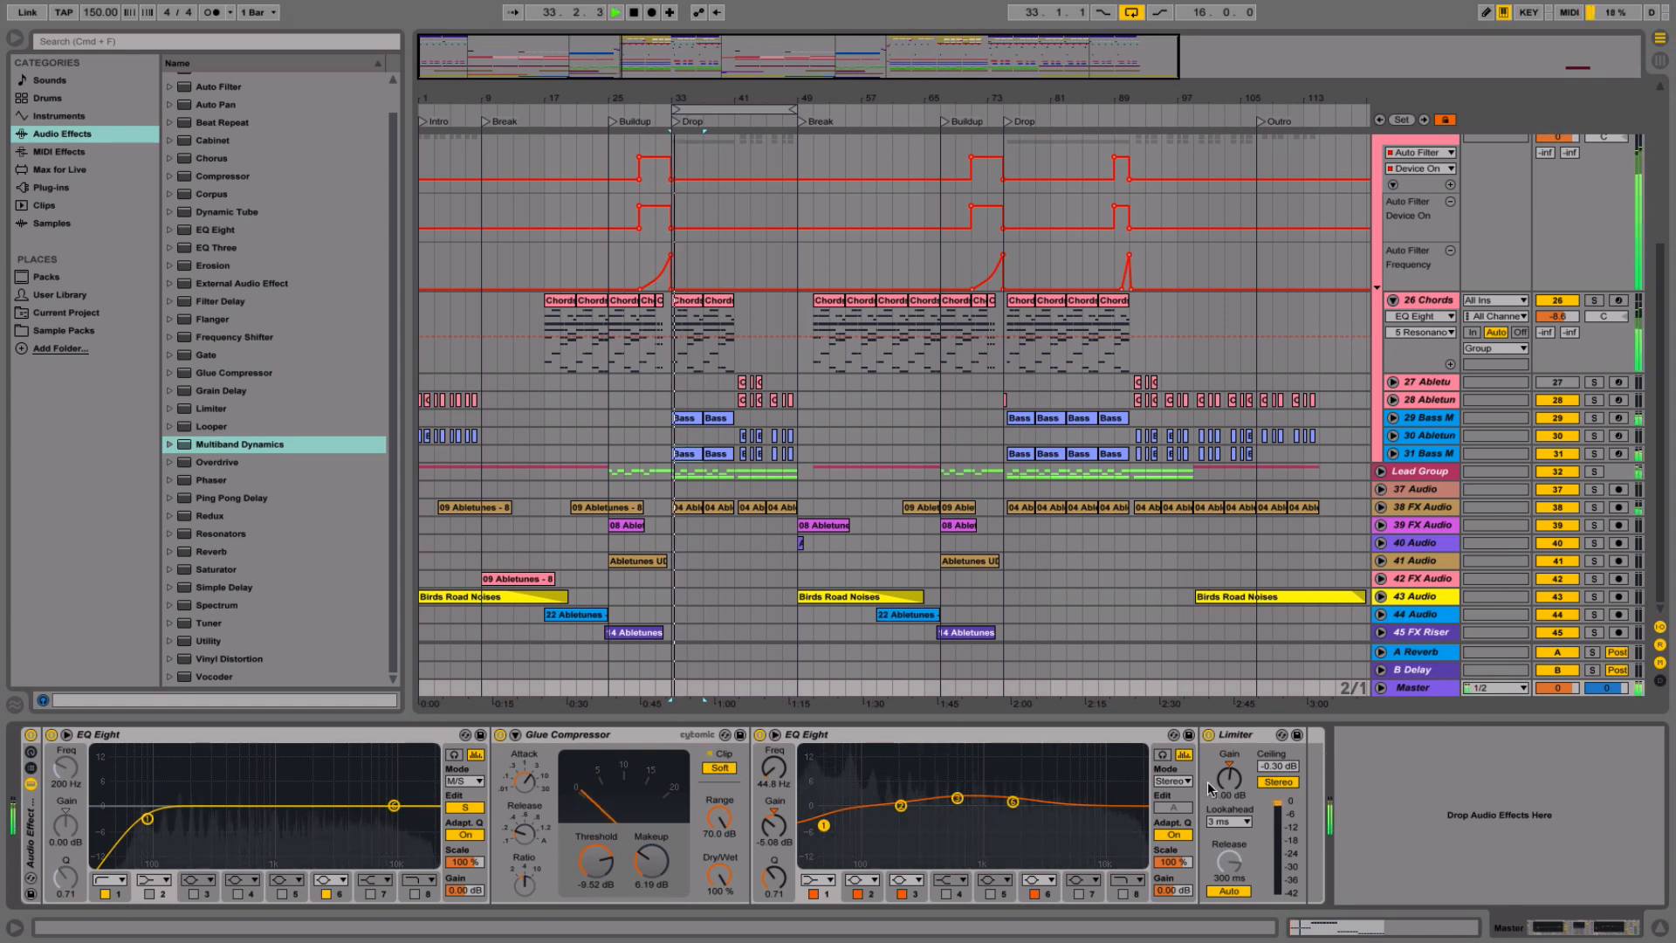
{"action": "mouse_move", "coordinate": [1208, 784]}
{"action": "left_mouse_down"}
{"action": "mouse_move", "coordinate": [1208, 736]}
{"action": "mouse_move", "coordinate": [1208, 765]}
{"action": "left_mouse_up"}
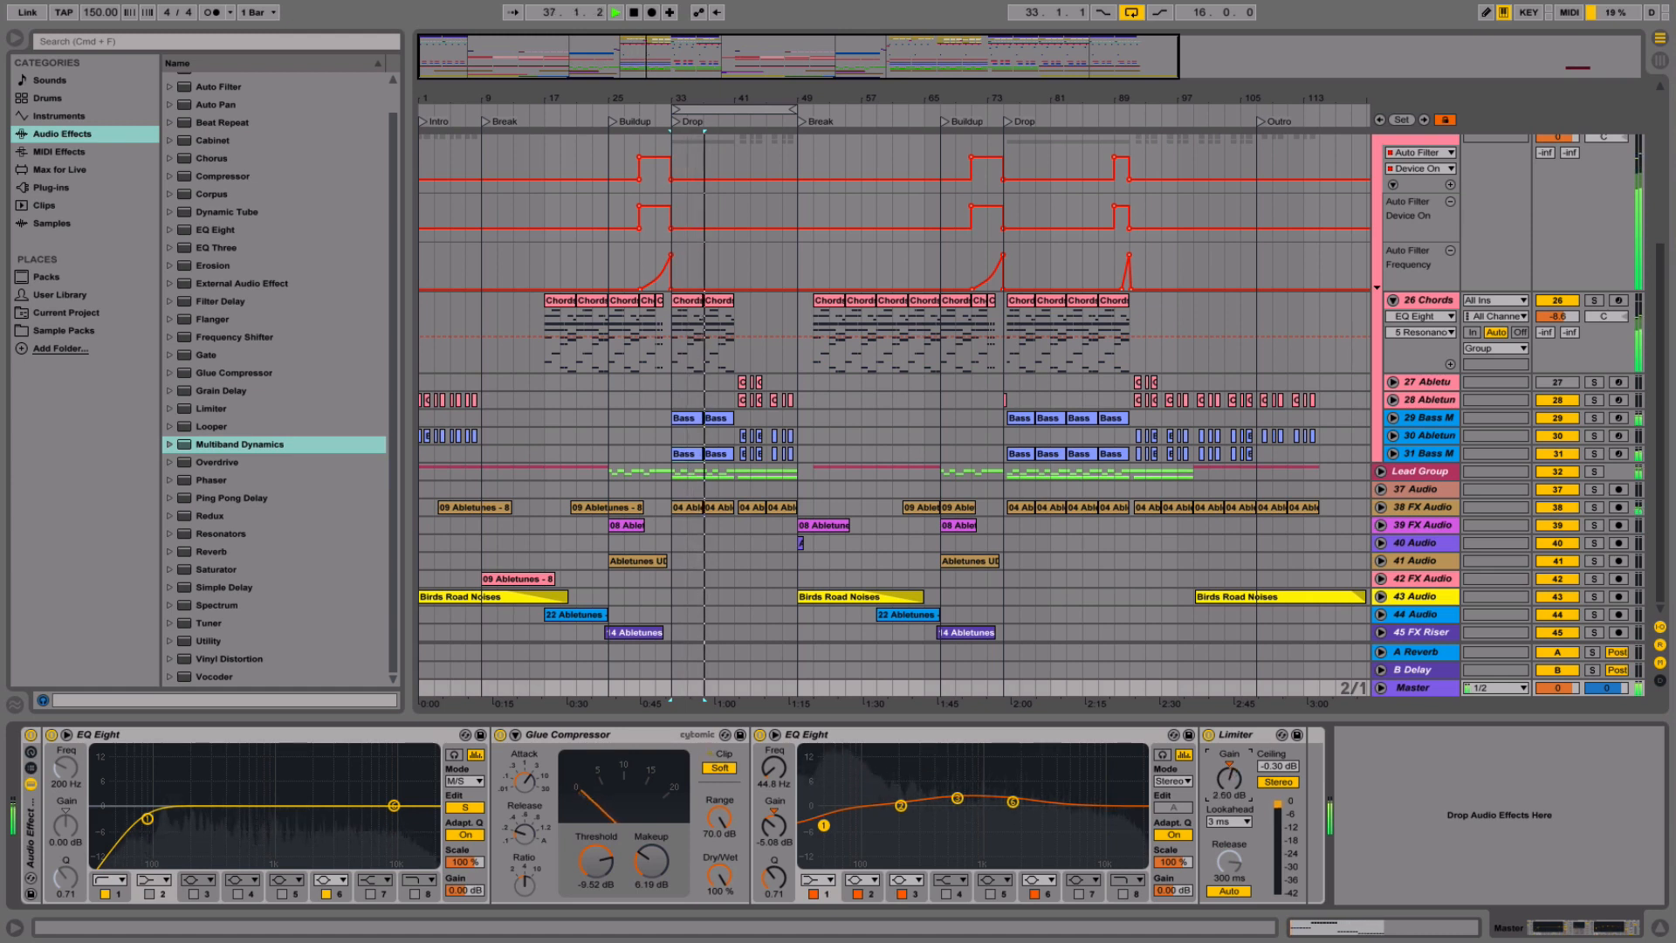
{"action": "left_click_drag", "start_coordinate": [600, 884], "coordinate": [601, 890]}
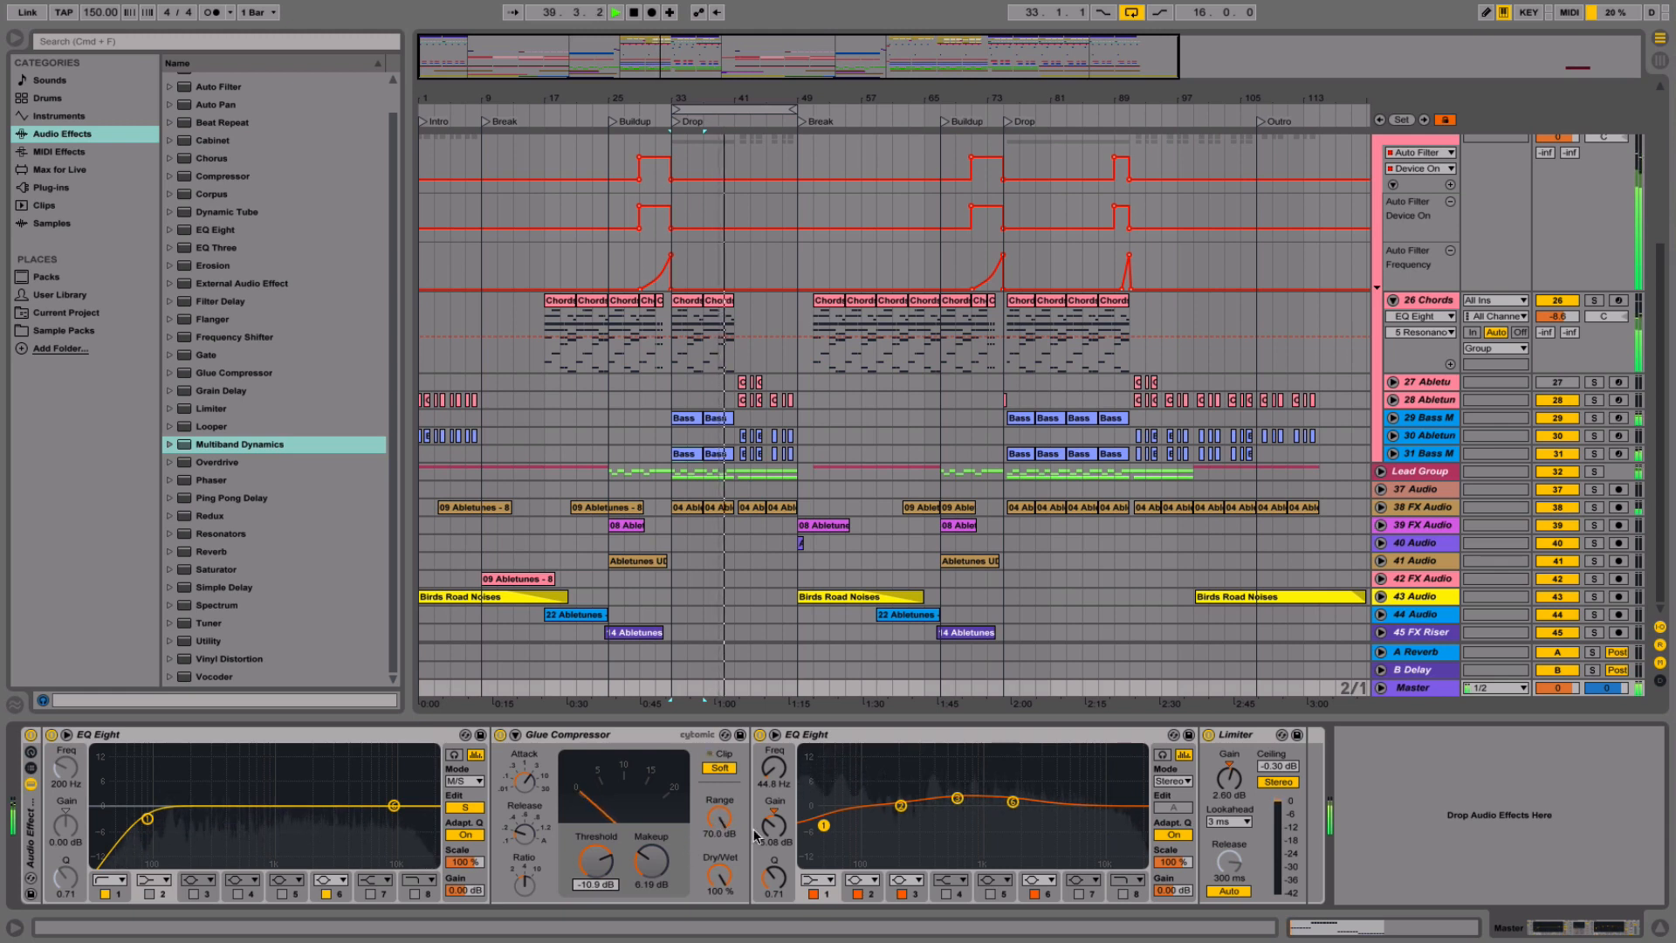
- Reduce the Limiter's gain to 1.12 dB and set band 3 of the second EQ Eight to 579 Hz with 1.86 dB gain
{"action": "left_click", "coordinate": [1229, 787]}
{"action": "key", "text": "Delete"}
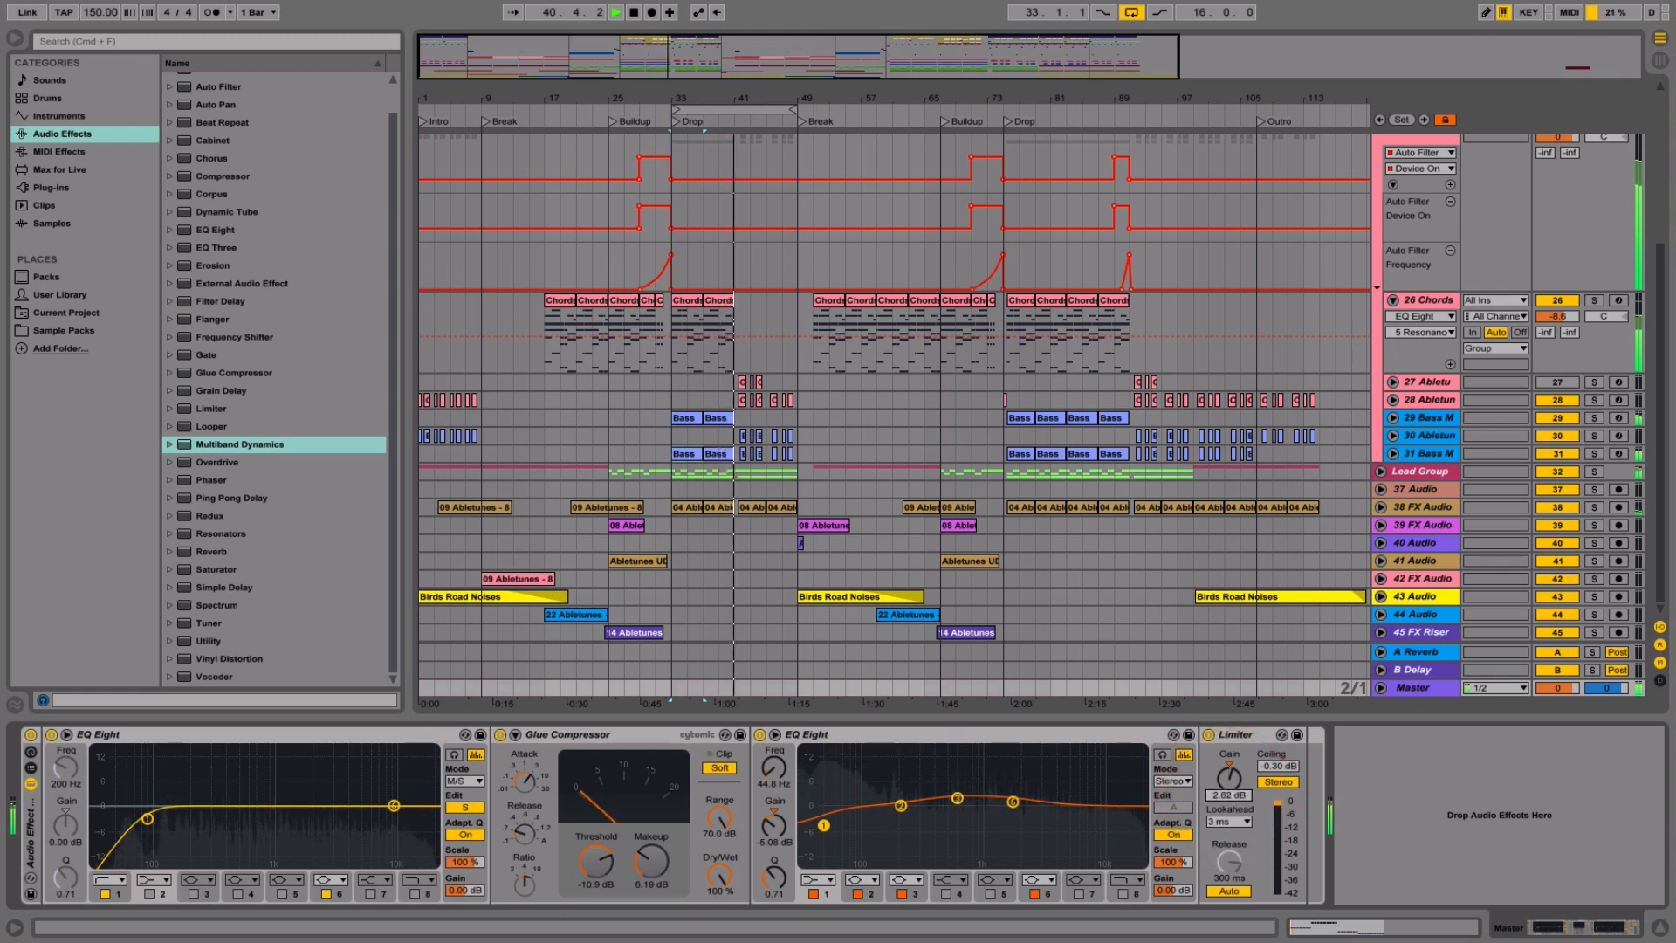
{"action": "key", "text": "space"}
{"action": "left_click_drag", "start_coordinate": [1229, 787], "coordinate": [1229, 788]}
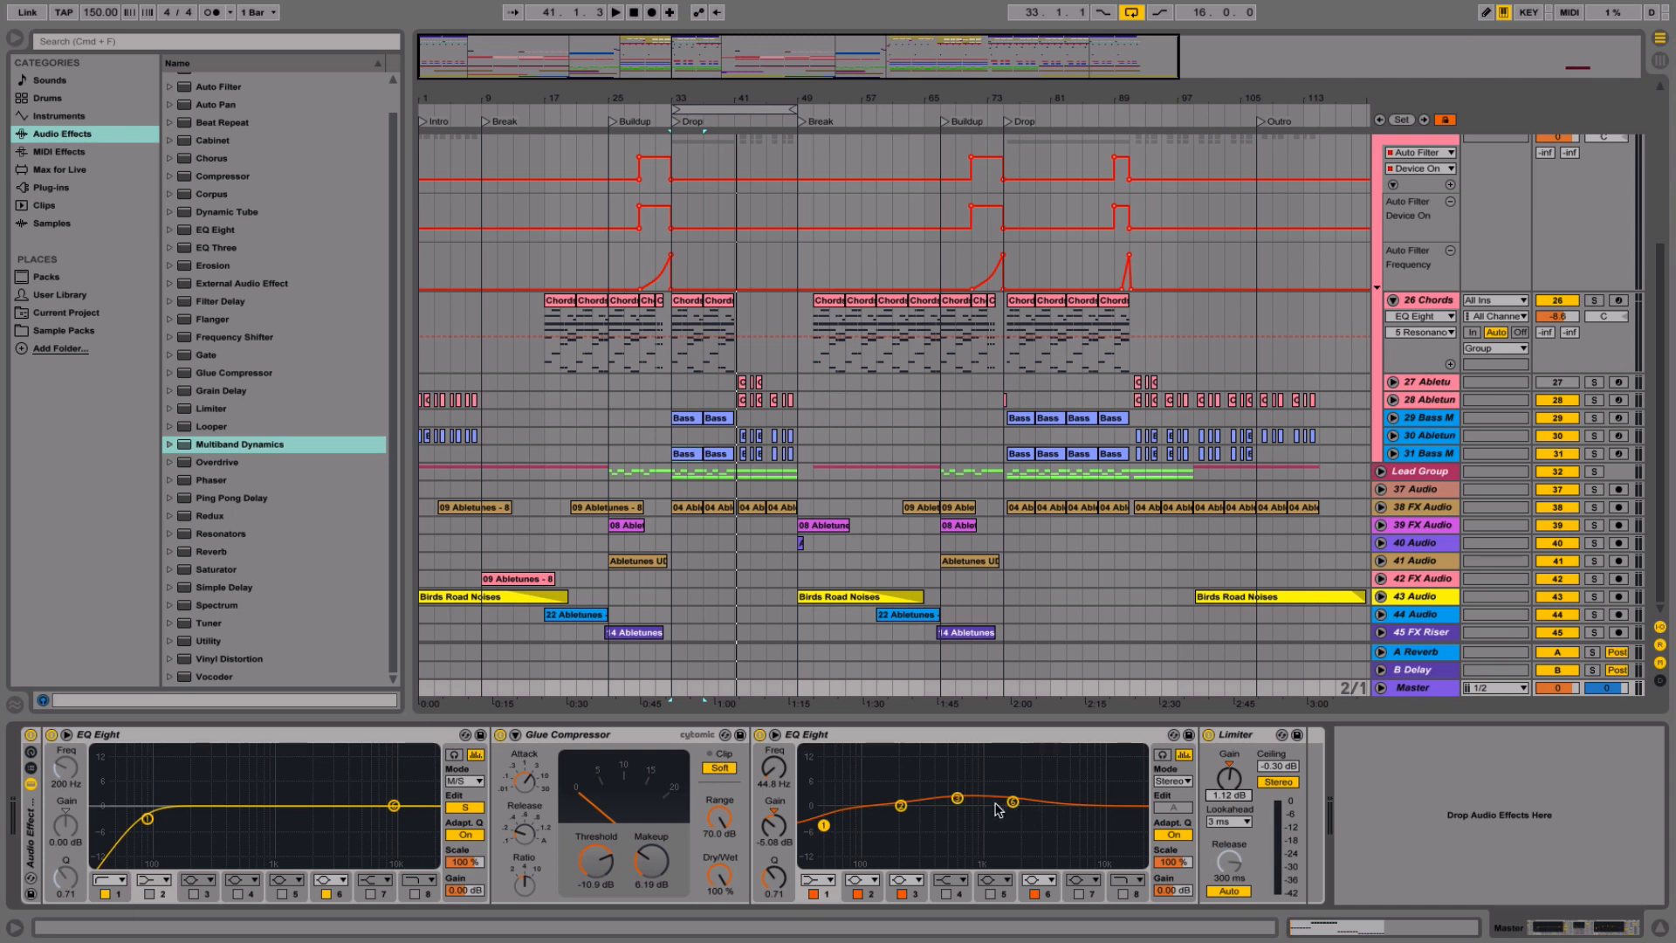
{"action": "left_click", "coordinate": [958, 800]}
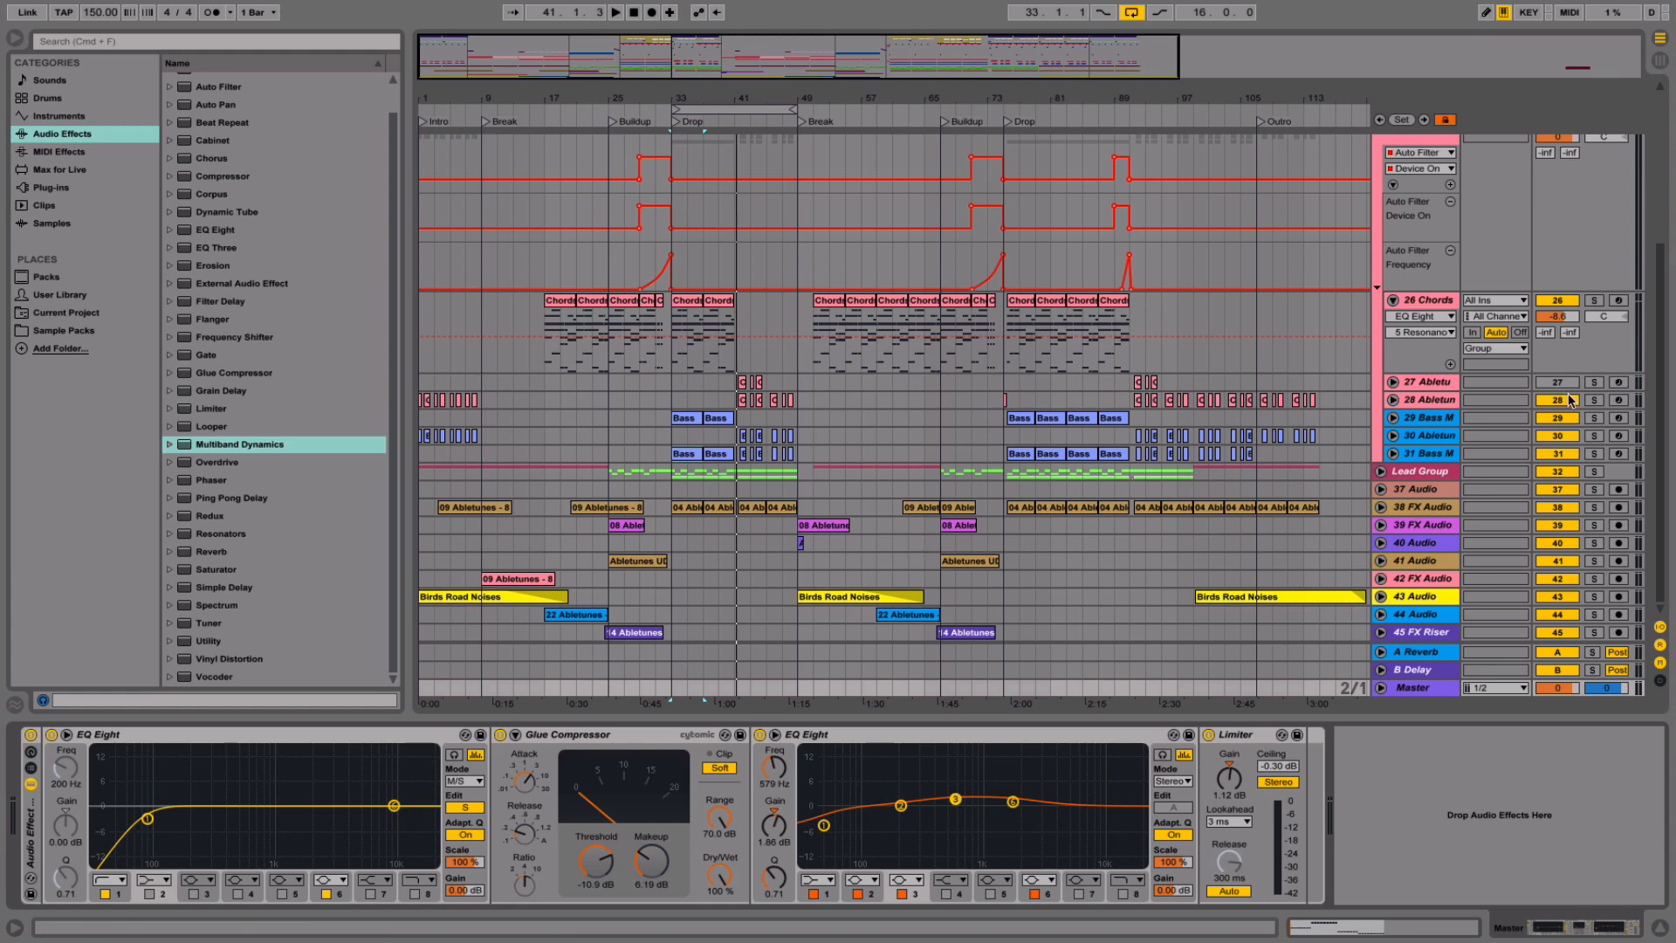
- Fold all tracks inside the Intruments Group and collapse the group while playing the drop
{"action": "left_click", "coordinate": [1394, 301], "text": "alt"}
{"action": "key", "text": "space"}
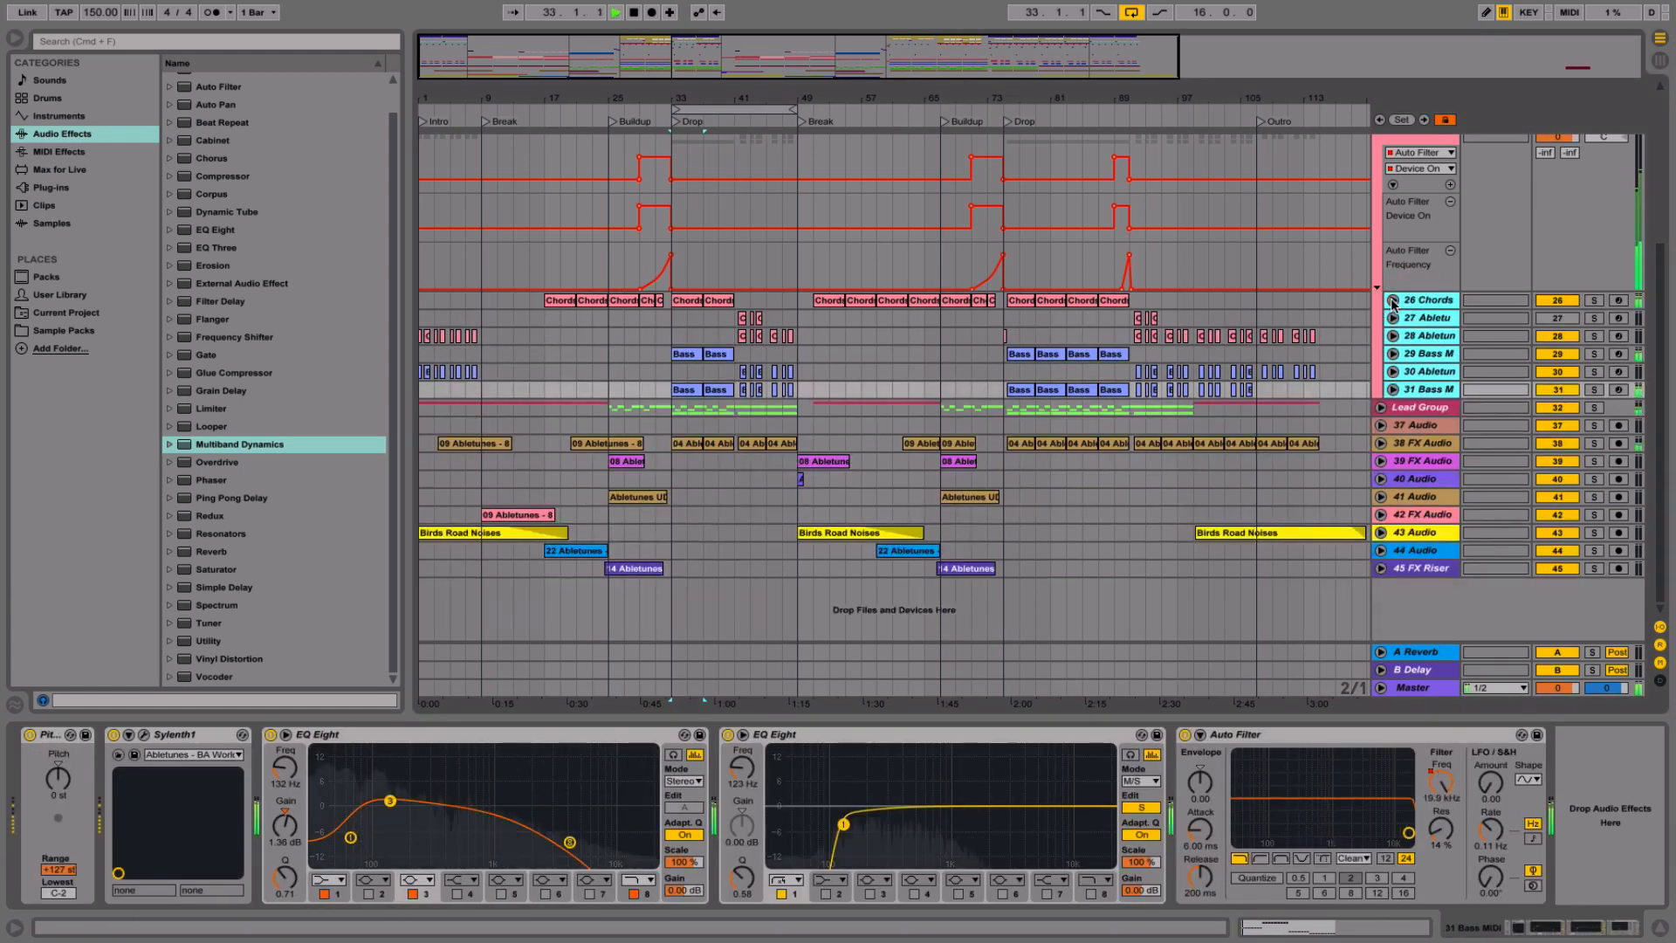
{"action": "left_click", "coordinate": [1400, 144]}
{"action": "scroll", "coordinate": [1393, 262], "scroll_direction": "up", "scroll_amount": 5}
{"action": "left_click", "coordinate": [1381, 358]}
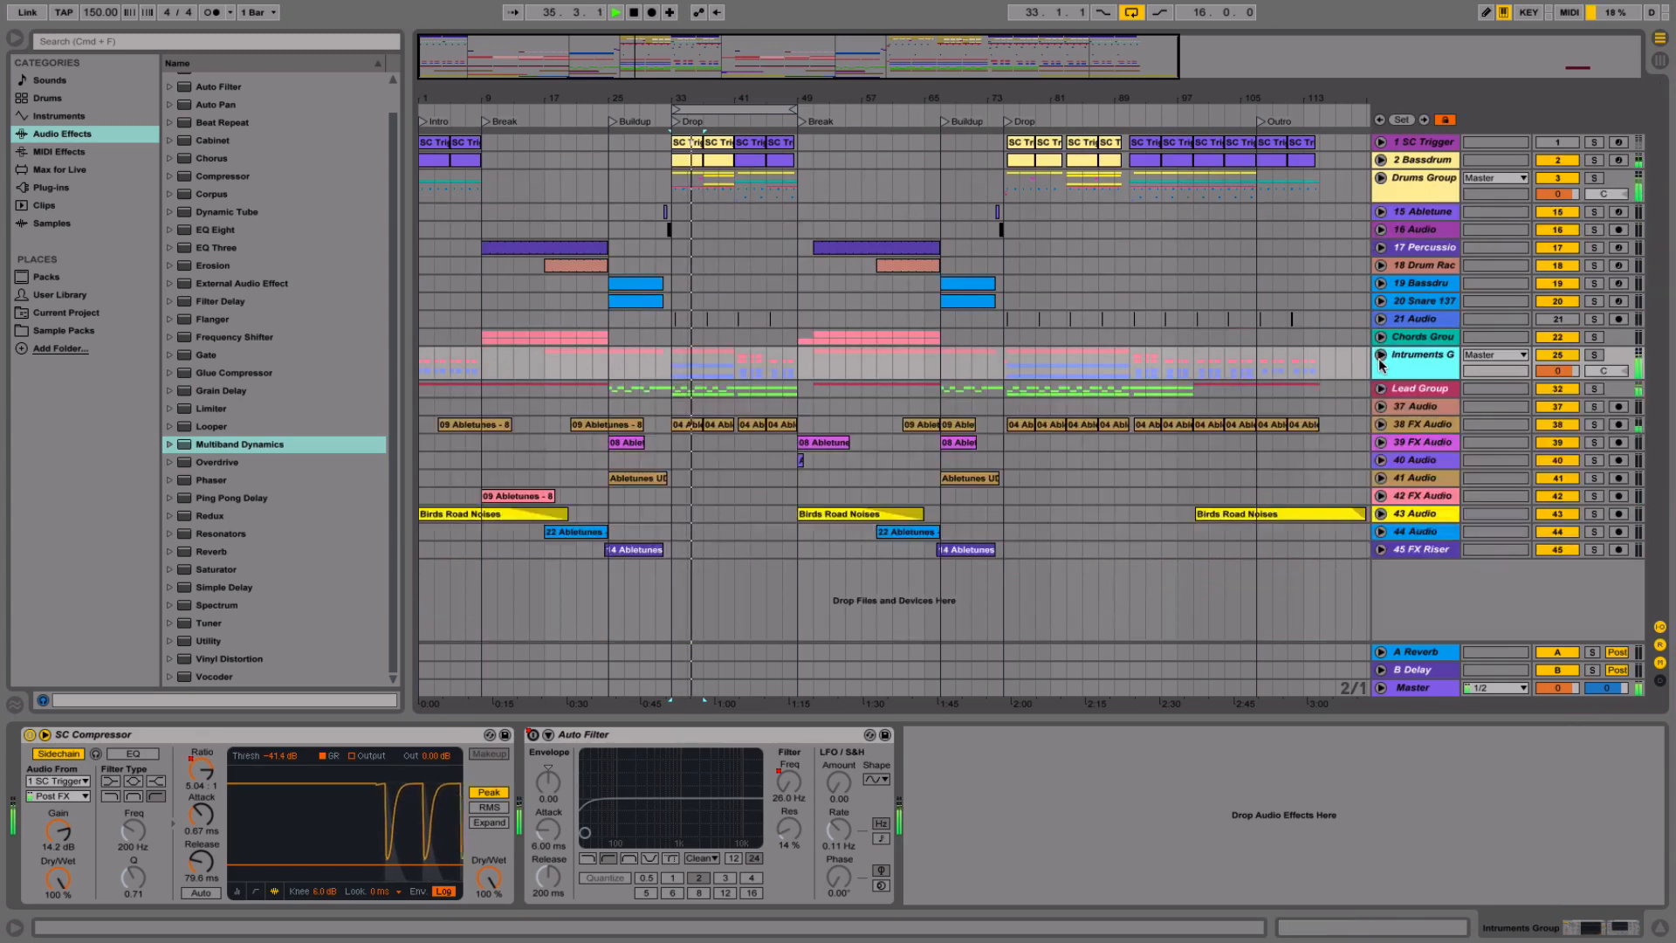
- Play the track from the beginning and insert Multiband Dynamics between the first EQ Eight and the Glue Compressor on the Master channel
{"action": "double_click", "coordinate": [628, 13]}
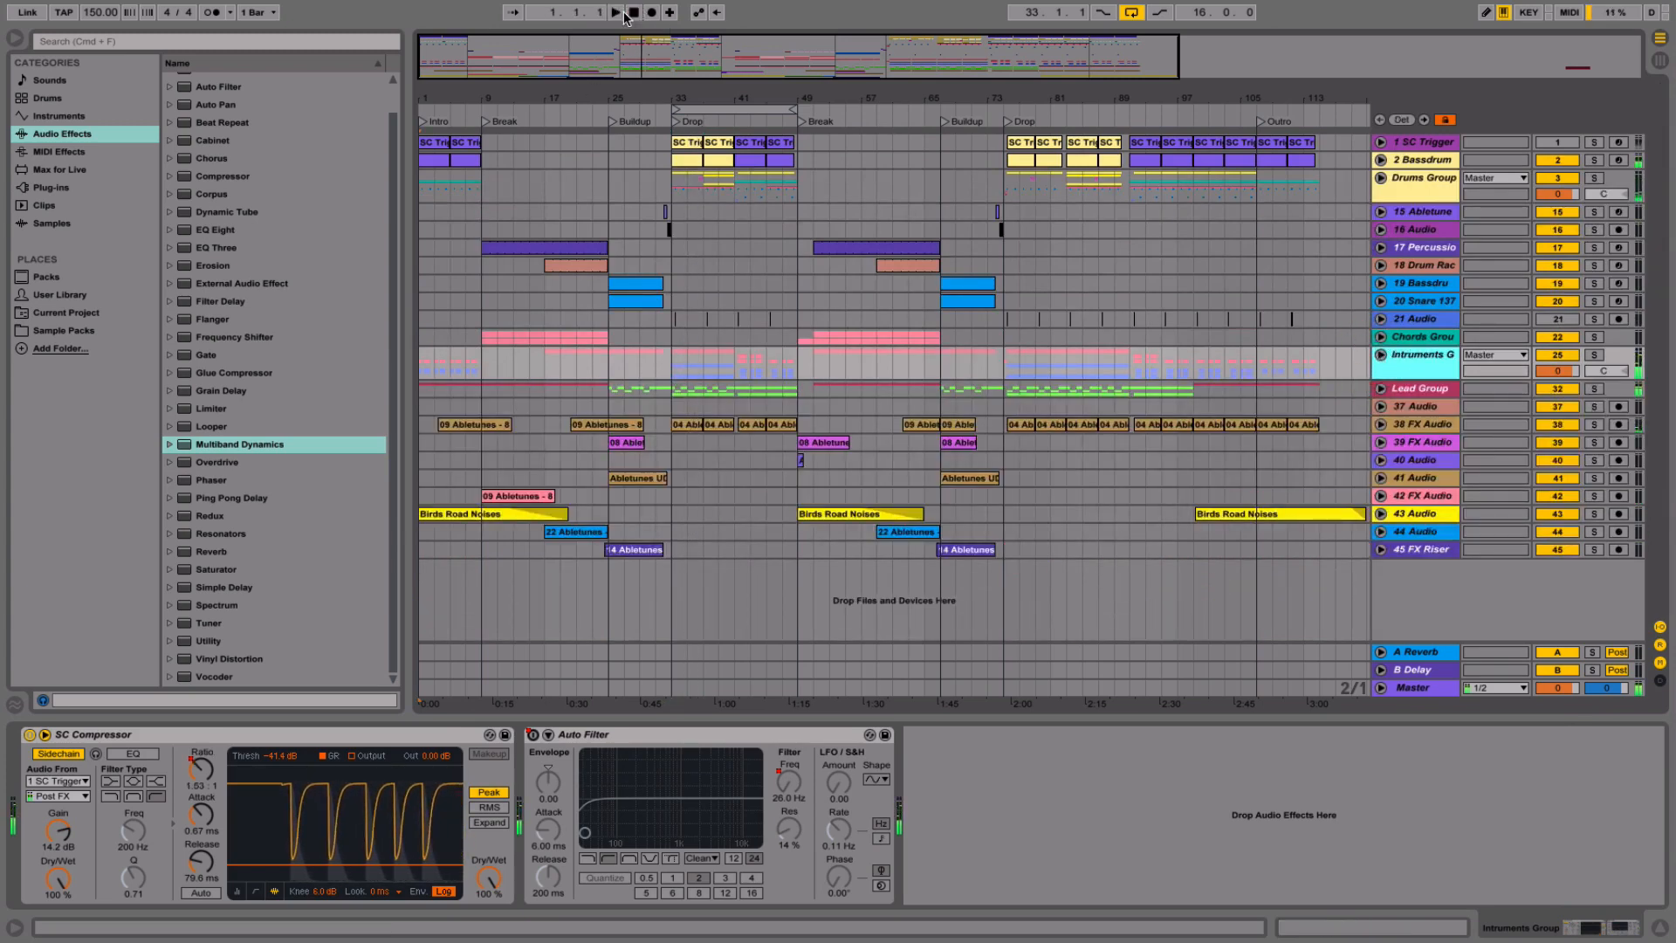
{"action": "left_click", "coordinate": [618, 13]}
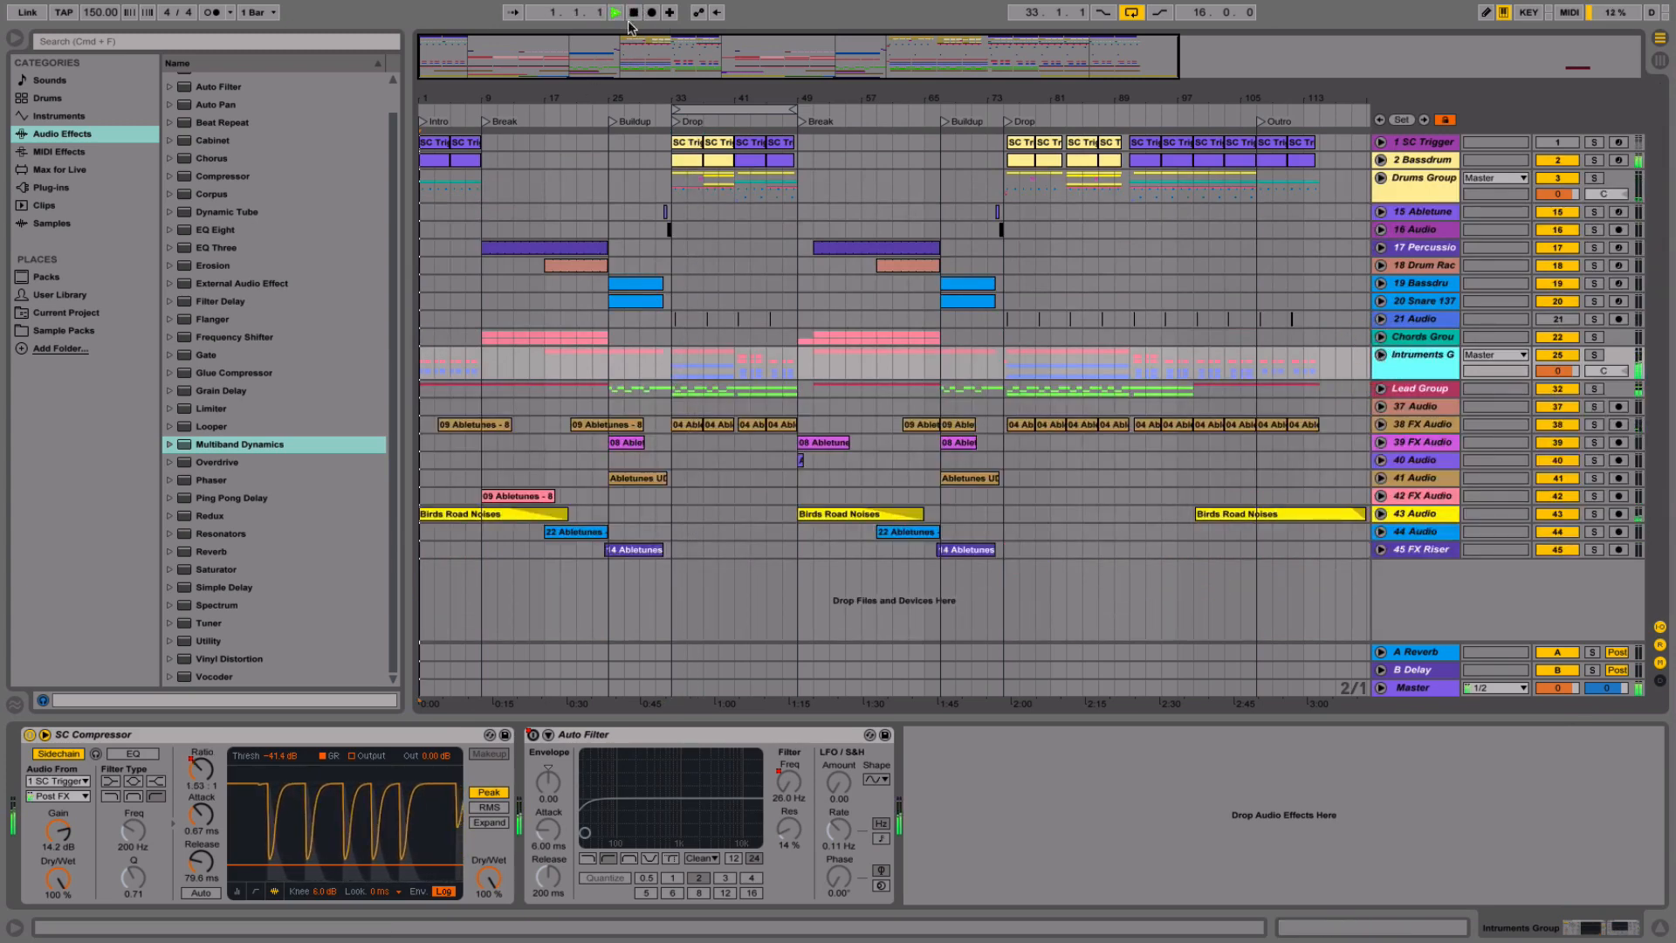
{"action": "left_click", "coordinate": [1414, 688]}
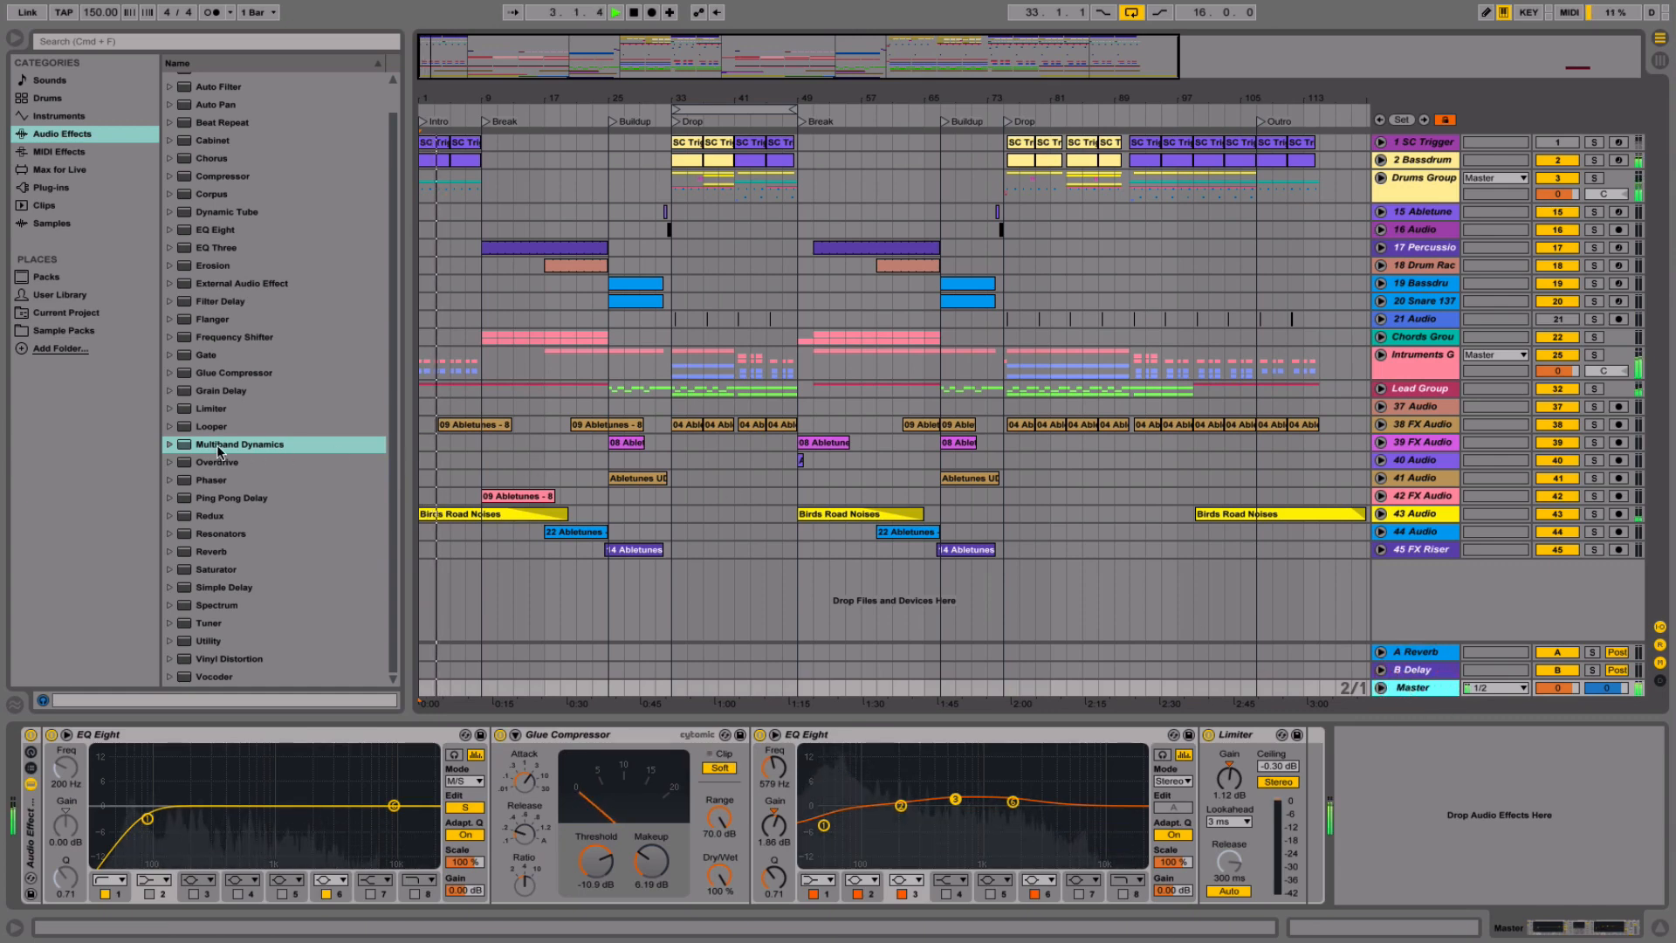
{"action": "key", "text": "space"}
{"action": "left_click_drag", "start_coordinate": [206, 443], "coordinate": [485, 843]}
{"action": "key", "text": "space"}
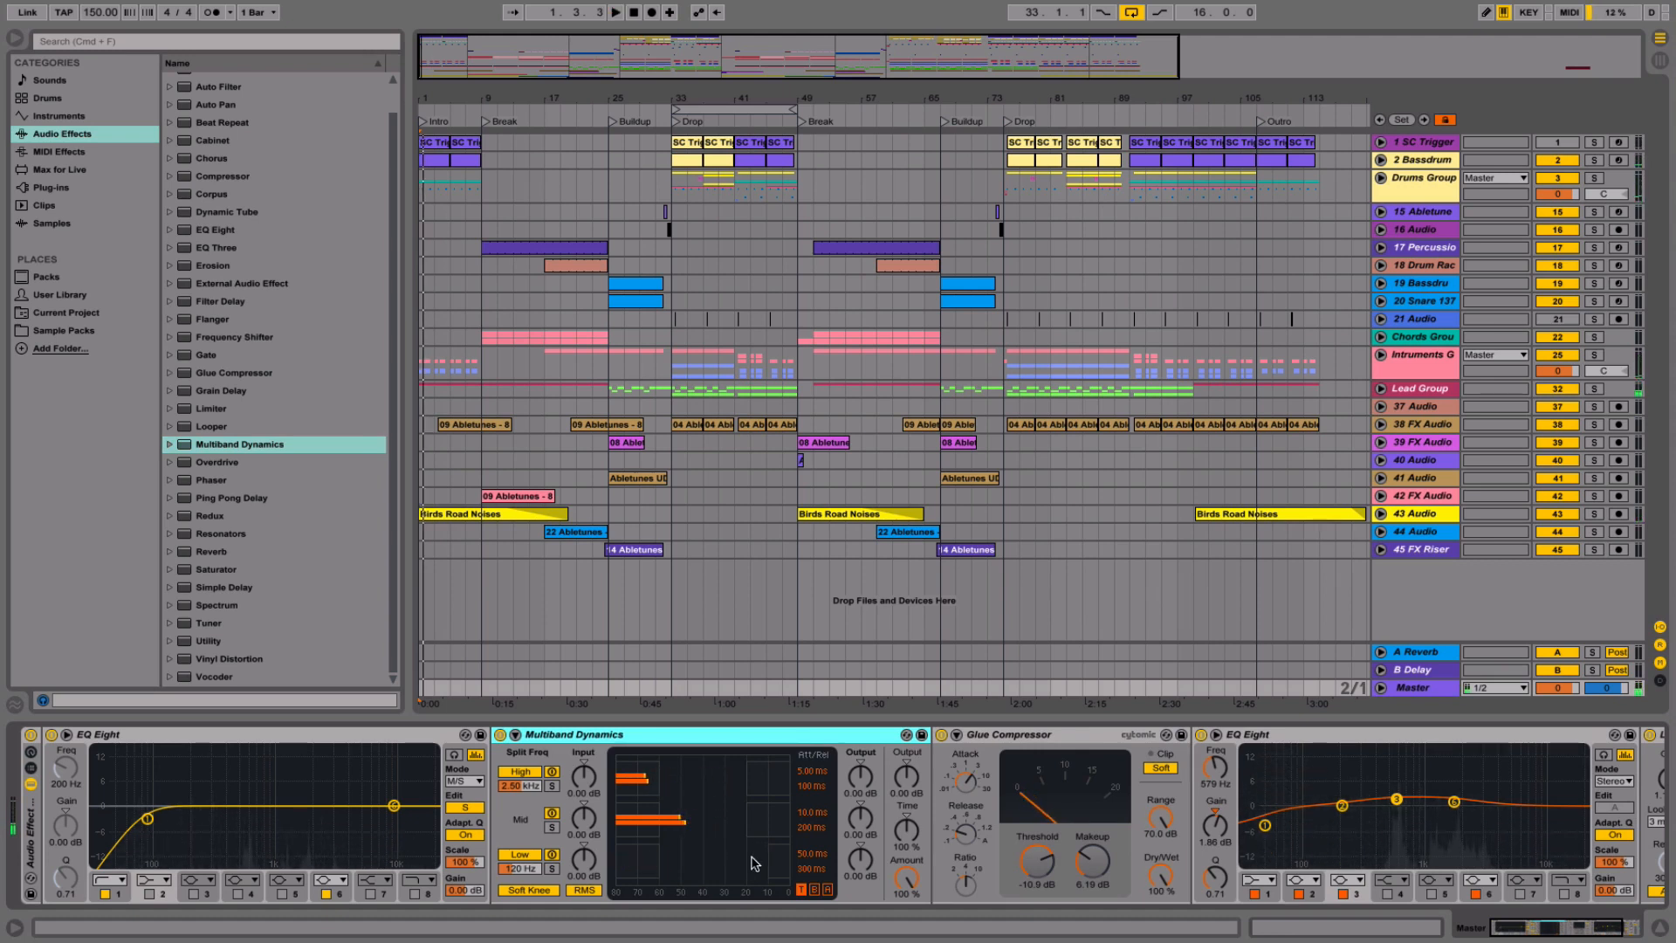
- In Multiband Dynamics, shorten the release times to 26.5 ms for the low band and 26.0 ms for the mid band
{"action": "left_click_drag", "start_coordinate": [814, 869], "coordinate": [777, 868]}
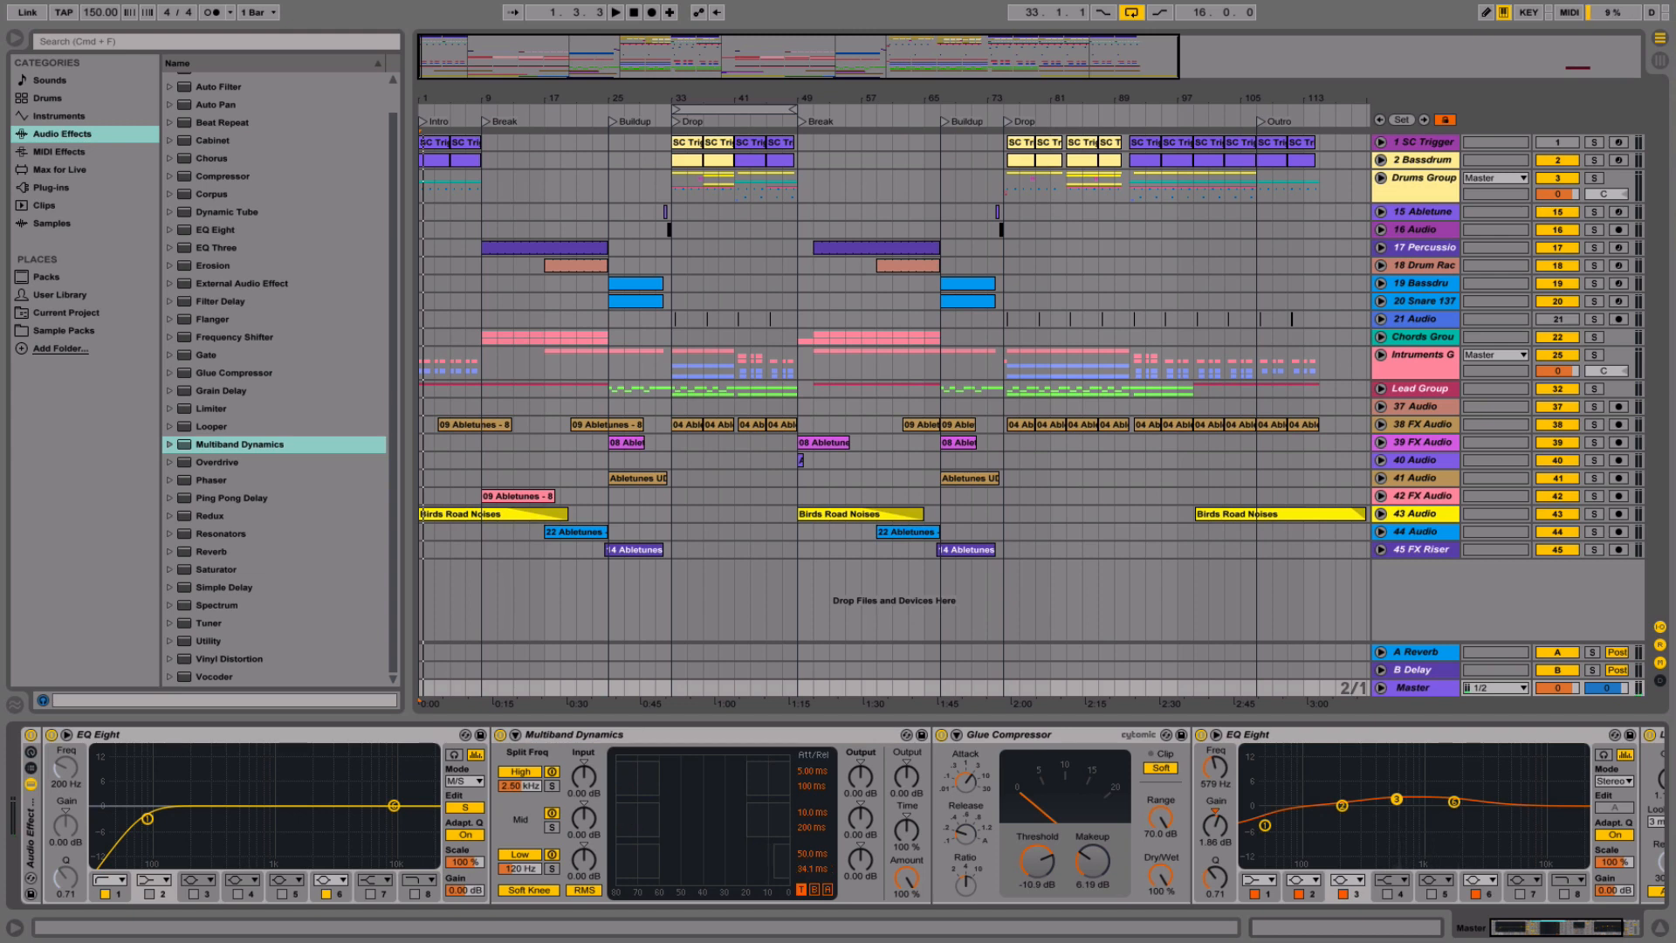
{"action": "left_click", "coordinate": [810, 855]}
{"action": "left_click_drag", "start_coordinate": [814, 828], "coordinate": [815, 836]}
{"action": "key", "text": "Down"}
{"action": "key", "text": "Down"}
- Set the high band's attack to 9.50 ms and release to 26.0 ms, and shorten the low band's attack in Multiband Dynamics
{"action": "left_click", "coordinate": [810, 789]}
{"action": "left_click", "coordinate": [813, 773]}
{"action": "key", "text": "space"}
{"action": "left_click_drag", "start_coordinate": [812, 853], "coordinate": [823, 852]}
{"action": "key", "text": "space"}
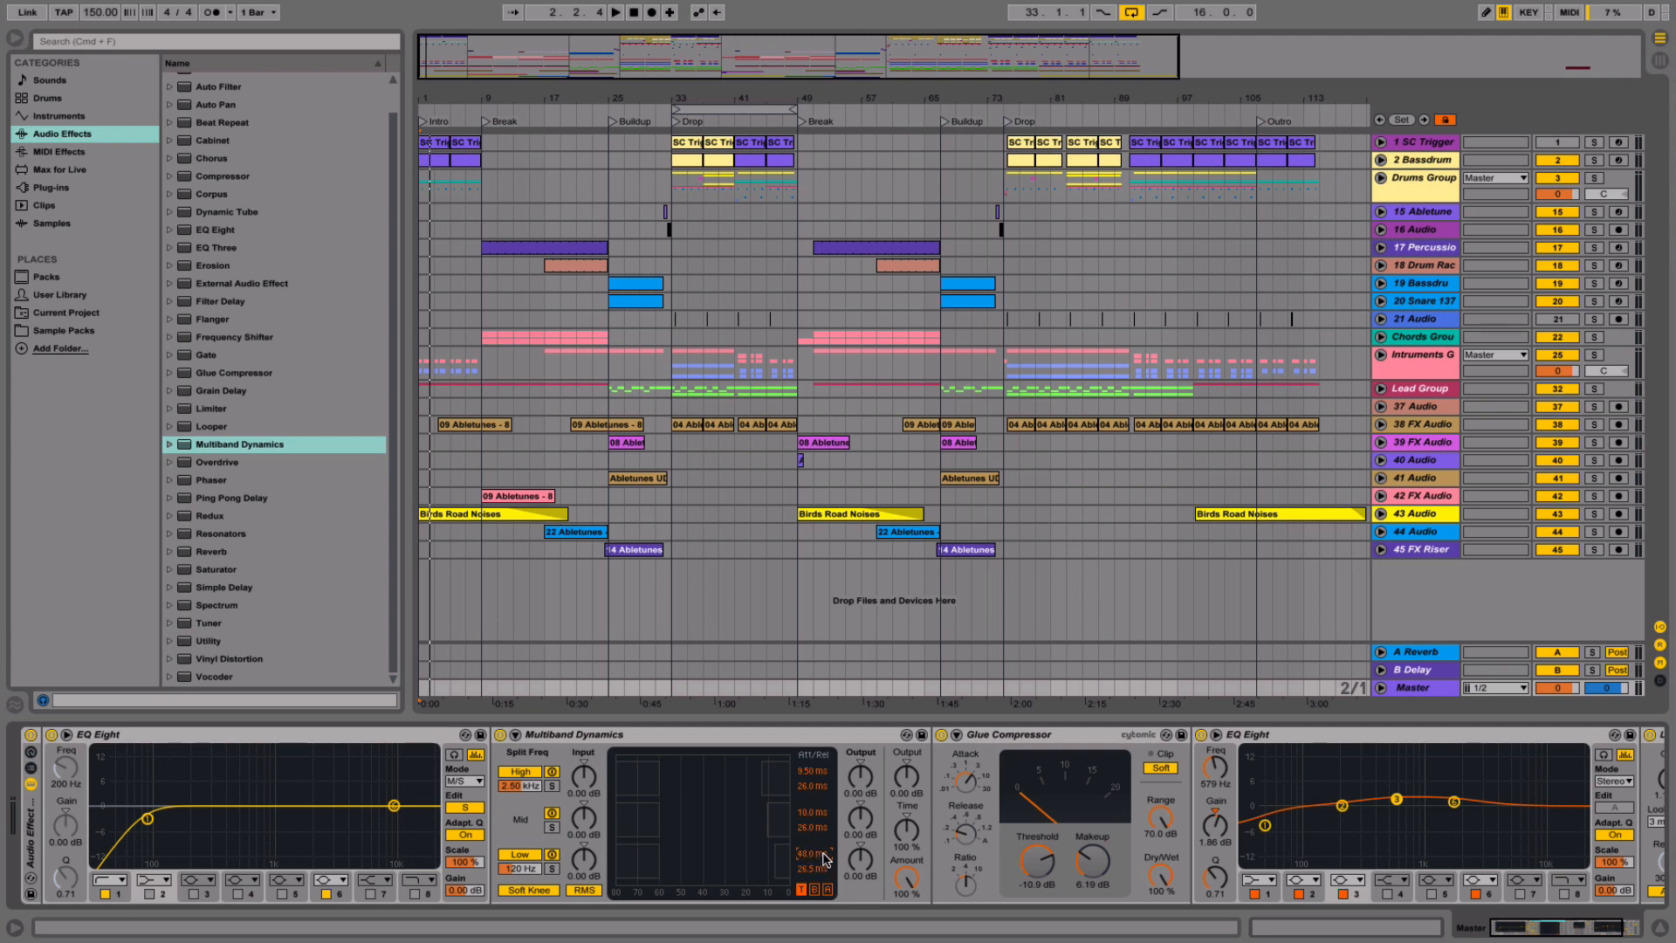
- Play the intro and the drop, comparing the Master sound with Multiband Dynamics switched off and on
{"action": "key", "text": "space"}
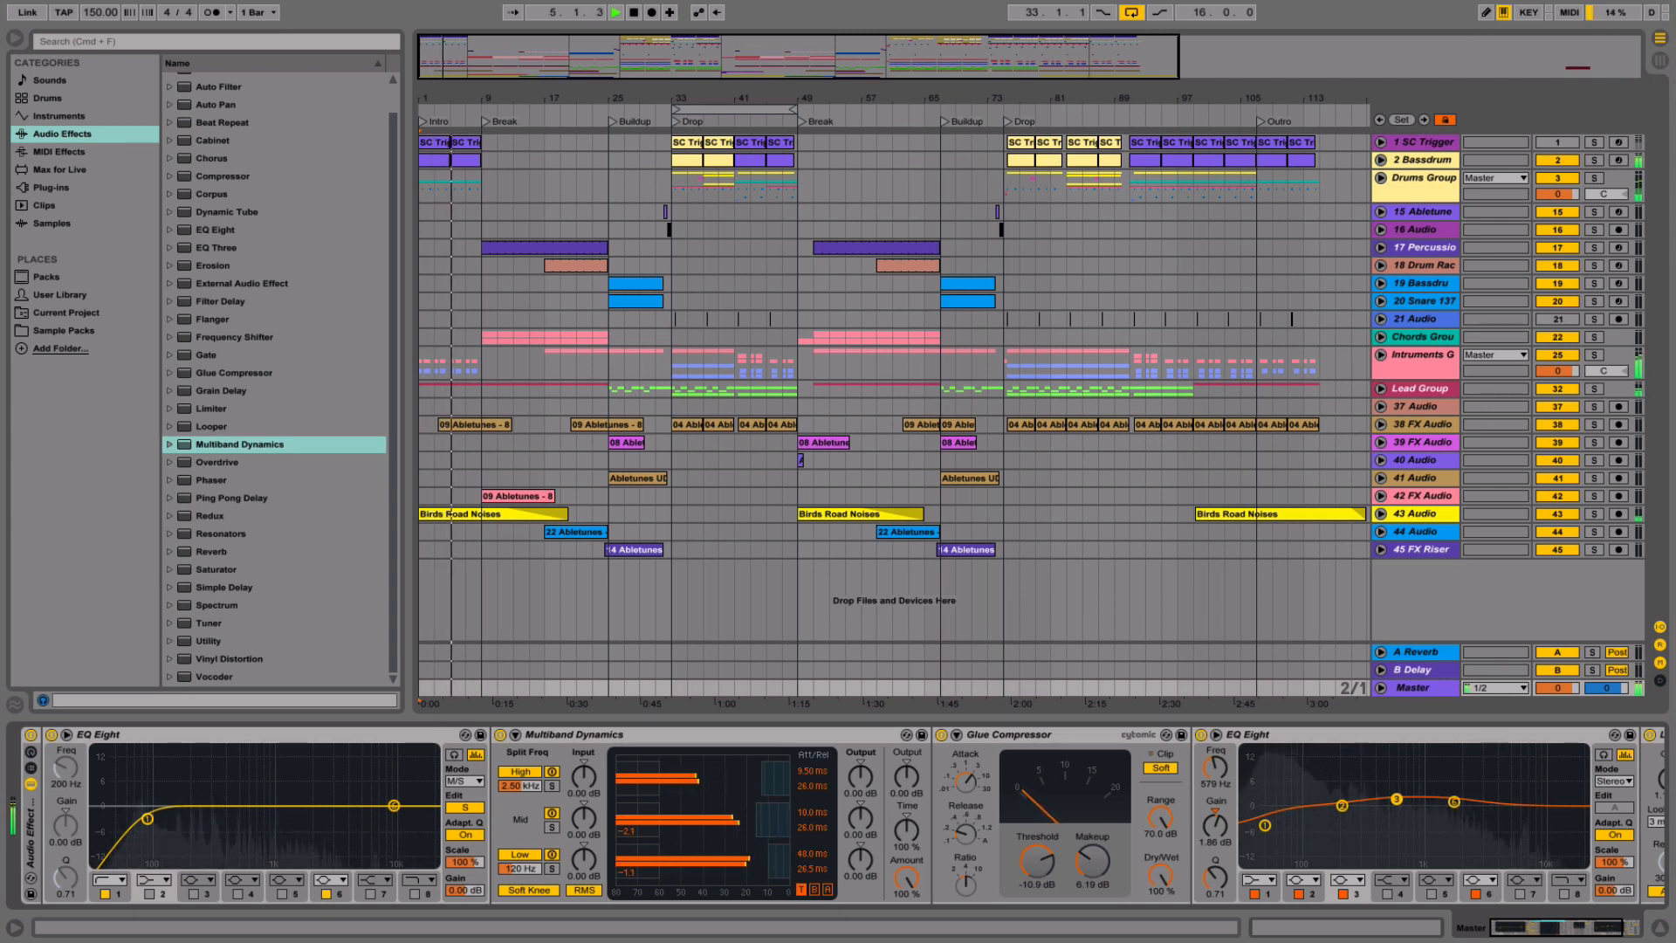
{"action": "left_click", "coordinate": [697, 145]}
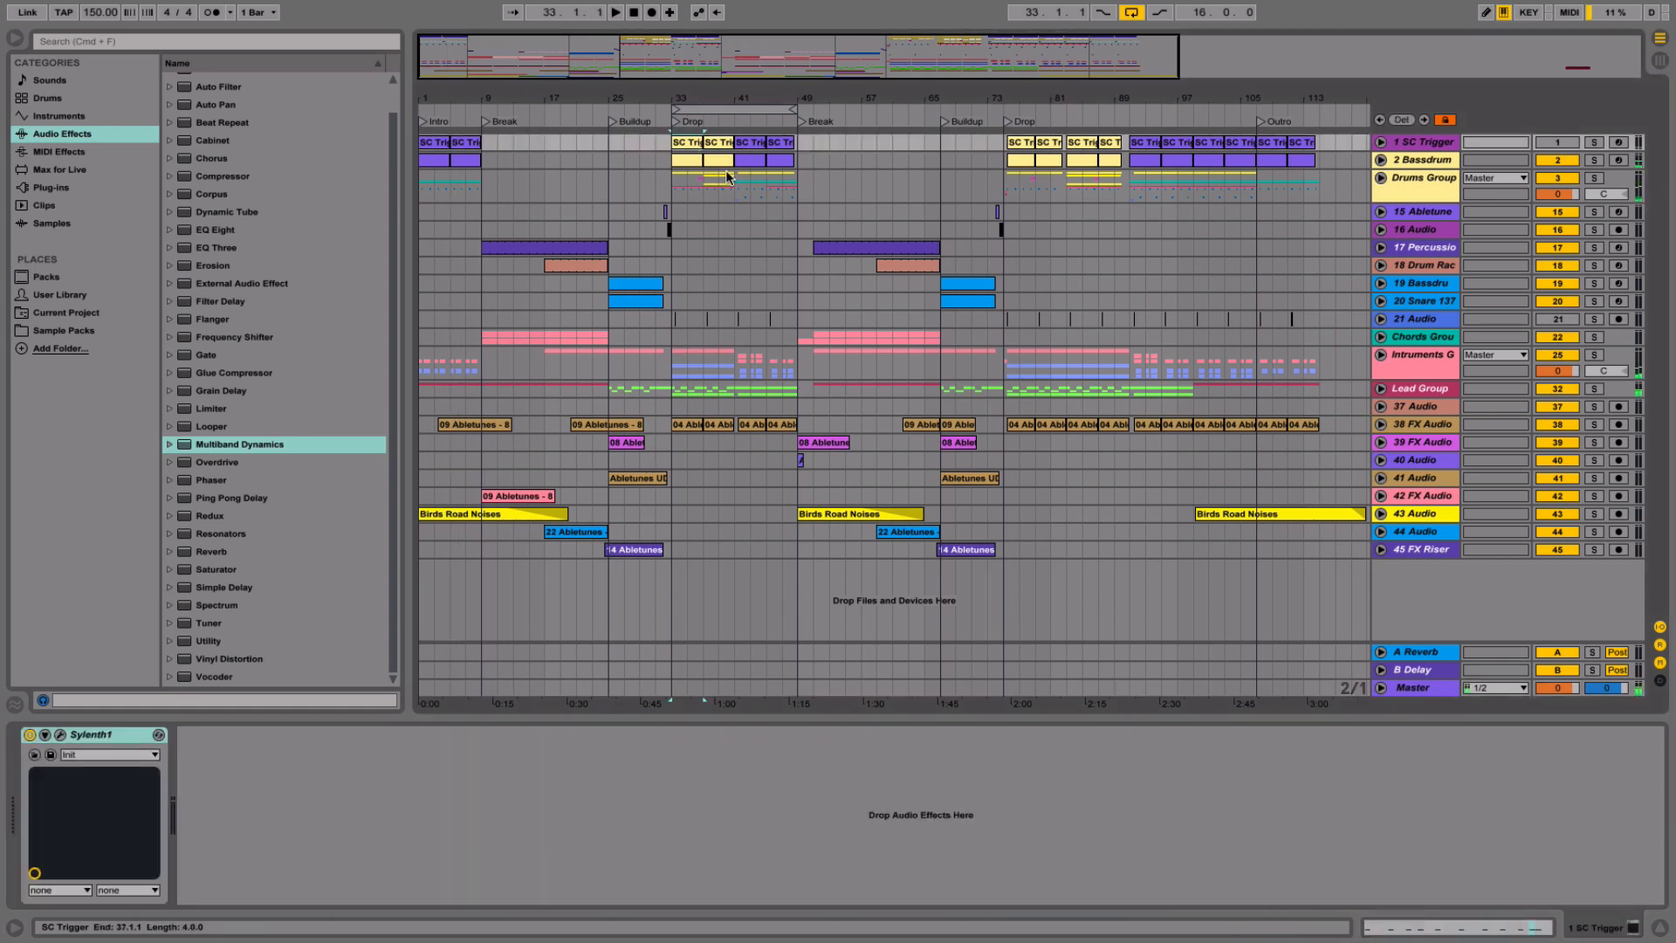
{"action": "left_click", "coordinate": [1415, 690]}
{"action": "key", "text": "space"}
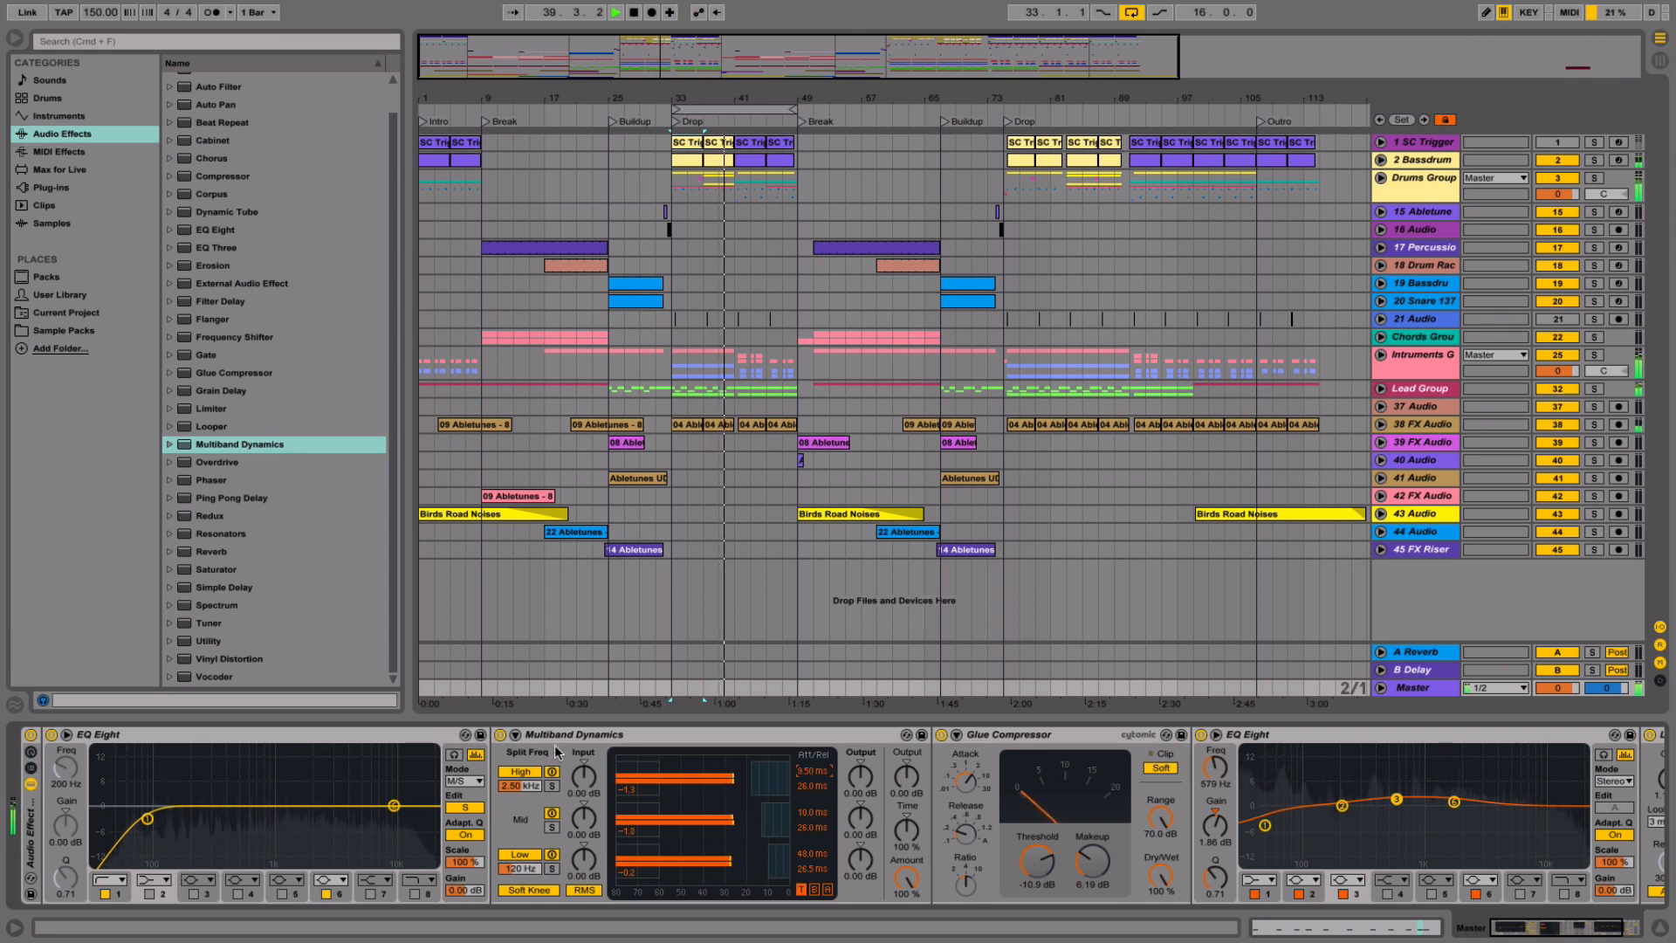
{"action": "left_click", "coordinate": [500, 735]}
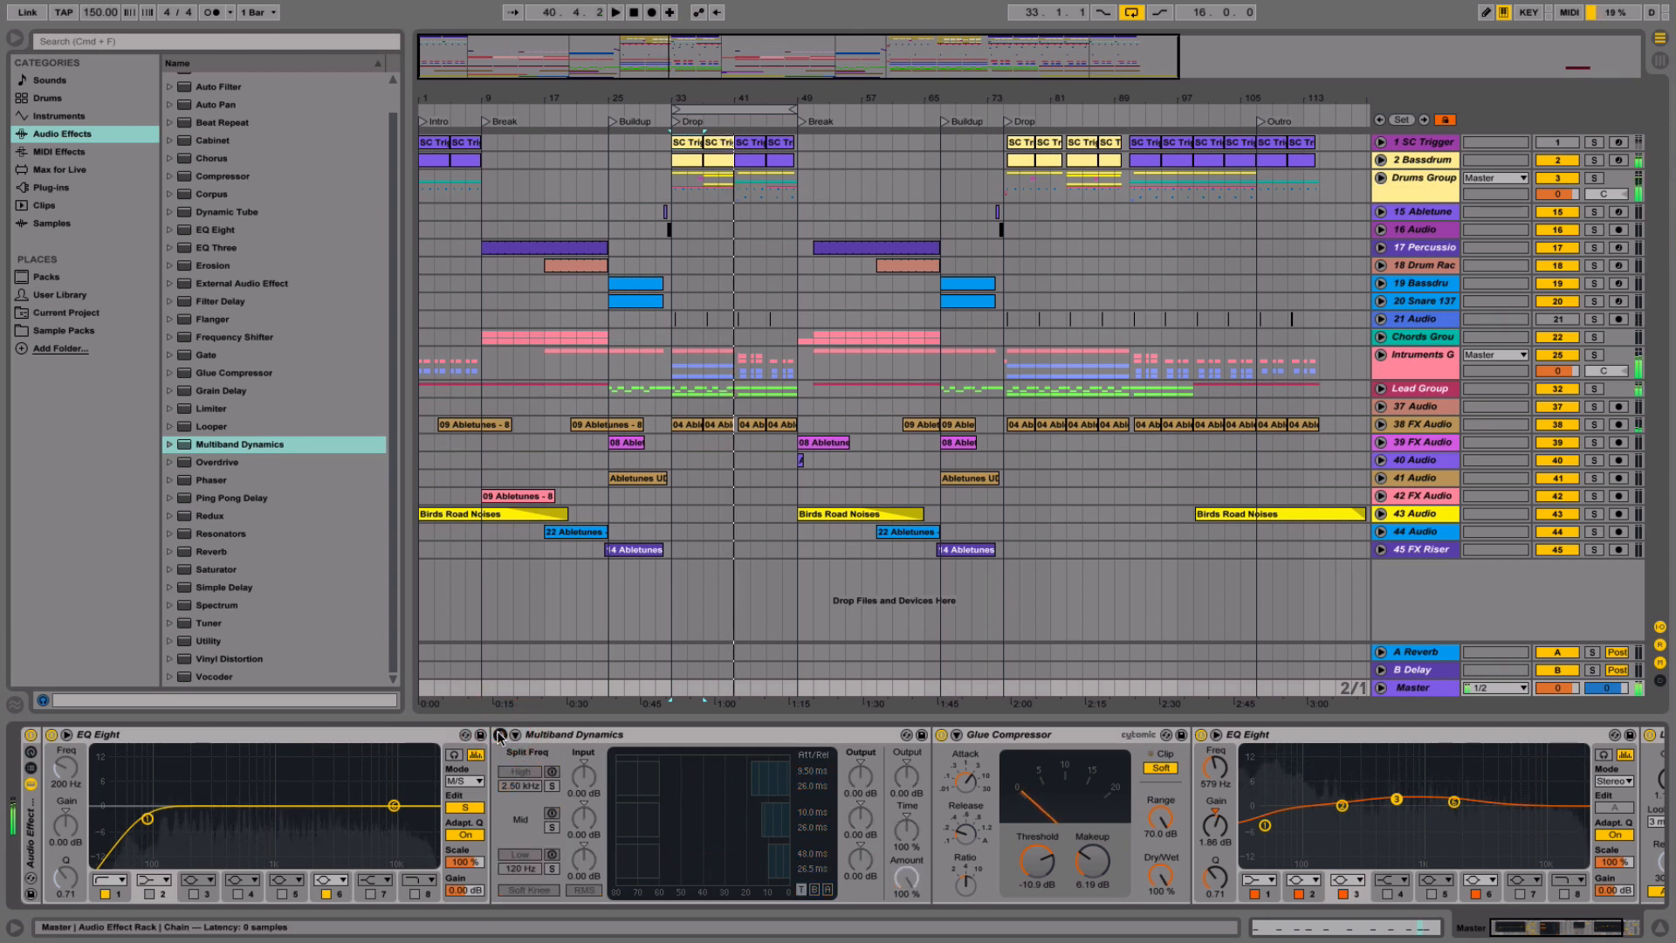
{"action": "key", "text": "space"}
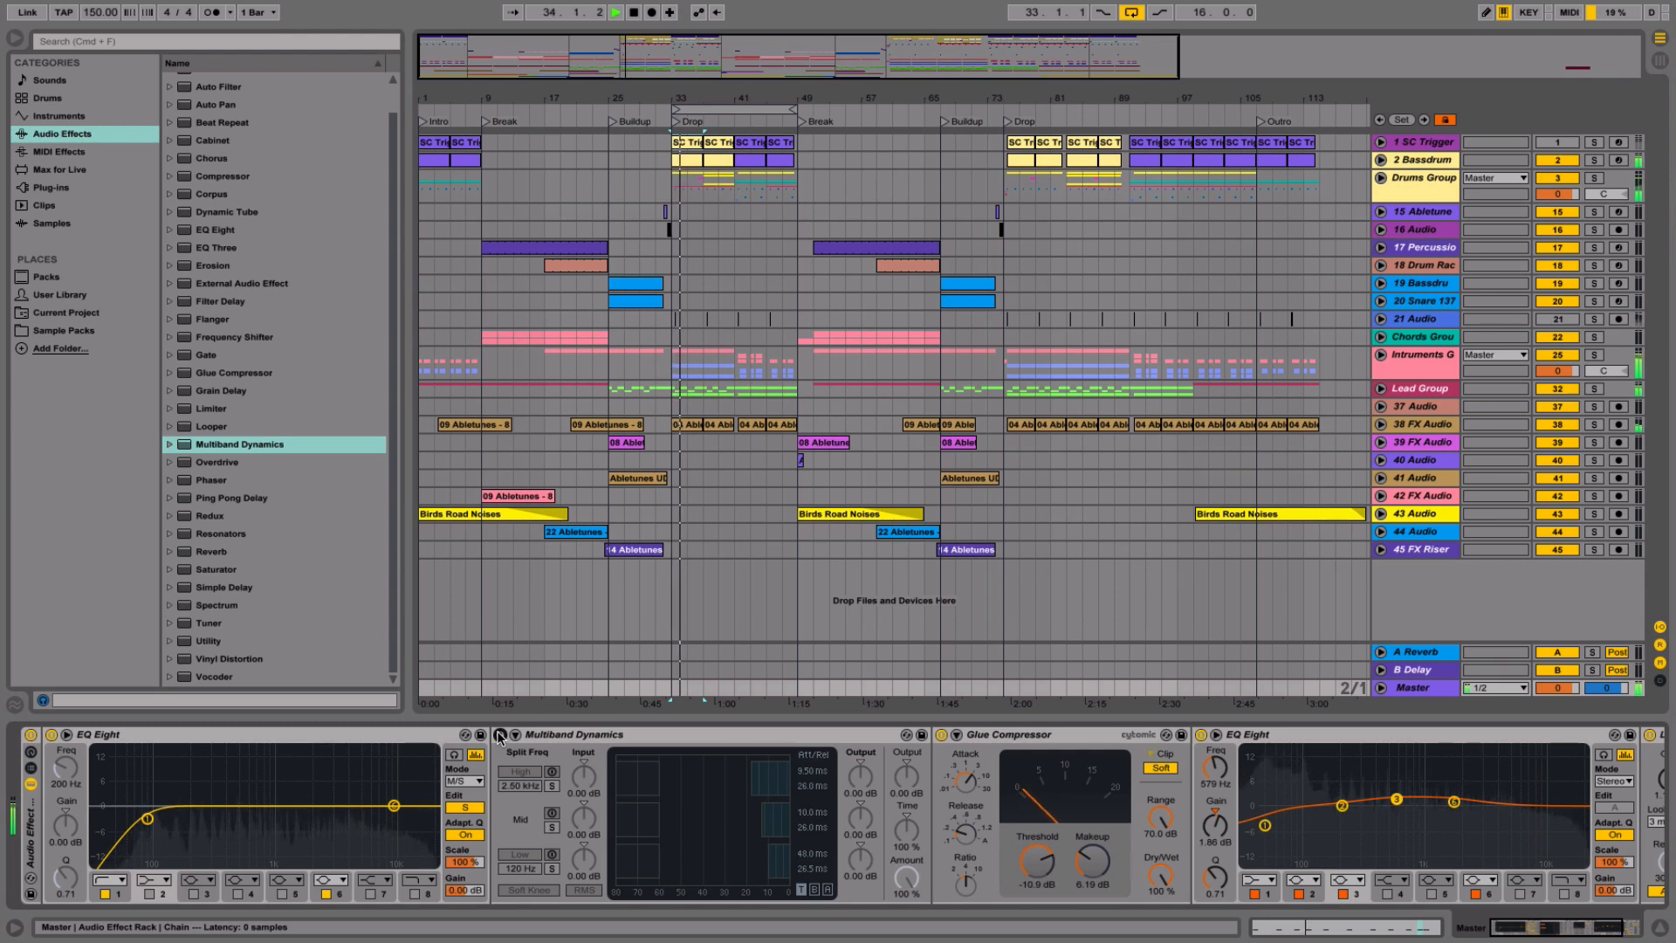
{"action": "left_click", "coordinate": [501, 735]}
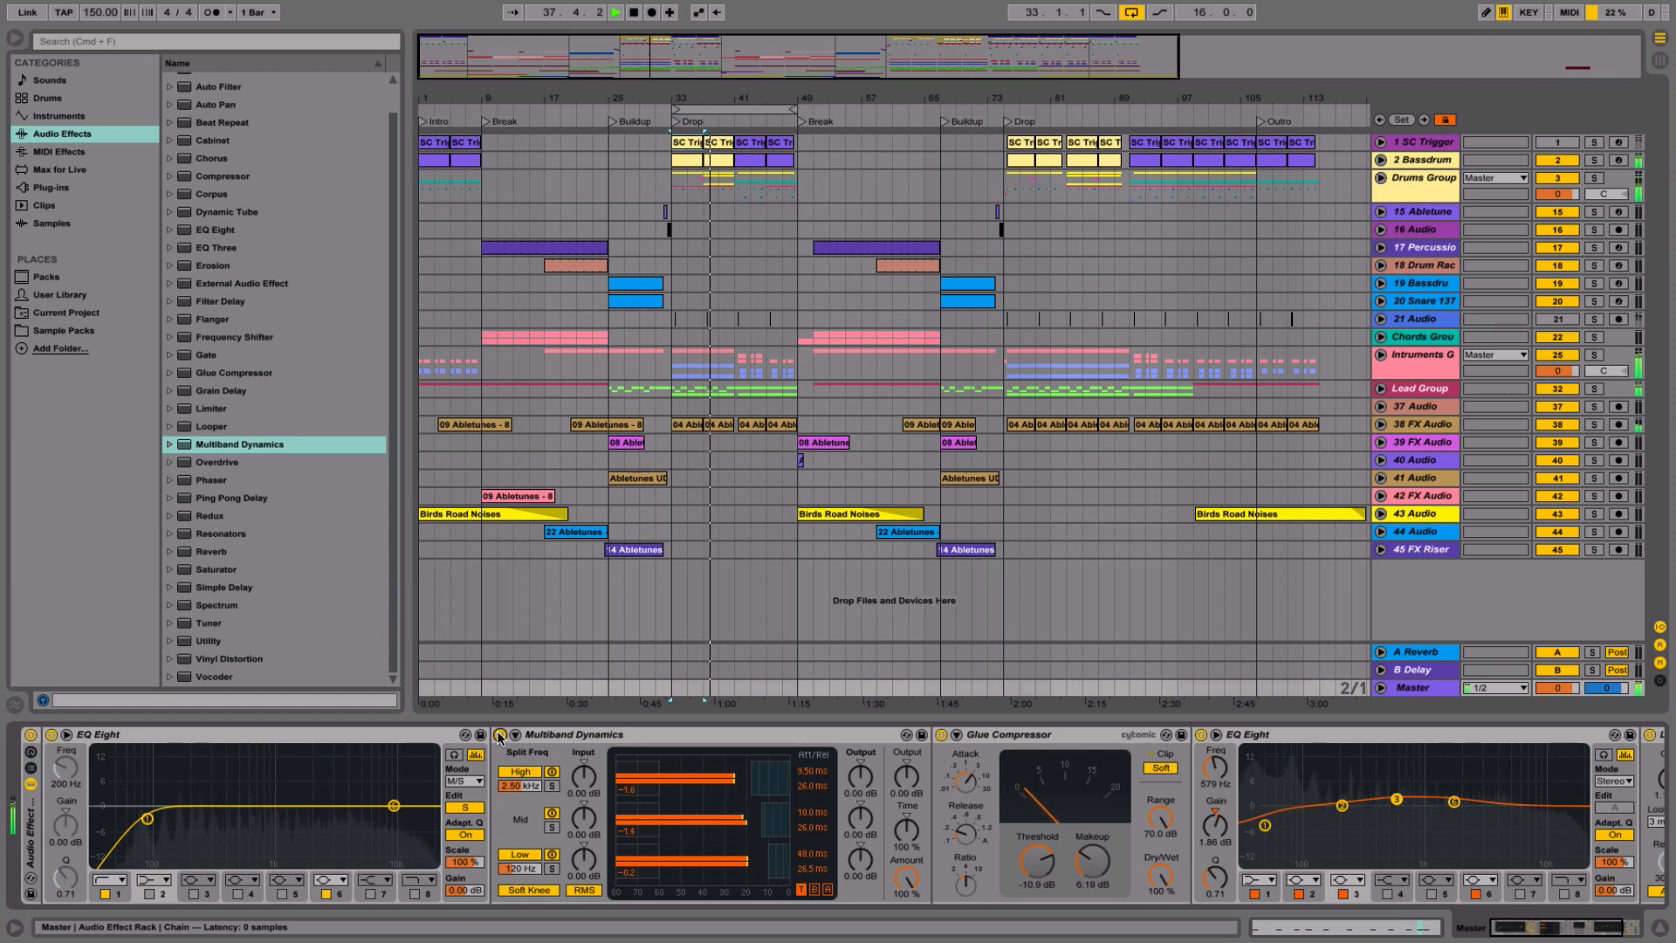
- Compare the drop with Multiband Dynamics bypassed and active on the Master channel, and stop playback
{"action": "left_click", "coordinate": [500, 735]}
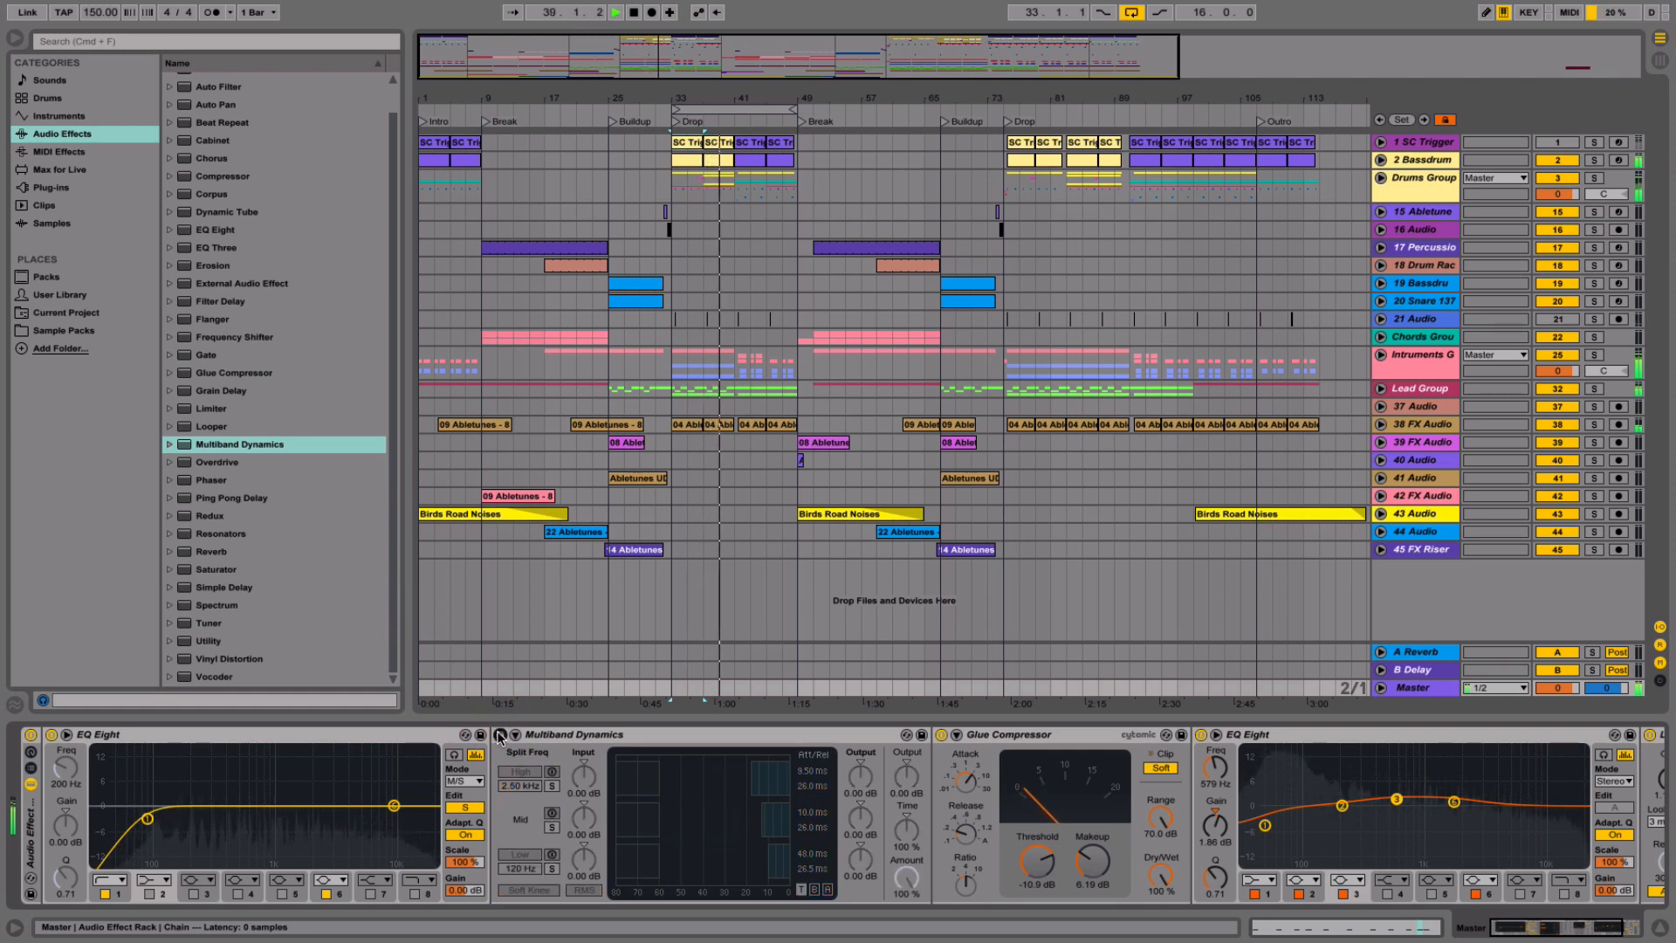
{"action": "left_click", "coordinate": [500, 735]}
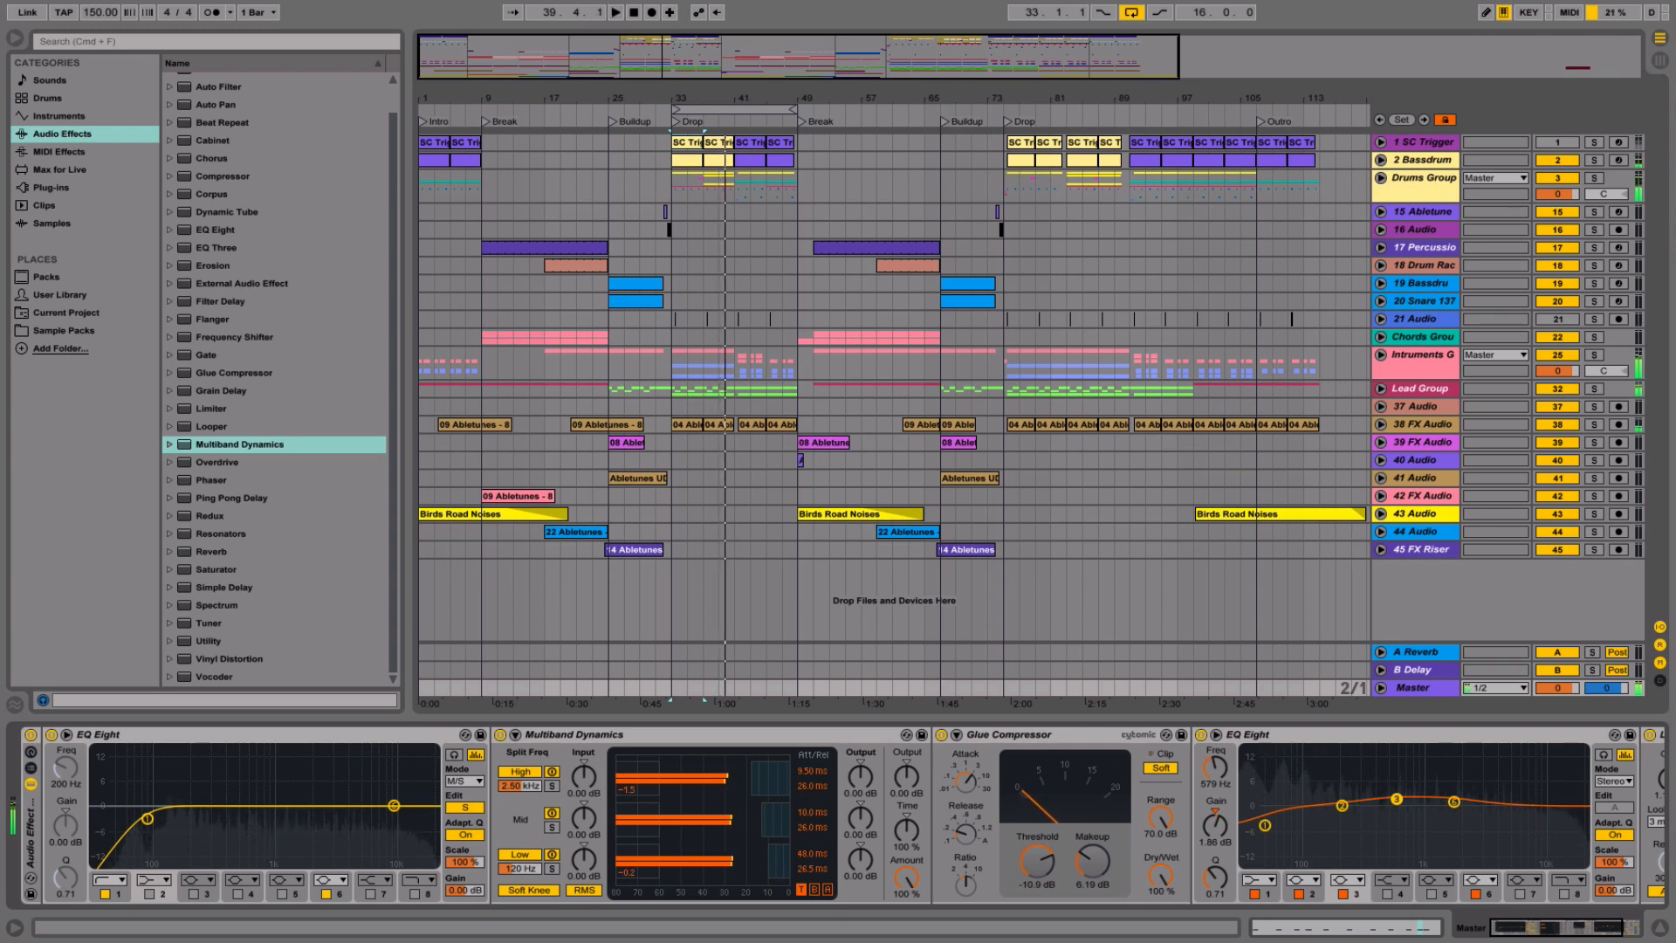
{"action": "key", "text": "space"}
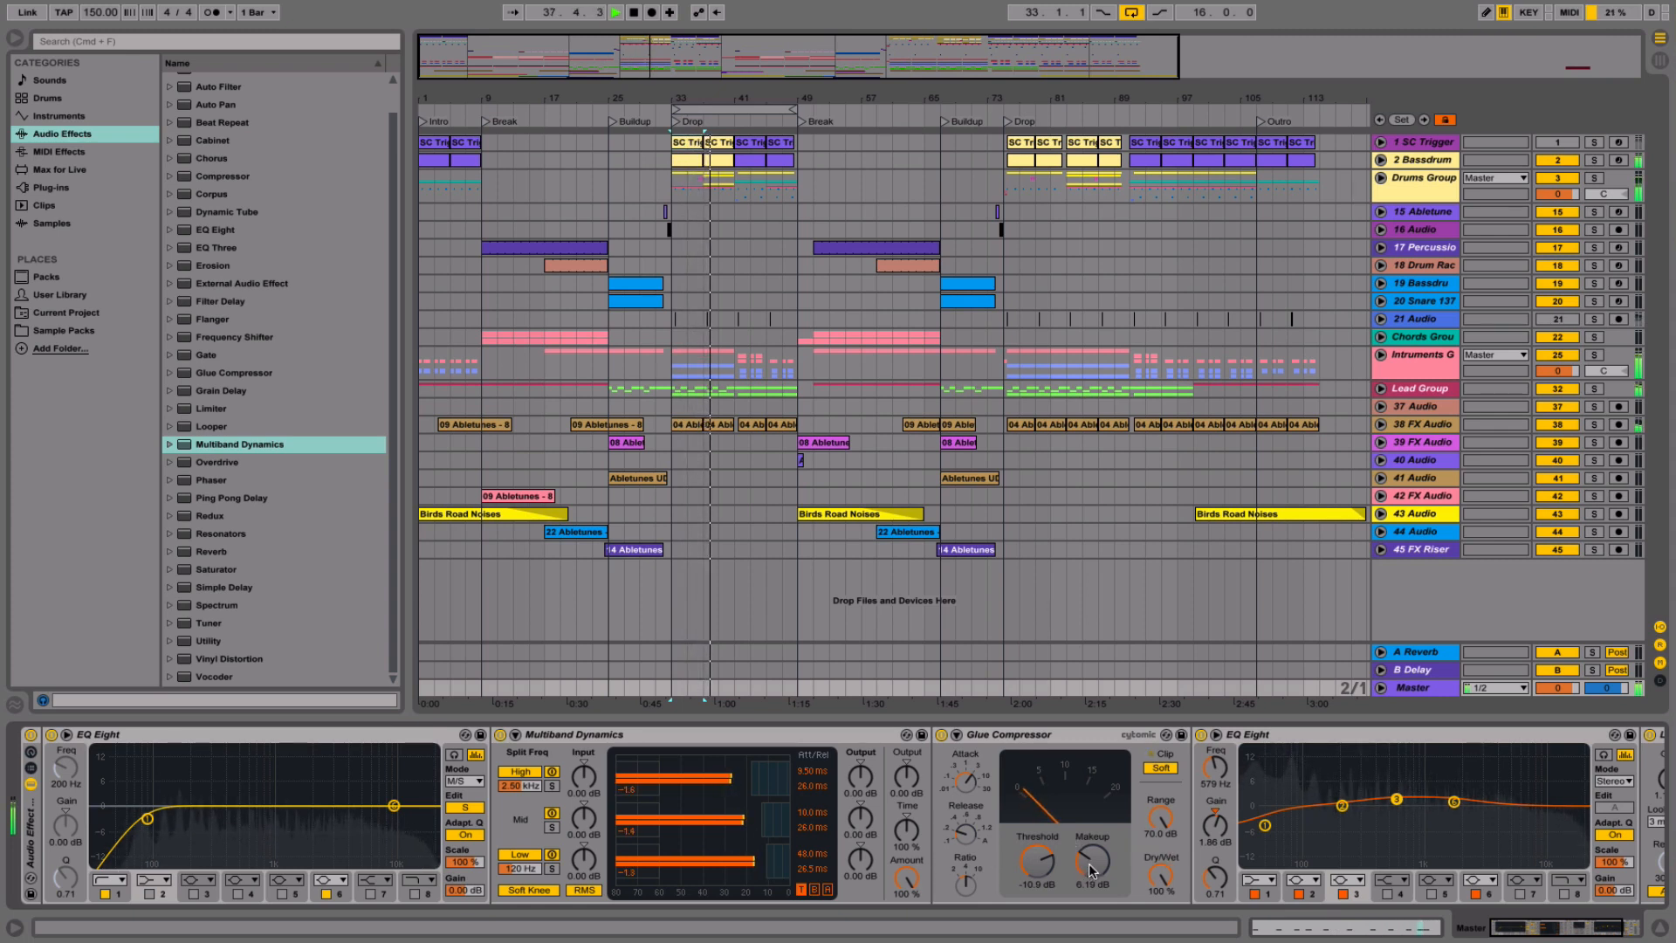
- Raise the Glue Compressor's makeup gain to 6.67 dB and nudge band 6 of the second EQ Eight to 1.80 kHz and 1.36 dB
{"action": "left_click_drag", "start_coordinate": [1088, 863], "coordinate": [1087, 853]}
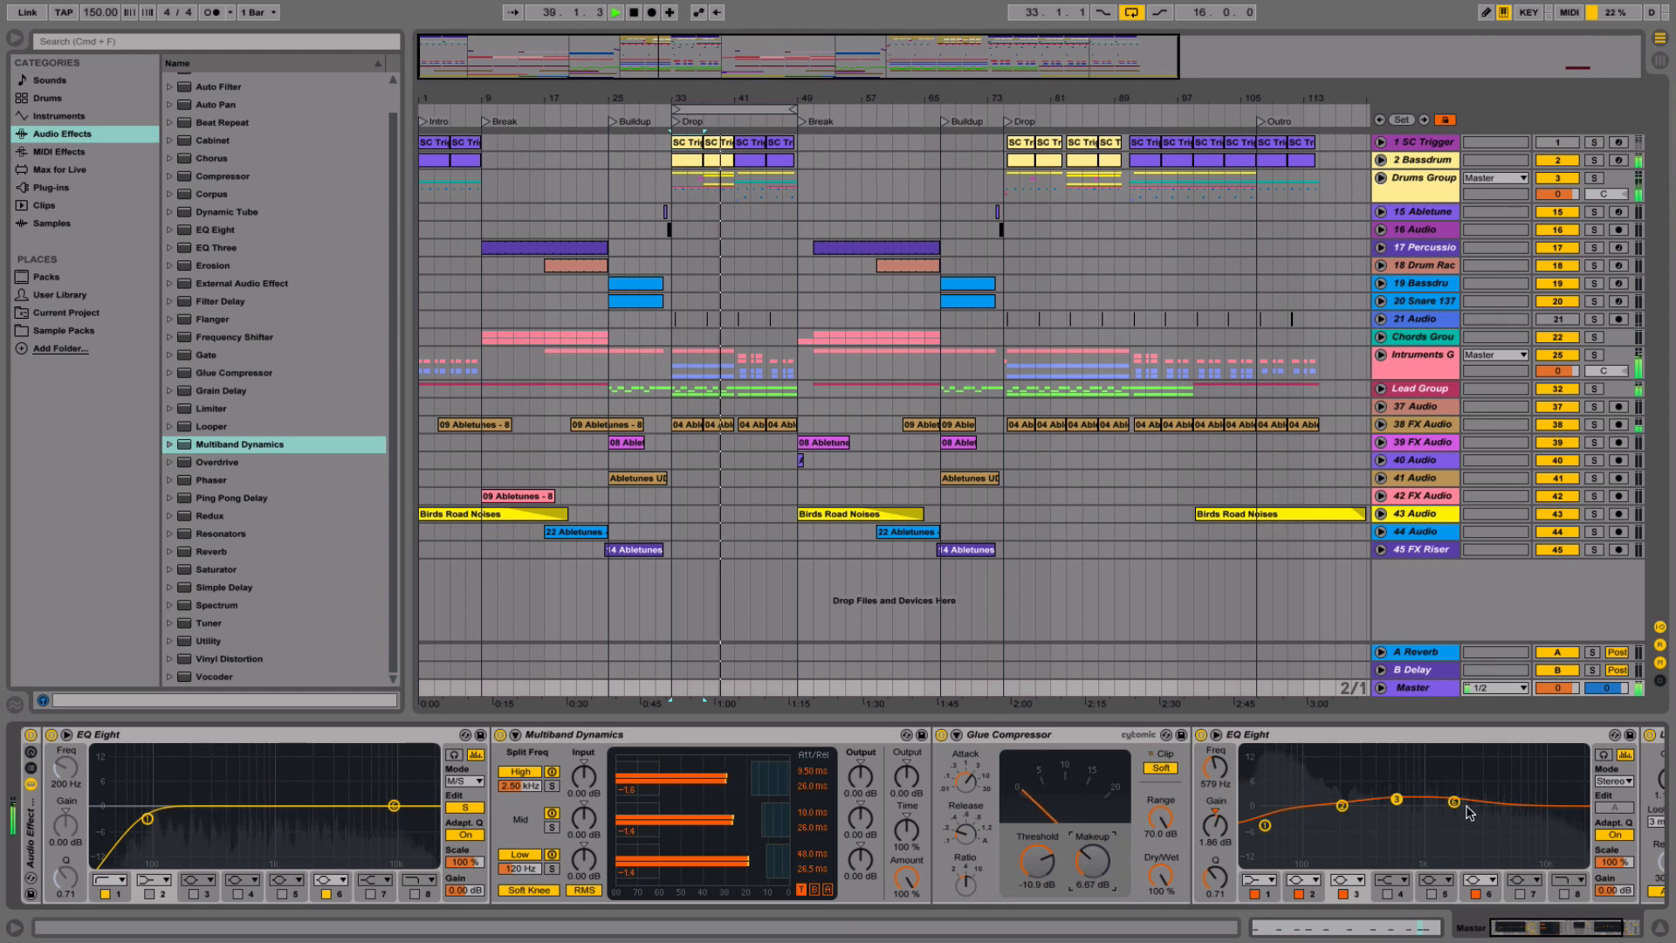
{"action": "left_click_drag", "start_coordinate": [1455, 801], "coordinate": [1456, 800]}
{"action": "scroll", "coordinate": [1449, 804], "scroll_direction": "right", "scroll_amount": 3}
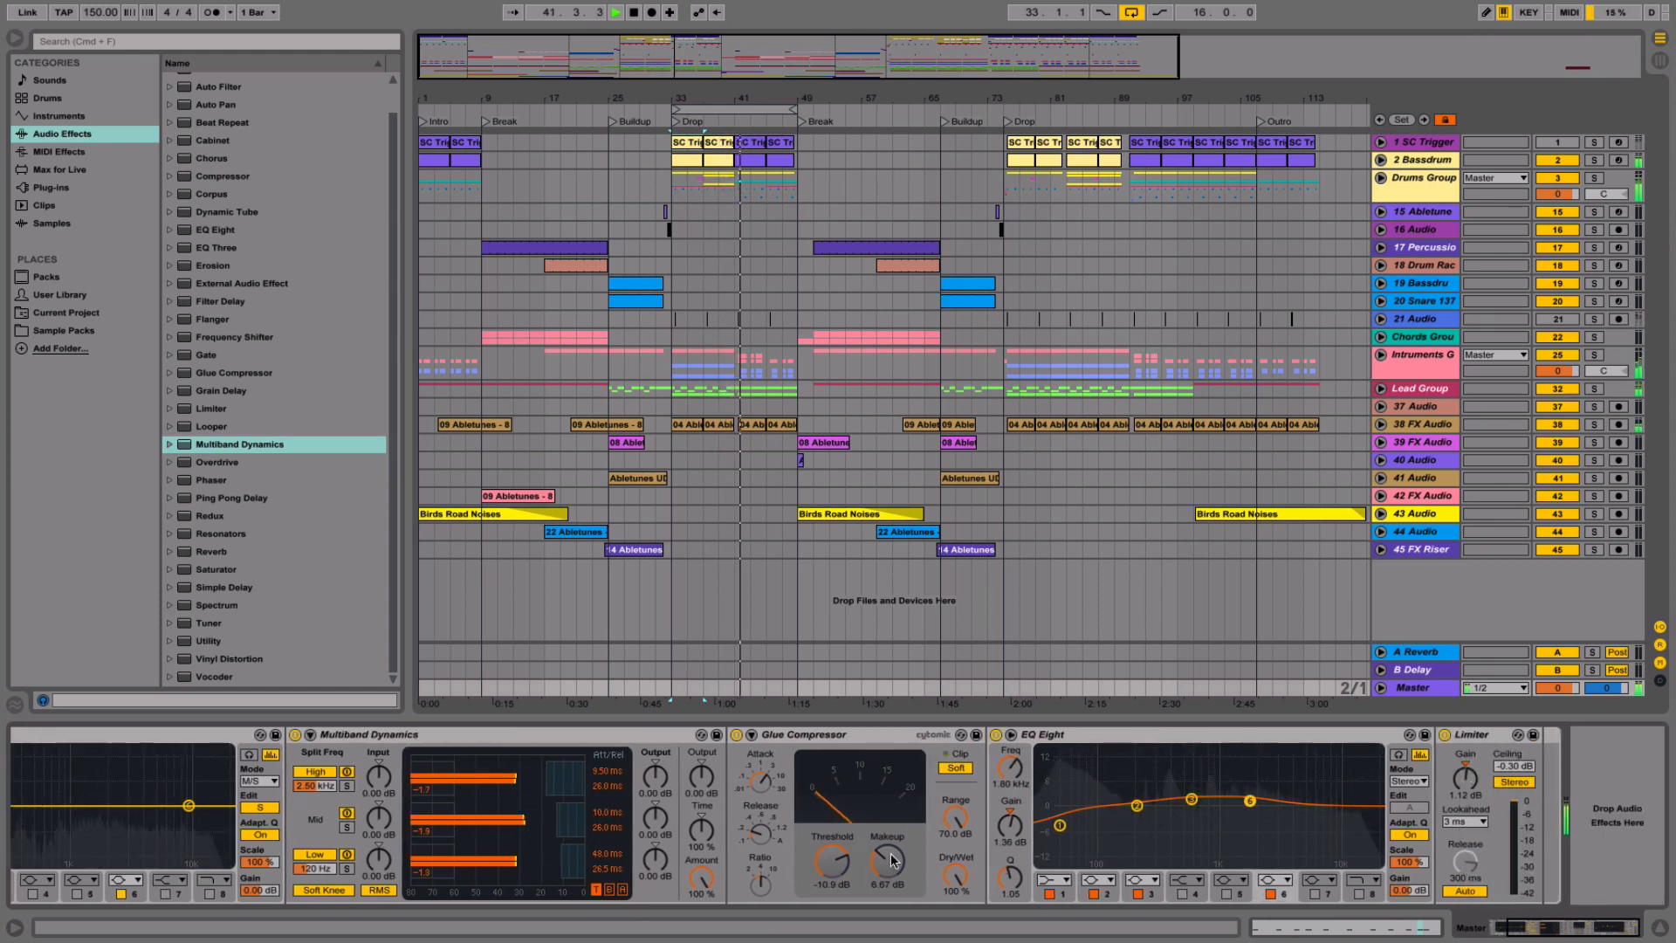
- Switch off the arrangement loop around the first drop and stop playback
{"action": "left_click", "coordinate": [1661, 927]}
{"action": "left_click_drag", "start_coordinate": [802, 93], "coordinate": [781, 92]}
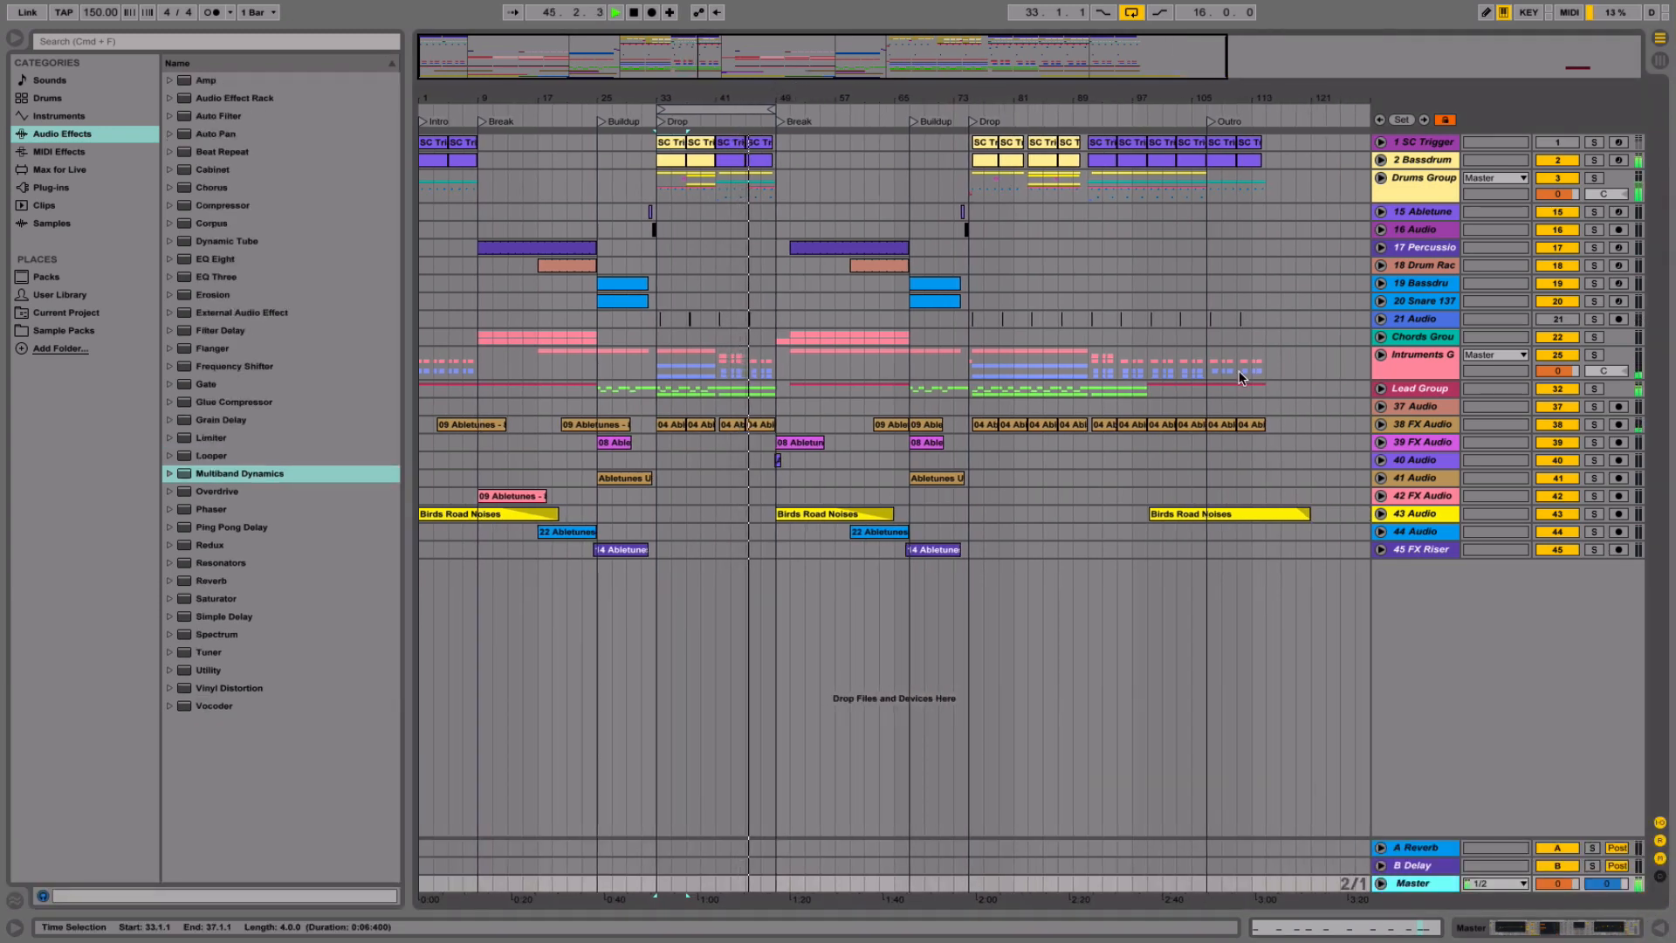
{"action": "double_click", "coordinate": [1419, 884]}
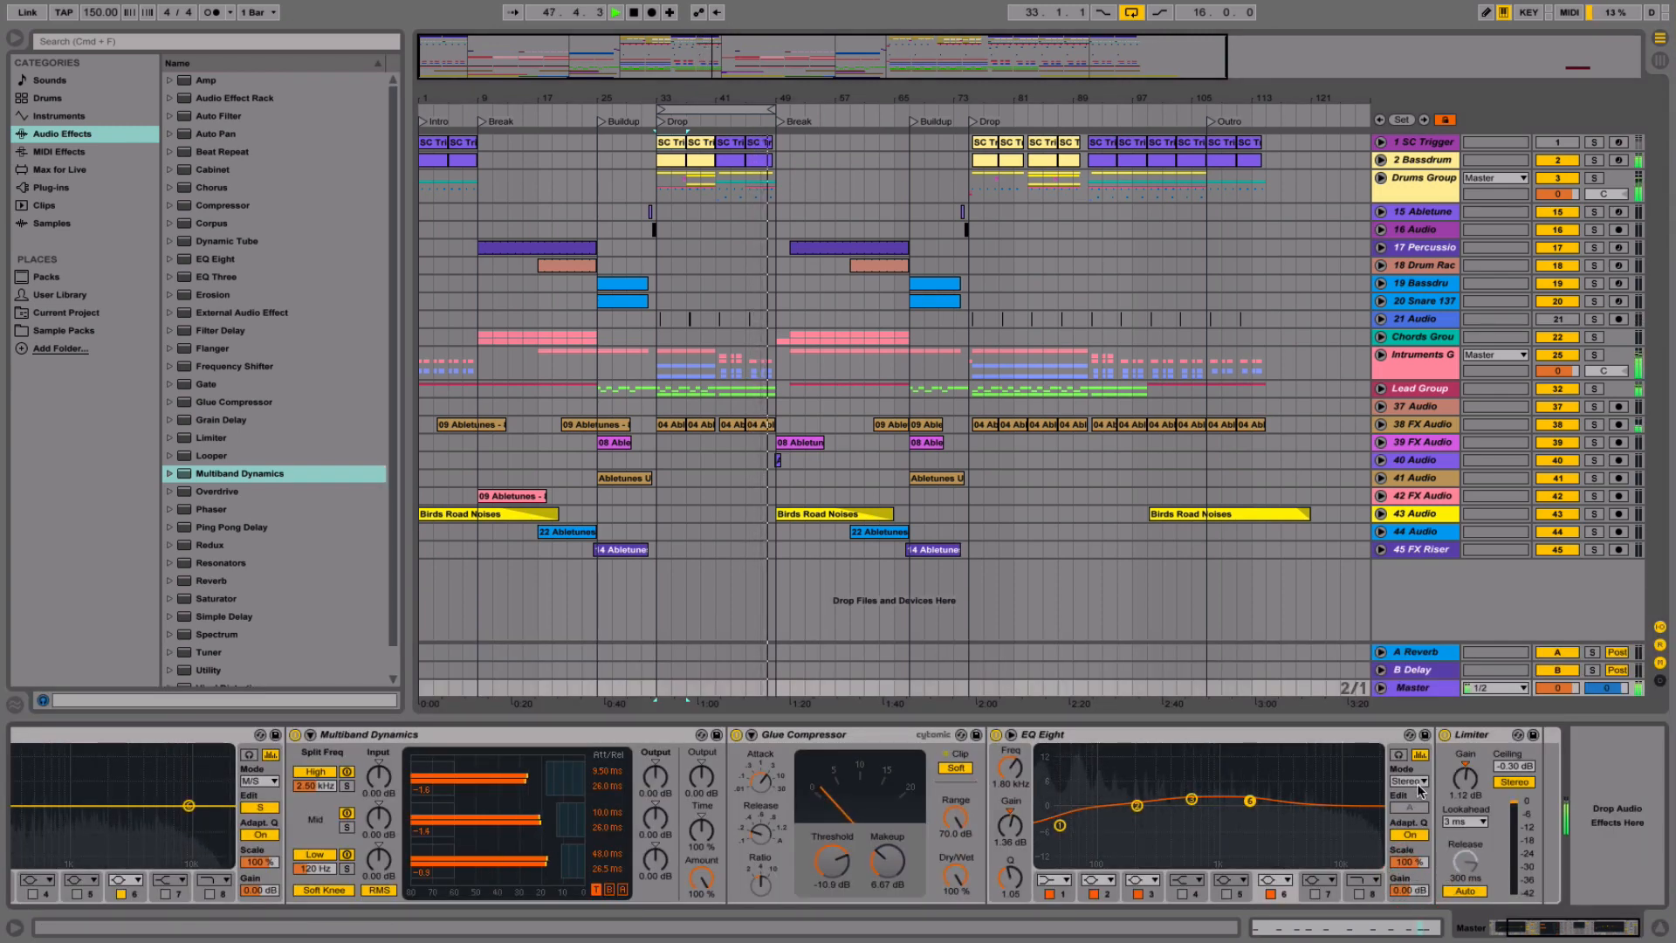
{"action": "scroll", "coordinate": [1420, 830], "scroll_direction": "left", "scroll_amount": 3}
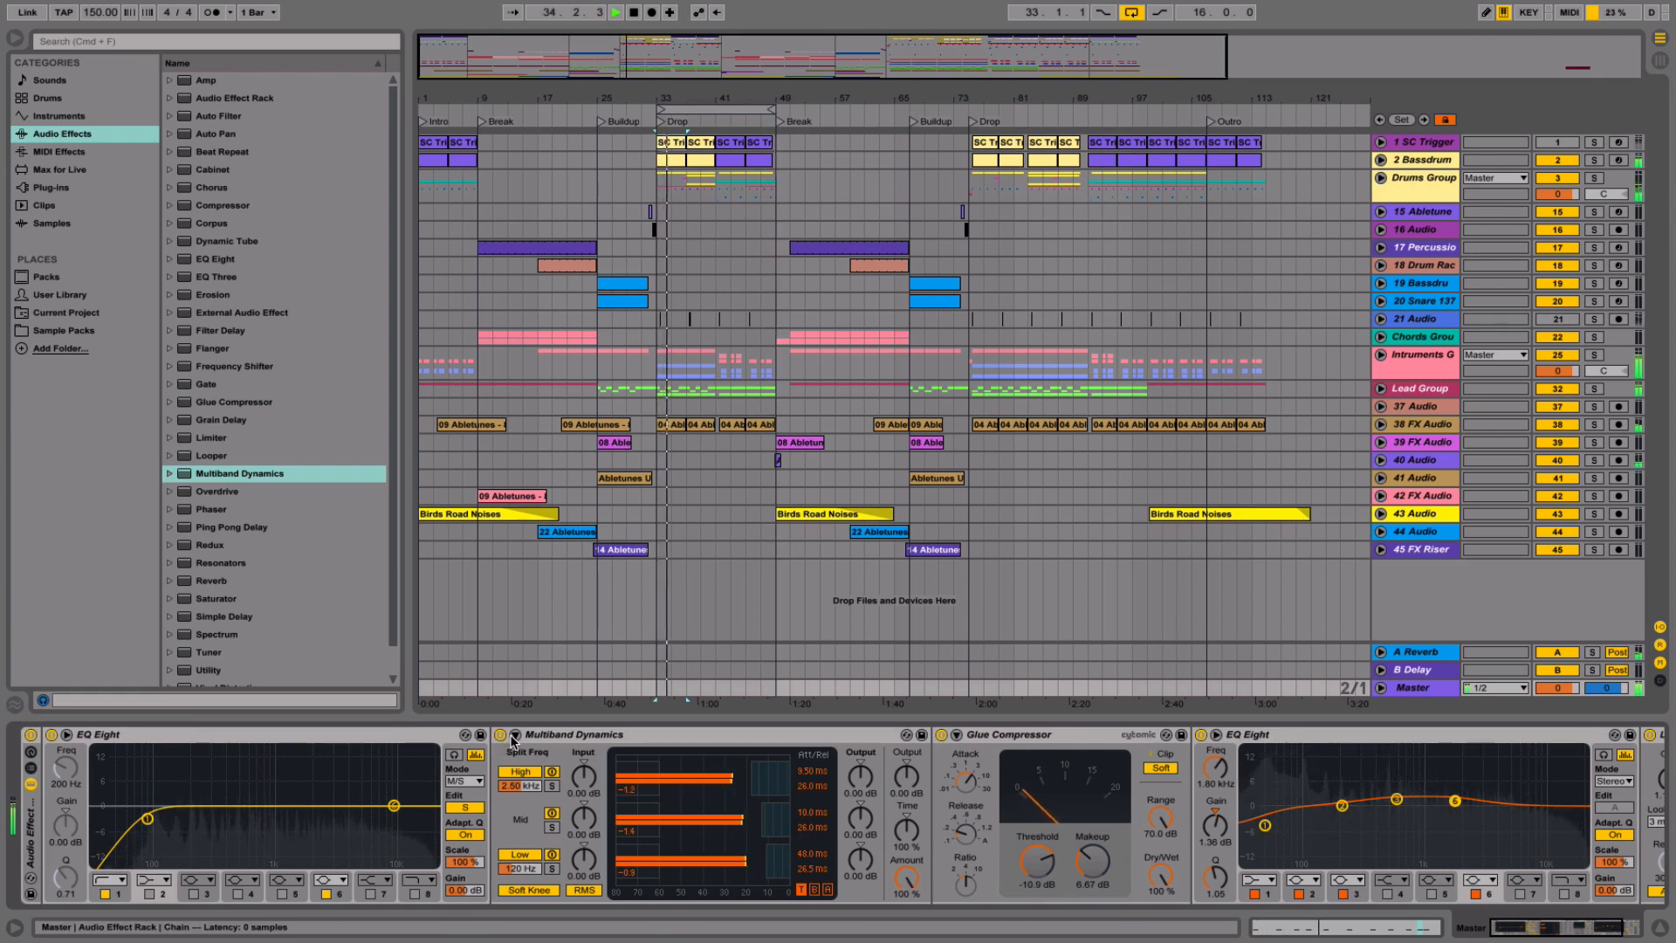
{"action": "left_click", "coordinate": [1132, 12]}
{"action": "key", "text": "space"}
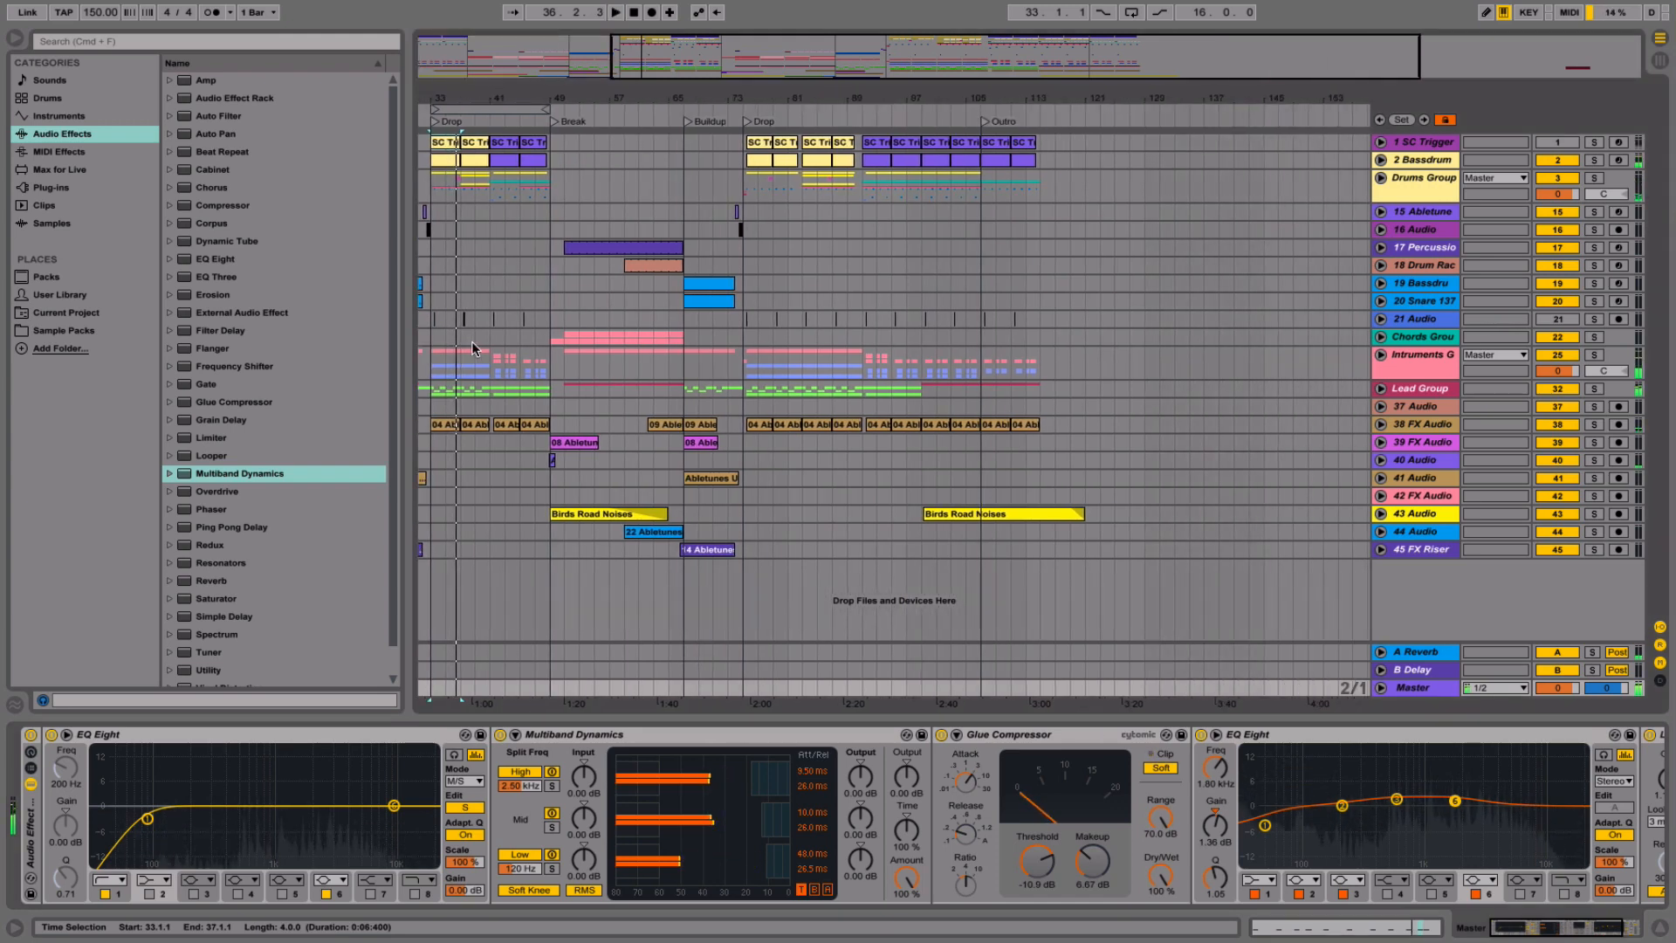
- Place the insert mark at bar 1, save the project and play the track from the beginning
{"action": "left_click", "coordinate": [422, 339]}
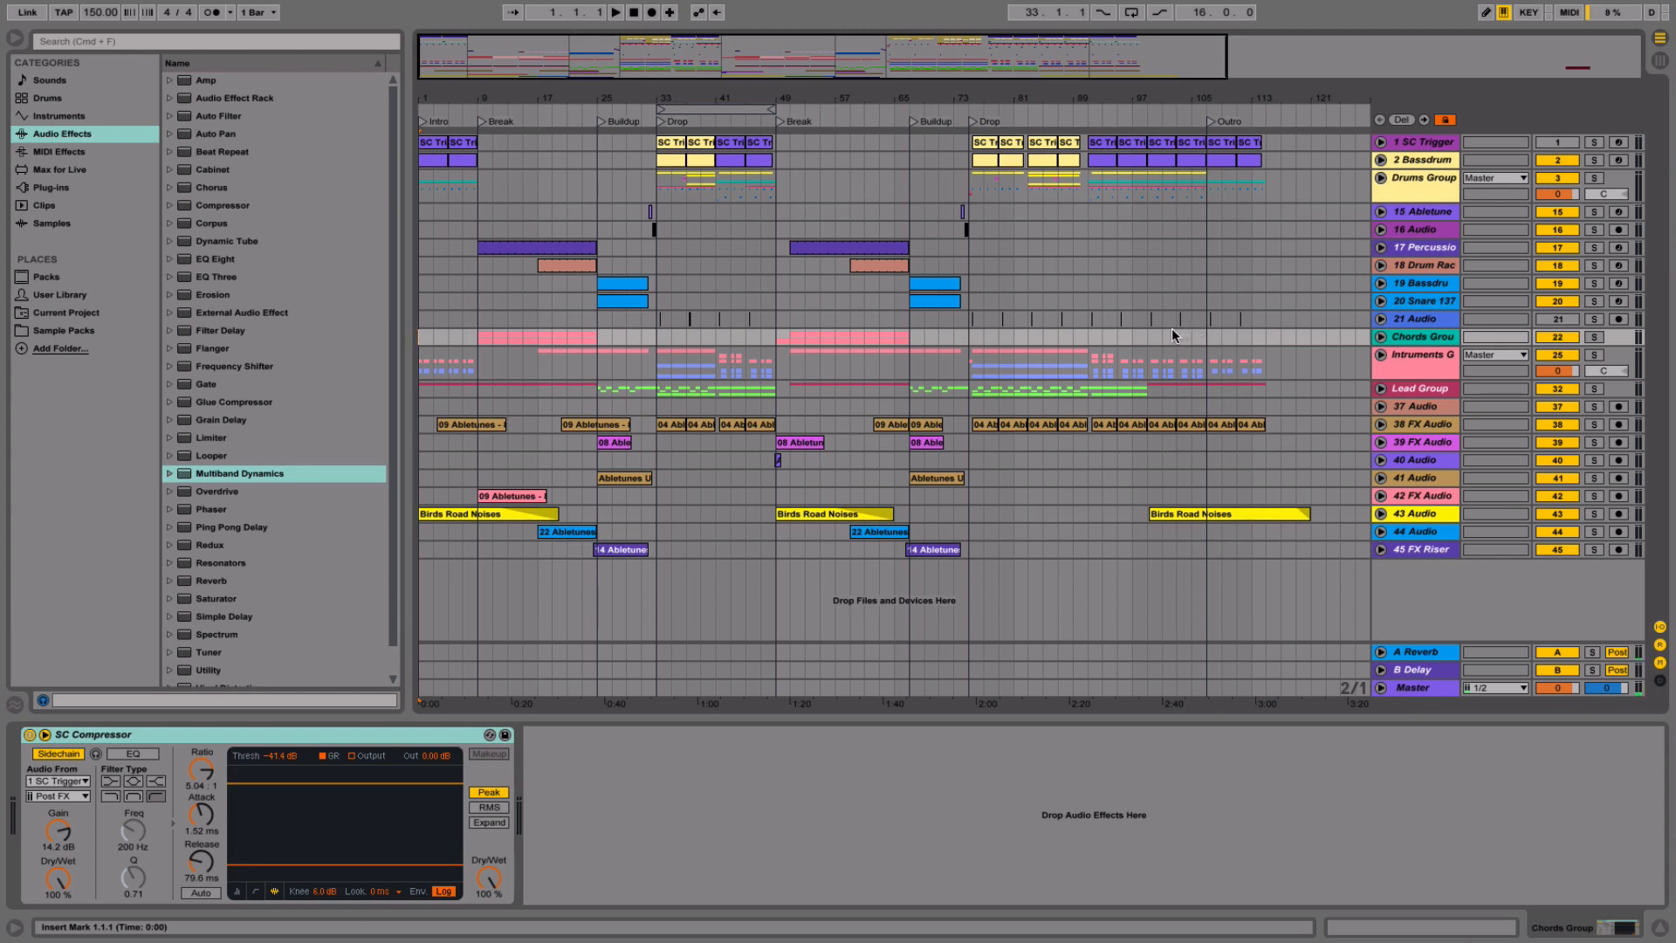
{"action": "key", "text": "super+s"}
{"action": "key", "text": "space"}
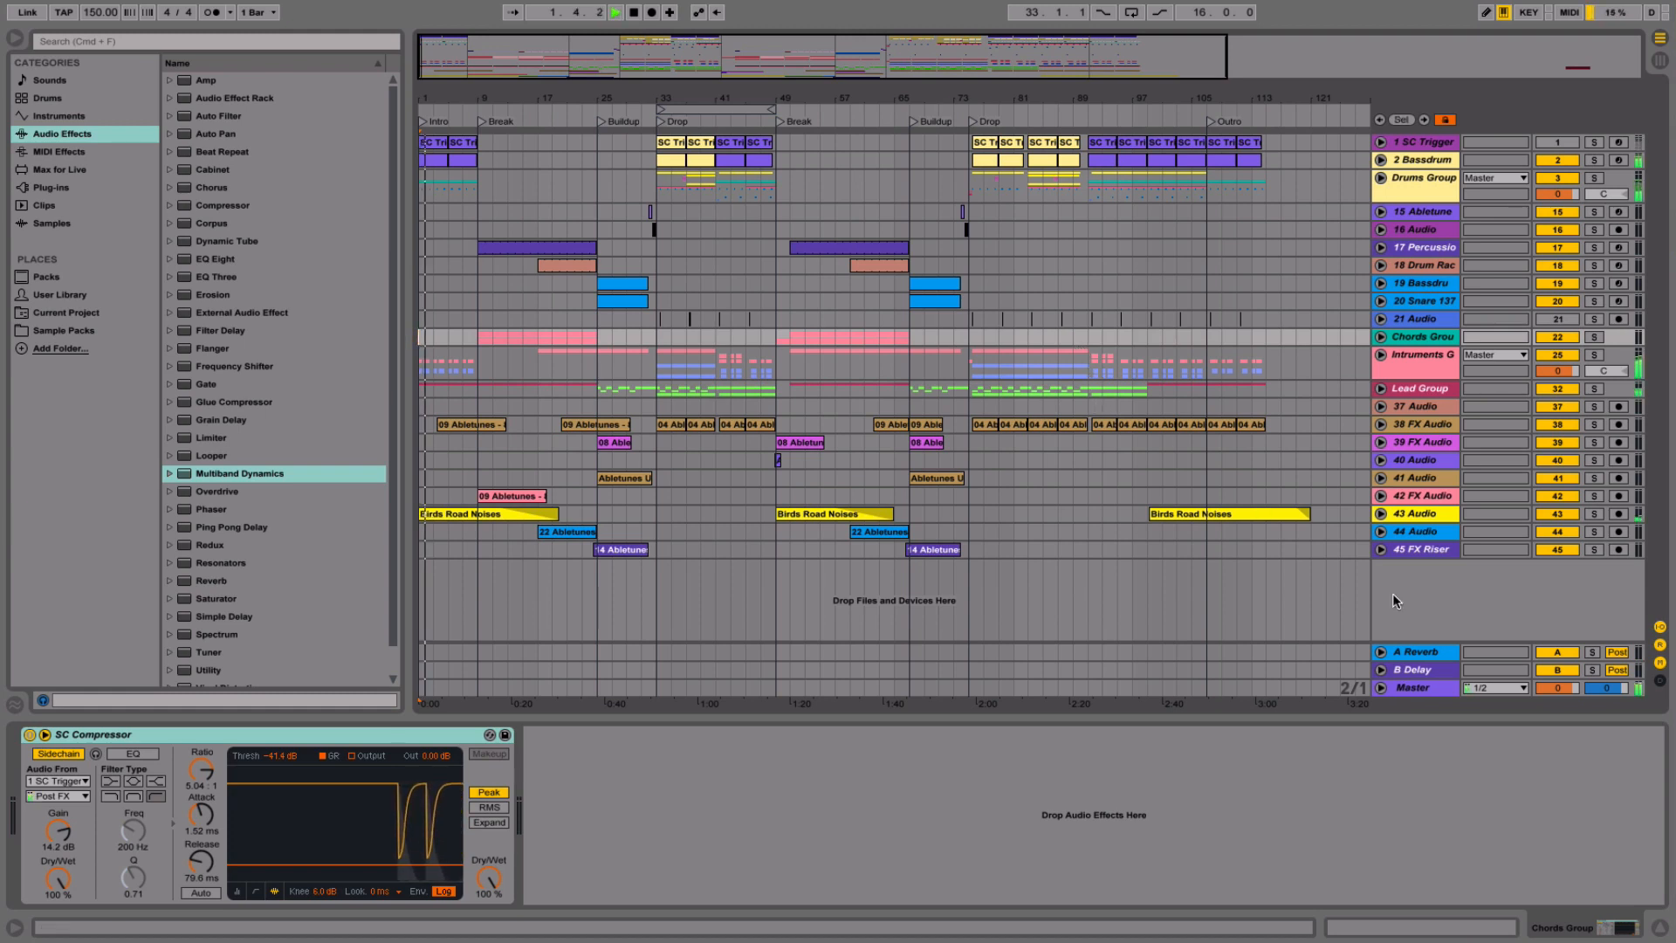
- Show the Master channel's devices, hide the browser and fit the whole arrangement in view during playback
{"action": "left_click", "coordinate": [1422, 684]}
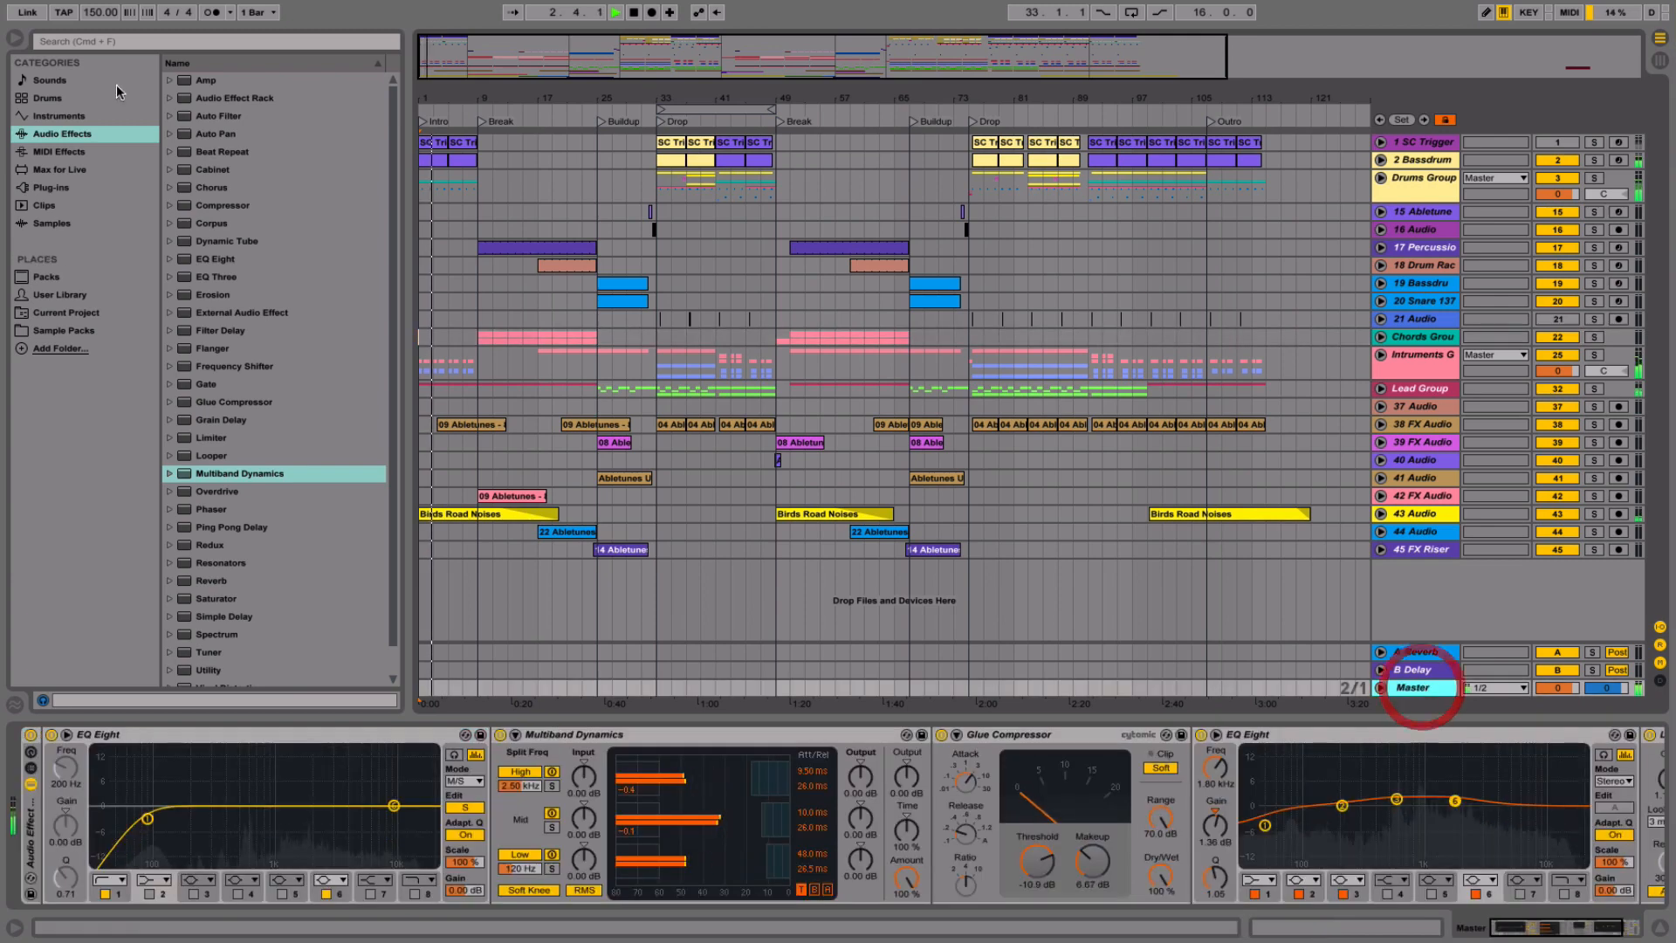
{"action": "left_click", "coordinate": [16, 39]}
{"action": "left_click_drag", "start_coordinate": [337, 98], "coordinate": [482, 100]}
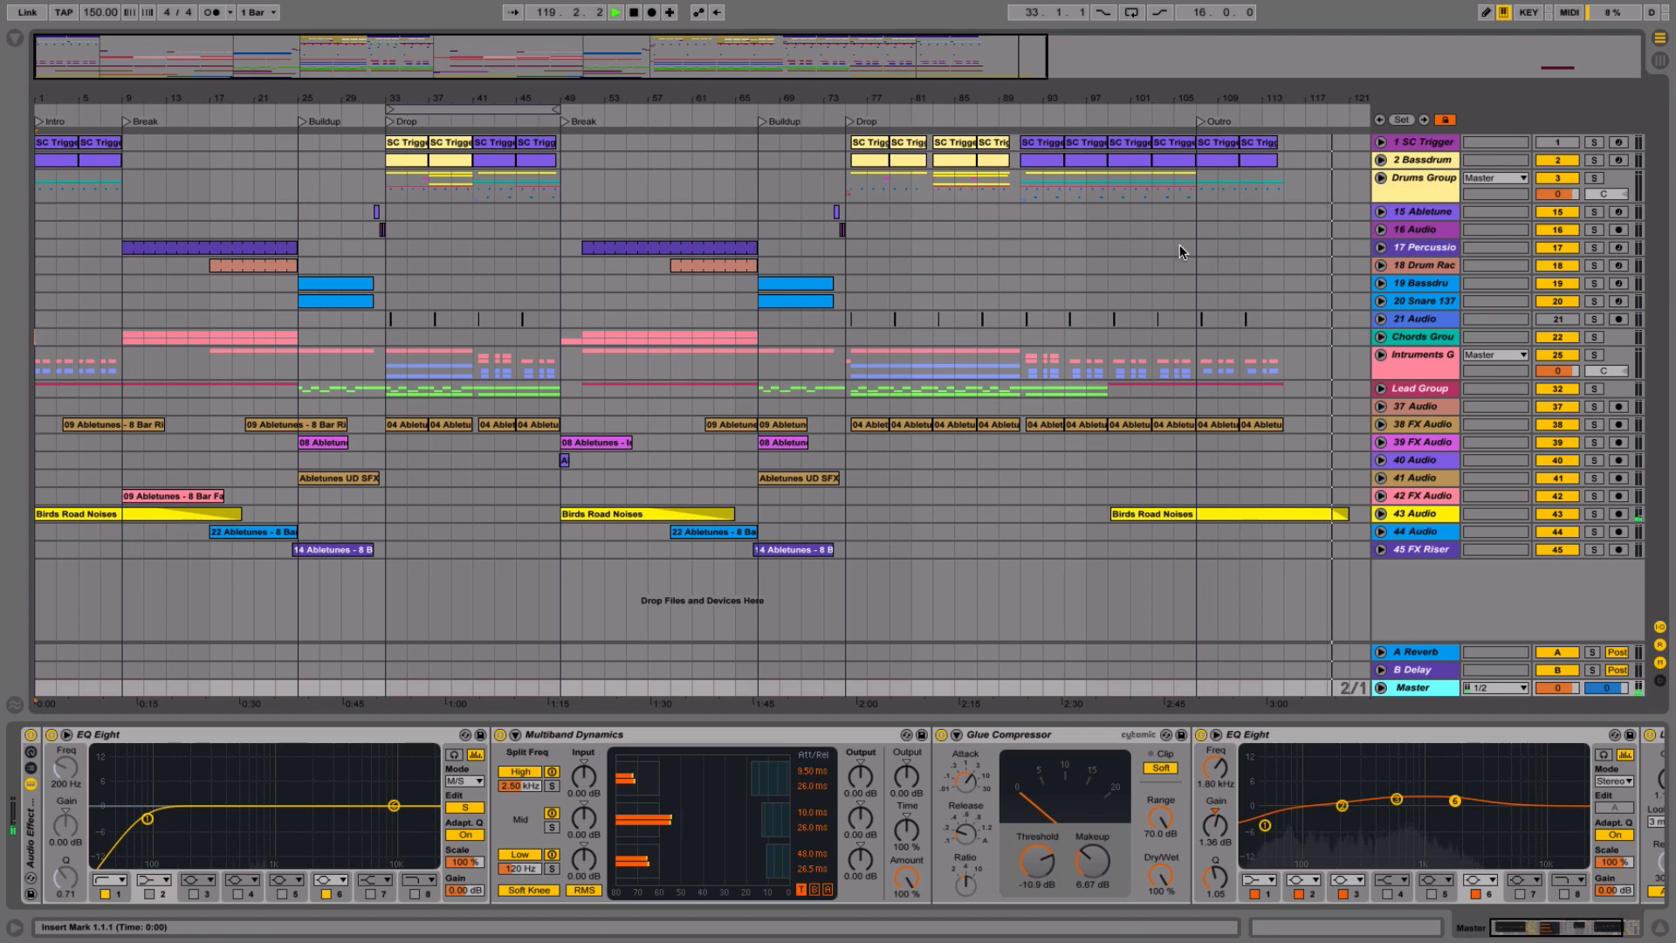
- Stop playback at the end of the track and replay the outro from bar 113
{"action": "key", "text": "space"}
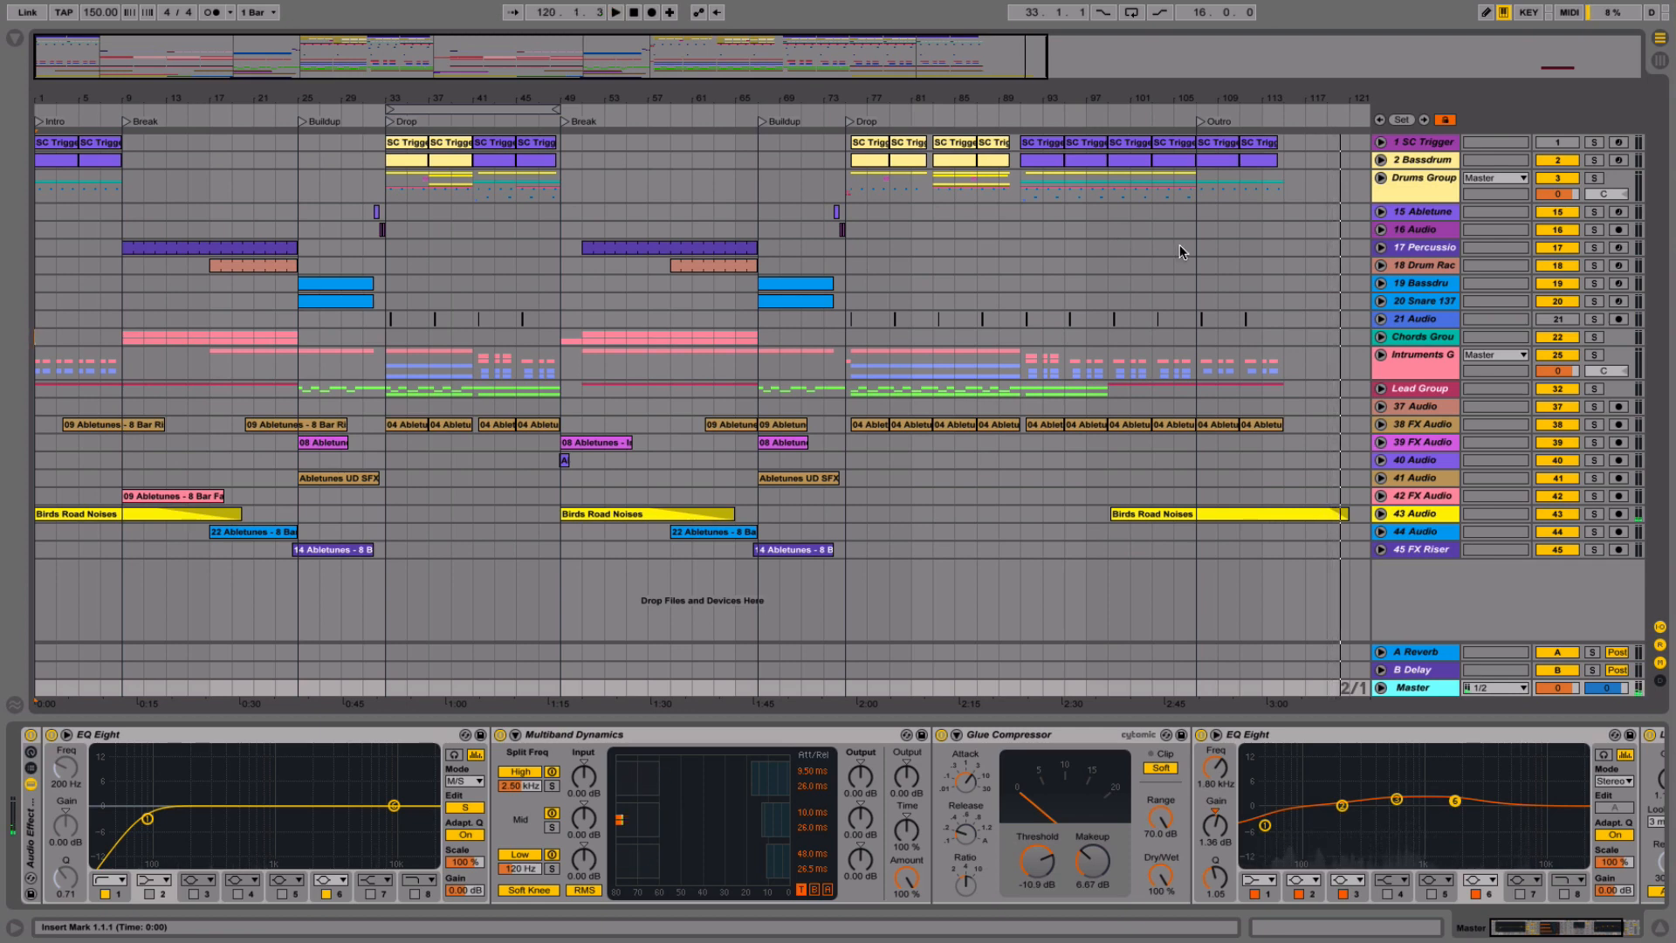
{"action": "left_click", "coordinate": [1262, 197]}
{"action": "key", "text": "space"}
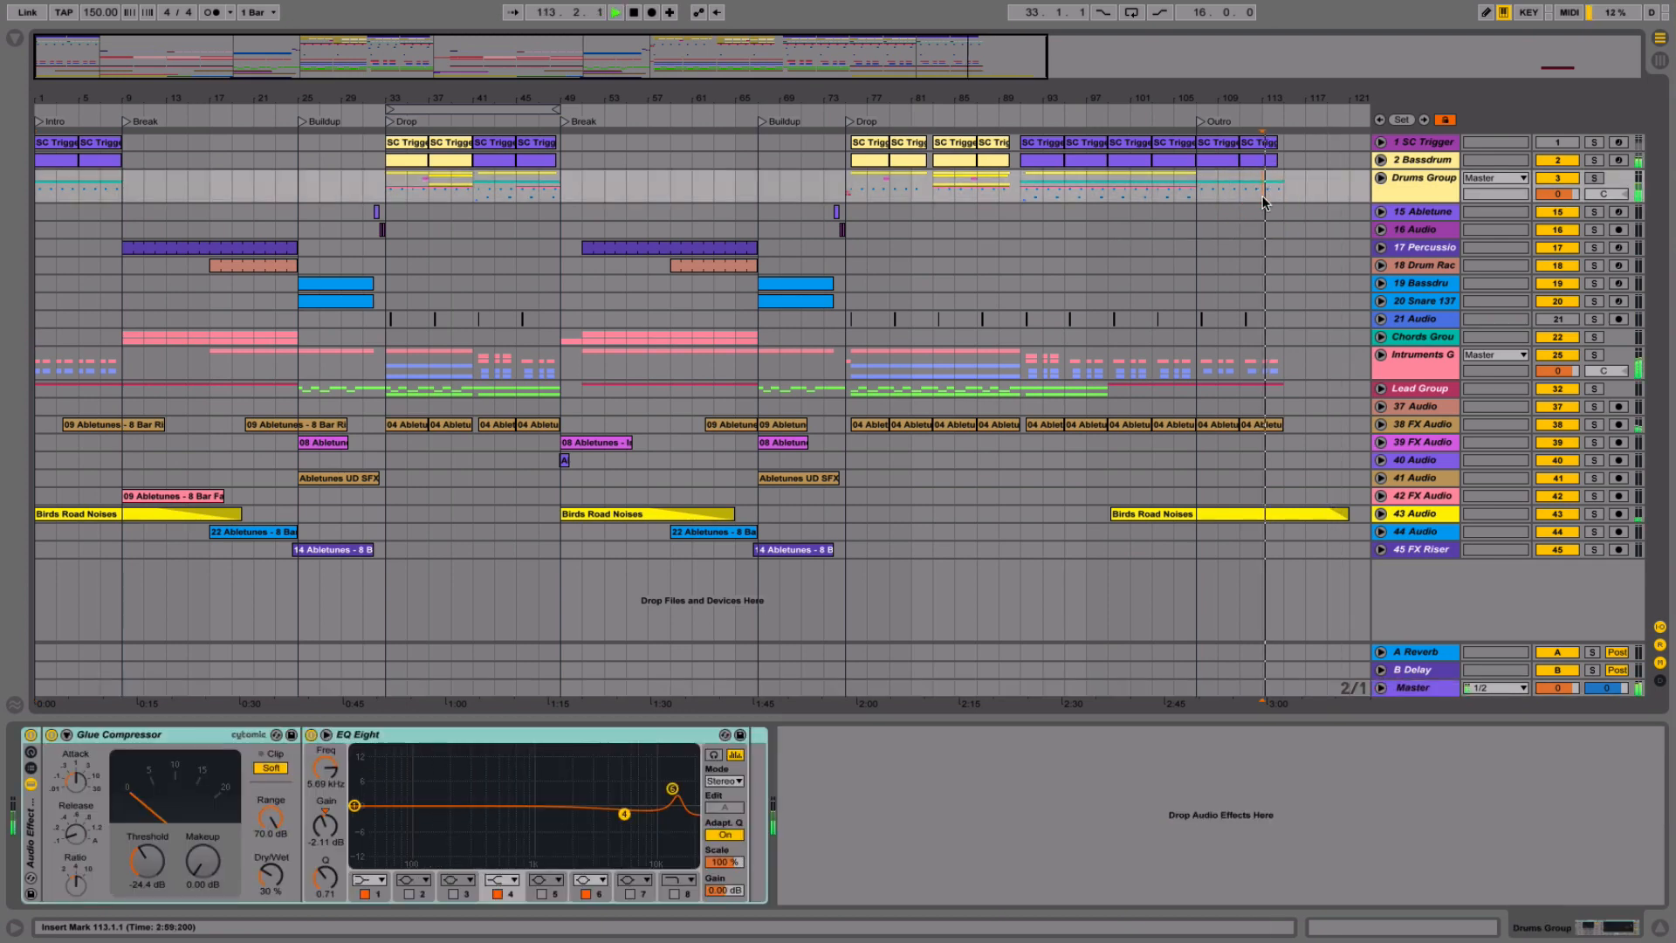